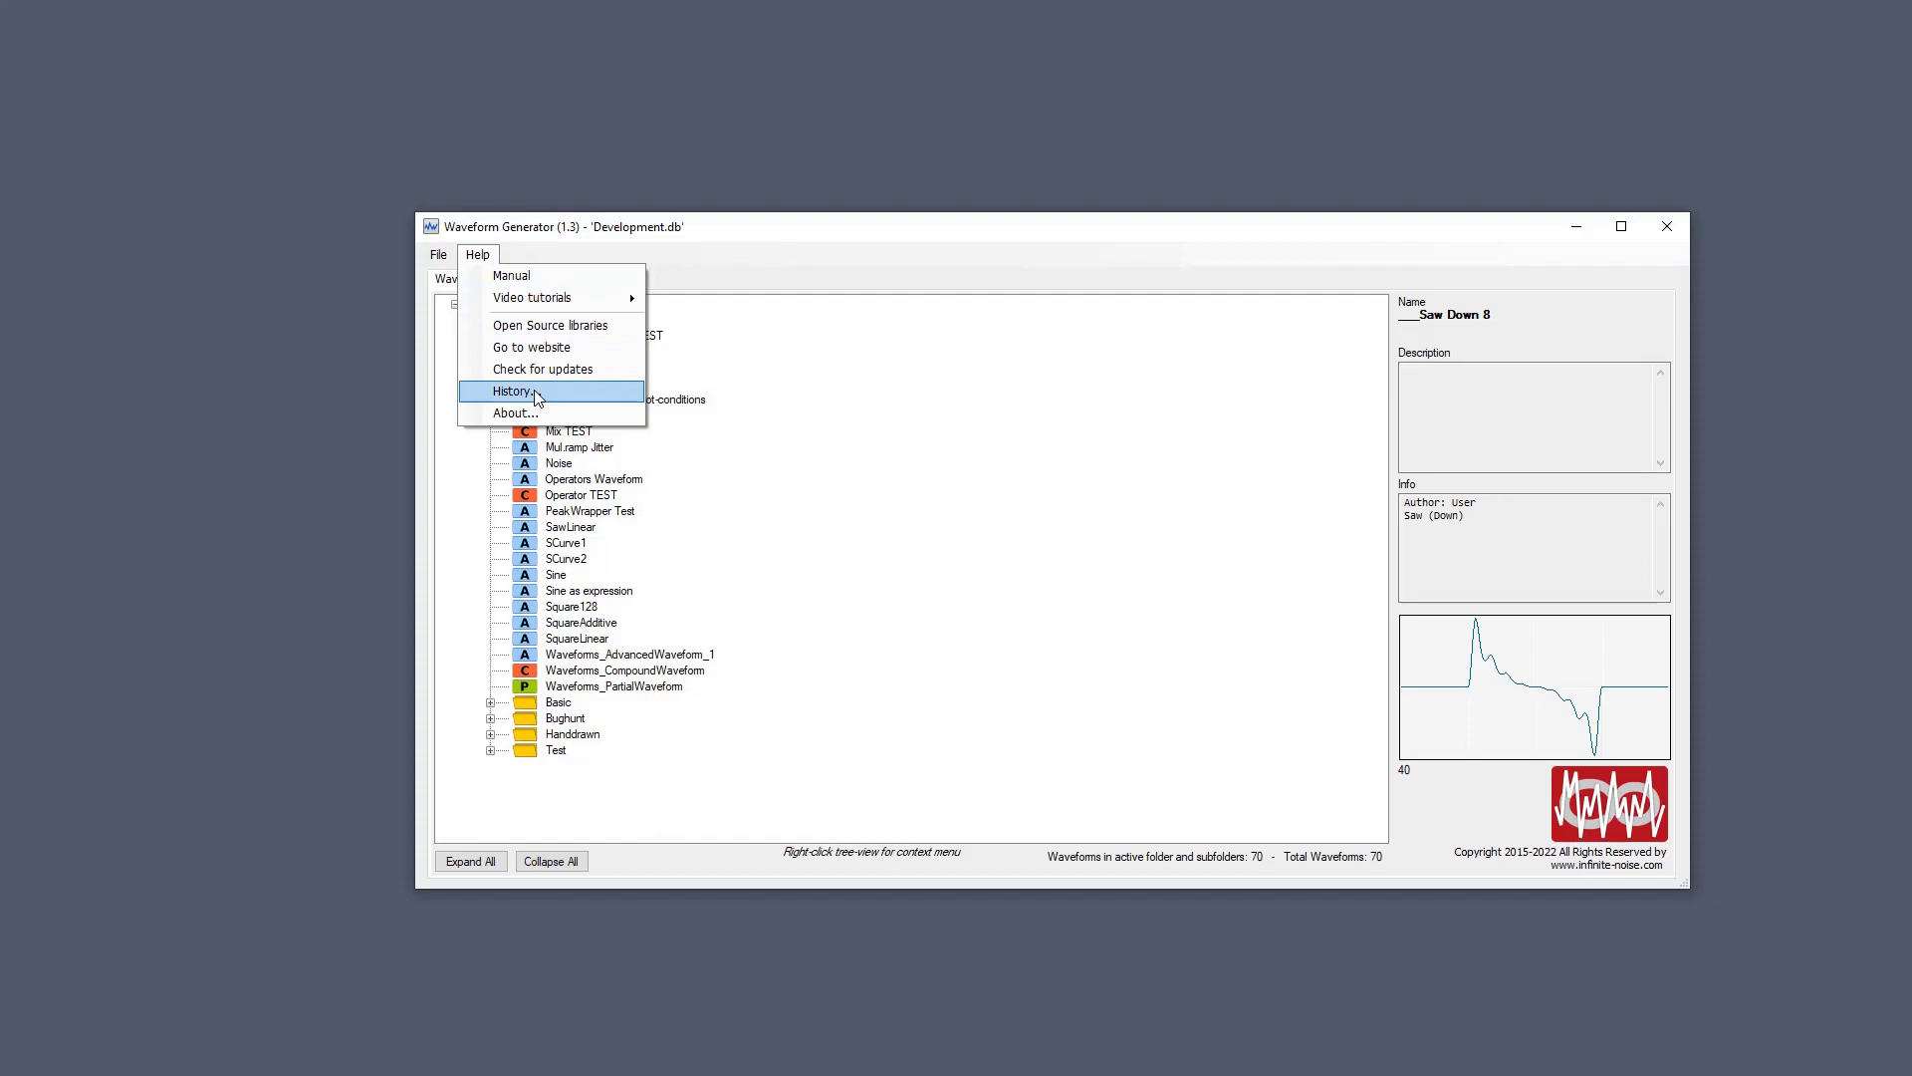
Open the program's version history and read through the changes listed for version 1.3.
{"action": "left_click", "coordinate": [536, 394]}
{"action": "scroll", "coordinate": [617, 399], "scroll_direction": "down", "scroll_amount": 7}
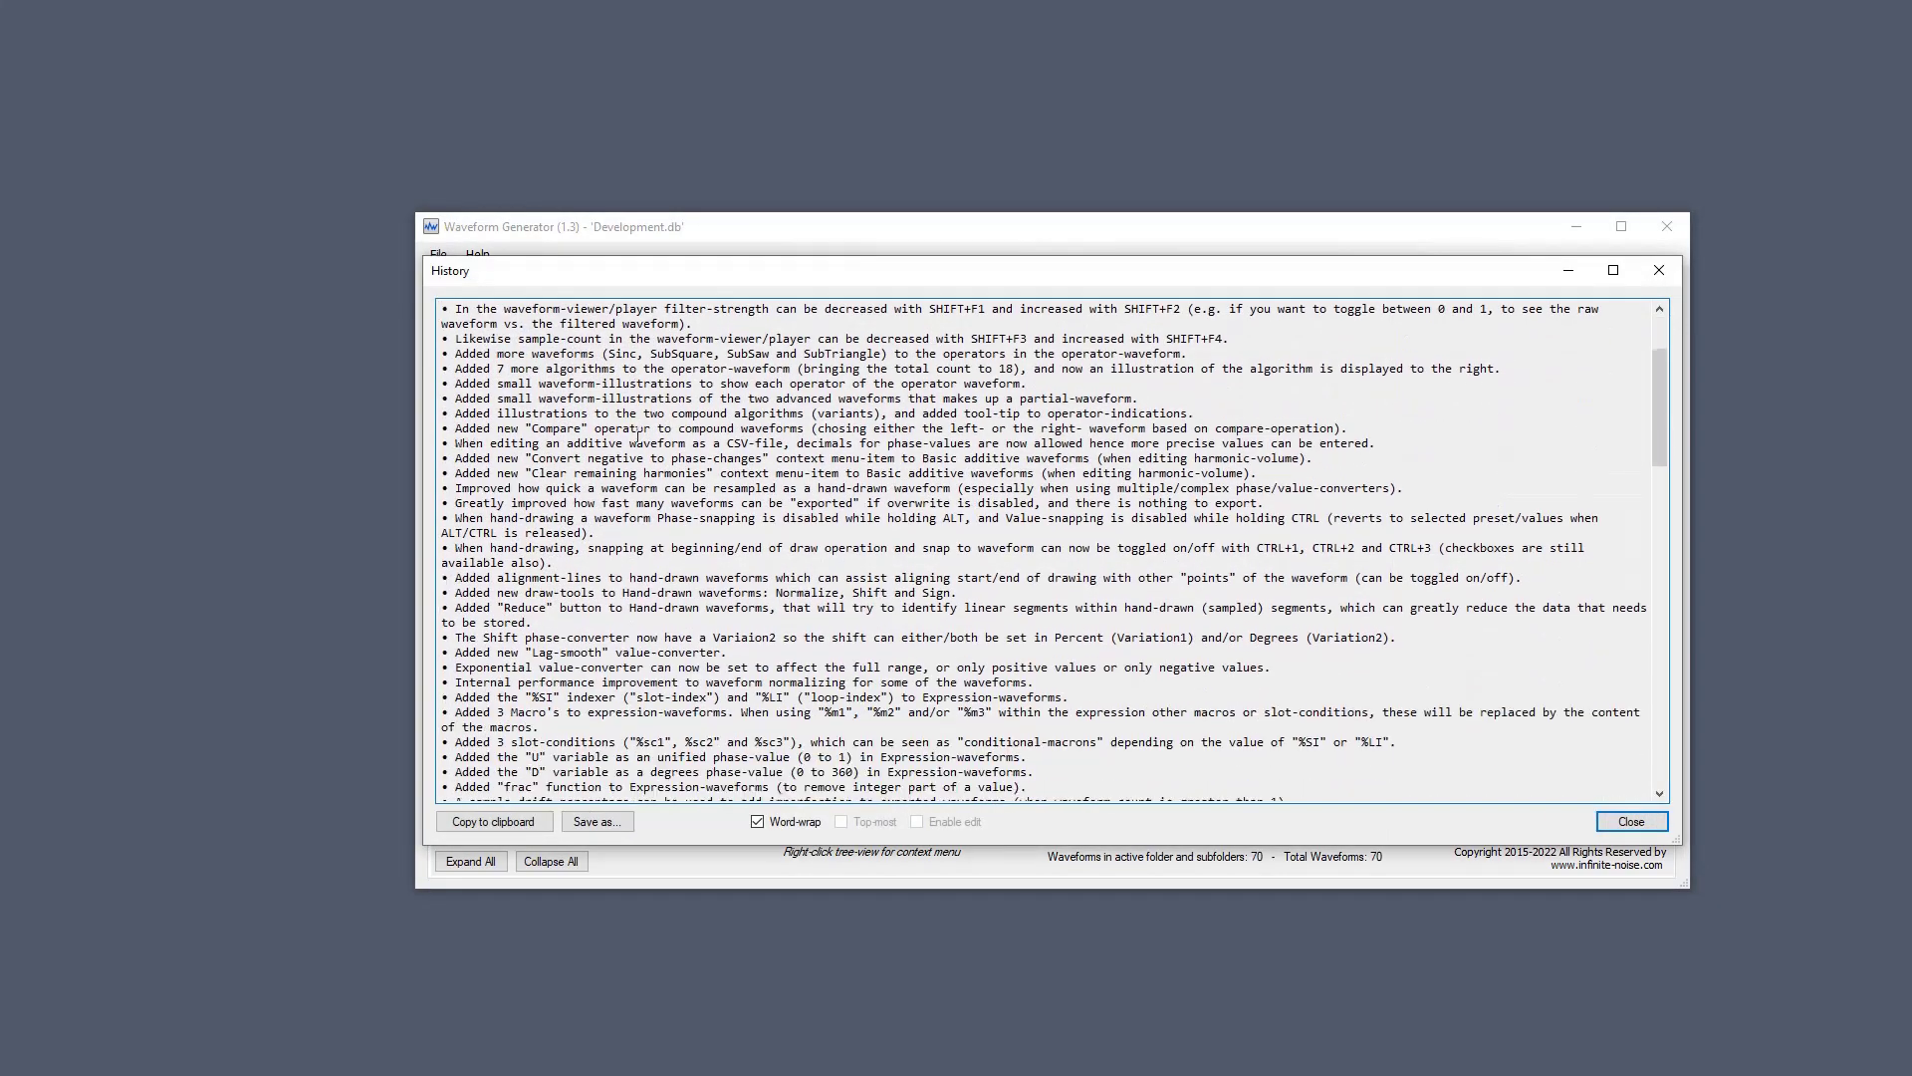
{"action": "scroll", "coordinate": [637, 434], "scroll_direction": "up", "scroll_amount": 3}
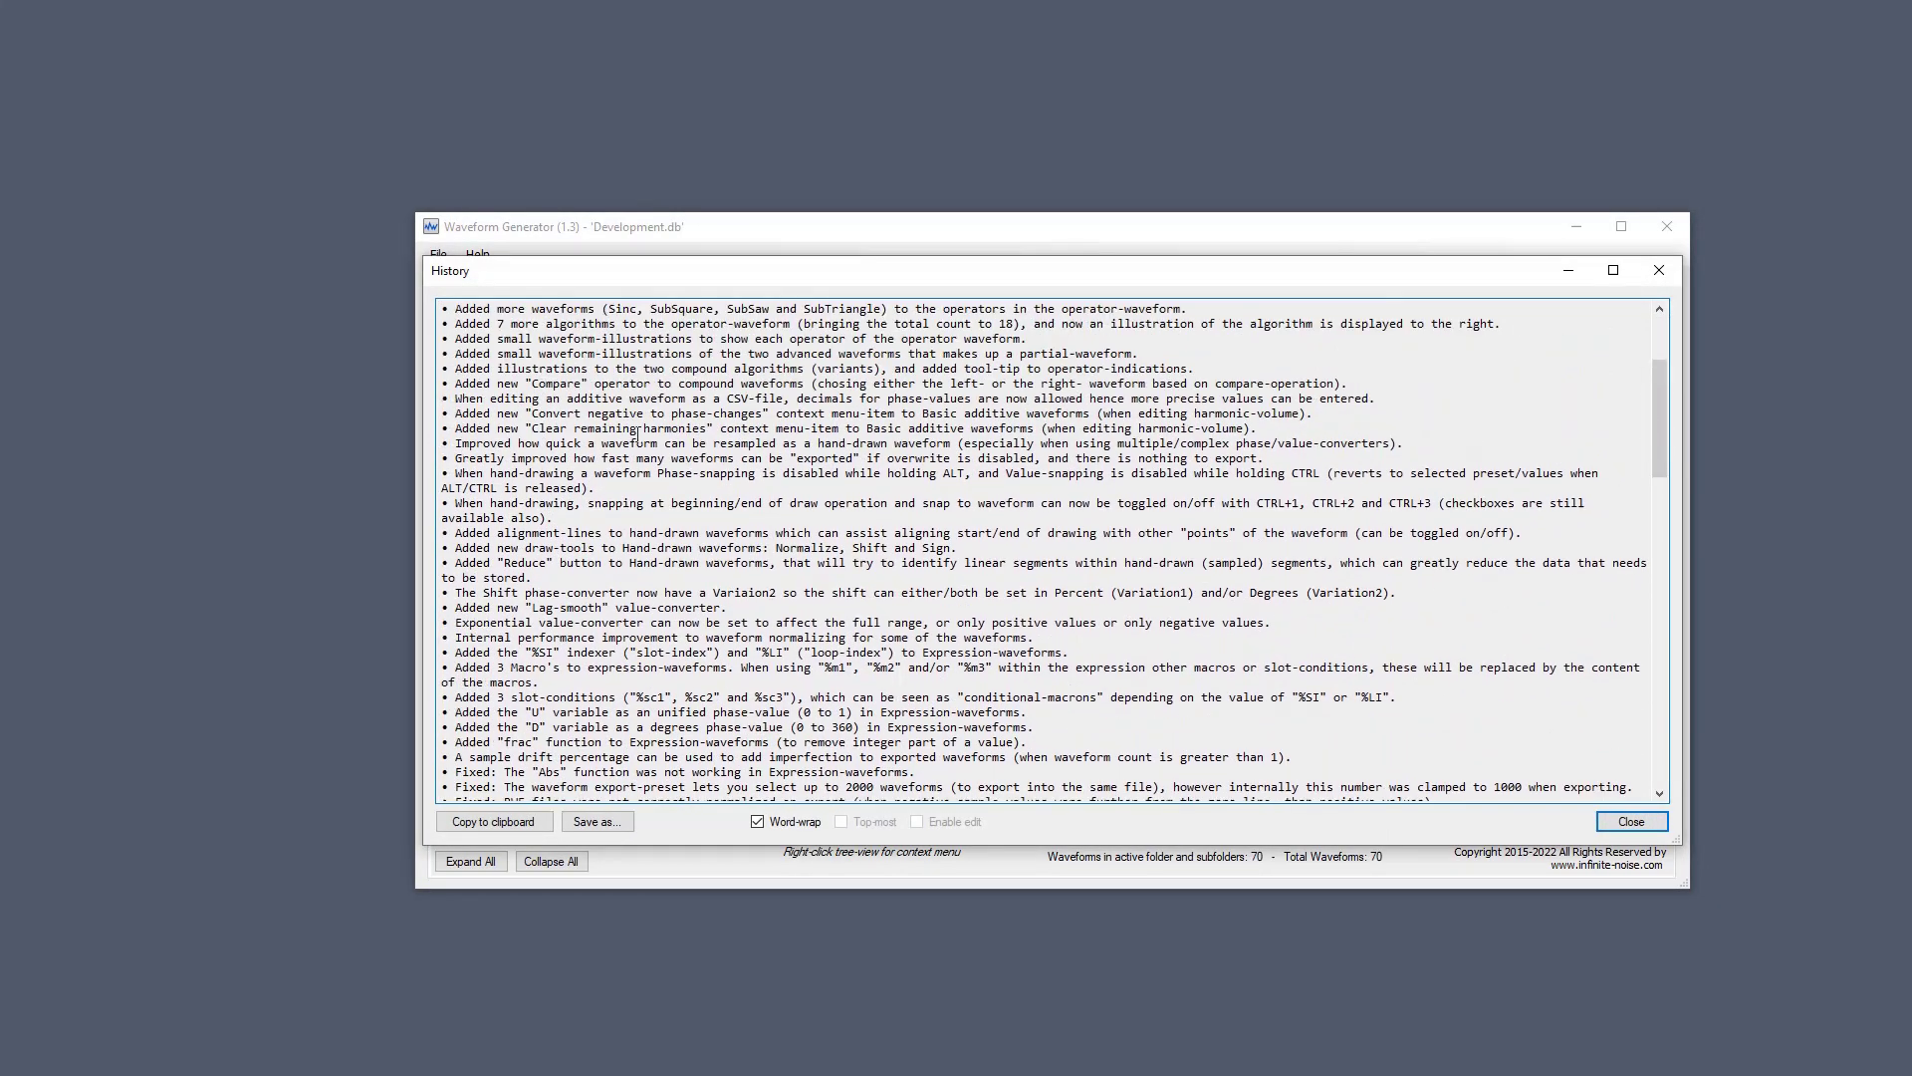
{"action": "scroll", "coordinate": [637, 434], "scroll_direction": "up", "scroll_amount": 4}
{"action": "scroll", "coordinate": [638, 434], "scroll_direction": "down", "scroll_amount": 10}
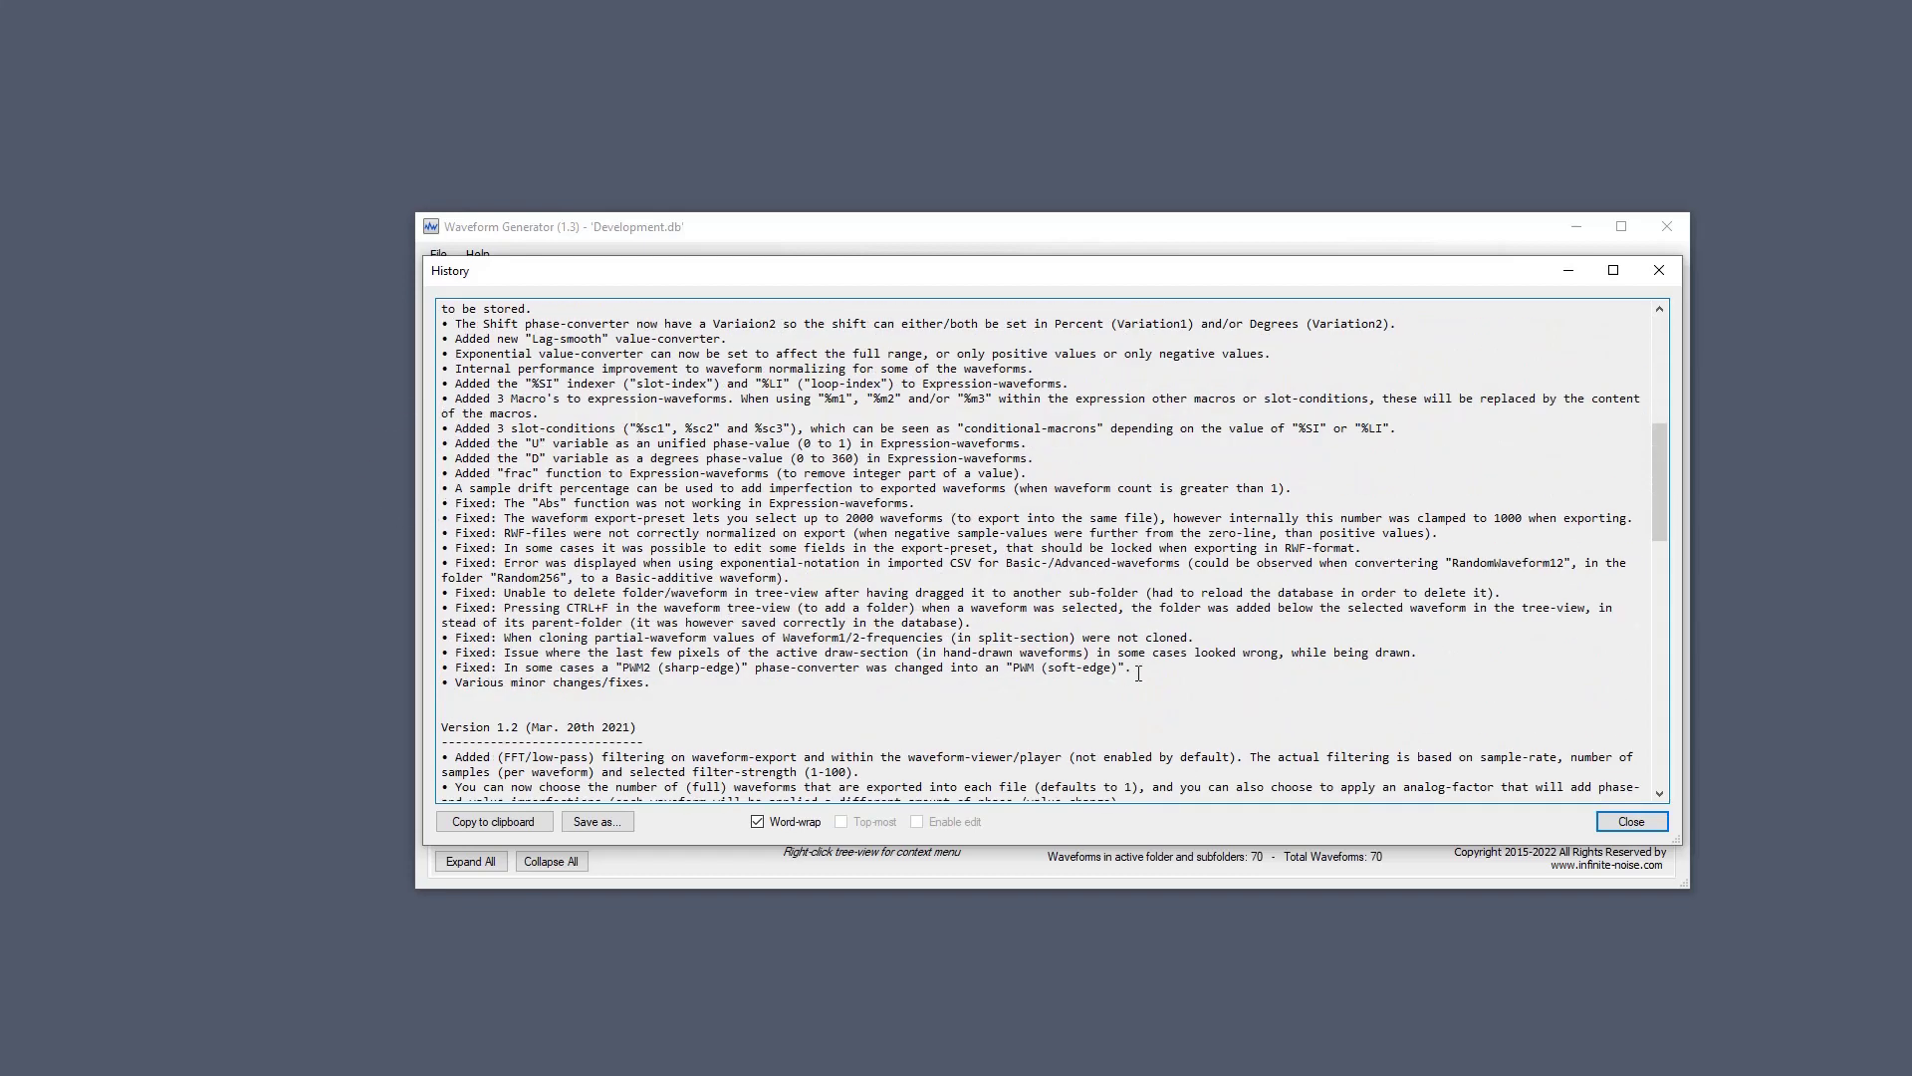
Highlight the fixes listed for version 1.3, return to the start of the history and close it.
{"action": "left_click_drag", "start_coordinate": [1138, 673], "coordinate": [379, 508]}
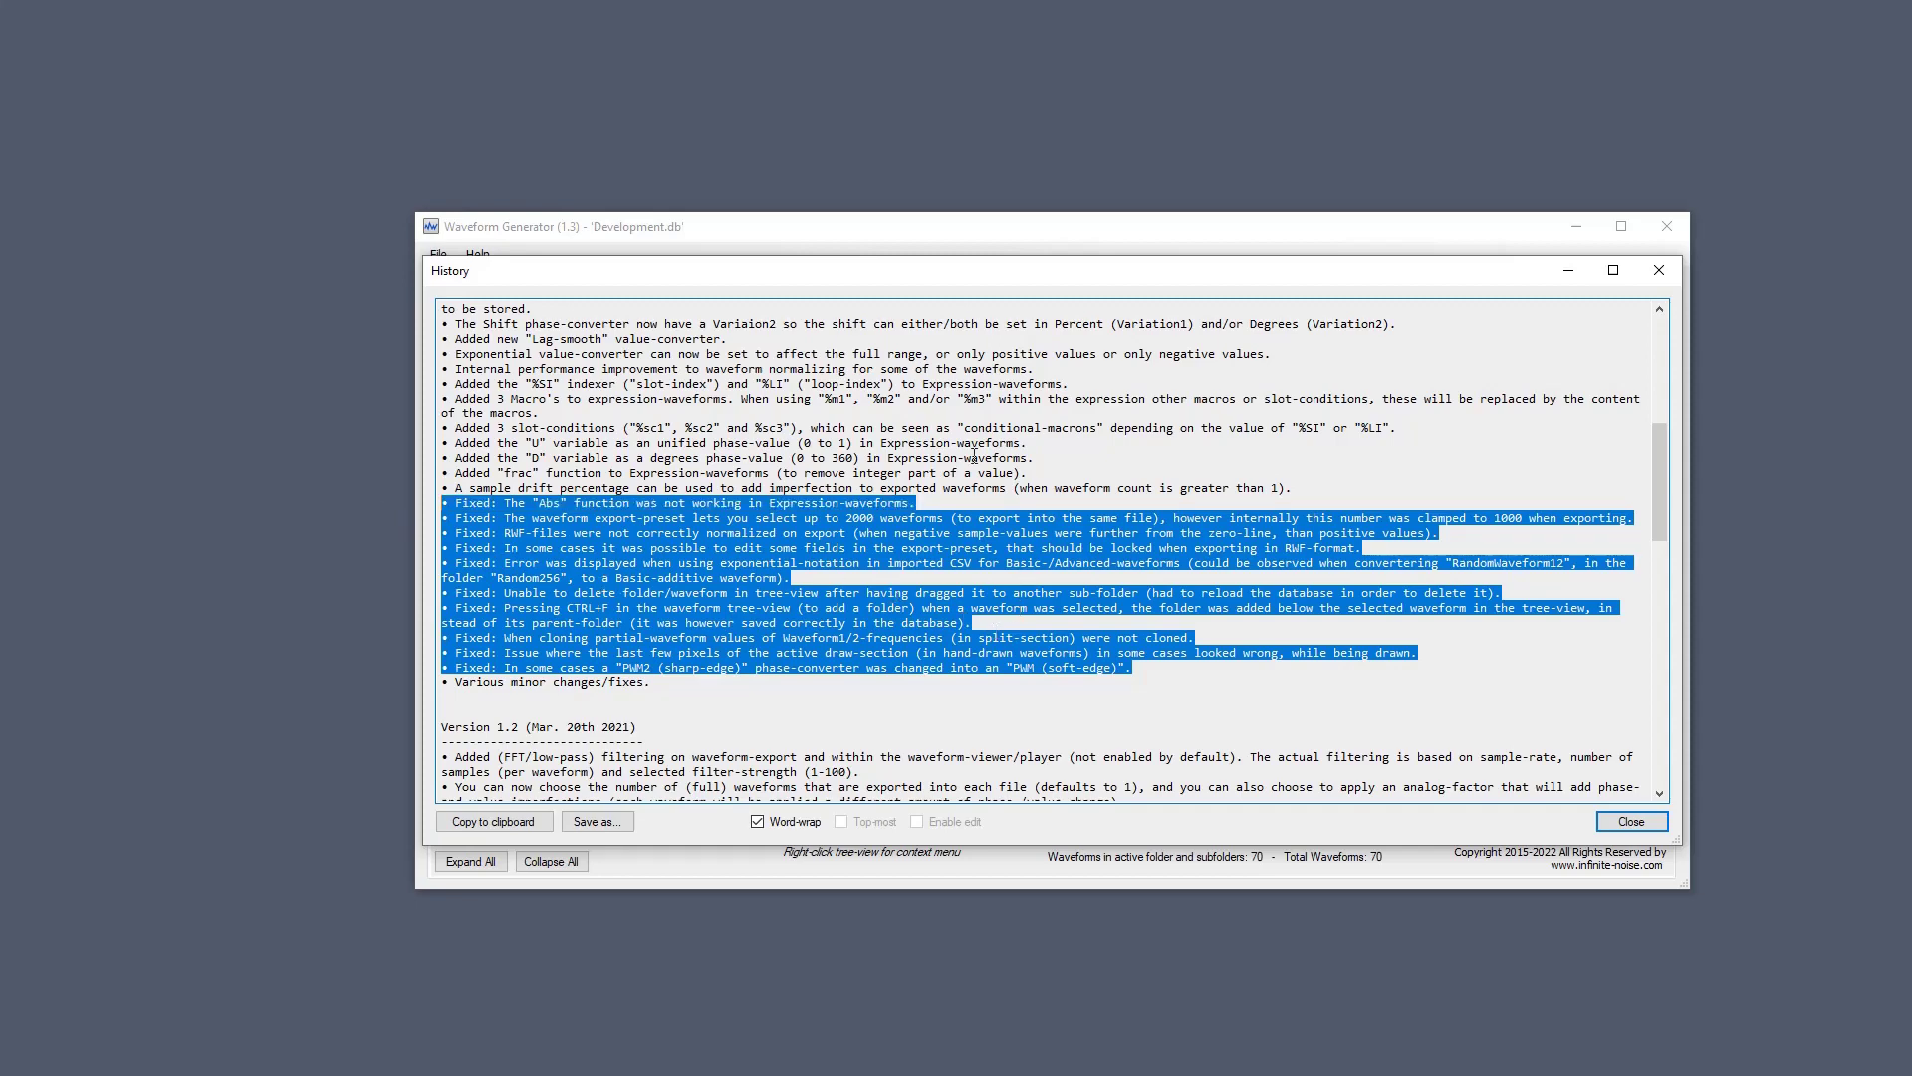
{"action": "left_click", "coordinate": [974, 456]}
{"action": "scroll", "coordinate": [974, 456], "scroll_direction": "up", "scroll_amount": 5}
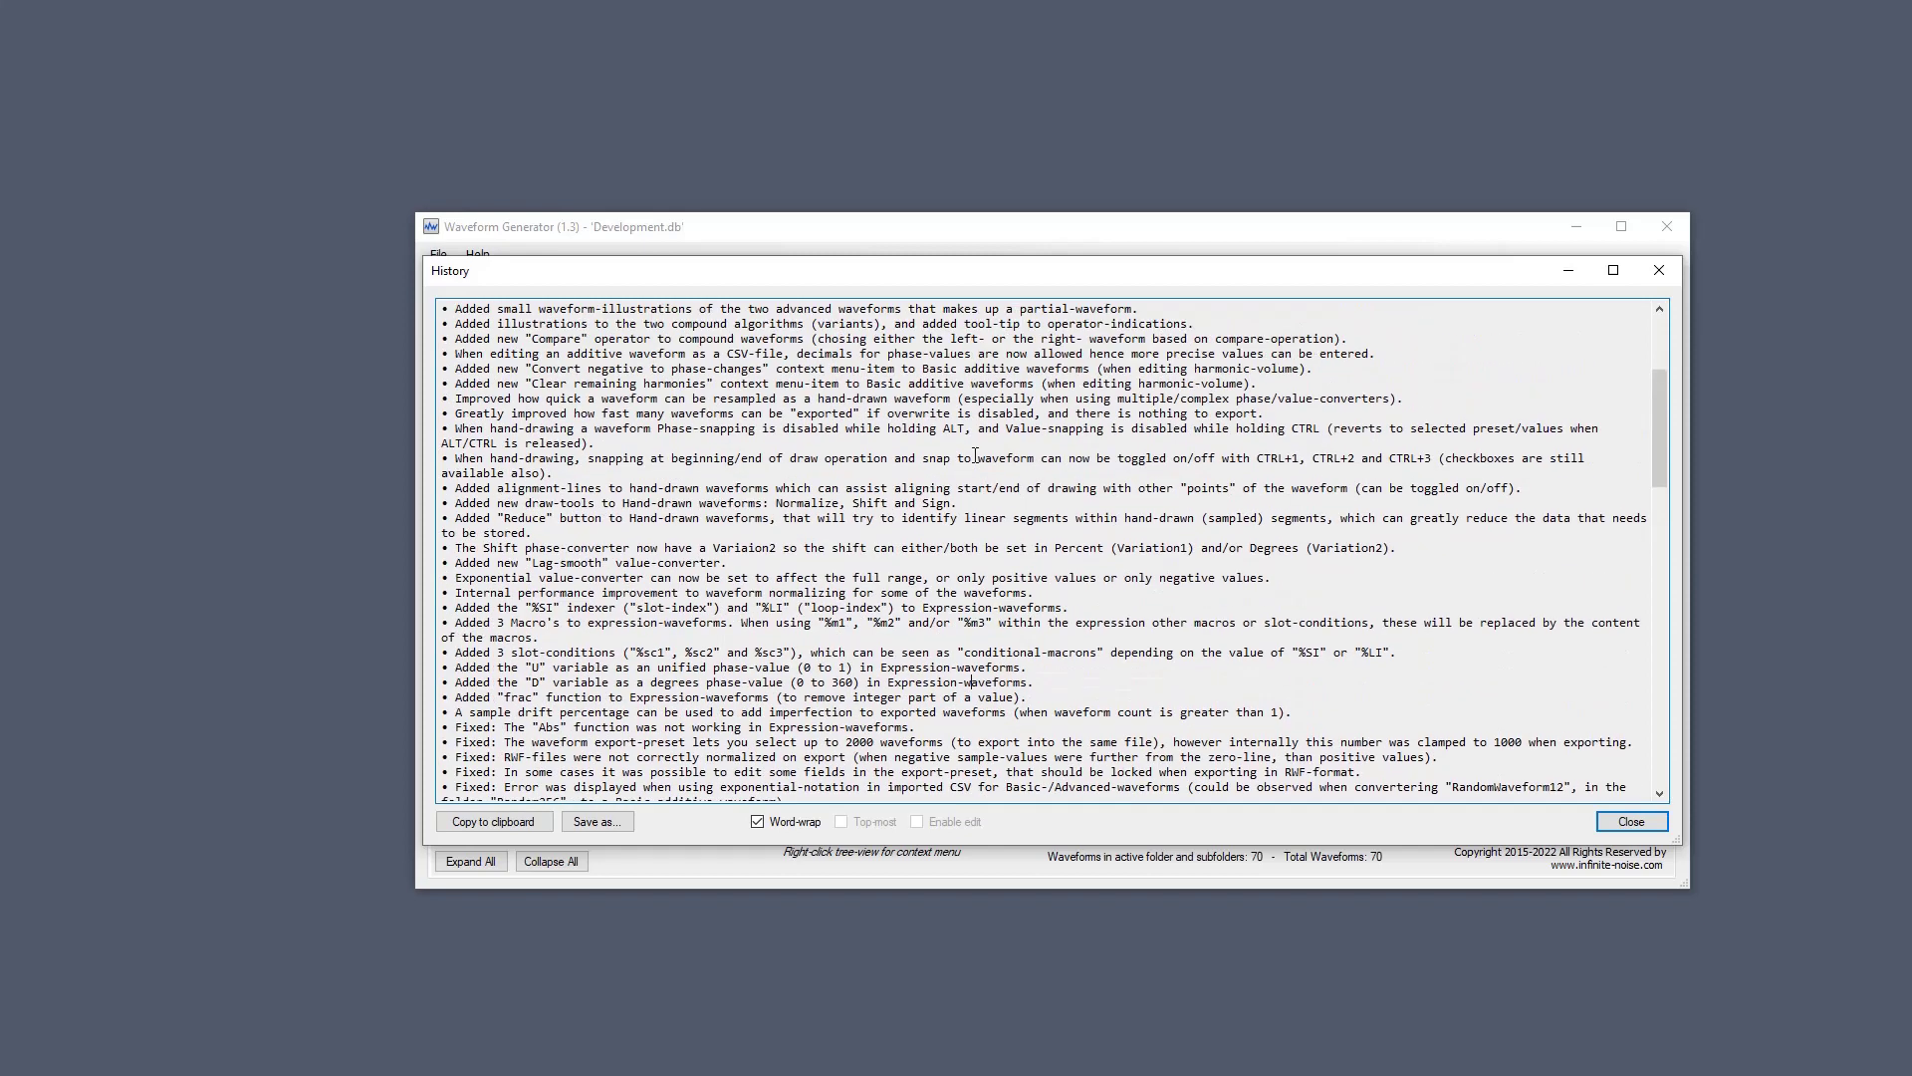
{"action": "scroll", "coordinate": [974, 456], "scroll_direction": "up", "scroll_amount": 5}
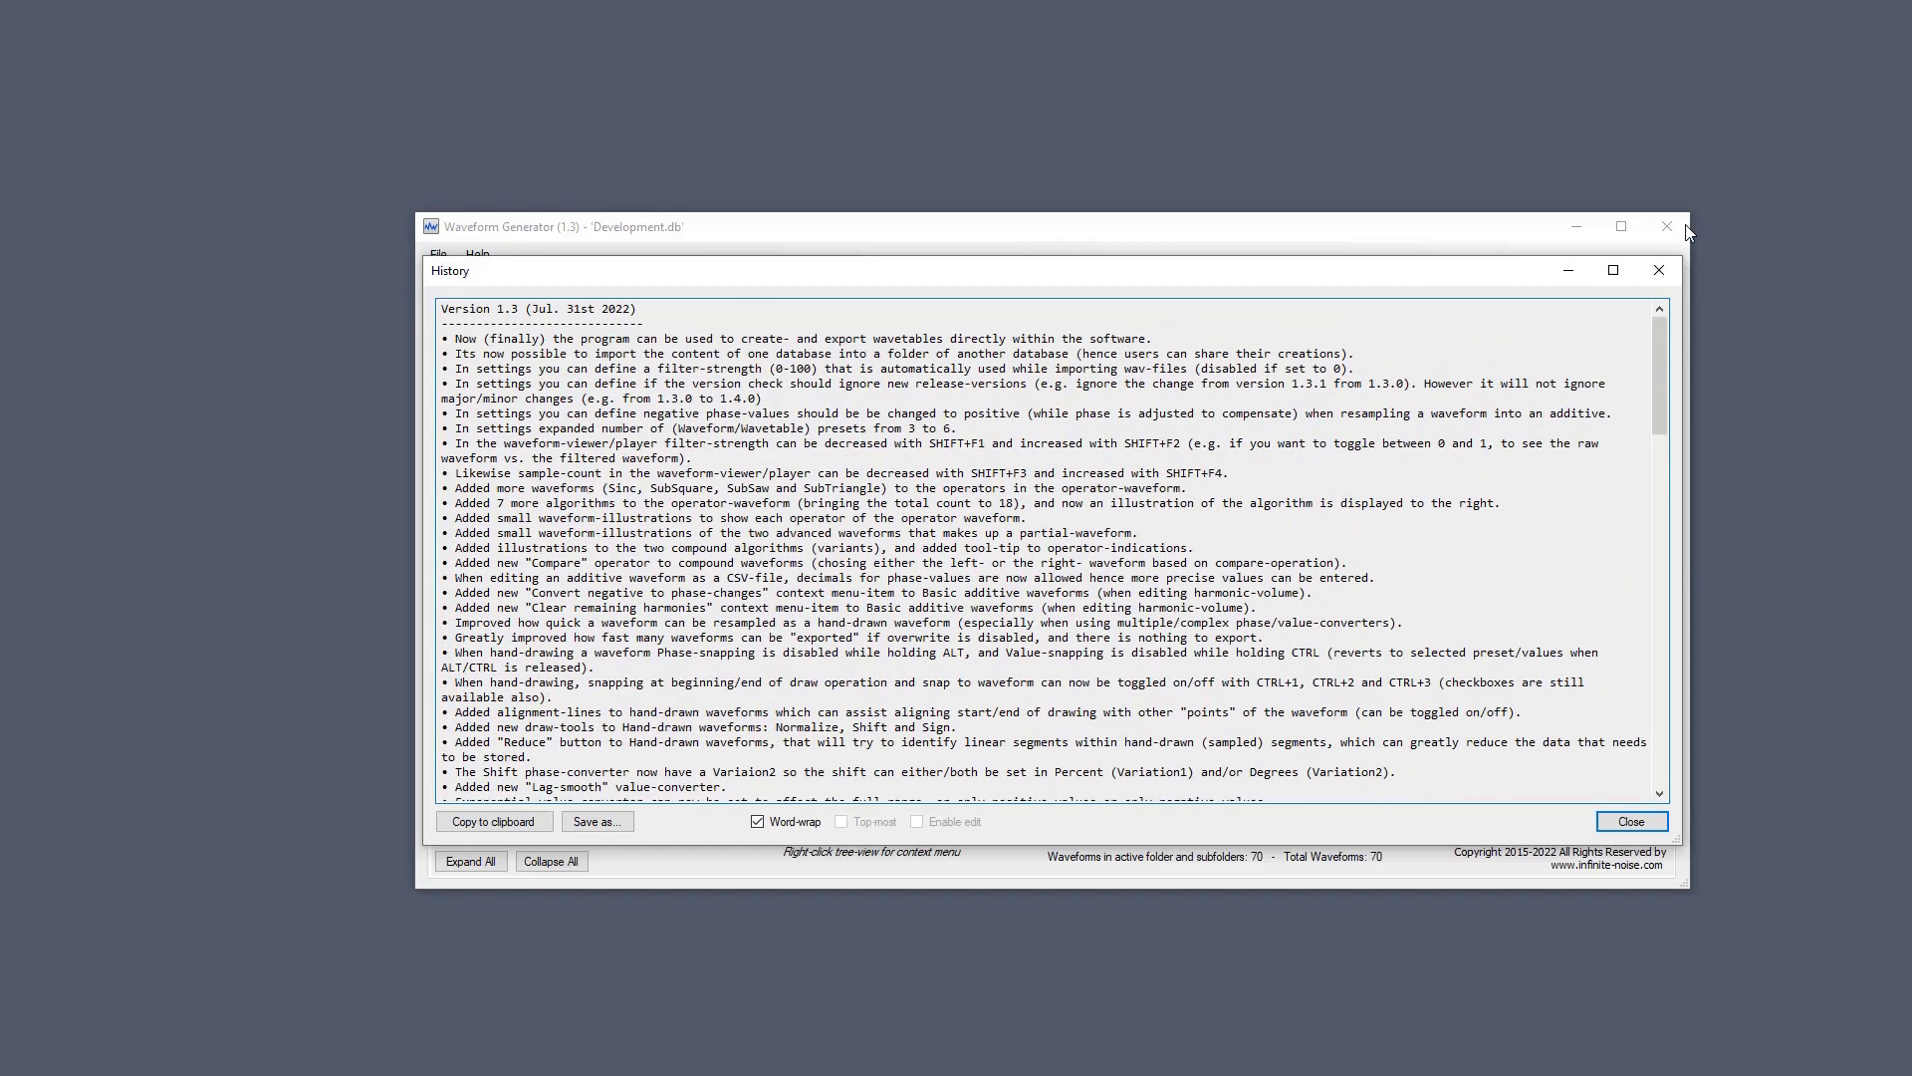
{"action": "left_click", "coordinate": [1660, 271]}
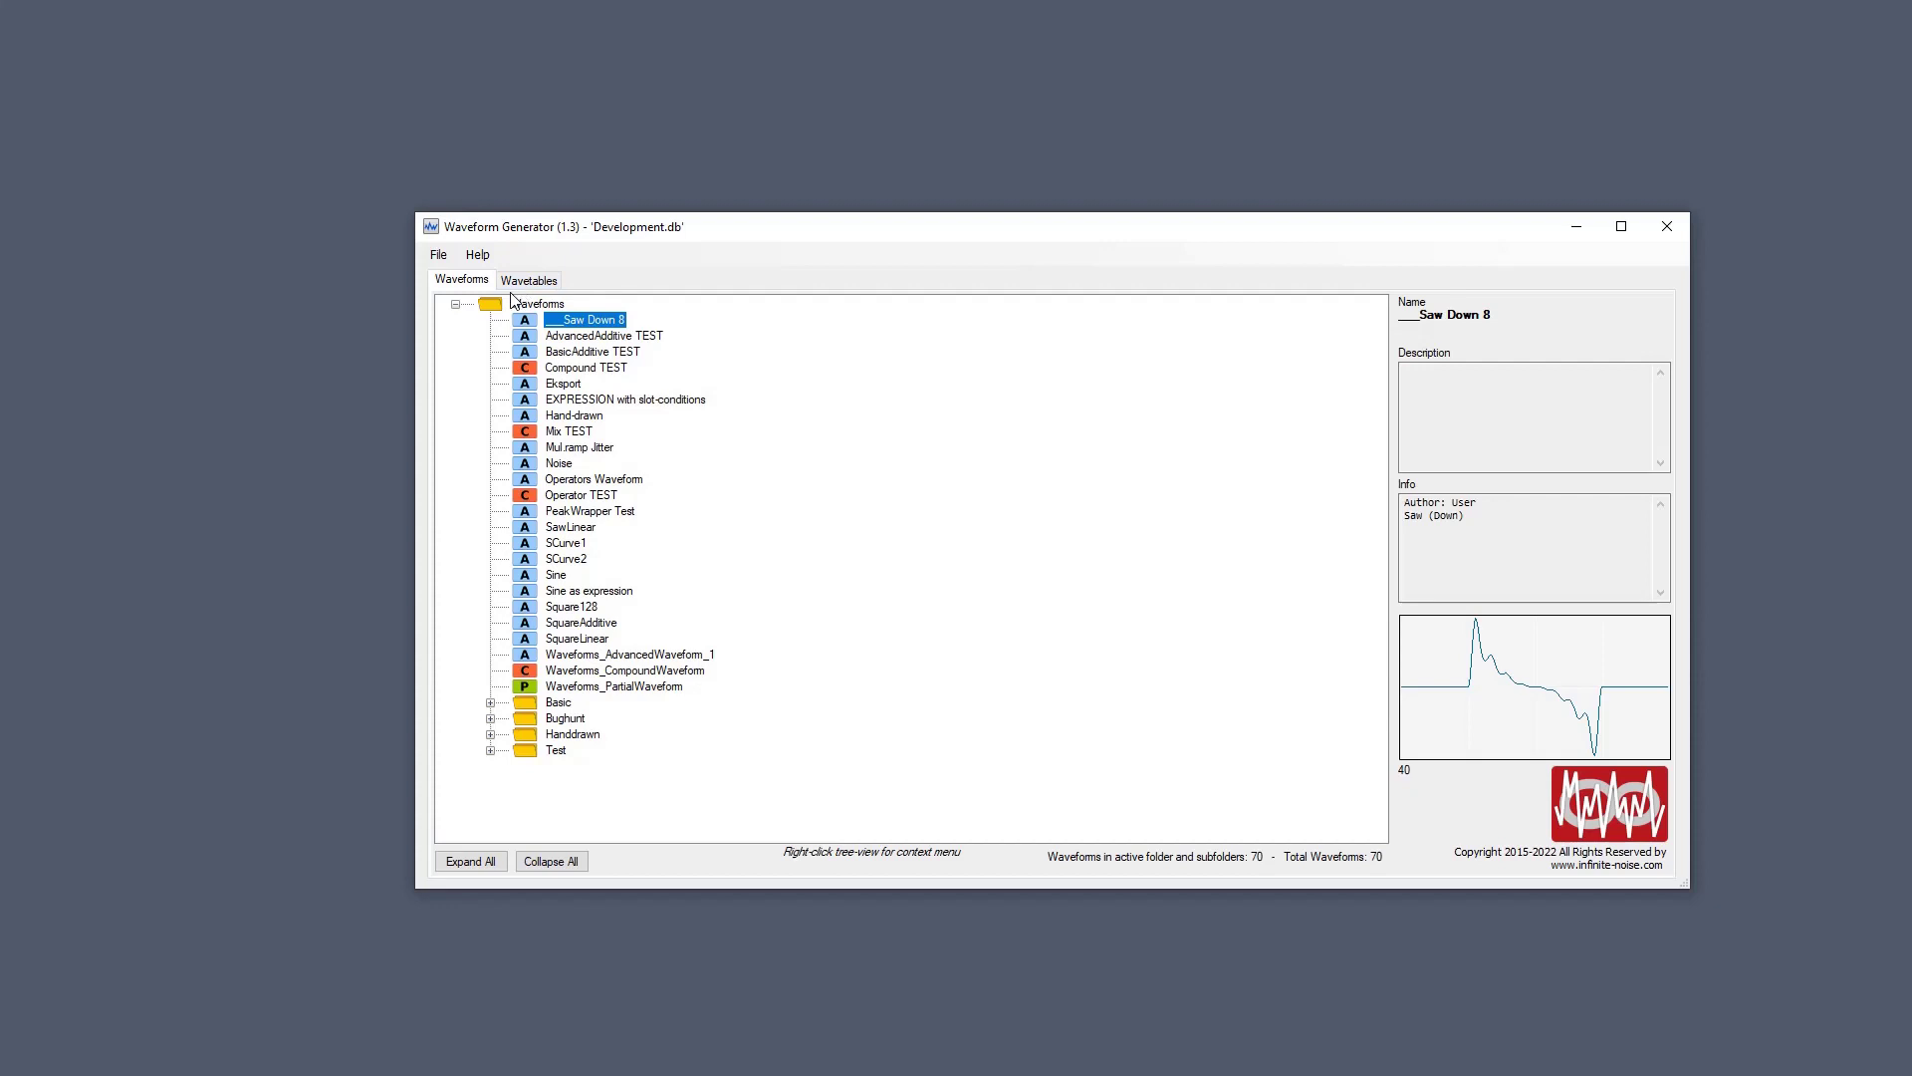
Open the NotUpdated.db database and agree to update it.
{"action": "left_click", "coordinate": [438, 256]}
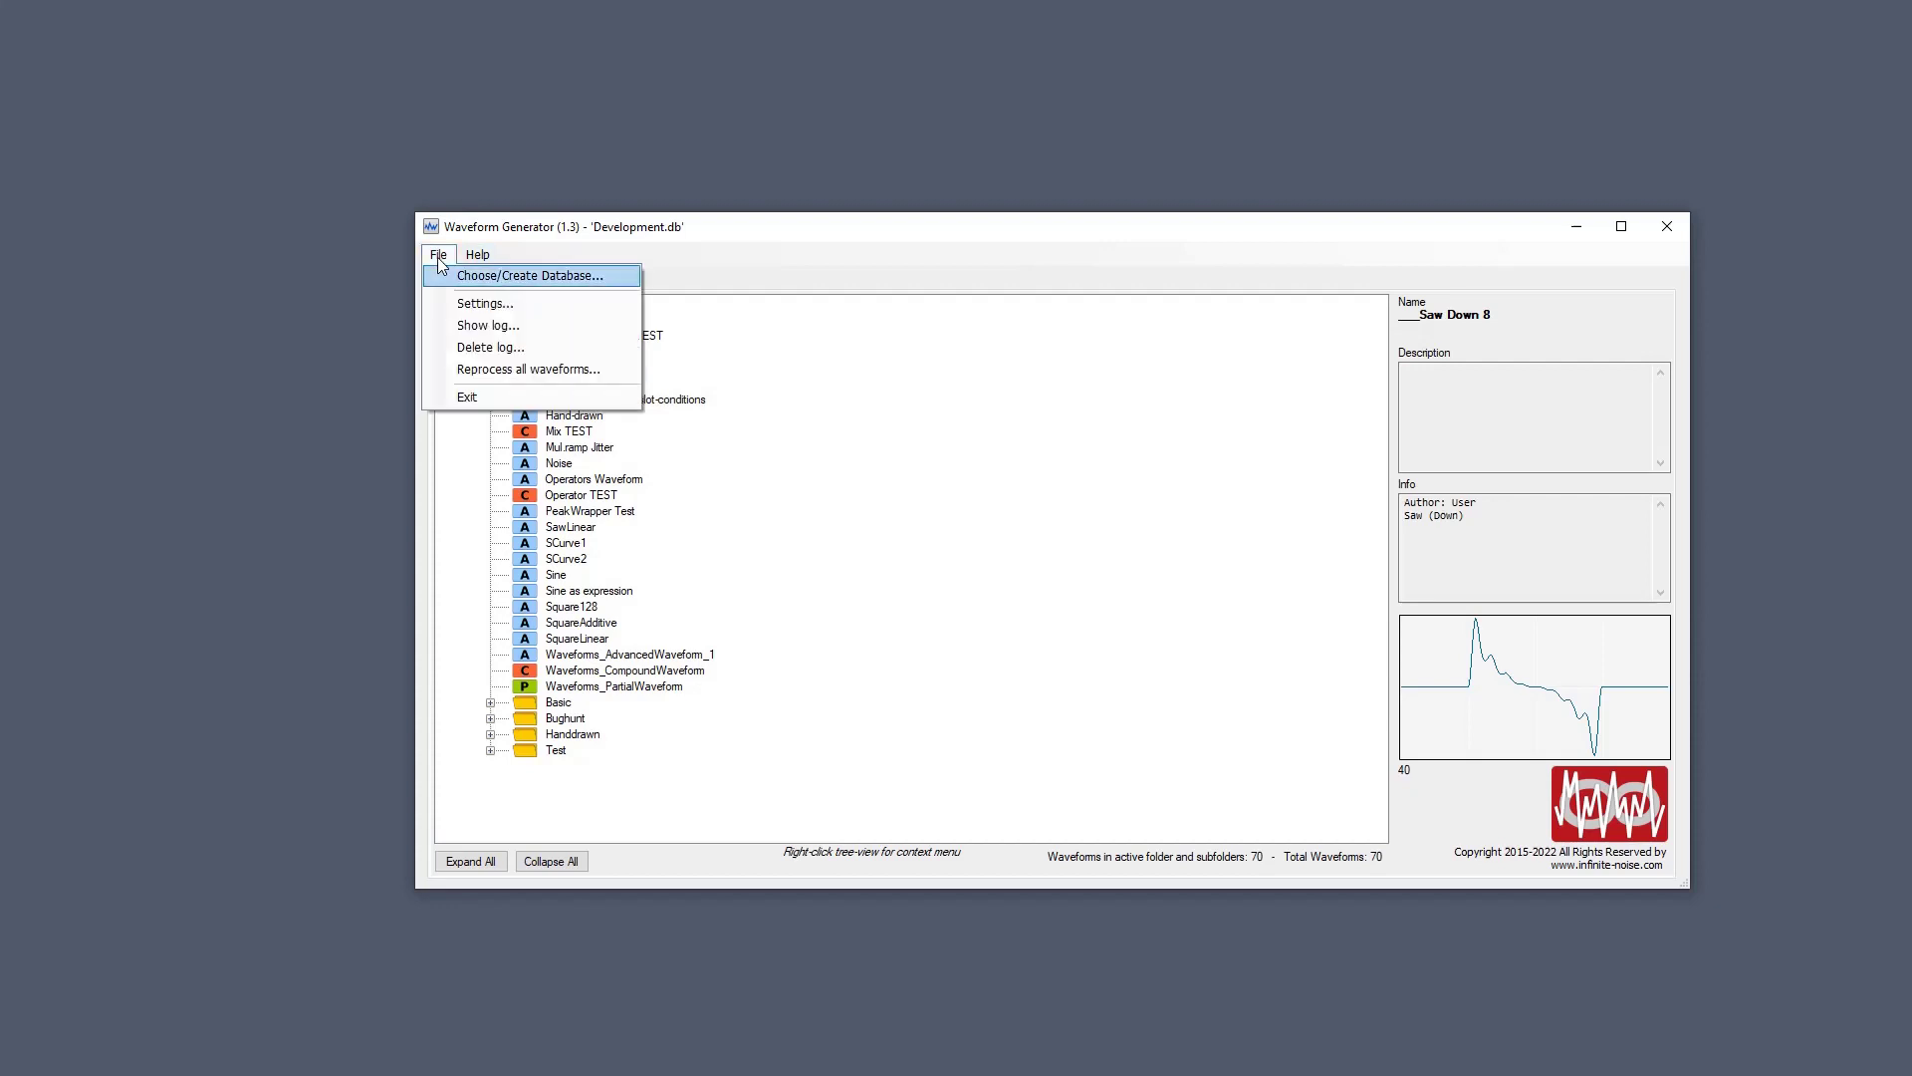
{"action": "left_click", "coordinate": [493, 276]}
{"action": "left_click", "coordinate": [1291, 509]}
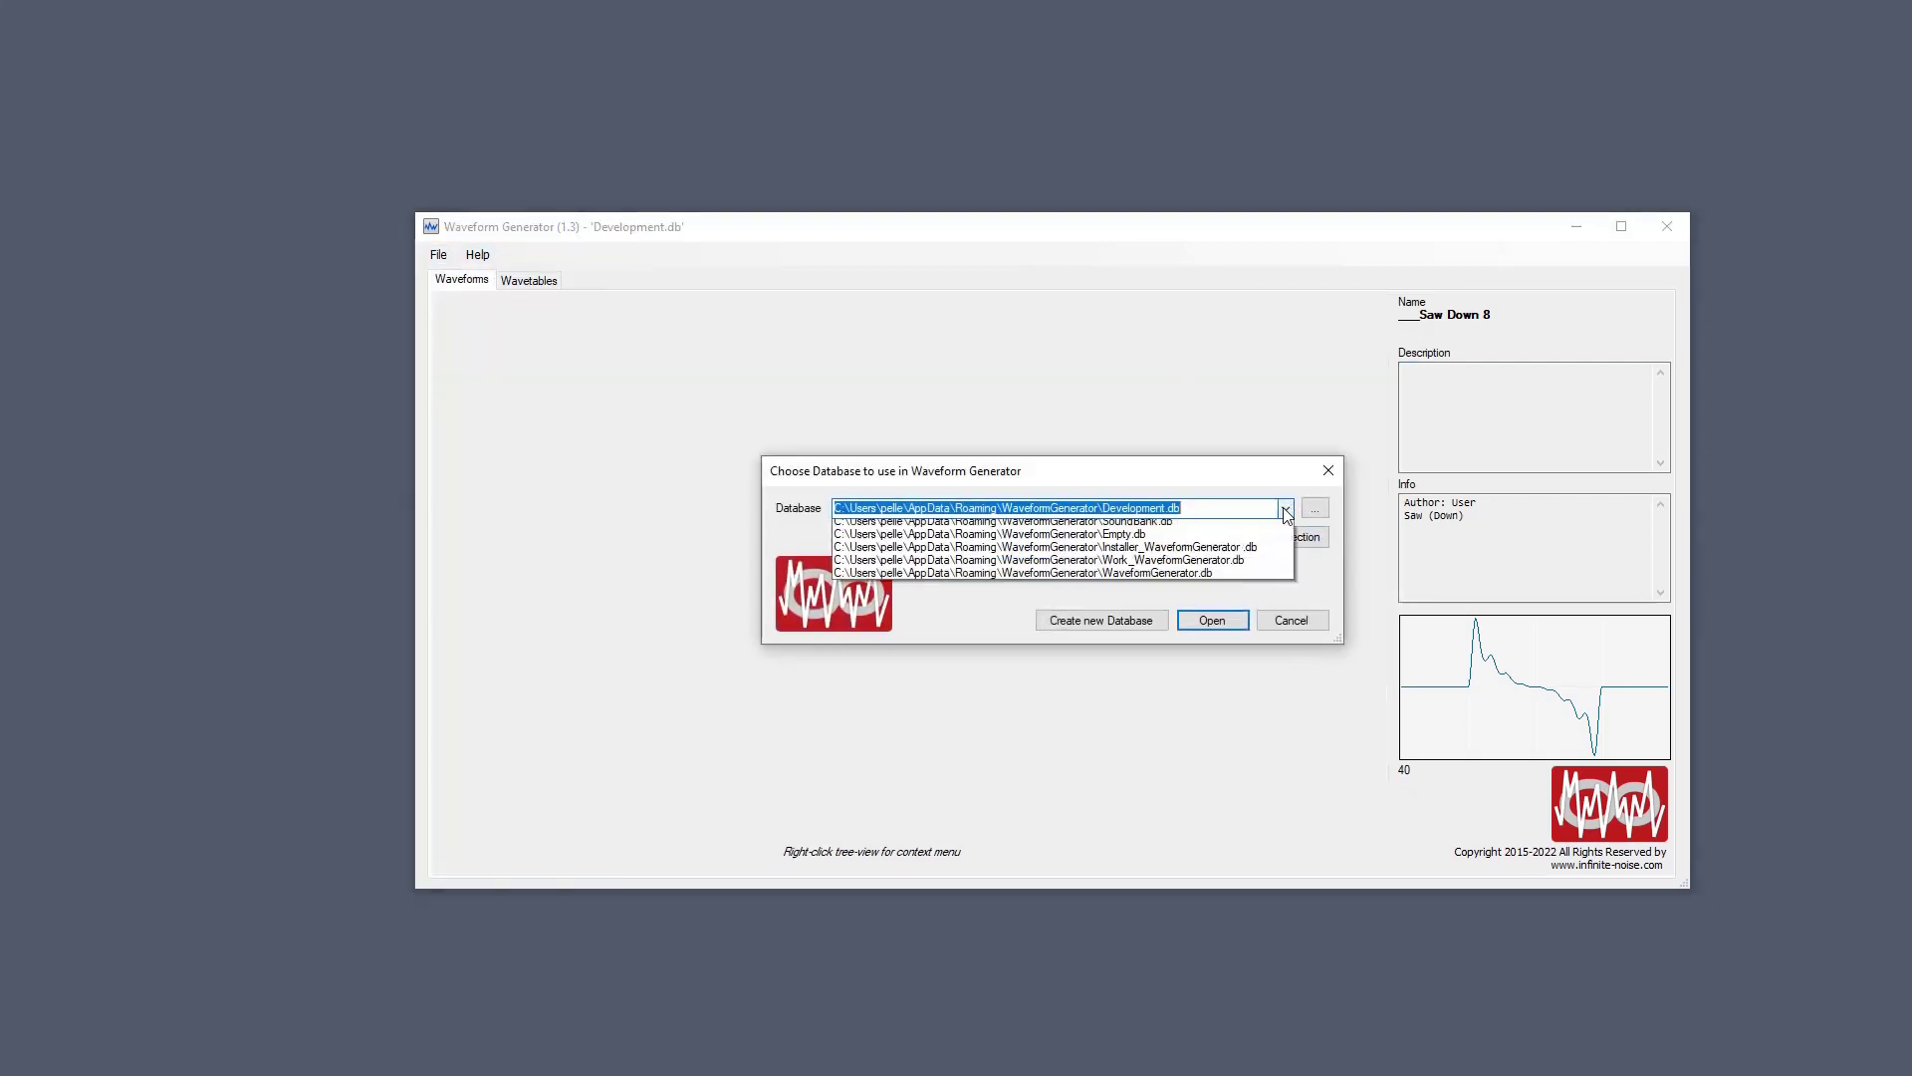
{"action": "left_click", "coordinate": [1243, 548]}
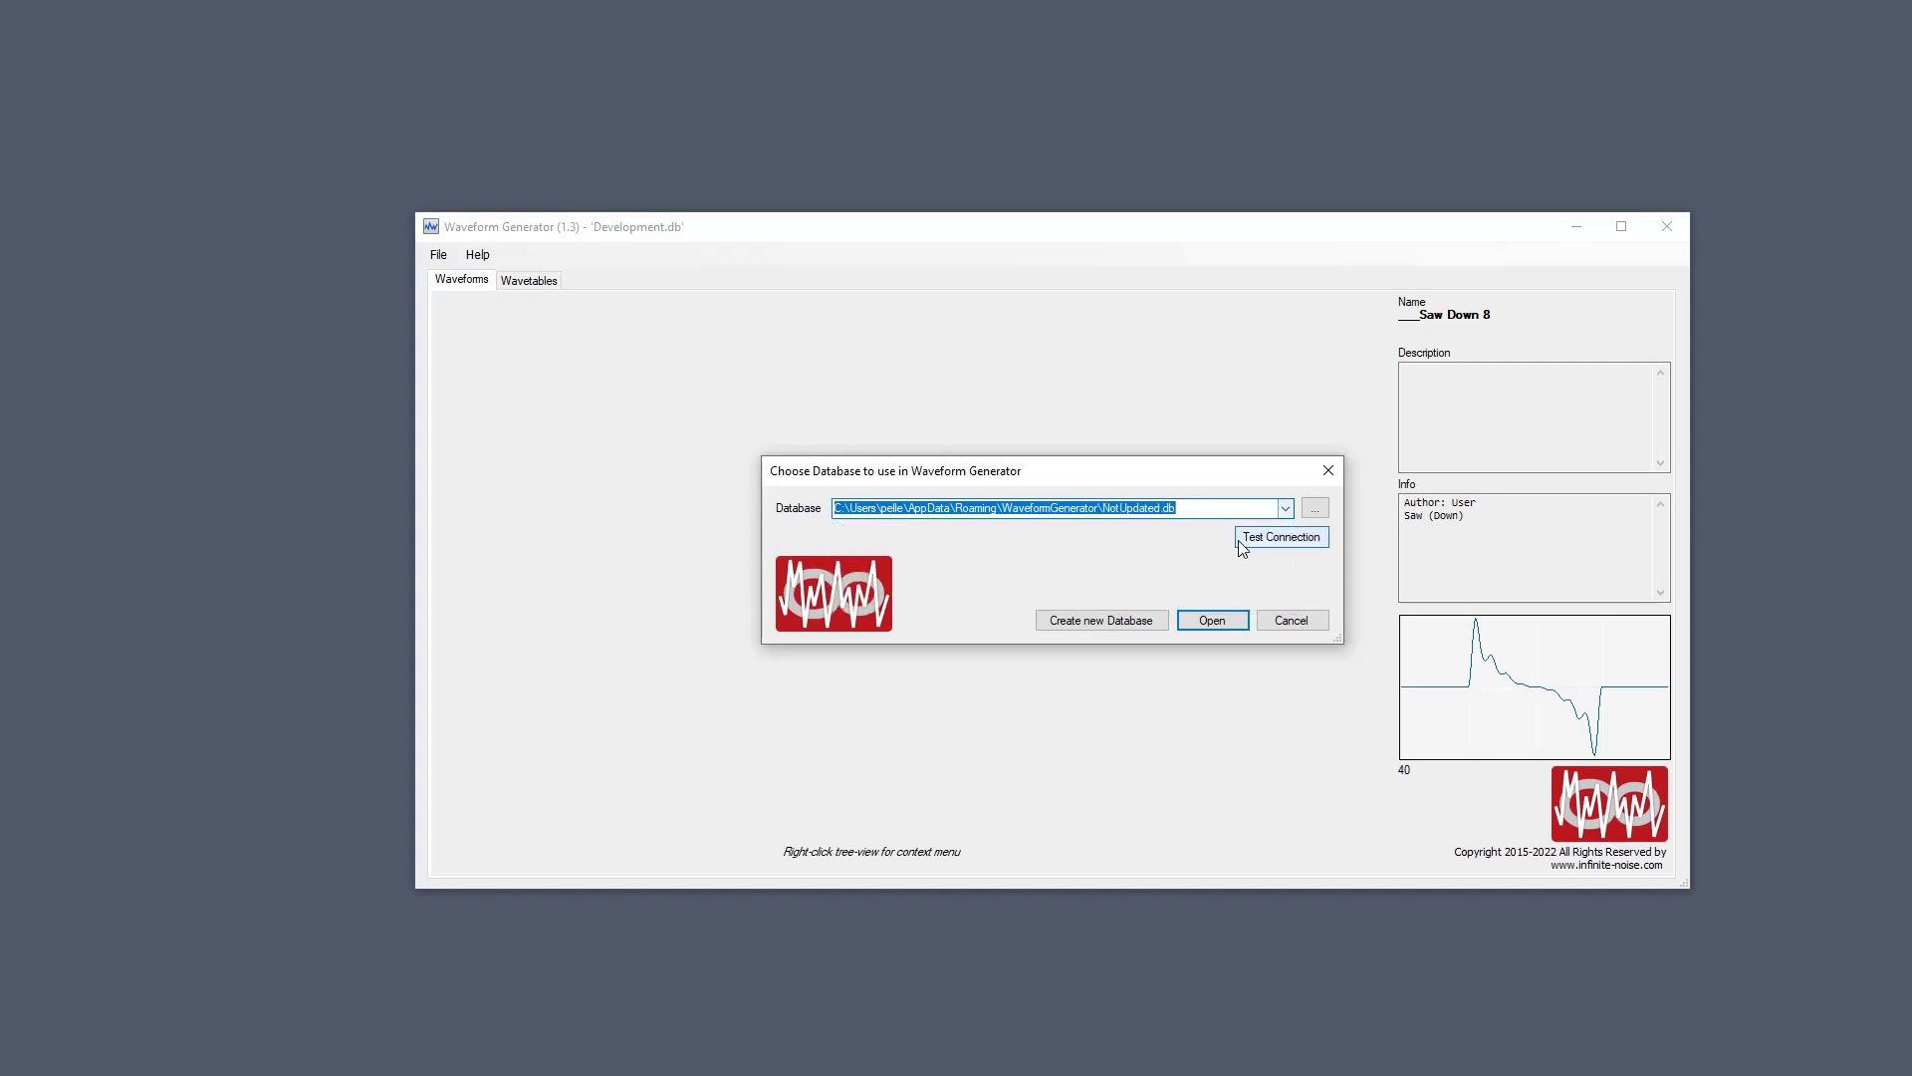
{"action": "left_click", "coordinate": [1222, 625]}
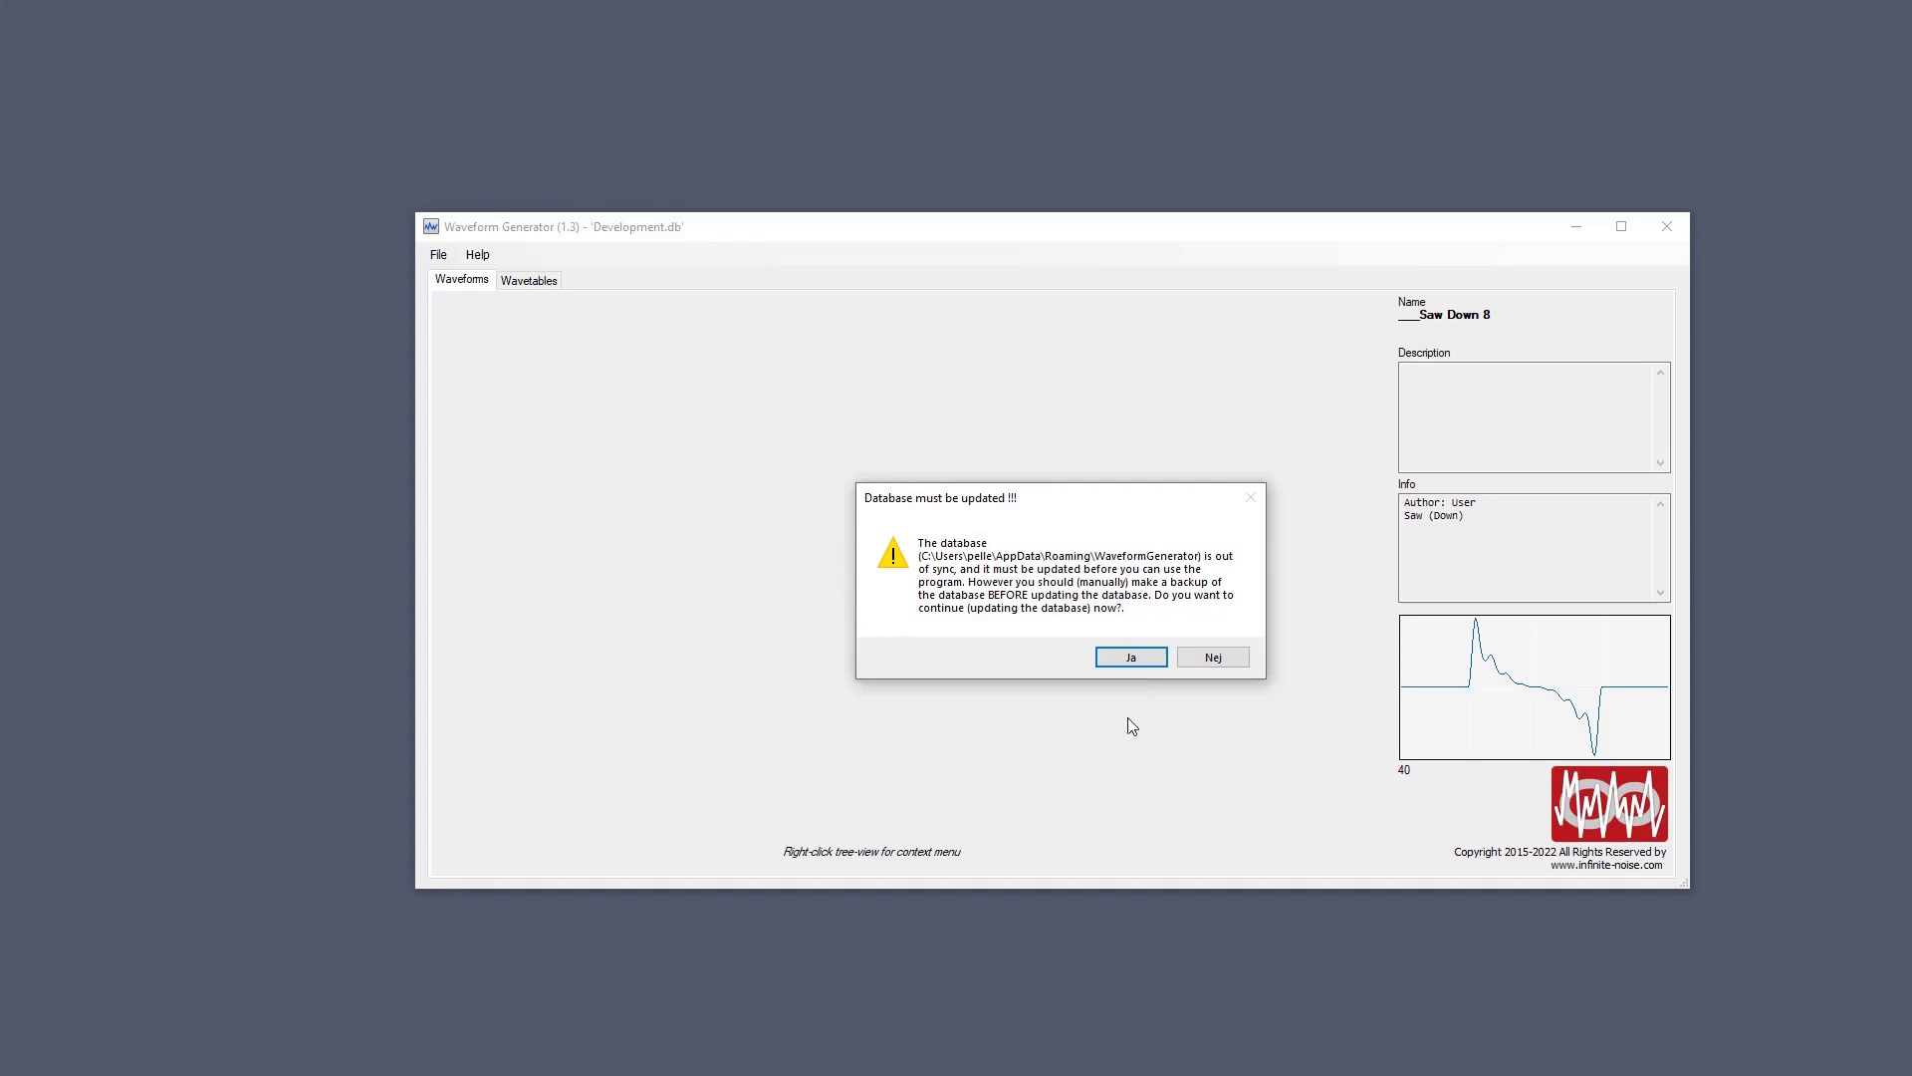
{"action": "left_click", "coordinate": [1125, 657]}
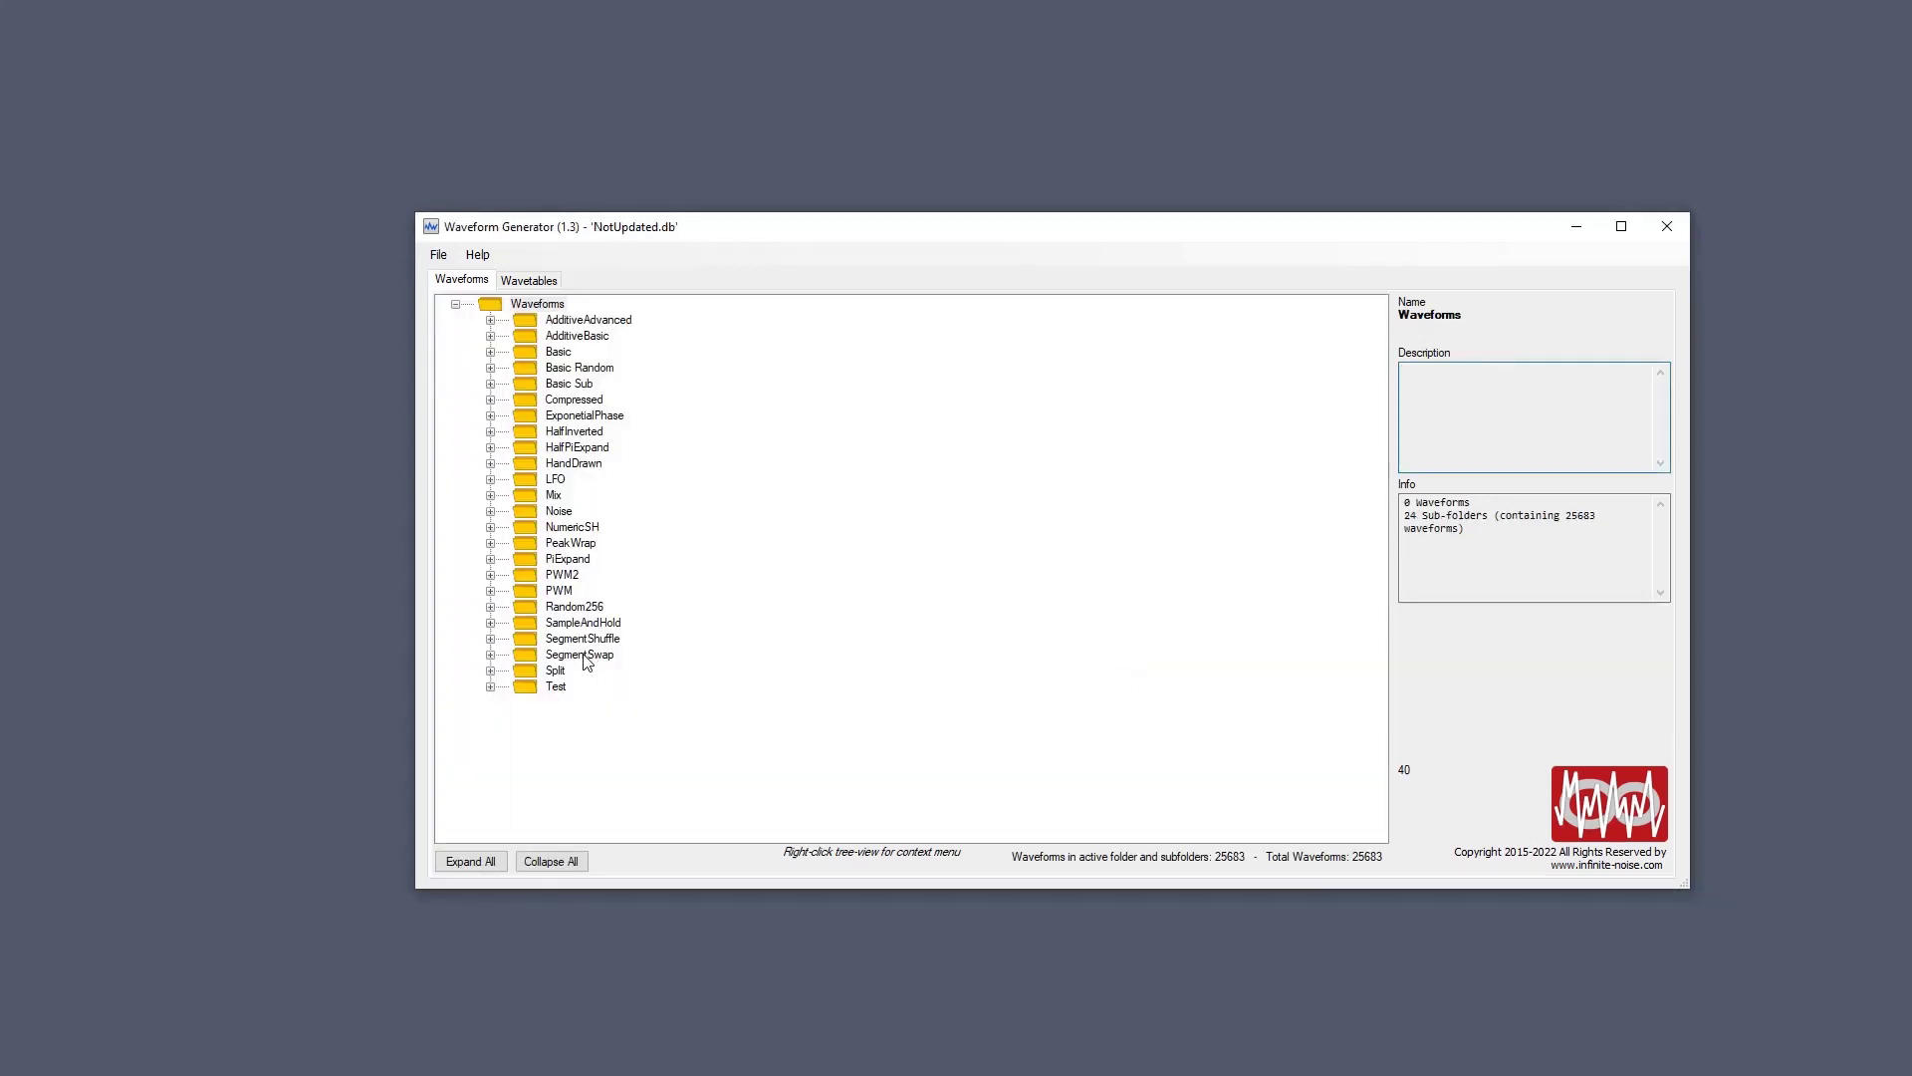
Try to open the Empty.db database.
{"action": "left_click", "coordinate": [438, 255]}
{"action": "left_click", "coordinate": [461, 278]}
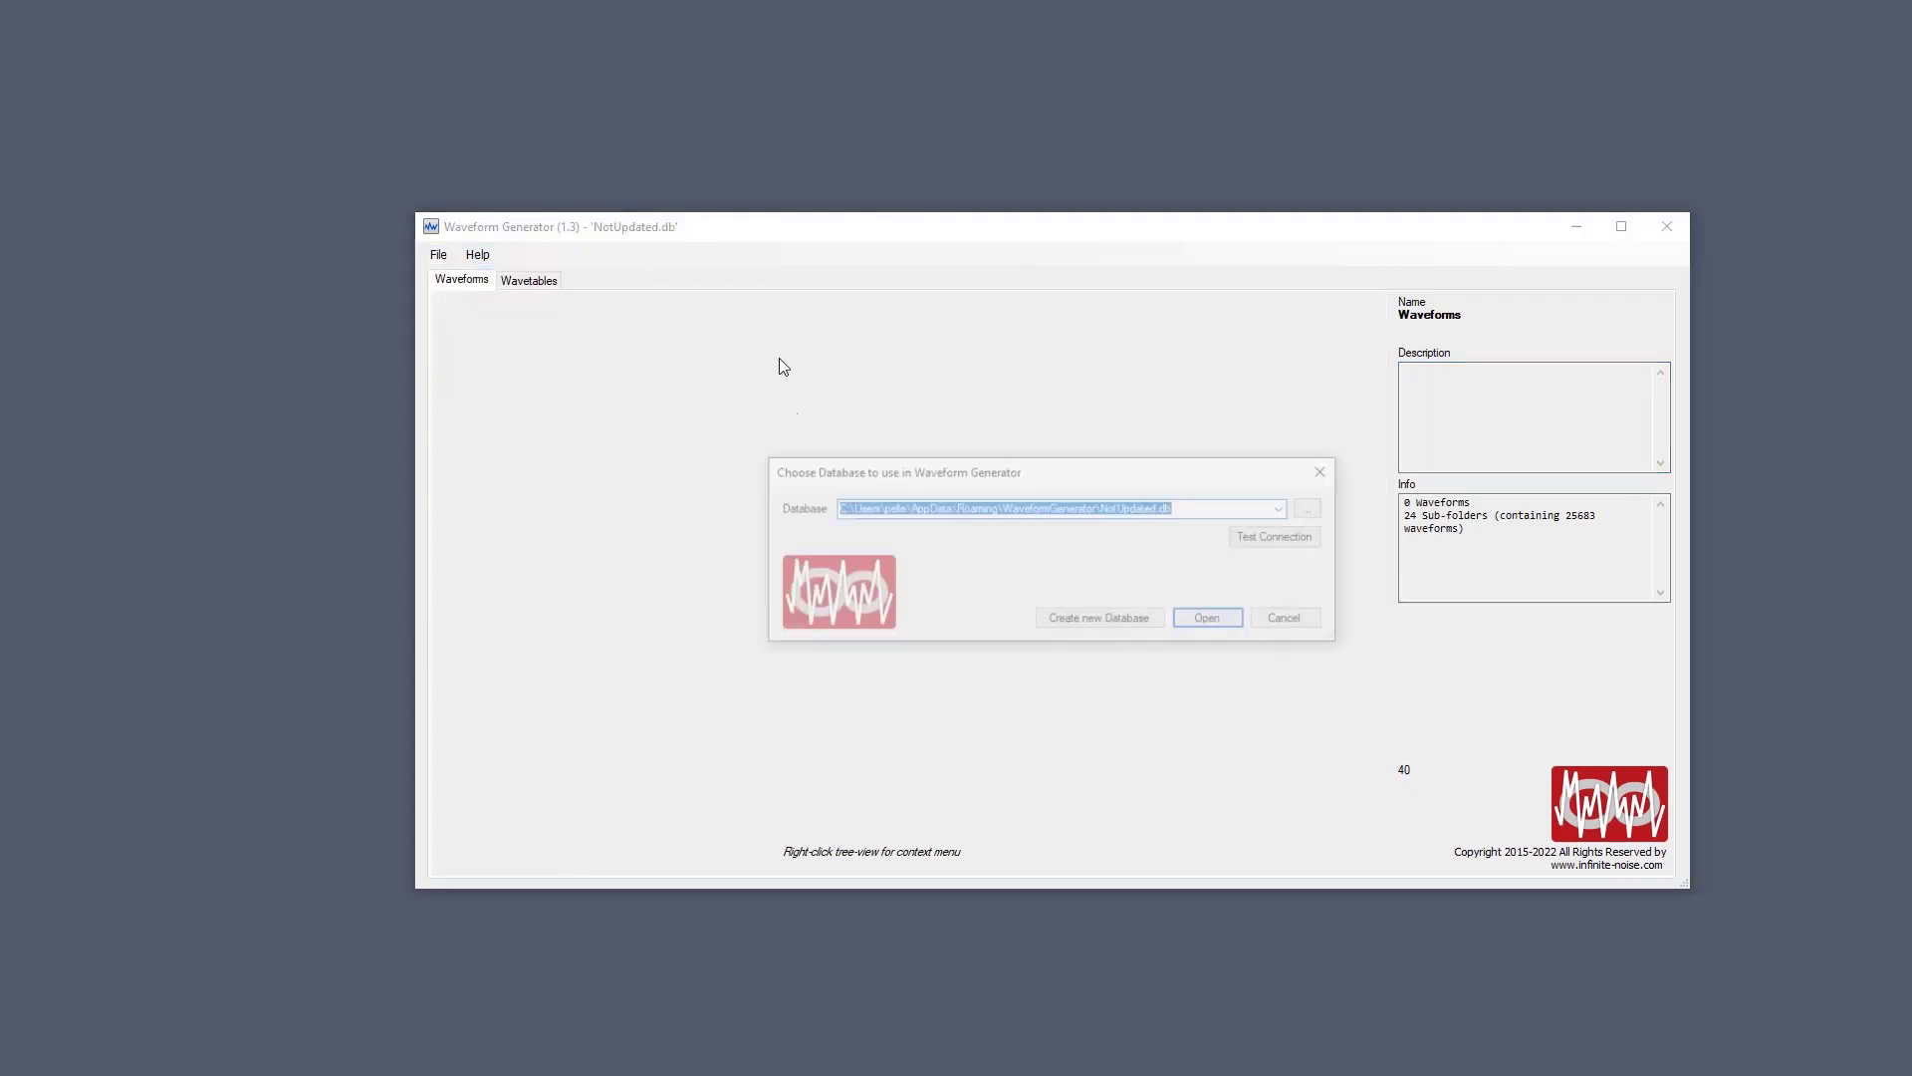
{"action": "left_click", "coordinate": [1286, 509]}
{"action": "left_click", "coordinate": [1145, 578]}
{"action": "left_click", "coordinate": [1223, 623]}
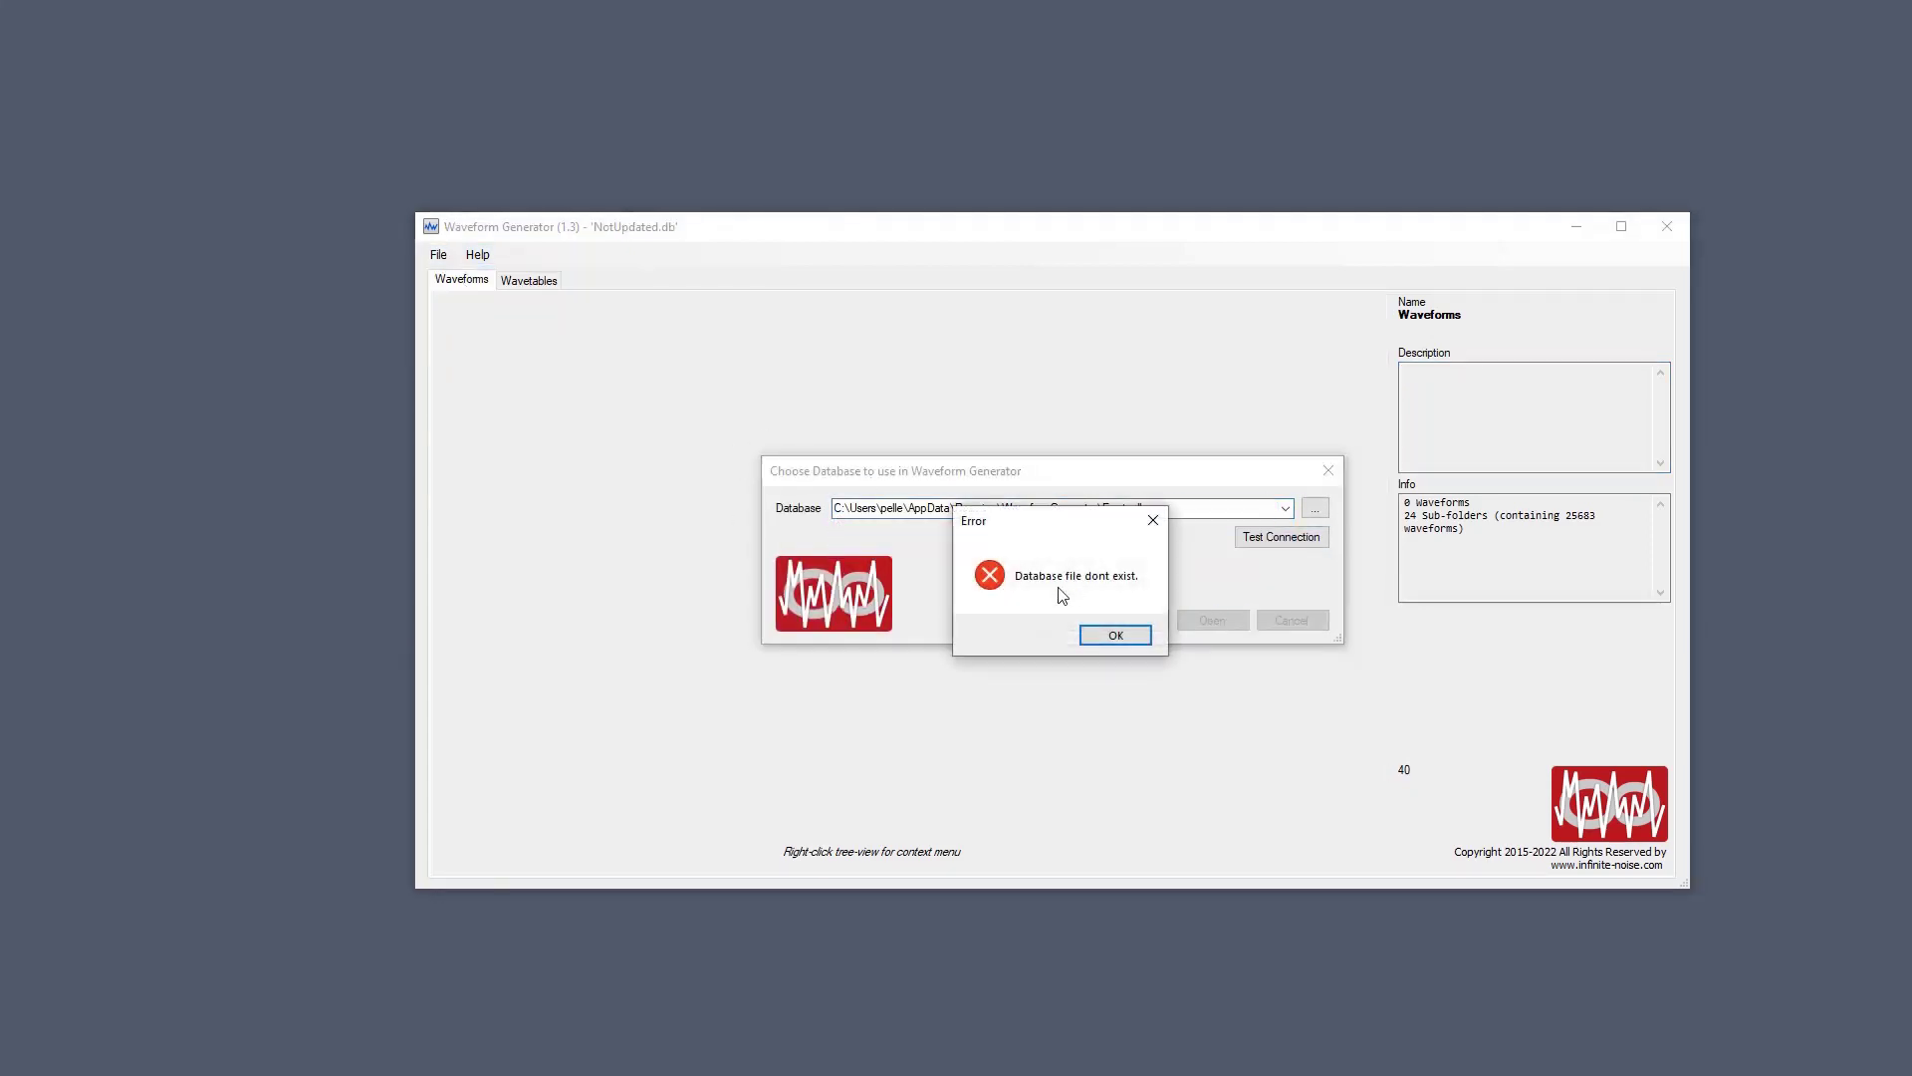
{"action": "left_click", "coordinate": [1116, 634]}
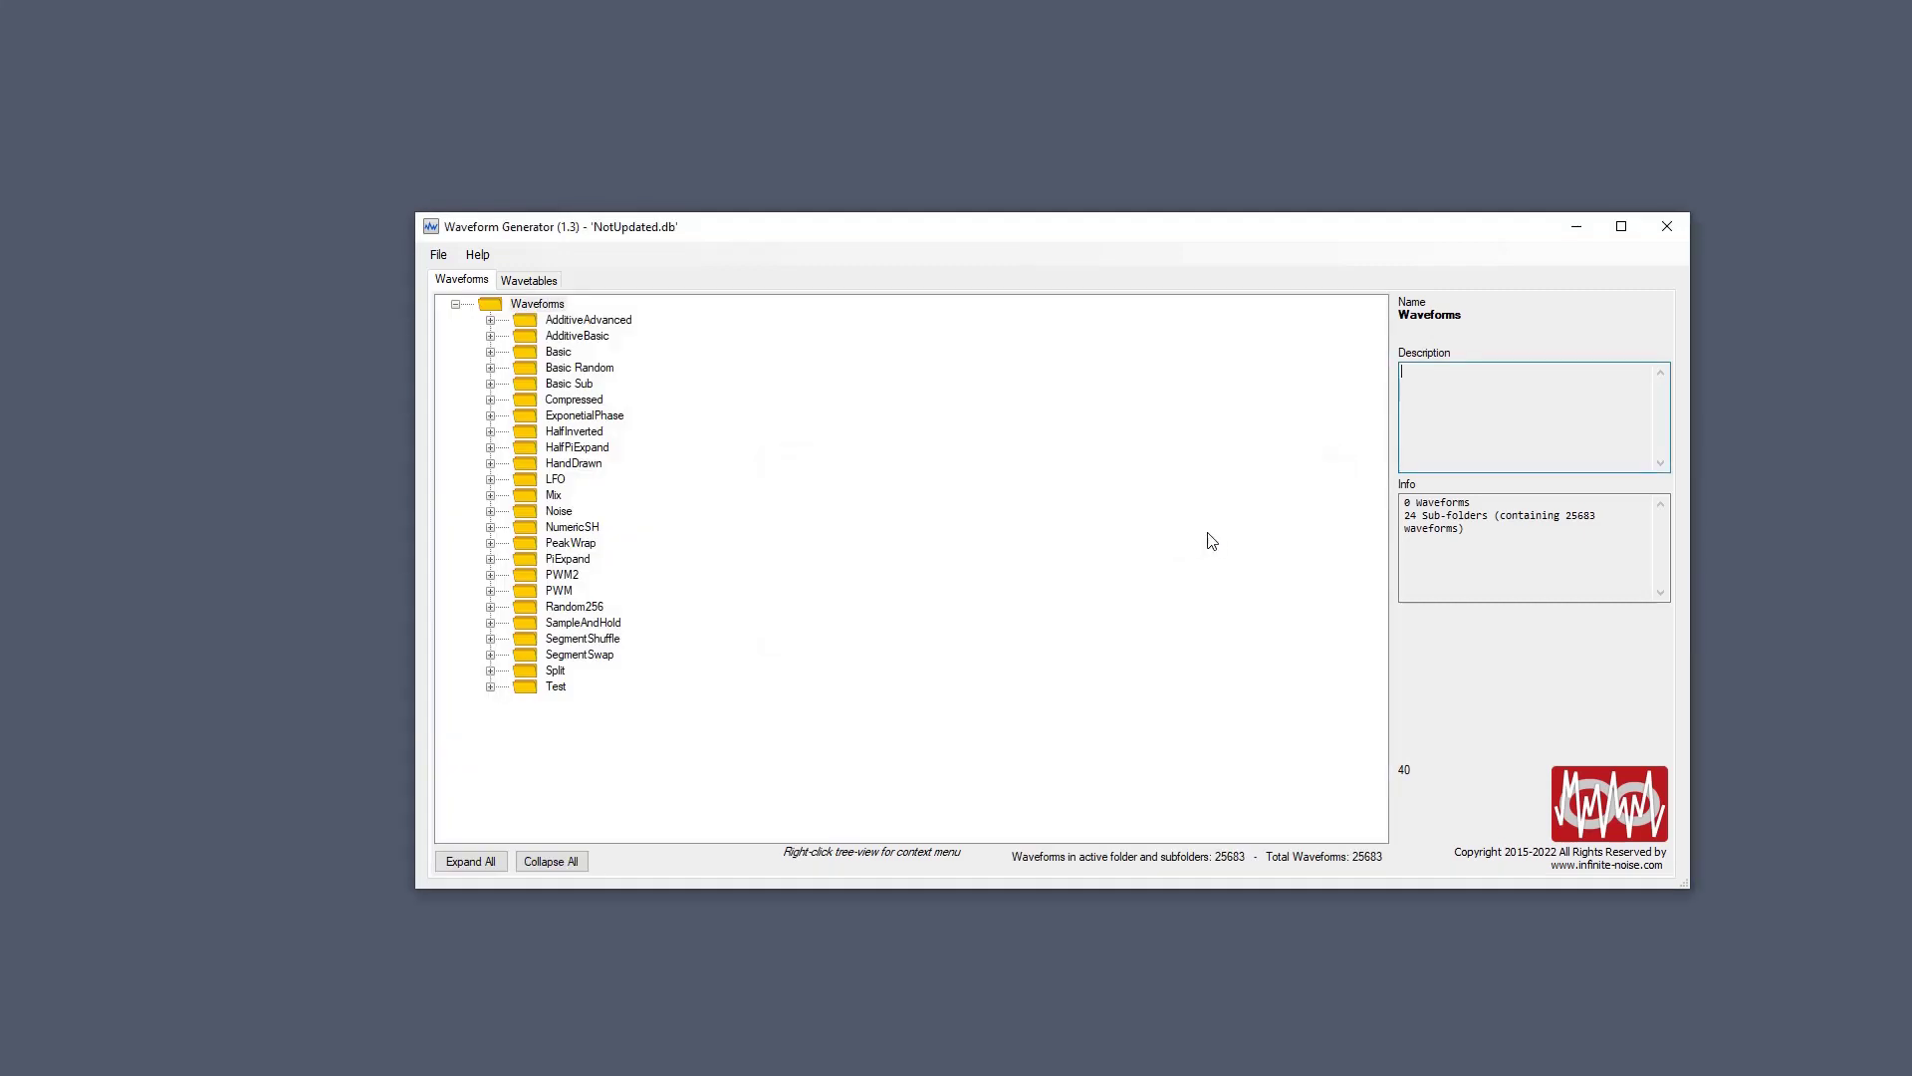
Switch to the SoundBank.db database.
{"action": "left_click", "coordinate": [450, 259]}
{"action": "left_click", "coordinate": [558, 282]}
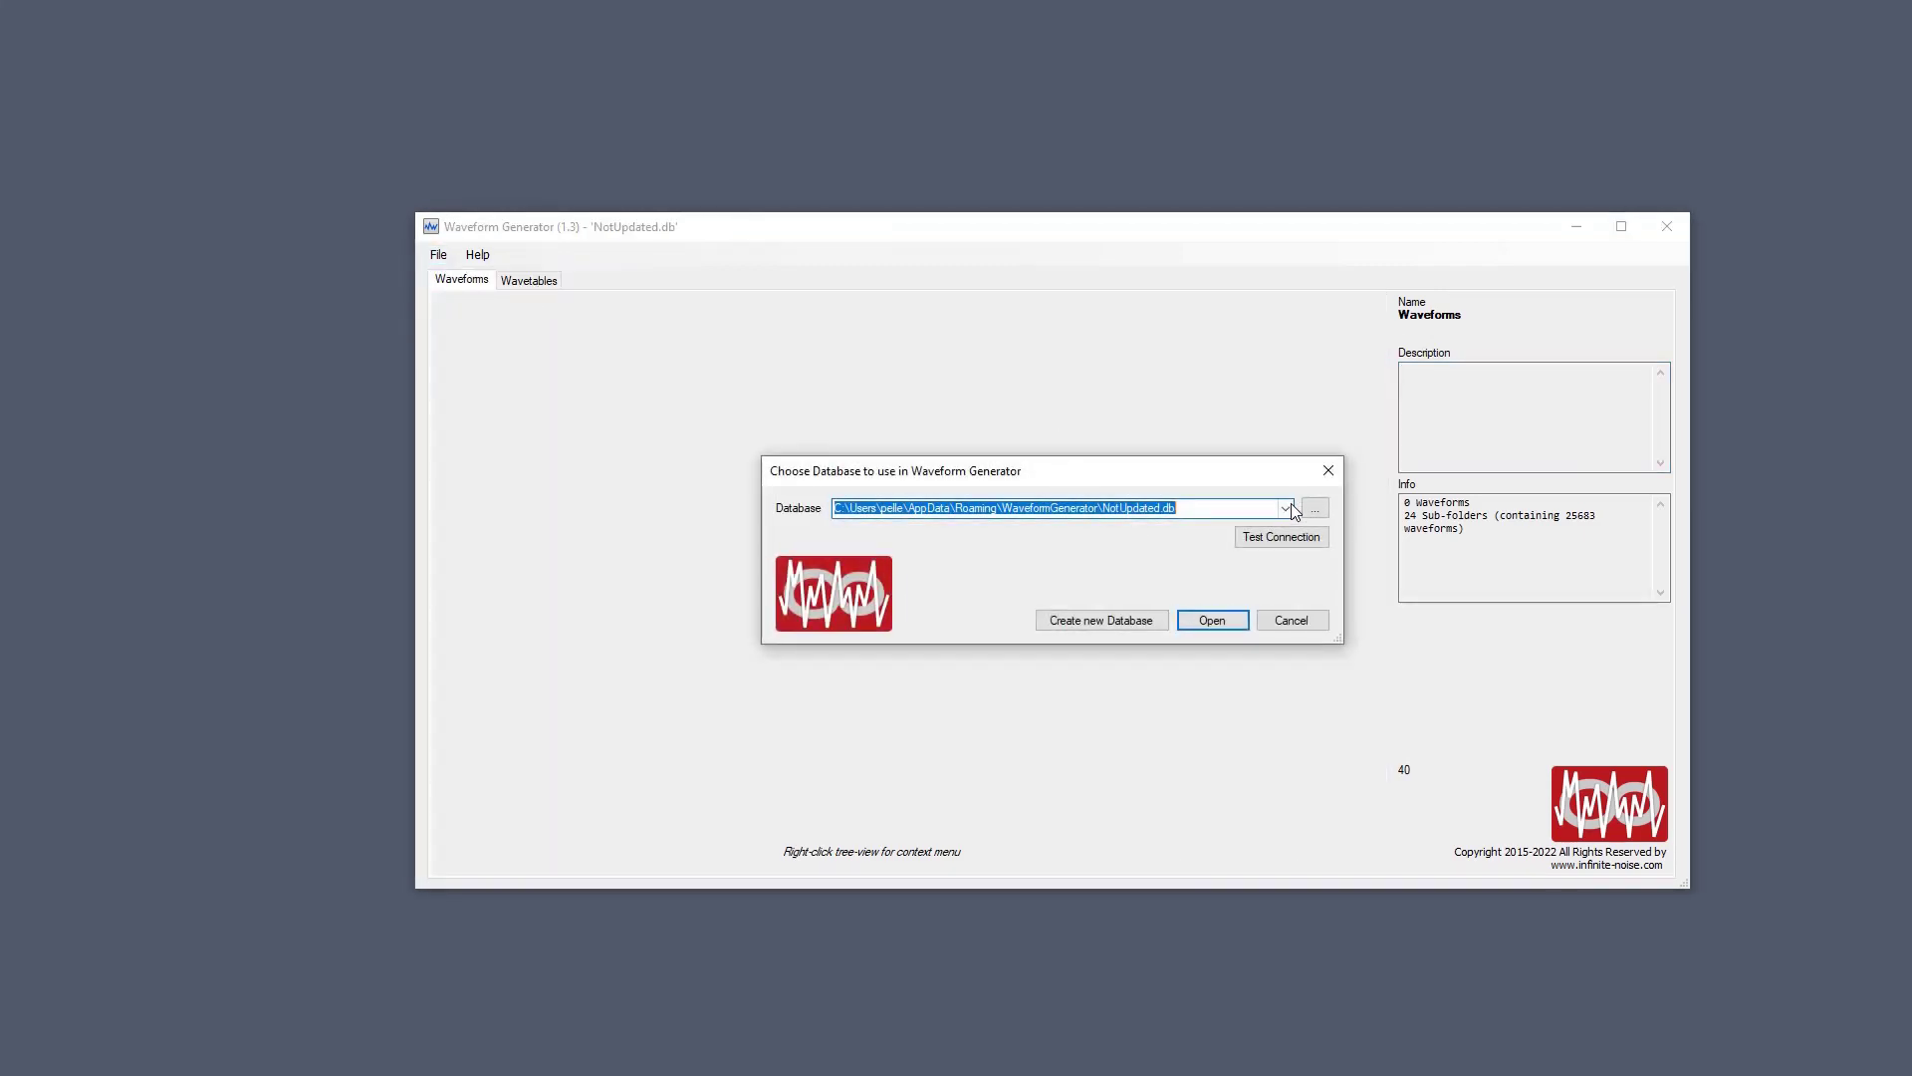
{"action": "left_click", "coordinate": [1288, 509]}
{"action": "left_click", "coordinate": [1231, 565]}
{"action": "left_click", "coordinate": [1211, 620]}
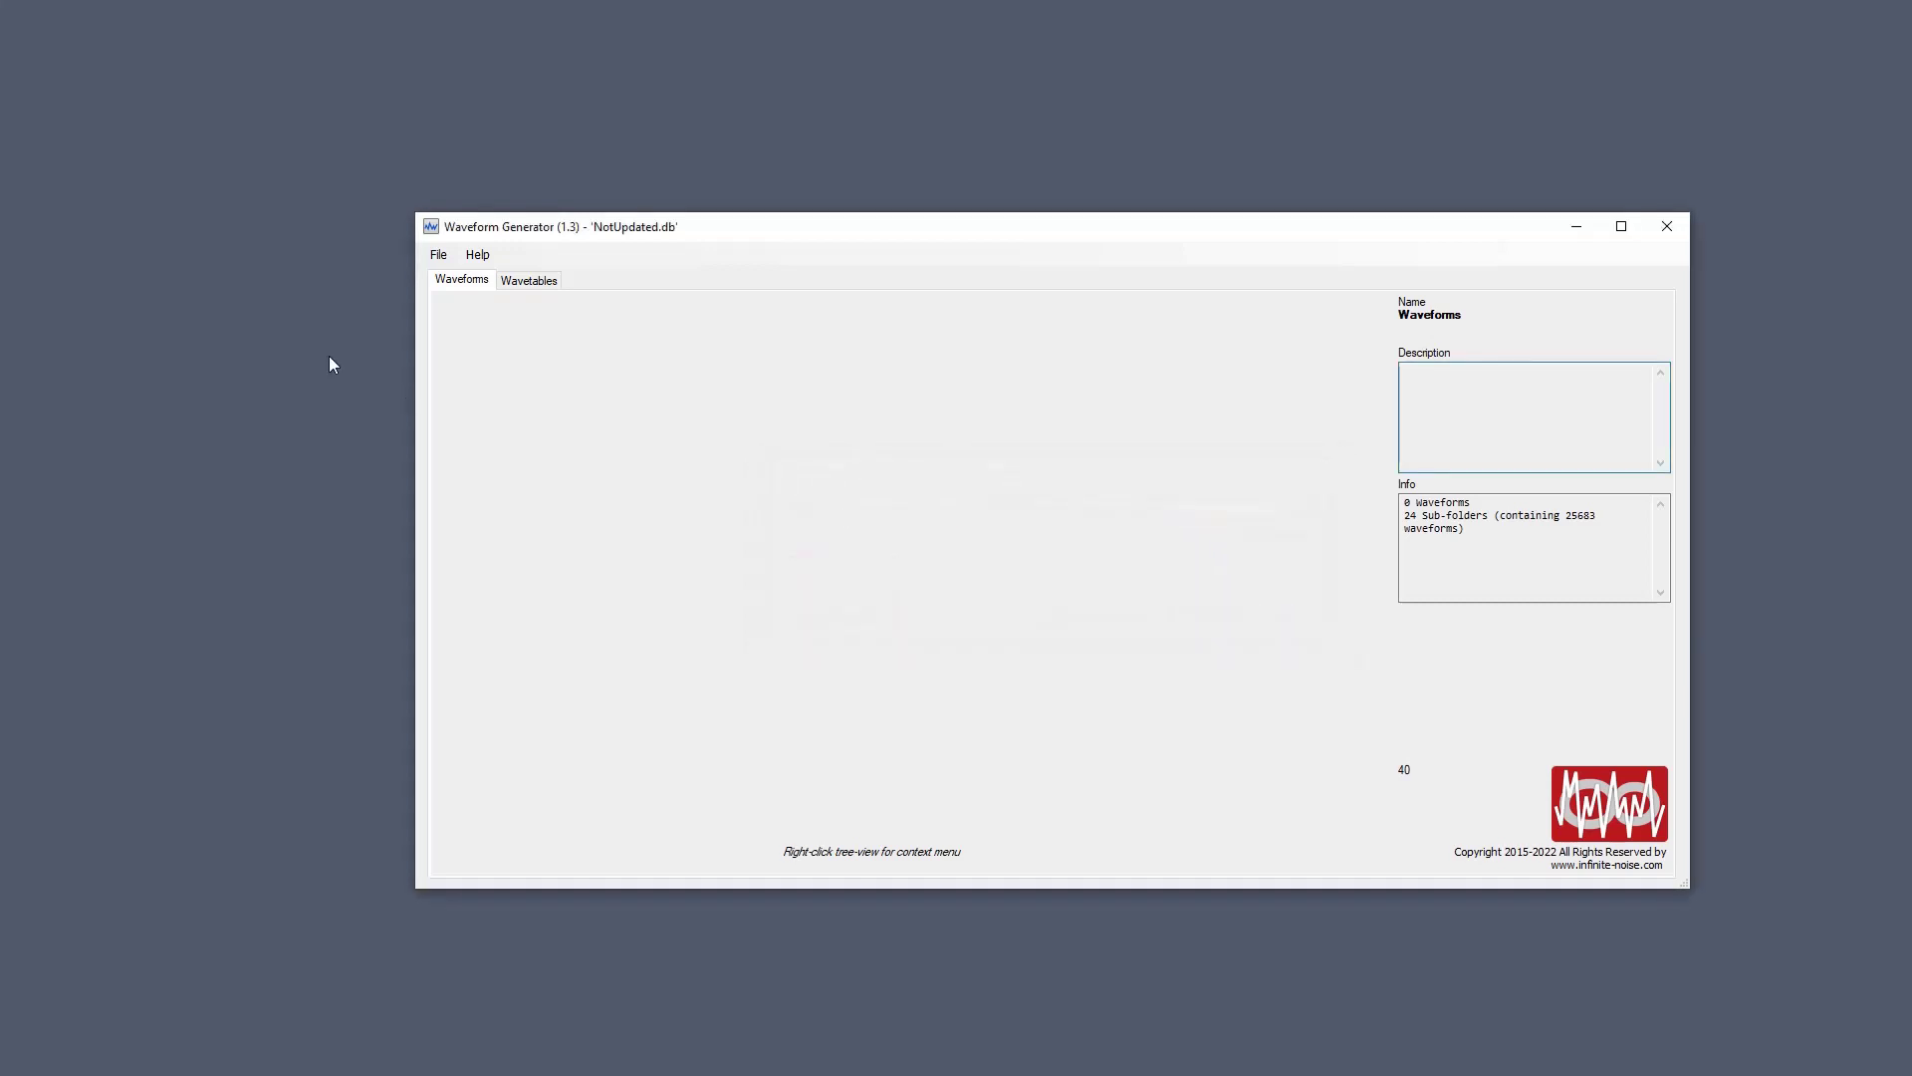
Reopen the NotUpdated.db database.
{"action": "left_click", "coordinate": [438, 255]}
{"action": "left_click", "coordinate": [530, 279]}
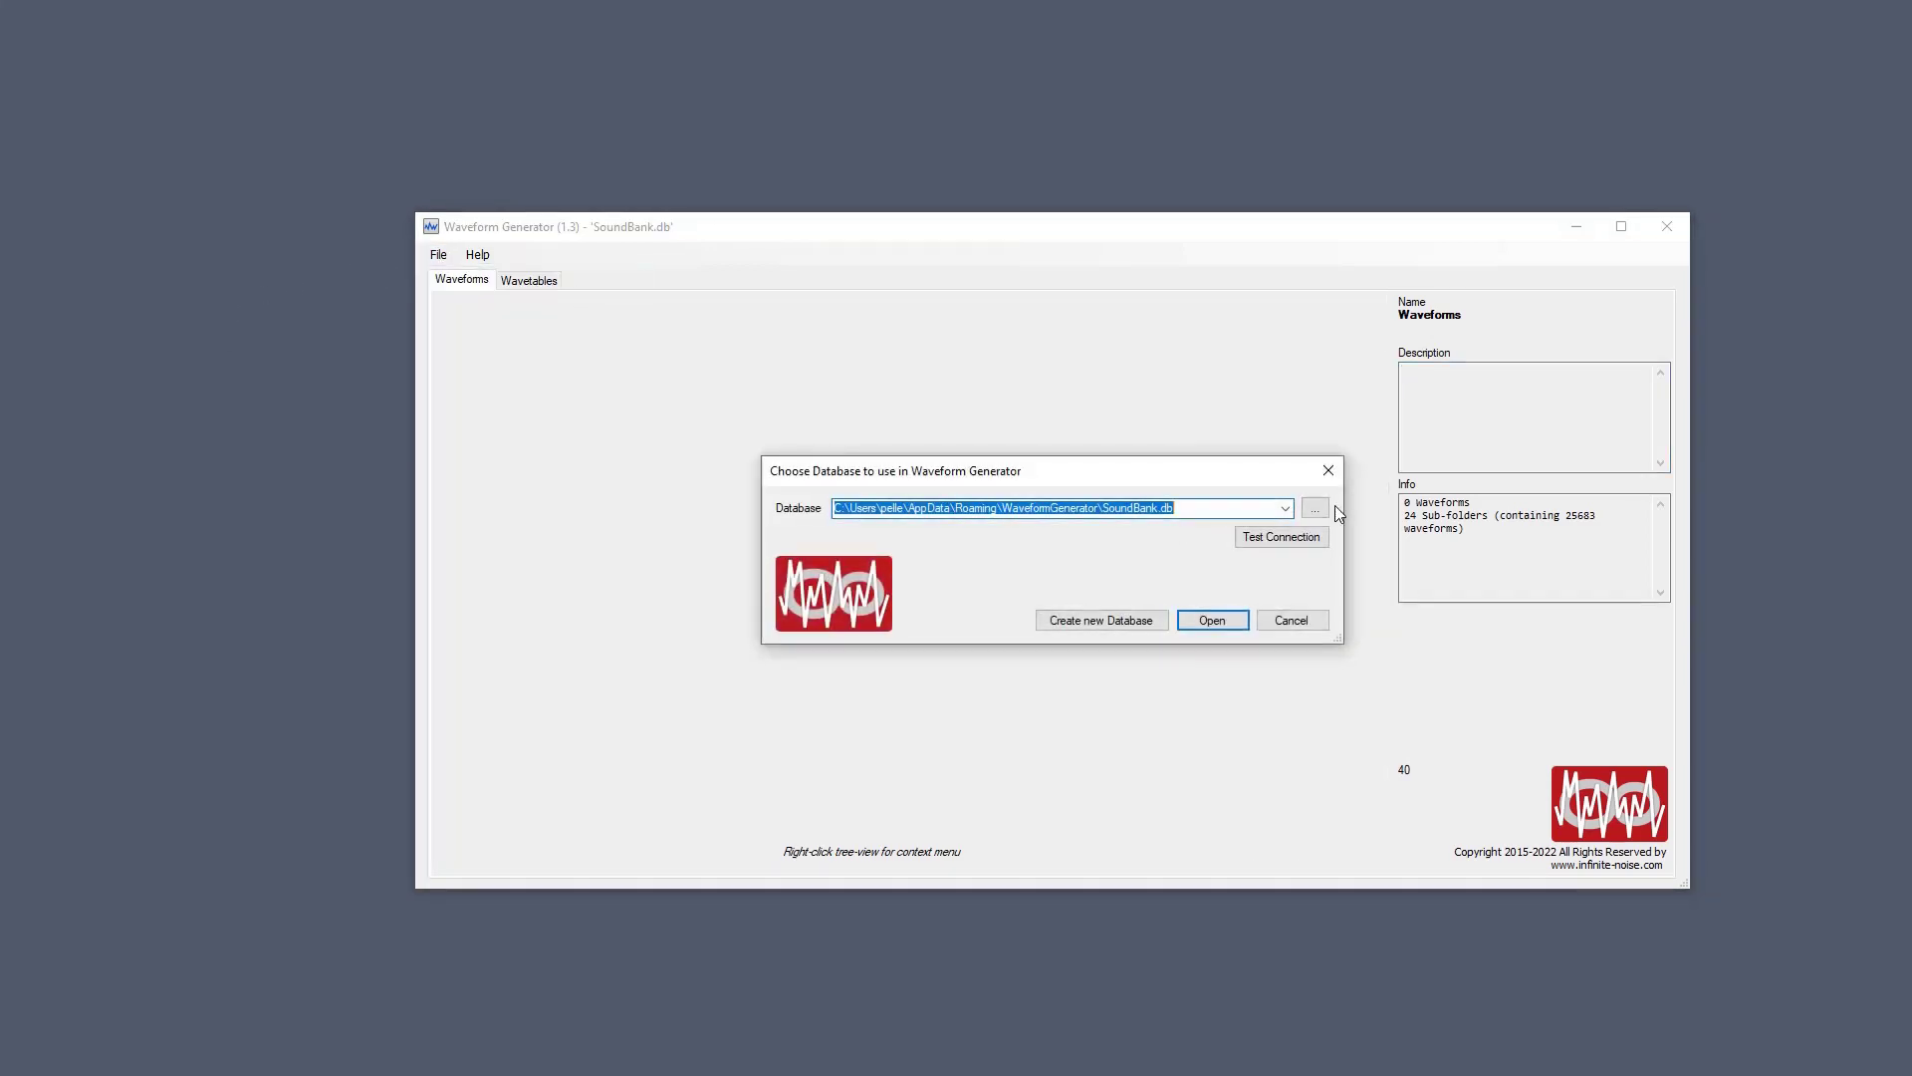
{"action": "left_click", "coordinate": [1285, 508]}
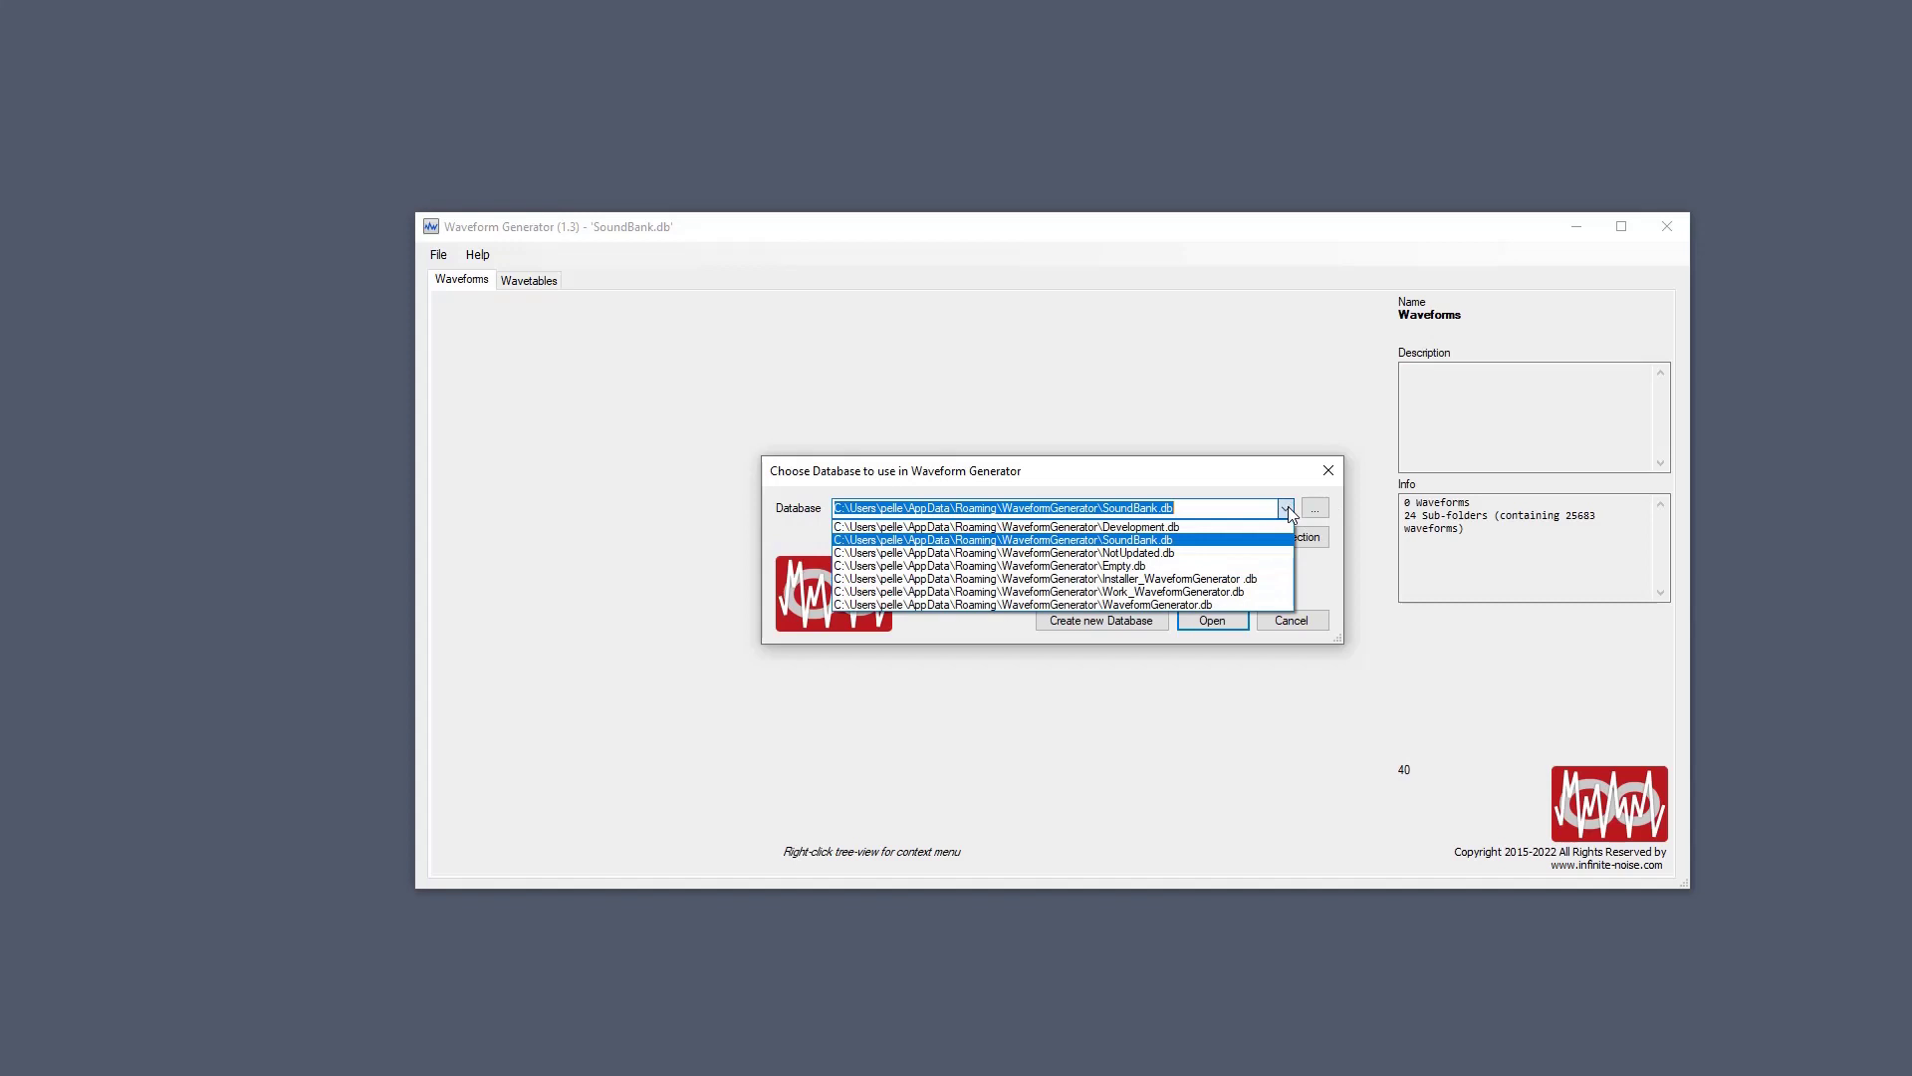
{"action": "left_click", "coordinate": [1267, 553]}
{"action": "left_click", "coordinate": [1217, 622]}
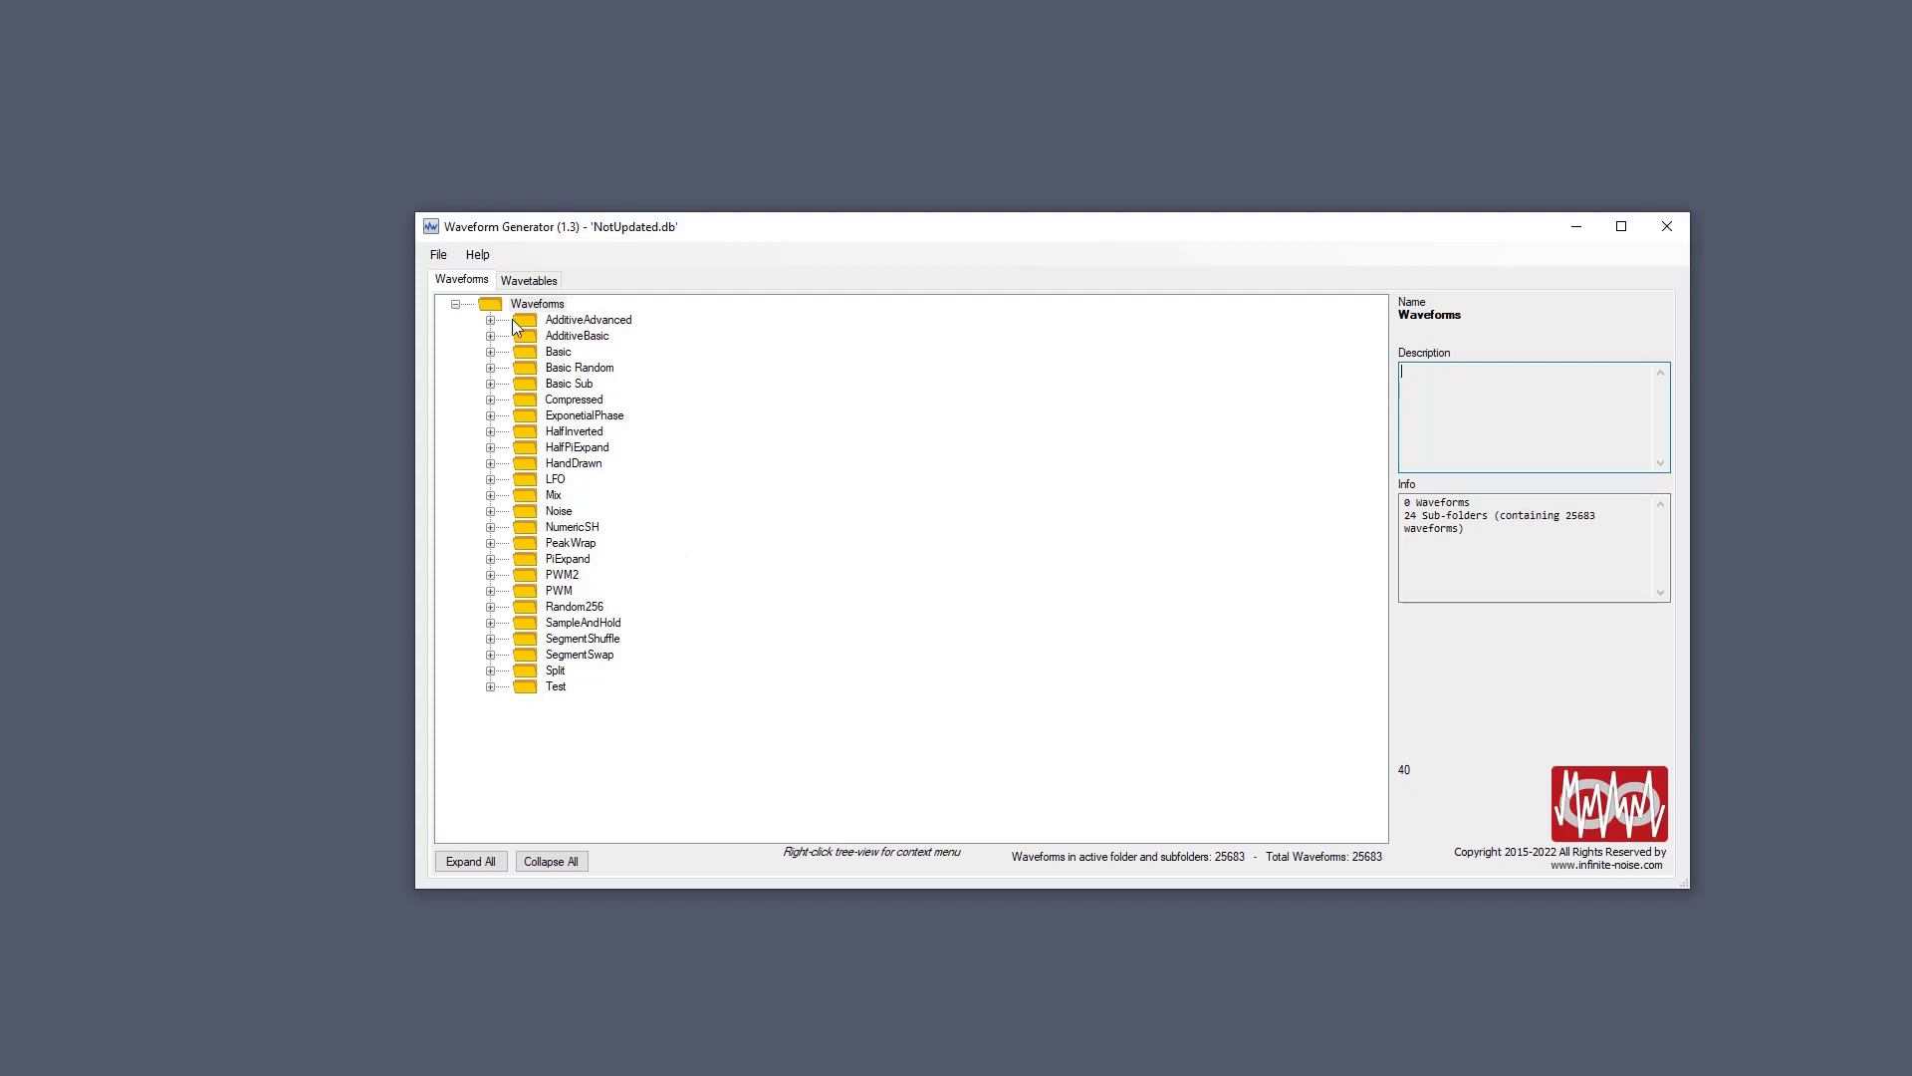
Look over the available video tutorials and view the wavetables tree.
{"action": "left_click", "coordinate": [479, 253]}
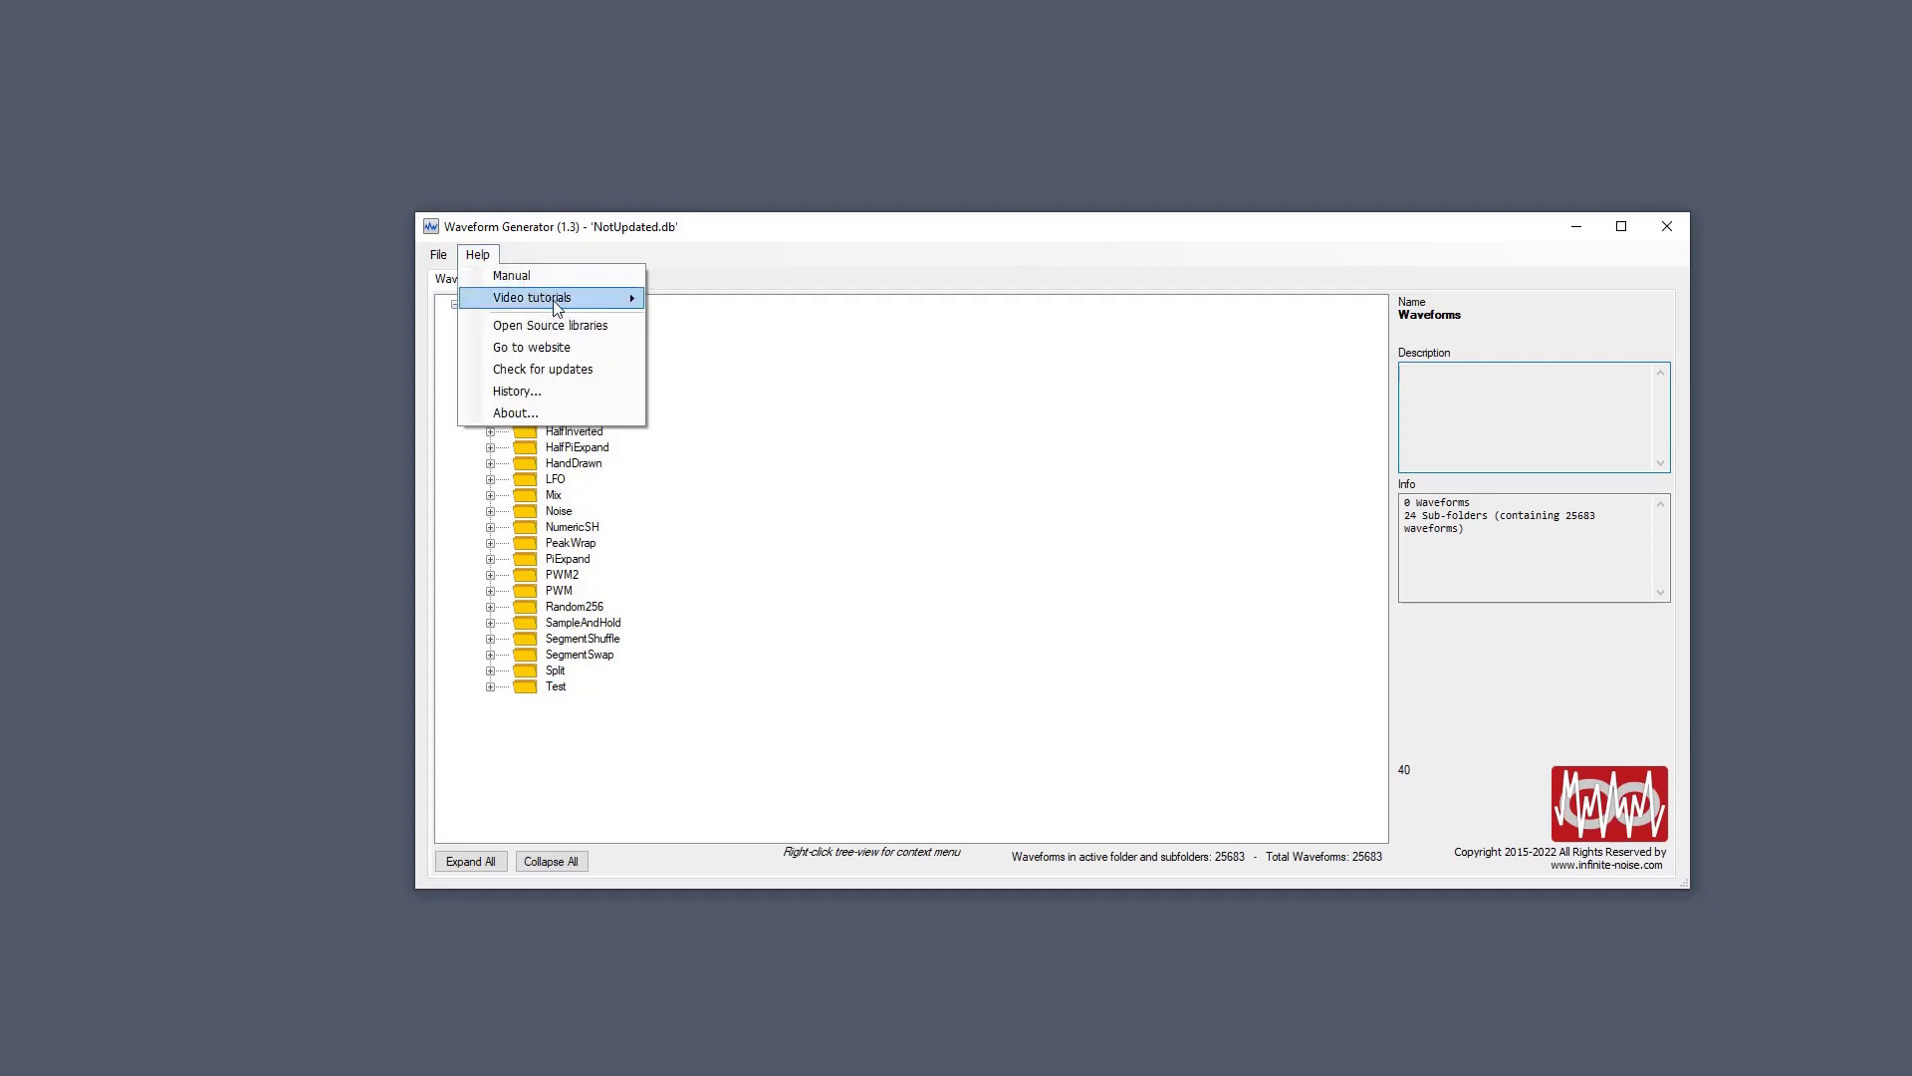
{"action": "mouse_move", "coordinate": [557, 305]}
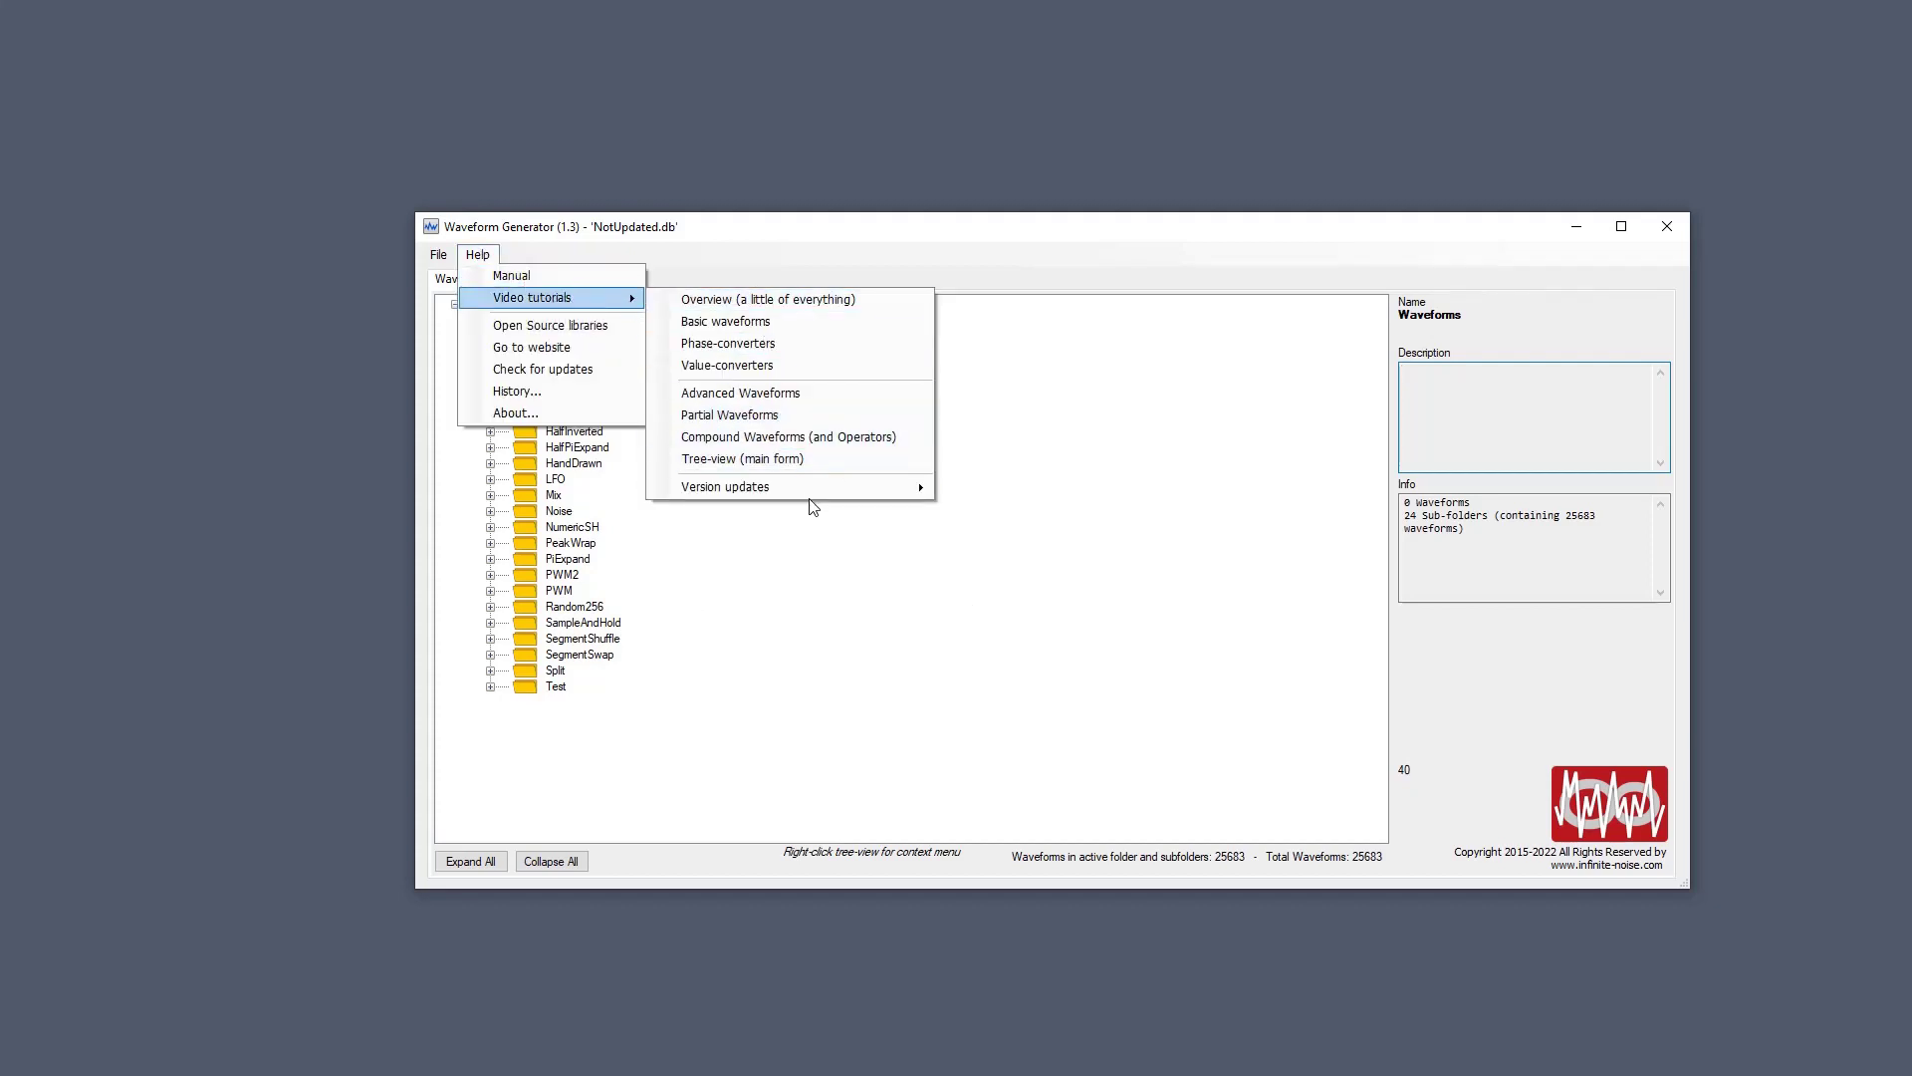
{"action": "mouse_move", "coordinate": [814, 503]}
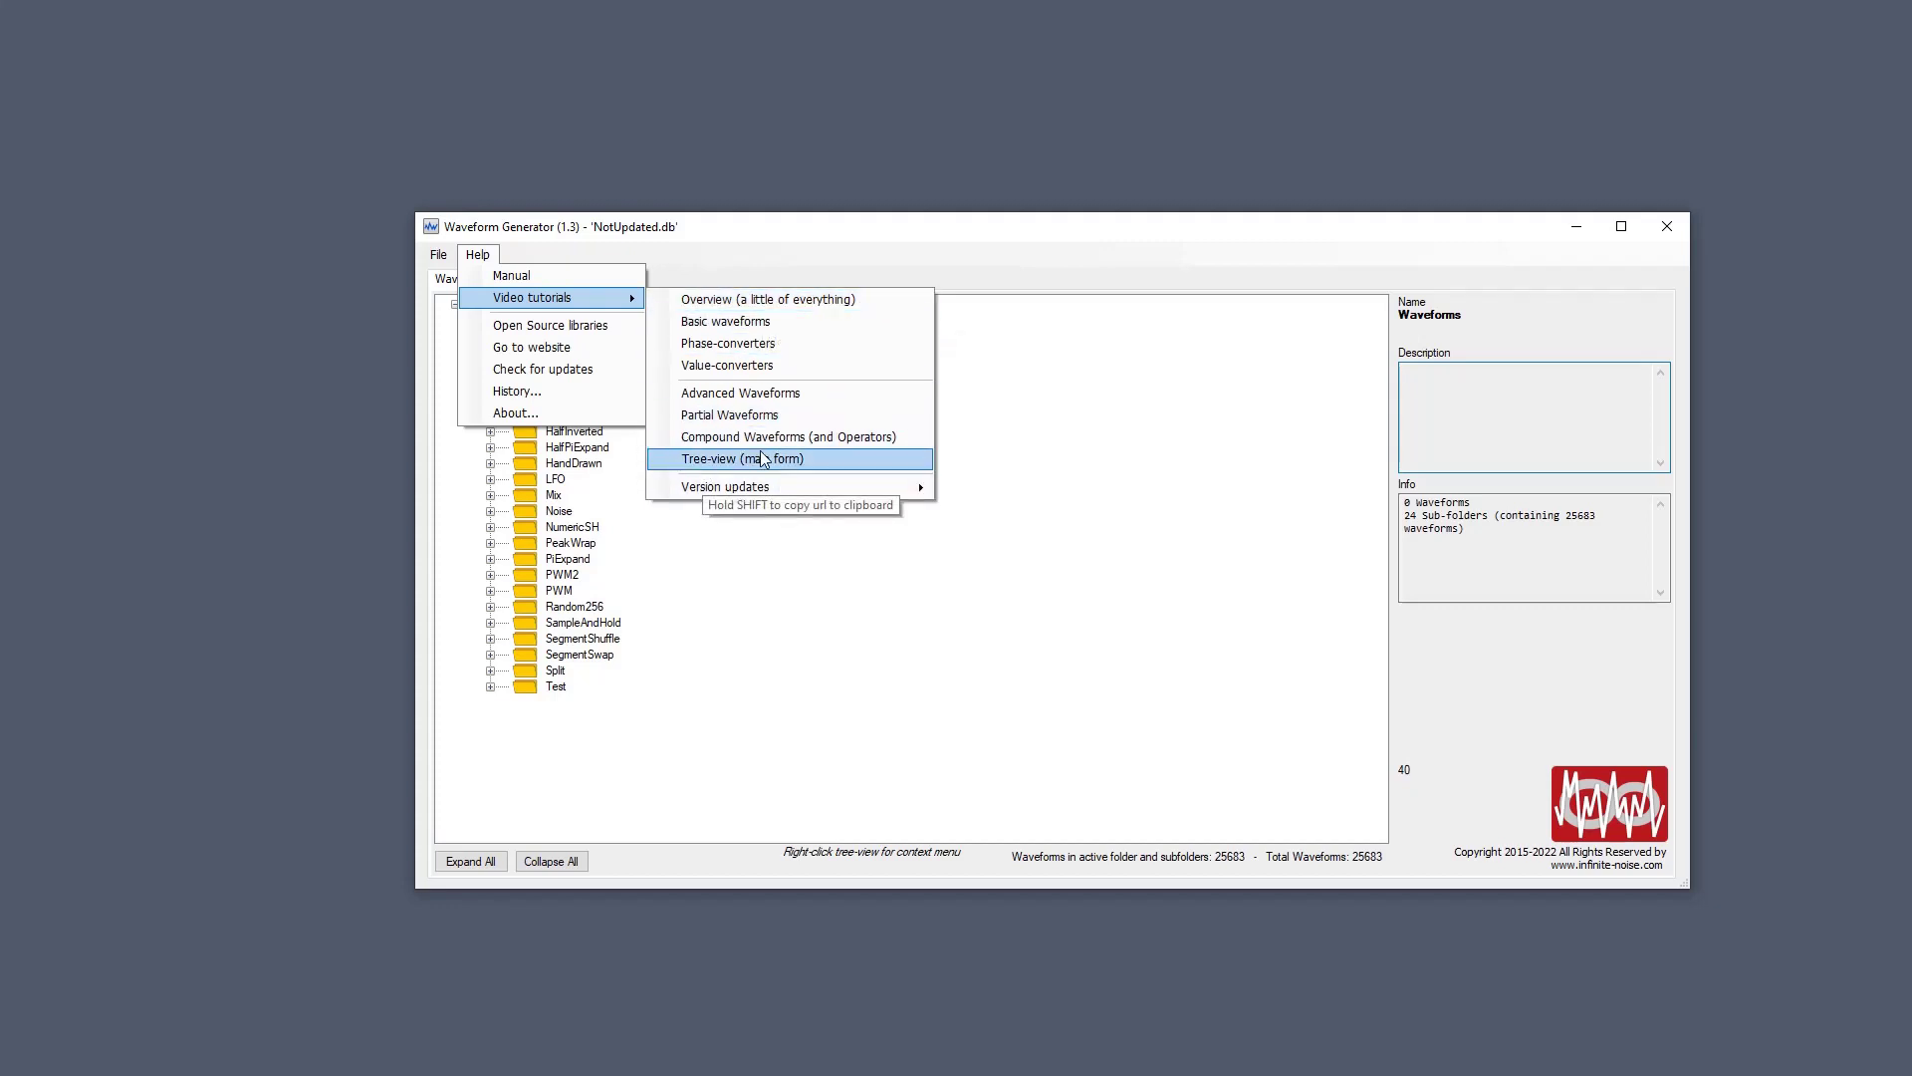
{"action": "left_click", "coordinate": [558, 527]}
{"action": "left_click", "coordinate": [543, 285]}
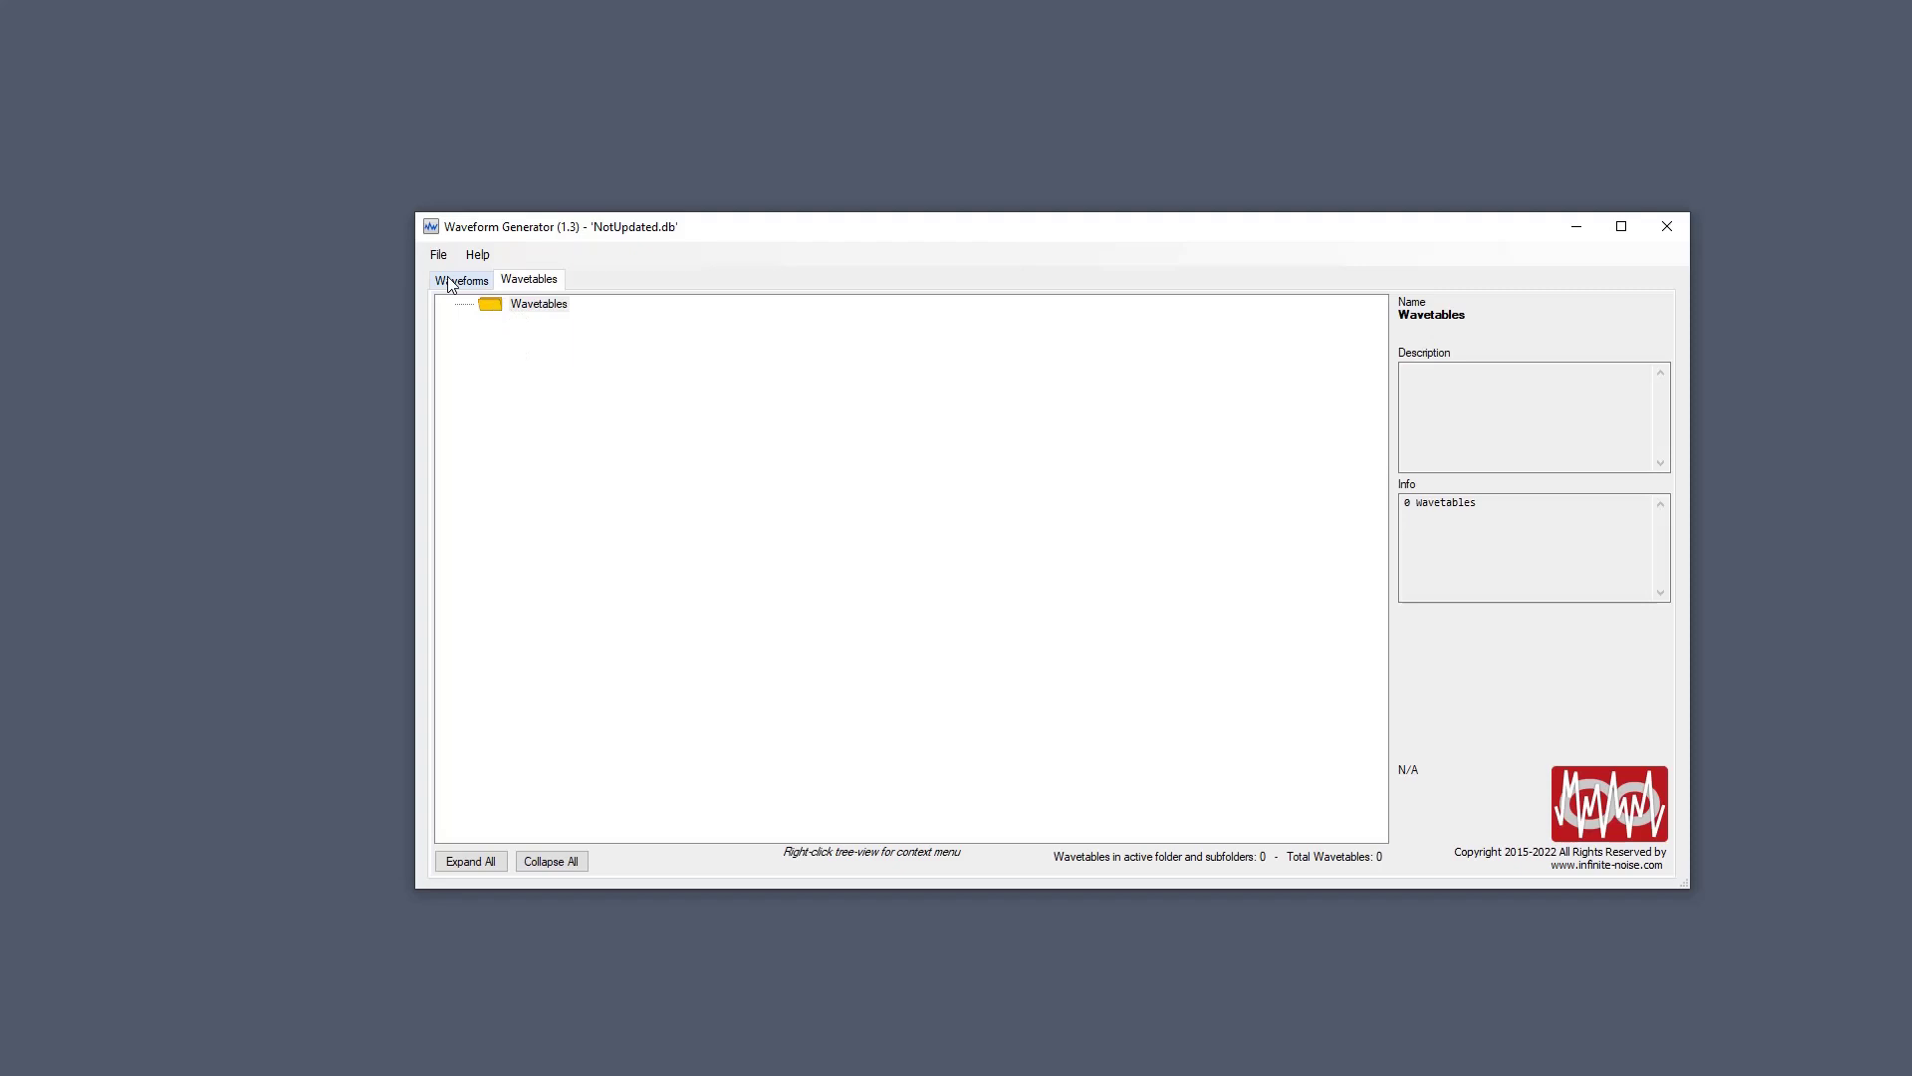
{"action": "left_click", "coordinate": [478, 254]}
{"action": "mouse_move", "coordinate": [528, 297]}
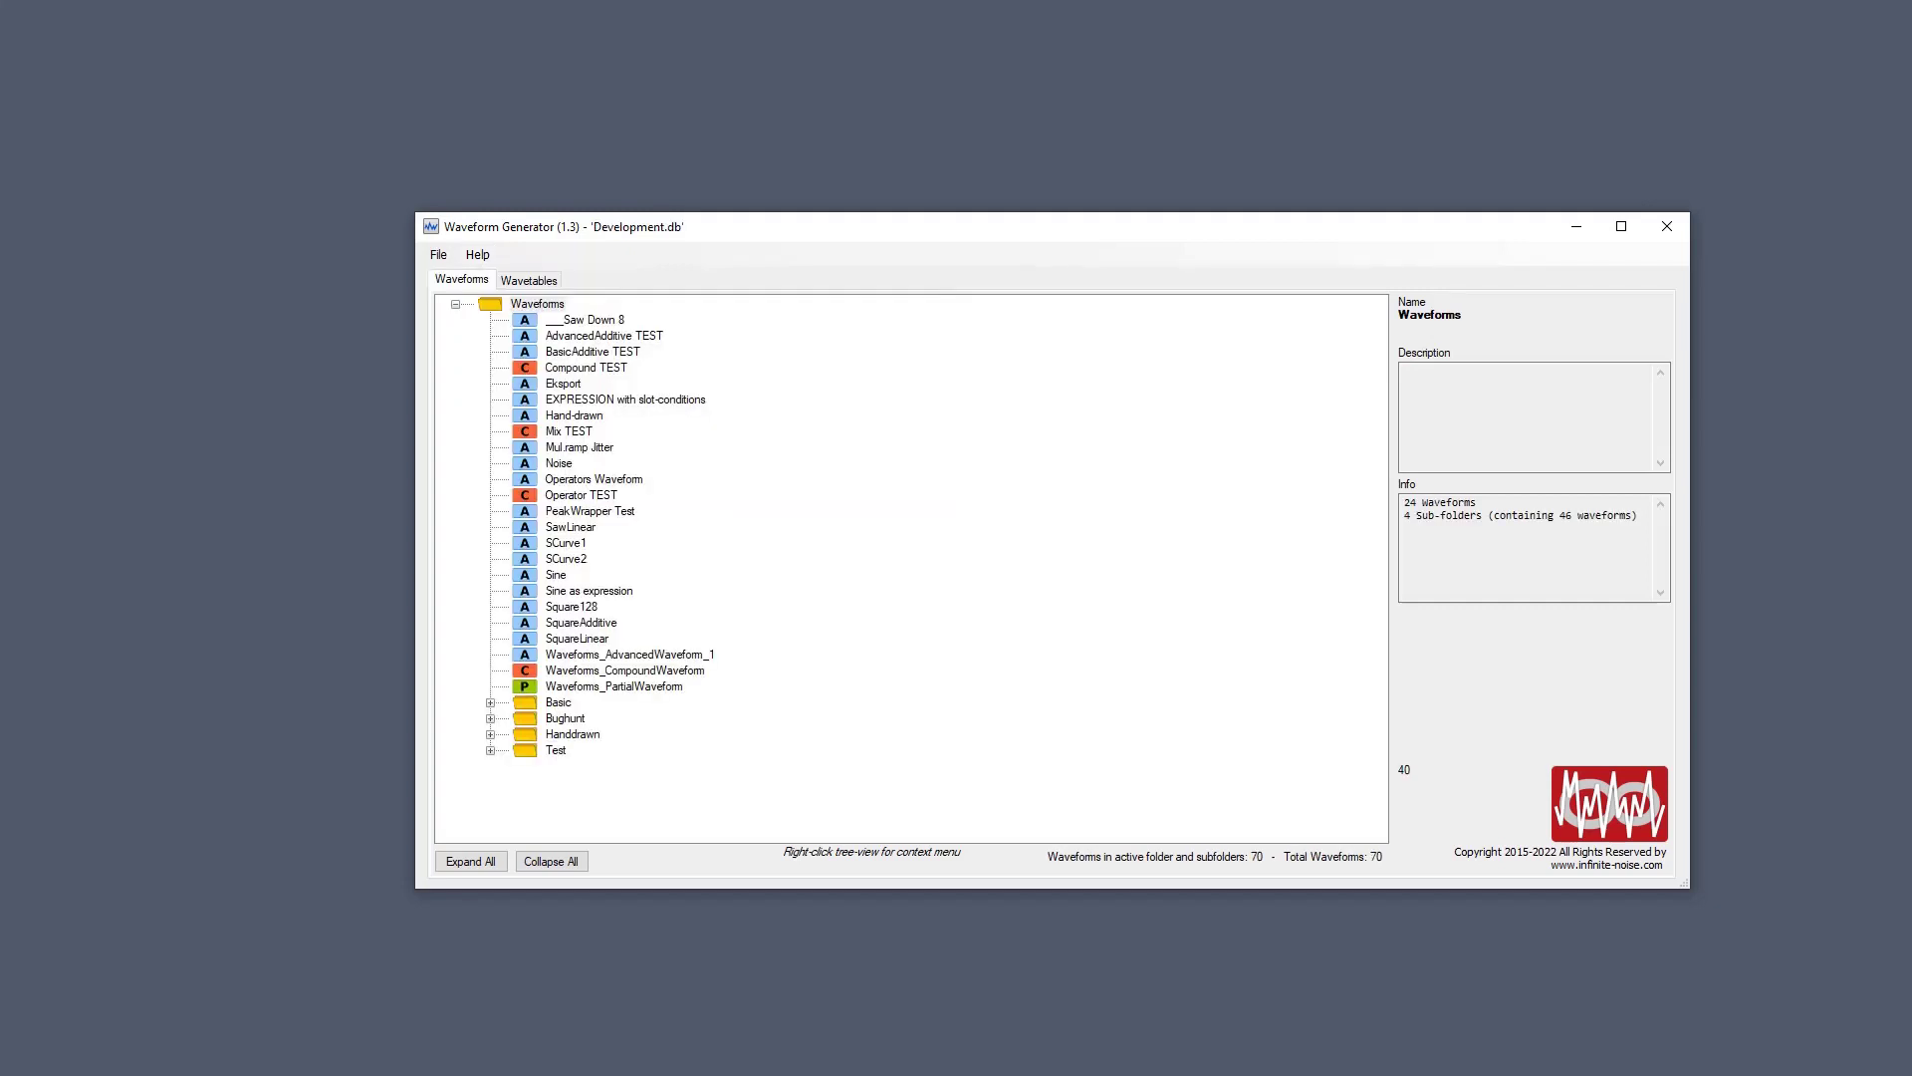
Review the general settings, waveform presets and wavetable presets, and close the settings without saving.
{"action": "left_click", "coordinate": [438, 255]}
{"action": "left_click", "coordinate": [478, 304]}
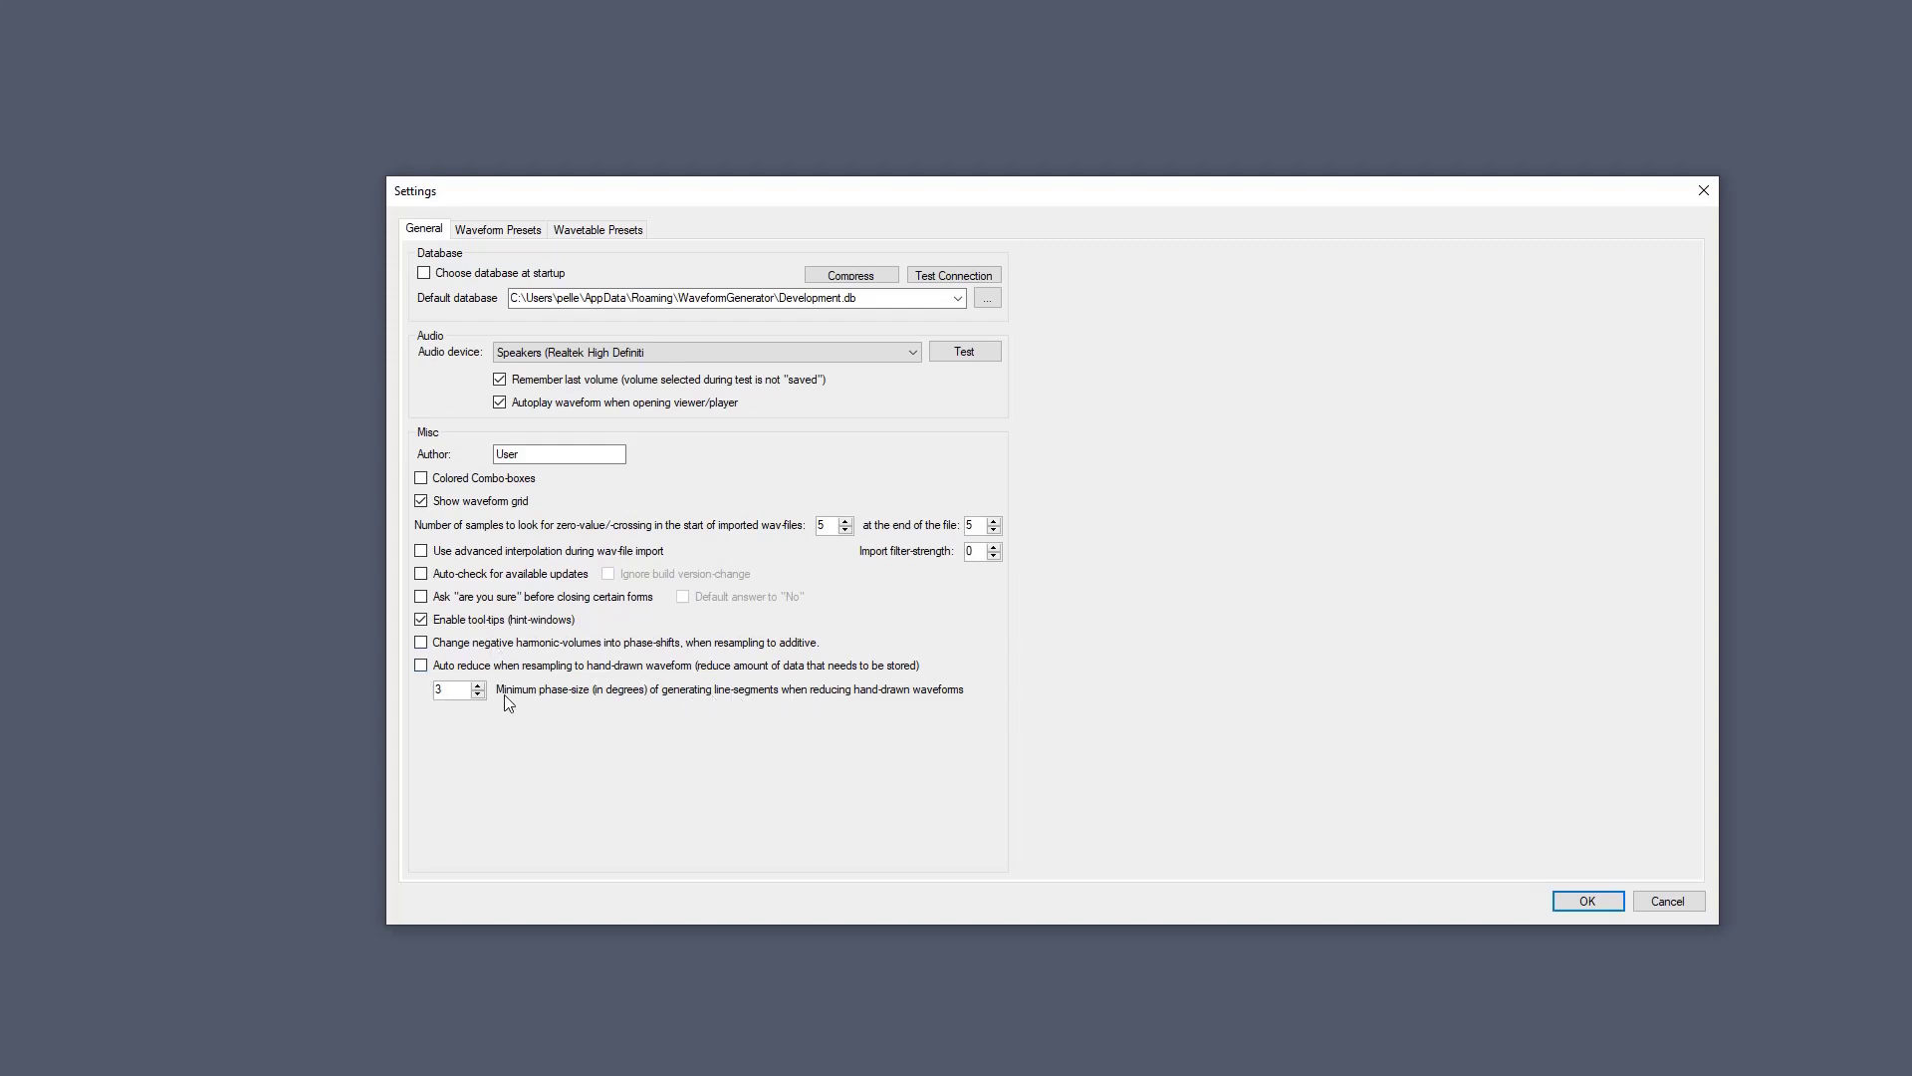
{"action": "left_click", "coordinate": [519, 232]}
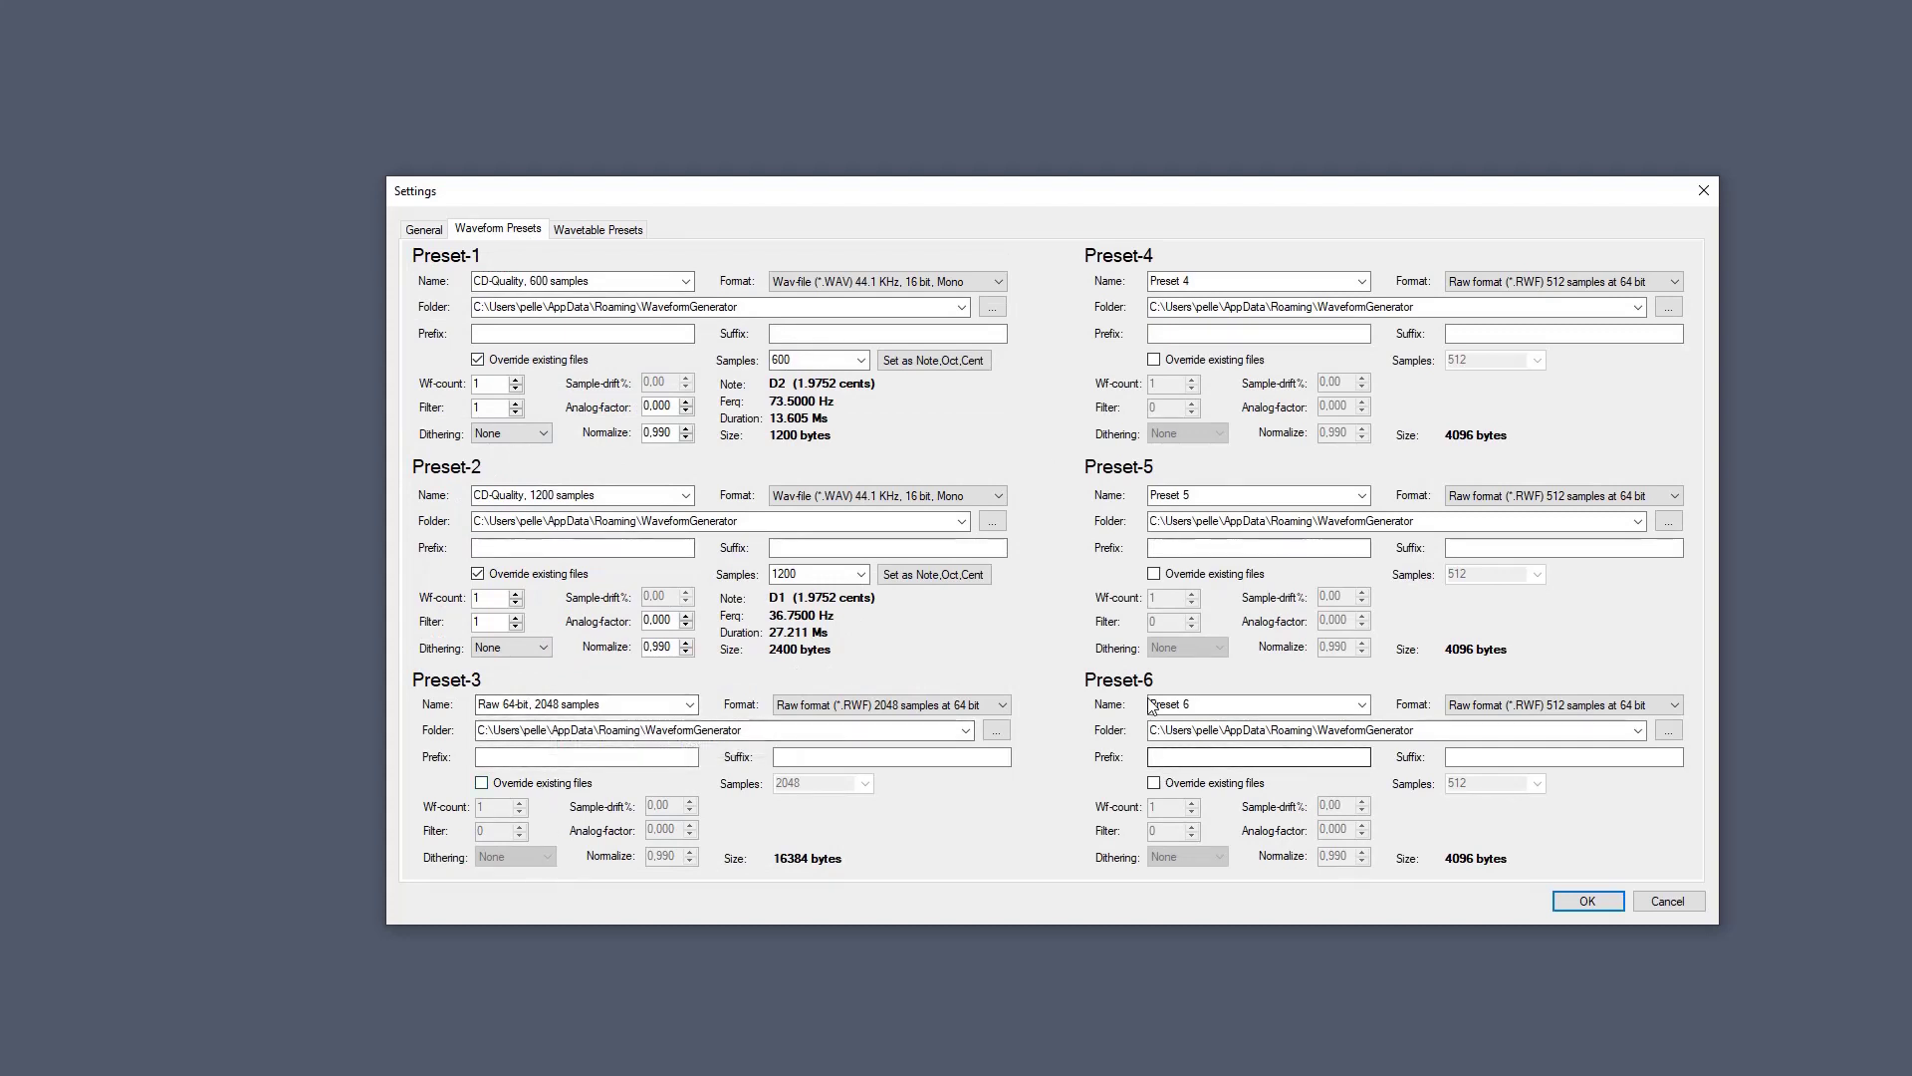
{"action": "left_click", "coordinate": [598, 230]}
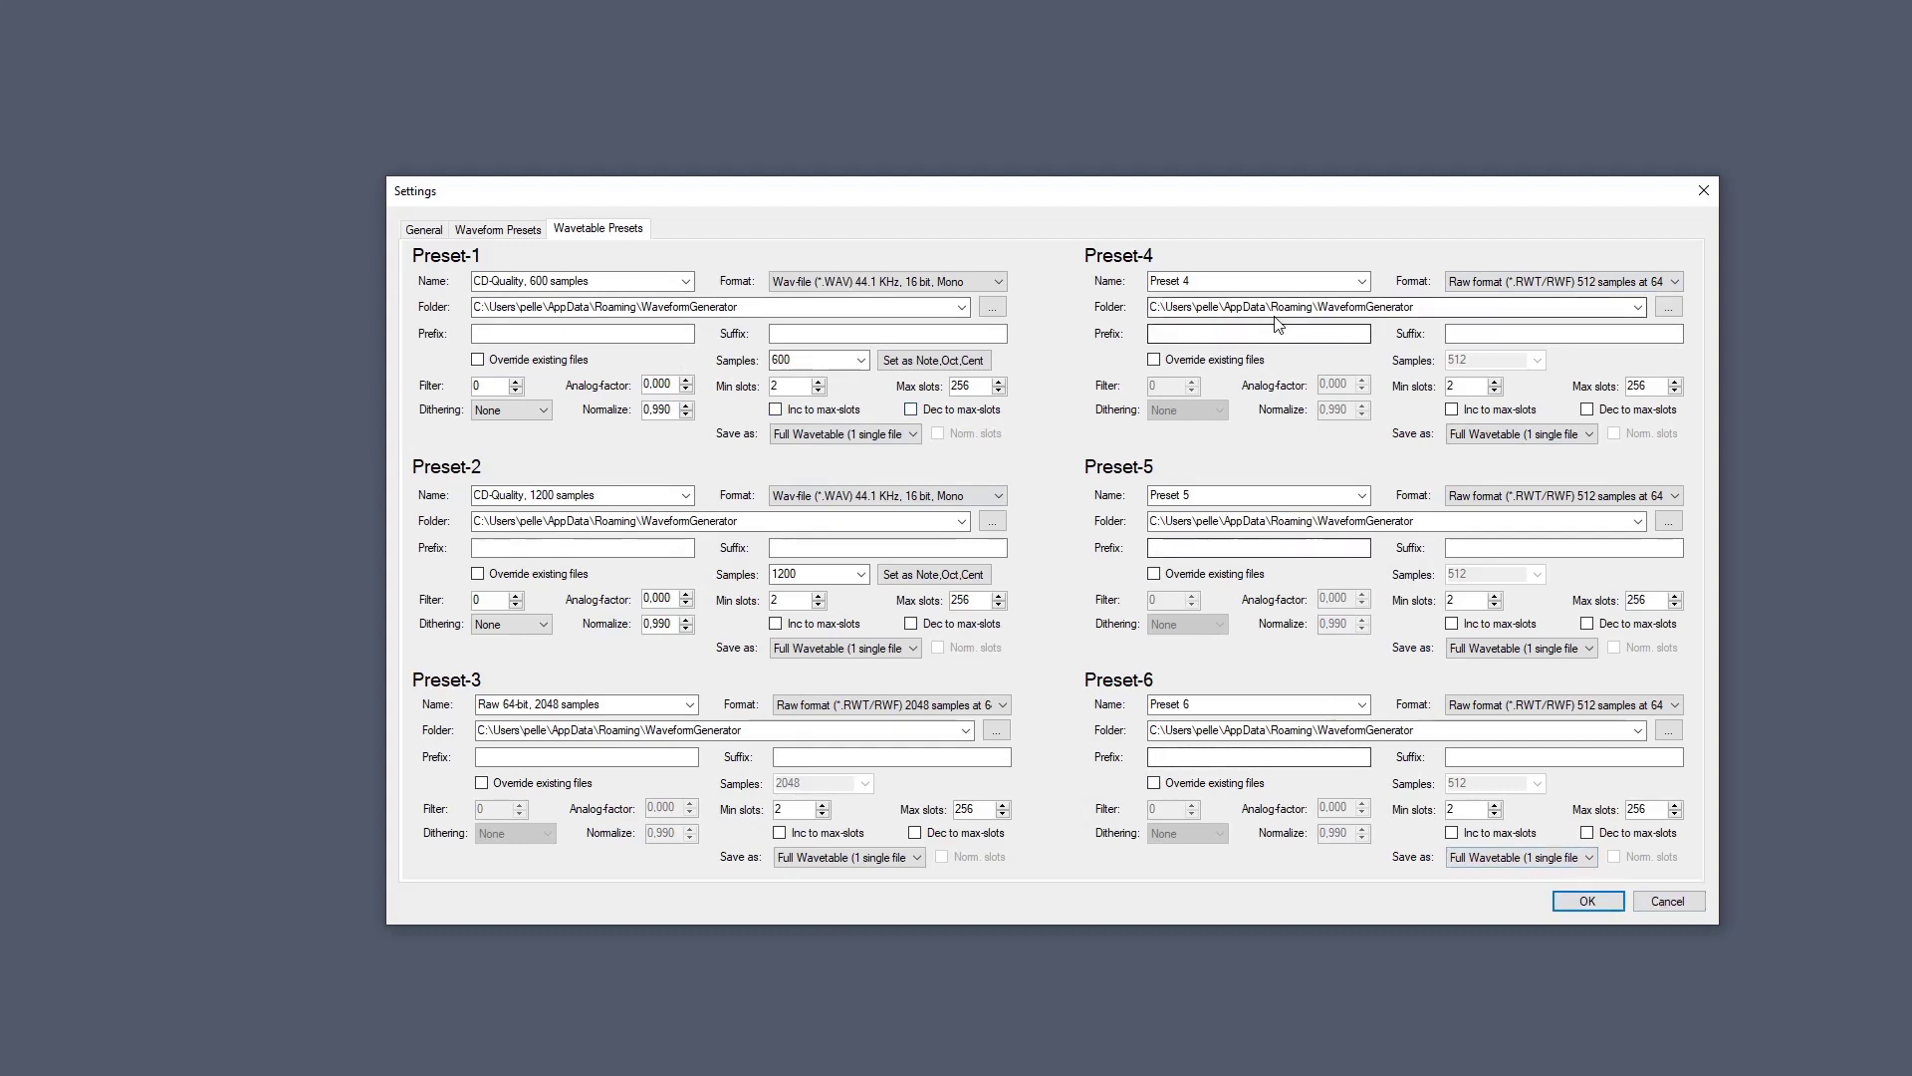
{"action": "left_click", "coordinate": [1668, 902]}
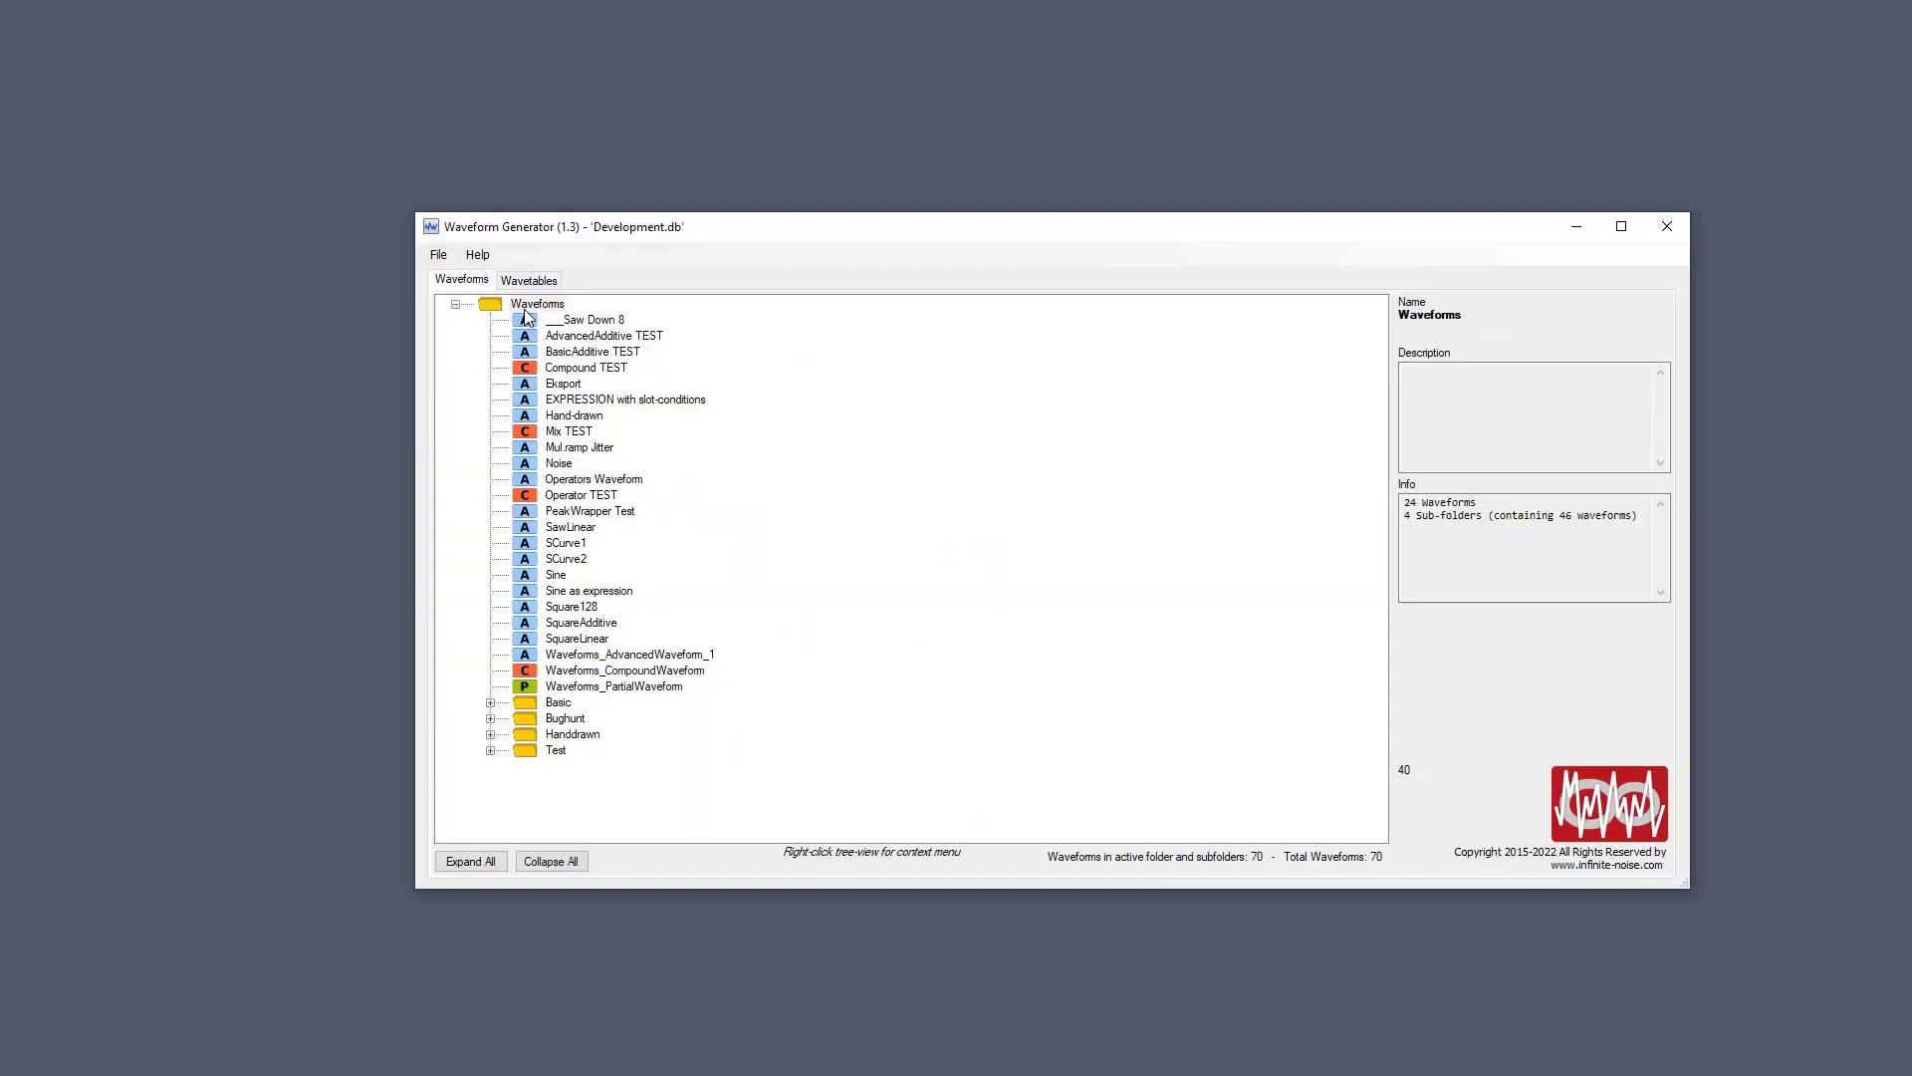
Start a new partial waveform with Sine as advanced waveform 1 and Triangle as advanced waveform 2.
{"action": "right_click", "coordinate": [633, 385]}
{"action": "mouse_move", "coordinate": [757, 458]}
{"action": "left_click", "coordinate": [1035, 488]}
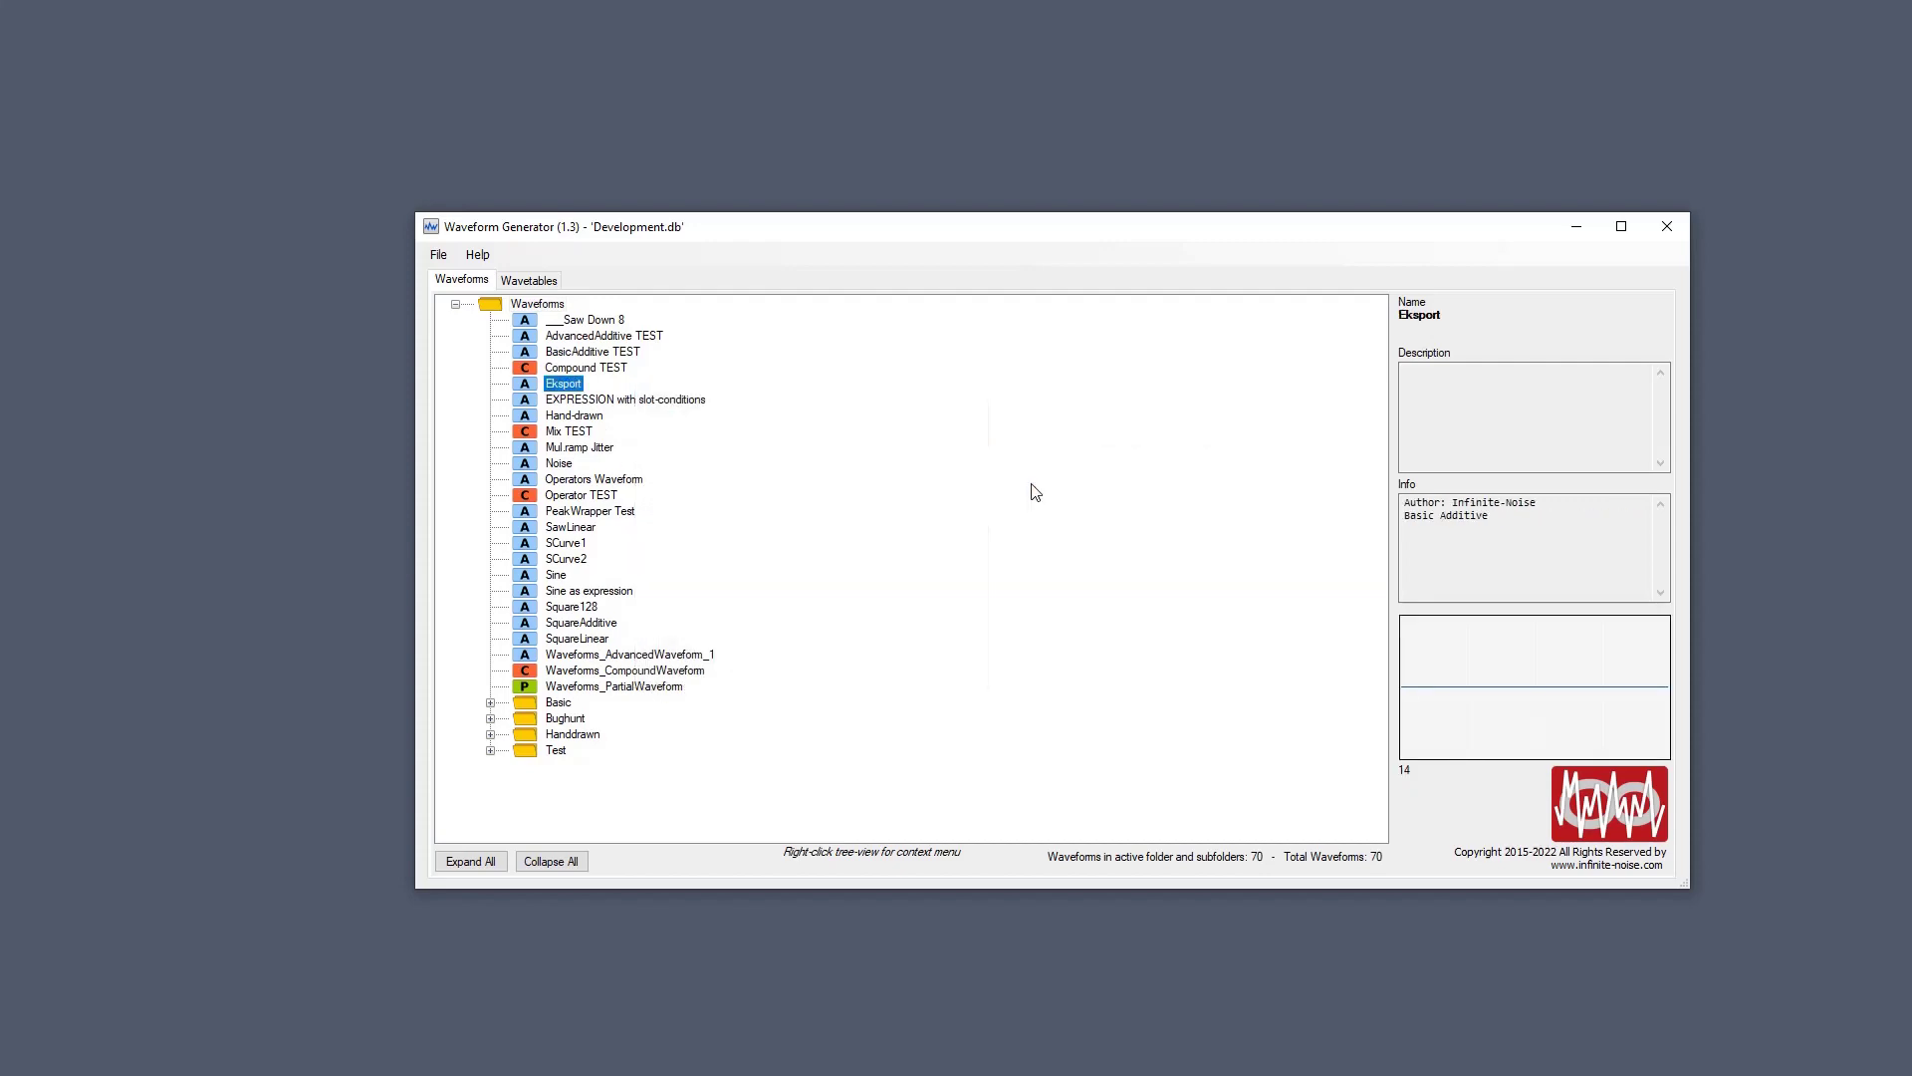
{"action": "left_click", "coordinate": [621, 267]}
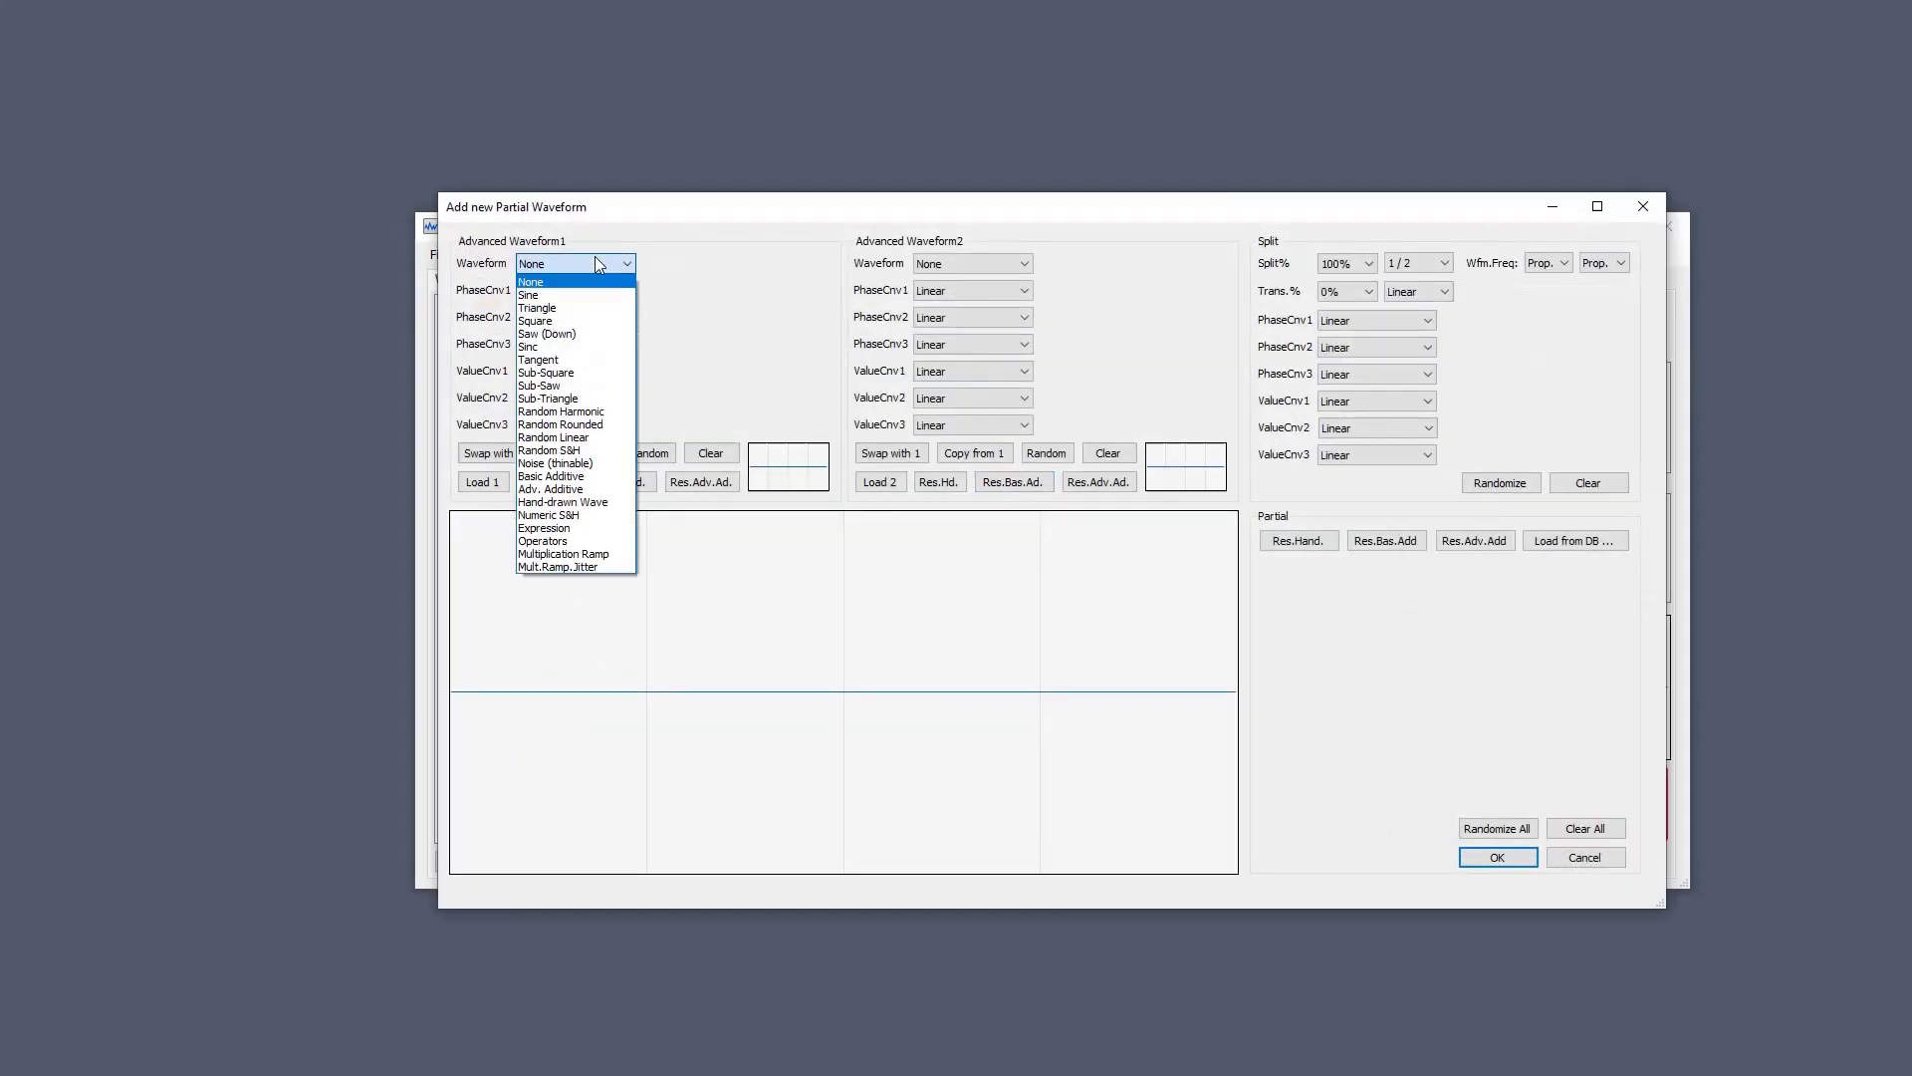
{"action": "left_click", "coordinate": [602, 291]}
{"action": "left_click", "coordinate": [1004, 267]}
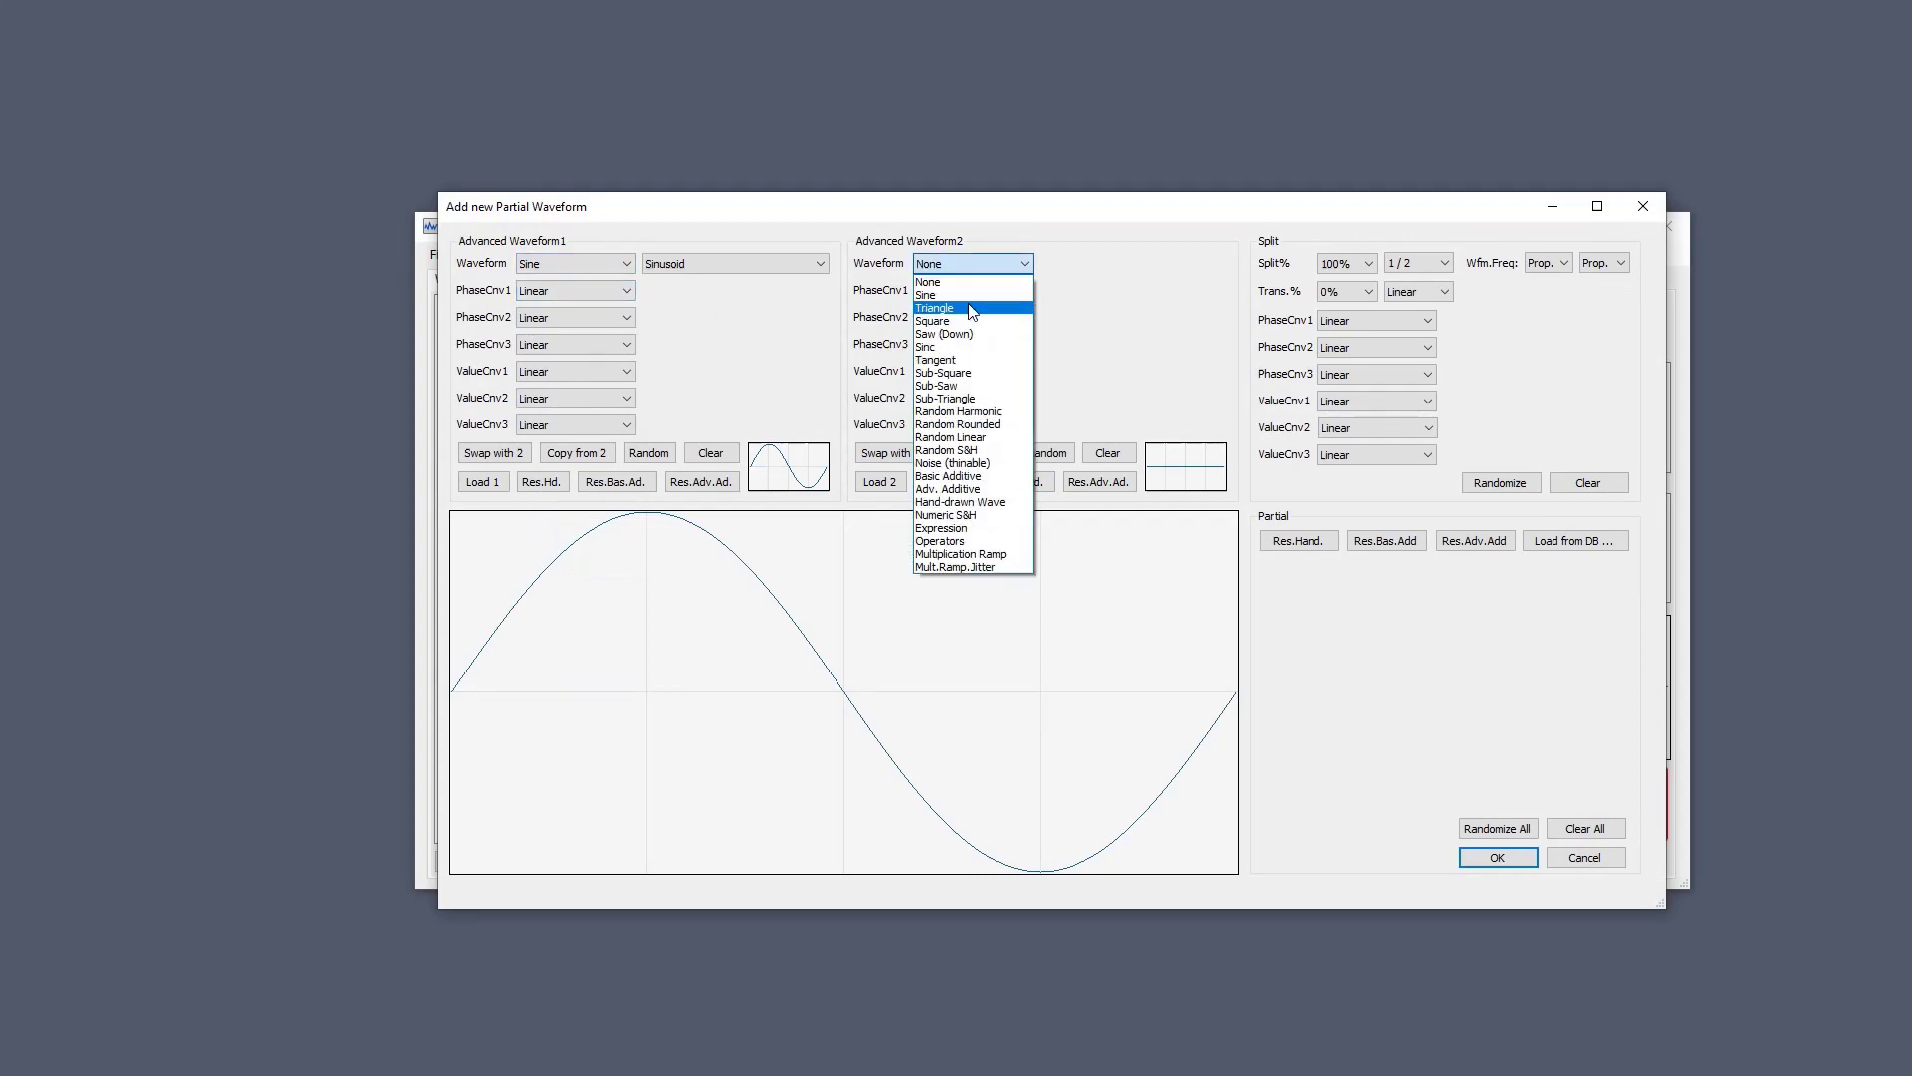
{"action": "left_click", "coordinate": [968, 310]}
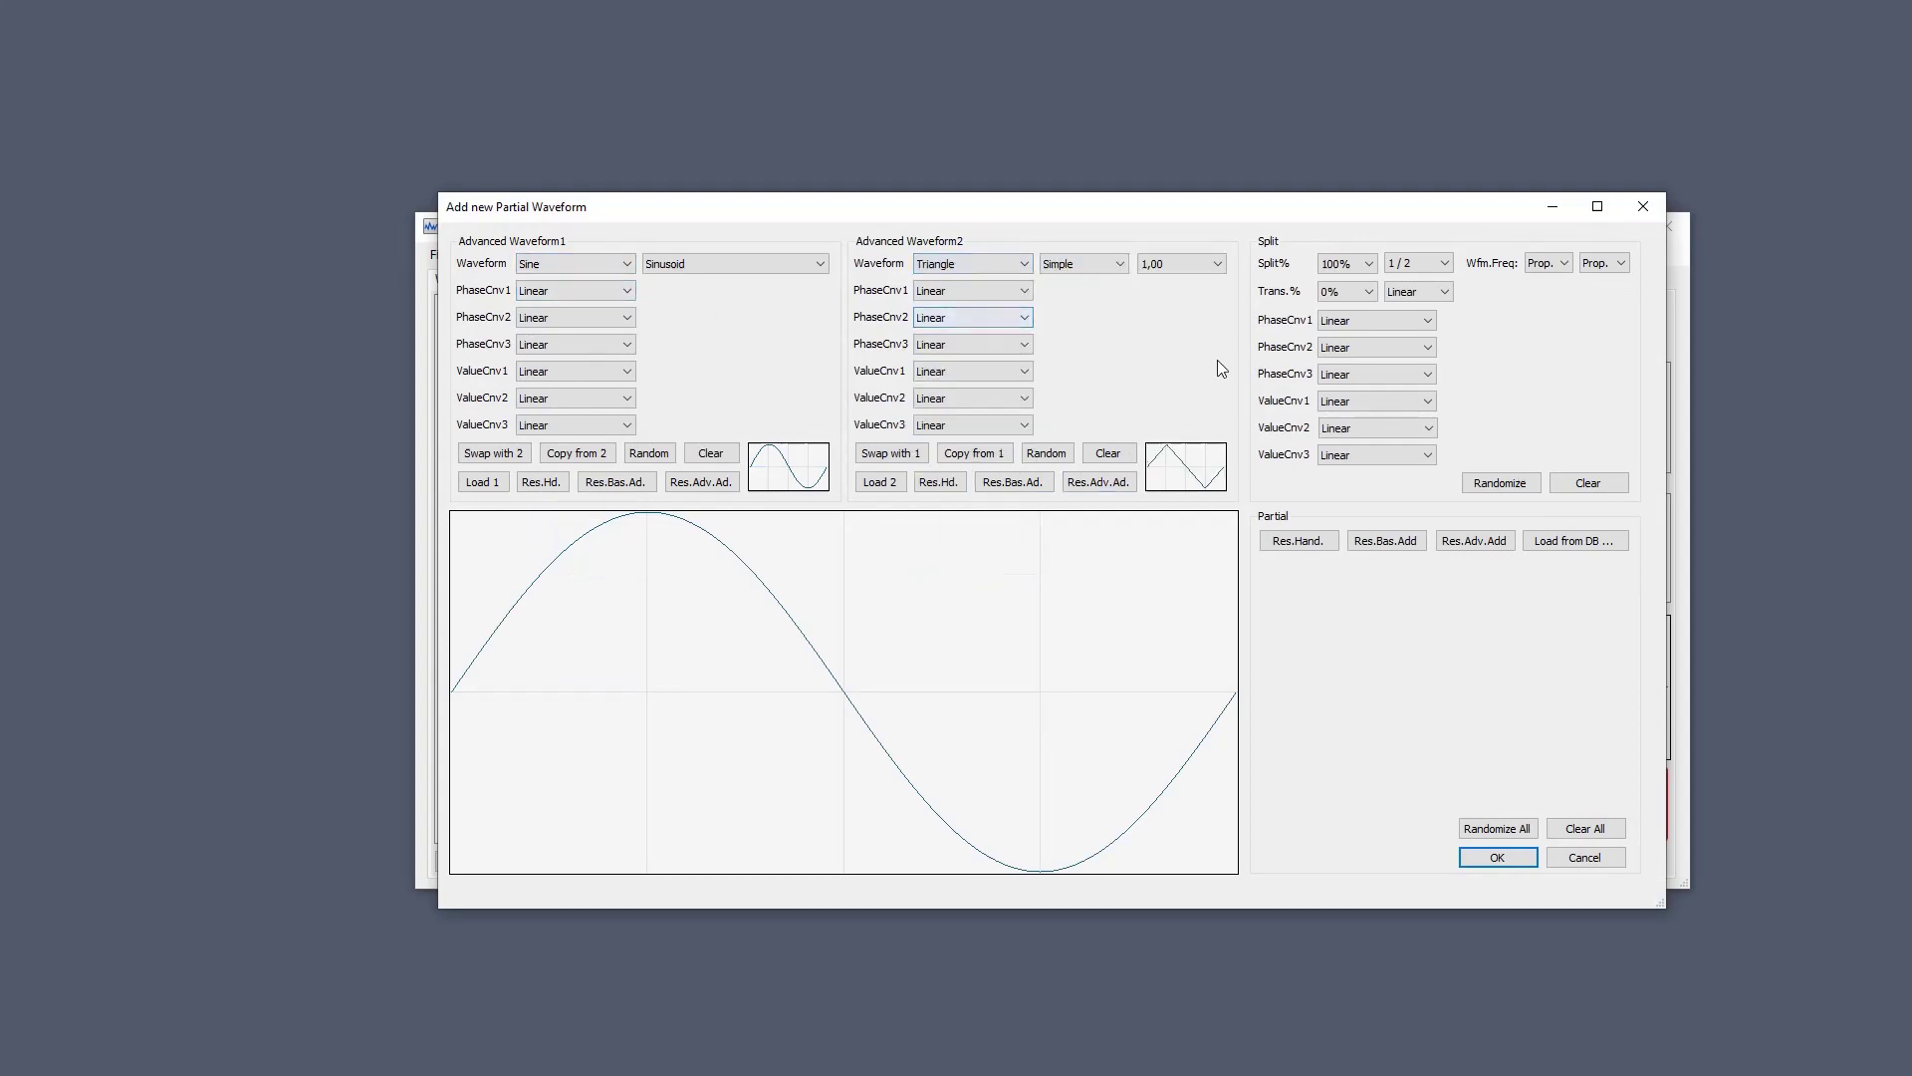
Set the partial waveform's split to 50% and open advanced waveform 2 in the waveform viewer/player.
{"action": "left_click", "coordinate": [1364, 265]}
{"action": "left_click_drag", "start_coordinate": [1367, 320], "coordinate": [1365, 406]}
{"action": "left_click", "coordinate": [1340, 463]}
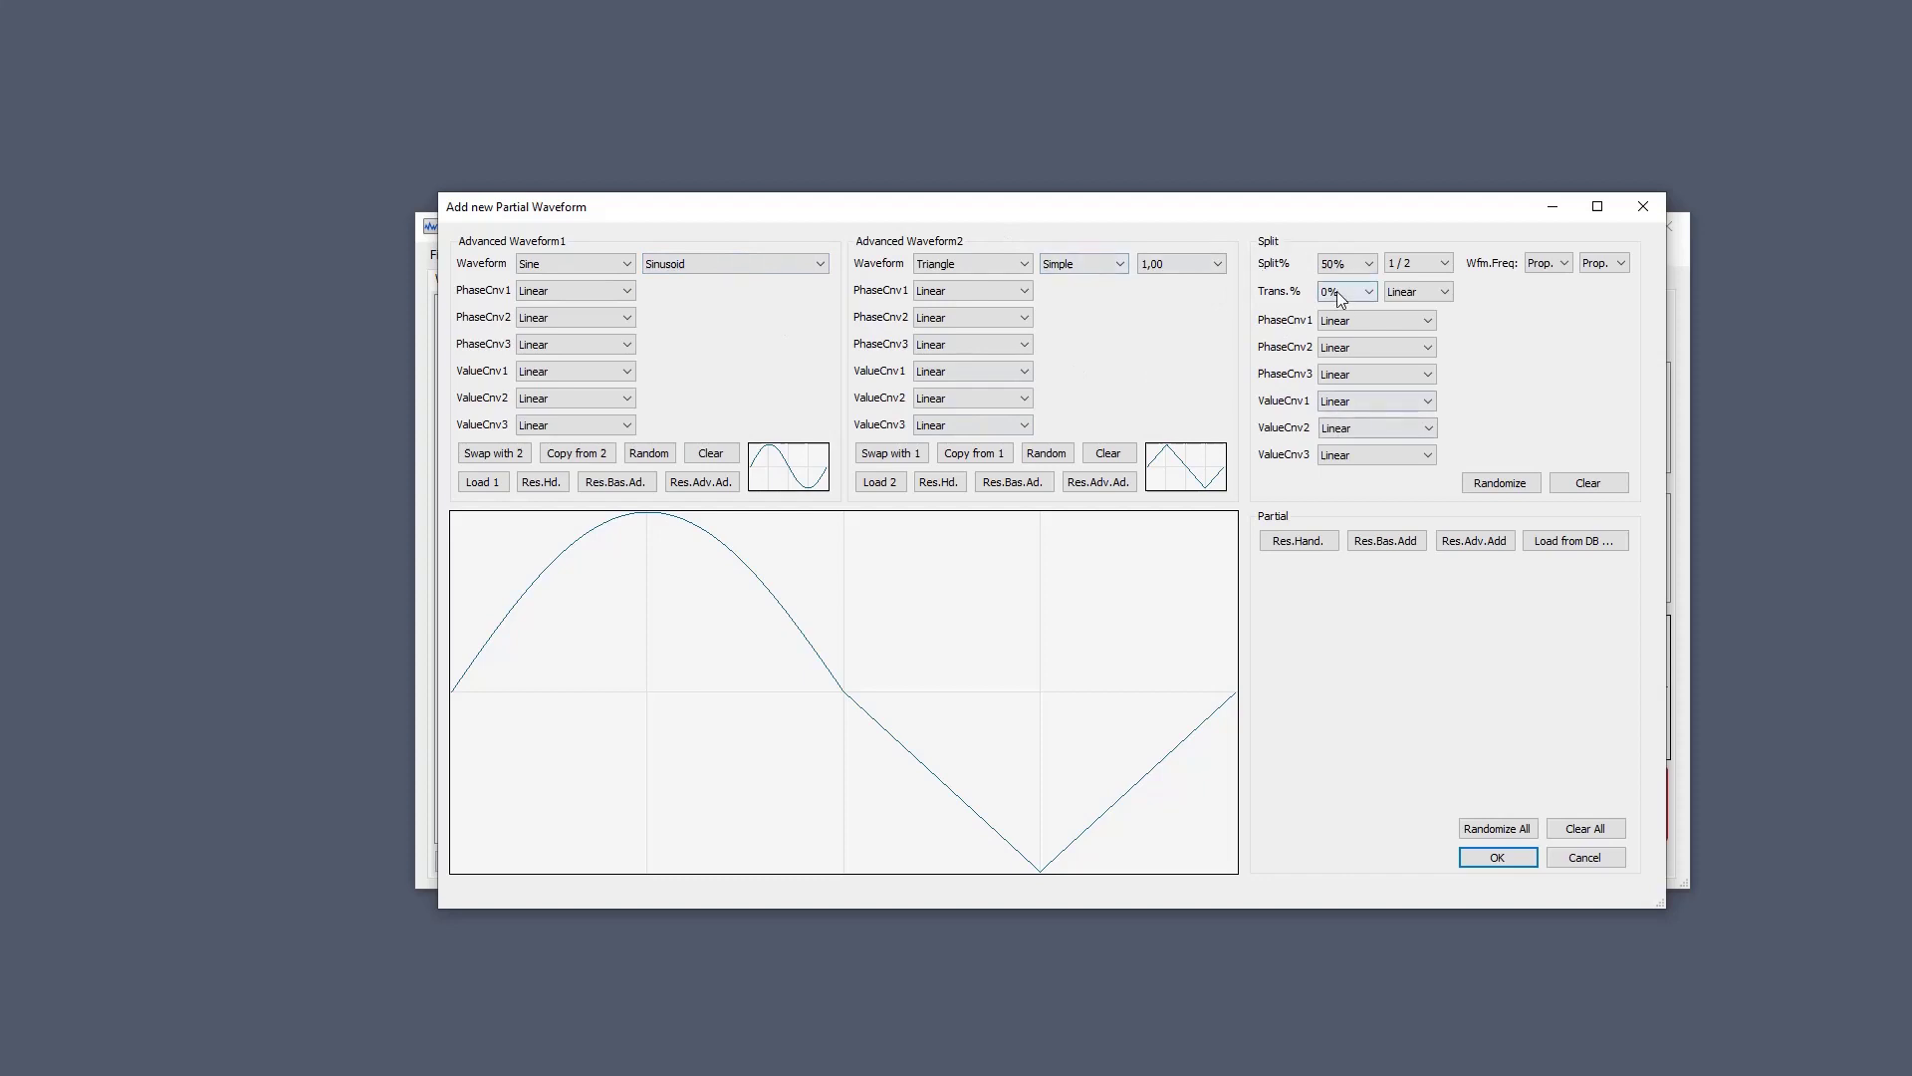
{"action": "left_click", "coordinate": [1162, 469]}
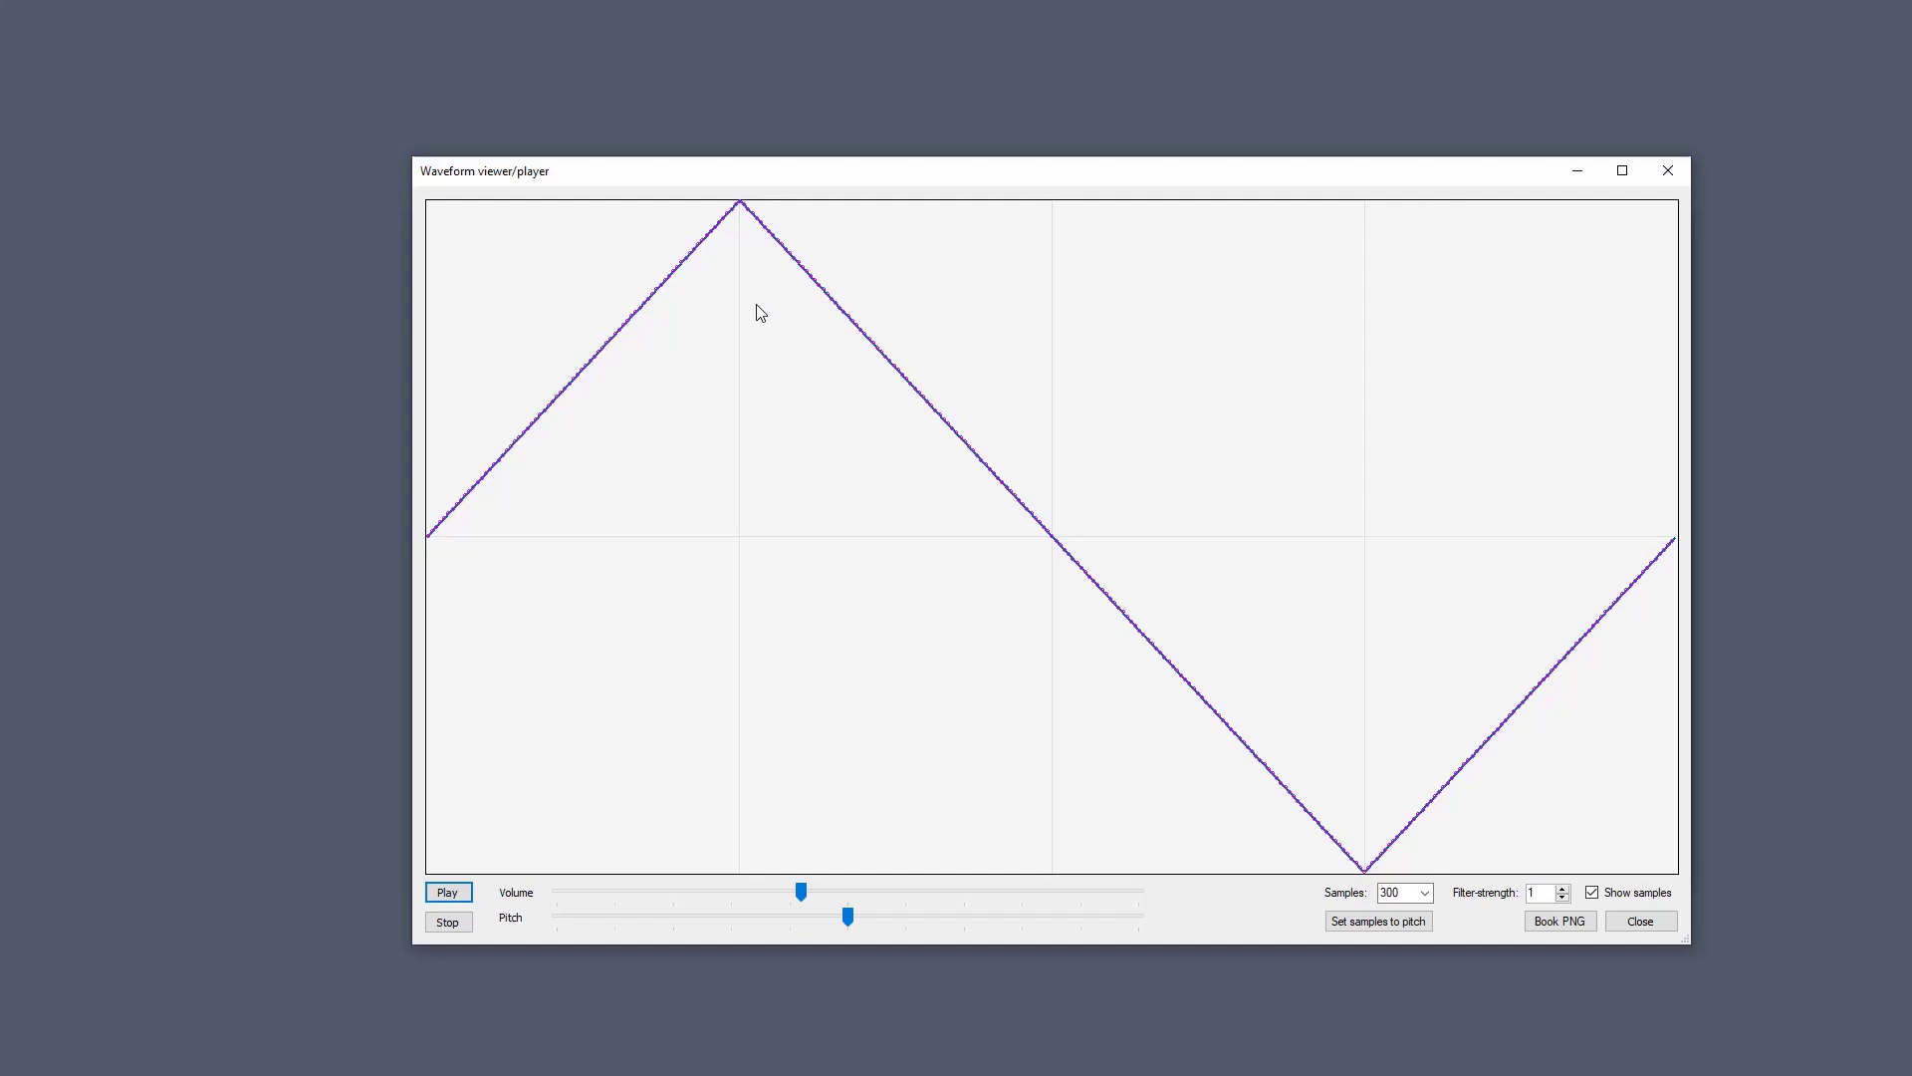
Close the waveform viewer, discard the partial waveform, and start a new compound waveform as a sibling of the Hand-drawn waveform.
{"action": "left_click", "coordinate": [1669, 170]}
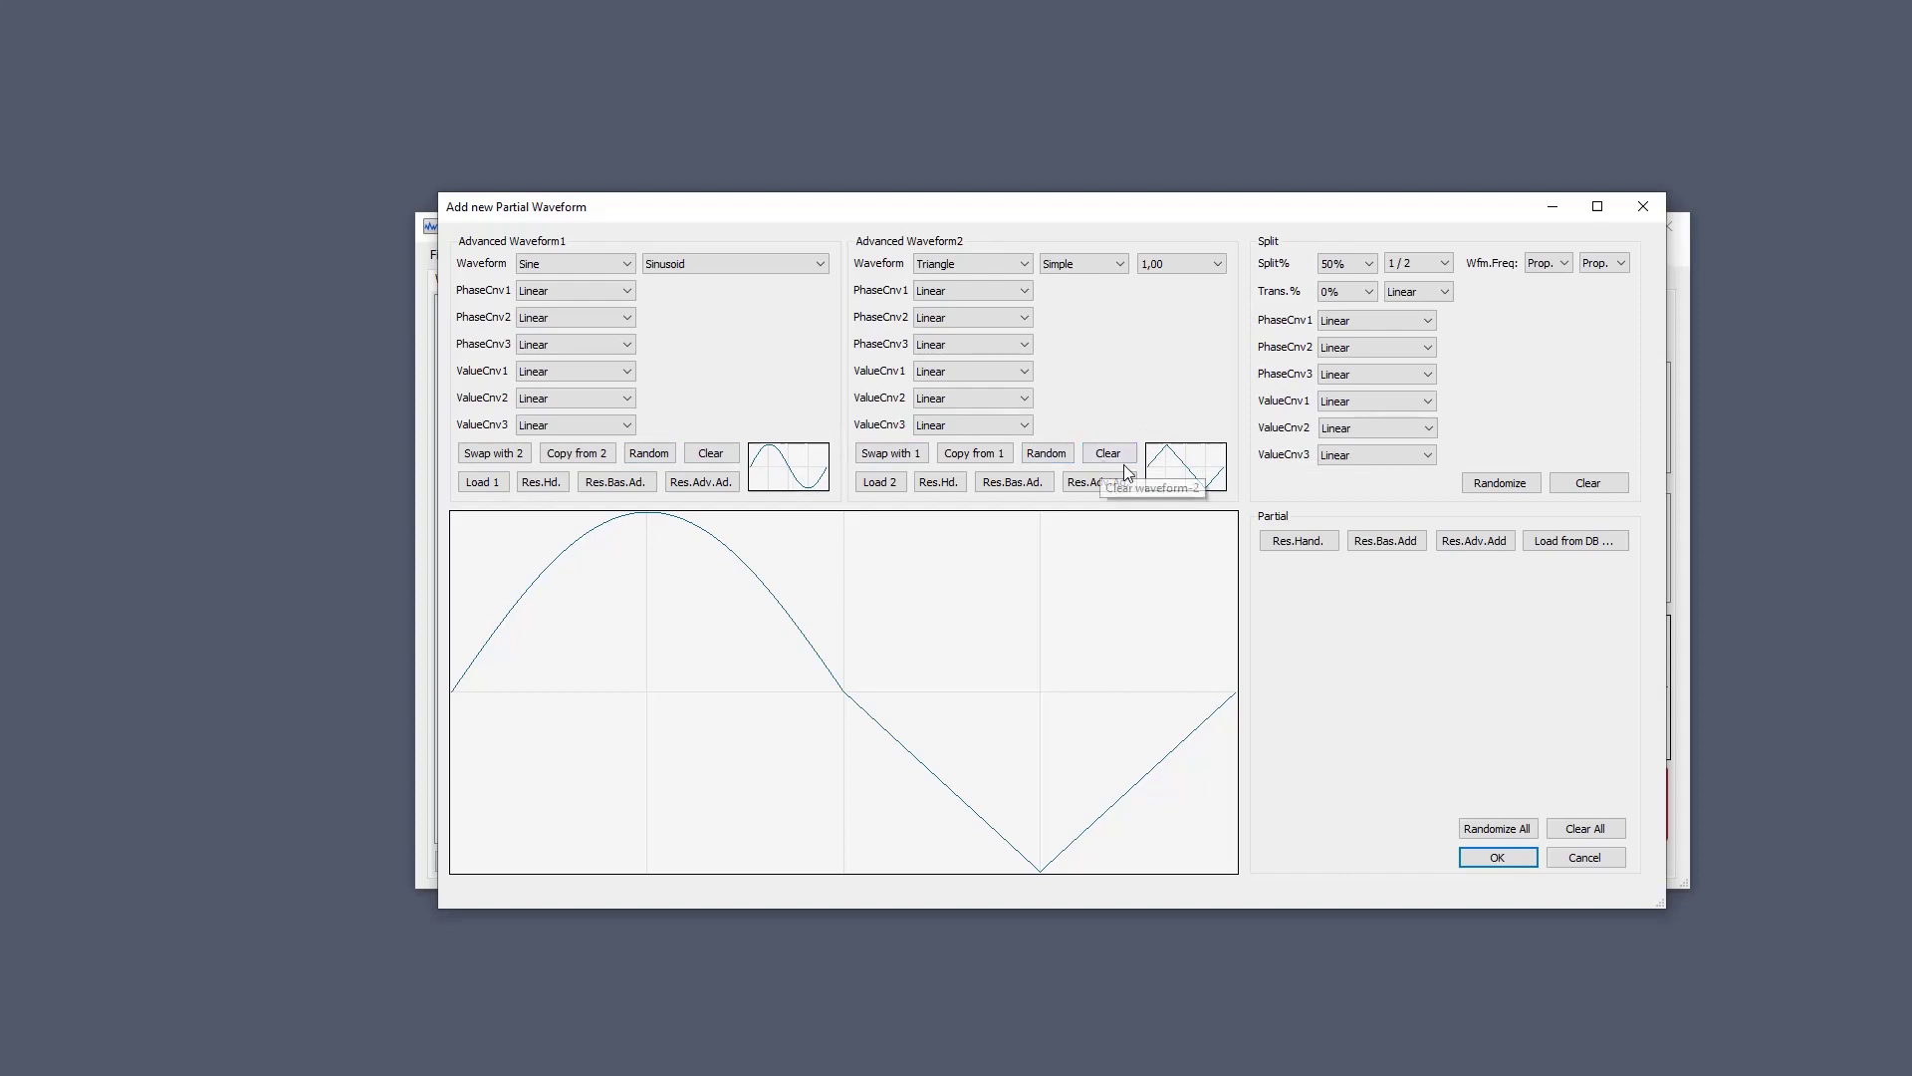
{"action": "key", "text": "Escape"}
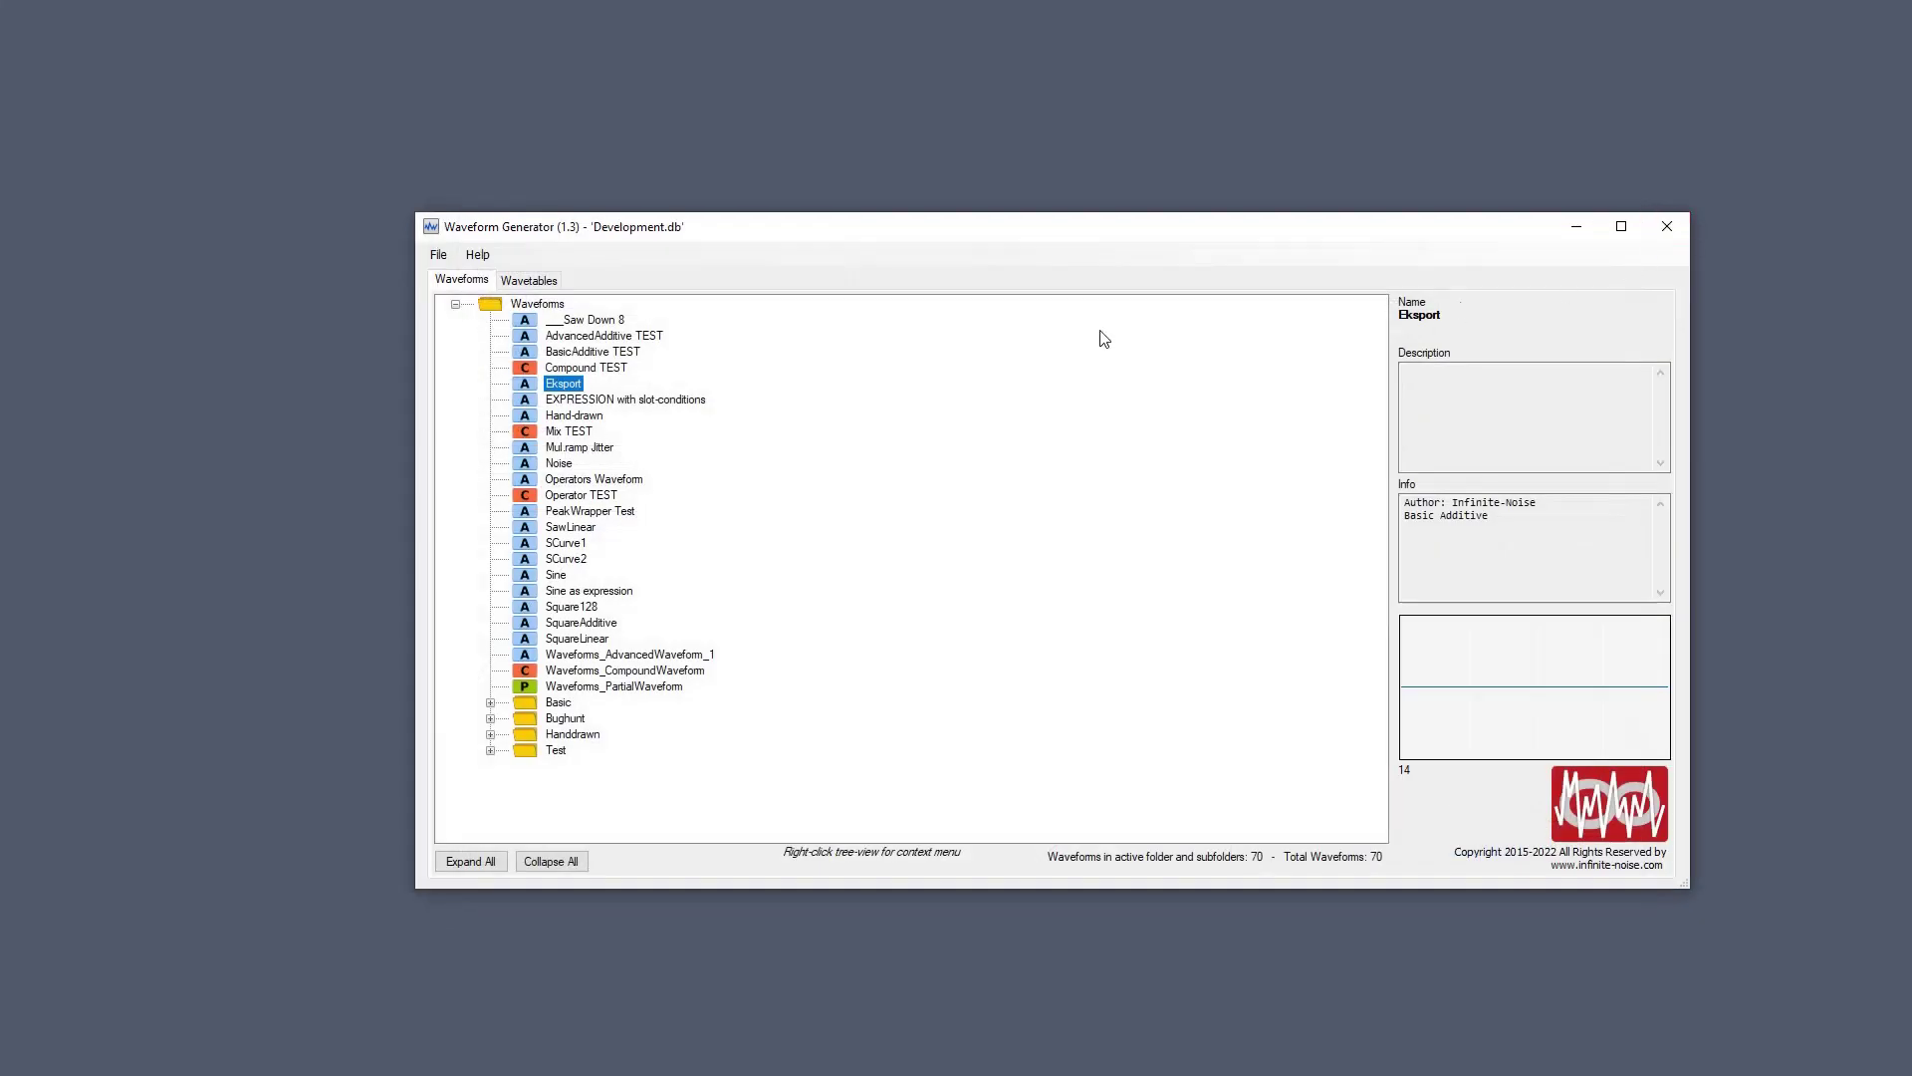
{"action": "right_click", "coordinate": [629, 414]}
{"action": "mouse_move", "coordinate": [819, 493]}
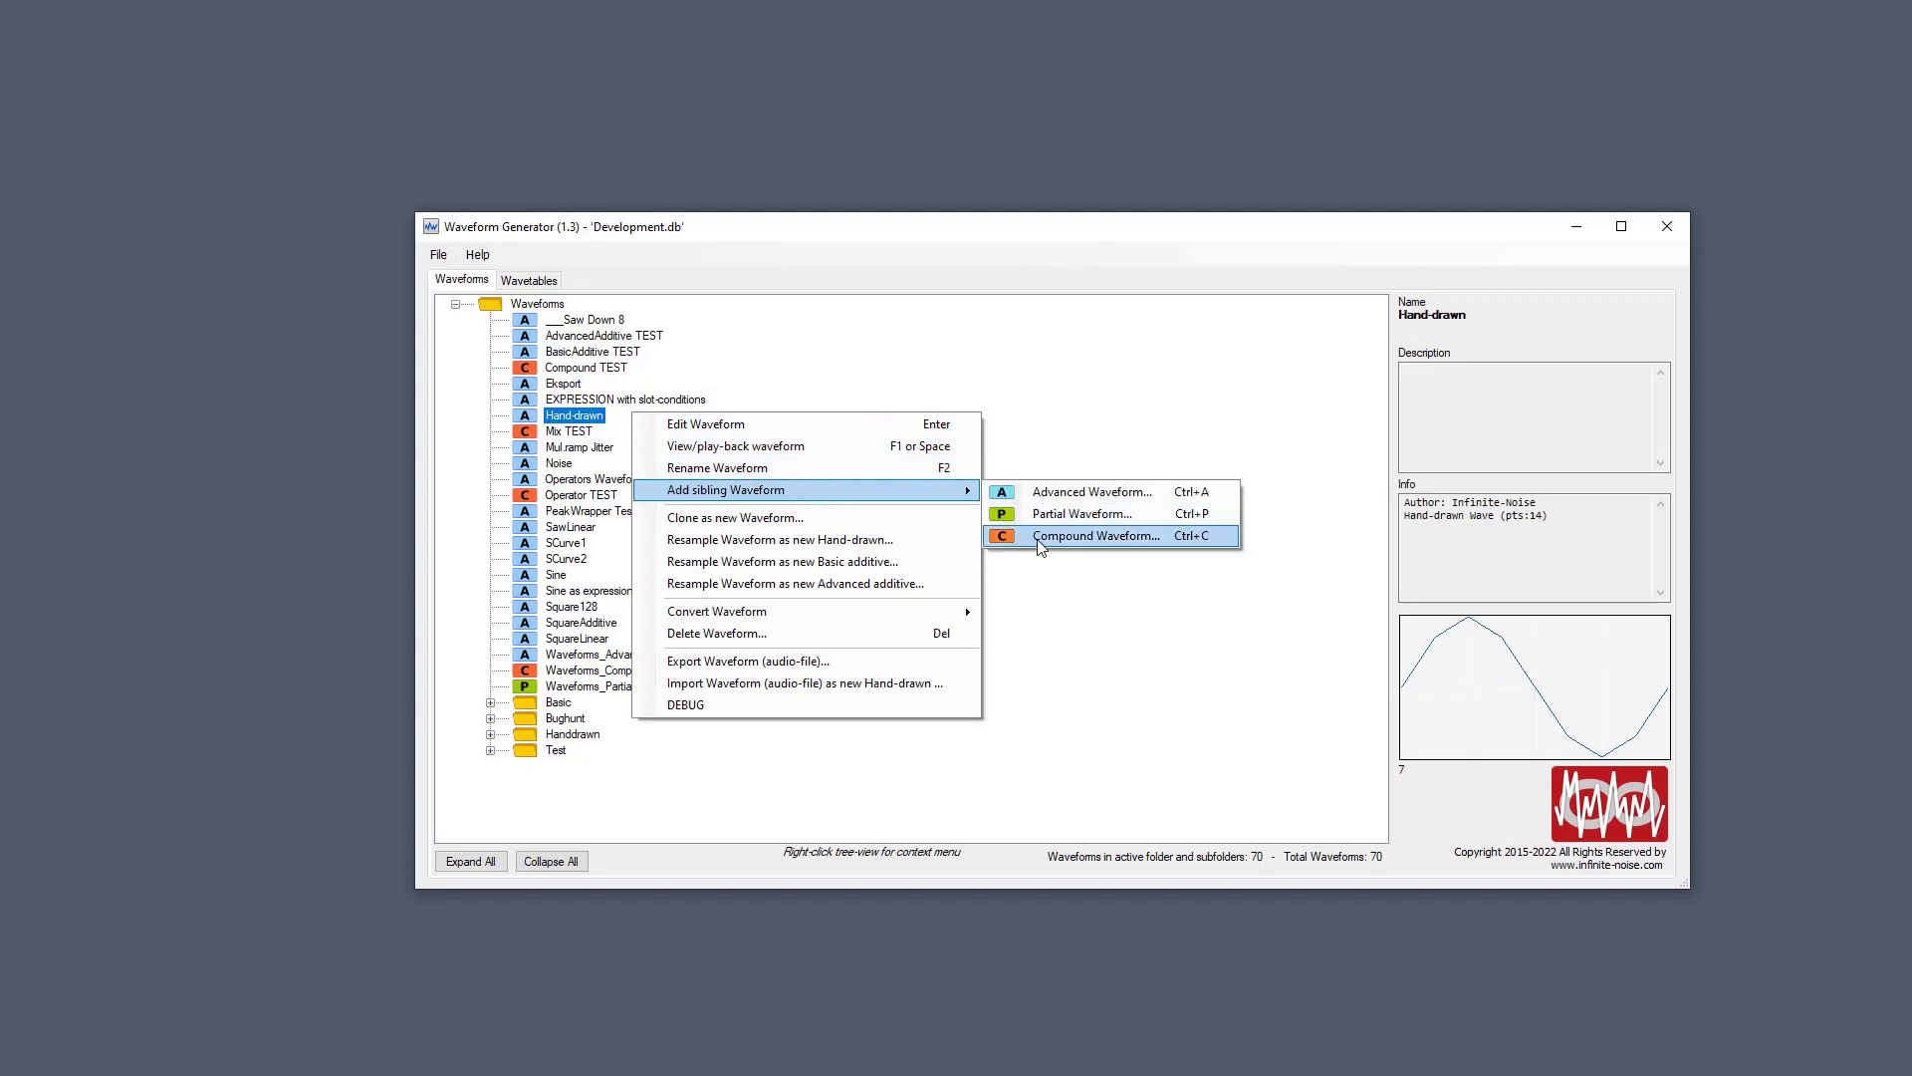
{"action": "left_click", "coordinate": [1041, 538]}
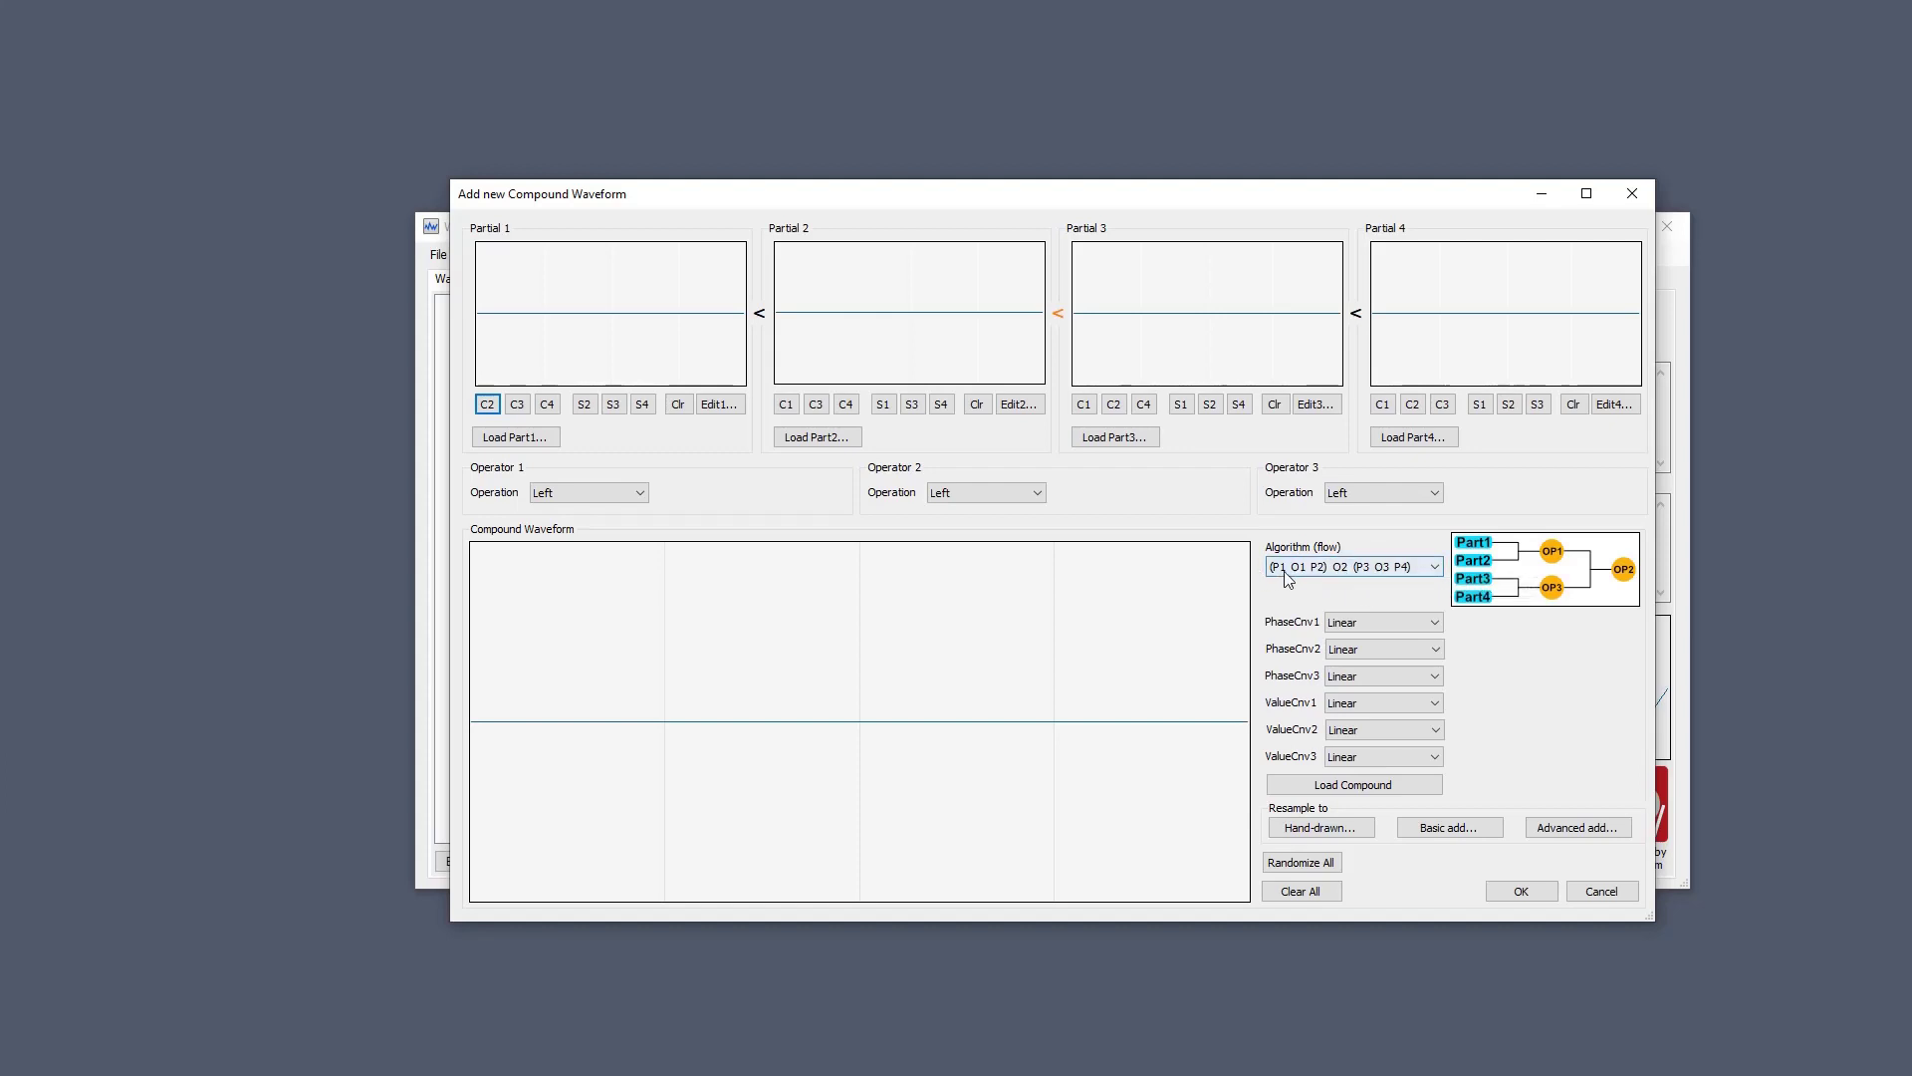
Review the algorithm choices, keep (P1 O1 P2) O2 (P3 O3 P4), and check which operators the operator 2 marker refers to.
{"action": "left_click", "coordinate": [1347, 568]}
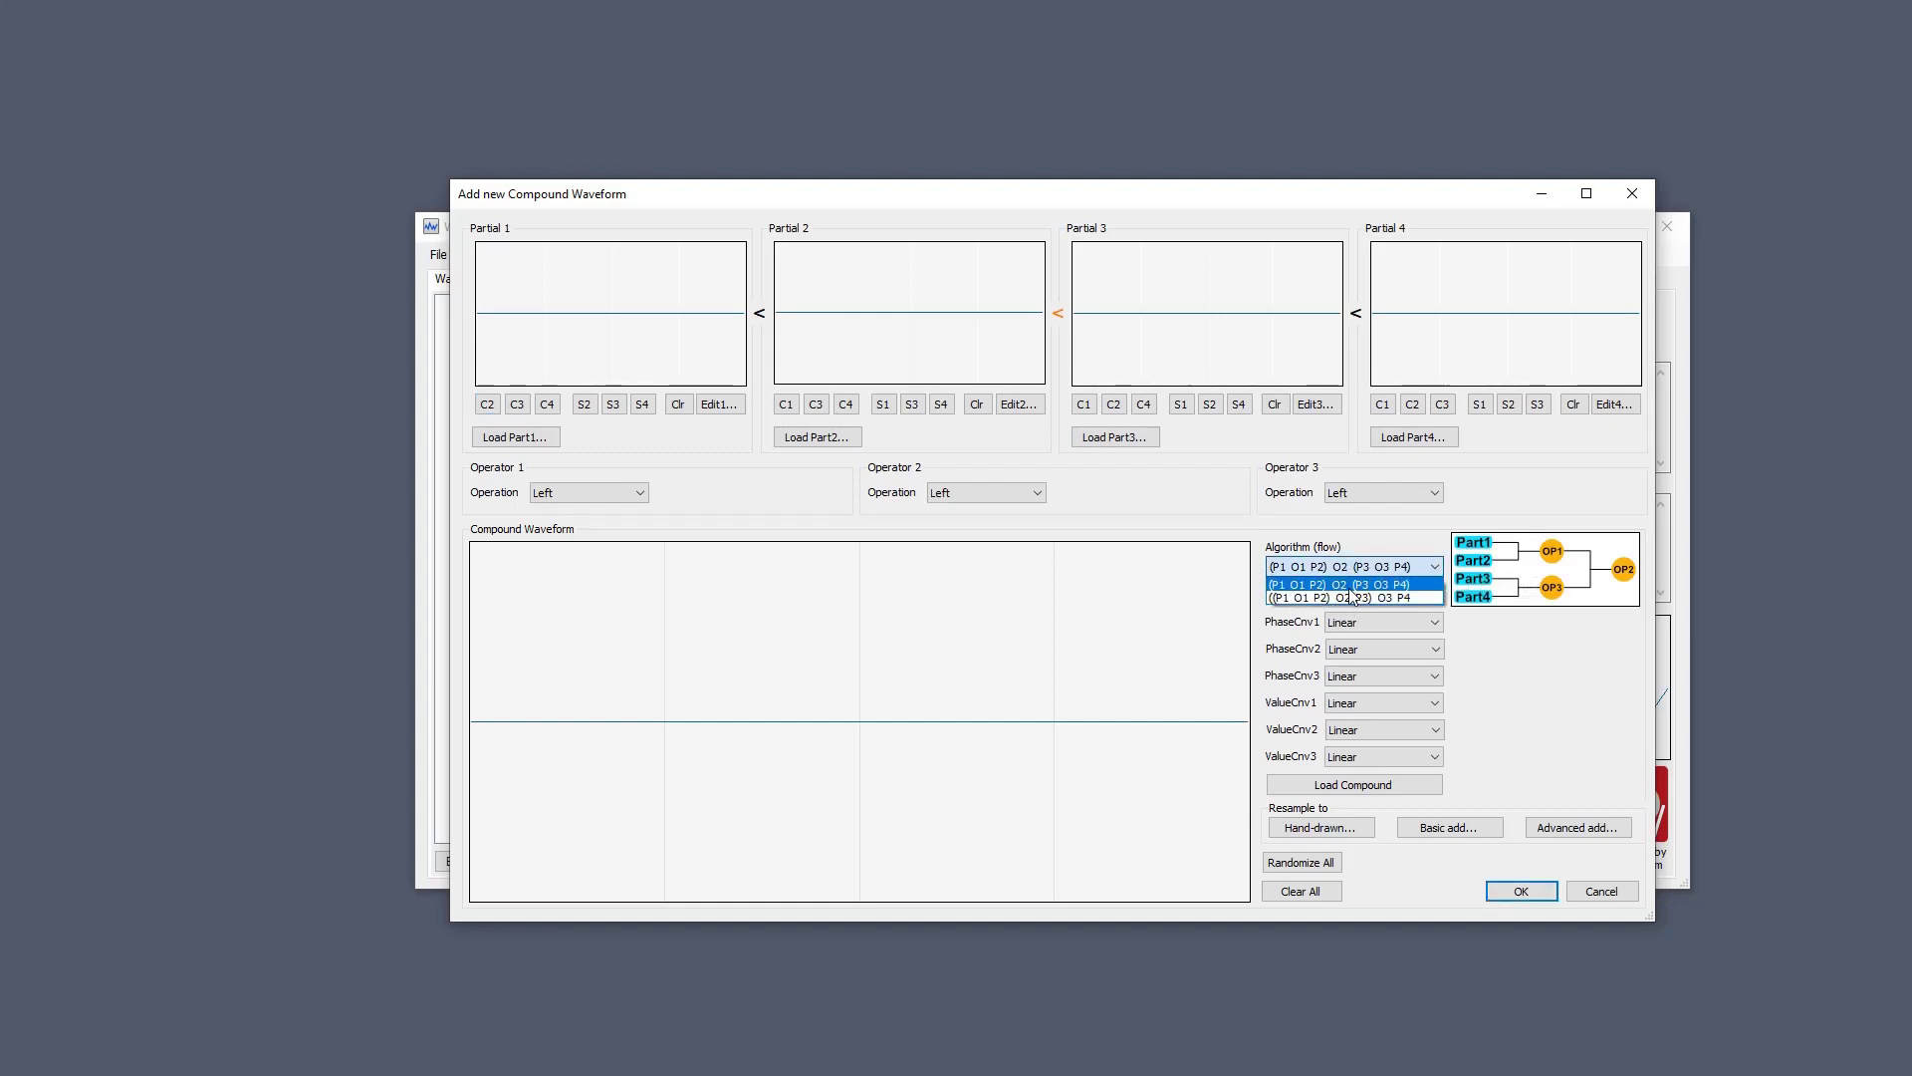
{"action": "left_click", "coordinate": [1341, 574]}
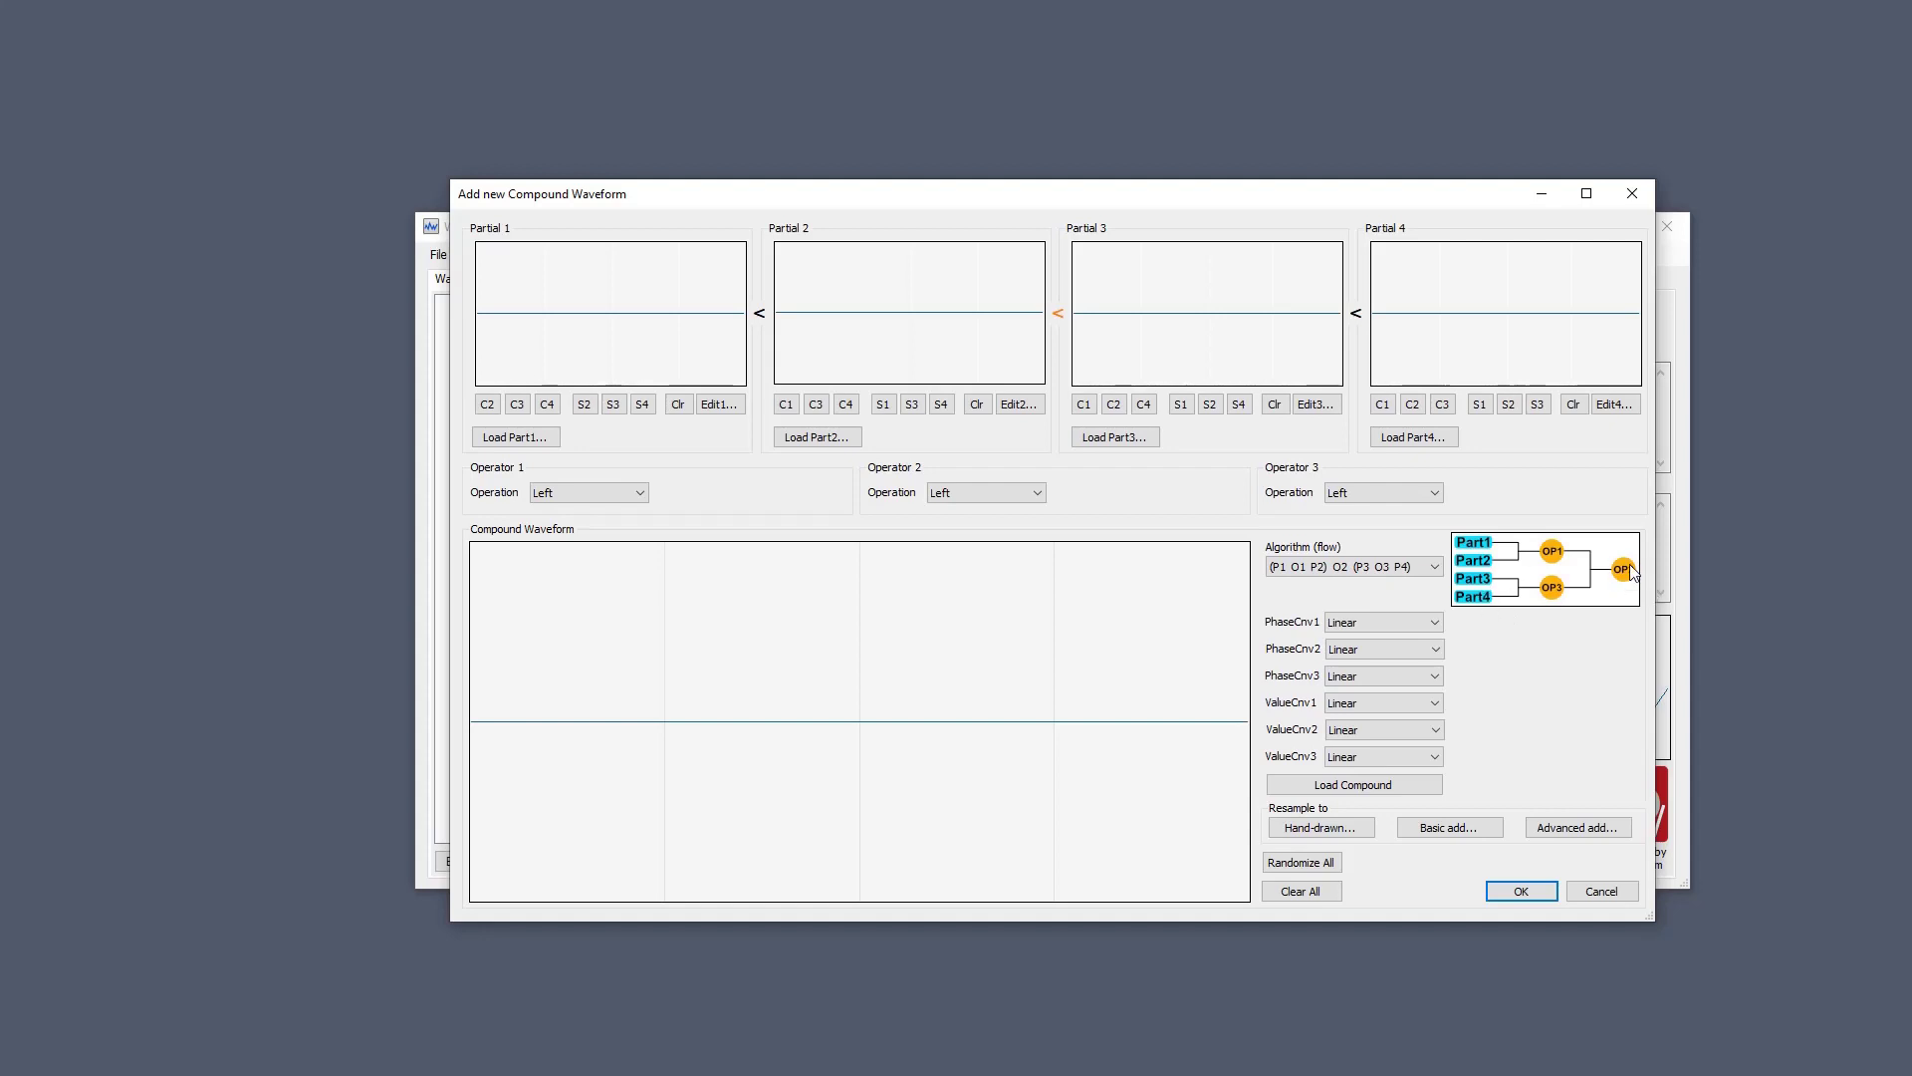
{"action": "left_click", "coordinate": [1029, 502]}
{"action": "mouse_move", "coordinate": [1059, 317]}
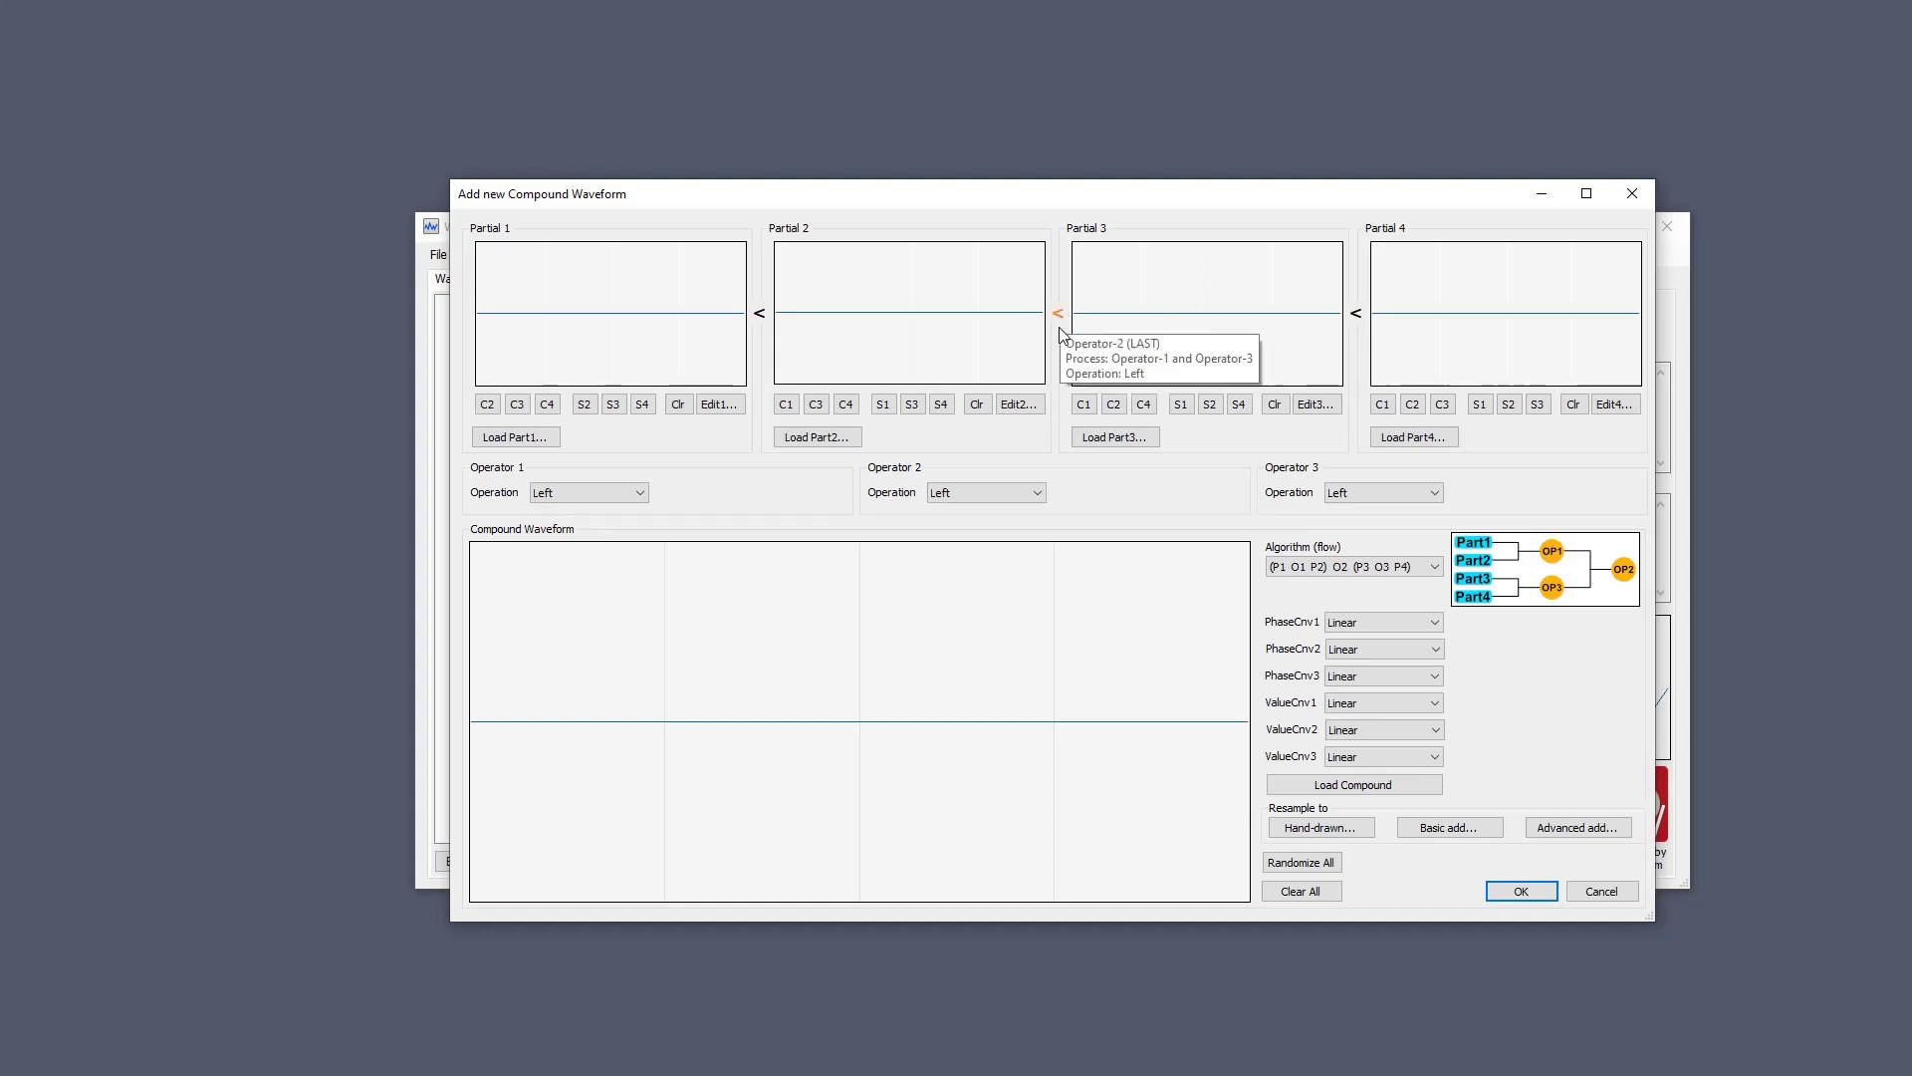
Try Interchange and Phase Inject as the operation of operator 2, and set it back to Left.
{"action": "left_click", "coordinate": [951, 495]}
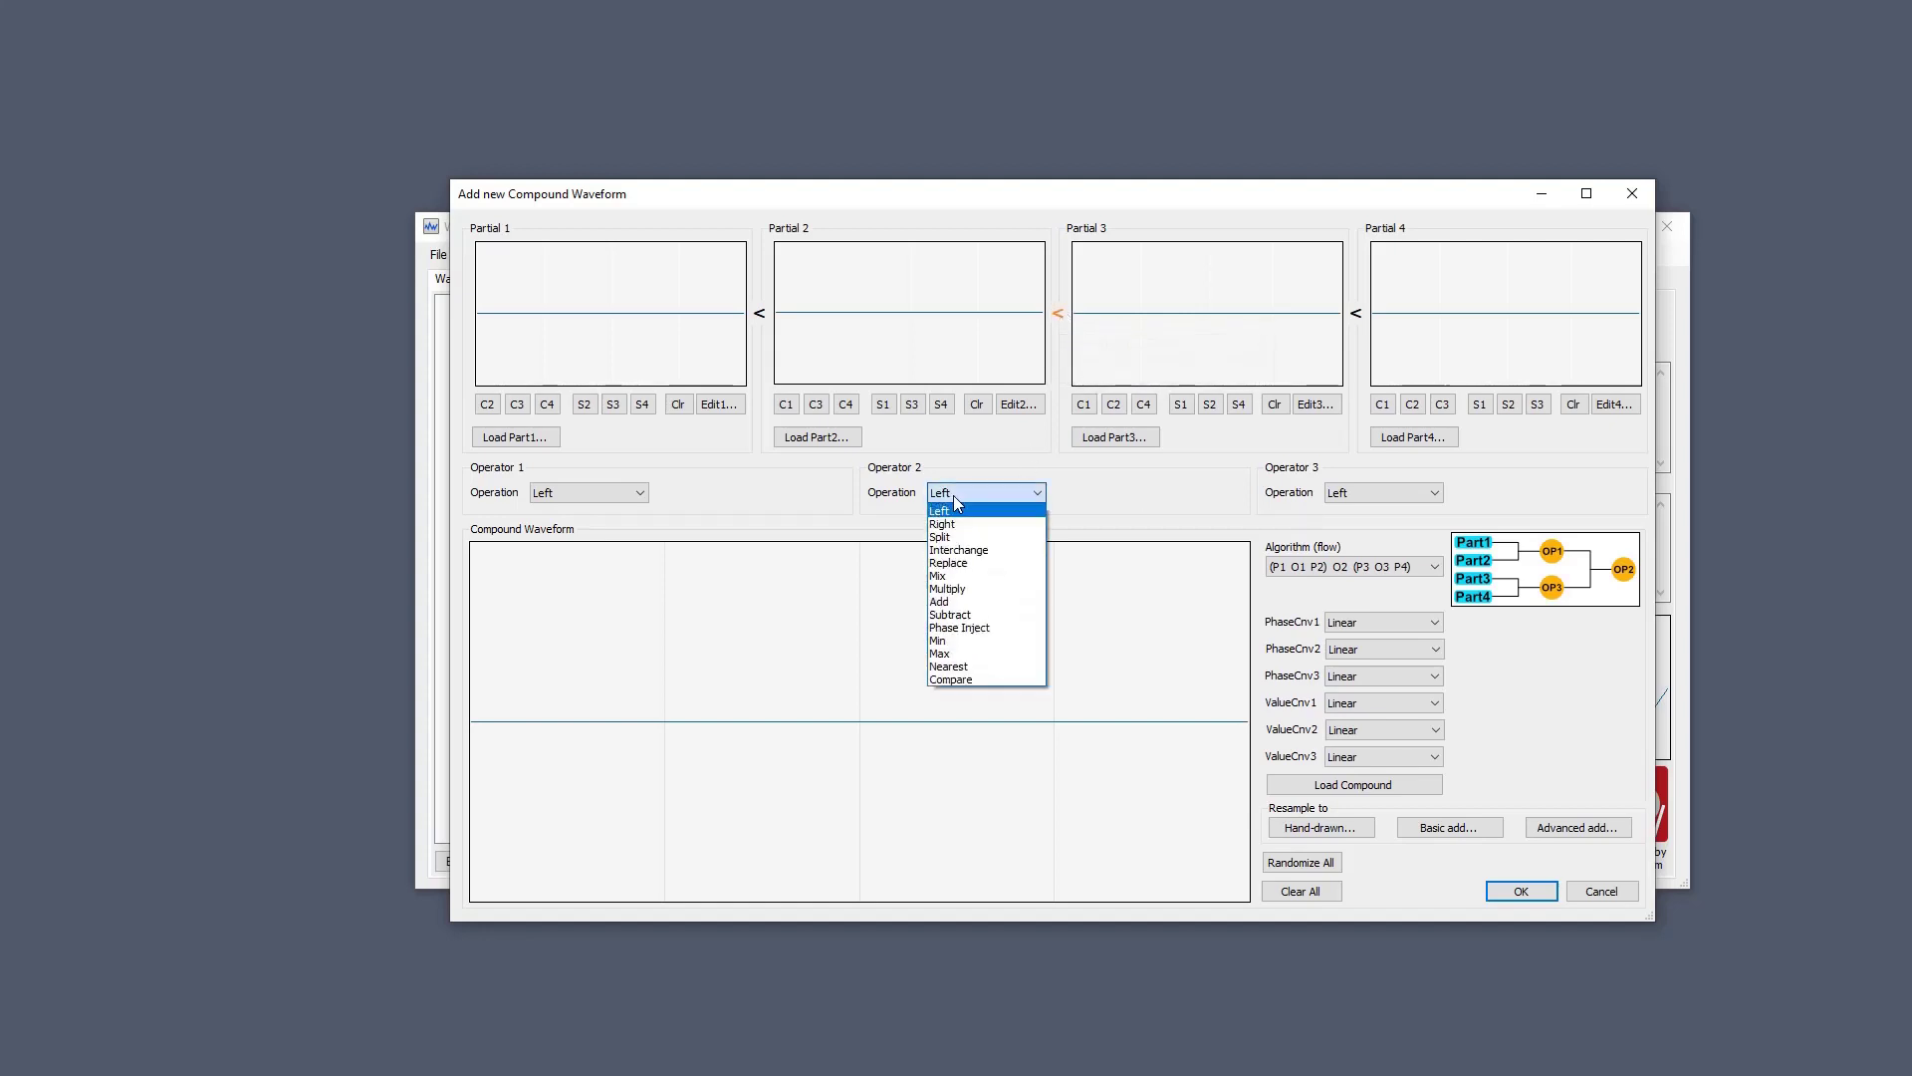
{"action": "left_click", "coordinate": [969, 555]}
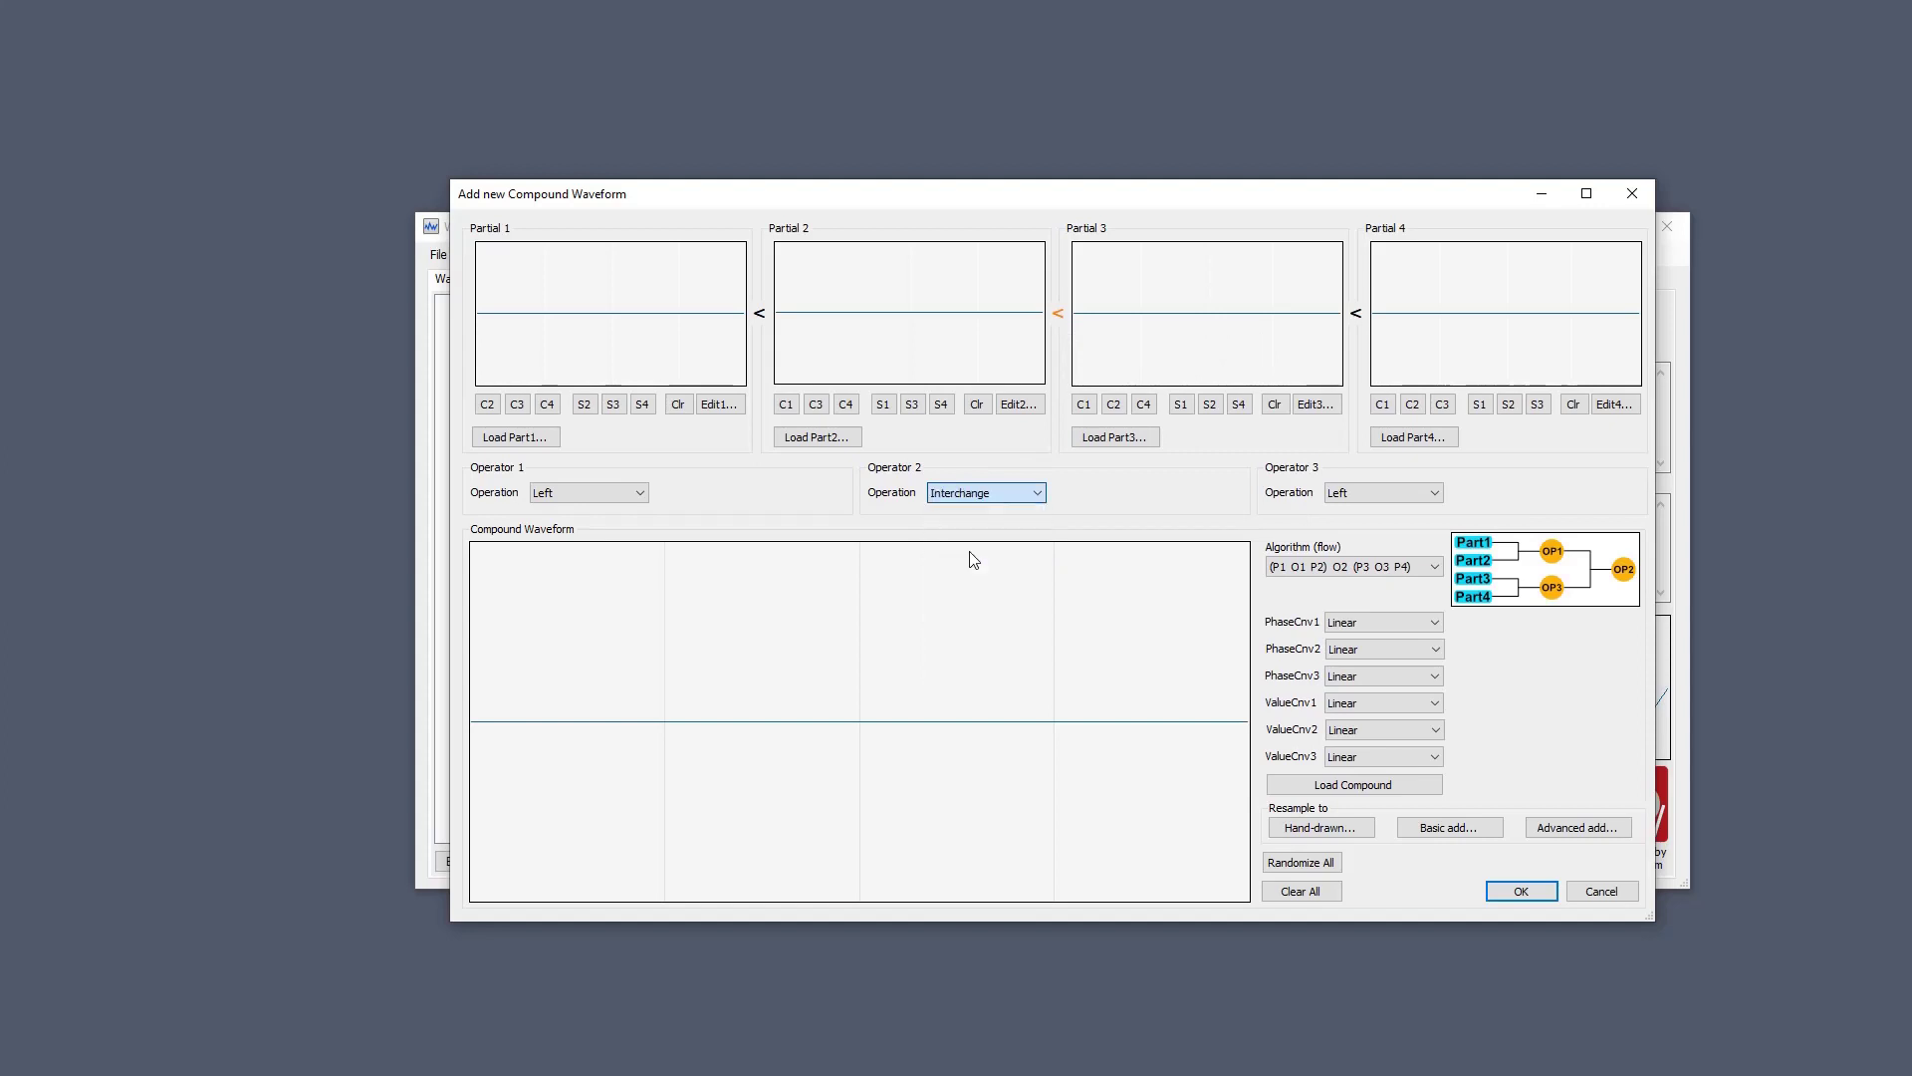
{"action": "left_click", "coordinate": [964, 493]}
{"action": "left_click", "coordinate": [964, 605]}
{"action": "left_click", "coordinate": [981, 498]}
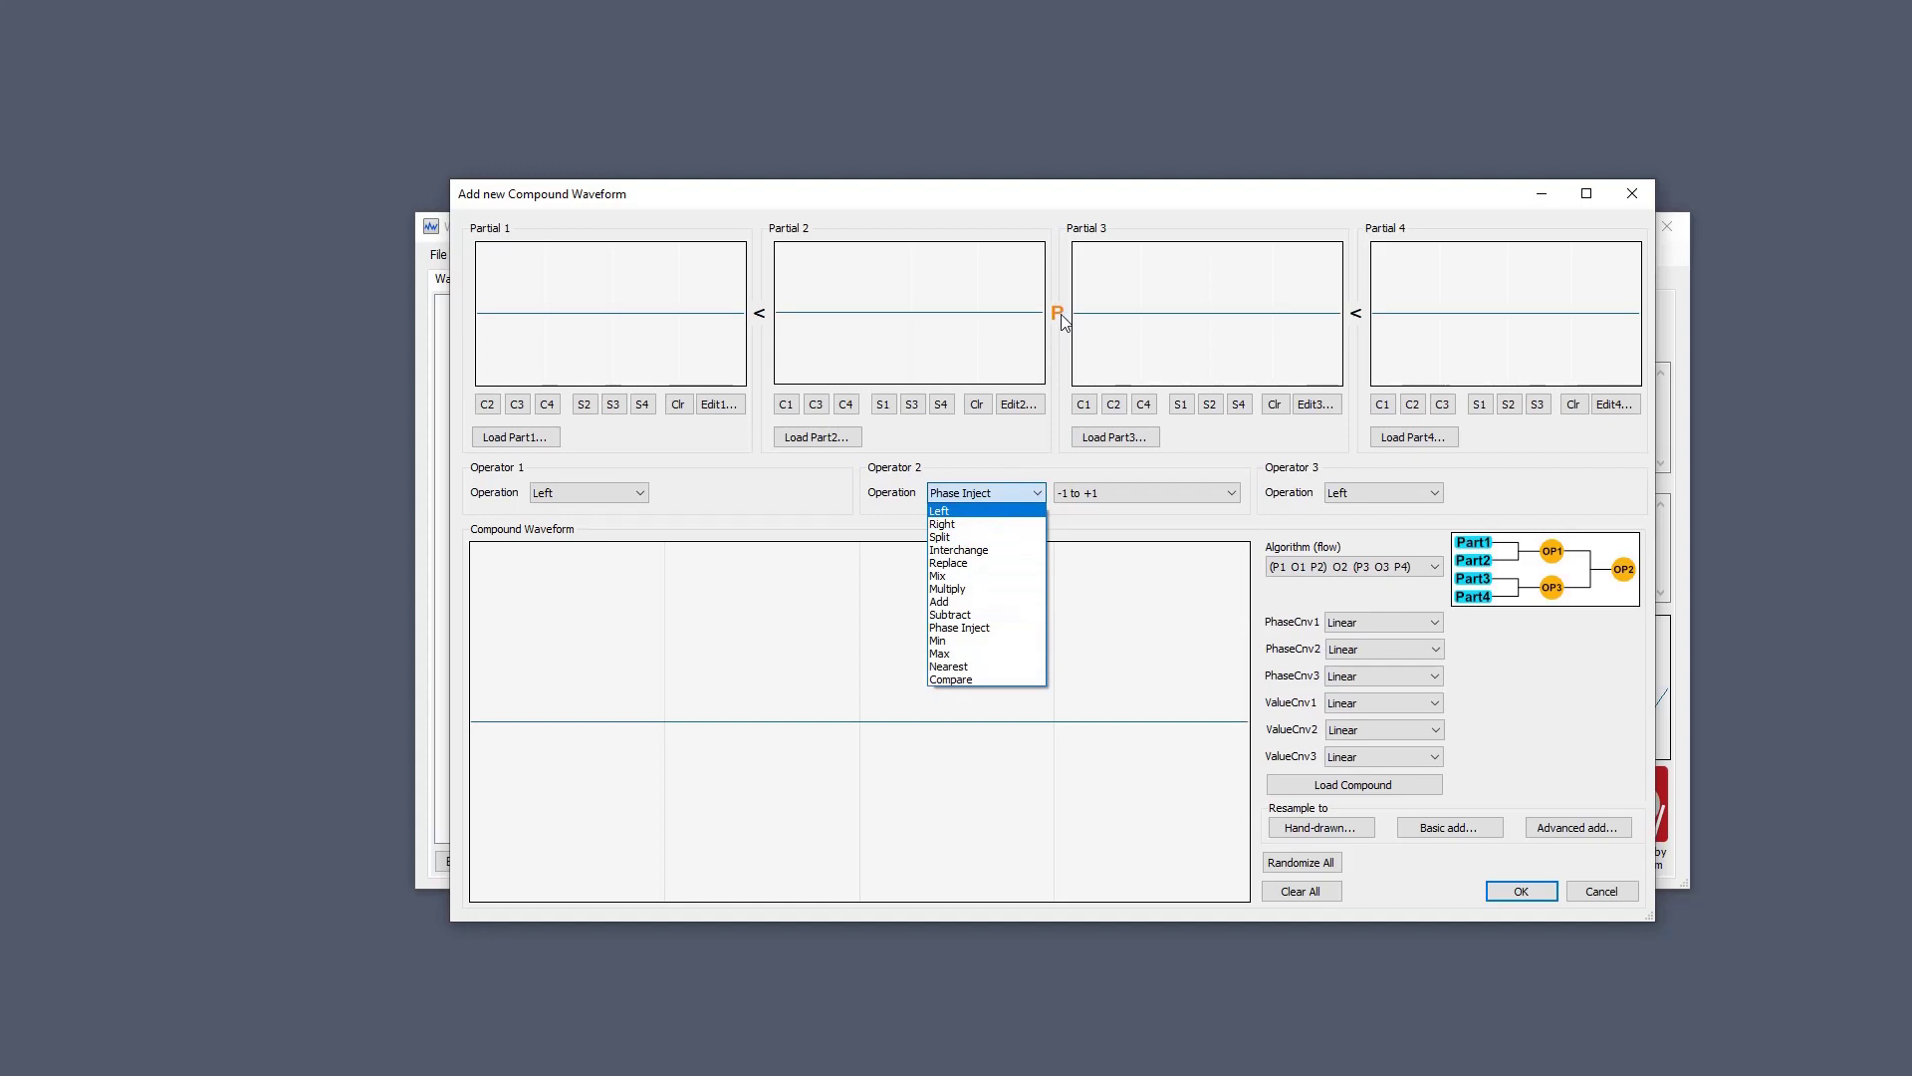
{"action": "left_click", "coordinate": [973, 512]}
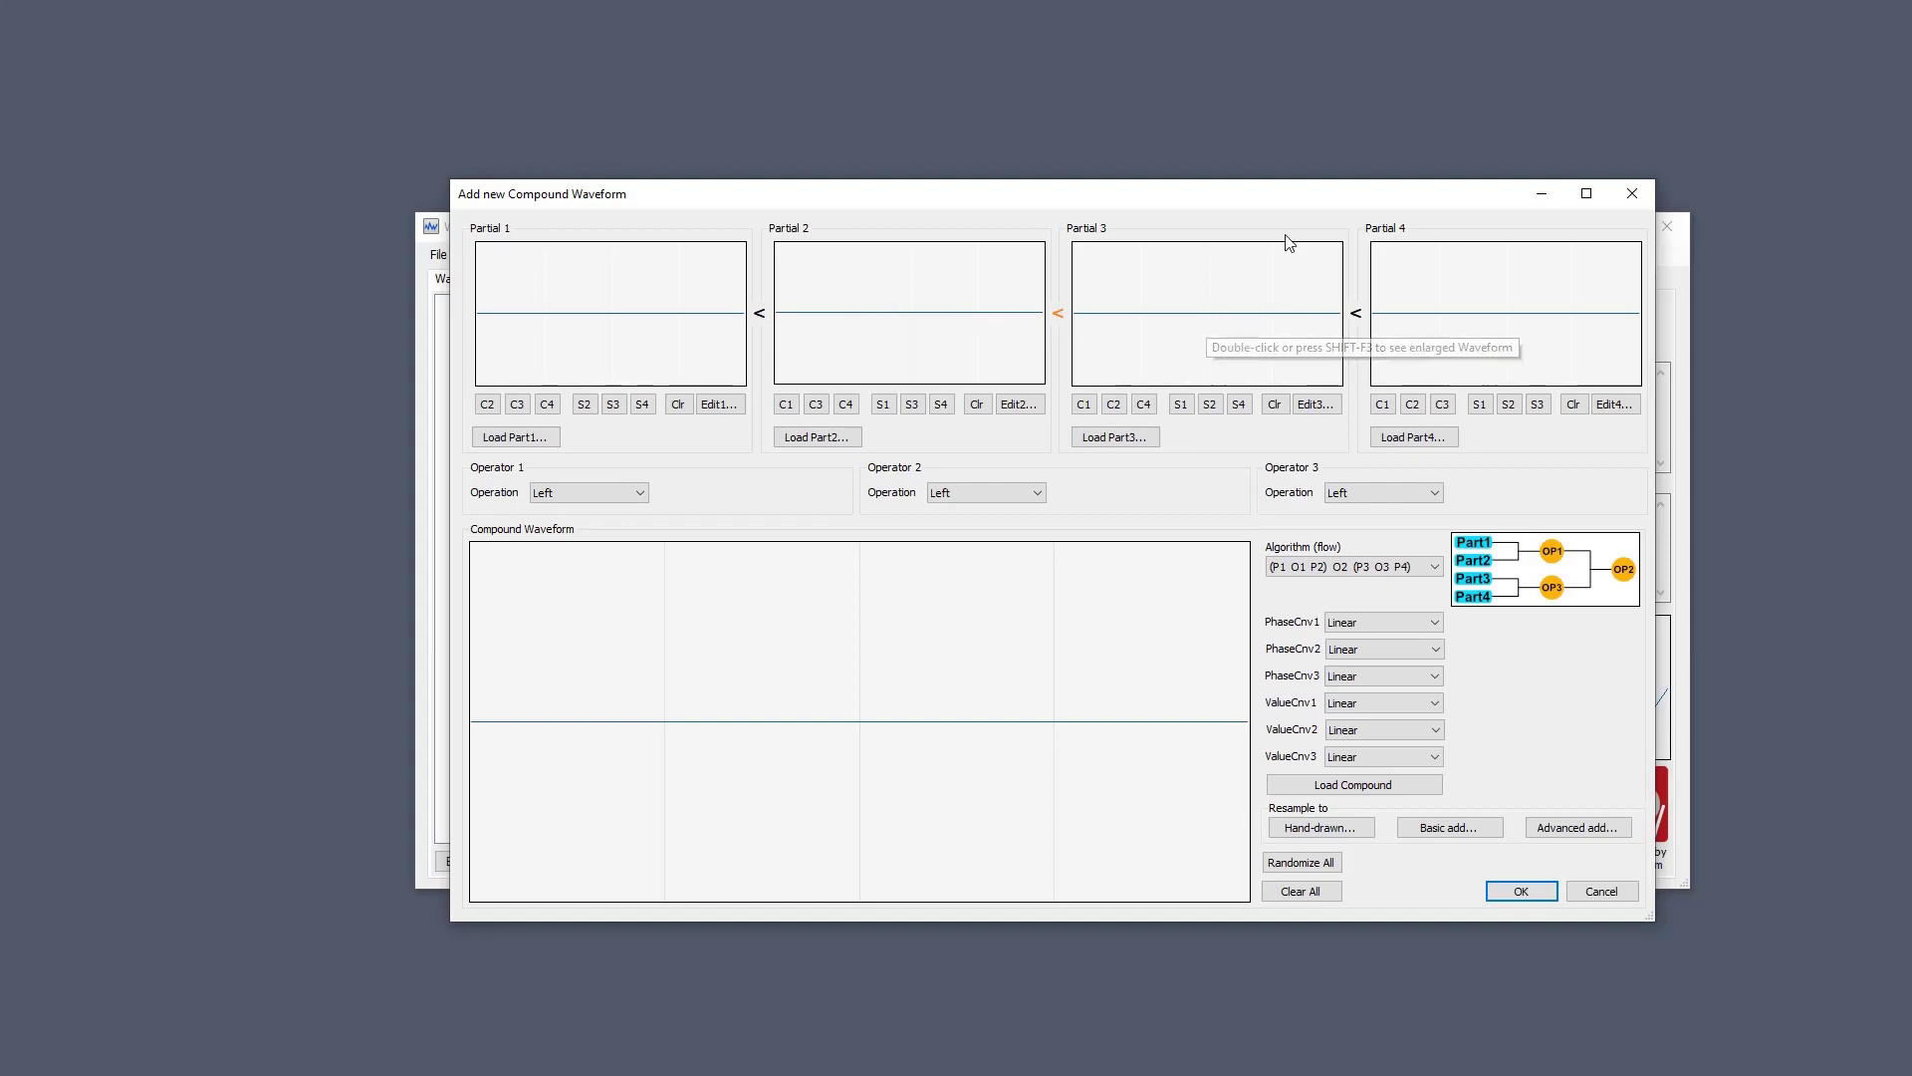
Try the ((P1 O1 P2) O2 P3) O3 P4 algorithm and reset the whole compound waveform.
{"action": "left_click", "coordinate": [1437, 572]}
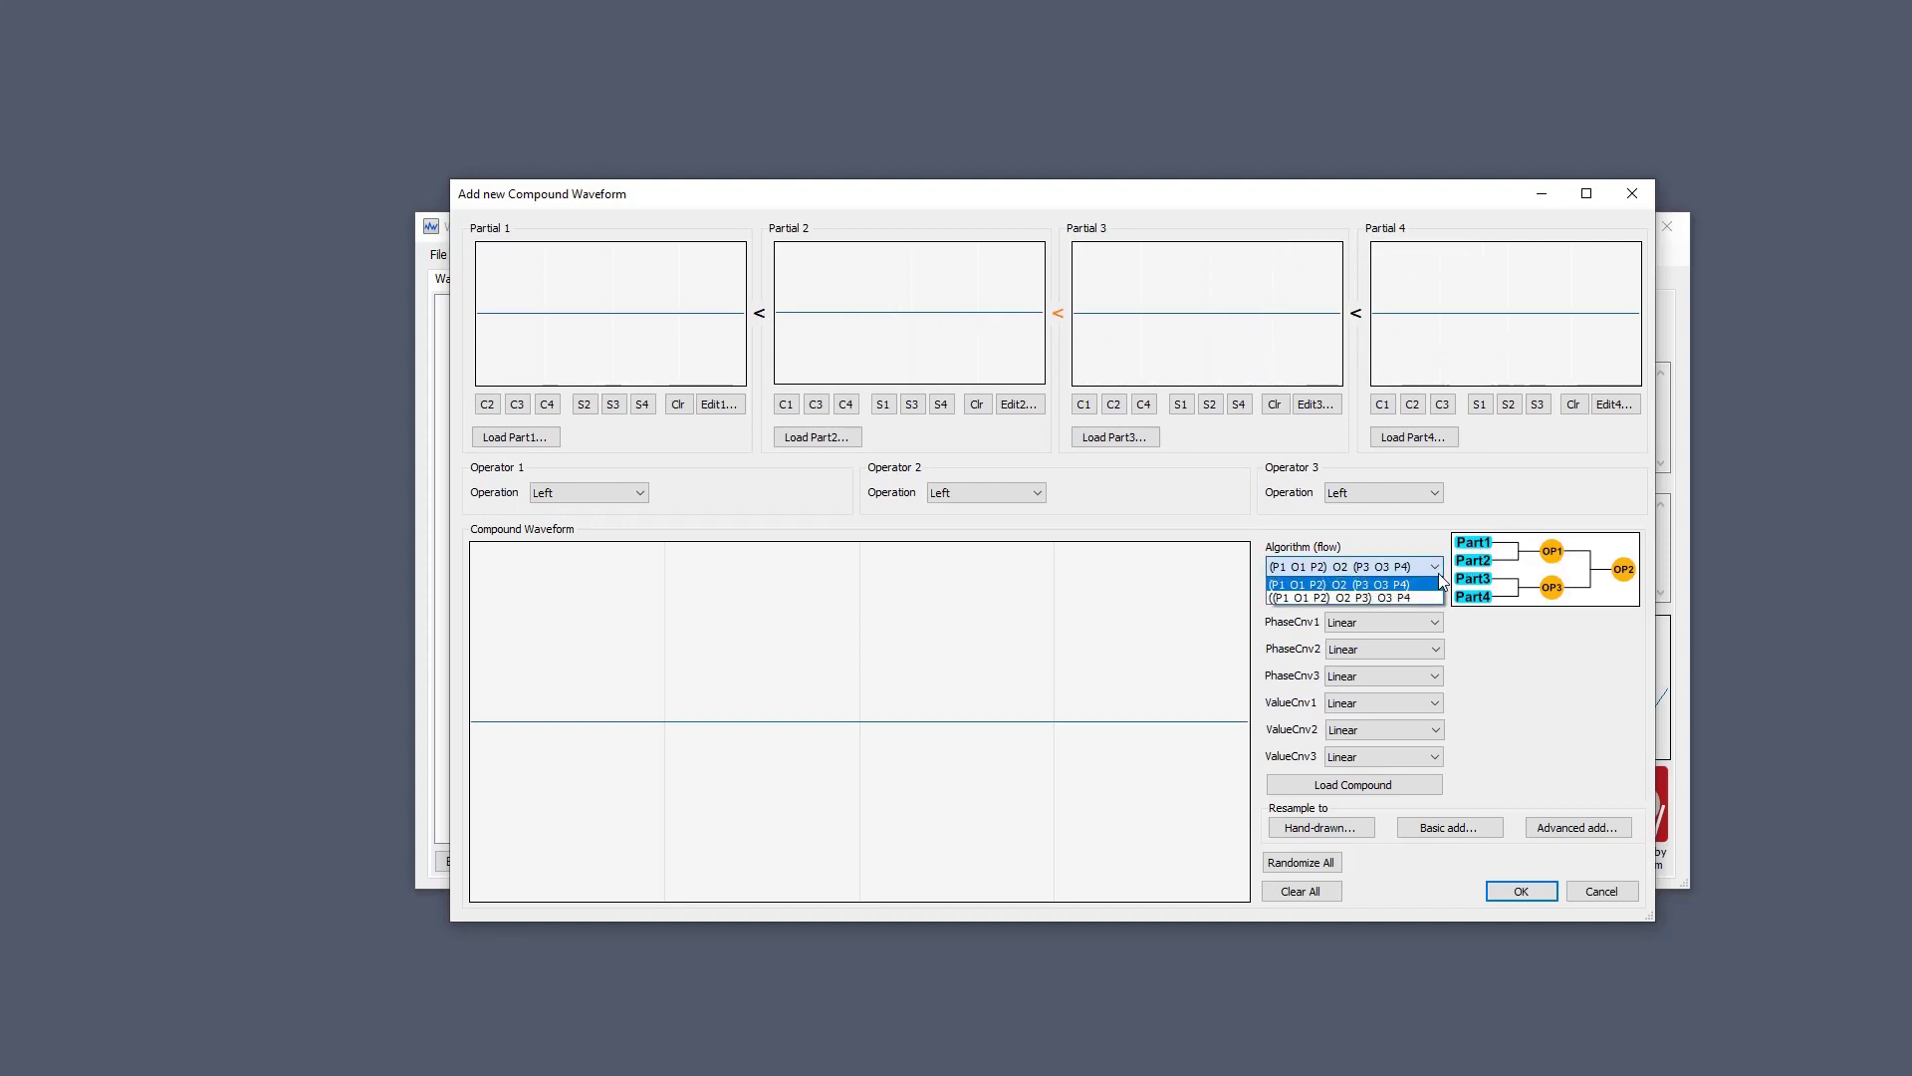
{"action": "left_click", "coordinate": [1397, 600]}
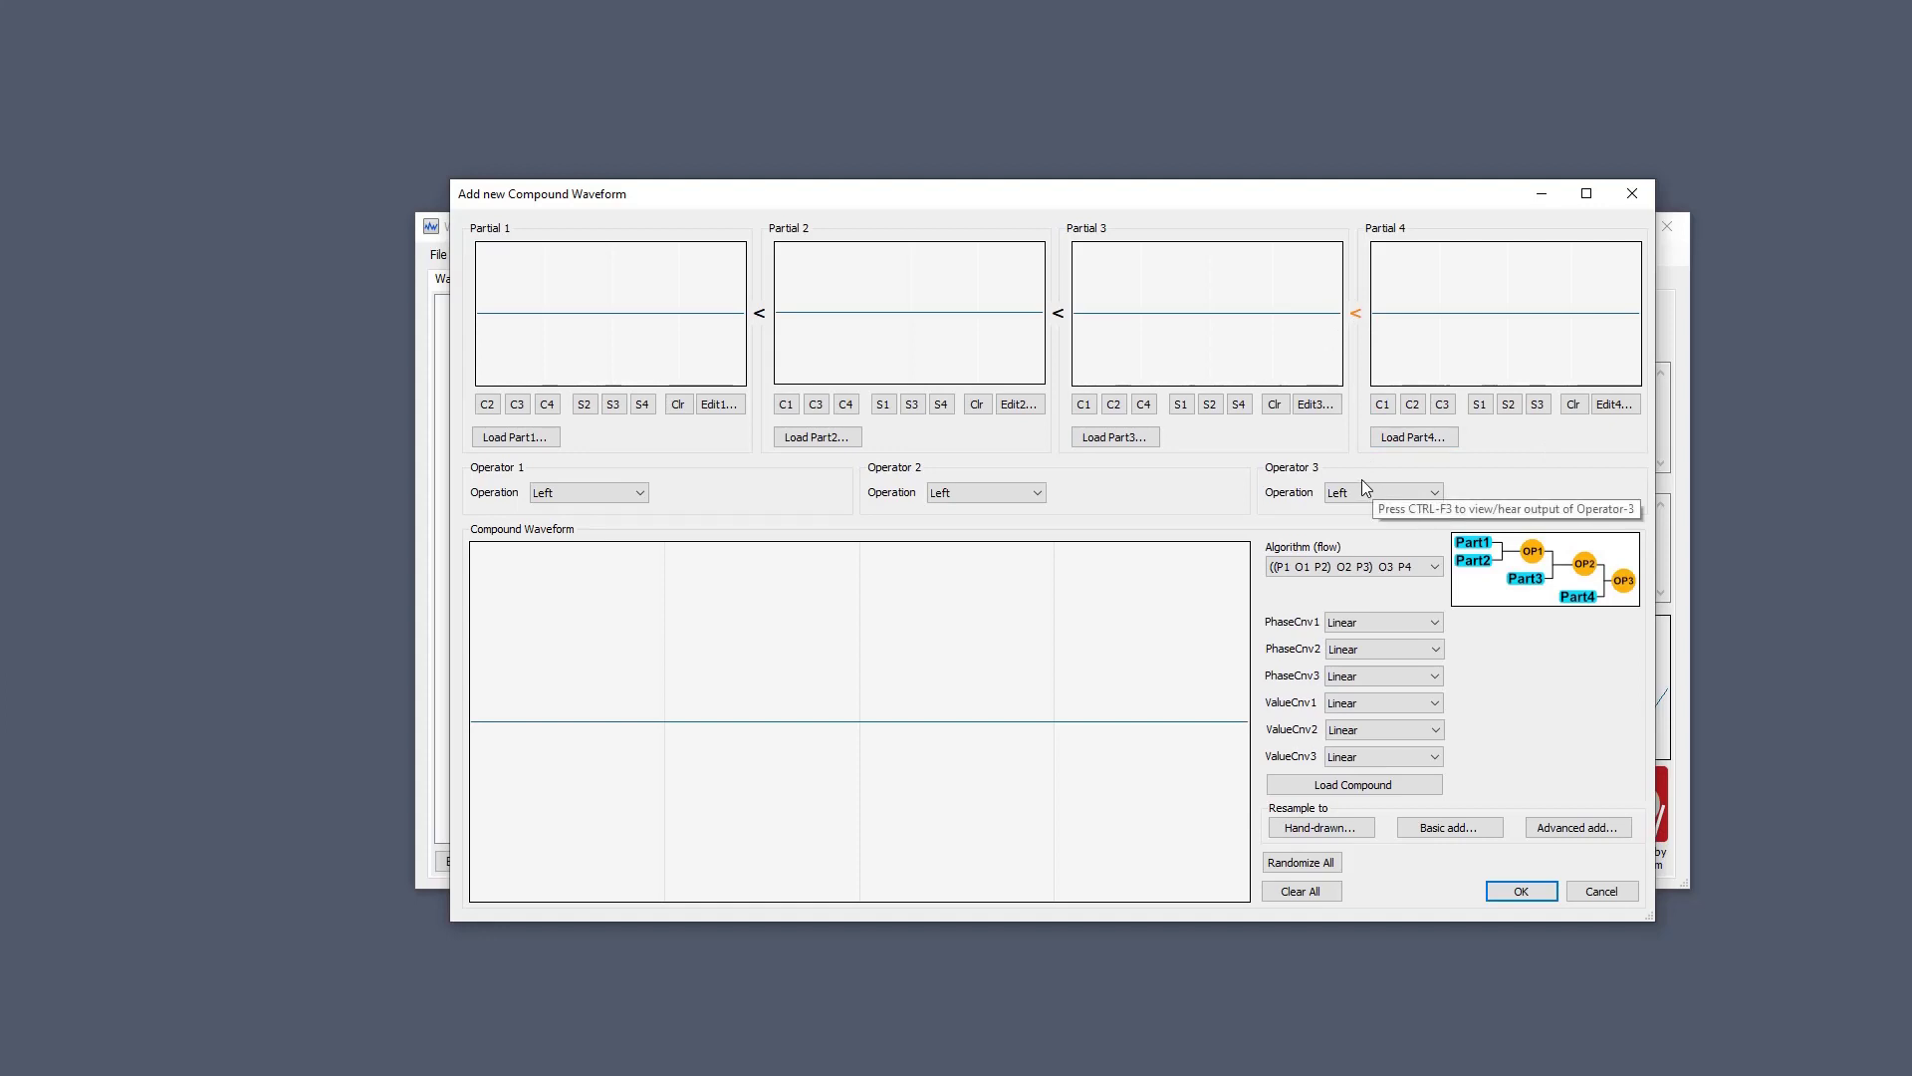
{"action": "left_click", "coordinate": [1330, 892]}
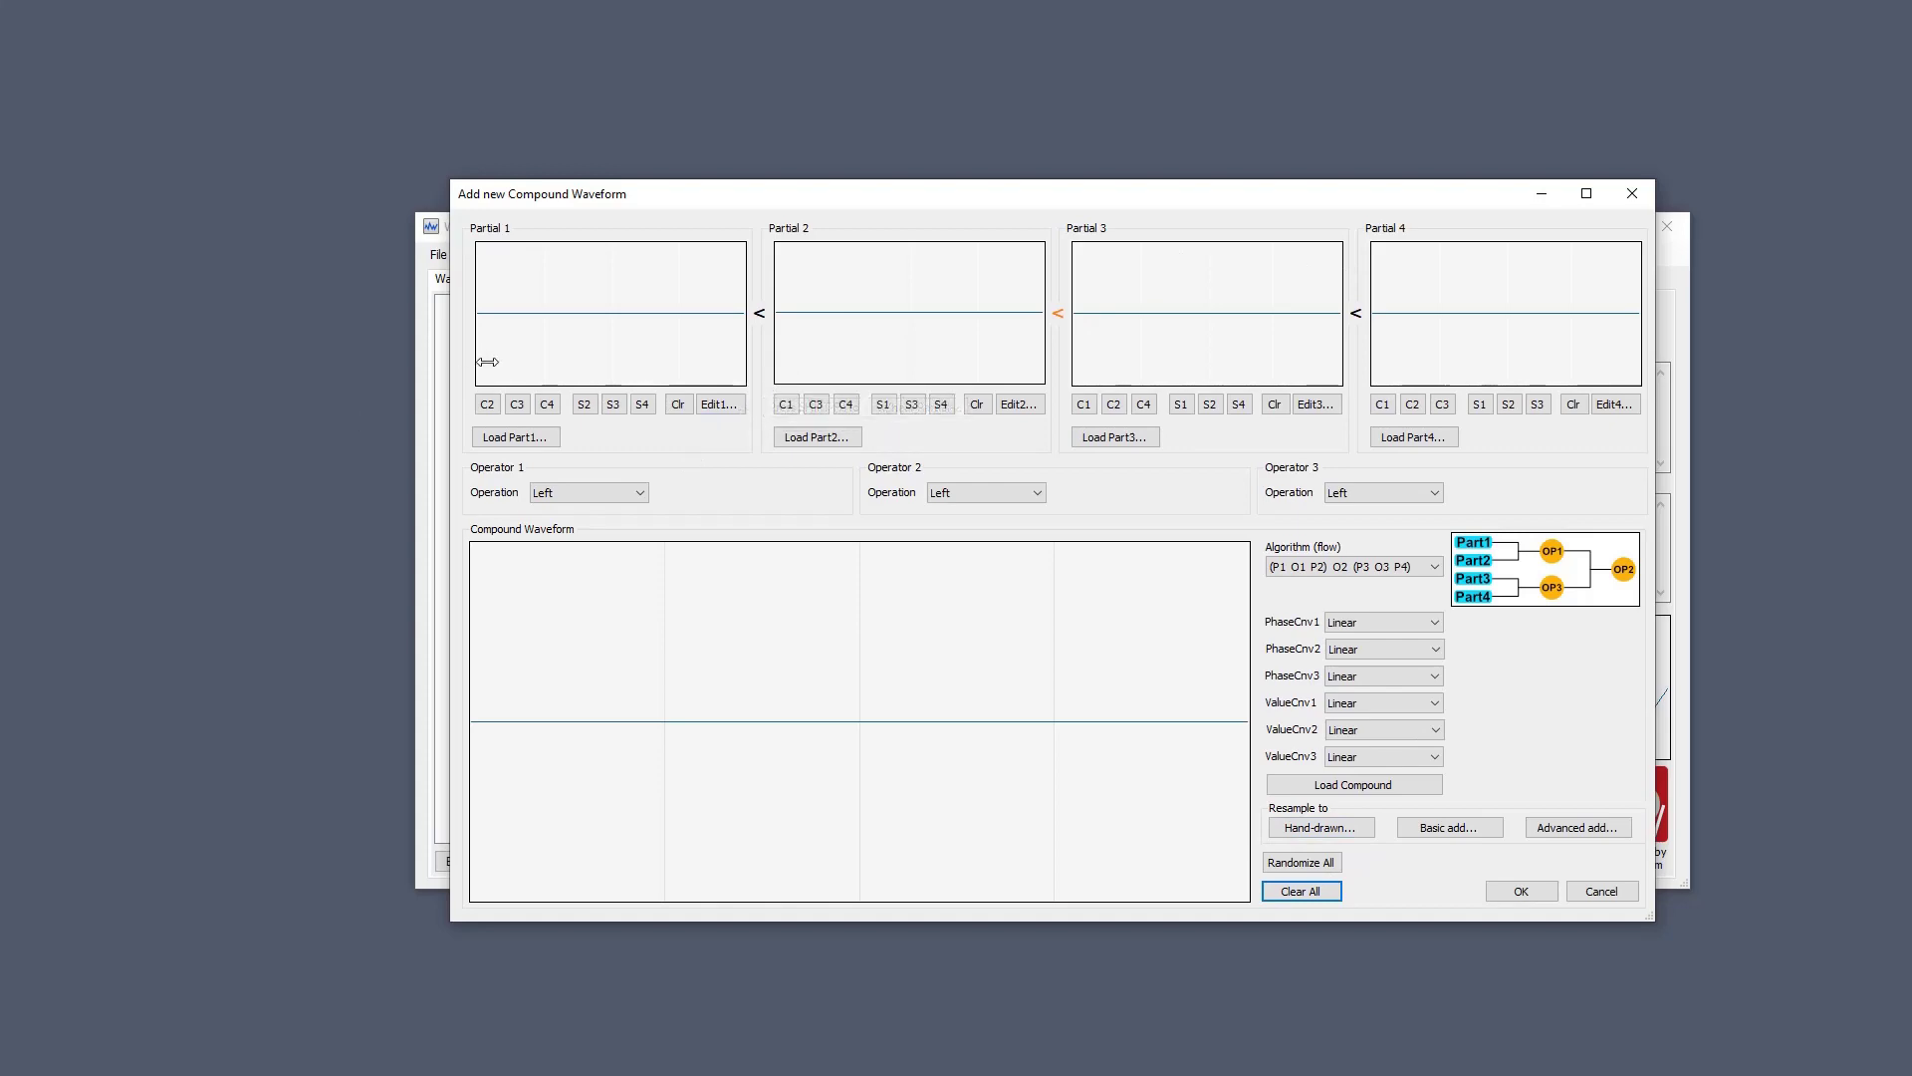
Define partial 1 of the compound waveform with Sine as its advanced waveform 1.
{"action": "left_click", "coordinate": [720, 405]}
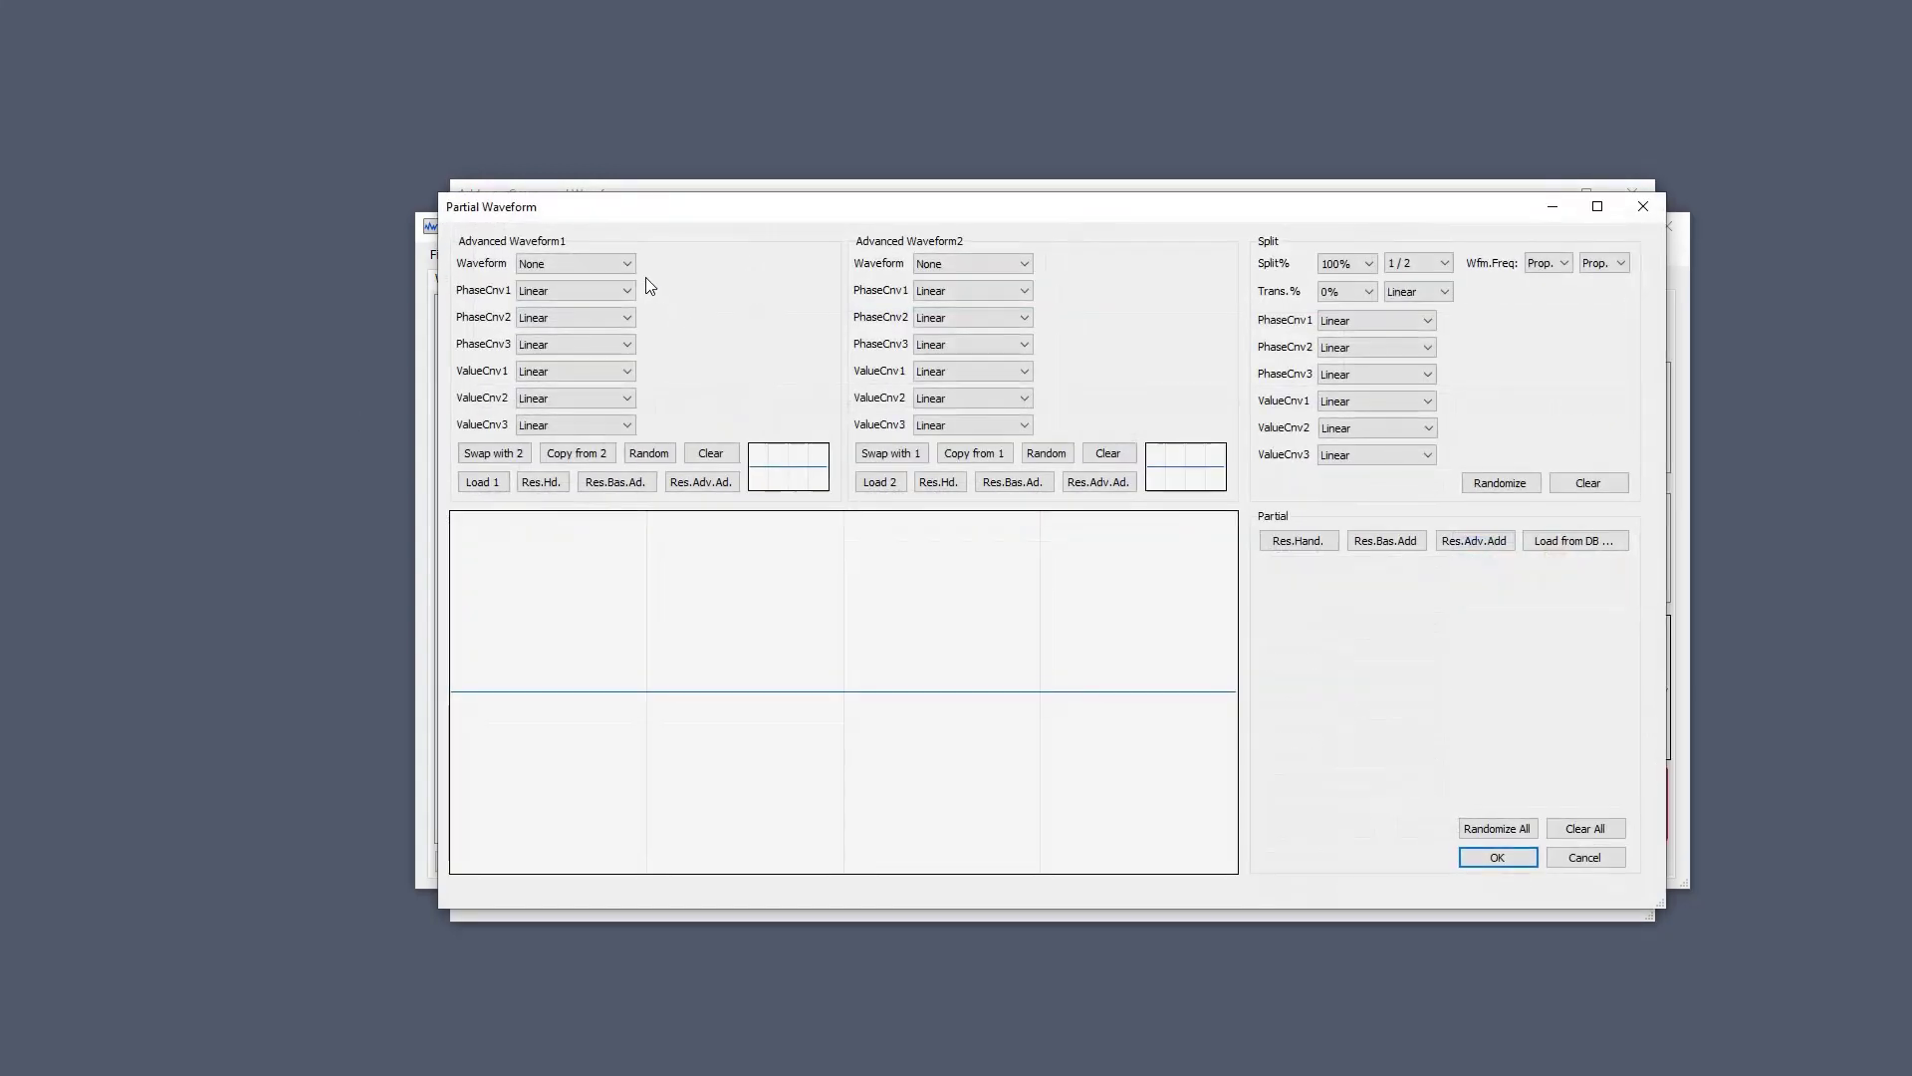
{"action": "left_click", "coordinate": [618, 265]}
{"action": "left_click", "coordinate": [567, 291]}
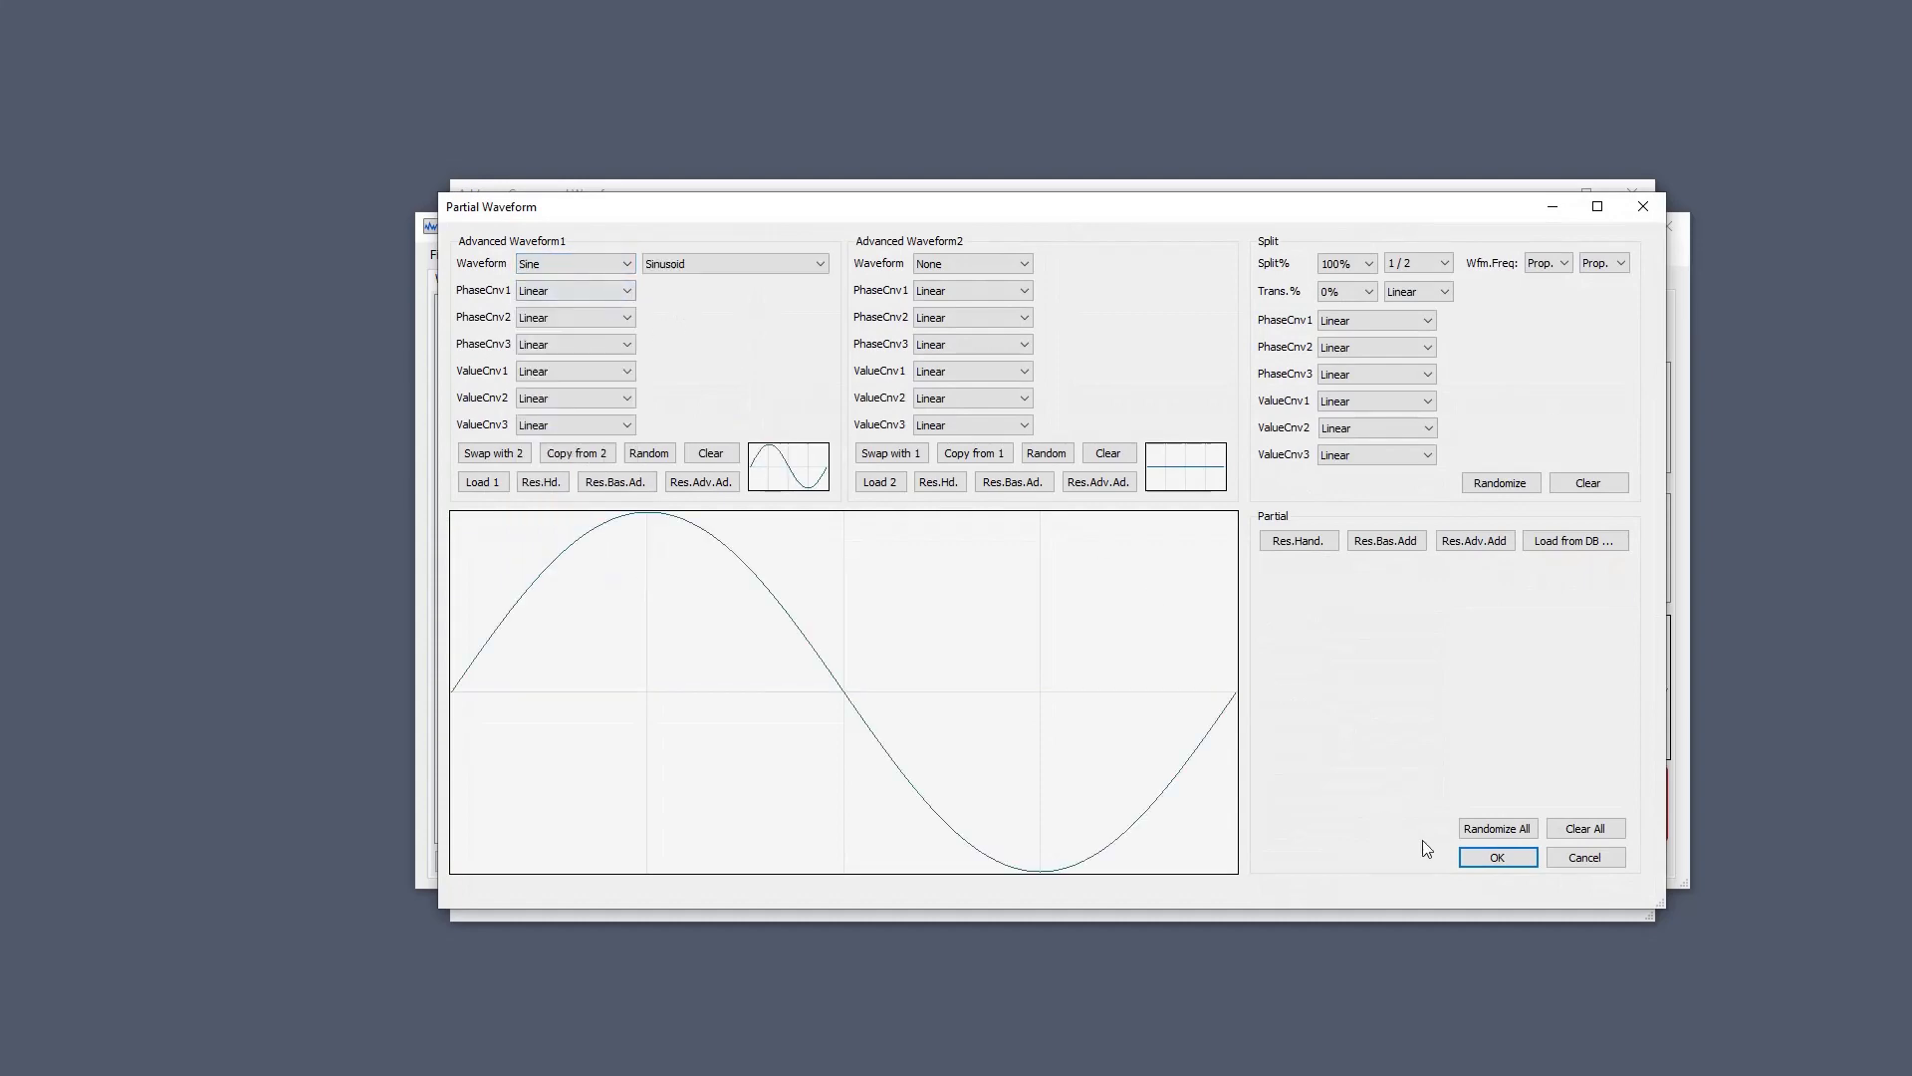
{"action": "left_click", "coordinate": [1482, 864]}
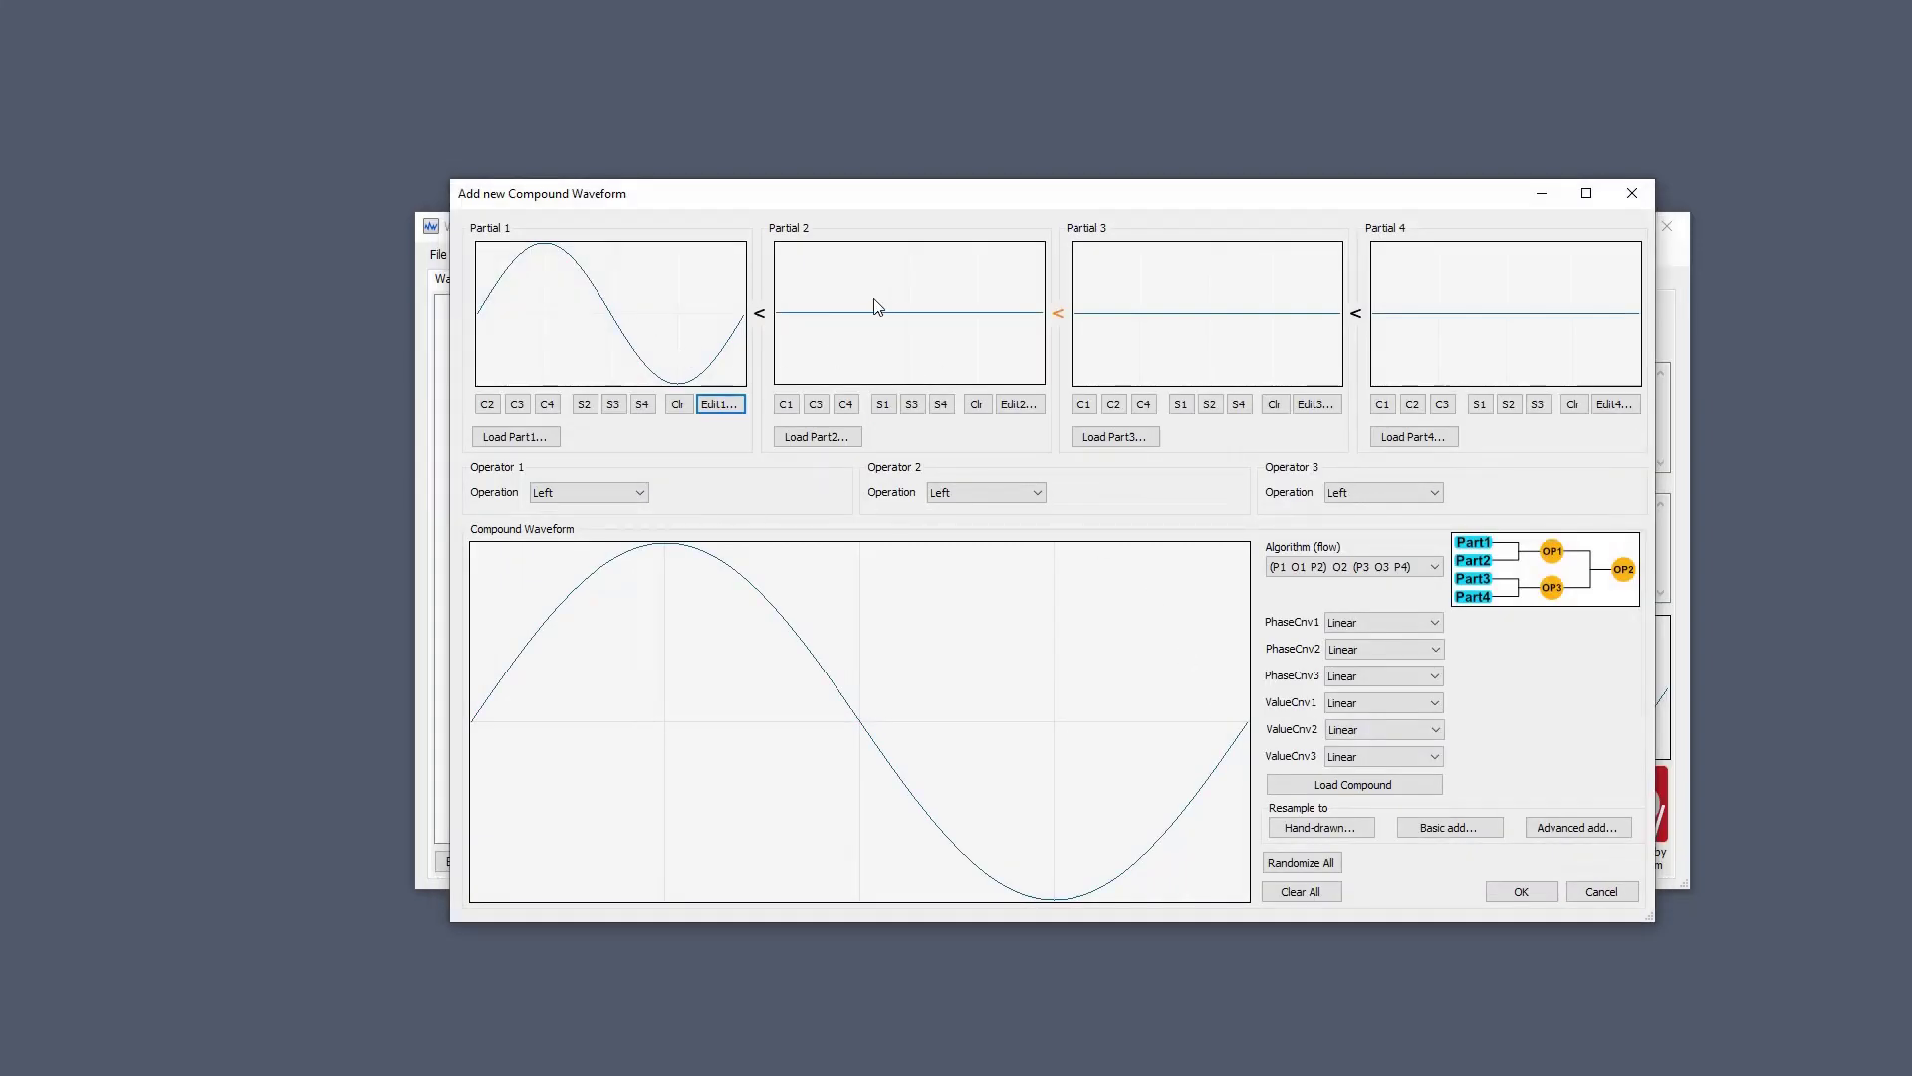
Edit partial 2 to use Sine as advanced waveform 1, with phase converter 1 as a Freq. Multiplier of 3.
{"action": "left_click", "coordinate": [1018, 403]}
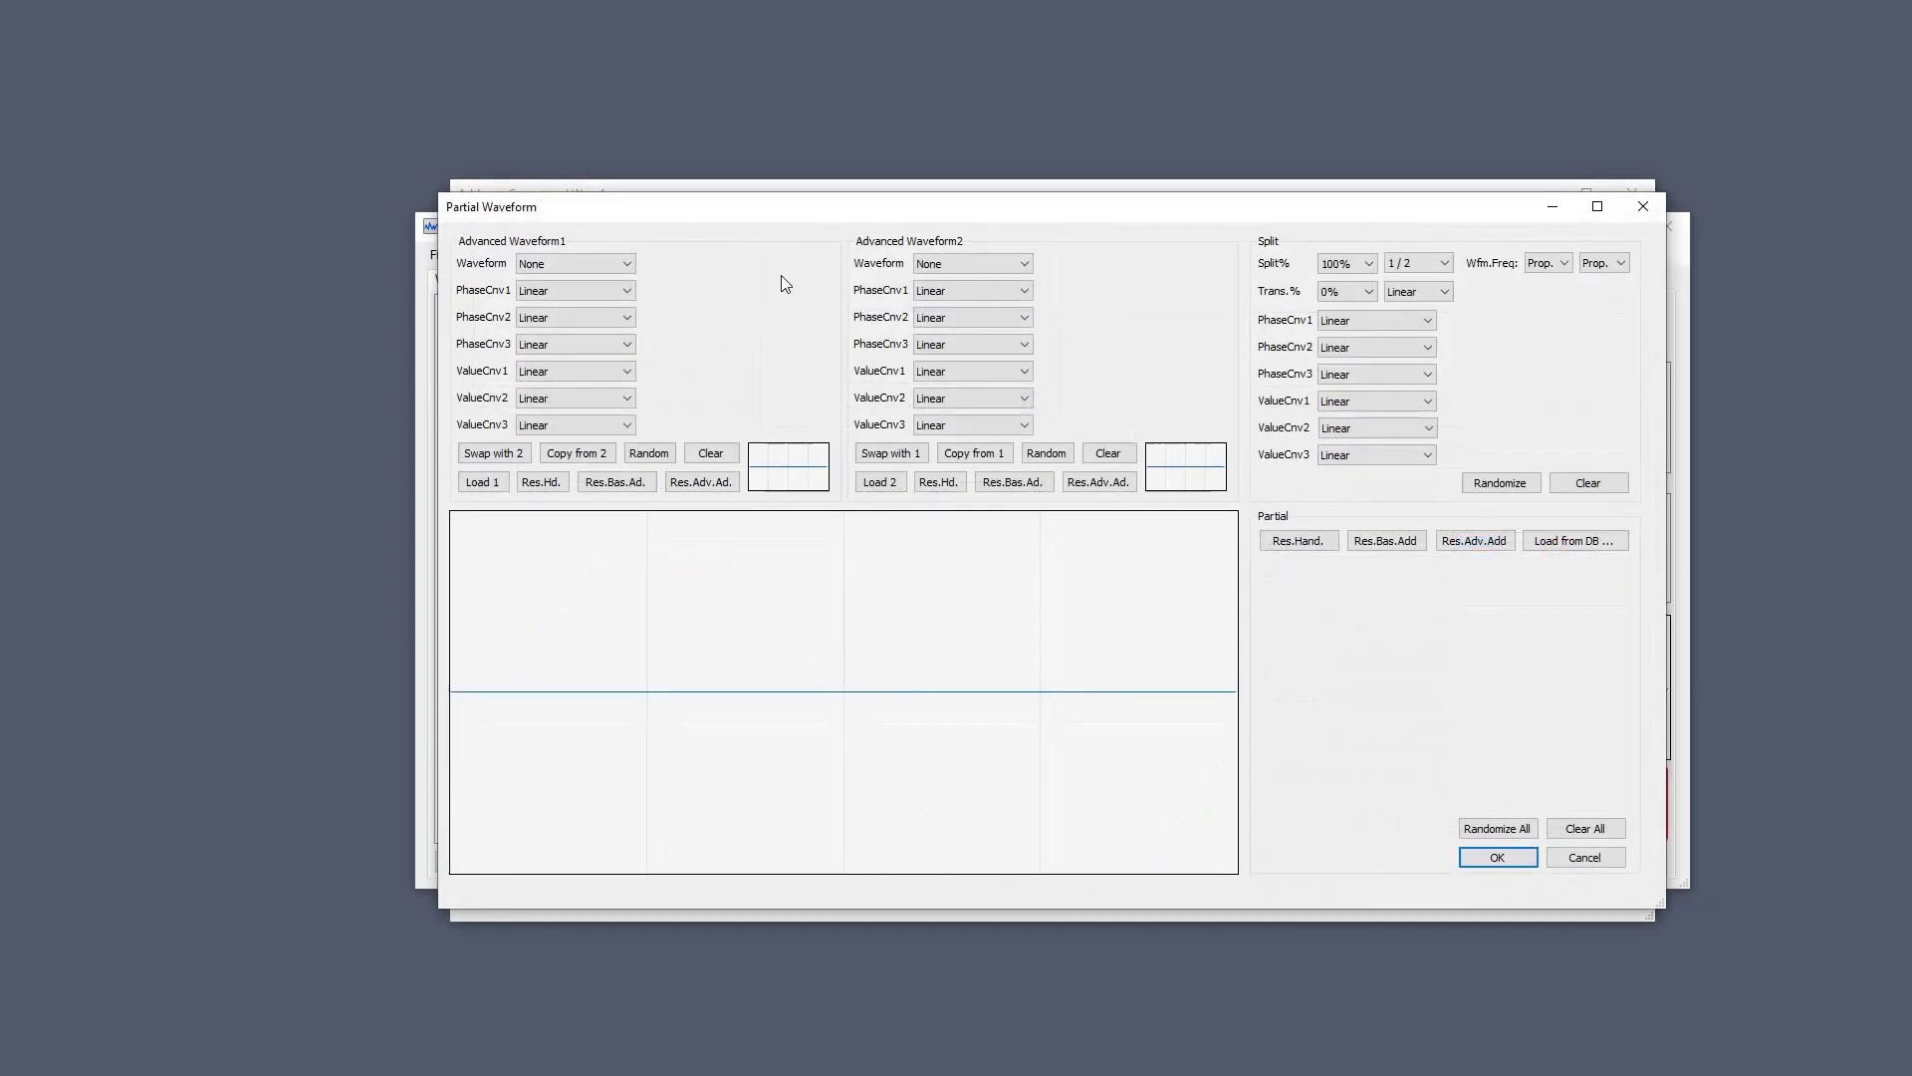
{"action": "left_click", "coordinate": [590, 263]}
{"action": "left_click", "coordinate": [587, 295]}
{"action": "left_click", "coordinate": [587, 295]}
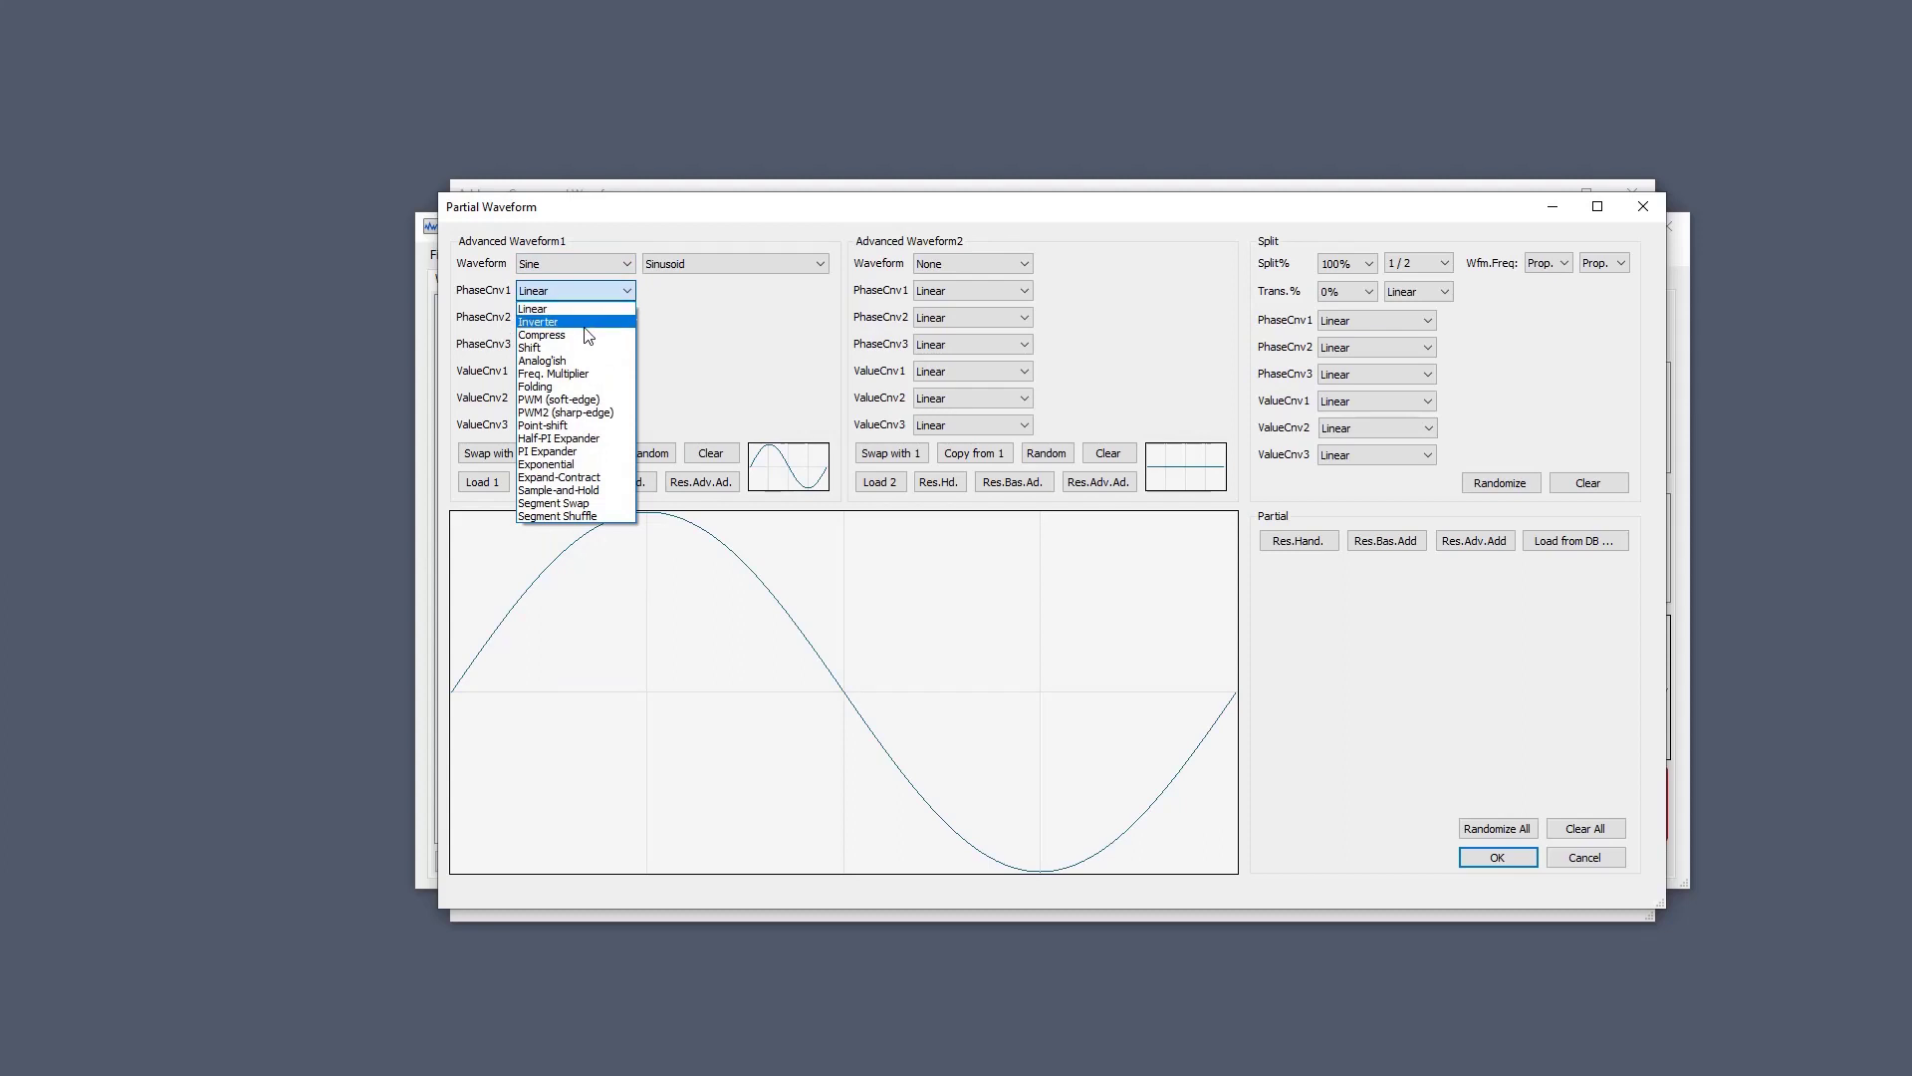
{"action": "left_click", "coordinate": [586, 373]}
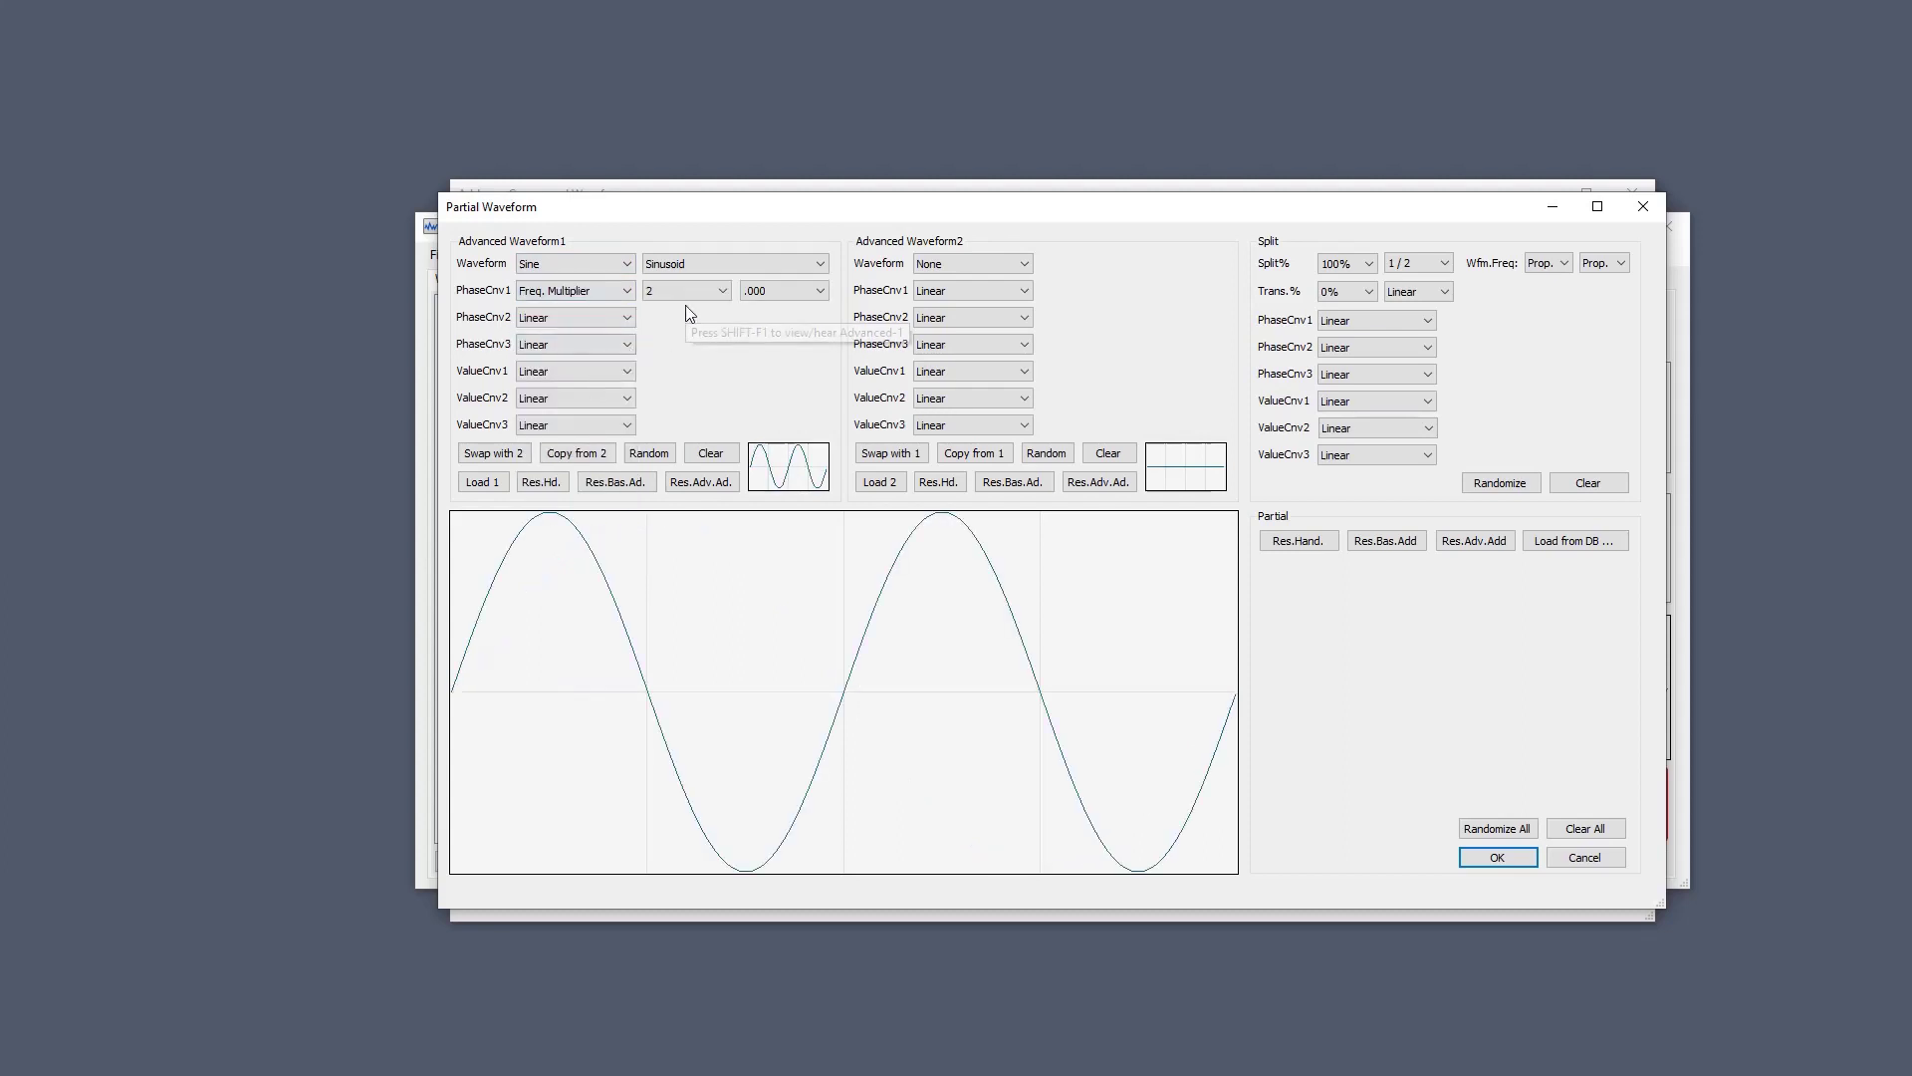
{"action": "left_click", "coordinate": [684, 291]}
{"action": "scroll", "coordinate": [684, 291], "scroll_direction": "up", "scroll_amount": 1}
{"action": "scroll", "coordinate": [684, 290], "scroll_direction": "down", "scroll_amount": 1}
{"action": "scroll", "coordinate": [684, 291], "scroll_direction": "down", "scroll_amount": 1}
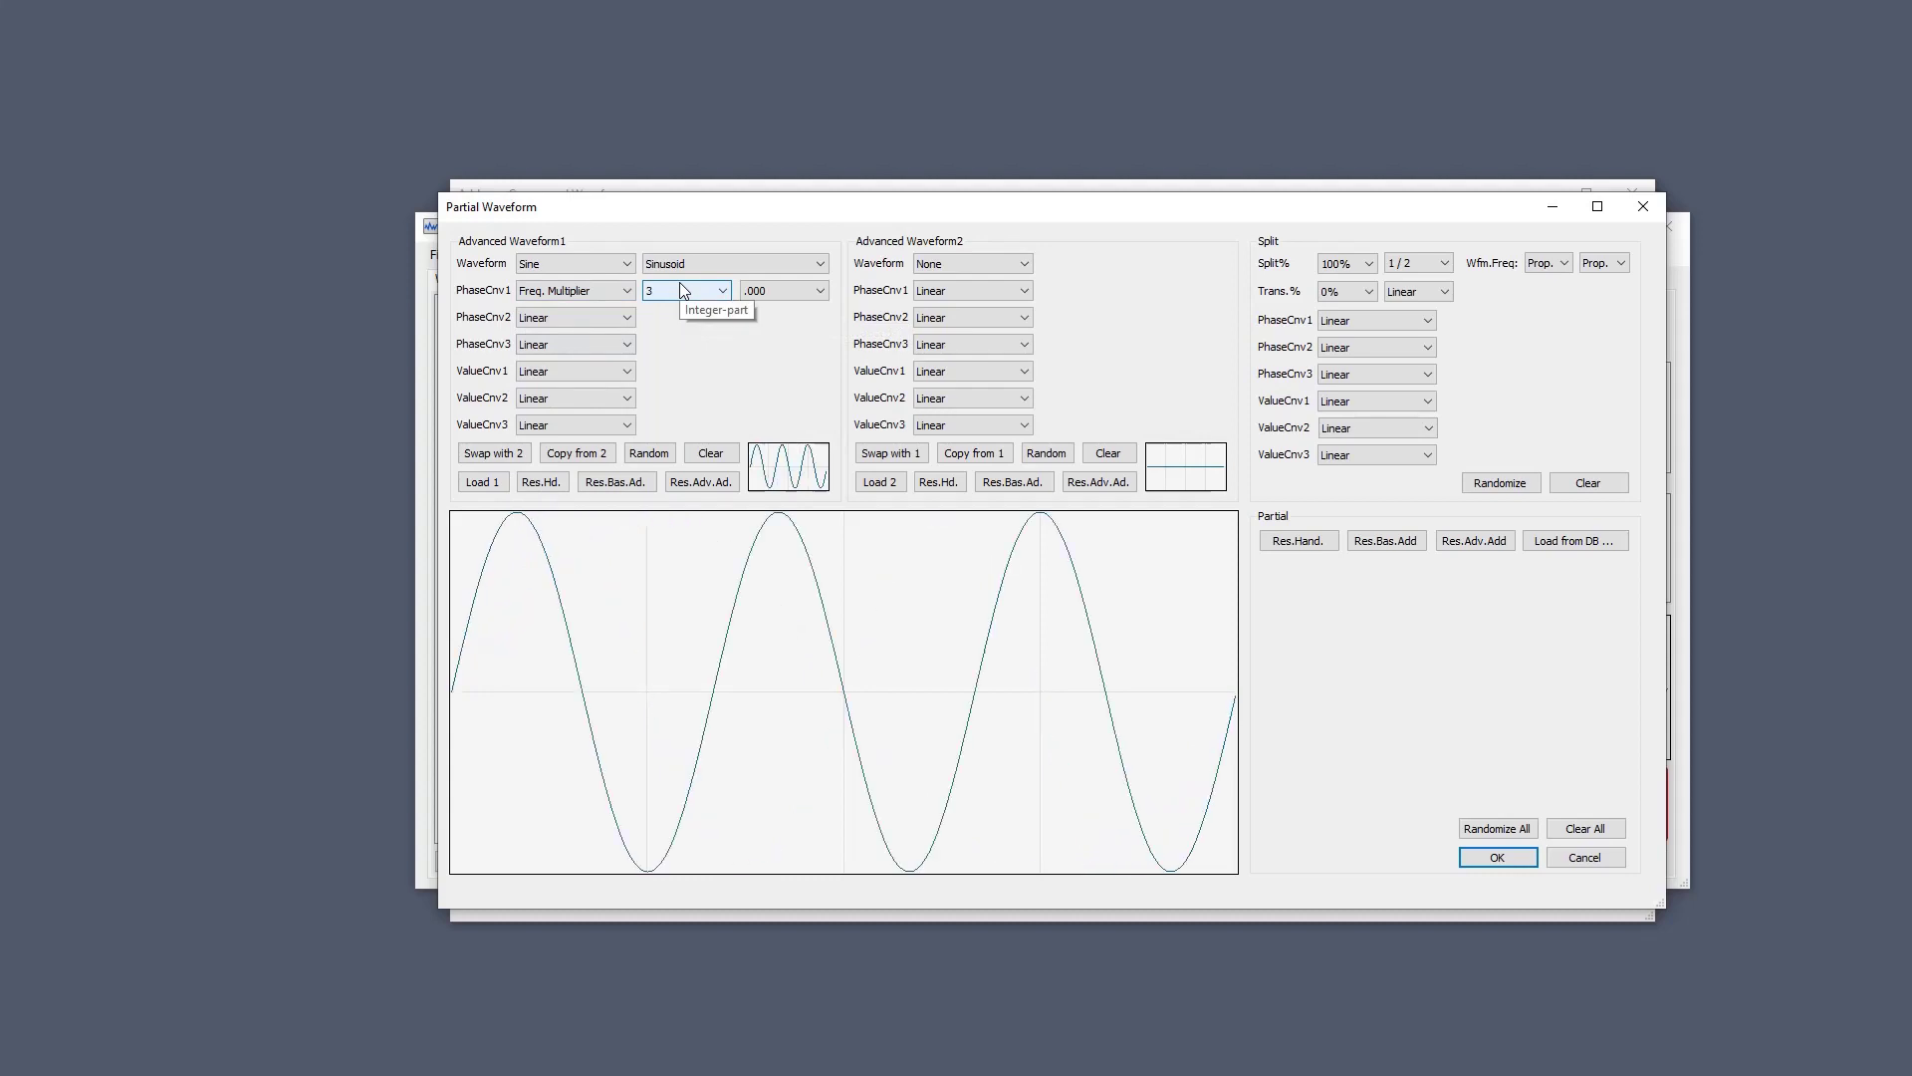
Set partial 2's value converter 1 to Sample-and-Hold at 16 (4 bit) and accept the partial waveform.
{"action": "left_click", "coordinate": [568, 377]}
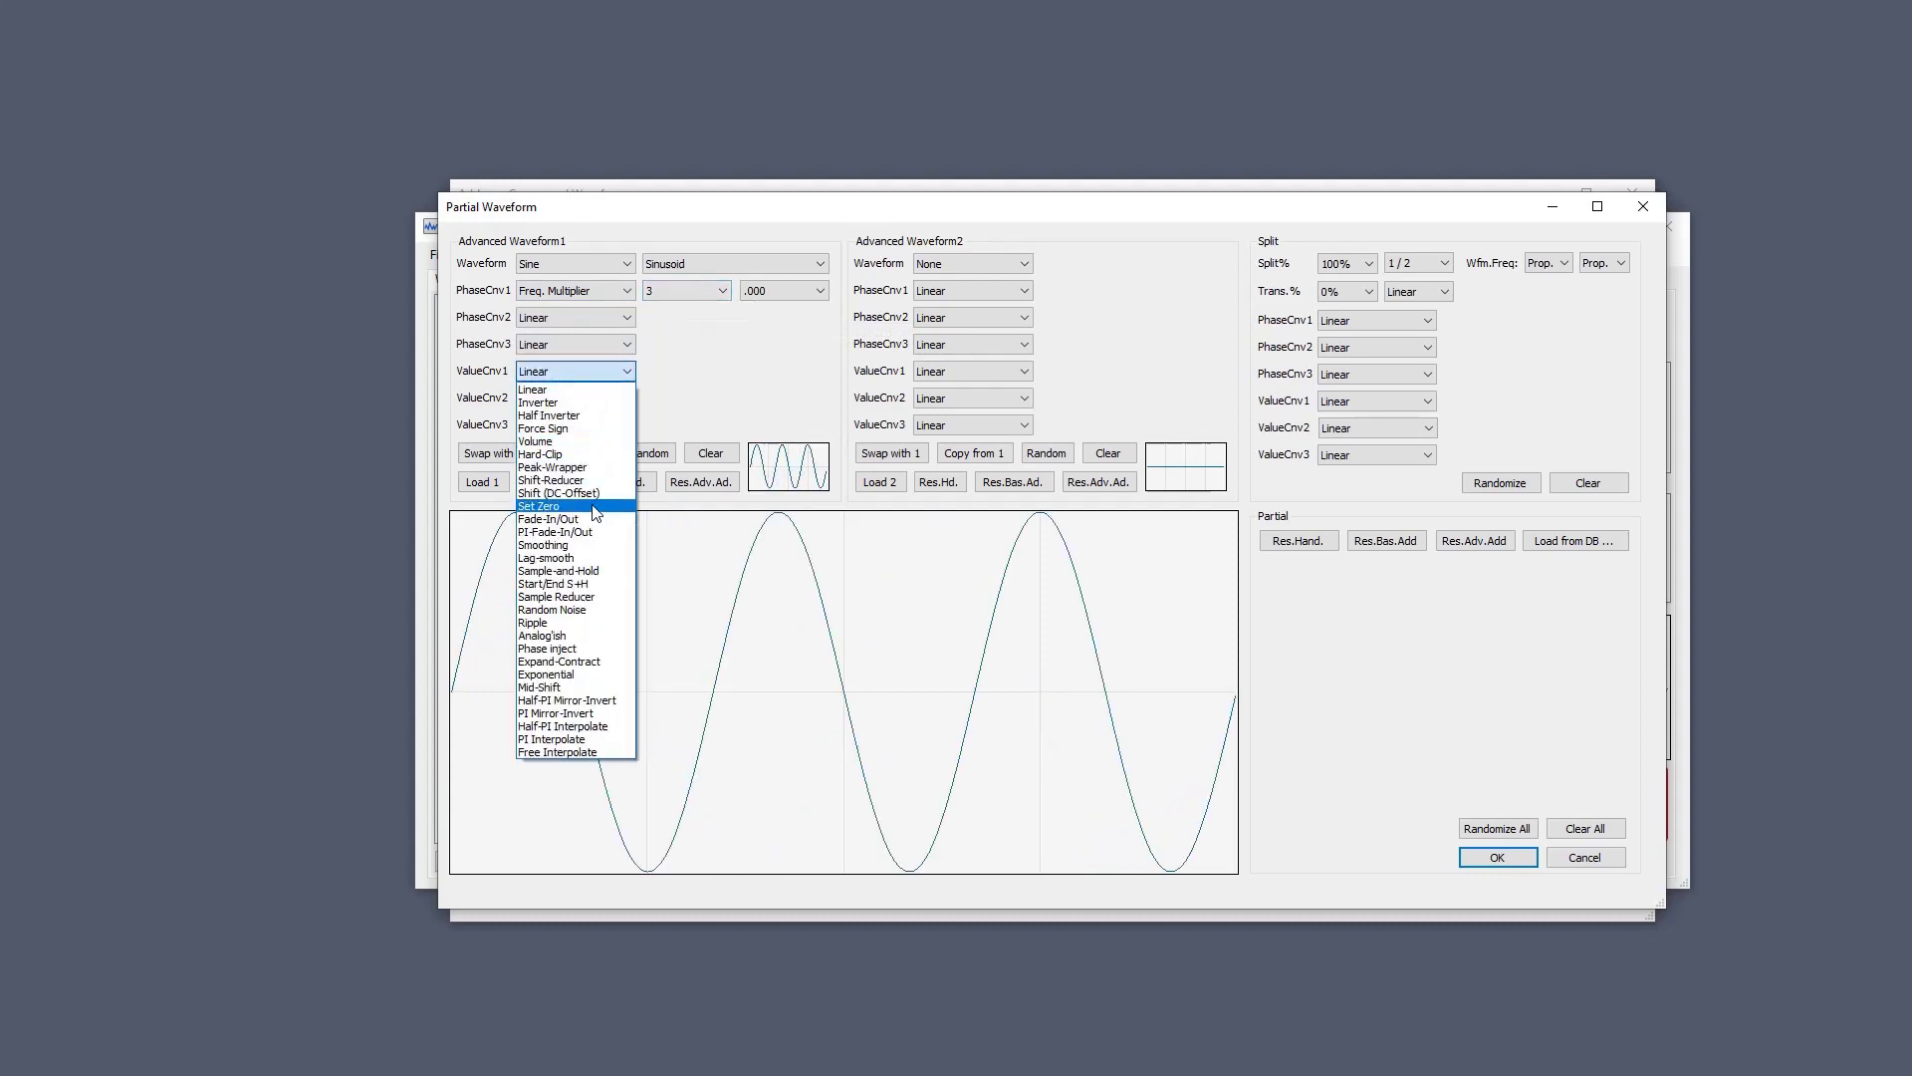
{"action": "left_click", "coordinate": [612, 572]}
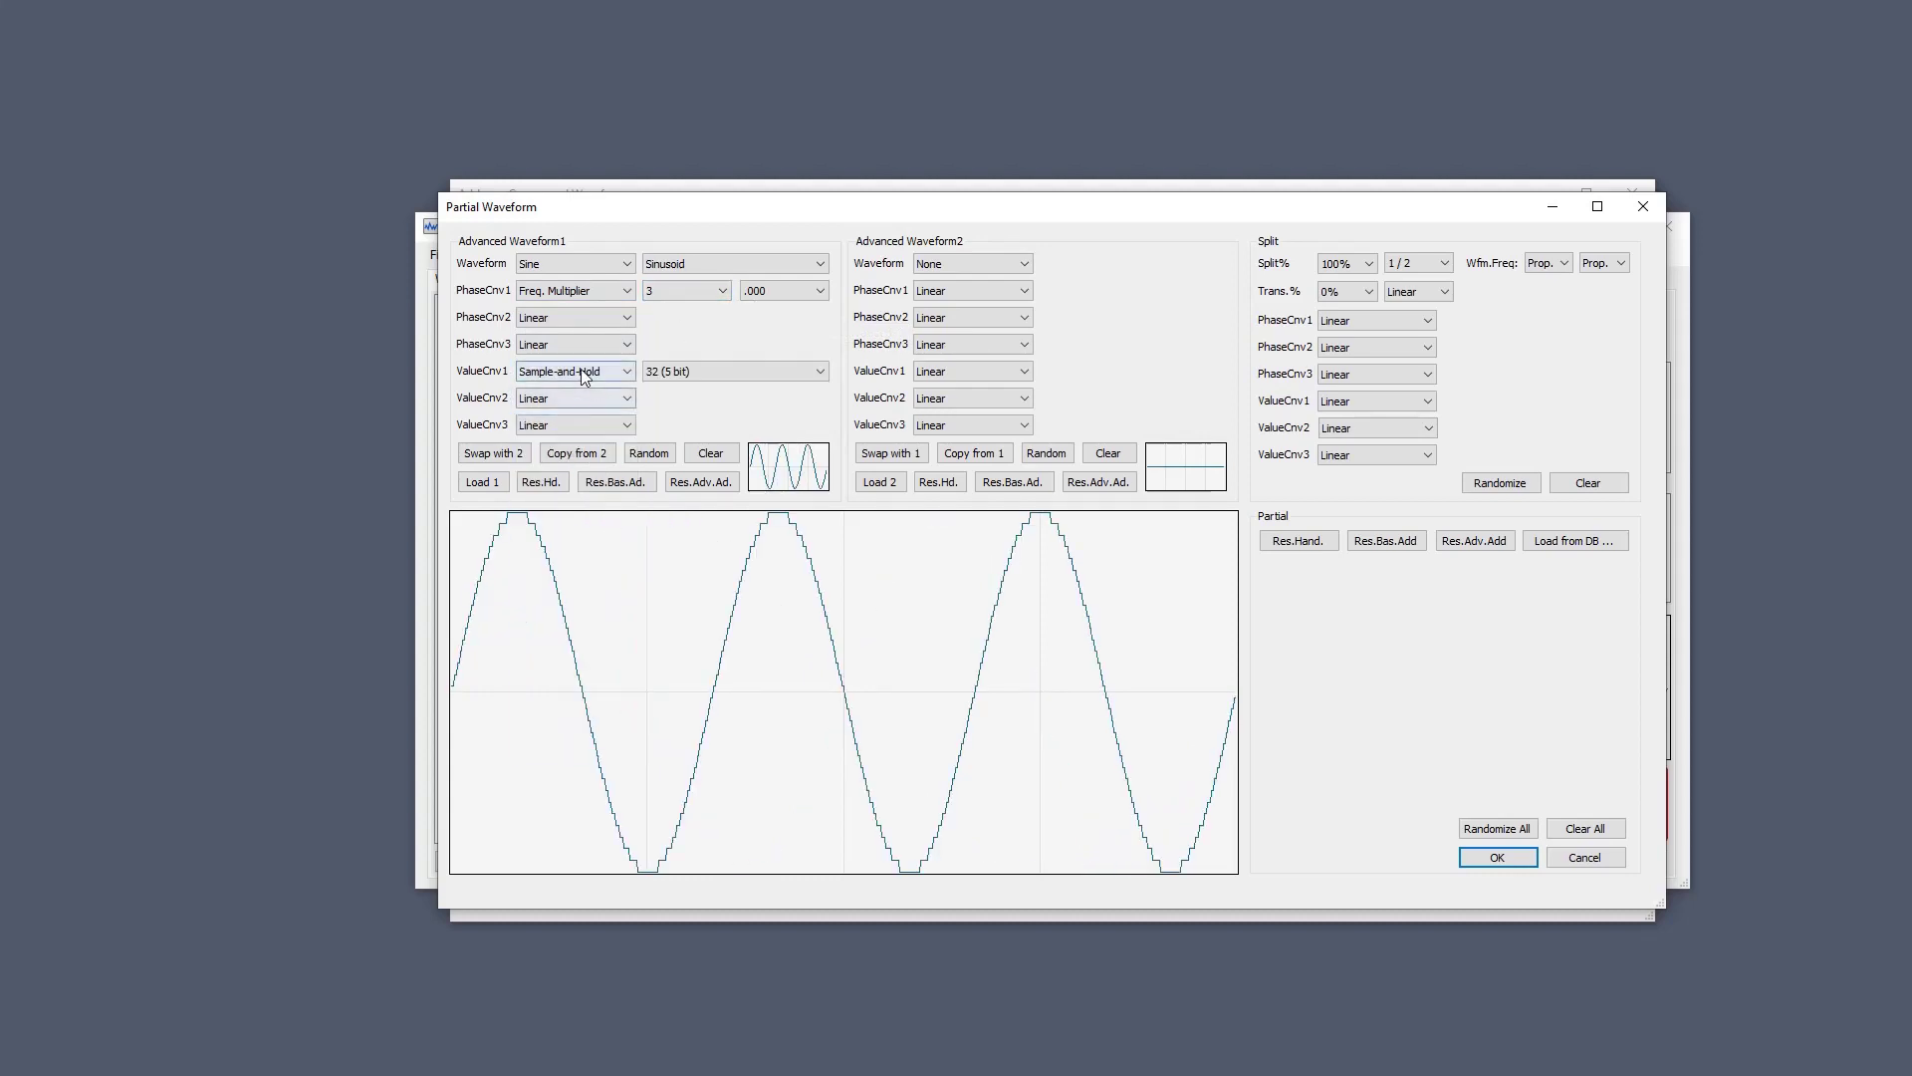
{"action": "left_click", "coordinate": [717, 368]}
{"action": "scroll", "coordinate": [742, 496], "scroll_direction": "up", "scroll_amount": 2}
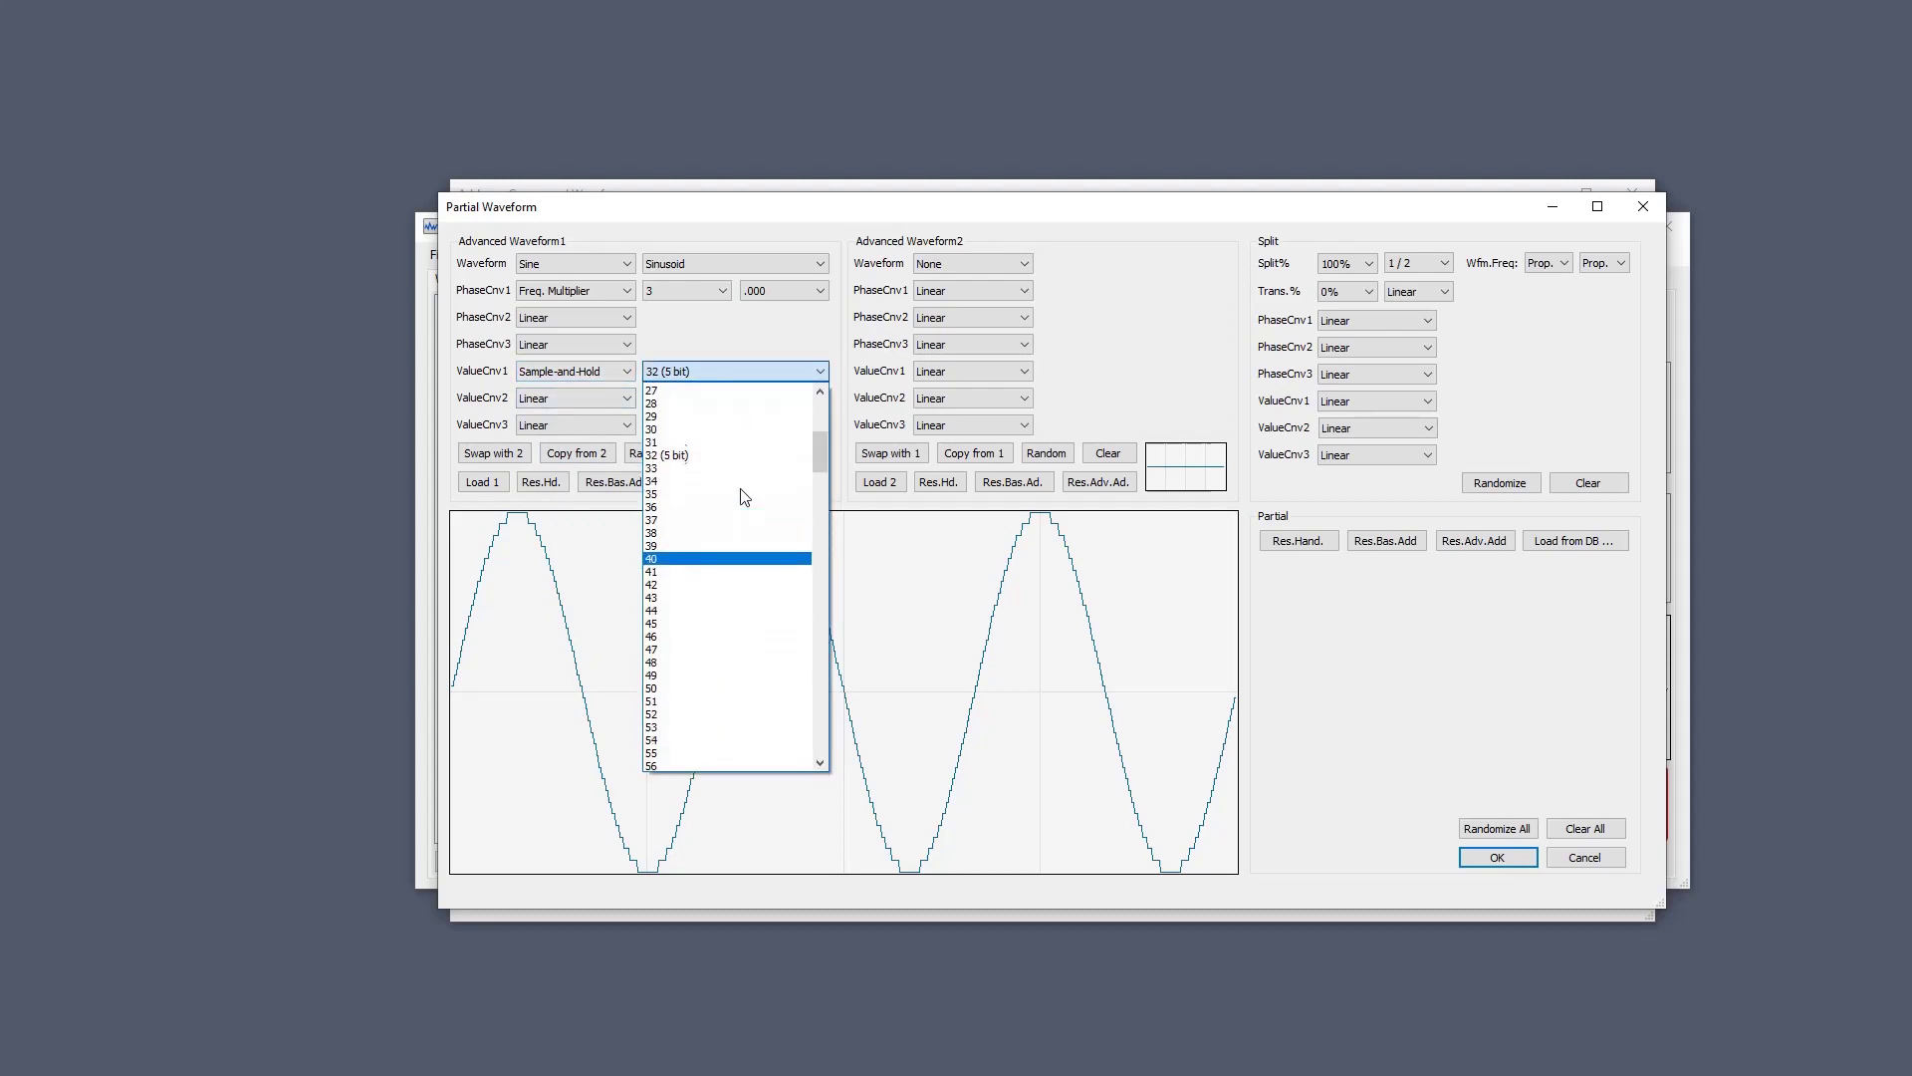
{"action": "scroll", "coordinate": [742, 496], "scroll_direction": "up", "scroll_amount": 6}
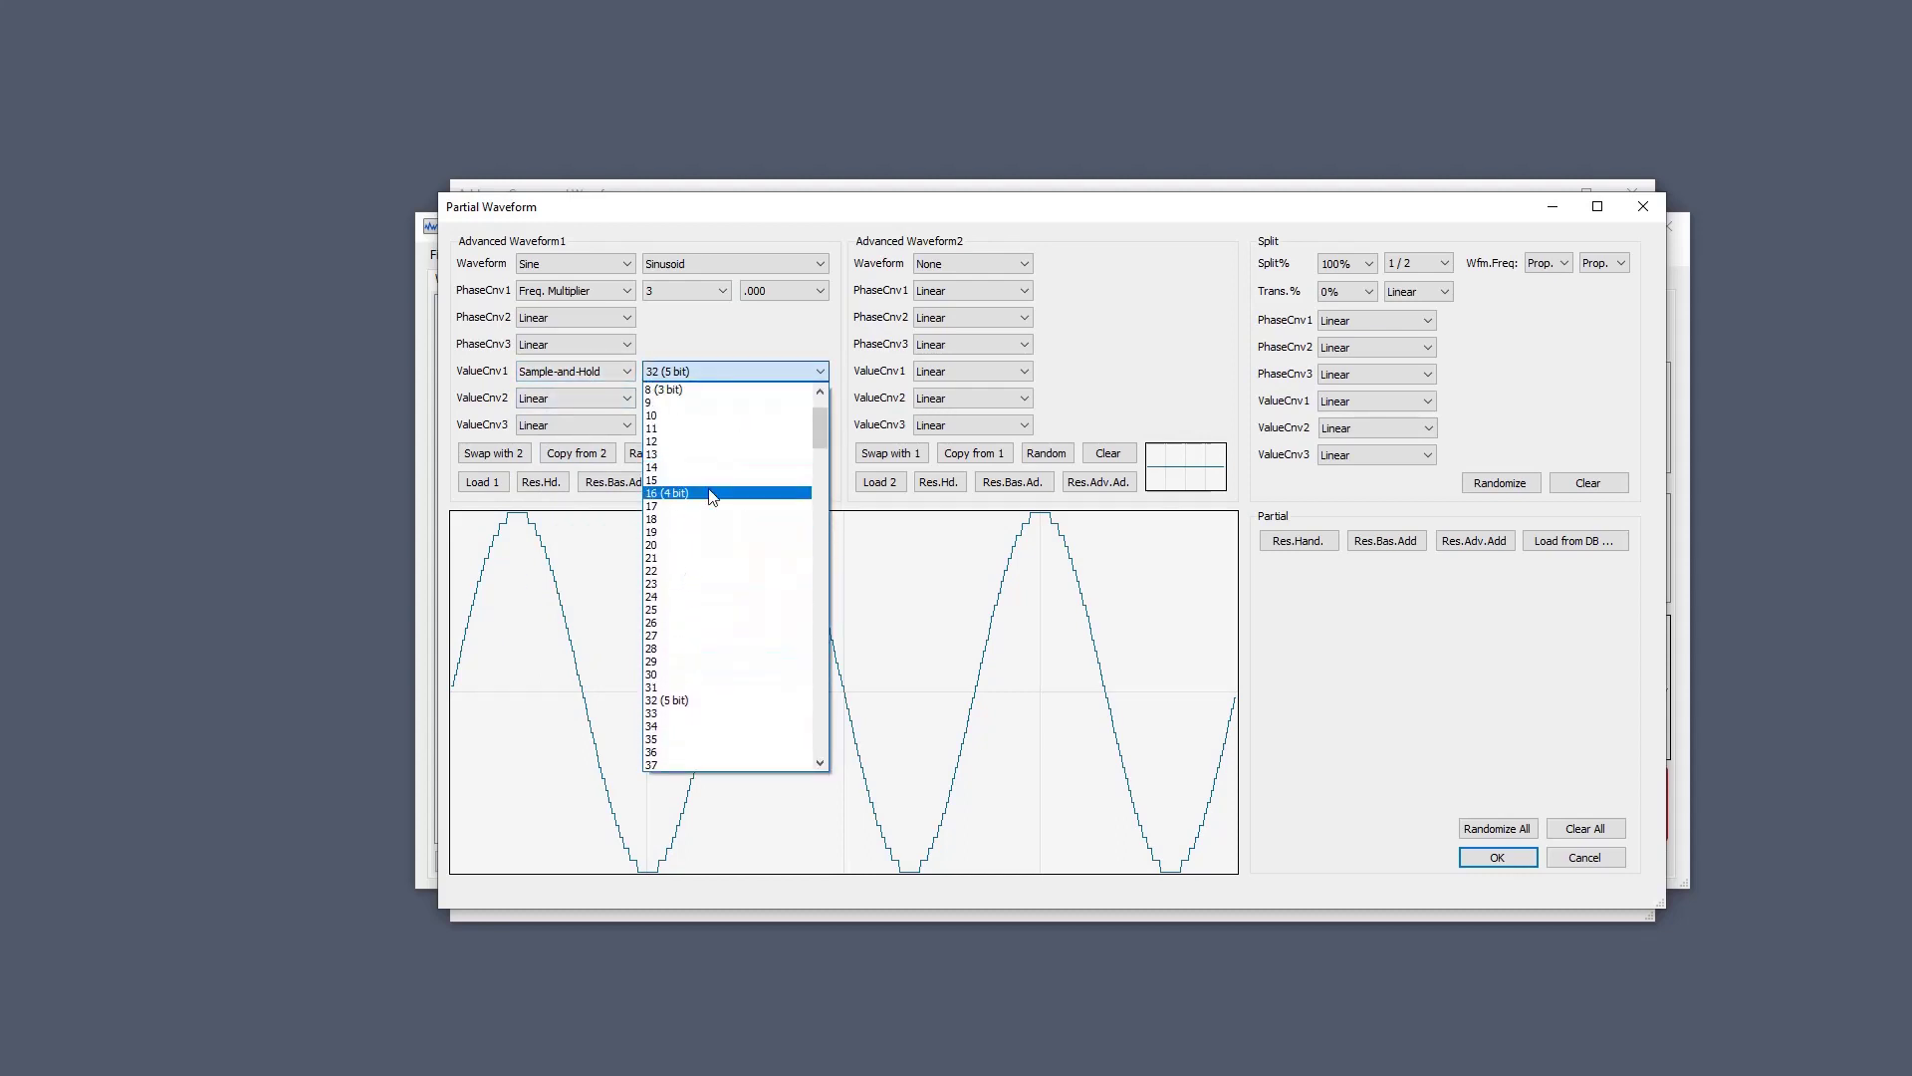
{"action": "left_click", "coordinate": [711, 496]}
{"action": "left_click", "coordinate": [1489, 858]}
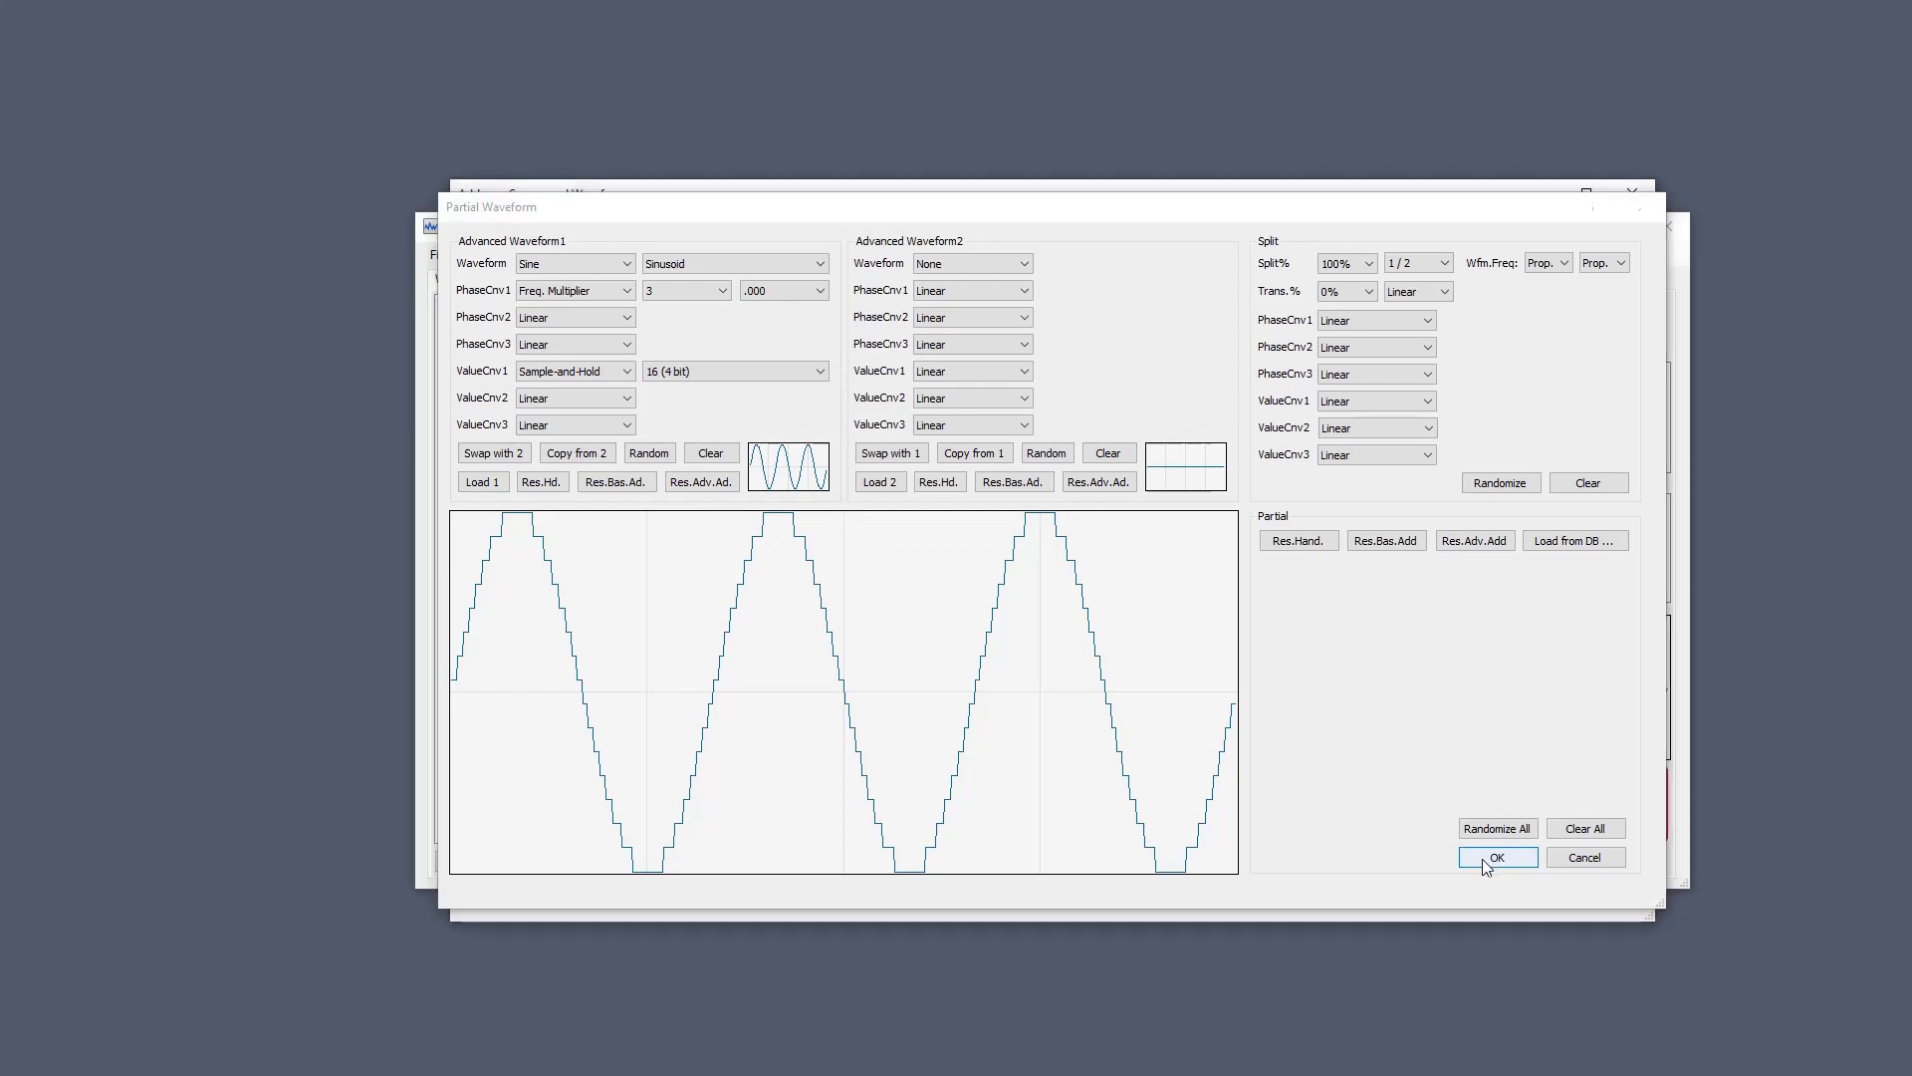
Try Replace and Split as operator 1's operation between partials 1 and 2.
{"action": "left_click", "coordinate": [627, 493]}
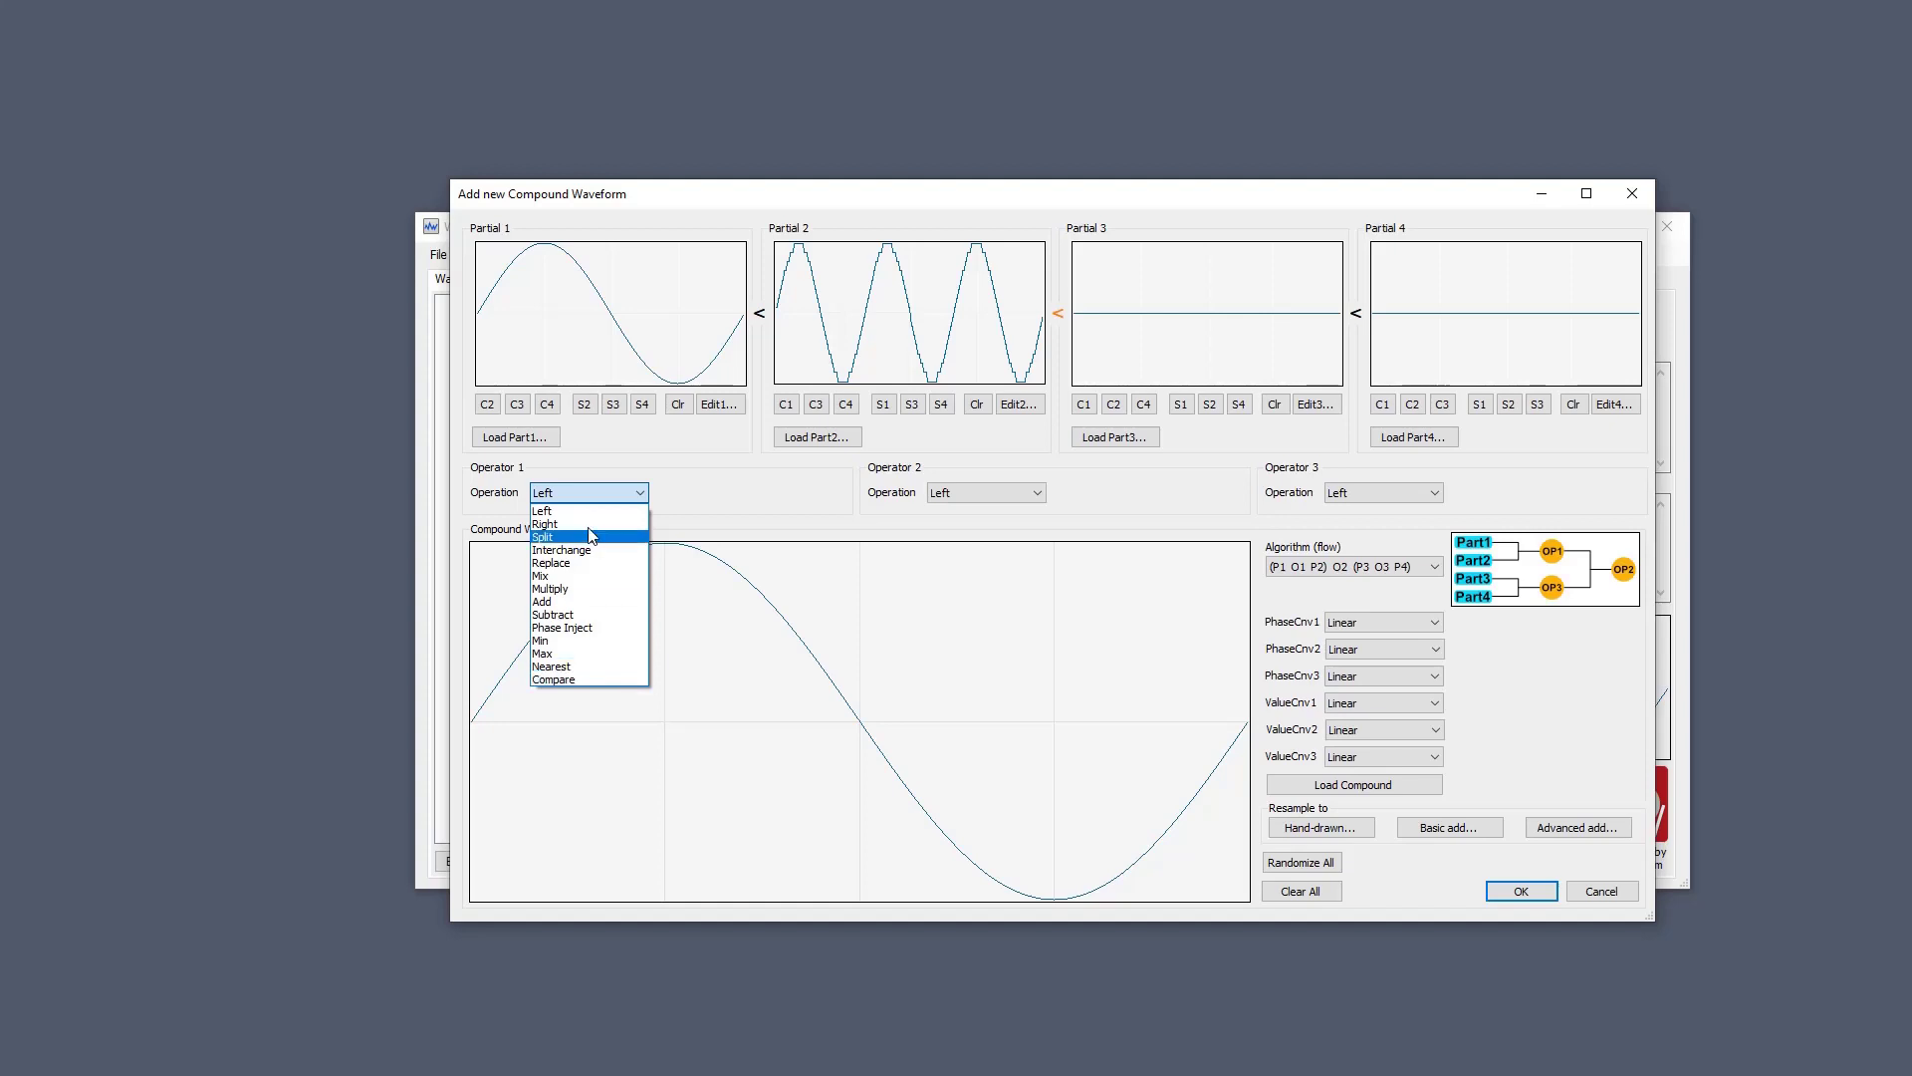
{"action": "left_click", "coordinate": [602, 562]}
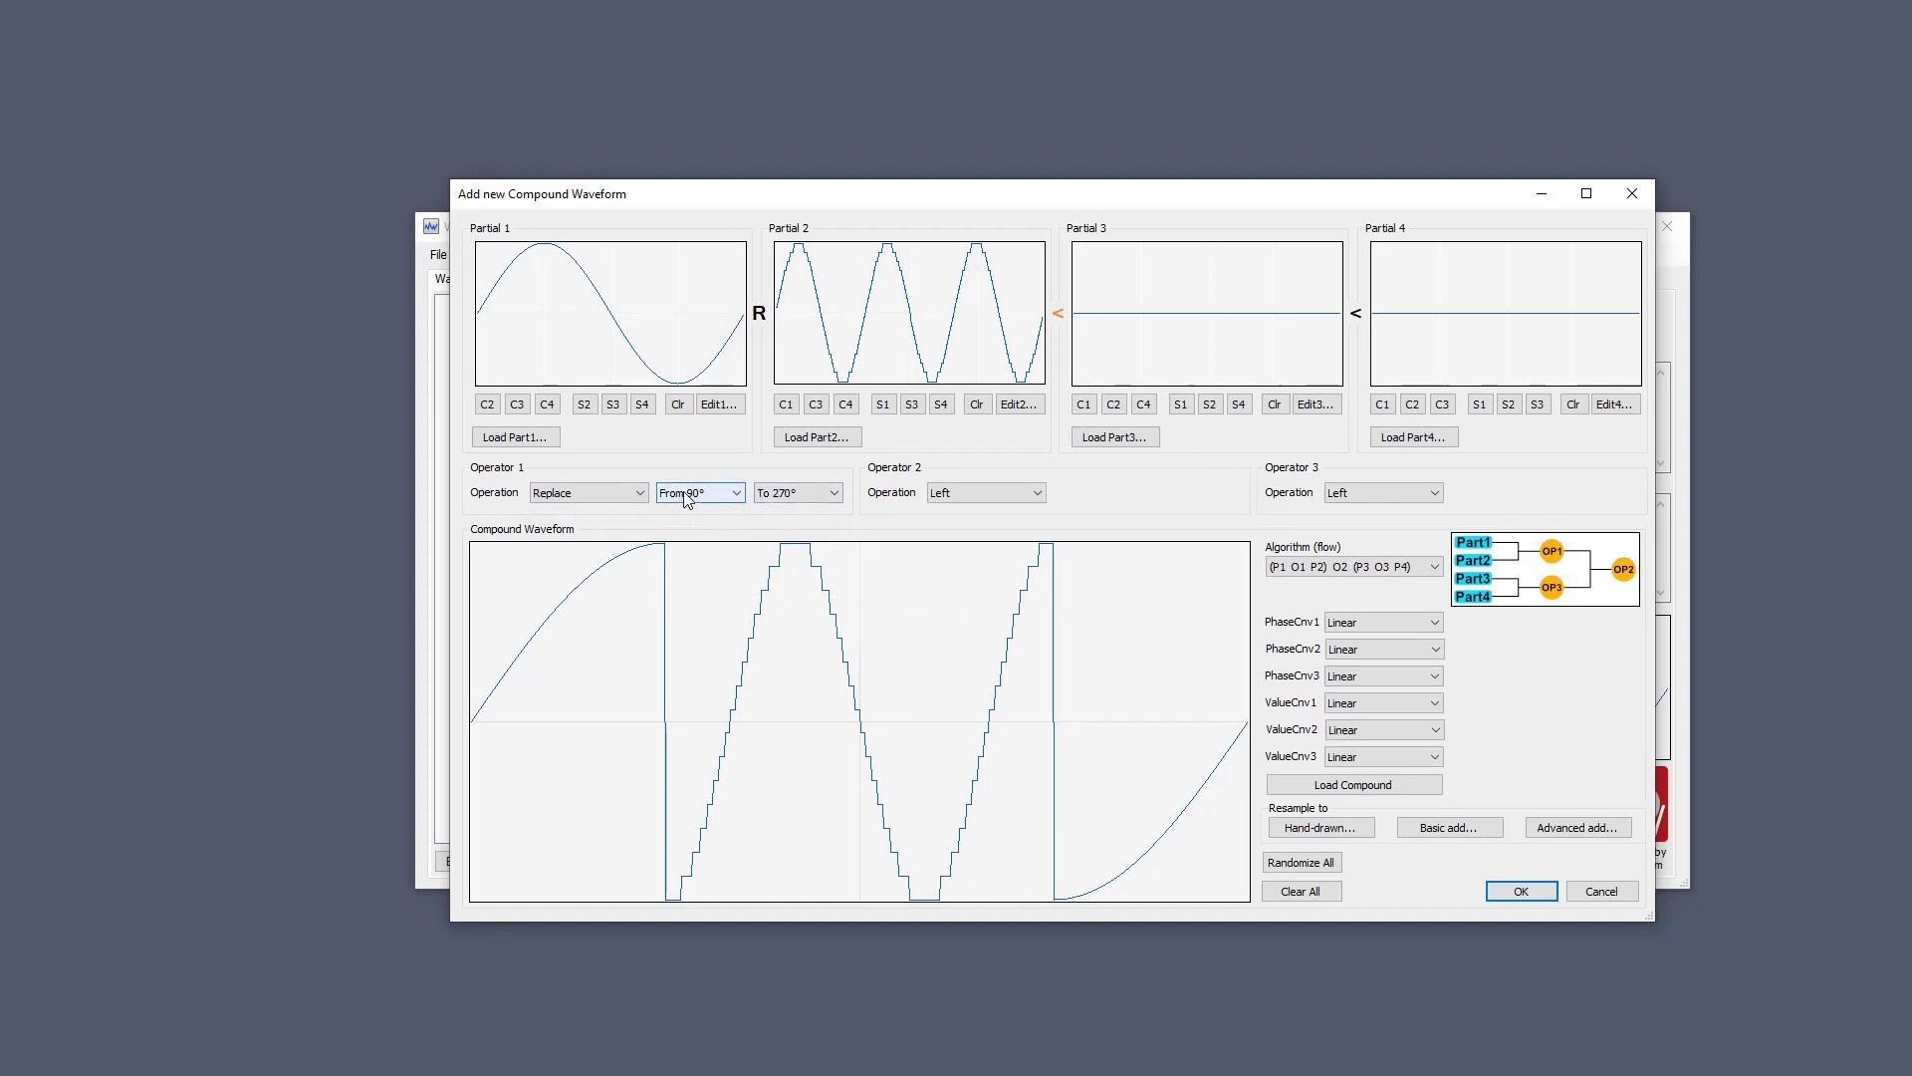
{"action": "left_click", "coordinate": [632, 495]}
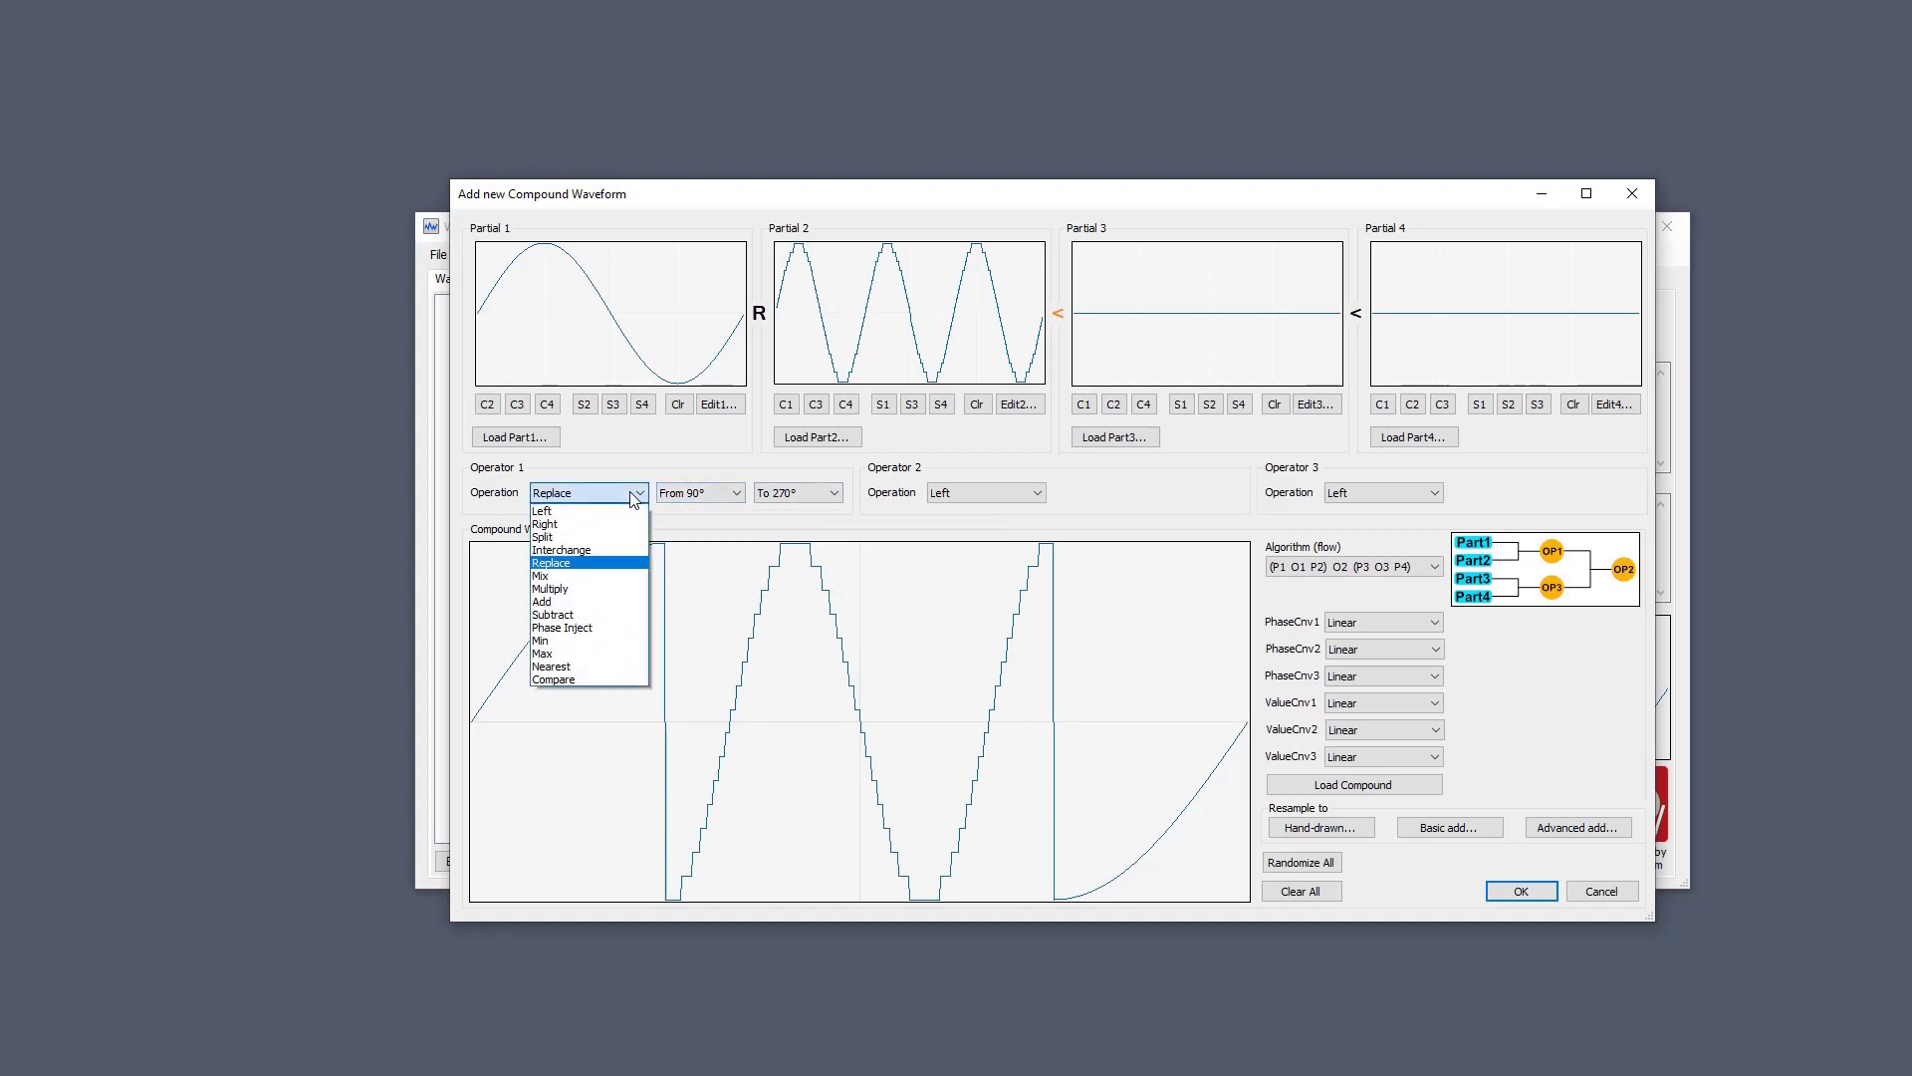
{"action": "left_click", "coordinate": [627, 537]}
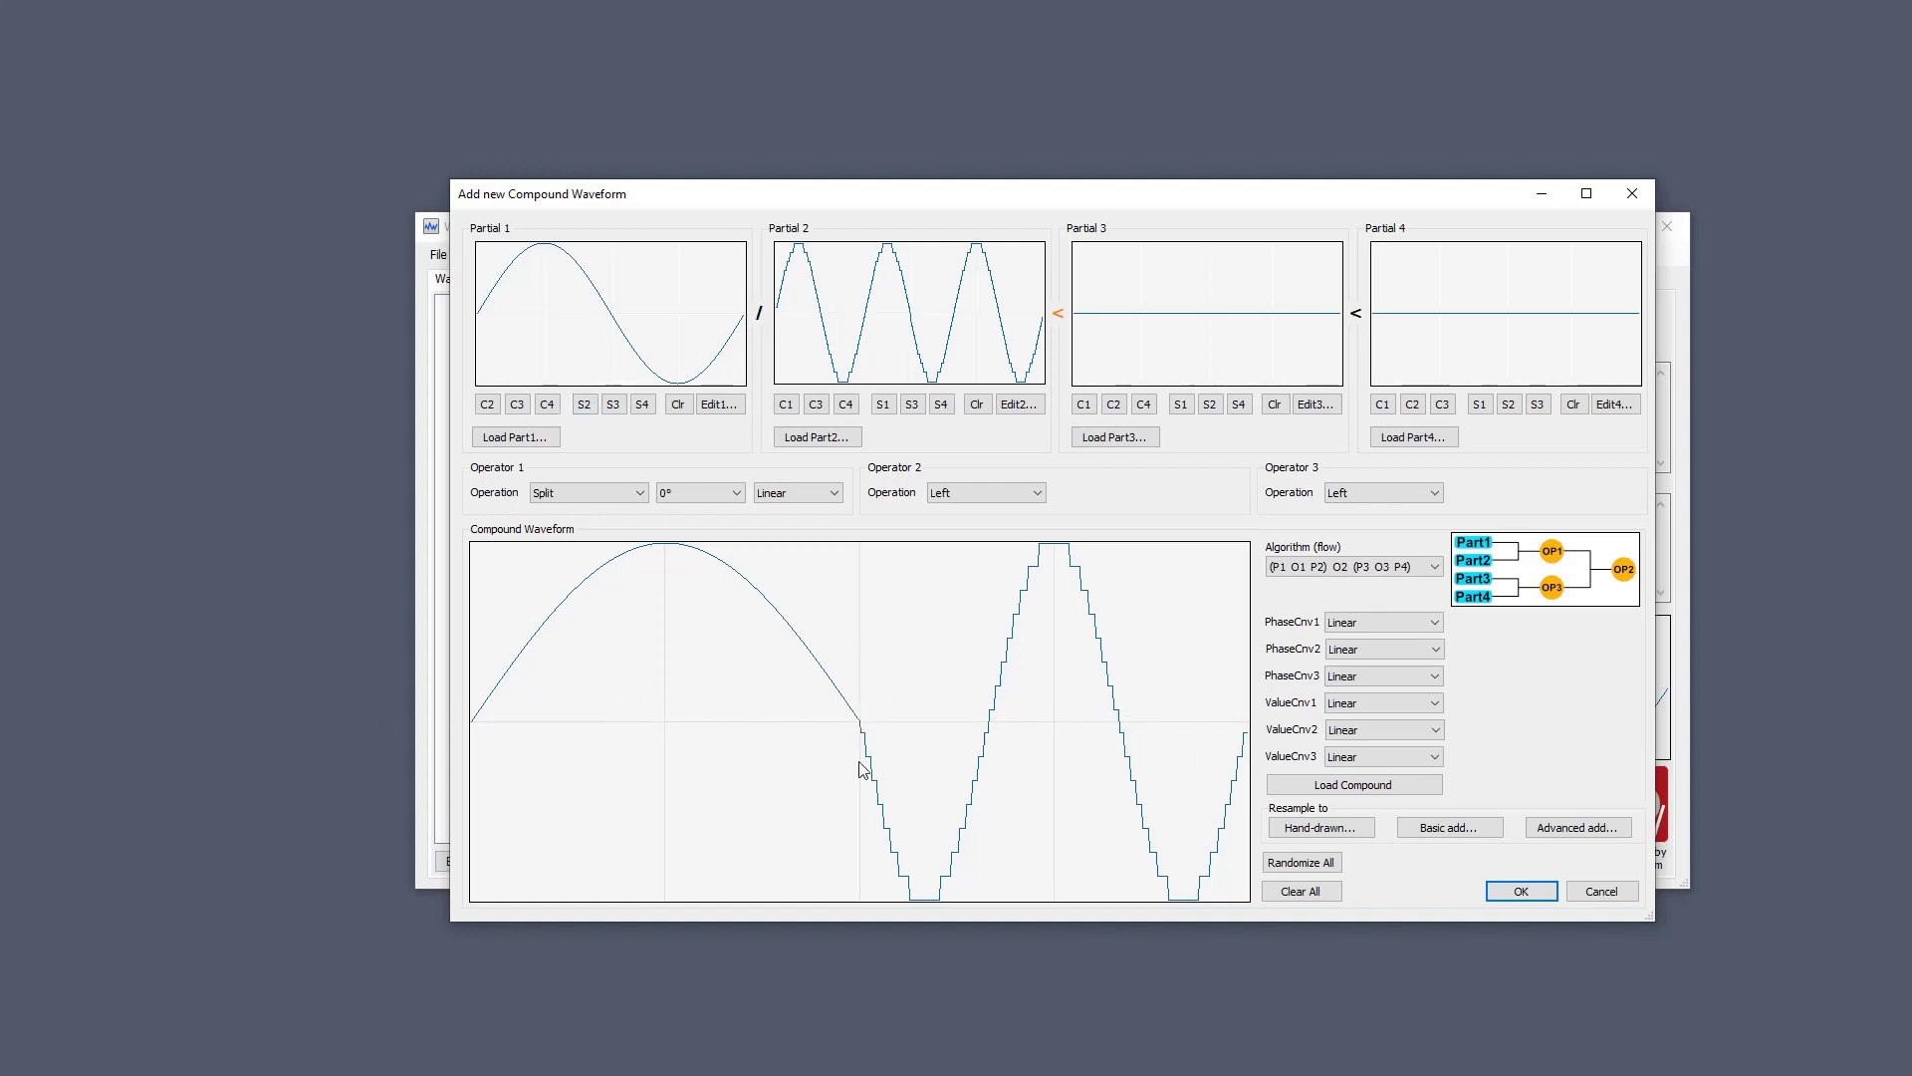
Set operator 1's operation to Compare and its compare value to 0,01.
{"action": "left_click", "coordinate": [608, 498]}
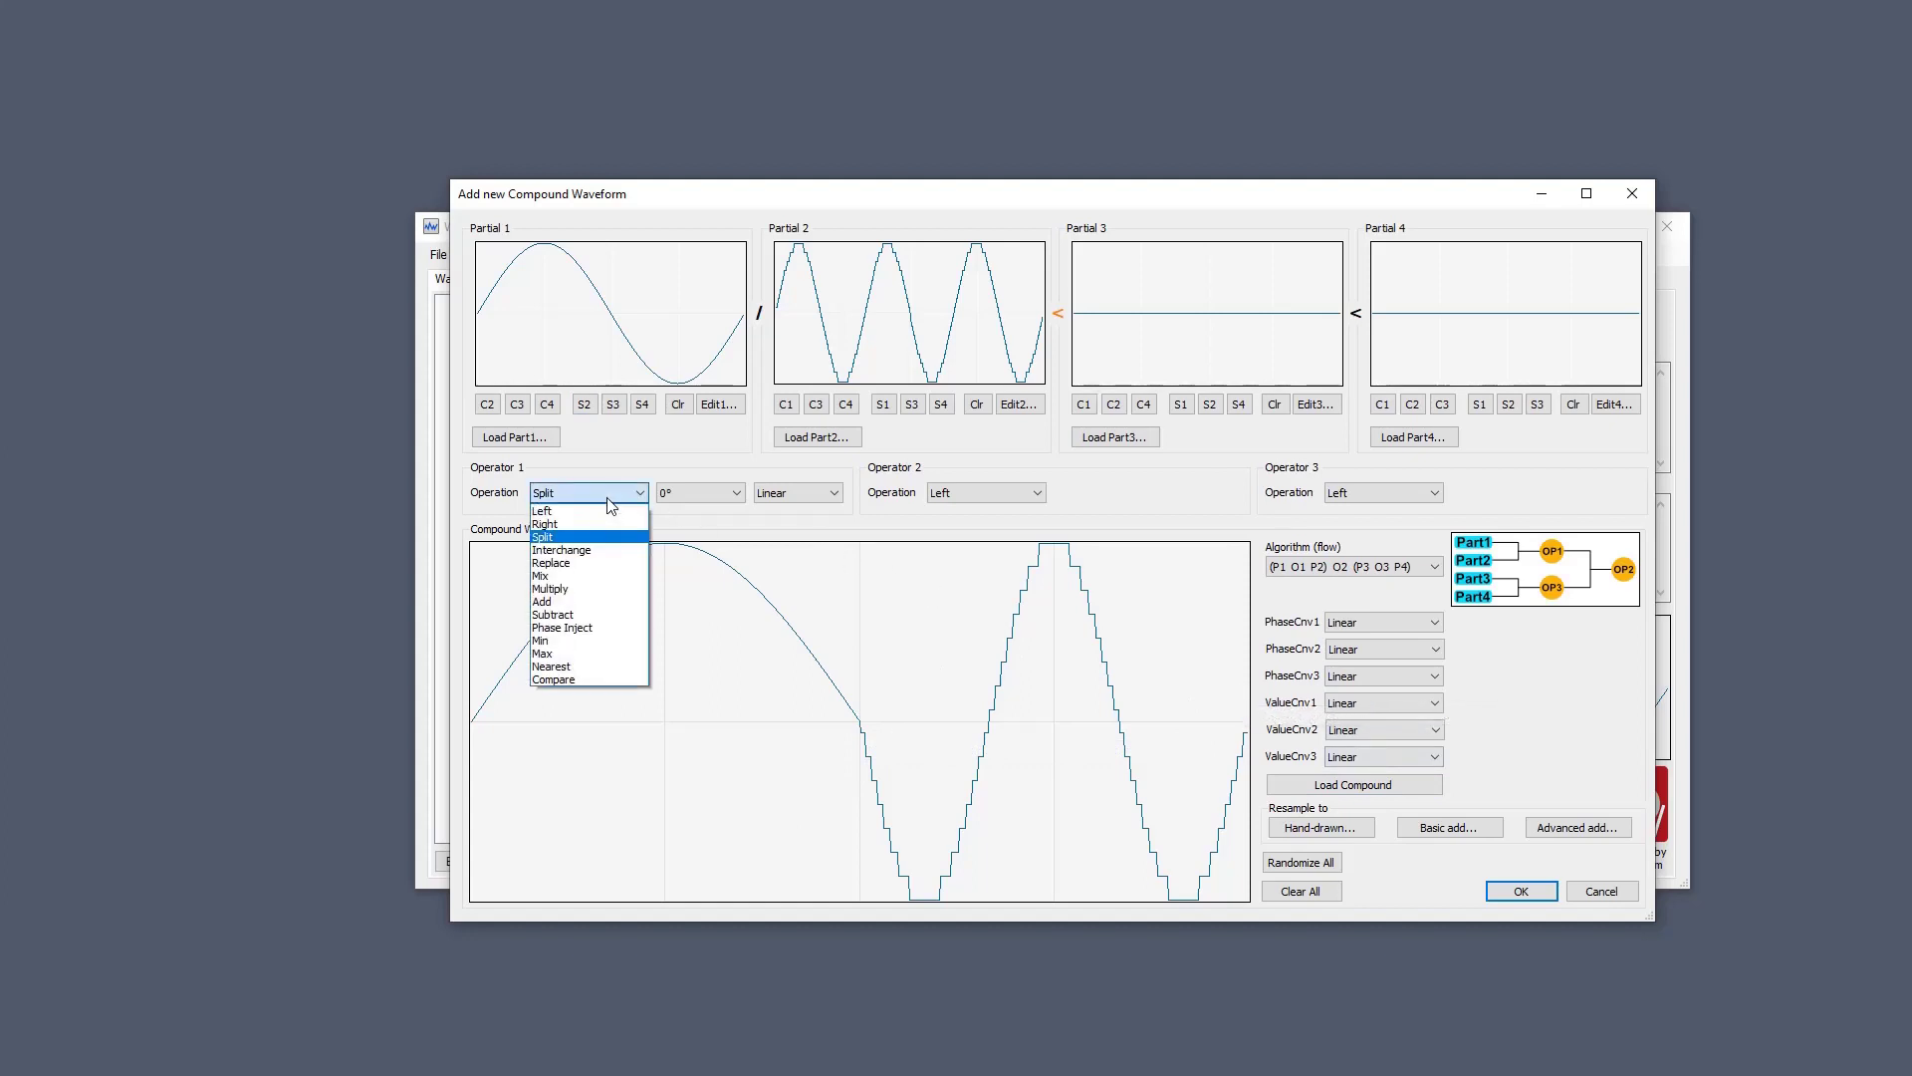
{"action": "left_click", "coordinate": [554, 681]}
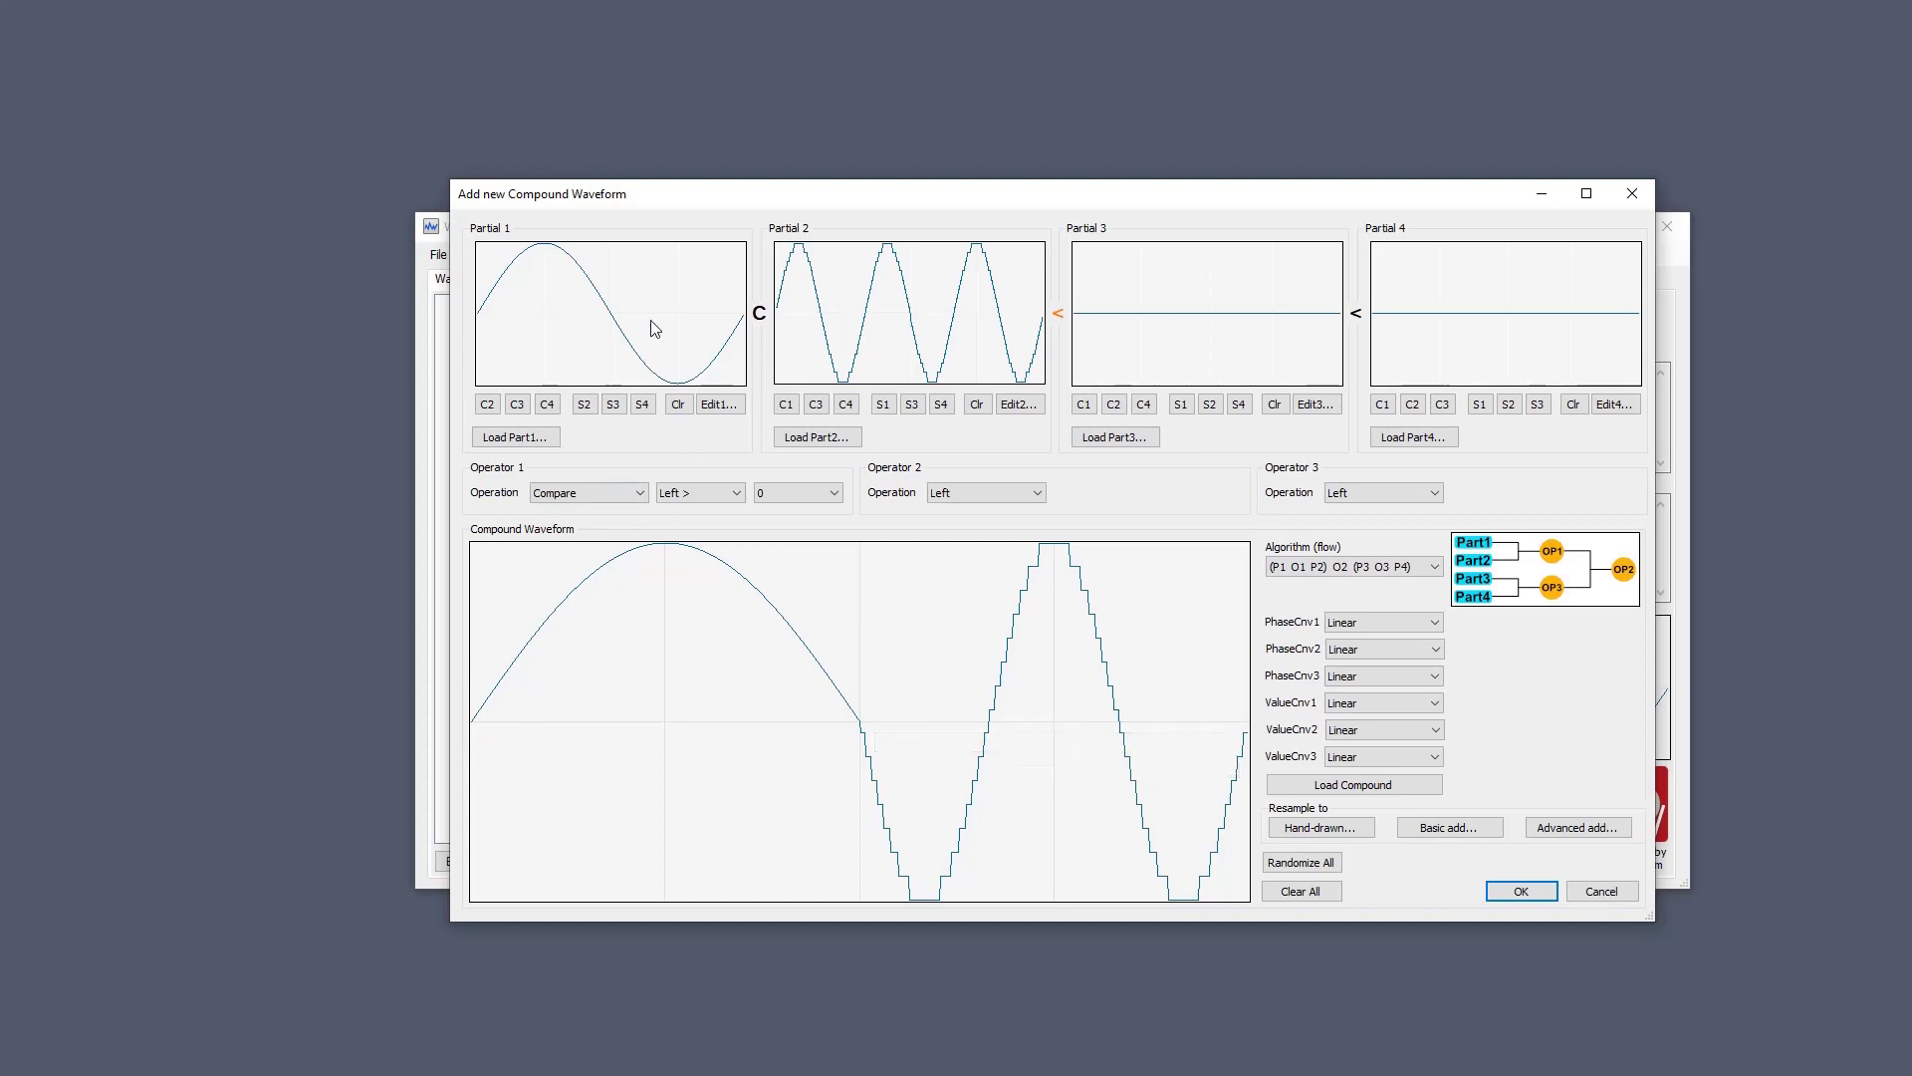
{"action": "left_click", "coordinate": [808, 494]}
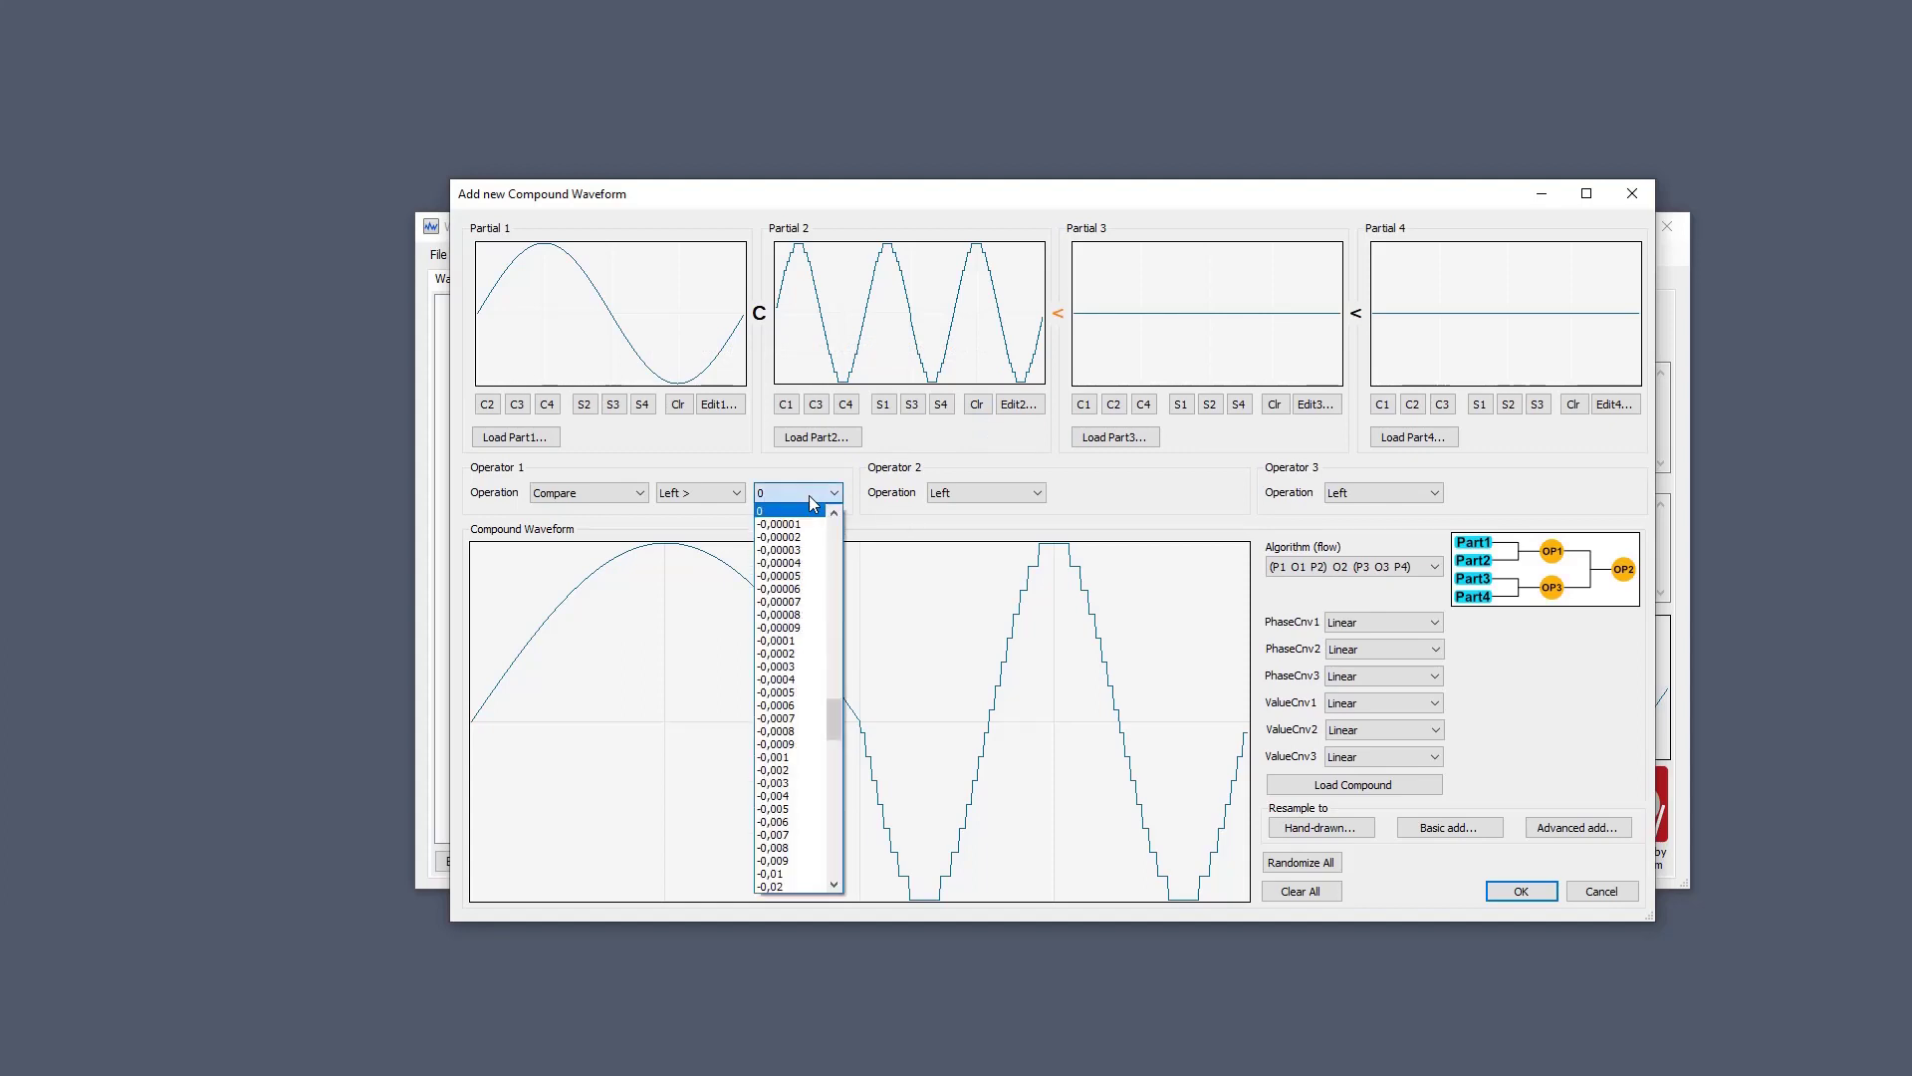
{"action": "left_click_drag", "start_coordinate": [838, 717], "coordinate": [837, 675]}
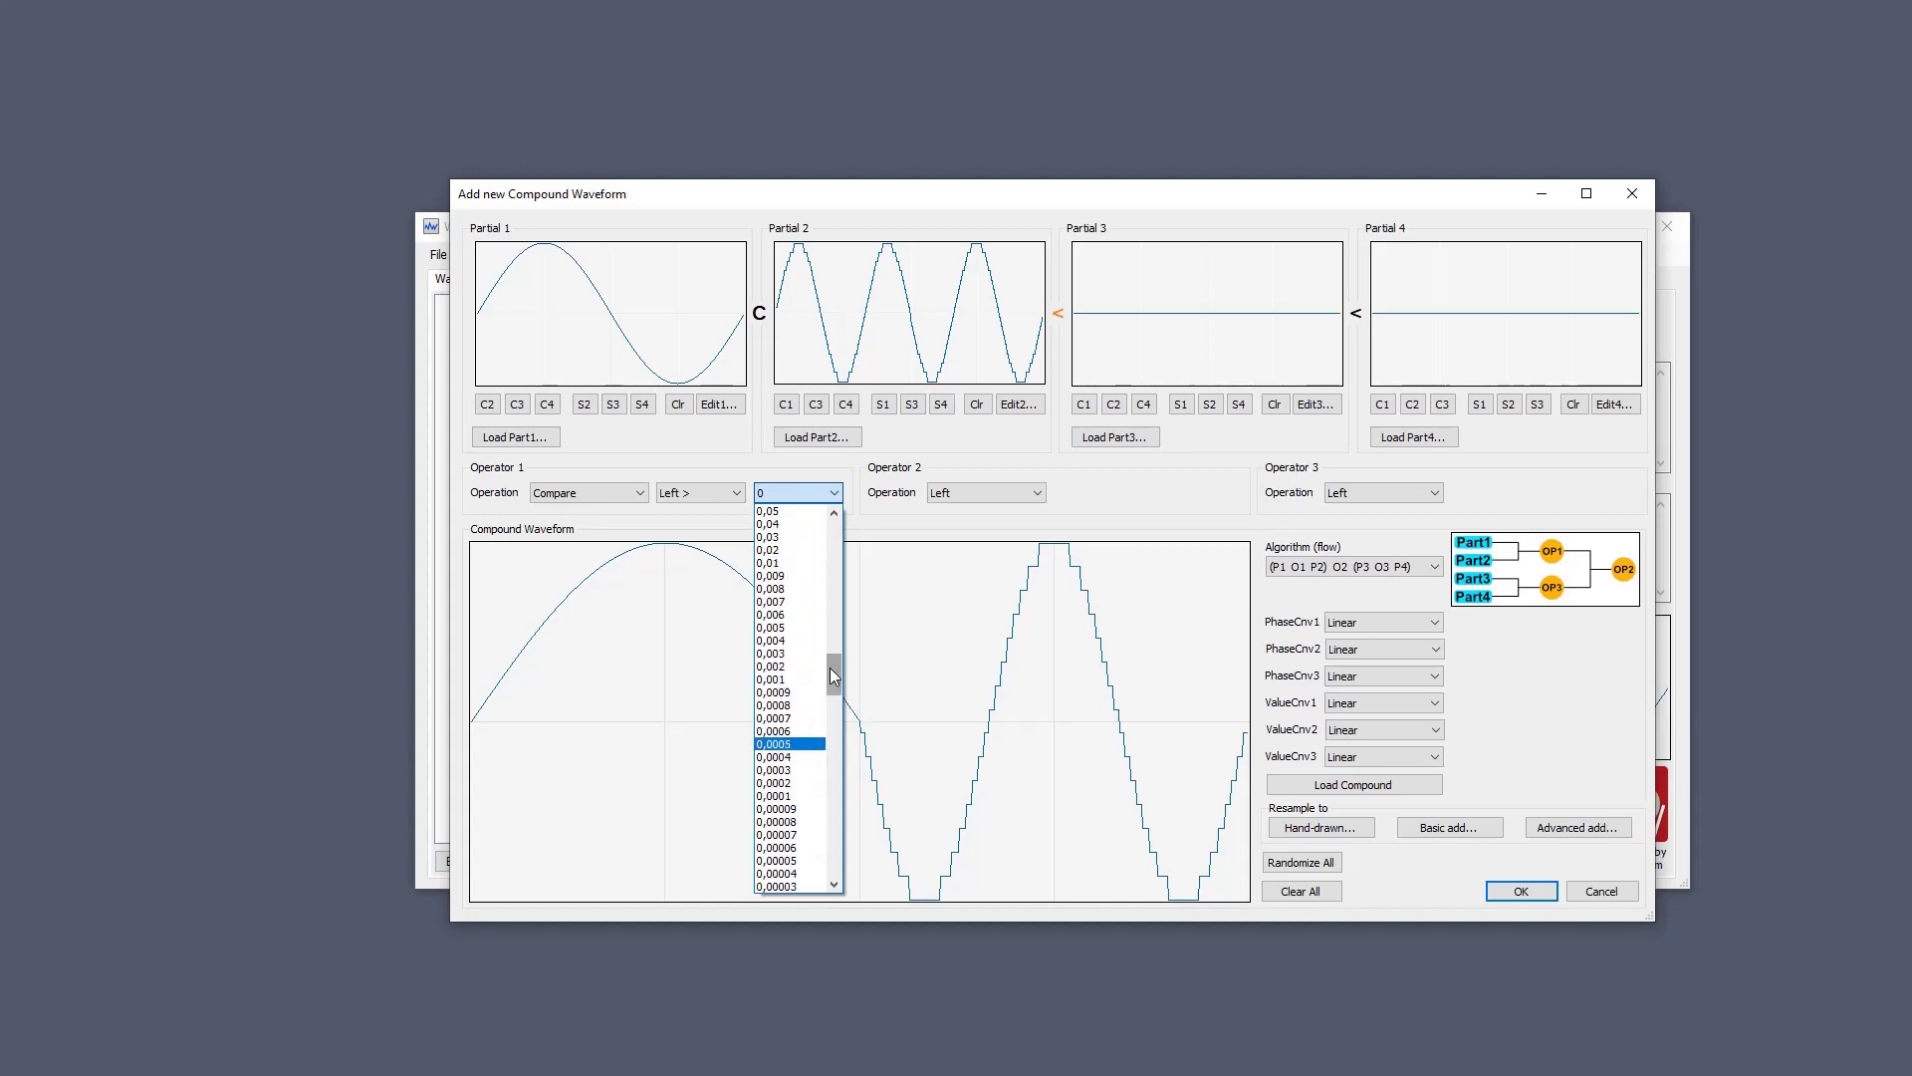
{"action": "left_click_drag", "start_coordinate": [830, 667], "coordinate": [832, 722]}
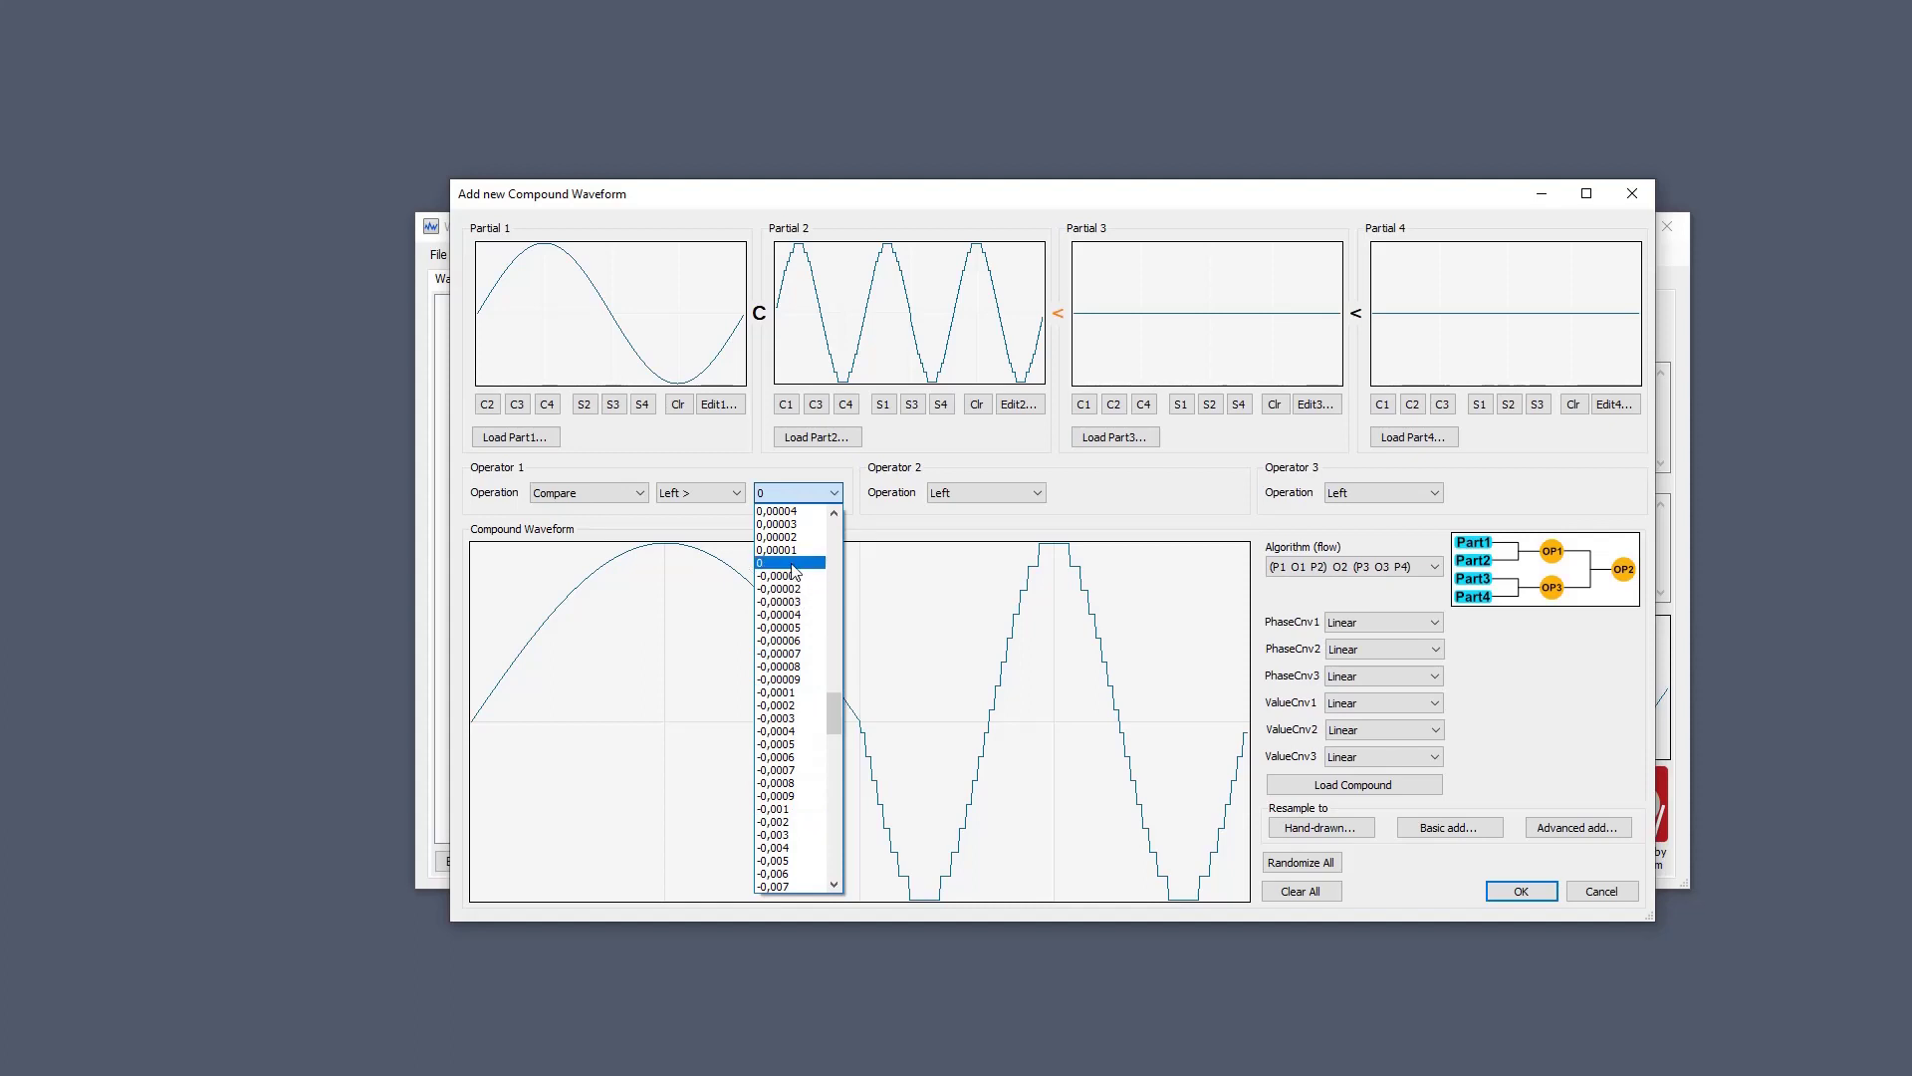
{"action": "left_click_drag", "start_coordinate": [841, 705], "coordinate": [845, 655]}
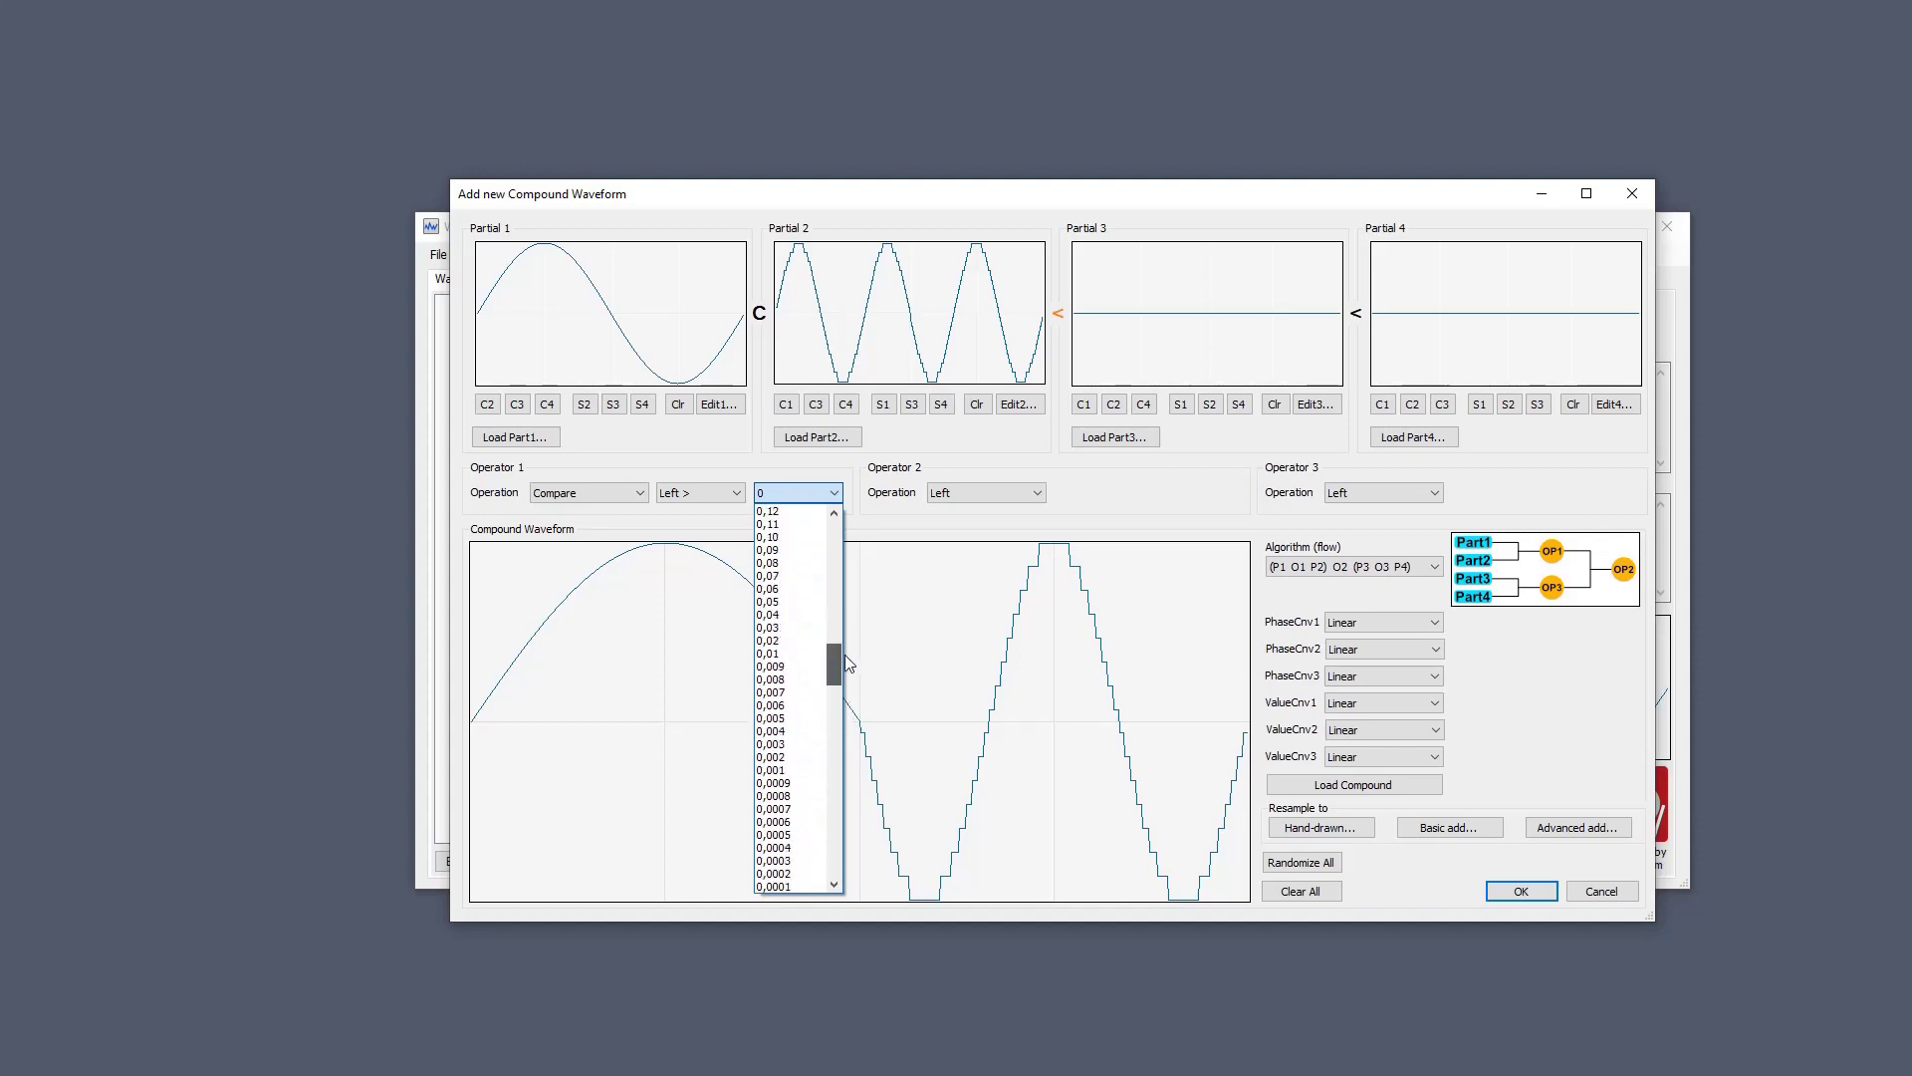
{"action": "scroll", "coordinate": [805, 732], "scroll_direction": "up", "scroll_amount": 2}
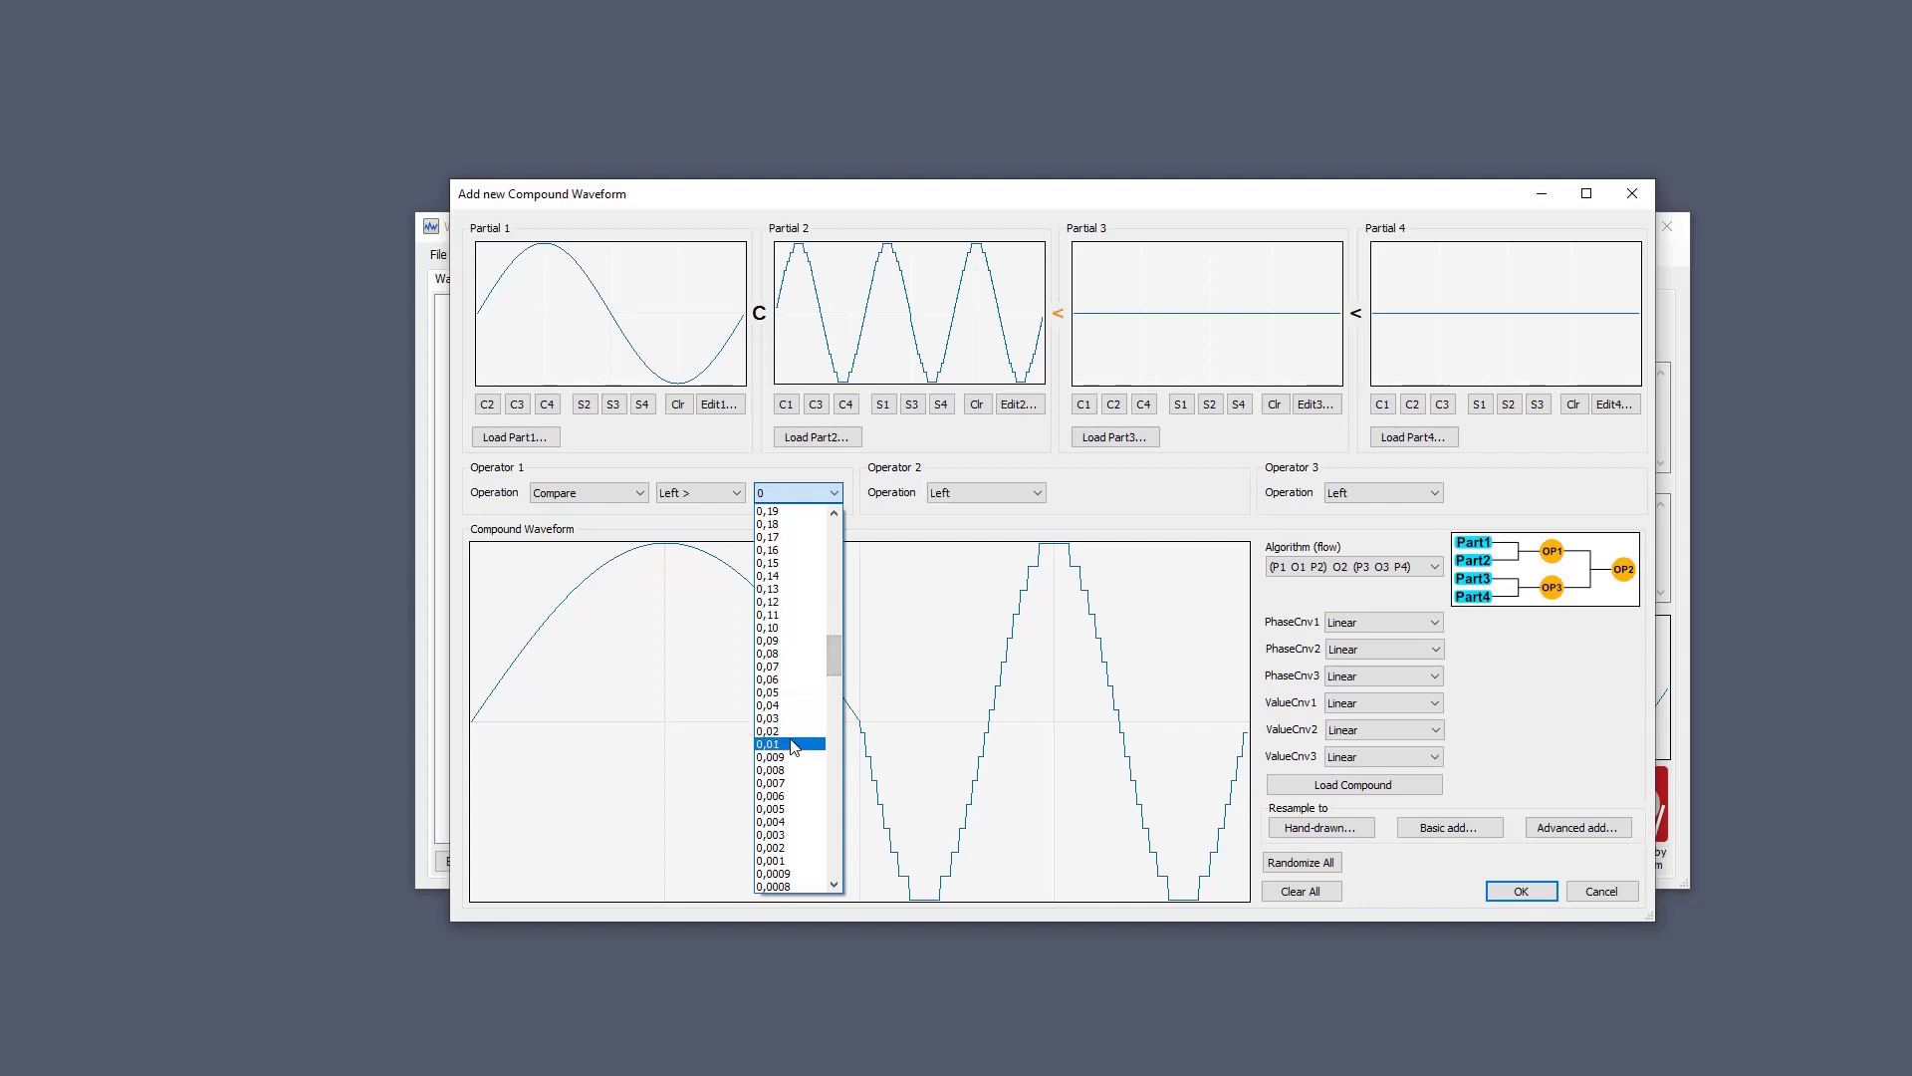
{"action": "left_click", "coordinate": [793, 745]}
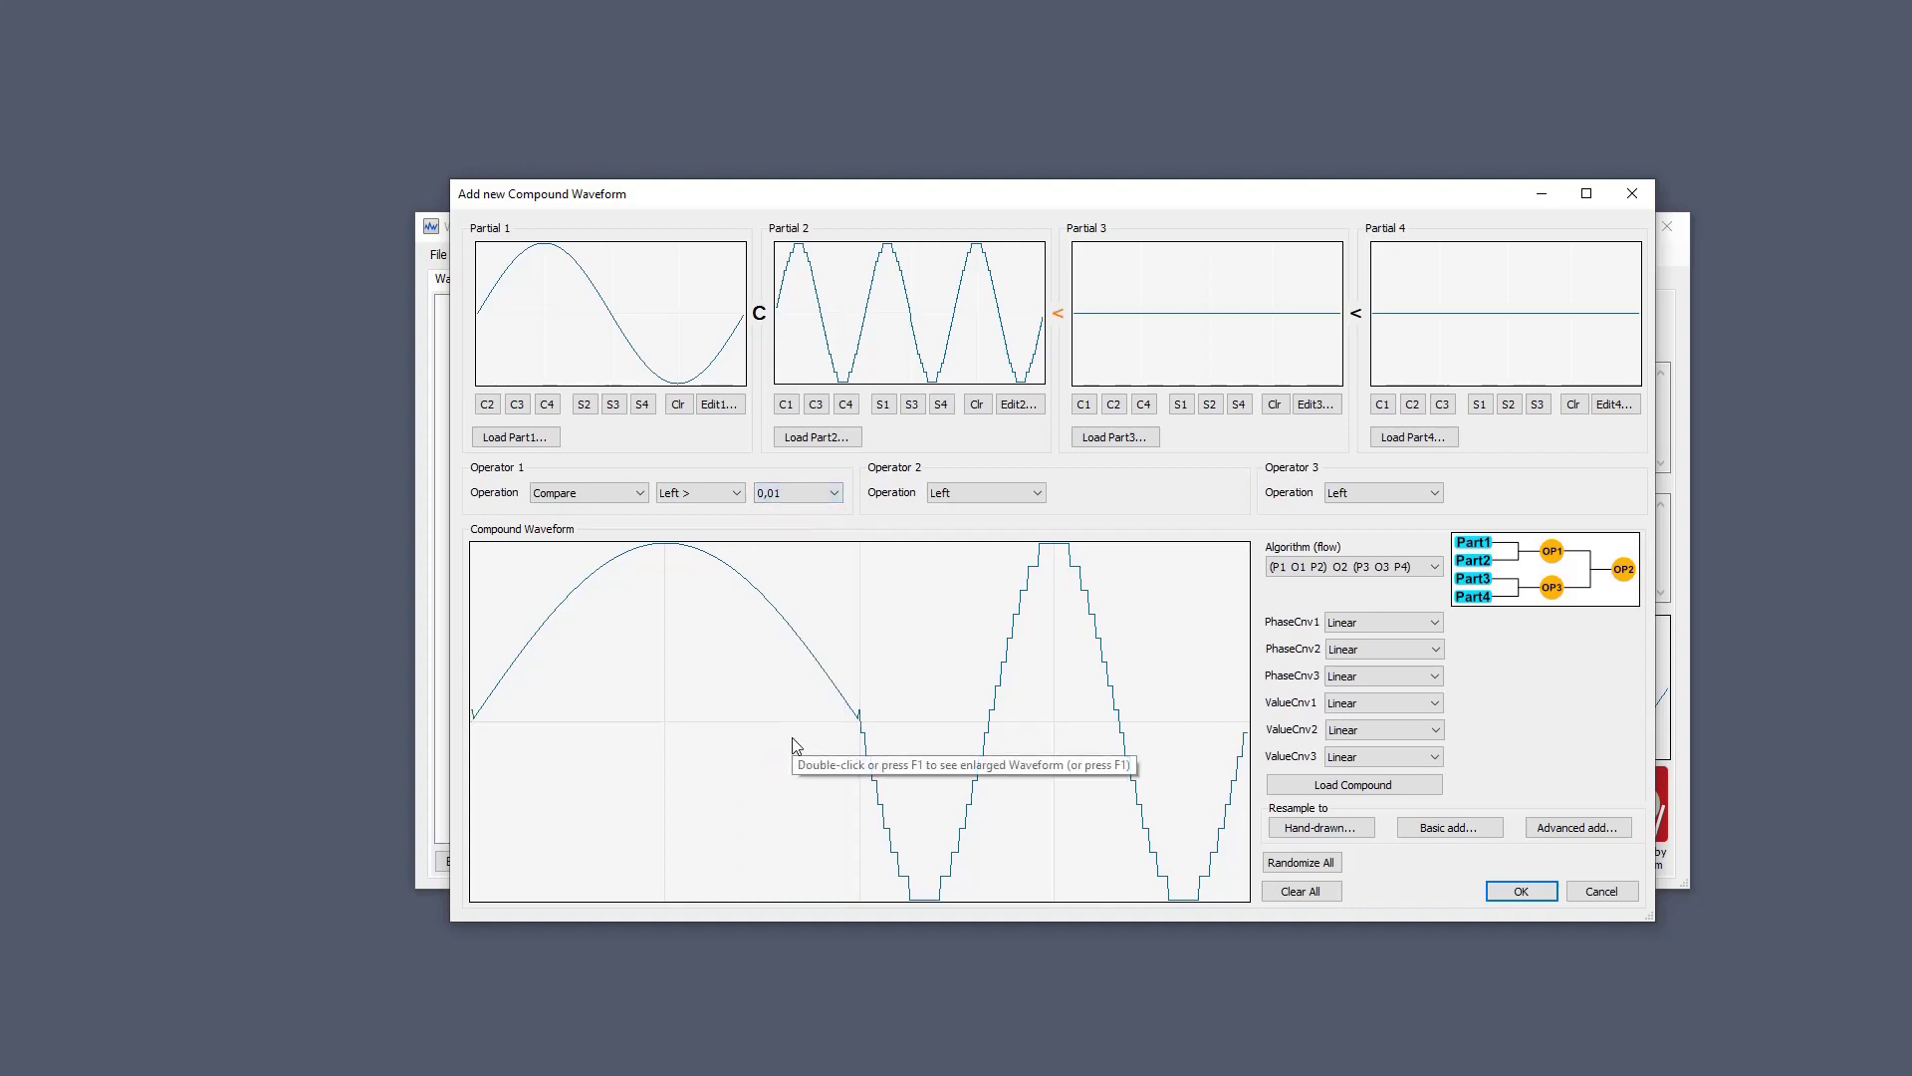
Raise operator 1's compare value to 0,99, keeping the Left > condition.
{"action": "left_click", "coordinate": [702, 492]}
{"action": "left_click", "coordinate": [792, 491]}
{"action": "left_click", "coordinate": [804, 492]}
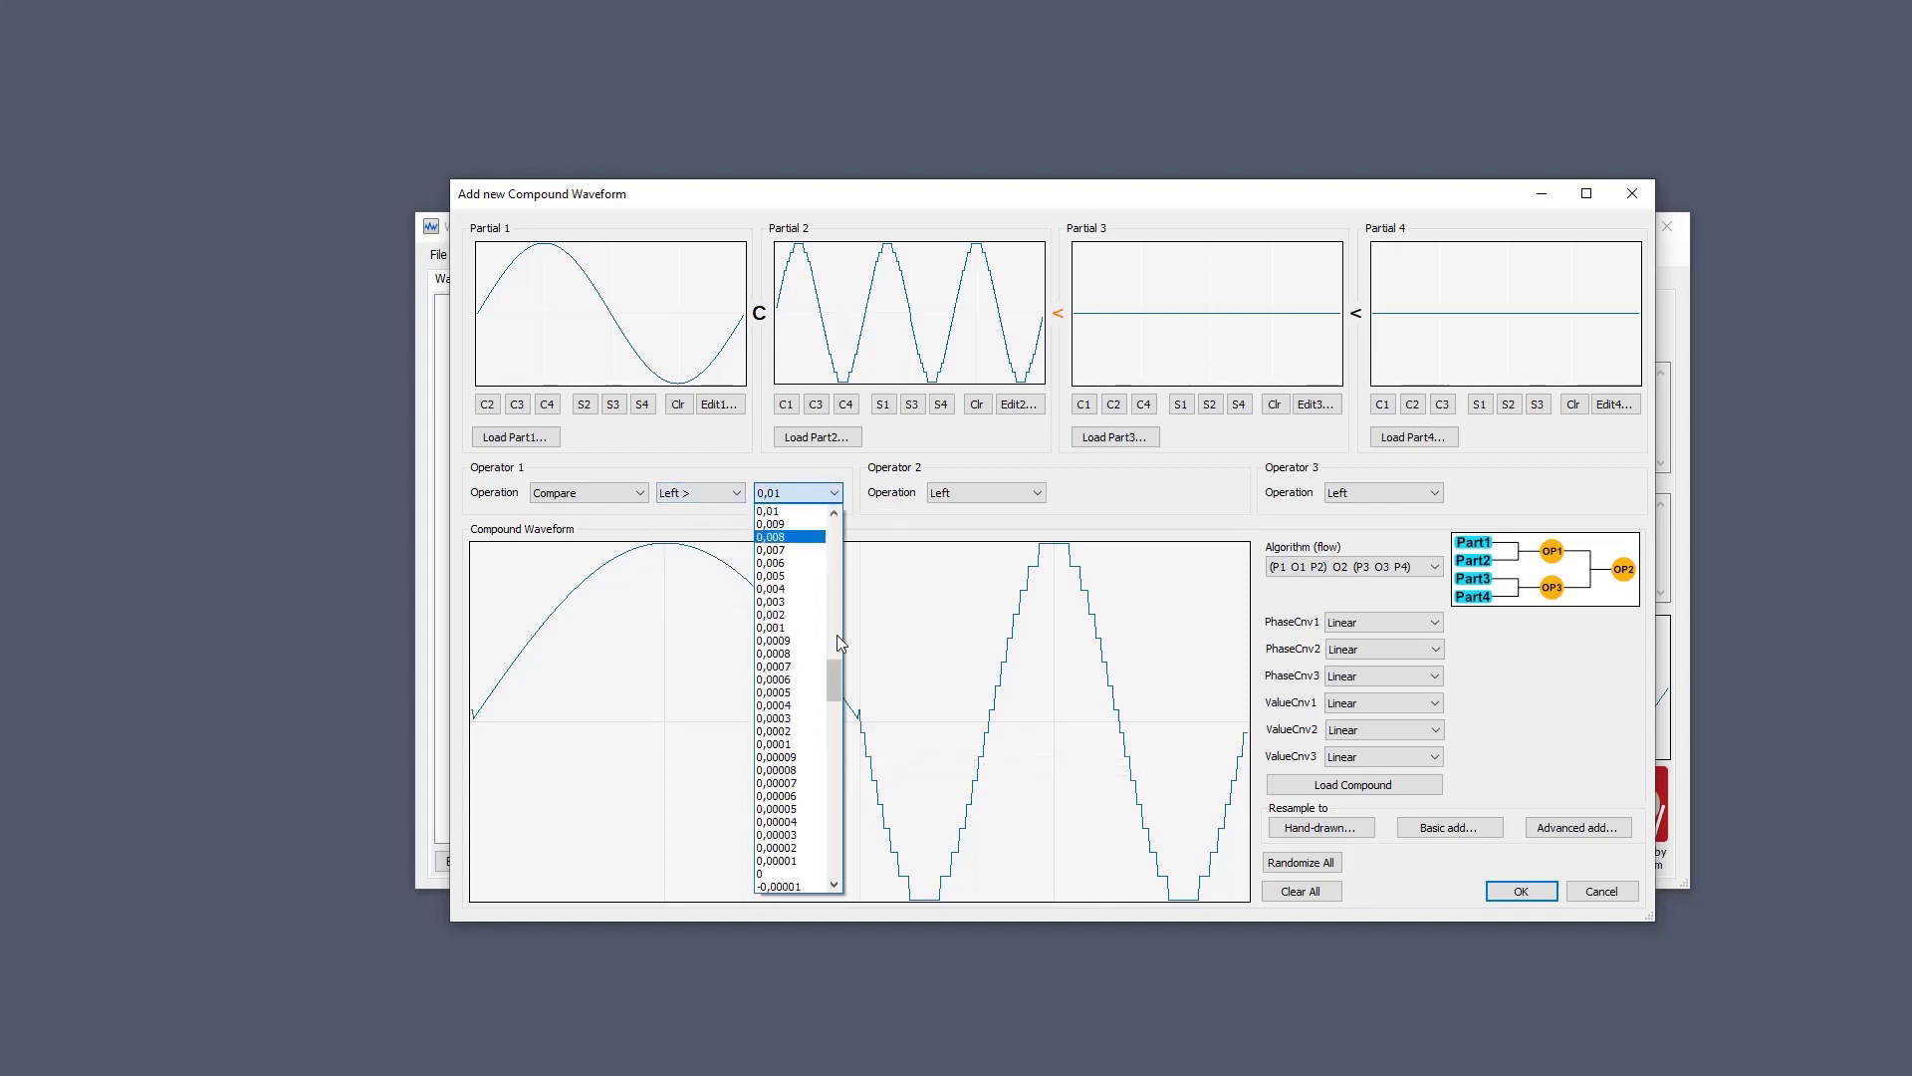
{"action": "mouse_move", "coordinate": [834, 687]}
{"action": "left_mouse_down"}
{"action": "mouse_move", "coordinate": [832, 610]}
{"action": "mouse_move", "coordinate": [833, 663]}
{"action": "left_mouse_up"}
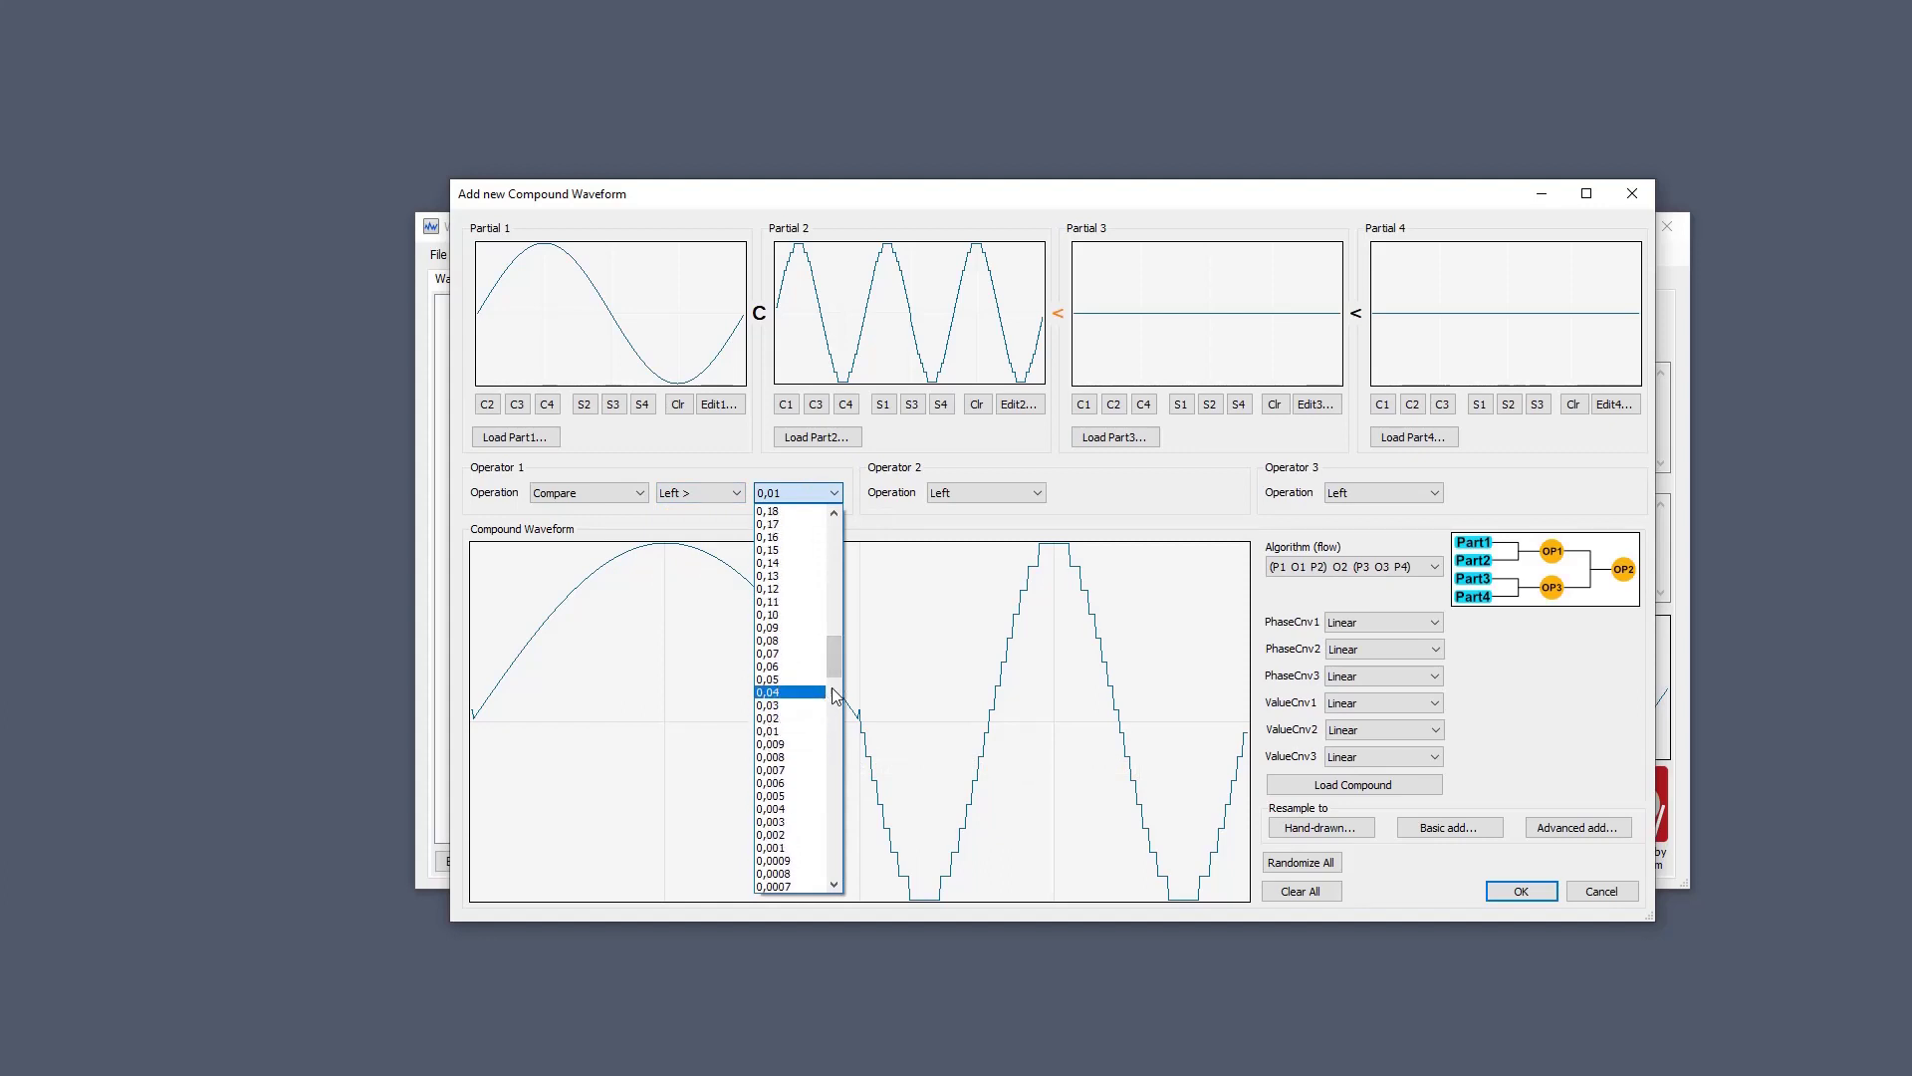
{"action": "left_click_drag", "start_coordinate": [835, 667], "coordinate": [849, 532]}
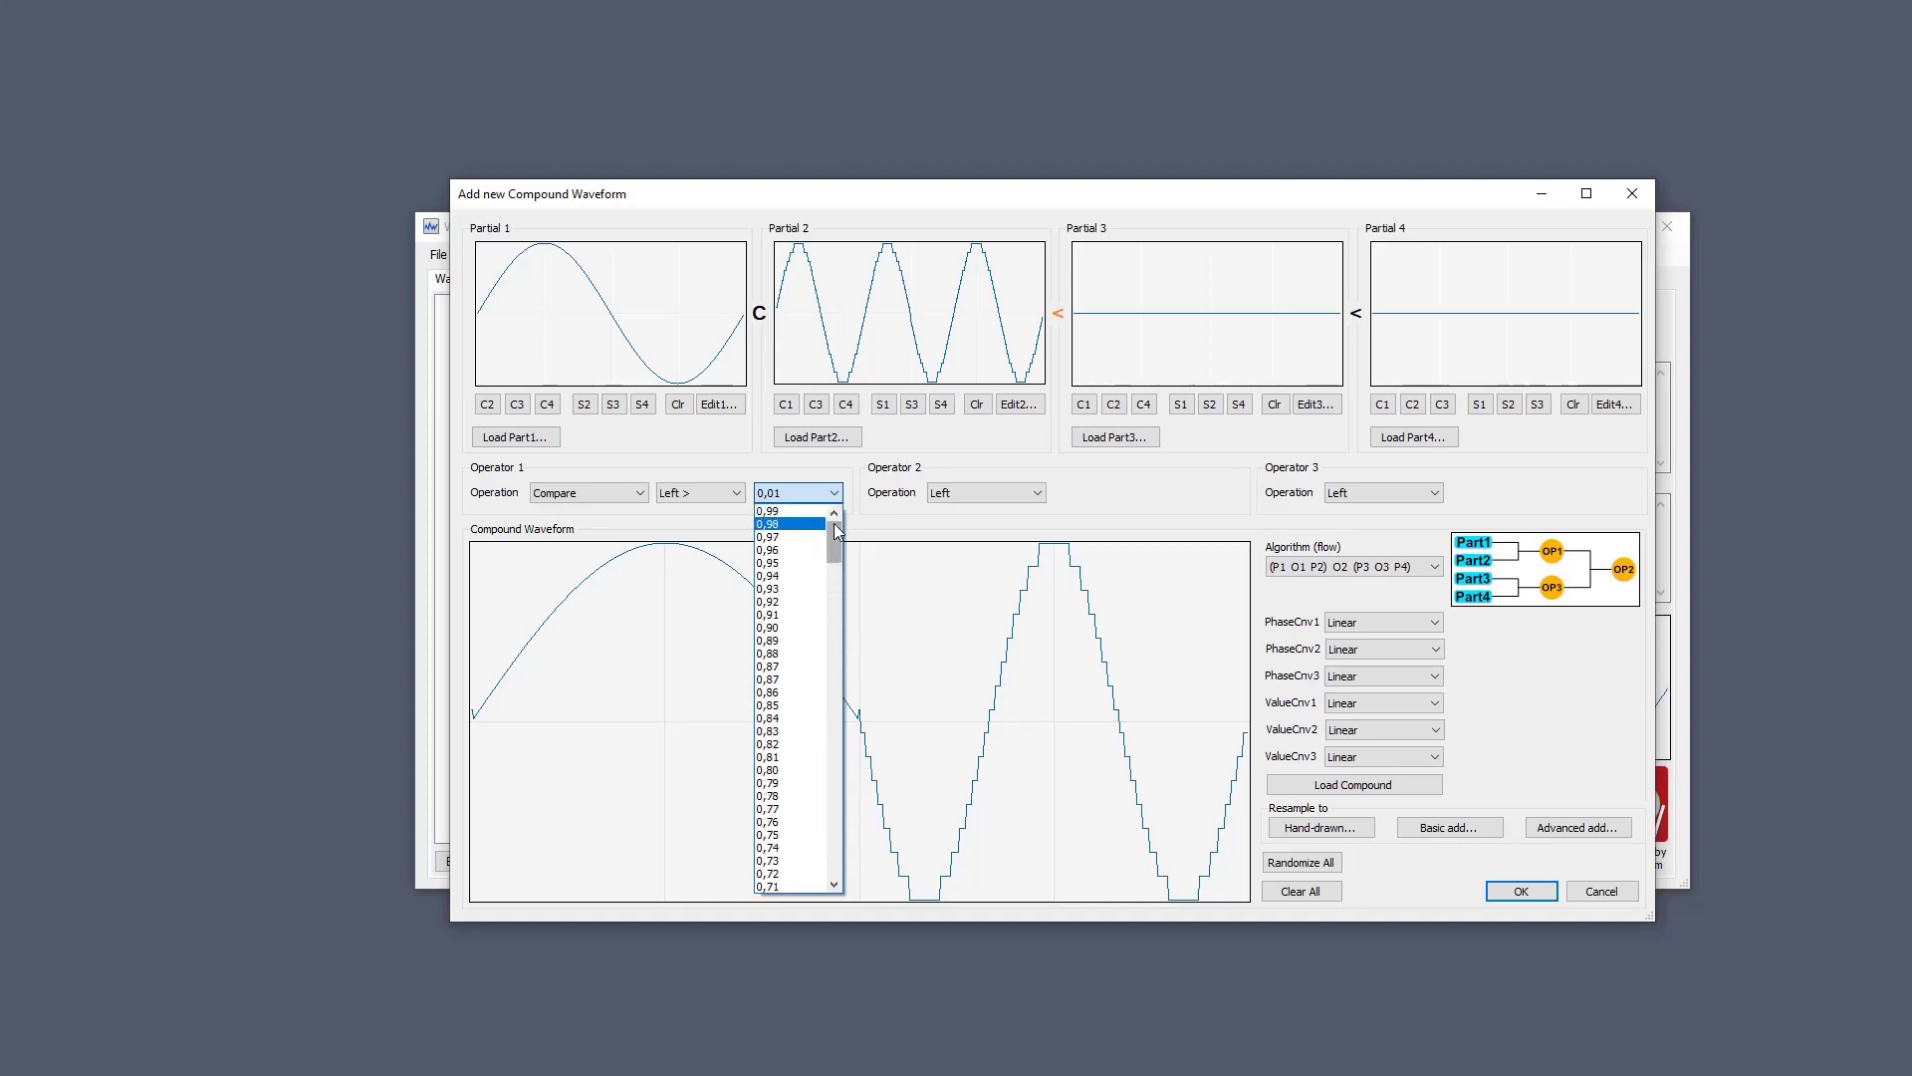
{"action": "left_click_drag", "start_coordinate": [834, 523], "coordinate": [893, 498]}
{"action": "left_click", "coordinate": [846, 516]}
{"action": "type", "text": "0,99"}
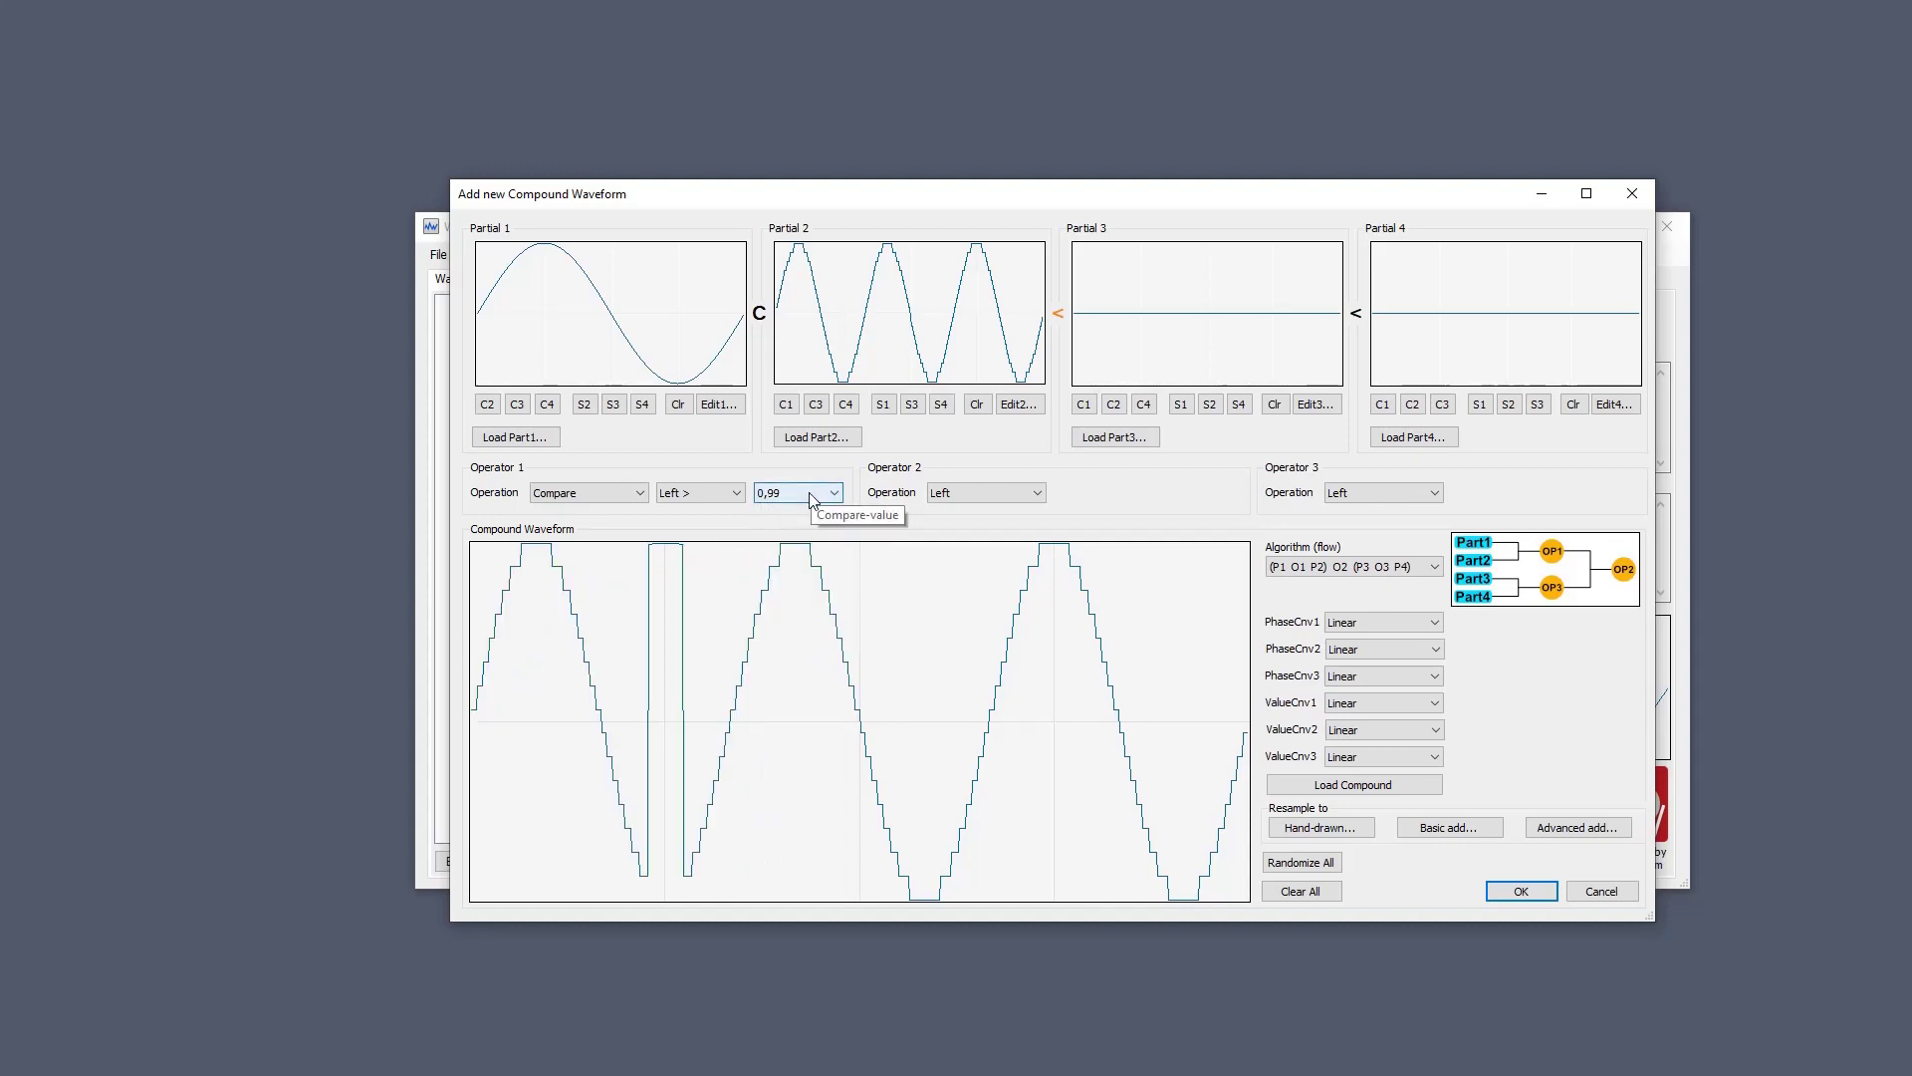
Sweep operator 1's compare value down through 0,84 and 0,70 to about -0,61, and back up to -0,0009.
{"action": "scroll", "coordinate": [809, 499], "scroll_direction": "down", "scroll_amount": 15}
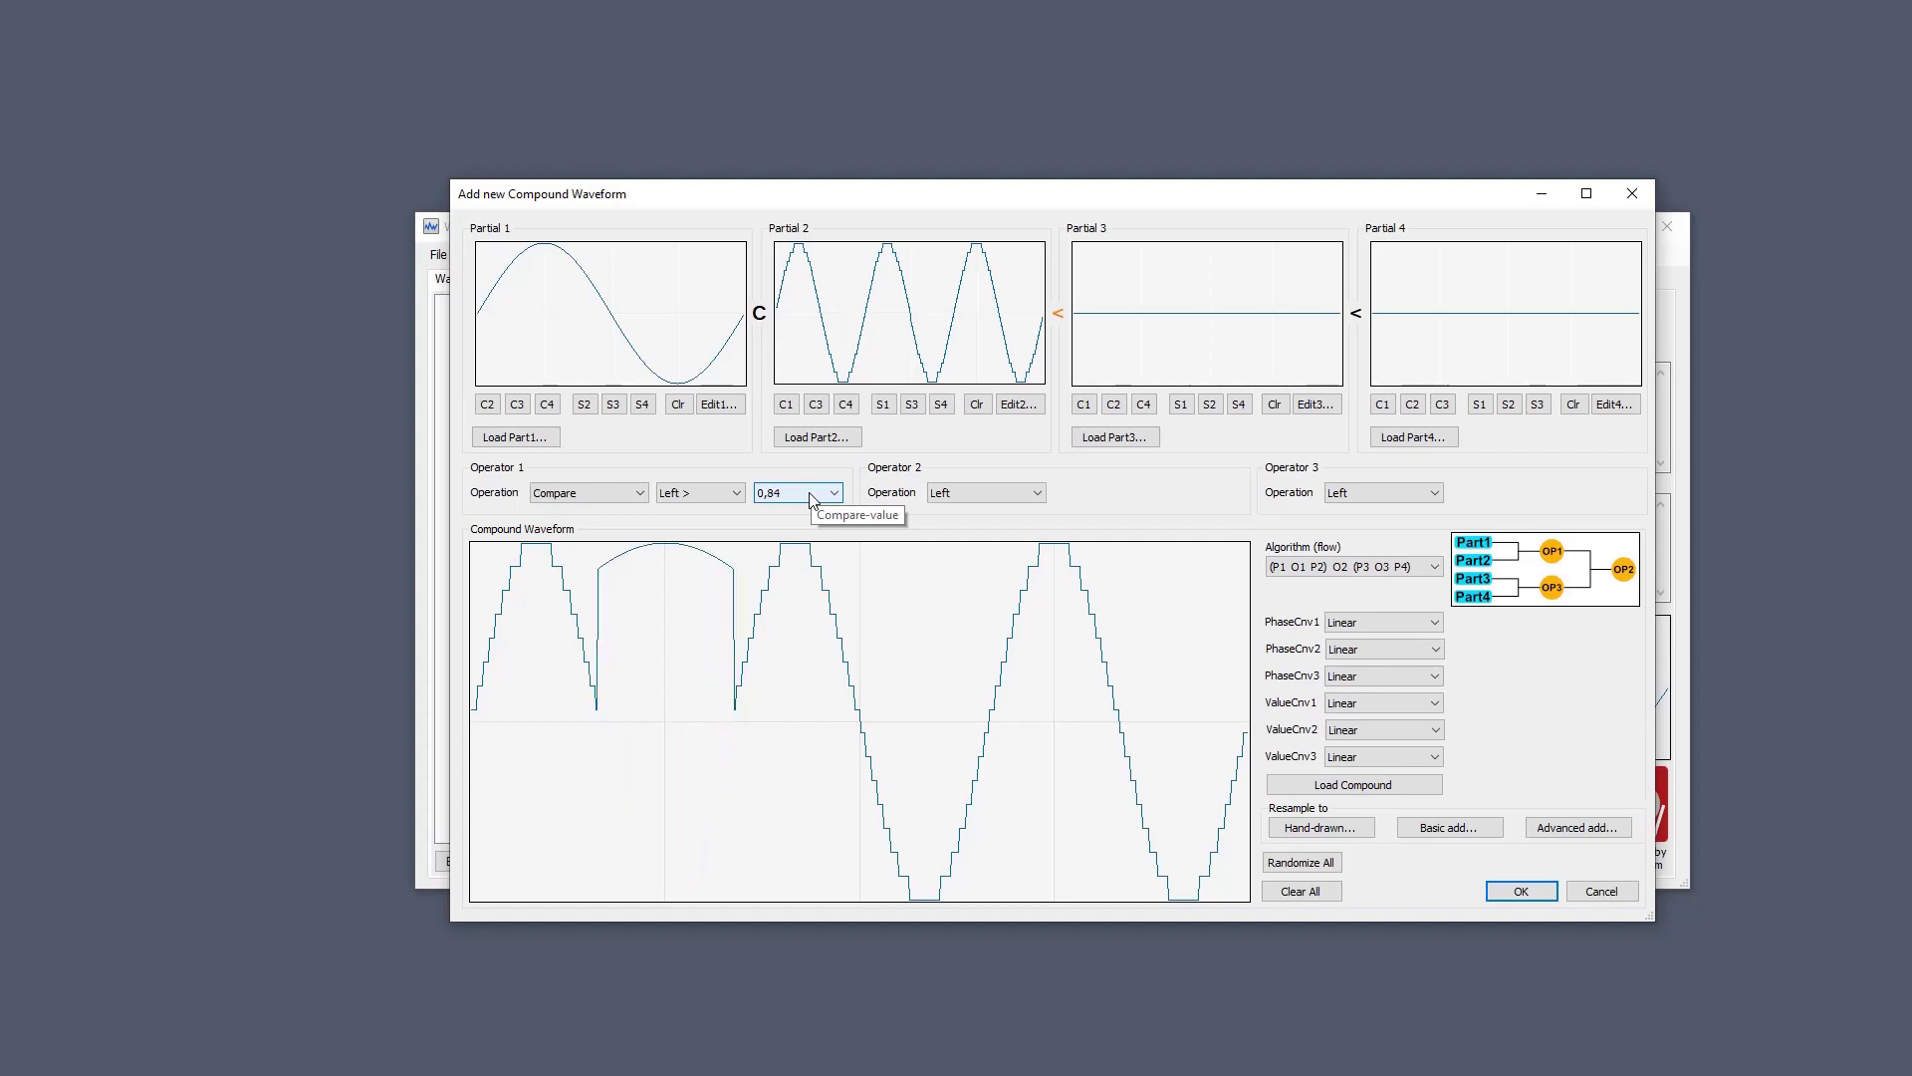
{"action": "scroll", "coordinate": [810, 499], "scroll_direction": "down", "scroll_amount": 8}
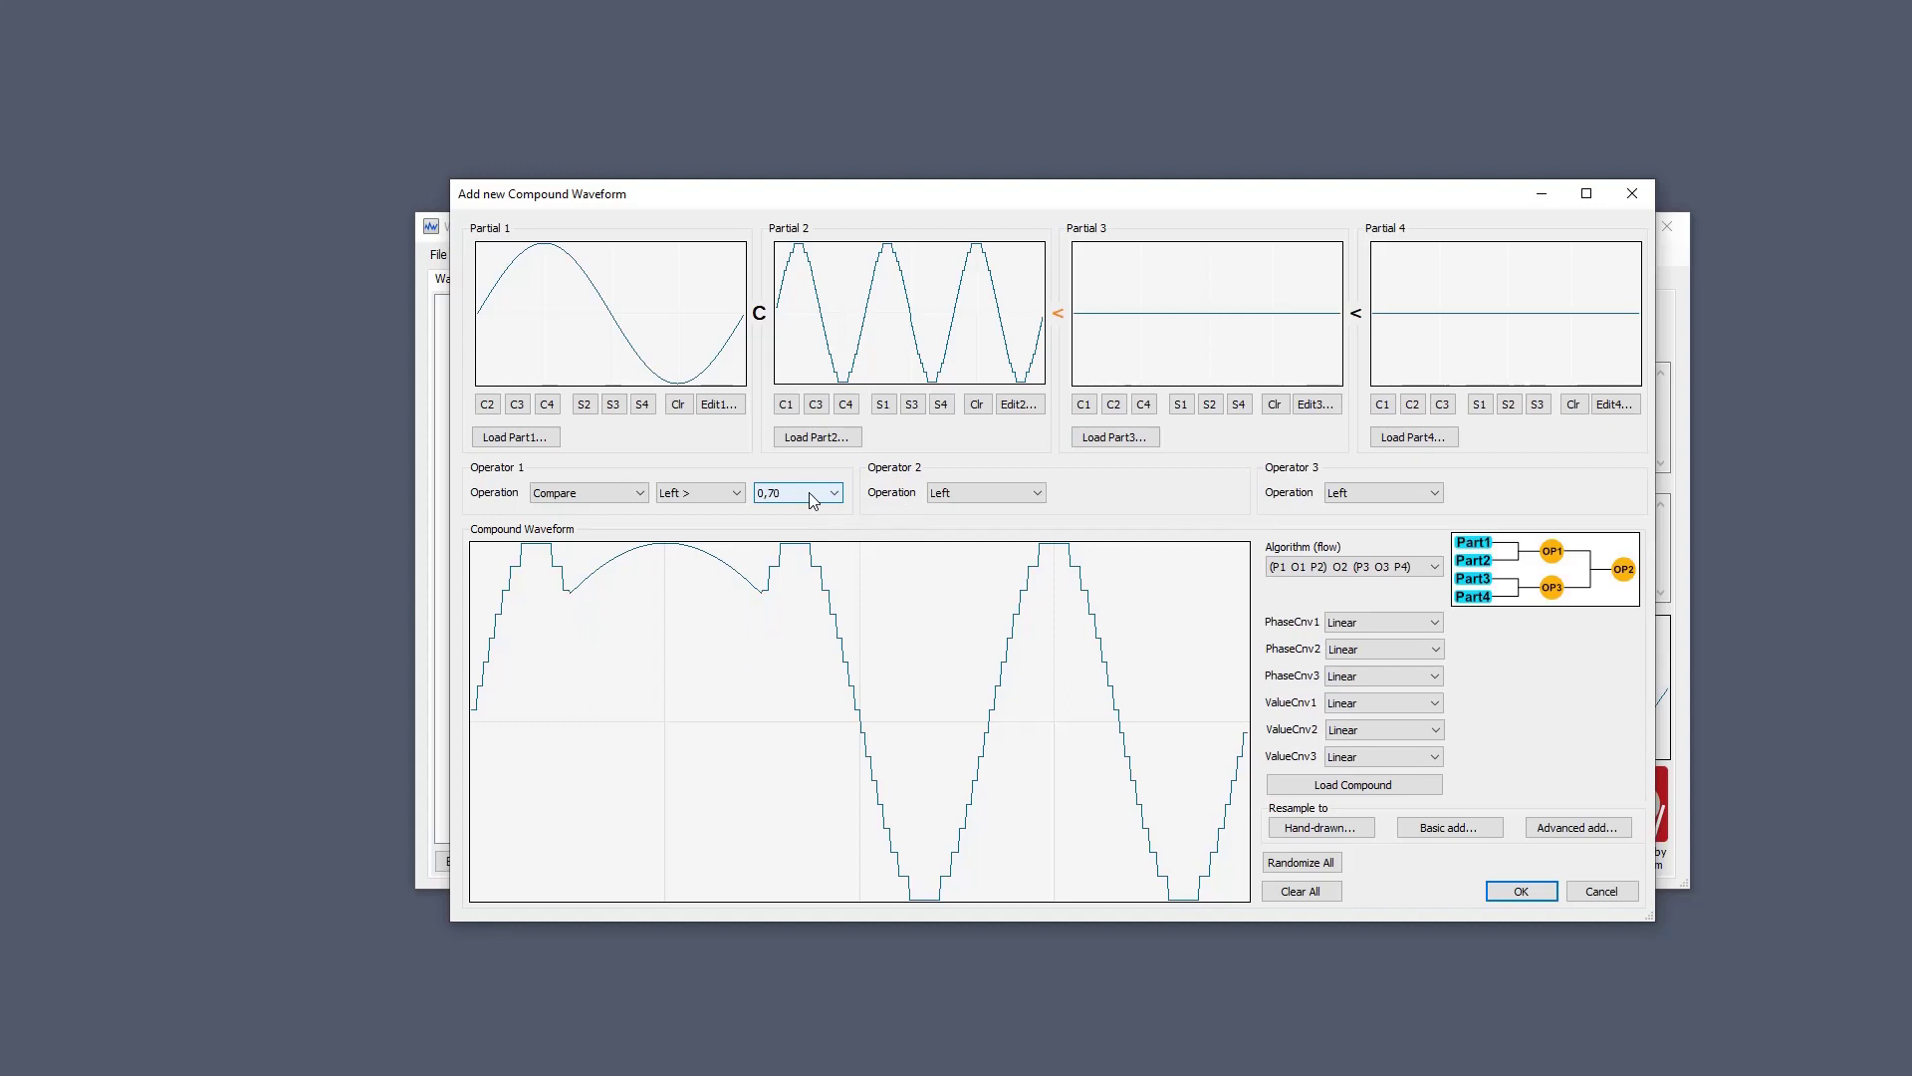
{"action": "scroll", "coordinate": [810, 499], "scroll_direction": "down", "scroll_amount": 15}
{"action": "scroll", "coordinate": [809, 499], "scroll_direction": "down", "scroll_amount": 20}
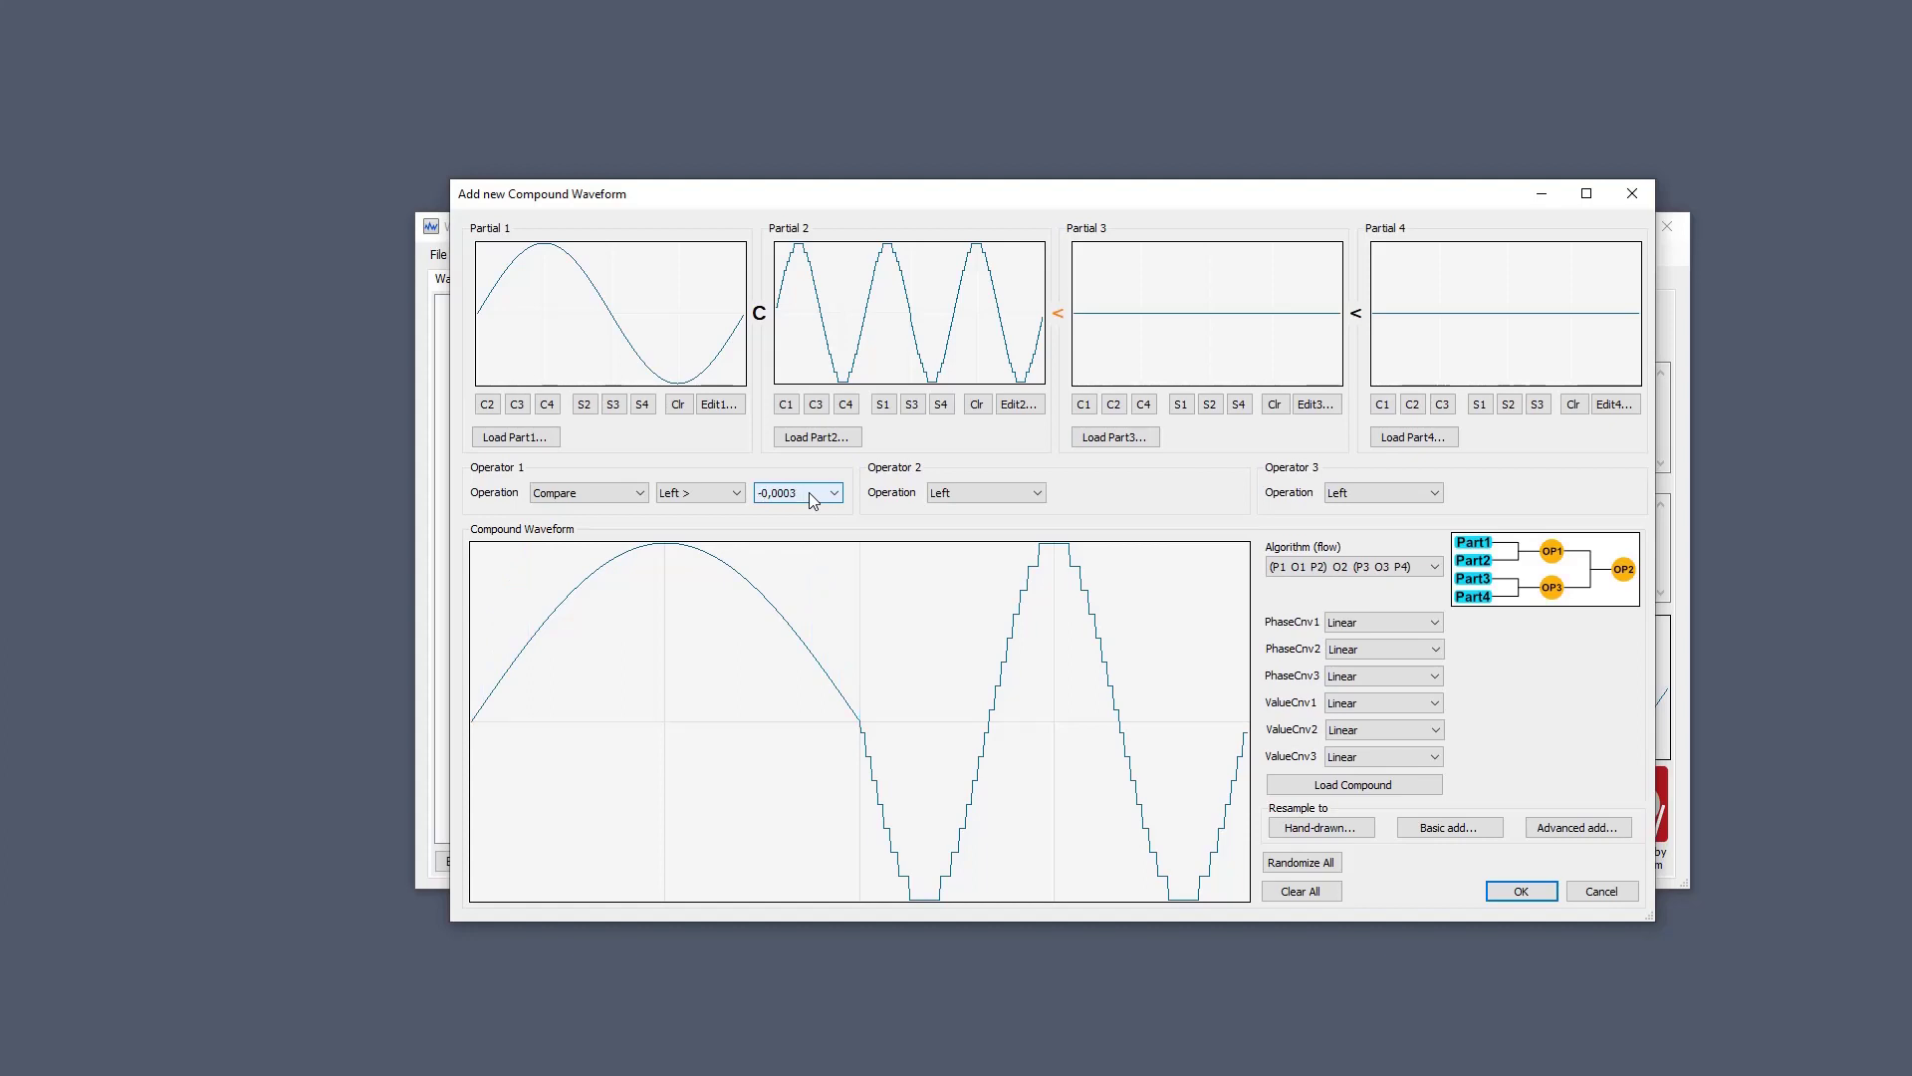
{"action": "scroll", "coordinate": [809, 492], "scroll_direction": "down", "scroll_amount": 7}
{"action": "scroll", "coordinate": [782, 501], "scroll_direction": "down", "scroll_amount": 20}
{"action": "scroll", "coordinate": [782, 501], "scroll_direction": "down", "scroll_amount": 20}
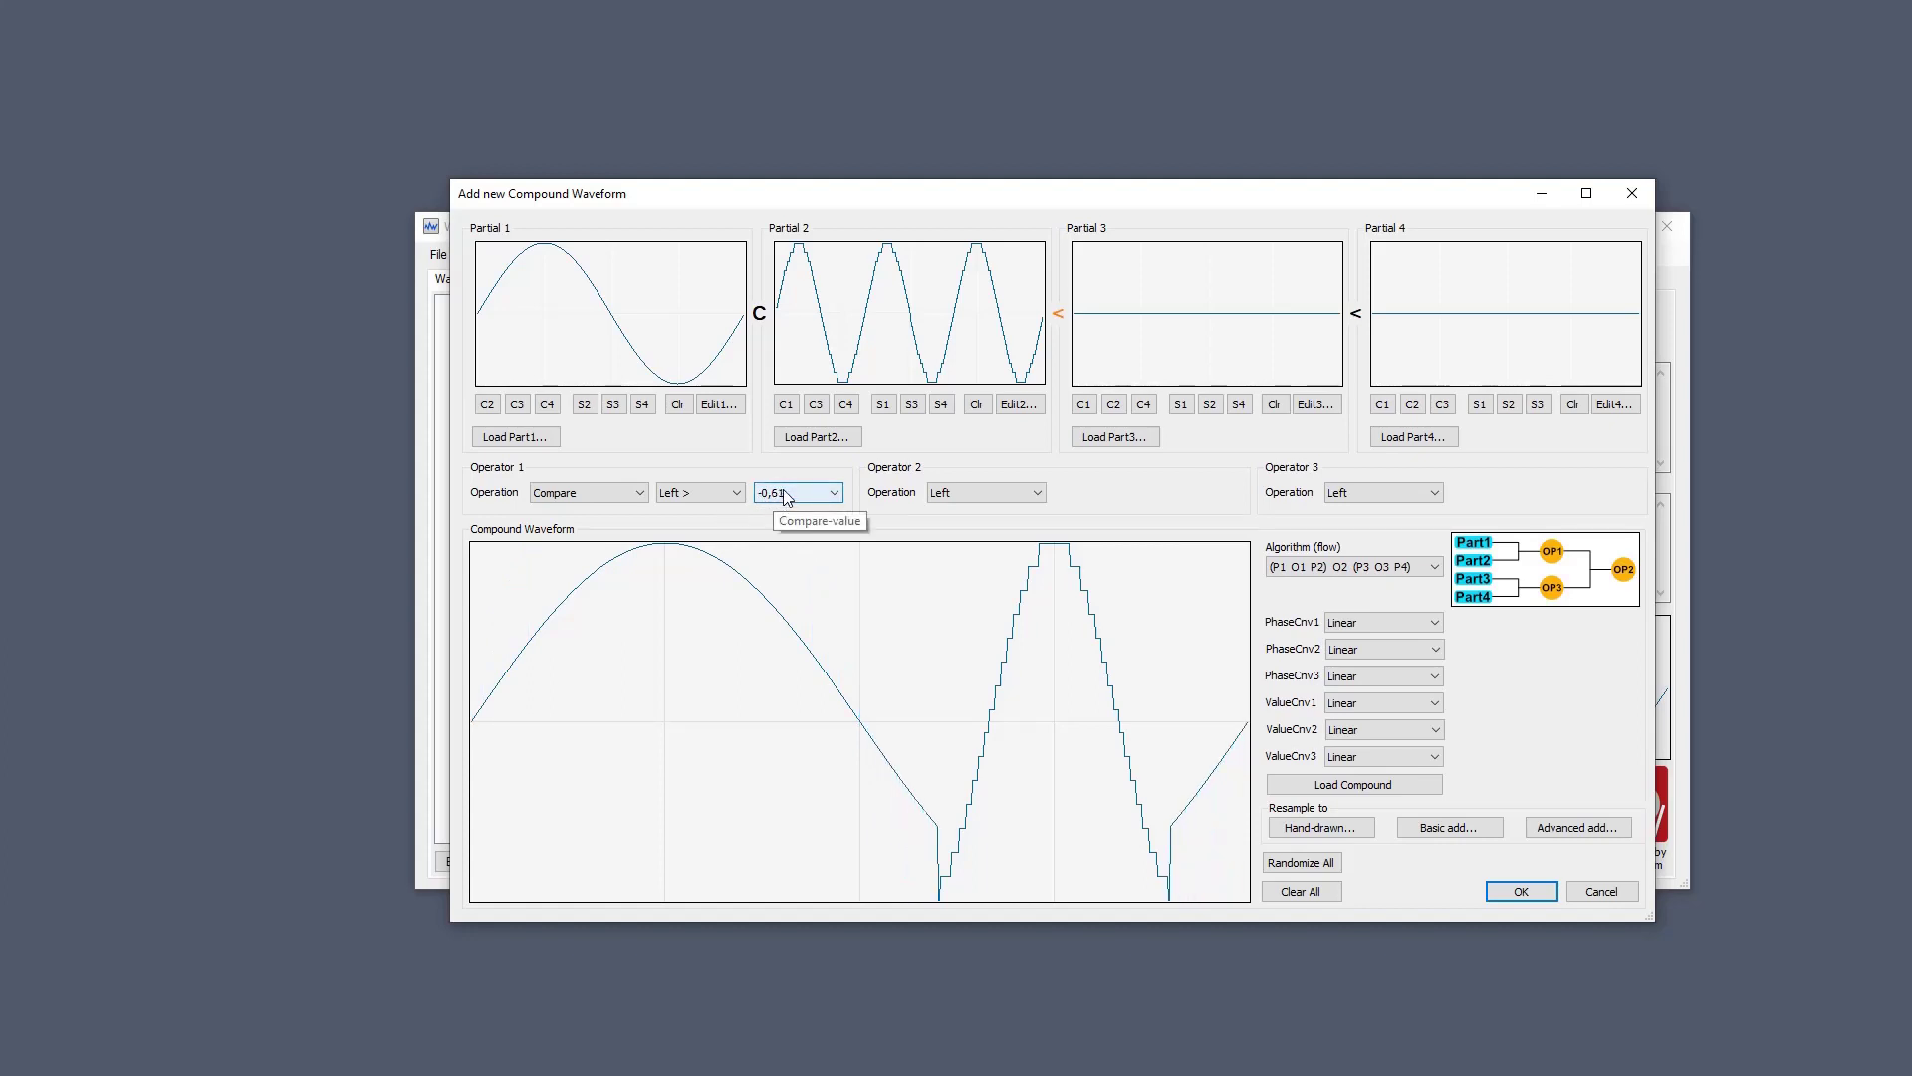
{"action": "scroll", "coordinate": [784, 494], "scroll_direction": "up", "scroll_amount": 20}
{"action": "scroll", "coordinate": [784, 495], "scroll_direction": "up", "scroll_amount": 15}
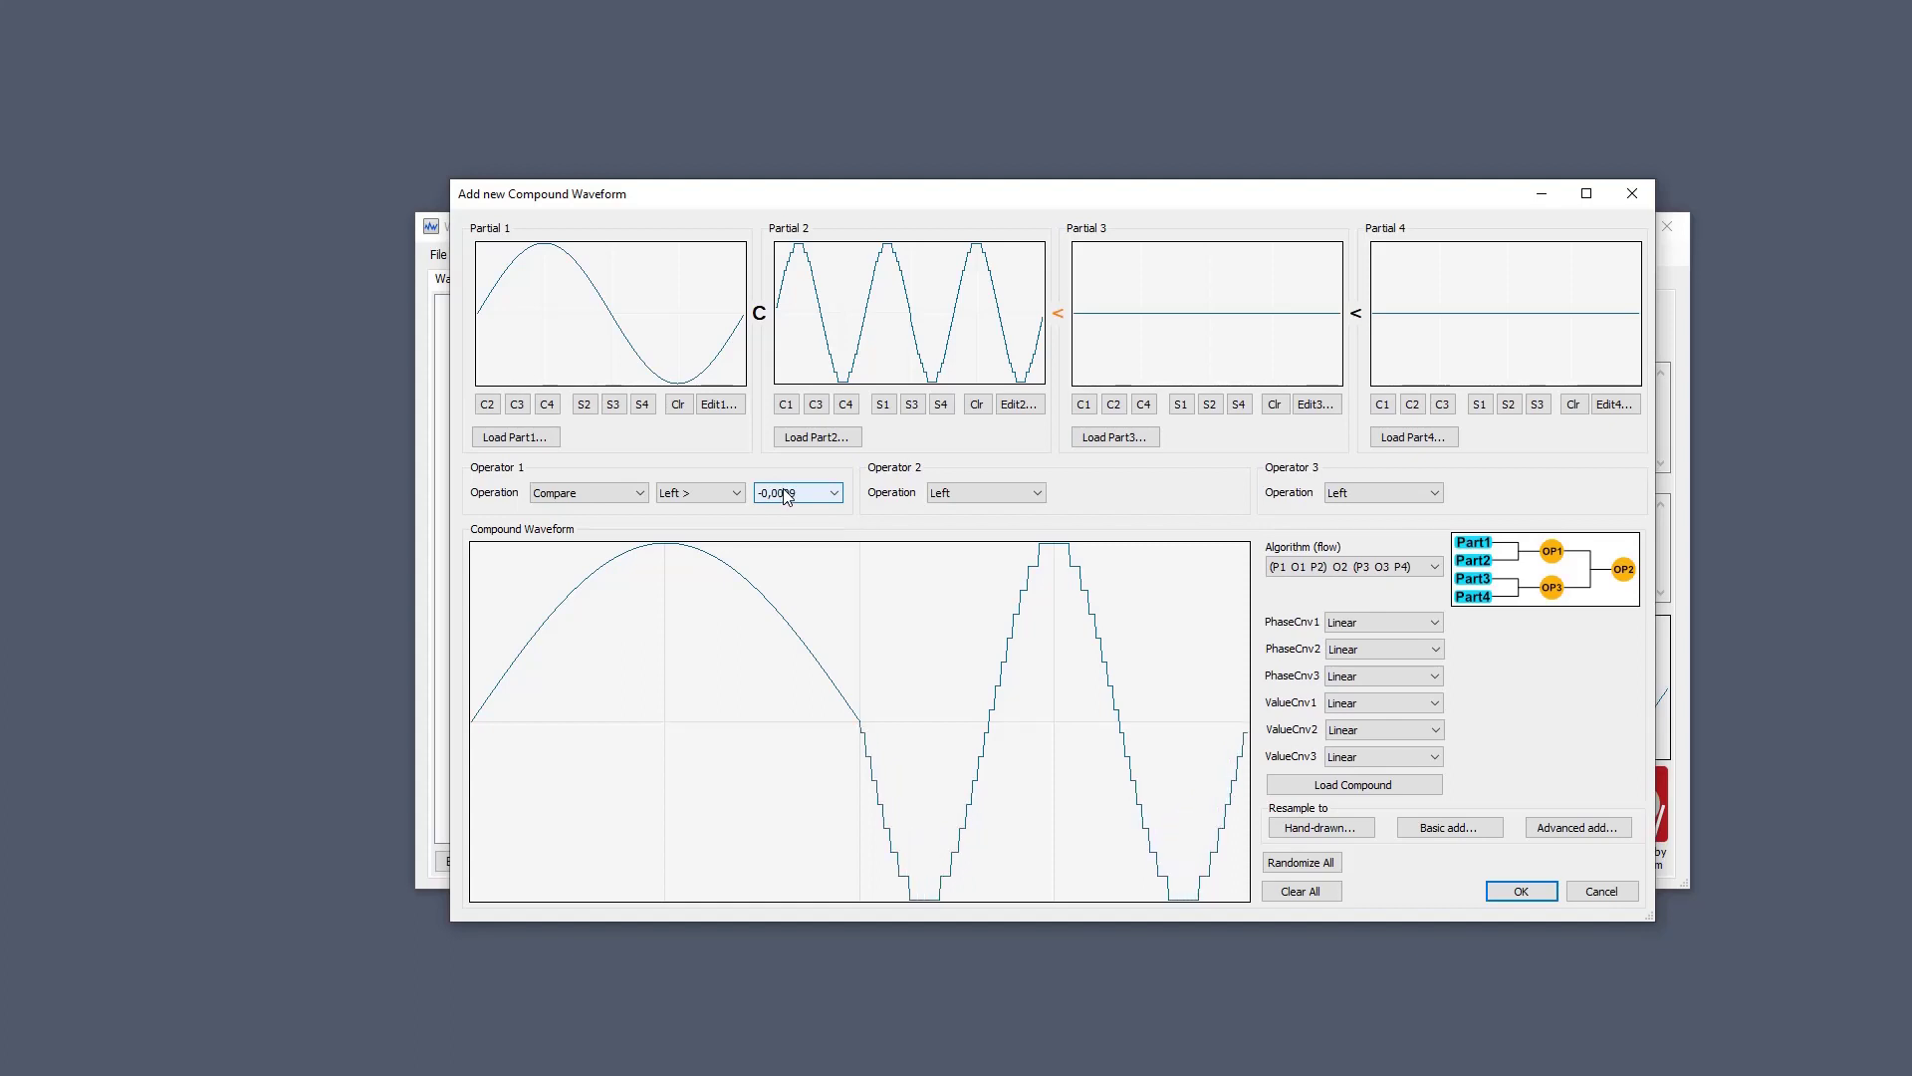
Try the Left < condition for operator 1's Compare operation with a compare value of 0.
{"action": "left_click", "coordinate": [694, 497]}
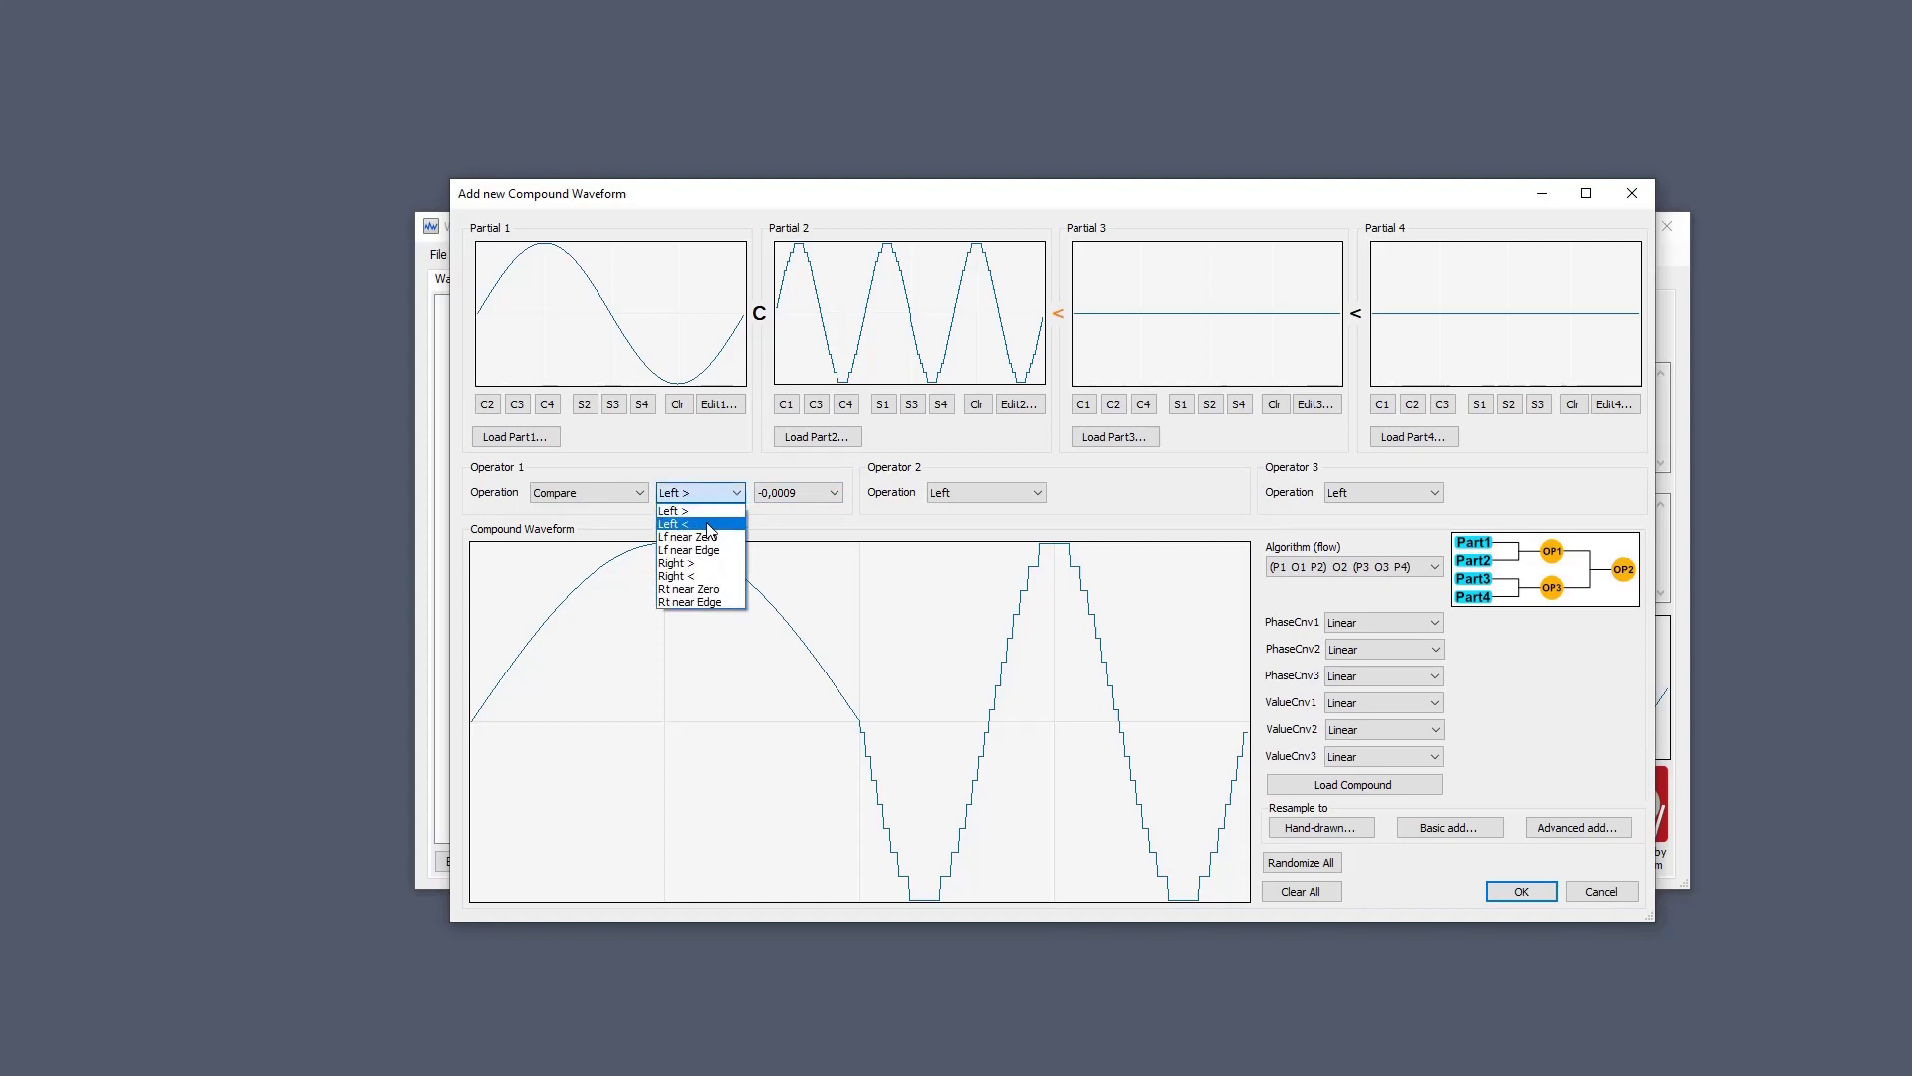
{"action": "left_click", "coordinate": [710, 529]}
{"action": "scroll", "coordinate": [795, 495], "scroll_direction": "up", "scroll_amount": 5}
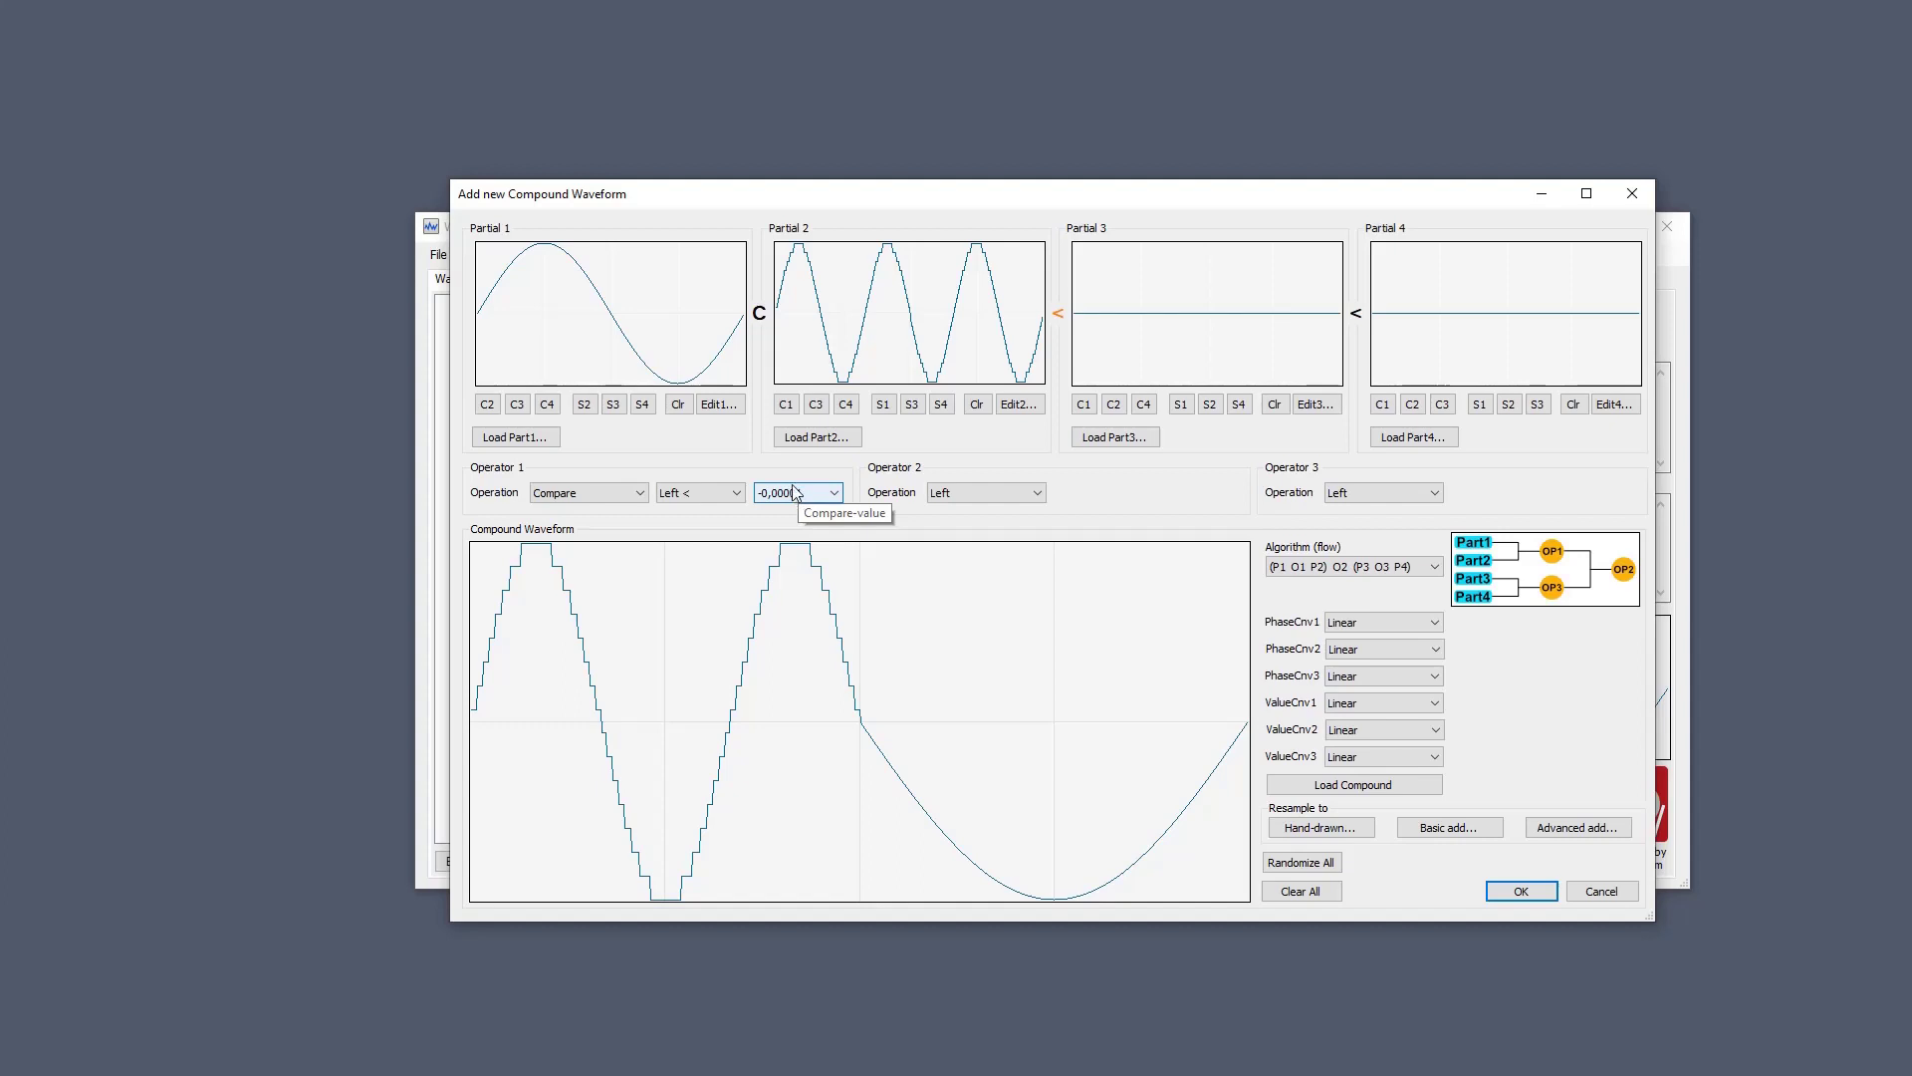
{"action": "left_click", "coordinate": [834, 493]}
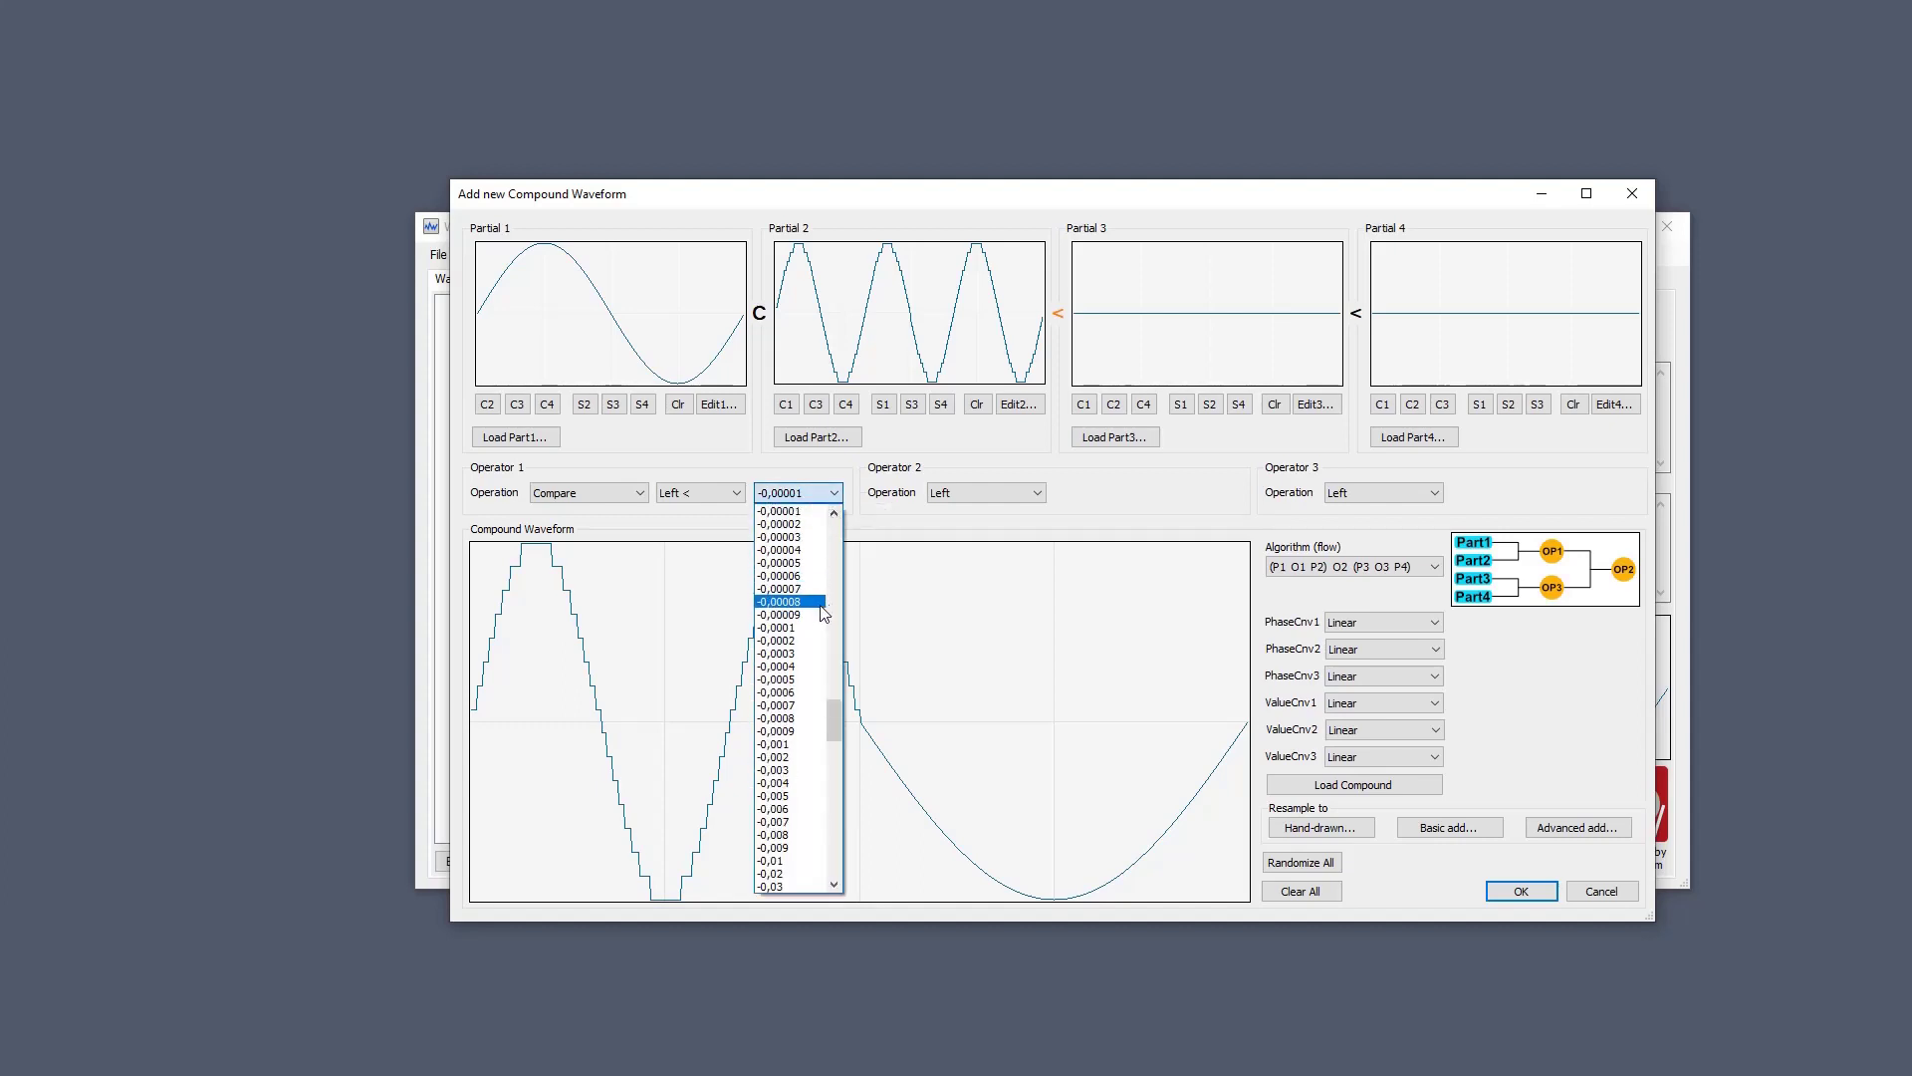
{"action": "left_click_drag", "start_coordinate": [839, 725], "coordinate": [836, 697]}
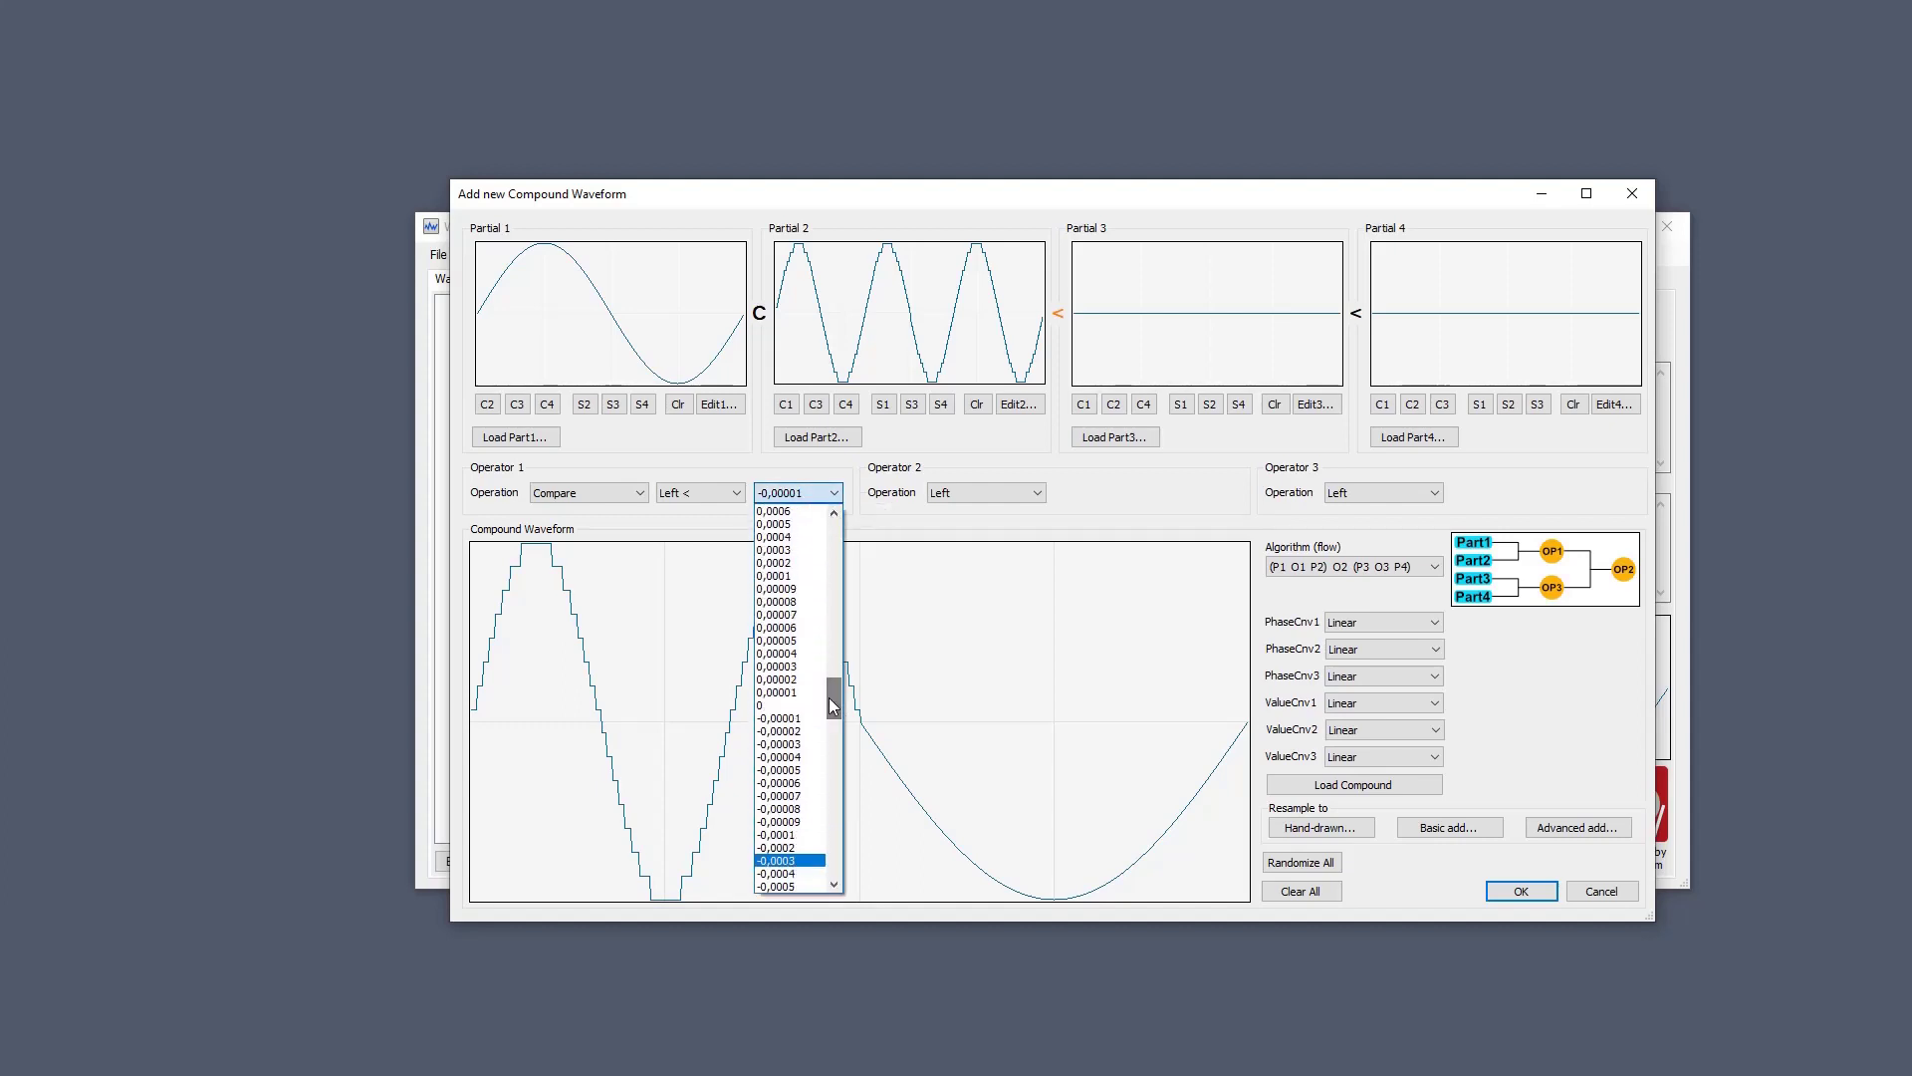
{"action": "left_click", "coordinate": [782, 707]}
{"action": "left_click", "coordinate": [782, 709]}
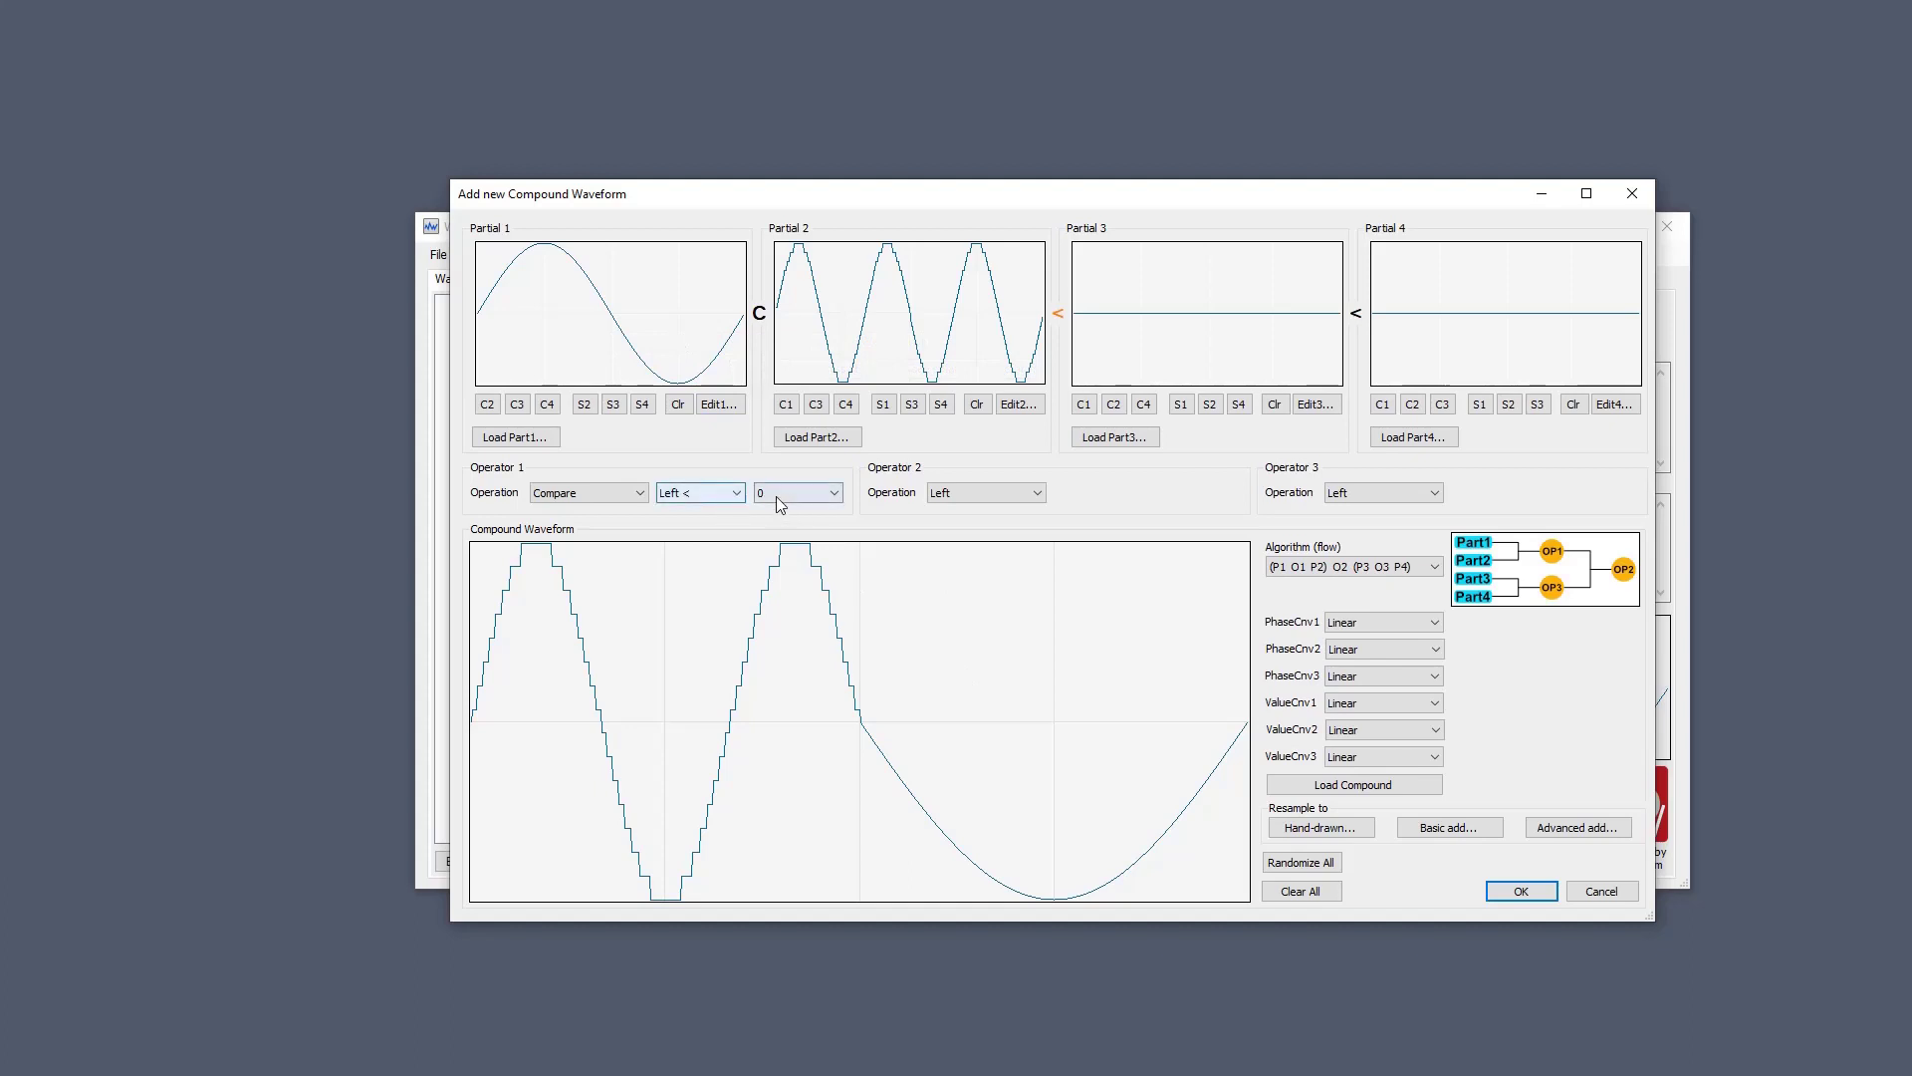
Try the Lf near Zero condition for operator 1's Compare operation with a compare value of 0,25.
{"action": "left_click", "coordinate": [715, 493]}
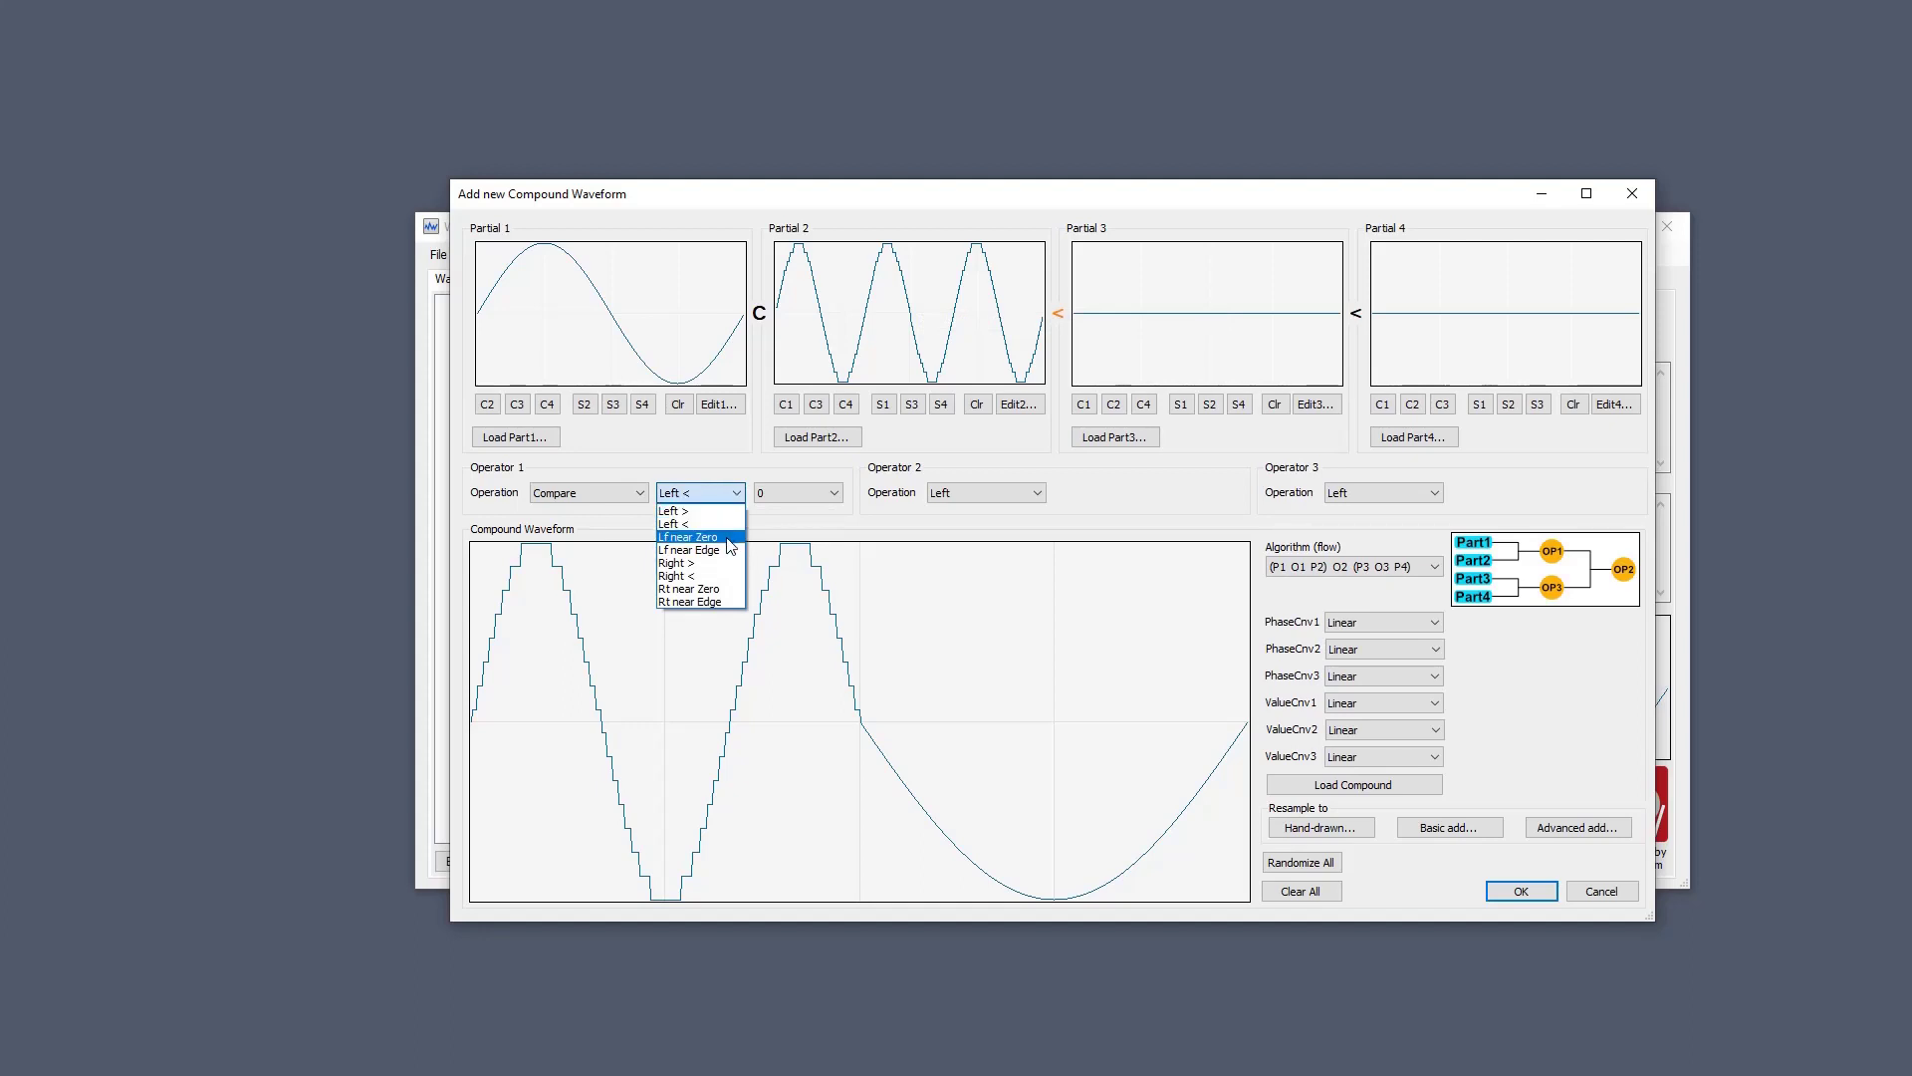
{"action": "left_click", "coordinate": [730, 538]}
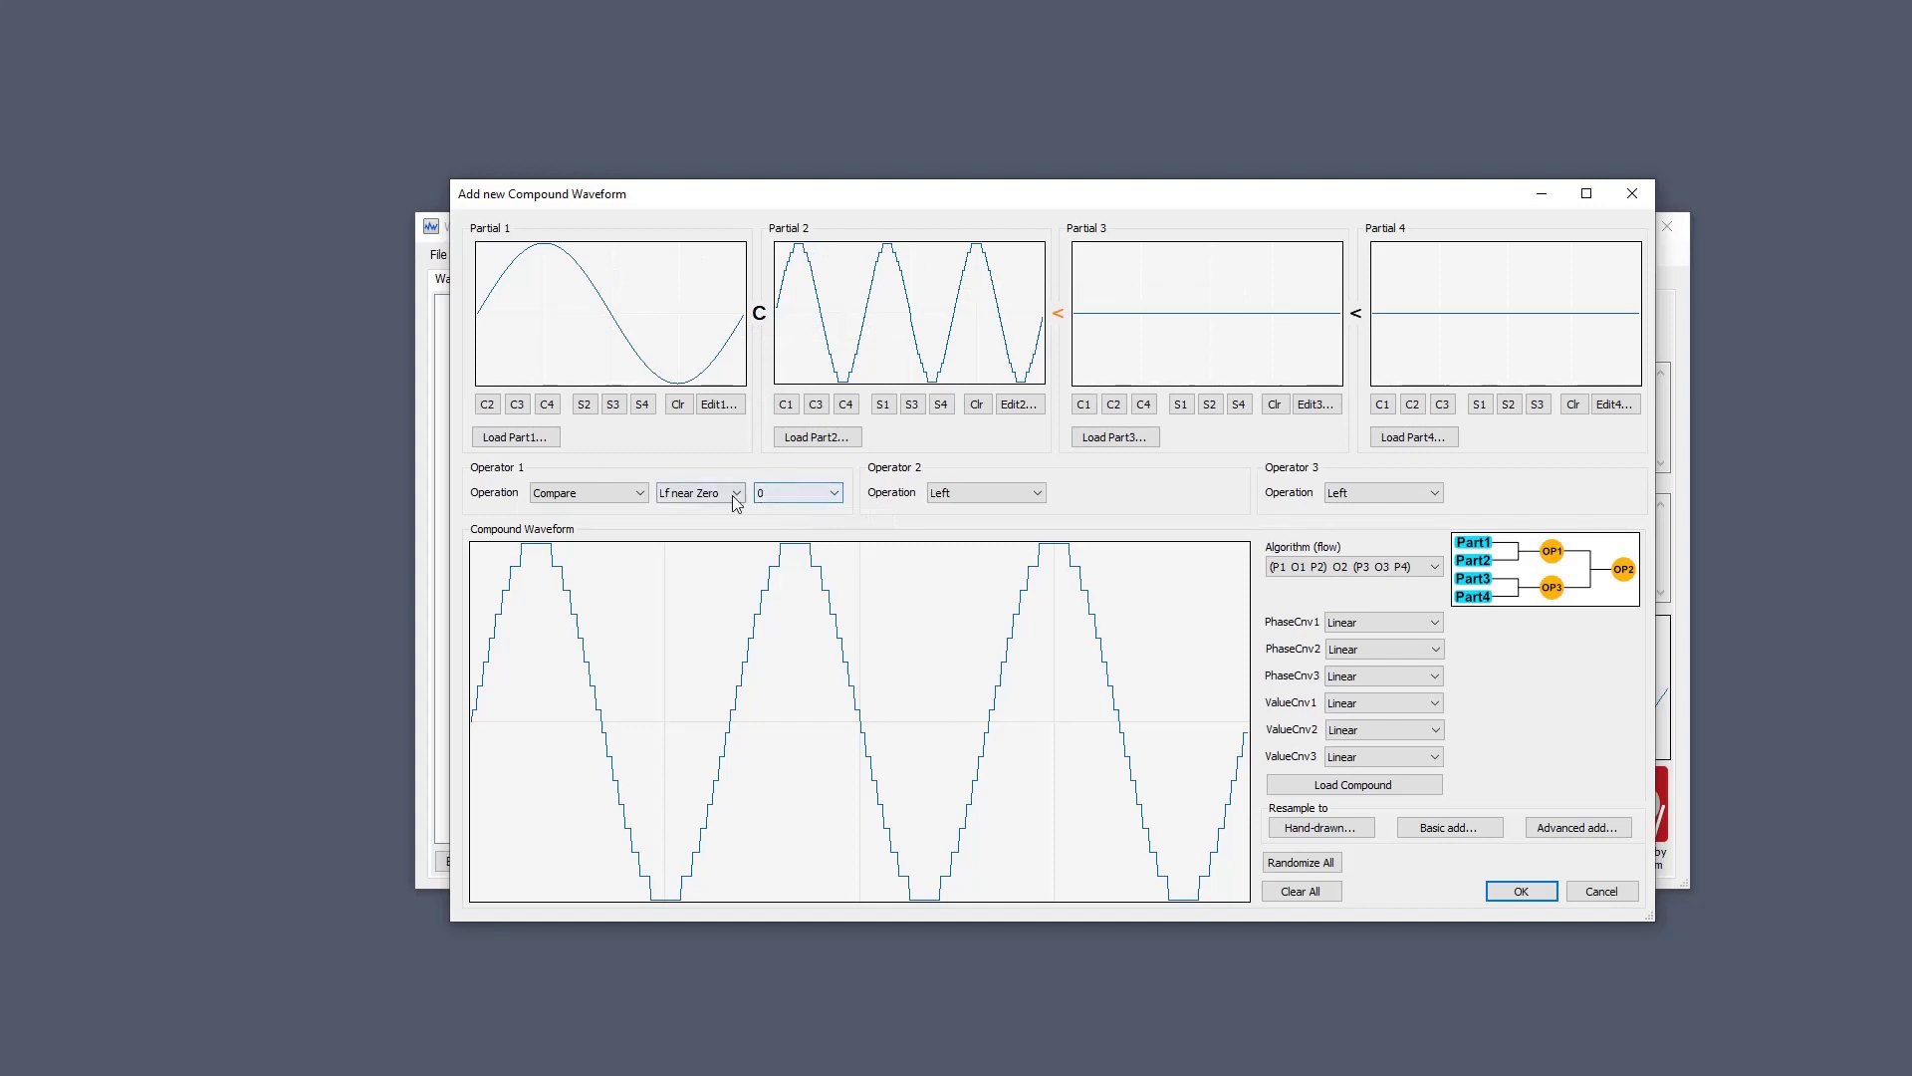
{"action": "left_click", "coordinate": [790, 495]}
{"action": "type", "text": ",0003"}
{"action": "scroll", "coordinate": [787, 493], "scroll_direction": "down", "scroll_amount": 5}
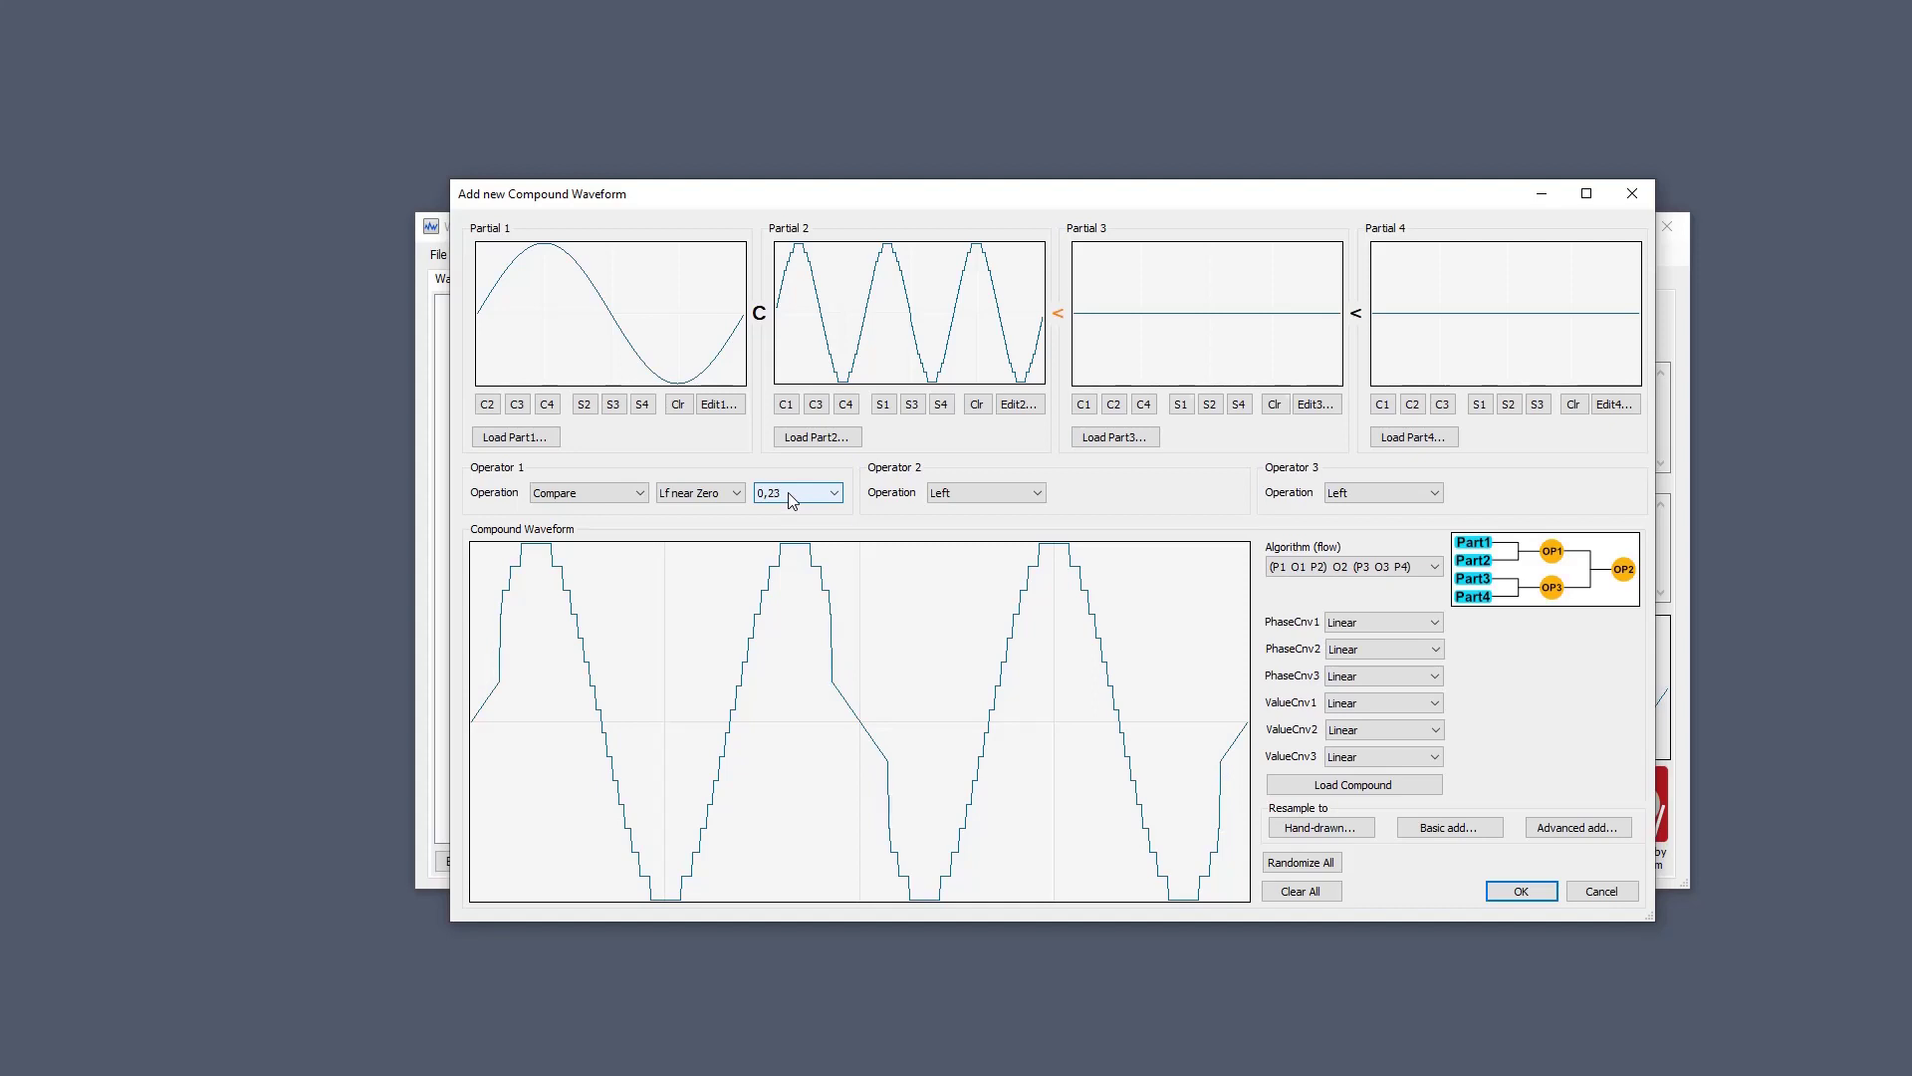
{"action": "scroll", "coordinate": [787, 492], "scroll_direction": "down", "scroll_amount": 2}
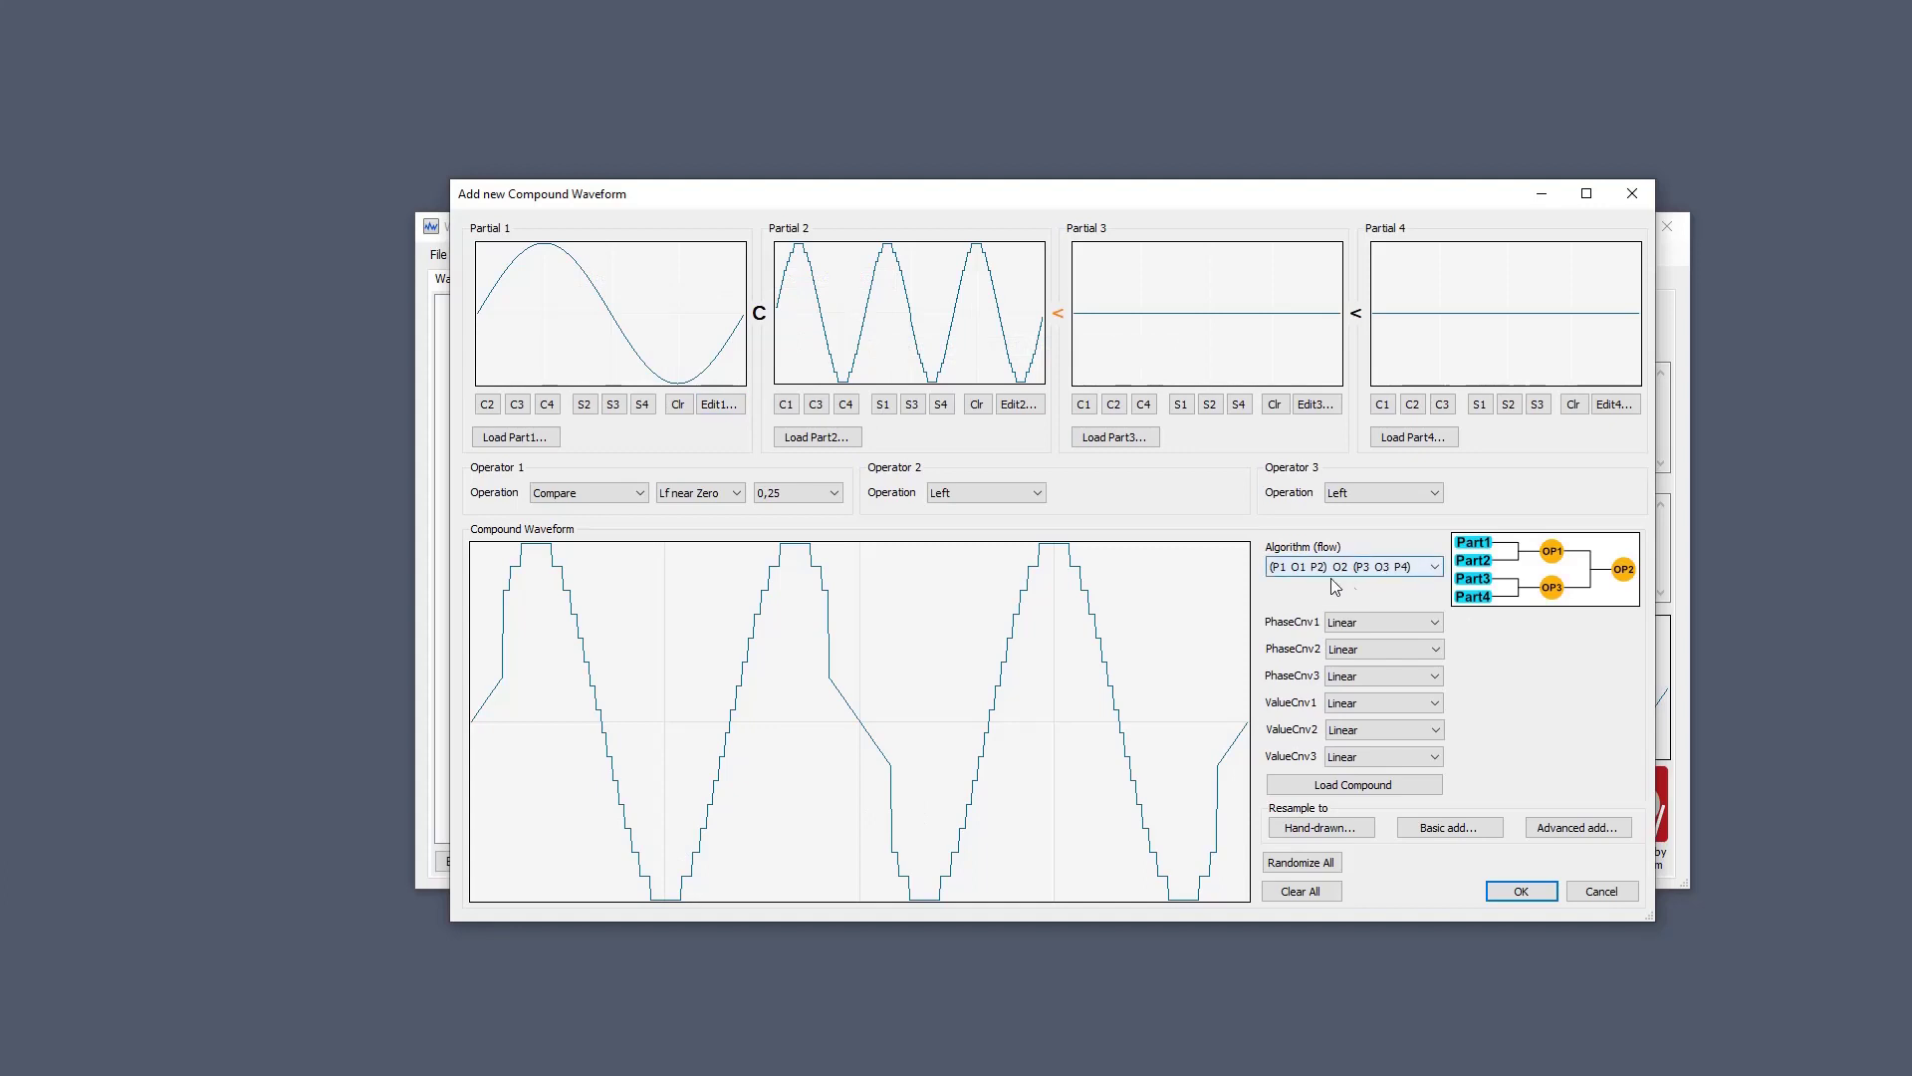
Switch operator 1's compare condition to Lf near Edge and vary the compare value between 0,01 and 0,83, ending at 0,14.
{"action": "left_click", "coordinate": [713, 493]}
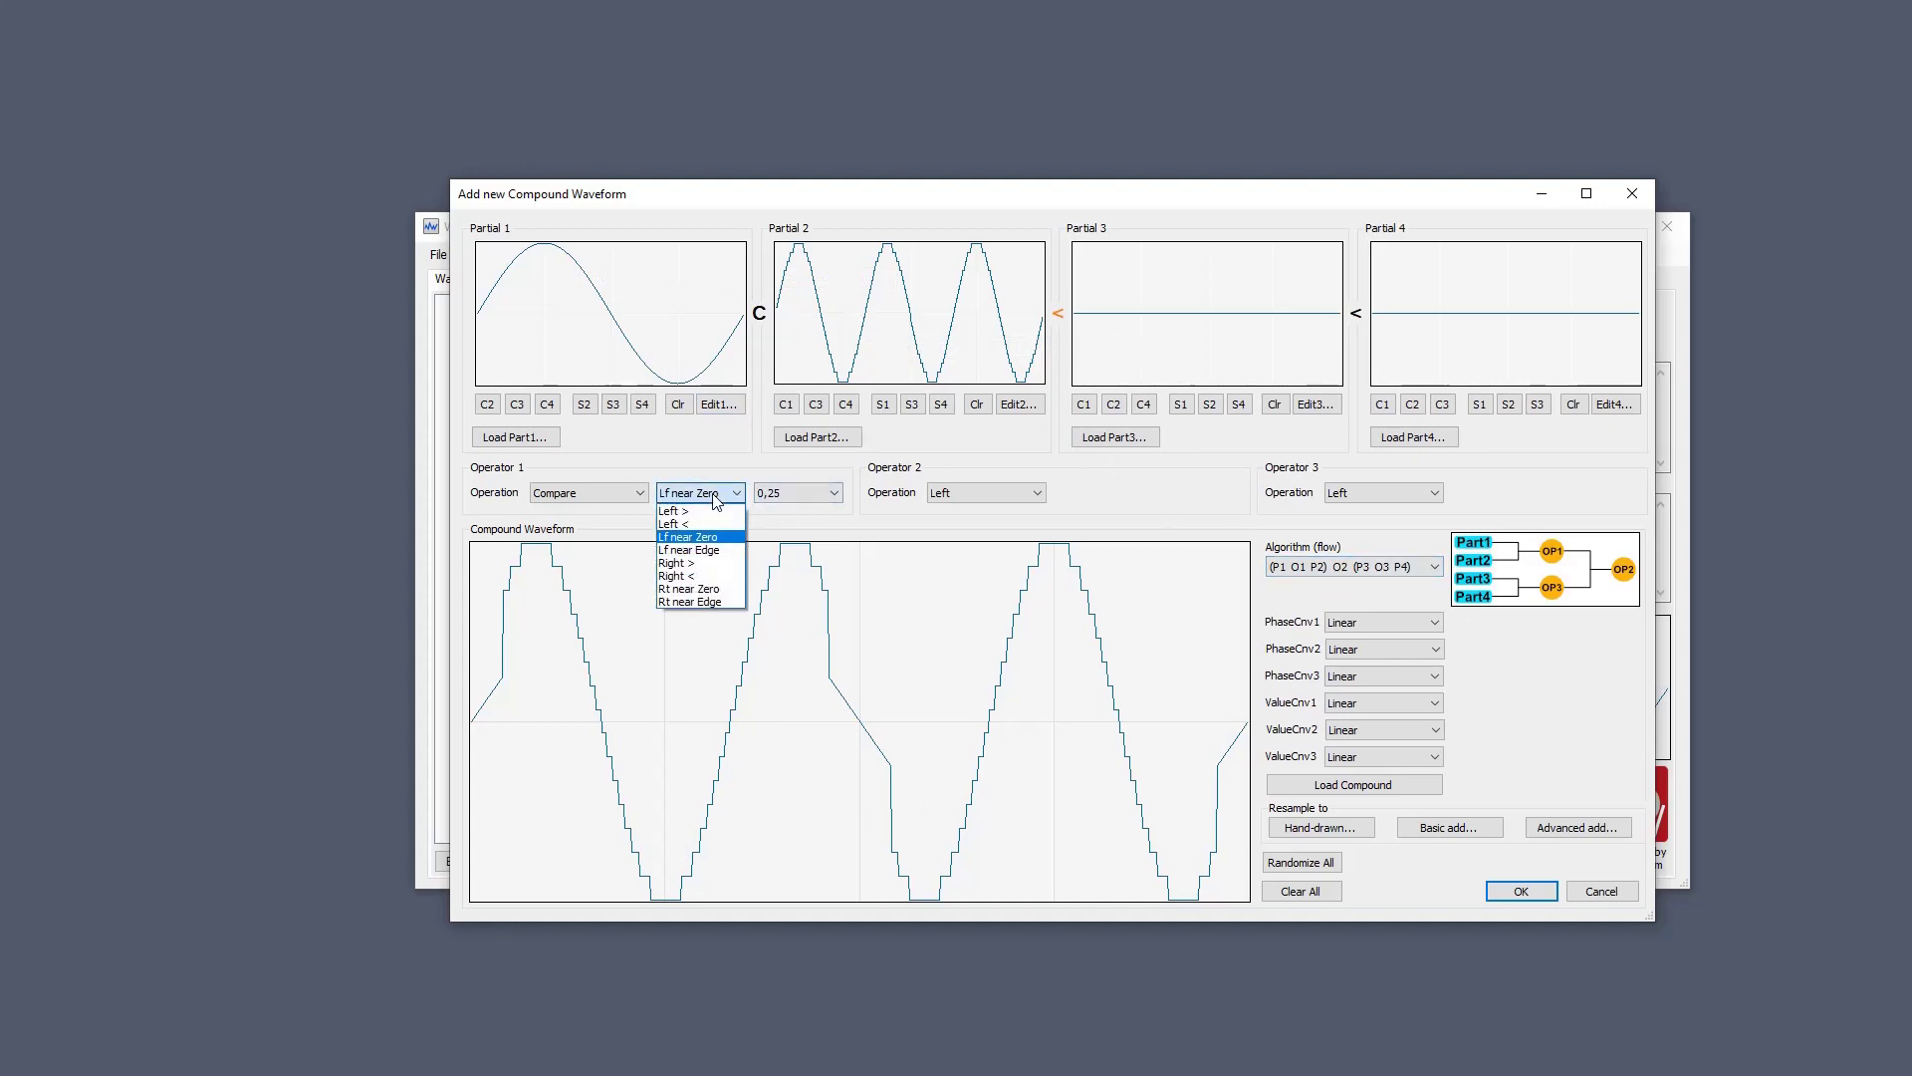
{"action": "left_click", "coordinate": [705, 550]}
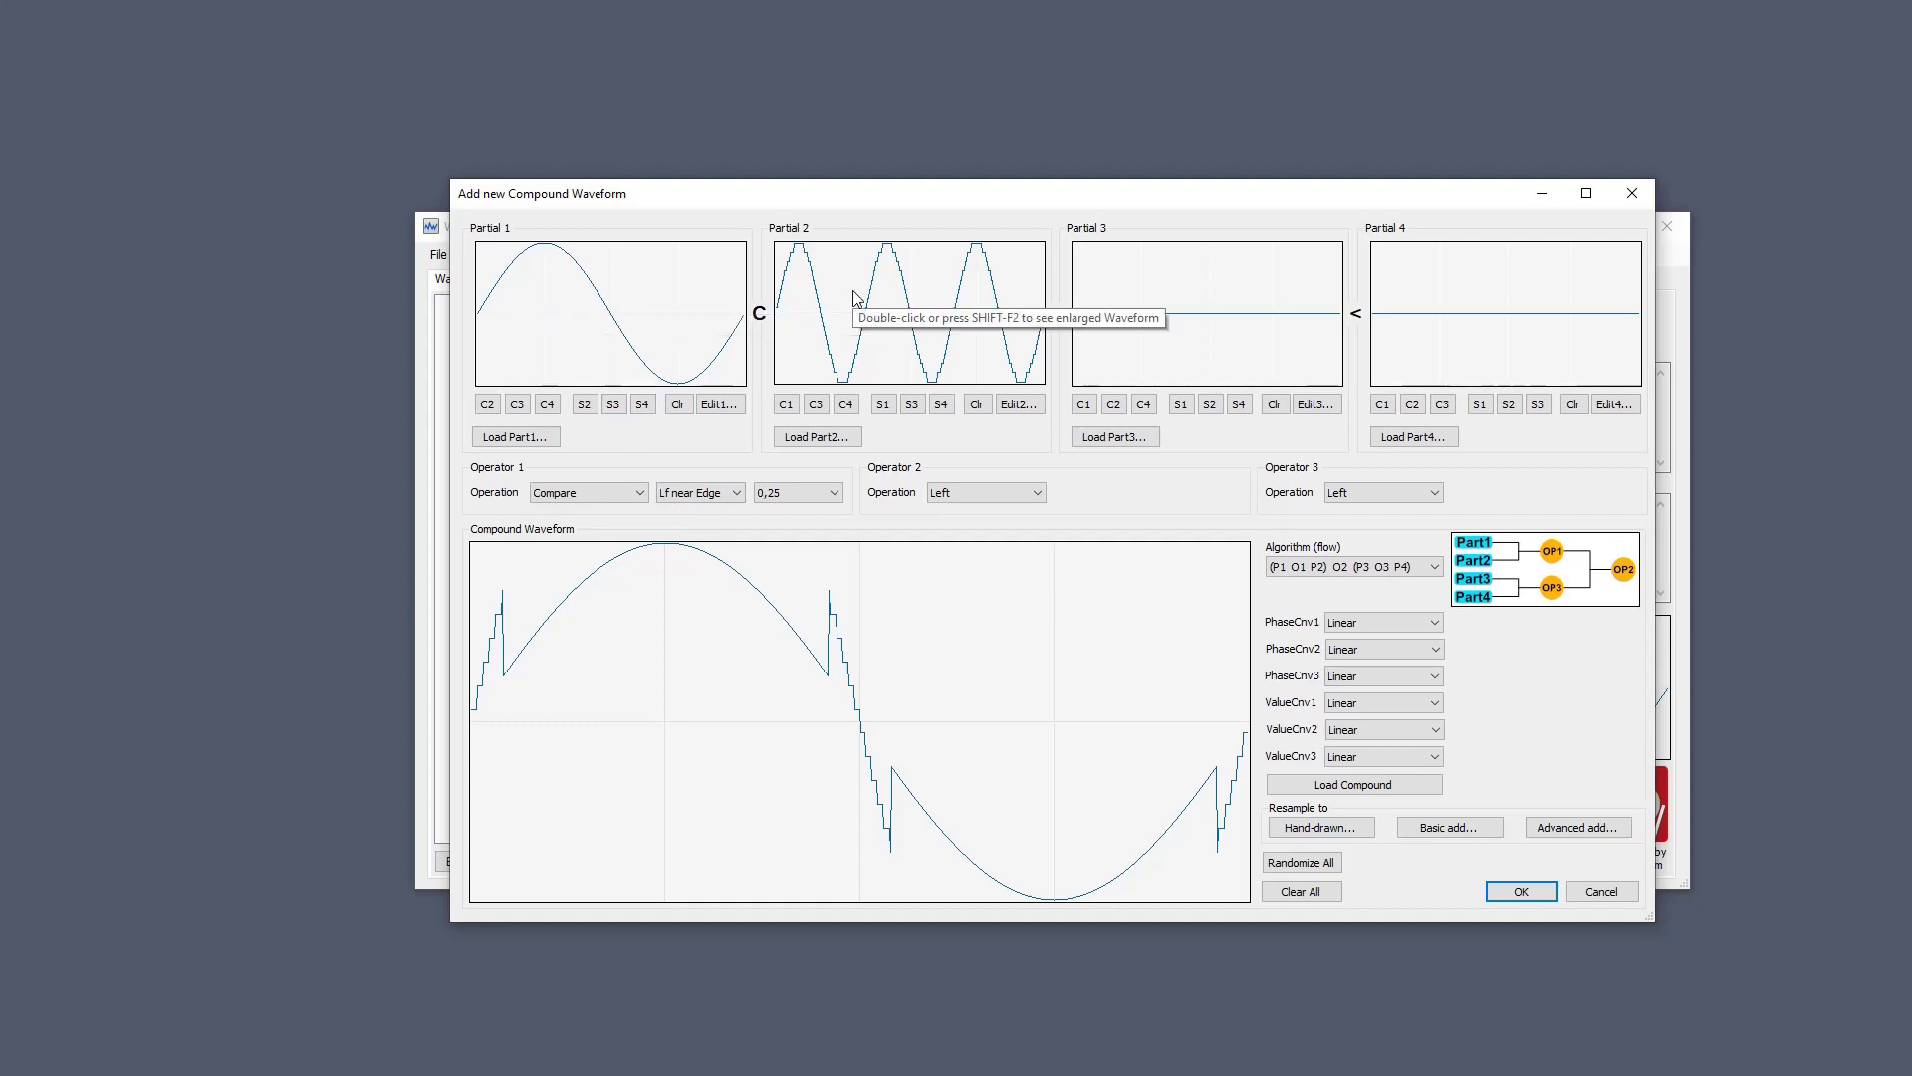
{"action": "scroll", "coordinate": [781, 498], "scroll_direction": "down", "scroll_amount": 1}
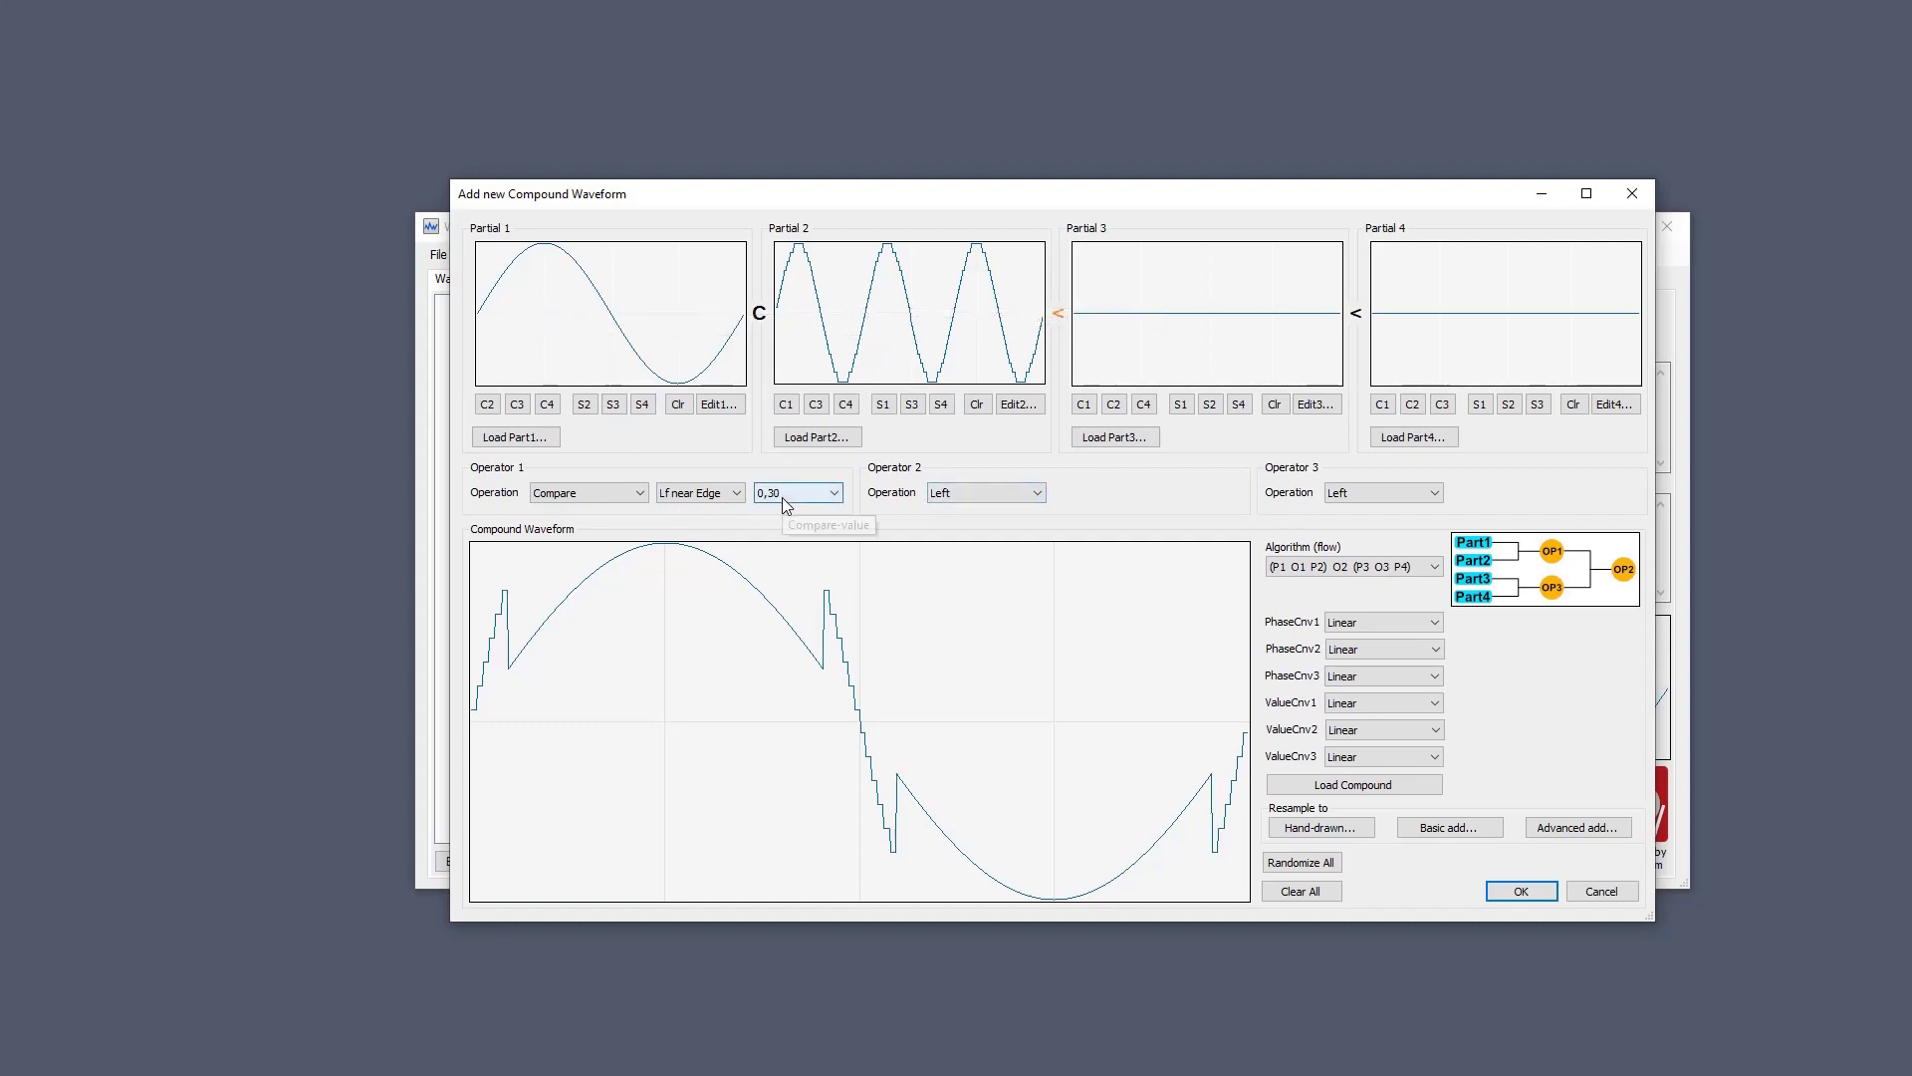
{"action": "scroll", "coordinate": [788, 503], "scroll_direction": "down", "scroll_amount": 3}
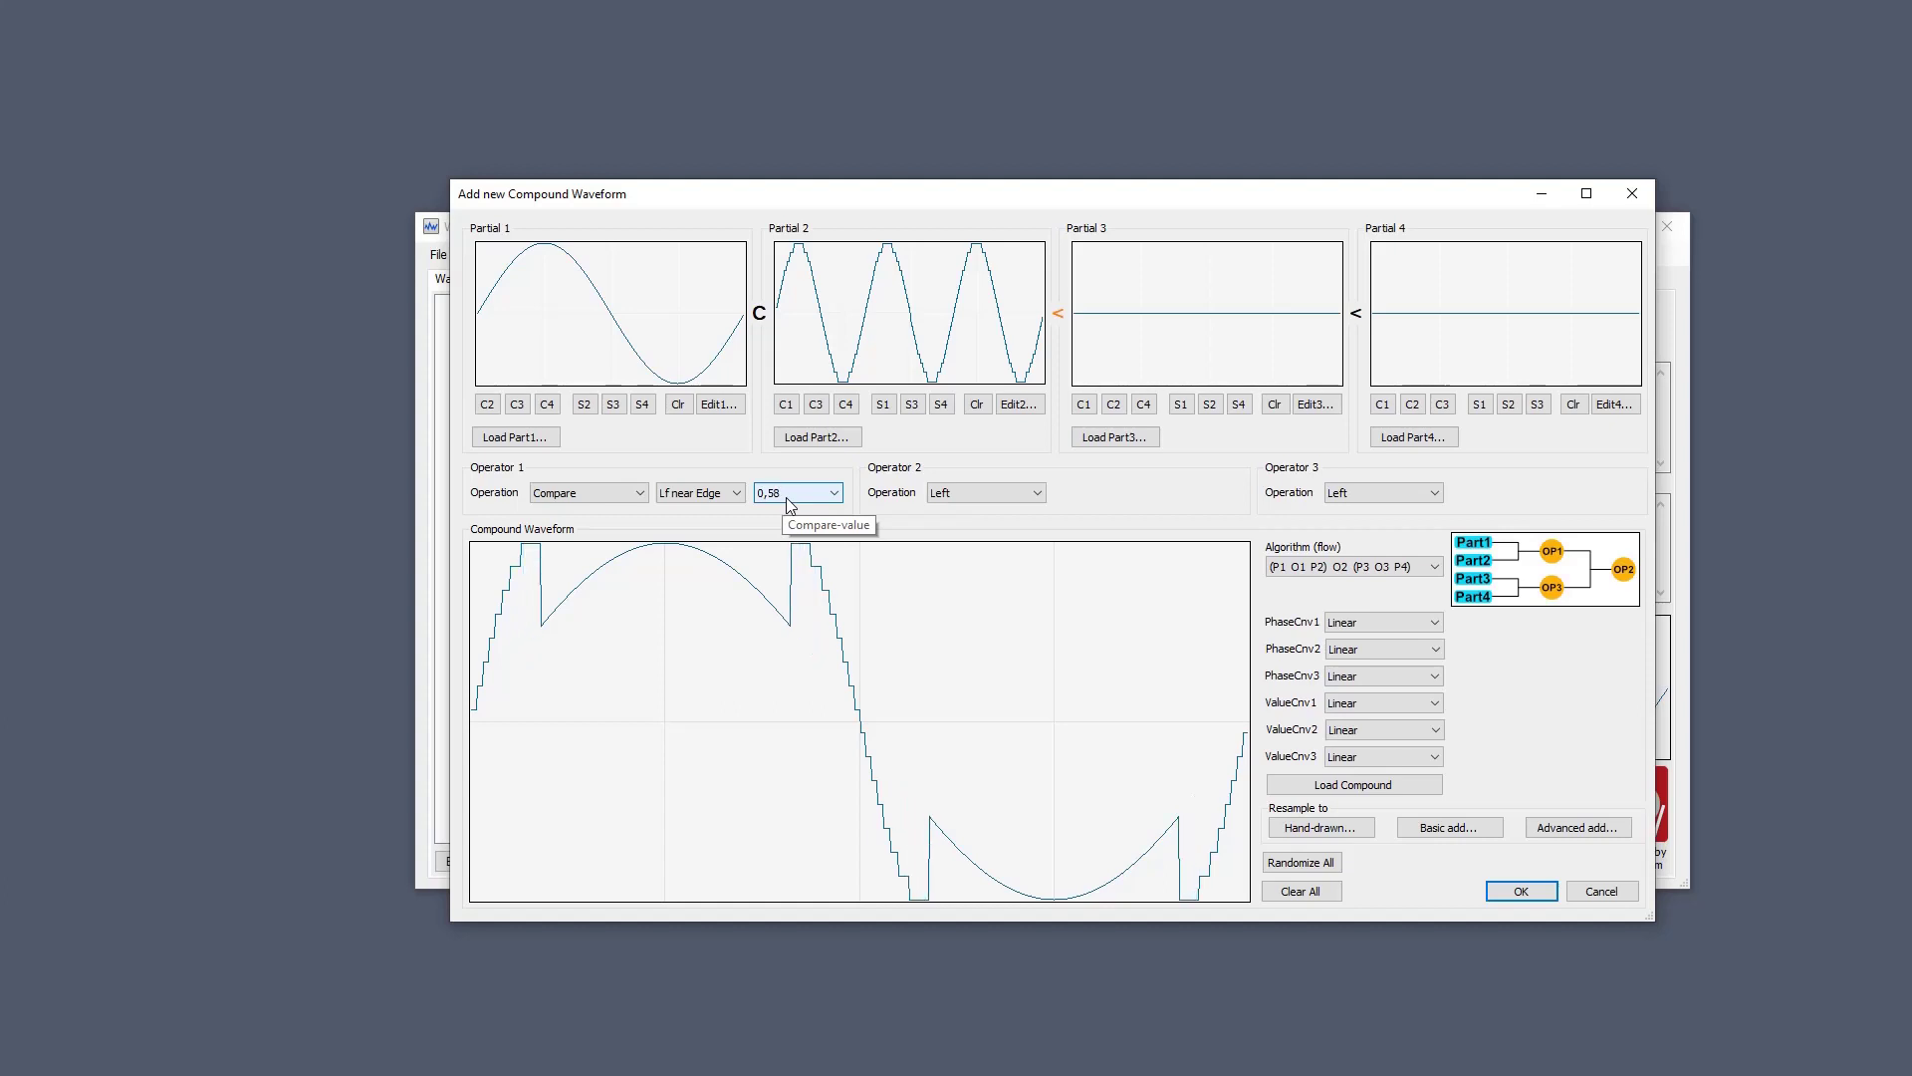
{"action": "scroll", "coordinate": [791, 498], "scroll_direction": "down", "scroll_amount": 3}
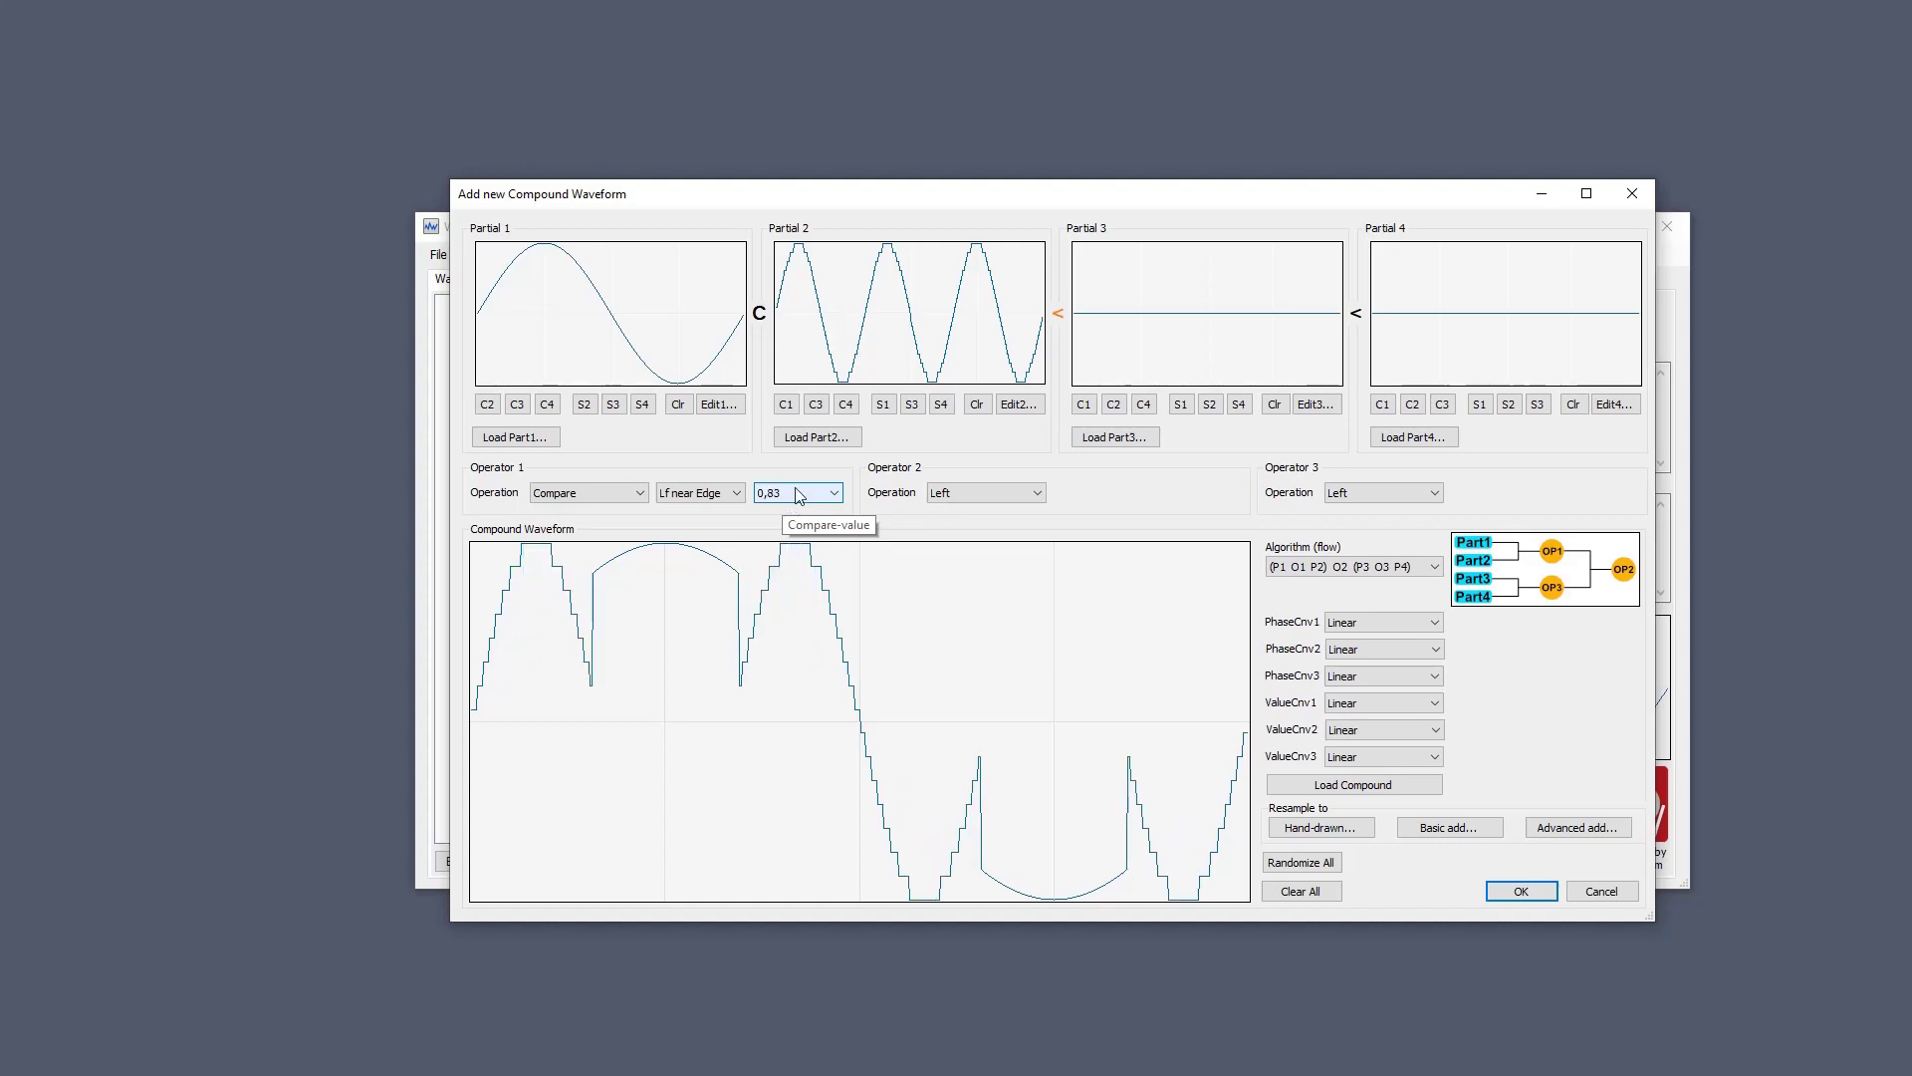
{"action": "scroll", "coordinate": [797, 495], "scroll_direction": "up", "scroll_amount": 6}
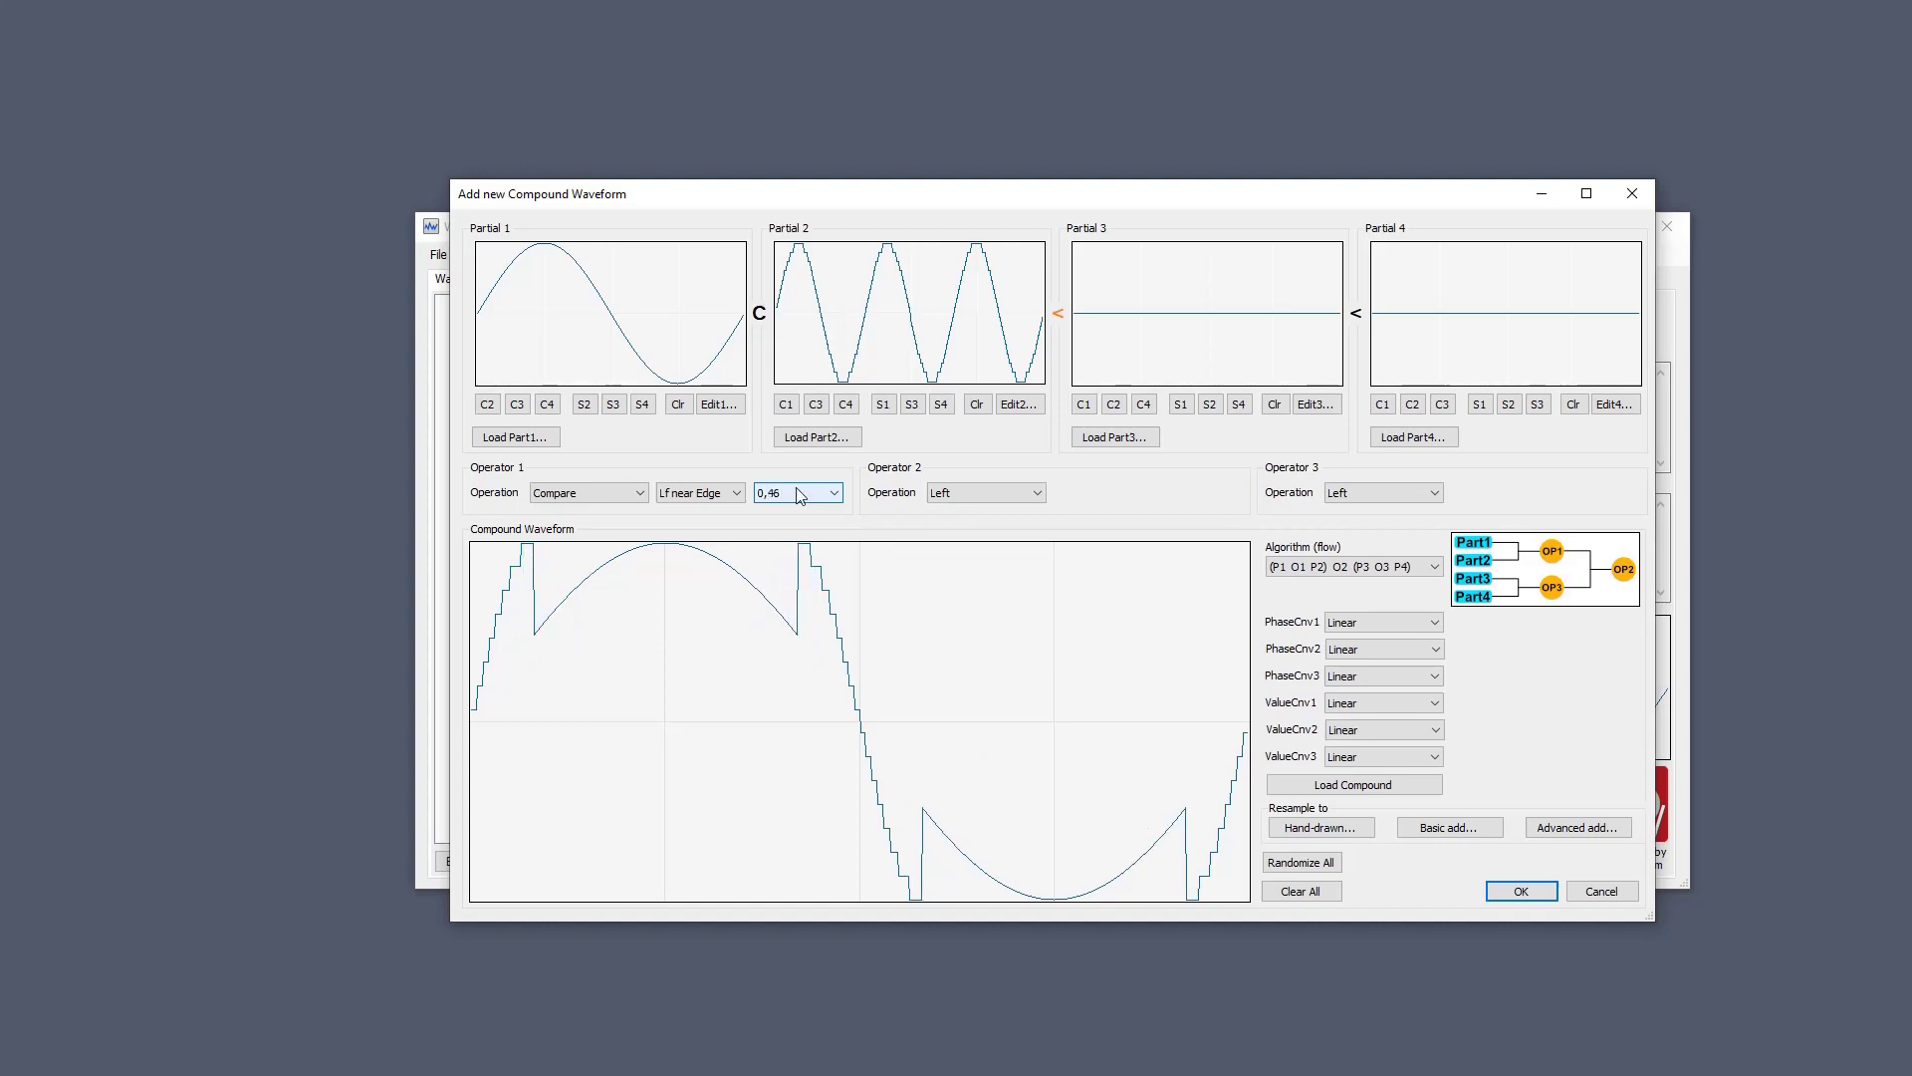
{"action": "scroll", "coordinate": [796, 495], "scroll_direction": "up", "scroll_amount": 4}
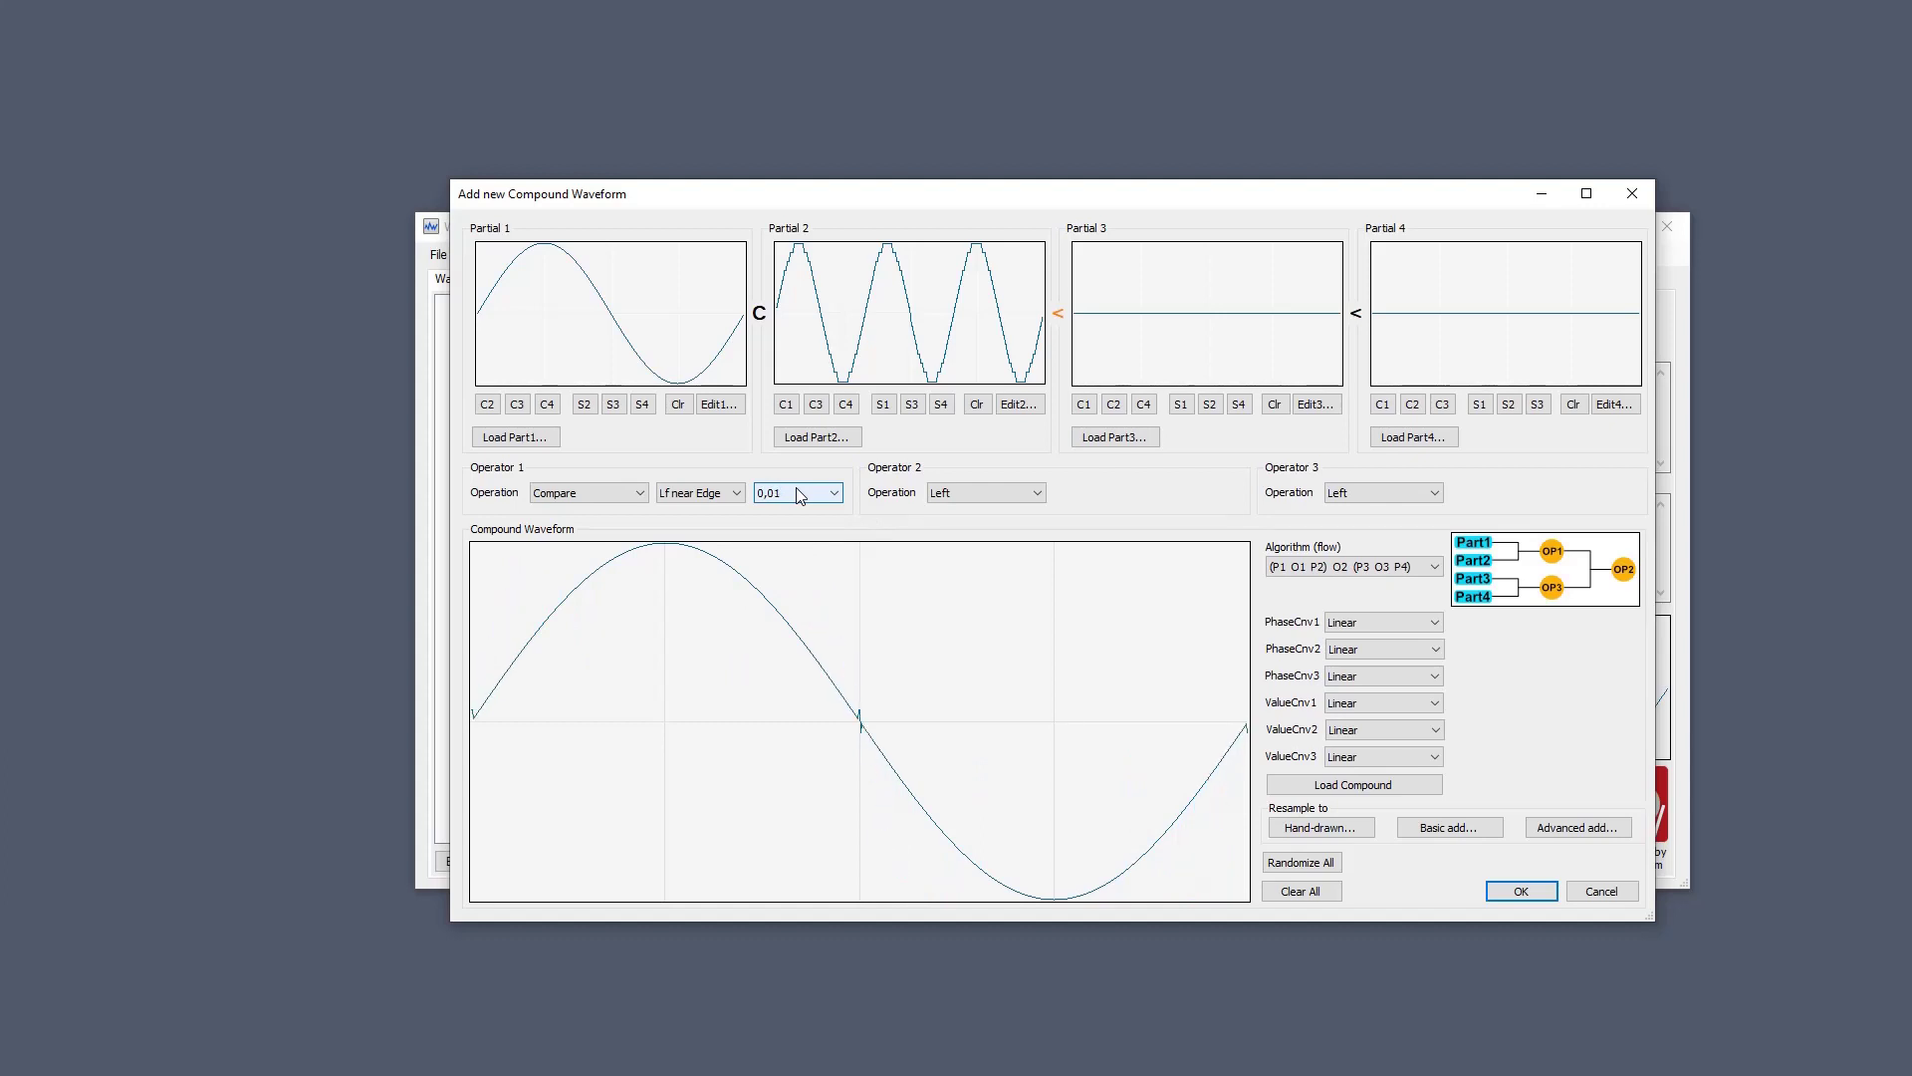
{"action": "scroll", "coordinate": [800, 496], "scroll_direction": "down", "scroll_amount": 4}
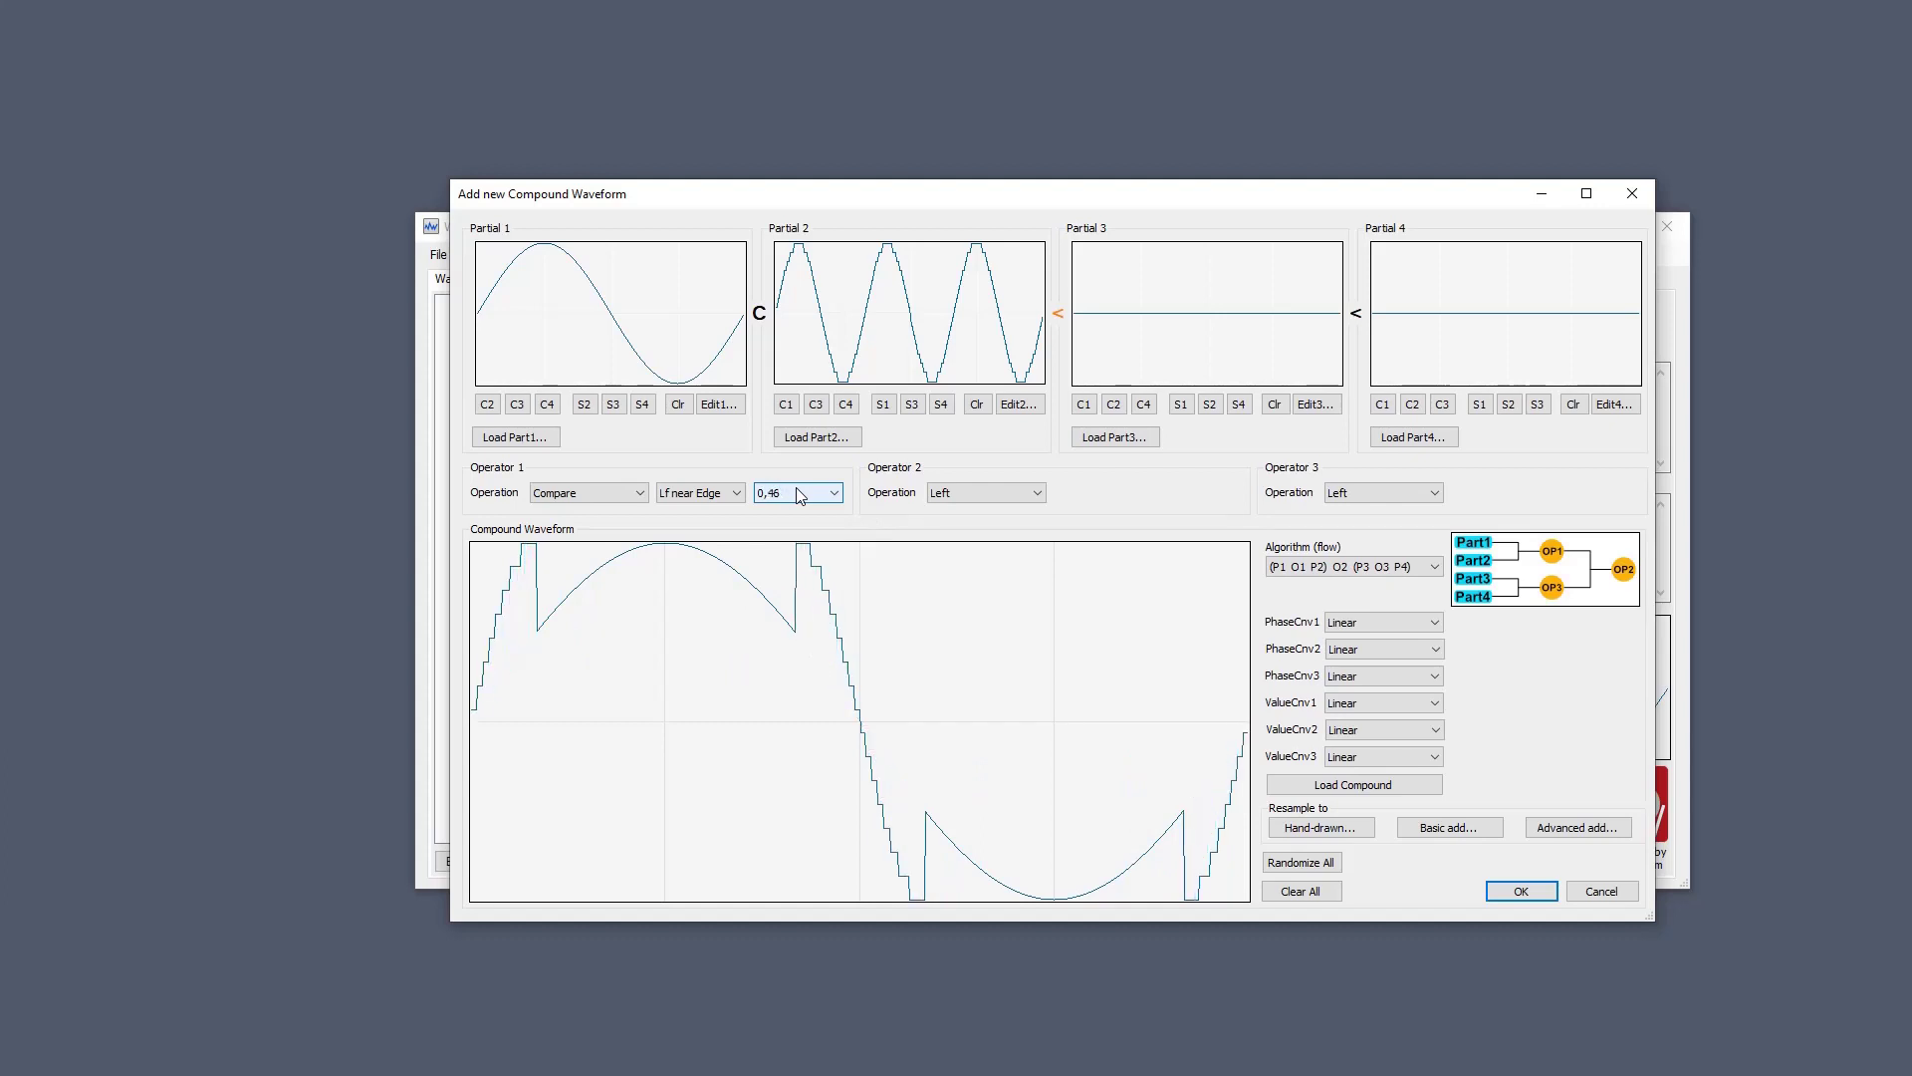
{"action": "scroll", "coordinate": [802, 496], "scroll_direction": "up", "scroll_amount": 3}
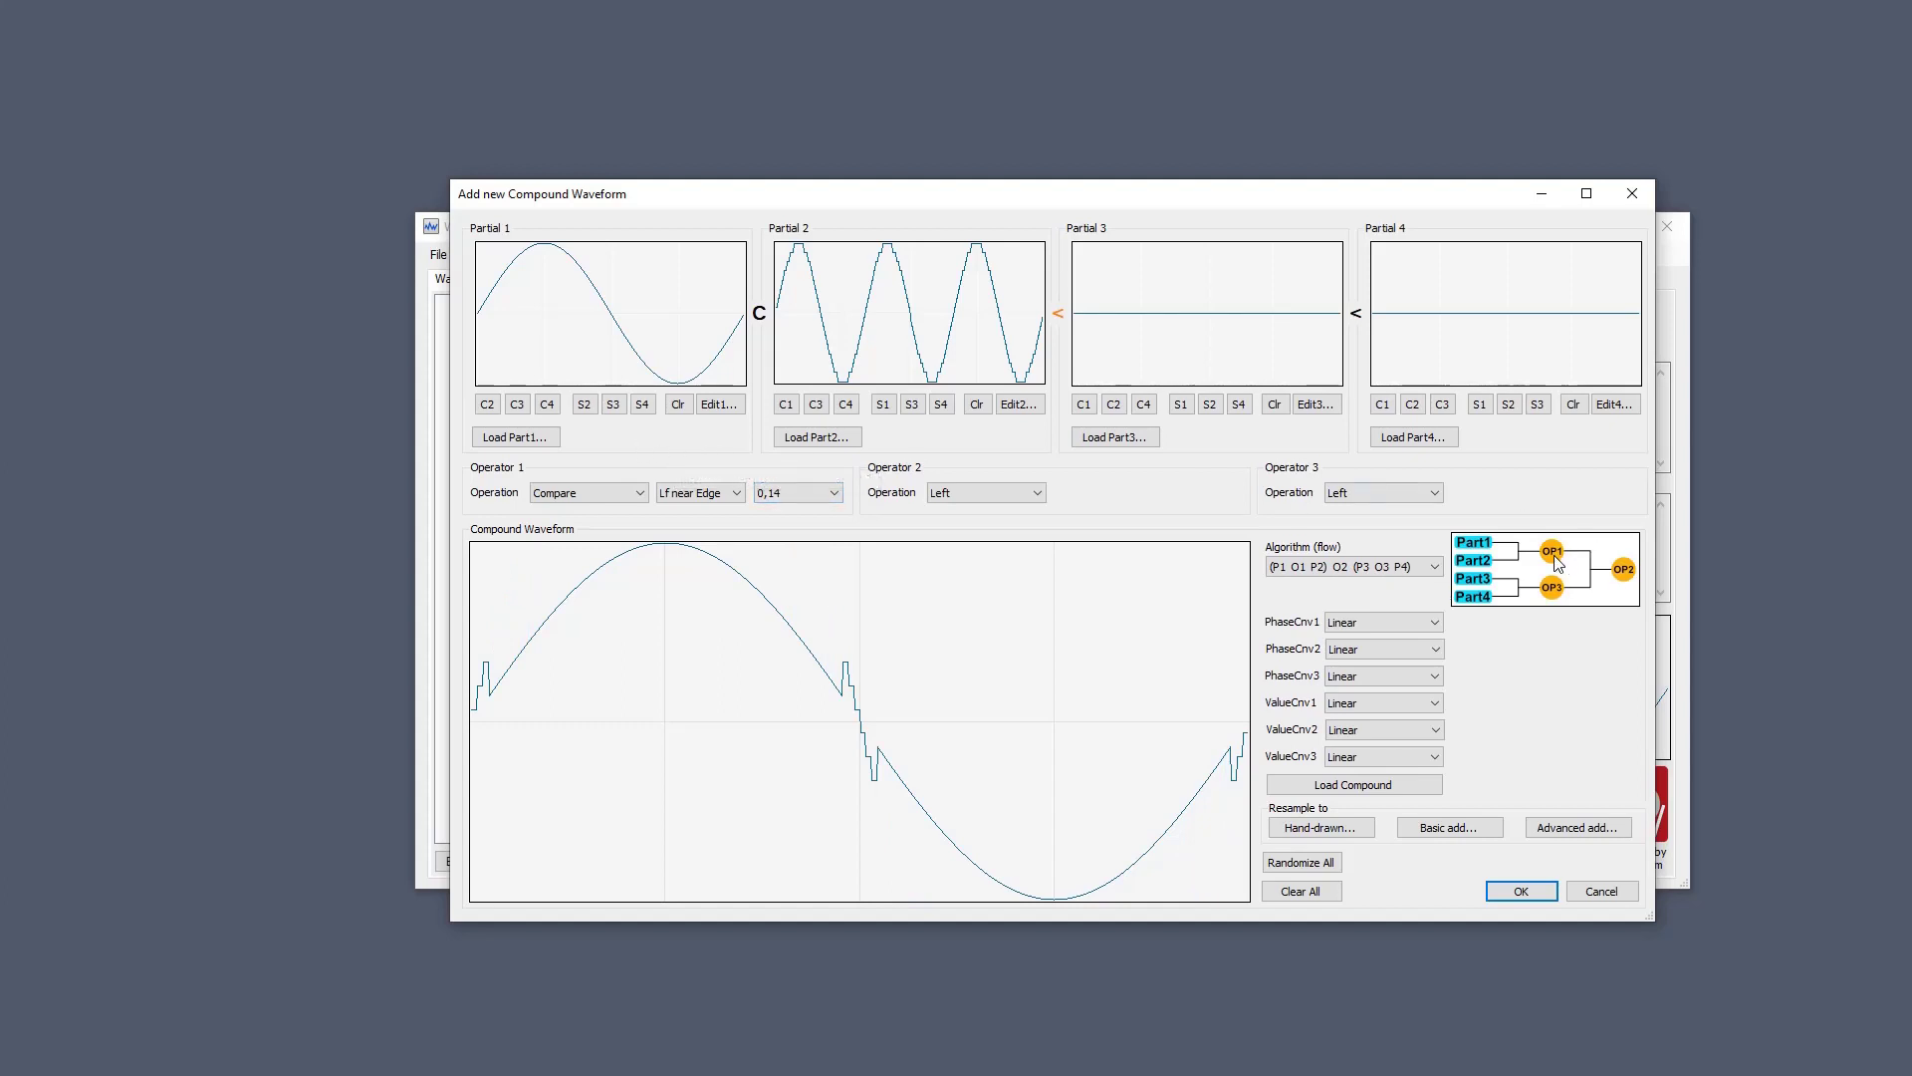
Close the compound waveform without saving and start a new Advanced waveform as a sibling of AdvancedAdditive TEST.
{"action": "left_click", "coordinate": [1640, 205]}
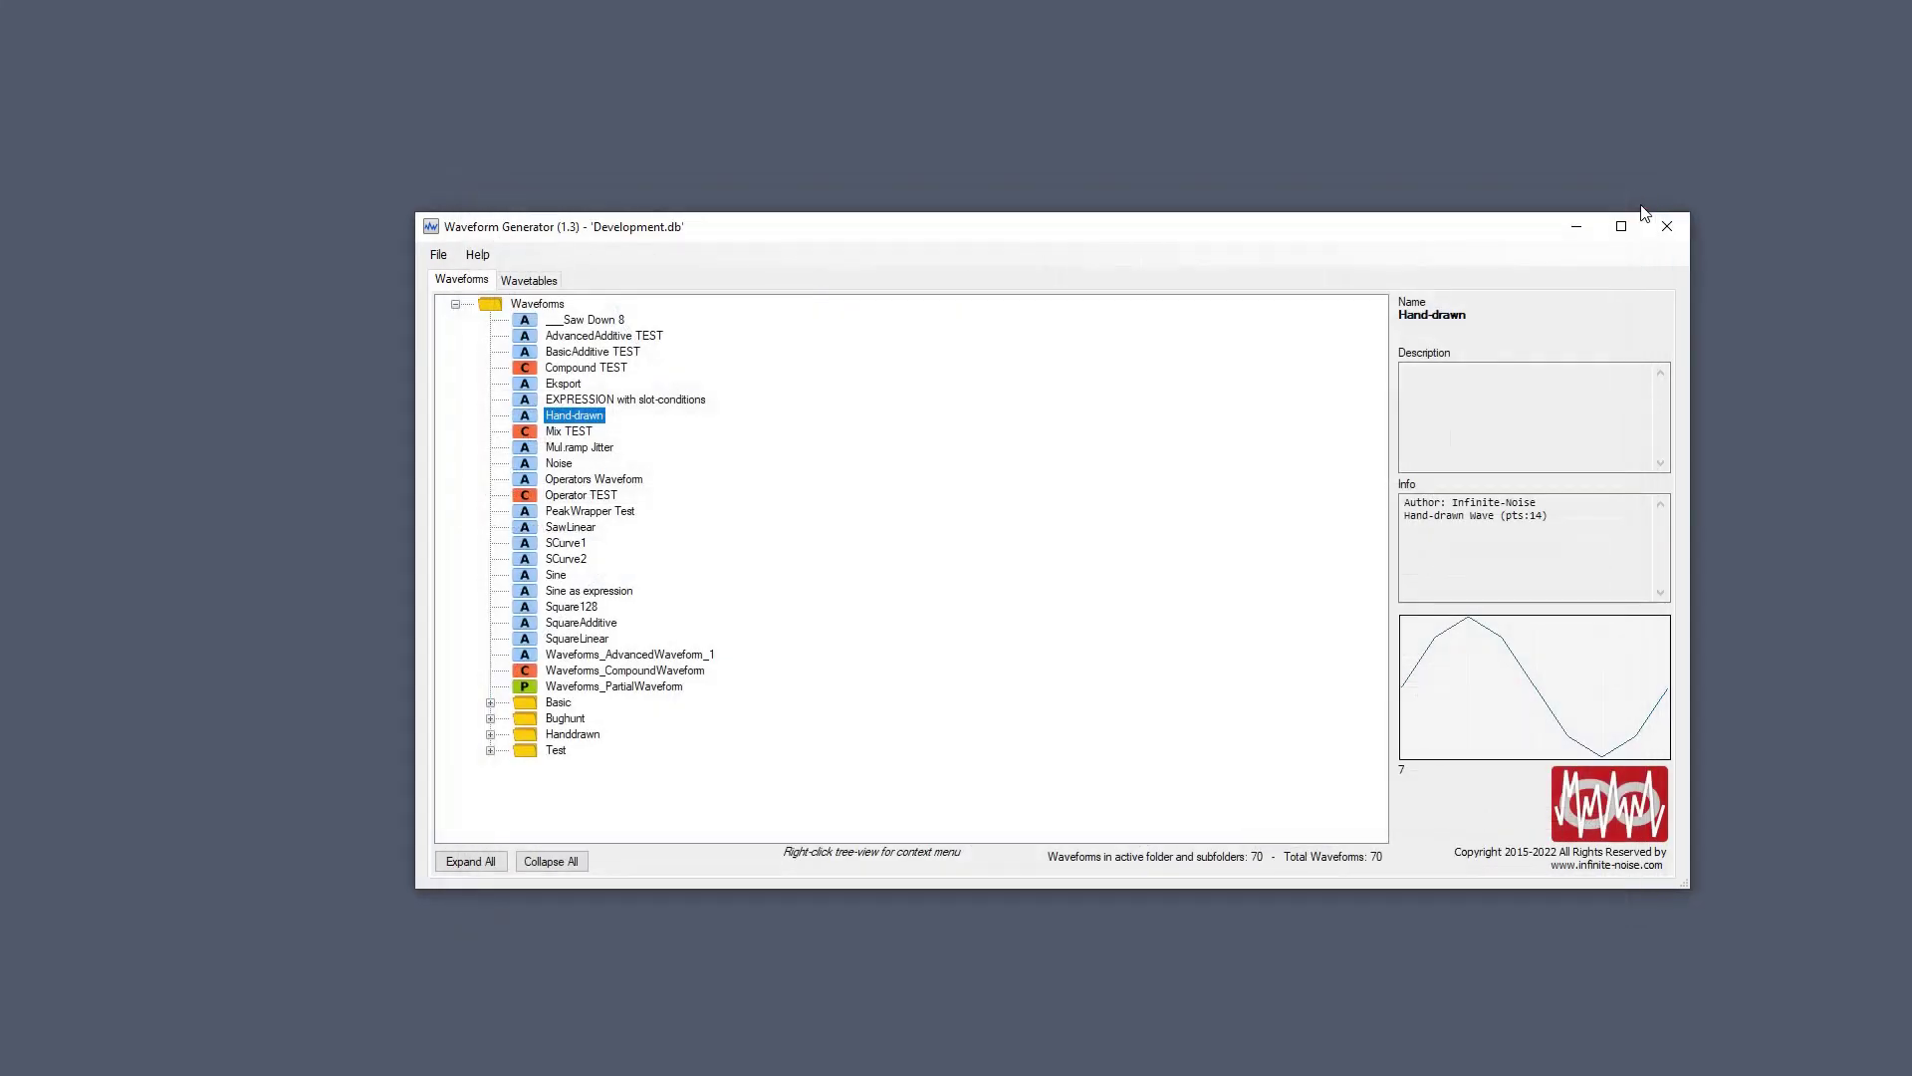
{"action": "right_click", "coordinate": [653, 335]}
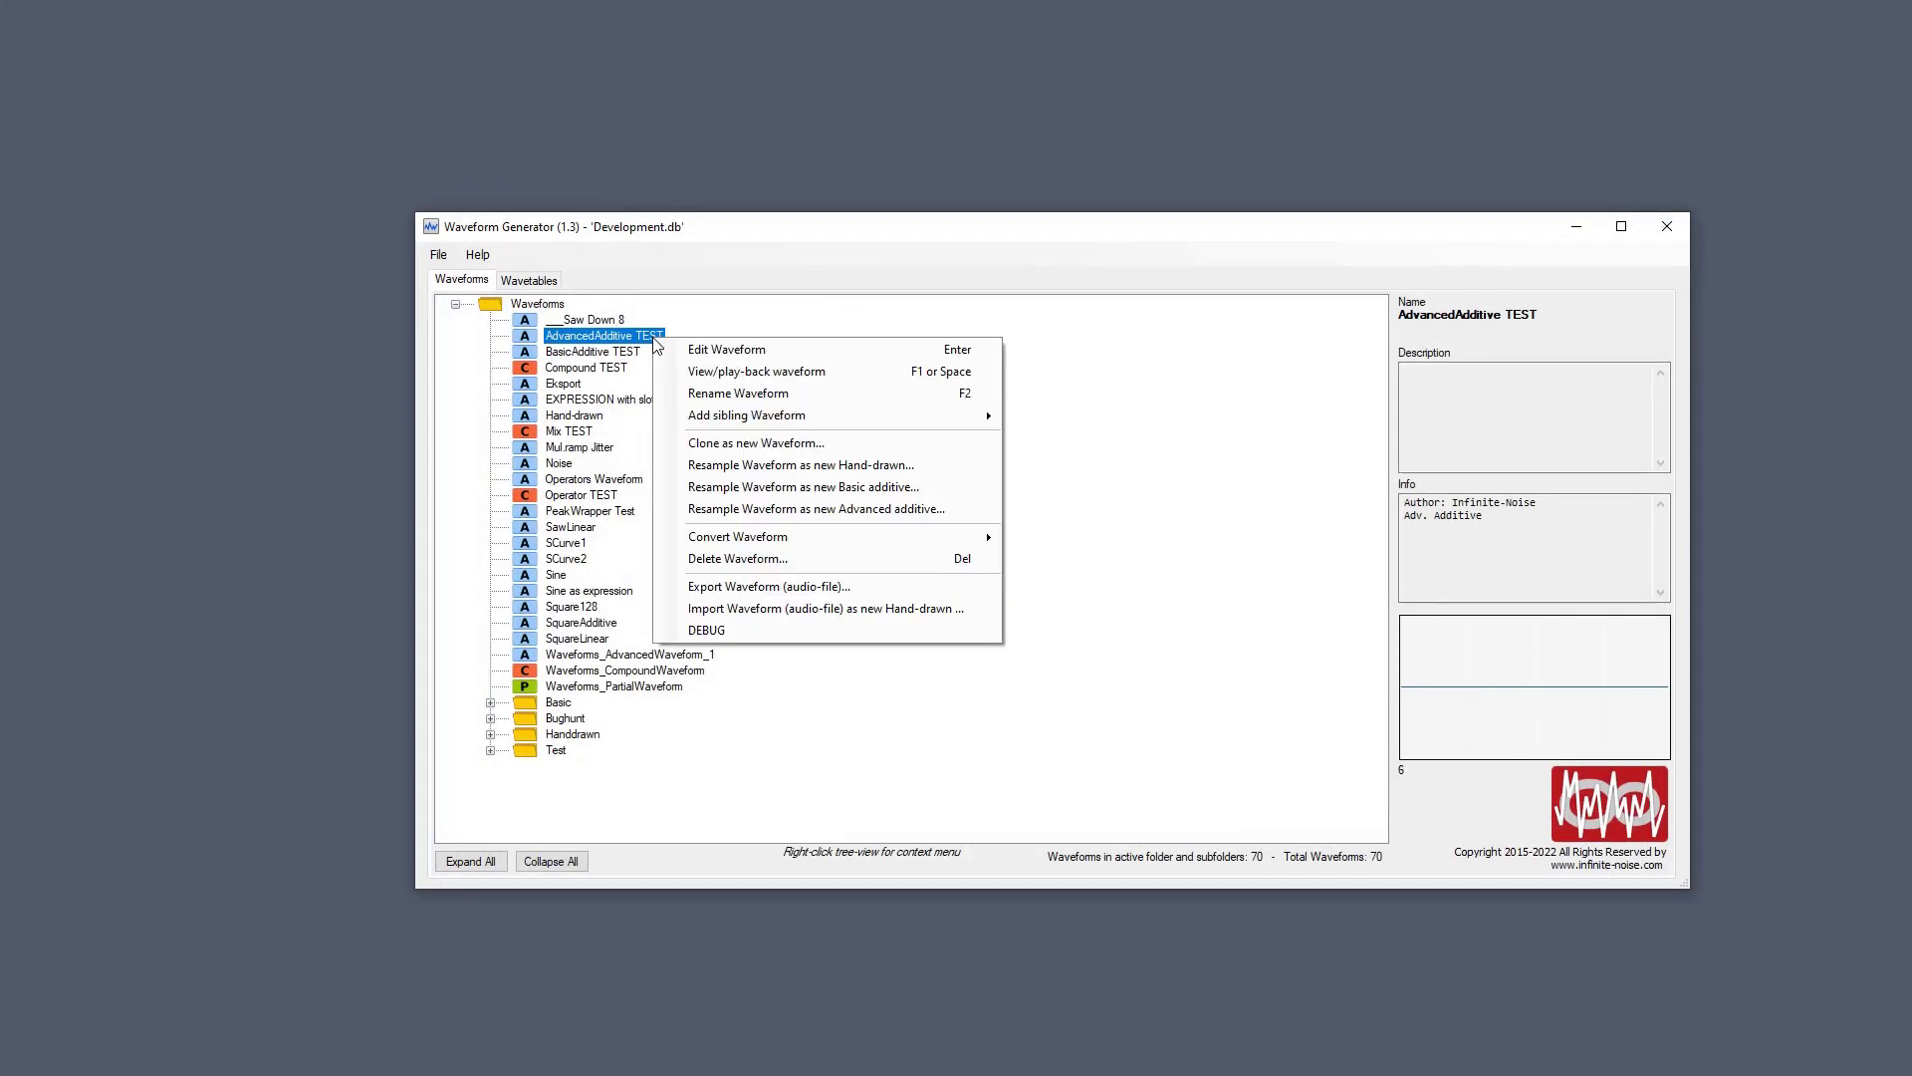
{"action": "mouse_move", "coordinate": [877, 422]}
{"action": "left_click", "coordinate": [1036, 417]}
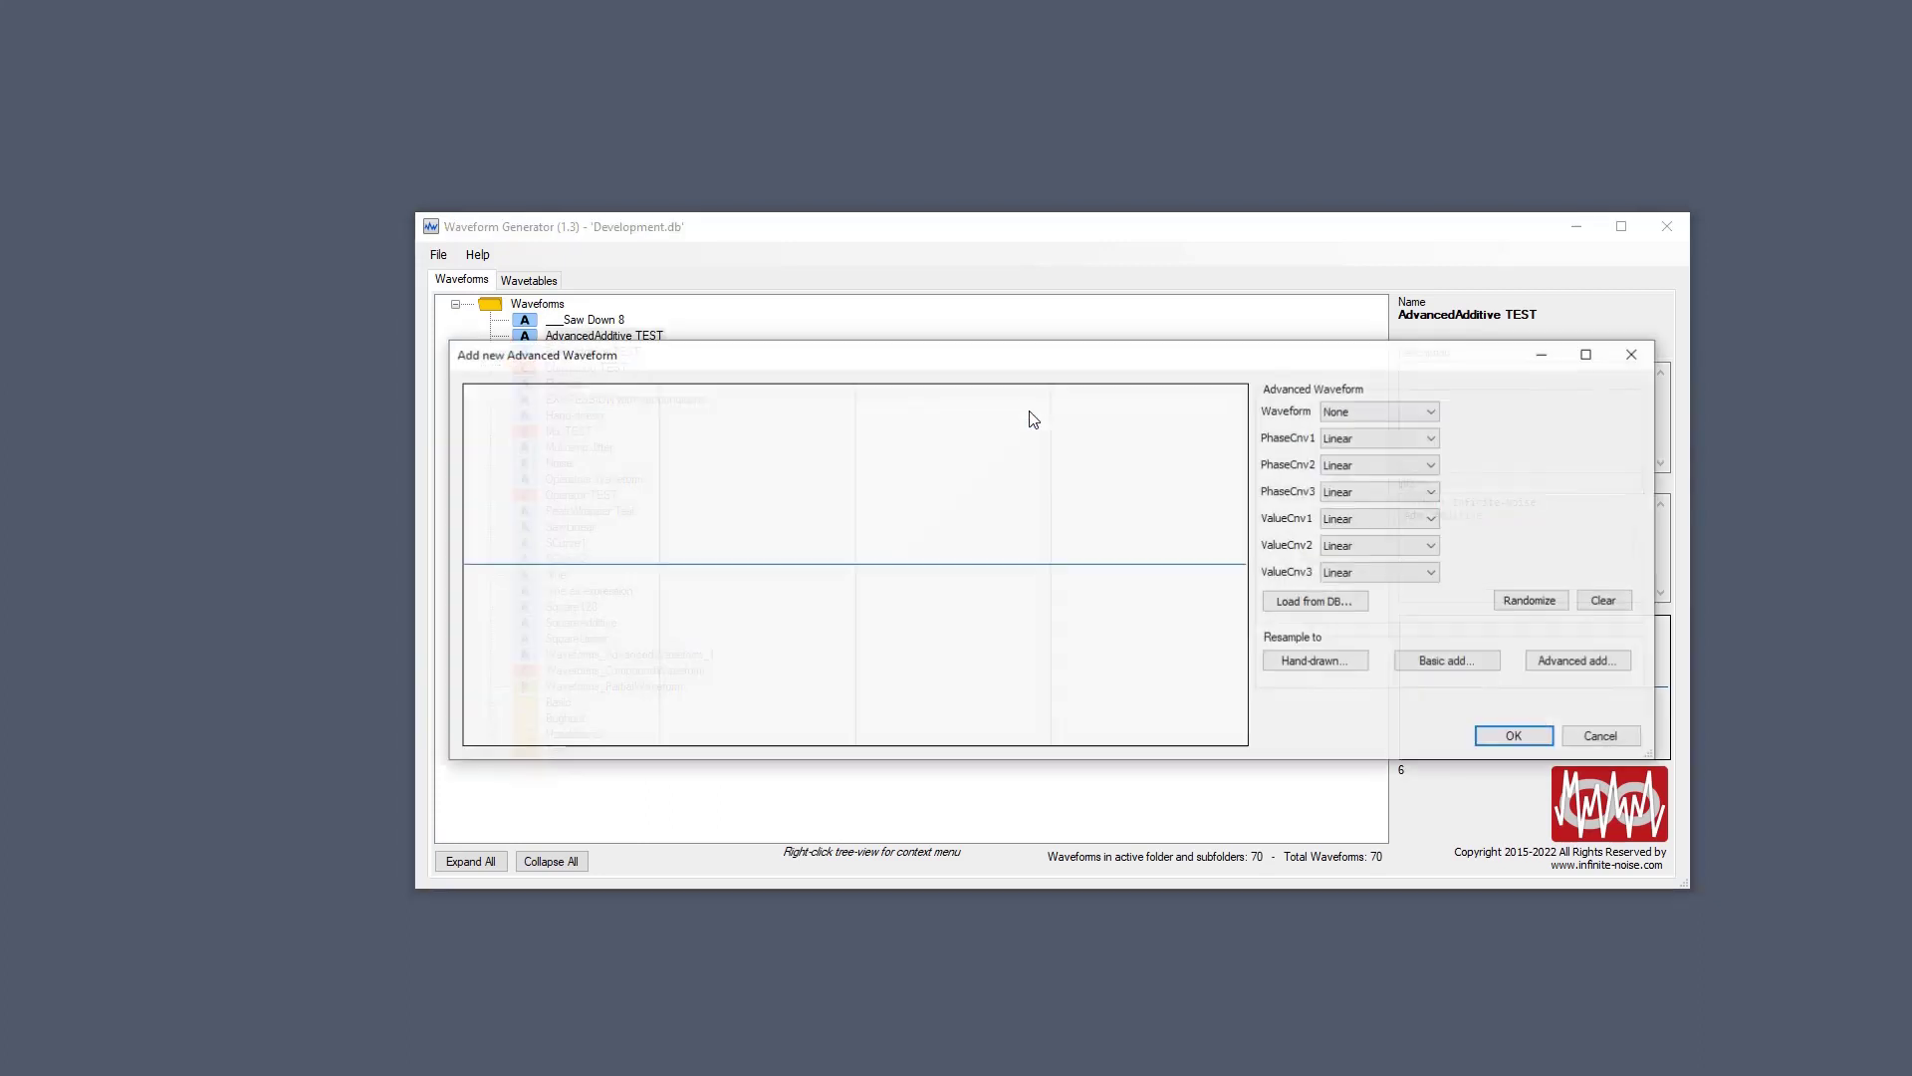
Set the new waveform's type to Operators and open its operator editor.
{"action": "left_click", "coordinate": [1386, 413]}
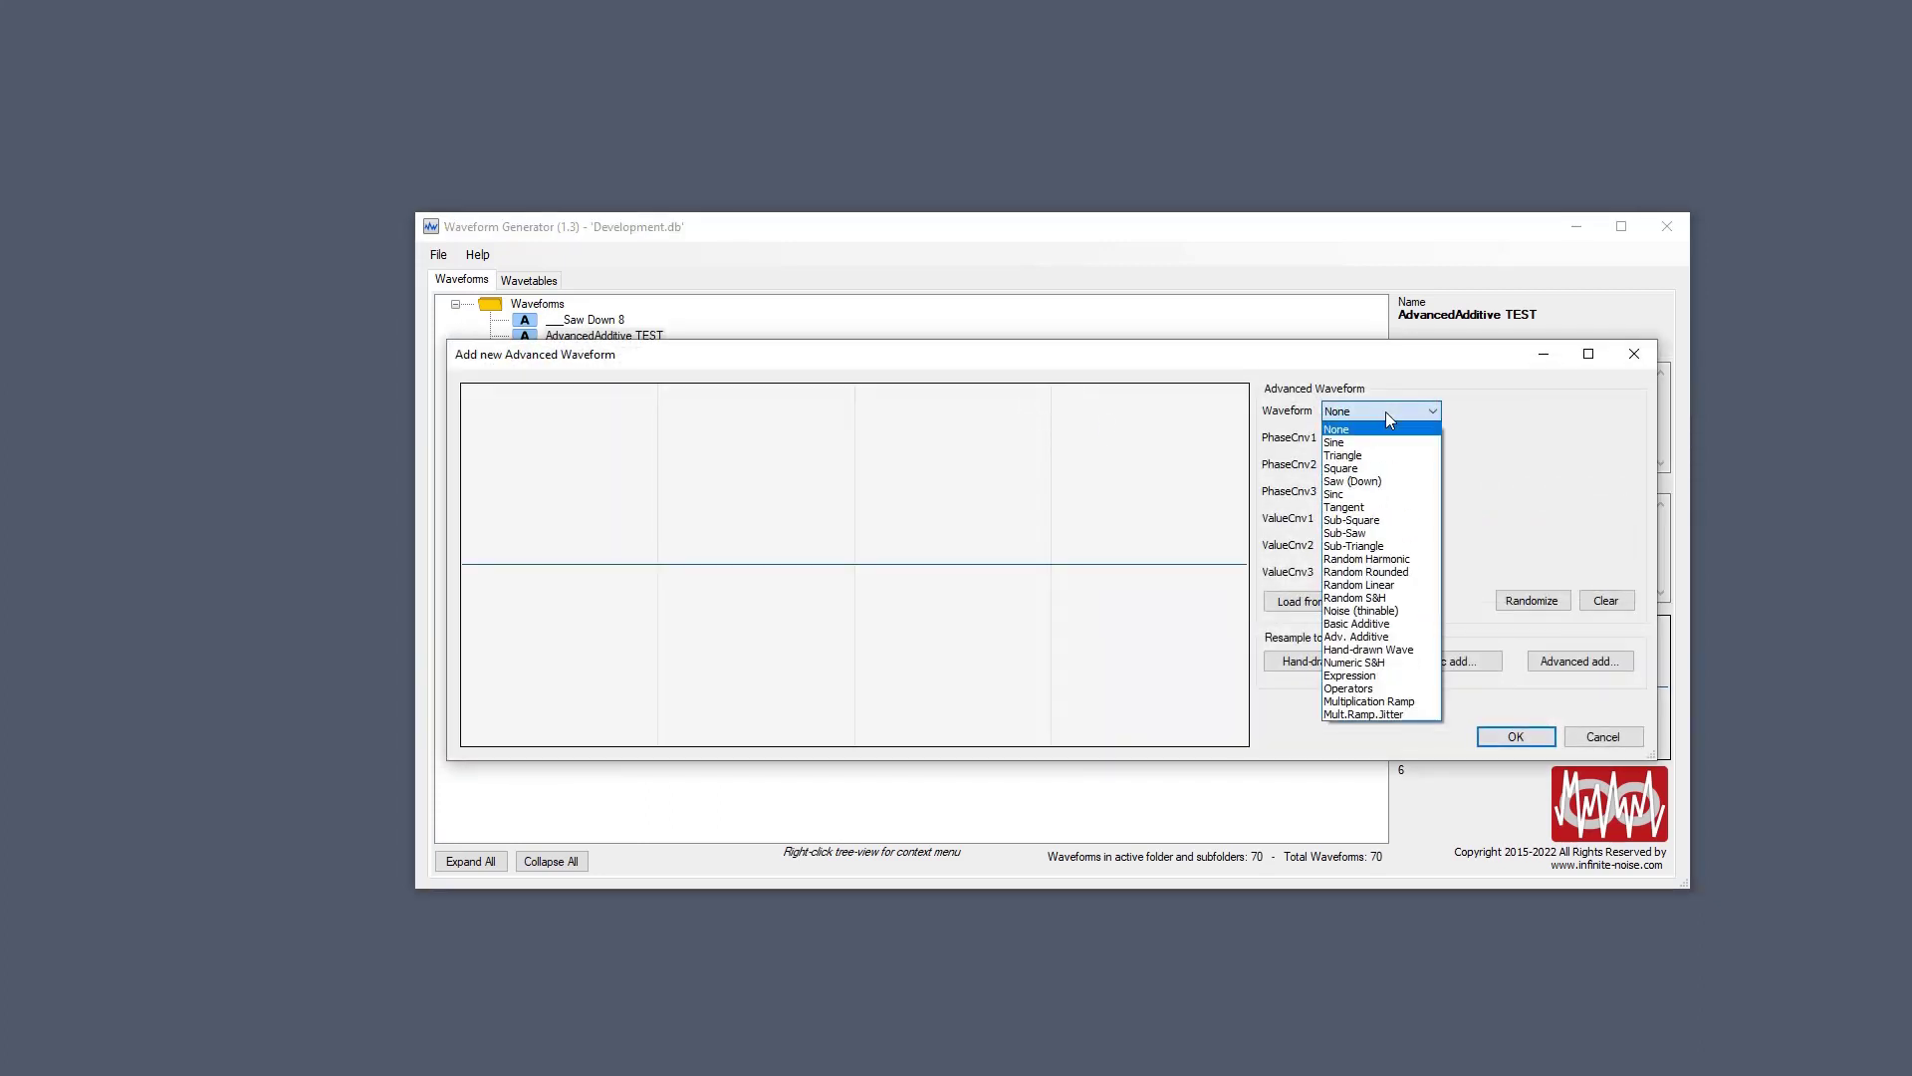
{"action": "left_click", "coordinate": [1405, 689]}
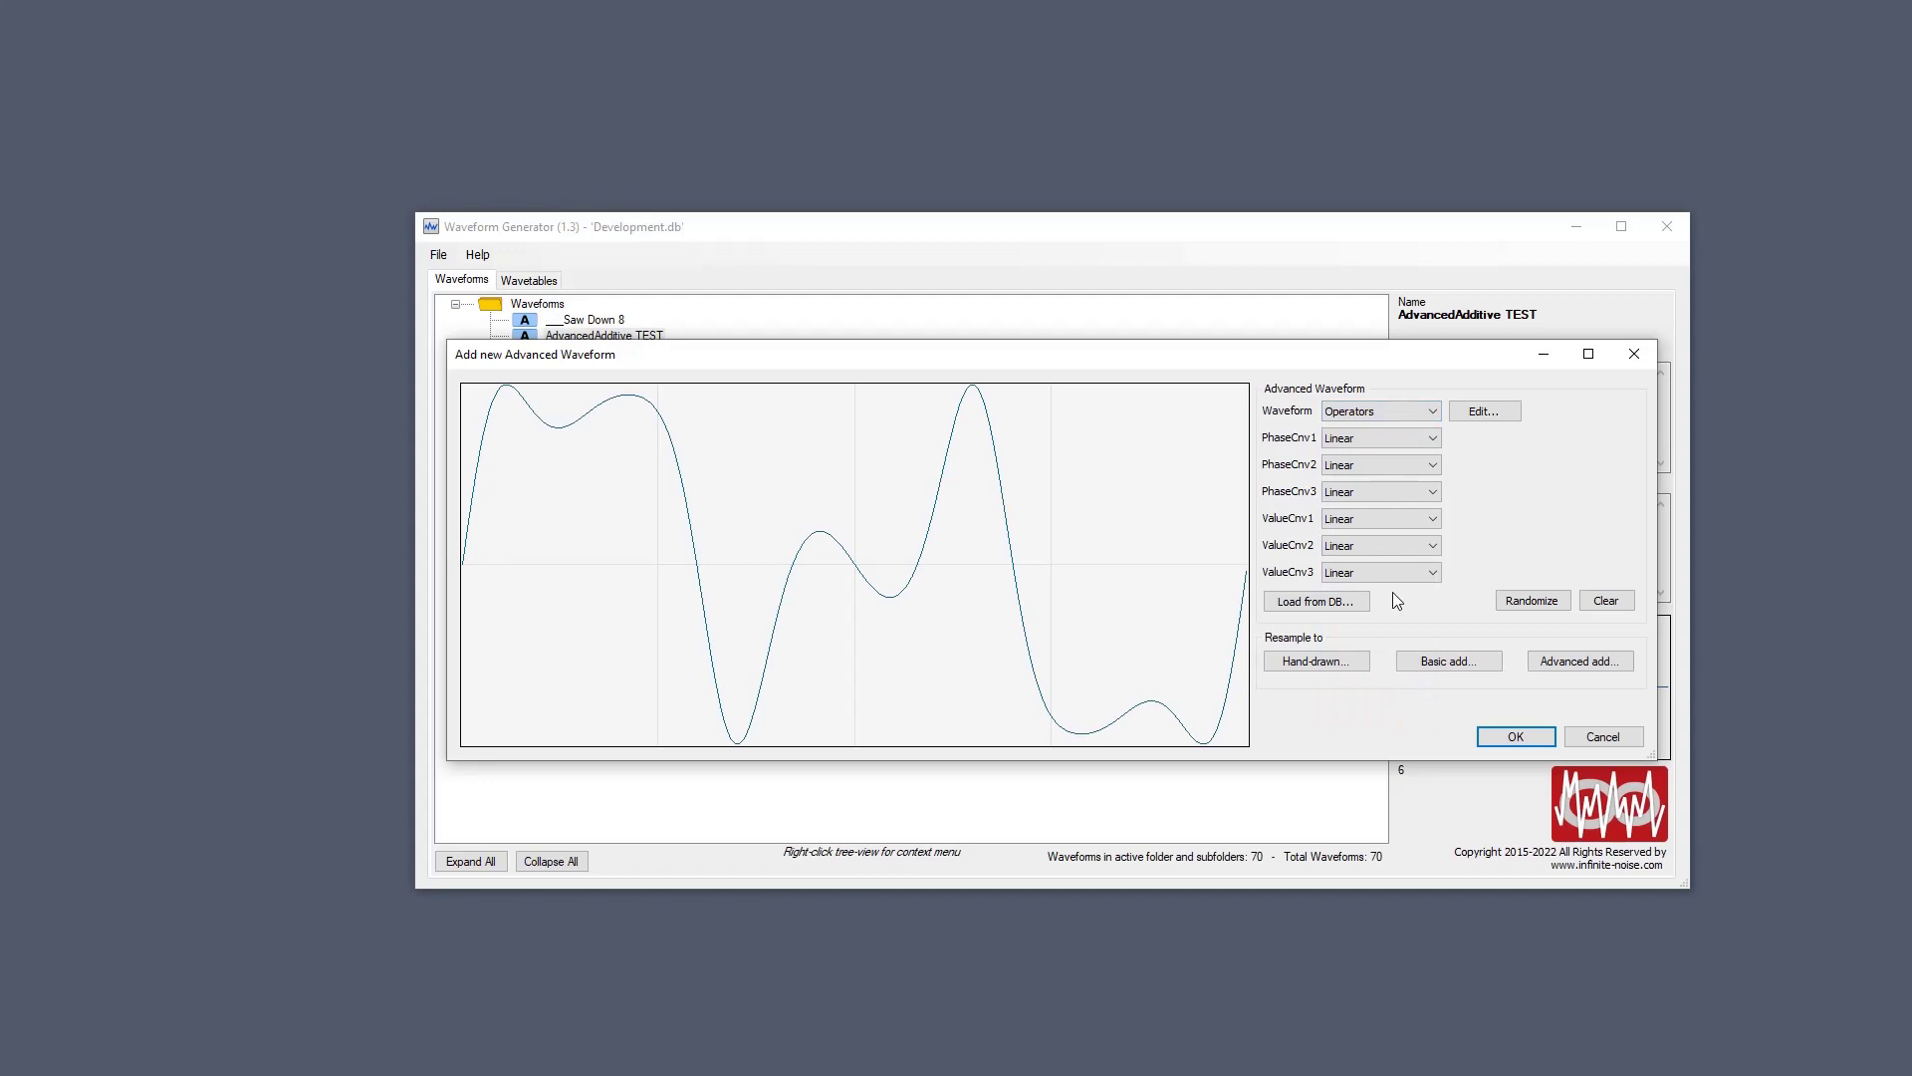
{"action": "left_click", "coordinate": [1474, 416]}
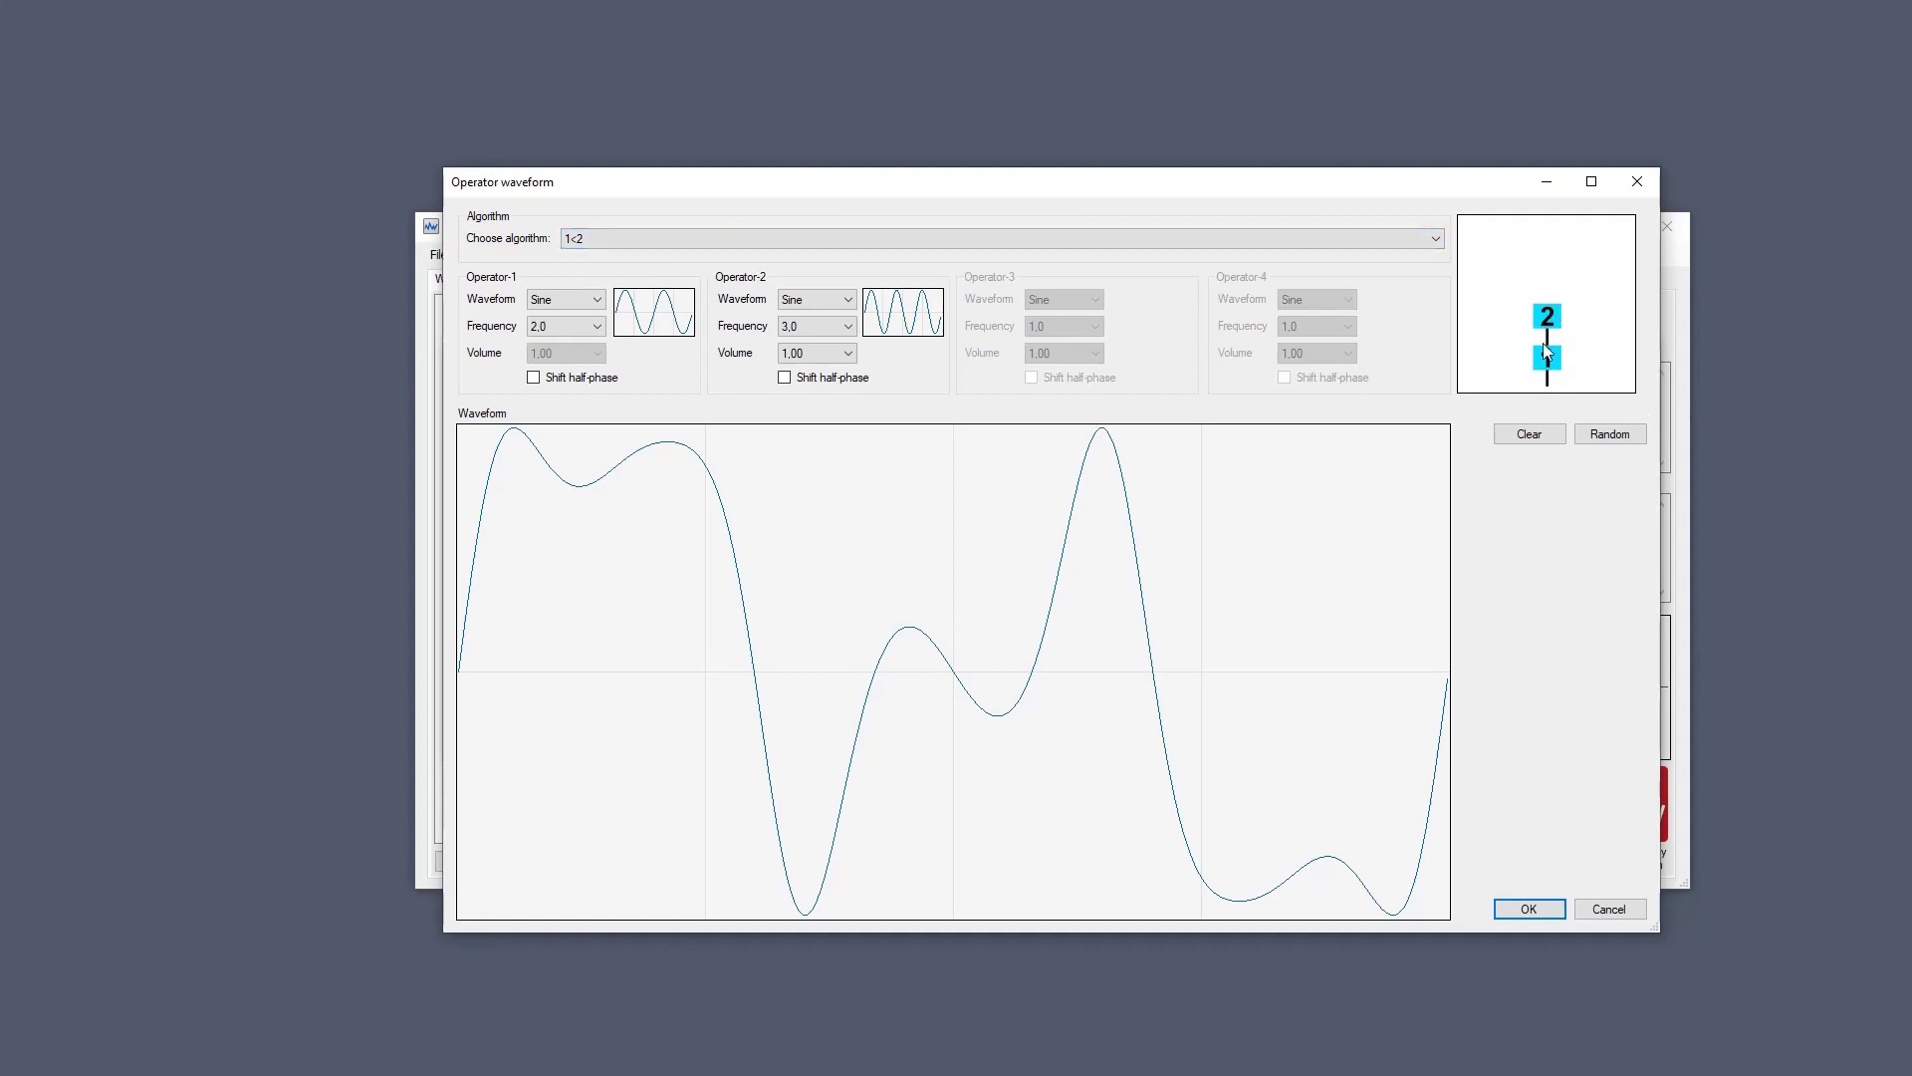
Try operator algorithms such as 1+2+3, 1+2, 1<2<3 and 1+2+3+4, ending on (1<3<4) + (2<3<4), and review the algorithm list.
{"action": "left_click", "coordinate": [934, 238]}
{"action": "left_click", "coordinate": [935, 239]}
{"action": "scroll", "coordinate": [936, 235], "scroll_direction": "down", "scroll_amount": 2}
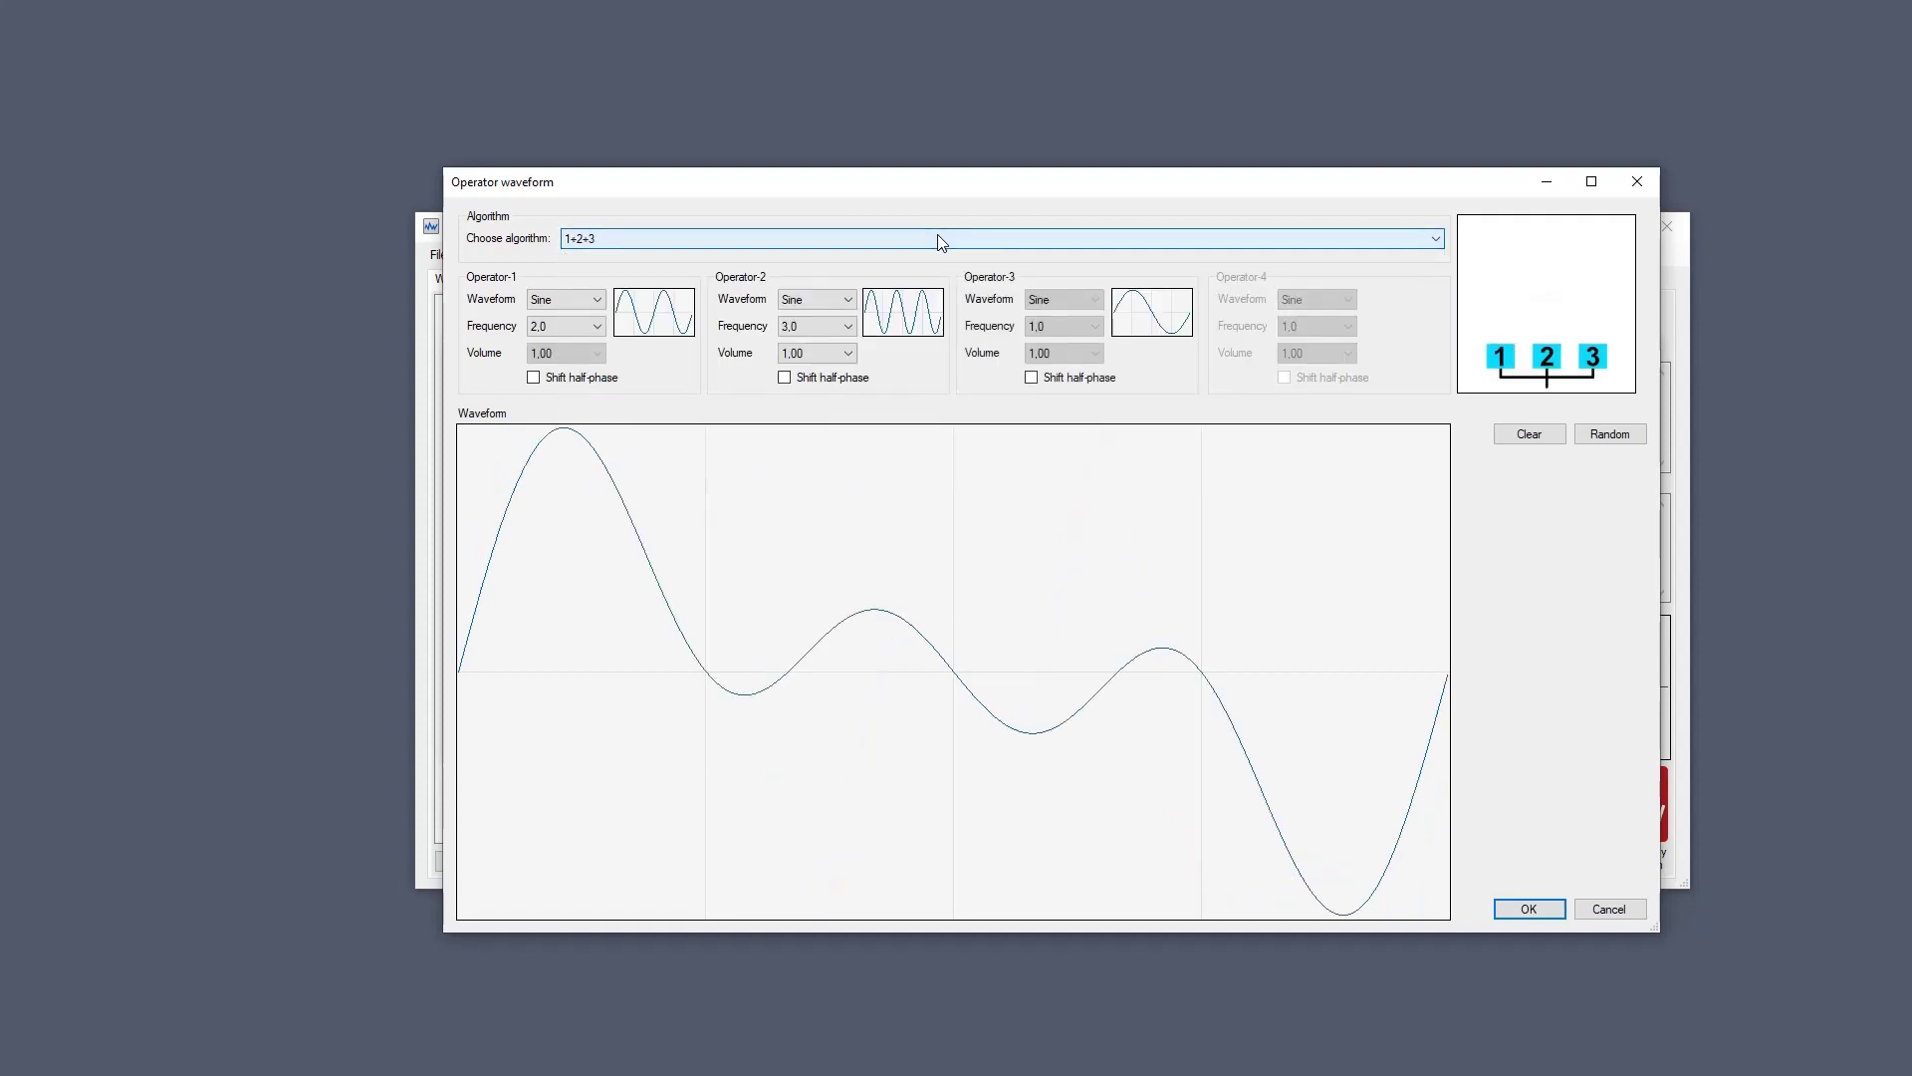
{"action": "scroll", "coordinate": [937, 235], "scroll_direction": "up", "scroll_amount": 2}
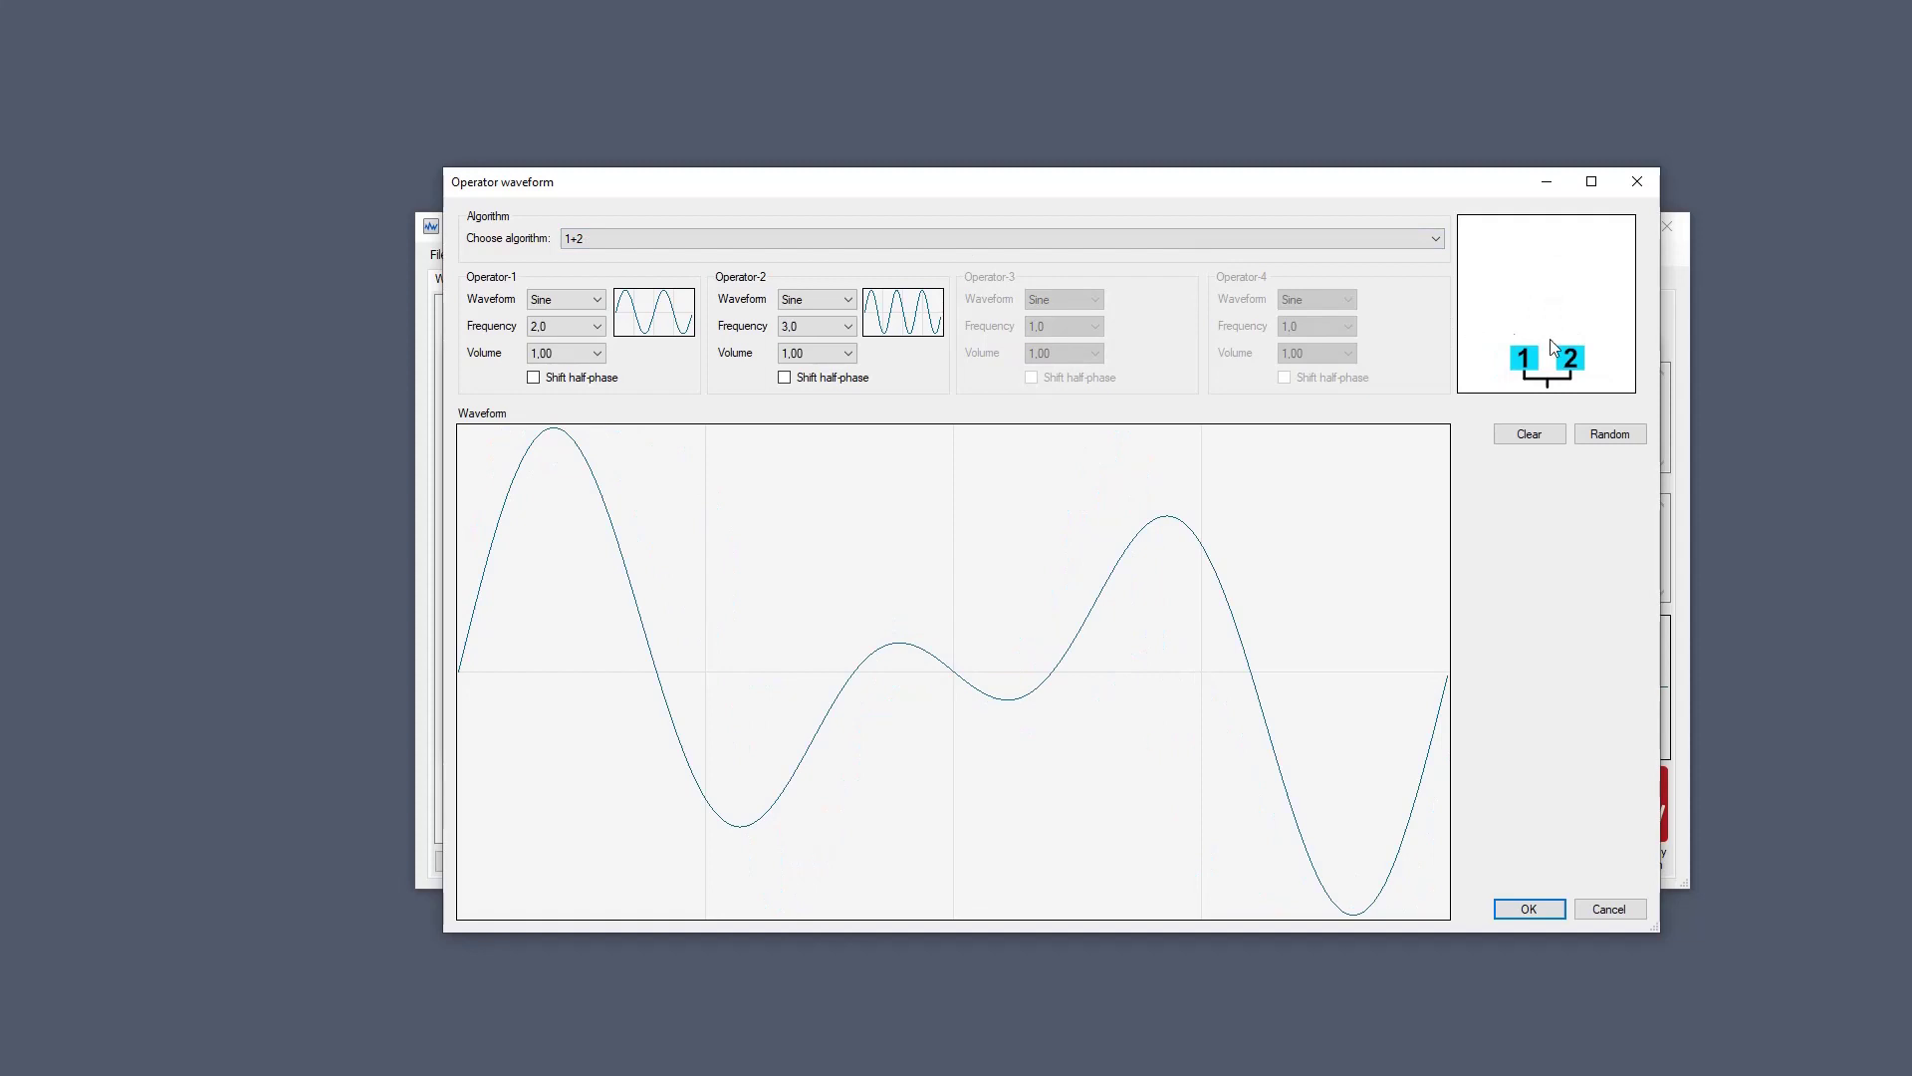
{"action": "scroll", "coordinate": [1265, 253], "scroll_direction": "down", "scroll_amount": 3}
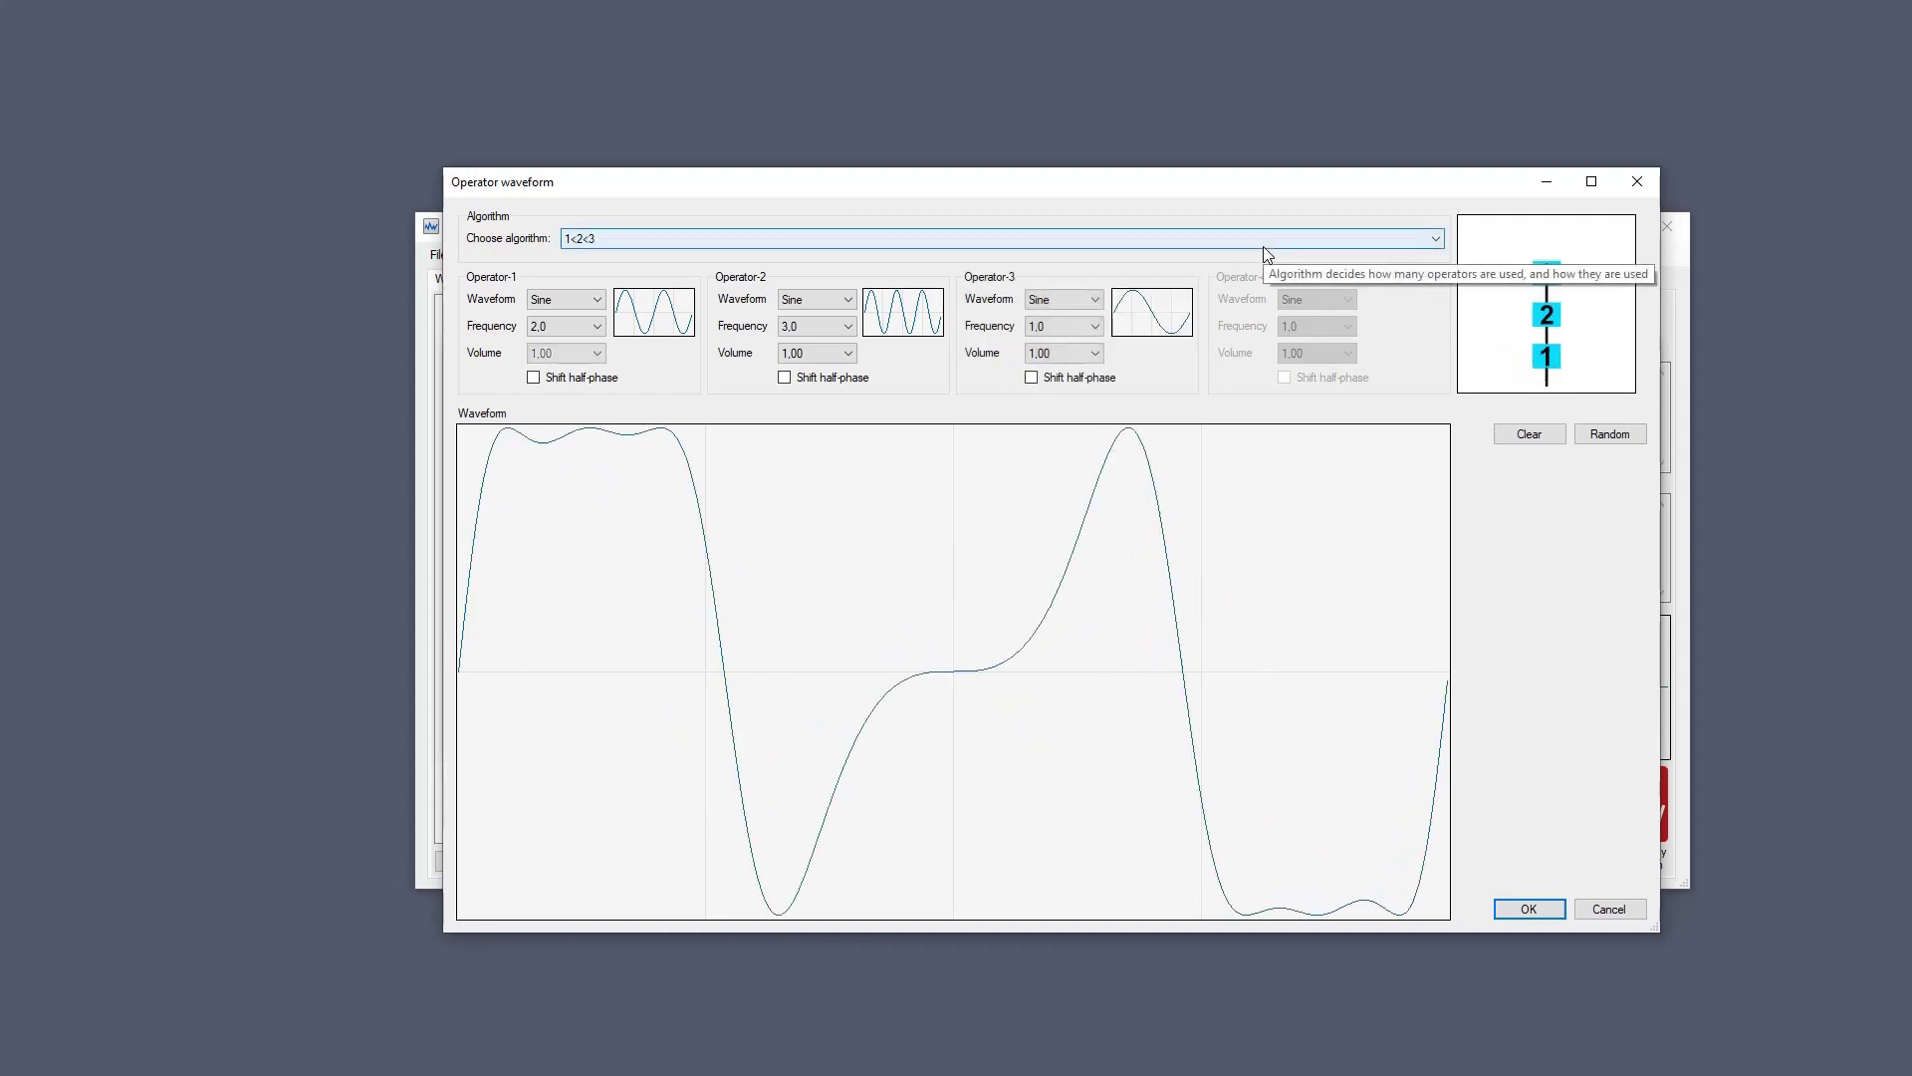
{"action": "scroll", "coordinate": [1265, 251], "scroll_direction": "down", "scroll_amount": 4}
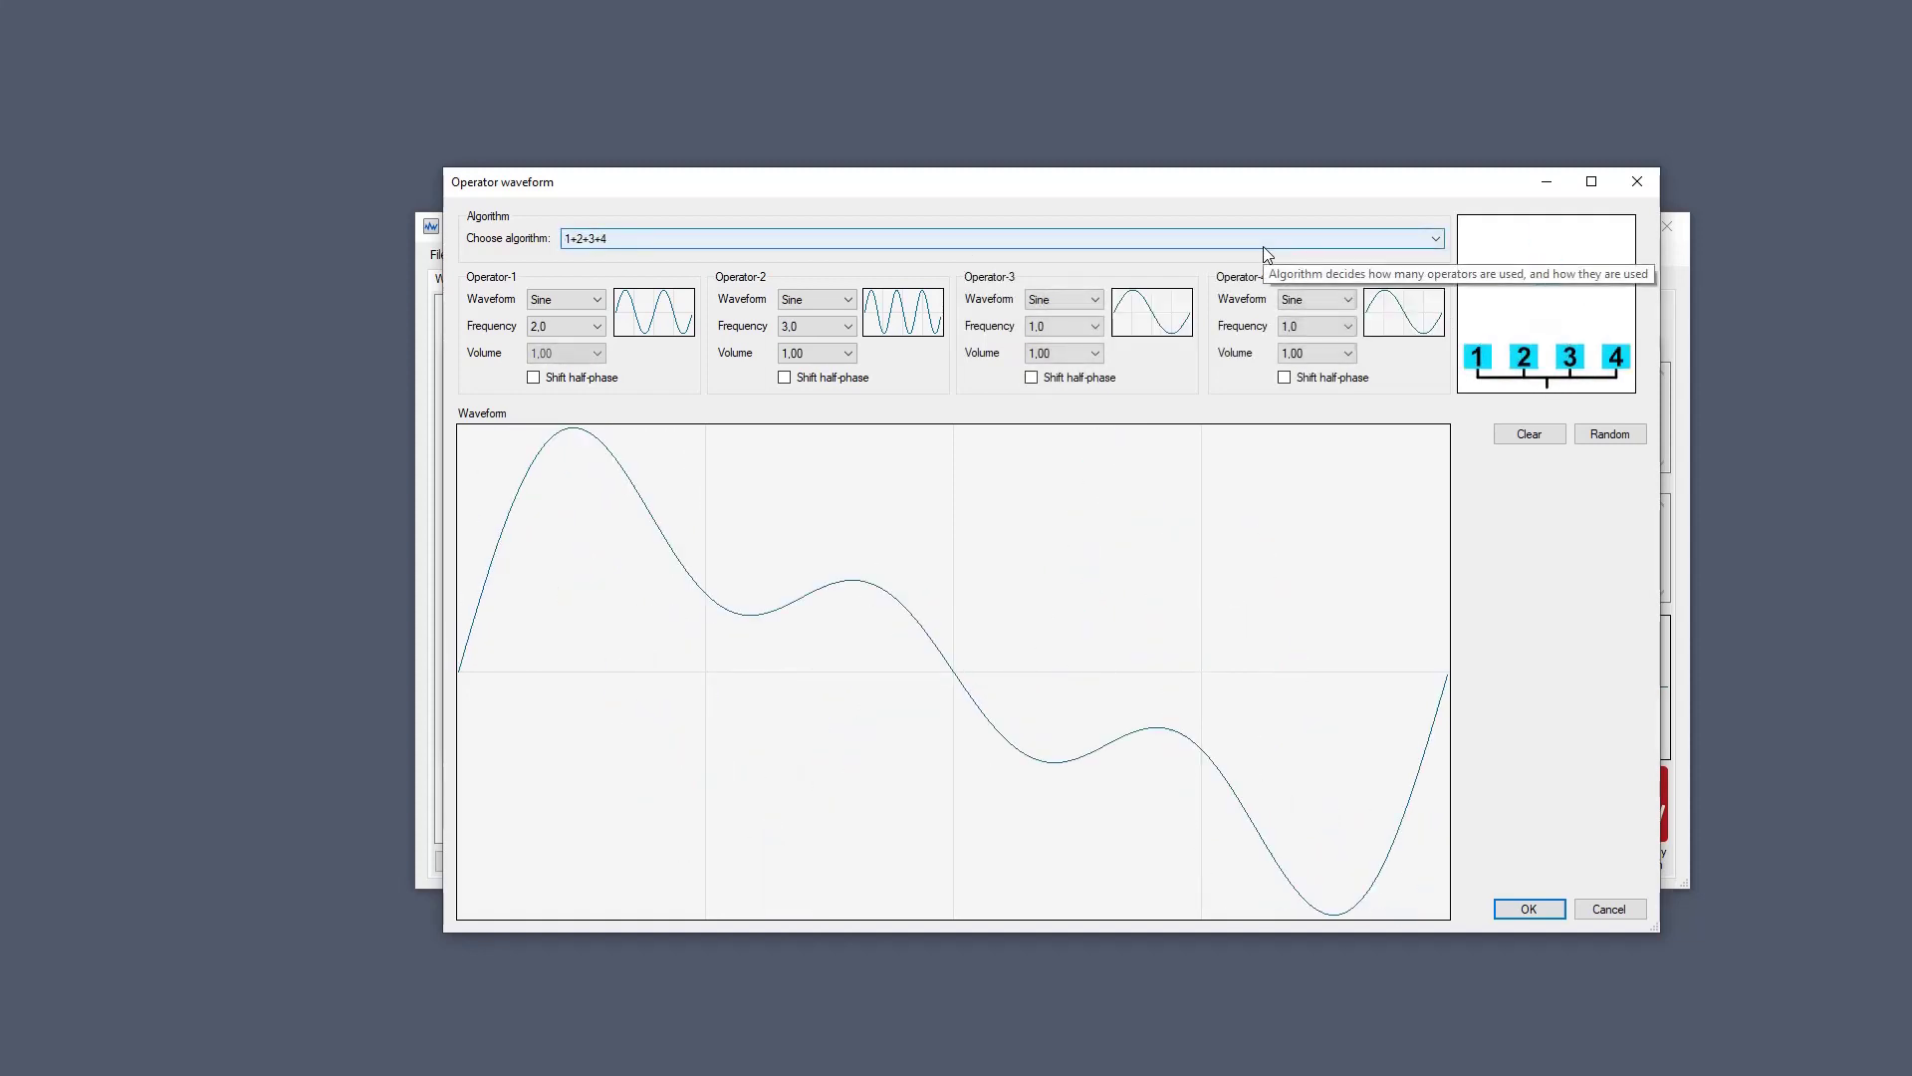
{"action": "scroll", "coordinate": [1265, 253], "scroll_direction": "down", "scroll_amount": 4}
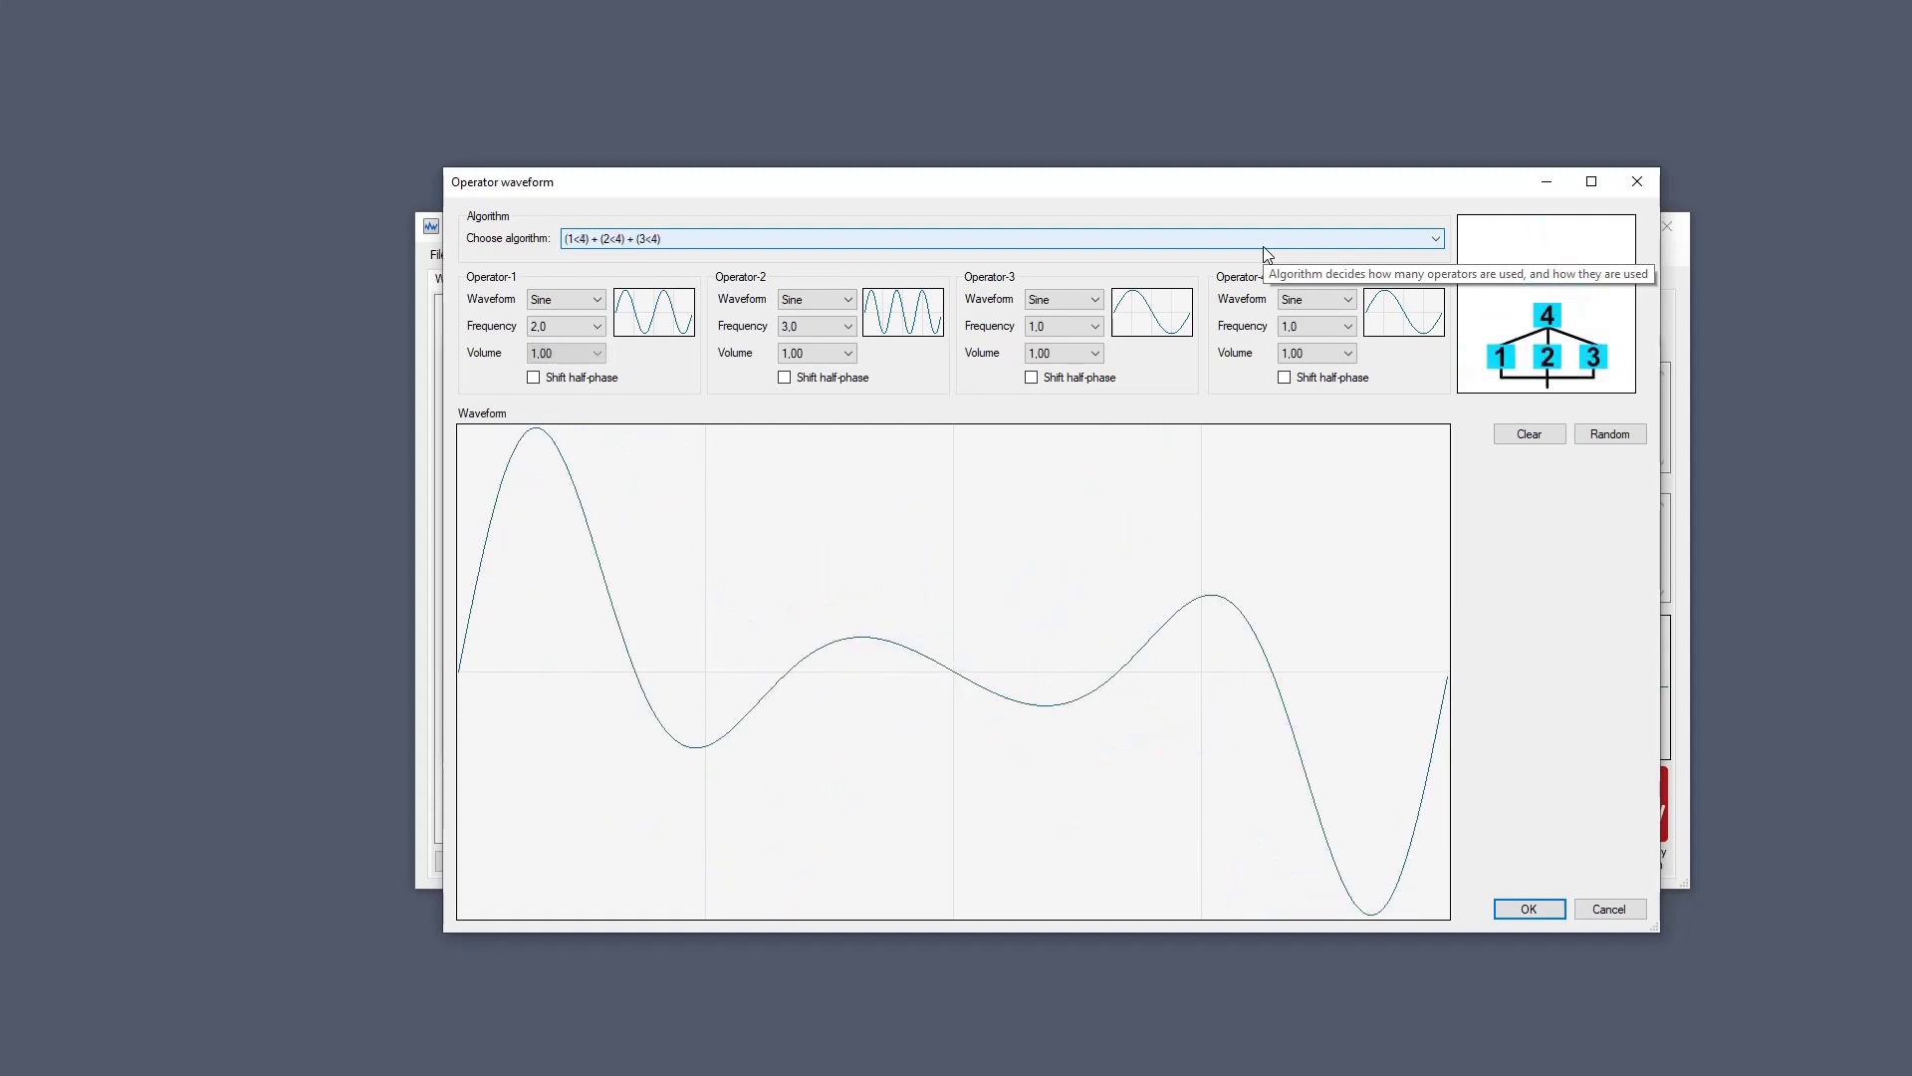
{"action": "scroll", "coordinate": [1265, 253], "scroll_direction": "down", "scroll_amount": 2}
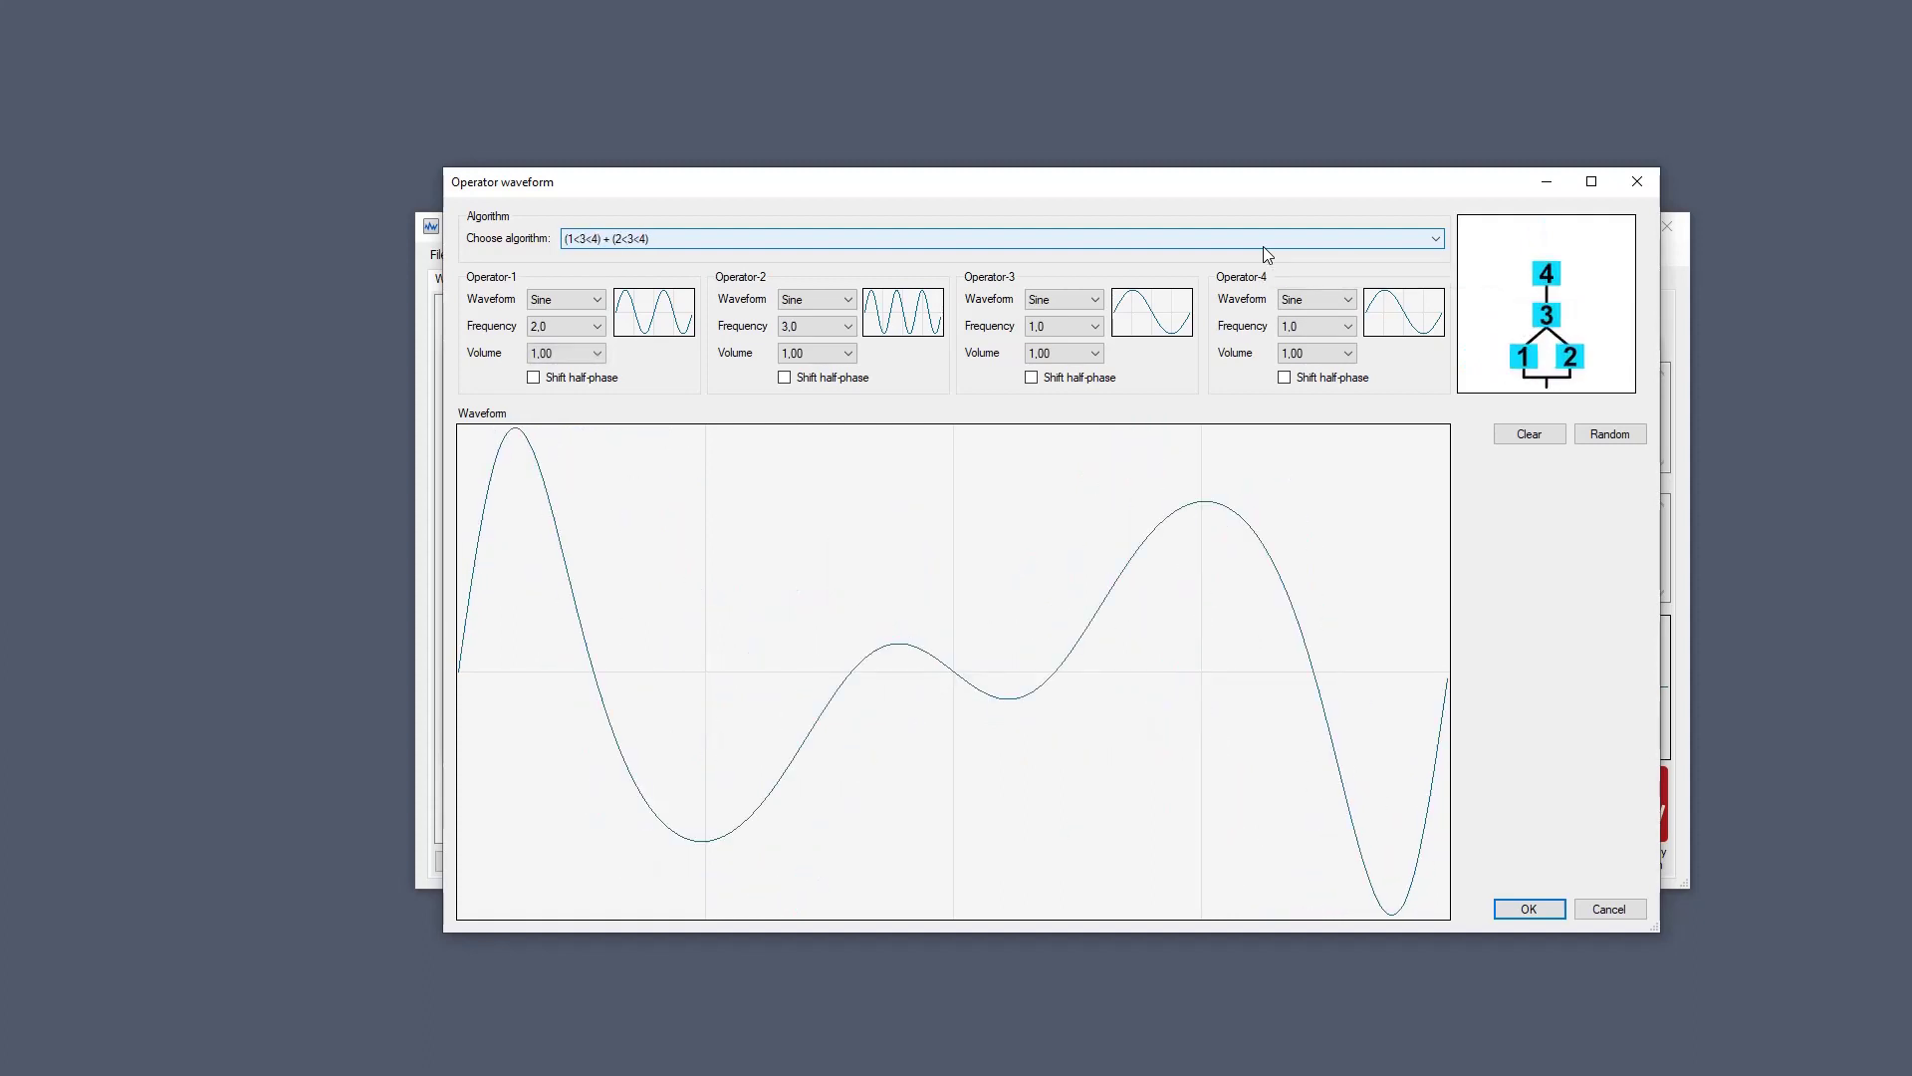
{"action": "left_click", "coordinate": [1263, 247]}
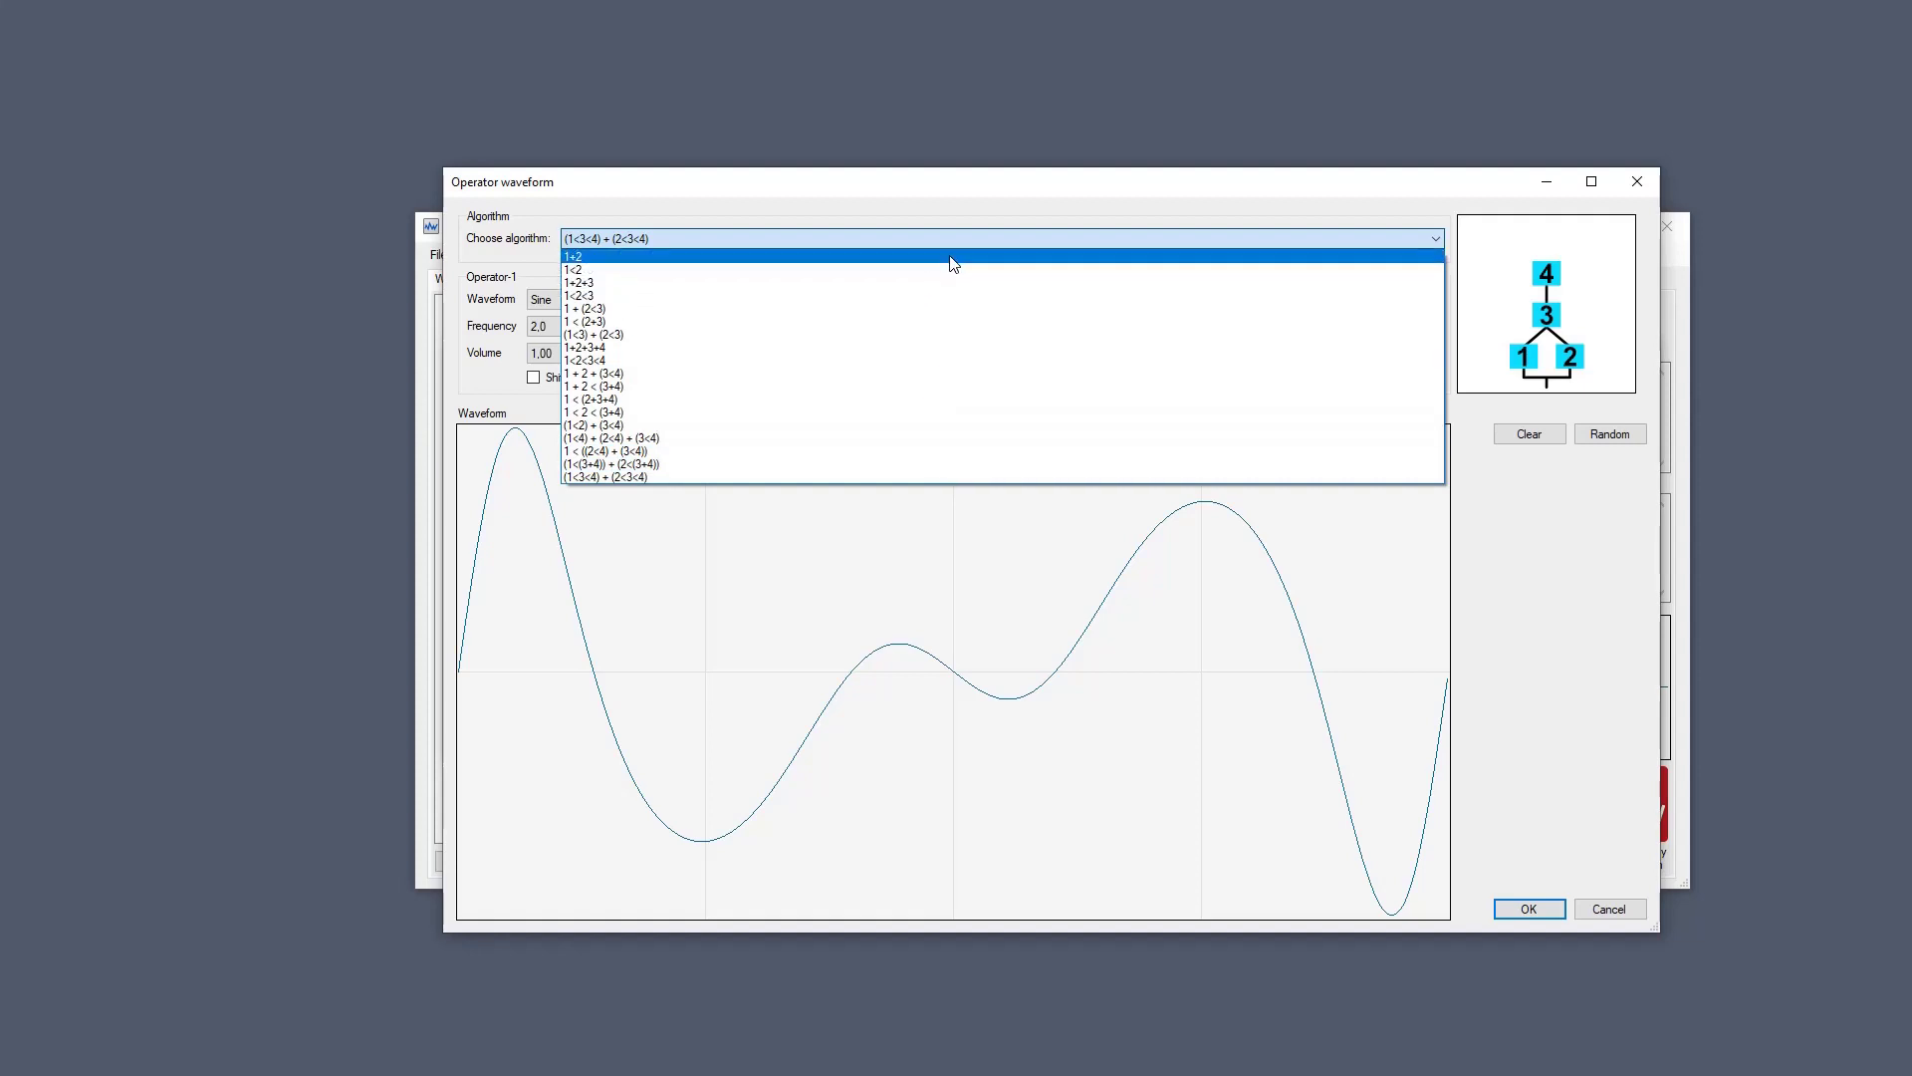
{"action": "key", "text": "Escape"}
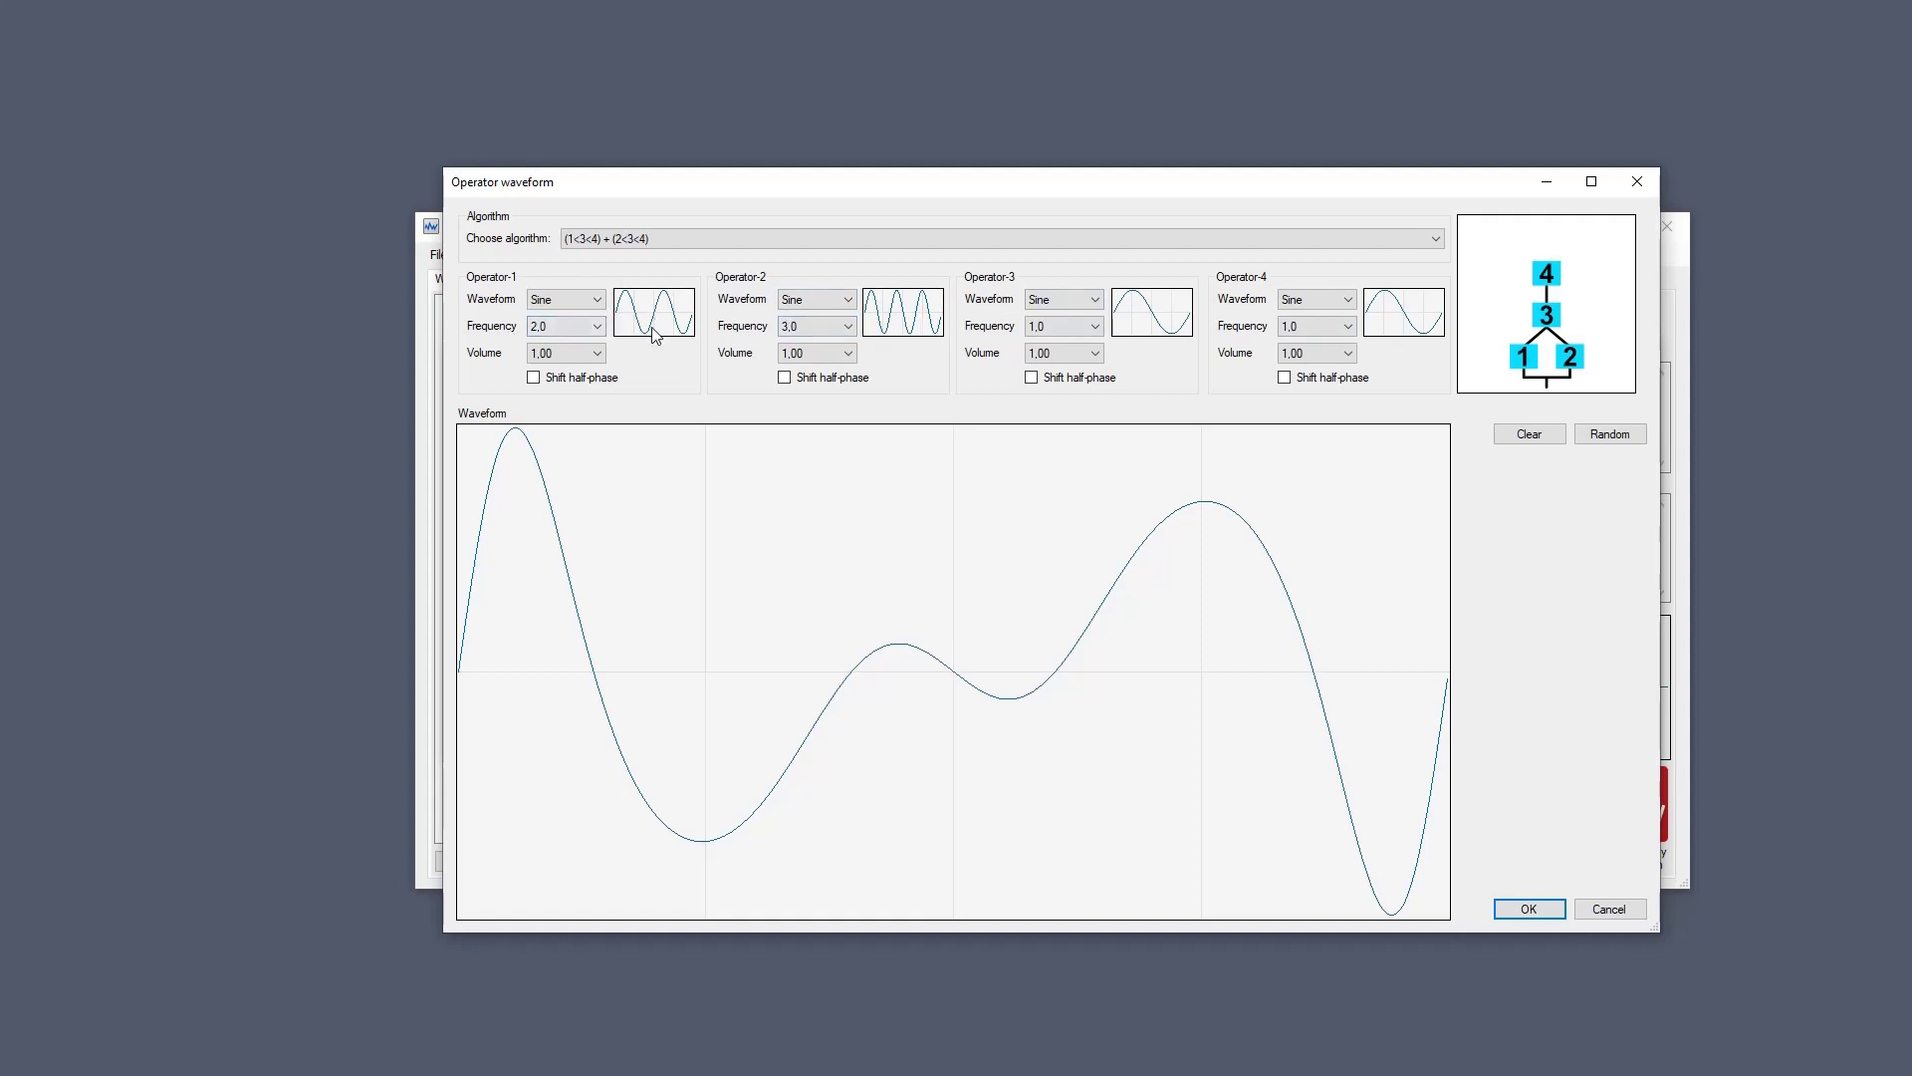
Set Operator-1's waveform to Triangle and its frequency to 4.0.
{"action": "left_click", "coordinate": [573, 300]}
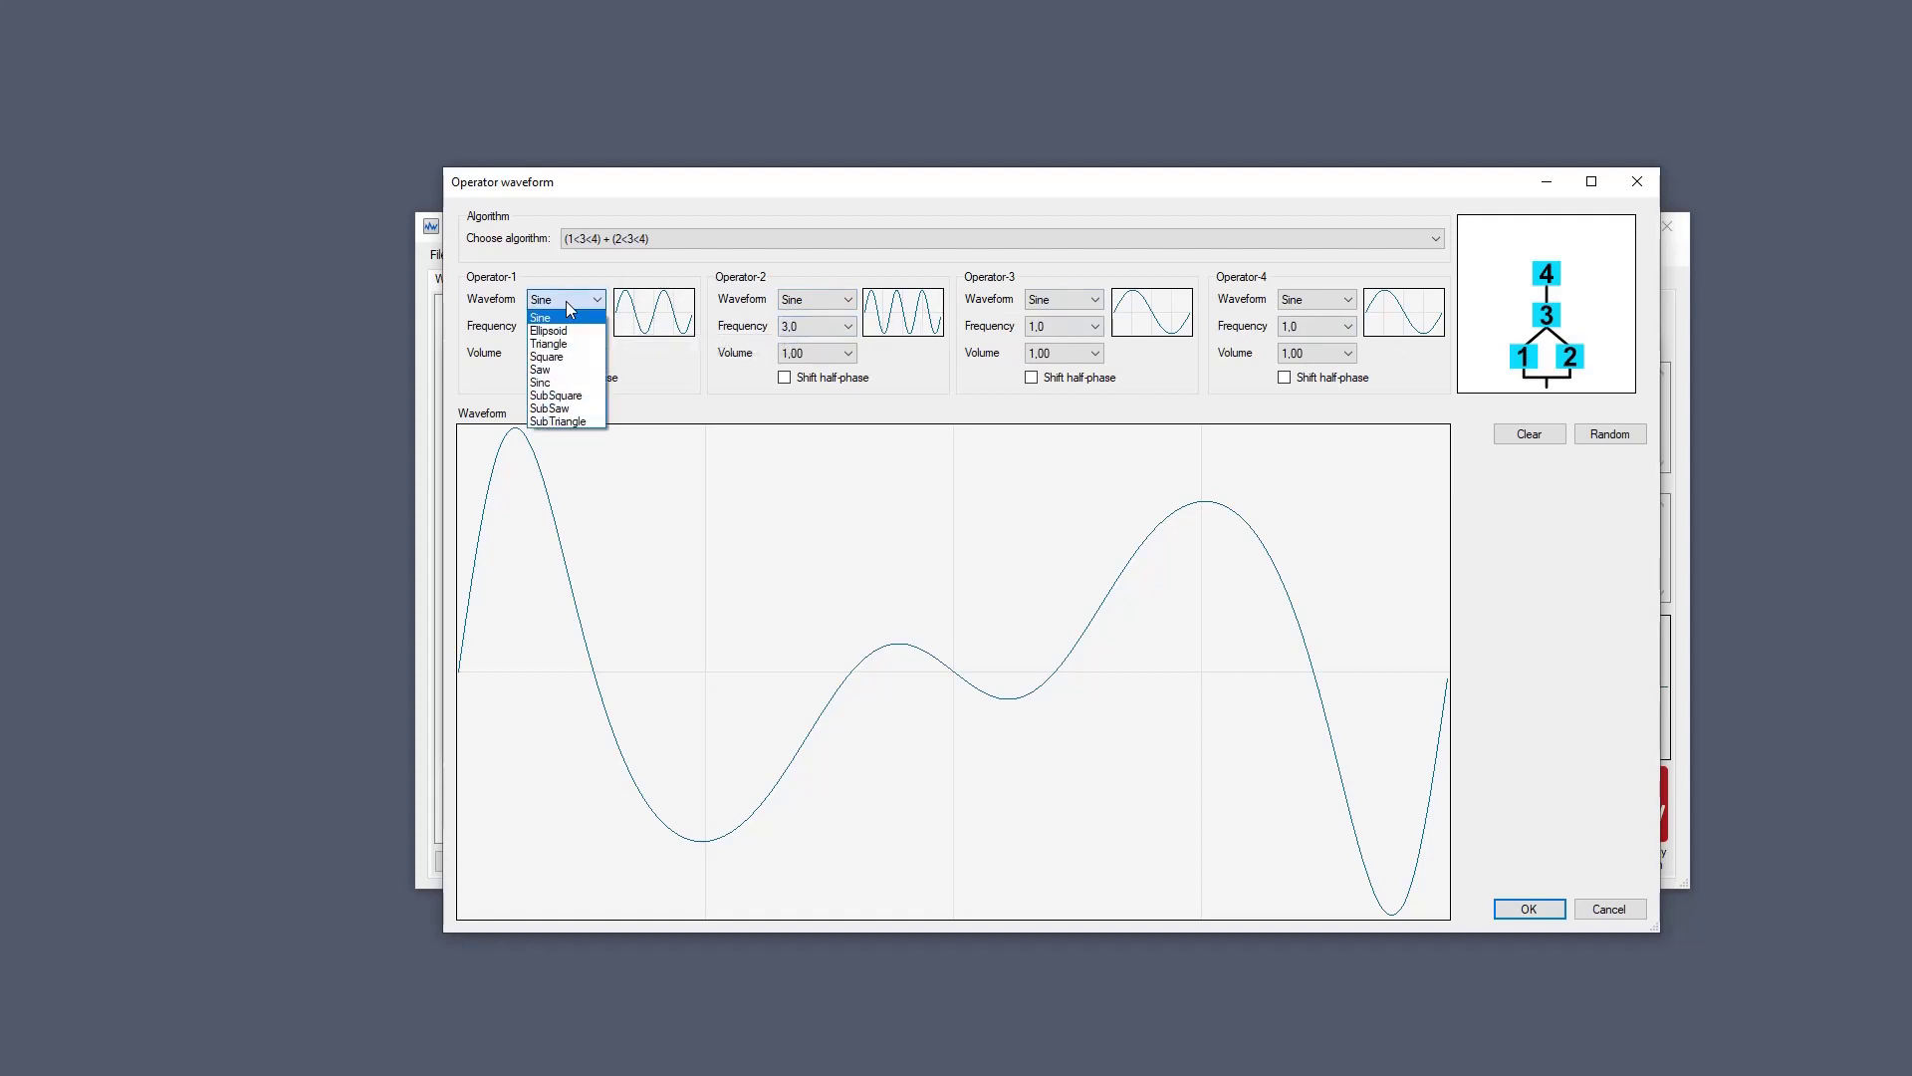
{"action": "left_click", "coordinate": [577, 344]}
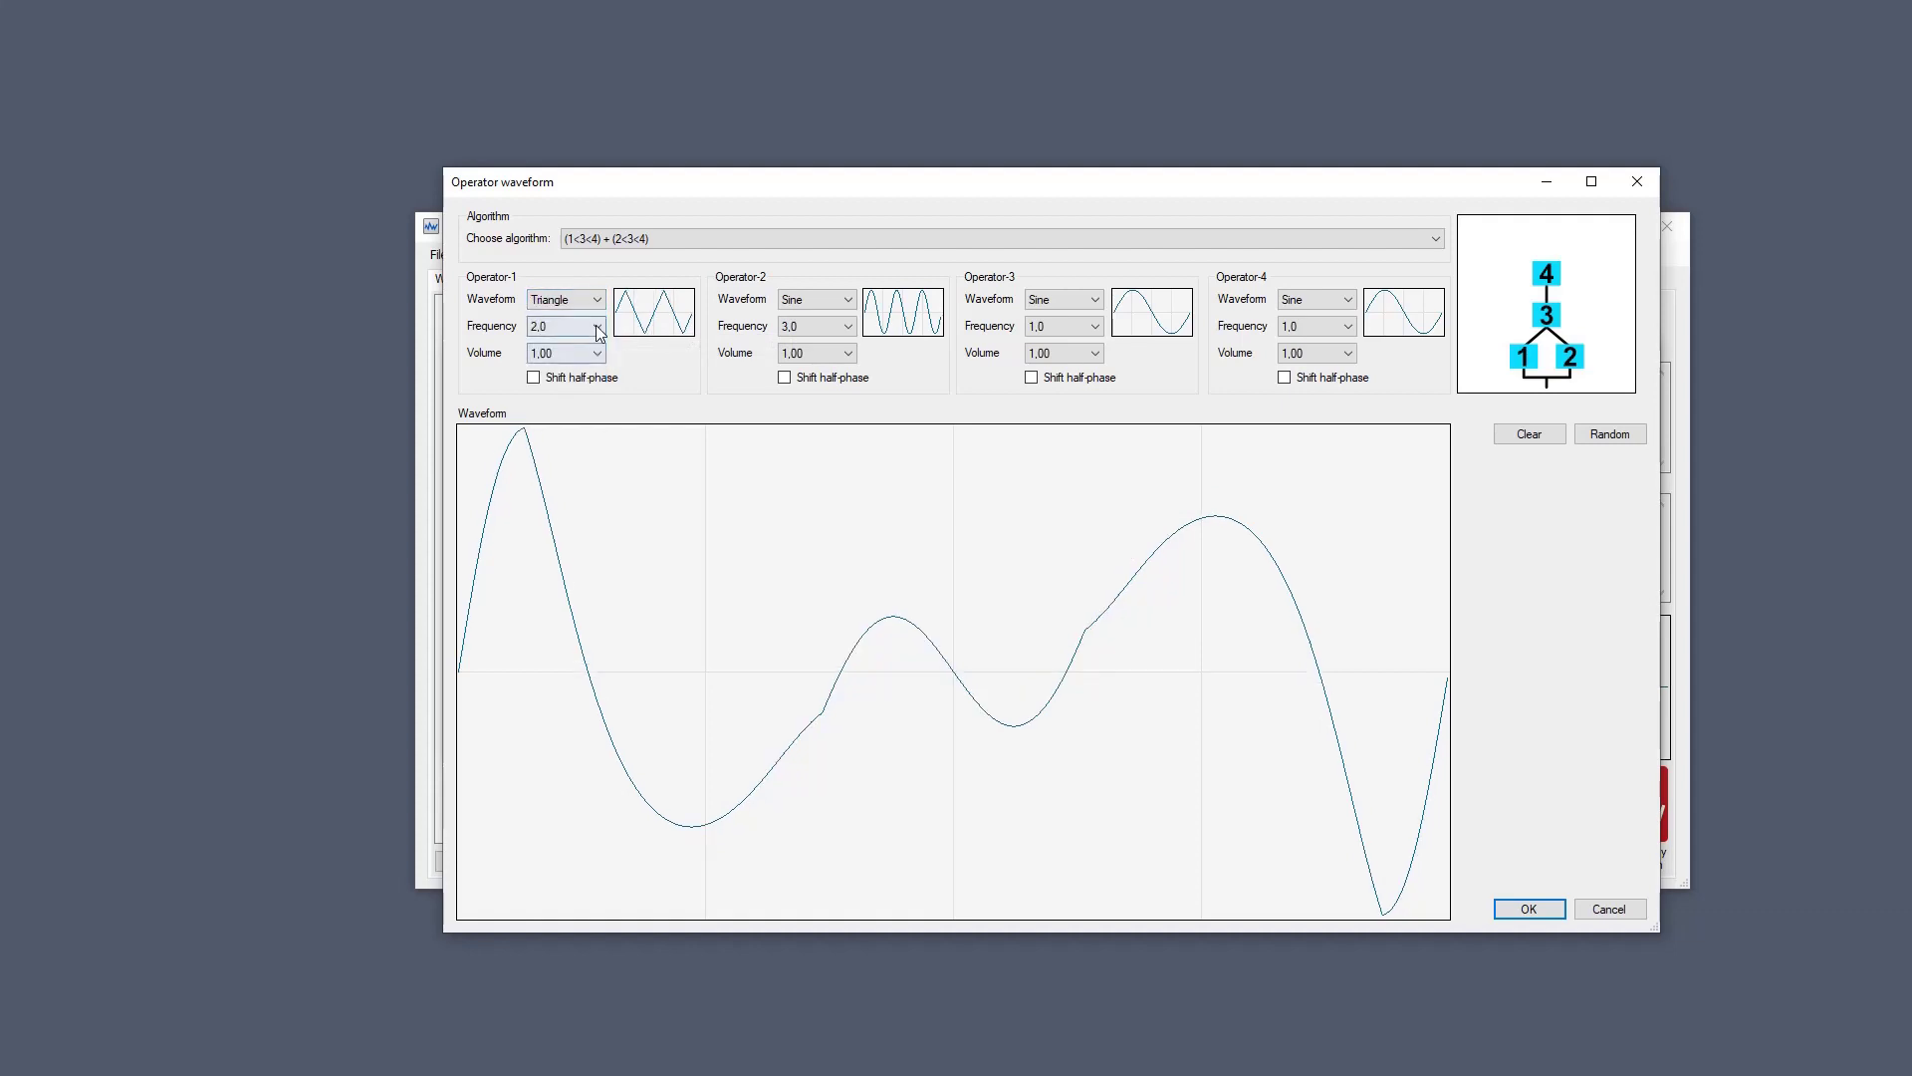
{"action": "left_click", "coordinate": [572, 327]}
{"action": "left_click", "coordinate": [572, 395]}
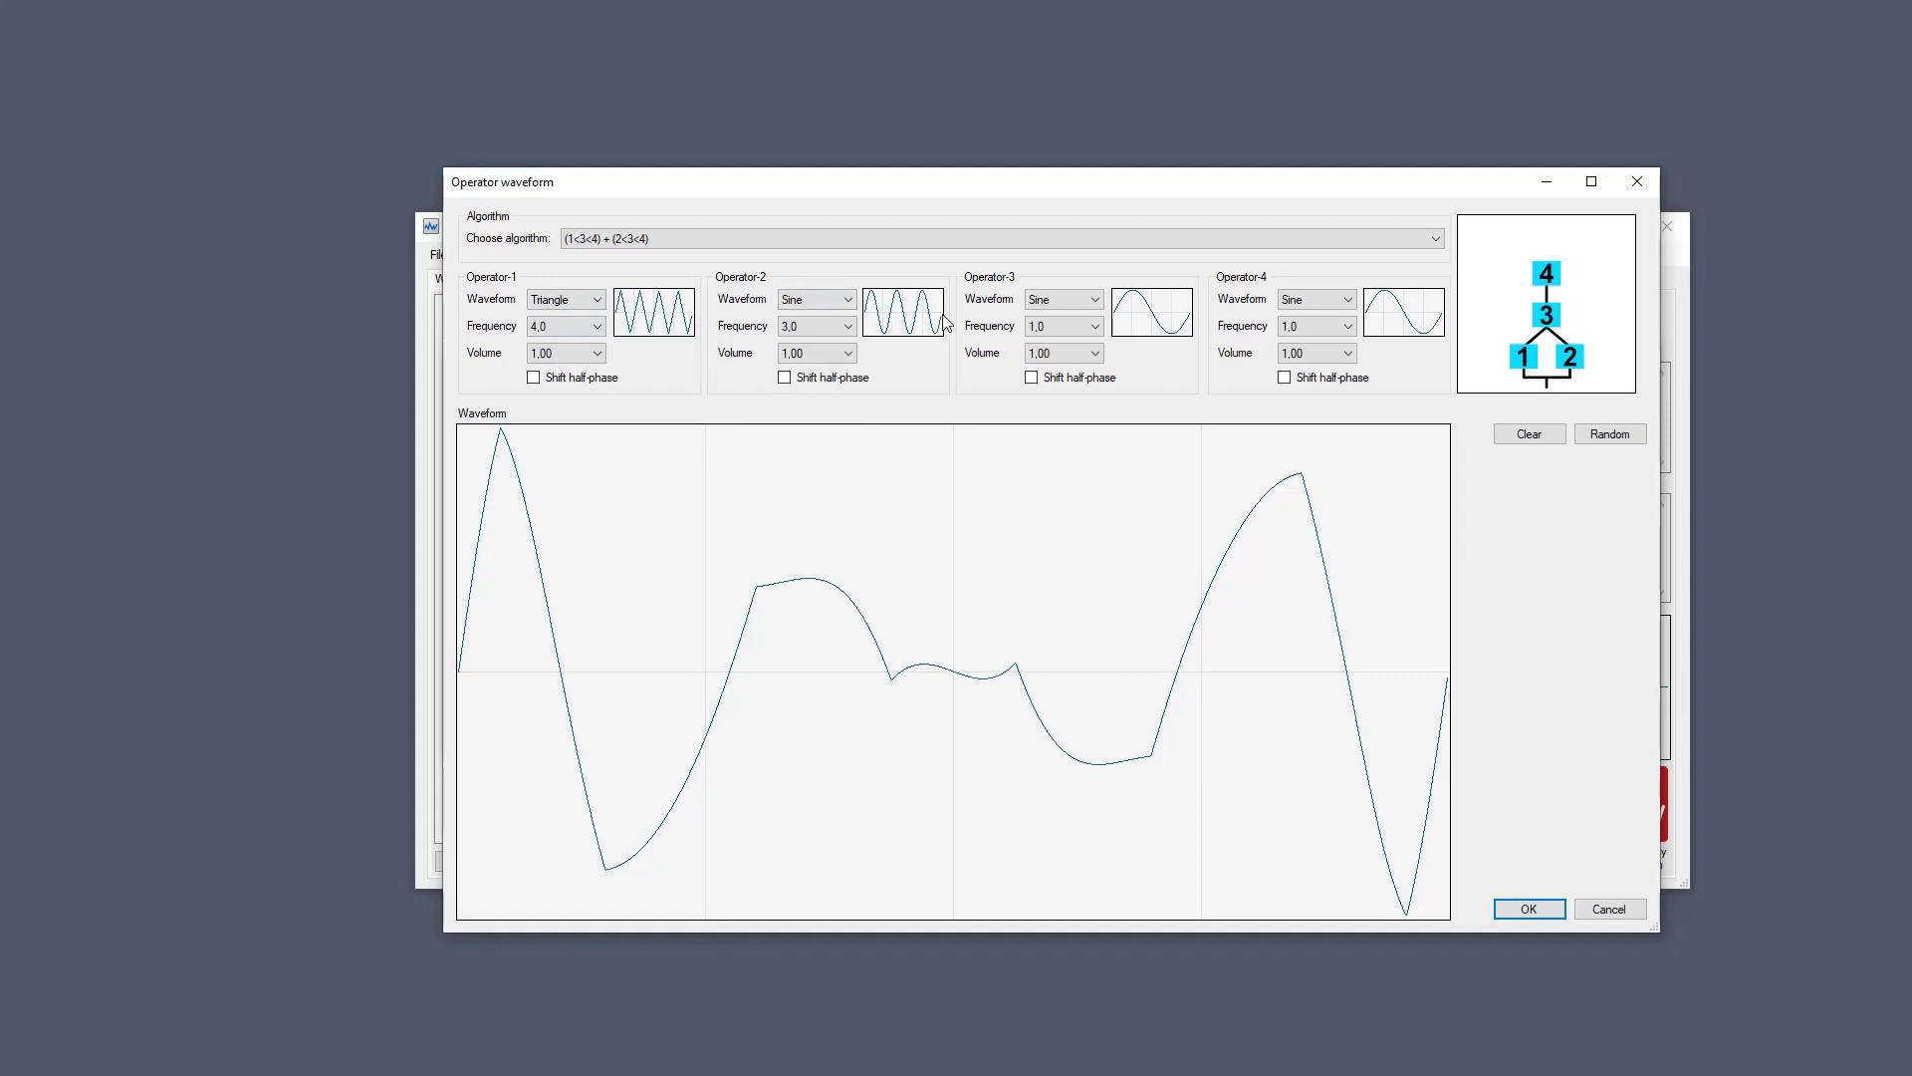
View Operator-2's waveform in the waveform viewer, and leave the operator editor without applying the changes.
{"action": "left_click", "coordinate": [785, 326]}
{"action": "left_click", "coordinate": [894, 331]}
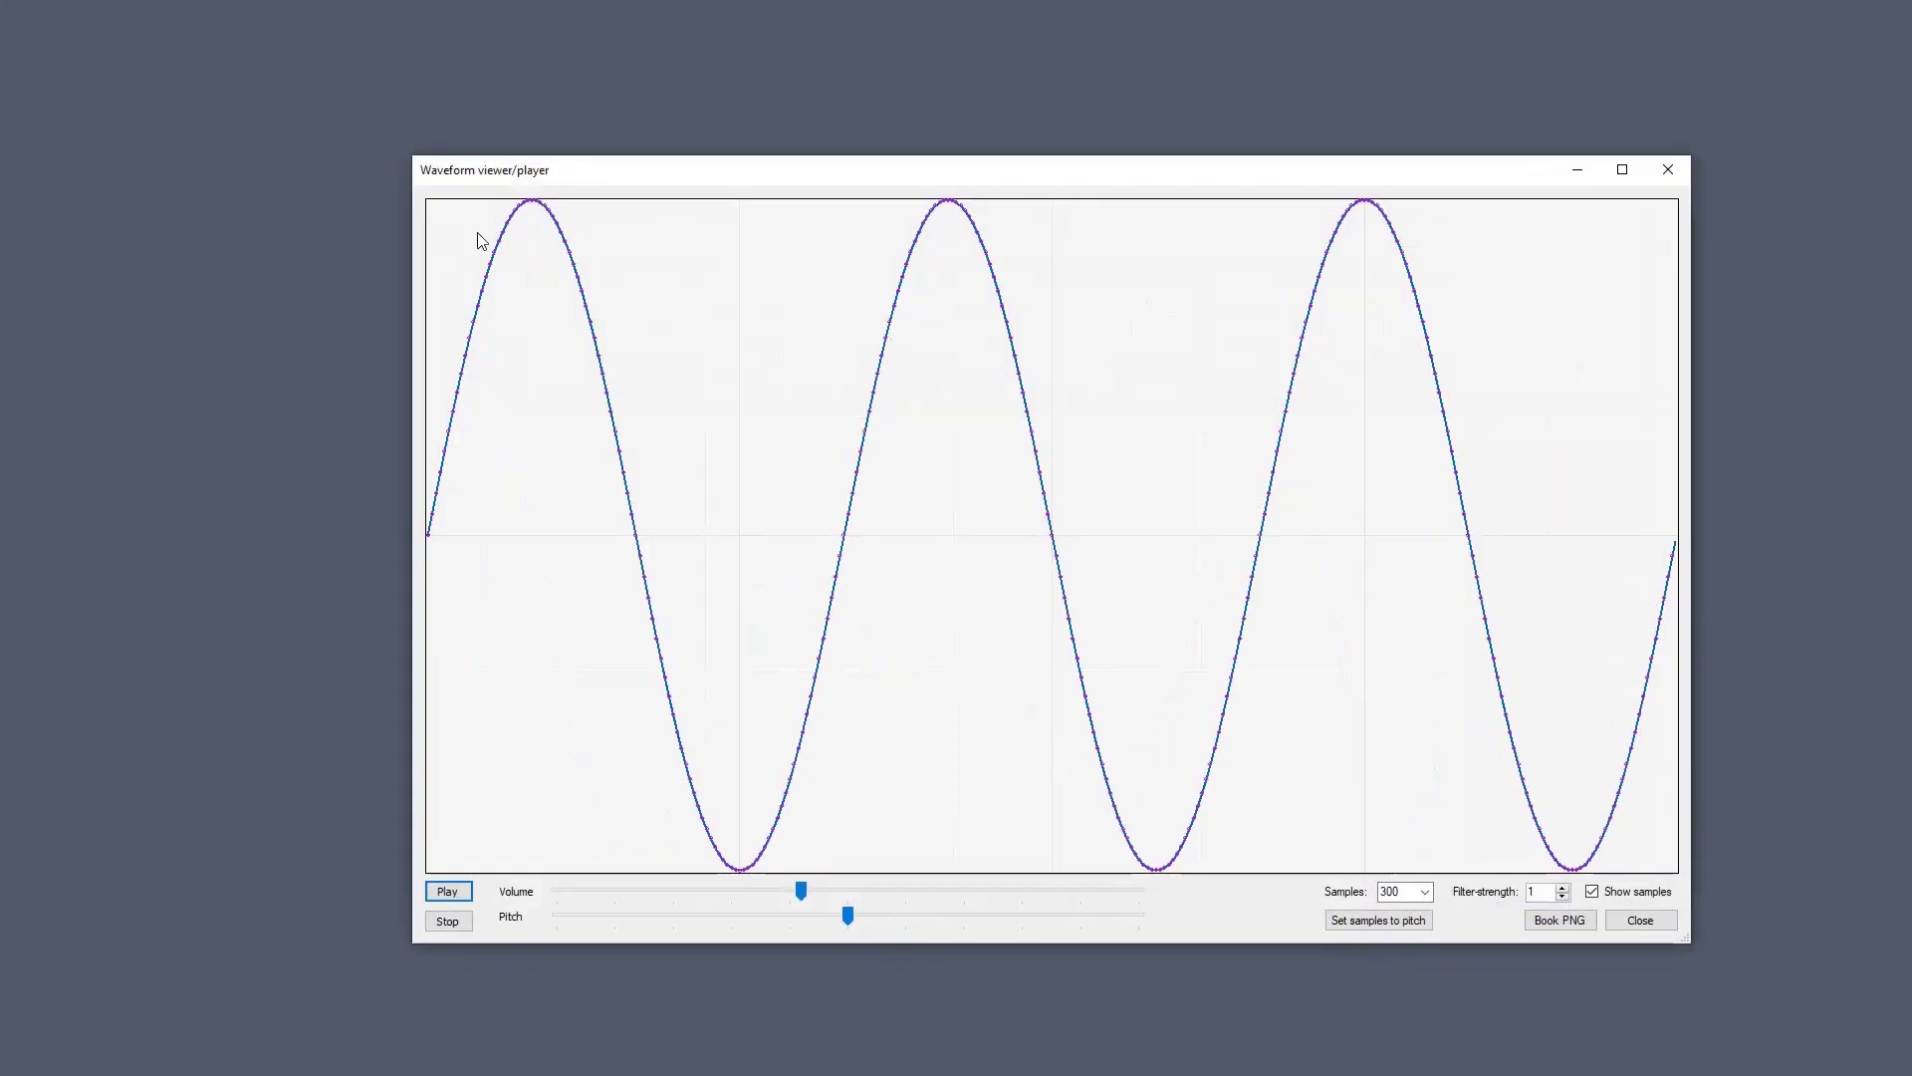
{"action": "left_click", "coordinate": [1664, 163]}
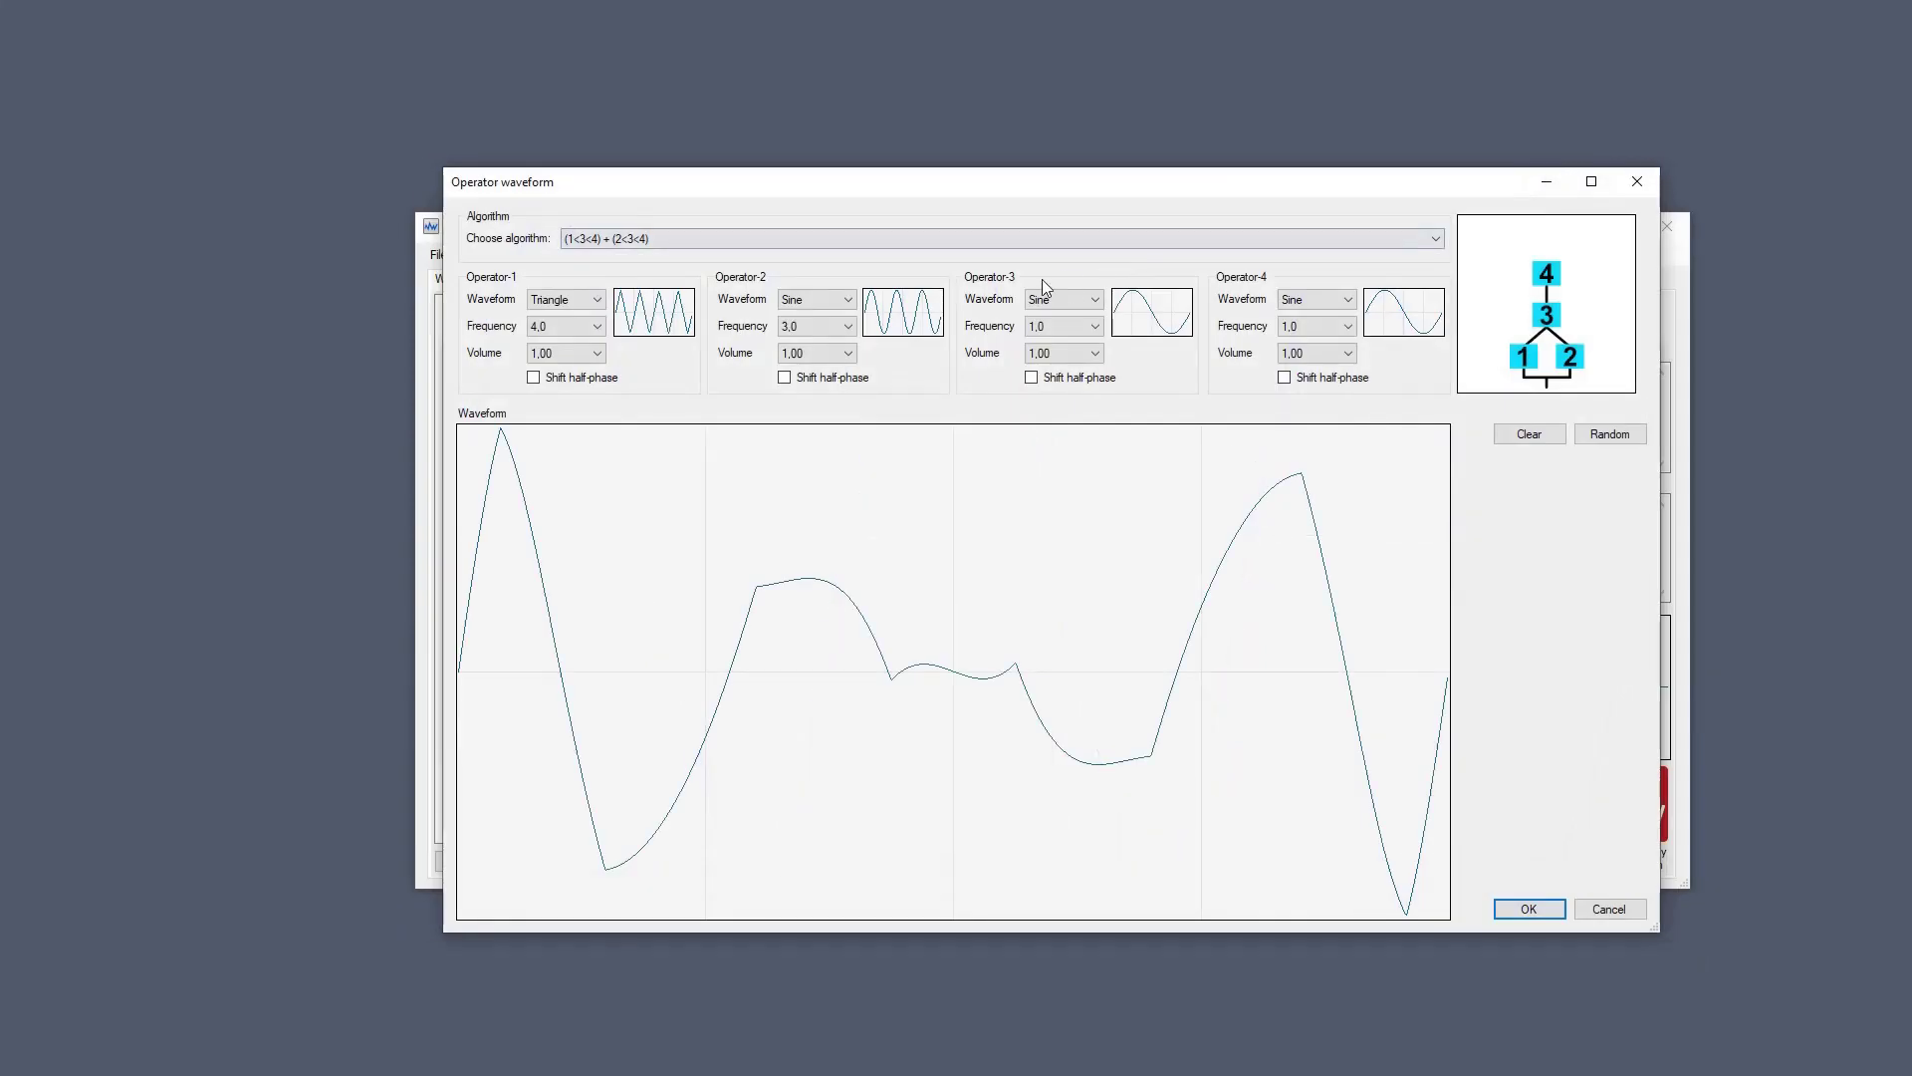
{"action": "key", "text": "Return"}
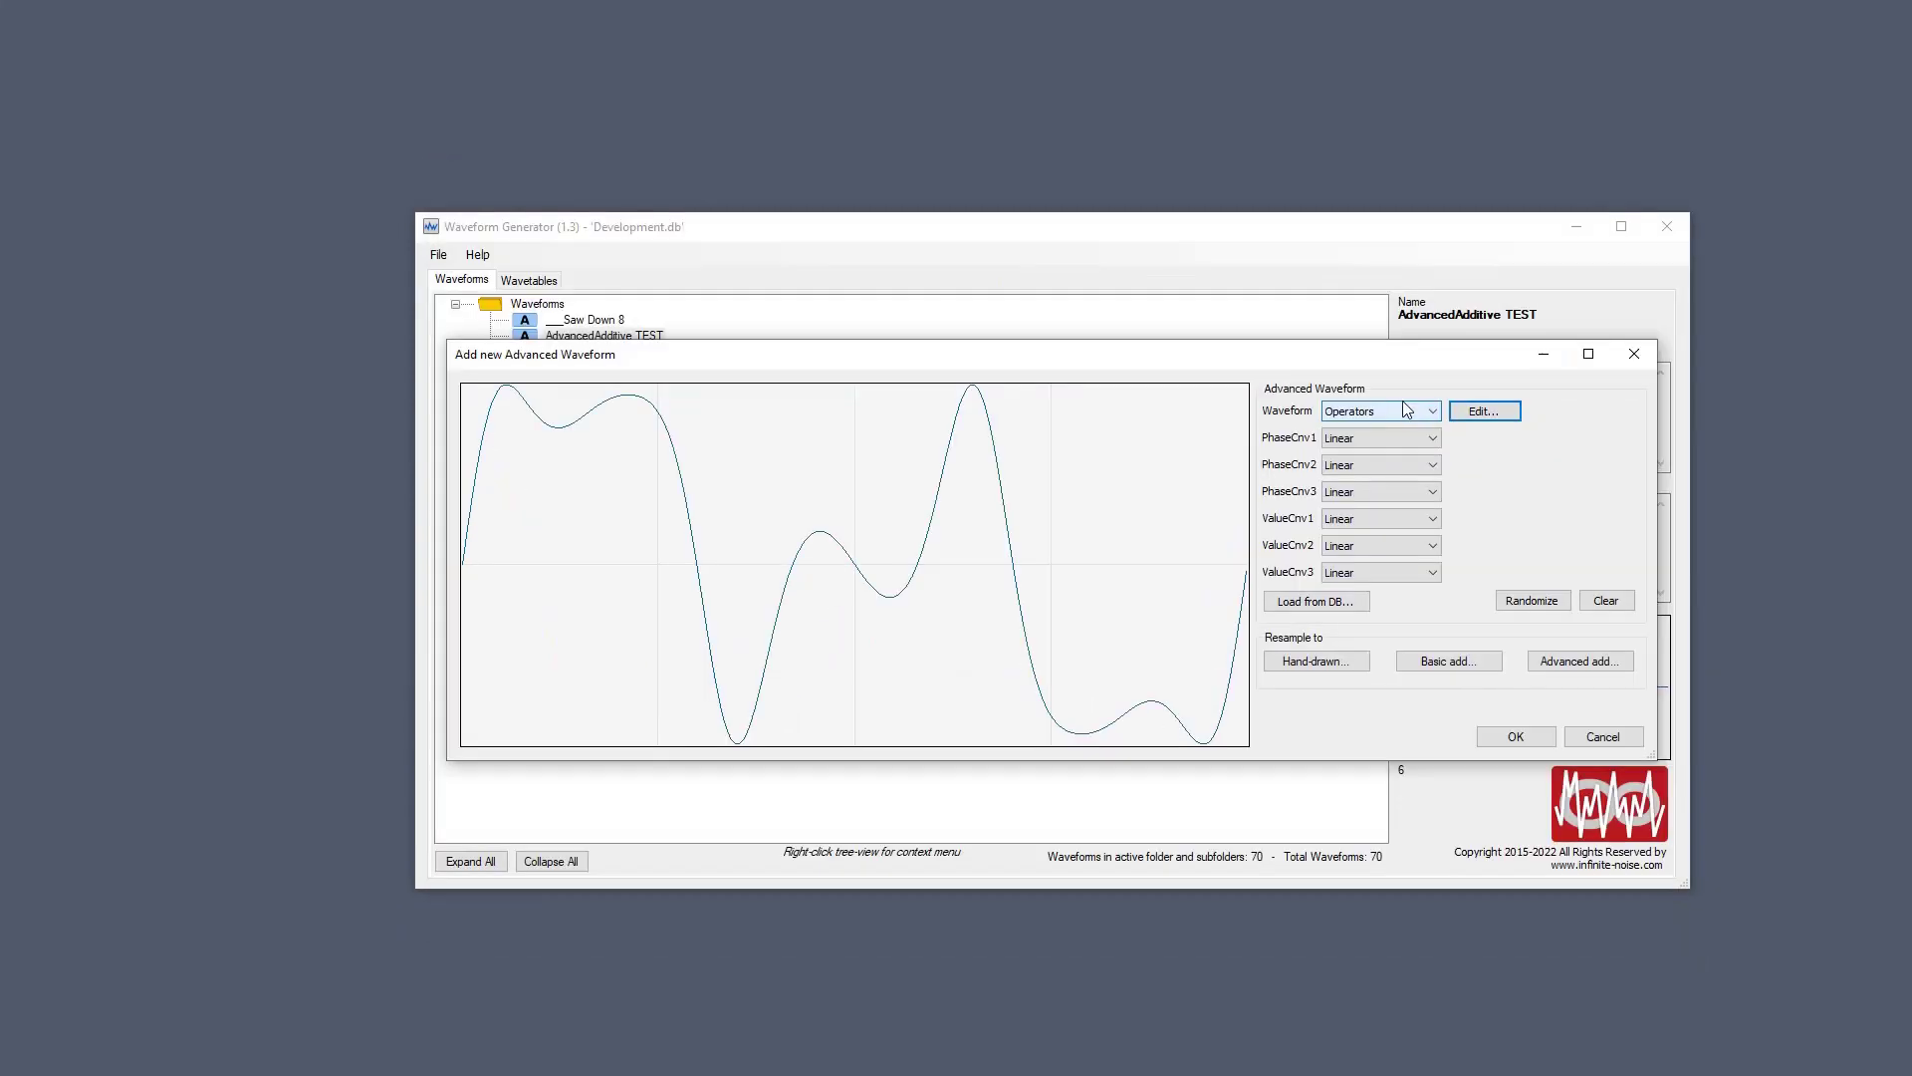
Switch the waveform type to Basic Additive and randomize its harmonics in the additive editor.
{"action": "left_click", "coordinate": [1405, 409]}
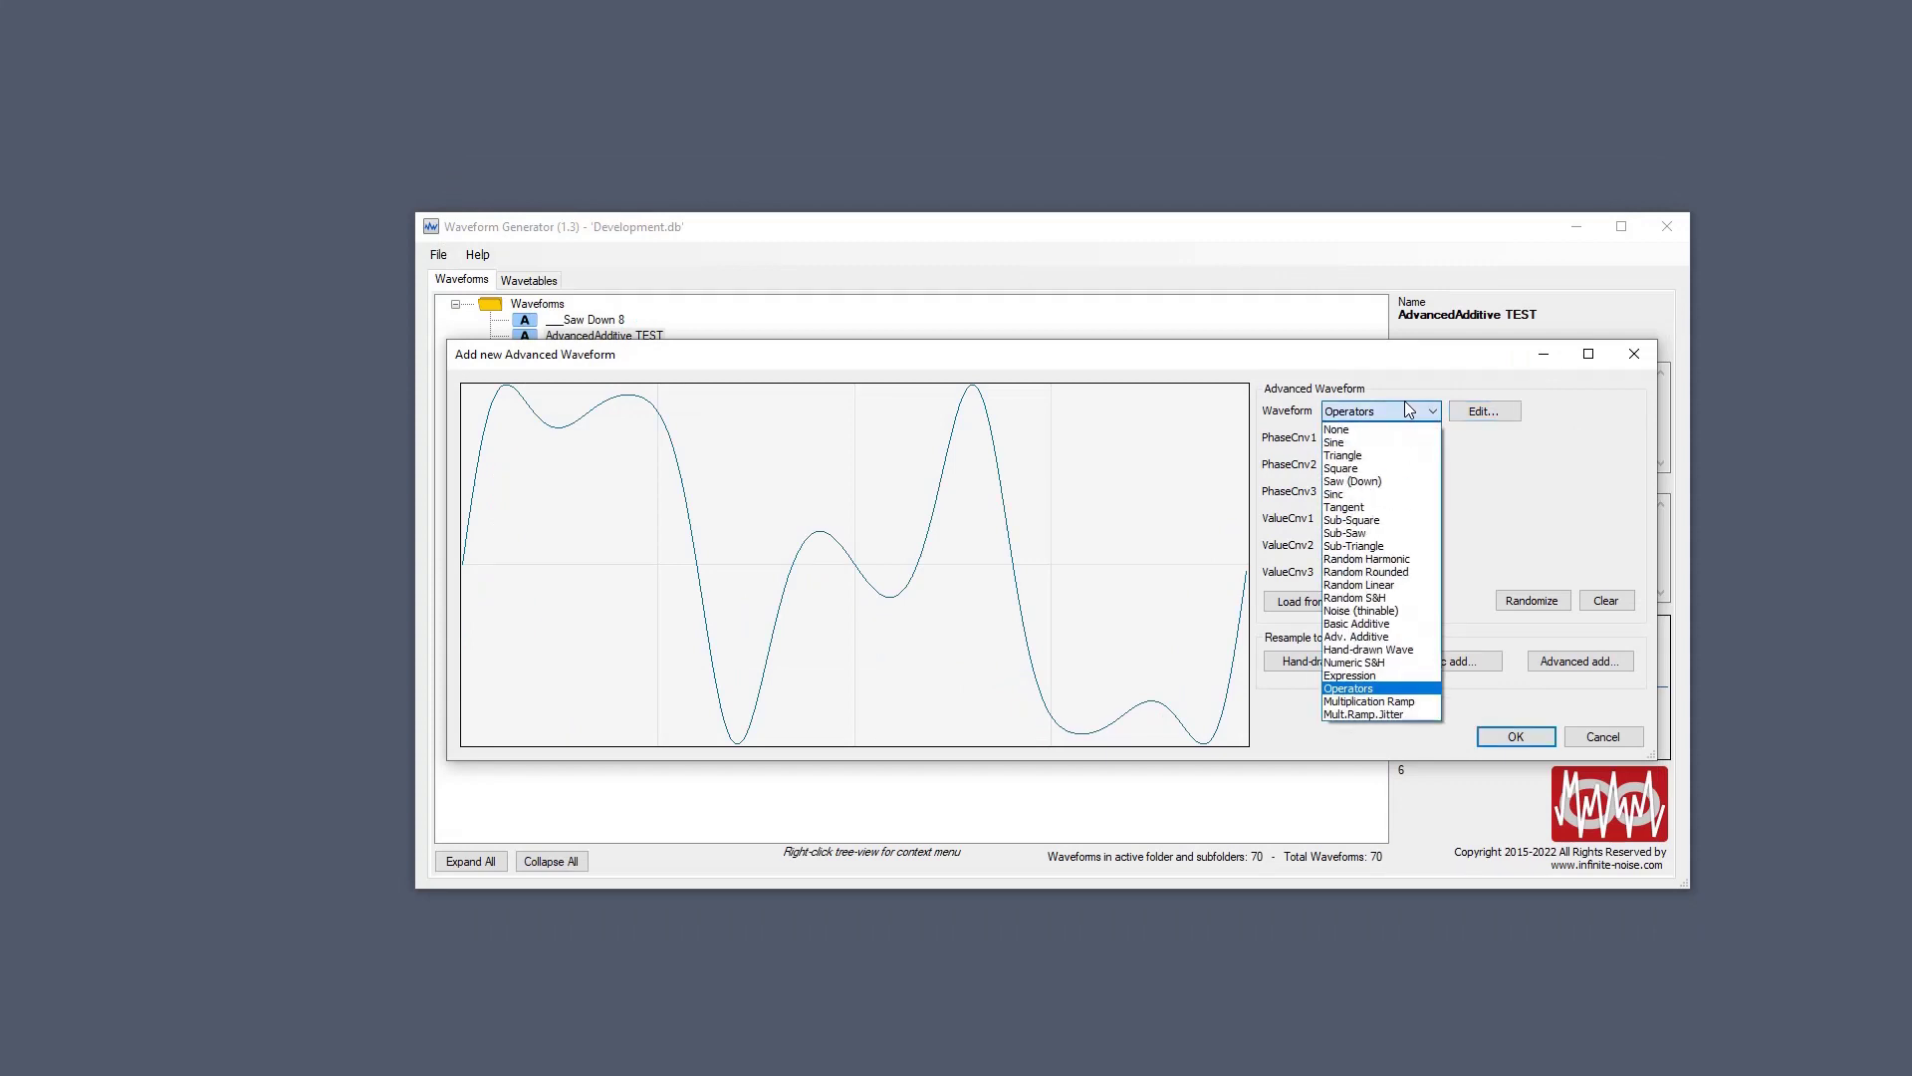
{"action": "left_click", "coordinate": [1409, 624]}
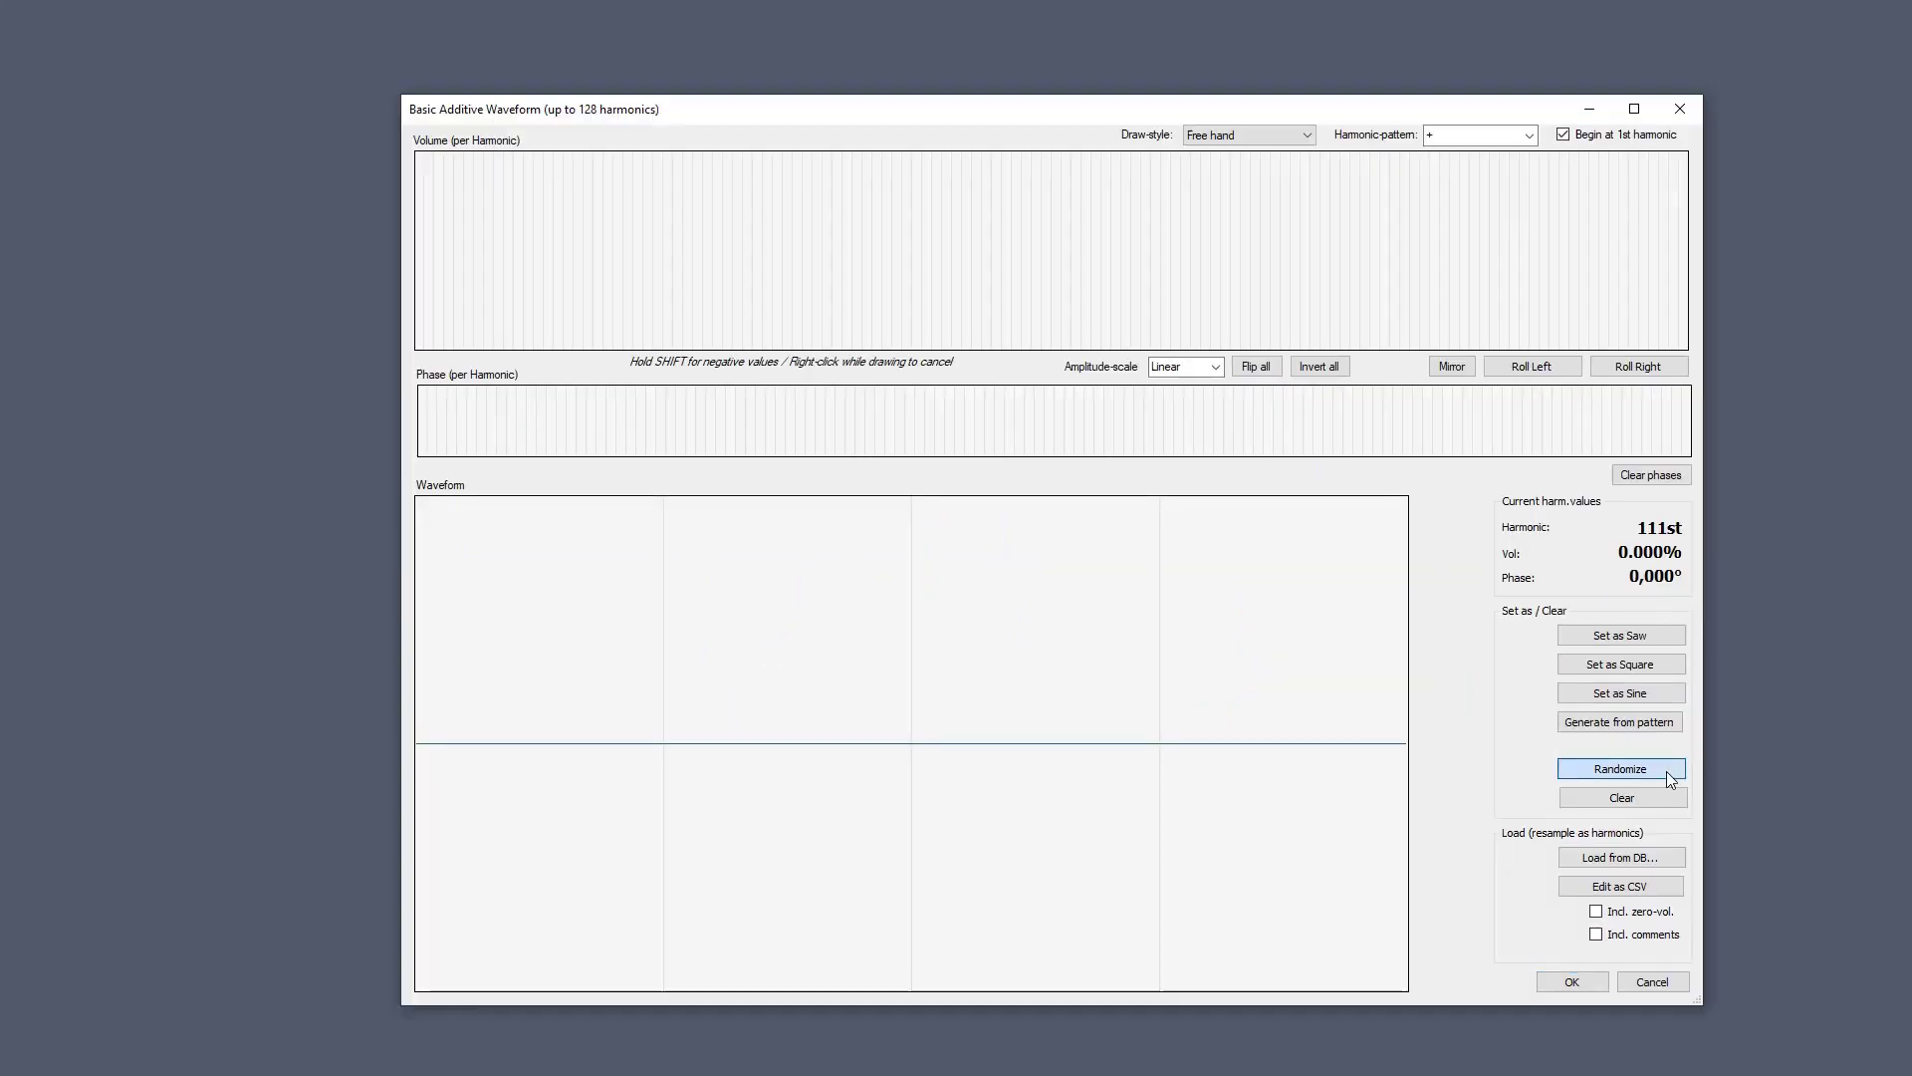
{"action": "left_click", "coordinate": [1661, 772]}
{"action": "left_click", "coordinate": [1662, 772]}
{"action": "left_click", "coordinate": [1660, 769]}
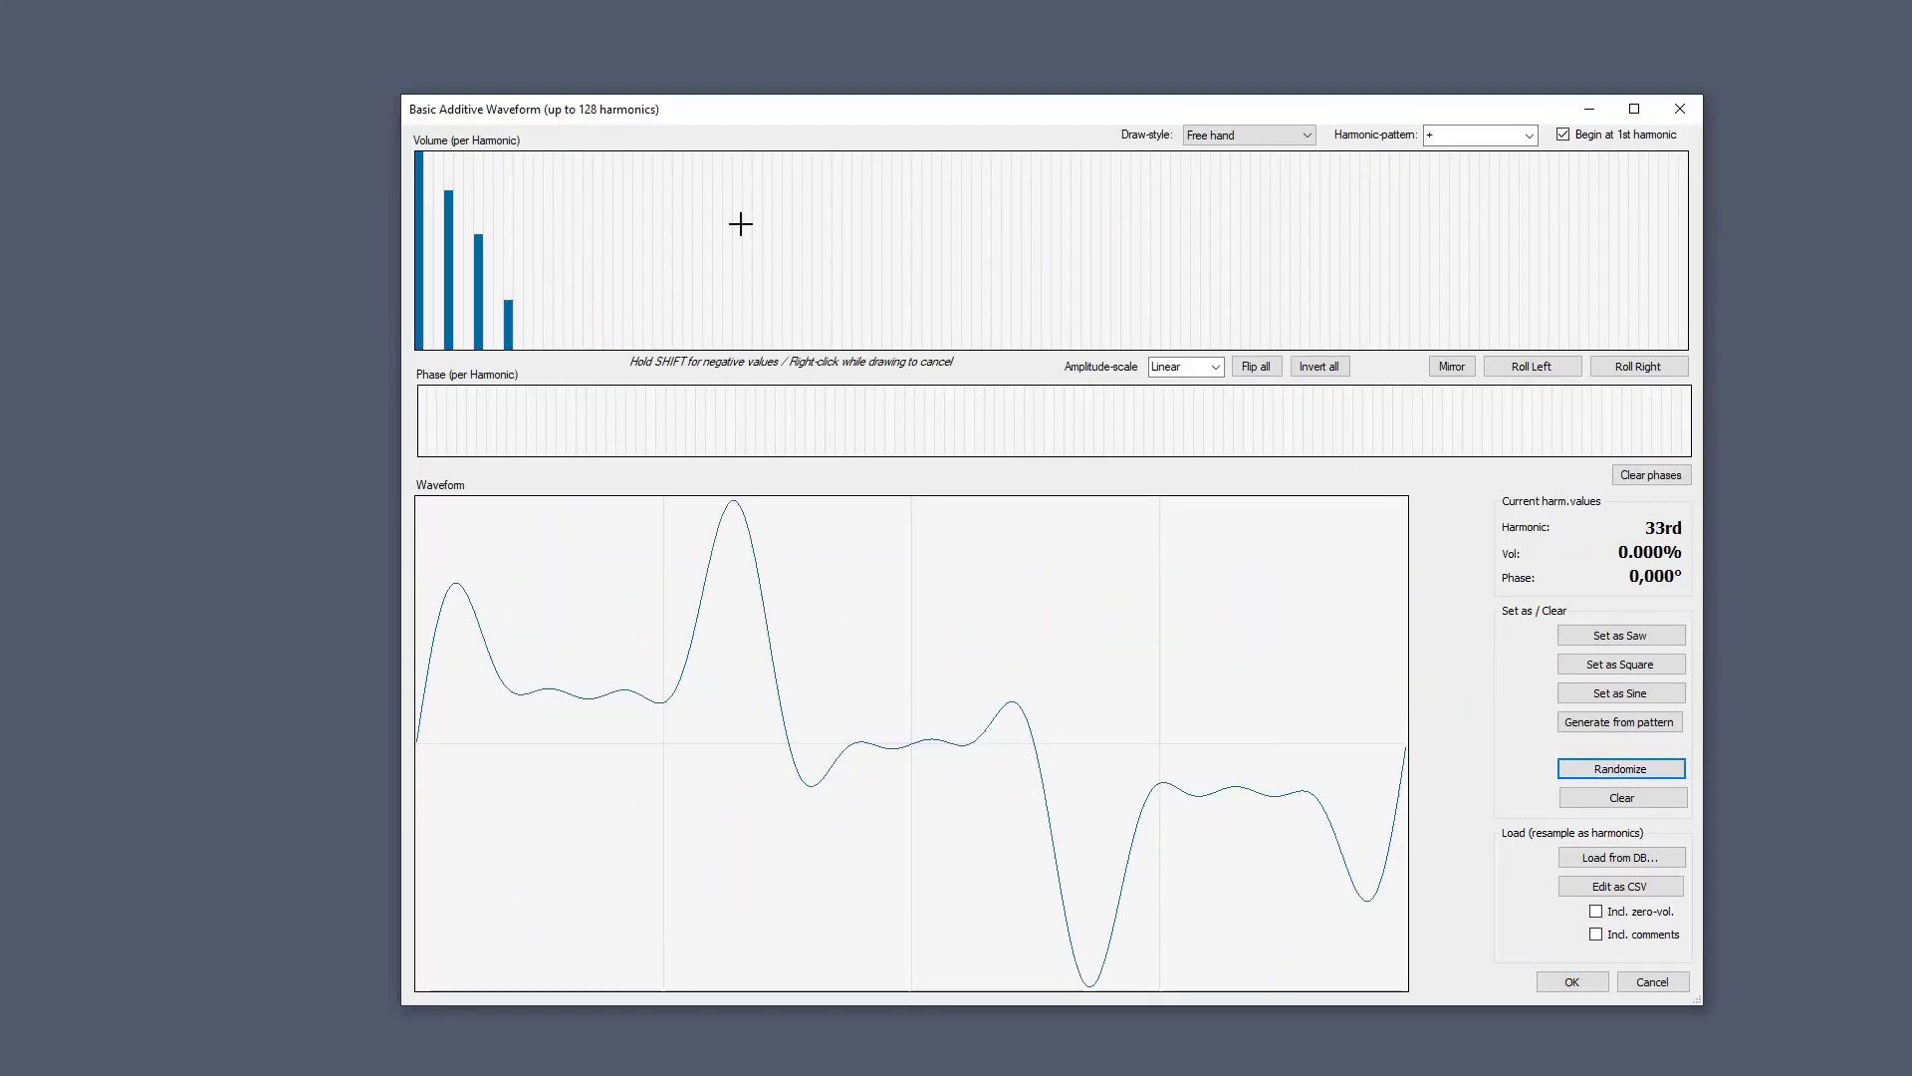
Draw freehand volumes across the upper harmonics, erase most of them by drawing at zero, and undo the erasing.
{"action": "mouse_move", "coordinate": [738, 222]}
{"action": "left_mouse_down"}
{"action": "mouse_move", "coordinate": [926, 308]}
{"action": "mouse_move", "coordinate": [1204, 290]}
{"action": "mouse_move", "coordinate": [1535, 321]}
{"action": "mouse_move", "coordinate": [1593, 278]}
{"action": "left_mouse_up"}
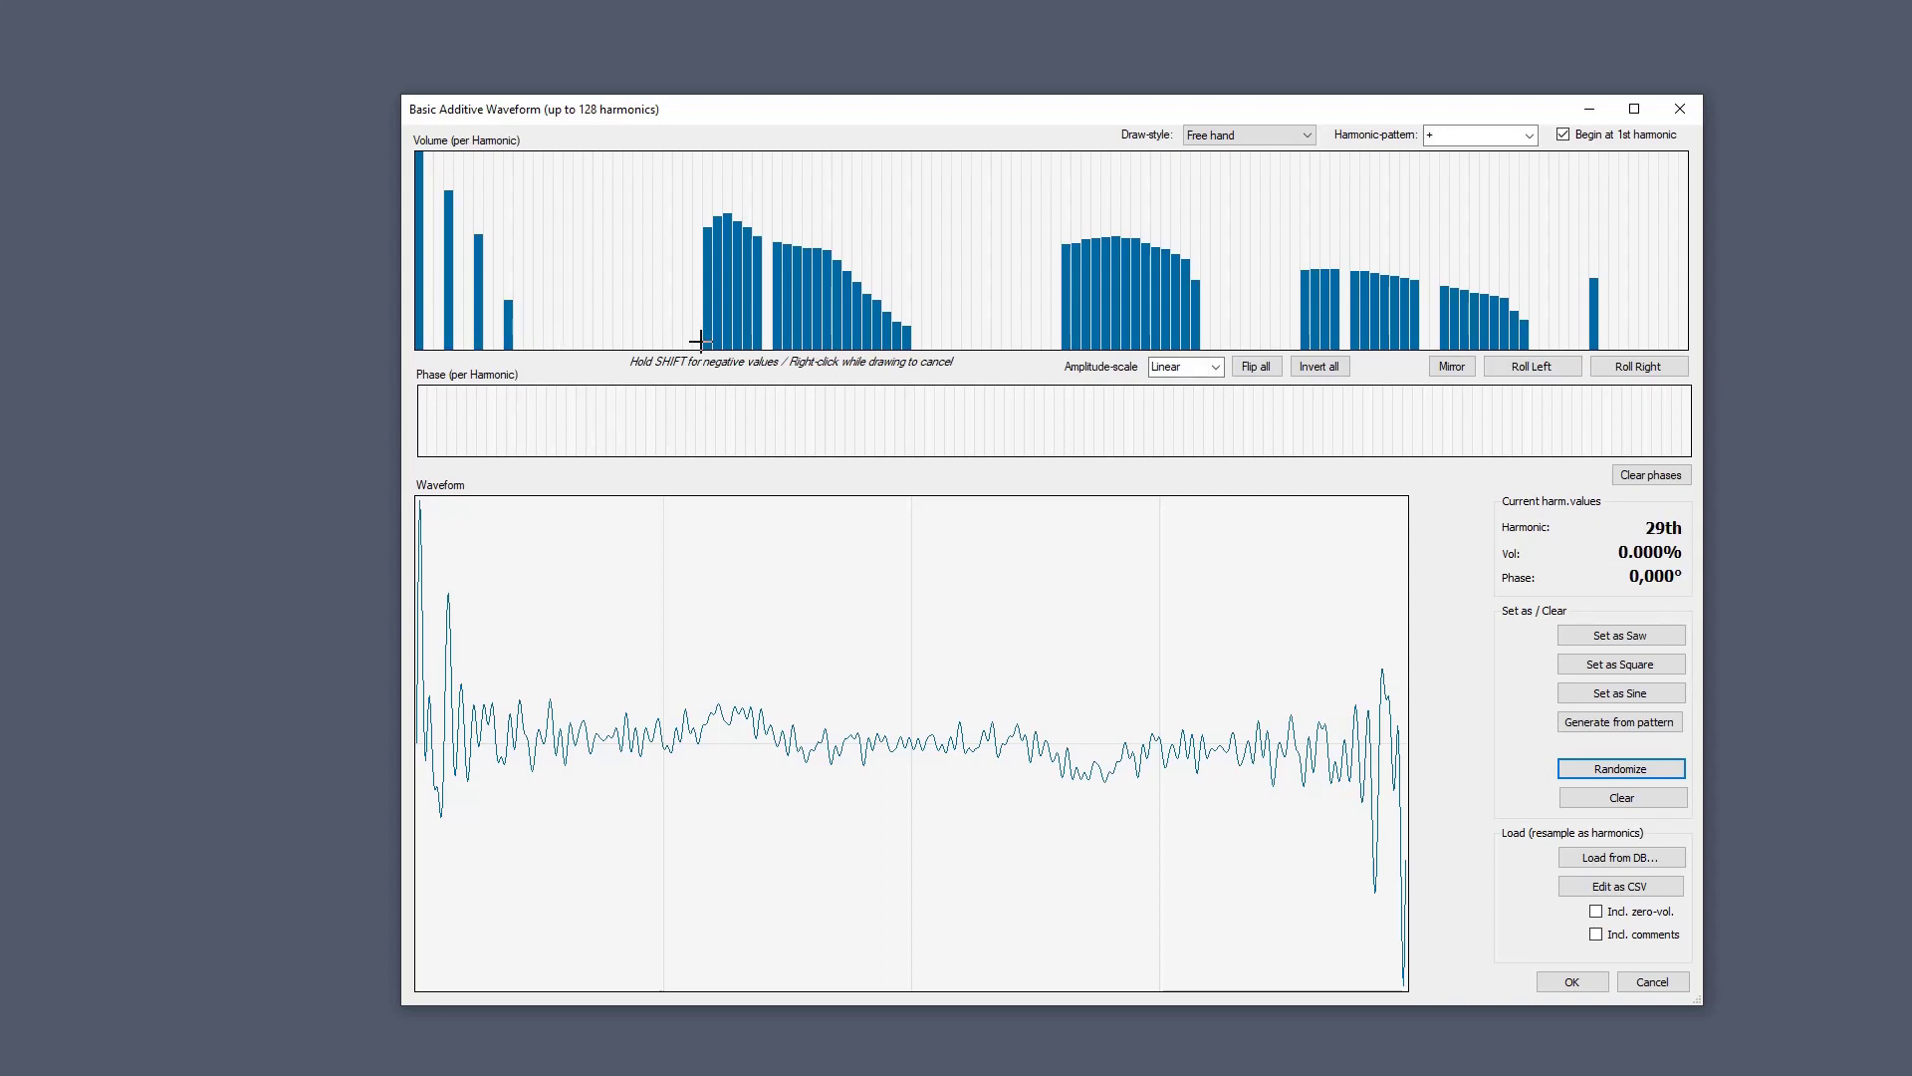
{"action": "left_click_drag", "start_coordinate": [700, 355], "coordinate": [1545, 388]}
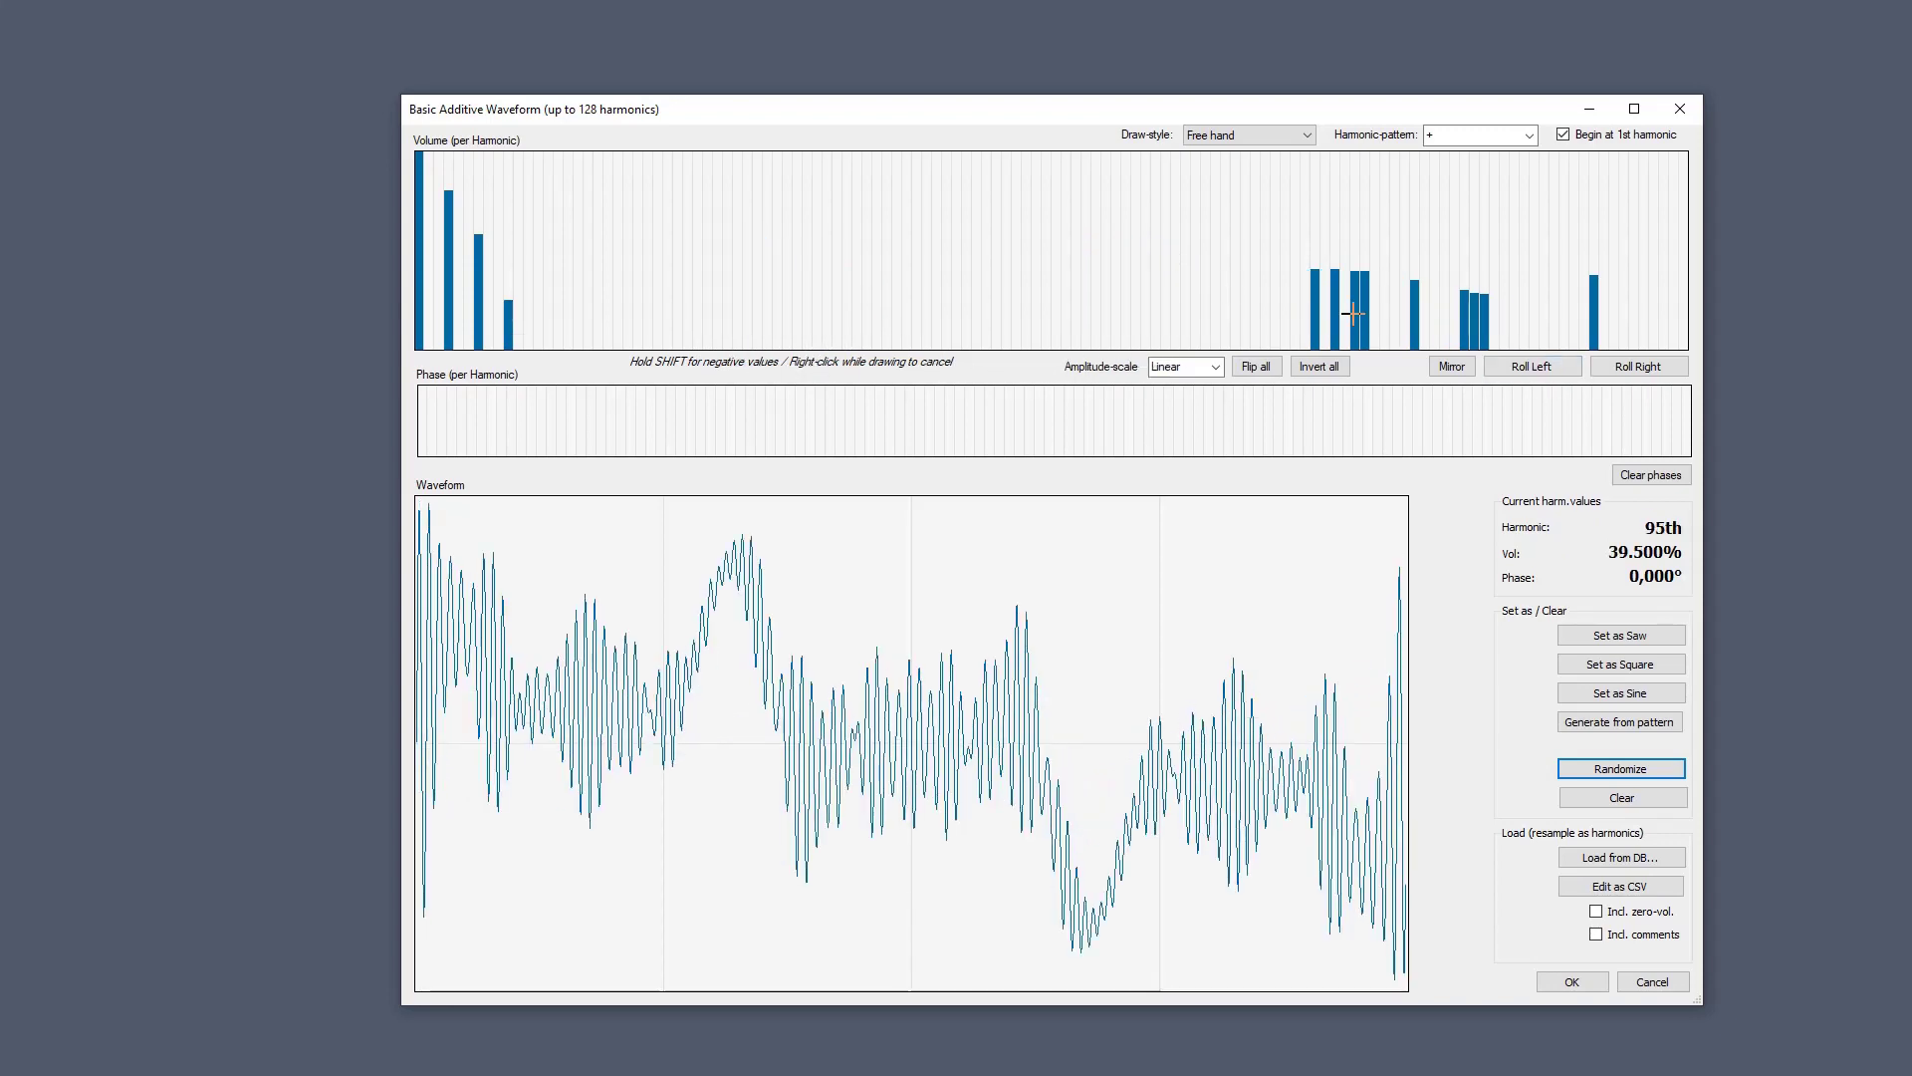
{"action": "key", "text": "ctrl+z"}
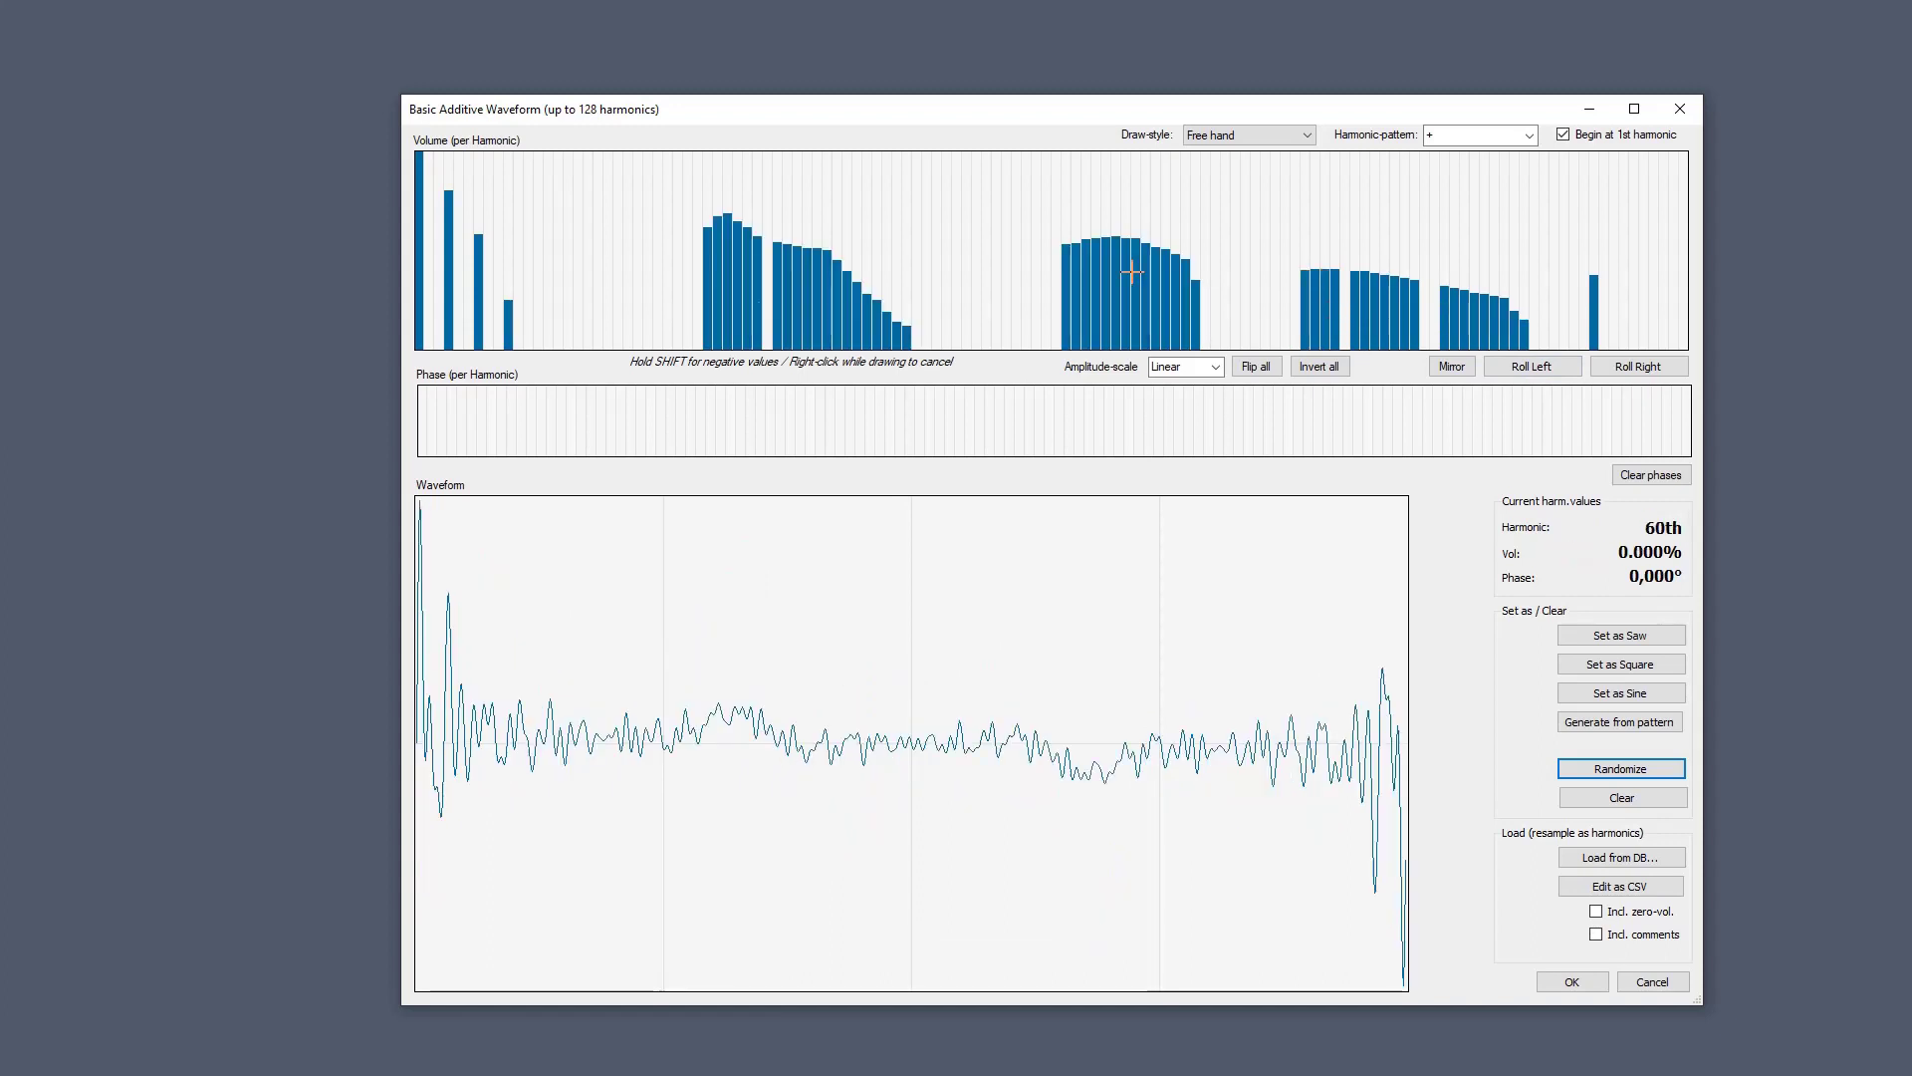
Clear the remaining harmonics from the 29th onward, and close the additive editor without saving.
{"action": "right_click", "coordinate": [700, 346]}
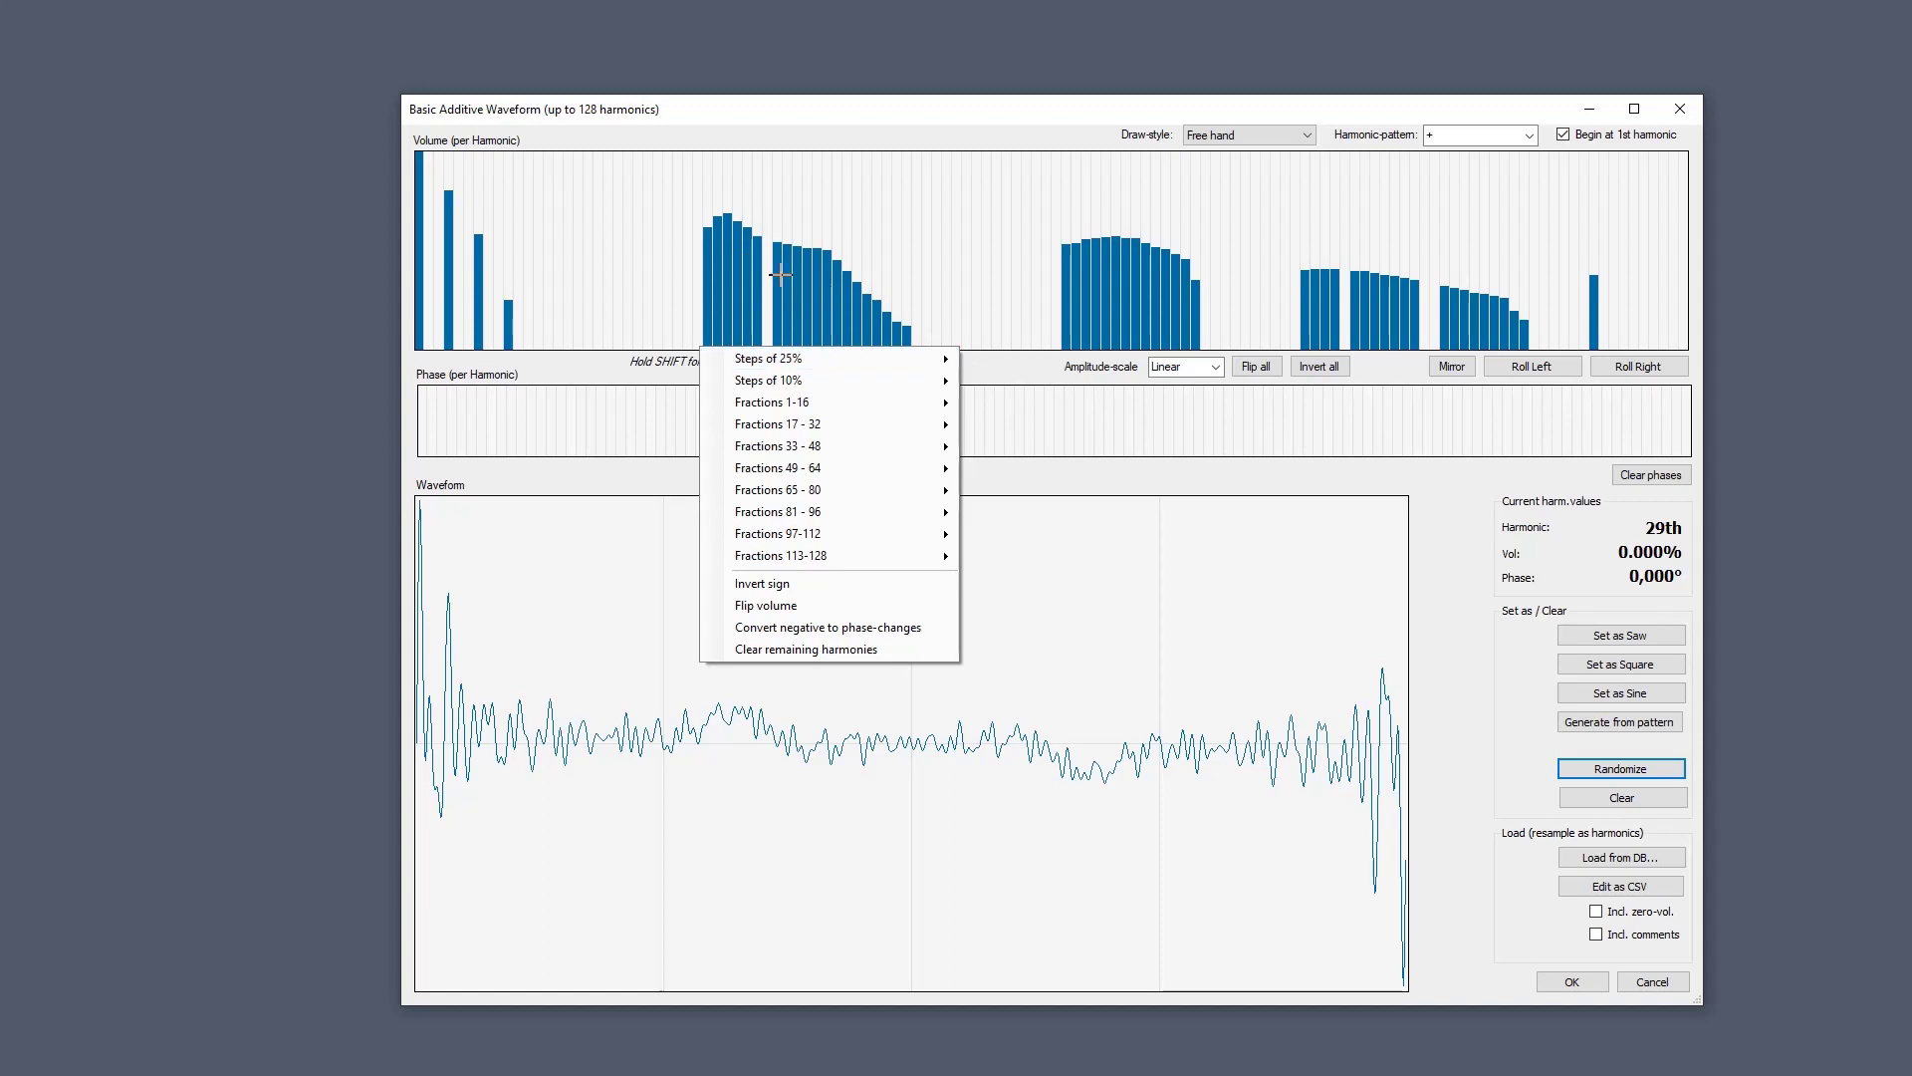
{"action": "left_click", "coordinate": [807, 648]}
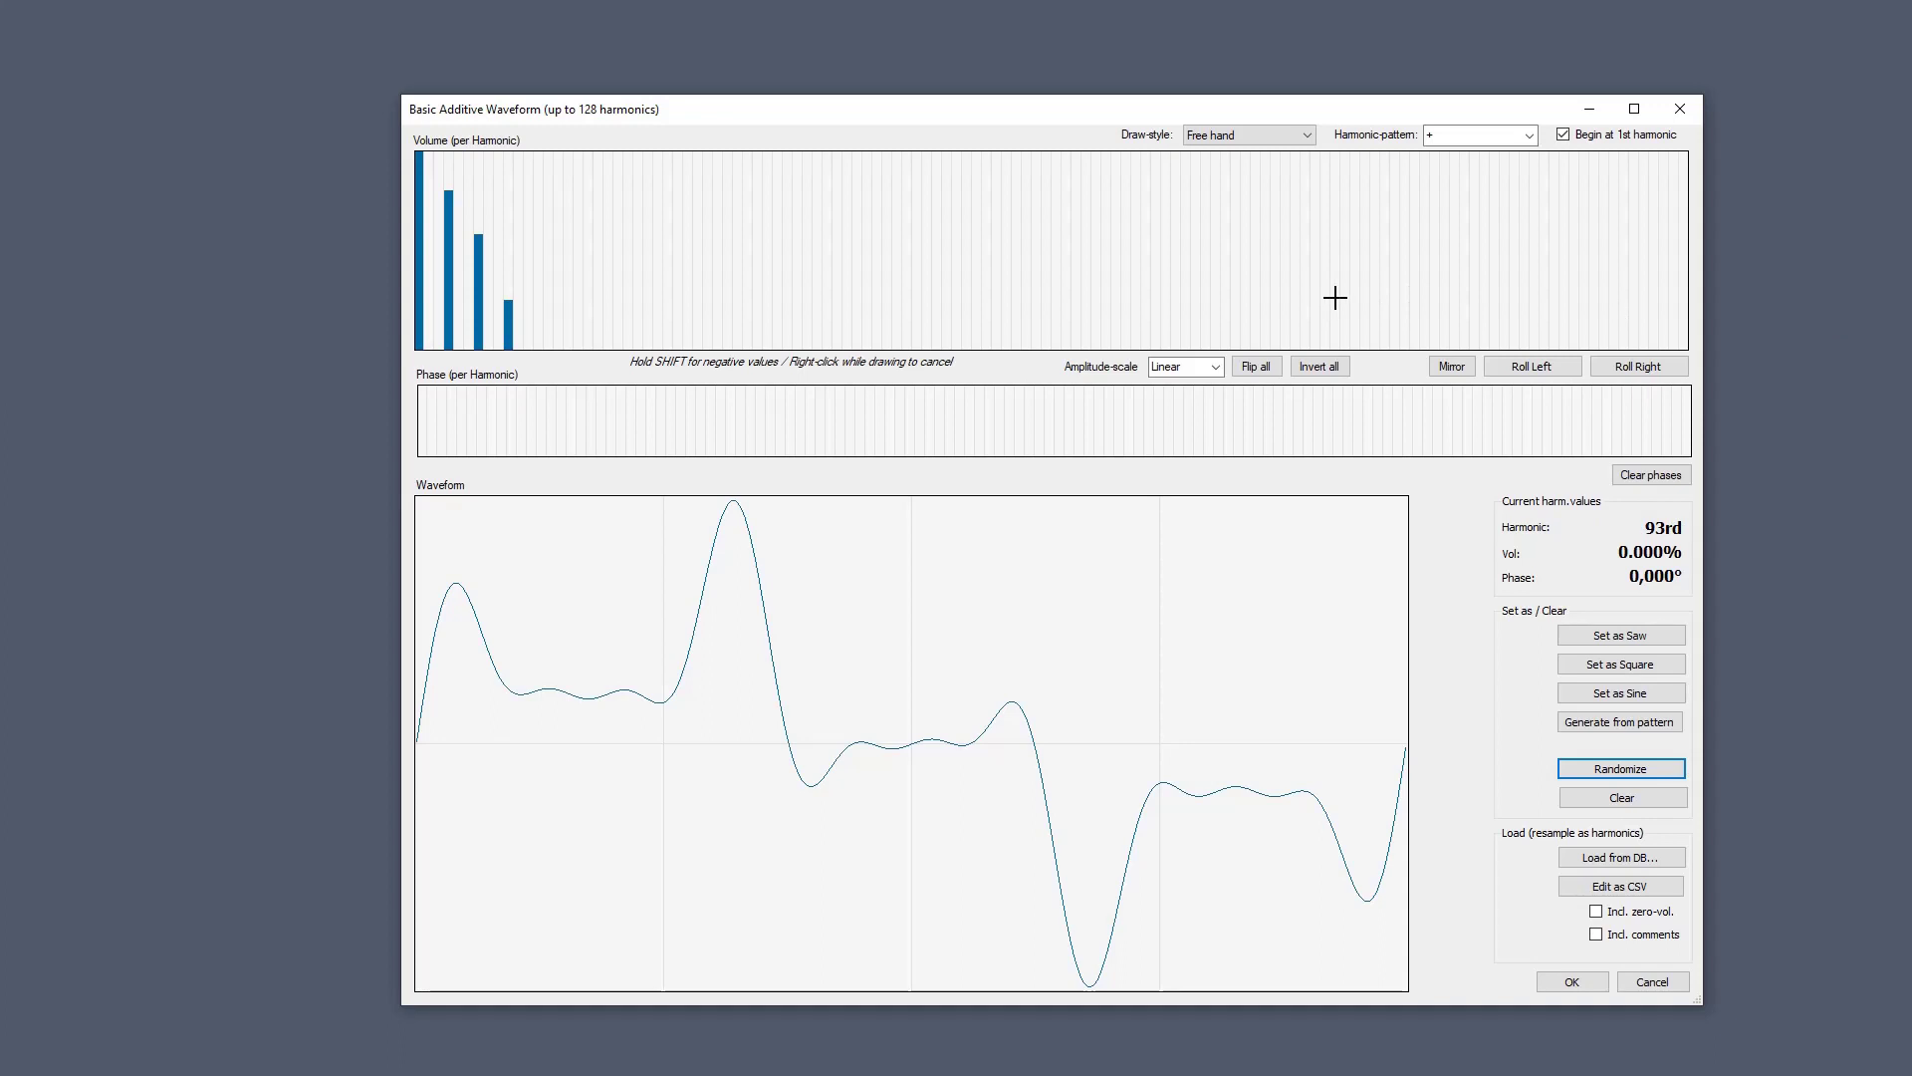
{"action": "left_click", "coordinate": [1682, 107]}
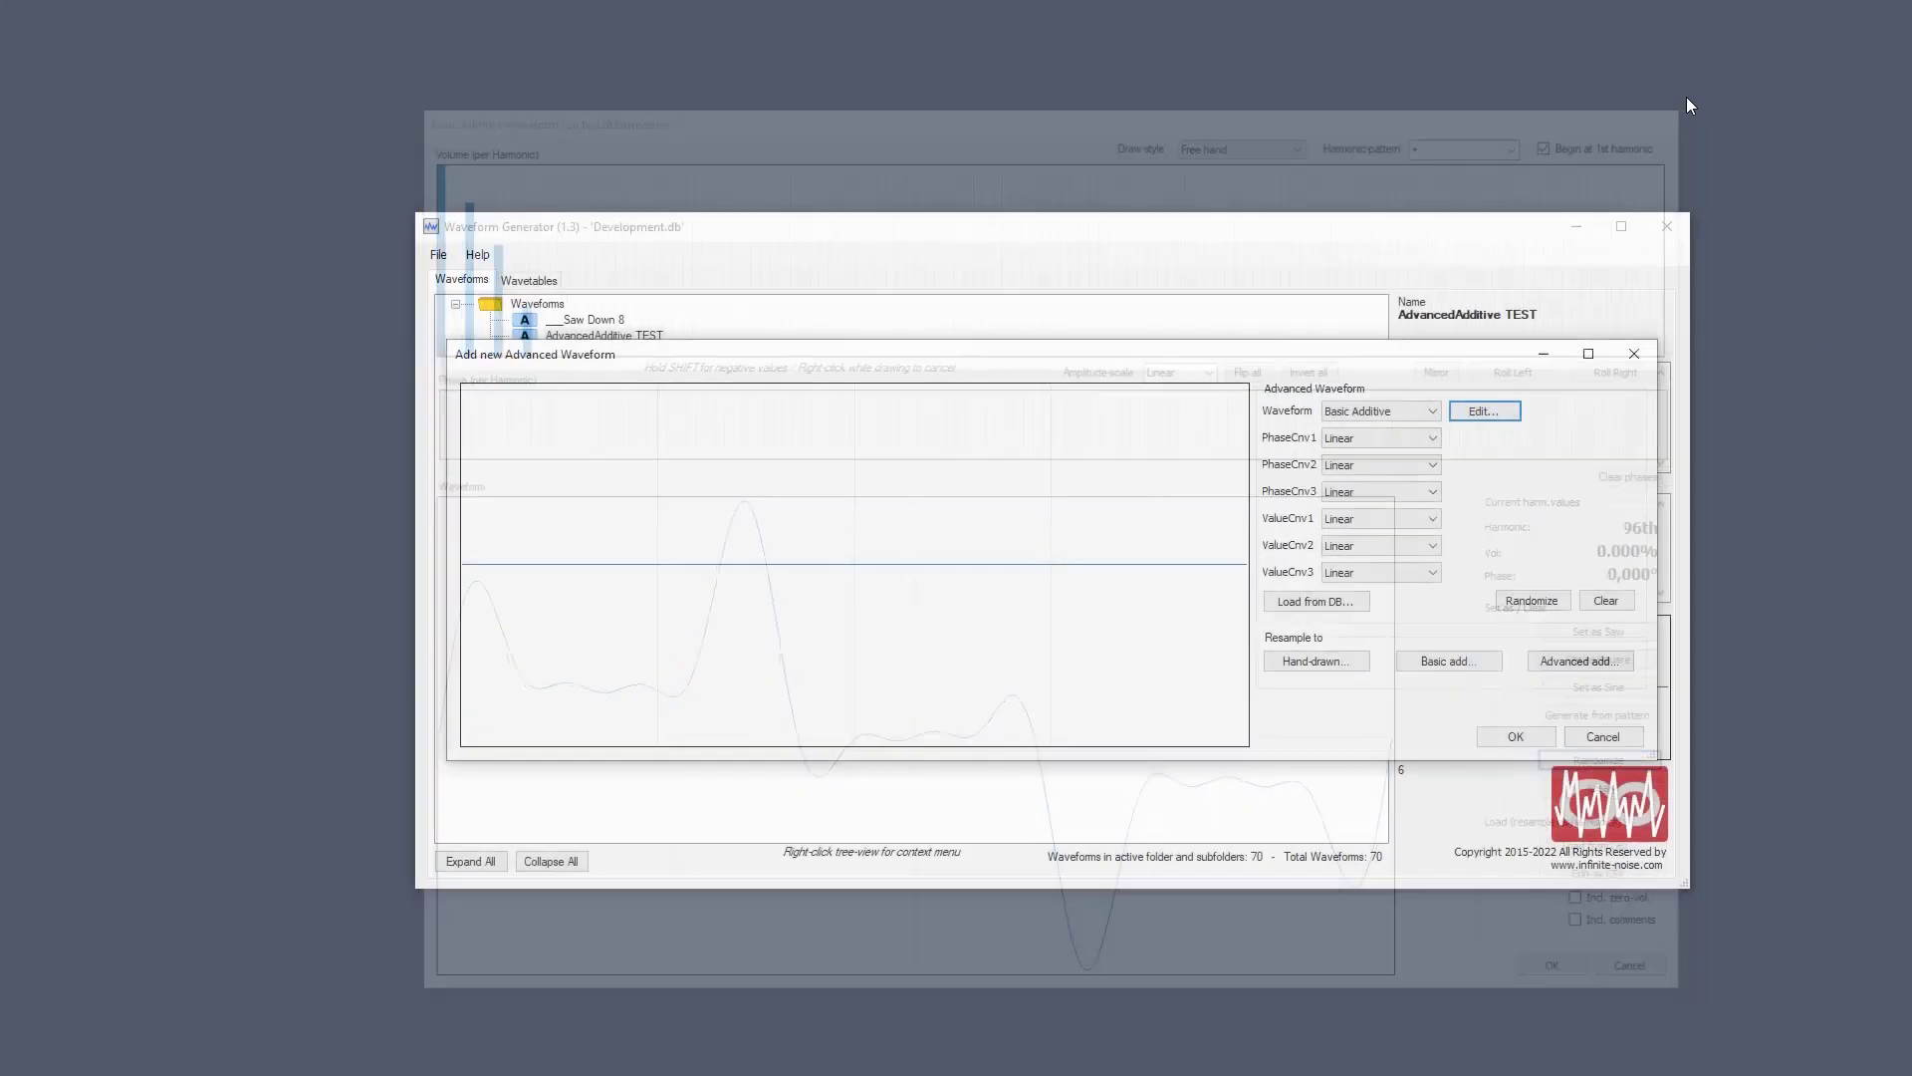
Randomize the Advanced waveform three times and resample the result to a Basic additive waveform.
{"action": "left_click", "coordinate": [1546, 604]}
{"action": "left_click", "coordinate": [1546, 605]}
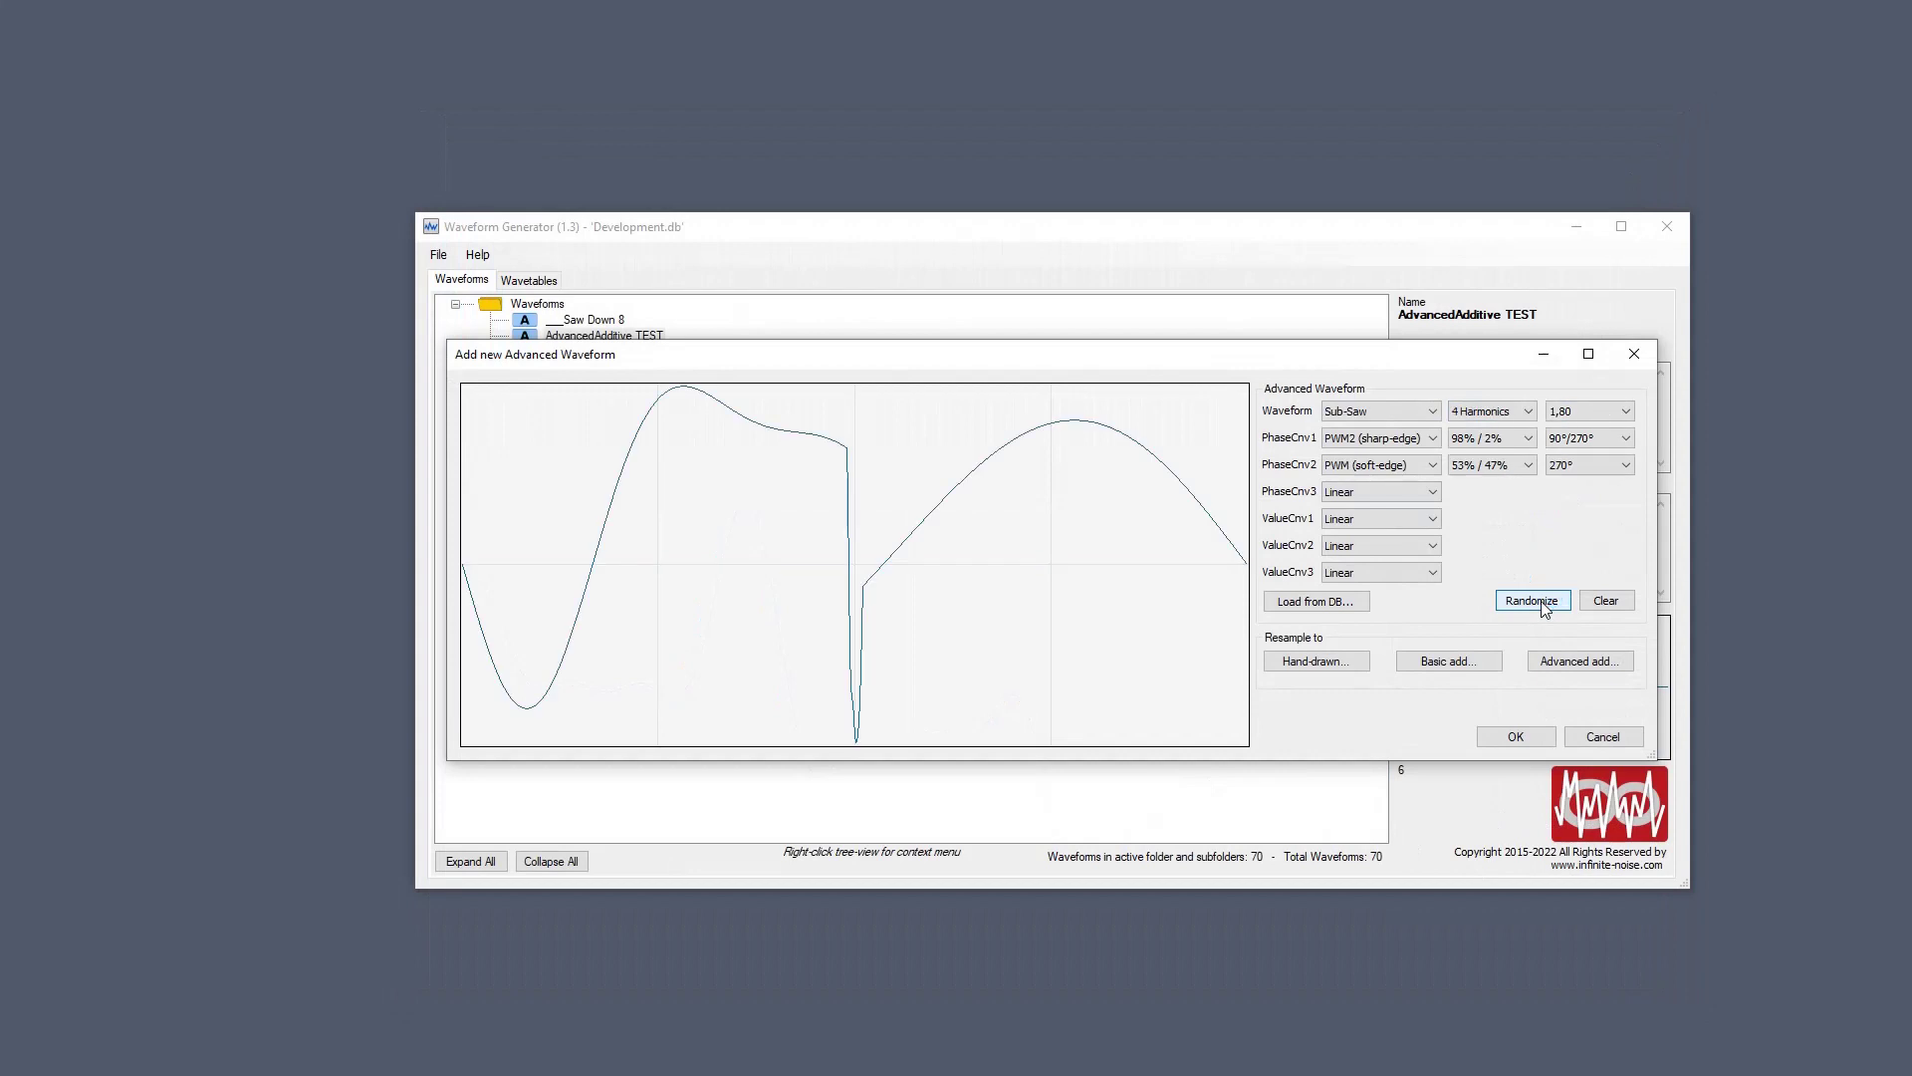
{"action": "left_click", "coordinate": [1546, 605]}
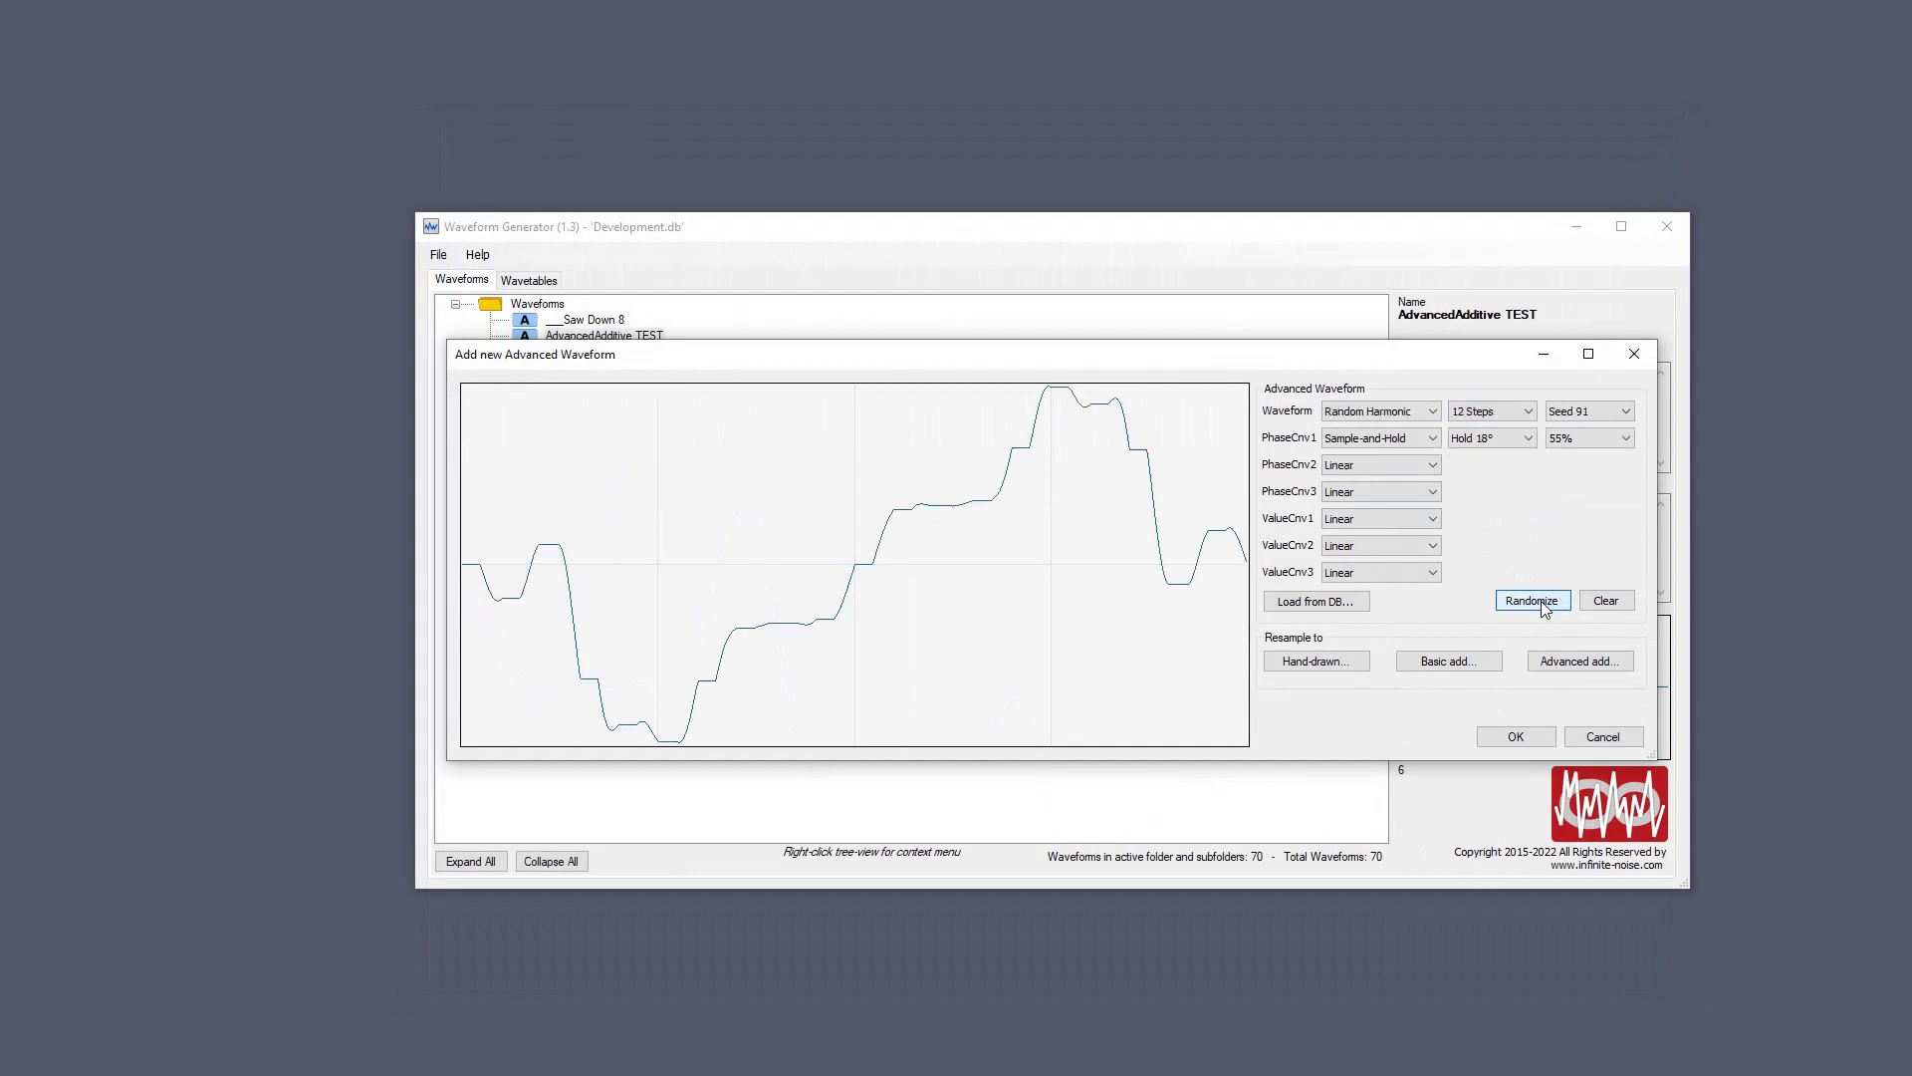
{"action": "left_click", "coordinate": [1449, 662]}
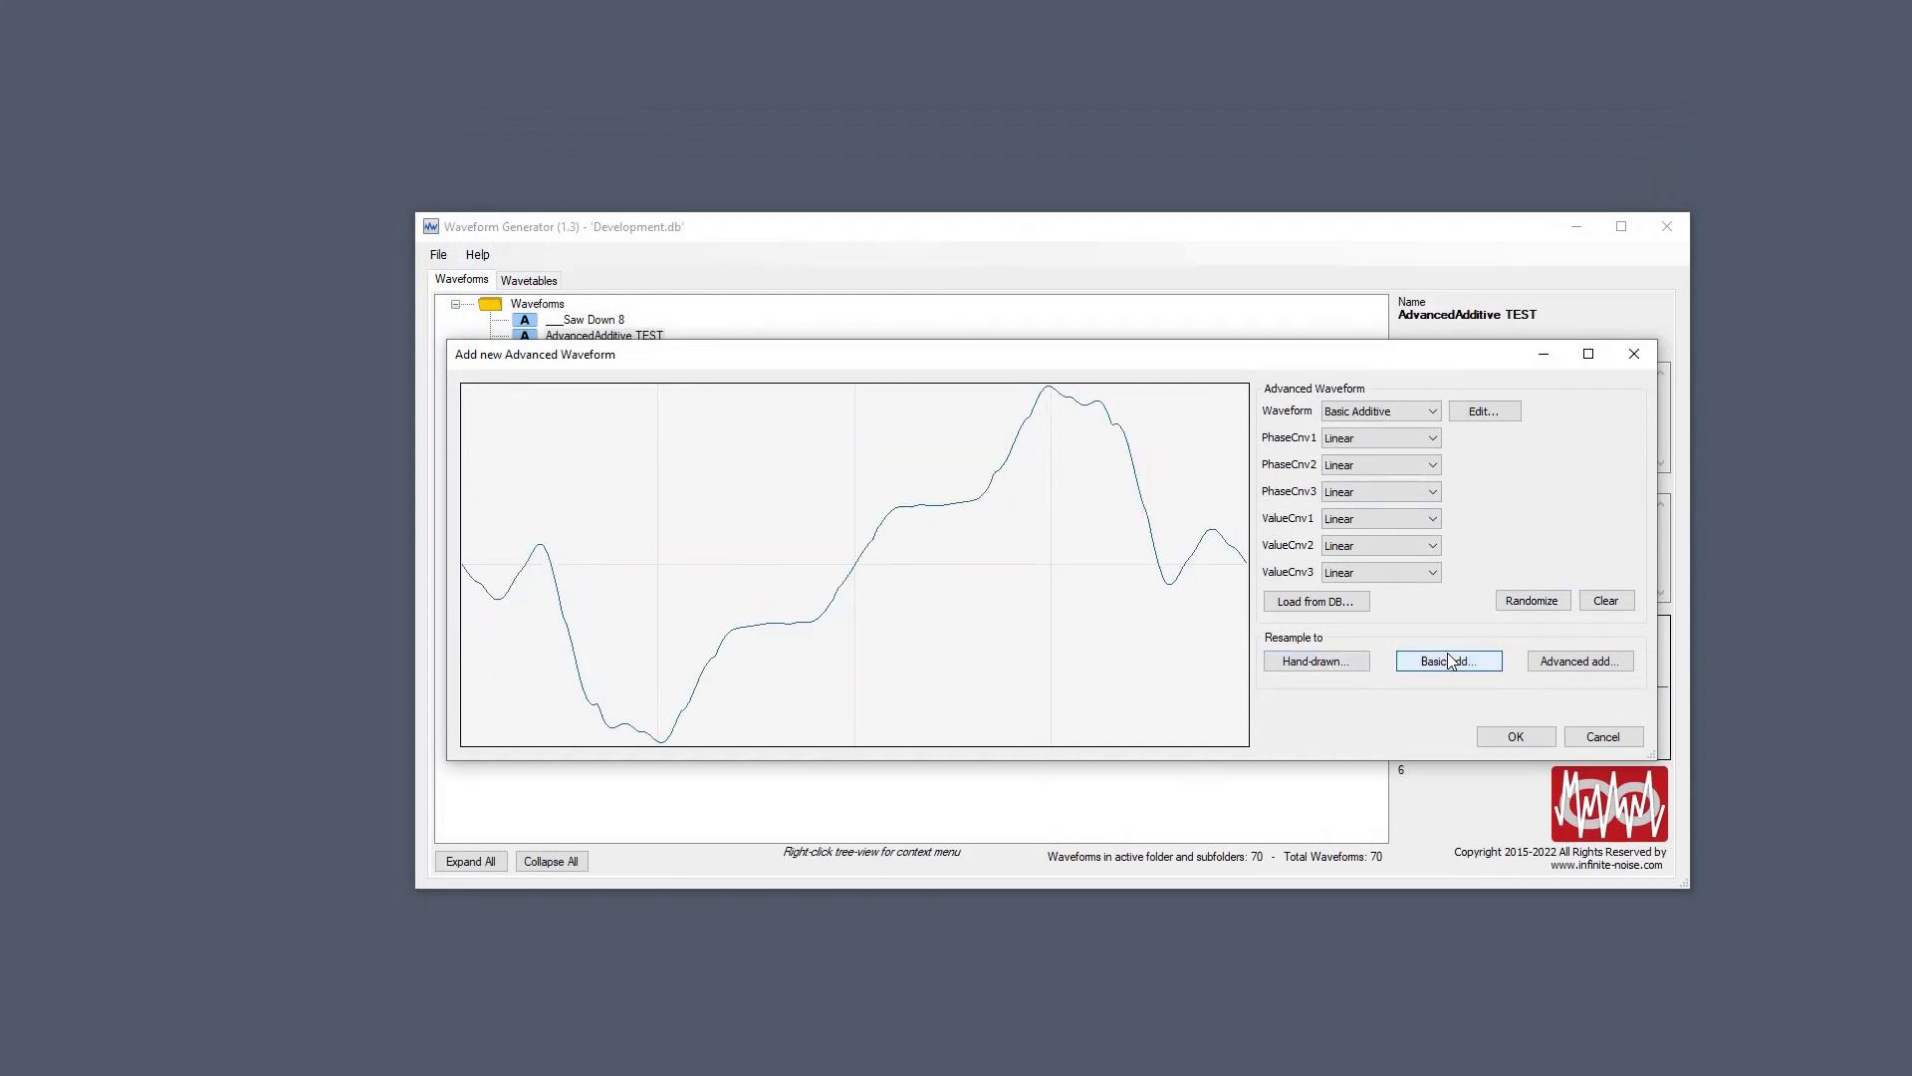
Open the resampled waveform's additive editor and clear the remaining harmonics from the 33rd onward.
{"action": "left_click", "coordinate": [1504, 410]}
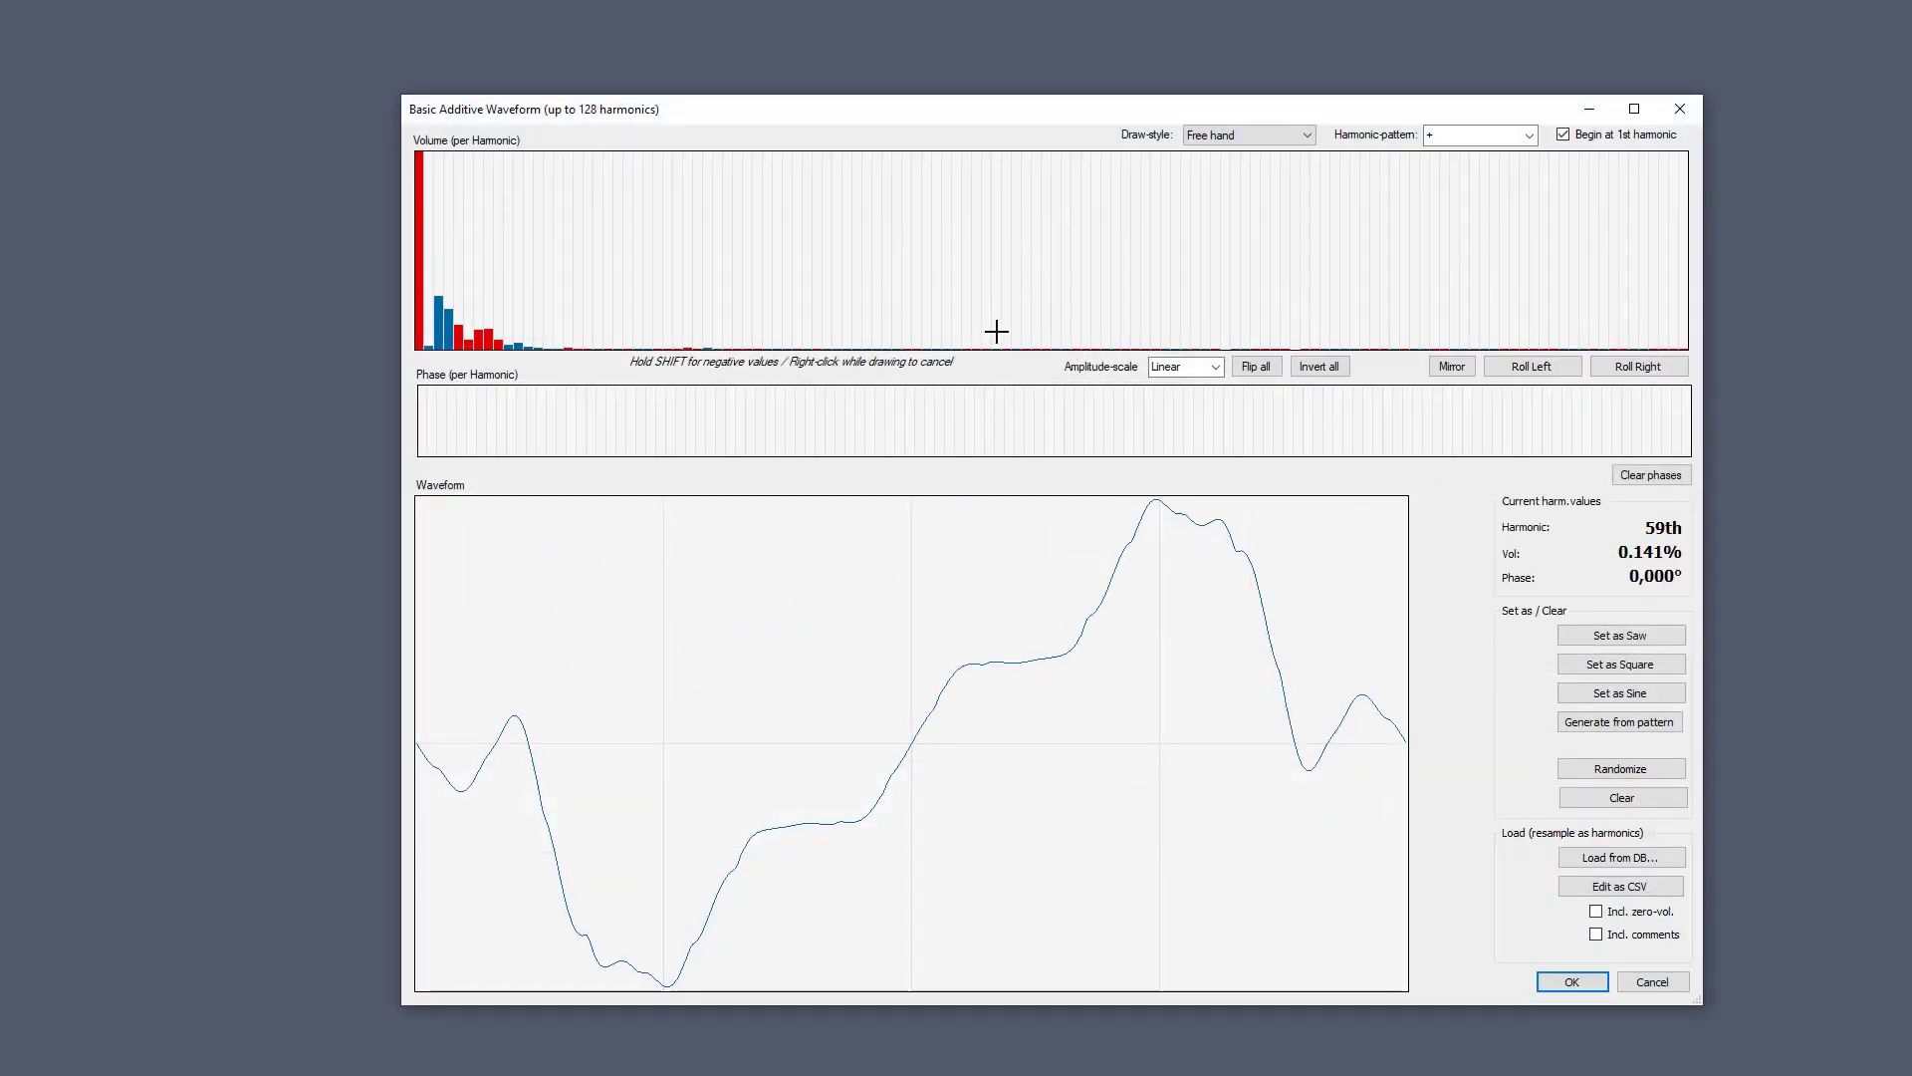
{"action": "right_click", "coordinate": [738, 321]}
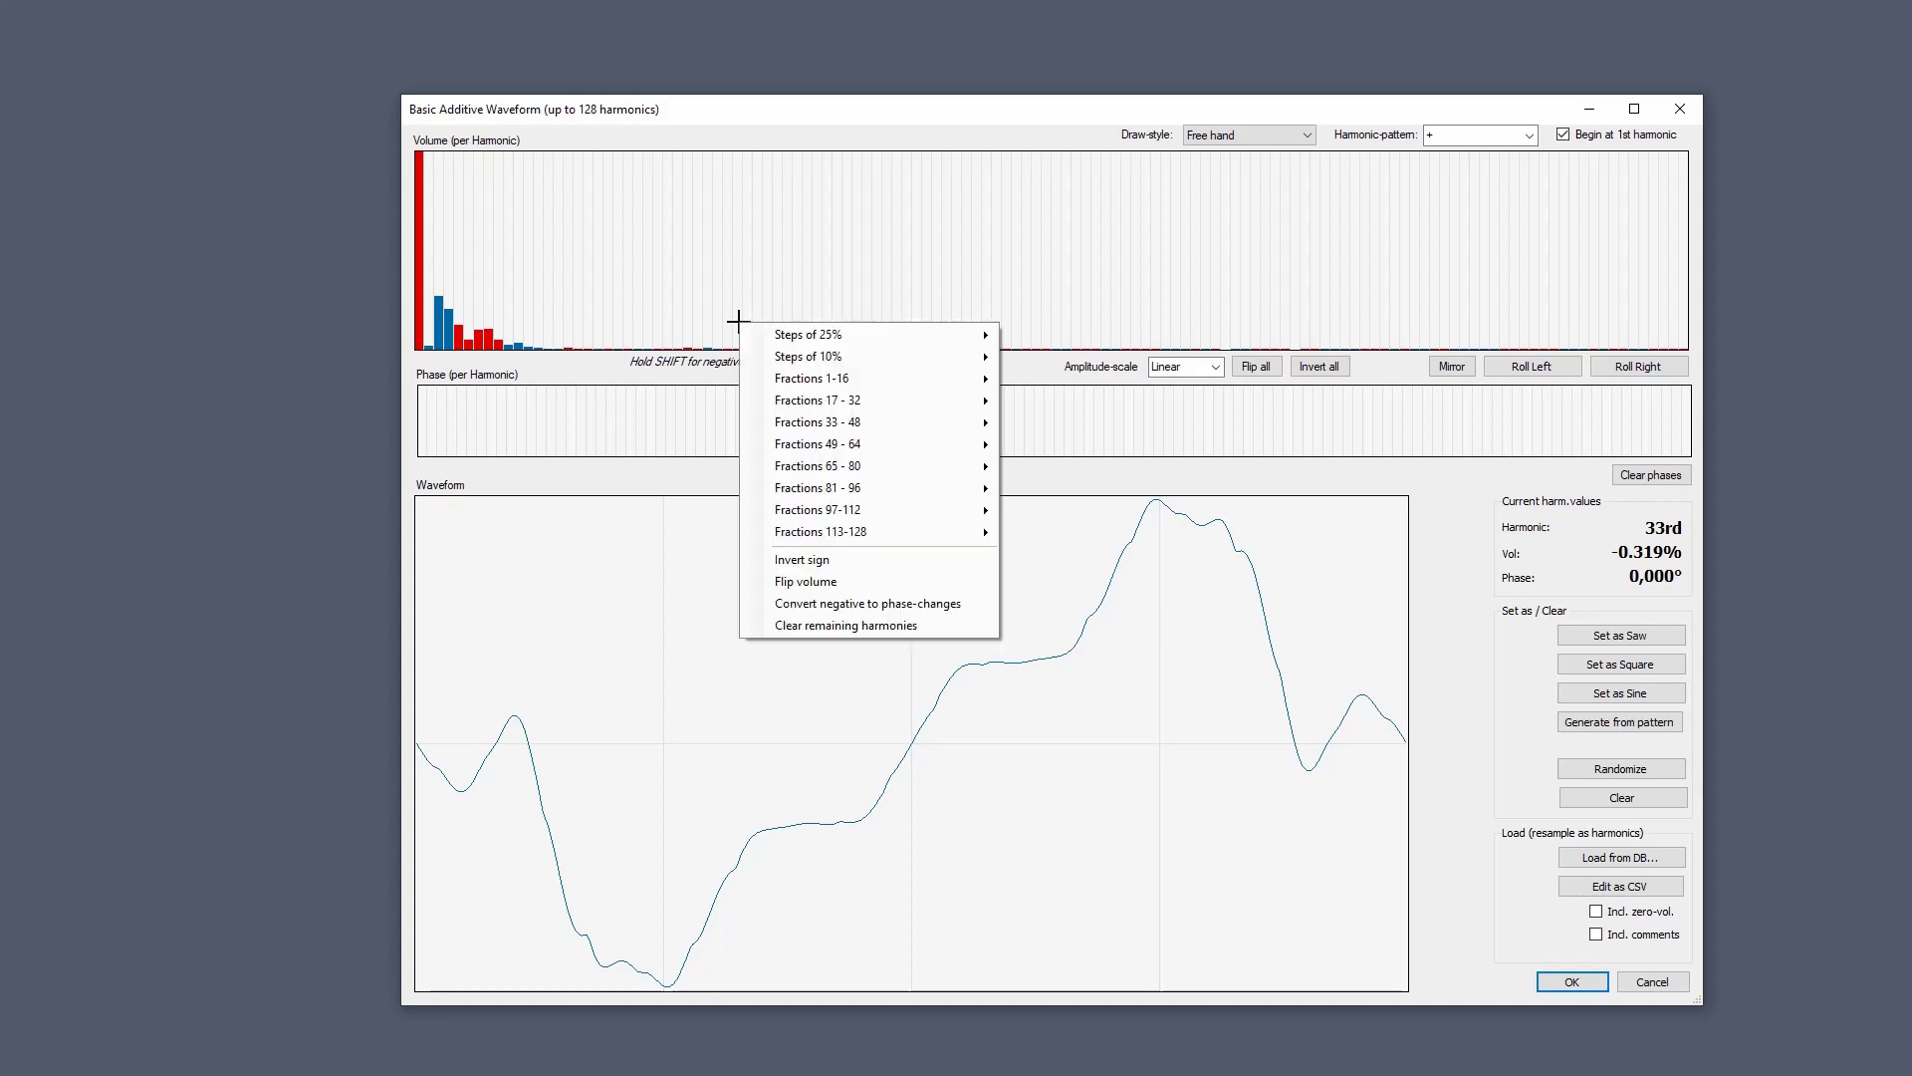
{"action": "left_click", "coordinate": [909, 624]}
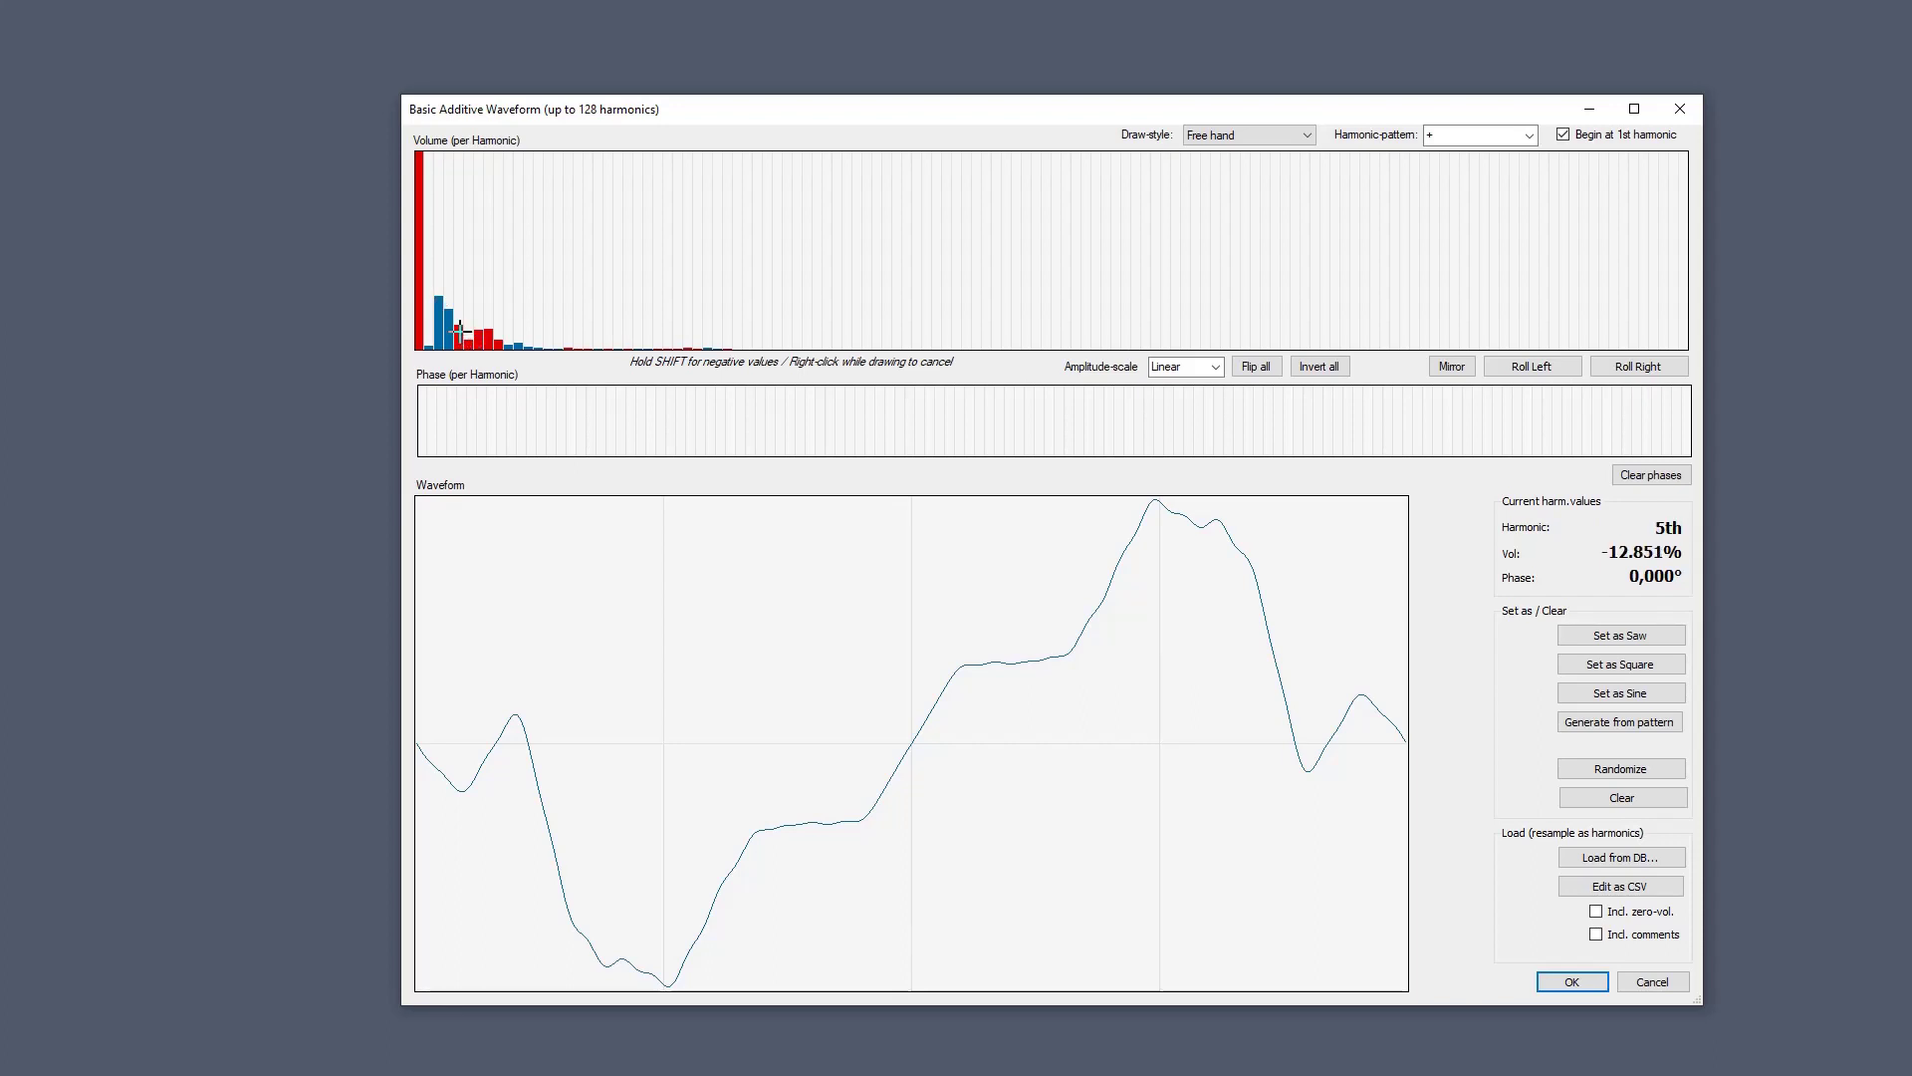
Invert the sign of the 1st harmonic's volume and set its phase to 180°.
{"action": "right_click", "coordinate": [420, 211]}
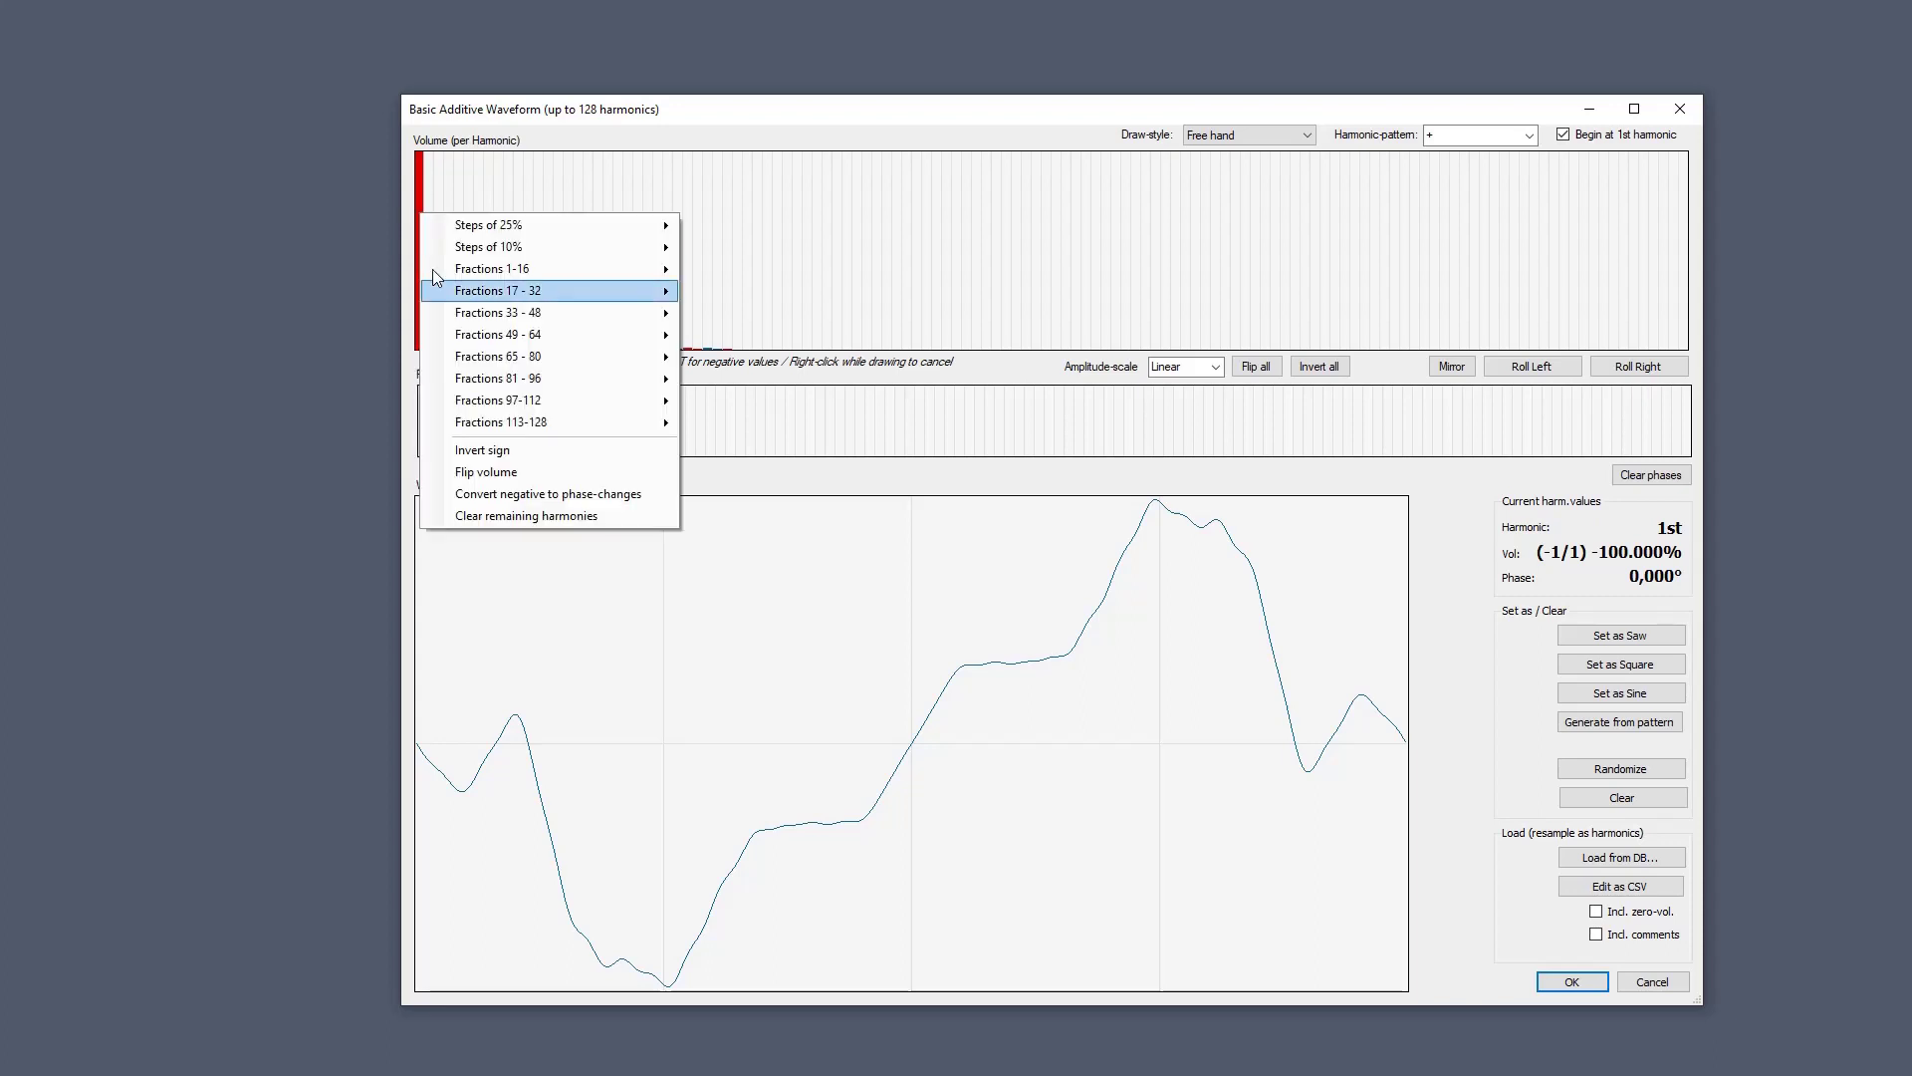
{"action": "left_click", "coordinate": [515, 460]}
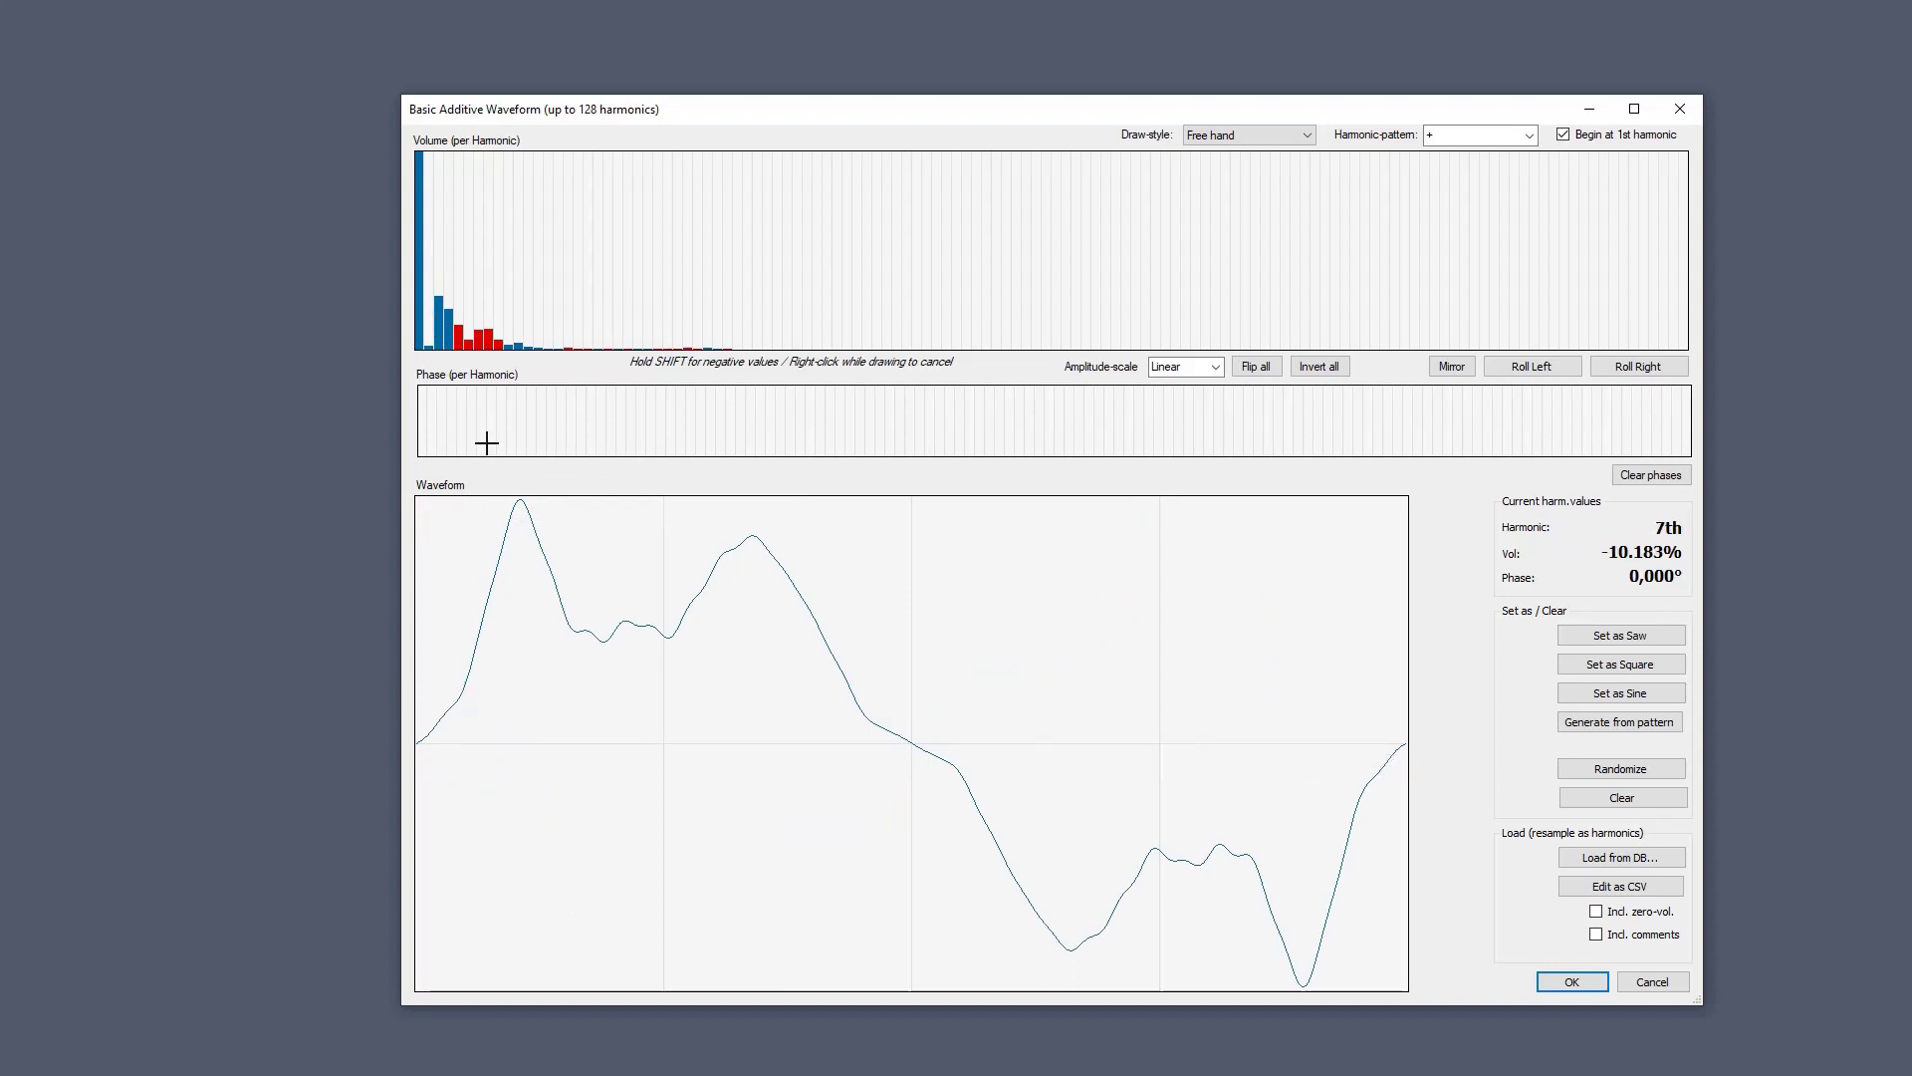
{"action": "right_click", "coordinate": [423, 410]}
{"action": "mouse_move", "coordinate": [460, 424]}
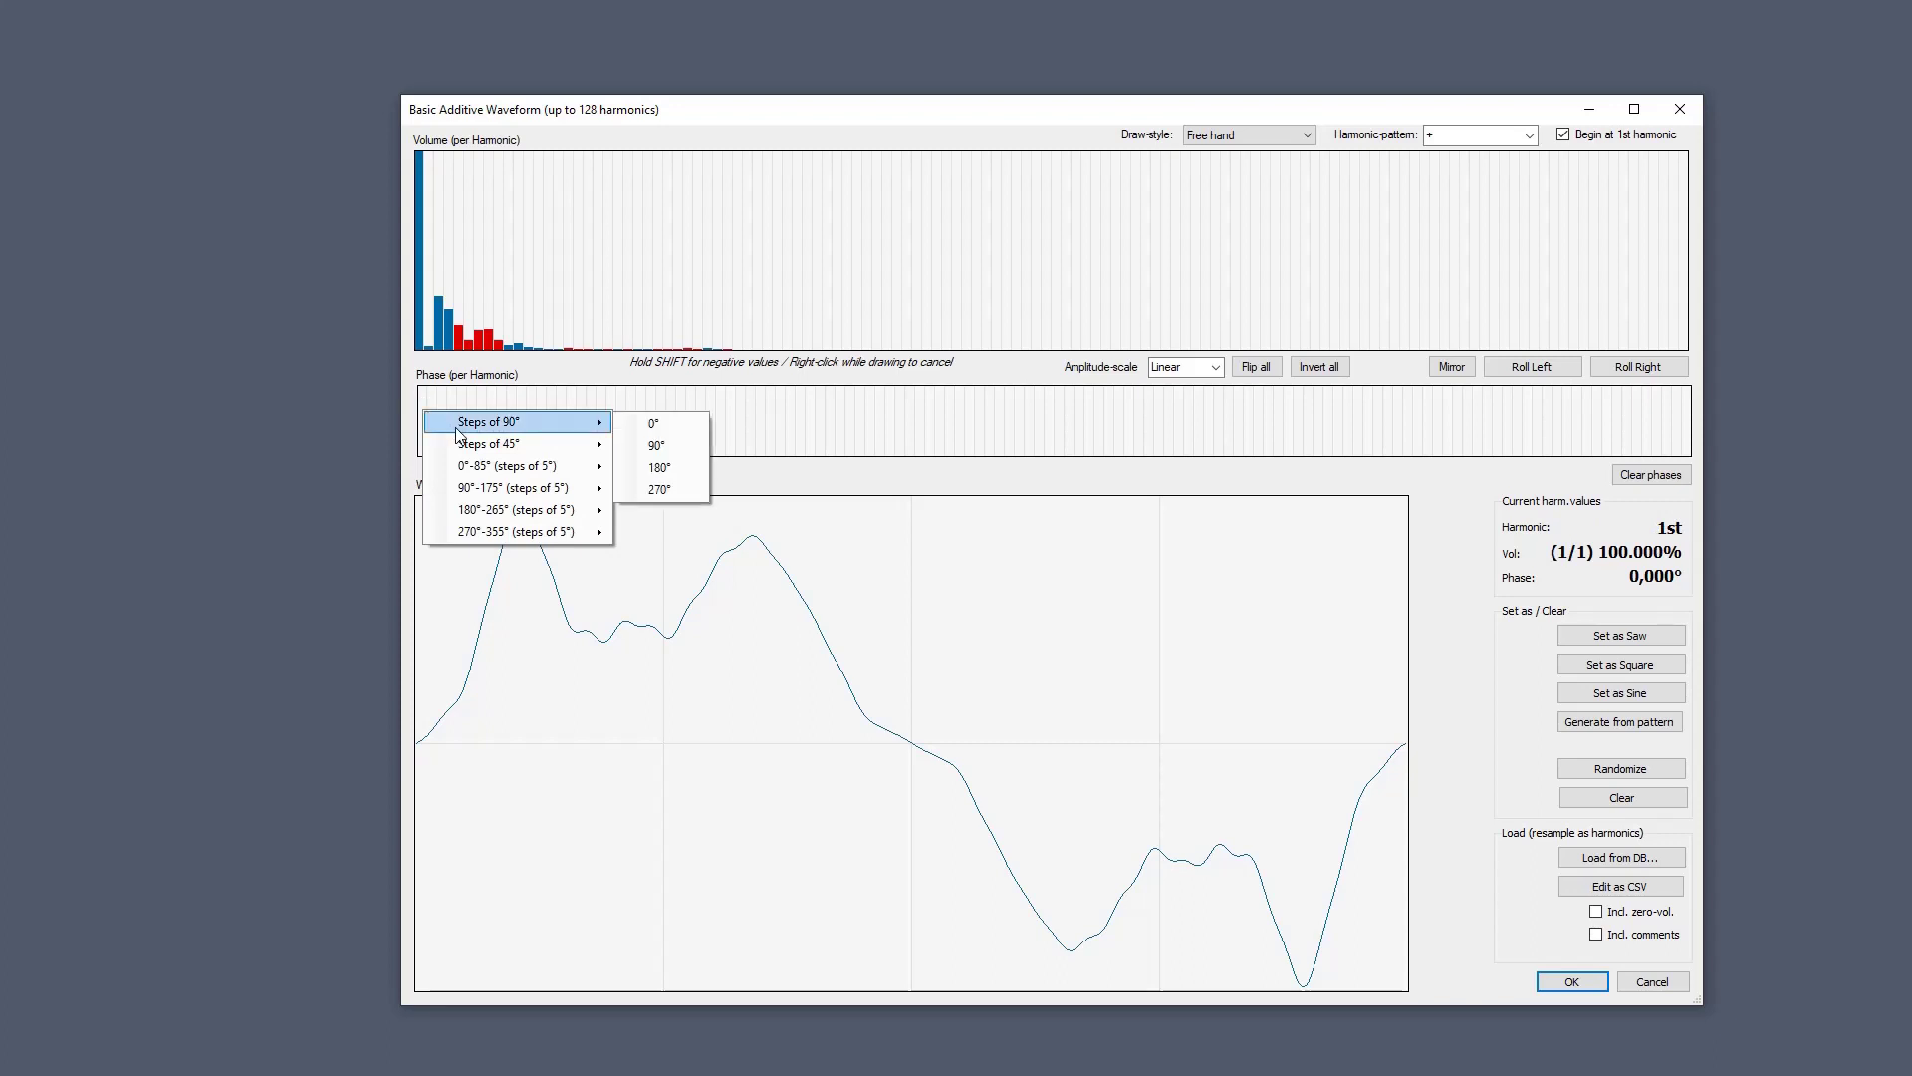
{"action": "left_click", "coordinate": [667, 465]}
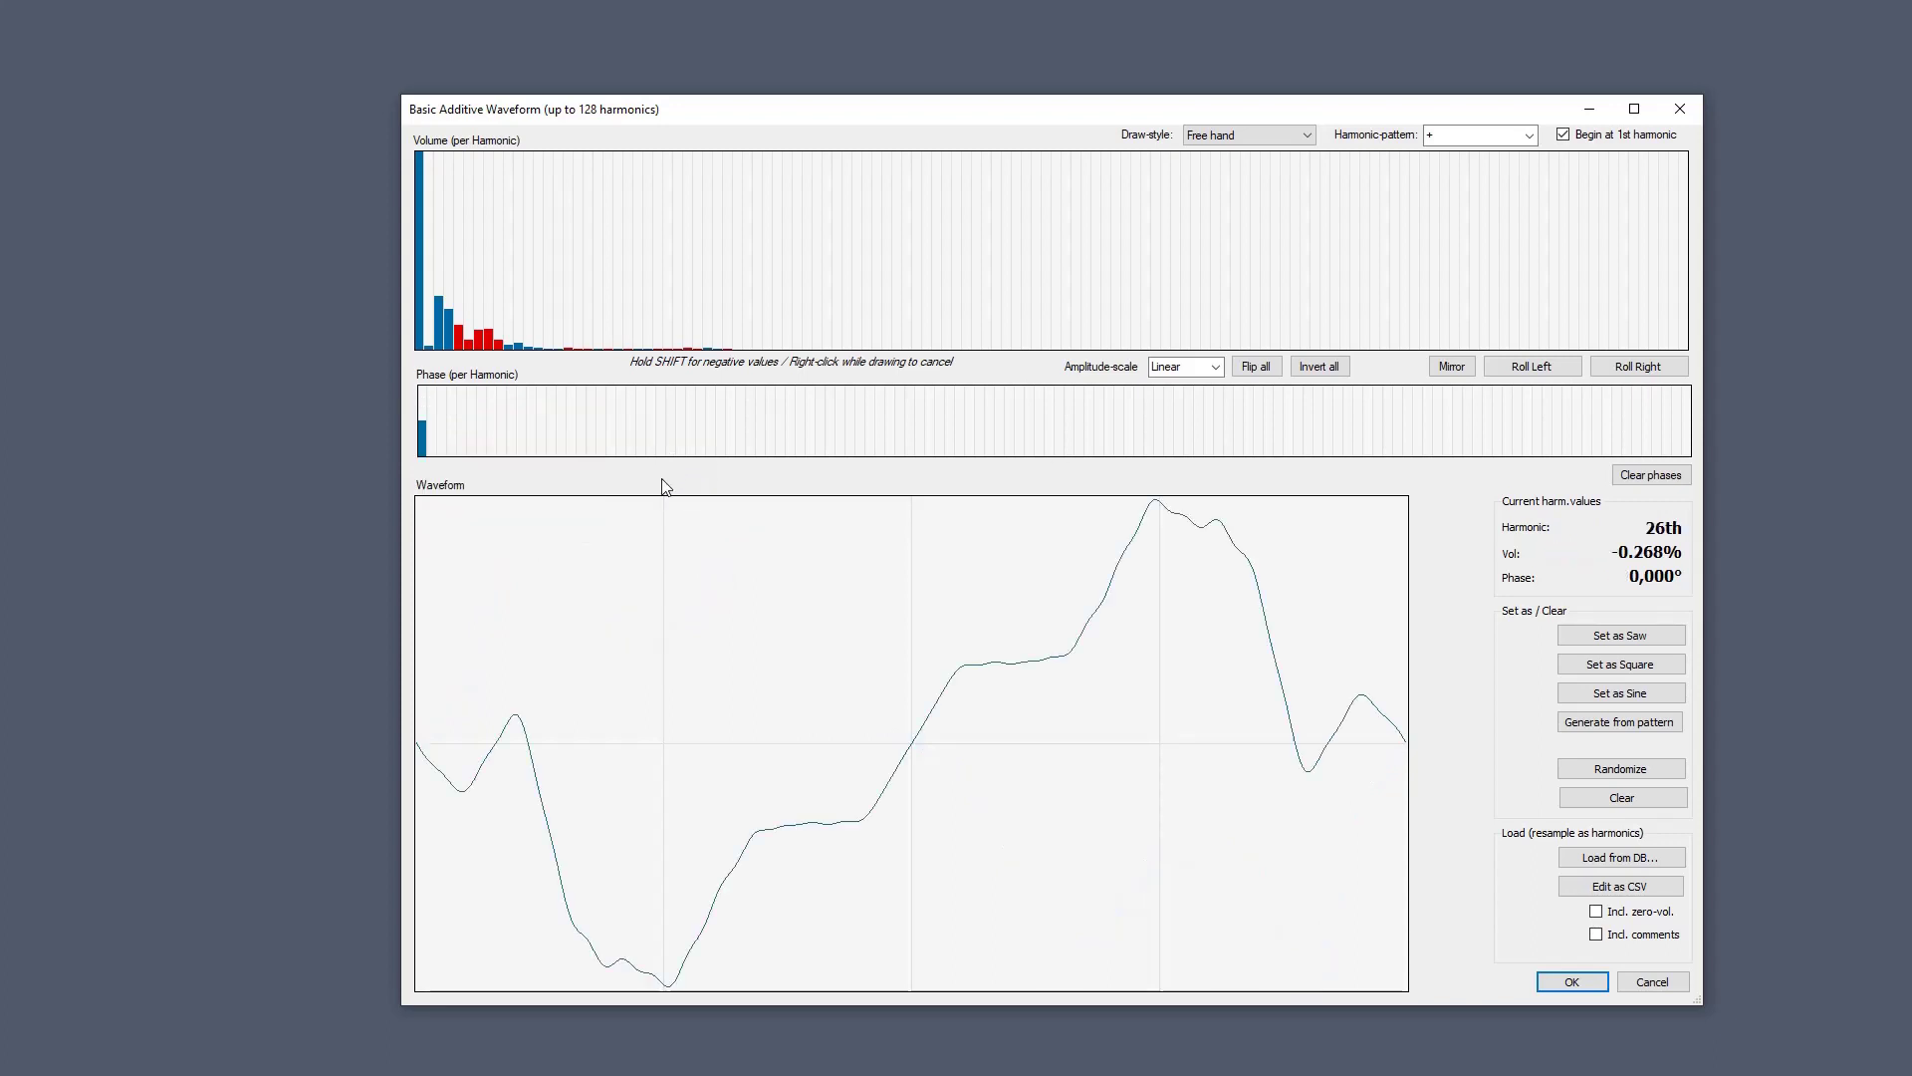
Invert the sign of the 5th harmonic's volume and set its phase to 180°.
{"action": "right_click", "coordinate": [458, 341]}
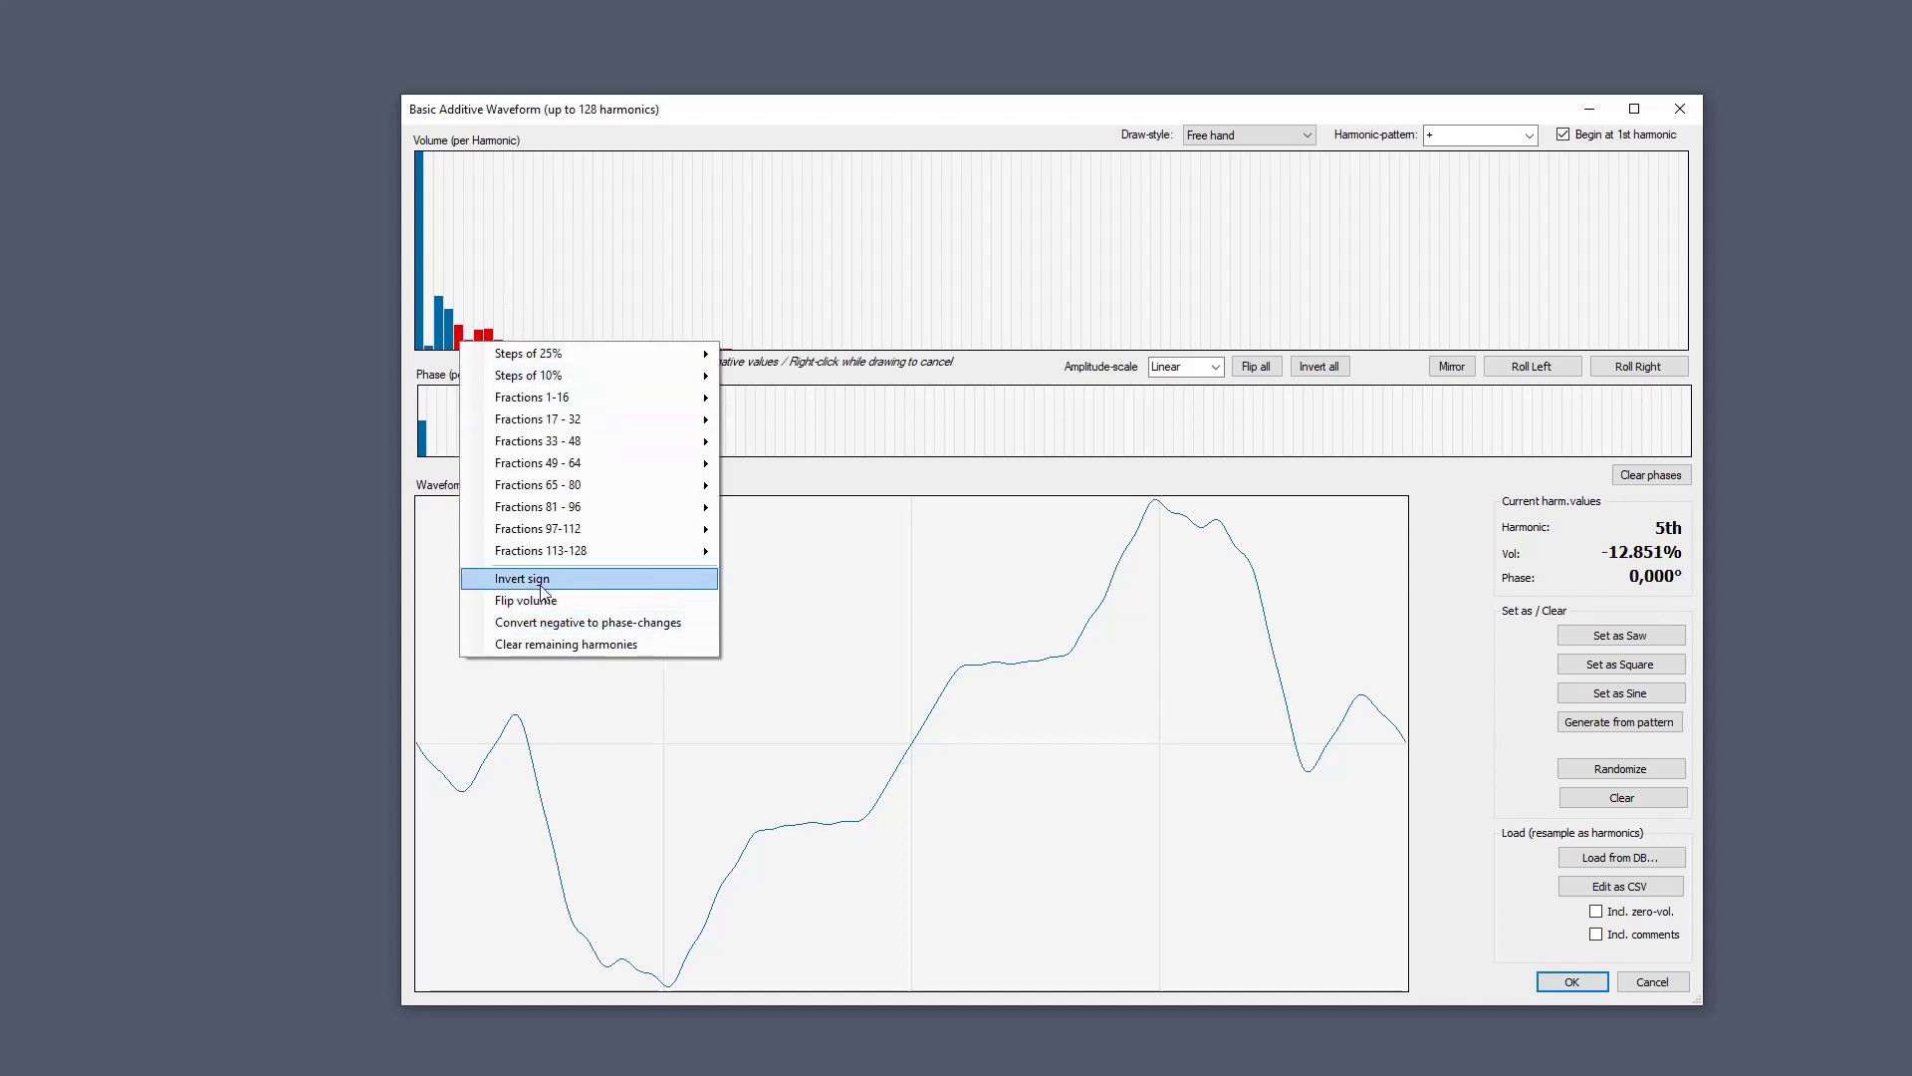
{"action": "left_click", "coordinate": [513, 573]}
{"action": "right_click", "coordinate": [462, 444]}
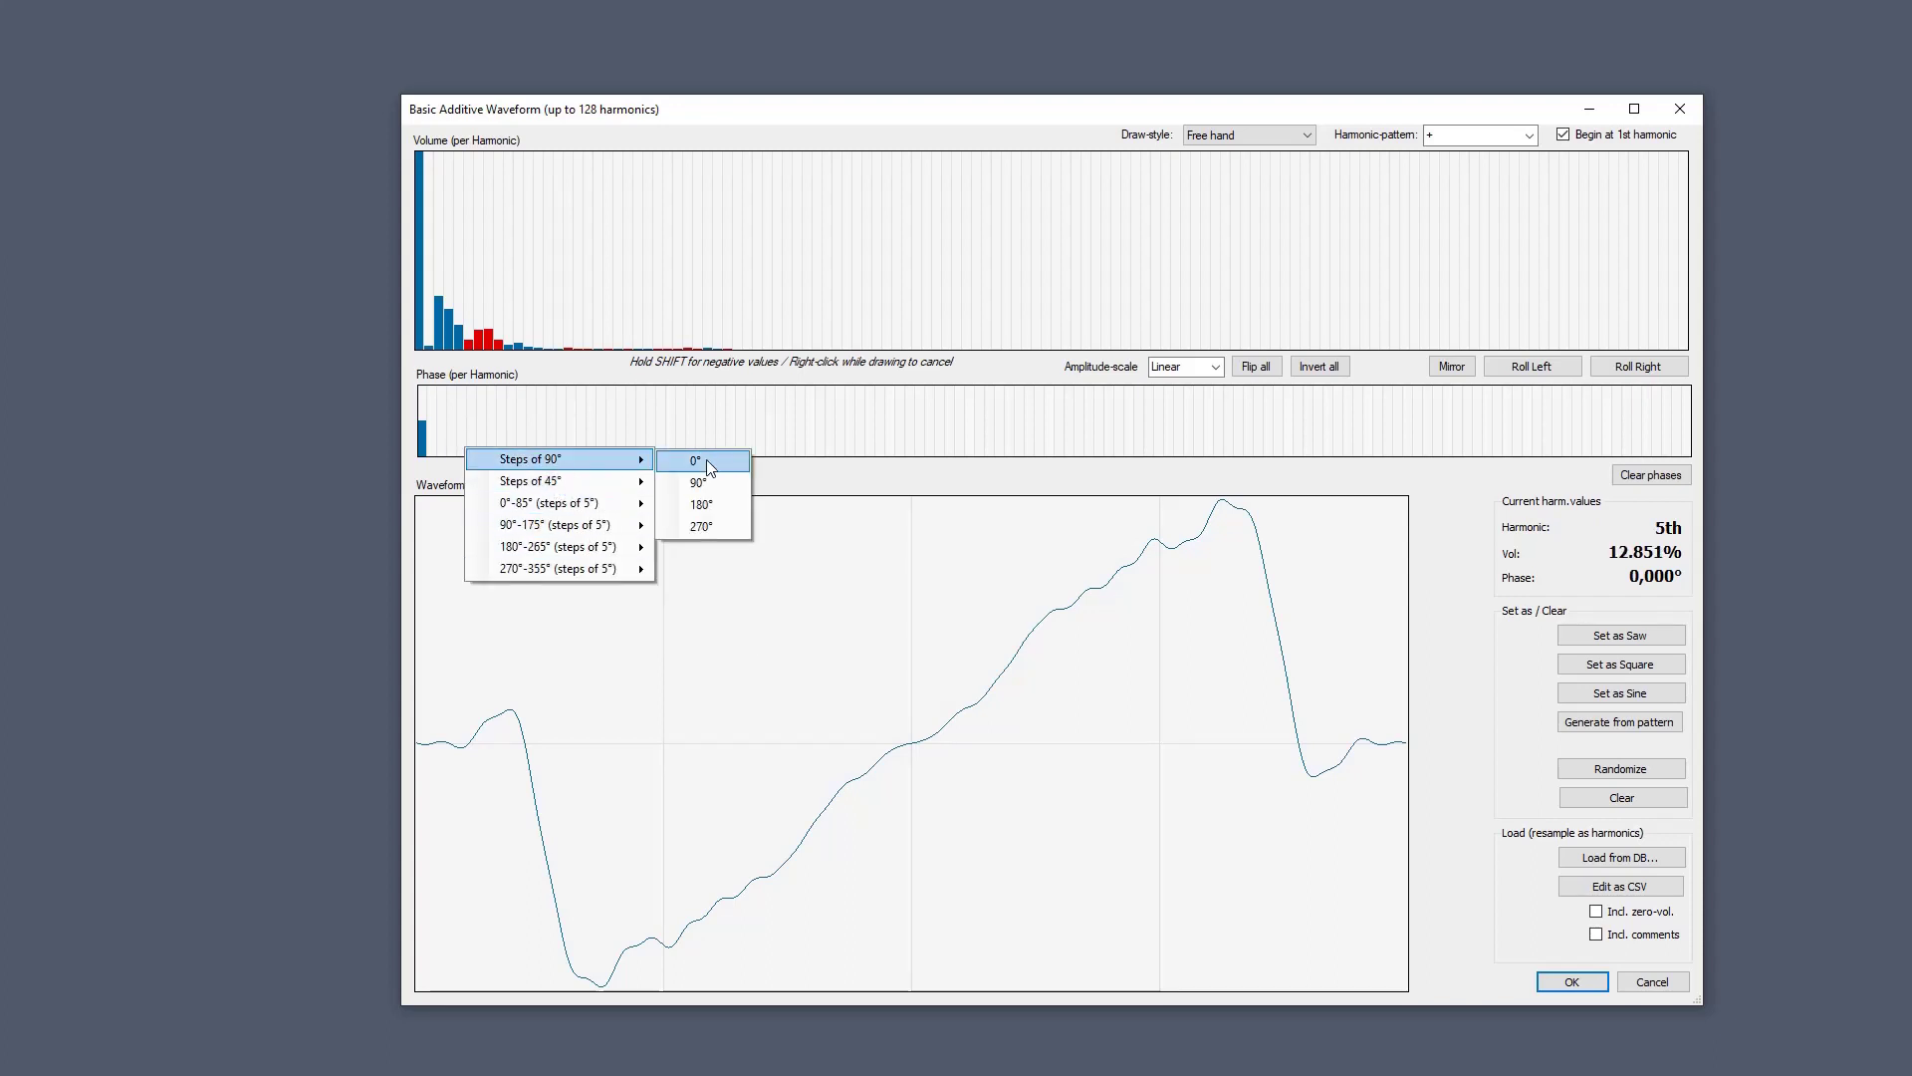
{"action": "left_click", "coordinate": [724, 506]}
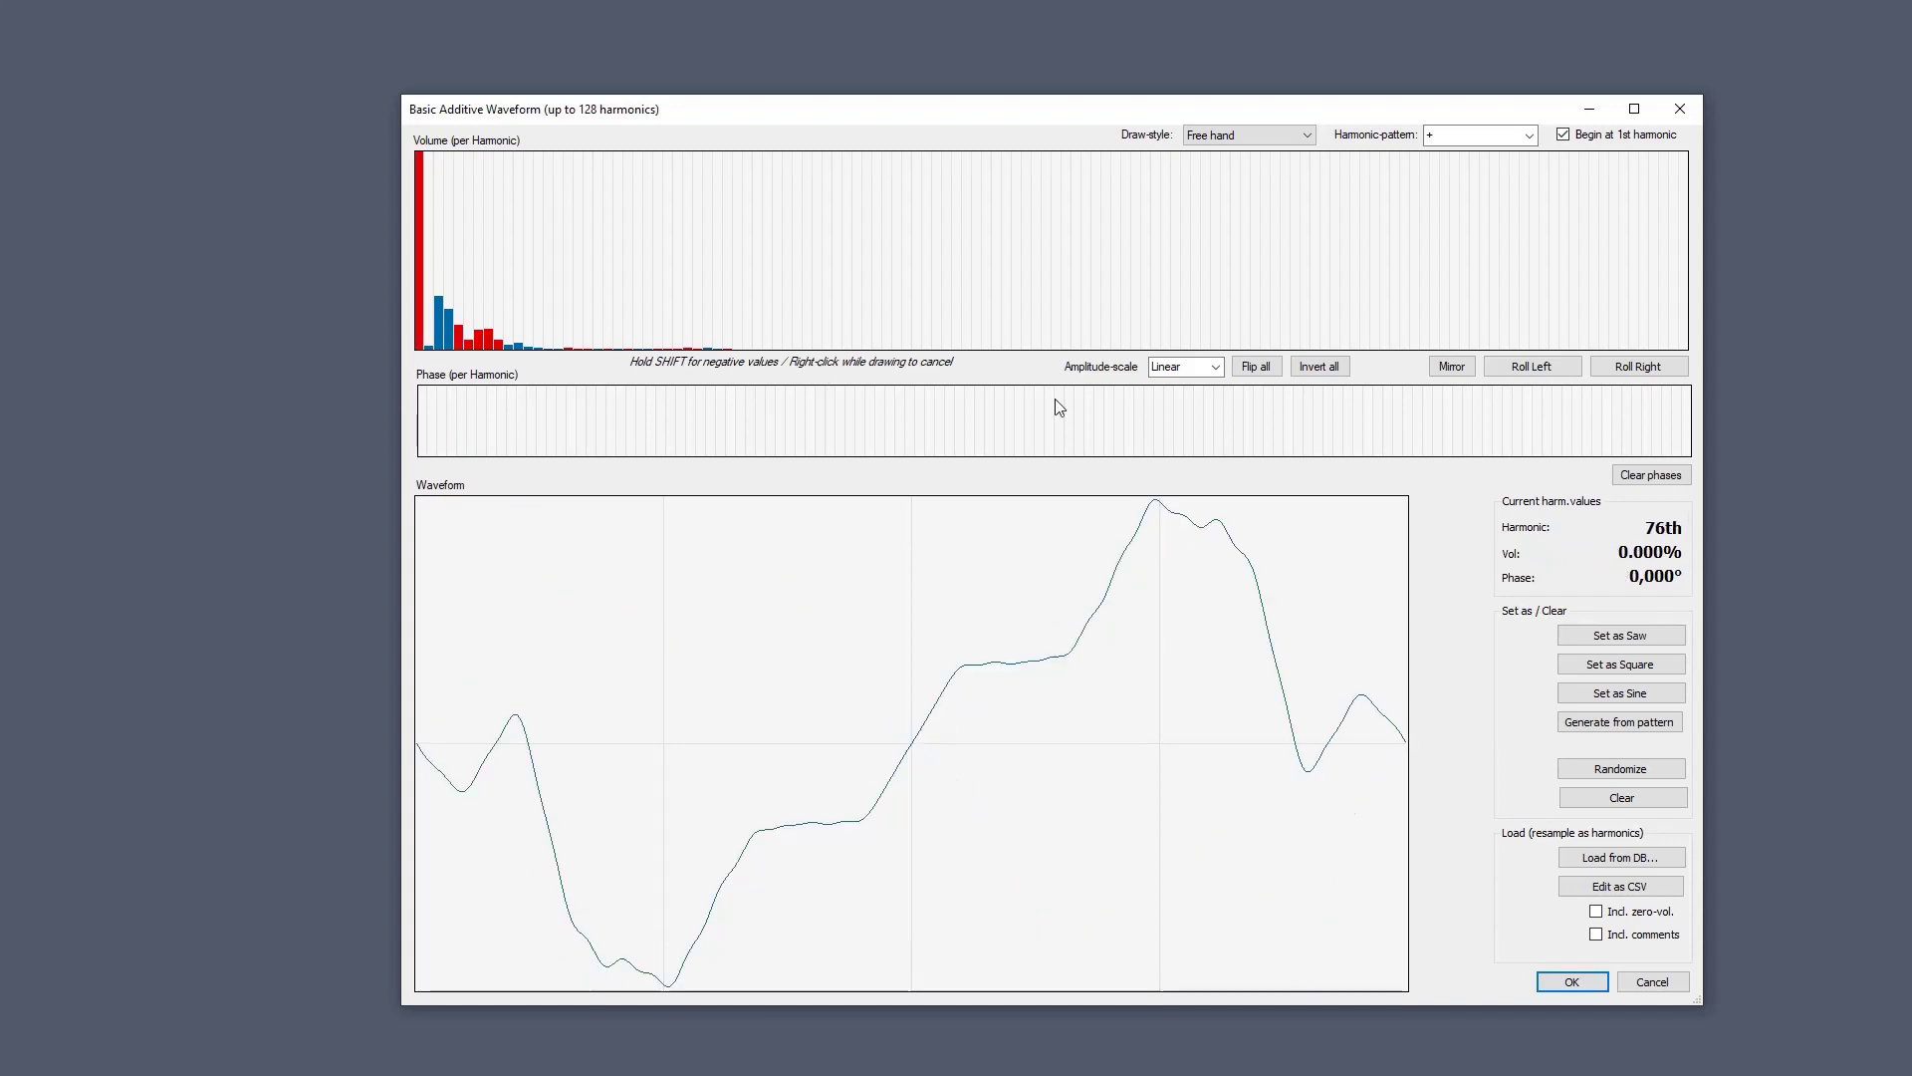
Convert the negative volumes to phase-changes on a Logarithmic amplitude scale, and close the additive editor and new waveform without saving.
{"action": "left_click", "coordinate": [1195, 367]}
{"action": "left_click", "coordinate": [1197, 393]}
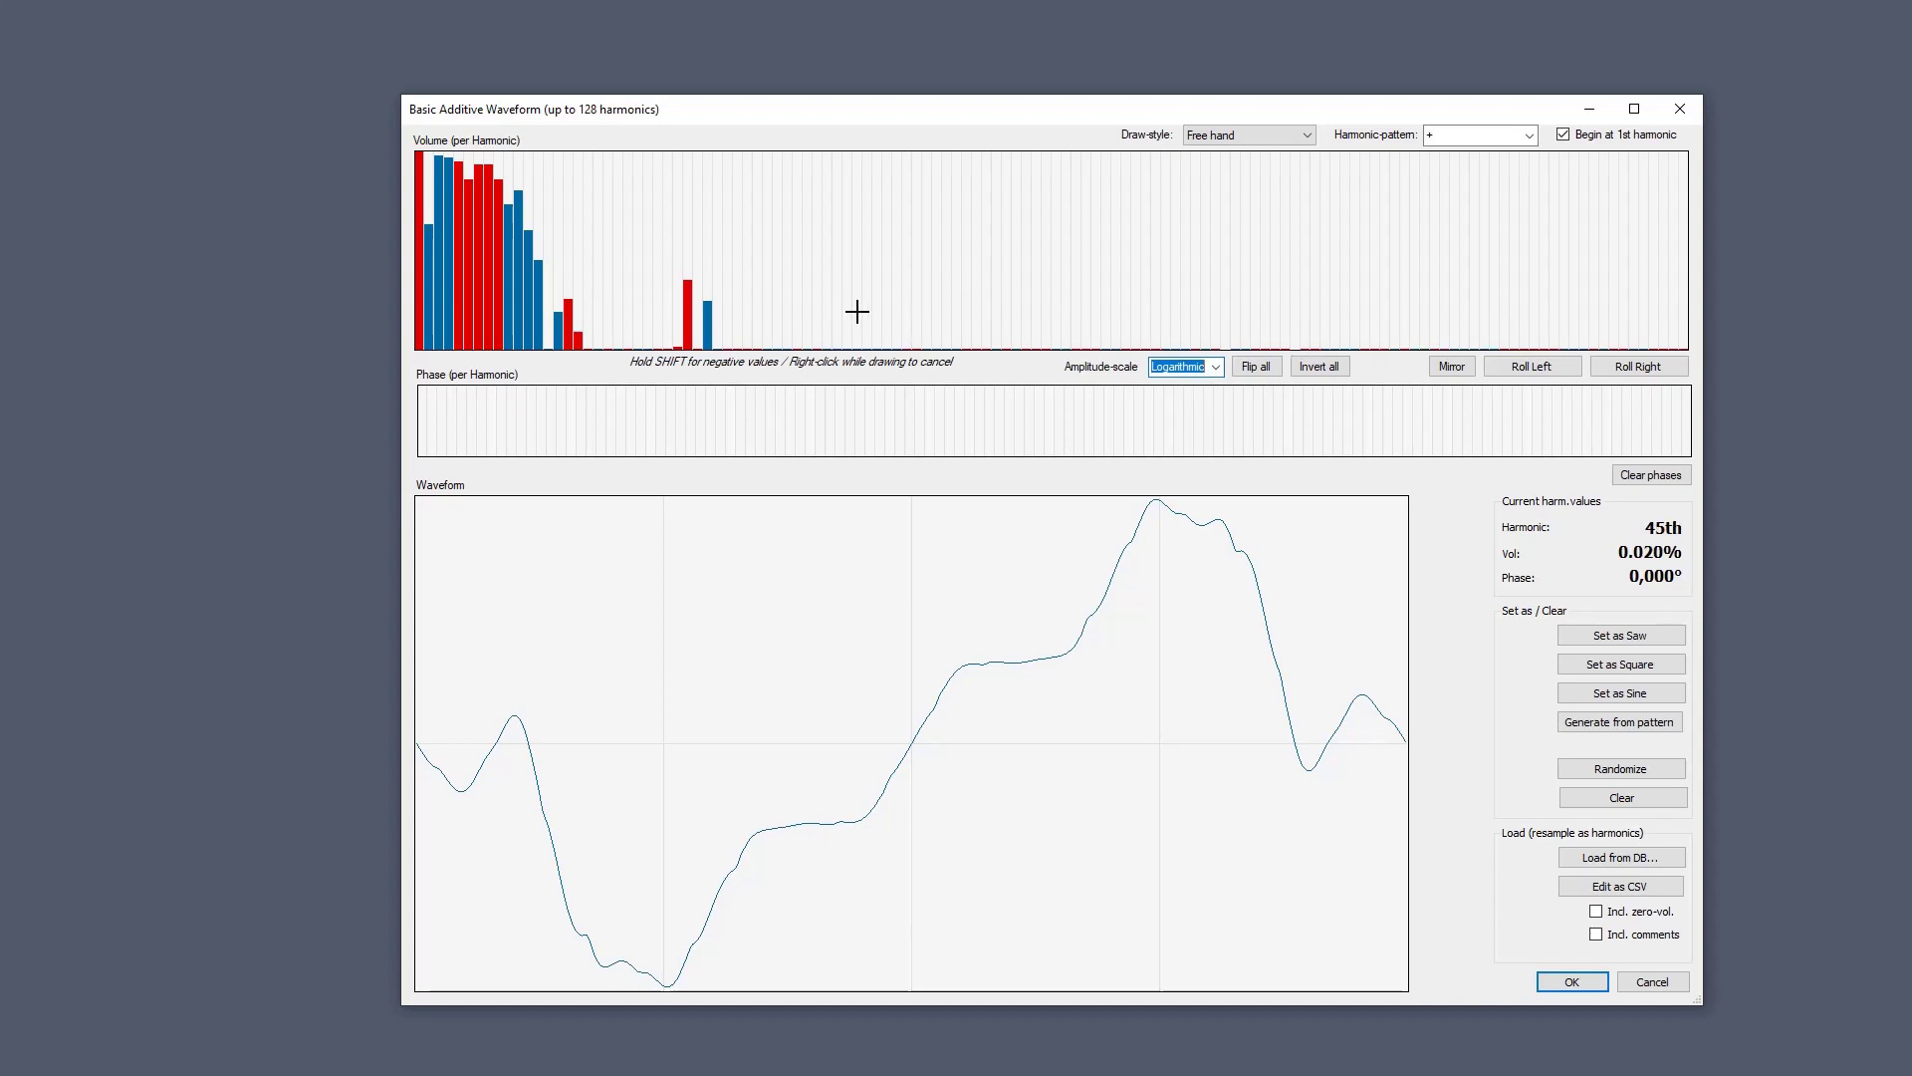
{"action": "right_click", "coordinate": [563, 320]}
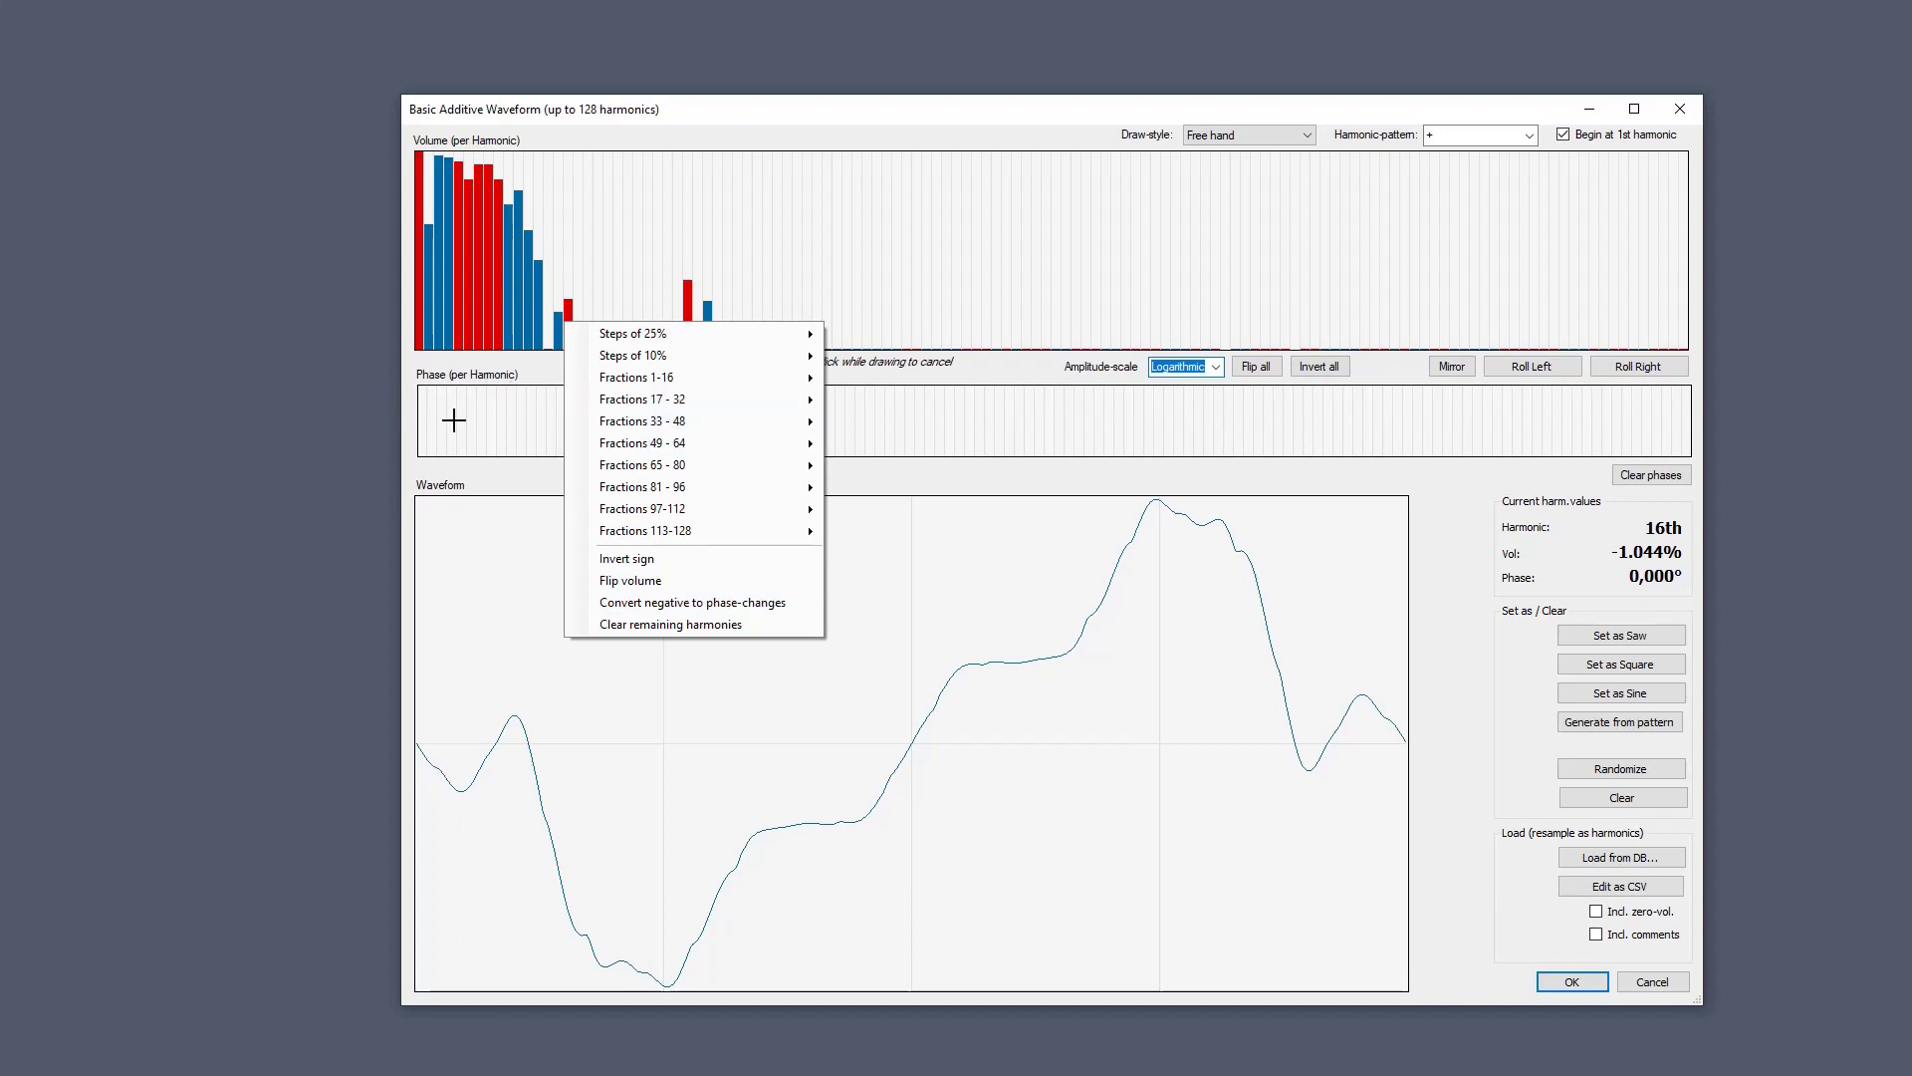
{"action": "left_click", "coordinate": [778, 604]}
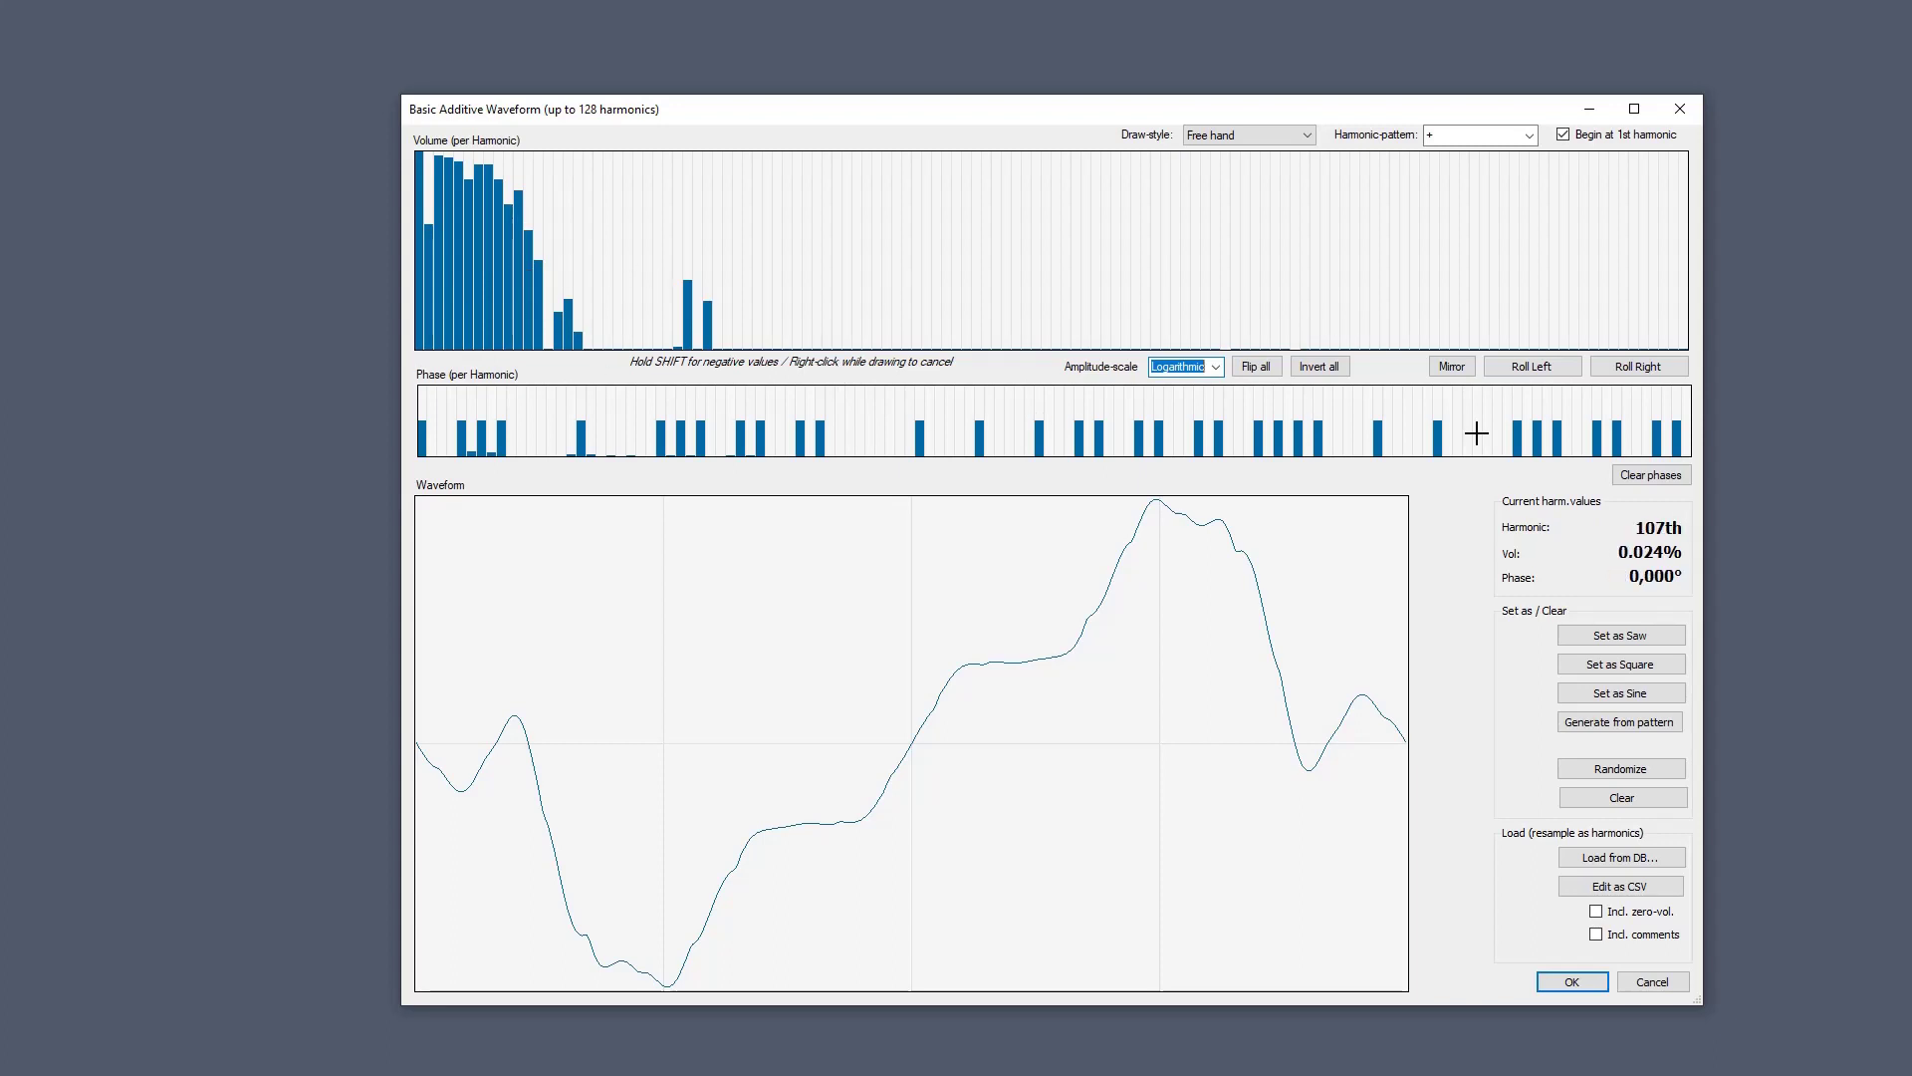
{"action": "left_click", "coordinate": [1680, 108]}
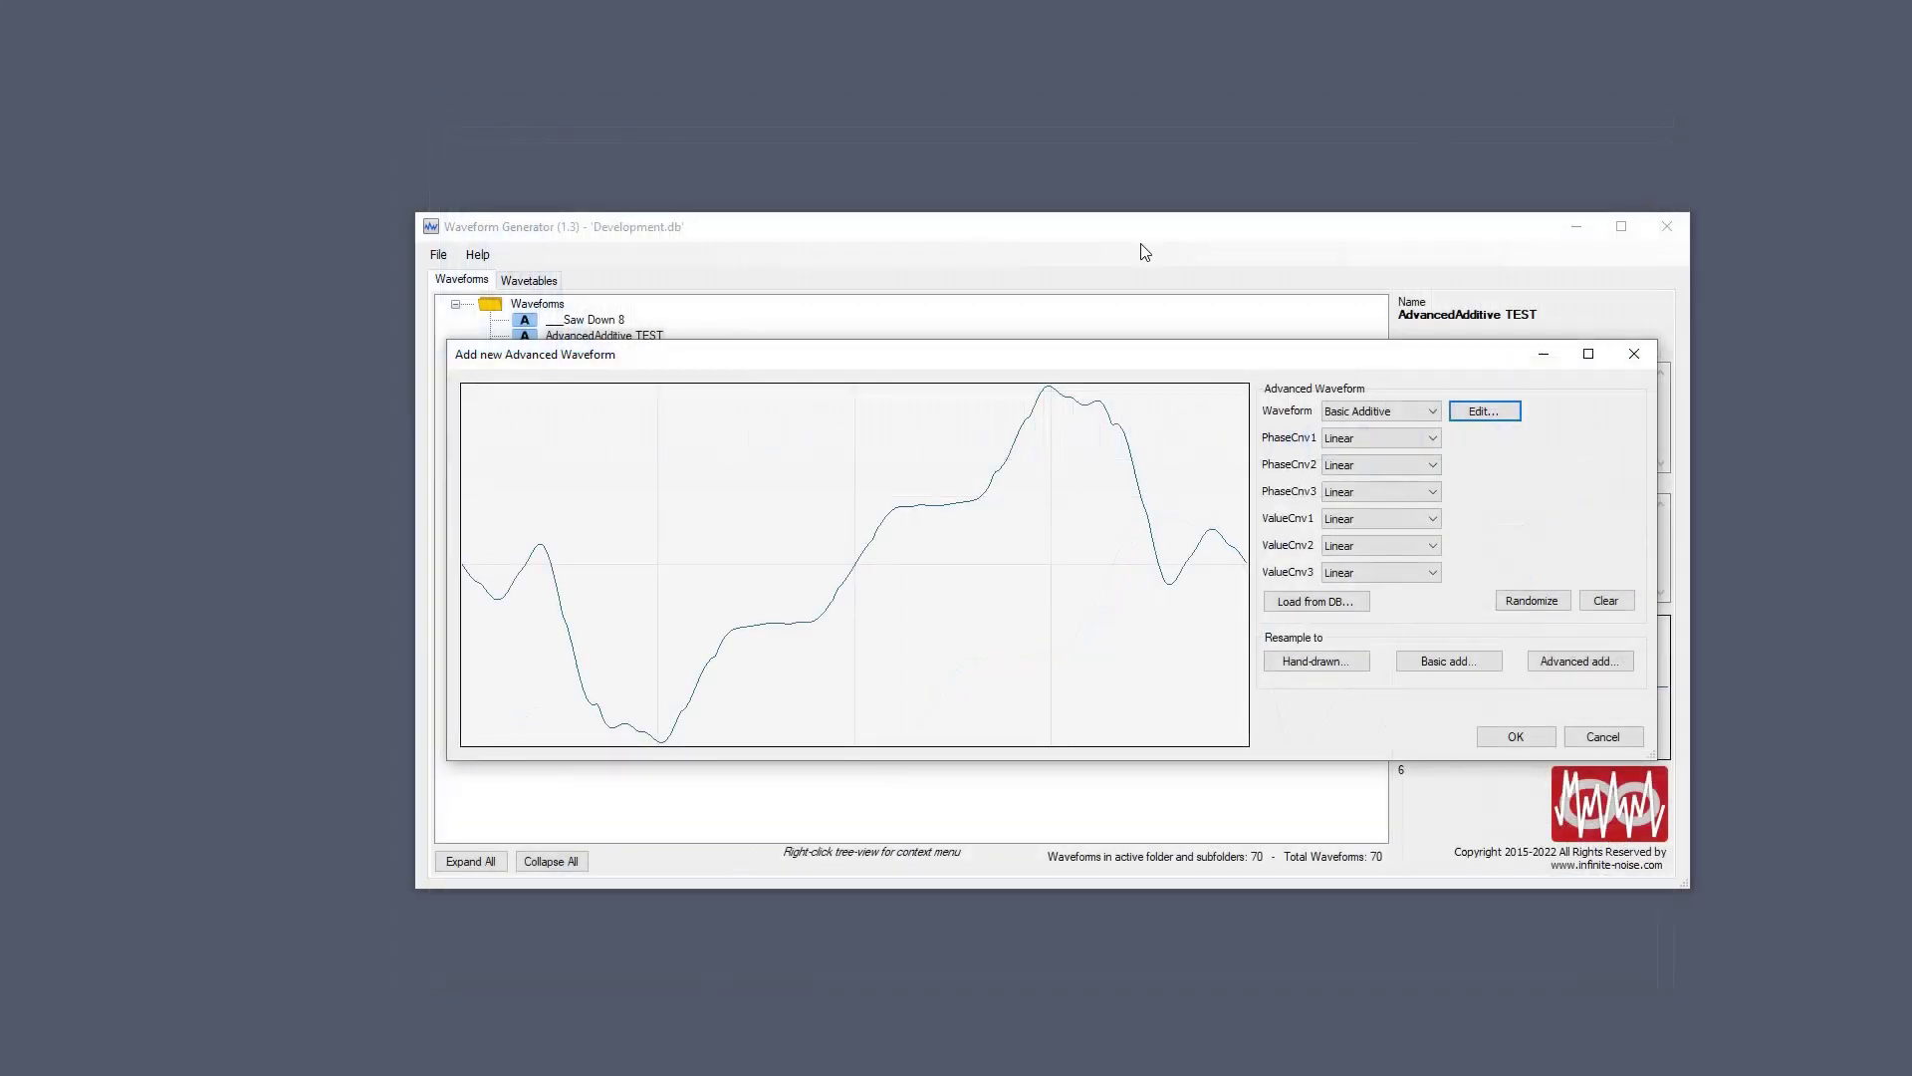
{"action": "left_click", "coordinate": [1635, 354]}
Enable the setting that changes negative harmonic-volumes into phase-shifts when resampling to additive.
{"action": "left_click", "coordinate": [437, 255]}
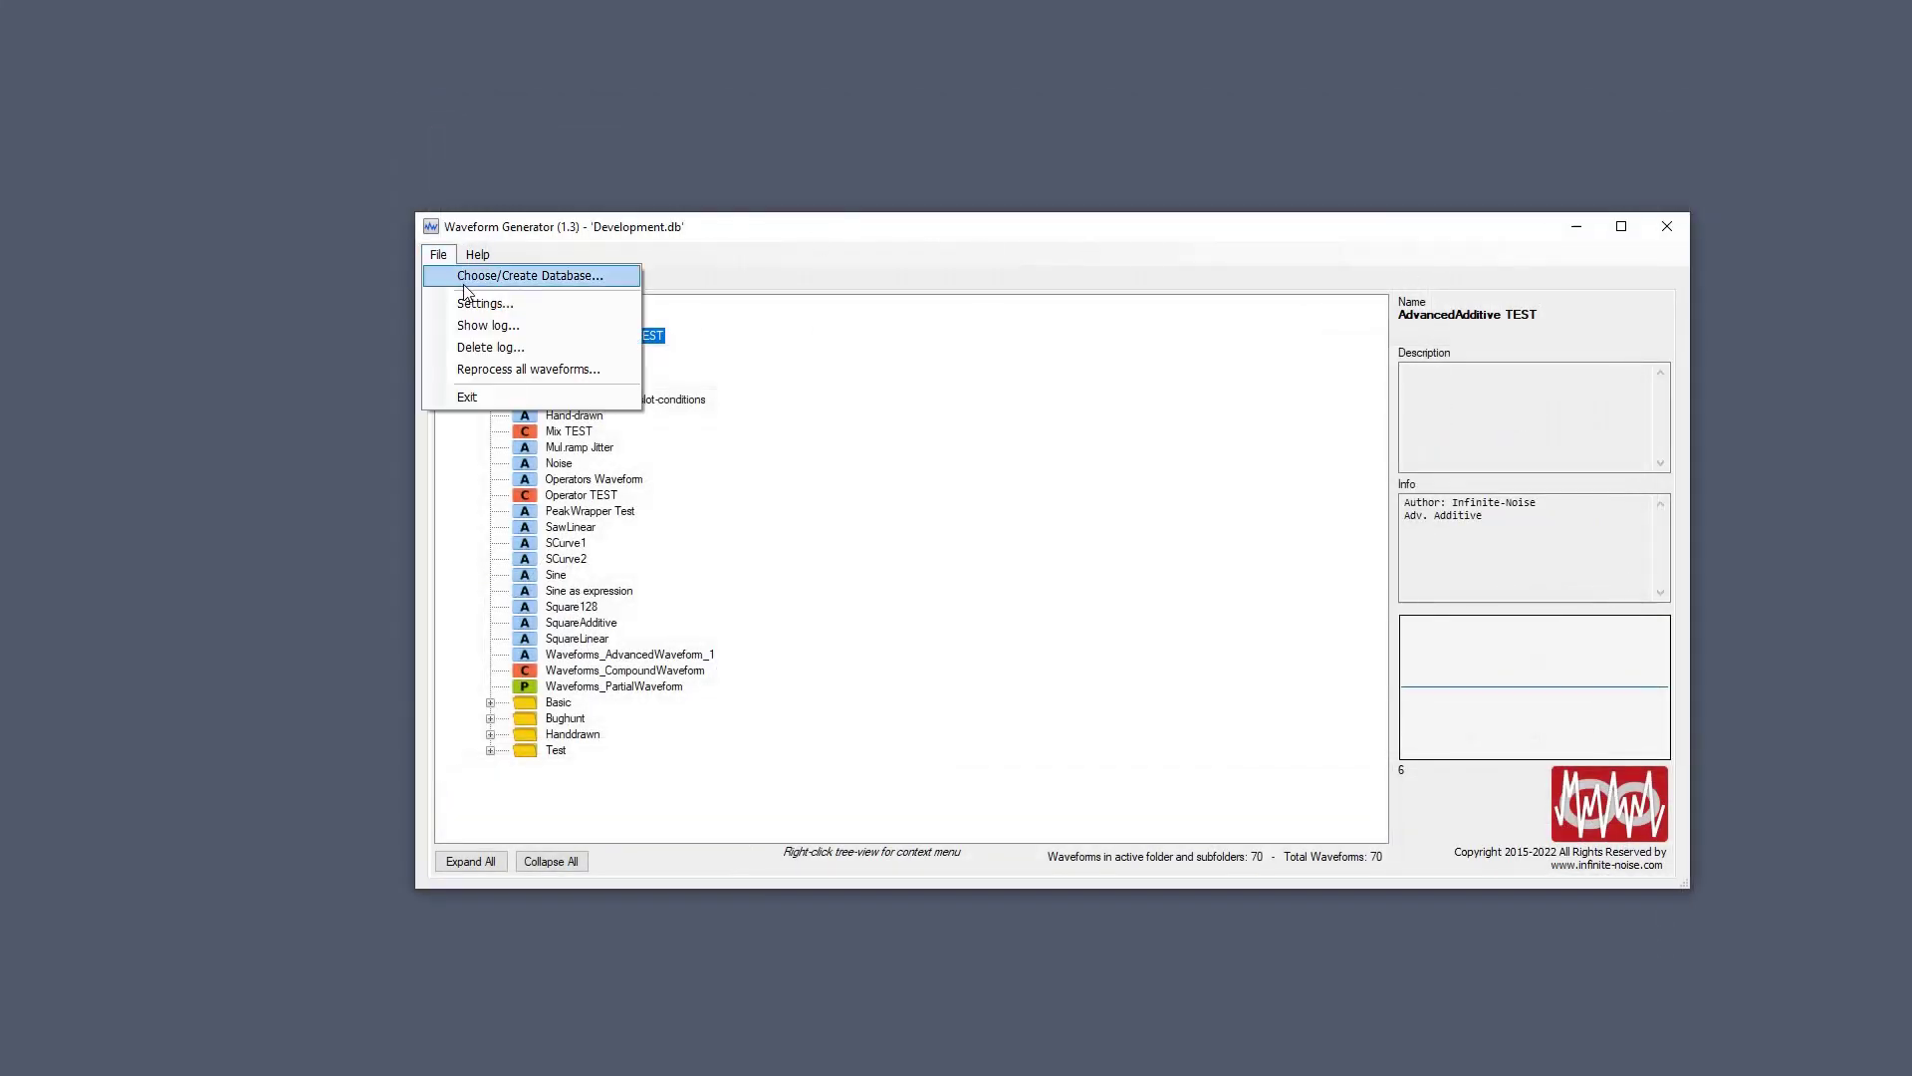
{"action": "left_click", "coordinate": [464, 297]}
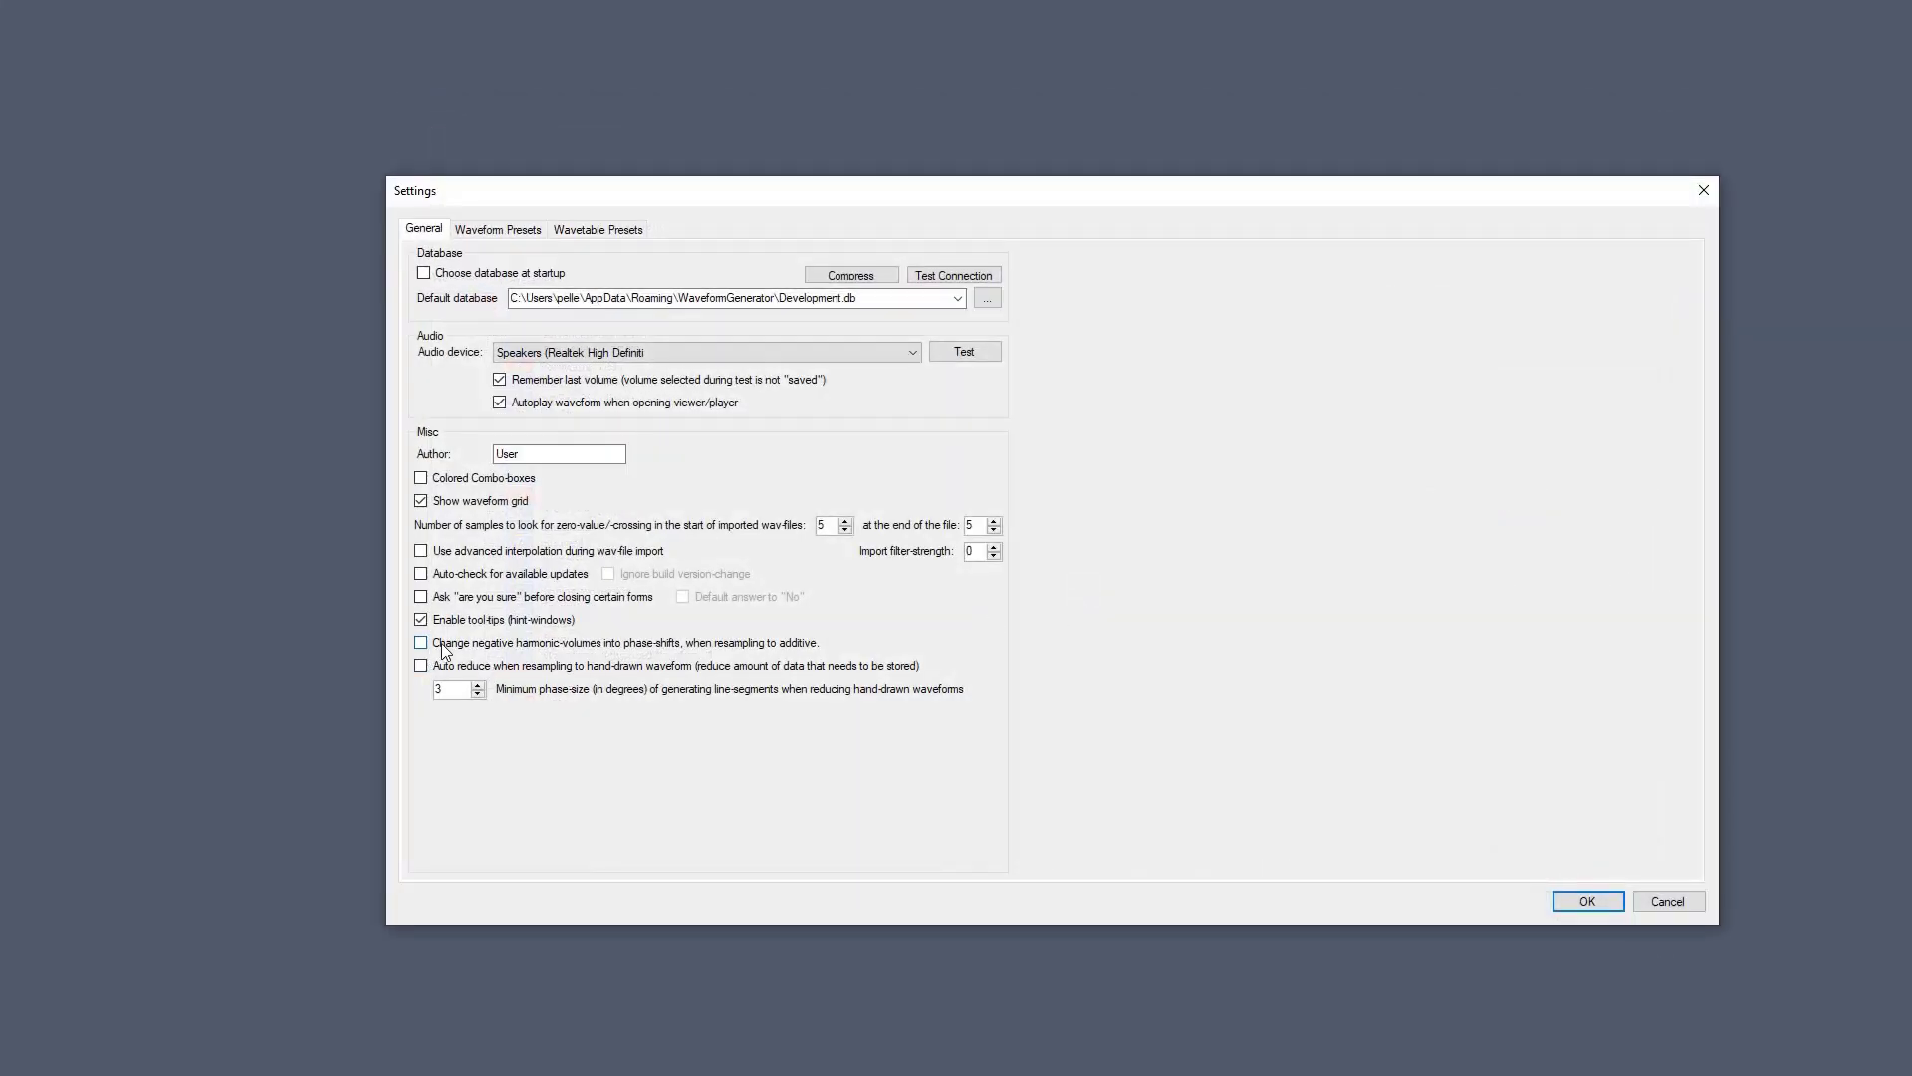
{"action": "left_click", "coordinate": [459, 645]}
{"action": "left_click", "coordinate": [1566, 898]}
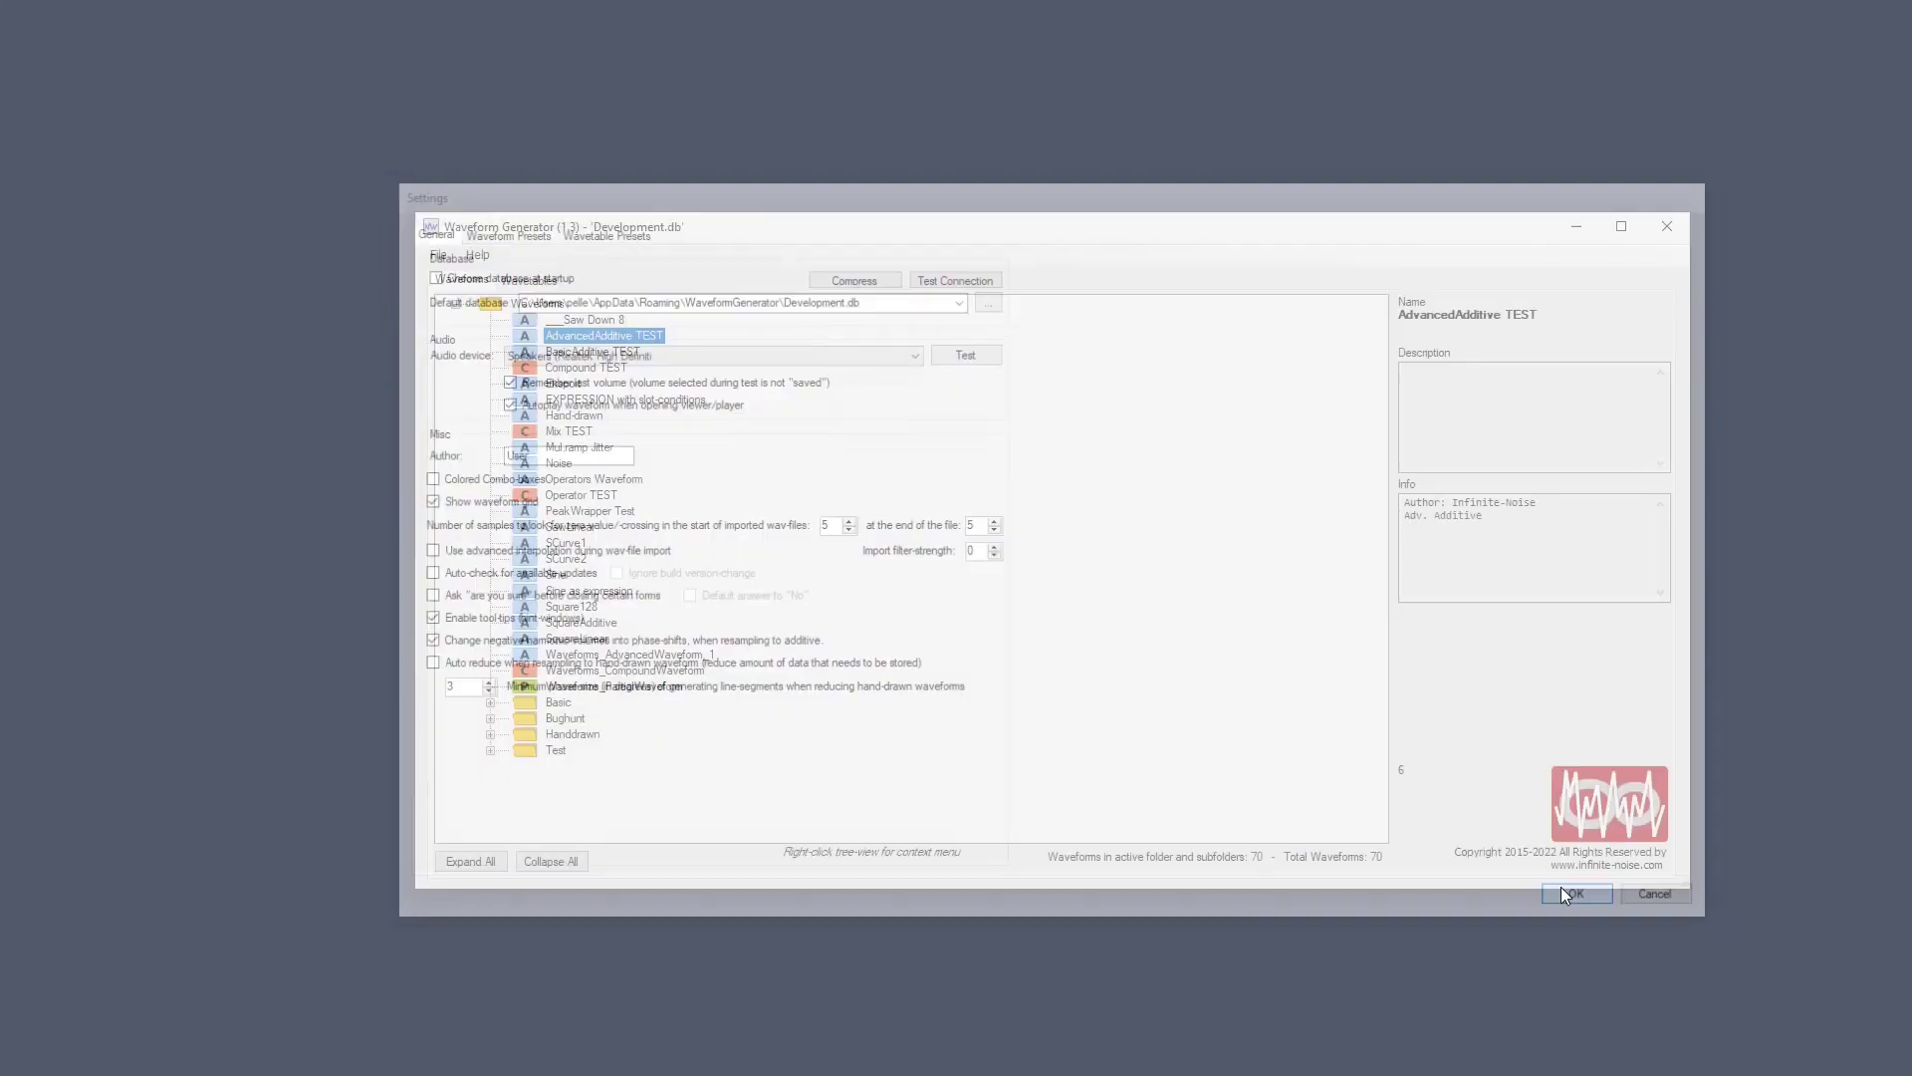
Resample a new randomized Advanced waveform to Basic additive and review its harmonic volumes and phases.
{"action": "right_click", "coordinate": [737, 372]}
{"action": "mouse_move", "coordinate": [846, 449]}
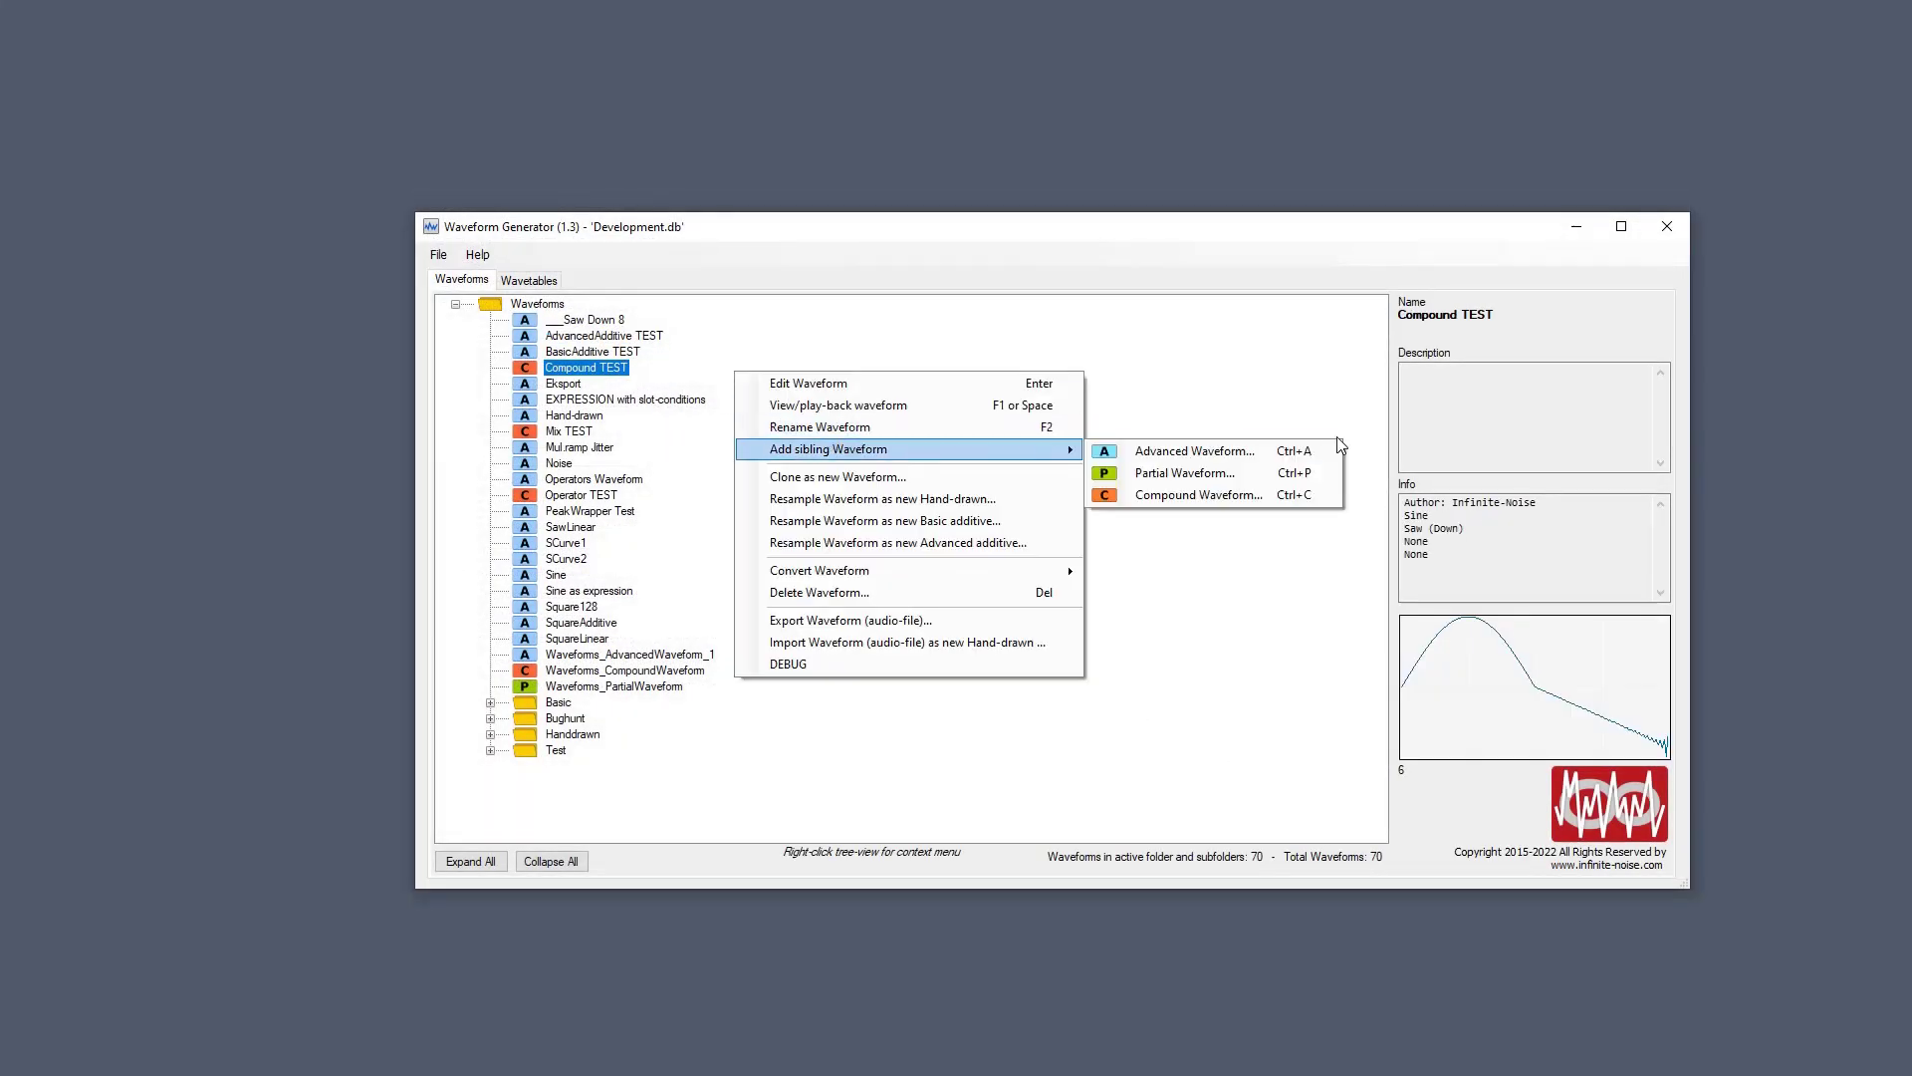
{"action": "left_click", "coordinate": [1250, 450]}
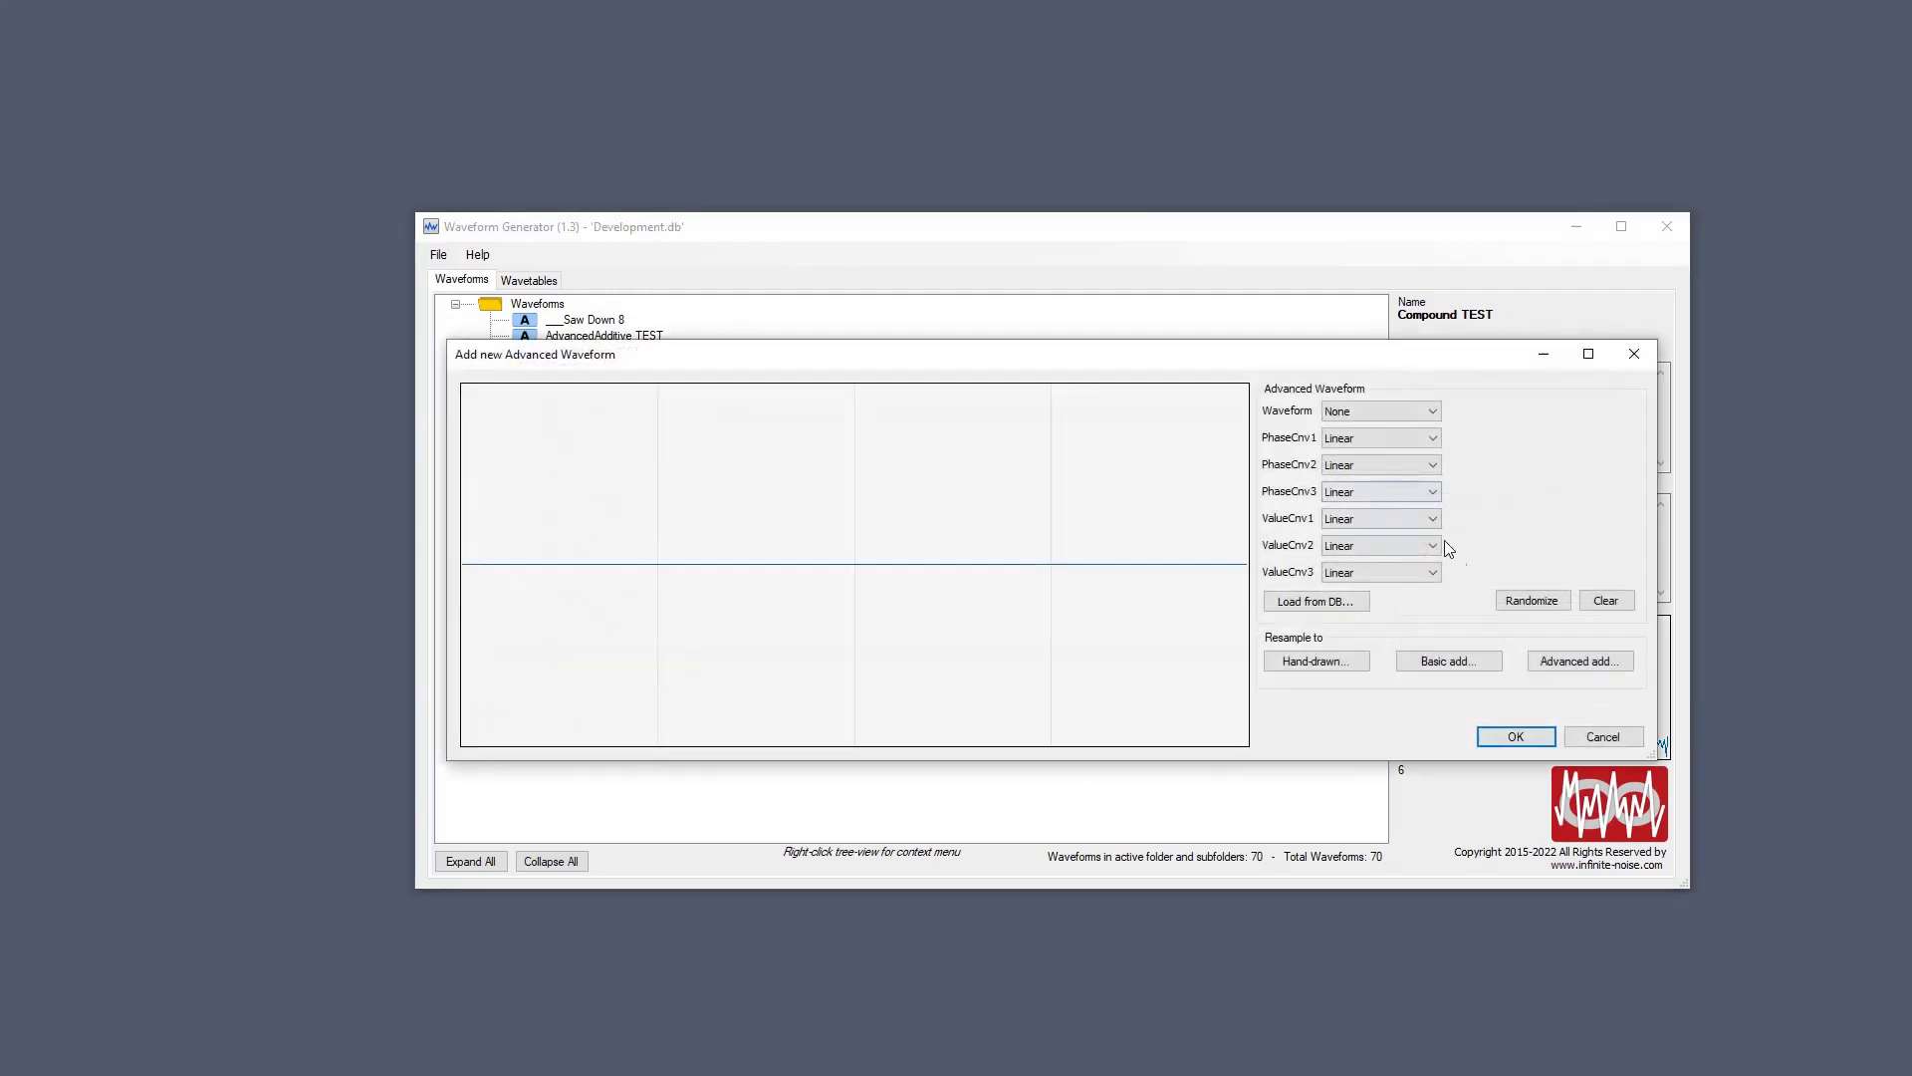
{"action": "left_click", "coordinate": [1516, 599]}
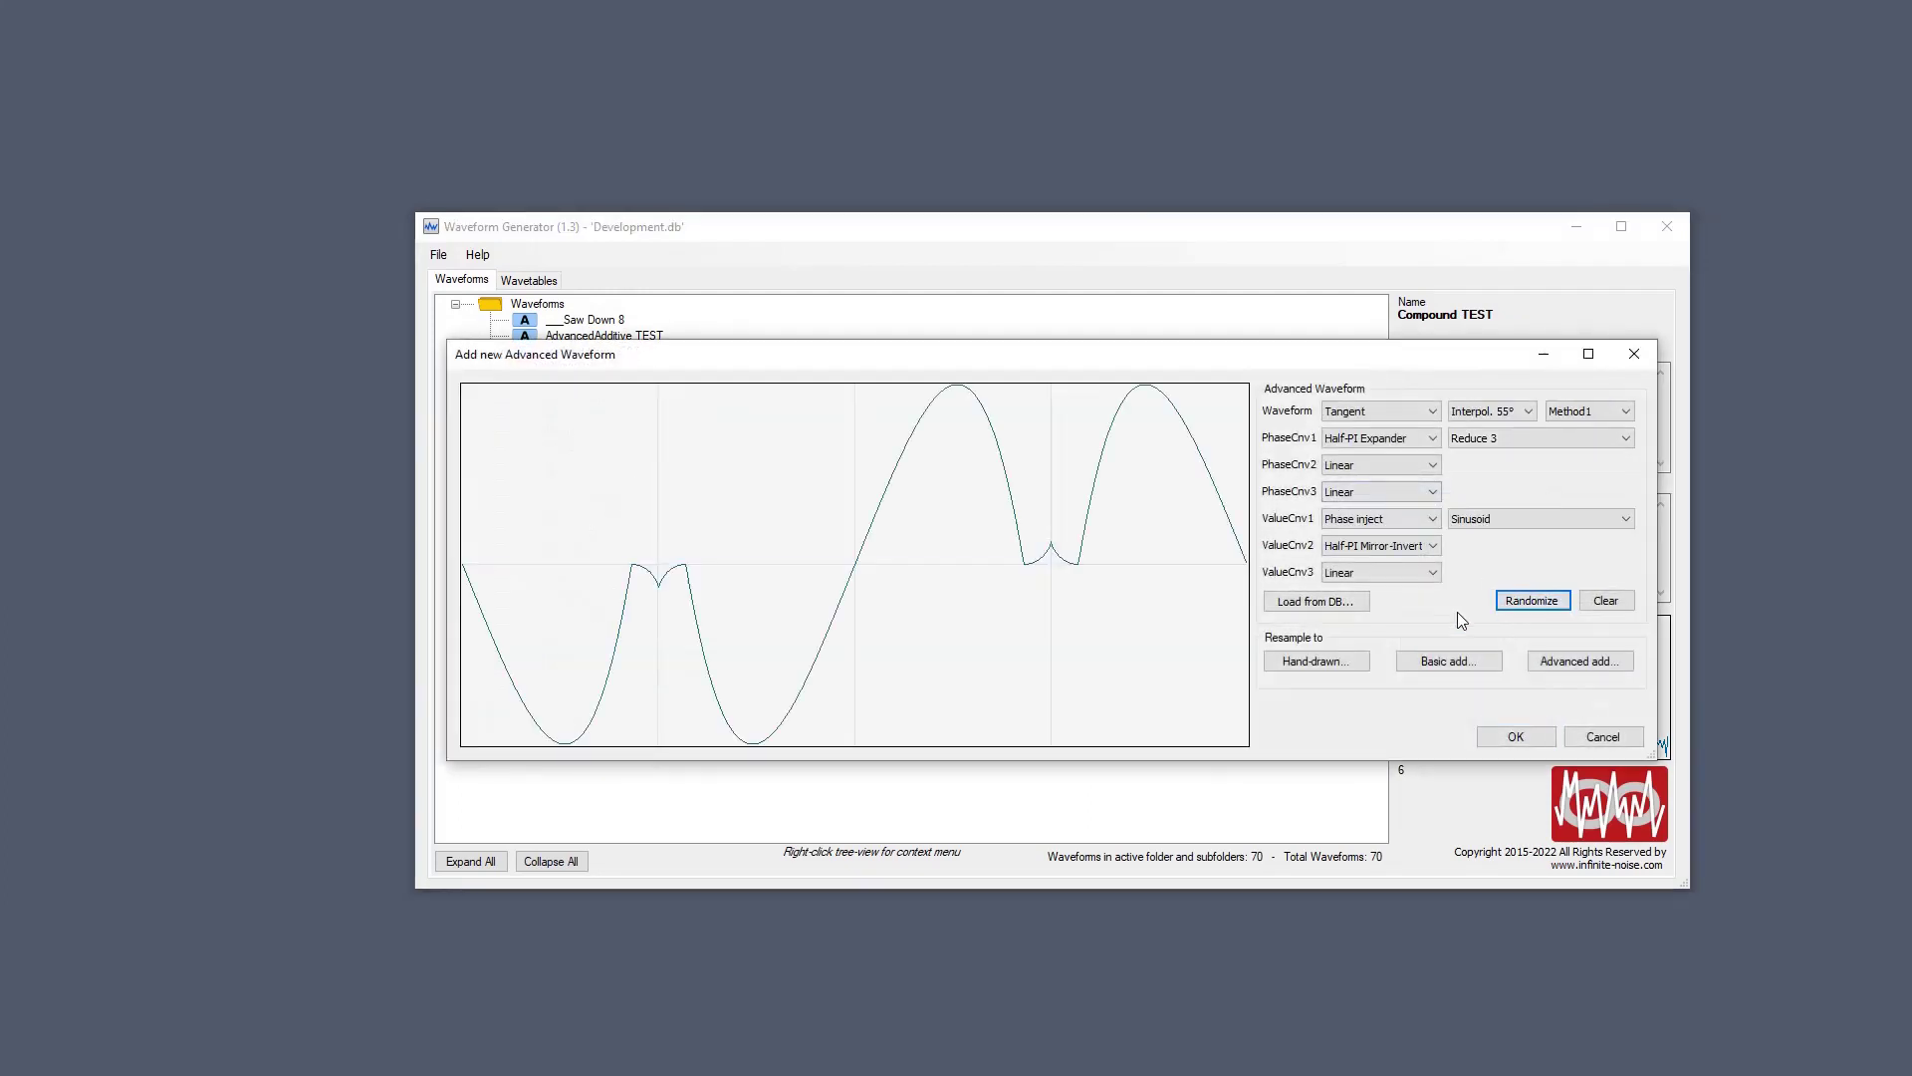
{"action": "left_click", "coordinate": [1424, 669]}
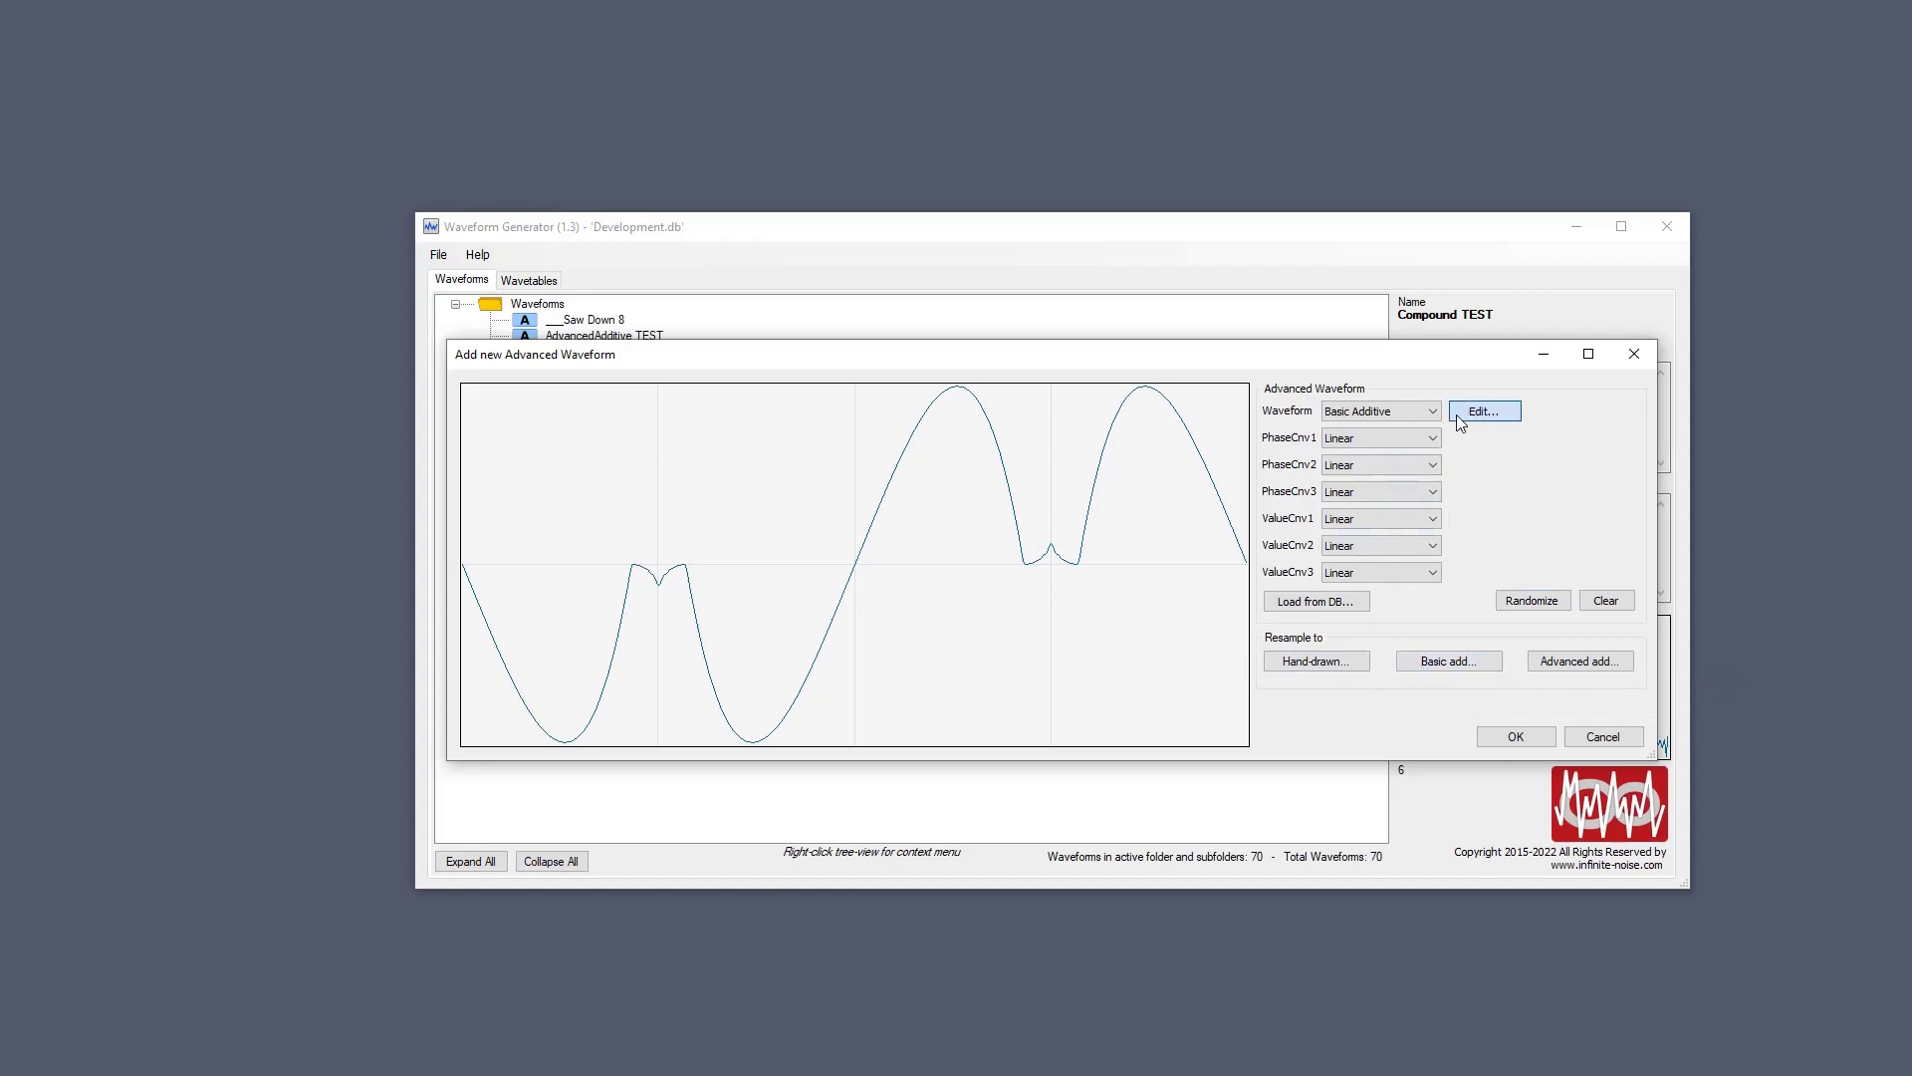
{"action": "left_click", "coordinate": [1458, 412]}
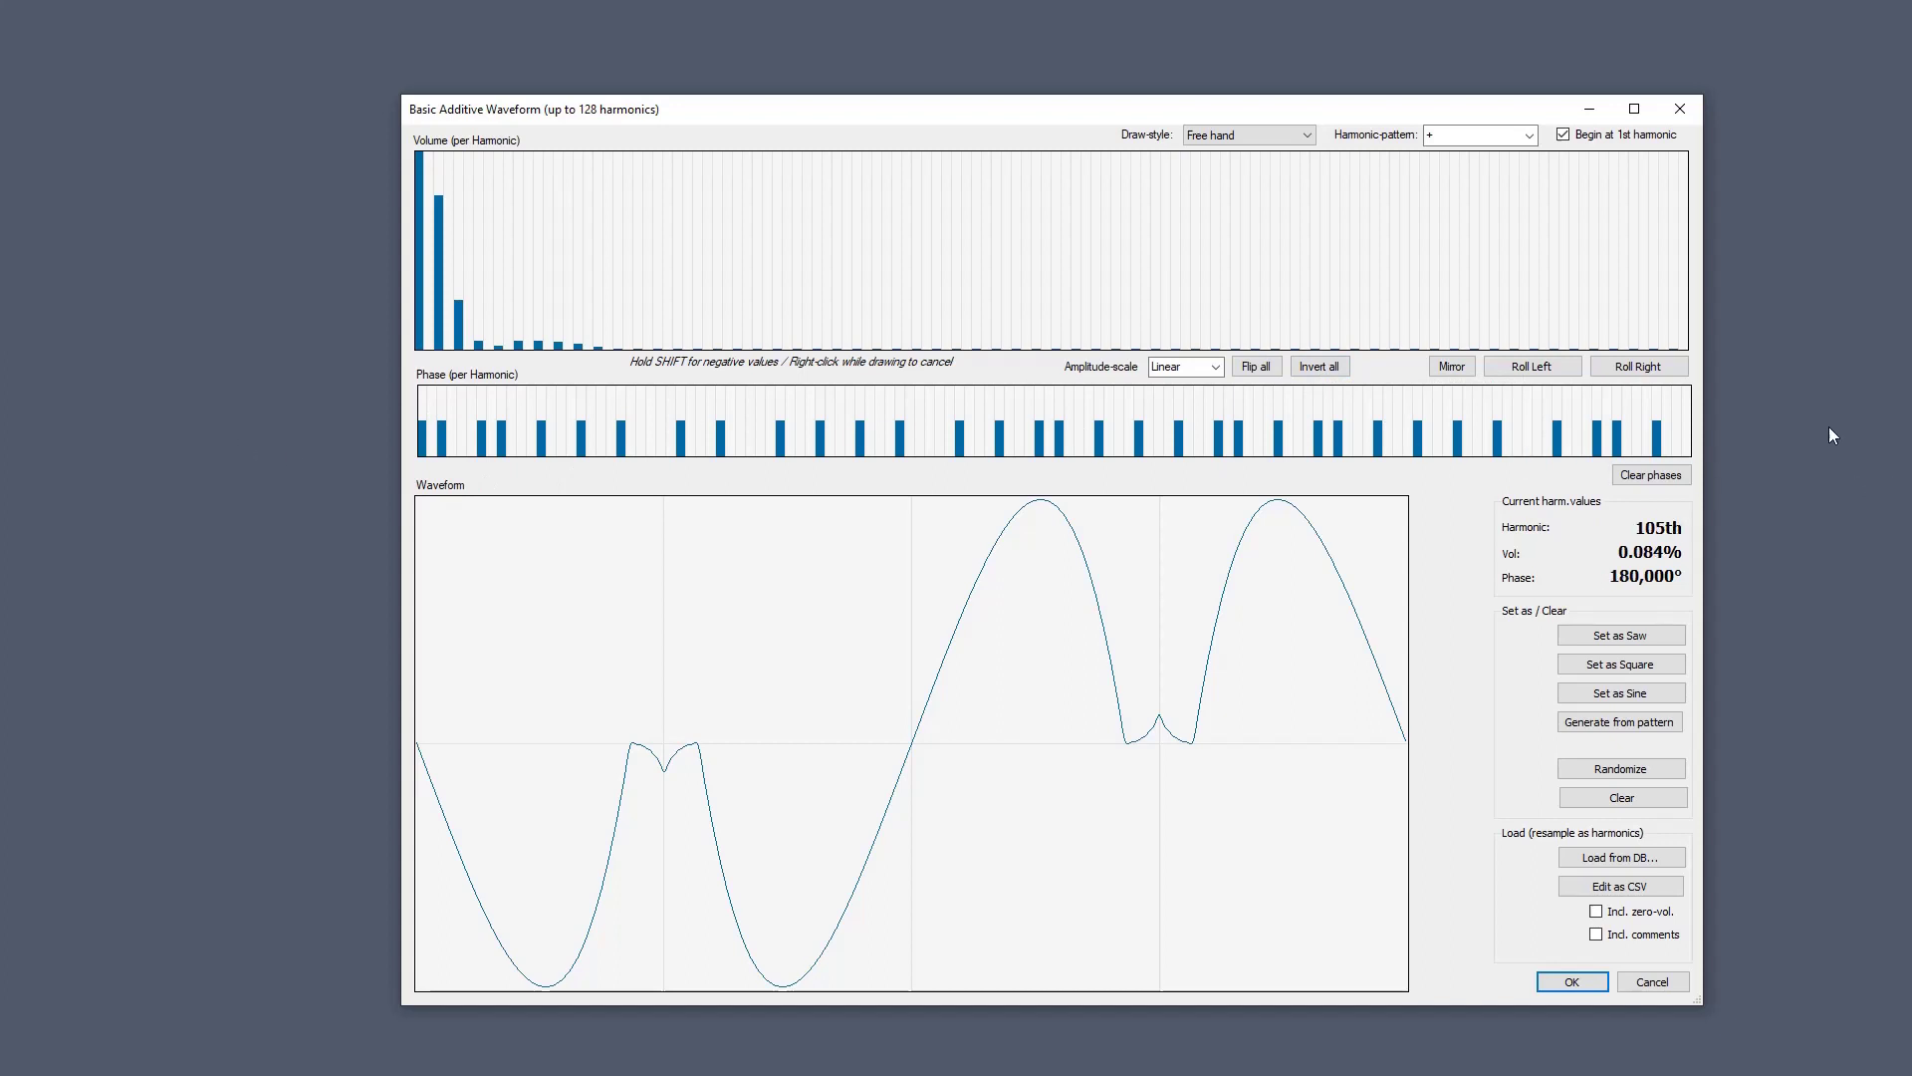
{"action": "left_click", "coordinate": [1680, 109]}
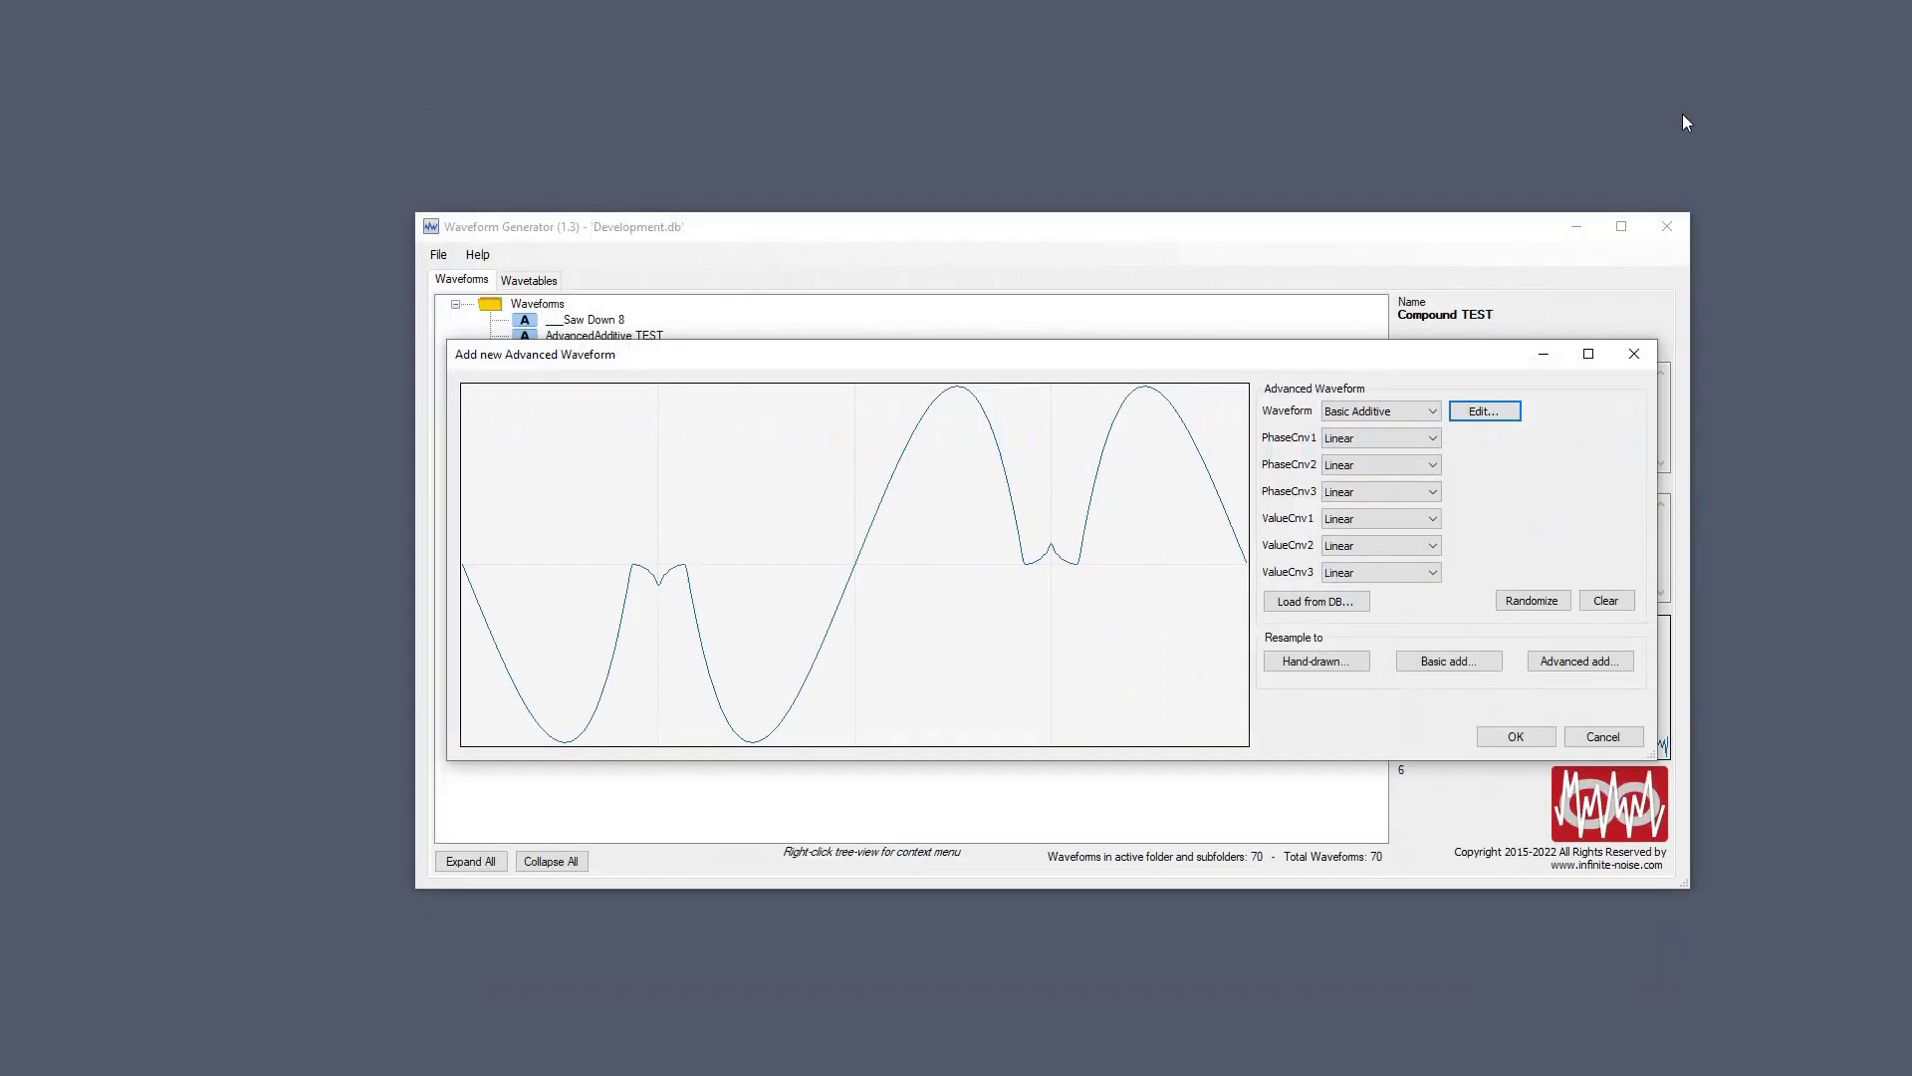
Resample the waveform to Advanced additive and review its wave-lines, closing the new waveform without saving.
{"action": "left_click", "coordinate": [1582, 661]}
{"action": "left_click", "coordinate": [1483, 411]}
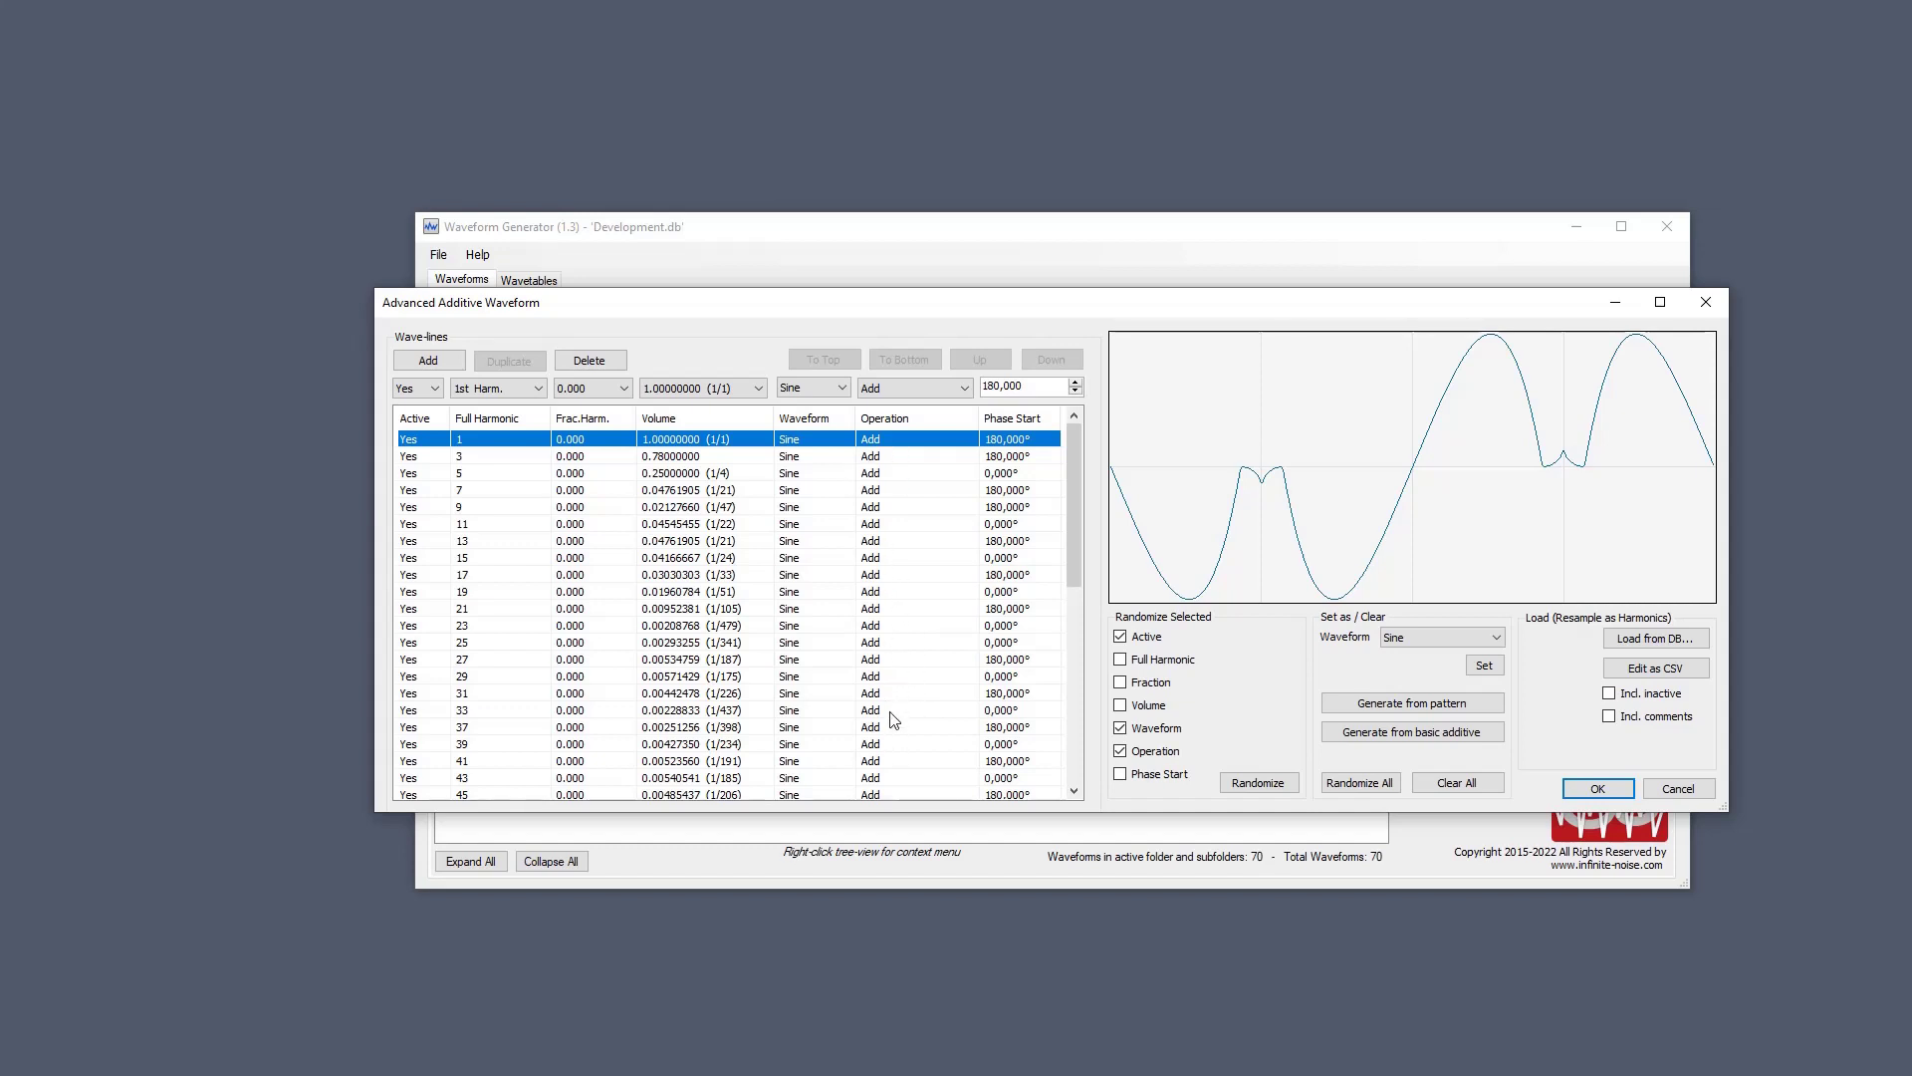
{"action": "left_click", "coordinate": [1708, 304]}
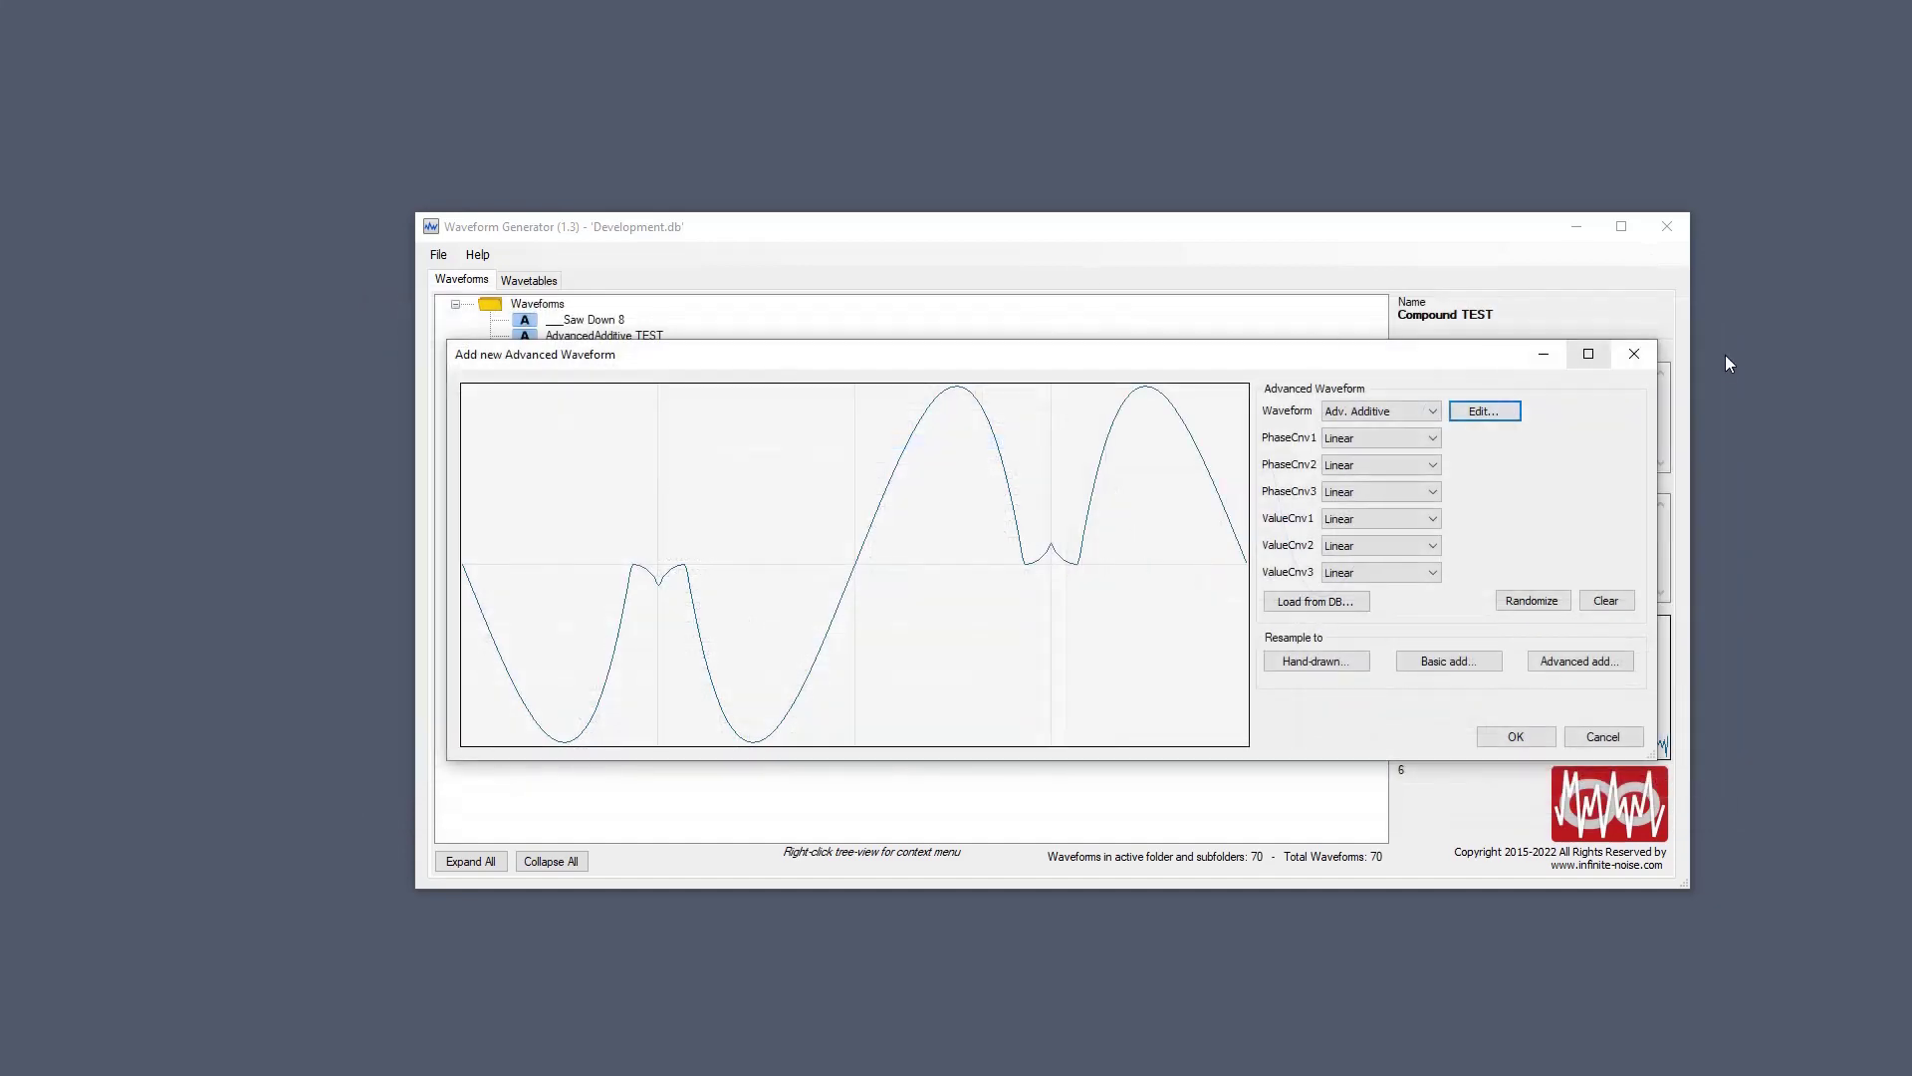
{"action": "left_click", "coordinate": [1634, 351]}
Disable the setting that changes negative harmonic-volumes into phase-shifts when resampling to additive.
{"action": "left_click", "coordinate": [439, 257]}
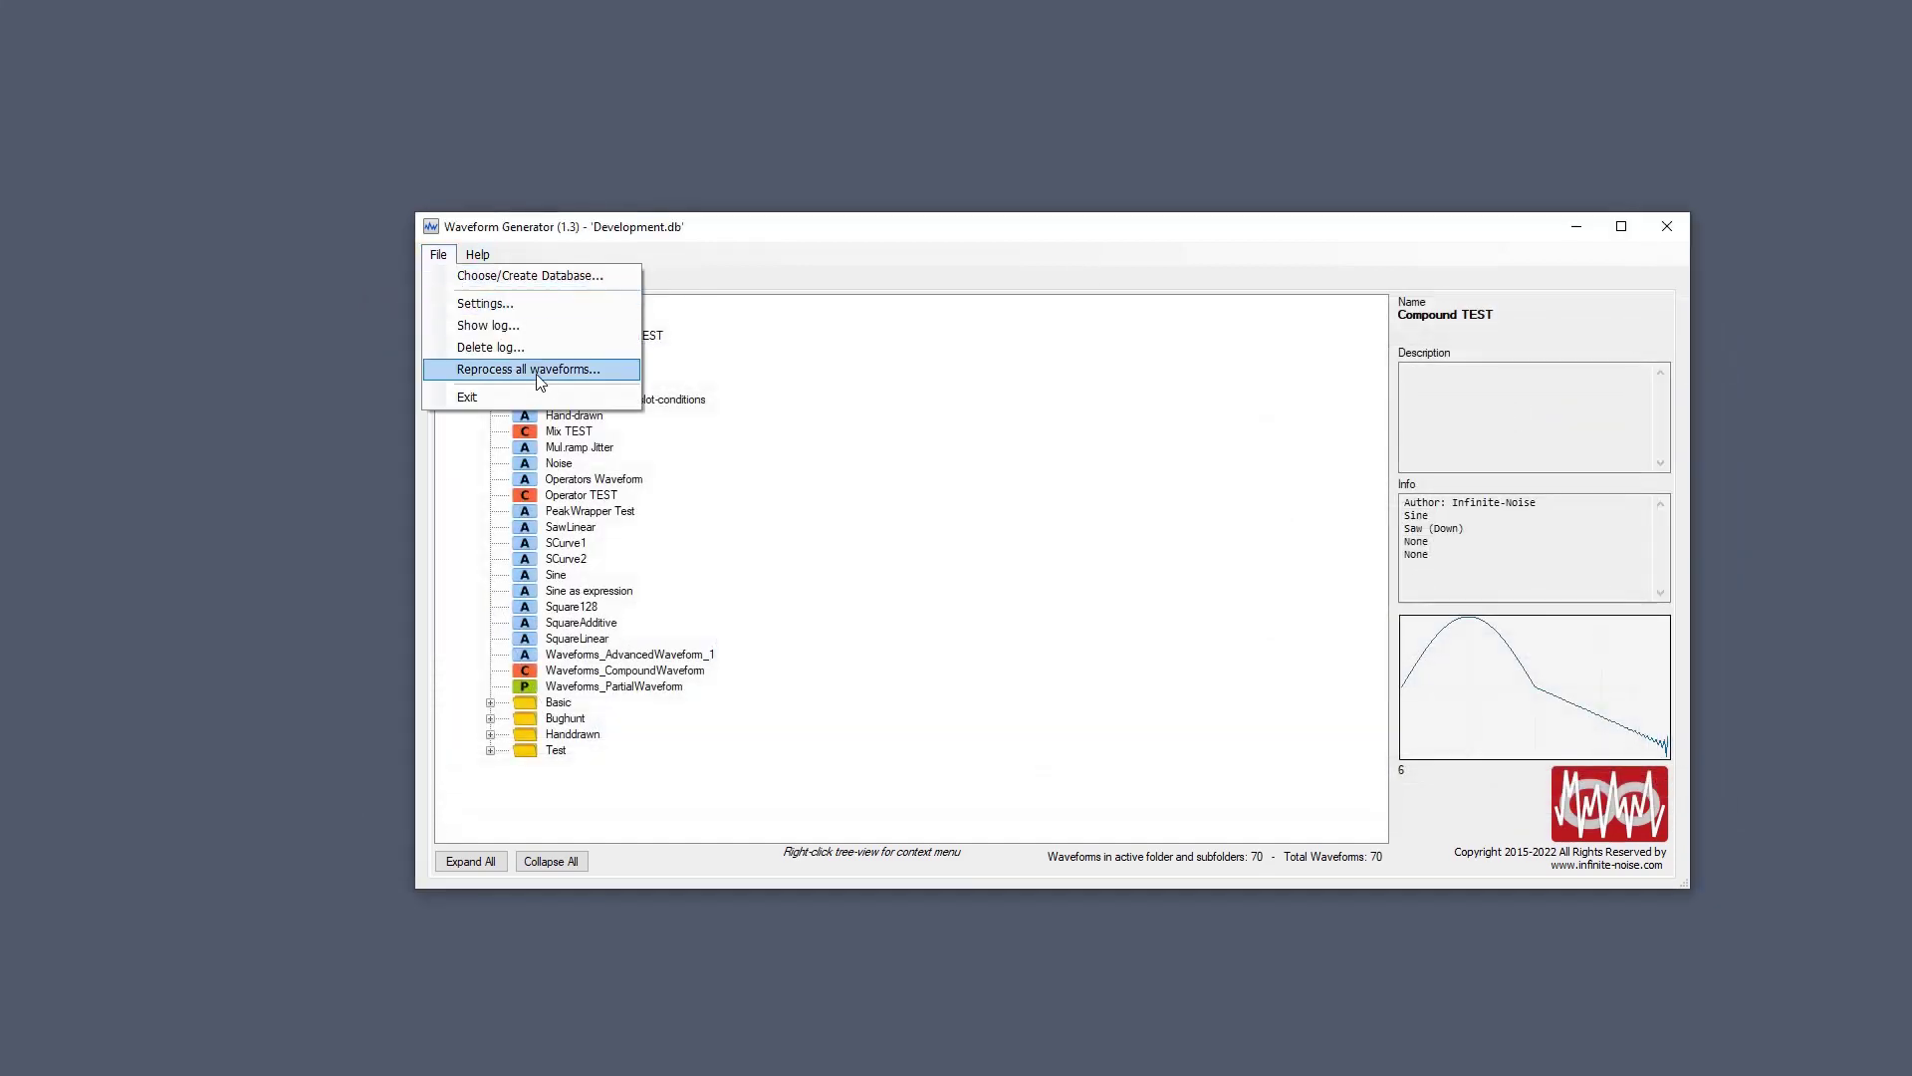
{"action": "left_click", "coordinate": [534, 303]}
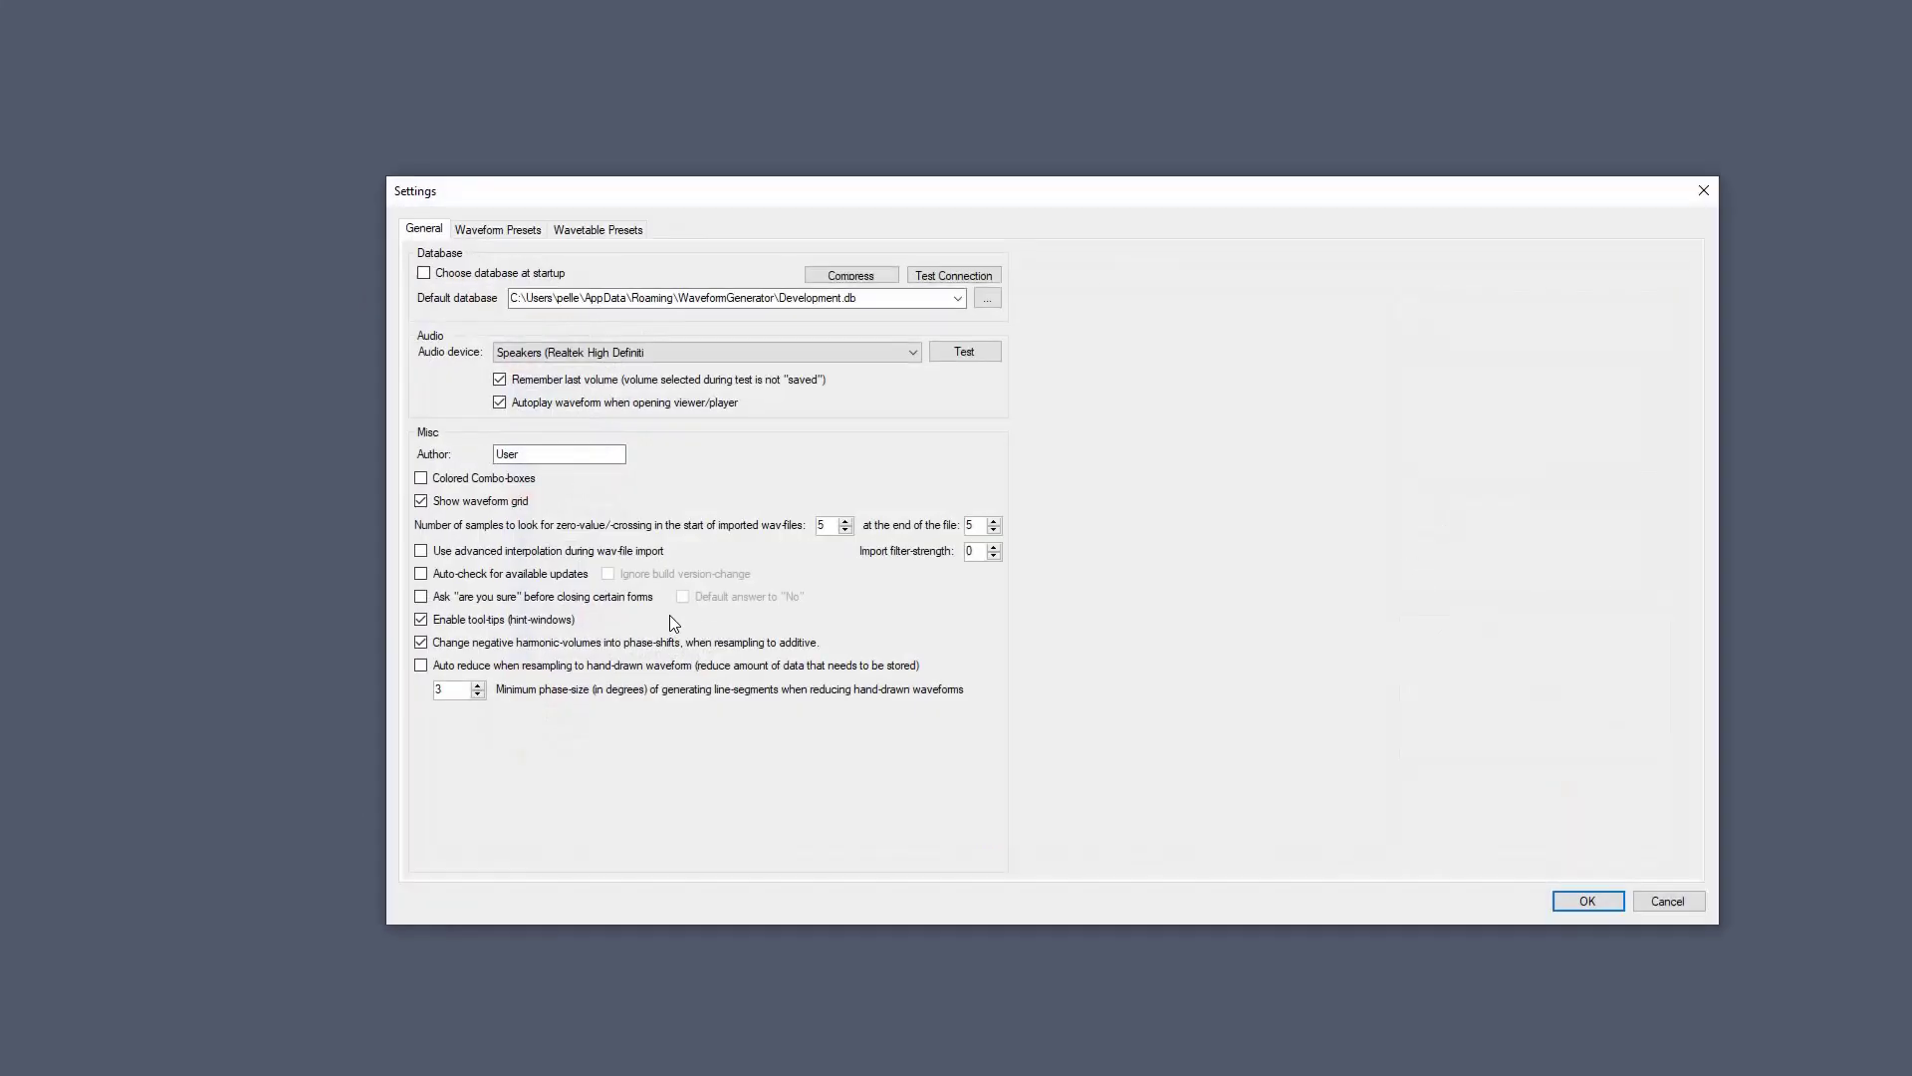
{"action": "left_click", "coordinate": [464, 642]}
{"action": "left_click", "coordinate": [1589, 901]}
{"action": "right_click", "coordinate": [626, 353]}
{"action": "mouse_move", "coordinate": [797, 430]}
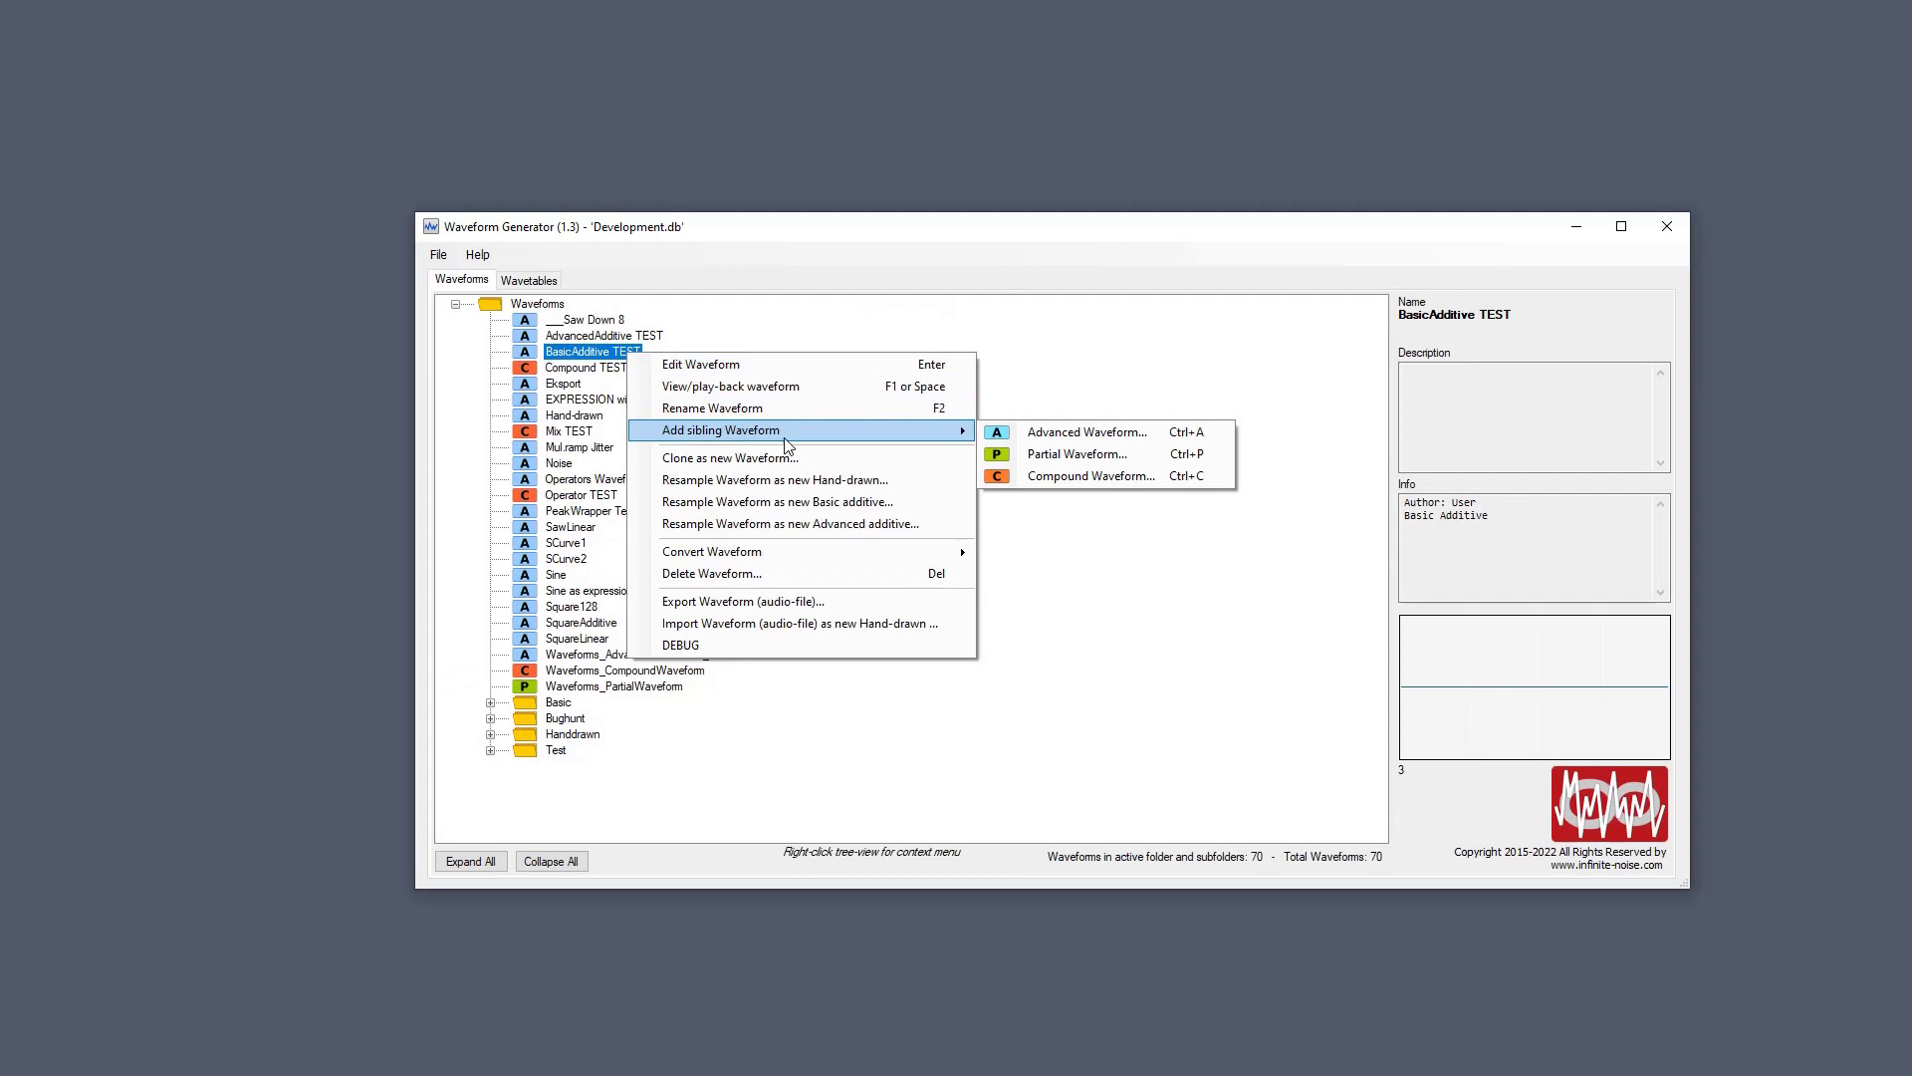
{"action": "left_click", "coordinate": [1205, 434]}
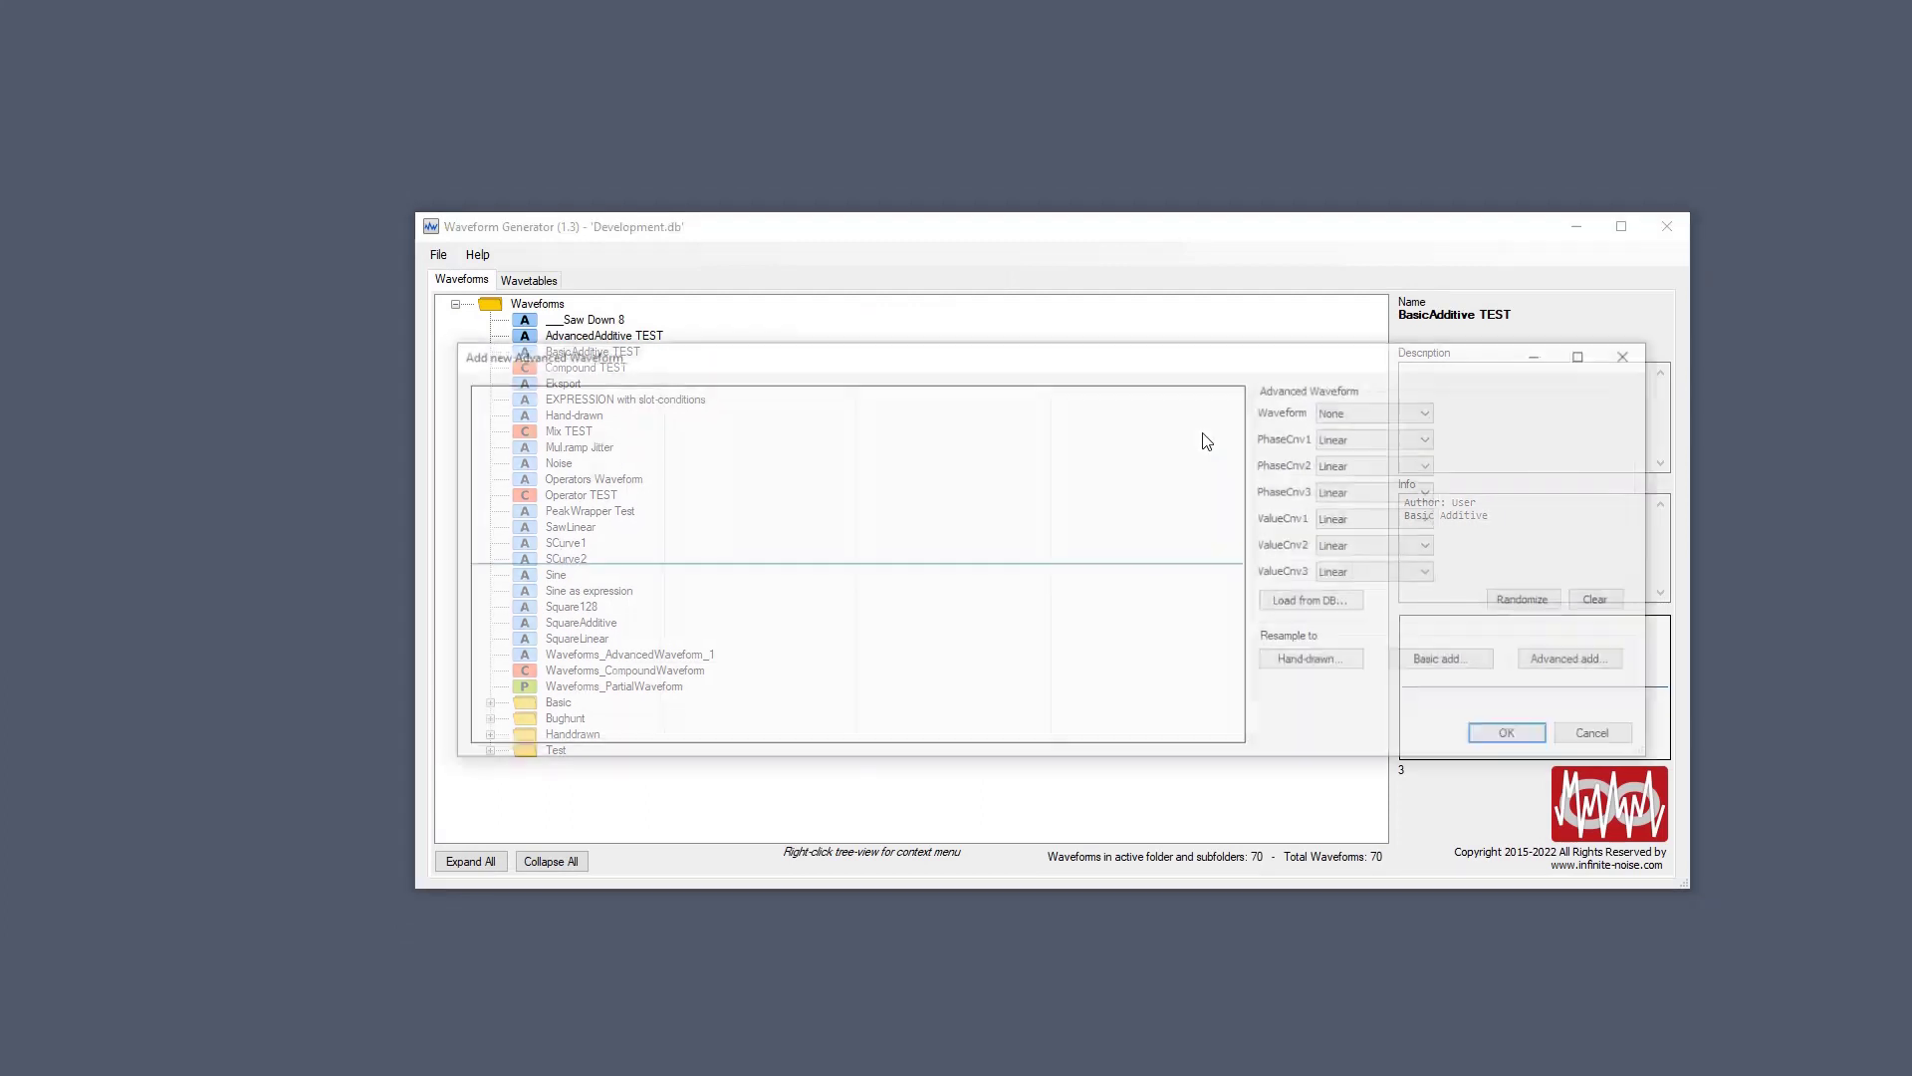
{"action": "left_click", "coordinate": [1531, 601]}
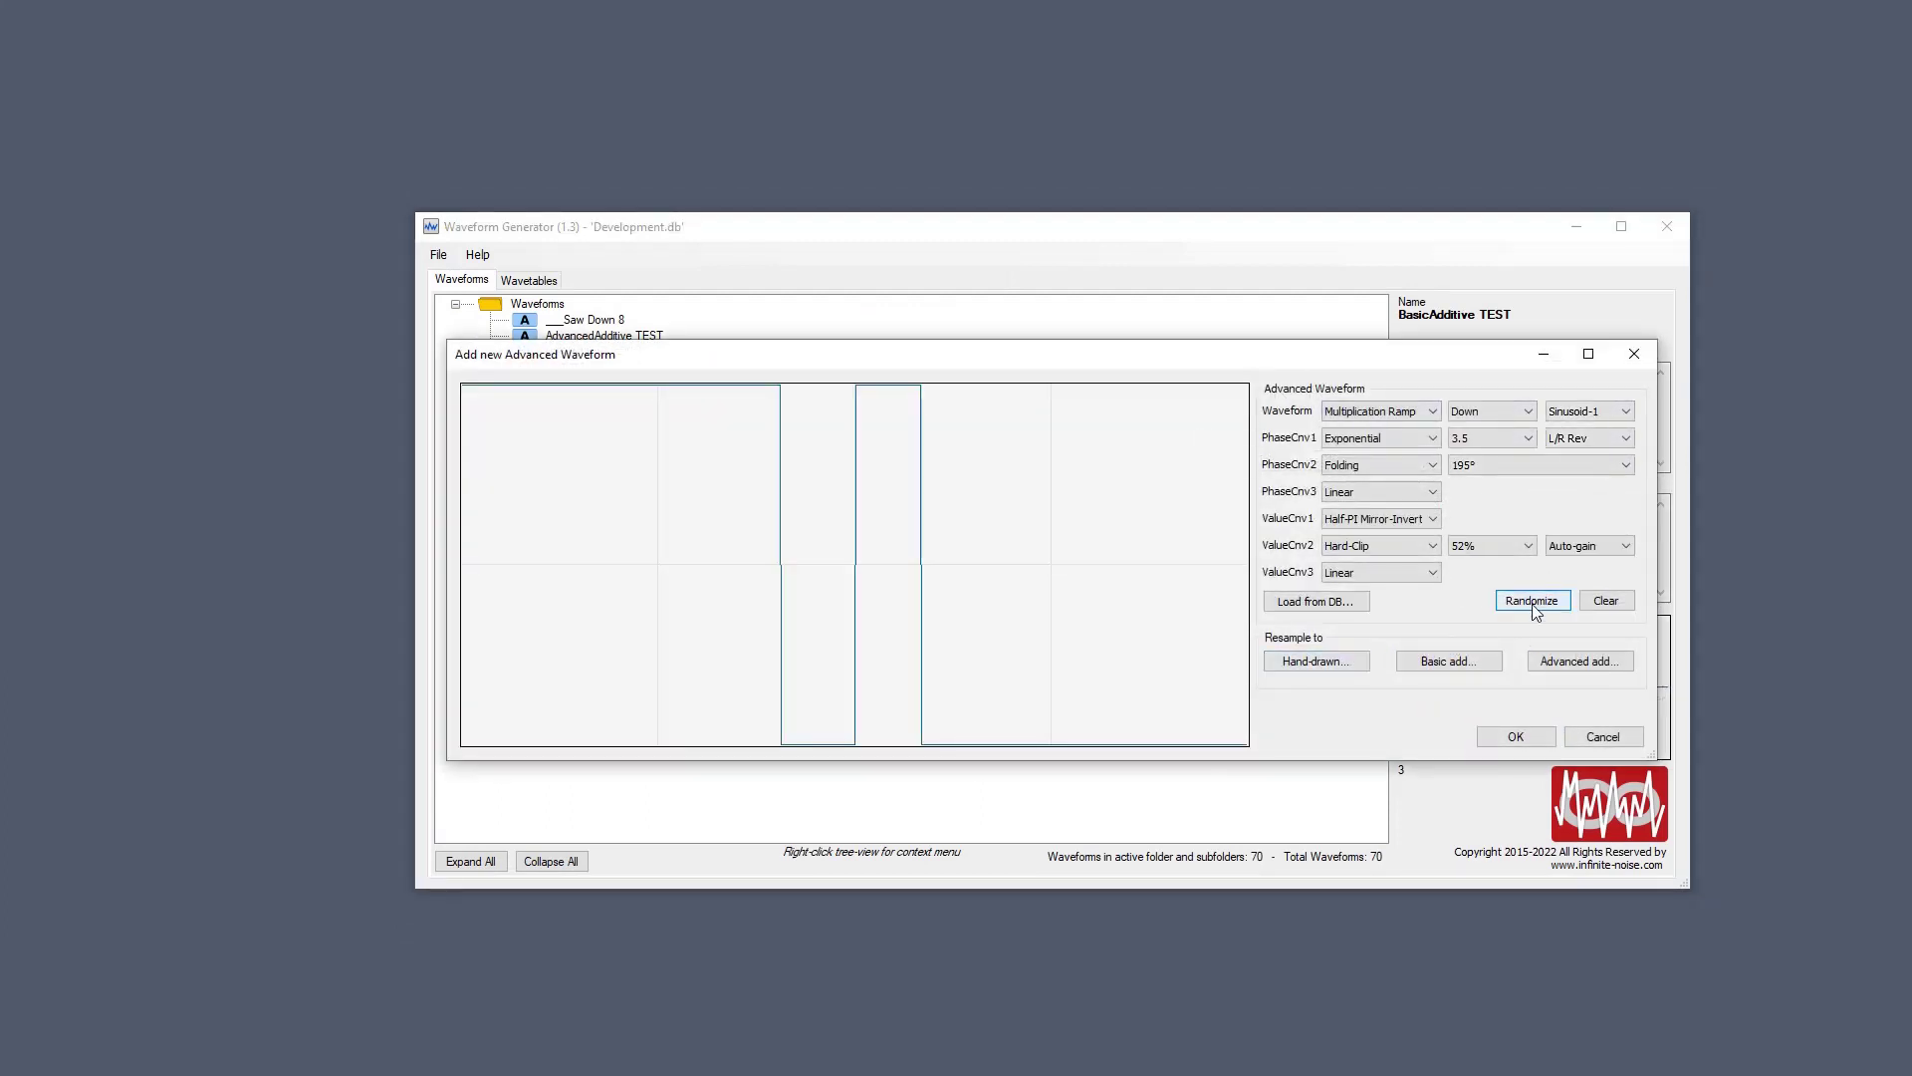
{"action": "left_click", "coordinate": [1634, 353]}
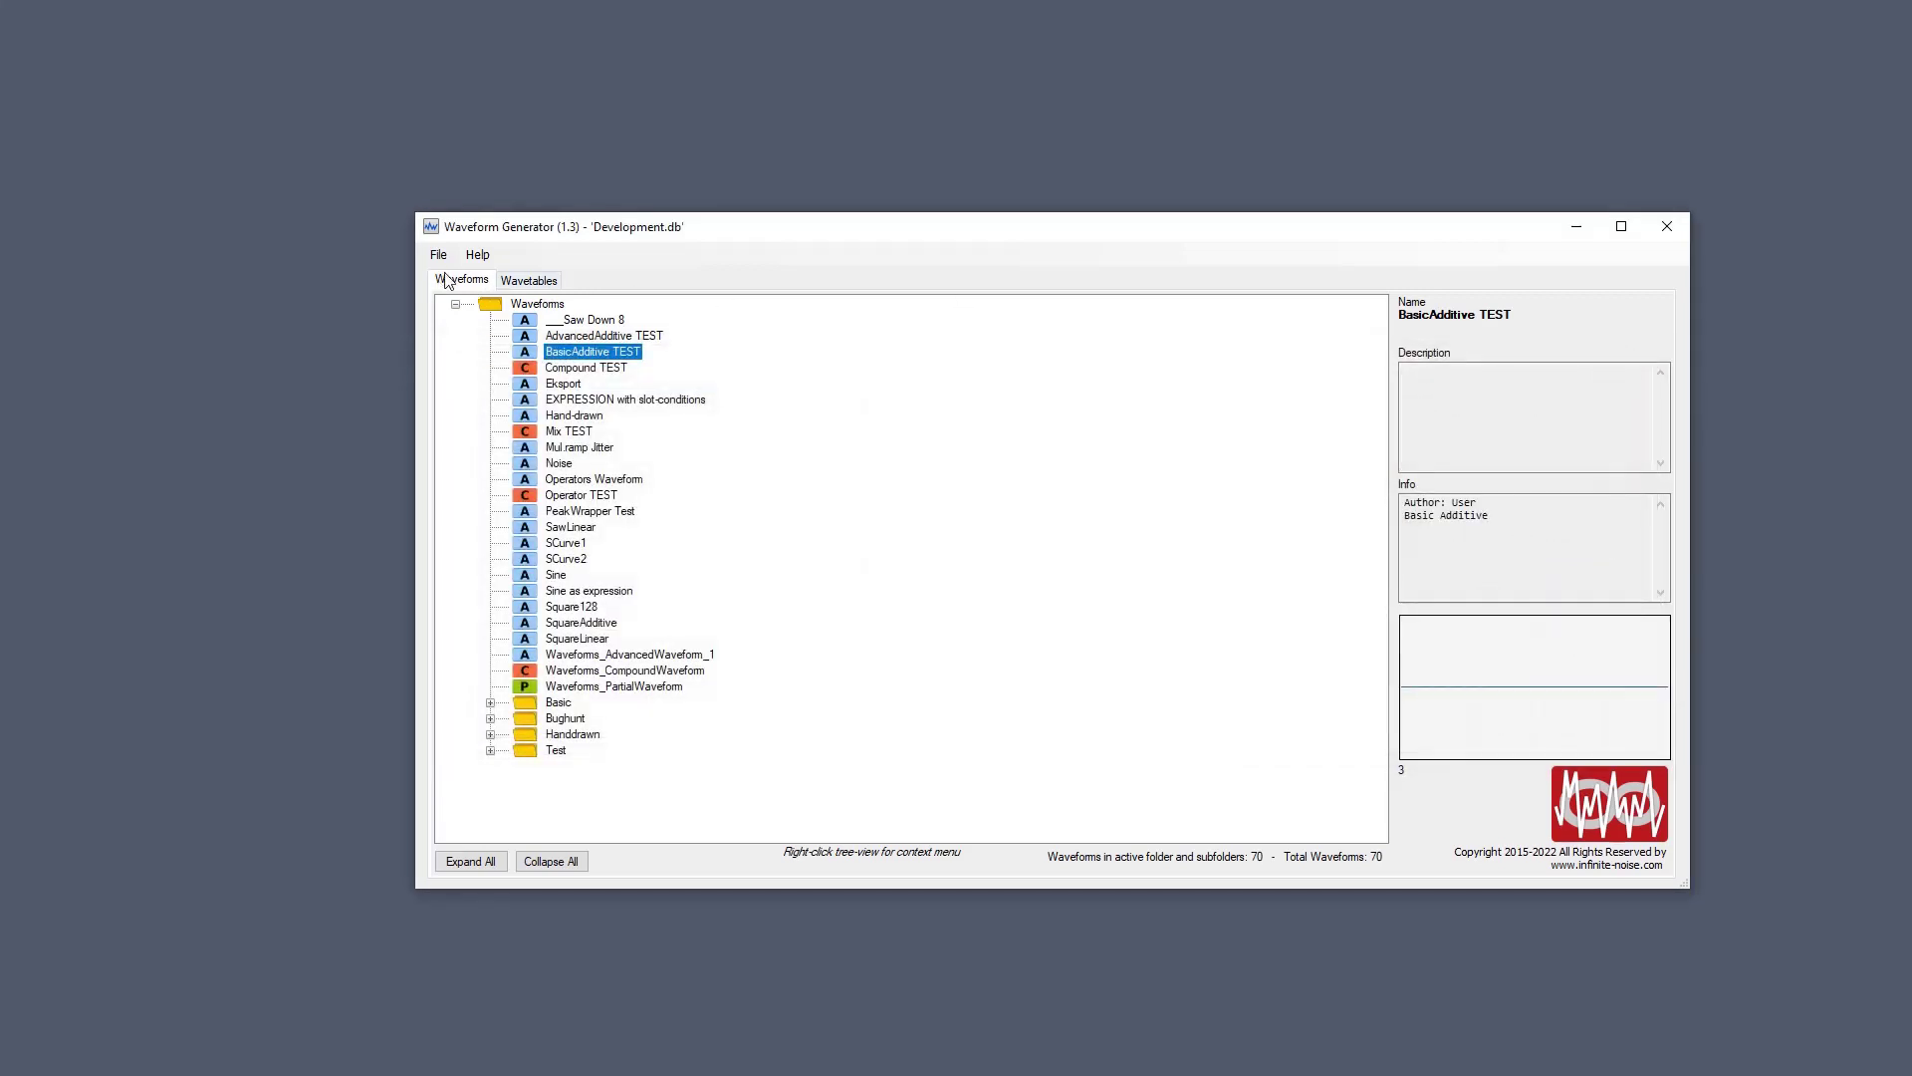
Switch to the existing database Installer_WaveformGenerator .db.
{"action": "left_click", "coordinate": [438, 254]}
{"action": "left_click", "coordinate": [518, 274]}
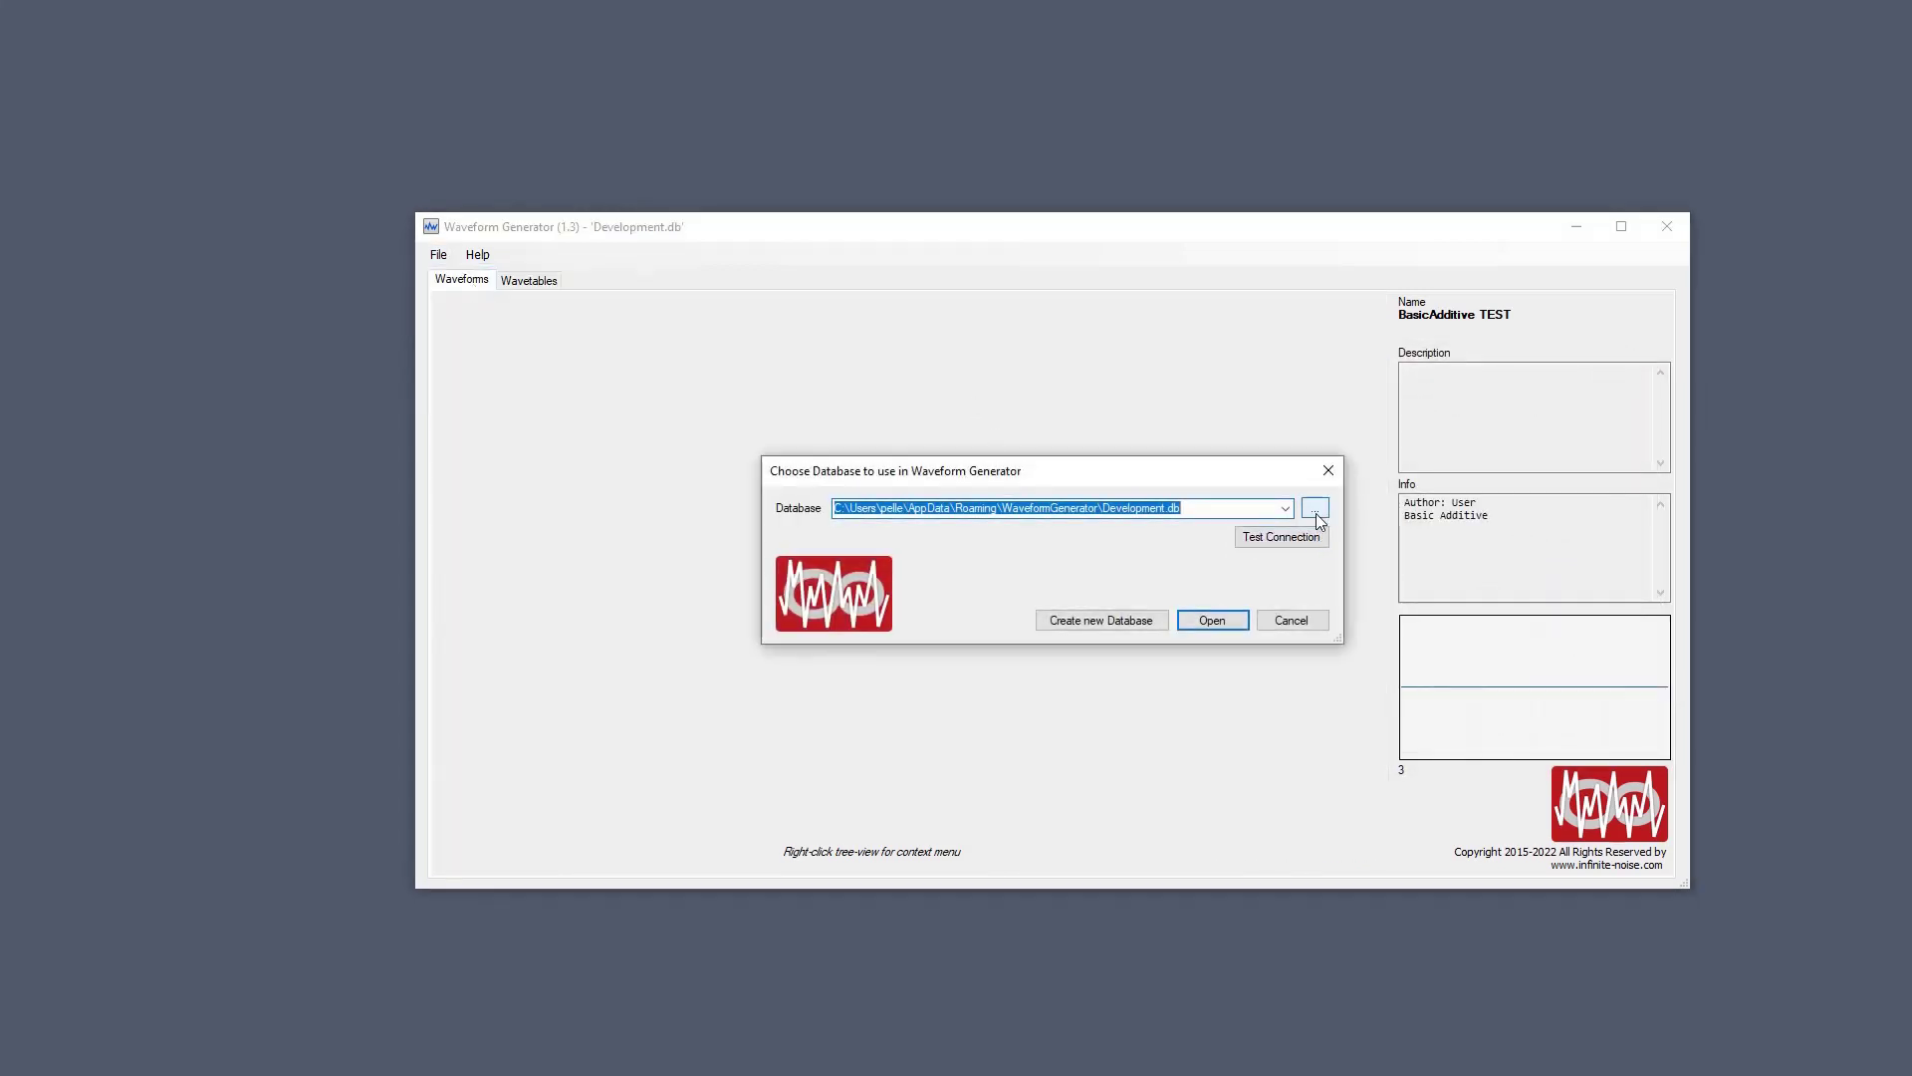
{"action": "left_click", "coordinate": [1286, 508]}
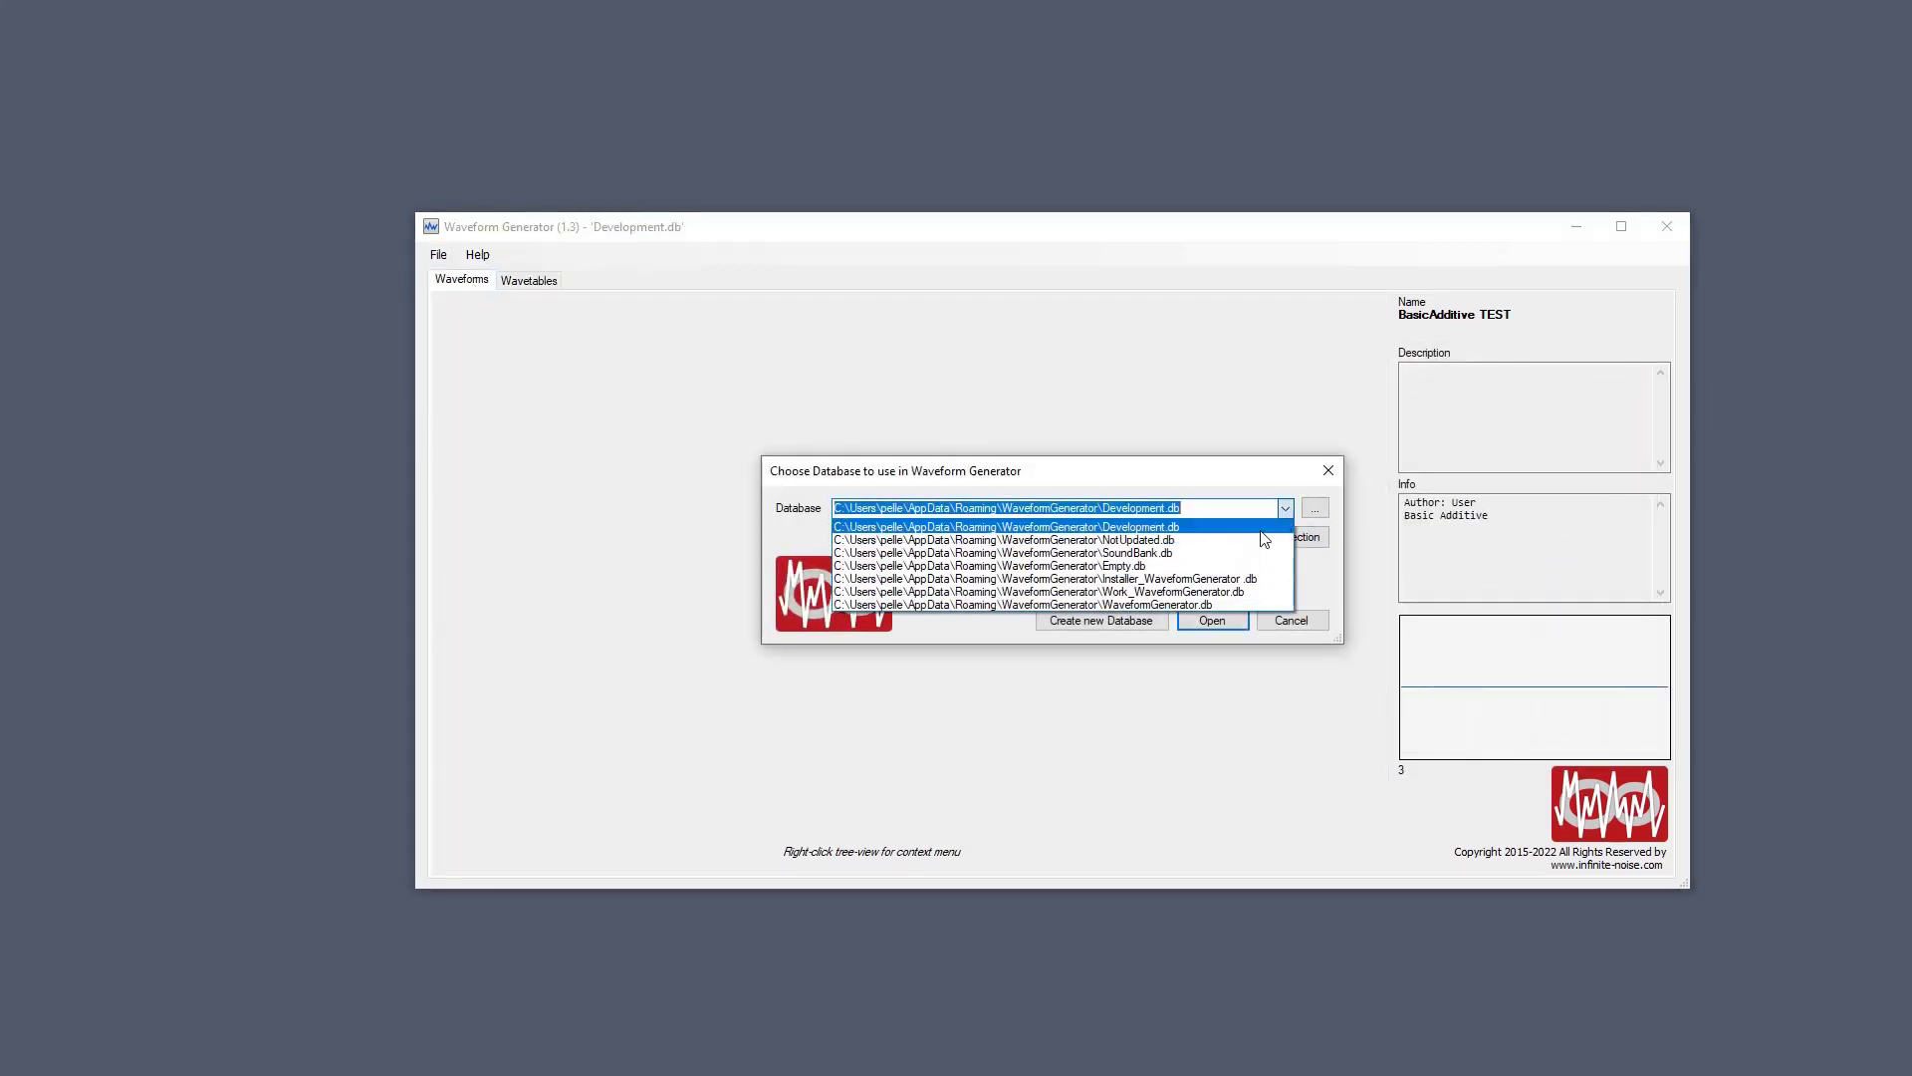
{"action": "left_click", "coordinate": [1146, 579]}
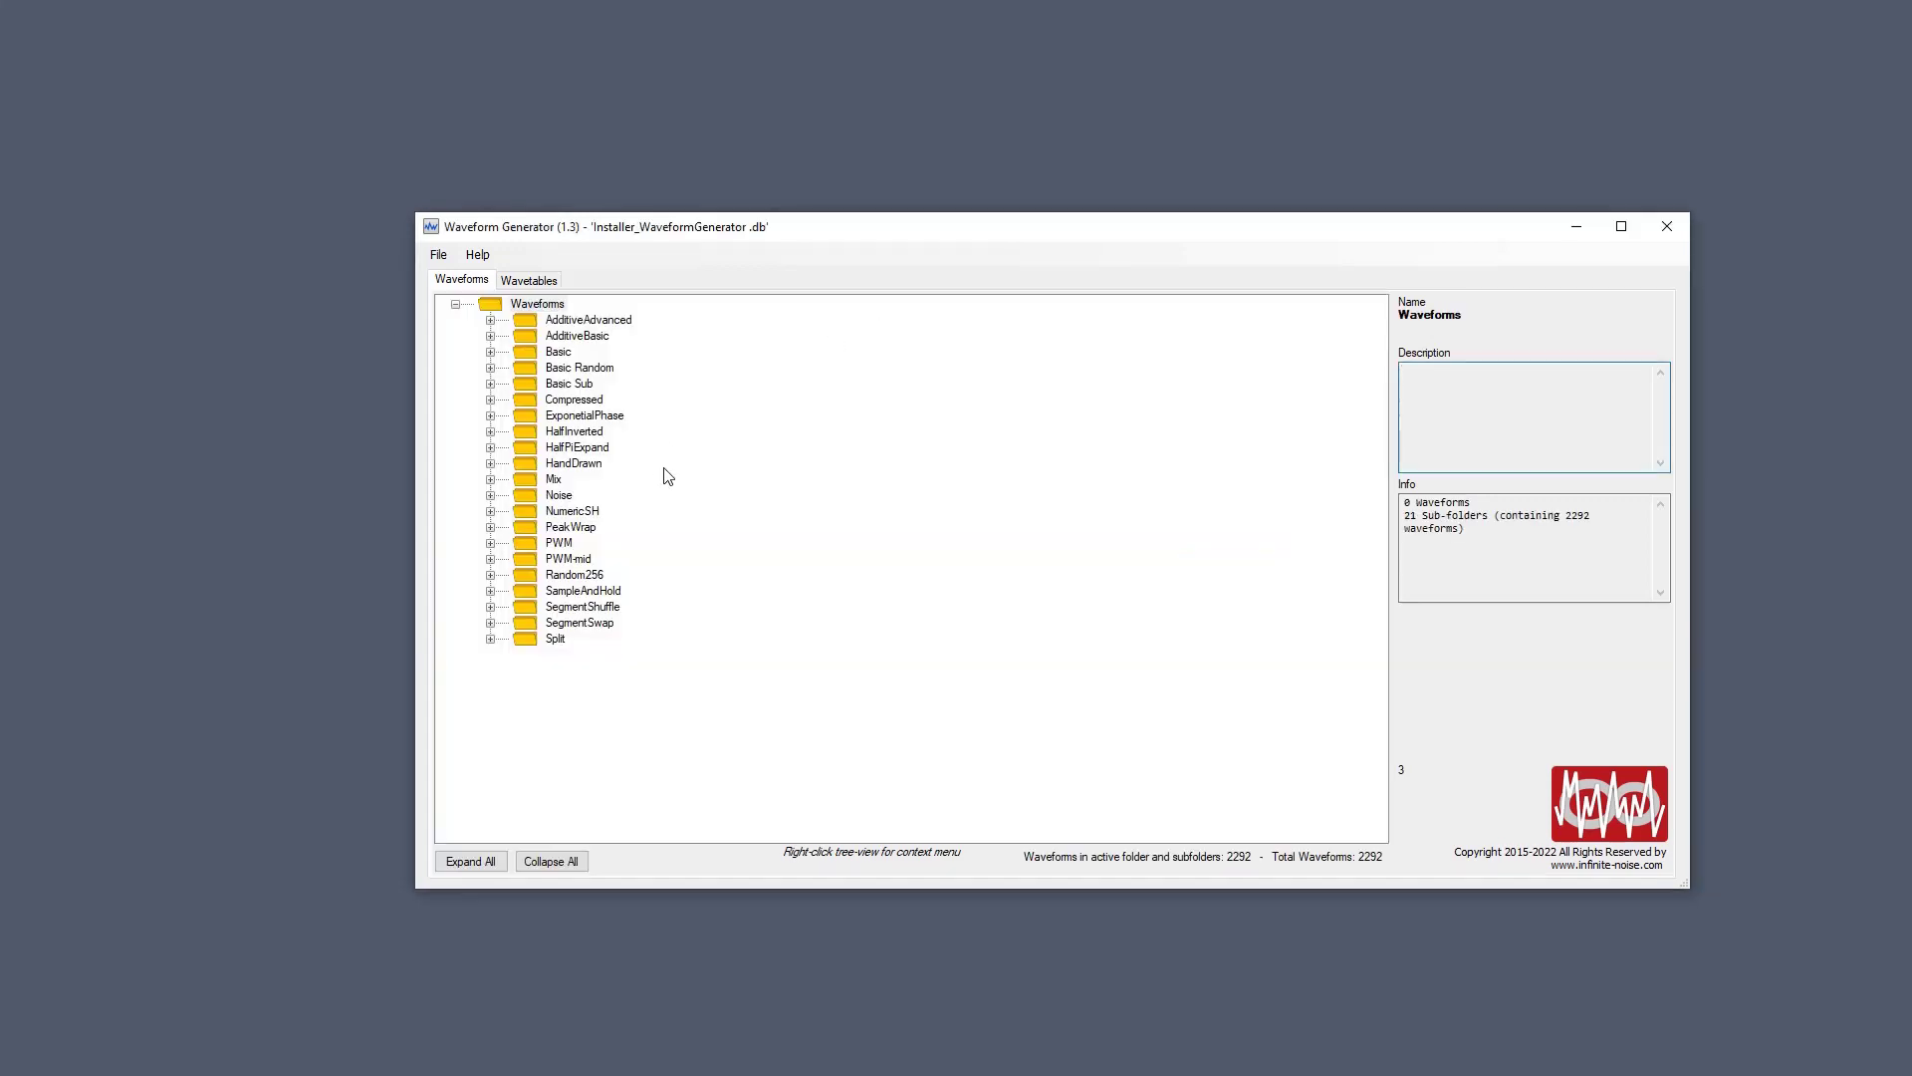
Resample RandomWaveform12 from the Random256 folder to Basic additive and open its additive editor.
{"action": "left_click", "coordinate": [490, 575]}
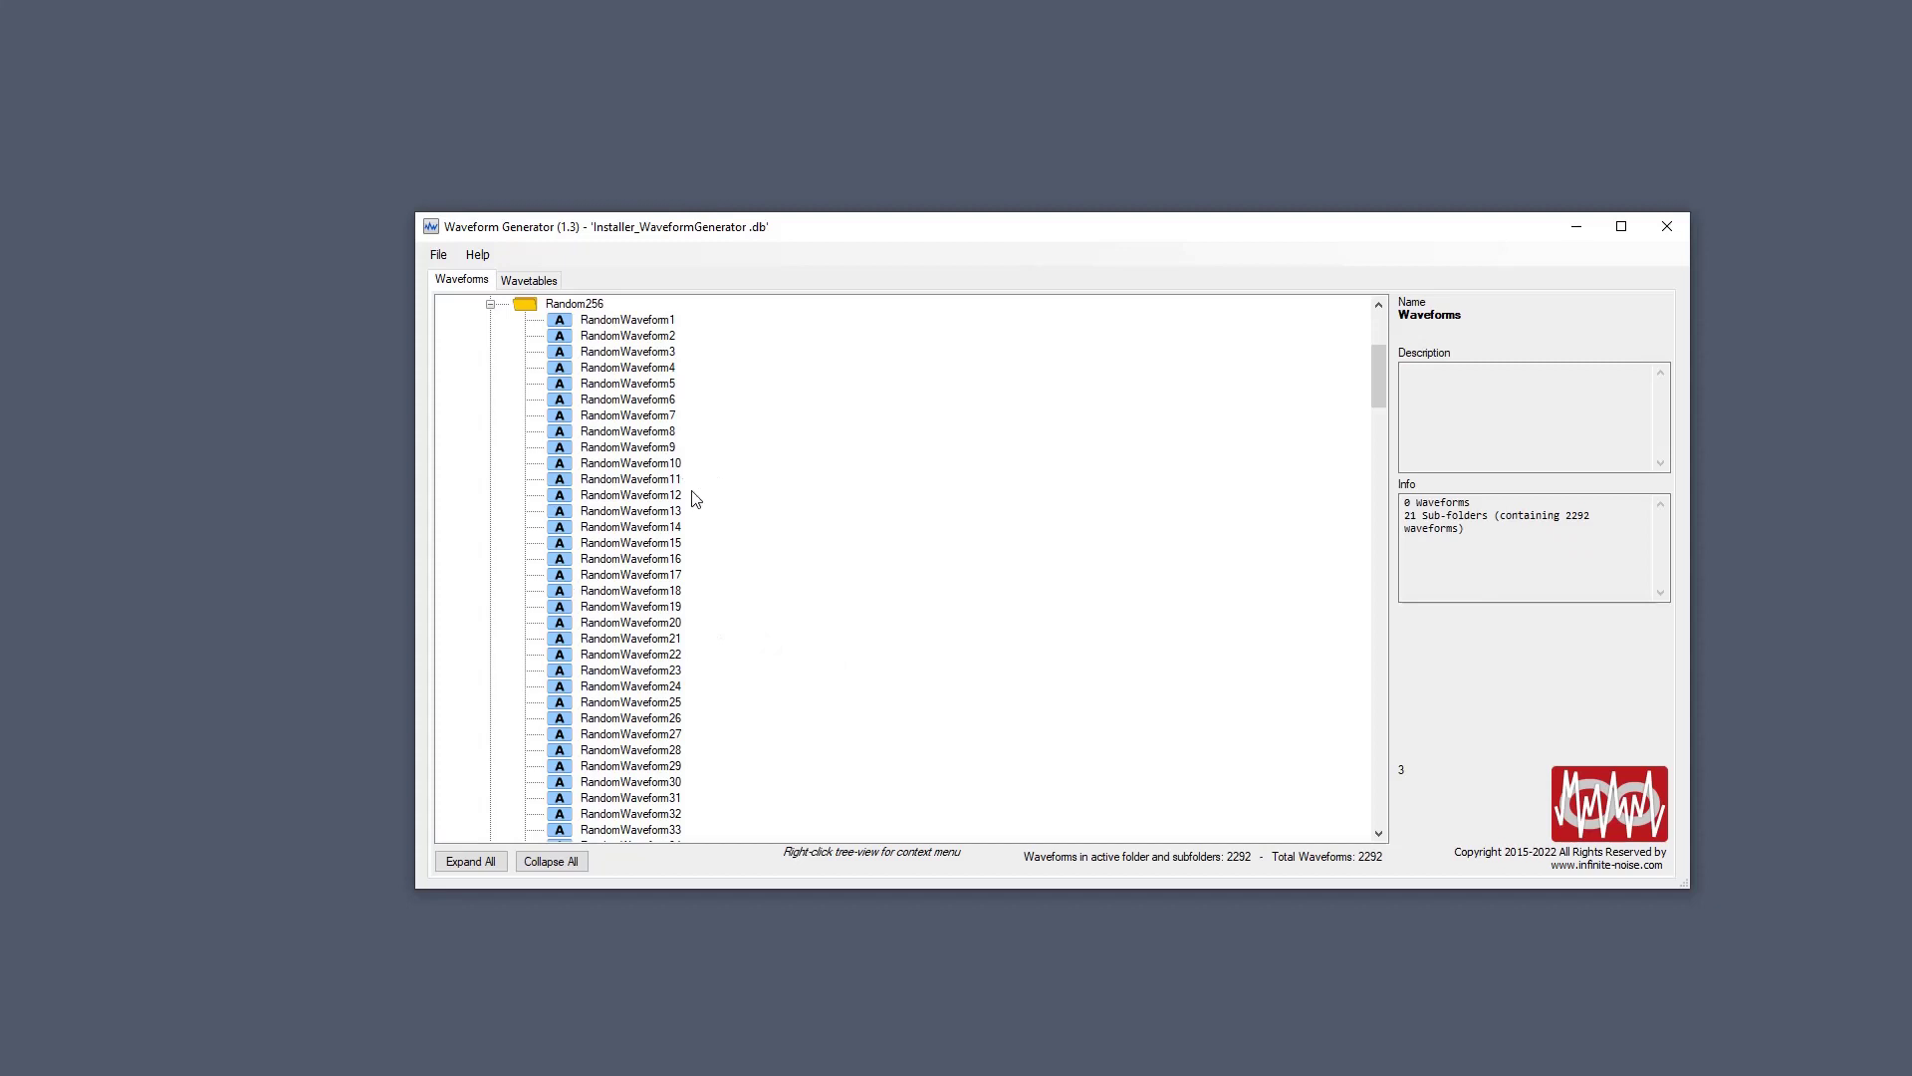
{"action": "double_click", "coordinate": [659, 497]}
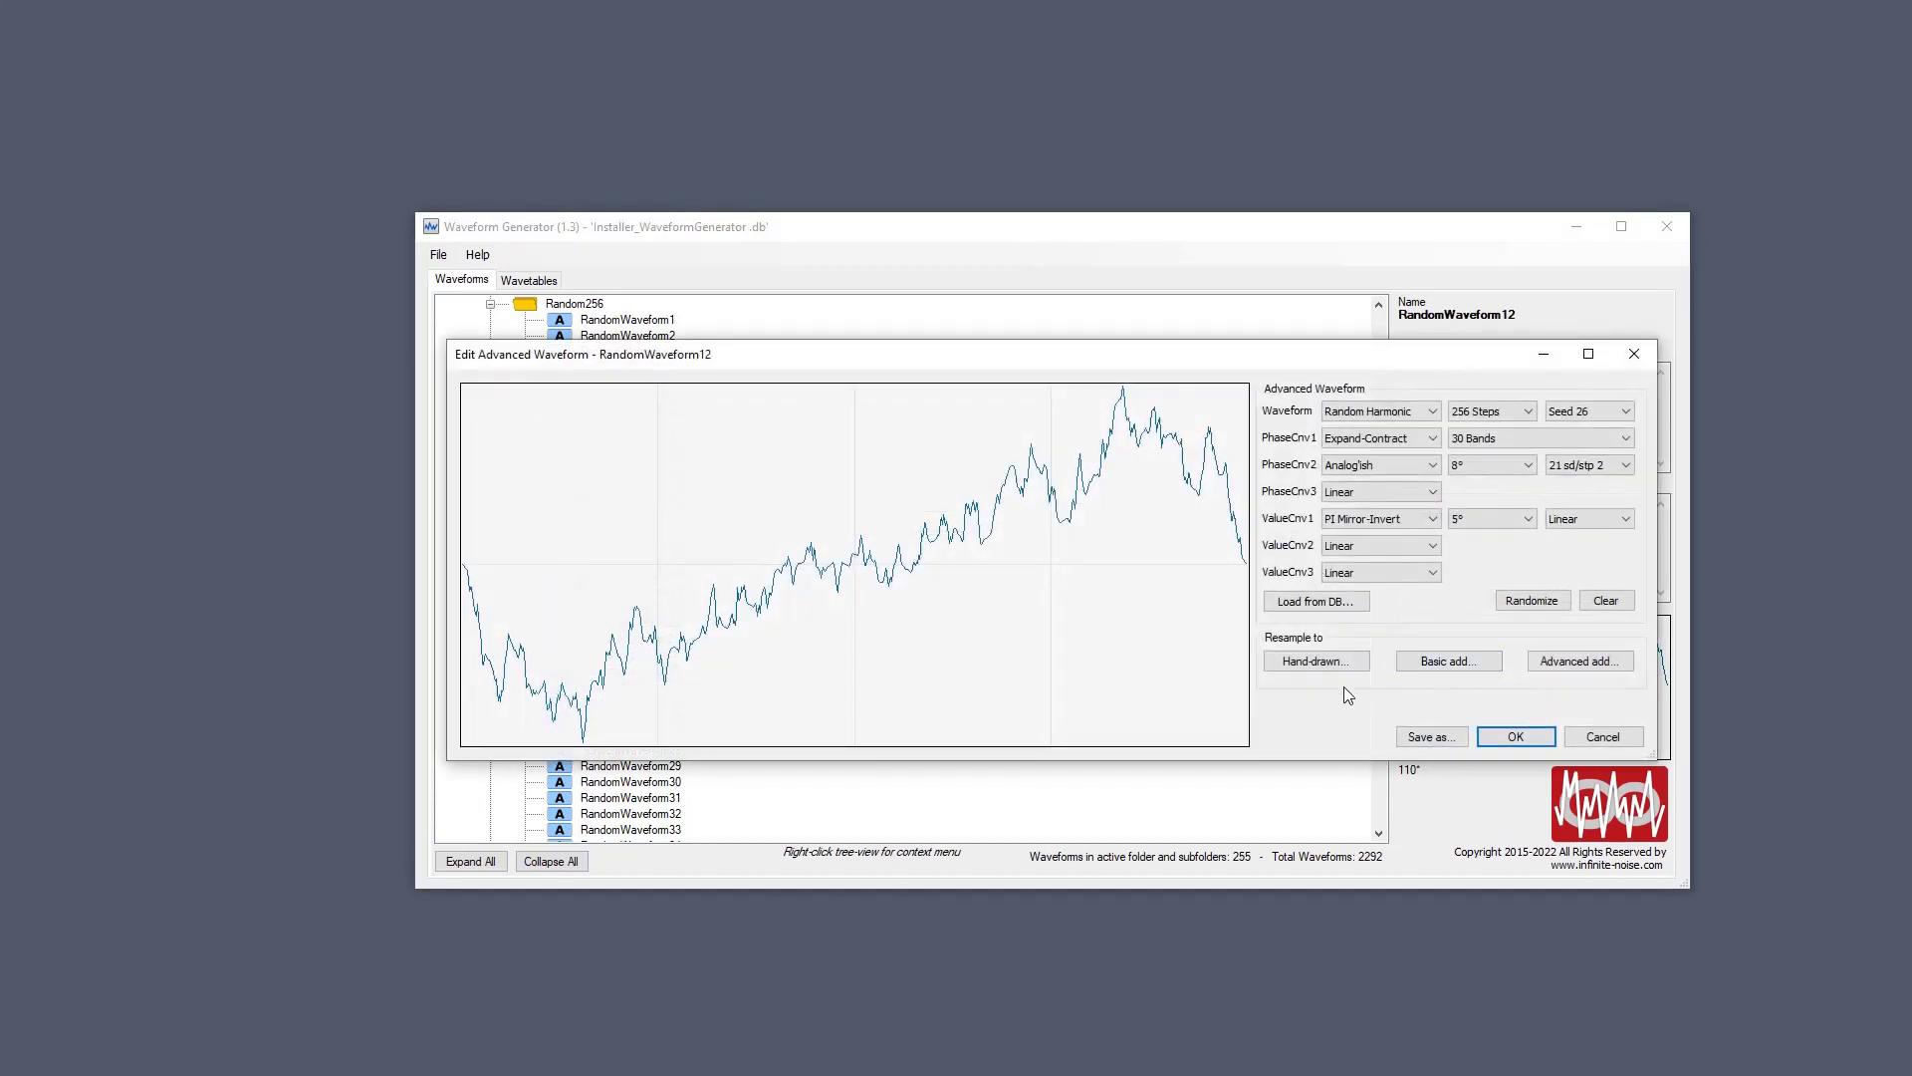
{"action": "left_click", "coordinate": [1415, 664]}
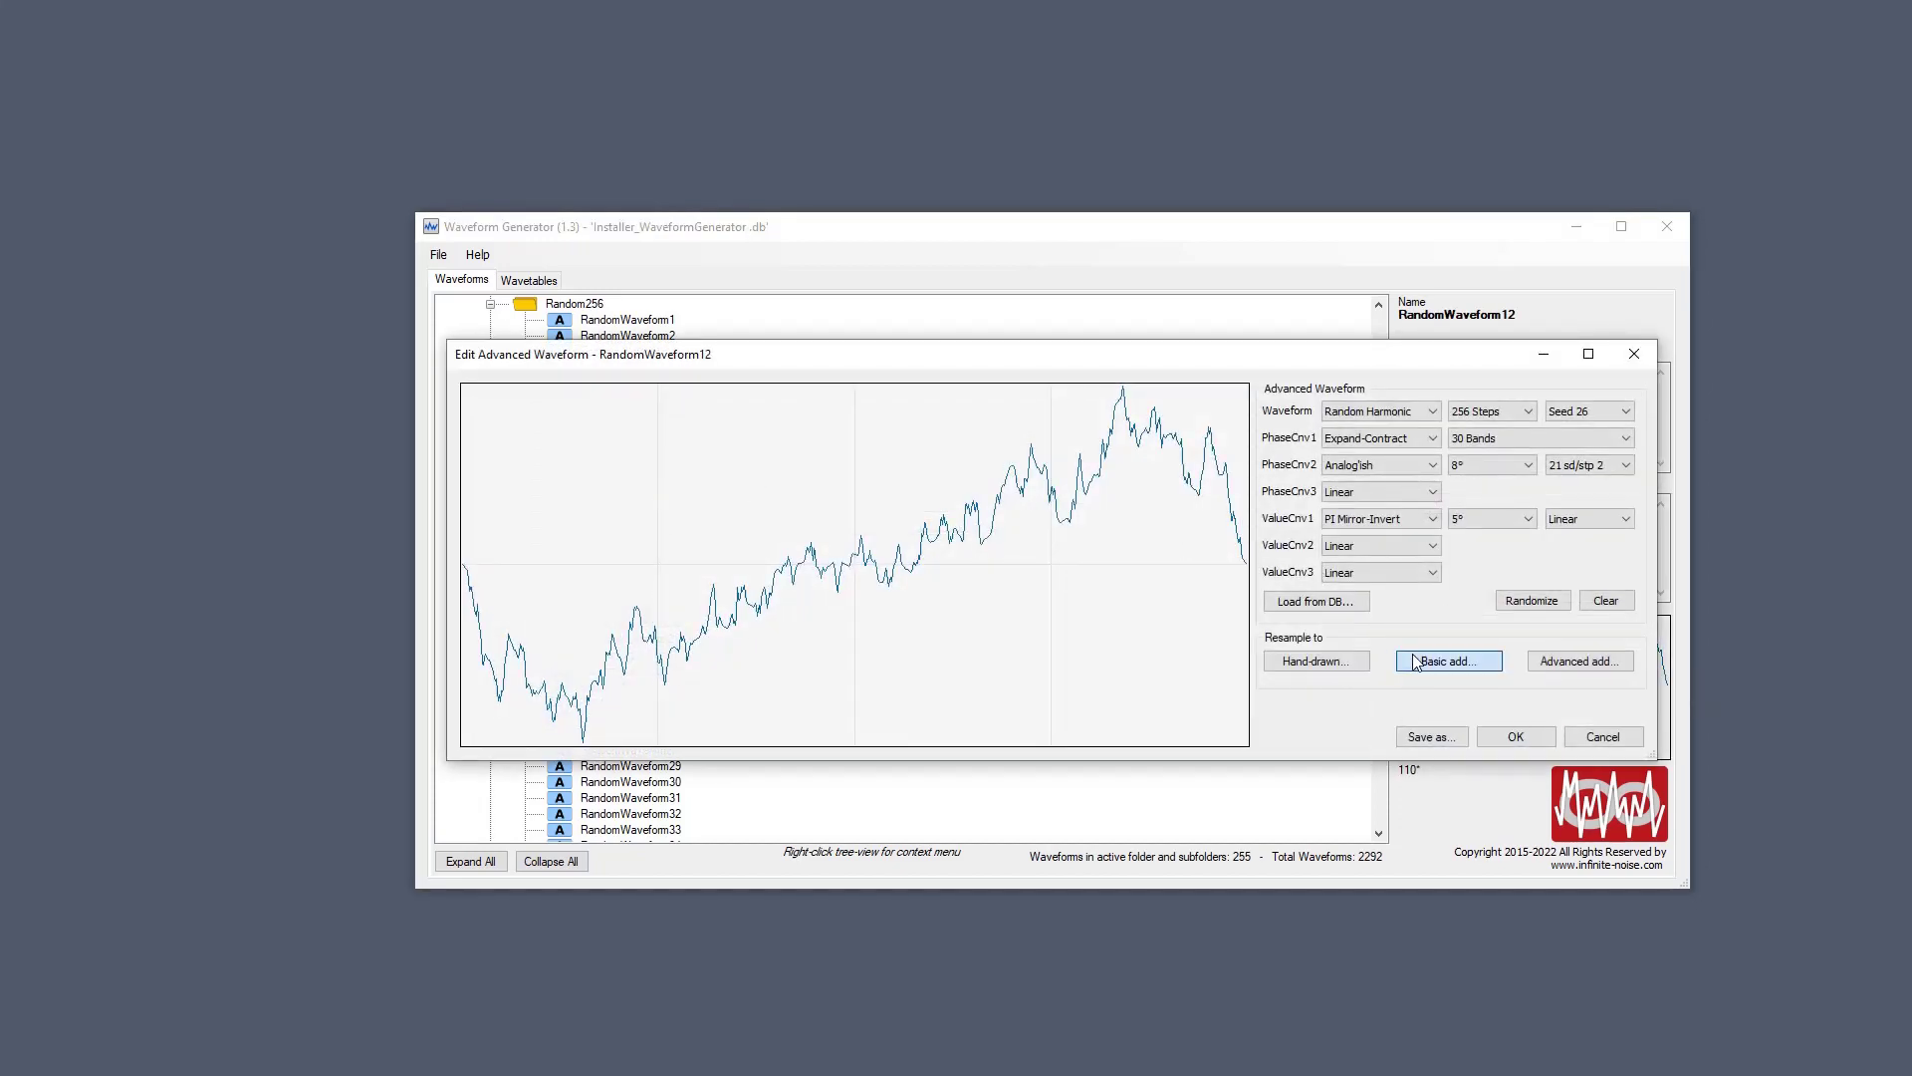
{"action": "left_click", "coordinate": [1472, 409]}
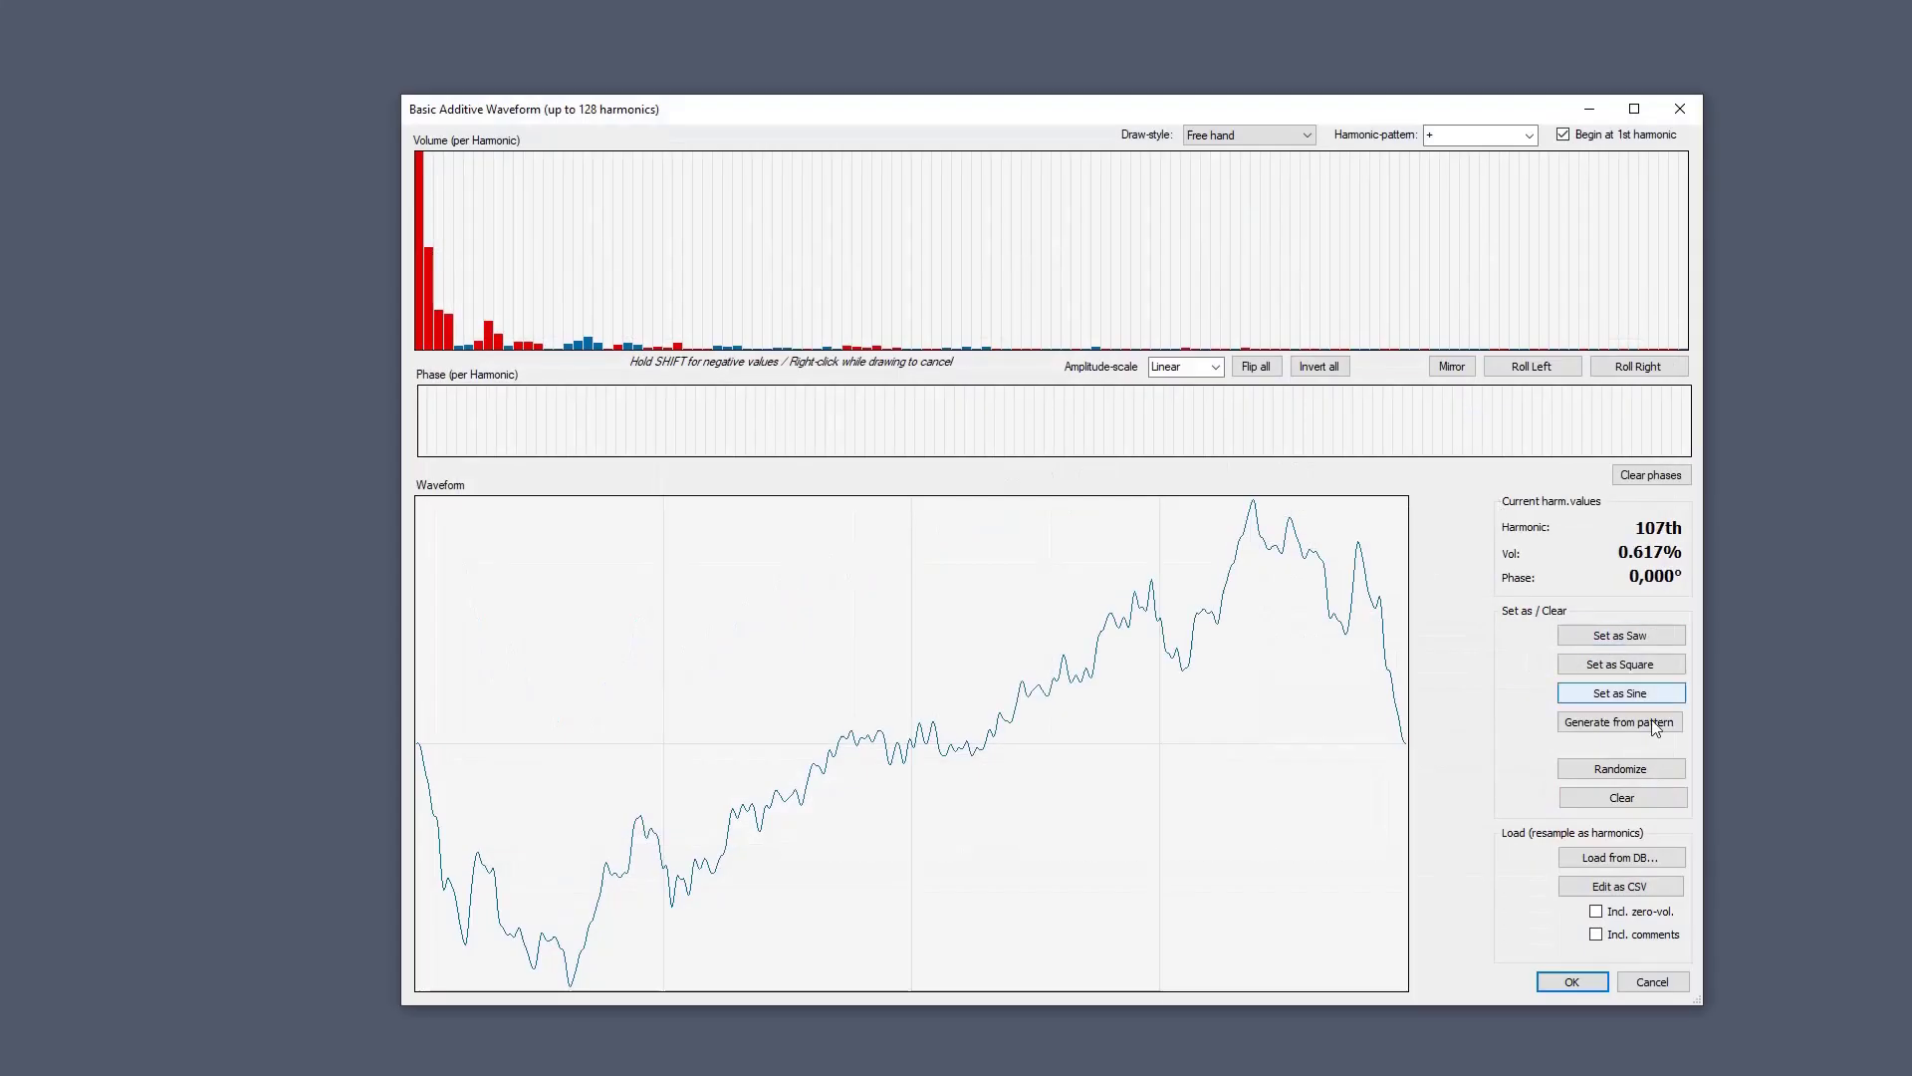
View the Basic additive waveform as CSV, examine the 34th harmonic's volume and its exponent, and close the CSV view.
{"action": "left_click", "coordinate": [1640, 889]}
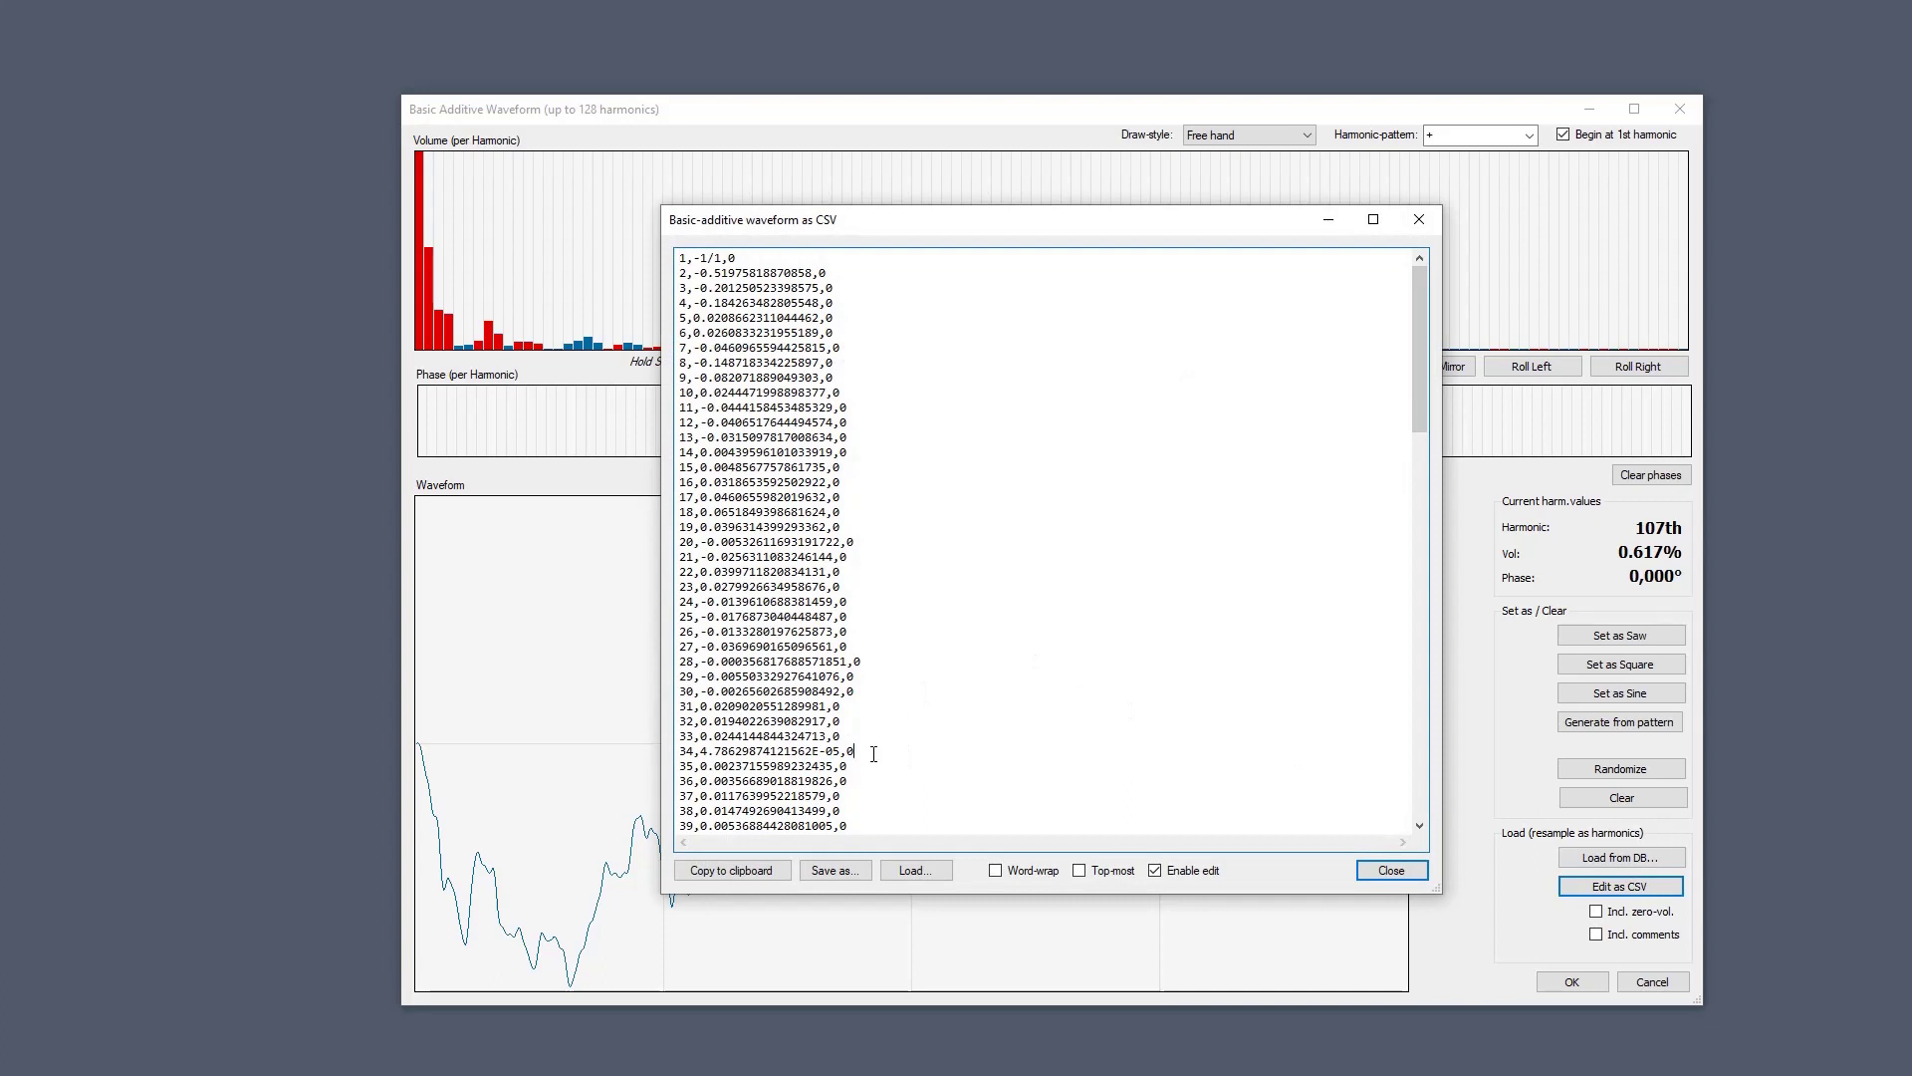
{"action": "left_click_drag", "start_coordinate": [874, 754], "coordinate": [569, 747]}
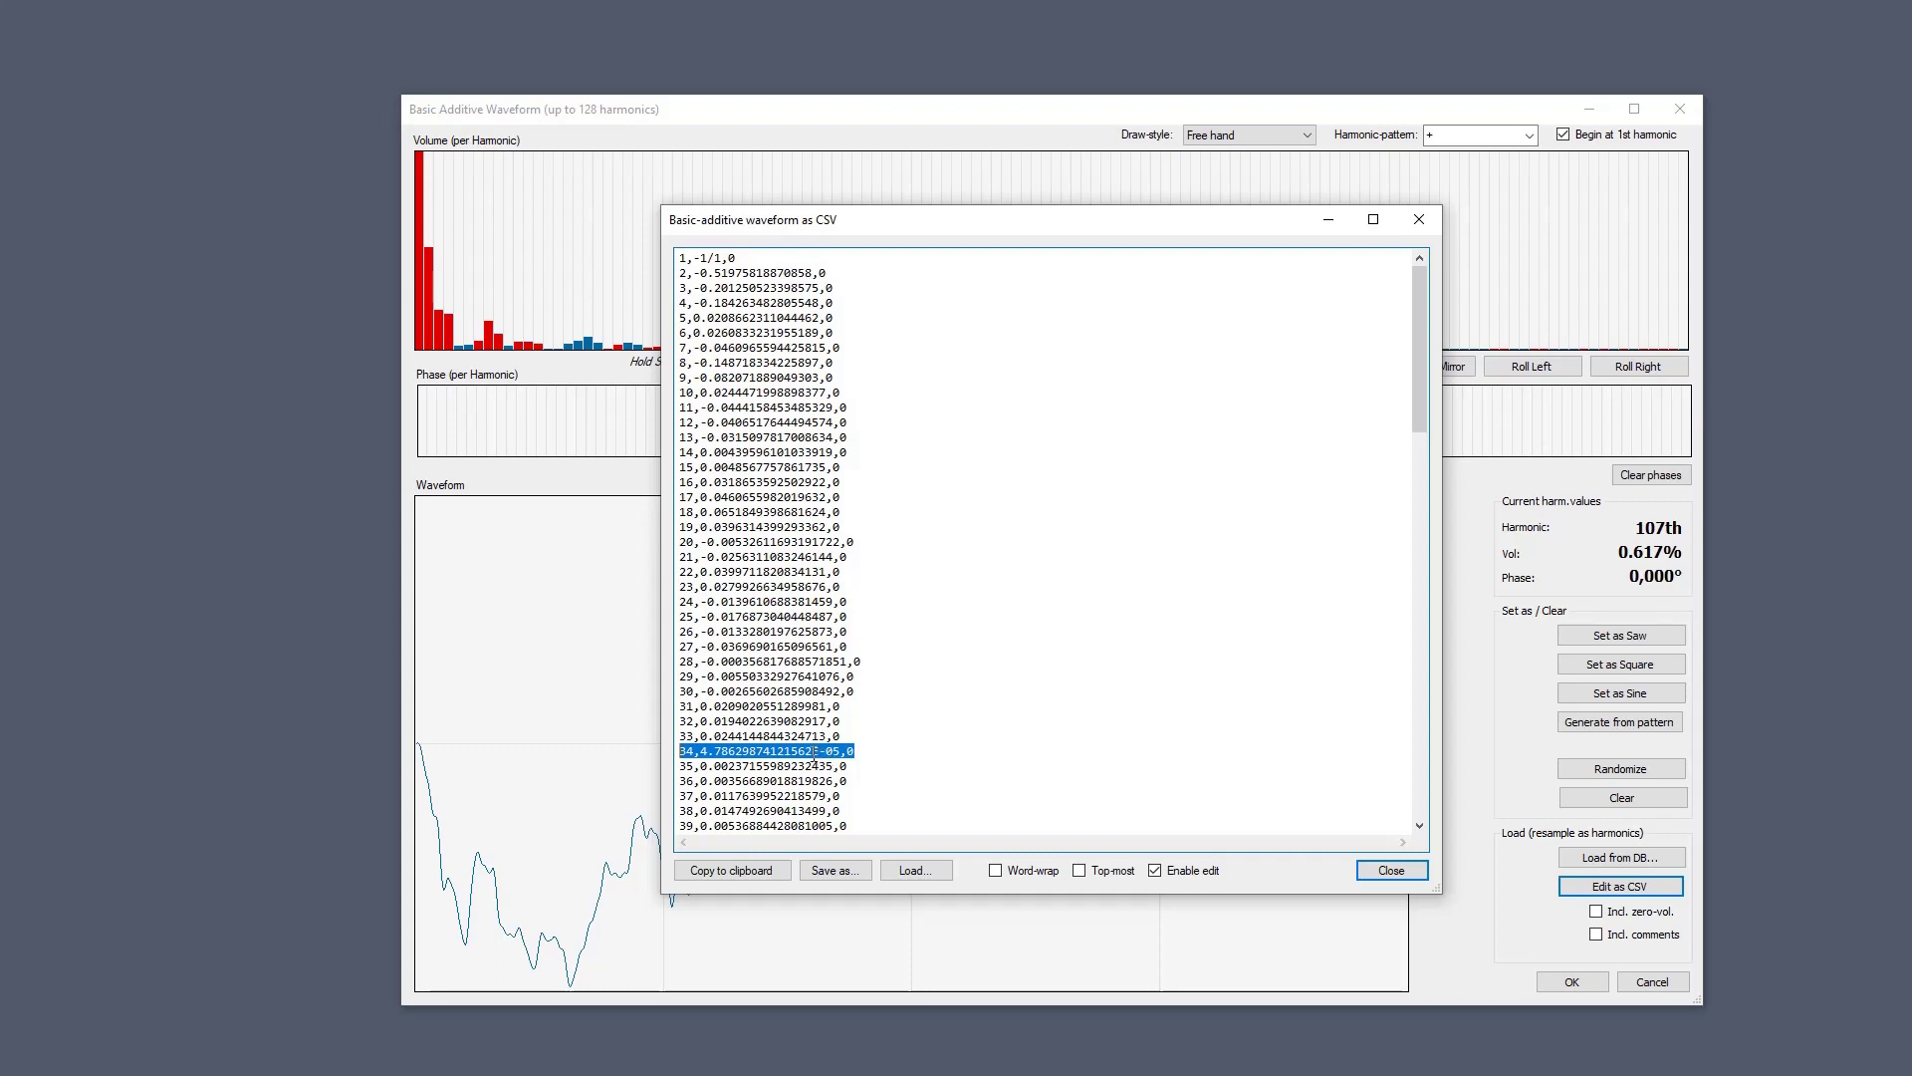
{"action": "left_click_drag", "start_coordinate": [813, 752], "coordinate": [841, 753]}
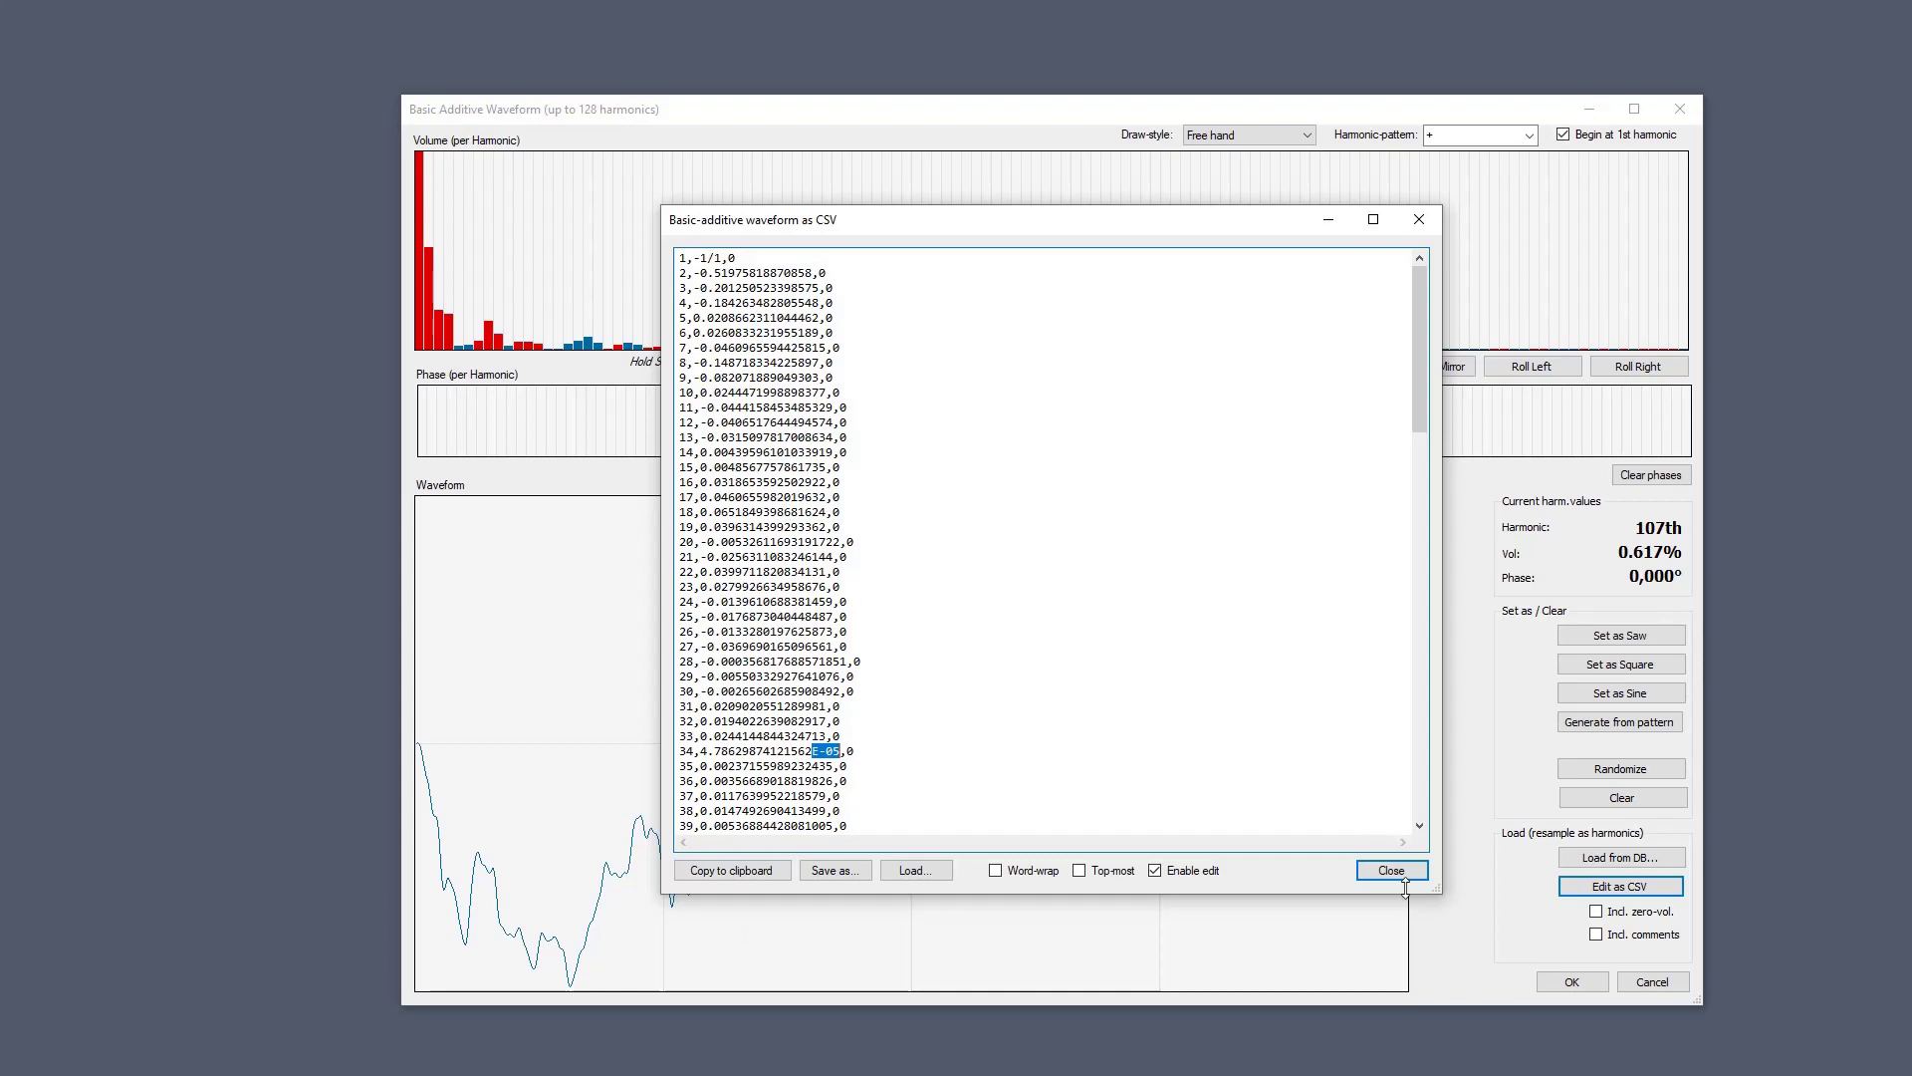
{"action": "left_click", "coordinate": [808, 272]}
{"action": "left_click", "coordinate": [1392, 871]}
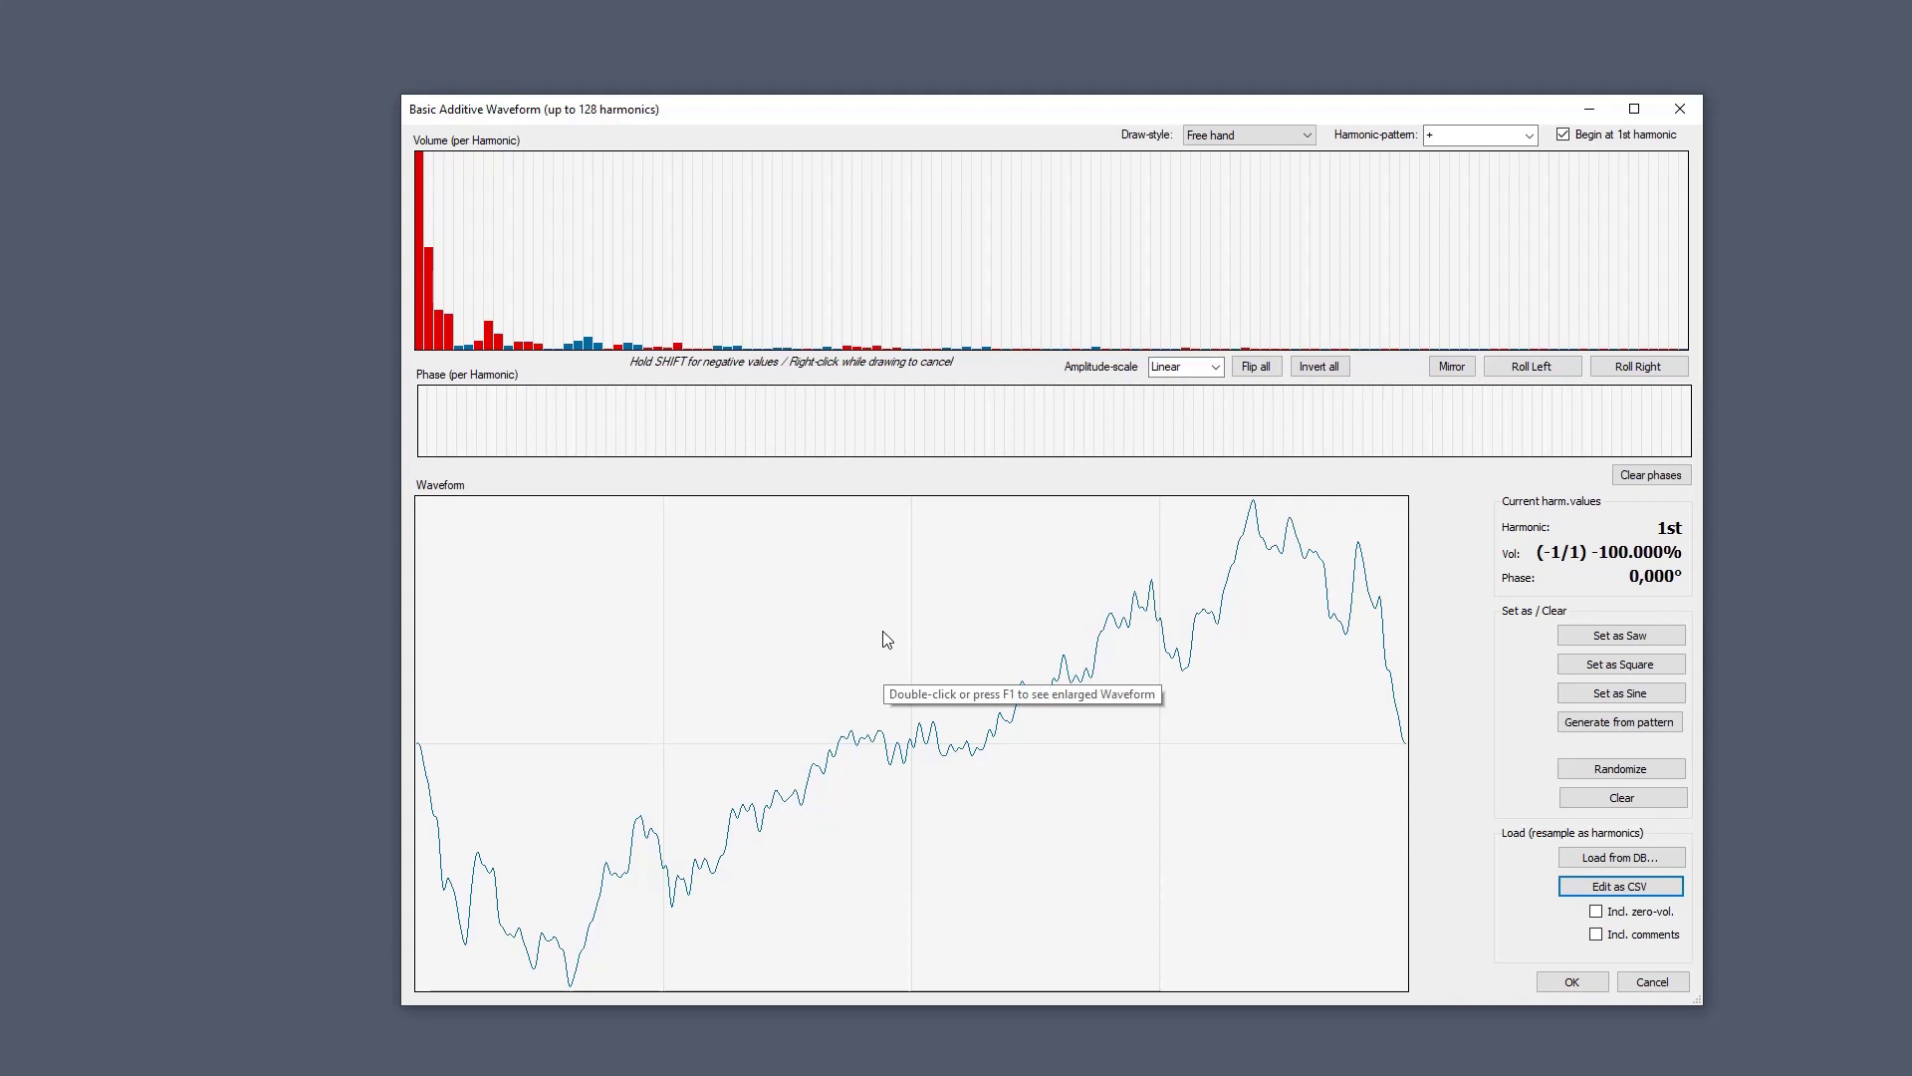
Set the 1st harmonic's phase to 123.456 in the waveform's CSV data and apply it by closing the CSV window.
{"action": "left_click", "coordinate": [1596, 892]}
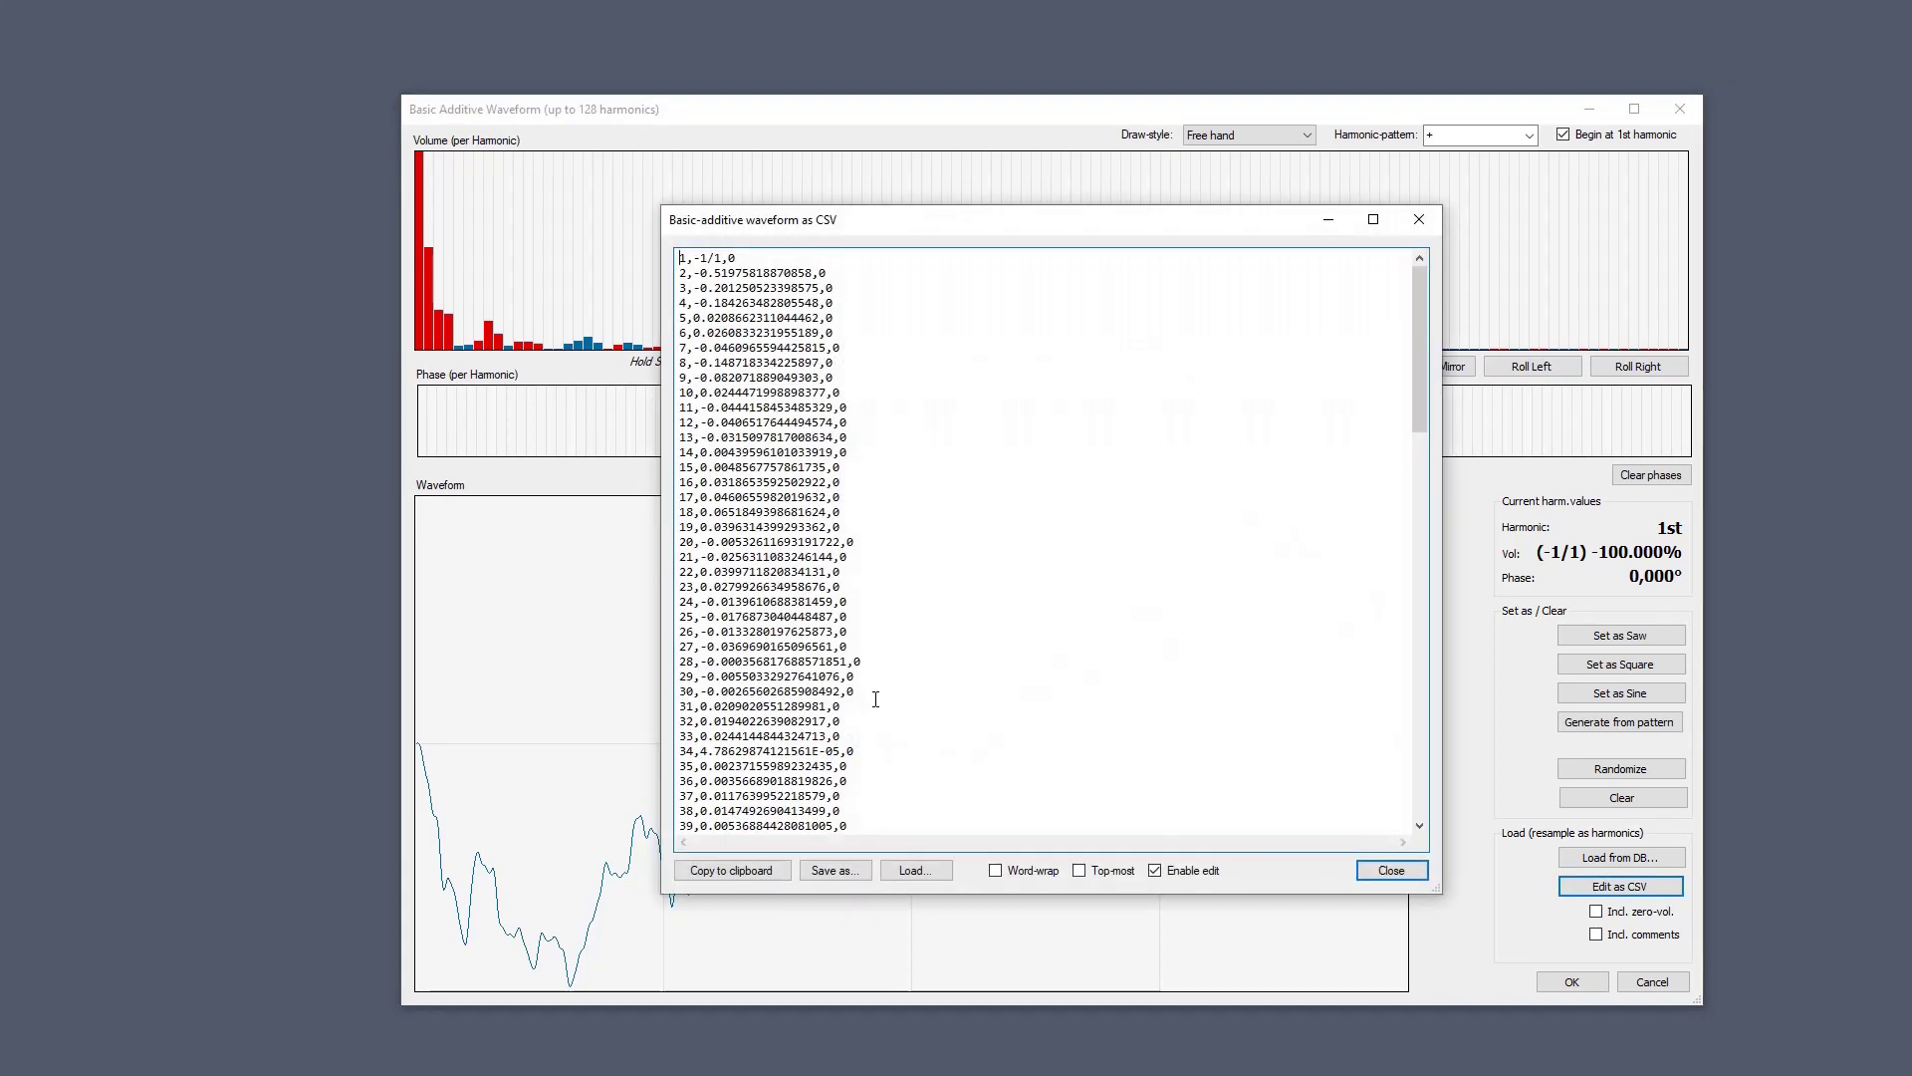
{"action": "left_click_drag", "start_coordinate": [888, 748], "coordinate": [620, 747]}
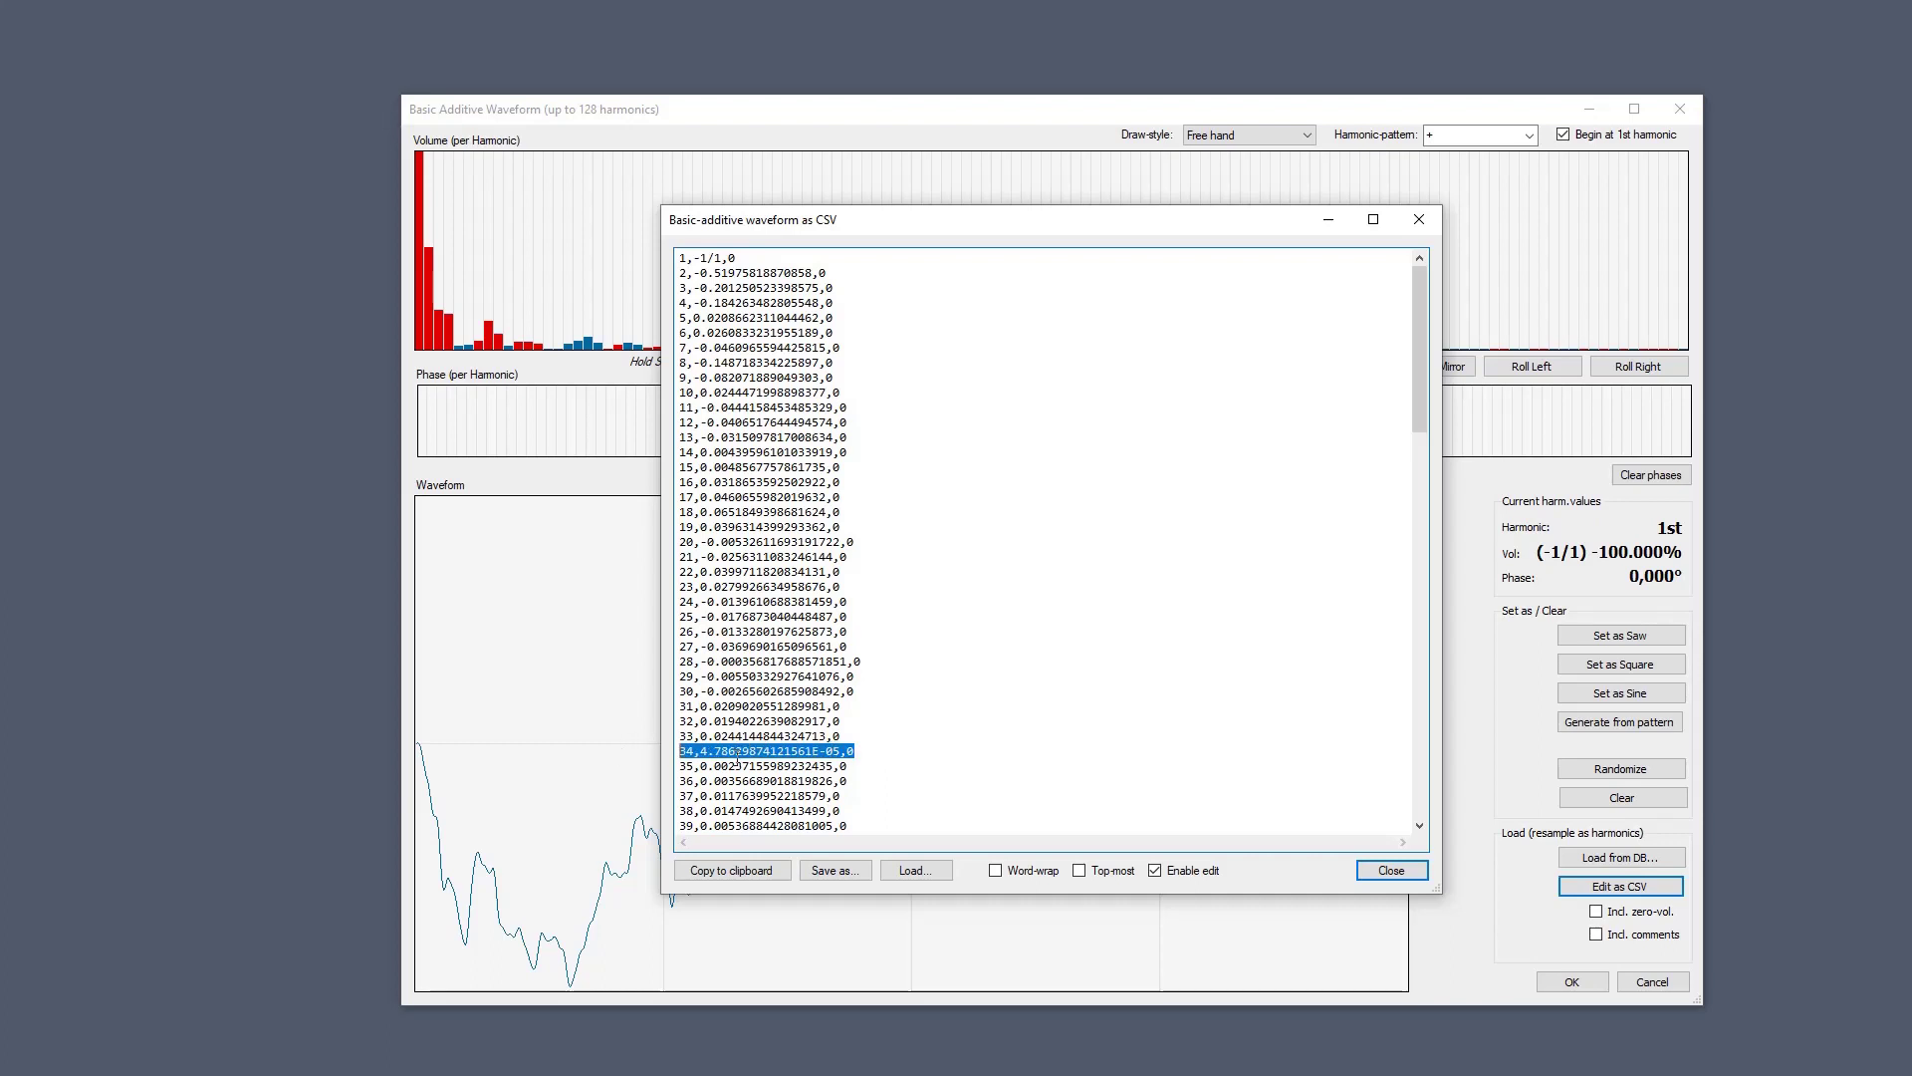
{"action": "left_click", "coordinate": [813, 753]}
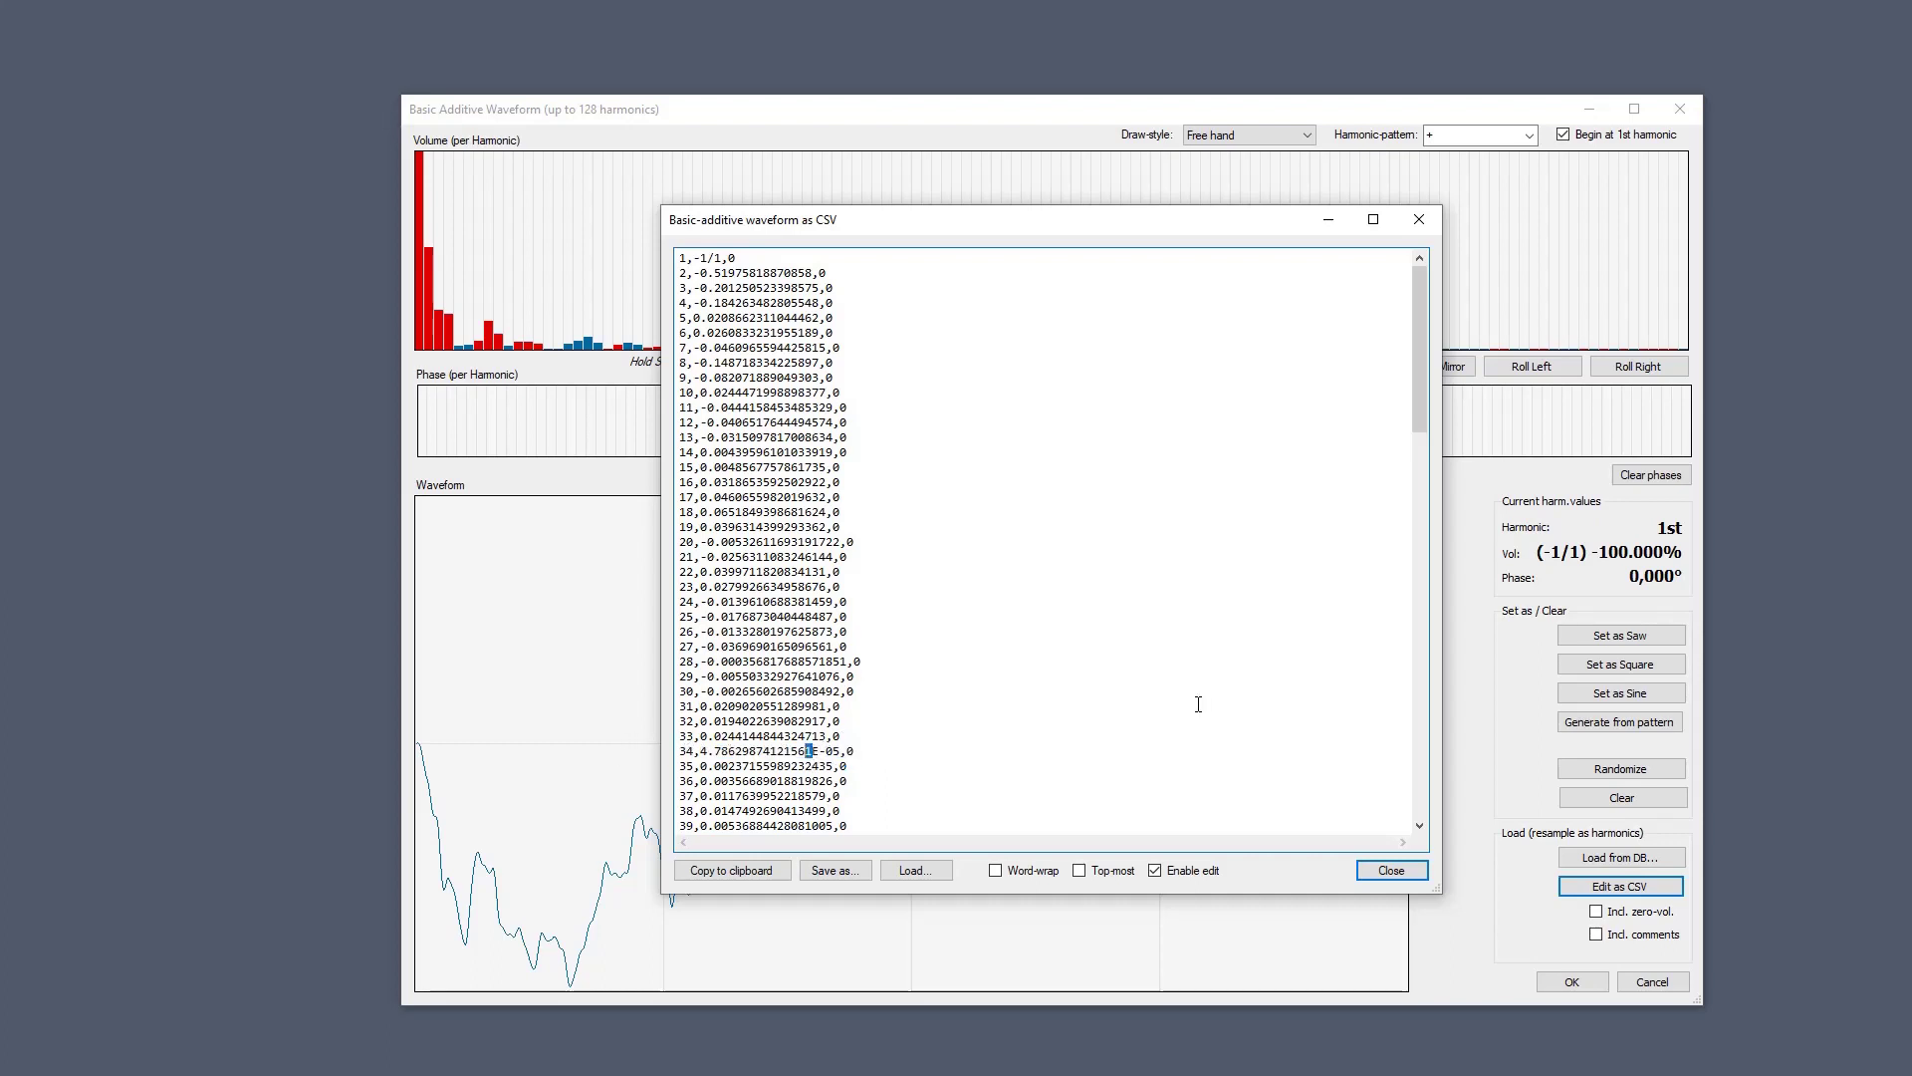
{"action": "type", "text": "2"}
{"action": "type", "text": ".456"}
{"action": "left_click", "coordinate": [1391, 869]}
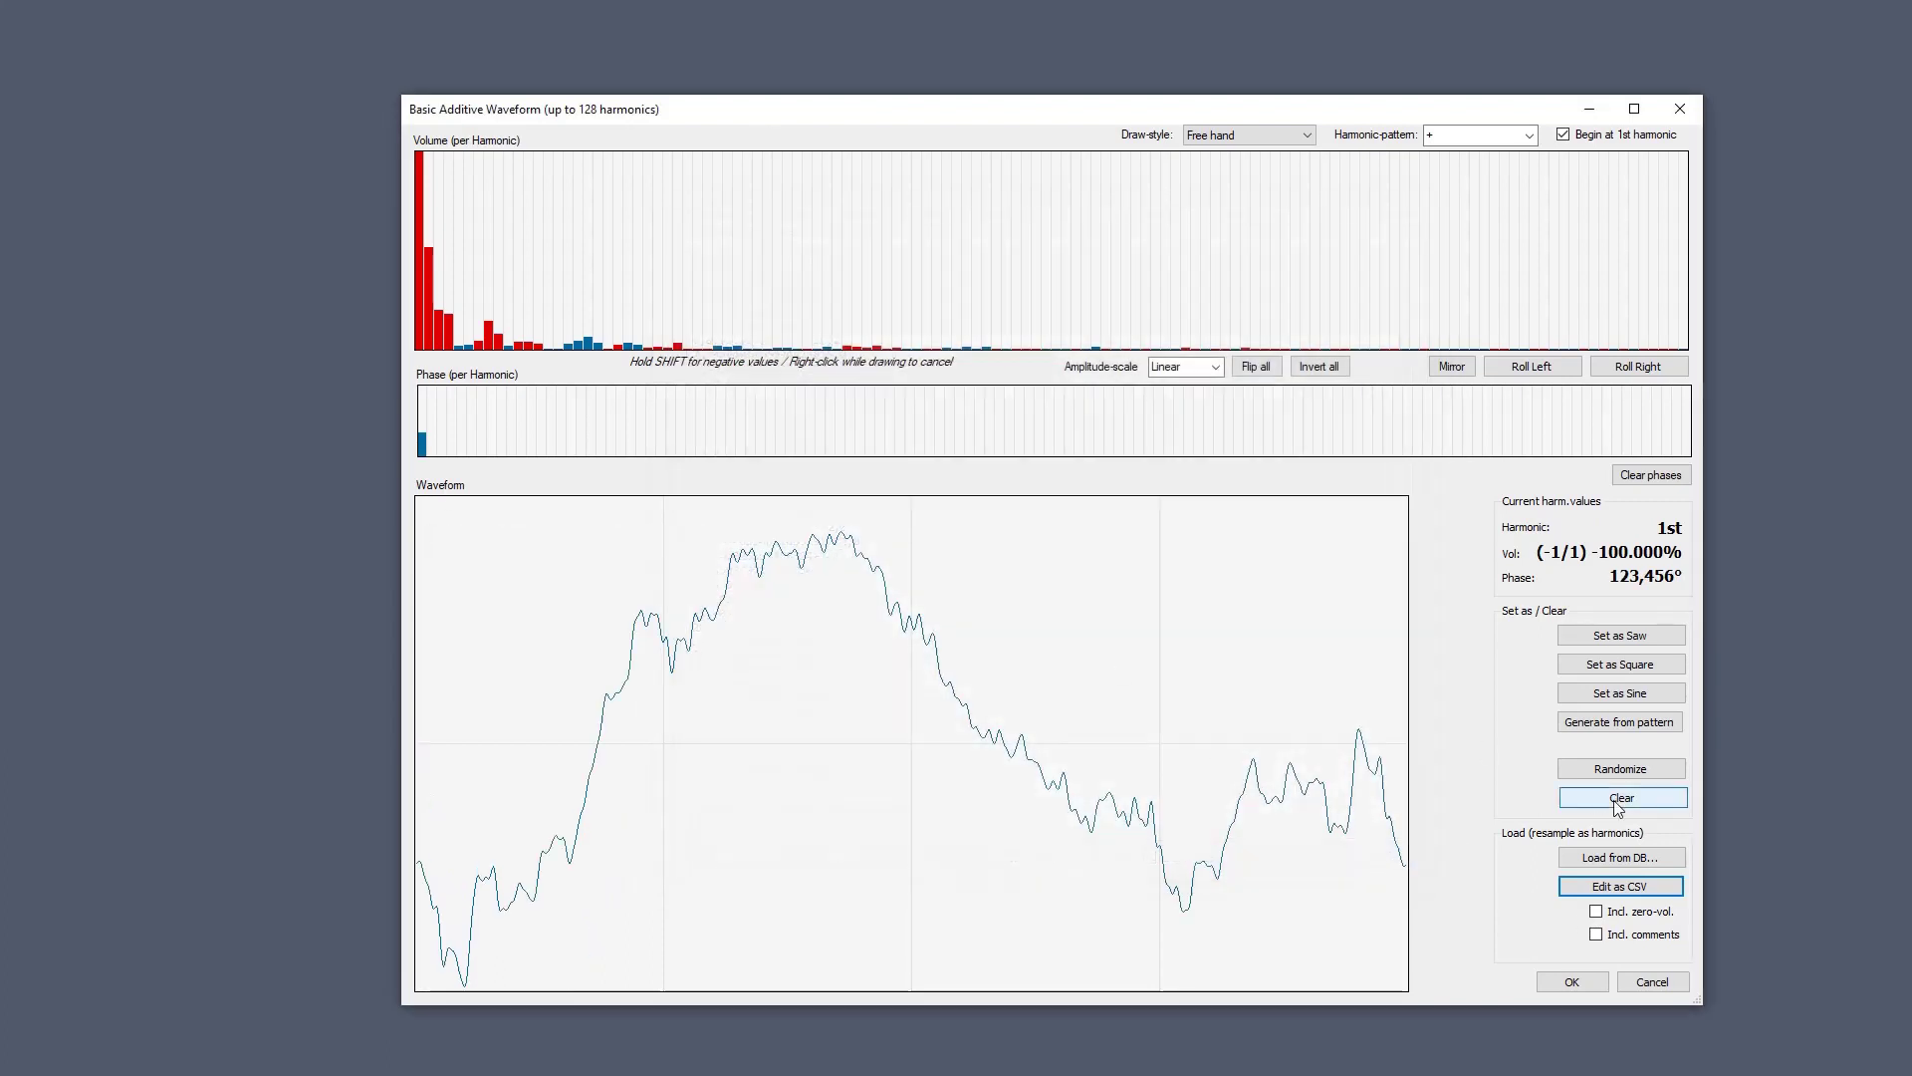
Check the 1st harmonic's phase entry in the waveform's CSV data.
{"action": "left_click", "coordinate": [1655, 883]}
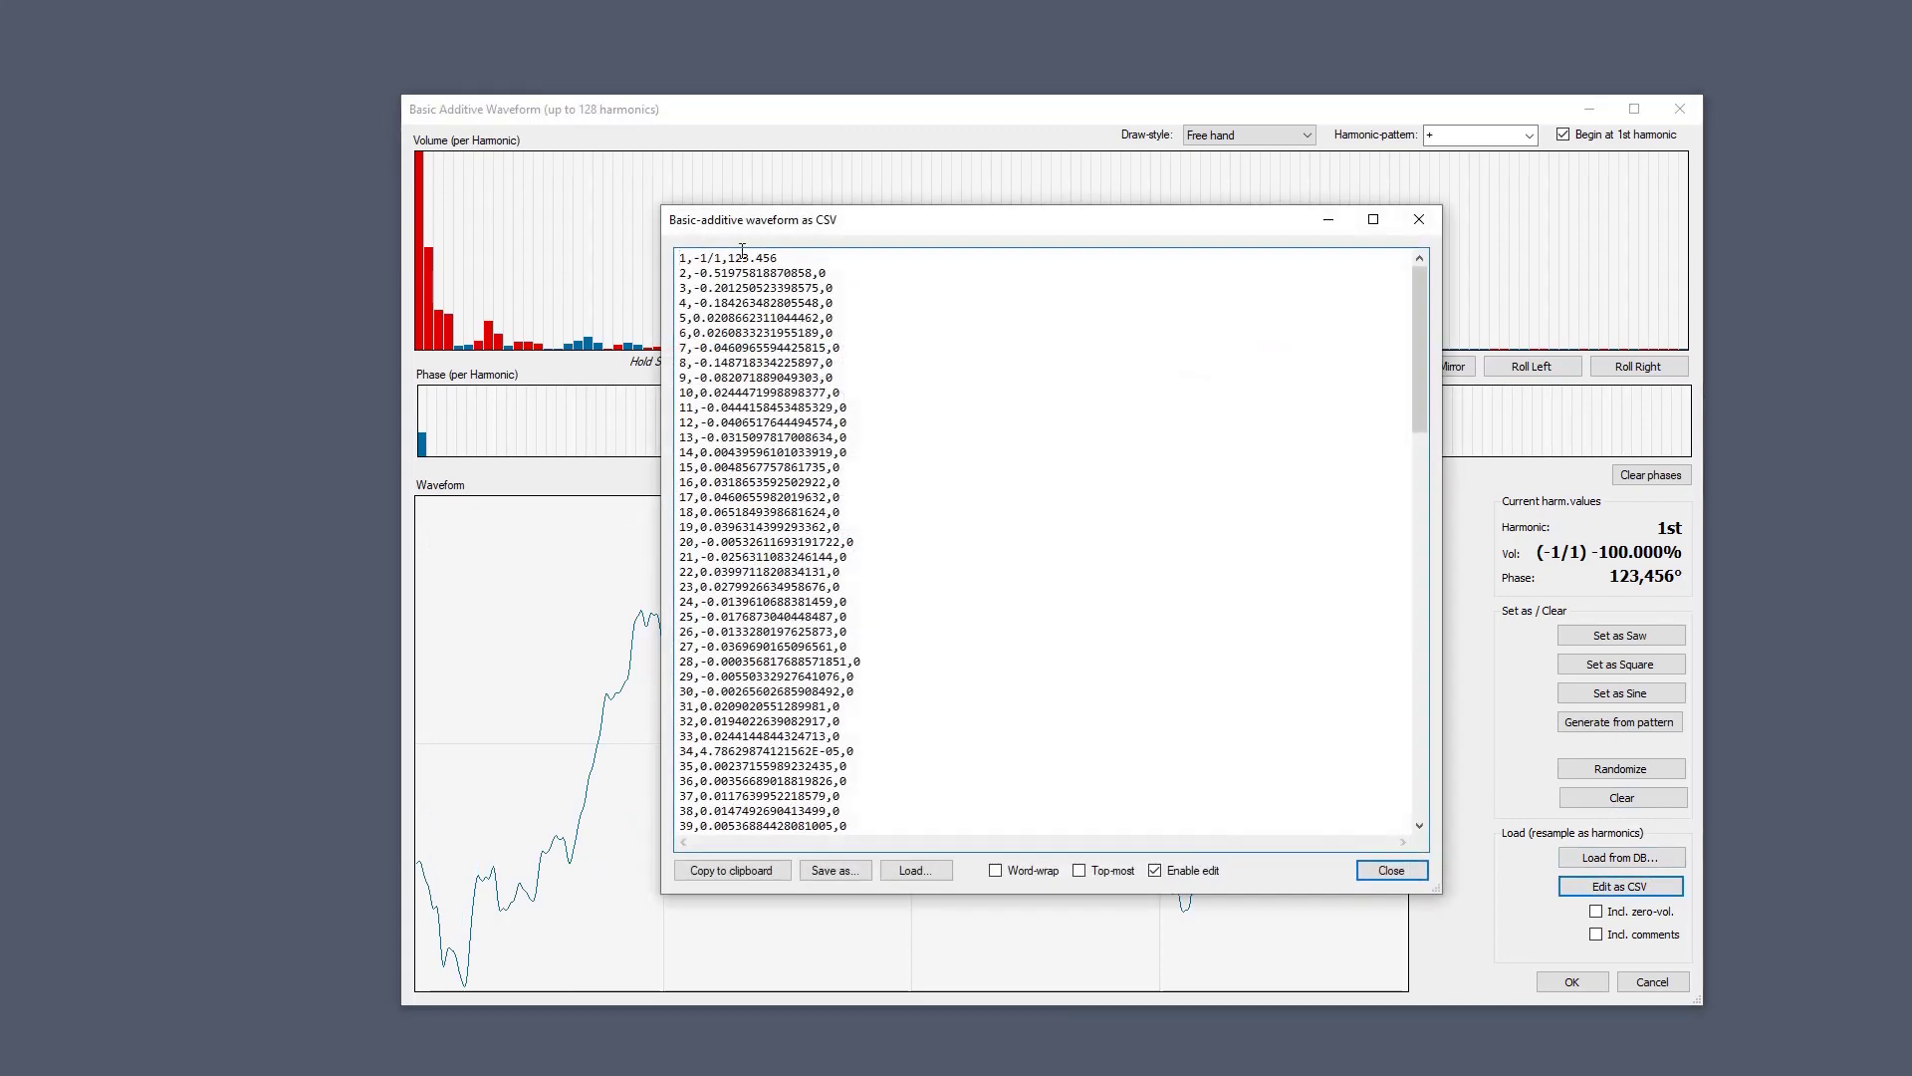
{"action": "double_click", "coordinate": [868, 264]}
{"action": "left_click", "coordinate": [1419, 219]}
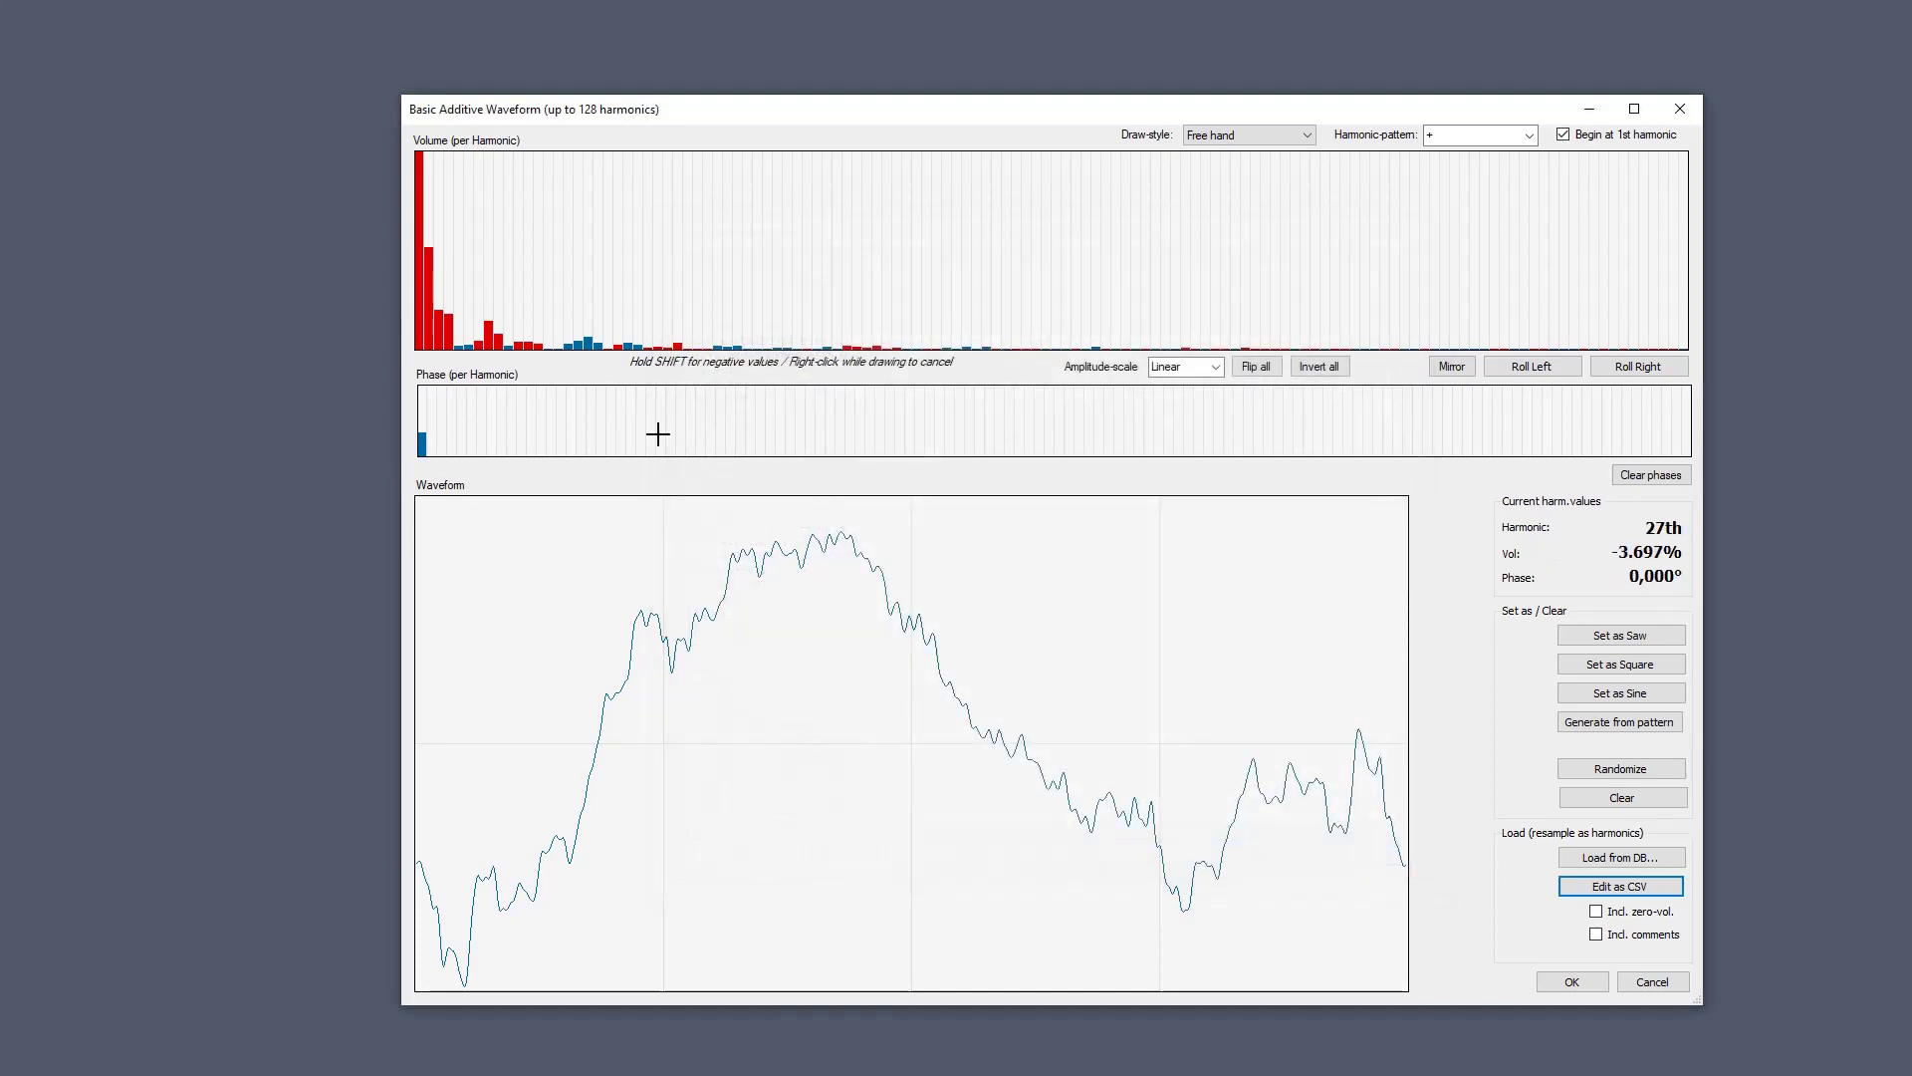
Look through the phase presets for the 22nd harmonic up to the 270°-355° range, and cancel the Basic additive editor.
{"action": "right_click", "coordinate": [633, 435]}
{"action": "mouse_move", "coordinate": [729, 559]}
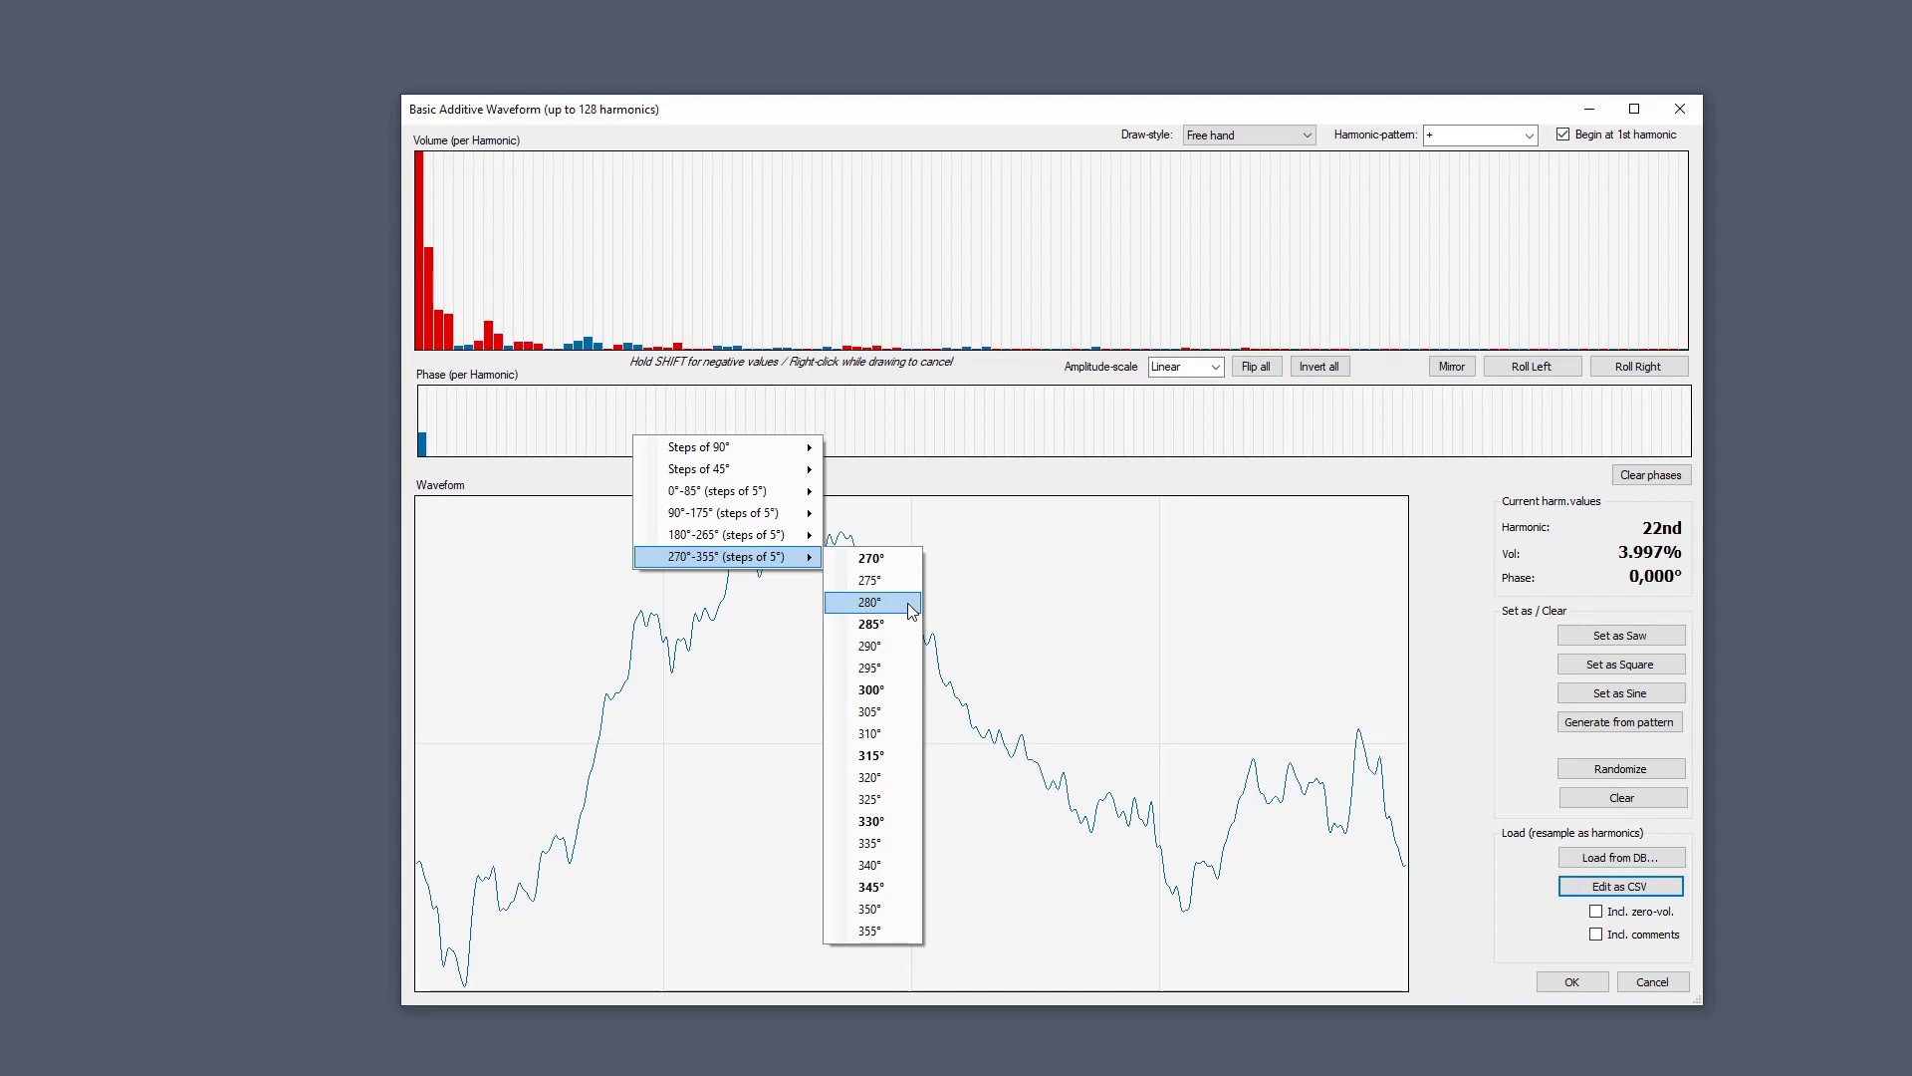
{"action": "left_click", "coordinate": [1651, 982]}
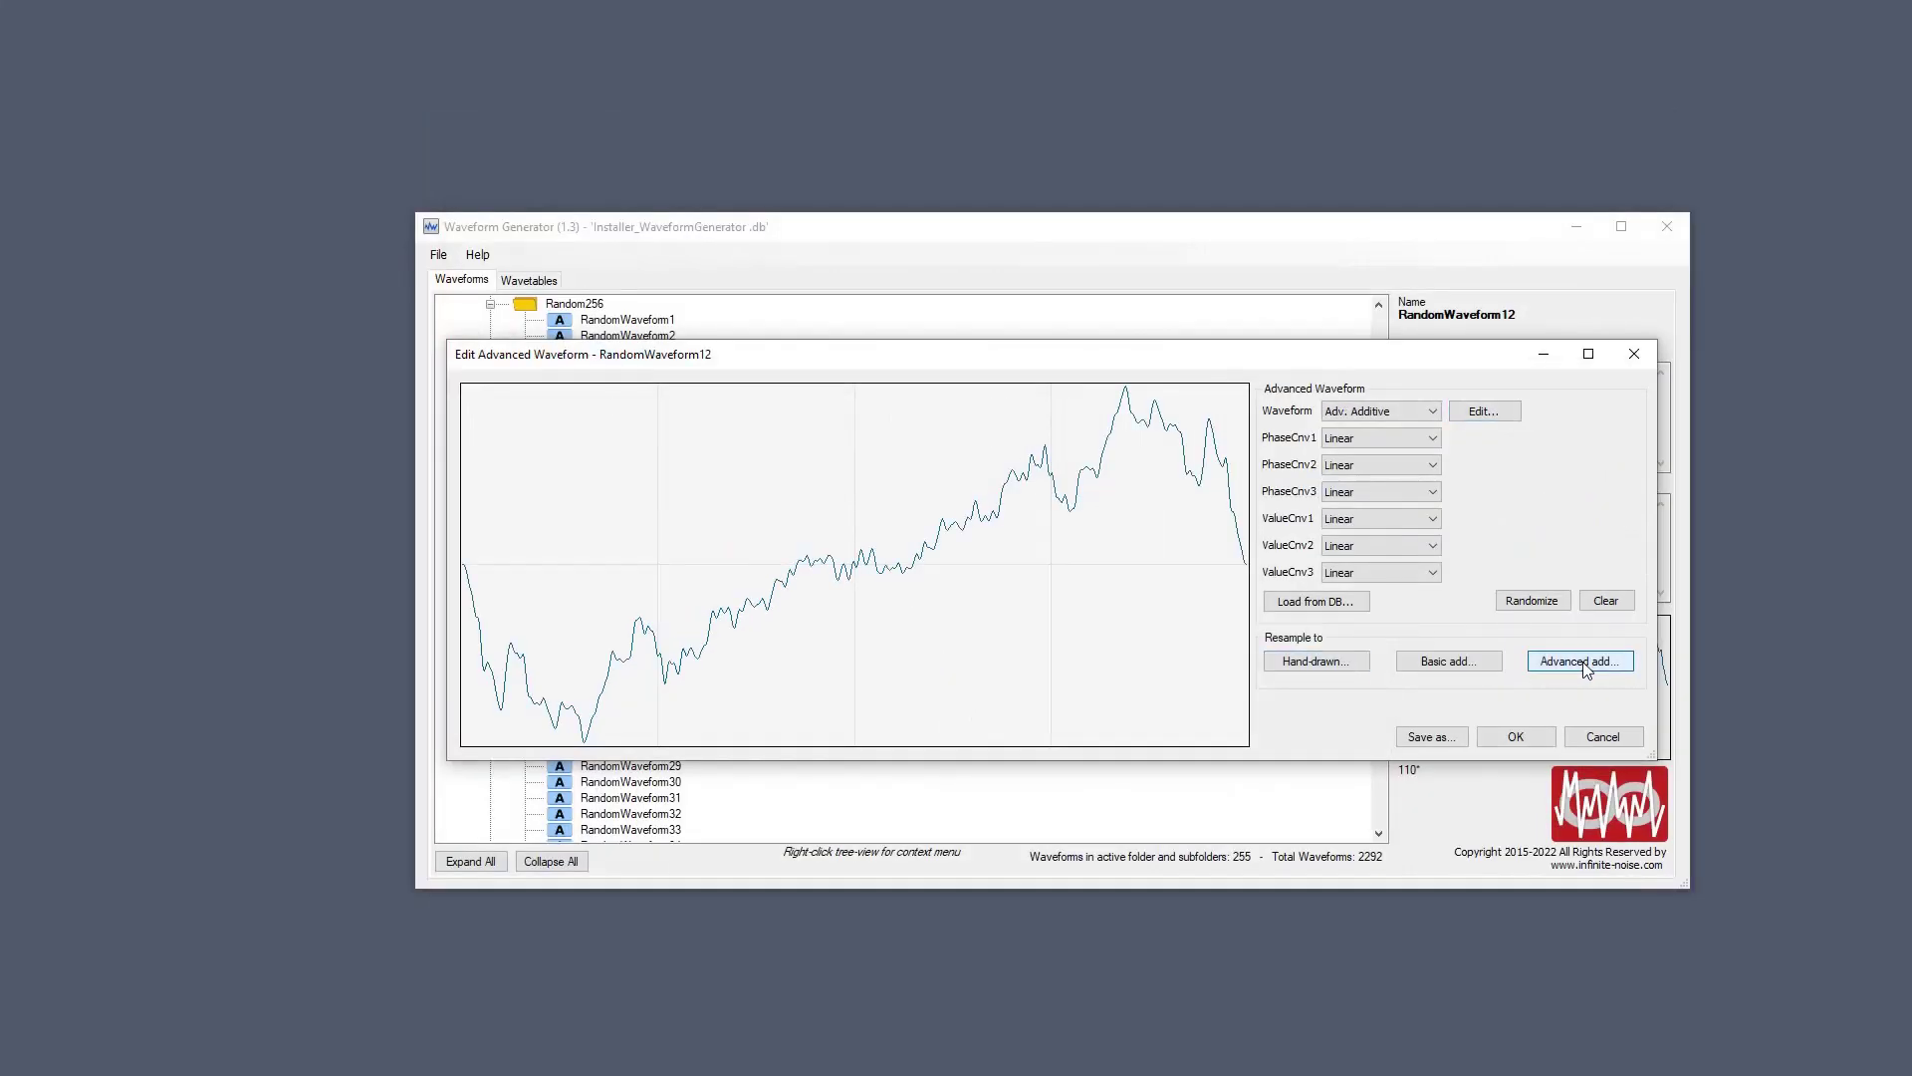
Open the Advanced additive waveform's wave-lines and set the phase start of harmonics 1 to 4 to 123,456°.
{"action": "left_click", "coordinate": [1483, 413]}
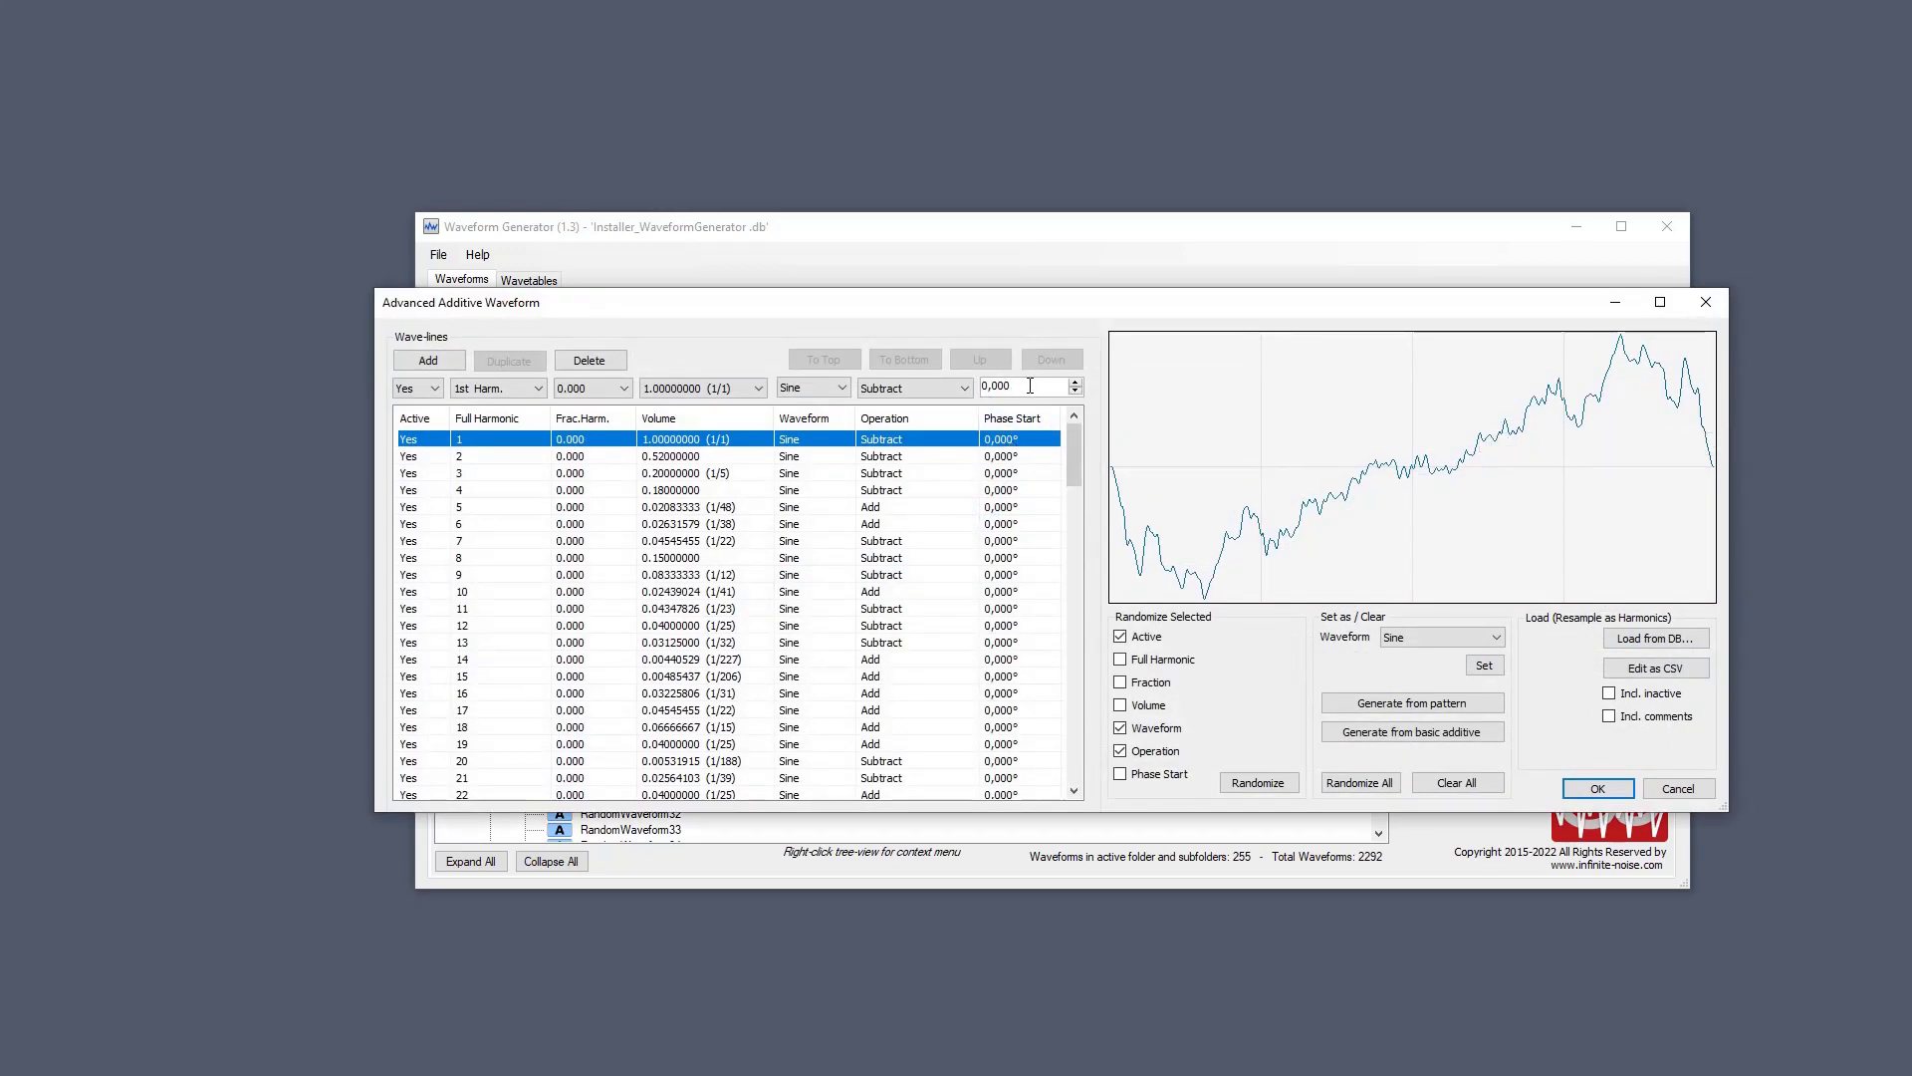
{"action": "left_click", "coordinate": [1035, 492], "text": "shift"}
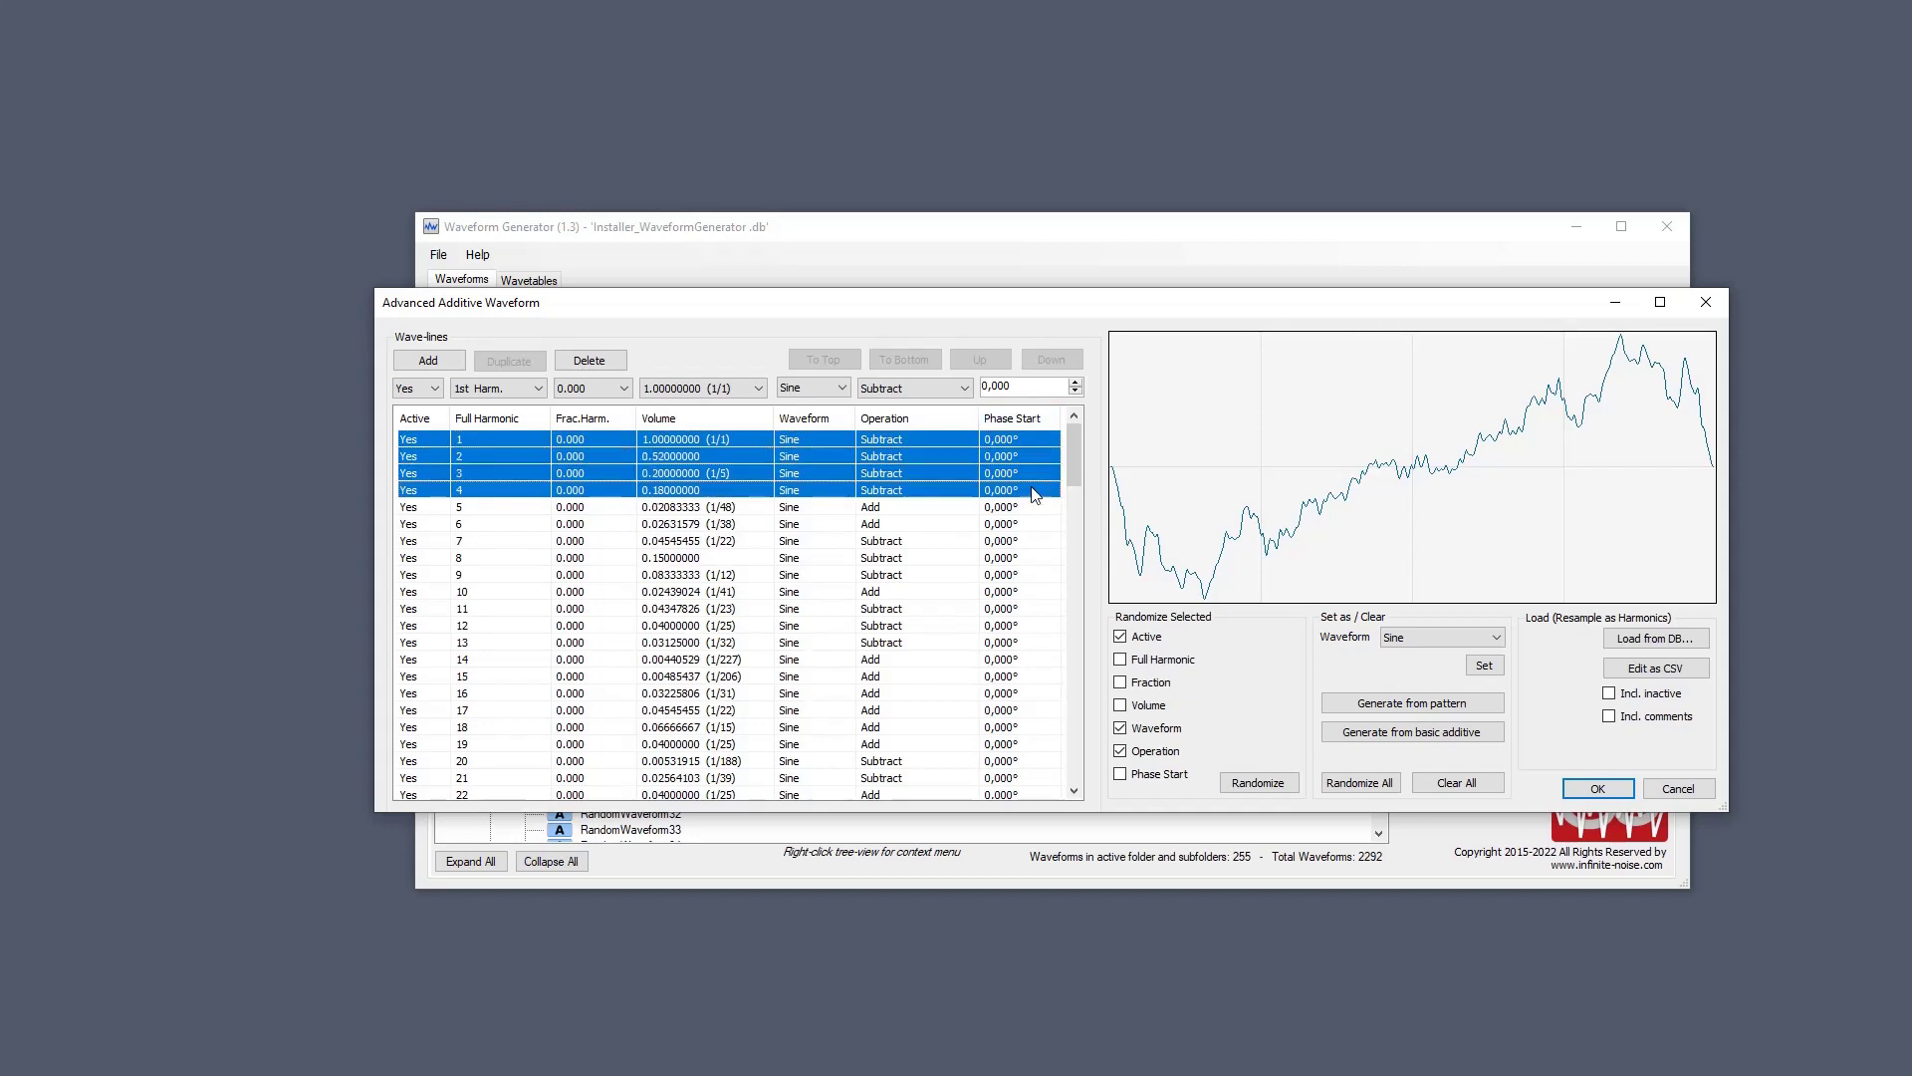
{"action": "left_click", "coordinate": [1024, 395]}
{"action": "double_click", "coordinate": [1024, 395]}
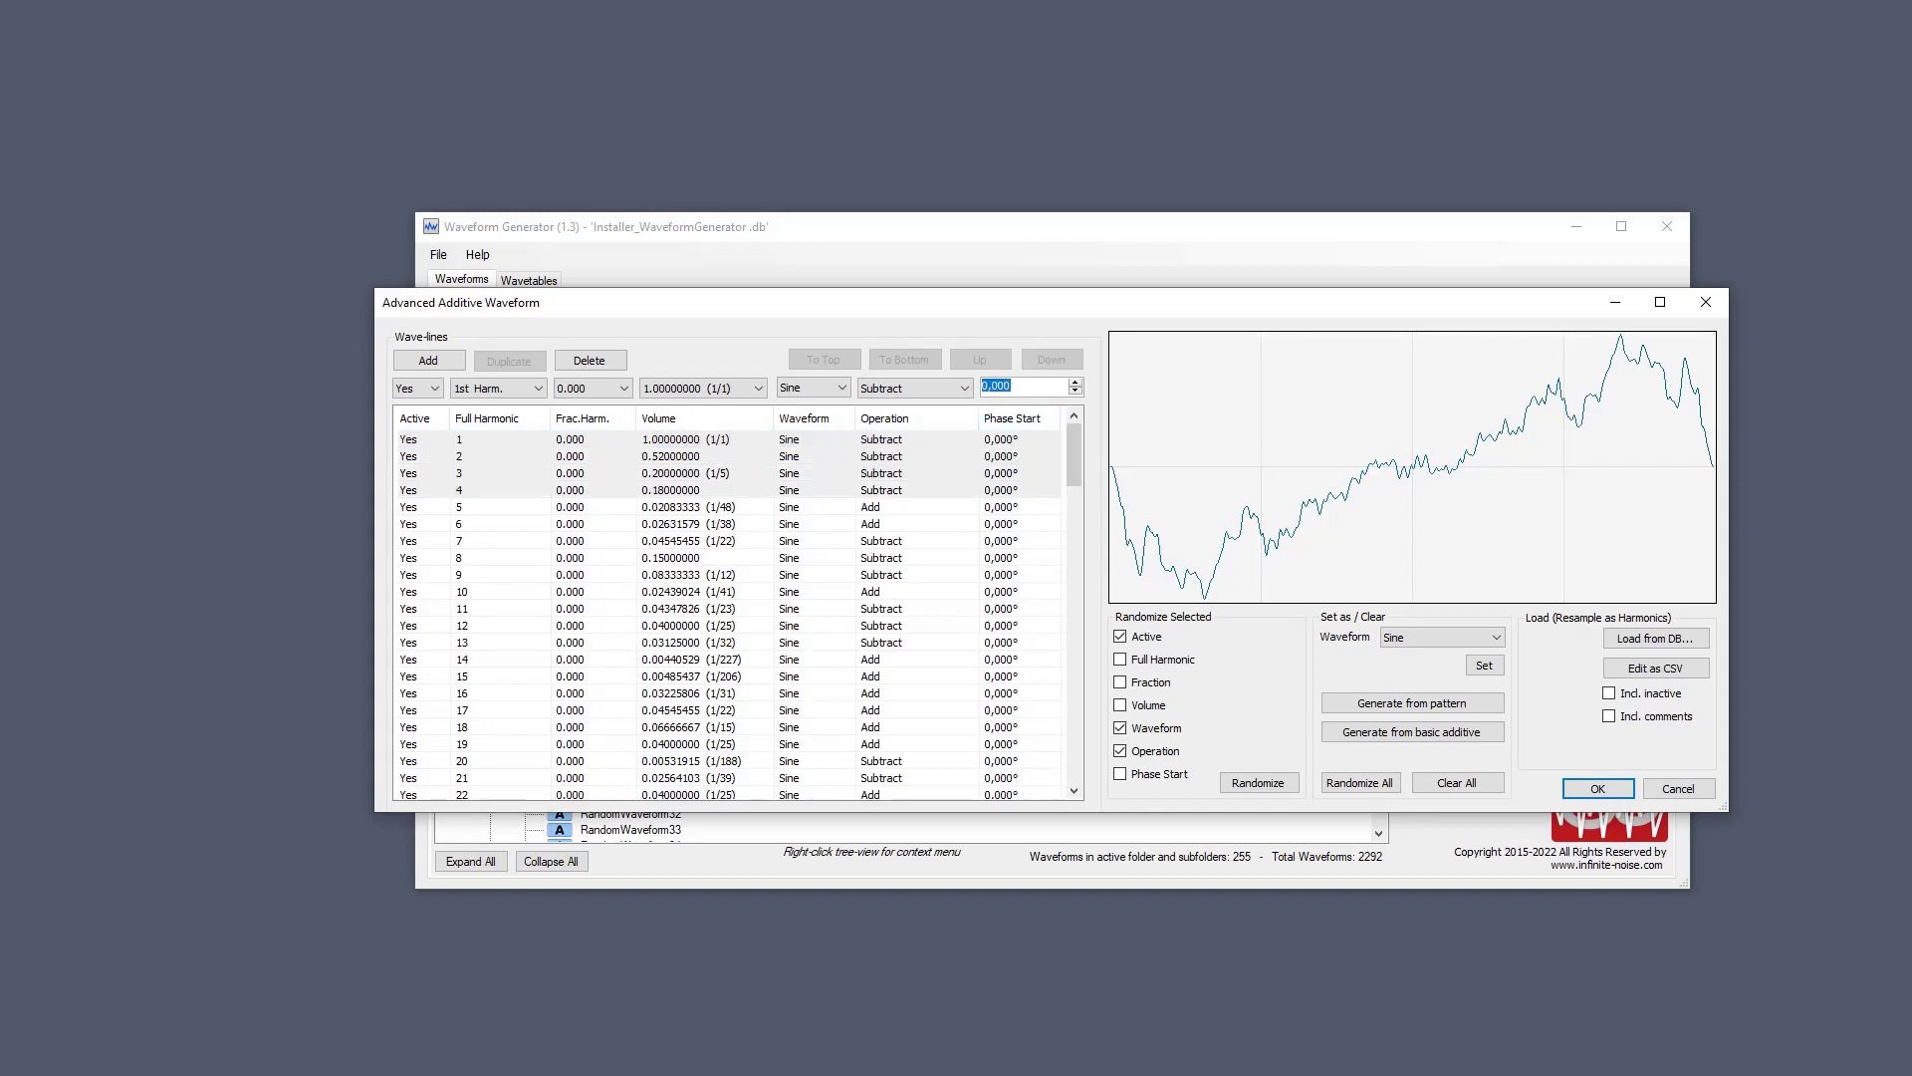
{"action": "type", "text": "123,456"}
{"action": "key", "text": "Return"}
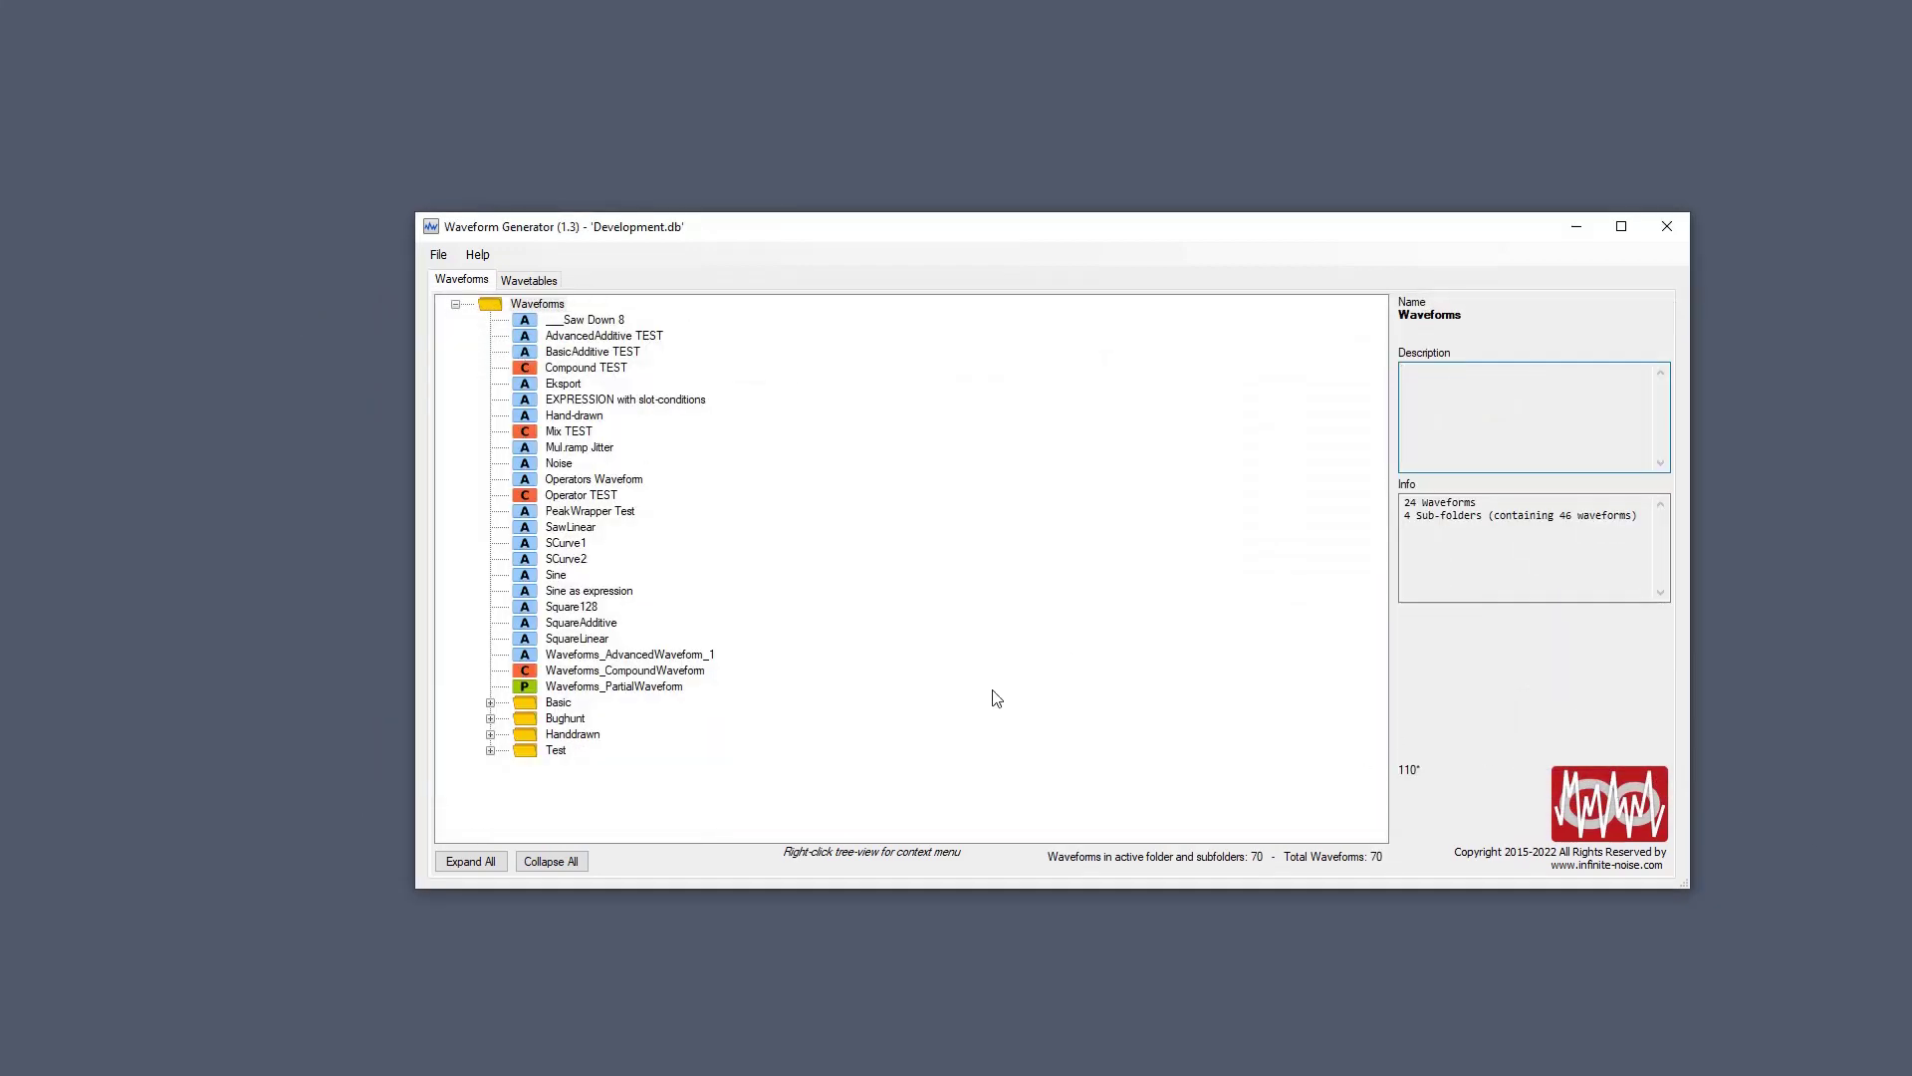
Add a sibling Advanced waveform beside Eksport, set its waveform type to Hand-drawn Wave and open its editor.
{"action": "right_click", "coordinate": [563, 383]}
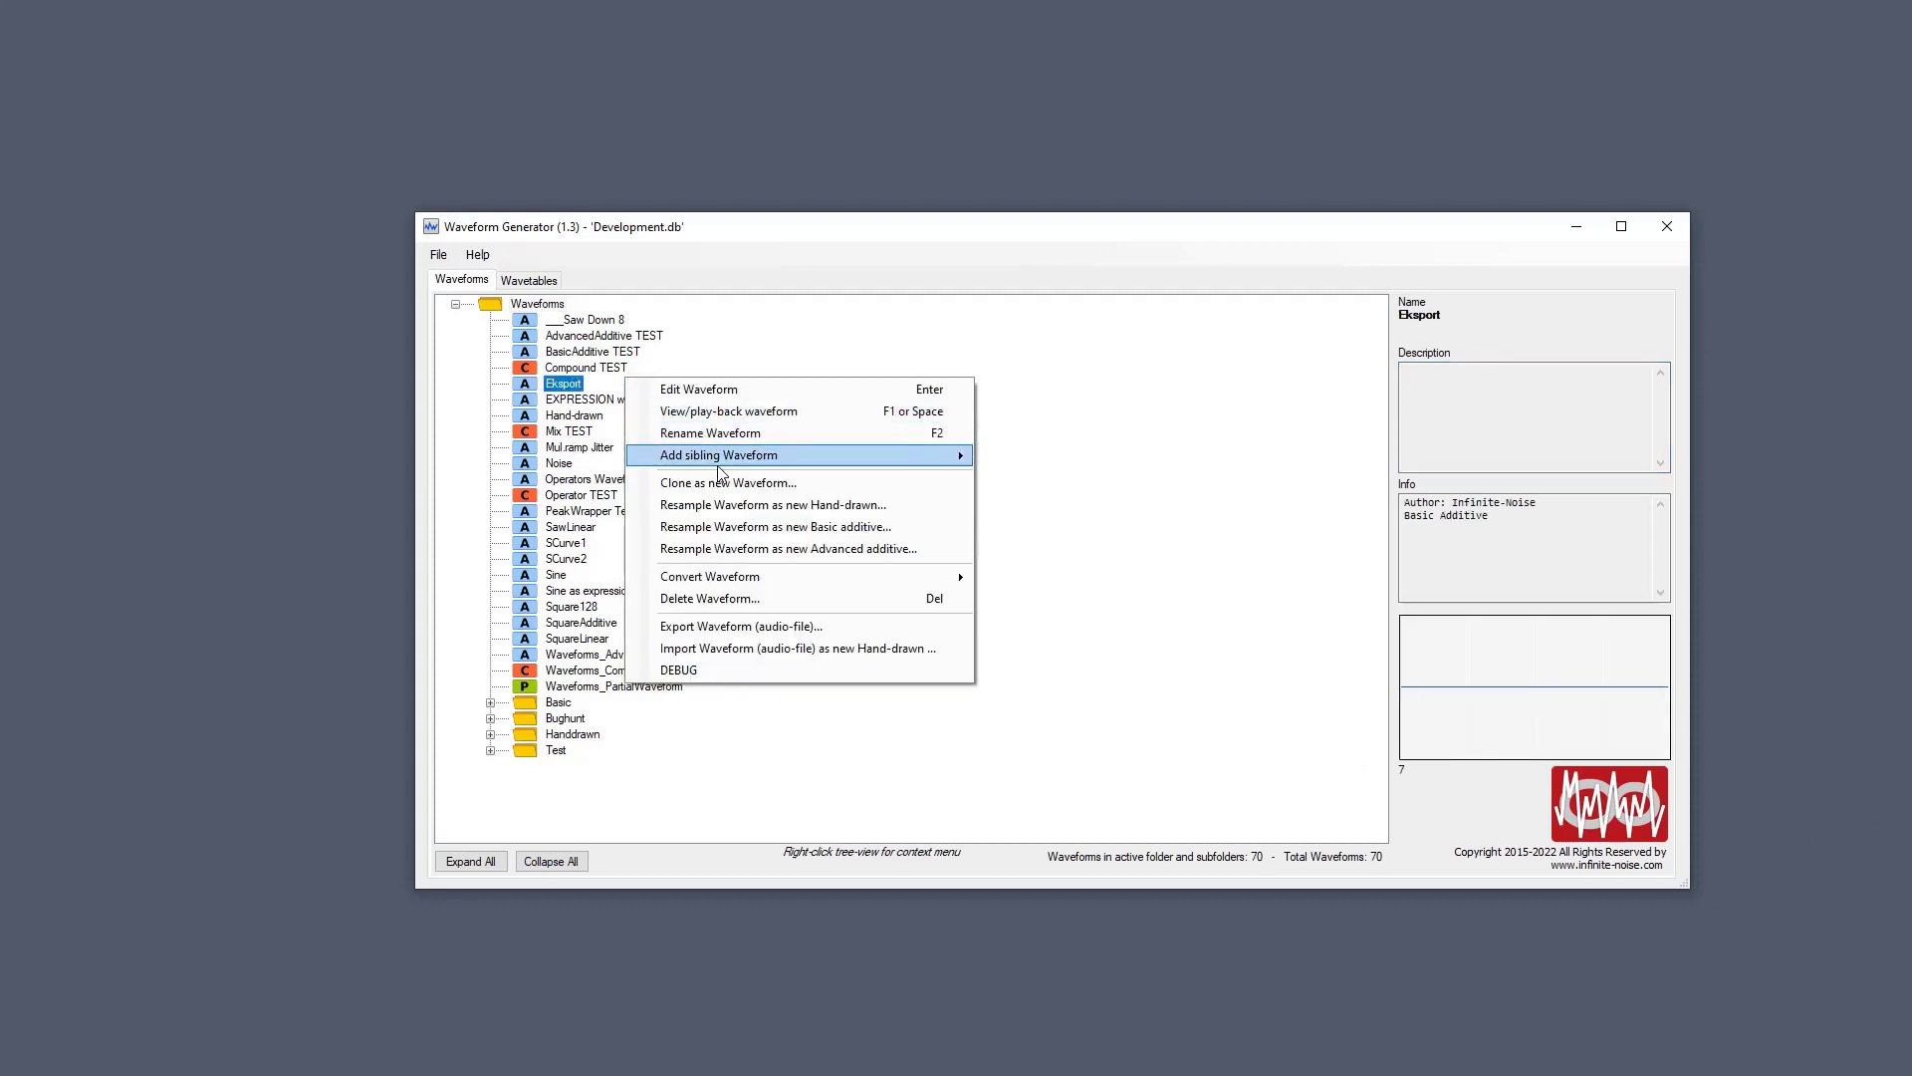
{"action": "mouse_move", "coordinate": [719, 474]}
{"action": "left_click", "coordinate": [1126, 458]}
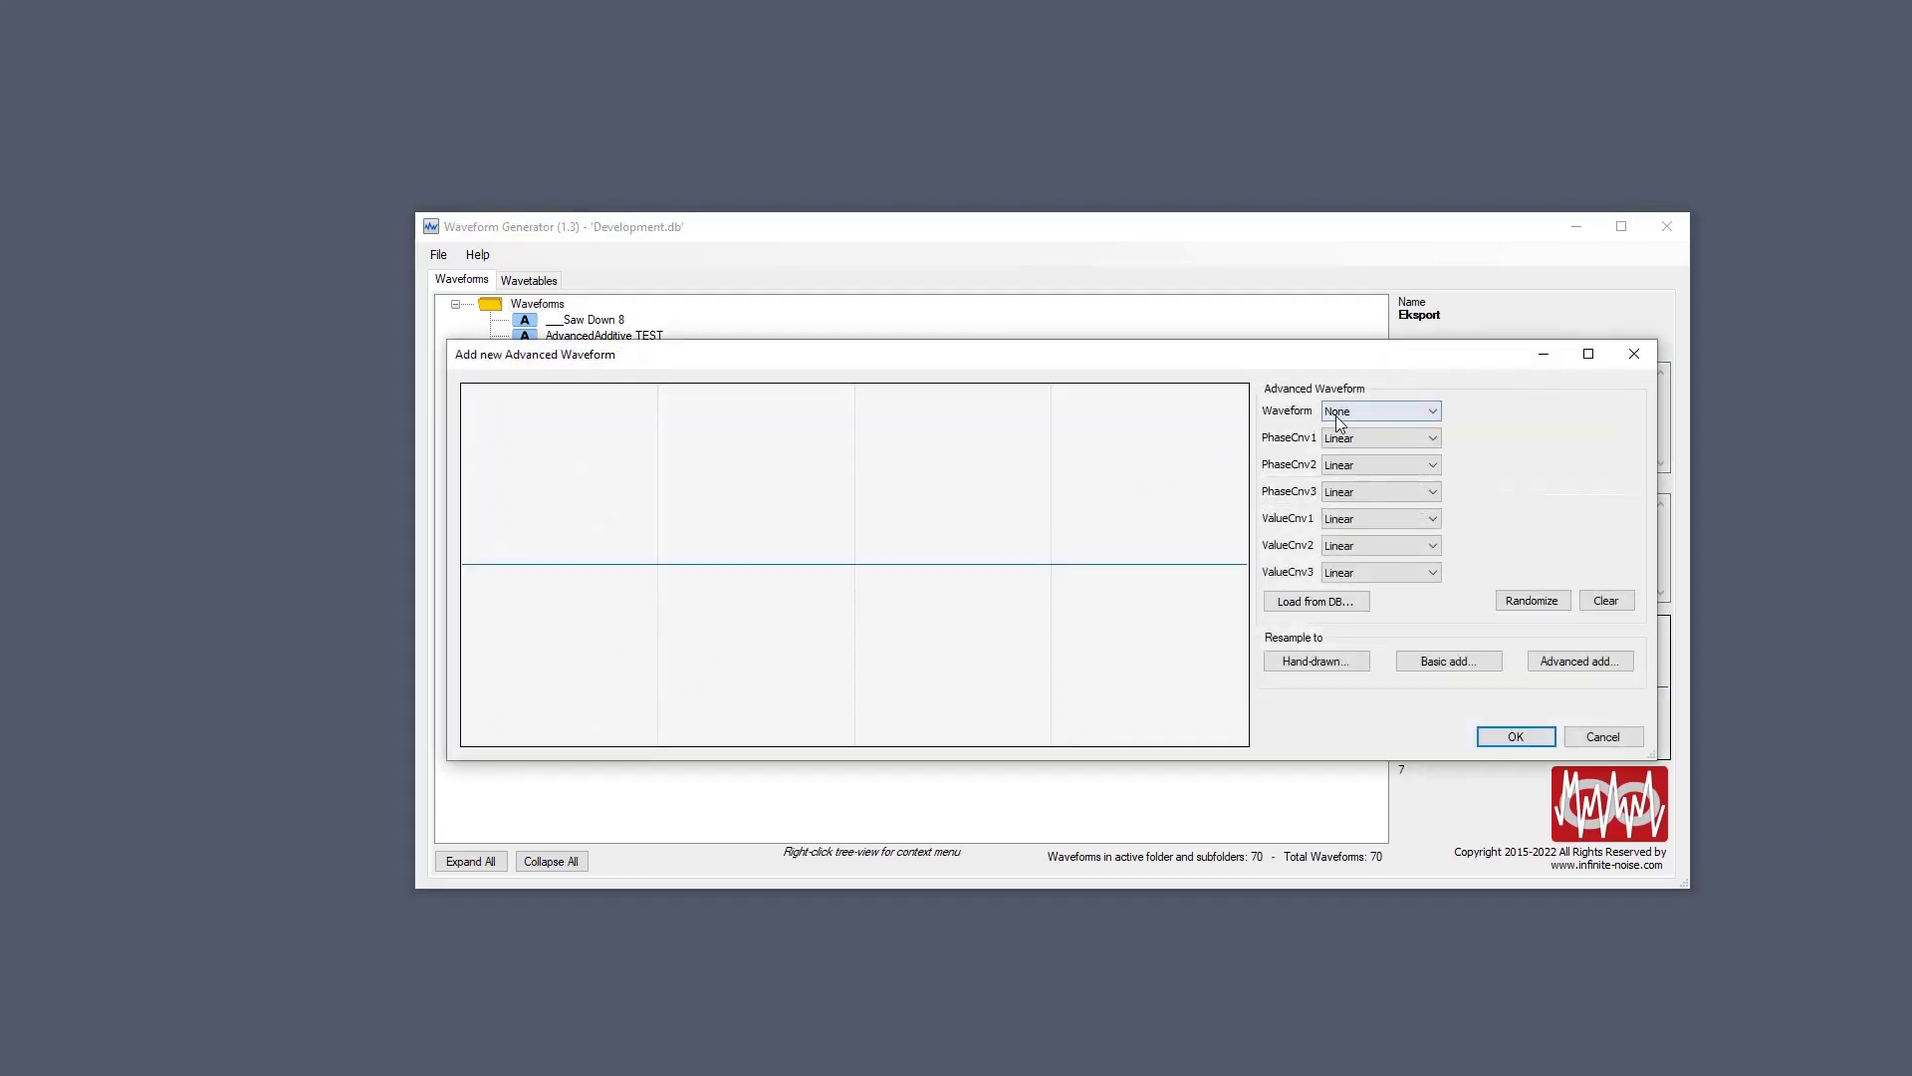
{"action": "left_click", "coordinate": [1338, 417]}
{"action": "left_click", "coordinate": [1384, 655]}
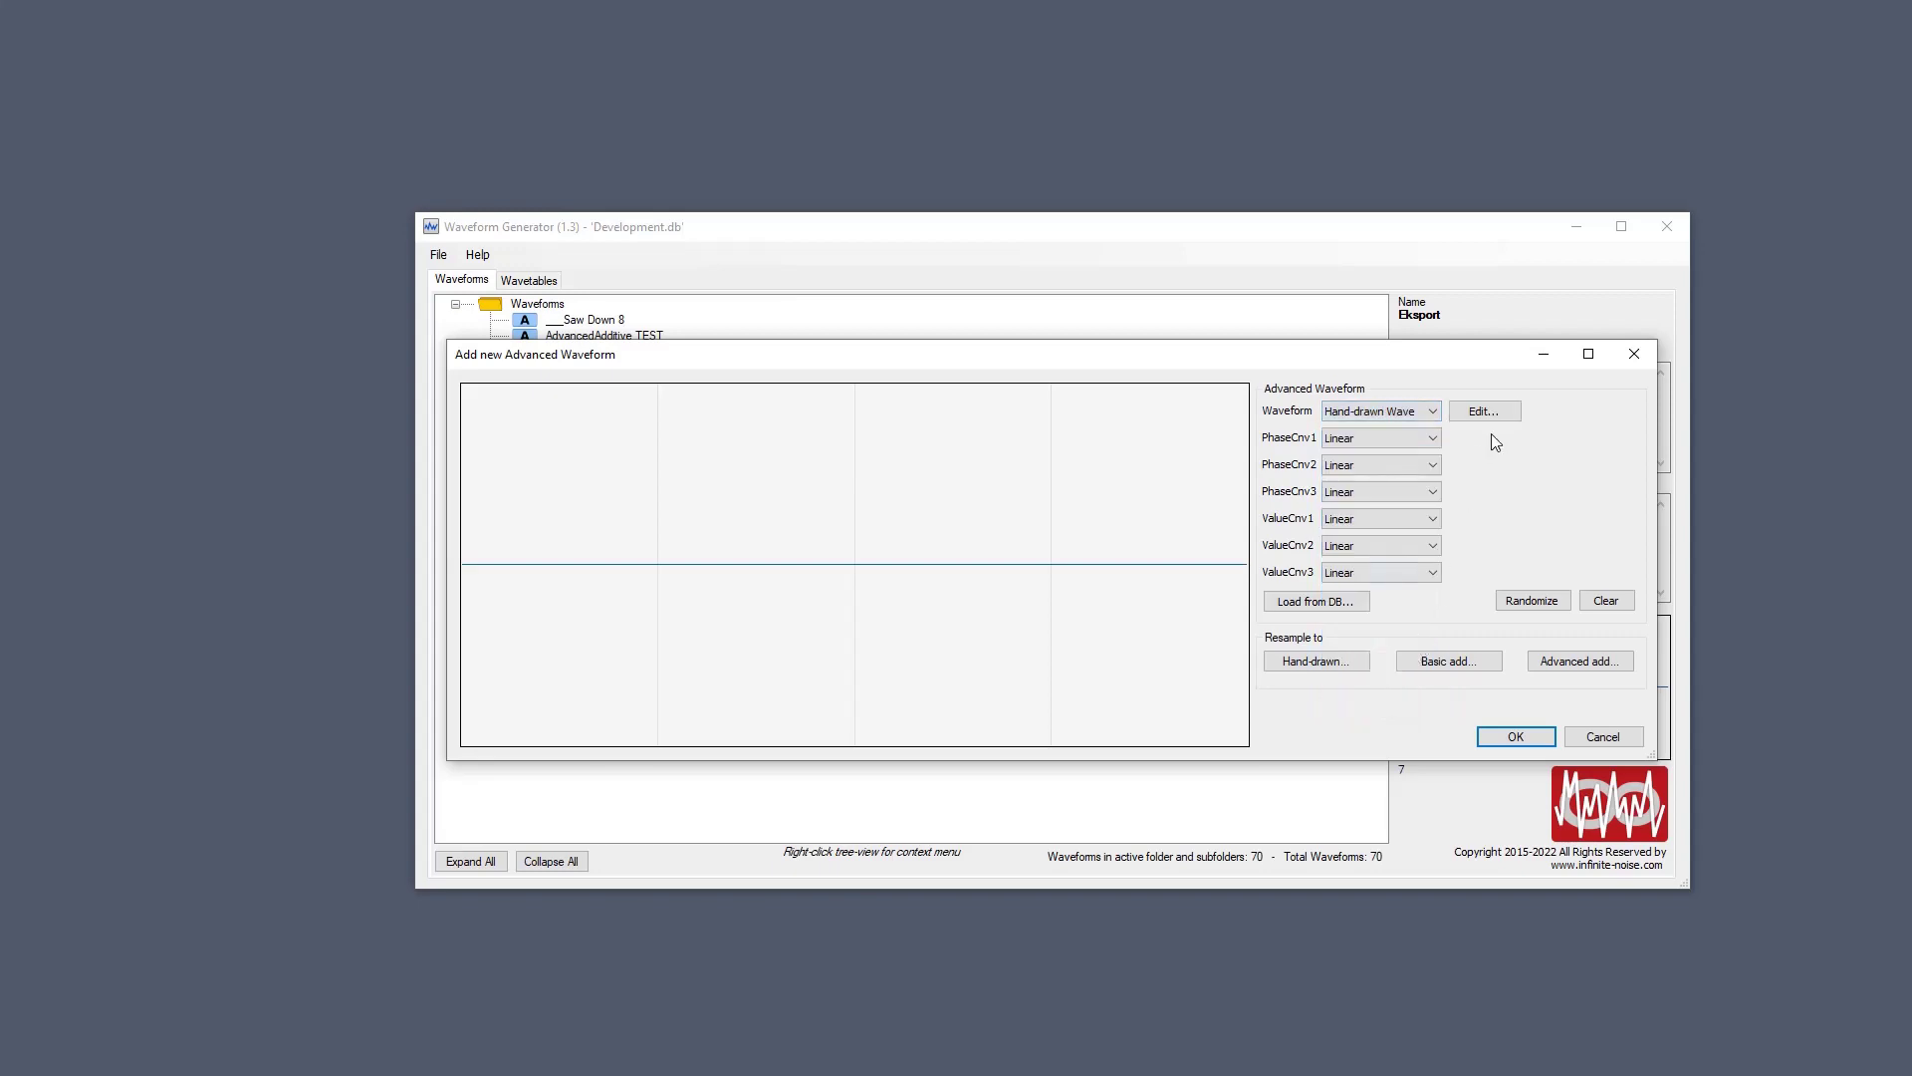
{"action": "left_click", "coordinate": [1486, 412]}
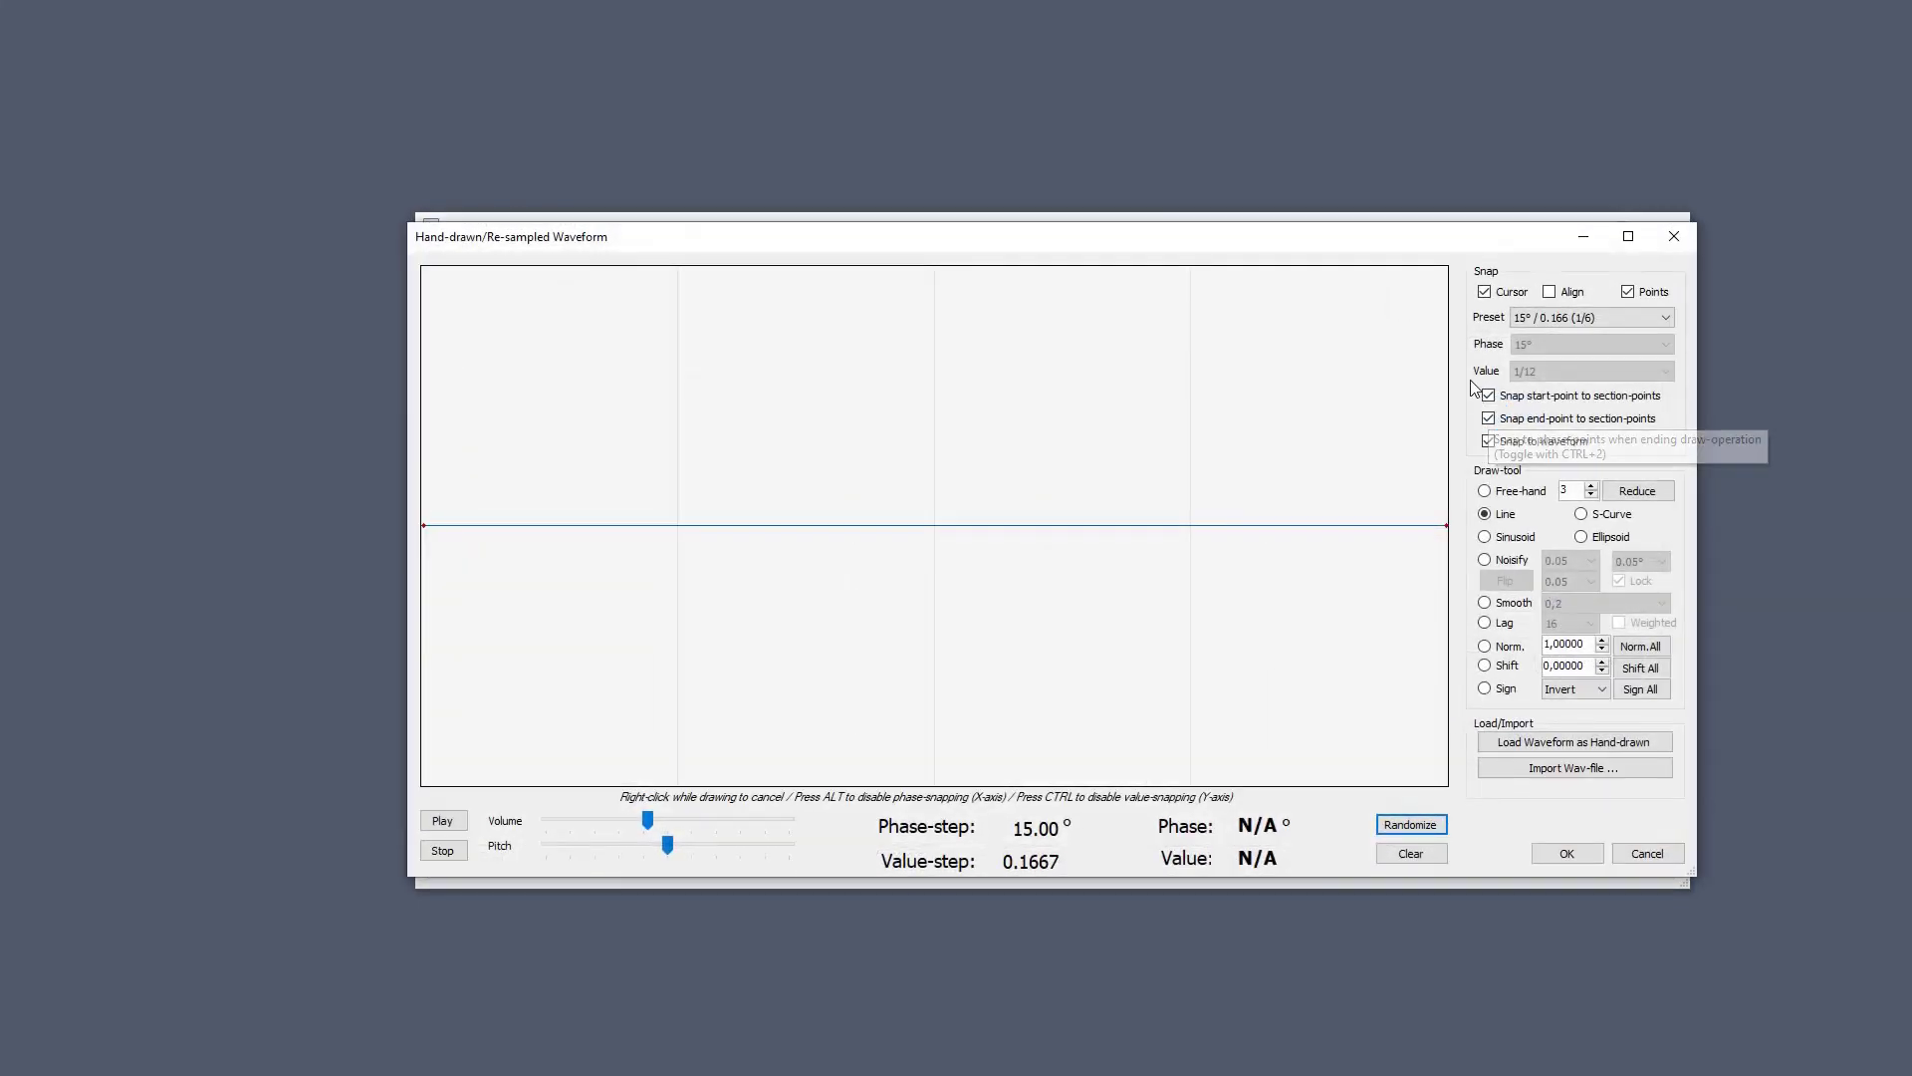
Randomize the hand-drawn waveform and try switching the snap cursor off and on.
{"action": "left_click", "coordinate": [1410, 824]}
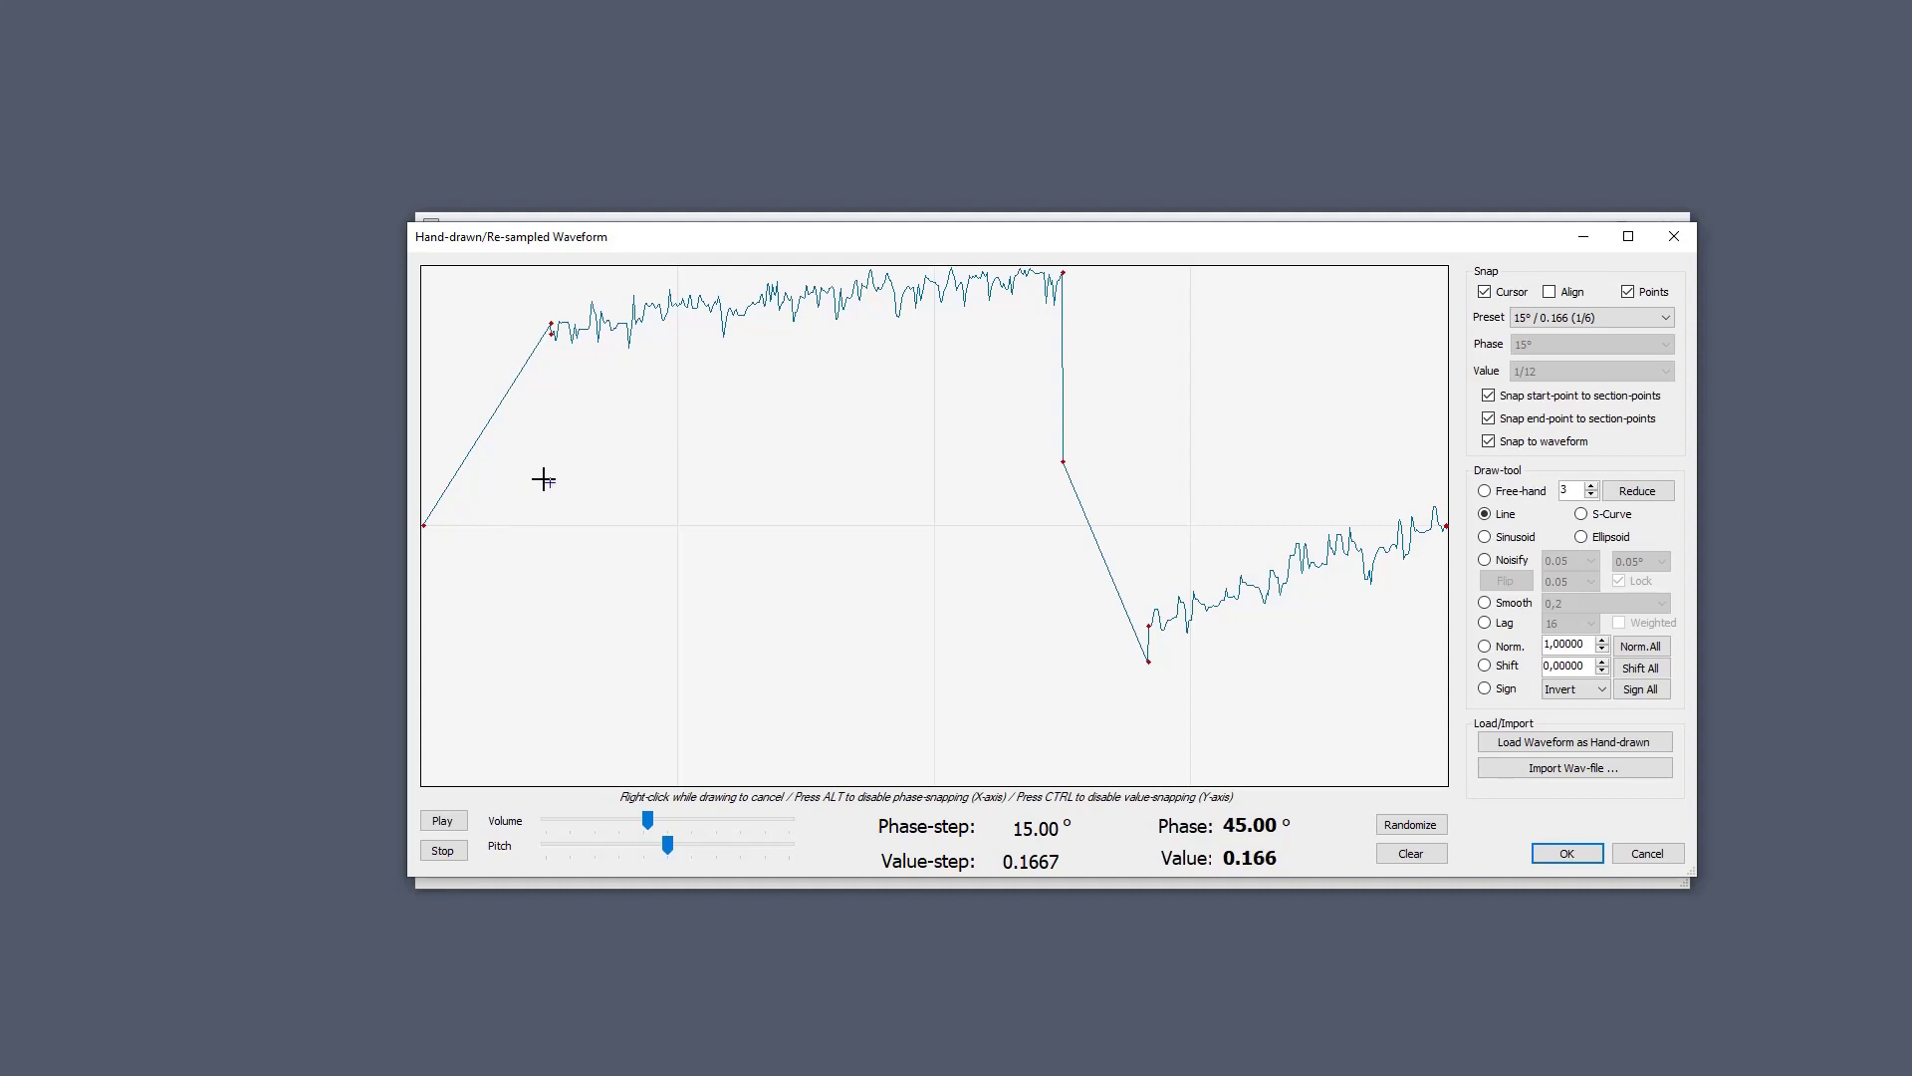
{"action": "left_click", "coordinate": [1514, 295]}
{"action": "left_click", "coordinate": [1486, 293]}
{"action": "left_click", "coordinate": [517, 469]}
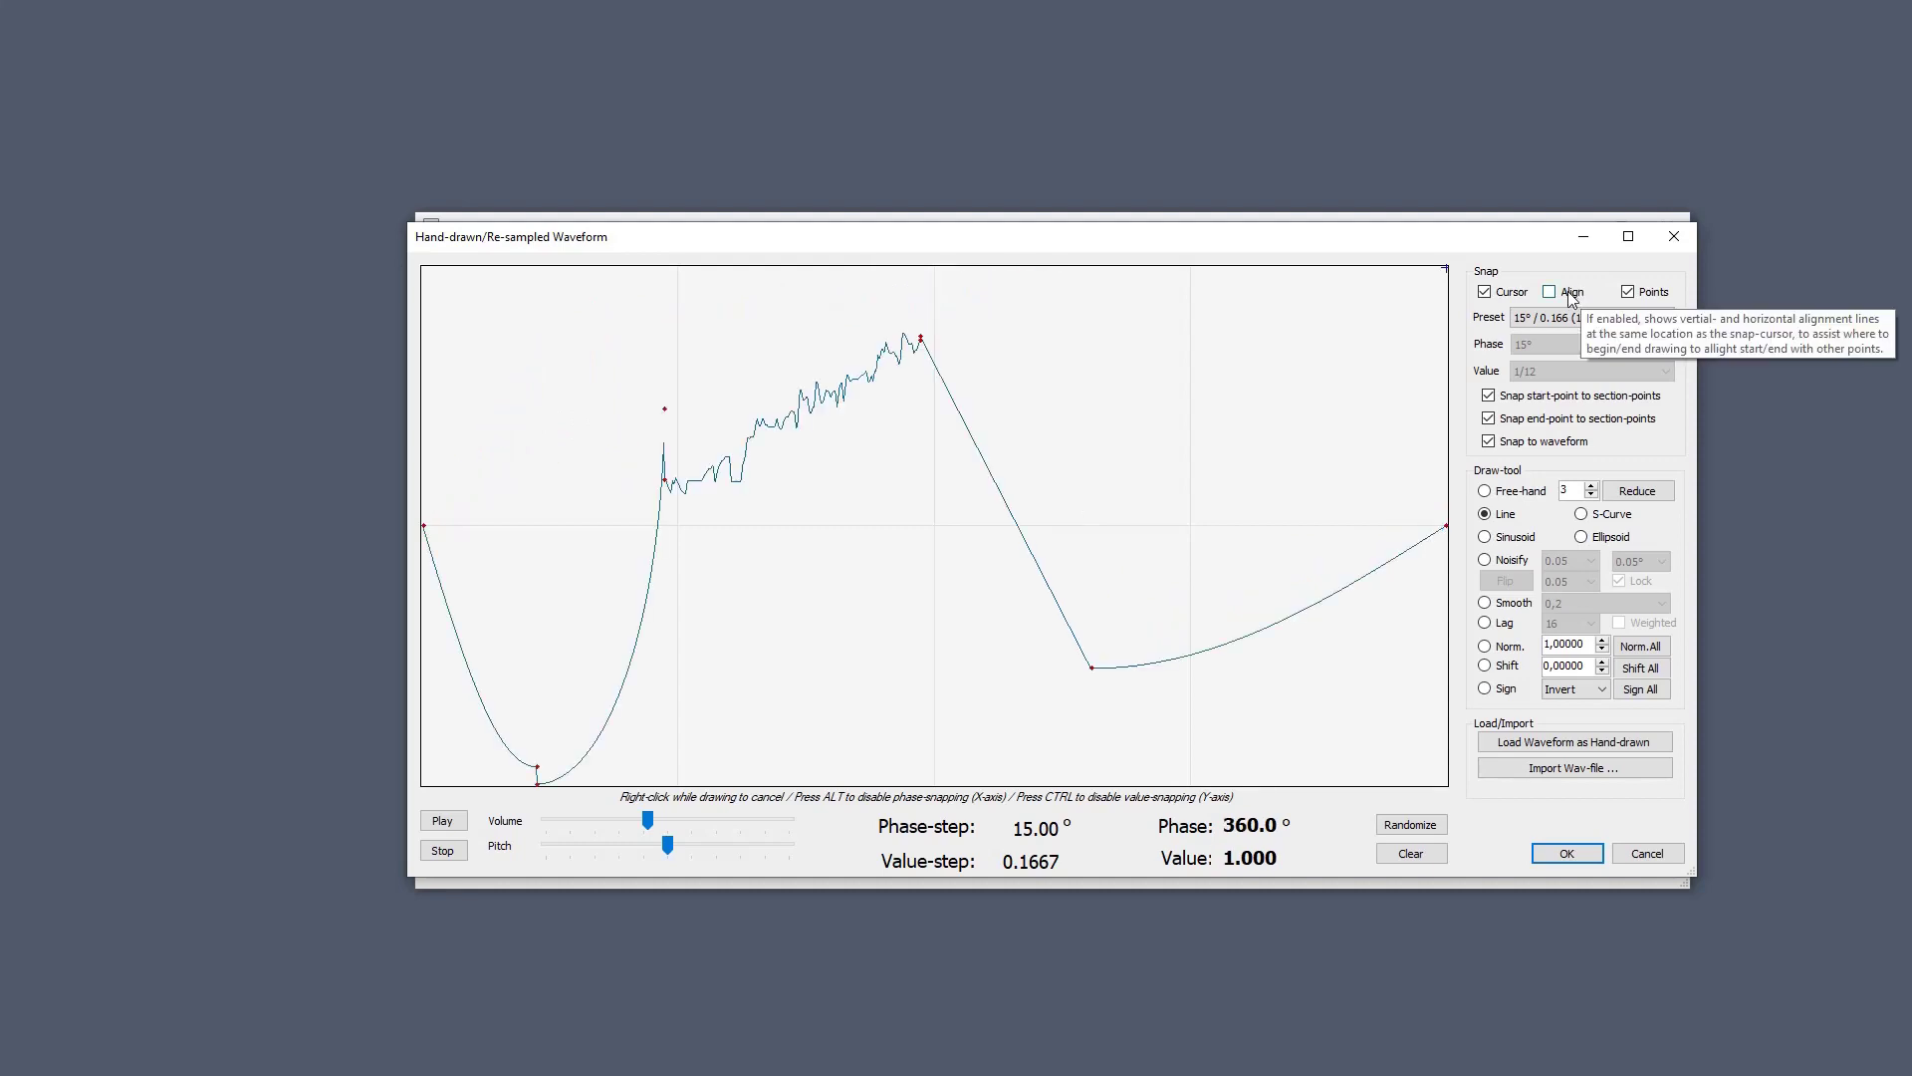
Try the snap alignment lines on the waveform's points, switch them off again and view the available snap presets.
{"action": "left_click", "coordinate": [1570, 294]}
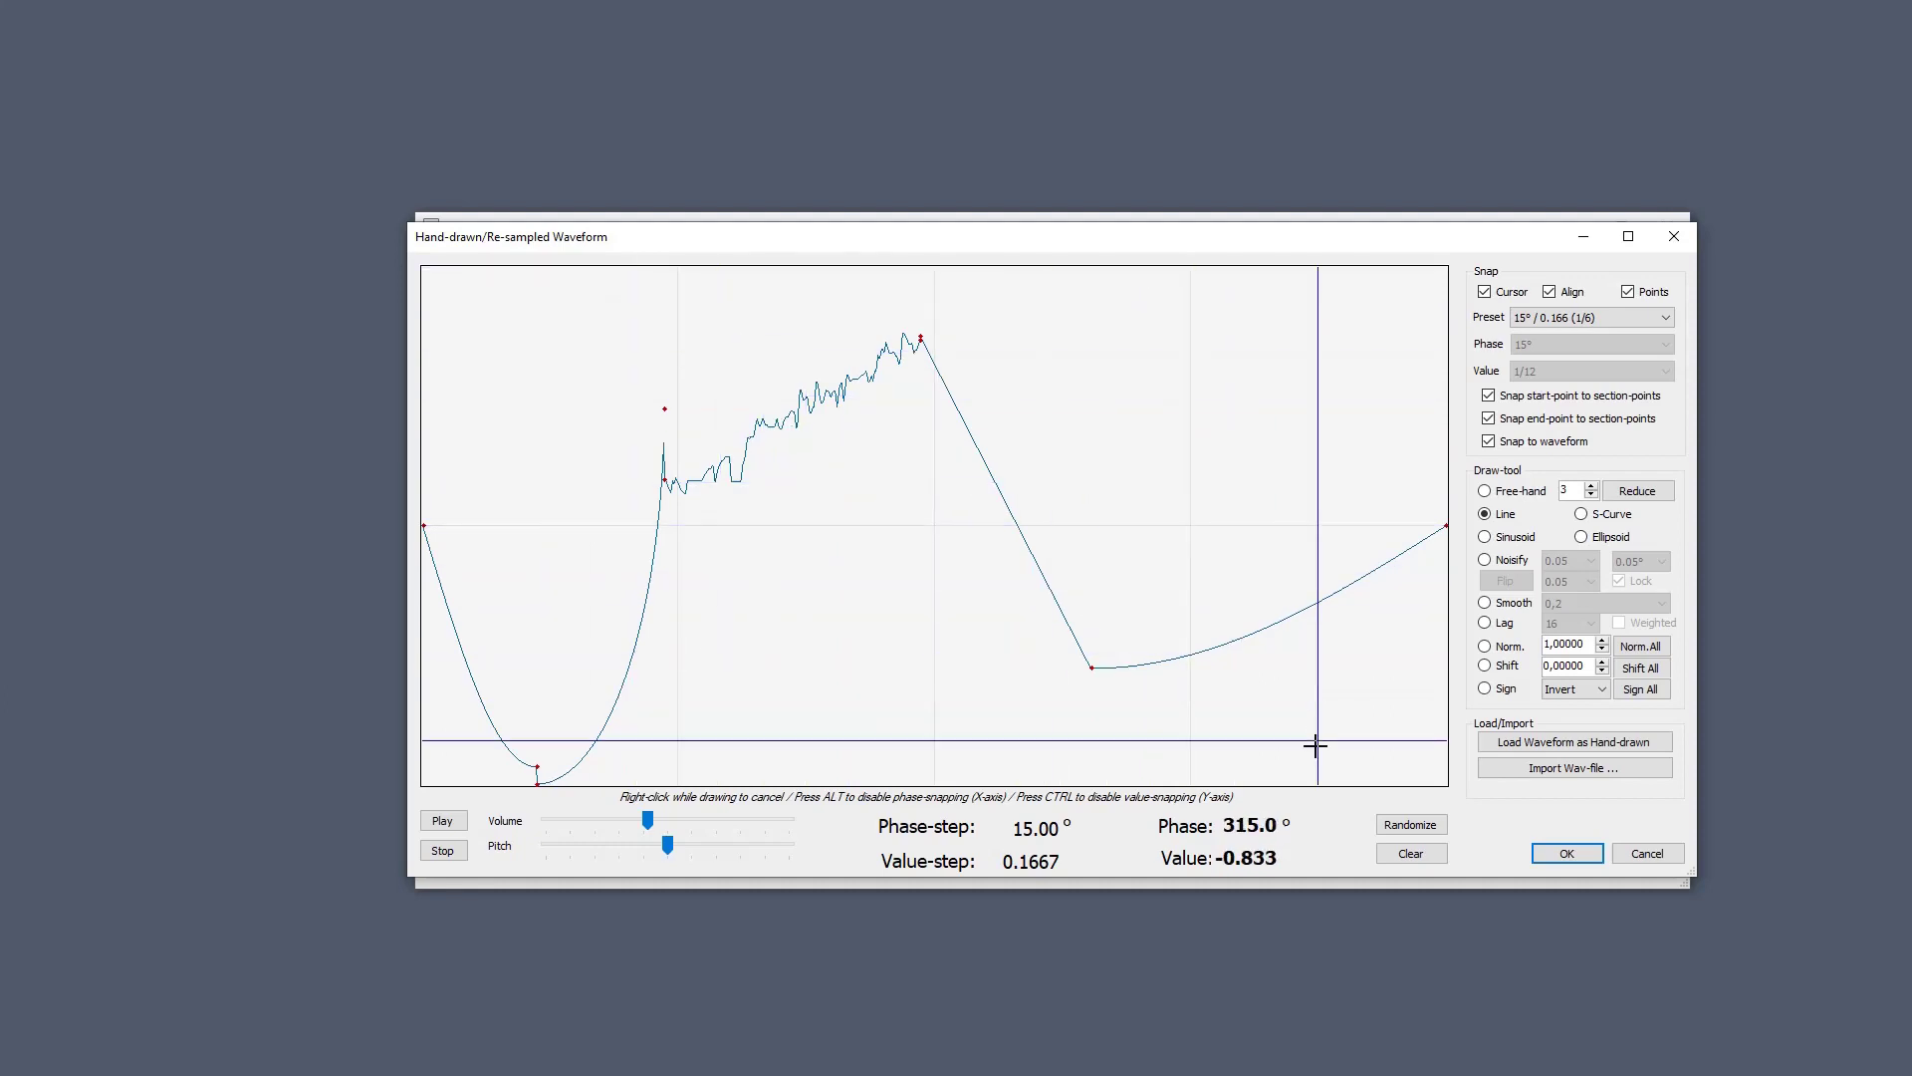
{"action": "left_click", "coordinate": [919, 335]}
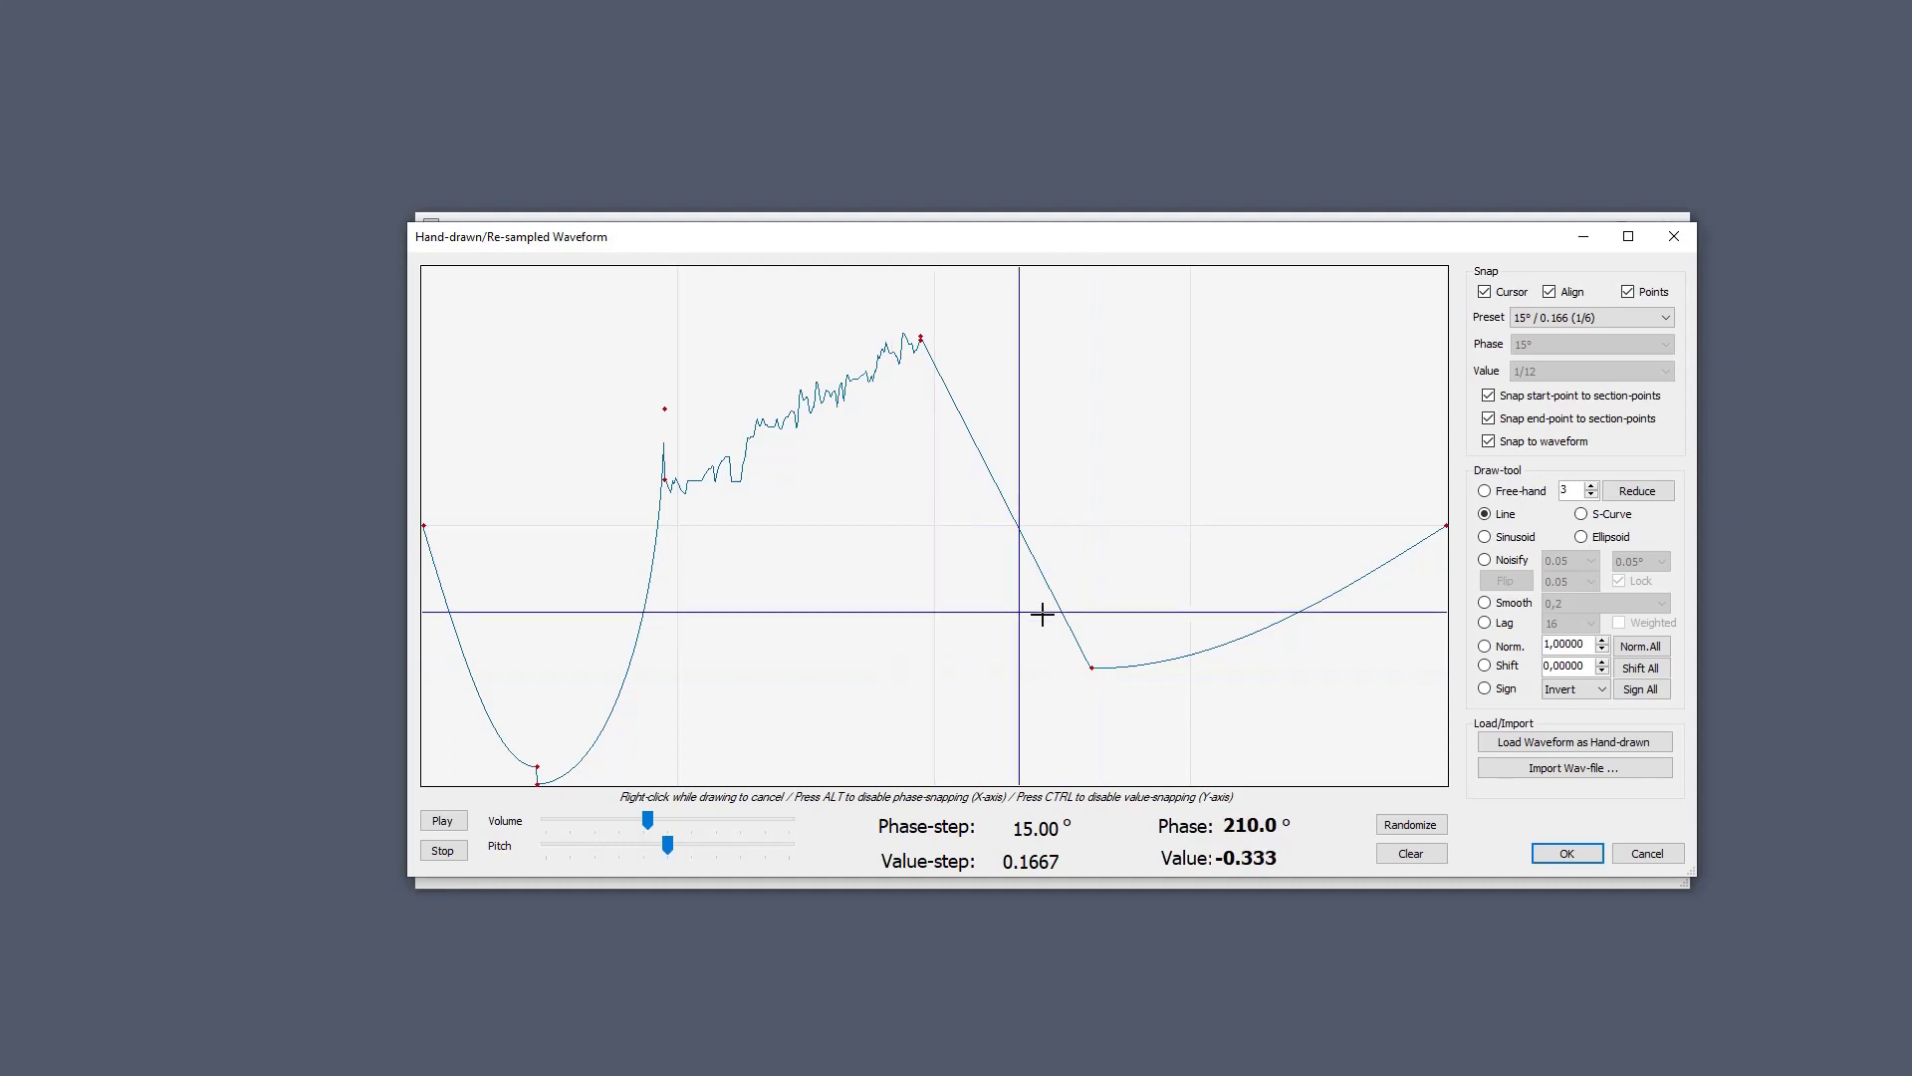
{"action": "left_click", "coordinate": [1550, 292]}
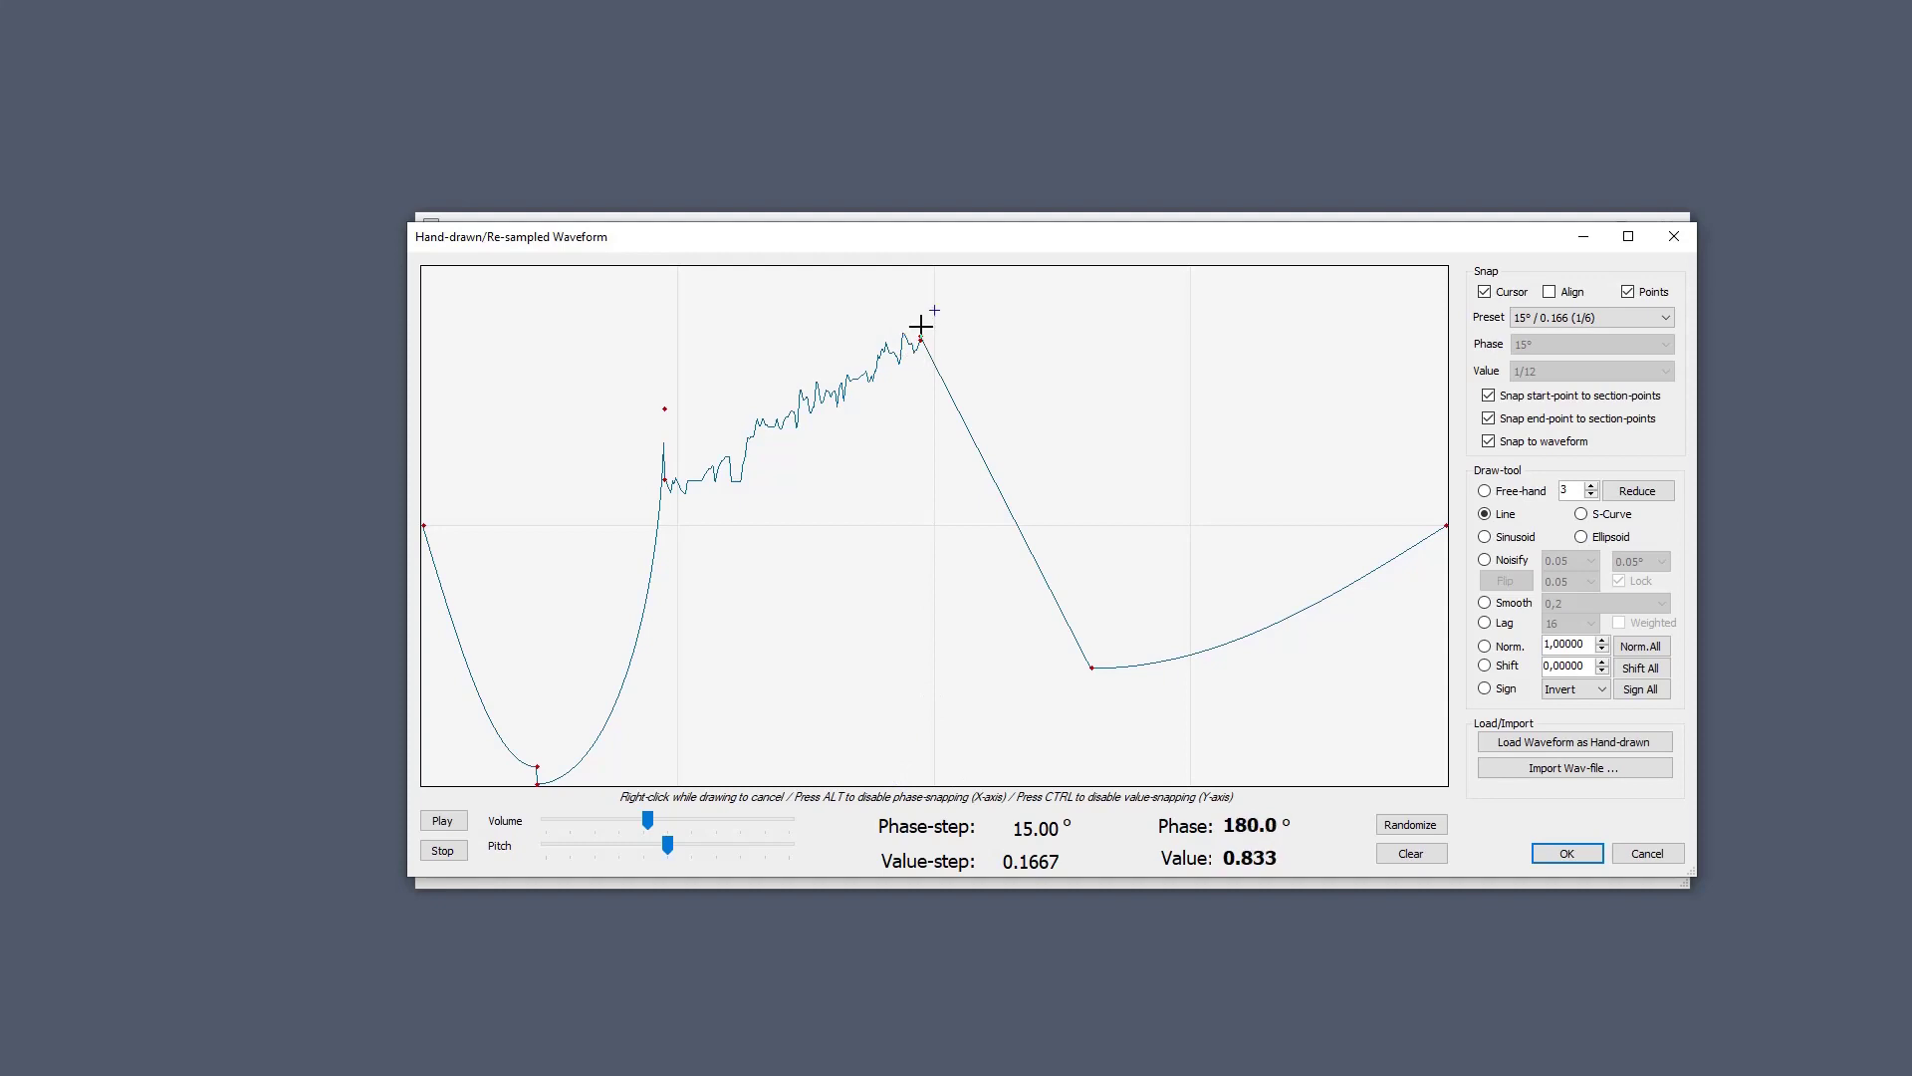
{"action": "left_click", "coordinate": [1530, 321]}
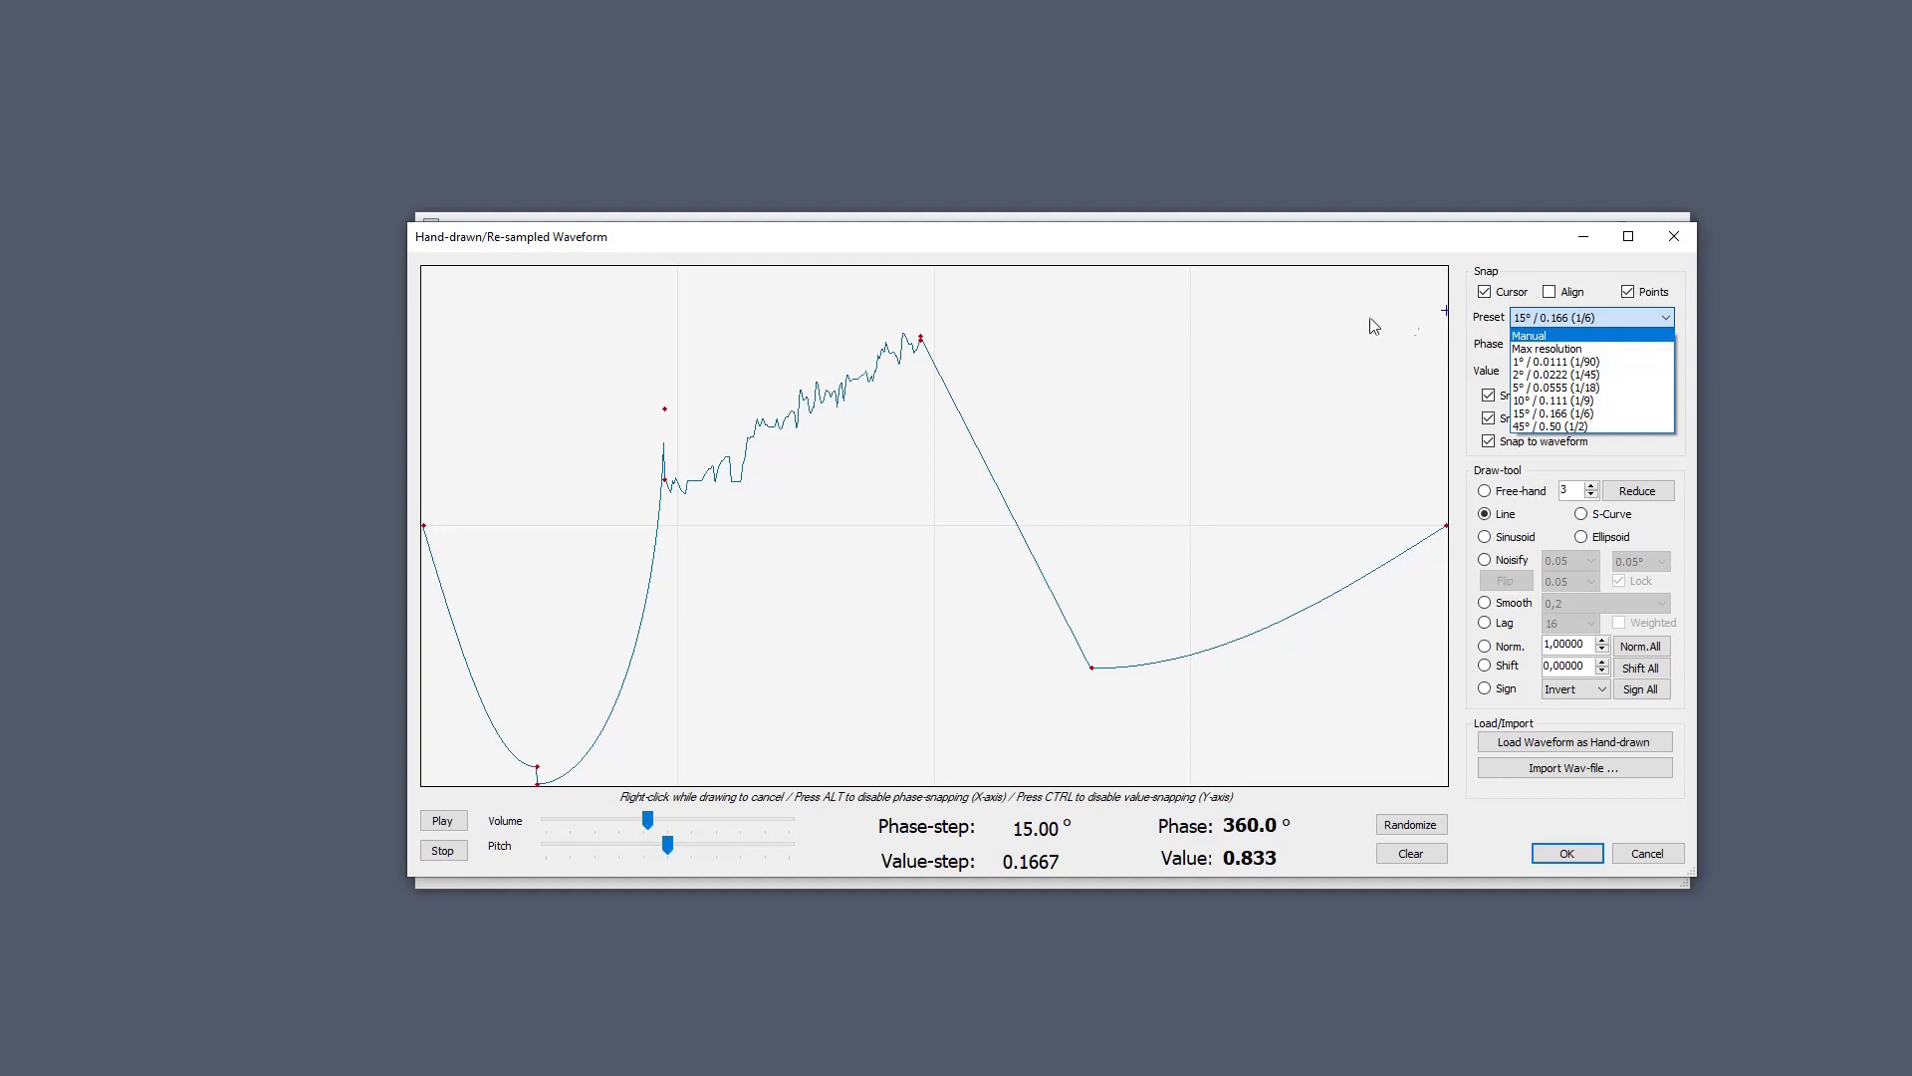
{"action": "left_click", "coordinate": [1416, 321]}
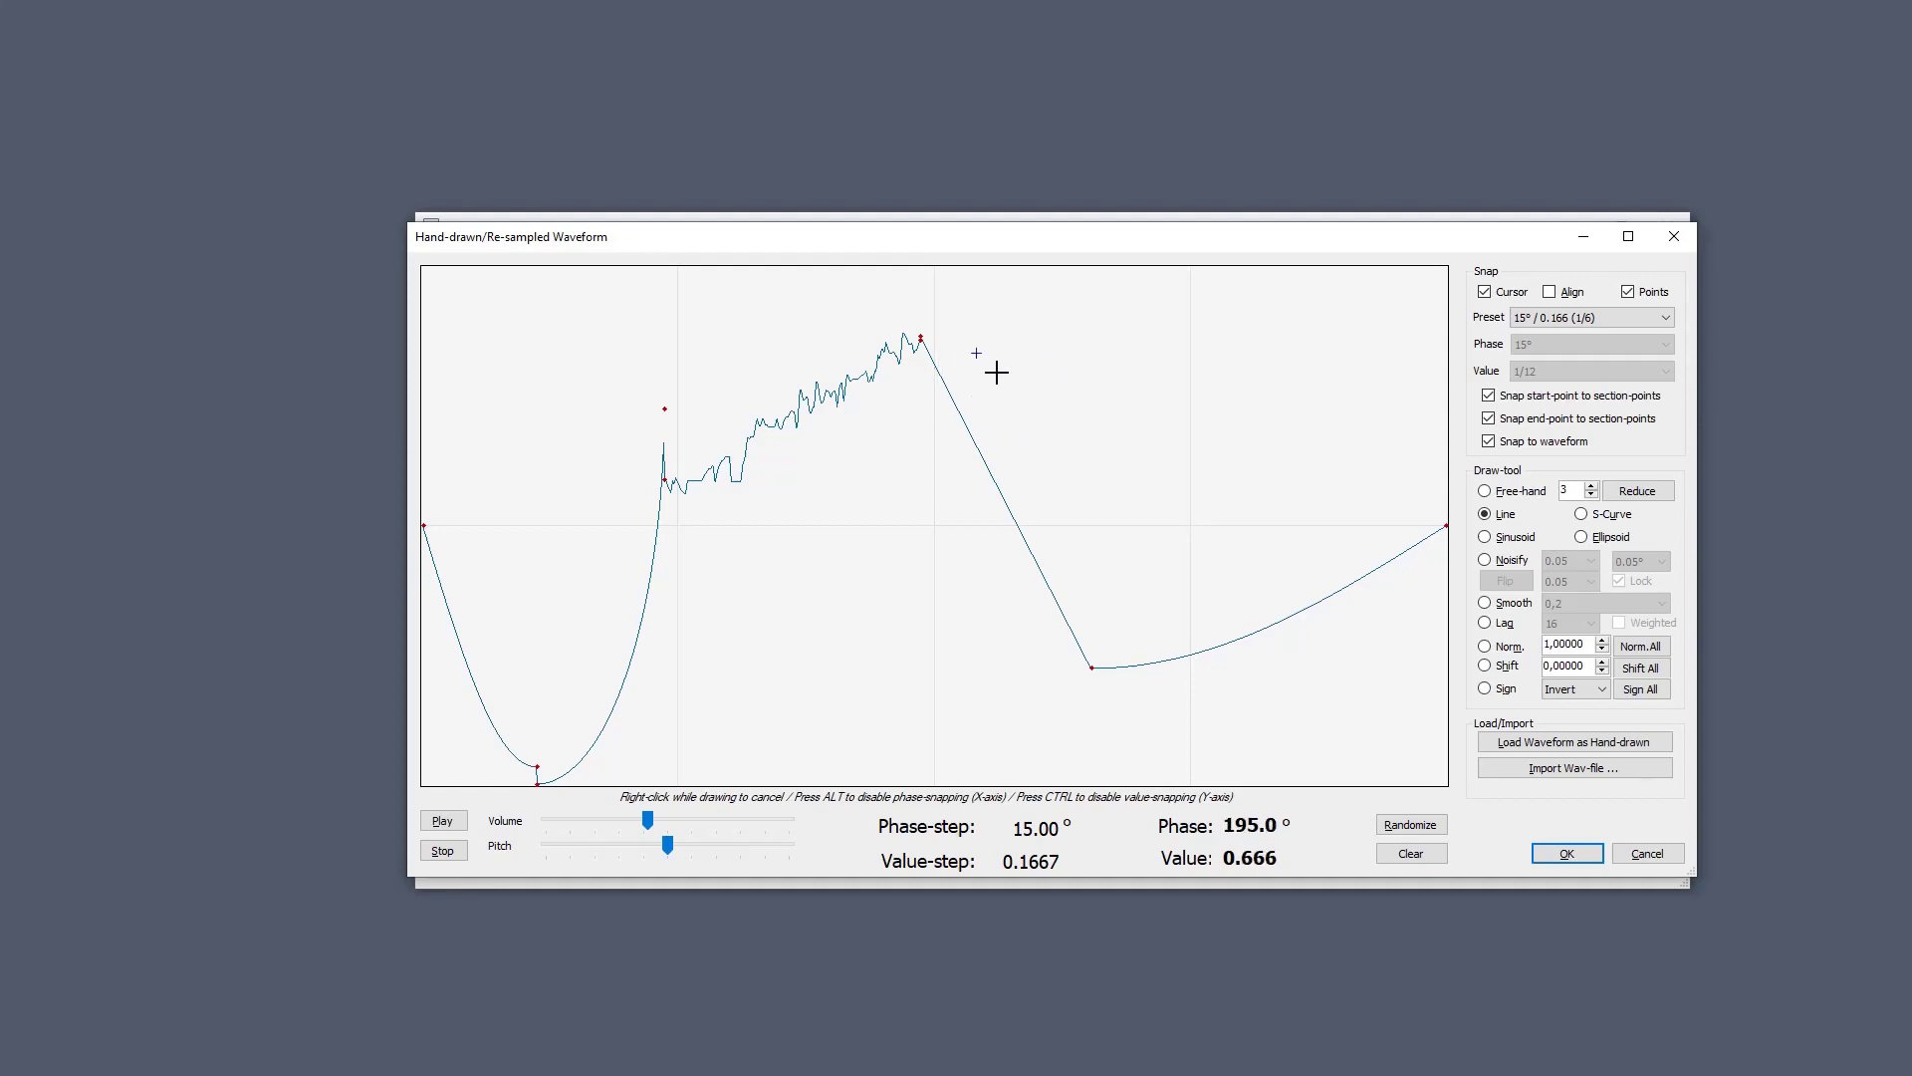
Enable the alignment lines and draw an S-curve from phase 174.7°, value -1.000, to the waveform point below the descending line.
{"action": "left_click", "coordinate": [1564, 294]}
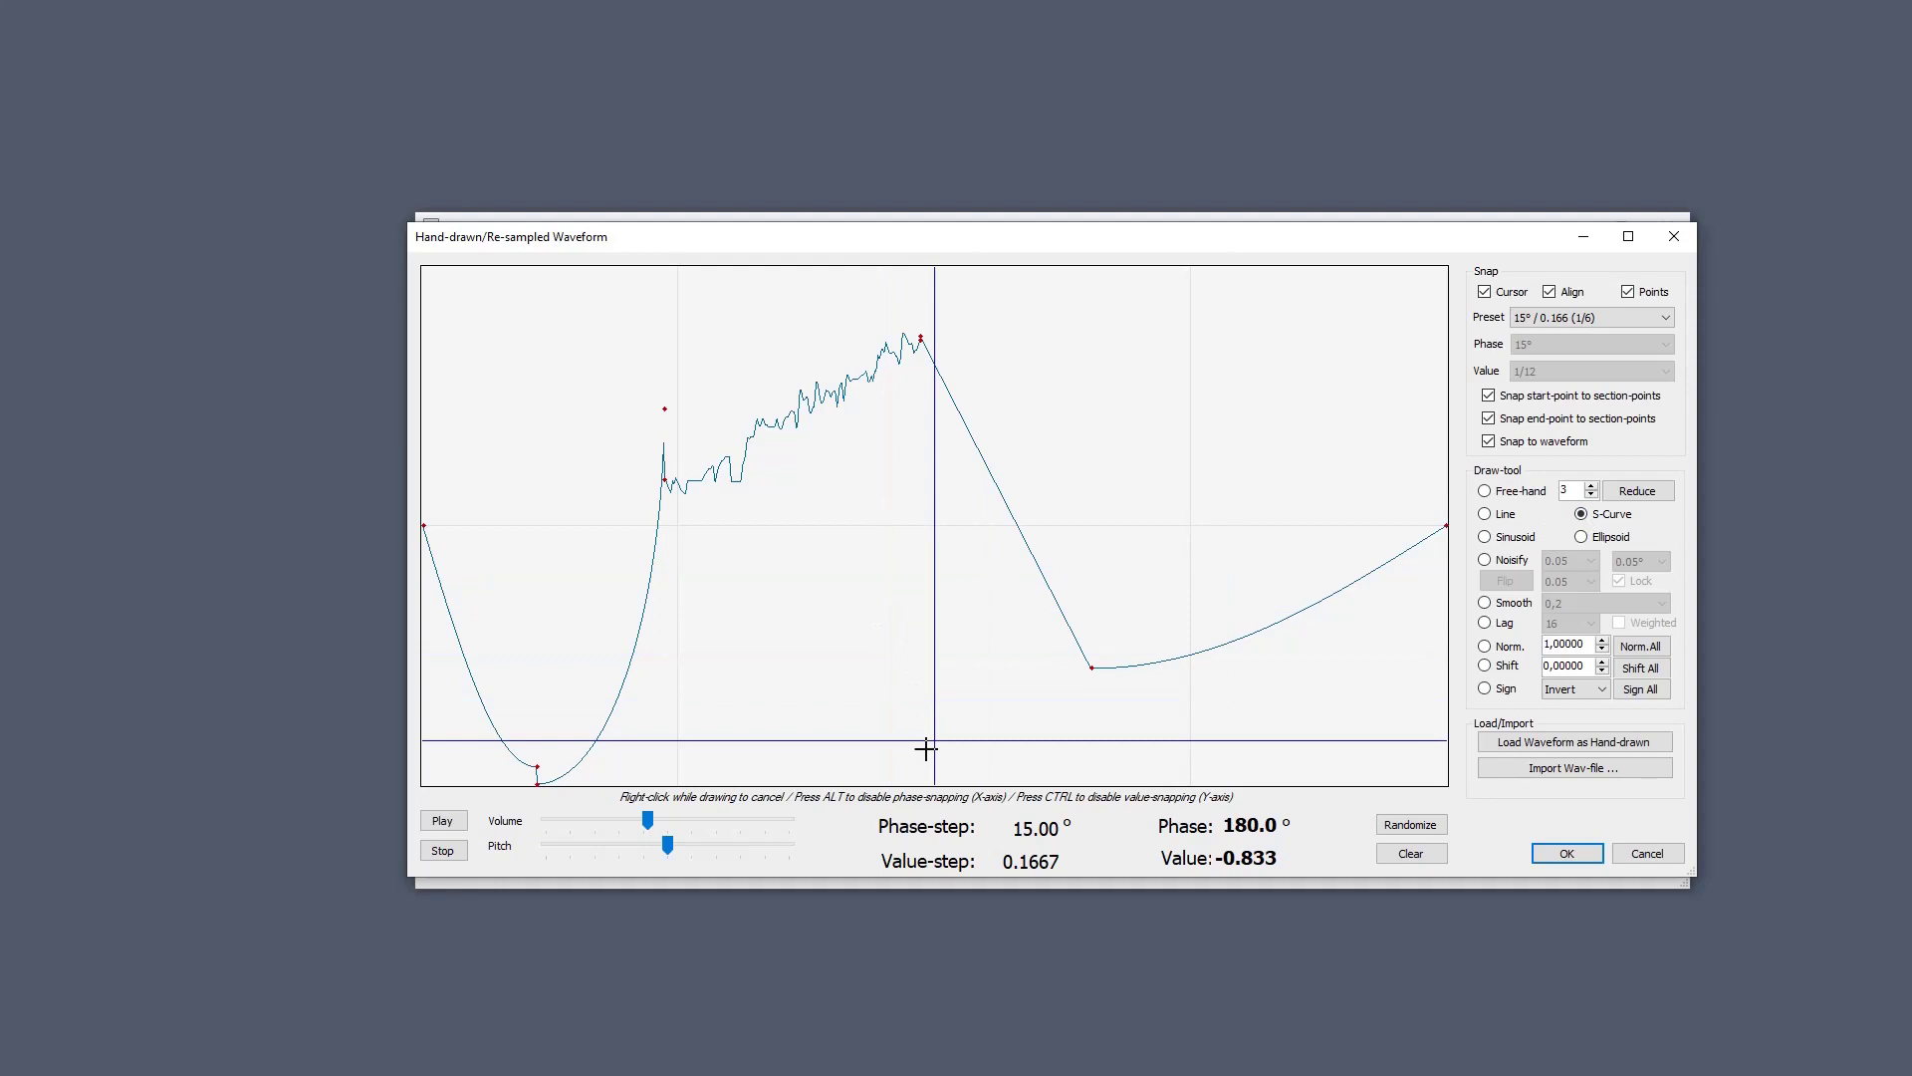
{"action": "key", "text": "alt"}
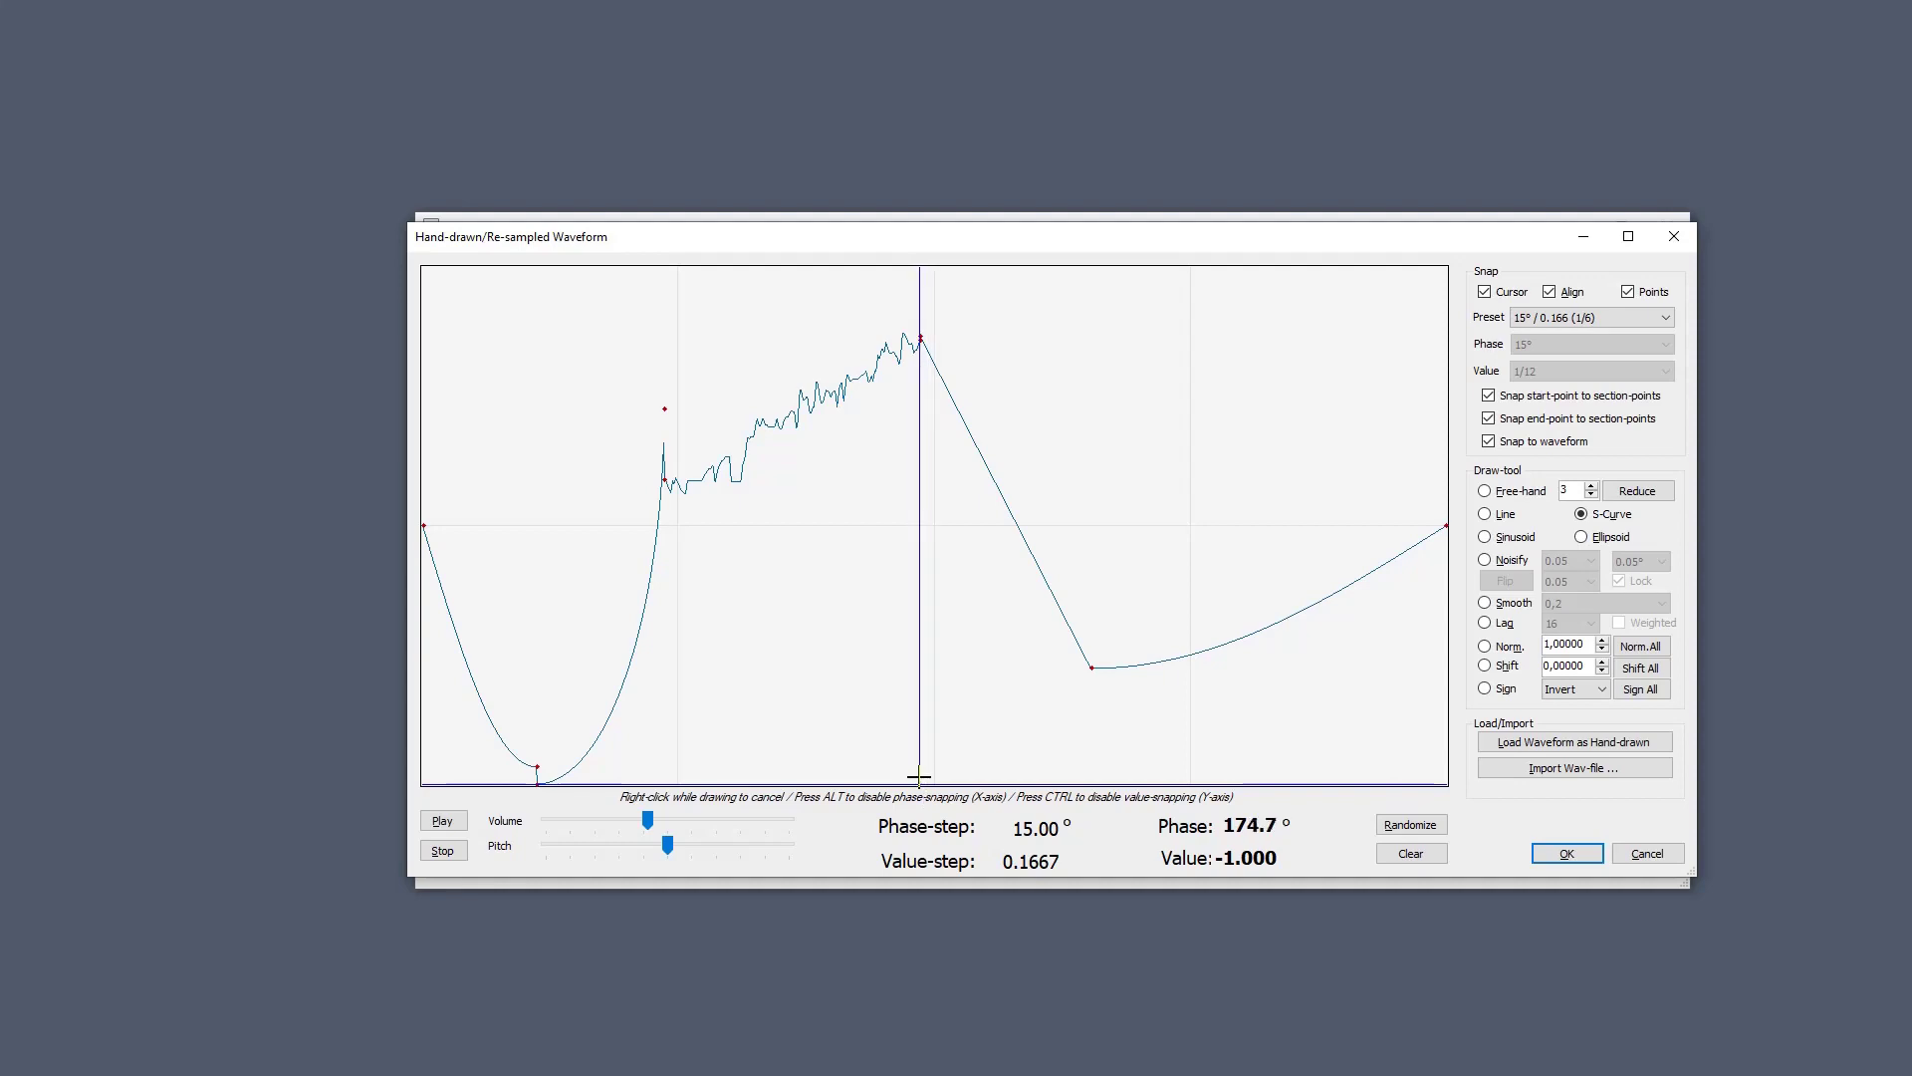
{"action": "mouse_move", "coordinate": [919, 777]}
{"action": "left_mouse_down"}
{"action": "mouse_move", "coordinate": [941, 732]}
{"action": "mouse_move", "coordinate": [1051, 668]}
{"action": "mouse_move", "coordinate": [1093, 671]}
{"action": "left_mouse_up"}
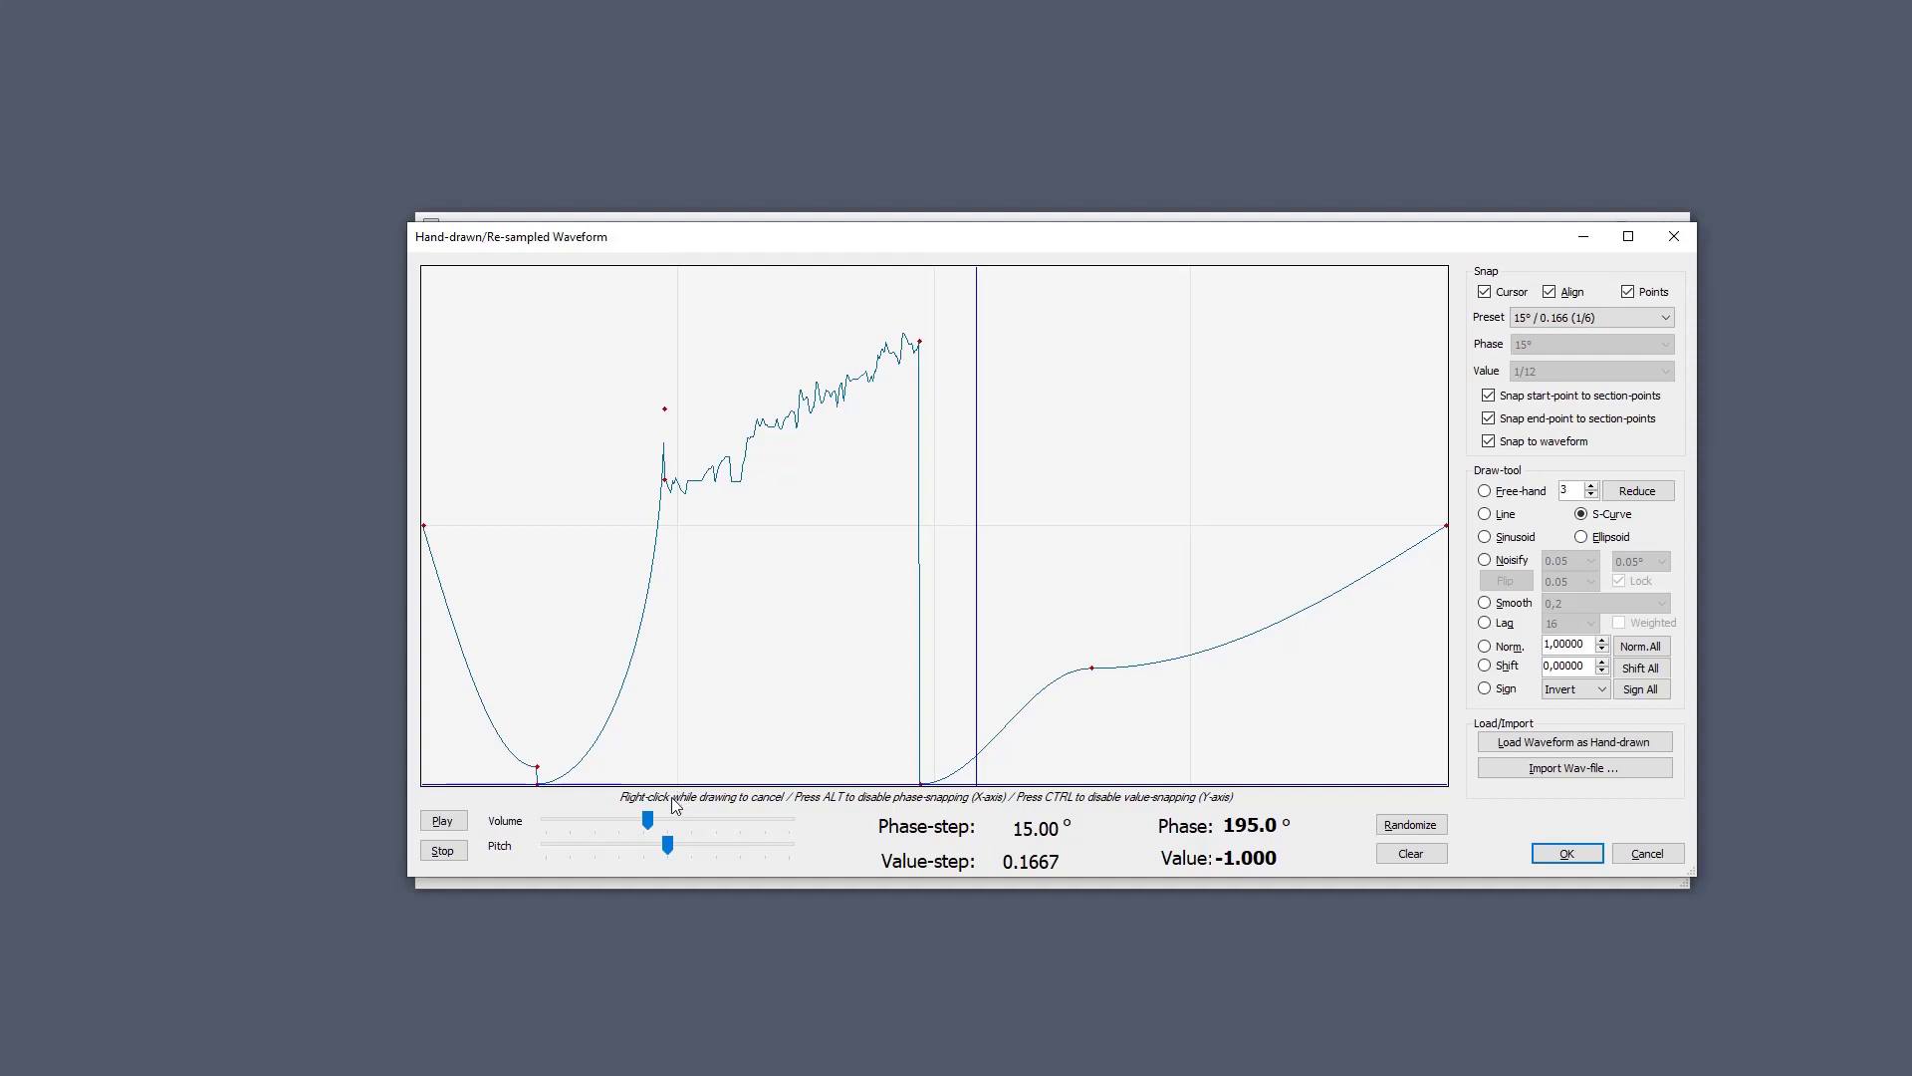
Start another S-curve from the waveform's centre to phase 270°, value 0.500, and cancel the drawing operation.
{"action": "left_click_drag", "start_coordinate": [934, 524], "coordinate": [1169, 393]}
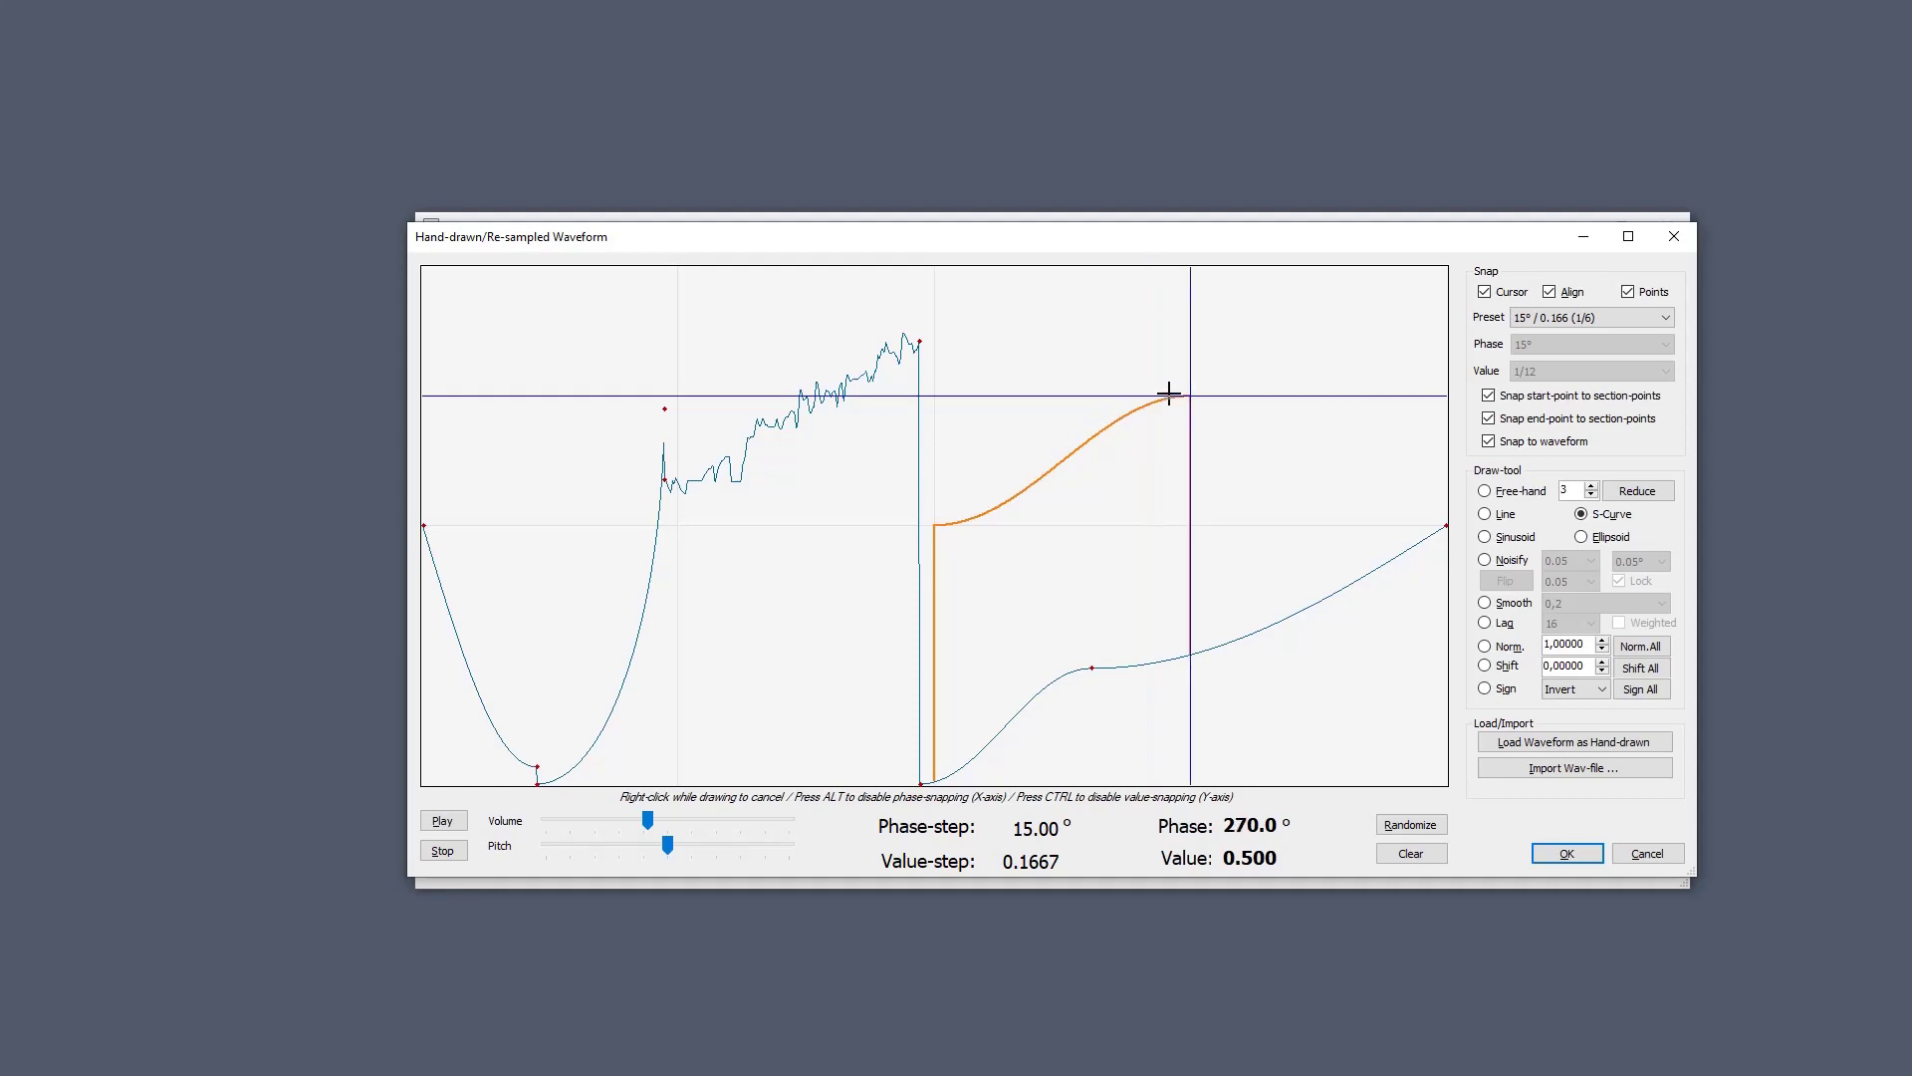
{"action": "right_click", "coordinate": [1168, 393]}
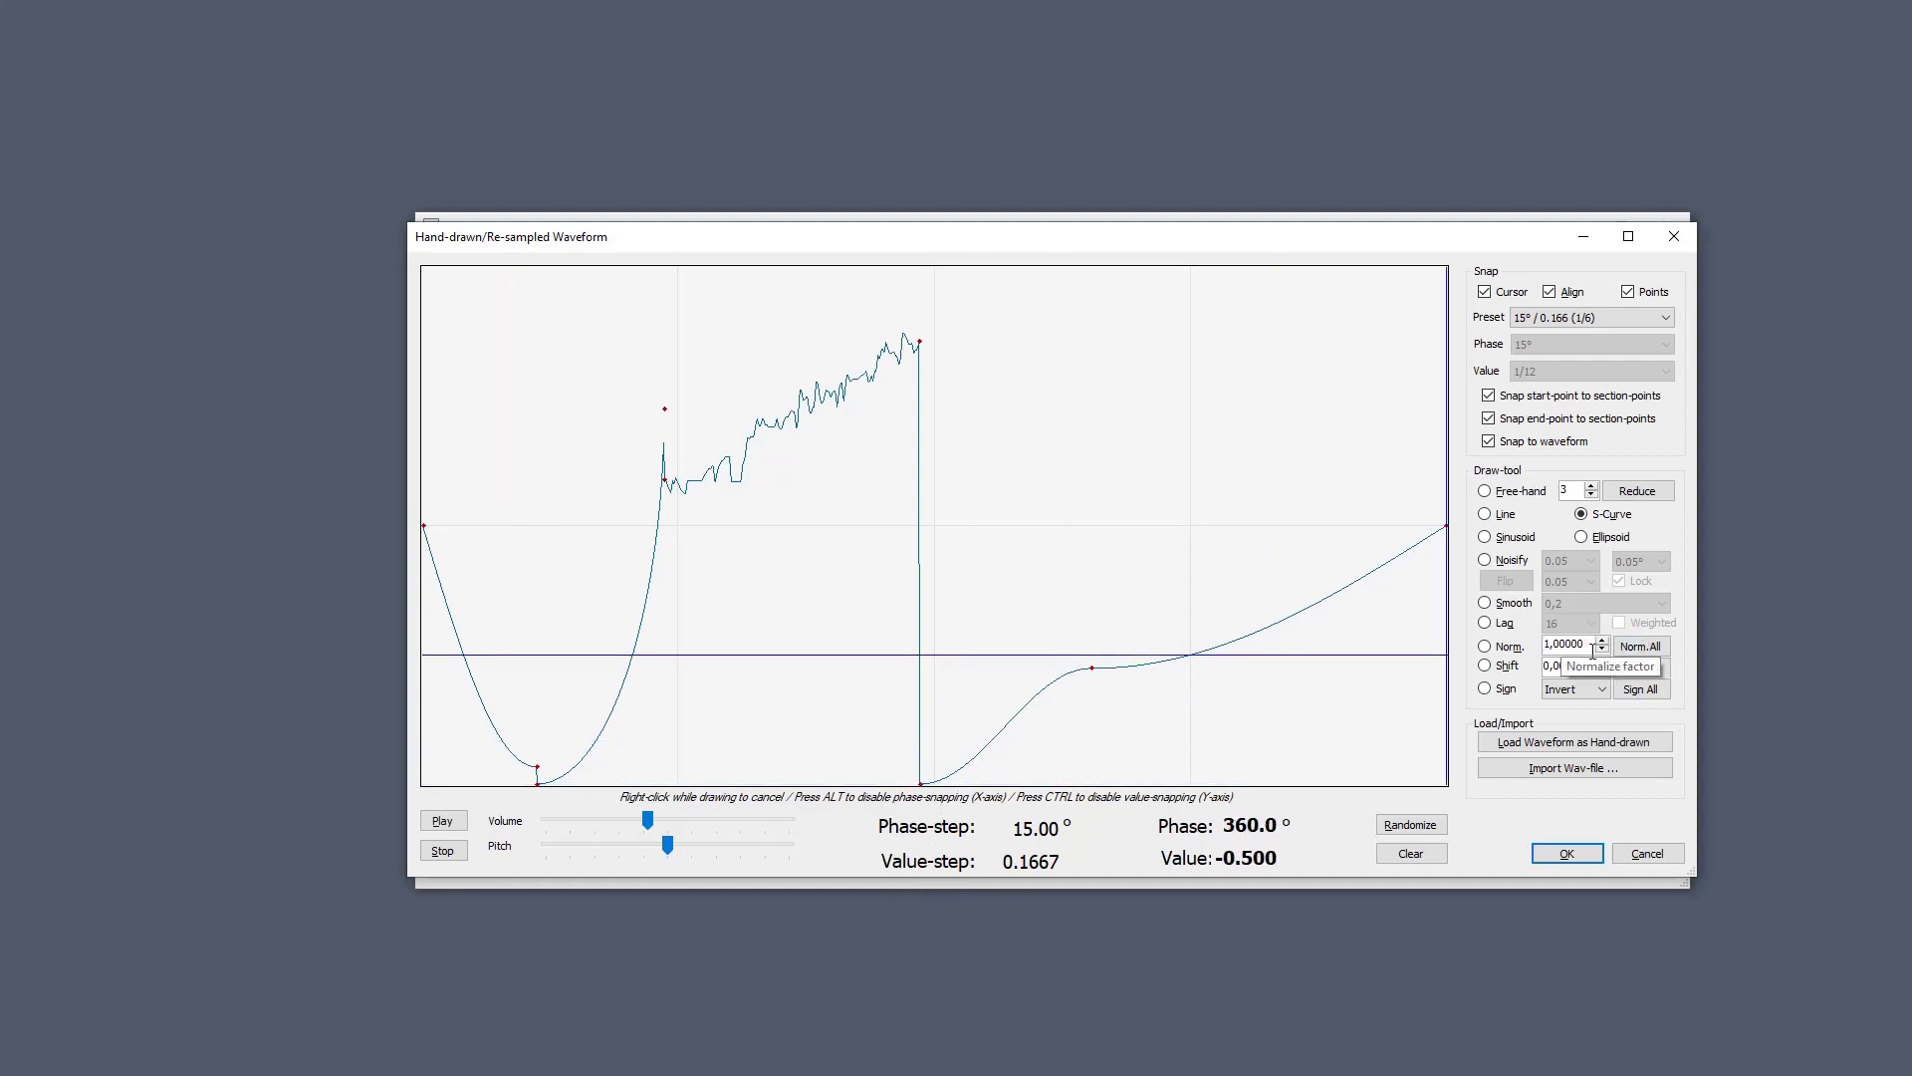
Set the normalize factor to 0,70000 and normalize the entire hand-drawn waveform.
{"action": "scroll", "coordinate": [1598, 654], "scroll_direction": "down", "scroll_amount": 12}
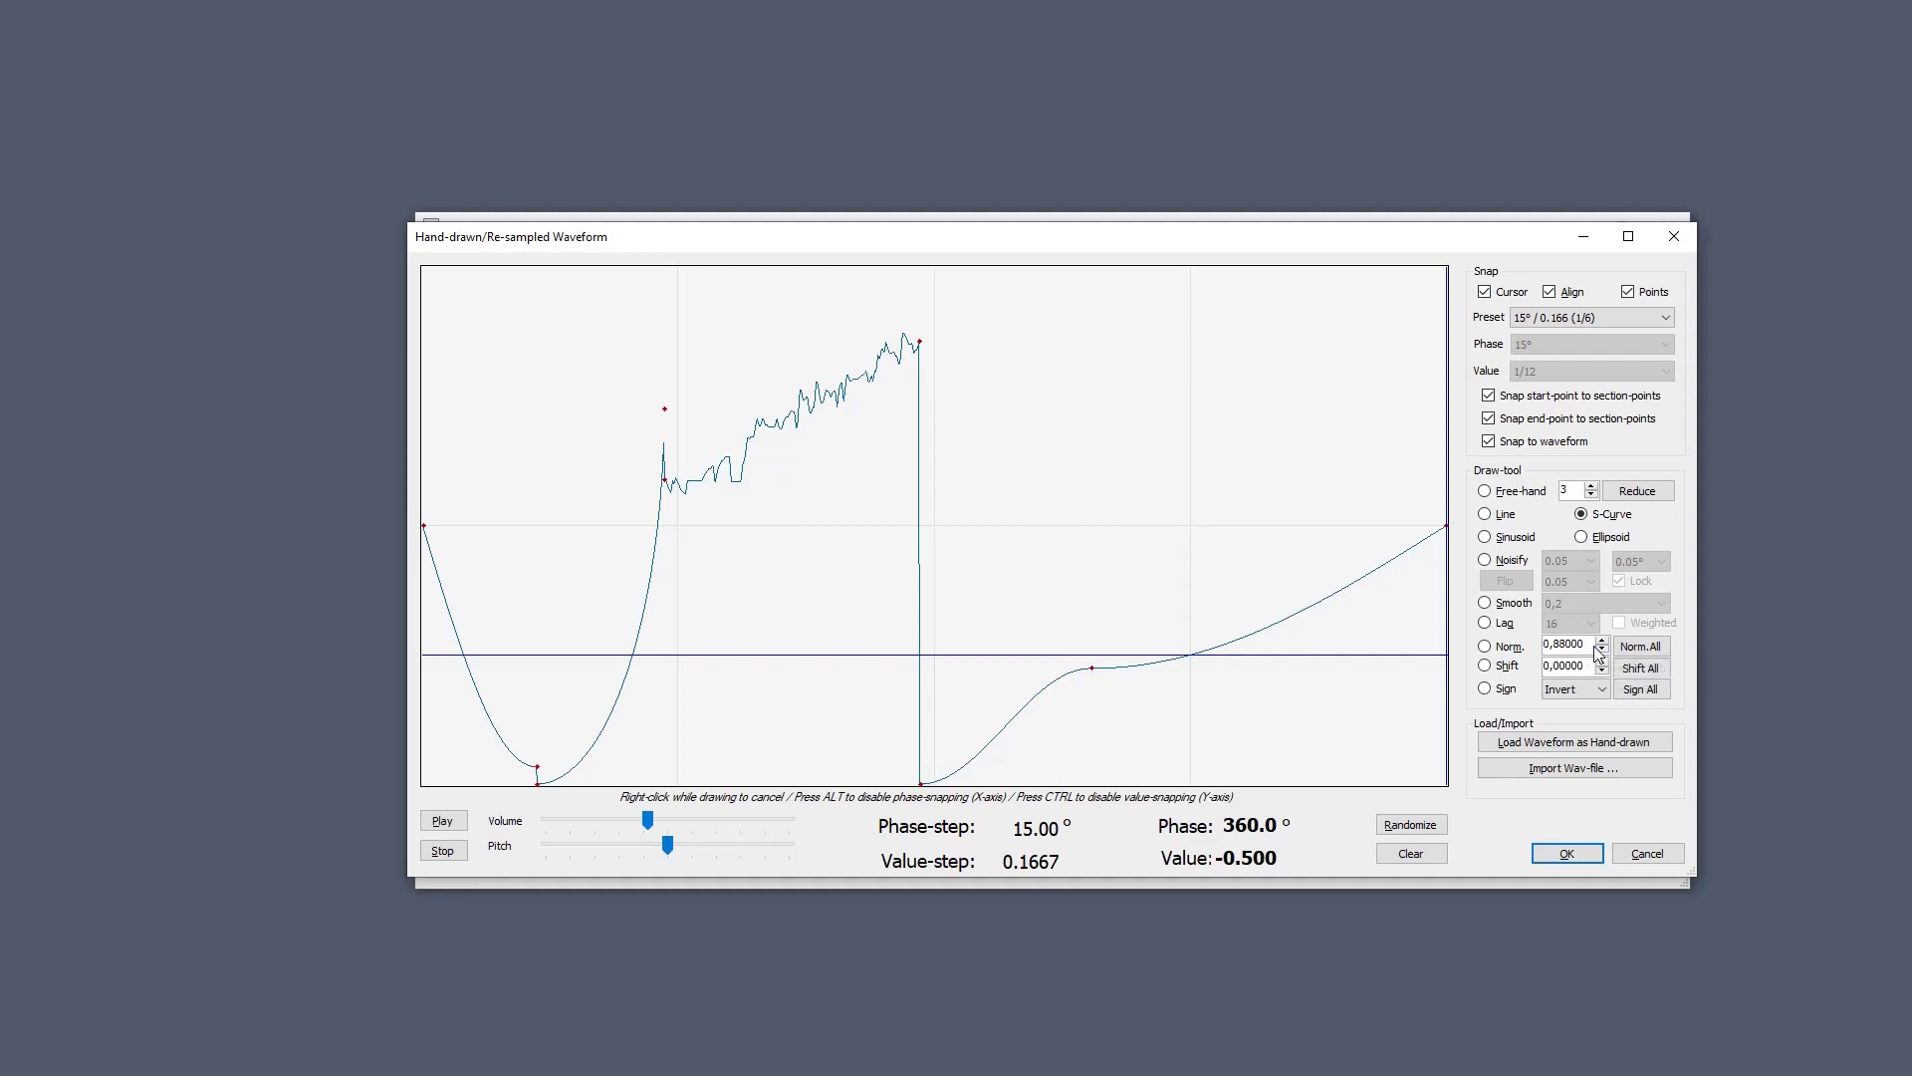
{"action": "scroll", "coordinate": [1597, 654], "scroll_direction": "down", "scroll_amount": 15}
{"action": "scroll", "coordinate": [1574, 645], "scroll_direction": "down", "scroll_amount": 3}
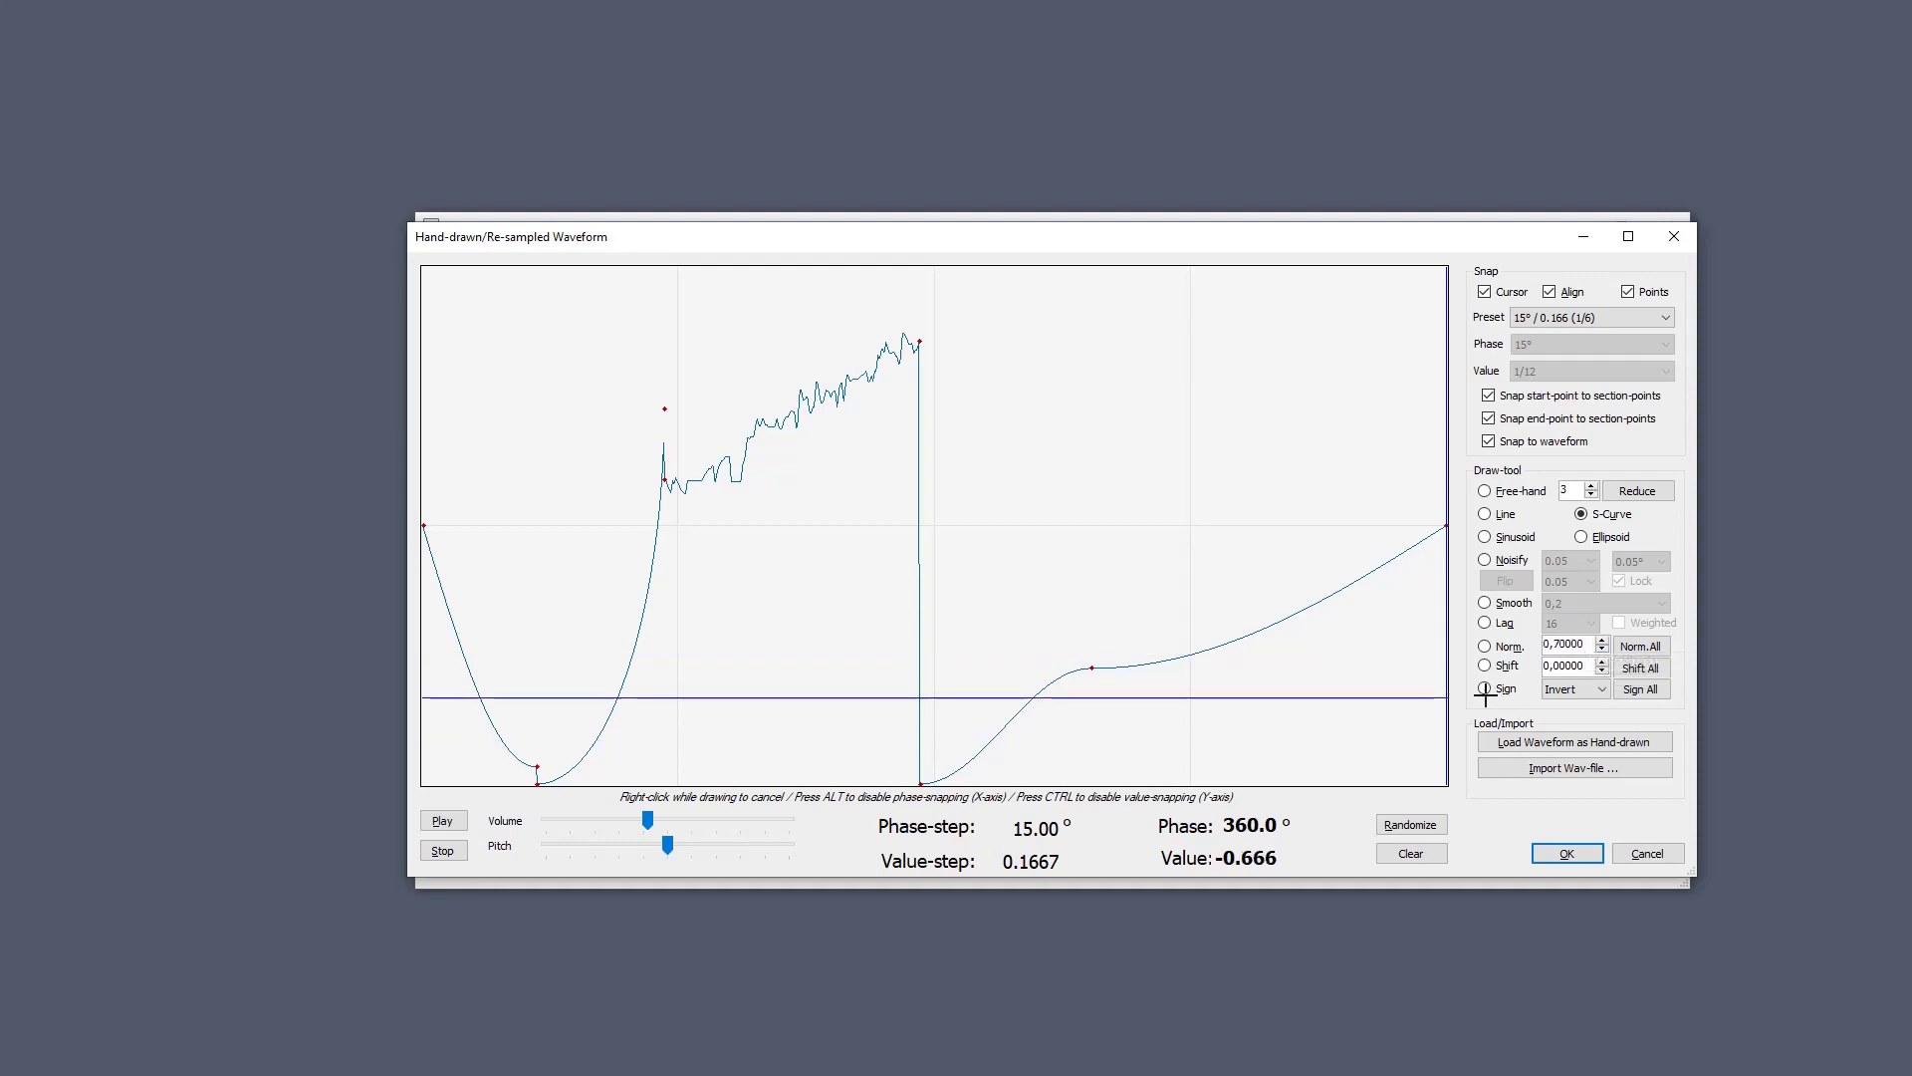
{"action": "left_click", "coordinate": [1634, 646]}
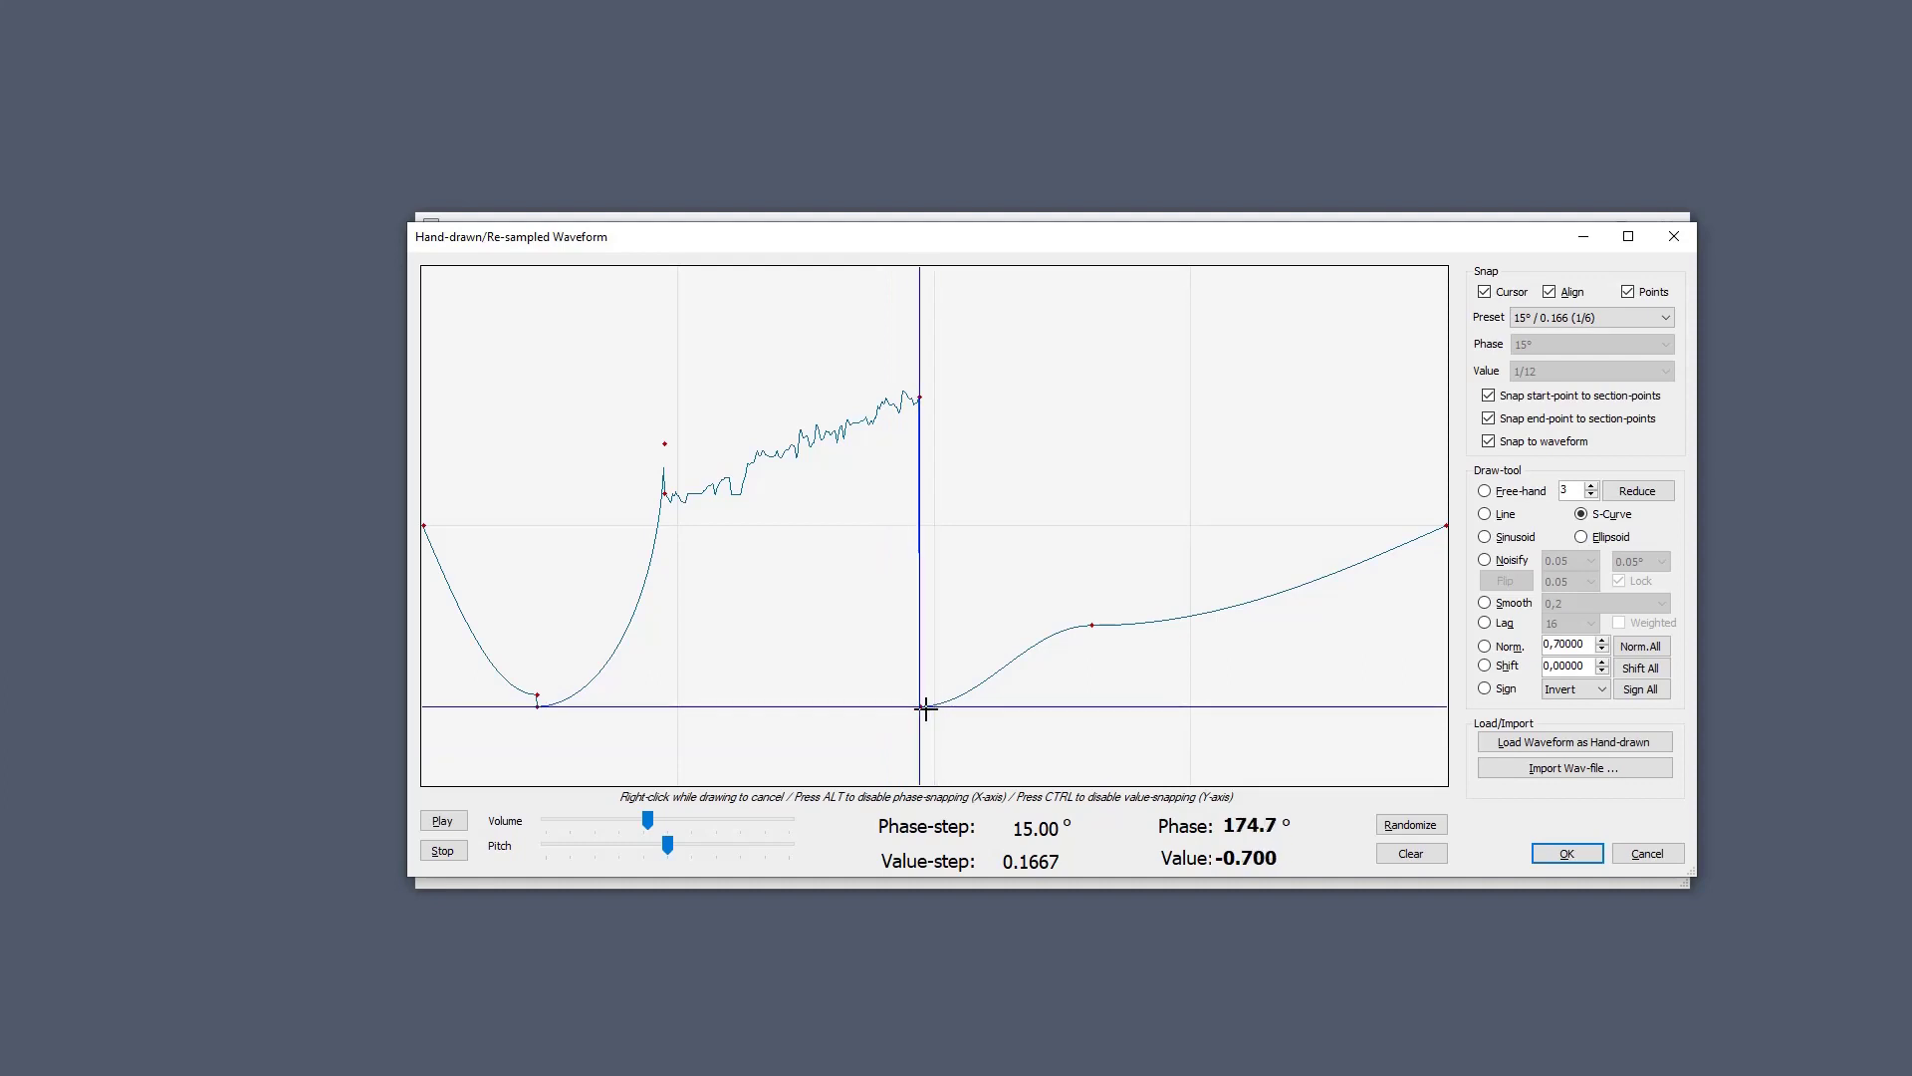
Redraw the S-curve from phase 175.1° to the existing waveform point with a lower start, and normalize the whole waveform with factor 1,00000.
{"action": "left_click", "coordinate": [924, 709]}
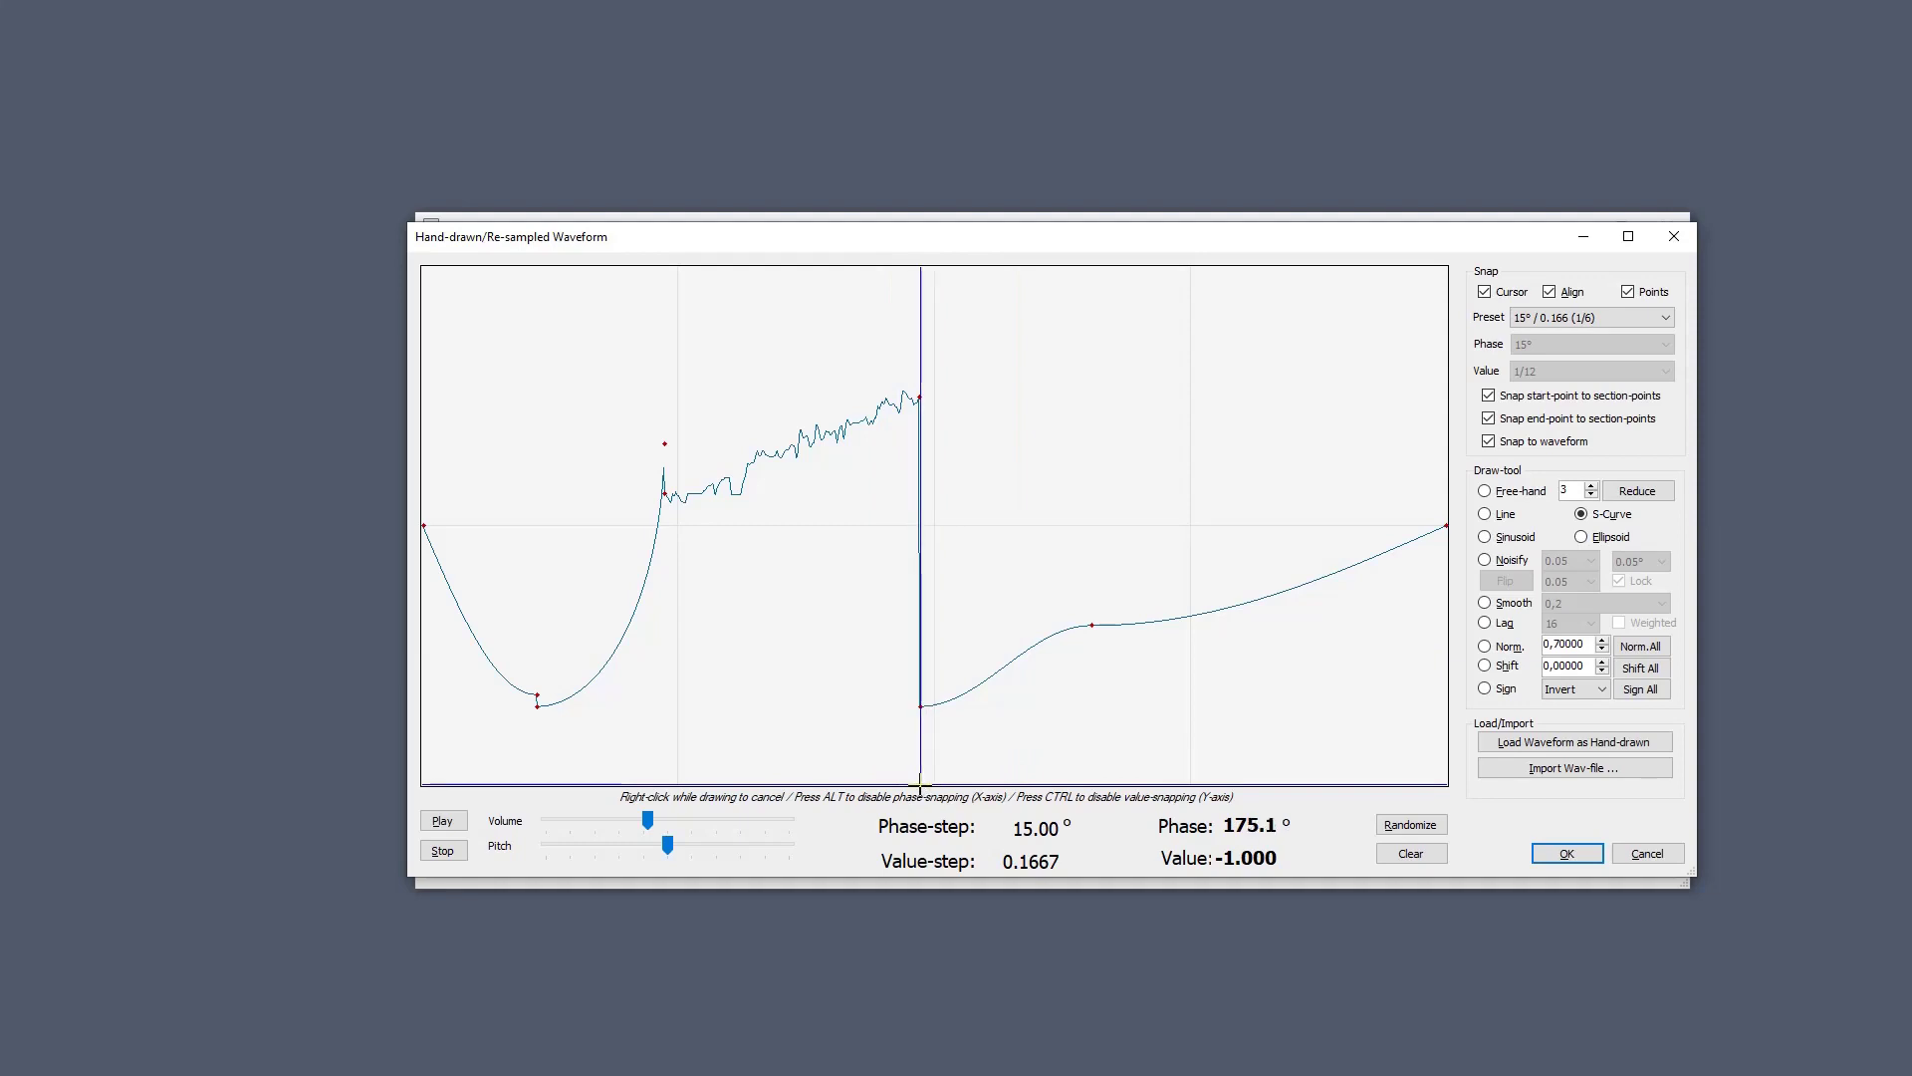
{"action": "left_click_drag", "start_coordinate": [920, 784], "coordinate": [1094, 630]}
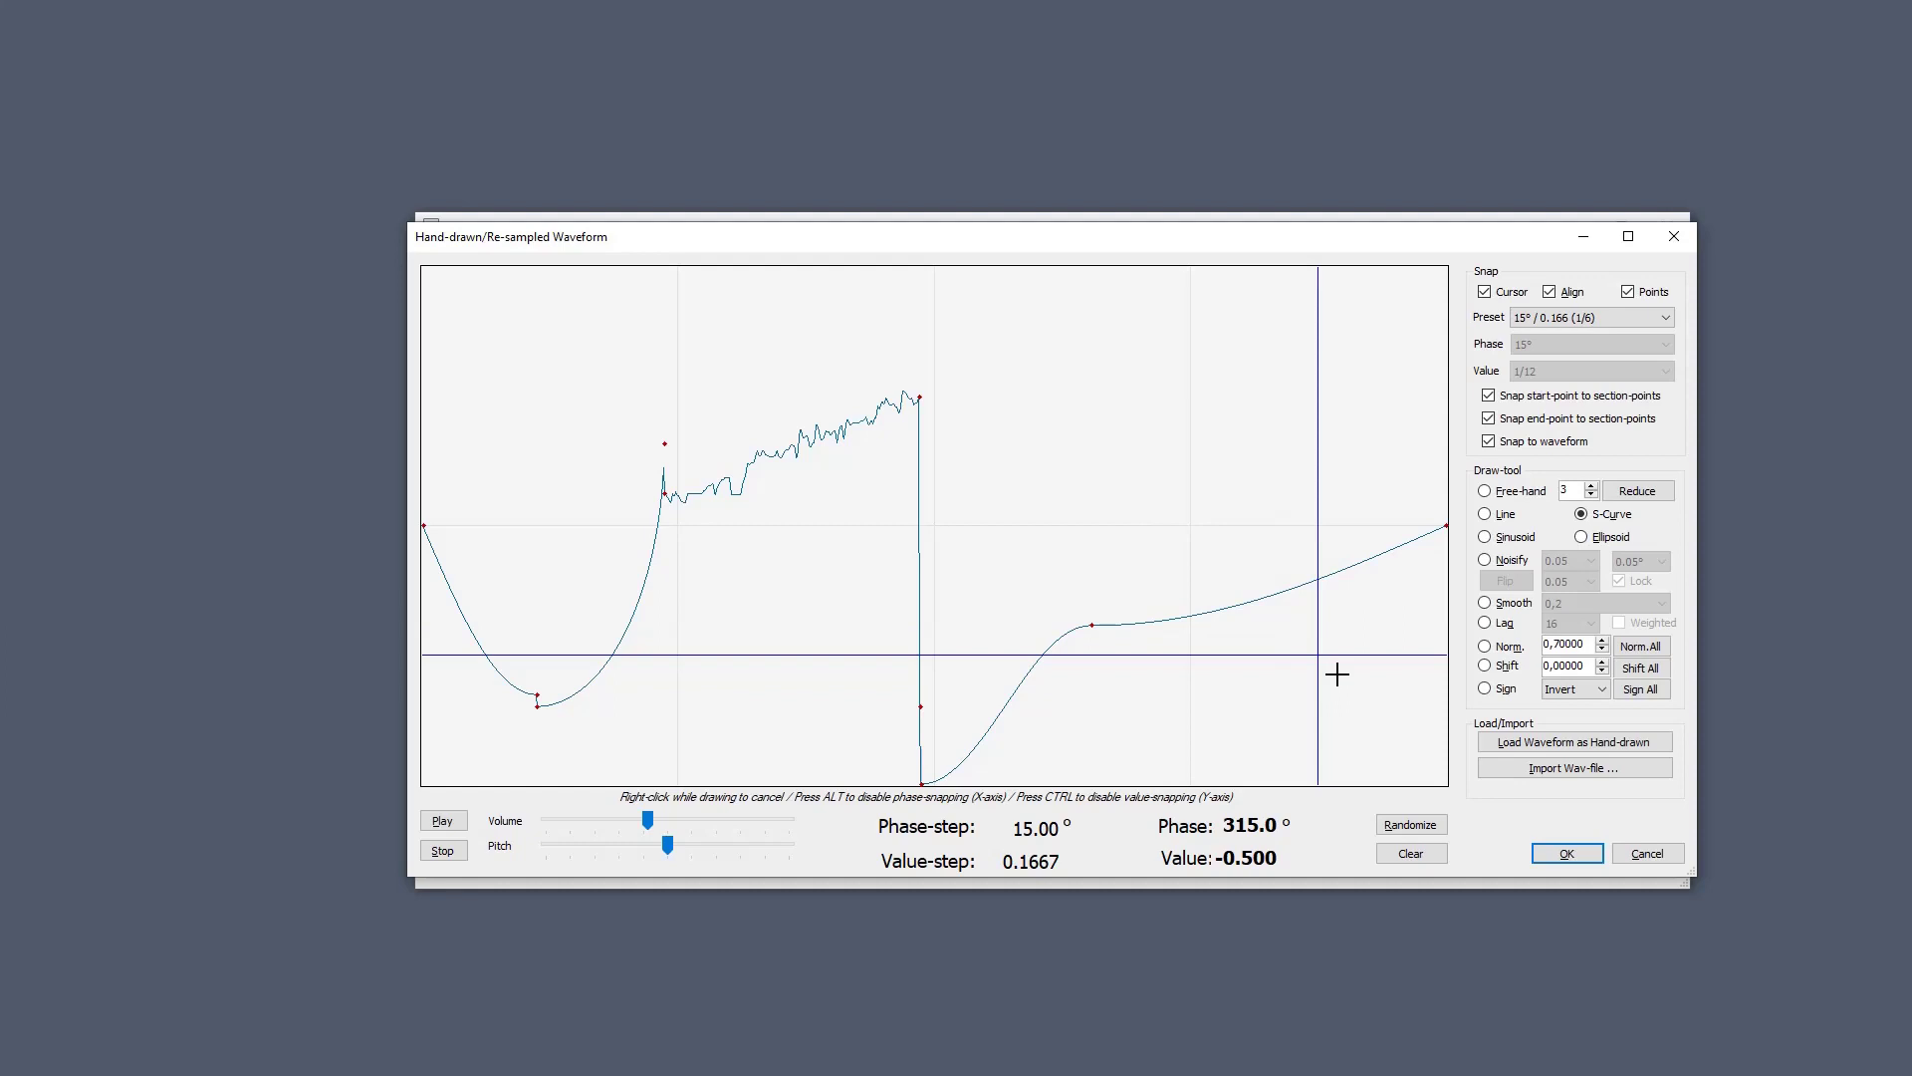
{"action": "left_click_drag", "start_coordinate": [1330, 657], "coordinate": [1092, 625]}
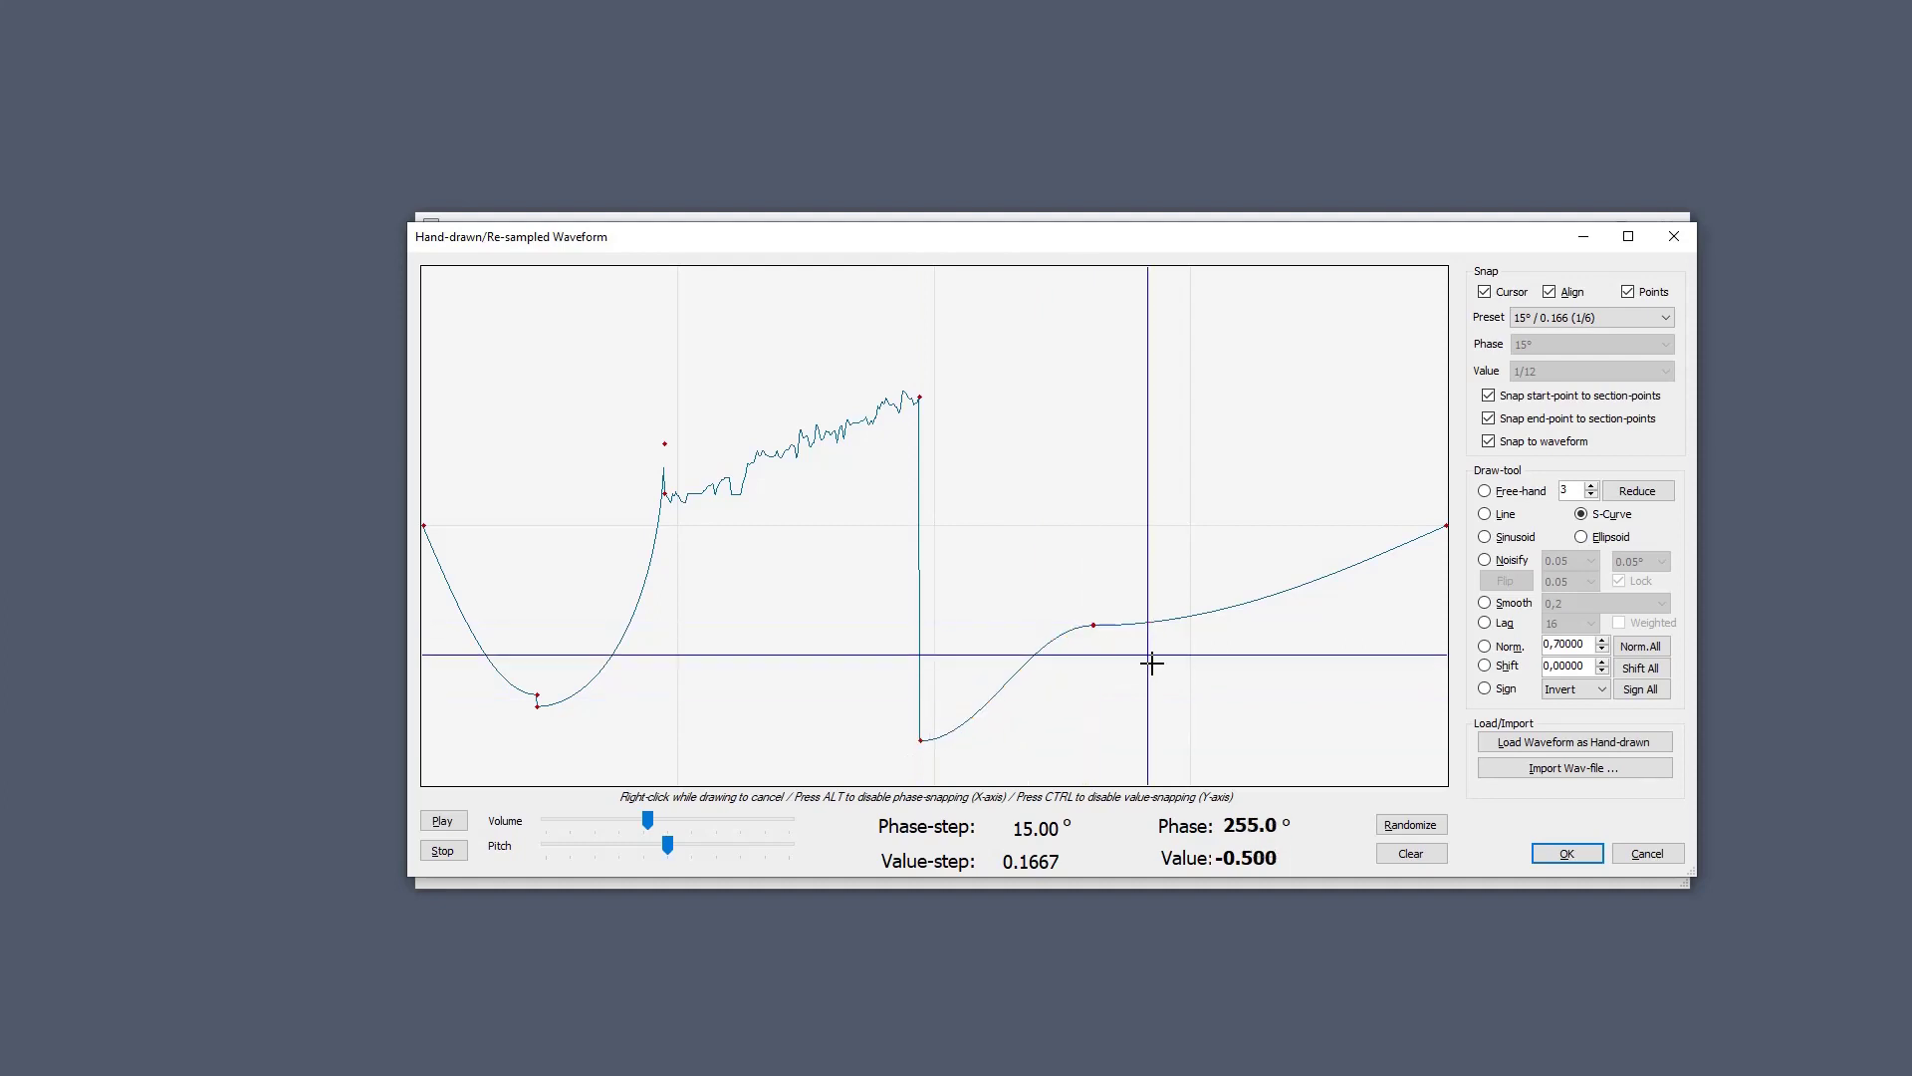
{"action": "scroll", "coordinate": [1563, 645], "scroll_direction": "up", "scroll_amount": 5}
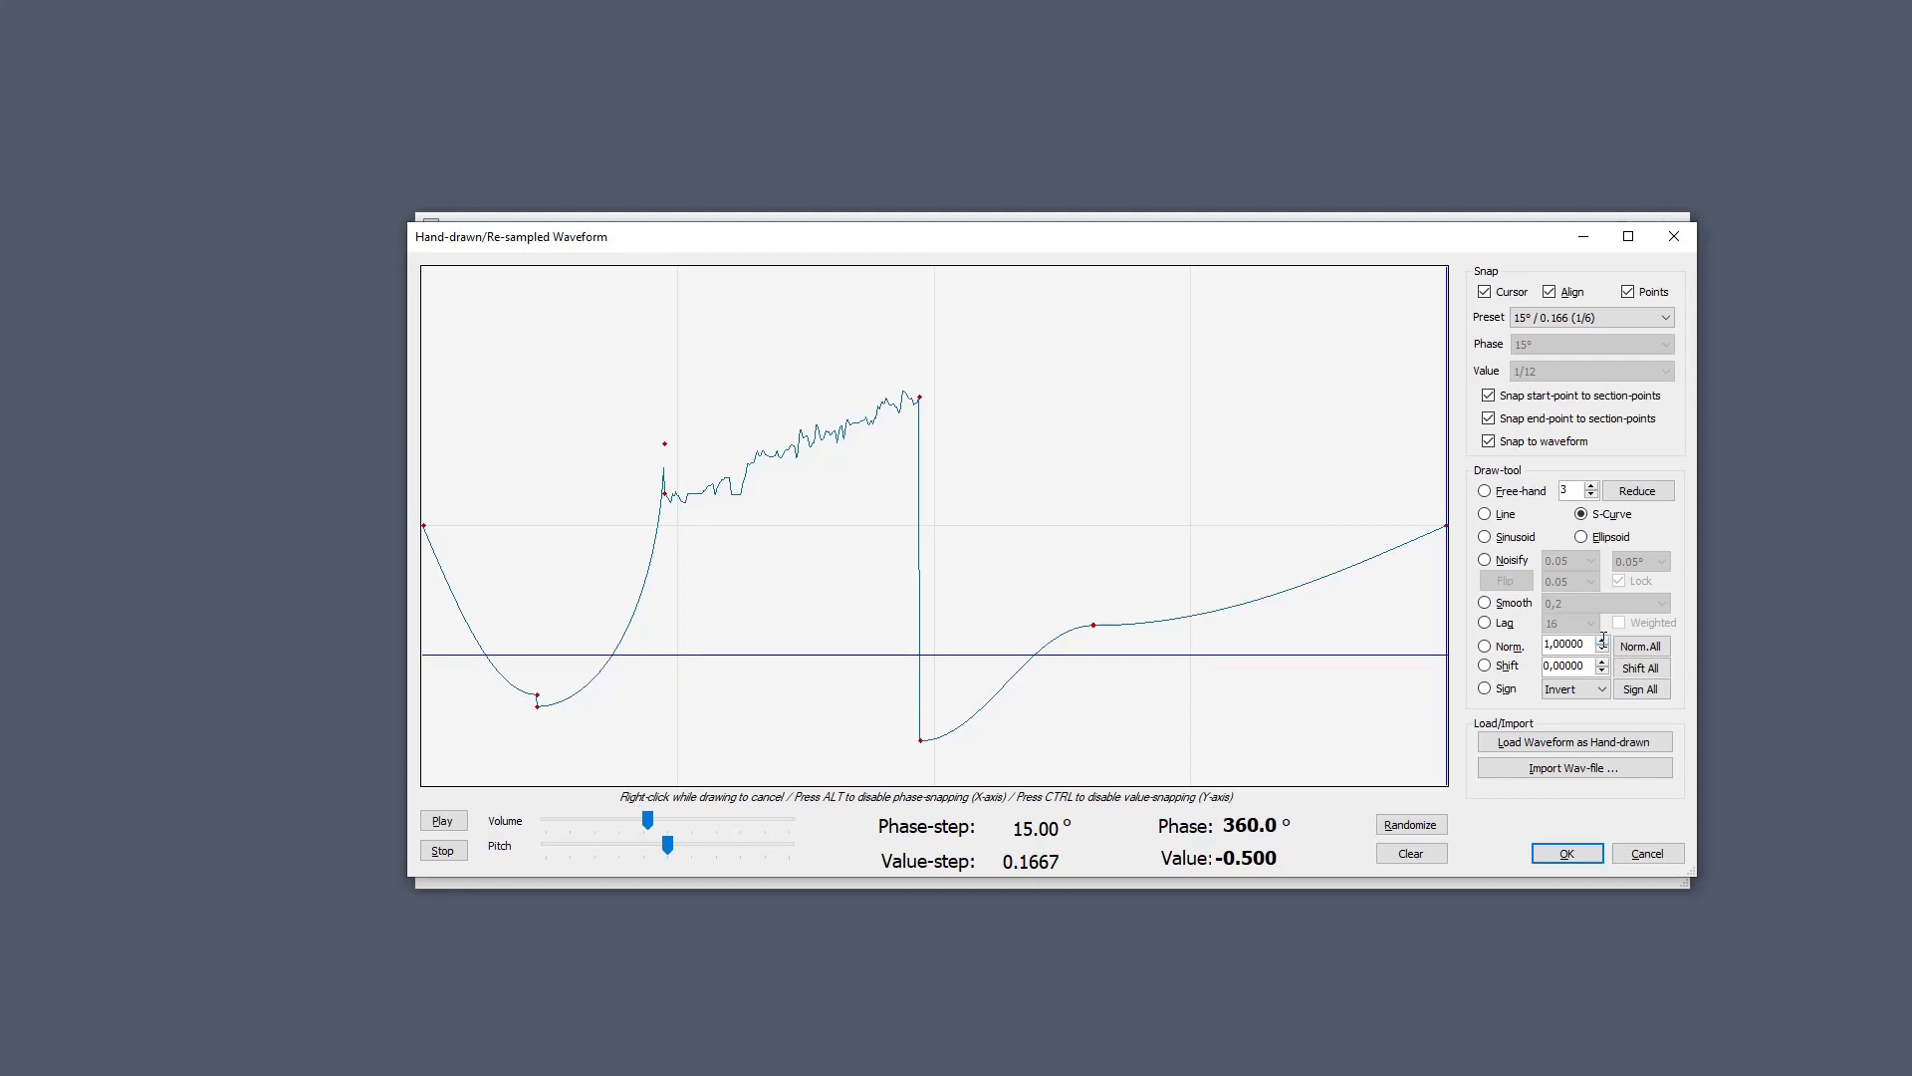
{"action": "left_click", "coordinate": [1641, 647]}
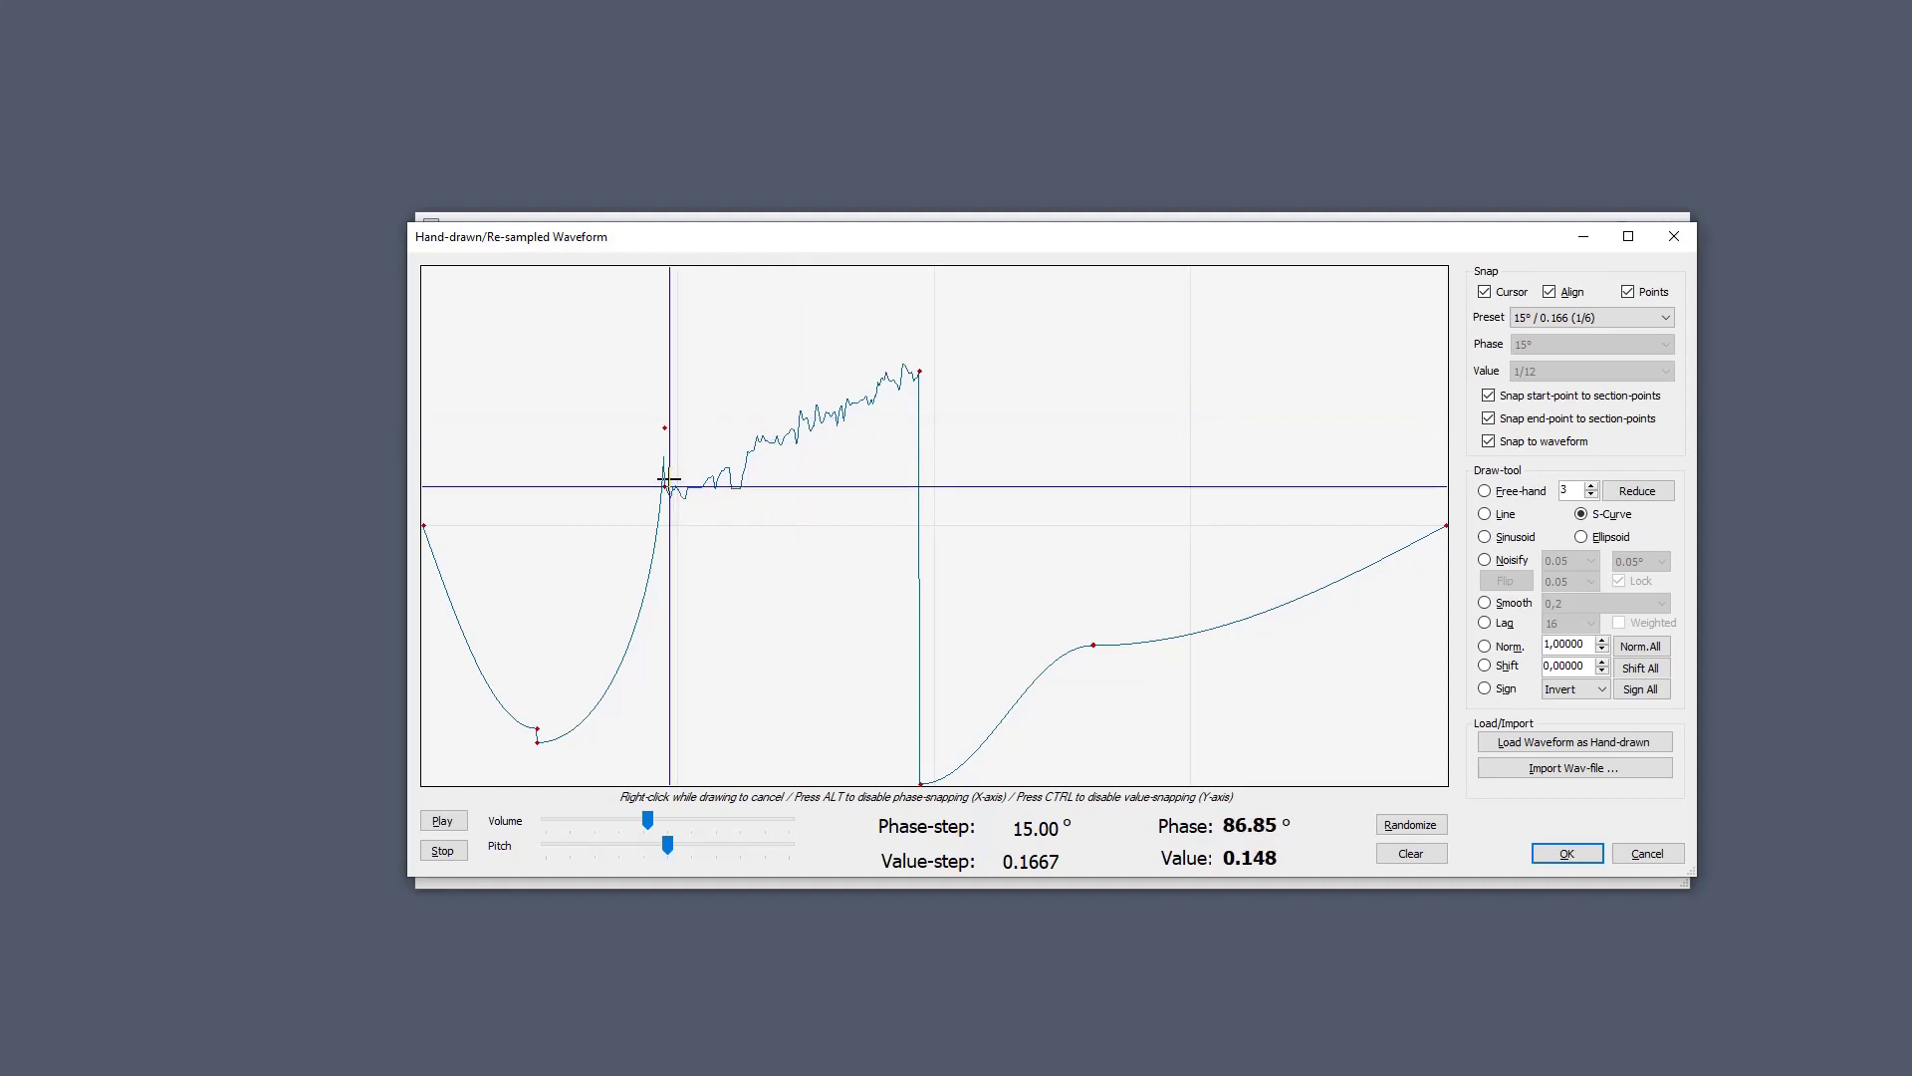
Try normalizing only the noisy rising section, up to phase 174.0°, with the Normalize draw tool at factor 1,00000, and cancel it.
{"action": "left_click_drag", "start_coordinate": [667, 480], "coordinate": [895, 396]}
{"action": "right_click", "coordinate": [895, 395]}
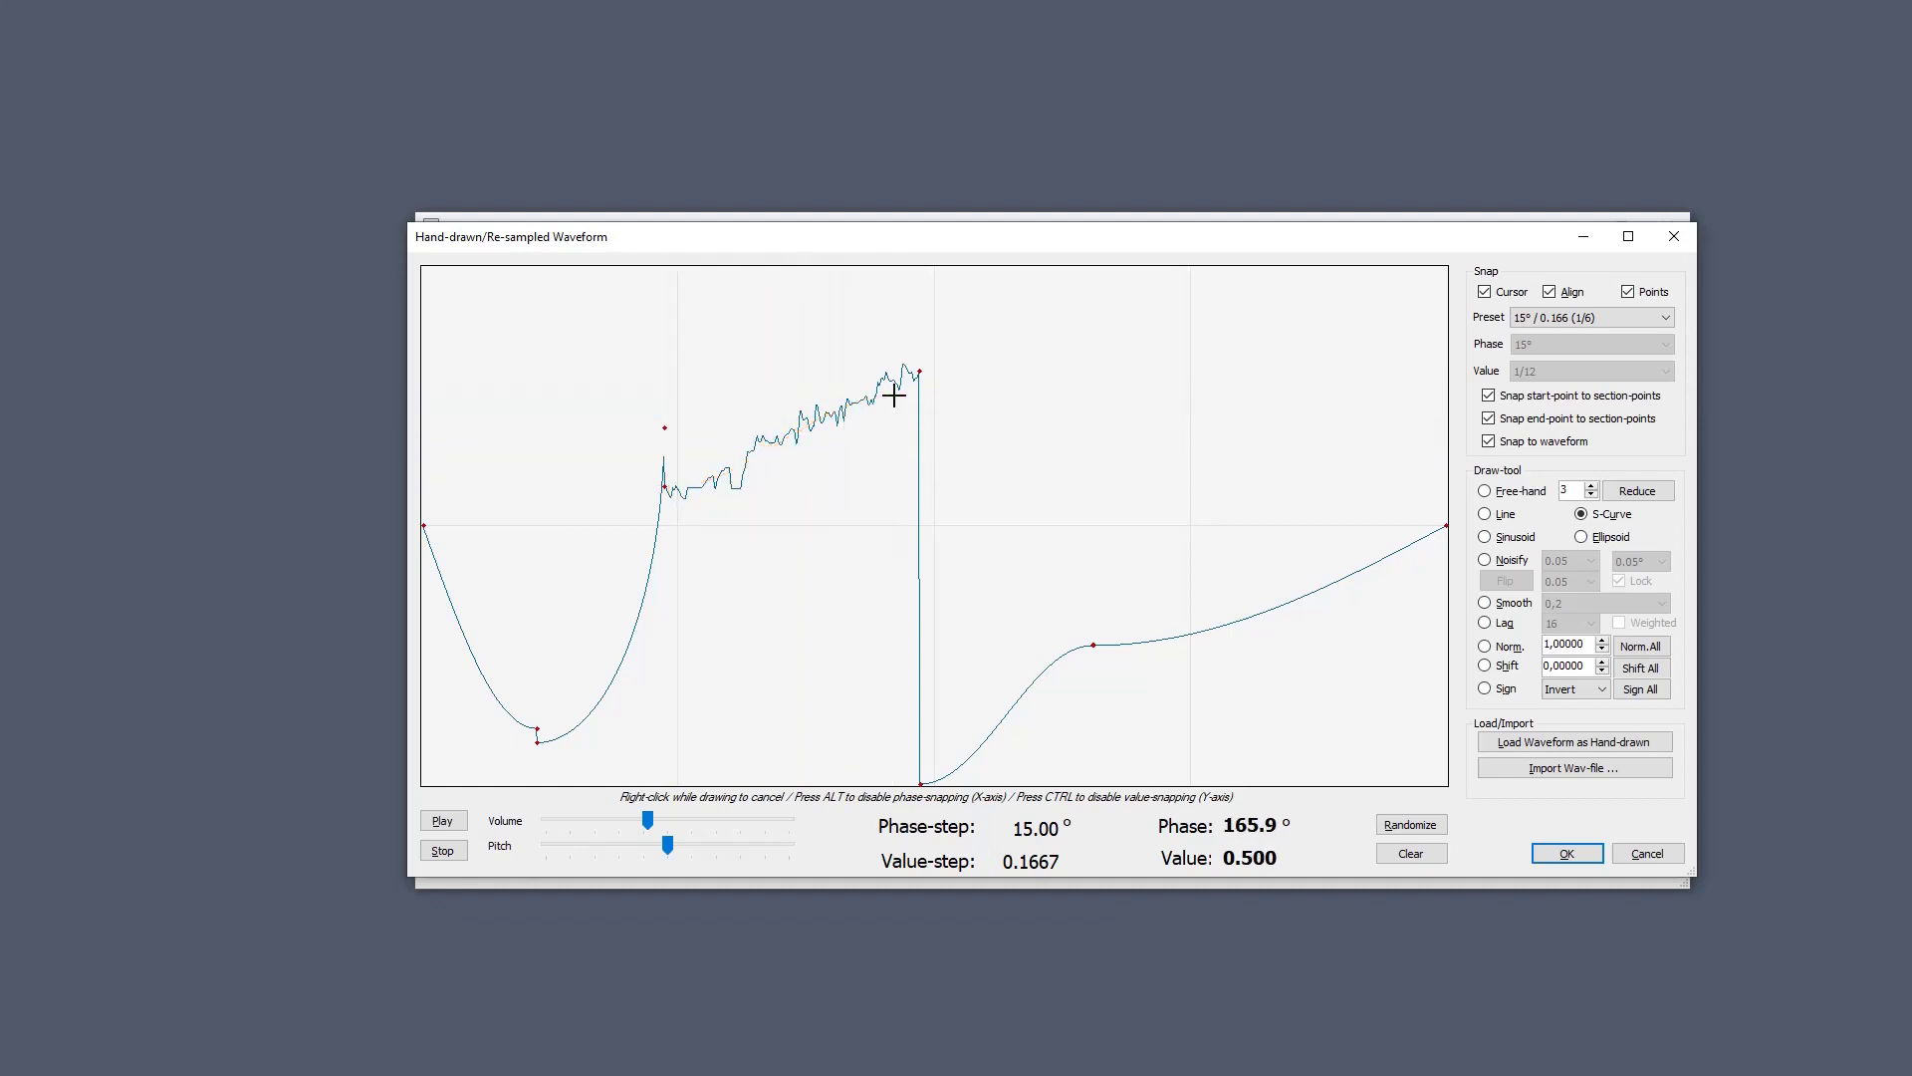
{"action": "left_click", "coordinate": [1506, 652]}
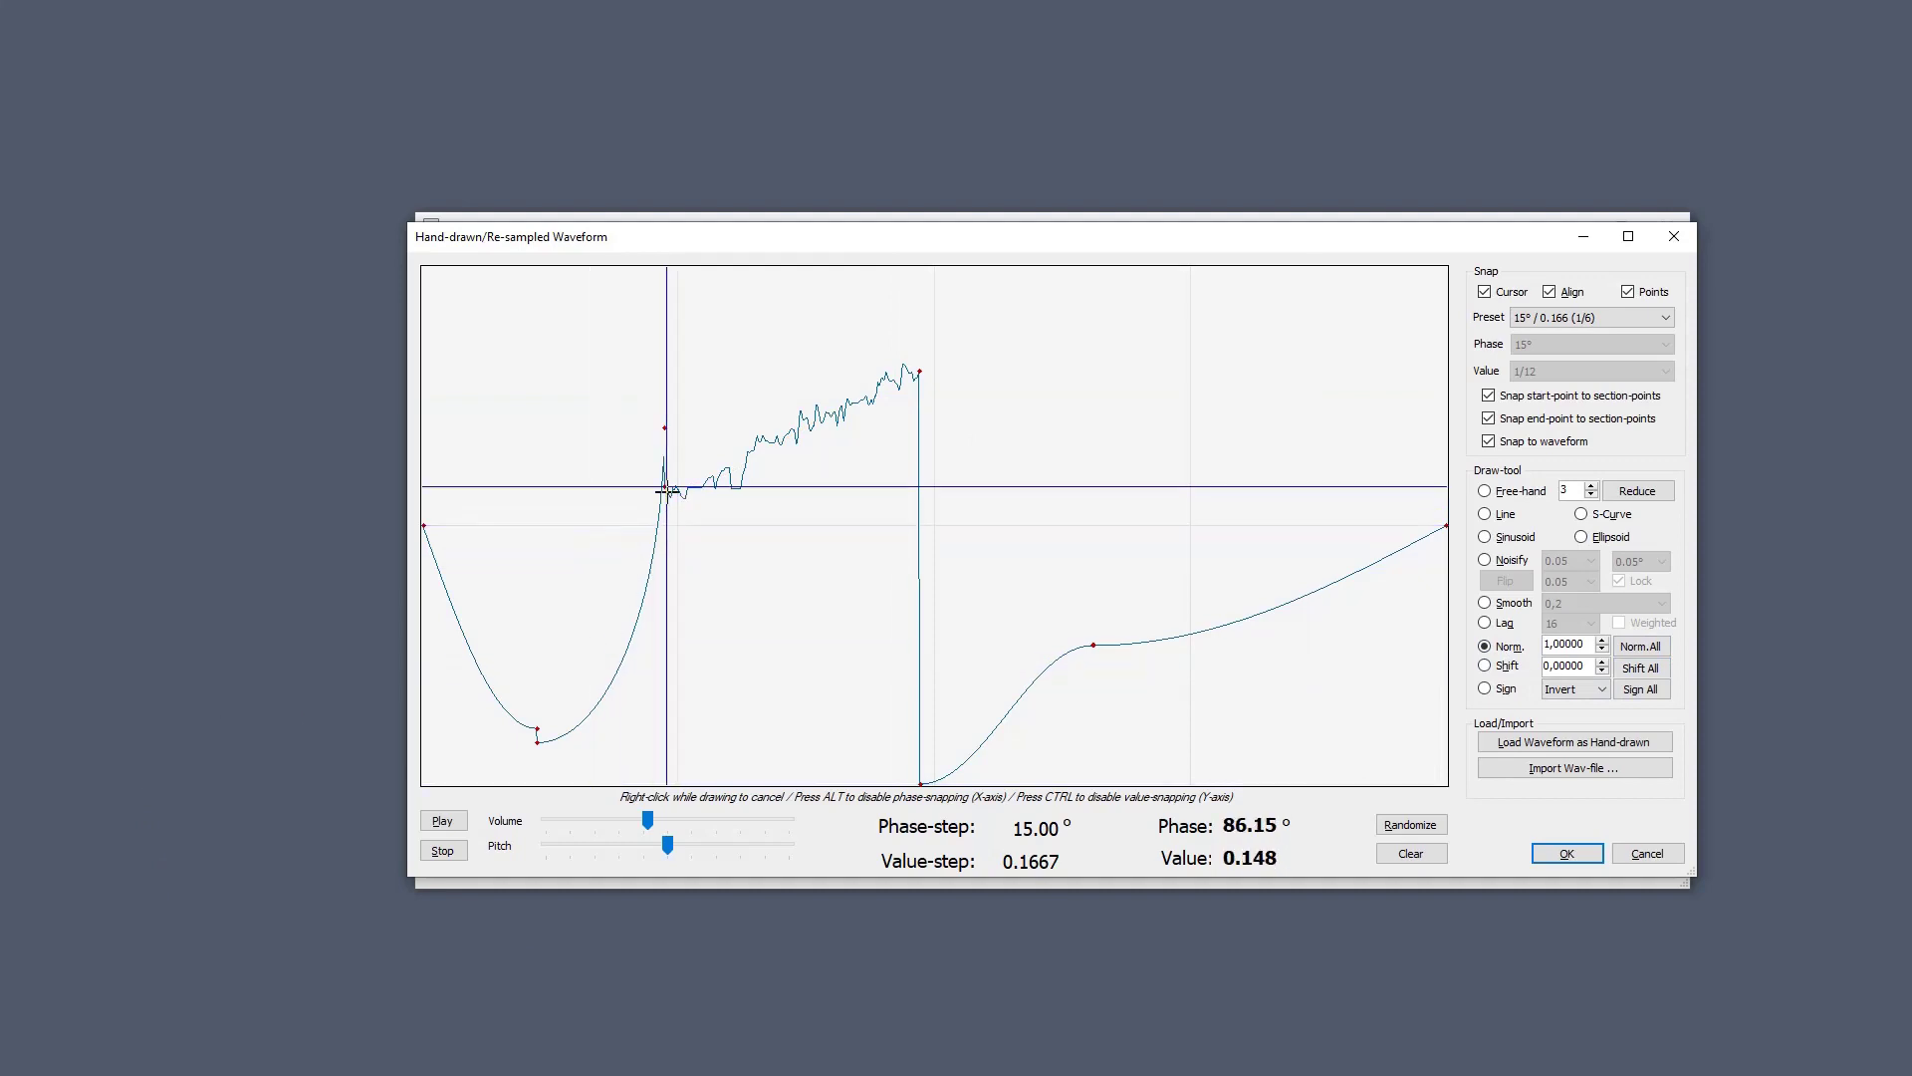
{"action": "left_click_drag", "start_coordinate": [668, 490], "coordinate": [917, 421]}
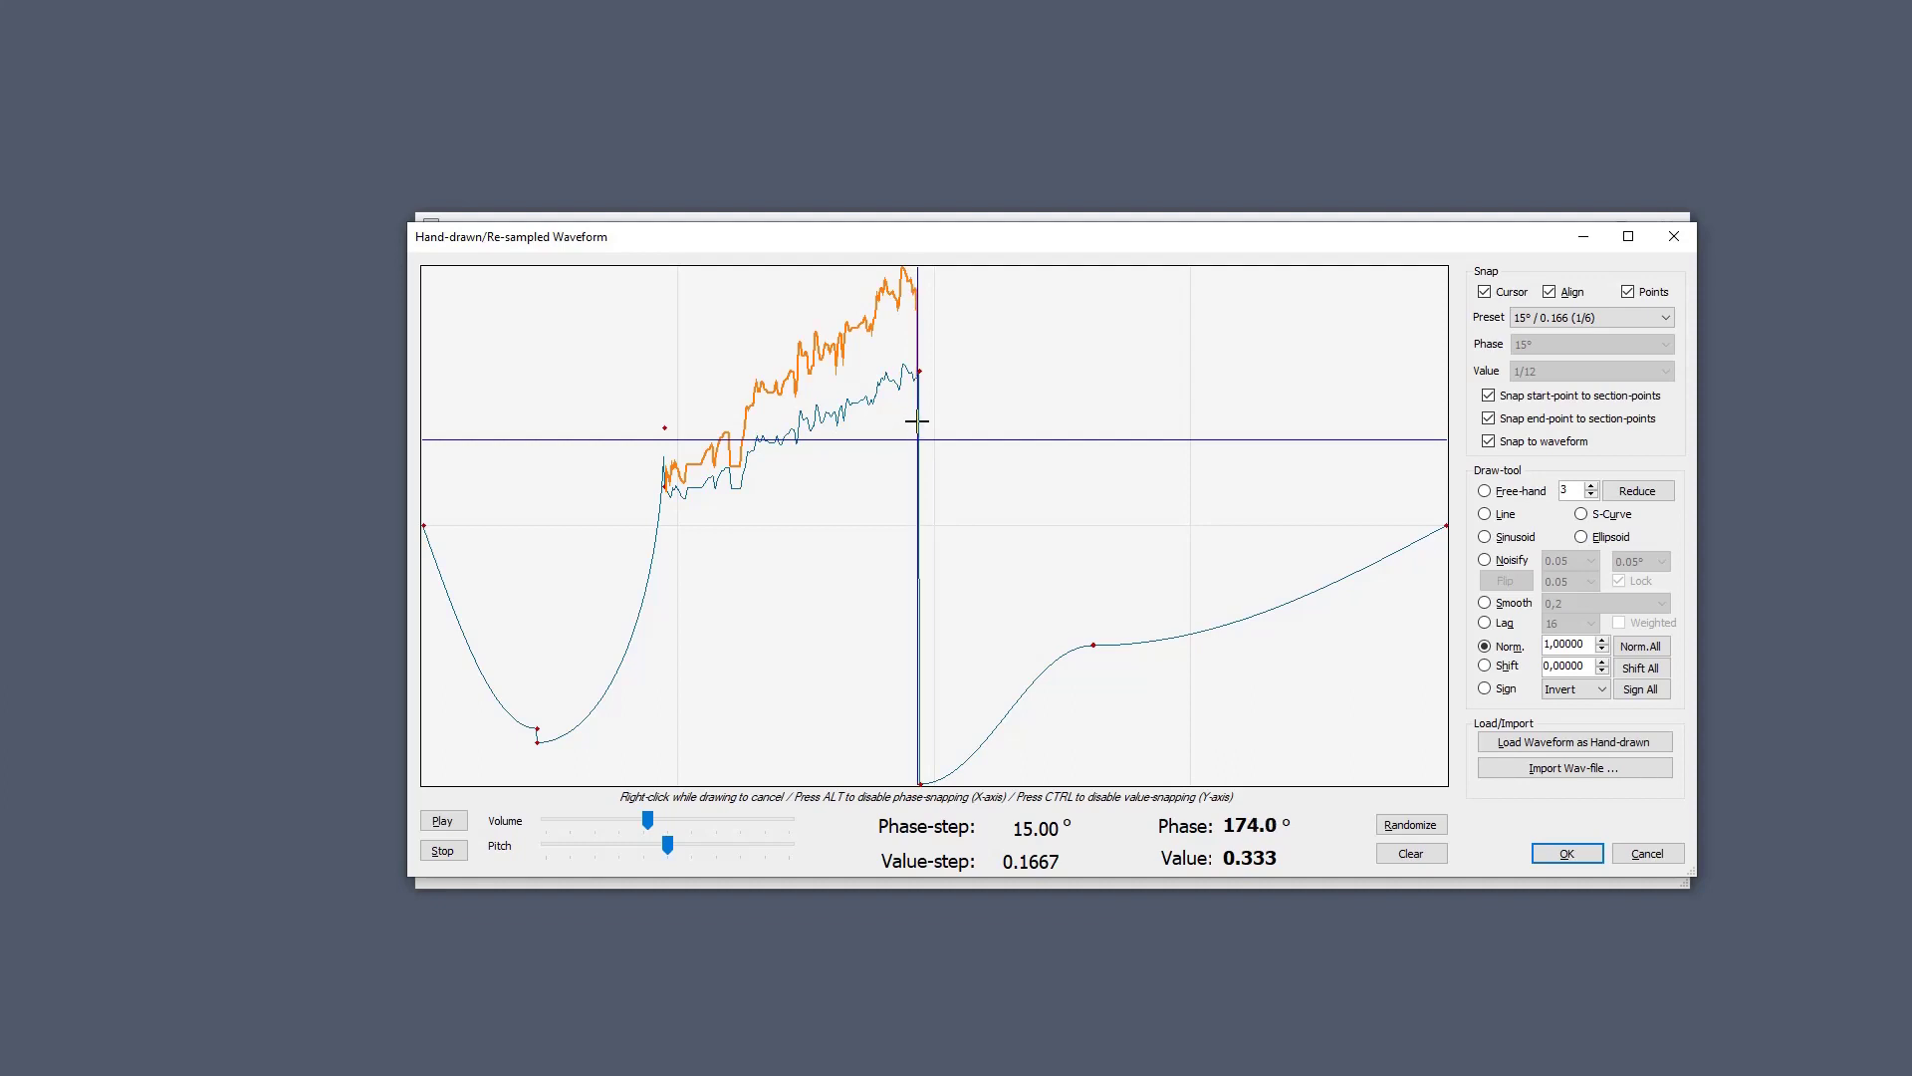
{"action": "right_click", "coordinate": [917, 418]}
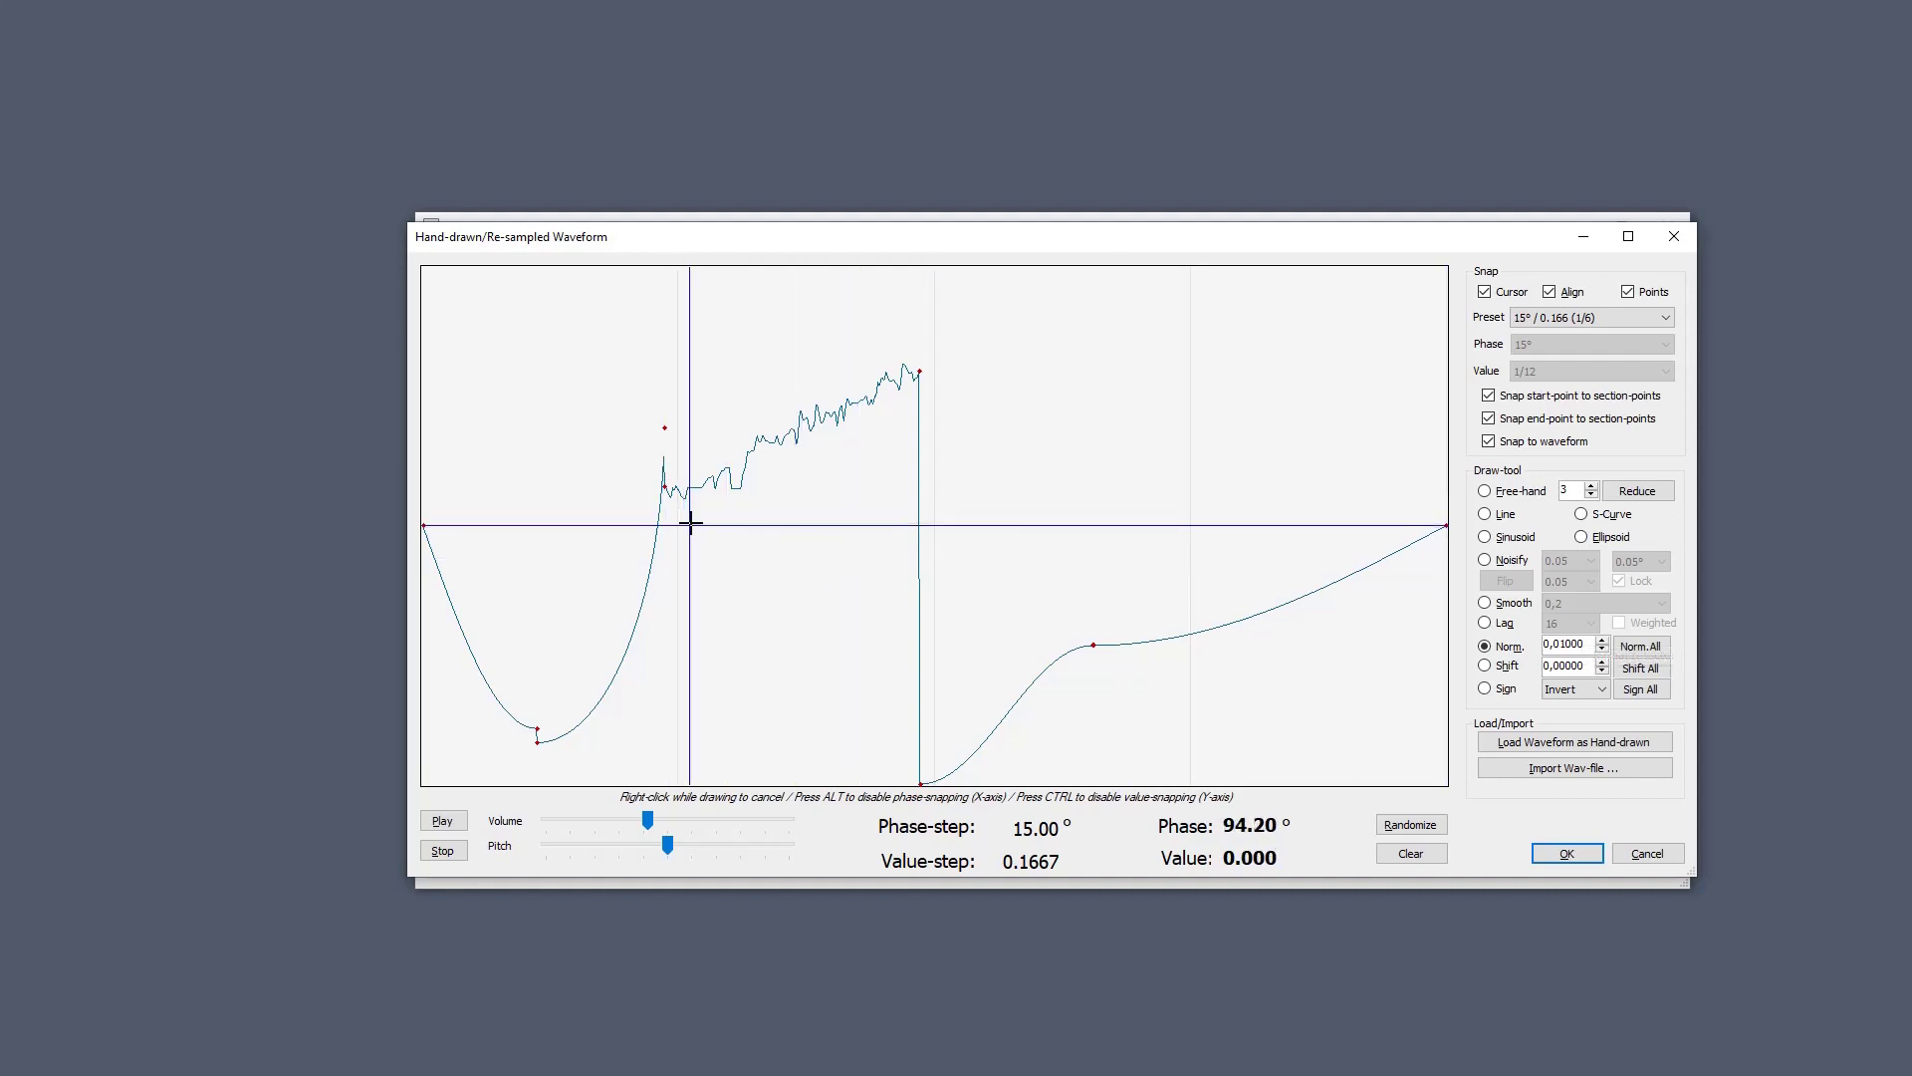
Try the Normalize draw tool on part of the noisy section with factors 0,01000 and 0,22000, and cancel it.
{"action": "left_click_drag", "start_coordinate": [690, 524], "coordinate": [853, 516]}
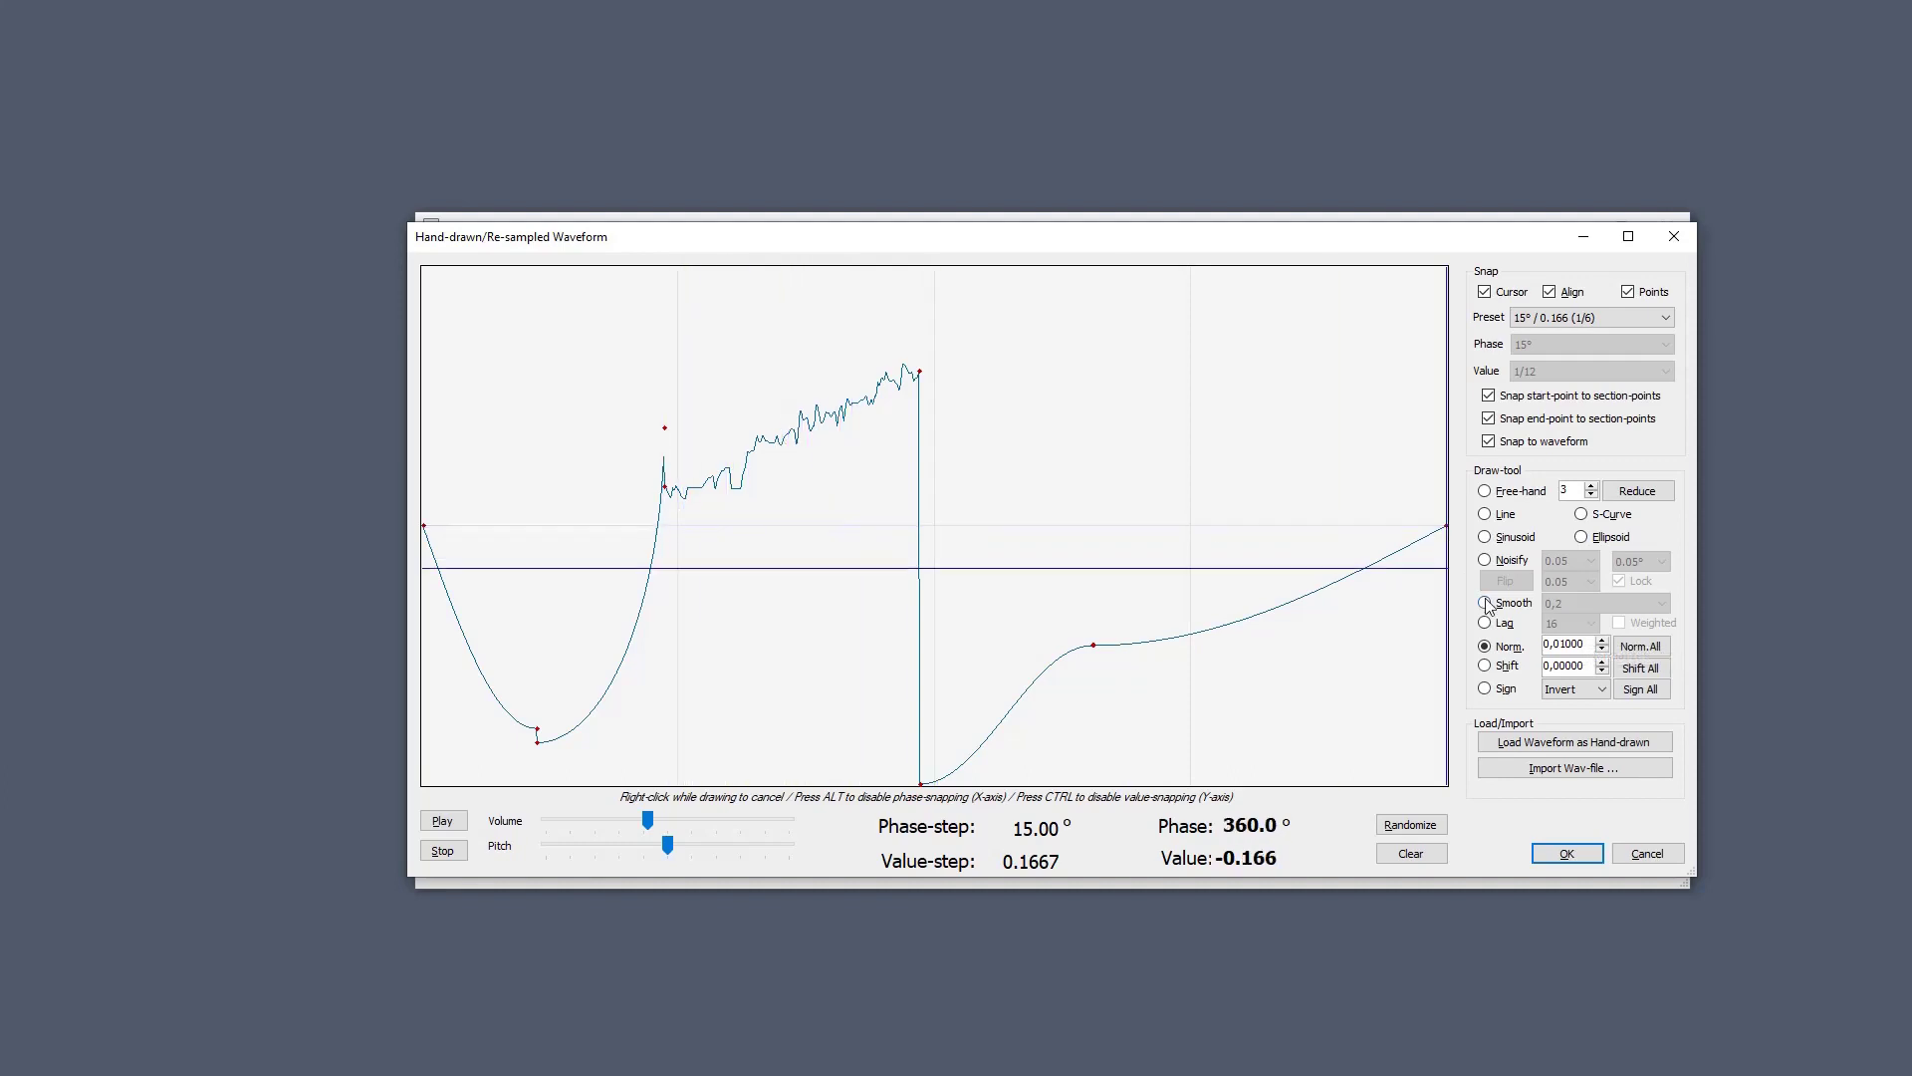
{"action": "scroll", "coordinate": [1581, 646], "scroll_direction": "up", "scroll_amount": 3}
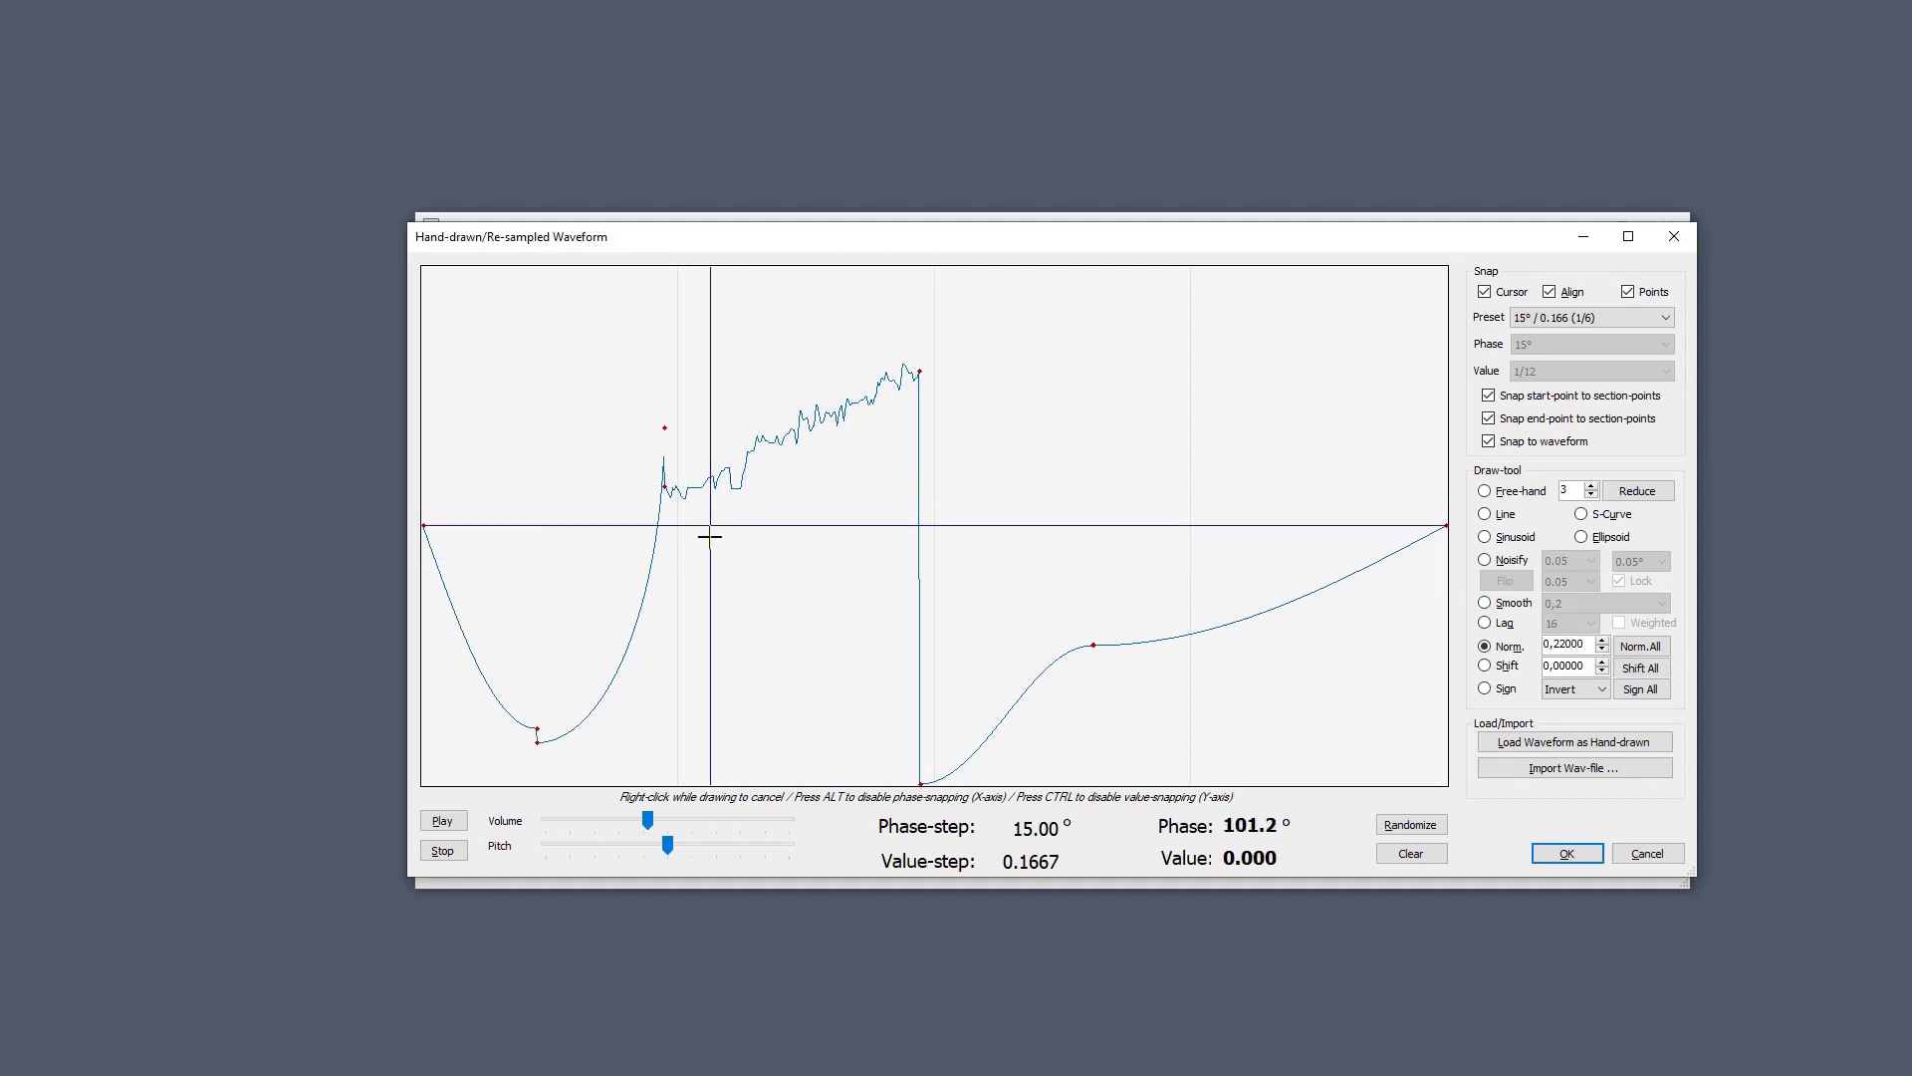
{"action": "mouse_move", "coordinate": [706, 523]}
{"action": "left_mouse_down"}
{"action": "mouse_move", "coordinate": [918, 508]}
{"action": "mouse_move", "coordinate": [849, 495]}
{"action": "mouse_move", "coordinate": [1401, 521]}
{"action": "mouse_move", "coordinate": [777, 482]}
{"action": "mouse_move", "coordinate": [833, 484]}
{"action": "left_mouse_up"}
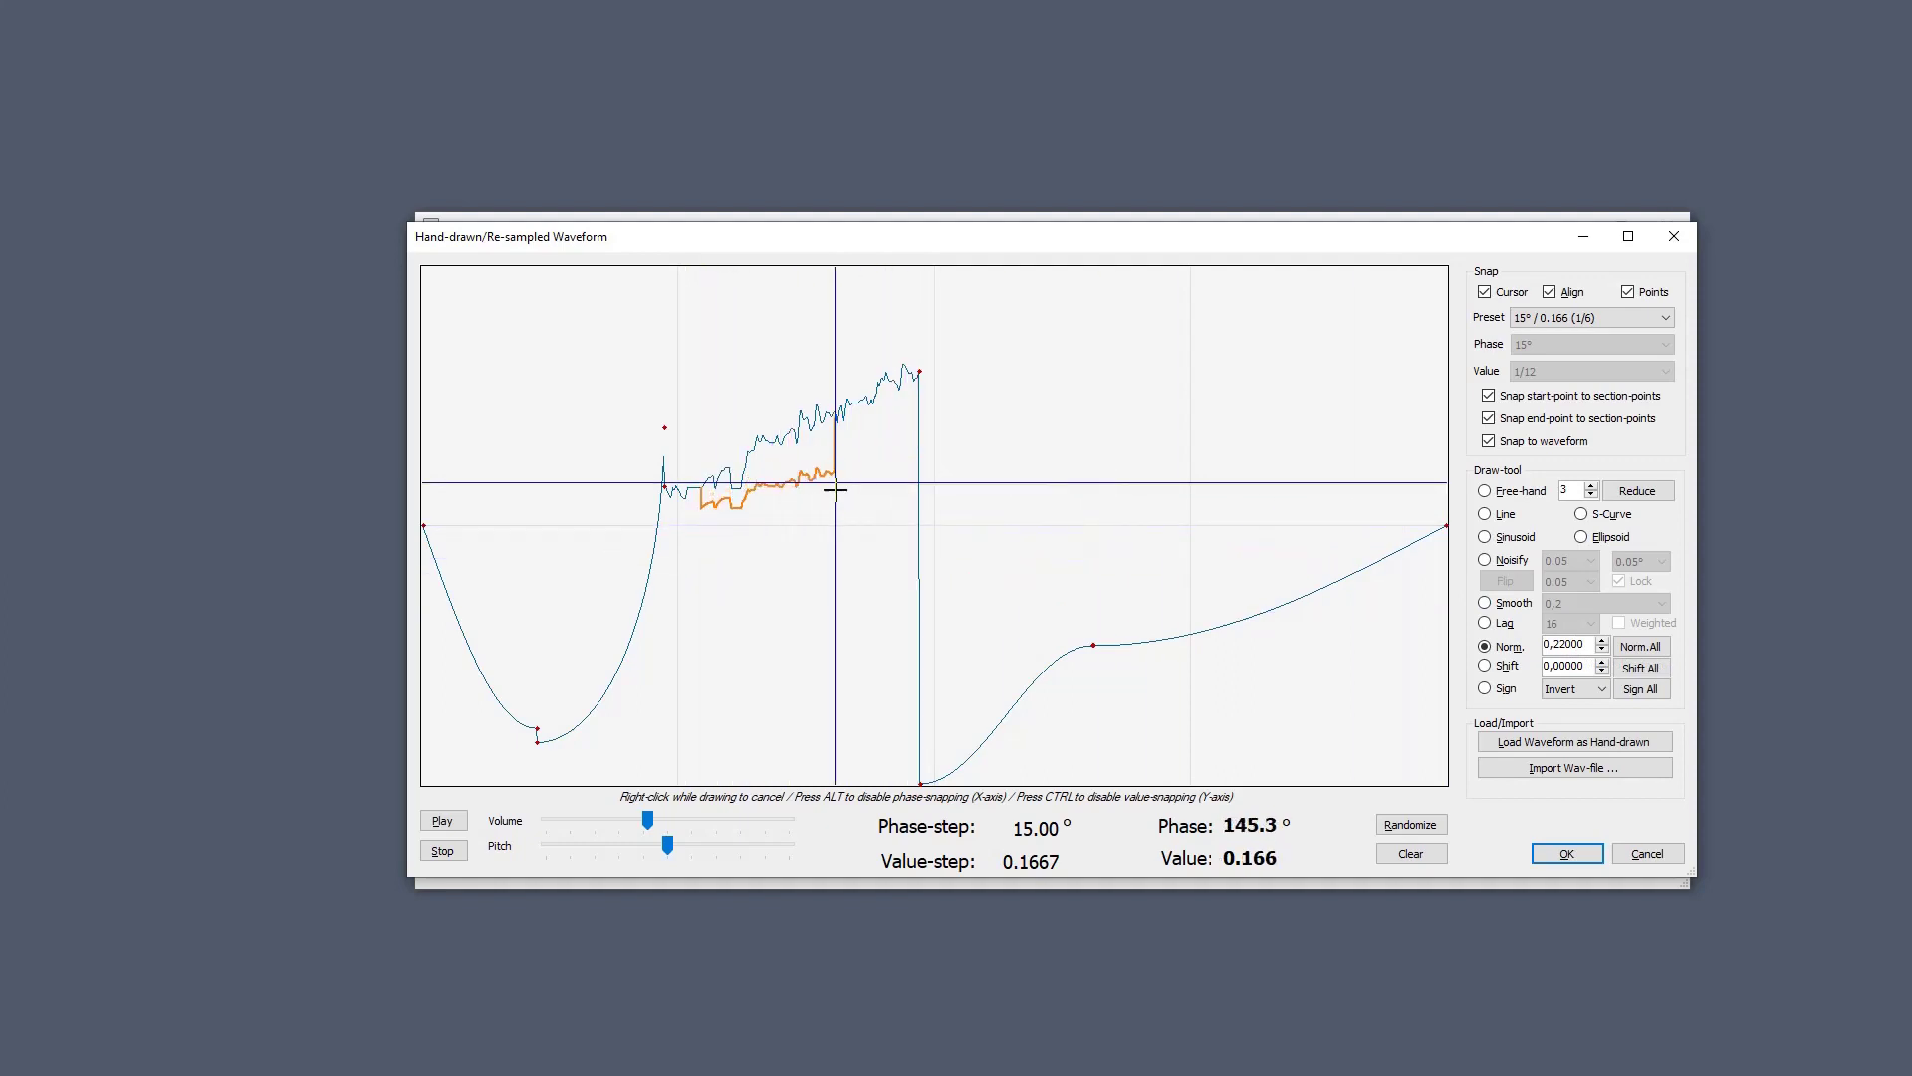
{"action": "right_click", "coordinate": [837, 487]}
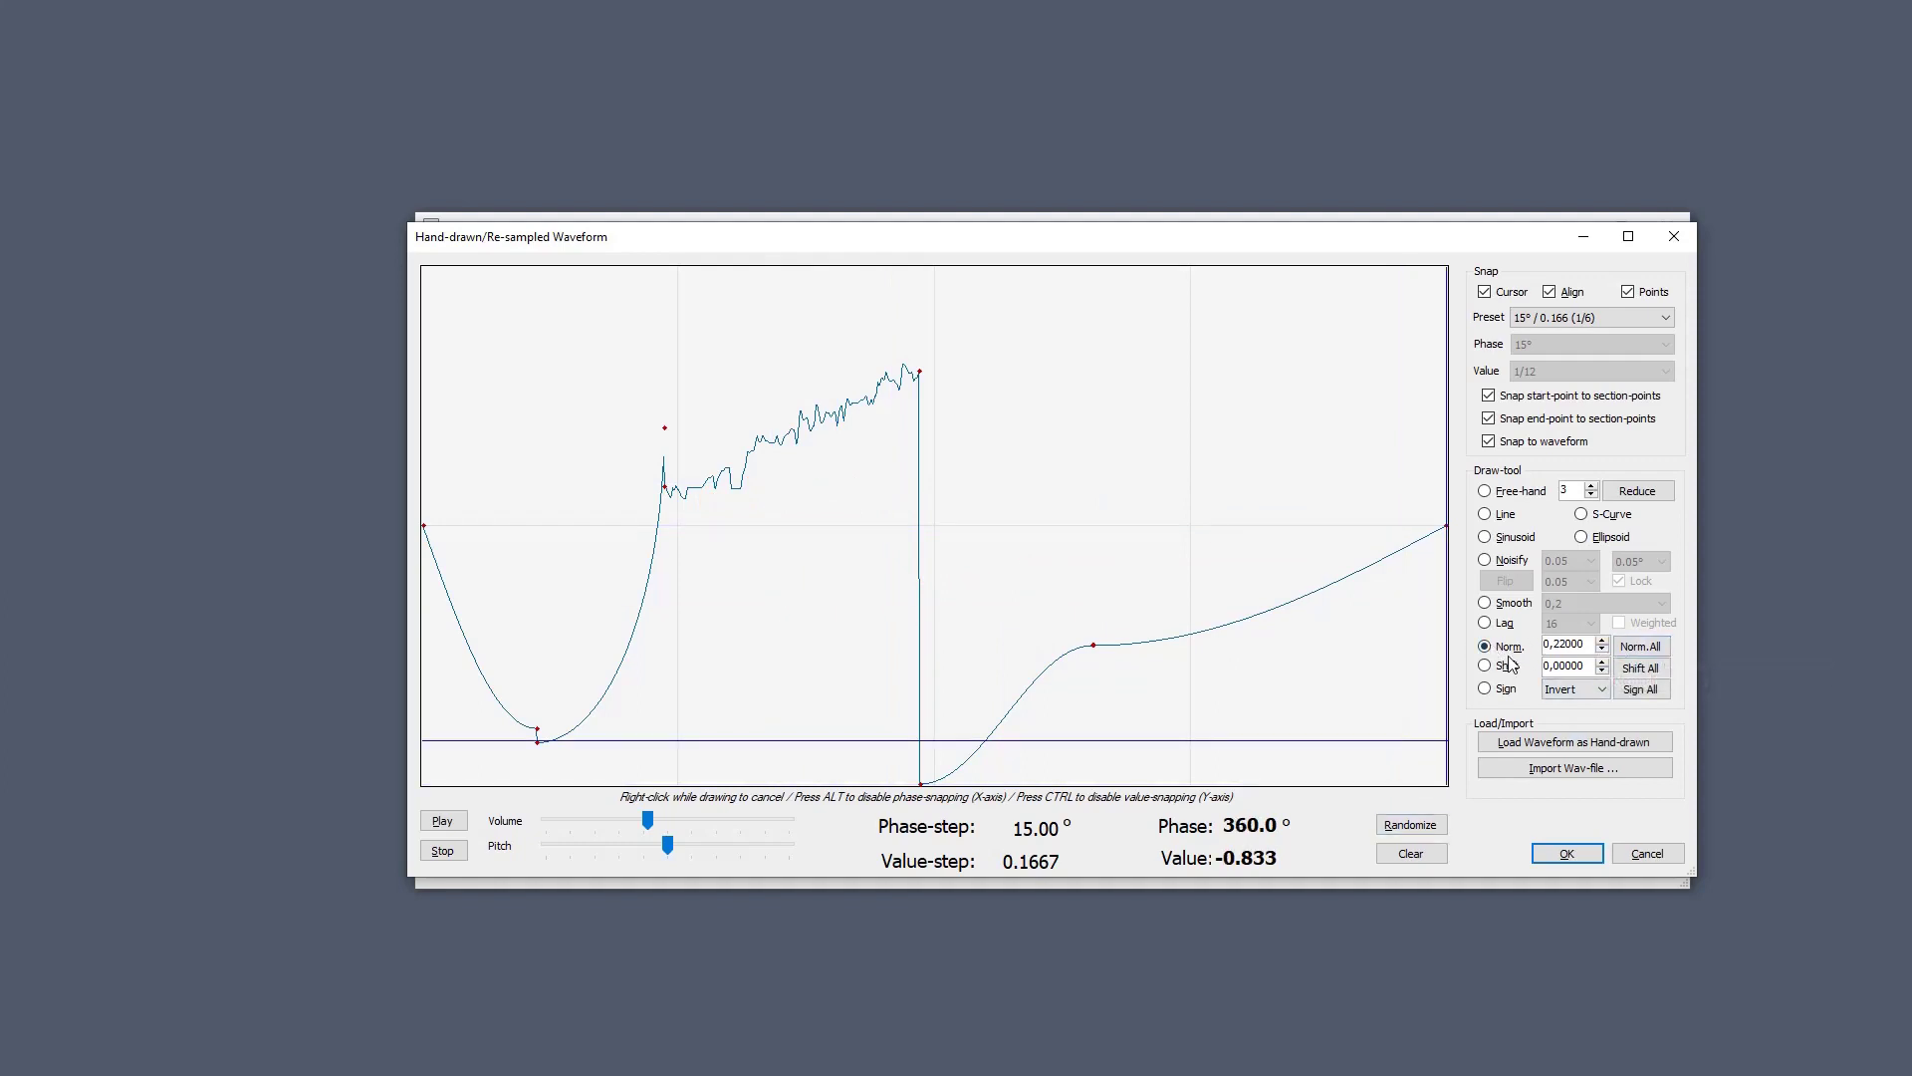
Accept the edited hand-drawn waveform and set ValueCnv1 to Shift (DC-Offset) with a shift amount of 0.08.
{"action": "left_click", "coordinate": [1559, 860]}
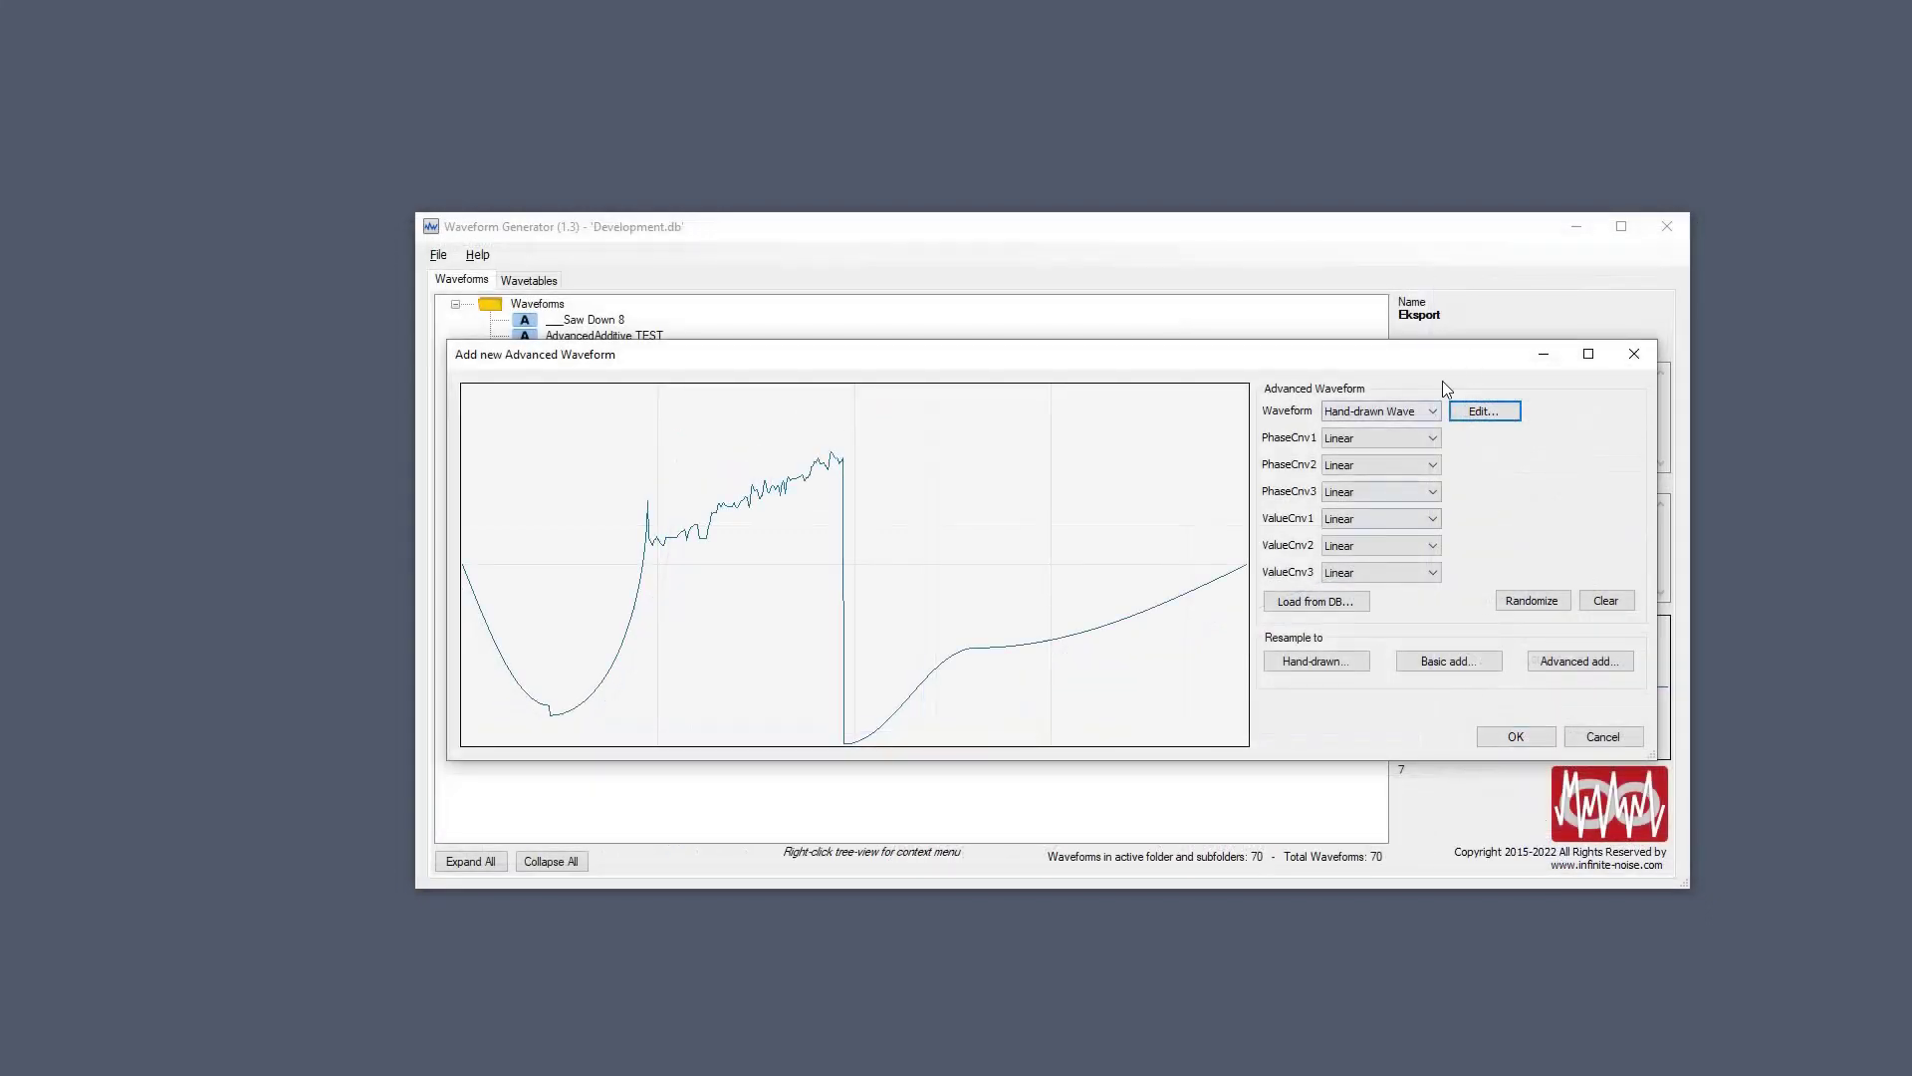
{"action": "left_click", "coordinate": [1395, 518]}
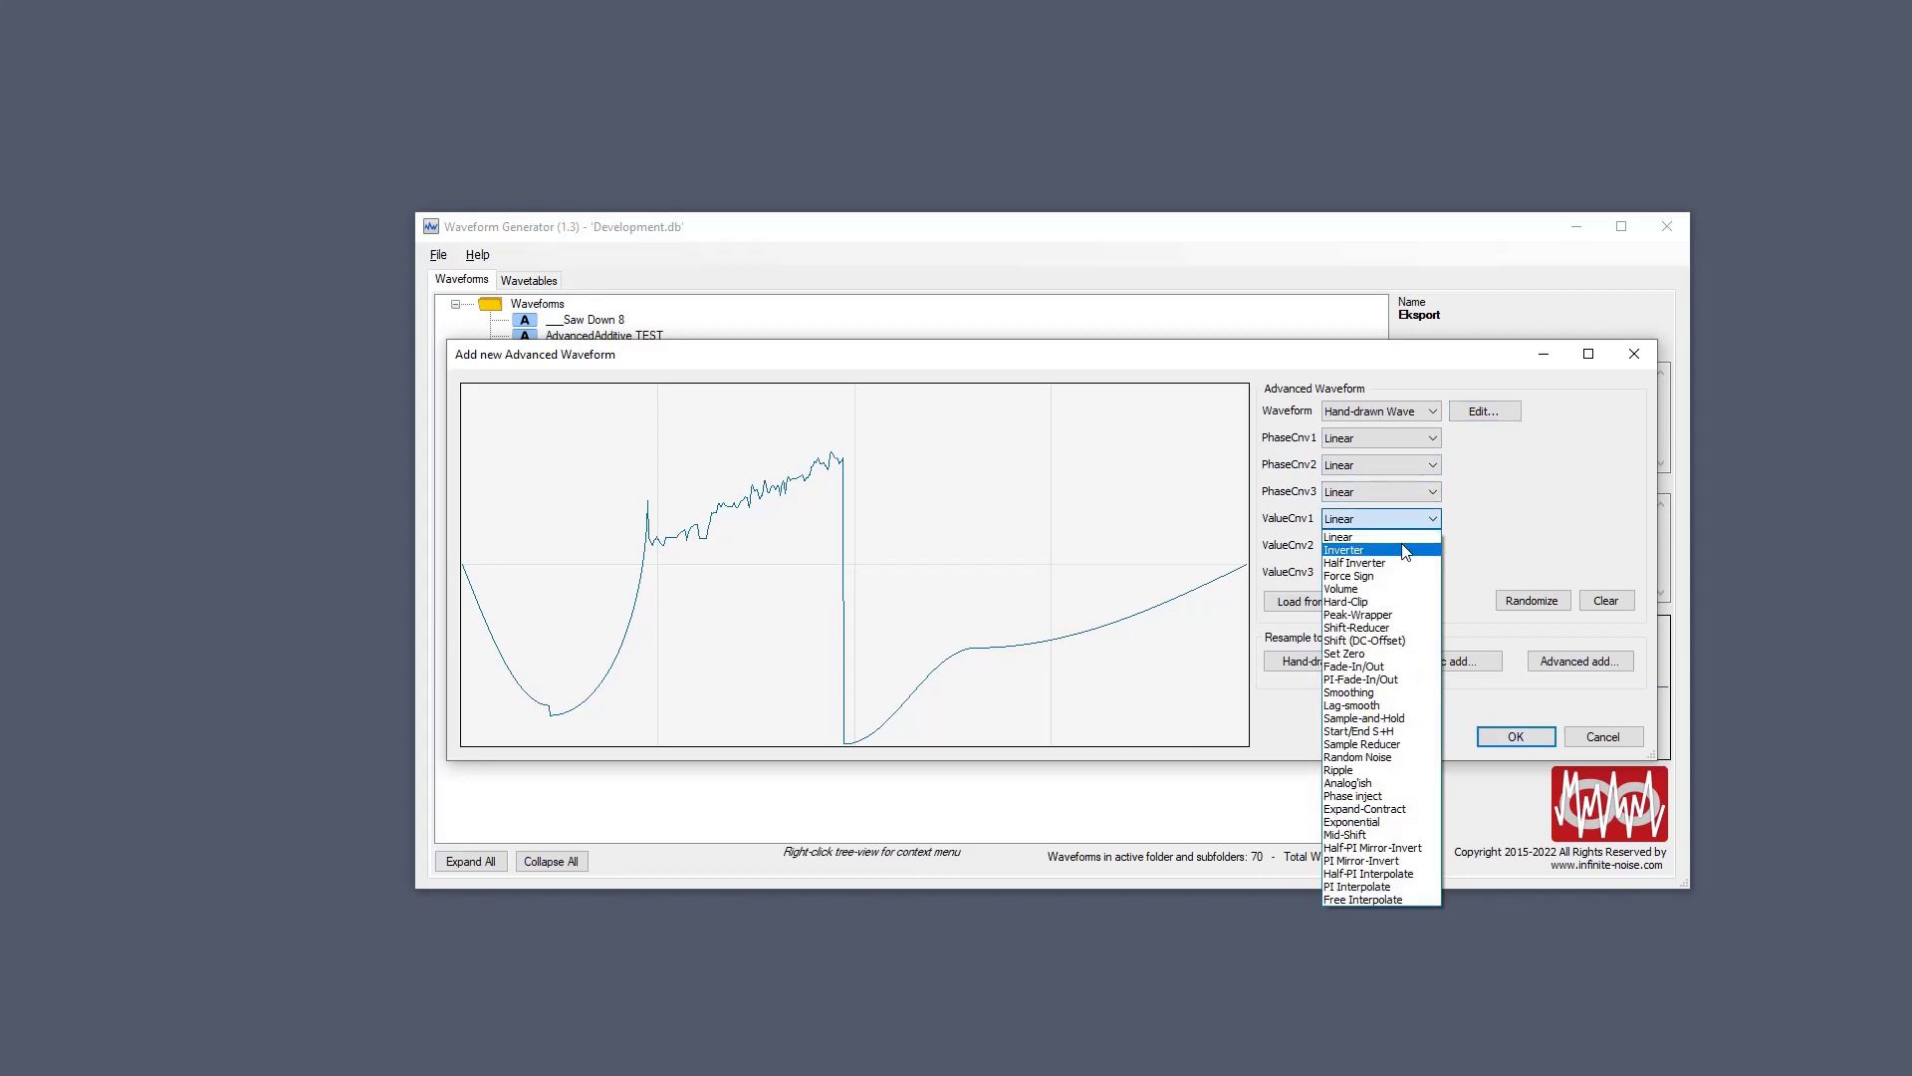
{"action": "left_click", "coordinate": [1389, 640]}
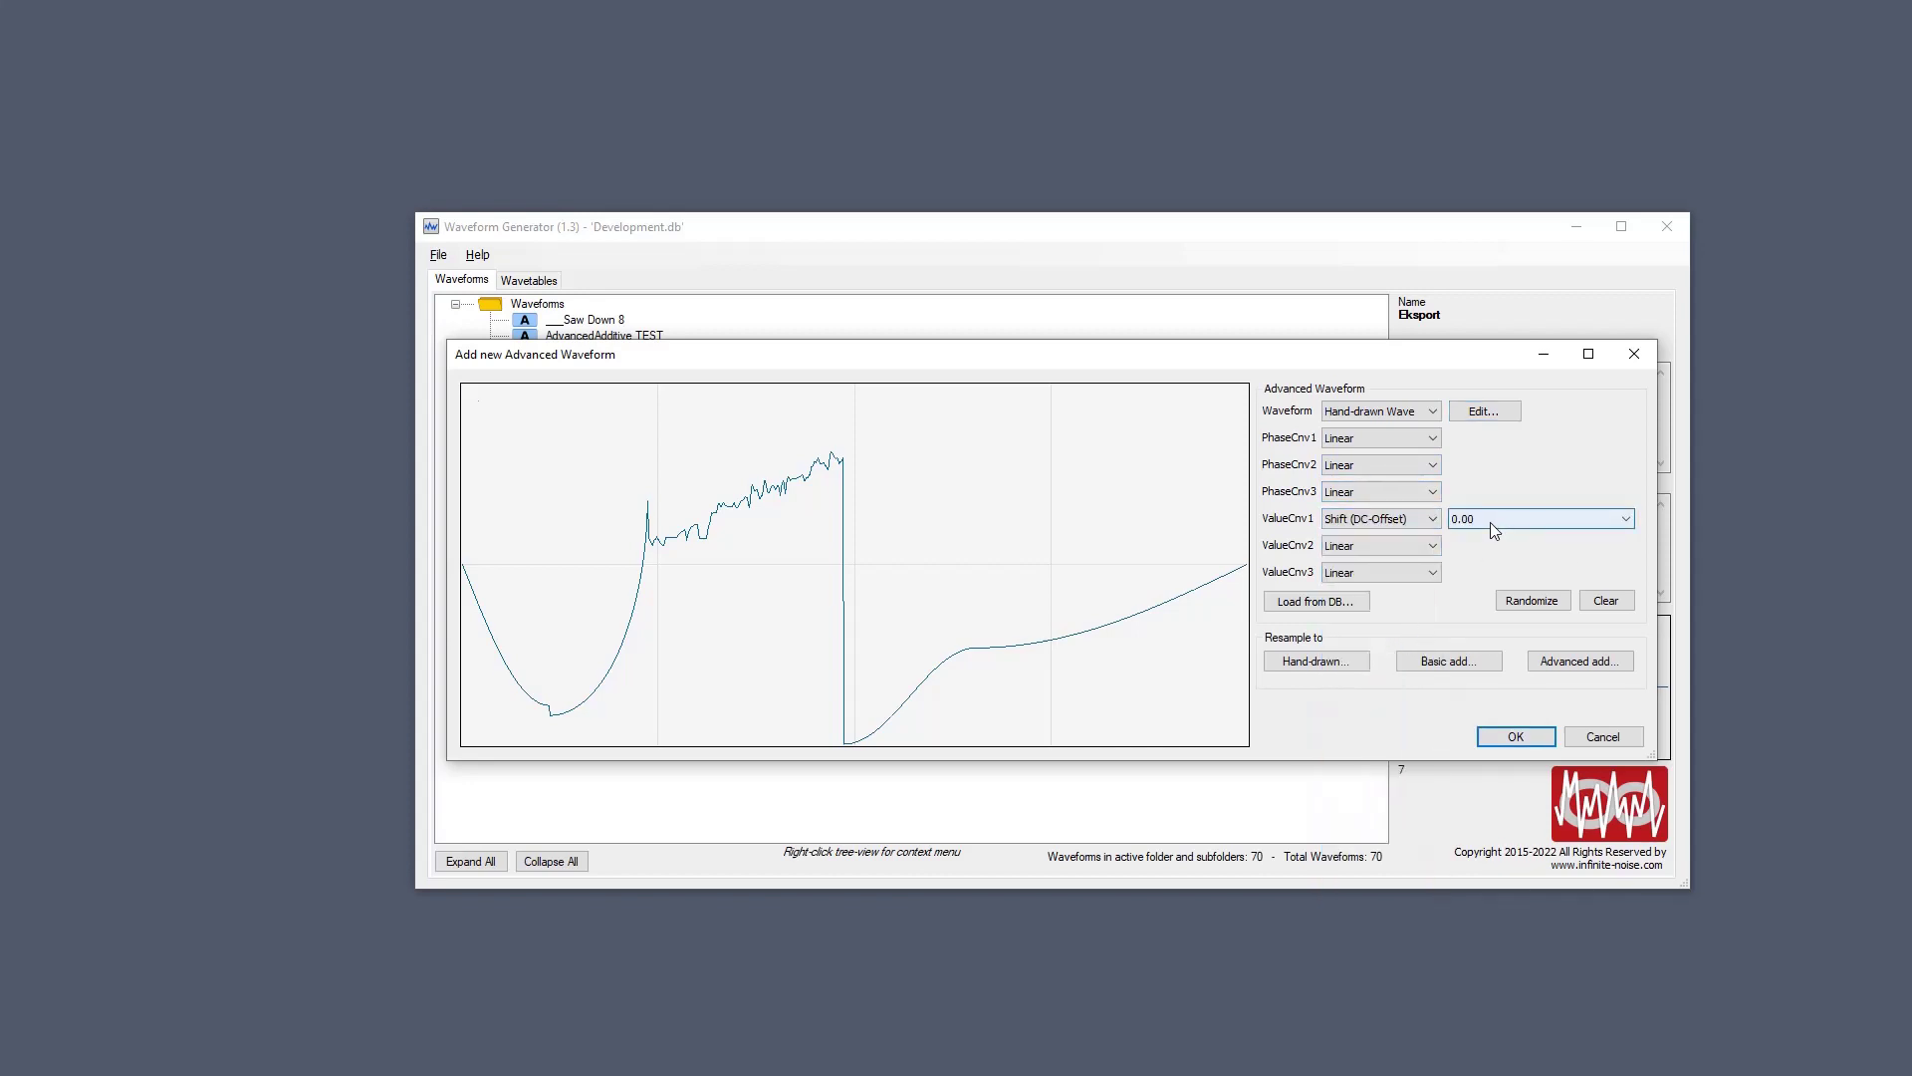
{"action": "scroll", "coordinate": [1490, 522], "scroll_direction": "down", "scroll_amount": 6}
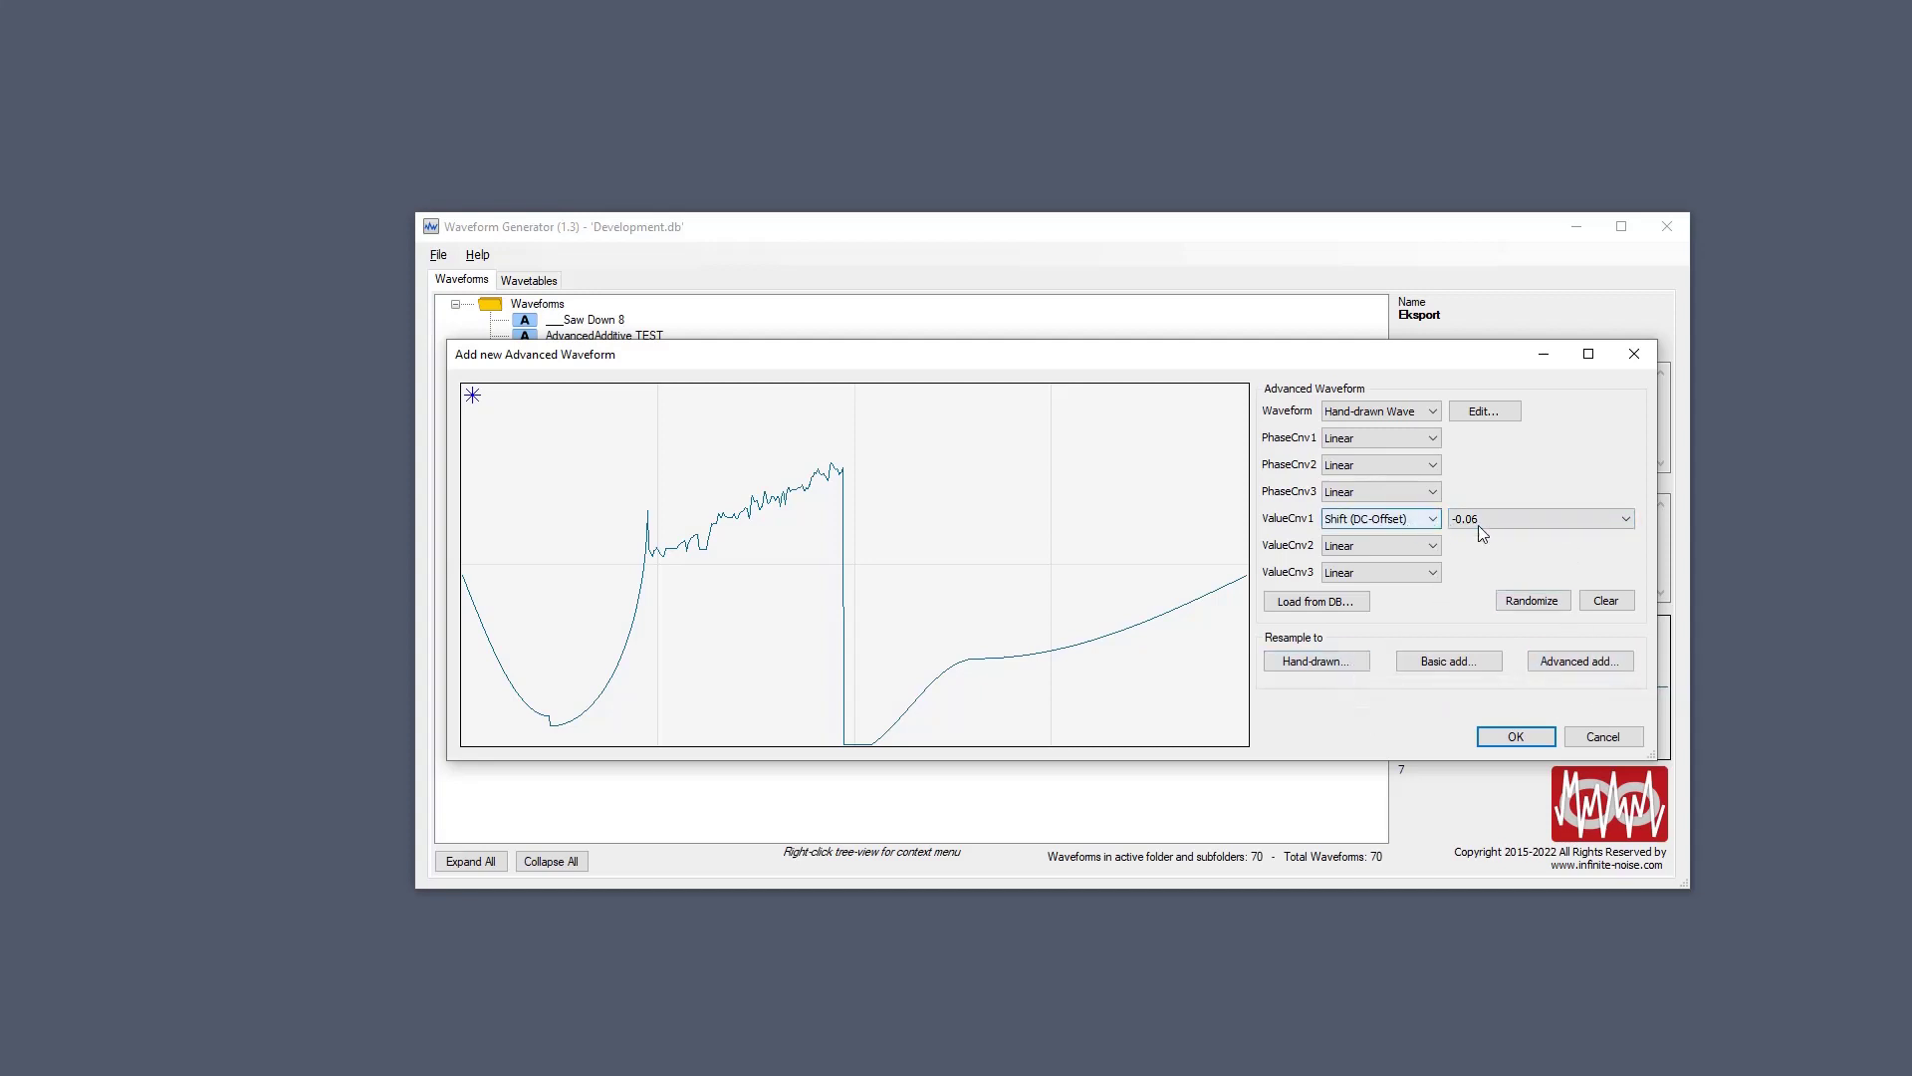
{"action": "scroll", "coordinate": [1514, 516], "scroll_direction": "up", "scroll_amount": 14}
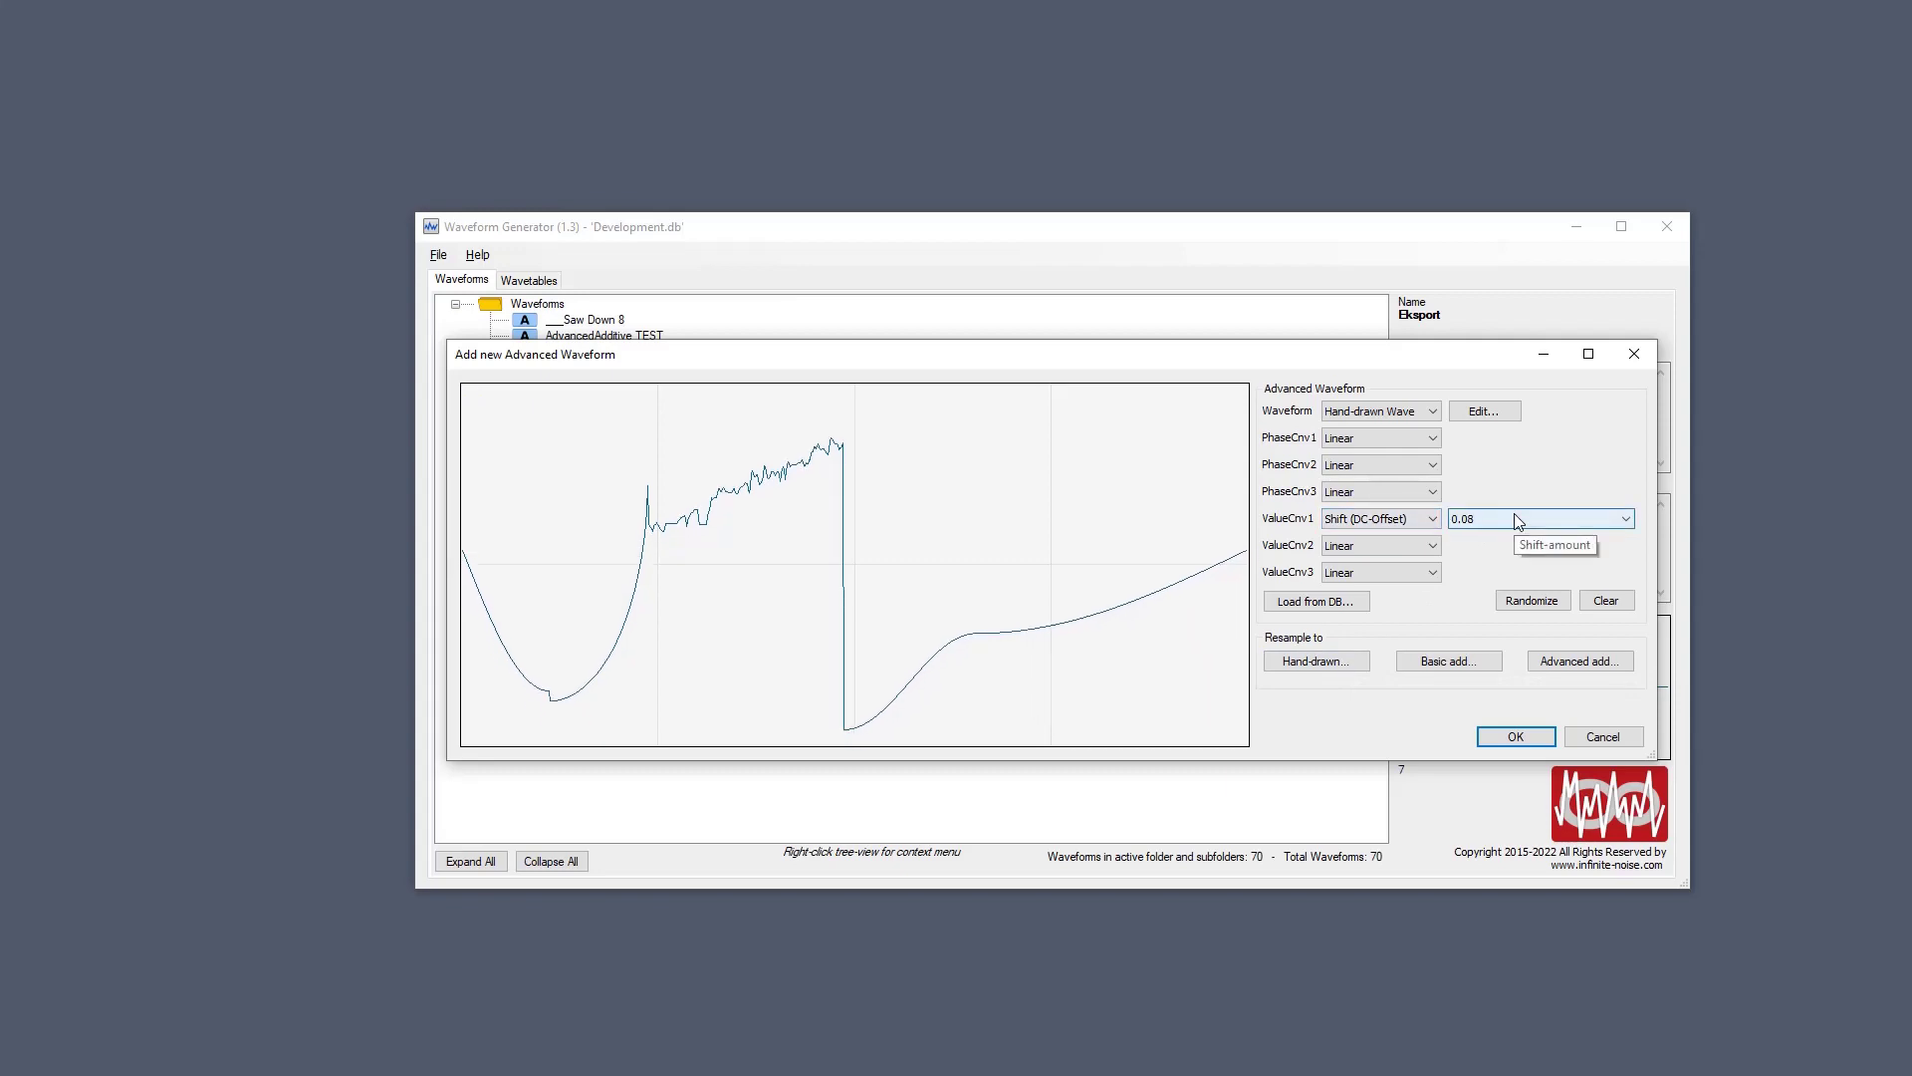
Resample the shifted waveform to hand-drawn and open it for editing.
{"action": "left_click", "coordinate": [1320, 661]}
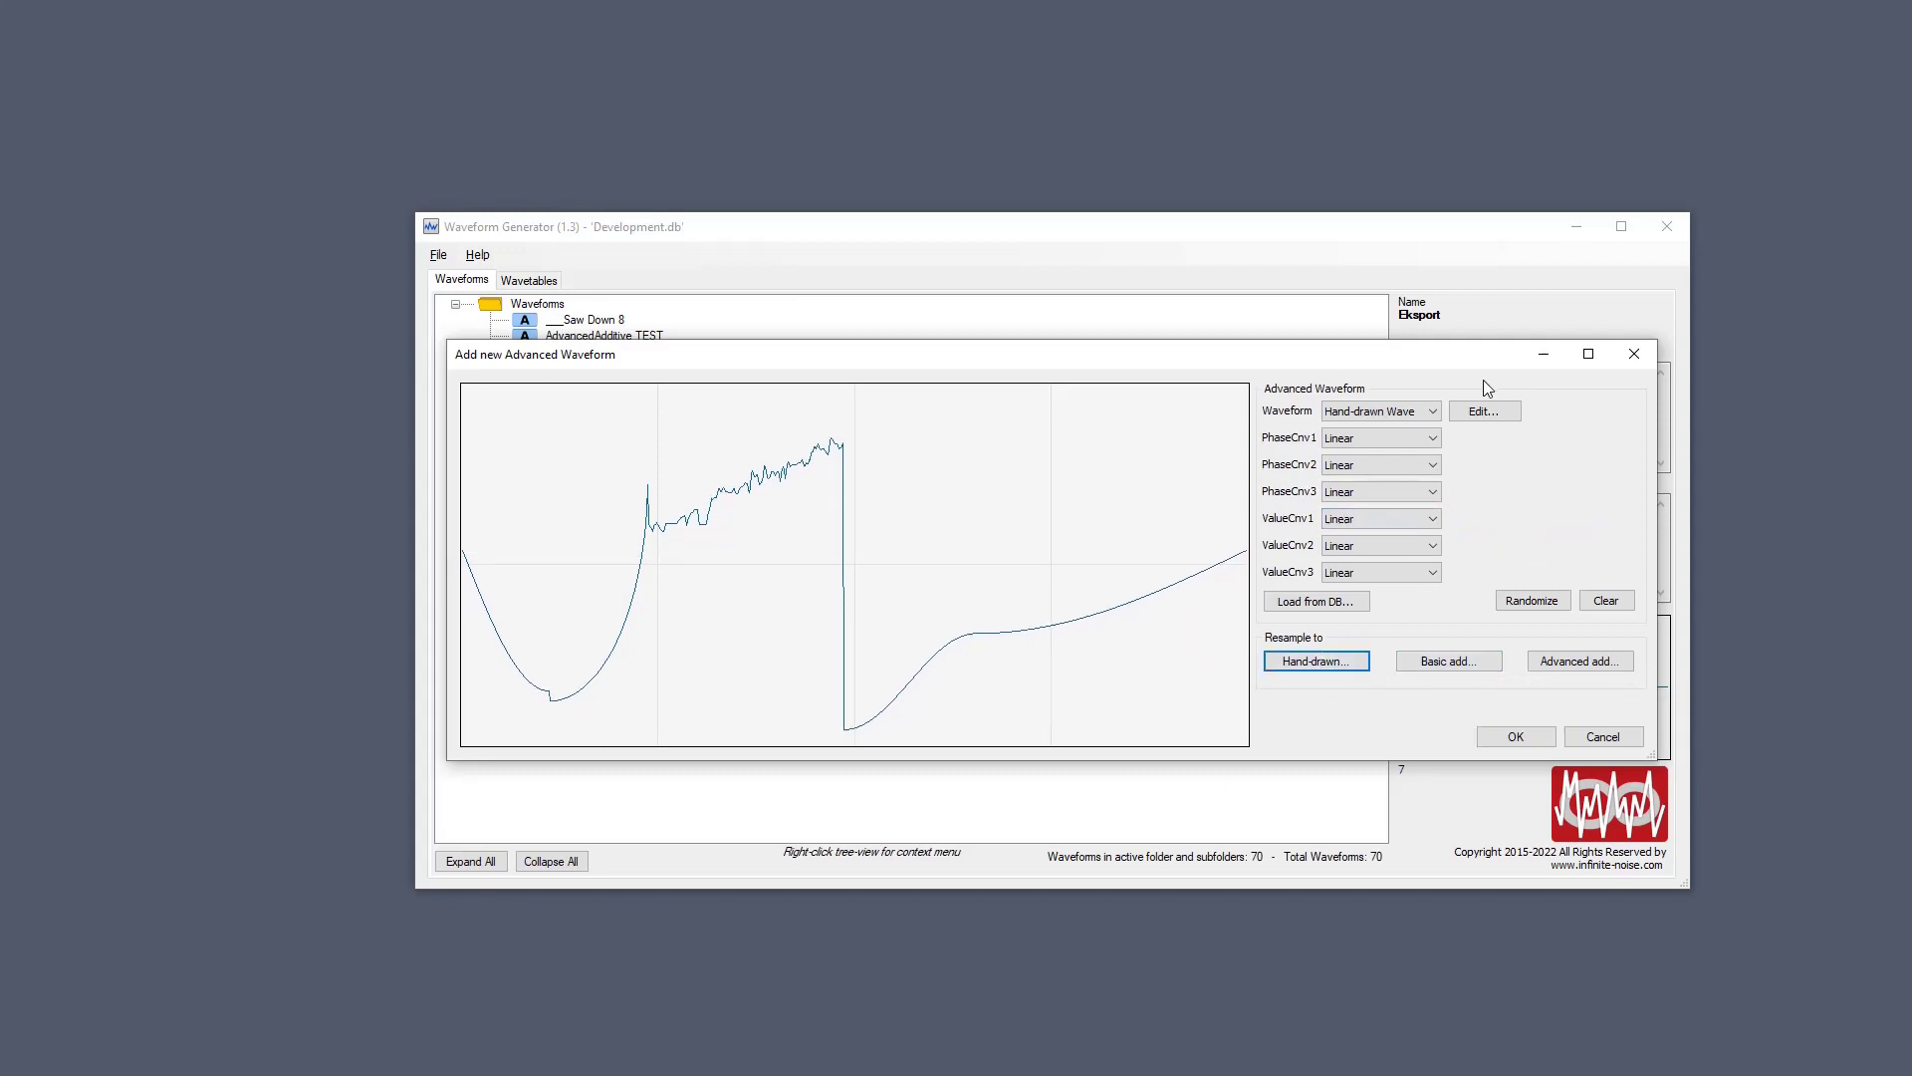
{"action": "left_click", "coordinate": [1491, 414]}
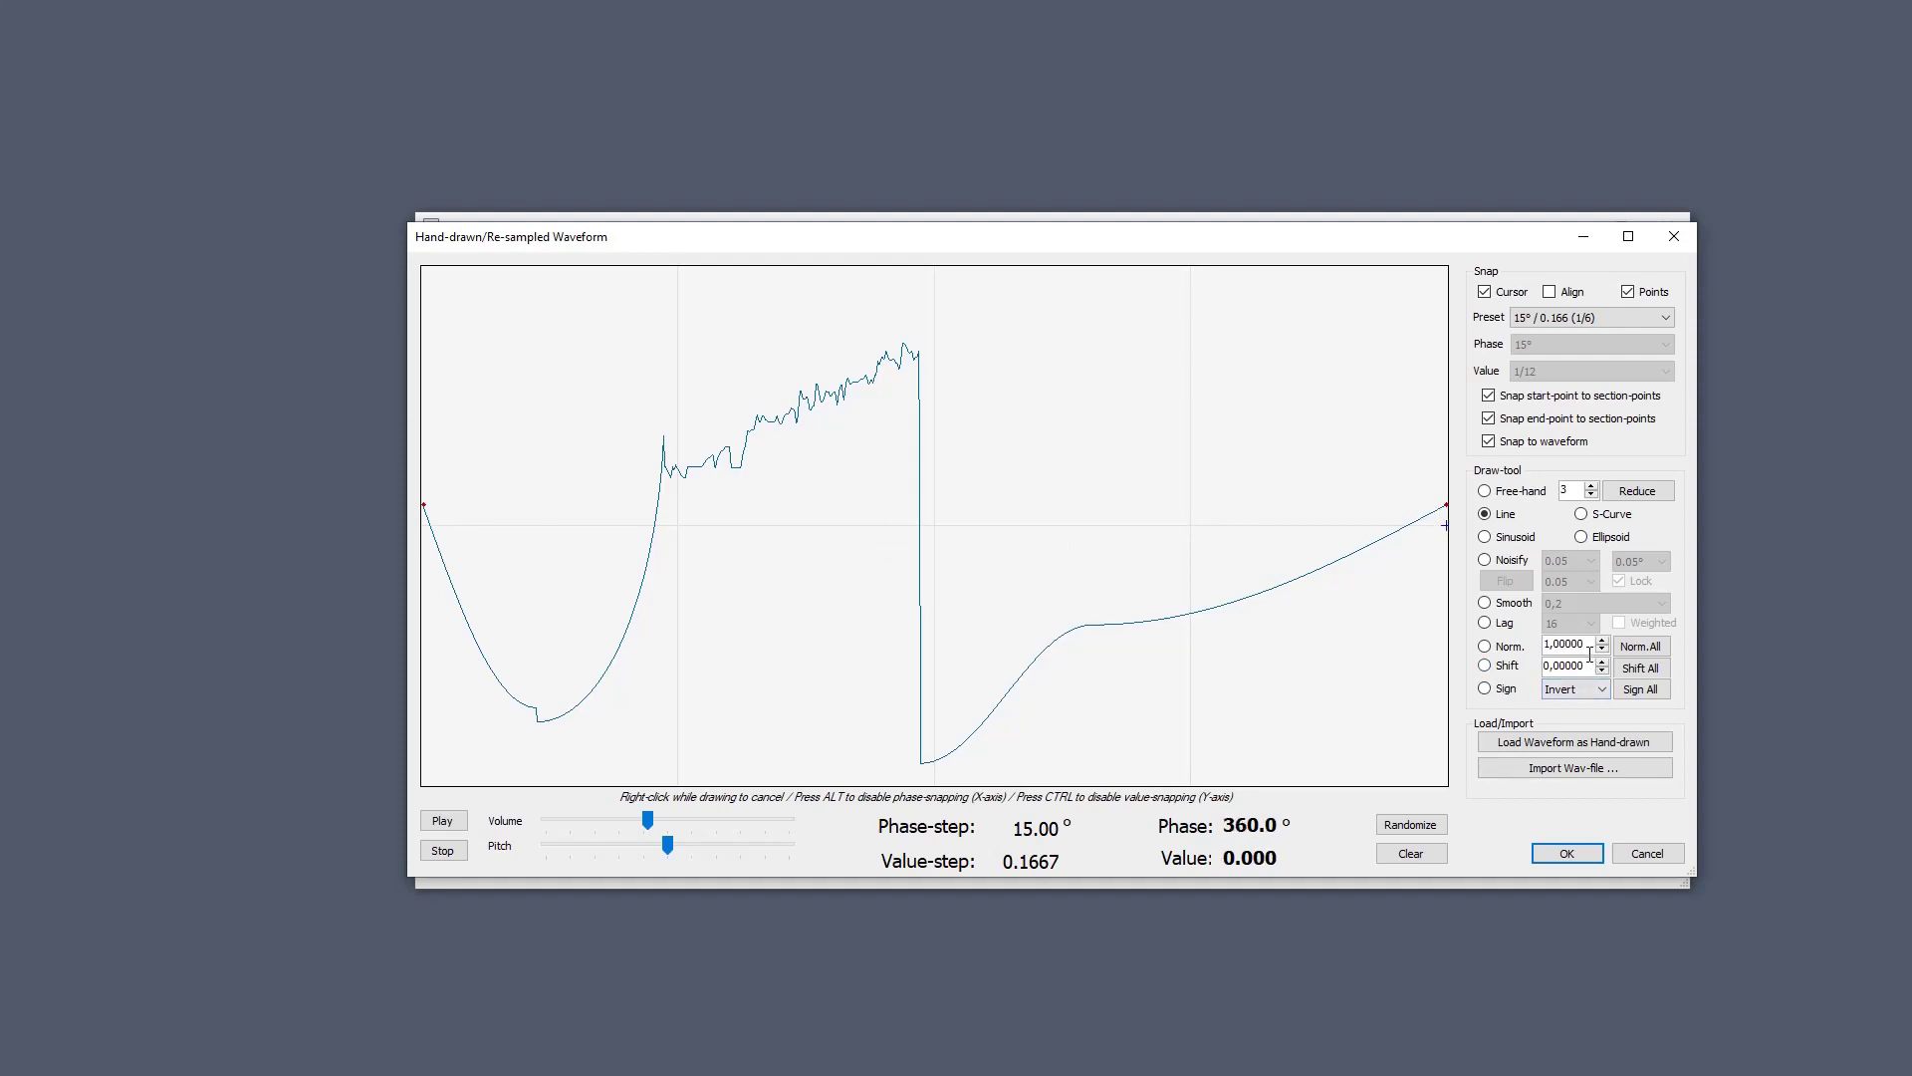
Try shifting the waveform across its full phase range with the Shift draw tool, adjusting the amount from -0,15000 to -0,10000, and undo it.
{"action": "scroll", "coordinate": [1576, 670], "scroll_direction": "down", "scroll_amount": 6}
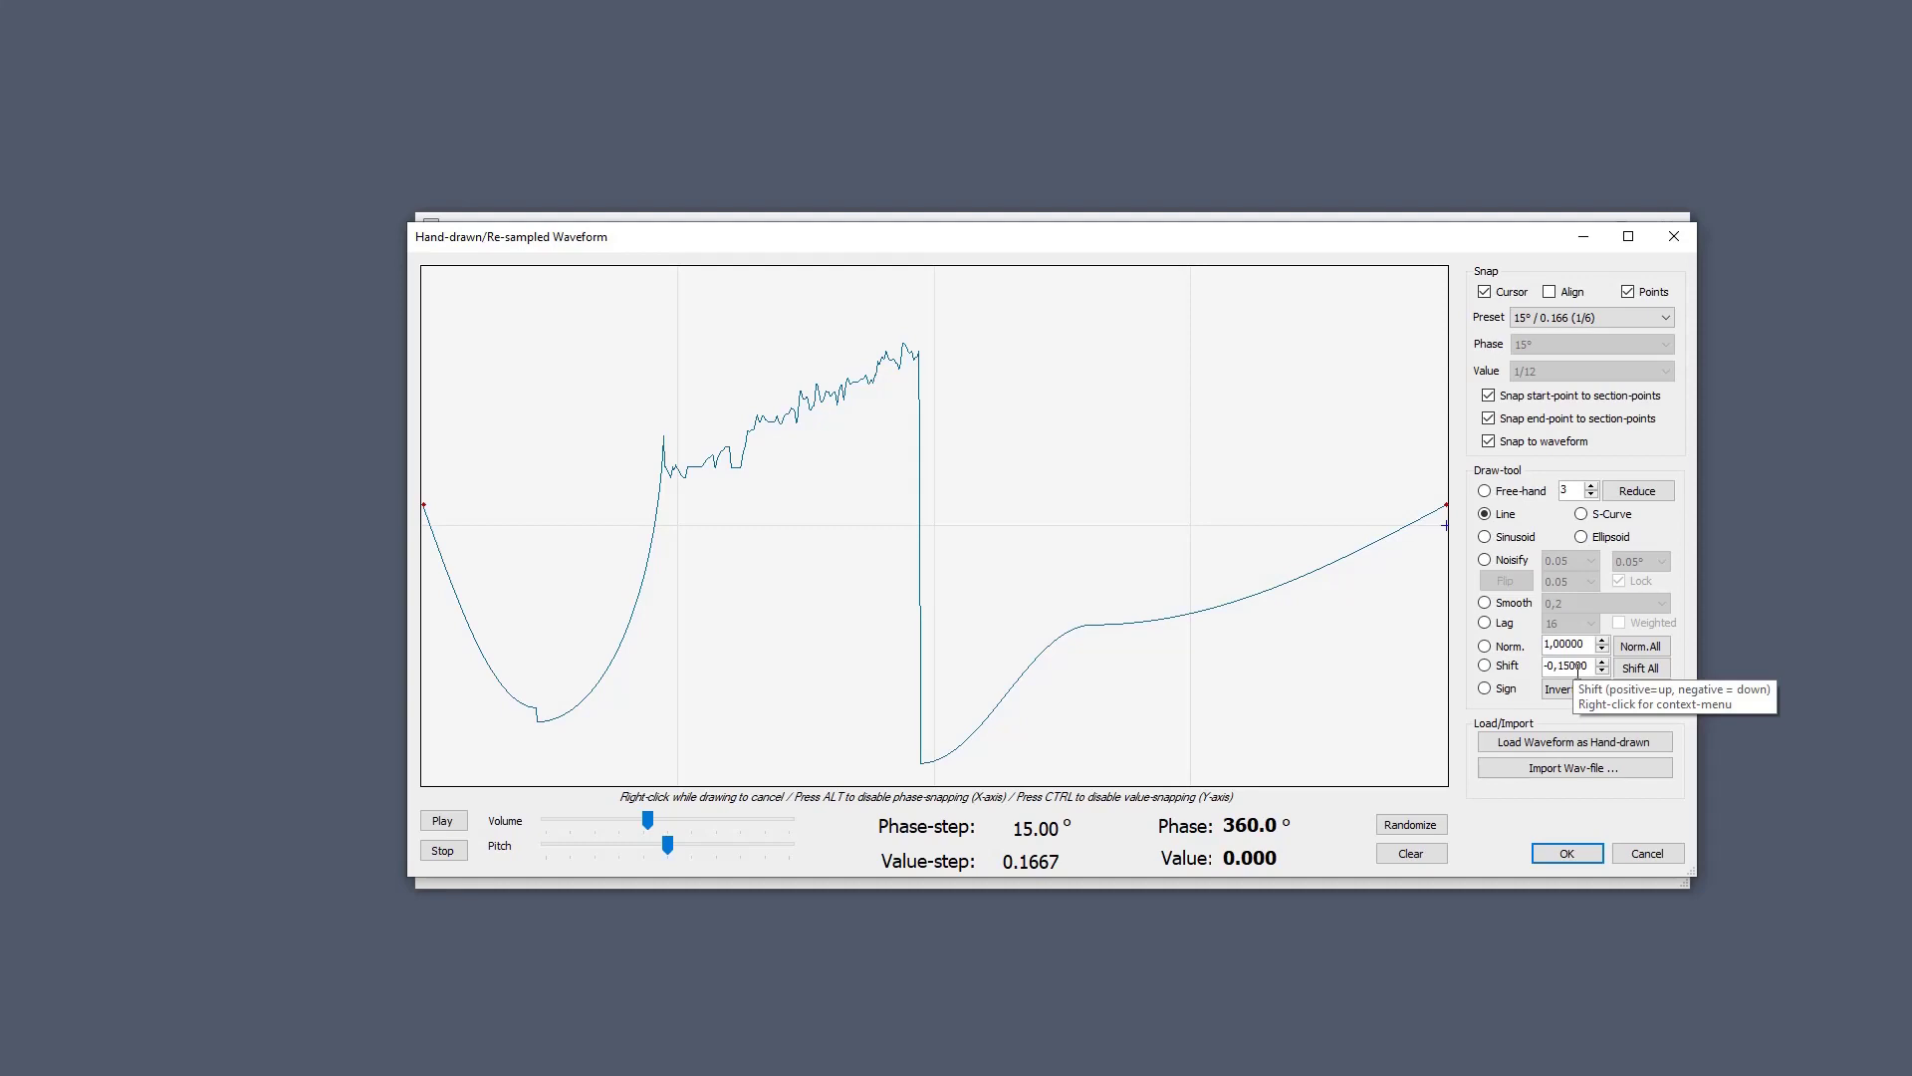
{"action": "left_click", "coordinate": [1485, 665]}
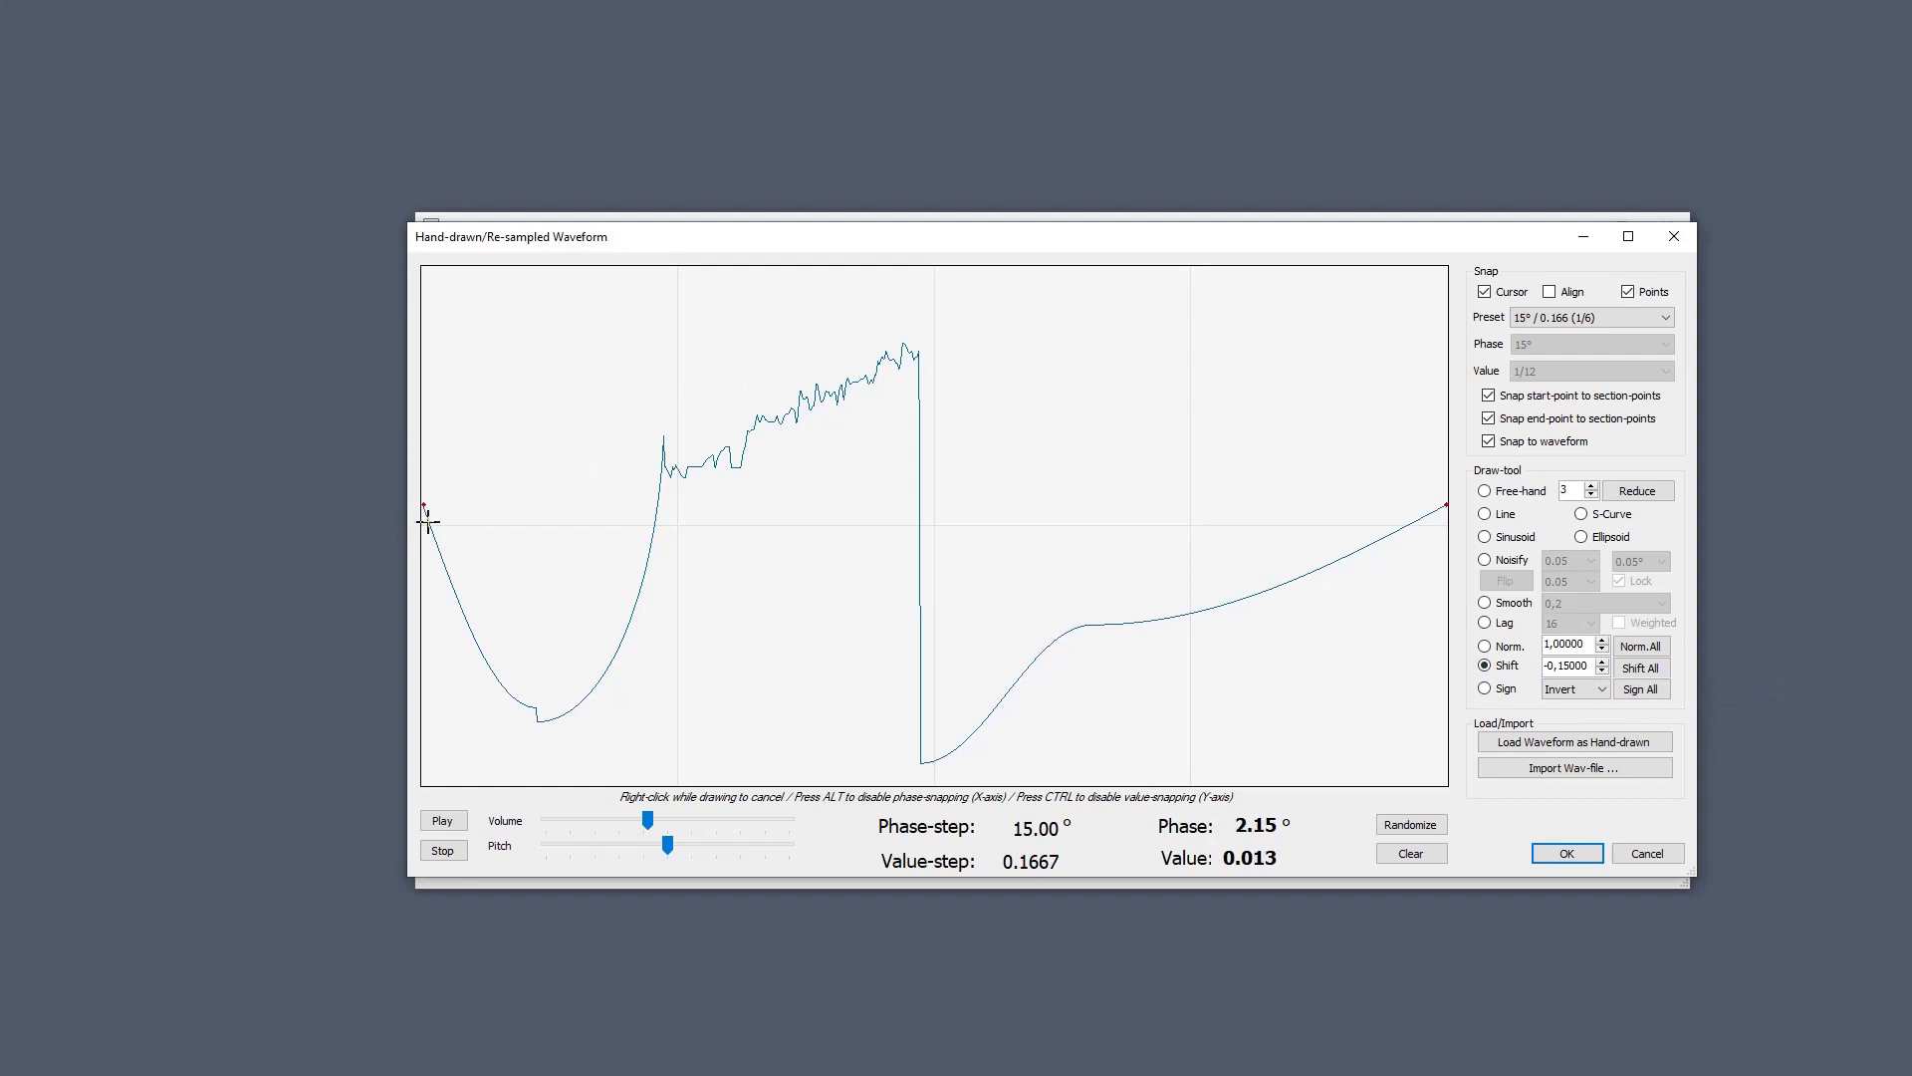
{"action": "left_click", "coordinate": [423, 522]}
{"action": "right_click", "coordinate": [453, 530]}
{"action": "left_click", "coordinate": [419, 521]}
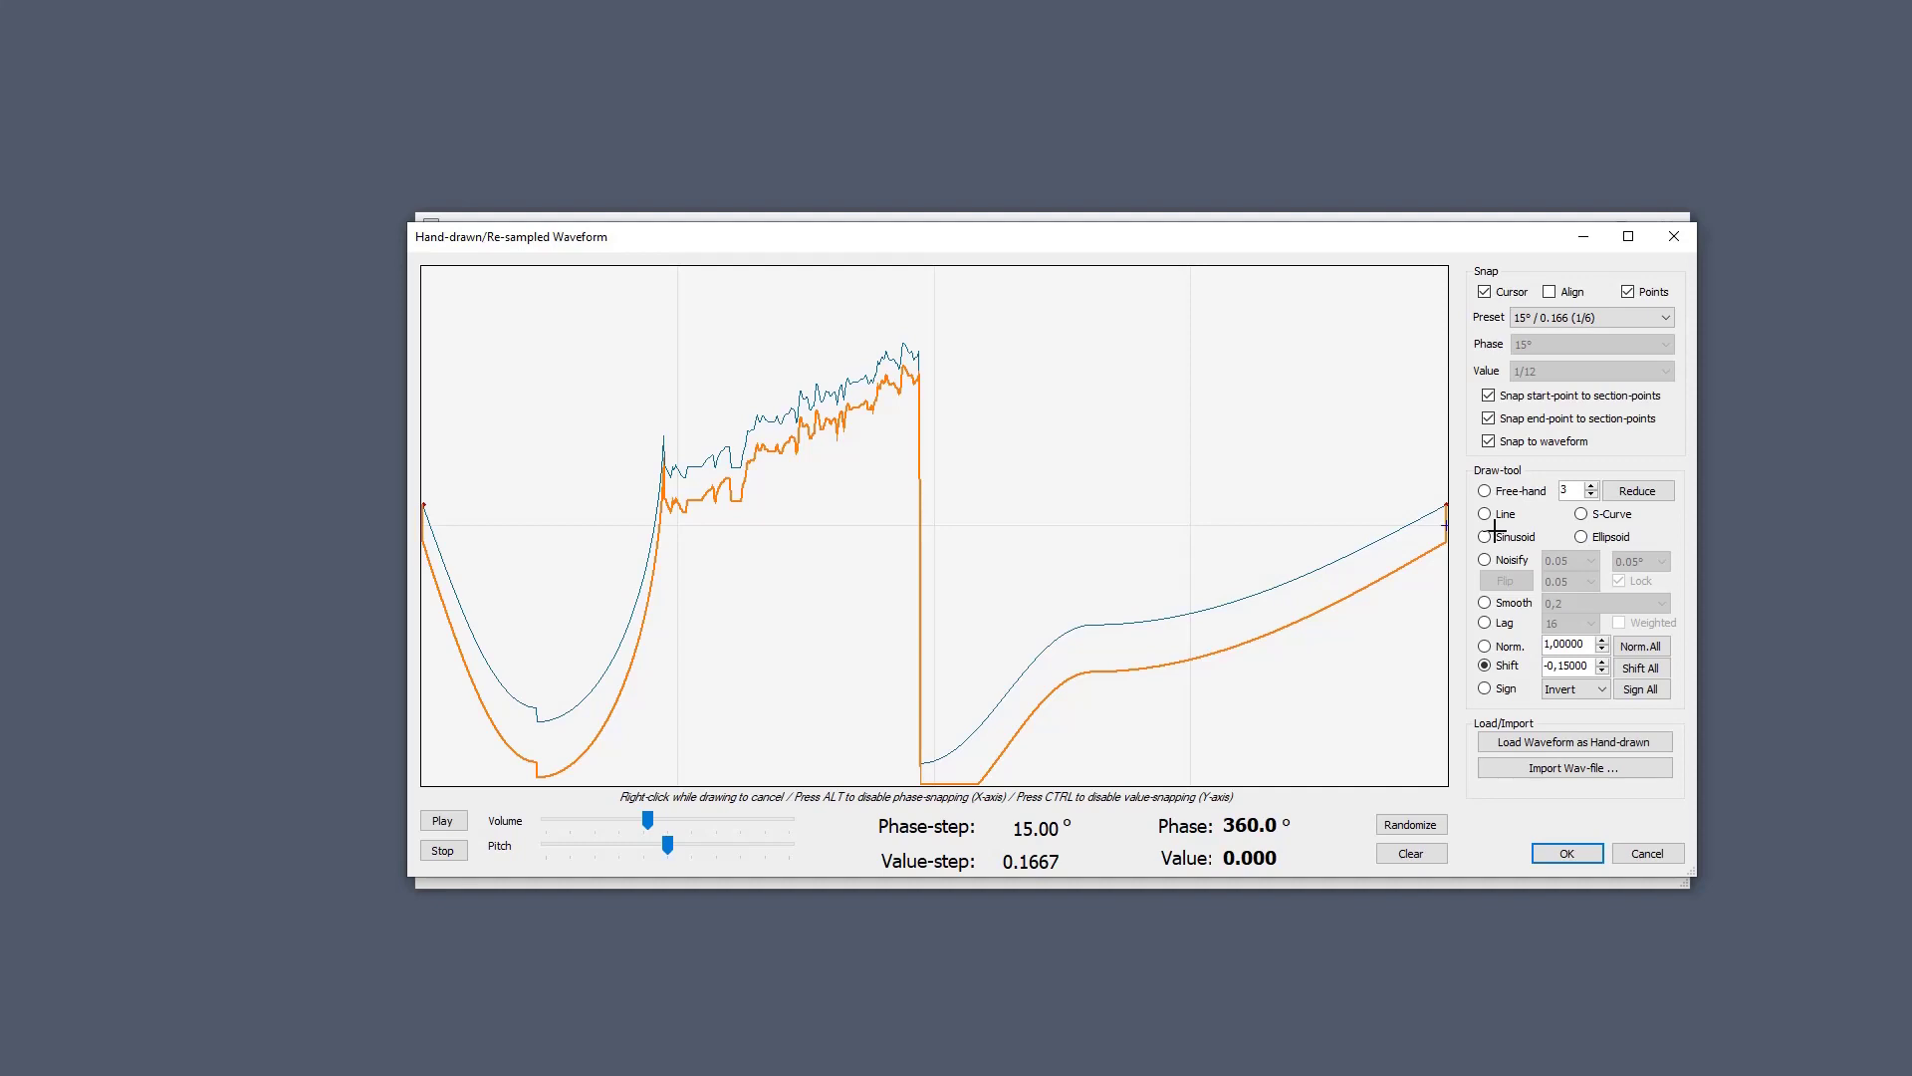
{"action": "key", "text": "Up"}
{"action": "key", "text": "Up"}
{"action": "key", "text": "Up"}
{"action": "key", "text": "Up"}
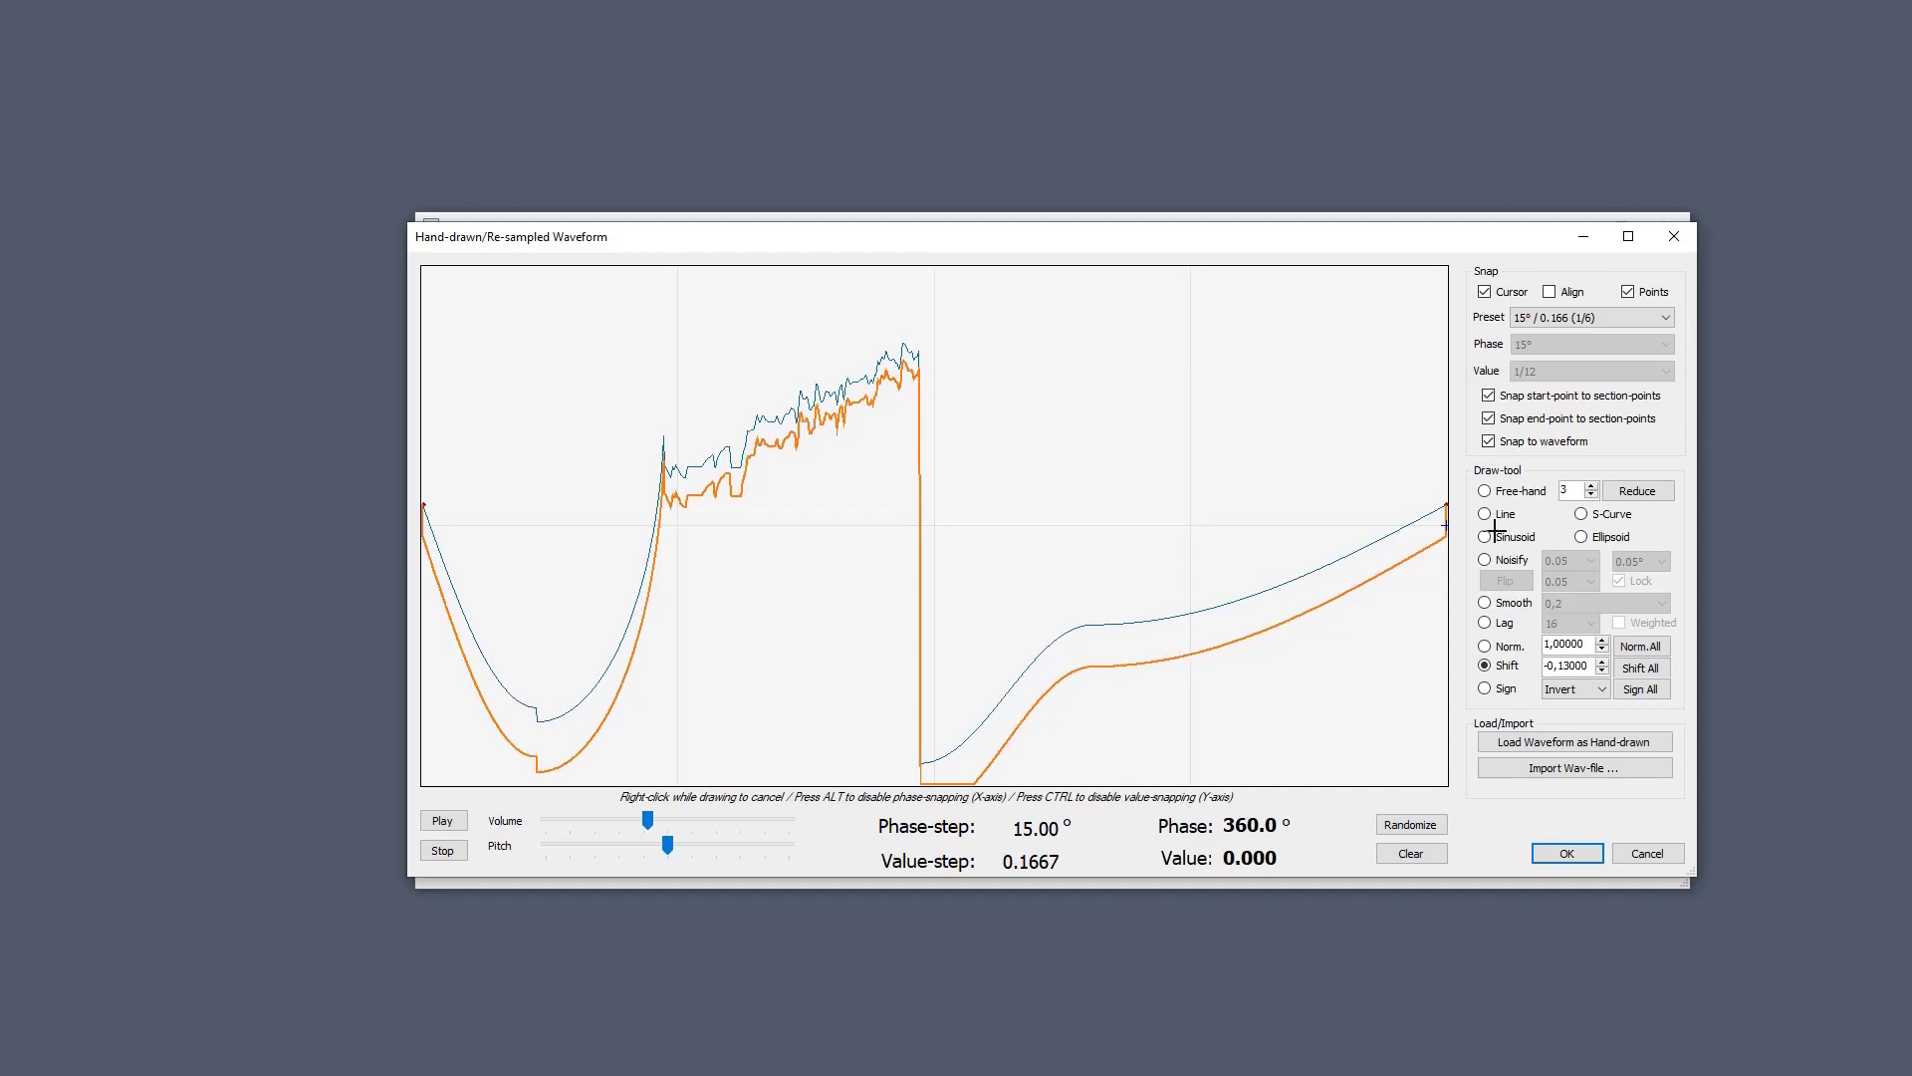
{"action": "key", "text": "Up"}
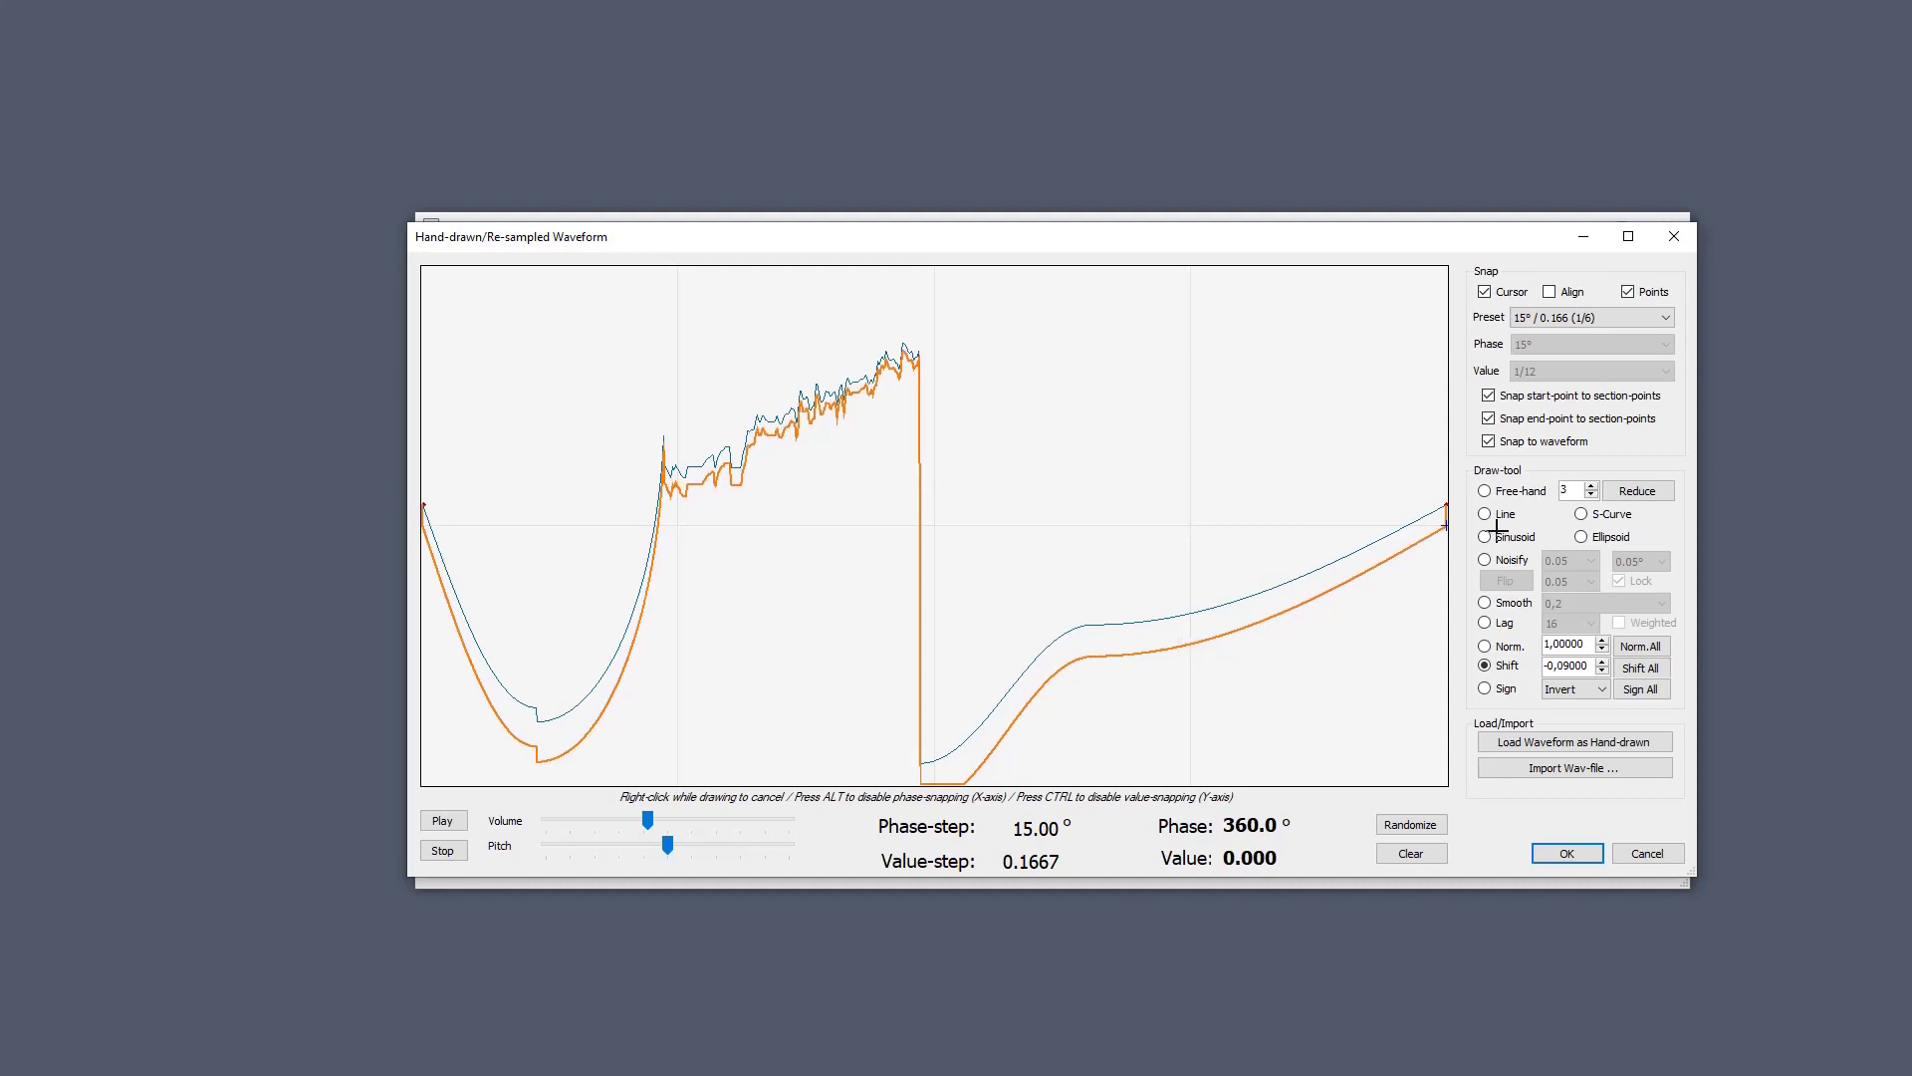
{"action": "key", "text": "Return"}
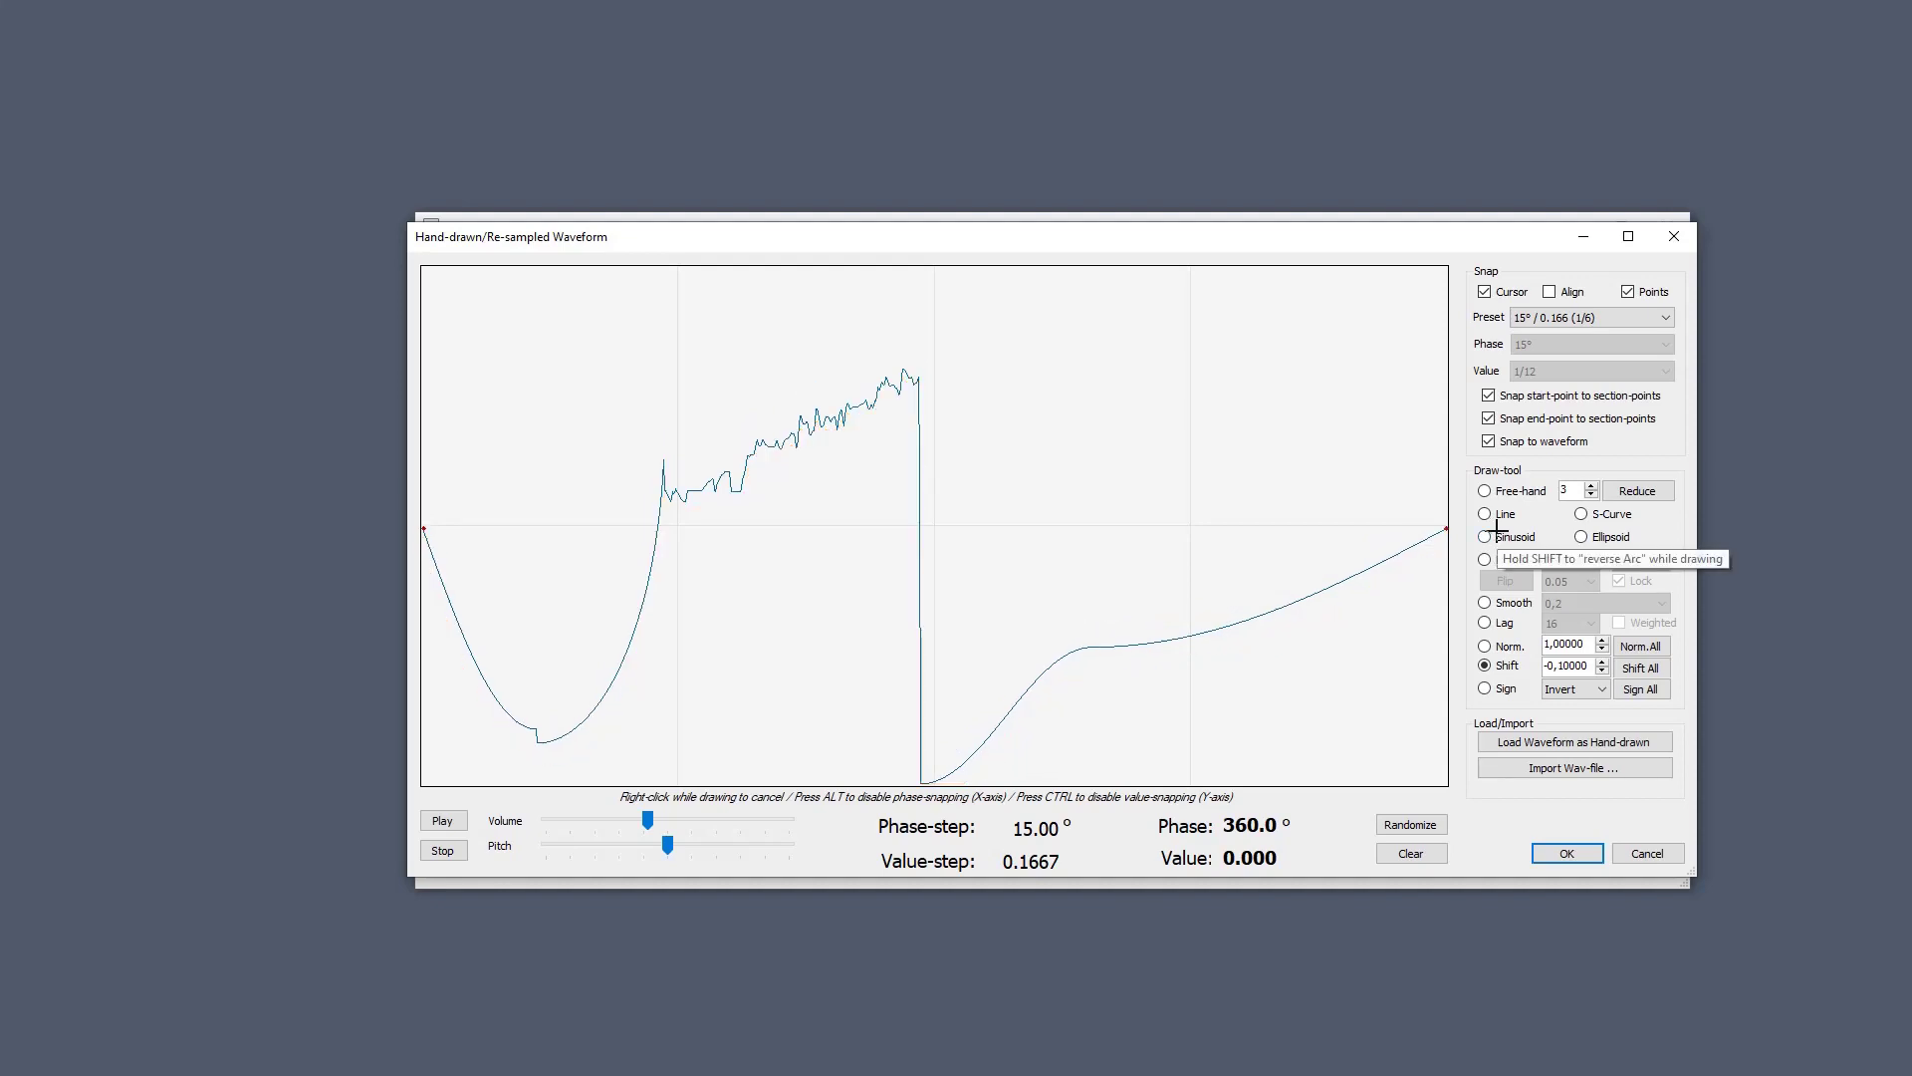
{"action": "key", "text": "ctrl+z"}
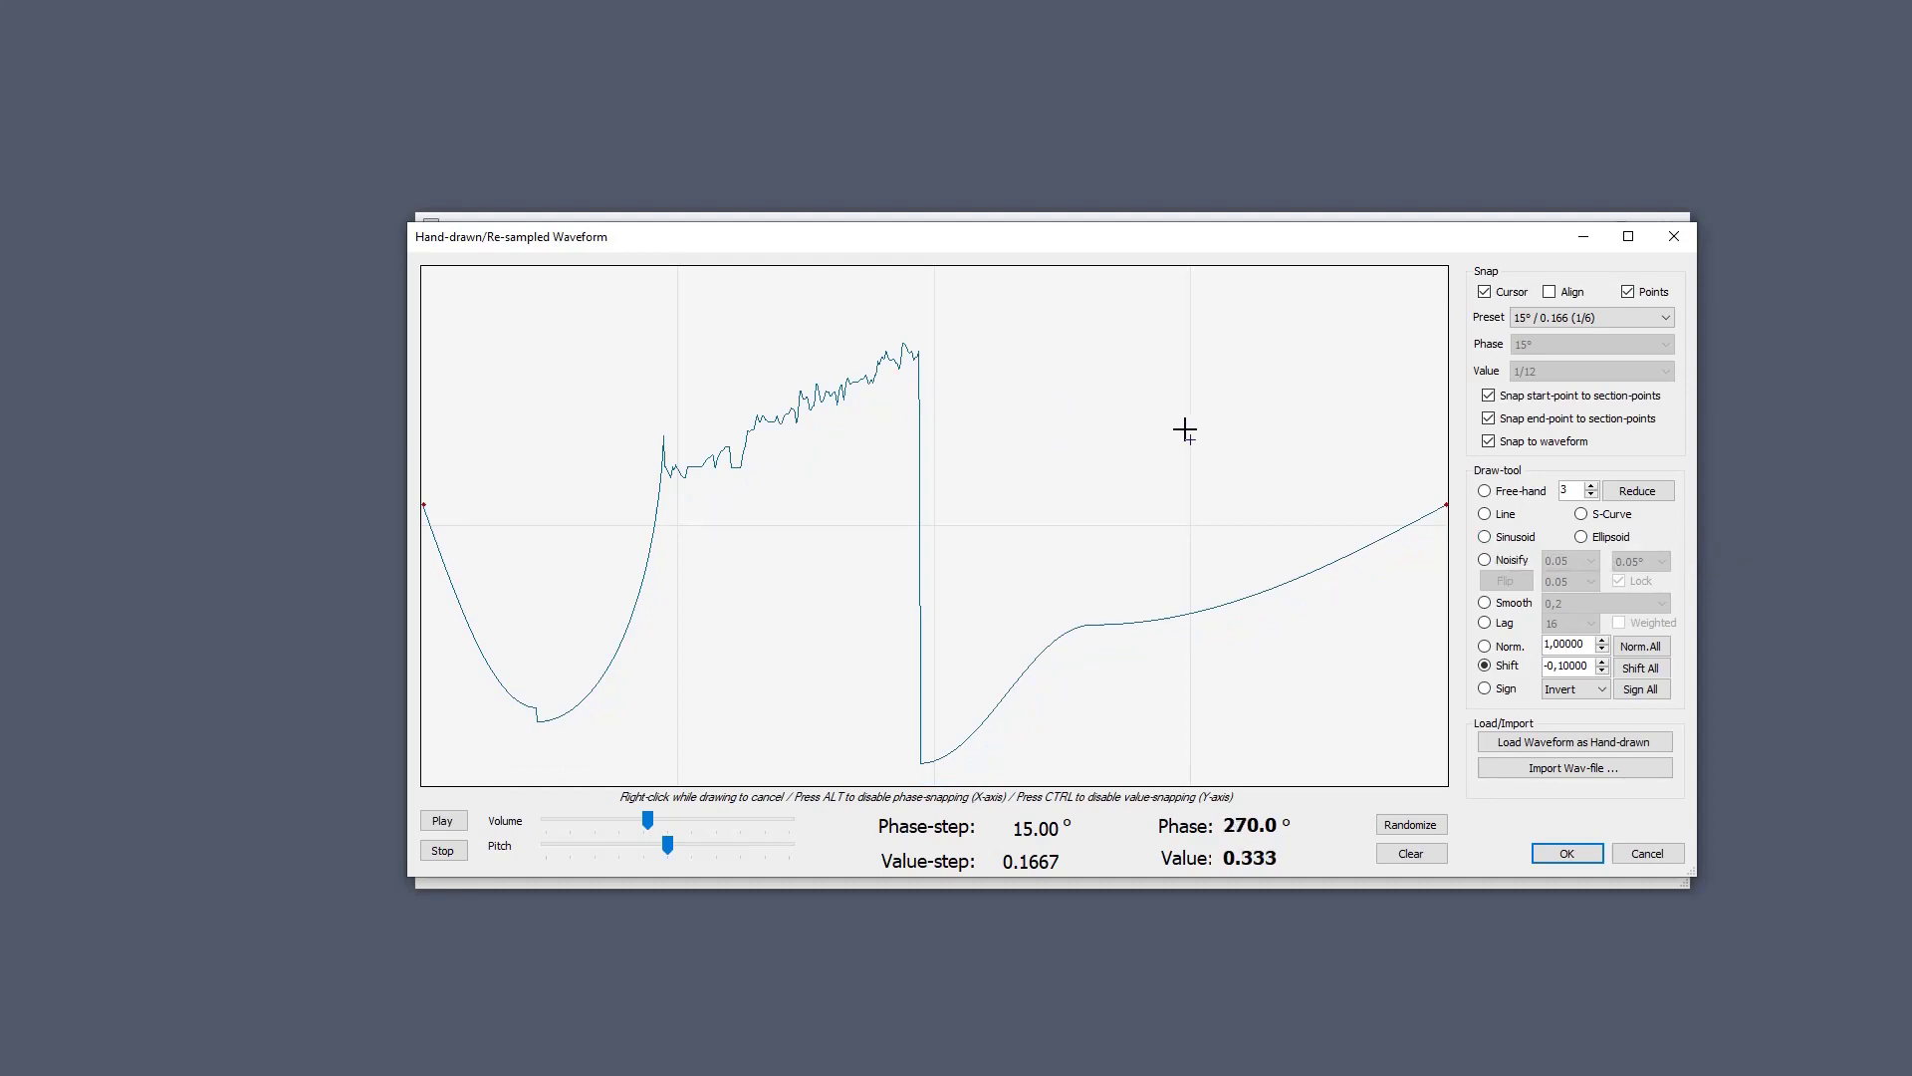
Set the shift amount to the start/end average (-0,08000), shift the entire waveform by it, and undo the shift.
{"action": "right_click", "coordinate": [1574, 664]}
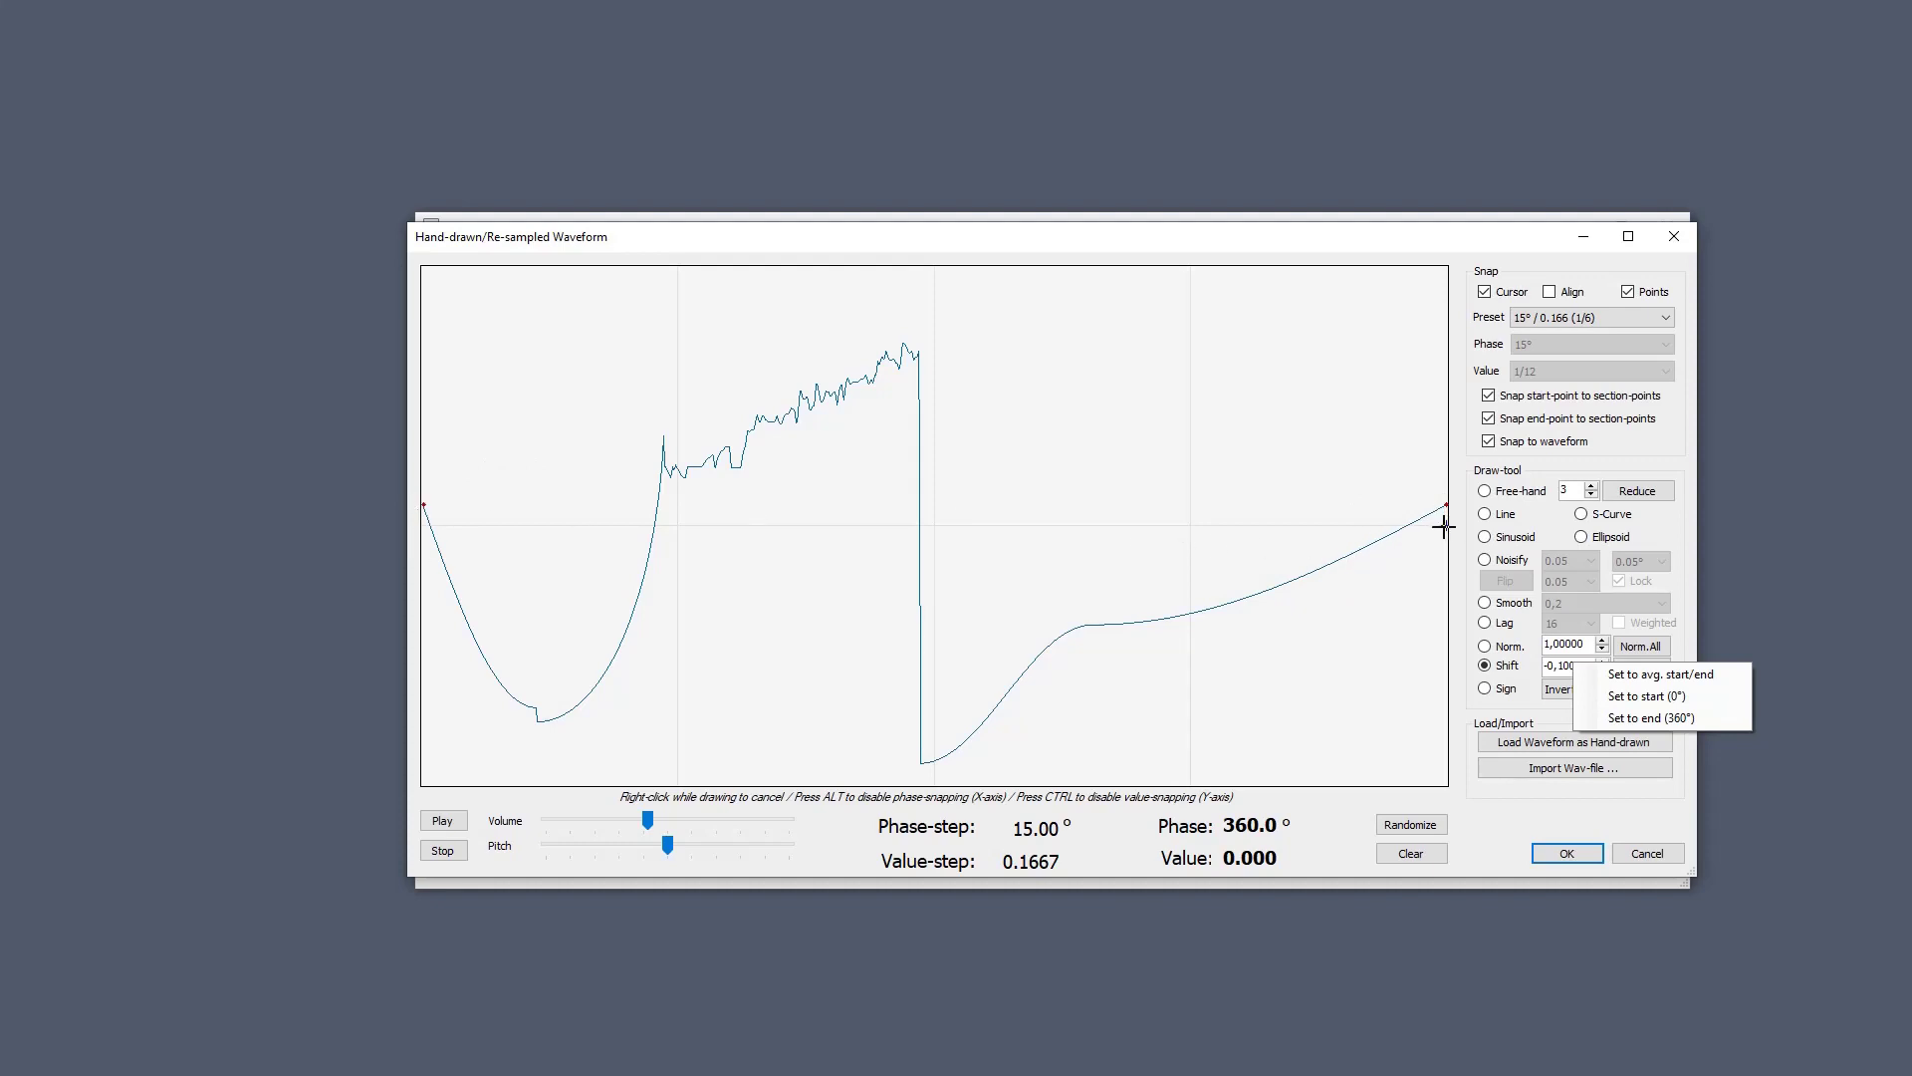
{"action": "left_click", "coordinate": [1660, 674]}
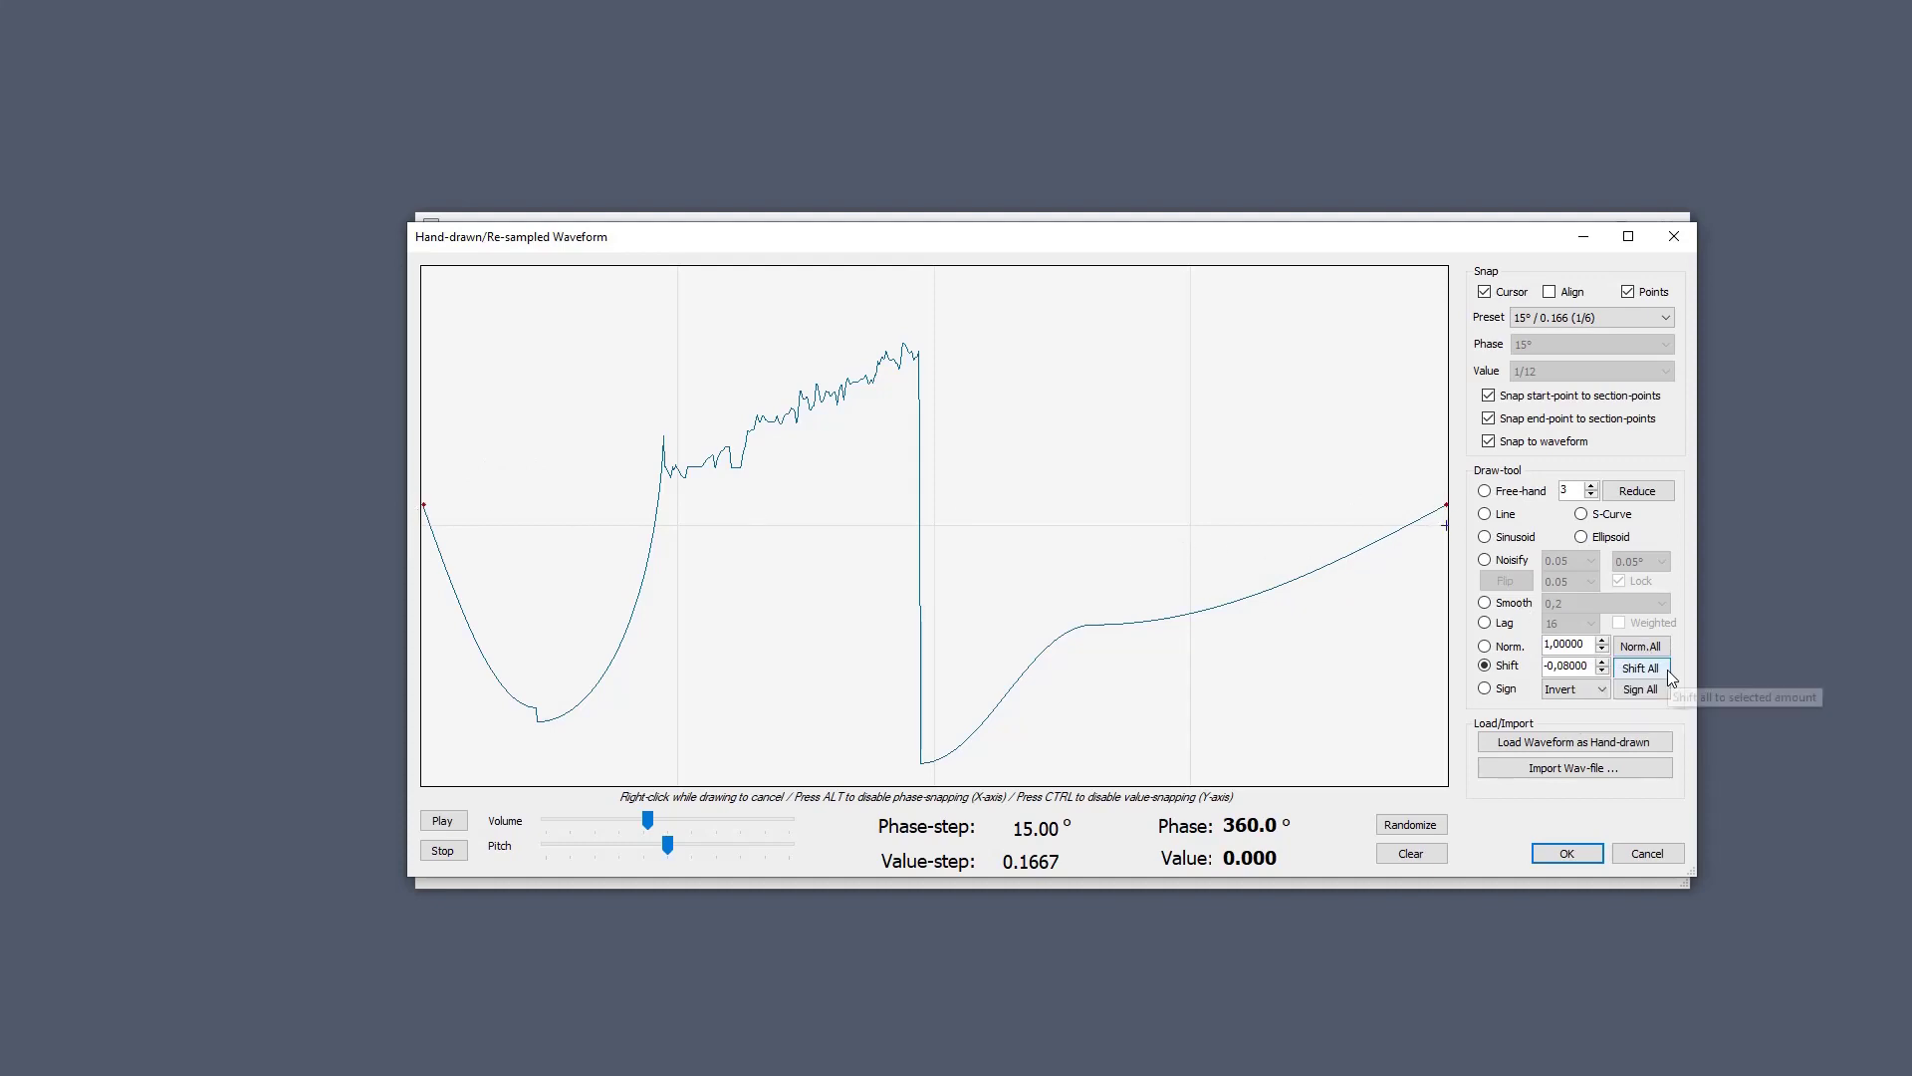
{"action": "right_click", "coordinate": [1586, 664]}
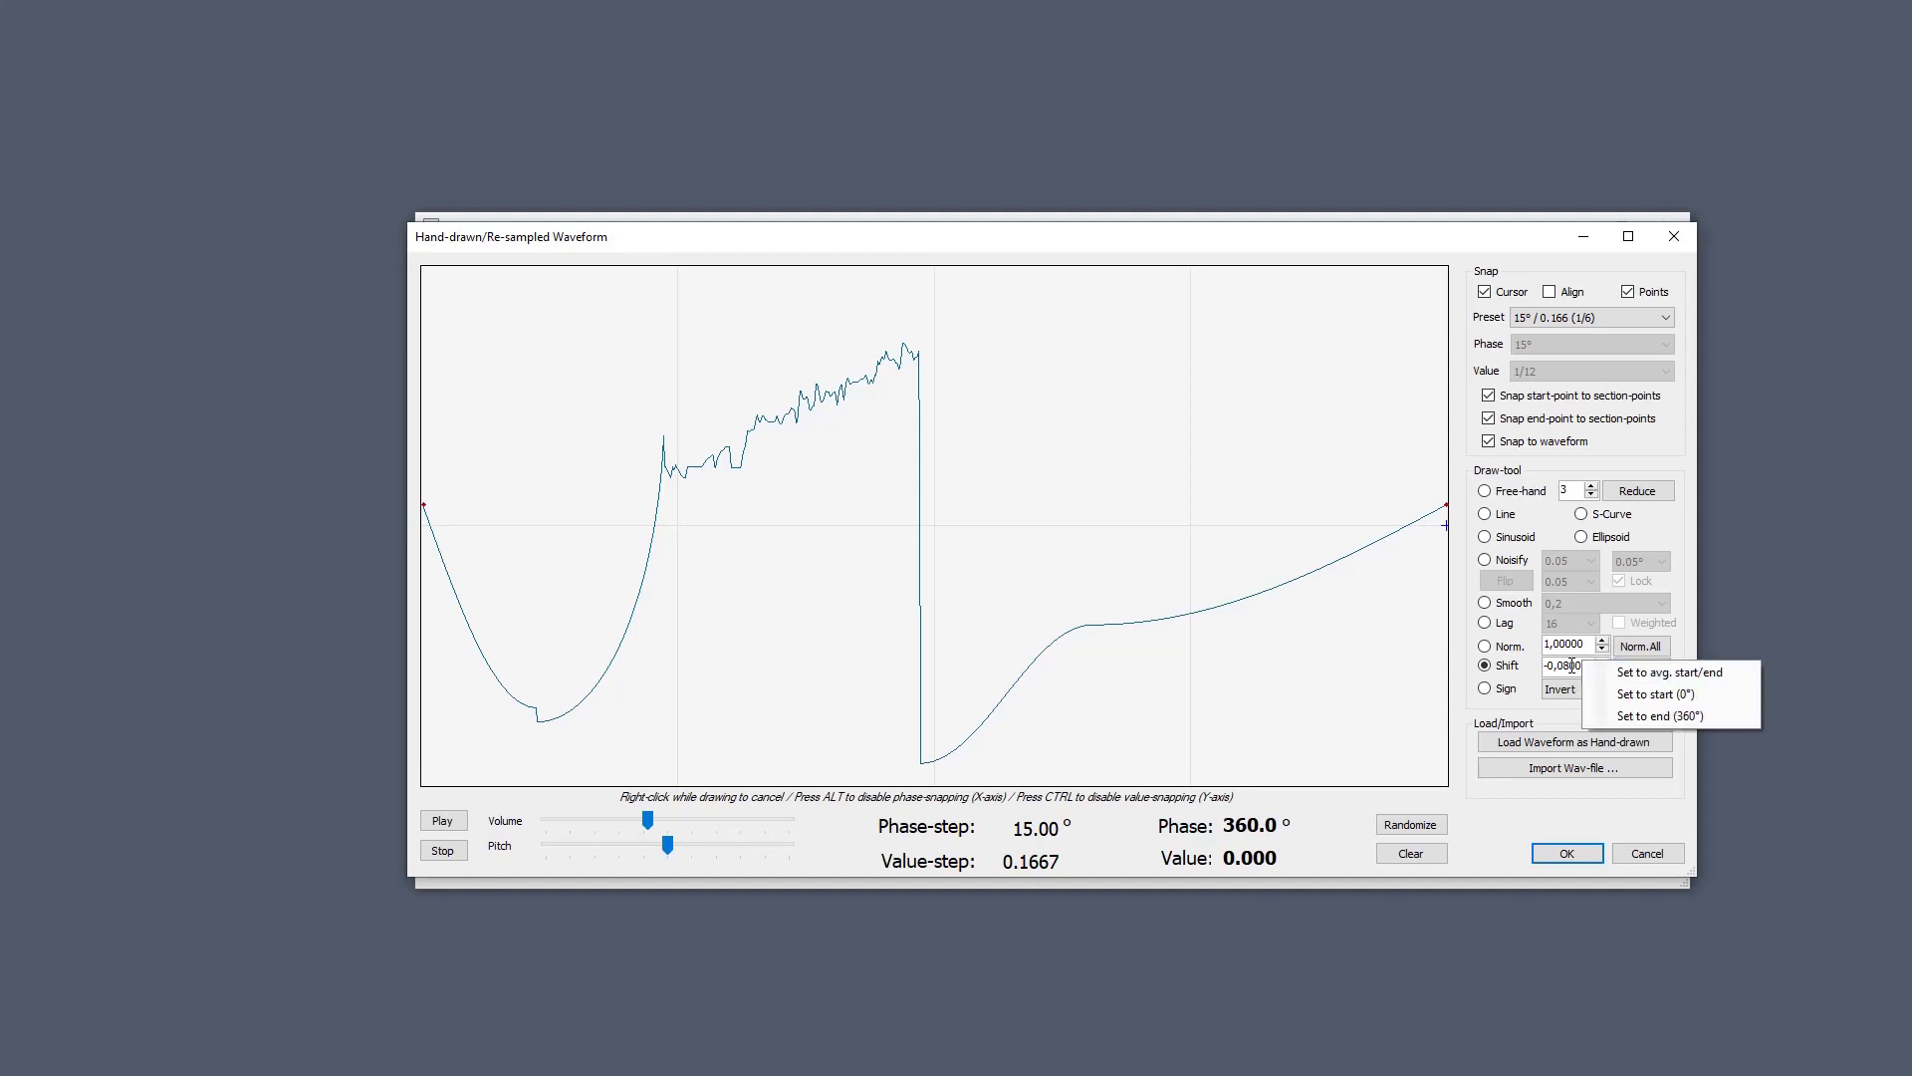
{"action": "right_click", "coordinate": [1571, 664]}
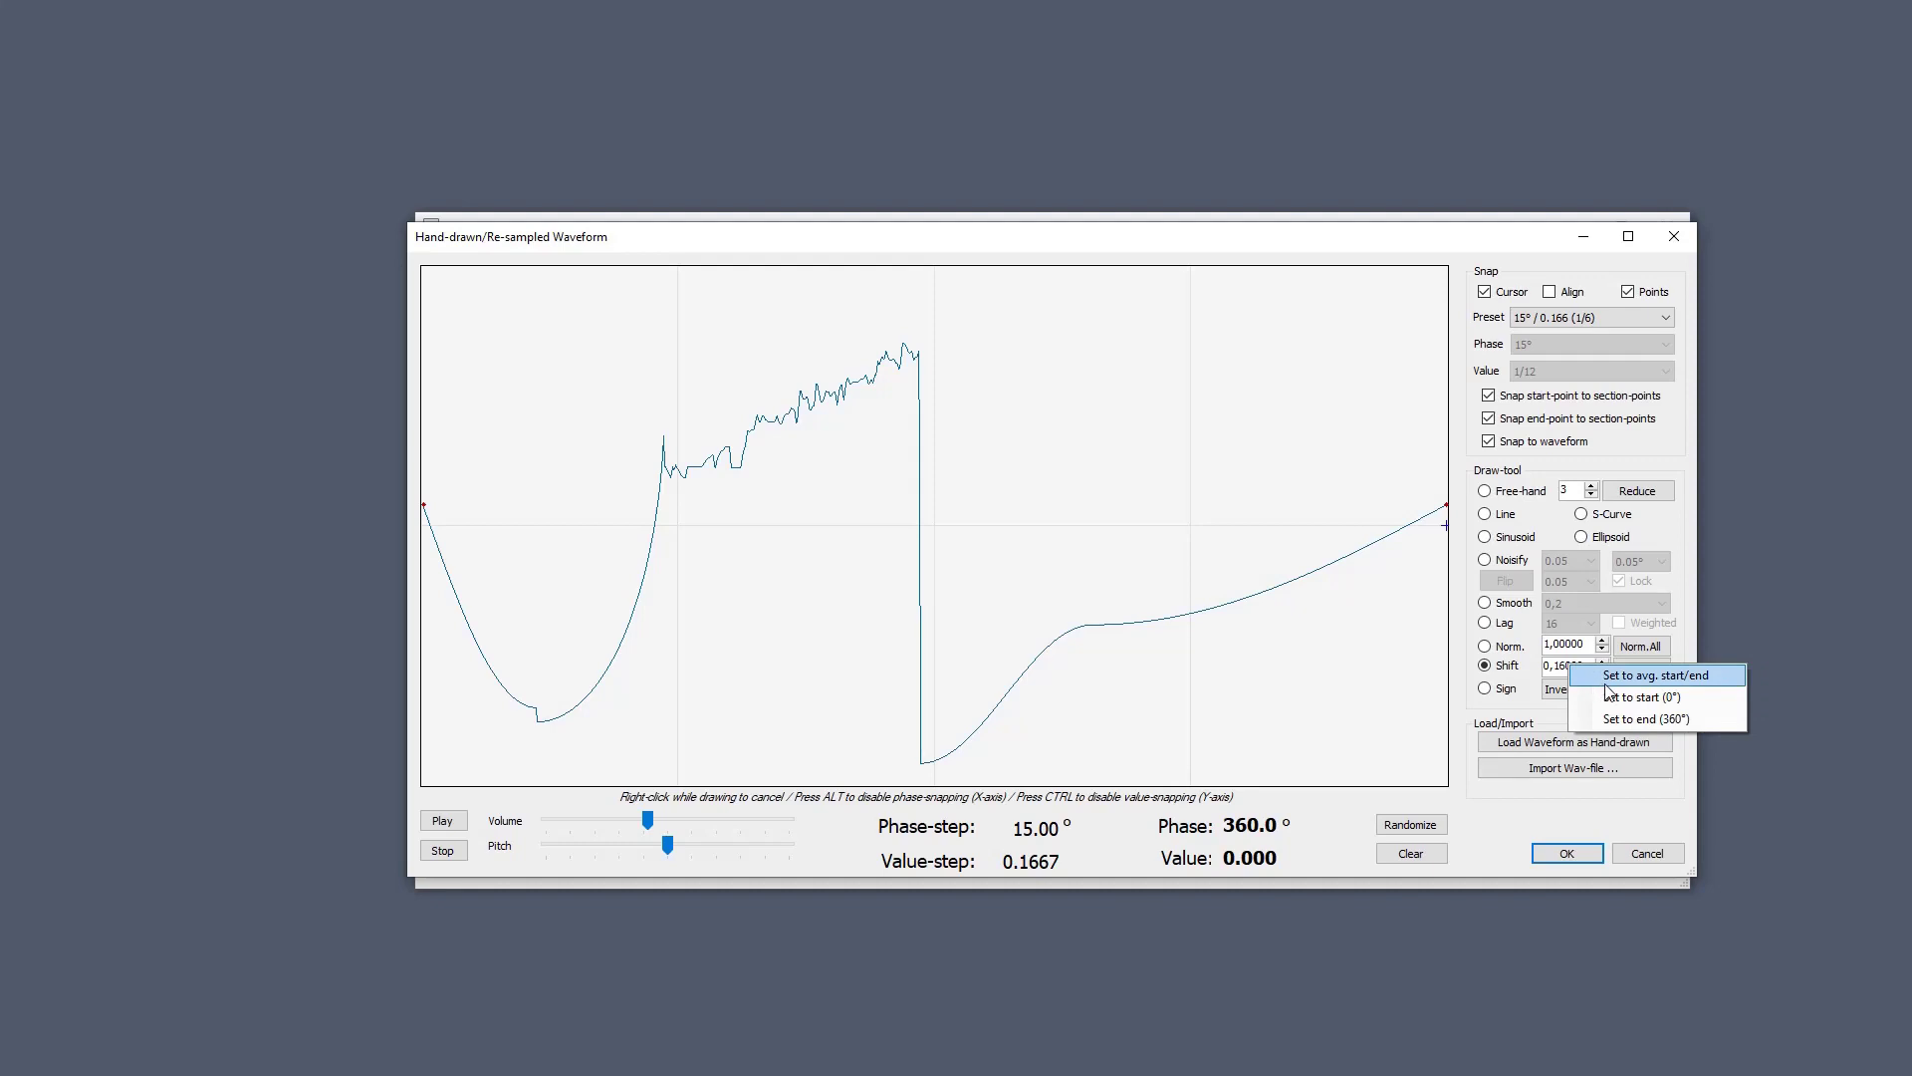
{"action": "left_click", "coordinate": [1606, 683]}
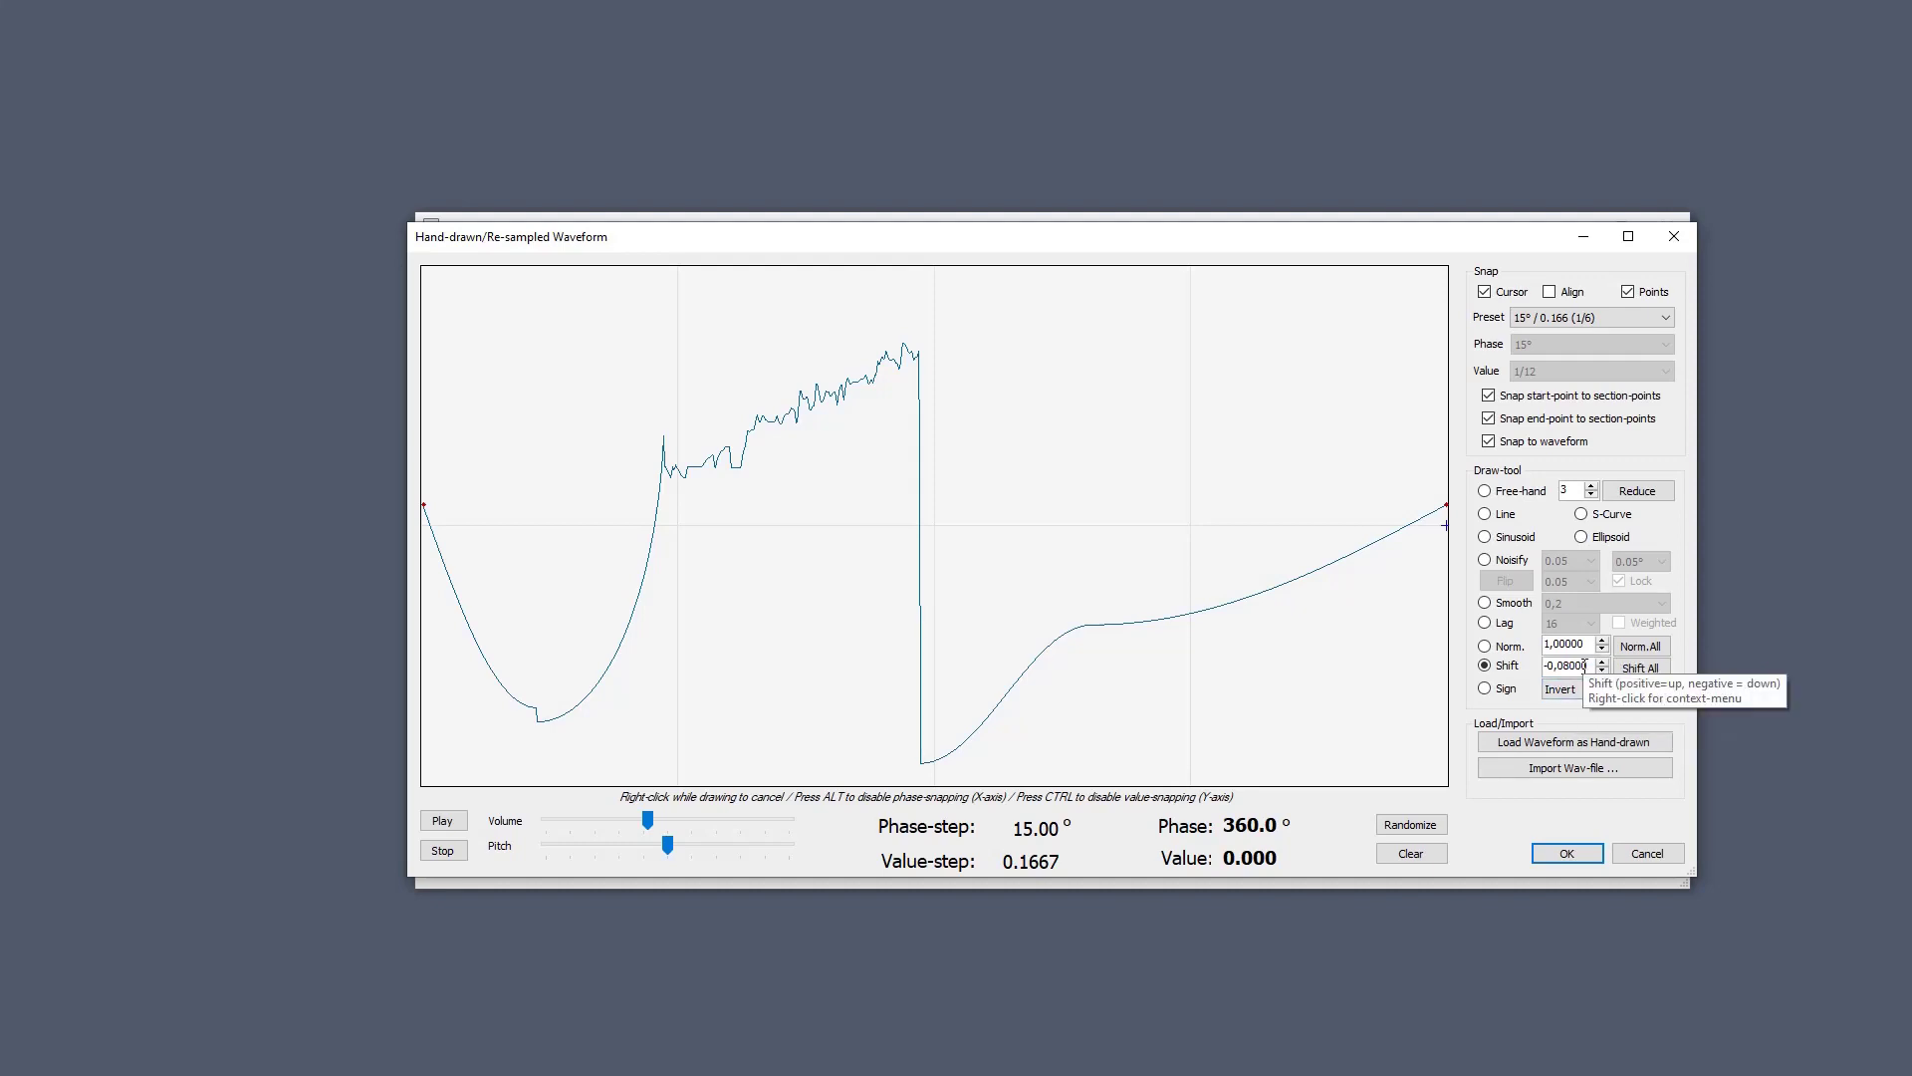
{"action": "left_click", "coordinate": [1645, 676]}
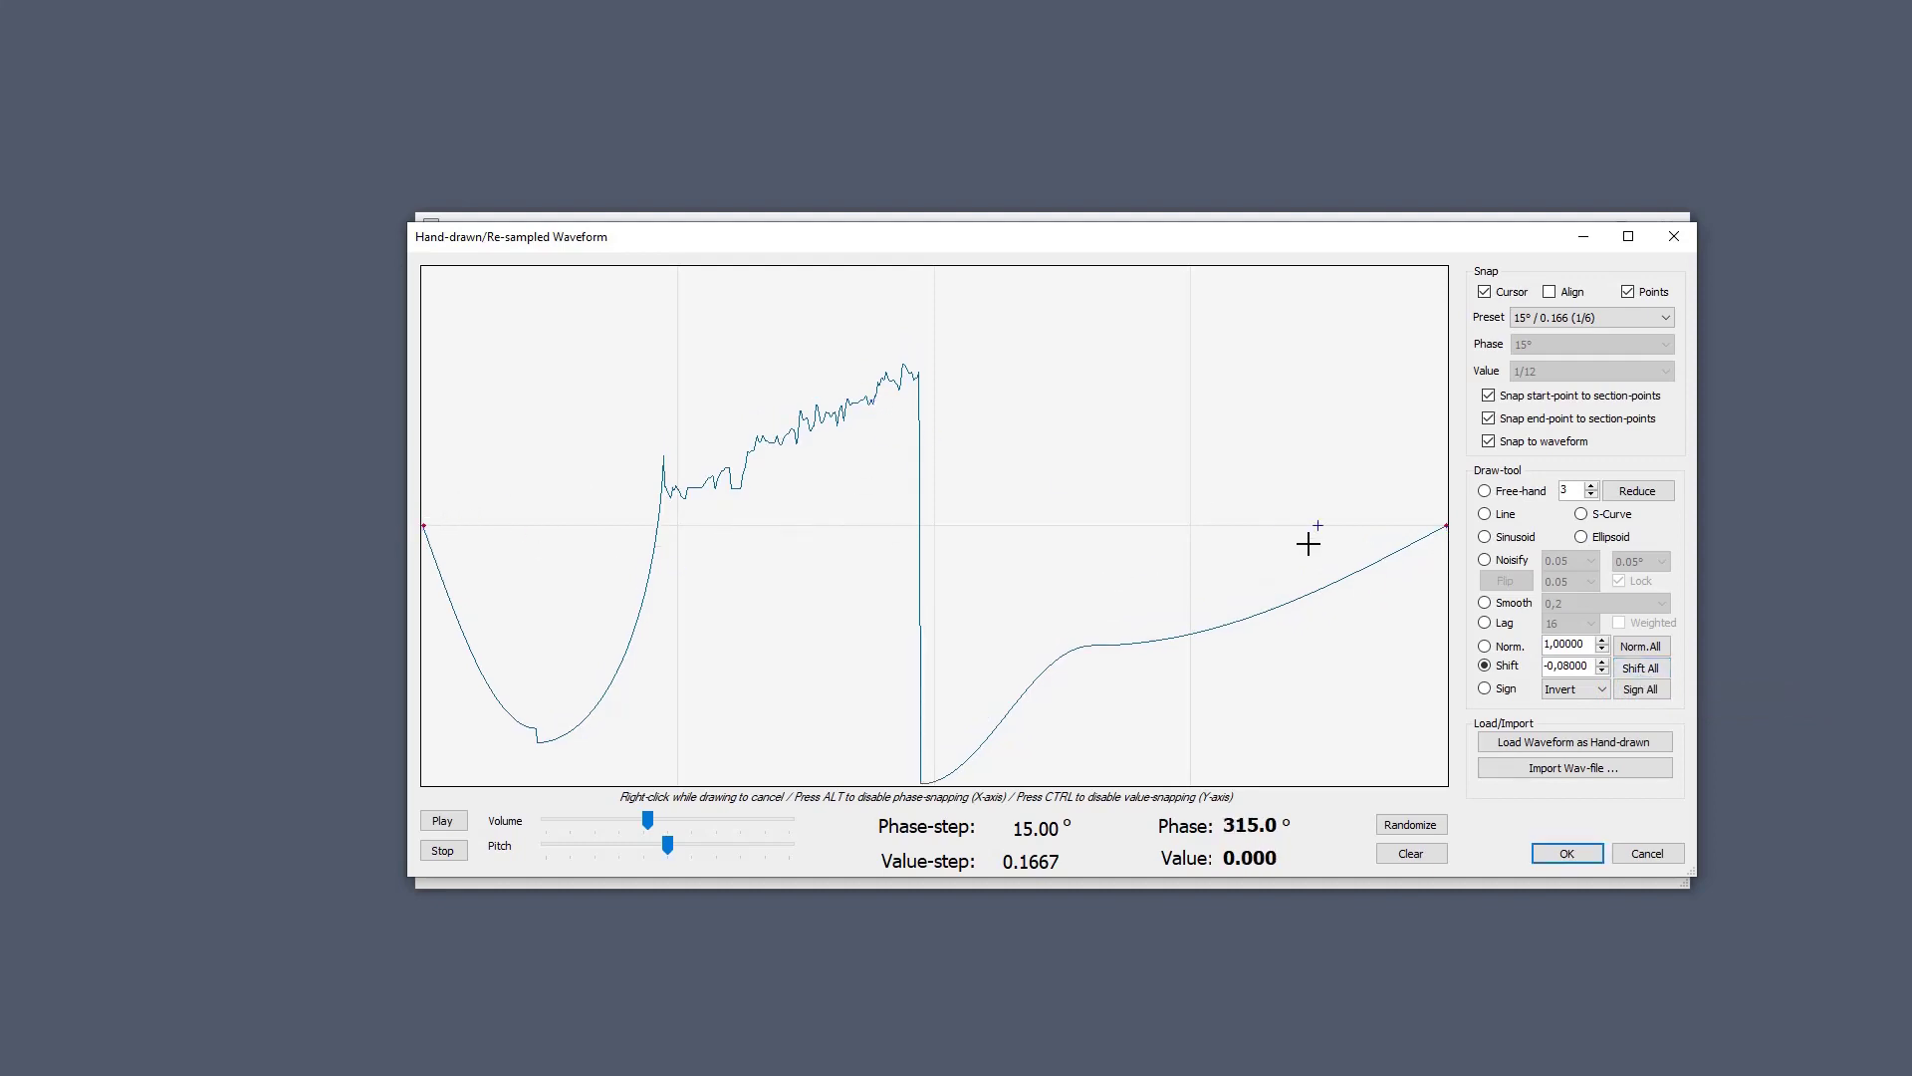
{"action": "key", "text": "ctrl+z"}
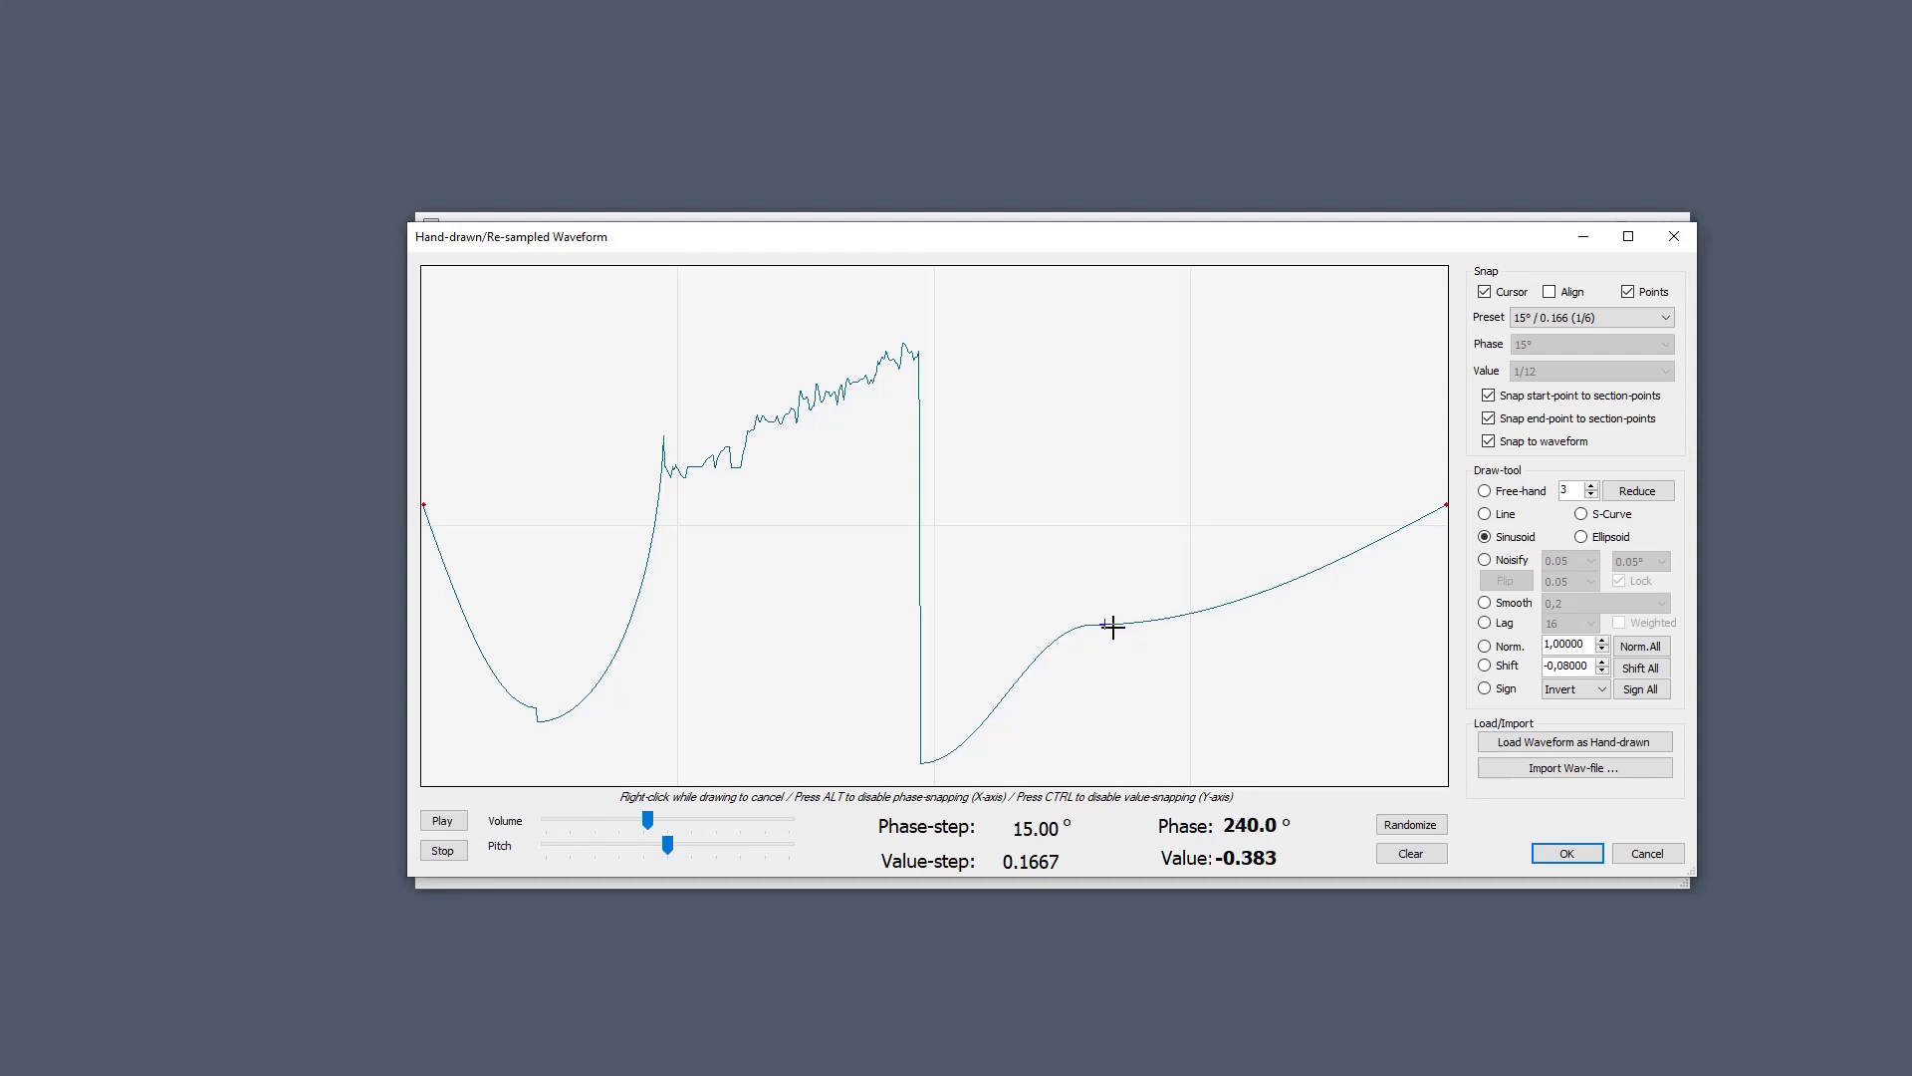
Draw a sinusoid from phase 240.0°, value -0.383, to phase 360.0°, value 0.048.
{"action": "mouse_move", "coordinate": [1112, 626]}
{"action": "left_mouse_down"}
{"action": "mouse_move", "coordinate": [1259, 619]}
{"action": "mouse_move", "coordinate": [1512, 538]}
{"action": "mouse_move", "coordinate": [1503, 493]}
{"action": "mouse_move", "coordinate": [1522, 518]}
{"action": "left_mouse_up"}
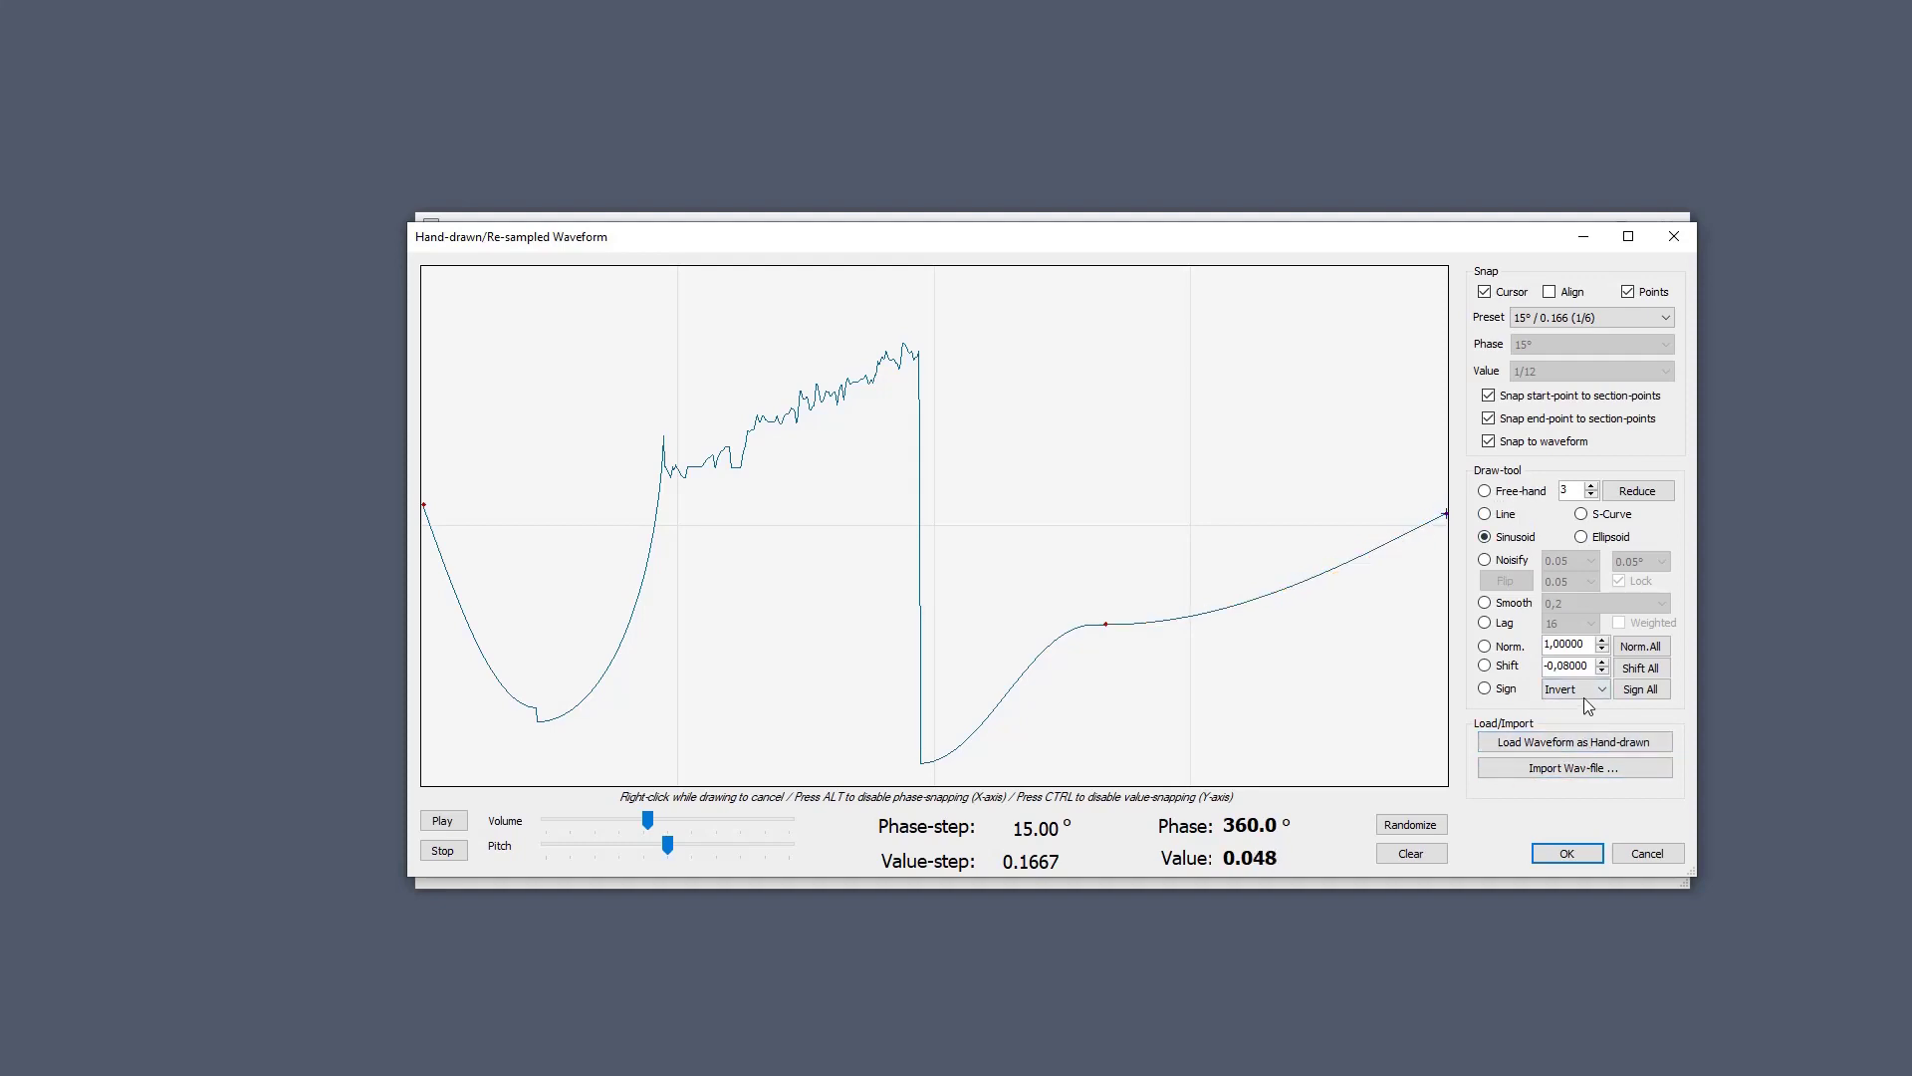
Set the shift amount to the start/end average (-0,06408) and shift the entire waveform by it.
{"action": "right_click", "coordinate": [1580, 667]}
{"action": "left_click", "coordinate": [1628, 674]}
{"action": "left_click", "coordinate": [1638, 677]}
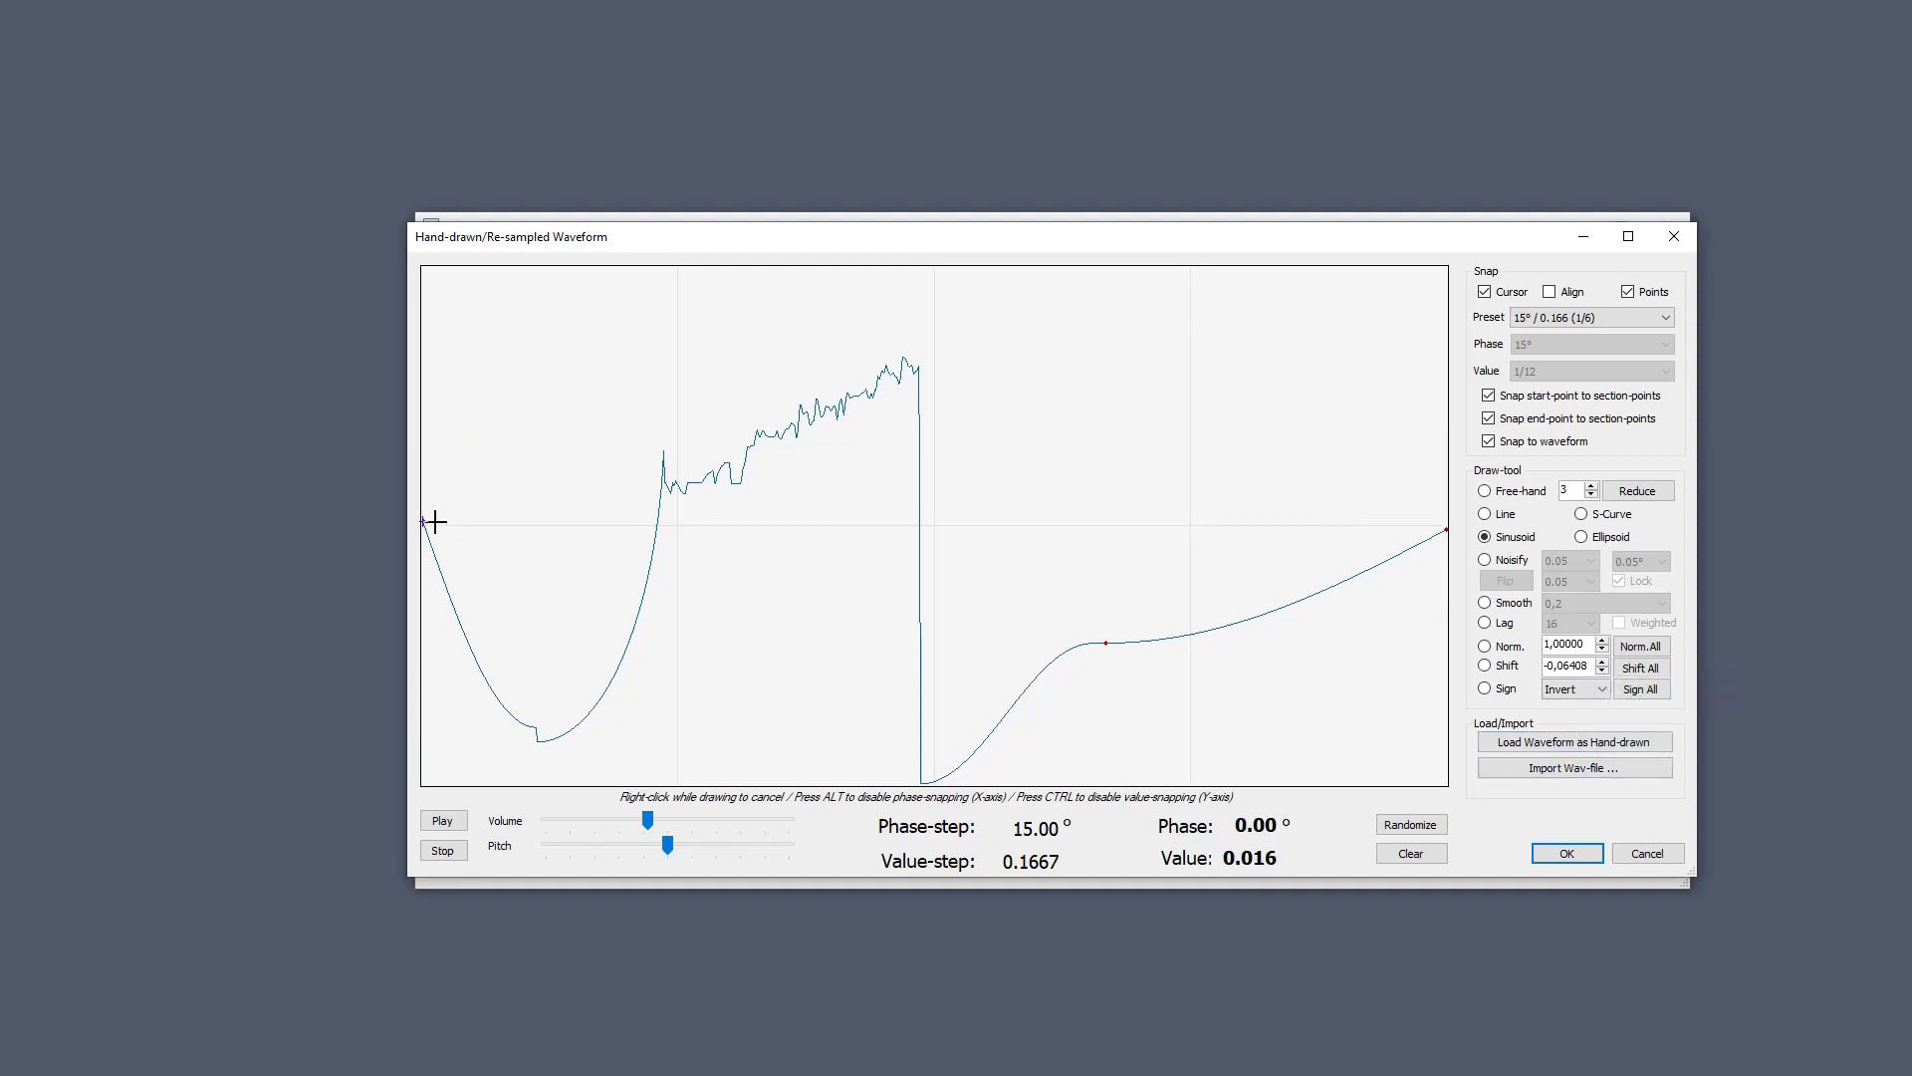
Shift the entire waveform by the start-point amount (-0,01617) and draw a sinusoid from phase 240.0°, value -0.463, to the zero line at 360.0°.
{"action": "right_click", "coordinate": [1573, 664]}
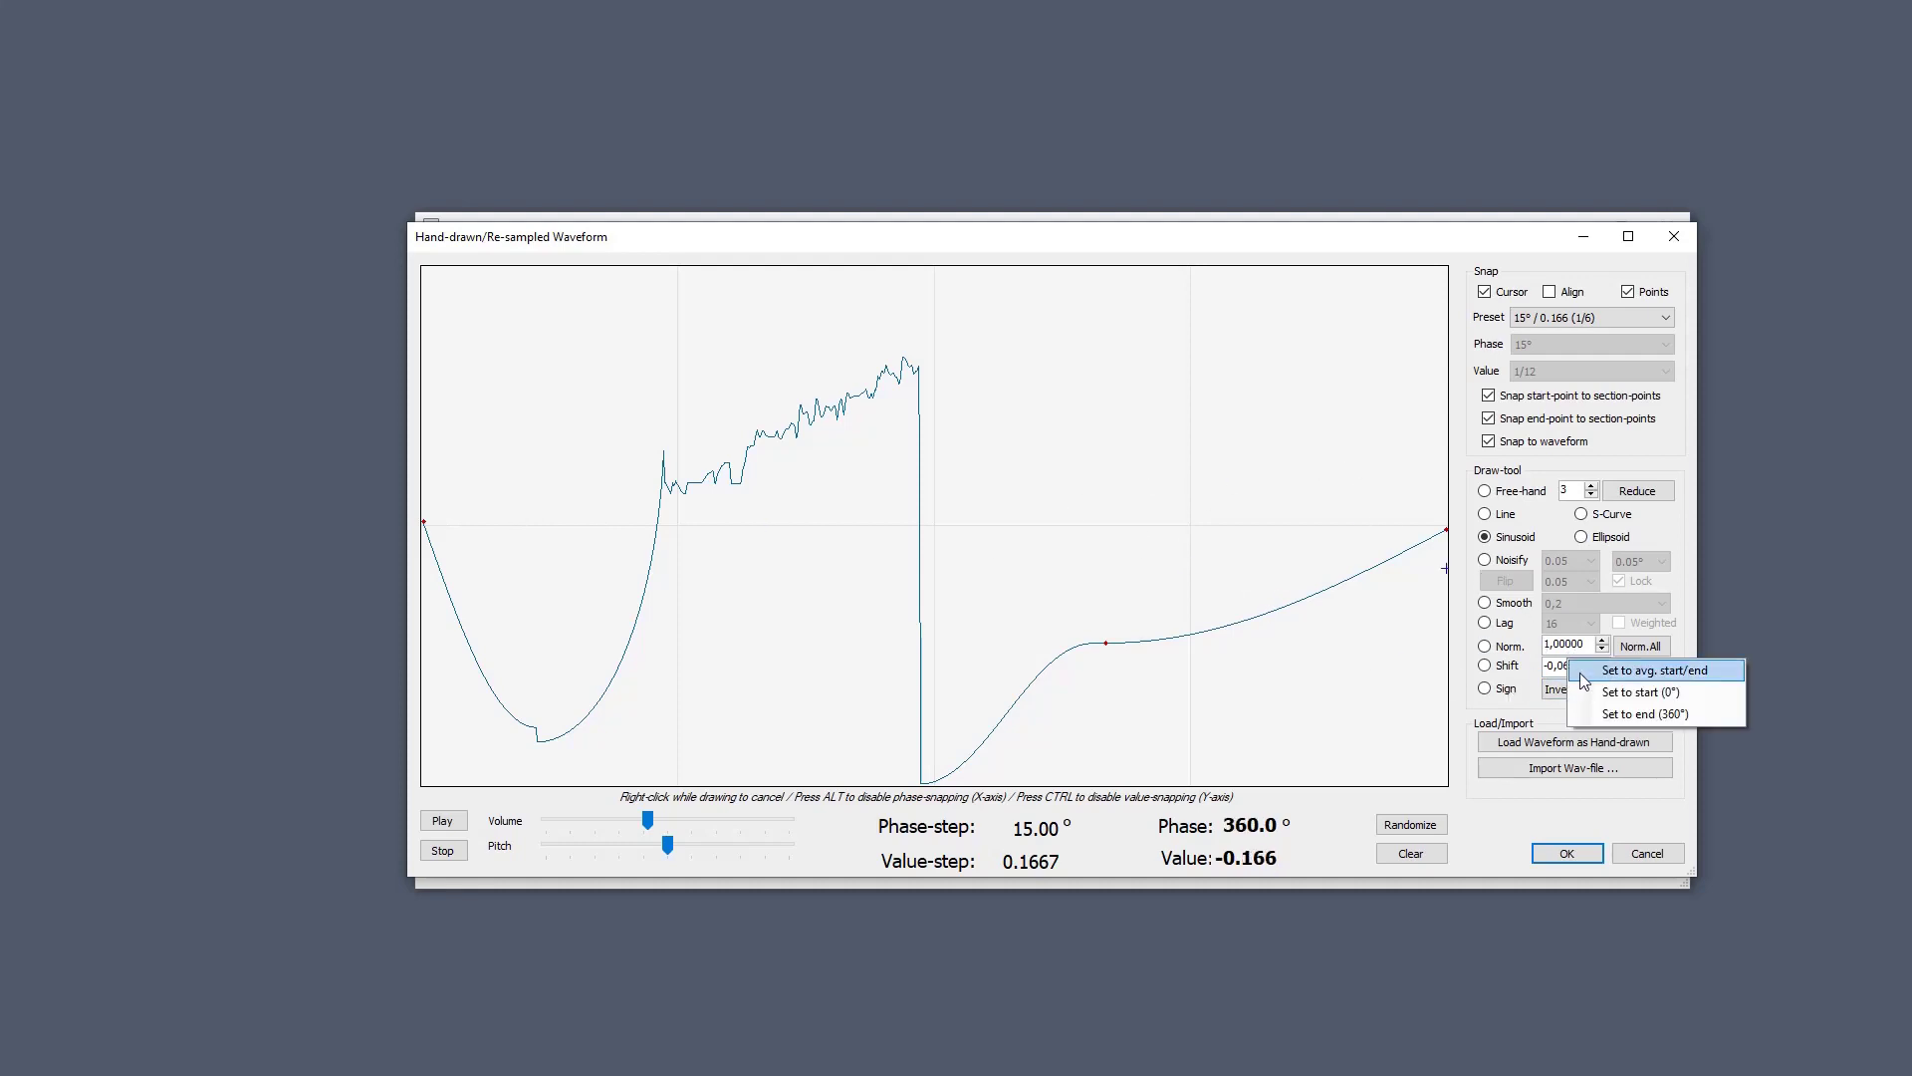
{"action": "left_click", "coordinate": [1691, 693]}
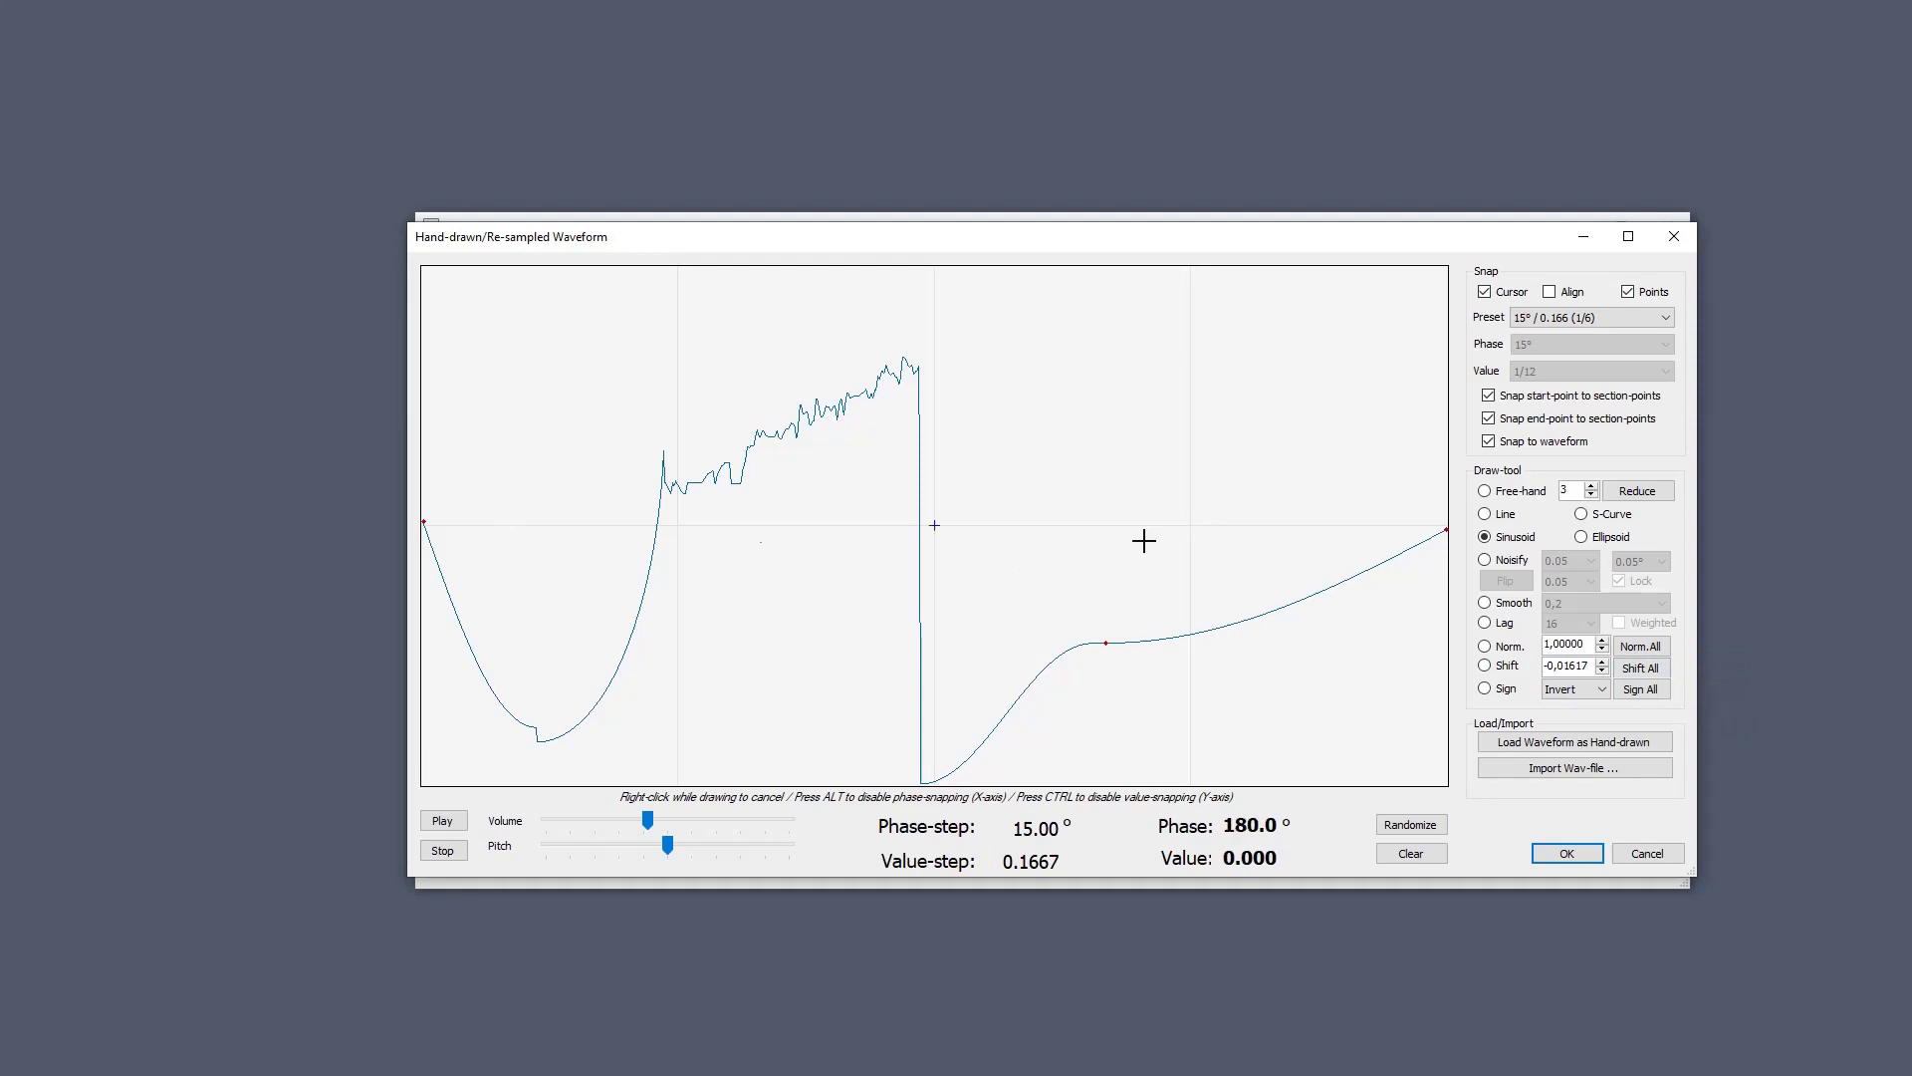
{"action": "left_click", "coordinate": [1663, 667]}
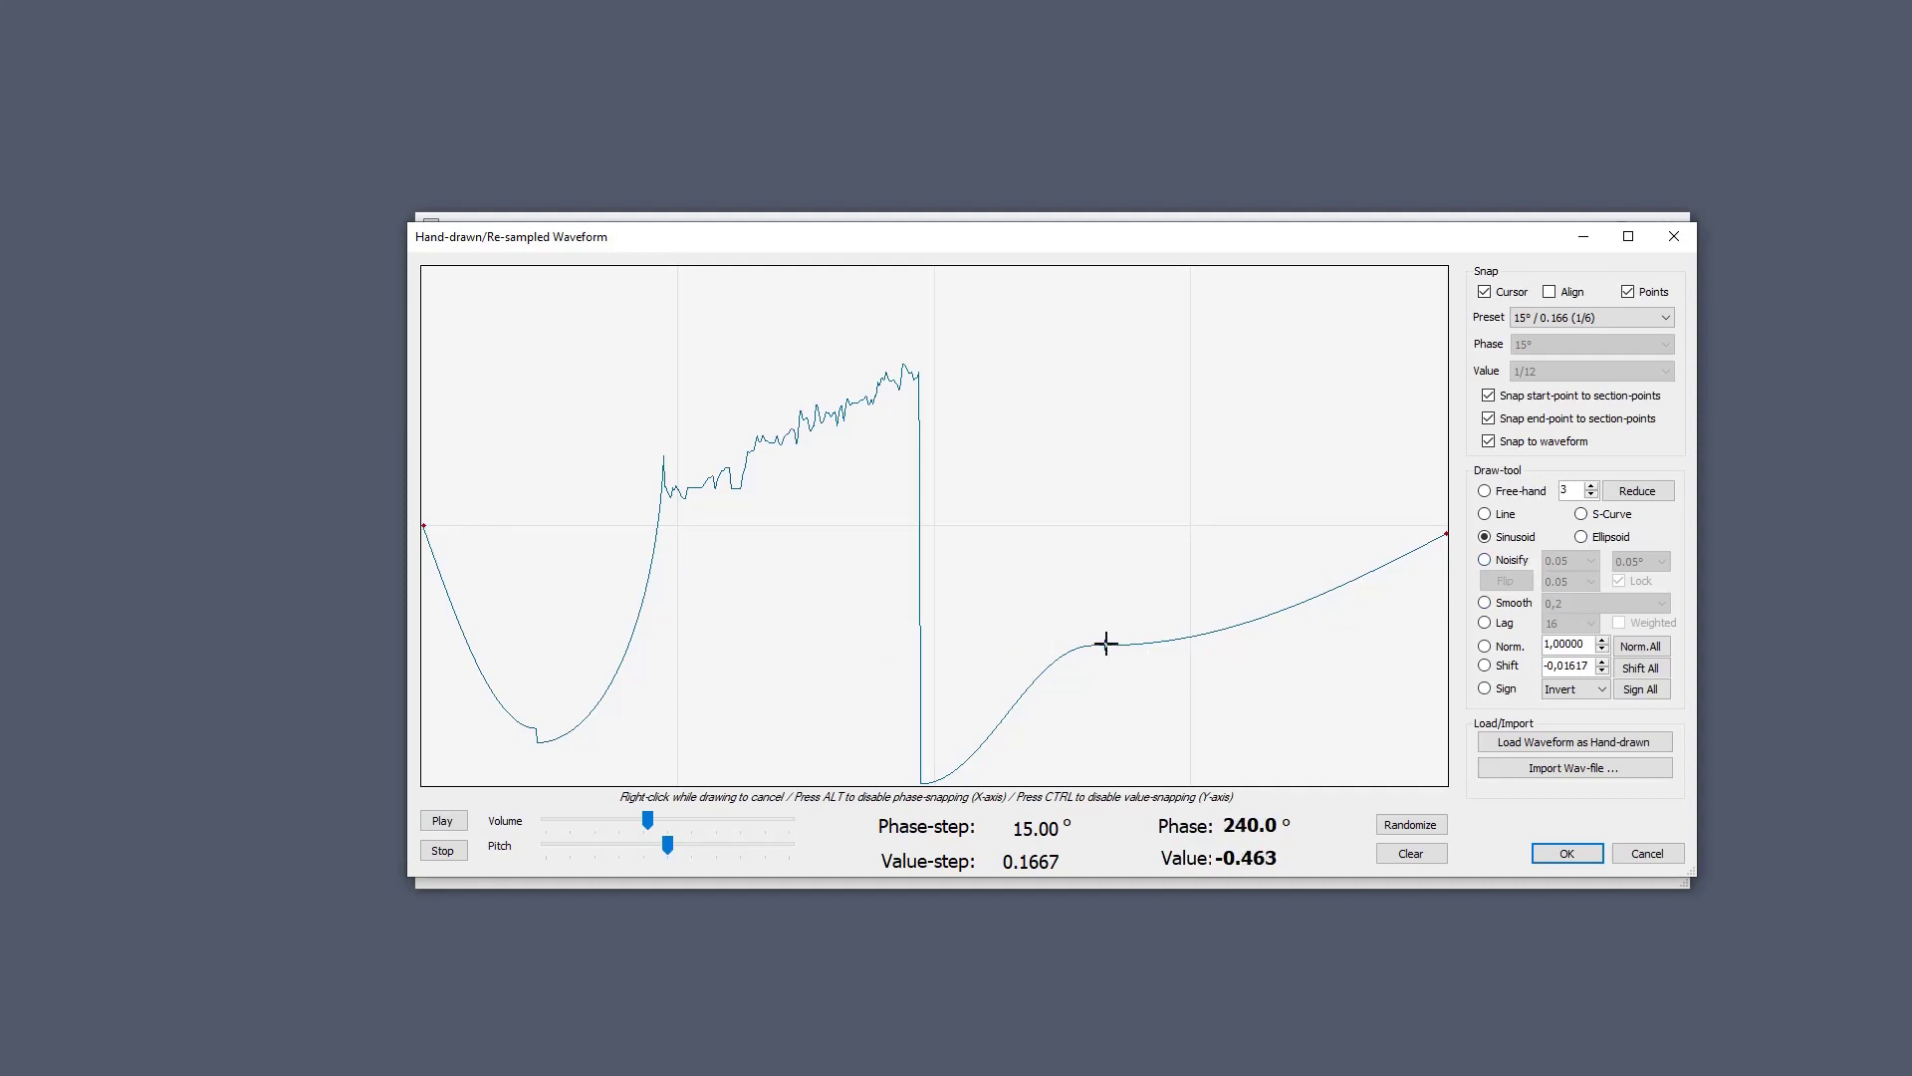
{"action": "left_click_drag", "start_coordinate": [1103, 643], "coordinate": [1457, 526]}
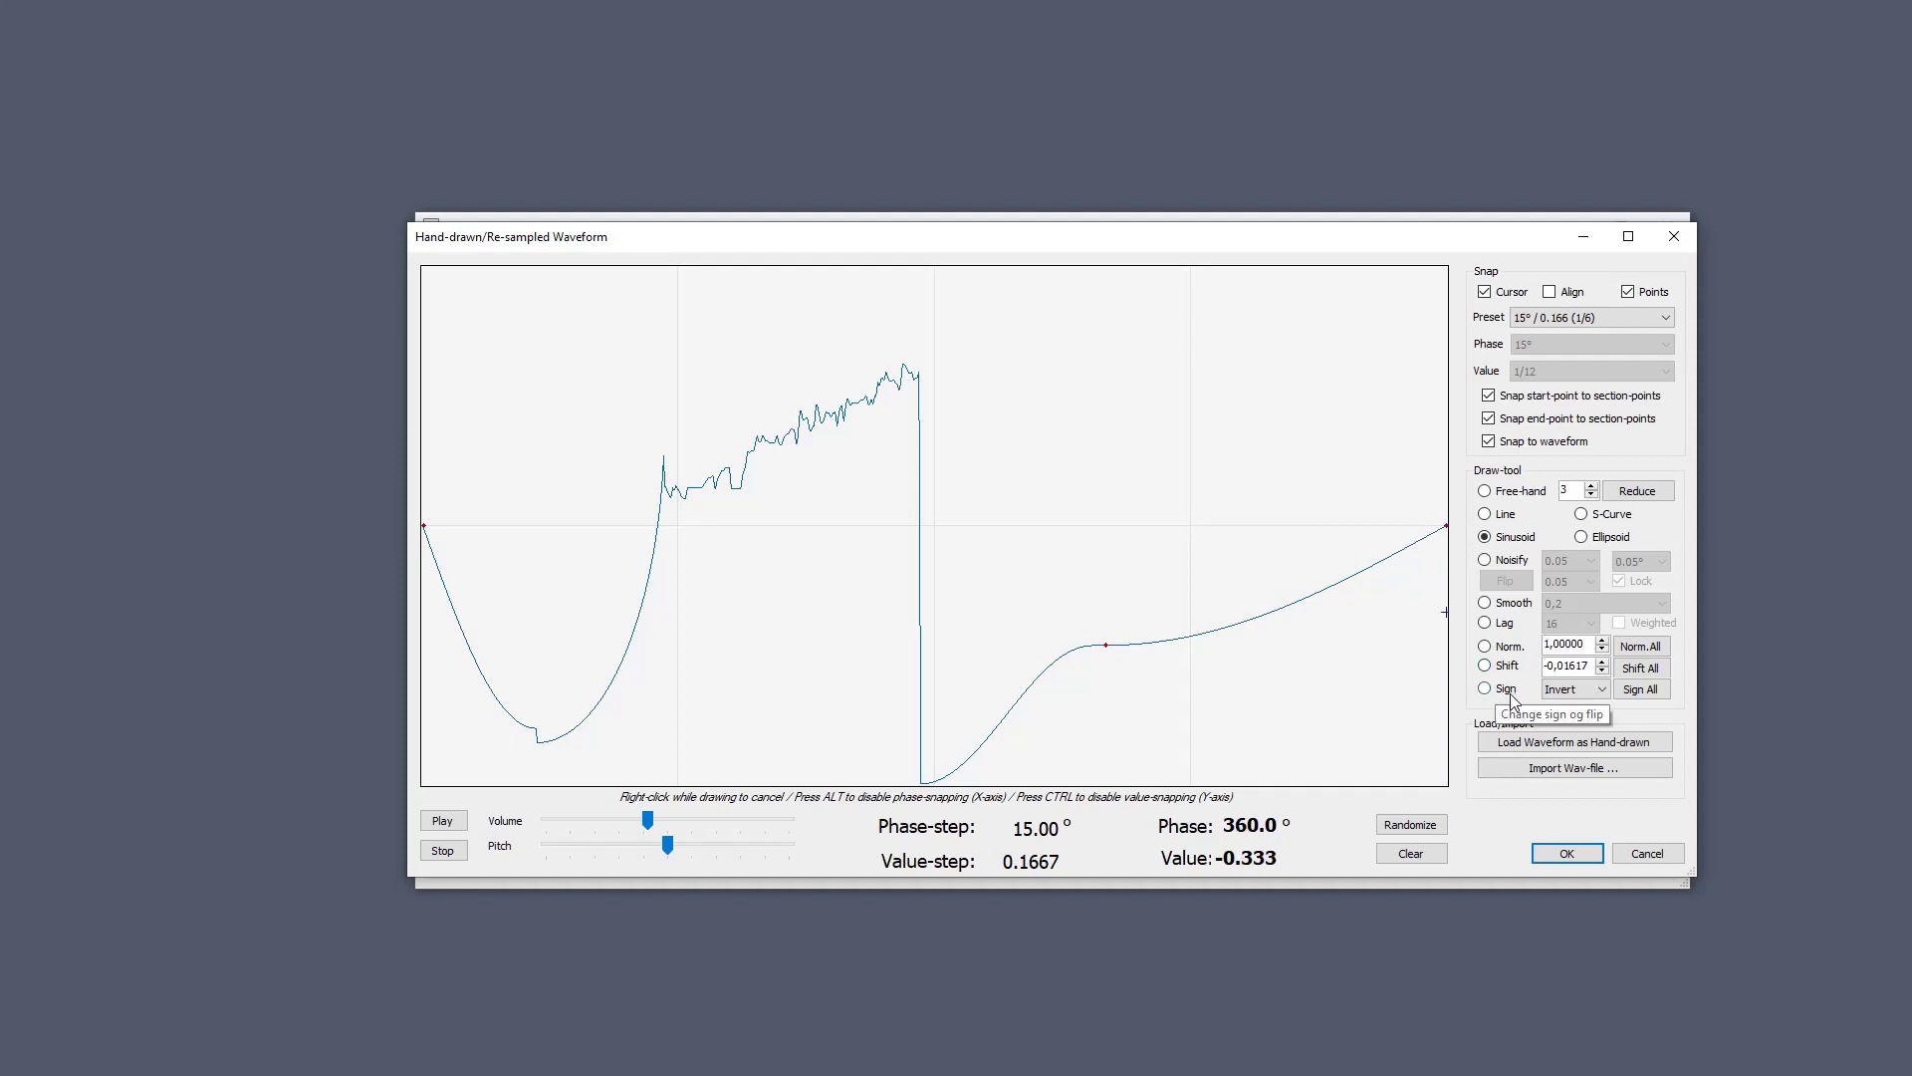
Try the Sign draw tool in Invert mode on part of the waveform and across the full phase range, cancelling both drawings.
{"action": "left_click", "coordinate": [1568, 690]}
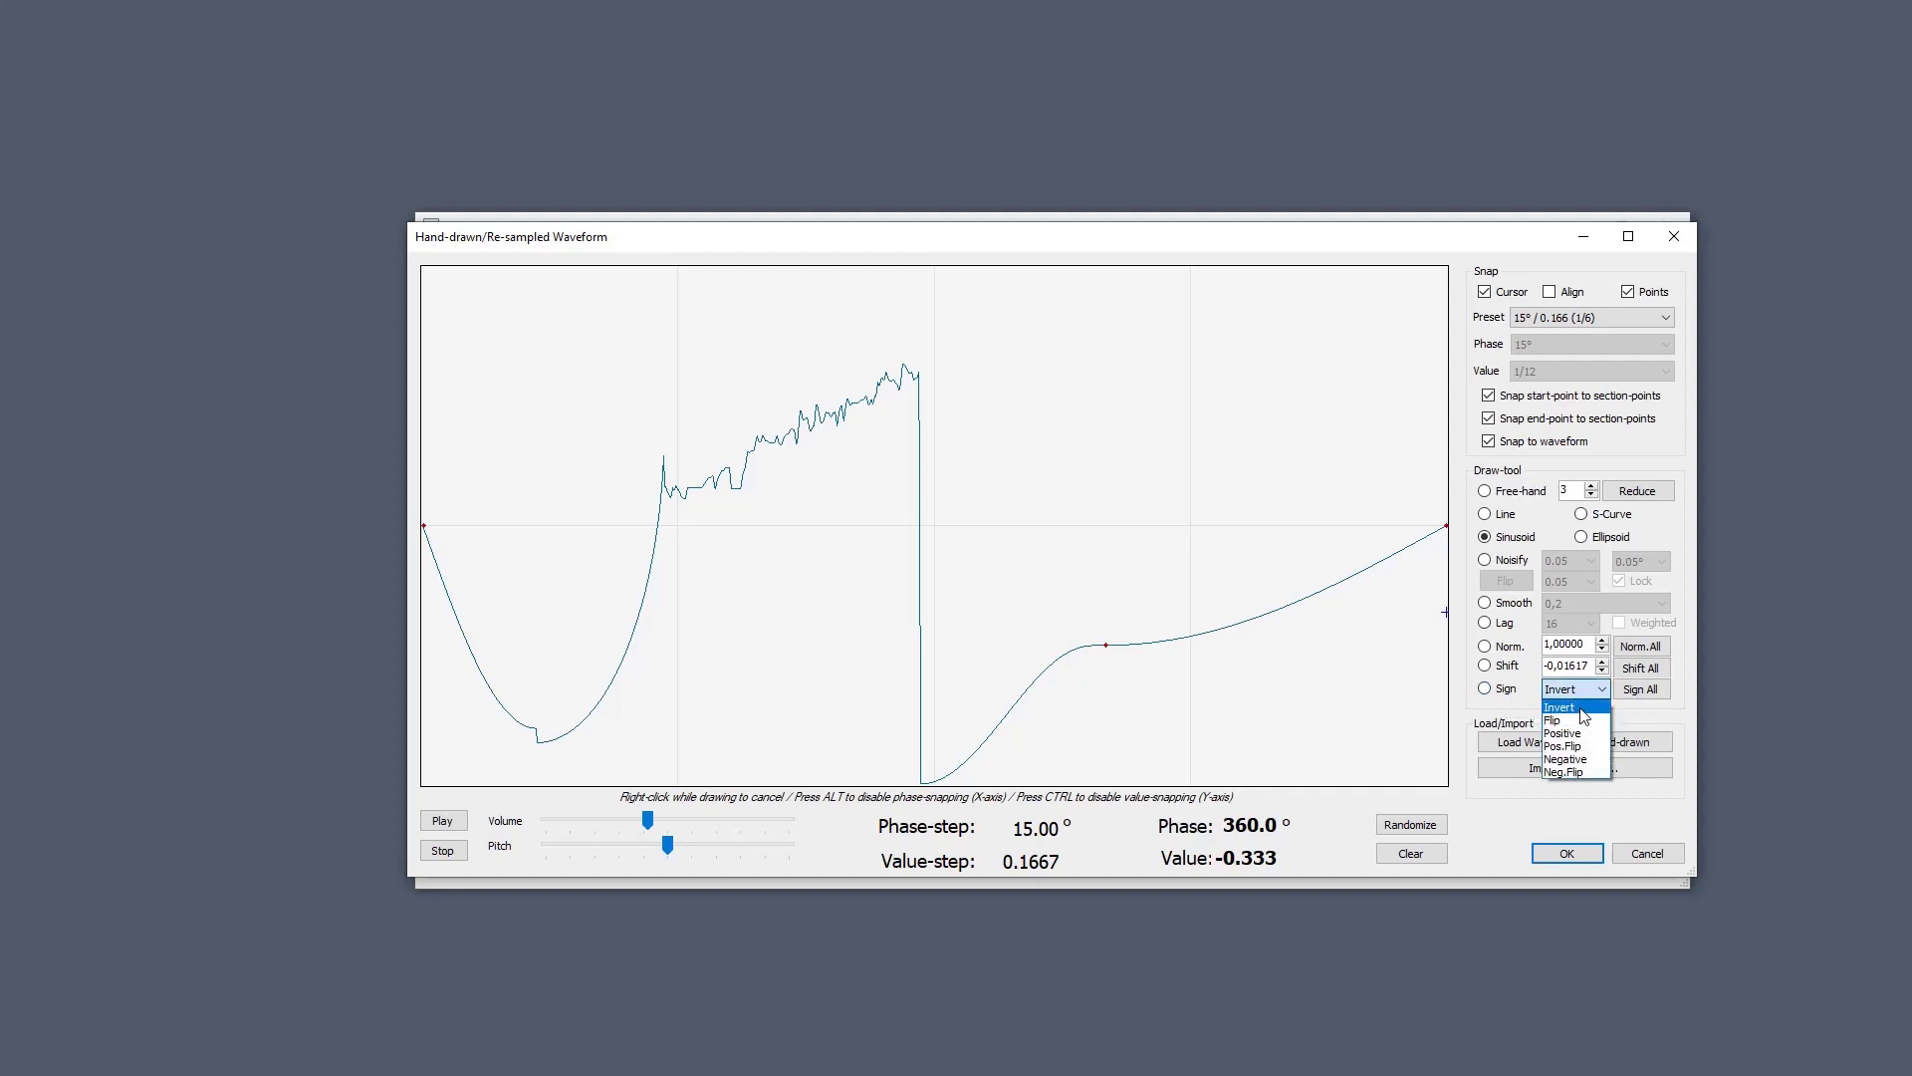
{"action": "left_click", "coordinate": [1582, 709]}
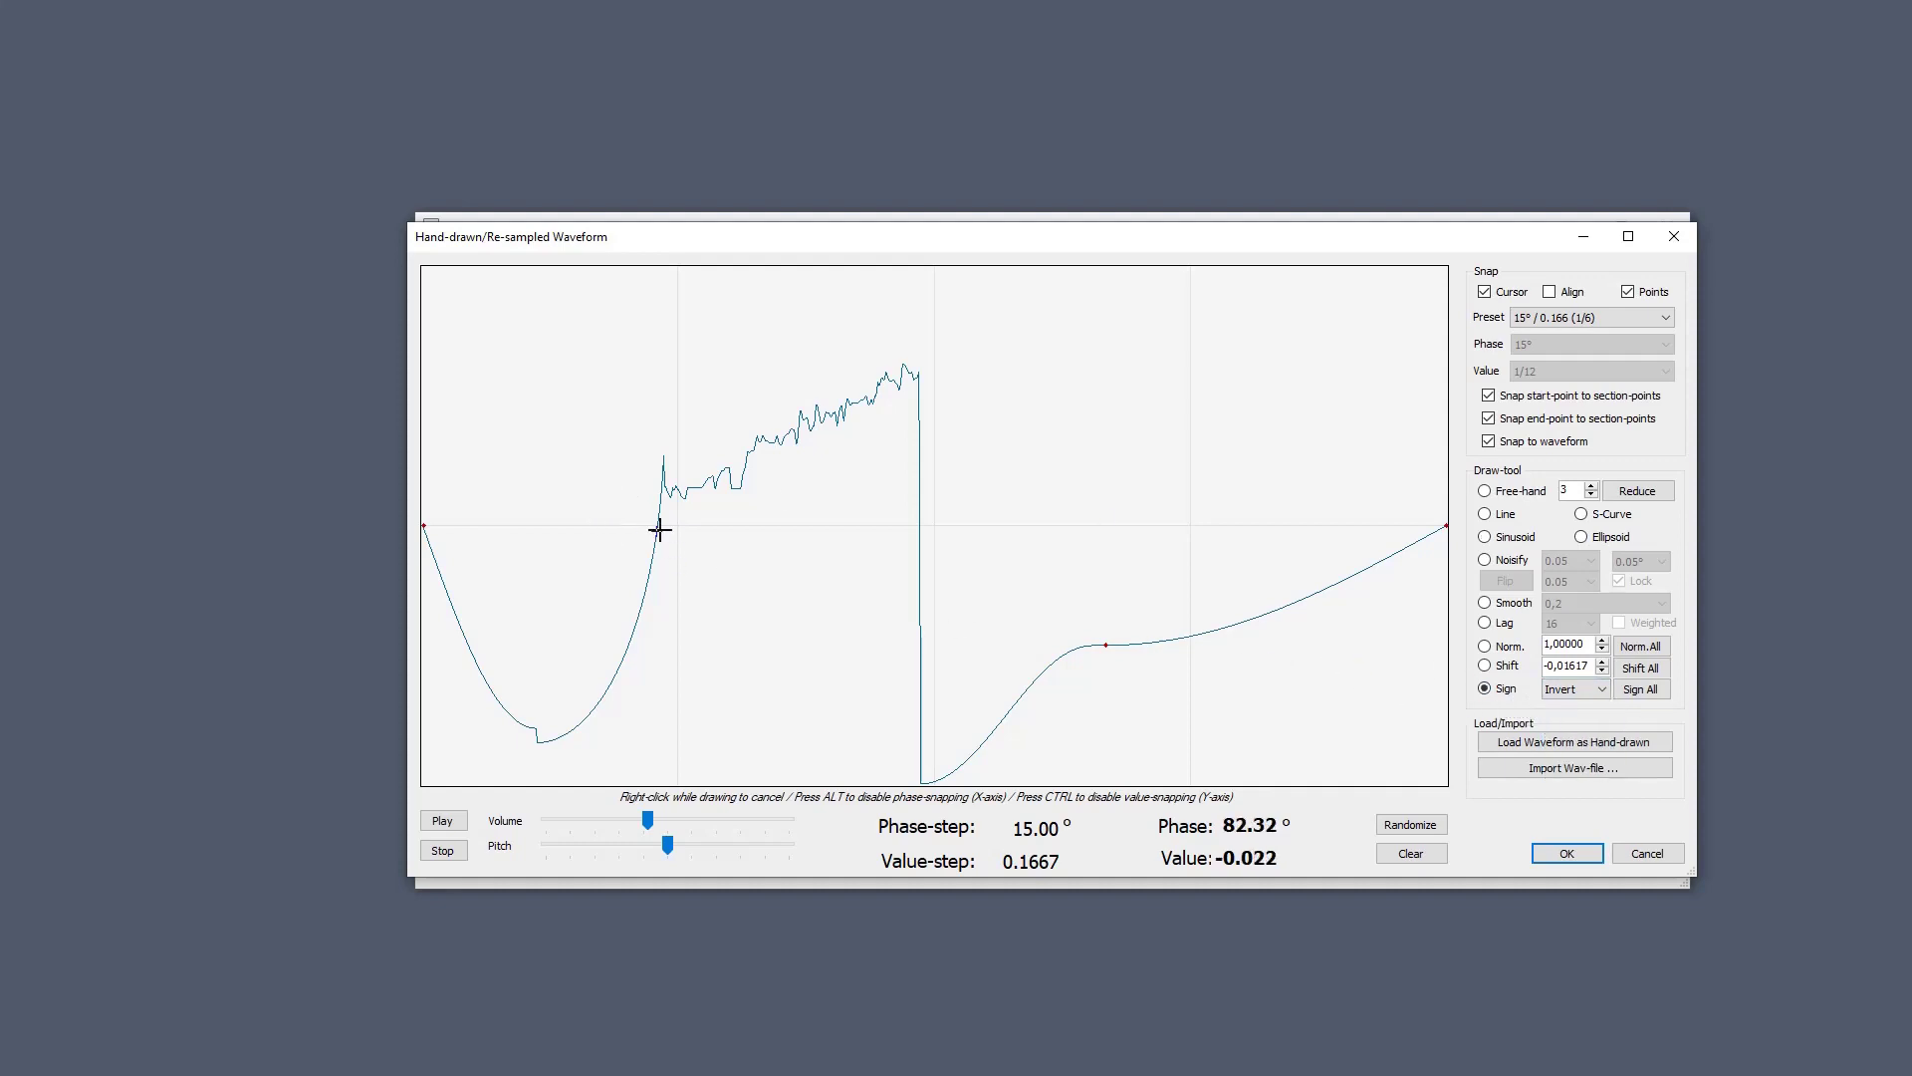
{"action": "mouse_move", "coordinate": [654, 521]}
{"action": "left_mouse_down"}
{"action": "mouse_move", "coordinate": [951, 540]}
{"action": "mouse_move", "coordinate": [884, 521]}
{"action": "mouse_move", "coordinate": [1432, 511]}
{"action": "left_mouse_up"}
{"action": "right_click", "coordinate": [1433, 511]}
{"action": "left_click_drag", "start_coordinate": [421, 521], "coordinate": [1551, 561]}
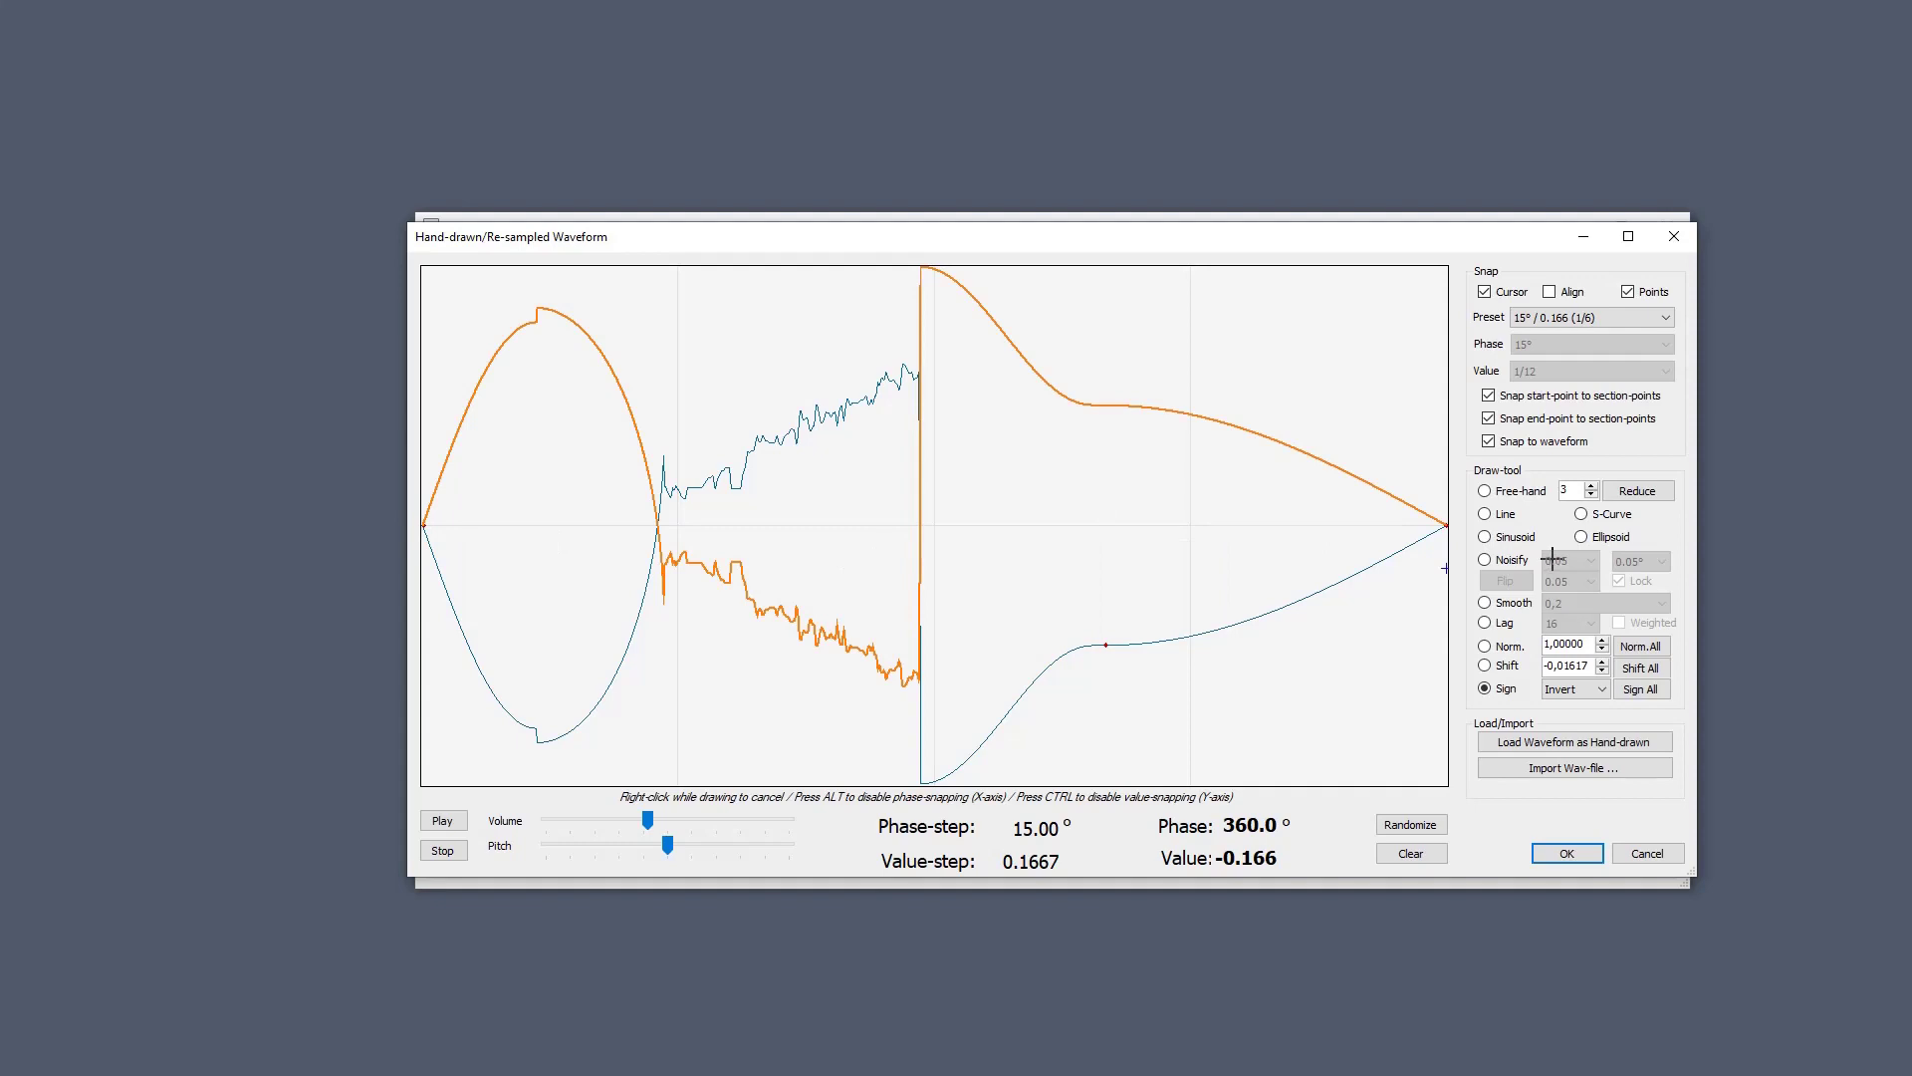
{"action": "right_click", "coordinate": [1551, 561]}
Switch the Sign mode to Flip and on to Pos.Flip, and try Pos.Flip over the noisy section starting at phase 84.68°.
{"action": "left_click", "coordinate": [1573, 690]}
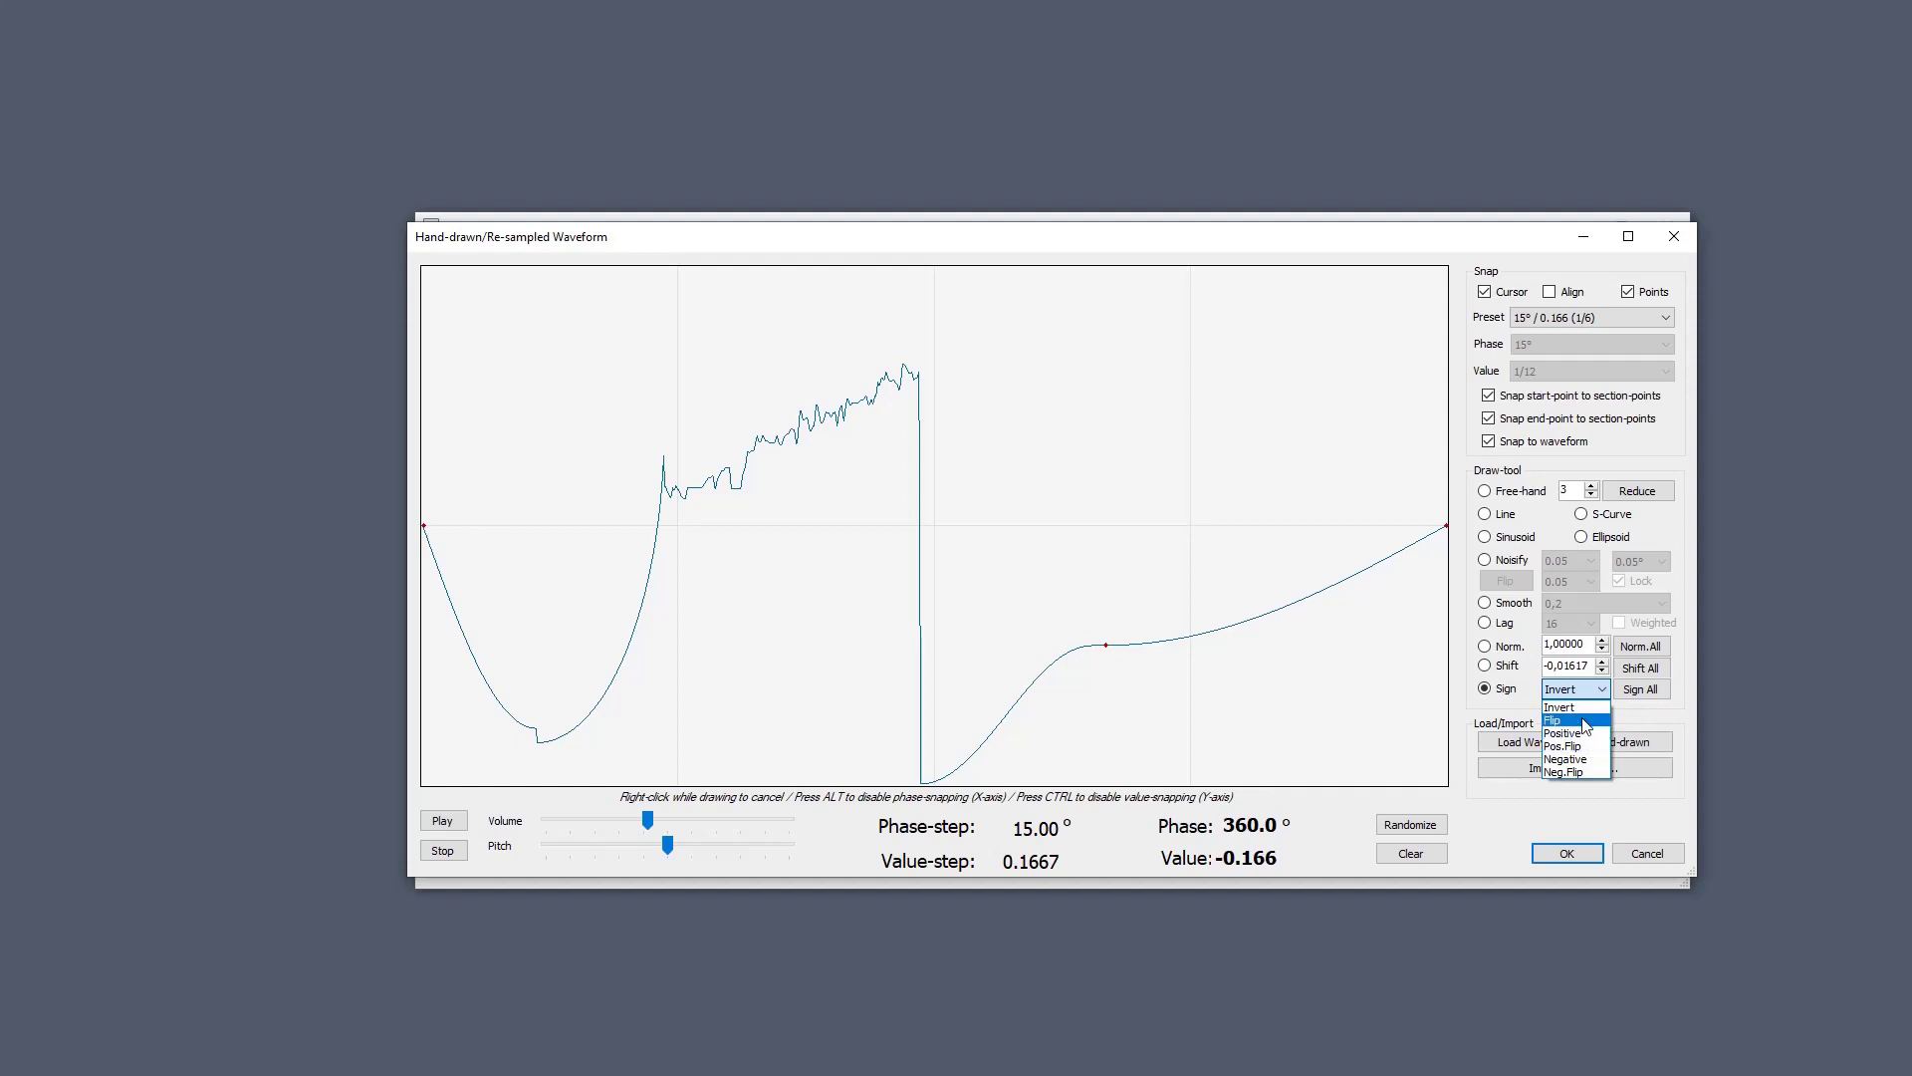
{"action": "left_click", "coordinate": [1586, 720]}
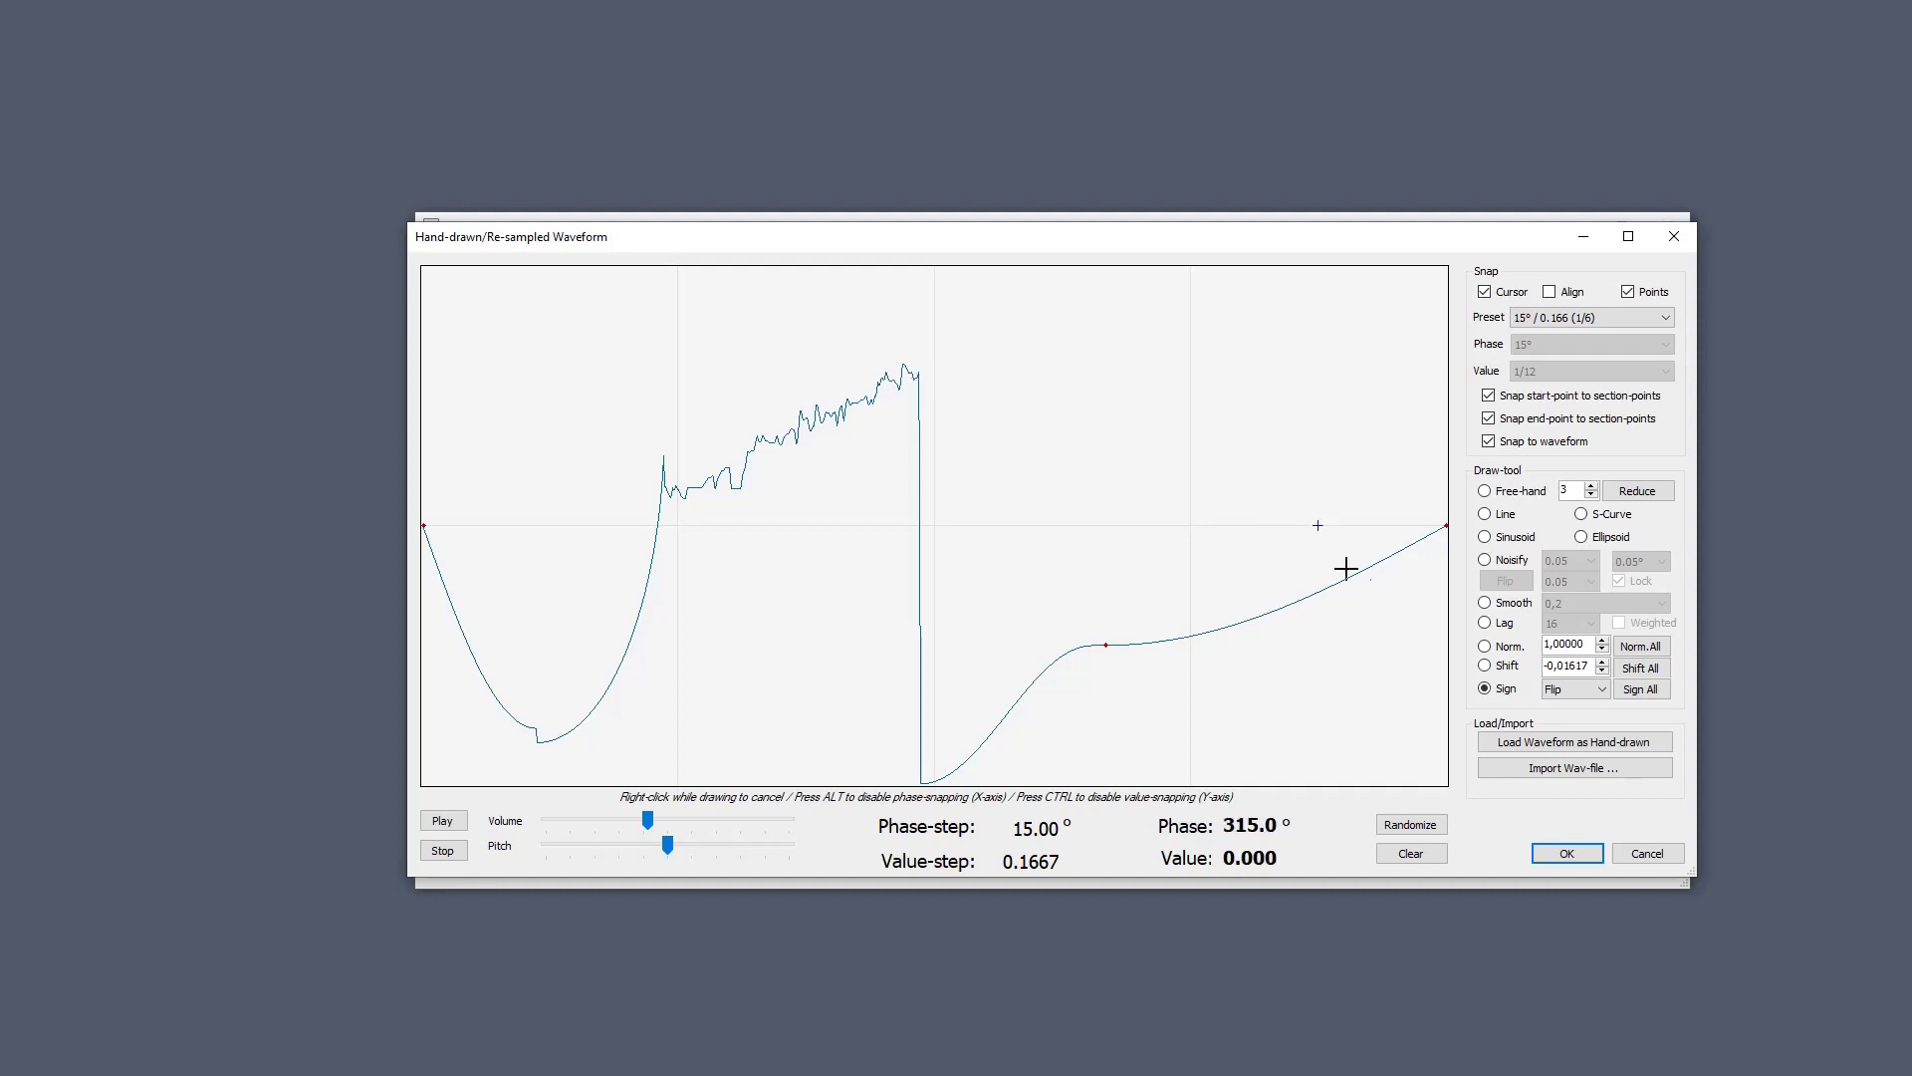
{"action": "left_click", "coordinate": [1588, 690]}
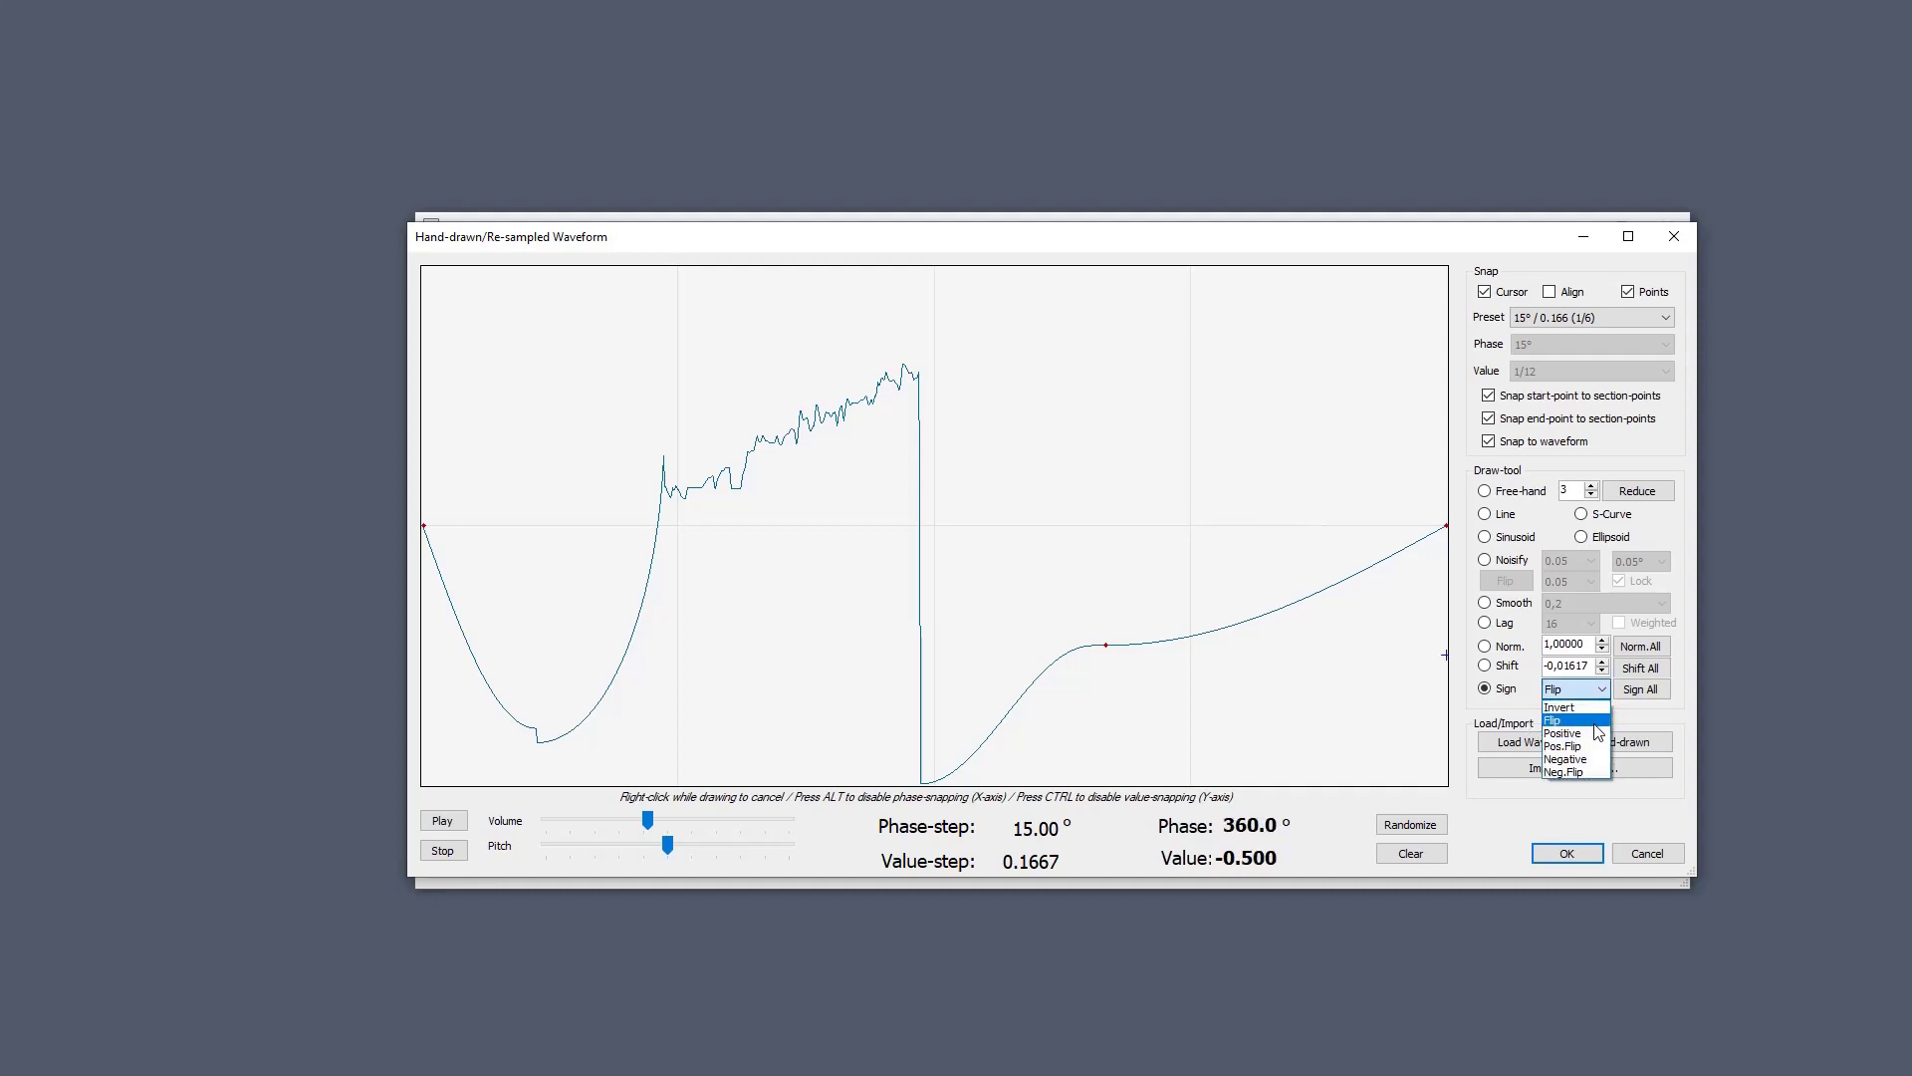
{"action": "left_click", "coordinate": [1591, 746]}
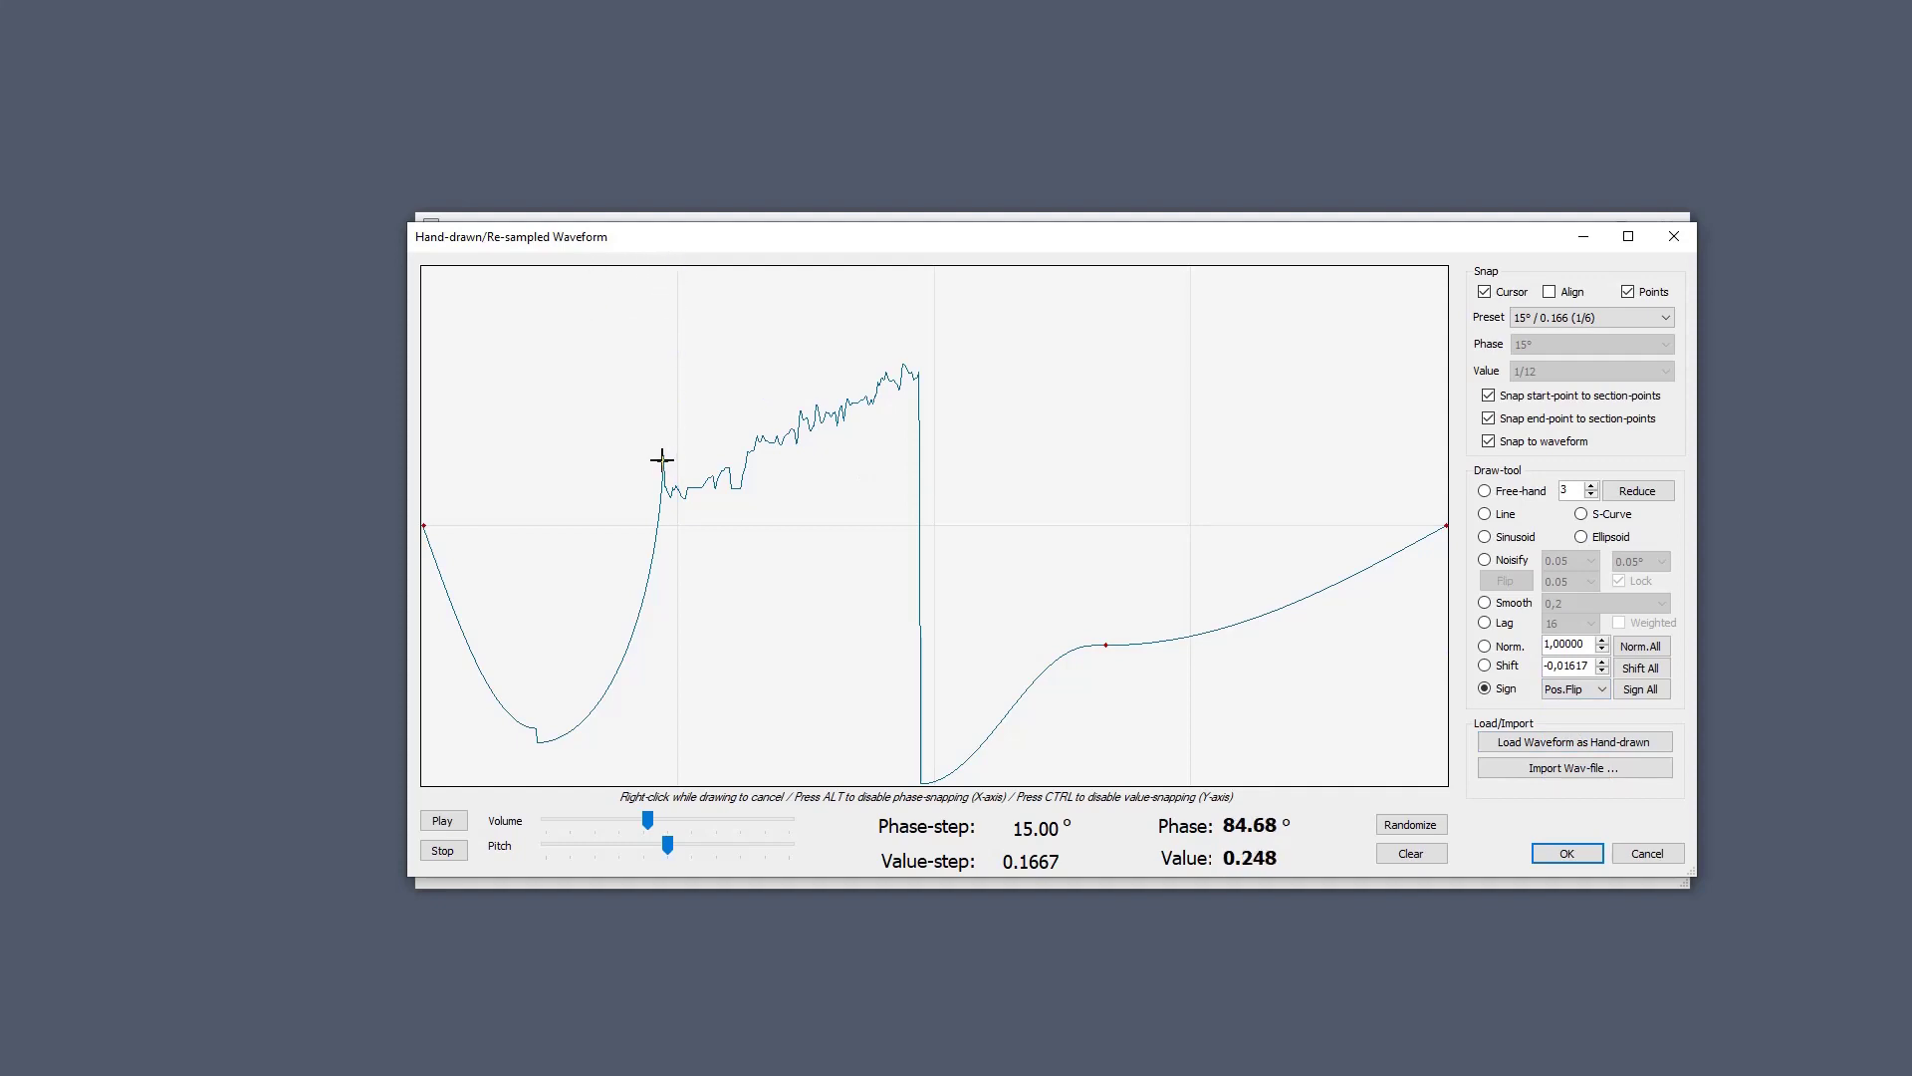
{"action": "left_click_drag", "start_coordinate": [663, 461], "coordinate": [915, 431]}
Try the Sign tool's Neg.Flip mode over the negative section from about 180° to phase 360.0°.
{"action": "left_click", "coordinate": [1583, 689]}
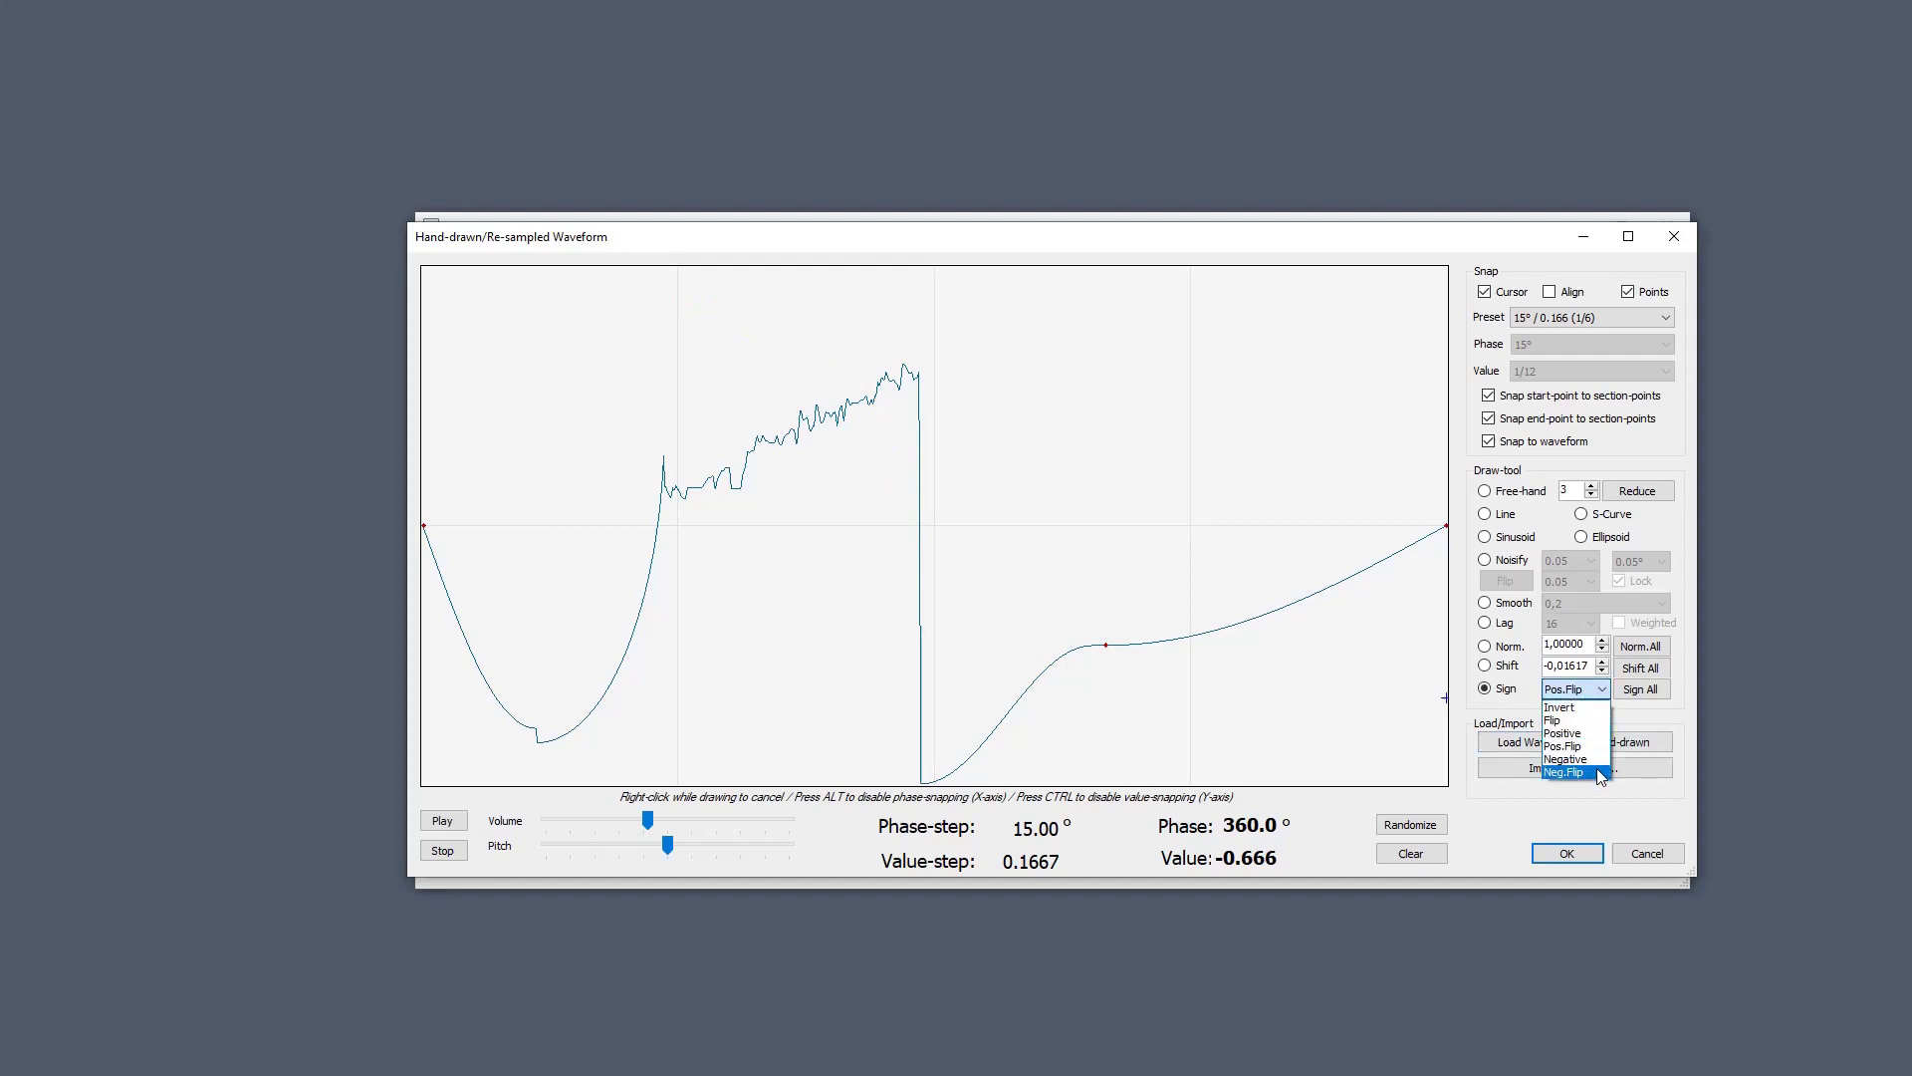
{"action": "left_click", "coordinate": [1573, 761]}
{"action": "left_click_drag", "start_coordinate": [922, 645], "coordinate": [1497, 683]}
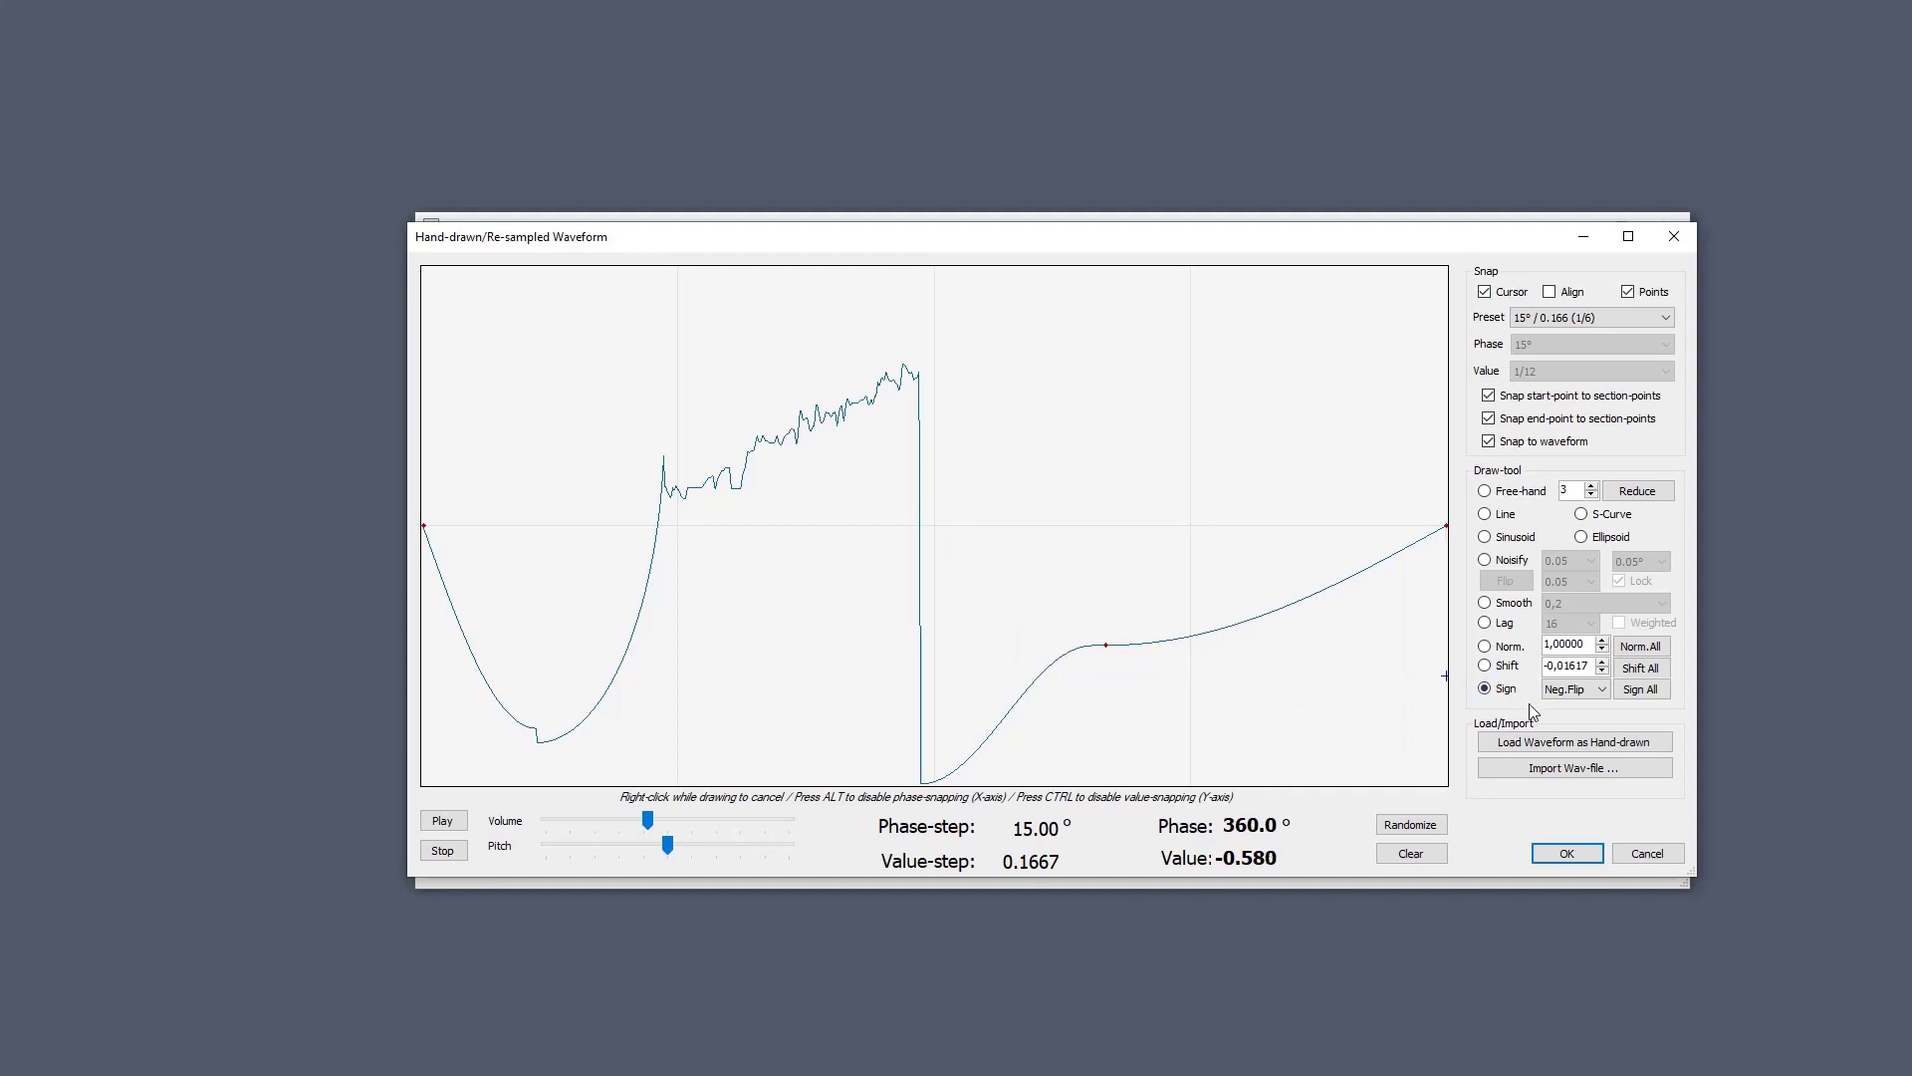
Try the Sign tool's Flip mode across the full phase range of the waveform.
{"action": "left_click", "coordinate": [1571, 689]}
{"action": "left_click", "coordinate": [1598, 716]}
{"action": "mouse_move", "coordinate": [423, 526]}
{"action": "left_mouse_down"}
{"action": "mouse_move", "coordinate": [760, 525]}
{"action": "mouse_move", "coordinate": [1482, 595]}
{"action": "left_mouse_up"}
Apply the Positive sign mode across the full phase range with Align snapping enabled, and undo the sign change.
{"action": "left_click", "coordinate": [1571, 689]}
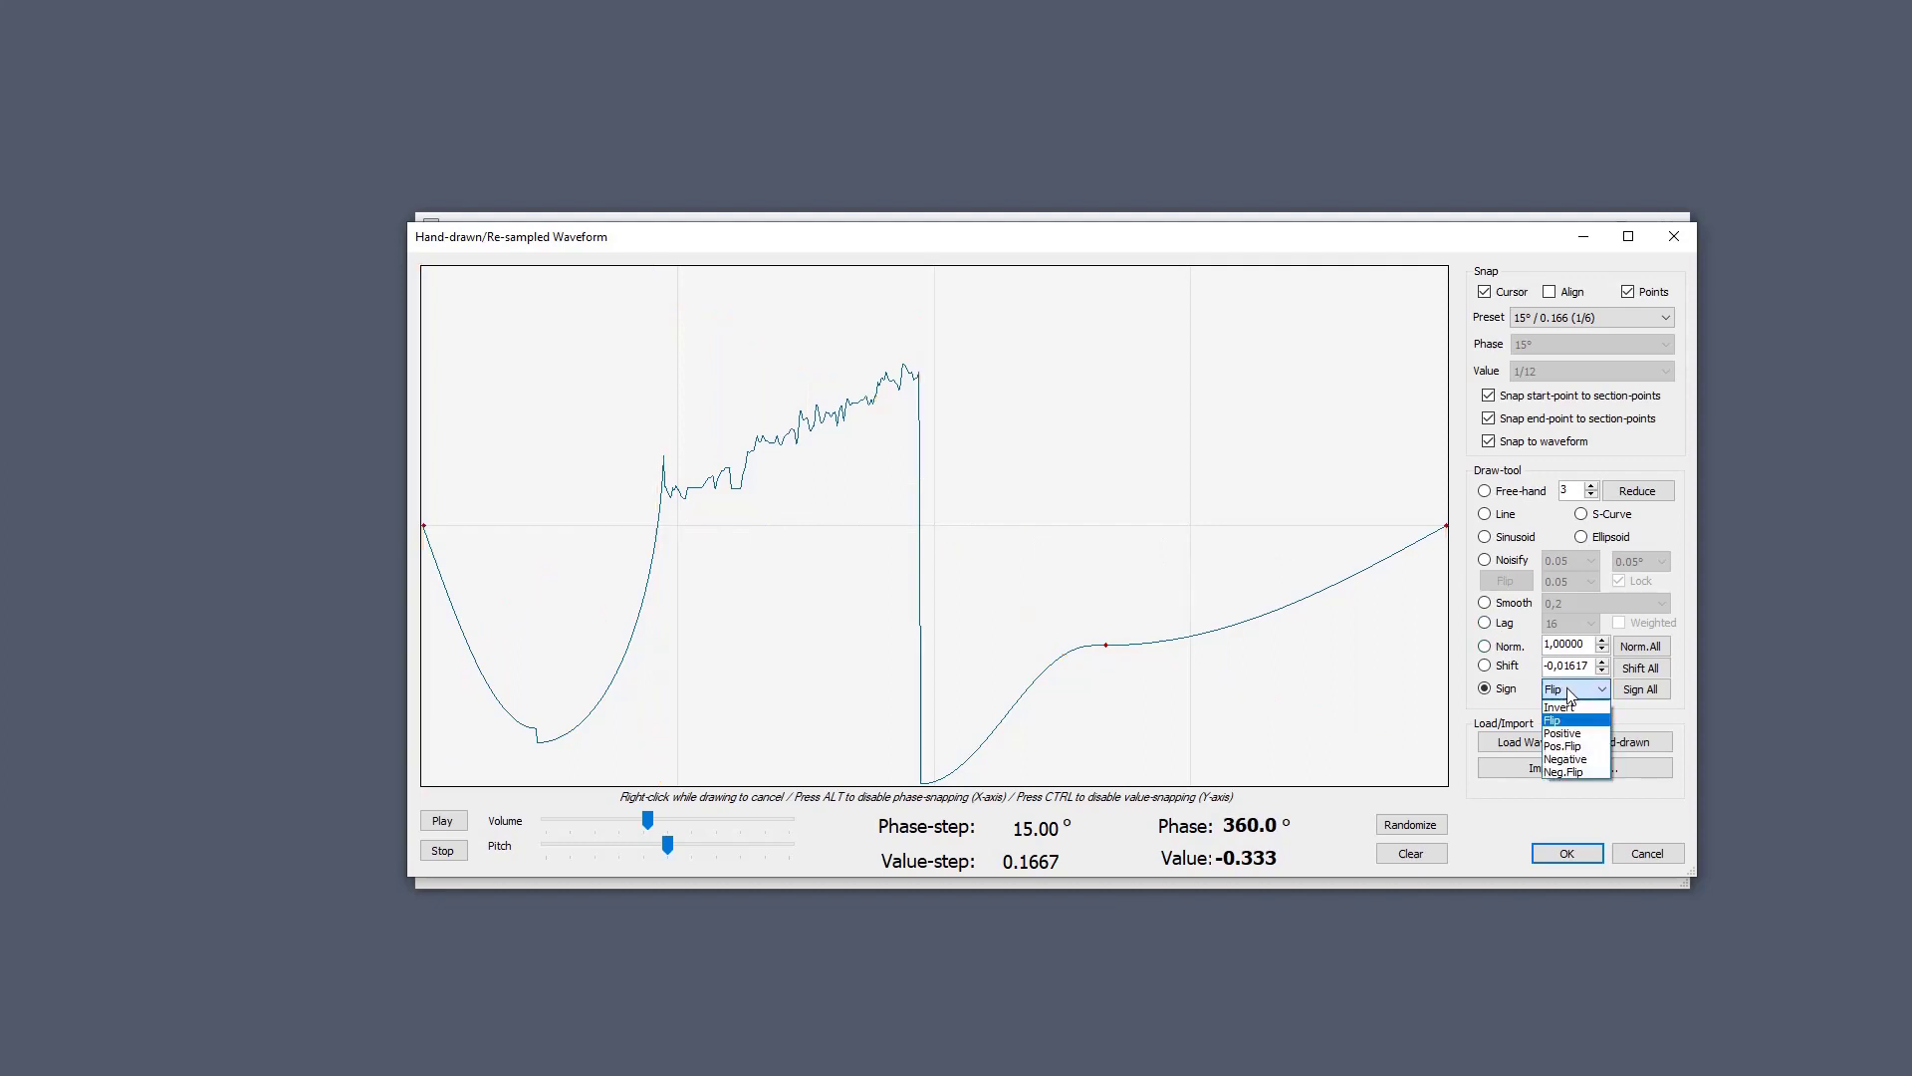
{"action": "left_click", "coordinate": [1591, 733]}
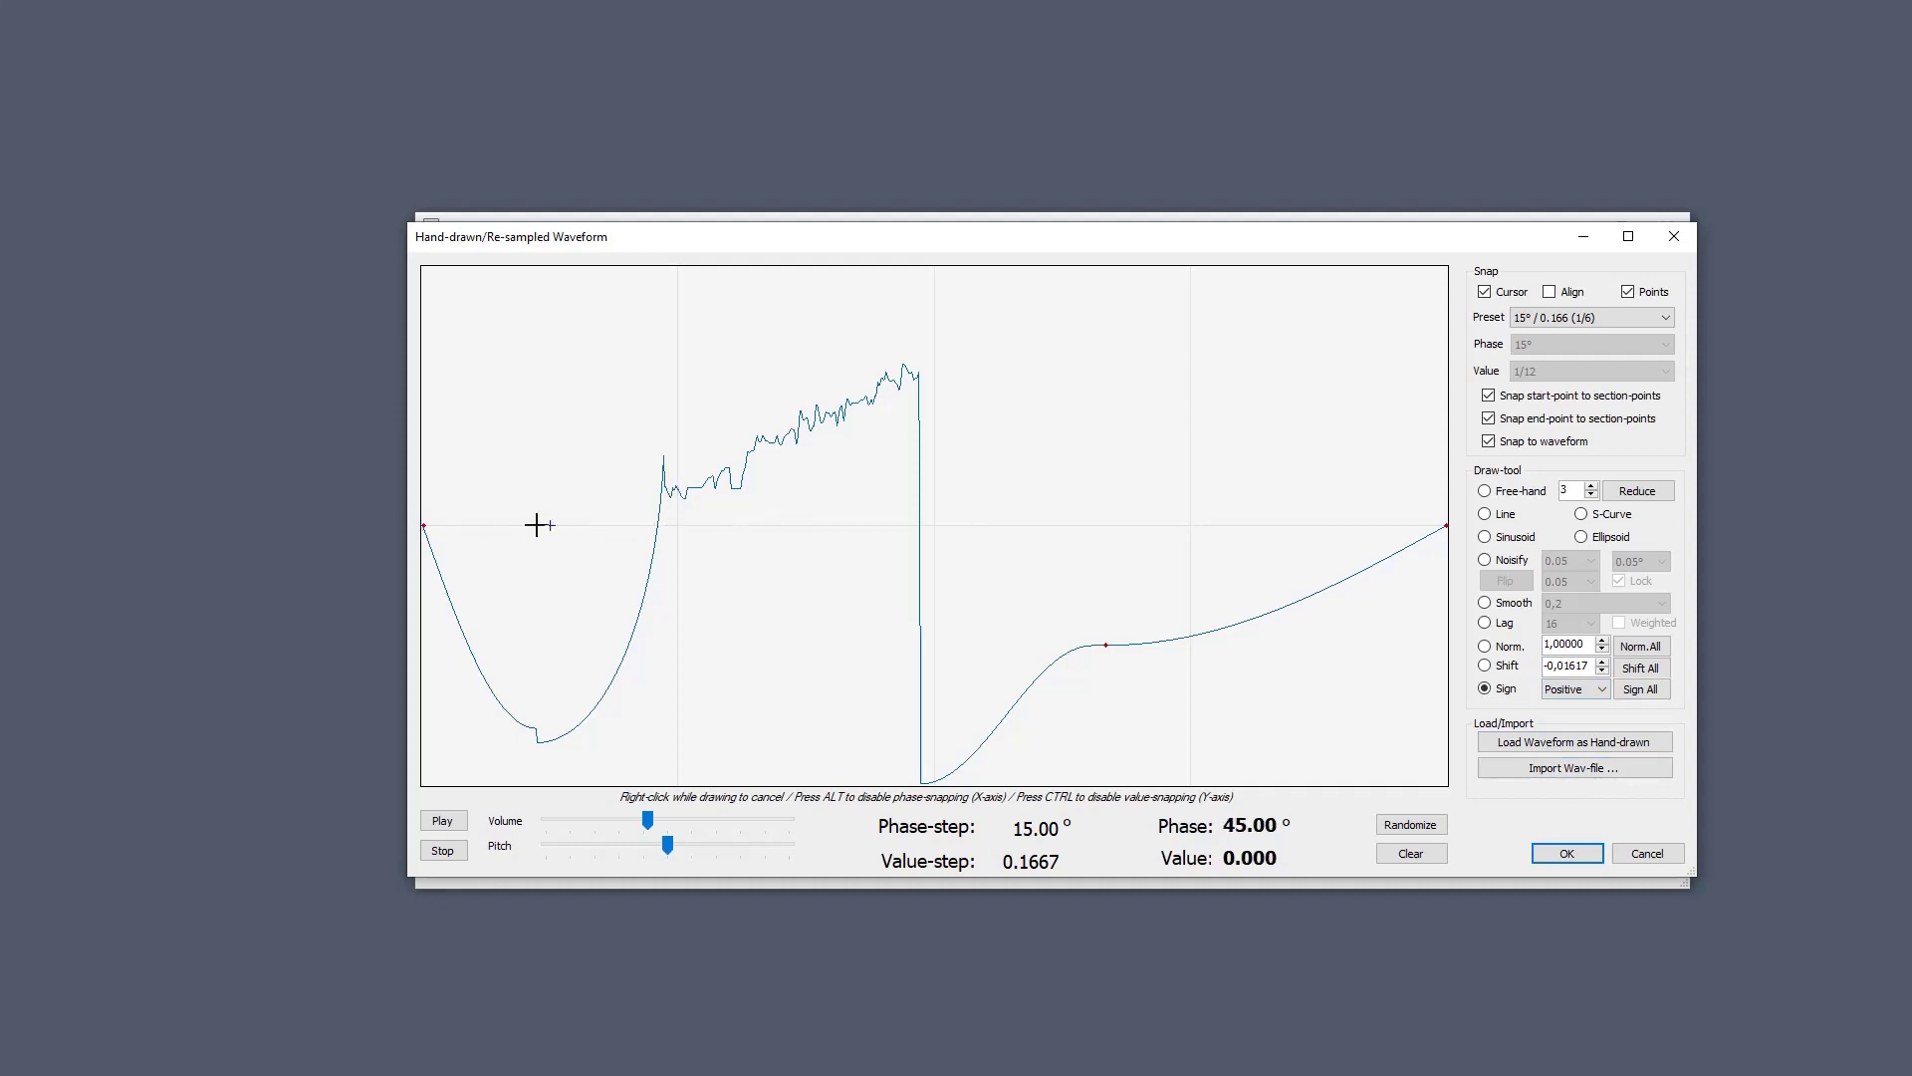
{"action": "left_click", "coordinate": [1549, 291]}
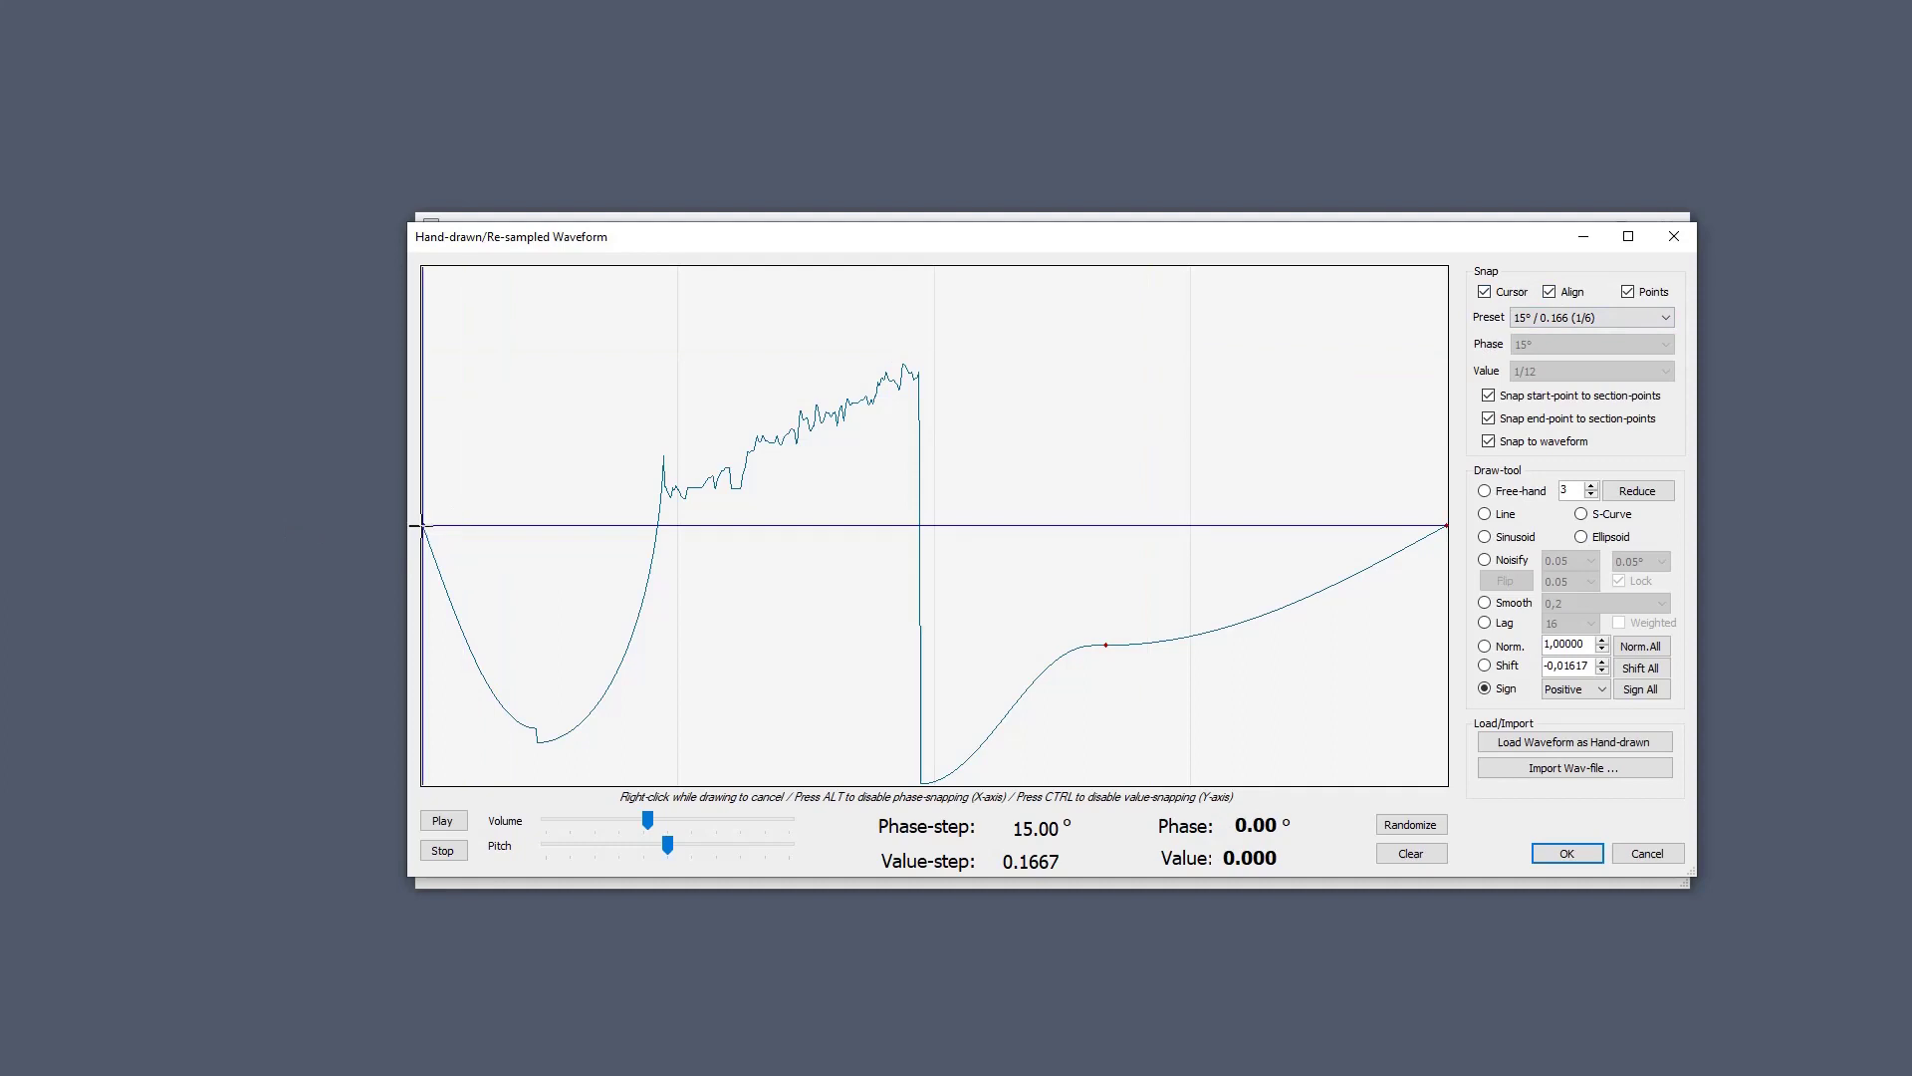
{"action": "mouse_move", "coordinate": [423, 525]}
{"action": "left_mouse_down"}
{"action": "mouse_move", "coordinate": [664, 525]}
{"action": "mouse_move", "coordinate": [888, 482]}
{"action": "mouse_move", "coordinate": [909, 439]}
{"action": "mouse_move", "coordinate": [880, 427]}
{"action": "mouse_move", "coordinate": [1497, 530]}
{"action": "mouse_move", "coordinate": [1511, 550]}
{"action": "left_mouse_up"}
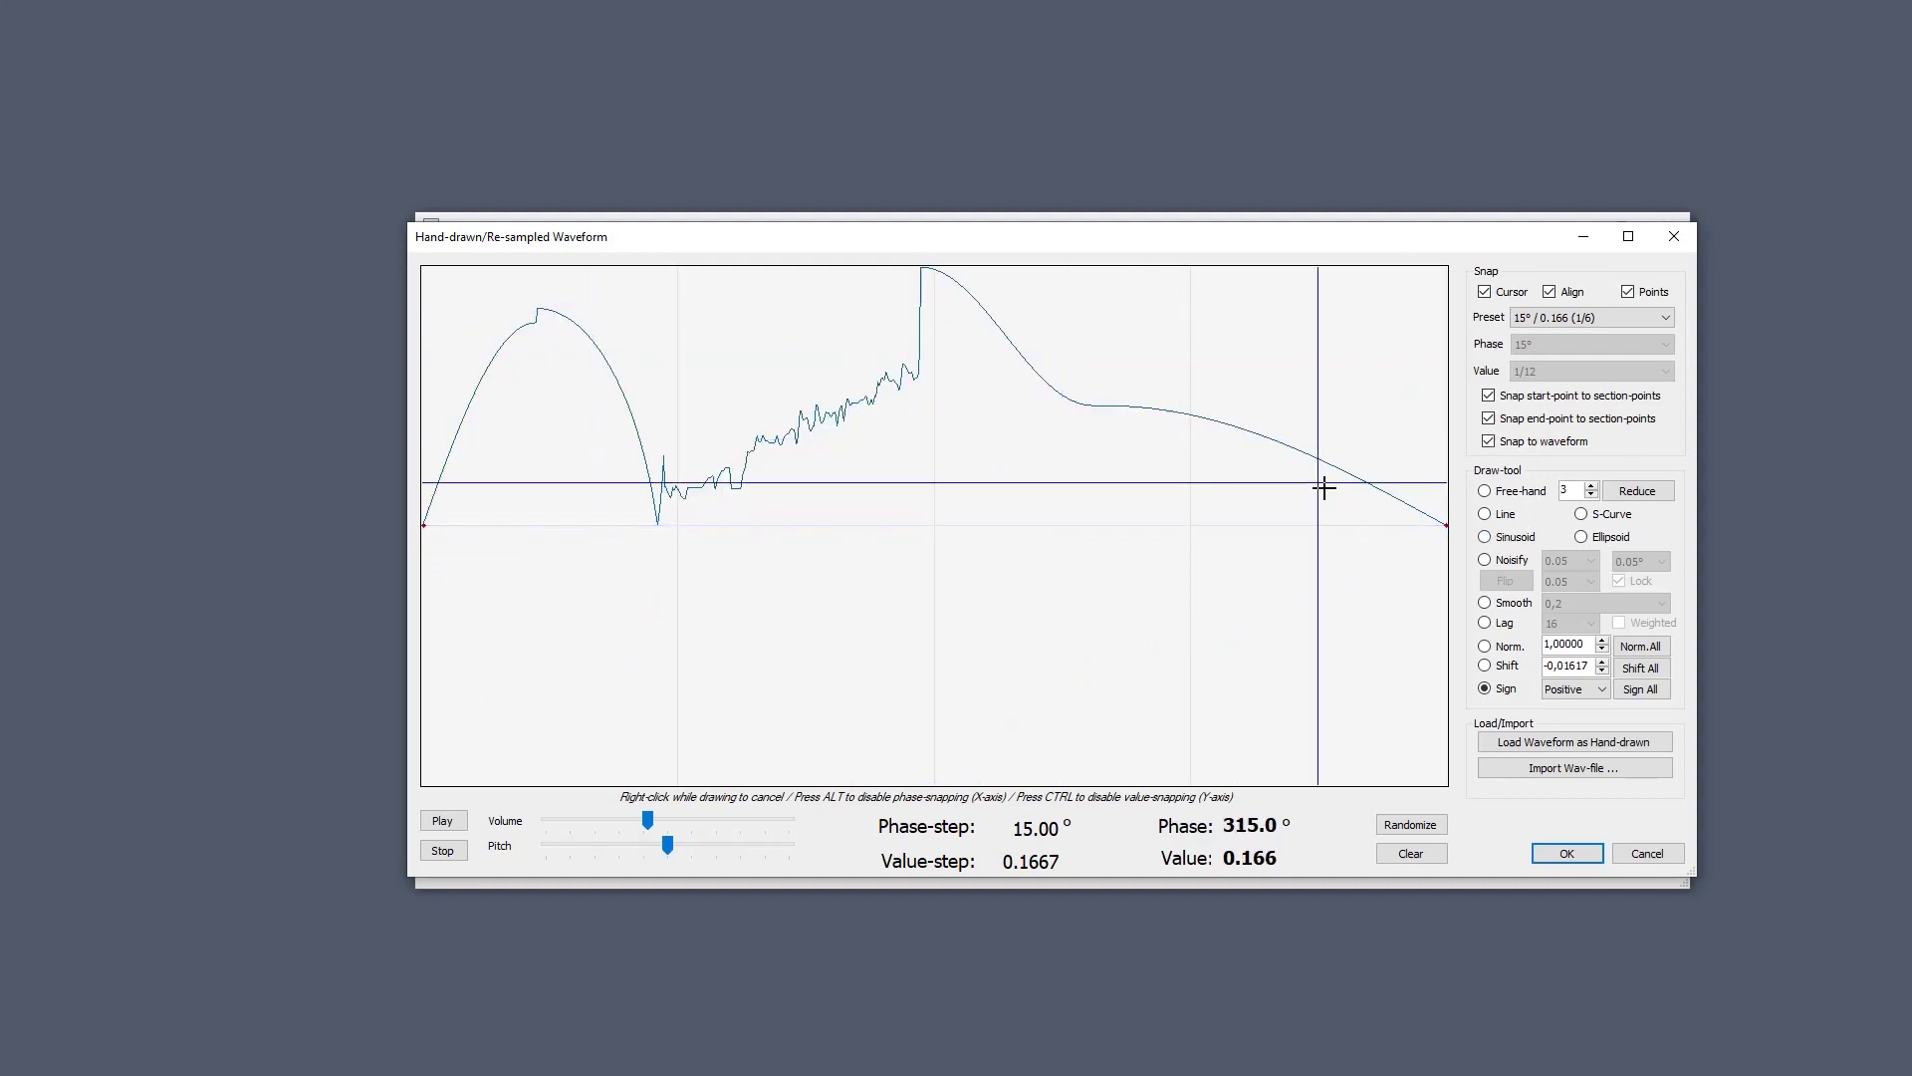
{"action": "key", "text": "ctrl+z"}
{"action": "key", "text": "ctrl+z"}
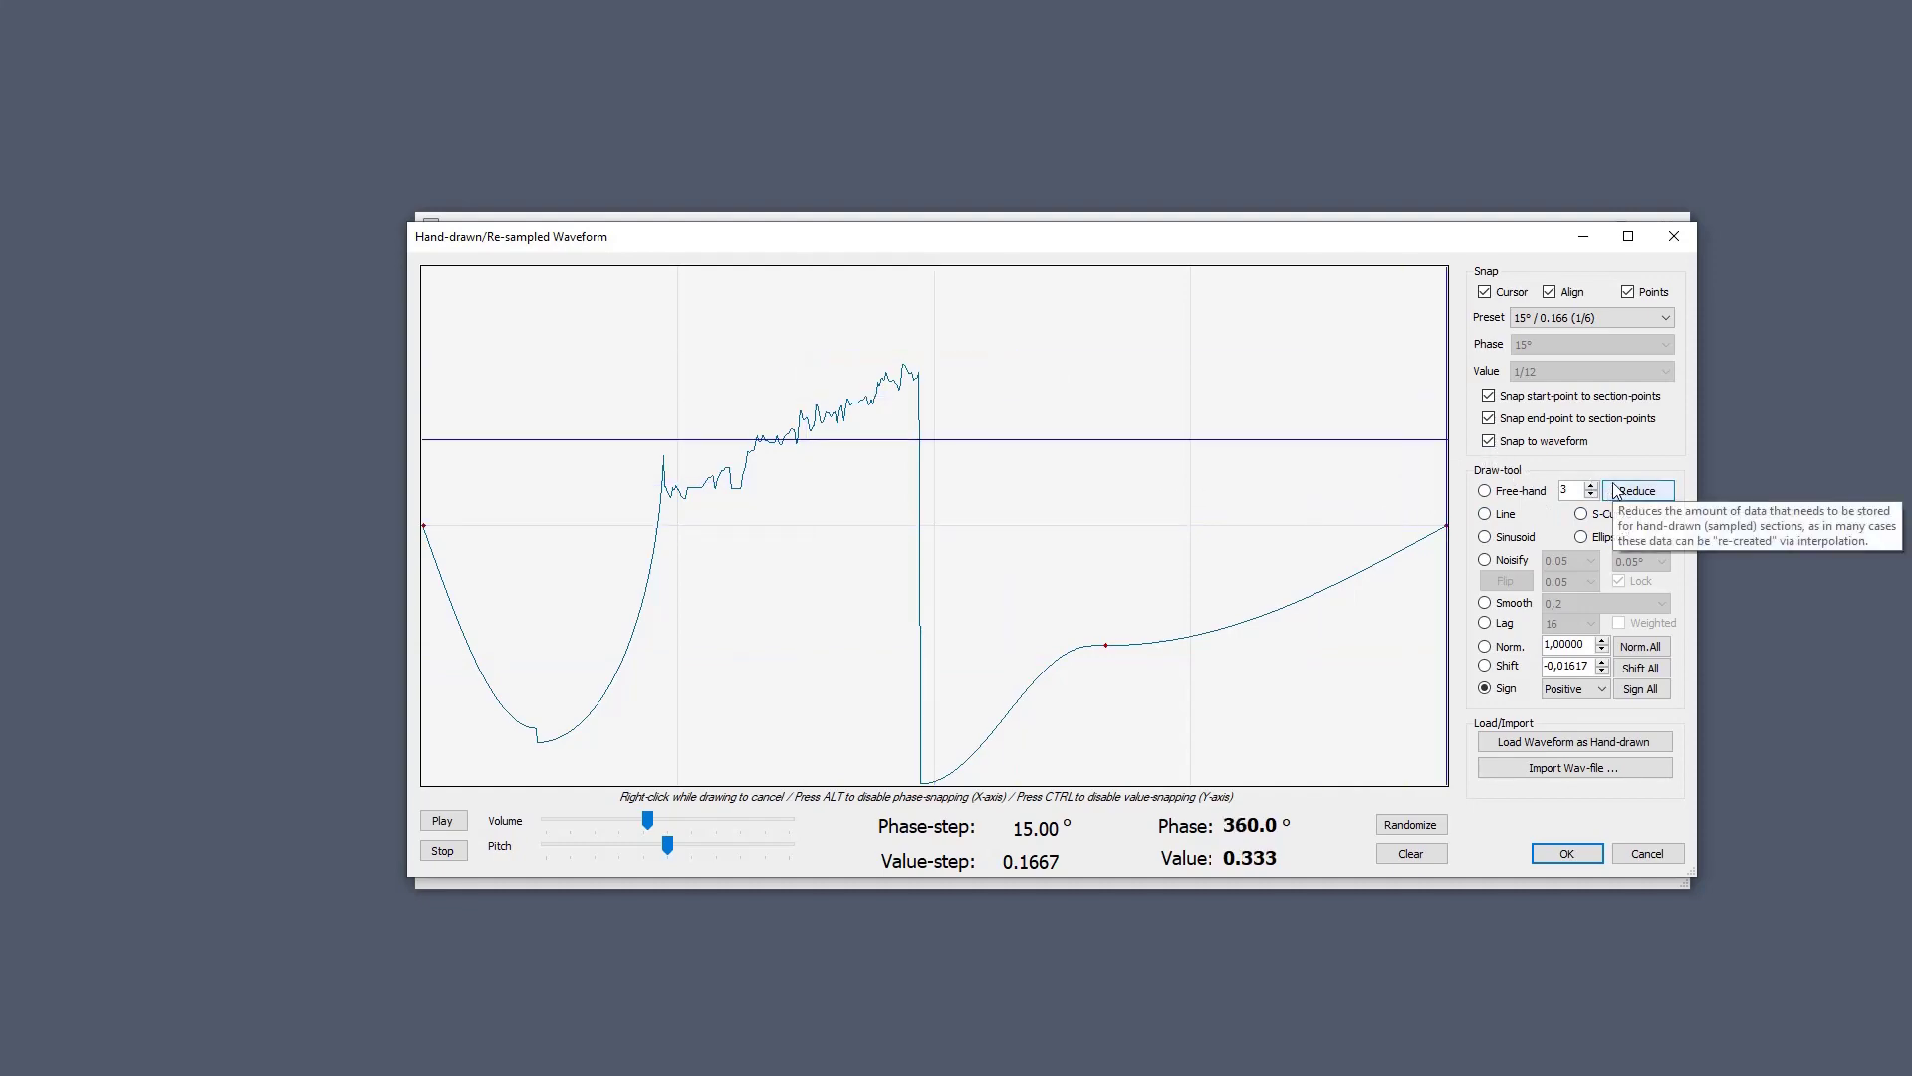
Close the hand-drawn and new advanced waveform editors without saving, and open the ___Saw Down 8 waveform for editing.
{"action": "left_click", "coordinate": [1673, 236]}
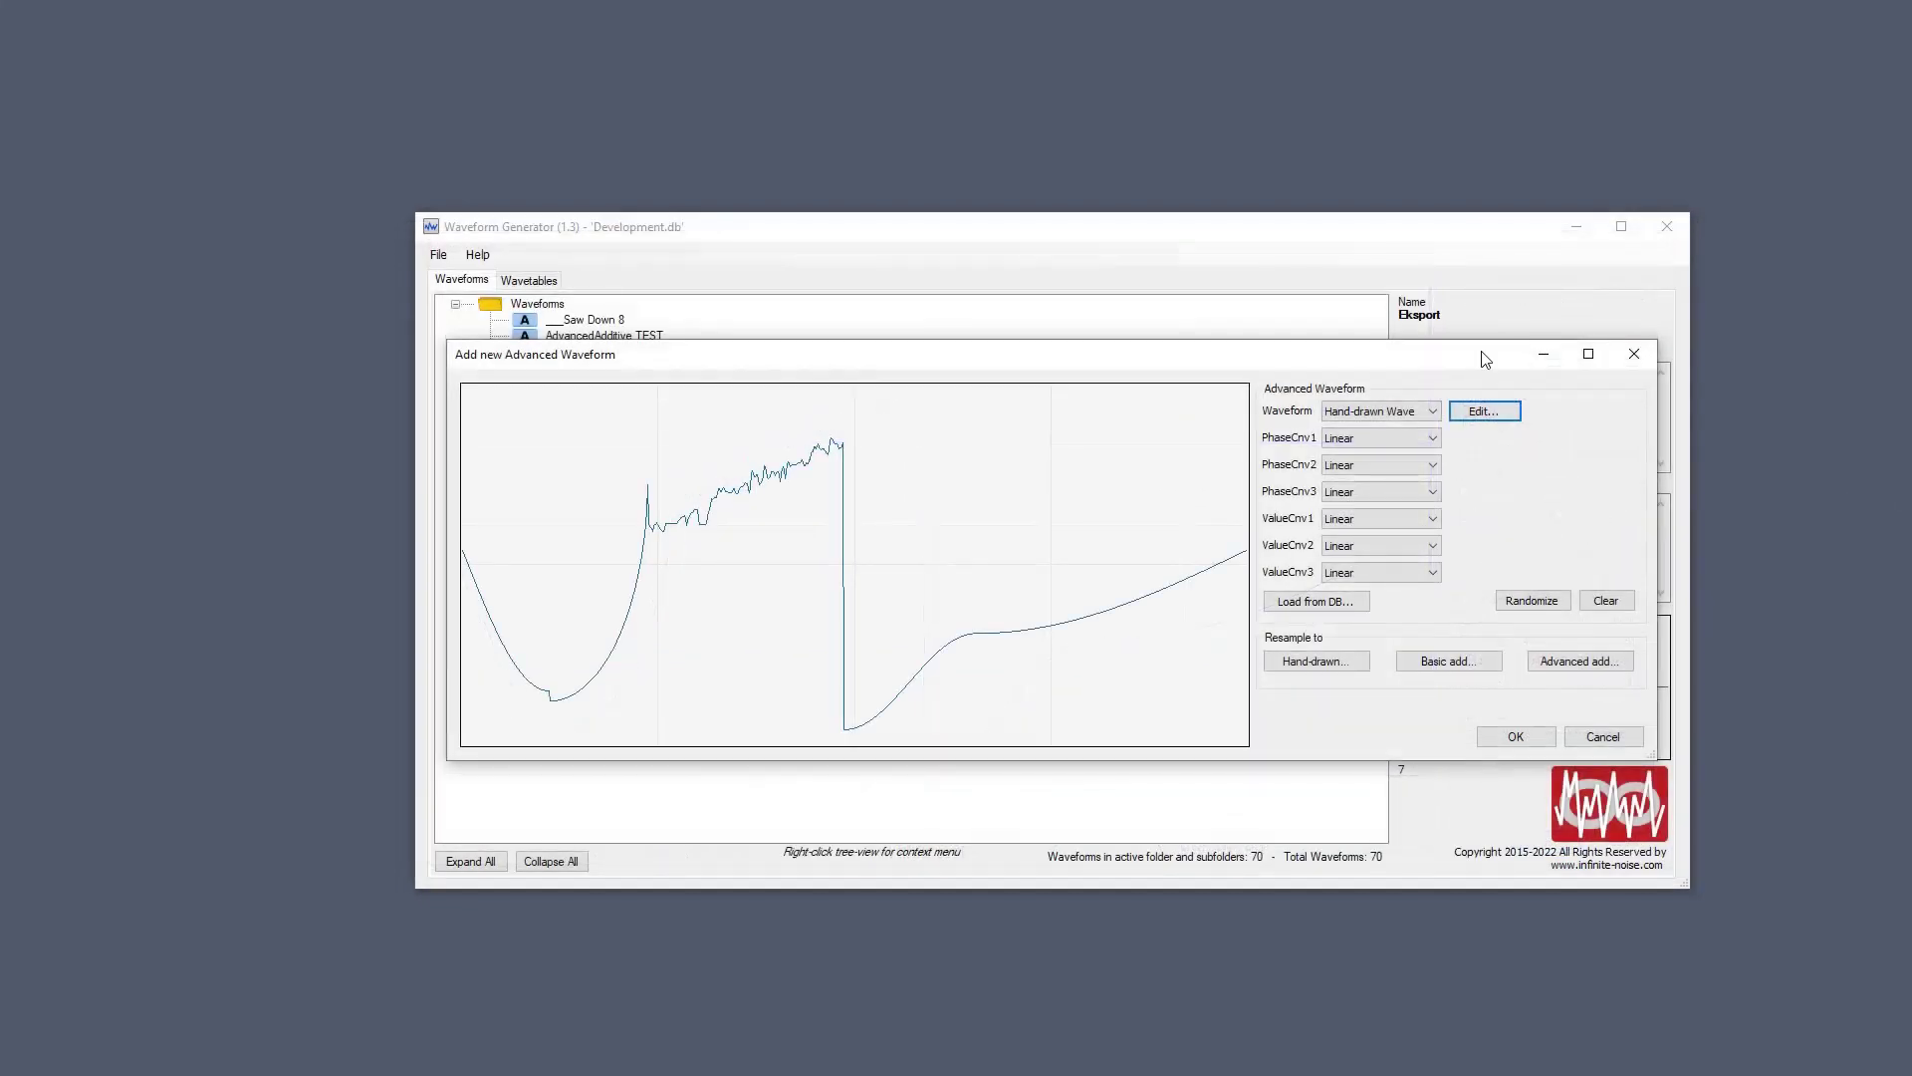
{"action": "left_click", "coordinate": [1623, 354]}
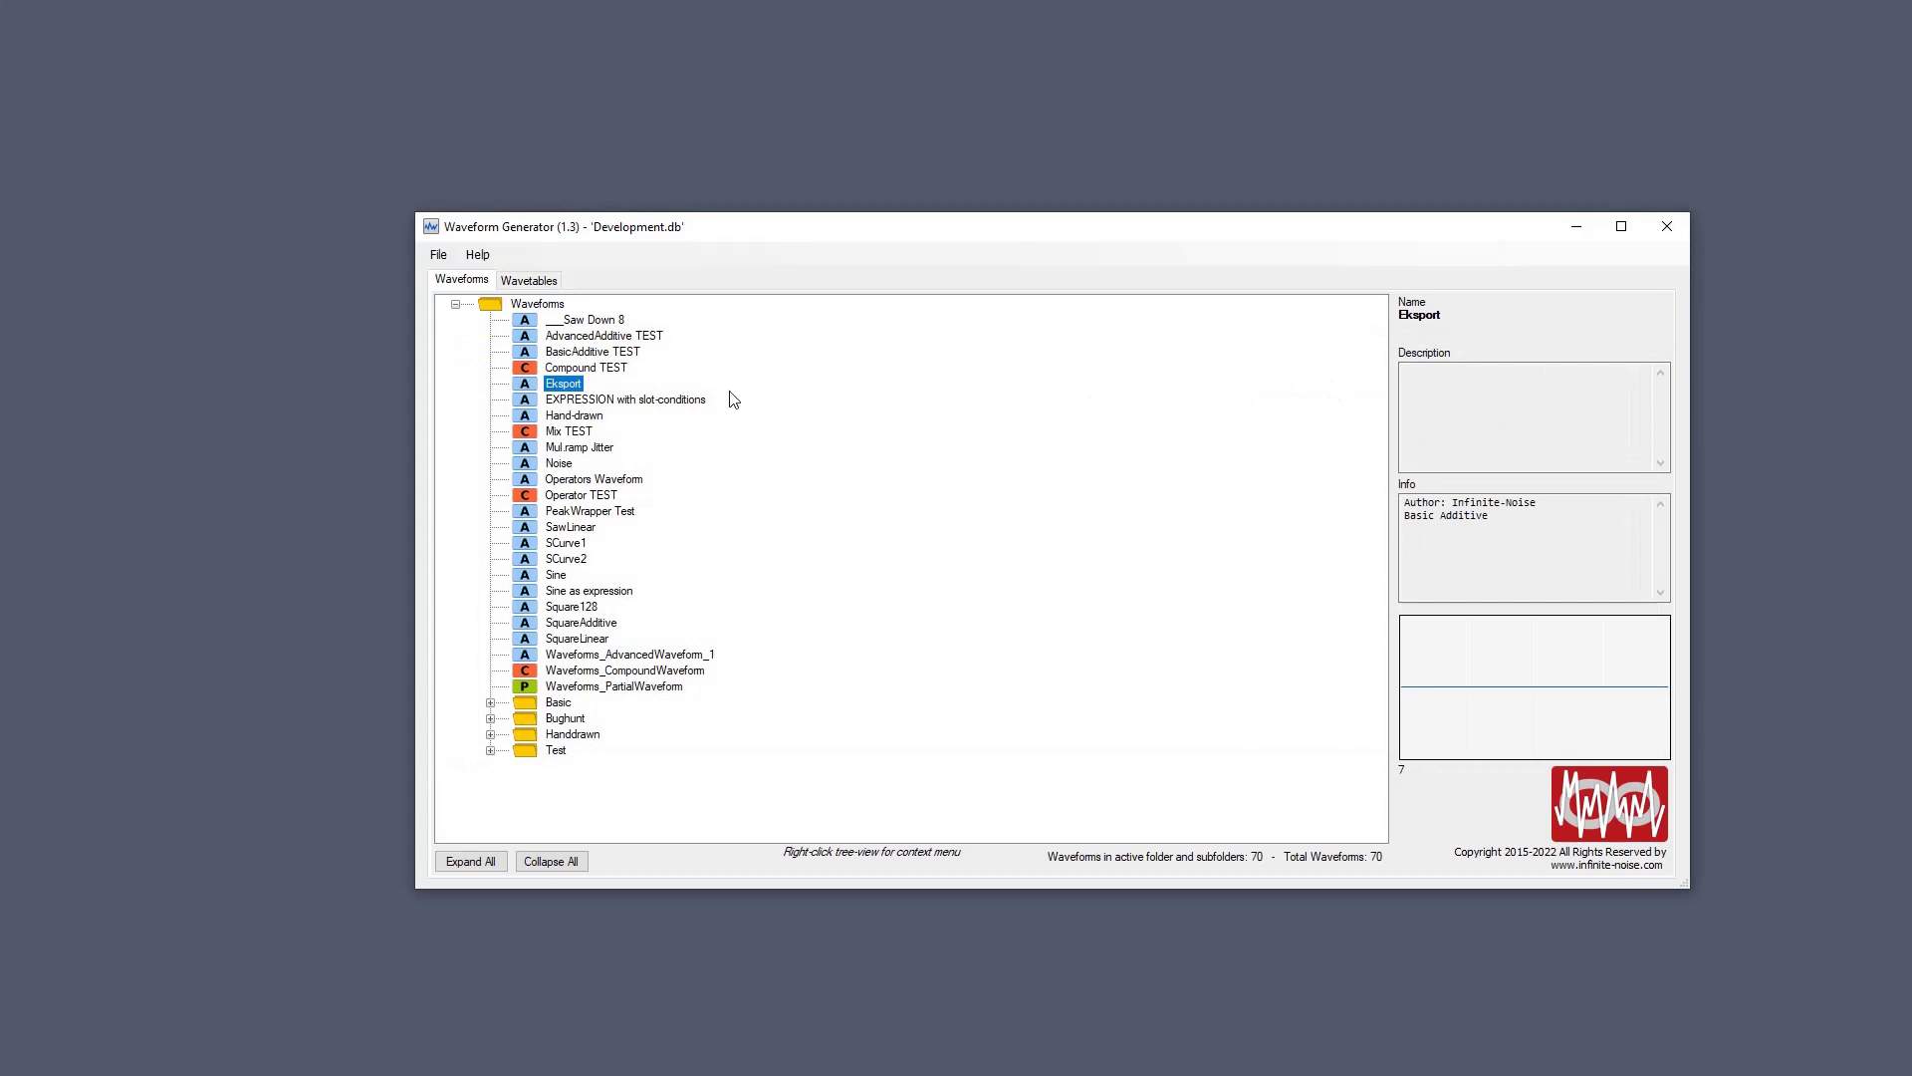
{"action": "left_click", "coordinate": [596, 321]}
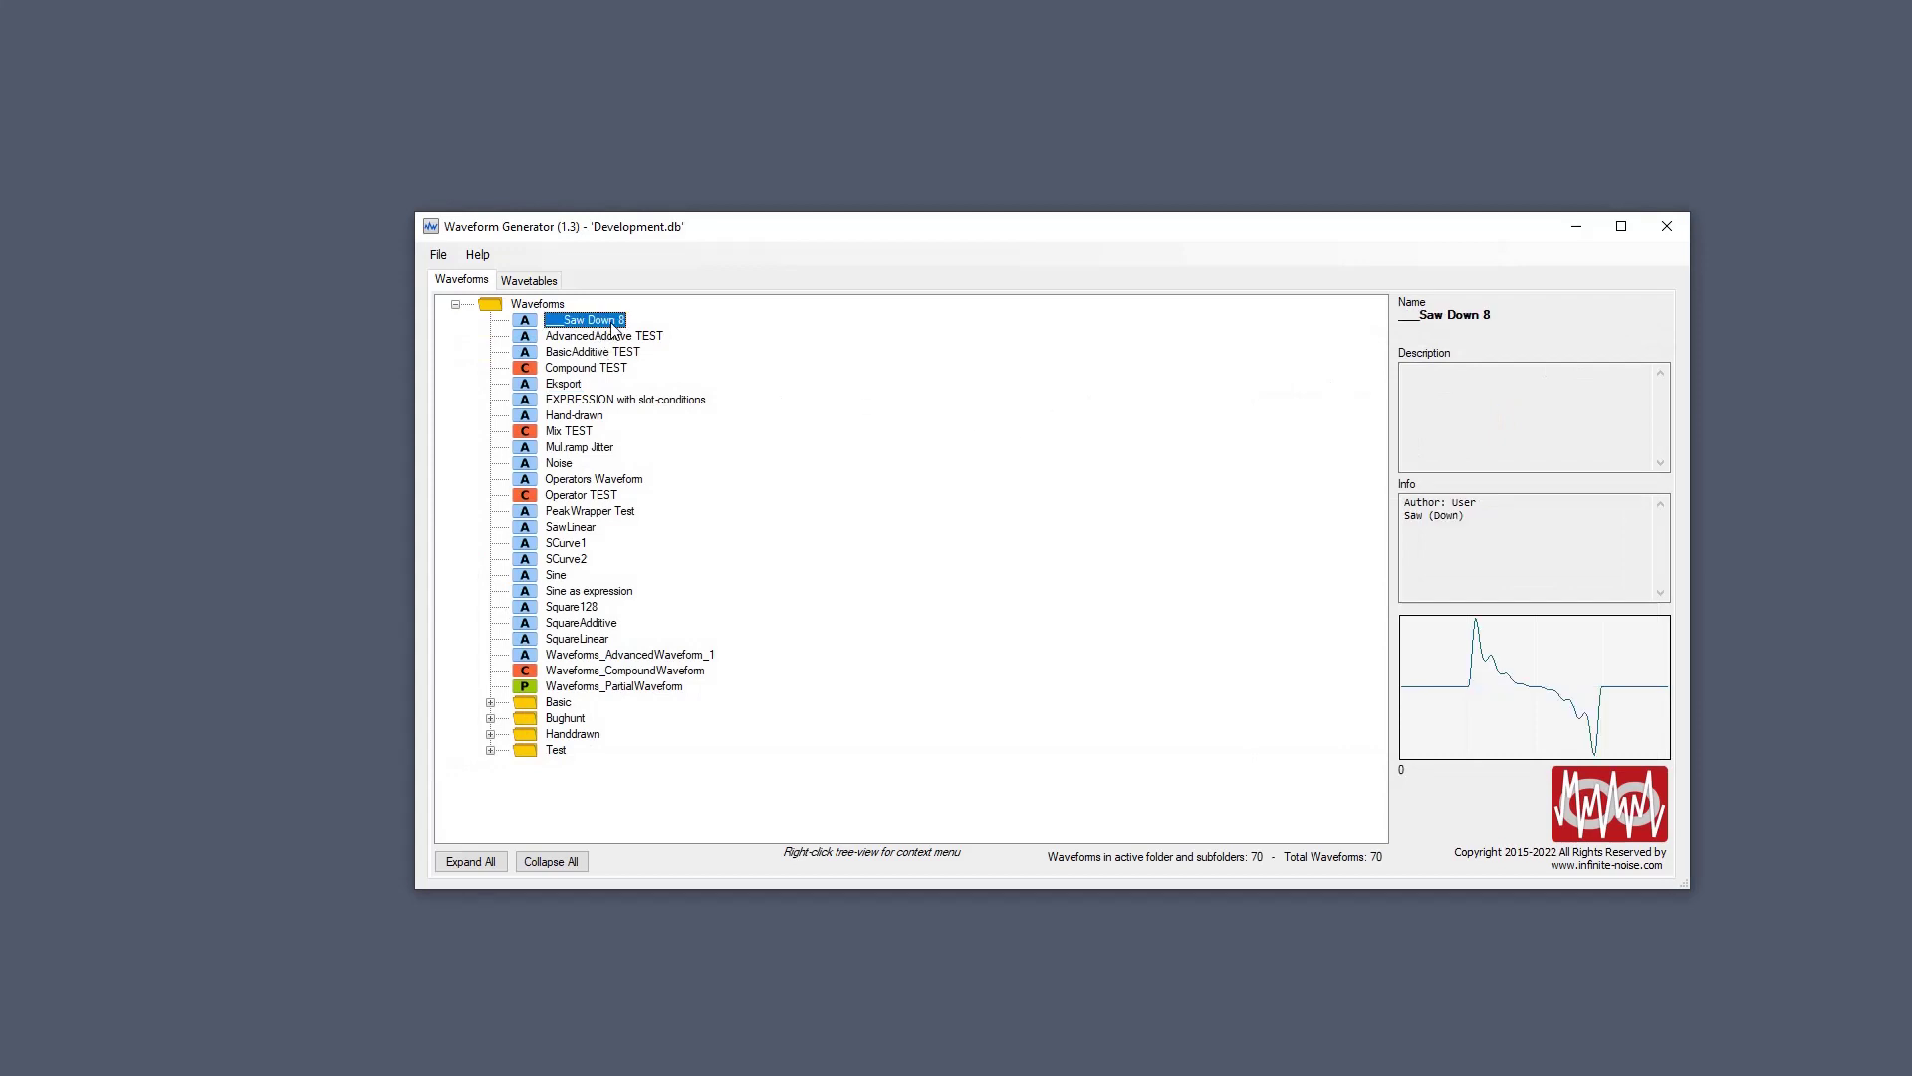
{"action": "double_click", "coordinate": [612, 324]}
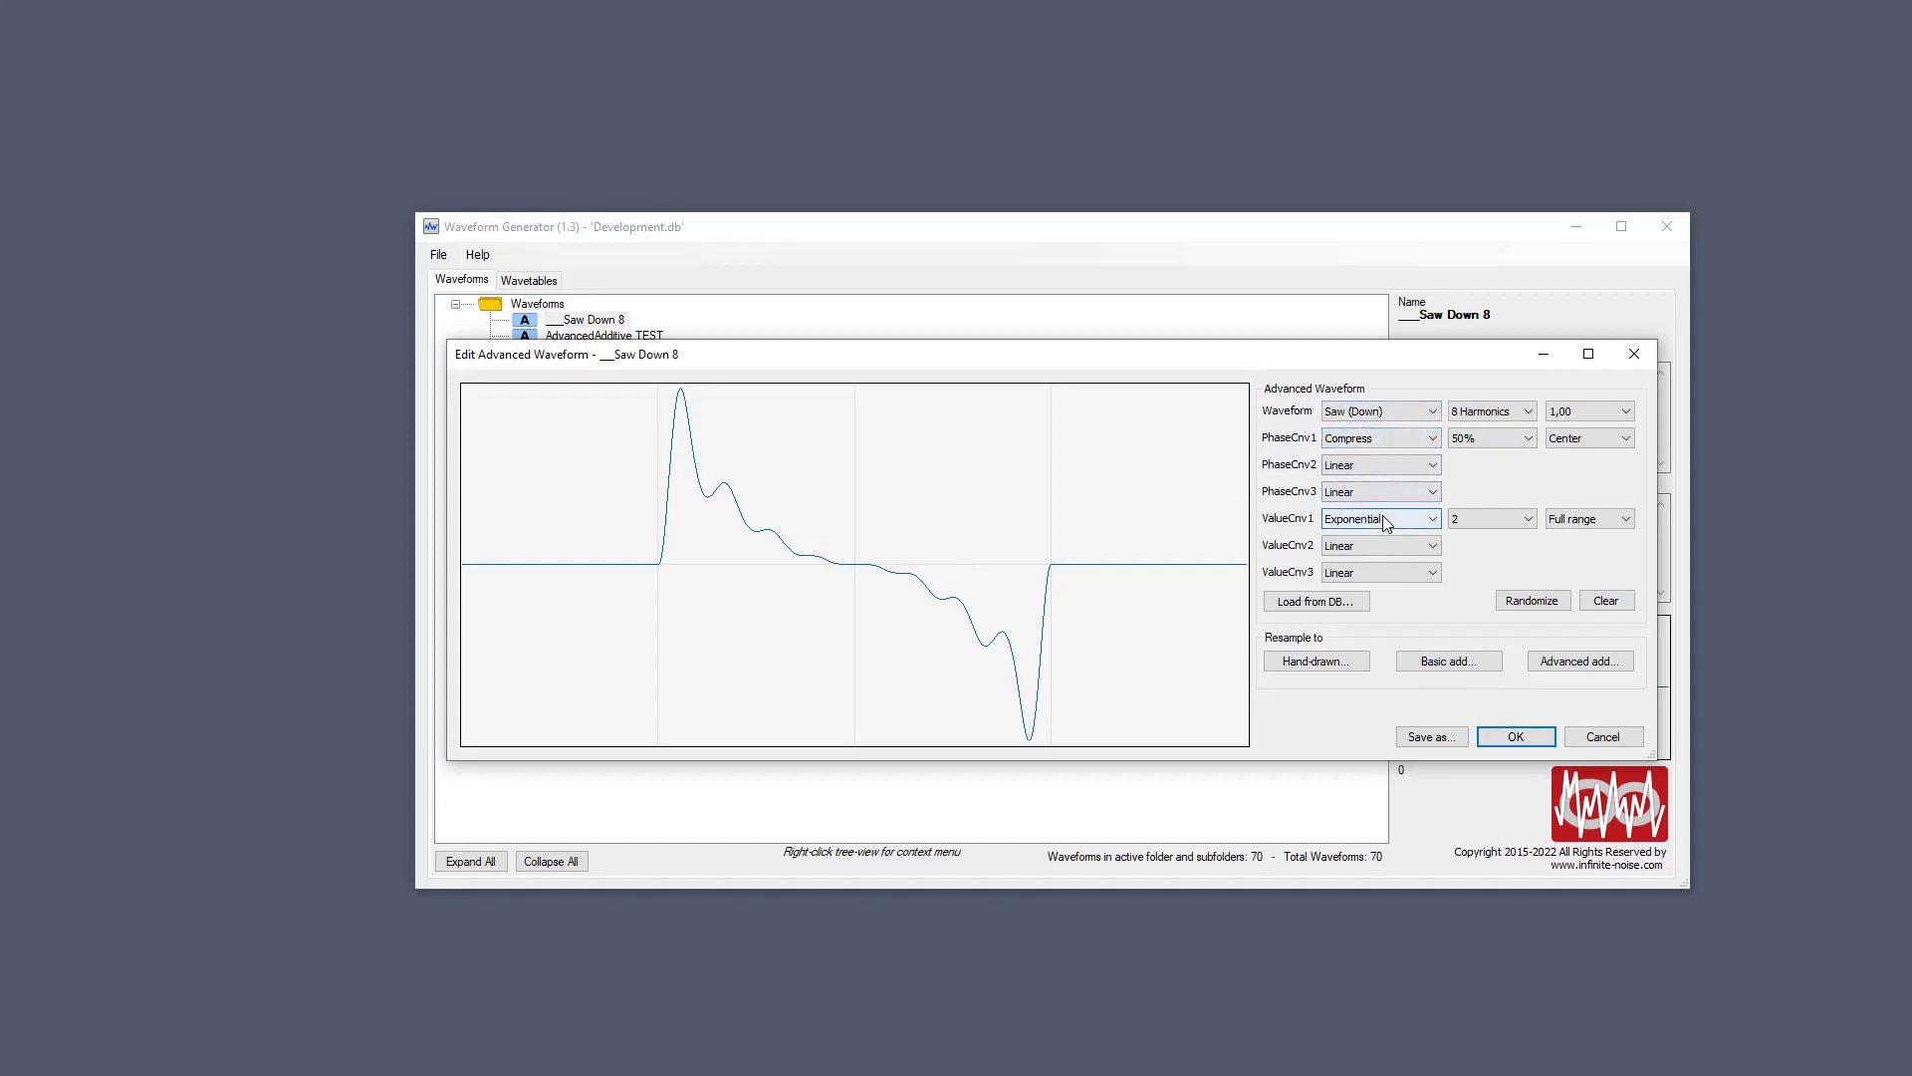
Resample ___Saw Down 8 to a hand-drawn waveform and open it in the hand-drawn editor.
{"action": "left_click", "coordinate": [1331, 667]}
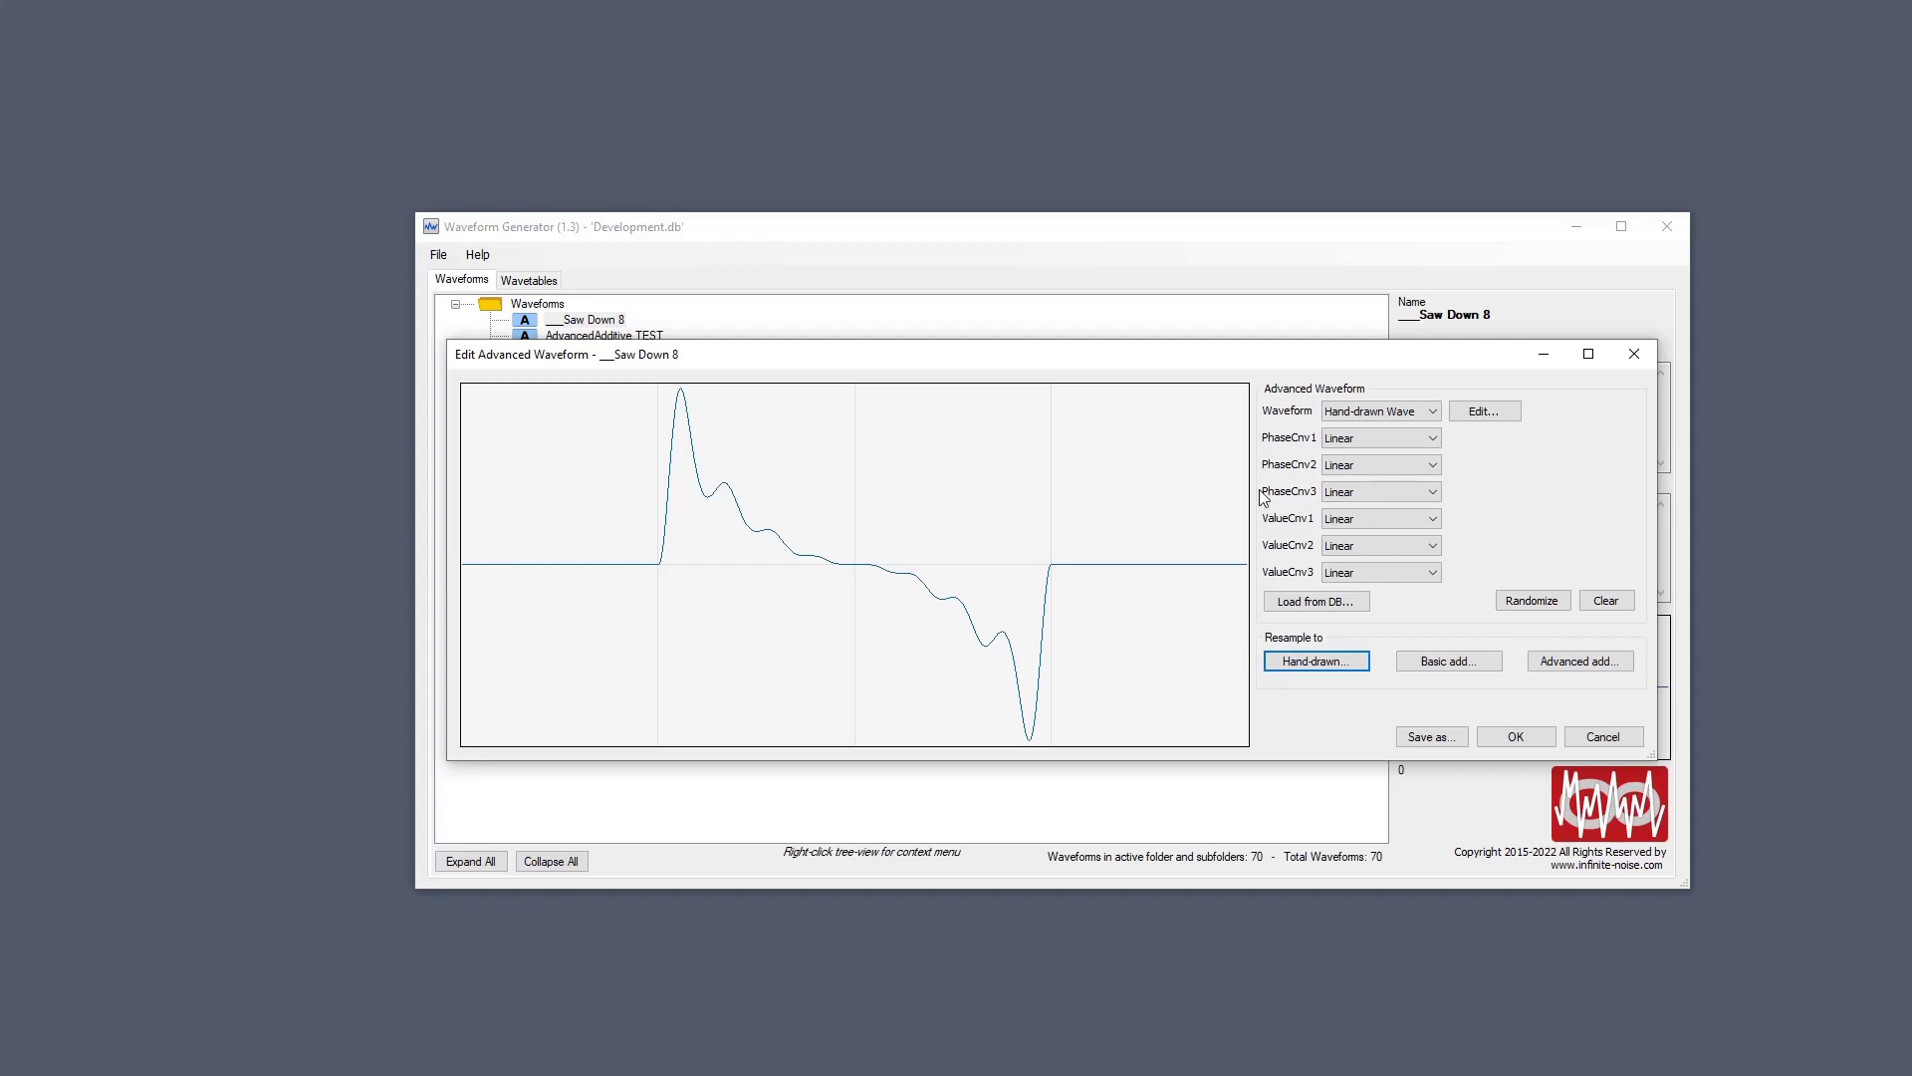
{"action": "left_click", "coordinate": [1478, 414]}
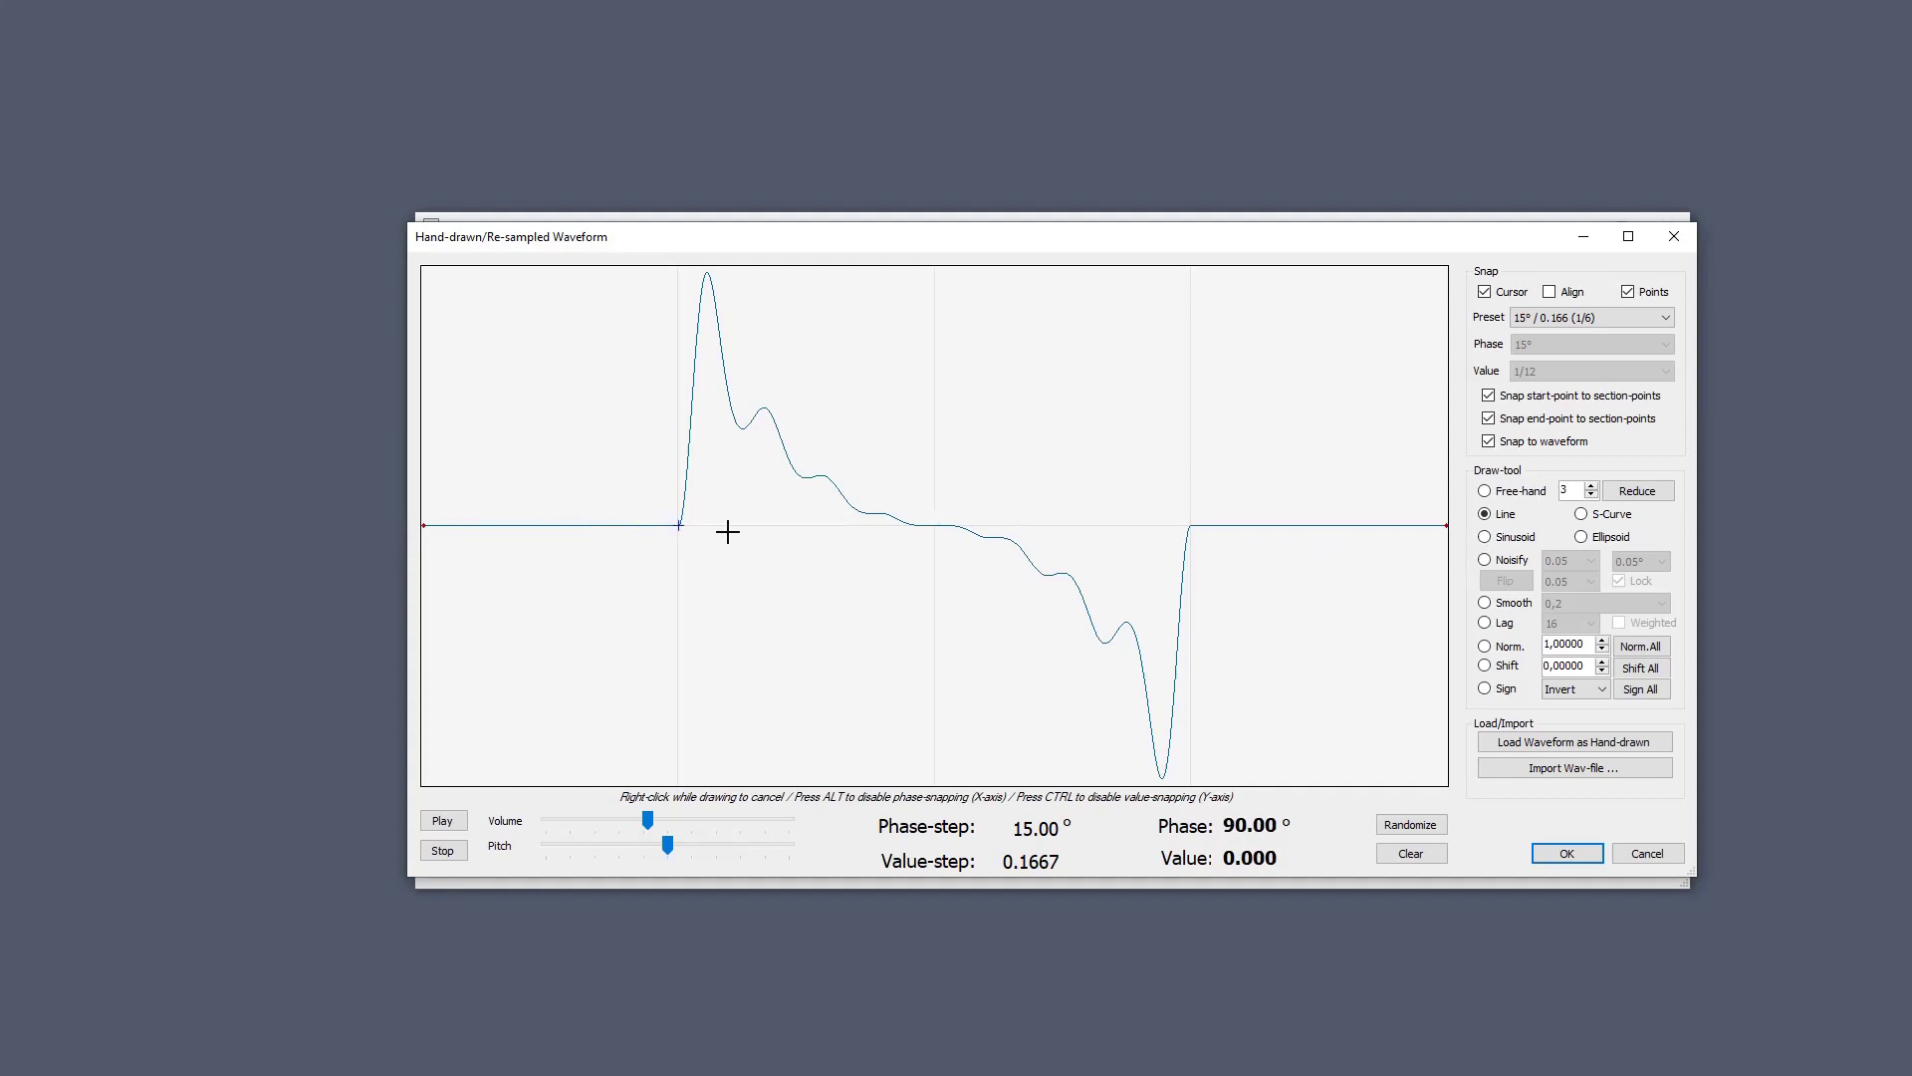
{"action": "left_click", "coordinate": [423, 525]}
{"action": "left_click", "coordinate": [665, 525]}
Reduce the hand-drawn waveform's stored data with a minimum segment size of 3 degrees, and again with 99 degrees.
{"action": "left_click", "coordinate": [1644, 501]}
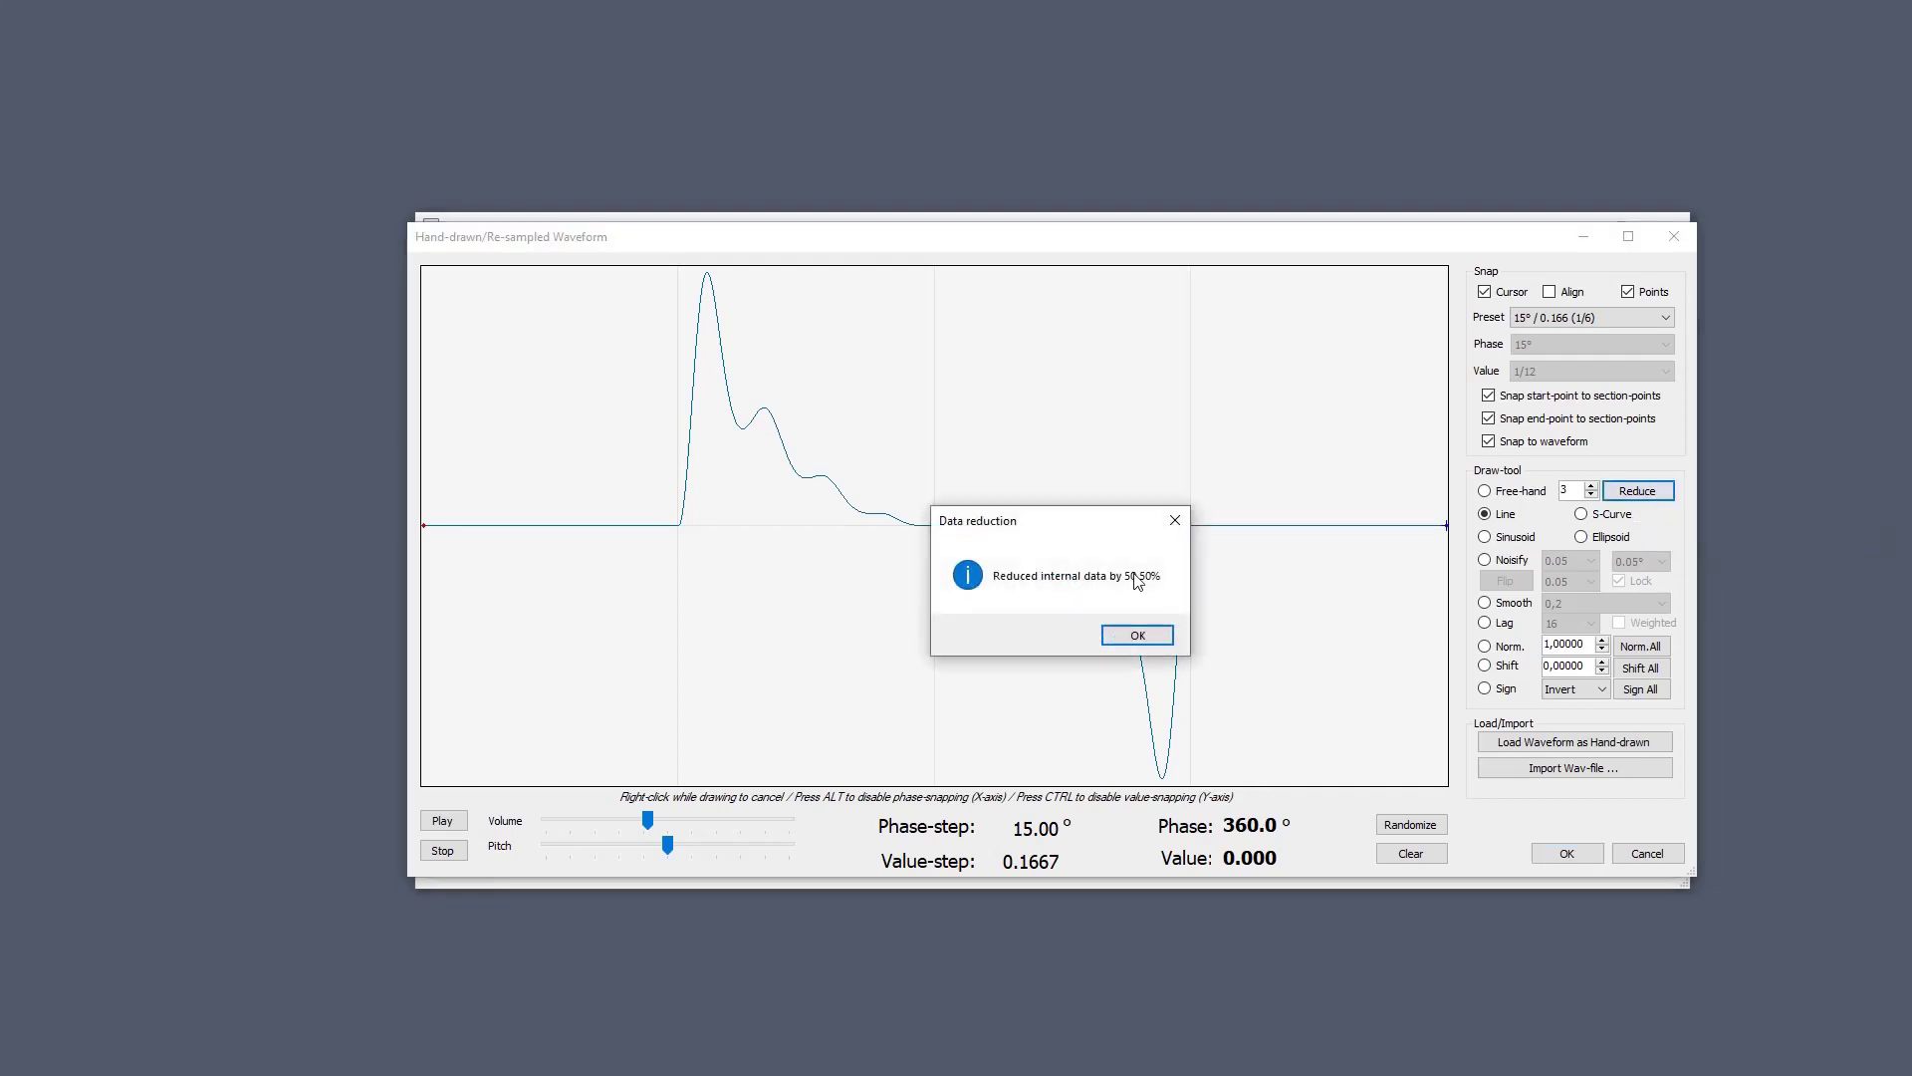
{"action": "left_click", "coordinate": [1136, 635]}
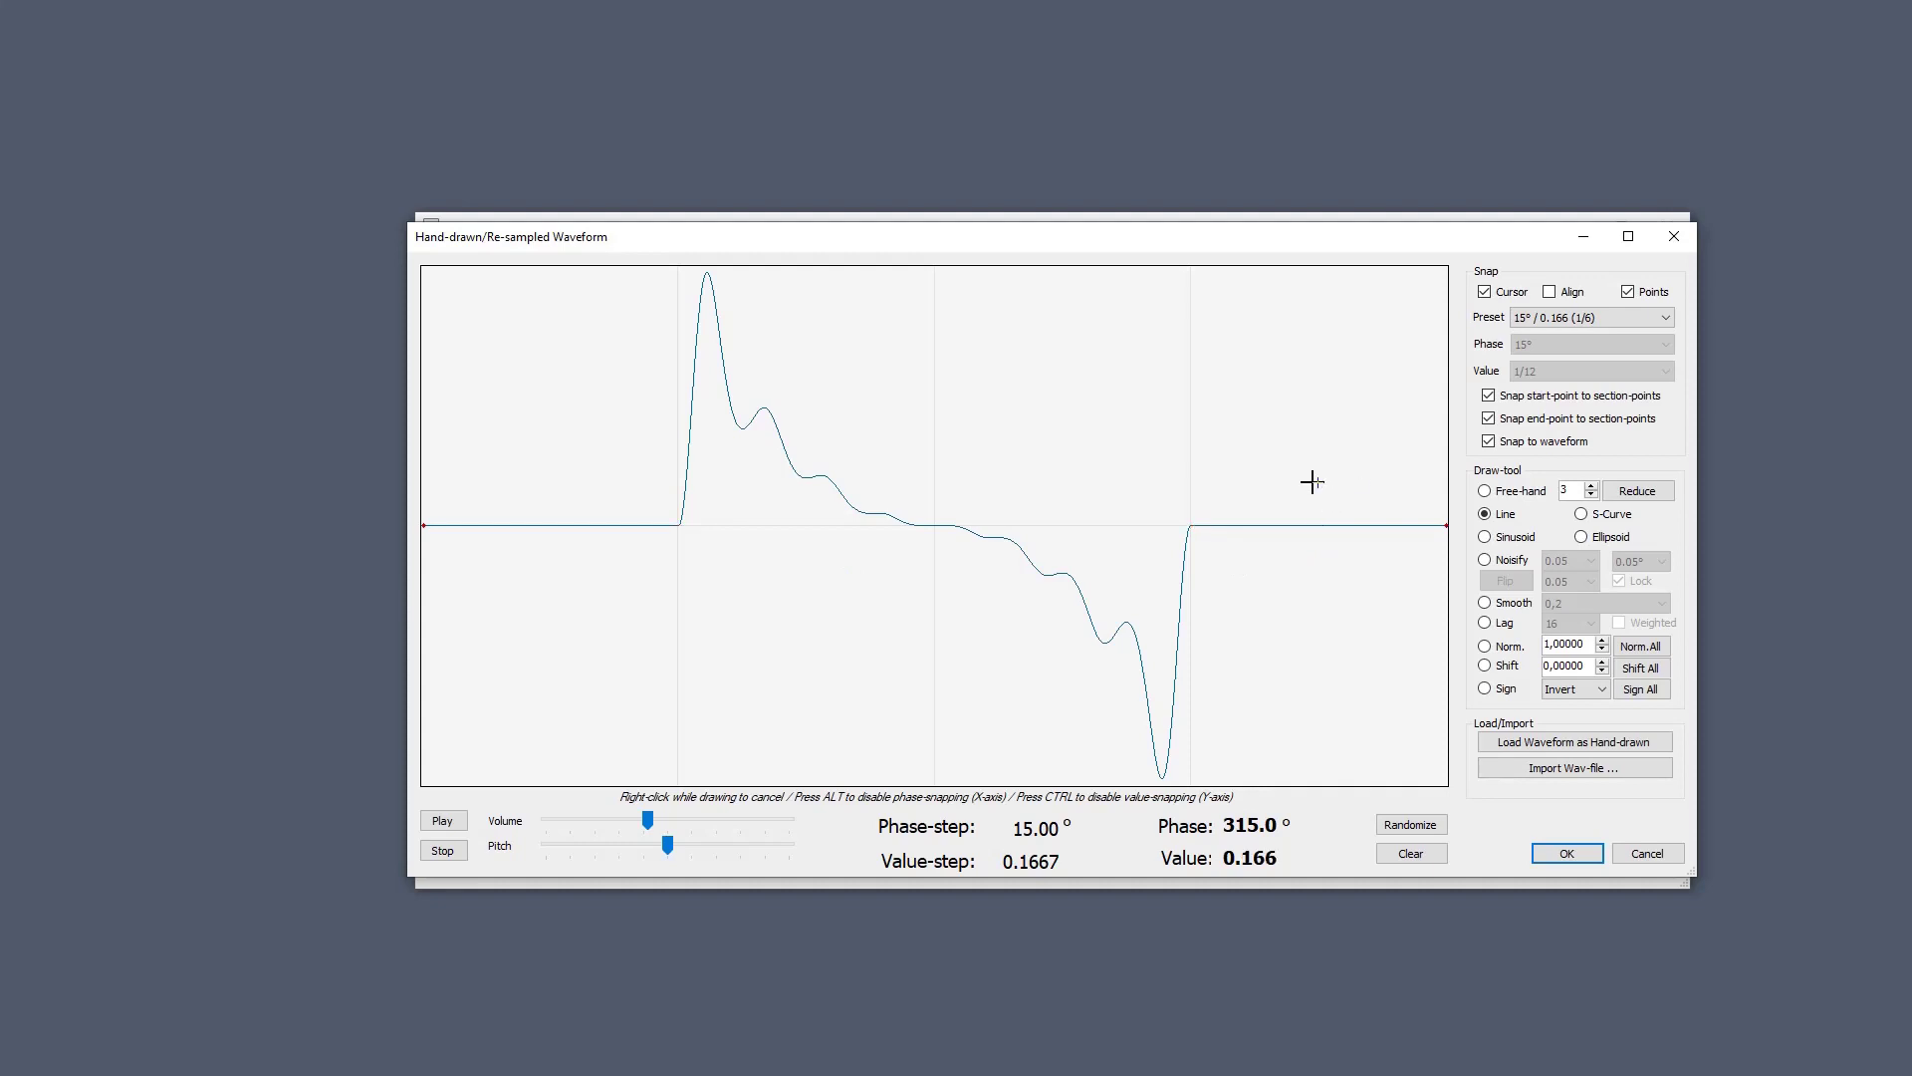
{"action": "double_click", "coordinate": [1570, 490]}
{"action": "type", "text": "15"}
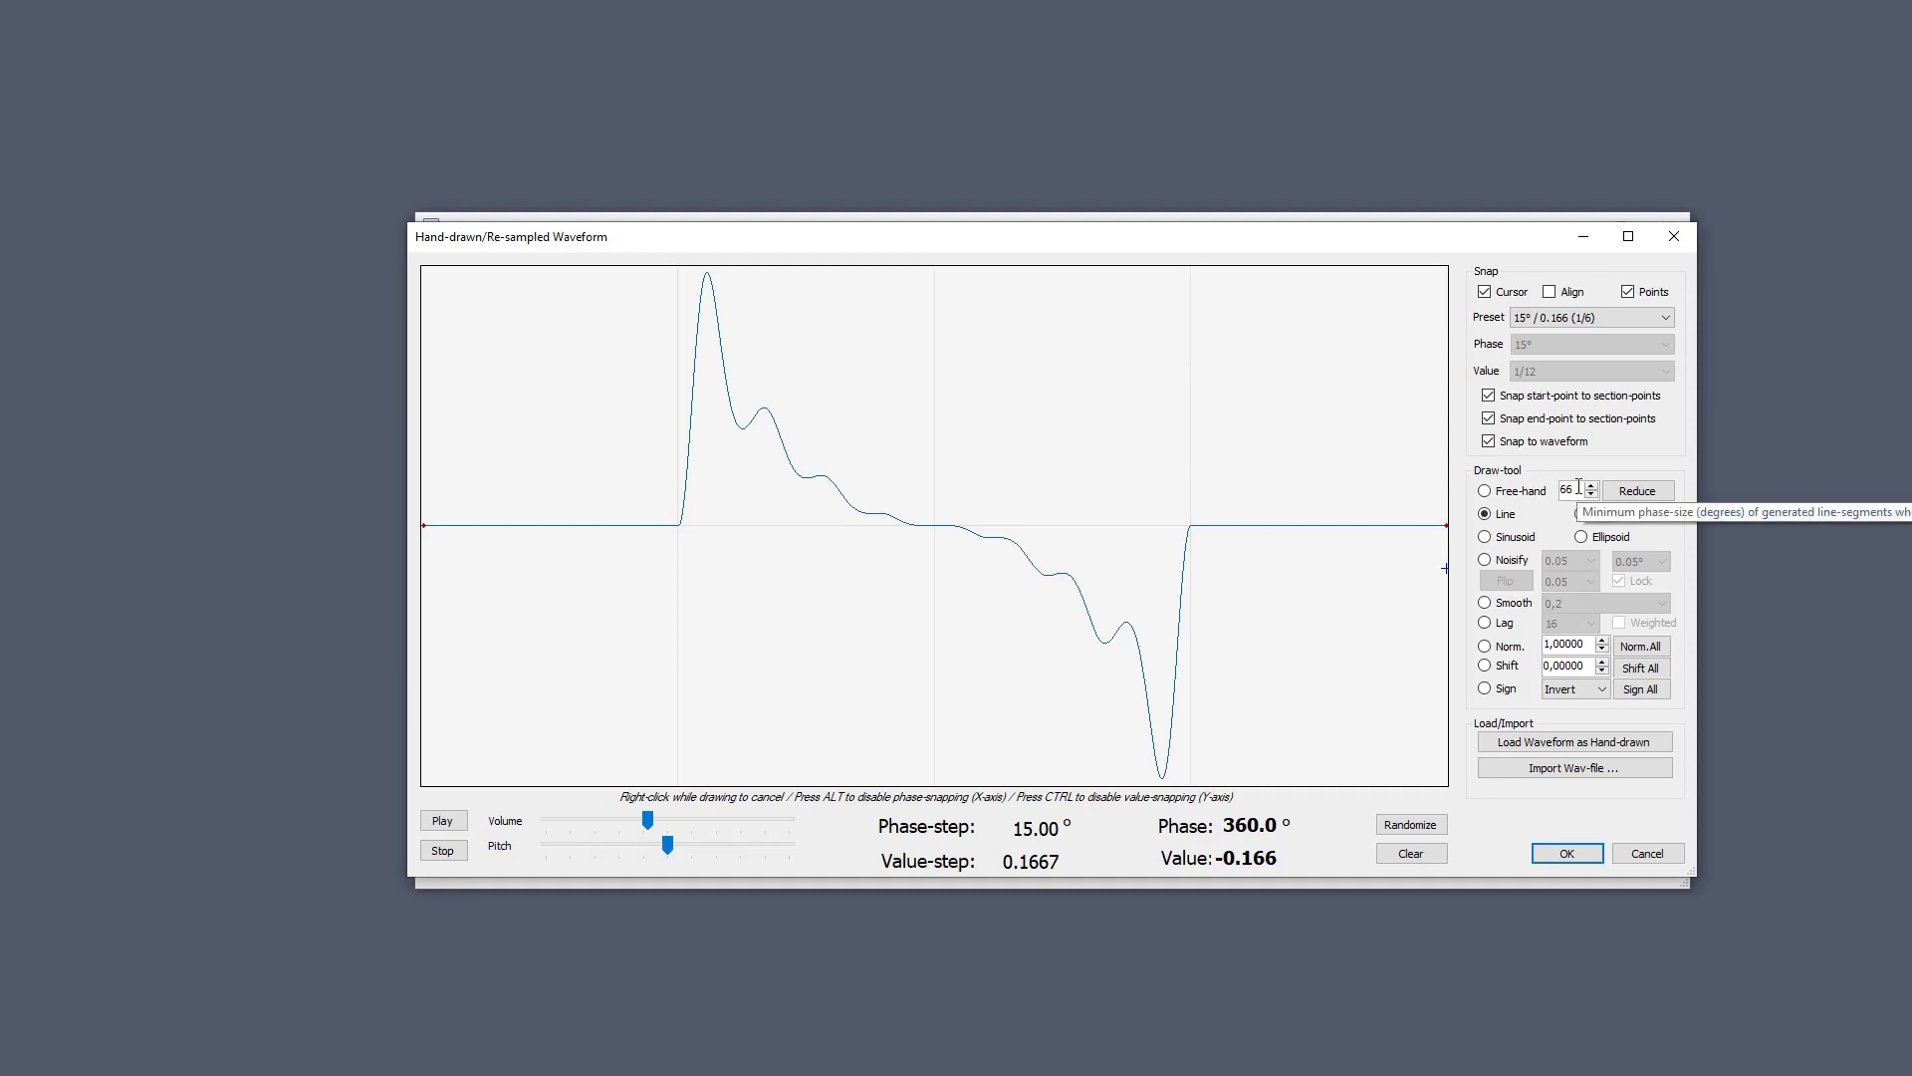
{"action": "left_click", "coordinate": [1647, 492]}
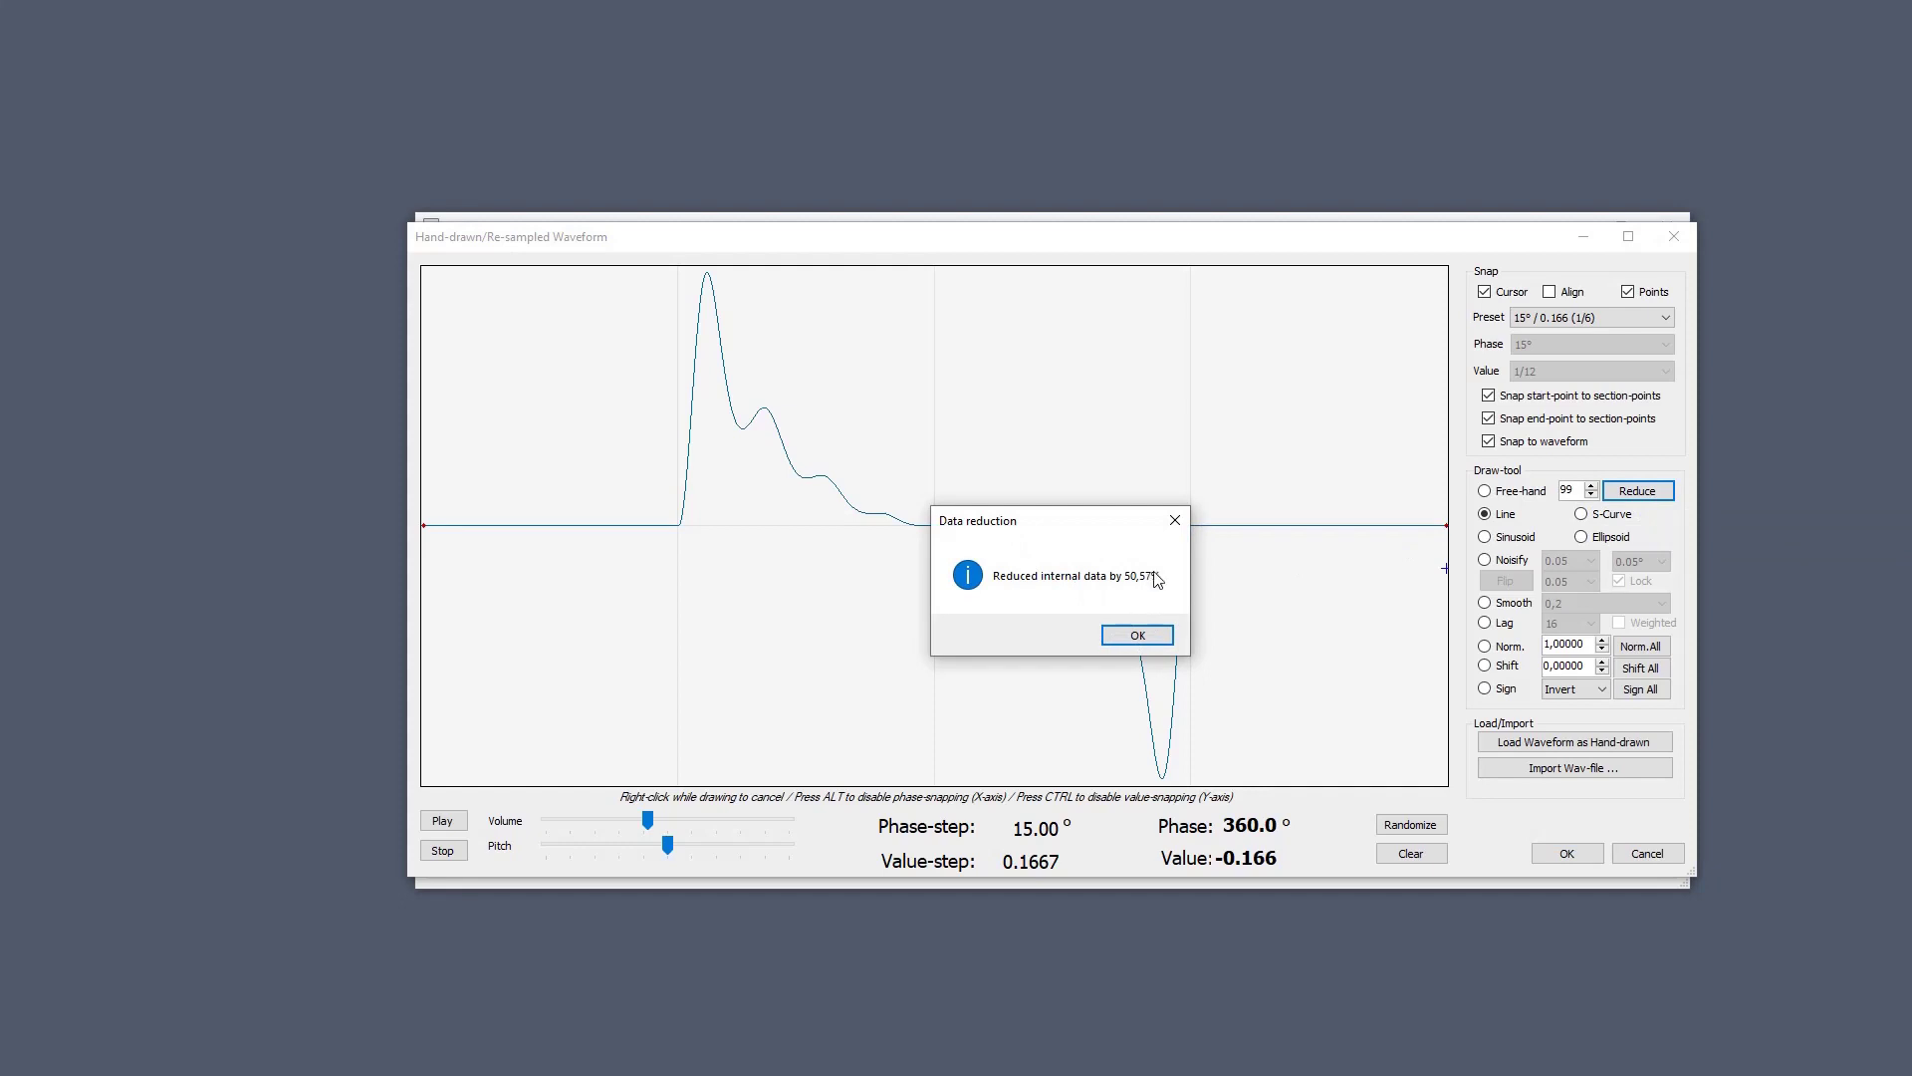
{"action": "left_click", "coordinate": [1137, 634]}
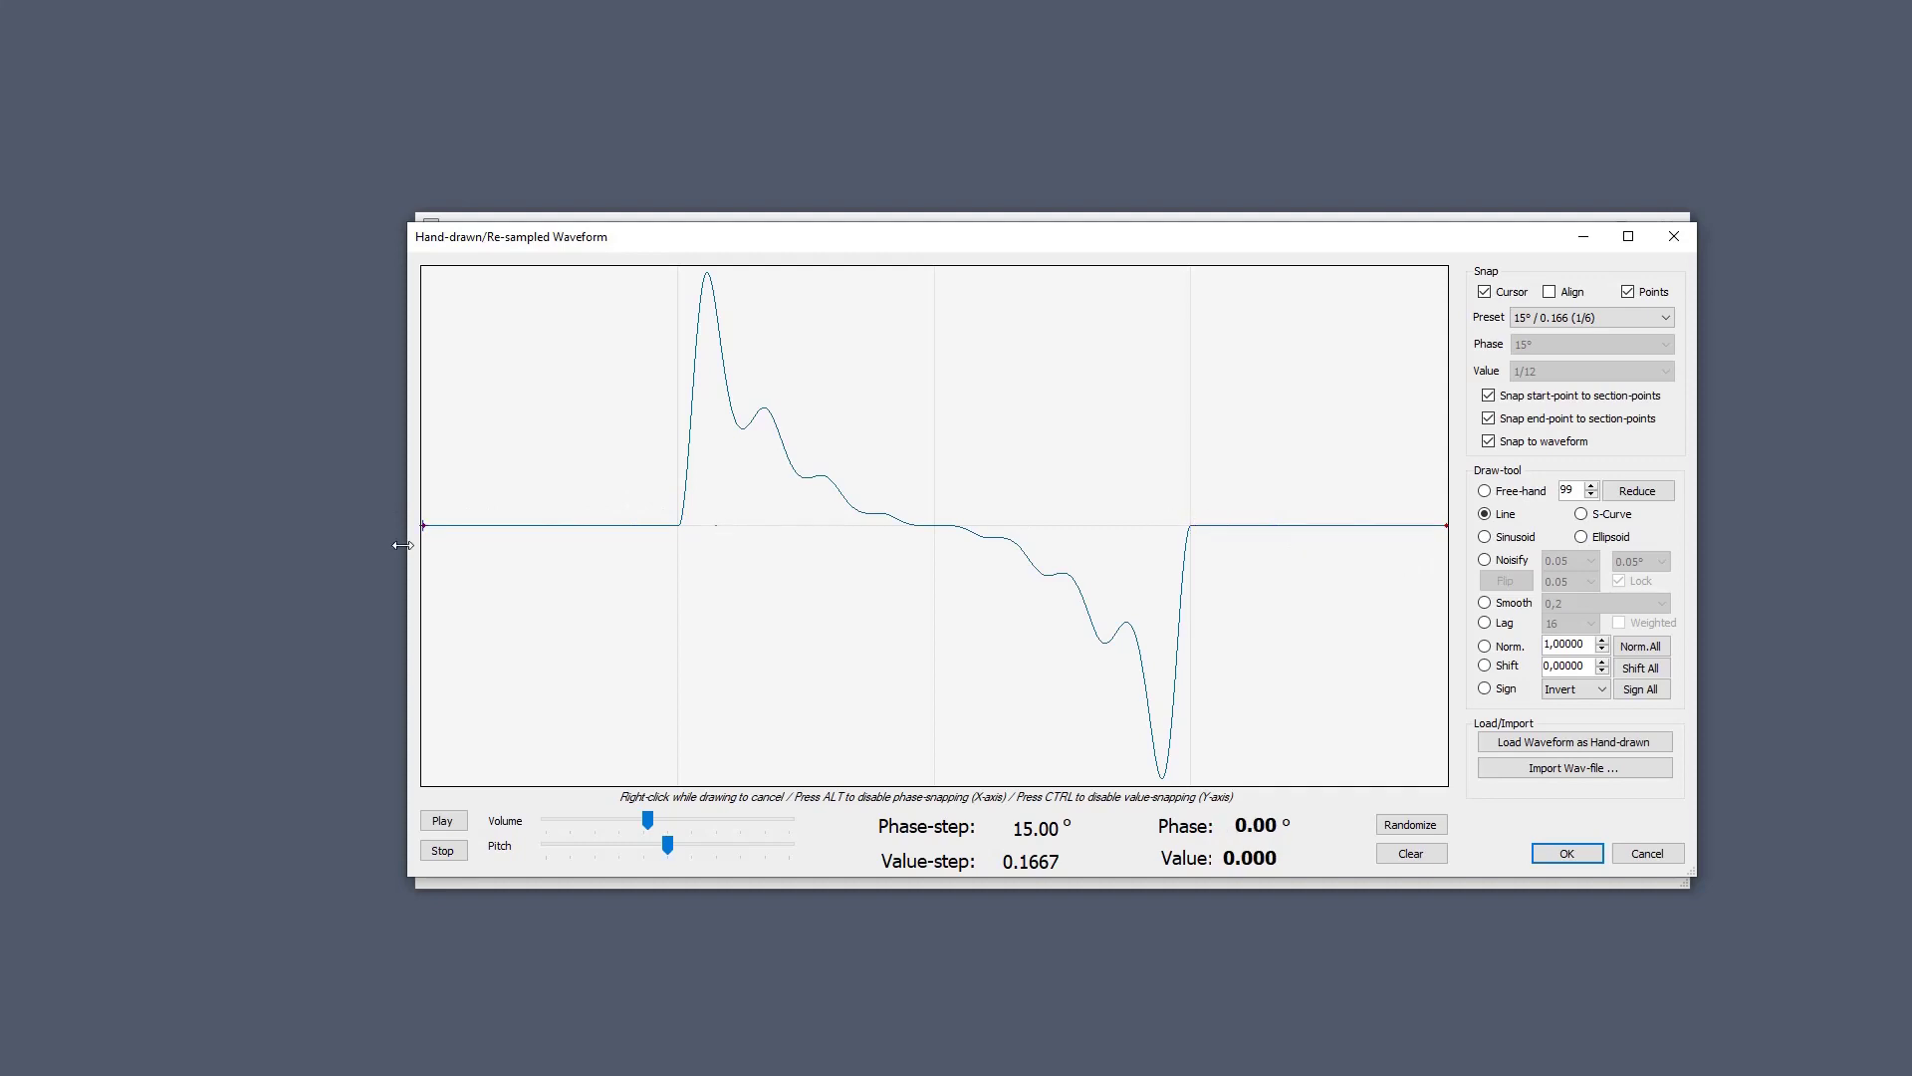
Set the minimum segment size back to 3 degrees, reduce the data again, and close both editors without saving.
{"action": "double_click", "coordinate": [1569, 491]}
{"action": "type", "text": "81"}
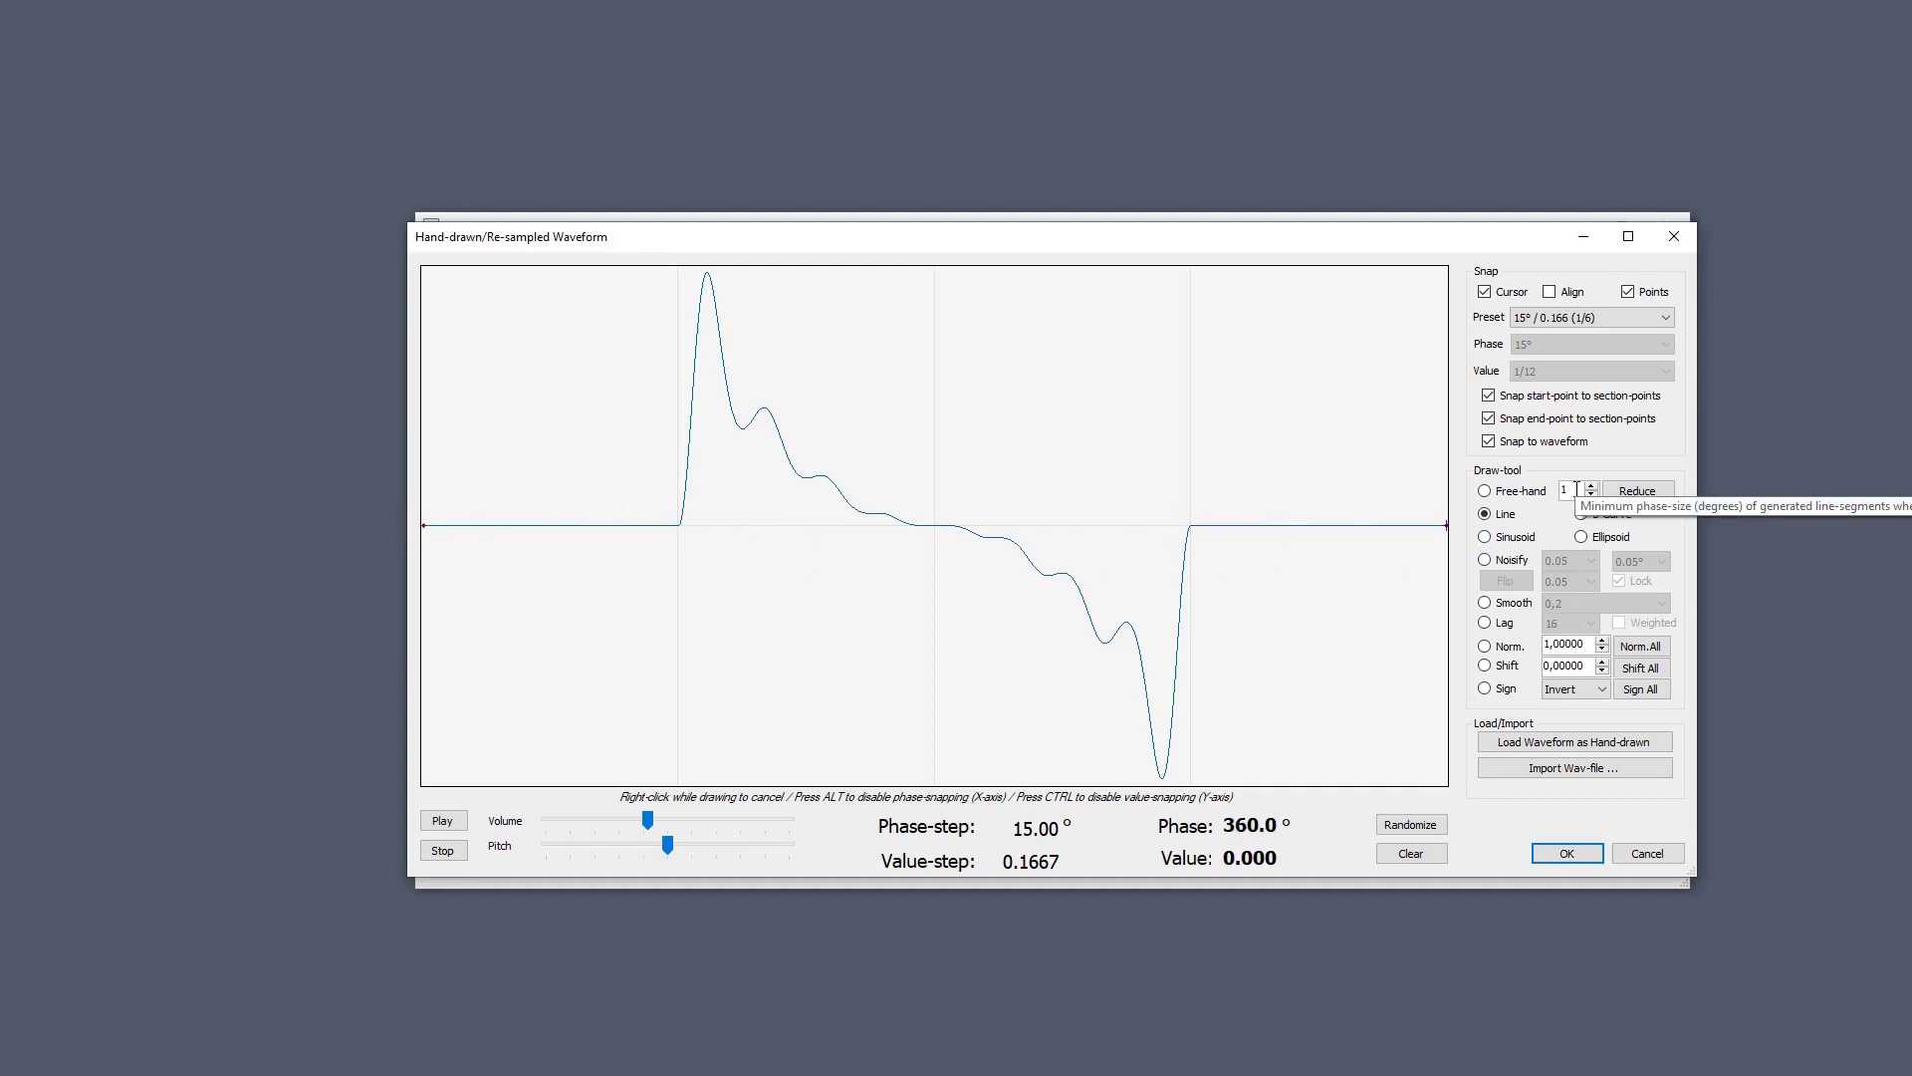
{"action": "left_click", "coordinate": [1591, 495]}
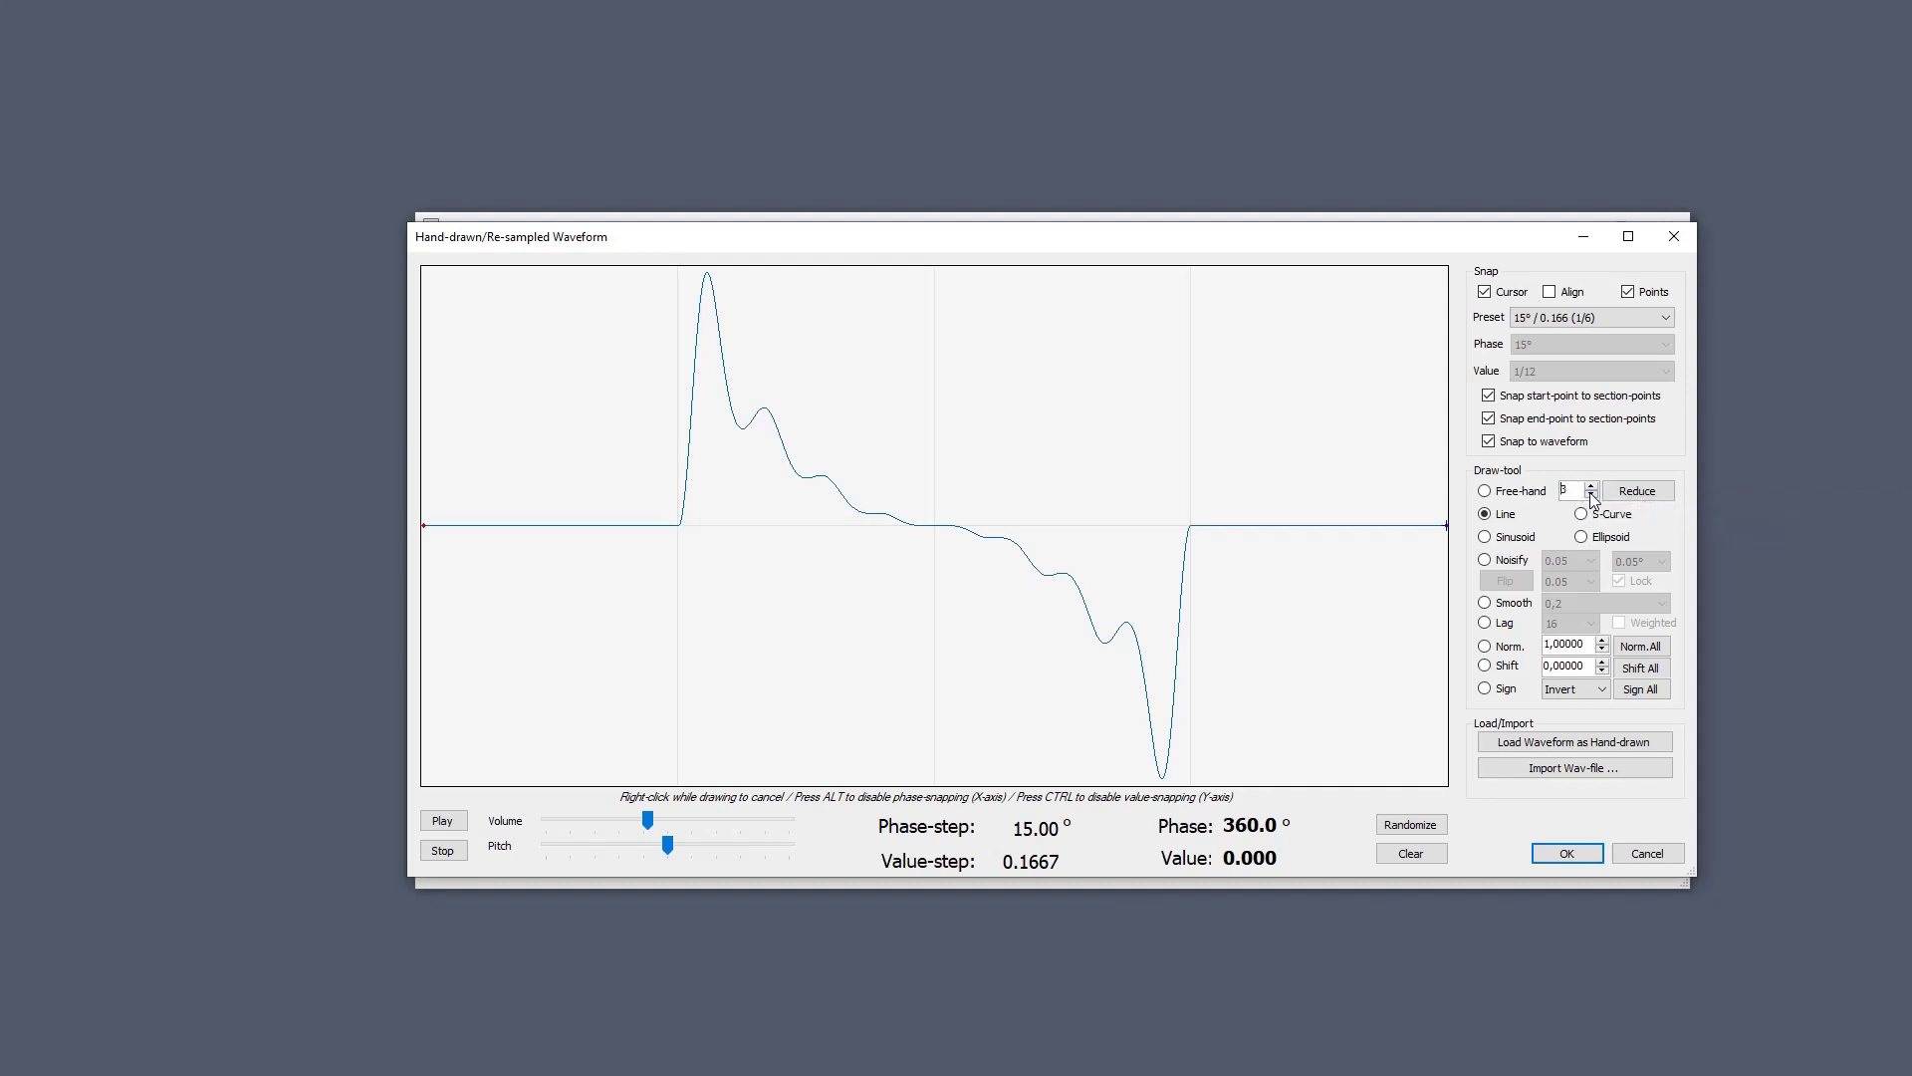
{"action": "left_click", "coordinate": [1660, 497]}
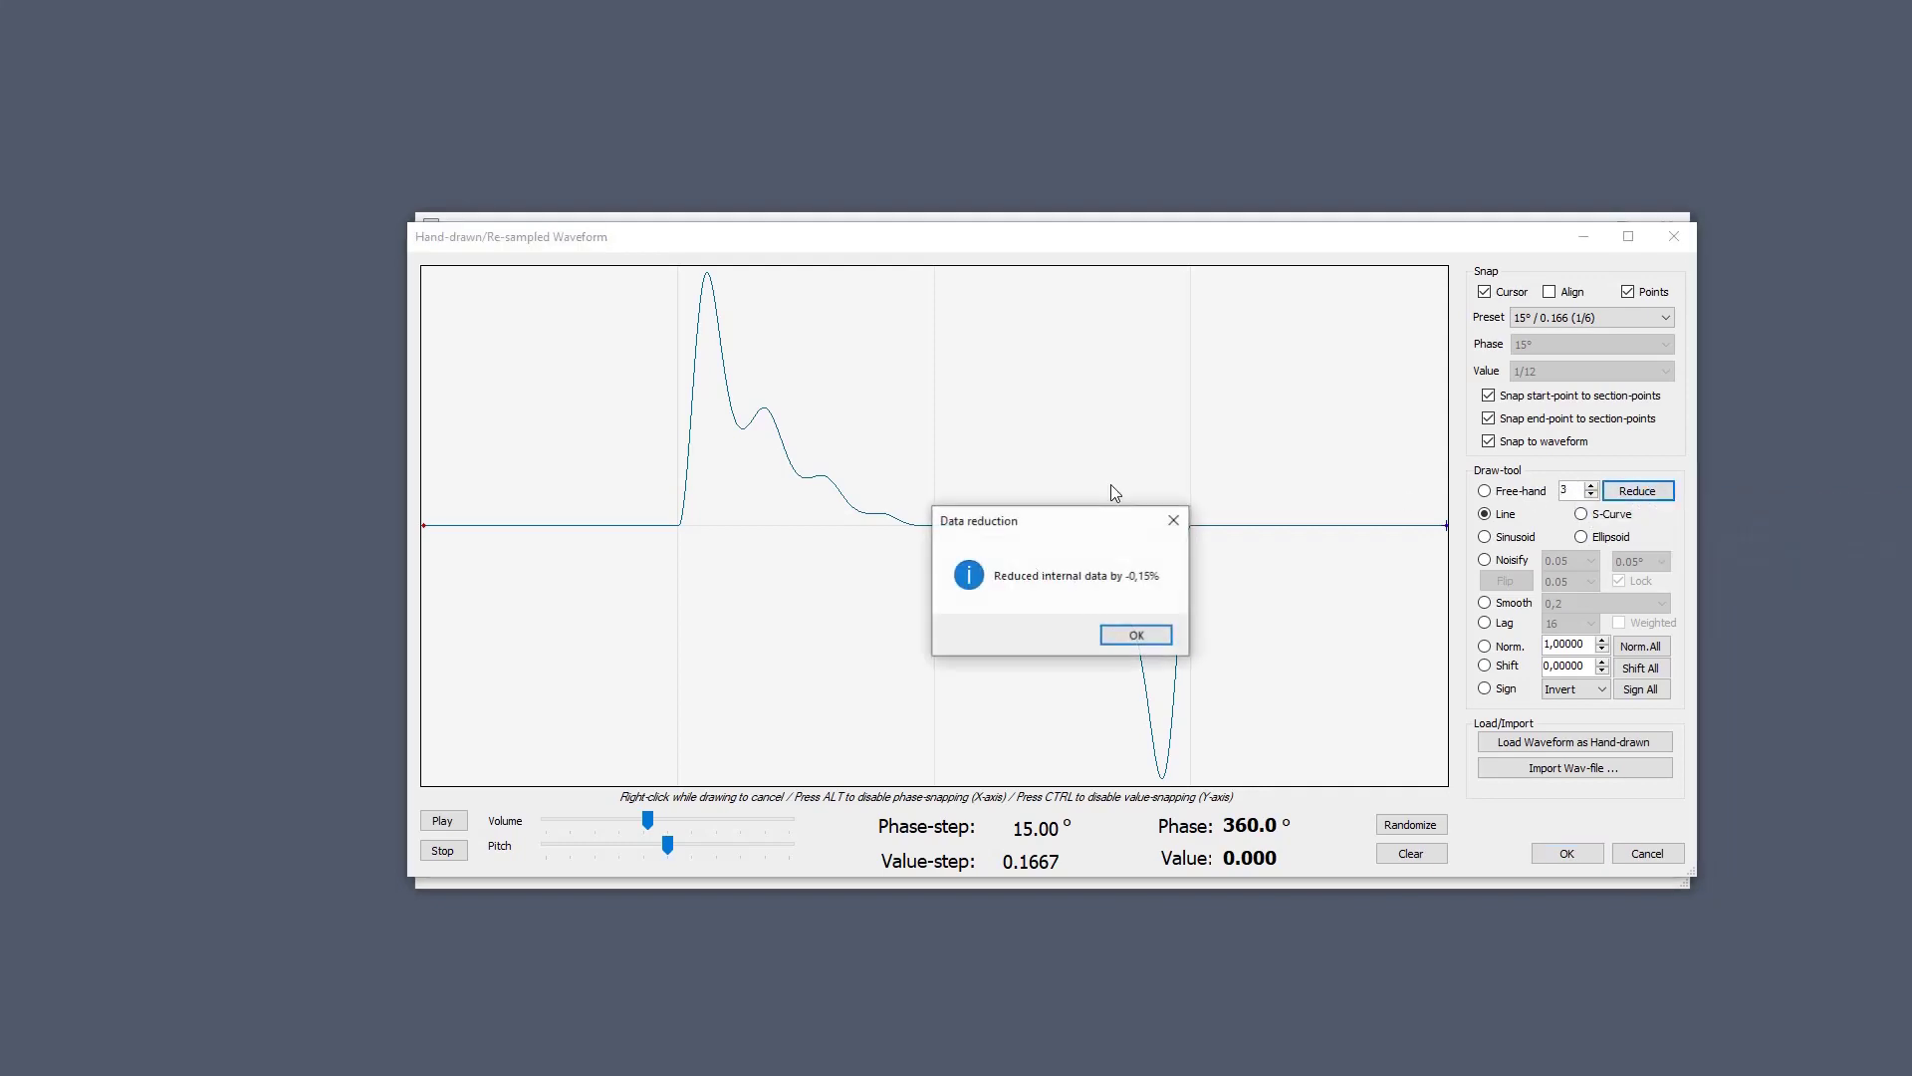
{"action": "left_click", "coordinate": [1136, 635]}
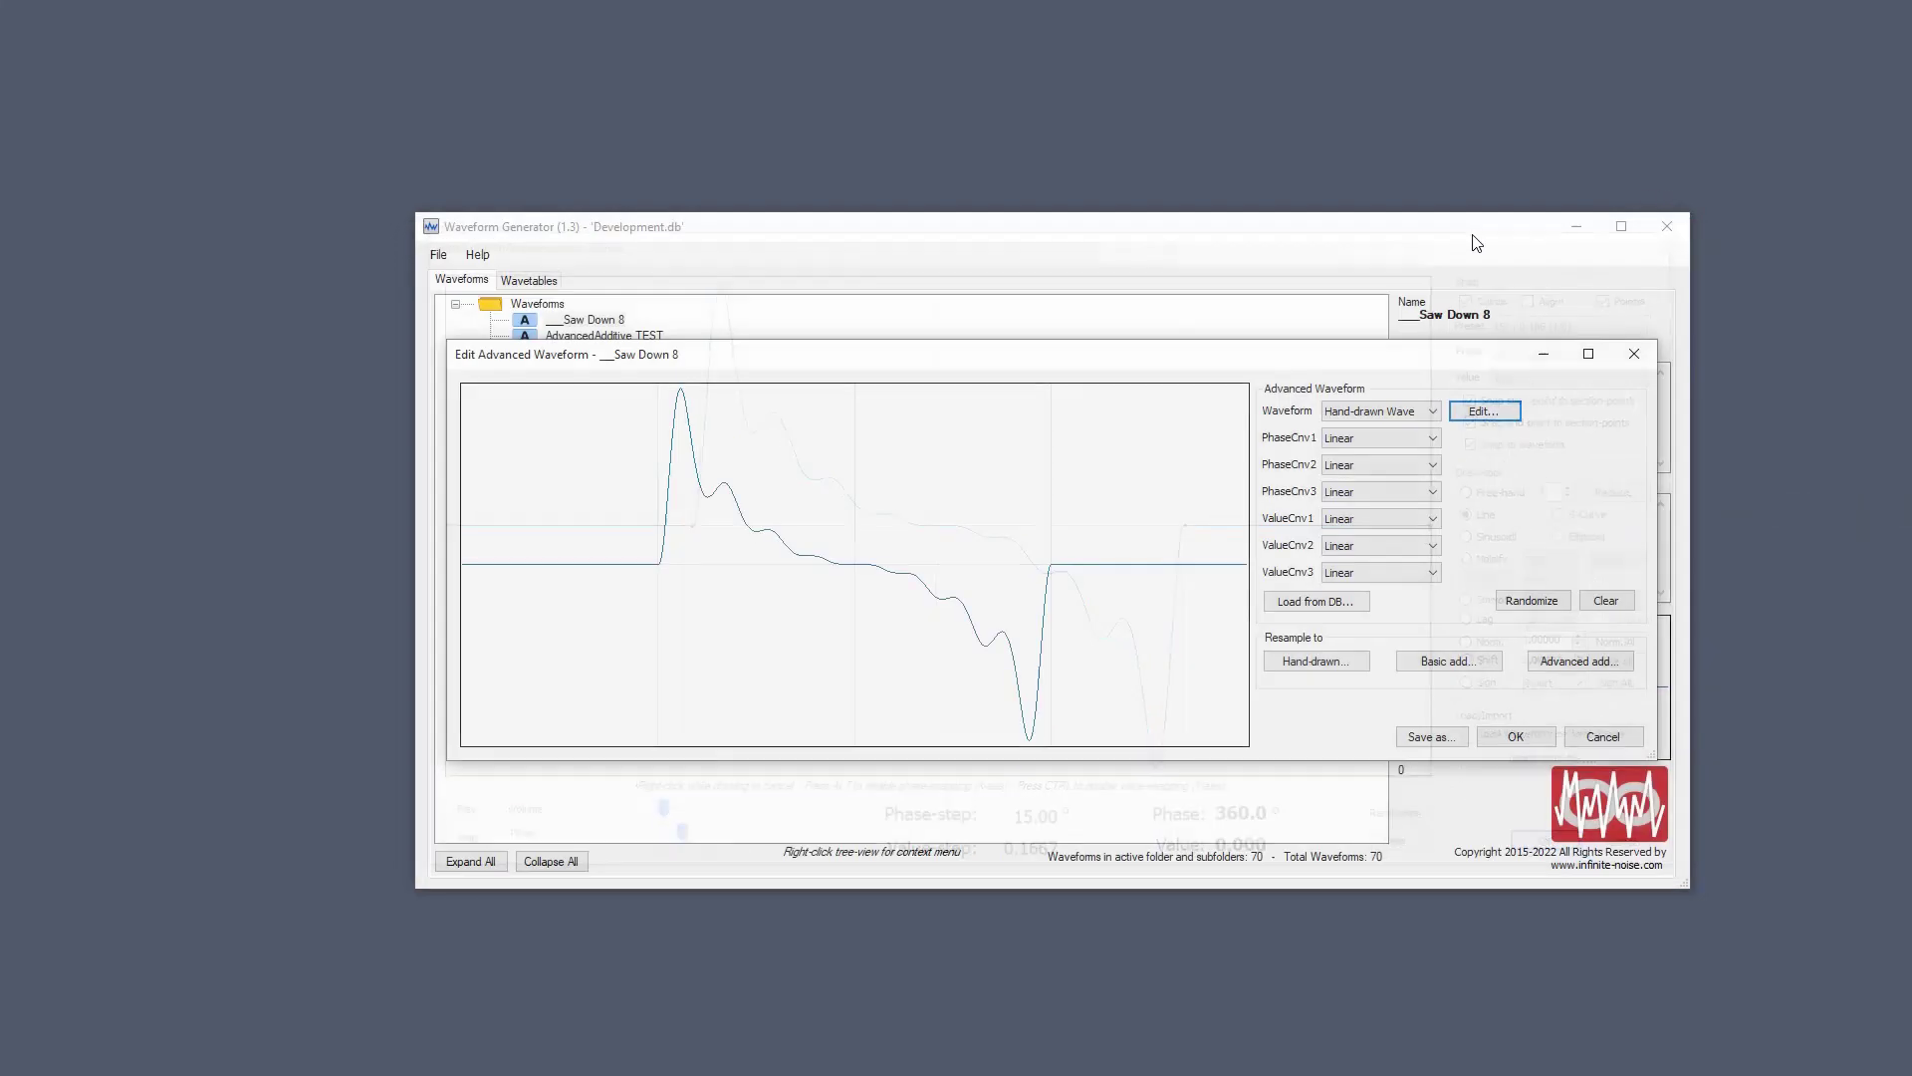
{"action": "left_click", "coordinate": [1674, 236]}
{"action": "left_click", "coordinate": [1635, 353]}
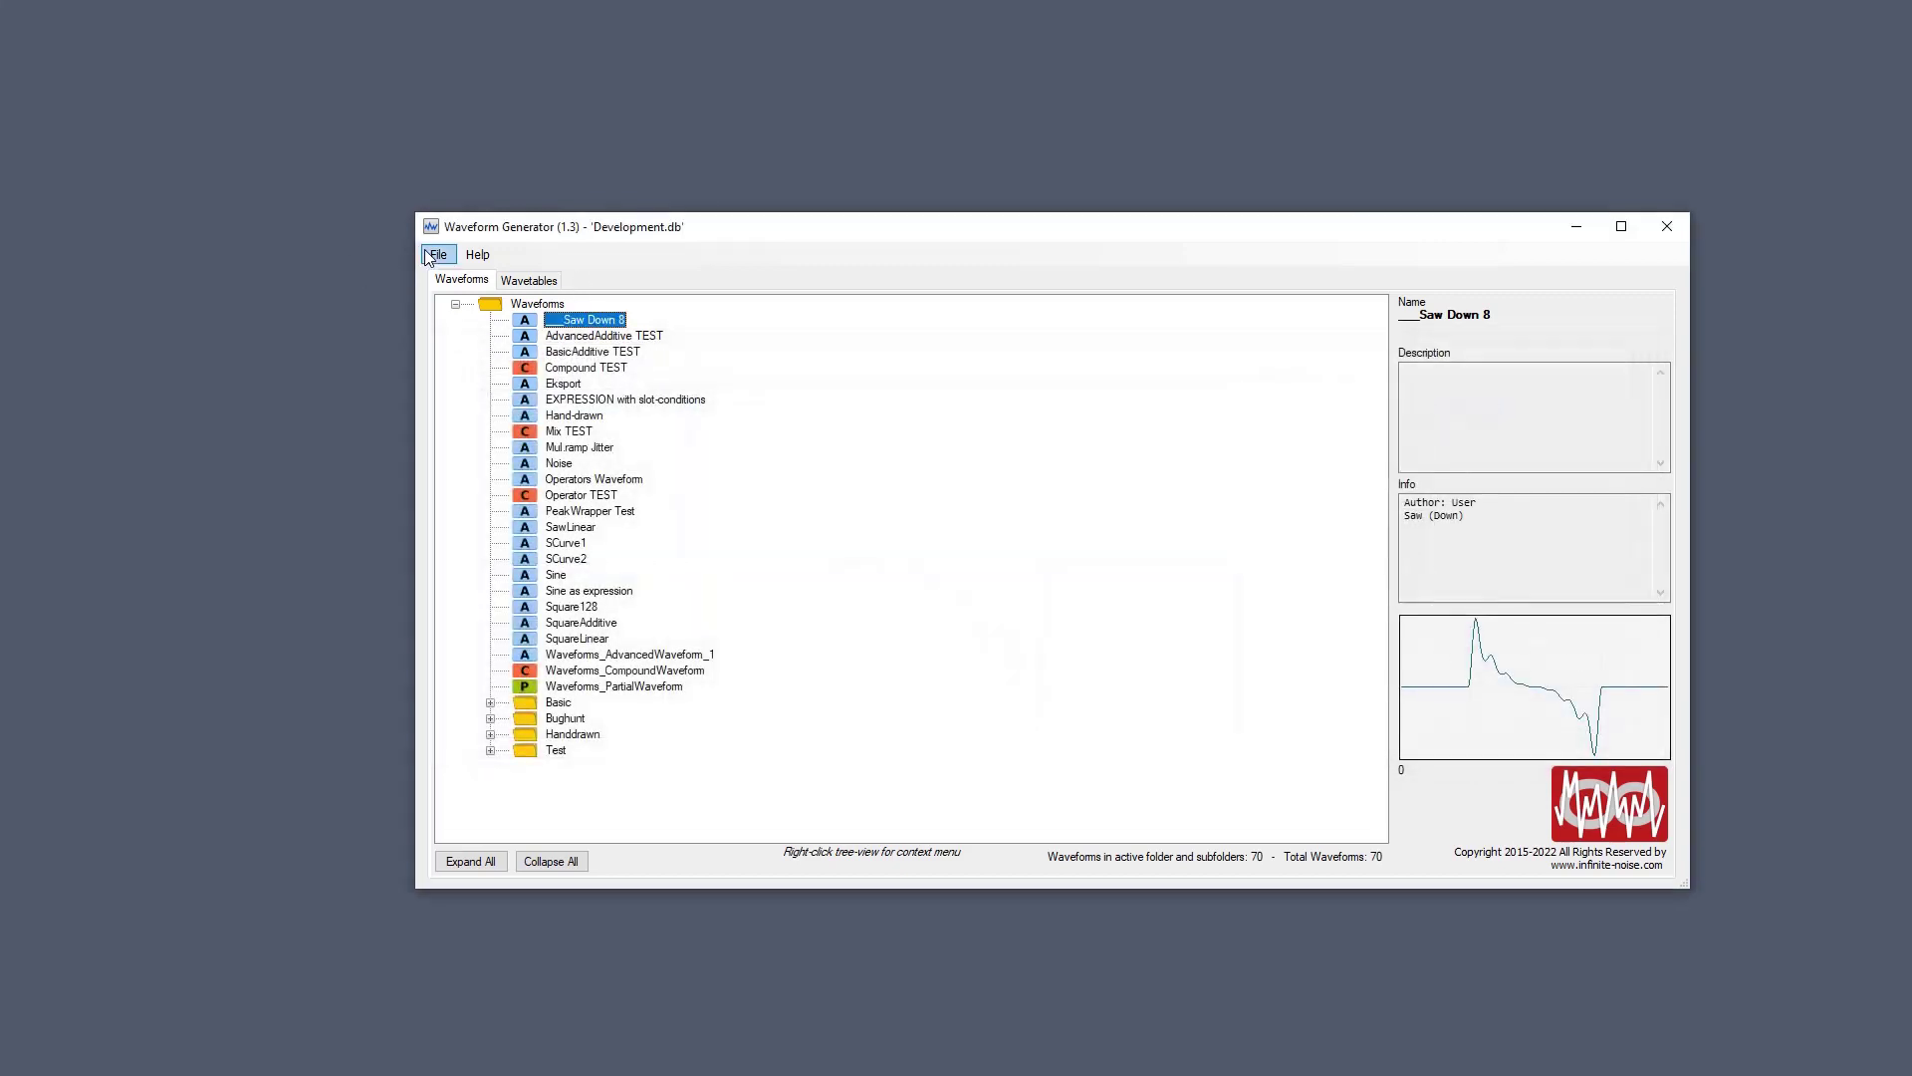
Try a different minimum phase-size for reducing hand-drawn waveforms in the program settings, and close the settings without saving.
{"action": "left_click", "coordinate": [438, 253]}
{"action": "left_click", "coordinate": [484, 303]}
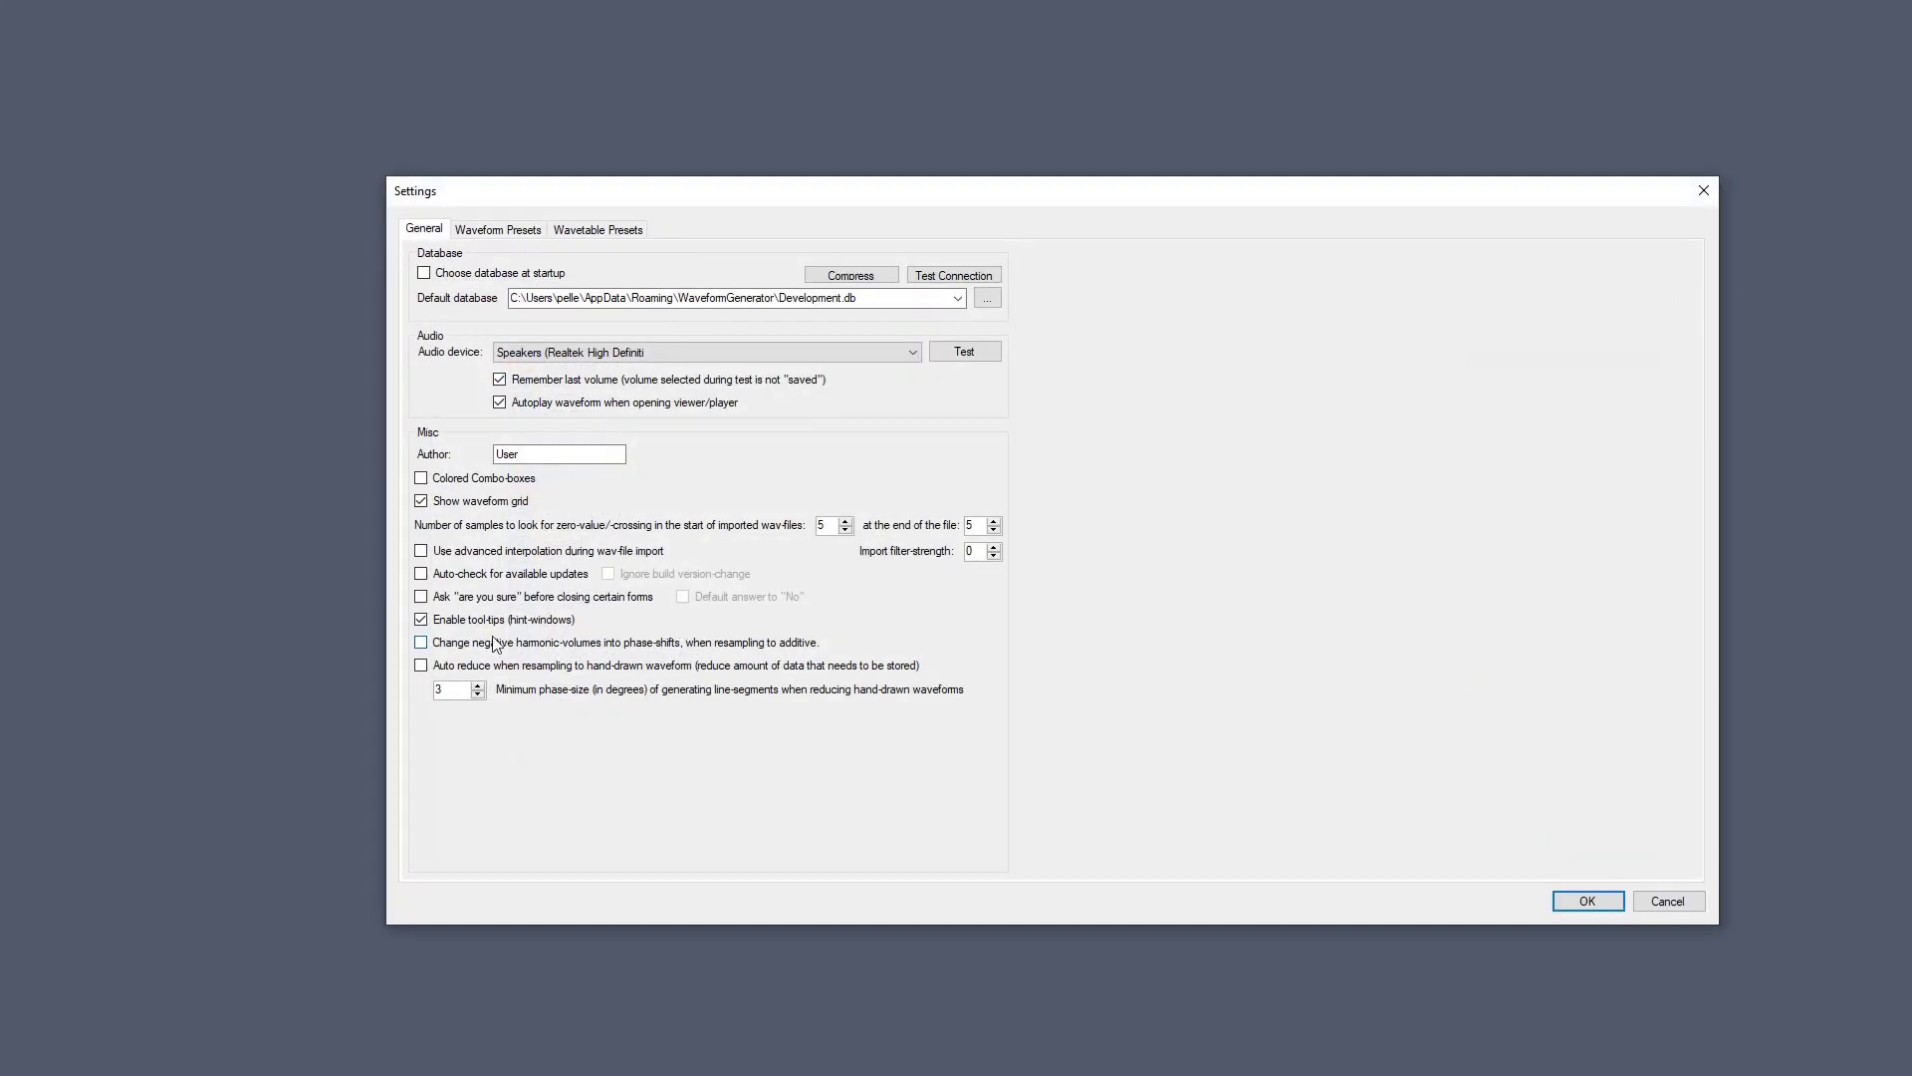
{"action": "left_click", "coordinate": [444, 694]}
{"action": "type", "text": "360"}
{"action": "key", "text": "BackSpace"}
{"action": "key", "text": "BackSpace"}
{"action": "left_click", "coordinate": [1660, 903]}
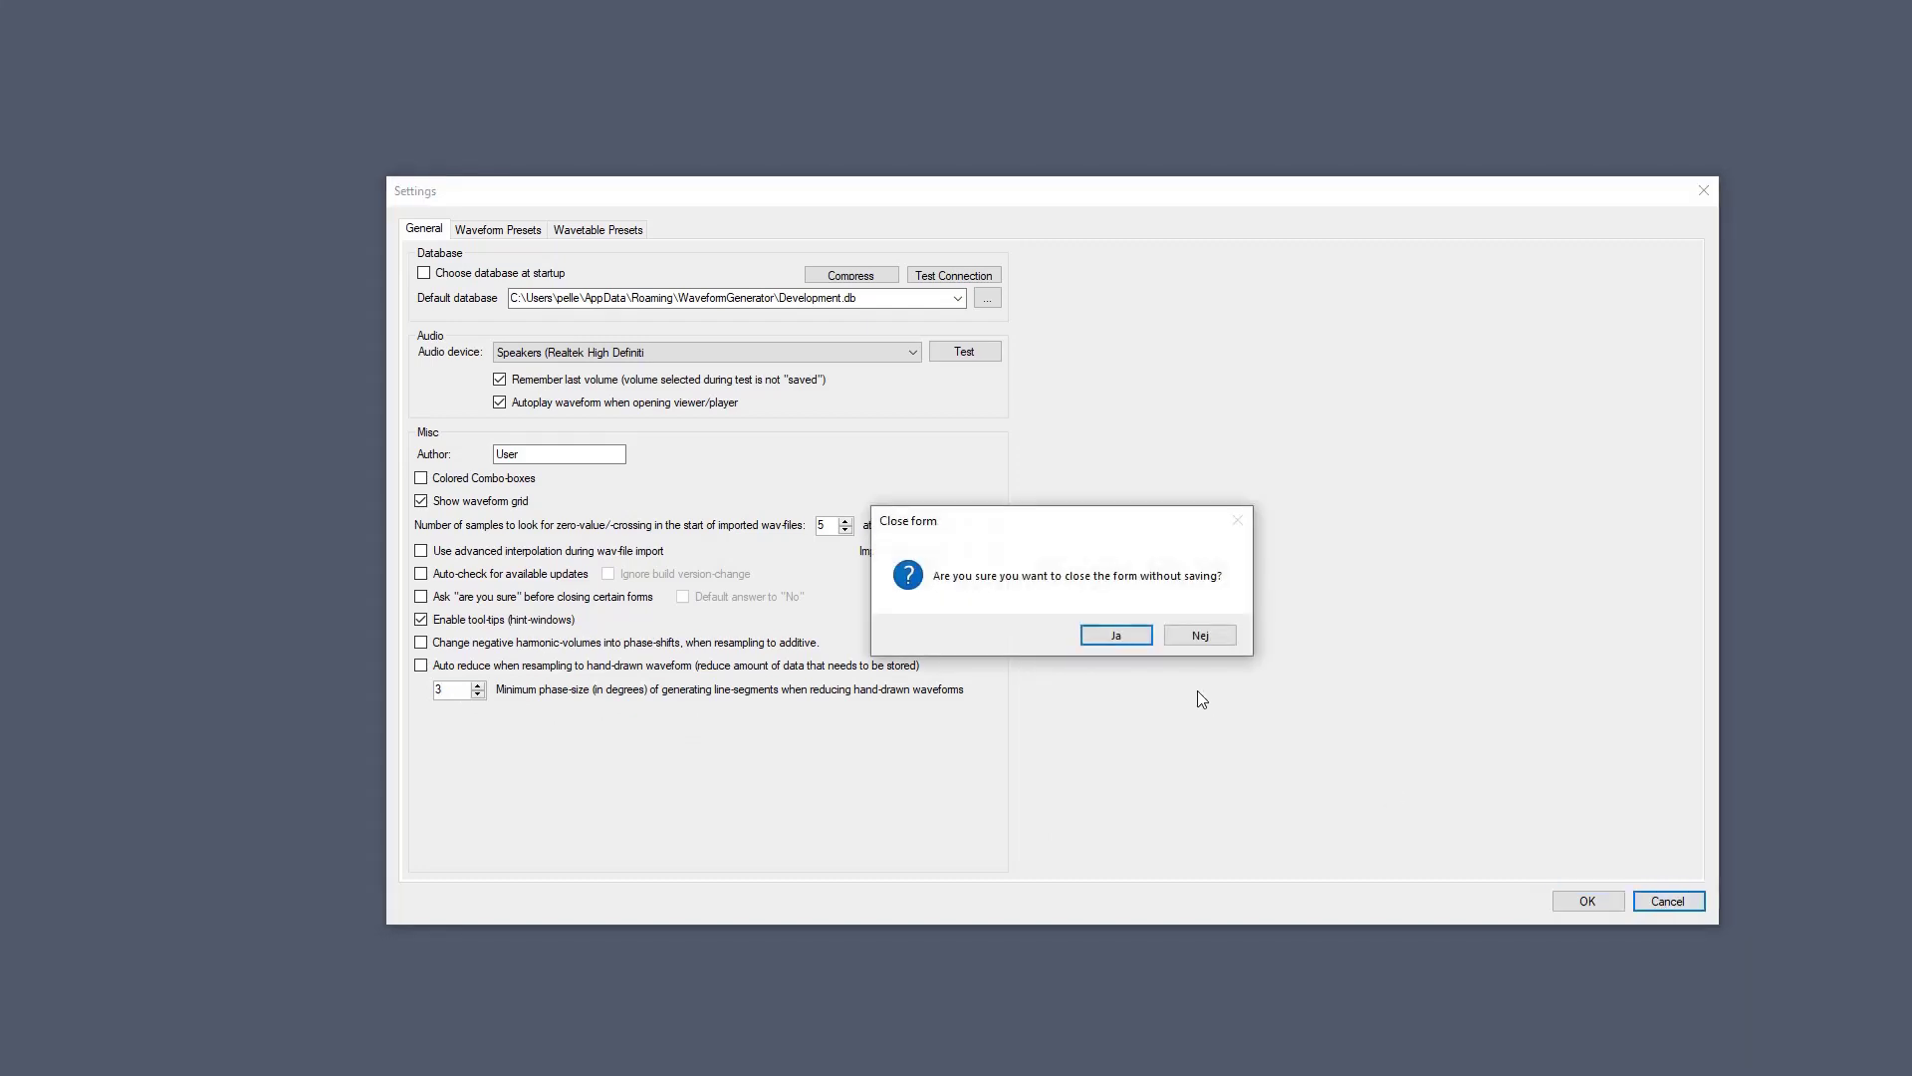
{"action": "left_click", "coordinate": [1130, 643]}
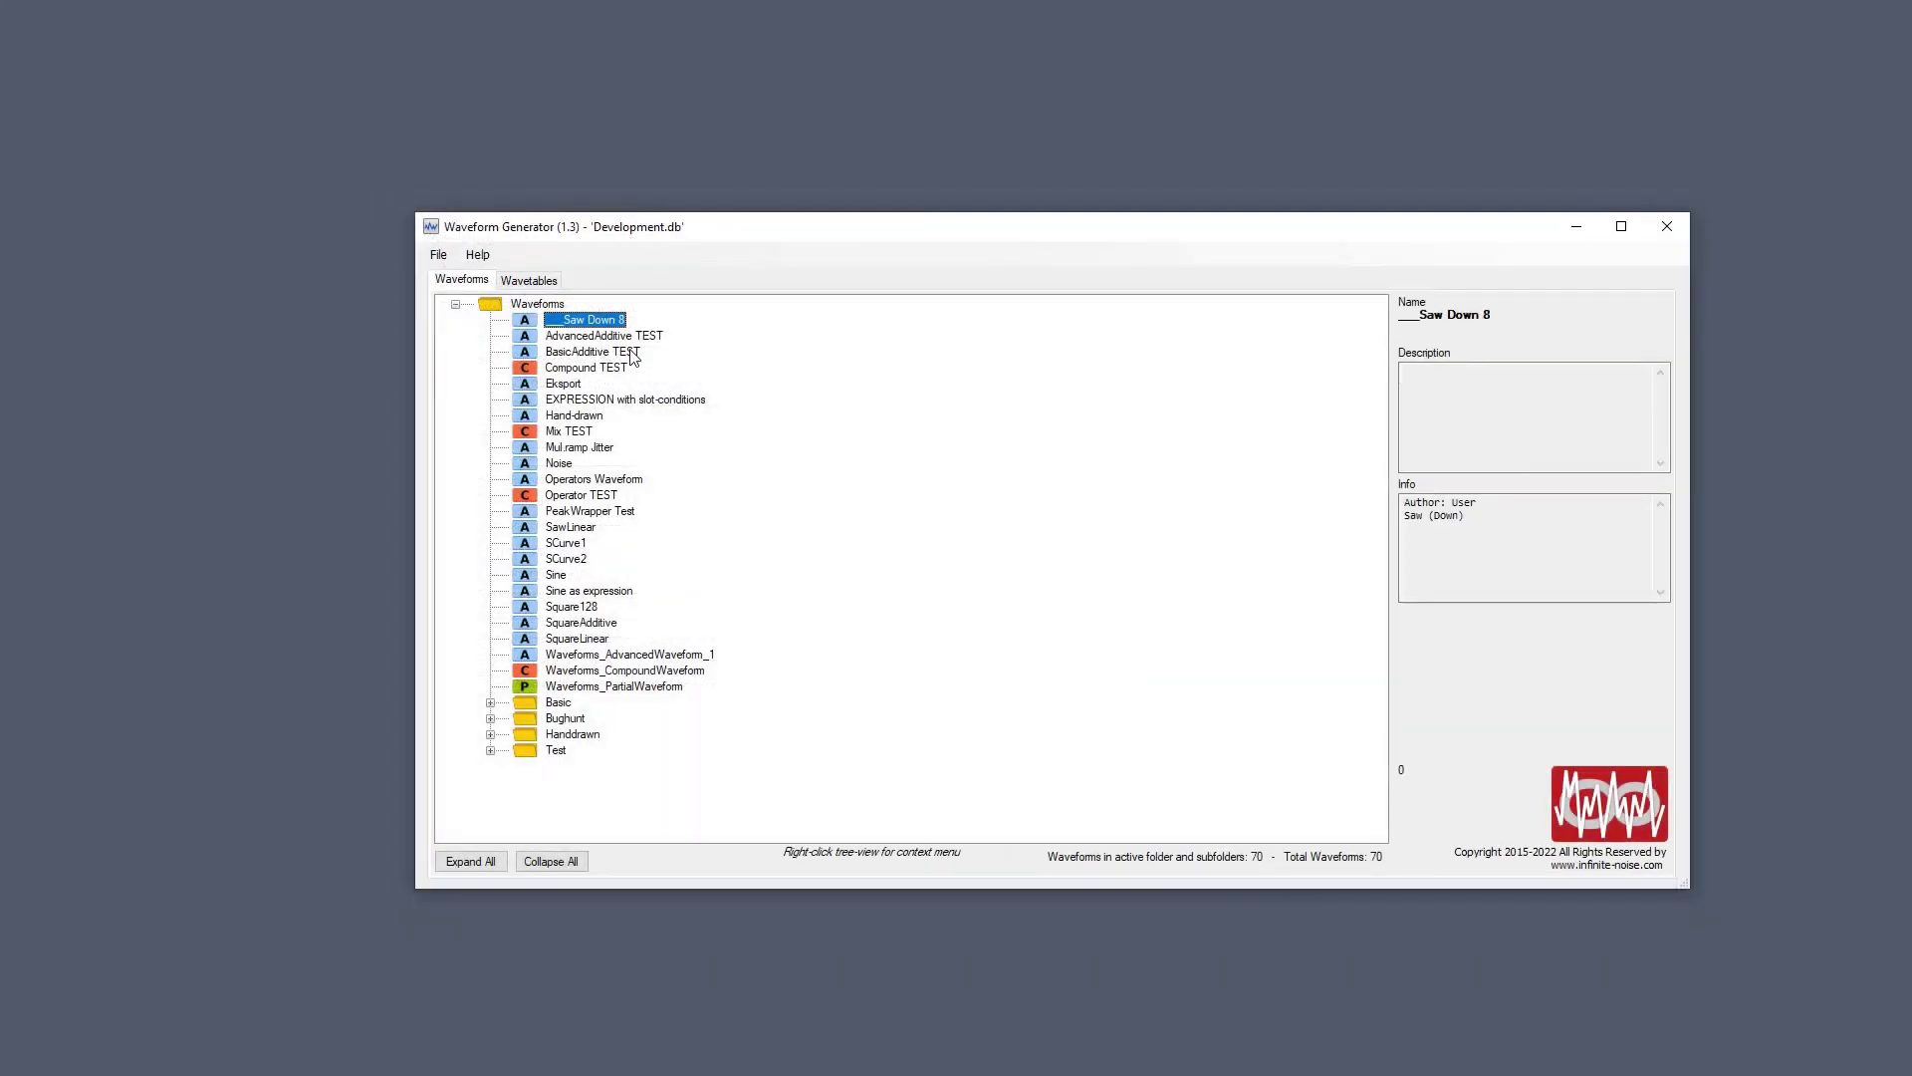
Add a new advanced waveform as a sibling of Noise, randomize it, and resample it to a hand-drawn waveform.
{"action": "right_click", "coordinate": [701, 460]}
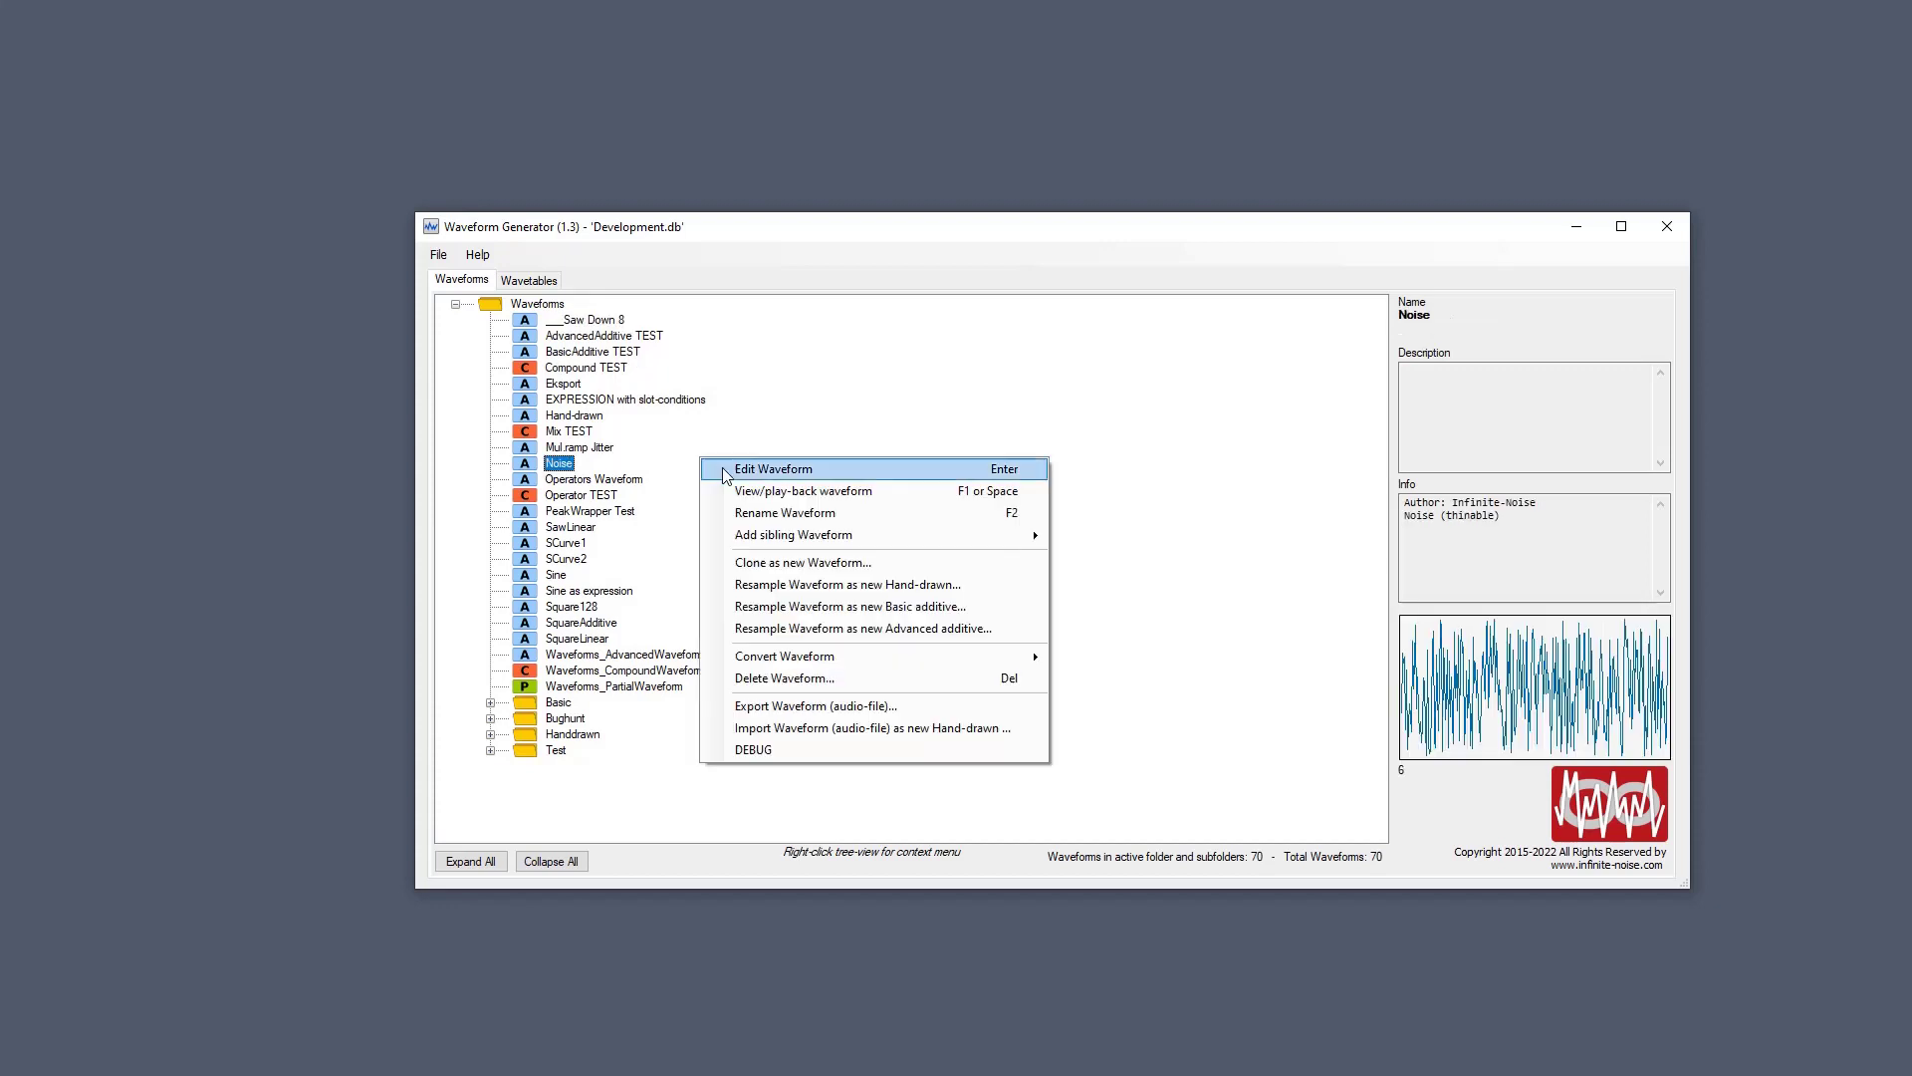
{"action": "mouse_move", "coordinate": [787, 536]}
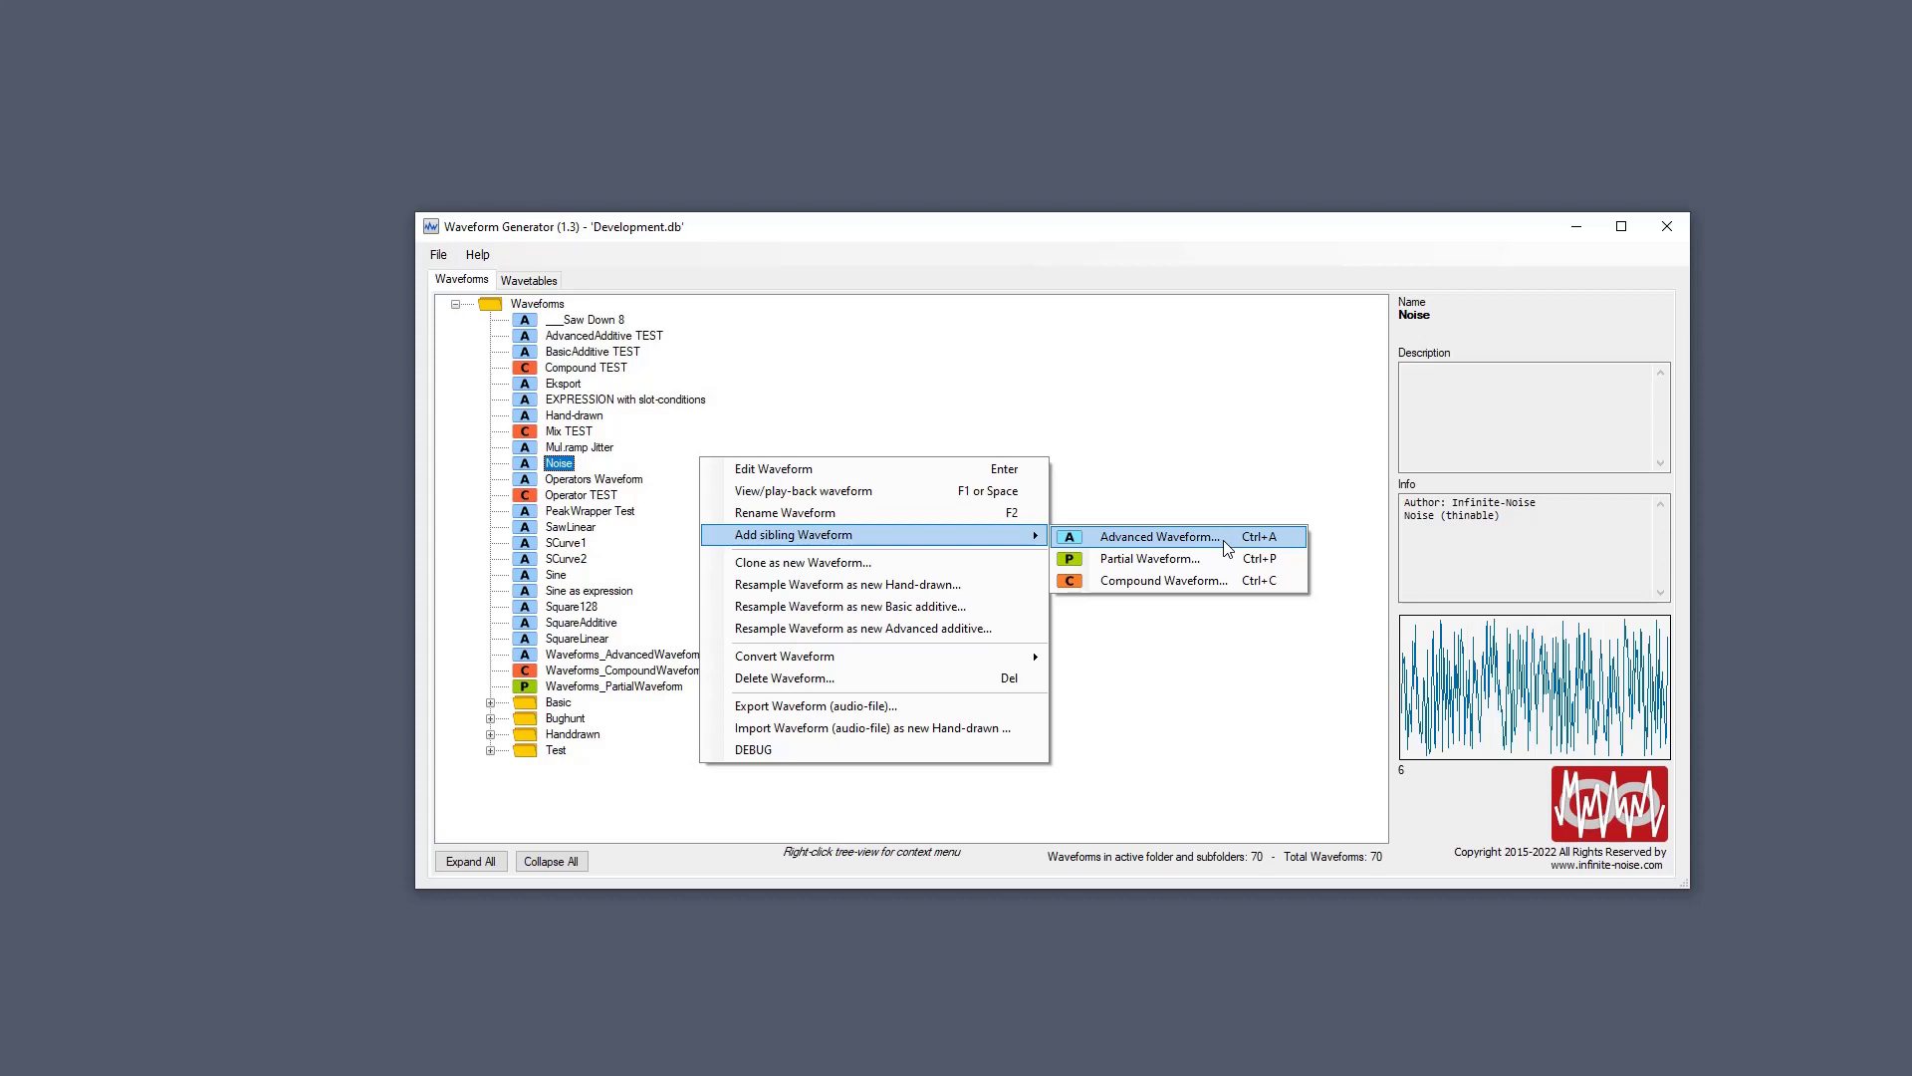
{"action": "left_click", "coordinate": [1223, 540]}
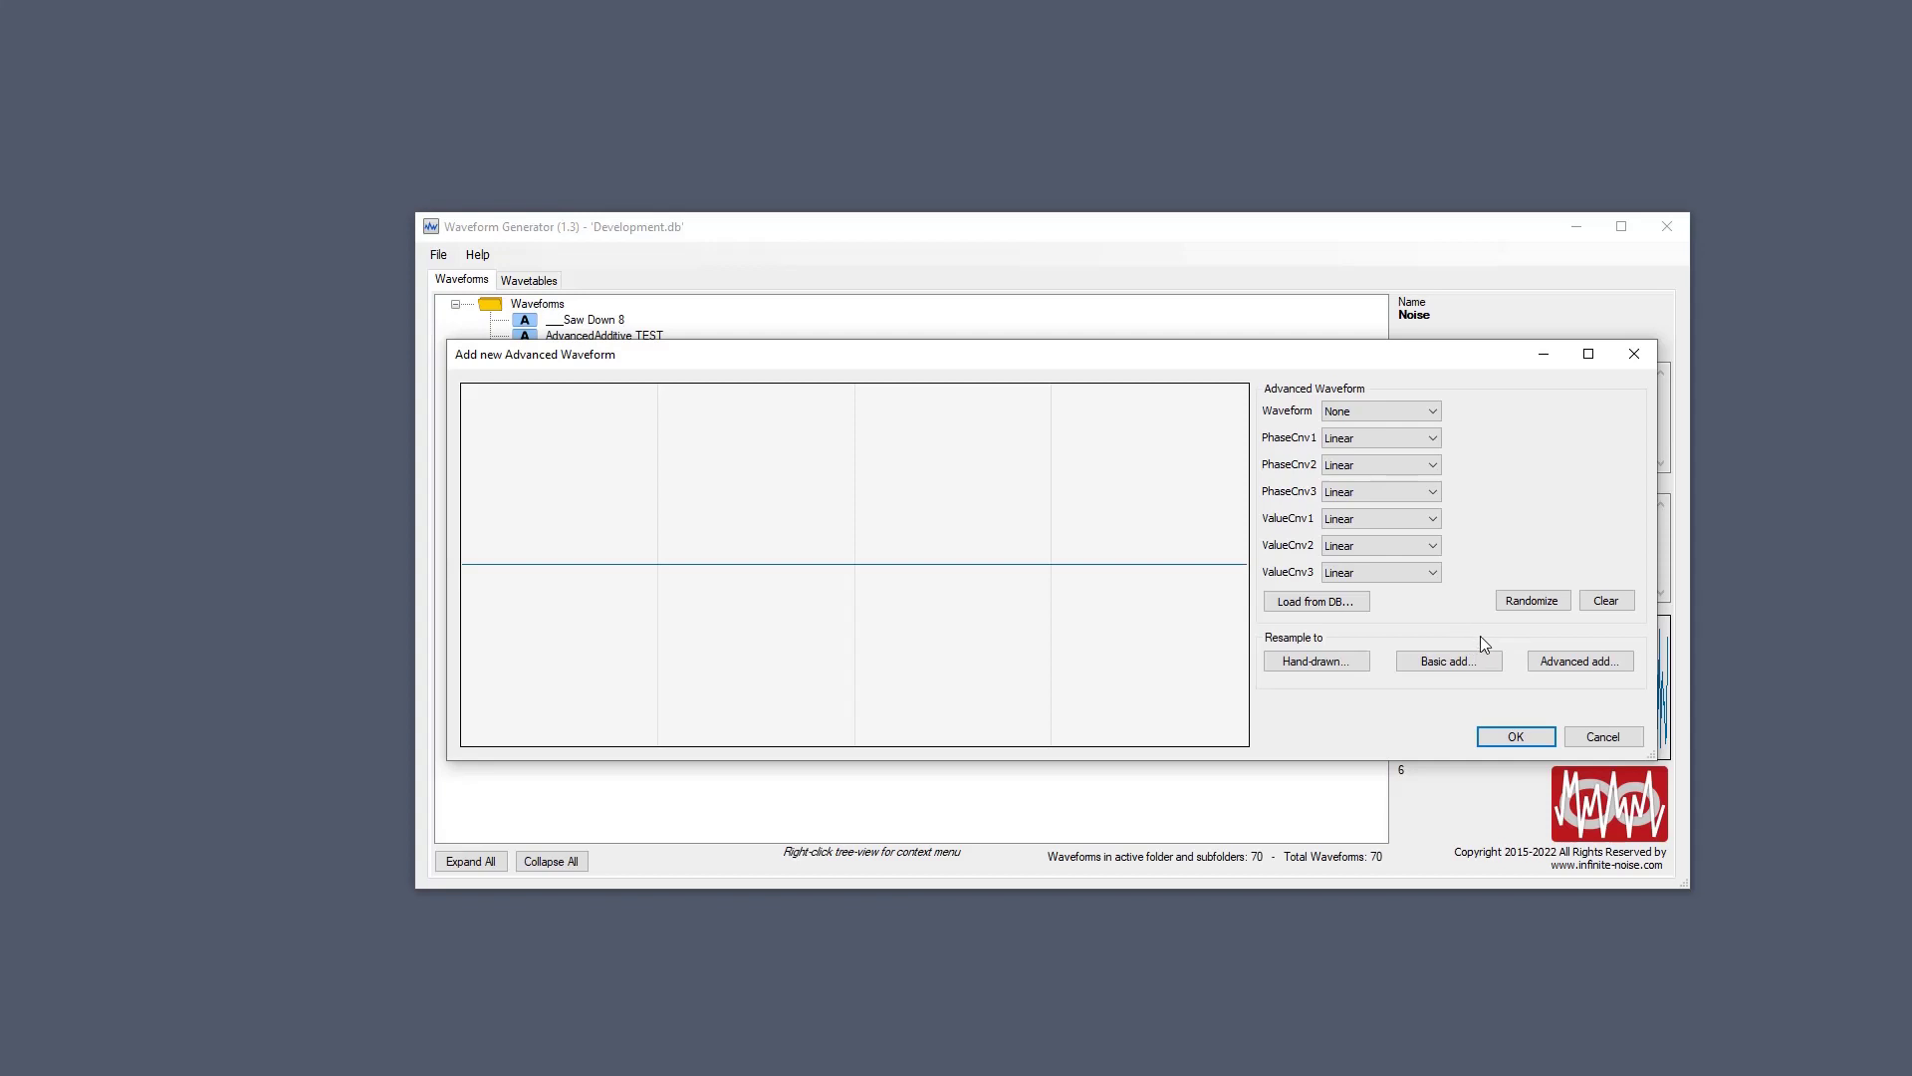
{"action": "left_click", "coordinate": [1516, 602]}
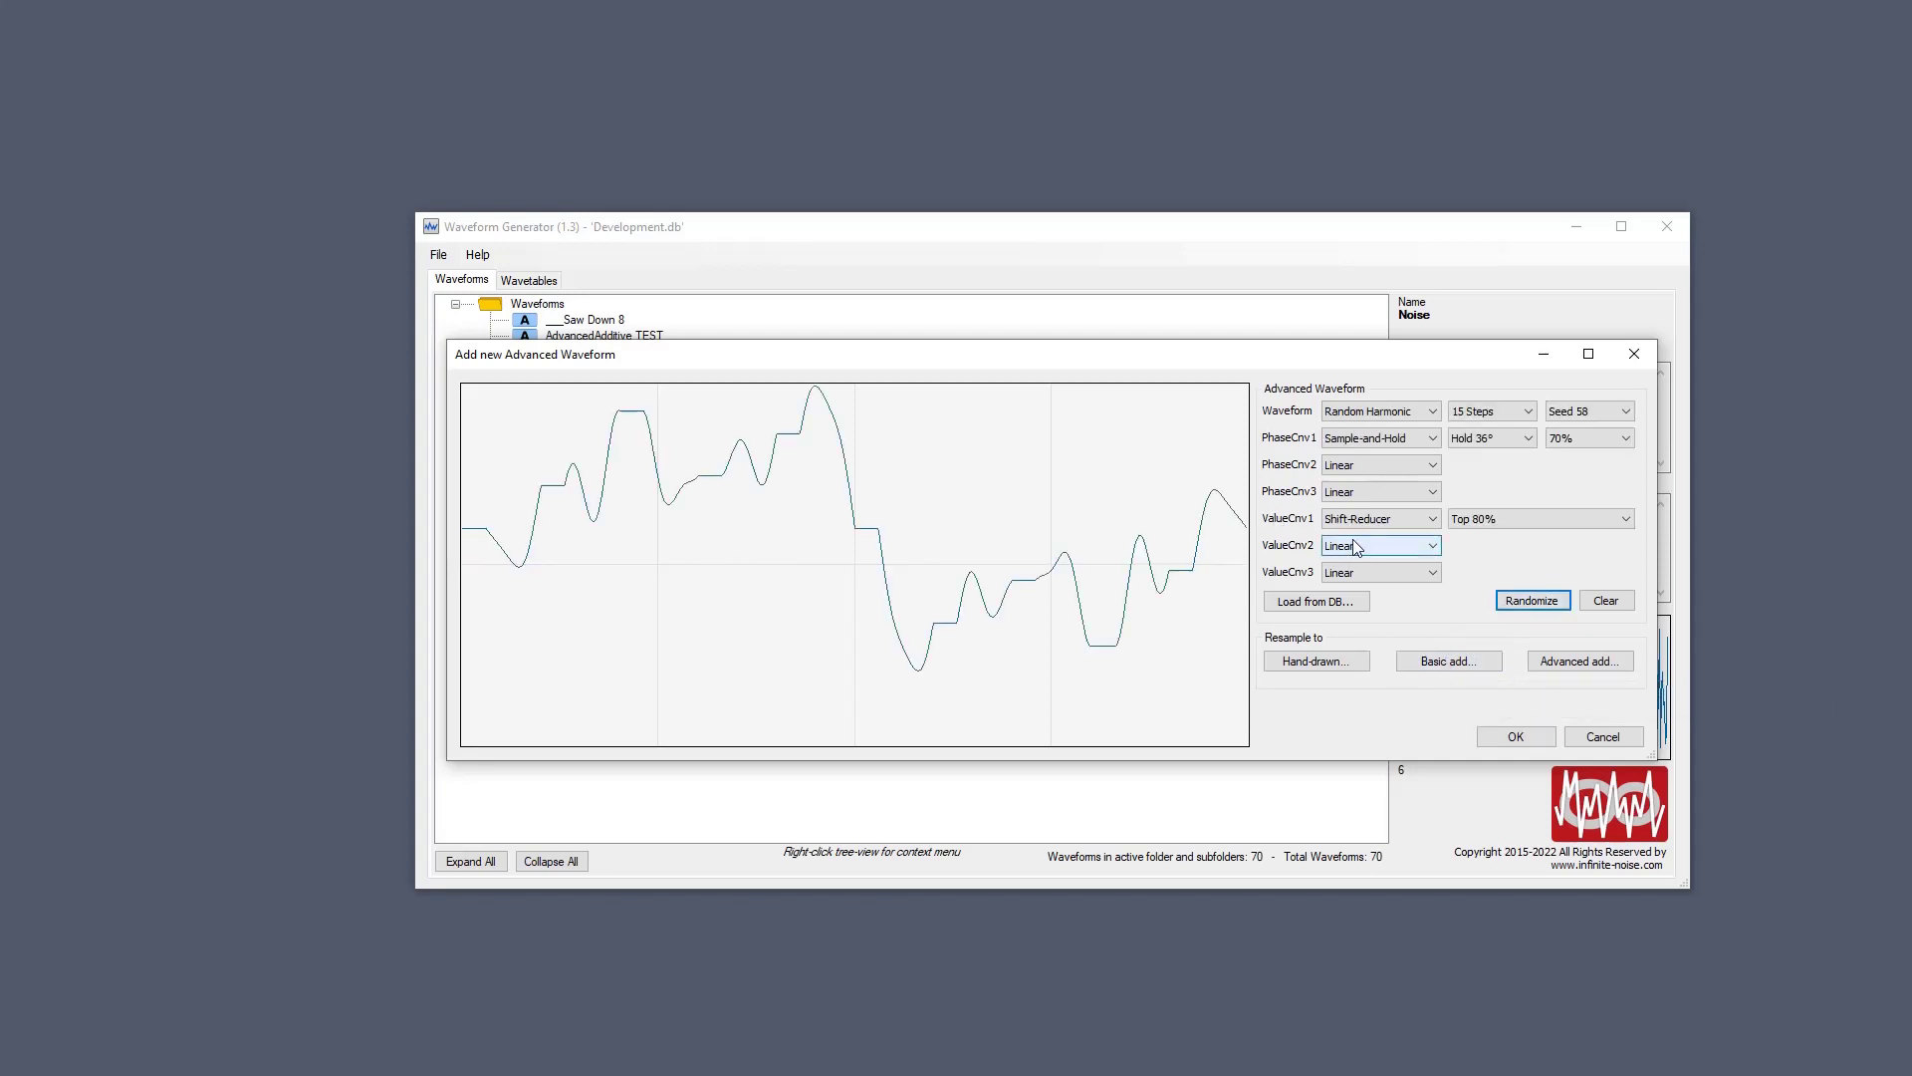
{"action": "left_click", "coordinate": [1304, 662]}
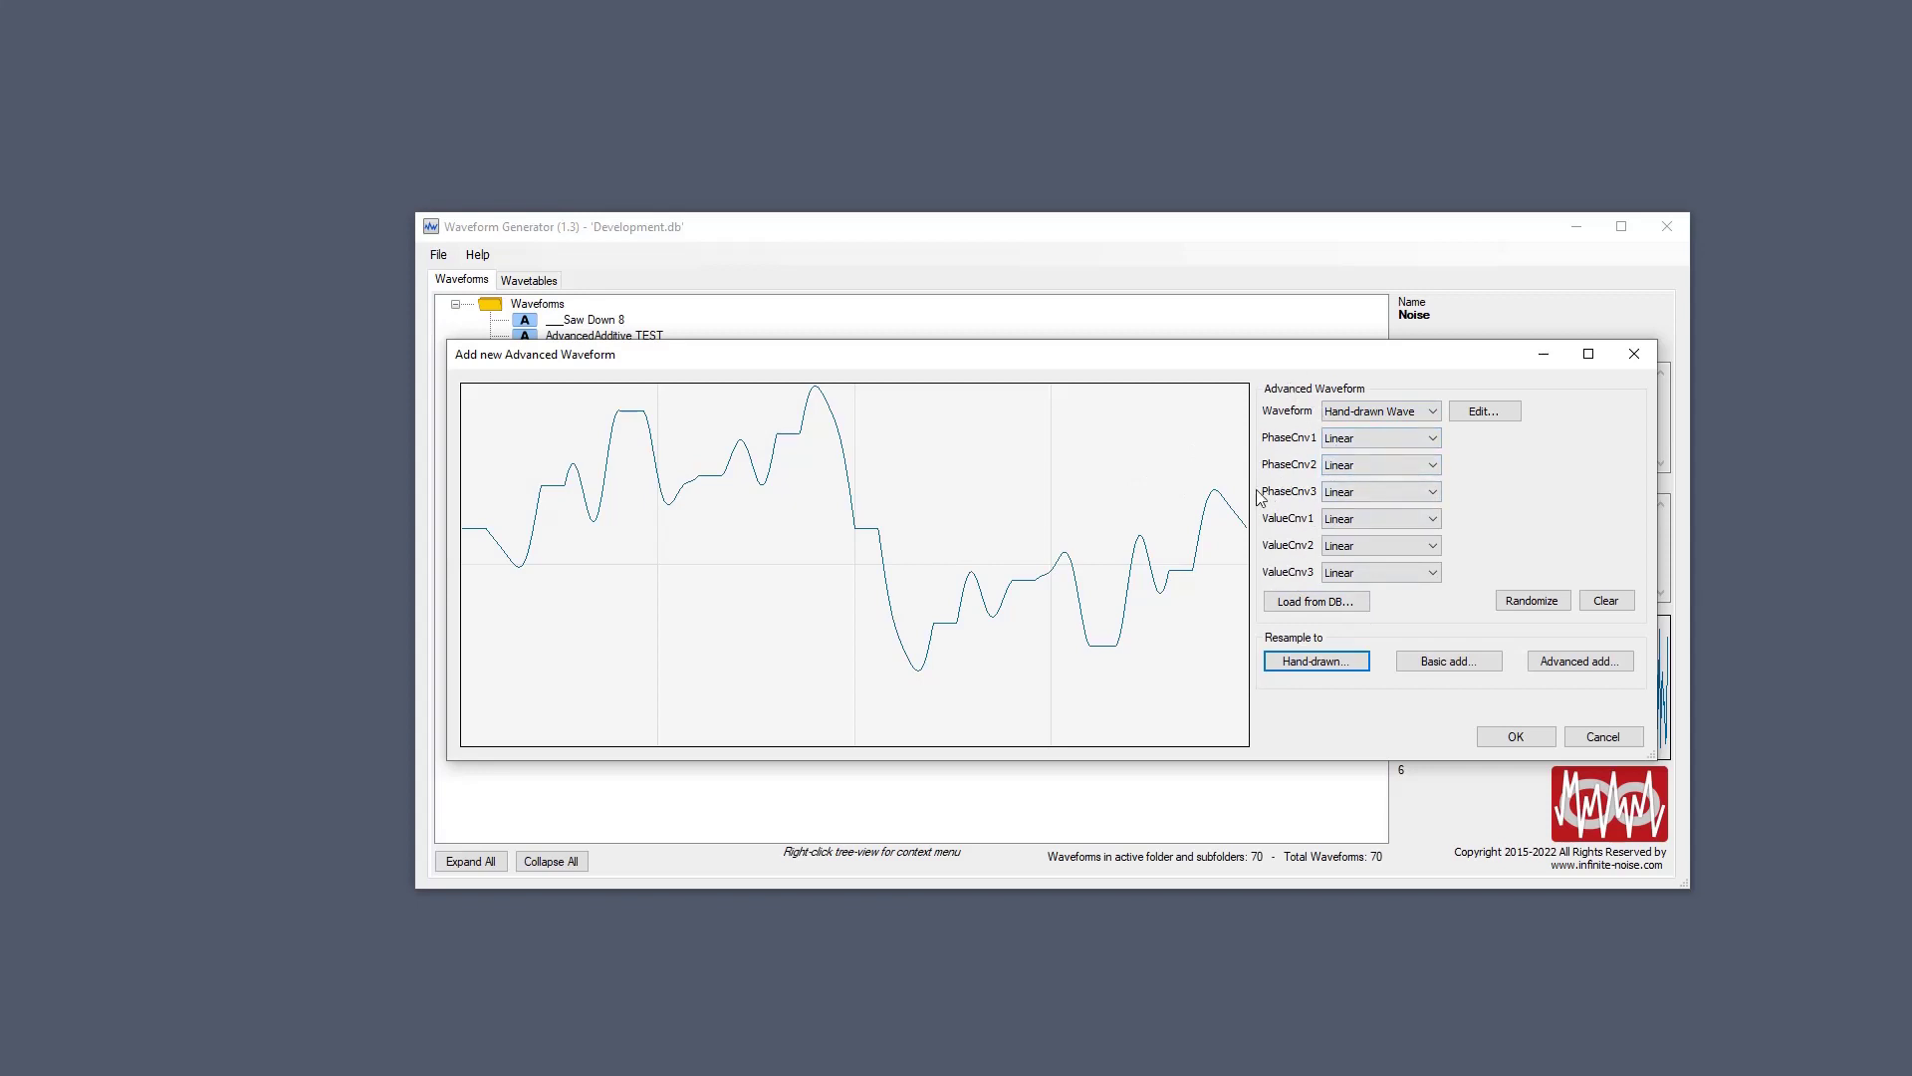
Try Smoothing as ValueCnv1 with smoothing areas between 3° and 90°, and return ValueCnv1 to Linear.
{"action": "left_click", "coordinate": [1383, 520]}
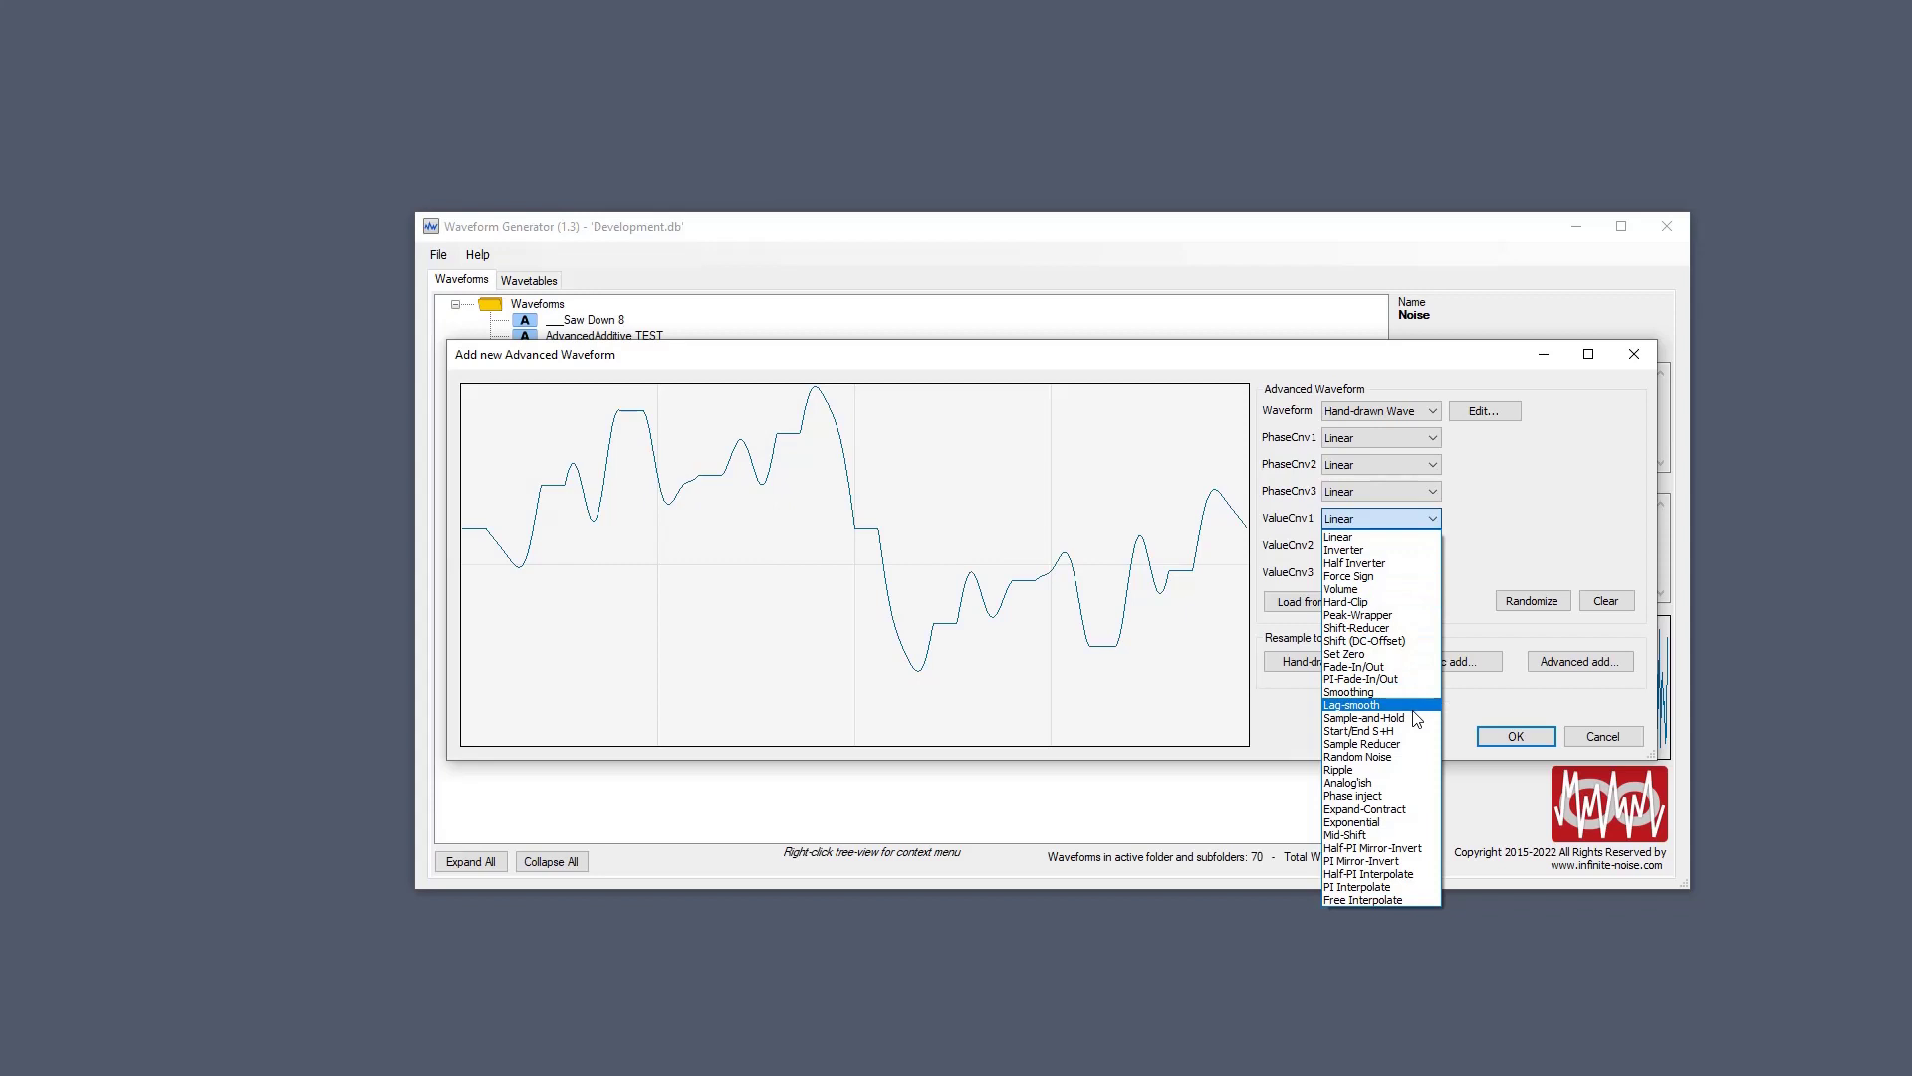
{"action": "left_click", "coordinate": [1405, 691]}
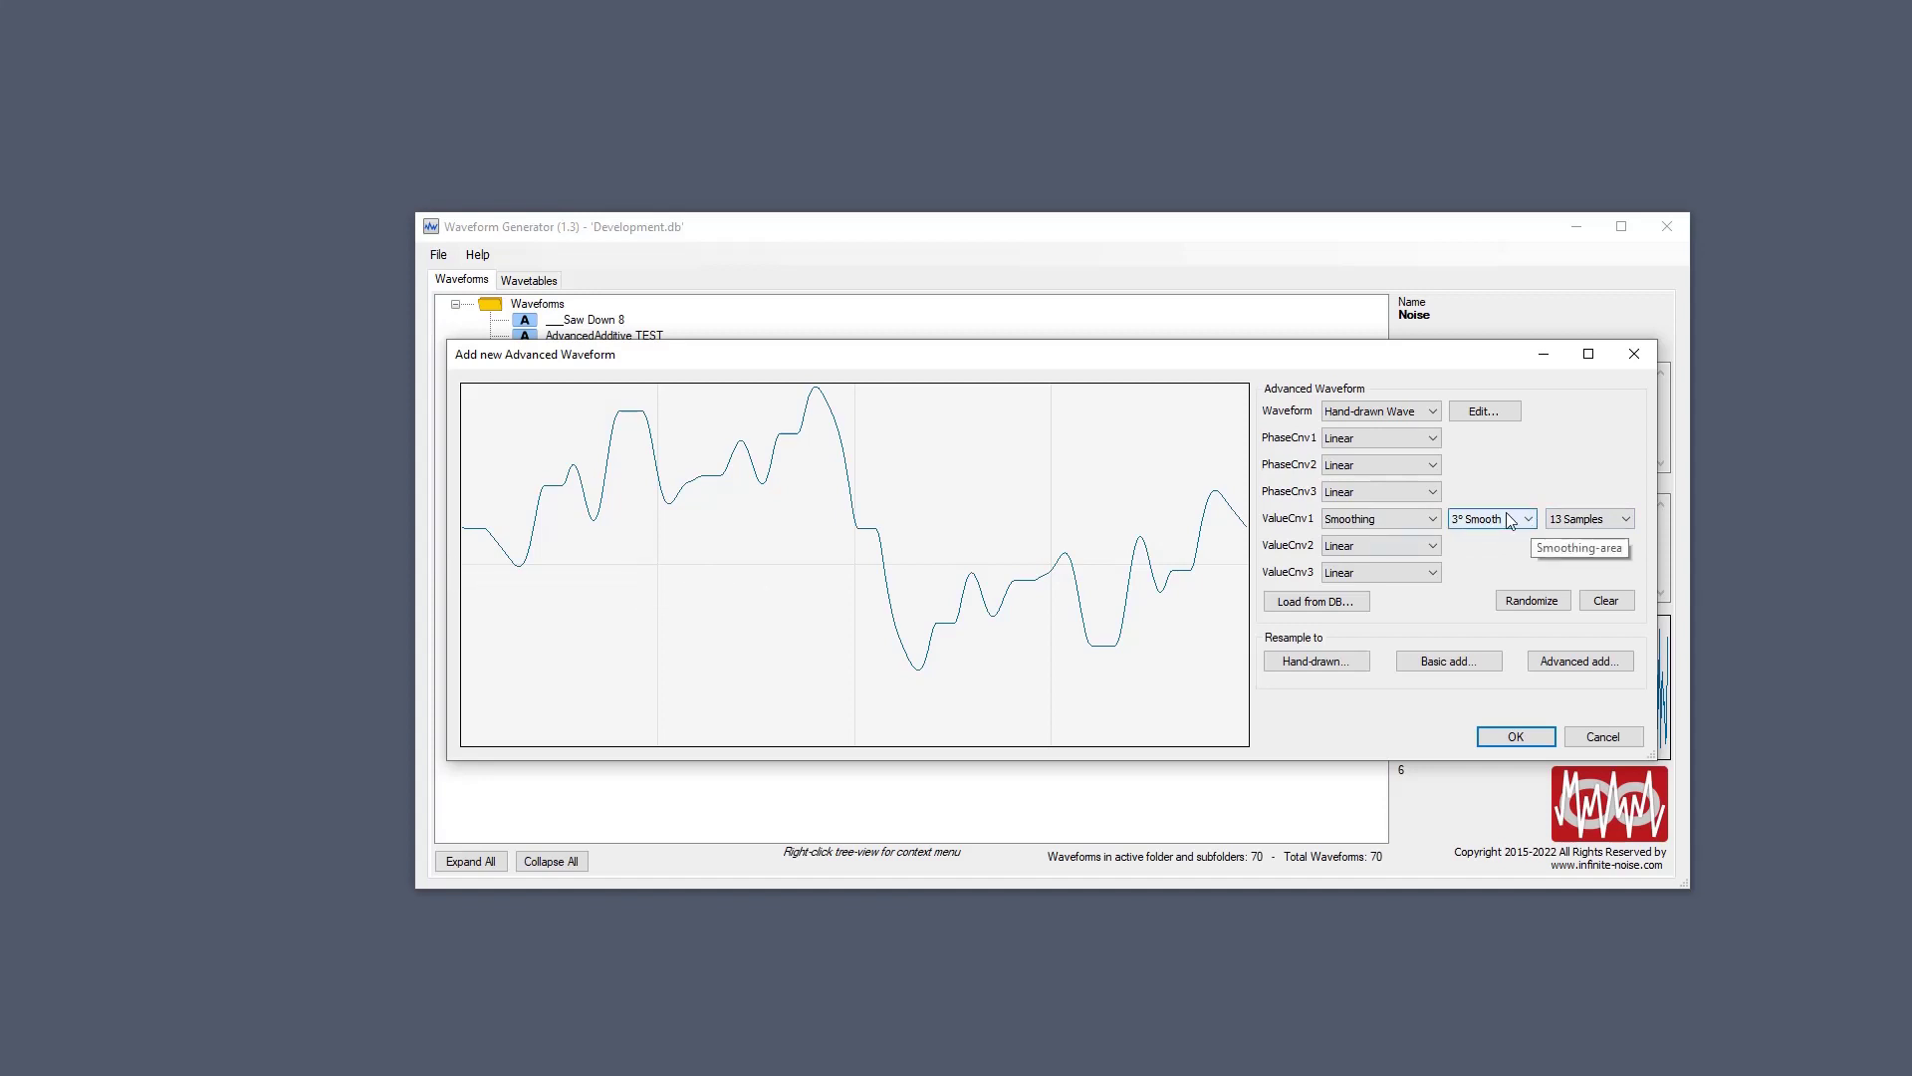
{"action": "scroll", "coordinate": [1504, 520], "scroll_direction": "down", "scroll_amount": 5}
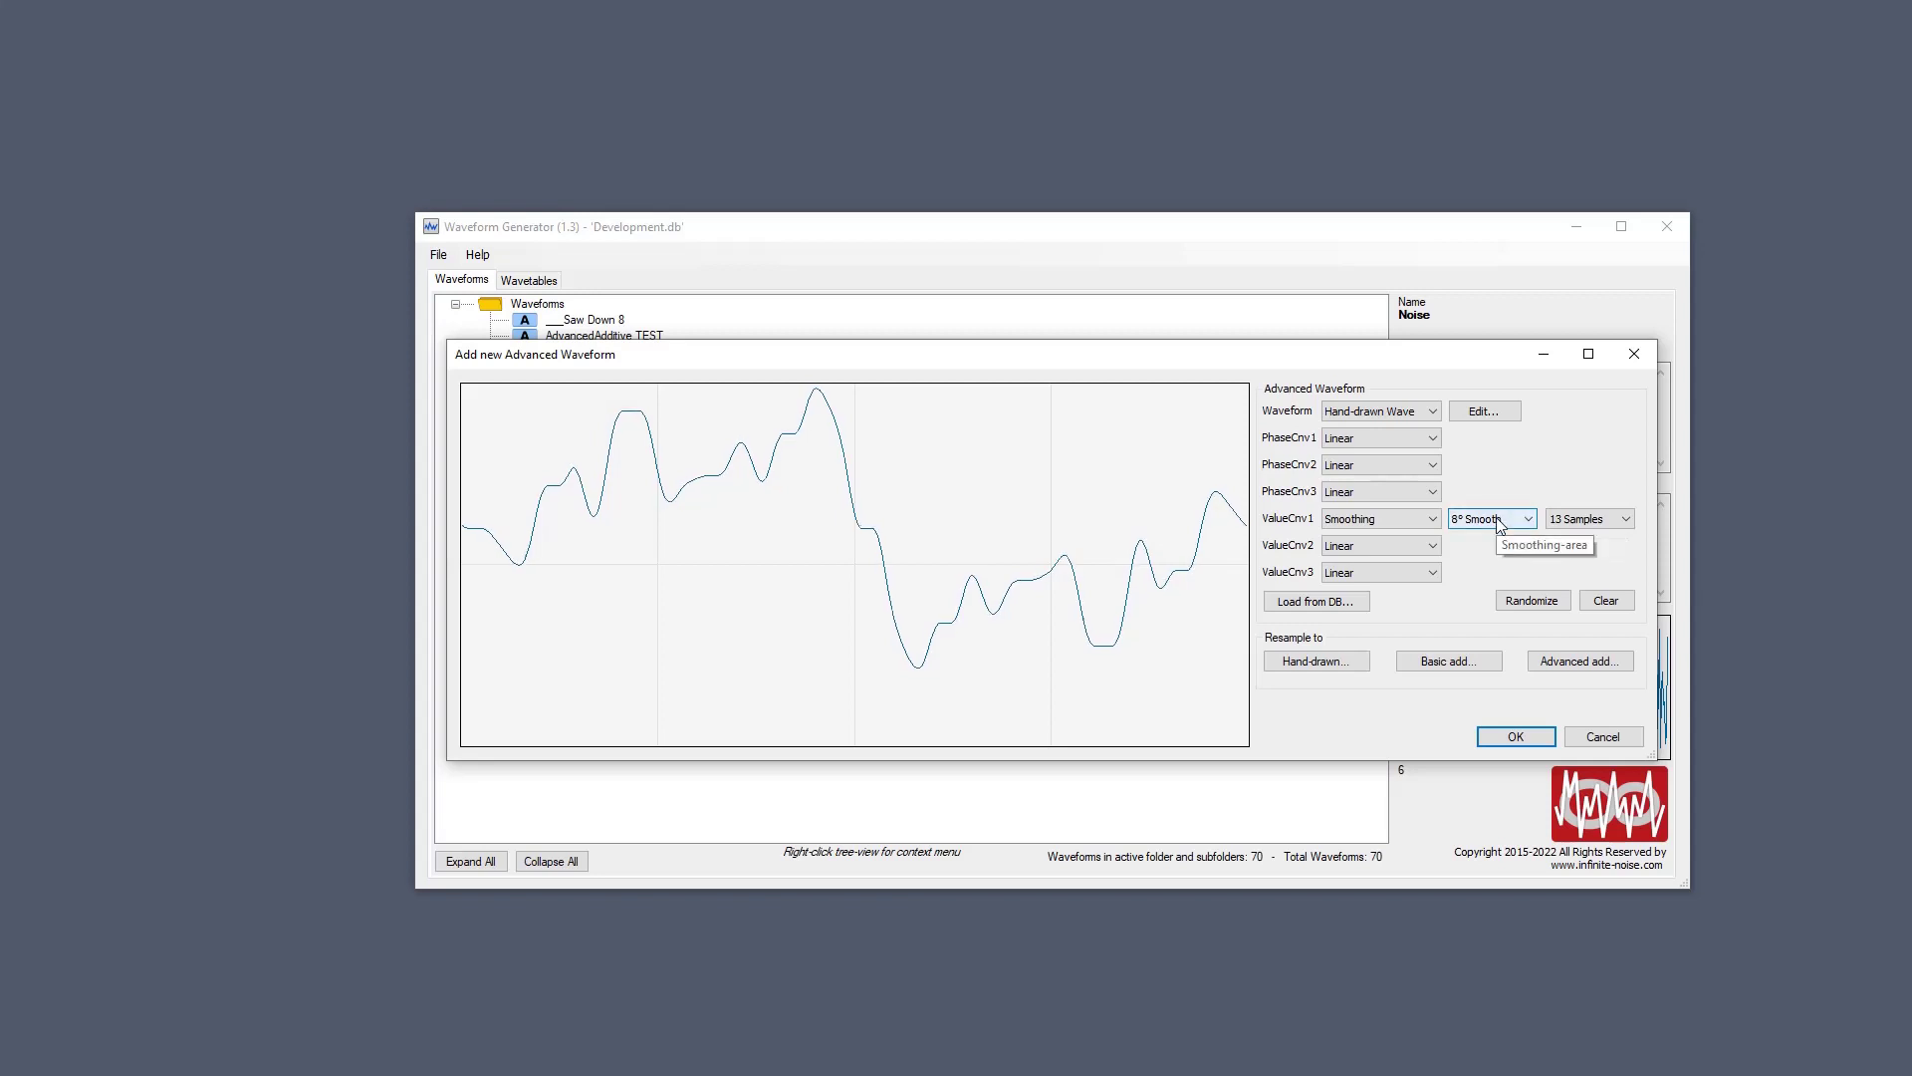
{"action": "scroll", "coordinate": [1500, 525], "scroll_direction": "down", "scroll_amount": 10}
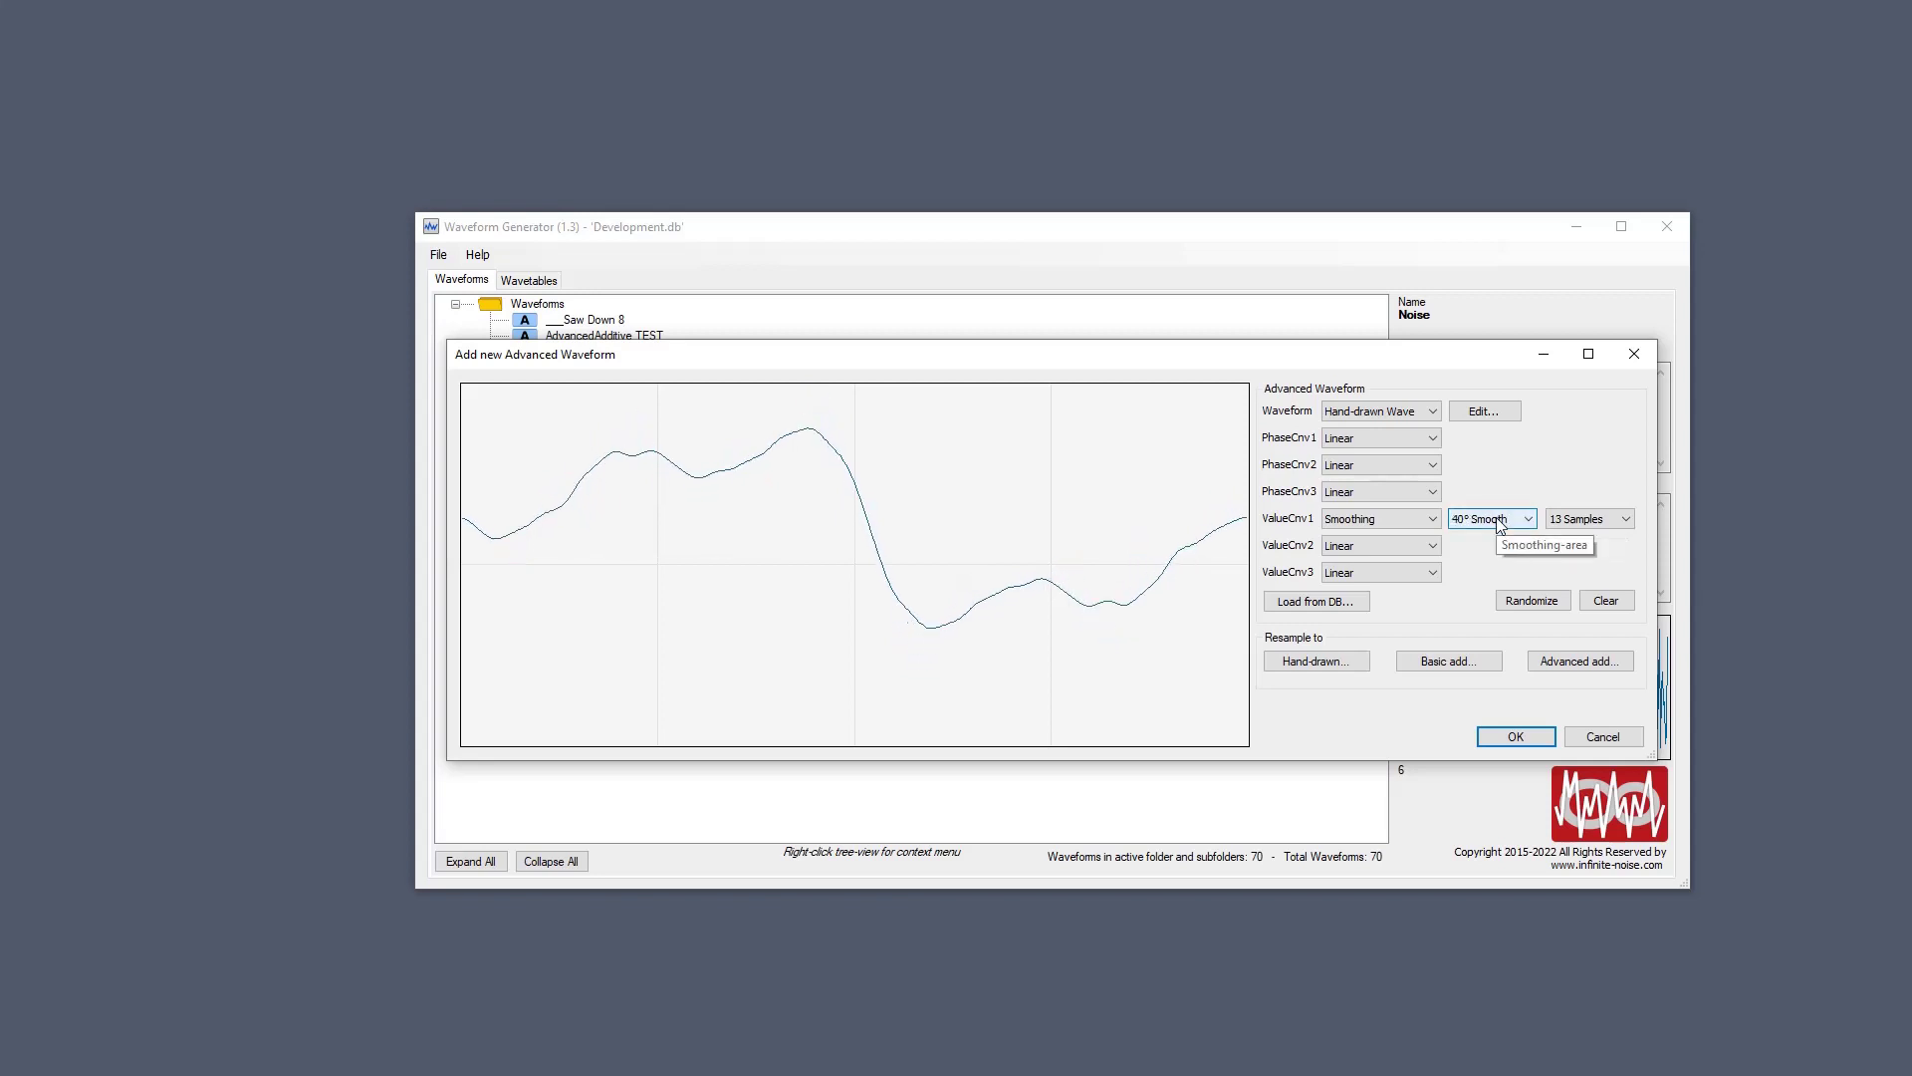
{"action": "scroll", "coordinate": [1500, 525], "scroll_direction": "down", "scroll_amount": 3}
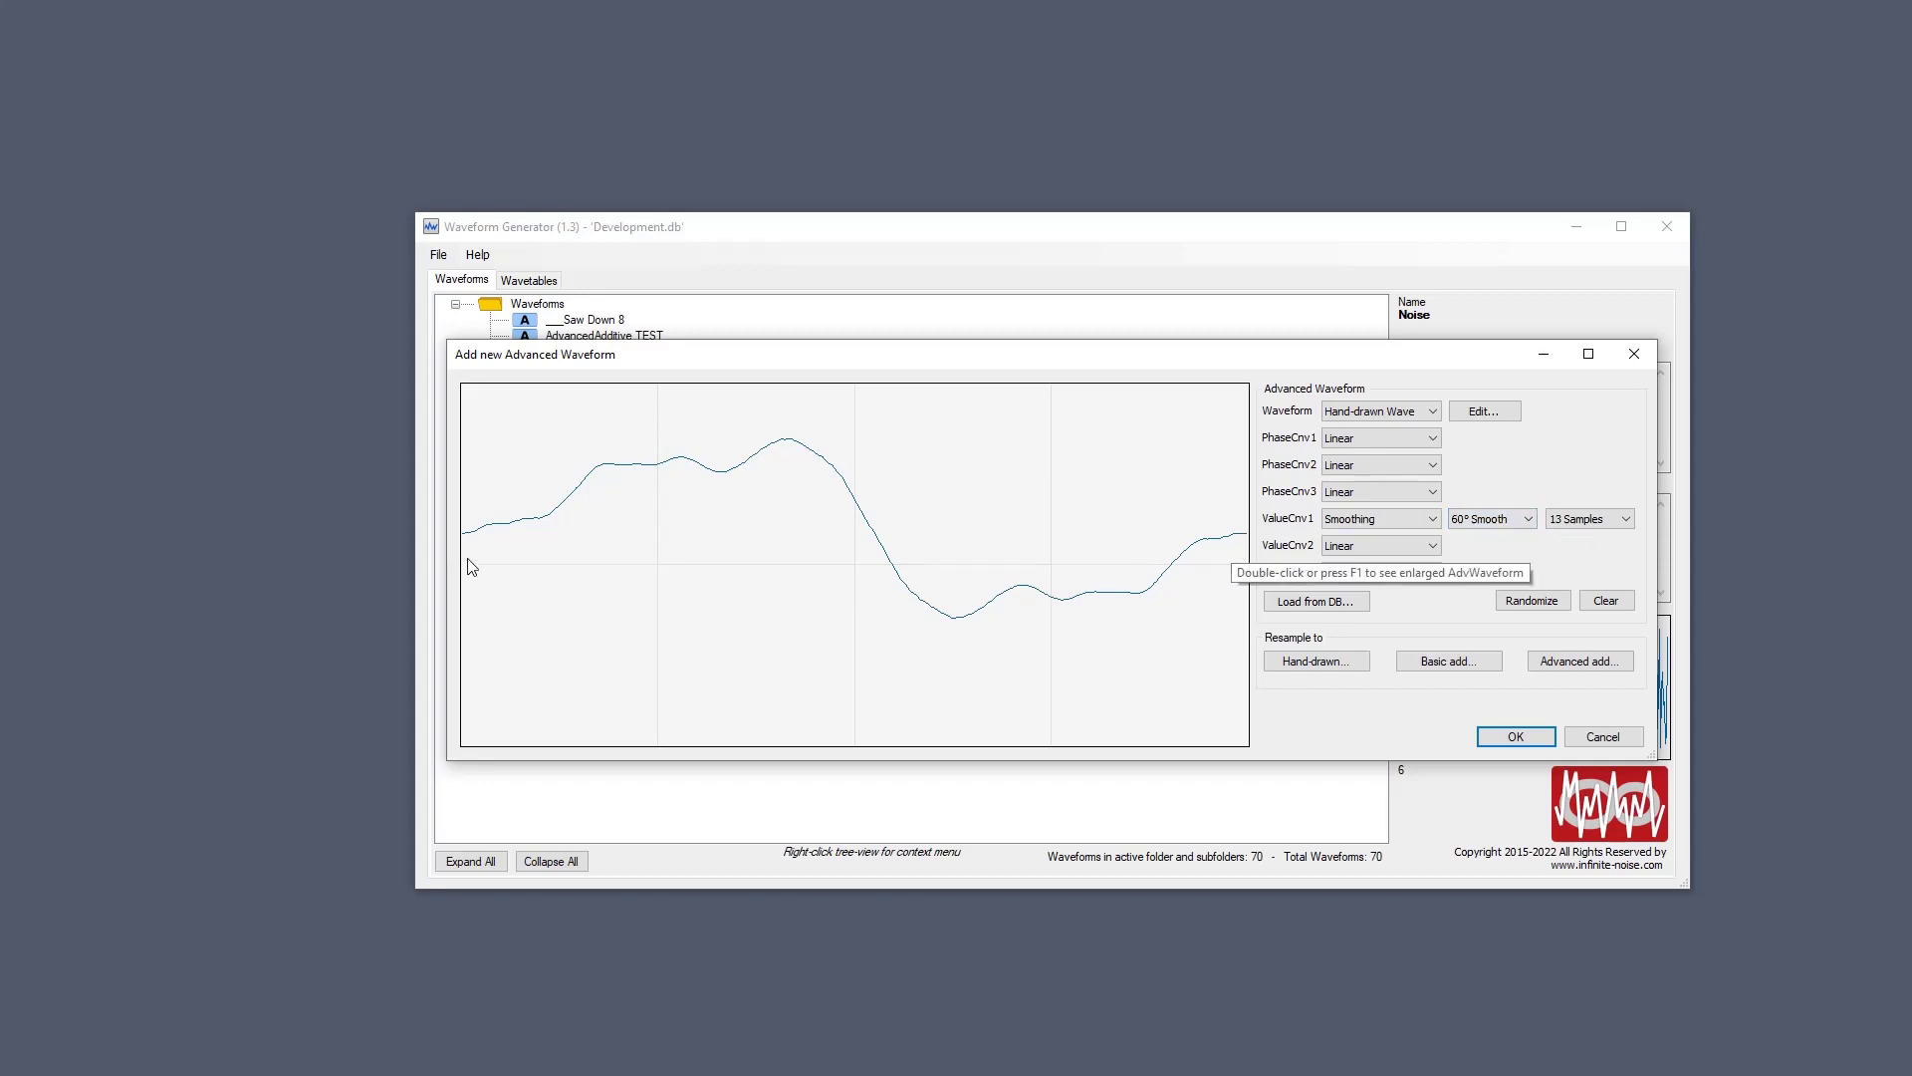
{"action": "scroll", "coordinate": [1503, 517], "scroll_direction": "up", "scroll_amount": 3}
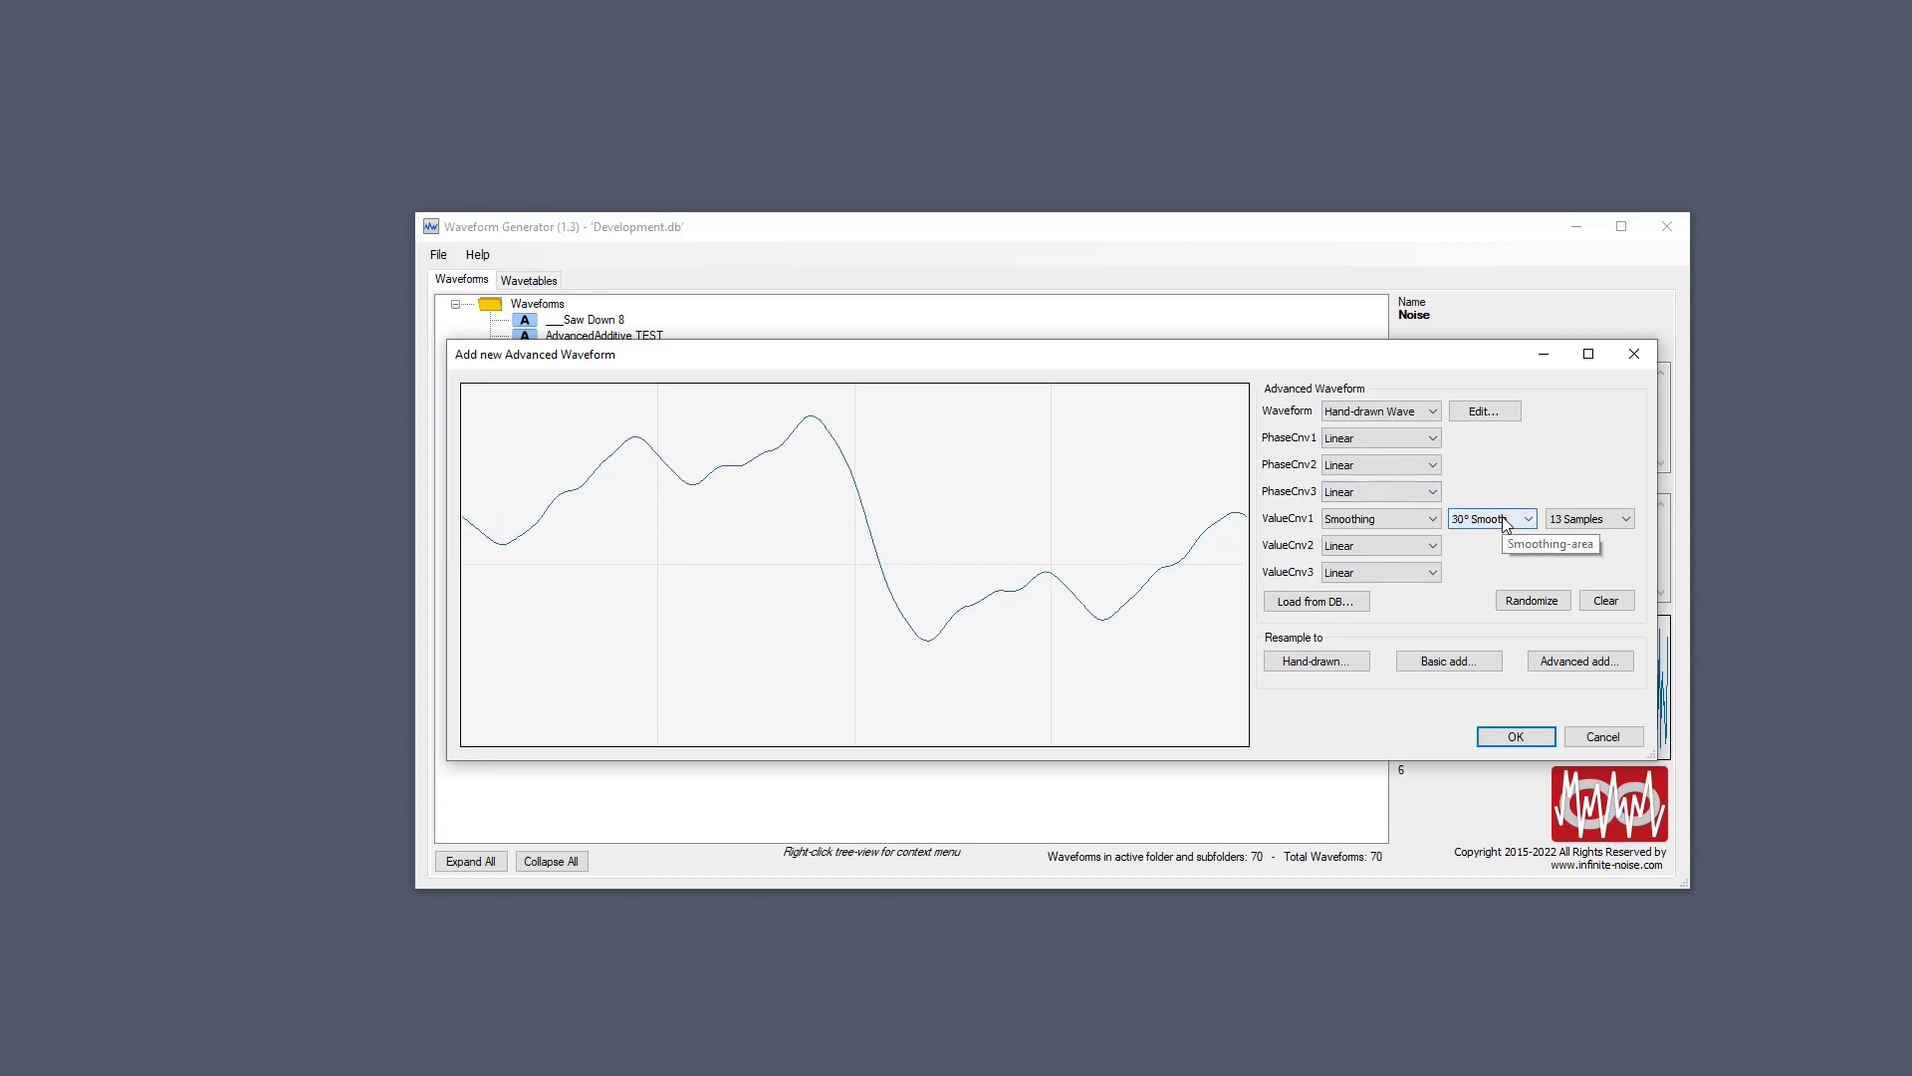
{"action": "scroll", "coordinate": [1508, 520], "scroll_direction": "up", "scroll_amount": 3}
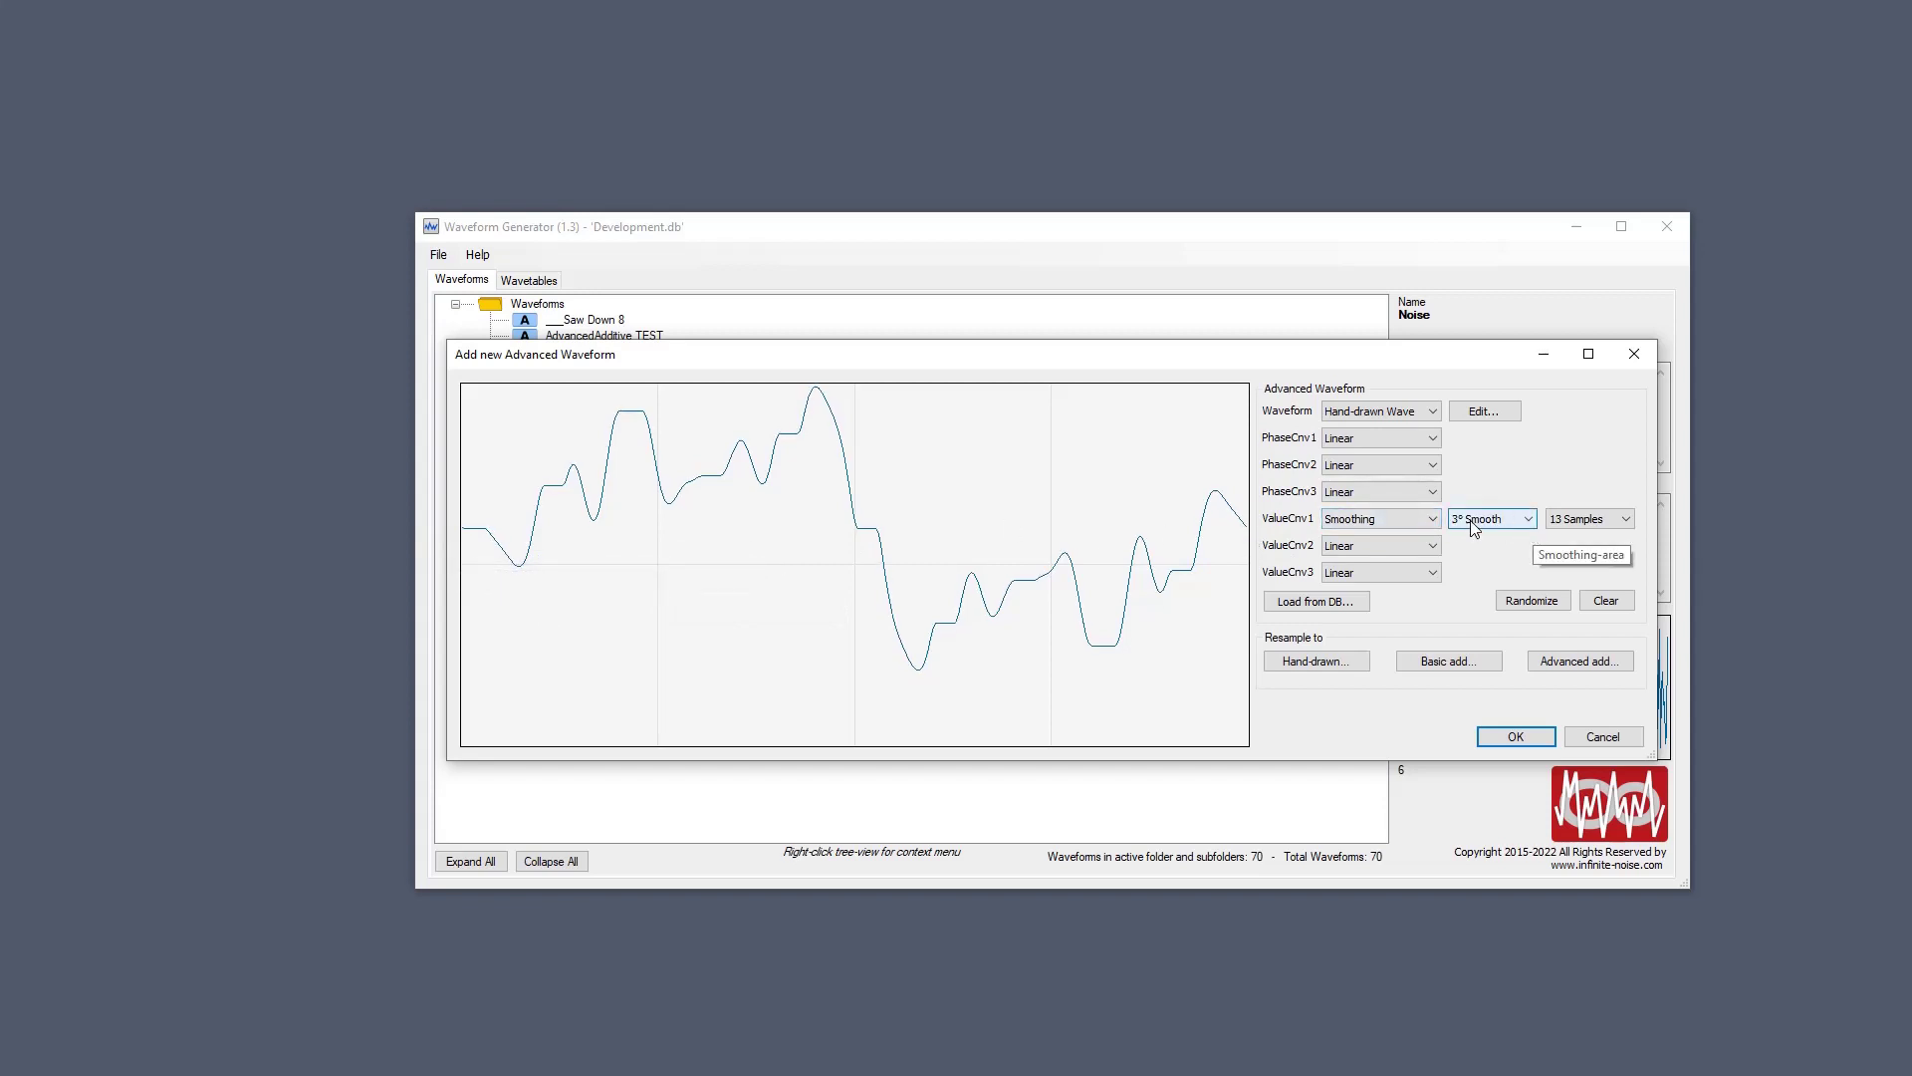
{"action": "scroll", "coordinate": [1472, 525], "scroll_direction": "down", "scroll_amount": 8}
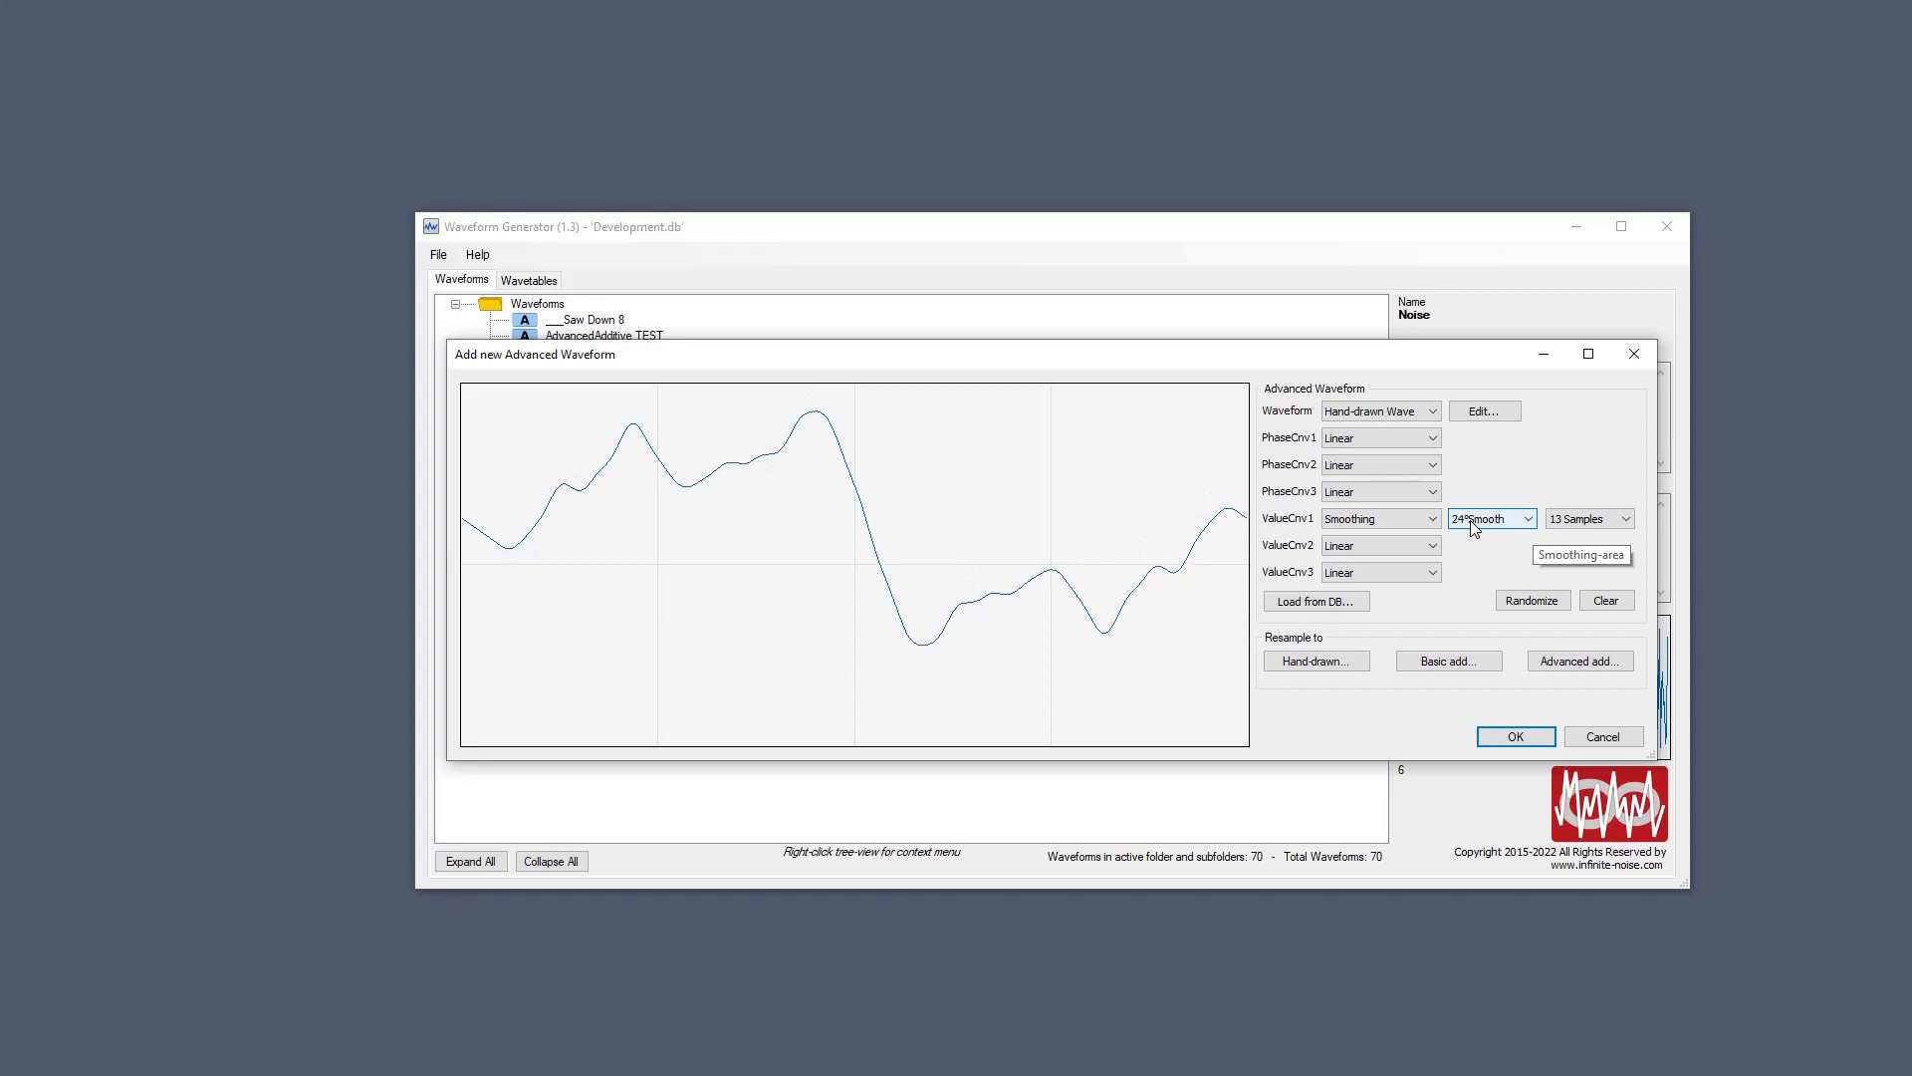
{"action": "scroll", "coordinate": [1474, 528], "scroll_direction": "down", "scroll_amount": 2}
{"action": "scroll", "coordinate": [1474, 528], "scroll_direction": "down", "scroll_amount": 1}
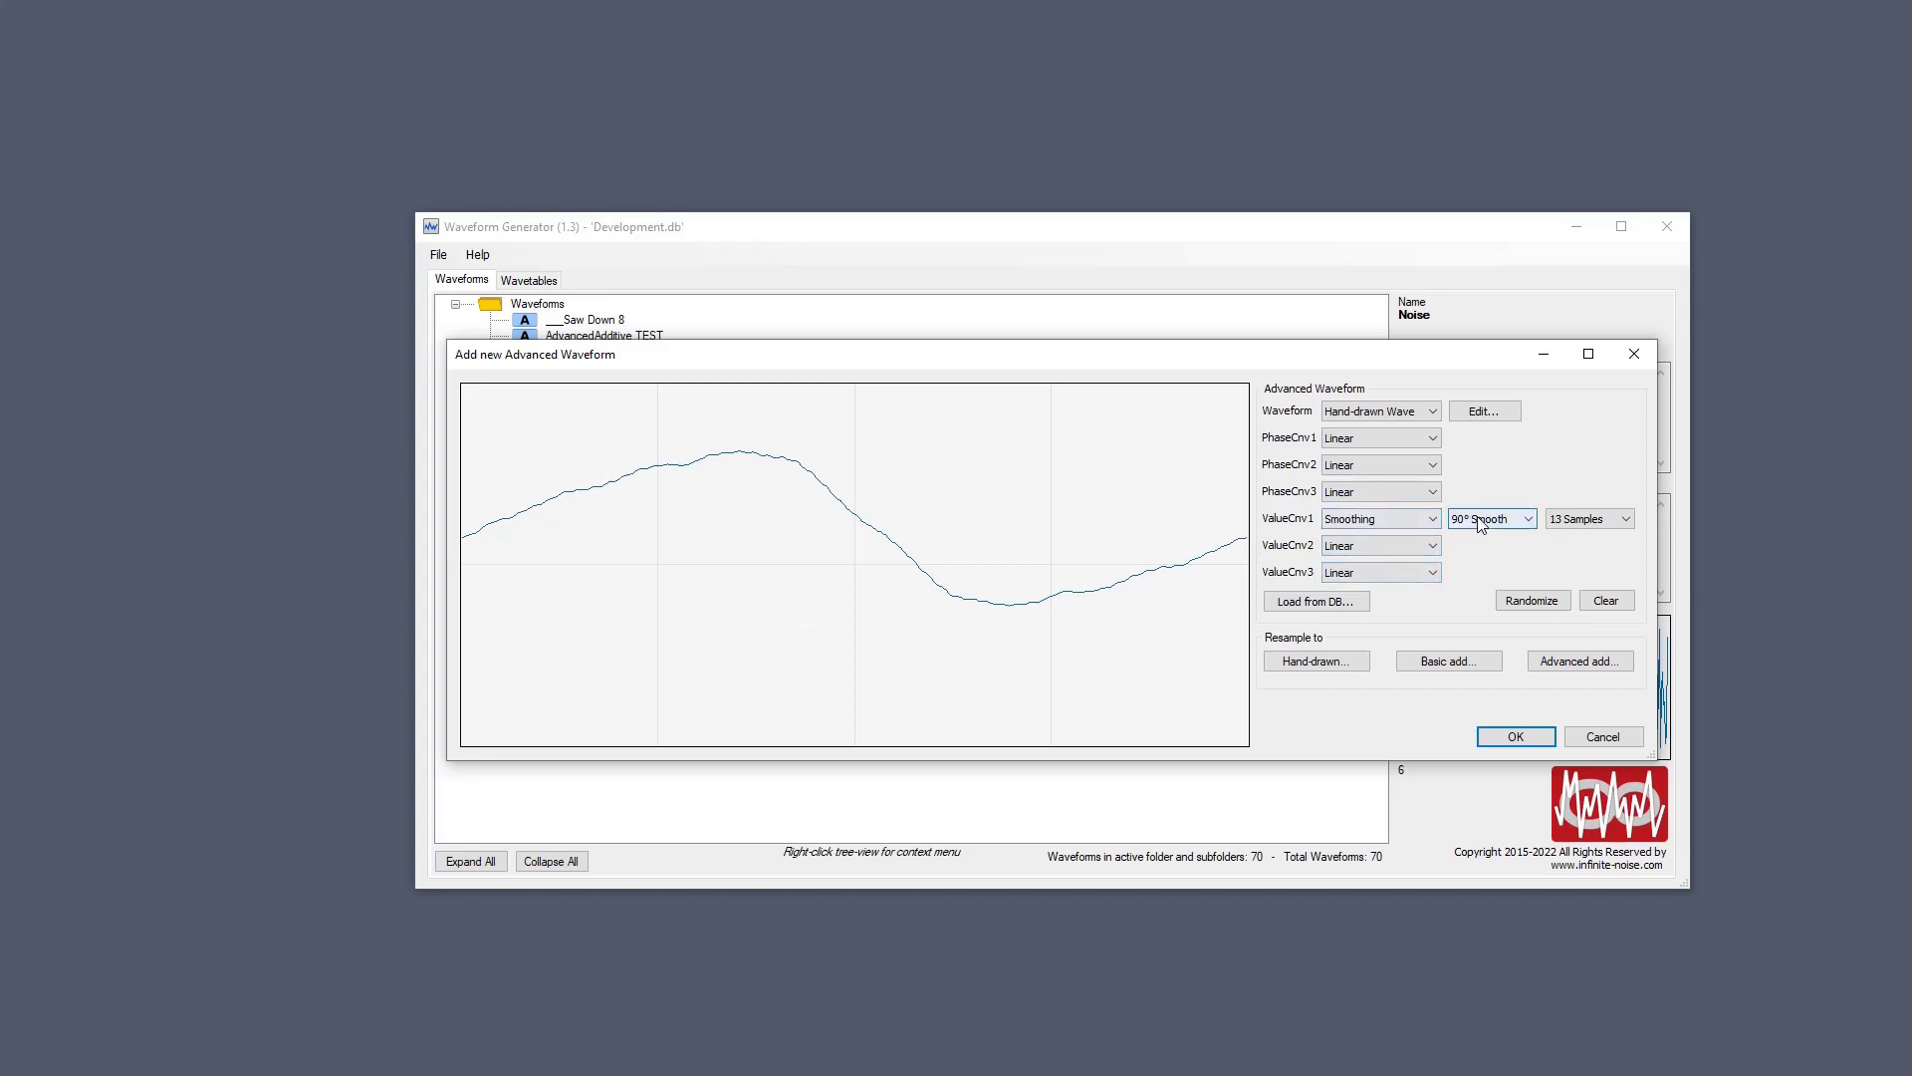
{"action": "left_click", "coordinate": [1428, 521]}
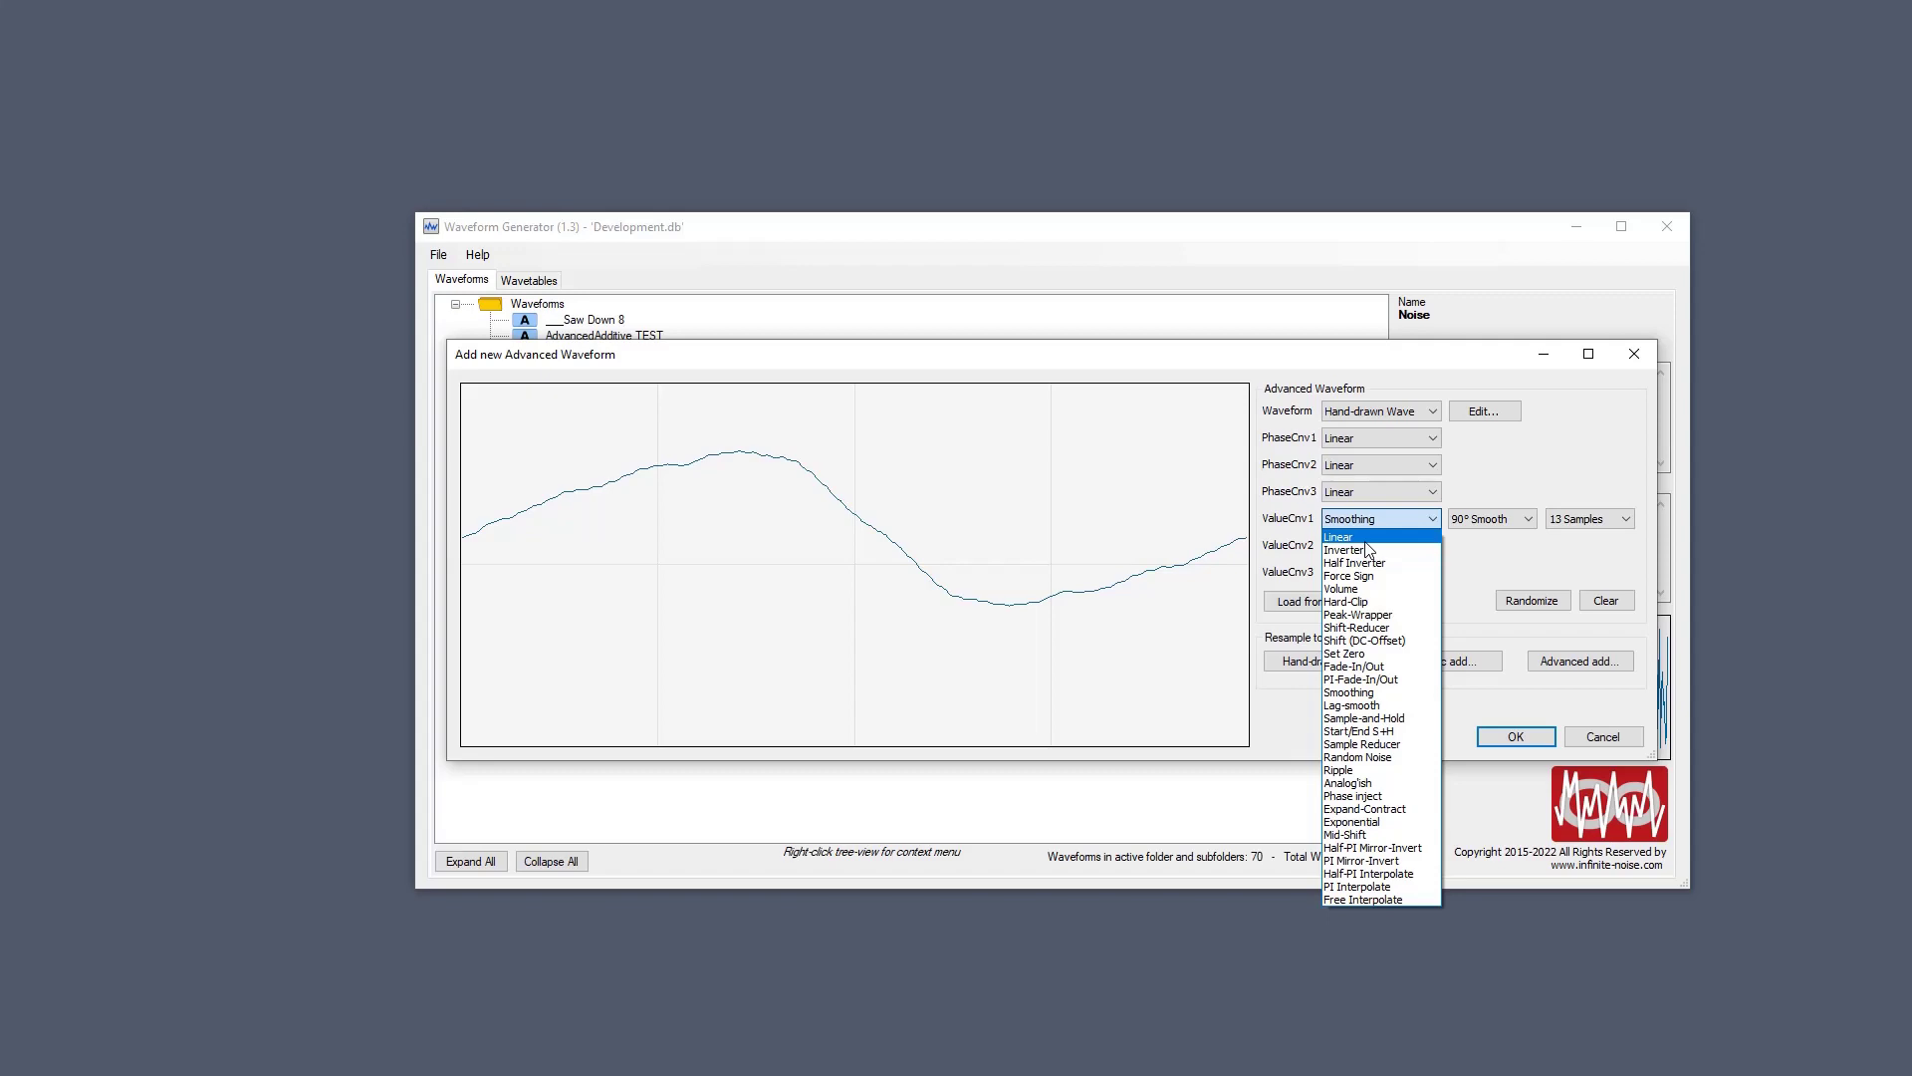
{"action": "left_click", "coordinate": [1364, 538]}
Shift the entire hand-drawn waveform by -0.2 in the hand-drawn editor and accept the change.
{"action": "left_click", "coordinate": [1507, 417]}
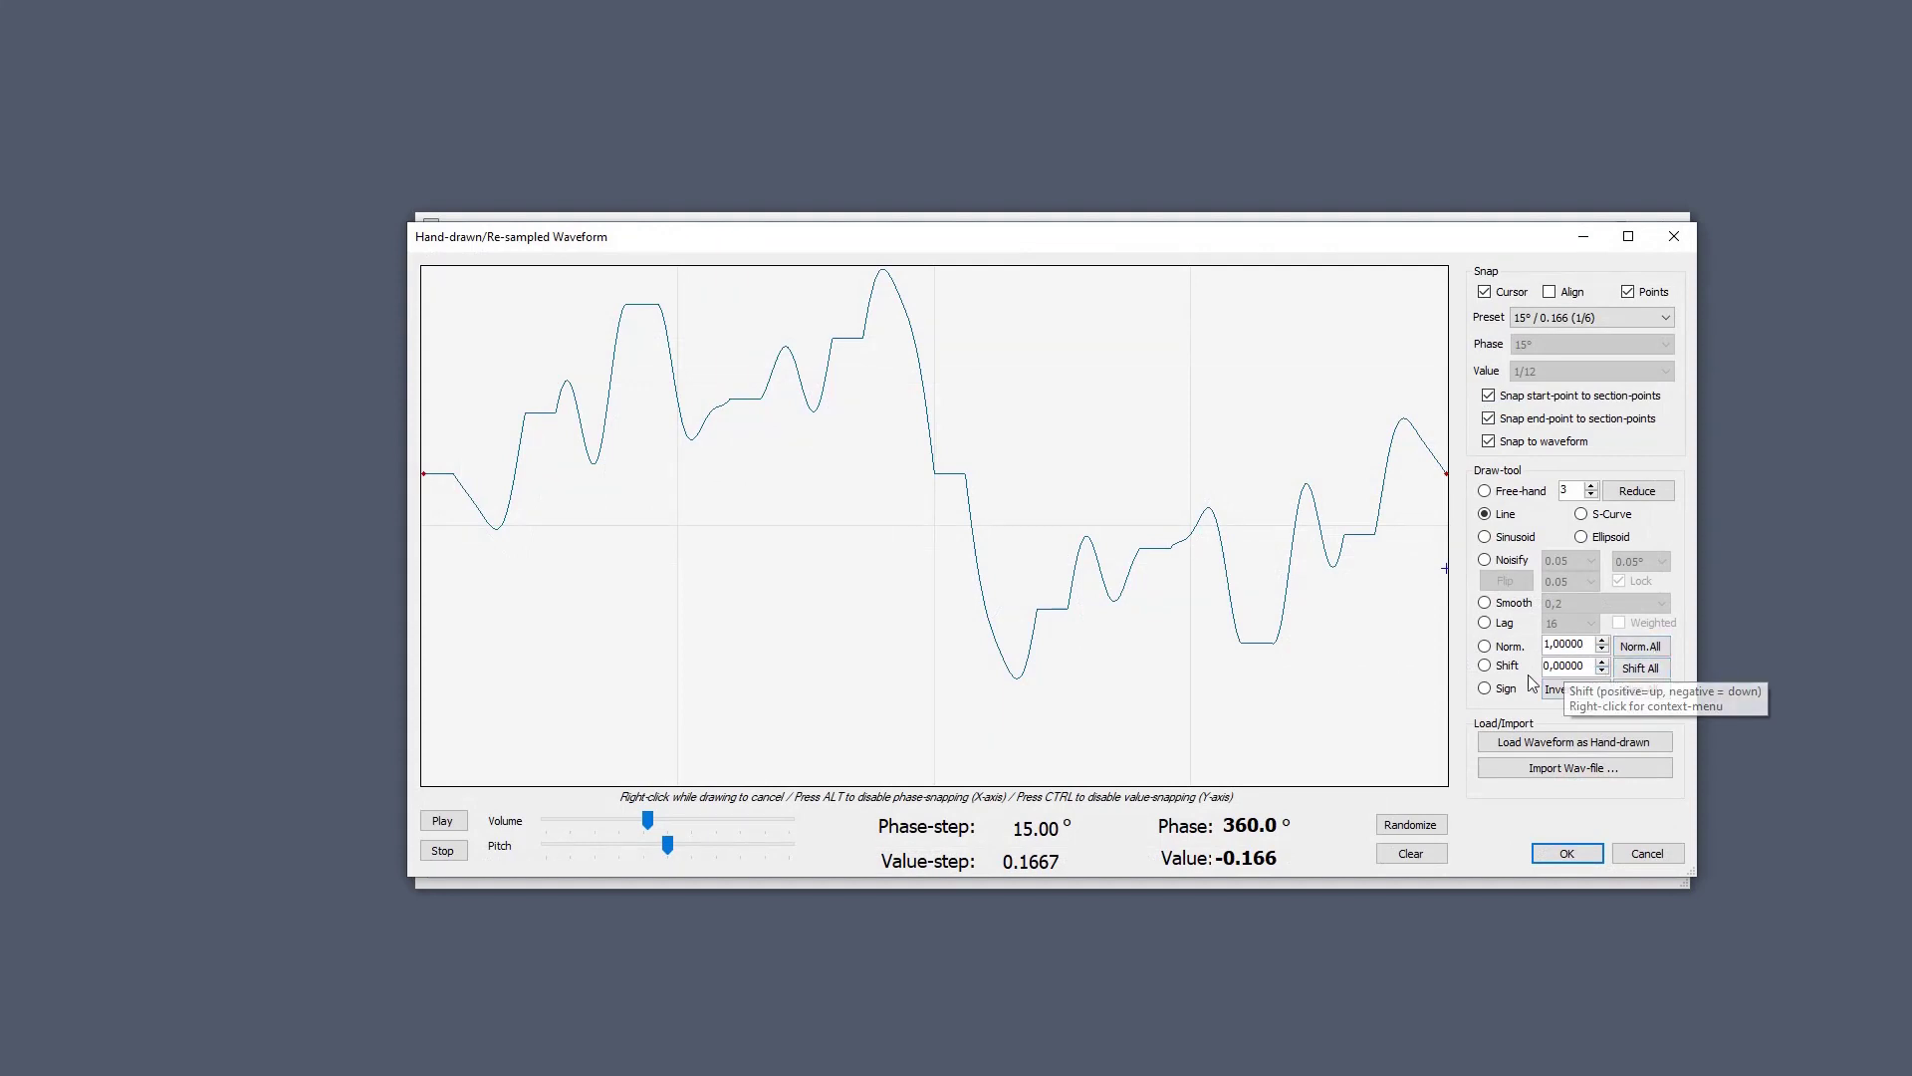
{"action": "right_click", "coordinate": [1564, 674]}
{"action": "left_click", "coordinate": [1648, 684]}
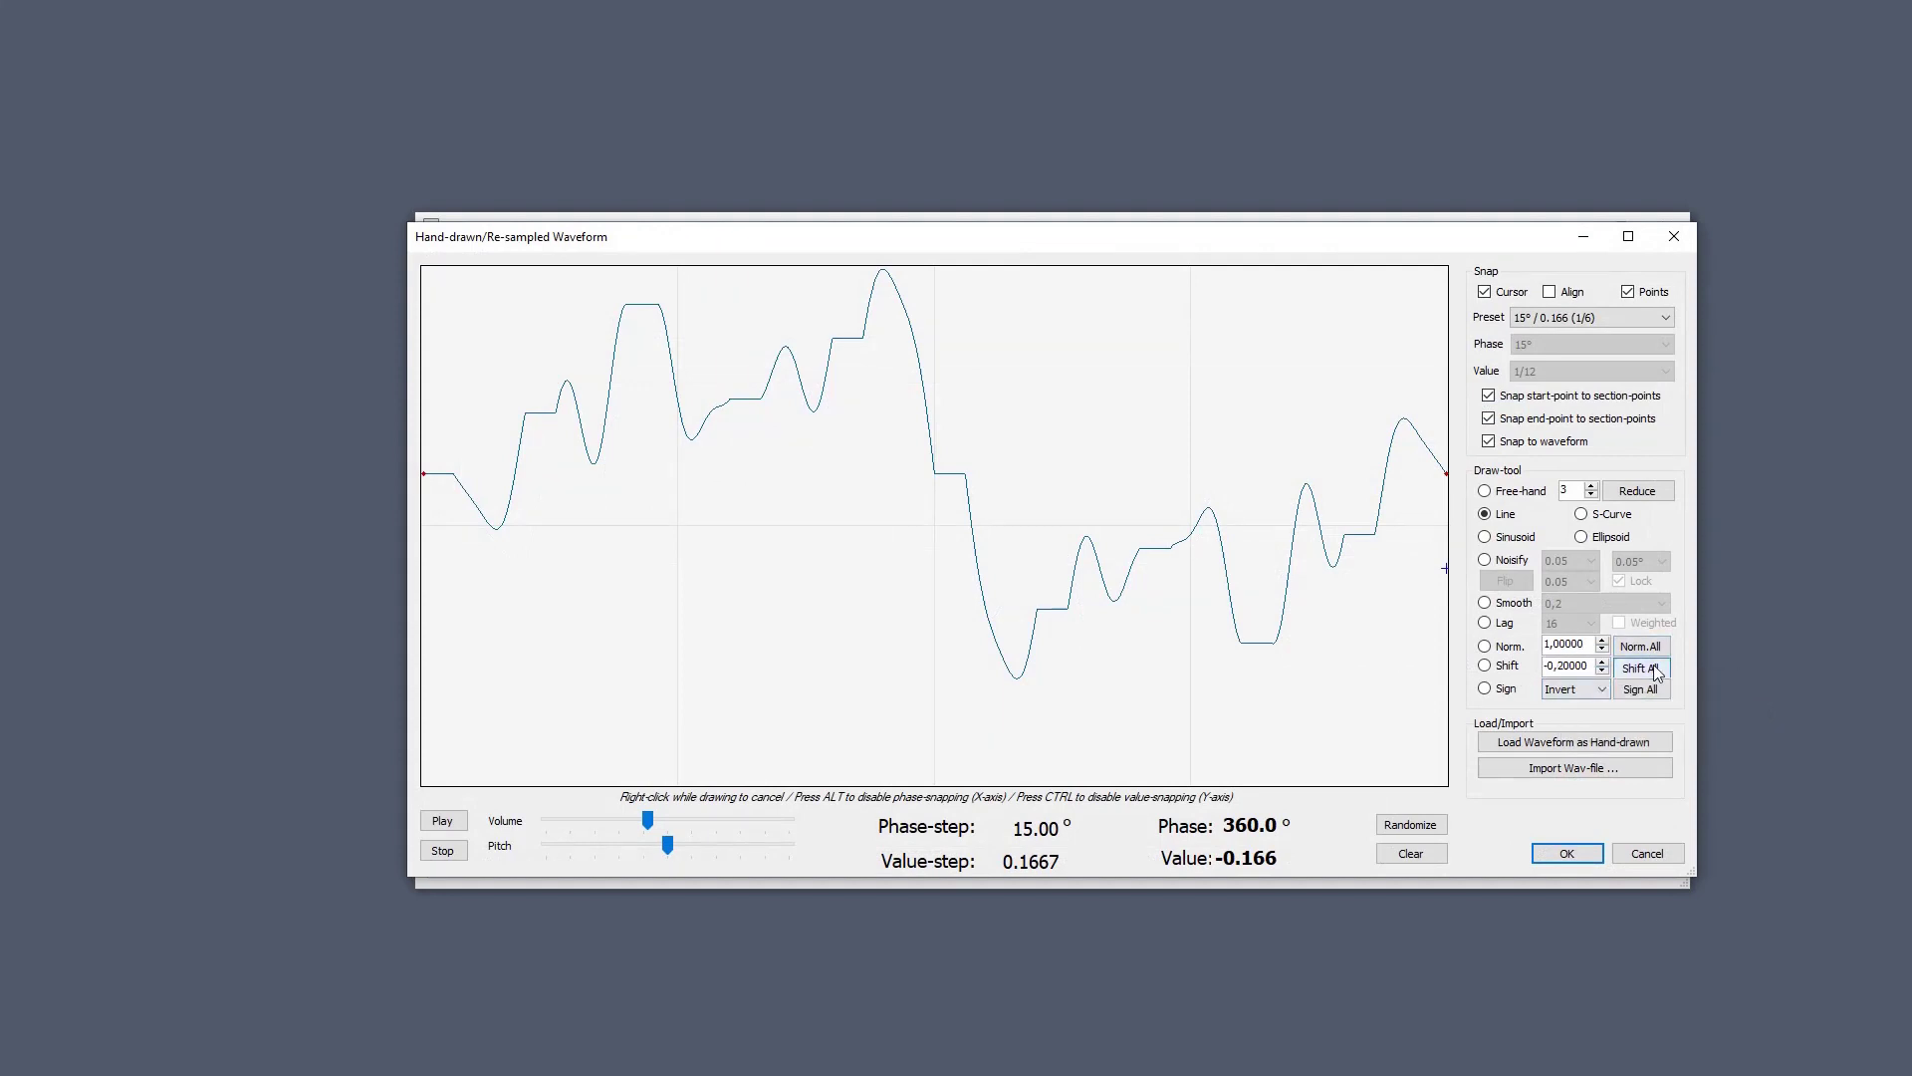
{"action": "left_click", "coordinate": [1641, 668]}
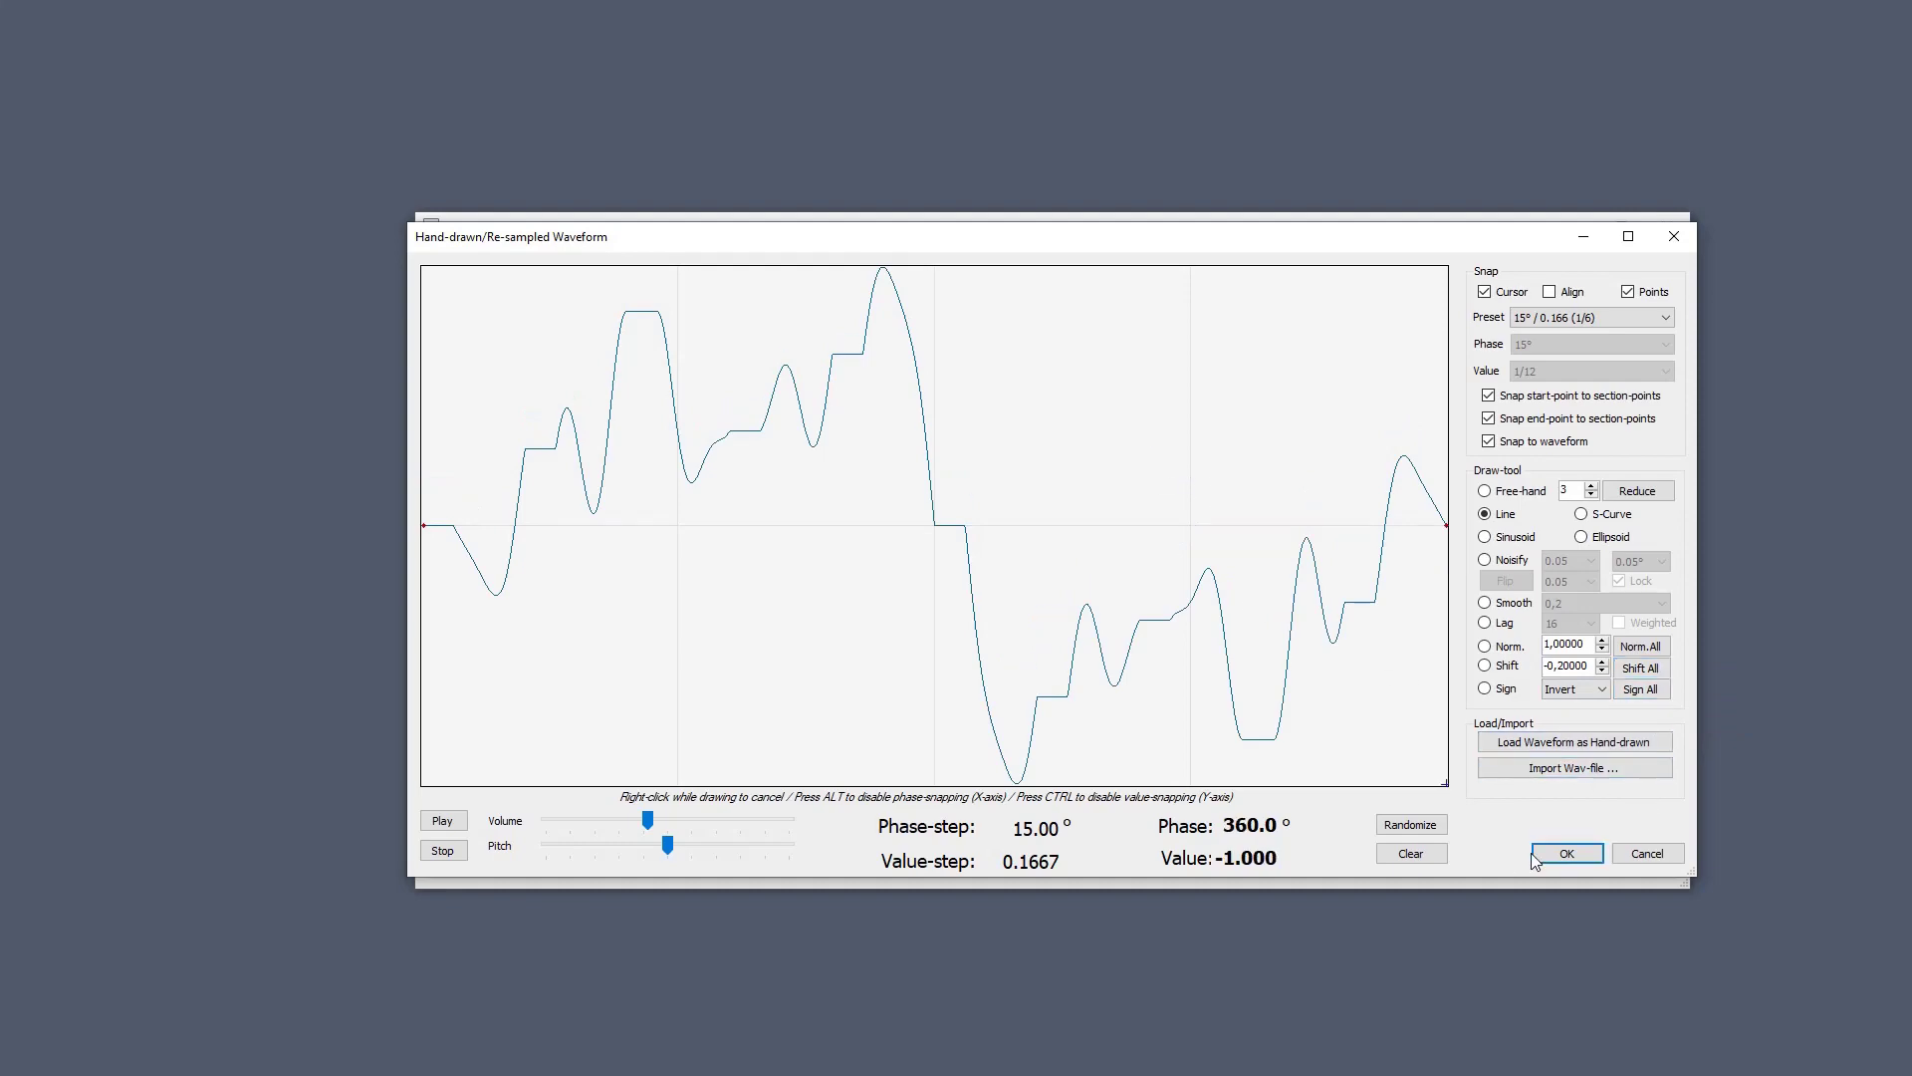
{"action": "left_click", "coordinate": [1567, 853]}
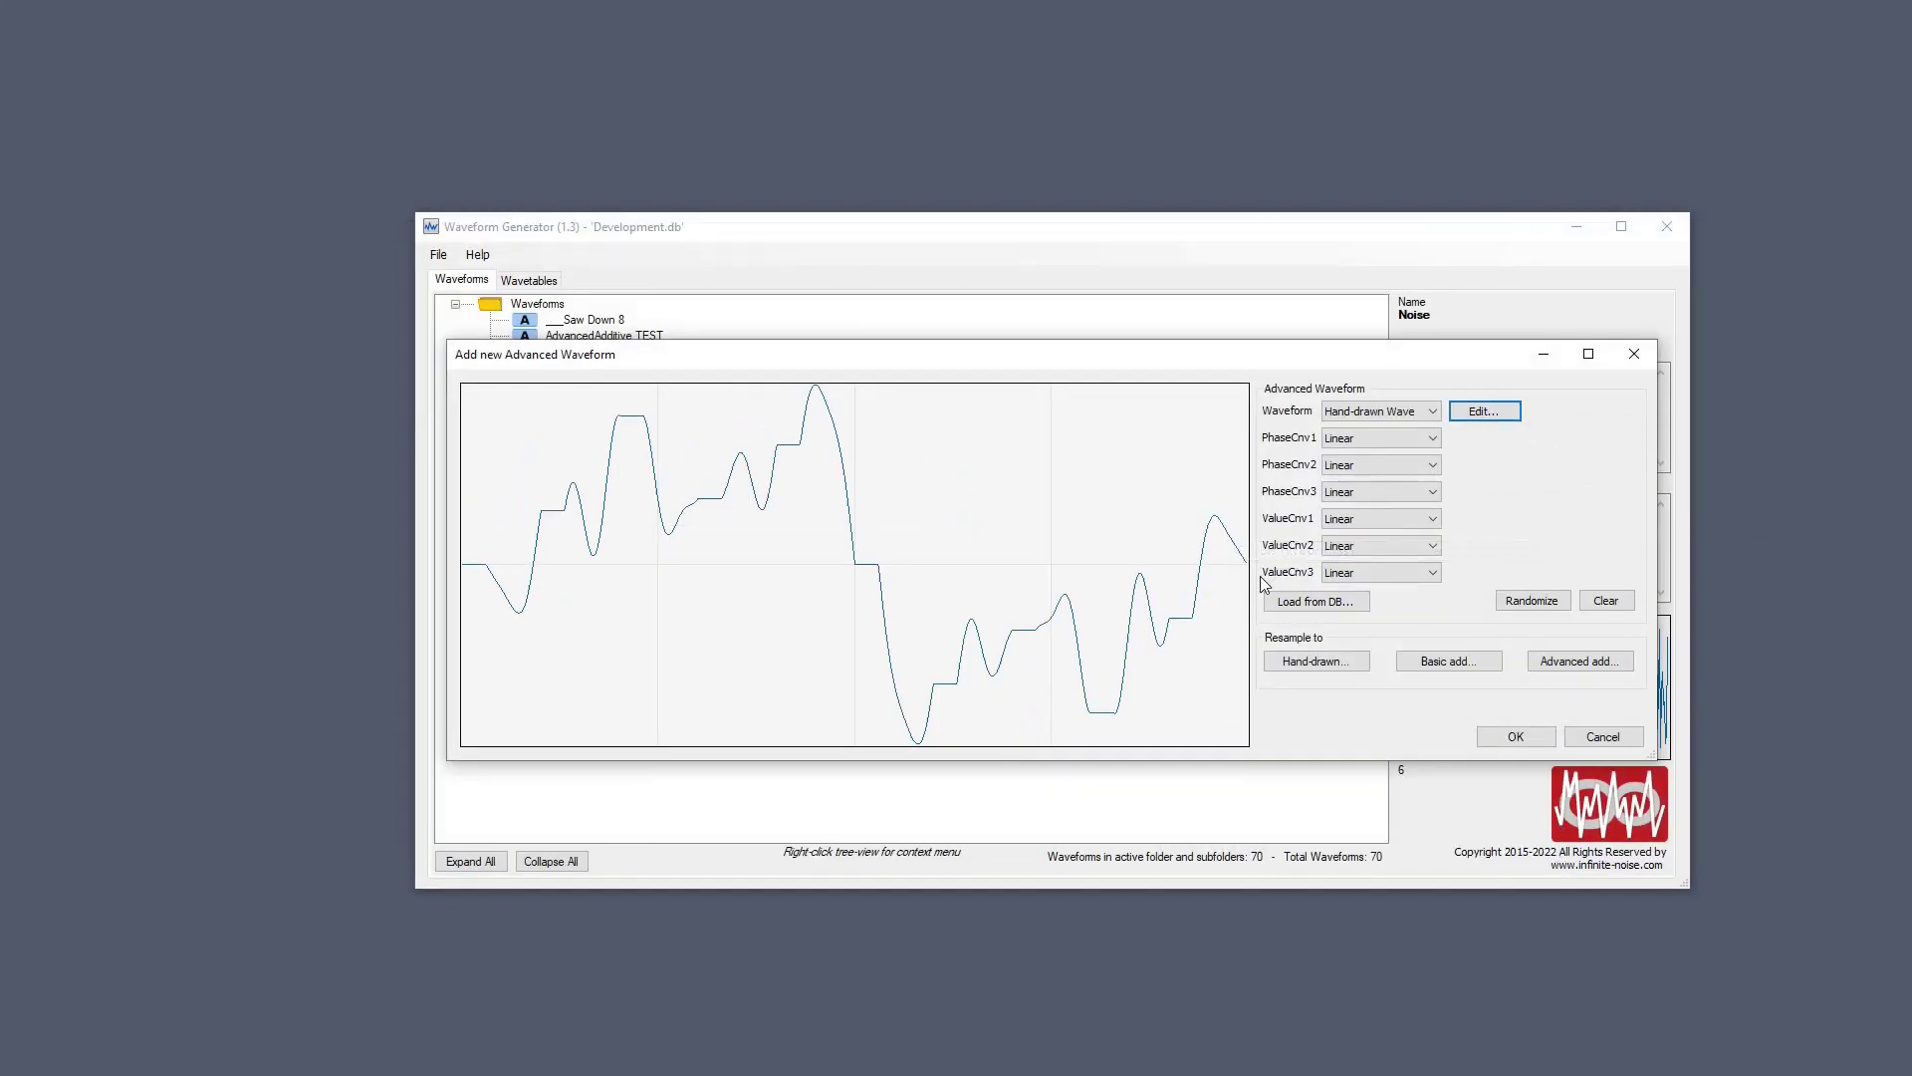
Apply Smoothing as ValueCnv1 to the shifted waveform with a 30° smoothing area.
{"action": "left_click", "coordinate": [1382, 518]}
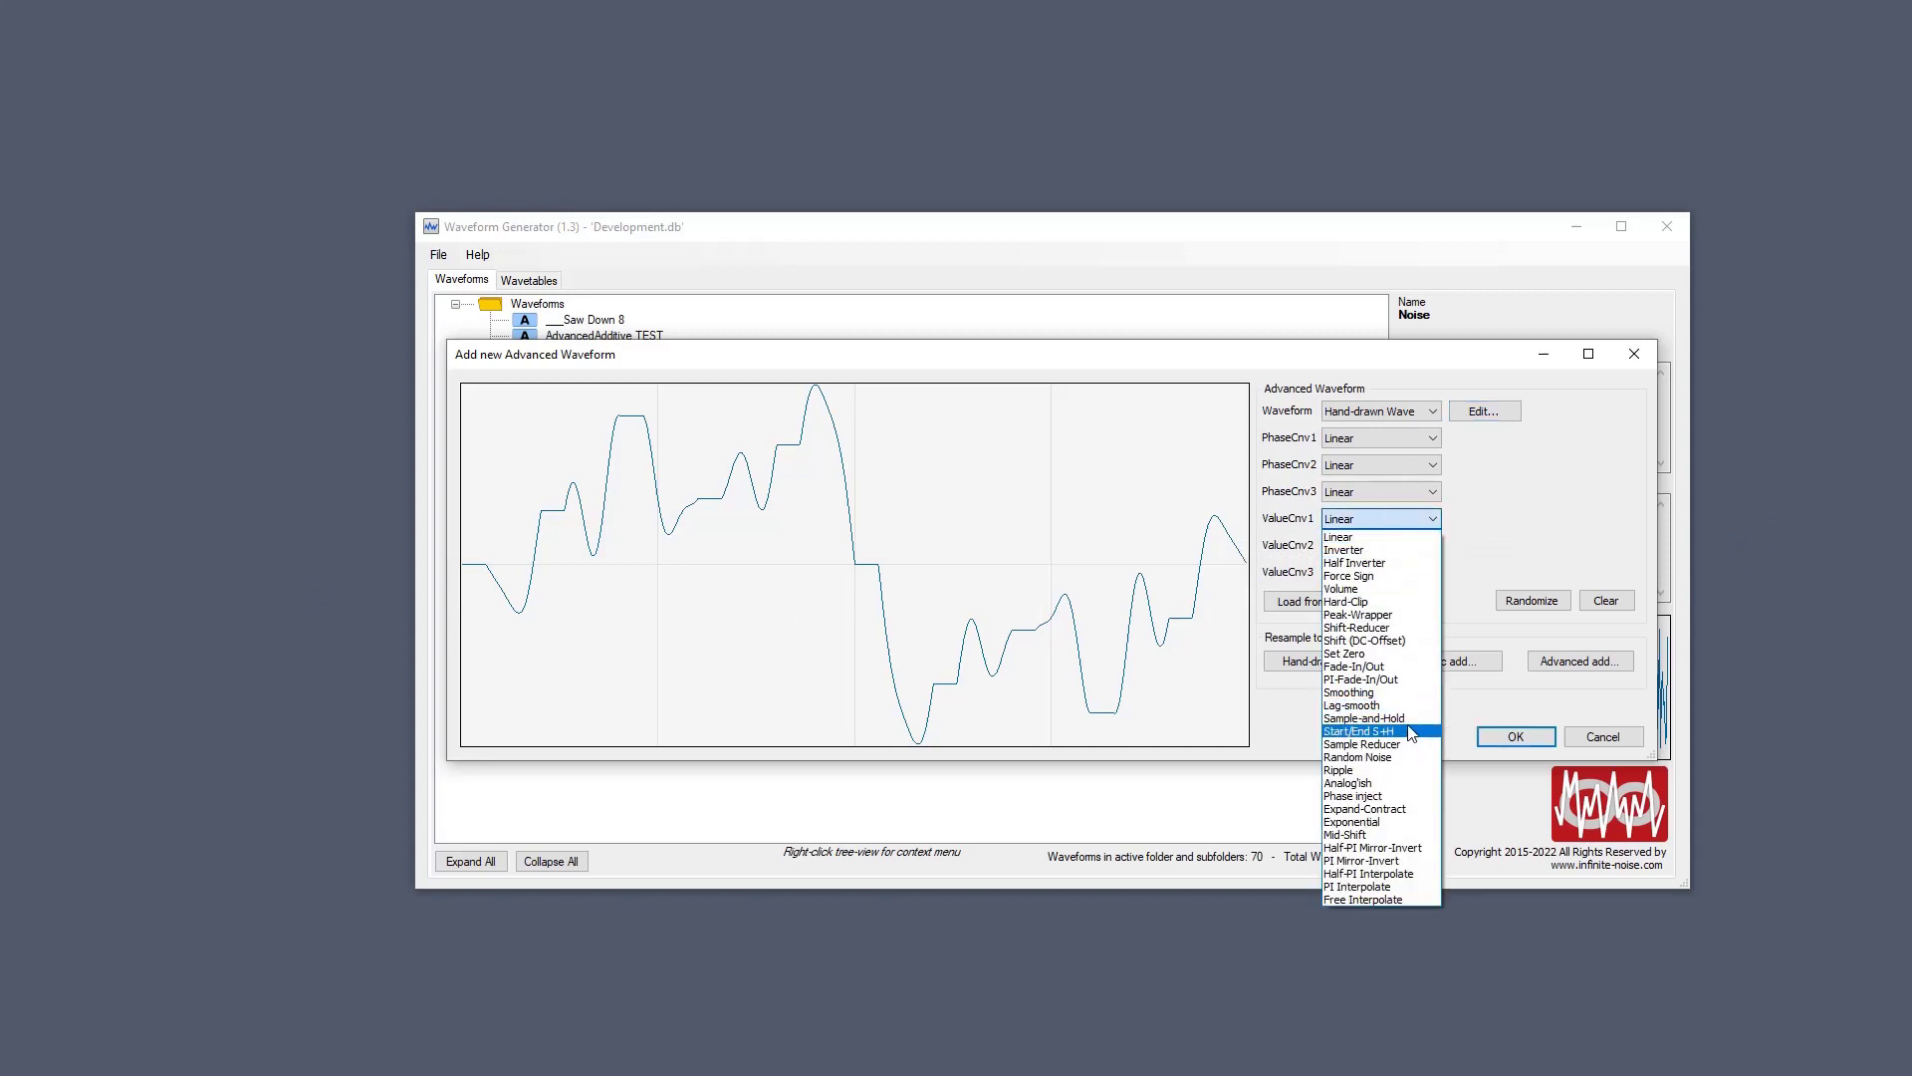
{"action": "left_click", "coordinate": [1394, 693]}
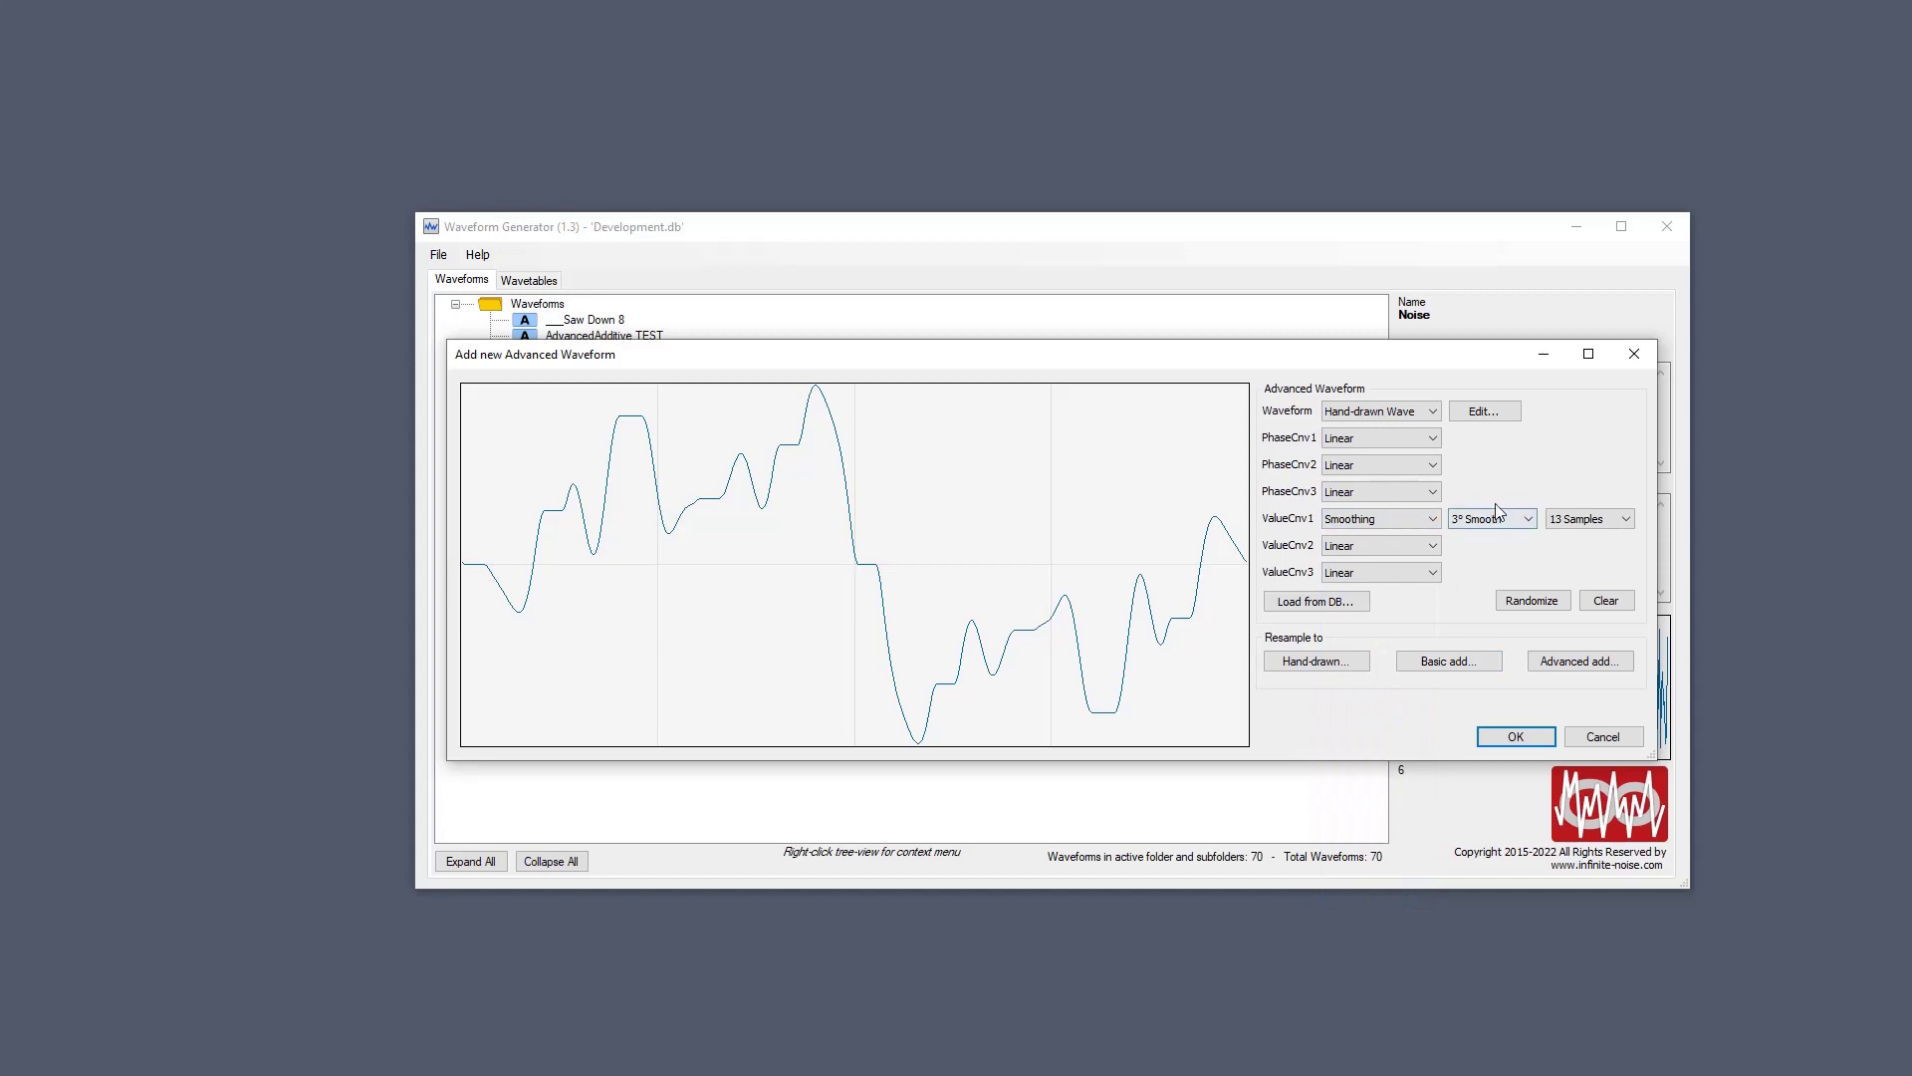
{"action": "scroll", "coordinate": [1499, 513], "scroll_direction": "down", "scroll_amount": 5}
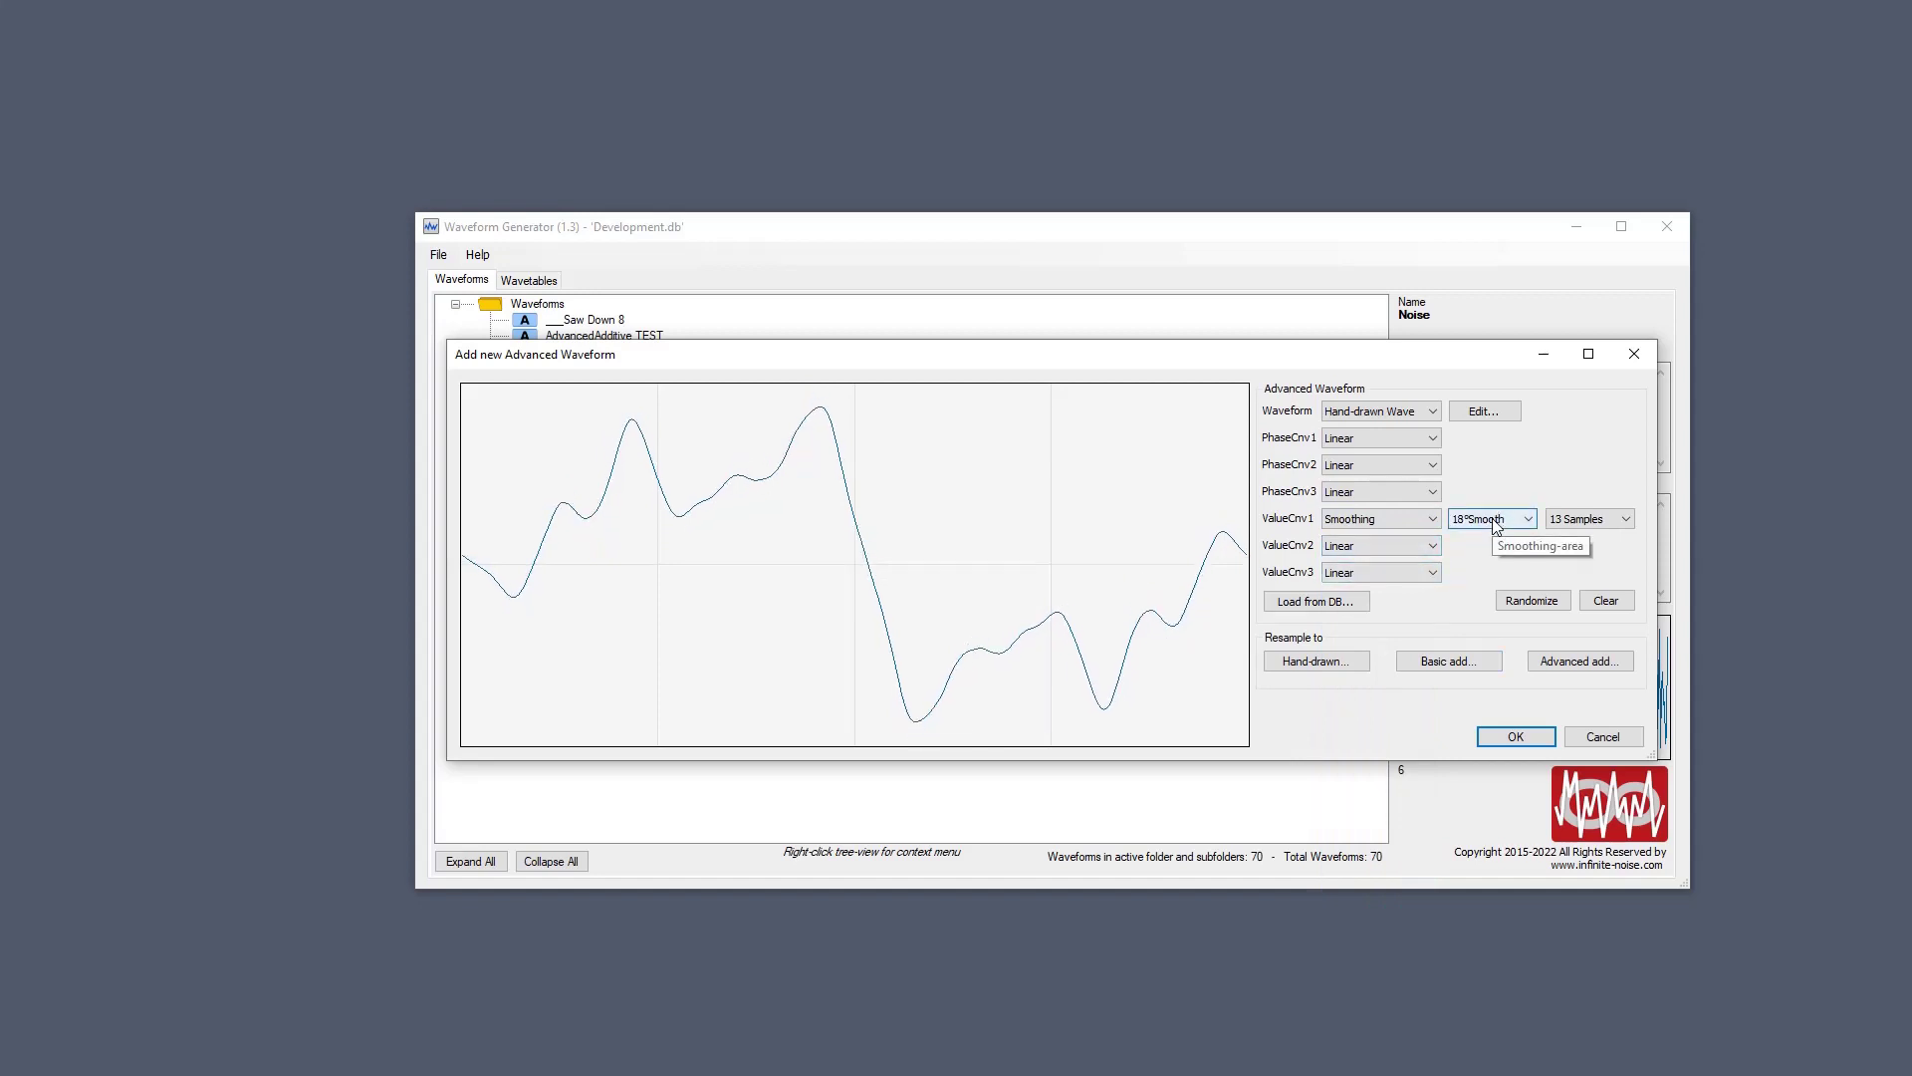
{"action": "scroll", "coordinate": [1494, 520], "scroll_direction": "down", "scroll_amount": 4}
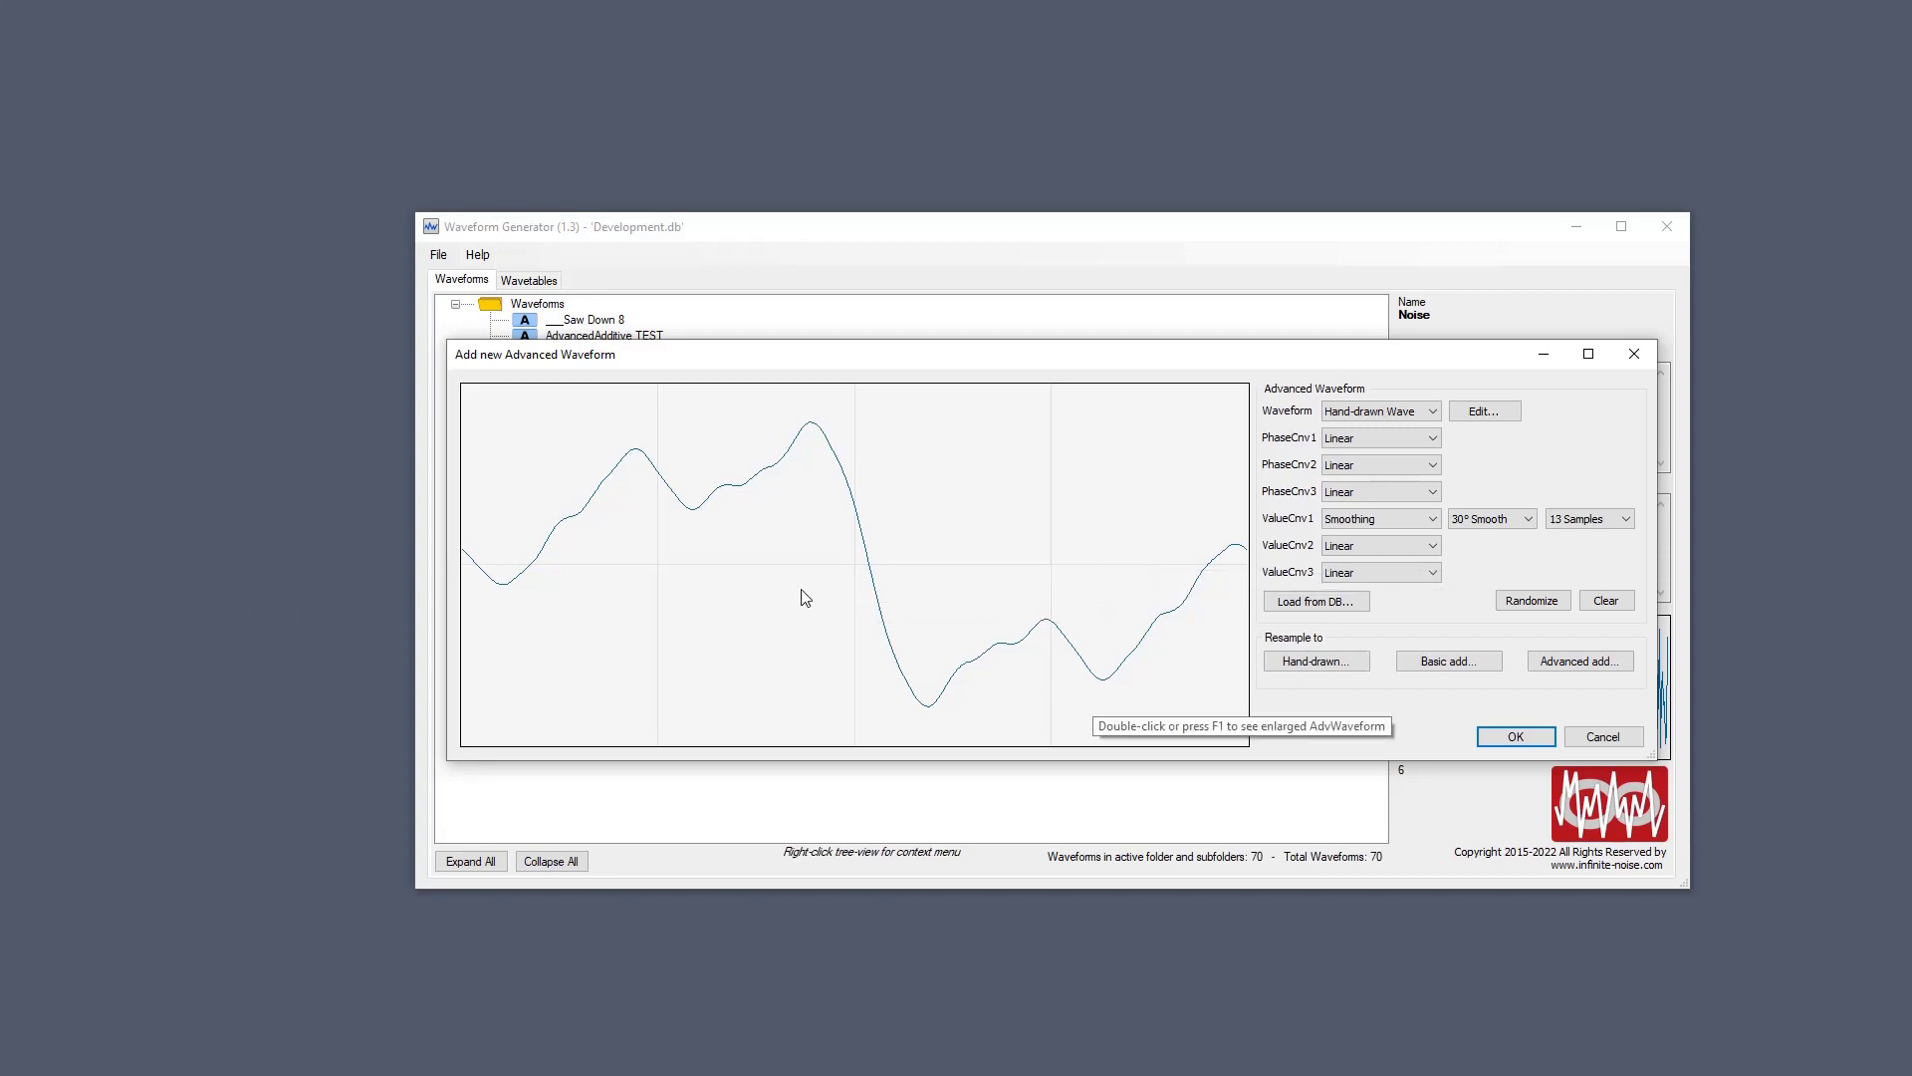
Change ValueCnv1 to Lag-smooth, compare small and large lag amounts, and set it to 110 / 2048.
{"action": "left_click", "coordinate": [1332, 522]}
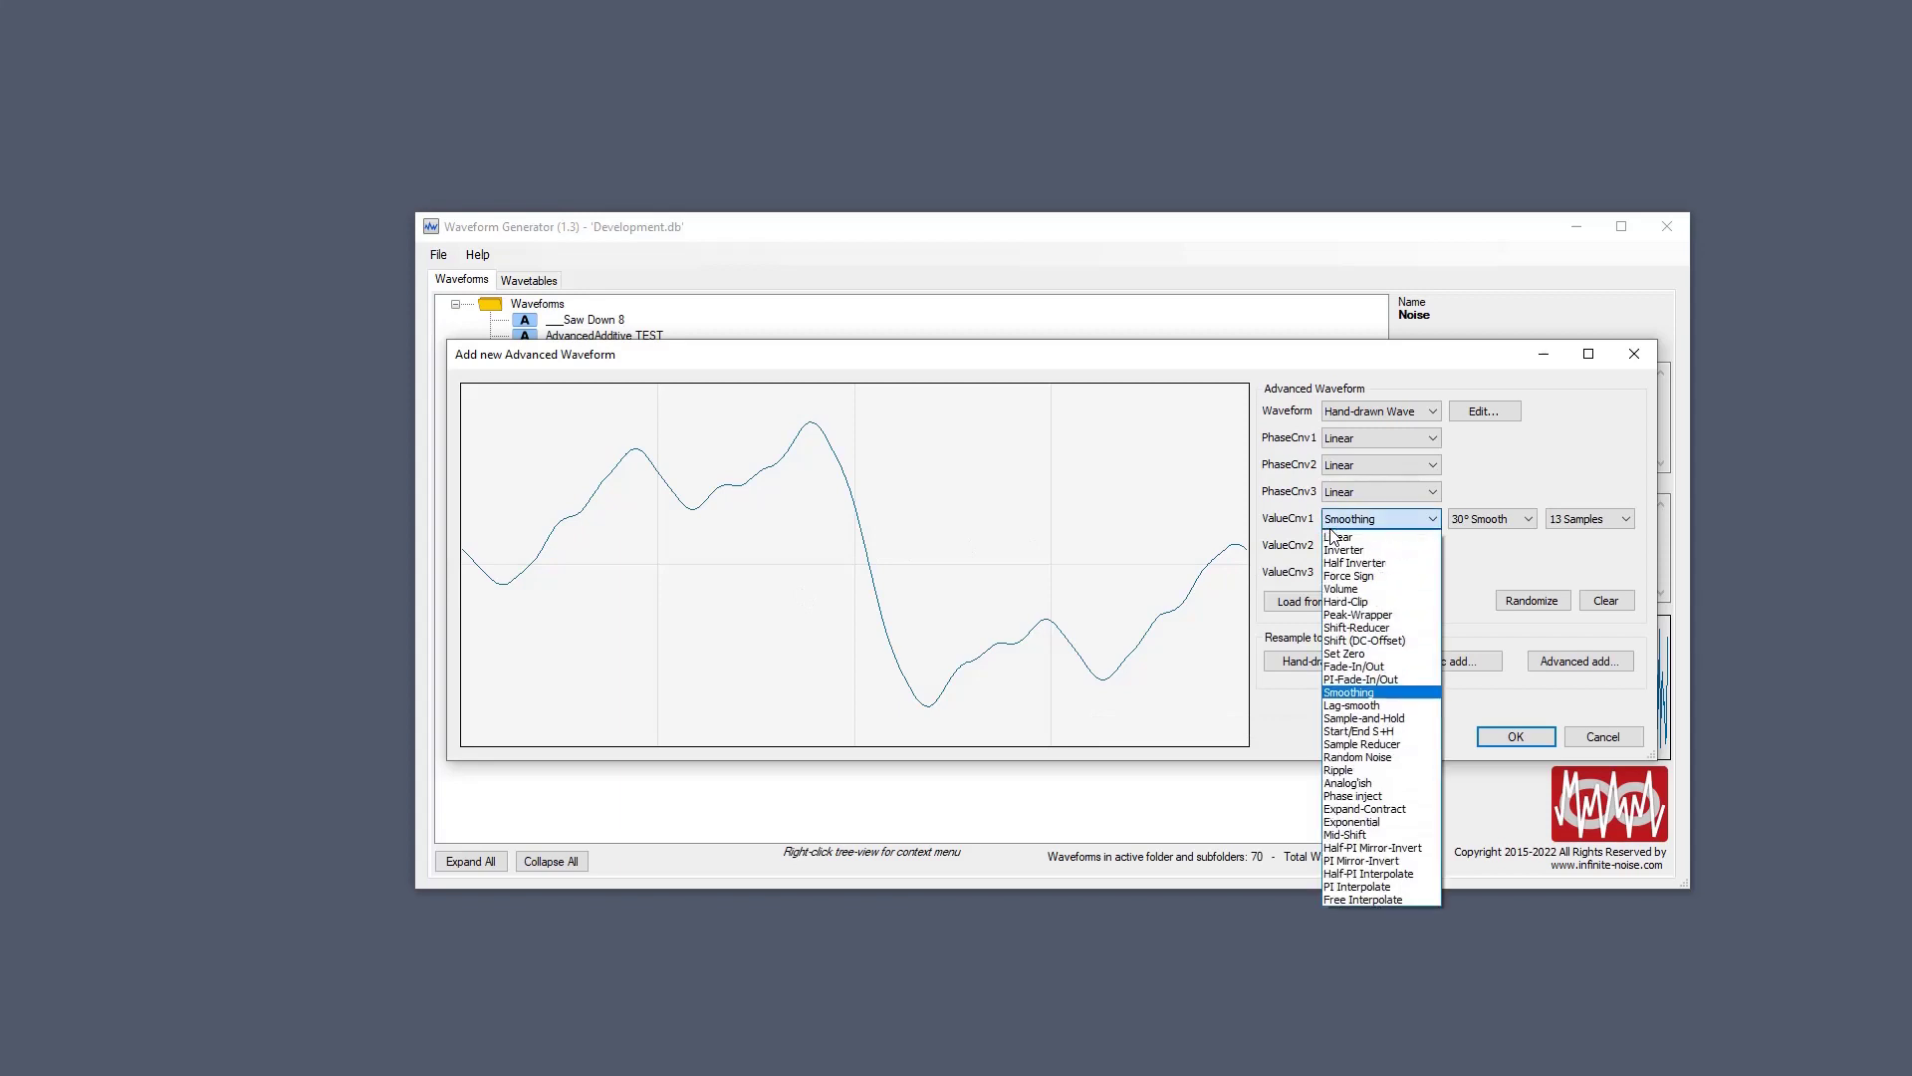
{"action": "left_click", "coordinate": [1364, 705]}
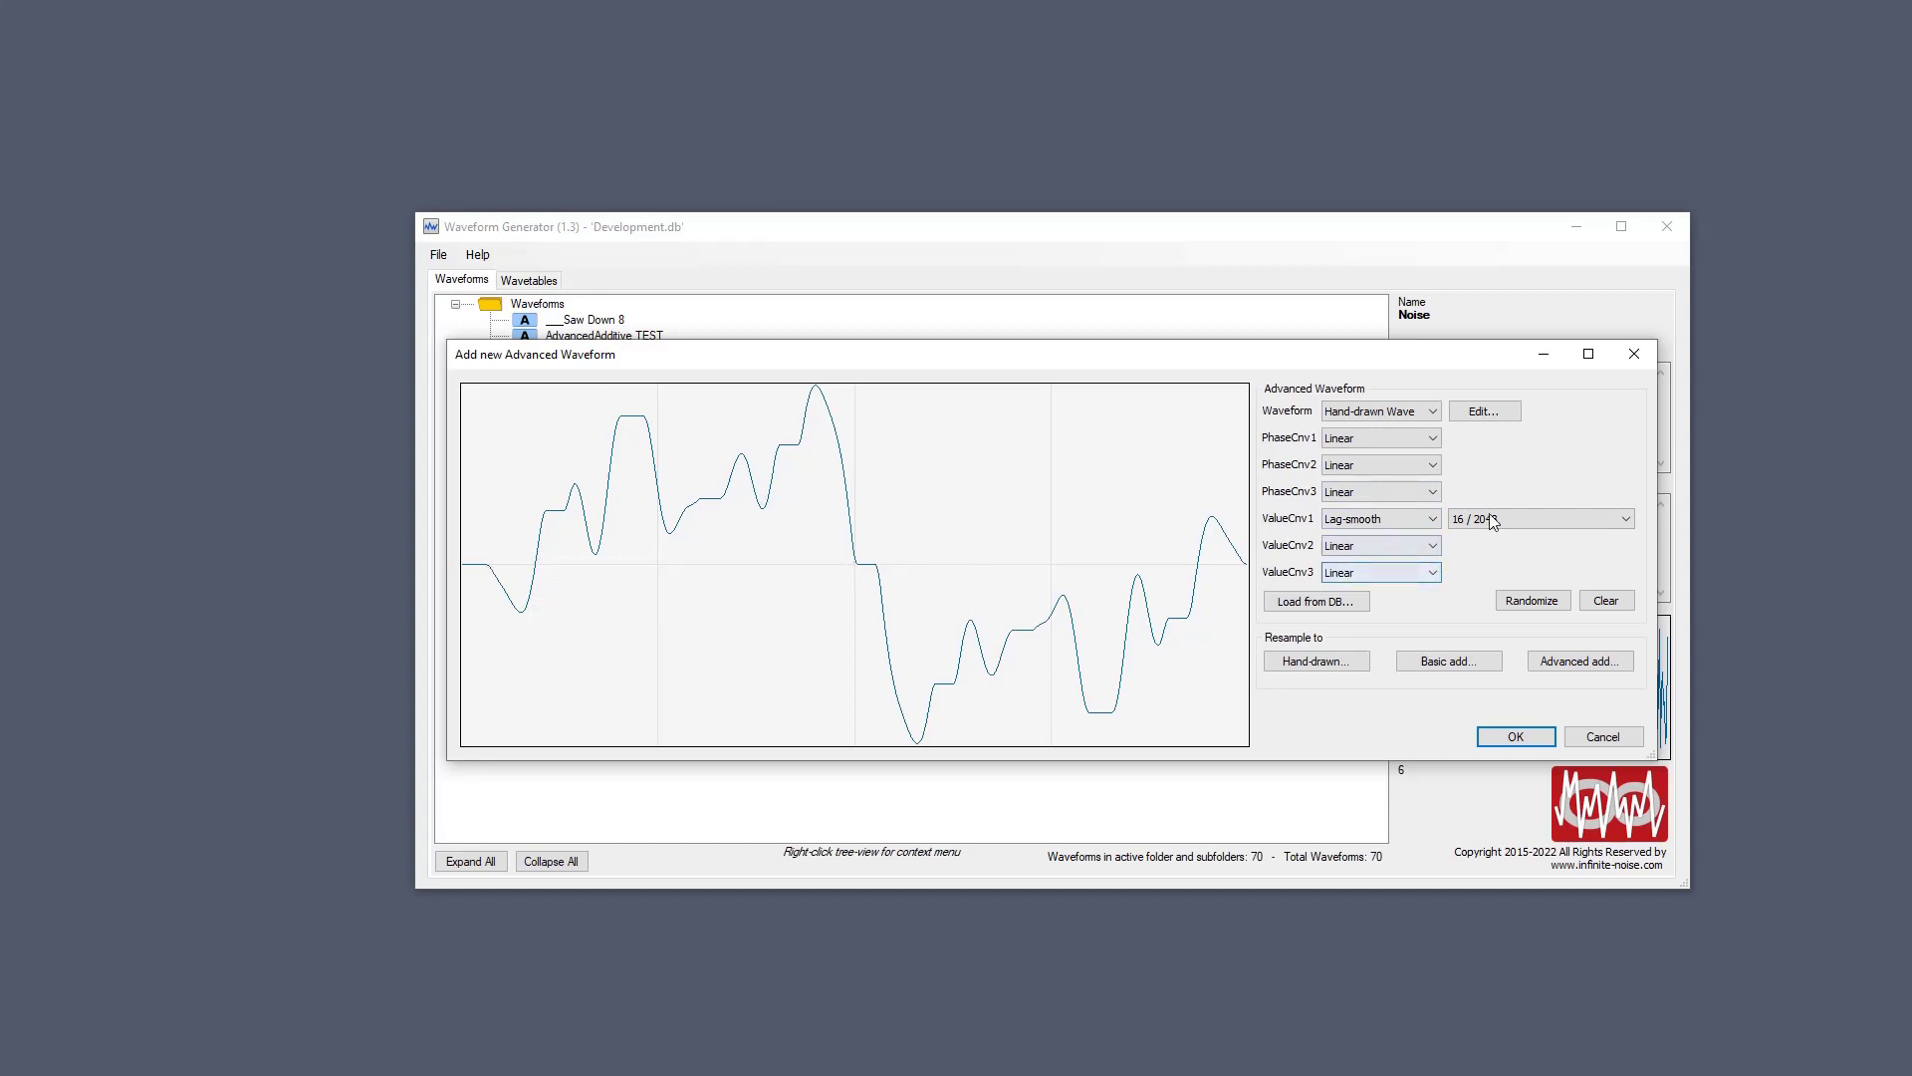
{"action": "scroll", "coordinate": [1494, 514], "scroll_direction": "up", "scroll_amount": 10}
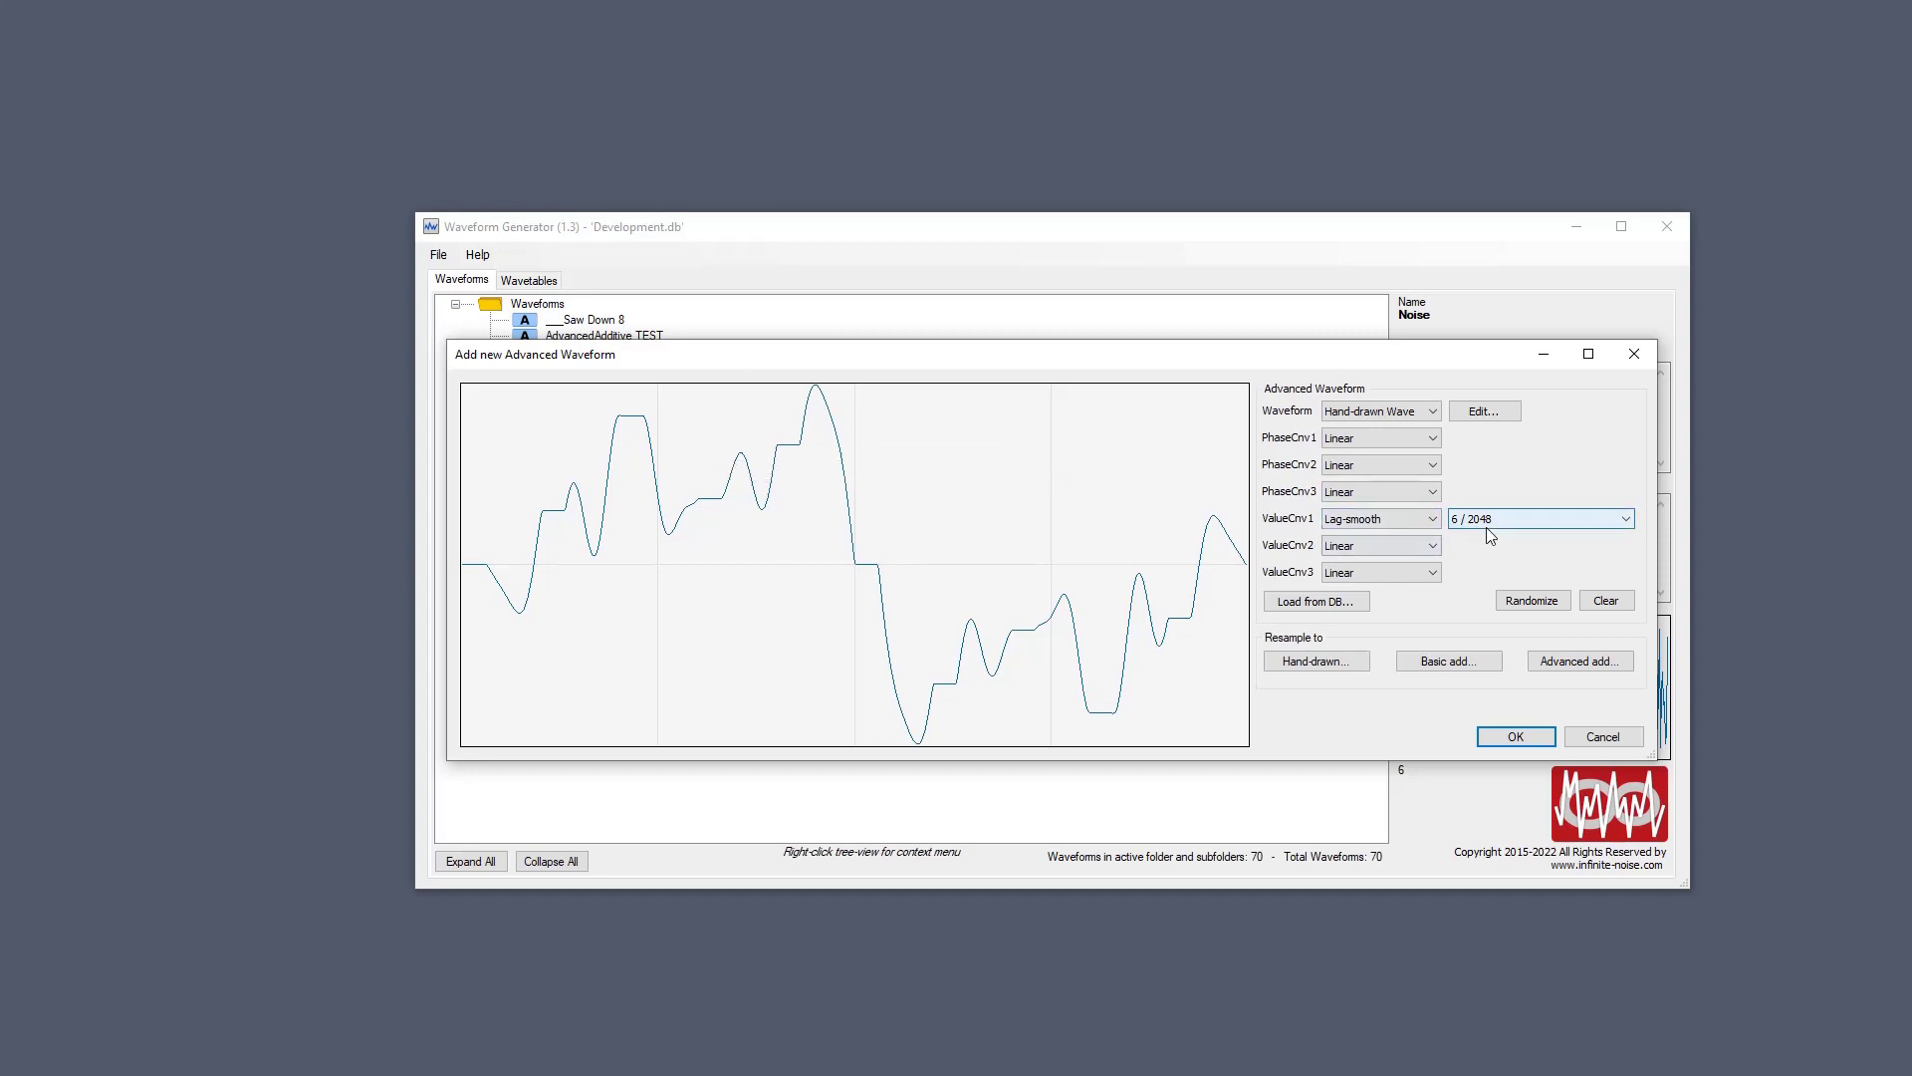
{"action": "scroll", "coordinate": [1491, 536], "scroll_direction": "up", "scroll_amount": 4}
{"action": "scroll", "coordinate": [1527, 523], "scroll_direction": "down", "scroll_amount": 1}
{"action": "scroll", "coordinate": [1527, 522], "scroll_direction": "down", "scroll_amount": 4}
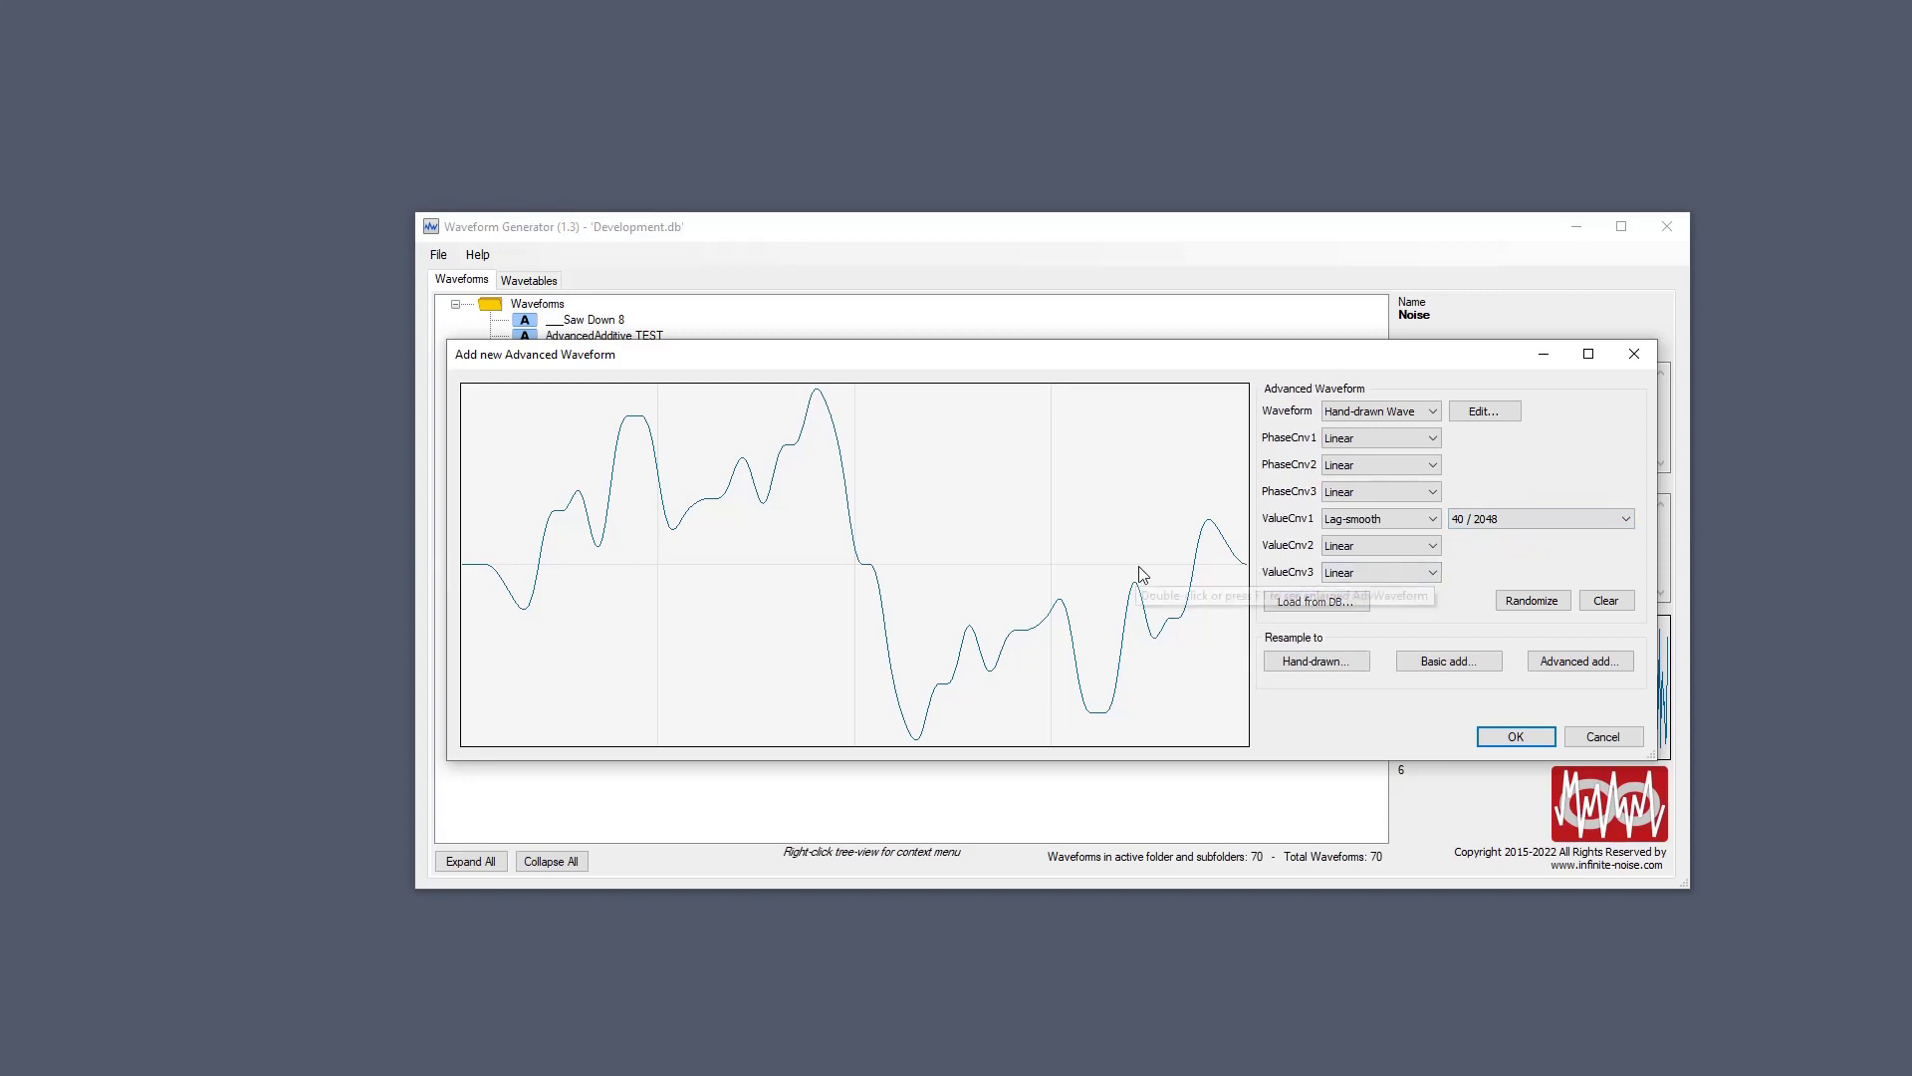
{"action": "scroll", "coordinate": [1528, 524], "scroll_direction": "down", "scroll_amount": 7}
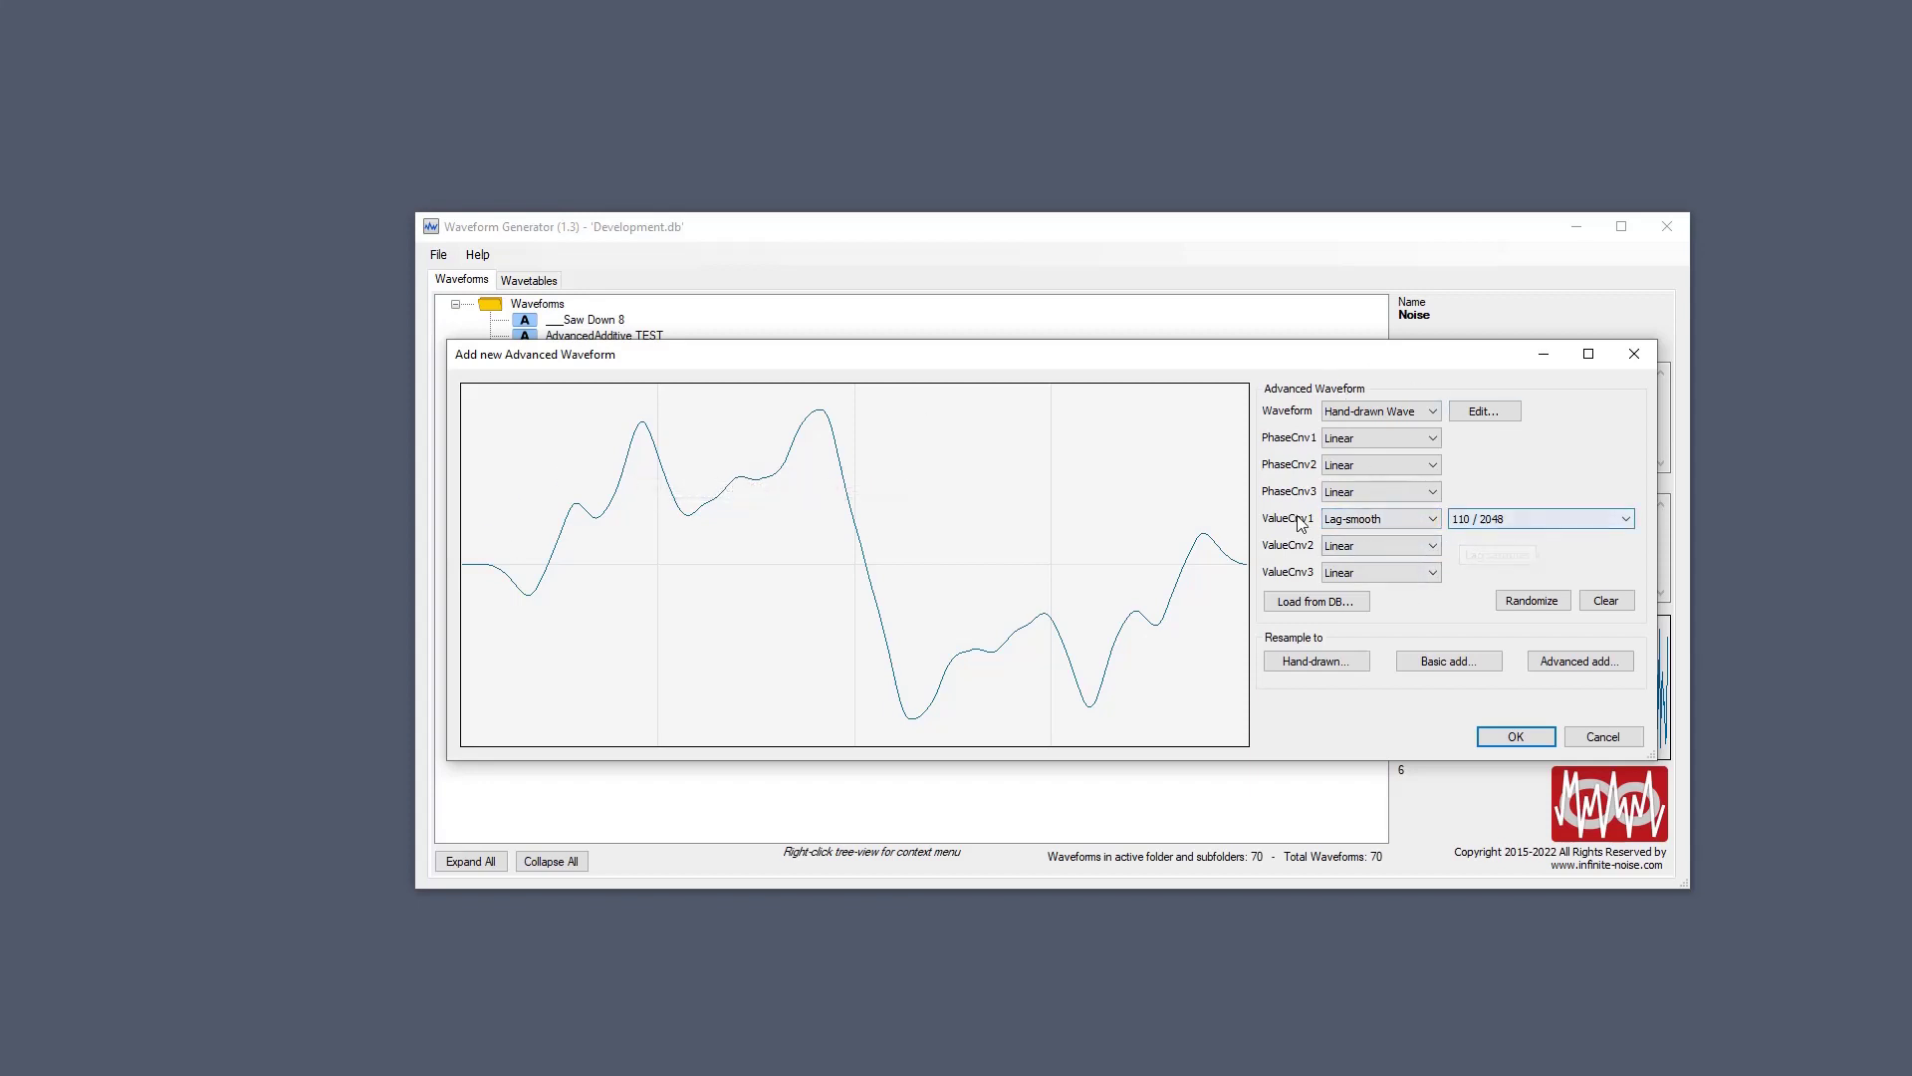
Resample the lag-smoothed result to a hand-drawn waveform and reduce its data with a 3-degree minimum segment size in the hand-drawn editor.
{"action": "left_click", "coordinate": [1348, 663]}
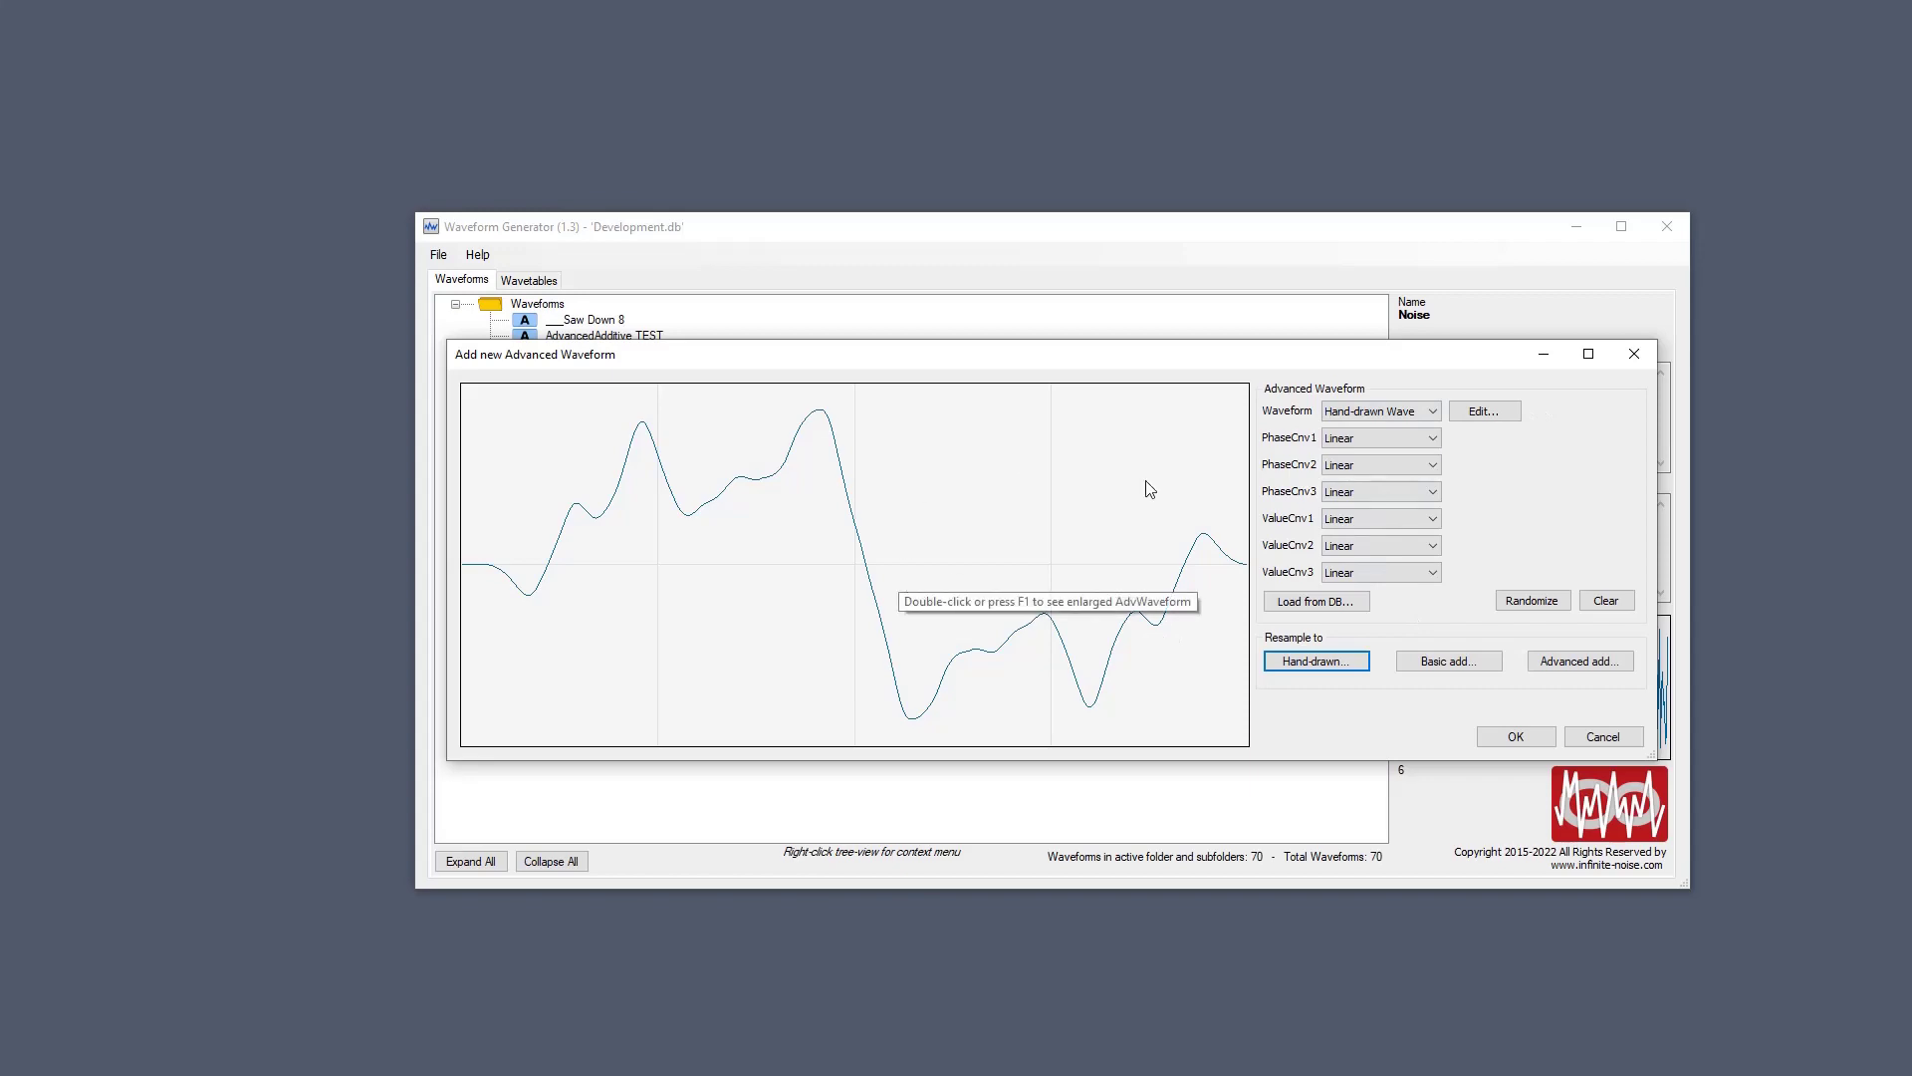
{"action": "left_click", "coordinate": [1494, 417]}
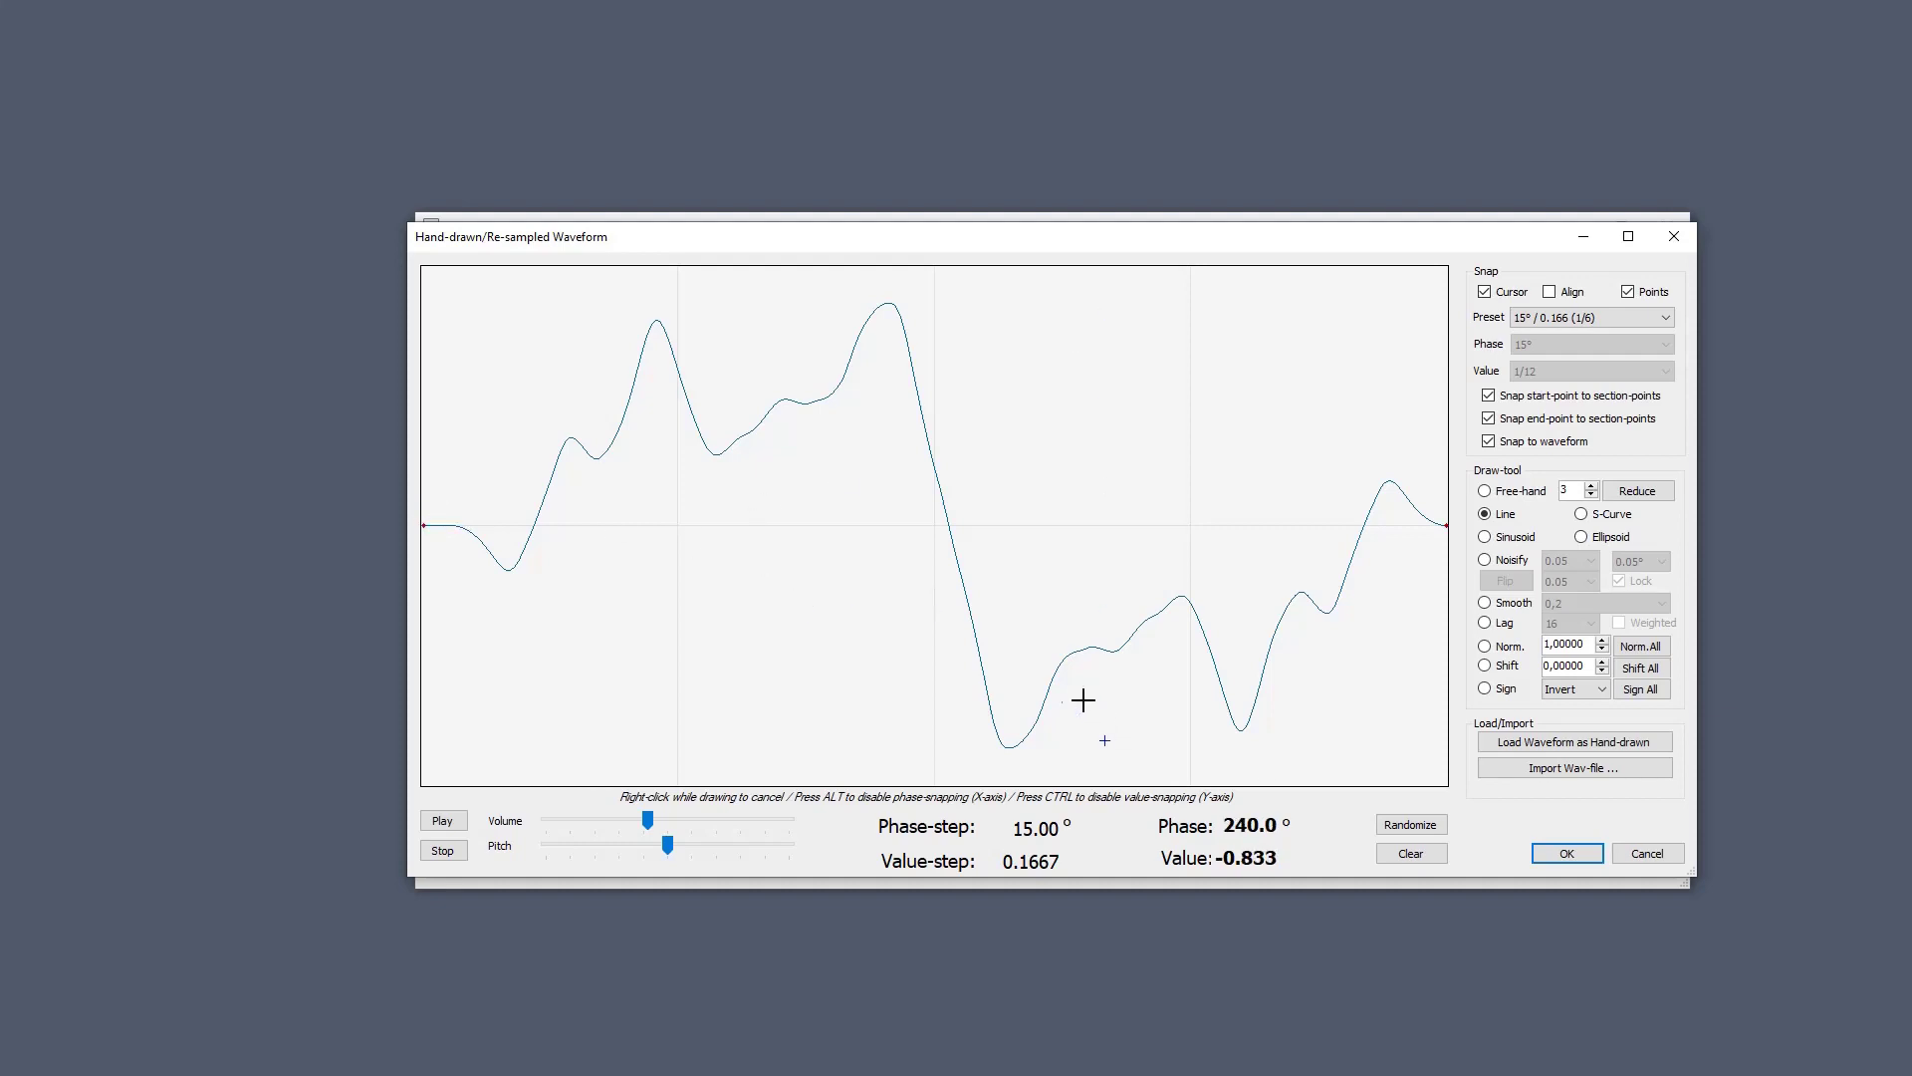
{"action": "left_click", "coordinate": [1663, 496]}
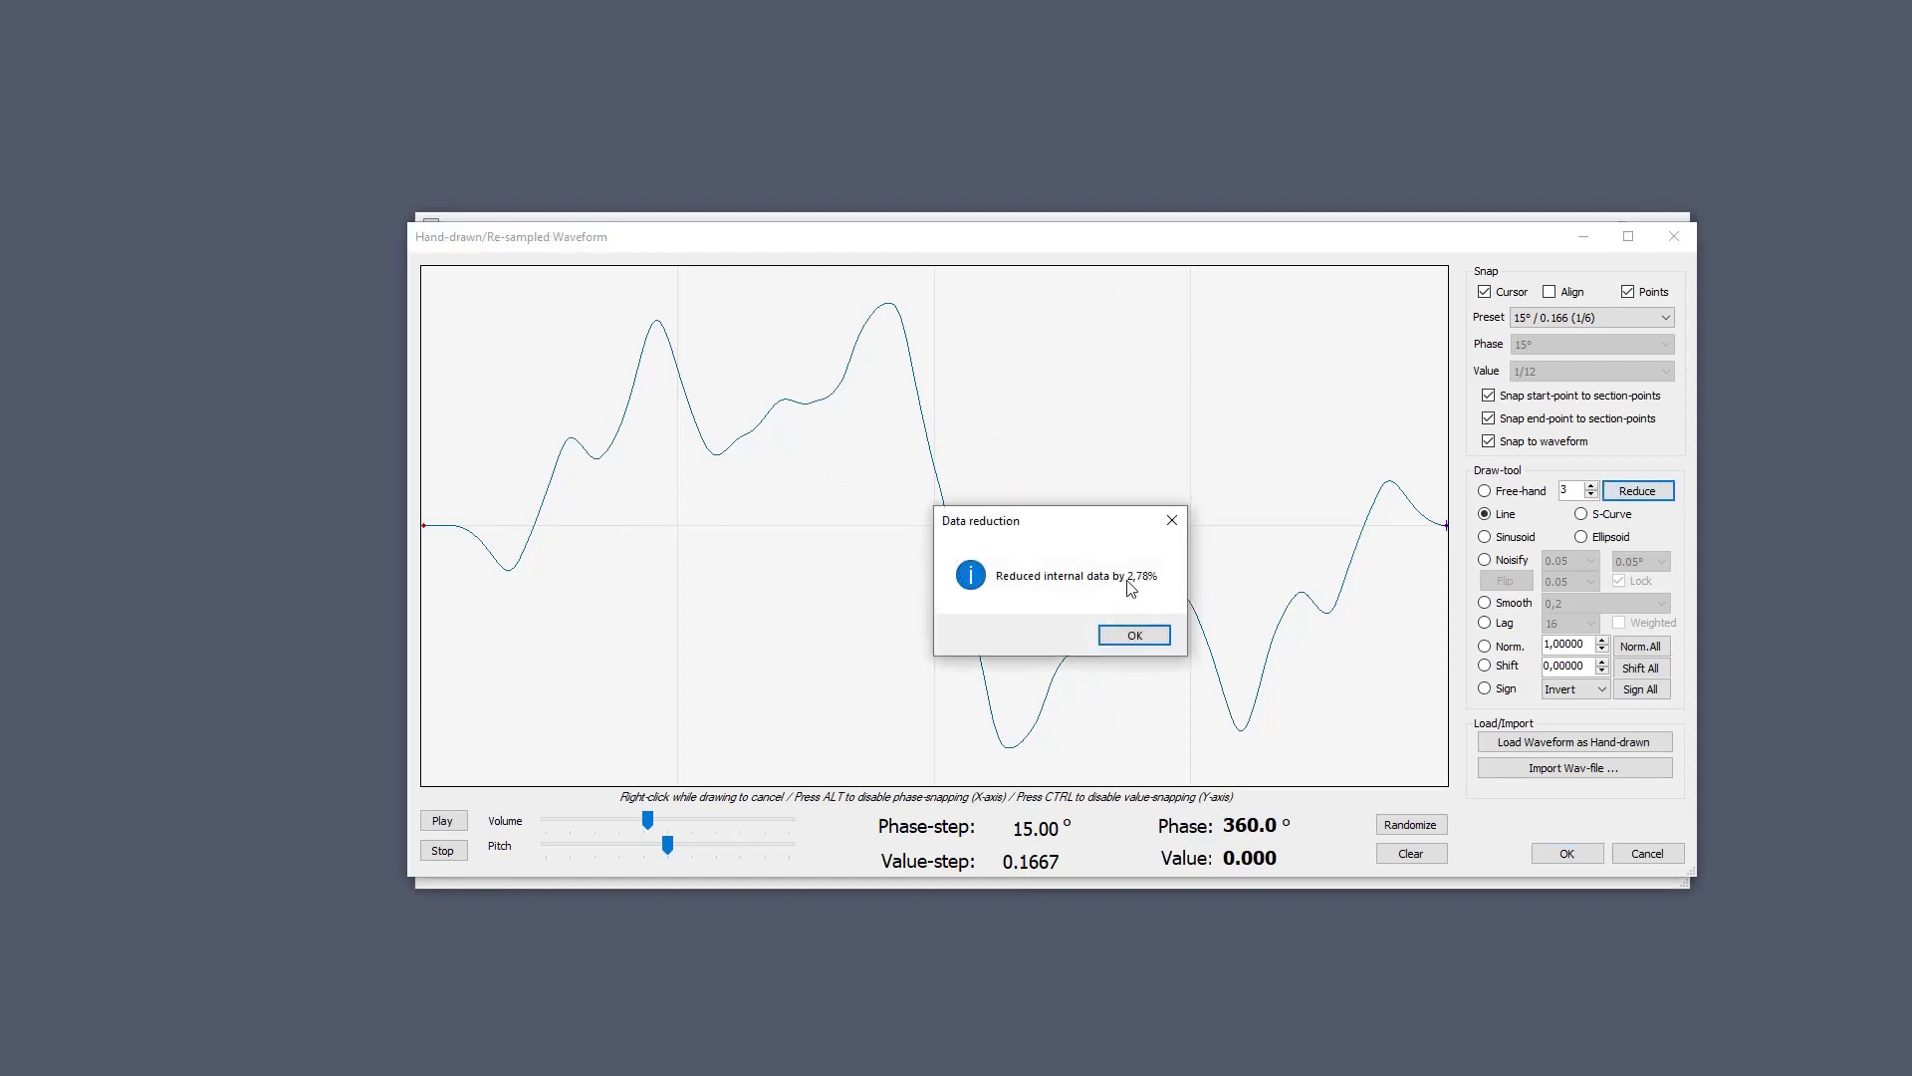
{"action": "left_click", "coordinate": [1132, 638]}
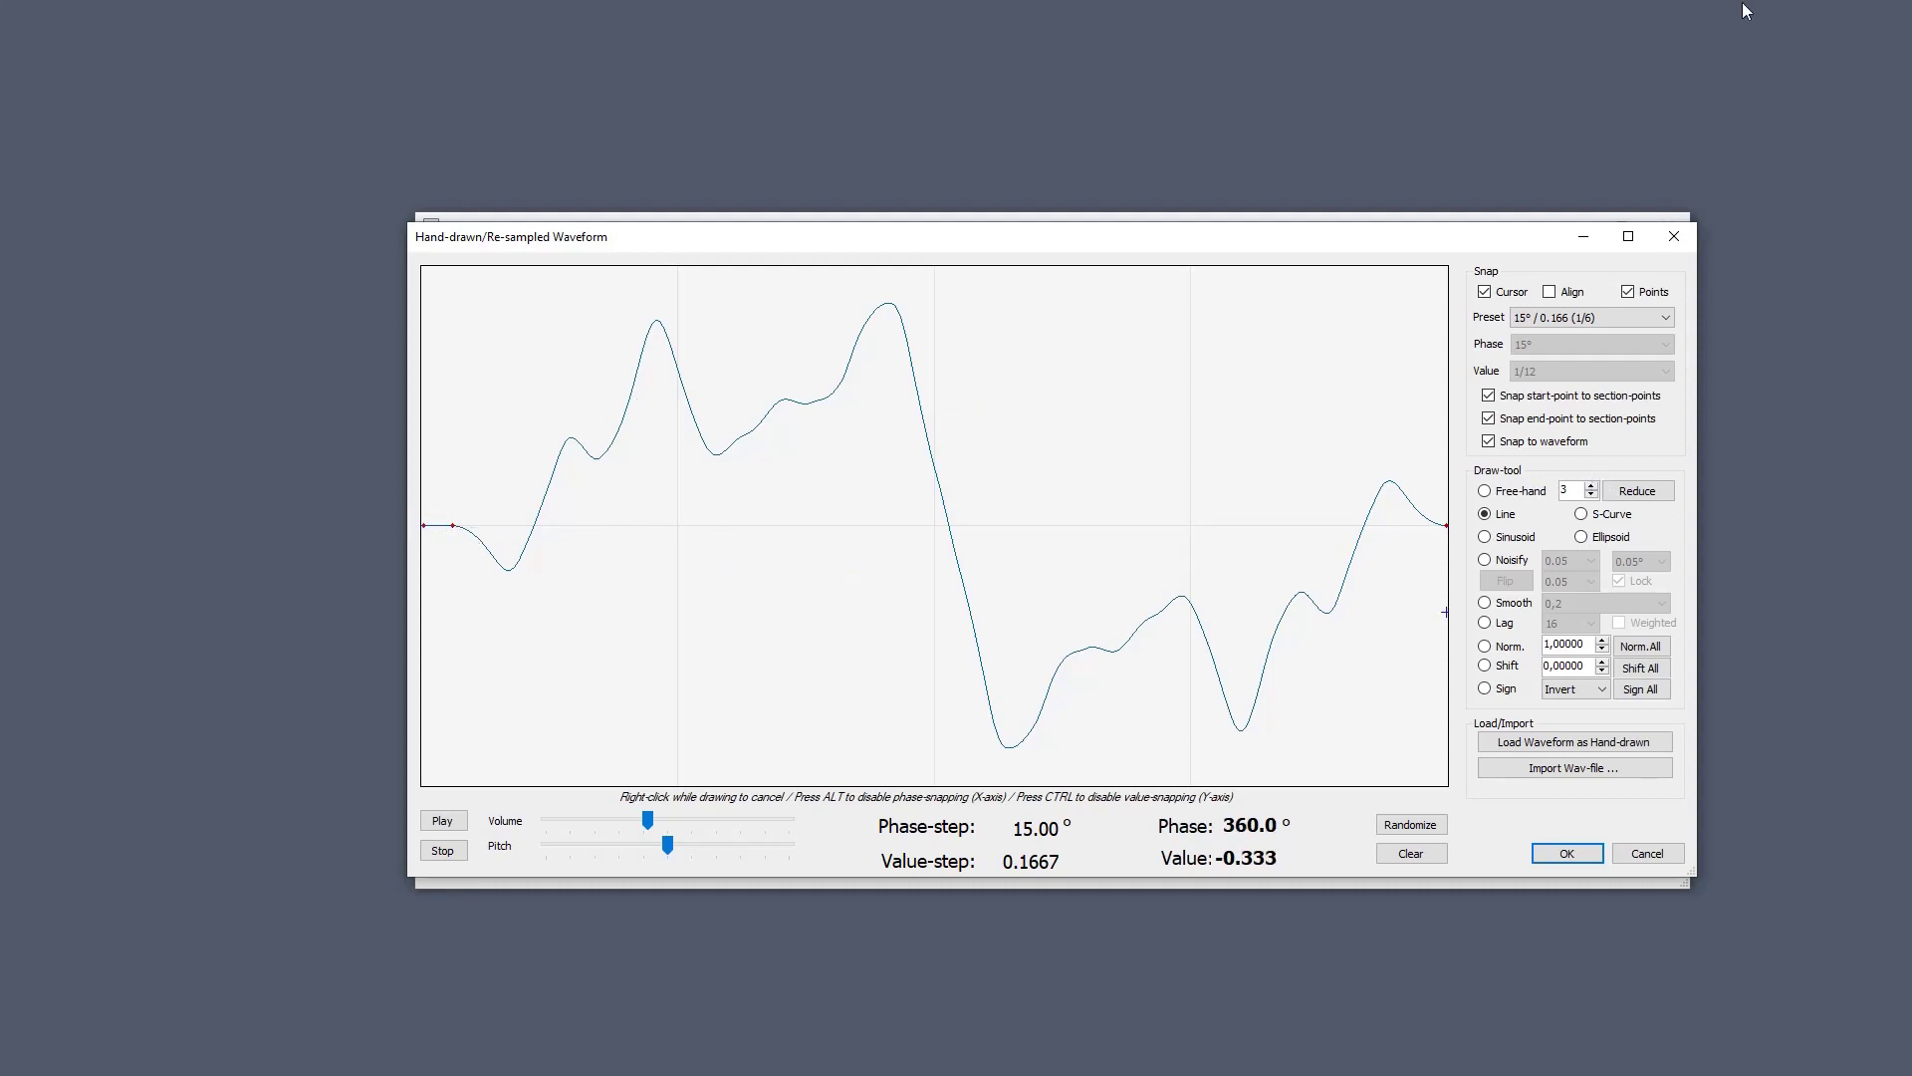
Accept the reduced hand-drawn waveform and apply Exponential as ValueCnv2, trying different factors and ending at 1.1 over the full range.
{"action": "key", "text": "Return"}
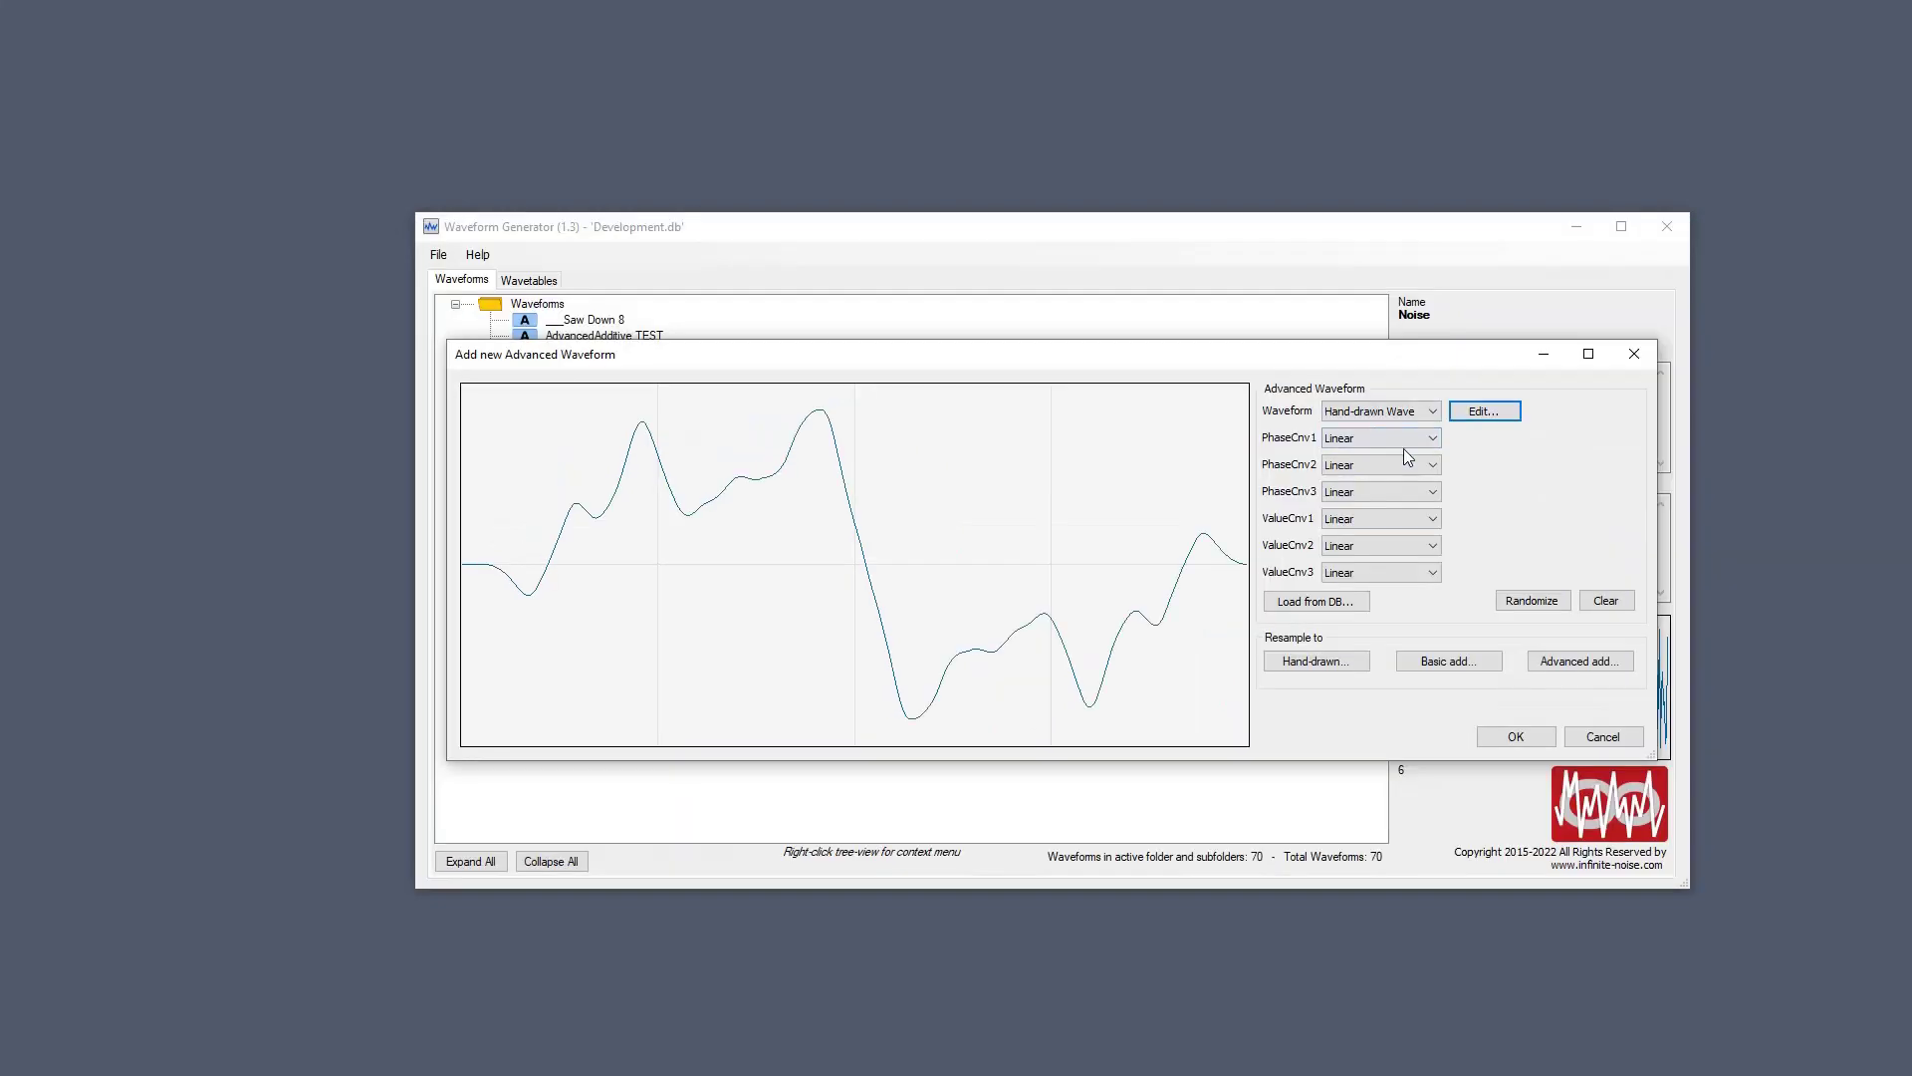
{"action": "left_click", "coordinate": [1395, 545]}
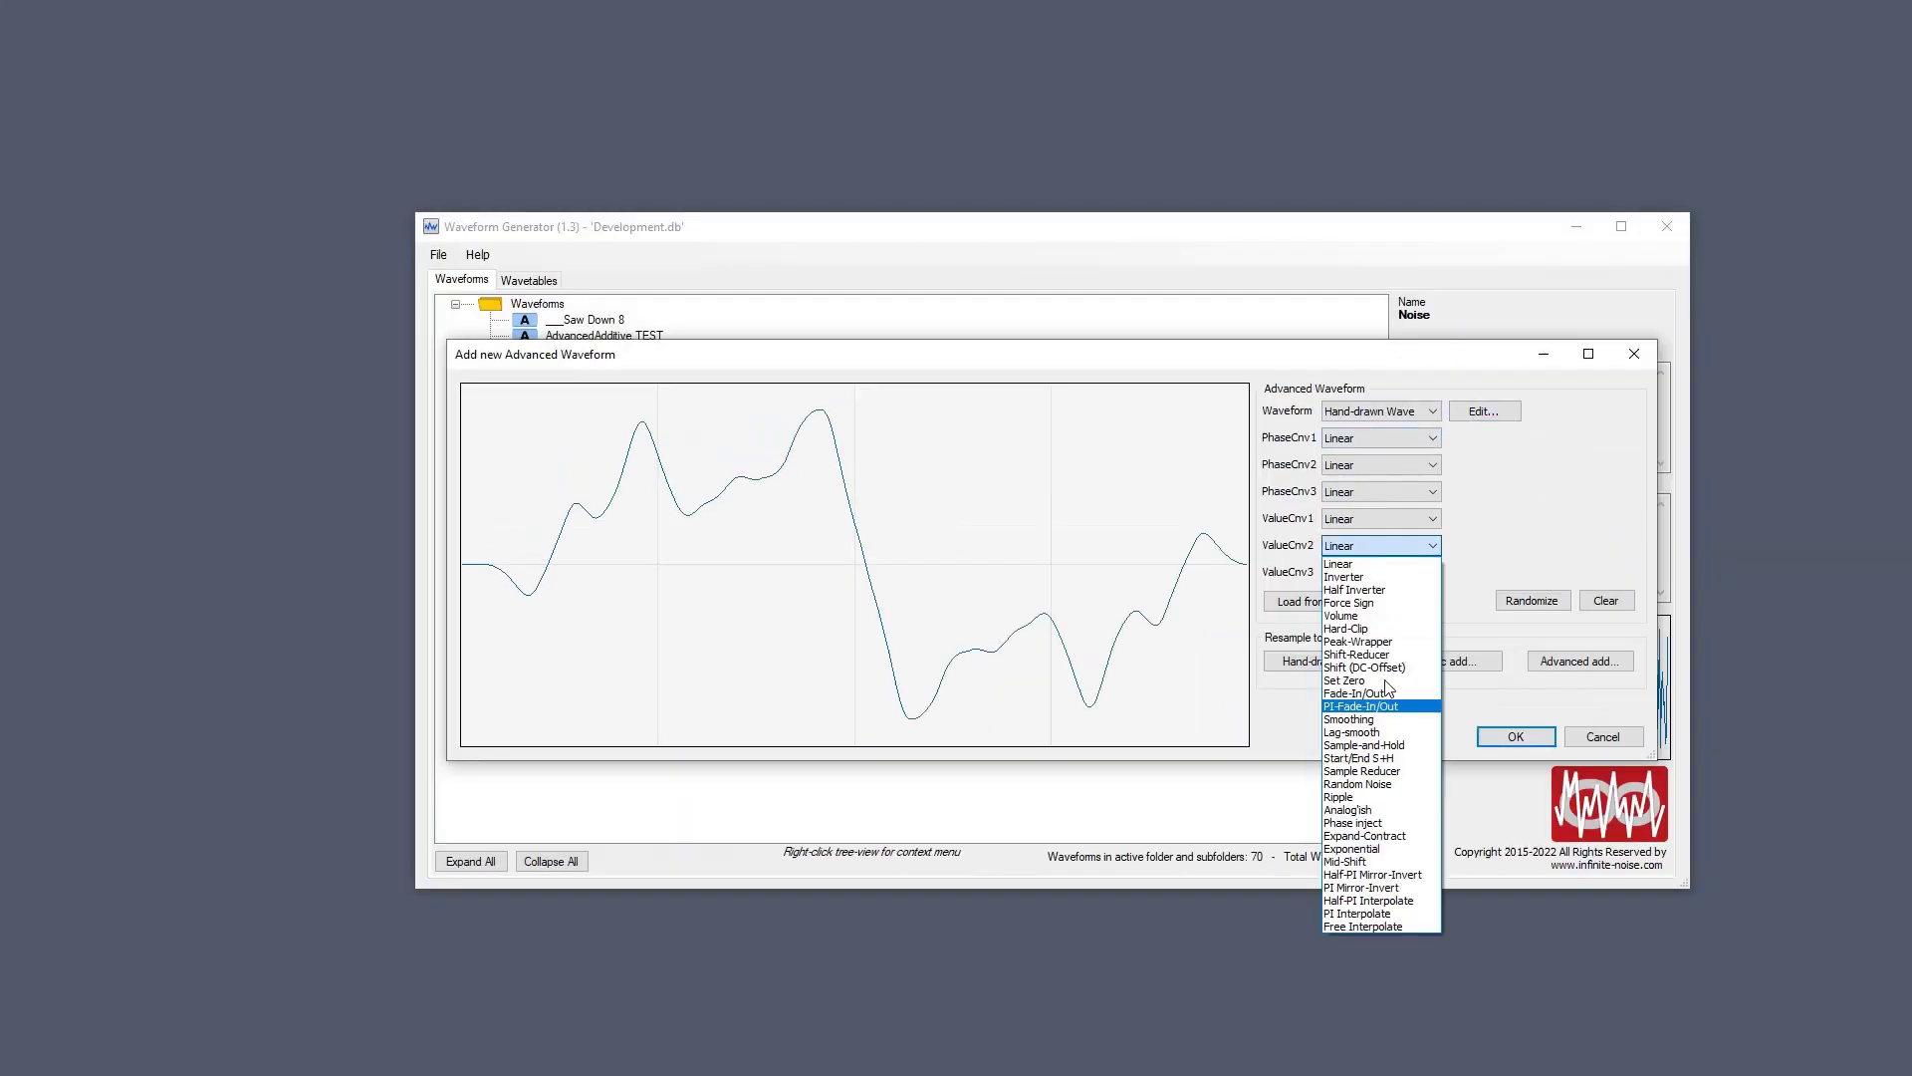
{"action": "left_click", "coordinate": [1380, 849]}
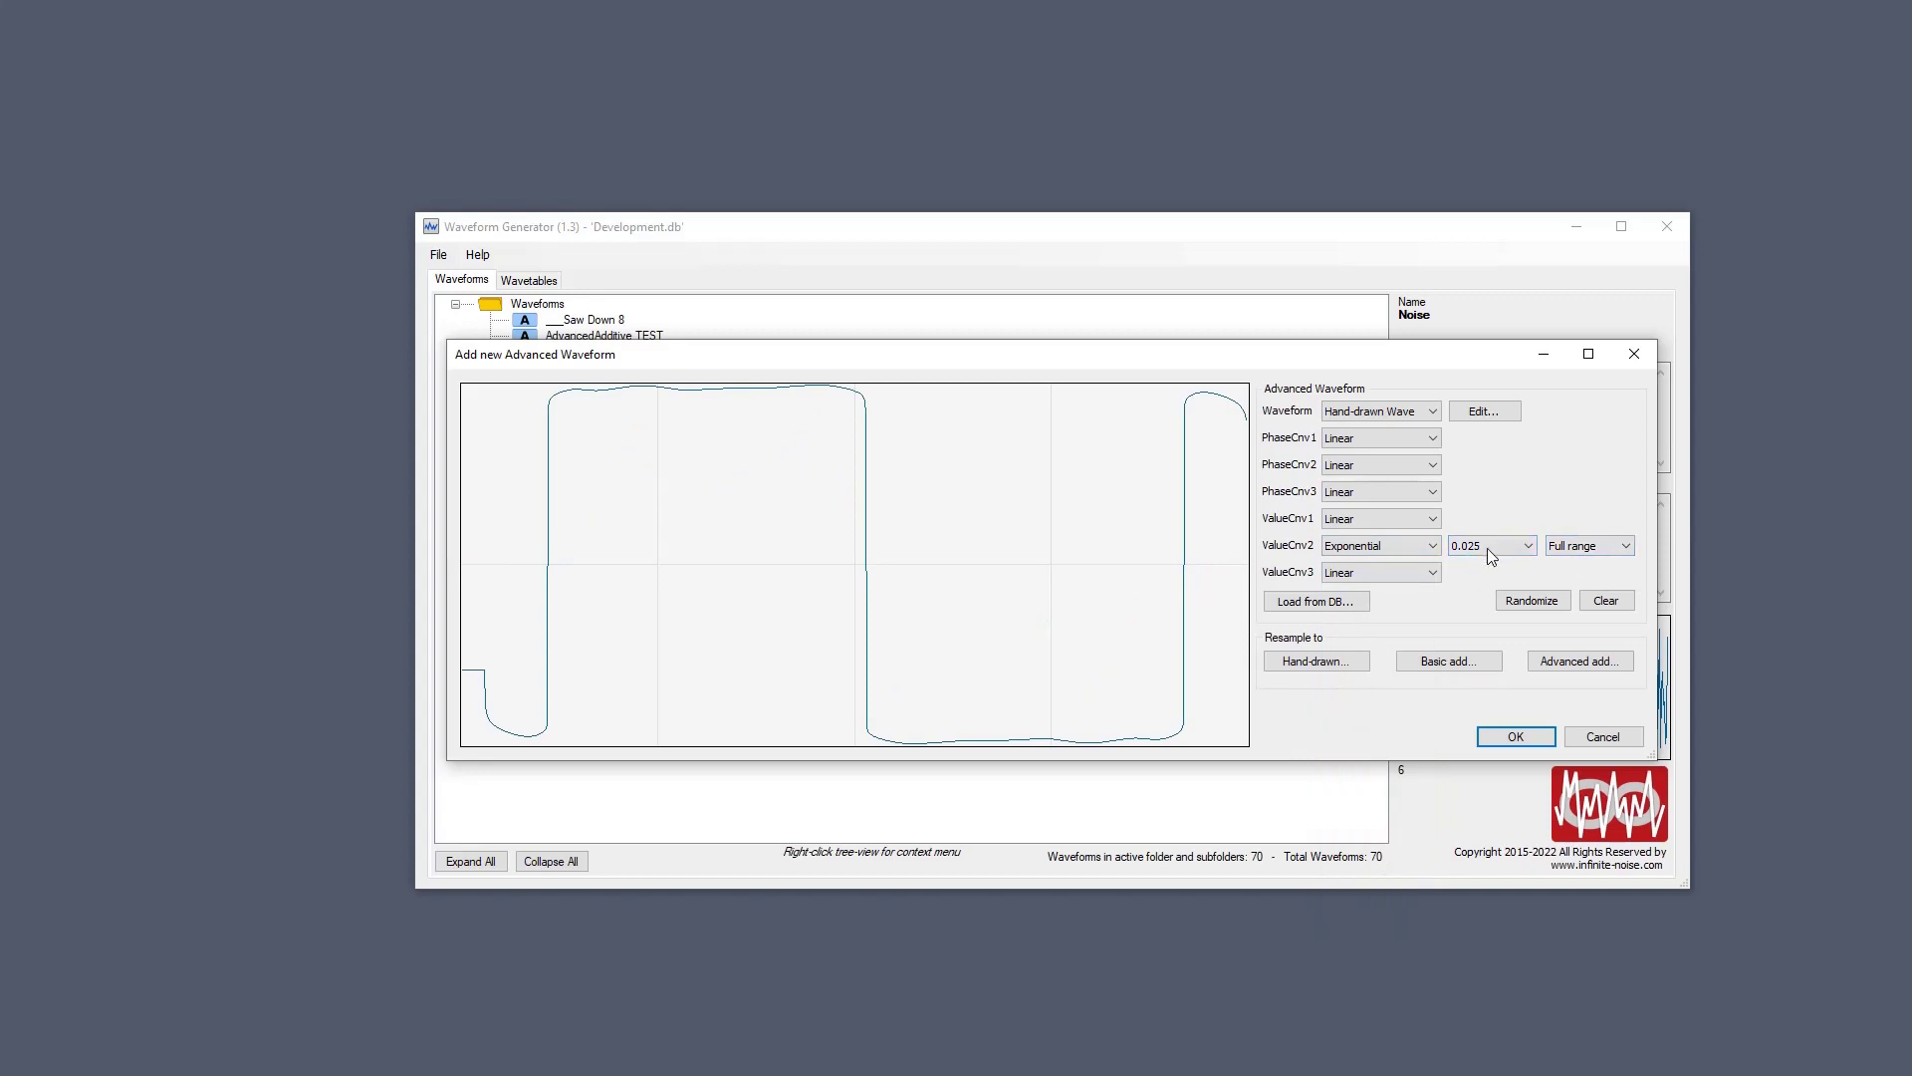
{"action": "scroll", "coordinate": [1486, 547], "scroll_direction": "down", "scroll_amount": 10}
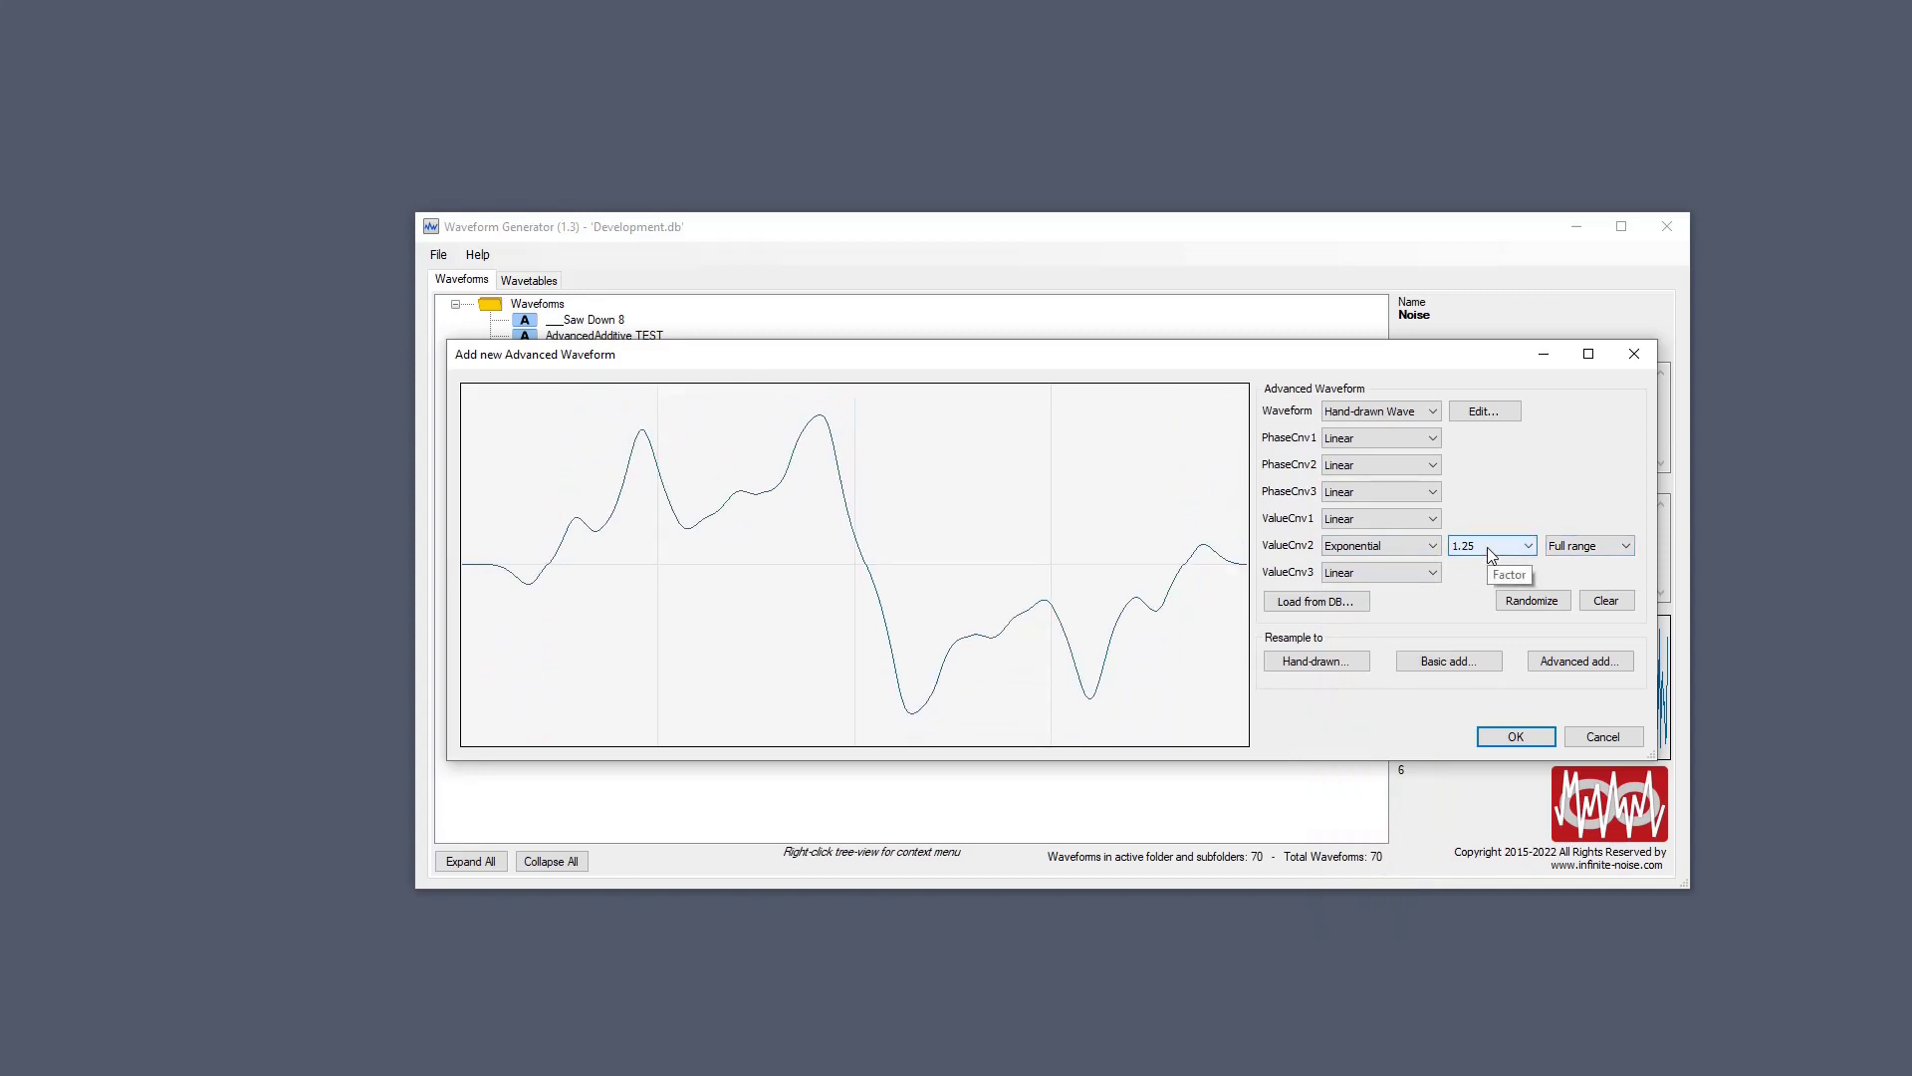
{"action": "scroll", "coordinate": [1486, 546], "scroll_direction": "up", "scroll_amount": 8}
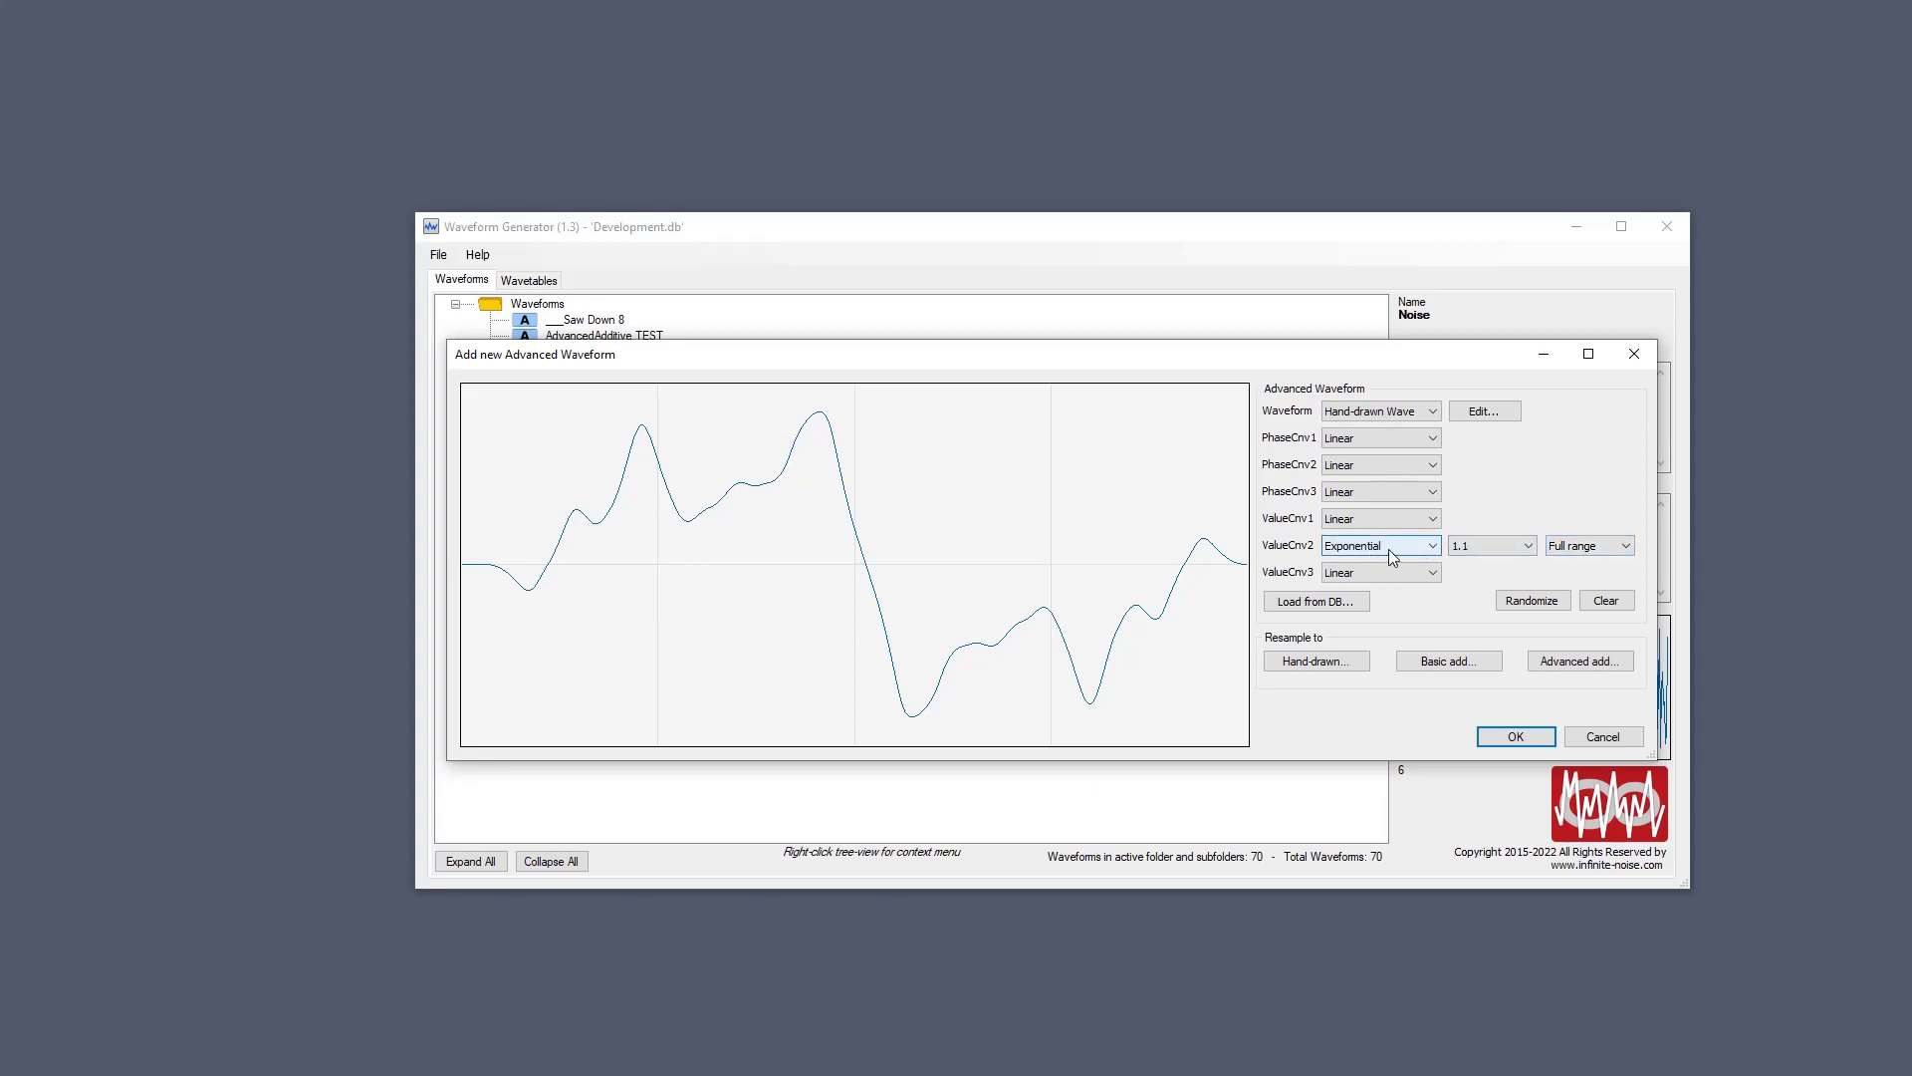
Limit the ValueCnv2 Exponential converter to Only positive and compare low and high factors, ending at 2.5.
{"action": "left_click", "coordinate": [1597, 544]}
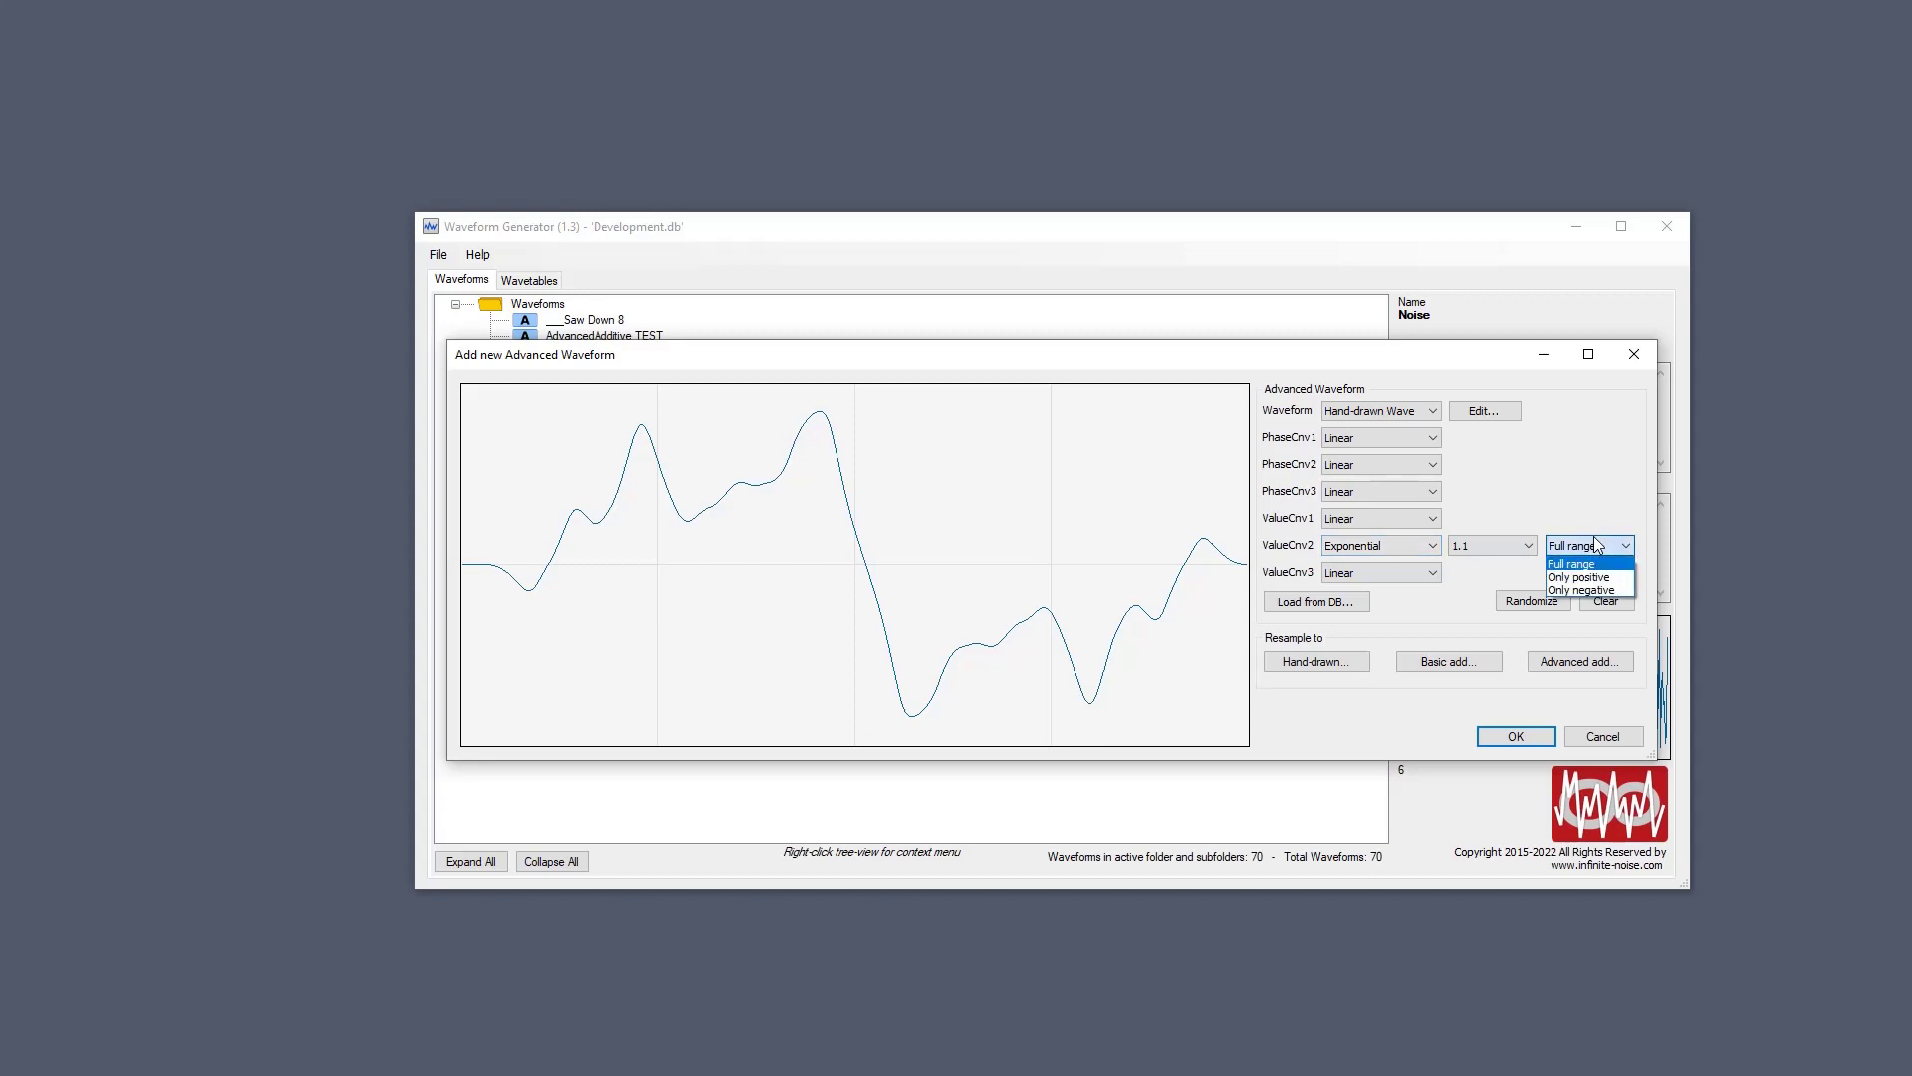
{"action": "left_click", "coordinate": [1628, 577]}
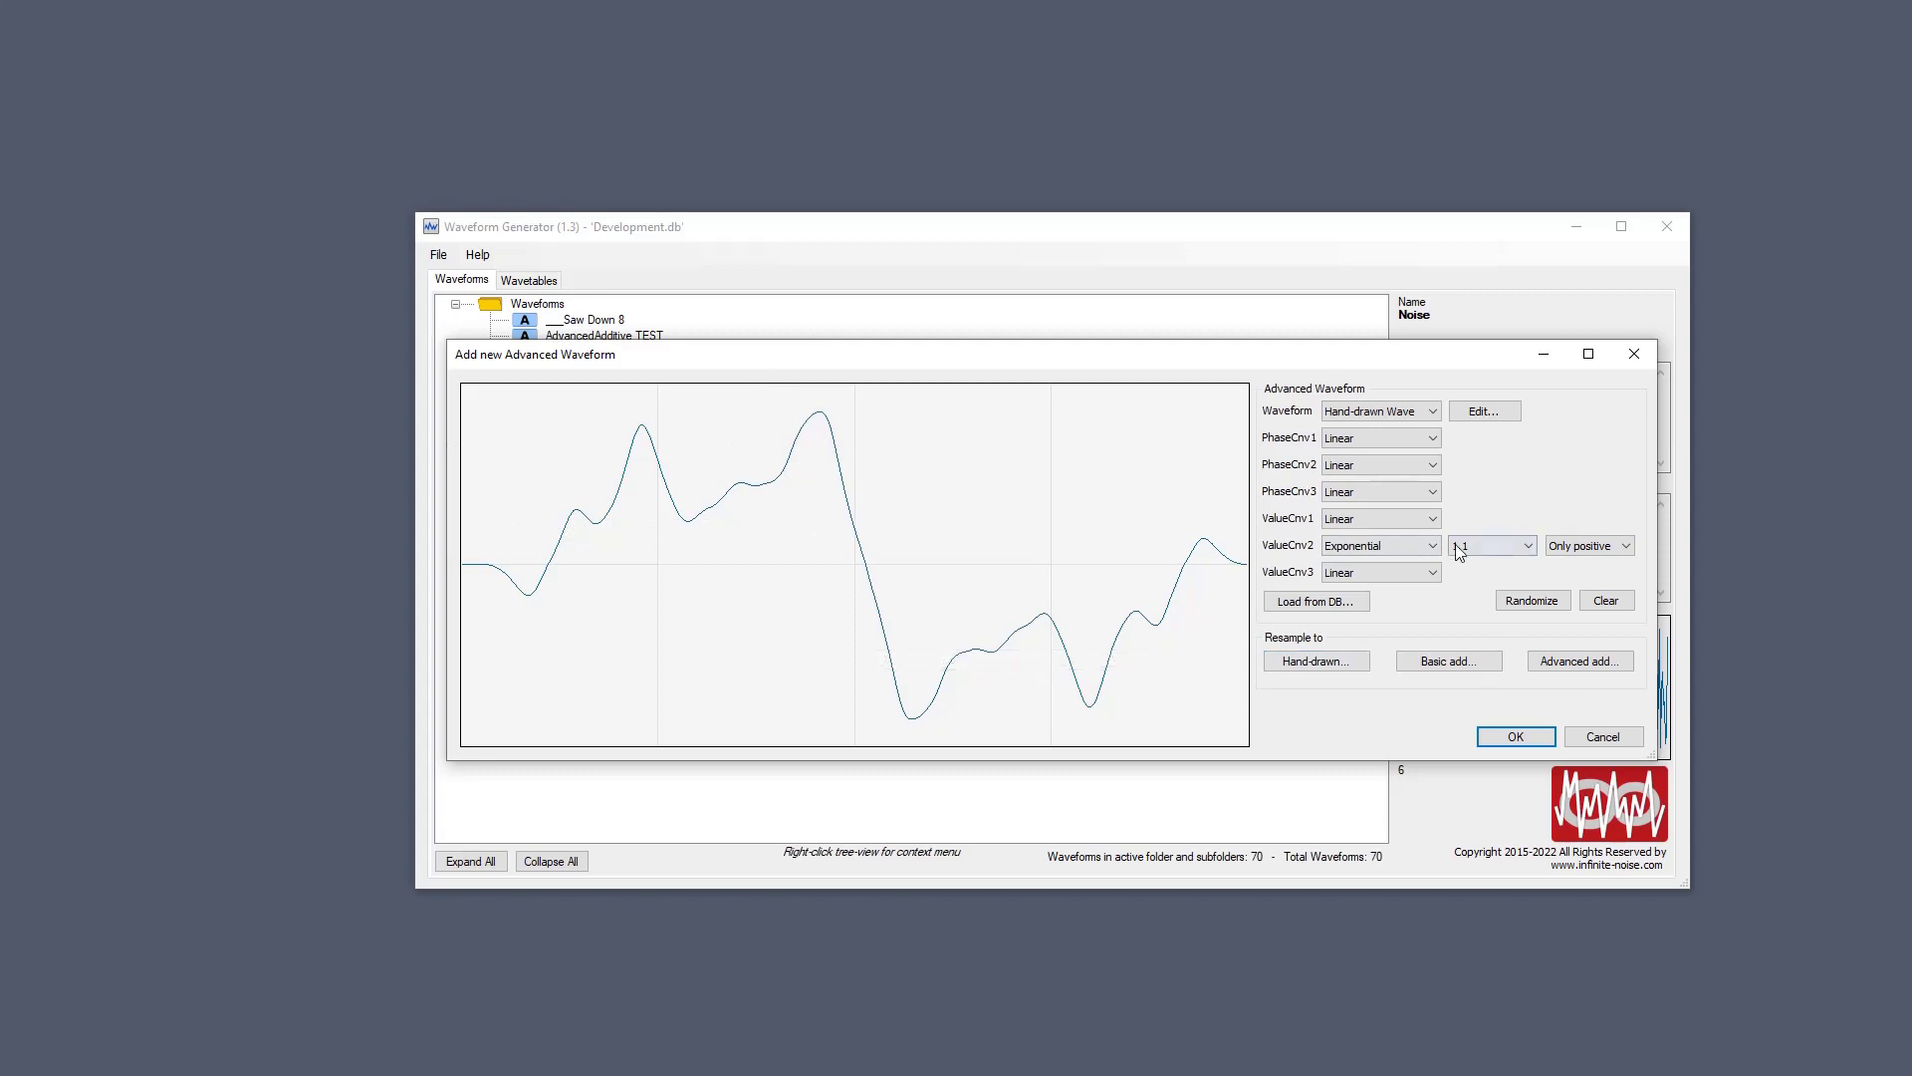
{"action": "scroll", "coordinate": [1491, 547], "scroll_direction": "up", "scroll_amount": 5}
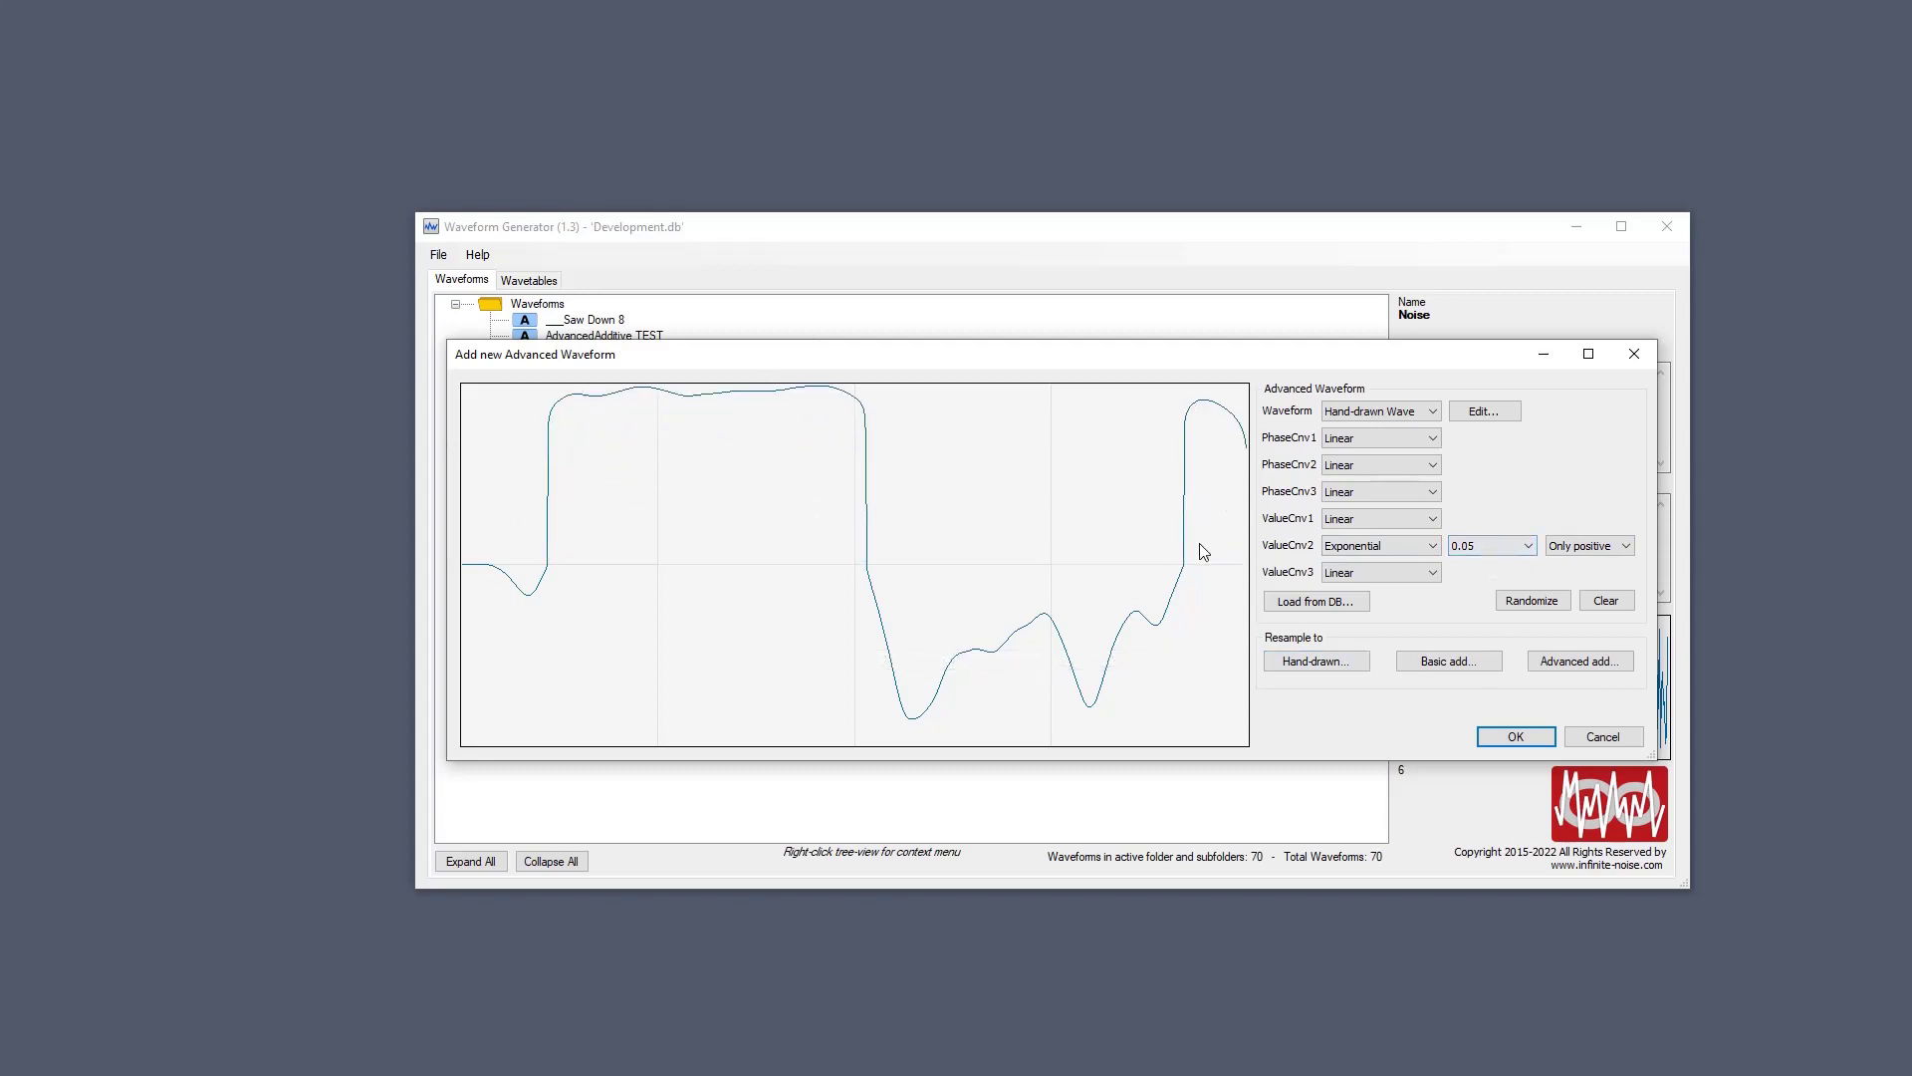
{"action": "scroll", "coordinate": [1491, 546], "scroll_direction": "up", "scroll_amount": 2}
{"action": "scroll", "coordinate": [1491, 547], "scroll_direction": "down", "scroll_amount": 7}
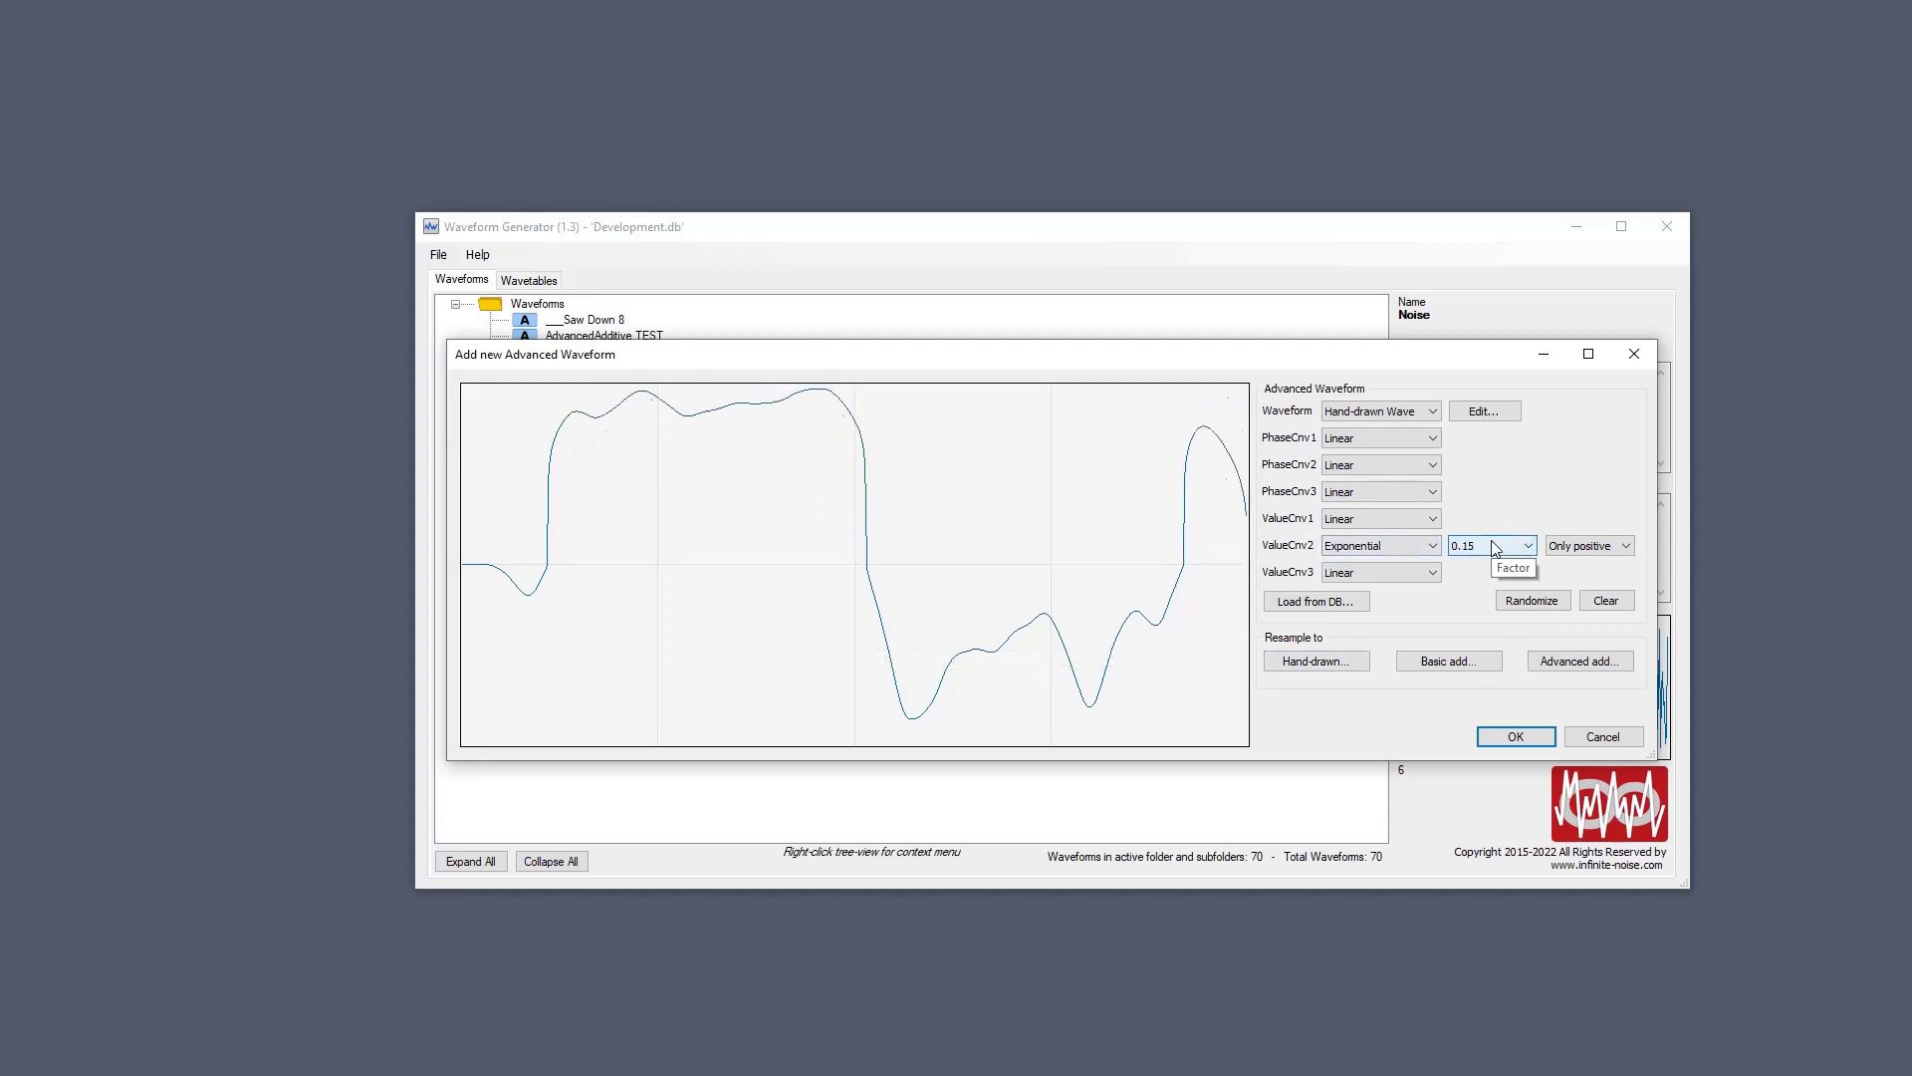
{"action": "scroll", "coordinate": [1494, 548], "scroll_direction": "down", "scroll_amount": 2}
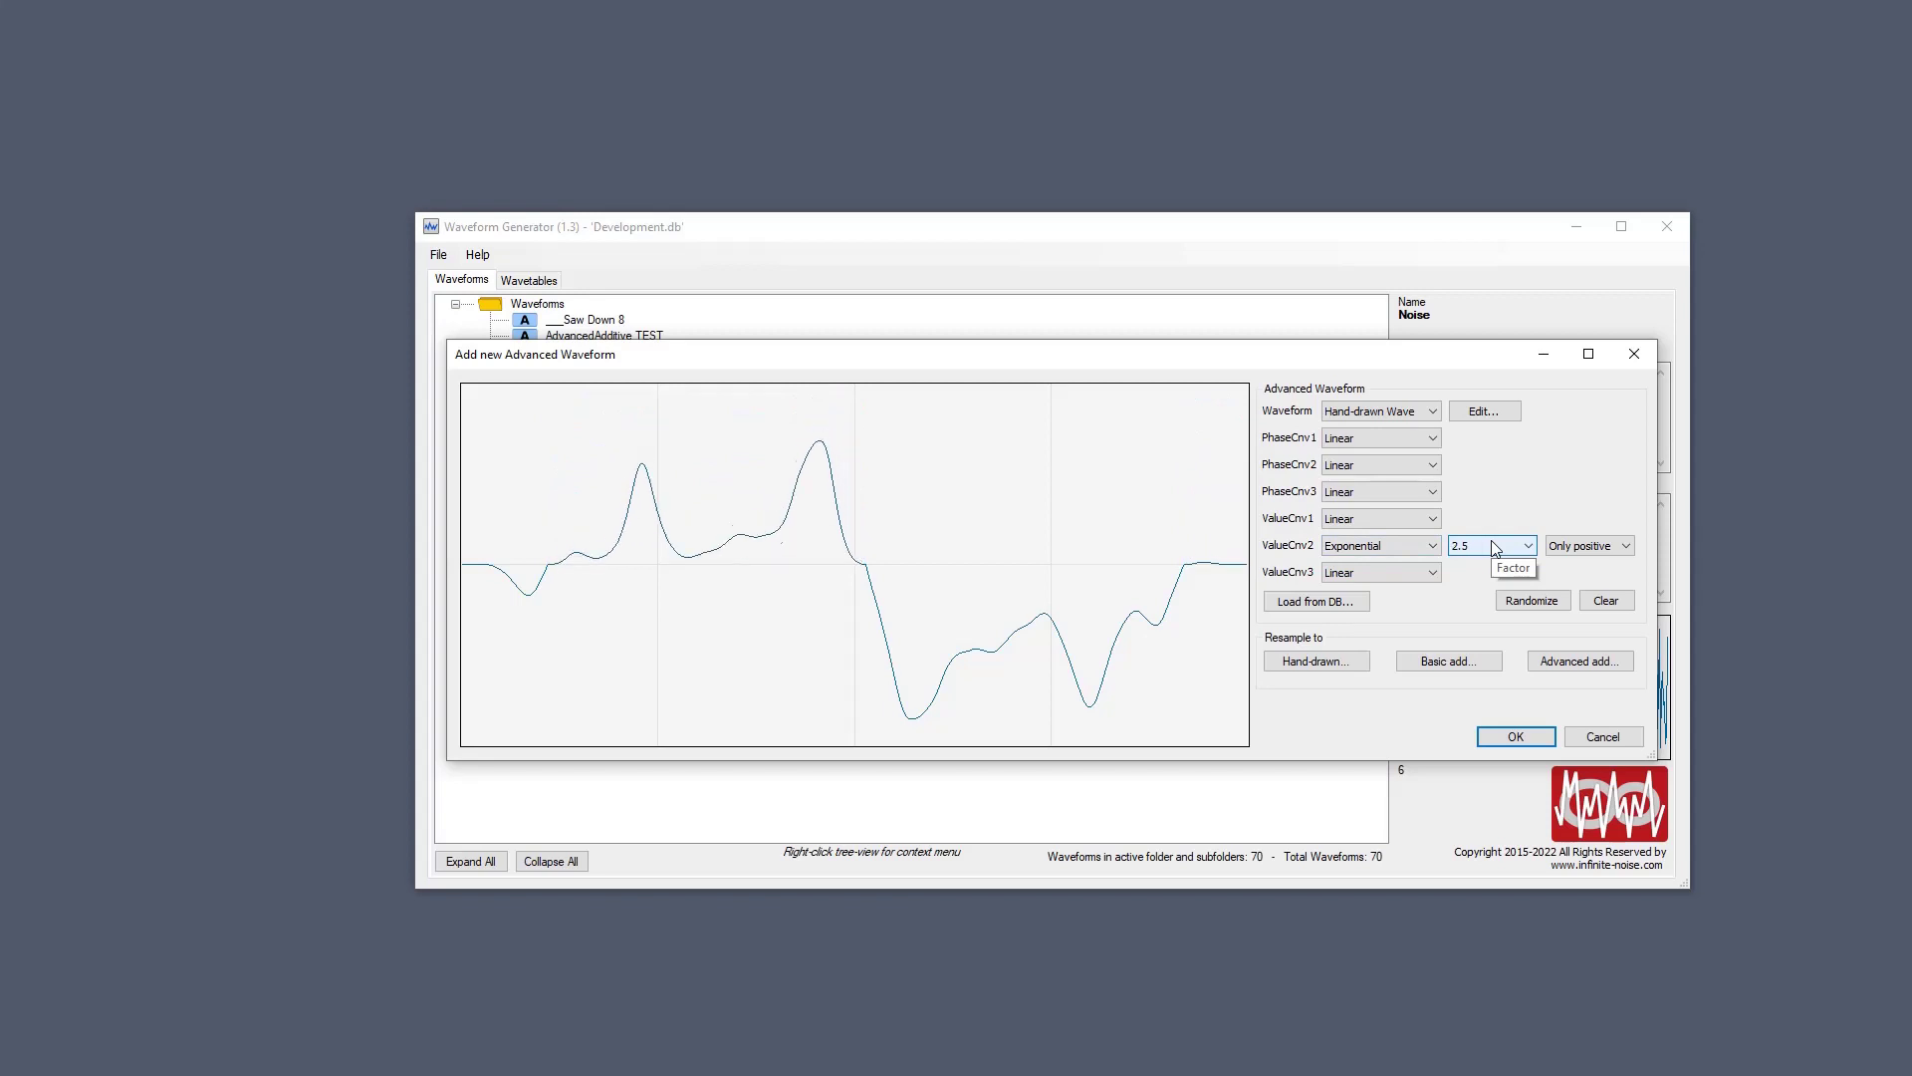
Switch the ValueCnv2 Exponential converter to Only negative and vary its factor, ending at 1.6.
{"action": "left_click", "coordinate": [1560, 551]}
{"action": "left_click", "coordinate": [1571, 591]}
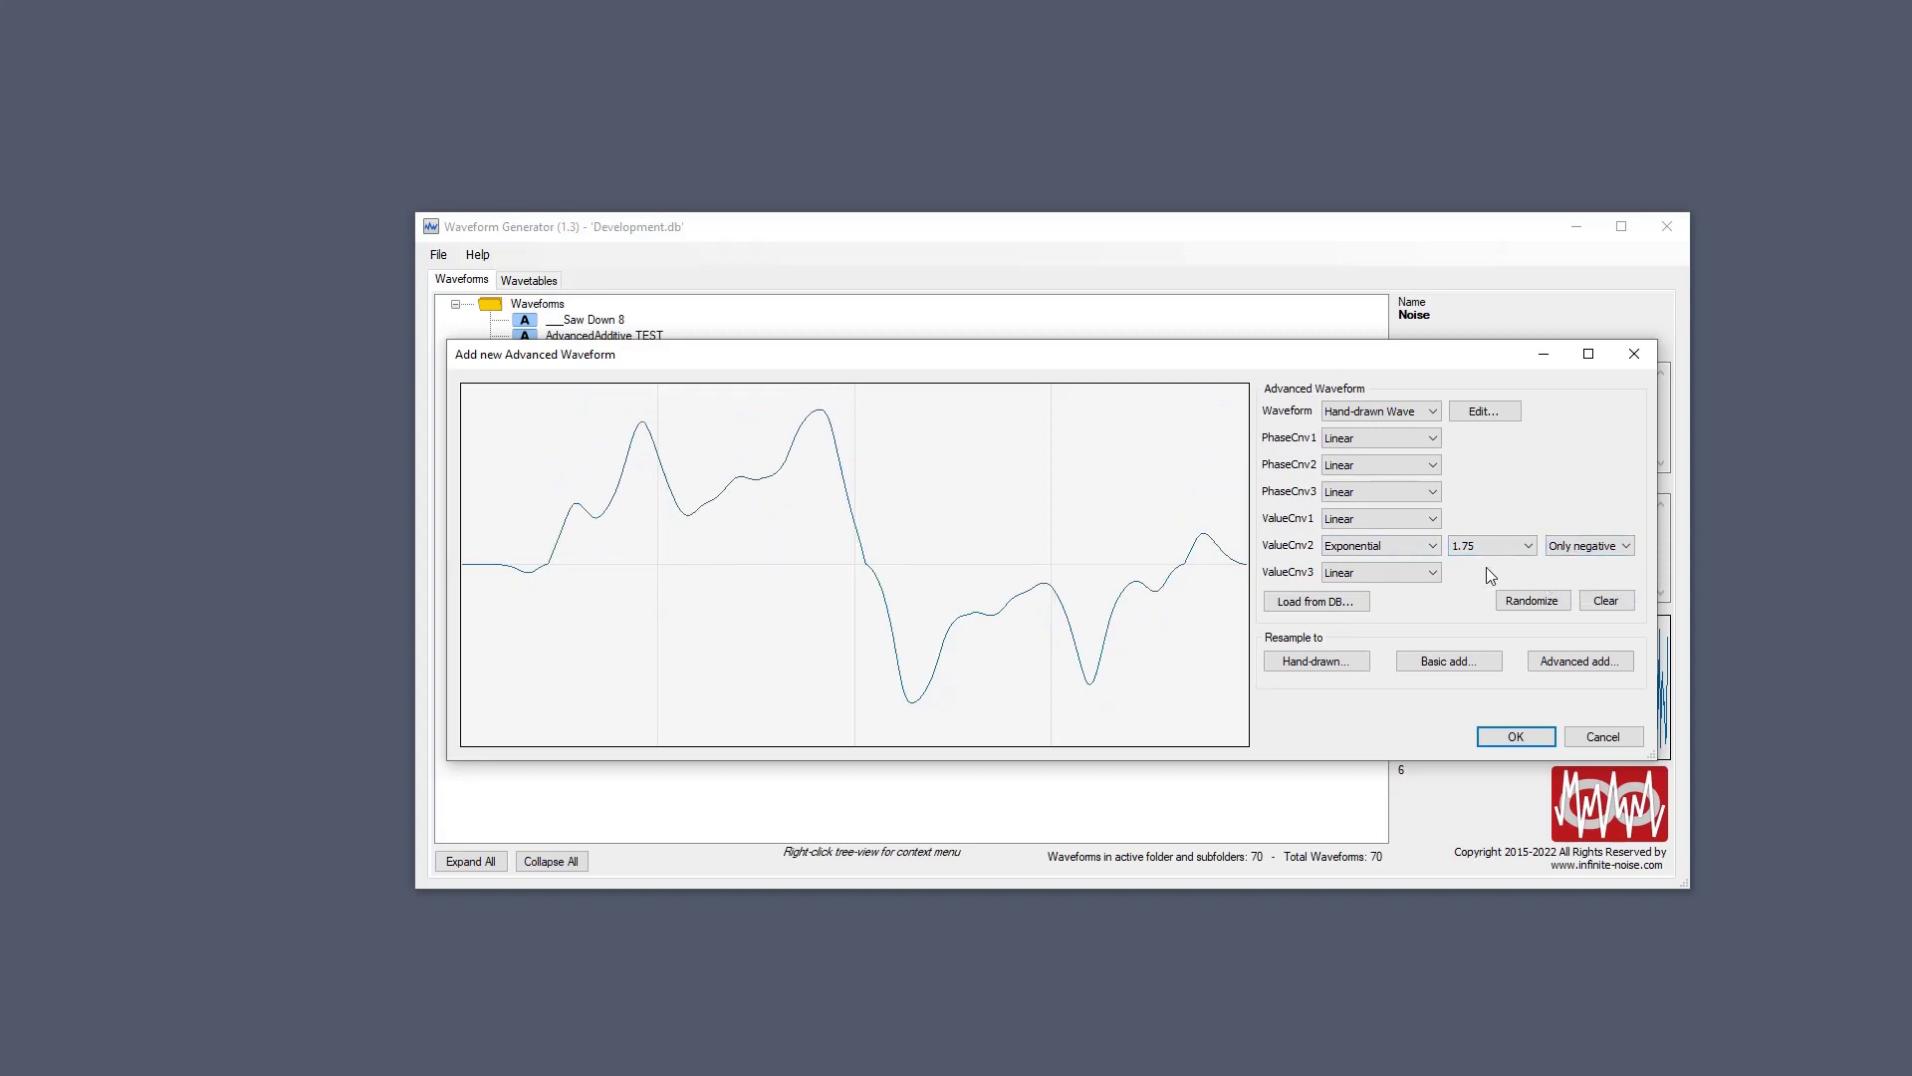
{"action": "scroll", "coordinate": [1481, 548], "scroll_direction": "down", "scroll_amount": 5}
{"action": "scroll", "coordinate": [1479, 542], "scroll_direction": "up", "scroll_amount": 4}
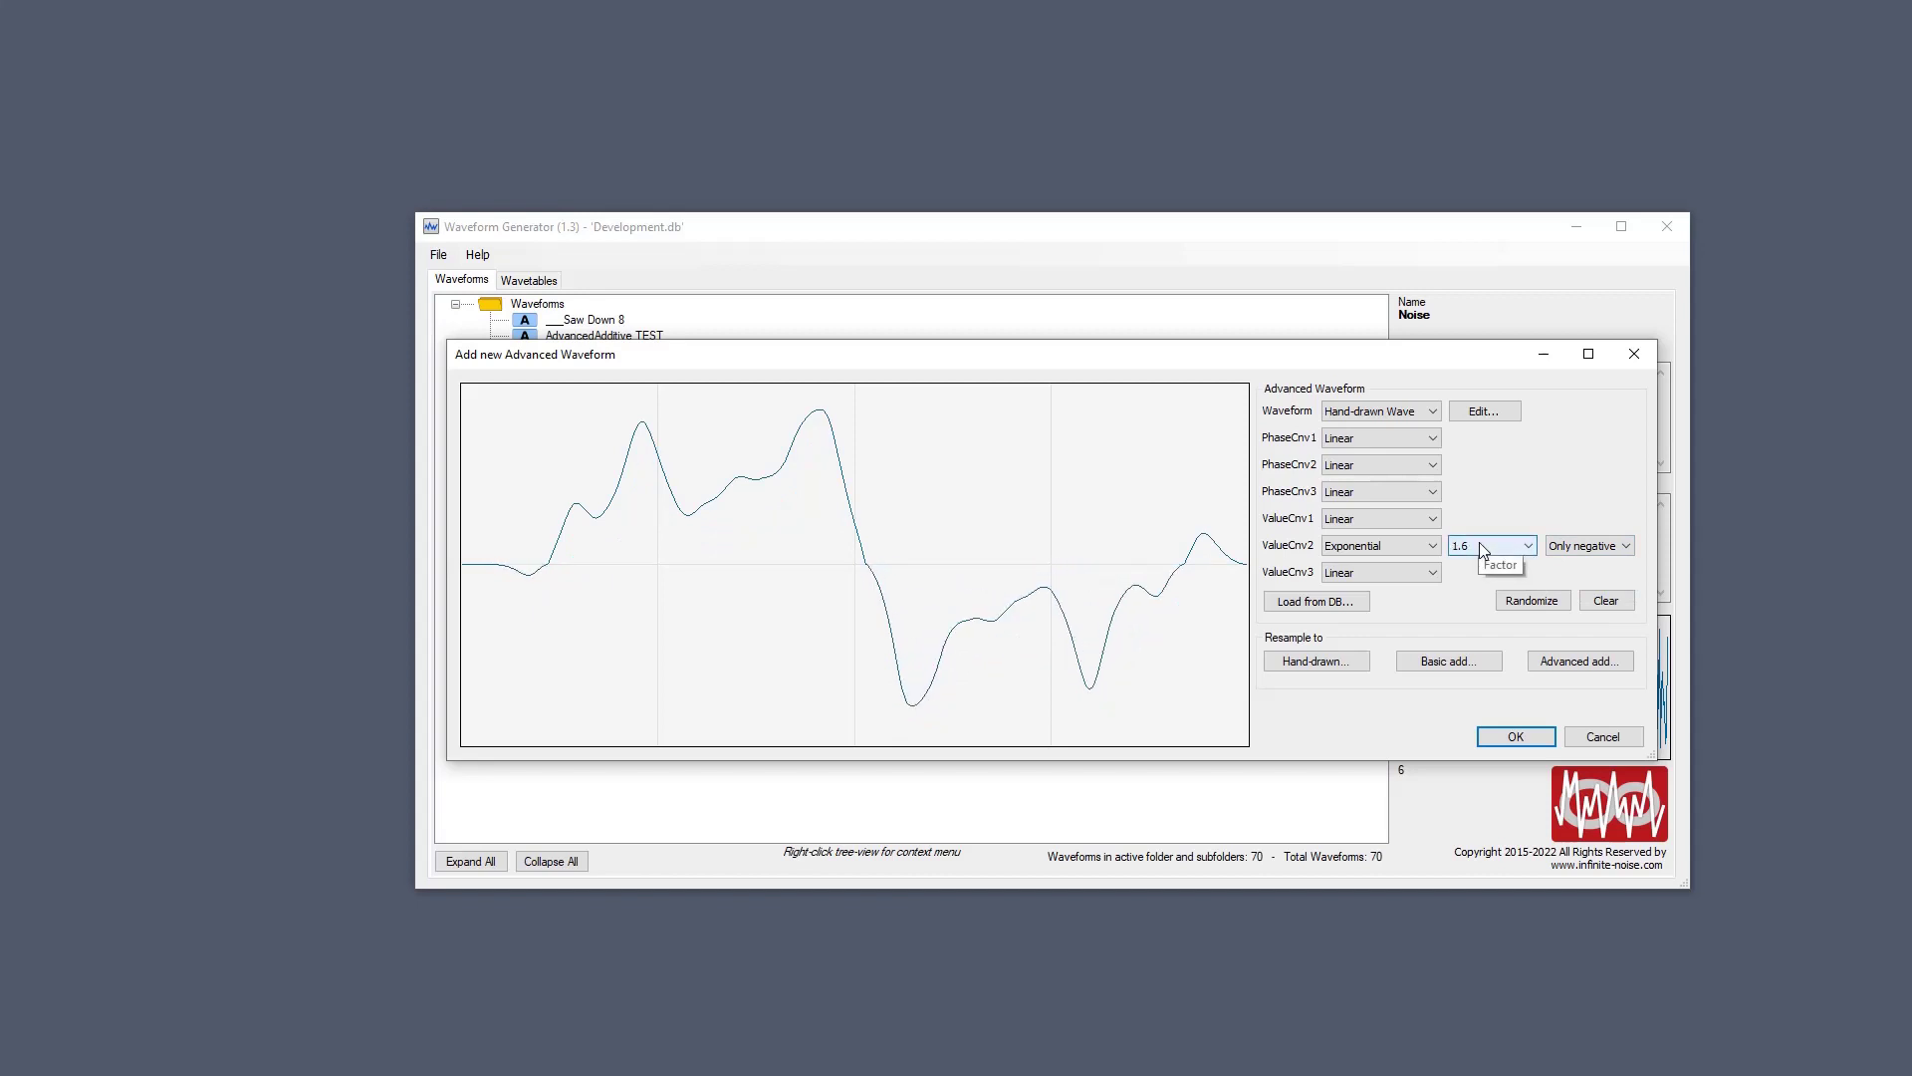
Add Exponential as ValueCnv3 limited to Only negative, and set ValueCnv2 to Only positive.
{"action": "left_click", "coordinate": [1359, 575]}
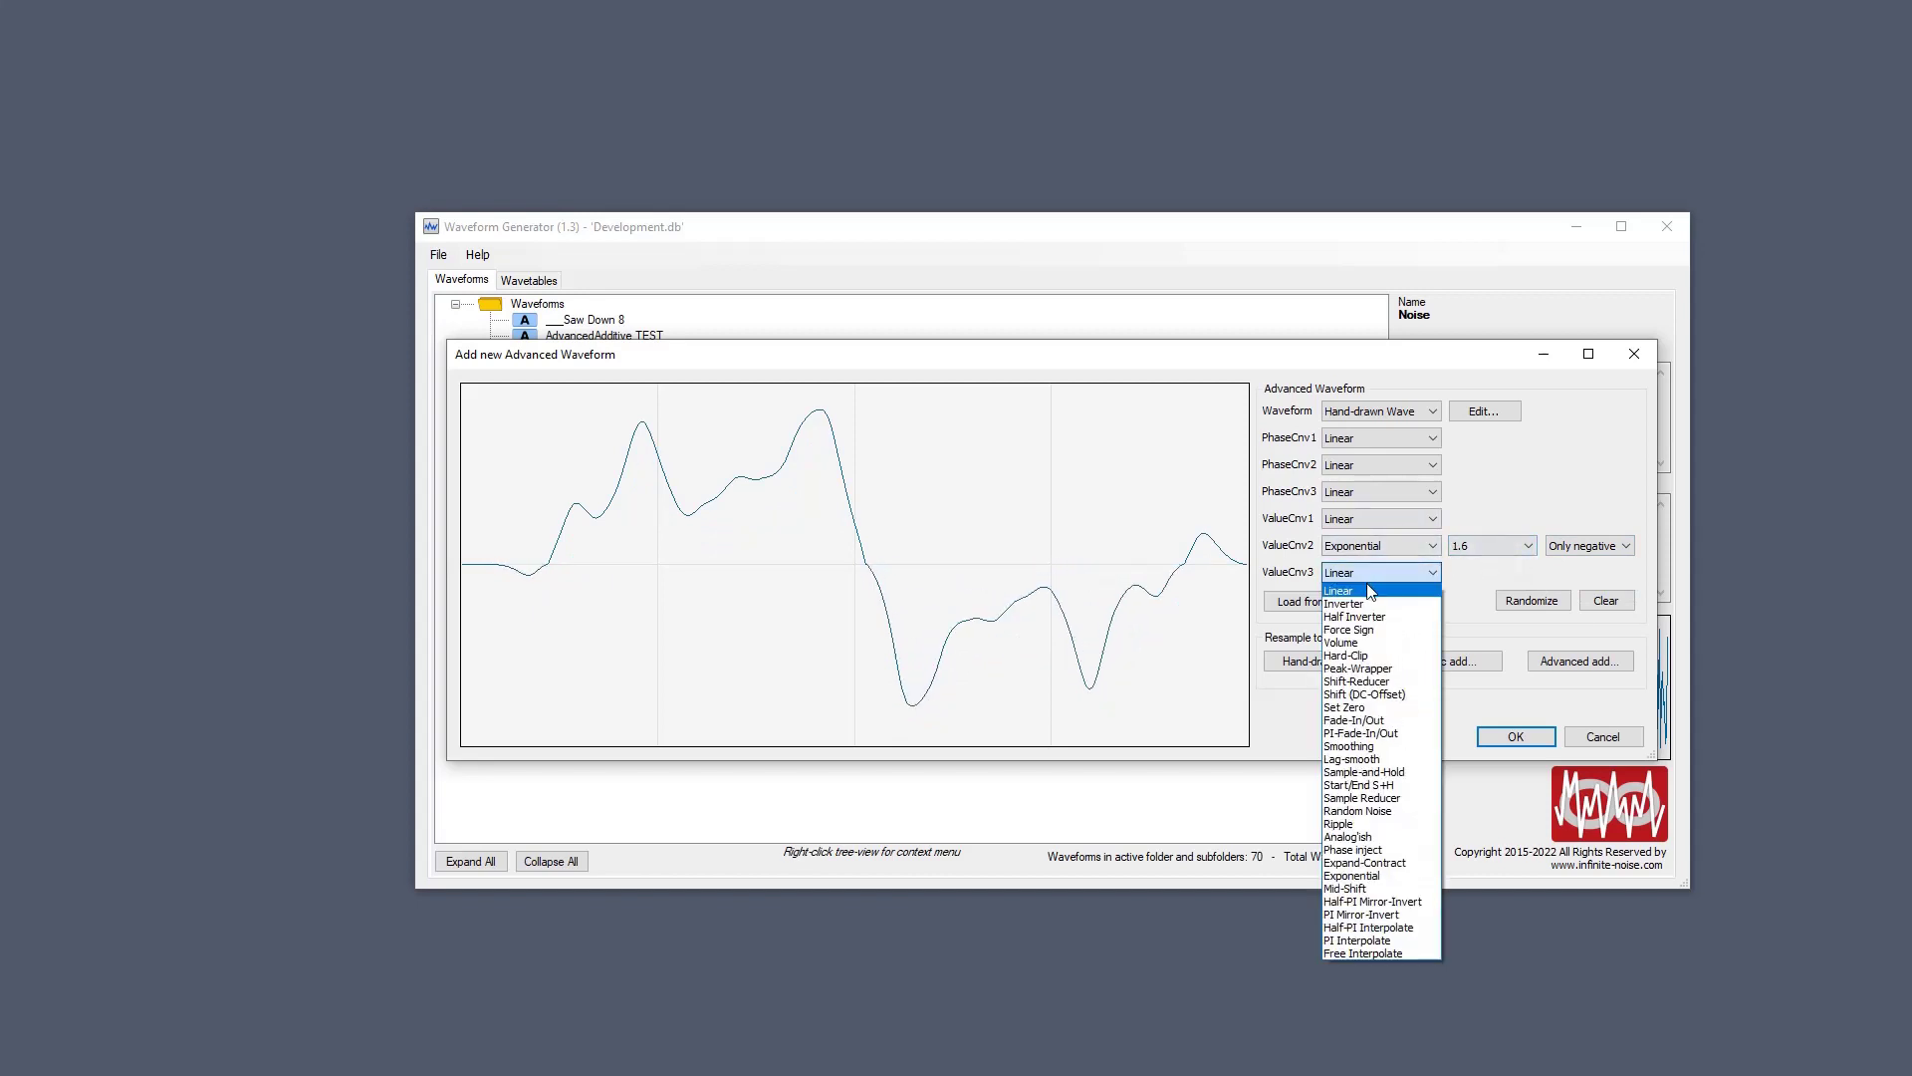
{"action": "left_click", "coordinate": [1414, 876]}
{"action": "left_click", "coordinate": [1602, 548]}
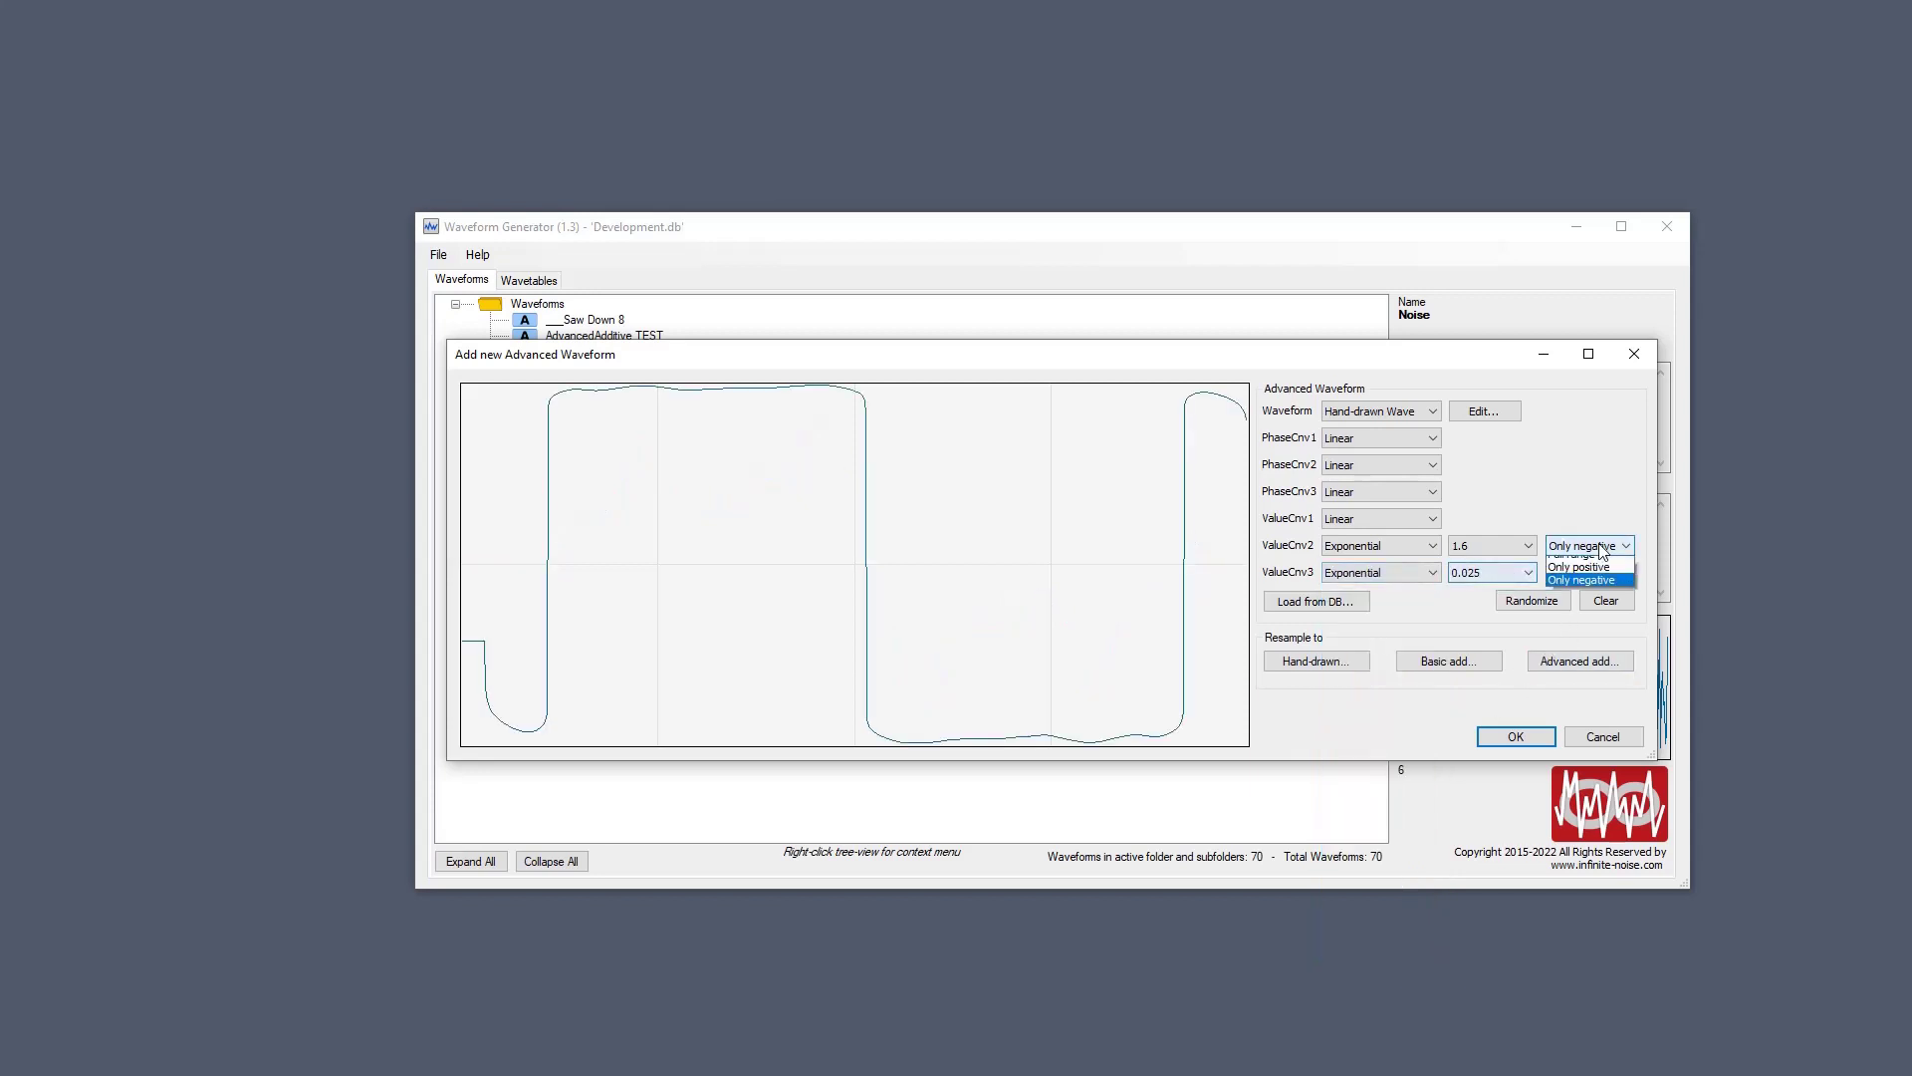
{"action": "left_click", "coordinate": [1581, 567]}
{"action": "left_click", "coordinate": [1593, 572]}
{"action": "left_click", "coordinate": [1595, 617]}
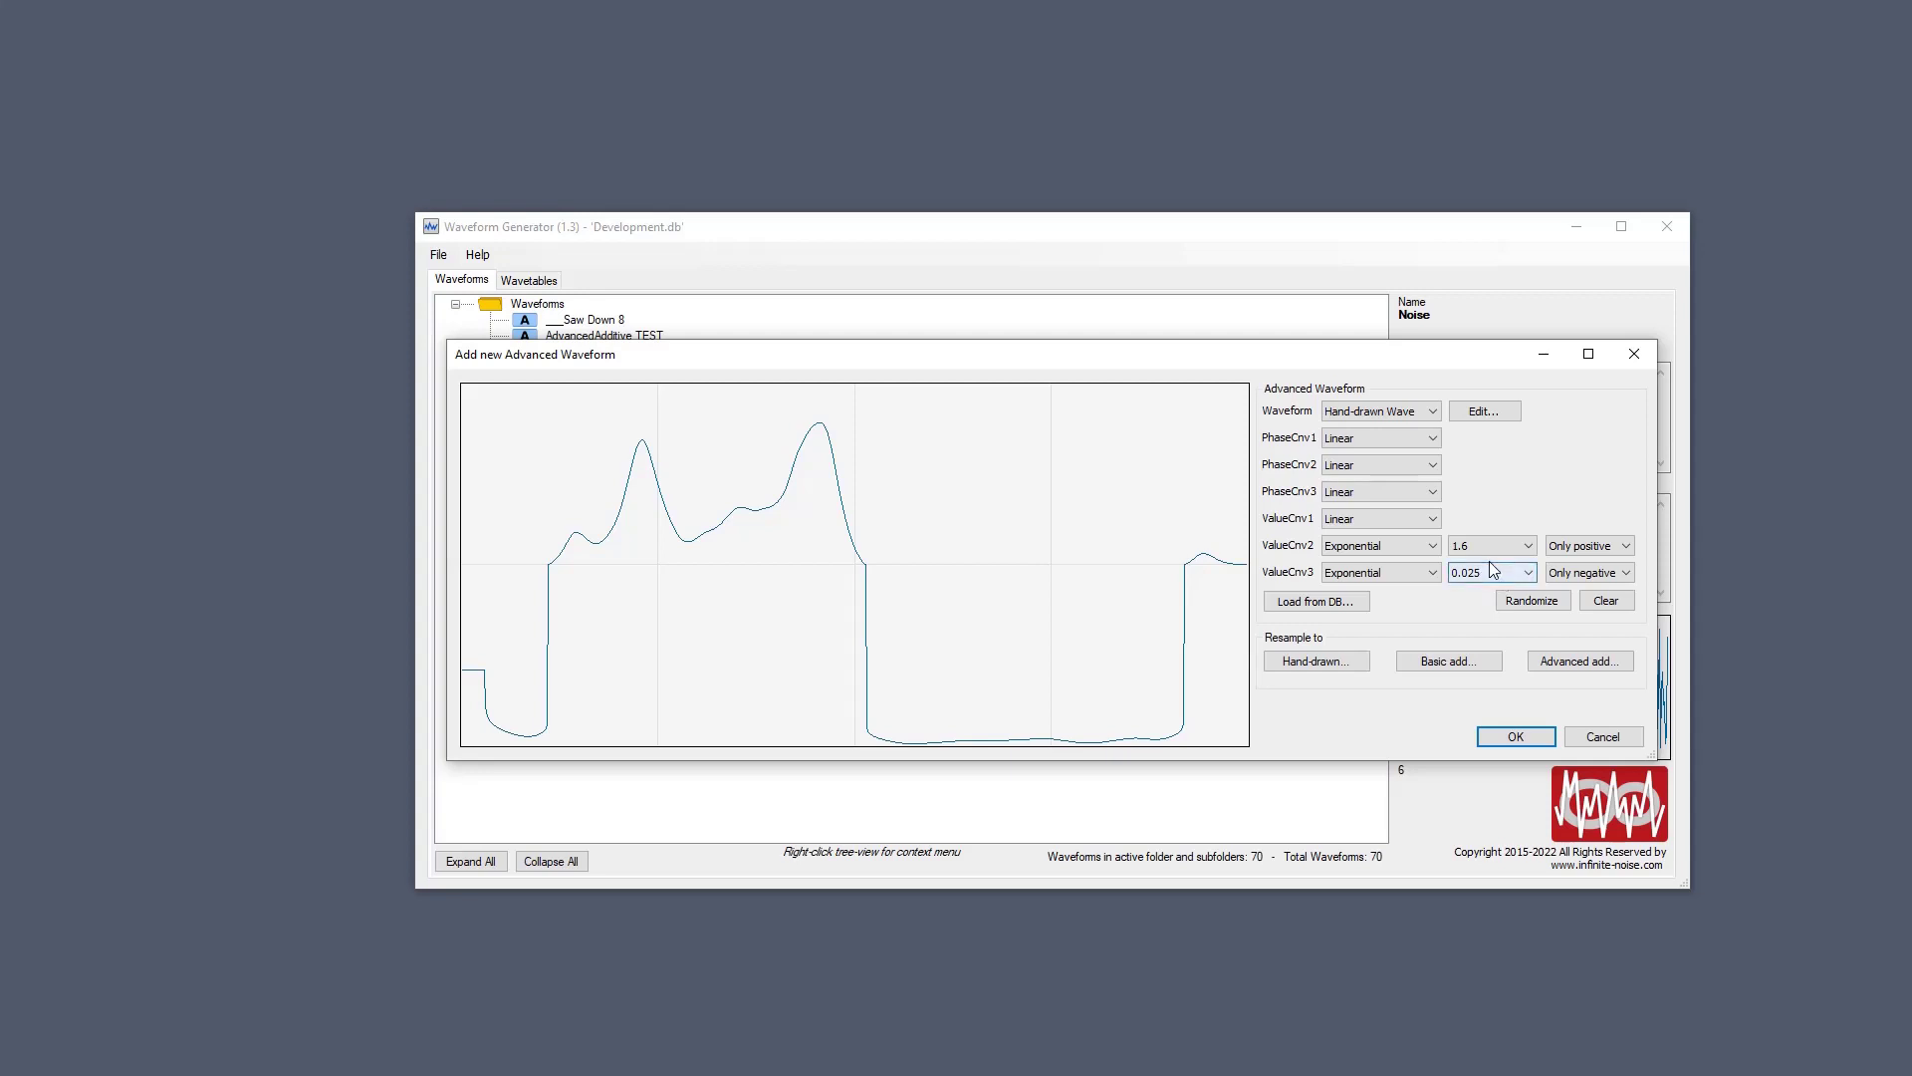
Vary the Exponential factors, ending with ValueCnv2 at 4 and ValueCnv3 at 0.025, and close the new waveform without saving it.
{"action": "scroll", "coordinate": [1489, 571], "scroll_direction": "down", "scroll_amount": 5}
{"action": "scroll", "coordinate": [1489, 571], "scroll_direction": "up", "scroll_amount": 5}
{"action": "scroll", "coordinate": [1486, 547], "scroll_direction": "down", "scroll_amount": 10}
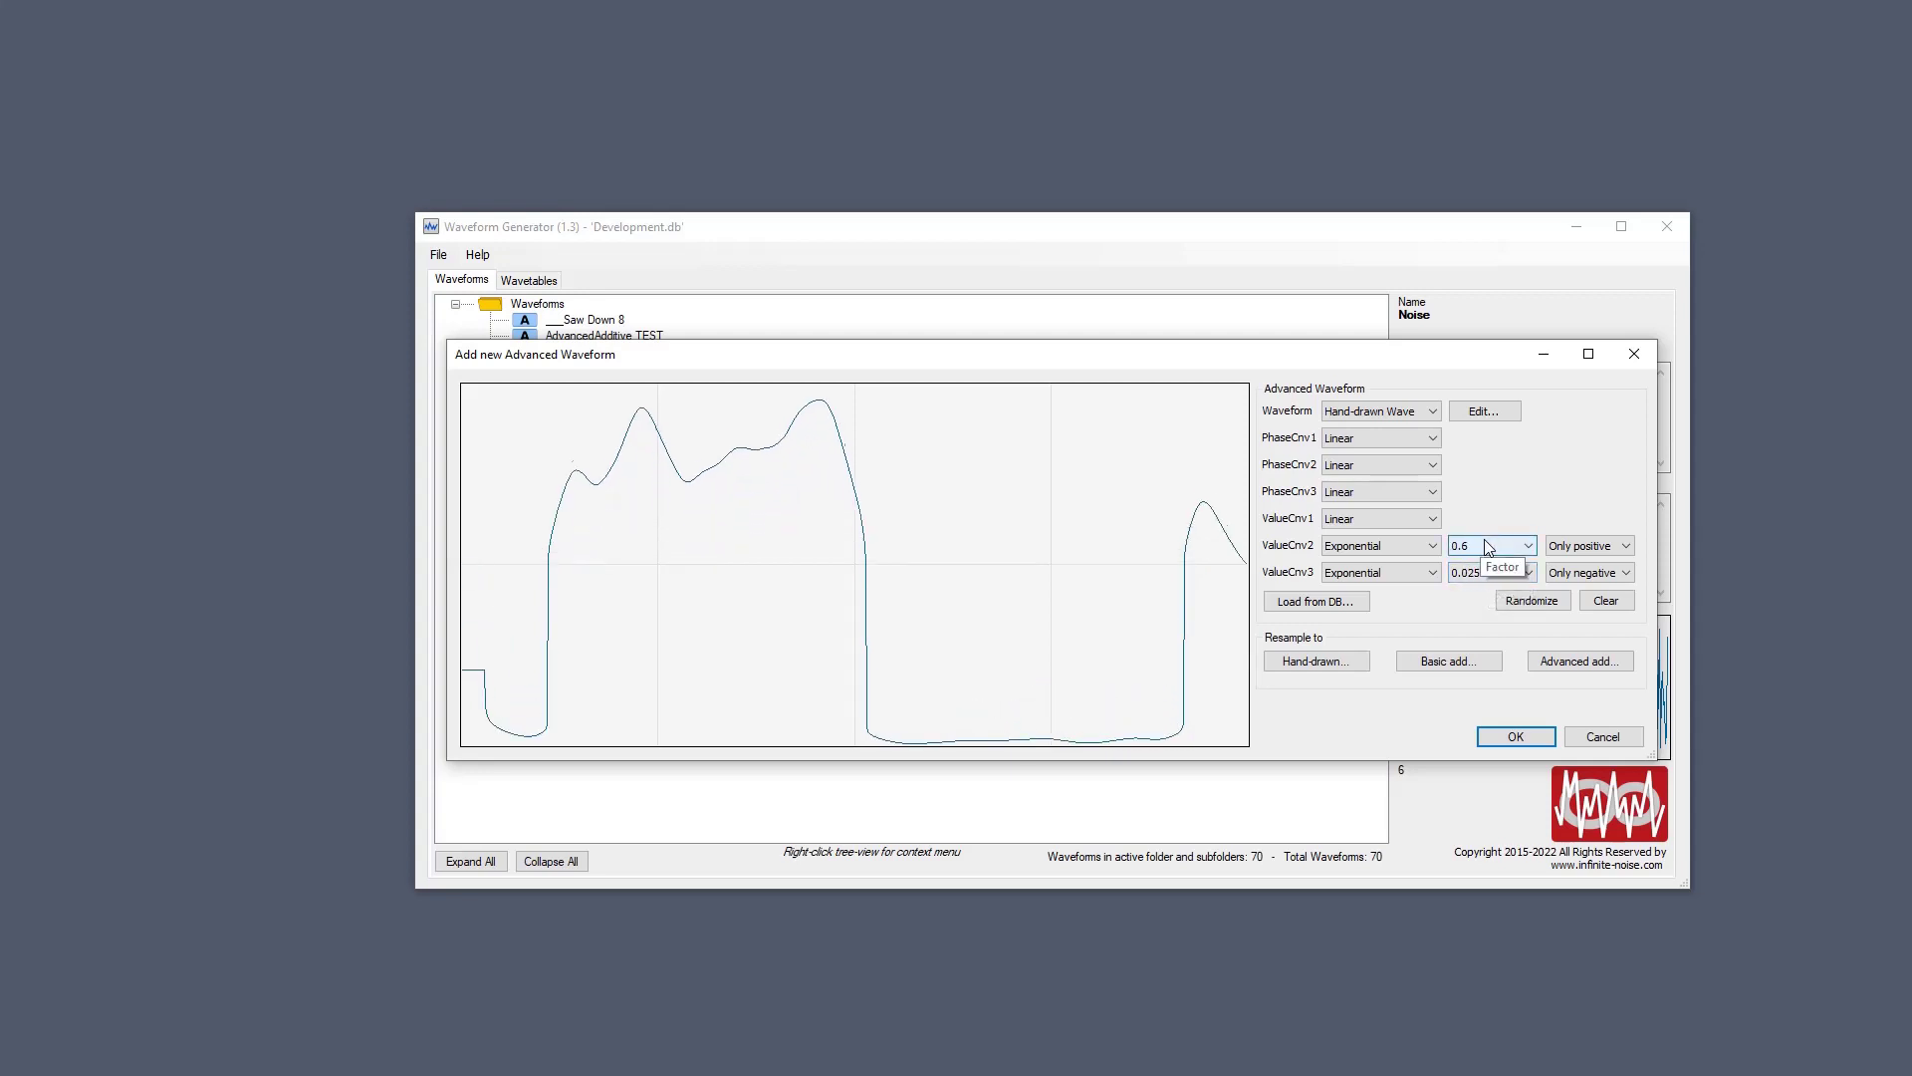
{"action": "scroll", "coordinate": [1489, 547], "scroll_direction": "up", "scroll_amount": 10}
{"action": "scroll", "coordinate": [1489, 547], "scroll_direction": "down", "scroll_amount": 6}
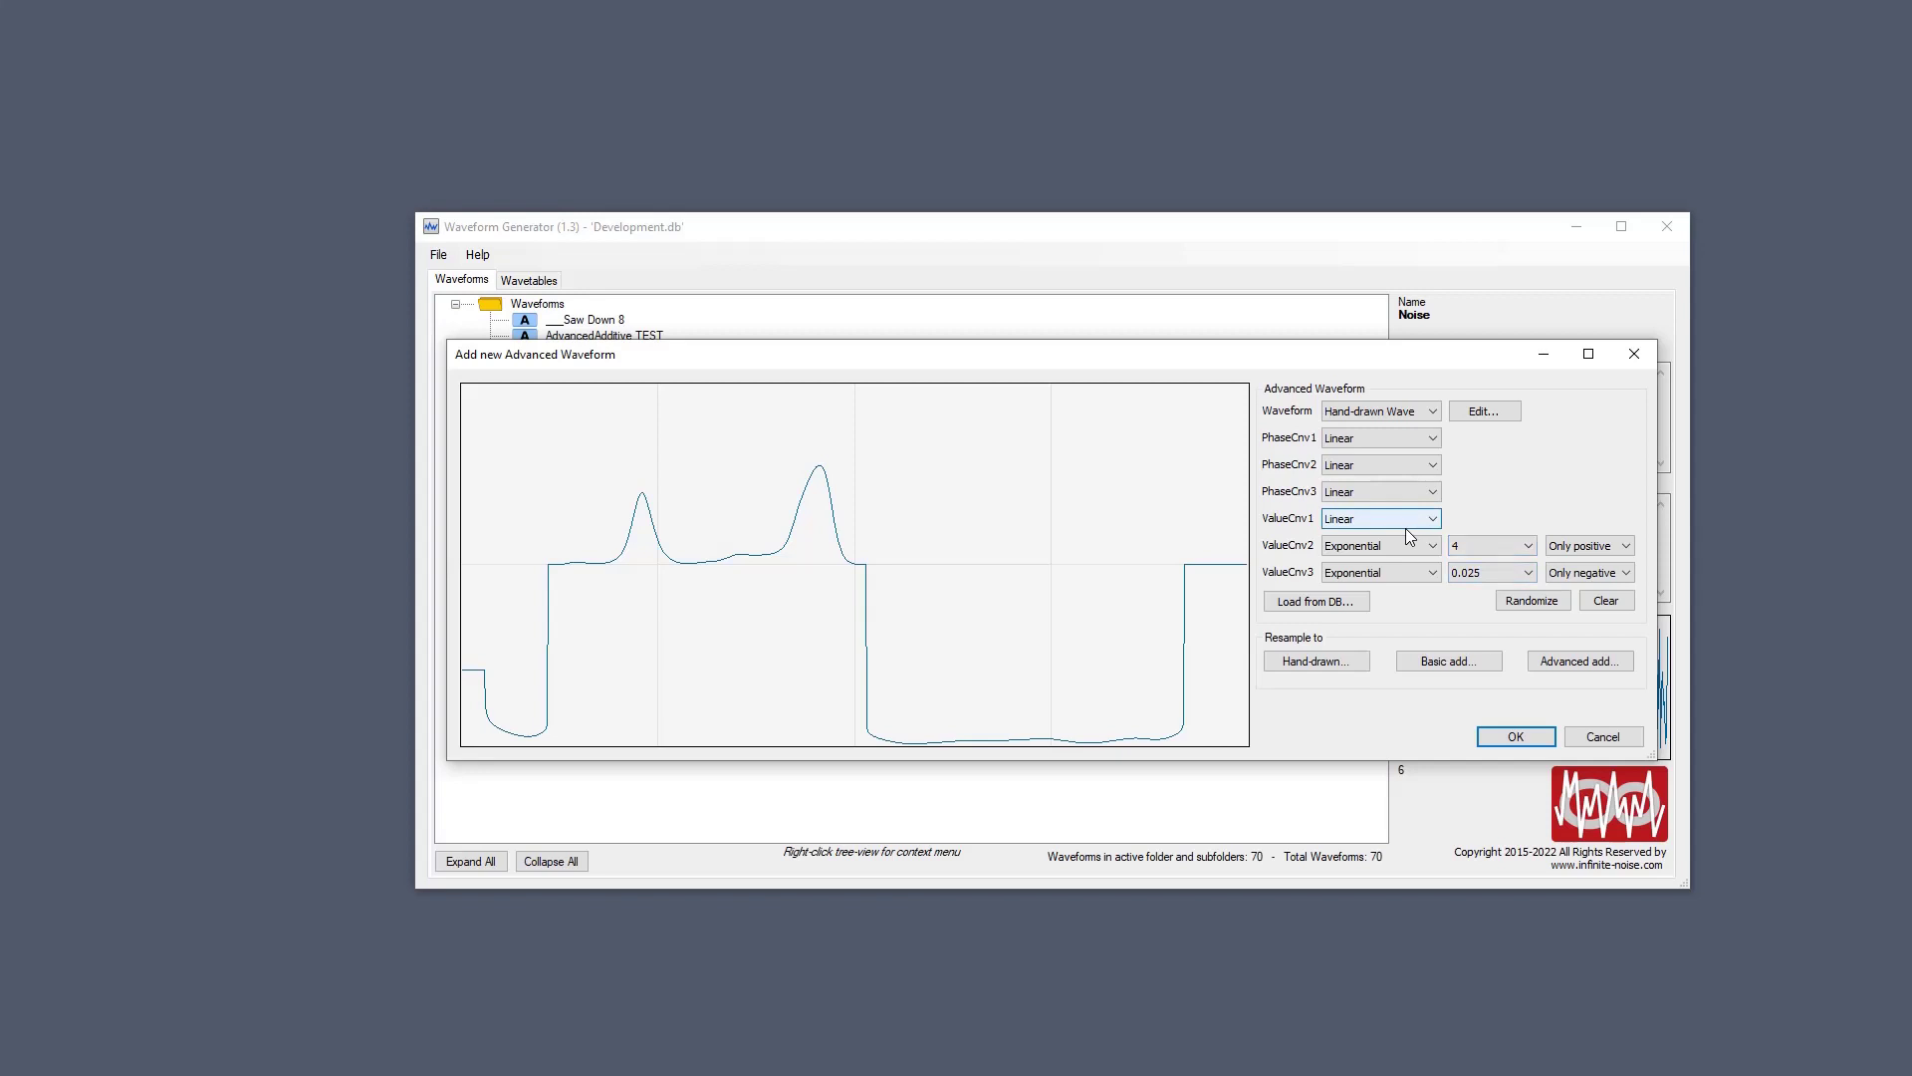
{"action": "left_click", "coordinate": [1634, 354]}
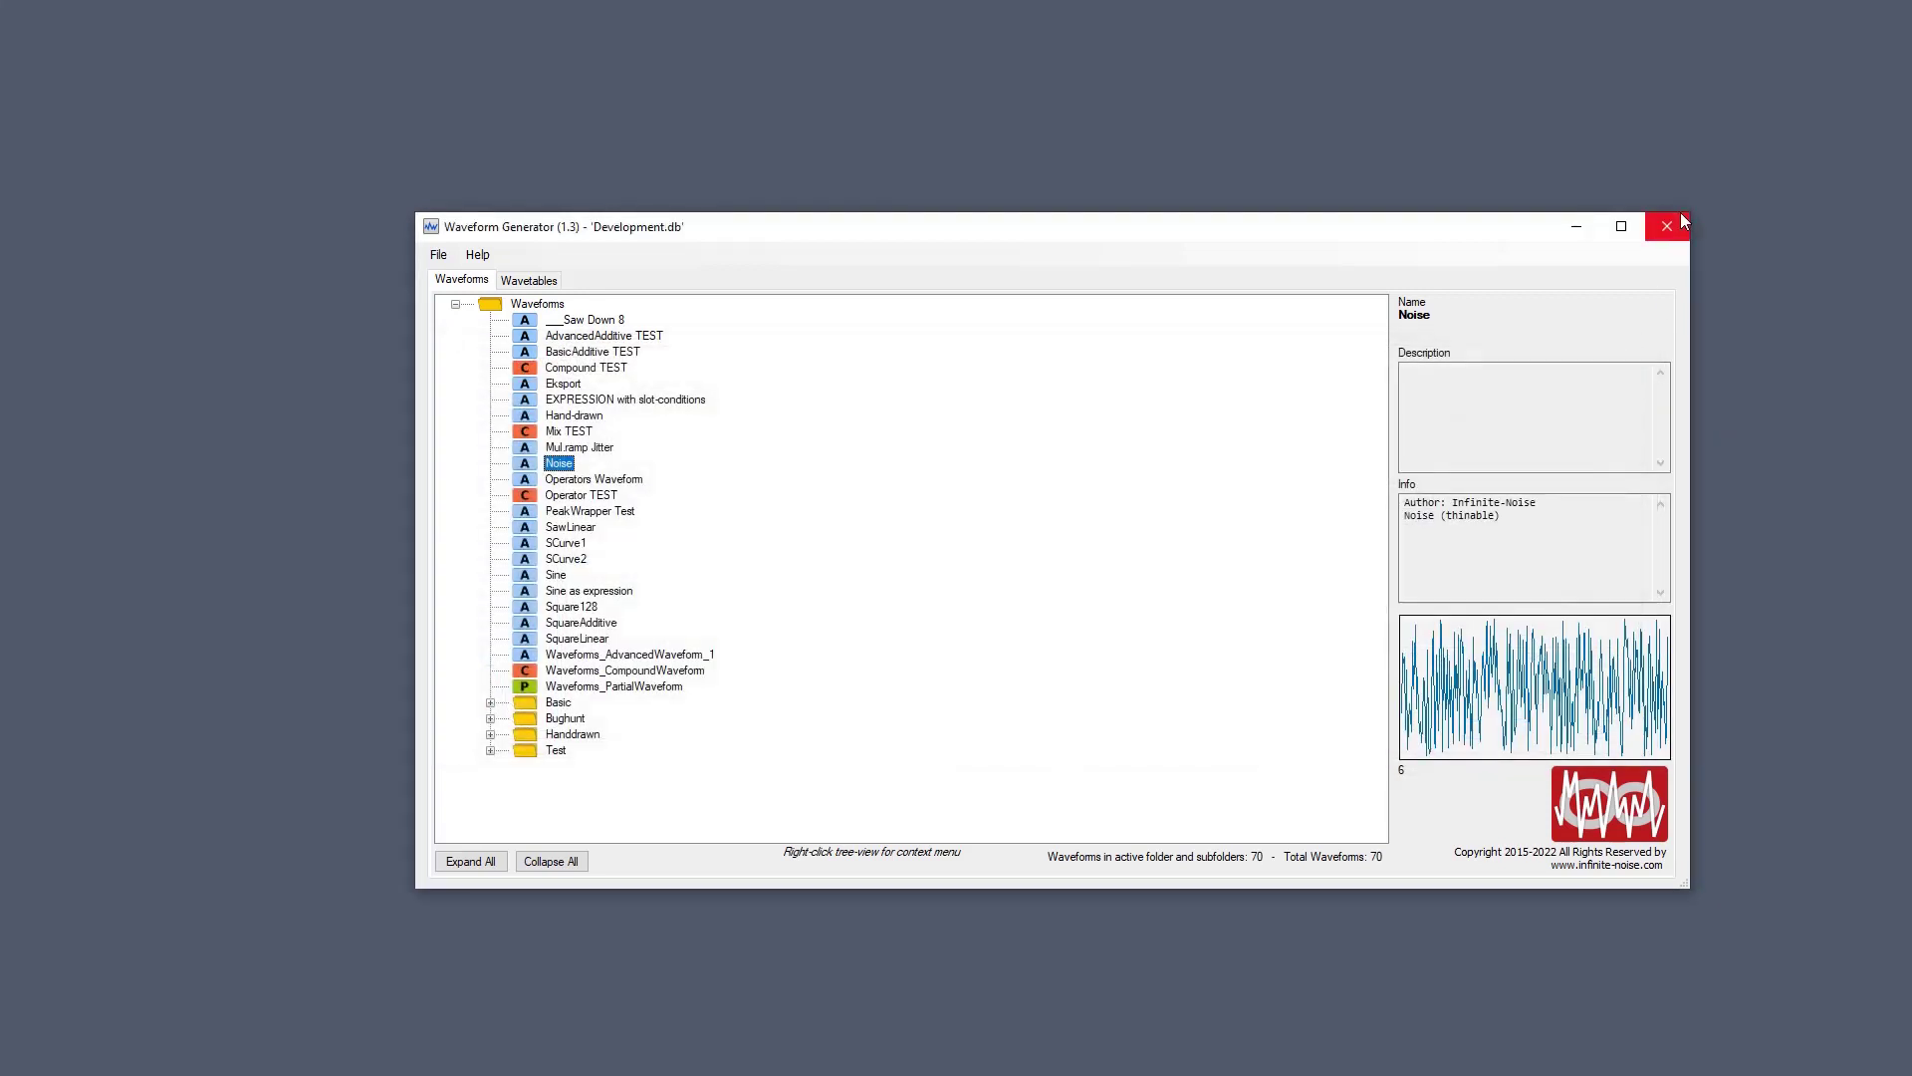
Start exporting the AdvancedAdditive TEST waveform as an audio file with a waveform count of 100 and 600 samples.
{"action": "right_click", "coordinate": [564, 335]}
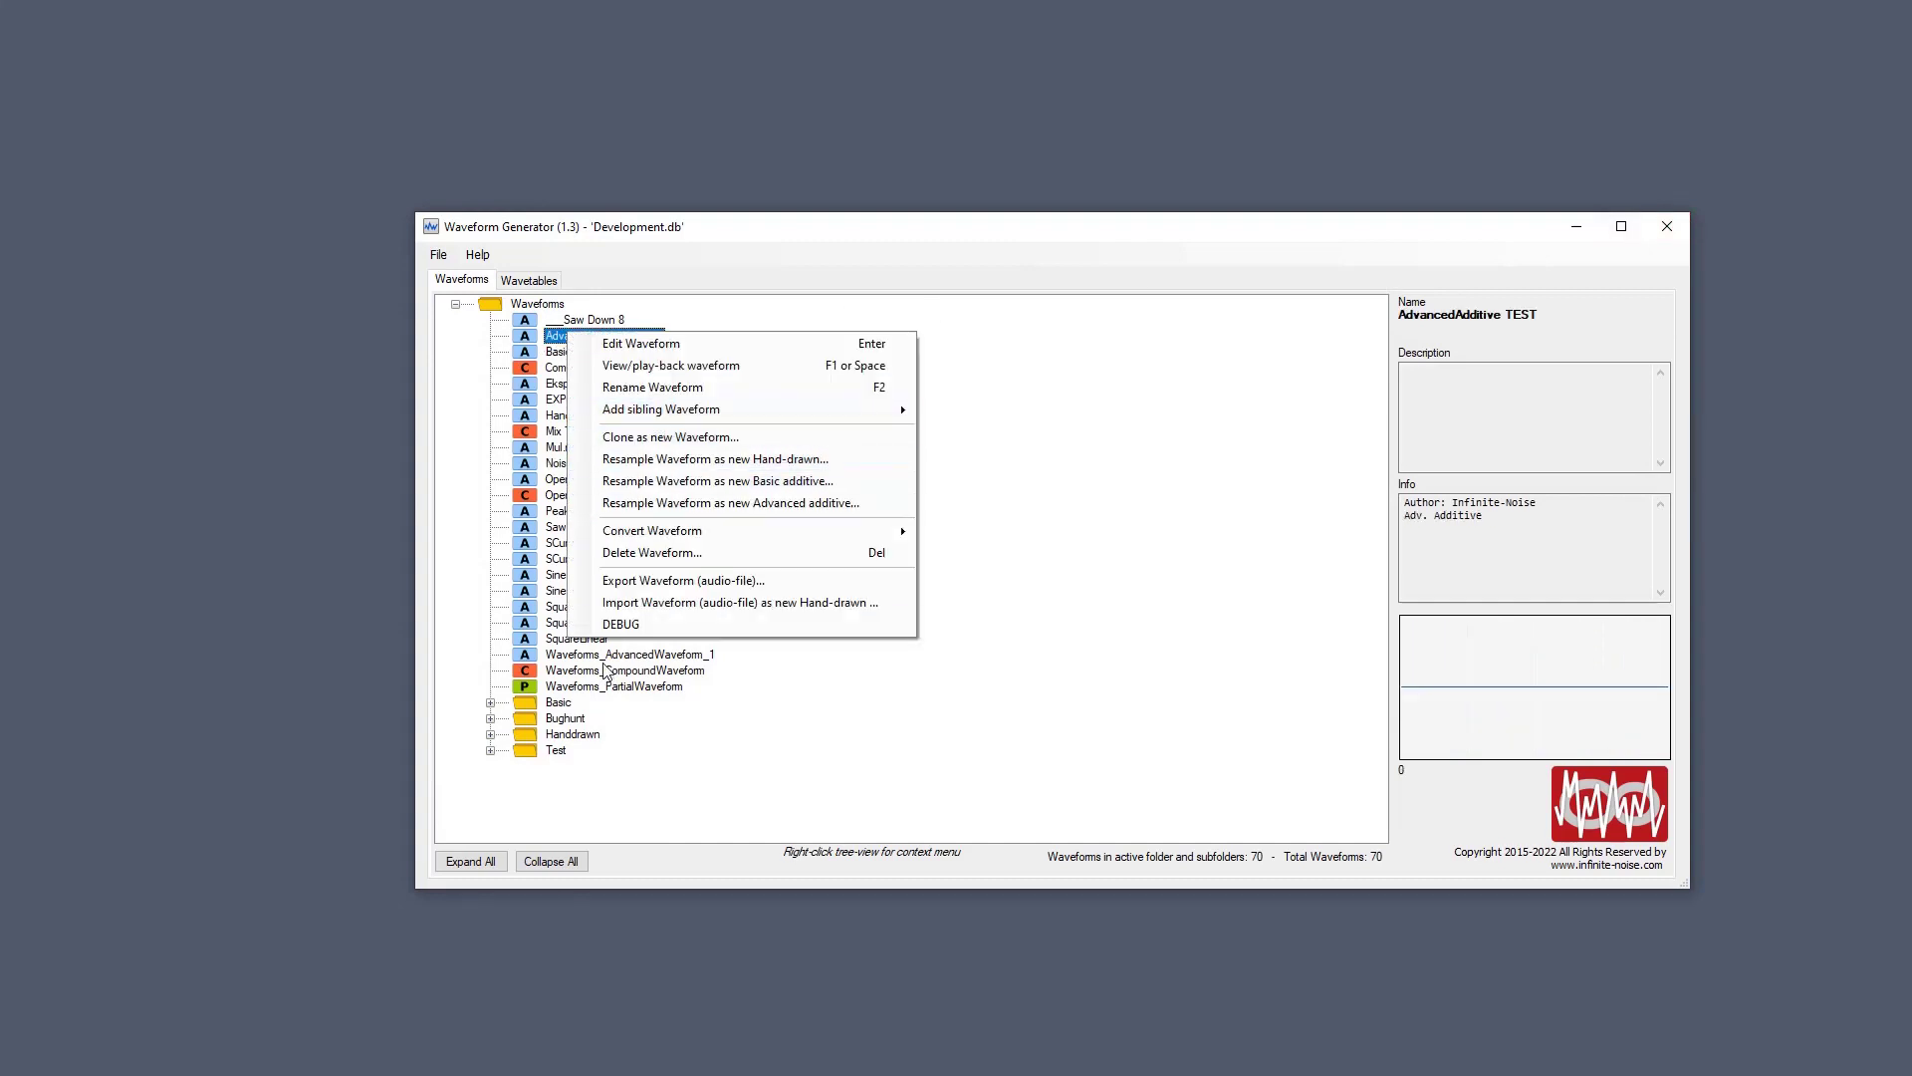
{"action": "left_click", "coordinate": [667, 581]}
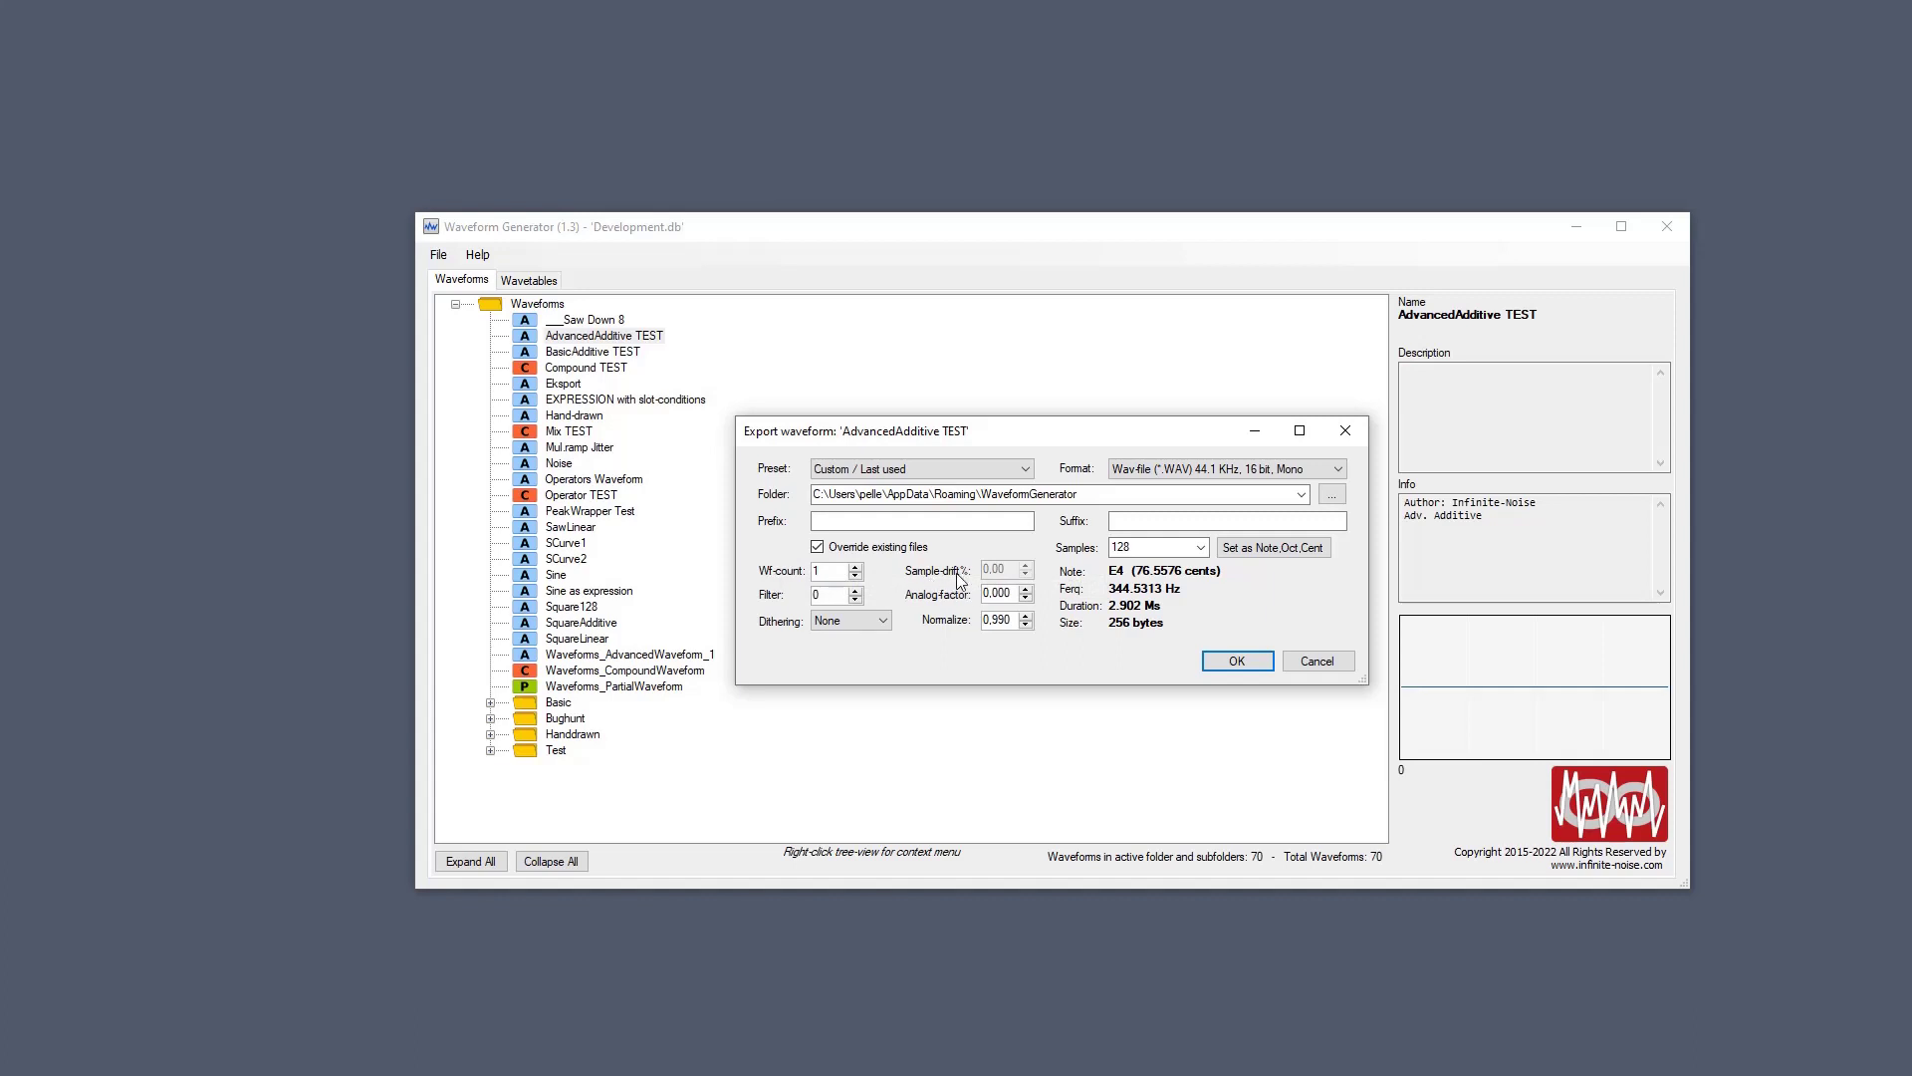
{"action": "double_click", "coordinate": [828, 573]}
{"action": "type", "text": "100"}
{"action": "left_click", "coordinate": [1002, 593]}
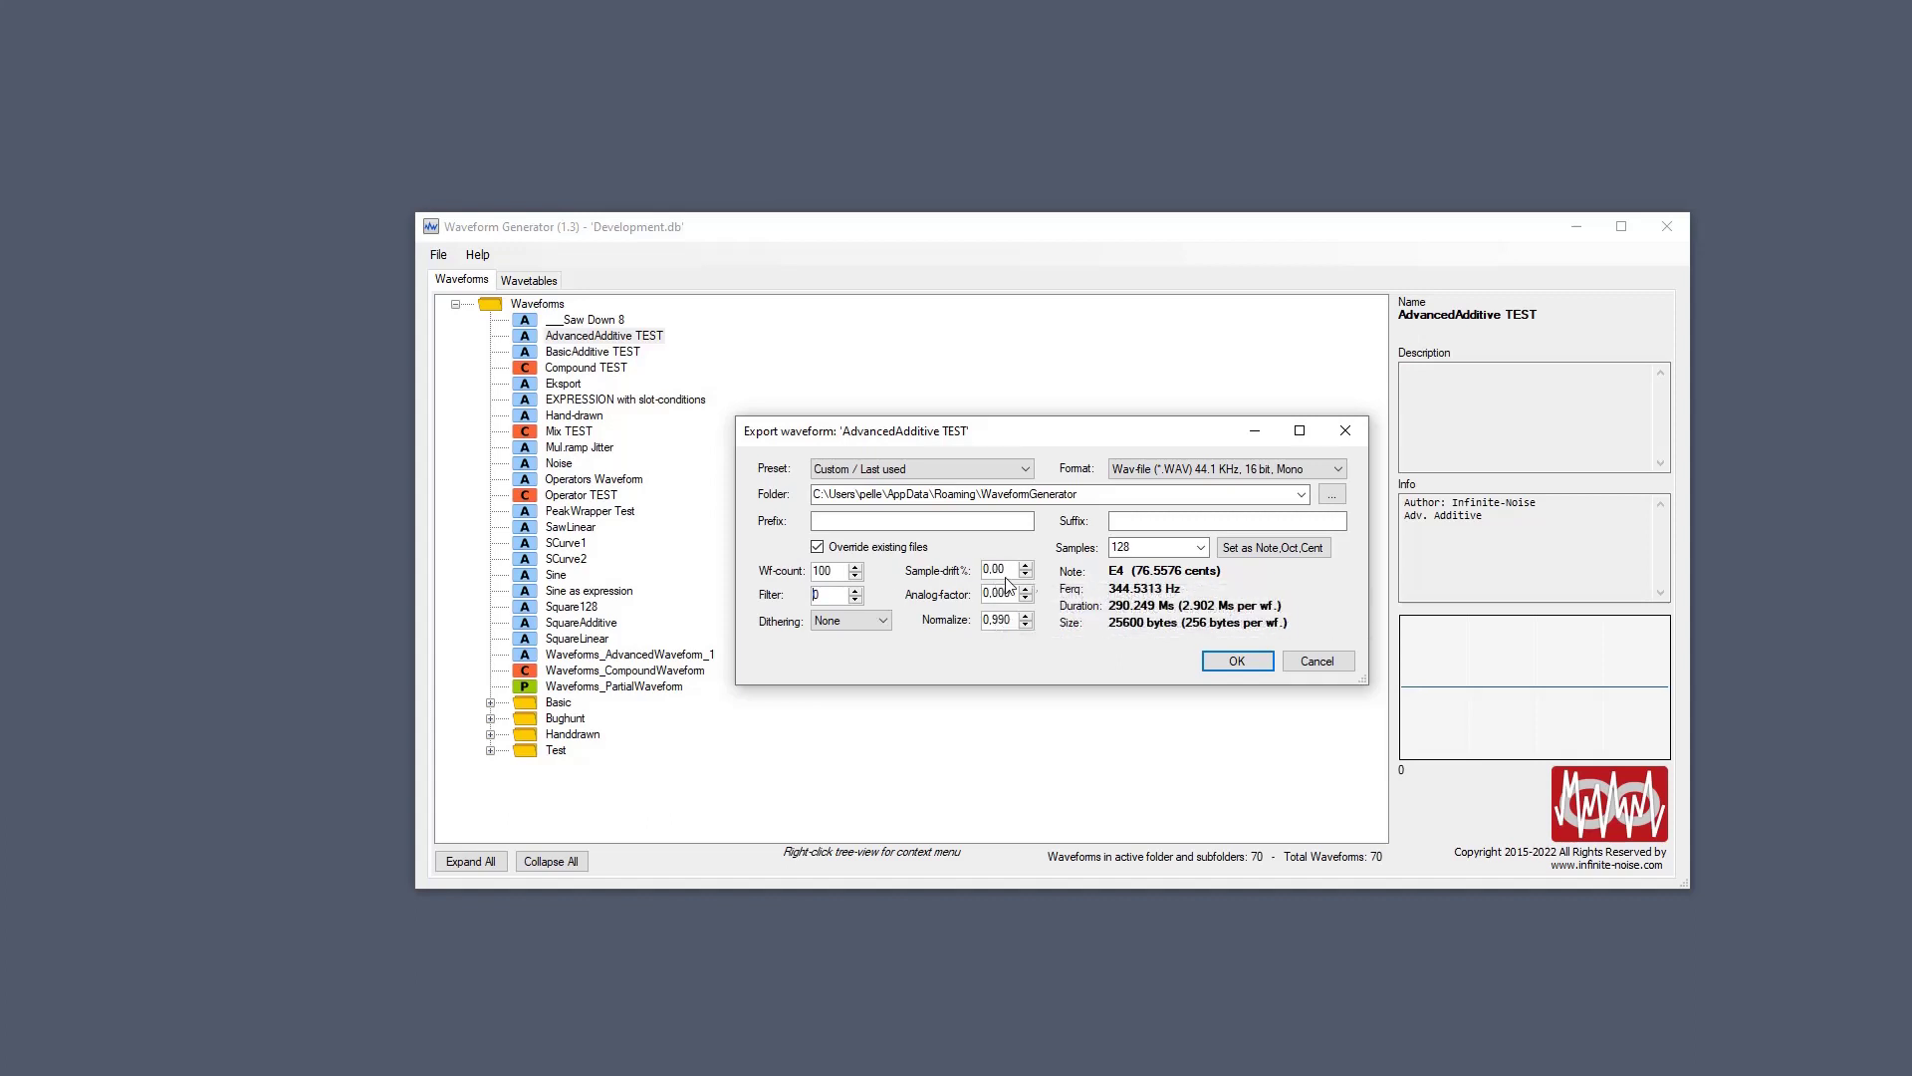
{"action": "left_click", "coordinate": [1200, 547]}
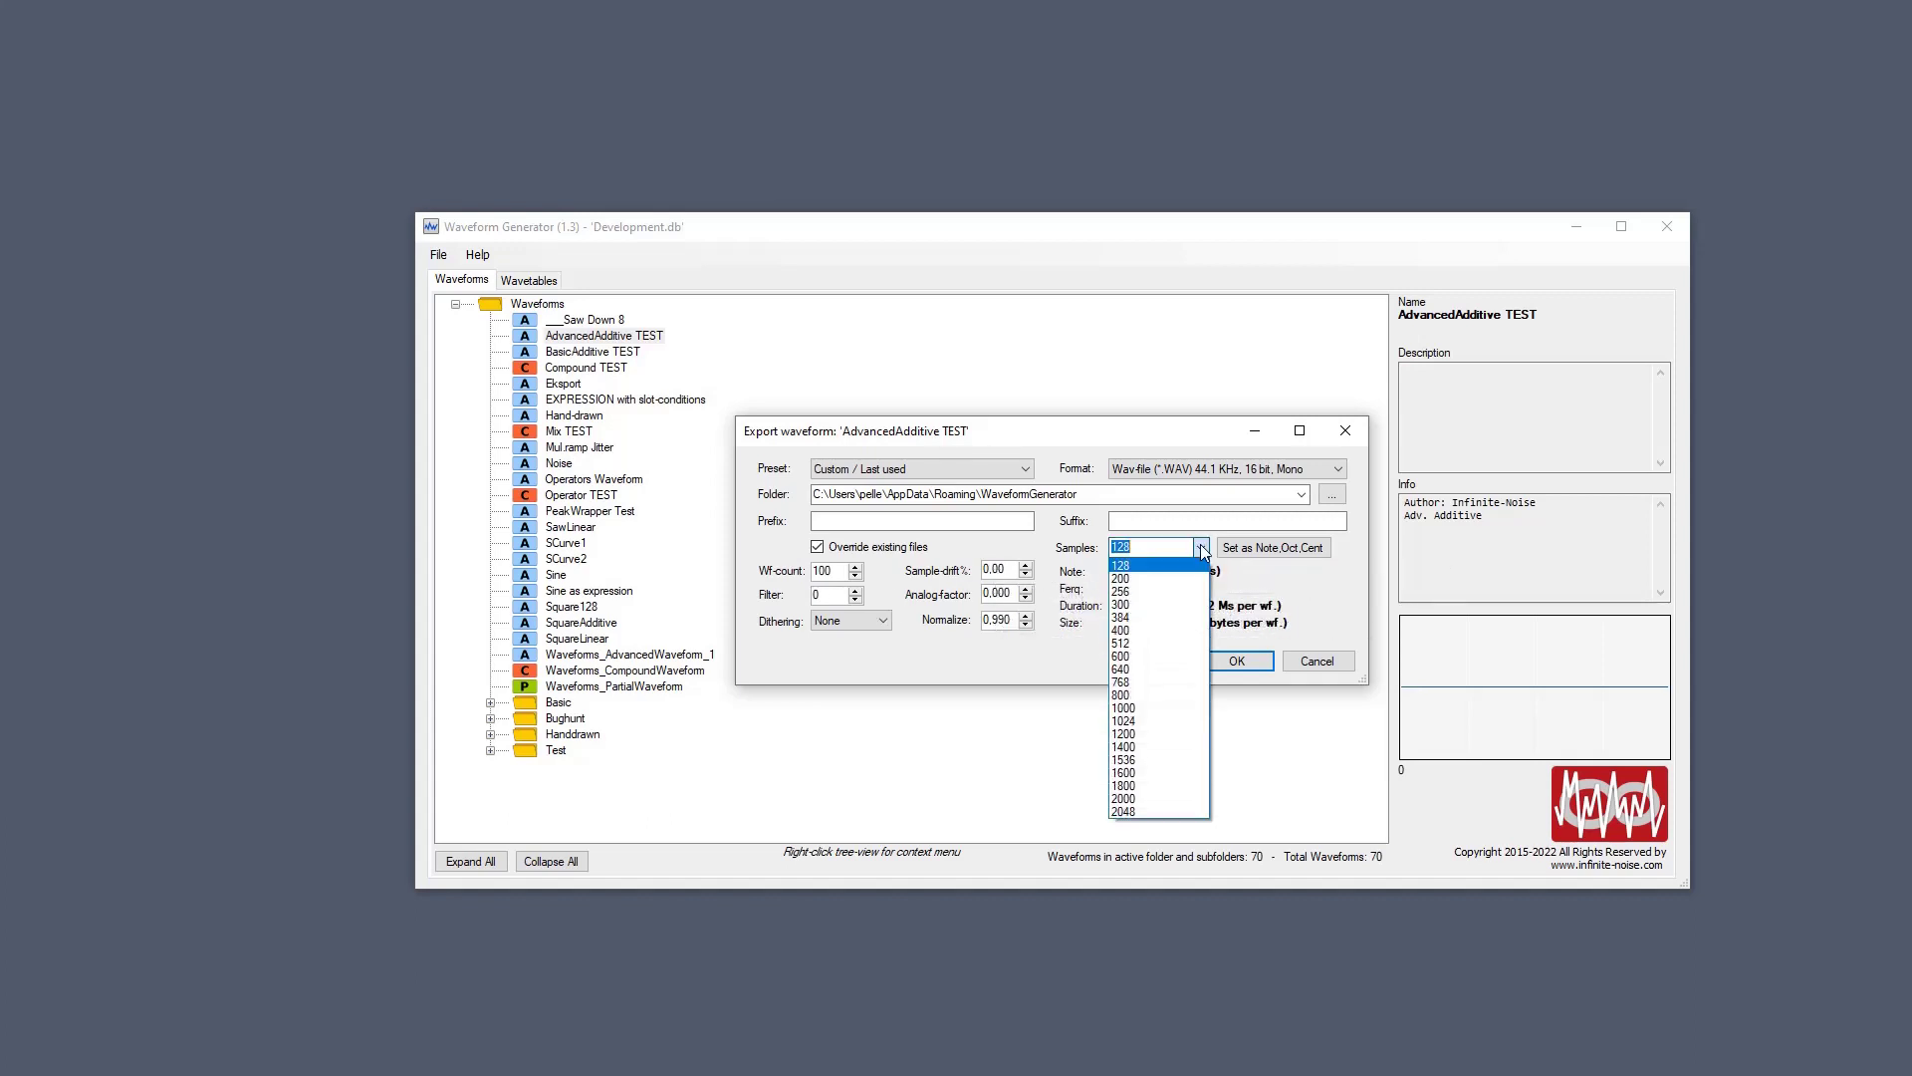
{"action": "left_click", "coordinate": [1165, 657]}
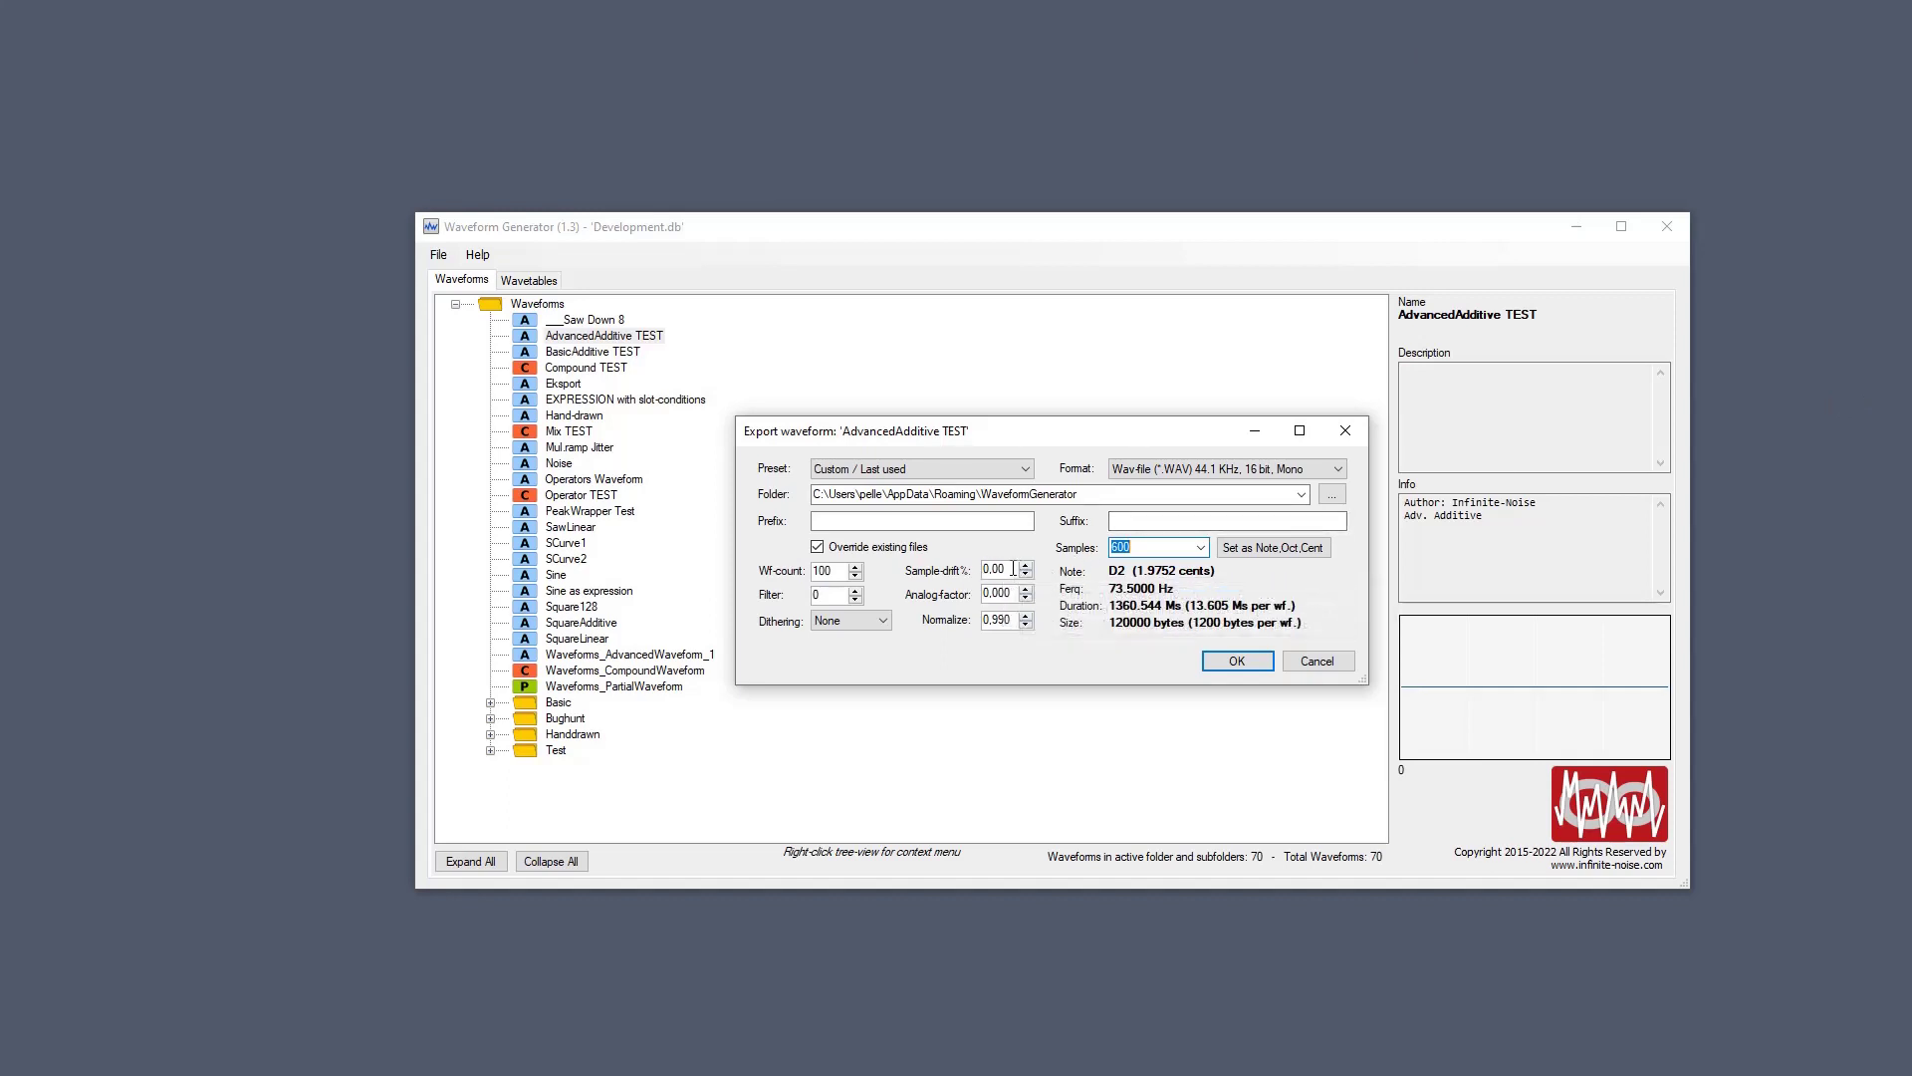
Try a sample drift of 10 % in the export options, and reset it to 0.
{"action": "left_click_drag", "start_coordinate": [1008, 570], "coordinate": [948, 568]}
{"action": "type", "text": "10"}
{"action": "key", "text": "Tab"}
{"action": "double_click", "coordinate": [1148, 548]}
{"action": "left_click", "coordinate": [1004, 570]}
{"action": "type", "text": "0"}
{"action": "key", "text": "Tab"}
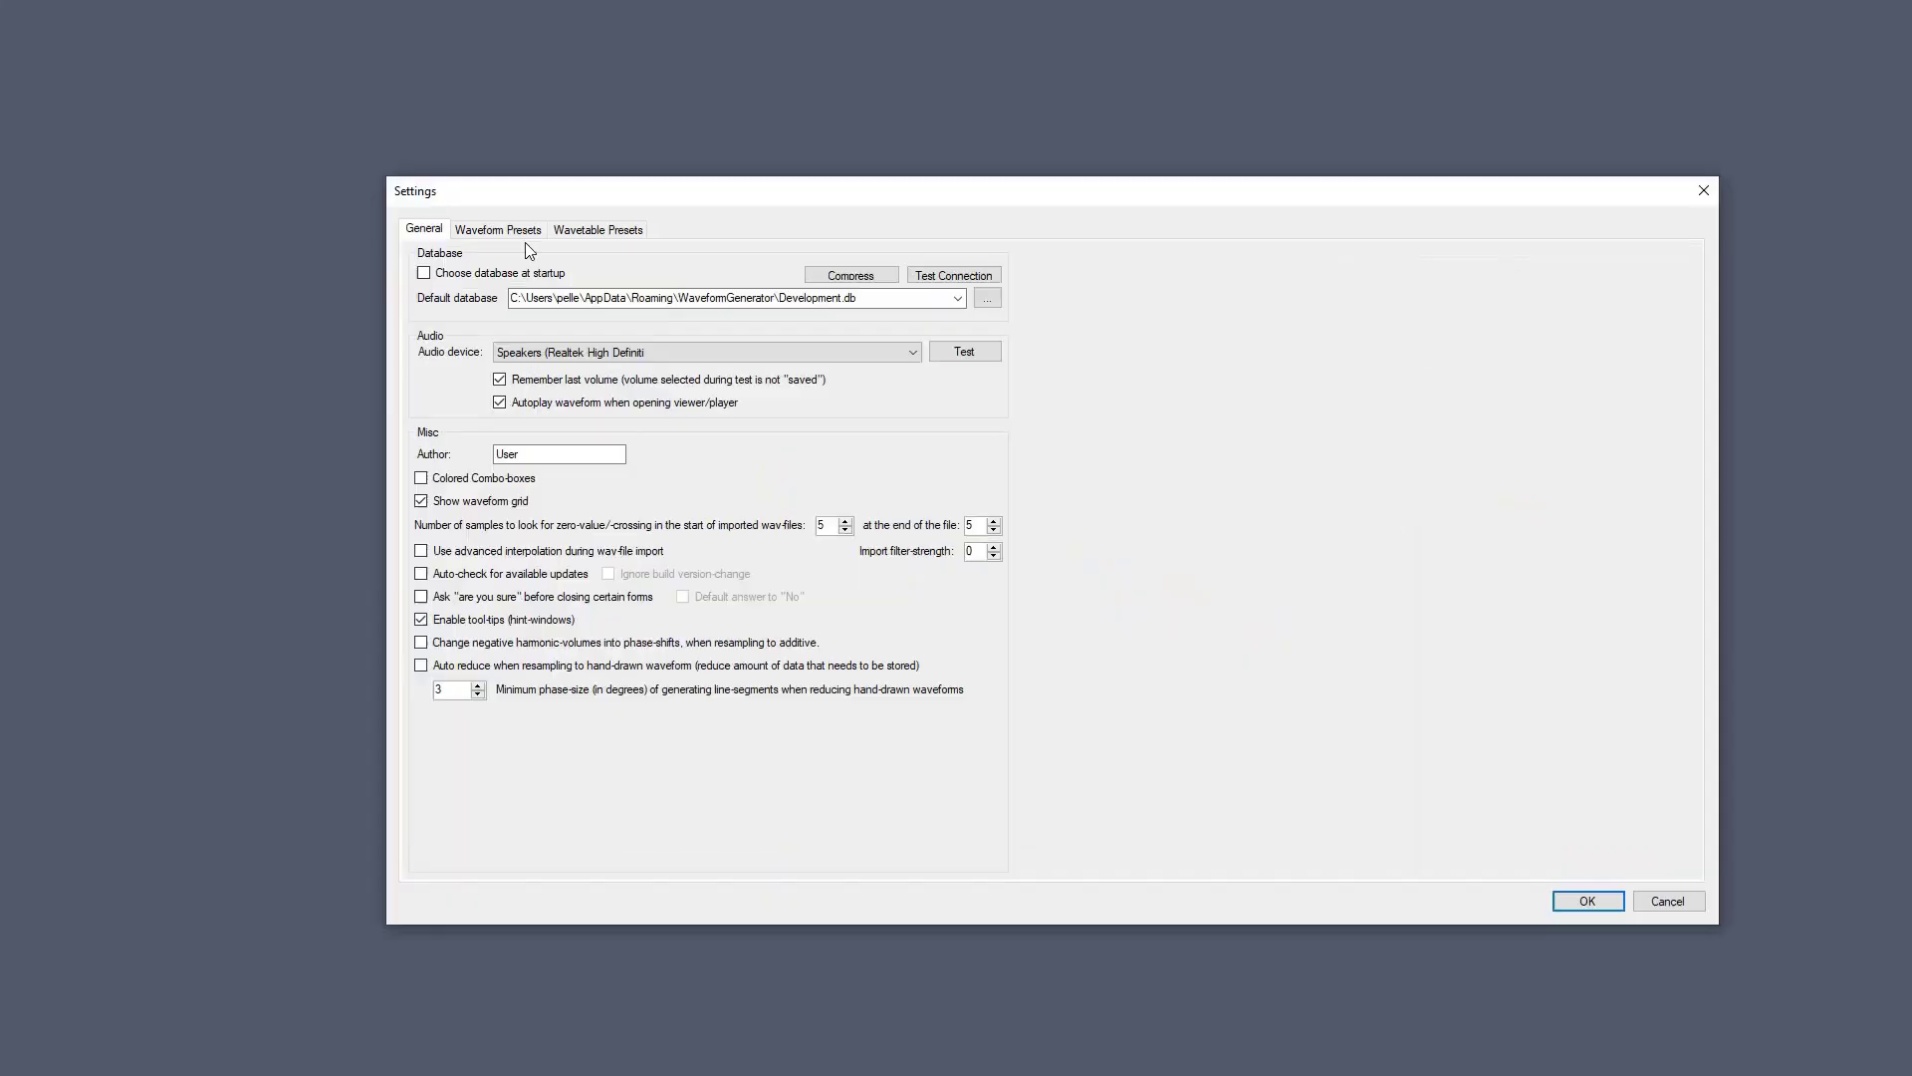
View the waveform presets in the program settings.
{"action": "left_click", "coordinate": [522, 235]}
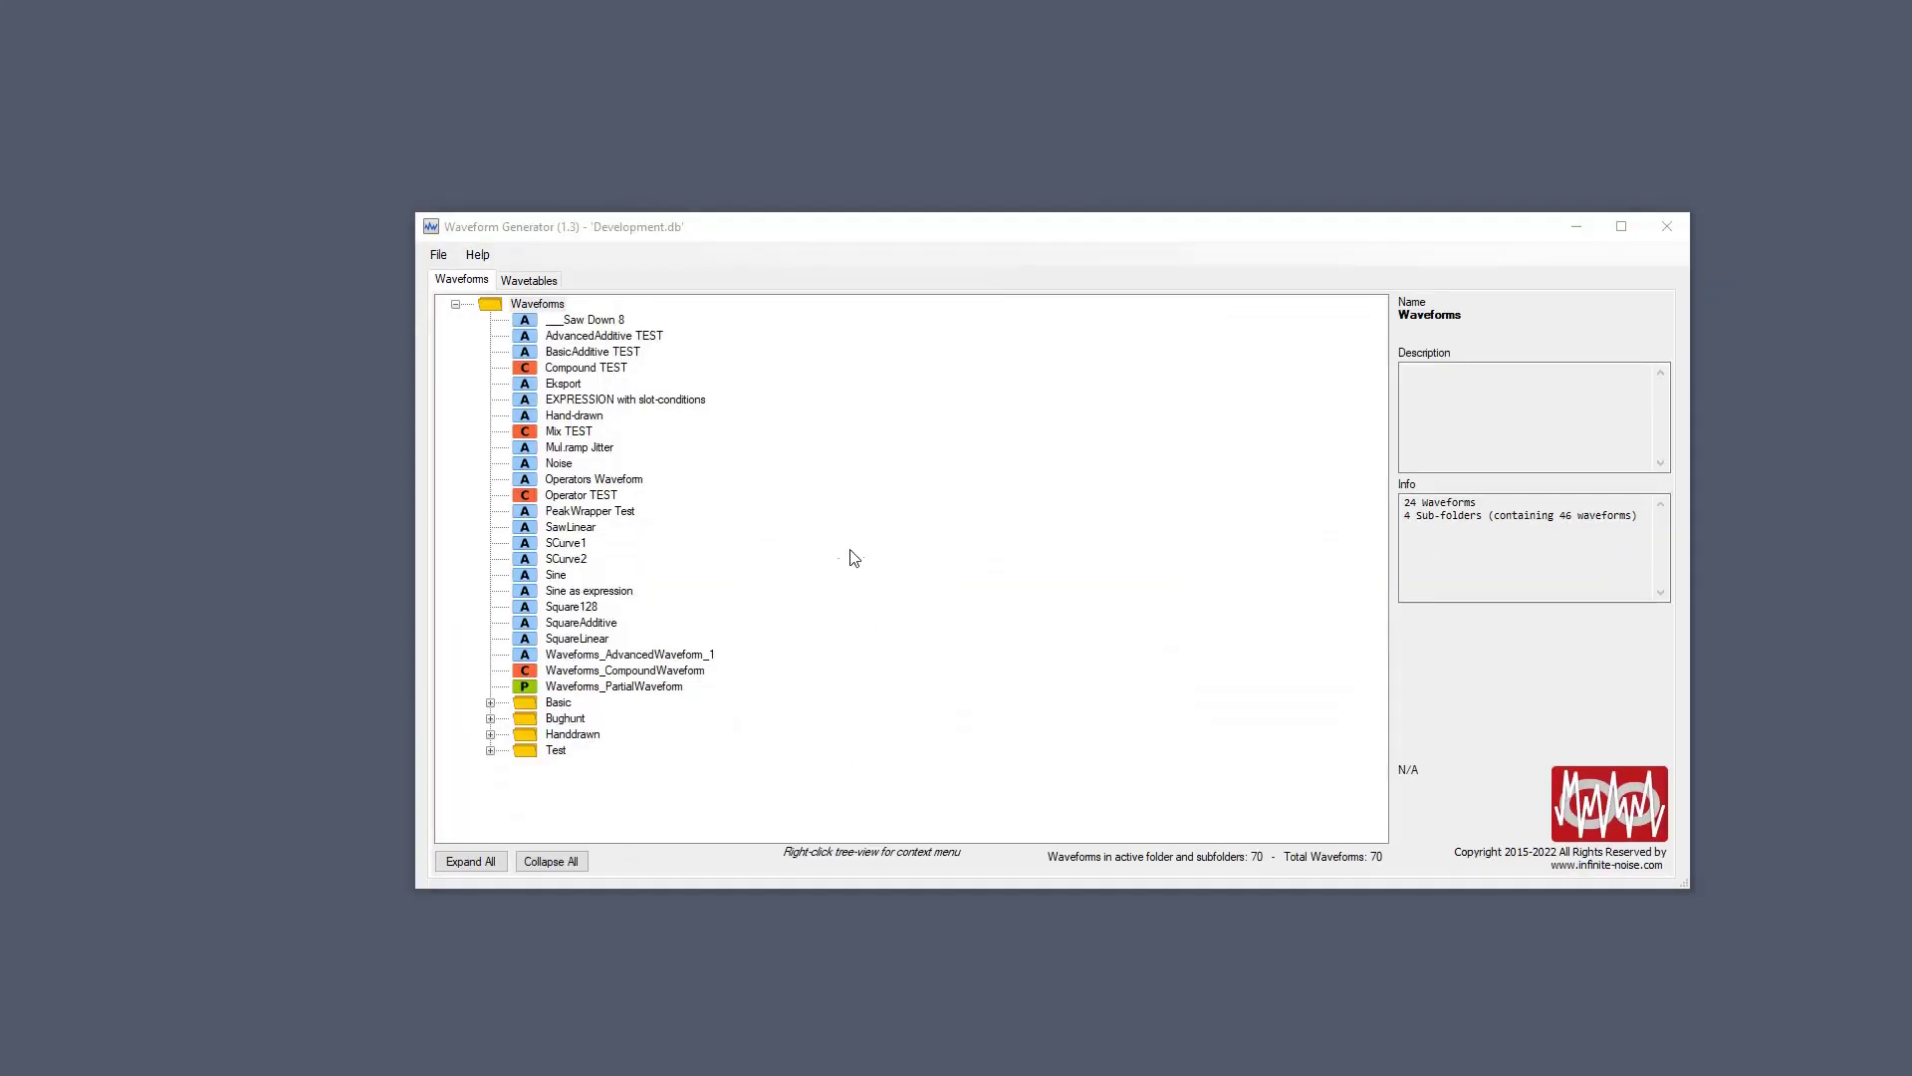
Add a new advanced waveform as a sibling of Mix TEST and choose Expression as its waveform type.
{"action": "left_click", "coordinate": [610, 434]}
{"action": "right_click", "coordinate": [610, 436]}
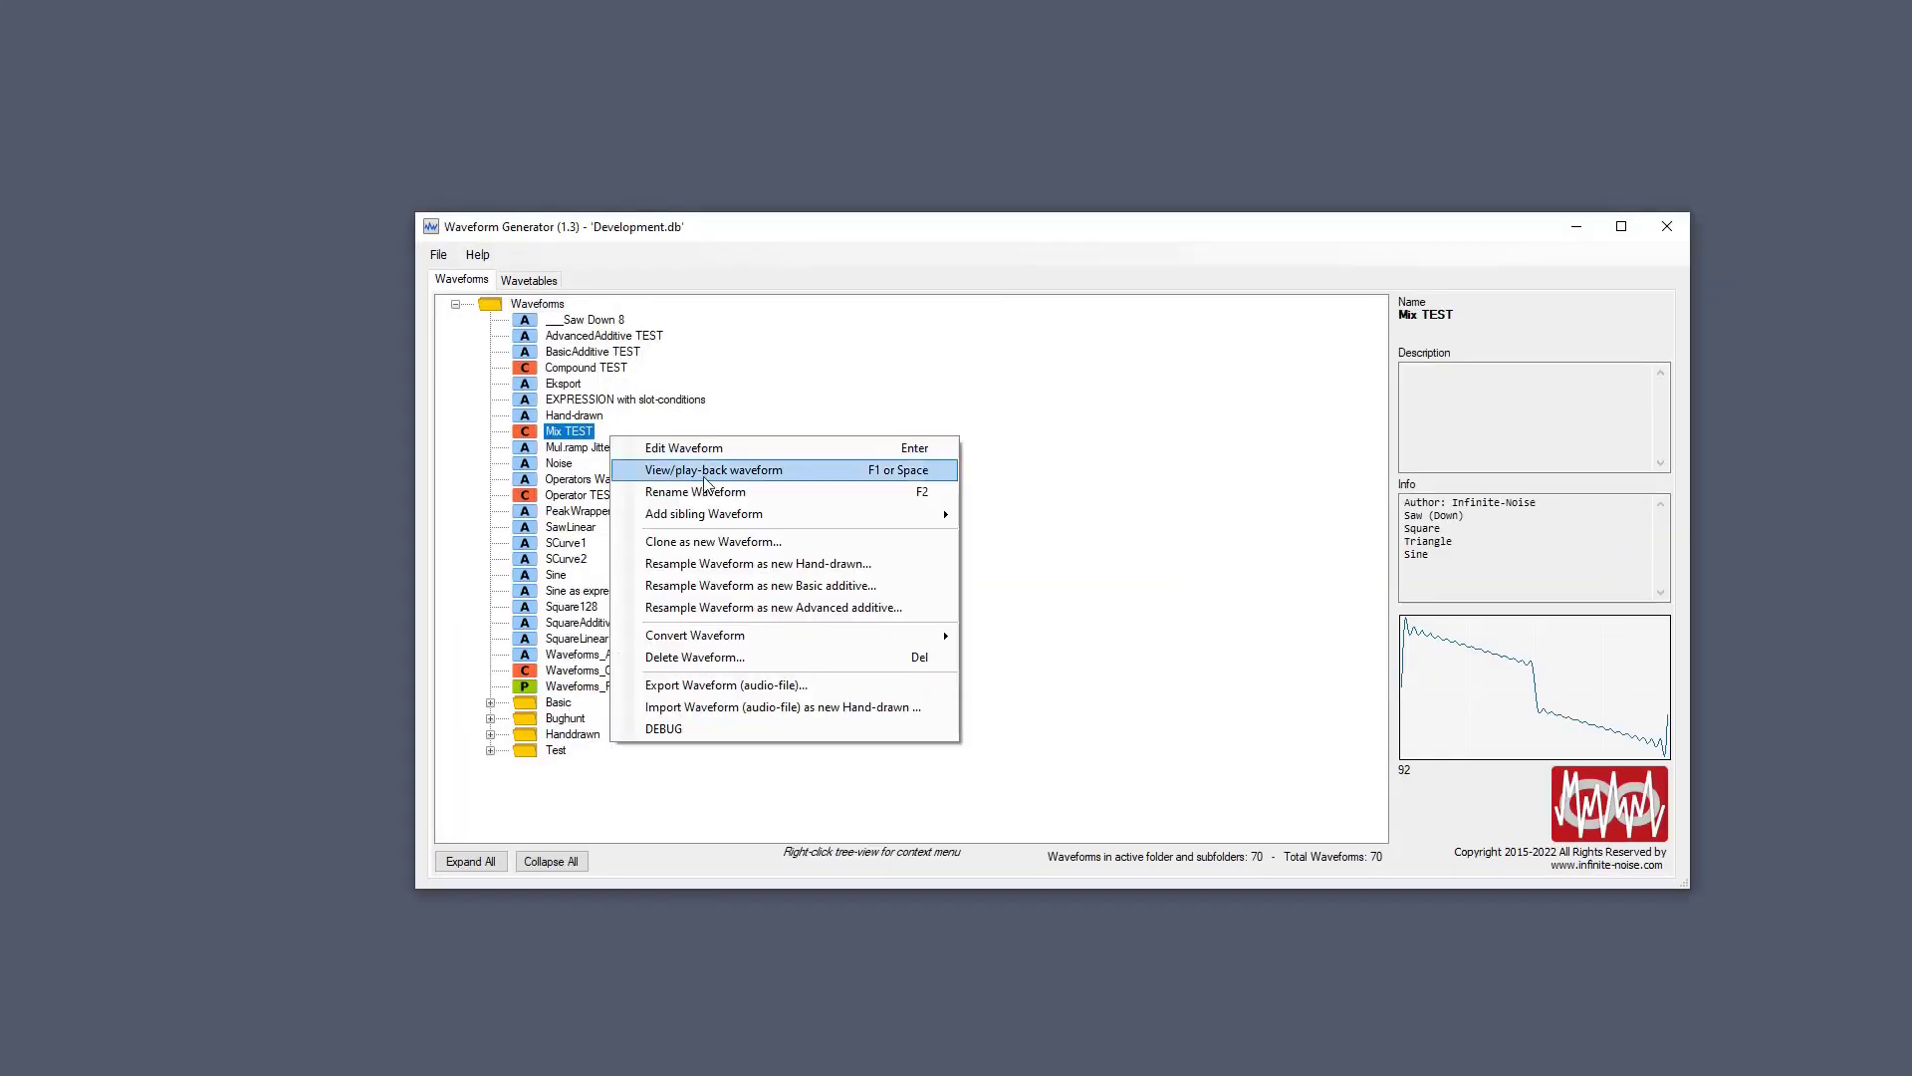
{"action": "mouse_move", "coordinate": [916, 513]}
{"action": "left_click", "coordinate": [1036, 517]}
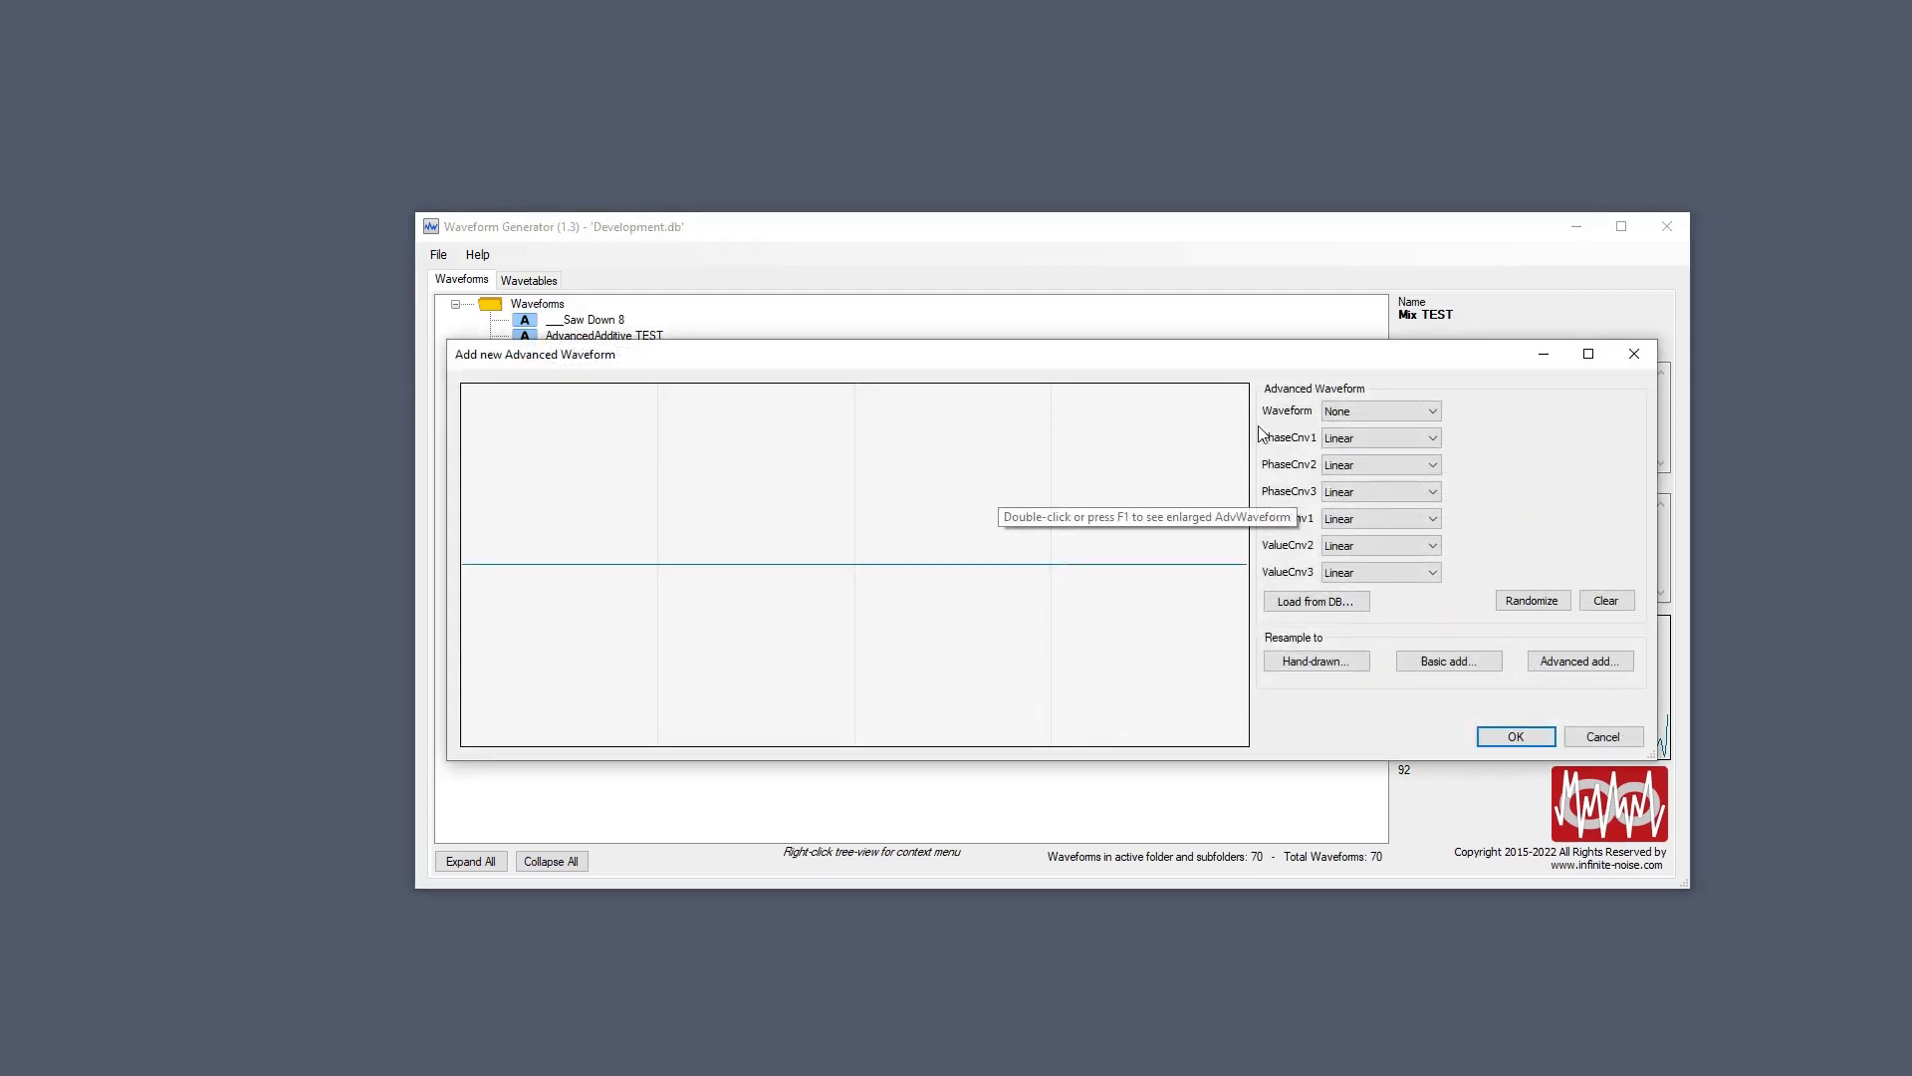
{"action": "left_click", "coordinate": [1413, 412]}
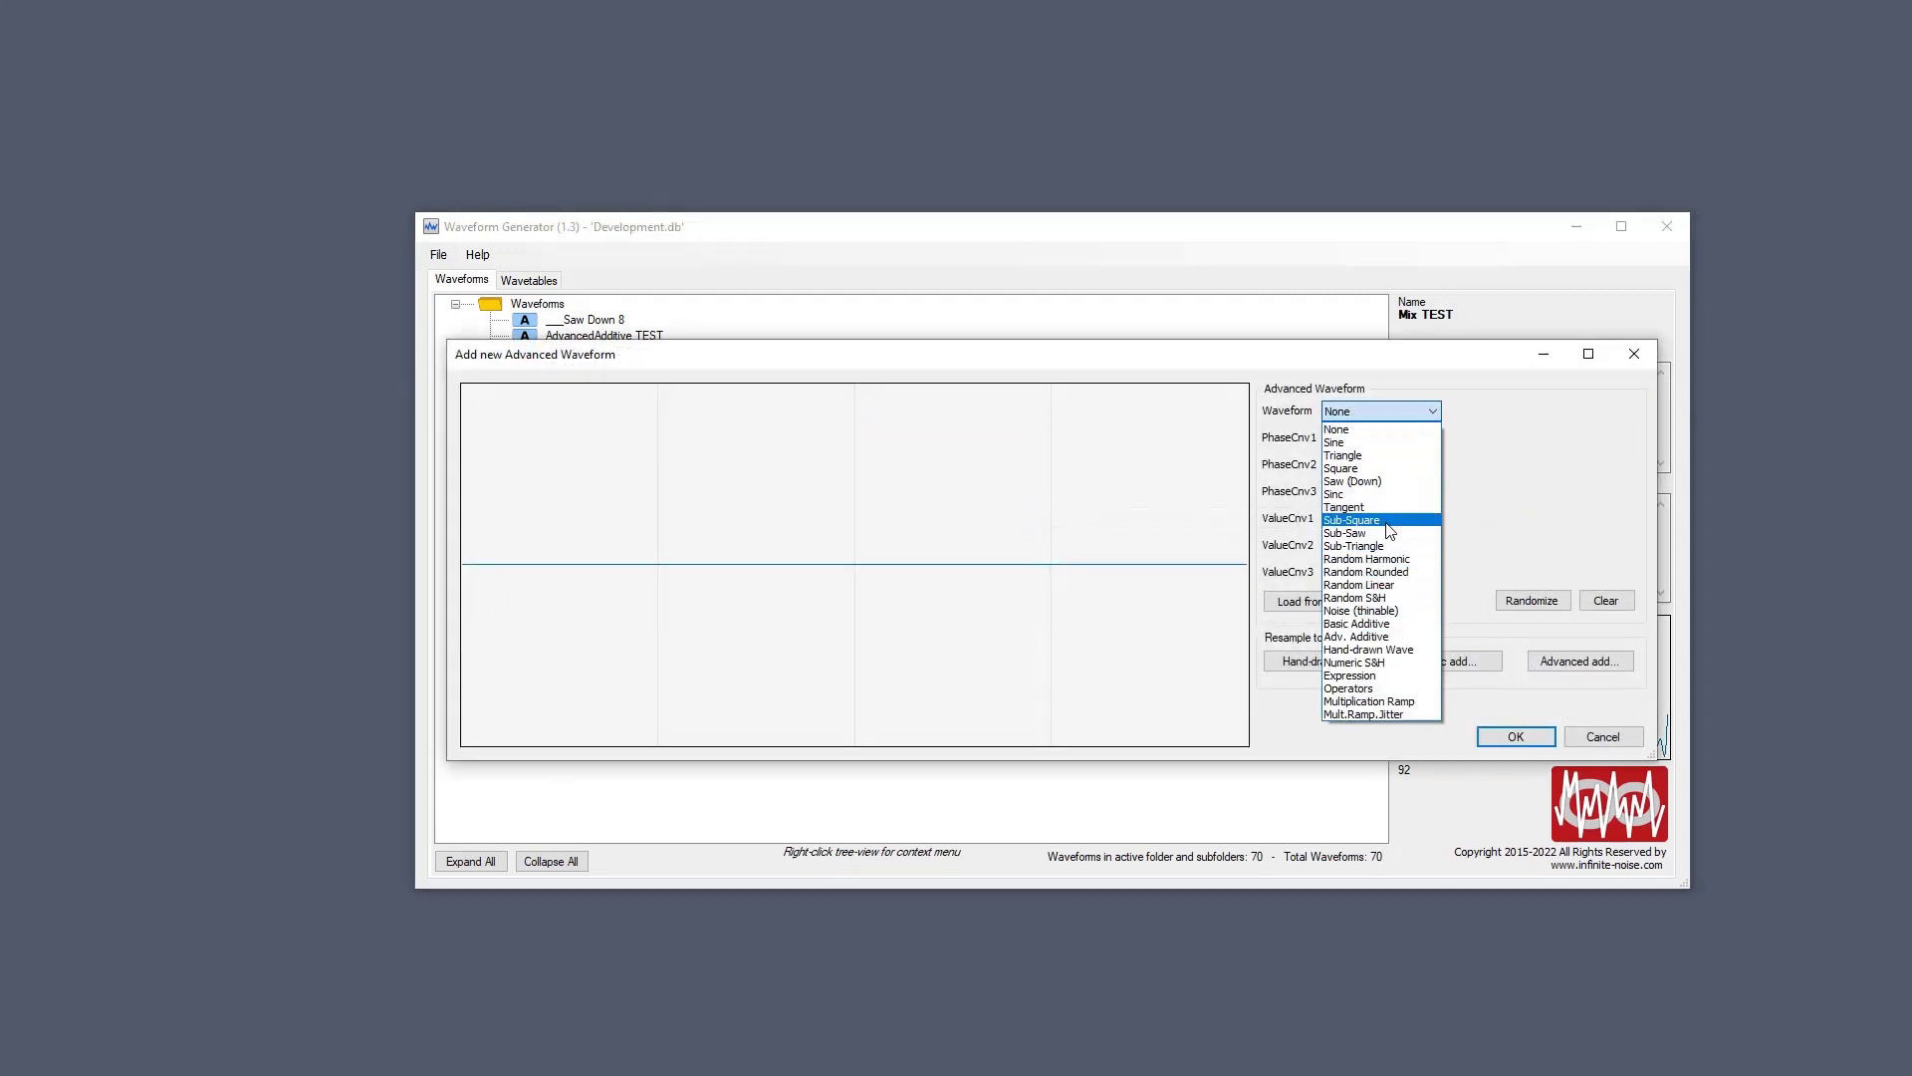
{"action": "left_click", "coordinate": [1351, 675]}
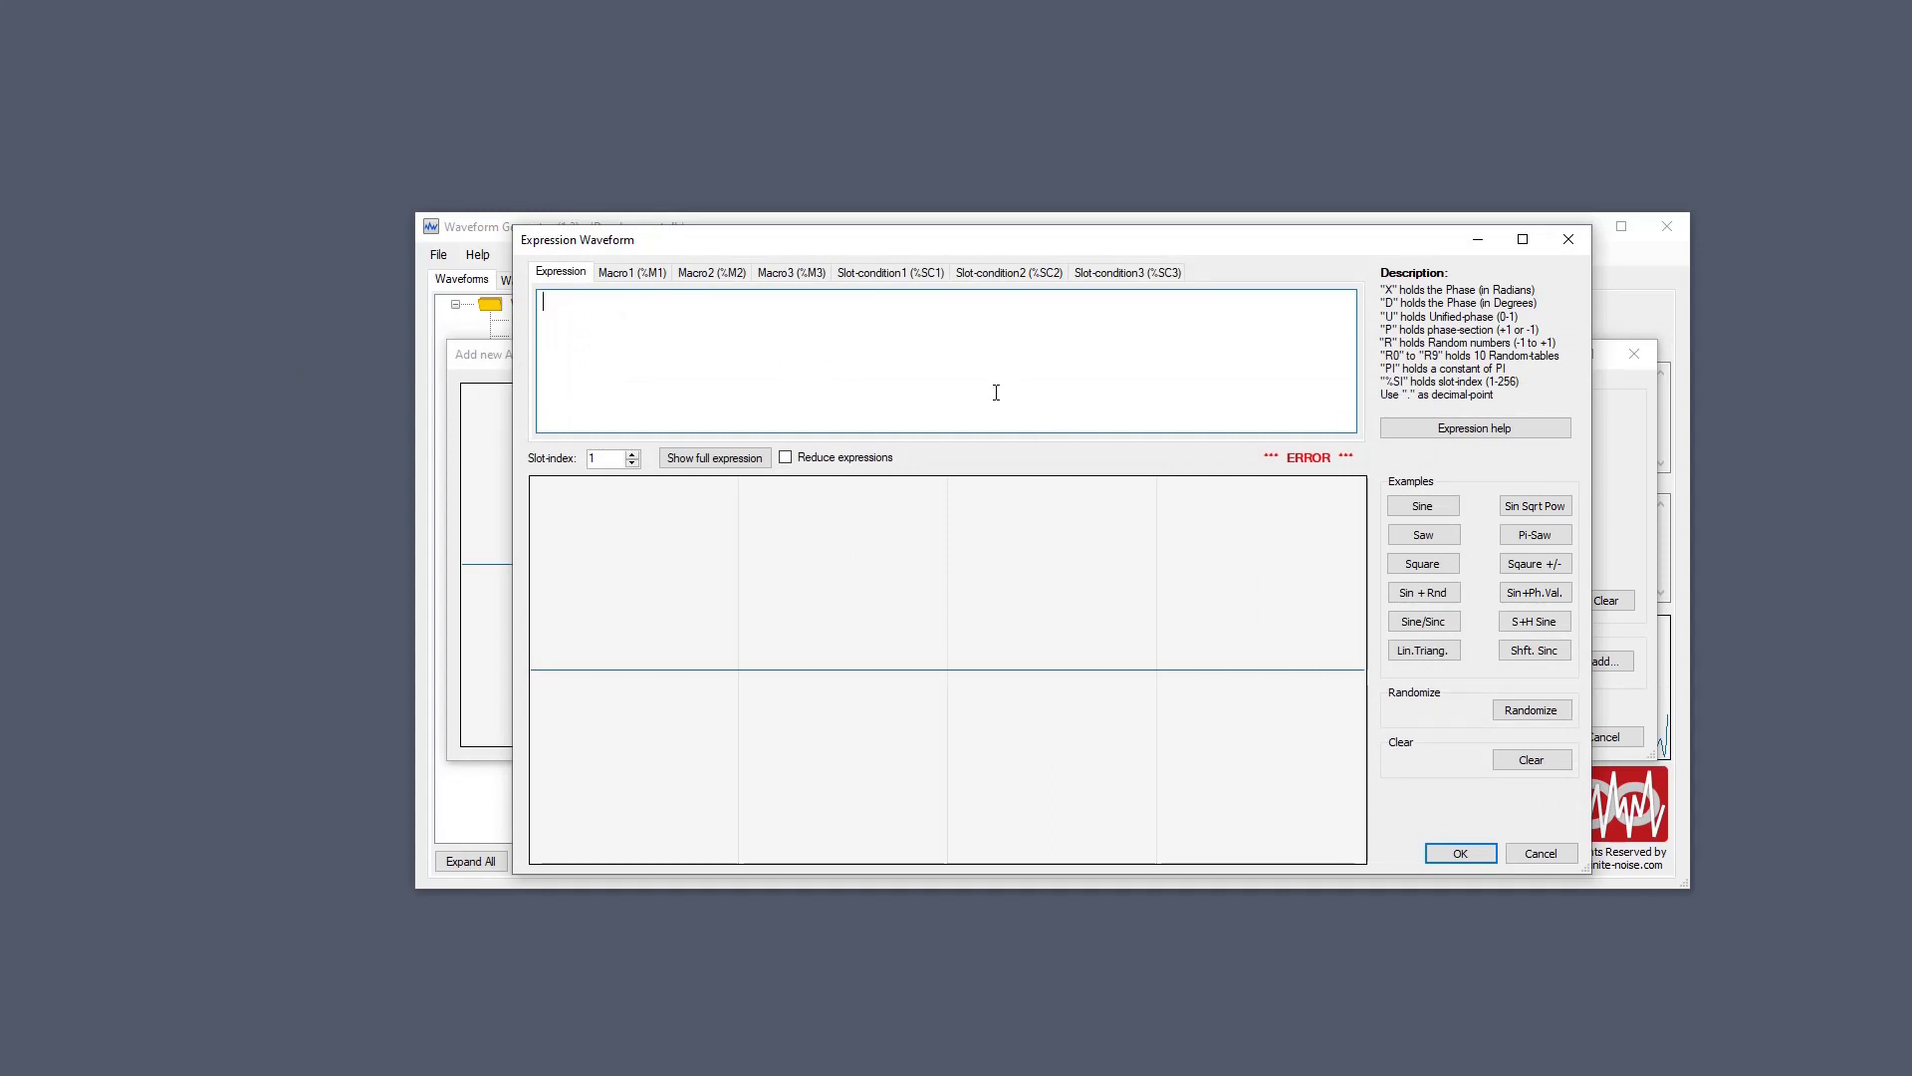
Examine the three macro pages, the three slot-condition pages and the full-expression option, and return to the main expression.
{"action": "left_click", "coordinate": [633, 269]}
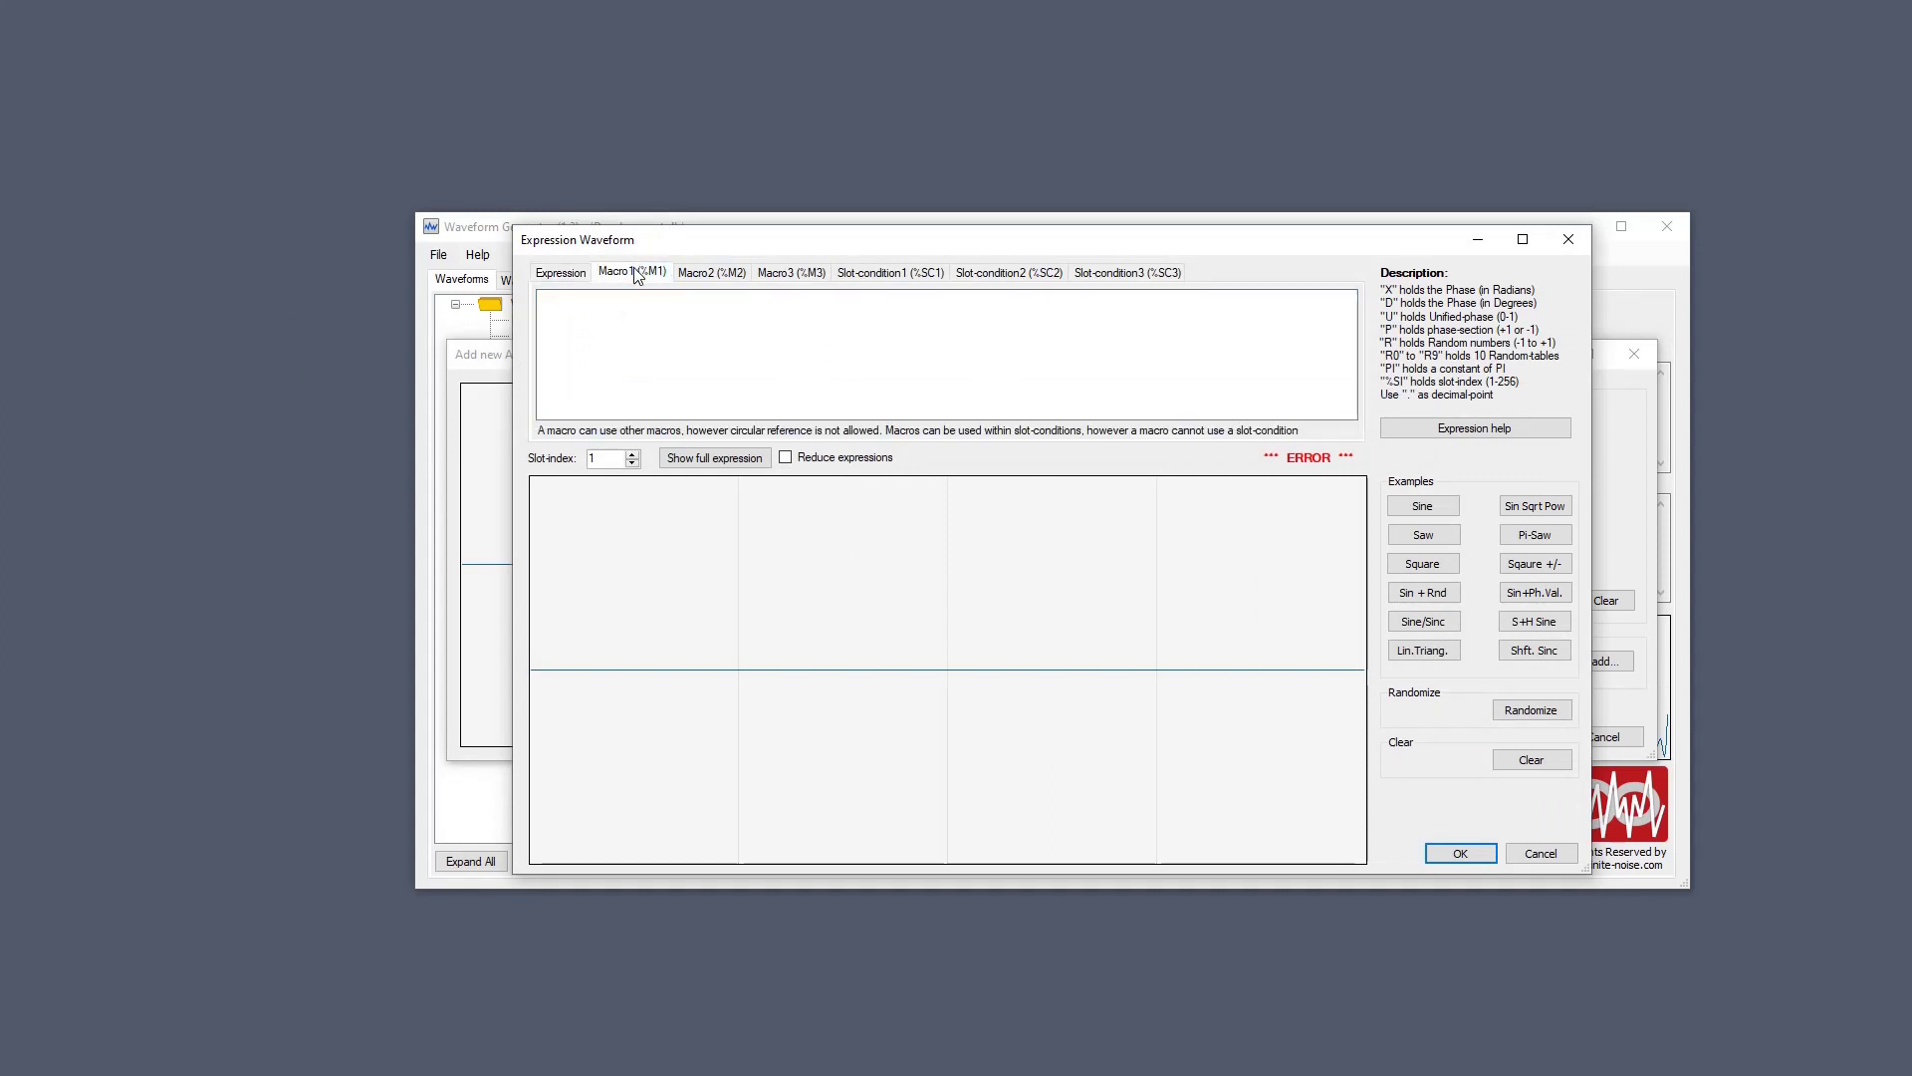
{"action": "left_click", "coordinate": [716, 272]}
{"action": "left_click", "coordinate": [777, 270]}
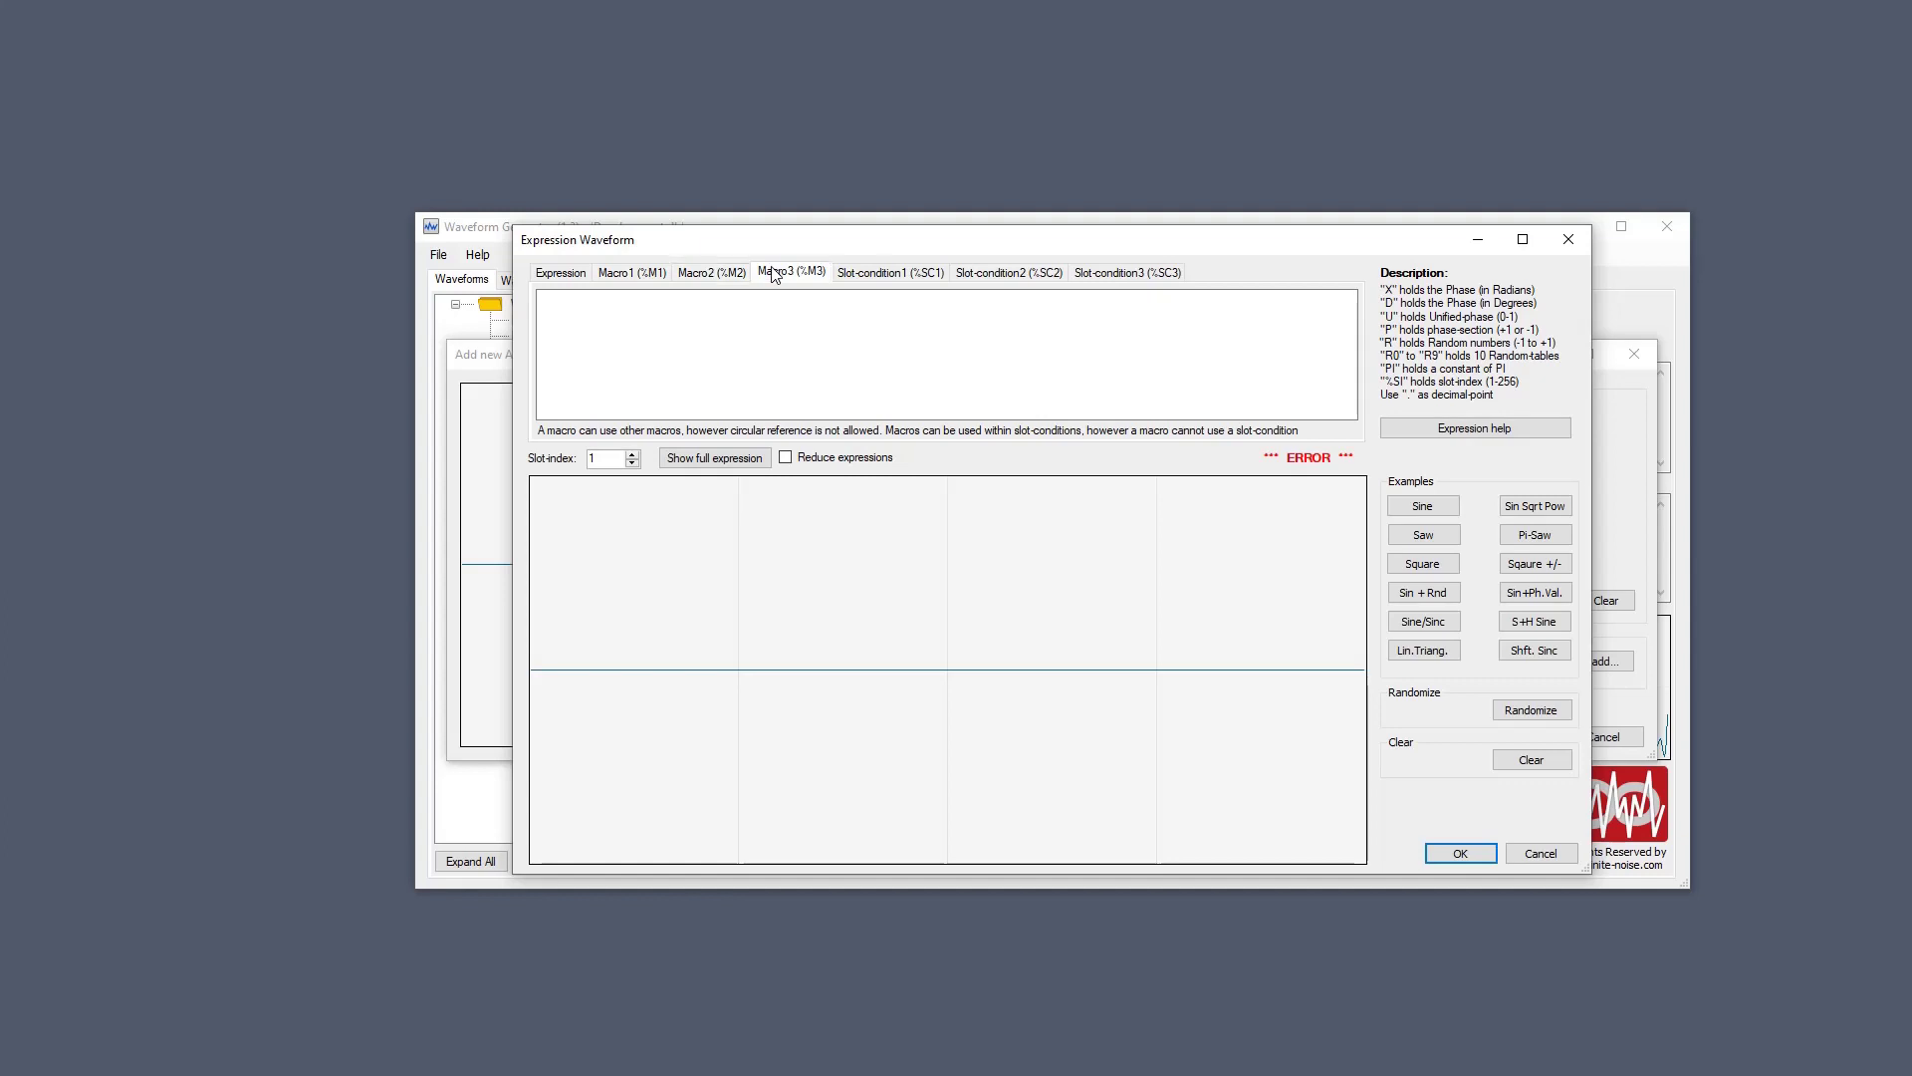
{"action": "left_click", "coordinate": [876, 278]}
{"action": "left_click", "coordinate": [982, 275]}
{"action": "left_click", "coordinate": [1131, 274]}
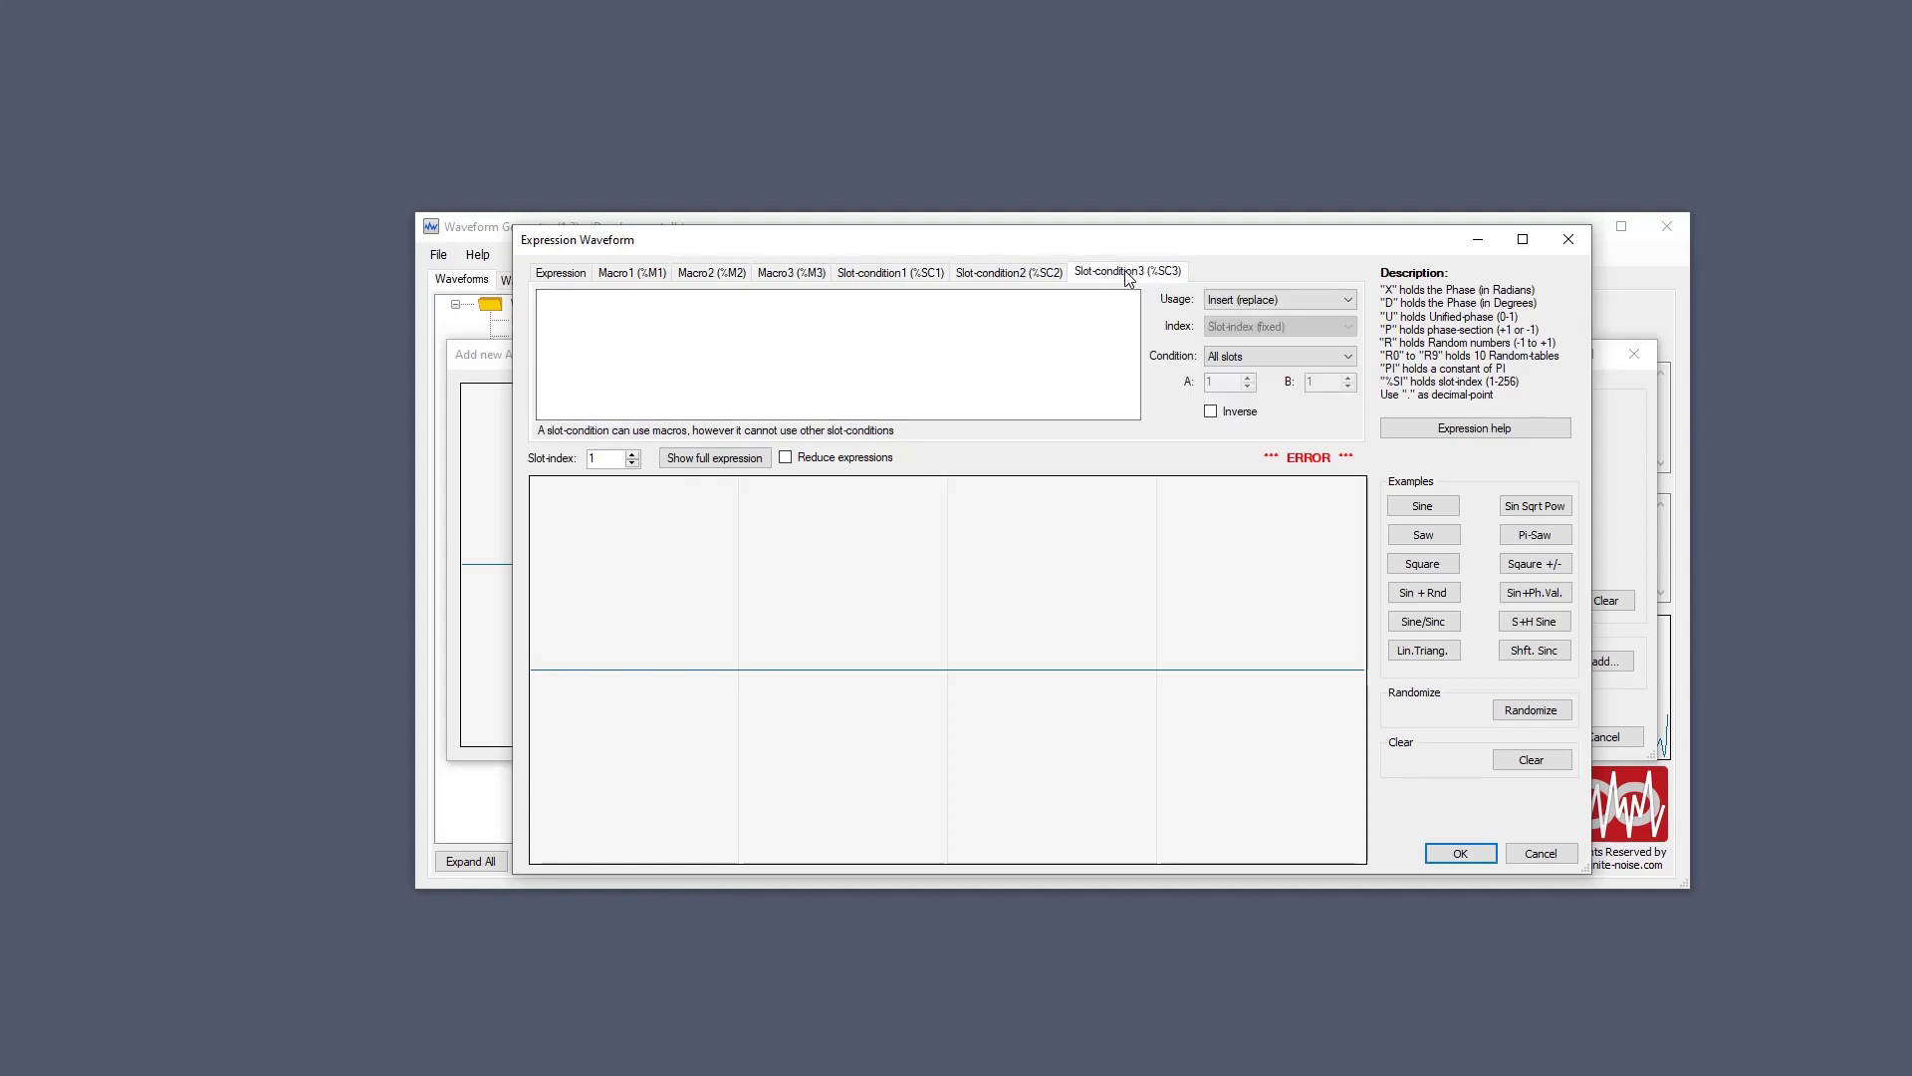
{"action": "left_click", "coordinate": [1027, 275]}
{"action": "left_click", "coordinate": [891, 277]}
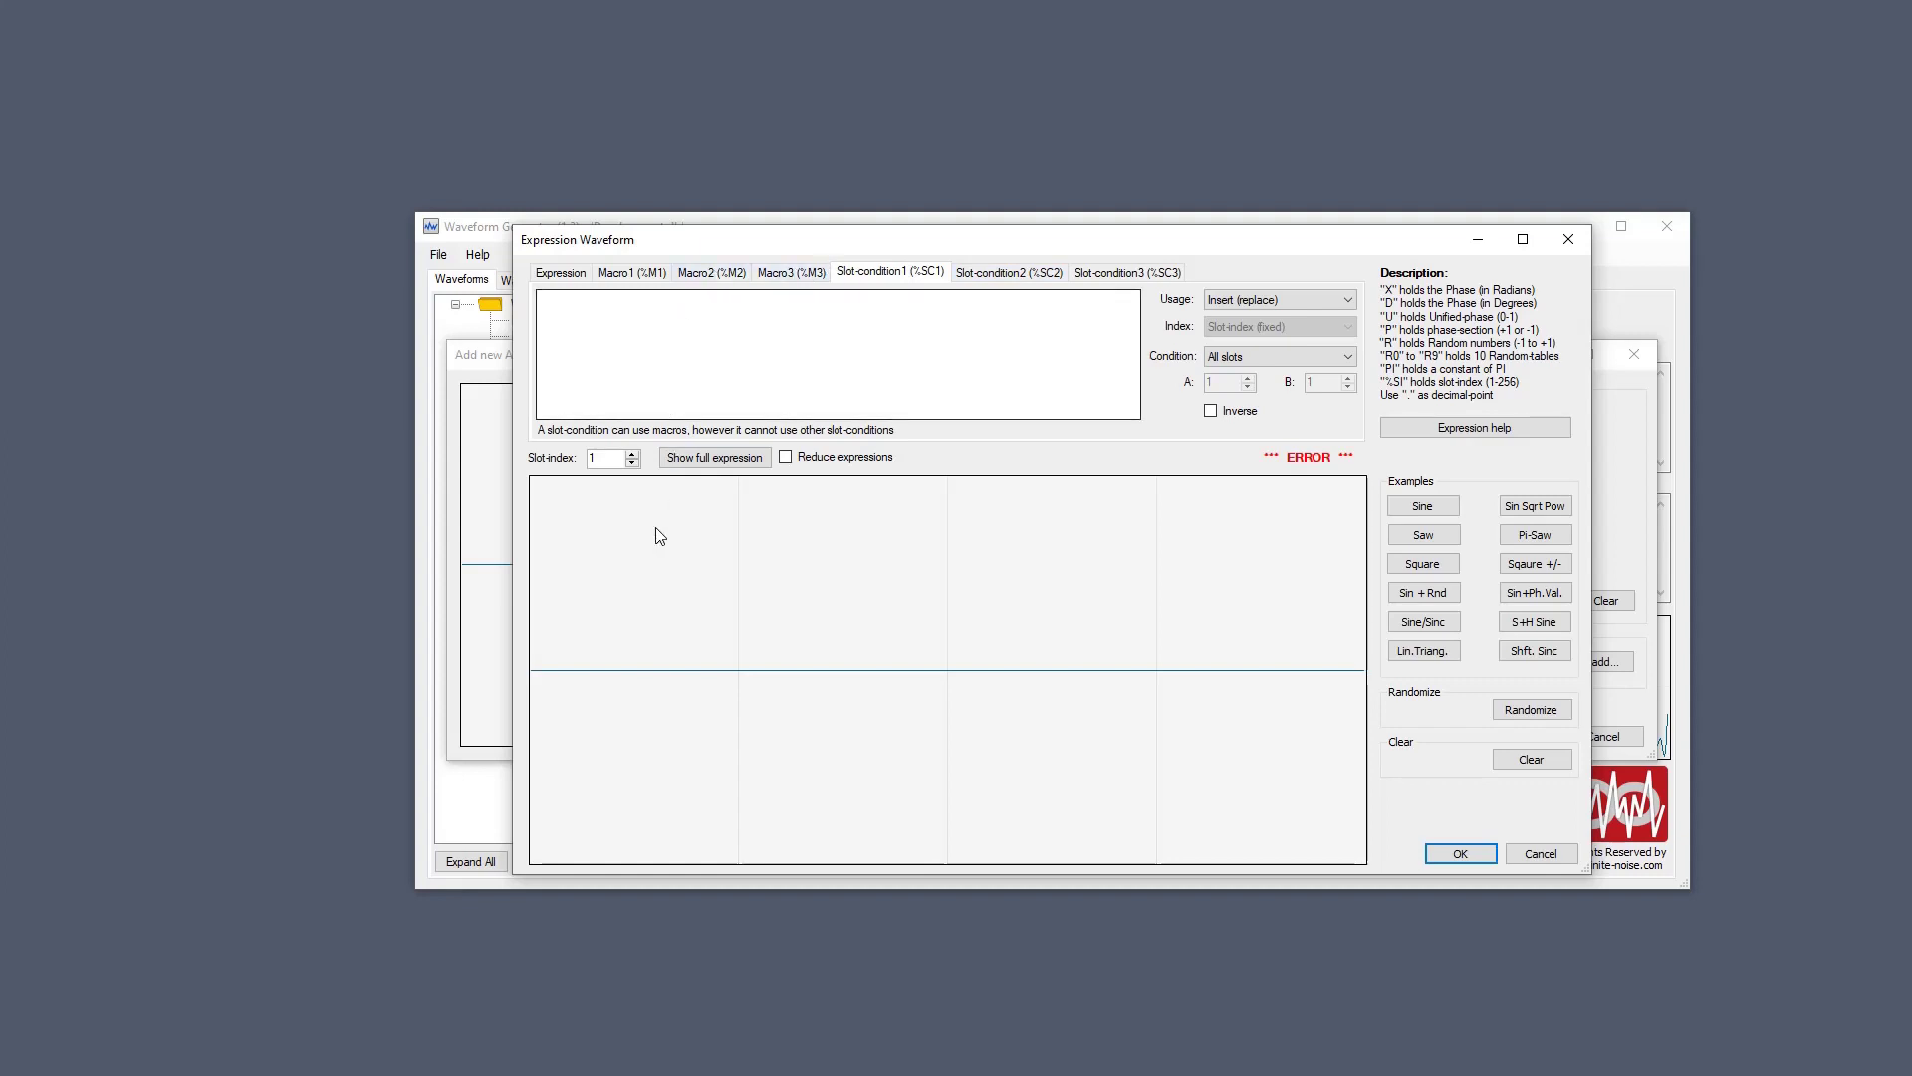
{"action": "mouse_move", "coordinate": [596, 464]}
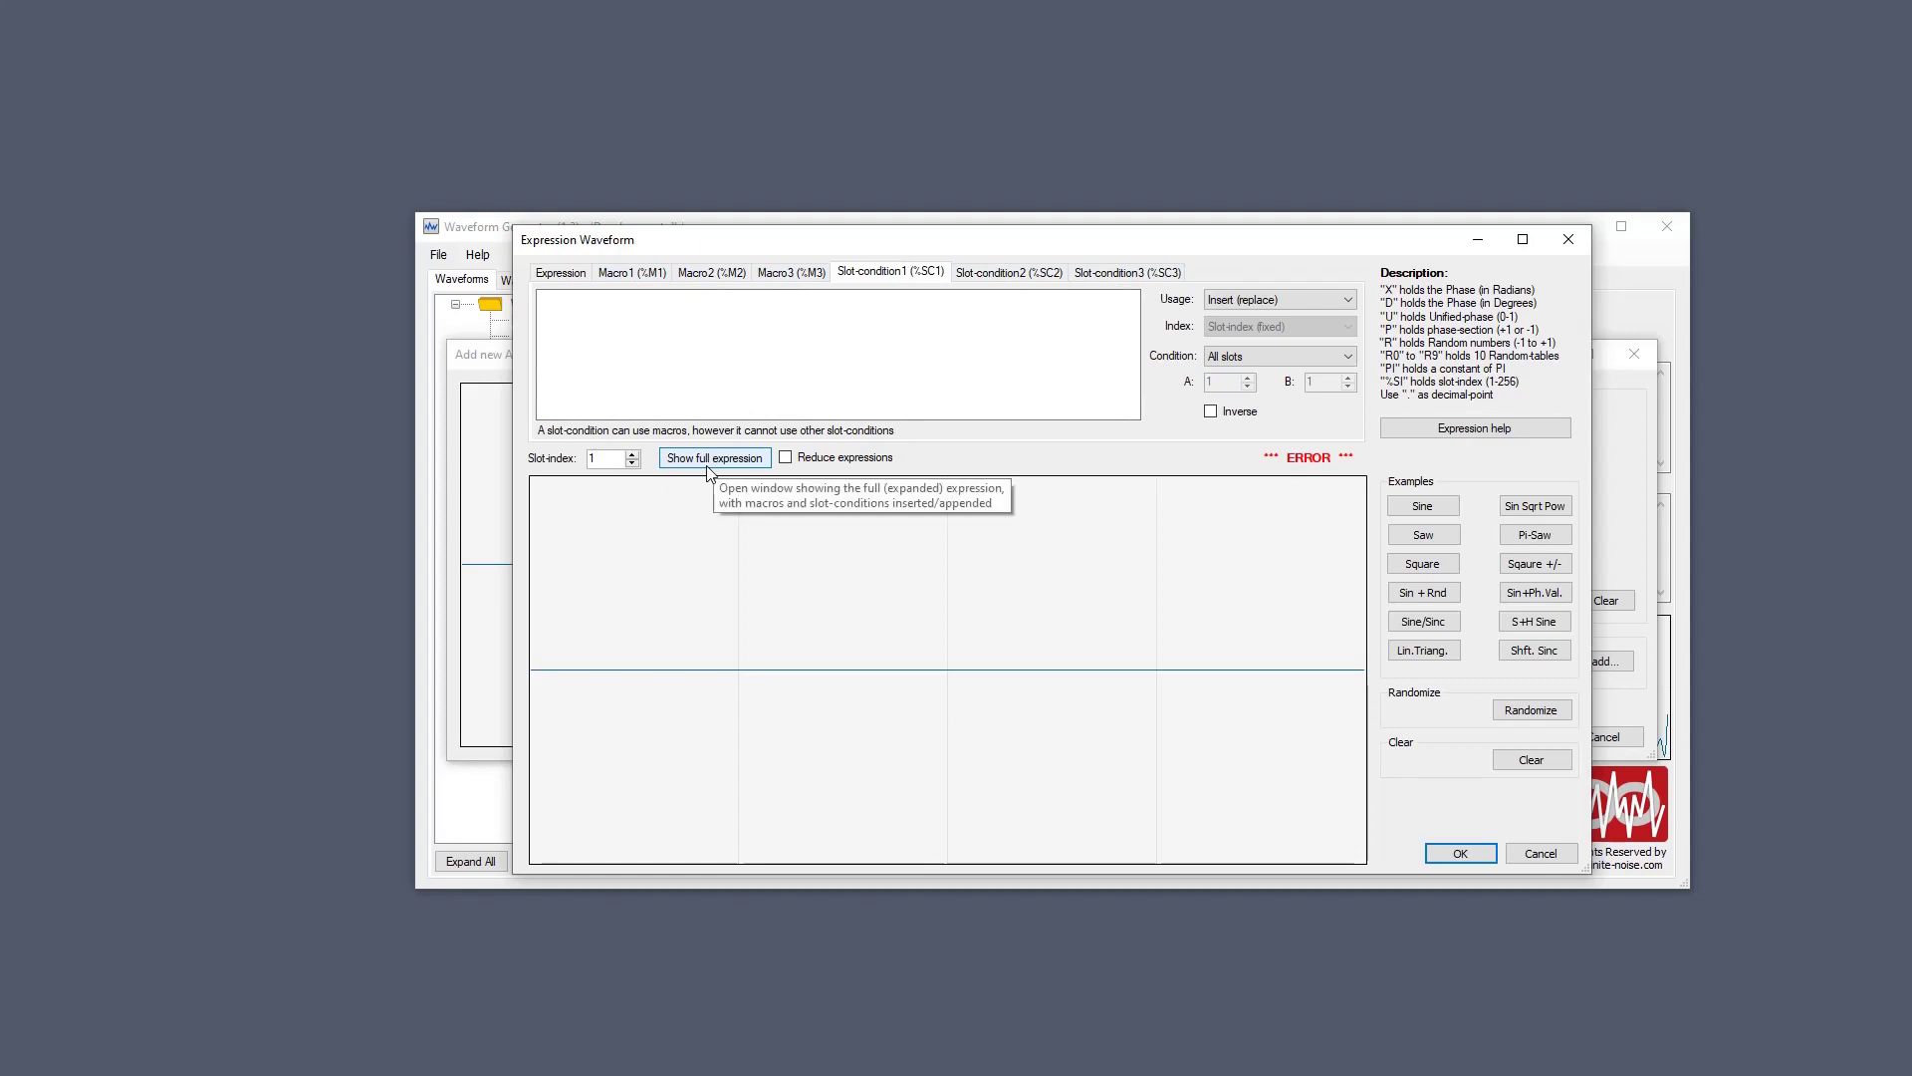
{"action": "left_click", "coordinate": [561, 273]}
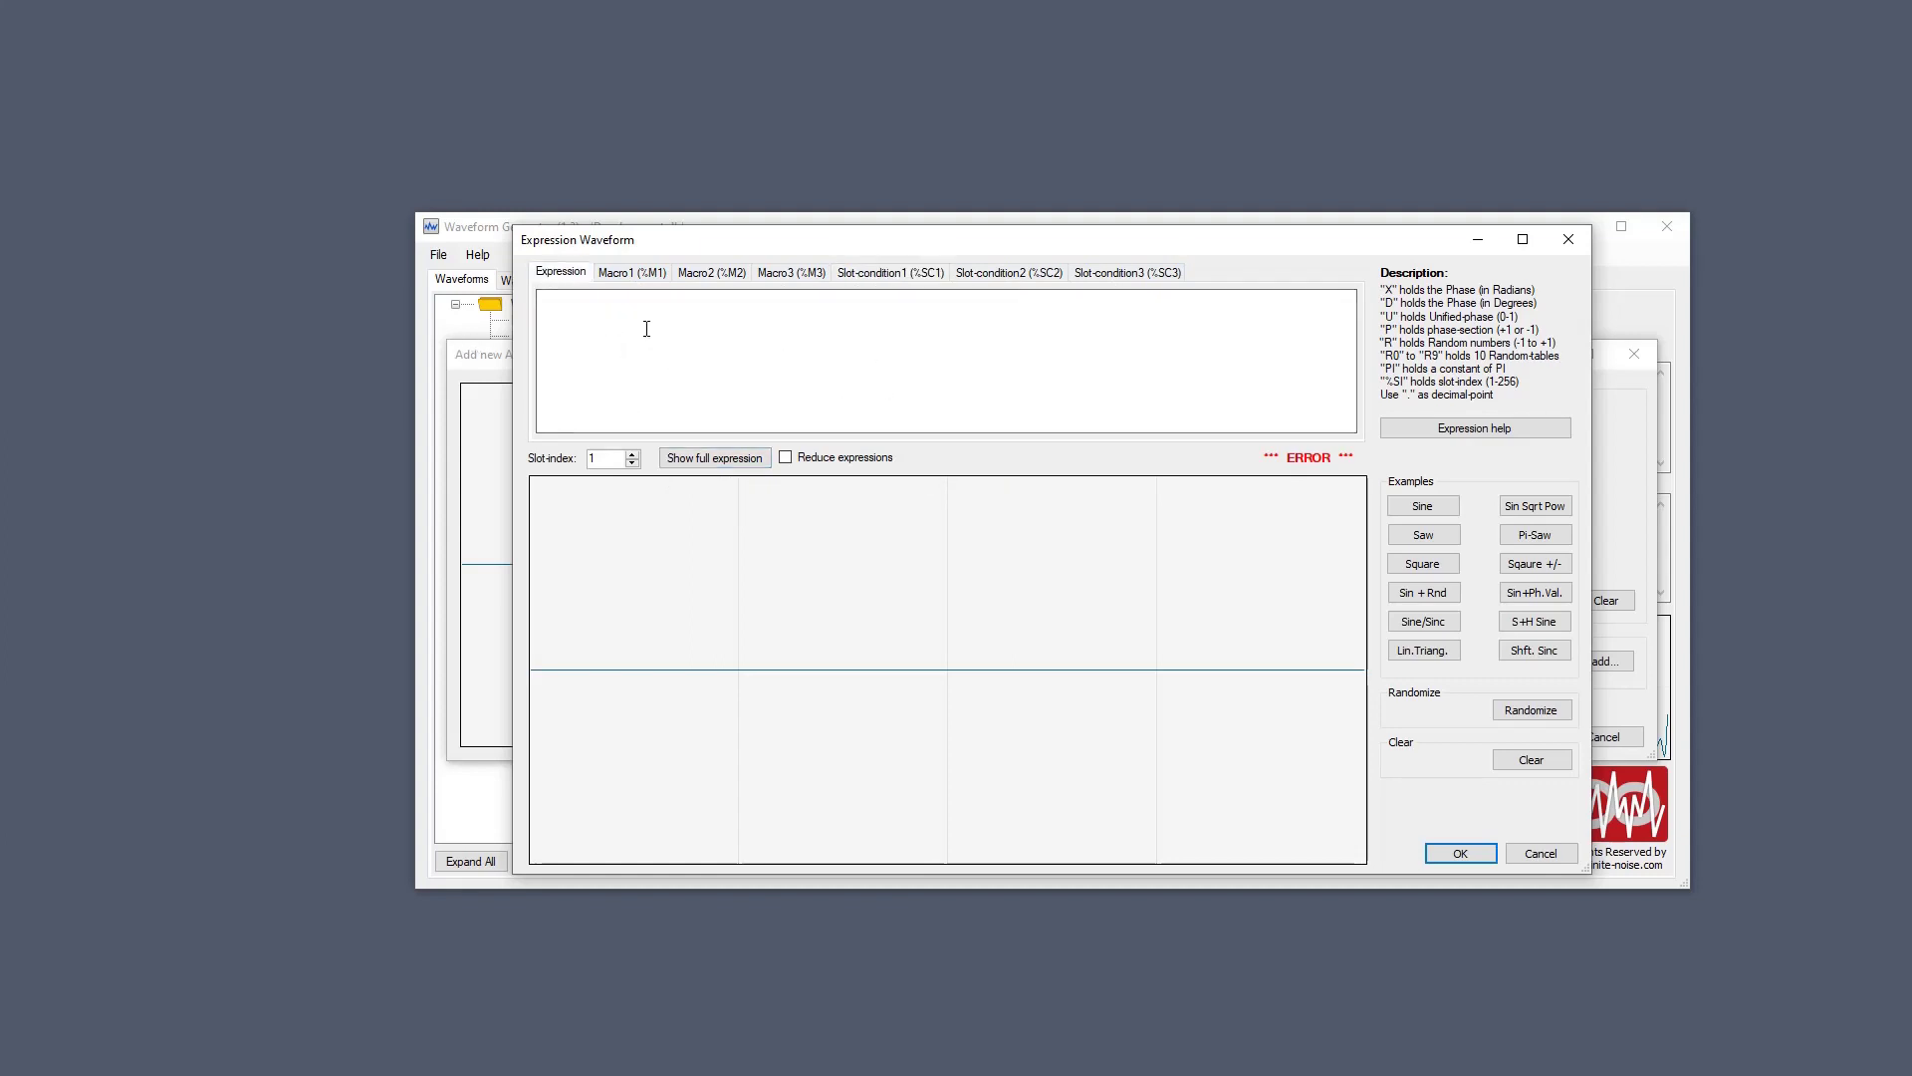
Examine the expression help's sections on functions, variables, macros and slot-conditions, and if-then-else, and close the help.
{"action": "left_click", "coordinate": [1395, 432]}
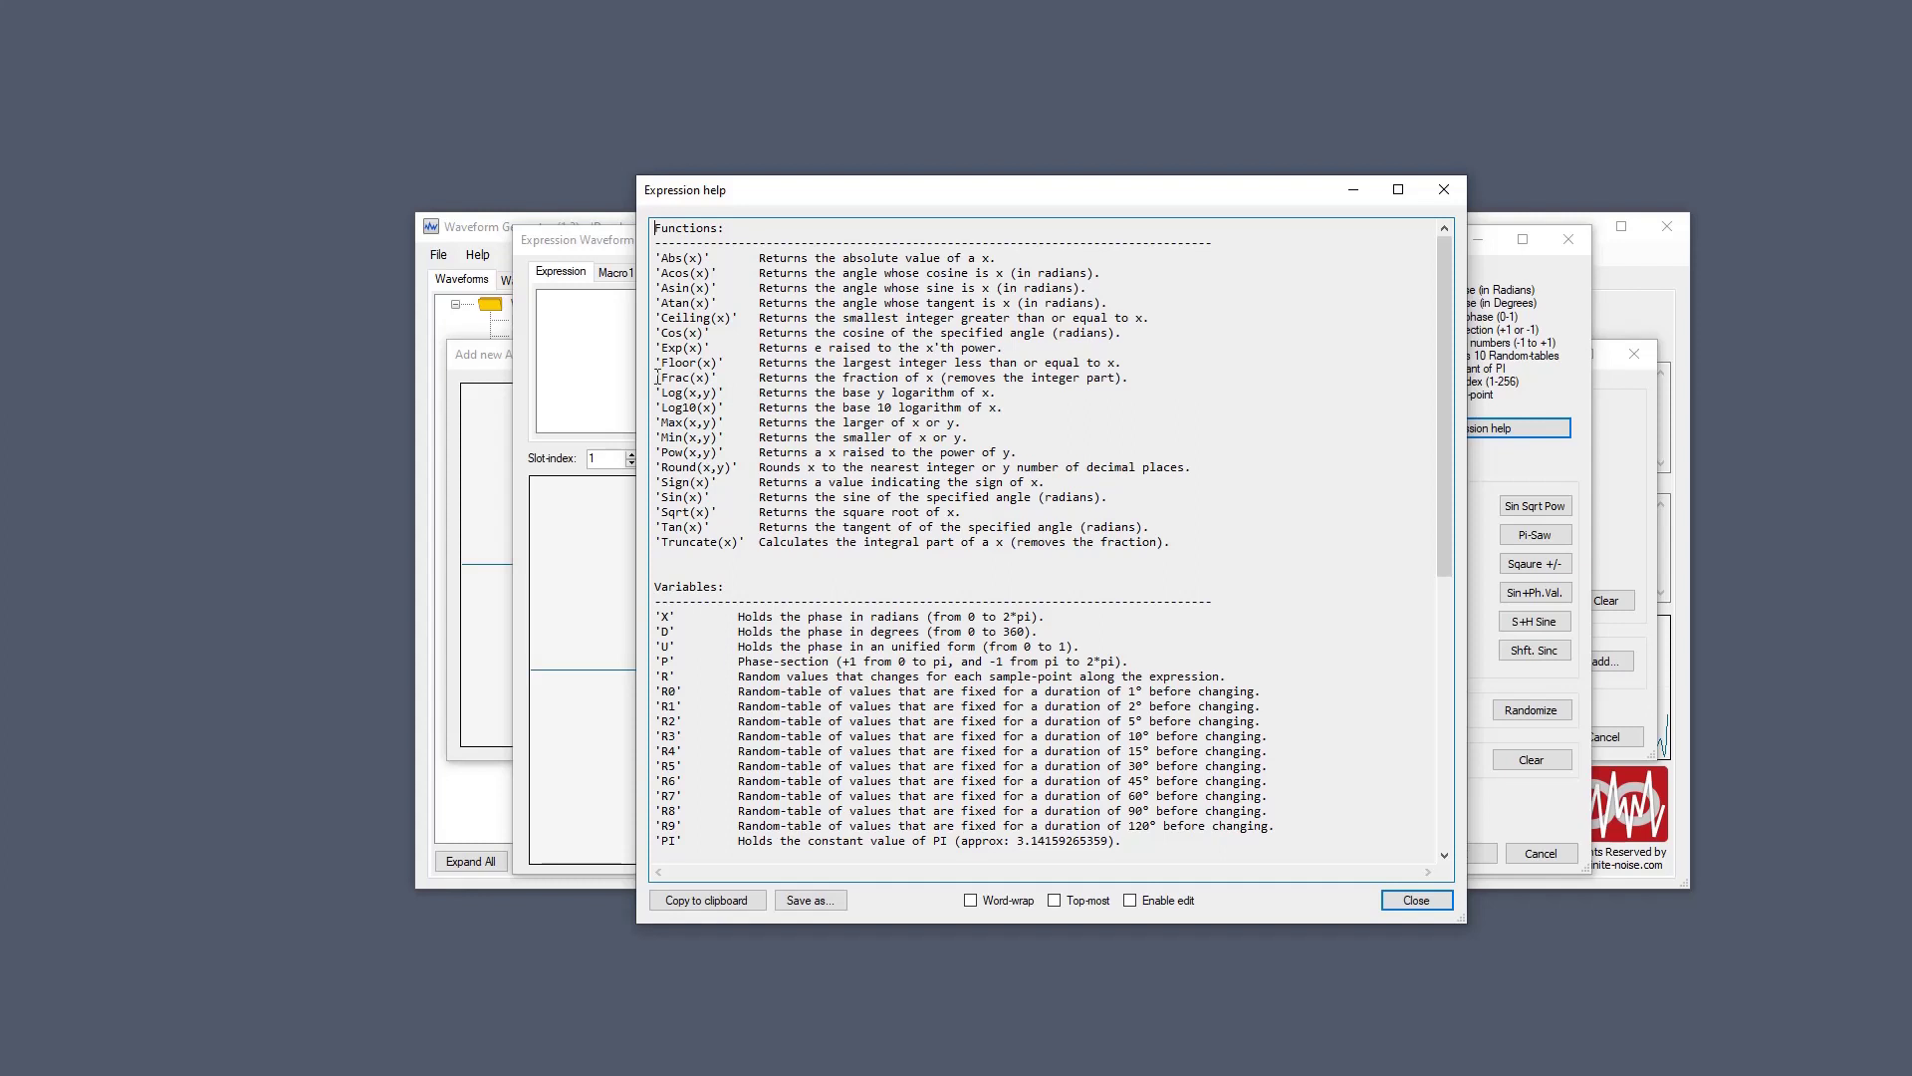
{"action": "left_click_drag", "start_coordinate": [655, 377], "coordinate": [1175, 383]}
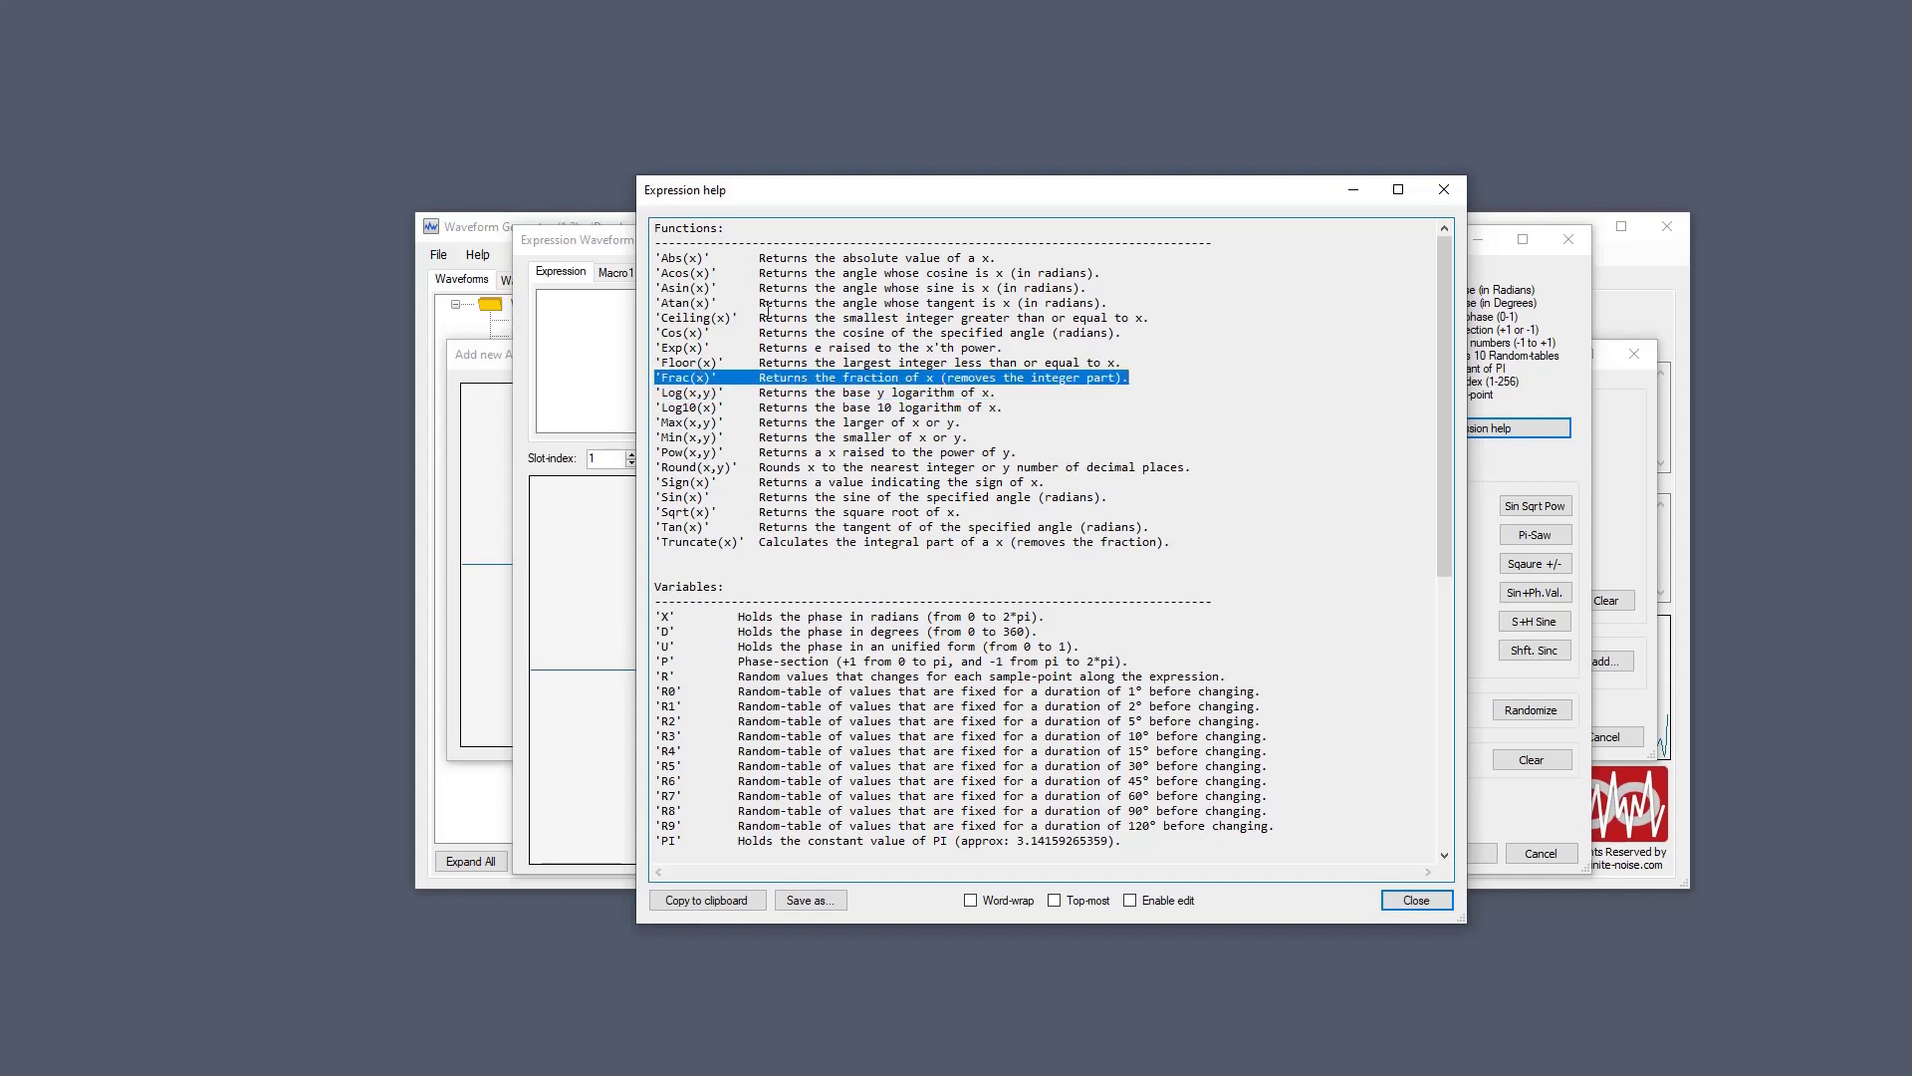
{"action": "left_click_drag", "start_coordinate": [655, 258], "coordinate": [1189, 258]}
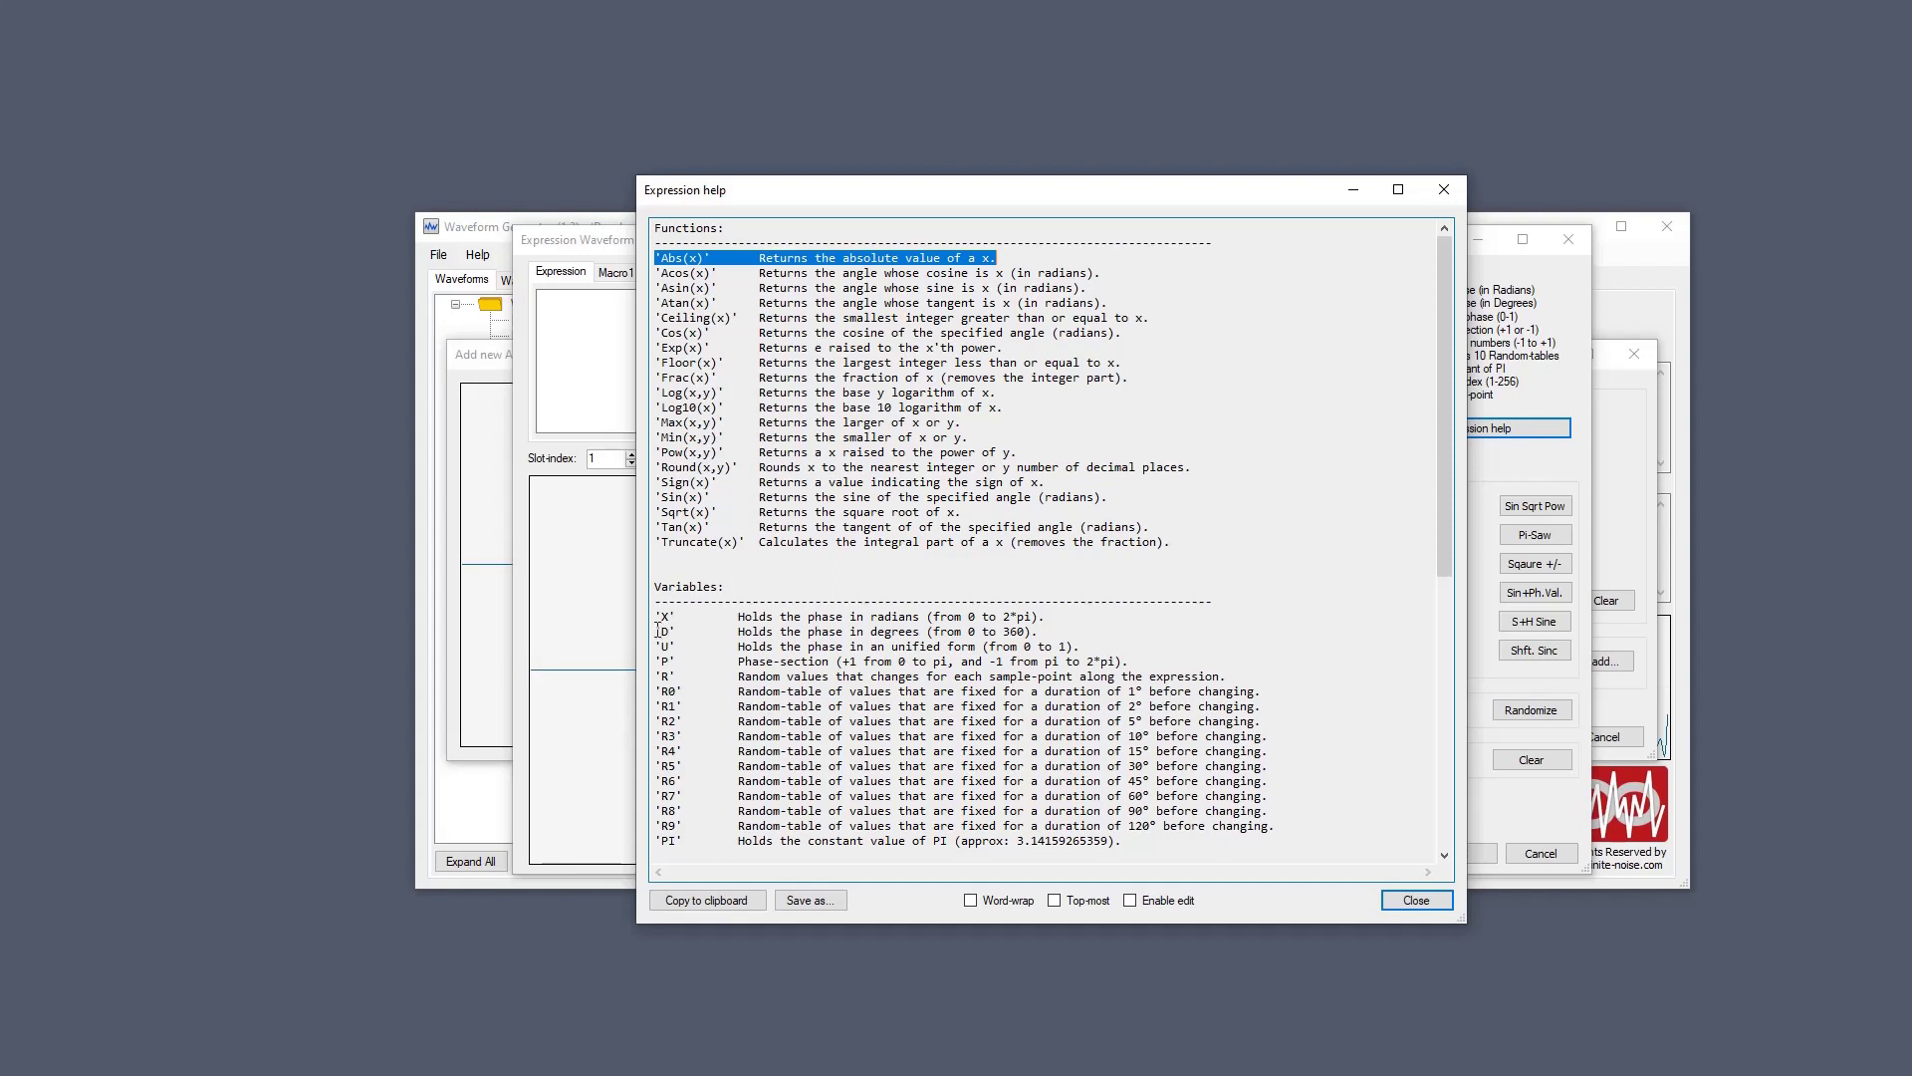
{"action": "left_click_drag", "start_coordinate": [658, 632], "coordinate": [1184, 647]}
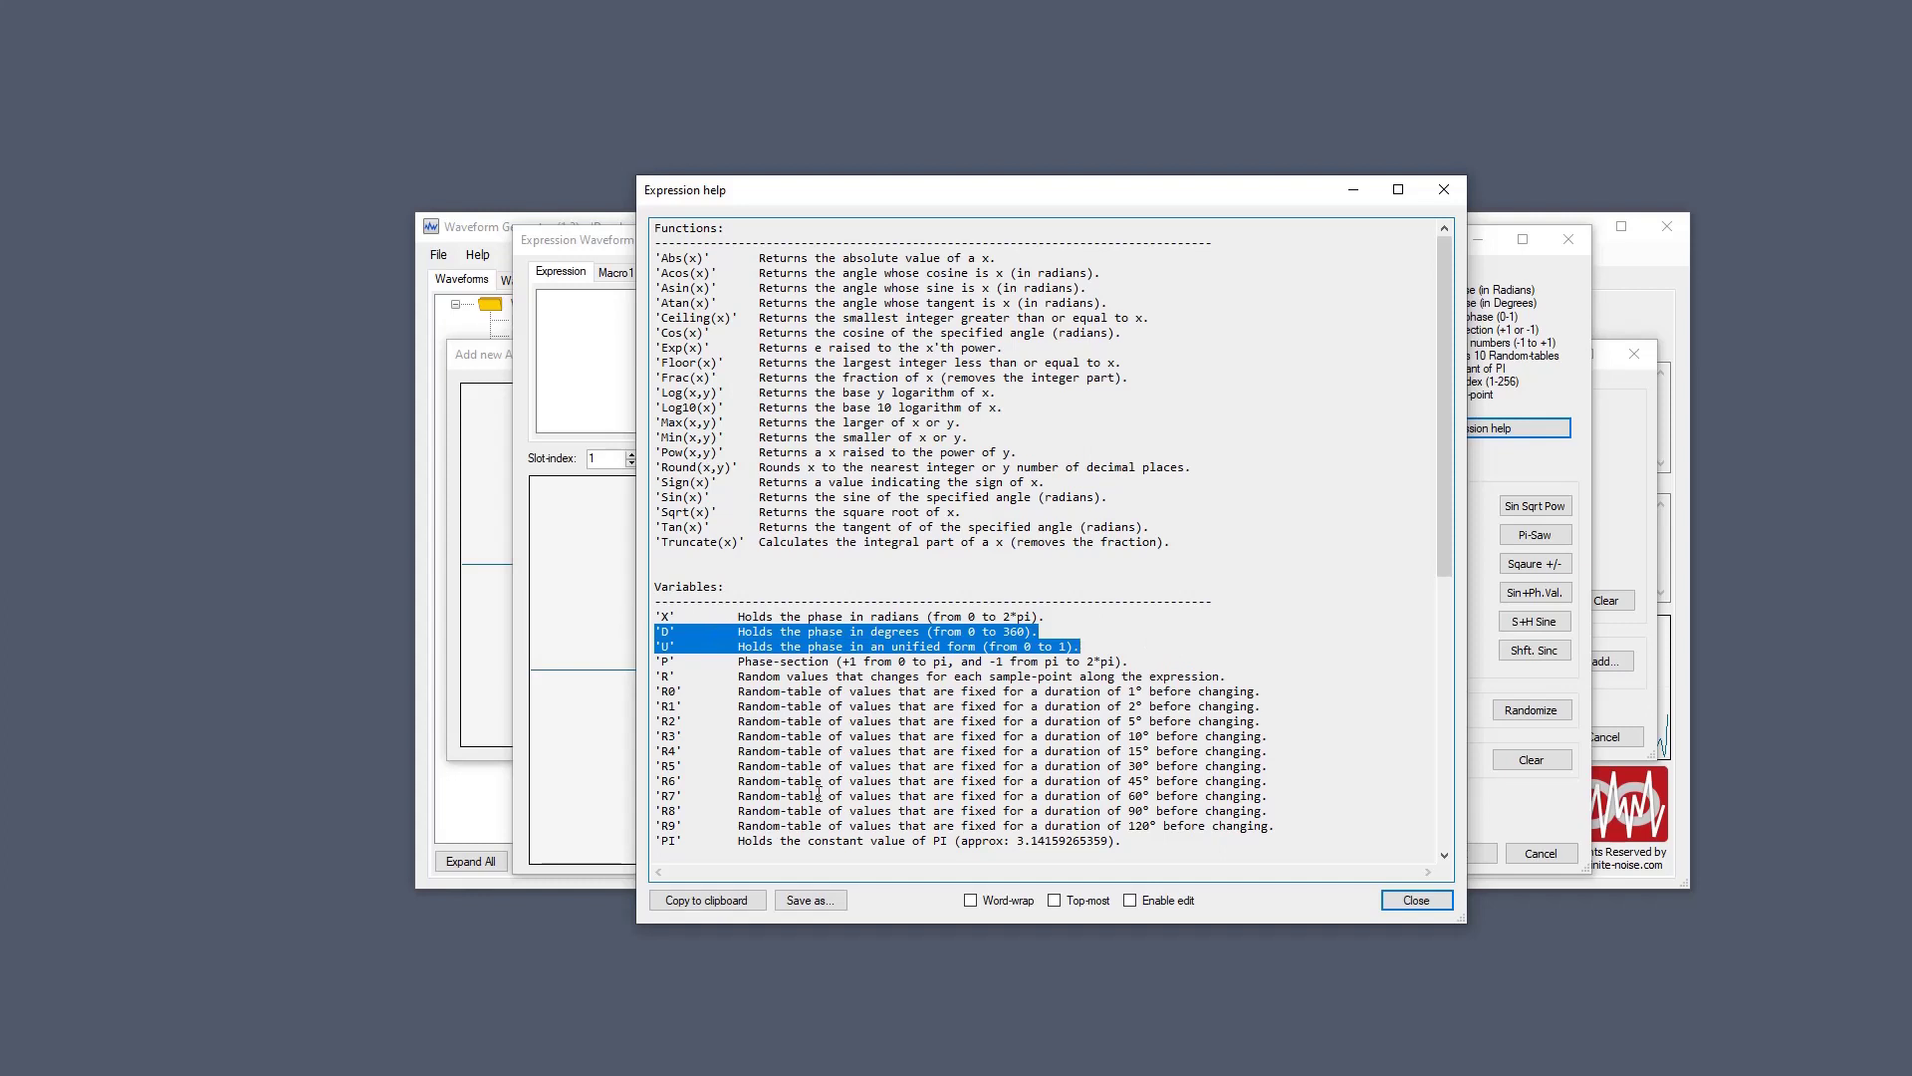
{"action": "scroll", "coordinate": [819, 794], "scroll_direction": "down", "scroll_amount": 8}
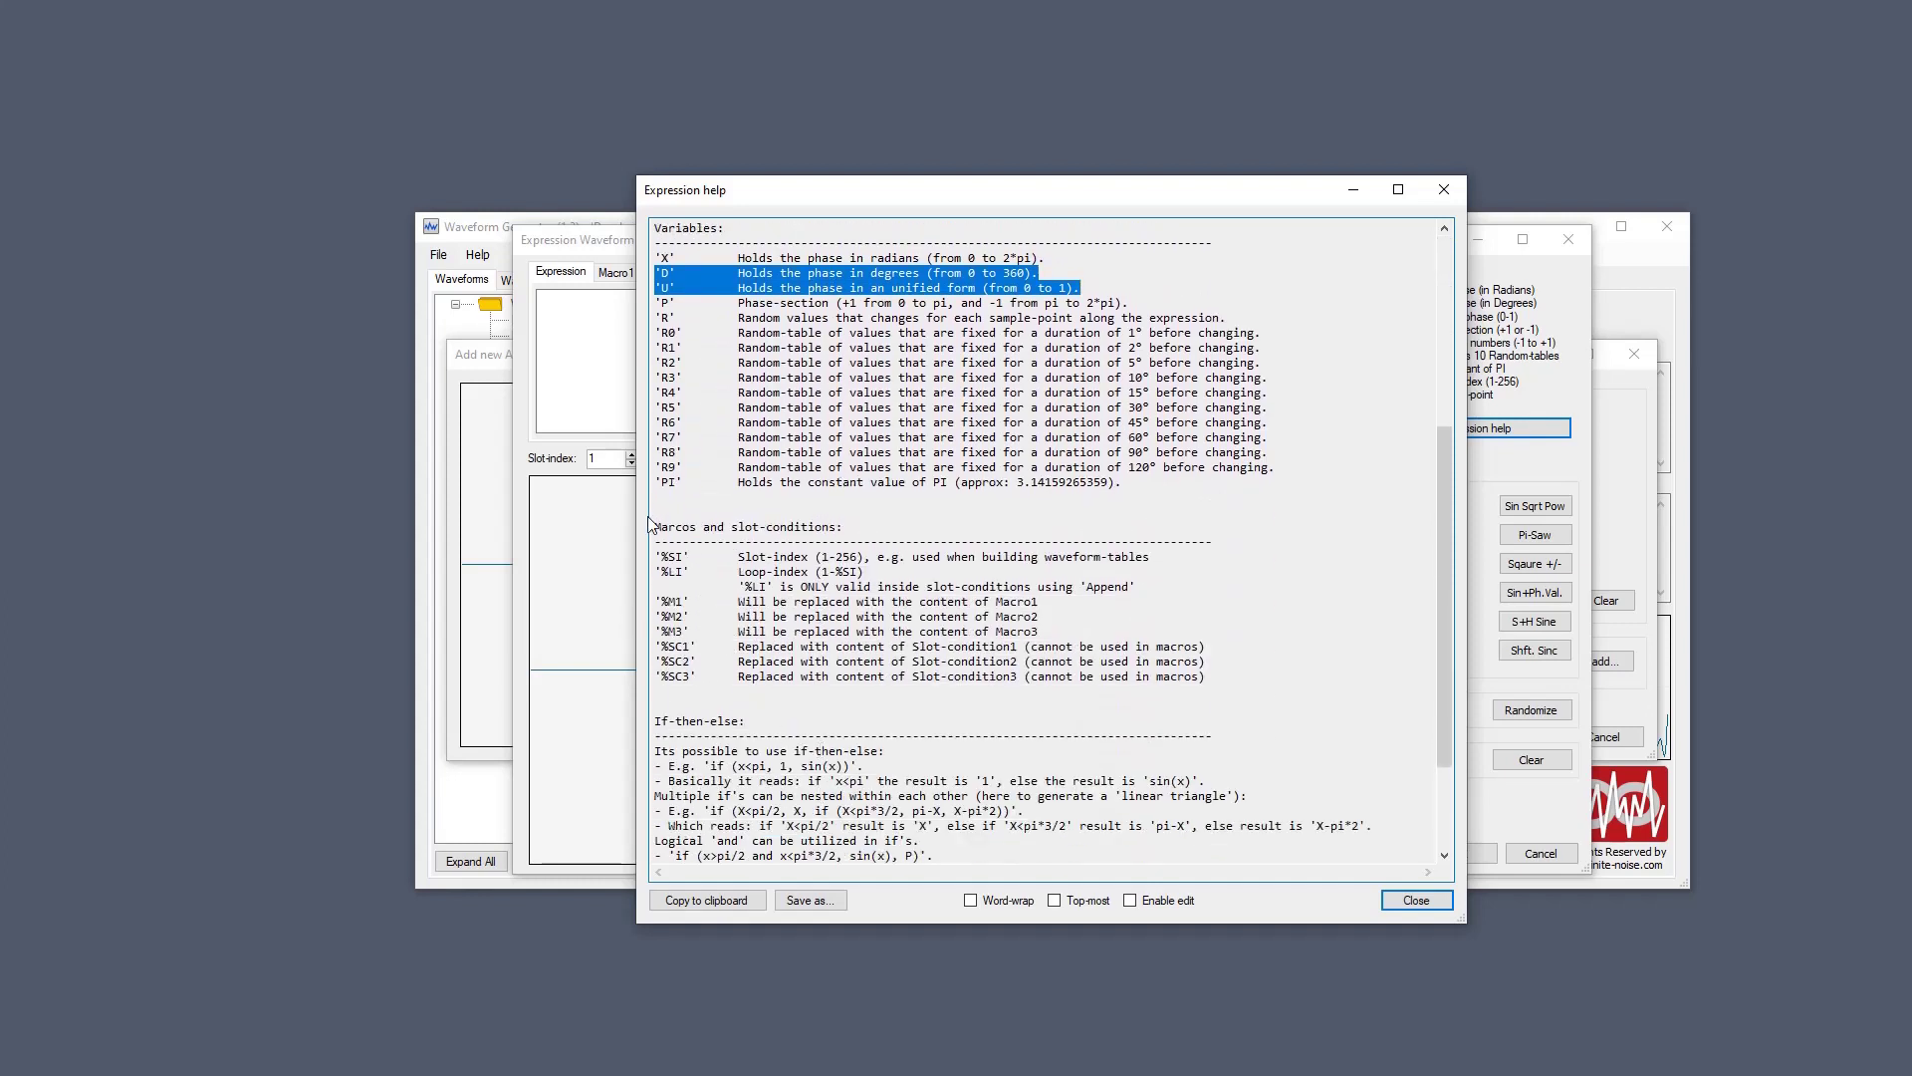
{"action": "left_click_drag", "start_coordinate": [649, 525], "coordinate": [1324, 682]}
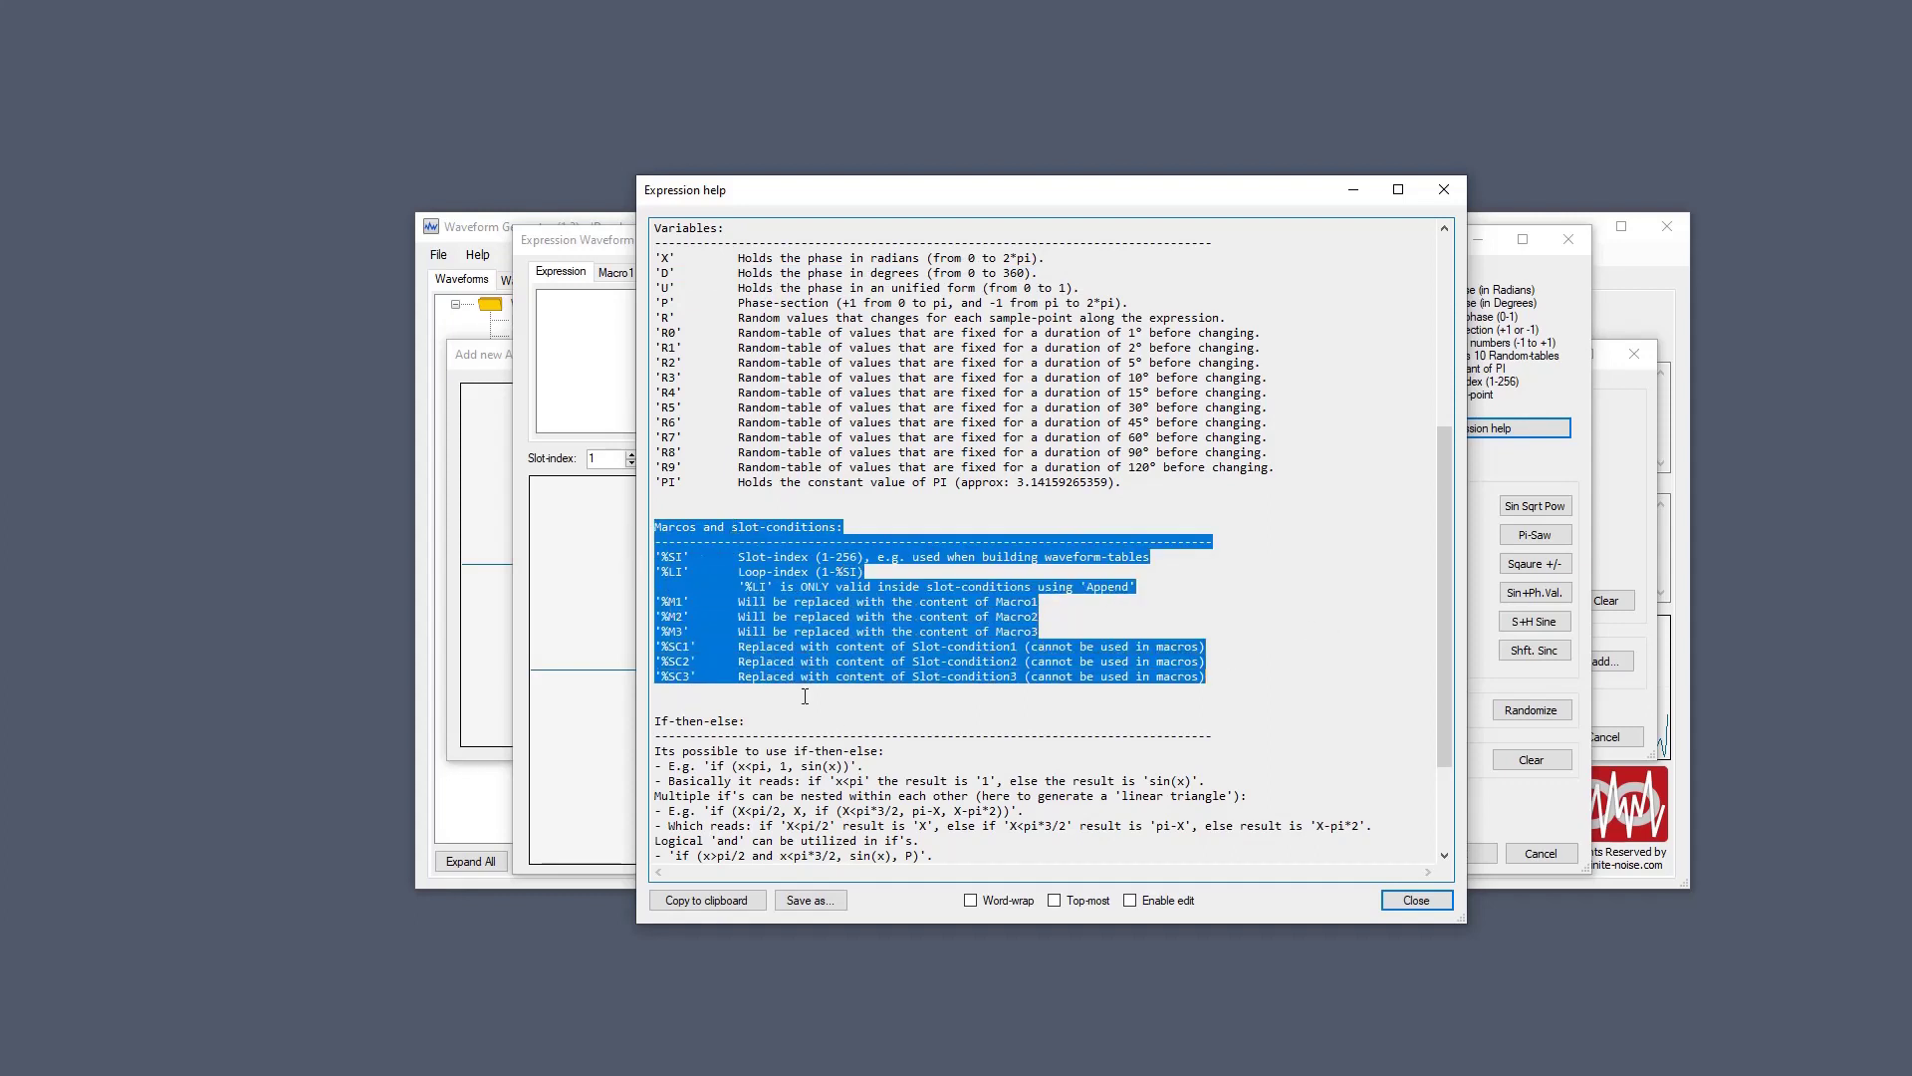
{"action": "scroll", "coordinate": [805, 696], "scroll_direction": "down", "scroll_amount": 3}
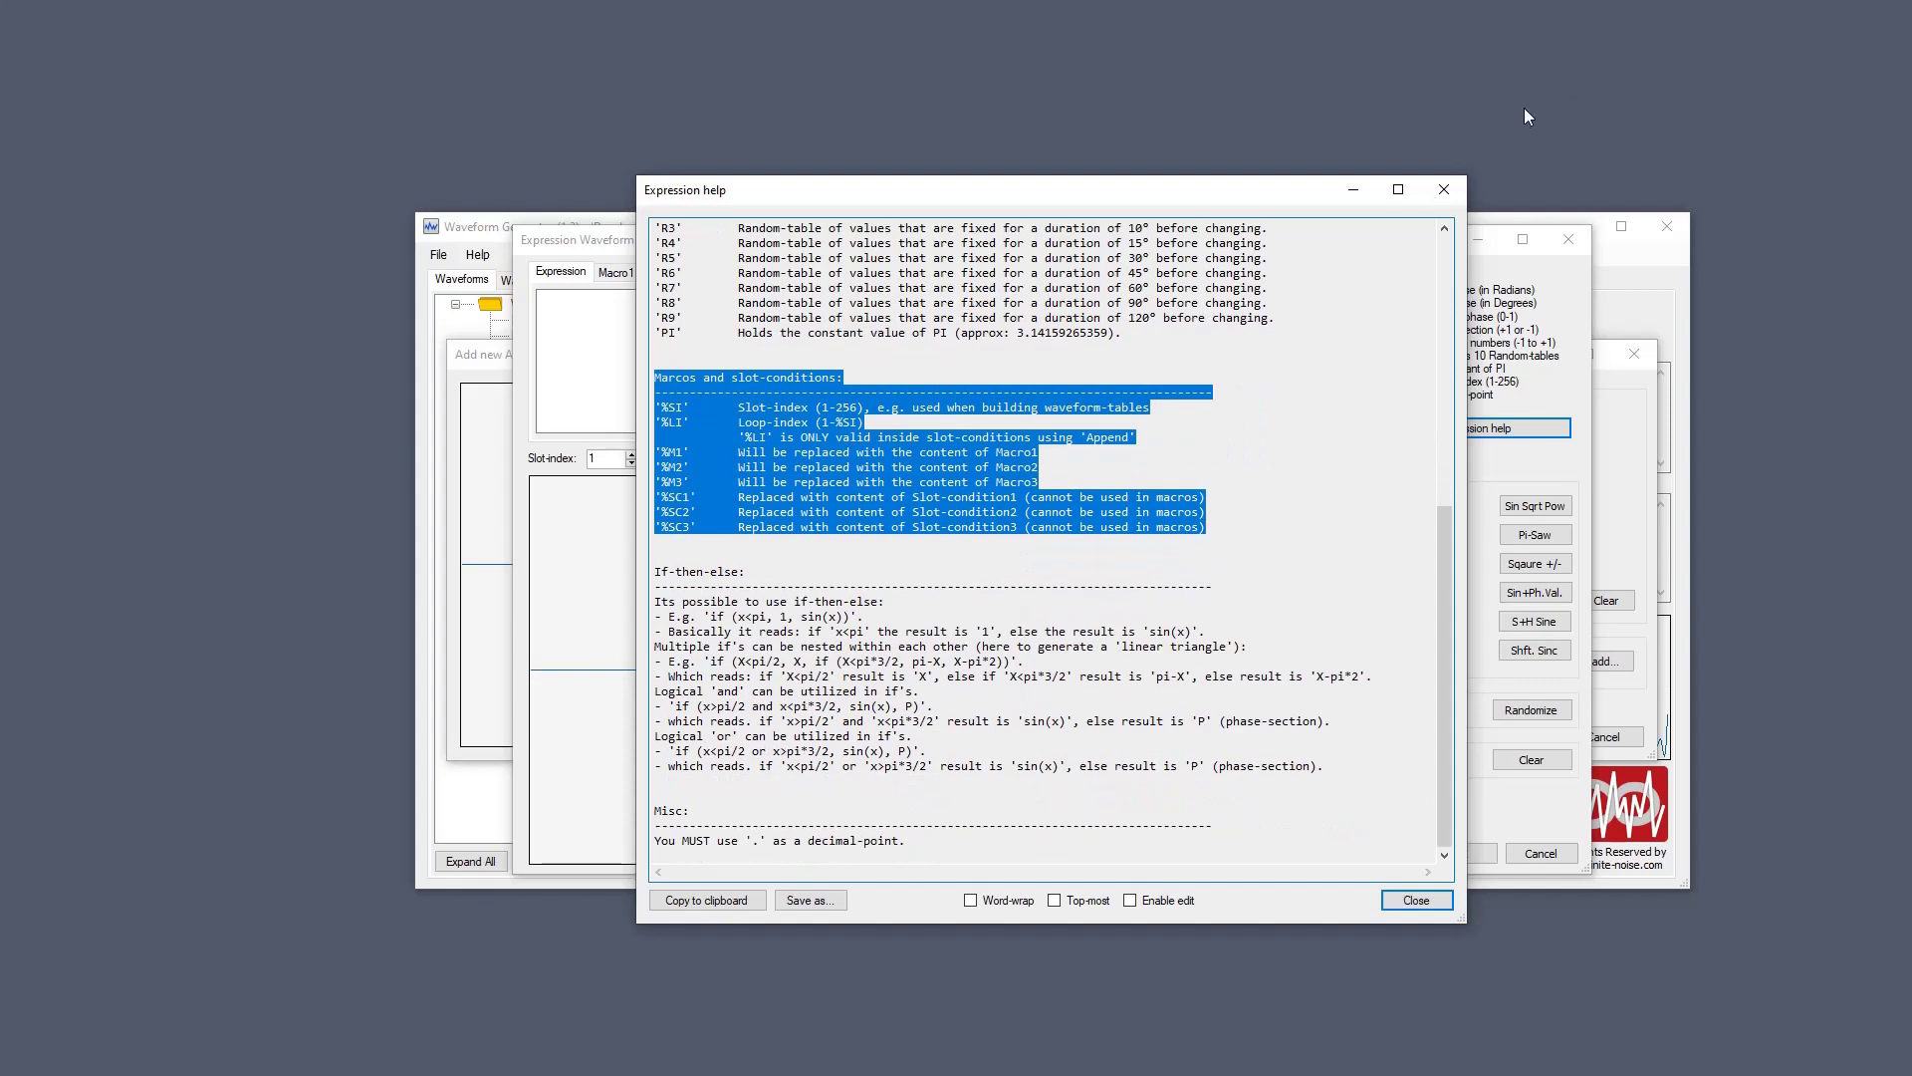
{"action": "left_click", "coordinate": [1444, 189]}
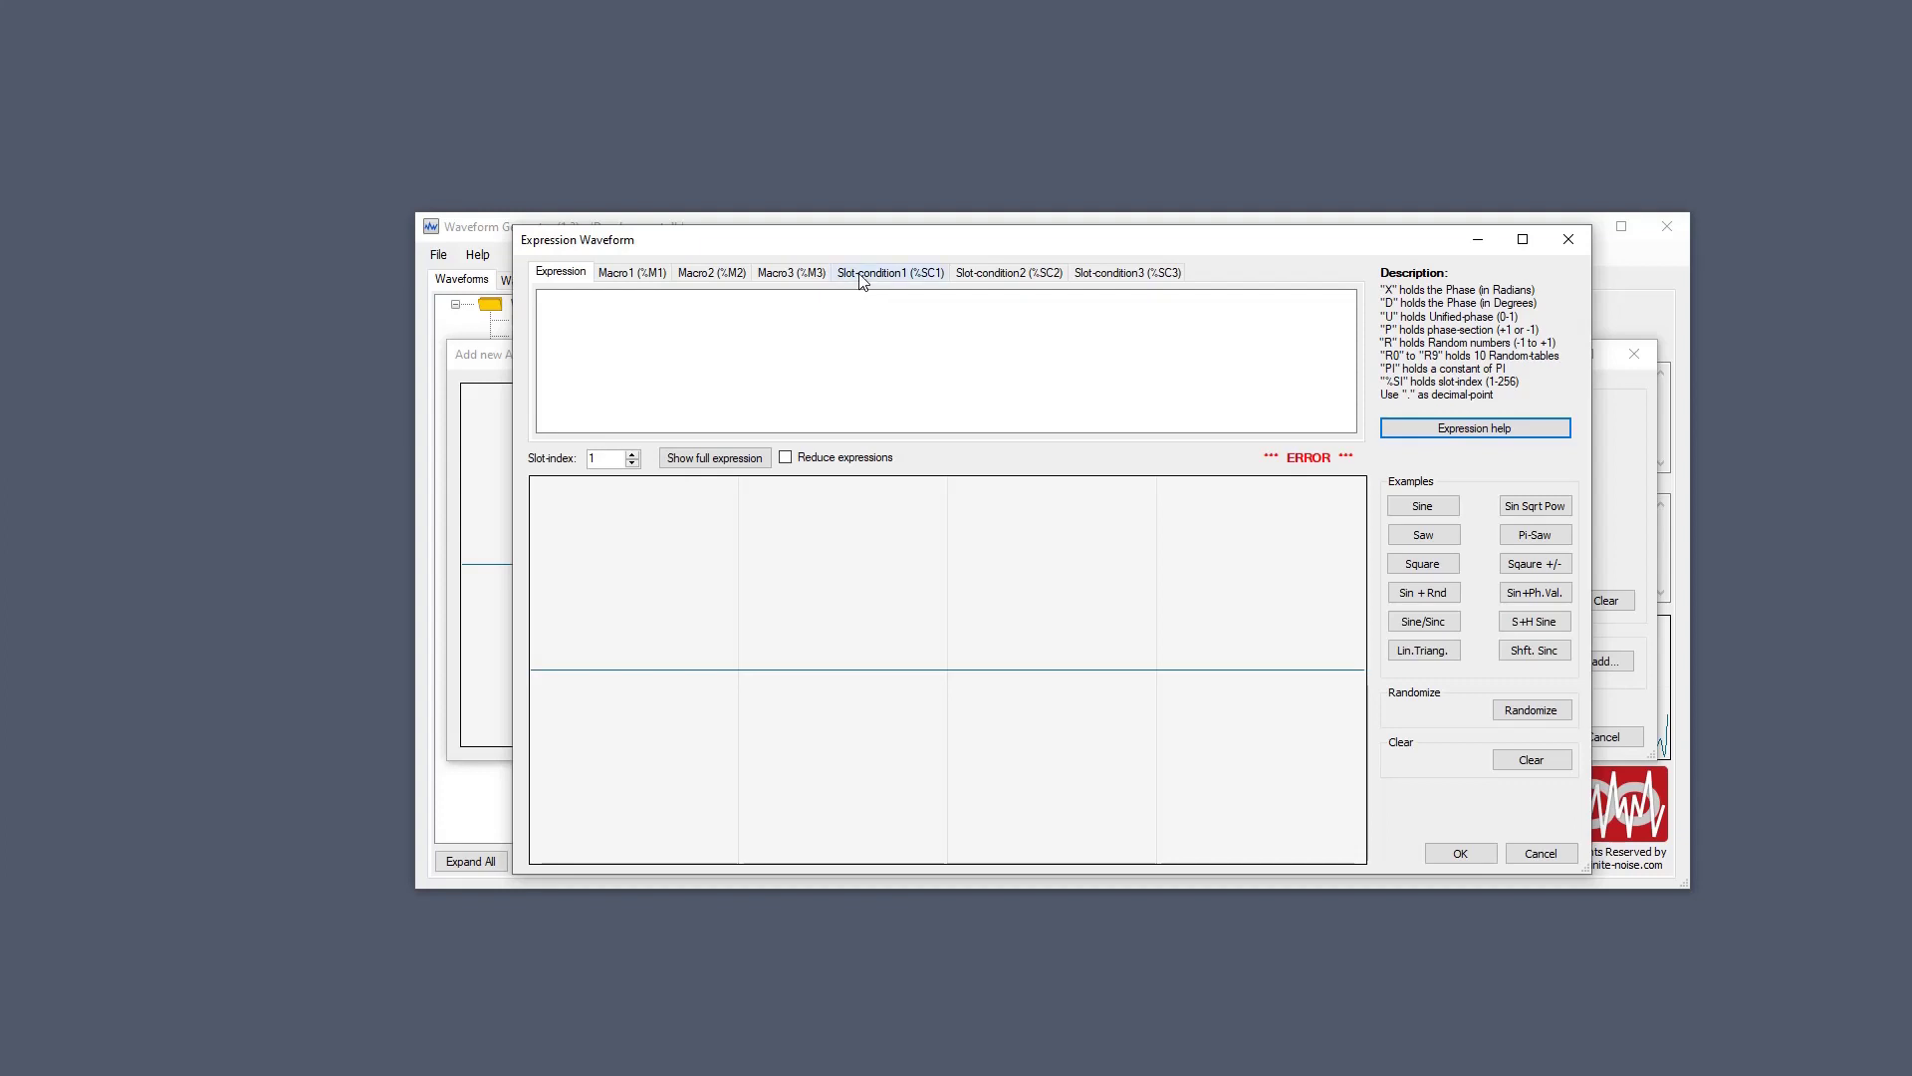
Load the Sine example and rewrite its expression to use the unified phase: Sin(u*2*pi).
{"action": "left_click", "coordinate": [1435, 508]}
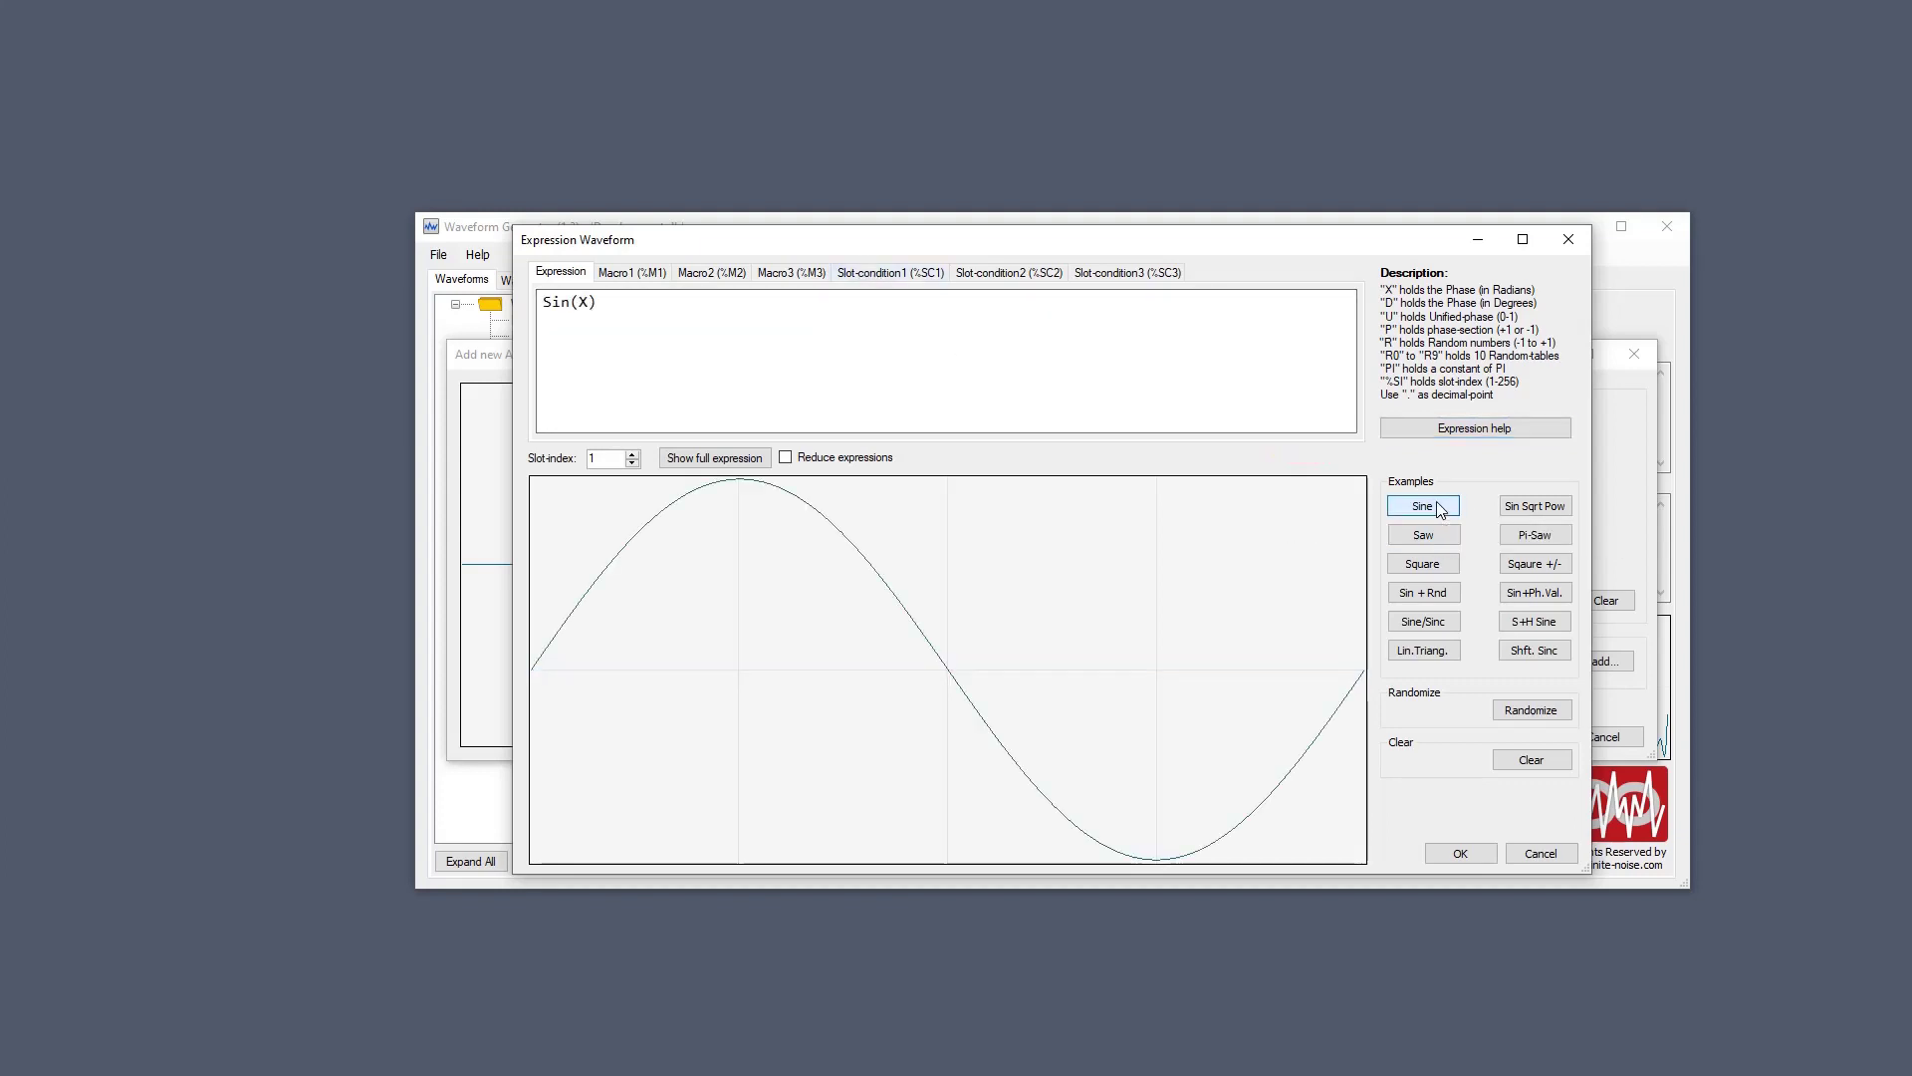
{"action": "left_click", "coordinate": [581, 301]}
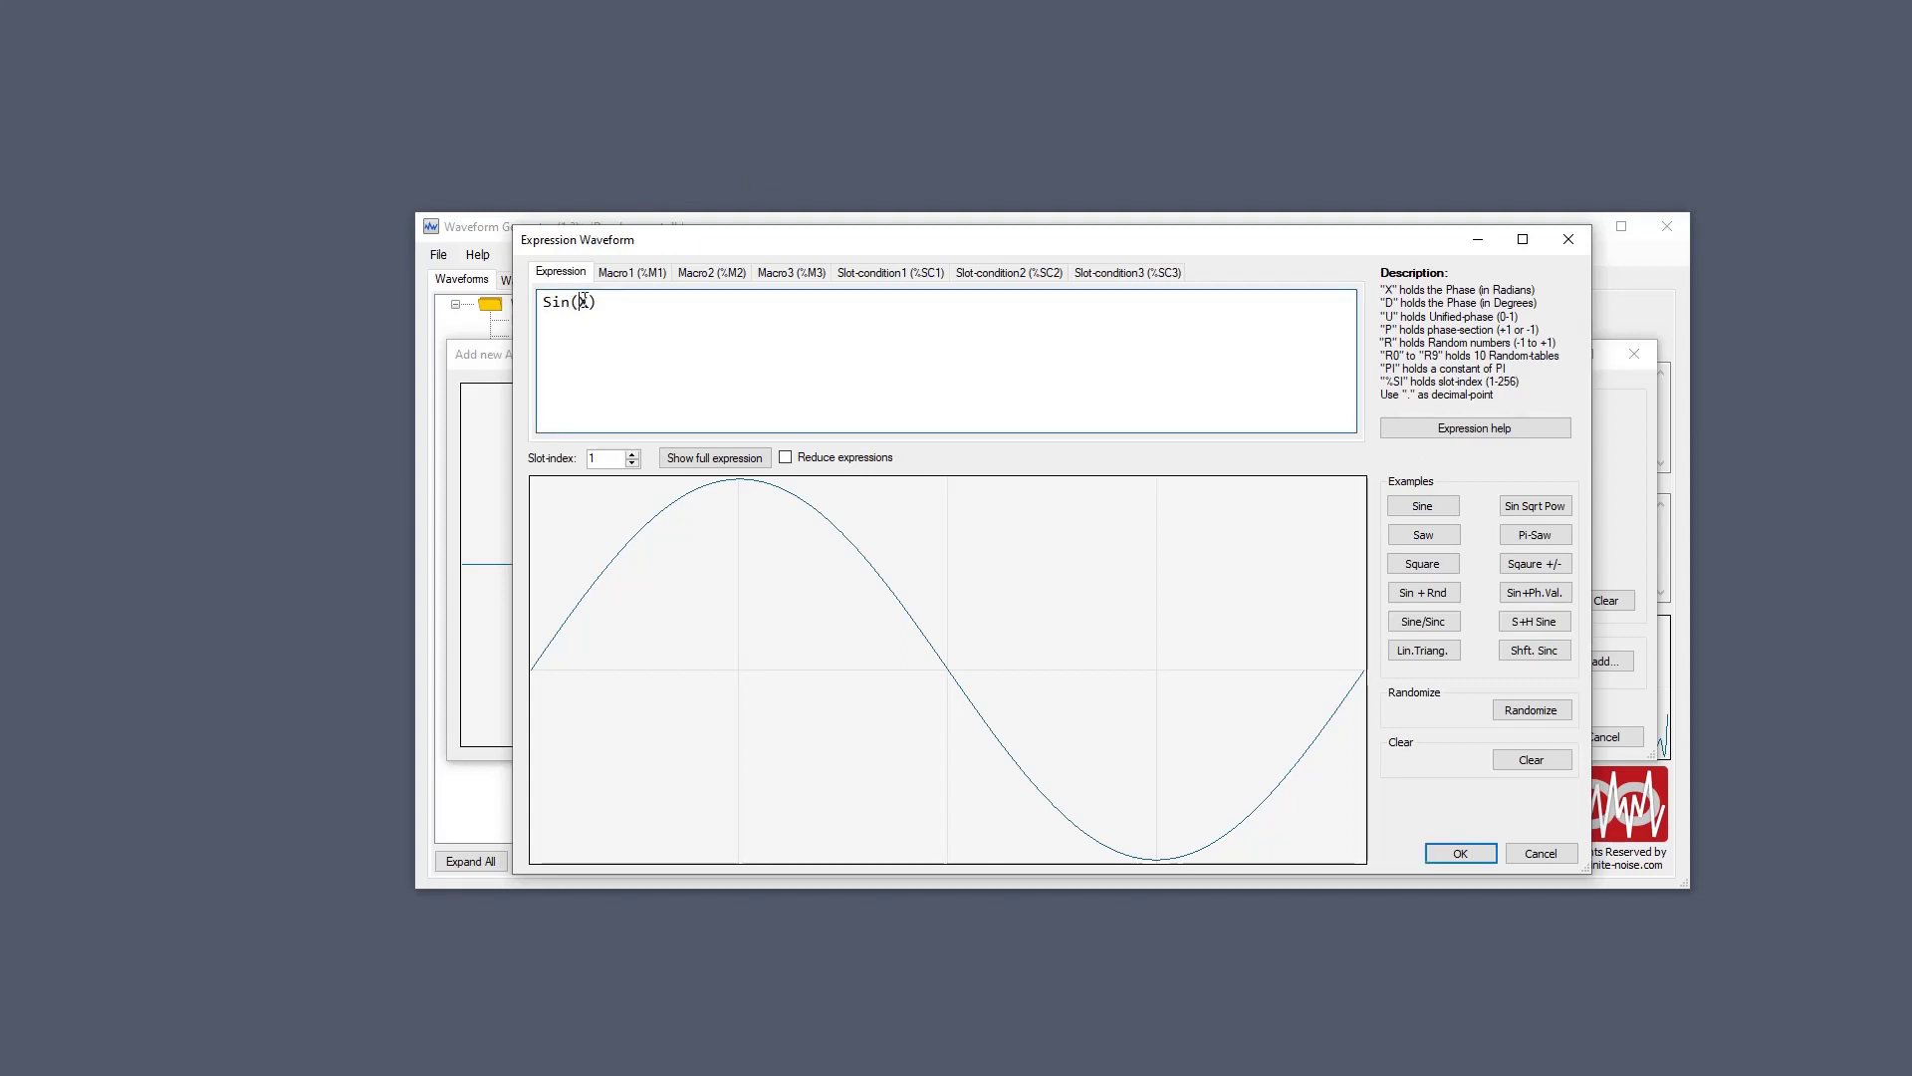
{"action": "double_click", "coordinate": [583, 301]}
{"action": "type", "text": "u"}
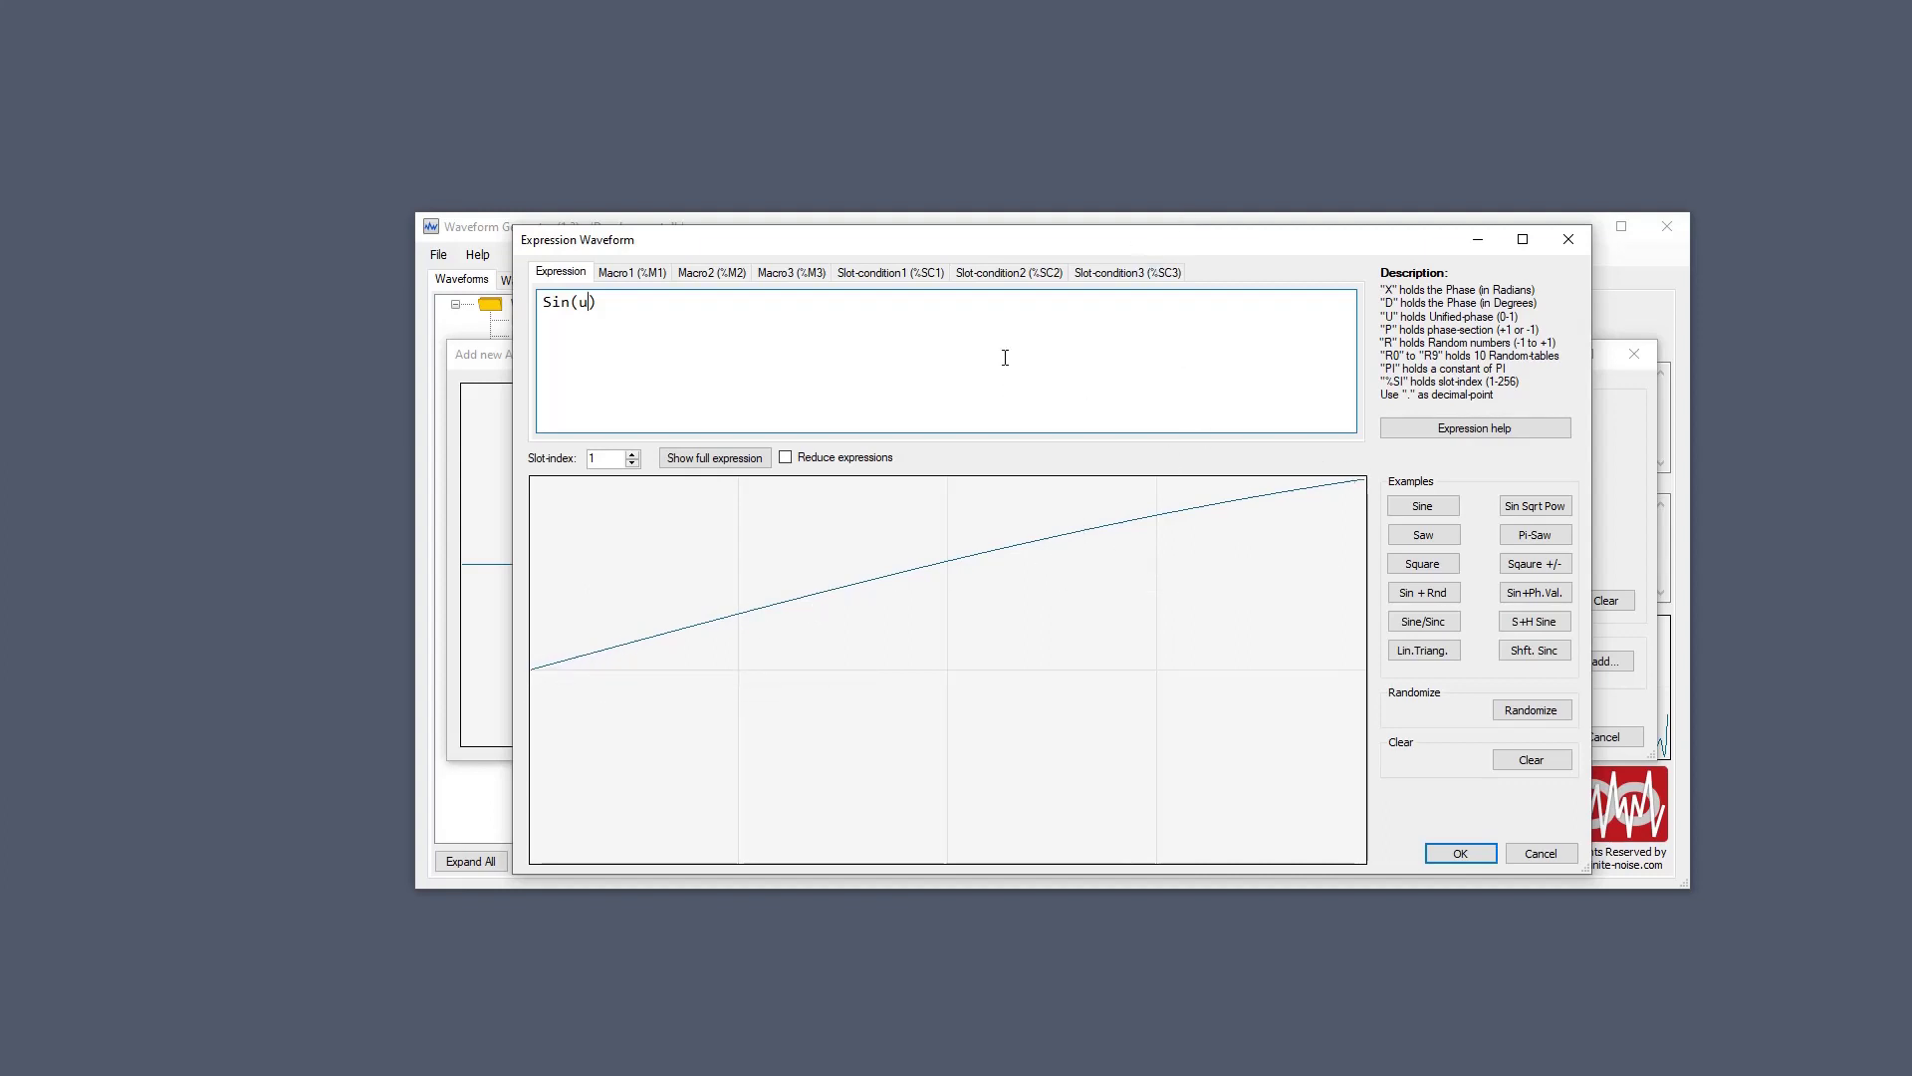
{"action": "type", "text": "*2"}
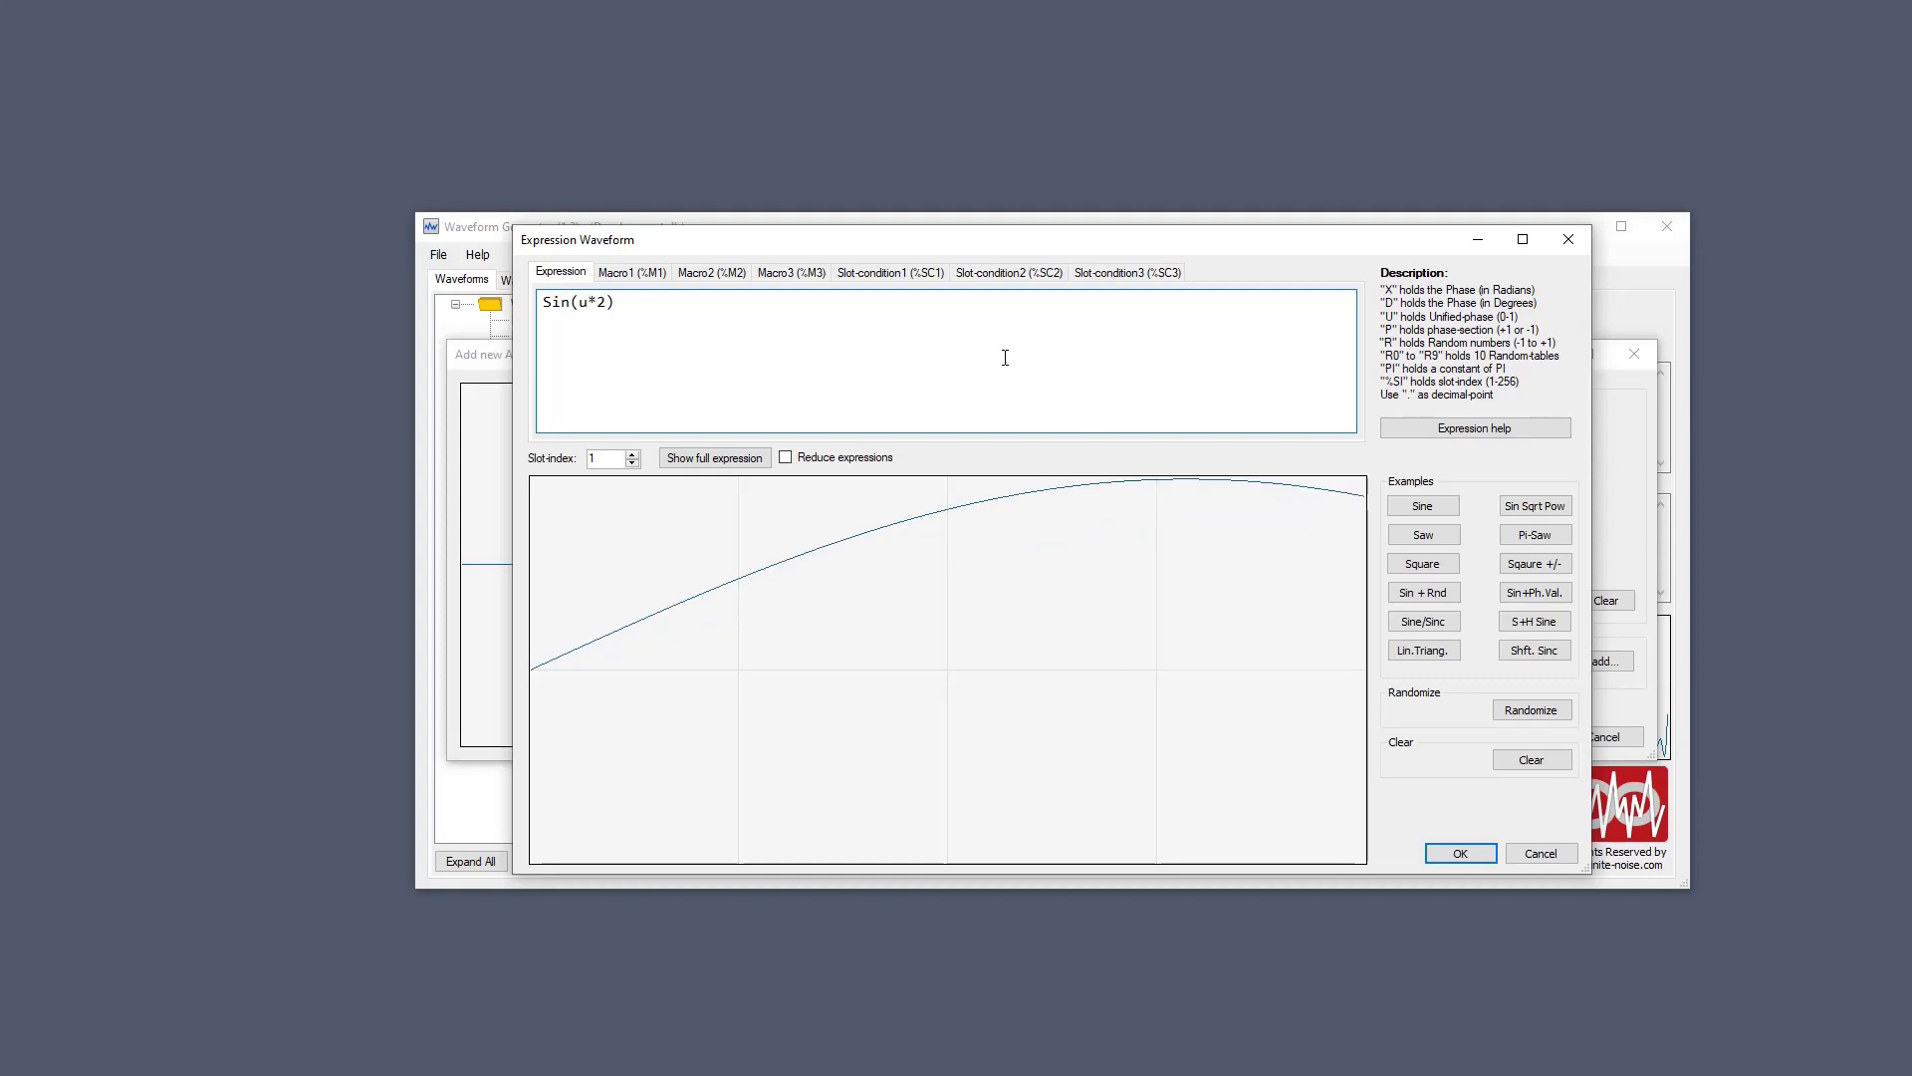
{"action": "type", "text": "*pi"}
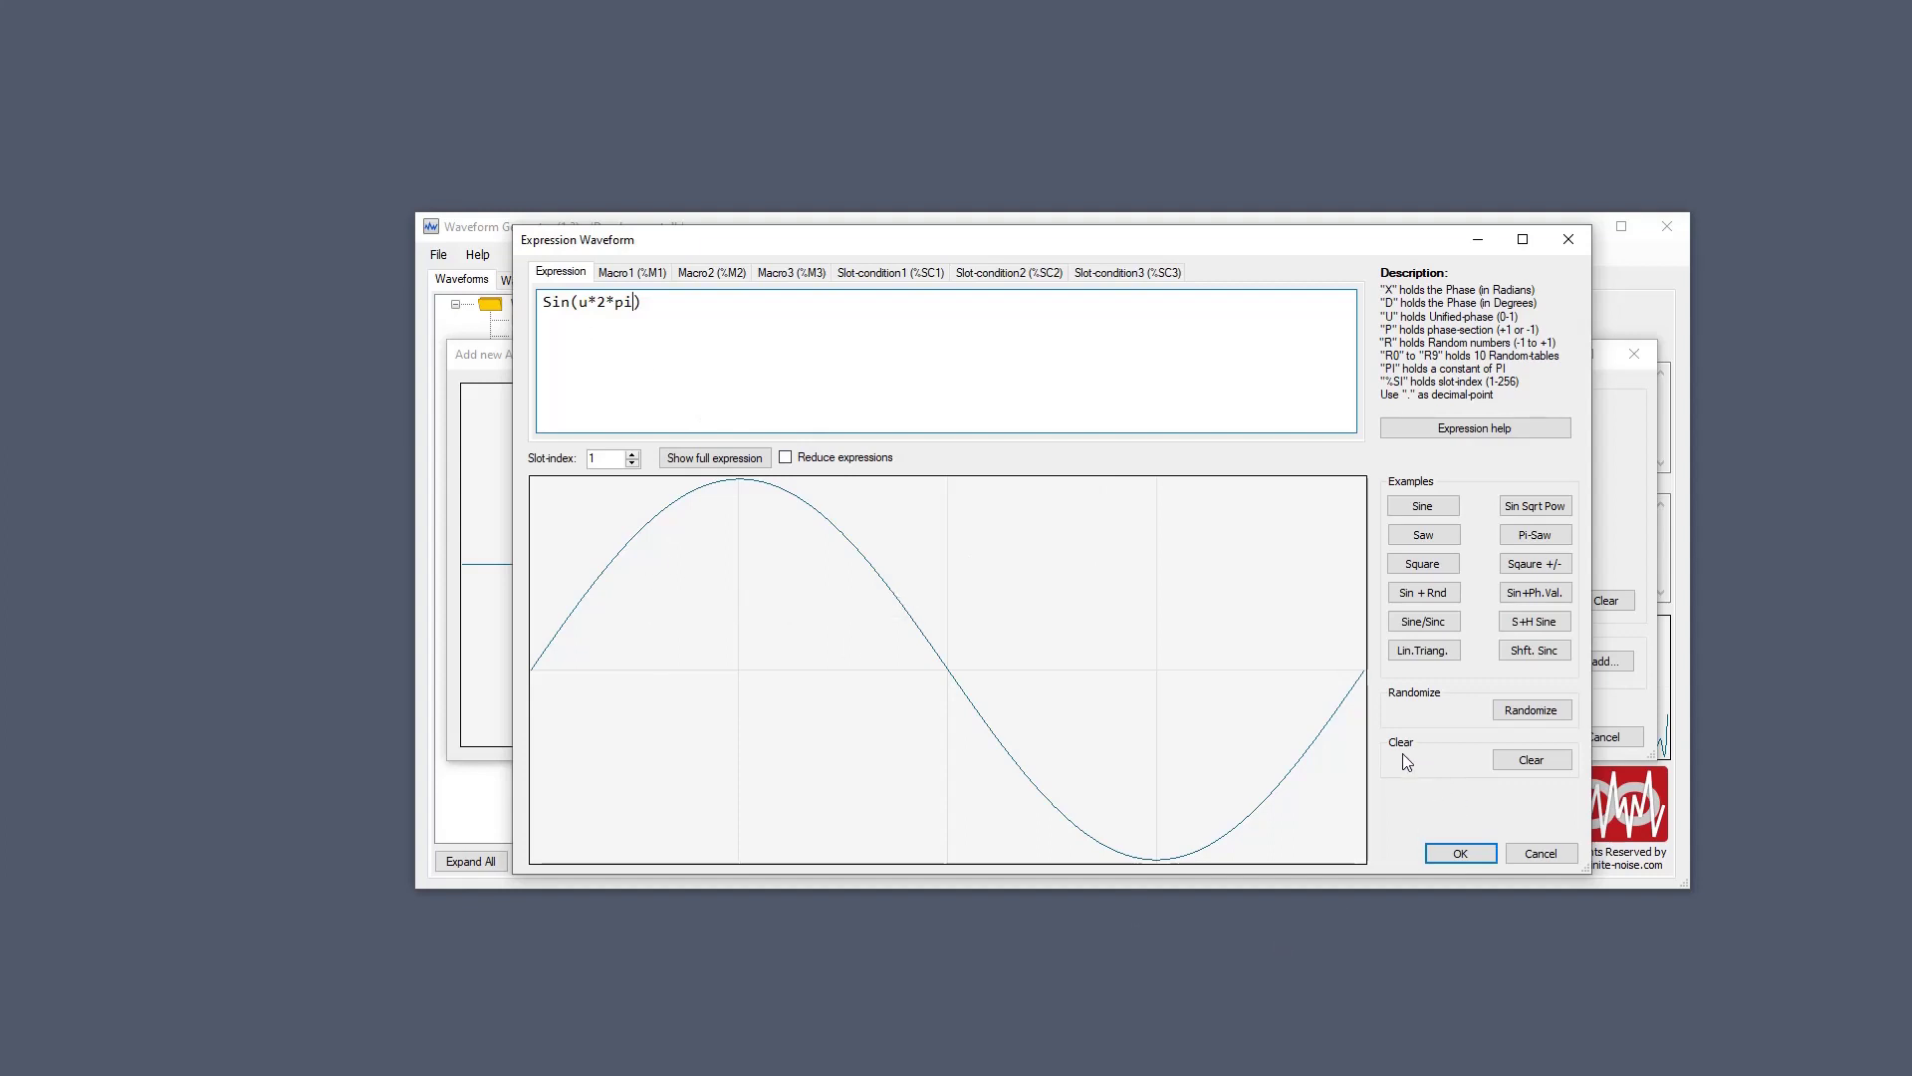
Replace the whole sine expression with a sawtooth based on the phase in radians: x-pi.
{"action": "double_click", "coordinate": [585, 301]}
{"action": "left_click", "coordinate": [656, 310]}
{"action": "left_click_drag", "start_coordinate": [656, 311], "coordinate": [541, 304]}
{"action": "left_click", "coordinate": [580, 306]}
{"action": "left_click_drag", "start_coordinate": [826, 347], "coordinate": [364, 271]}
{"action": "type", "text": "x-"}
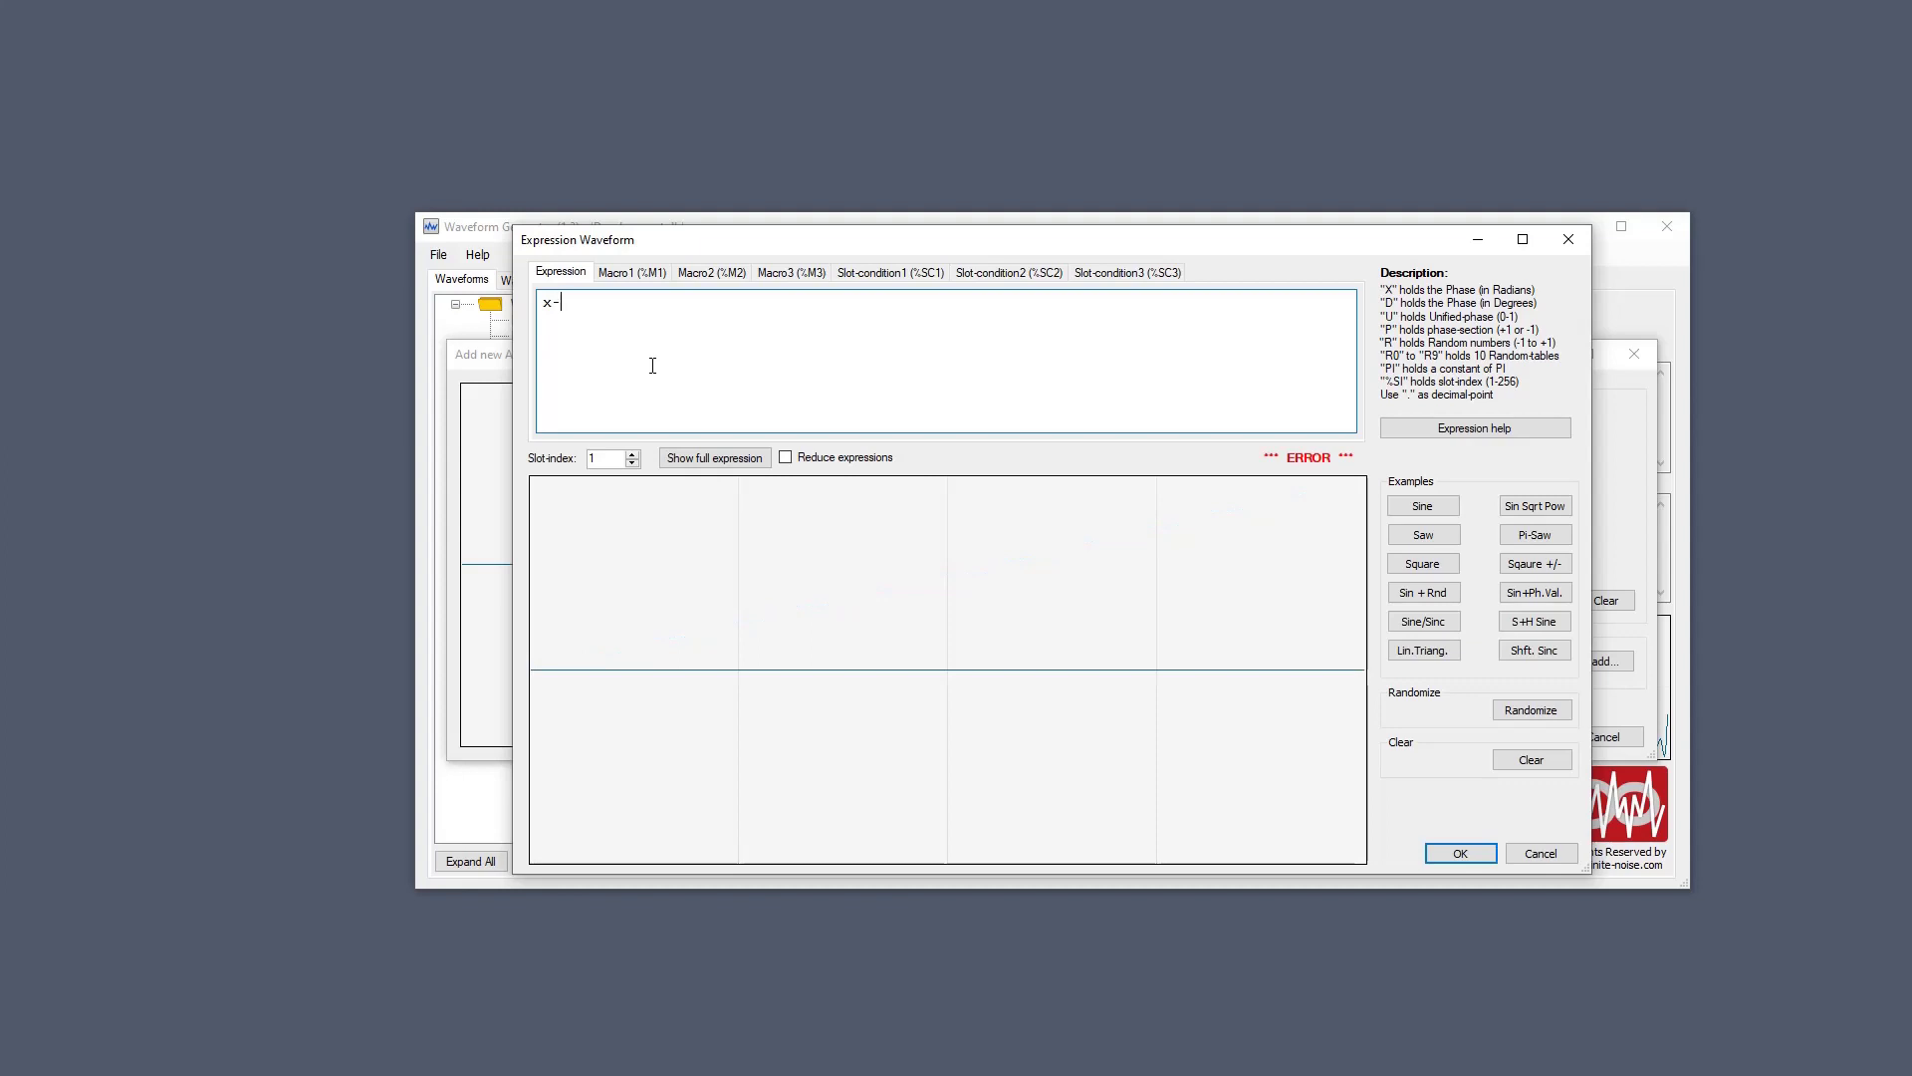
{"action": "type", "text": "pi"}
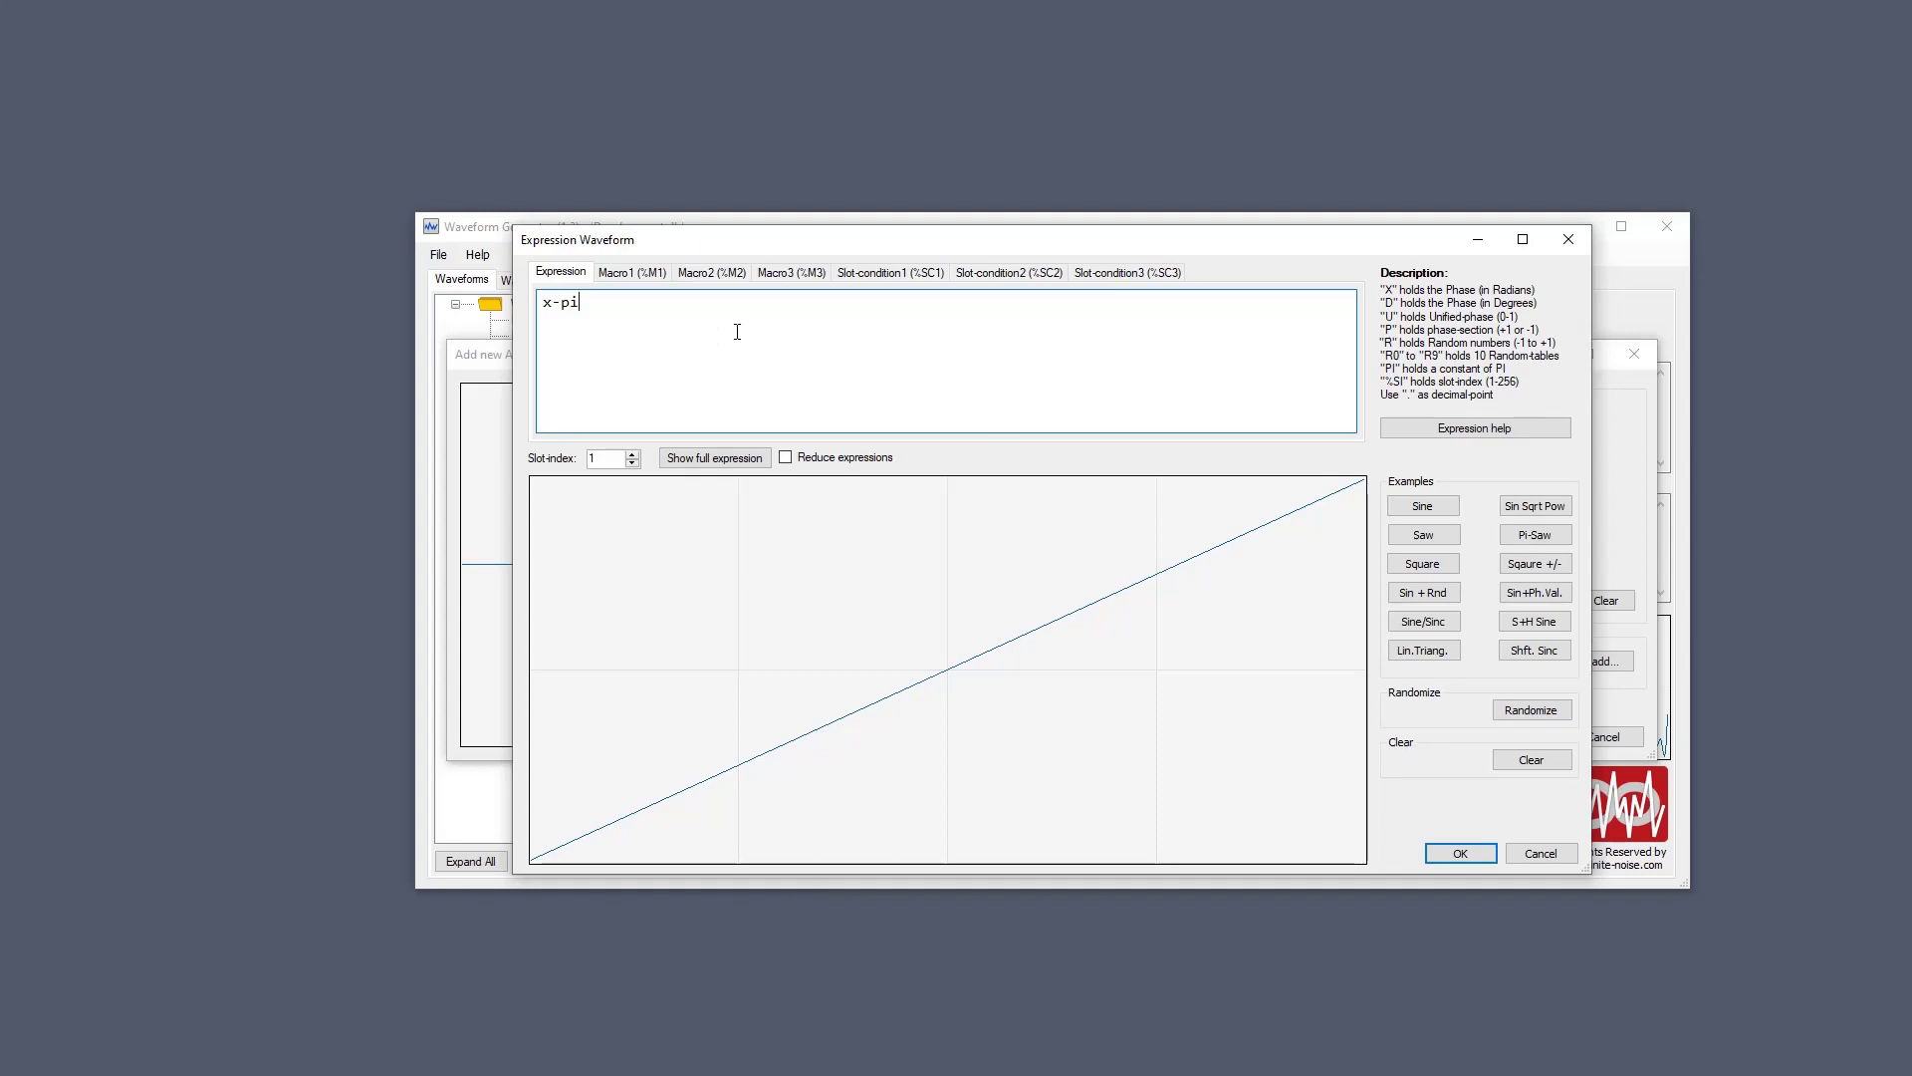
Replace the expression with a sawtooth based on the unified phase: u-0.5.
{"action": "key", "text": "ctrl+a"}
{"action": "type", "text": "u"}
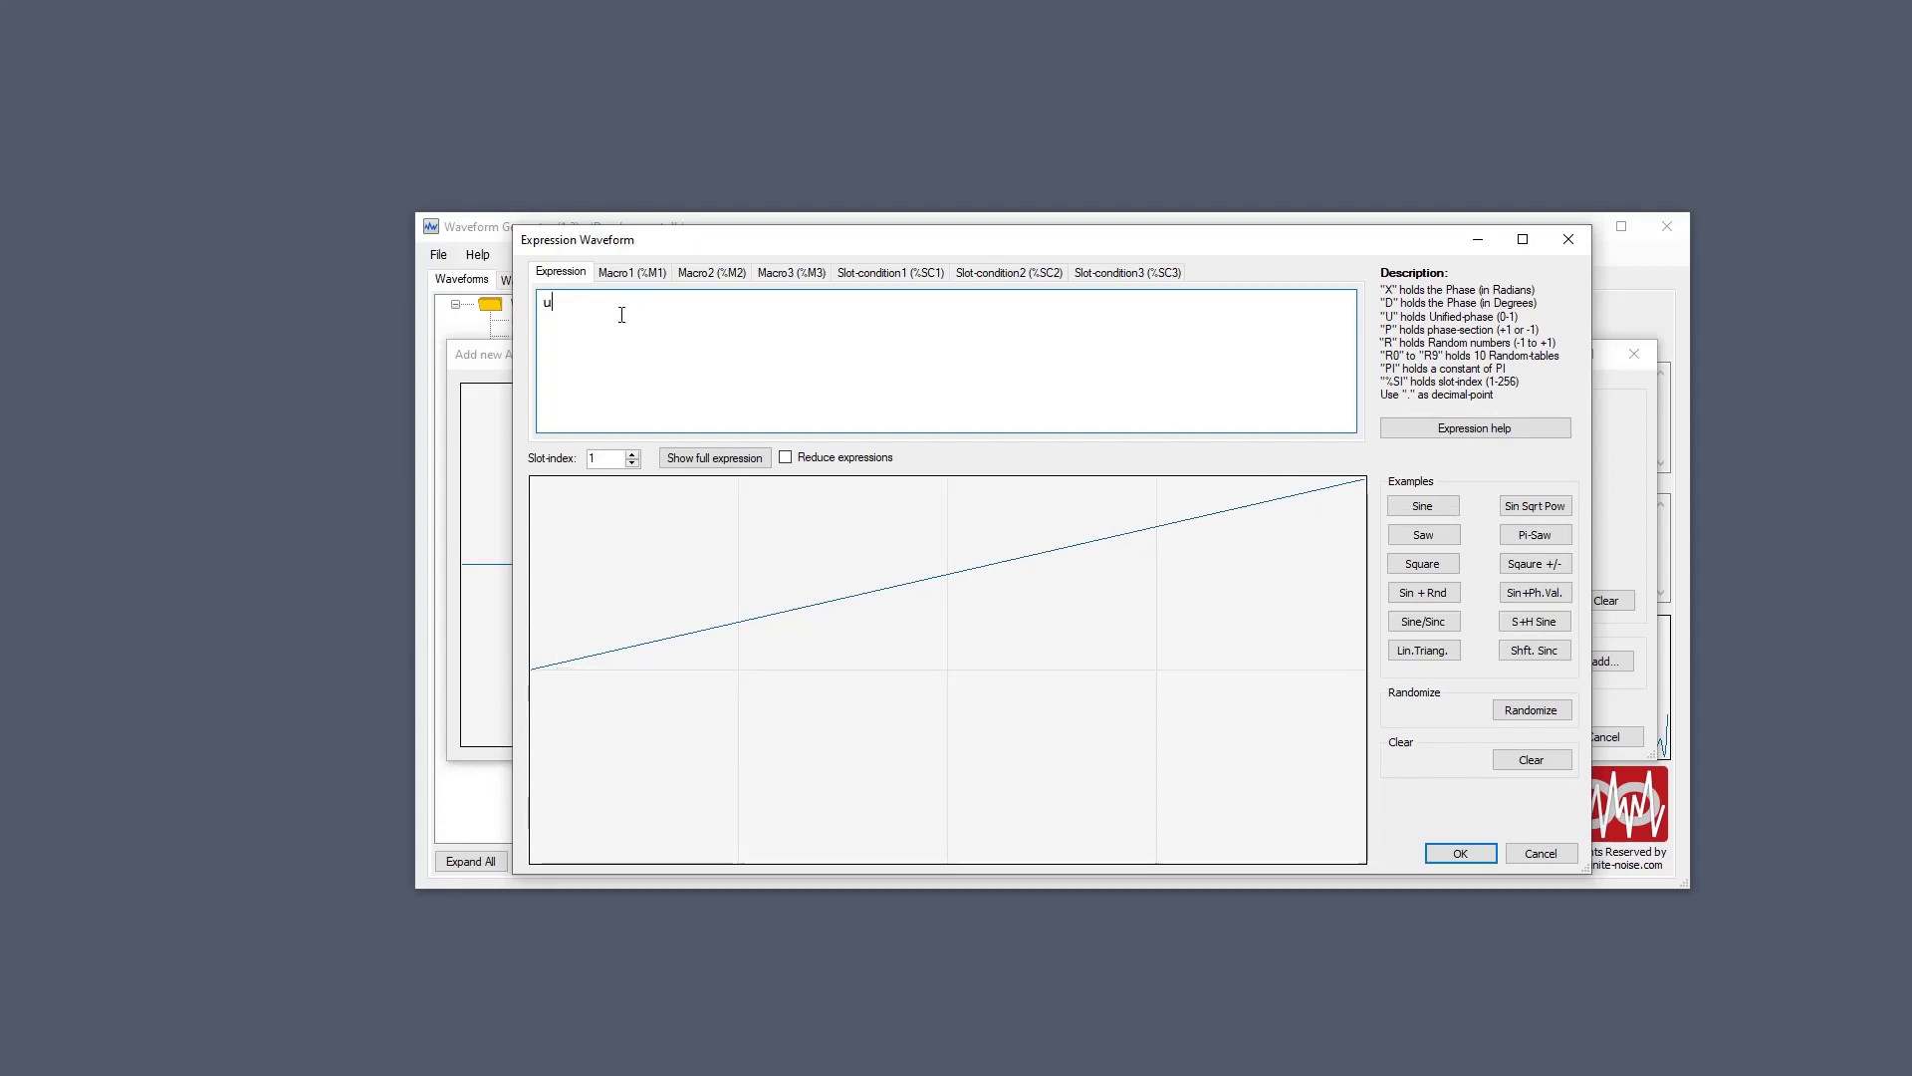
{"action": "type", "text": "-0.5"}
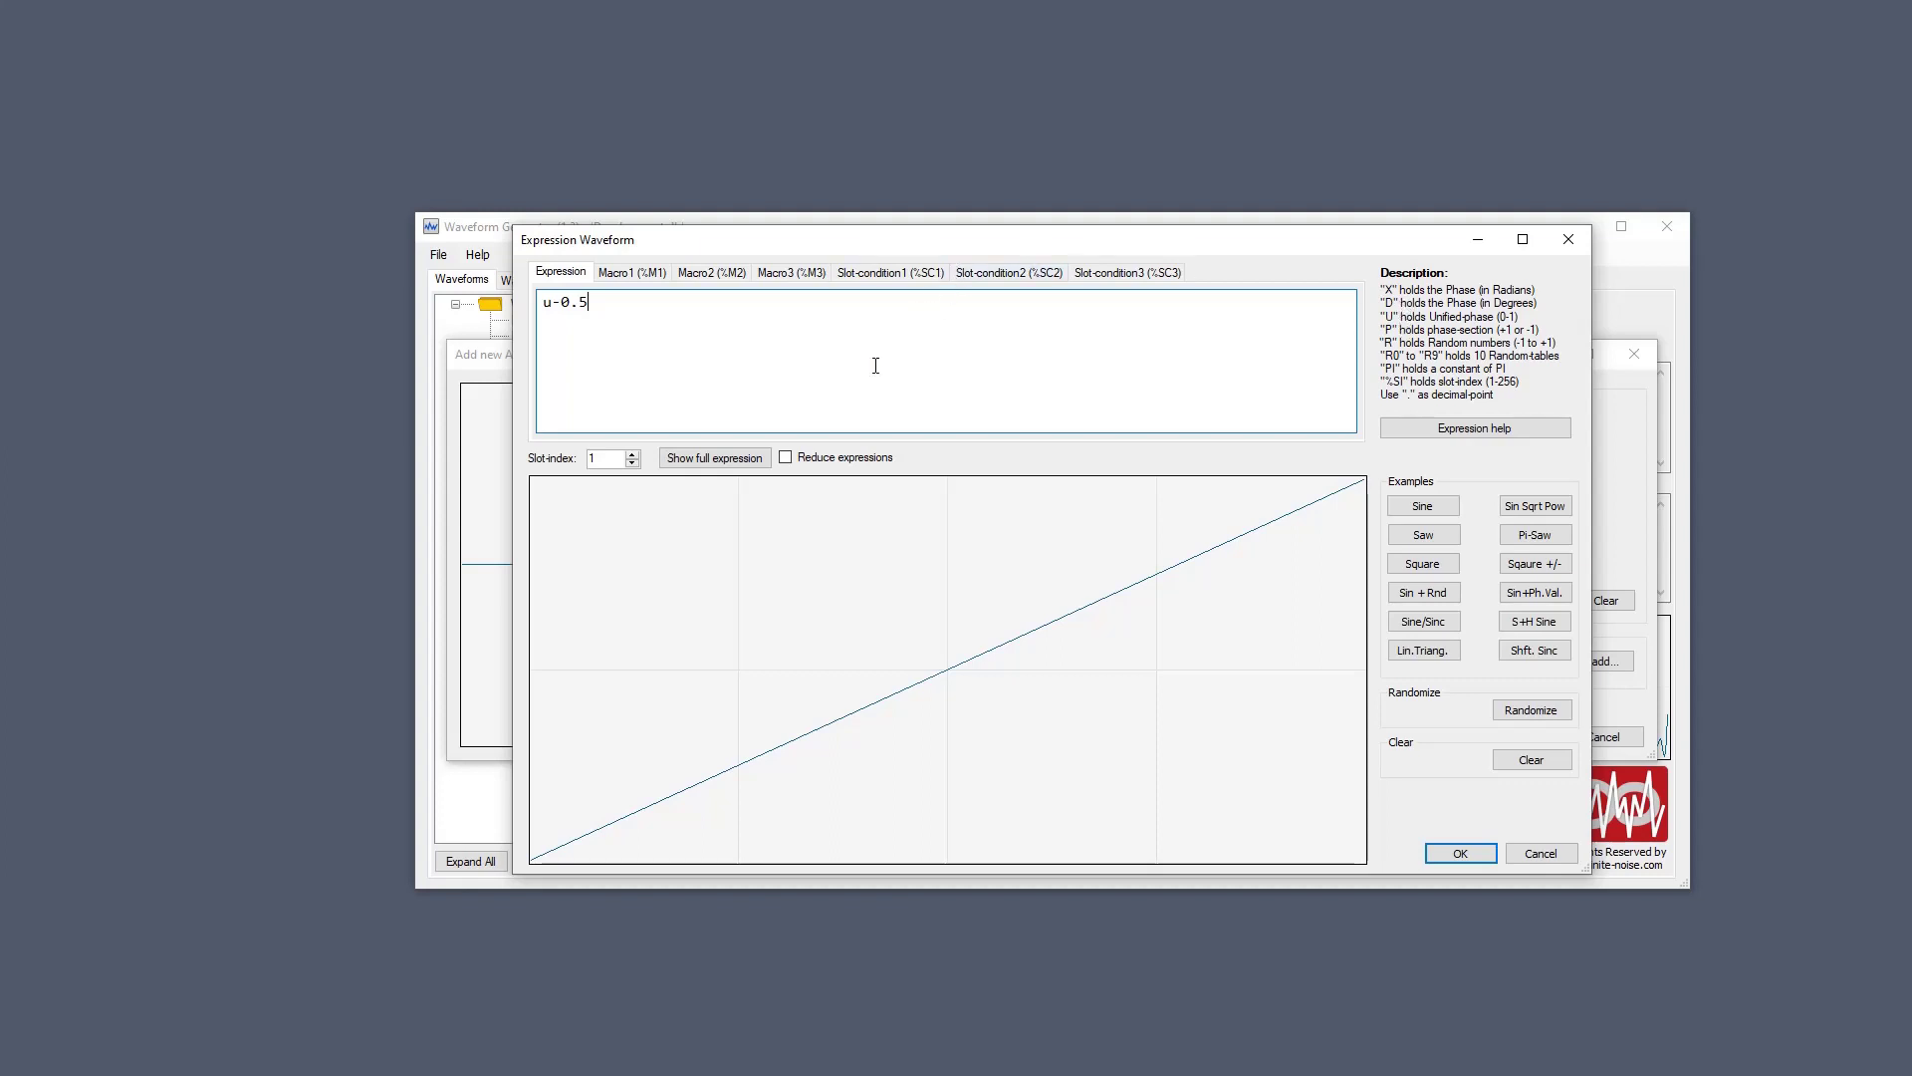
Replace the expression with a sawtooth based on the phase in degrees: d-180.
{"action": "left_click_drag", "start_coordinate": [875, 363], "coordinate": [98, 200]}
{"action": "type", "text": "d+-"}
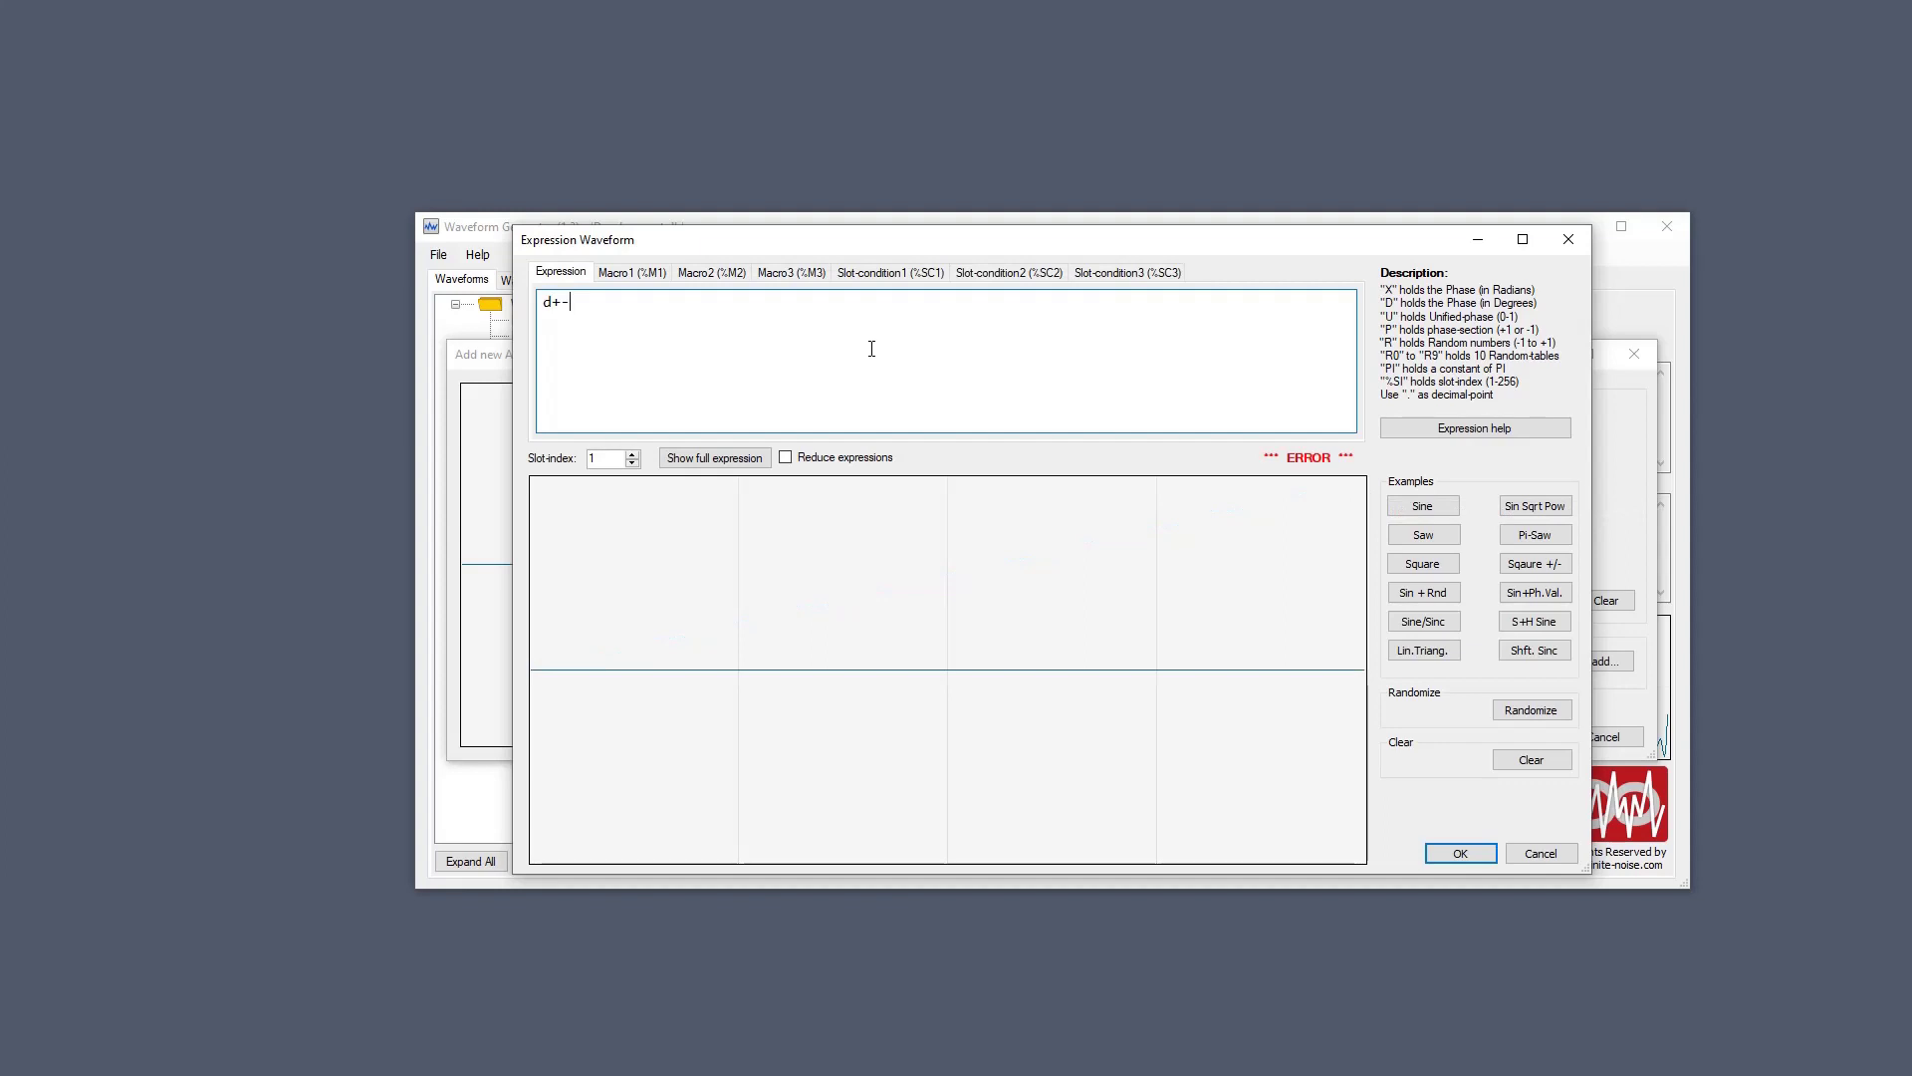
{"action": "key", "text": "BackSpace"}
{"action": "type", "text": "-180"}
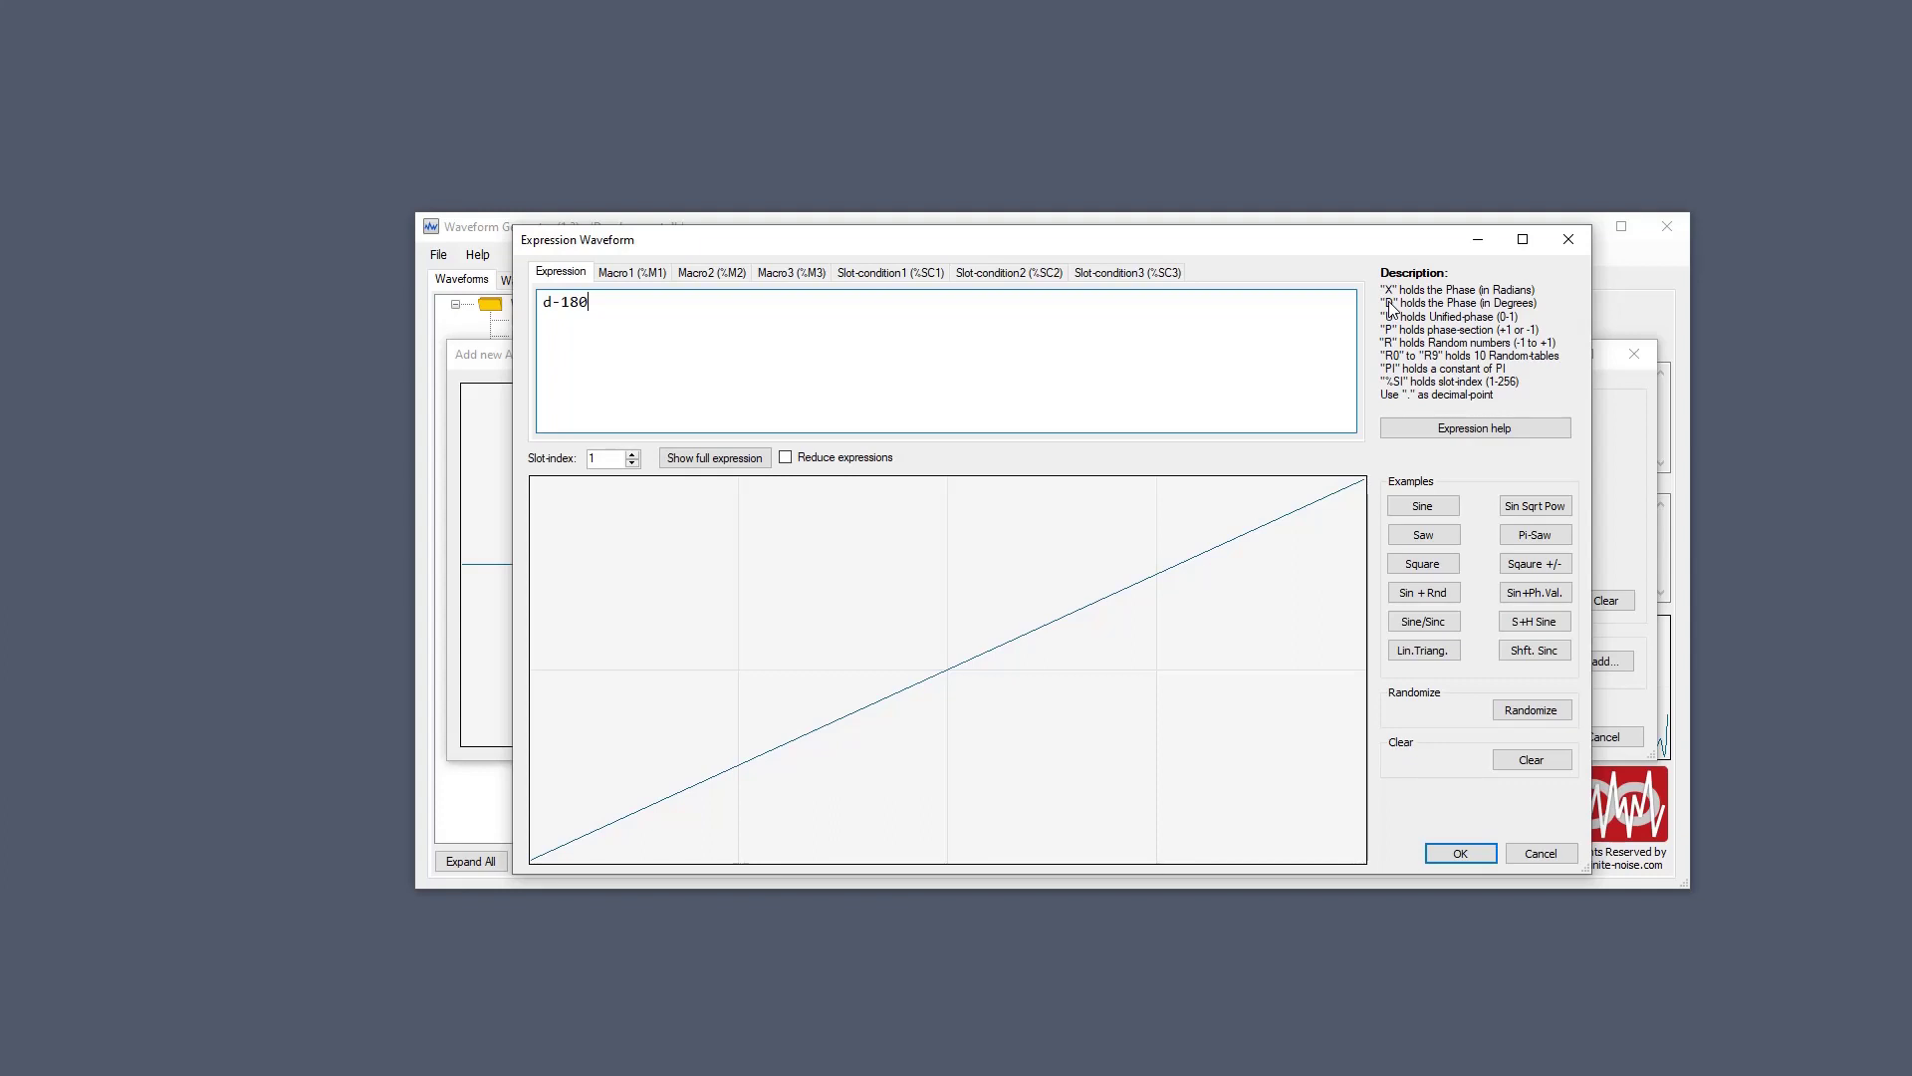
Clear the main expression and enter the fraction function of the phase: frac(x).
{"action": "key", "text": "ctrl+a"}
{"action": "key", "text": "BackSpace"}
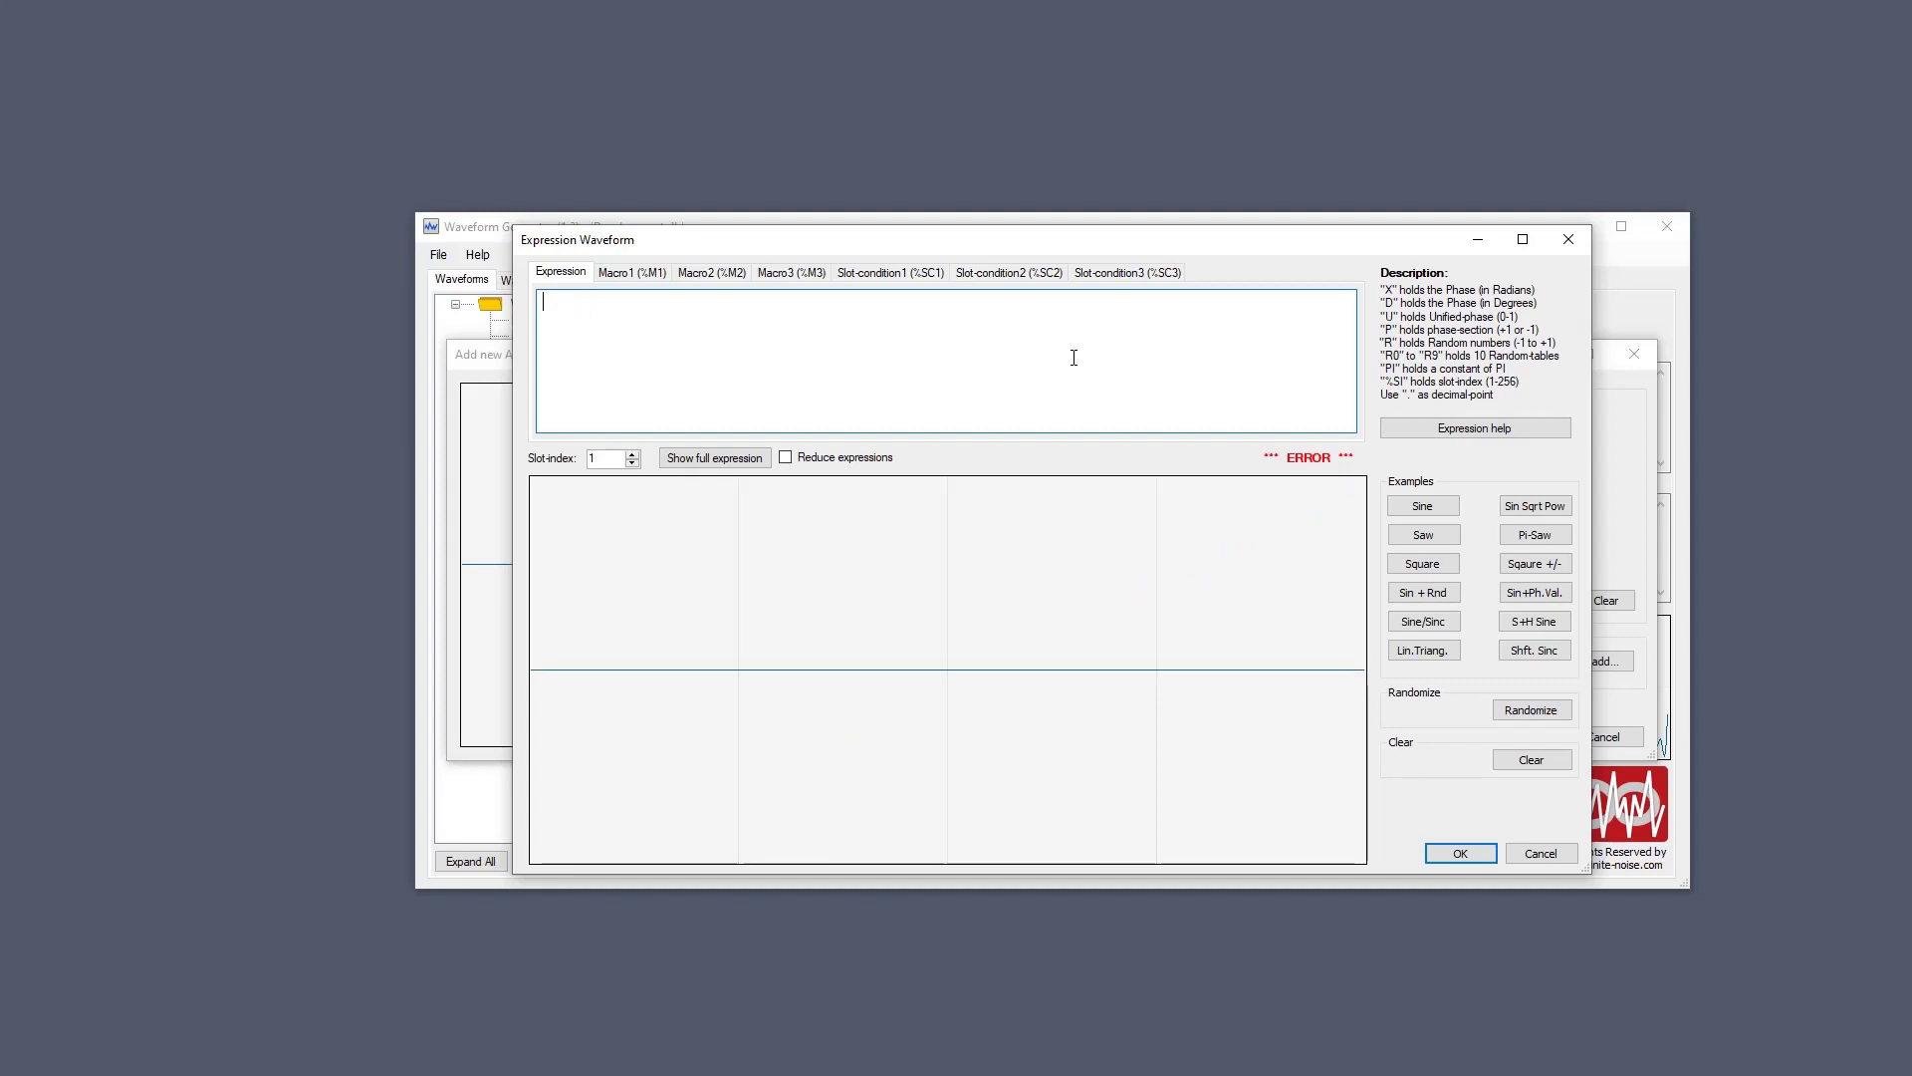
{"action": "type", "text": "frac(x)"}
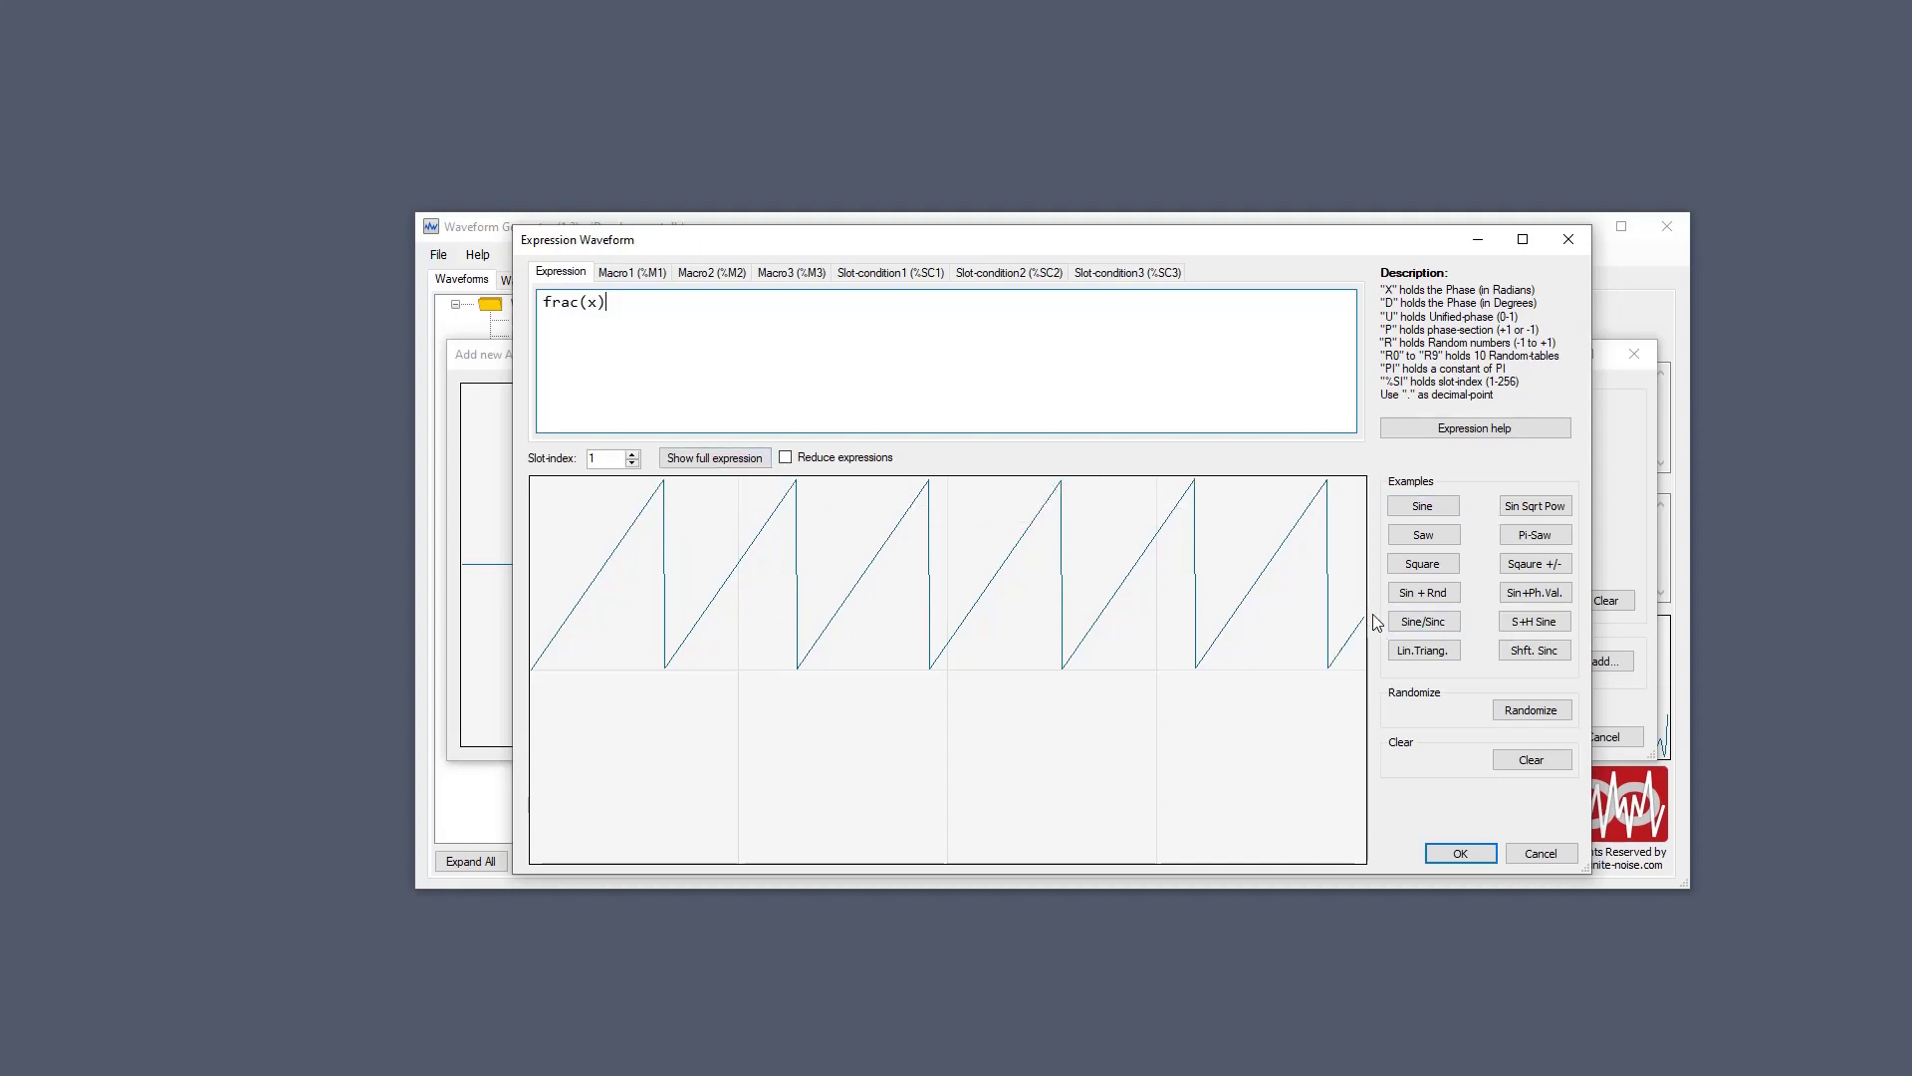
Change the frac argument to u*4 and multiply the function by the phase-section, giving frac(u*4)*p.
{"action": "key", "text": "ctrl+a"}
{"action": "double_click", "coordinate": [593, 302]}
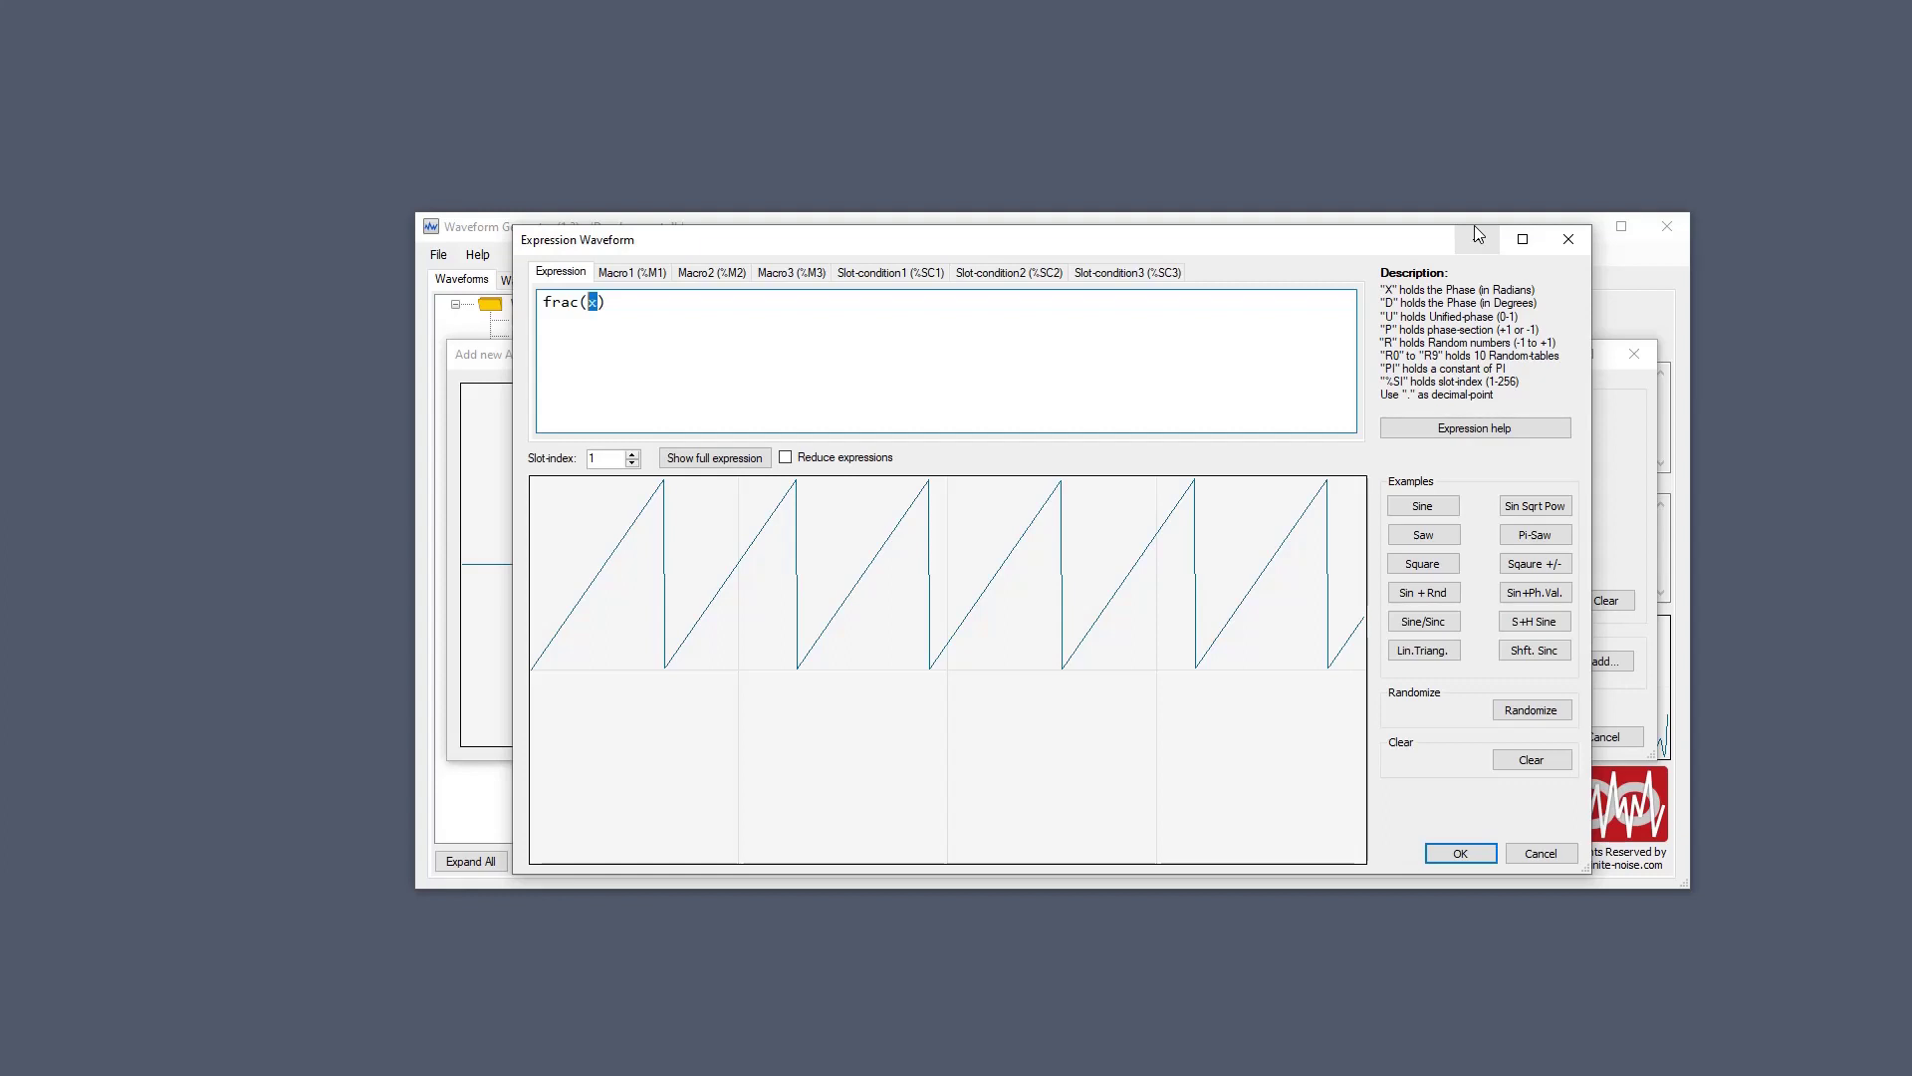
{"action": "type", "text": "u"}
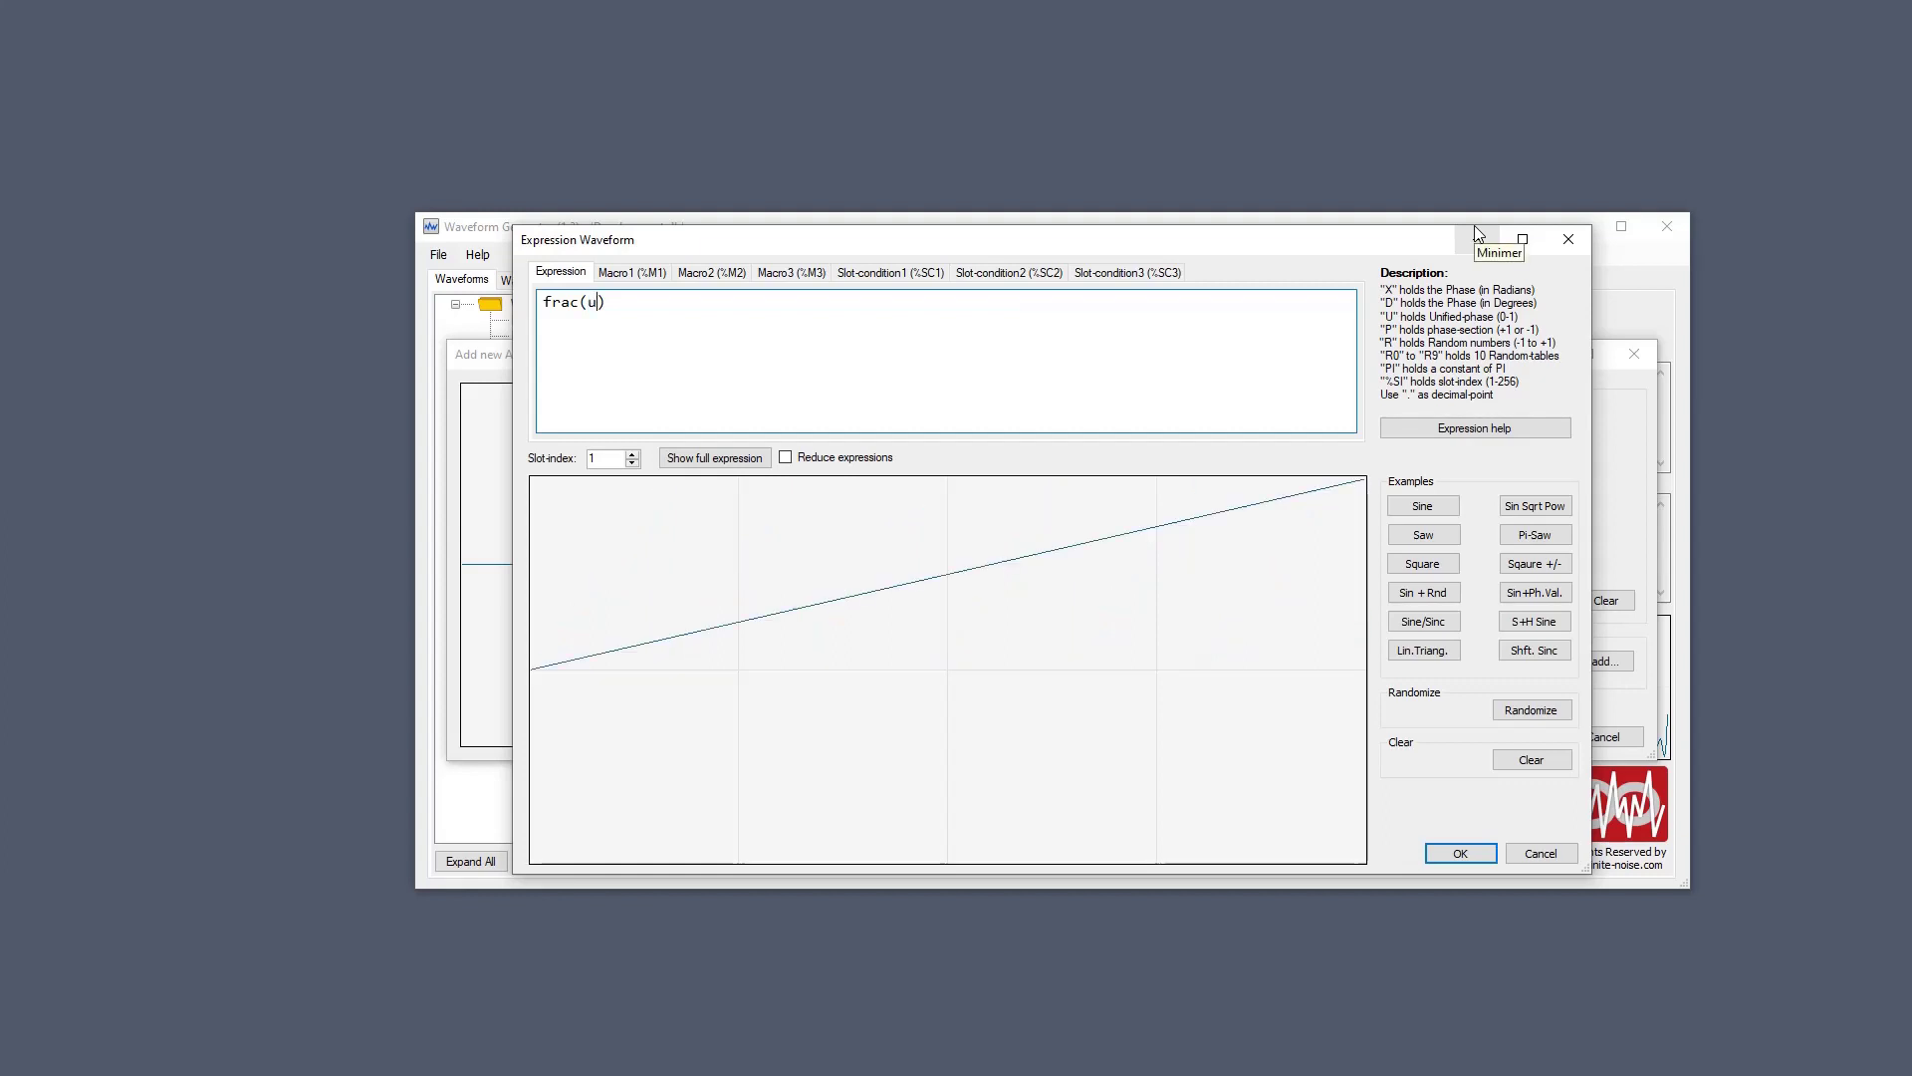
{"action": "type", "text": "*4"}
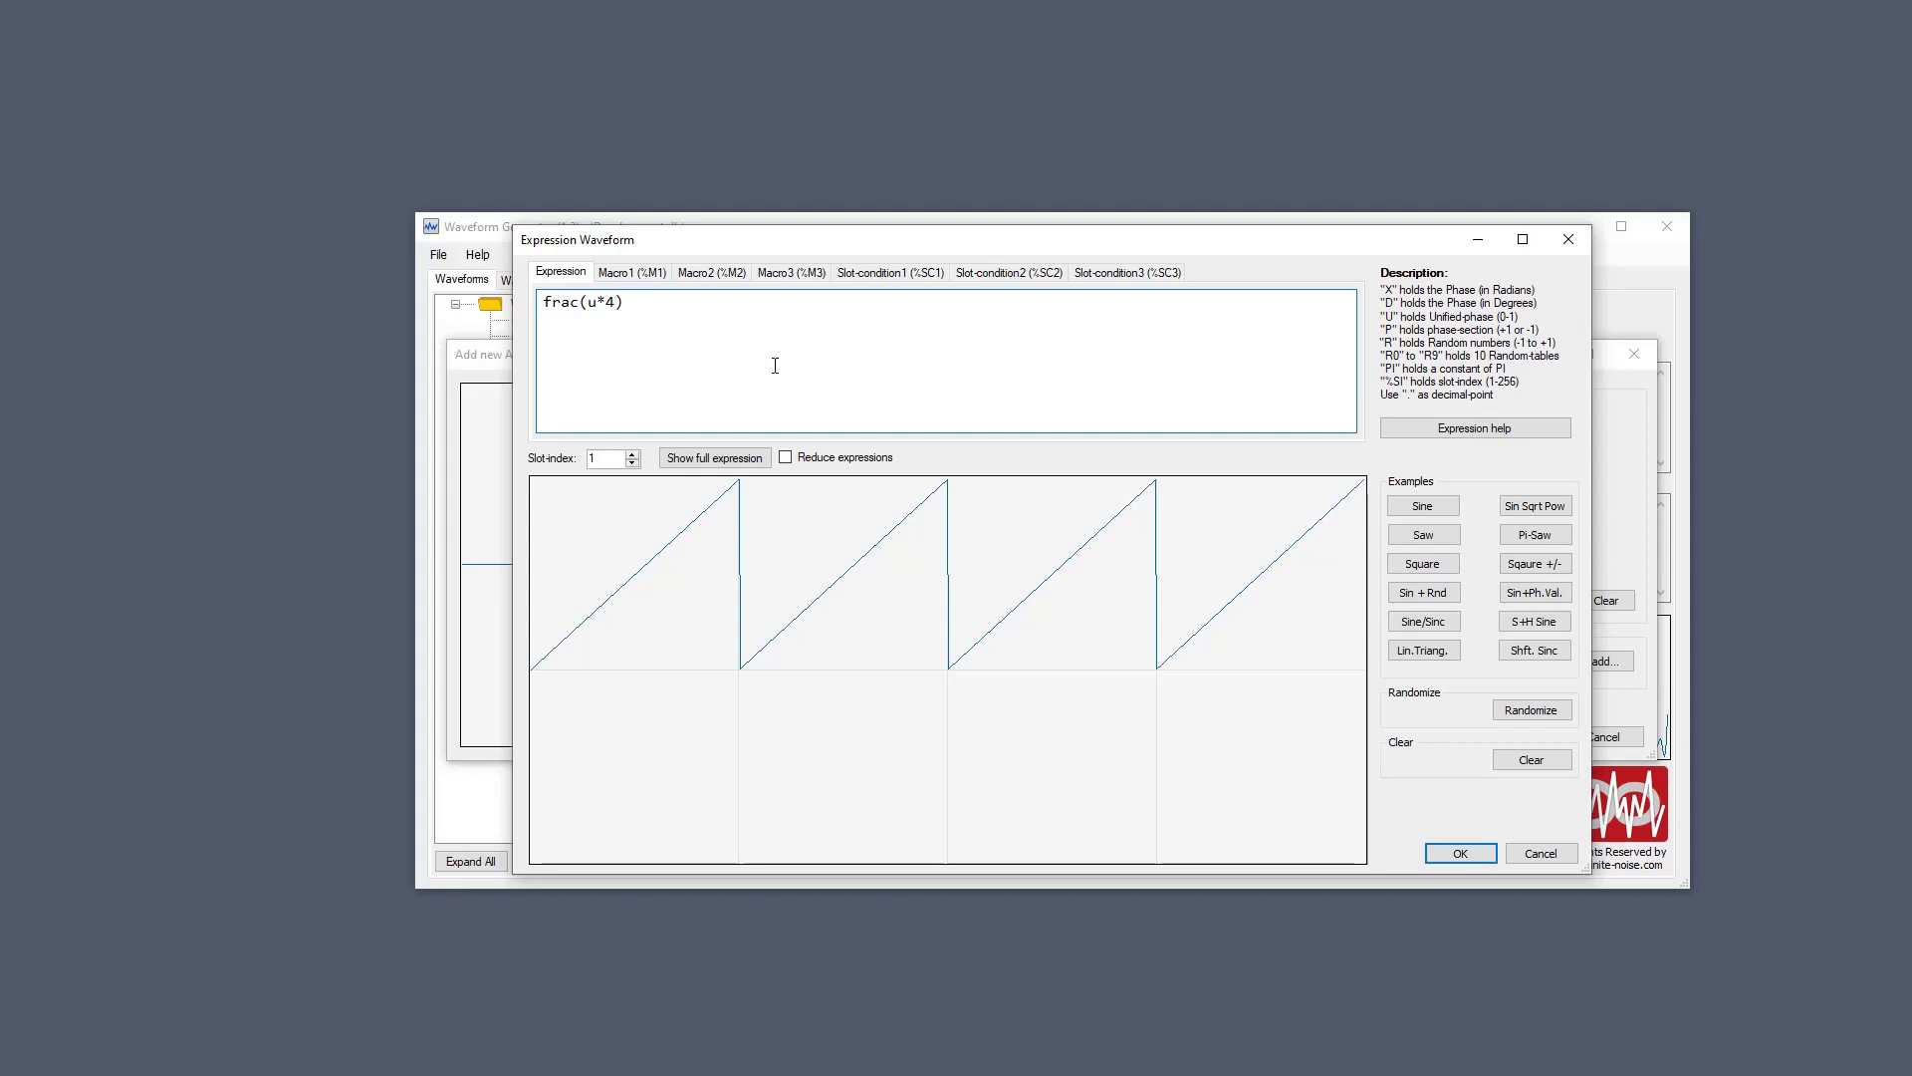
{"action": "type", "text": "*p"}
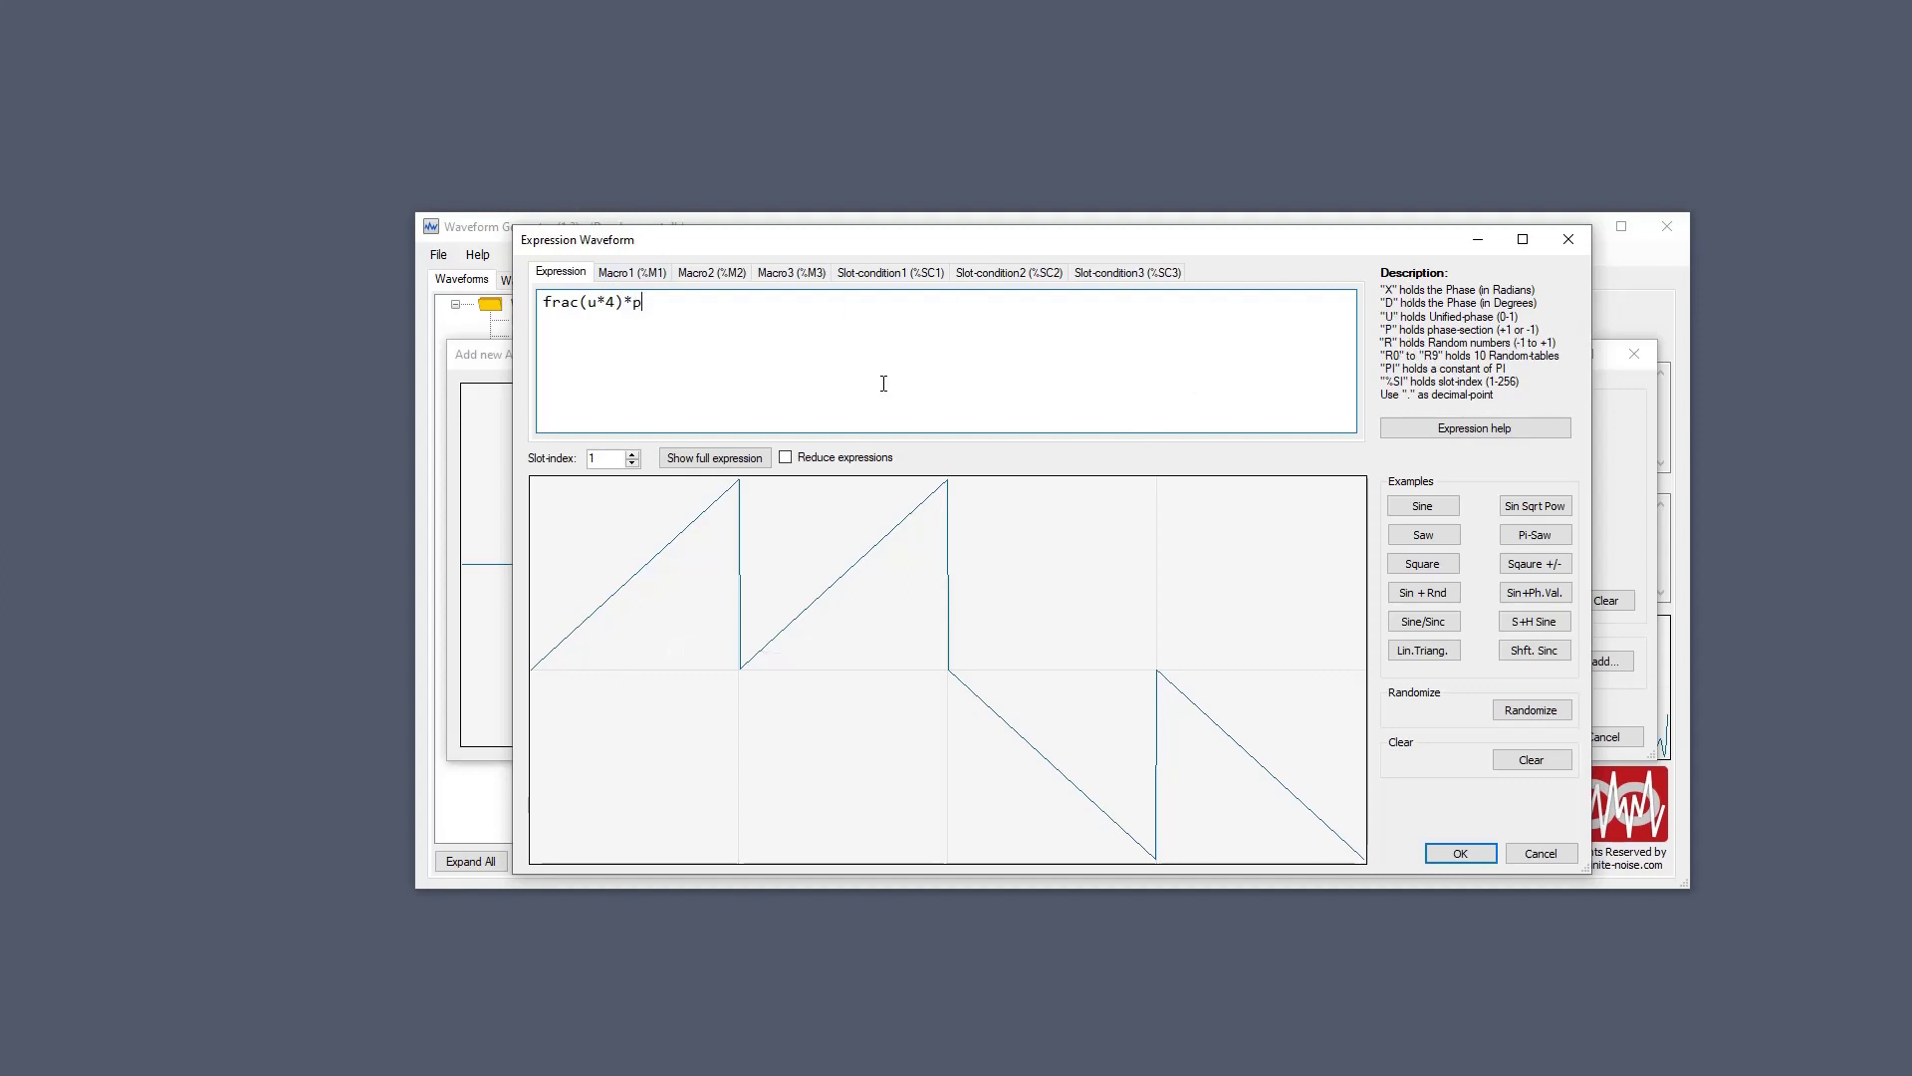
Remove the frac term so that the expression consists only of the phase-section variable p.
{"action": "key", "text": "Left"}
{"action": "key", "text": "shift+Home"}
{"action": "key", "text": "BackSpace"}
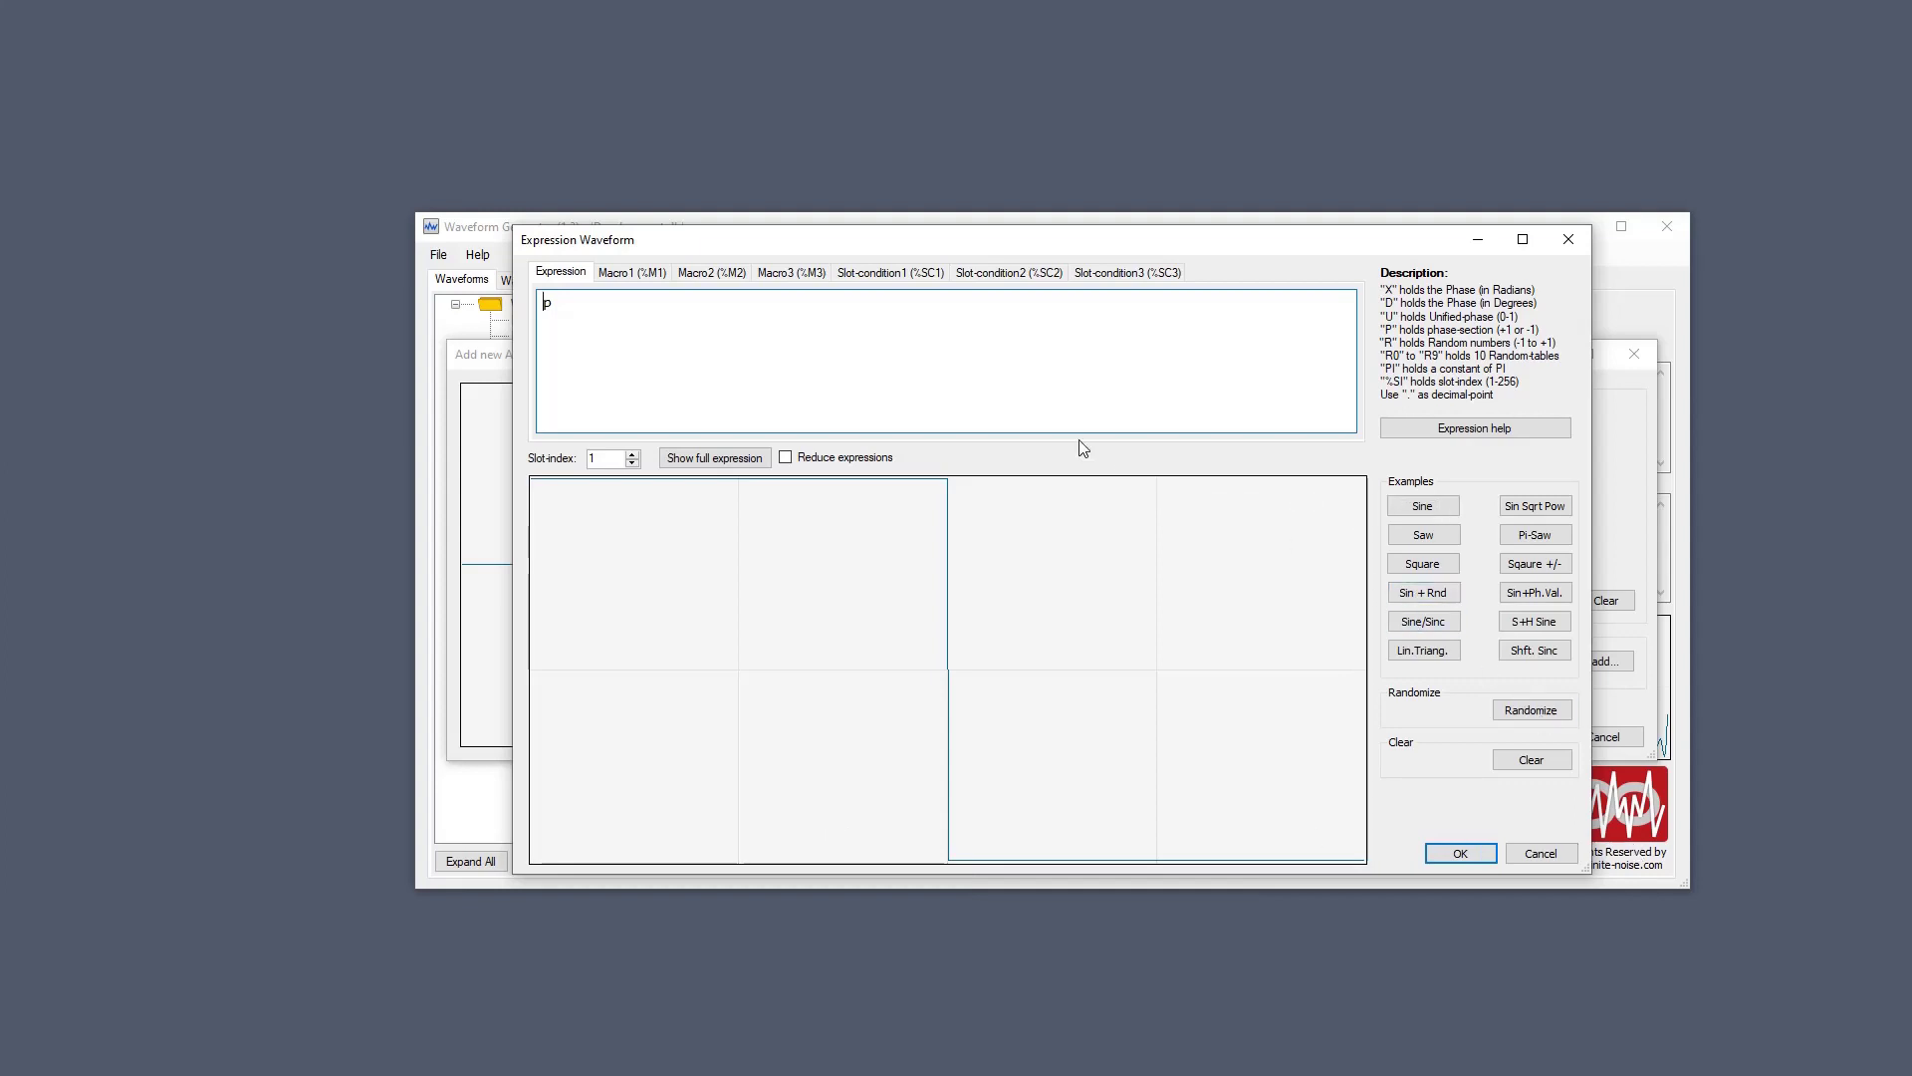
Replace the phase-section expression with the absolute value of a sine: abs(sin(x)).
{"action": "double_click", "coordinate": [540, 307]}
{"action": "type", "text": "a"}
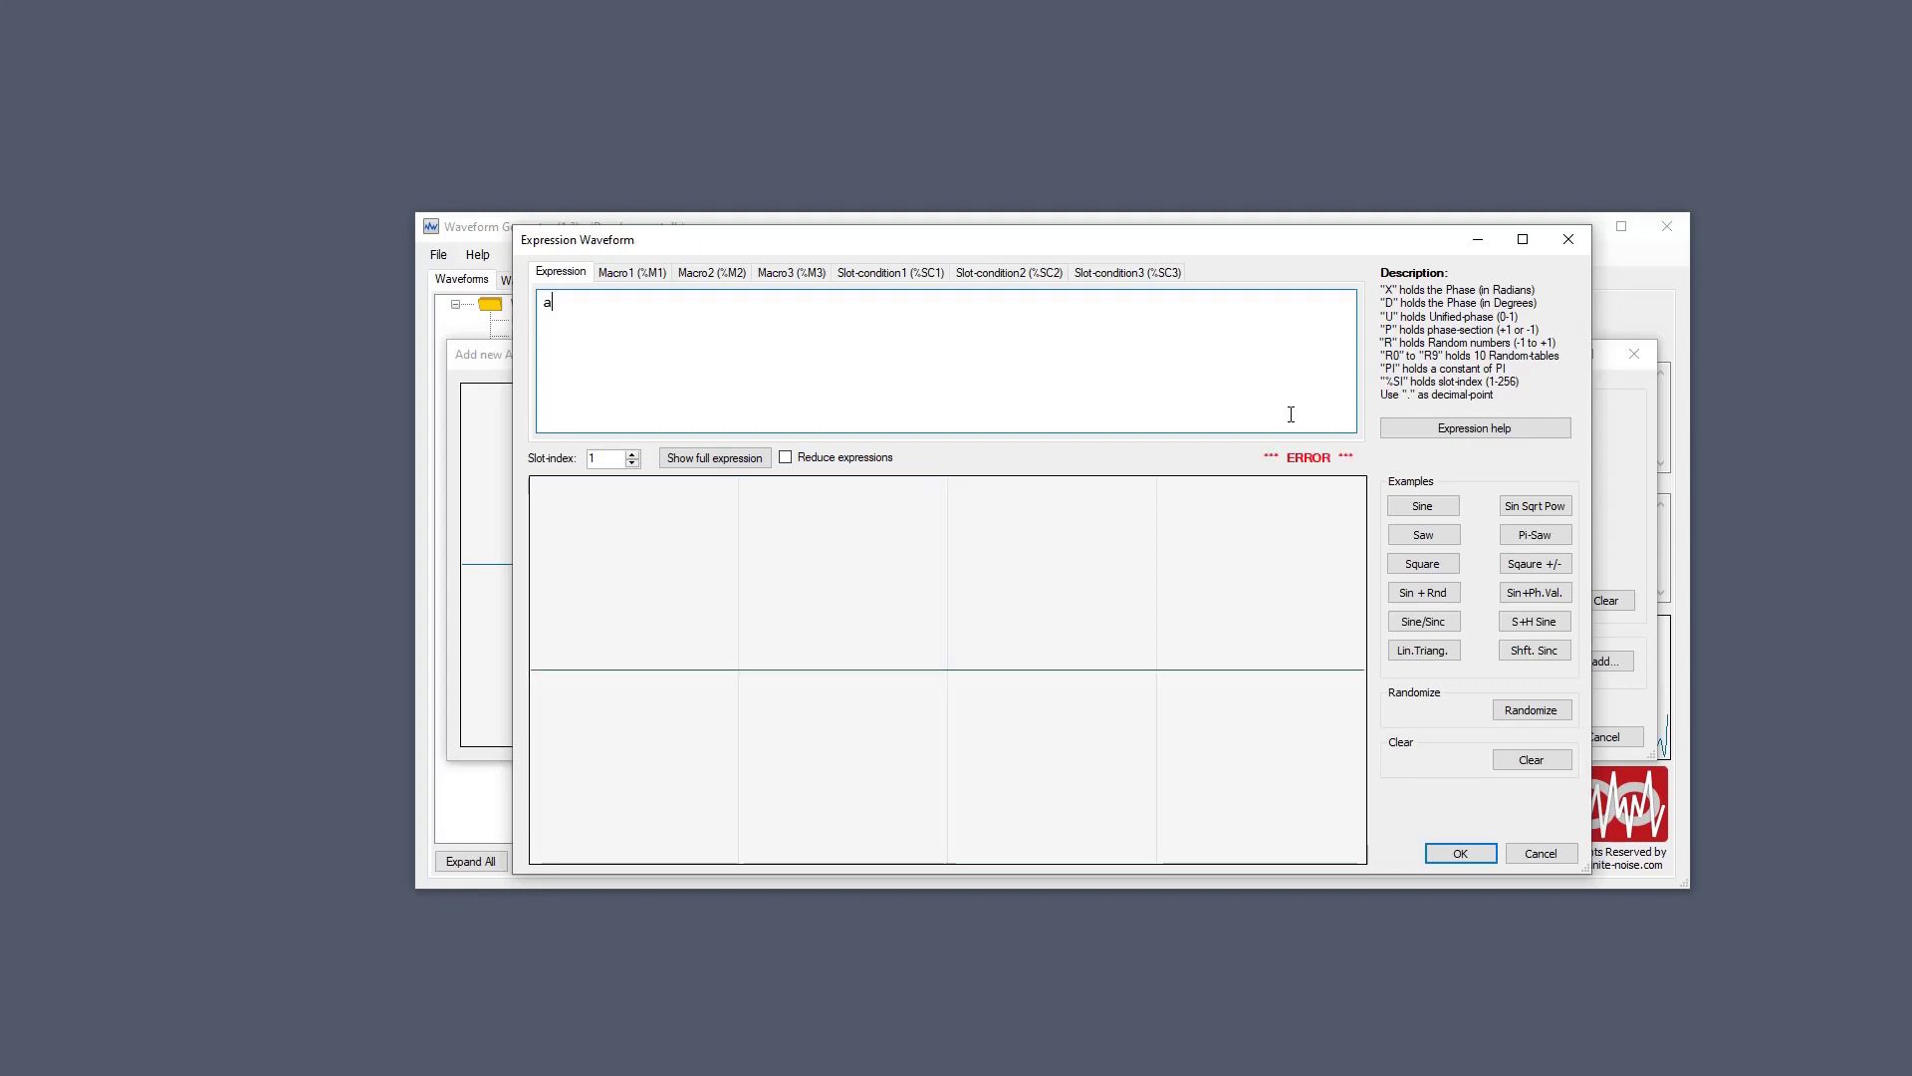
{"action": "type", "text": "bs"}
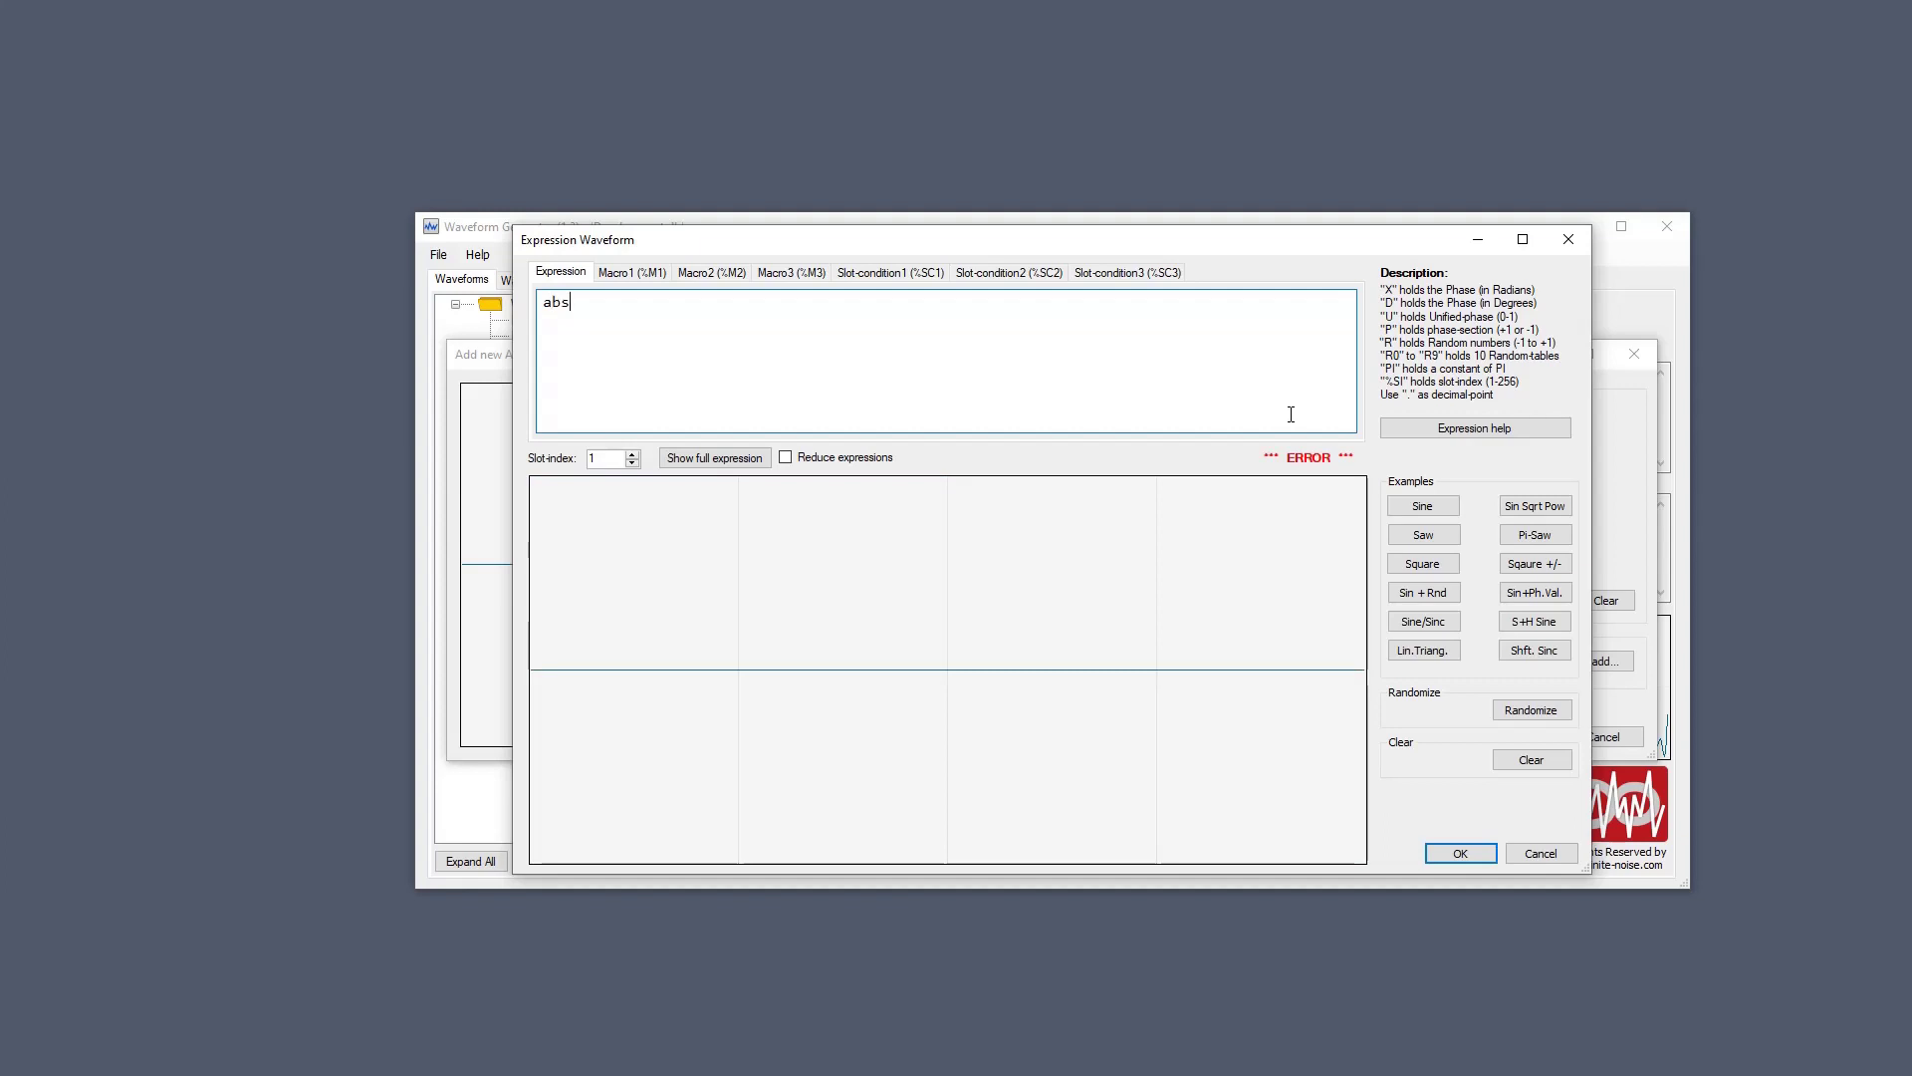
{"action": "type", "text": "(sin(x))"}
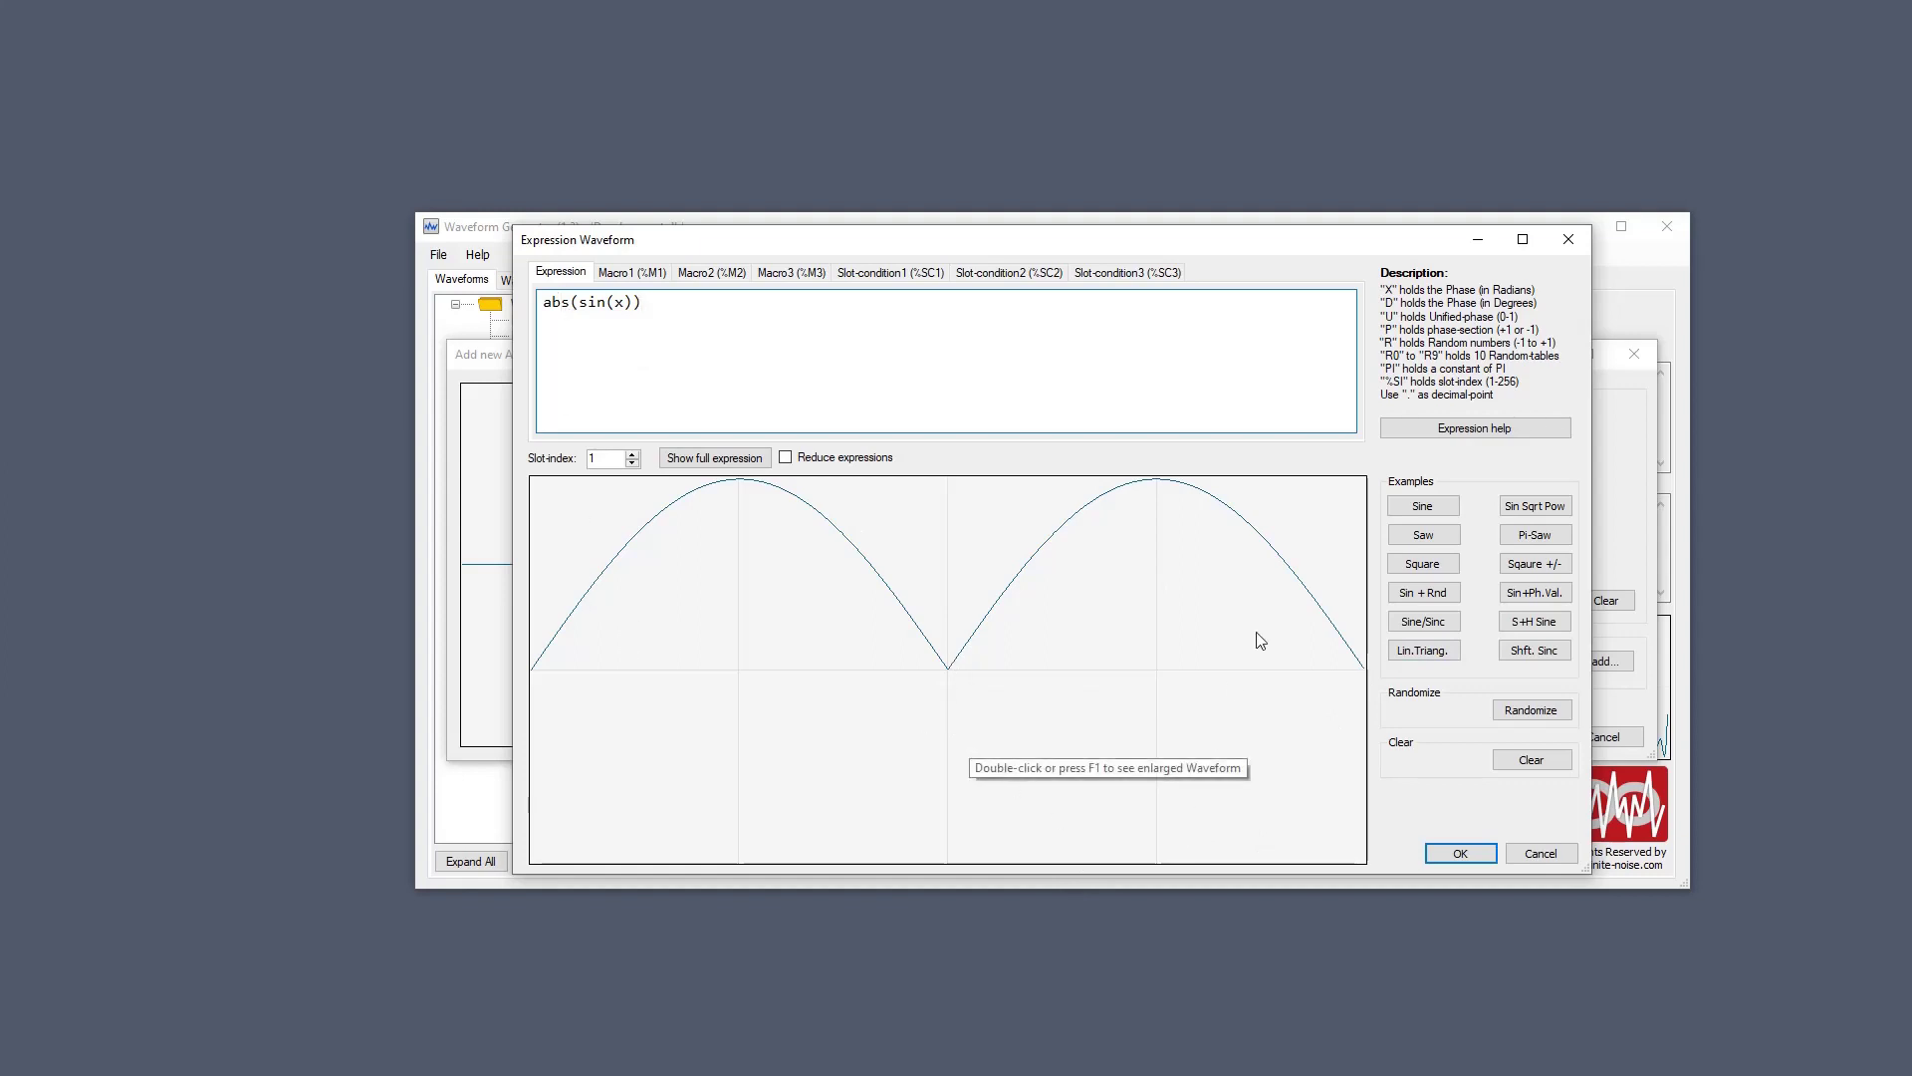
Clear the expression, load the Sine example, and switch it to the macro-based variant with %m1 as the main expression.
{"action": "key", "text": "ctrl+a"}
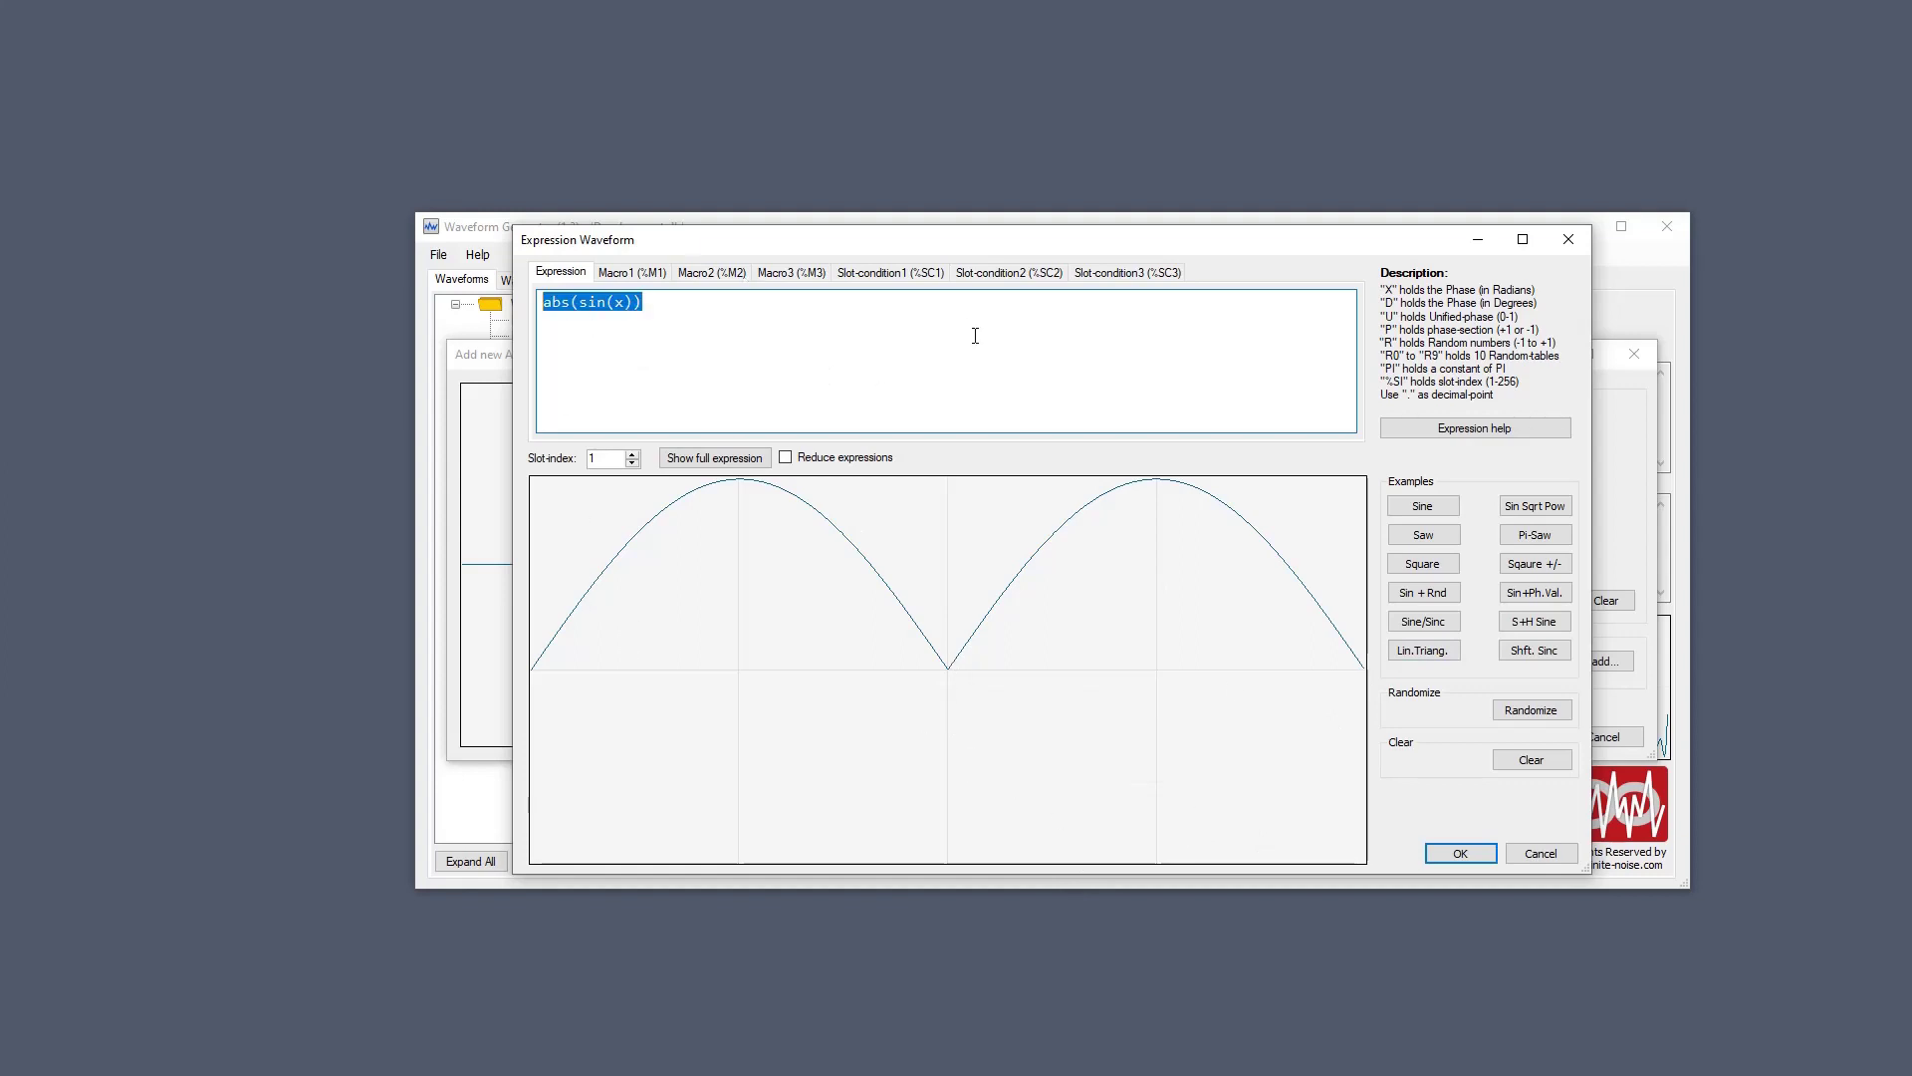
{"action": "key", "text": "BackSpace"}
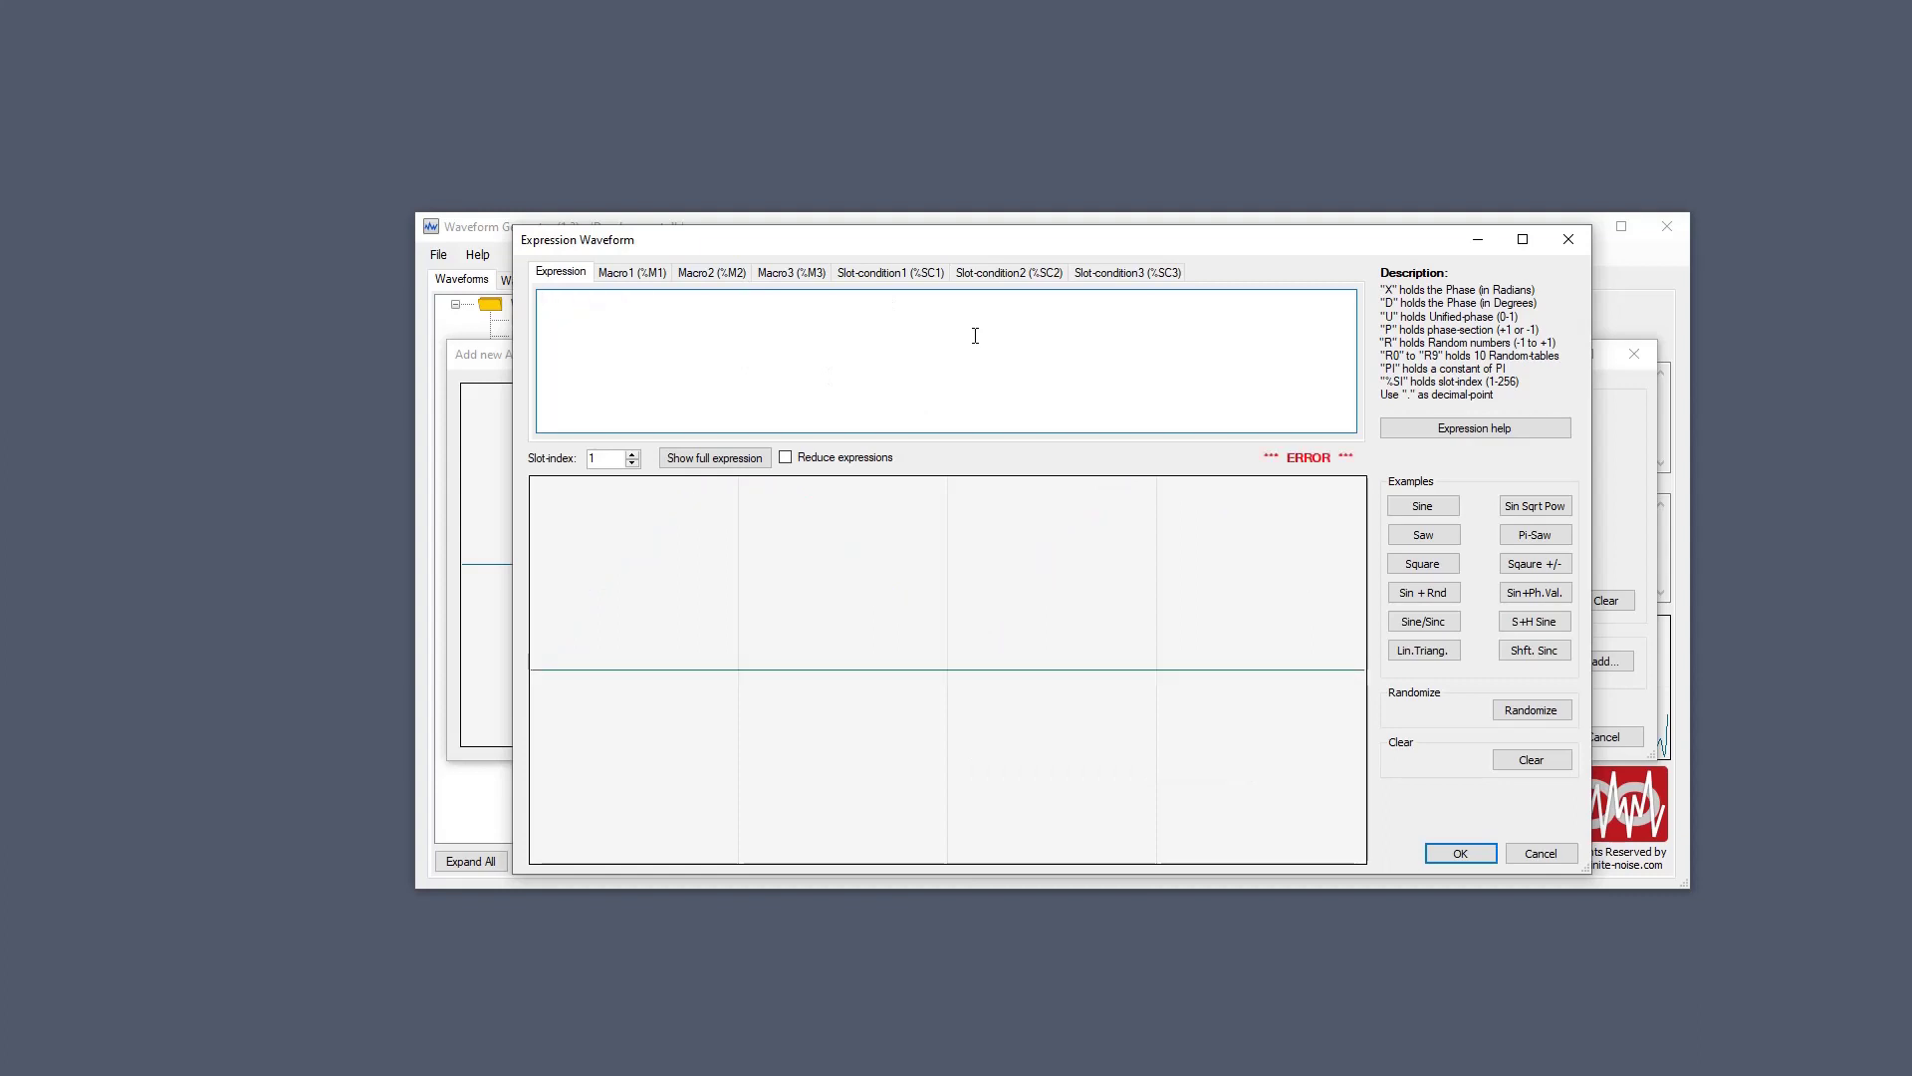
{"action": "left_click", "coordinate": [1448, 508]}
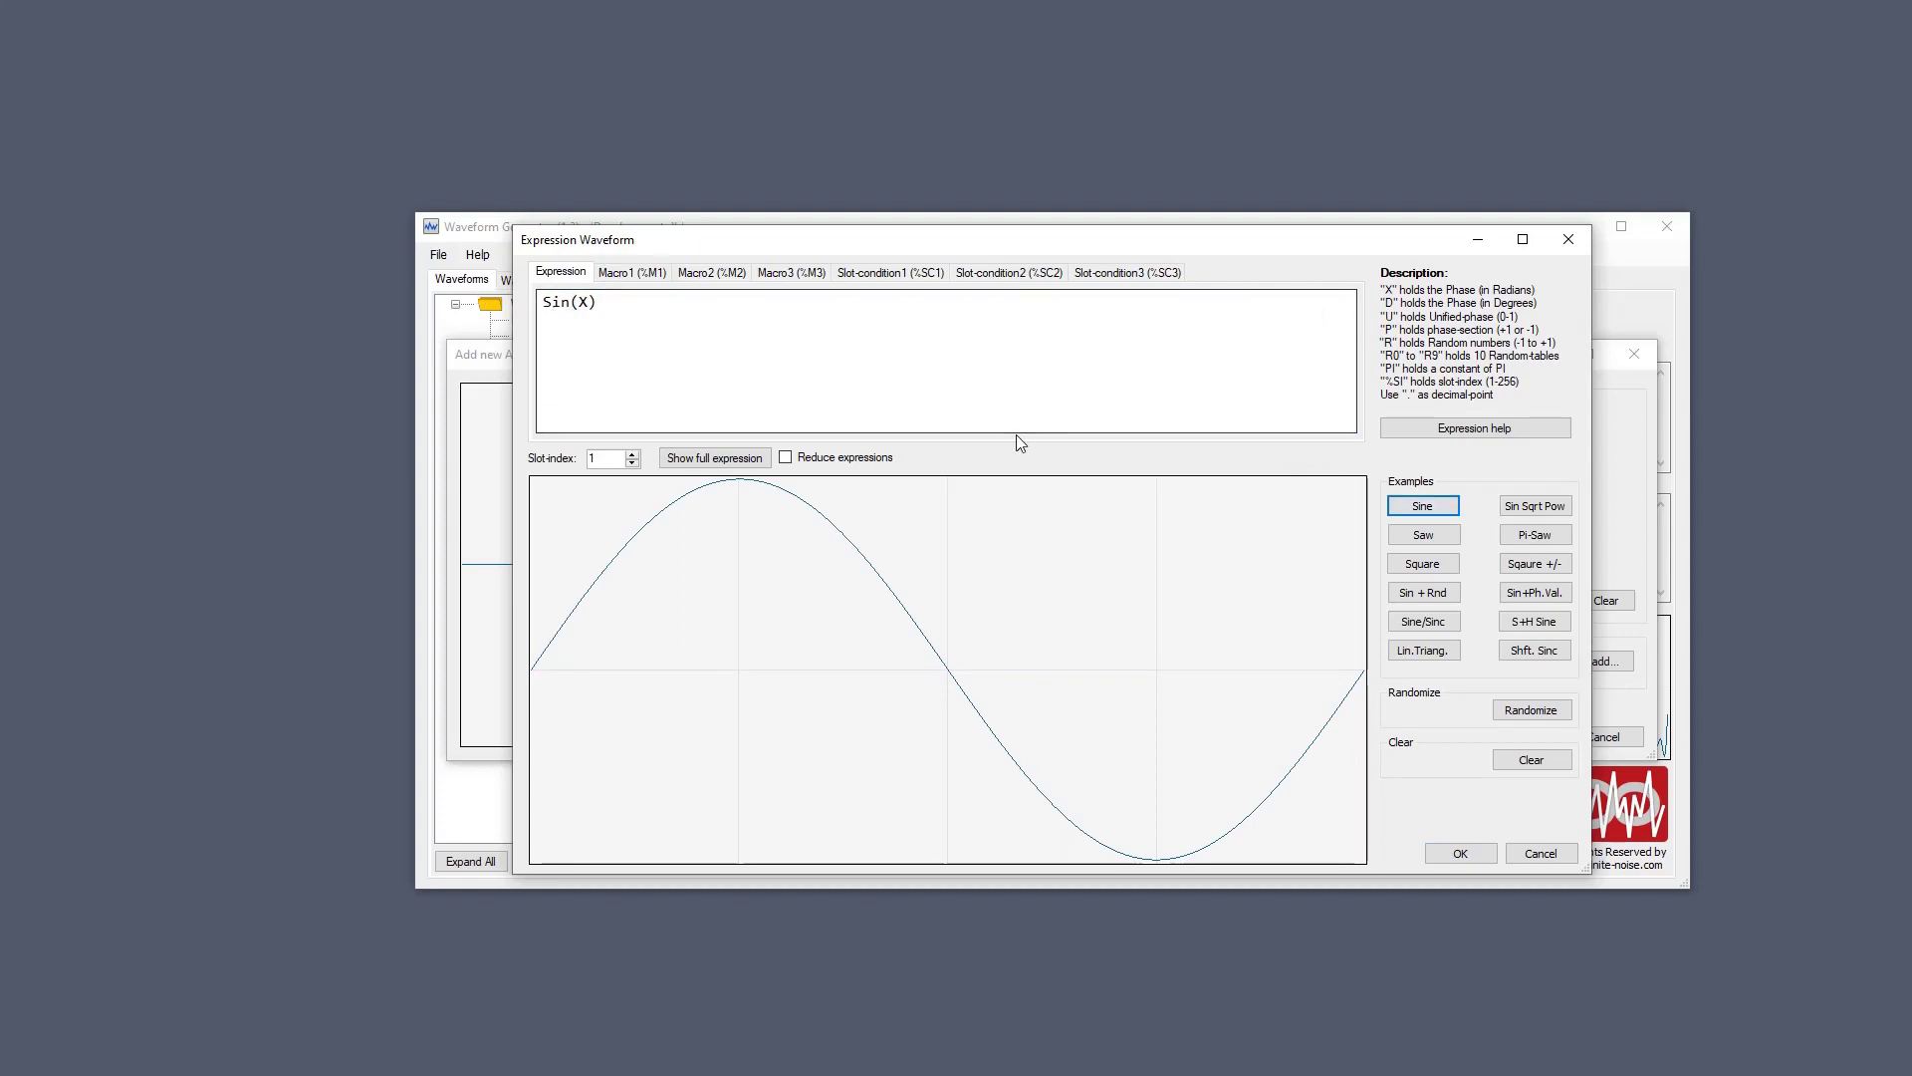
{"action": "left_click", "coordinate": [1435, 509], "text": "shift"}
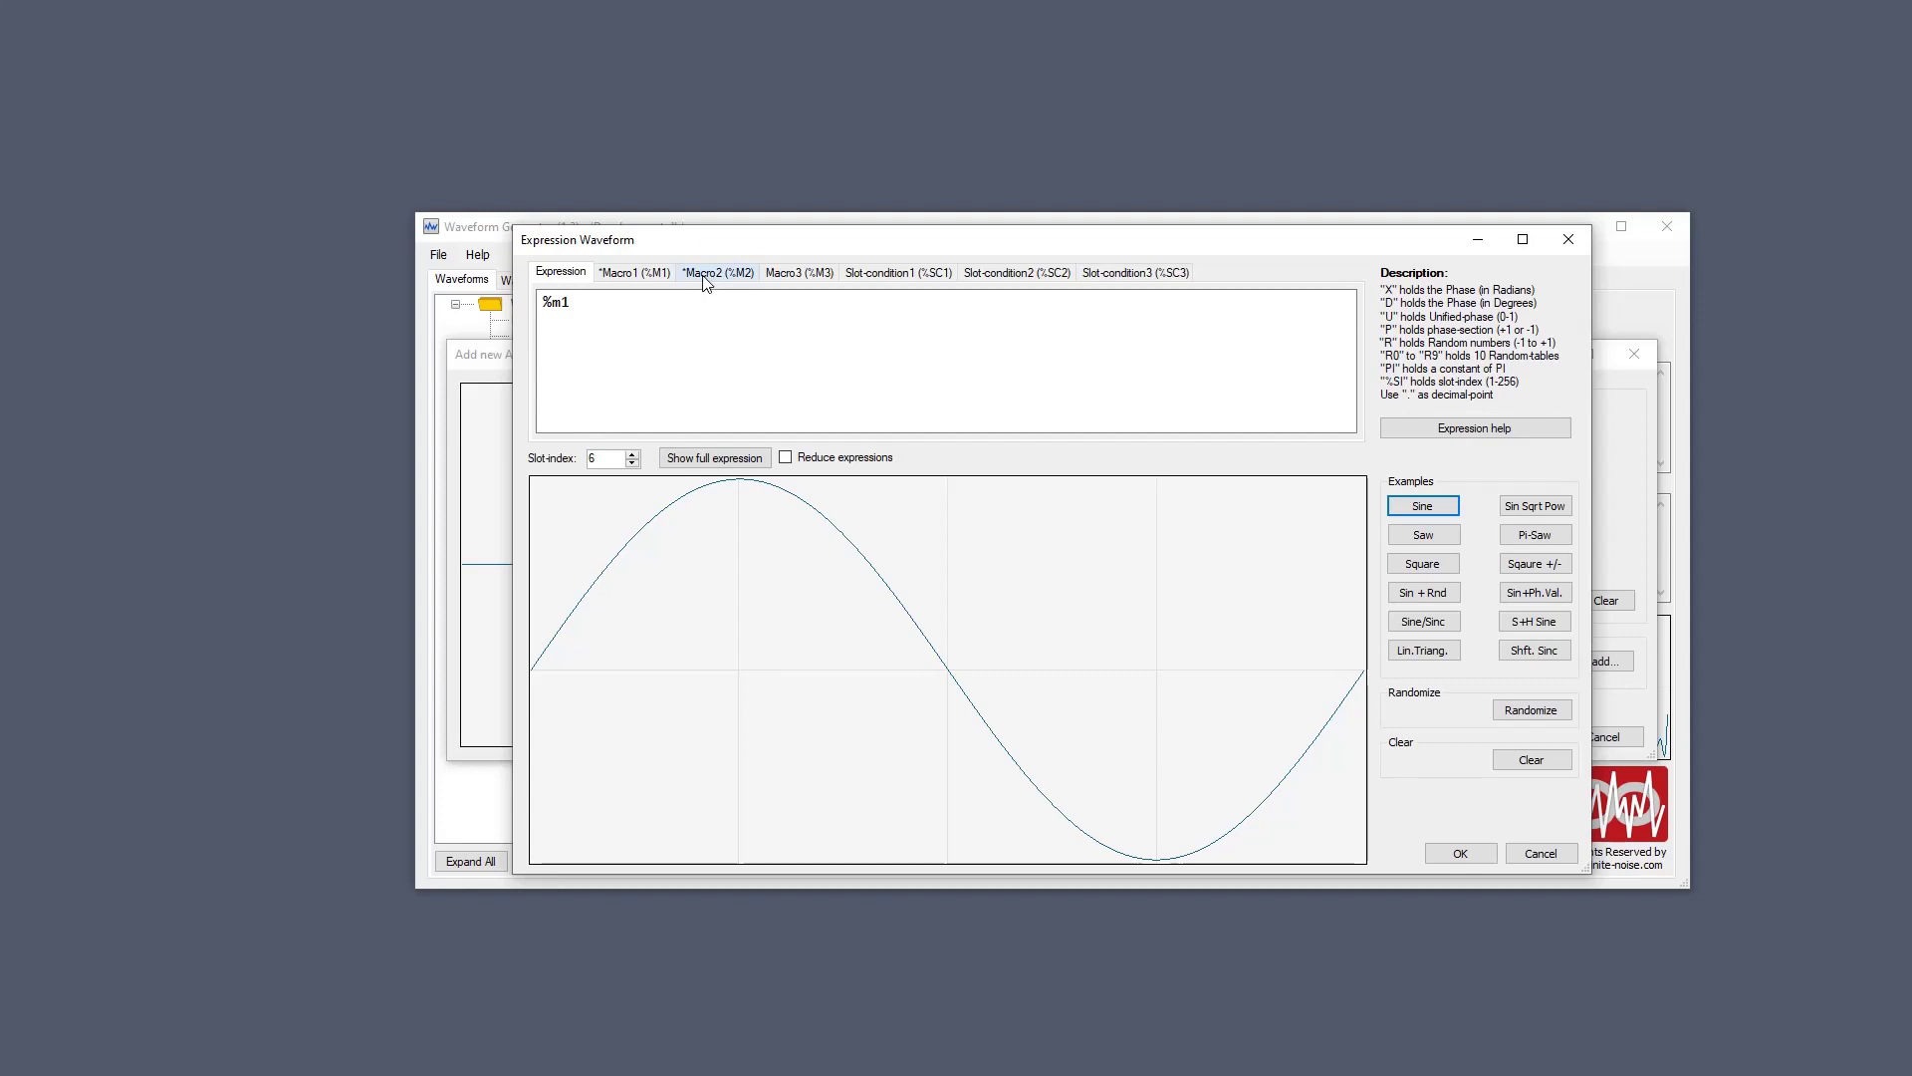
Enter the placeholder text fgdfg as the content of Macro3.
{"action": "left_click", "coordinate": [805, 275]}
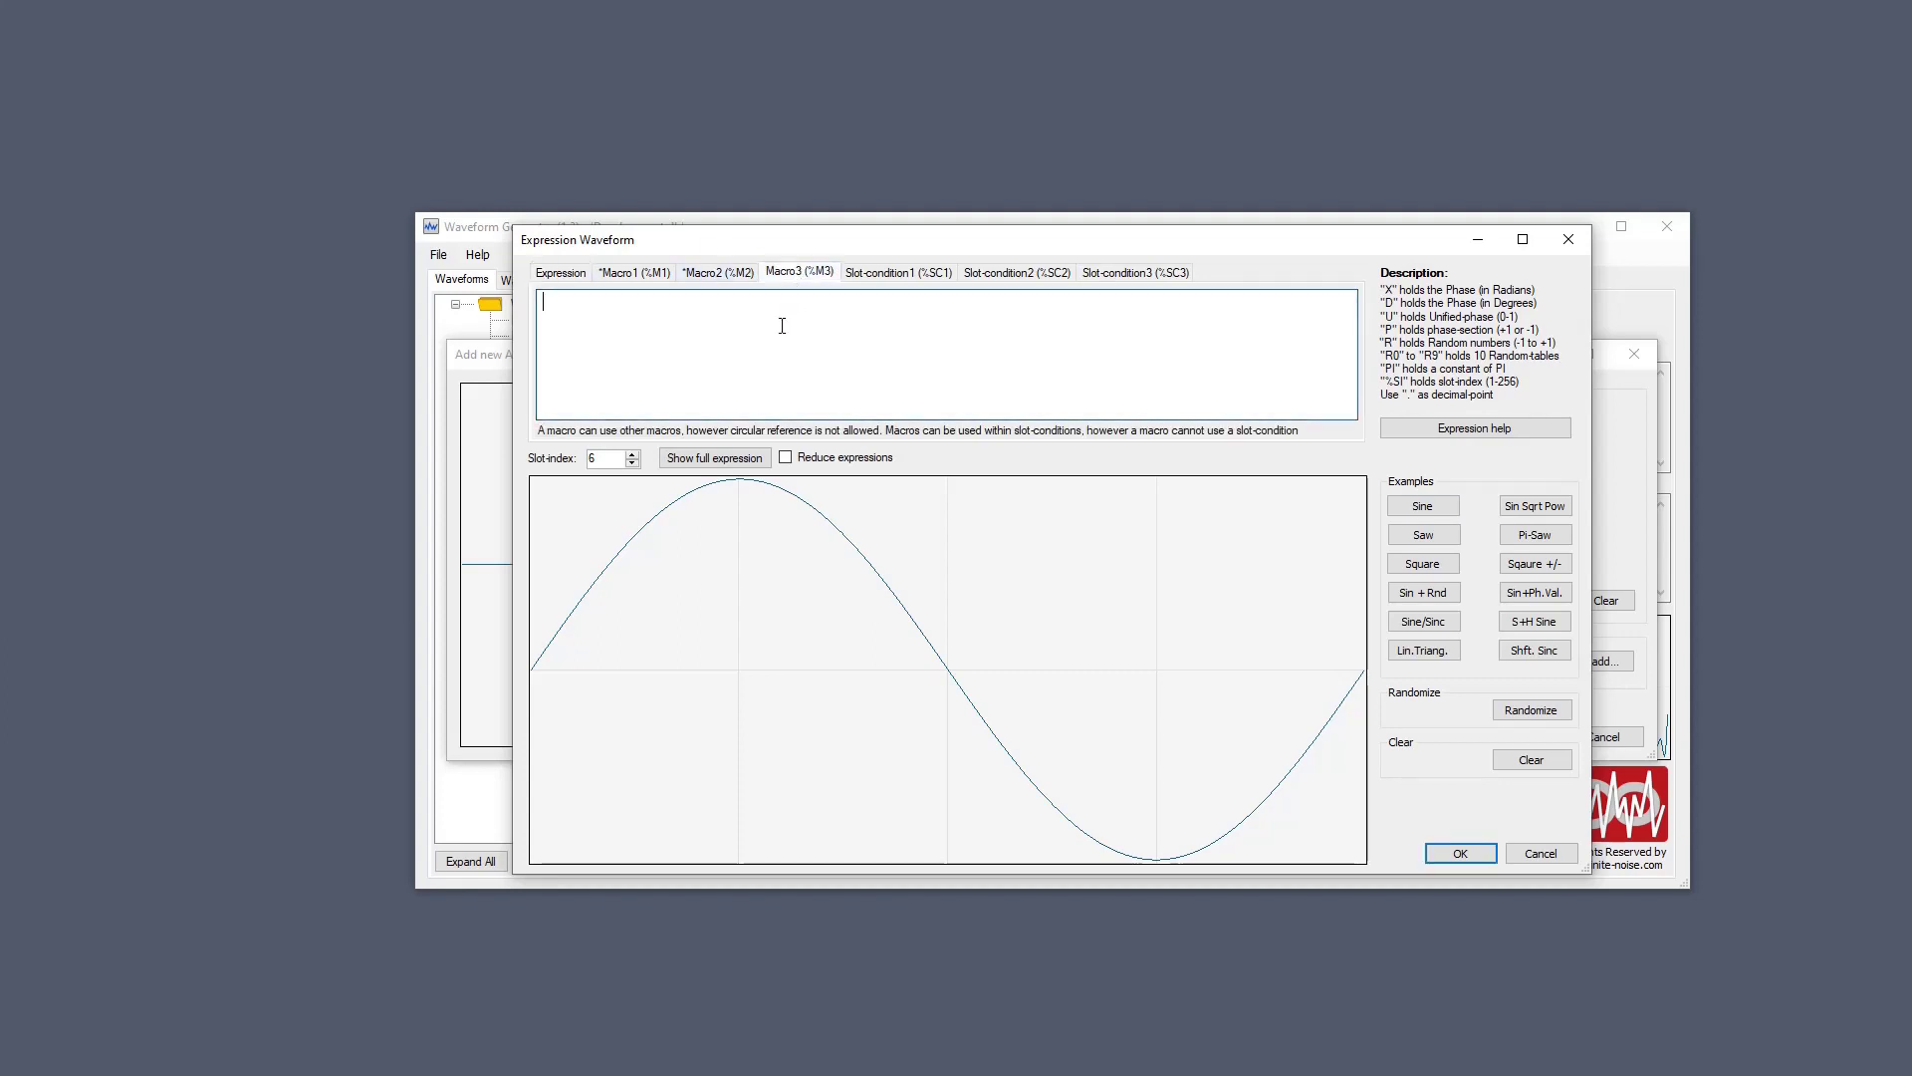
{"action": "type", "text": "fgdfg"}
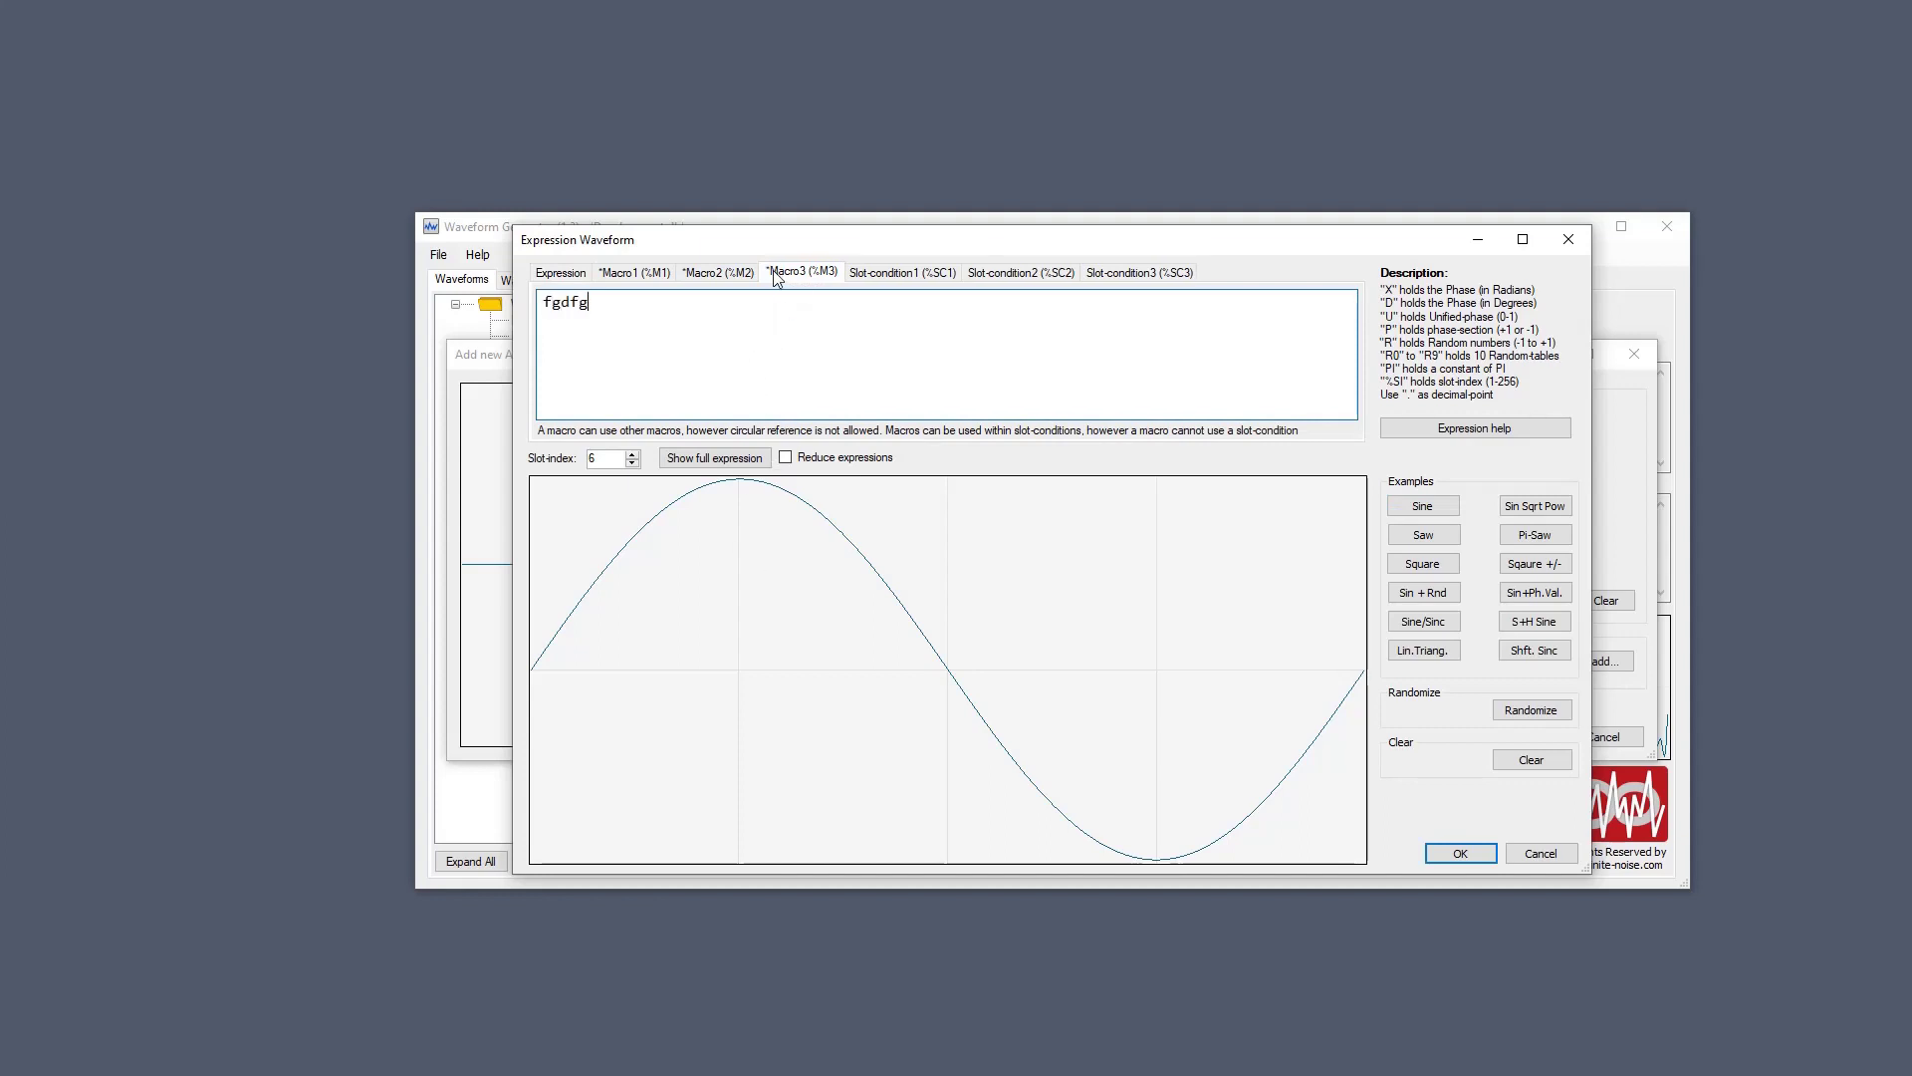
Clear the placeholder text from Macro3 and return to the main expression.
{"action": "key", "text": "ctrl+a"}
{"action": "key", "text": "BackSpace"}
{"action": "left_click", "coordinate": [566, 272]}
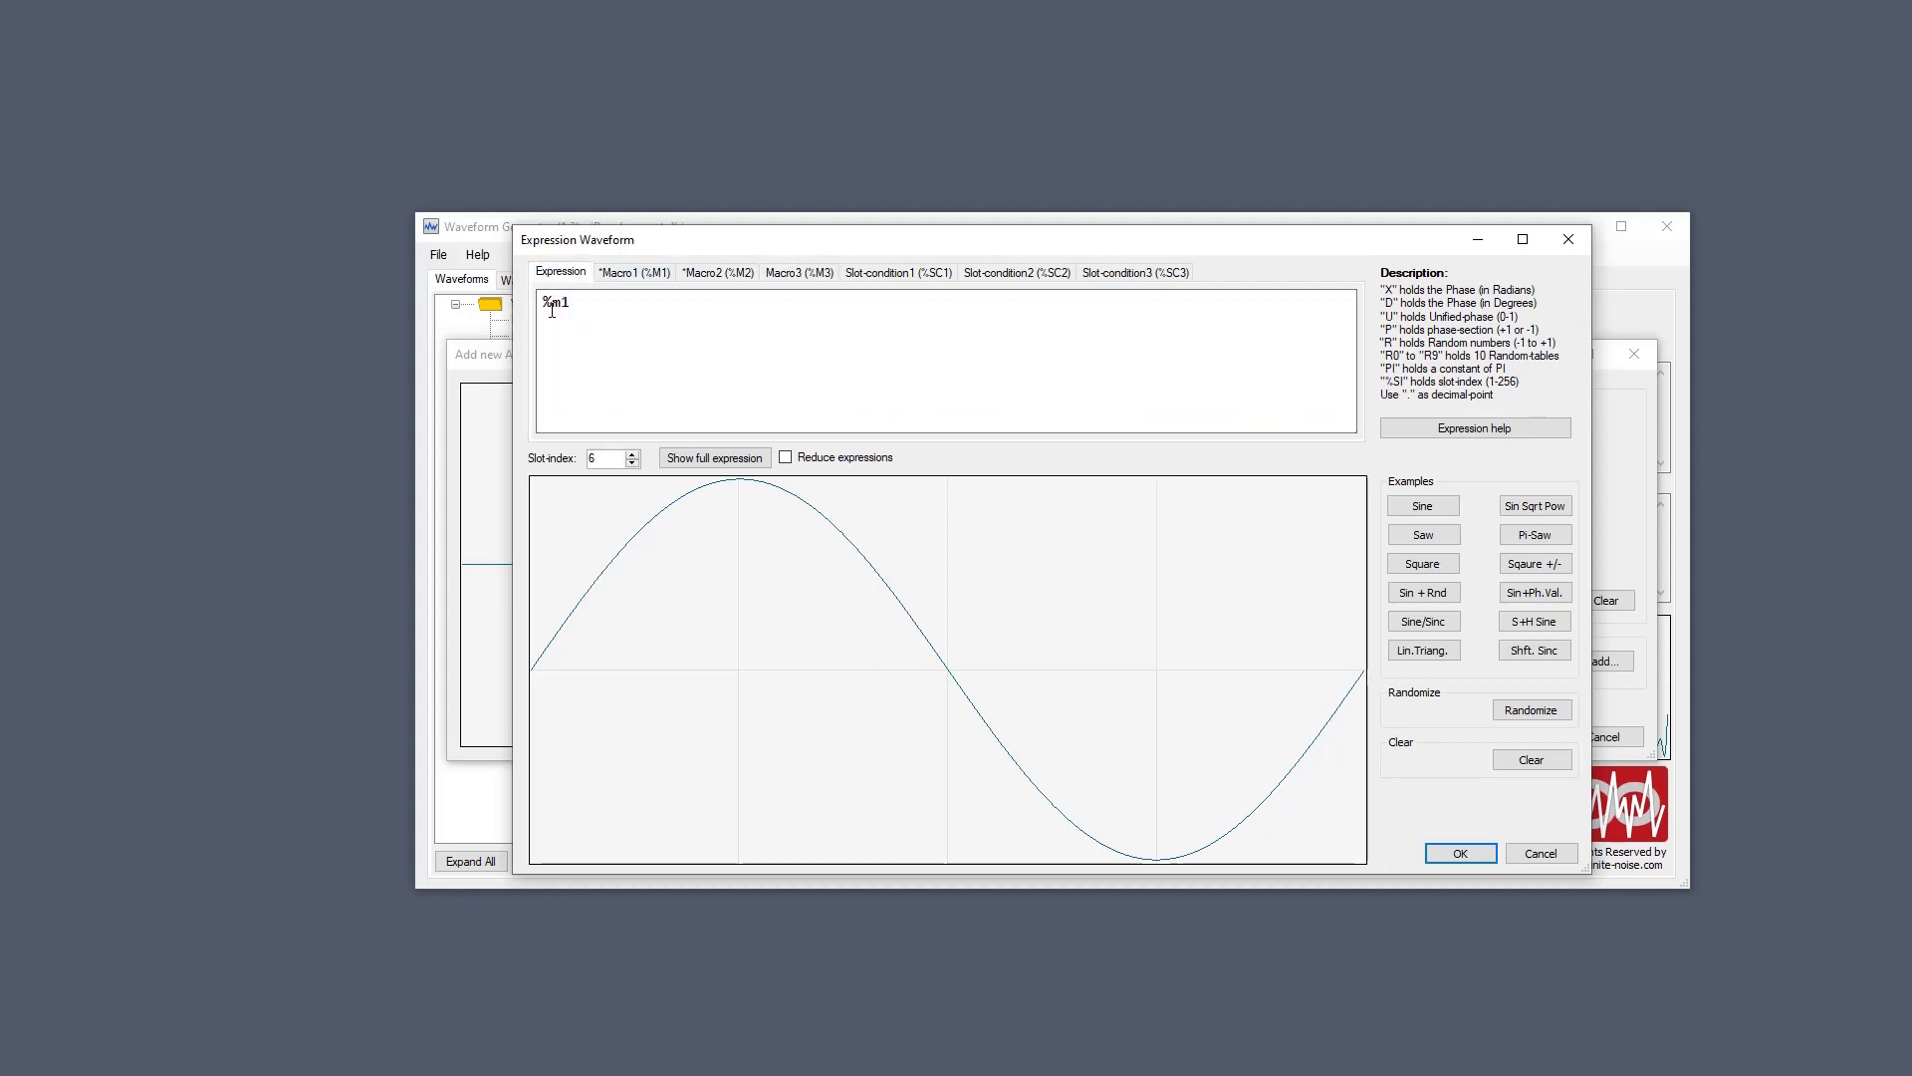
Examine how the main expression, Macro1 and Macro2 reference one another.
{"action": "left_click", "coordinate": [615, 275]}
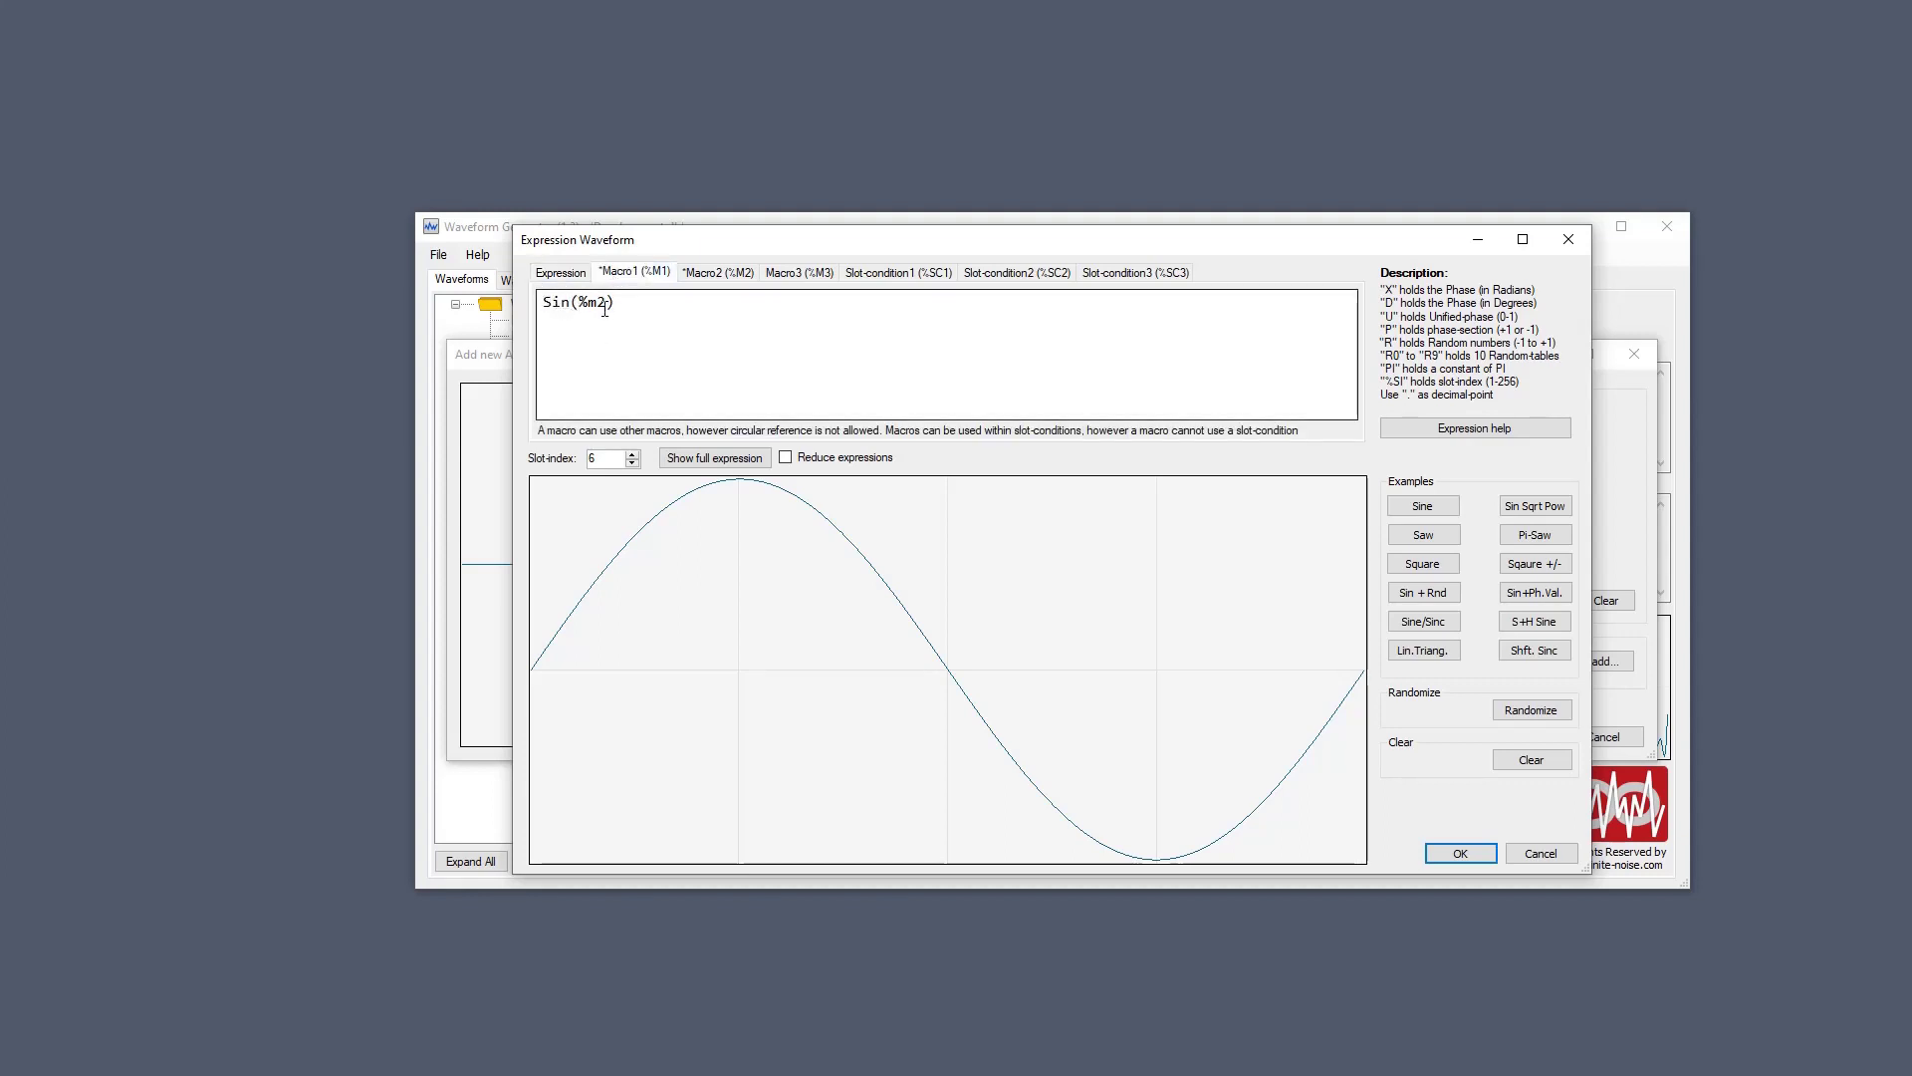
{"action": "left_click", "coordinate": [718, 272]}
{"action": "double_click", "coordinate": [551, 304]}
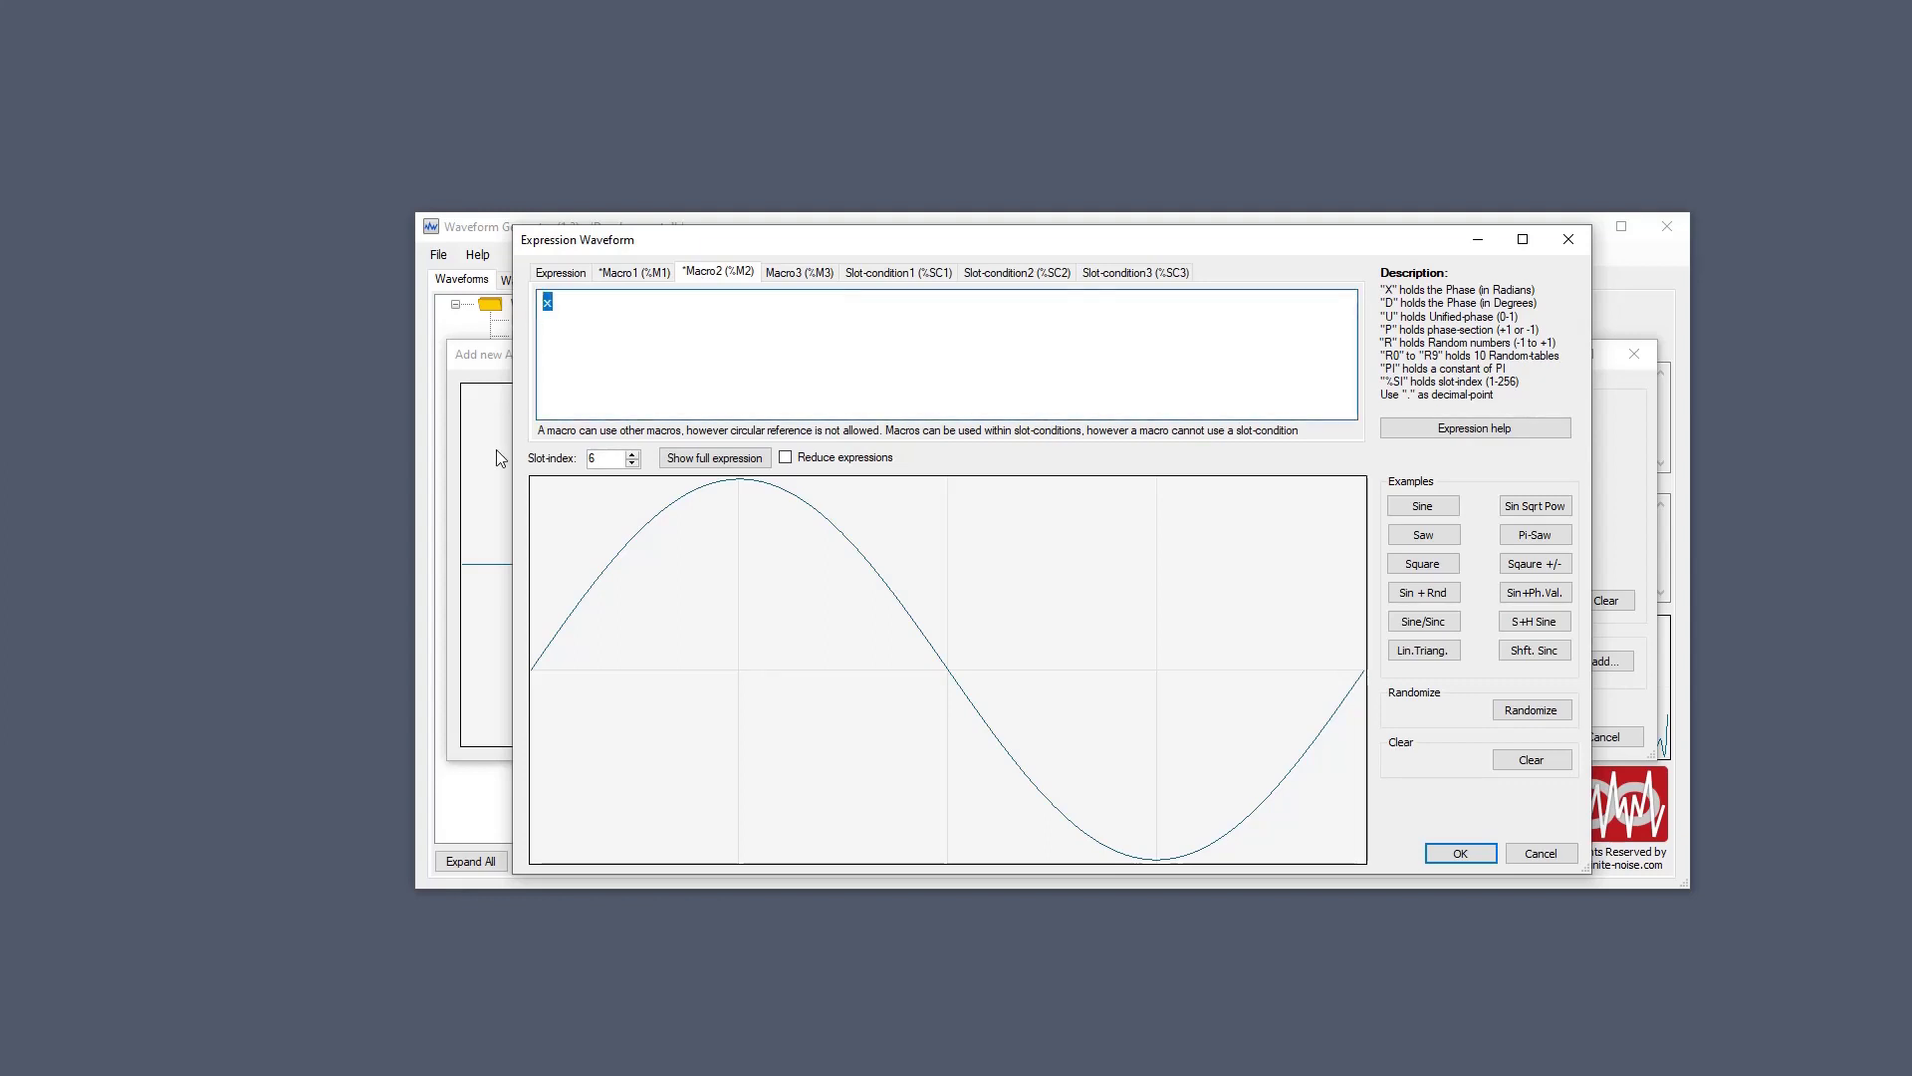
{"action": "left_click", "coordinate": [564, 273]}
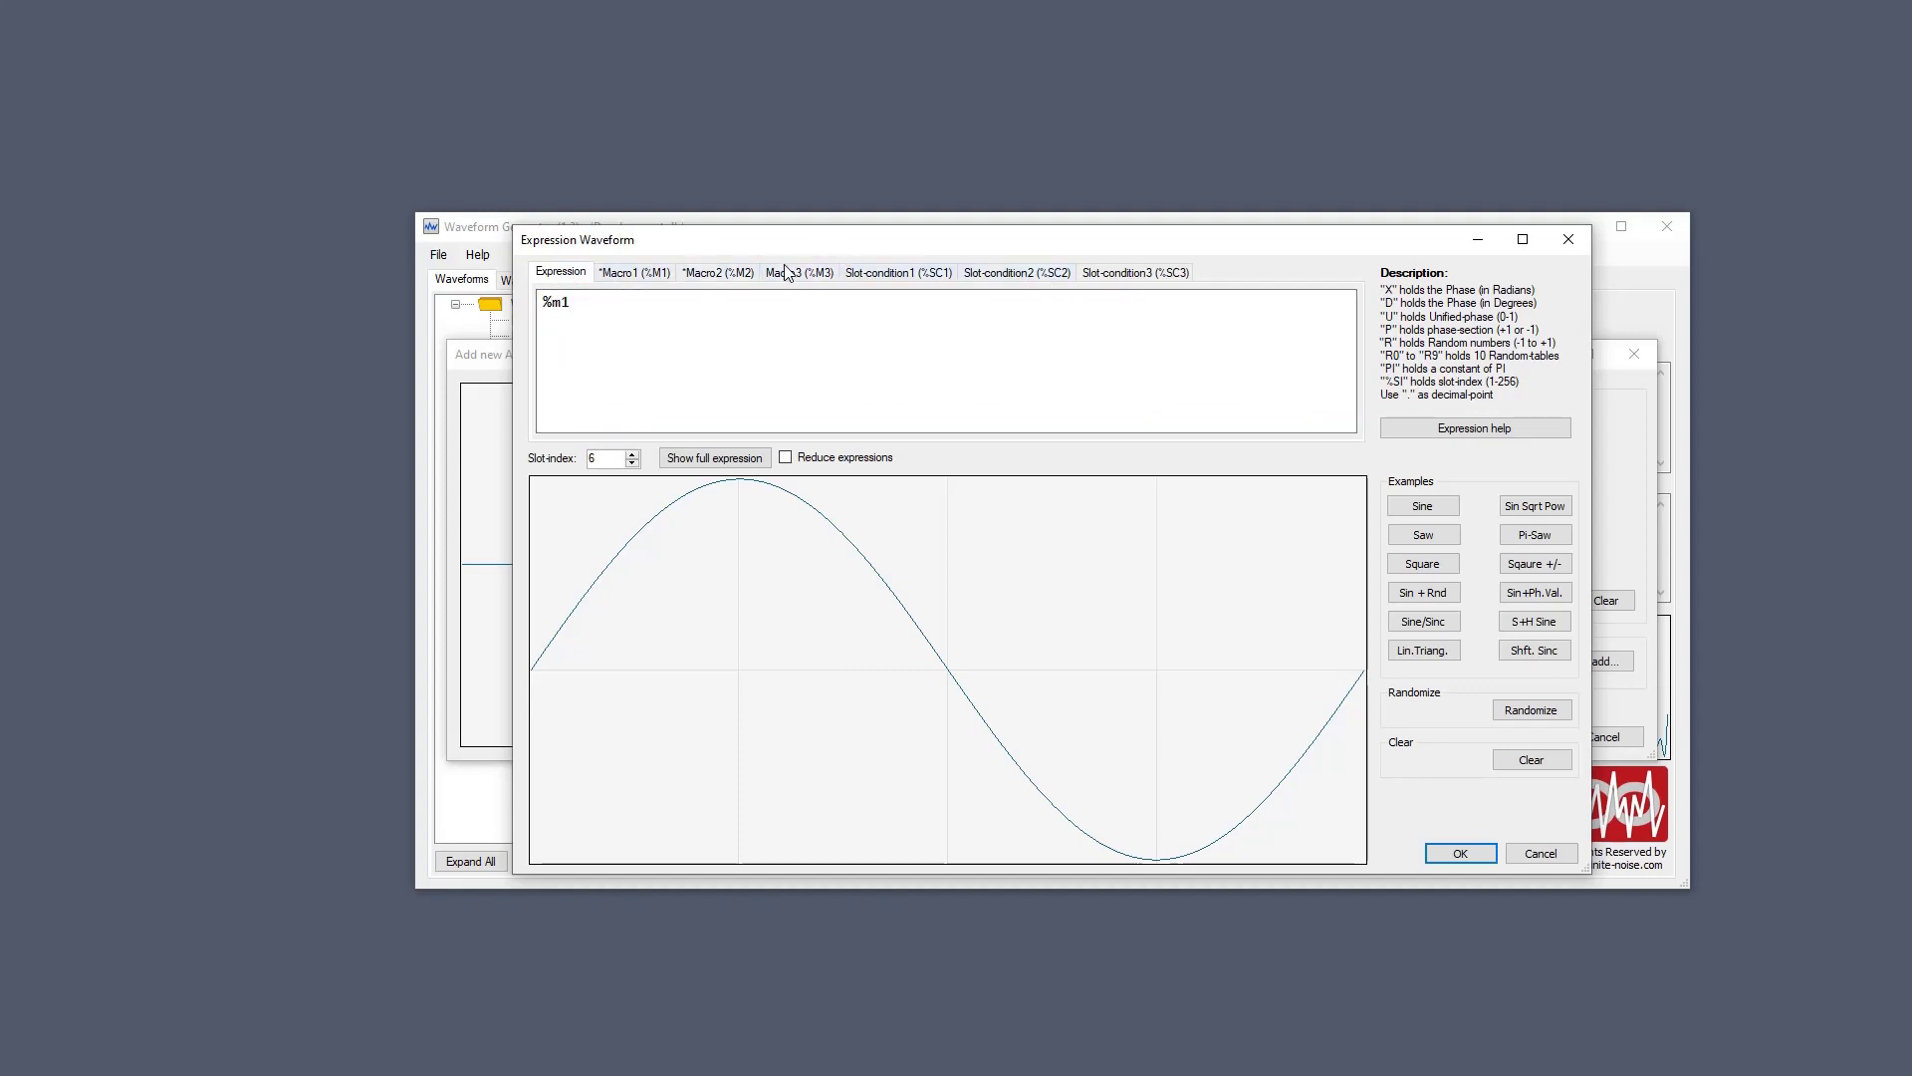
{"action": "left_click", "coordinate": [629, 275]}
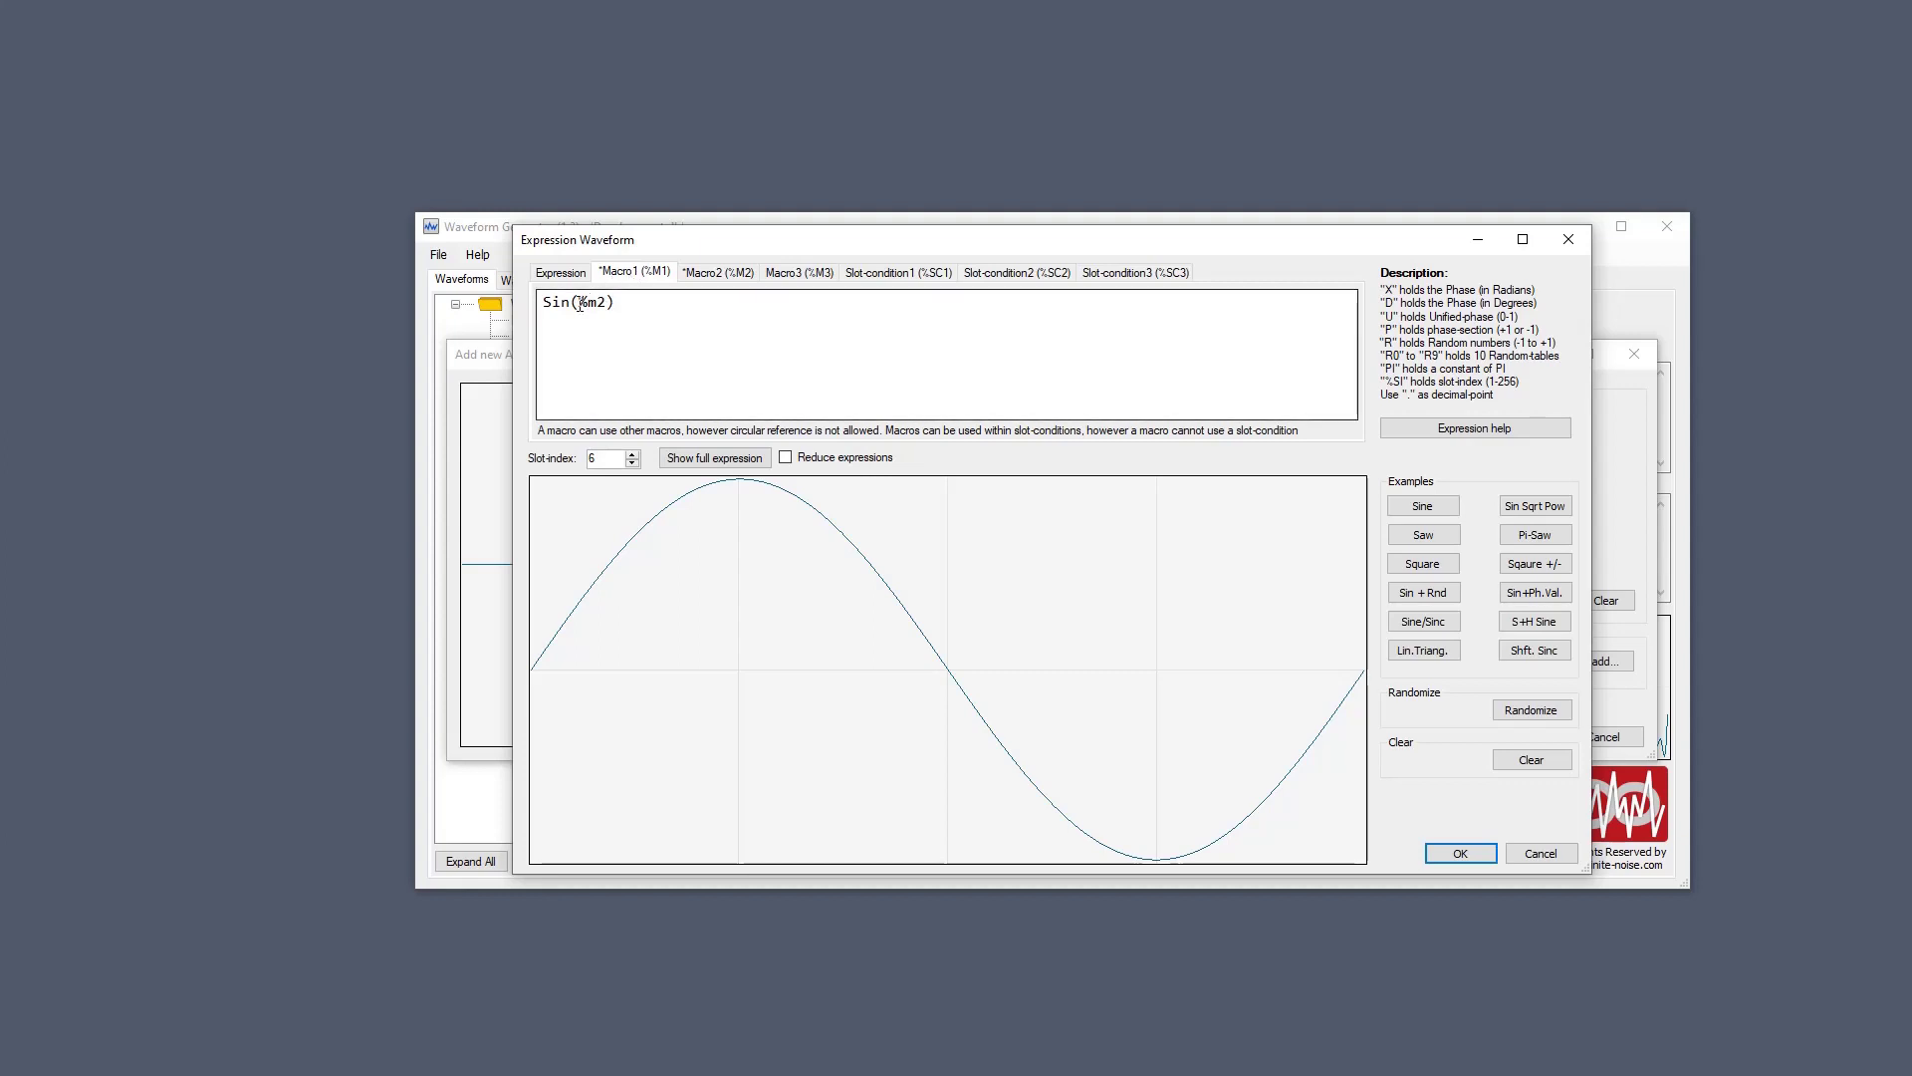
Append + %m1 after the x in Macro2 to try a circular macro reference, and select the added term.
{"action": "left_click", "coordinate": [715, 271]}
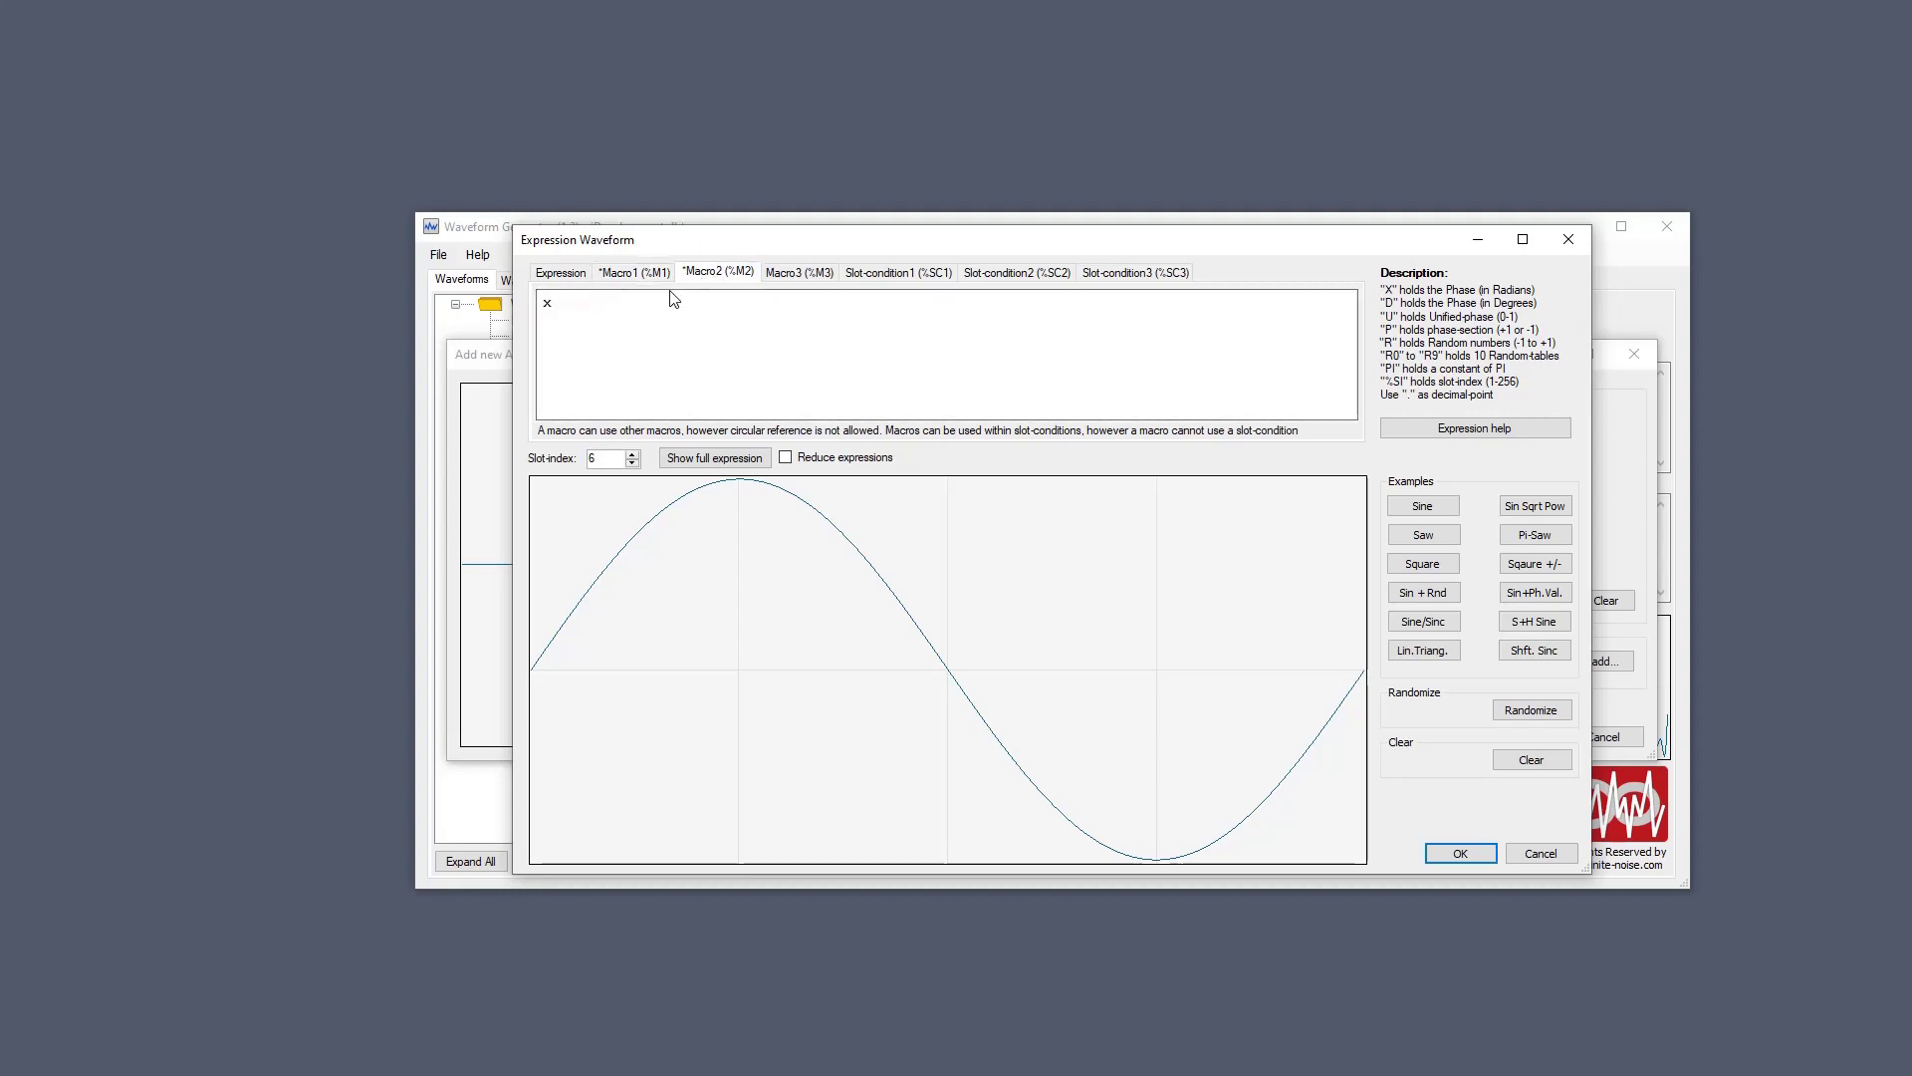
{"action": "left_click", "coordinate": [598, 302]}
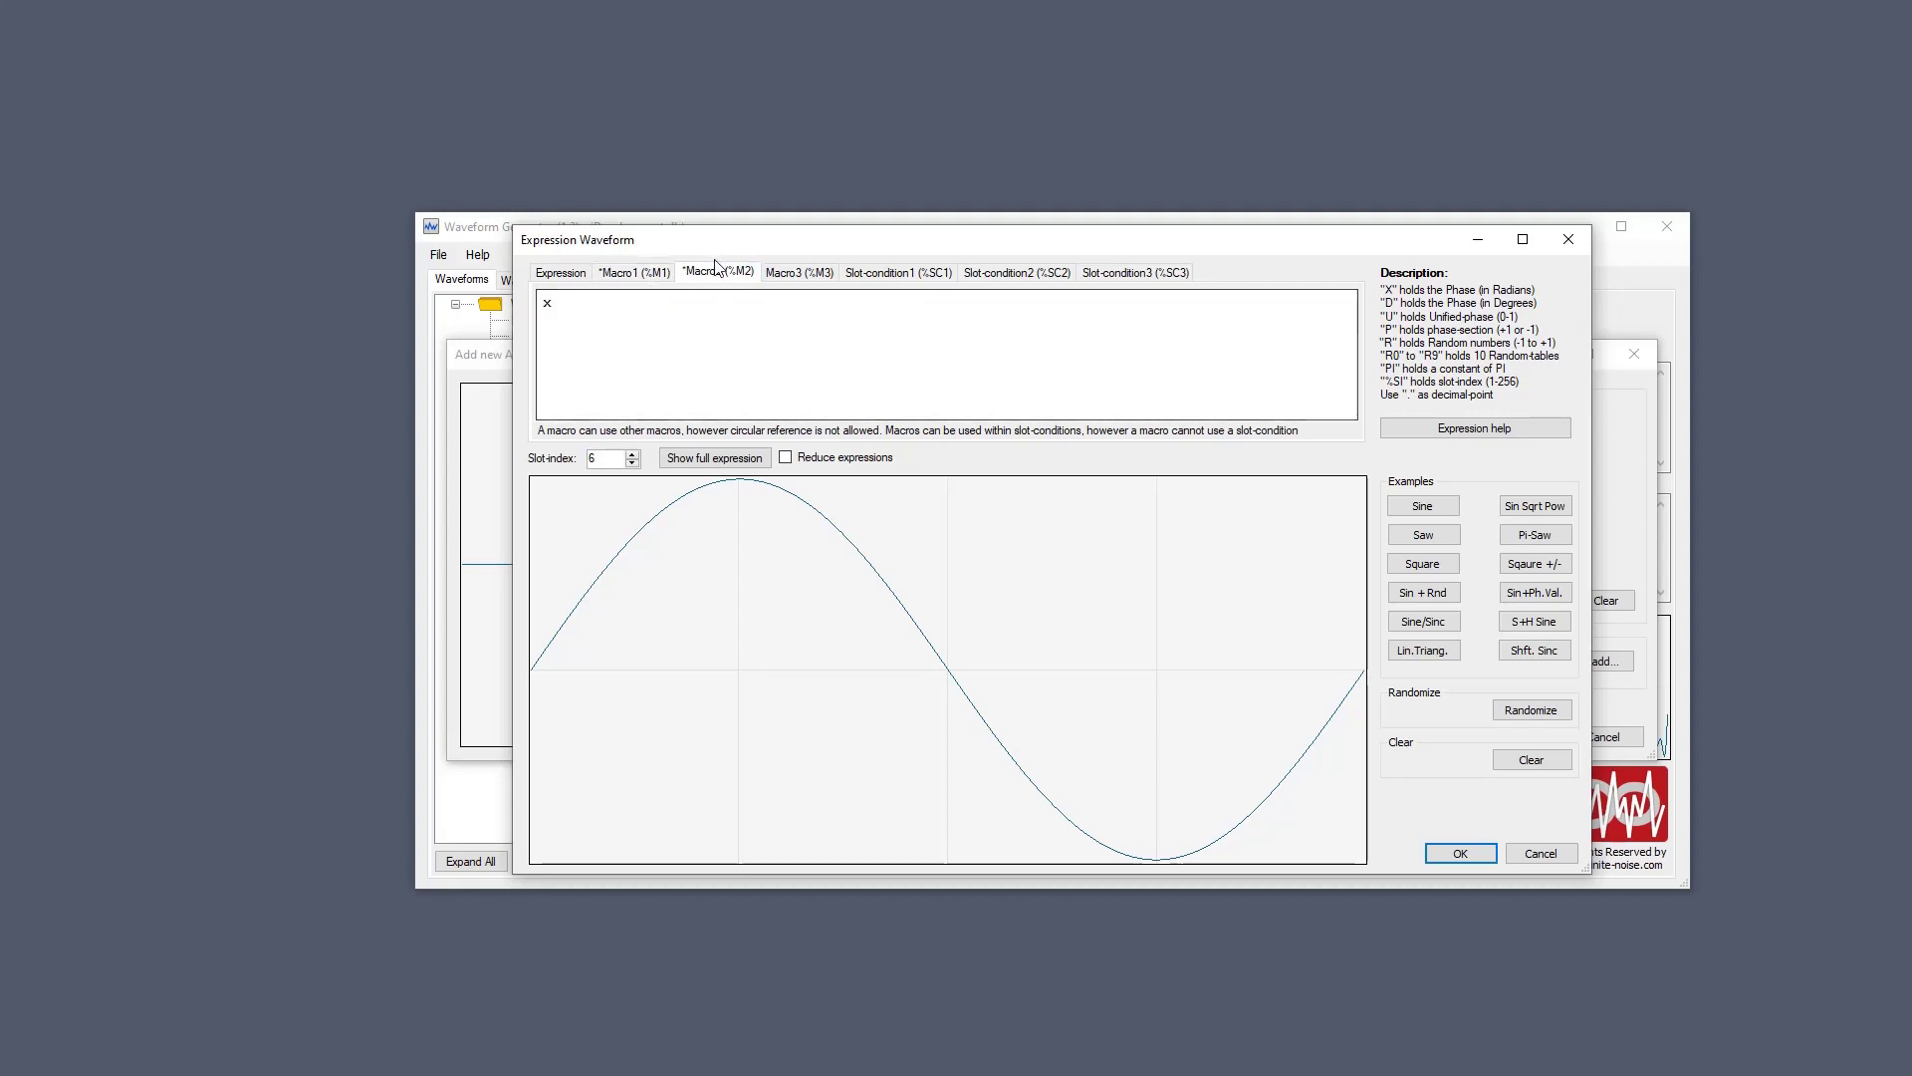
{"action": "type", "text": "+ %m1"}
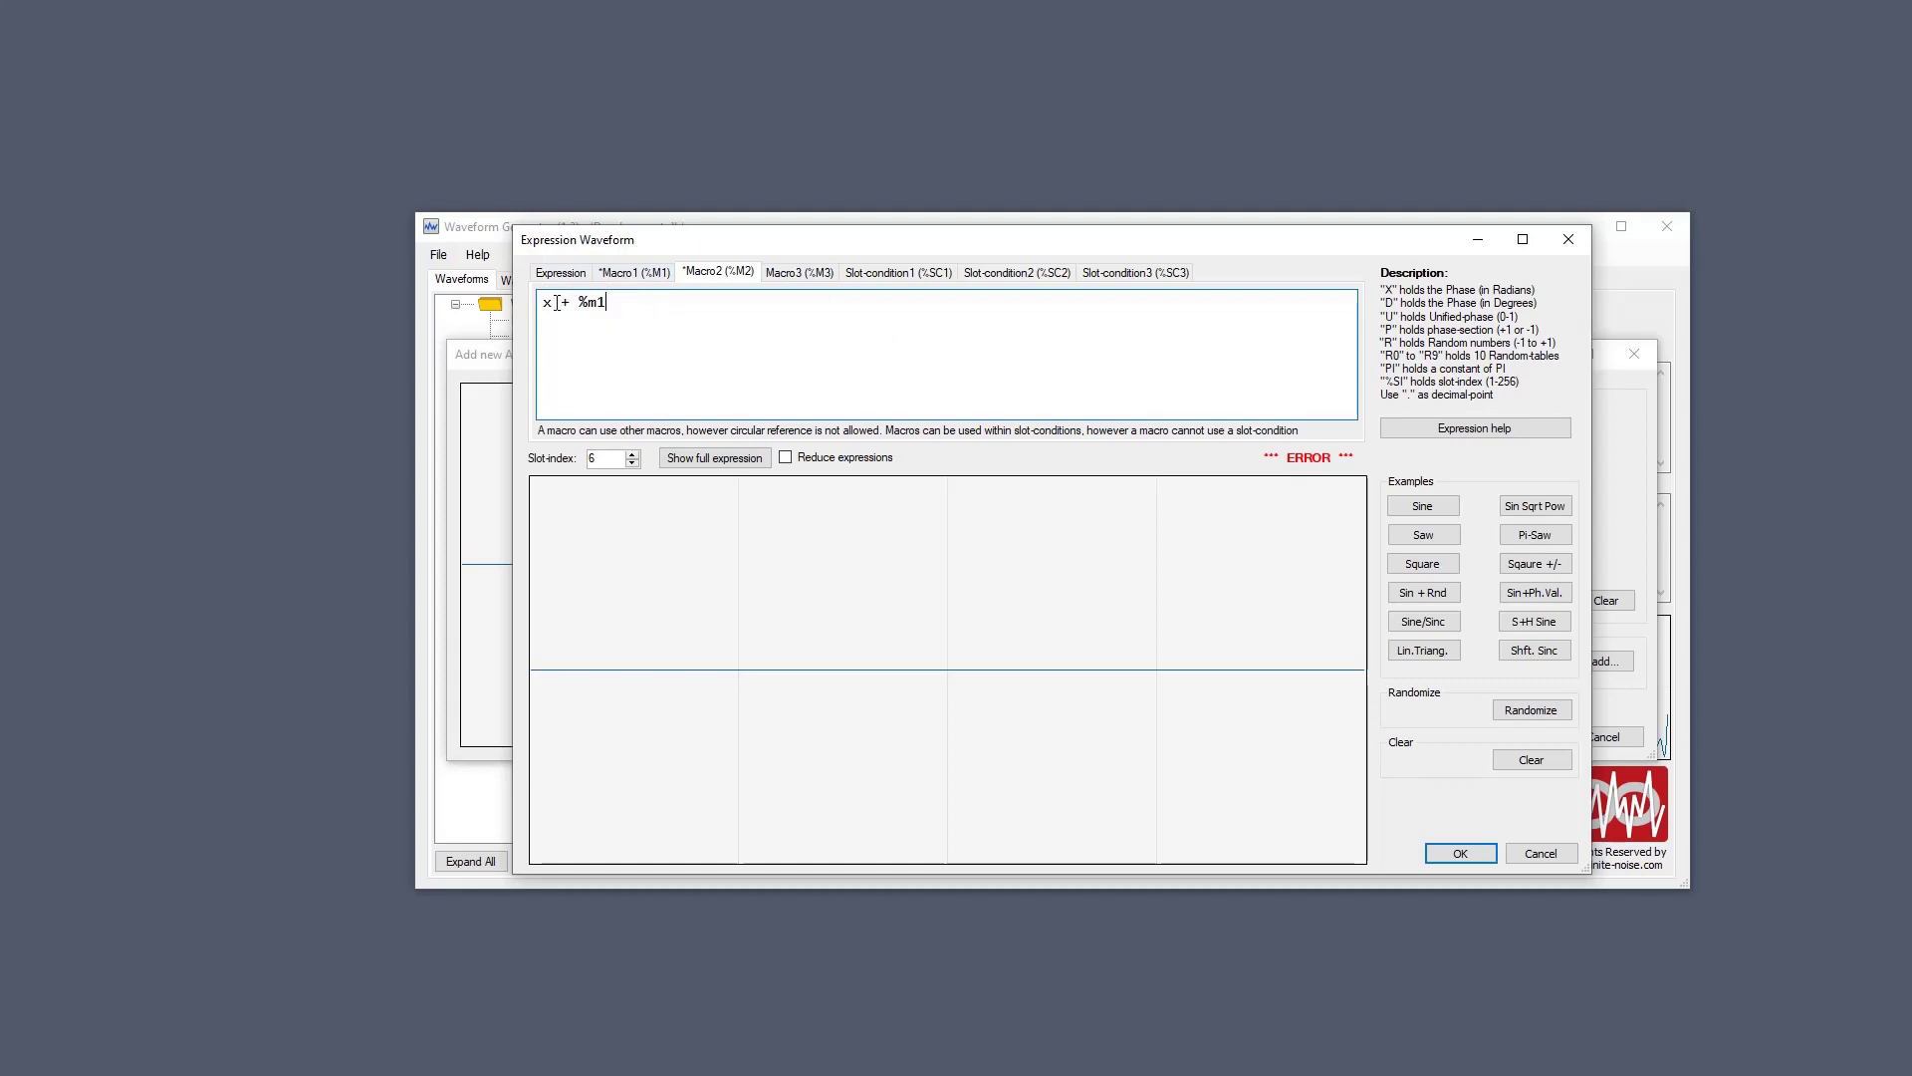
{"action": "left_click_drag", "start_coordinate": [553, 303], "coordinate": [610, 302]}
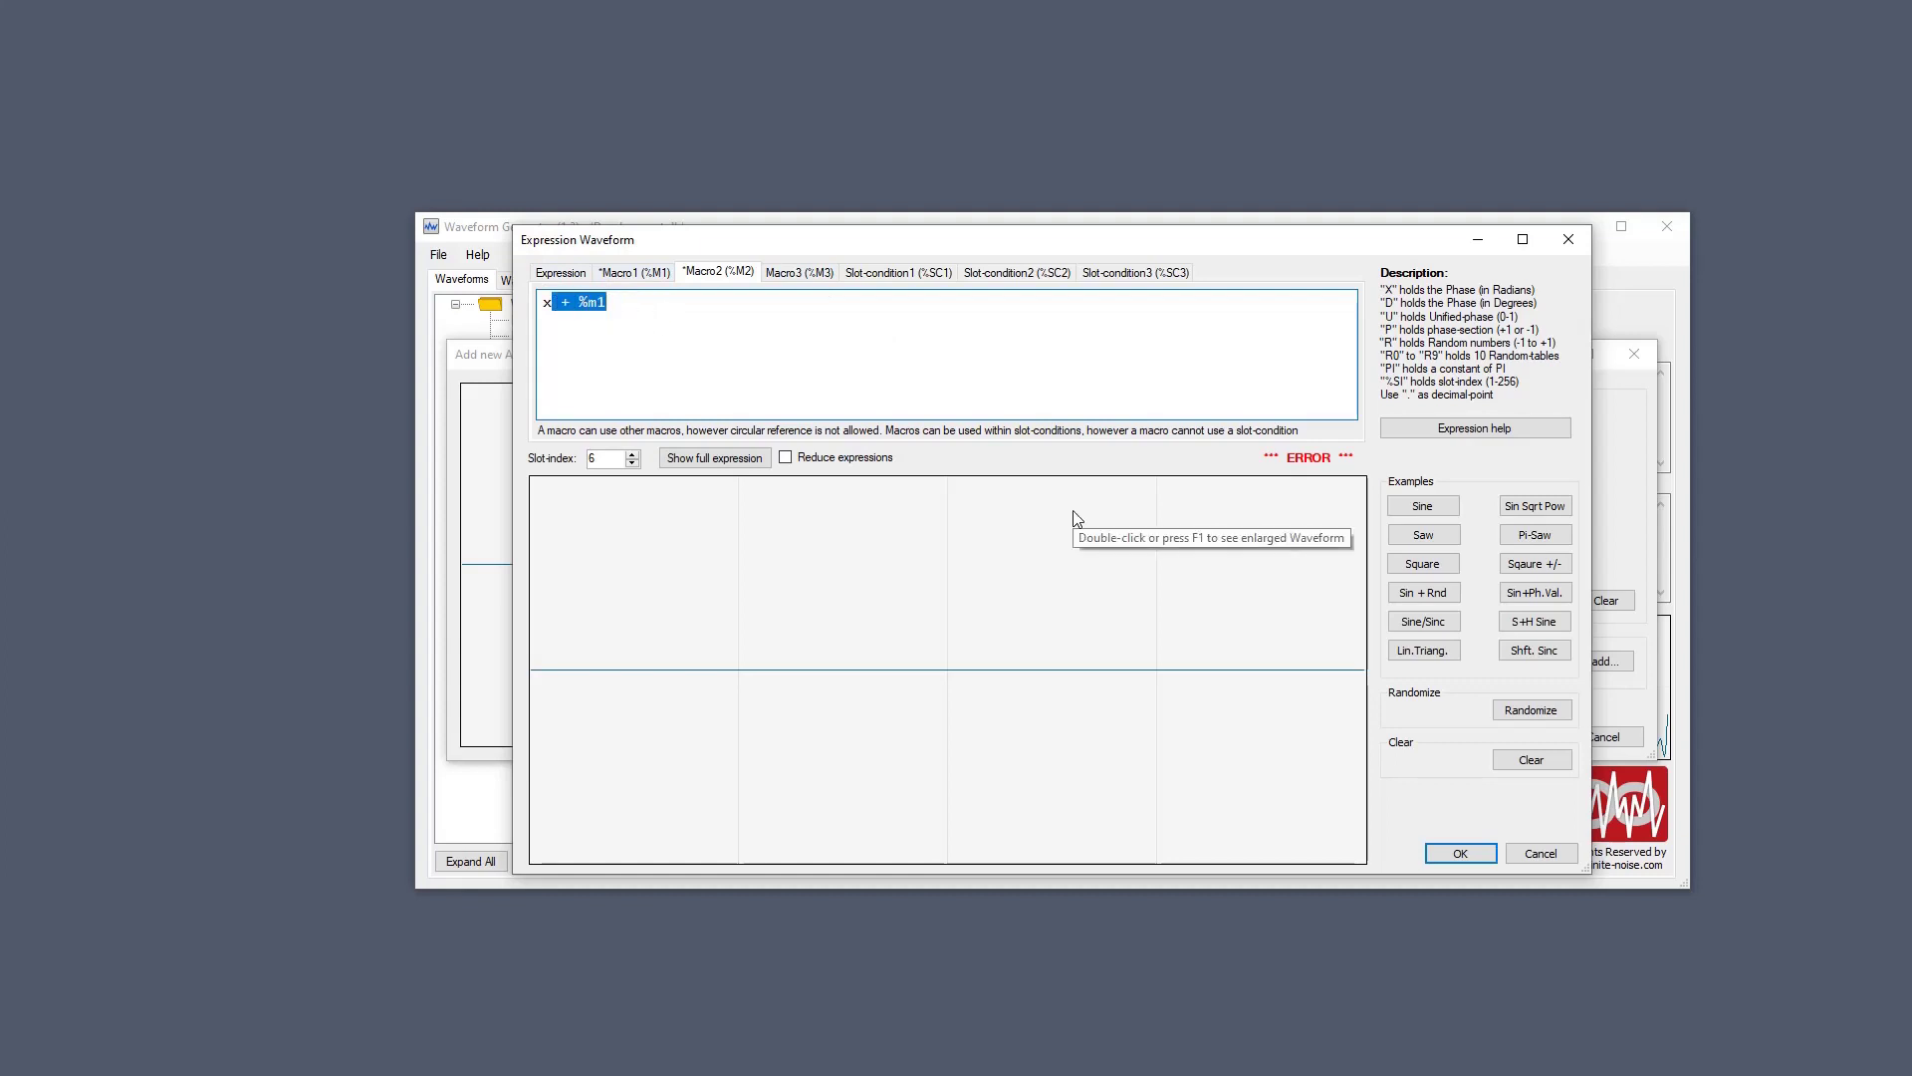
Remove the "+ %m1" term from the Macro2 expression and show Slot-condition1.
{"action": "key", "text": "BackSpace"}
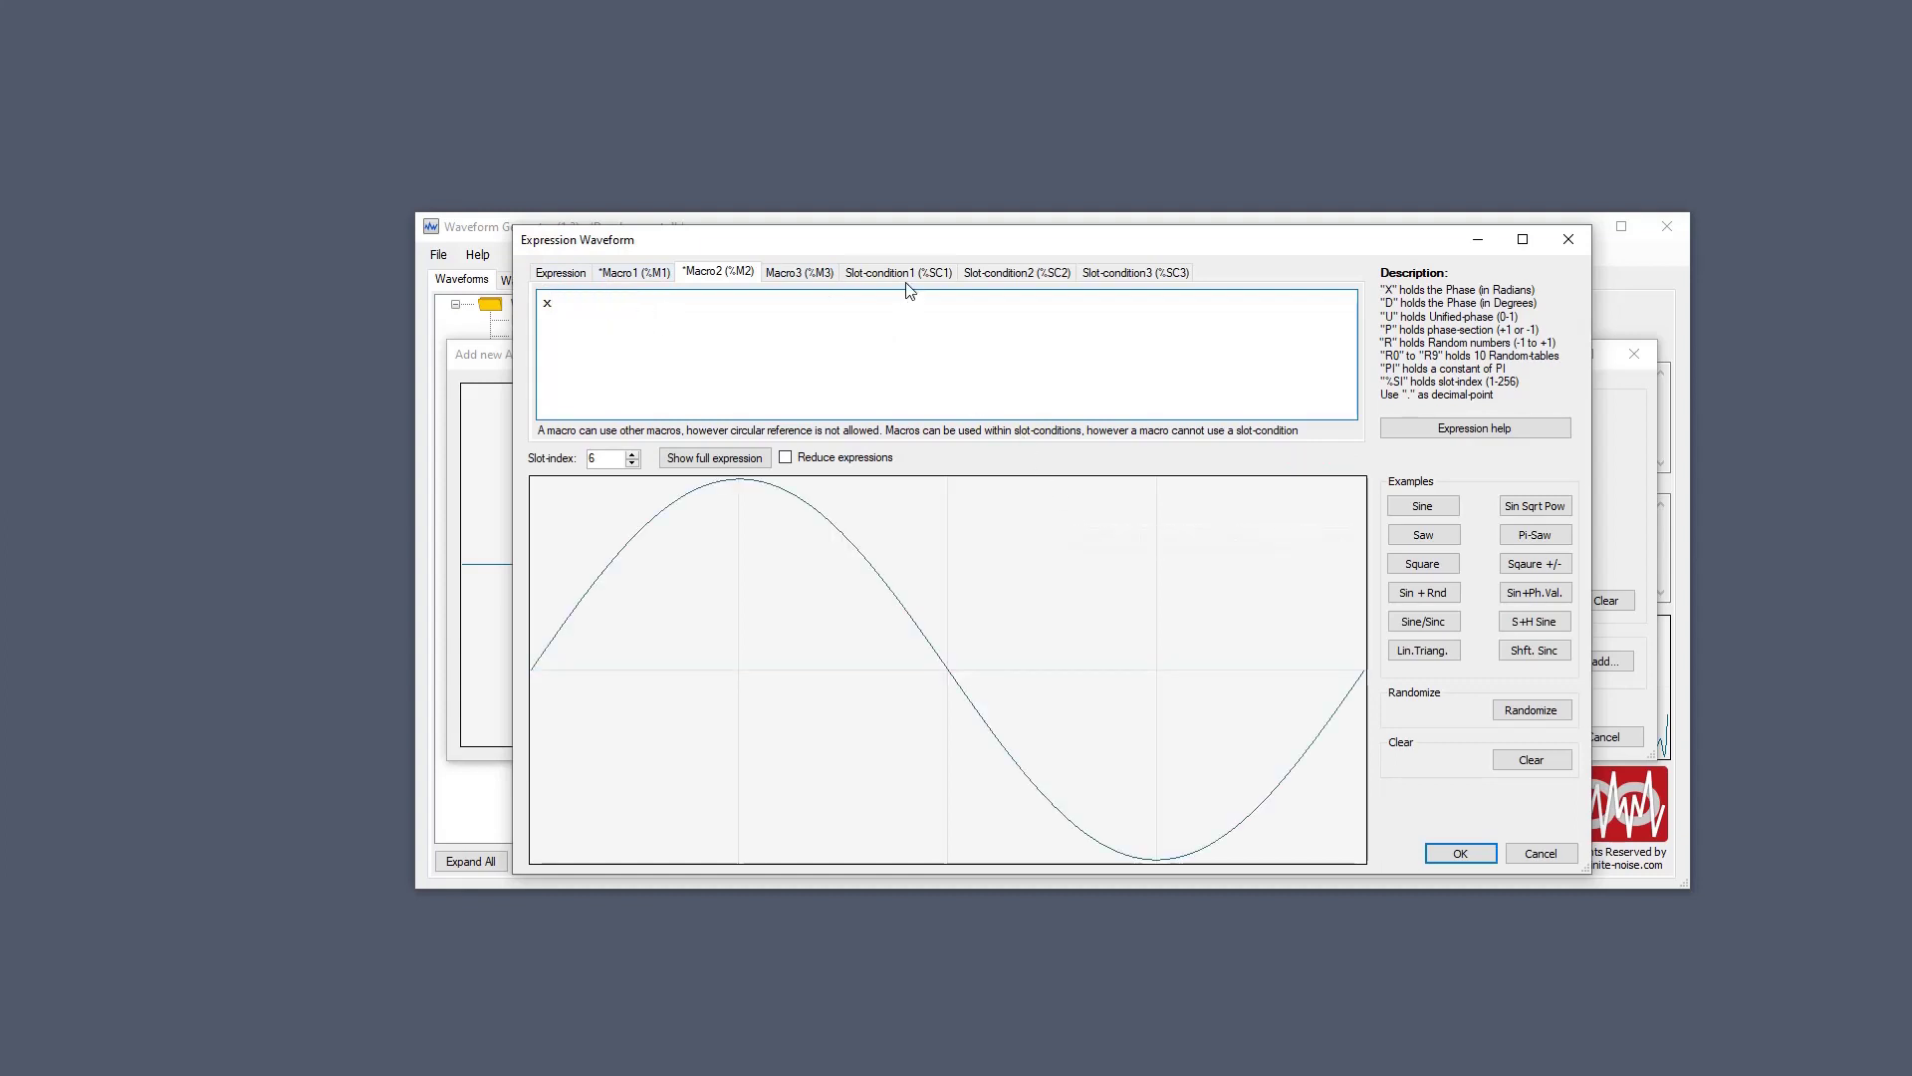
{"action": "left_click", "coordinate": [900, 272]}
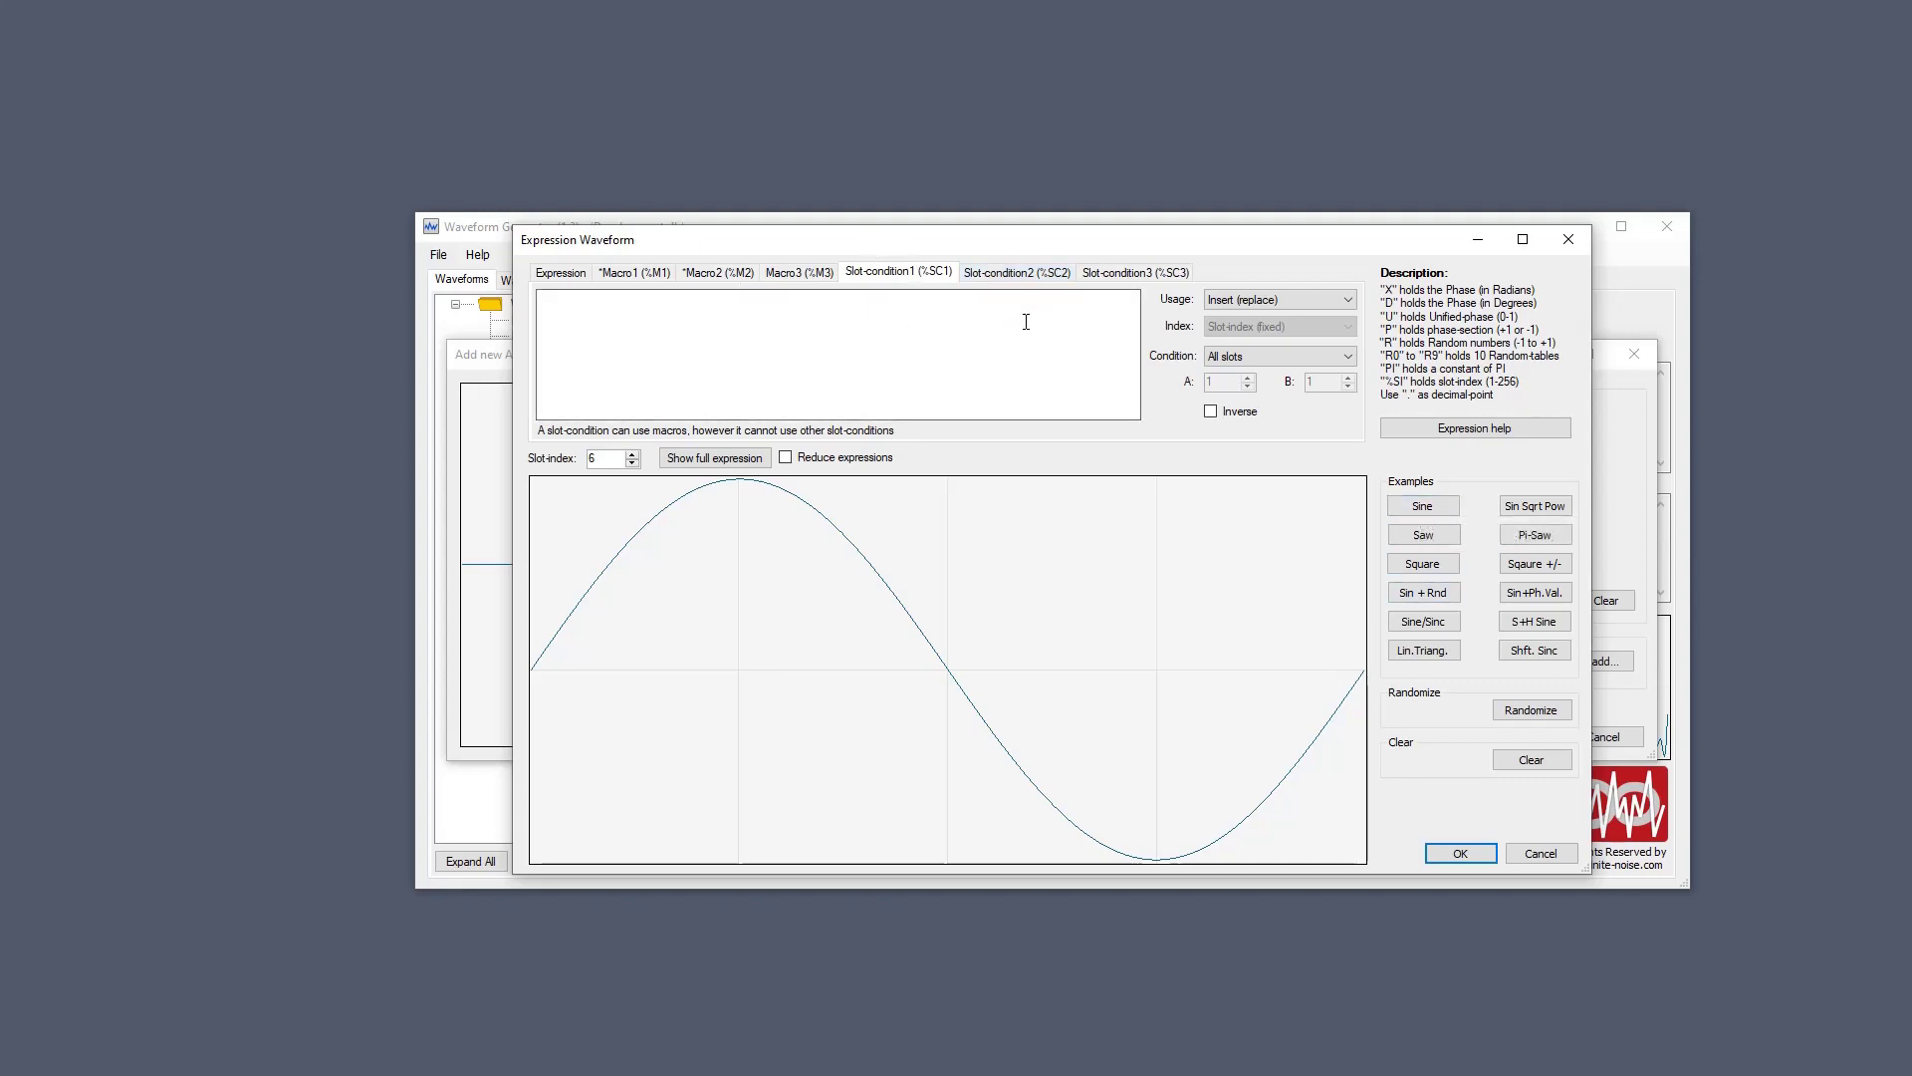
Load the plain Saw example and examine its summed sine terms one by one.
{"action": "left_click", "coordinate": [1435, 536]}
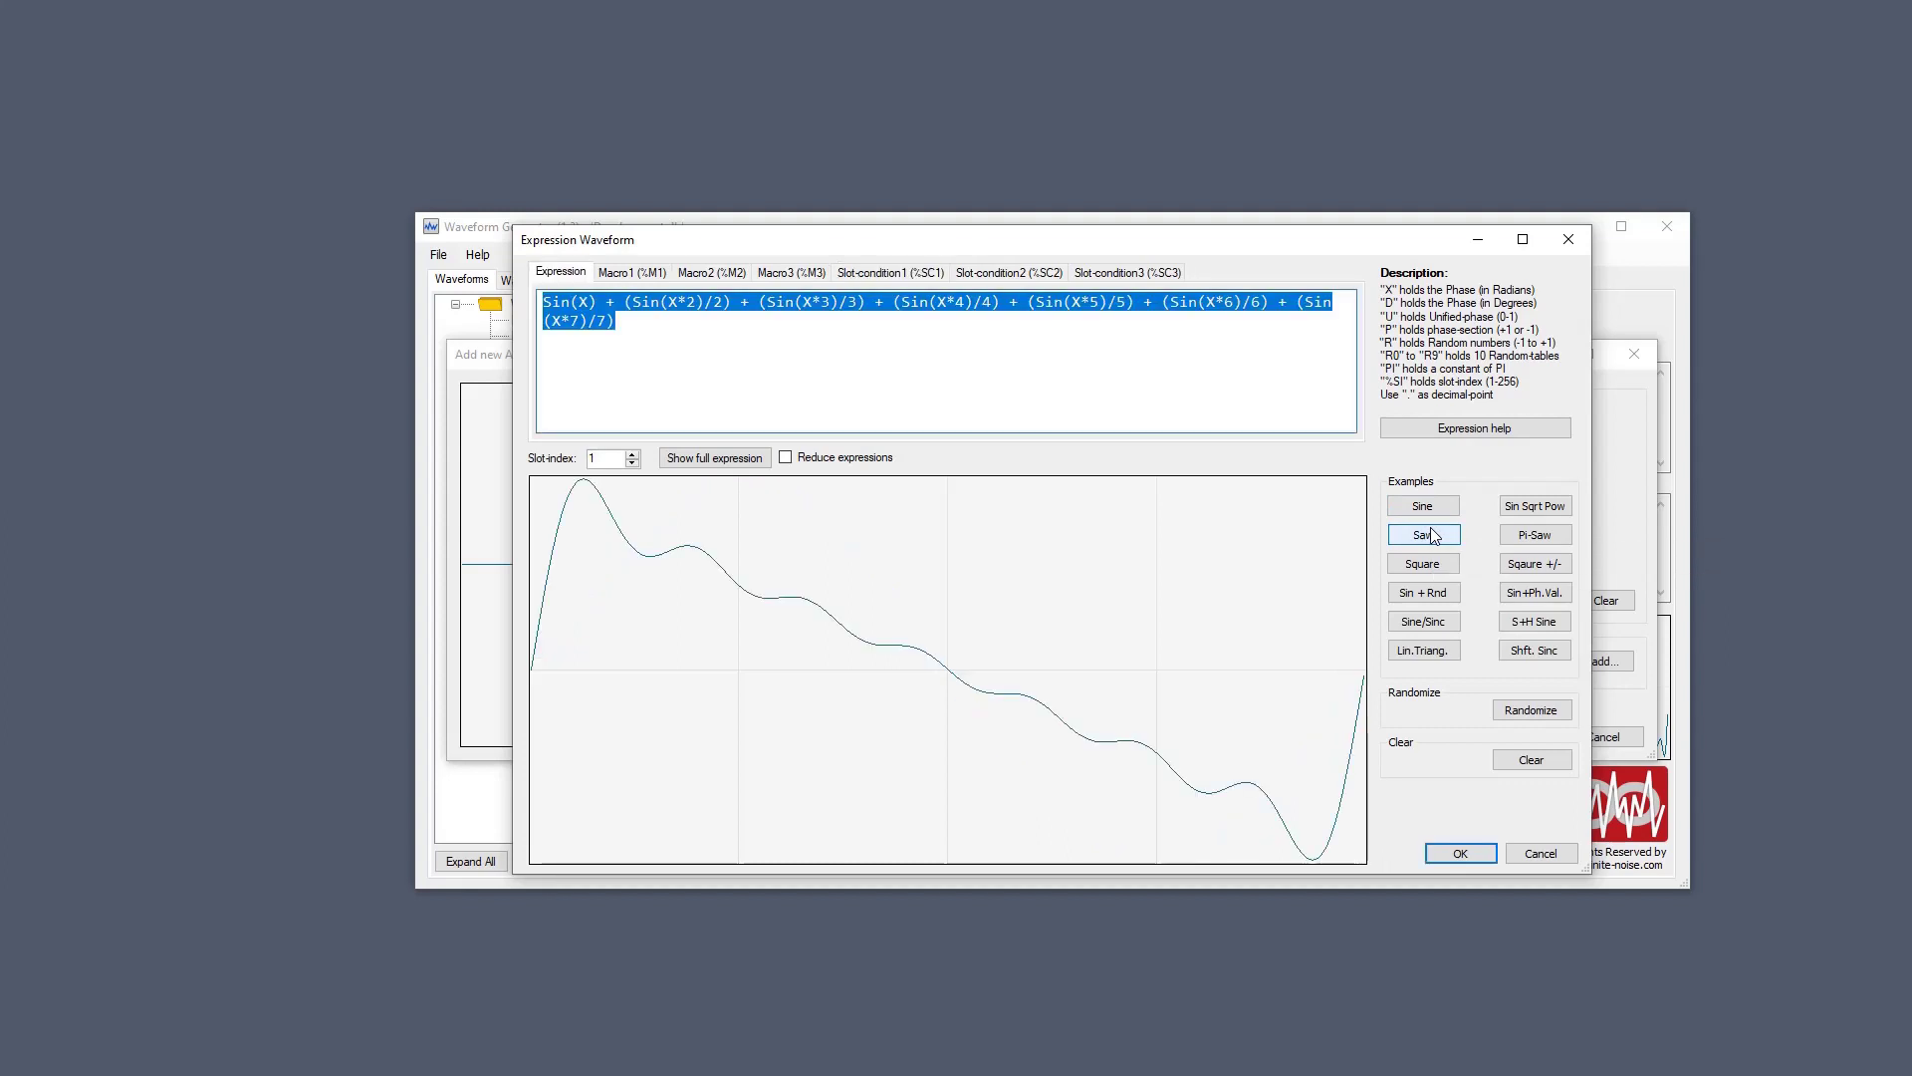
{"action": "left_click", "coordinate": [594, 301]}
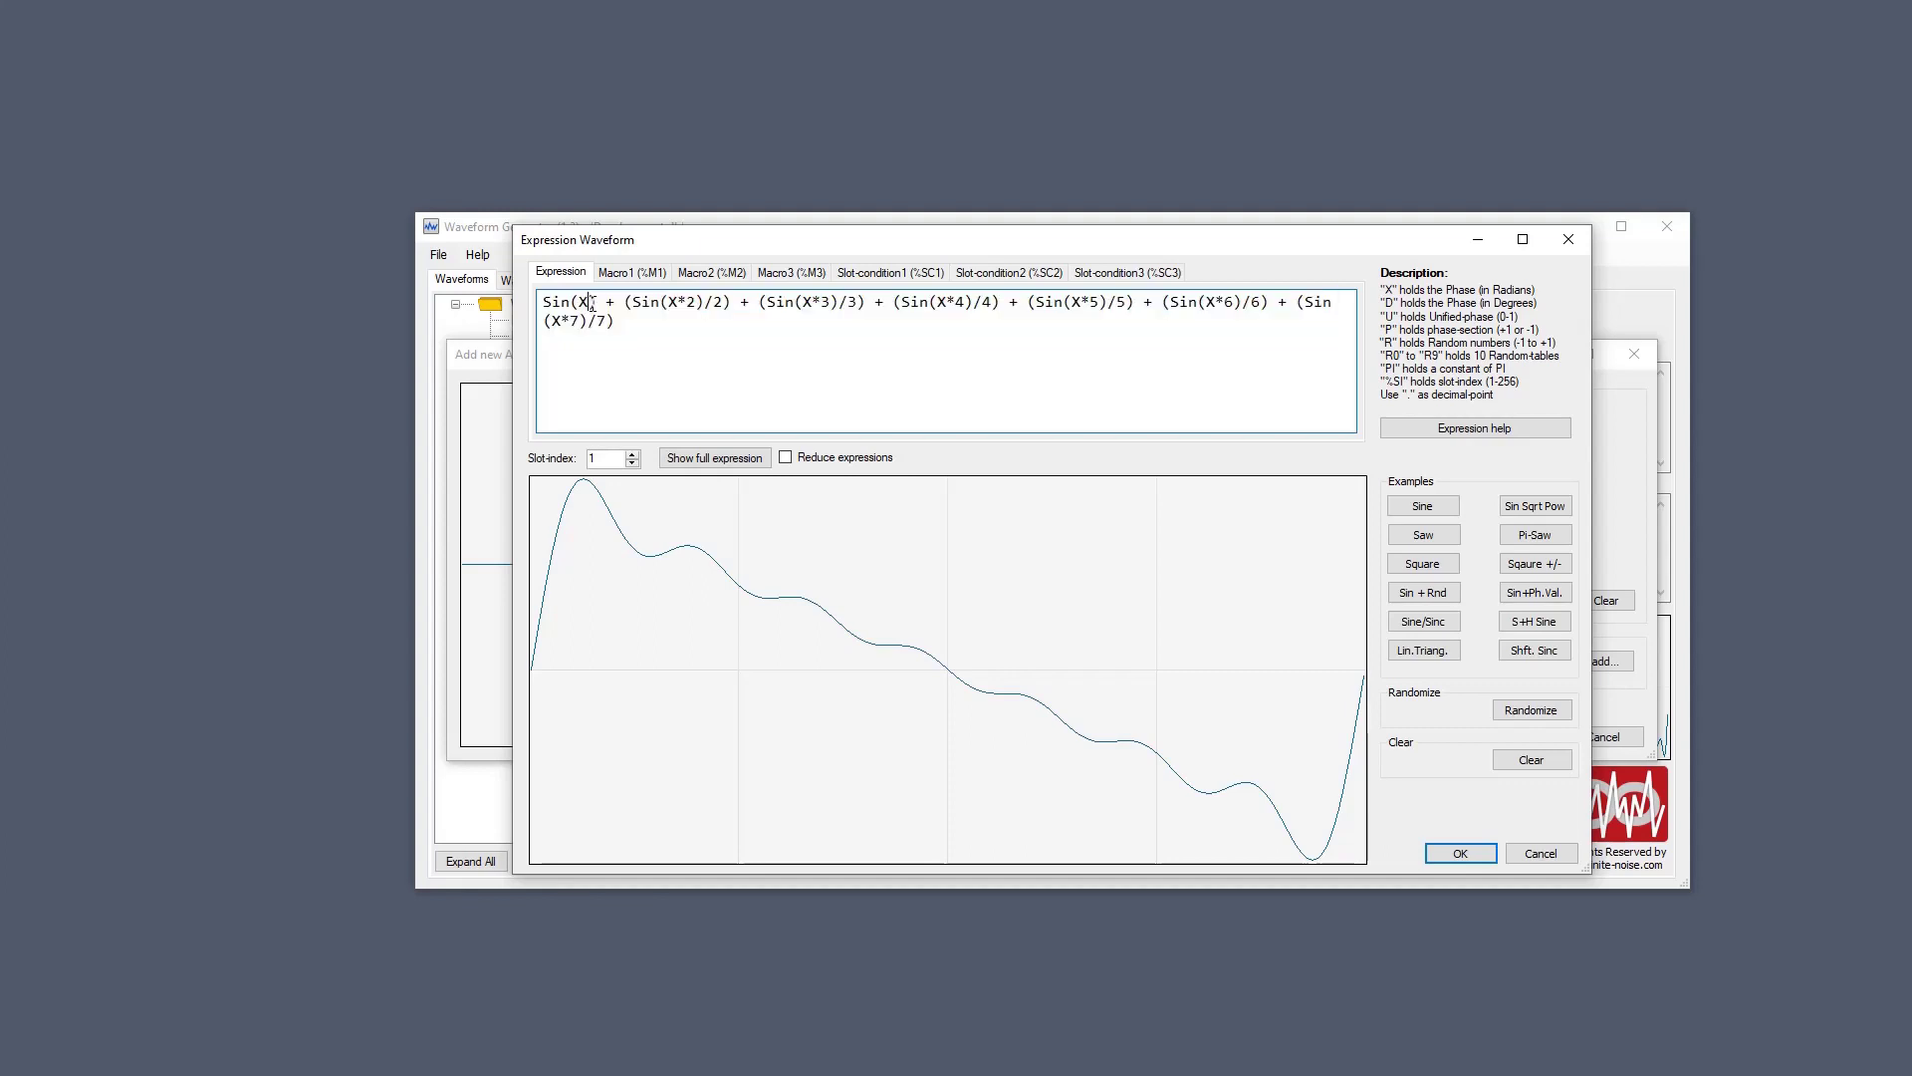
{"action": "double_click", "coordinate": [583, 302]}
{"action": "left_click_drag", "start_coordinate": [668, 302], "coordinate": [701, 302]}
{"action": "double_click", "coordinate": [717, 302]}
{"action": "left_click_drag", "start_coordinate": [803, 301], "coordinate": [959, 310]}
{"action": "left_click", "coordinate": [850, 305]}
{"action": "double_click", "coordinate": [850, 305]}
{"action": "left_click", "coordinate": [979, 321]}
{"action": "double_click", "coordinate": [982, 305]}
Append an eighth harmonic term, + (Sin(X*8)/8), to the end of the Saw expression.
{"action": "left_click", "coordinate": [618, 322]}
{"action": "type", "text": "+ (Sin(X*7)/7)"}
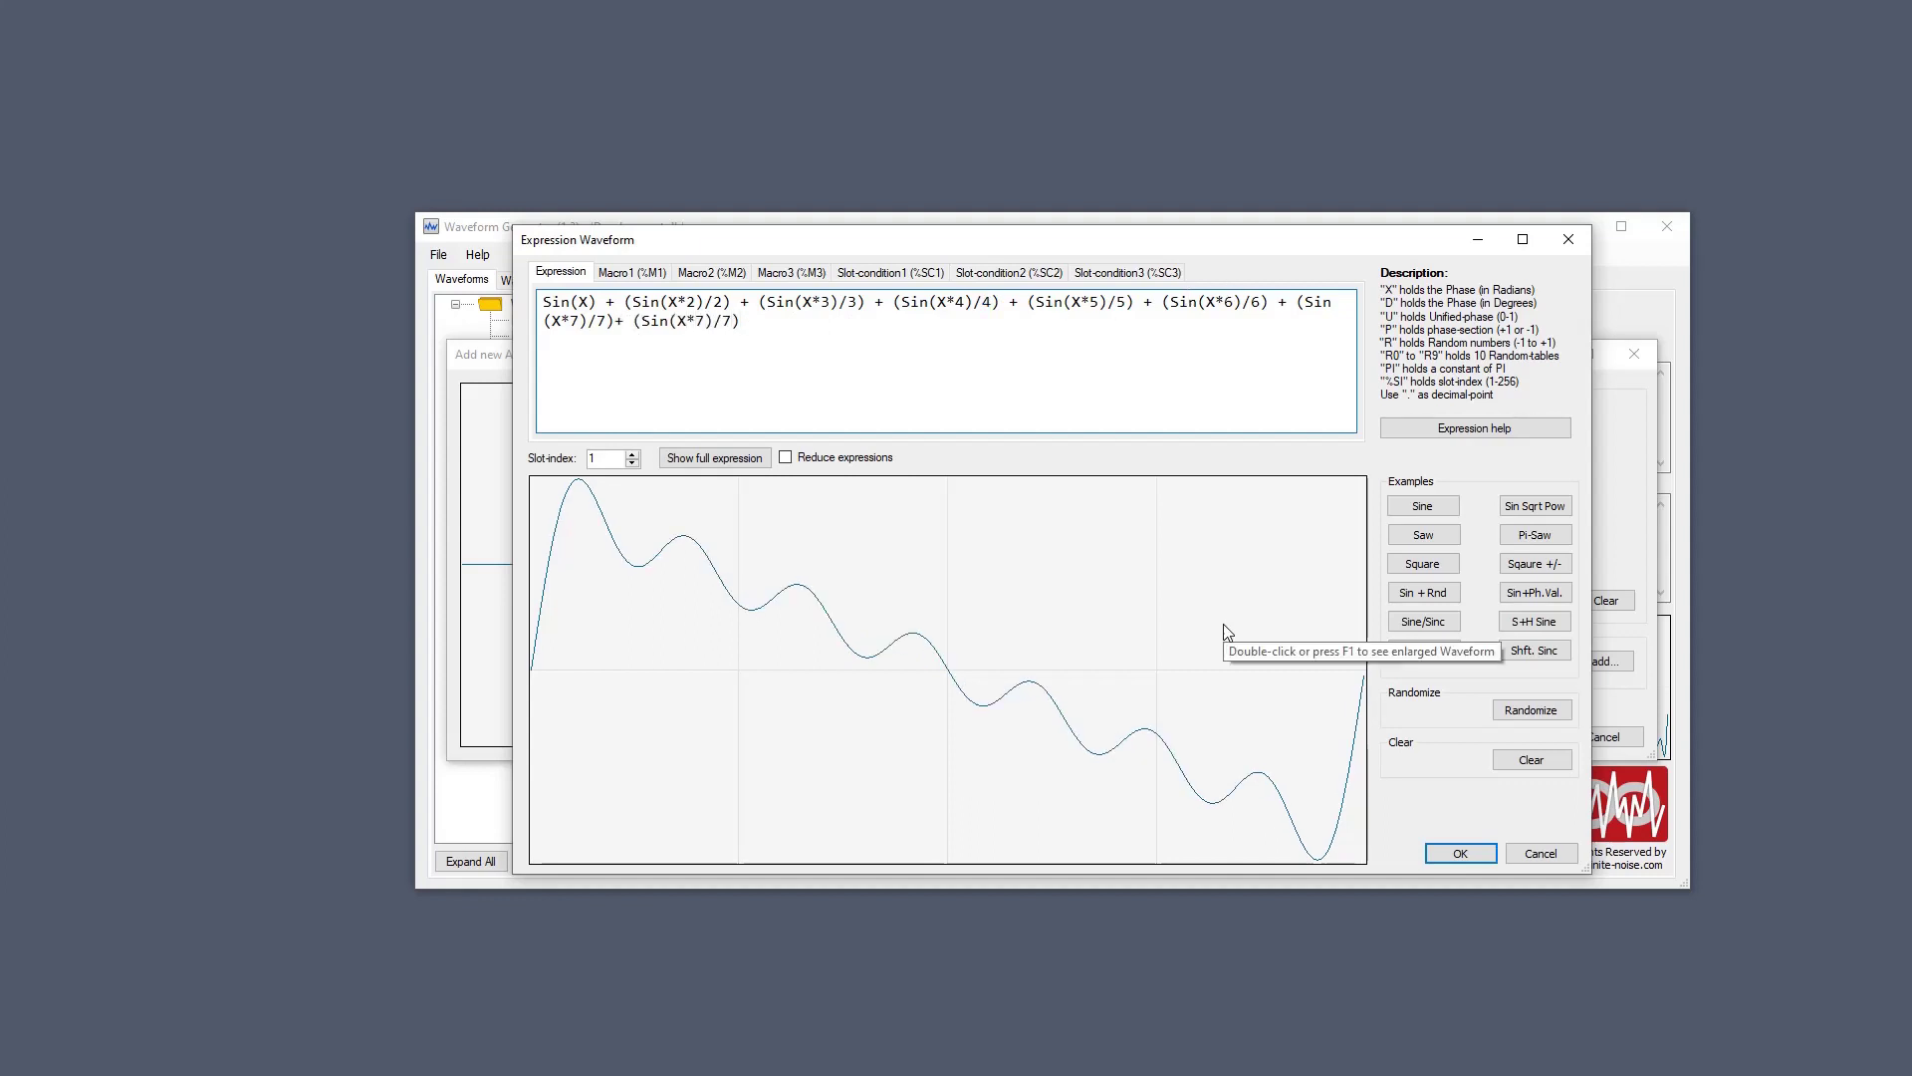
{"action": "key", "text": "Delete"}
{"action": "type", "text": "8"}
{"action": "key", "text": "Right"}
{"action": "key", "text": "Right"}
{"action": "key", "text": "Delete"}
{"action": "type", "text": "8"}
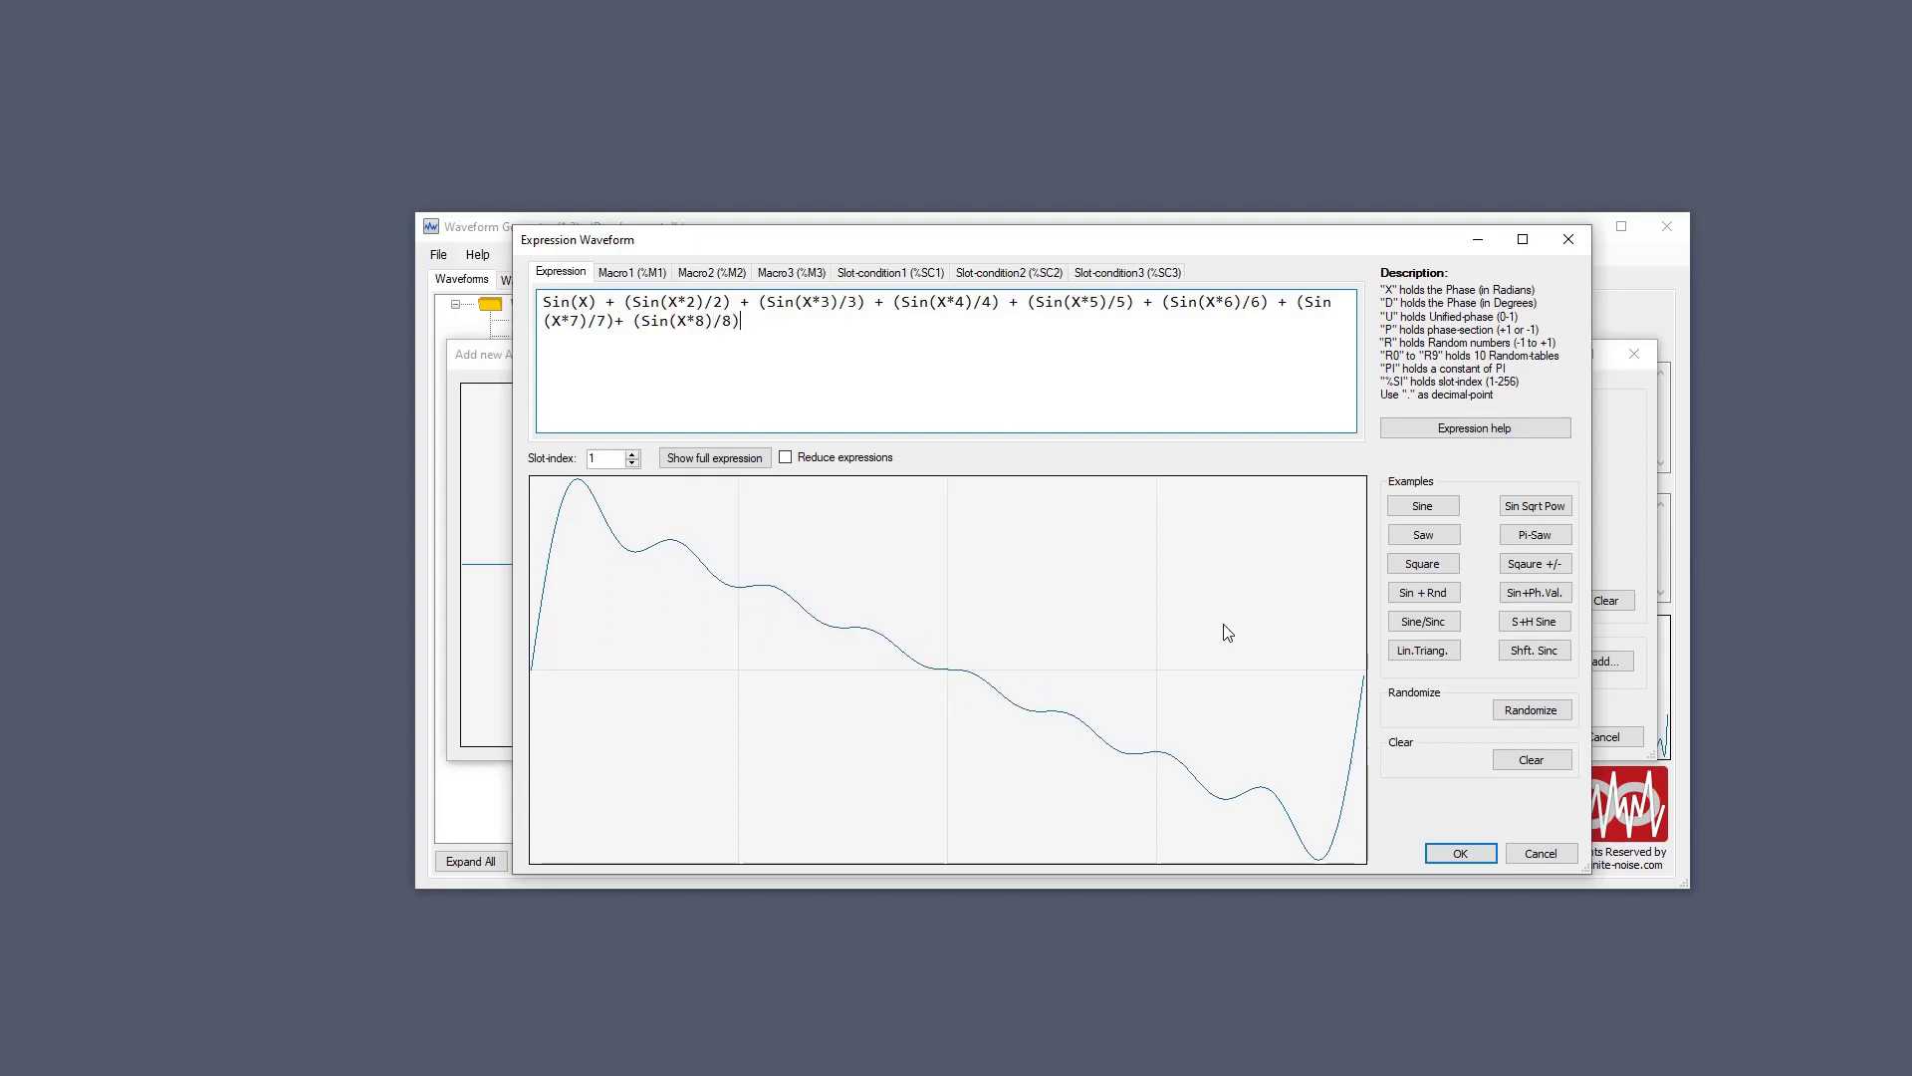
Append a ninth harmonic term, + (Sin(X*9)/9), to the end of the Saw expression.
{"action": "key", "text": "End"}
{"action": "type", "text": "+ (Sin(X*7)/7)"}
{"action": "key", "text": "Left"}
{"action": "key", "text": "shift+Left"}
{"action": "type", "text": "9"}
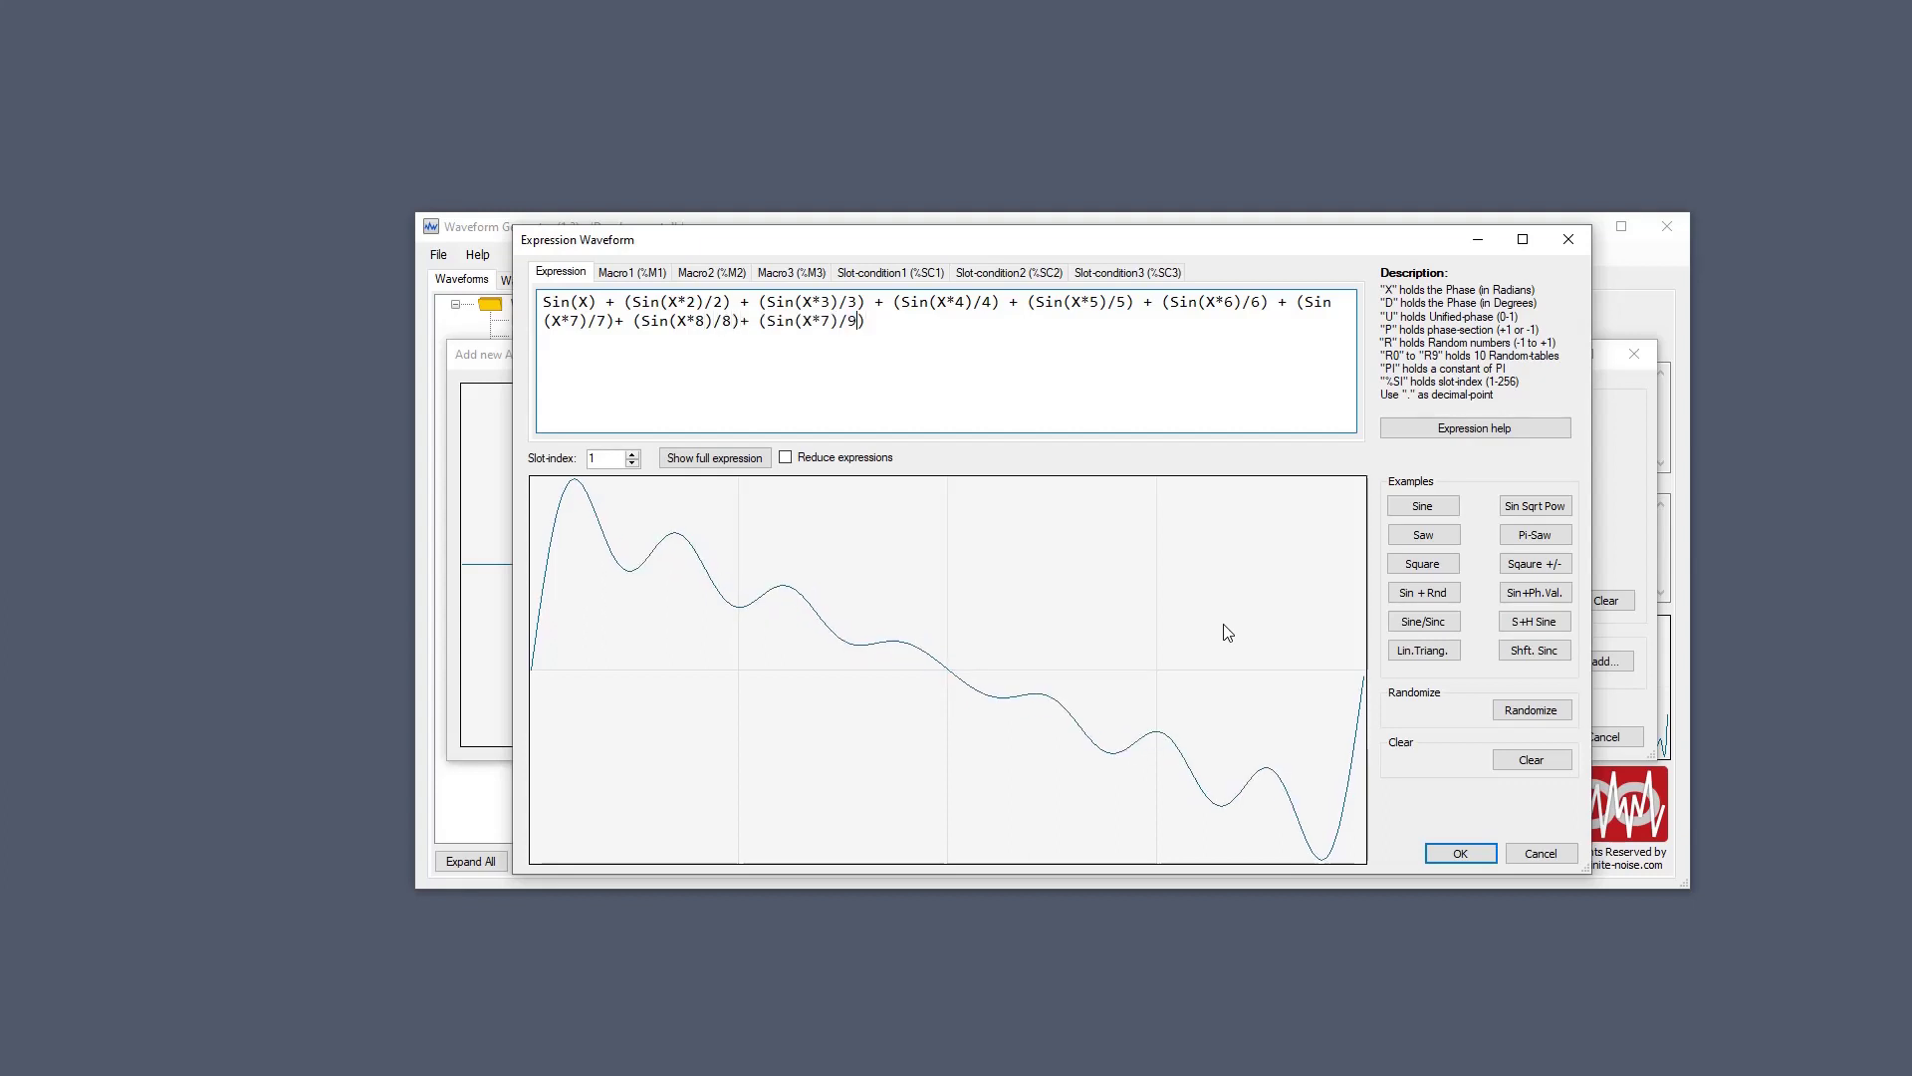
{"action": "key", "text": "Left"}
{"action": "key", "text": "Left"}
{"action": "key", "text": "shift+Left"}
{"action": "type", "text": "9"}
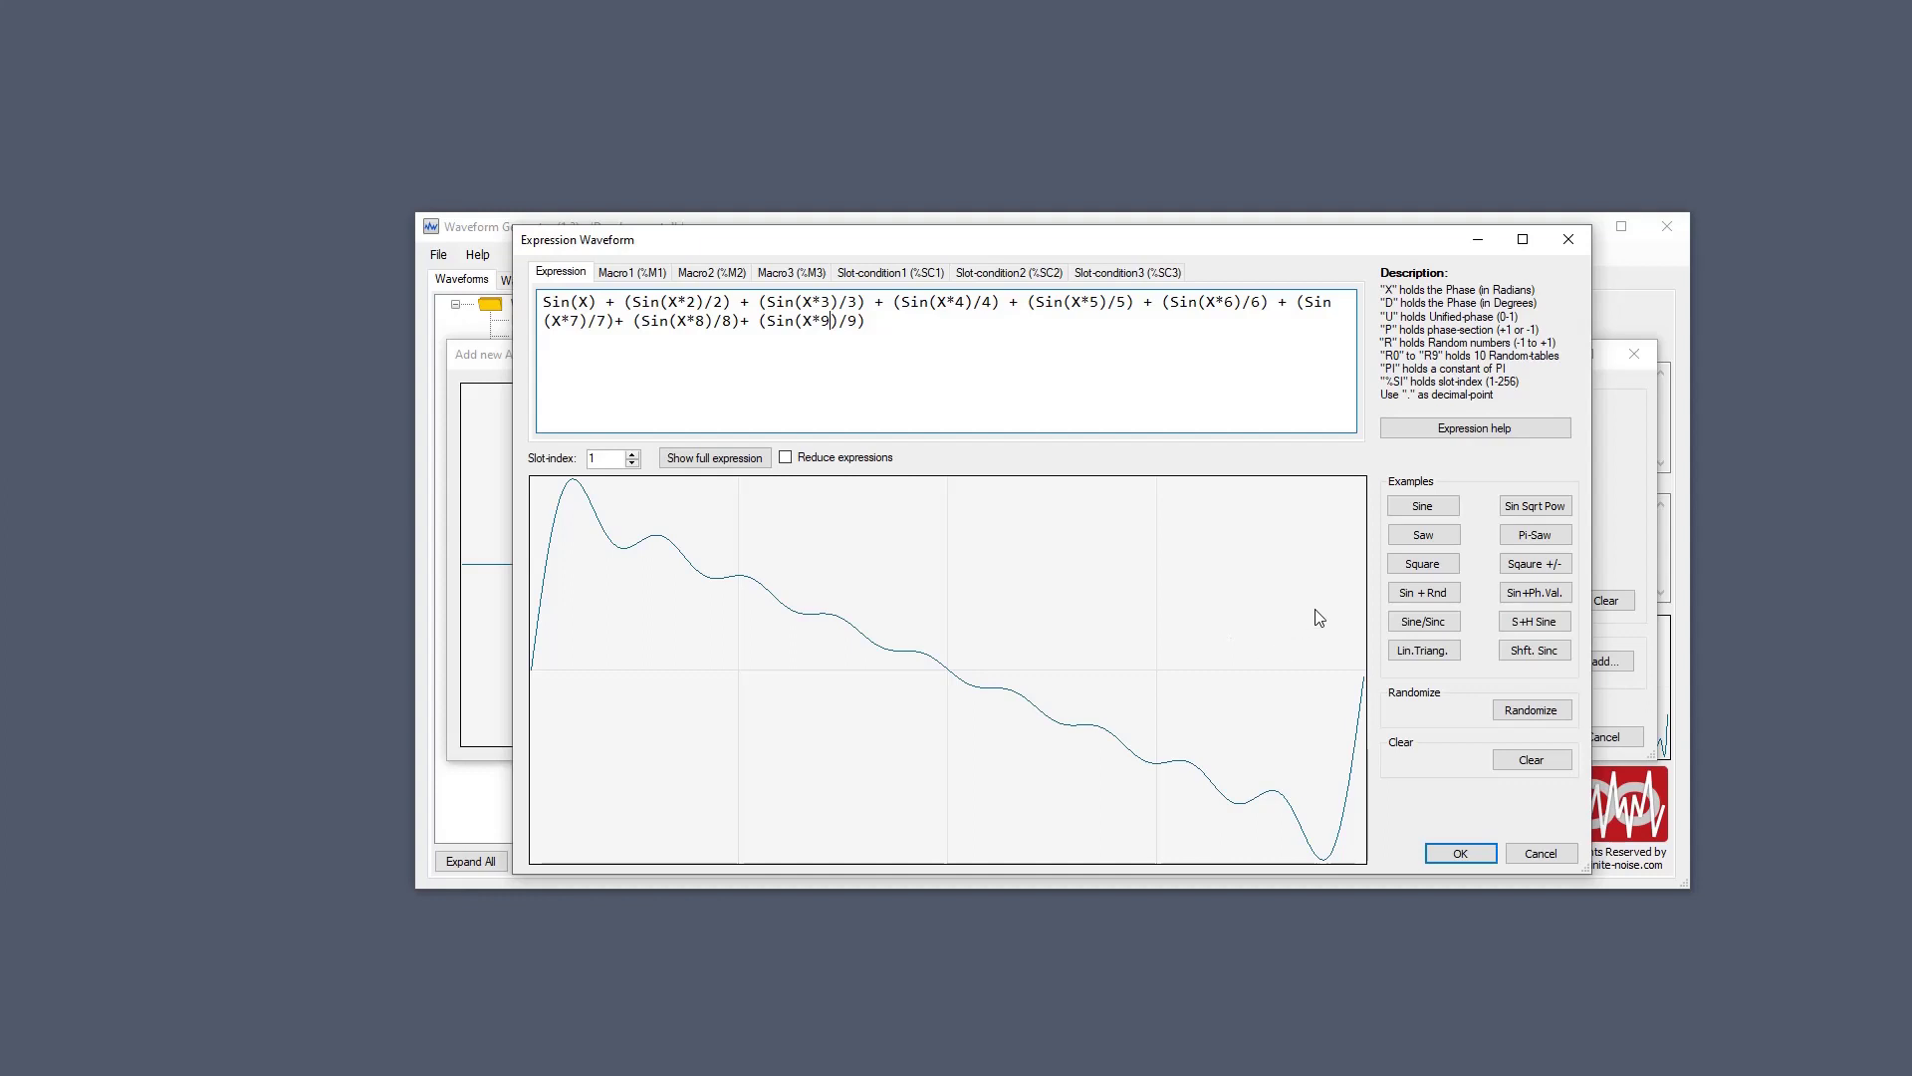
Load the slot-condition variant of the Saw example, comparing it once with the plain version.
{"action": "left_click", "coordinate": [1432, 539], "text": "shift"}
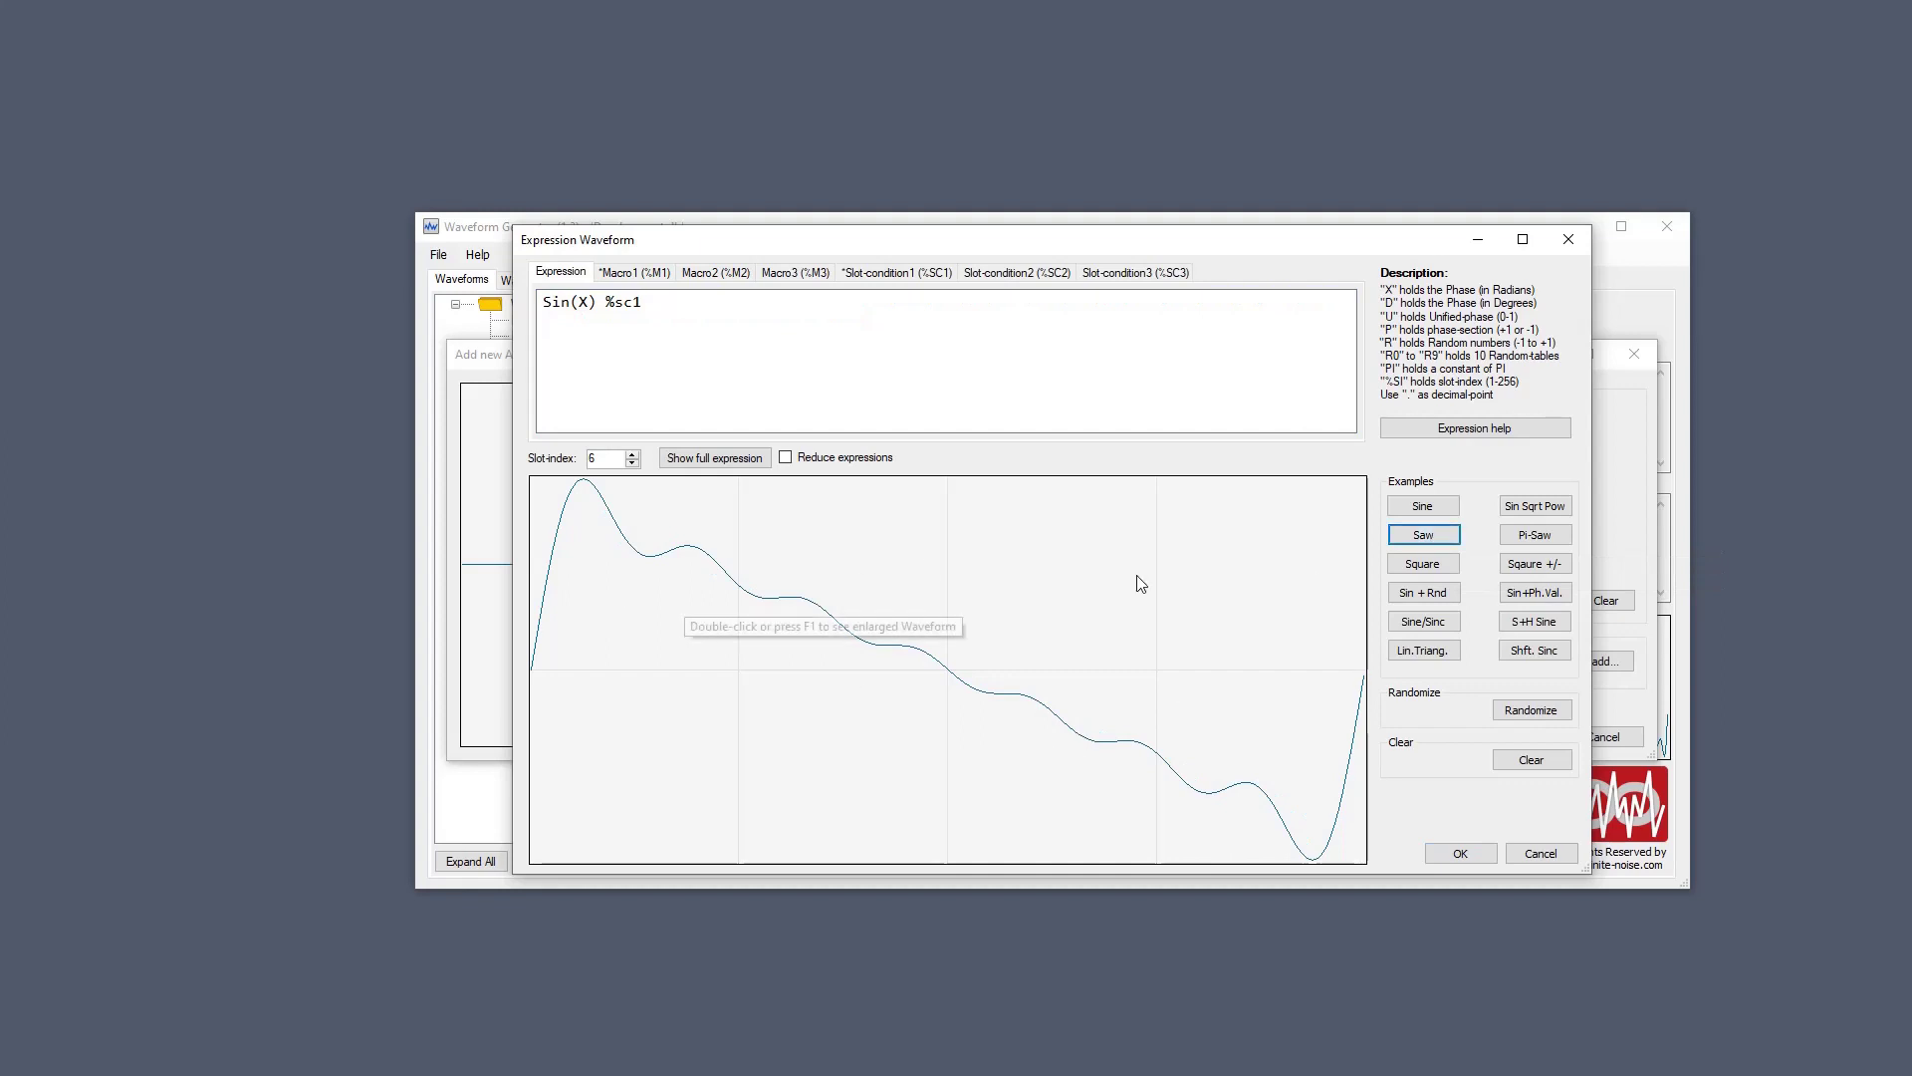
{"action": "left_click", "coordinate": [1407, 541]}
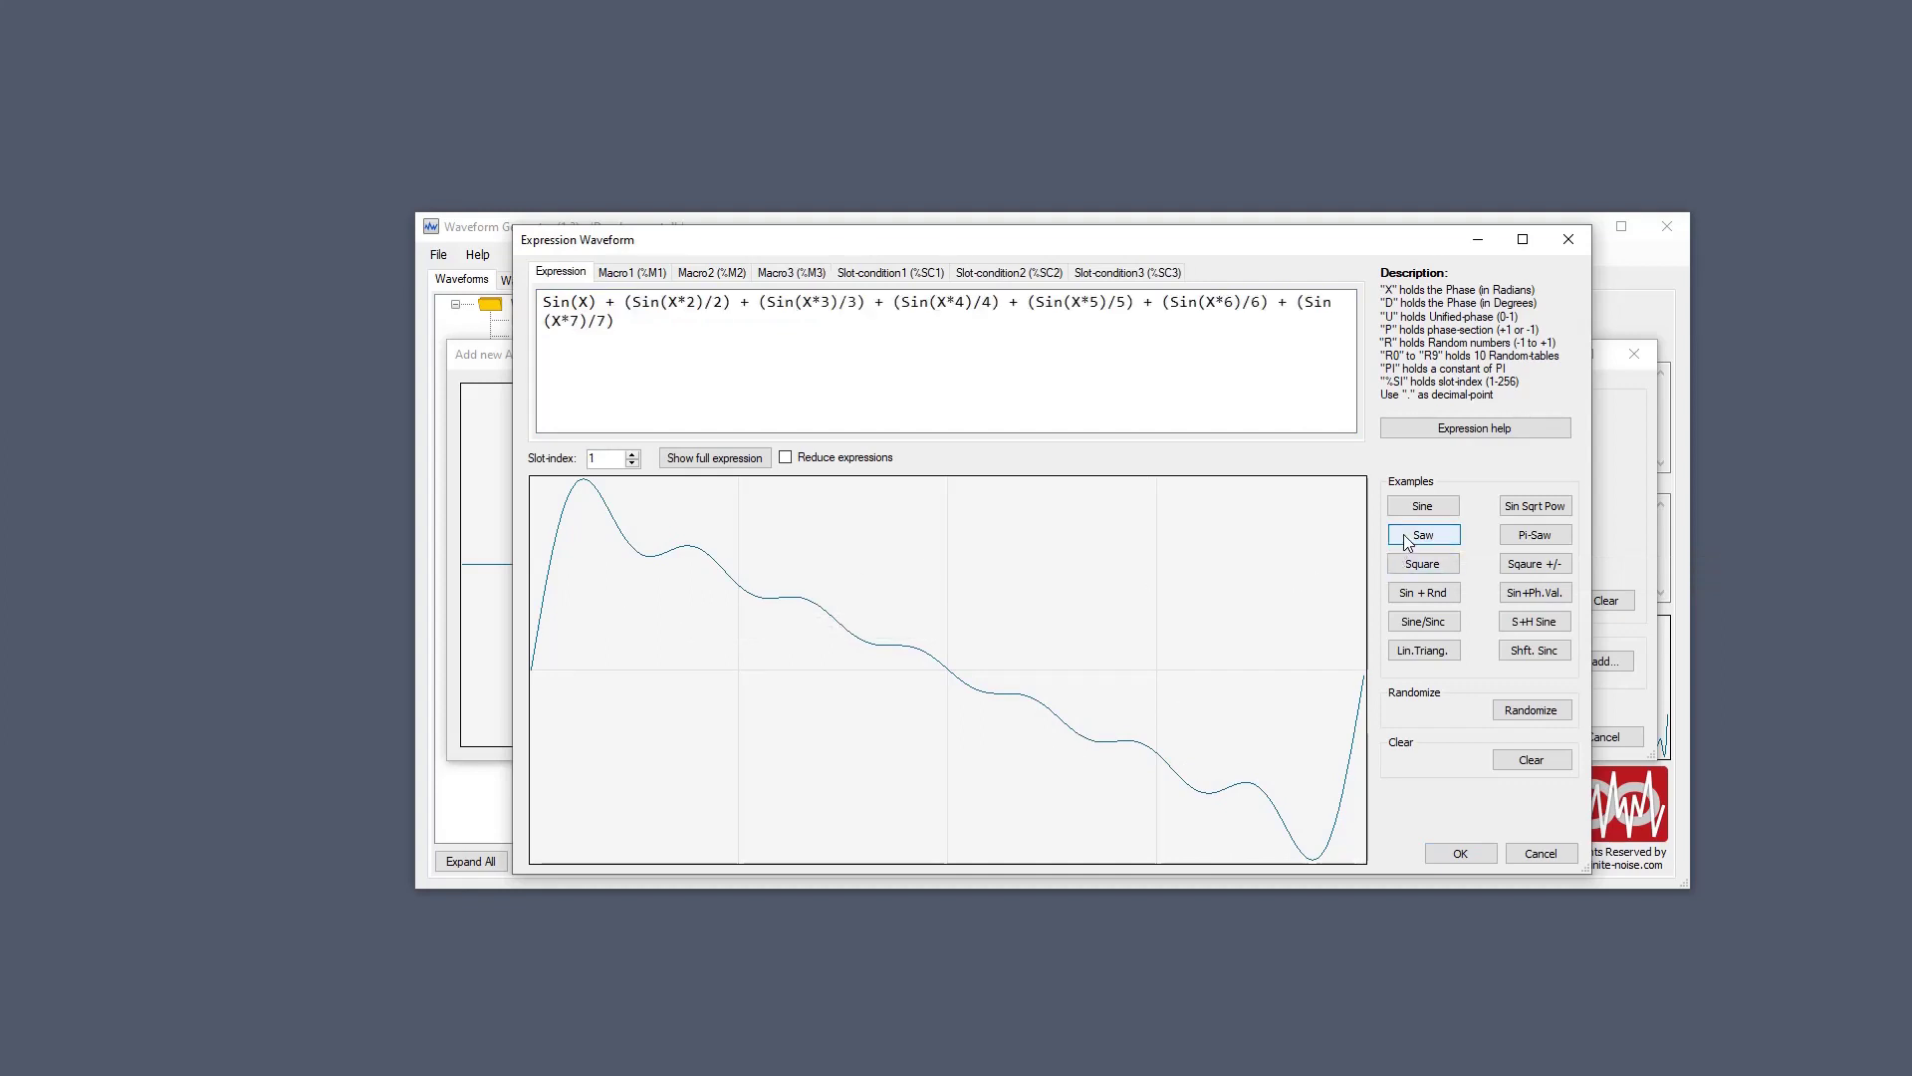
{"action": "left_click", "coordinate": [1408, 539], "text": "shift"}
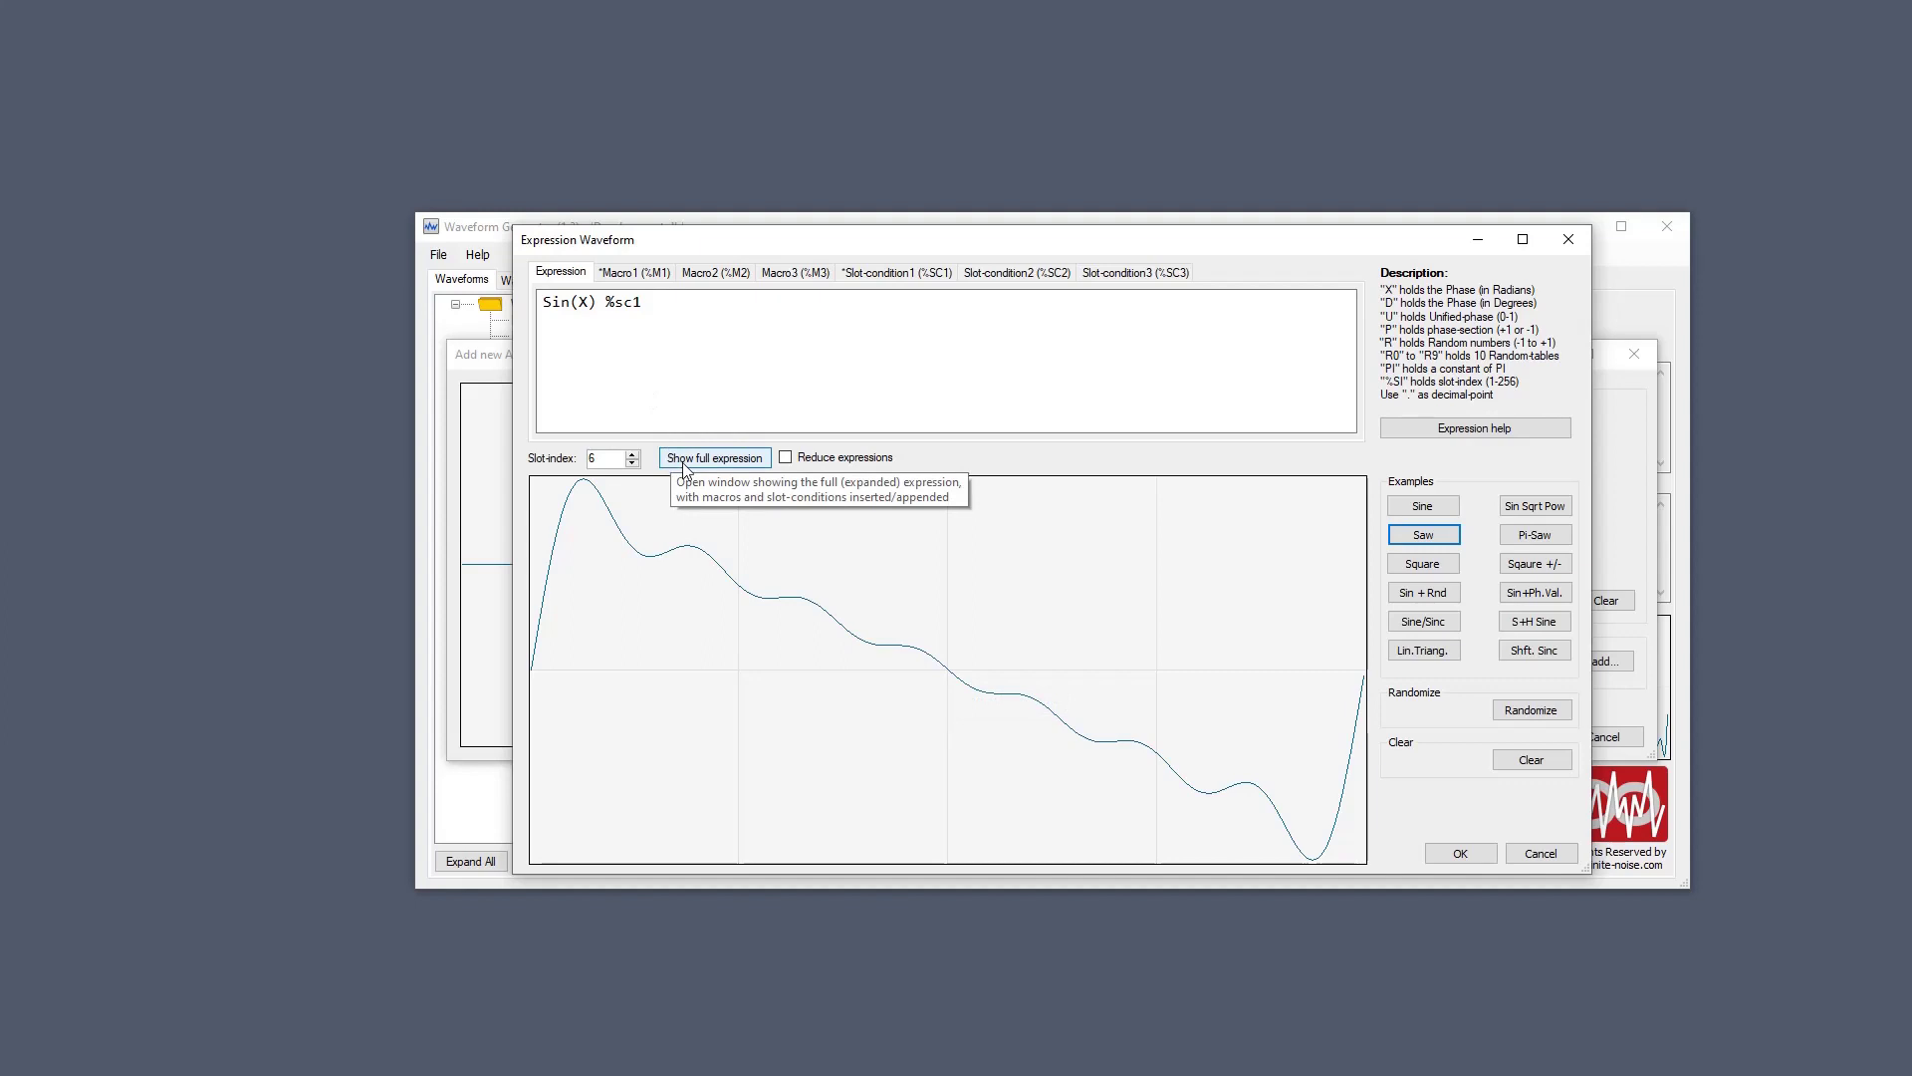
Examine the individual terms in the full expanded expression of the Saw waveform, and close that view.
{"action": "left_click", "coordinate": [724, 460]}
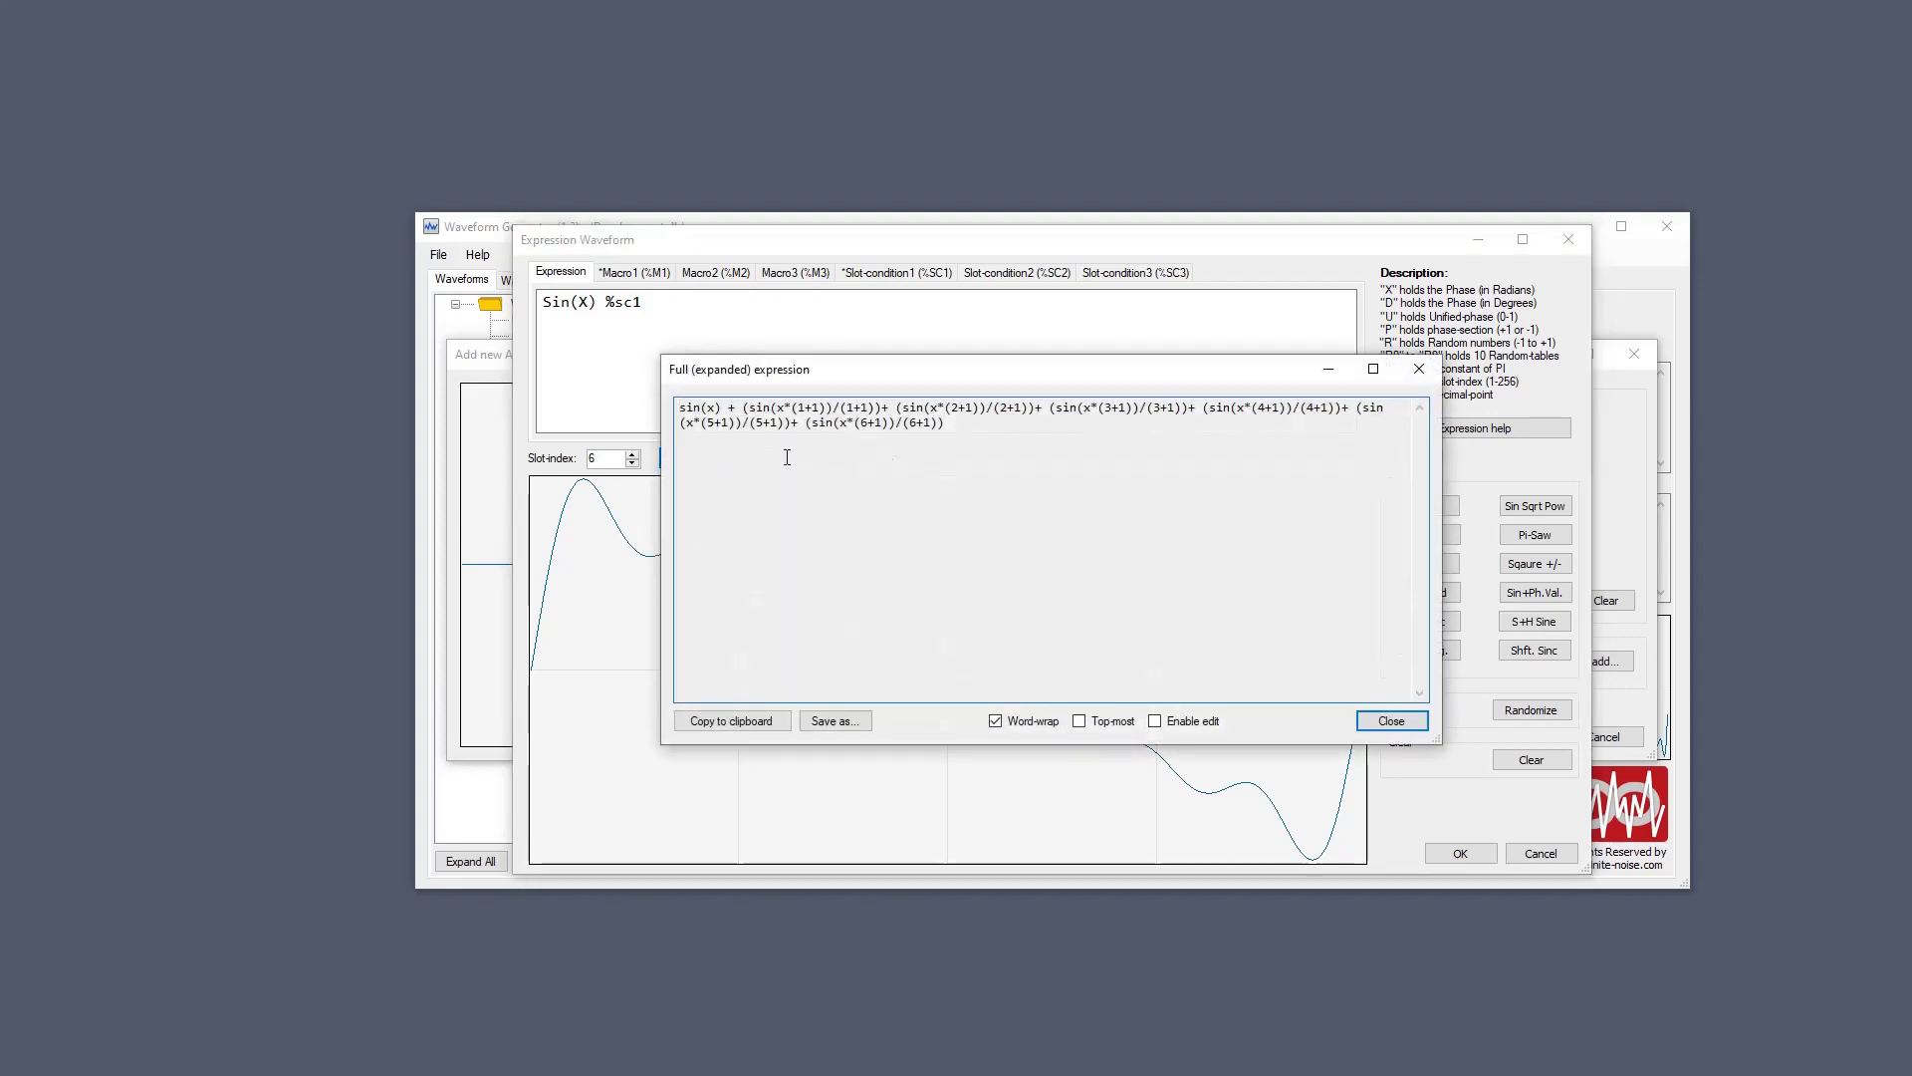
{"action": "left_click_drag", "start_coordinate": [940, 436], "coordinate": [681, 408]}
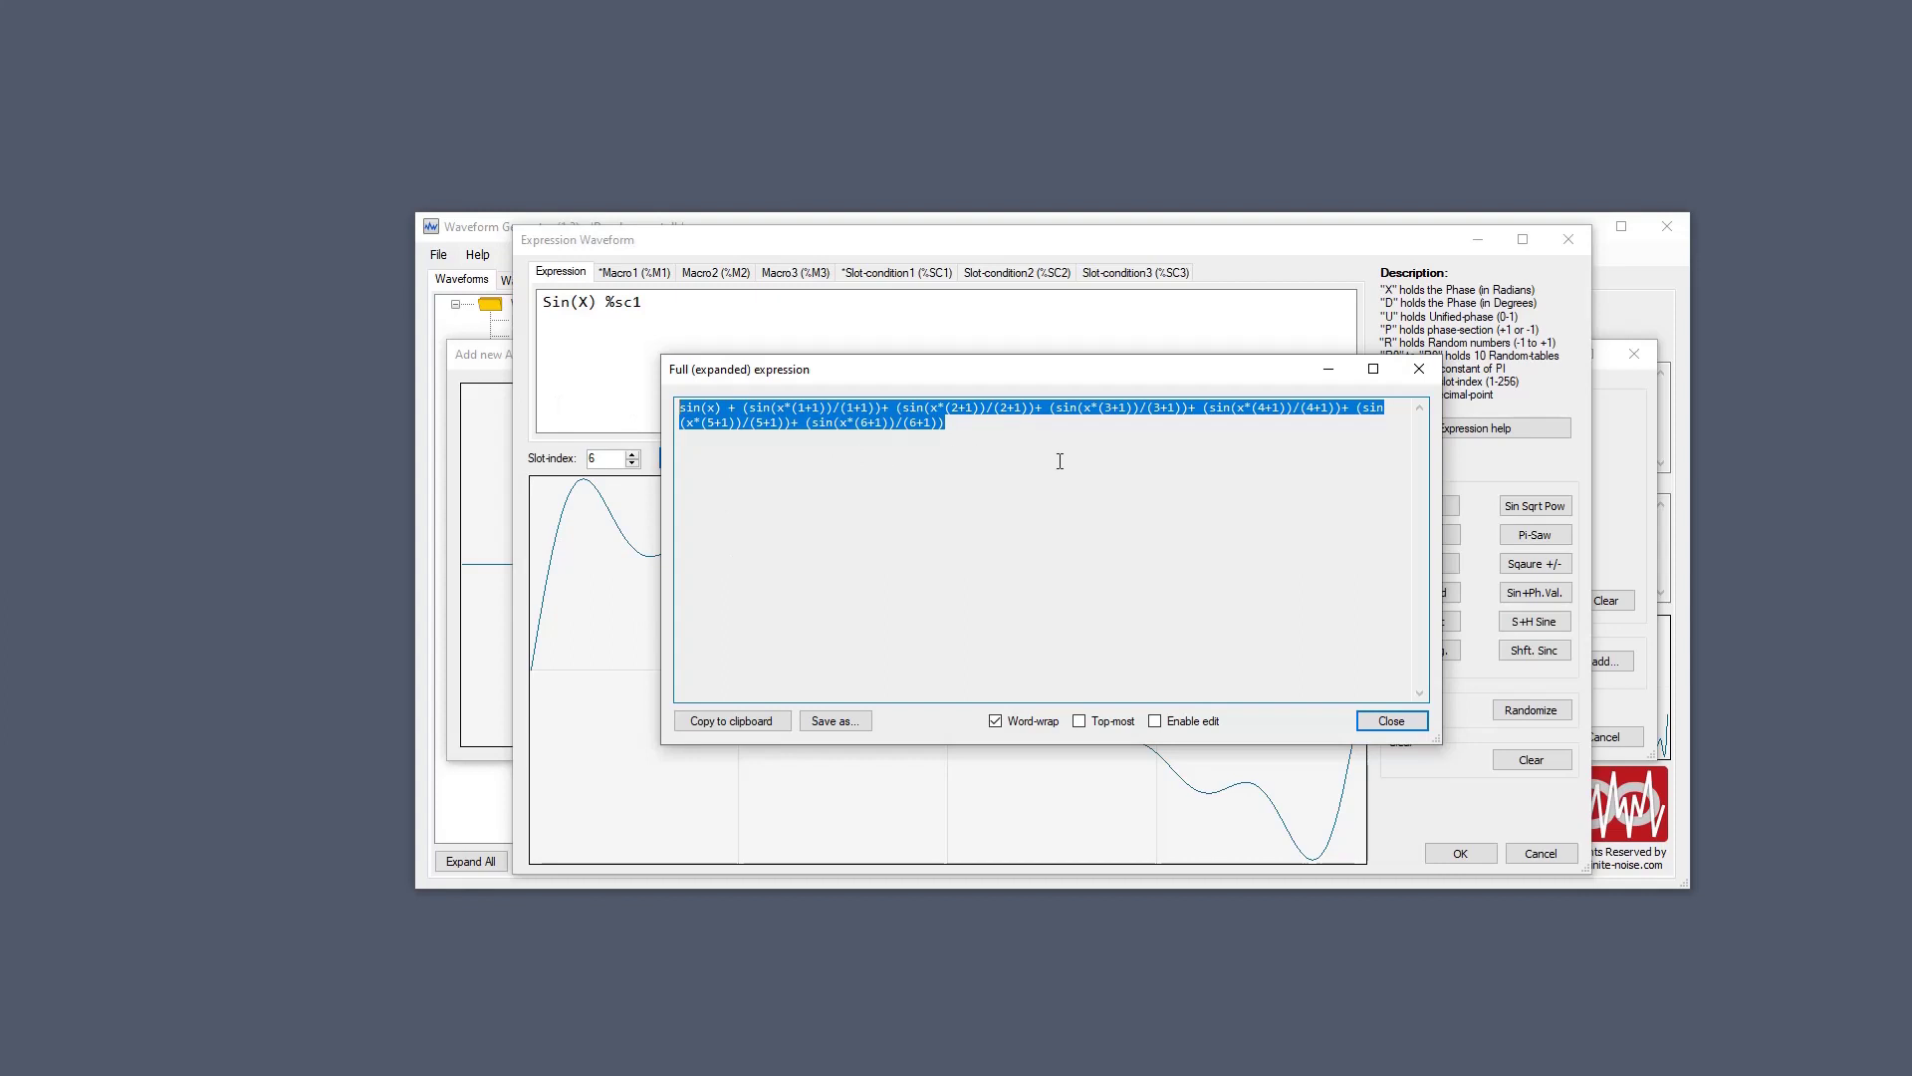
{"action": "left_click", "coordinate": [907, 444]}
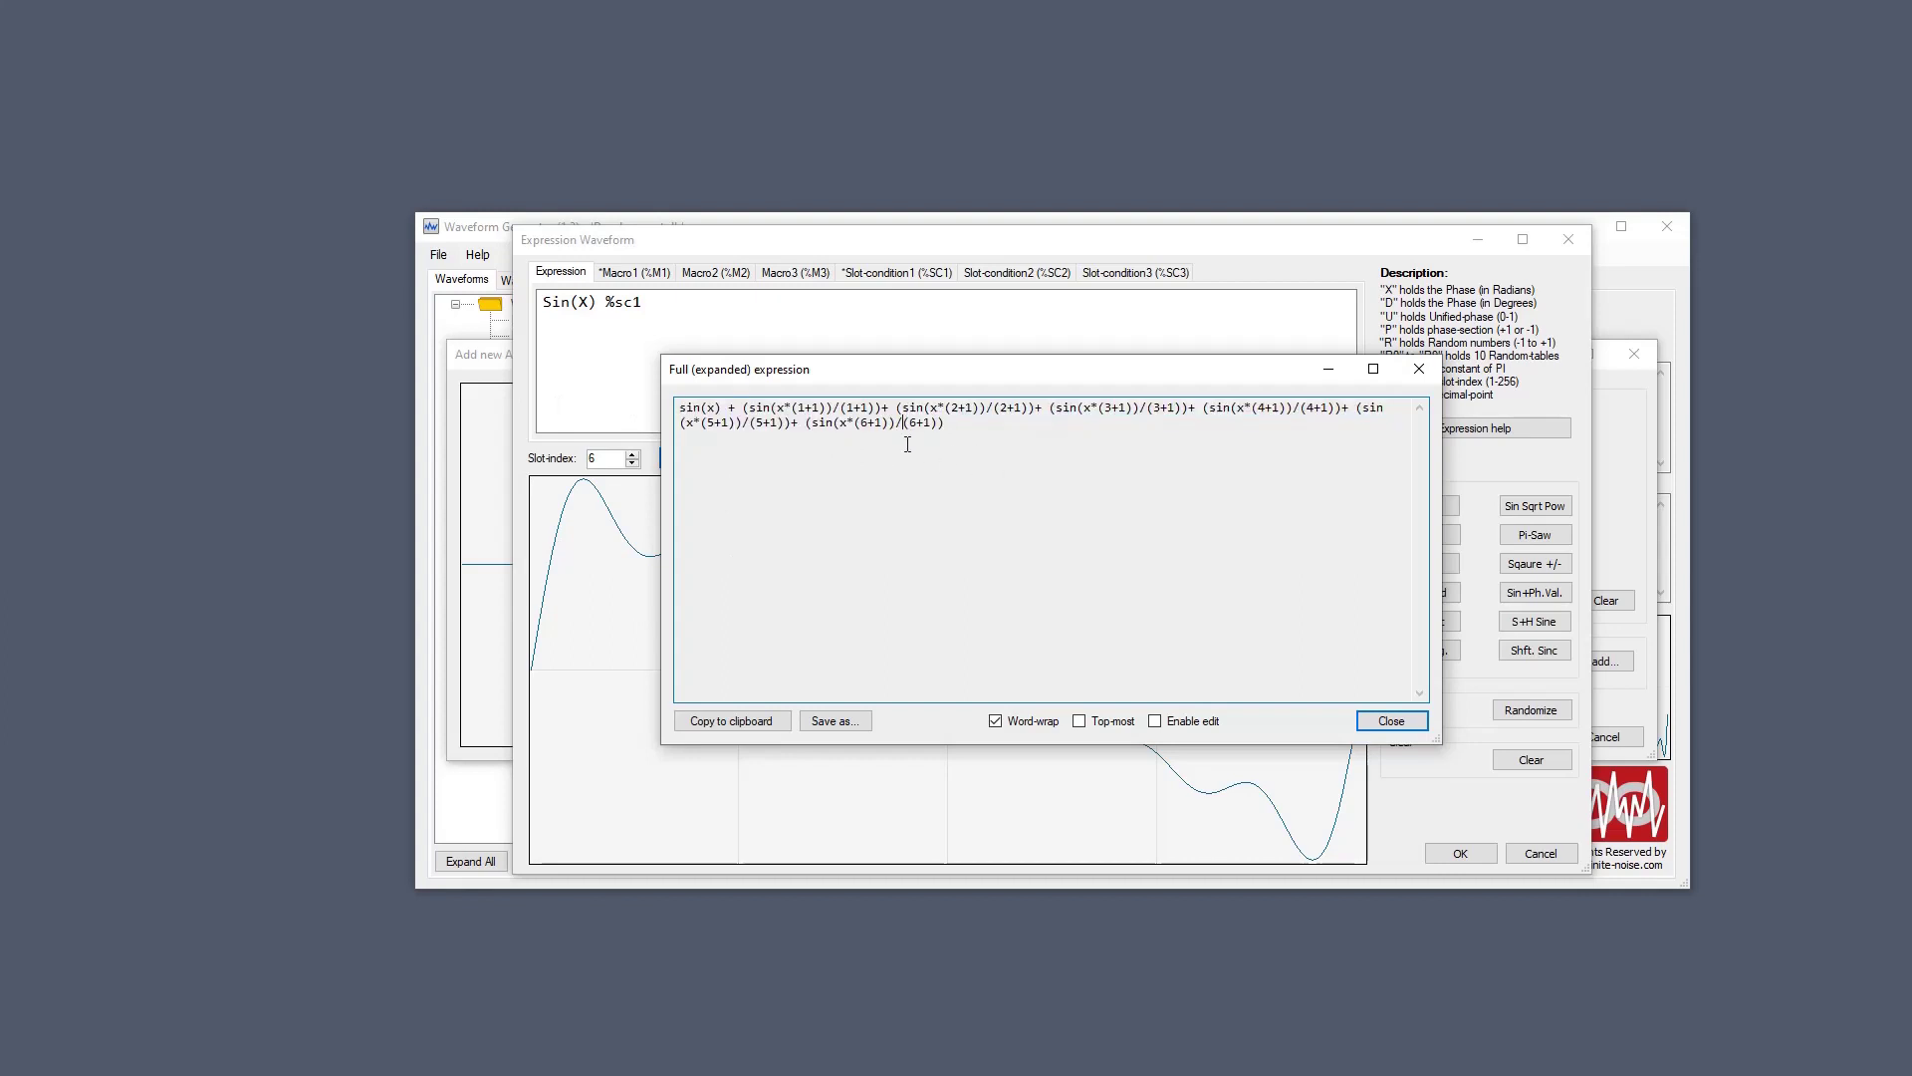
{"action": "left_click_drag", "start_coordinate": [949, 408], "coordinate": [973, 404]}
{"action": "left_click_drag", "start_coordinate": [1112, 407], "coordinate": [1127, 407]}
{"action": "left_click", "coordinate": [1419, 369]}
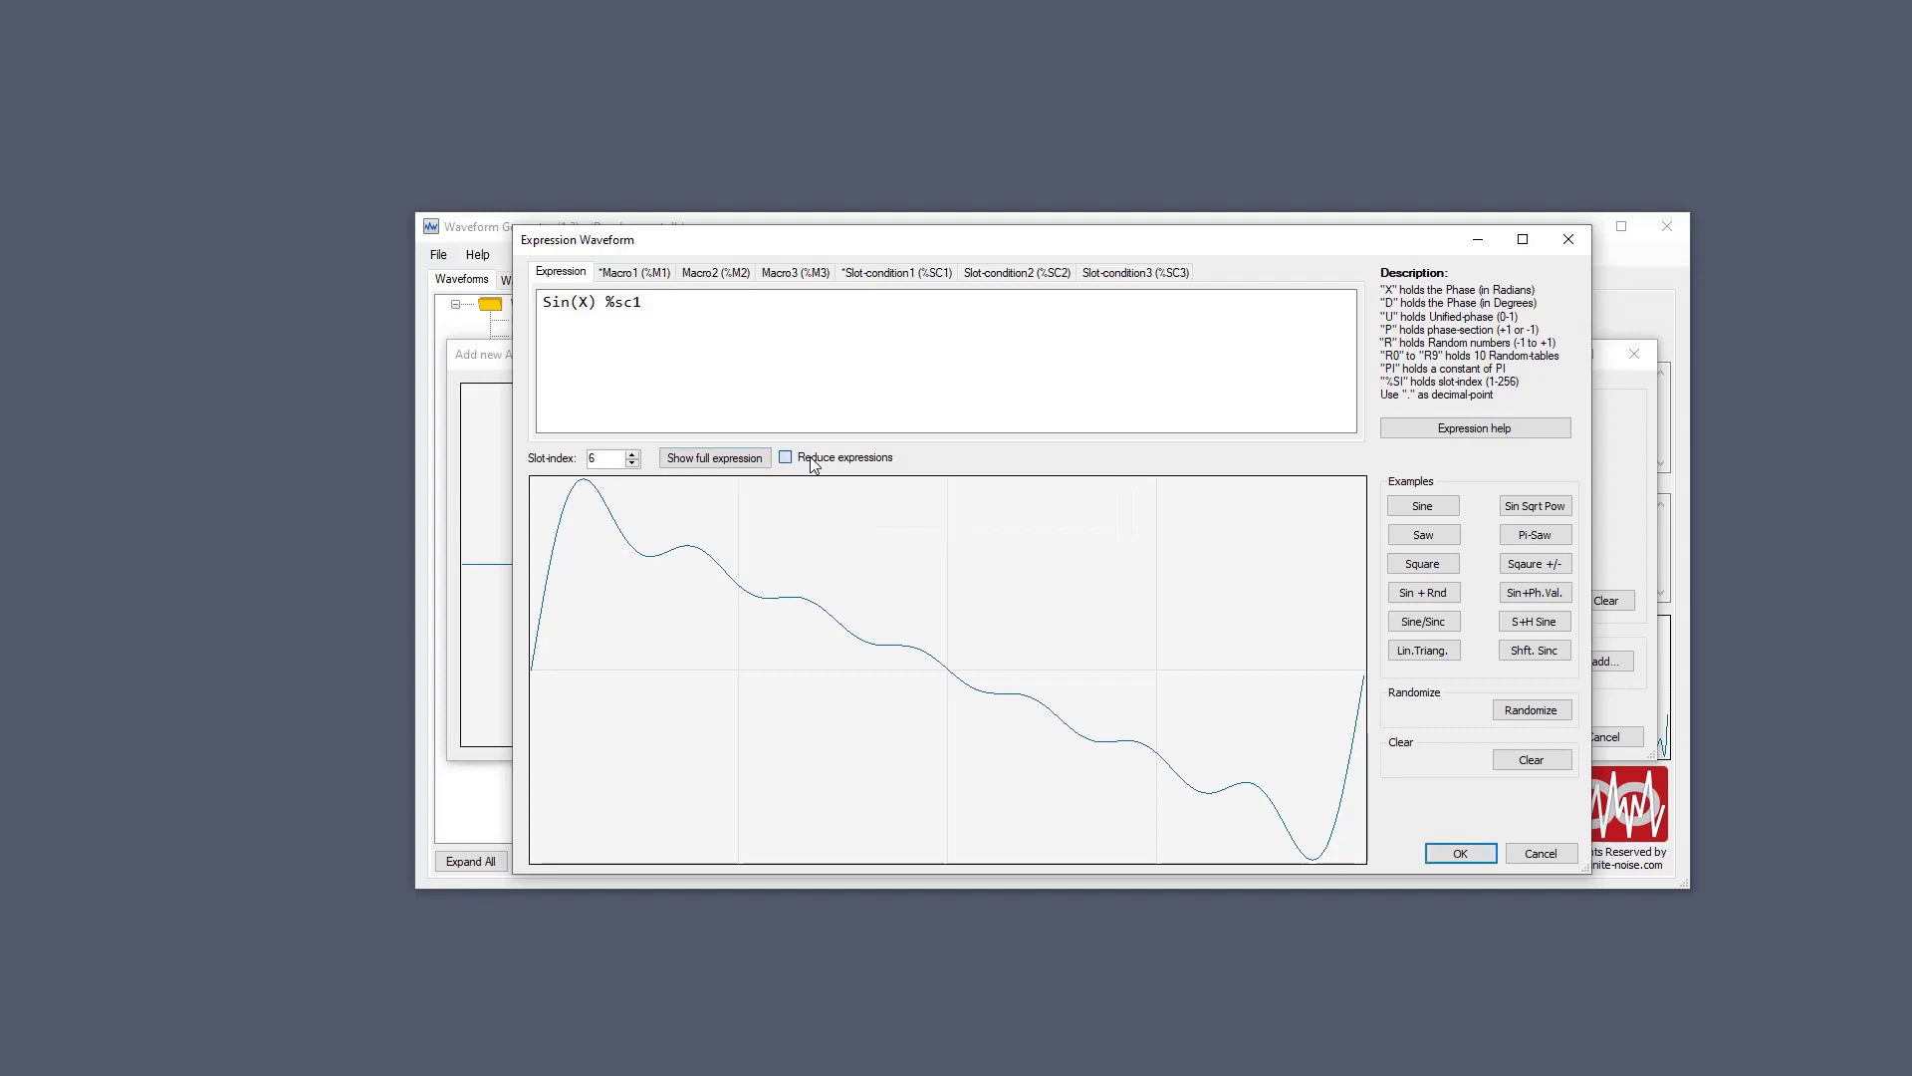
Turn on expression reduction, examine the simplified full expression, and close that view.
{"action": "left_click", "coordinate": [739, 459]}
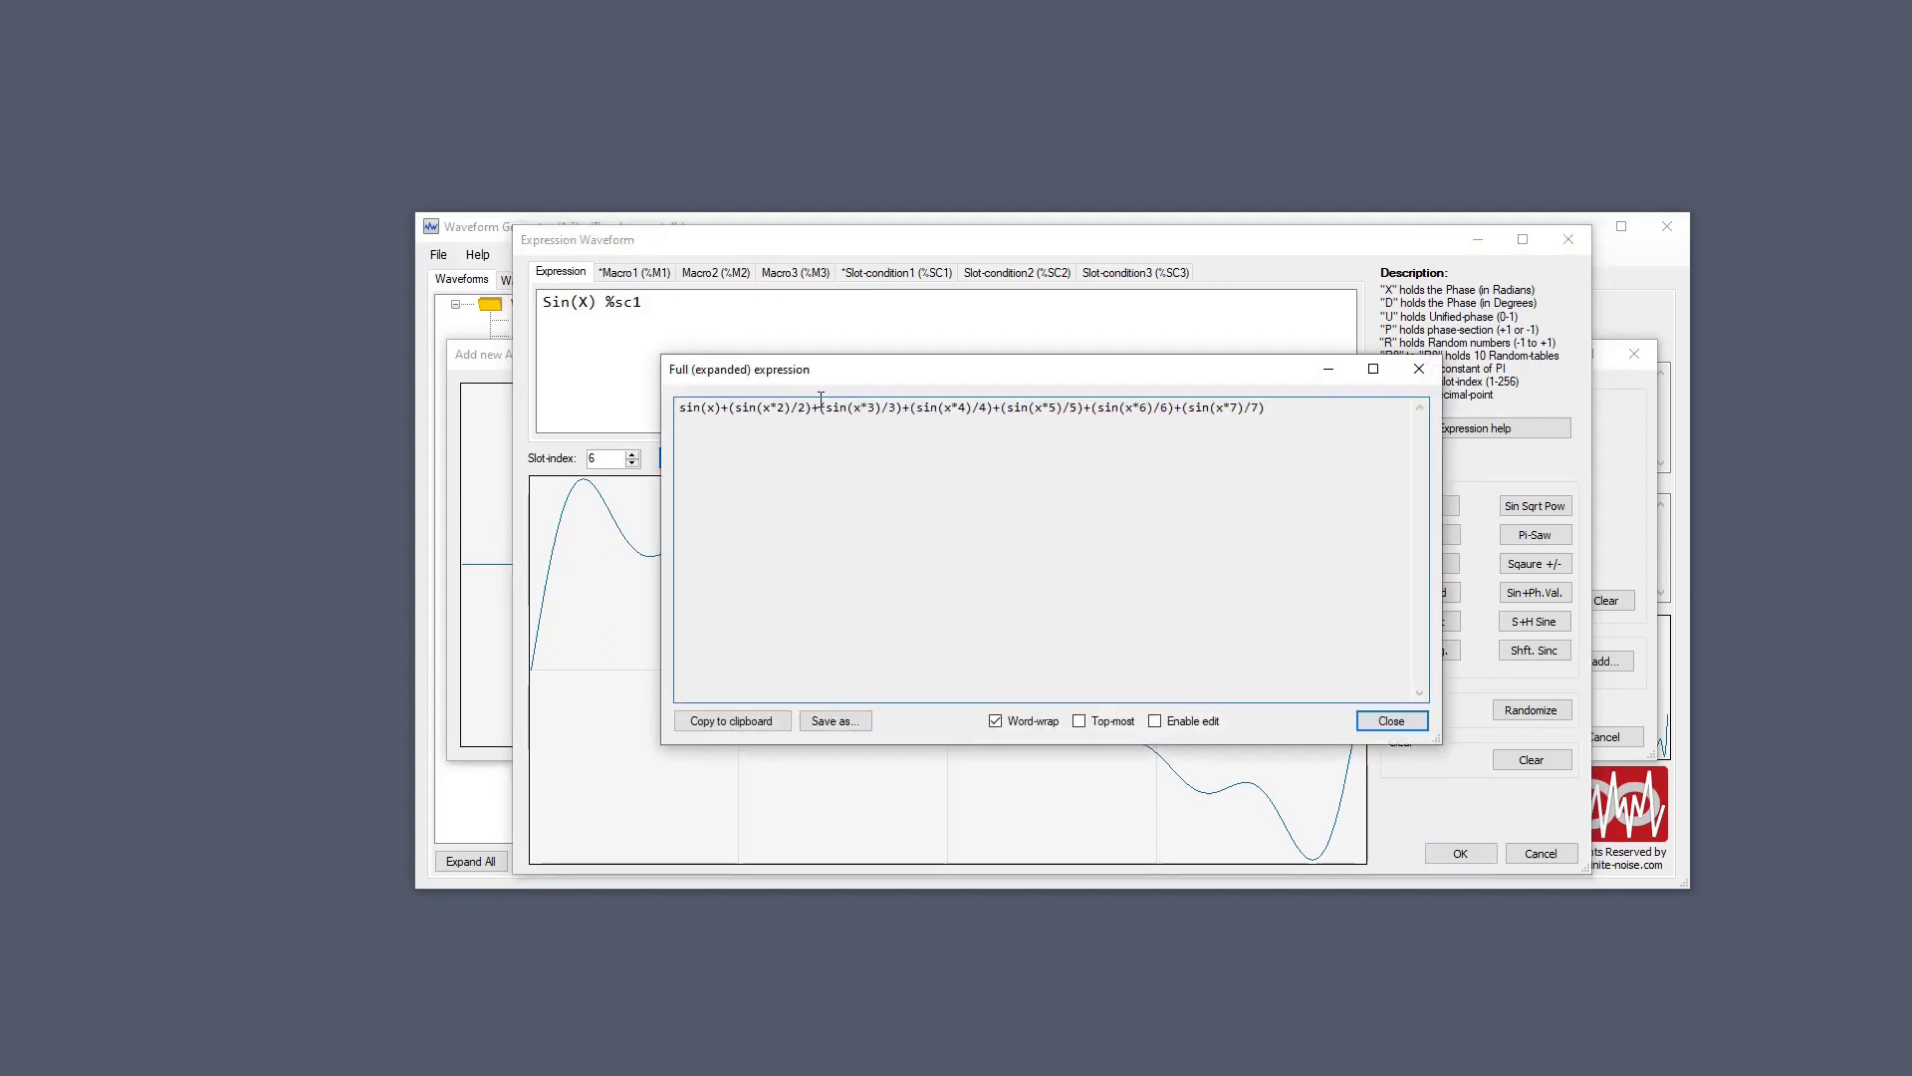
{"action": "left_click_drag", "start_coordinate": [819, 408], "coordinate": [899, 405]}
{"action": "left_click", "coordinate": [1420, 369]}
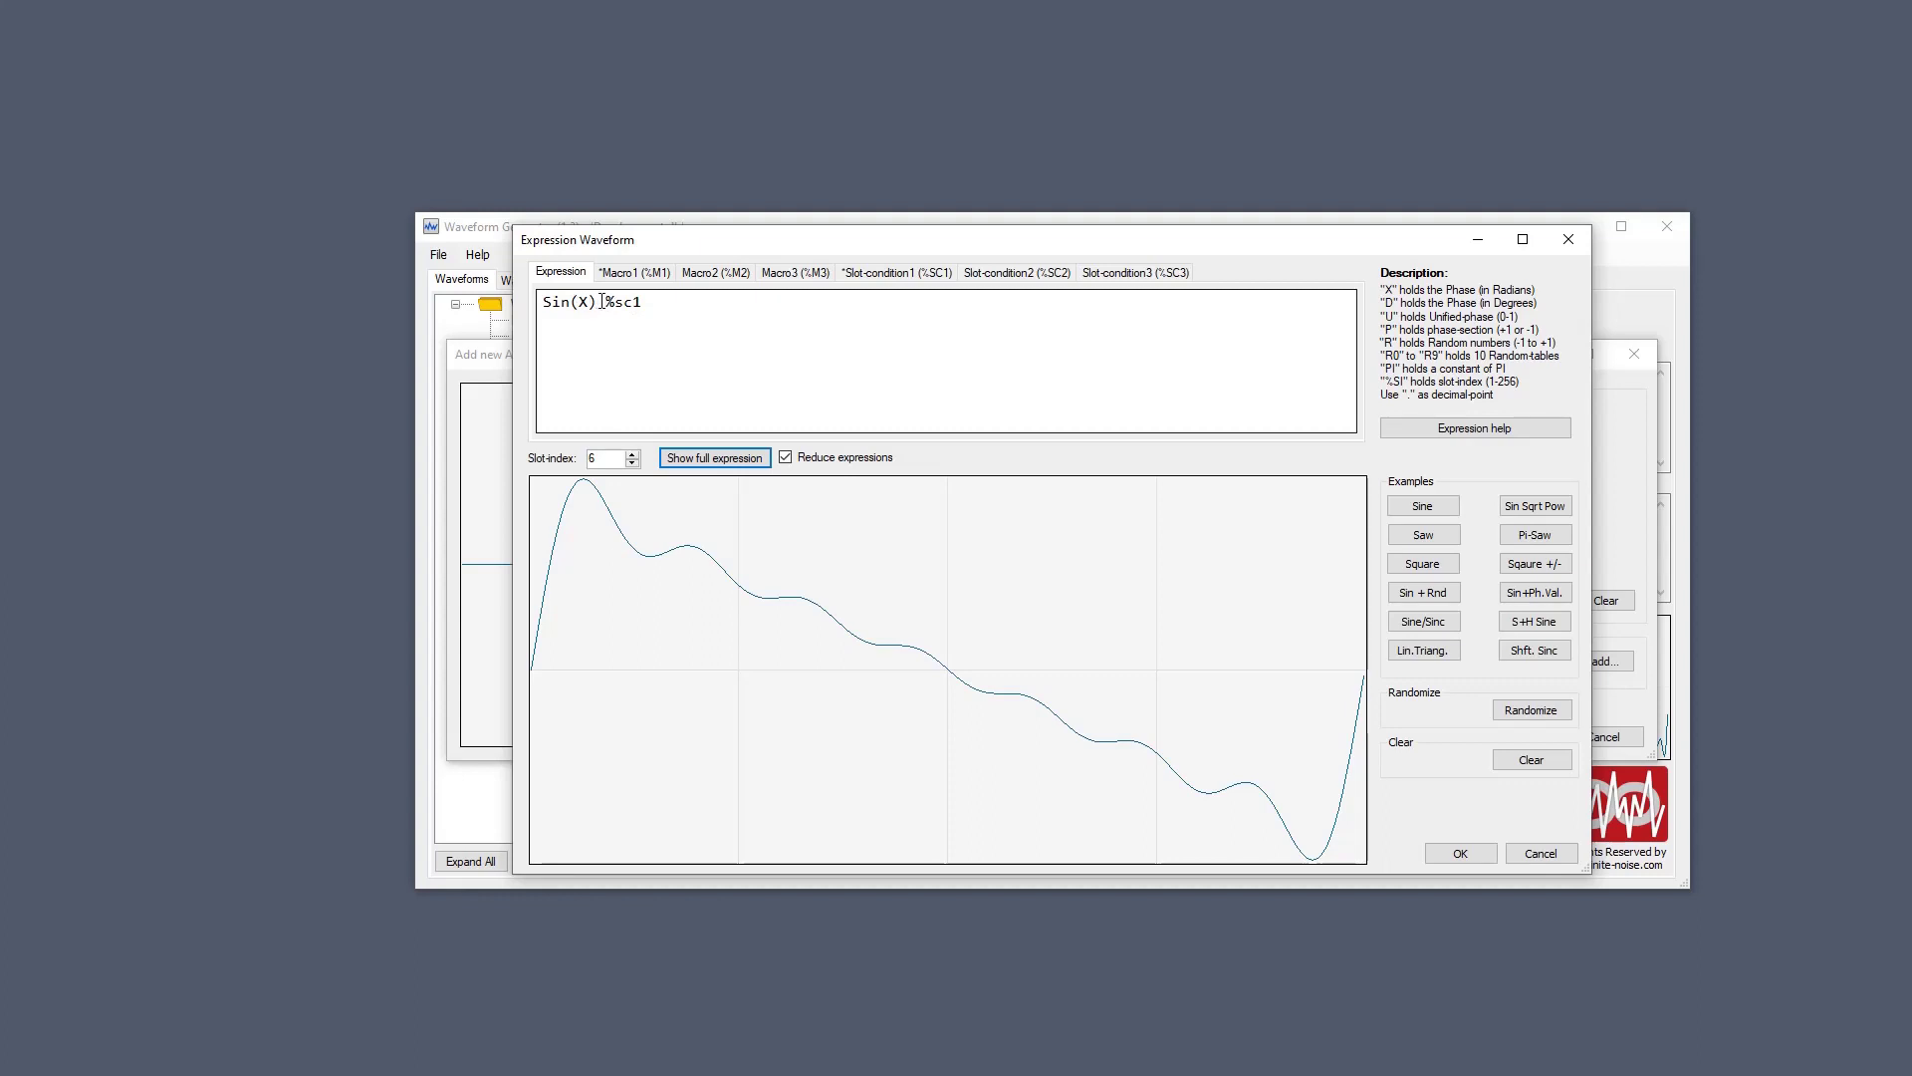
Examine the %sc1 reference in the main expression and the %m1 references and usage options of Slot-condition1.
{"action": "left_click_drag", "start_coordinate": [602, 301], "coordinate": [644, 302]}
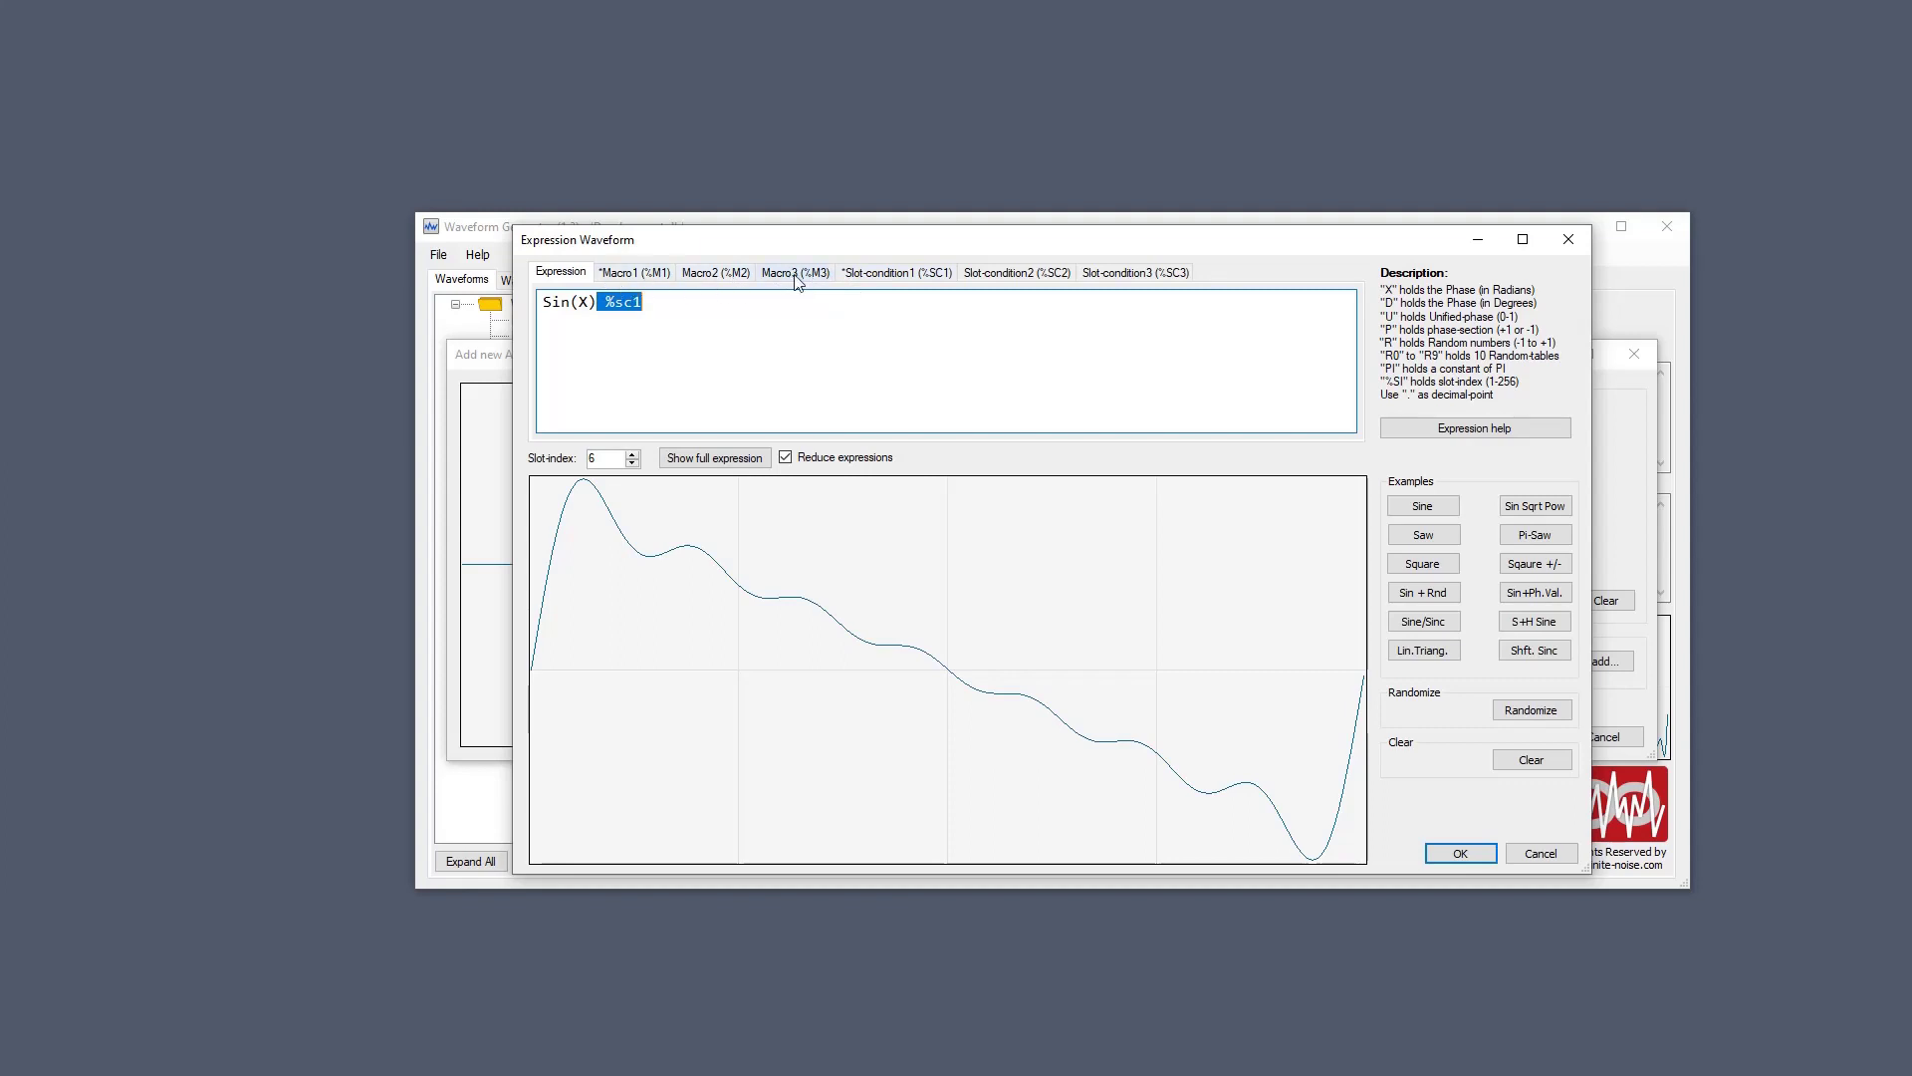
{"action": "left_click", "coordinate": [863, 284]}
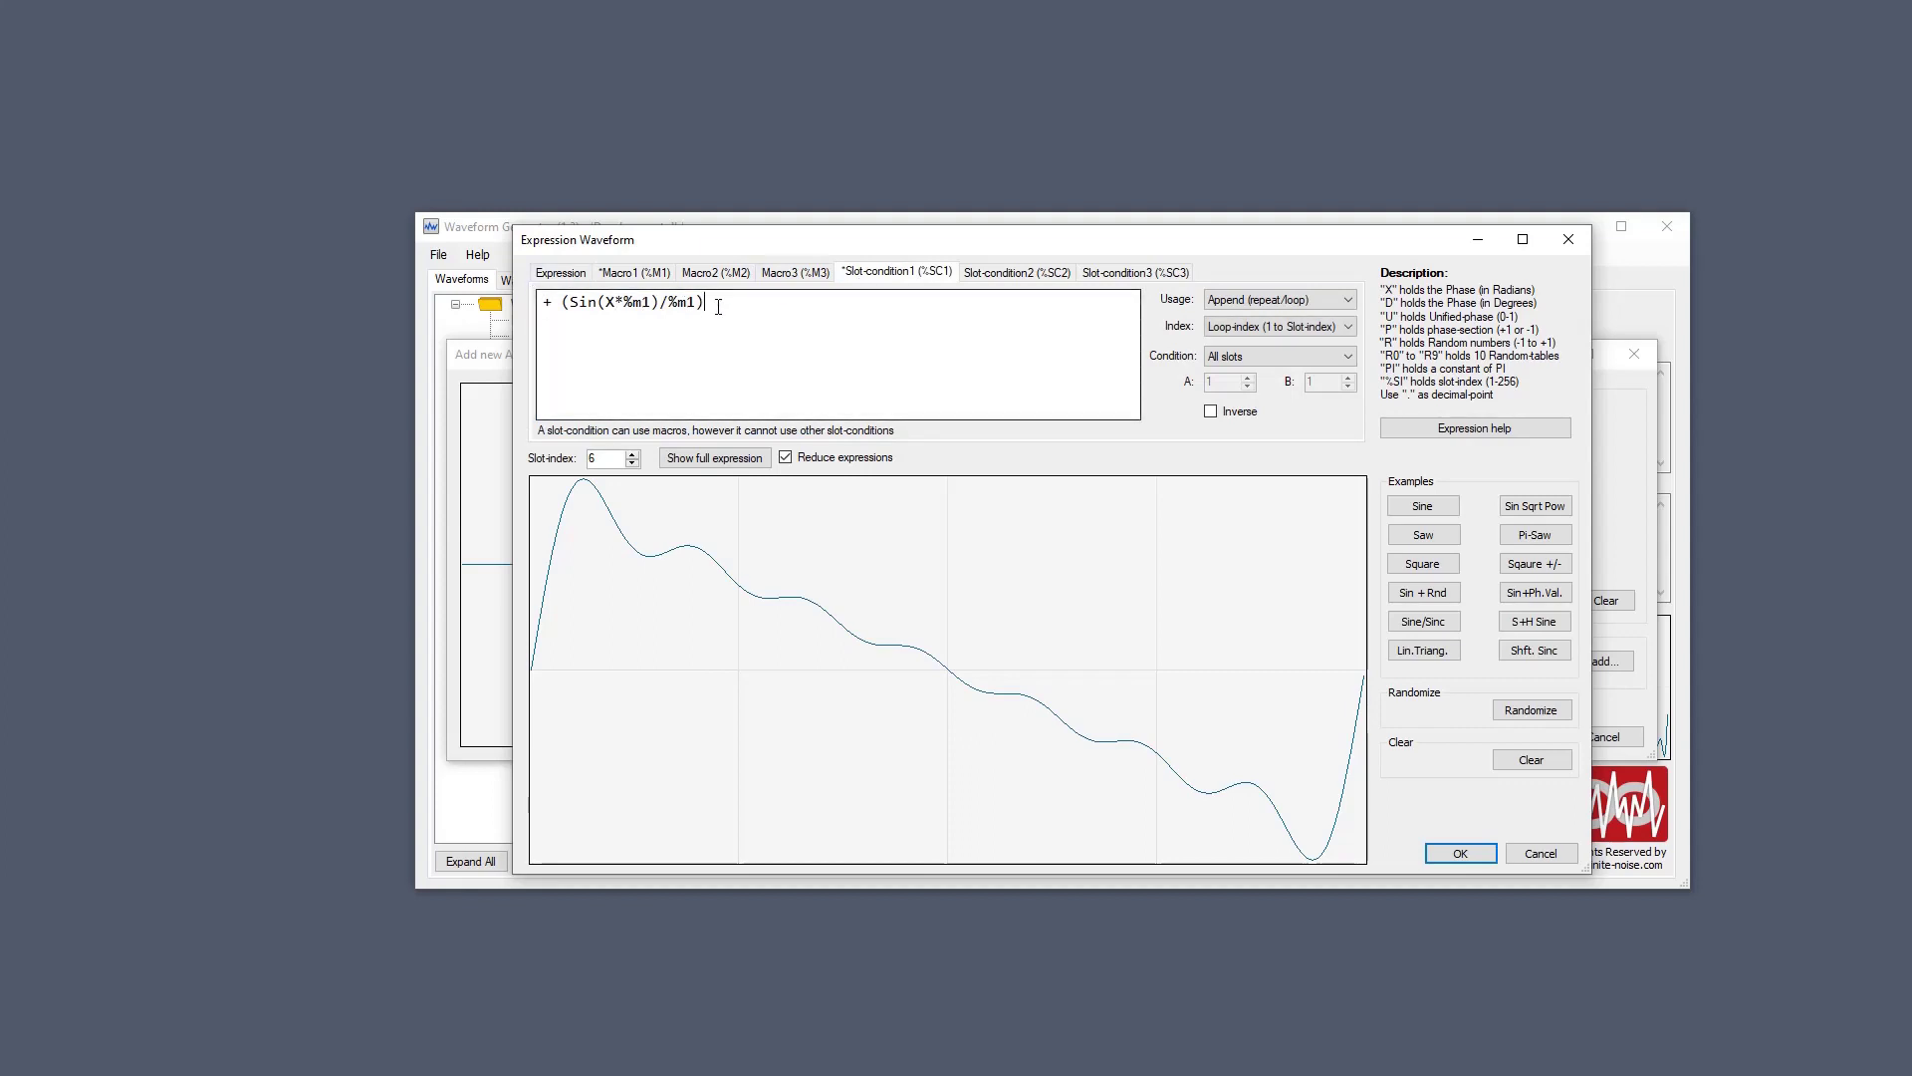
{"action": "key", "text": "ctrl+a"}
{"action": "left_click", "coordinate": [626, 307]}
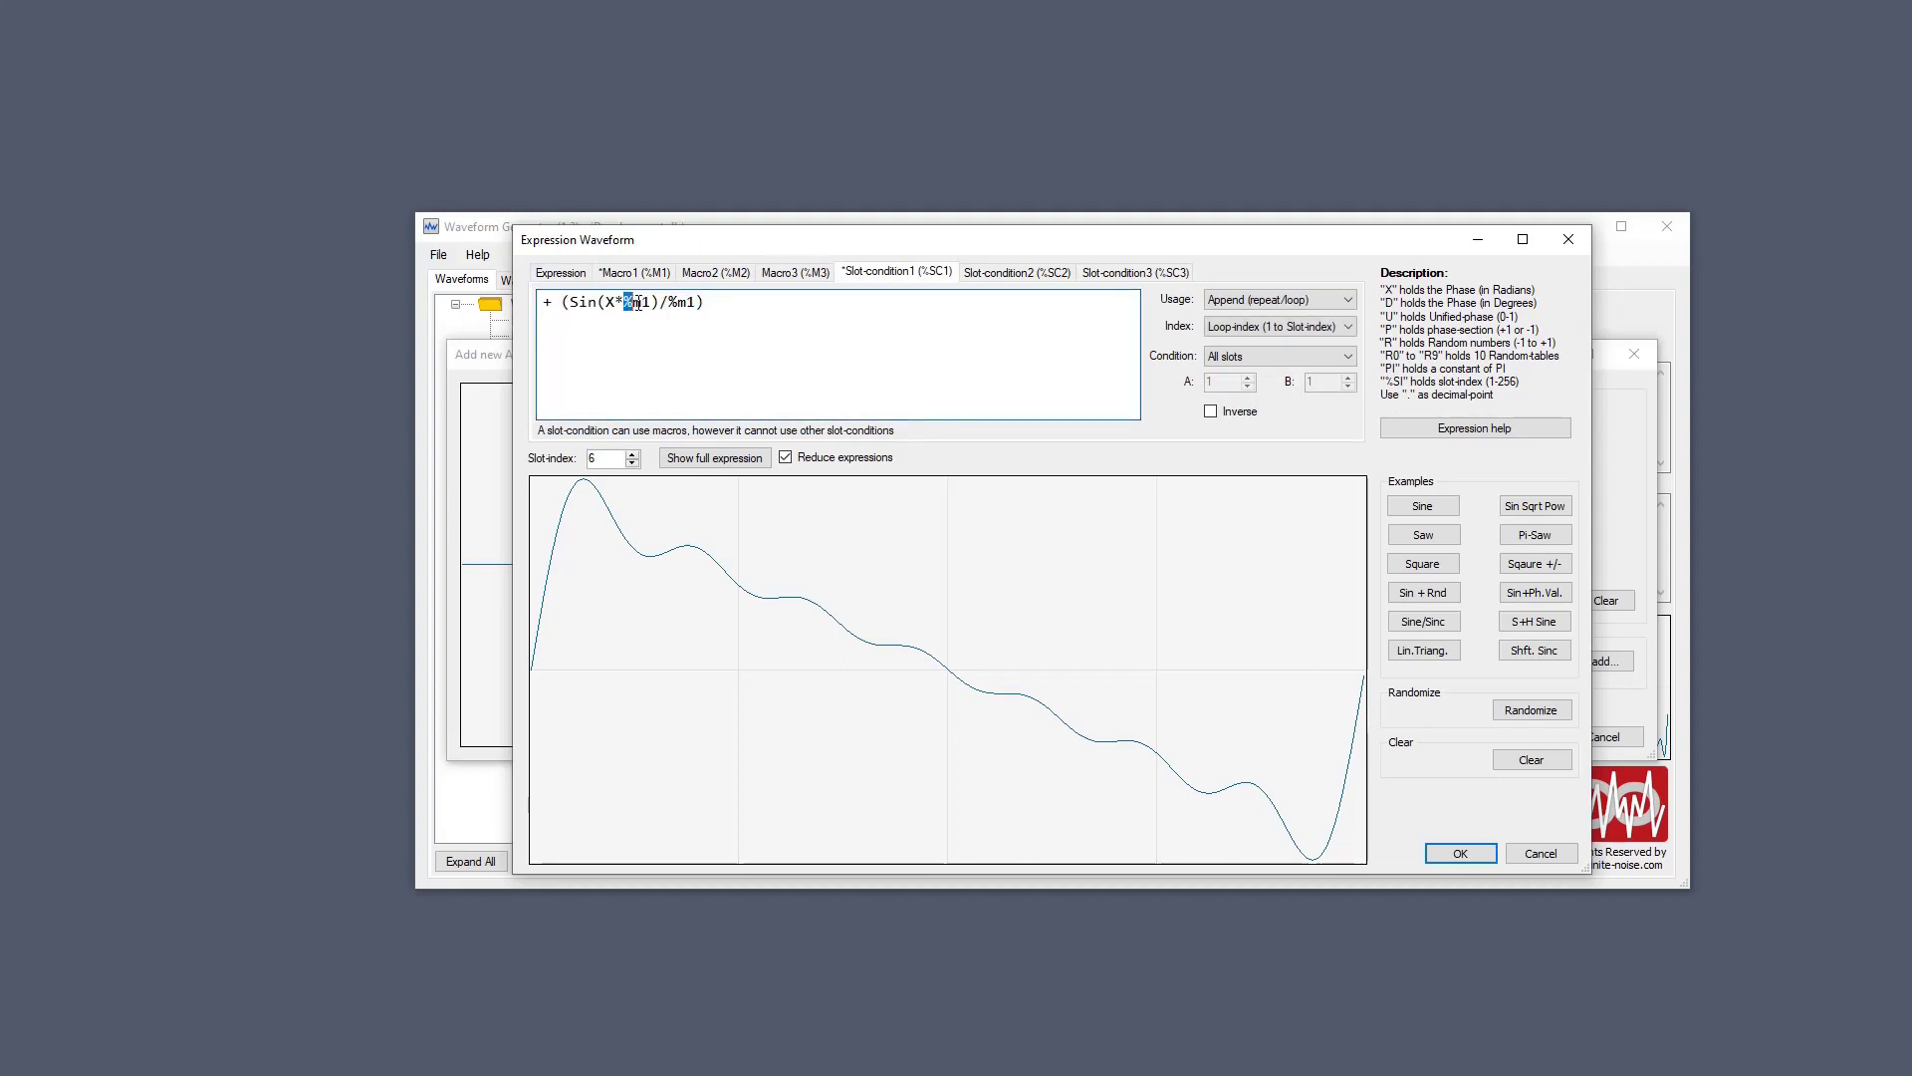
{"action": "left_click_drag", "start_coordinate": [686, 301], "coordinate": [693, 298]}
{"action": "left_click", "coordinate": [1241, 304]}
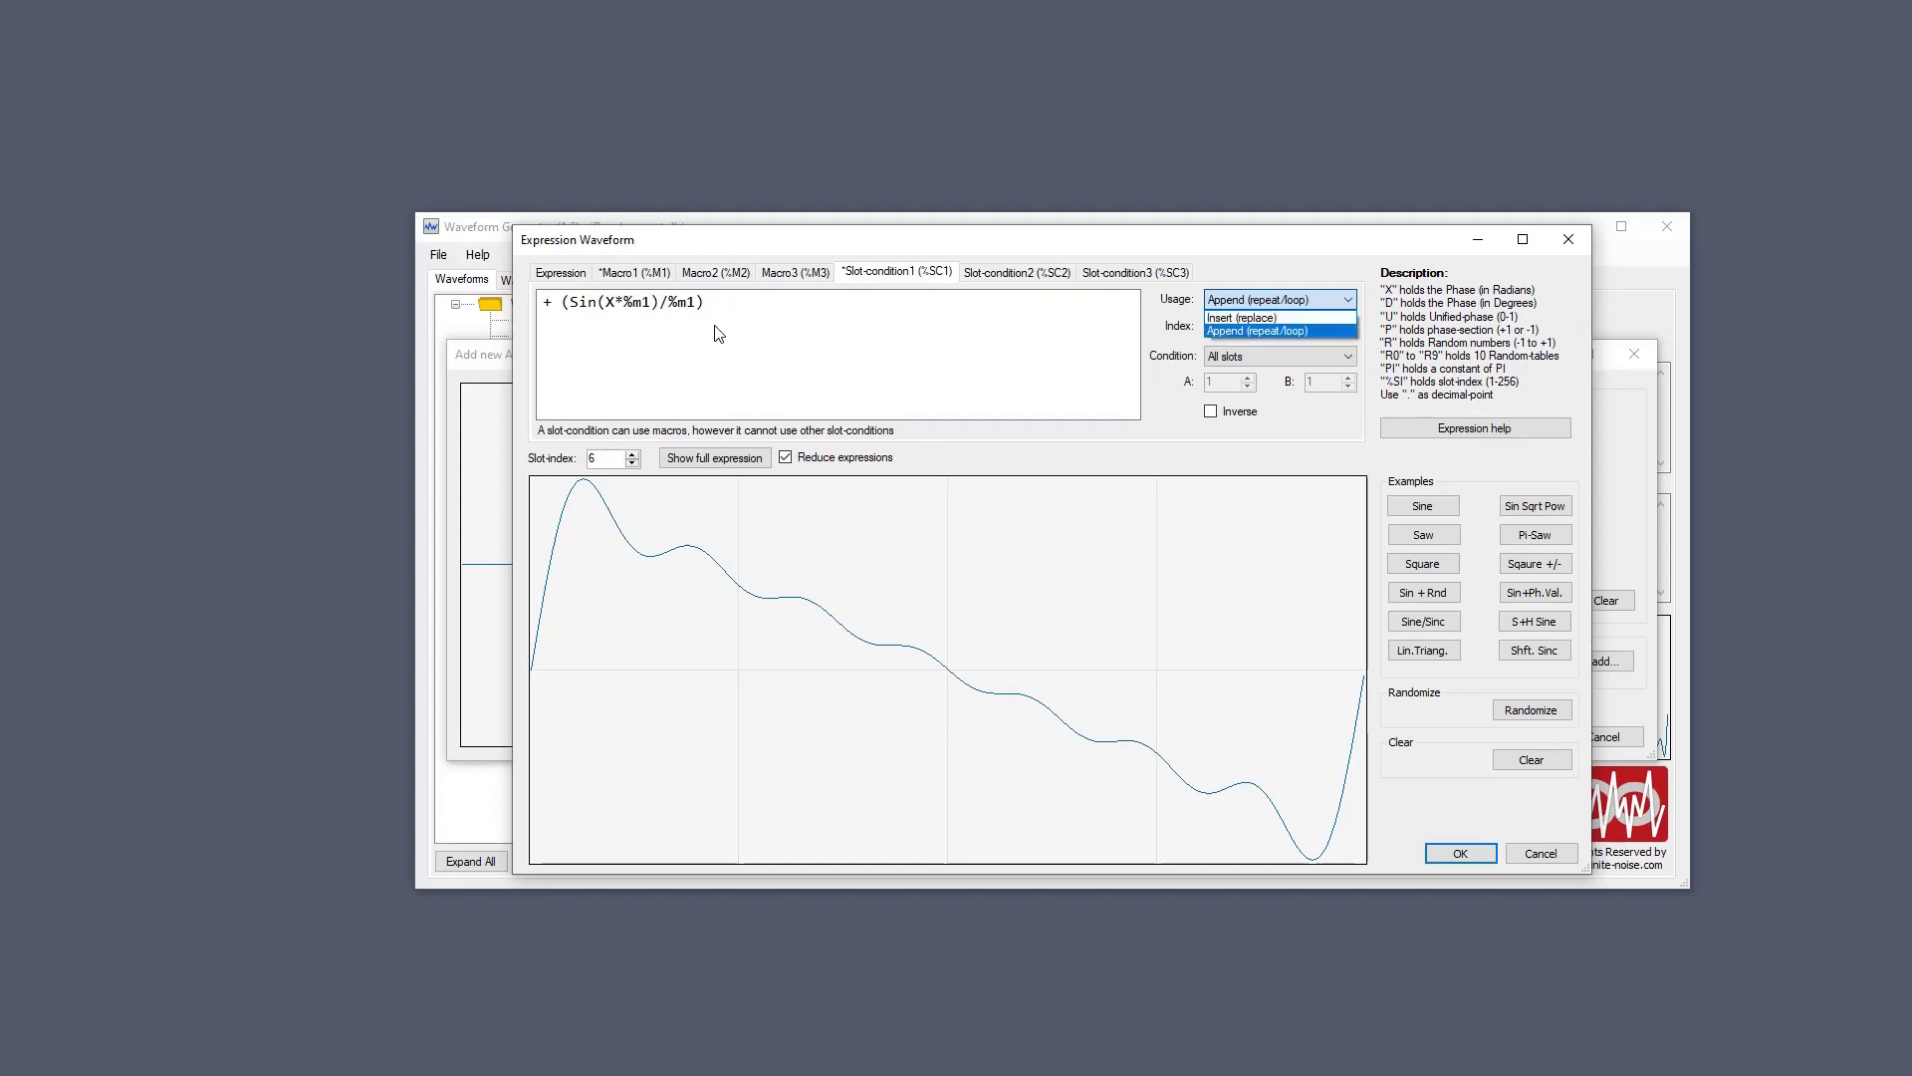
{"action": "left_click", "coordinate": [578, 275]}
{"action": "left_click", "coordinate": [578, 275]}
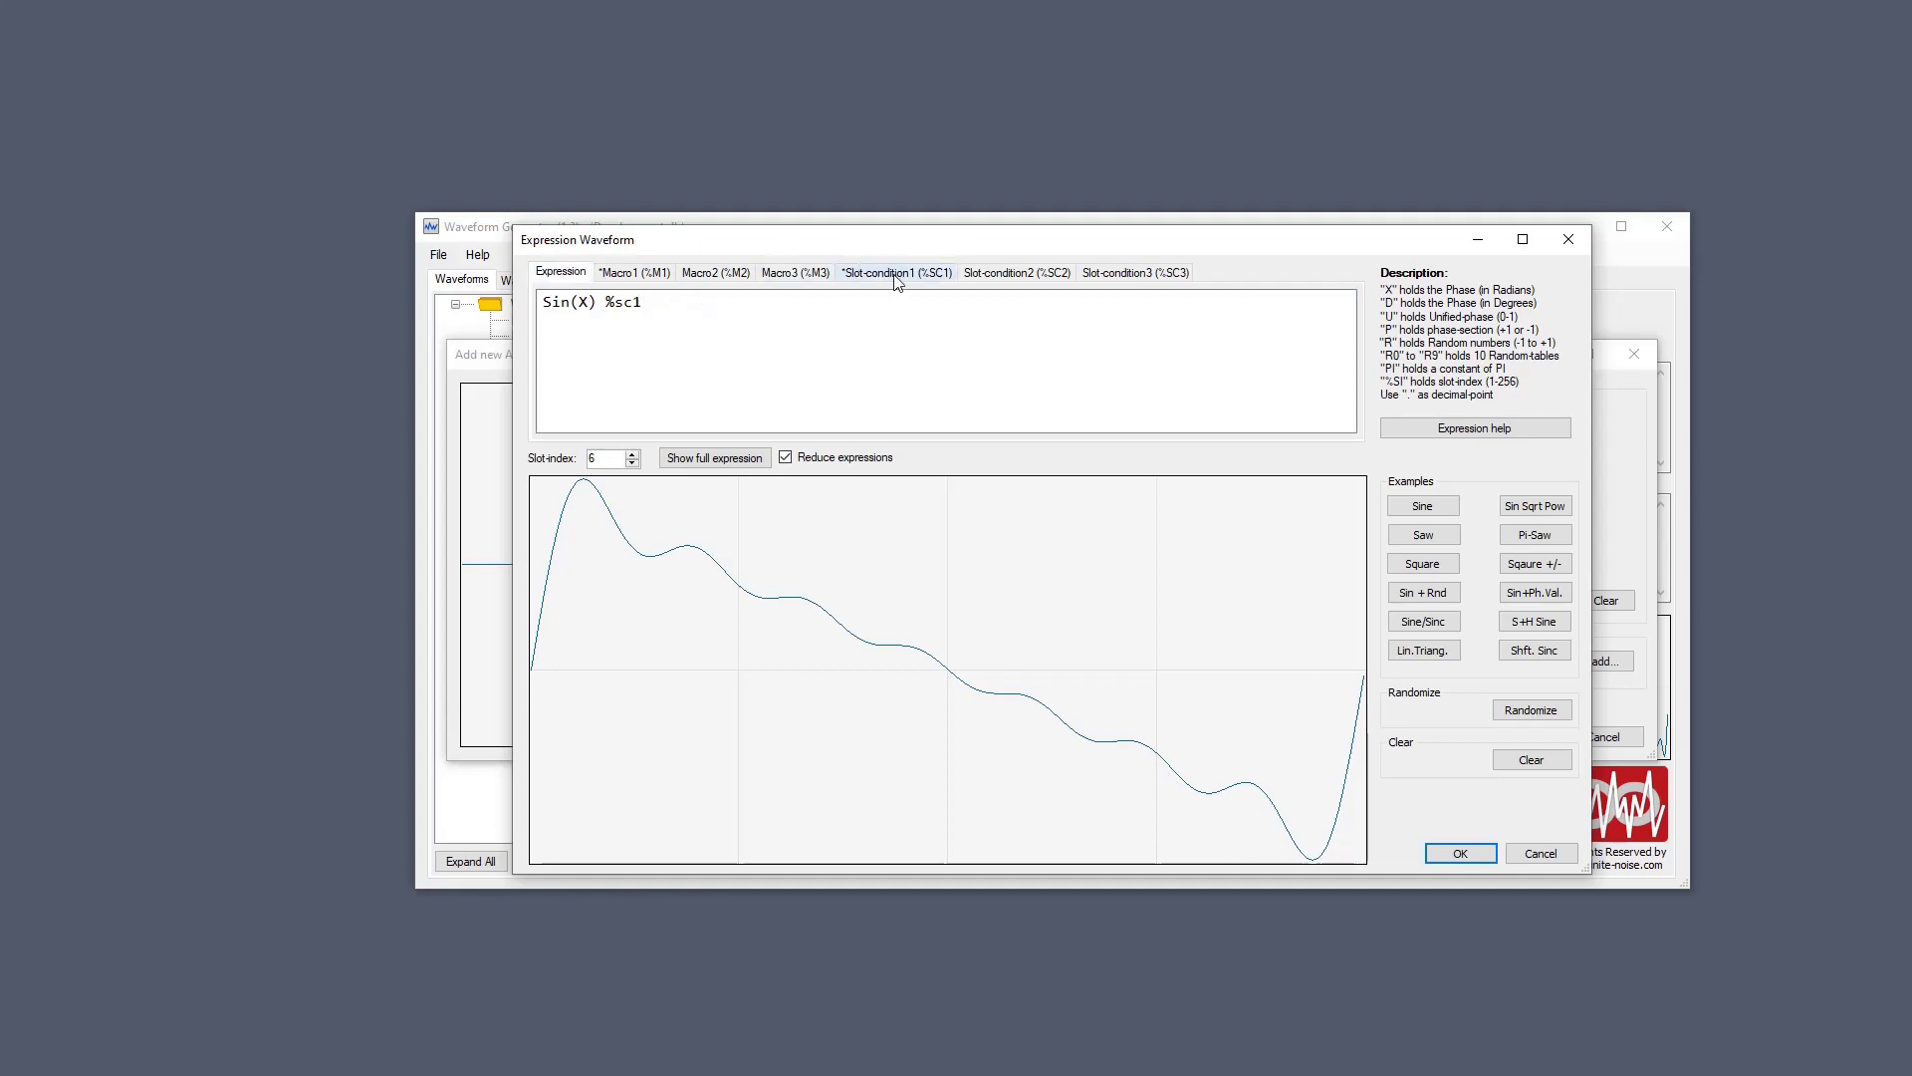
{"action": "left_click_drag", "start_coordinate": [605, 301], "coordinate": [649, 300]}
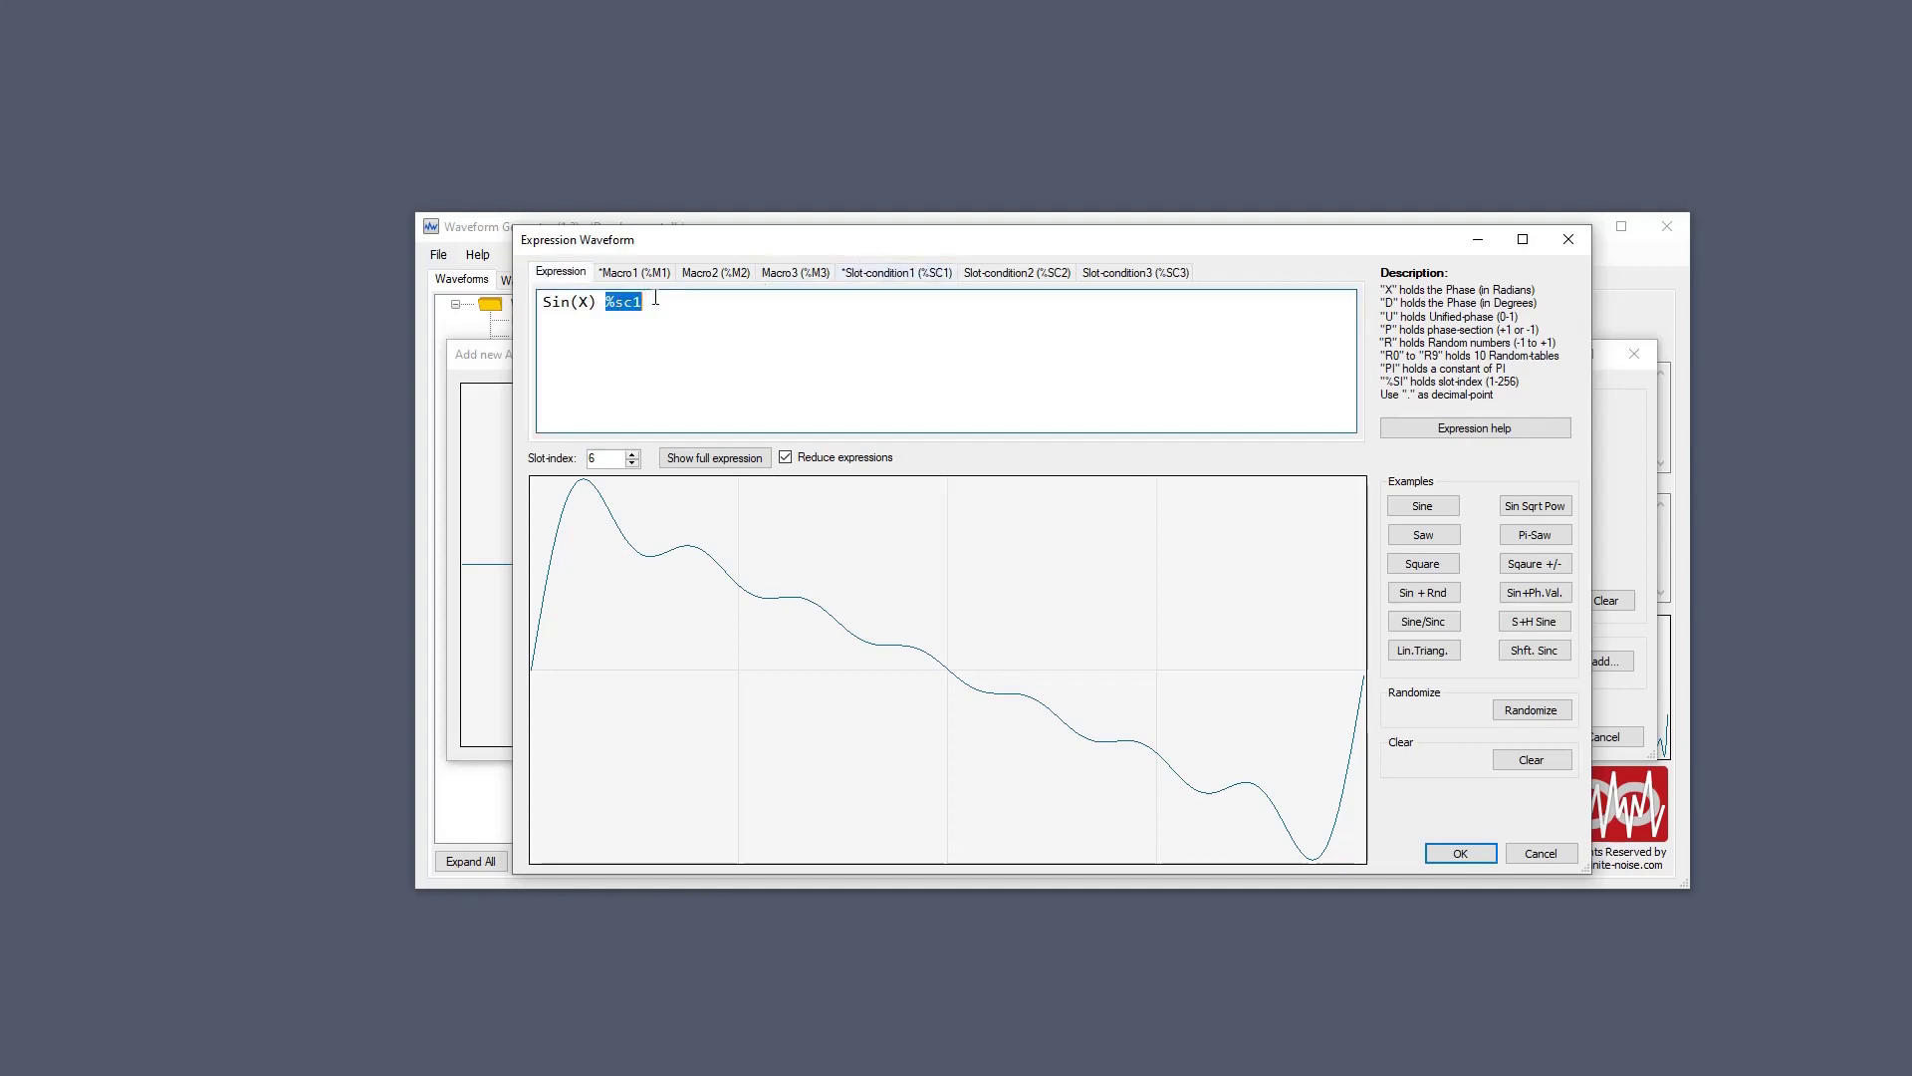
{"action": "left_click", "coordinate": [860, 289]}
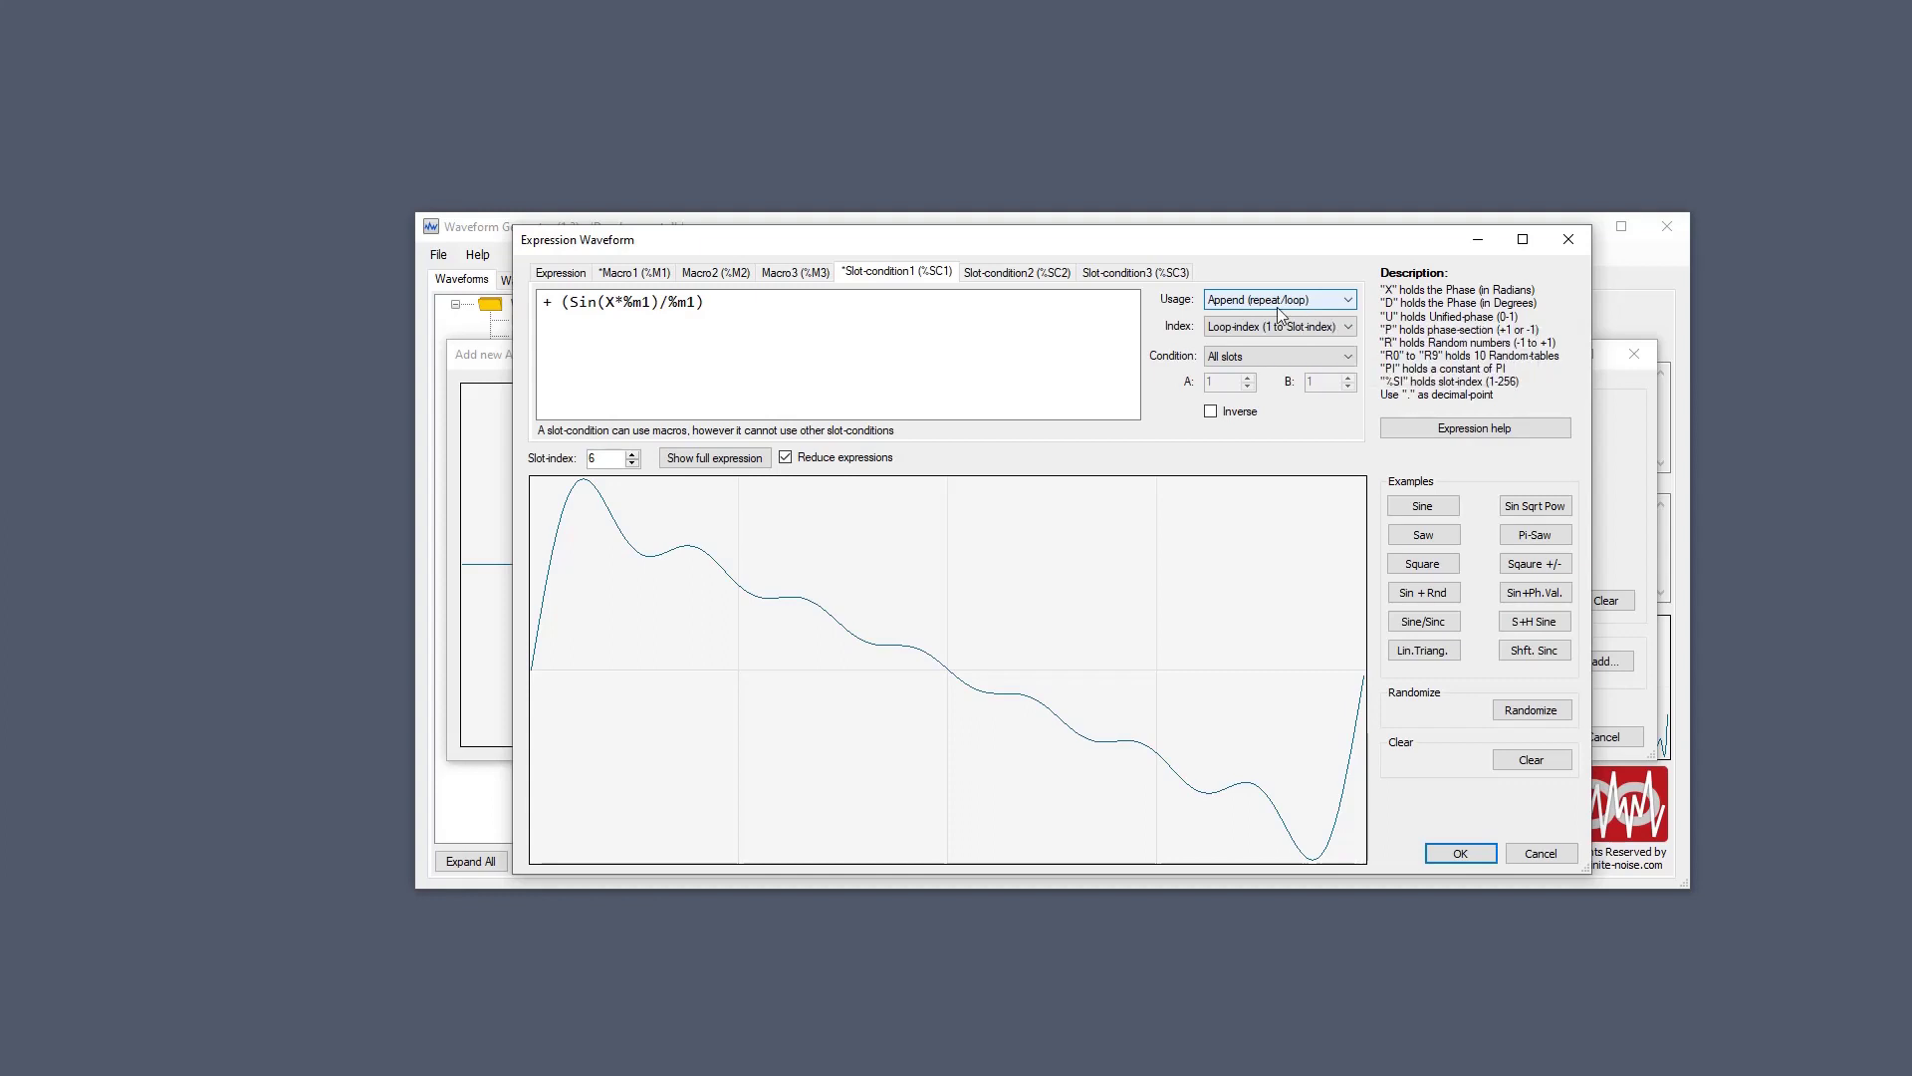
Lower the slot-index to 2 and inspect the full expanded expression for that slot.
{"action": "left_click", "coordinate": [632, 463]}
{"action": "left_click", "coordinate": [631, 464]}
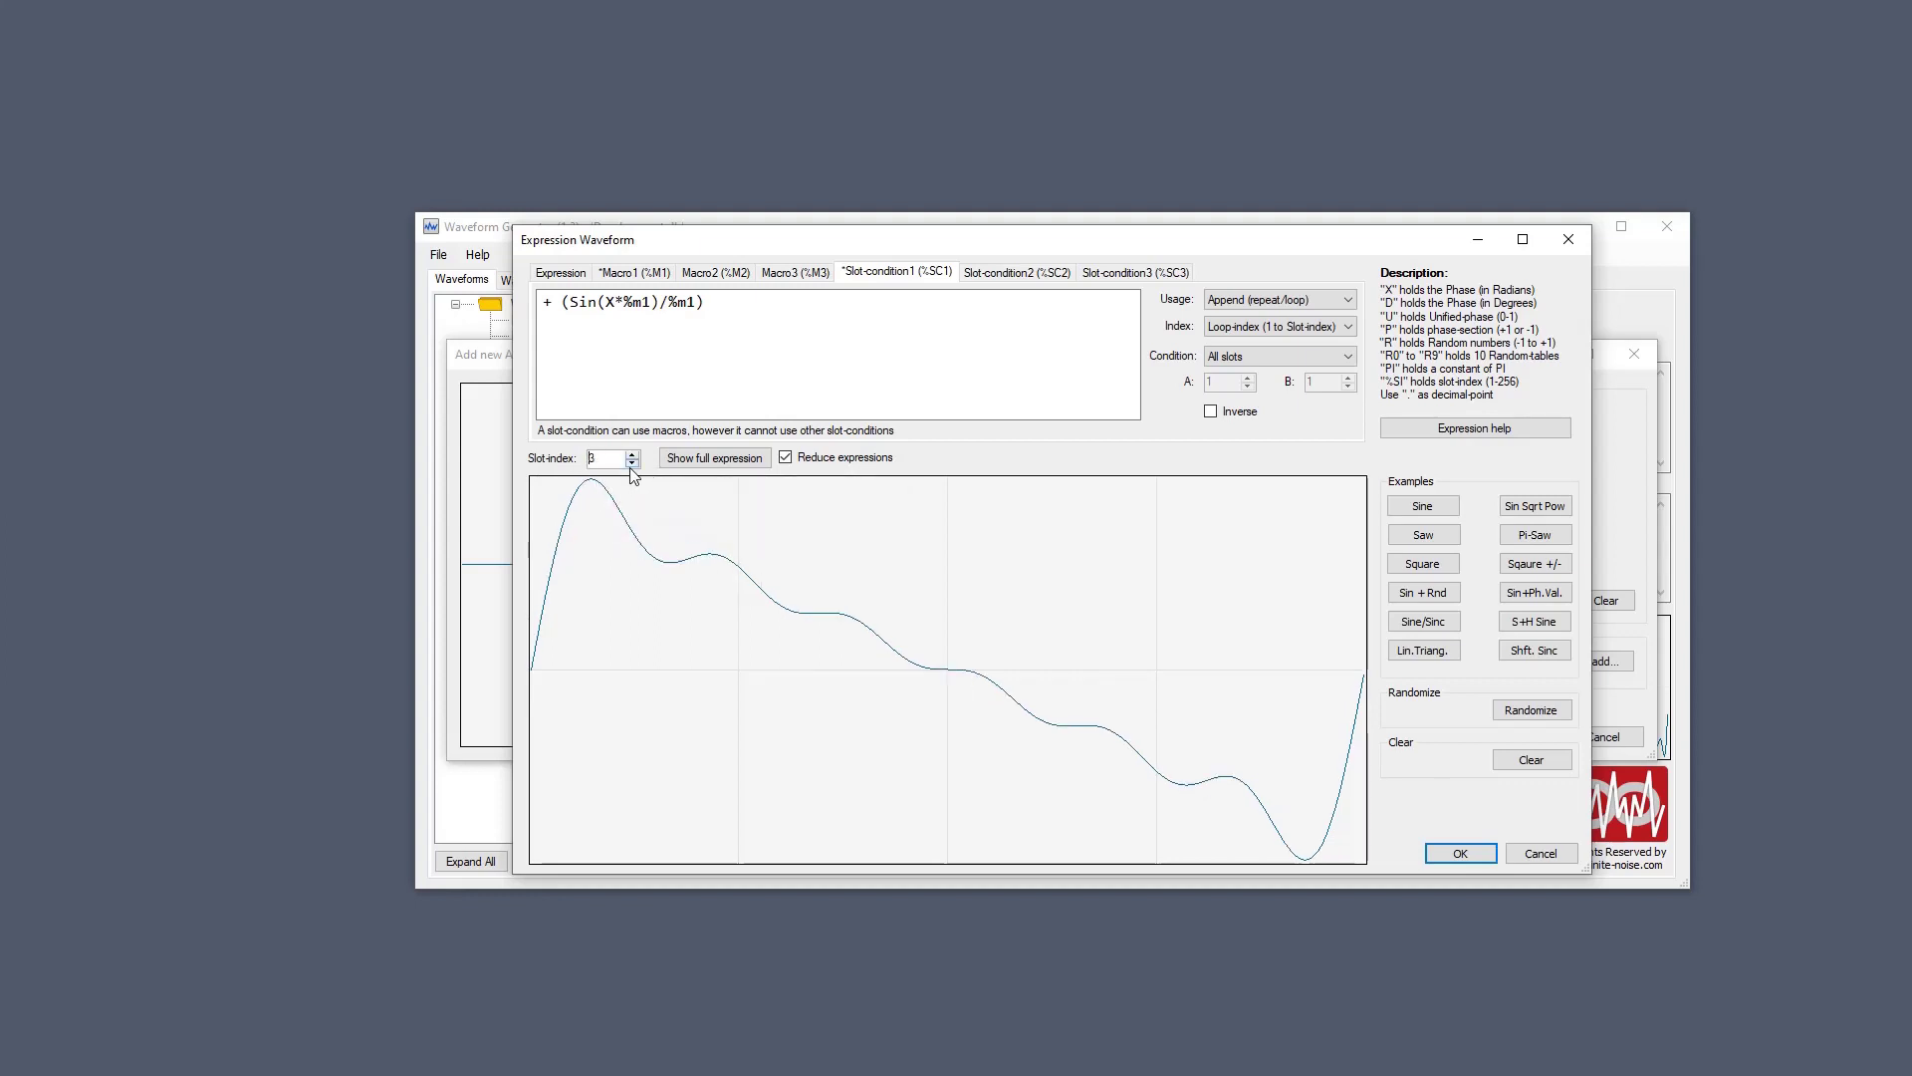
{"action": "left_click", "coordinate": [631, 463]}
{"action": "left_click", "coordinate": [631, 464]}
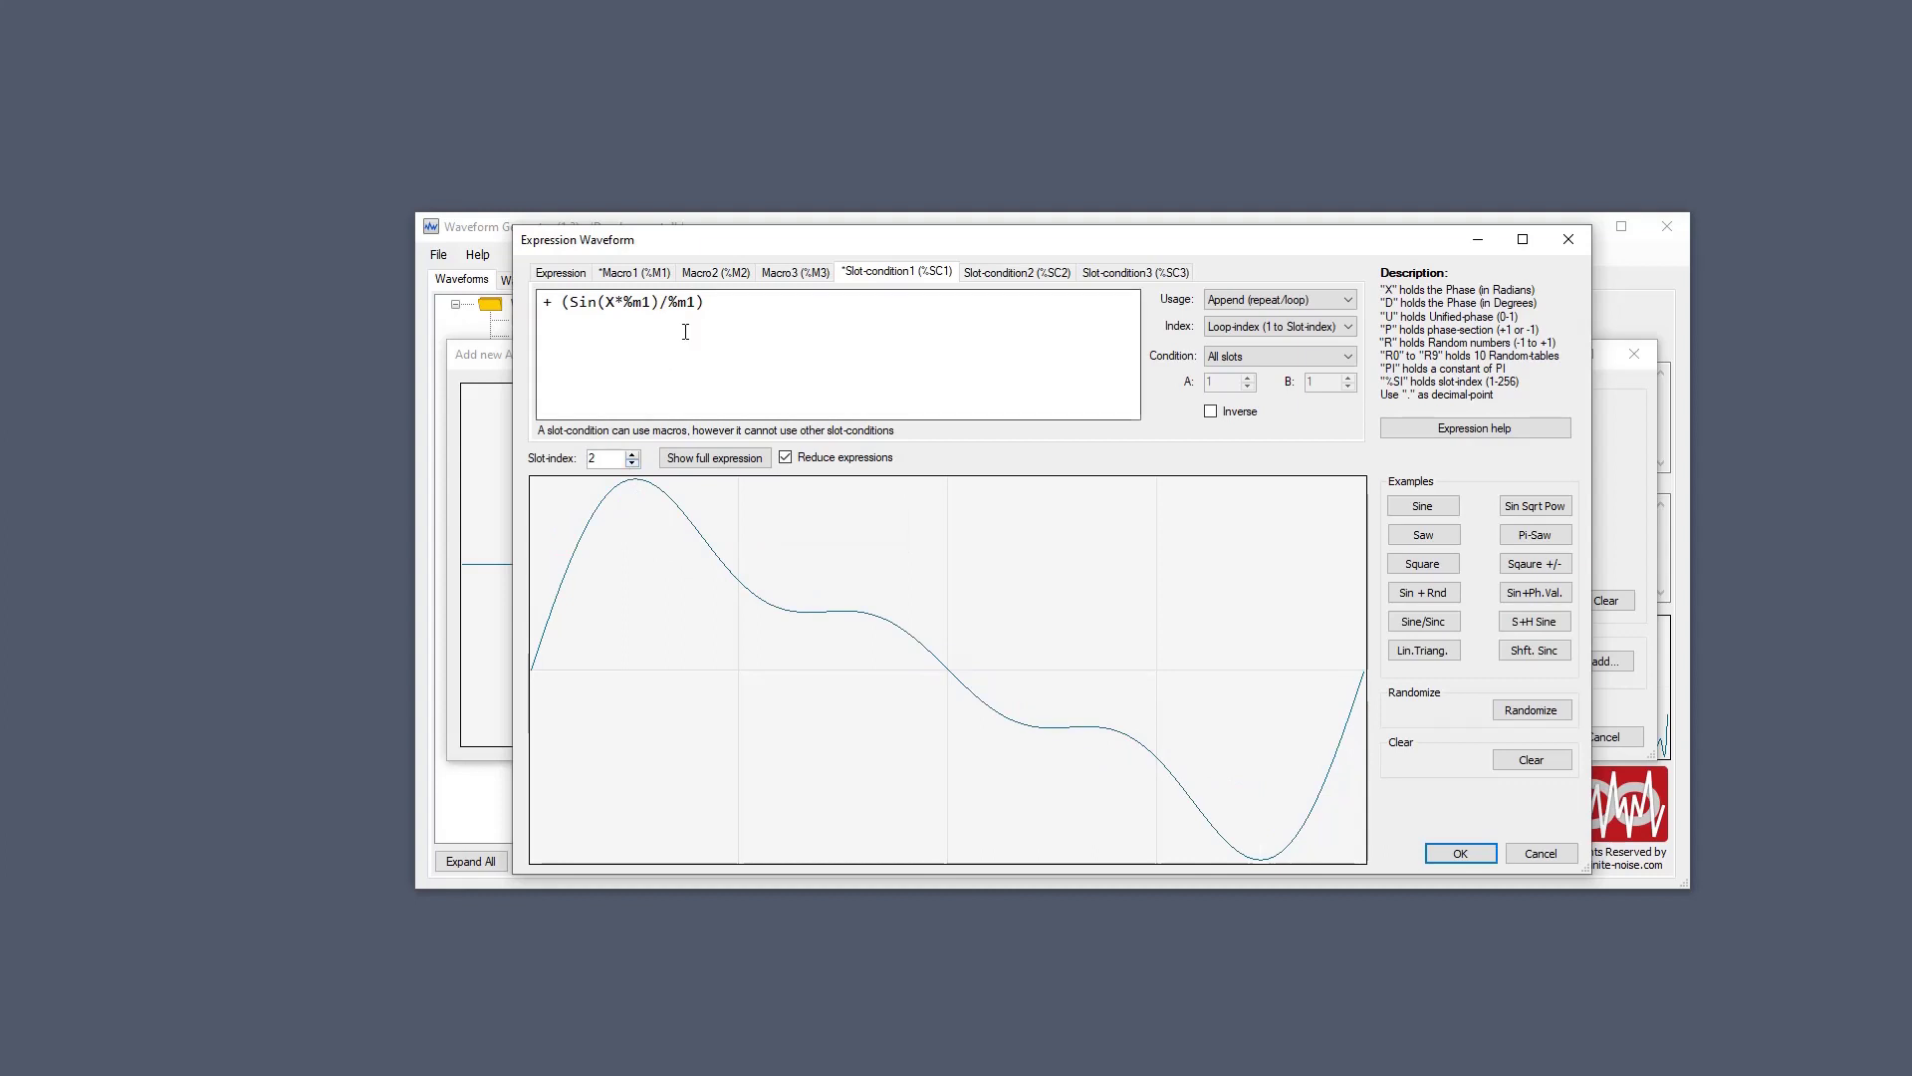
{"action": "key", "text": "shift+Tab"}
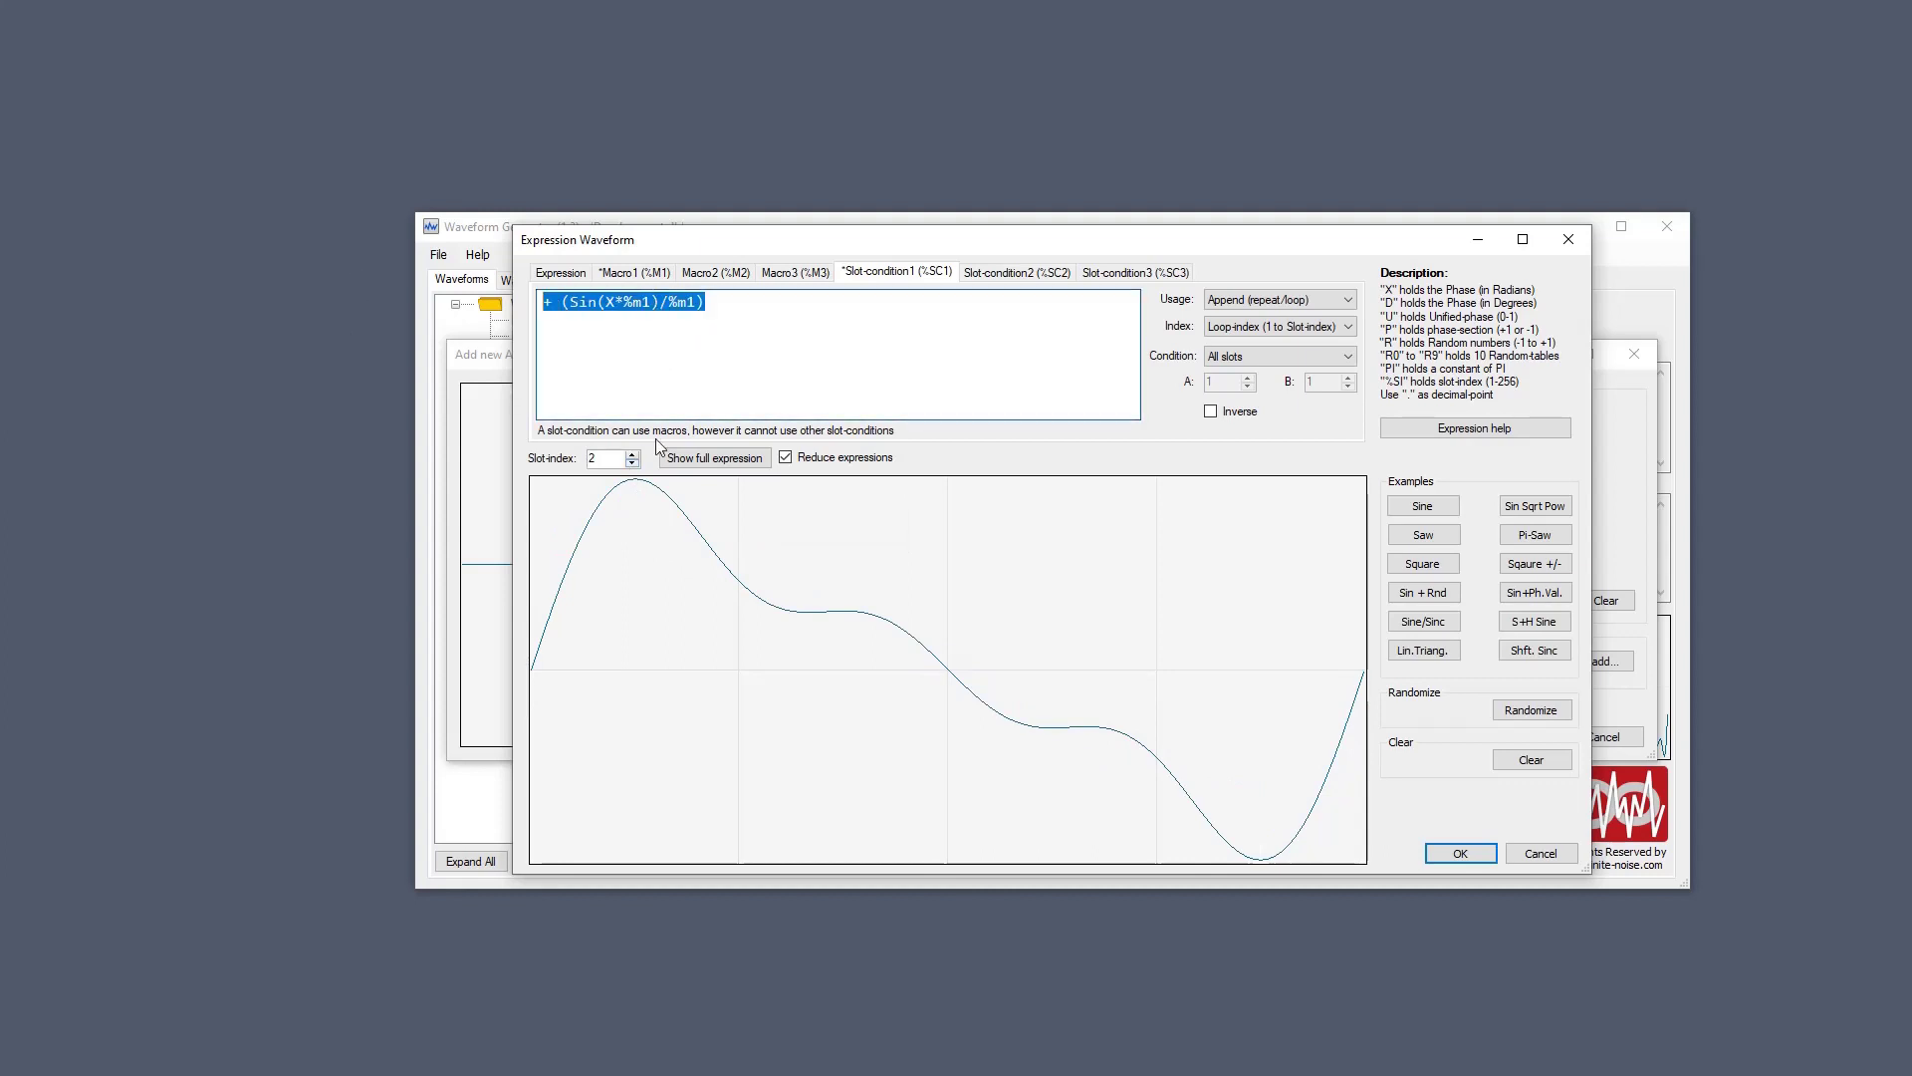
{"action": "left_click", "coordinate": [702, 459]}
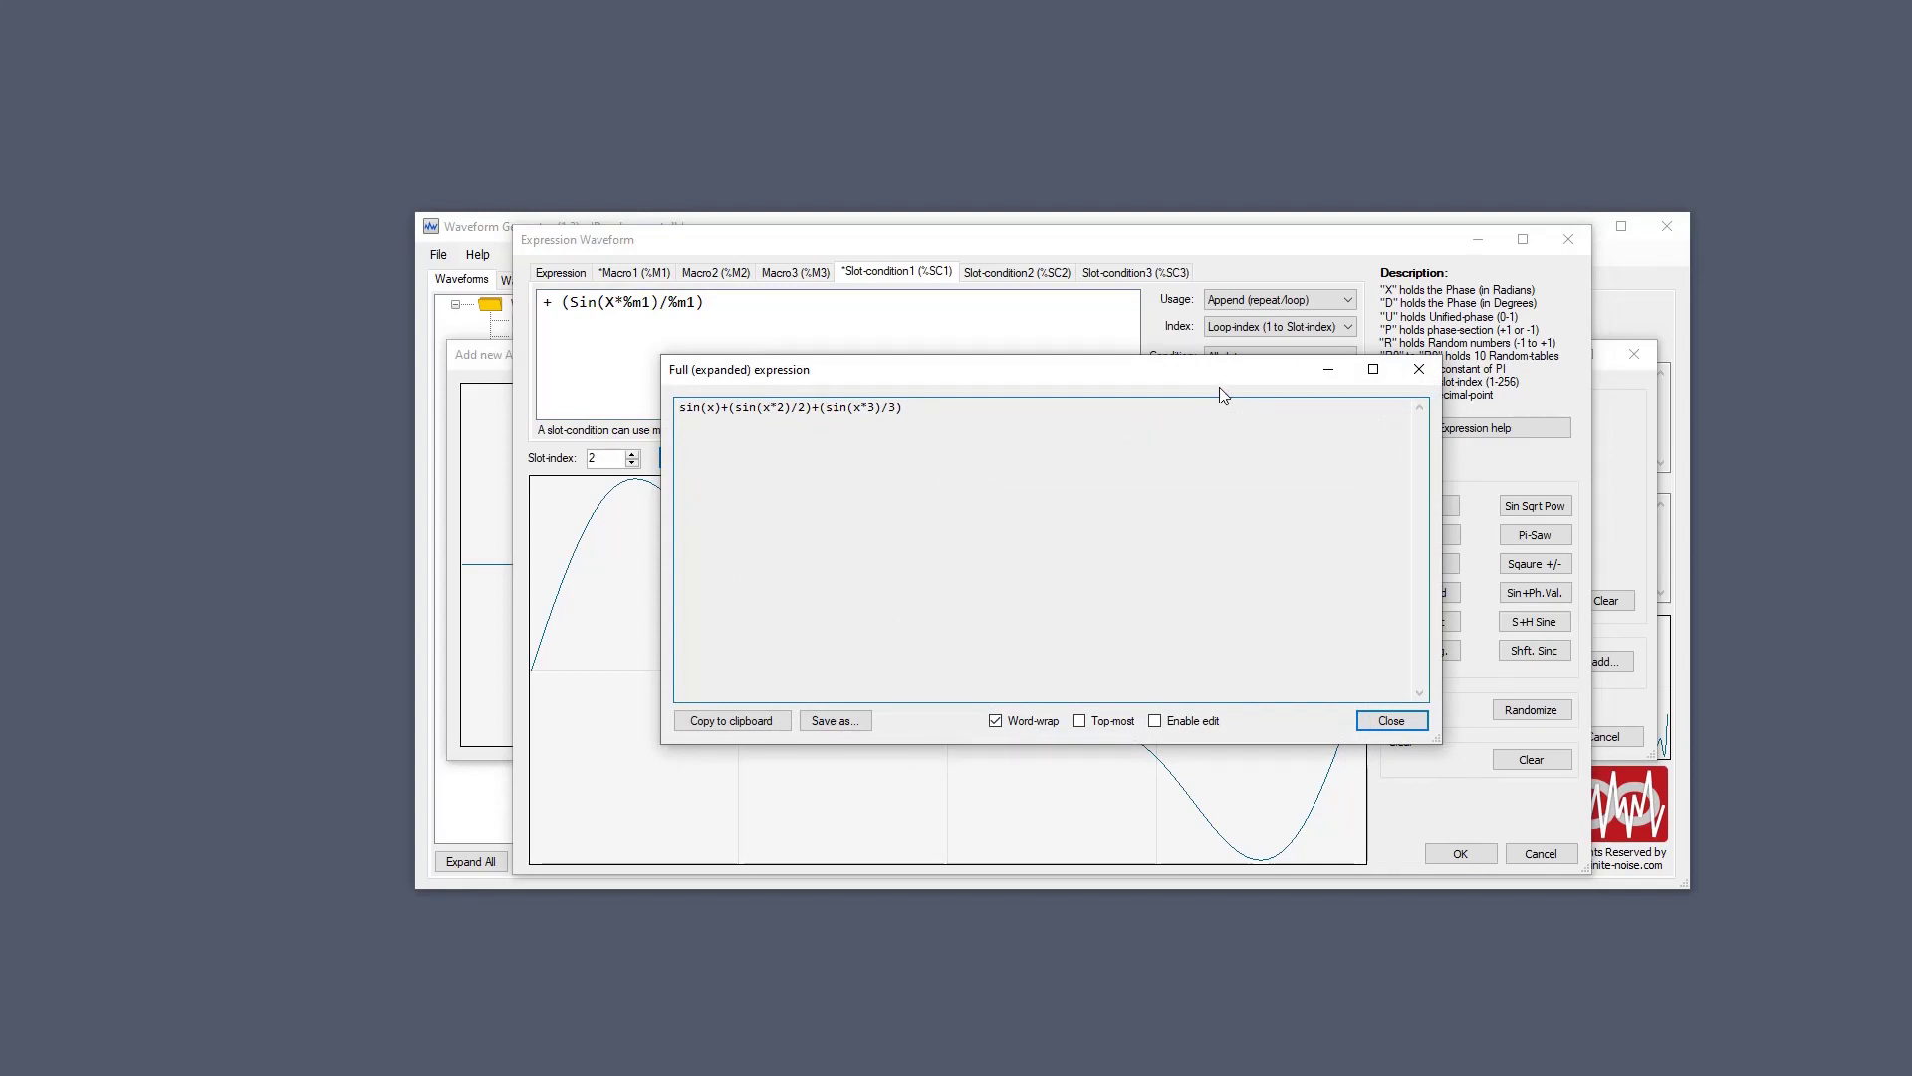
{"action": "left_click", "coordinate": [1419, 368]}
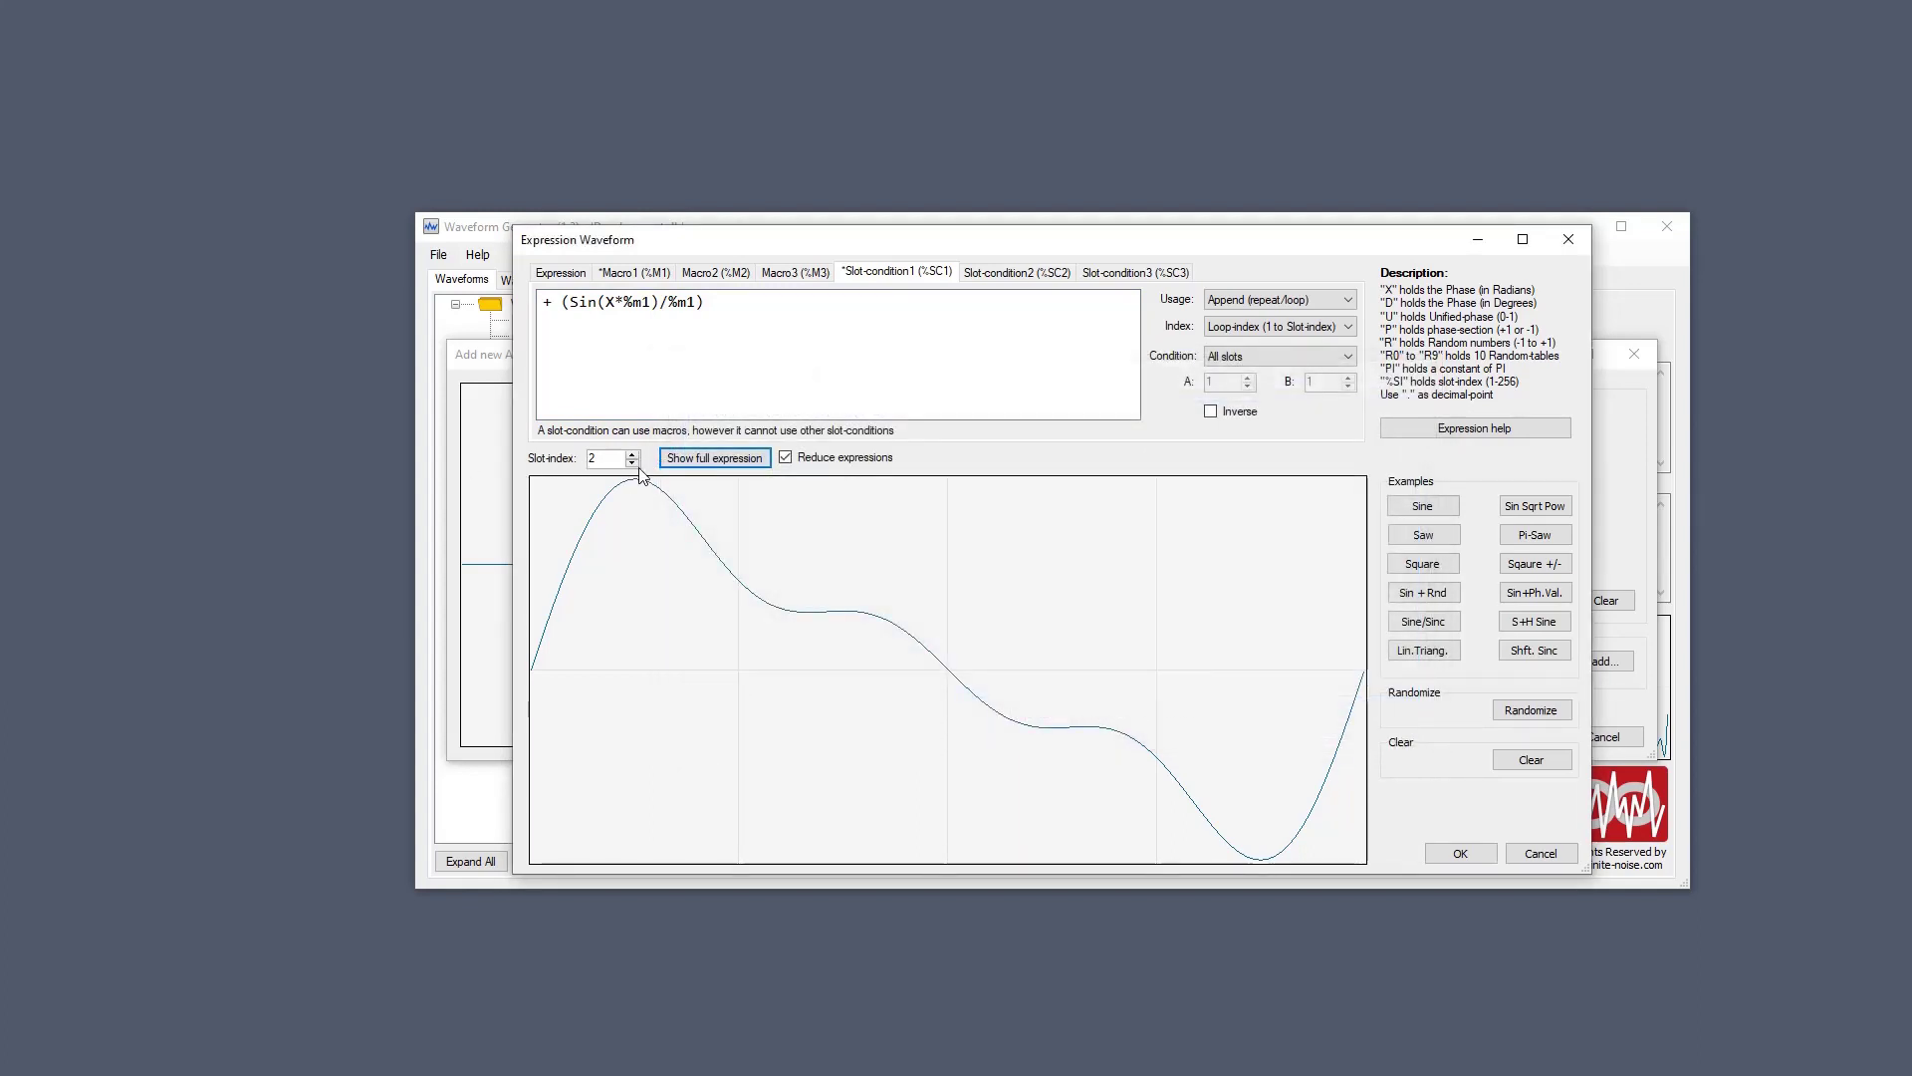
Set the slot-index to 1 and check the appended term in its full expanded expression.
{"action": "left_click", "coordinate": [631, 463]}
{"action": "left_click", "coordinate": [715, 460]}
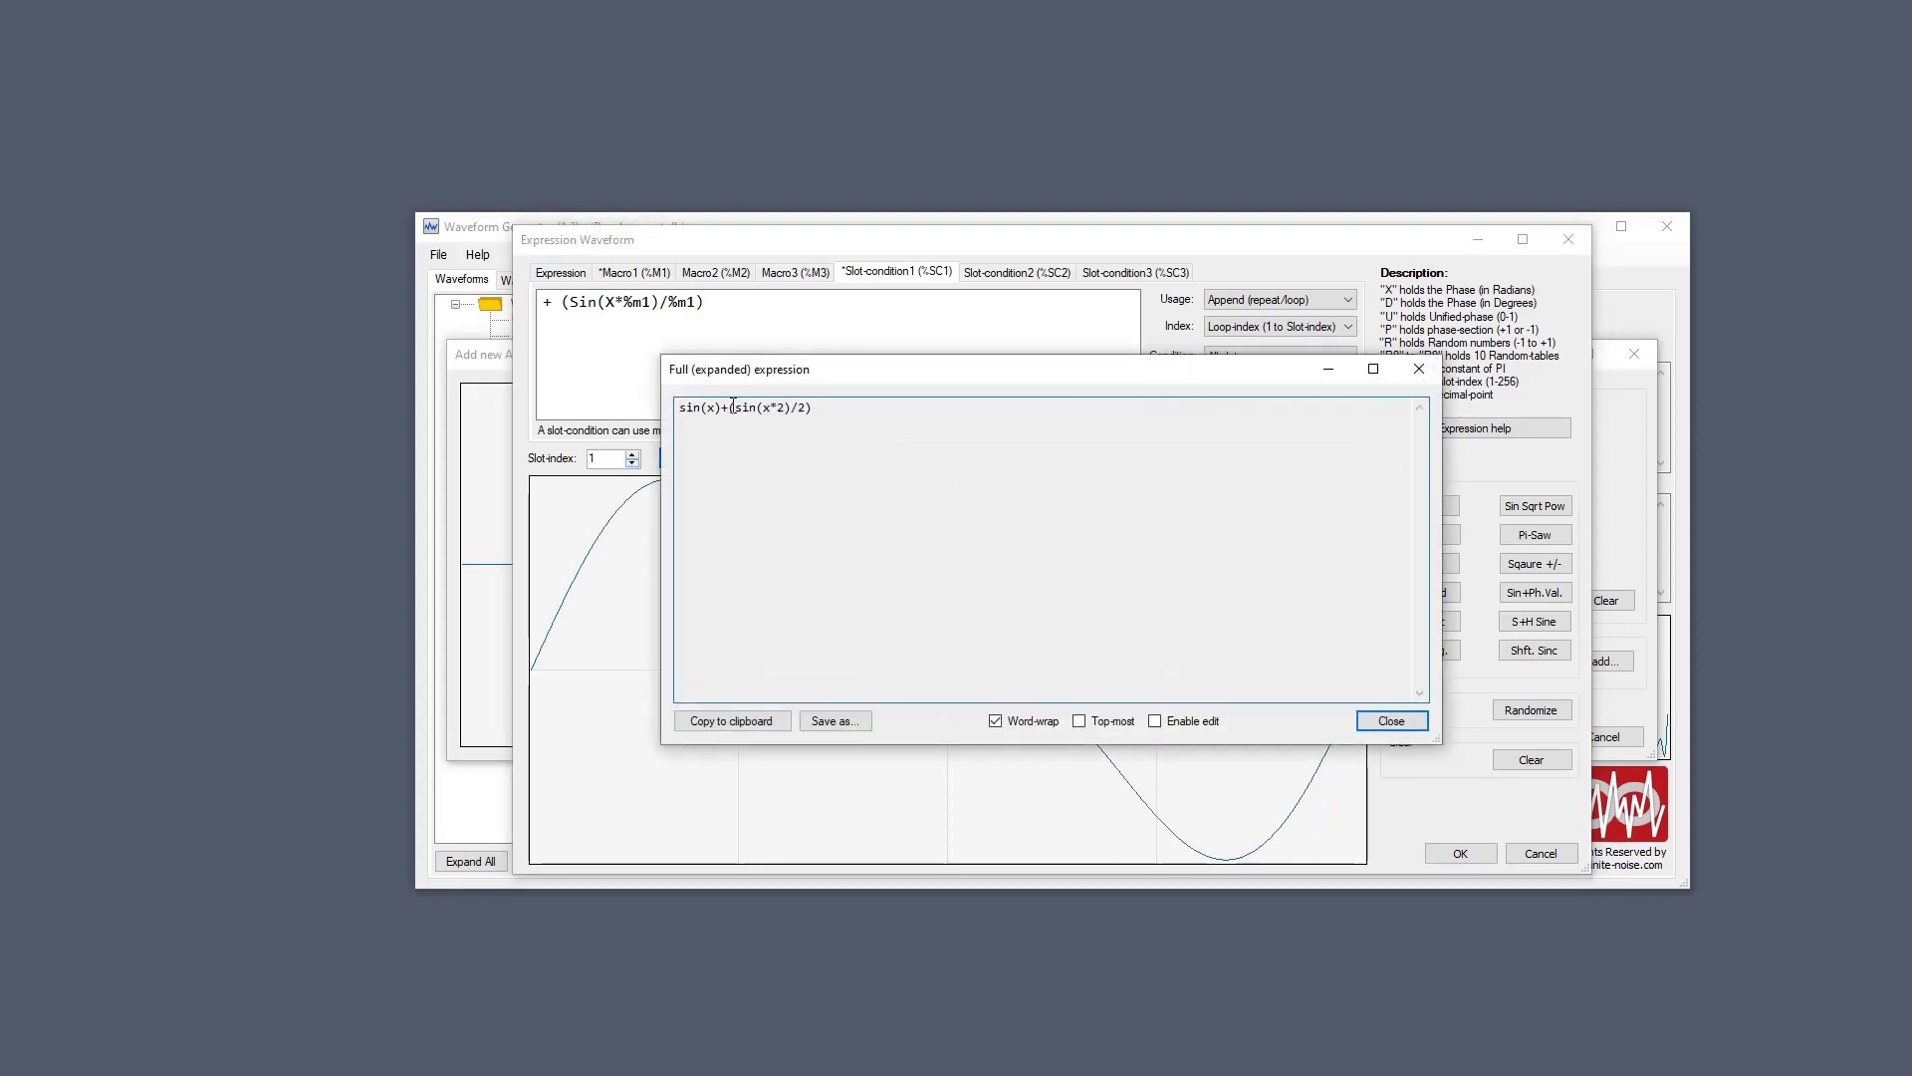
{"action": "left_click_drag", "start_coordinate": [719, 410], "coordinate": [837, 406]}
{"action": "left_click", "coordinate": [1418, 369]}
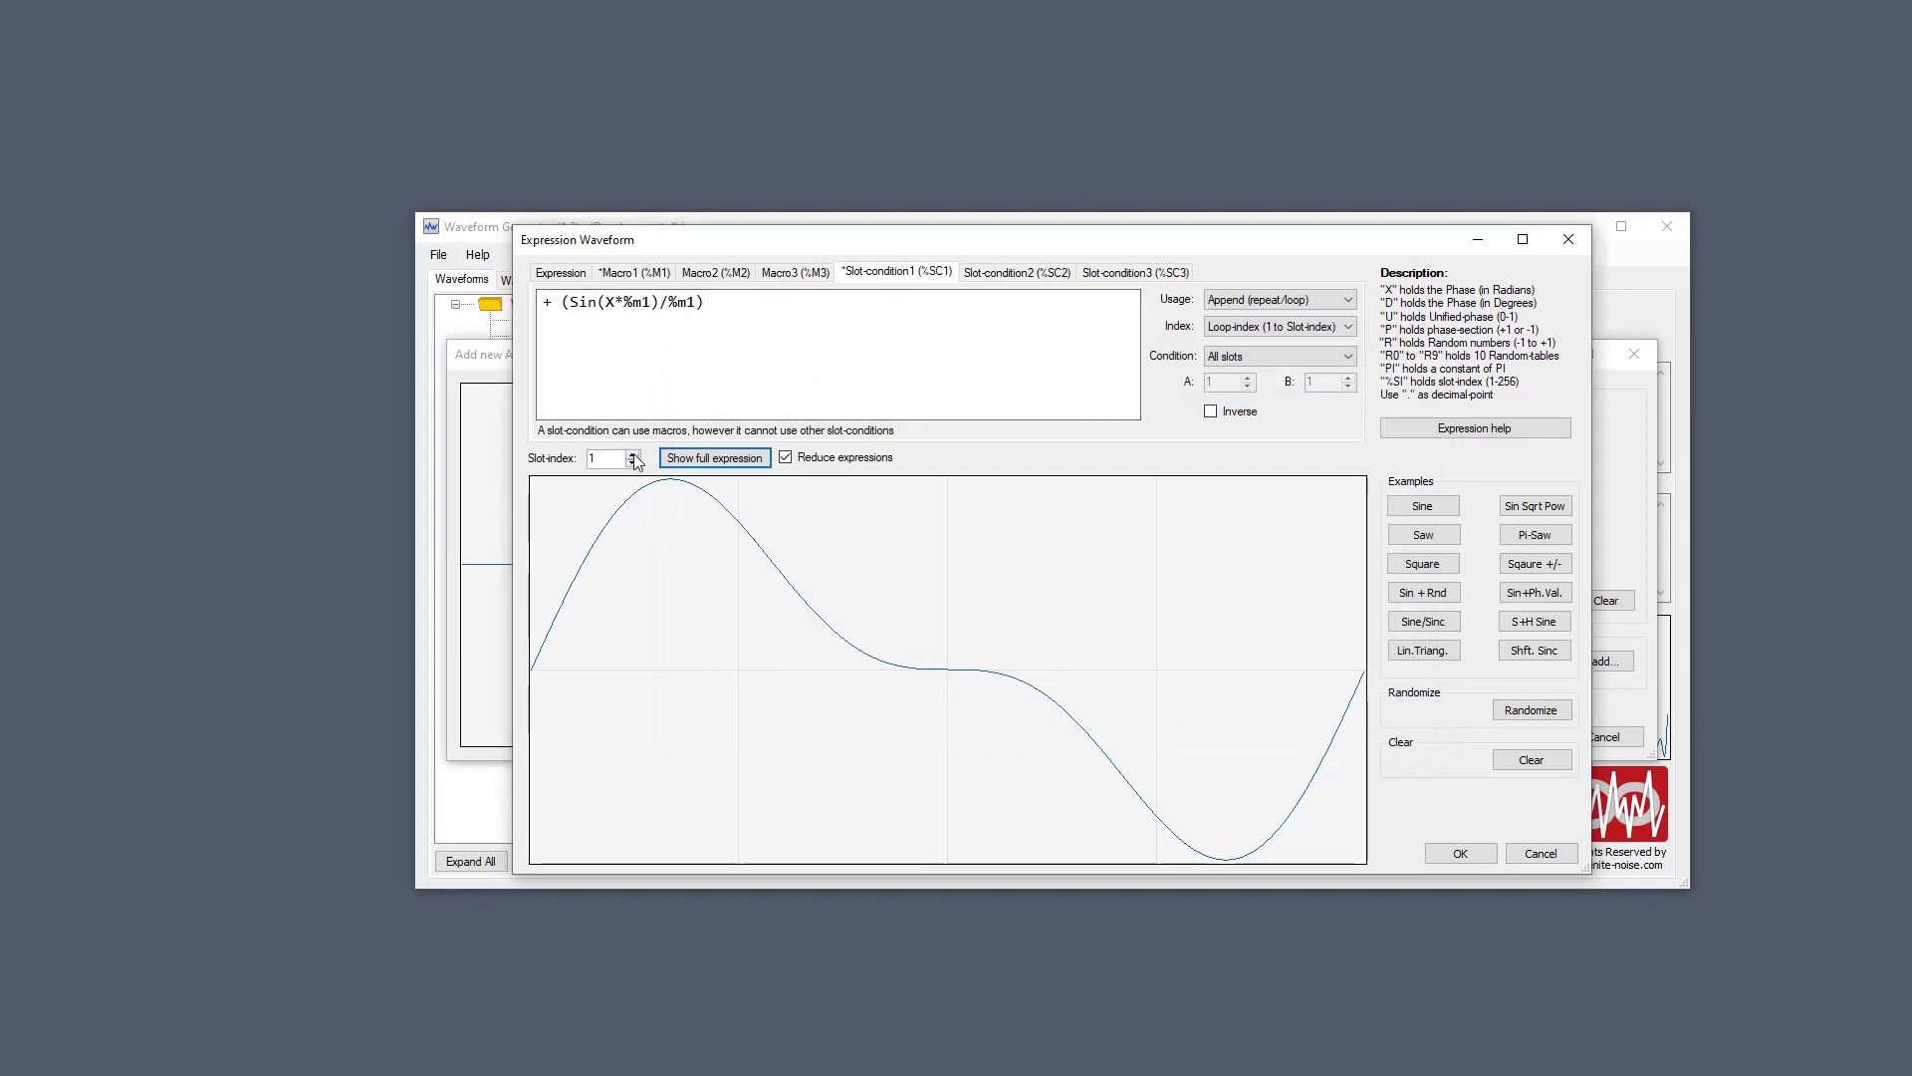
Return the slot-index to 2 and check the appended terms in its full expanded expression.
{"action": "left_click", "coordinate": [633, 453]}
{"action": "left_click", "coordinate": [714, 457]}
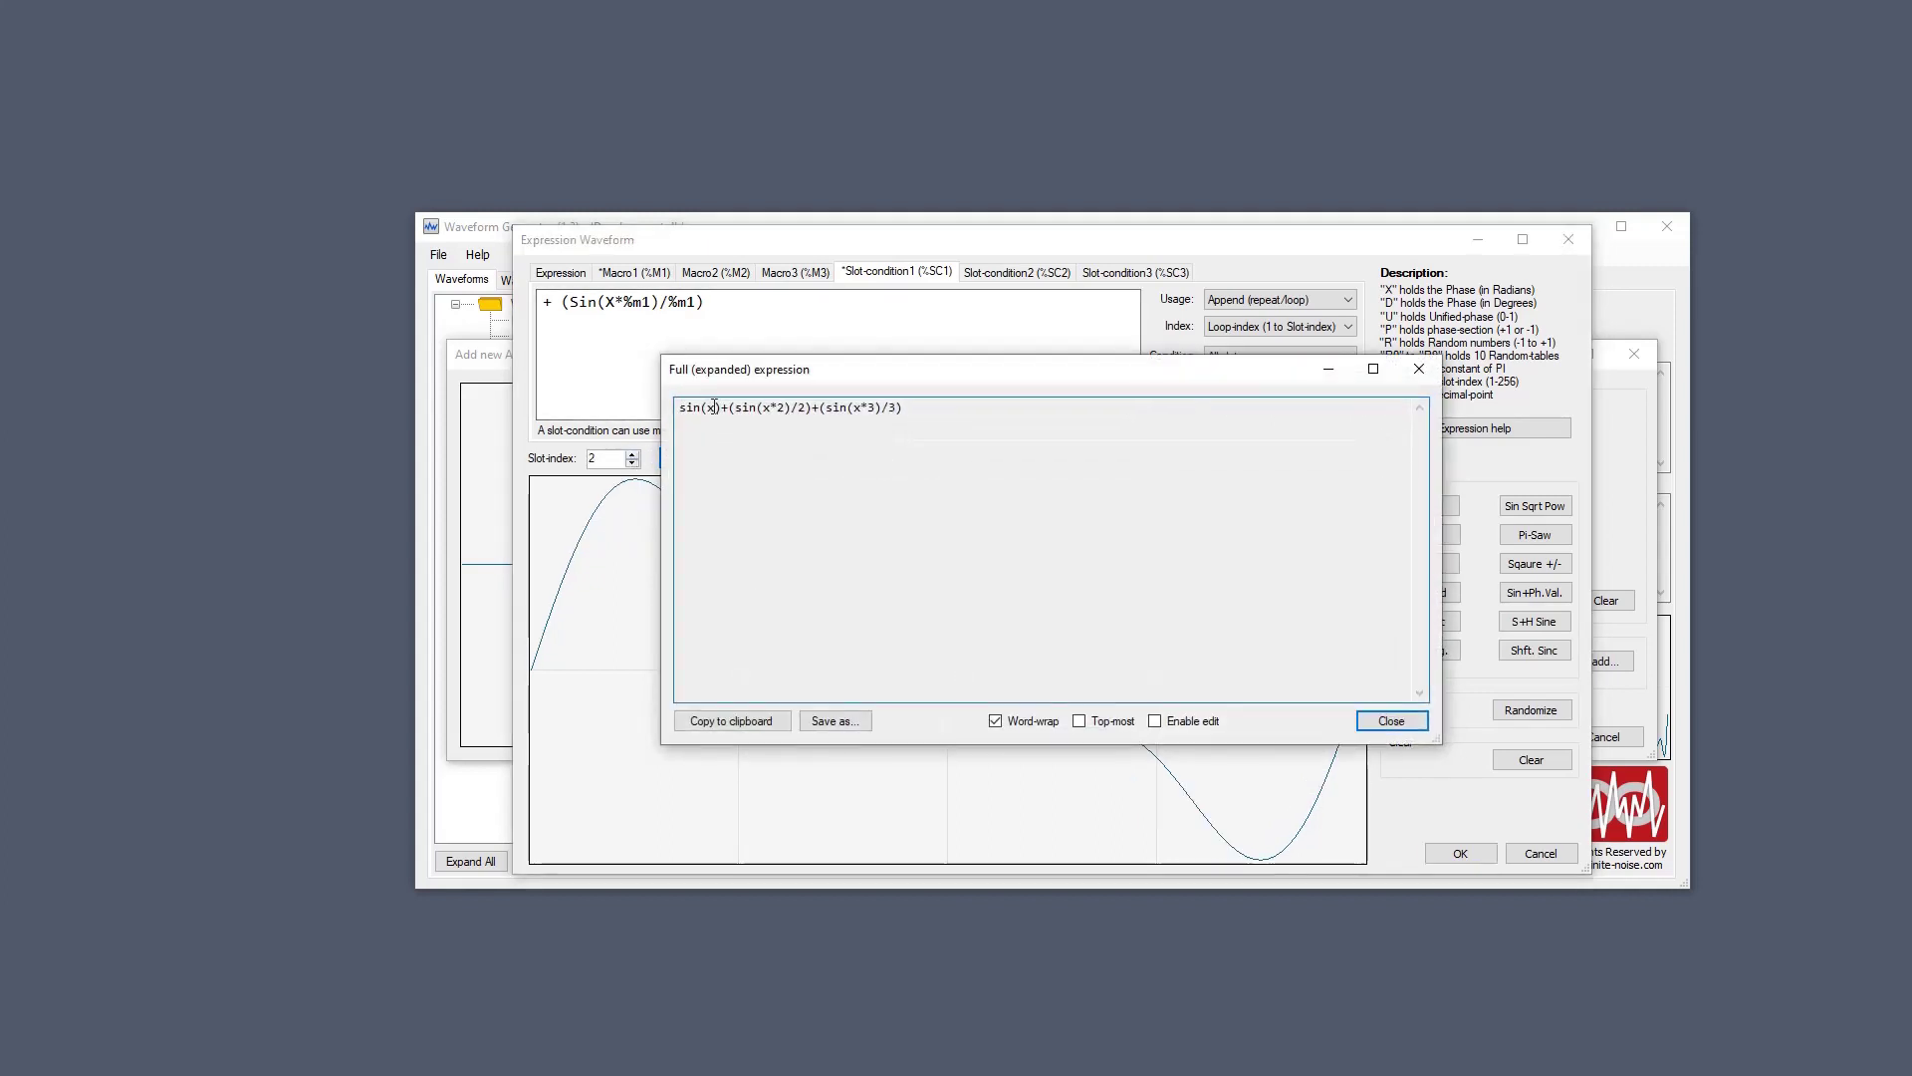
{"action": "left_click_drag", "start_coordinate": [720, 408], "coordinate": [889, 409]}
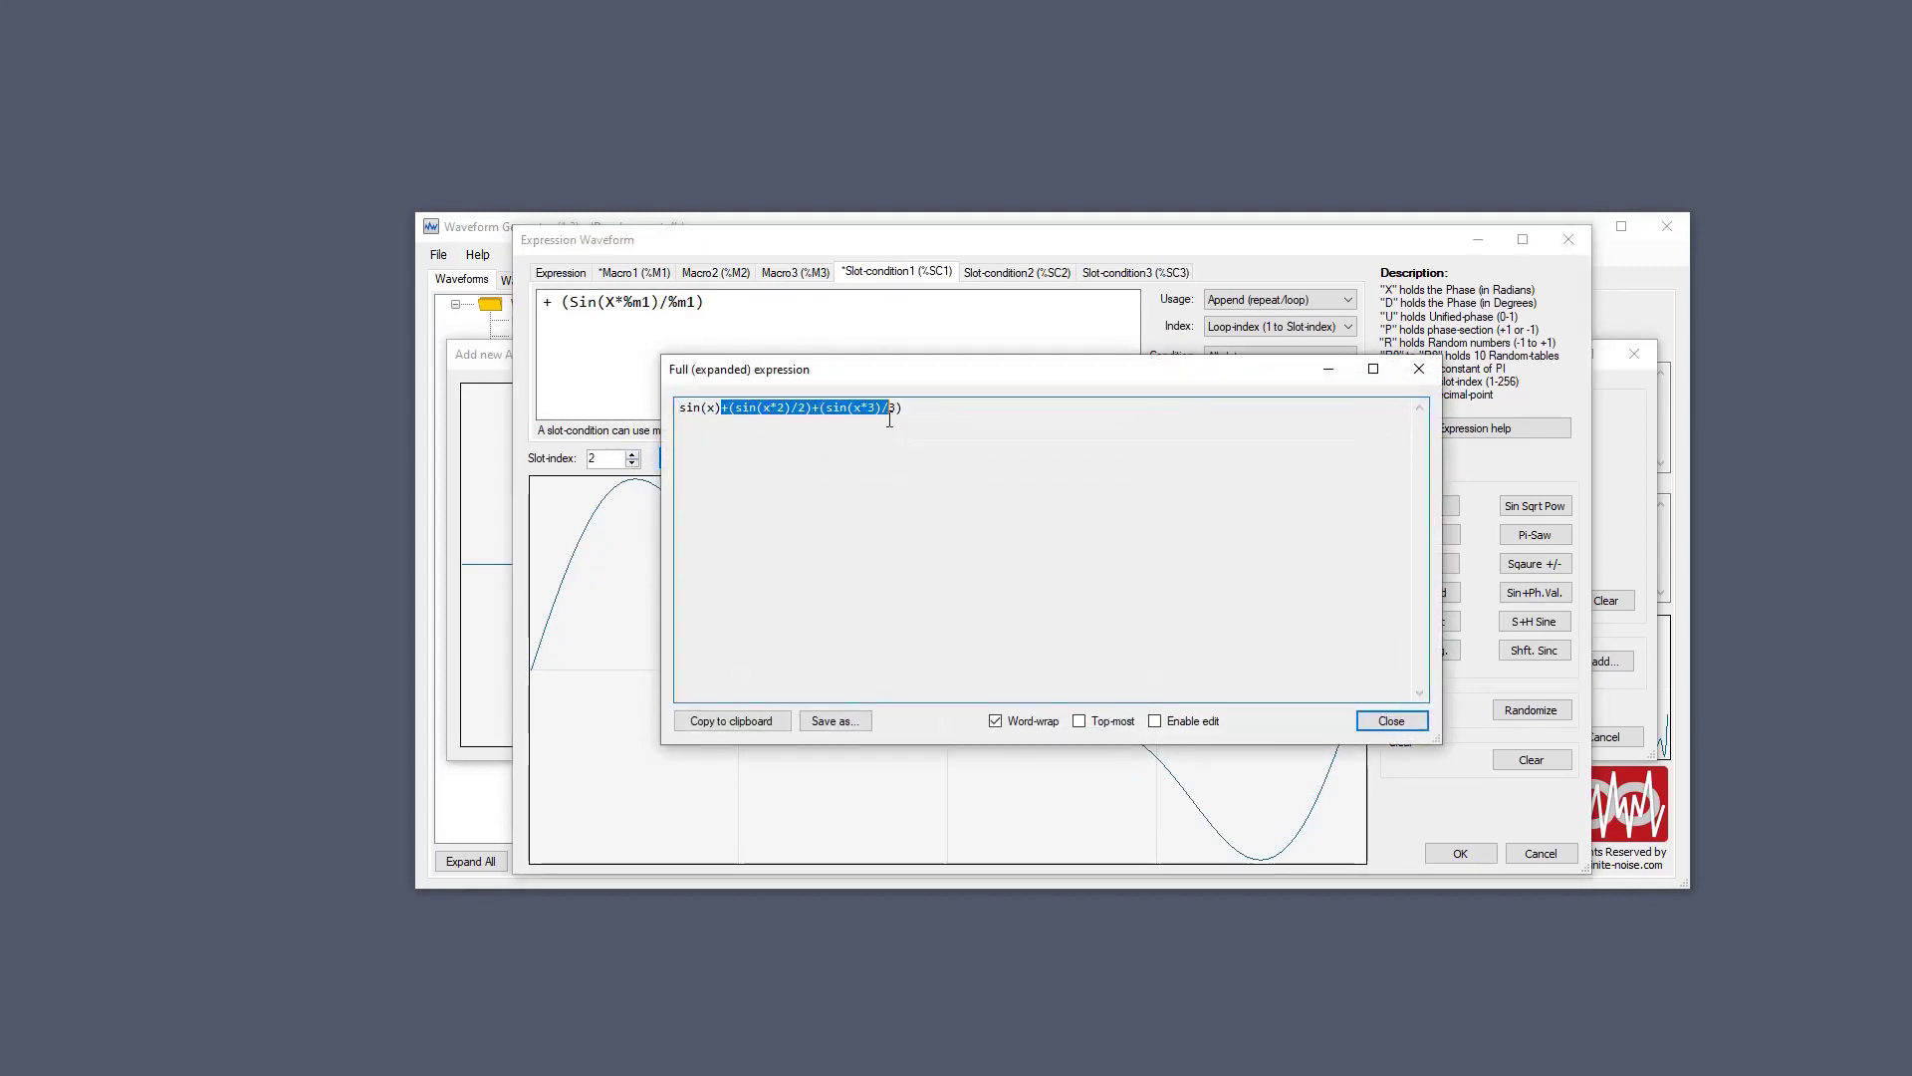
{"action": "left_click", "coordinate": [1418, 368]}
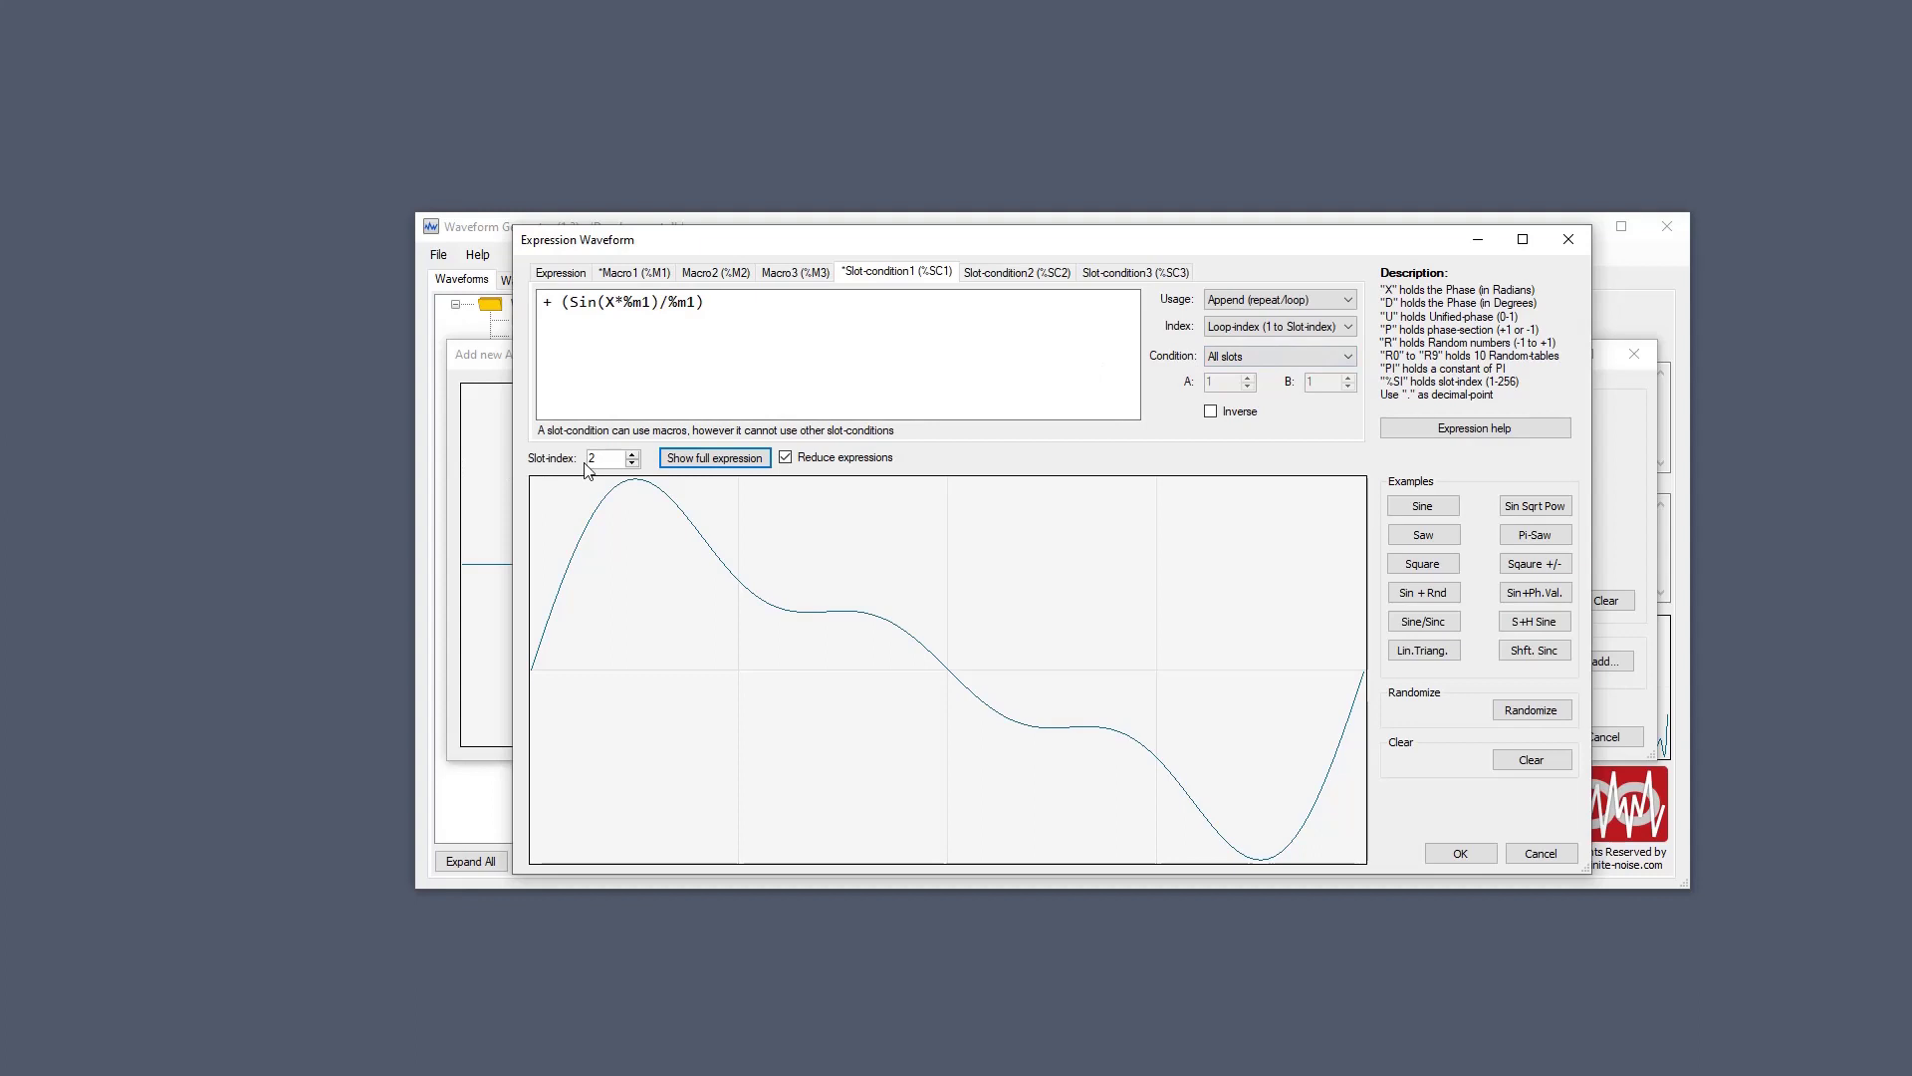
Review the Index options of Slot-condition1 and raise the slot-index to 3.
{"action": "left_click", "coordinate": [1274, 328]}
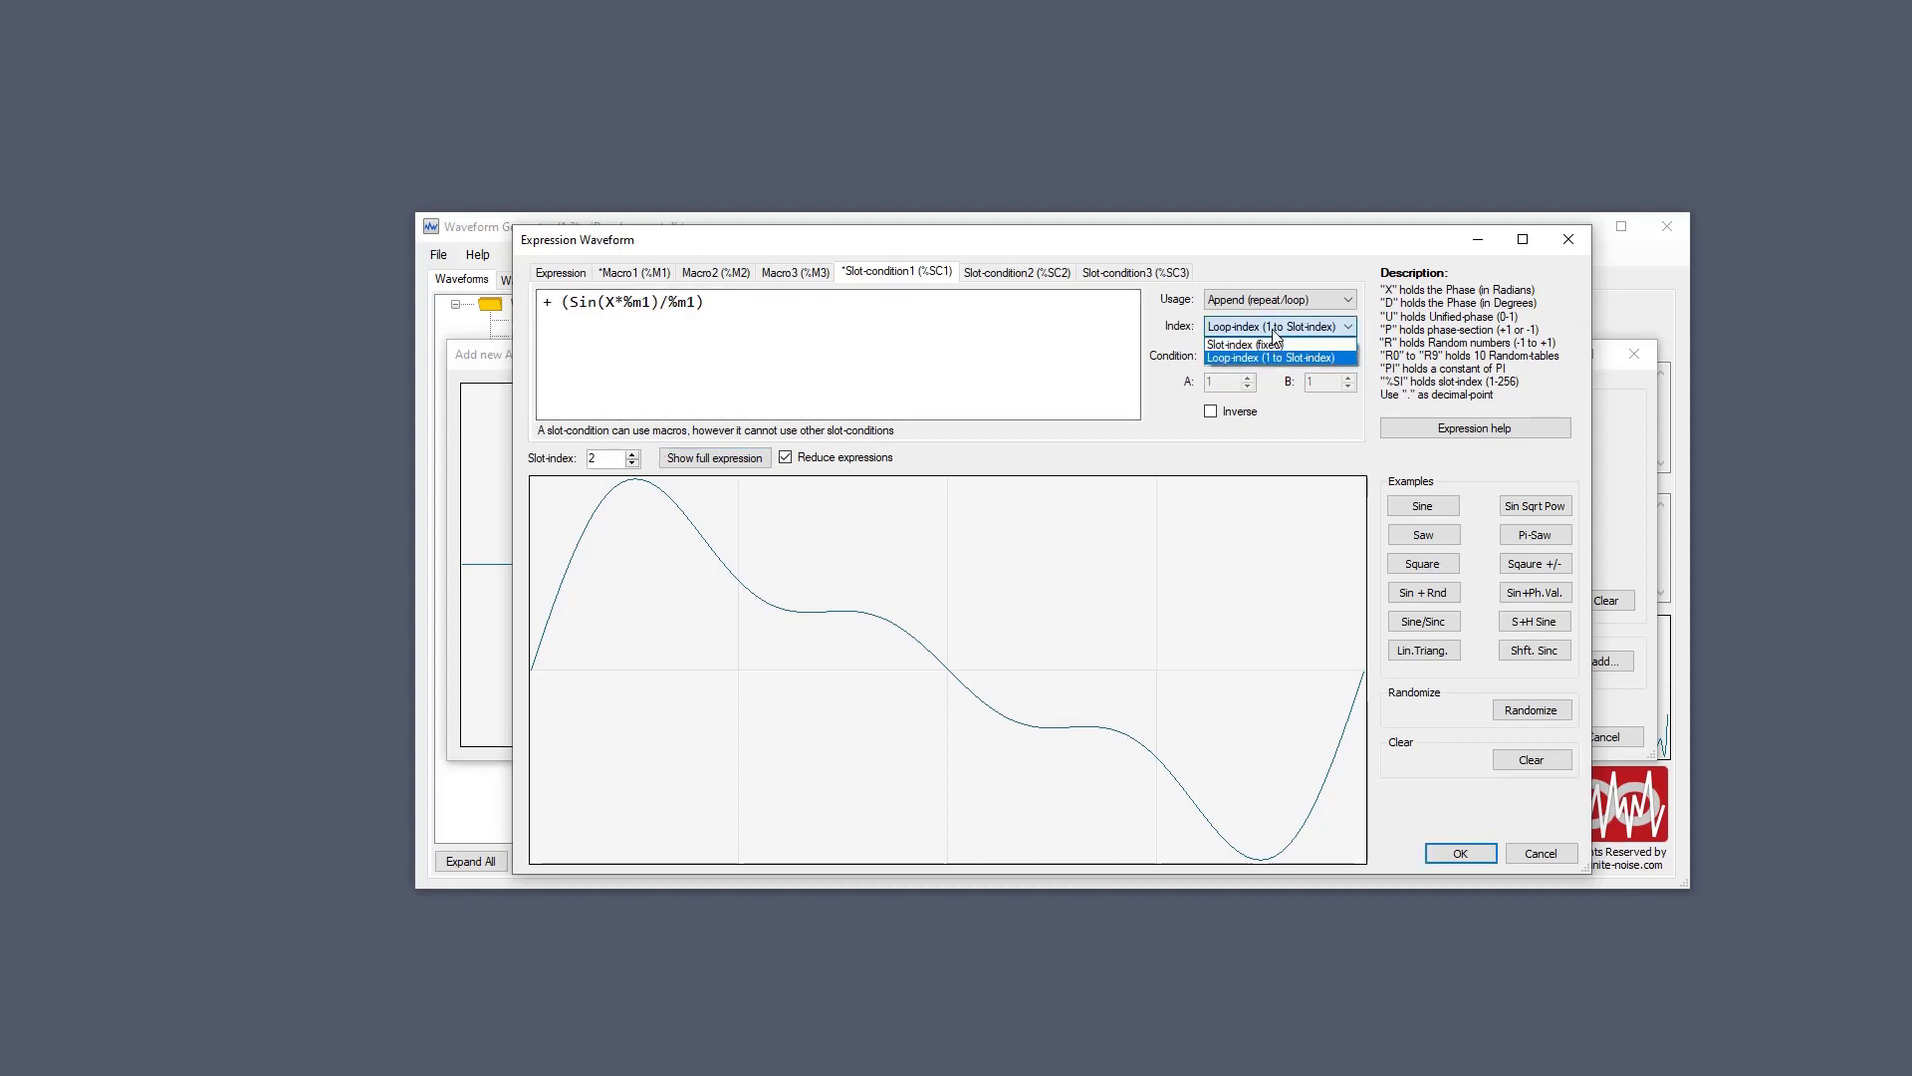
{"action": "left_click", "coordinate": [1274, 330]}
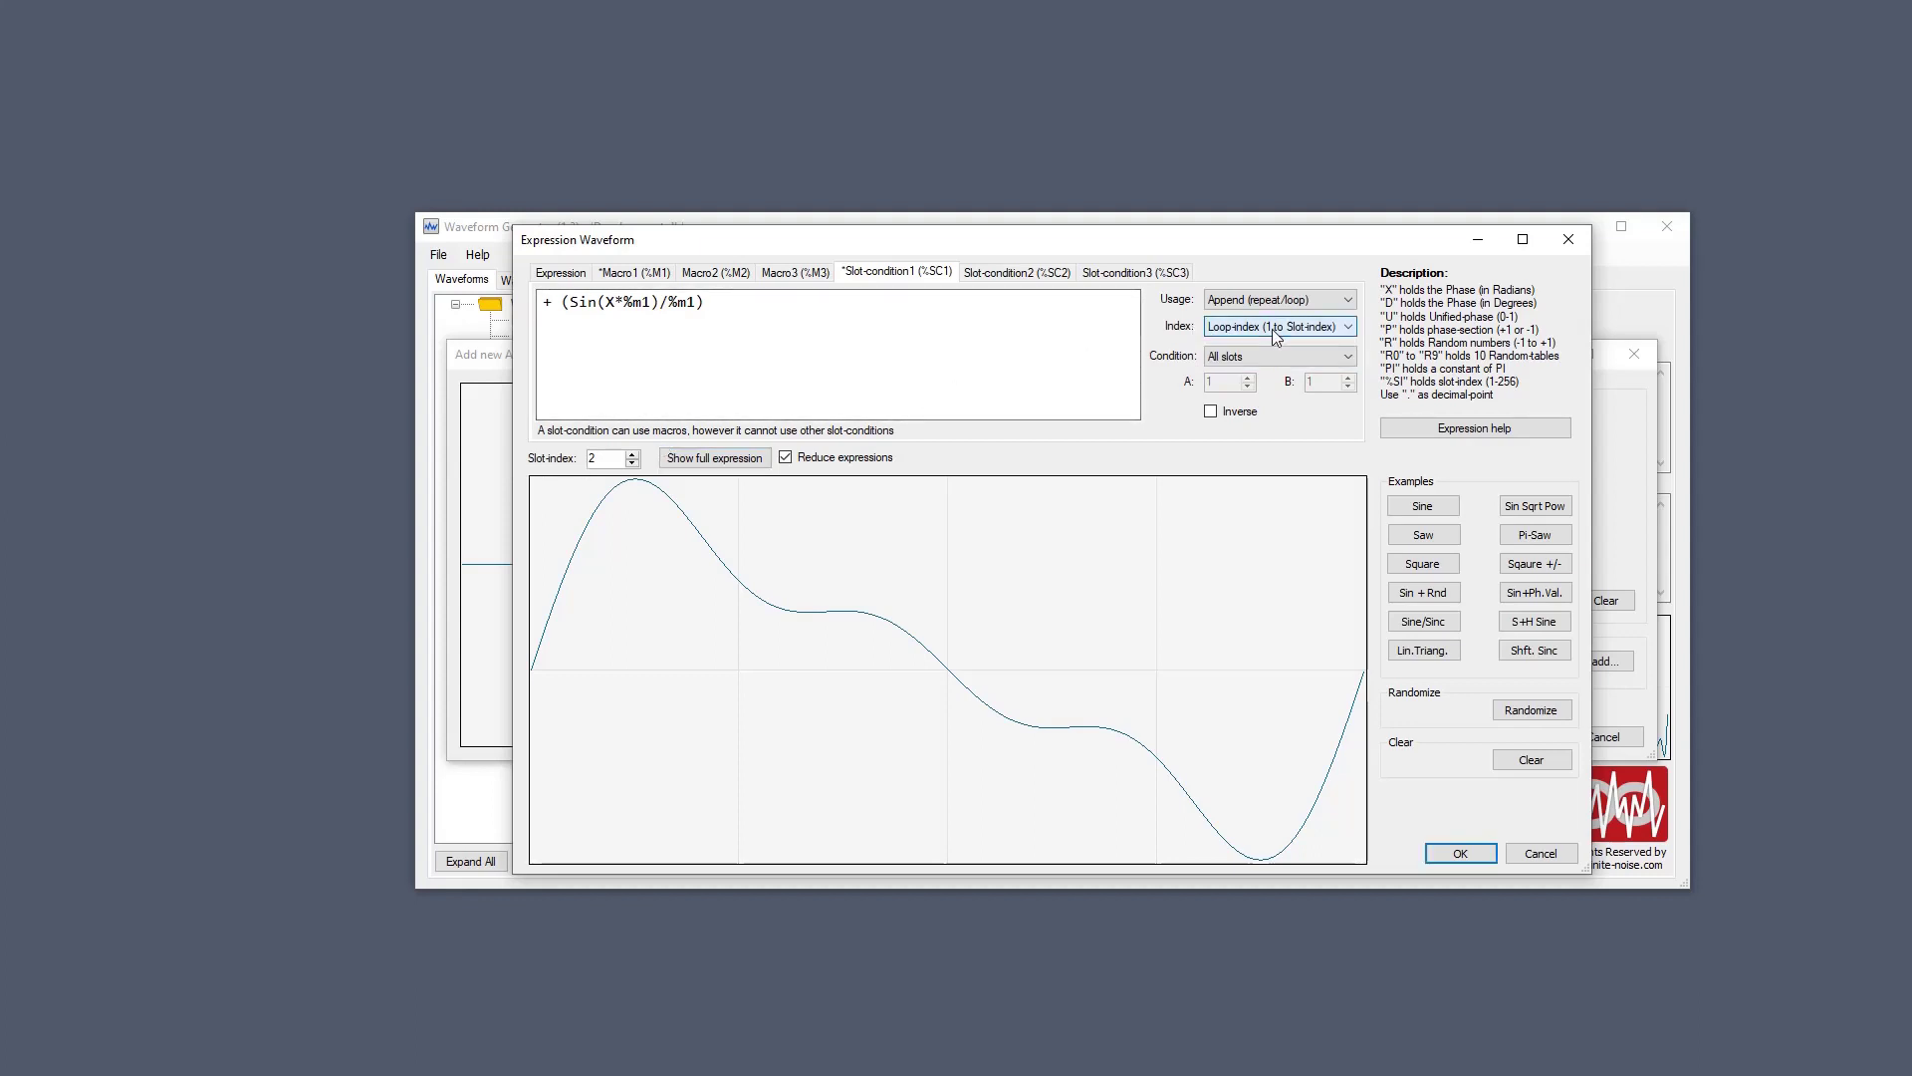
{"action": "left_click", "coordinate": [631, 453]}
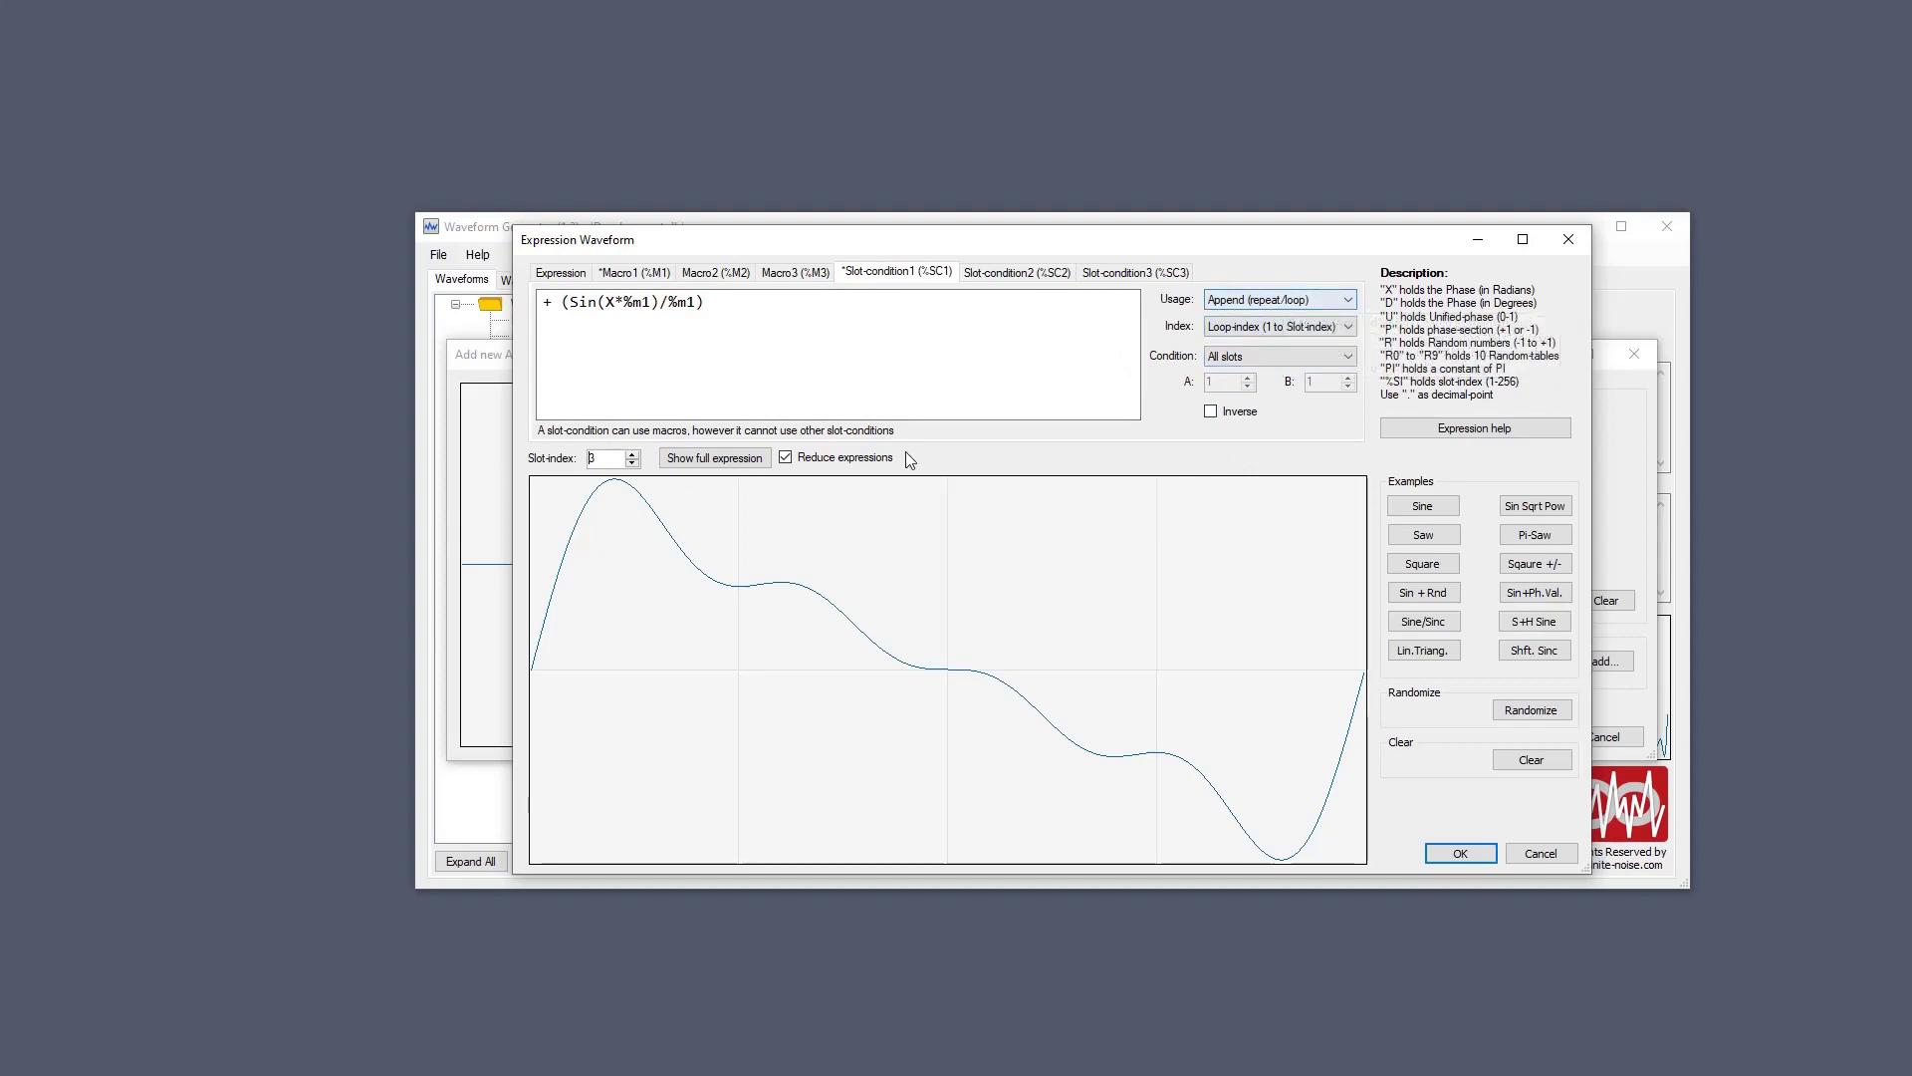
Switch the index mode of Slot-condition1 to Slot-index (fixed) and restore Loop-index (1 to Slot-index).
{"action": "left_click", "coordinate": [1279, 327]}
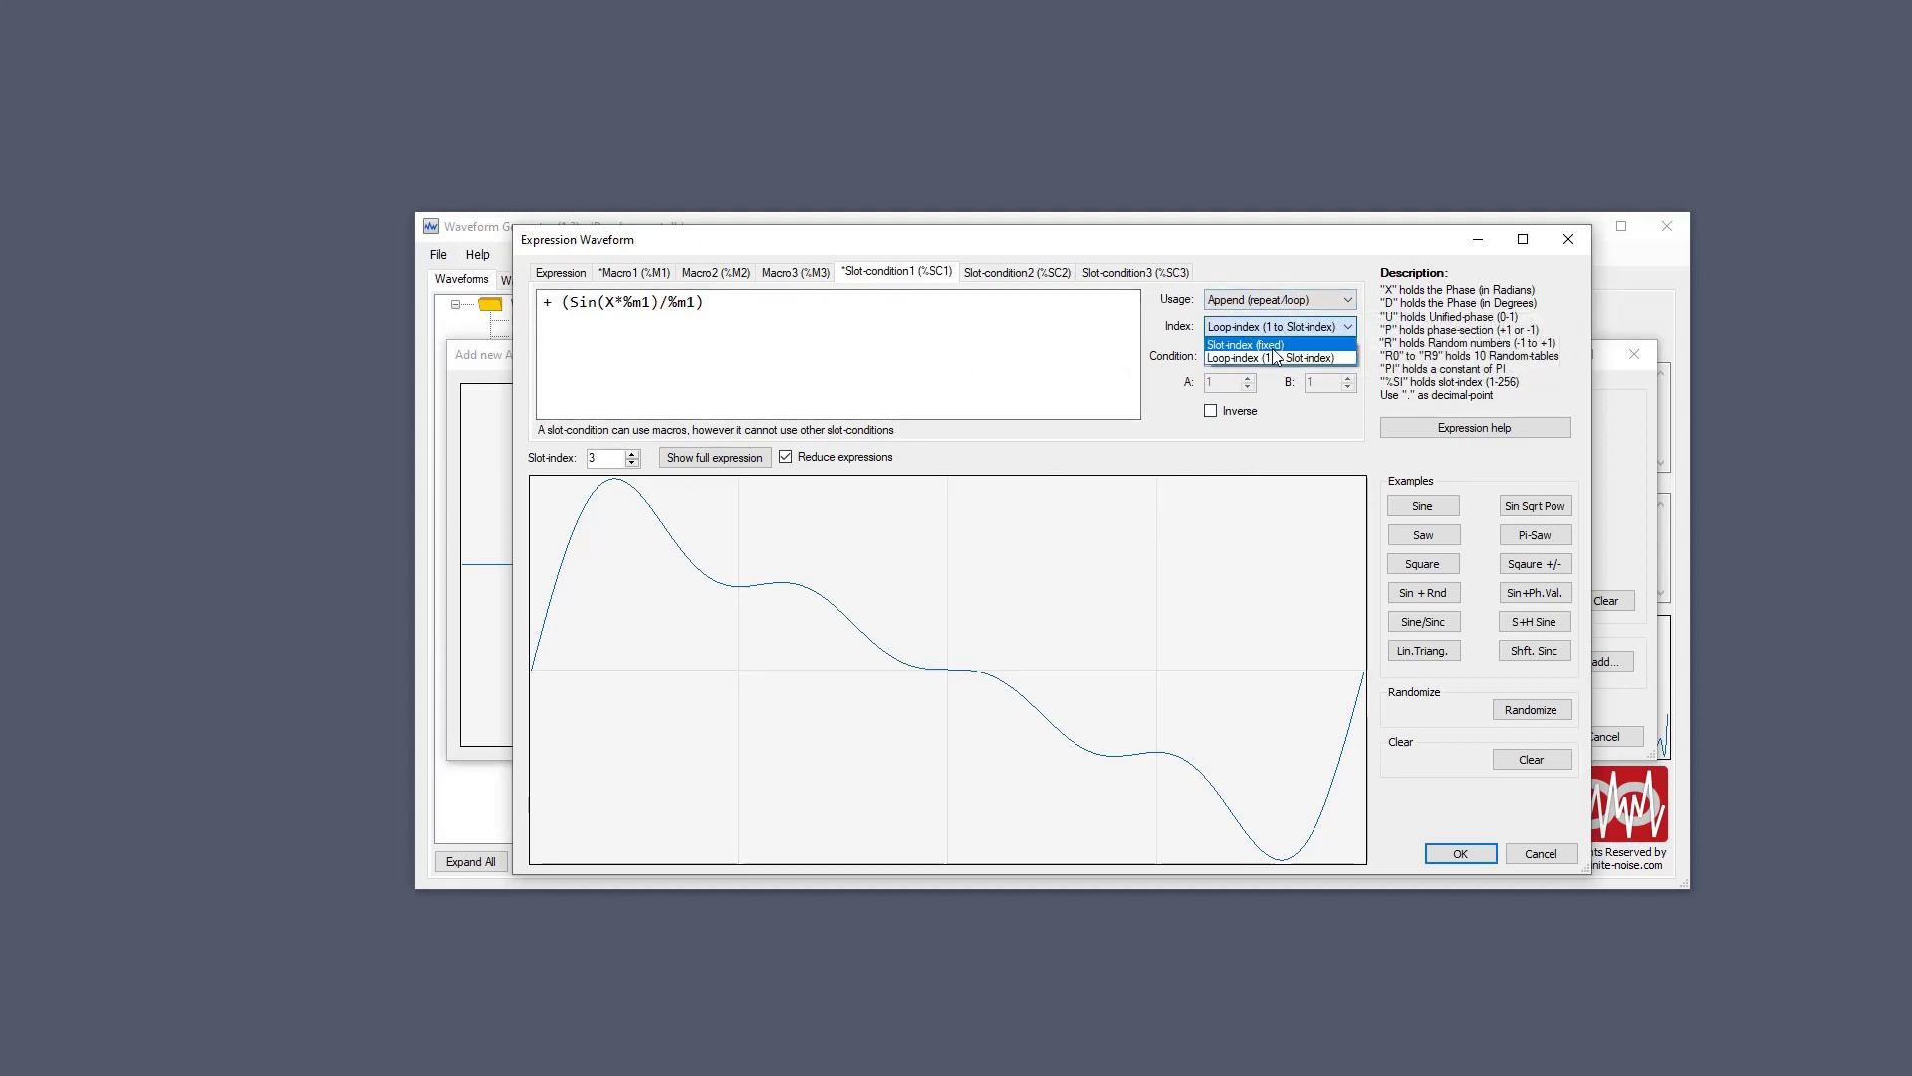
{"action": "left_click", "coordinate": [1271, 345]}
{"action": "left_click", "coordinate": [1261, 327]}
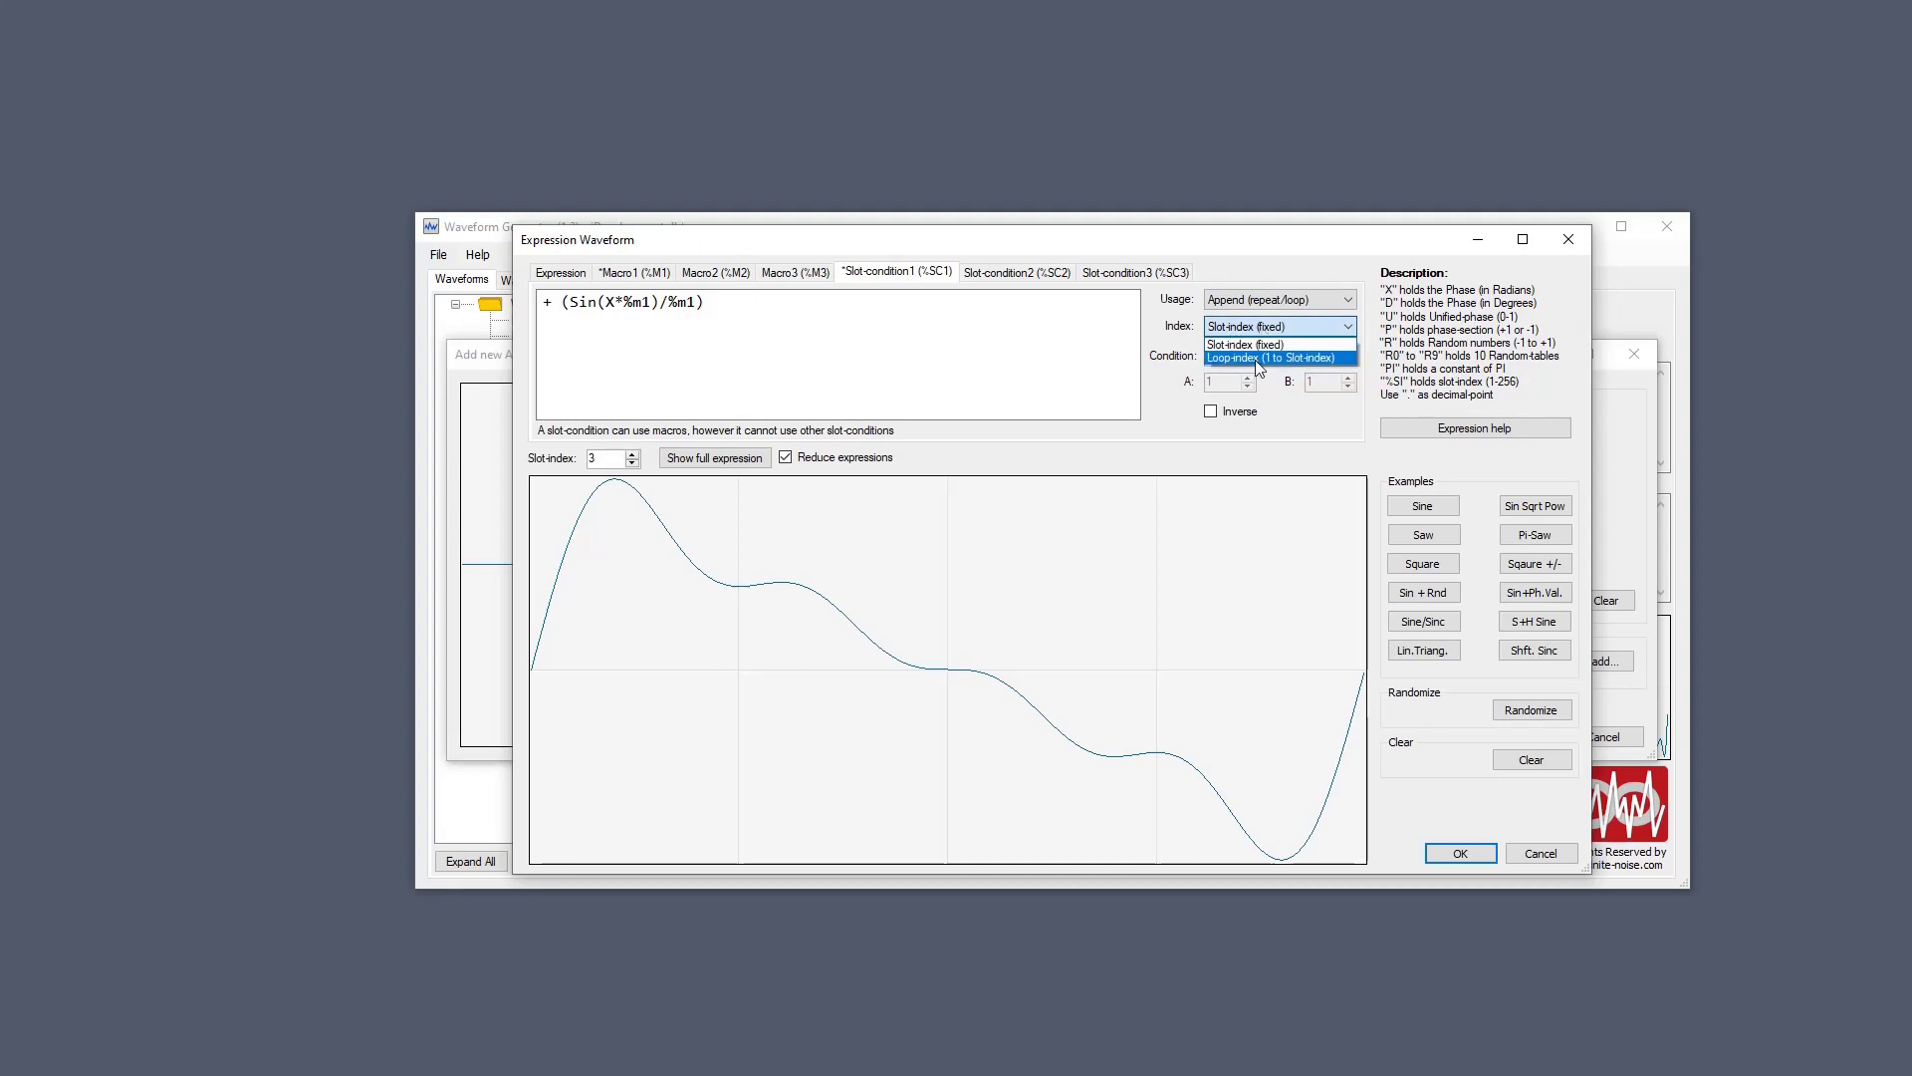
{"action": "left_click", "coordinate": [1255, 358]}
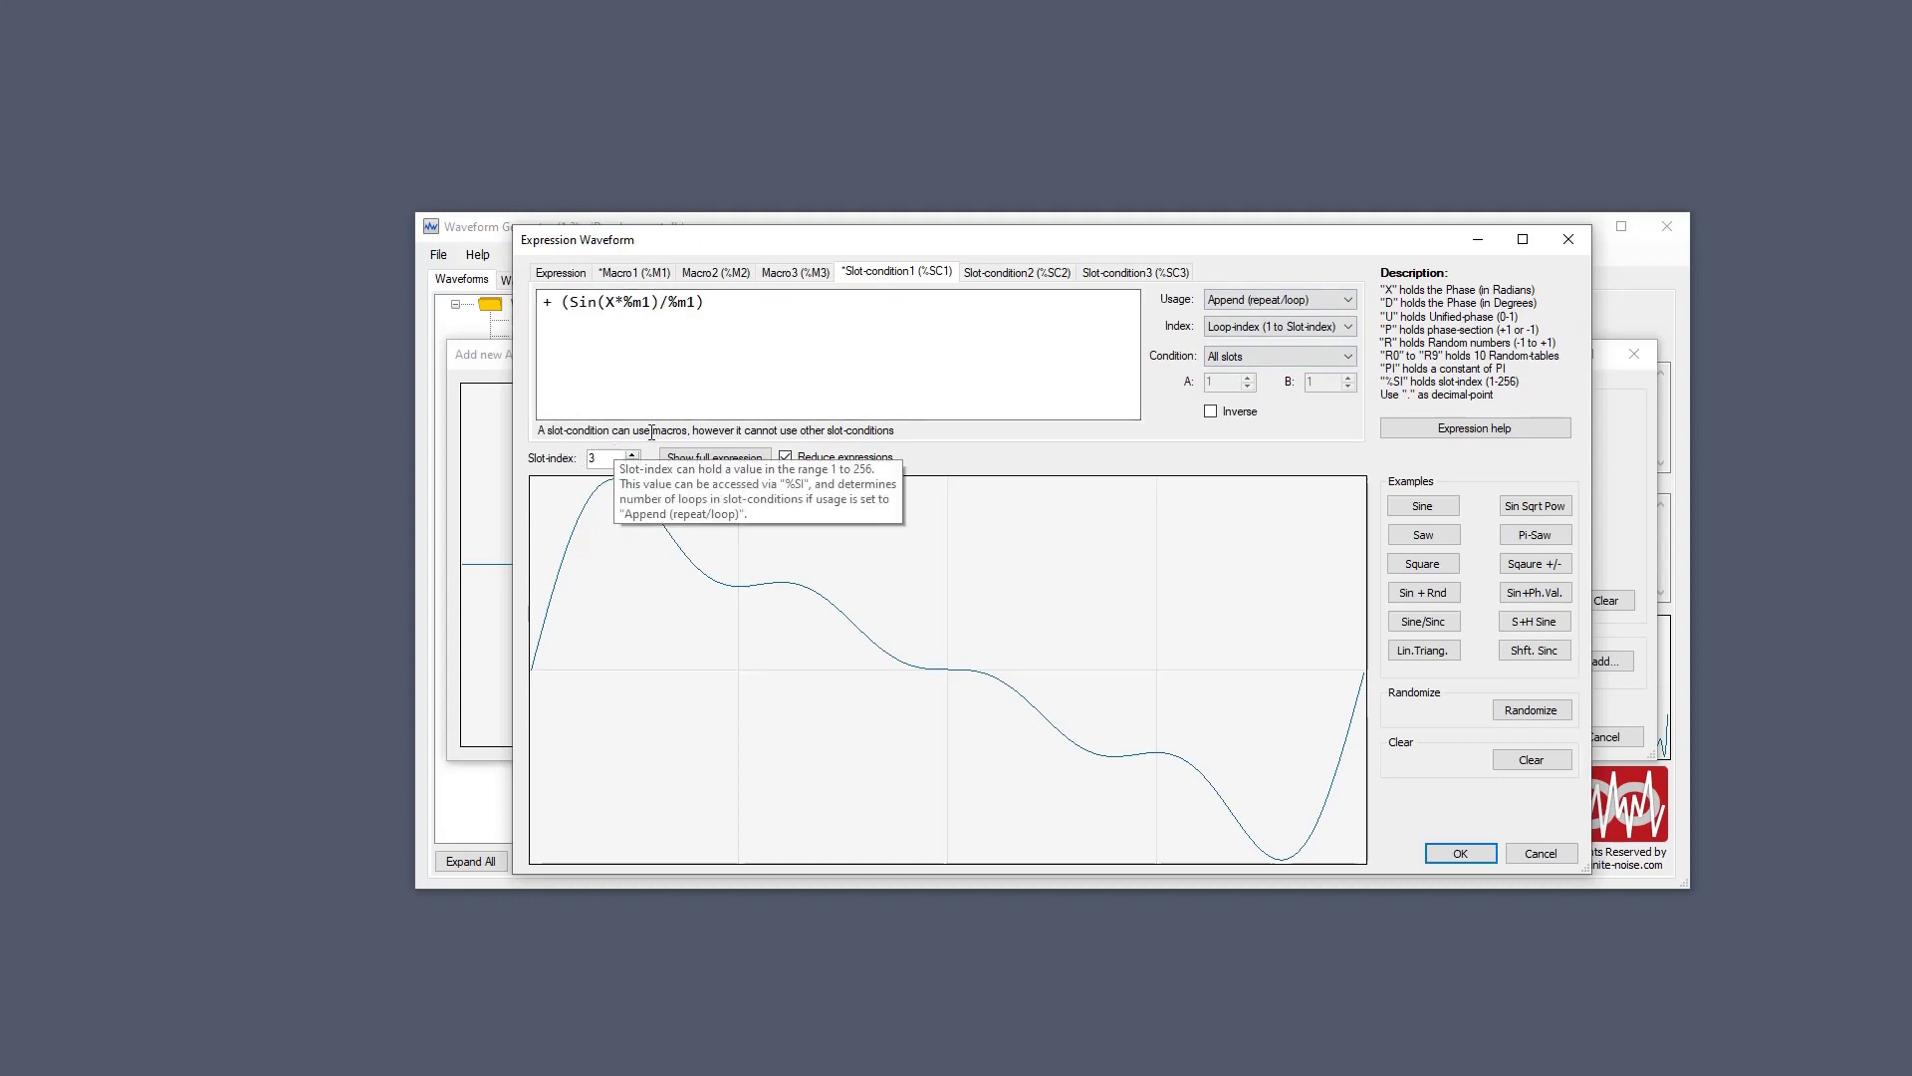
Review the conditions available for Slot-condition1 and try Index = A and A < Index < B (both exclusive).
{"action": "left_click", "coordinate": [1259, 366]}
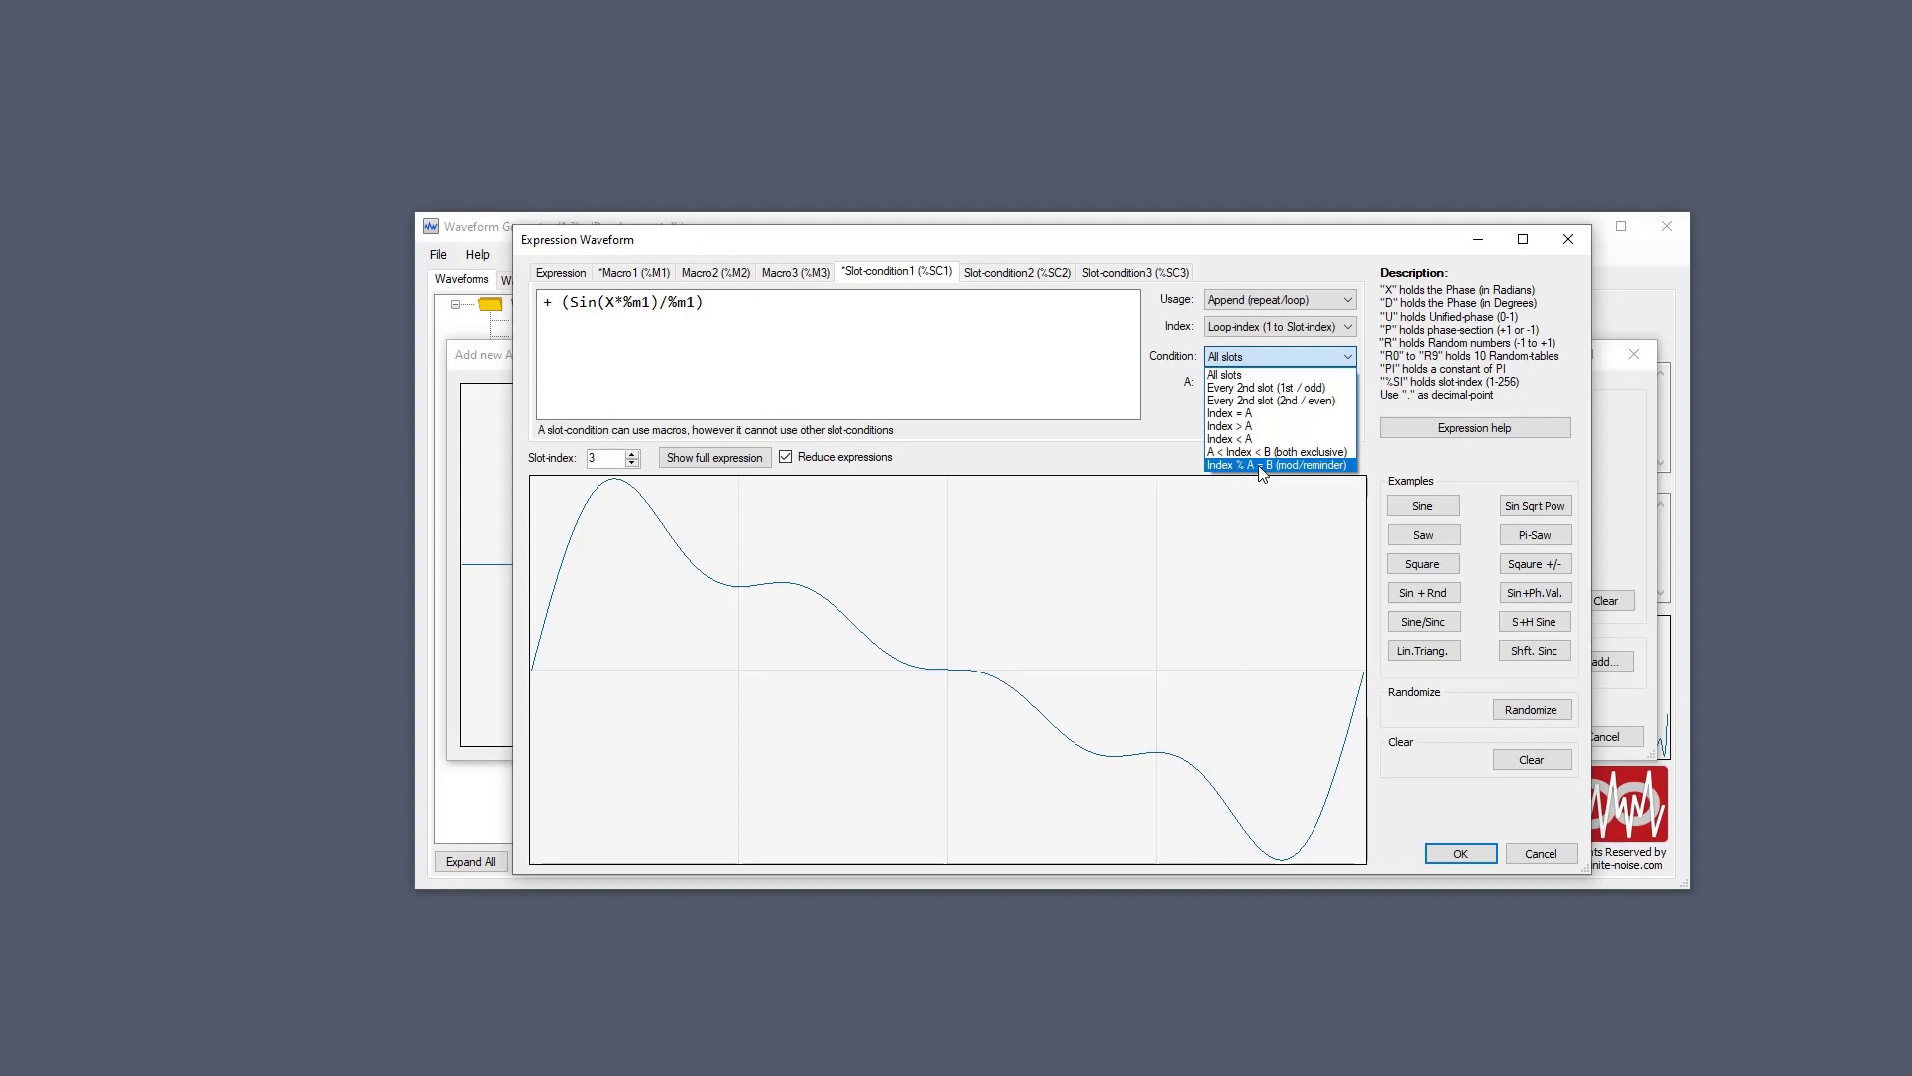
{"action": "left_click", "coordinate": [1168, 419]}
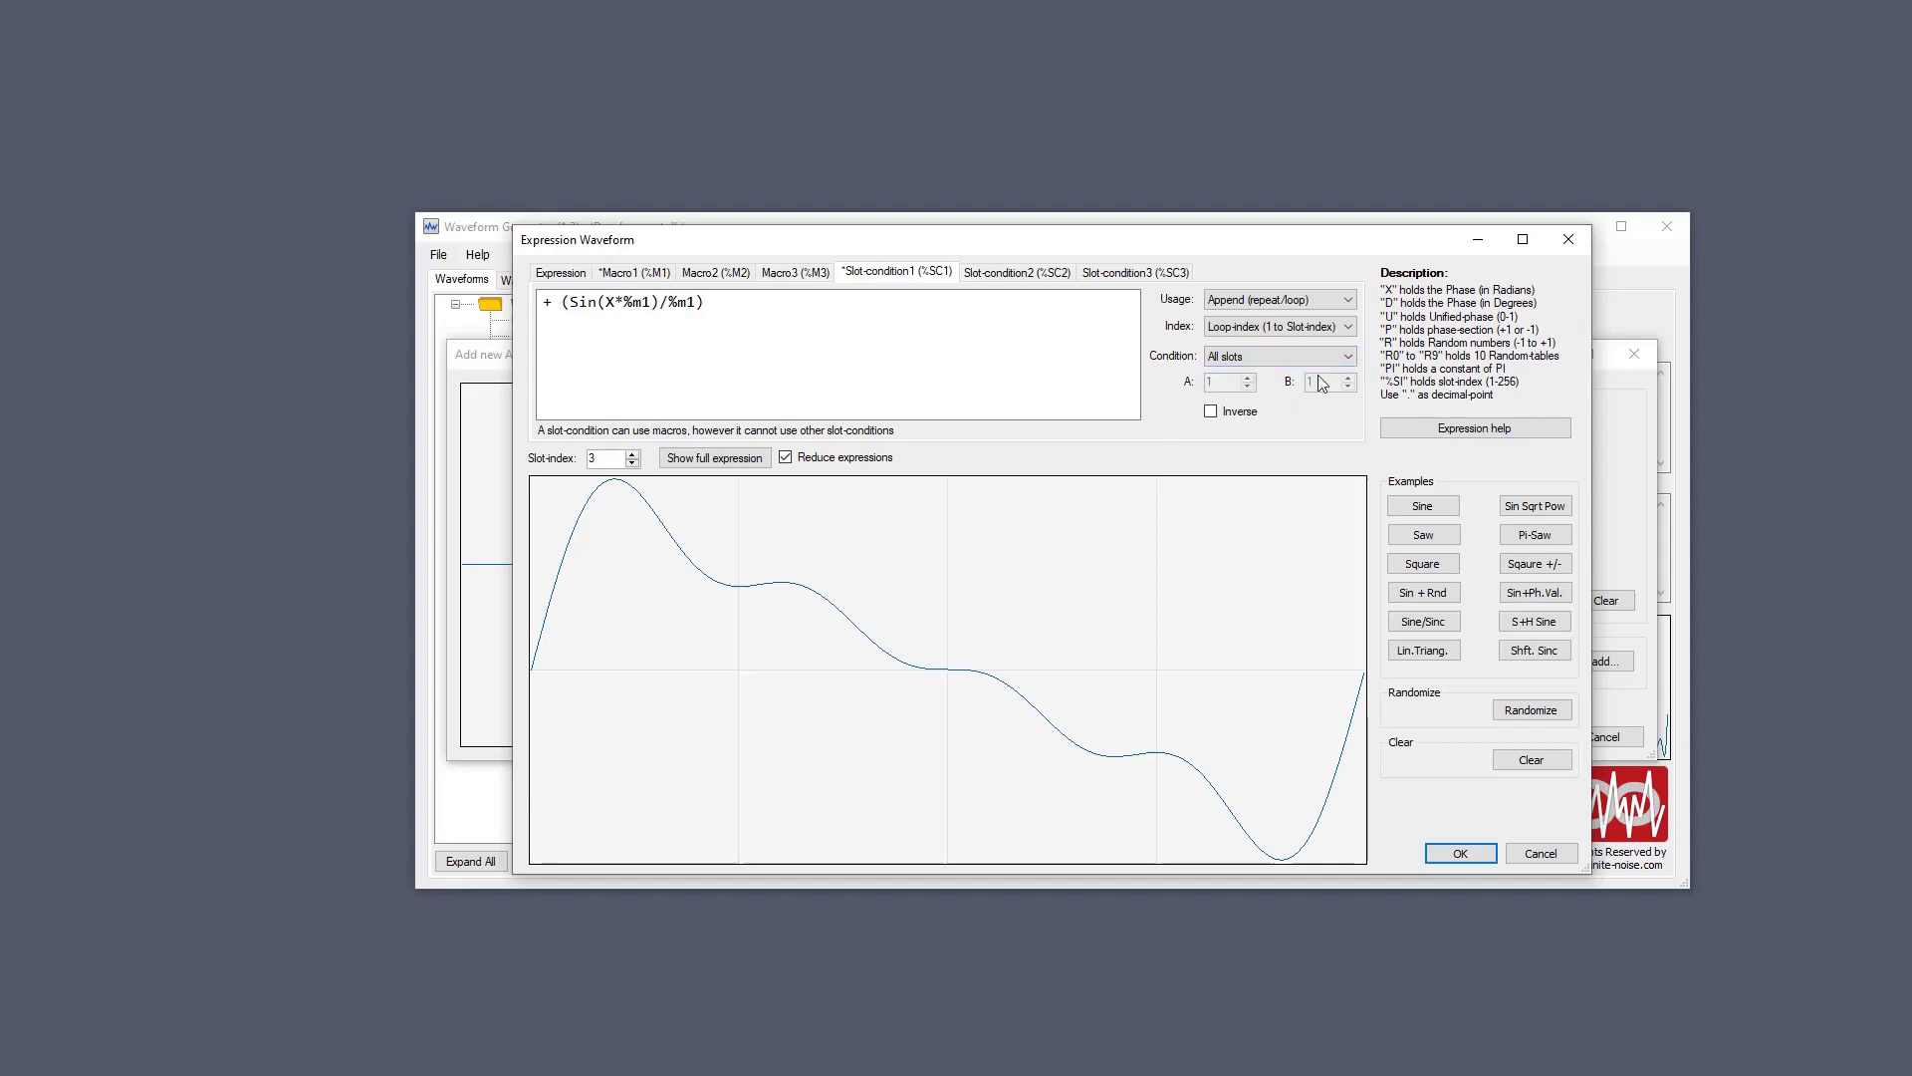
{"action": "left_click", "coordinate": [1253, 355]}
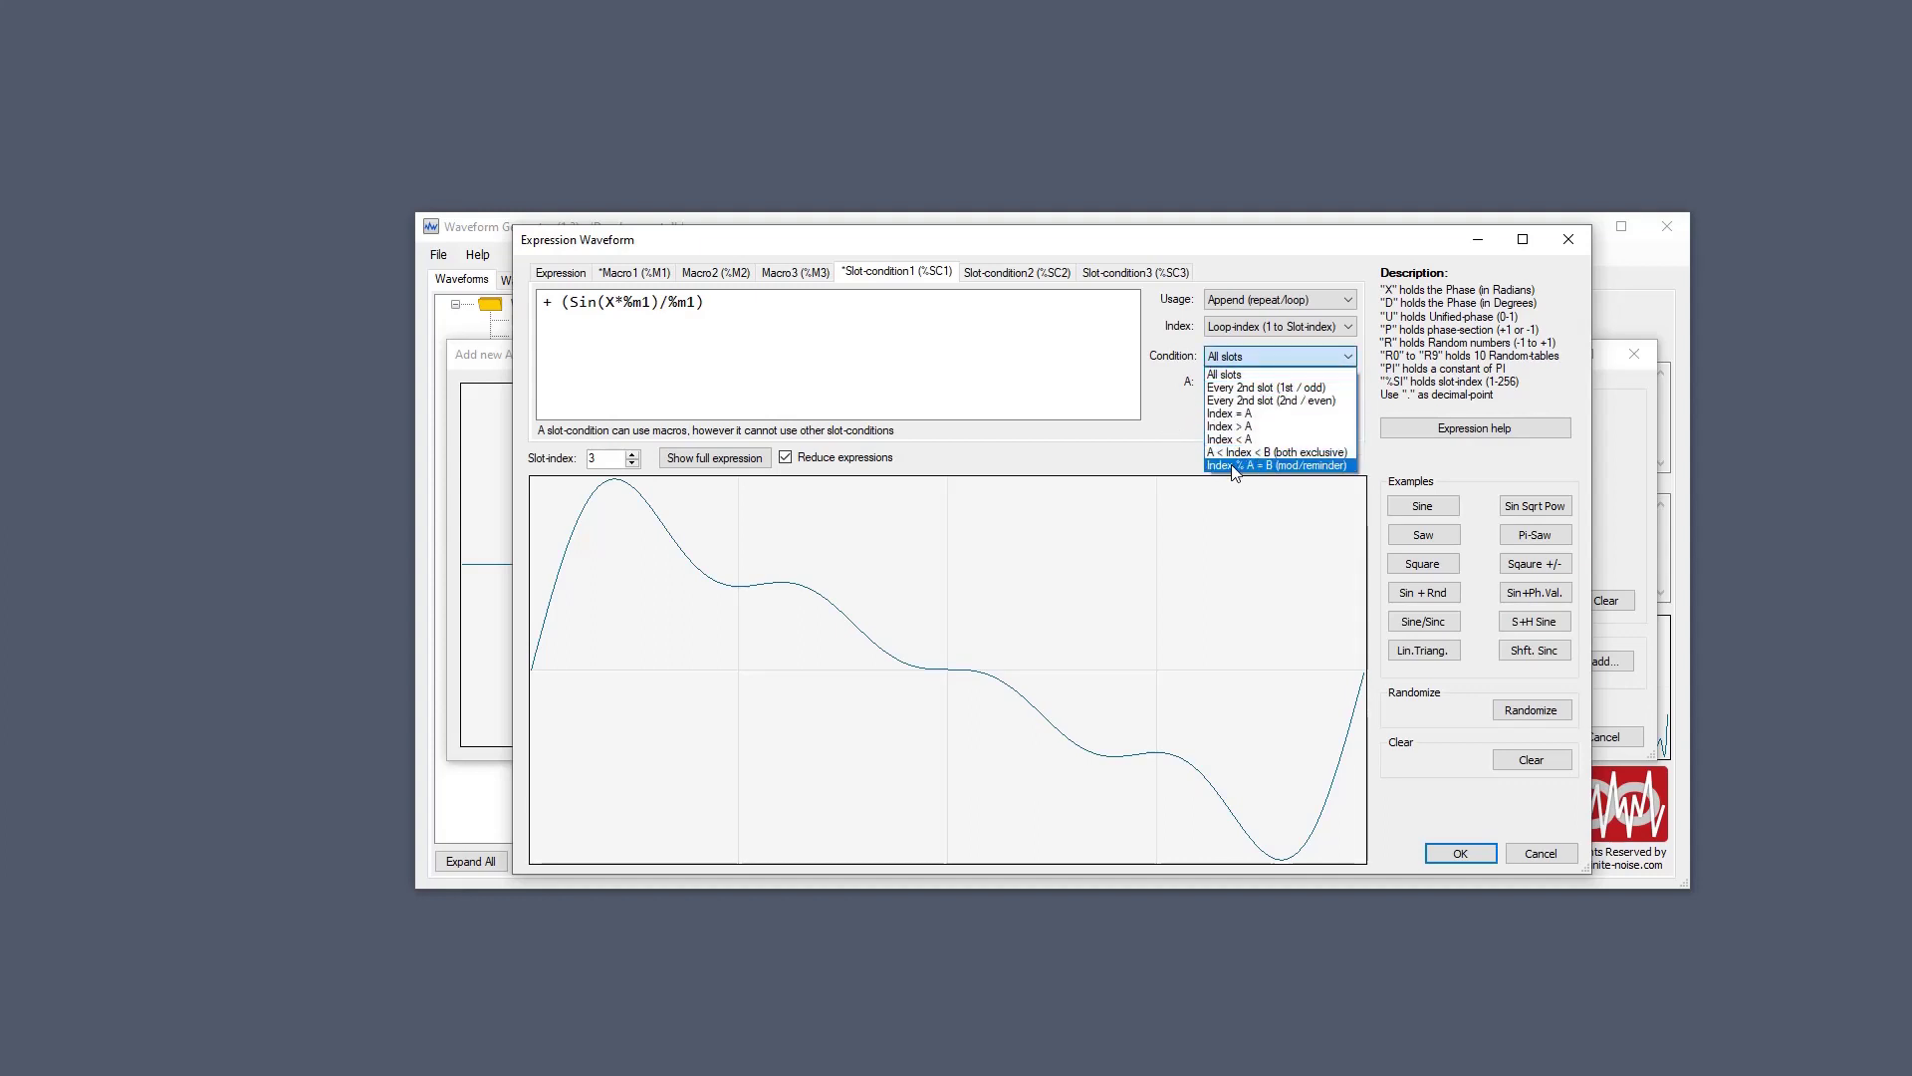
{"action": "left_click", "coordinate": [1259, 414]}
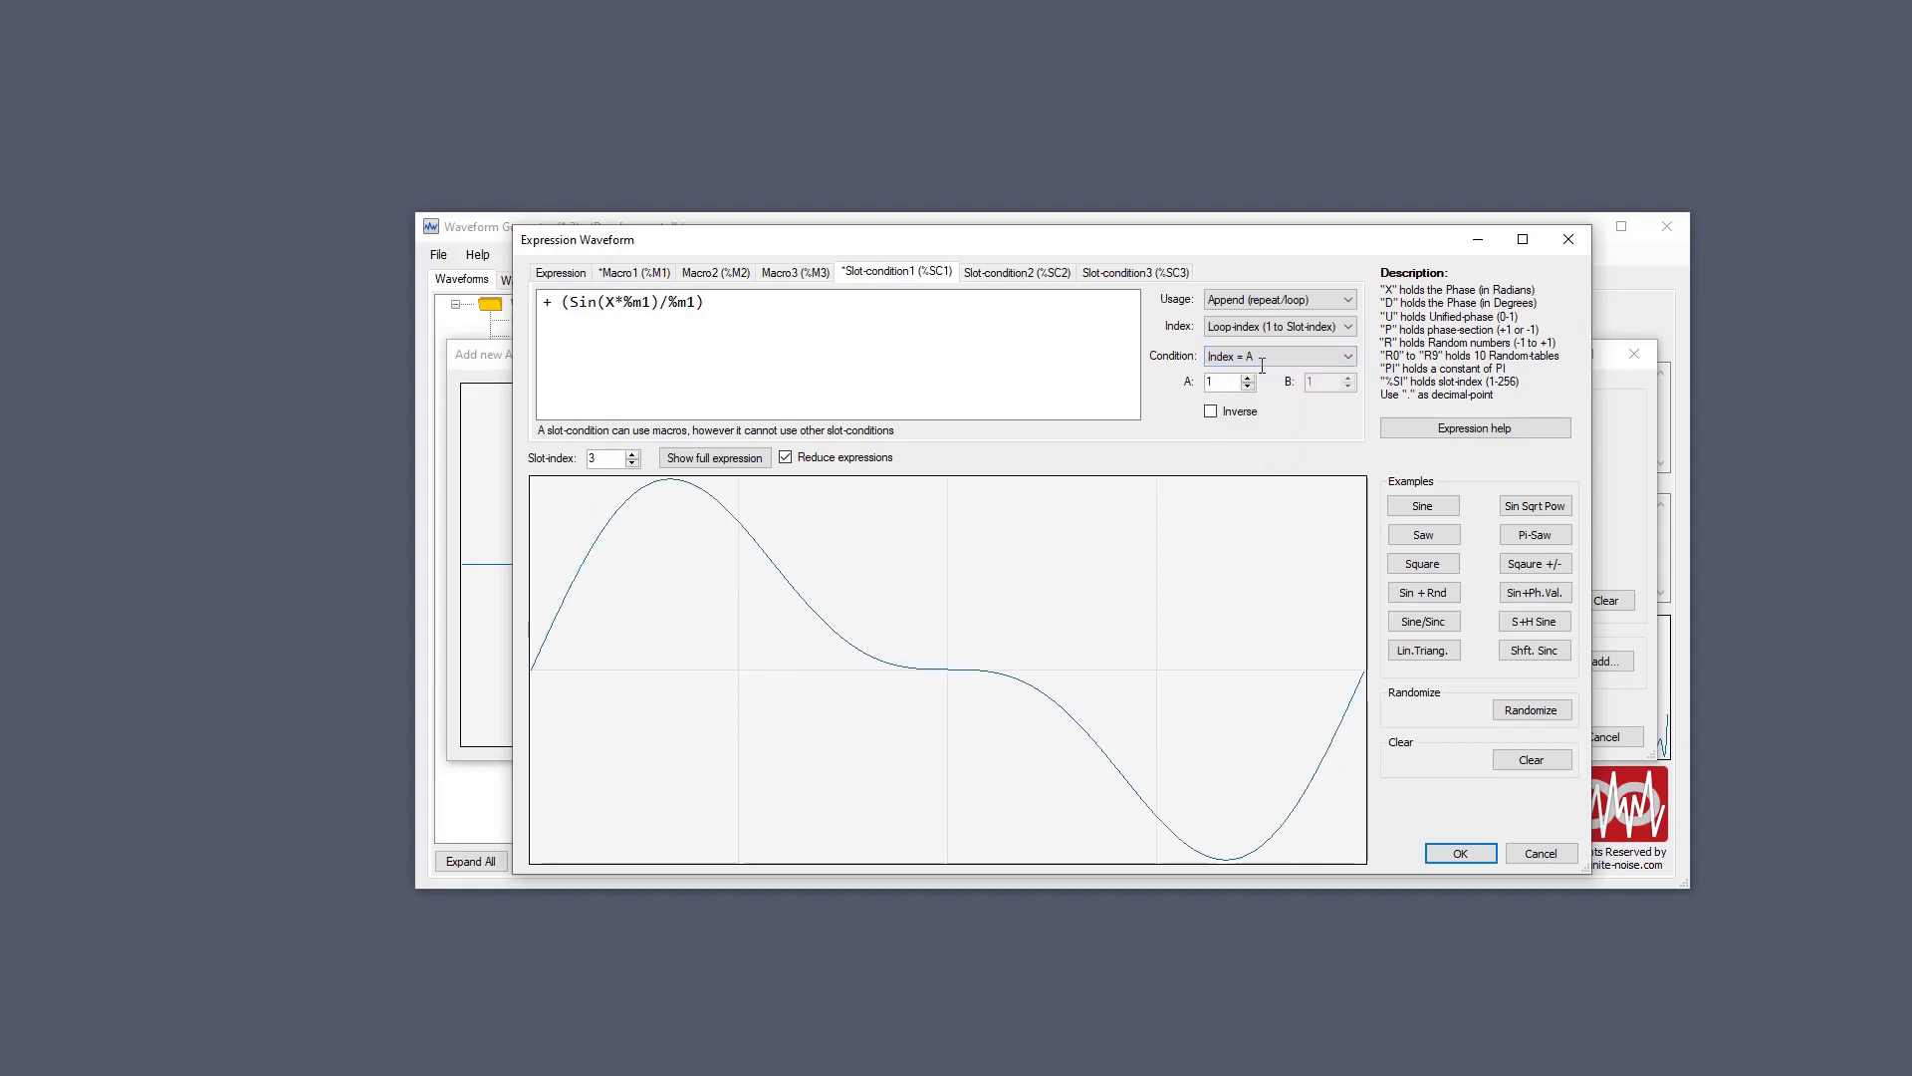
{"action": "left_click", "coordinate": [1262, 361]}
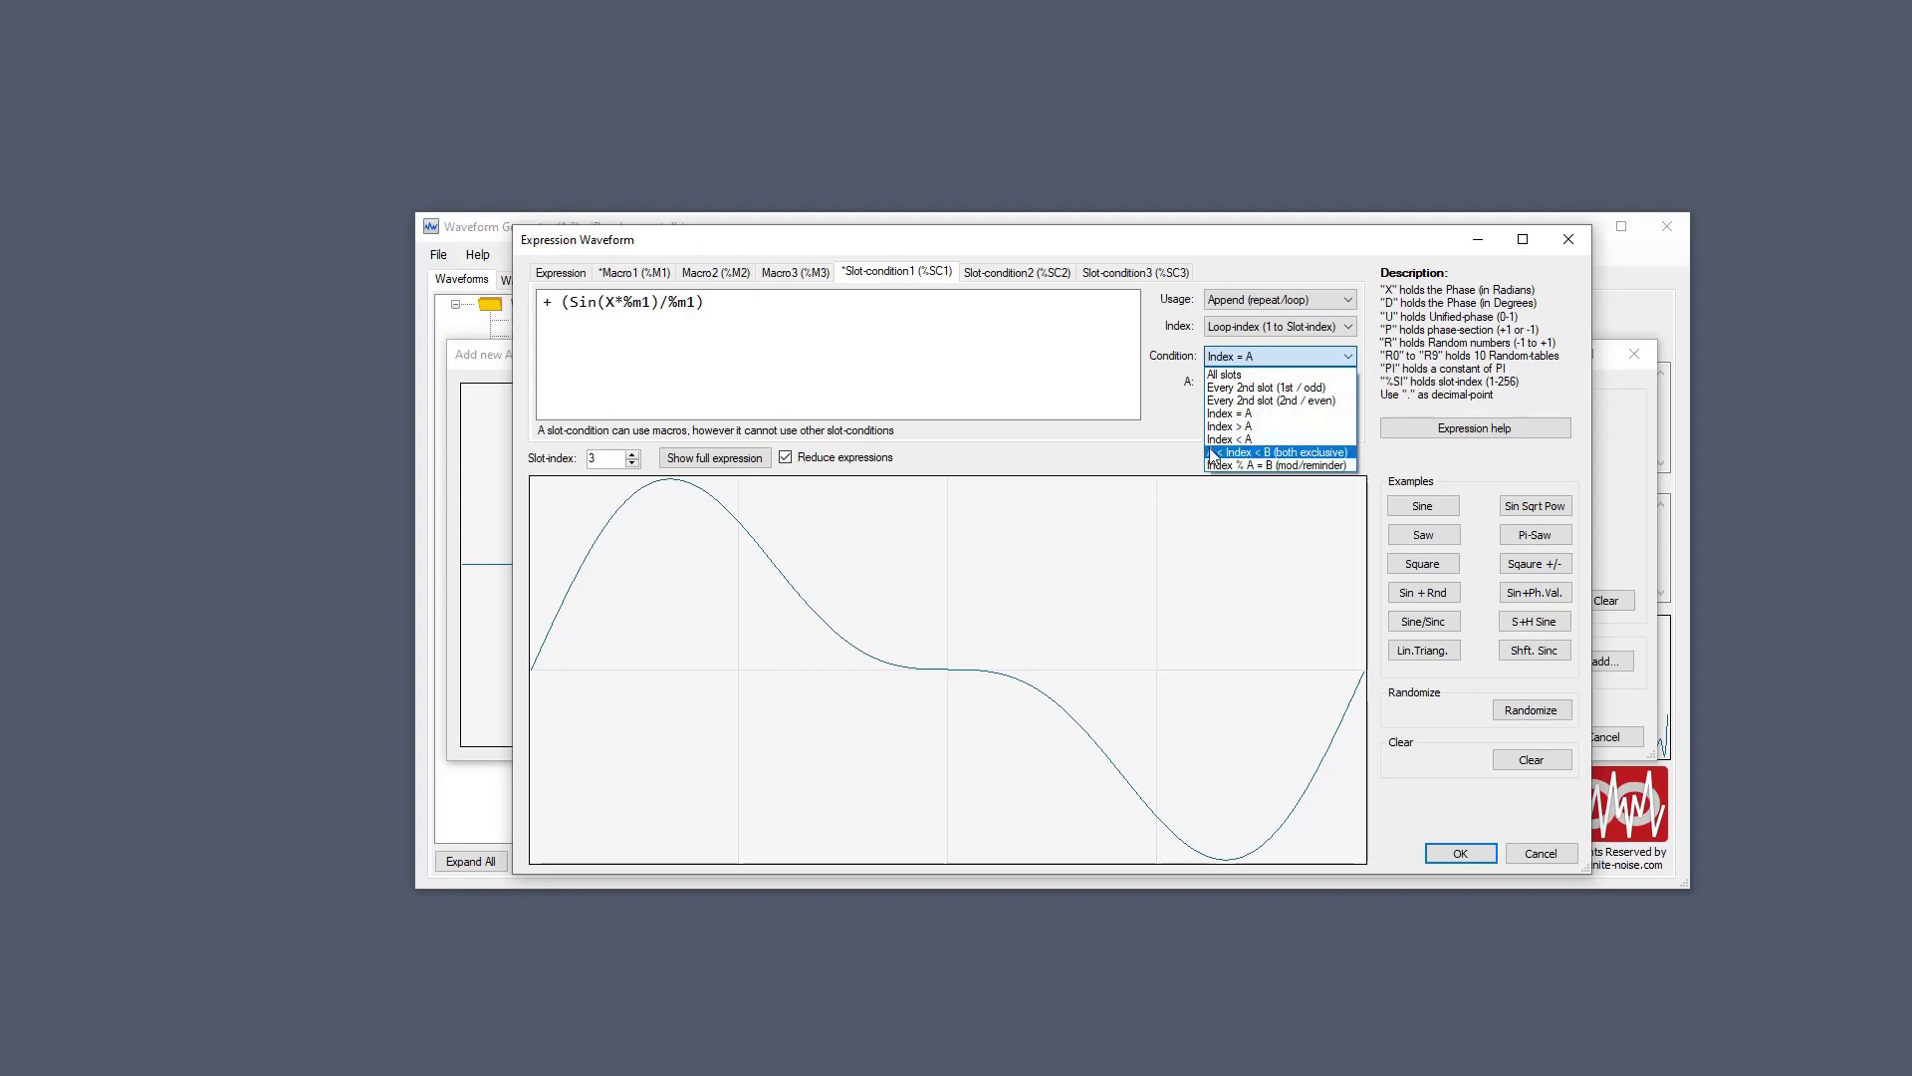
{"action": "left_click", "coordinate": [1288, 452]}
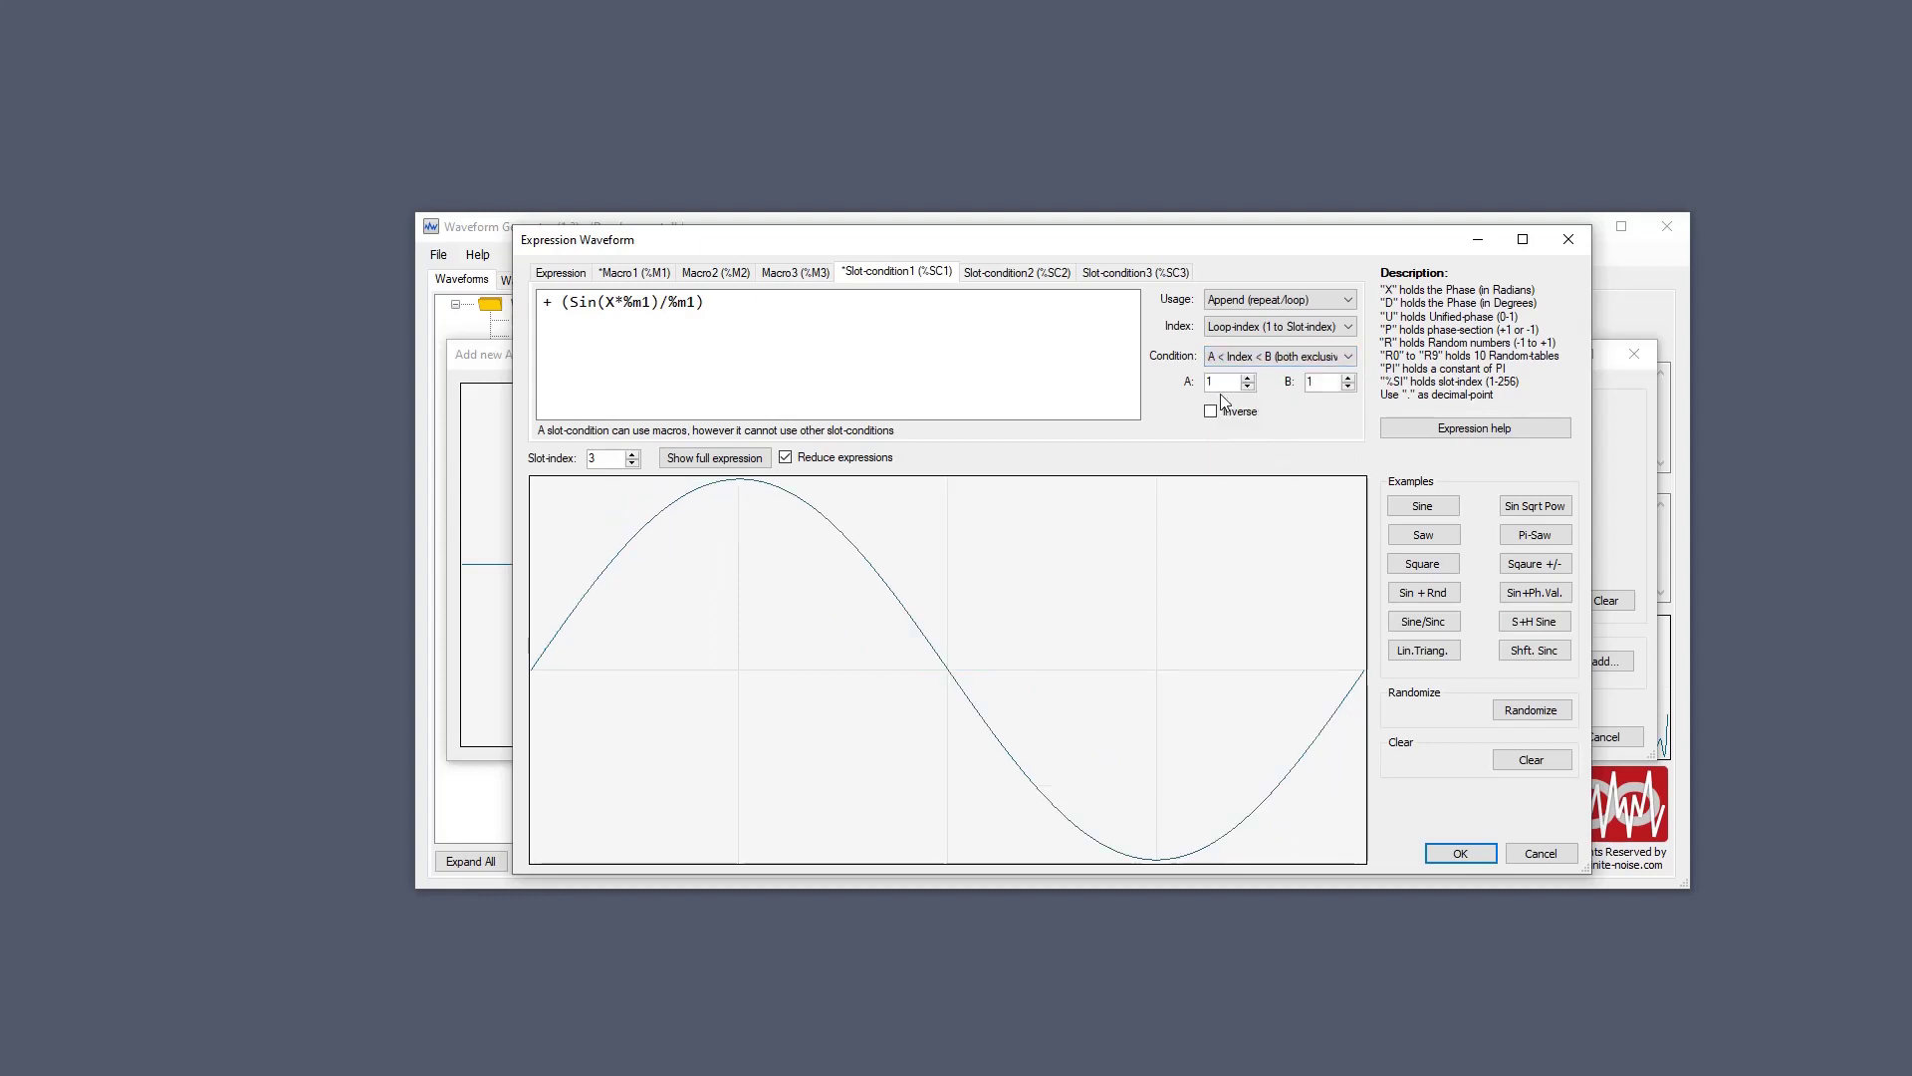
Try the Every 2nd slot (1st / odd) condition on Slot-condition1 and restore All slots.
{"action": "left_click", "coordinate": [1295, 356]}
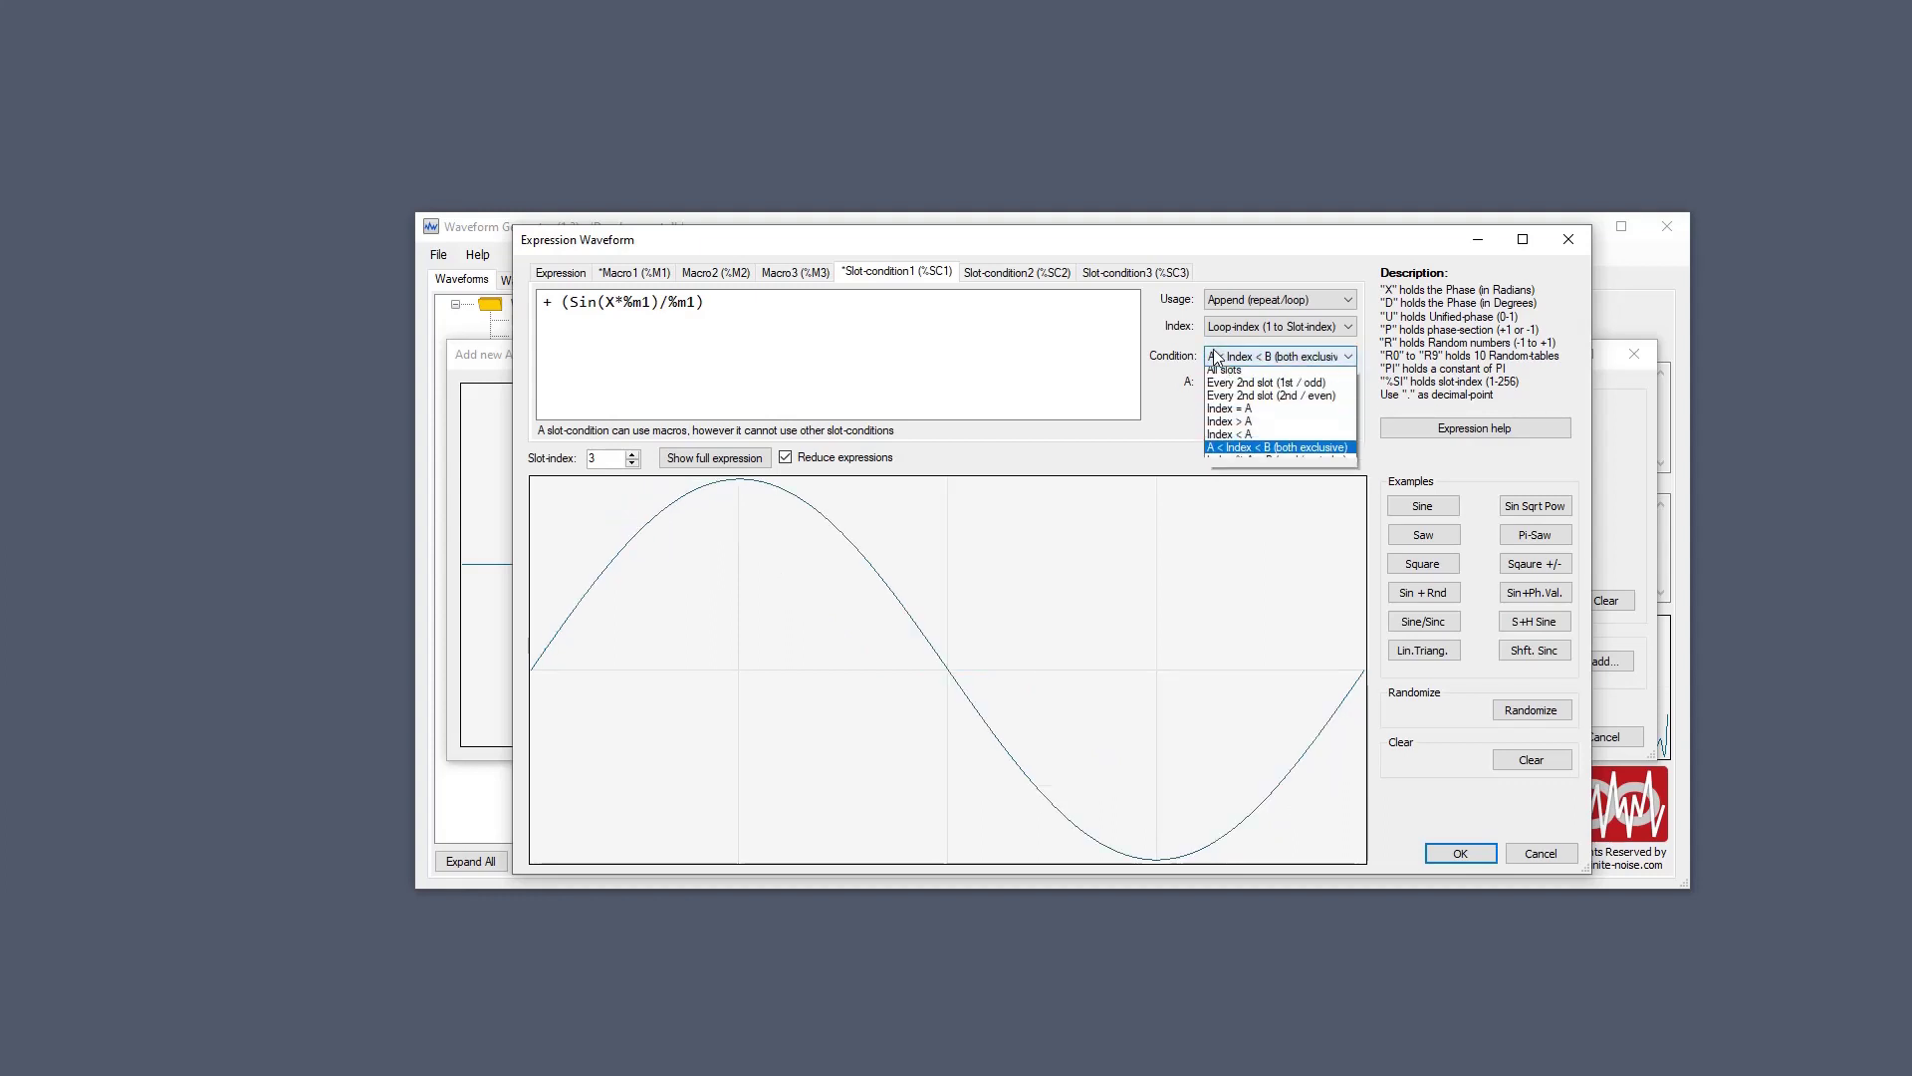
{"action": "left_click", "coordinate": [1290, 389]}
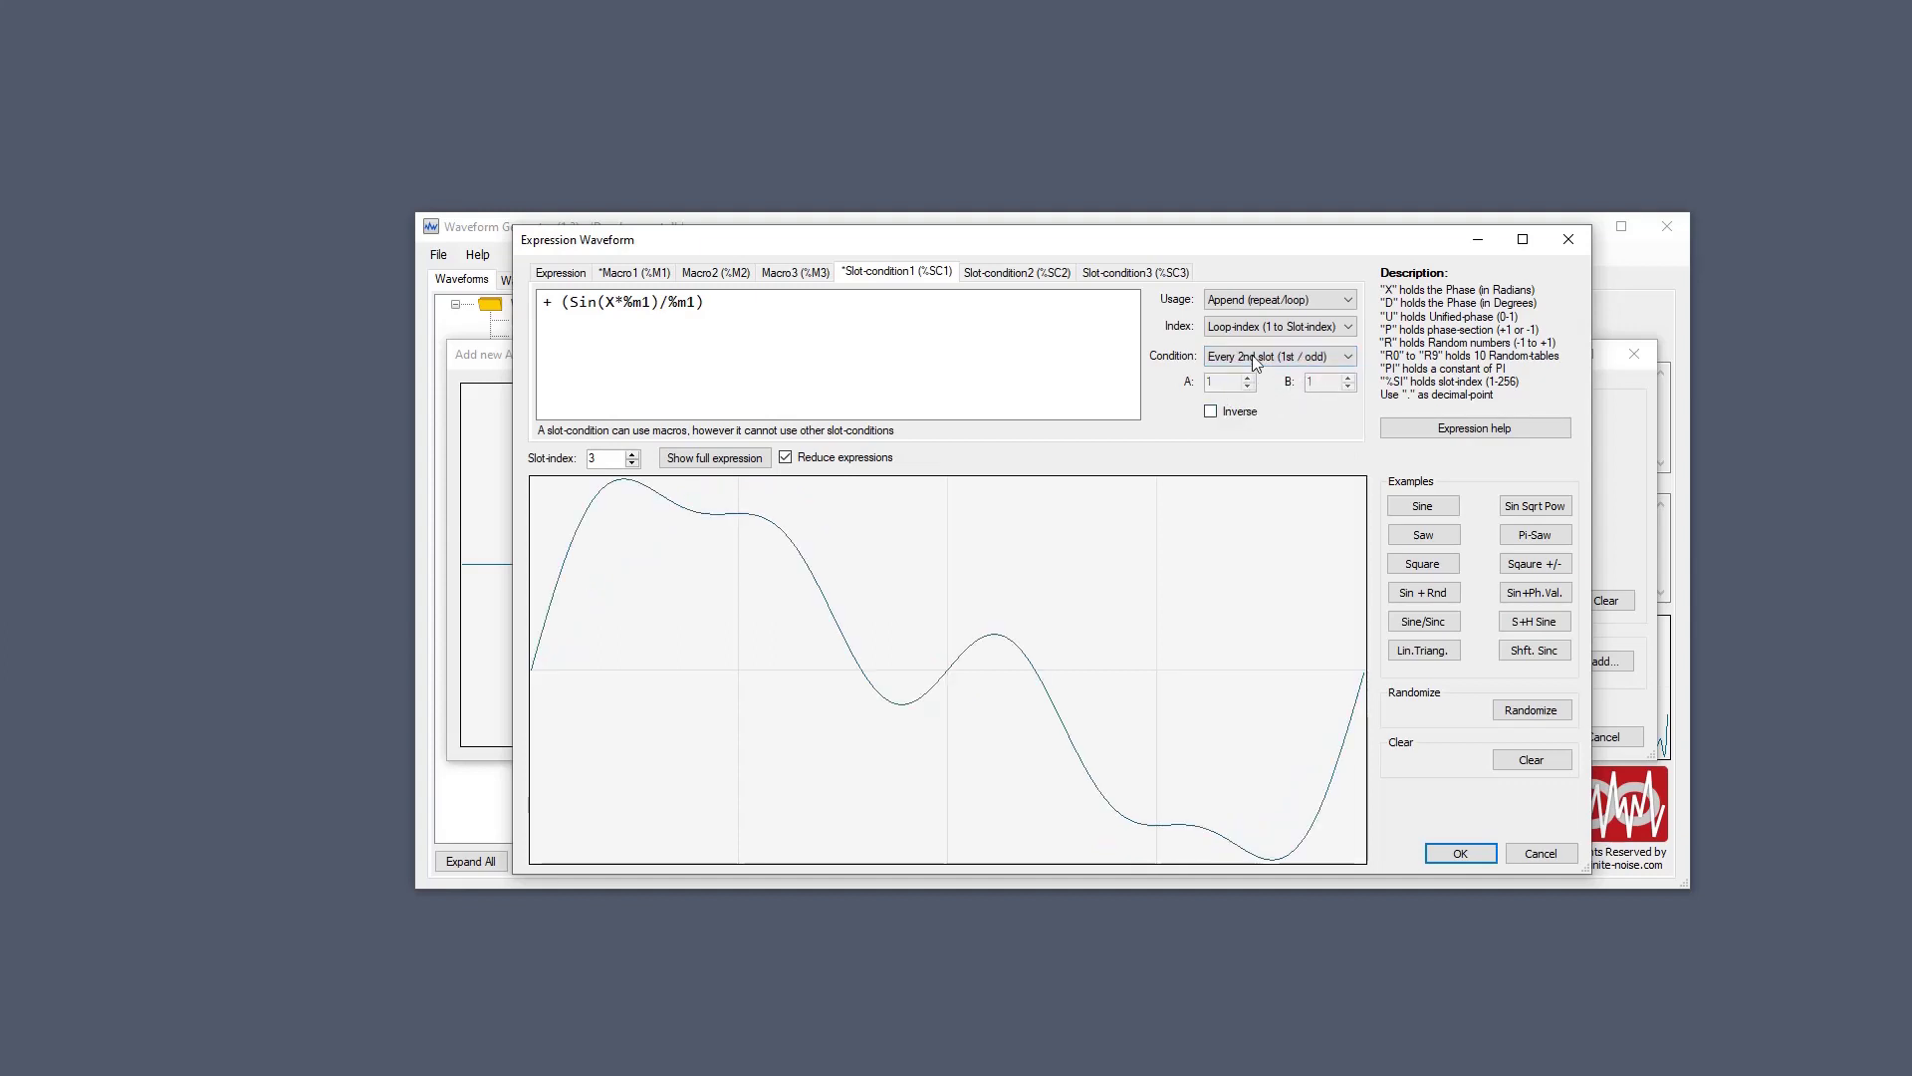
{"action": "left_click", "coordinate": [1252, 354]}
{"action": "left_click", "coordinate": [1288, 387]}
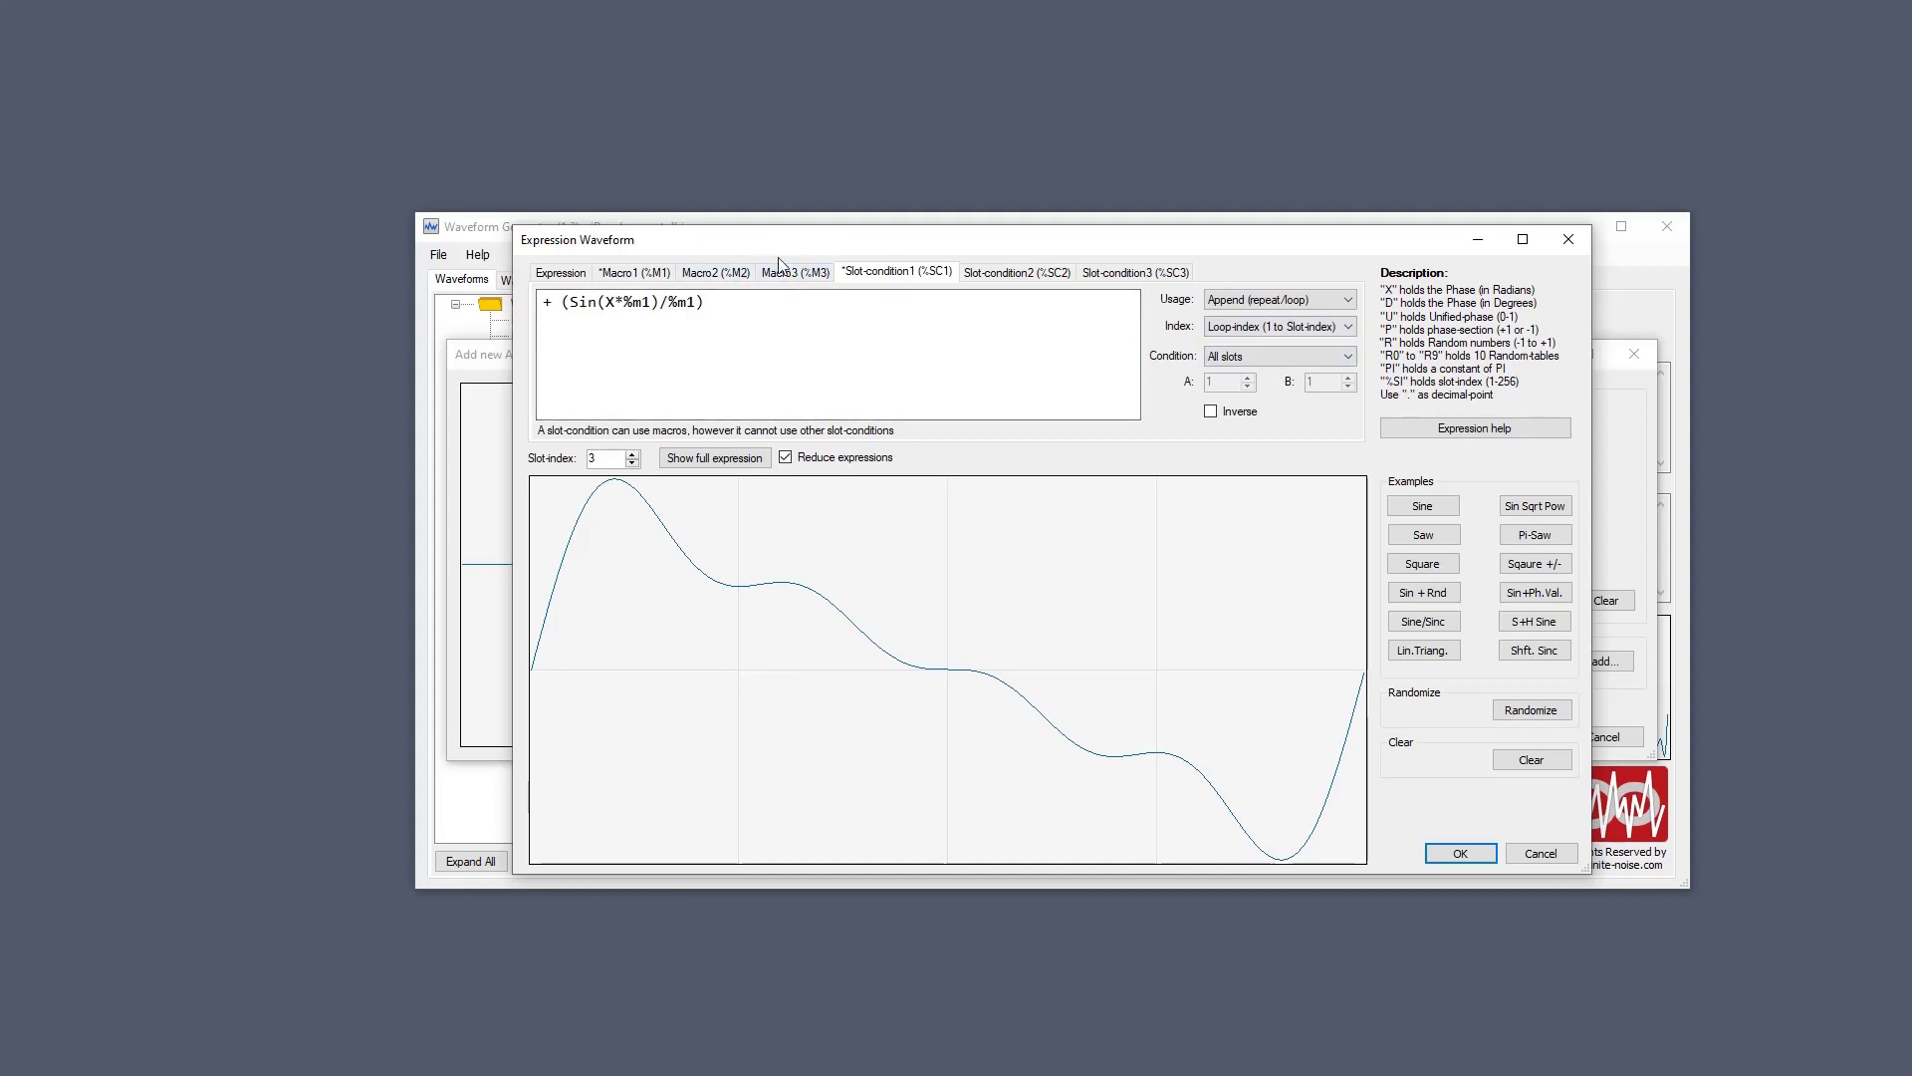
Set the slot-index to 30 and inspect the appended terms in its full expanded expression.
{"action": "left_click", "coordinate": [1277, 300]}
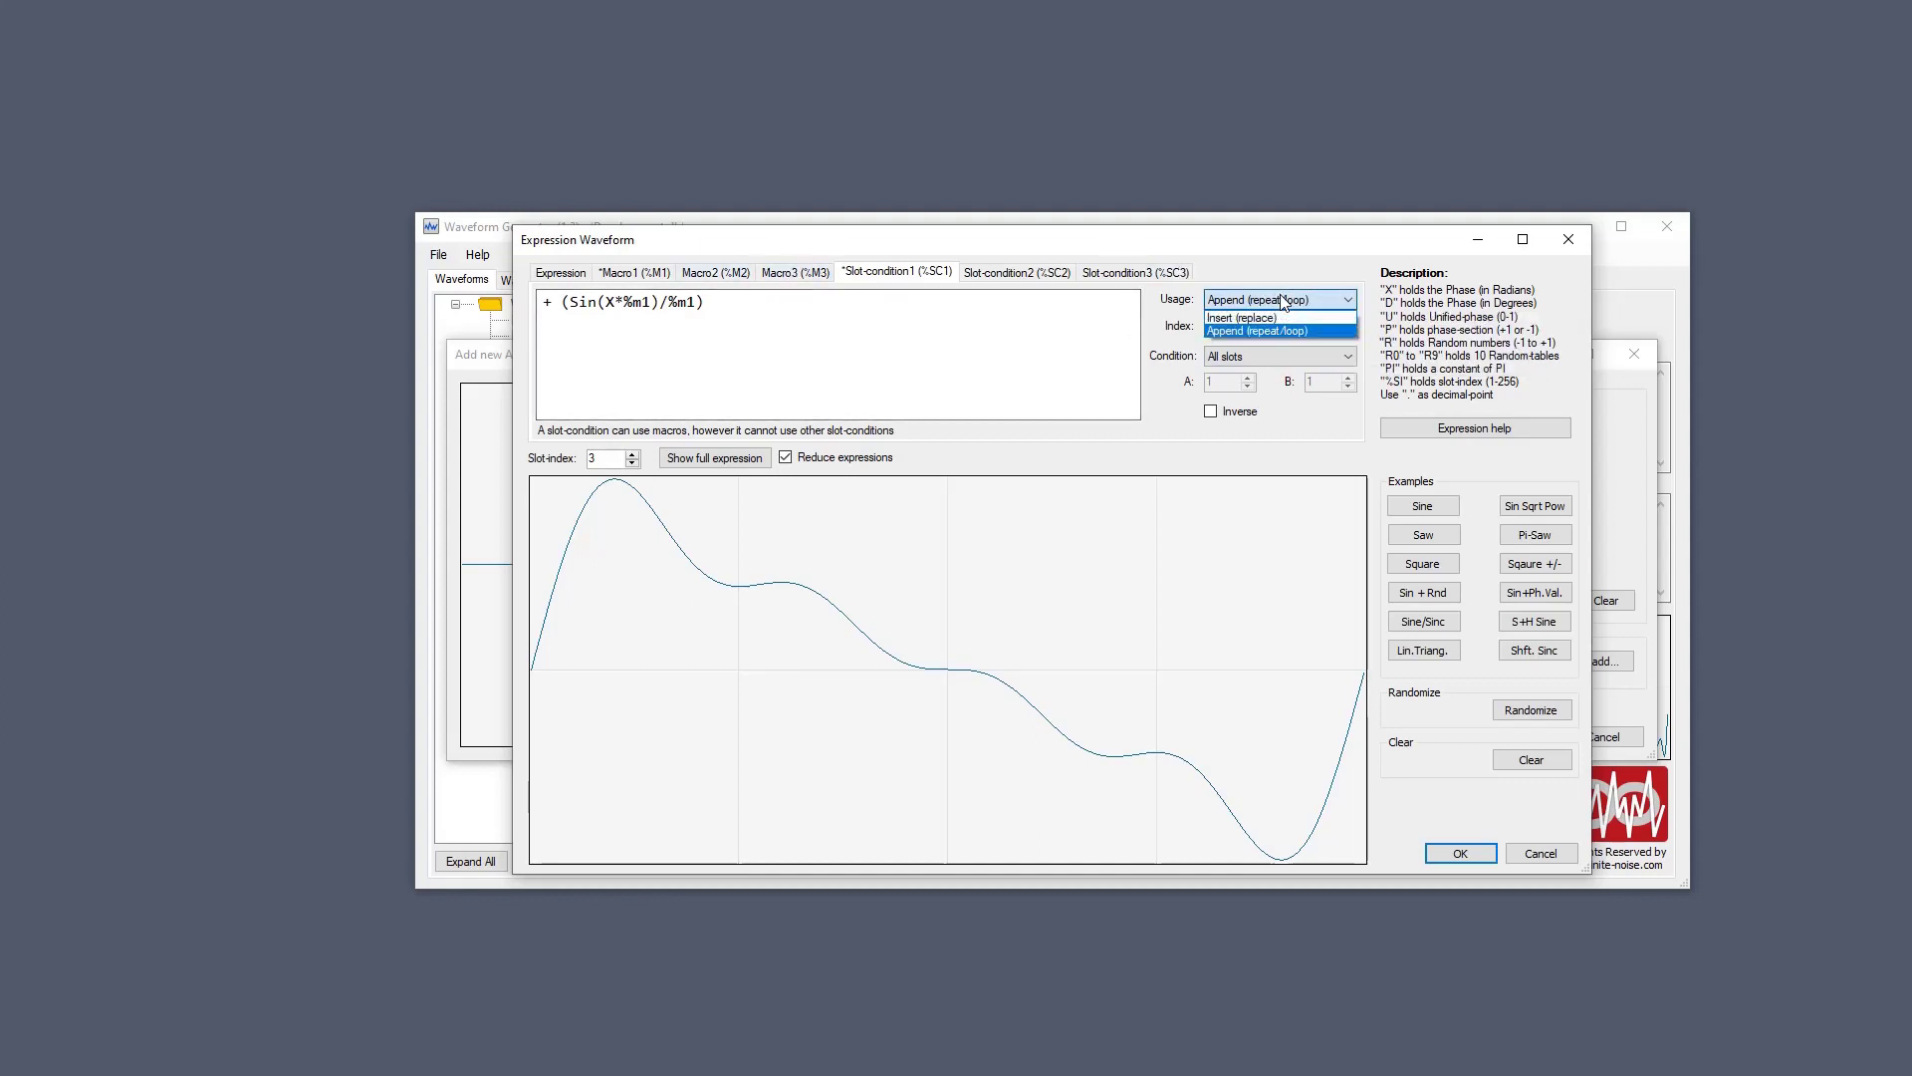
{"action": "left_click", "coordinate": [1283, 304]}
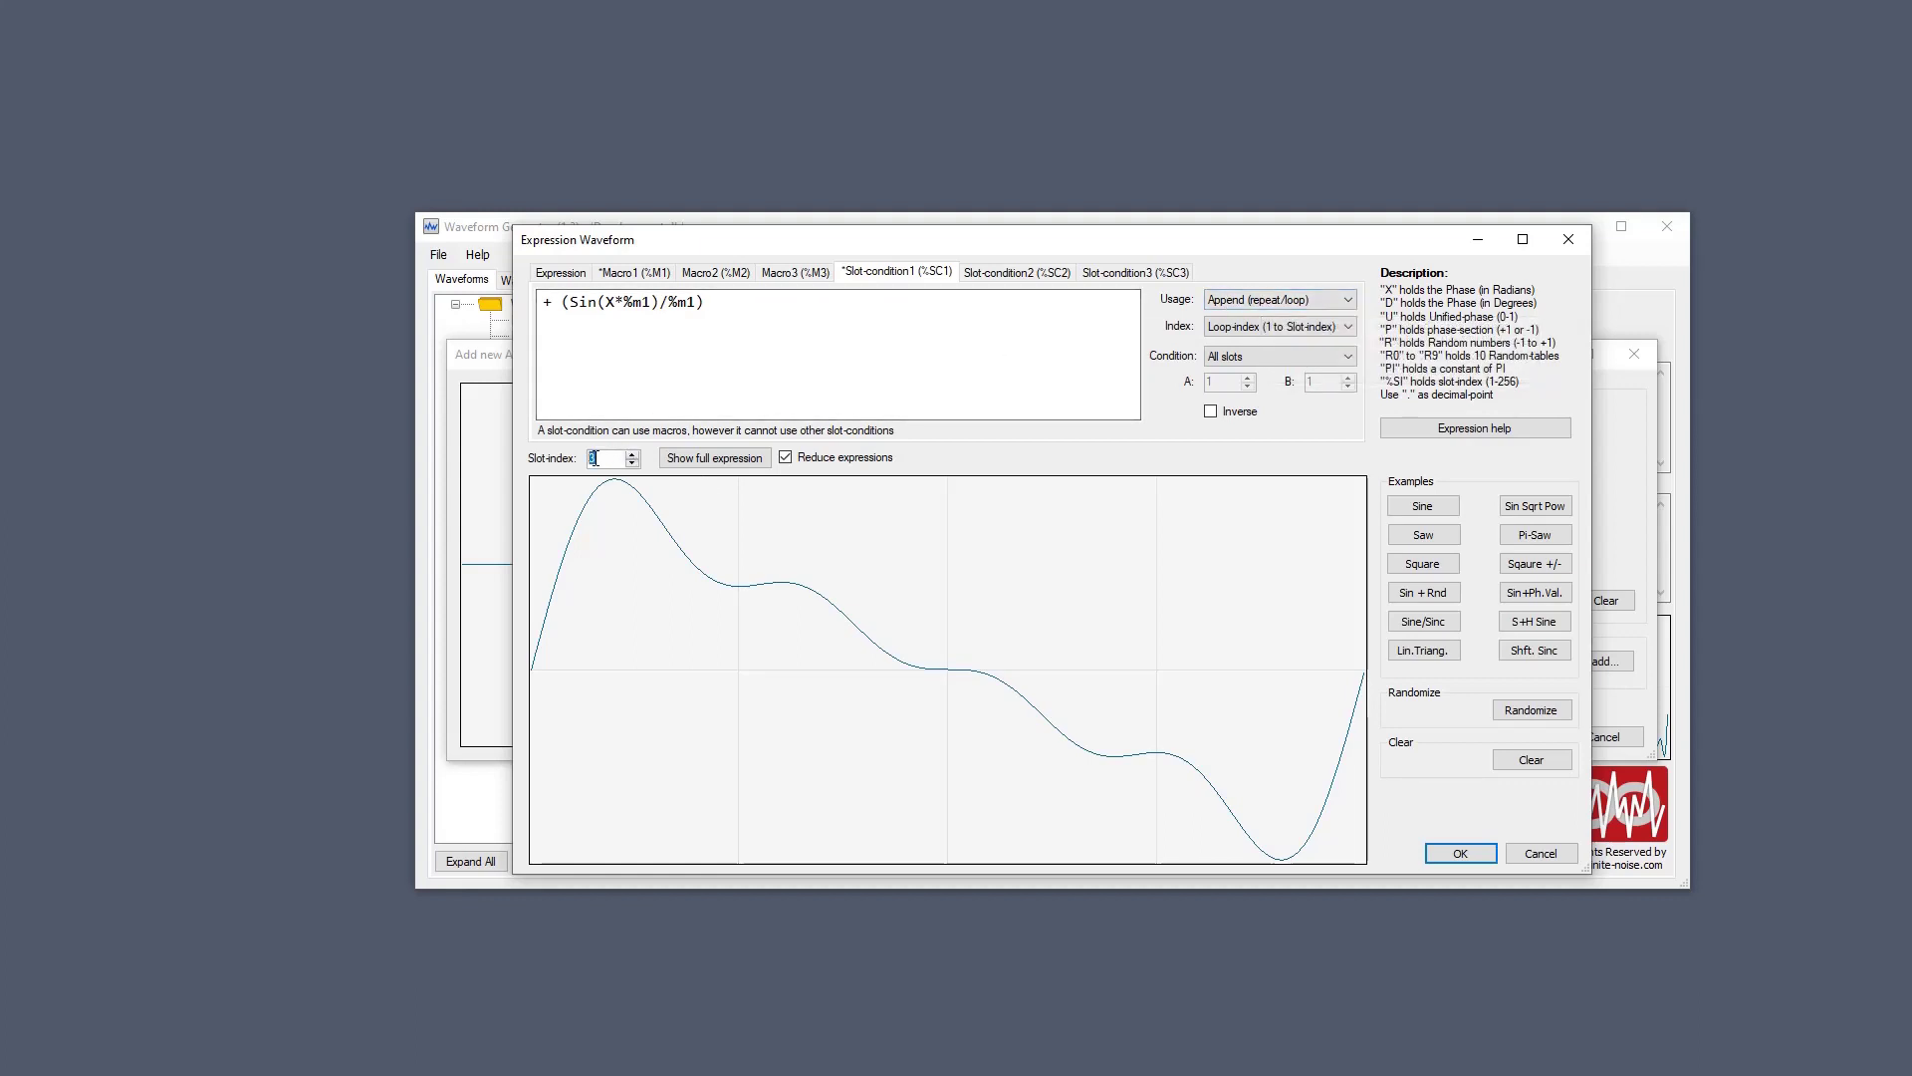
{"action": "type", "text": "30"}
{"action": "left_click", "coordinate": [742, 461]}
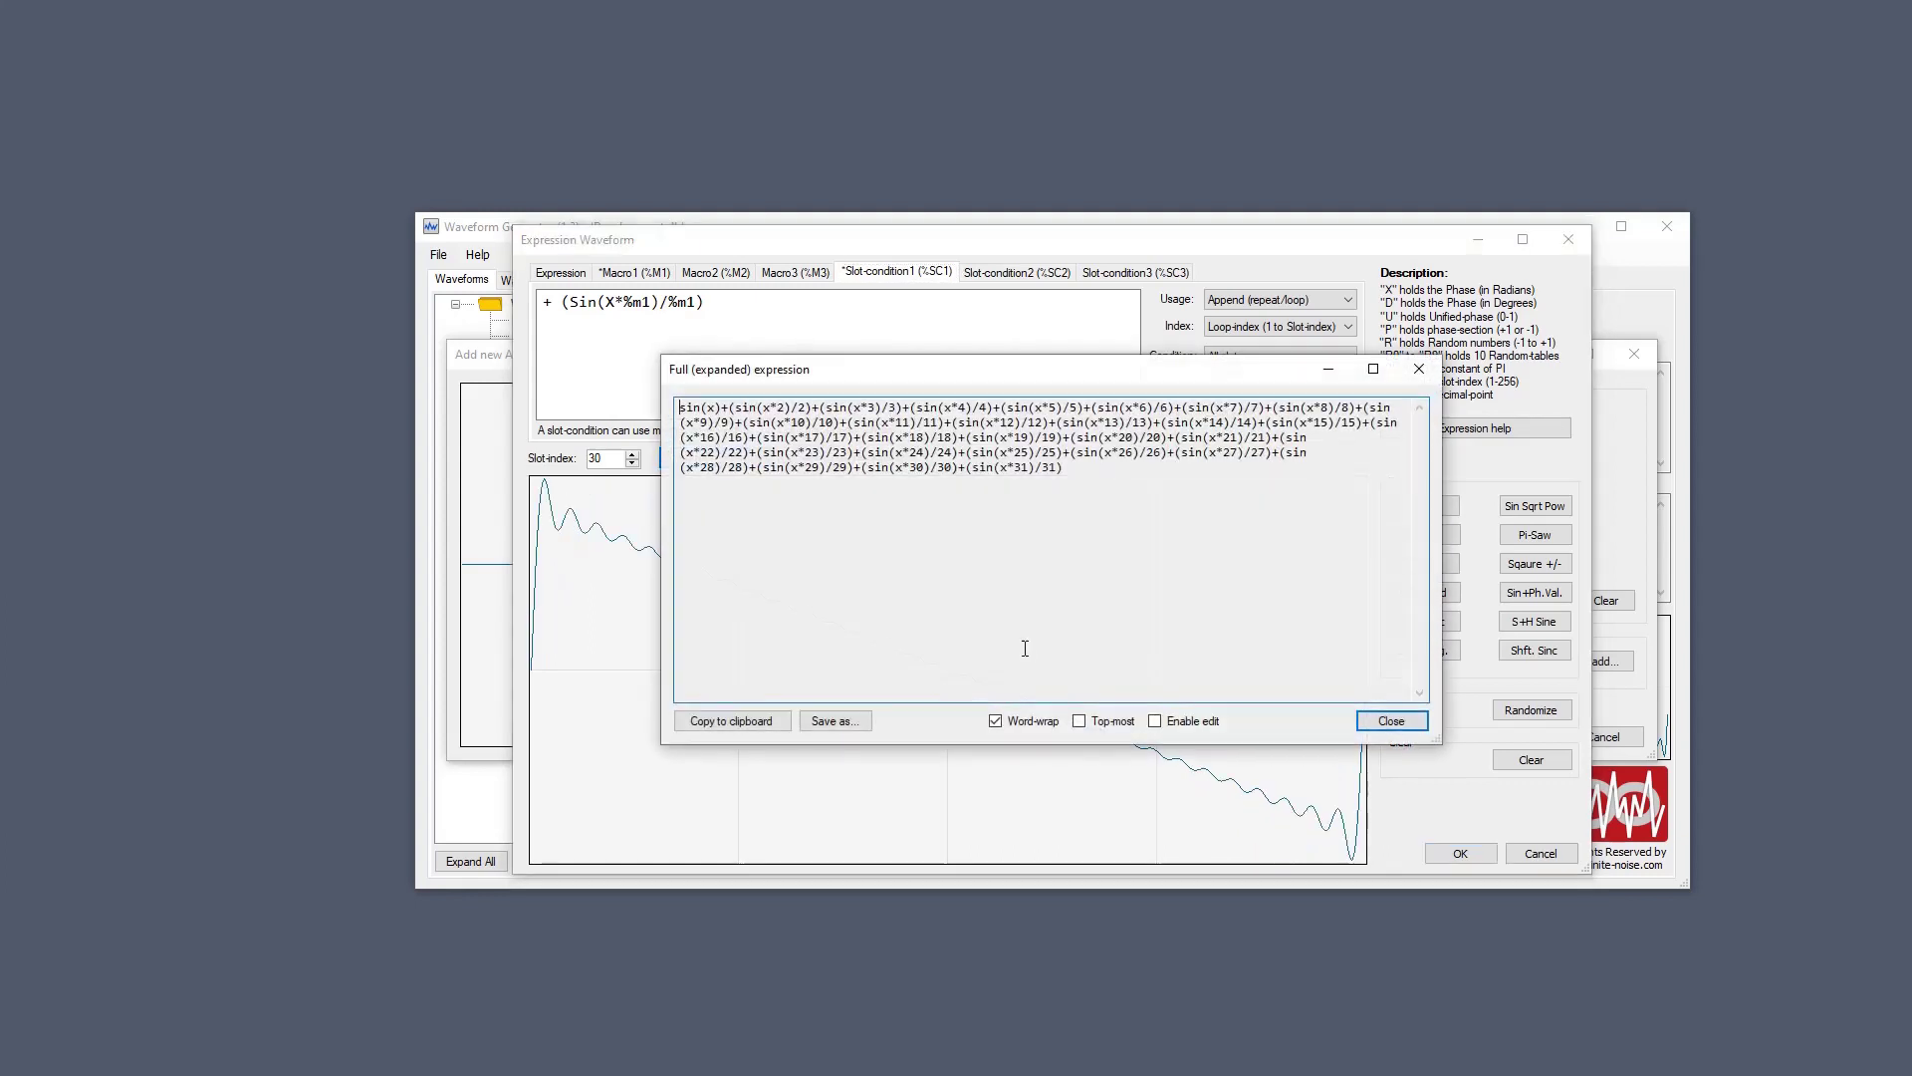
{"action": "left_click_drag", "start_coordinate": [1132, 496], "coordinate": [678, 404]}
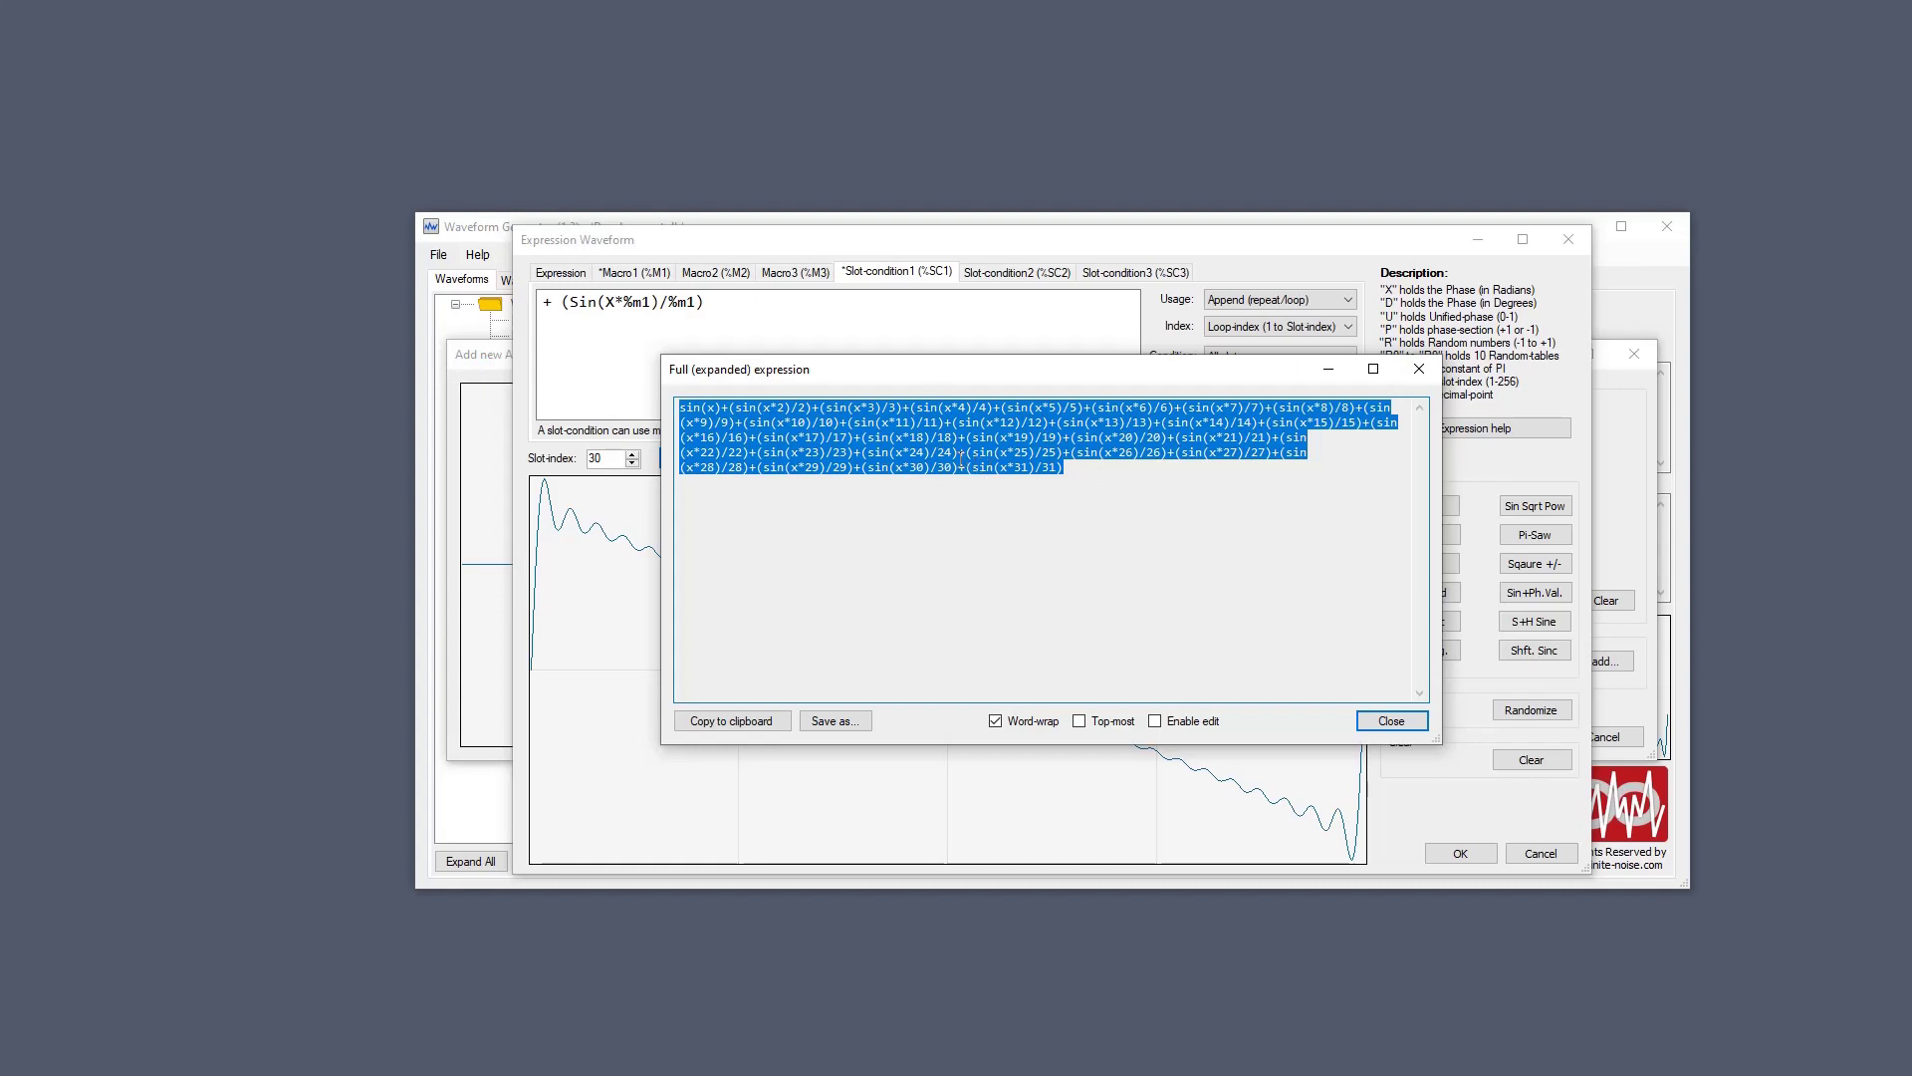
{"action": "left_click", "coordinate": [1072, 482]}
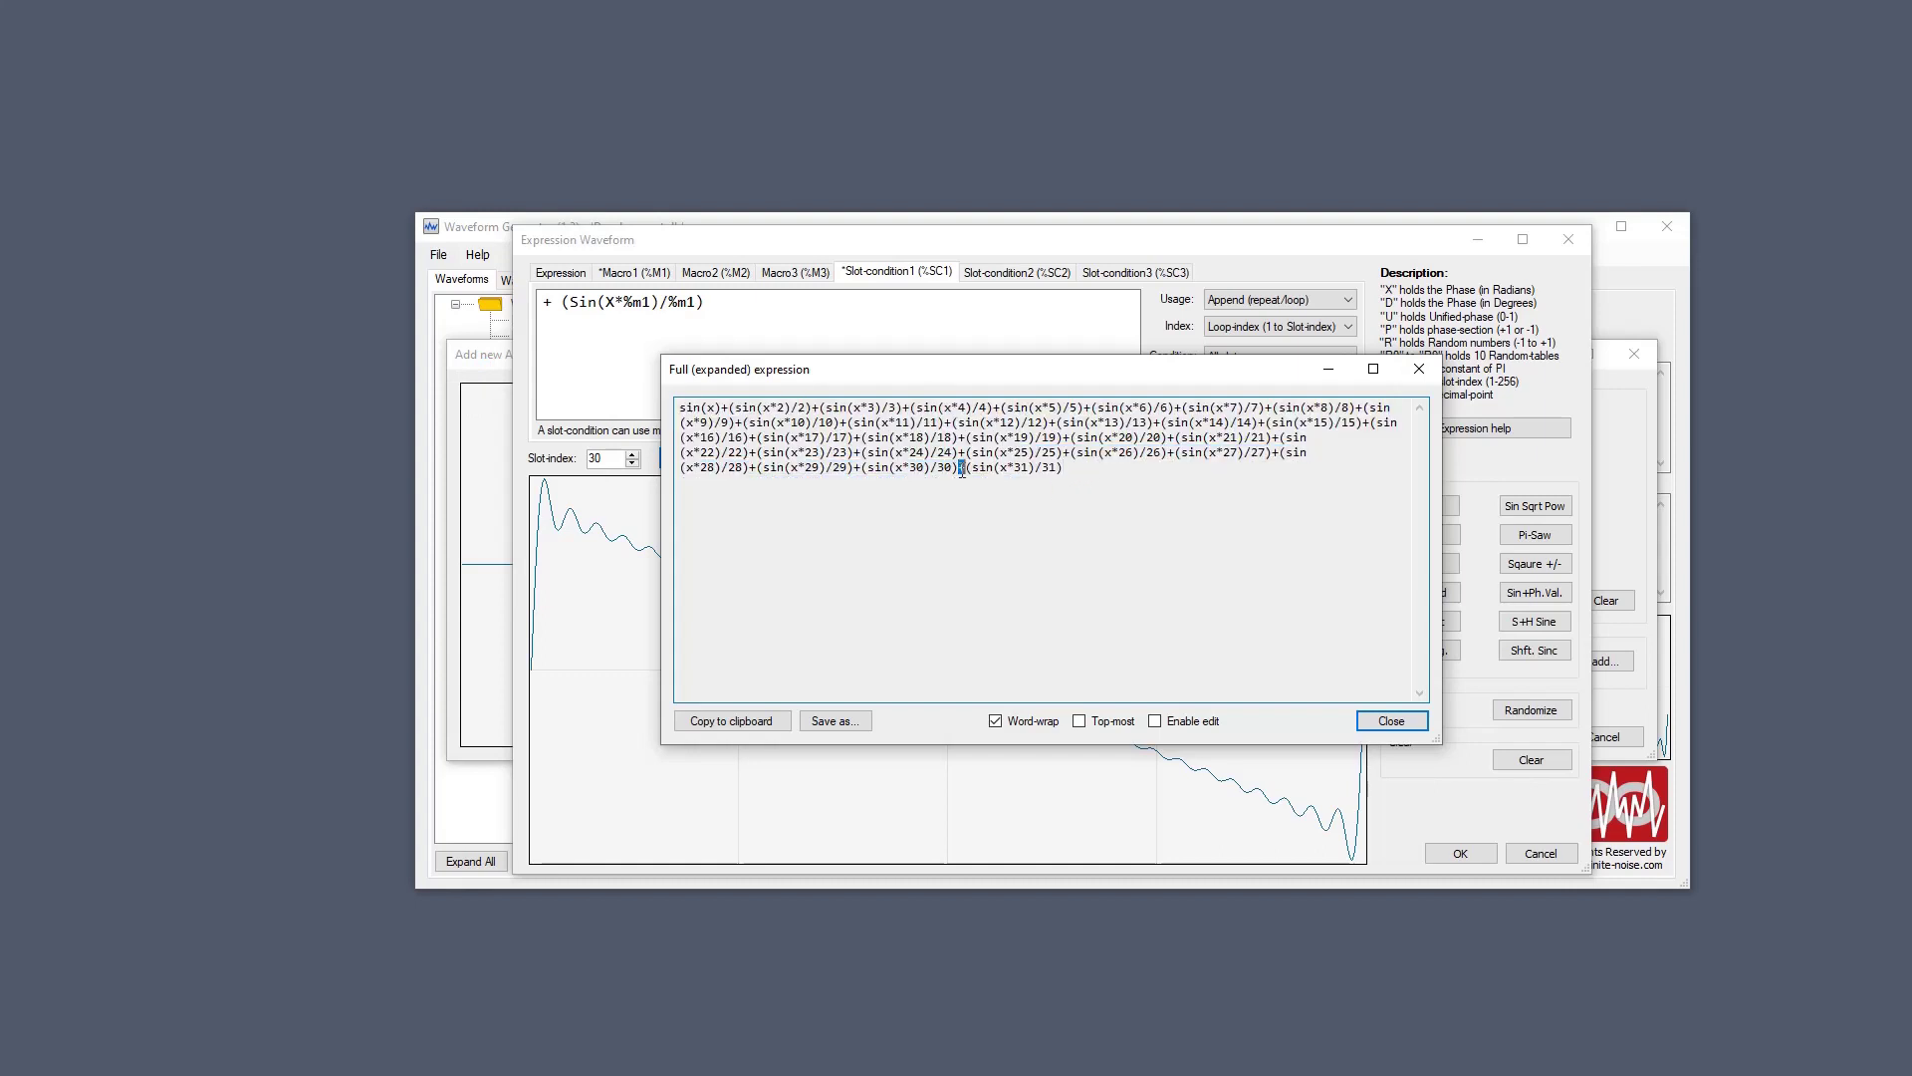
{"action": "left_click_drag", "start_coordinate": [959, 469], "coordinate": [1090, 506]}
{"action": "left_click", "coordinate": [1420, 369]}
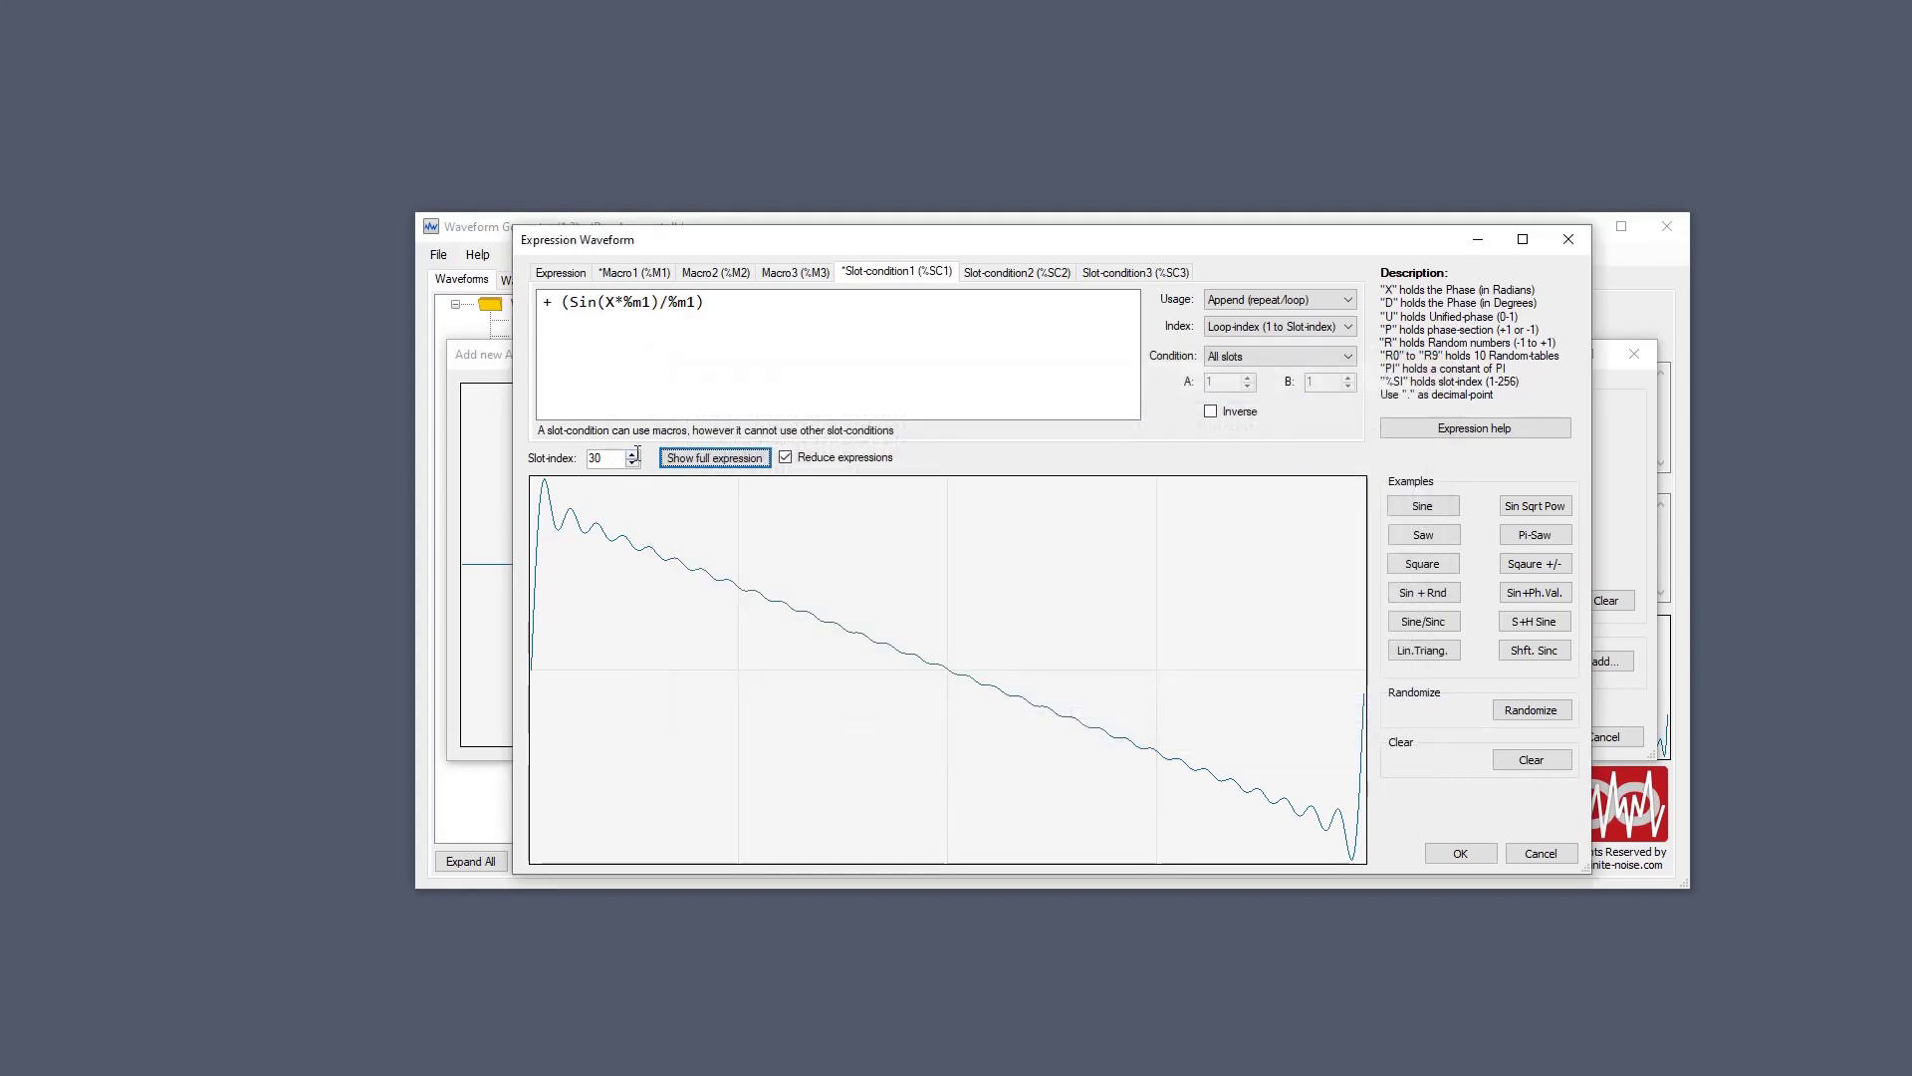
Reduce the slot-index to 1 and inspect the multiplier of the appended term in the full expanded expression.
{"action": "left_click", "coordinate": [632, 454]}
{"action": "key", "text": "Delete"}
{"action": "key", "text": "Tab"}
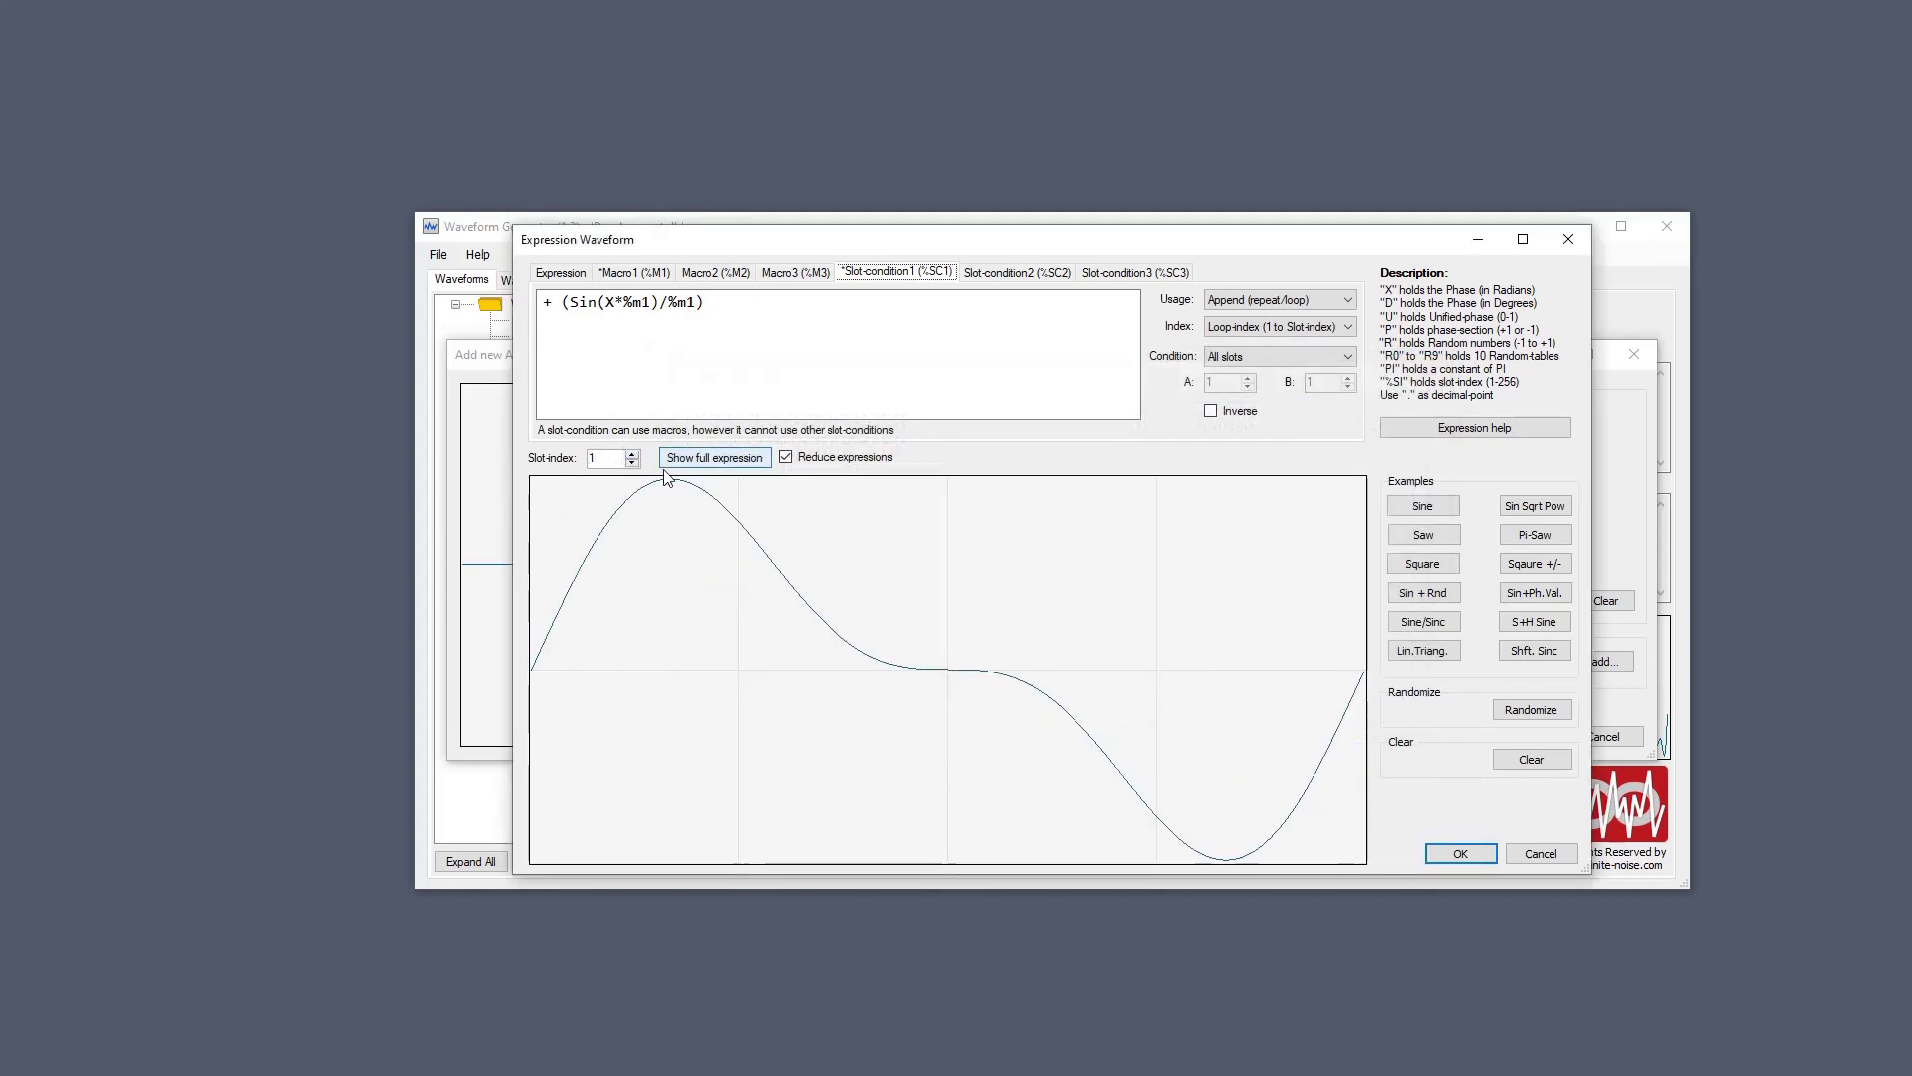
{"action": "left_click", "coordinate": [691, 459]}
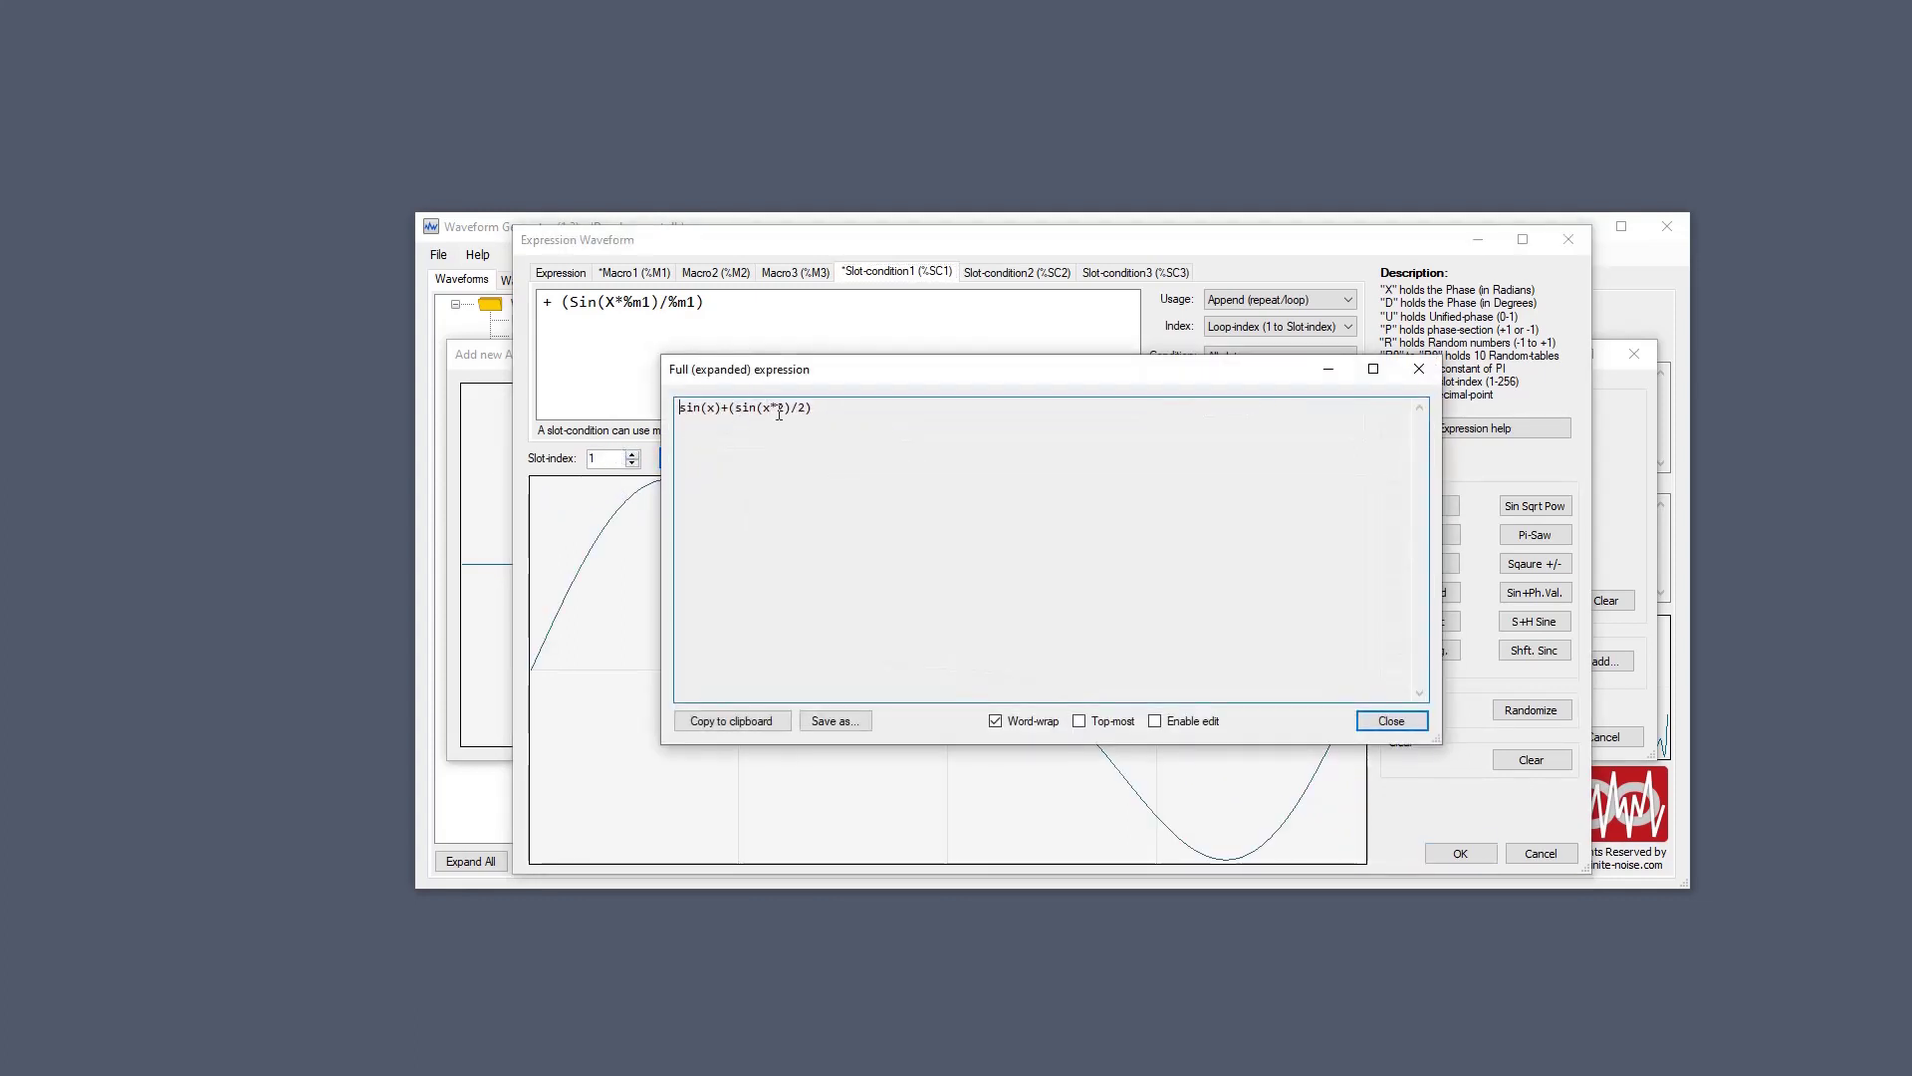
{"action": "left_click_drag", "start_coordinate": [771, 410], "coordinate": [782, 405]}
{"action": "left_click", "coordinate": [1420, 369]}
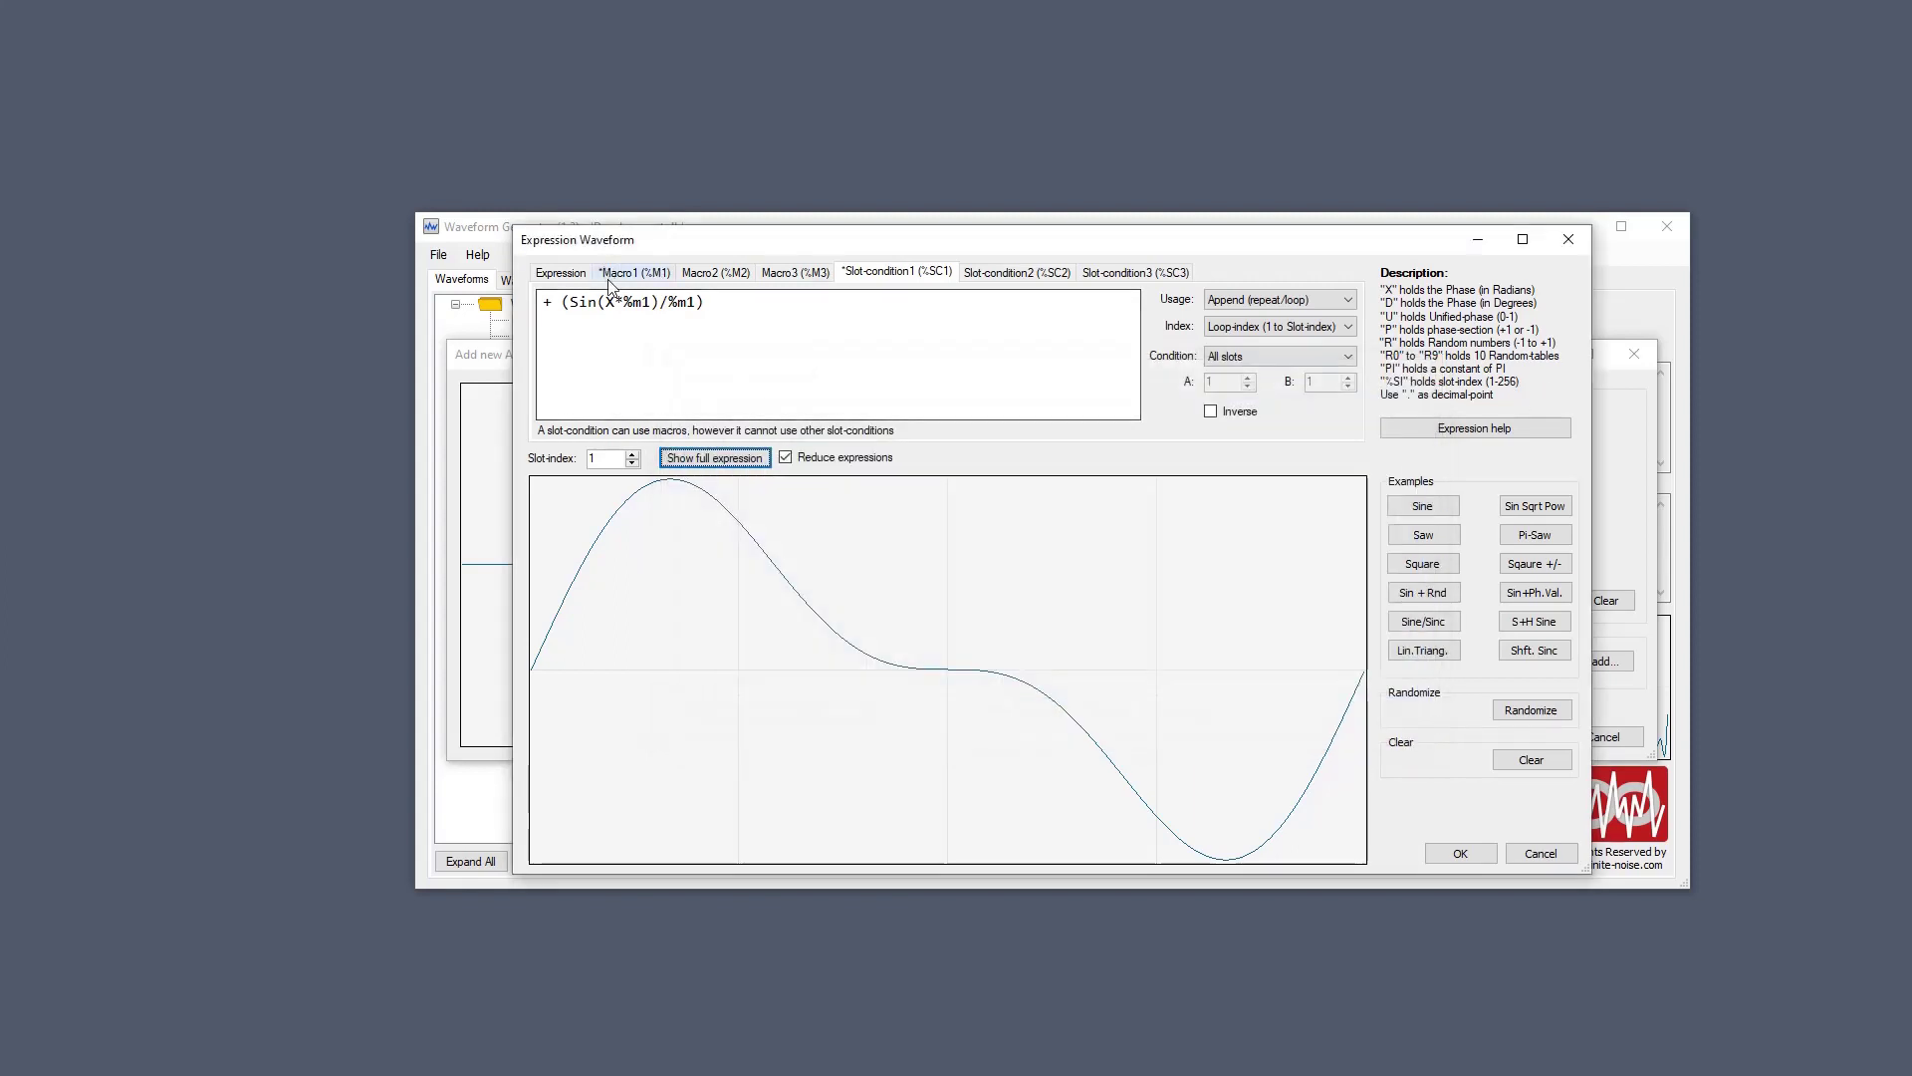
Trace the %m1 reference in Slot-condition1 to Macro1 and examine its %li loop-index variable.
{"action": "left_click_drag", "start_coordinate": [623, 300], "coordinate": [653, 300]}
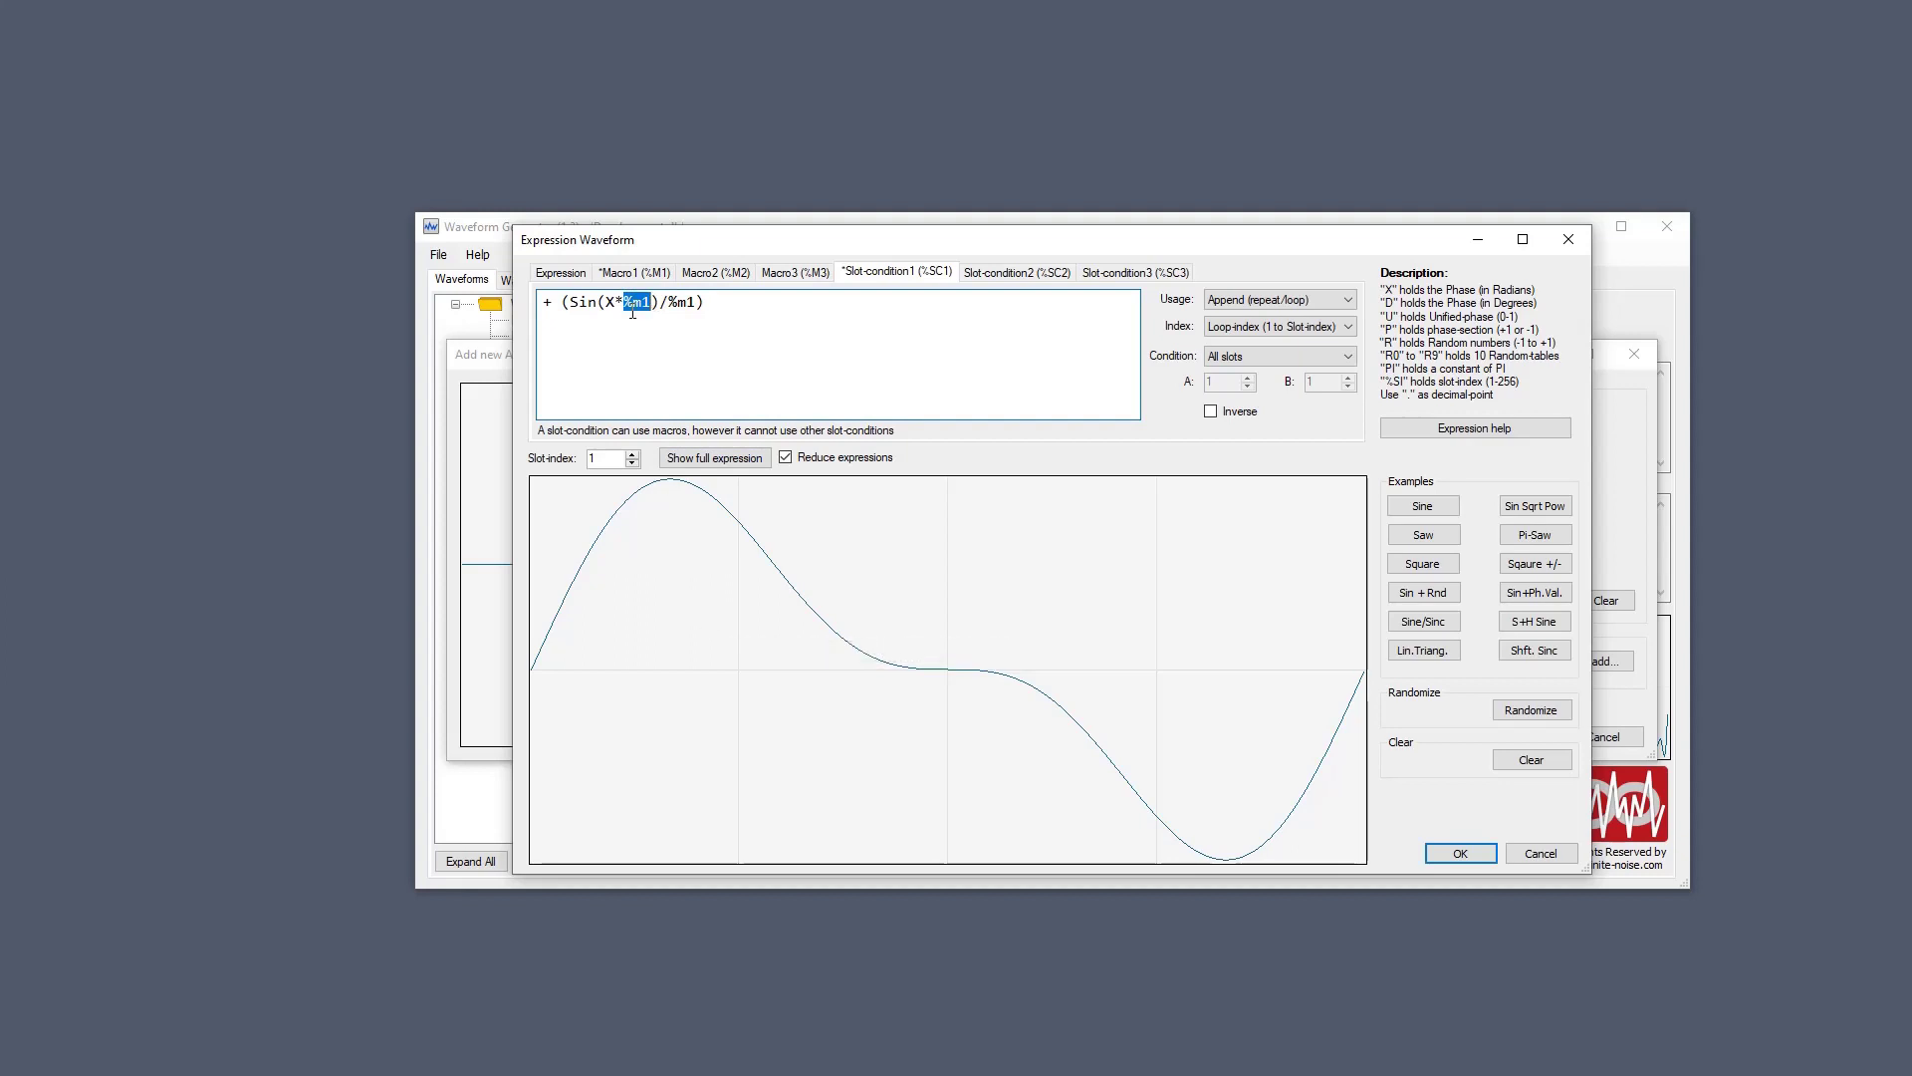
{"action": "left_click", "coordinate": [634, 275]}
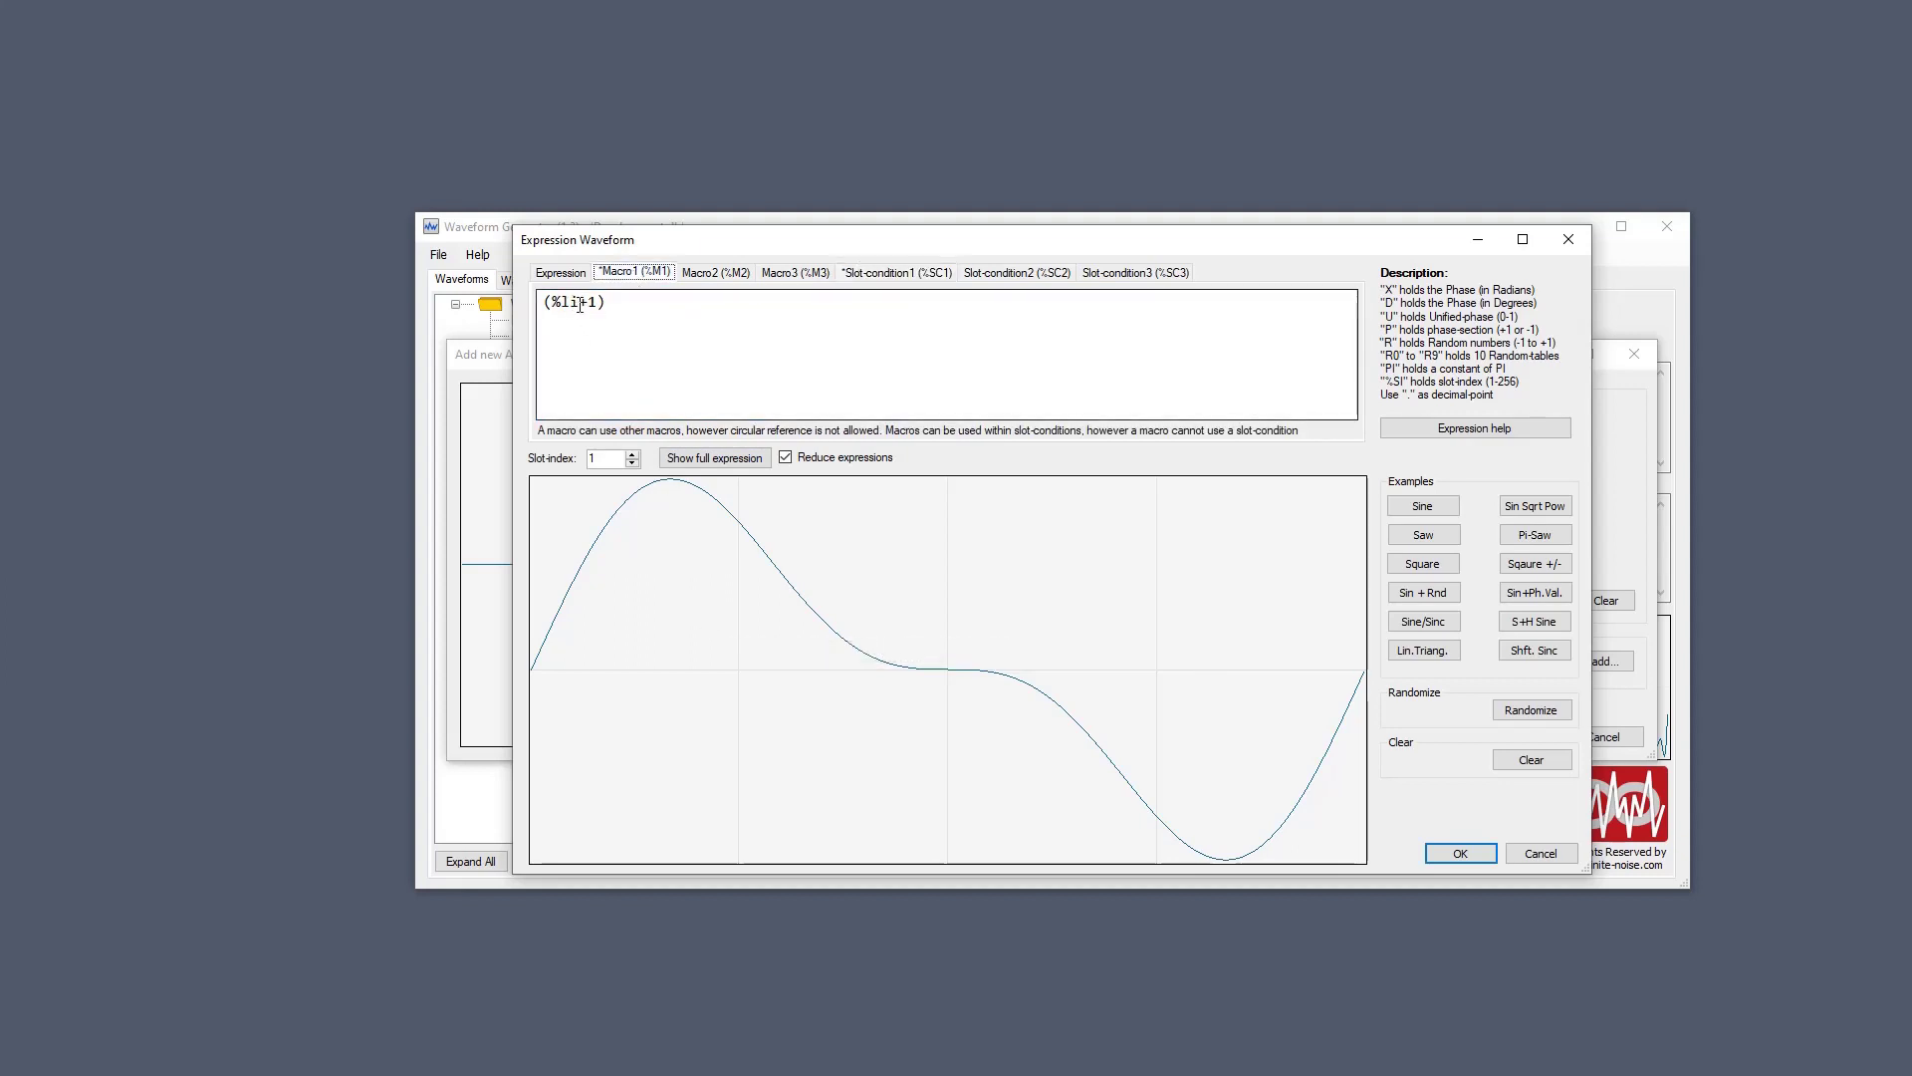
{"action": "left_click_drag", "start_coordinate": [580, 305], "coordinate": [550, 304]}
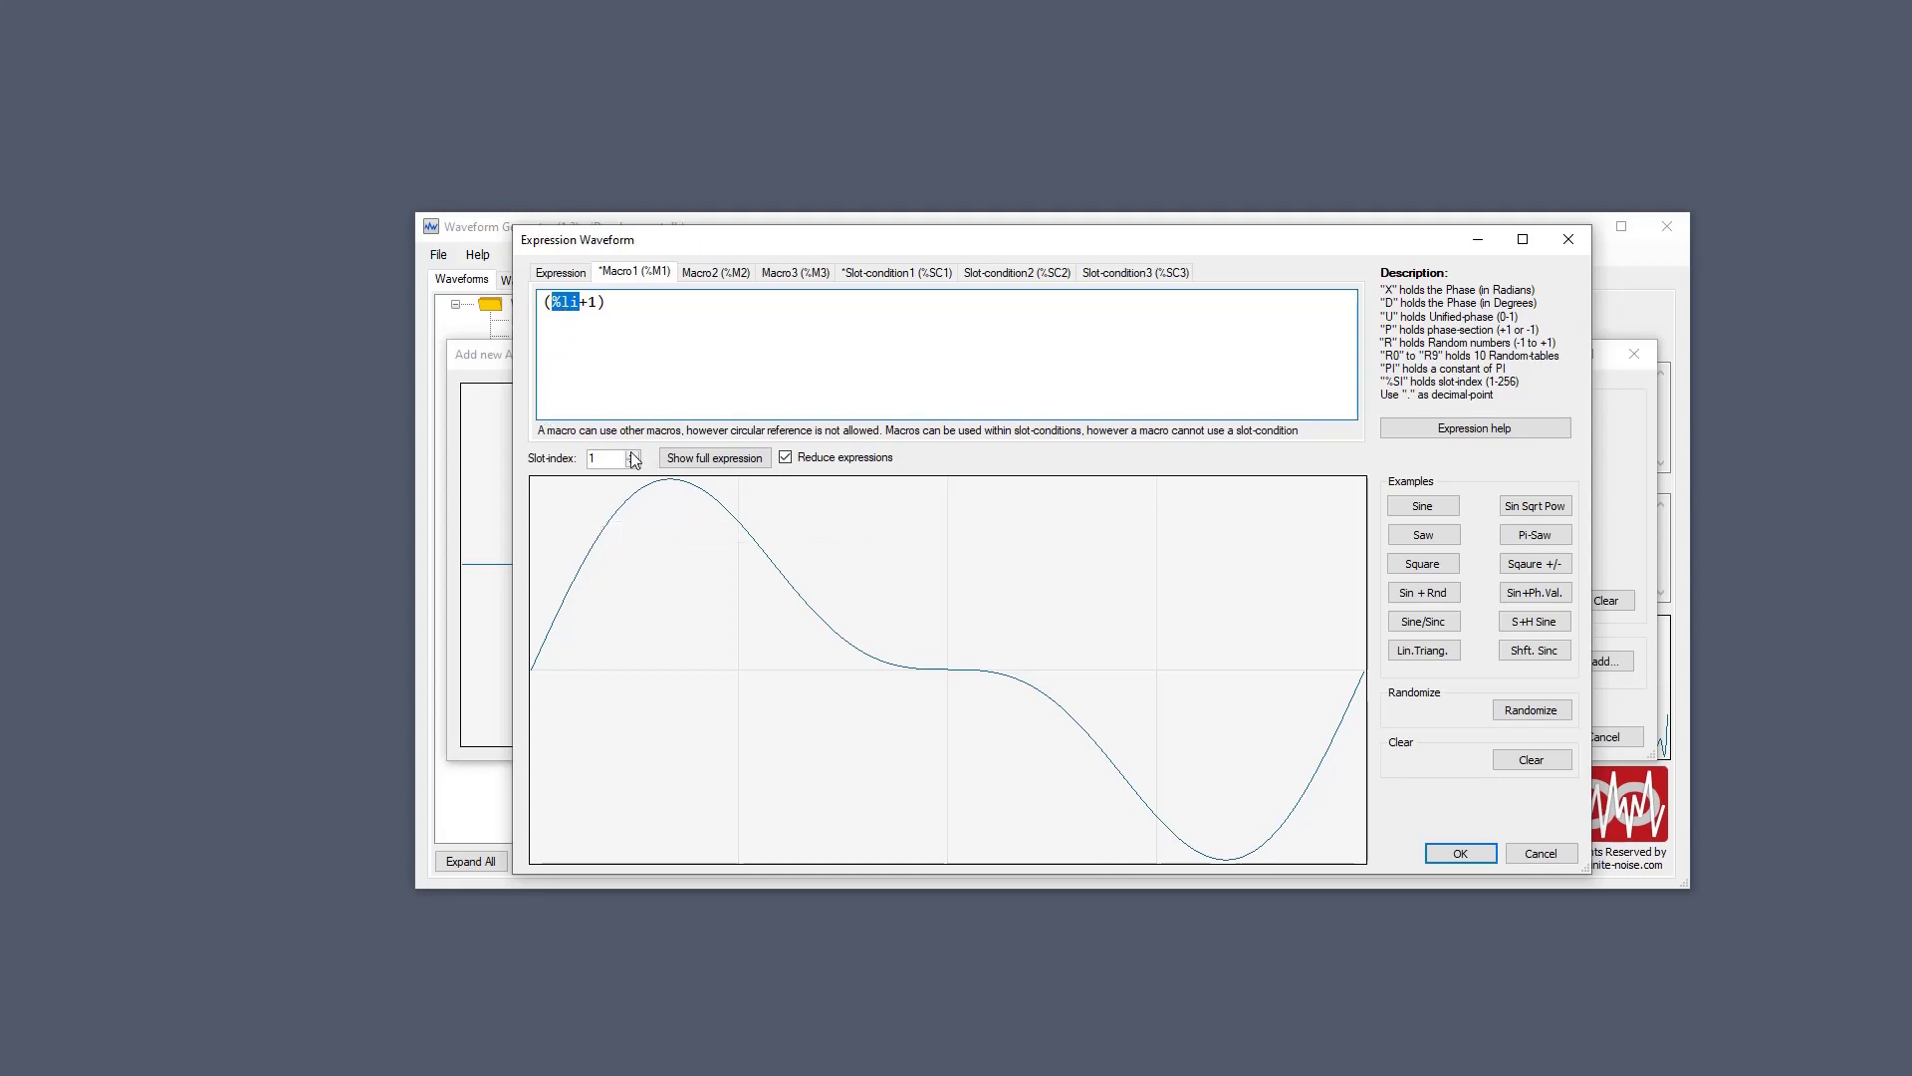
Set the slot-index to 3 and relate it to the %li variable in Macro1.
{"action": "left_click", "coordinate": [632, 454]}
{"action": "left_click", "coordinate": [631, 455]}
{"action": "left_click", "coordinate": [631, 454]}
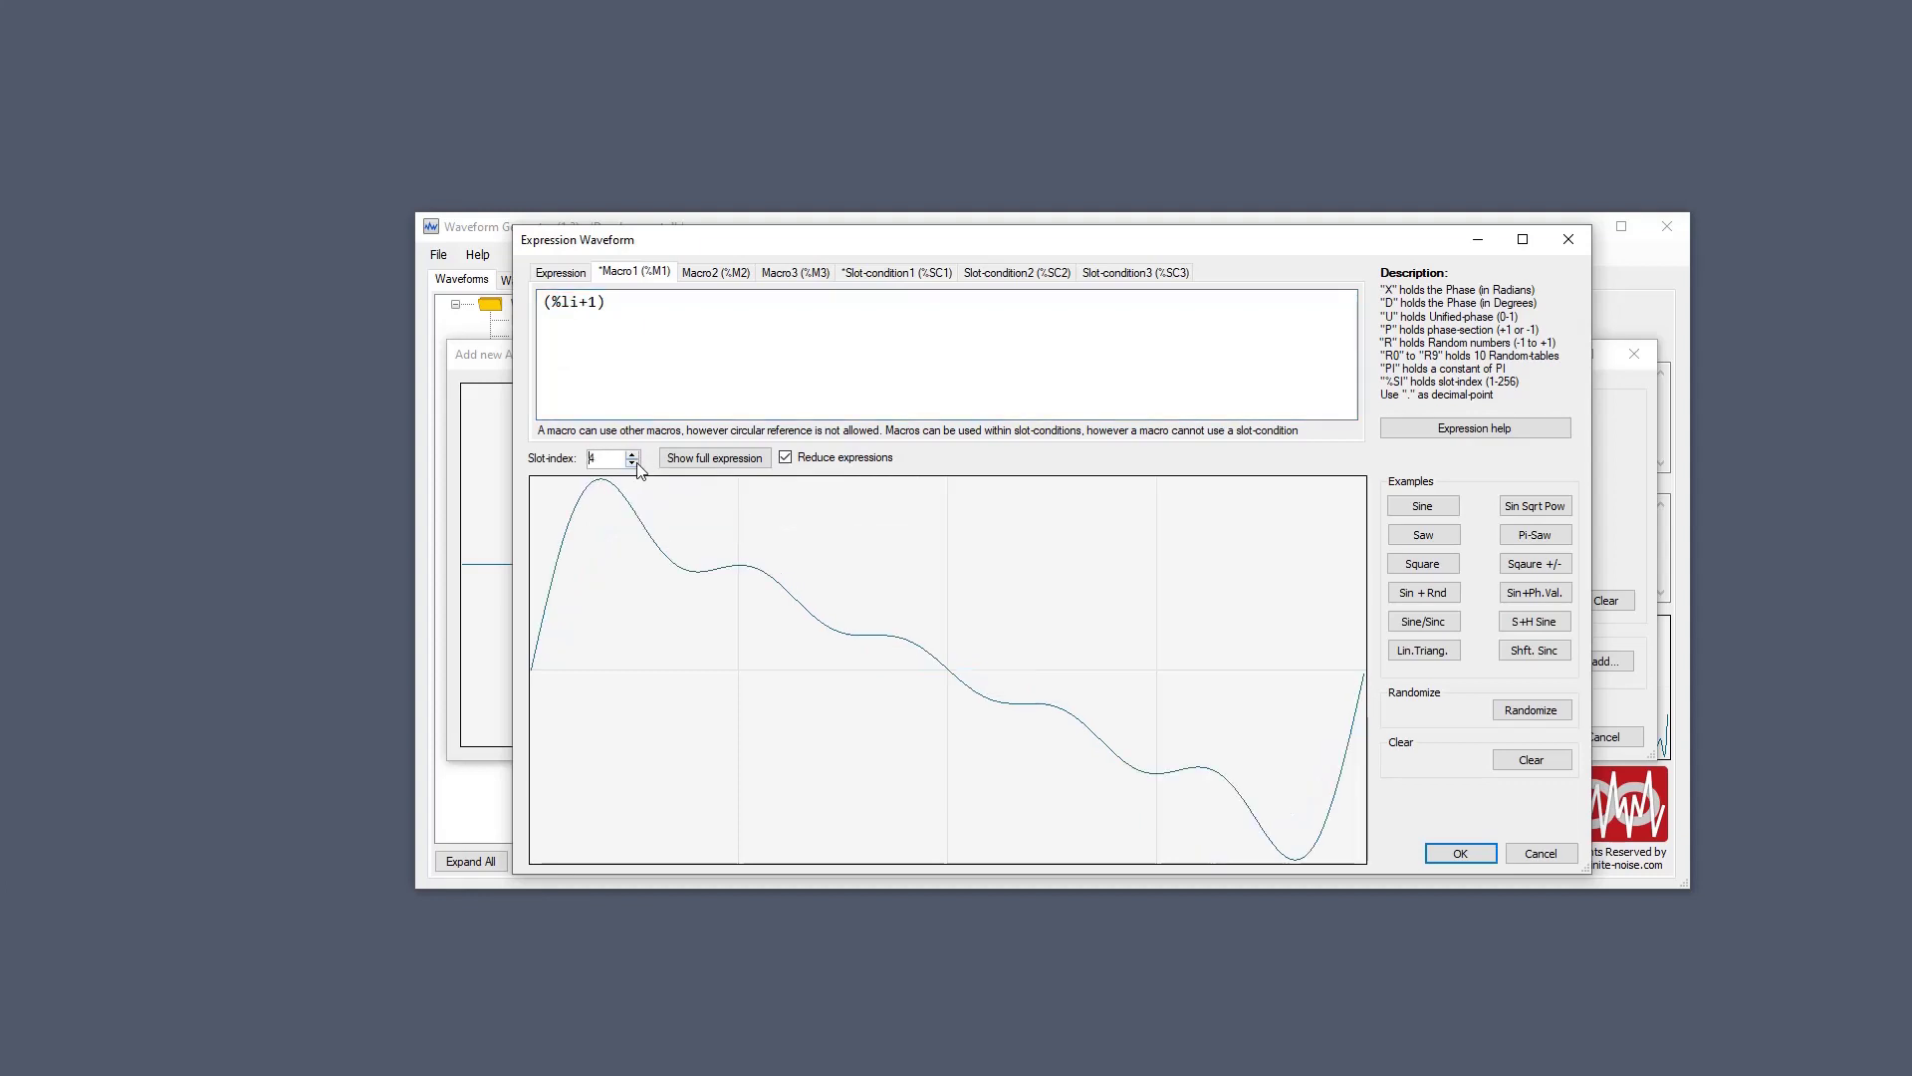
{"action": "left_click", "coordinate": [632, 462]}
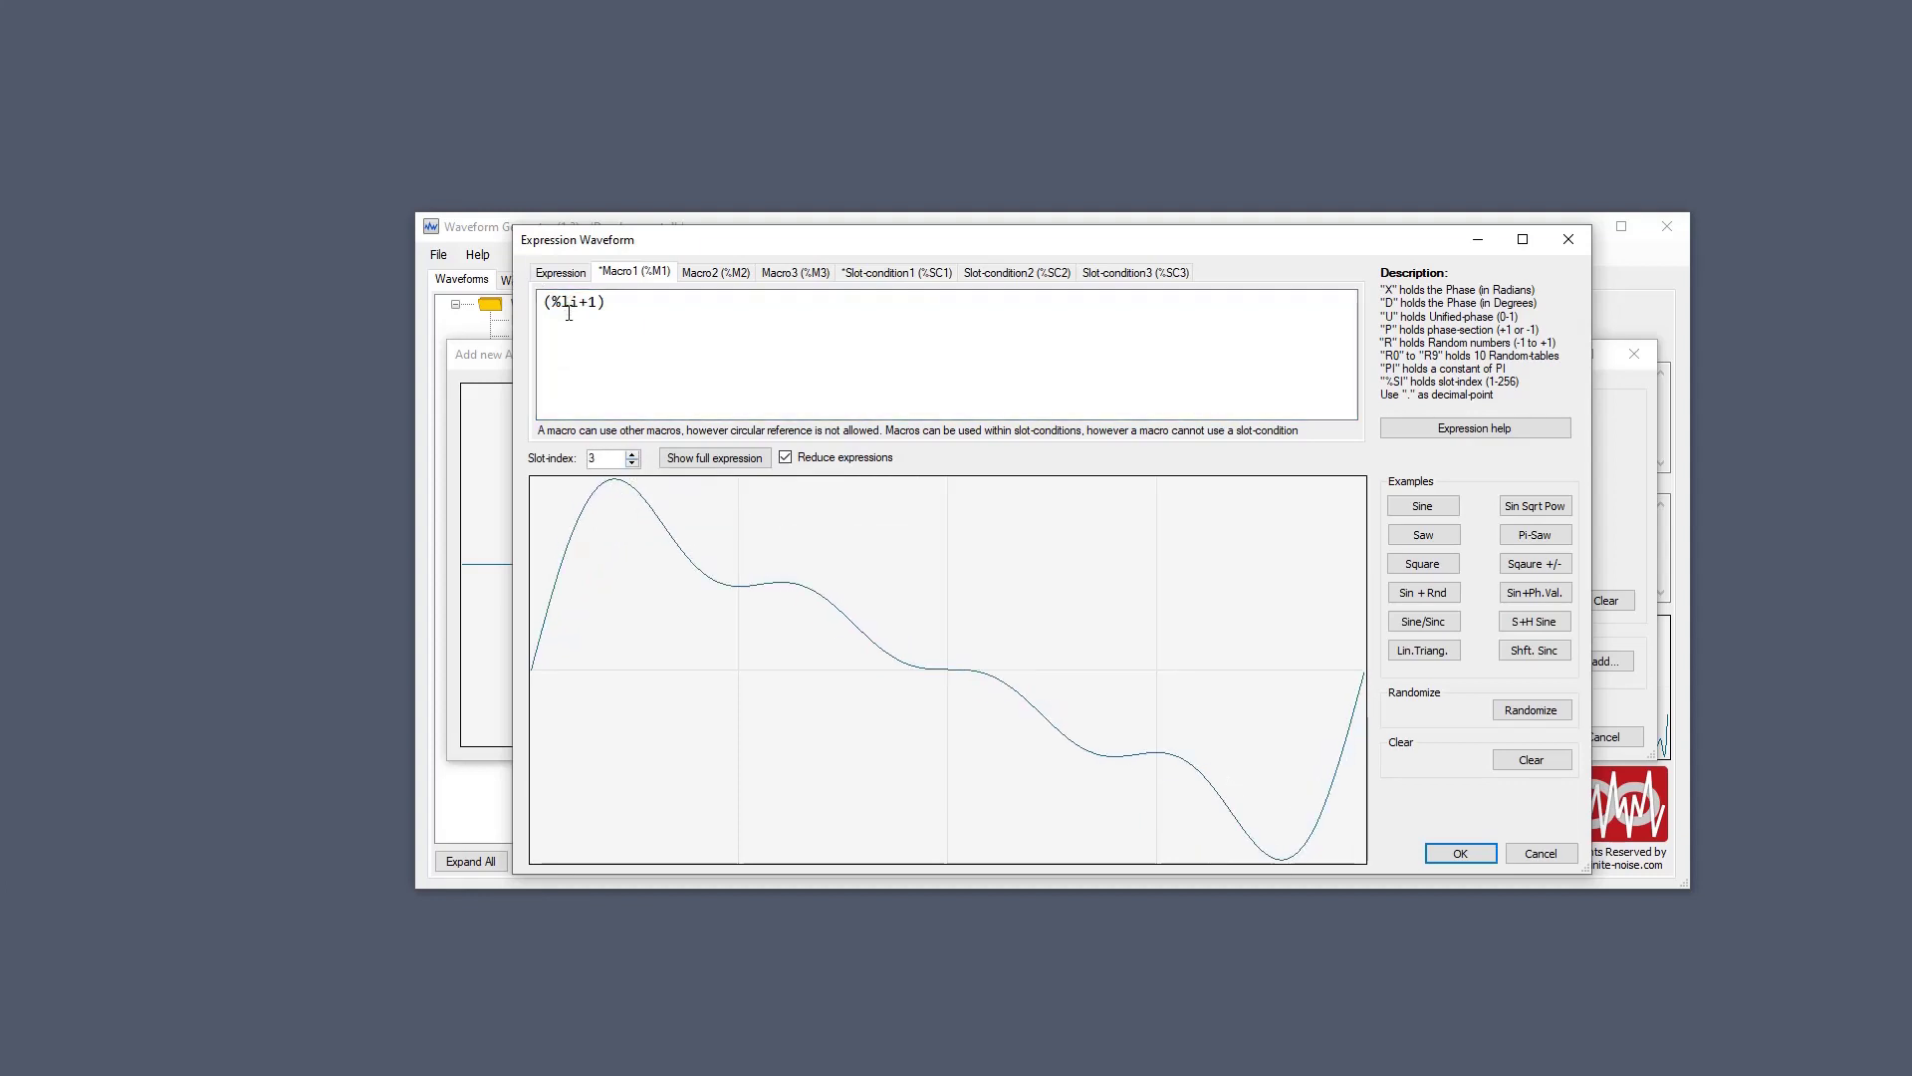
{"action": "left_click", "coordinate": [606, 459]}
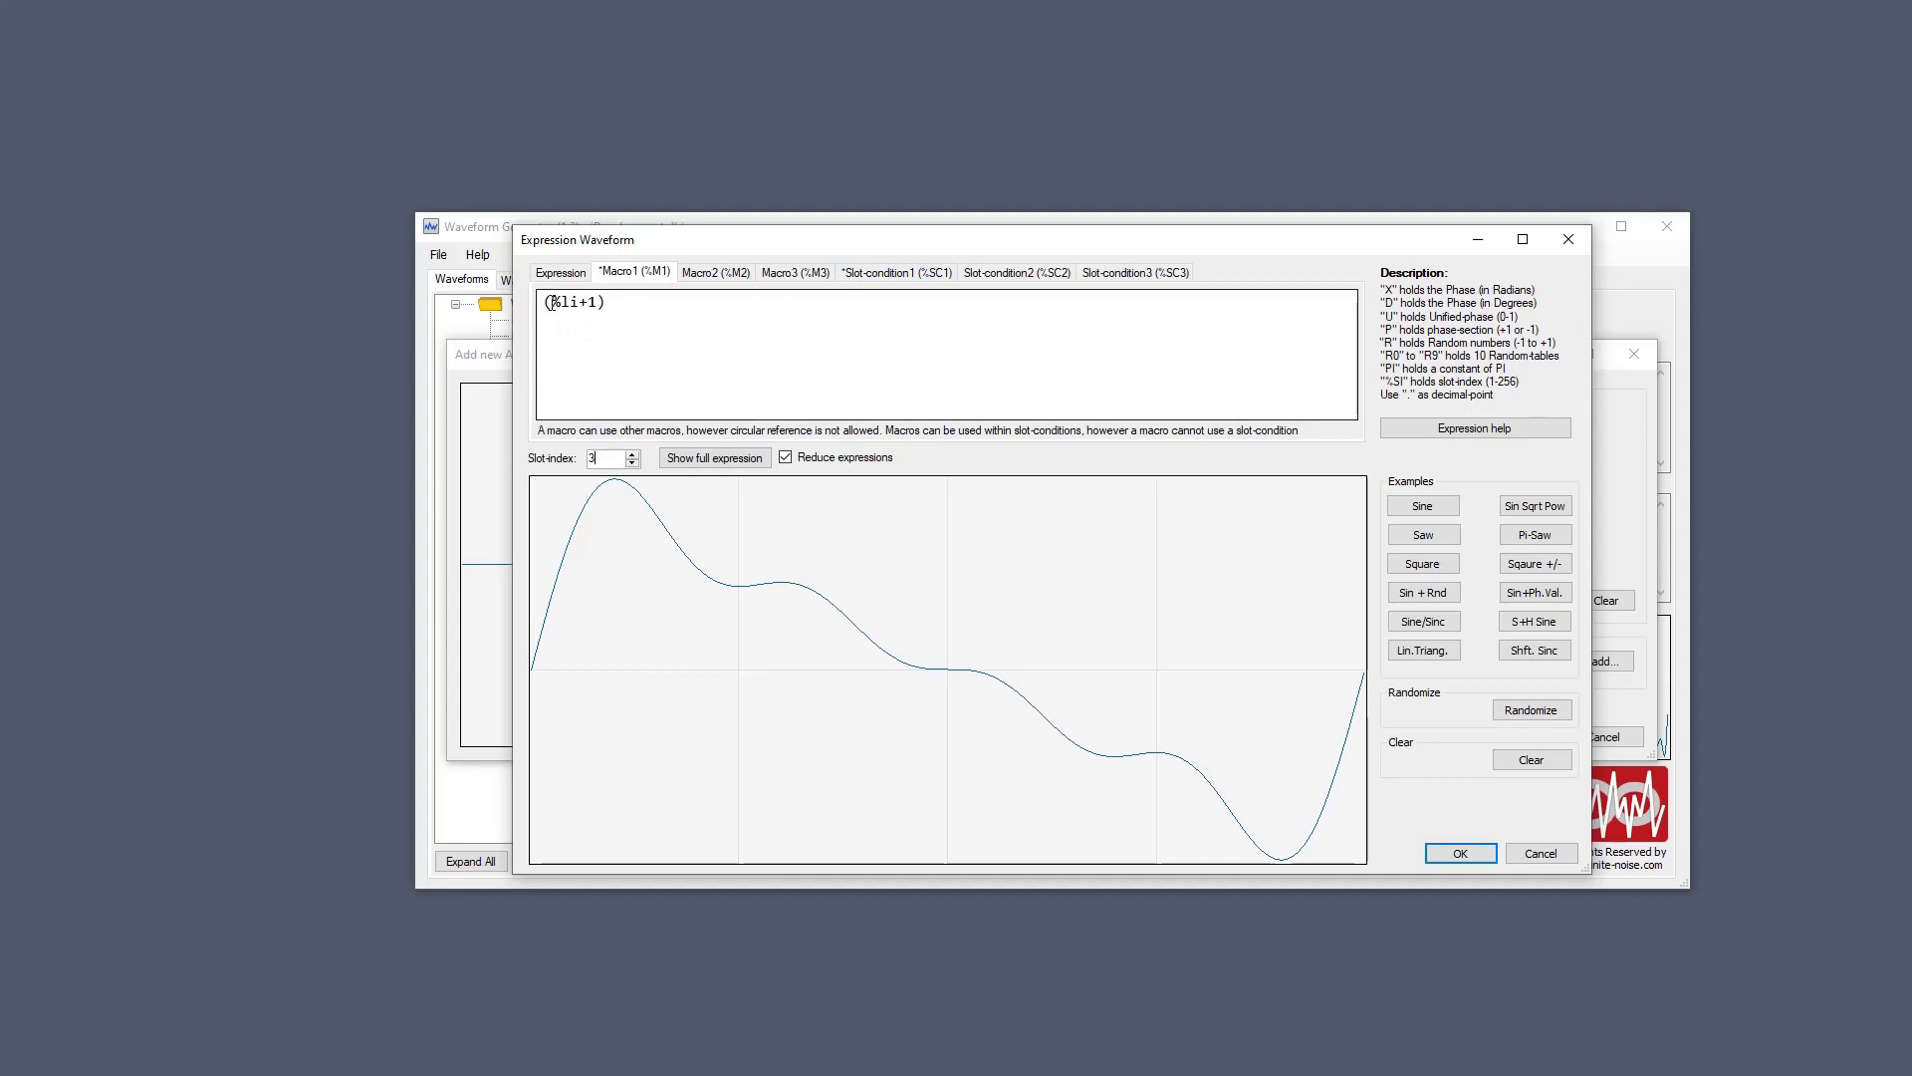
{"action": "left_click_drag", "start_coordinate": [553, 301], "coordinate": [581, 298]}
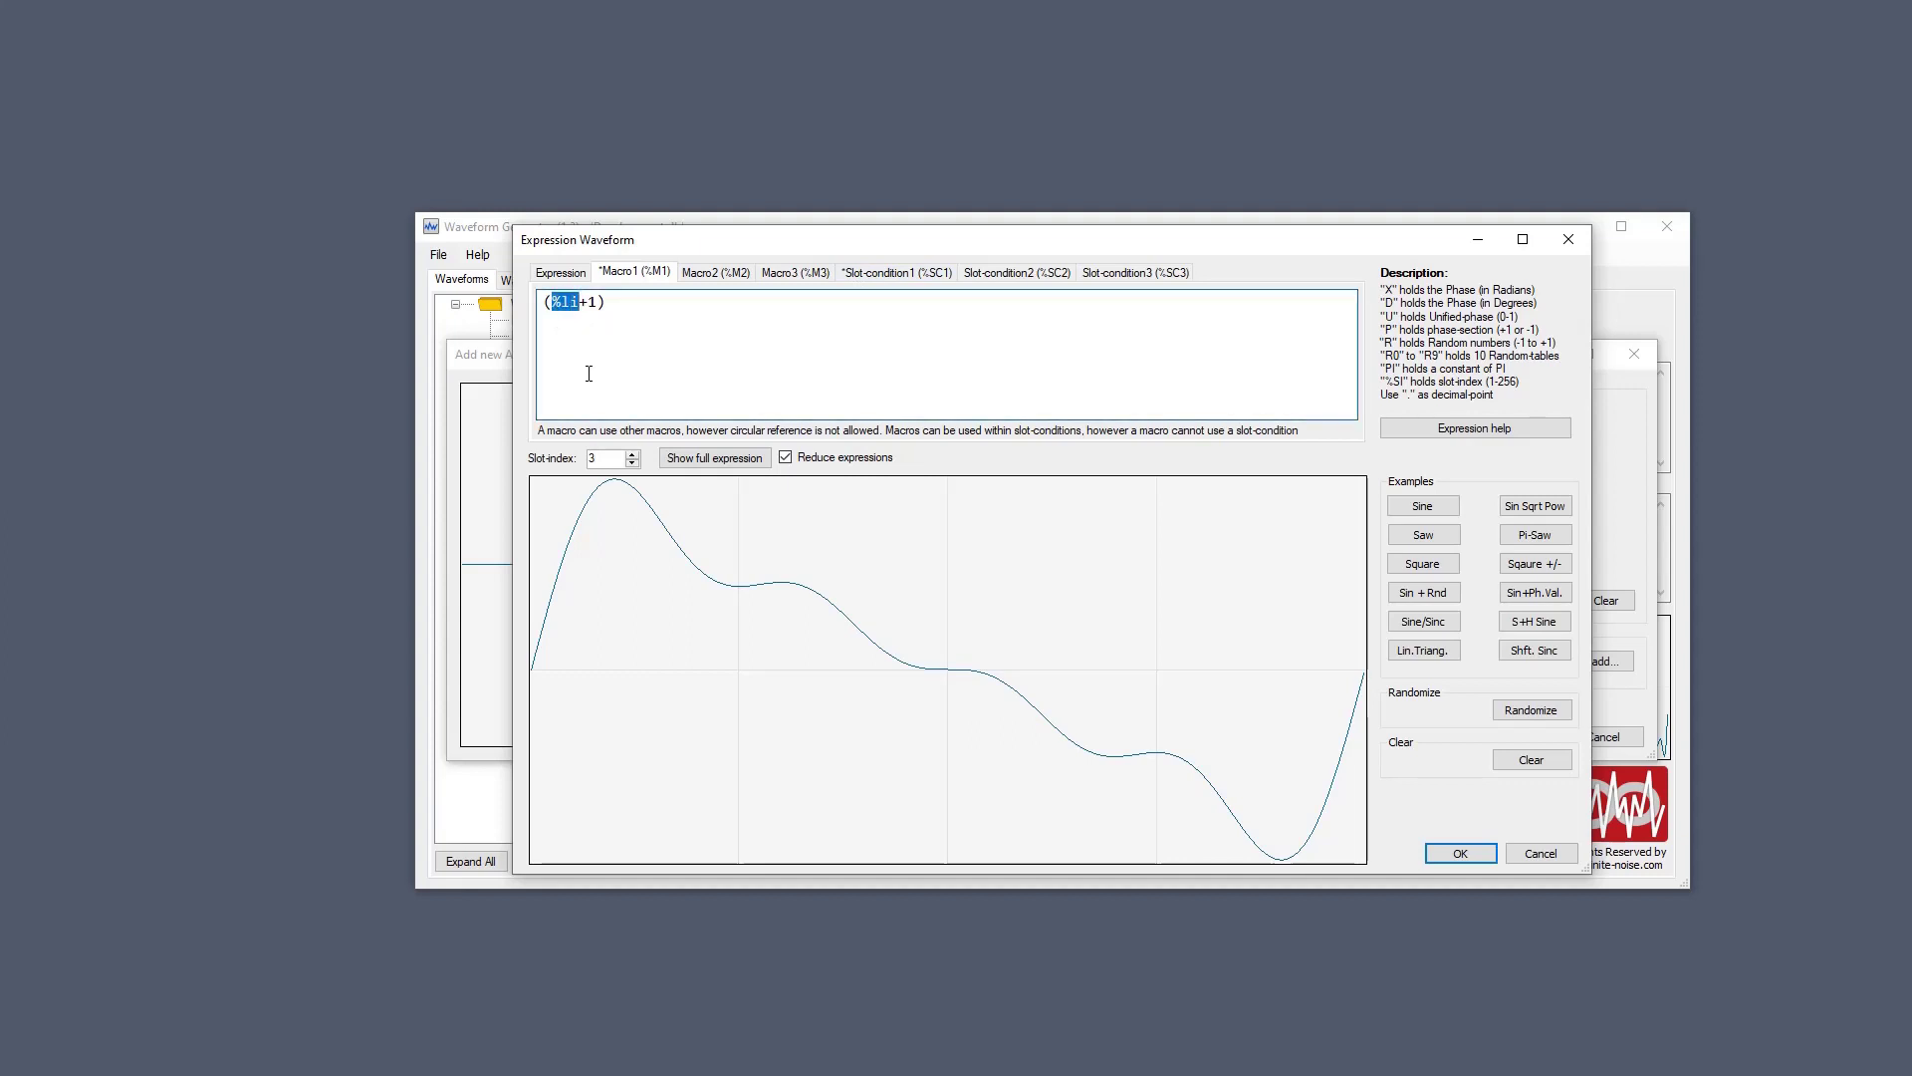
Compare the main expression Sin(X) %sc1 with its full expanded expression for slot-index 3.
{"action": "left_click", "coordinate": [581, 275]}
{"action": "left_click", "coordinate": [709, 458]}
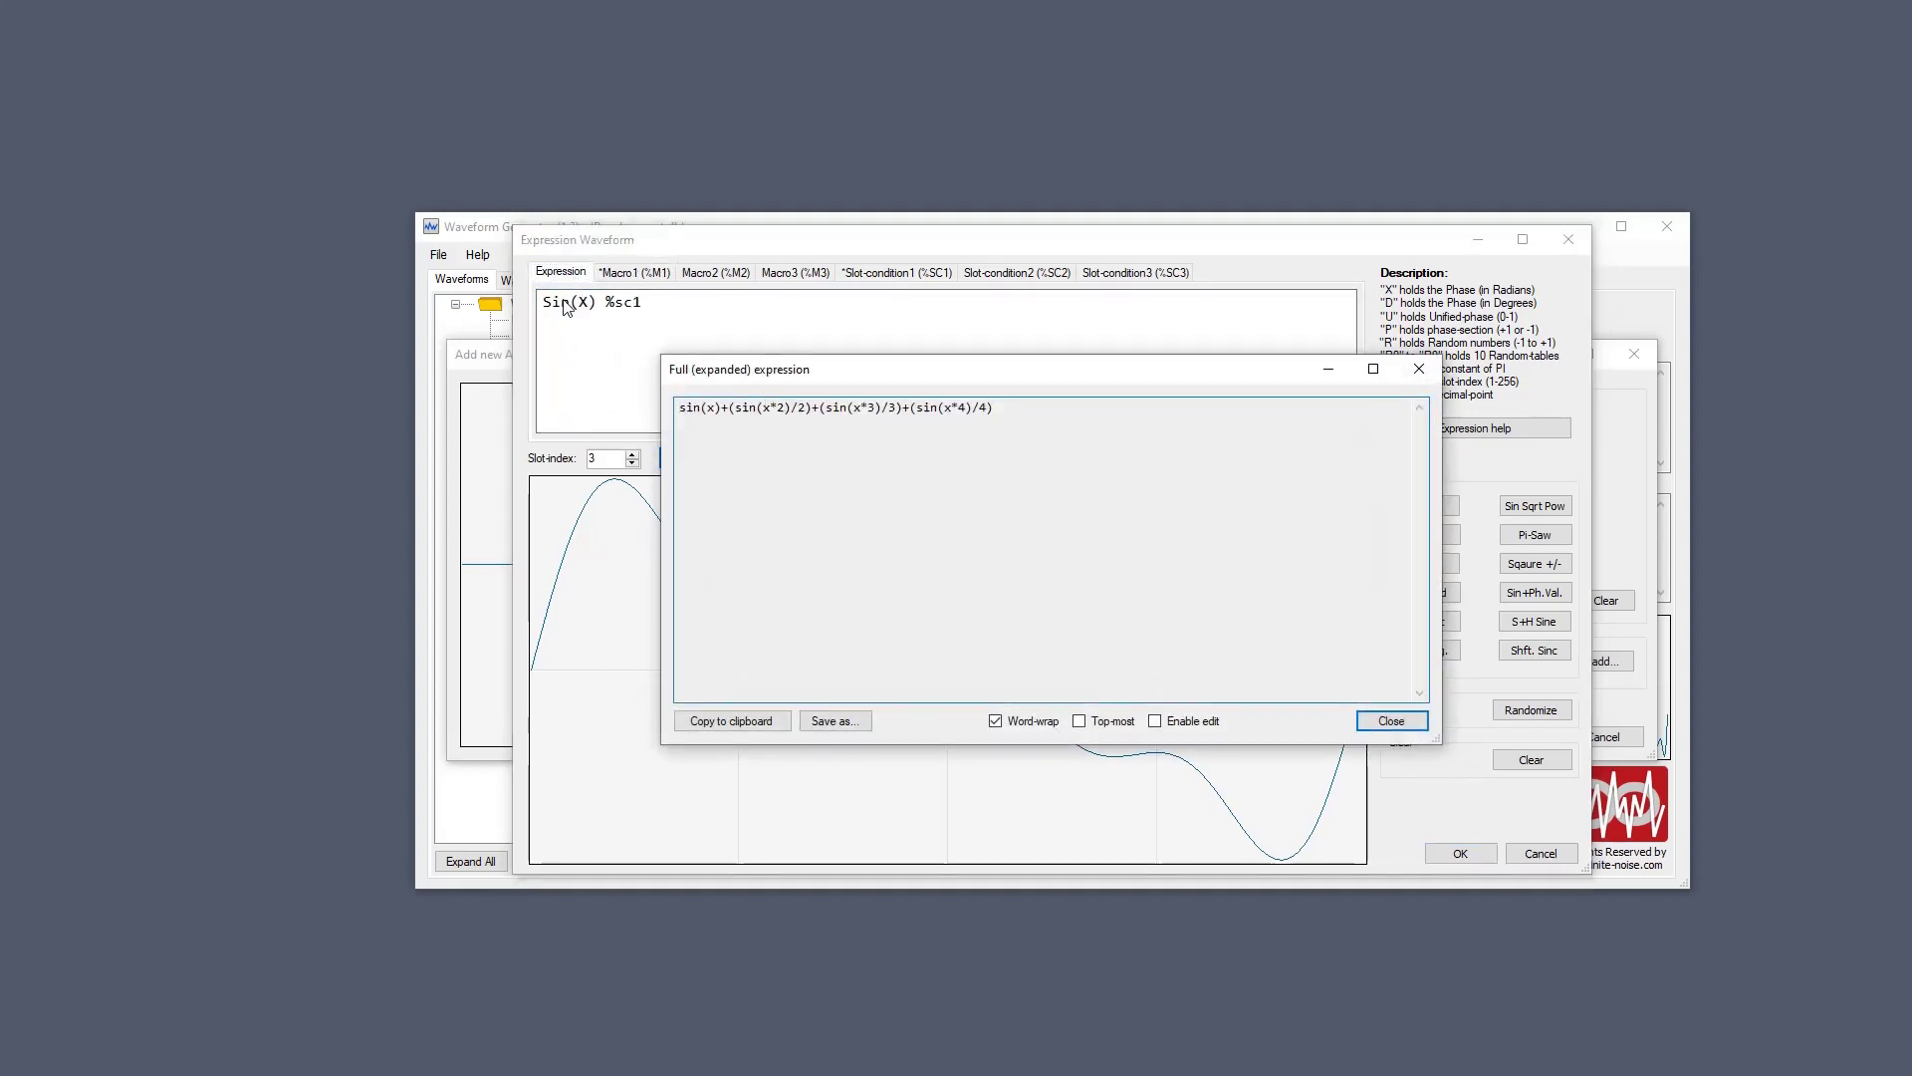
{"action": "left_click", "coordinate": [1420, 369]}
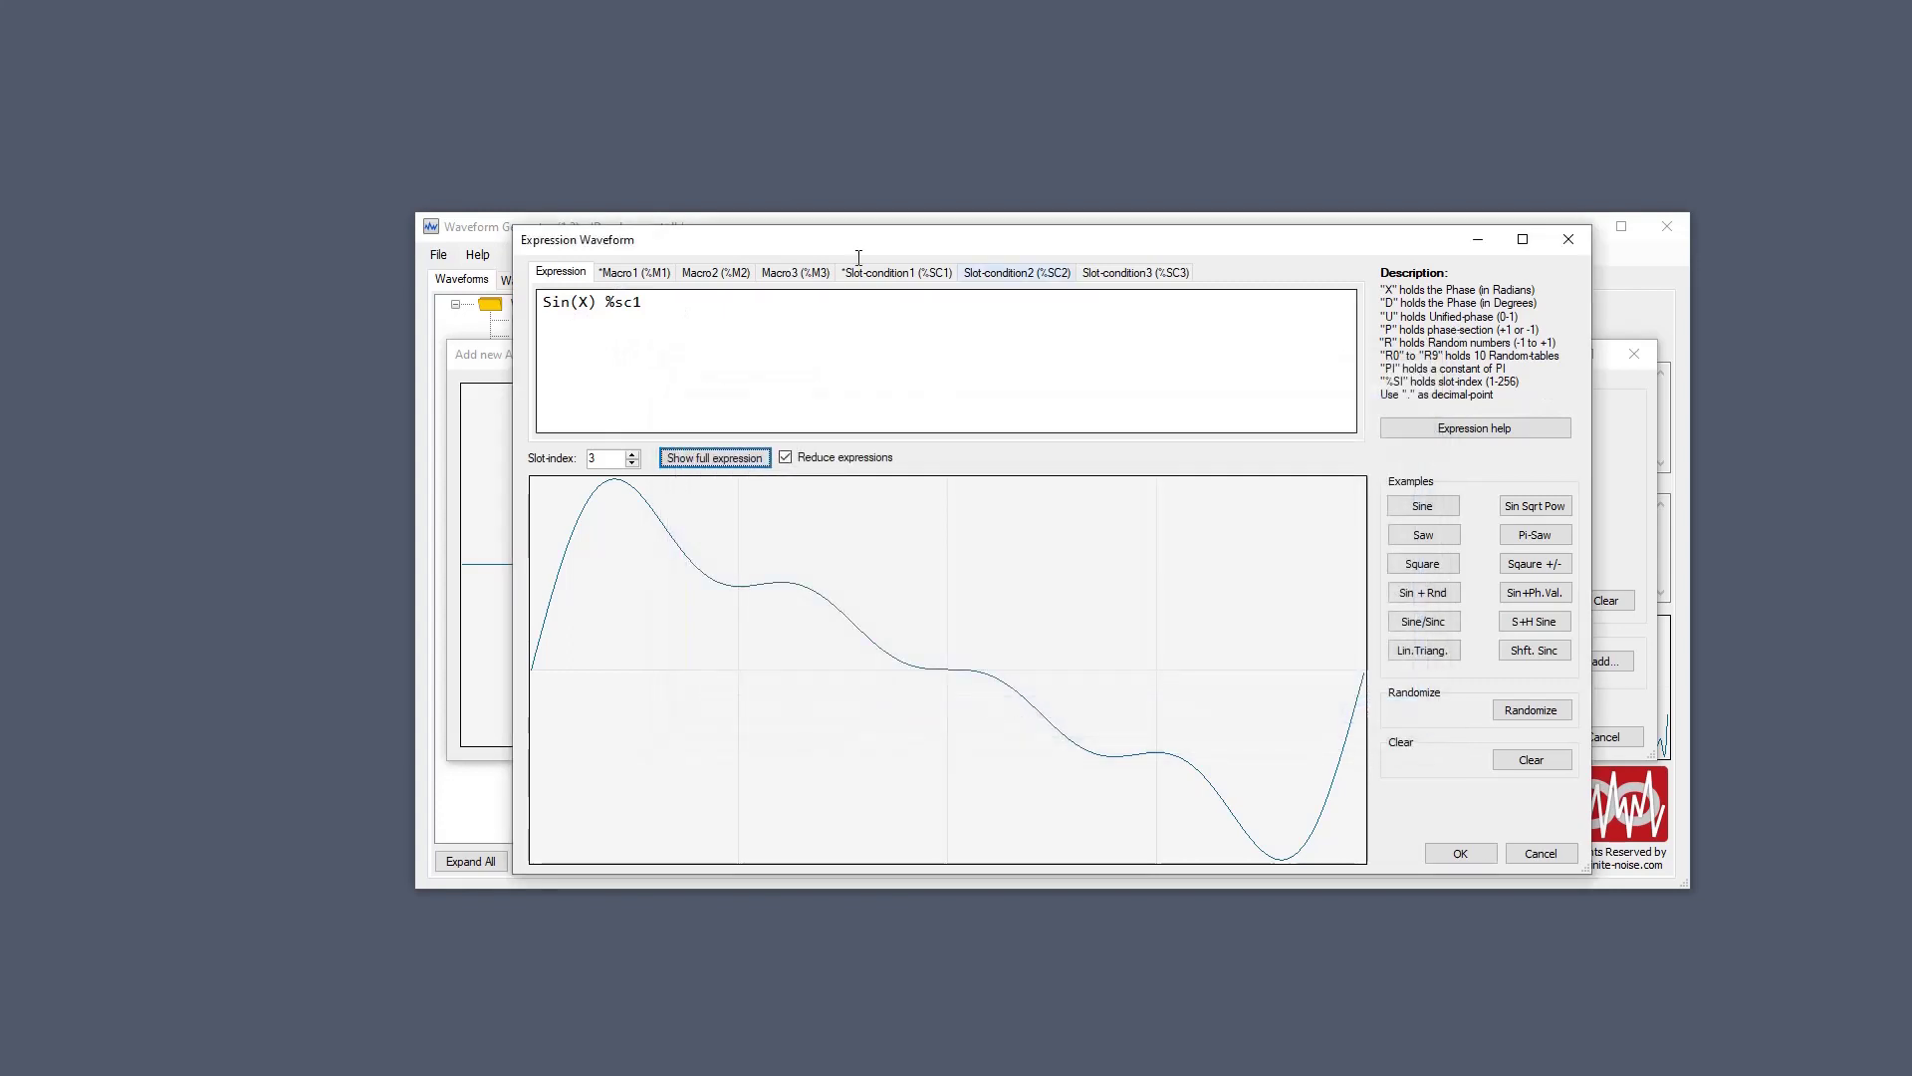
Return to Macro1 and inspect the multiplier and divisor of the last term in the full expanded expression.
{"action": "left_click", "coordinate": [637, 273]}
{"action": "left_click", "coordinate": [714, 458]}
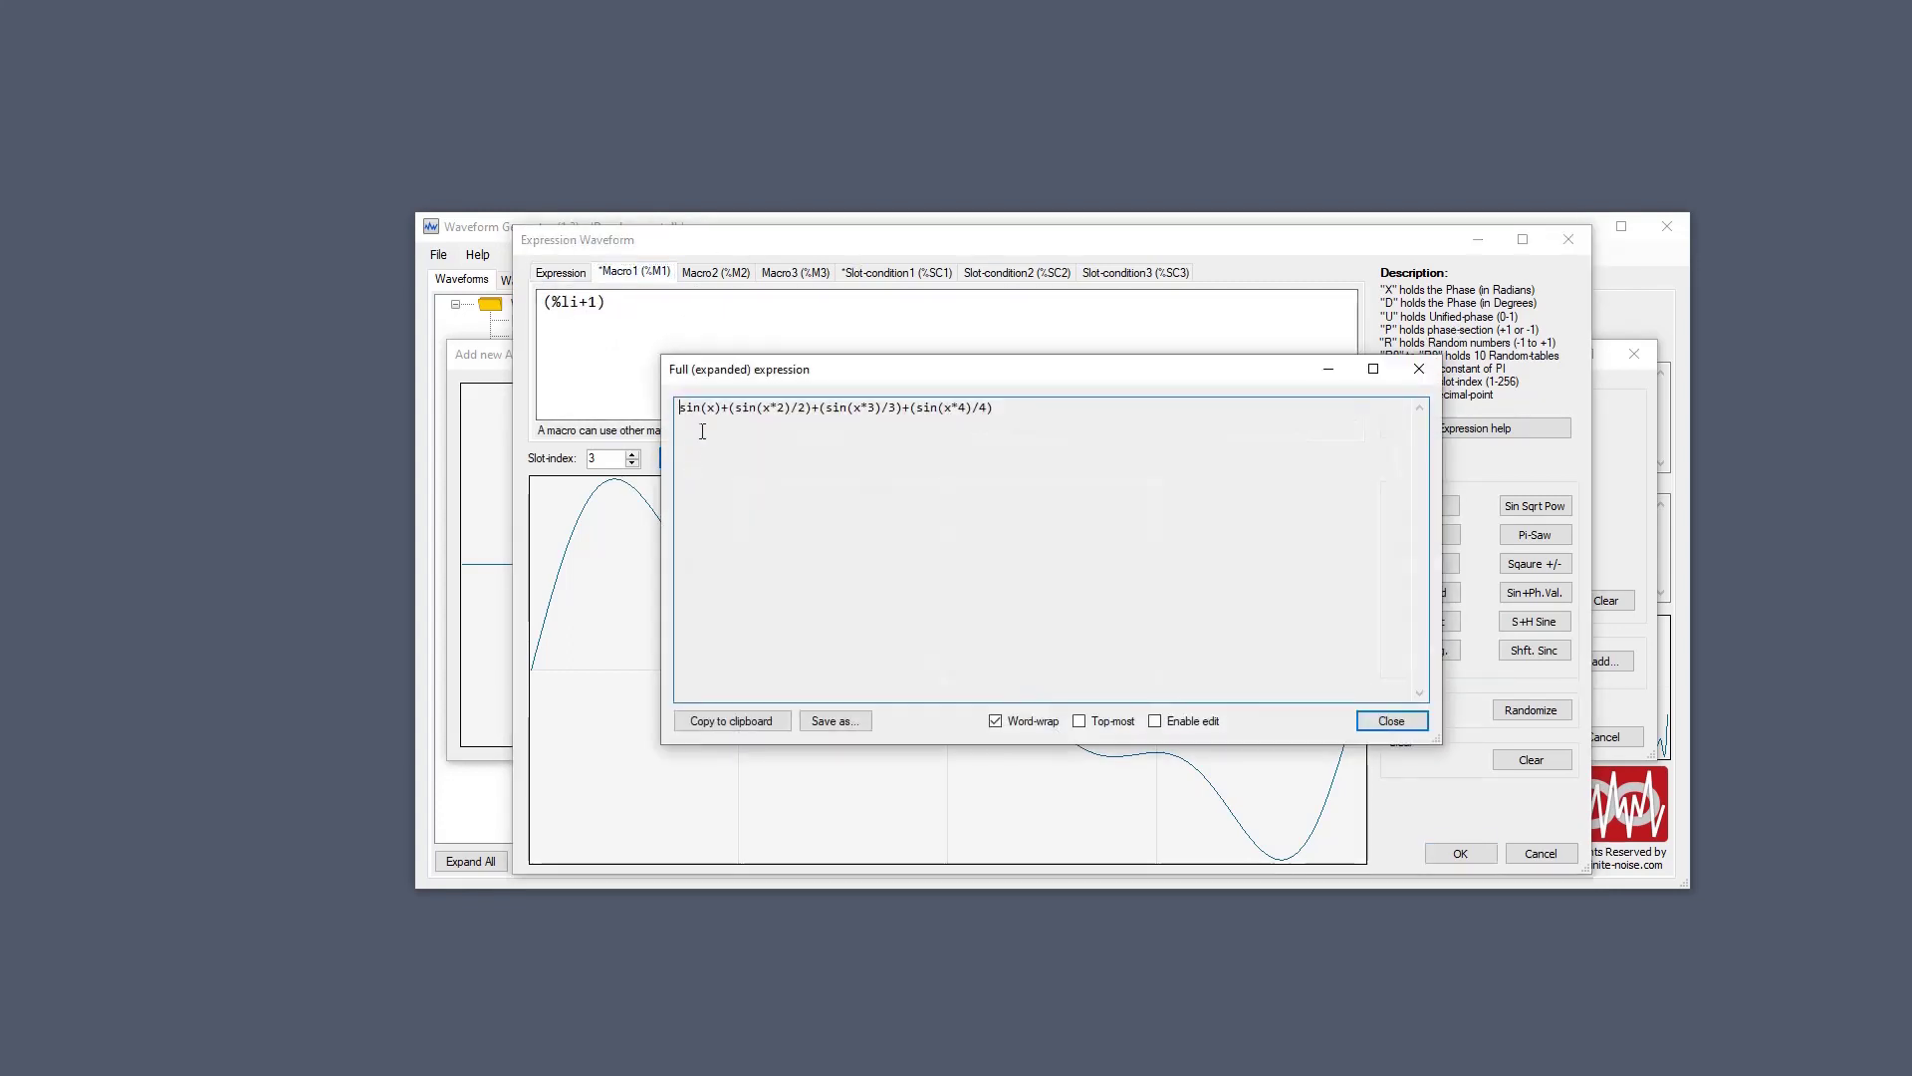
{"action": "left_click_drag", "start_coordinate": [940, 406], "coordinate": [970, 403]}
{"action": "left_click", "coordinate": [959, 417]}
{"action": "left_click_drag", "start_coordinate": [960, 408], "coordinate": [988, 408]}
{"action": "left_click", "coordinate": [1420, 371]}
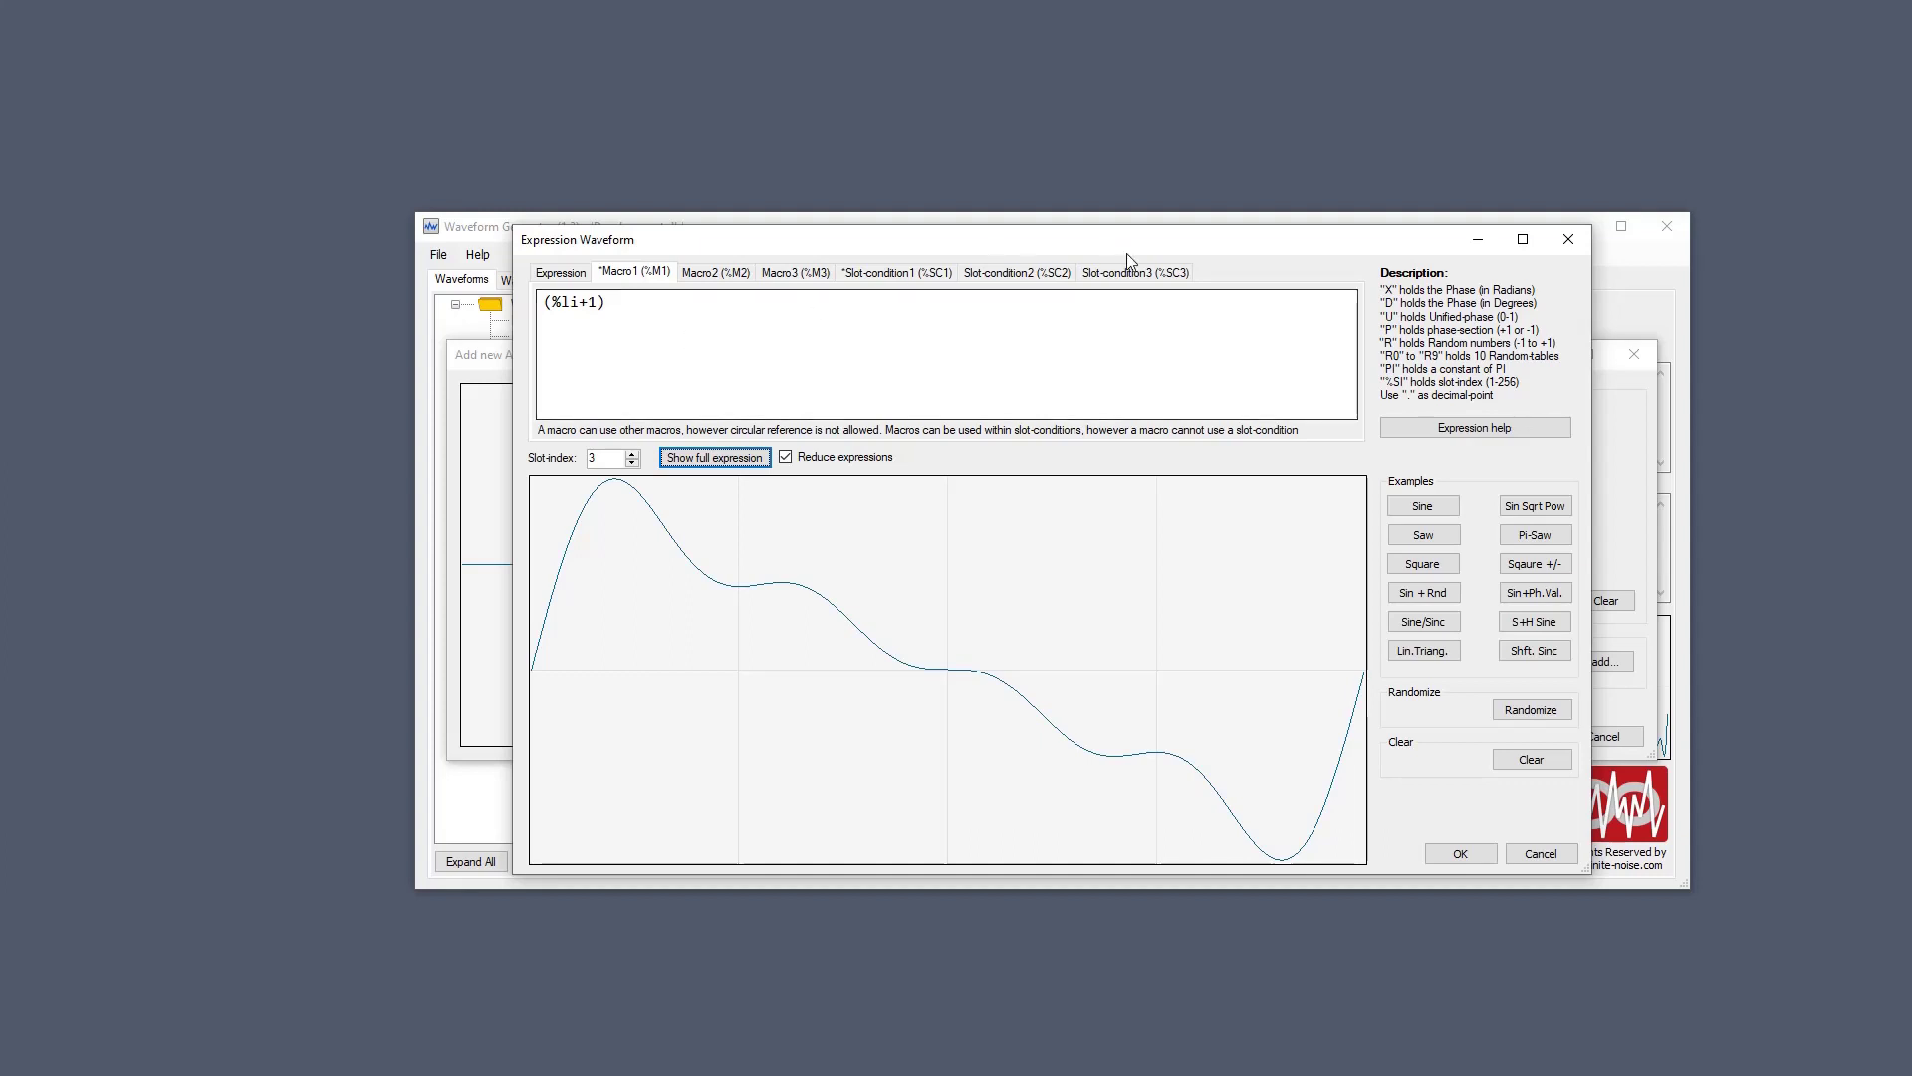
Load the plain Sqaure +/- example and examine the minus and plus signs in front of its sine terms.
{"action": "left_click", "coordinate": [1524, 564]}
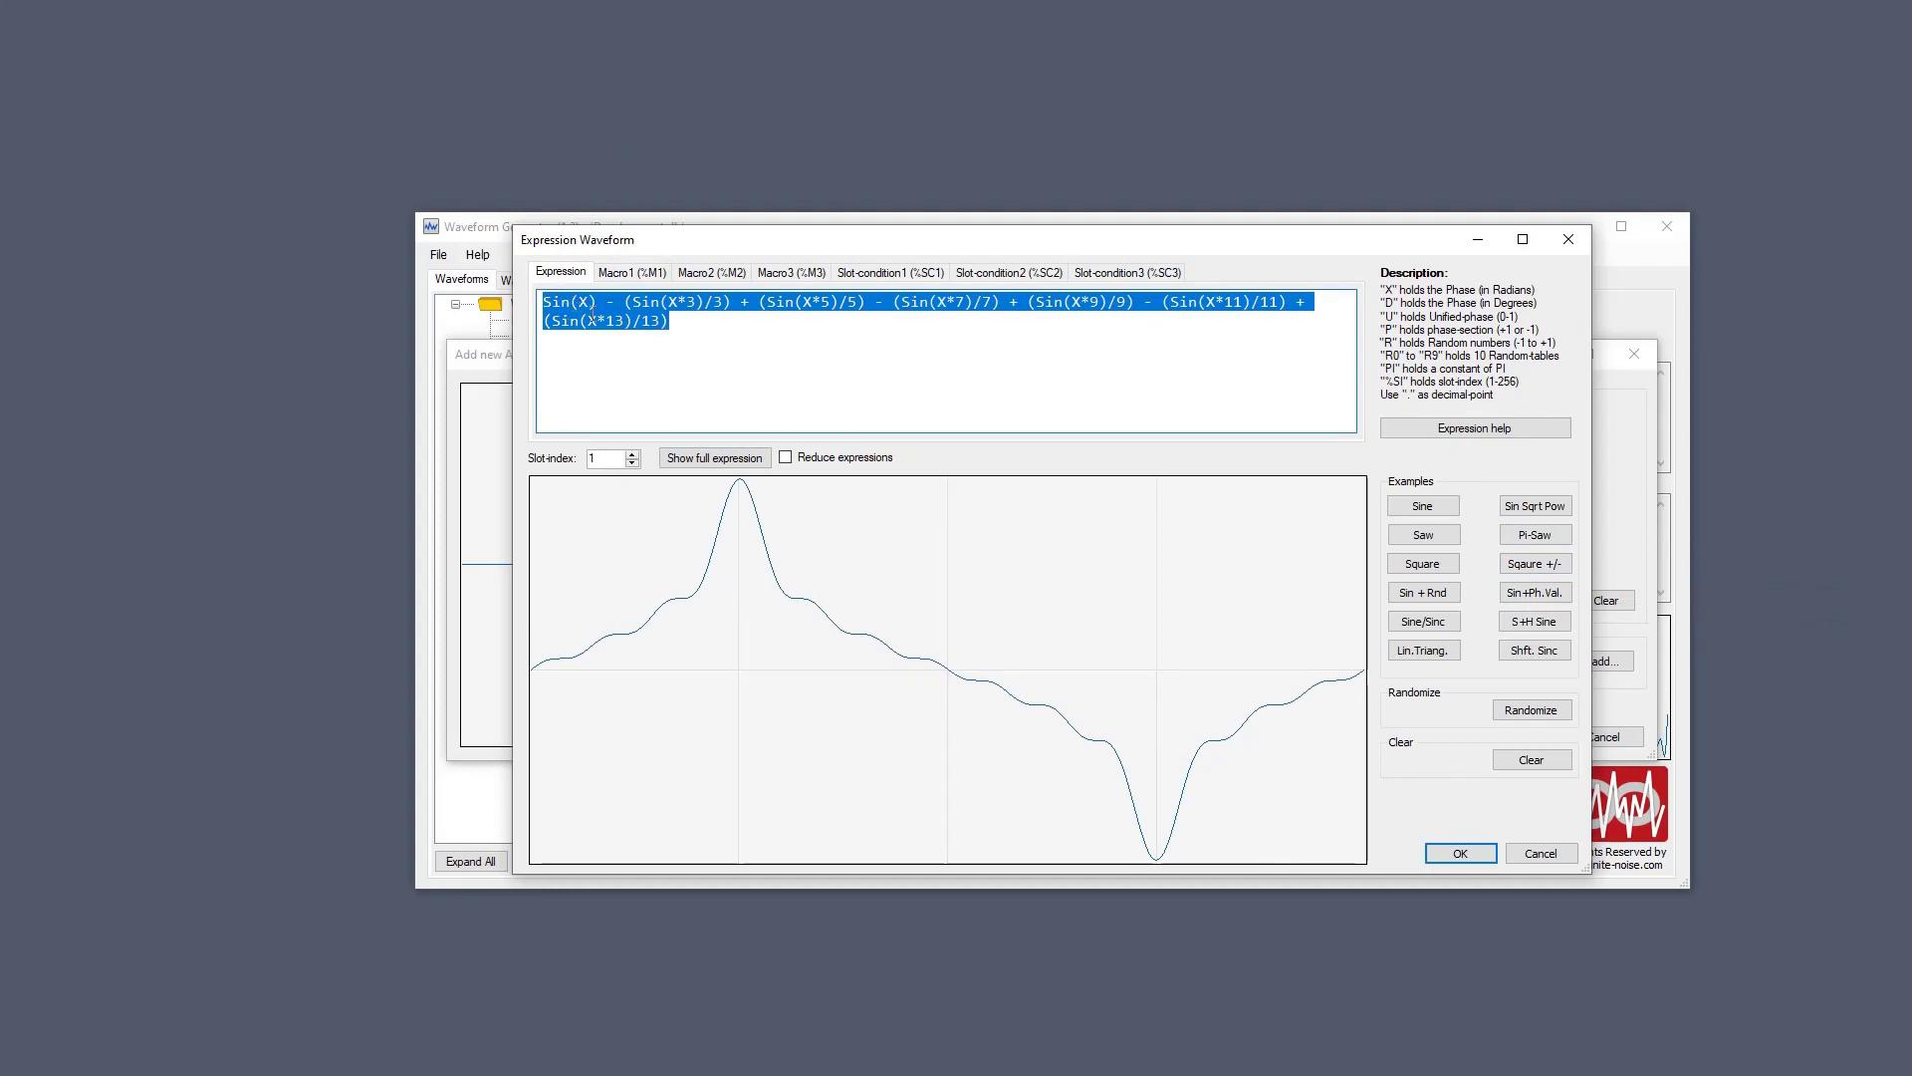
{"action": "left_click", "coordinate": [558, 300]}
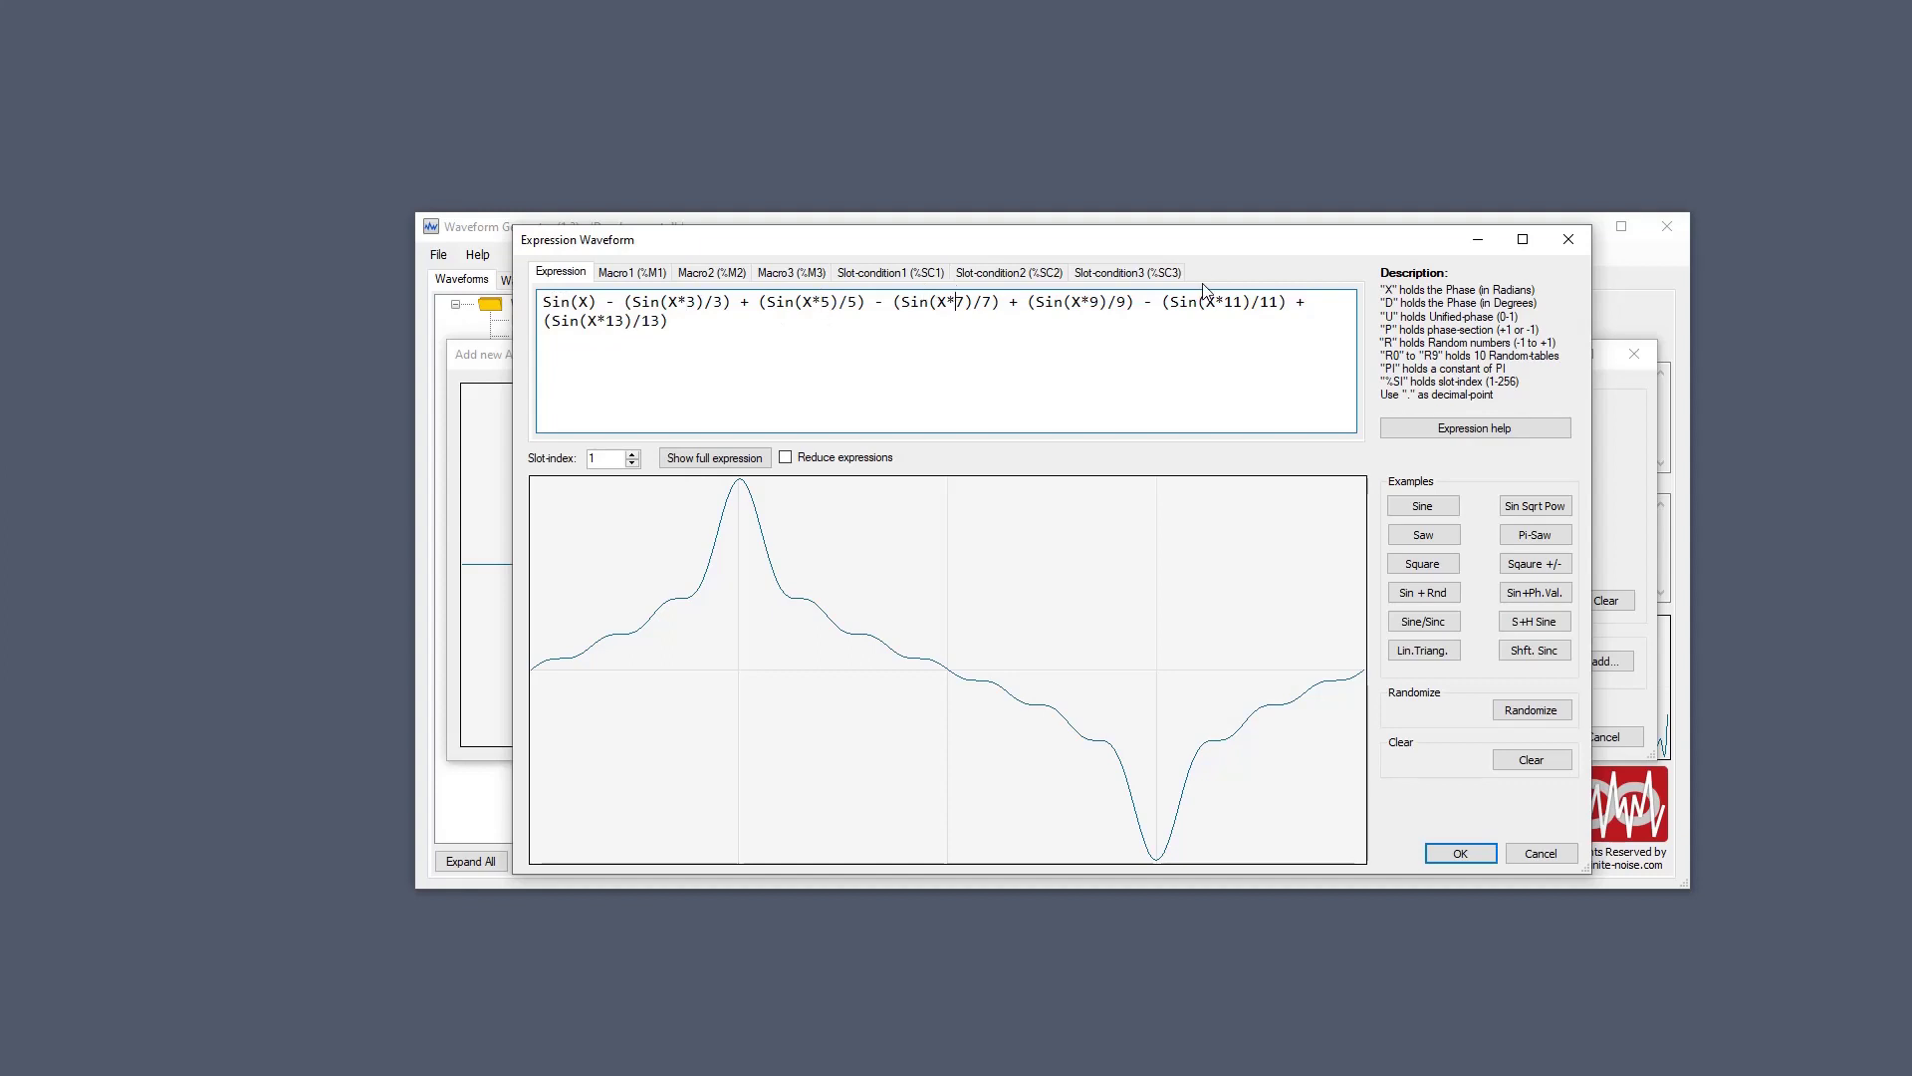
{"action": "left_click", "coordinate": [1102, 300]}
{"action": "left_click_drag", "start_coordinate": [597, 300], "coordinate": [738, 291]}
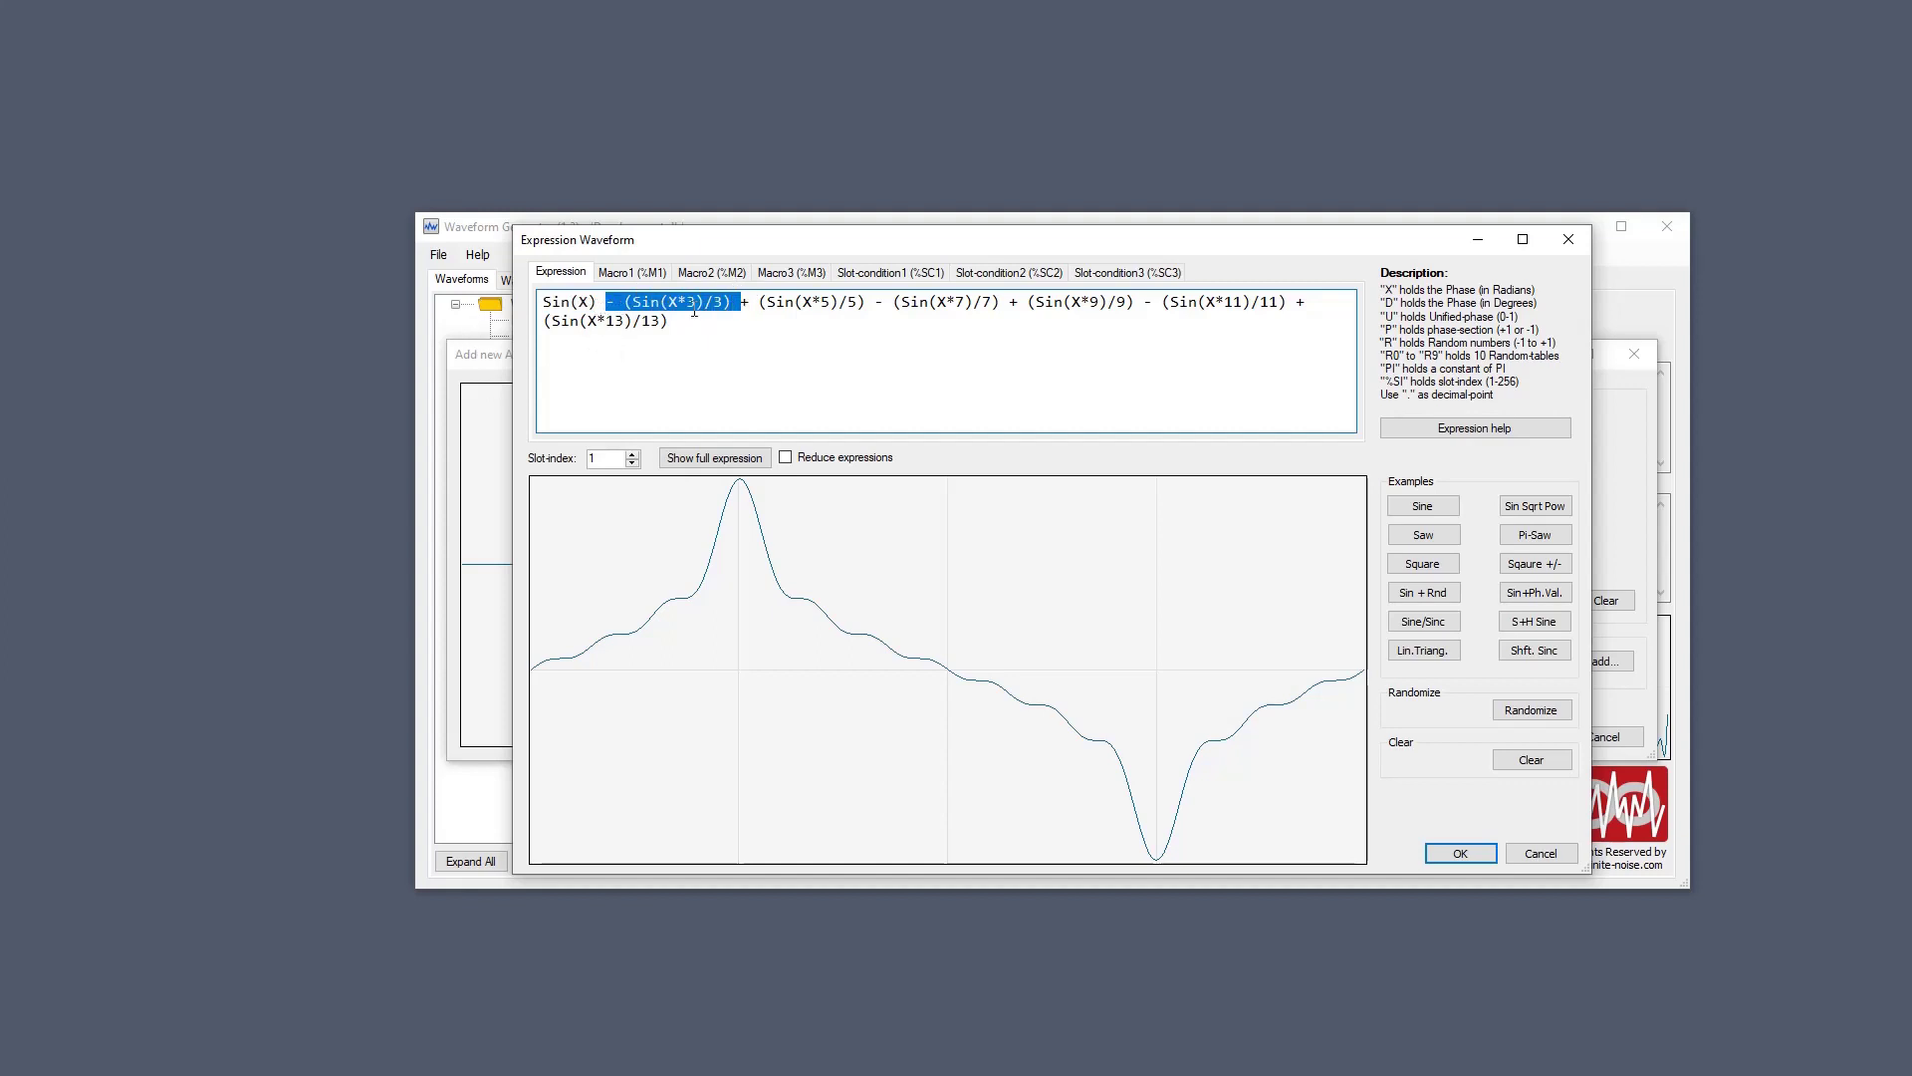
{"action": "left_click_drag", "start_coordinate": [740, 300], "coordinate": [884, 301]}
{"action": "left_click_drag", "start_coordinate": [1017, 300], "coordinate": [1151, 301]}
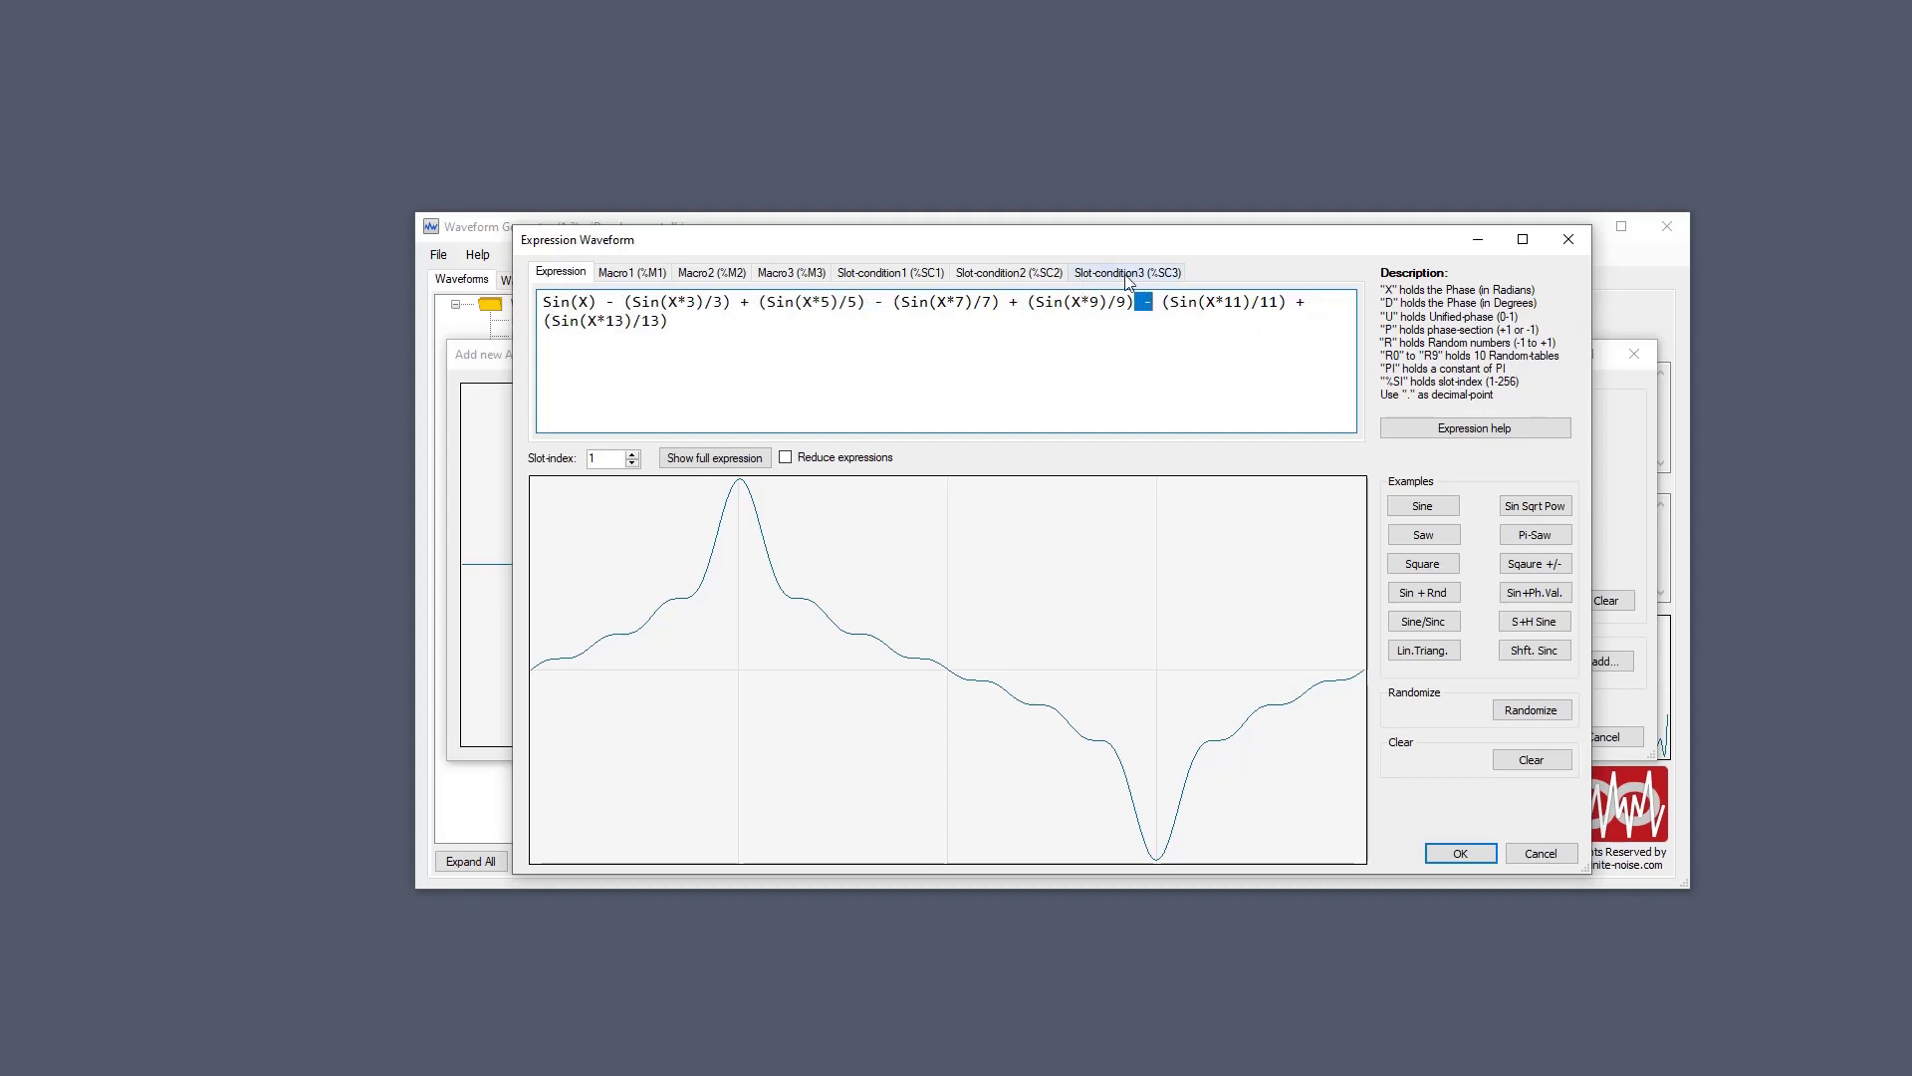
{"action": "left_click_drag", "start_coordinate": [1294, 300], "coordinate": [1130, 332]}
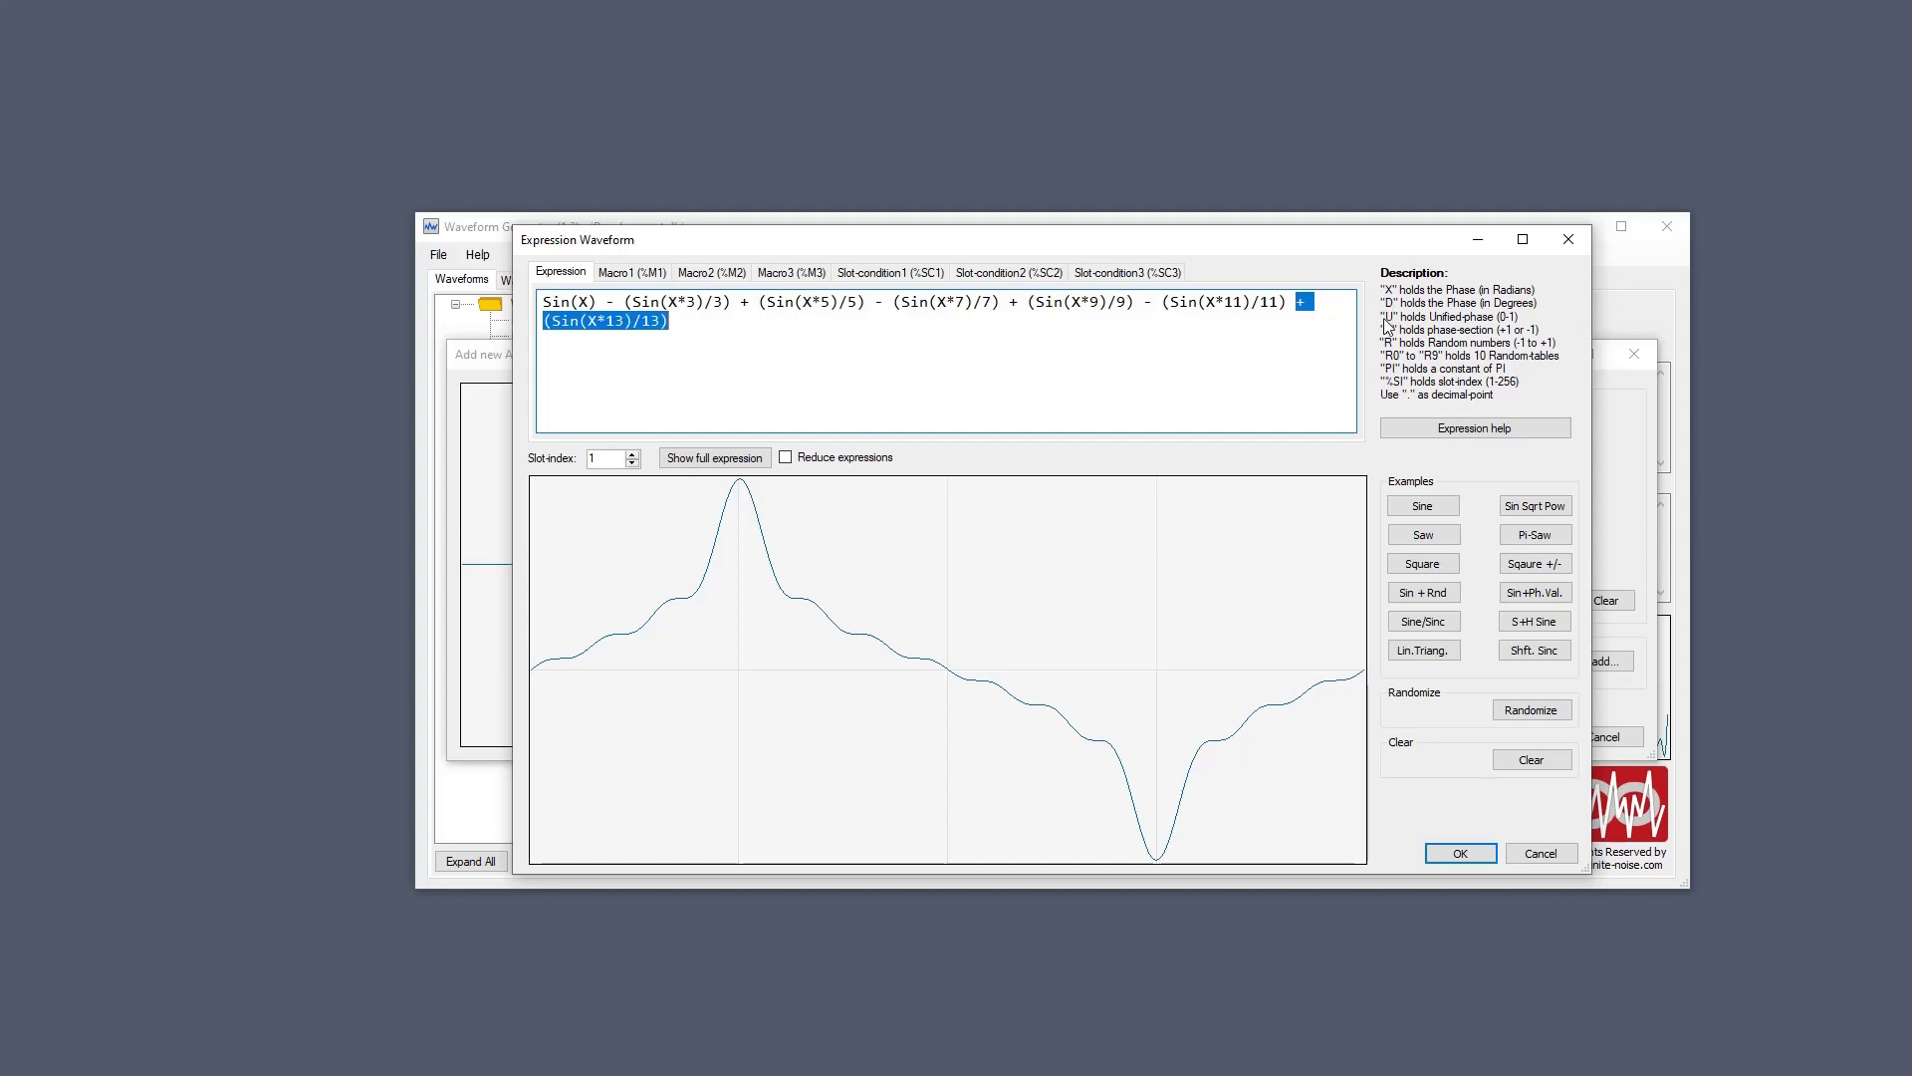
{"action": "left_click", "coordinate": [896, 323]}
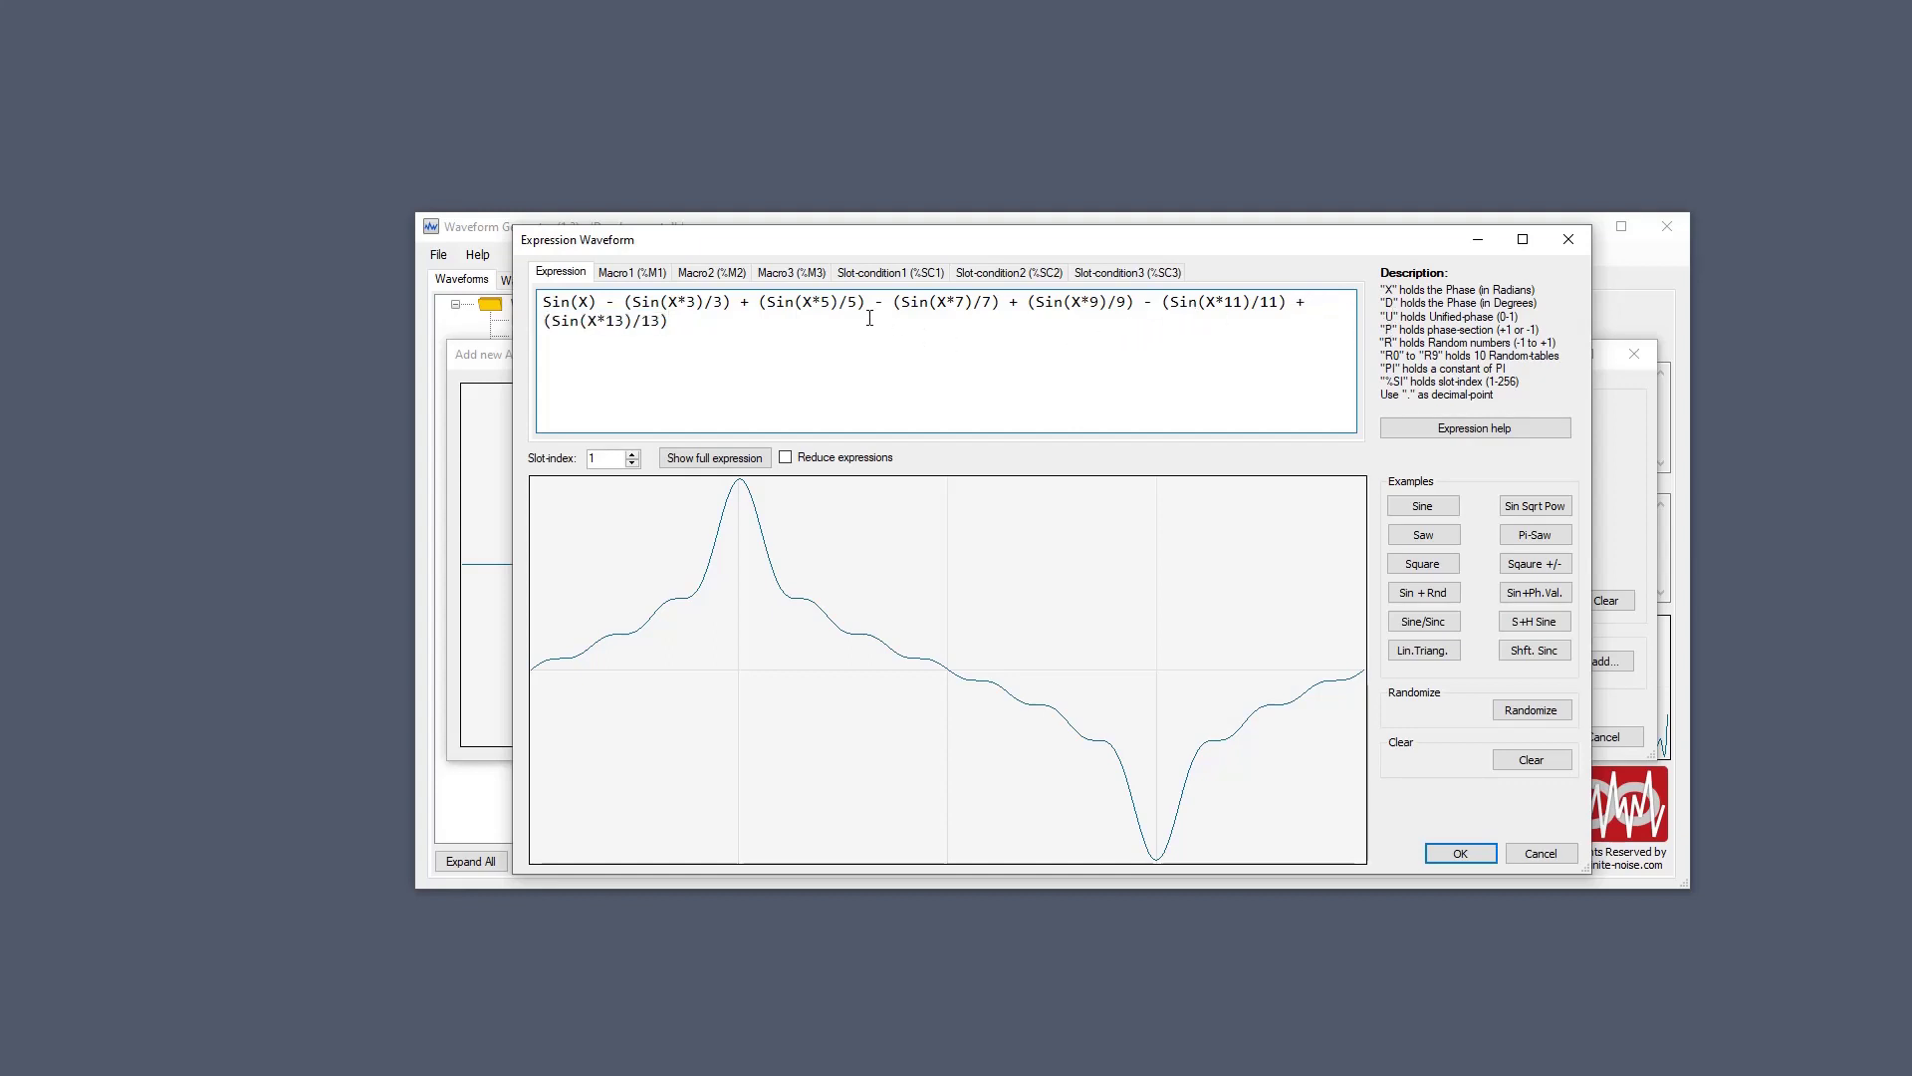
Load the slot-condition version of the Sqaure +/- example and examine the %sc1 and %sc2 references in its main expression.
{"action": "left_click", "coordinate": [1530, 569], "text": "shift"}
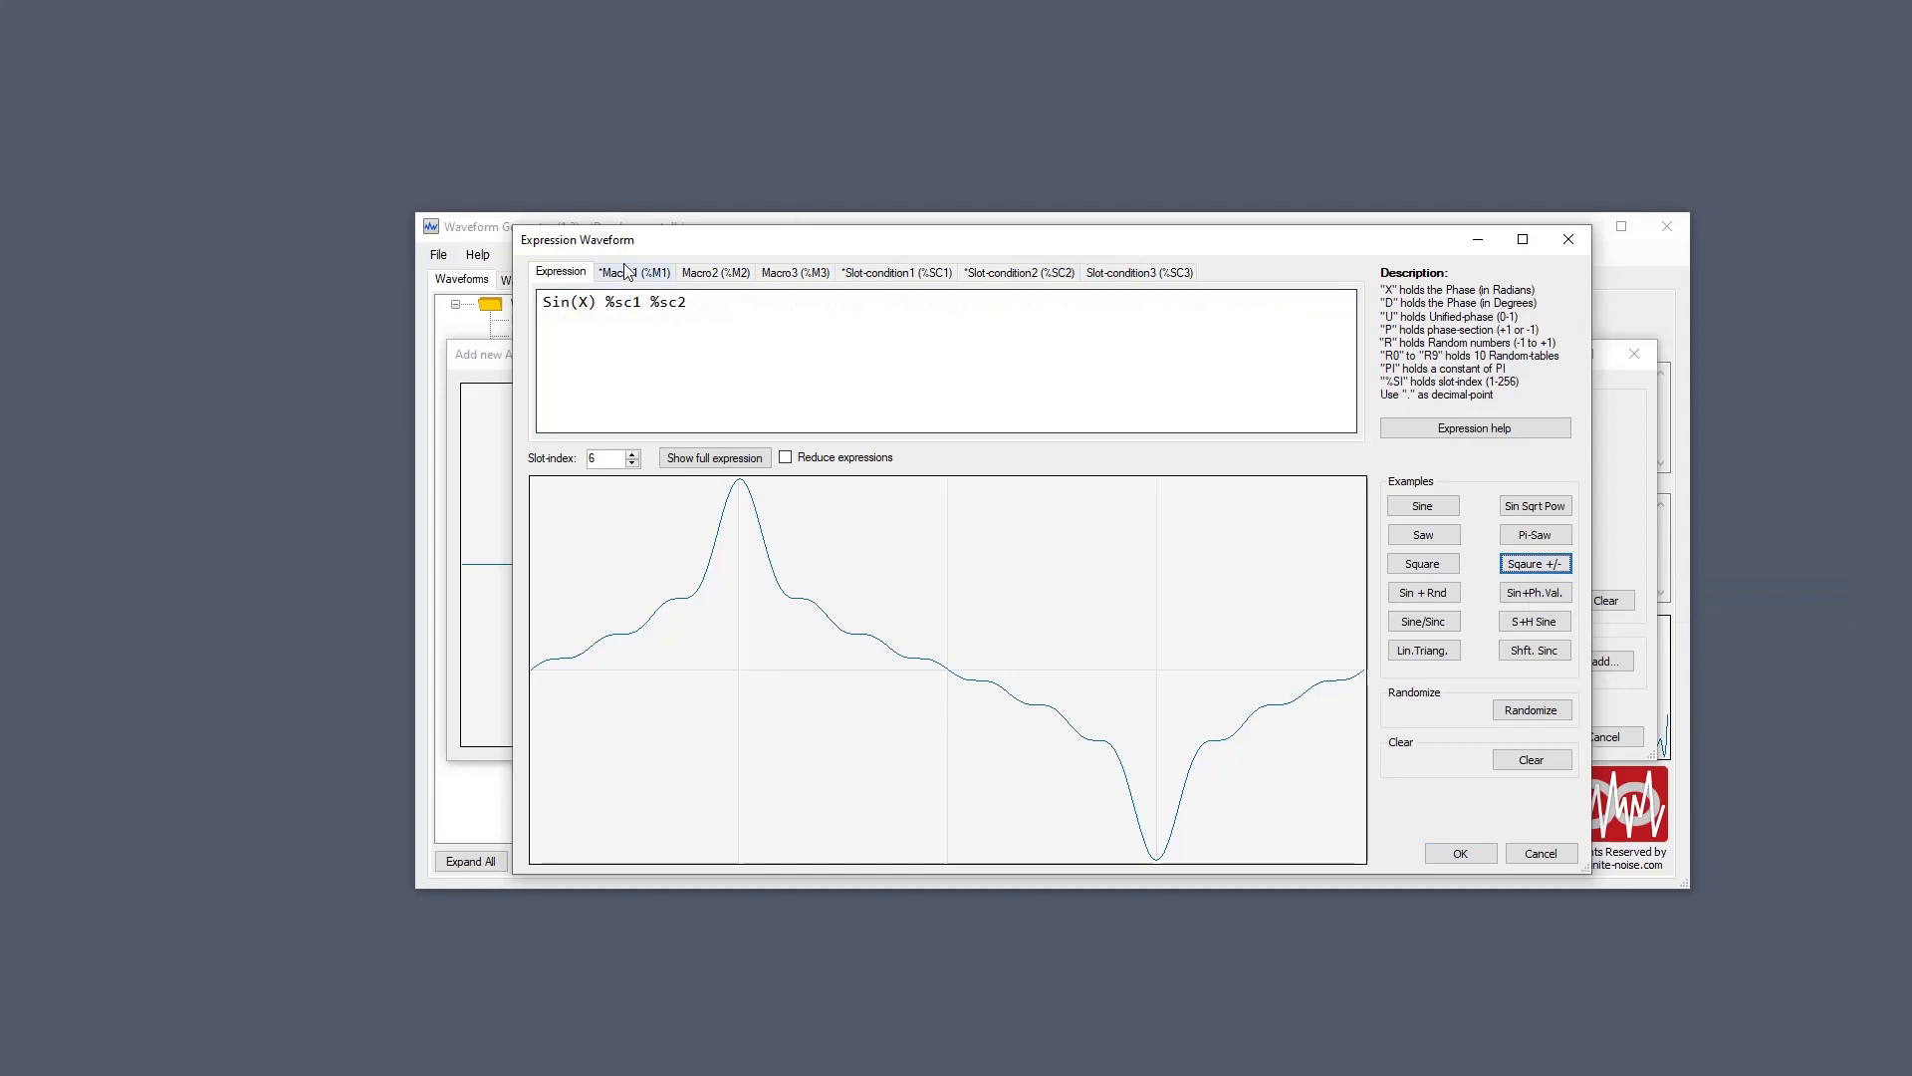
{"action": "left_click", "coordinate": [601, 302]}
{"action": "left_click_drag", "start_coordinate": [600, 301], "coordinate": [687, 302]}
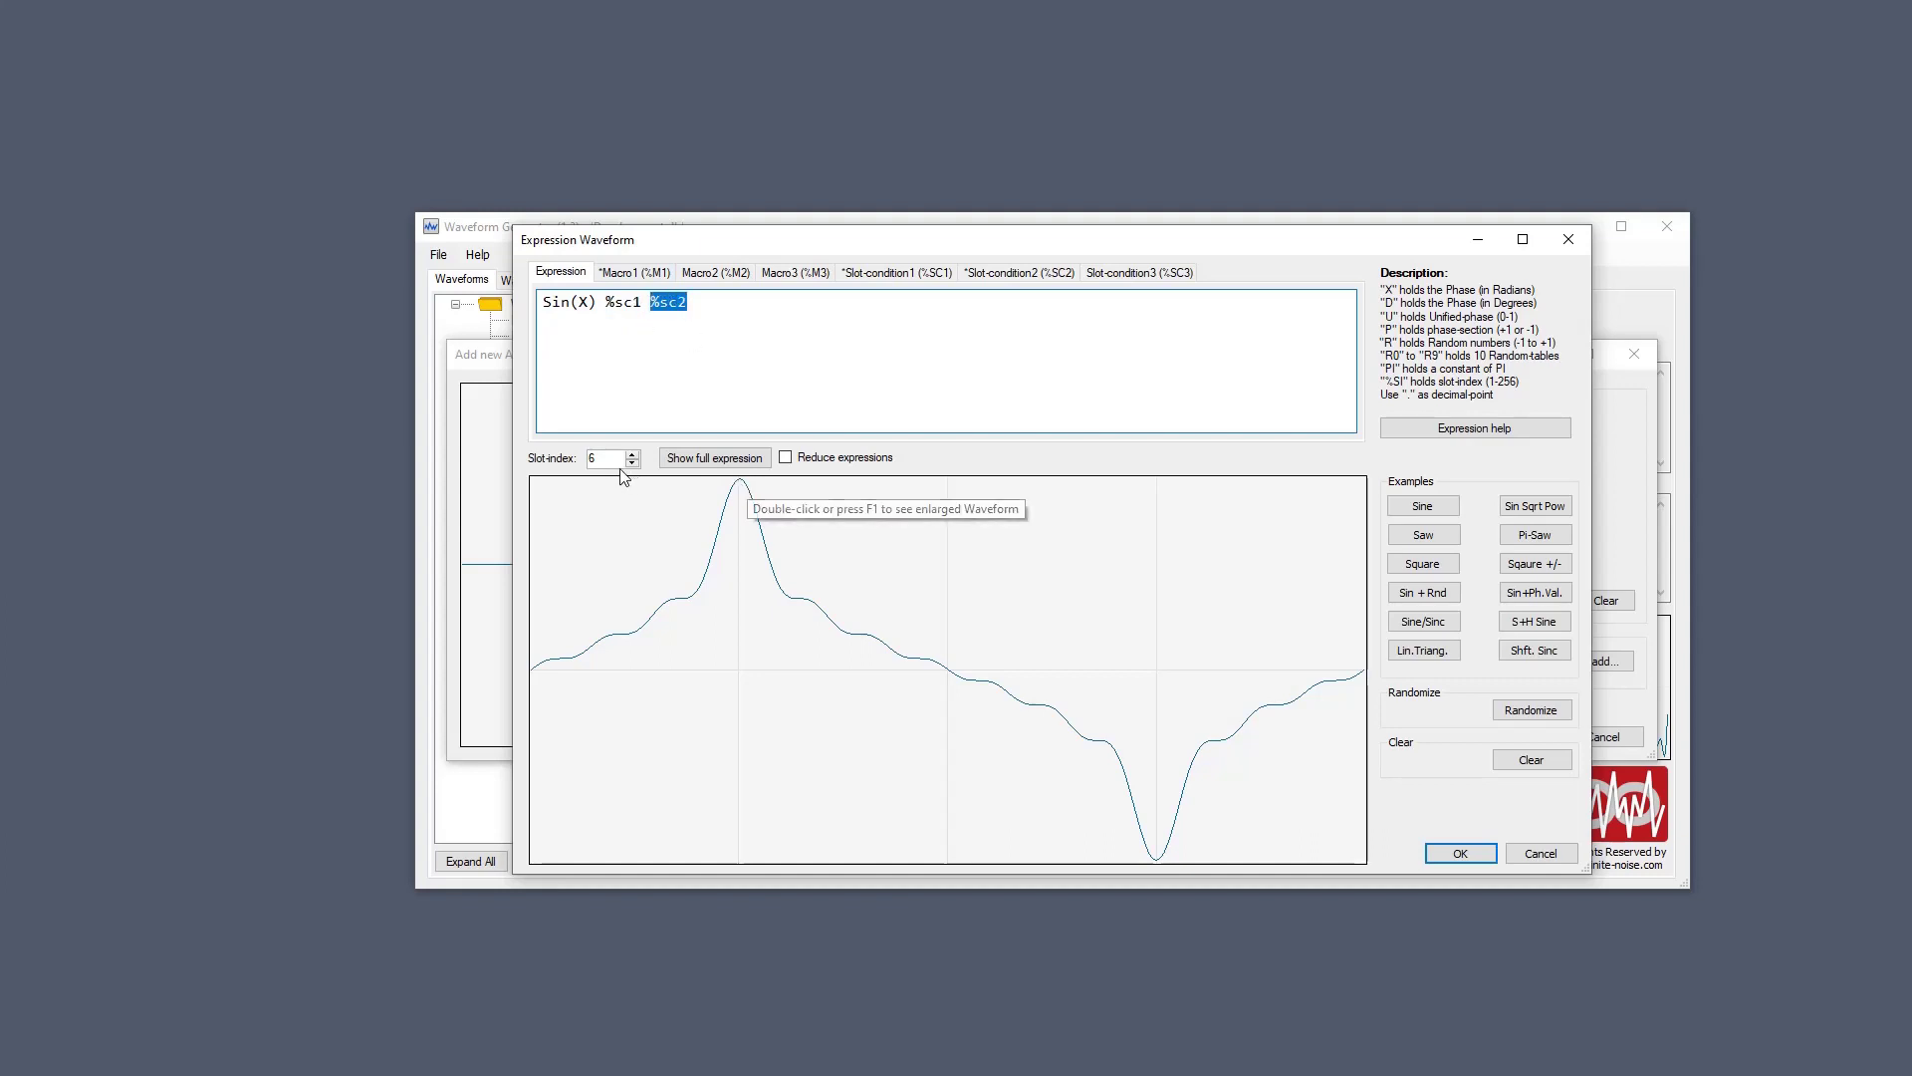
Examine the leading sign and Every 2nd slot condition in Slot-condition1, and compare them with Slot-condition2.
{"action": "left_click", "coordinate": [878, 274]}
{"action": "mouse_move", "coordinate": [1276, 304]}
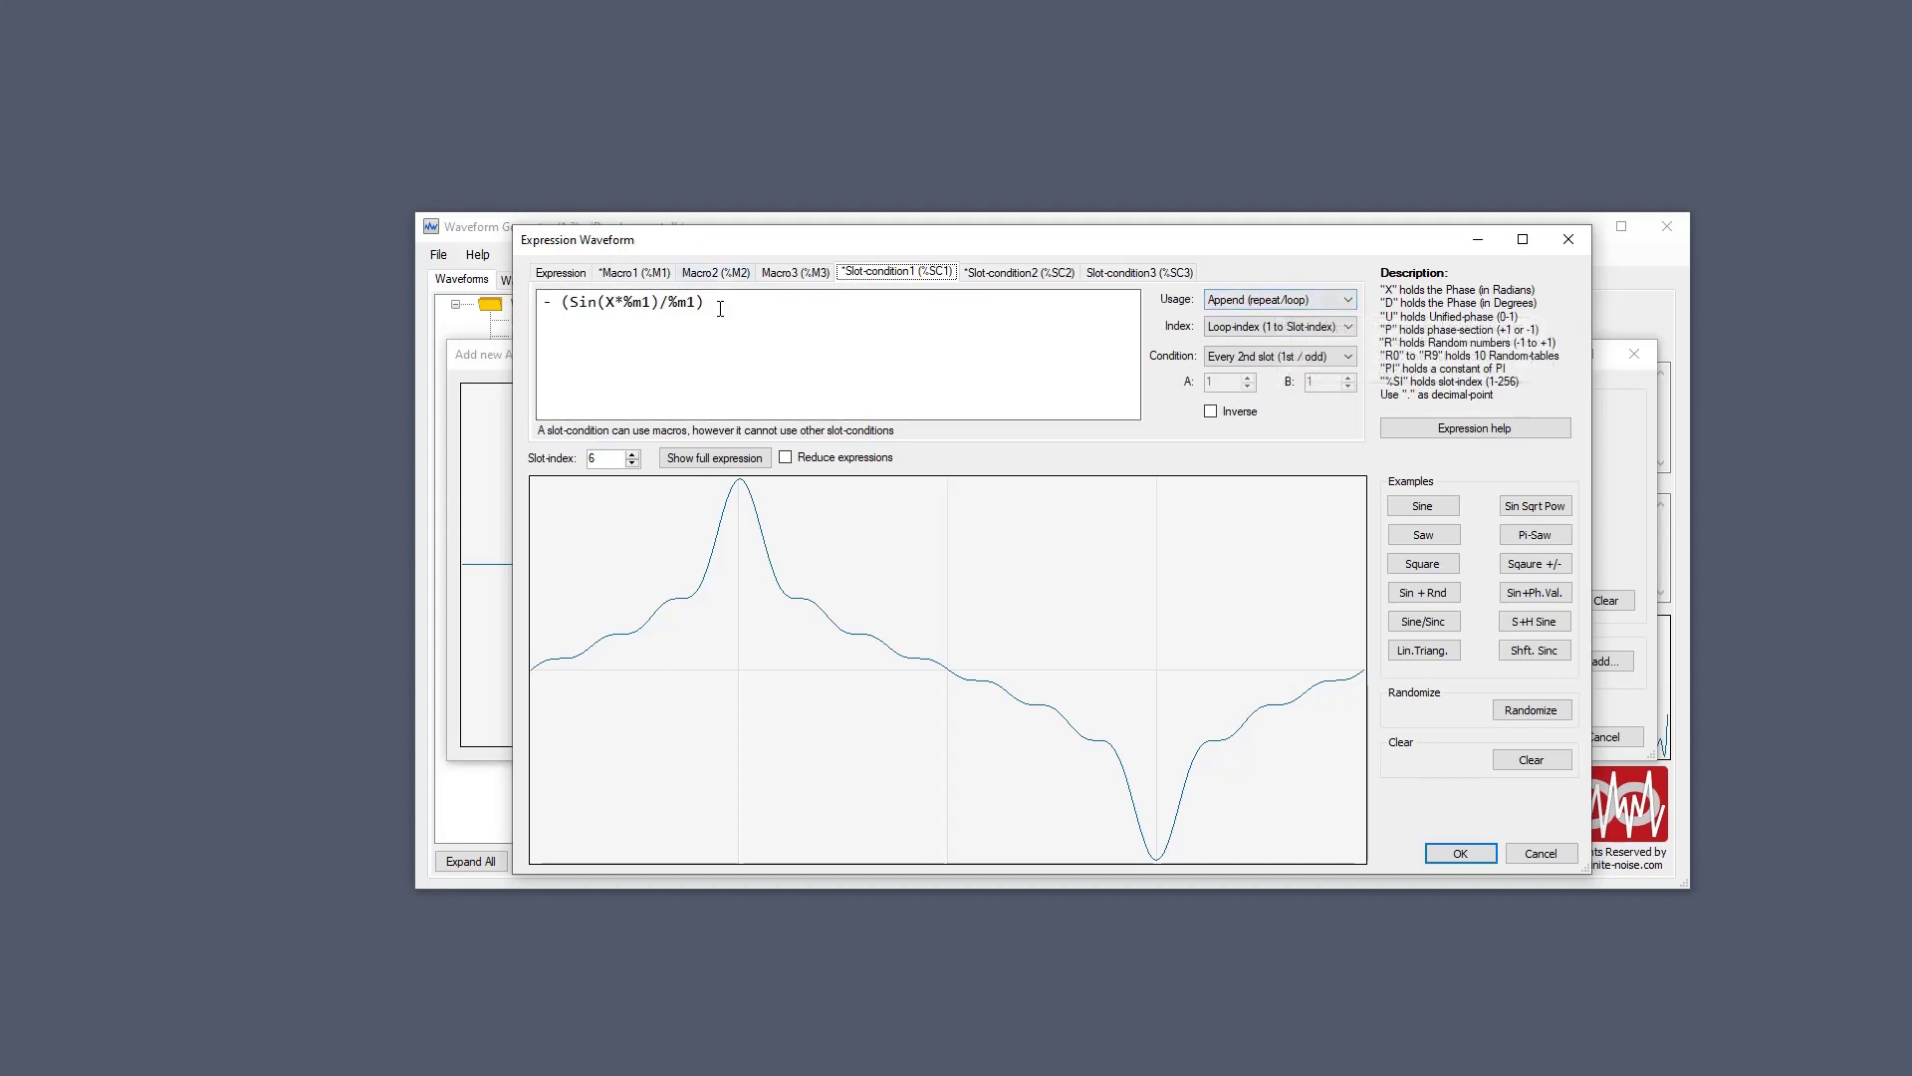
{"action": "left_click", "coordinate": [554, 303]}
{"action": "left_click_drag", "start_coordinate": [554, 304], "coordinate": [470, 305]}
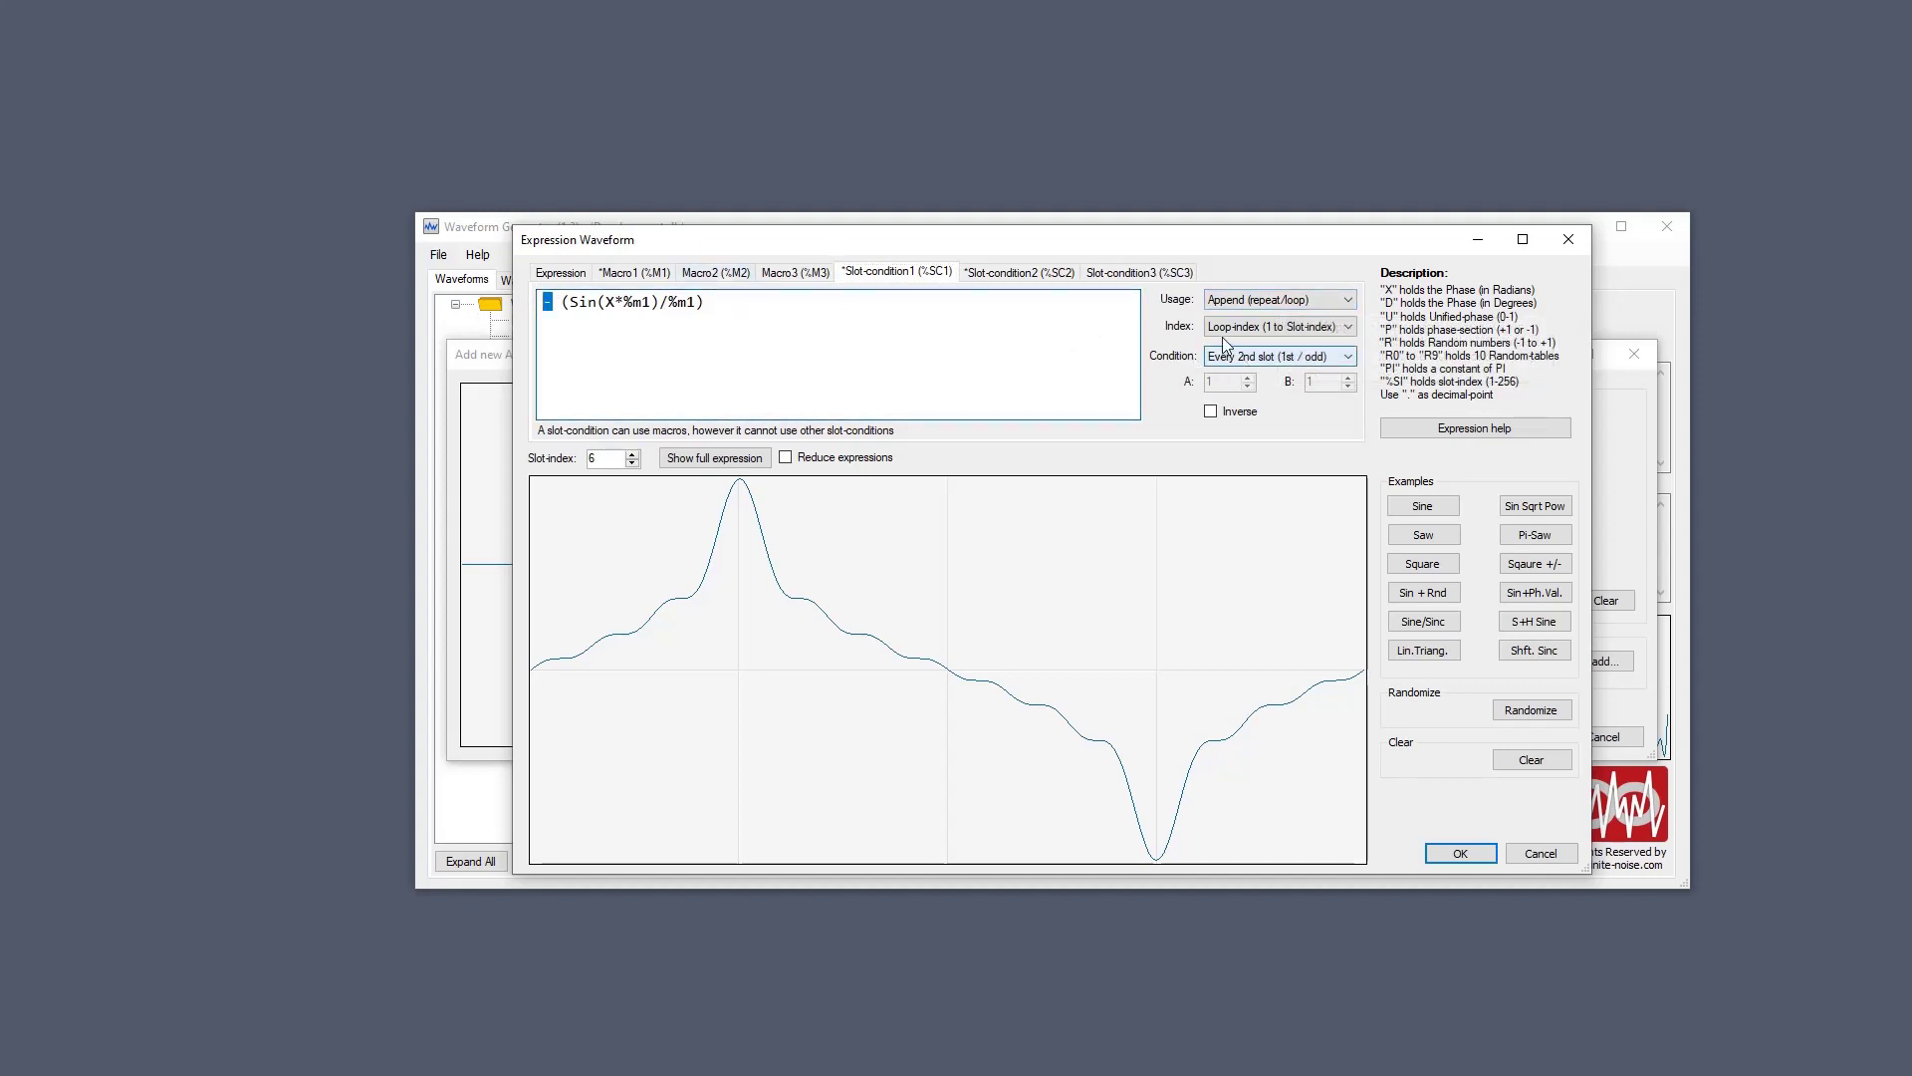
{"action": "mouse_move", "coordinate": [1263, 331]}
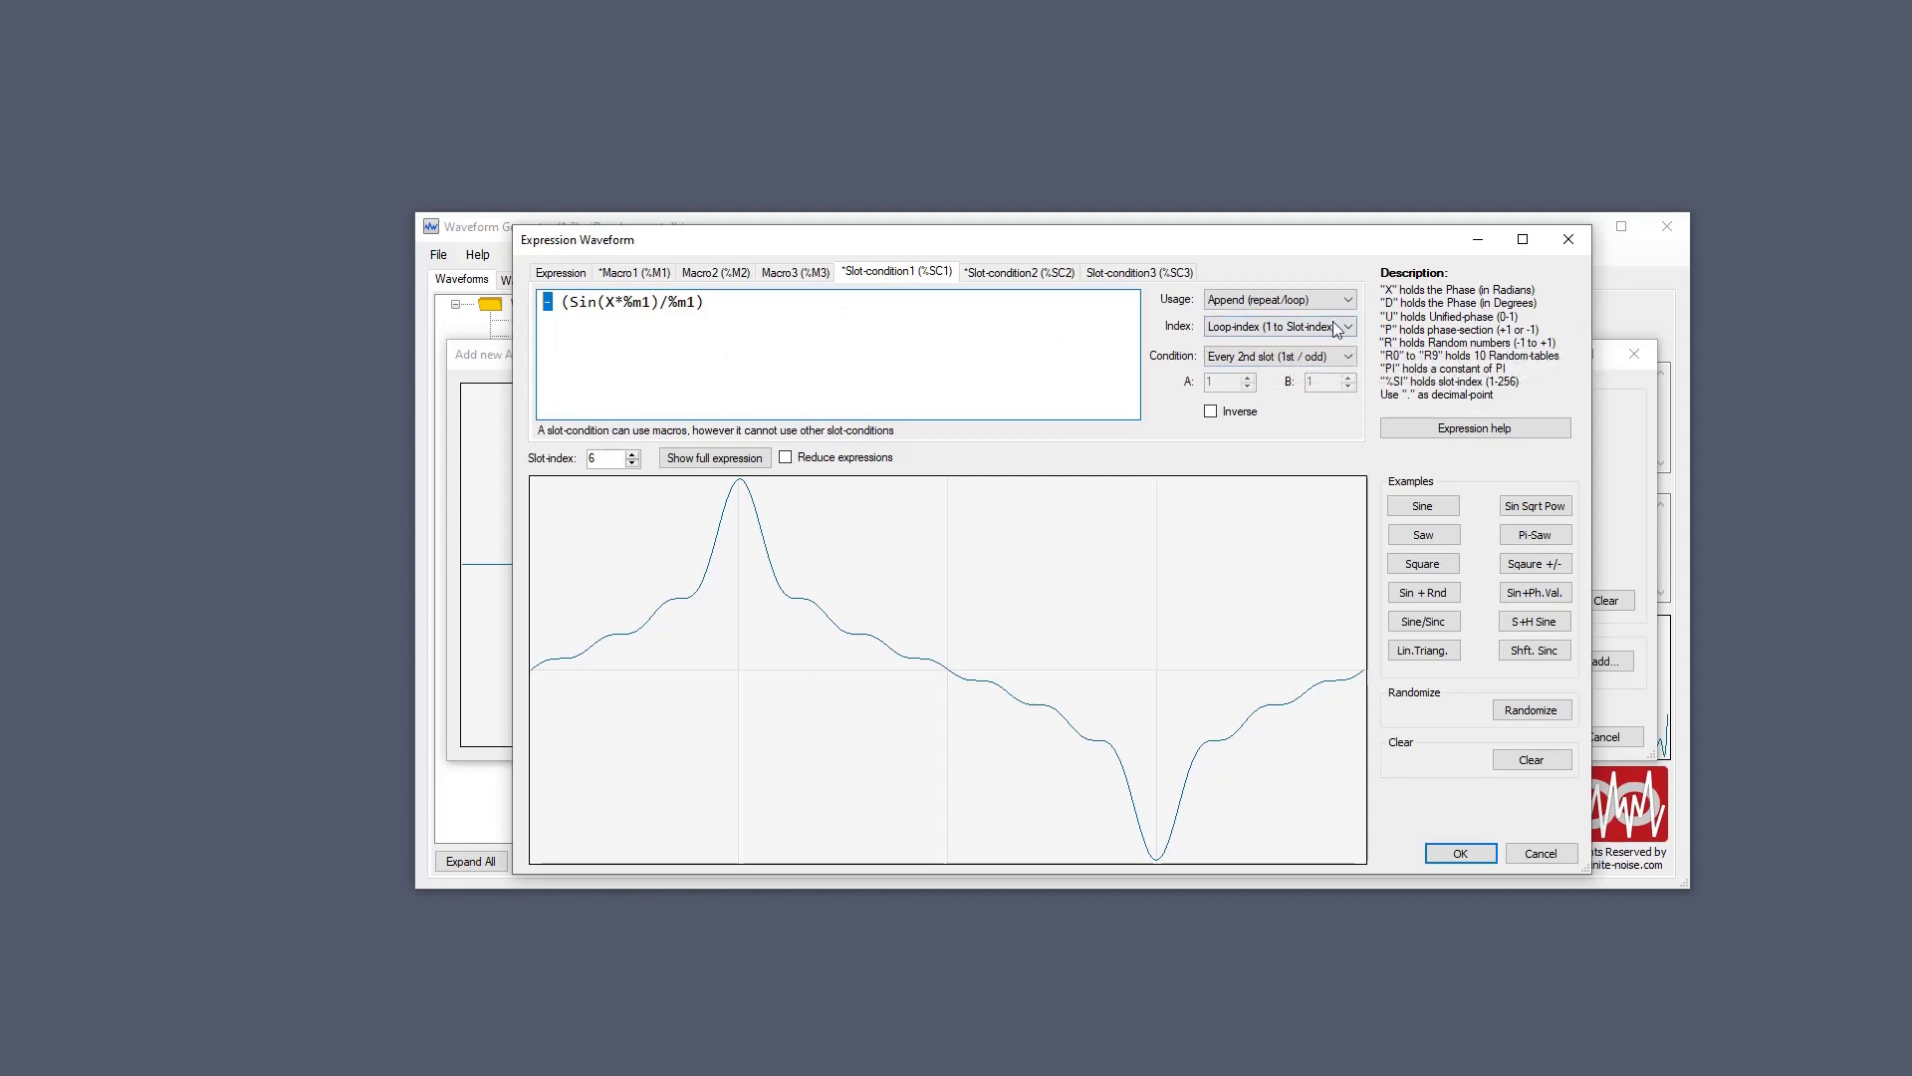
{"action": "left_click", "coordinate": [1251, 359]}
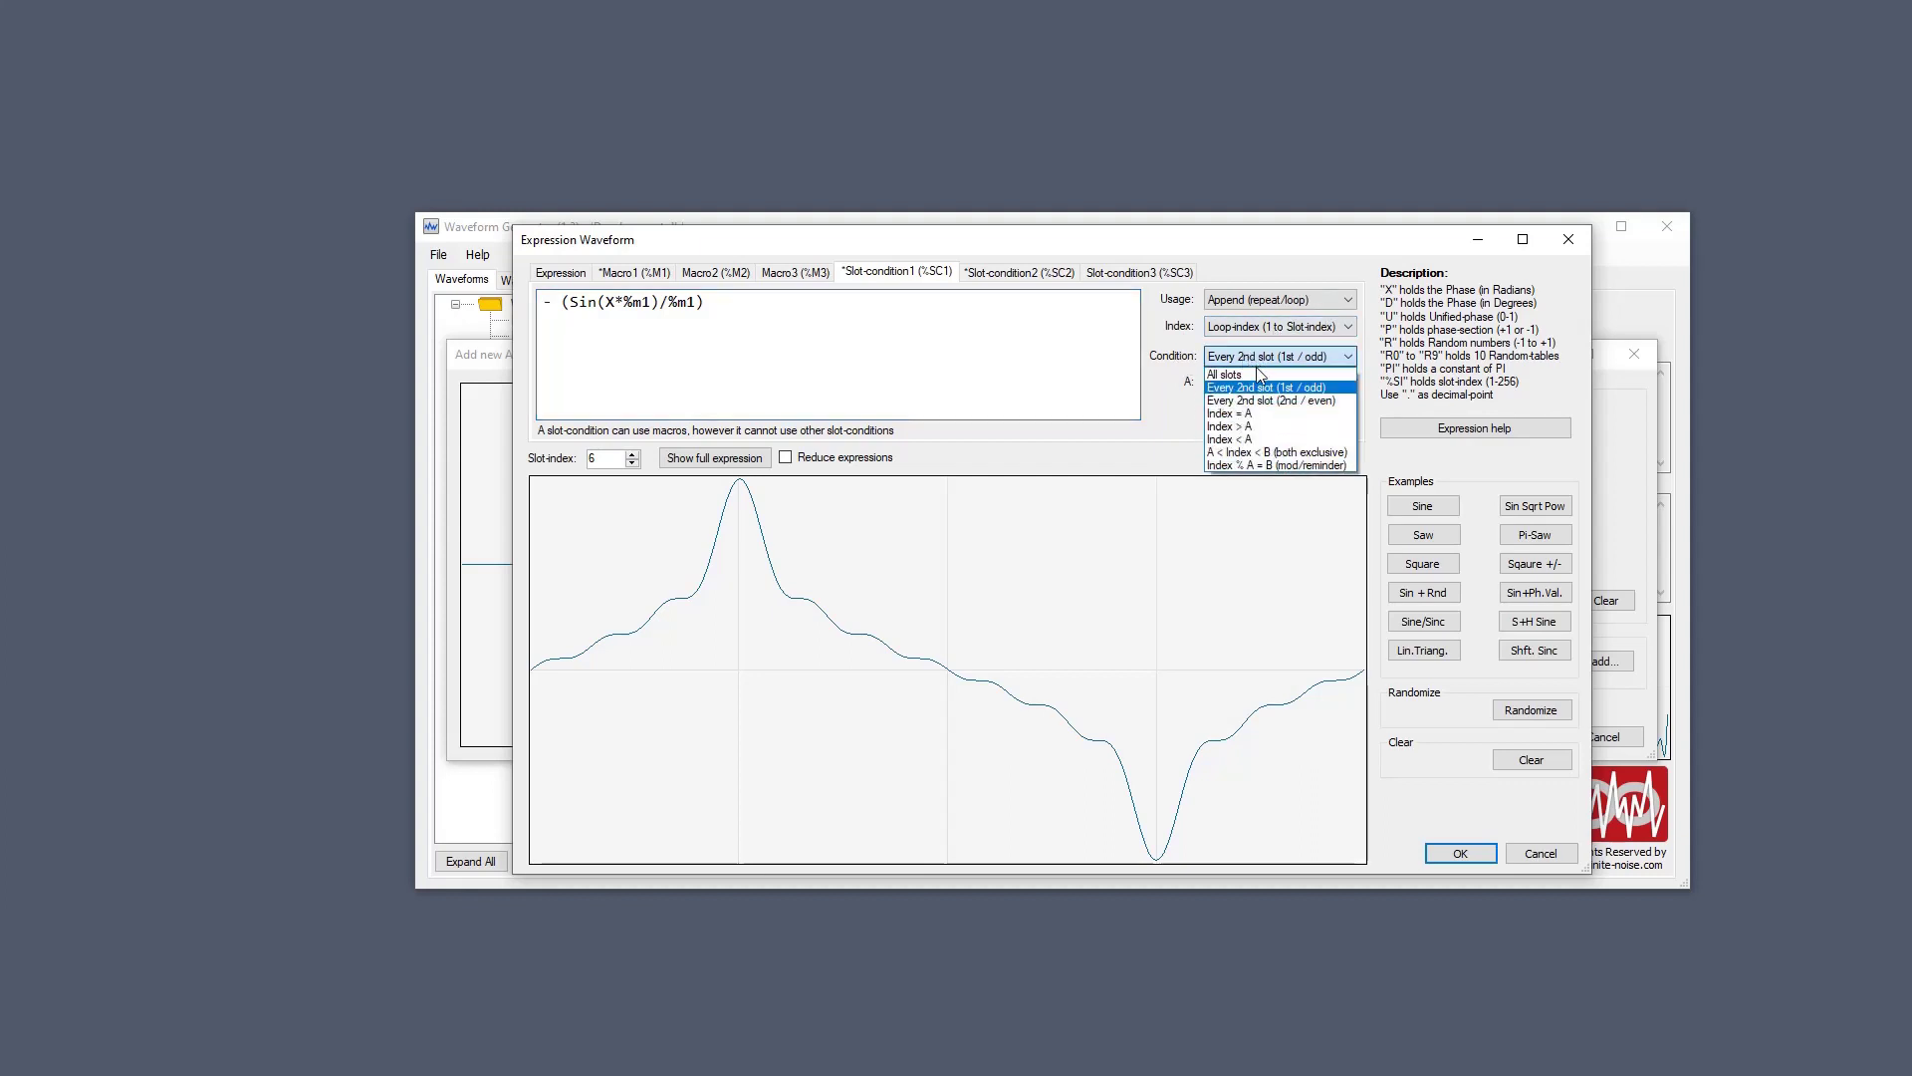
{"action": "left_click", "coordinate": [1252, 386]}
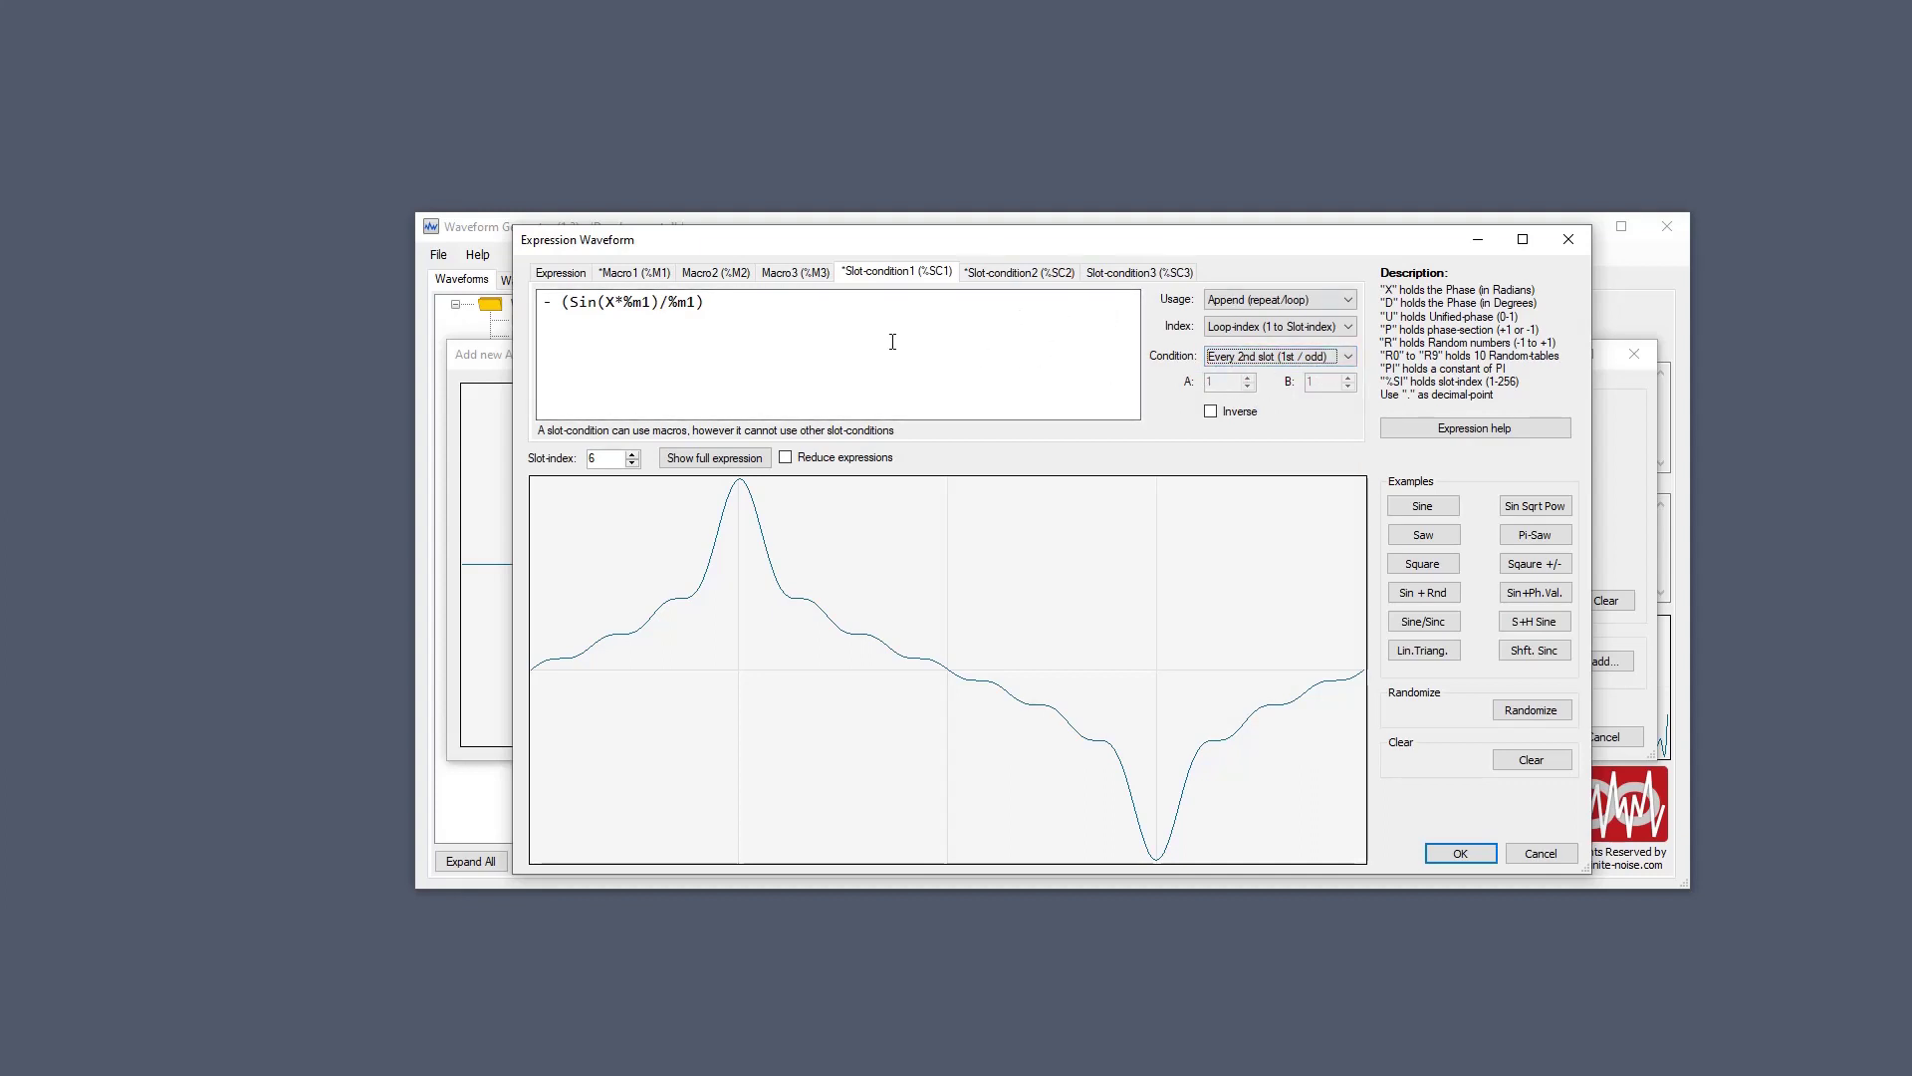
{"action": "left_click", "coordinate": [1021, 277]}
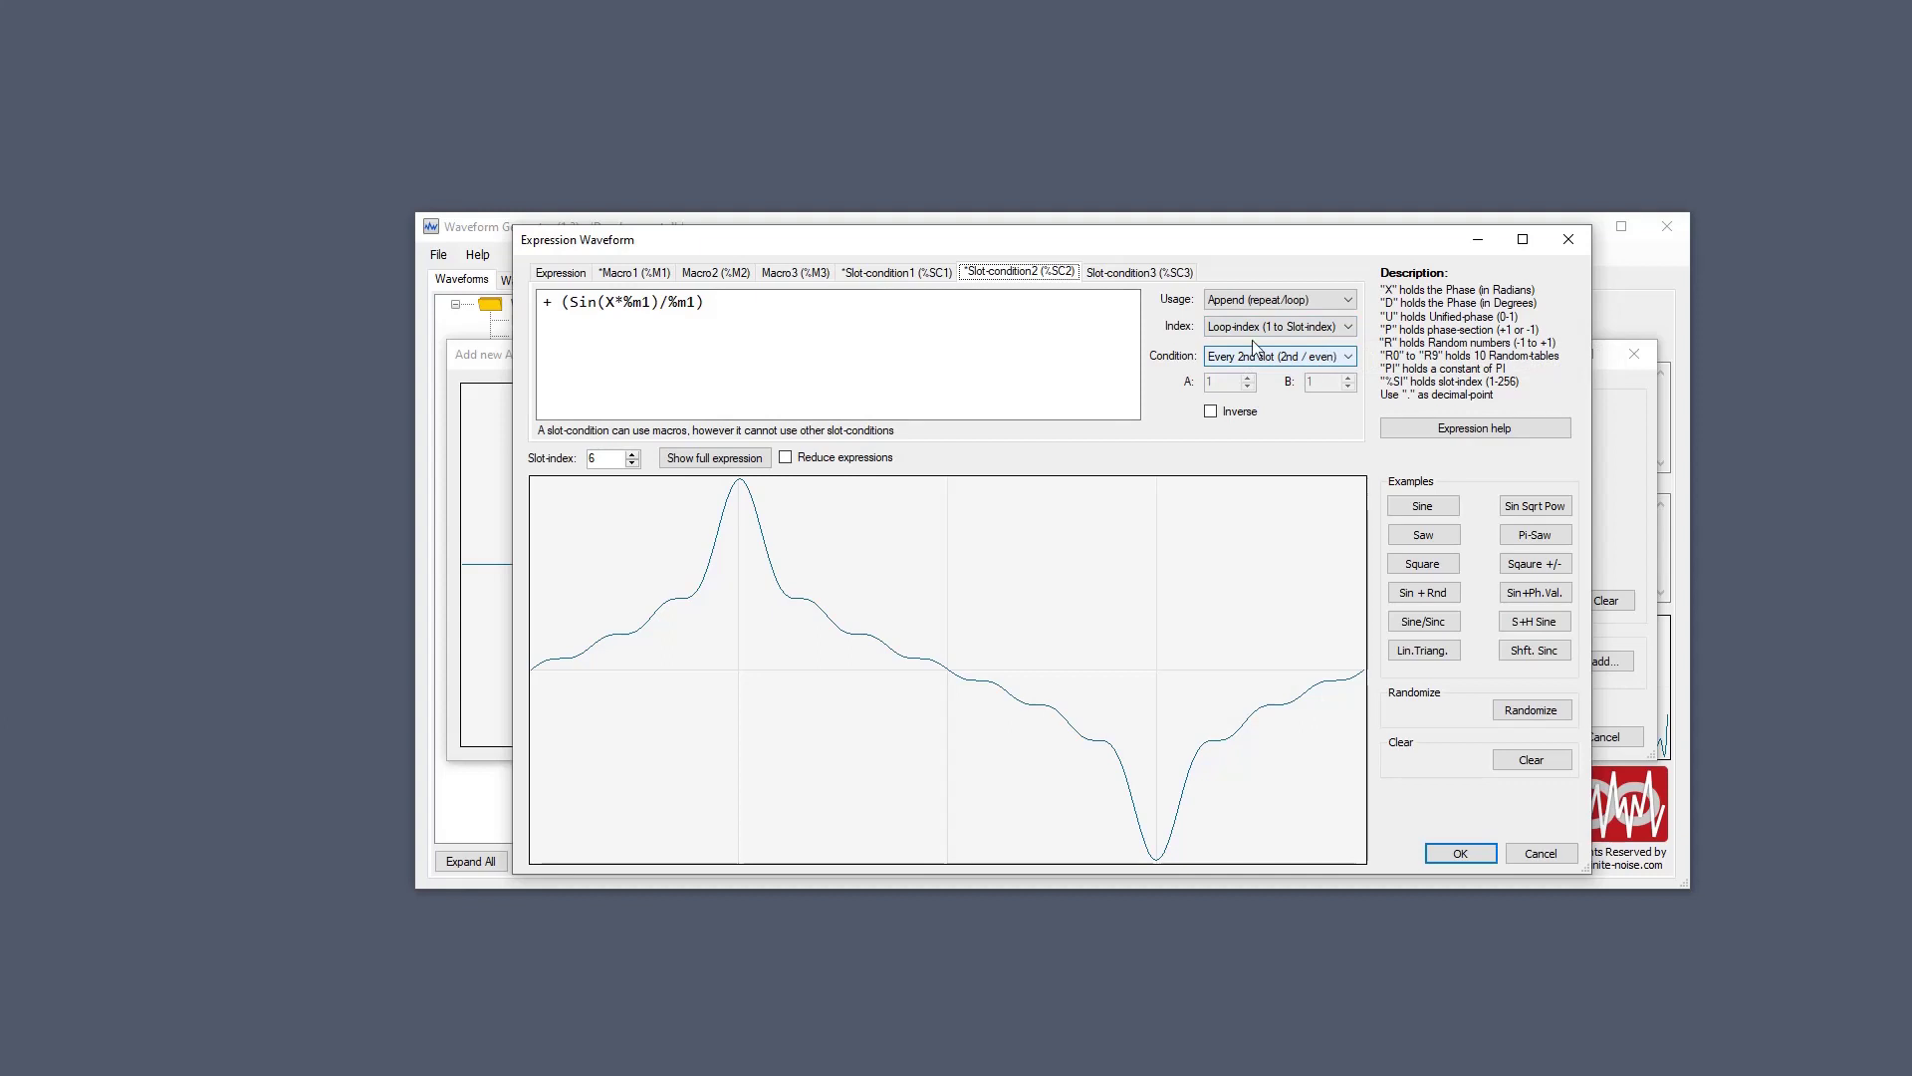
Set the slot-index to 1 and return to Slot-condition1.
{"action": "left_click", "coordinate": [597, 461]}
{"action": "type", "text": "1"}
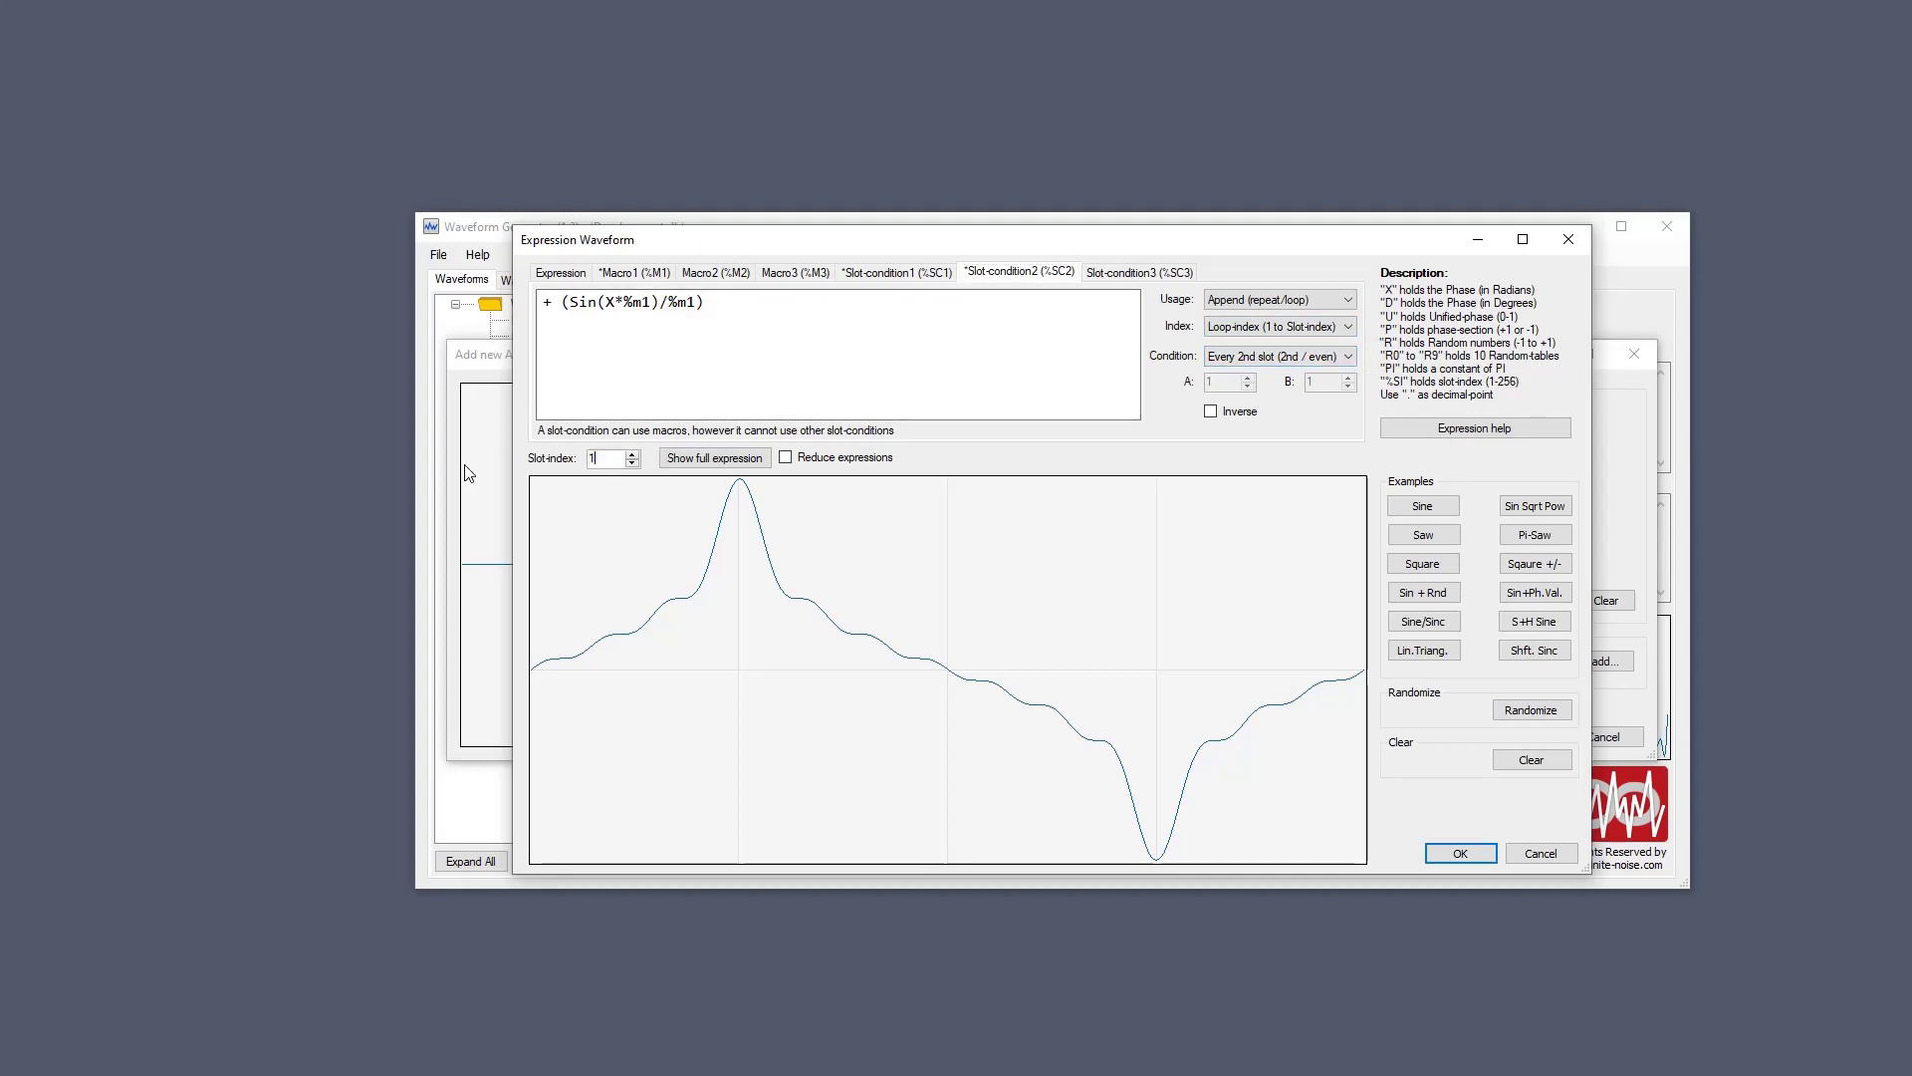
{"action": "key", "text": "Tab"}
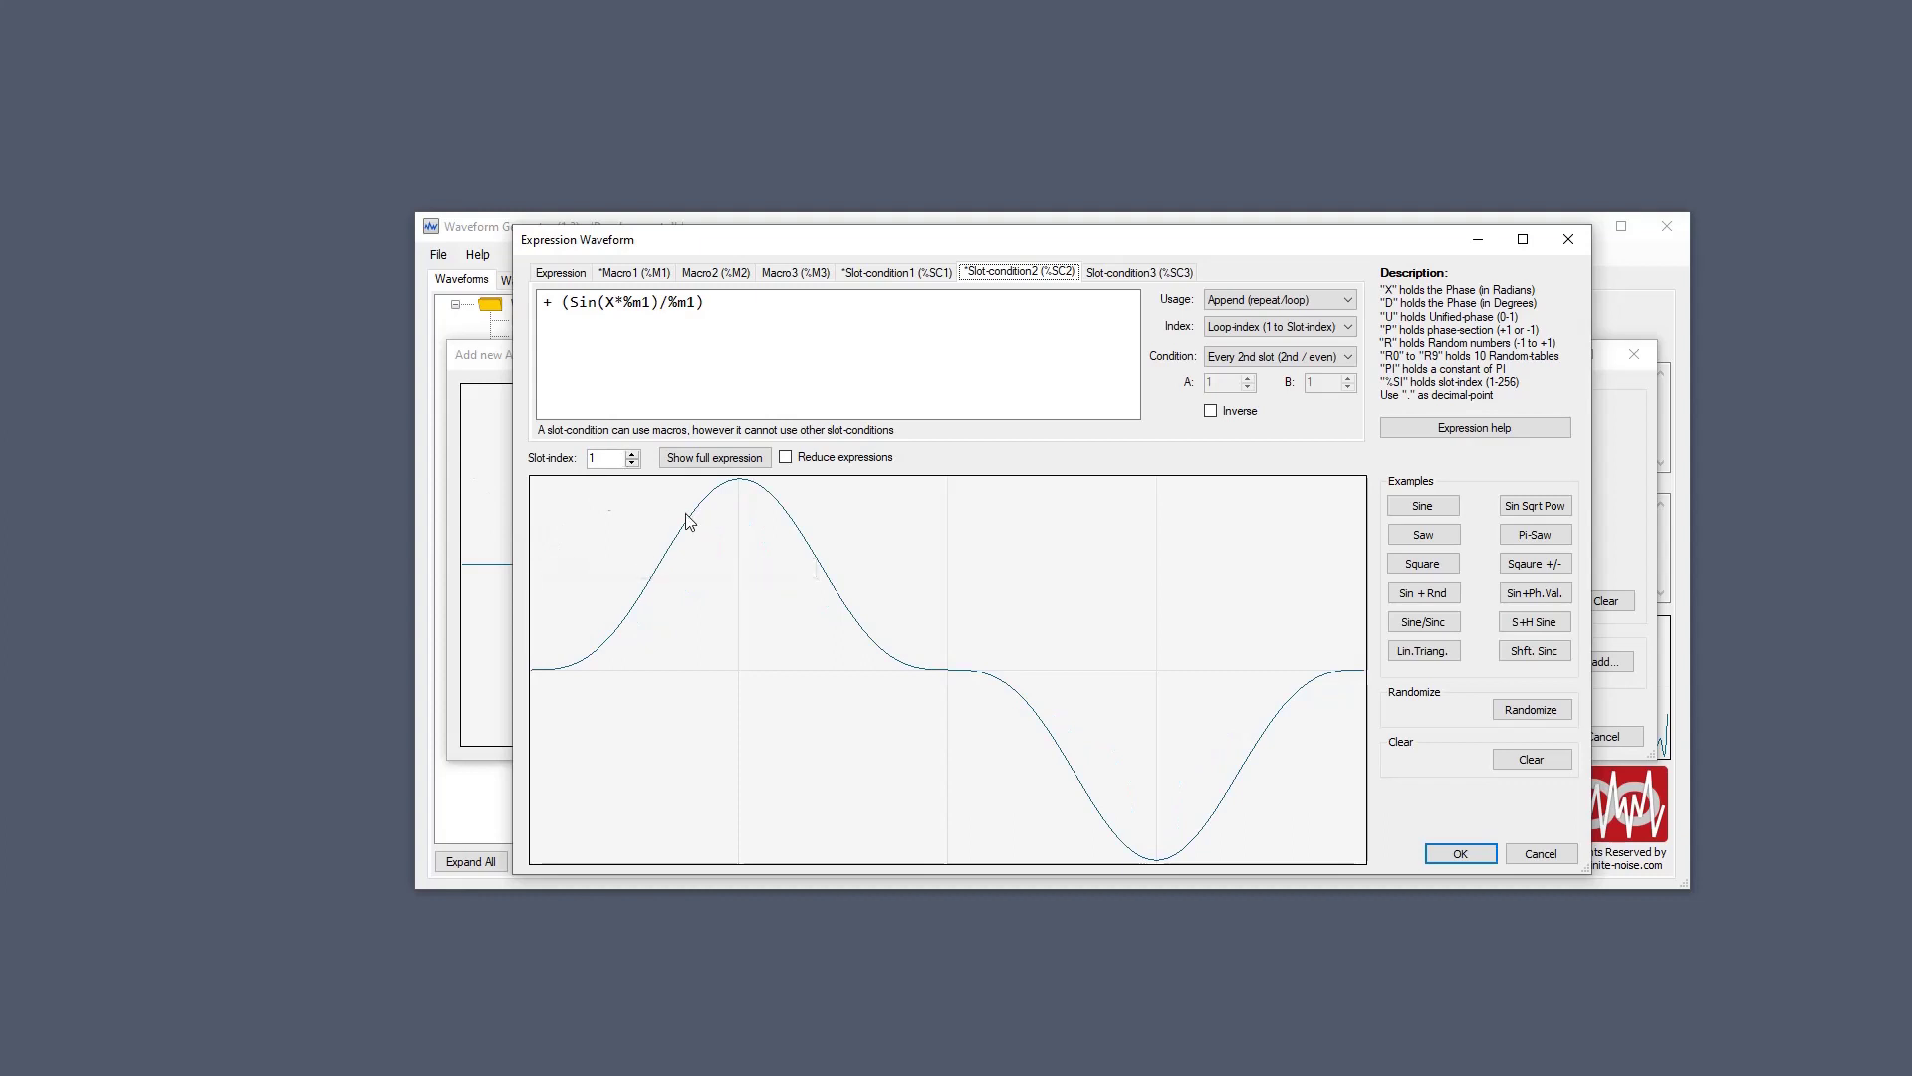
{"action": "mouse_move", "coordinate": [602, 463]}
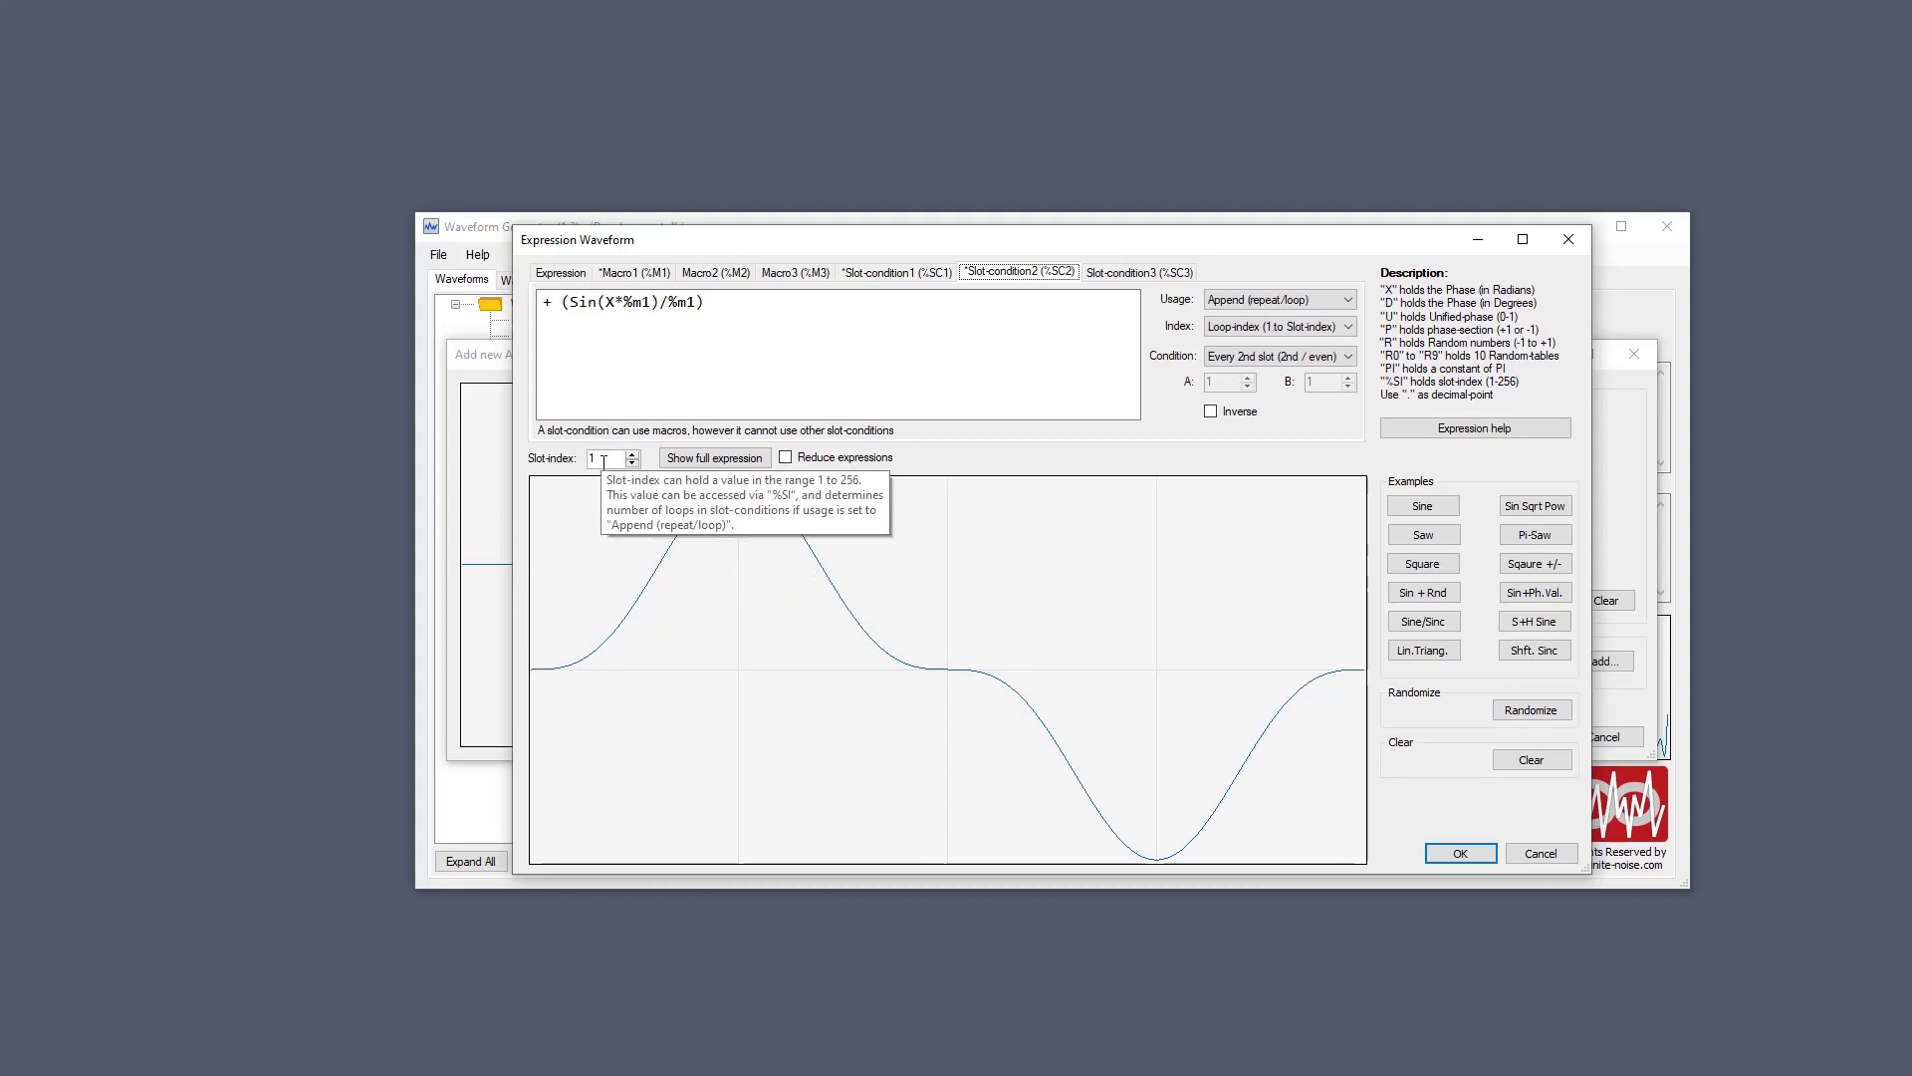
{"action": "left_click", "coordinate": [886, 273]}
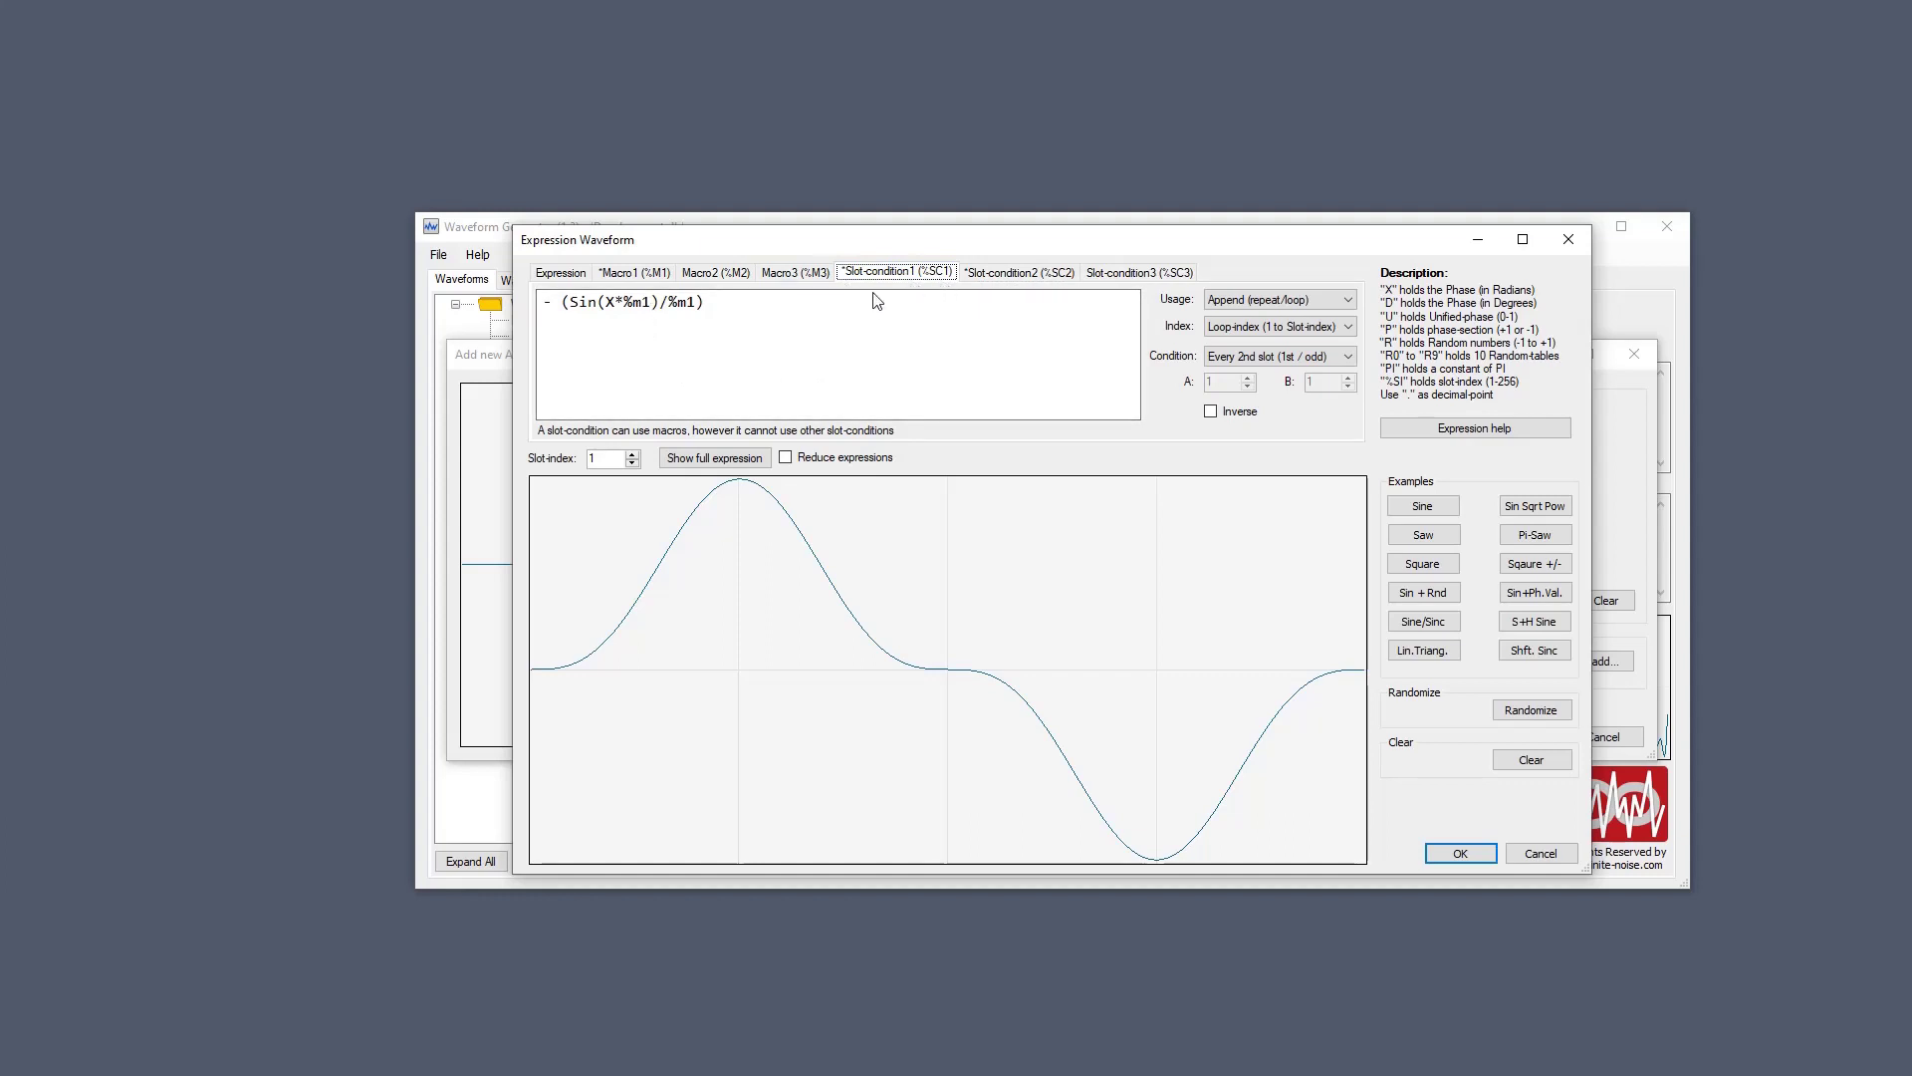
Turn on Reduce expressions and examine the appended term in the full expanded expression for slot-index 1.
{"action": "left_click", "coordinate": [714, 457]}
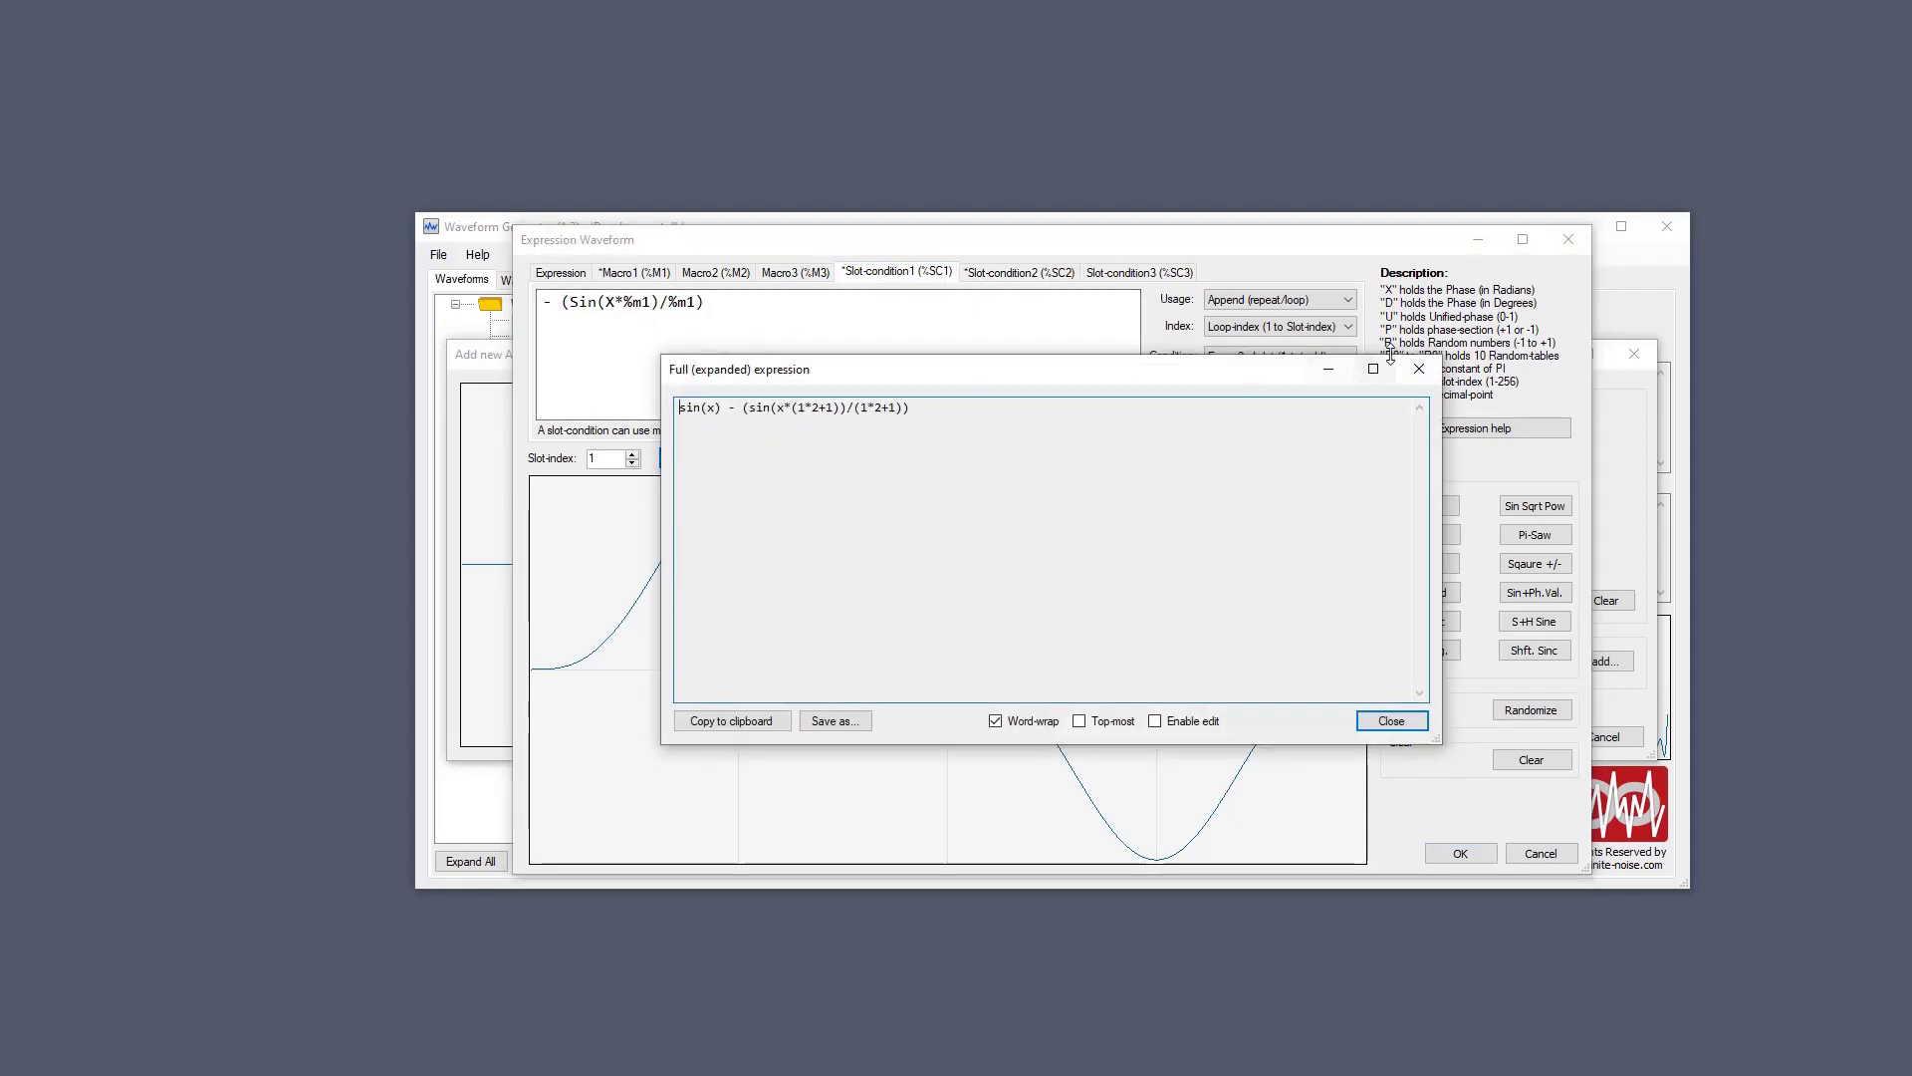
{"action": "left_click", "coordinate": [1420, 368]}
{"action": "key", "text": "Tab"}
{"action": "key", "text": "space"}
{"action": "left_click", "coordinate": [763, 457]}
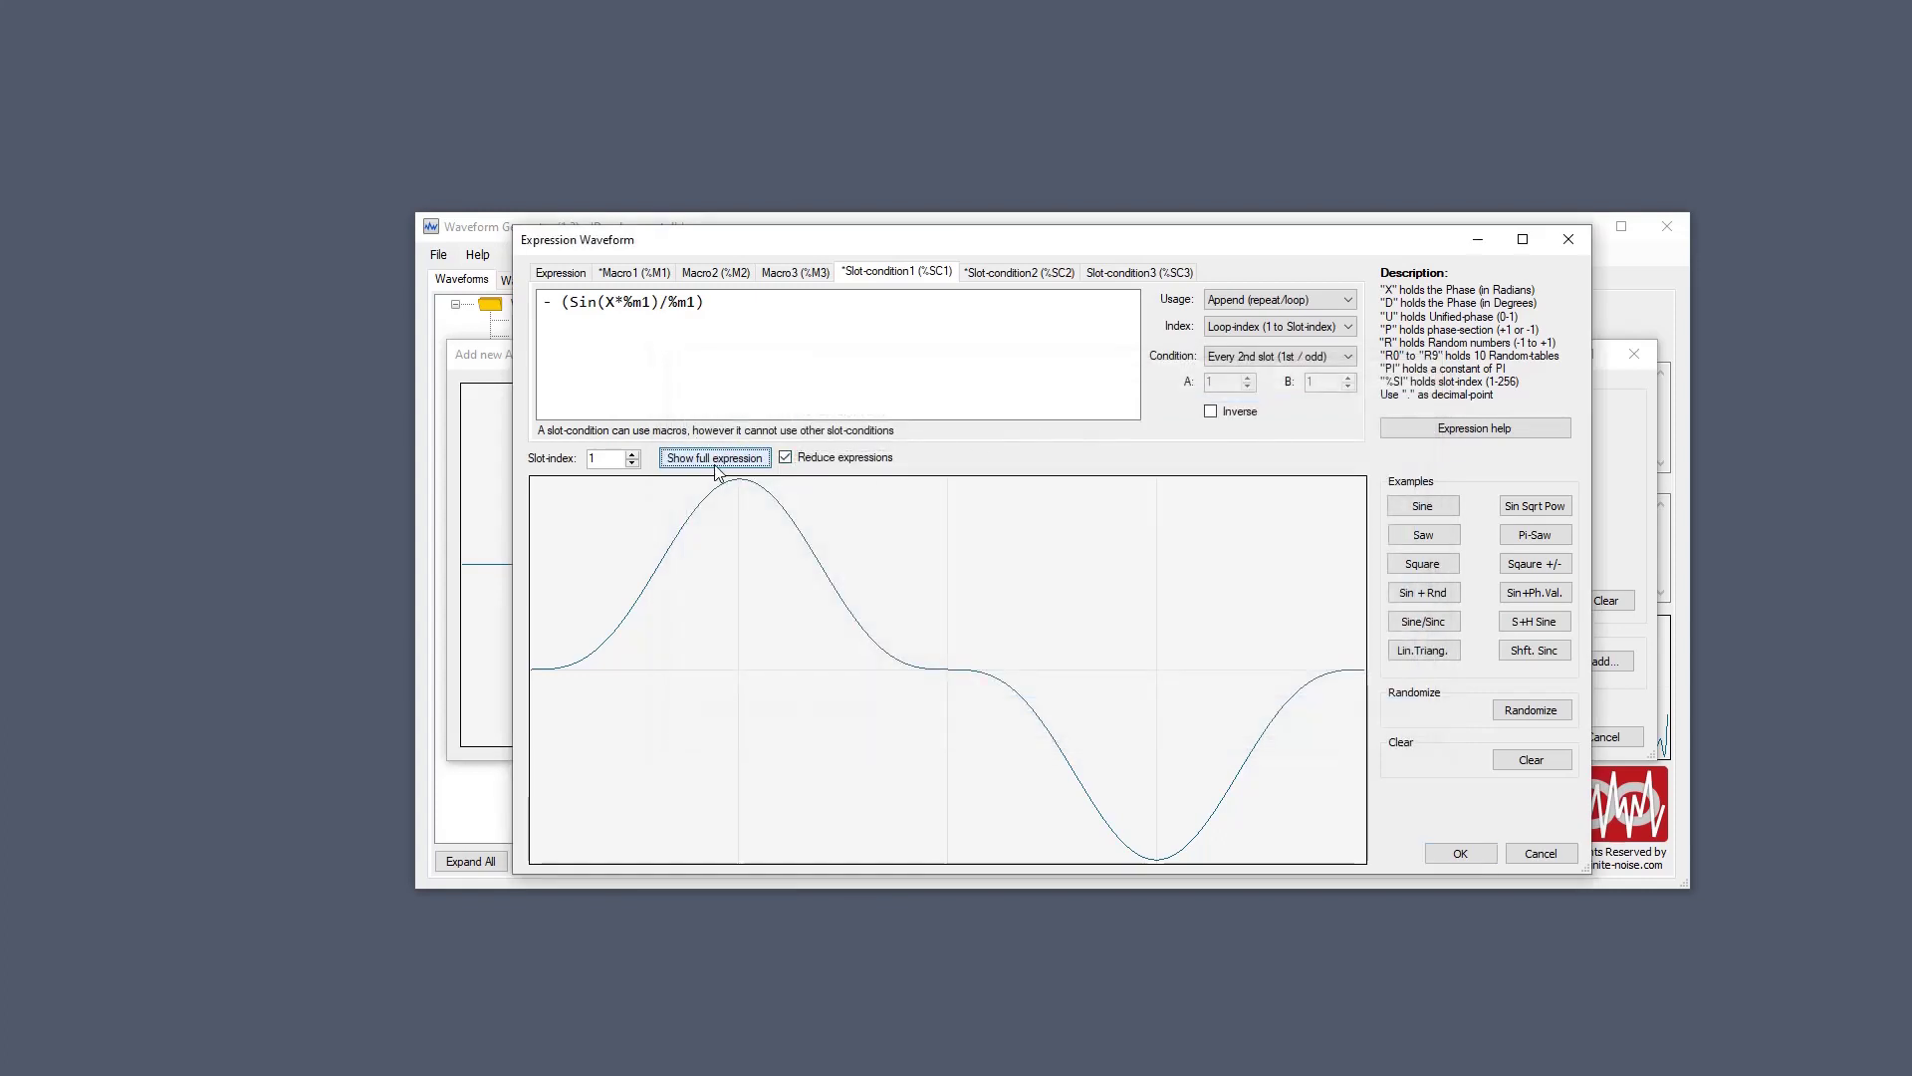
{"action": "left_click_drag", "start_coordinate": [722, 412], "coordinate": [821, 414]}
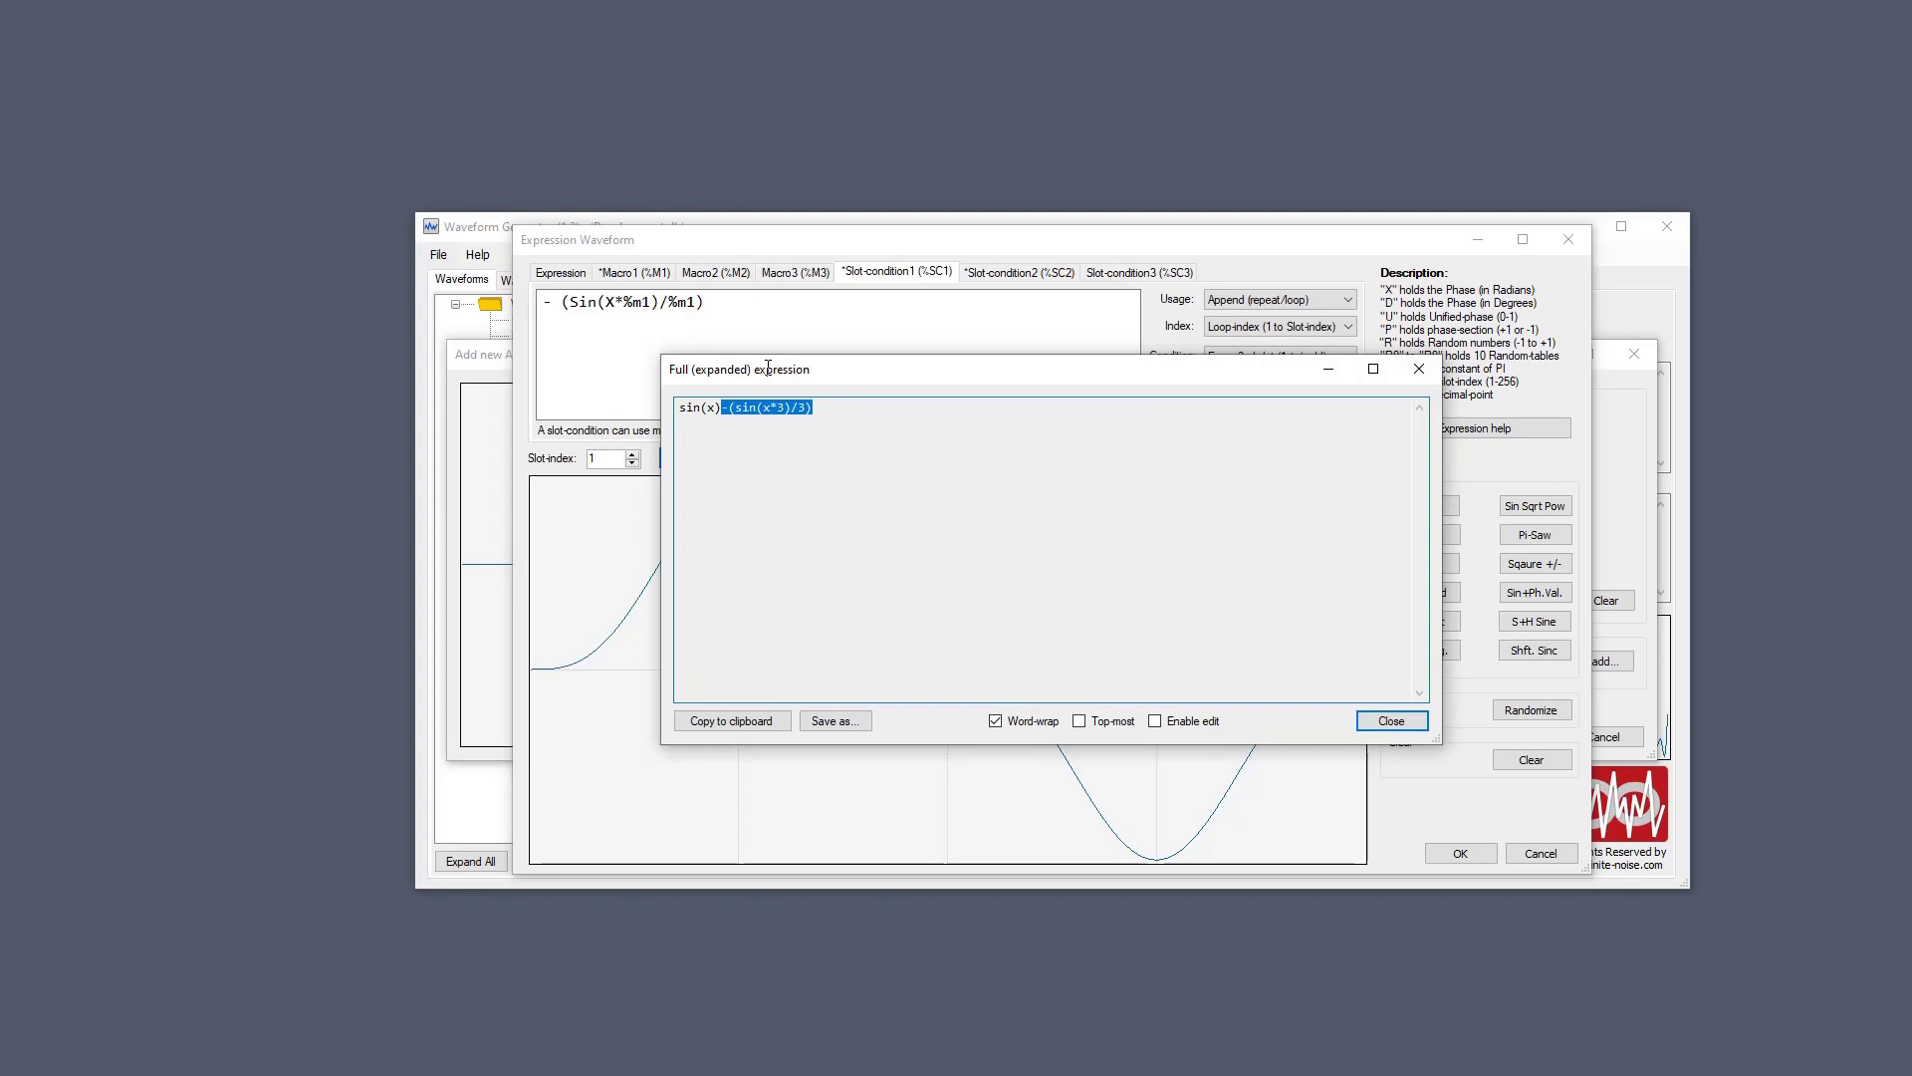
{"action": "left_click", "coordinate": [1421, 370]}
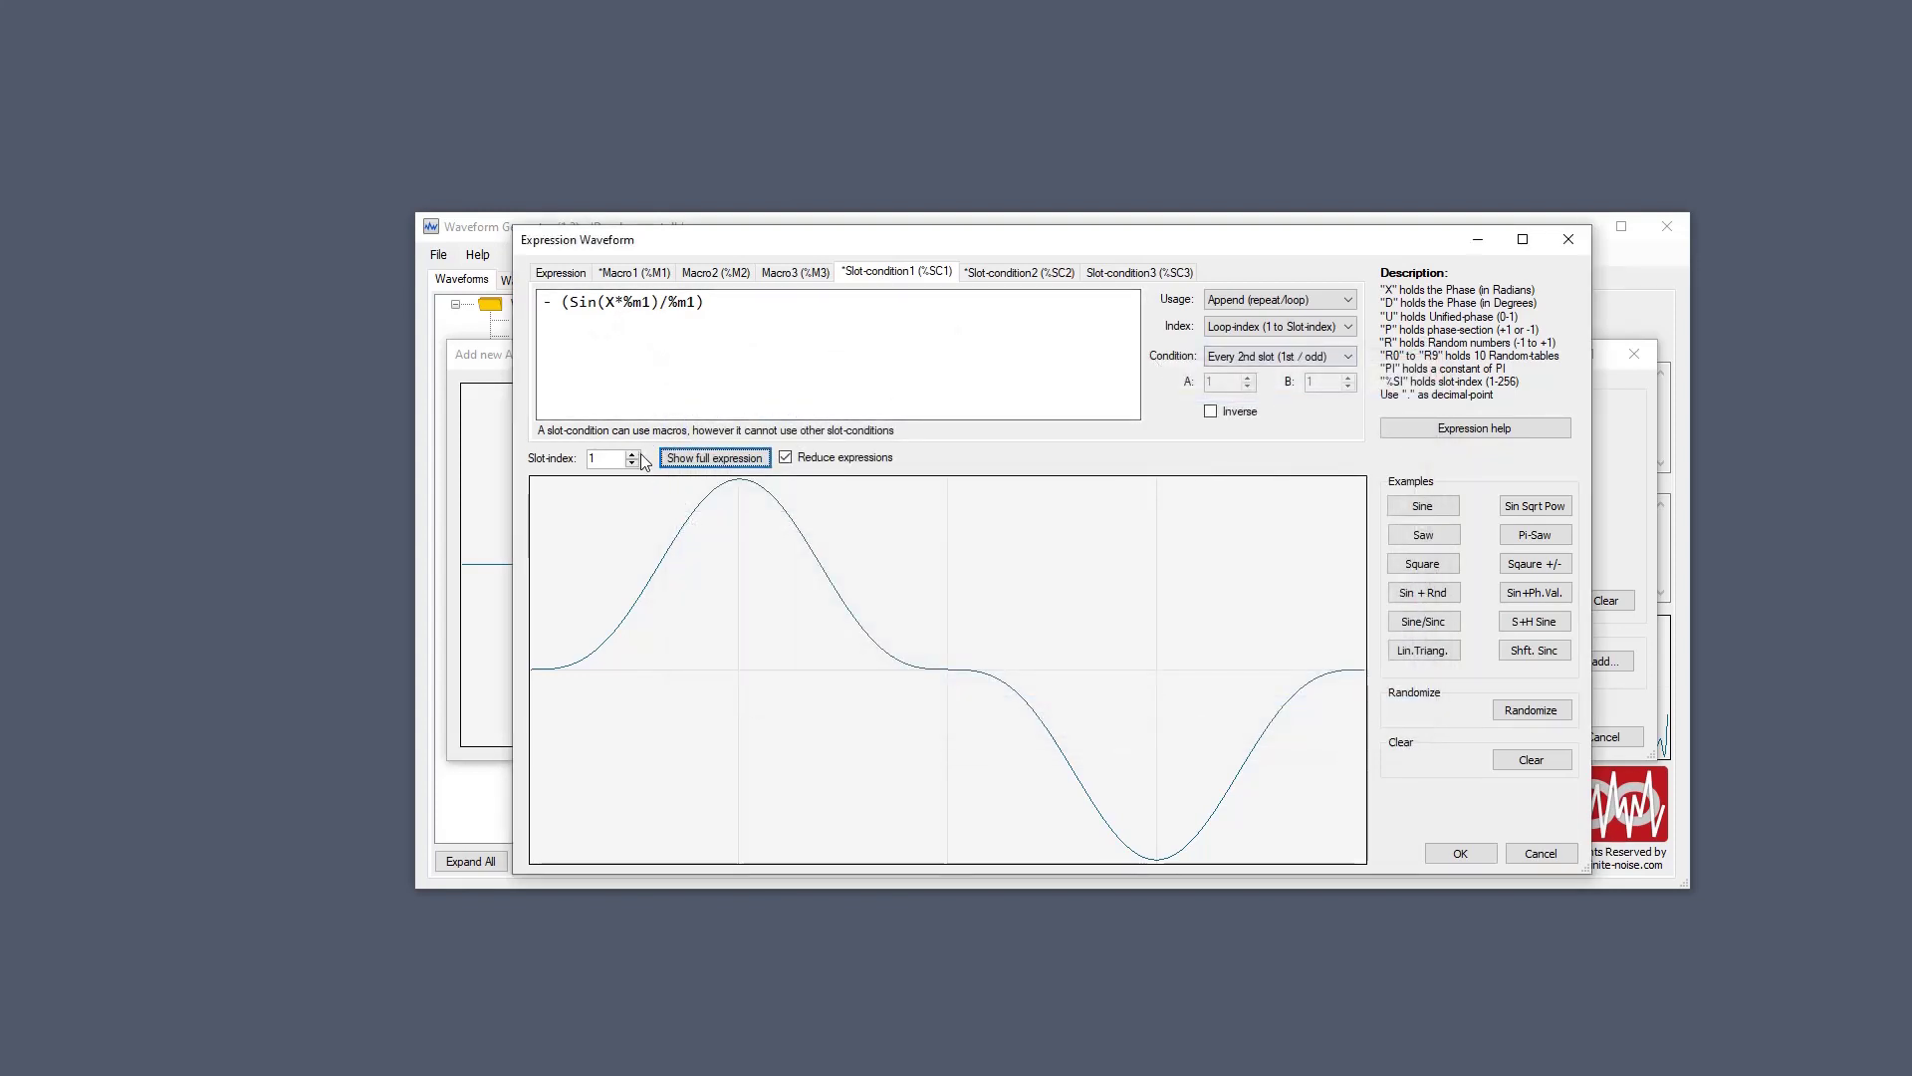
Set the slot-index to 2 and examine the added term in the full expanded expression.
{"action": "left_click", "coordinate": [632, 453]}
{"action": "left_click", "coordinate": [724, 455]}
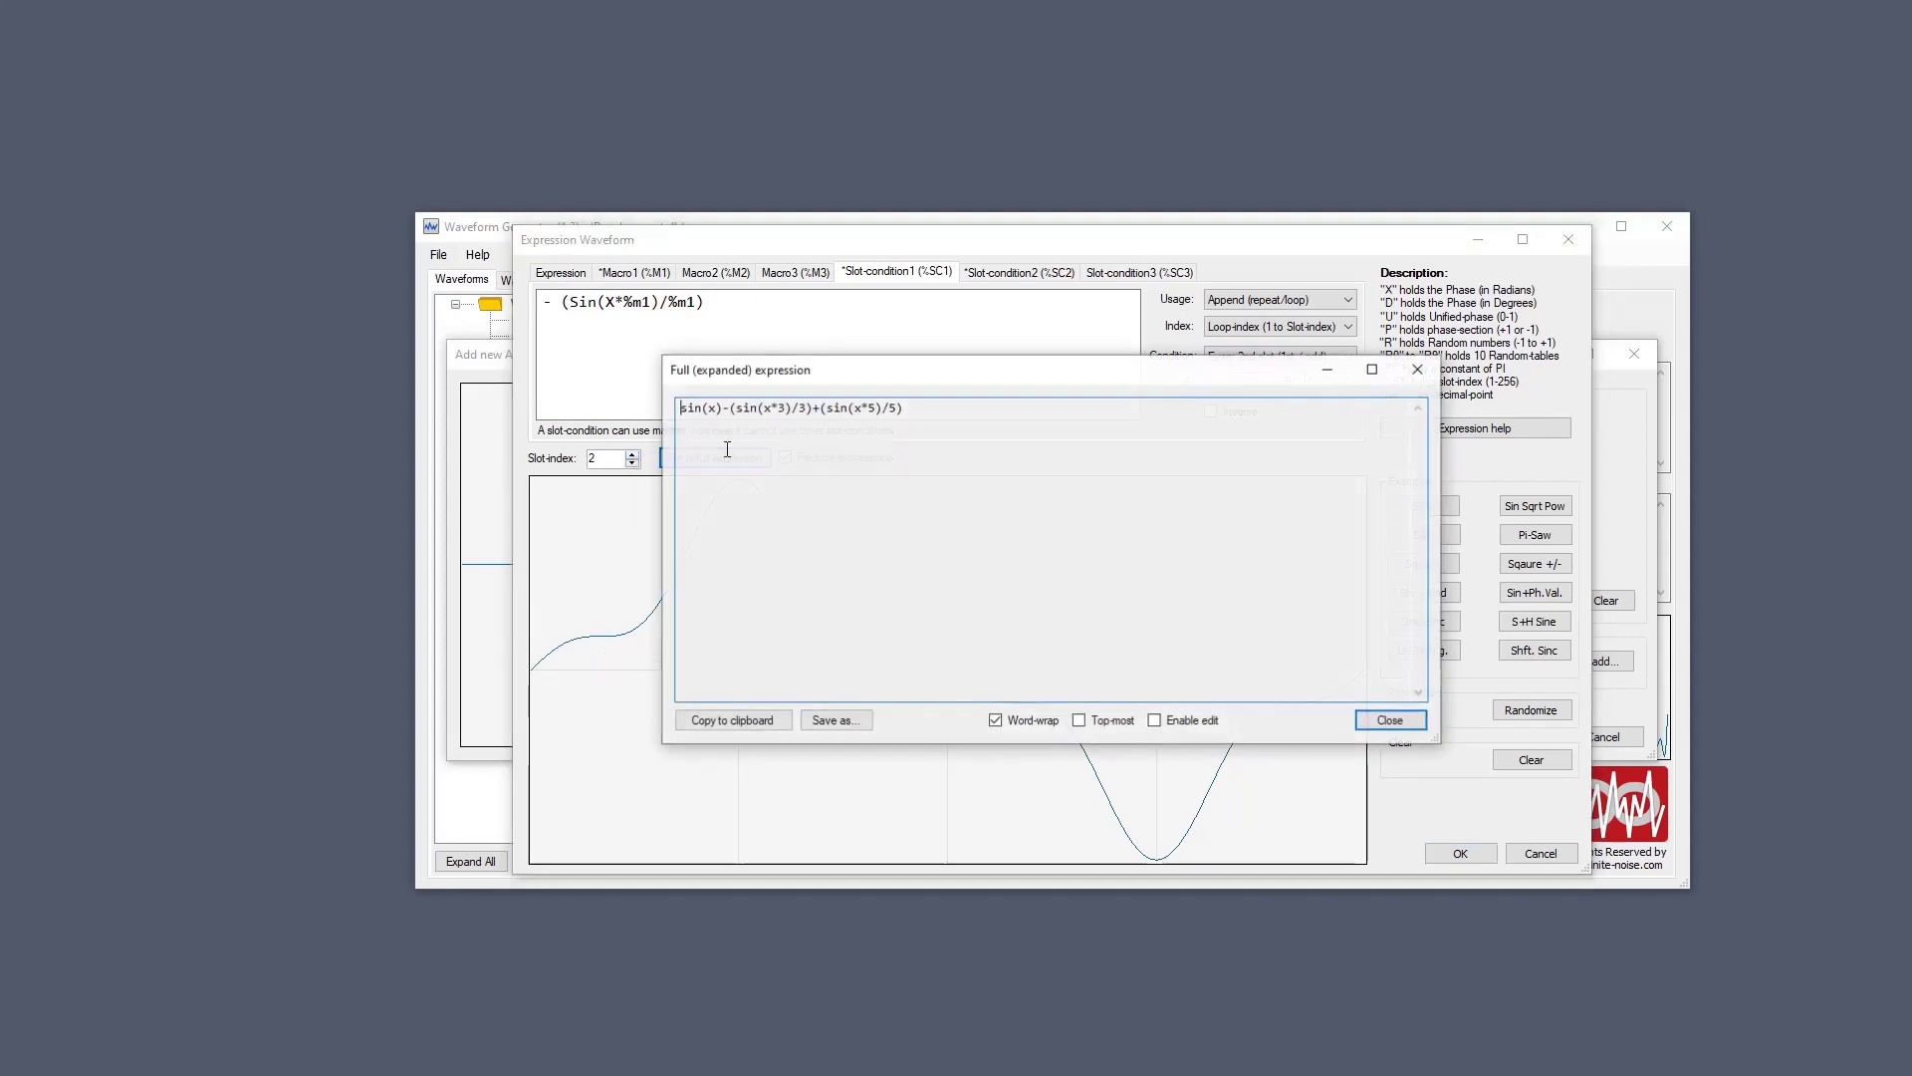
{"action": "left_click_drag", "start_coordinate": [722, 410], "coordinate": [912, 407]}
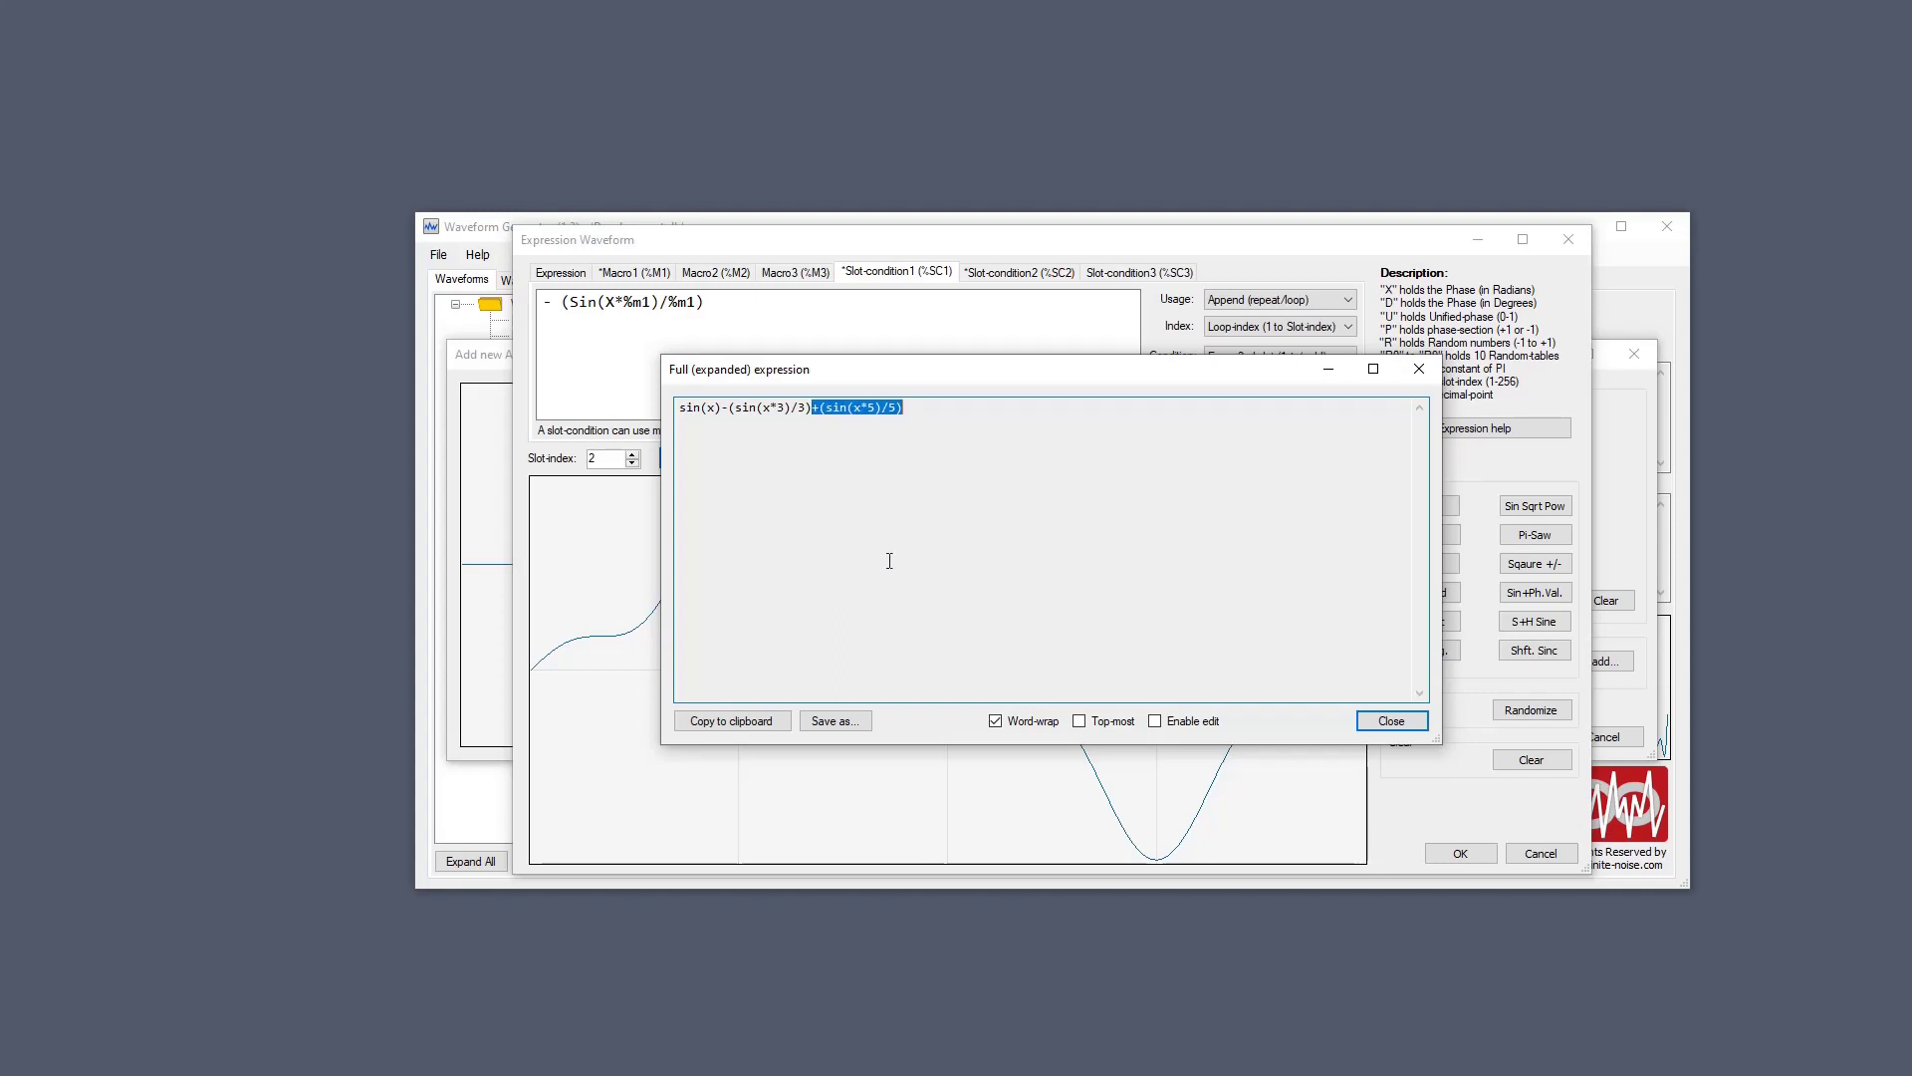
{"action": "left_click", "coordinate": [1418, 368]}
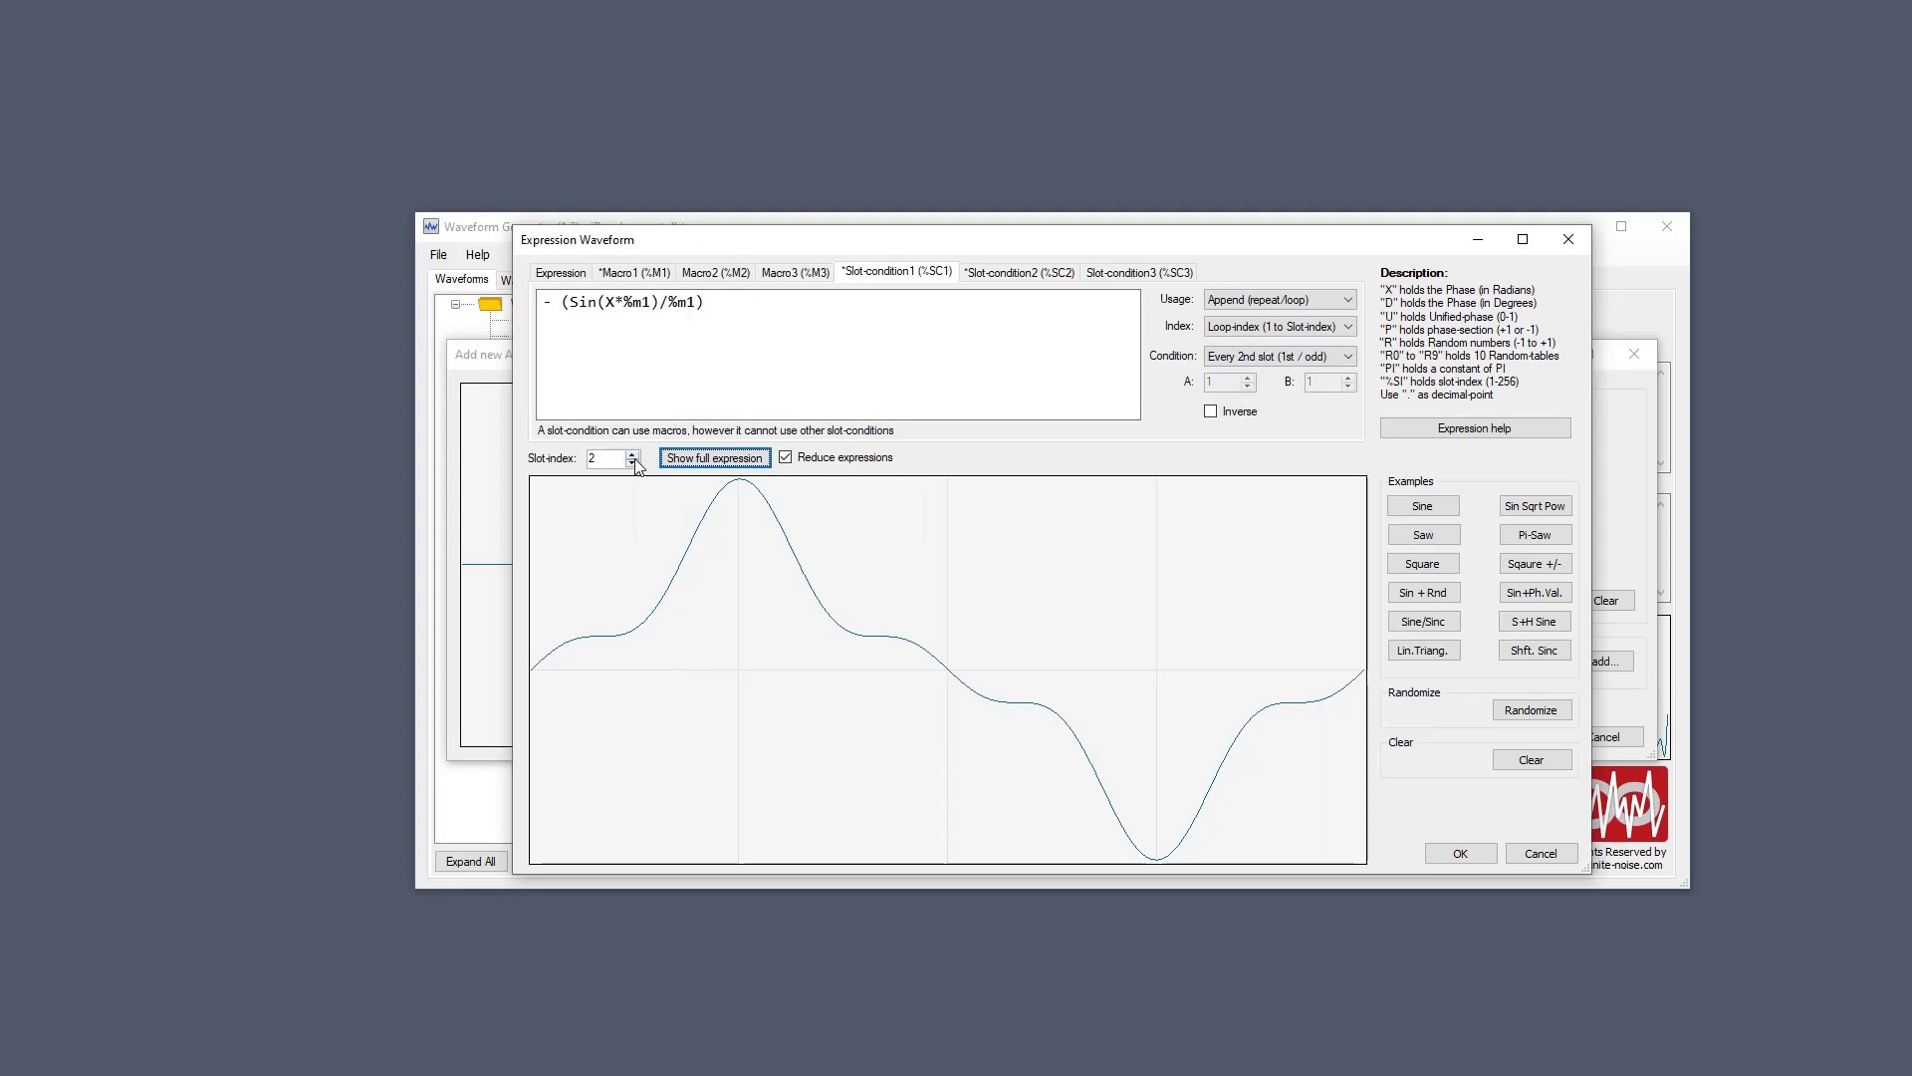
Set the slot-index to 4 and examine the order of the minus and plus terms in the full expanded expression.
{"action": "left_click", "coordinate": [633, 455]}
{"action": "left_click", "coordinate": [632, 454]}
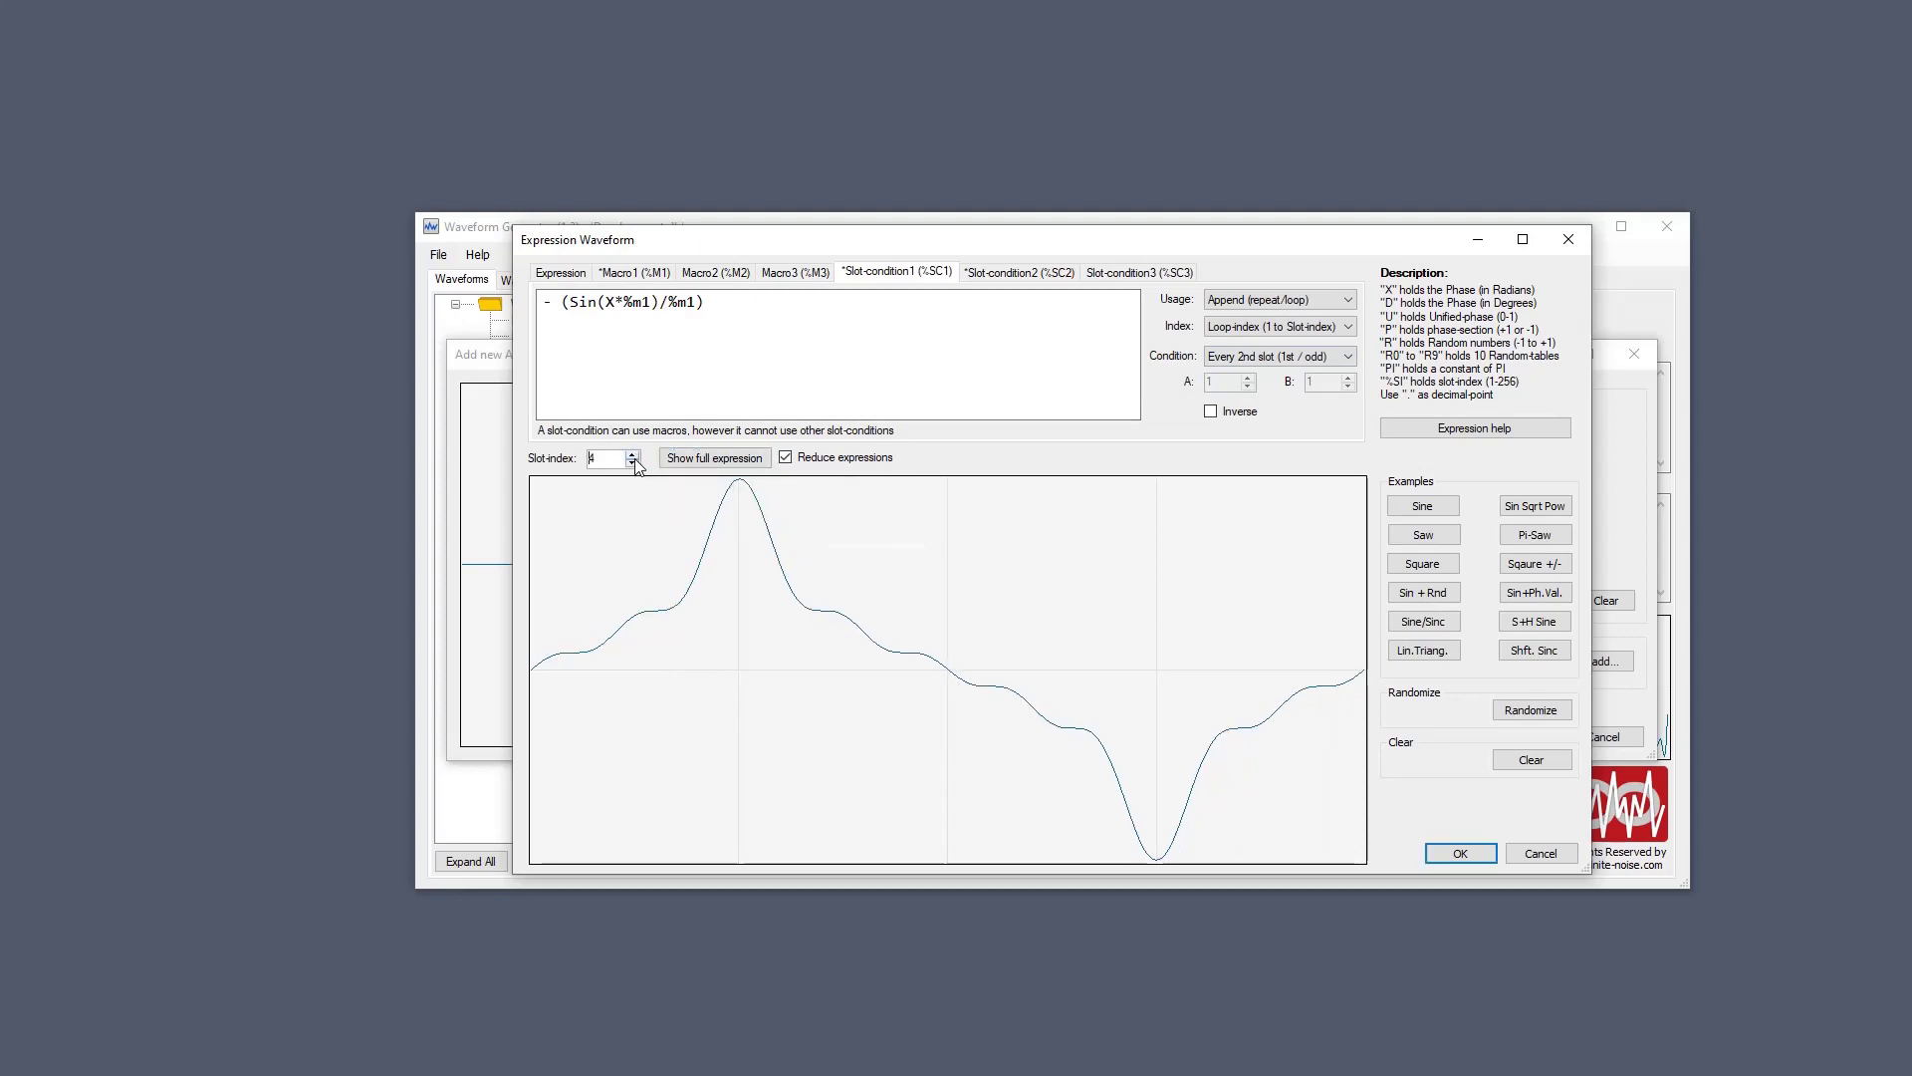
{"action": "left_click", "coordinate": [714, 458]}
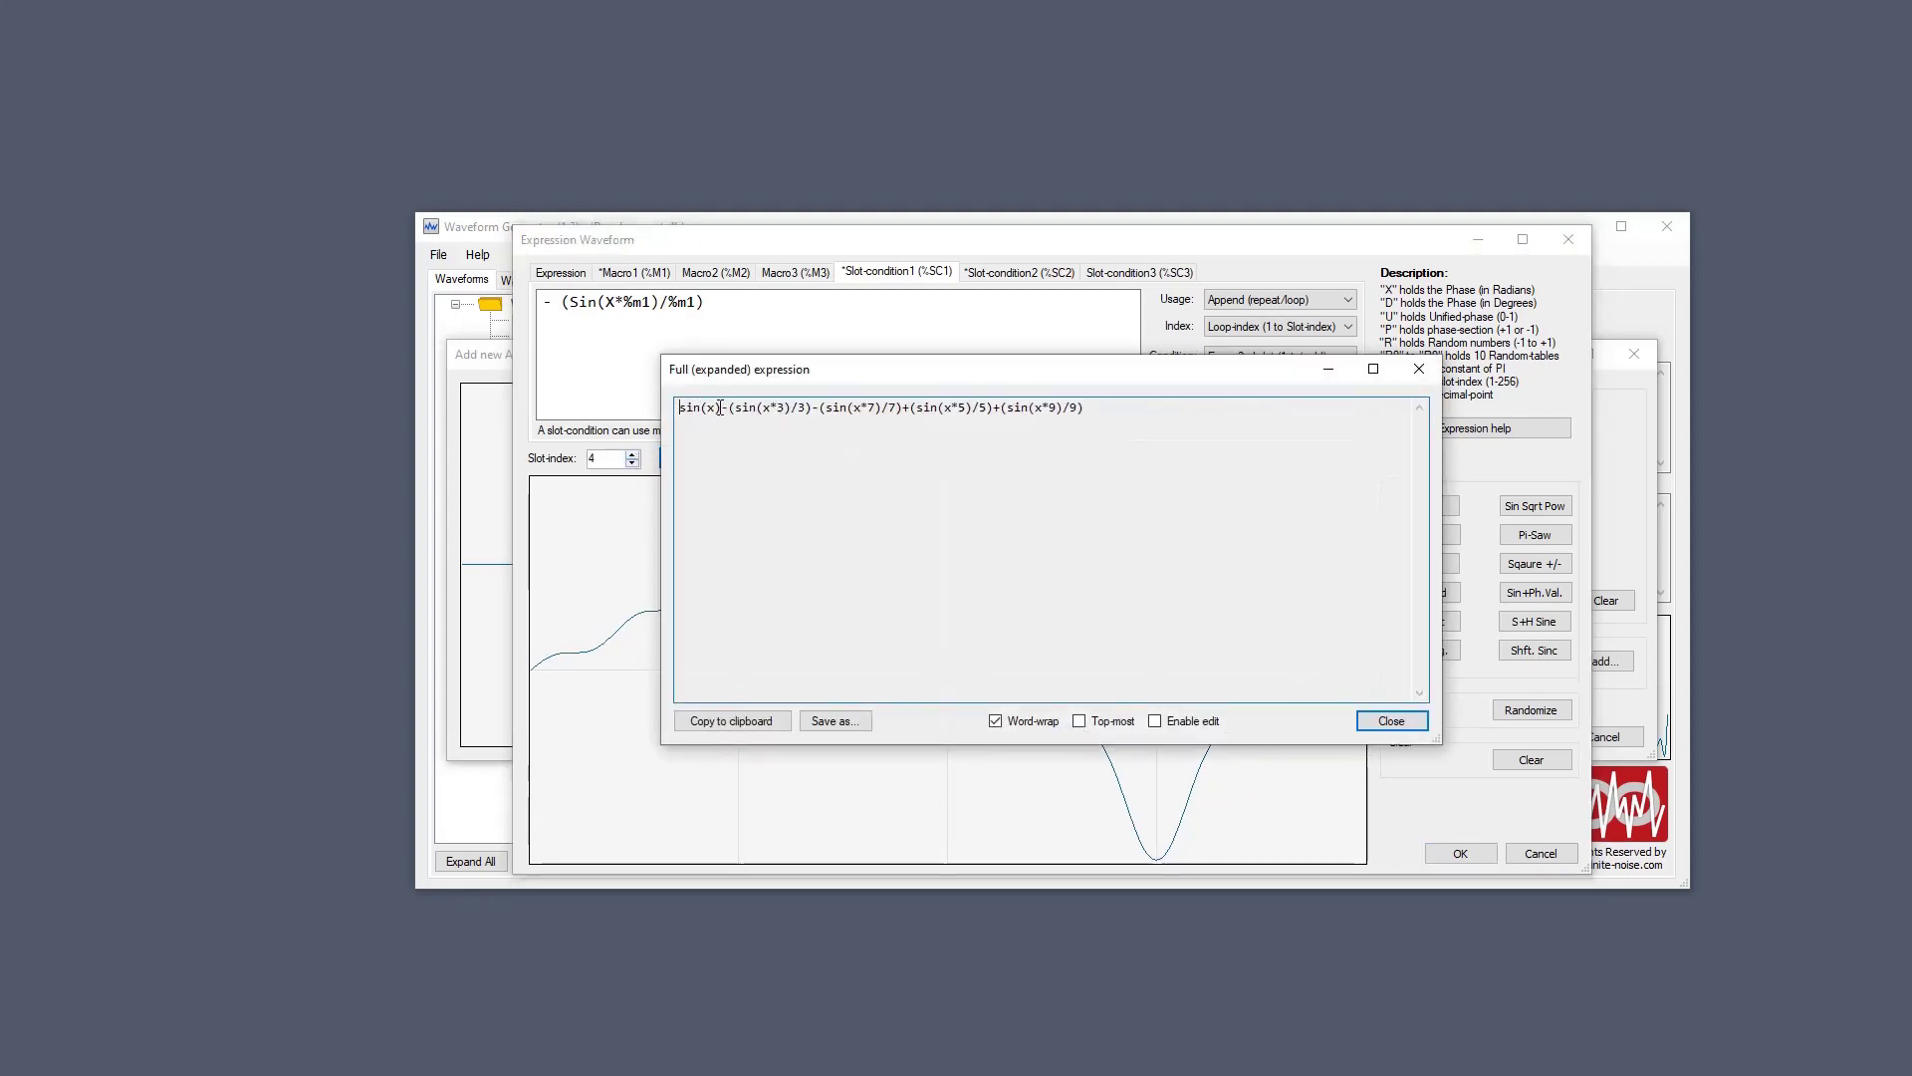
{"action": "left_click_drag", "start_coordinate": [719, 407], "coordinate": [813, 411]}
{"action": "left_click_drag", "start_coordinate": [896, 405], "coordinate": [1122, 401]}
{"action": "left_click", "coordinate": [990, 407]}
{"action": "key", "text": "Escape"}
Trace %sc1 and %sc2 from the main expression through both slot-conditions to the loop-index formula in Macro1.
{"action": "left_click", "coordinate": [561, 272]}
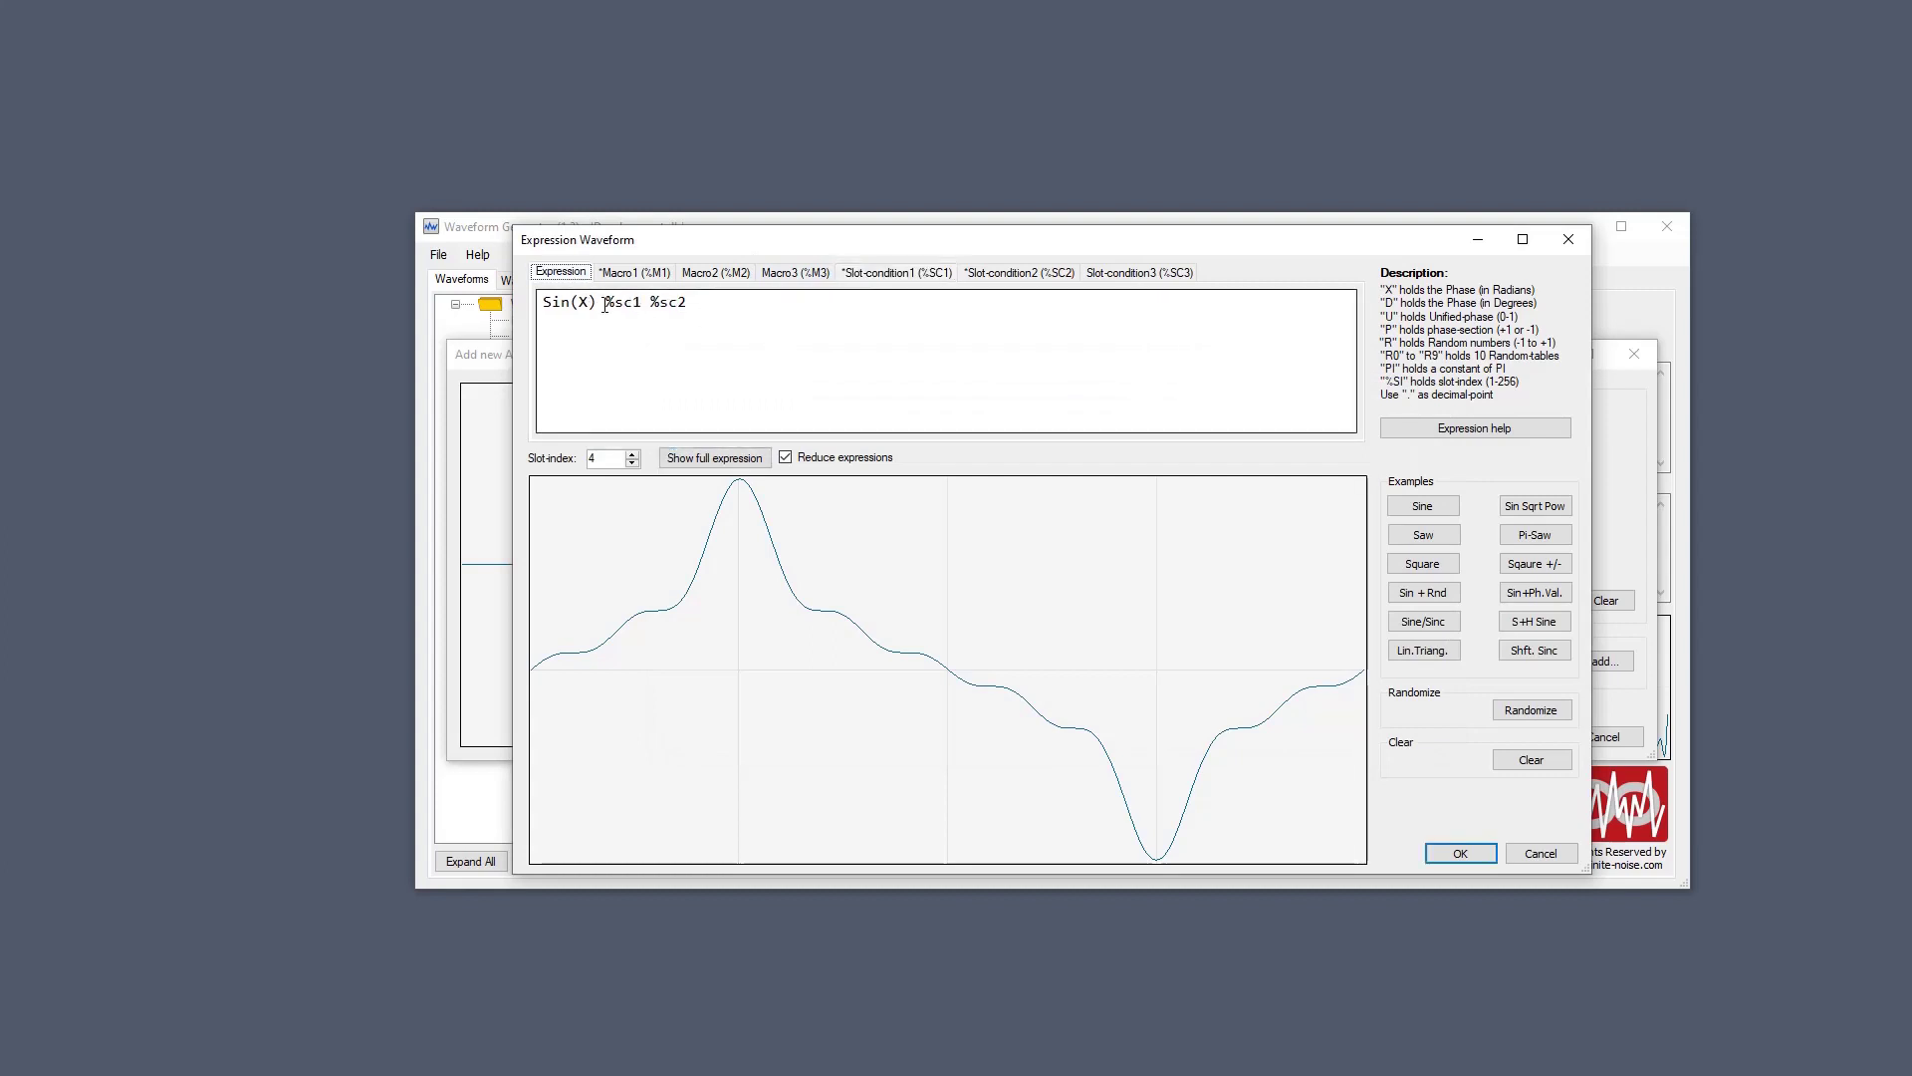
{"action": "left_click_drag", "start_coordinate": [608, 301], "coordinate": [646, 305]}
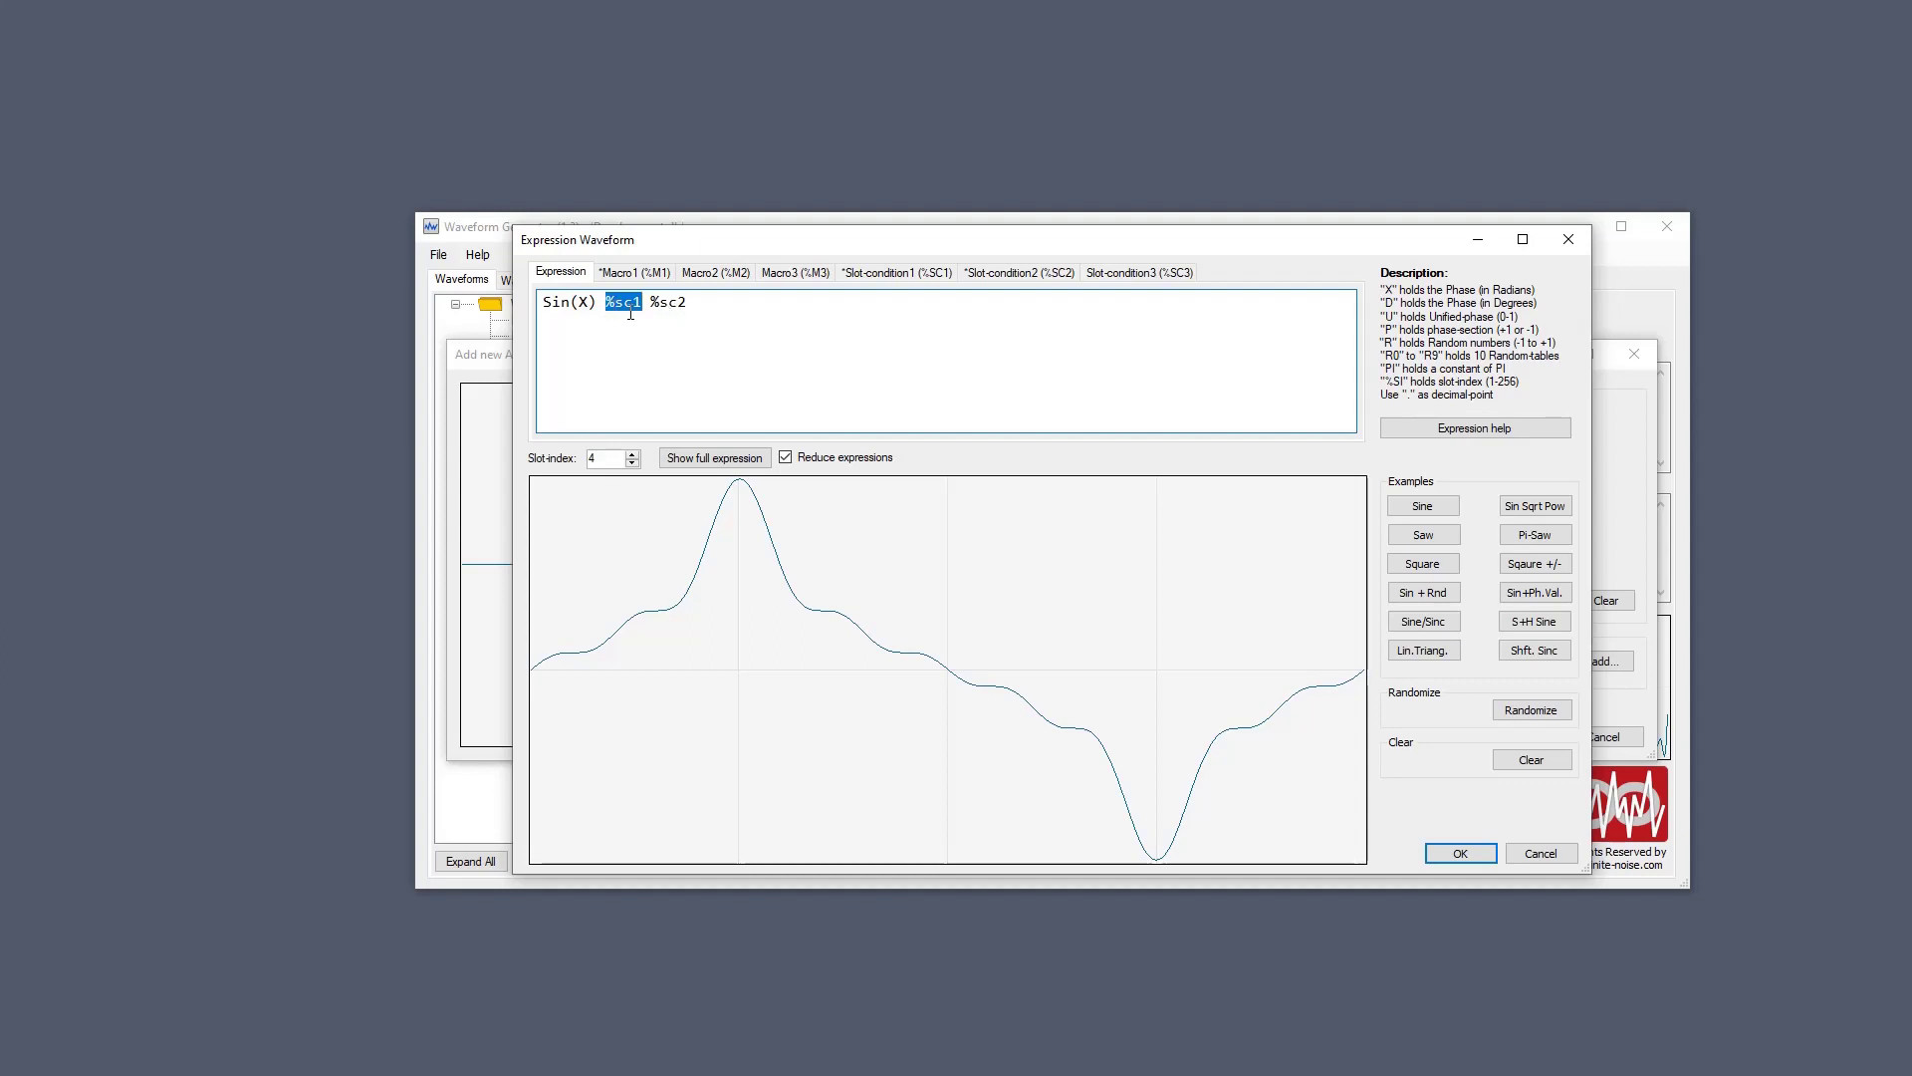
{"action": "left_click_drag", "start_coordinate": [651, 304], "coordinate": [688, 304]}
{"action": "left_click", "coordinate": [896, 275]}
{"action": "left_click", "coordinate": [982, 272]}
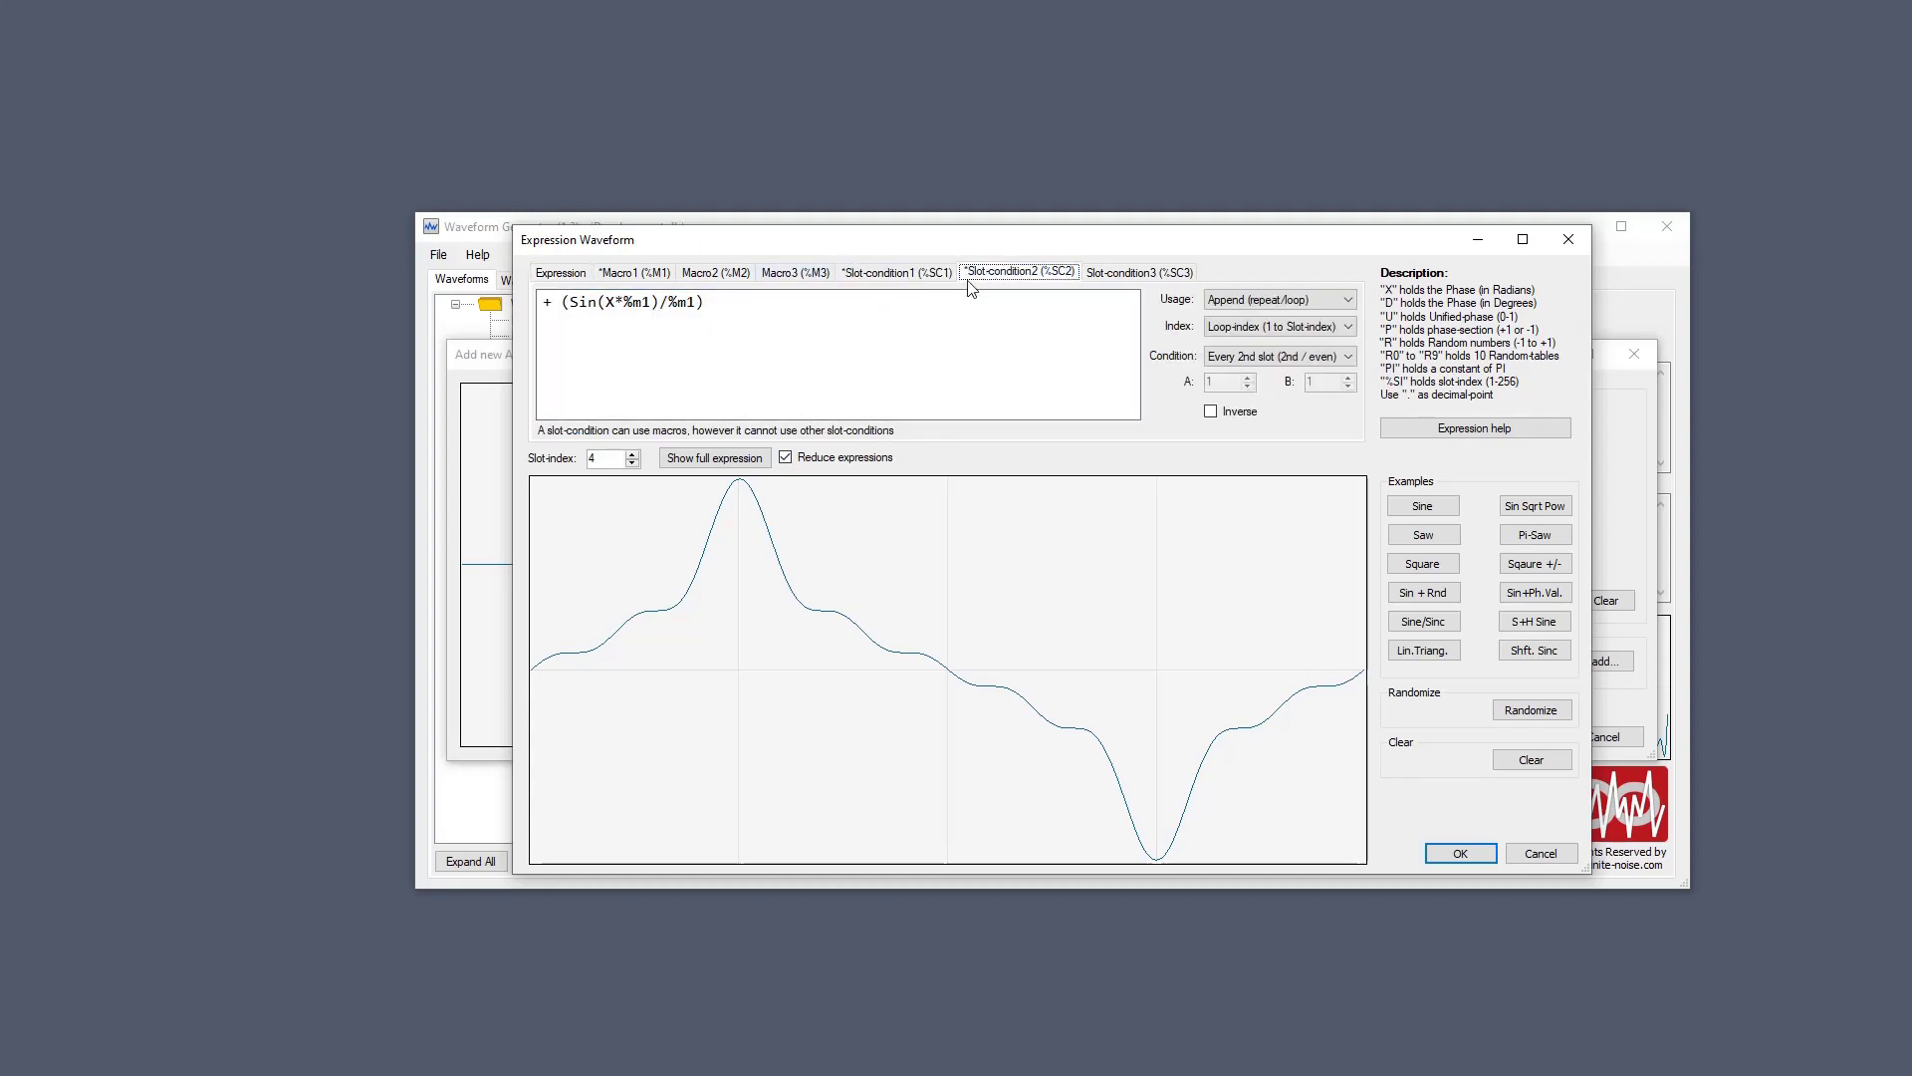
{"action": "left_click", "coordinate": [654, 275]}
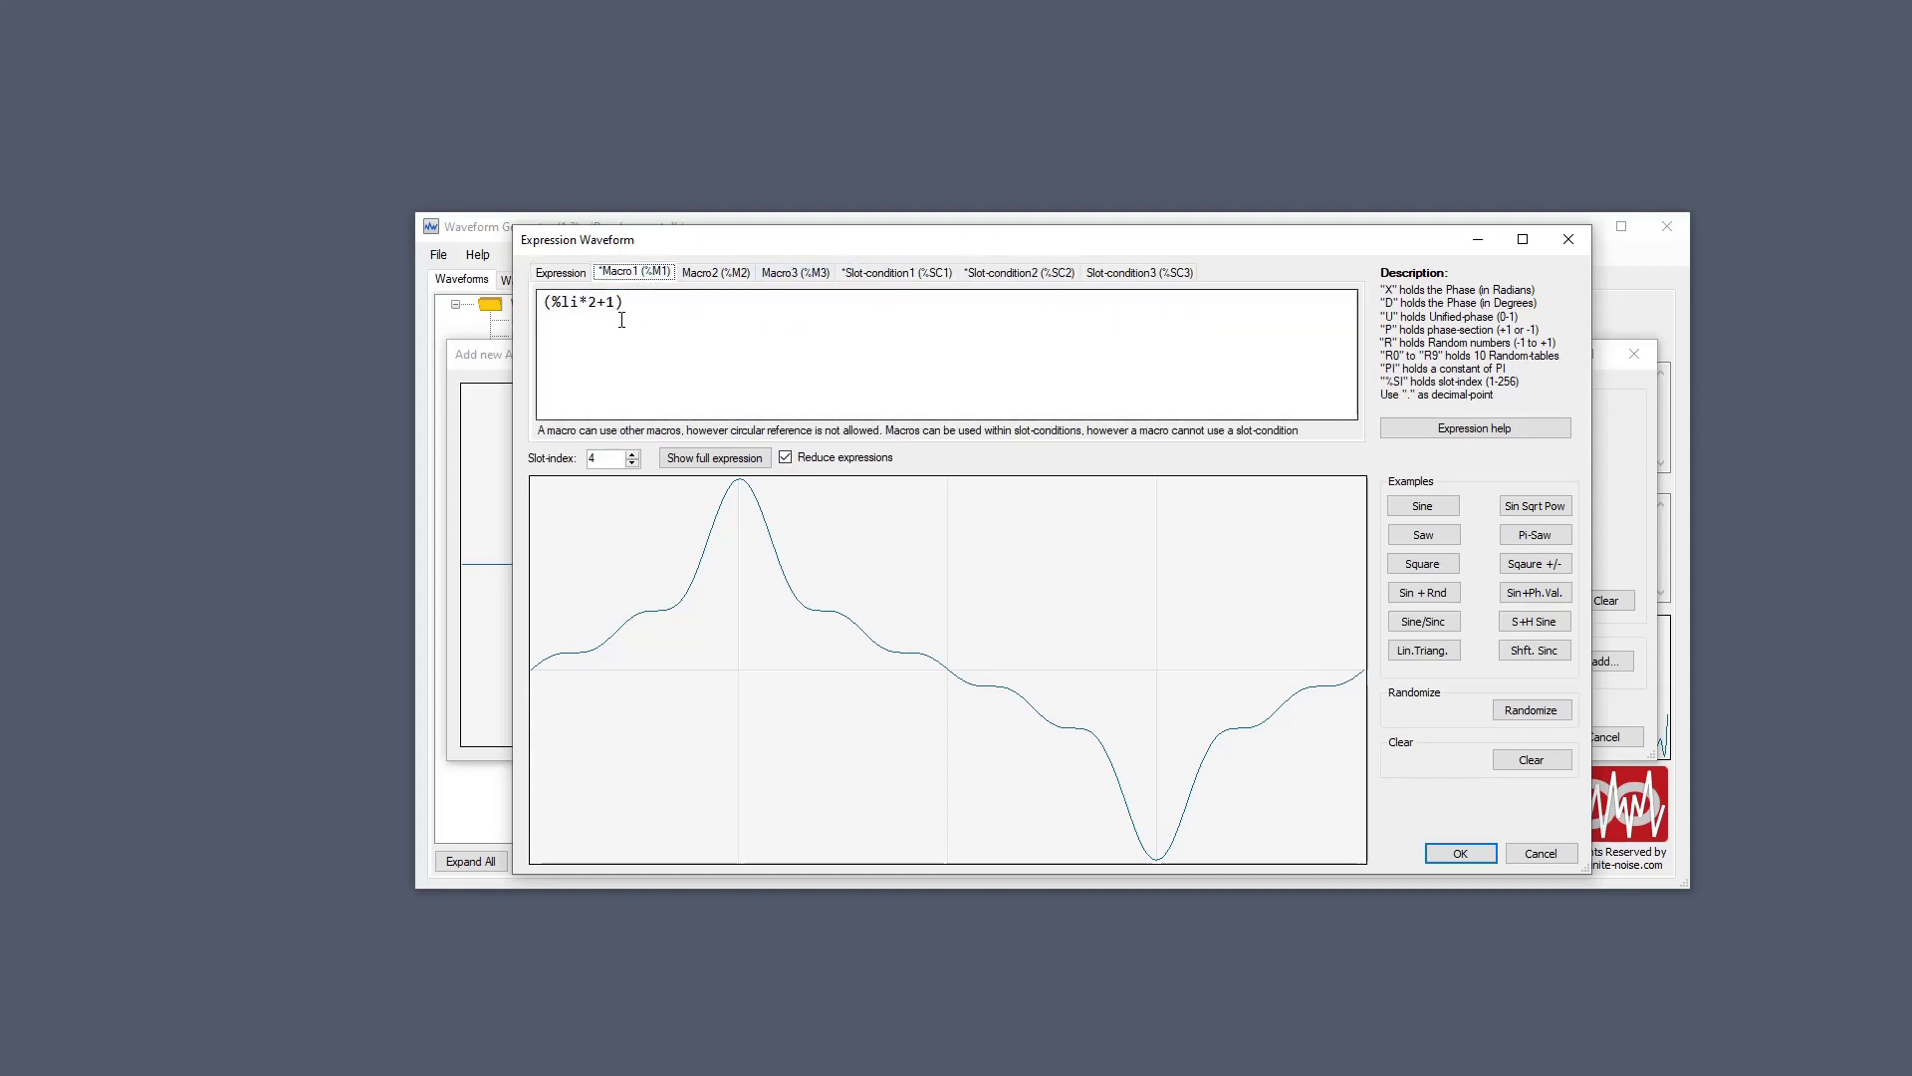
{"action": "key", "text": "Tab"}
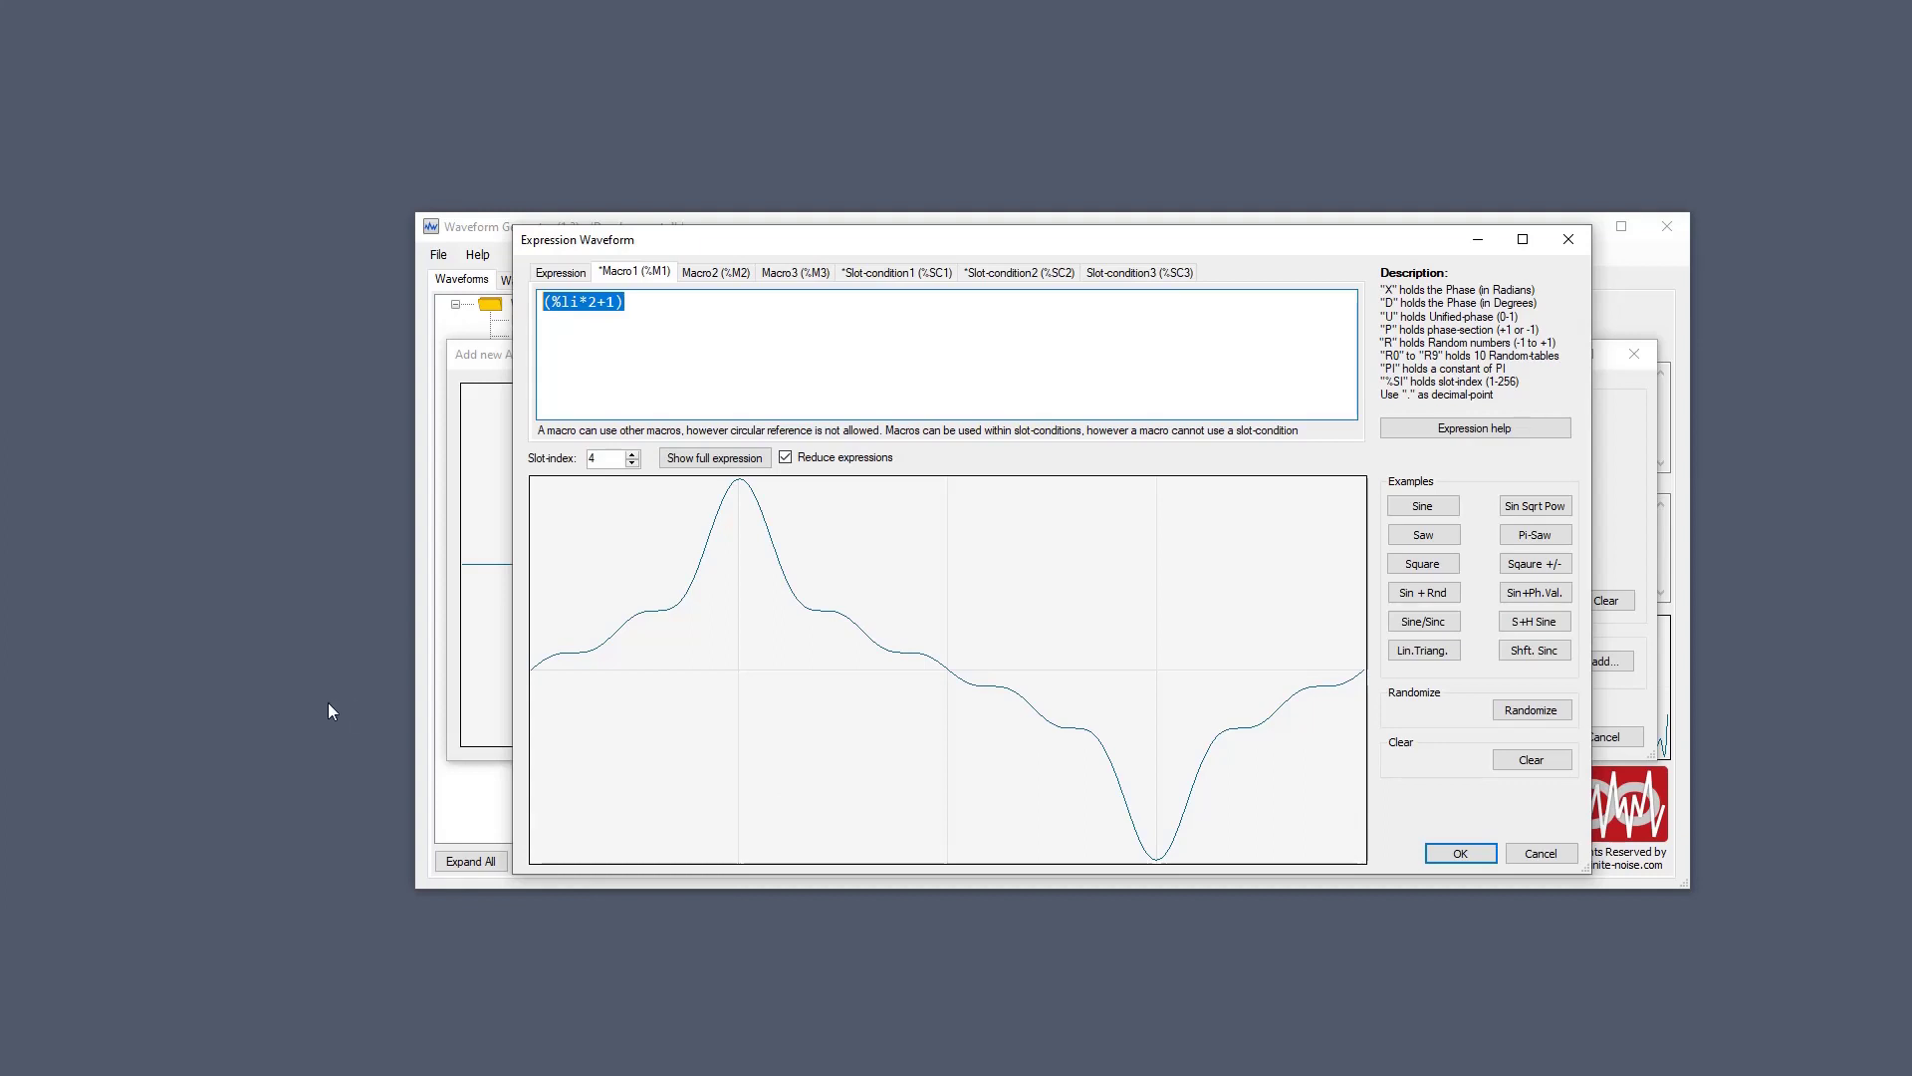
Reload the plain Sqaure +/- example and highlight its last two terms, from - (Sin(X*11)/11) to (Sin(X*13)/13).
{"action": "left_click", "coordinate": [555, 277]}
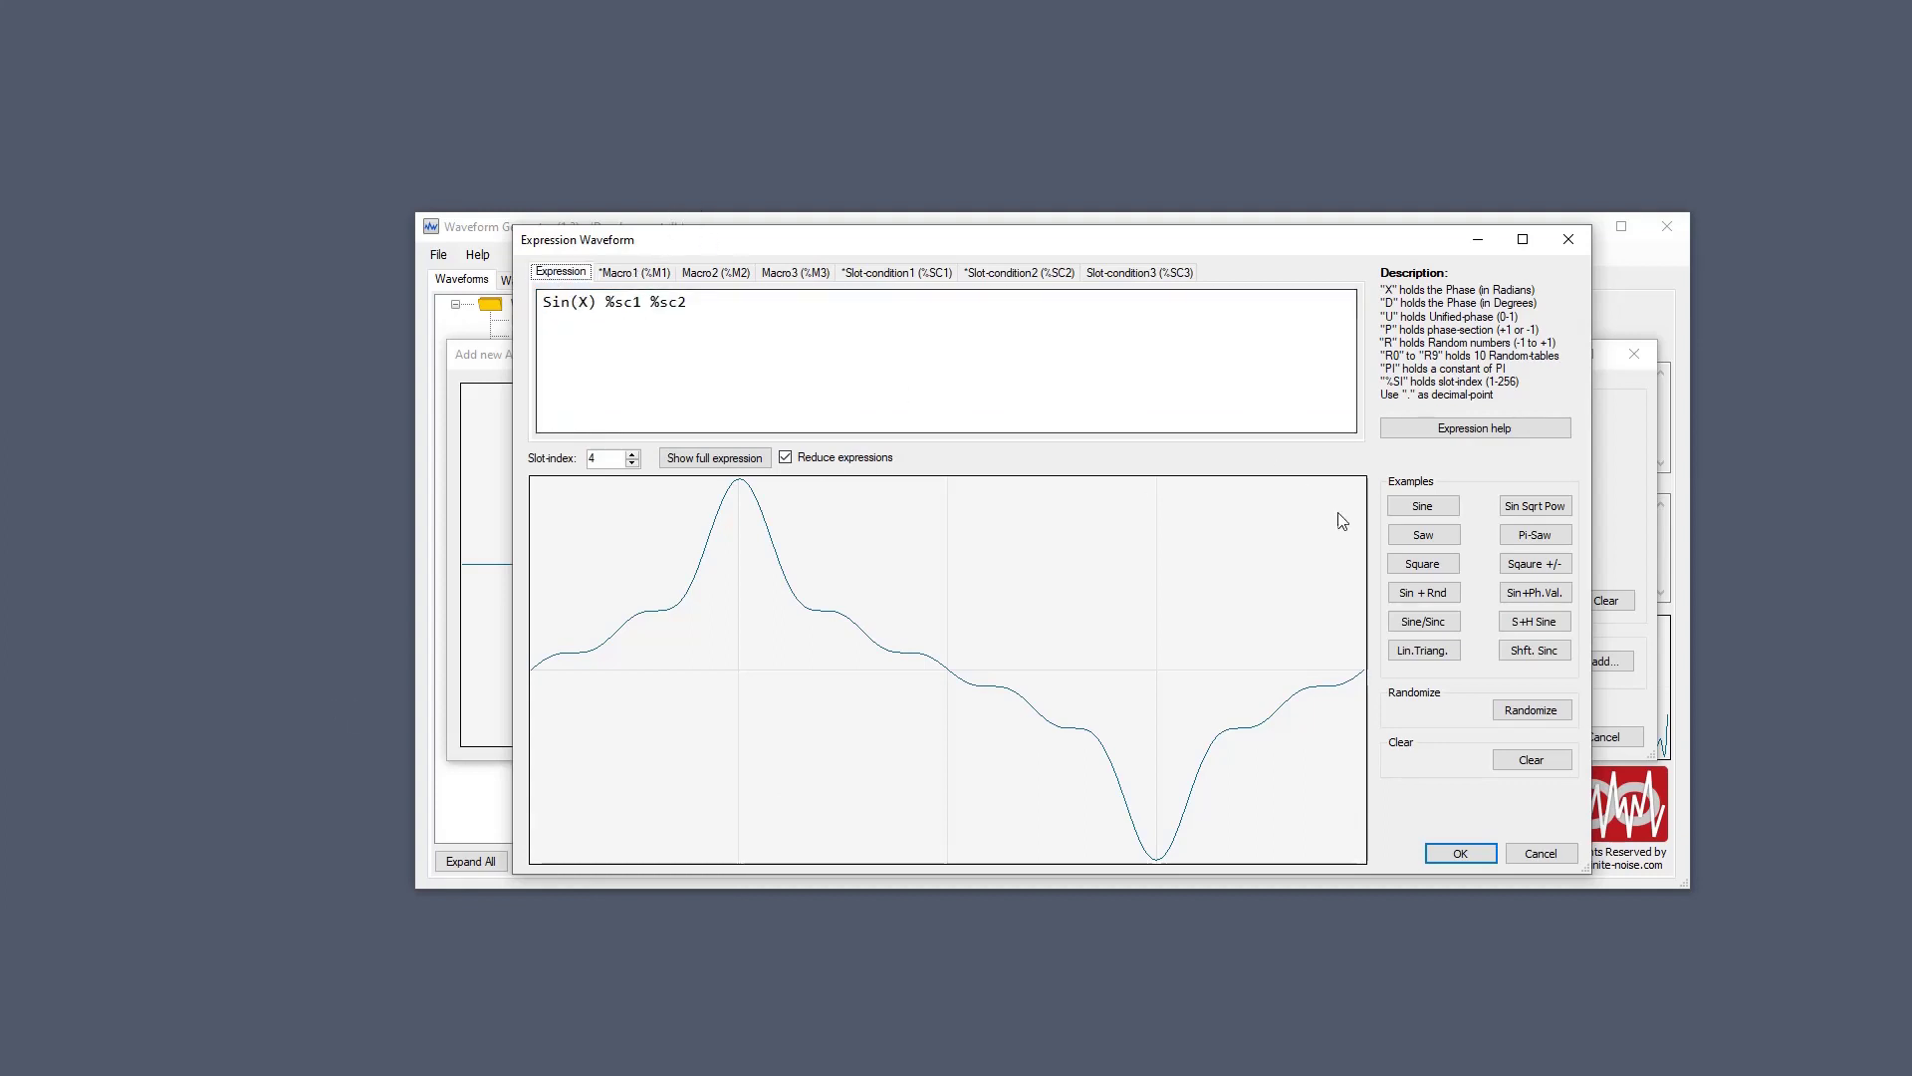
{"action": "left_click", "coordinate": [1533, 568]}
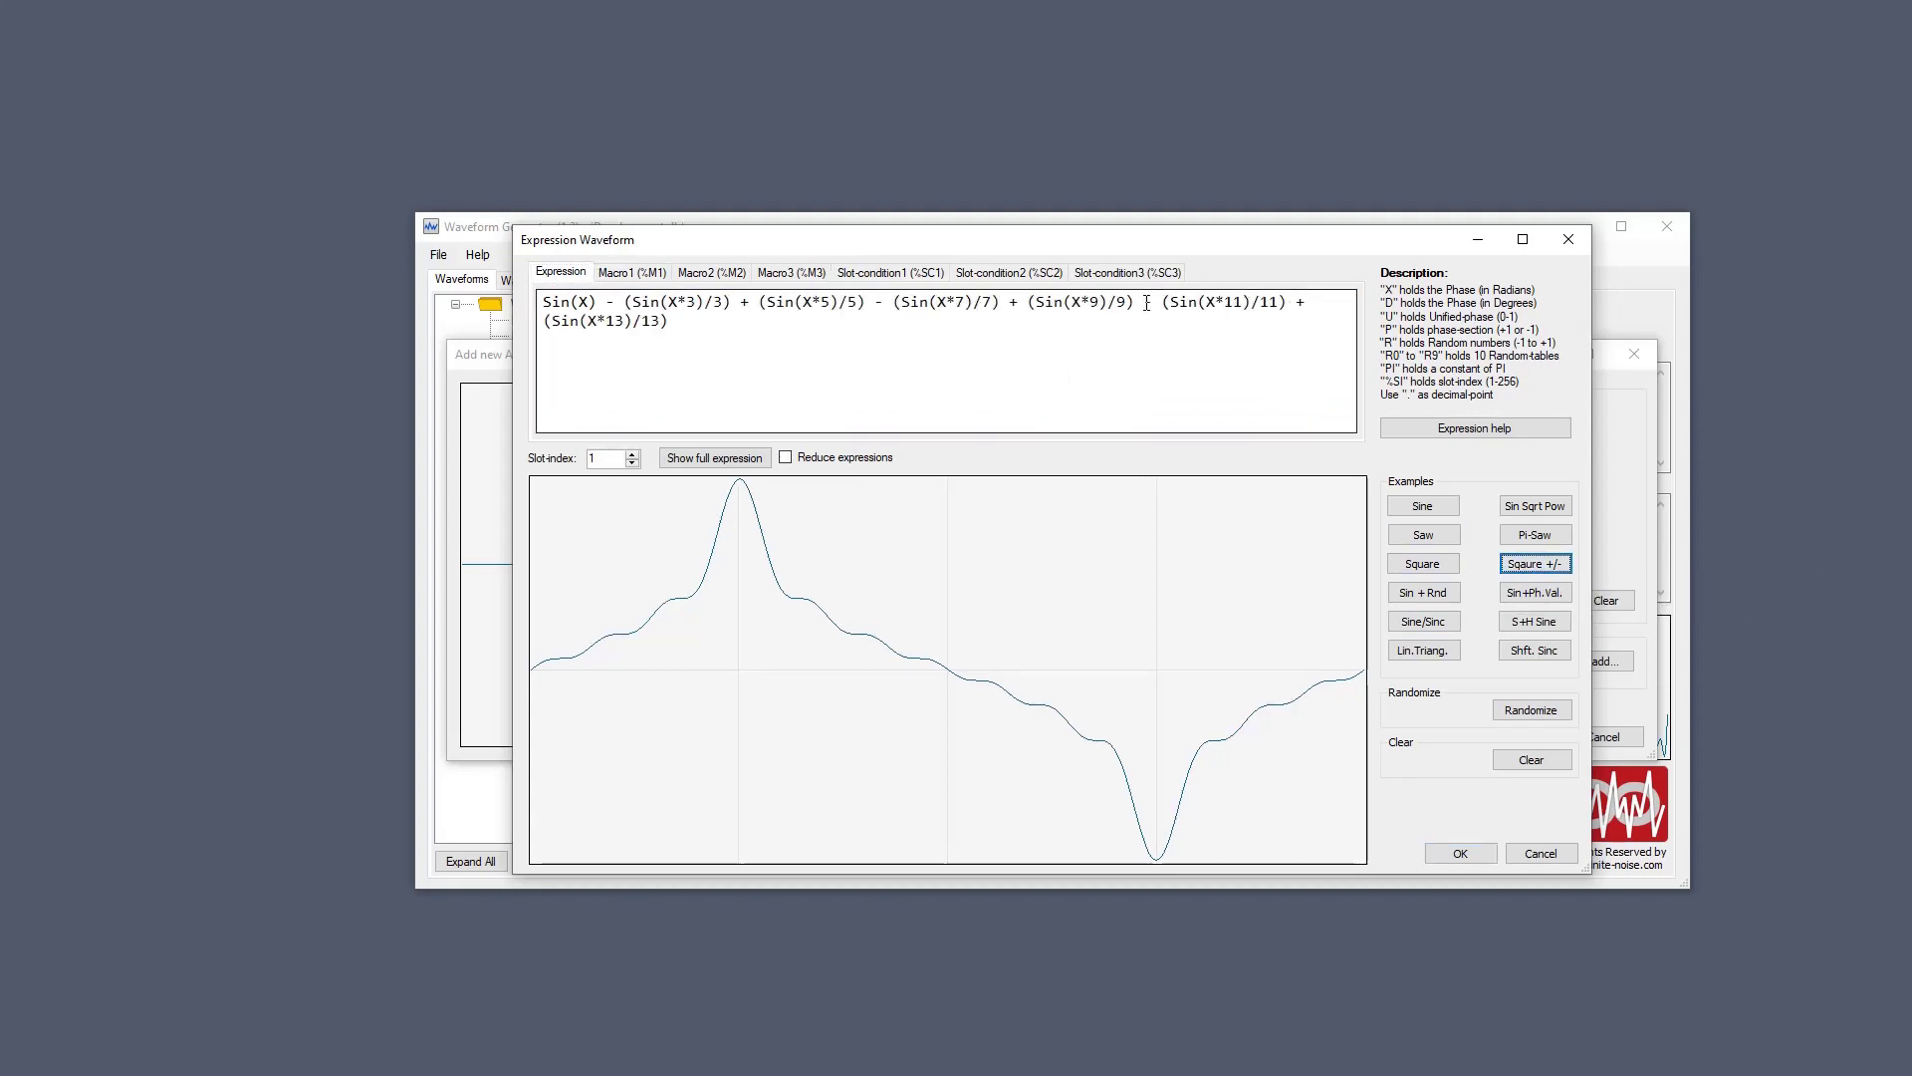
{"action": "left_click_drag", "start_coordinate": [1145, 302], "coordinate": [1194, 339]}
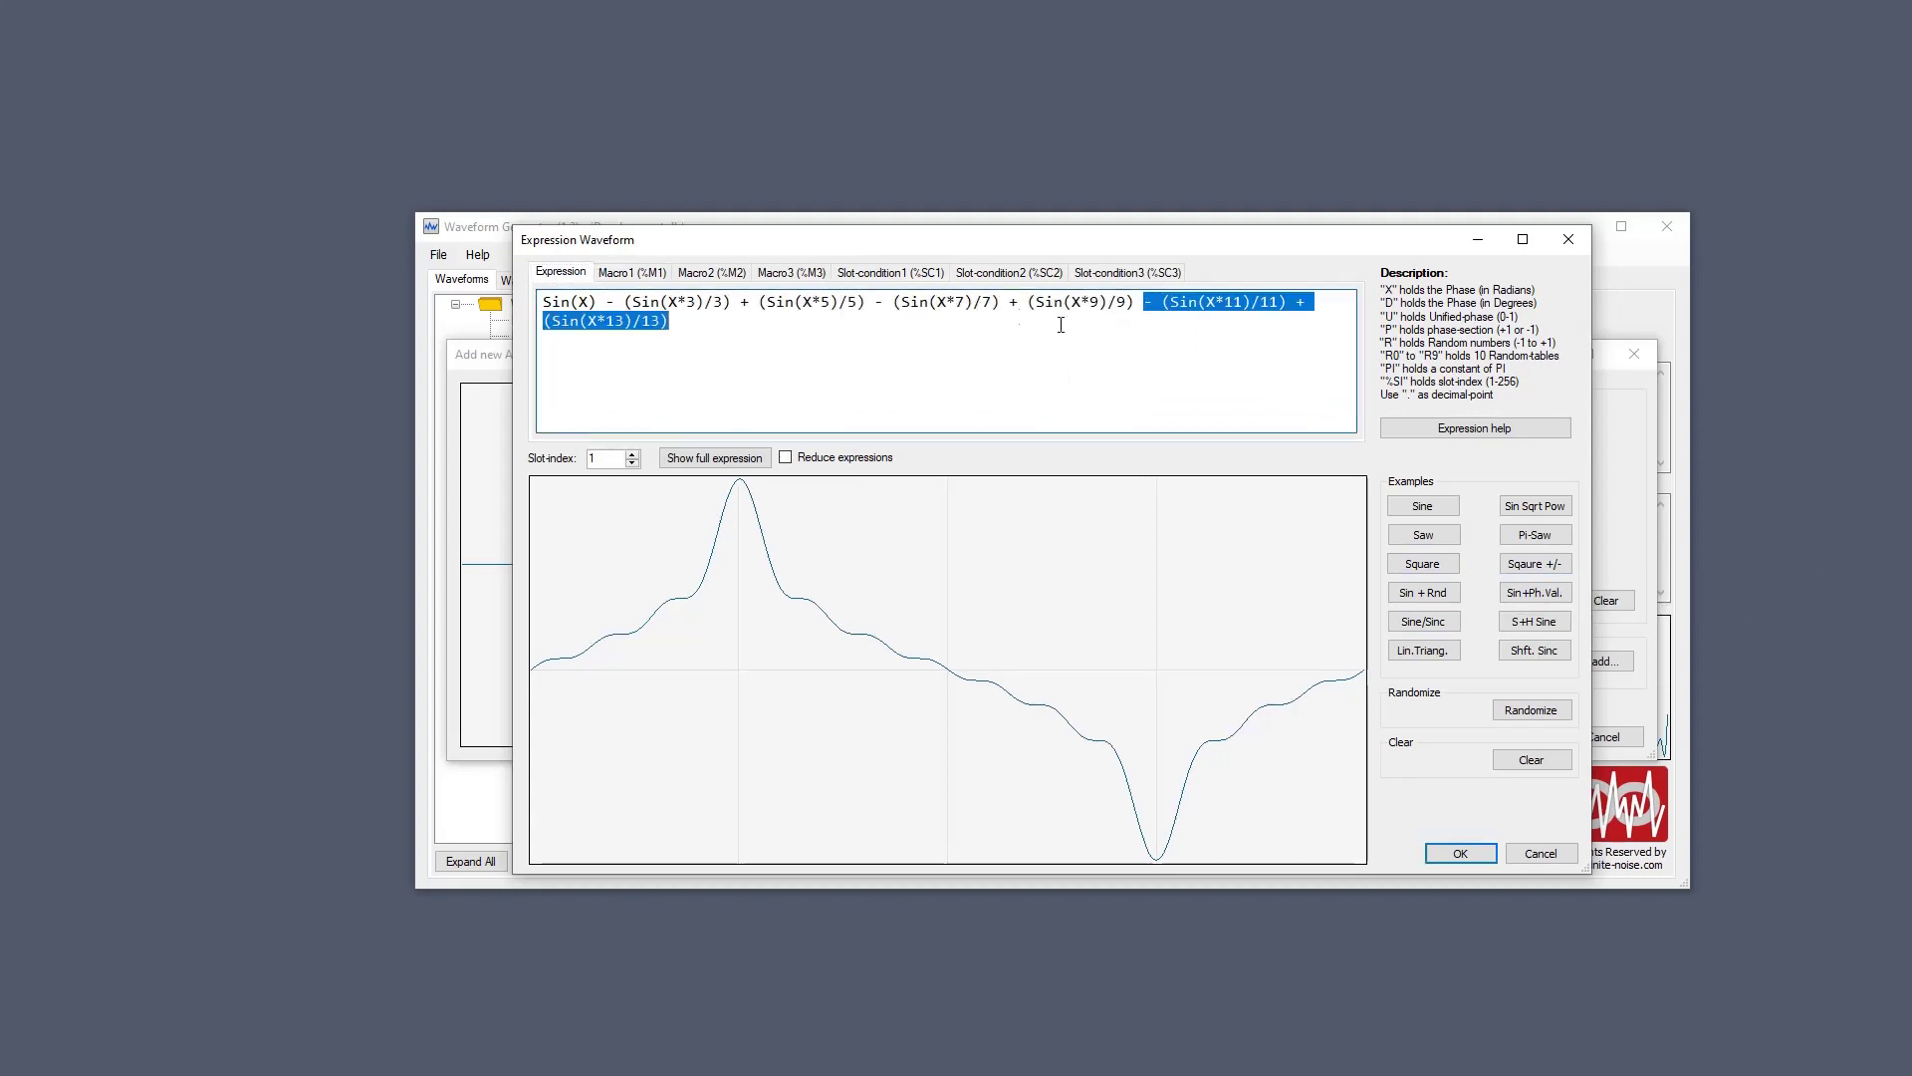
Append a copy of the last two terms to the expression and change the 11 in the copied minus term to 15.
{"action": "key", "text": "ctrl+c"}
{"action": "left_click", "coordinate": [812, 351]}
{"action": "key", "text": "ctrl+v"}
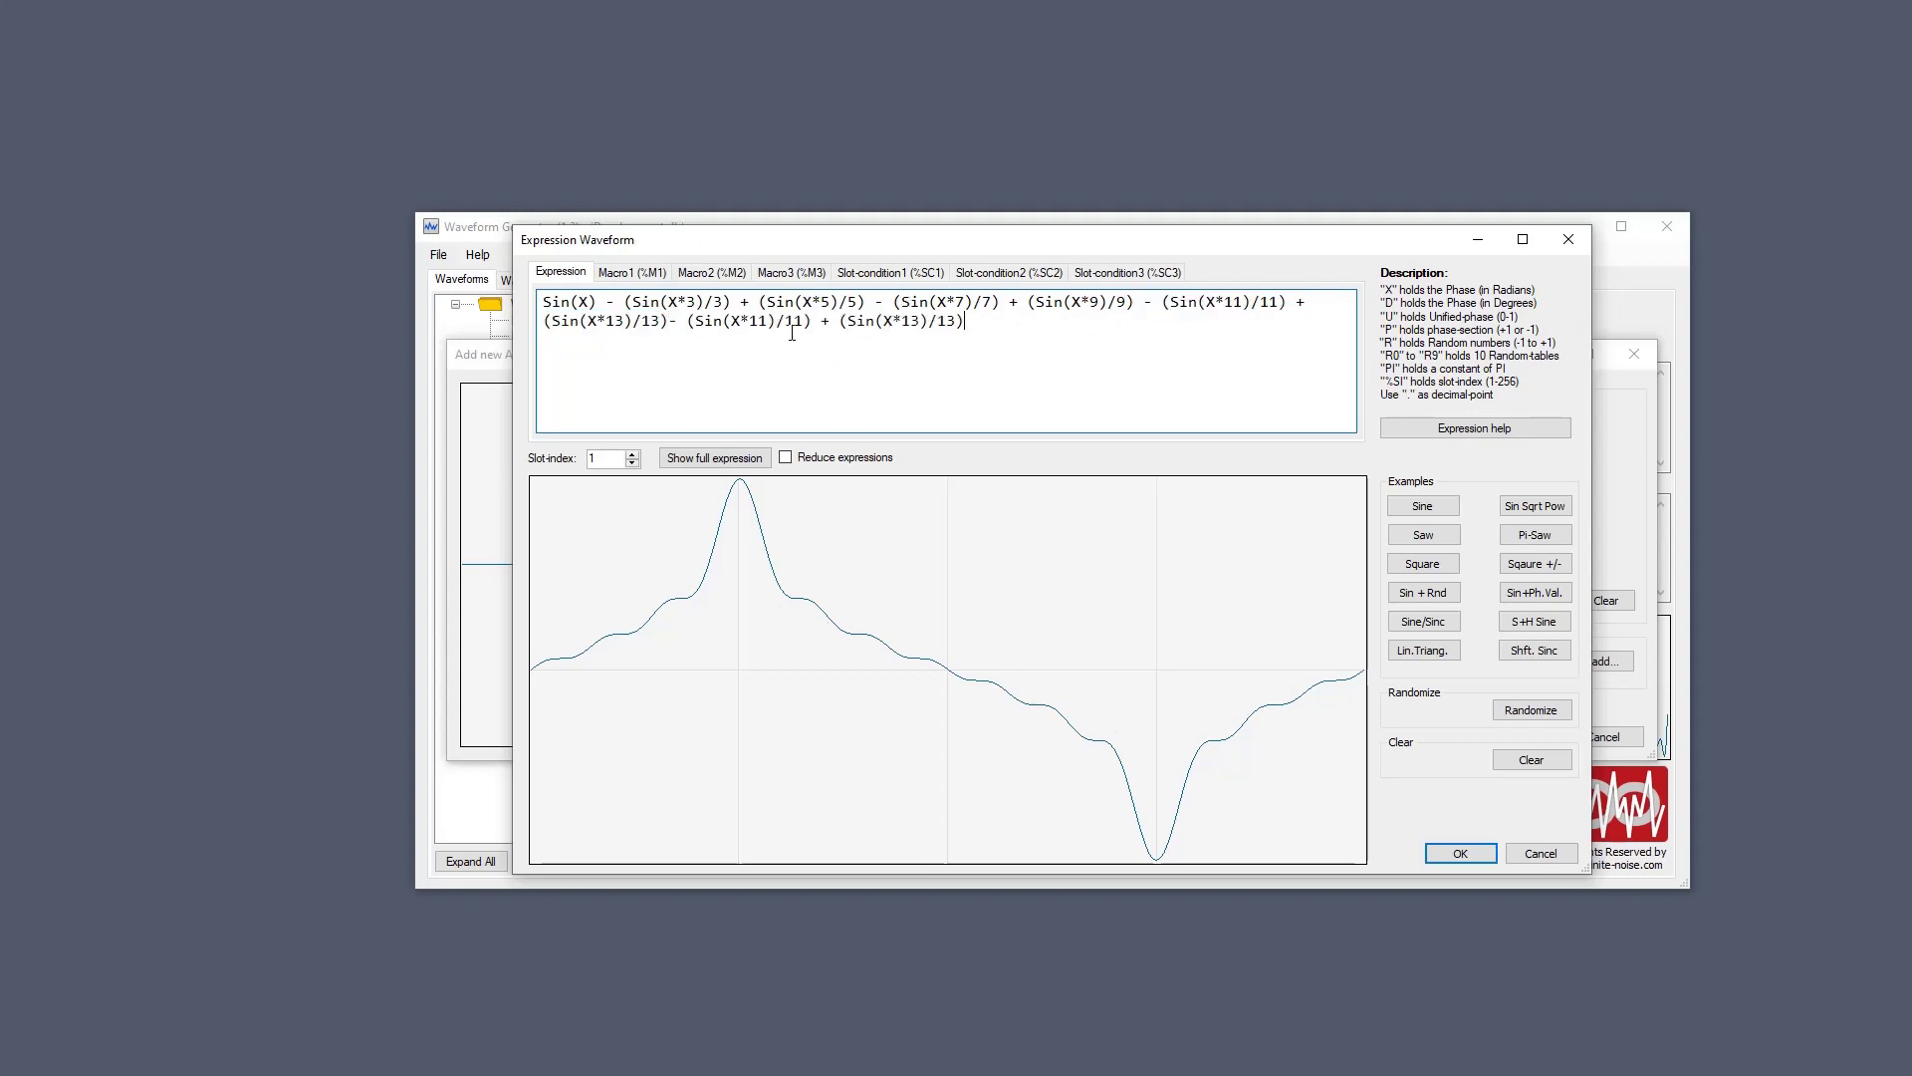
{"action": "key", "text": "BackSpace"}
{"action": "type", "text": "5"}
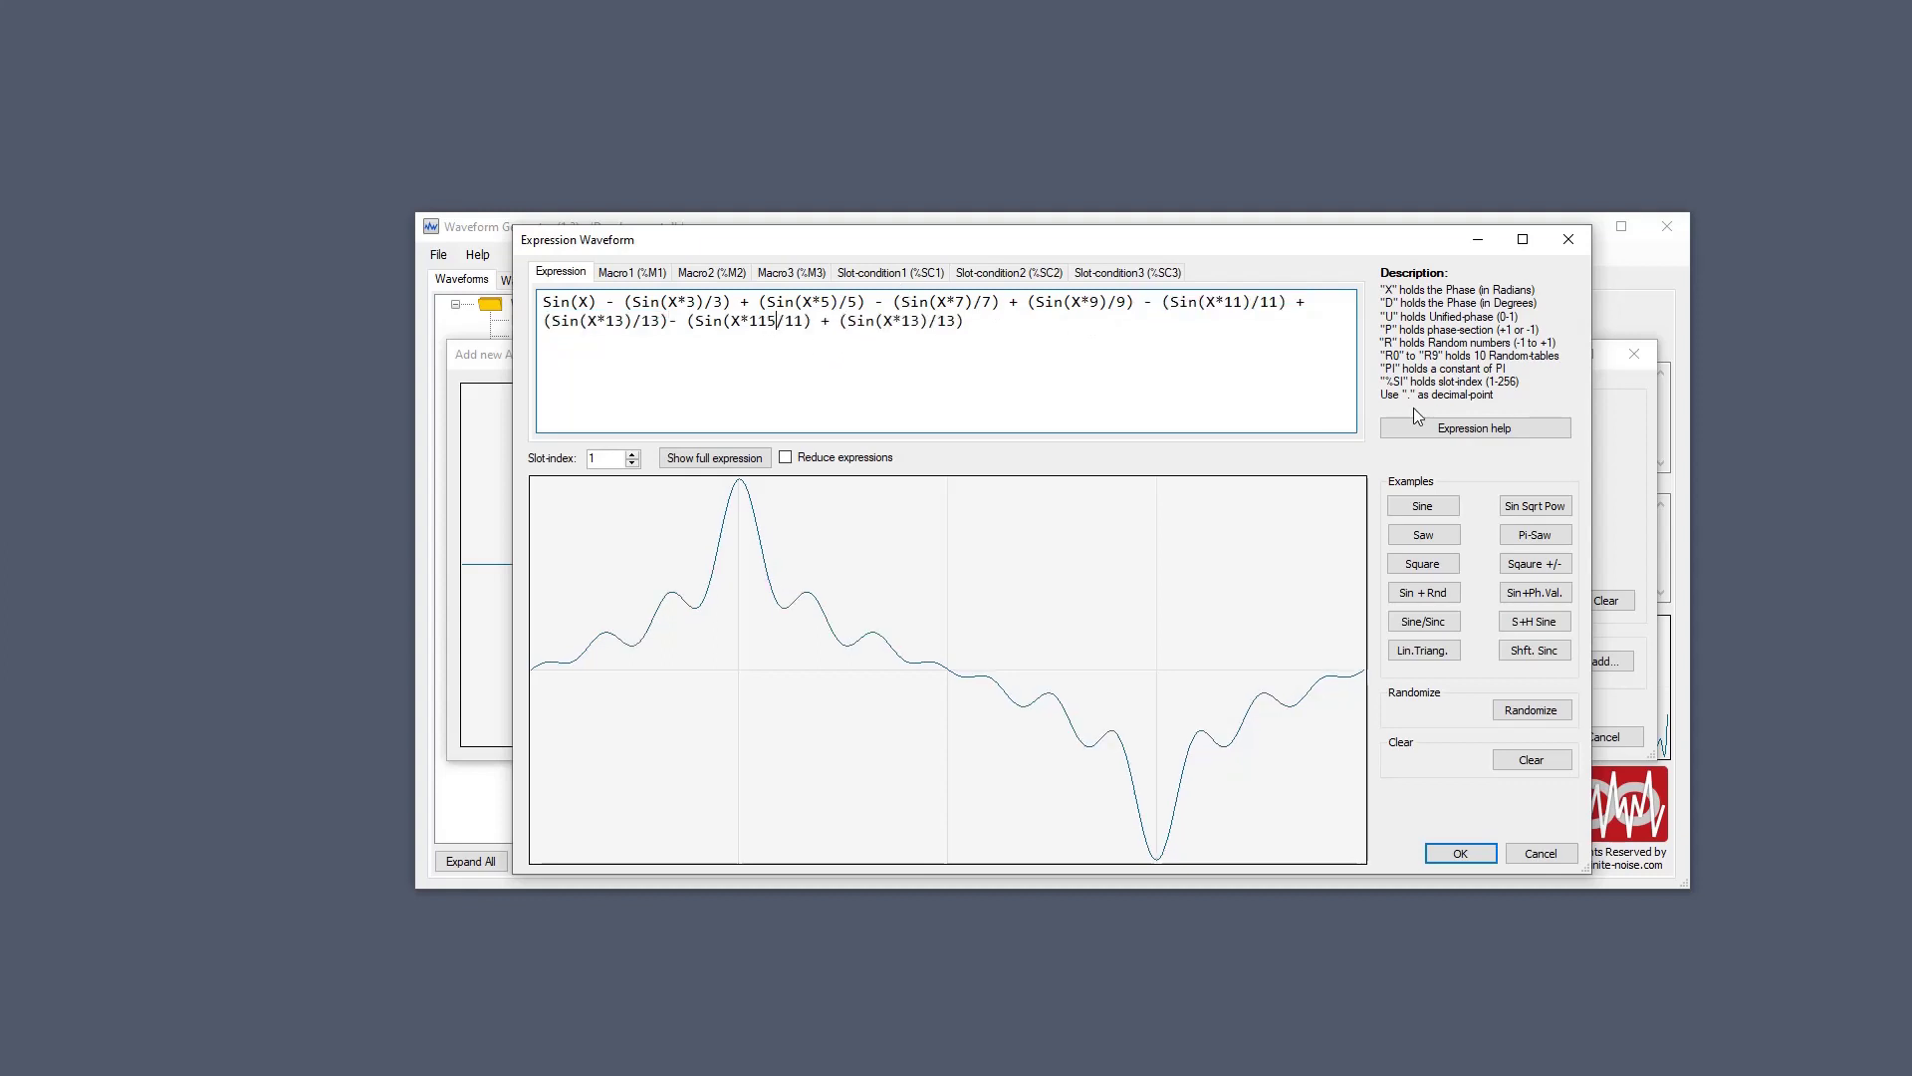
{"action": "key", "text": "Left"}
{"action": "key", "text": "BackSpace"}
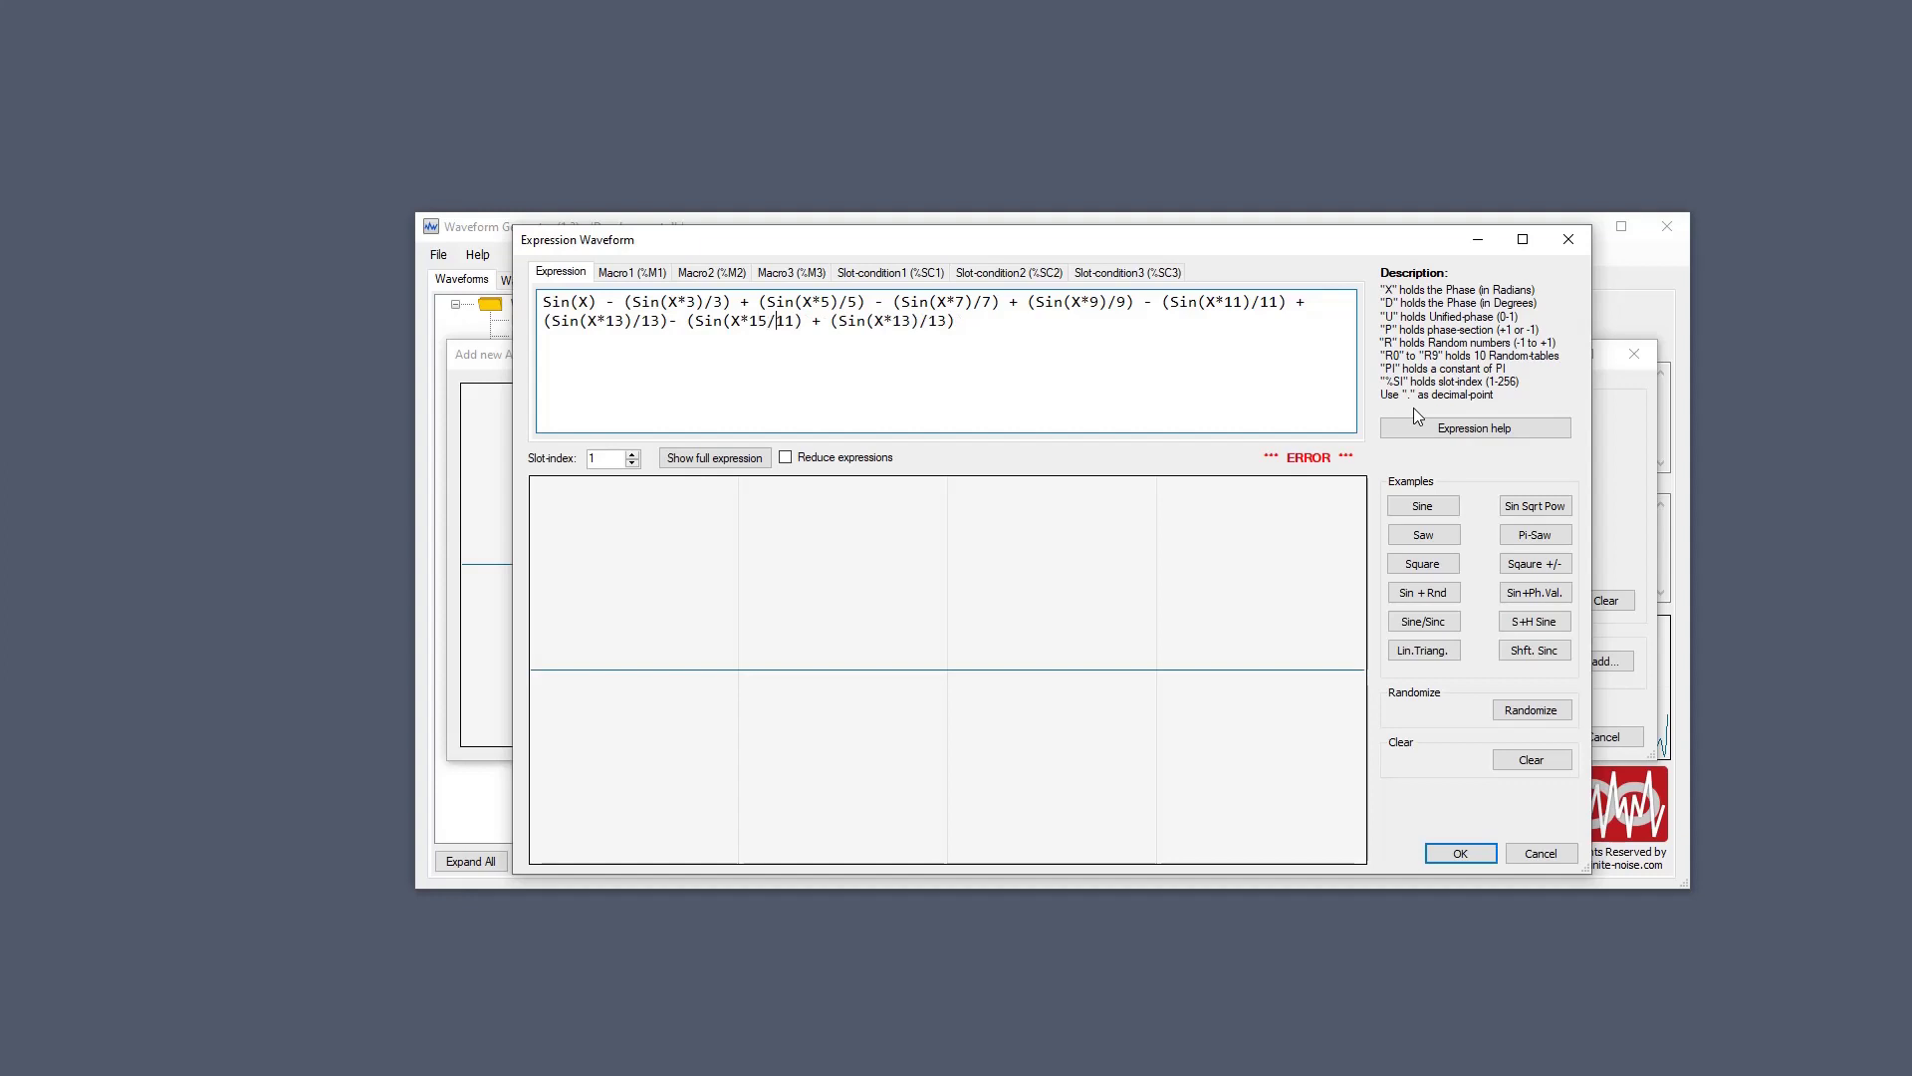
{"action": "key", "text": "Right"}
{"action": "key", "text": "Right"}
{"action": "key", "text": "BackSpace"}
{"action": "type", "text": "5"}
Load the slot-condition version of the Sqaure +/- expression, Sin(X) %sc1 %sc2, and set its slot-index to 24.
{"action": "left_click", "coordinate": [1534, 565]}
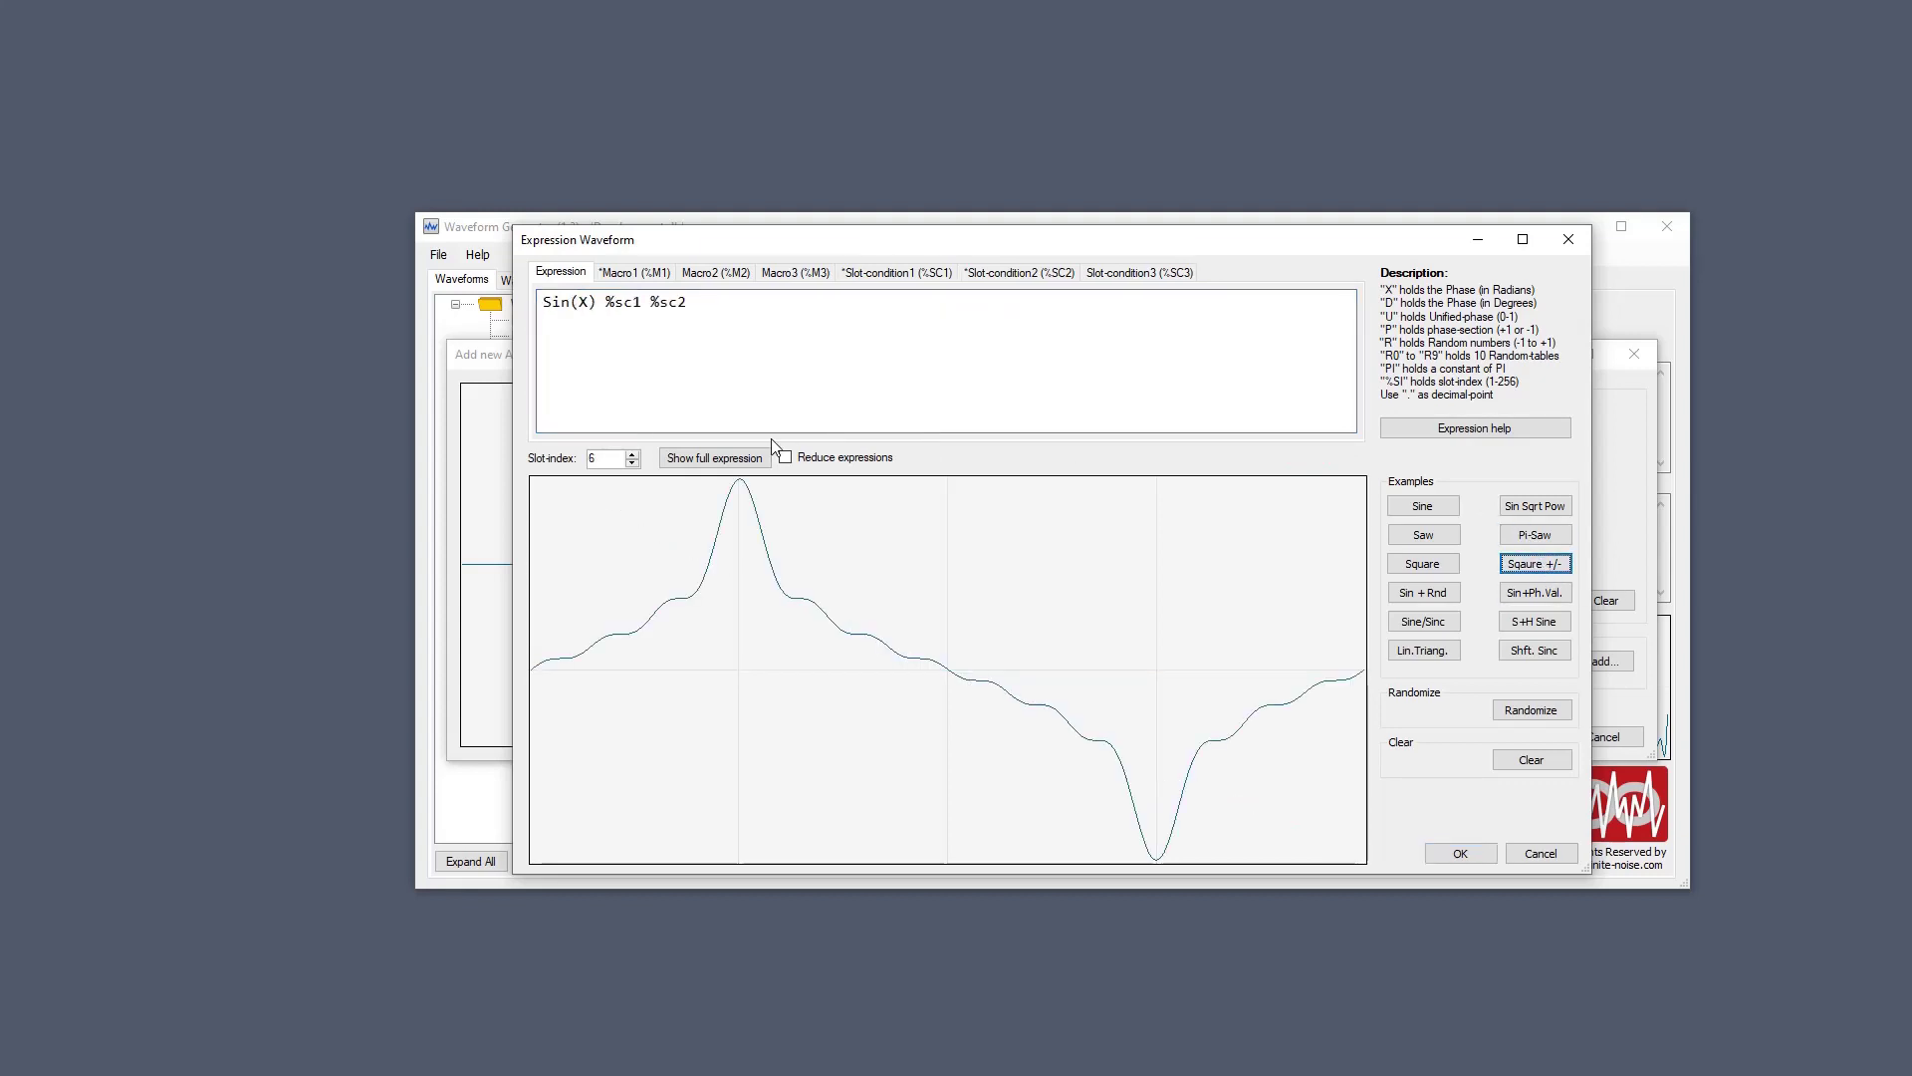
{"action": "double_click", "coordinate": [602, 458]}
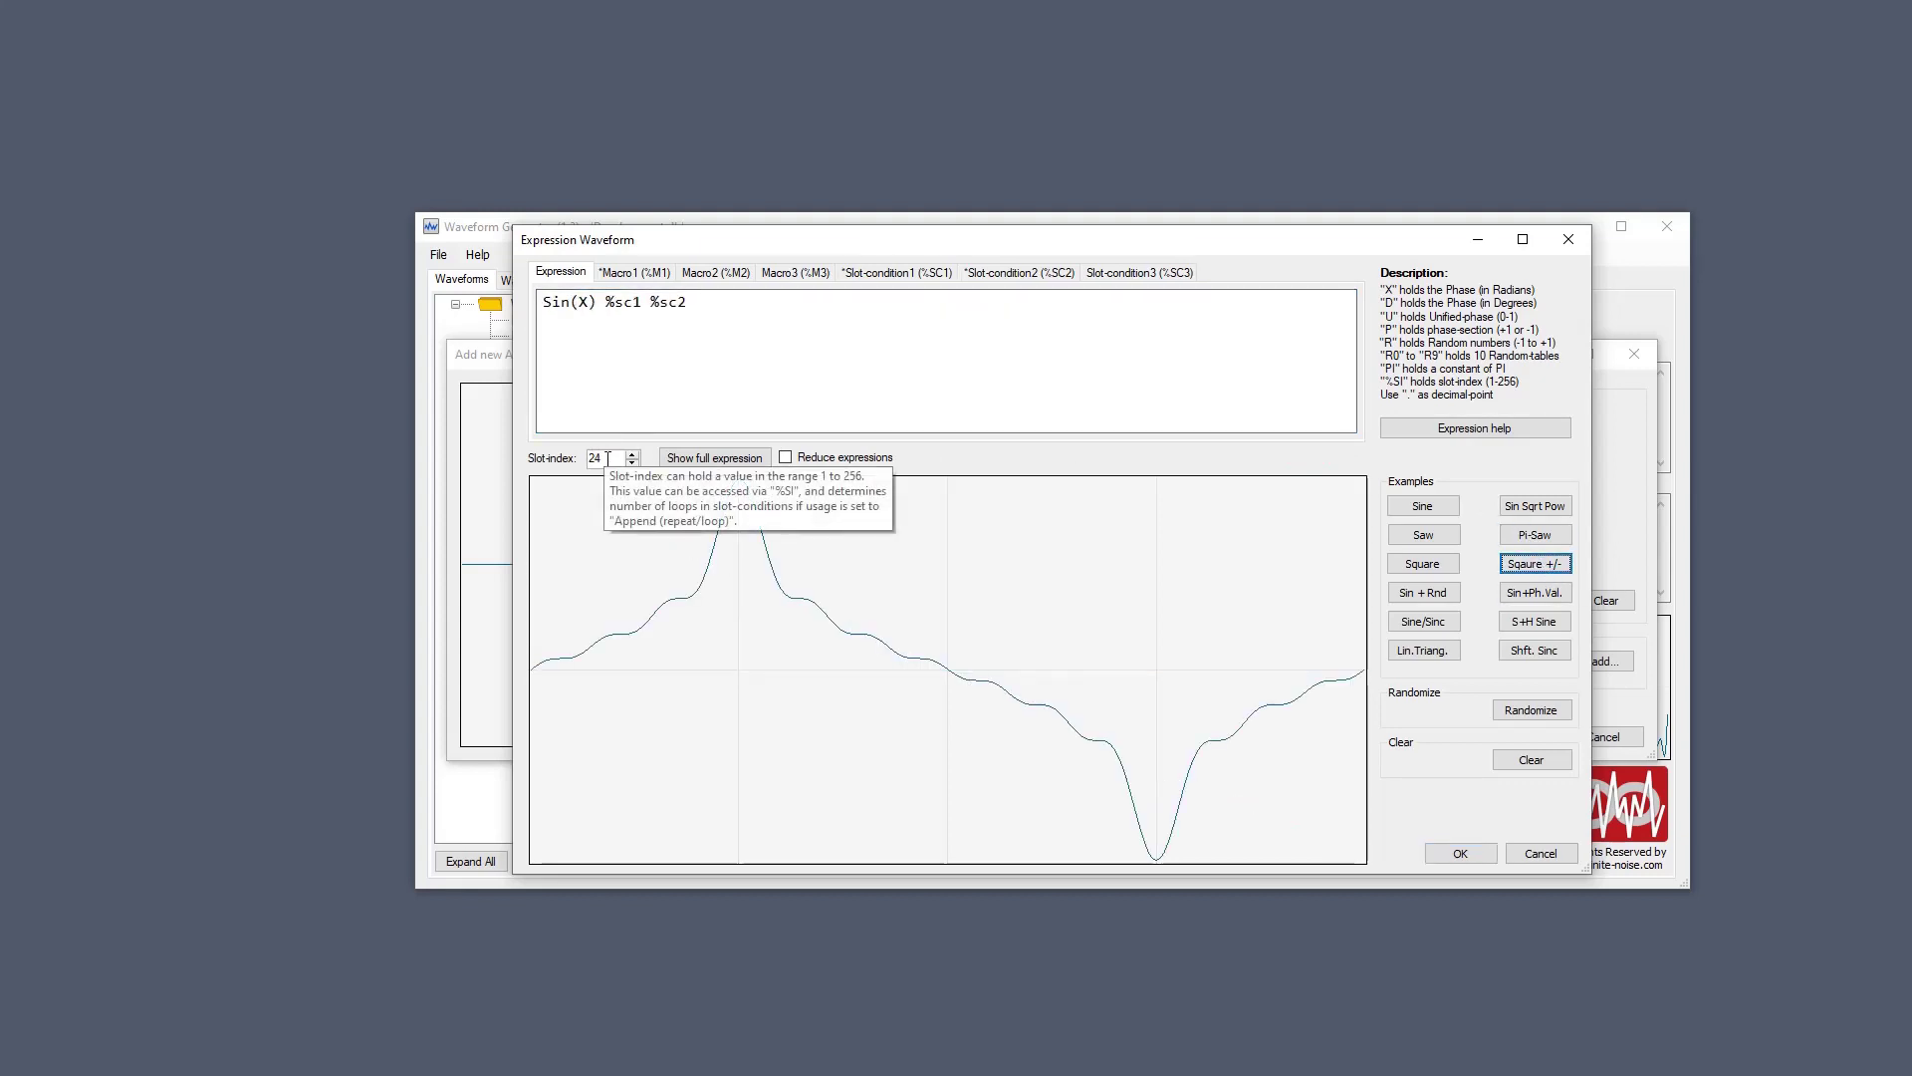
{"action": "type", "text": "24"}
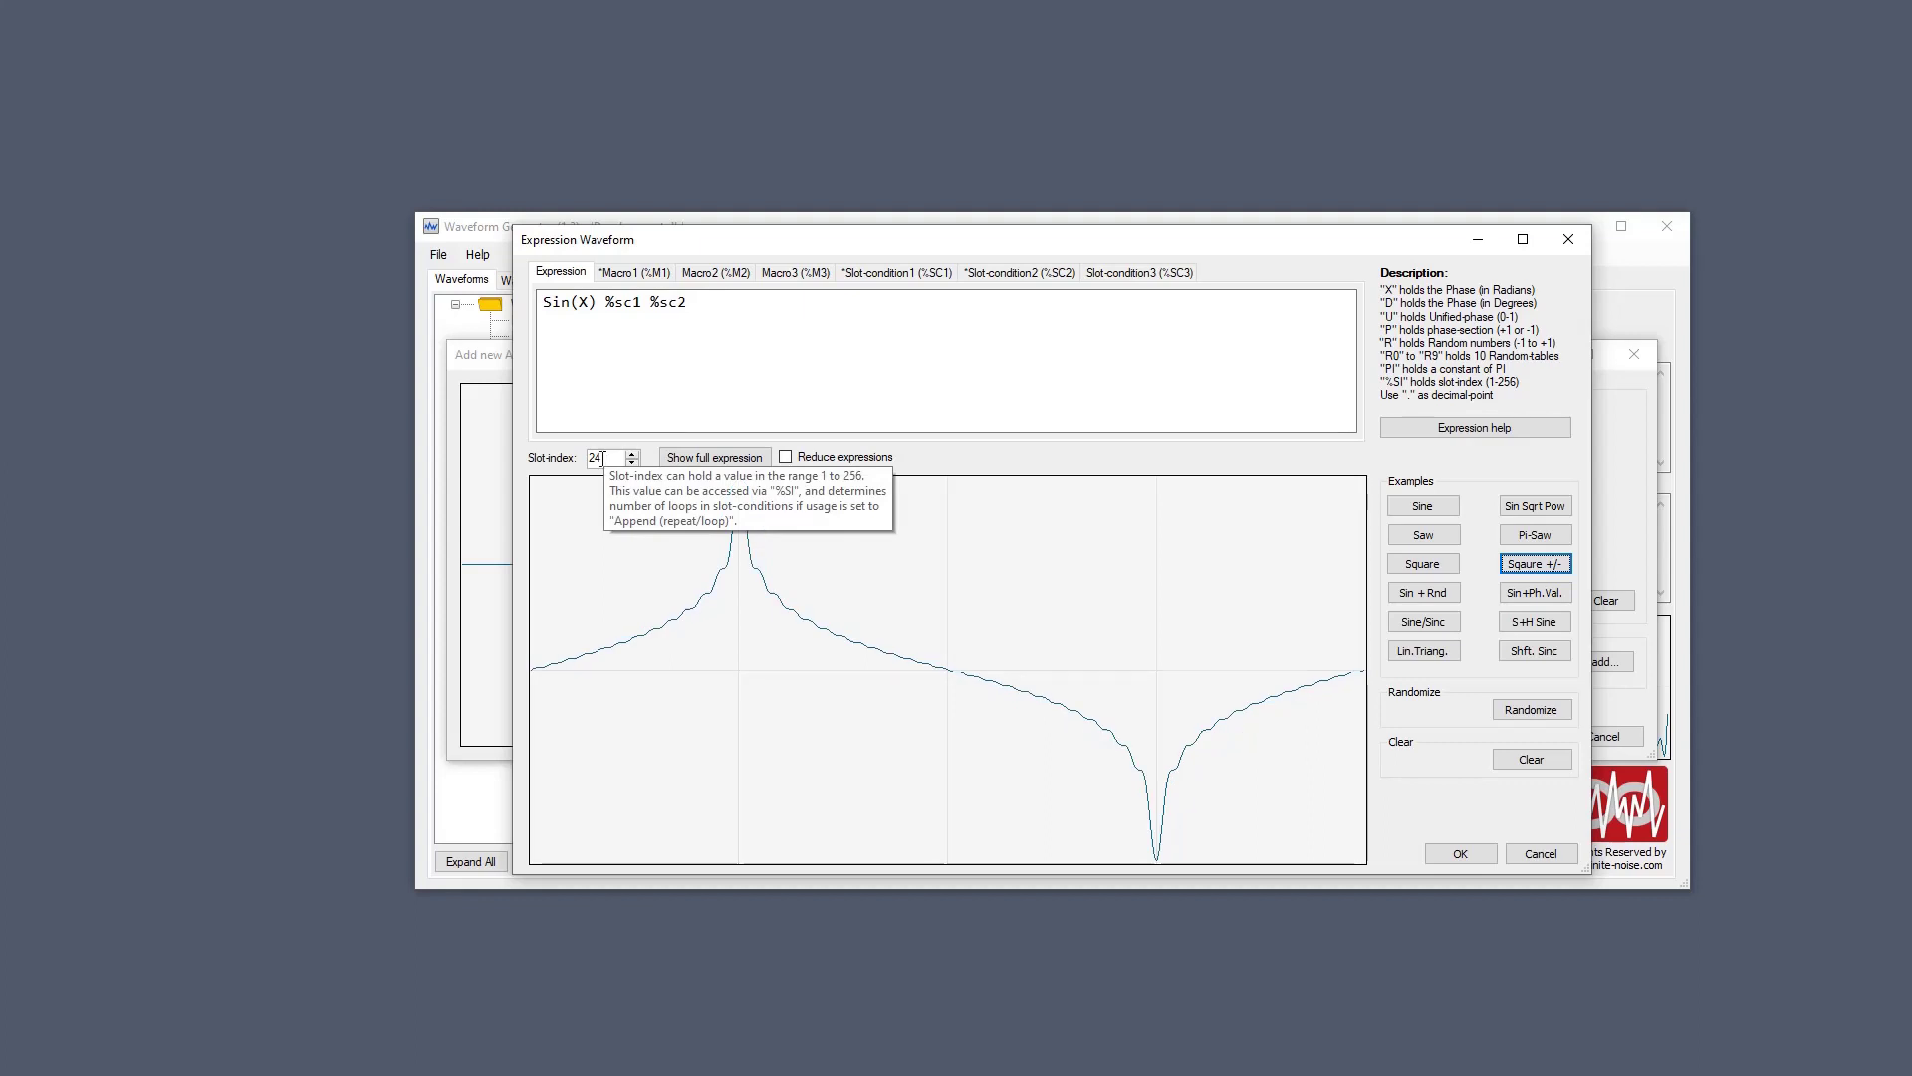
Enable Reduce expressions and examine all terms of the full expanded expression at slot-index 24.
{"action": "left_click", "coordinate": [832, 457]}
{"action": "left_click", "coordinate": [733, 464]}
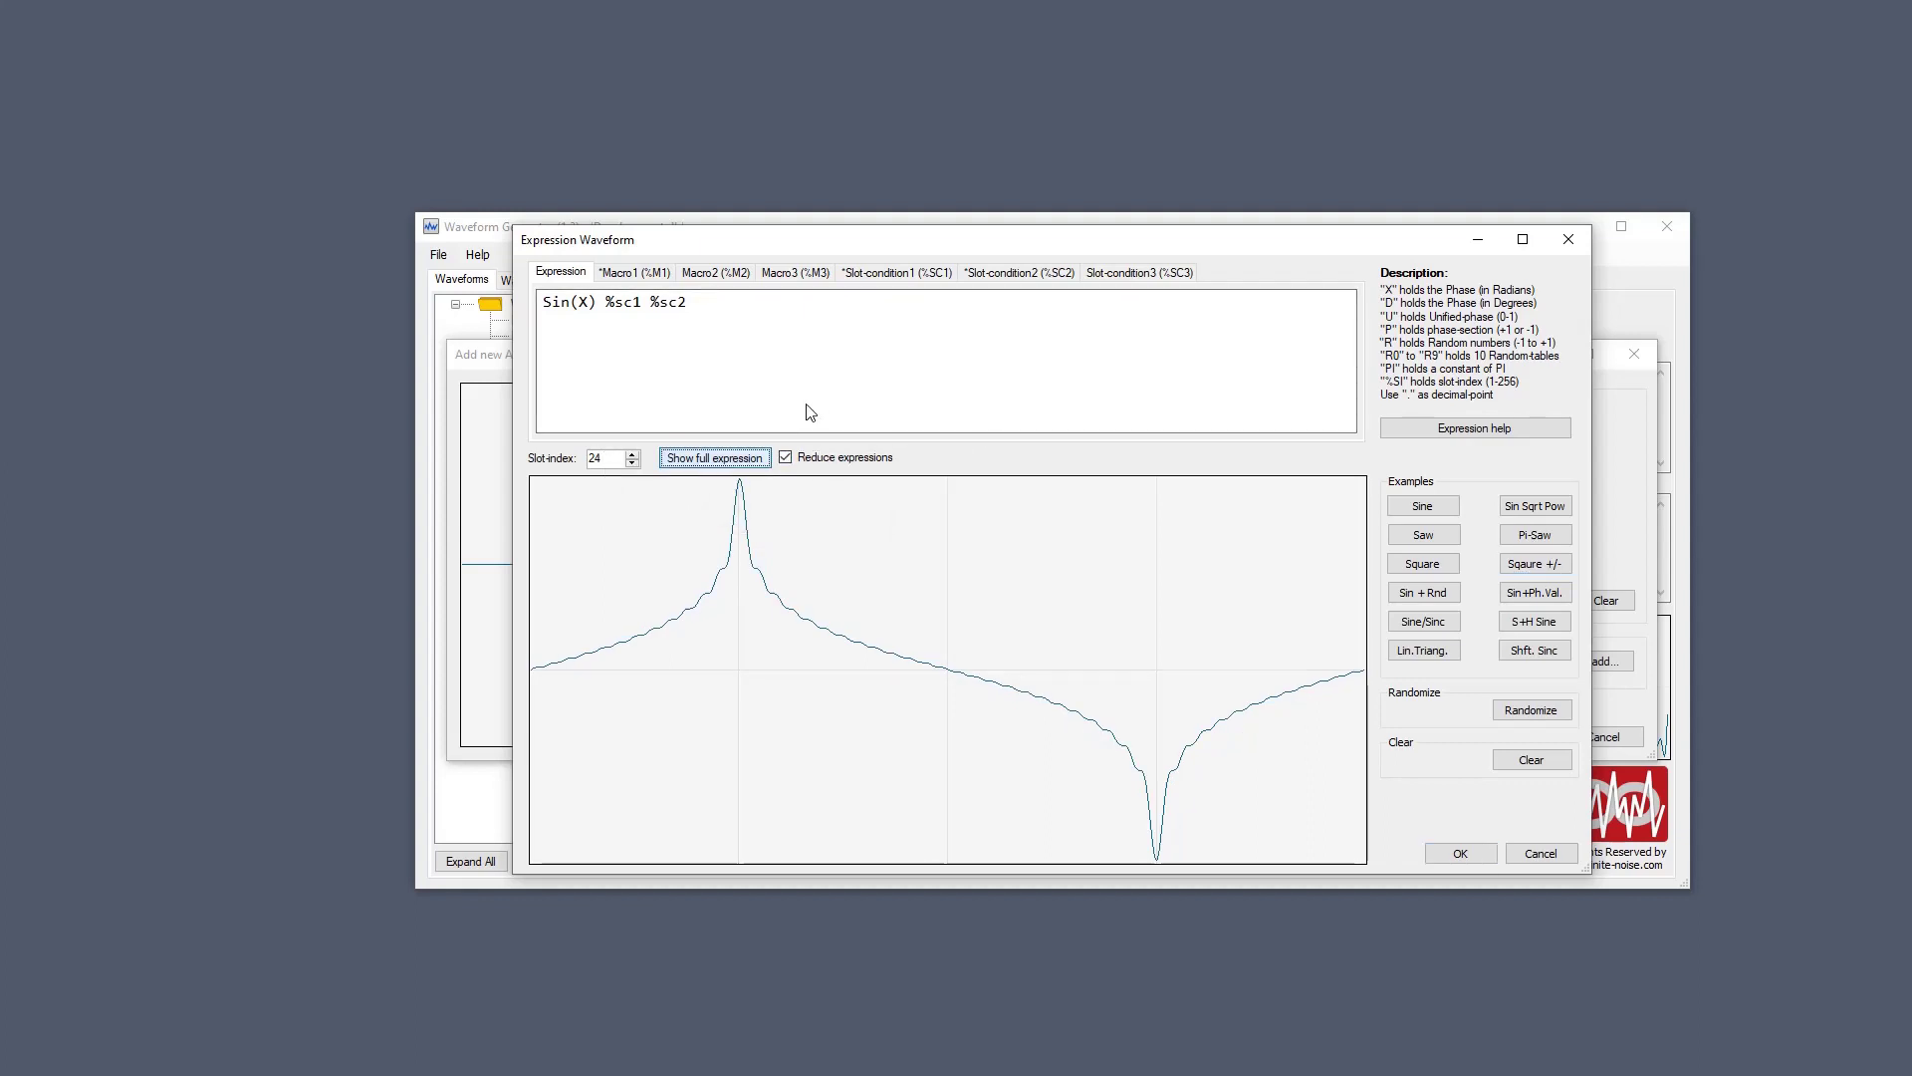
{"action": "key", "text": "ctrl+a"}
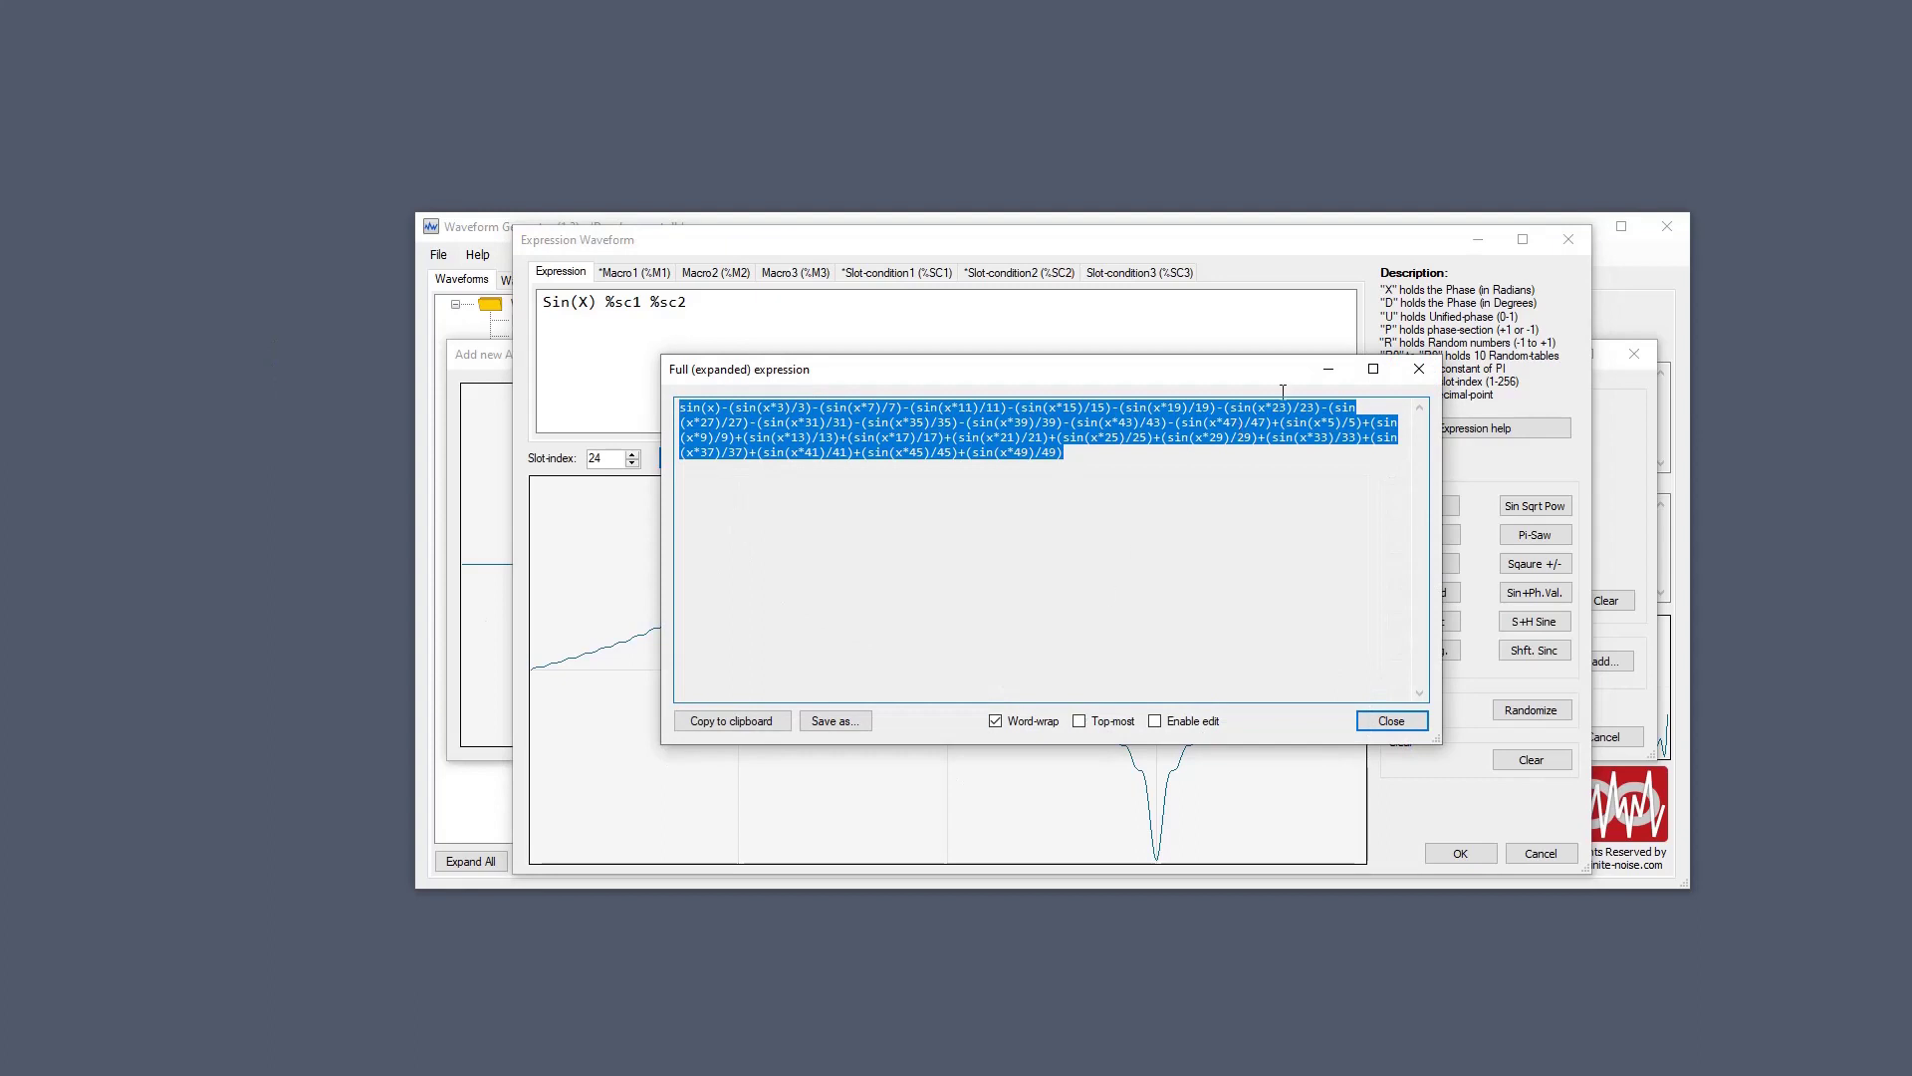
{"action": "left_click", "coordinate": [1419, 369]}
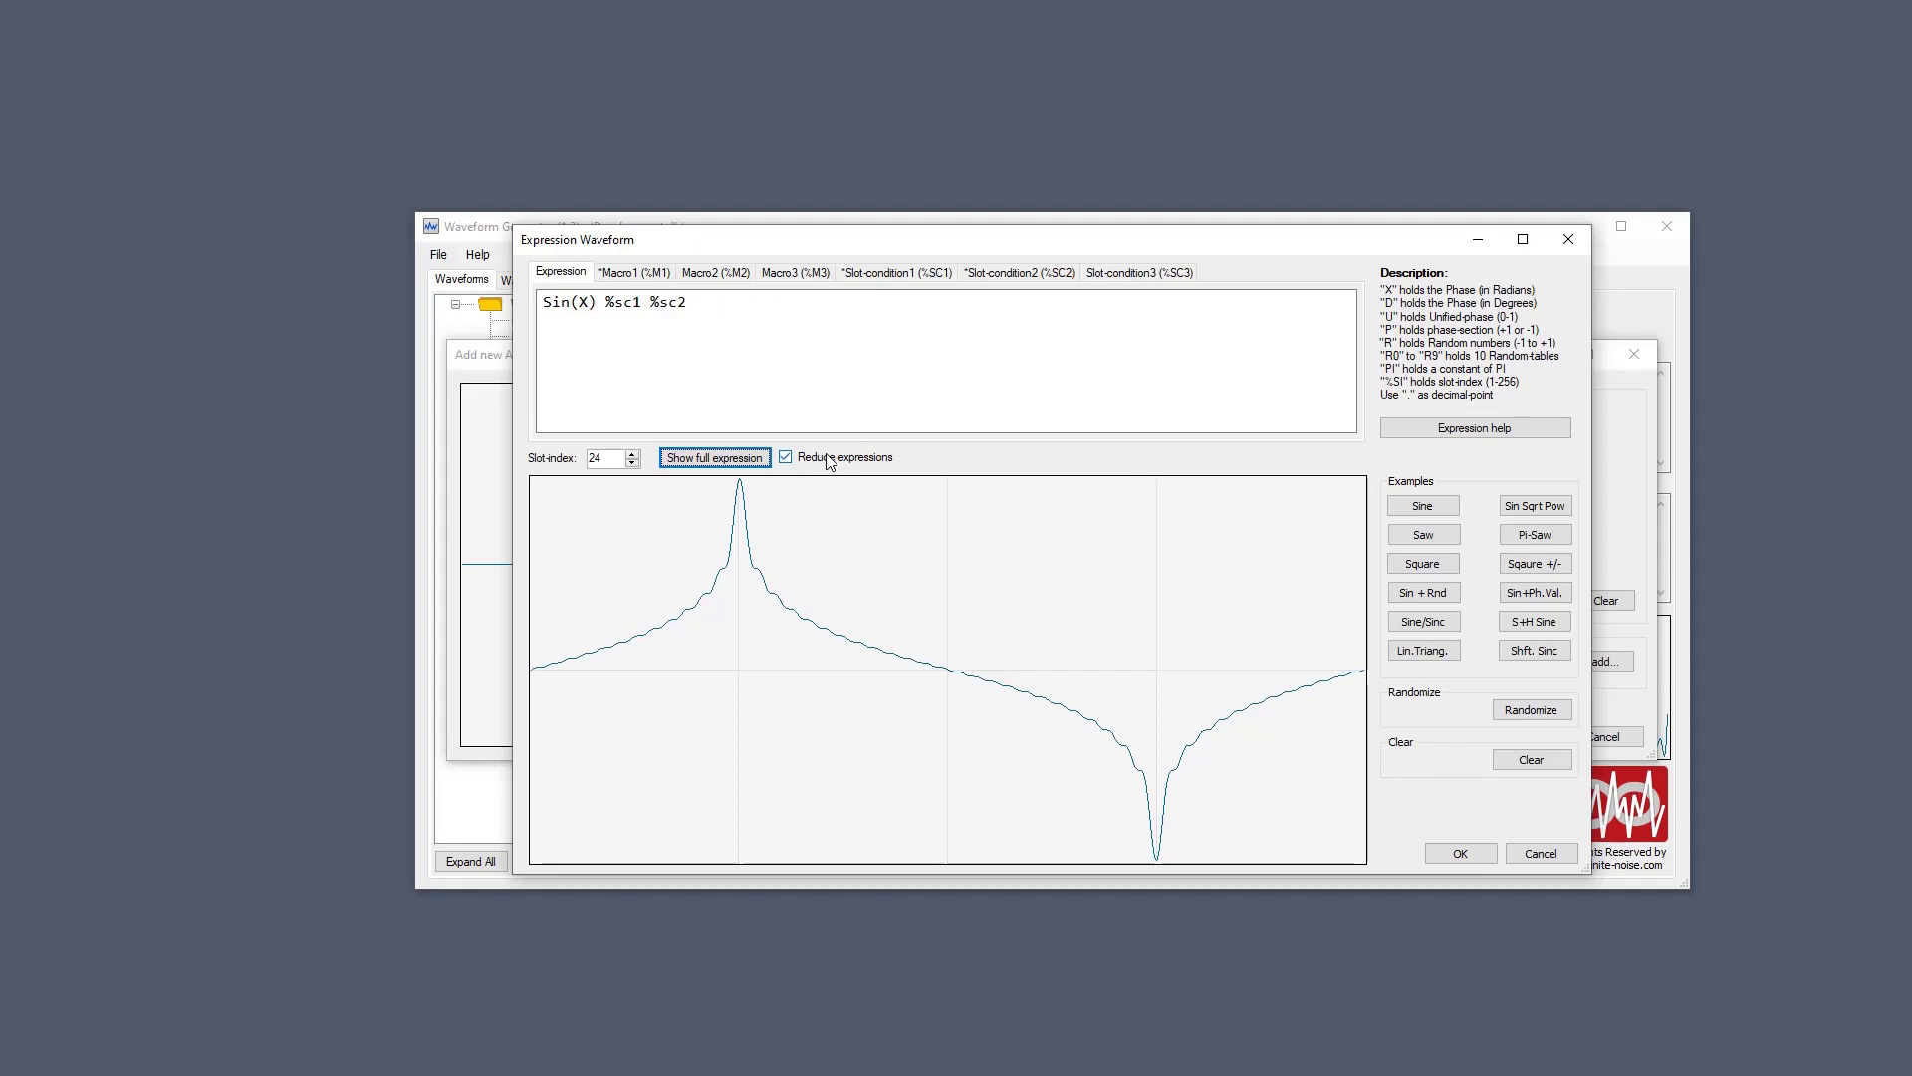
{"action": "left_click", "coordinate": [740, 463]}
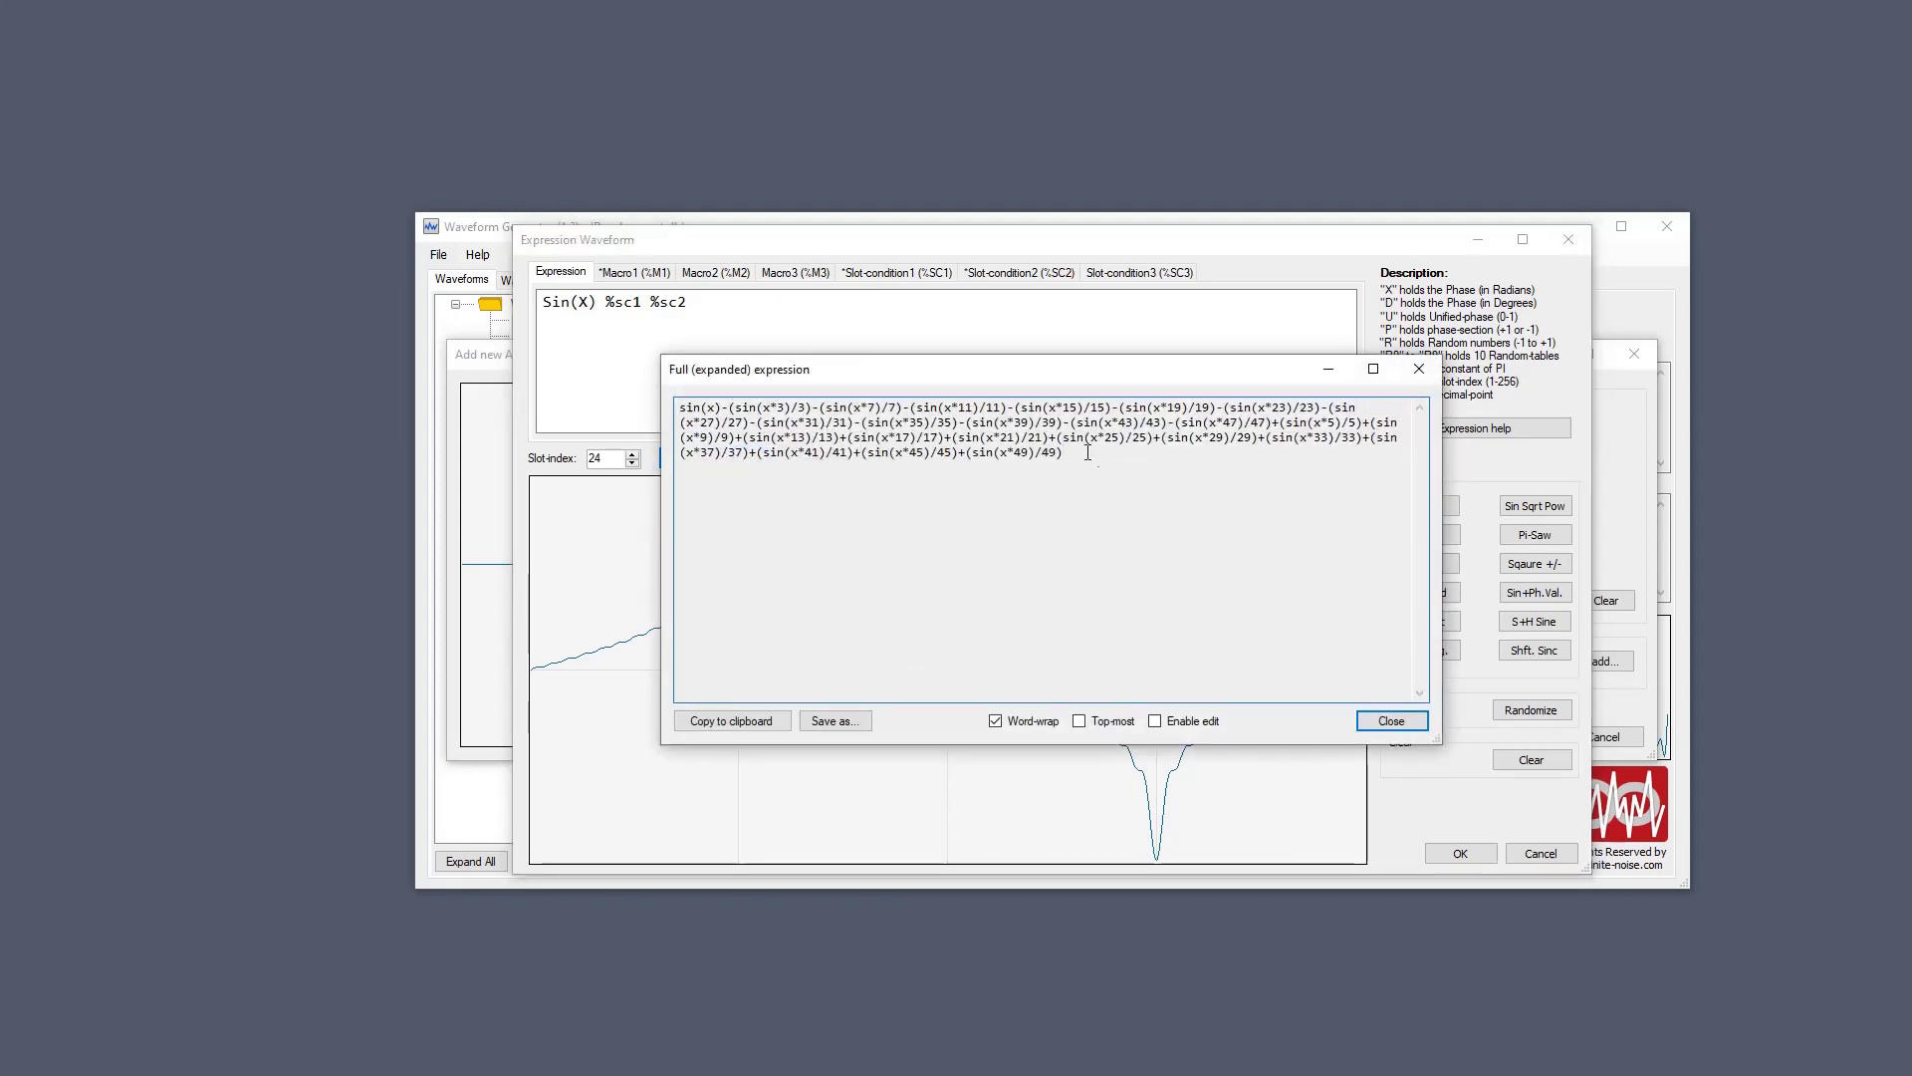
{"action": "left_click_drag", "start_coordinate": [1088, 453], "coordinate": [528, 383]}
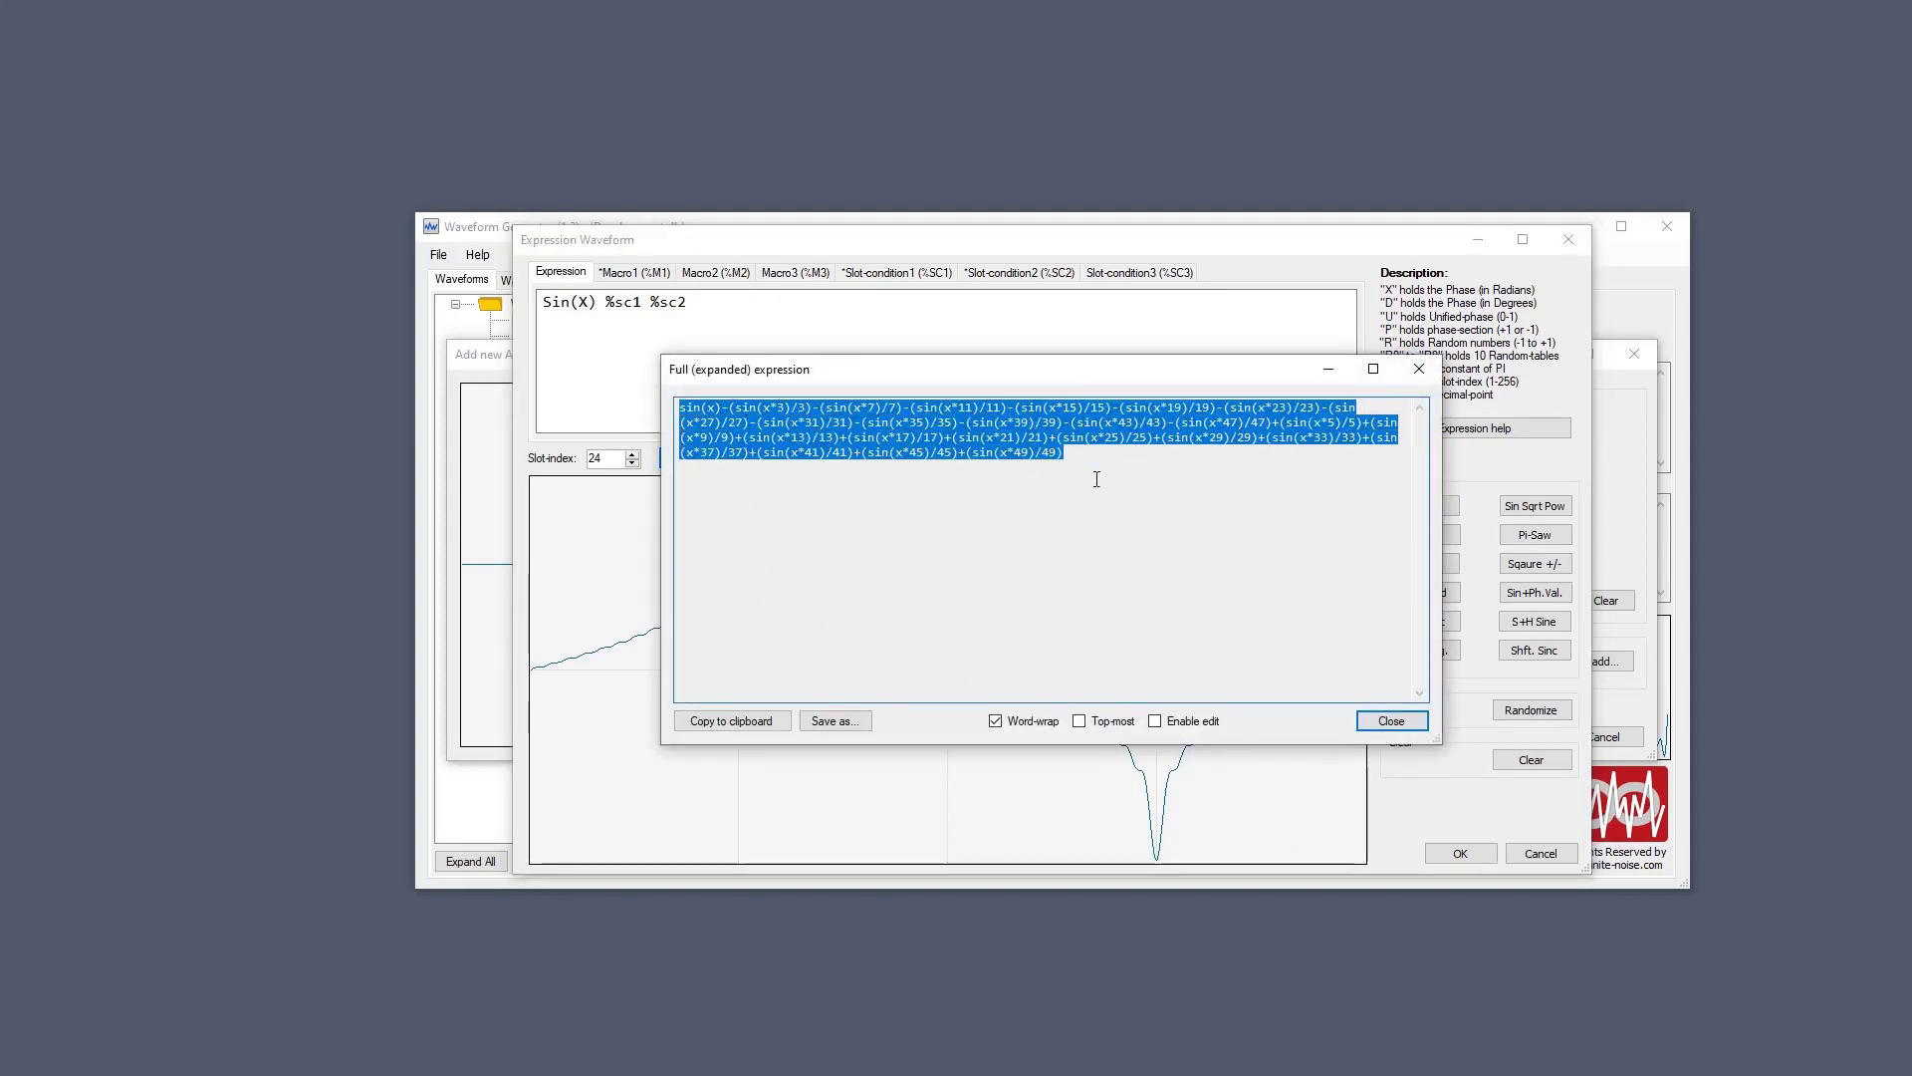
{"action": "left_click", "coordinate": [1032, 416]}
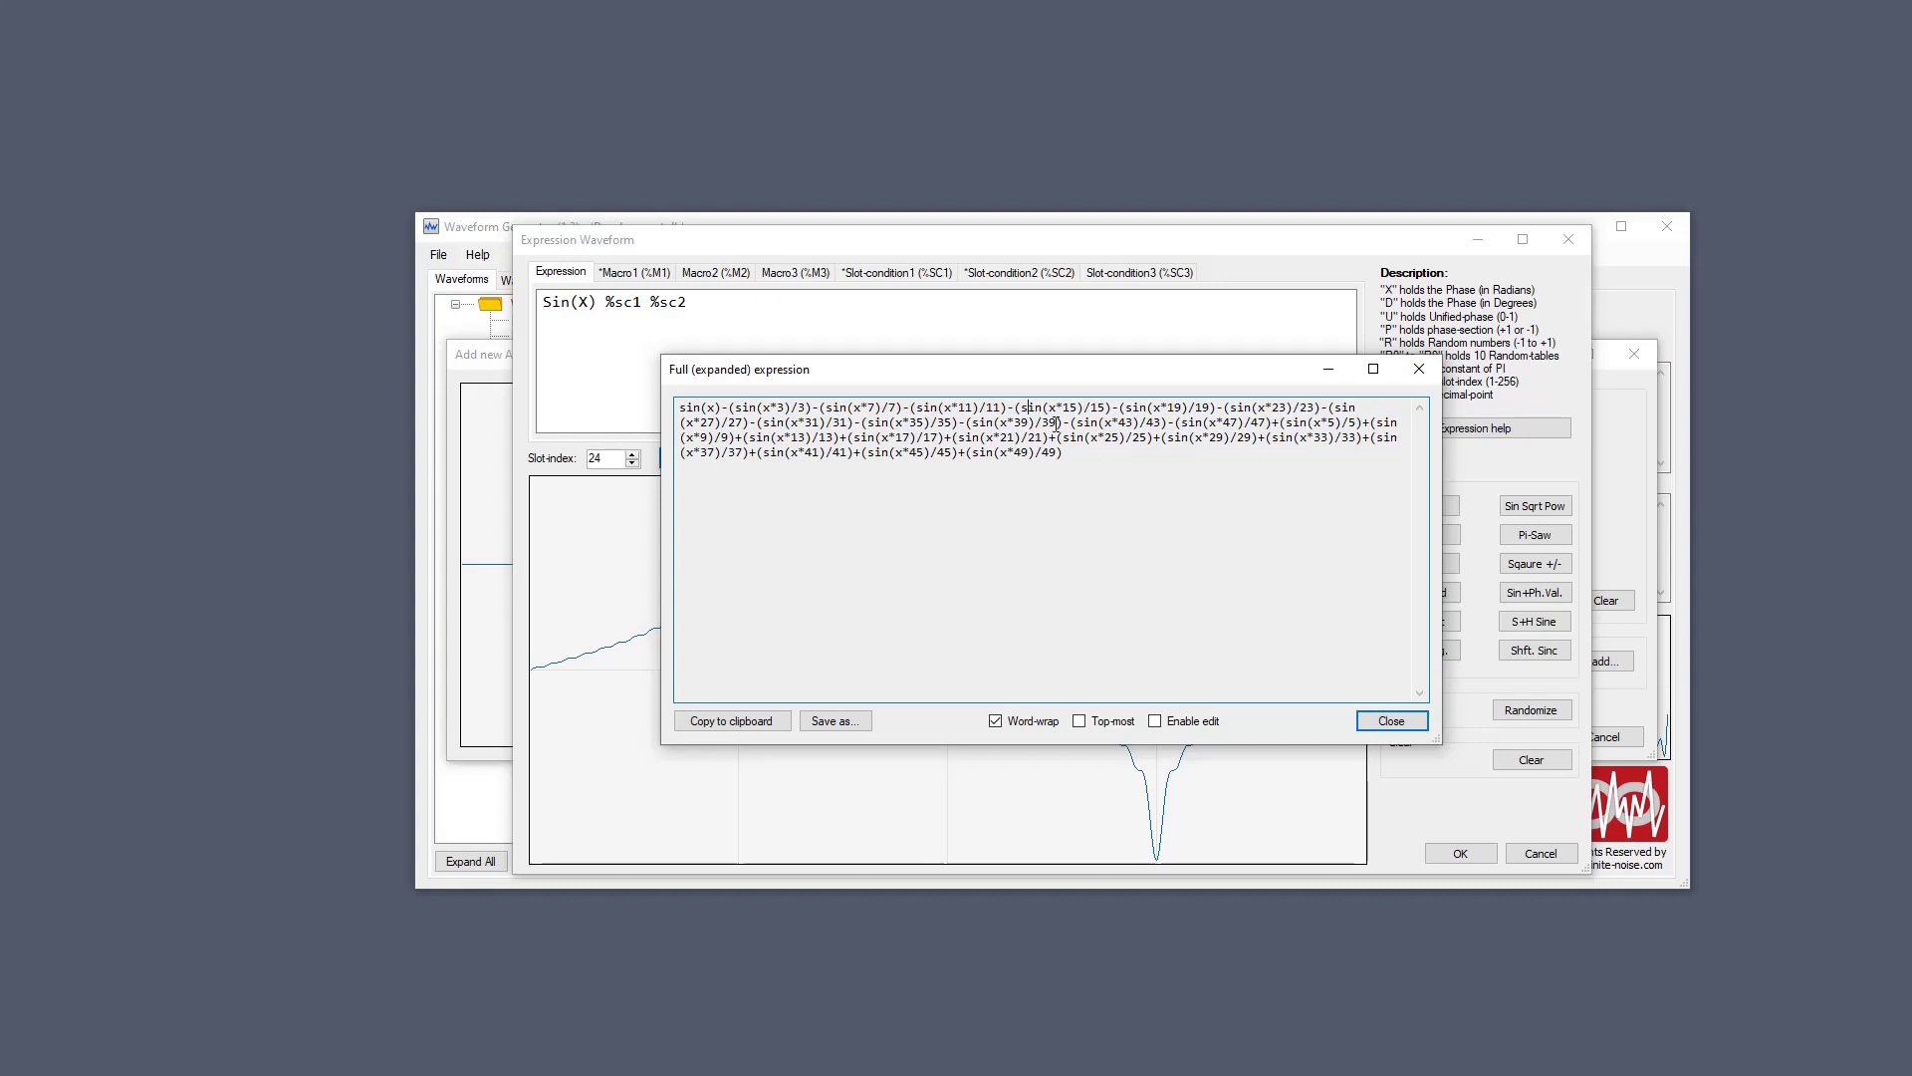
{"action": "left_click", "coordinate": [1419, 368]}
View the full expanded expression without reduction and highlight all of its terms.
{"action": "left_click", "coordinate": [714, 459]}
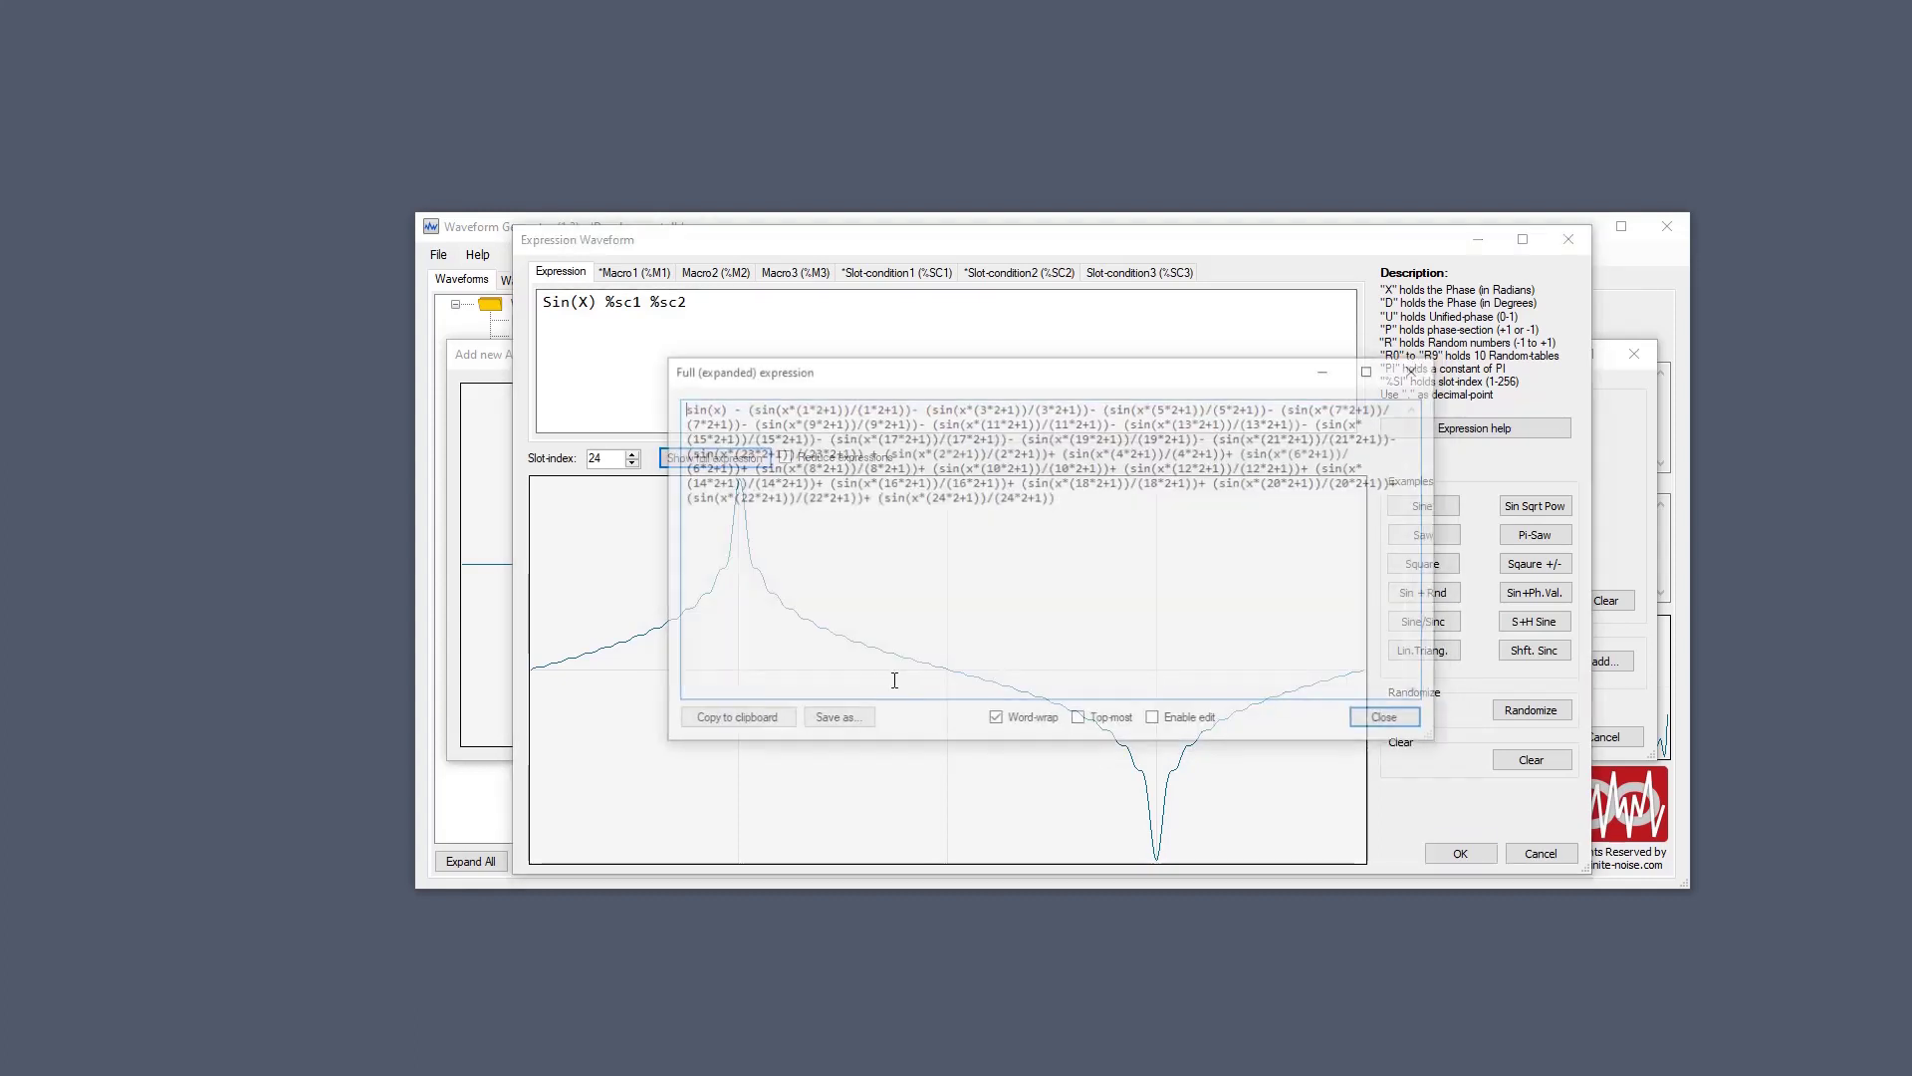
{"action": "key", "text": "ctrl+a"}
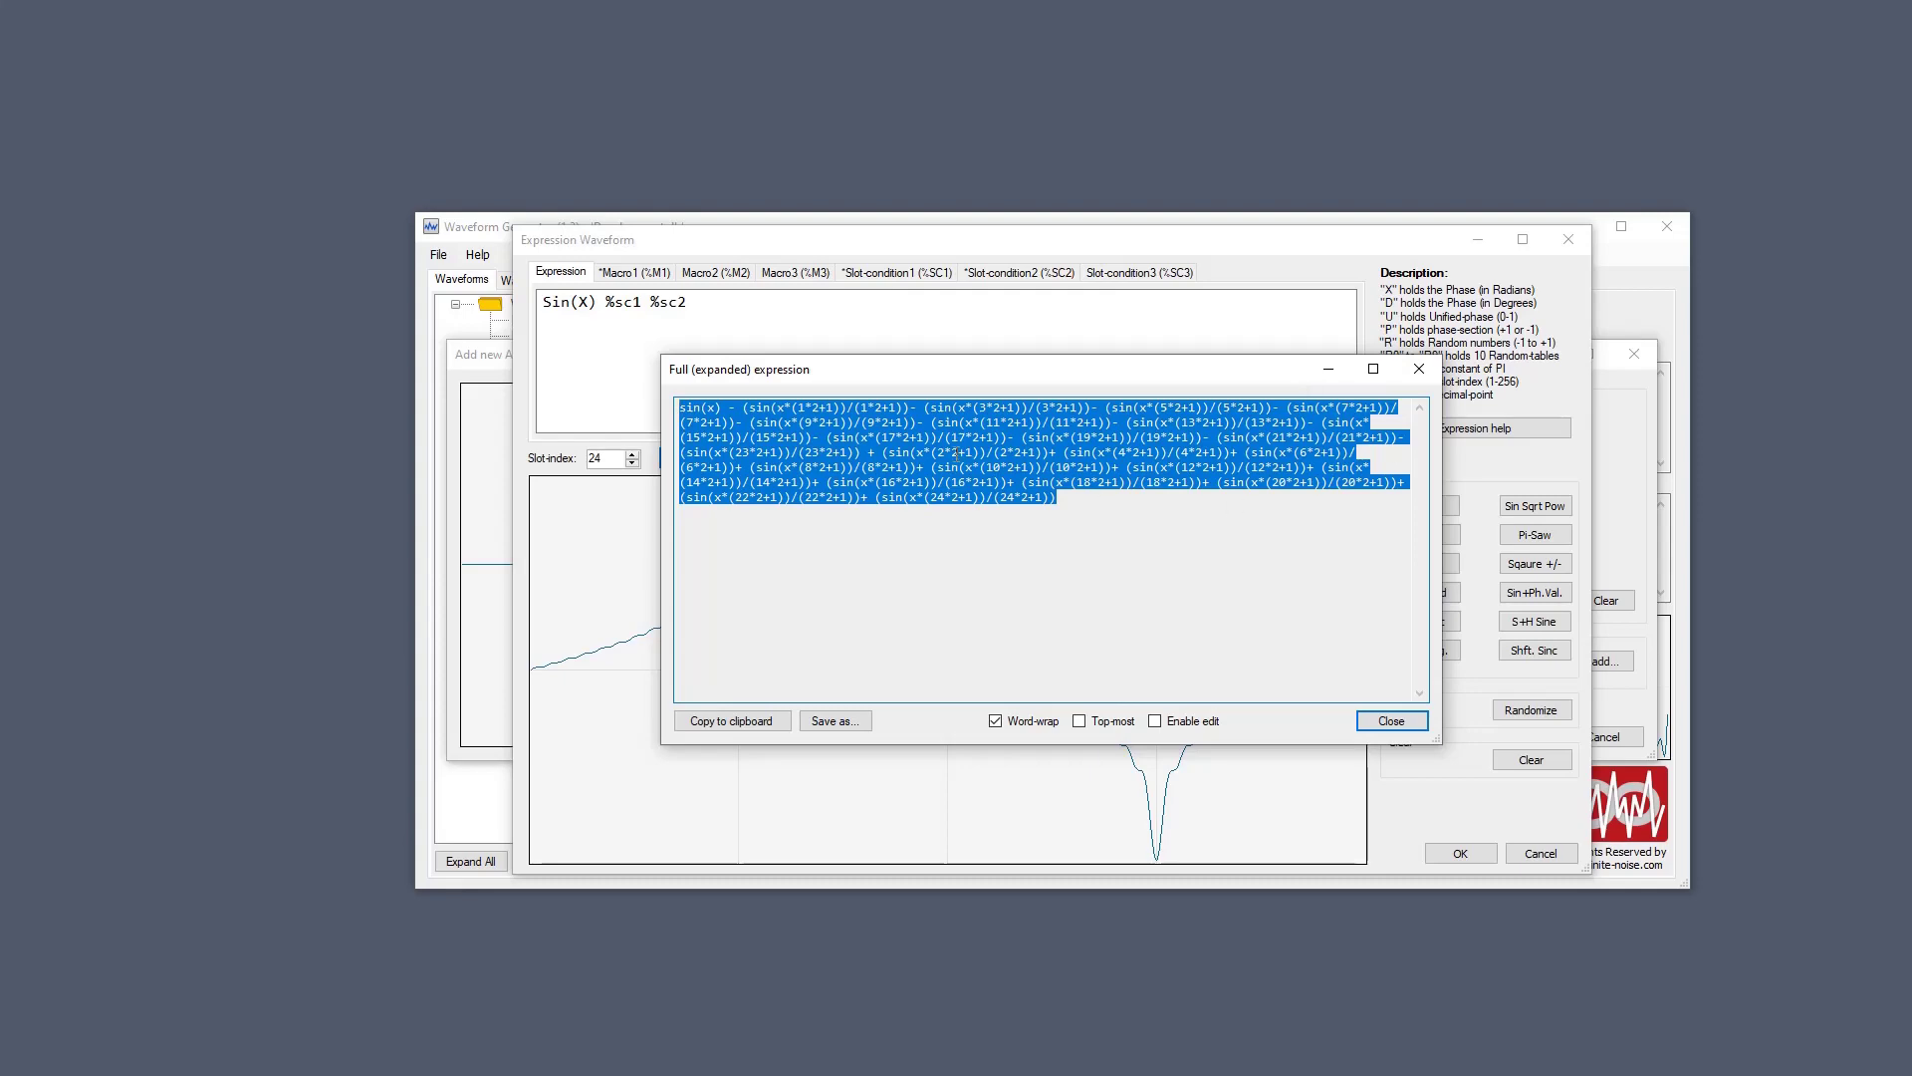
{"action": "left_click", "coordinate": [1418, 369]}
Turn Reduce expressions back on and compare the reduced full expression with the unreduced one.
{"action": "left_click", "coordinate": [786, 458]}
{"action": "left_click", "coordinate": [716, 458]}
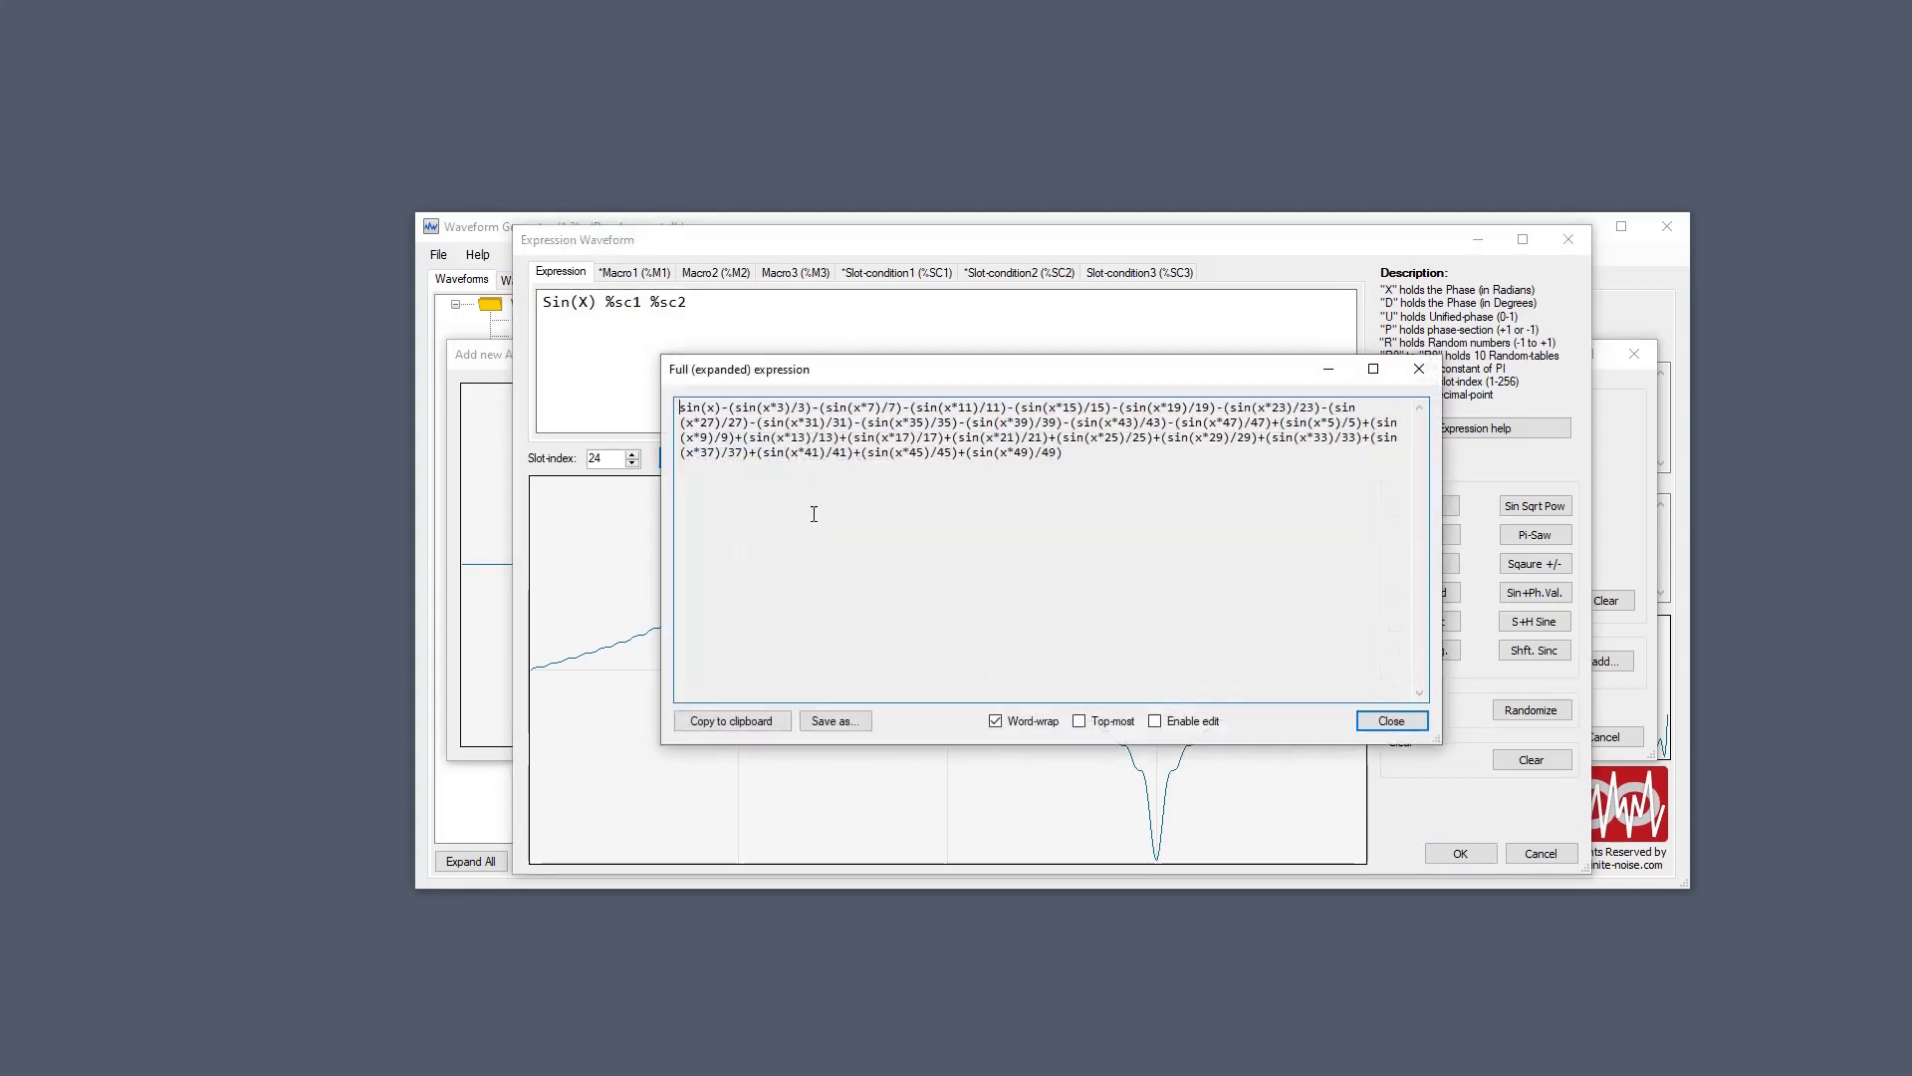
{"action": "key", "text": "Escape"}
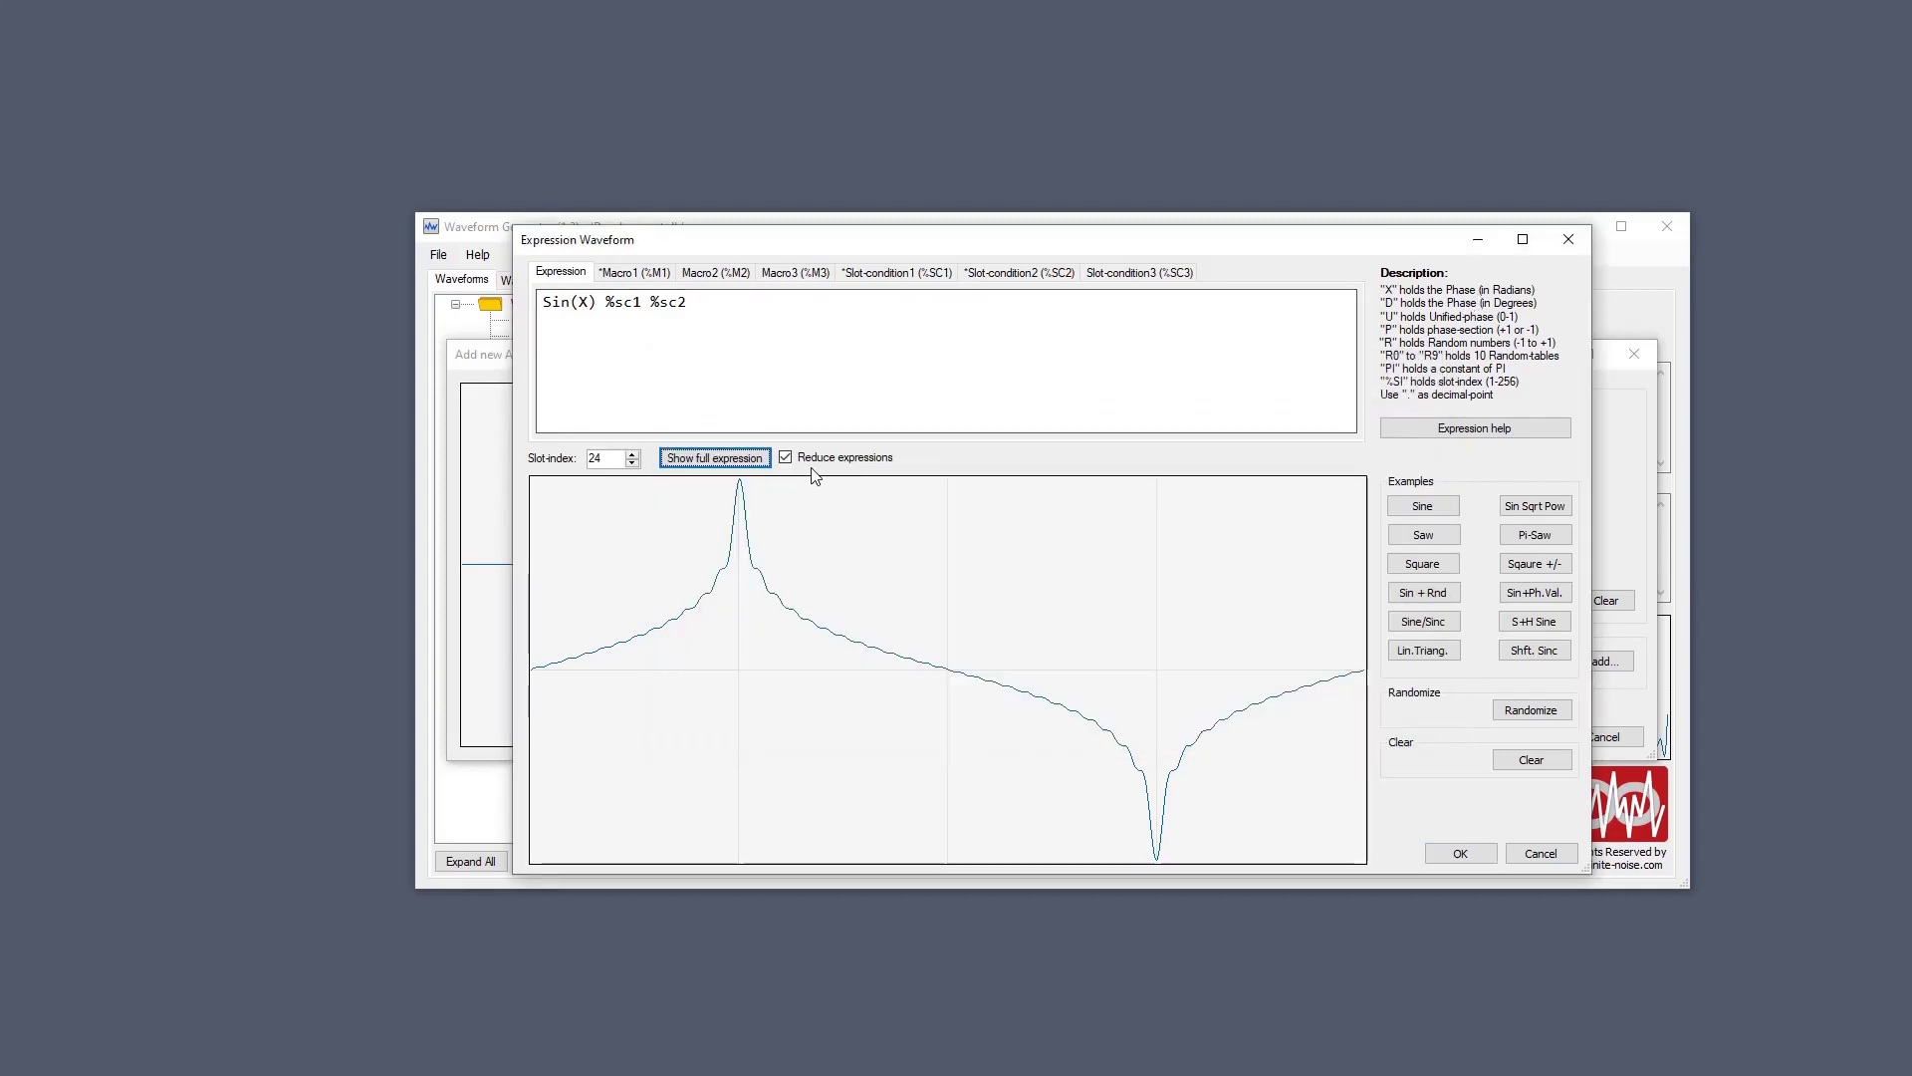
{"action": "left_click", "coordinate": [804, 460]}
{"action": "left_click", "coordinate": [805, 463]}
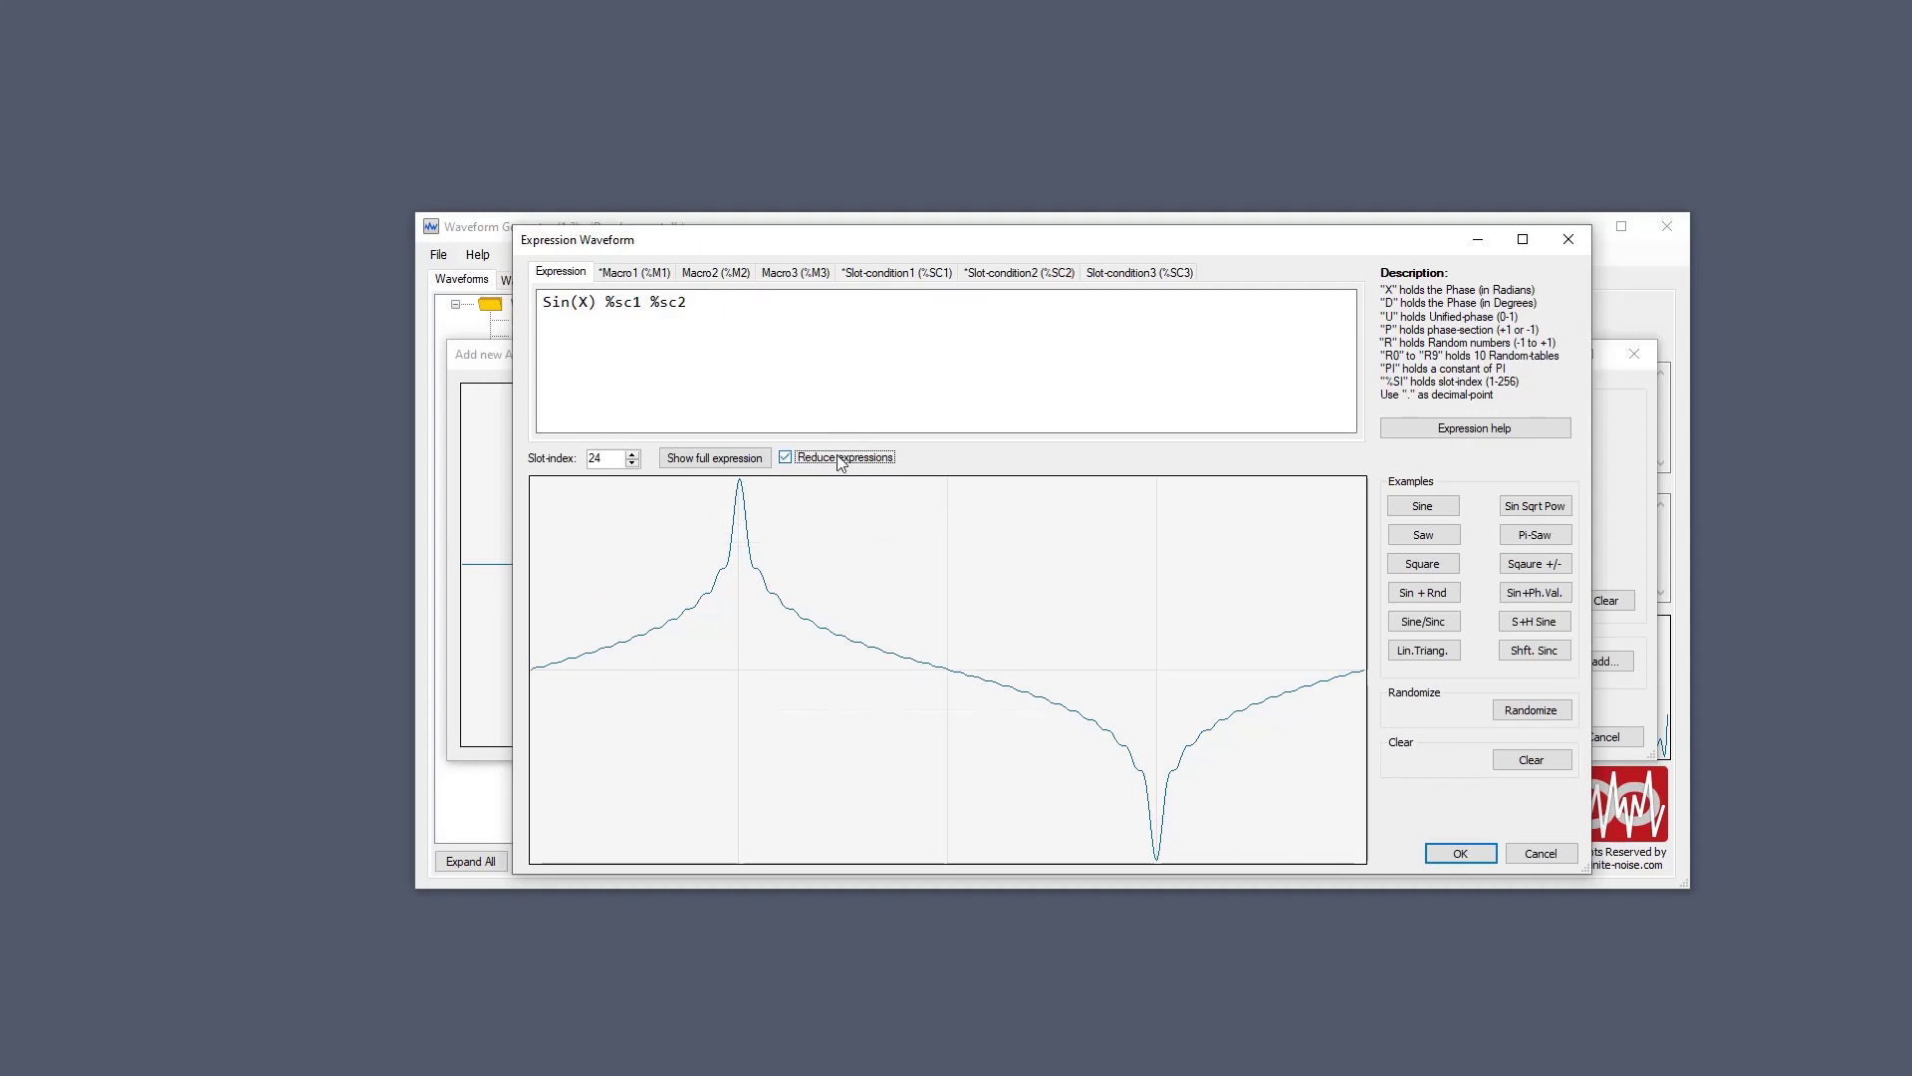
{"action": "left_click", "coordinate": [715, 458]}
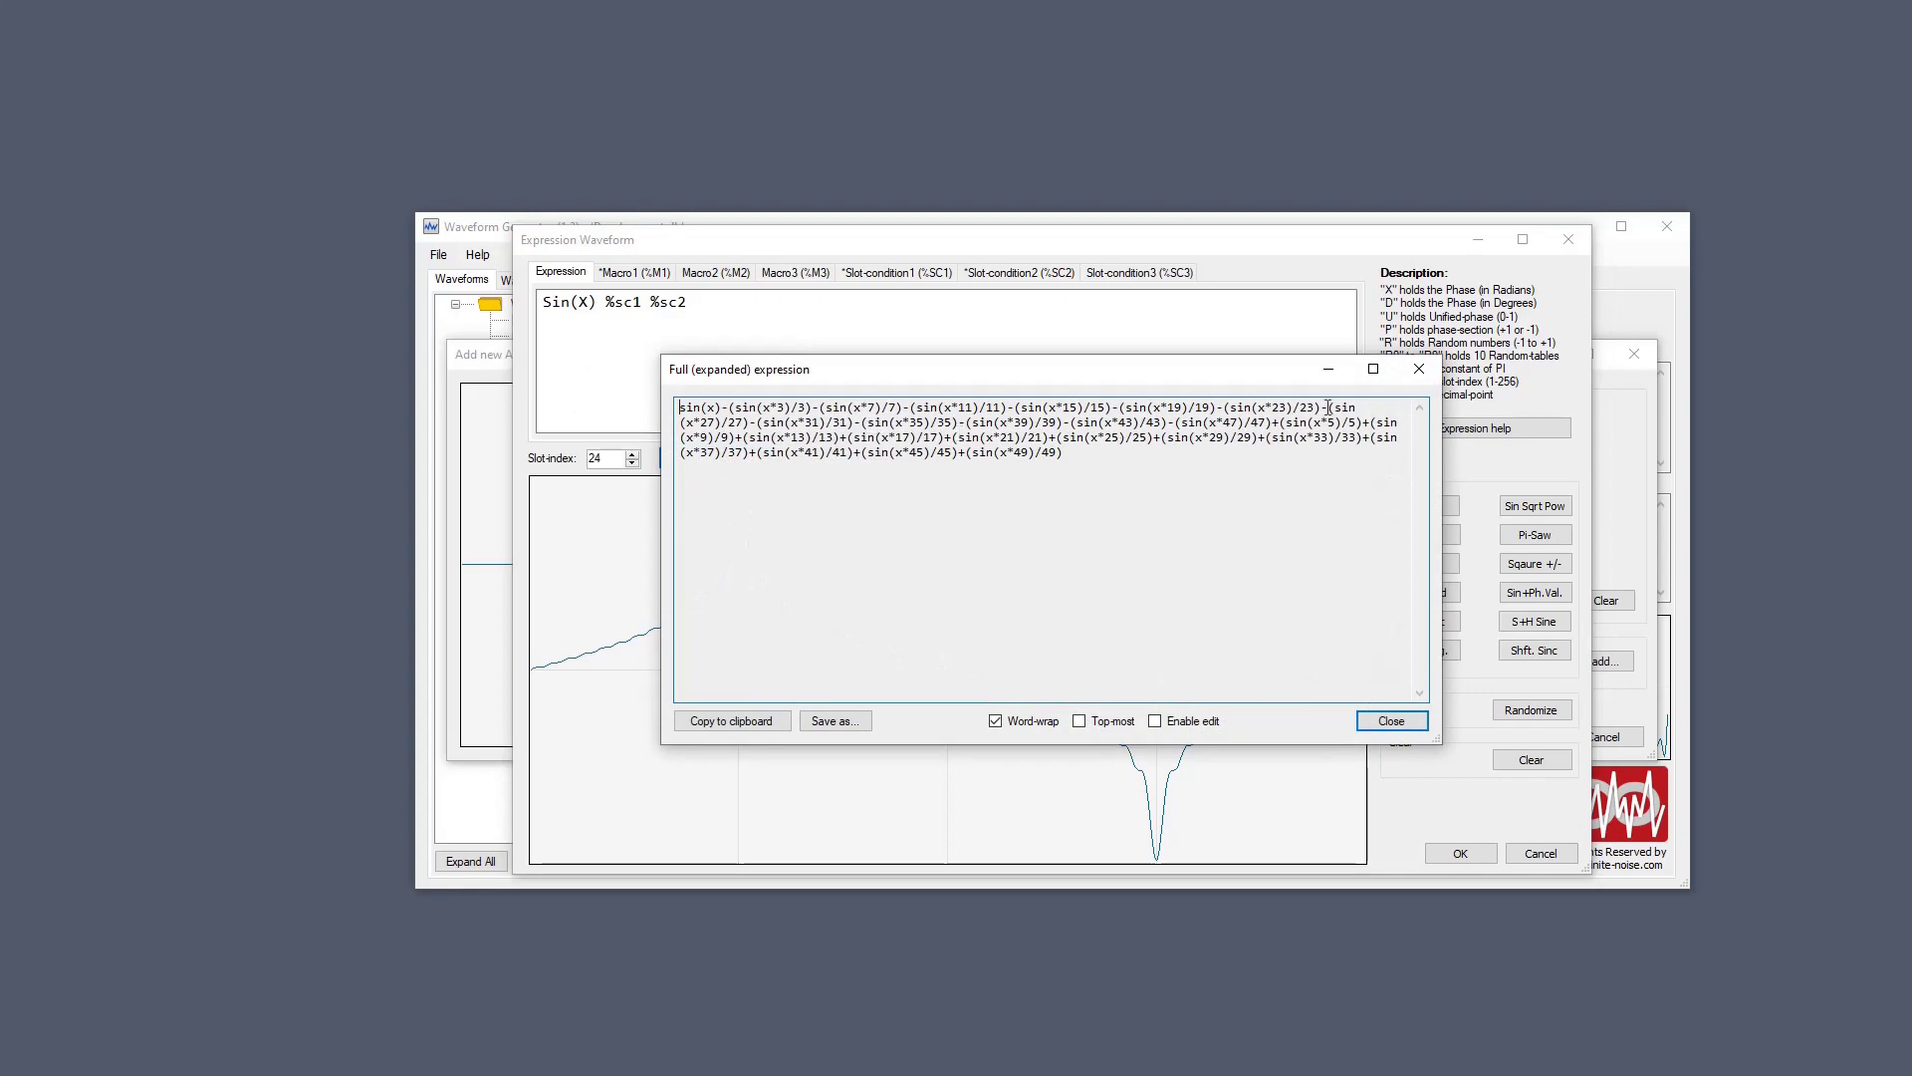
{"action": "left_click", "coordinate": [1418, 369]}
Turn off Reduce expressions and inspect the unreduced loop-index terms in the full expanded expression.
{"action": "left_click", "coordinate": [820, 458]}
{"action": "left_click", "coordinate": [733, 460]}
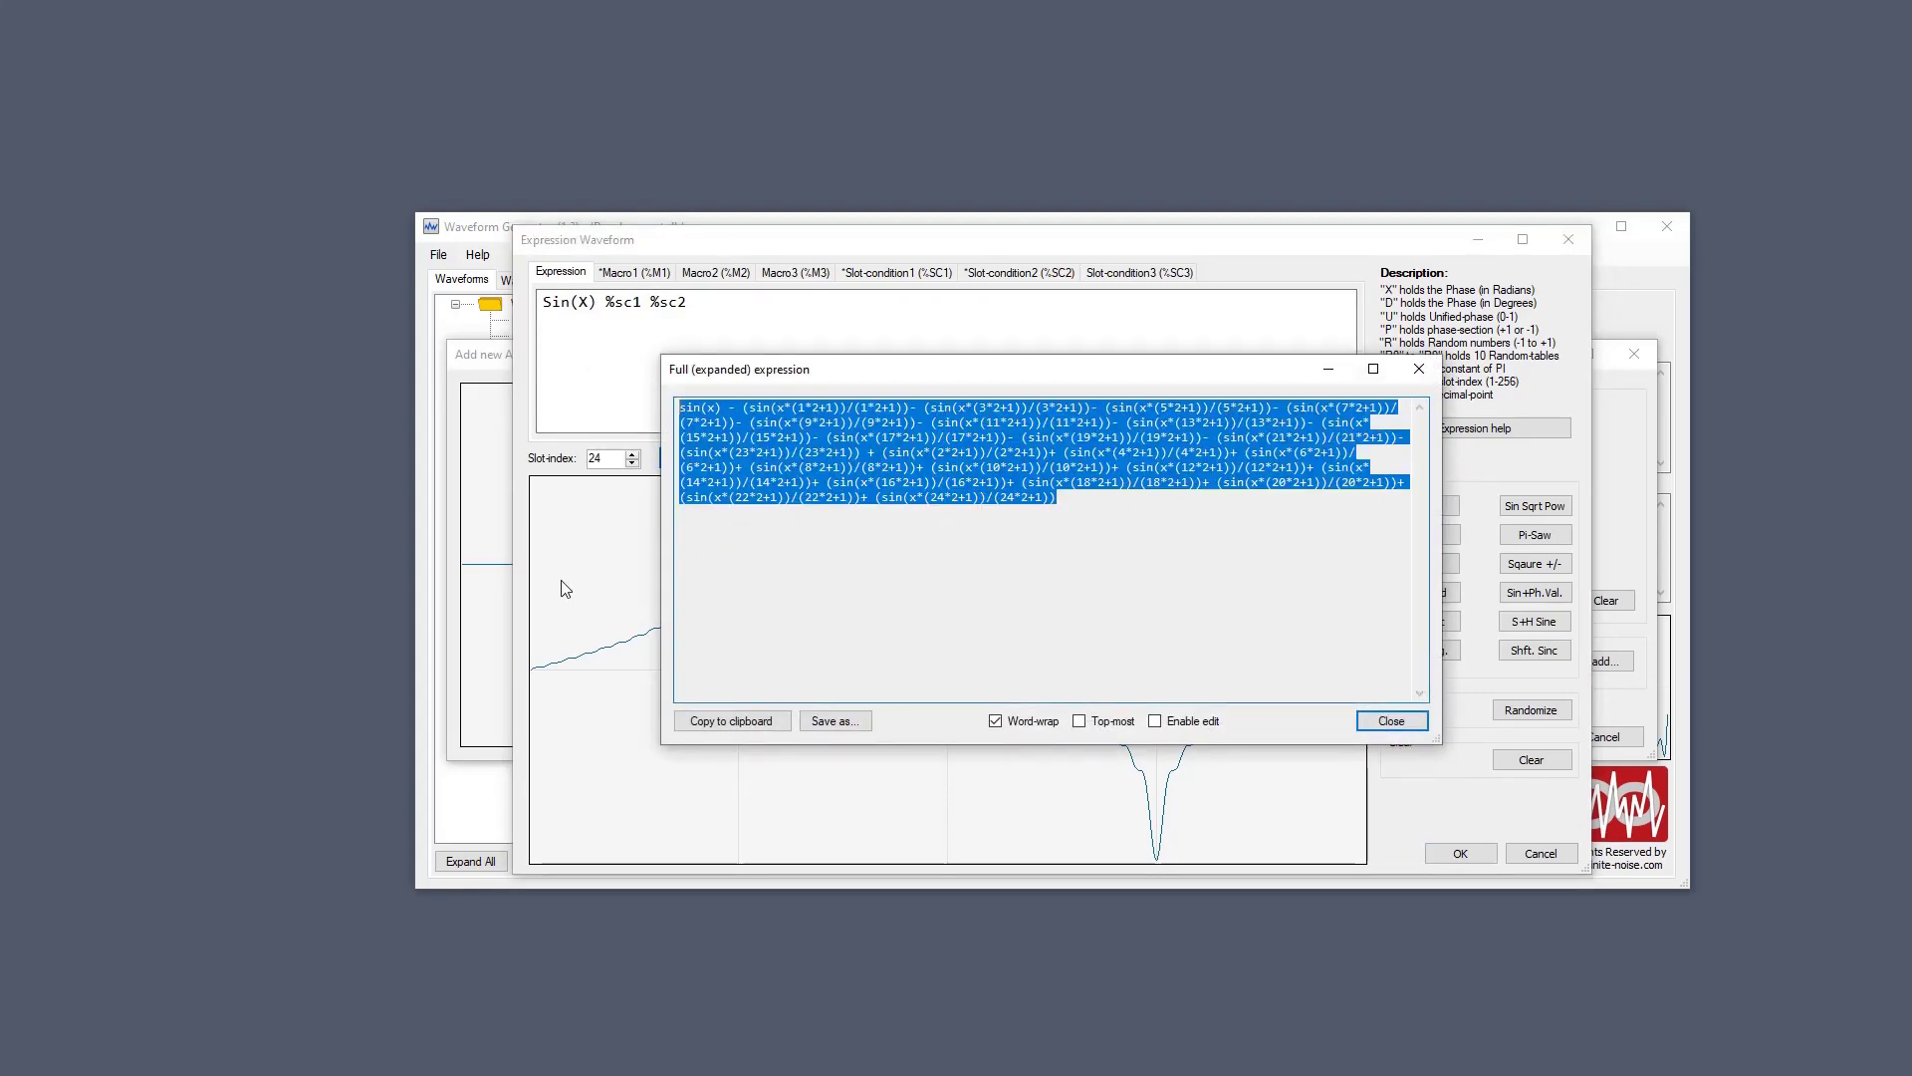
{"action": "left_click", "coordinate": [1418, 370]}
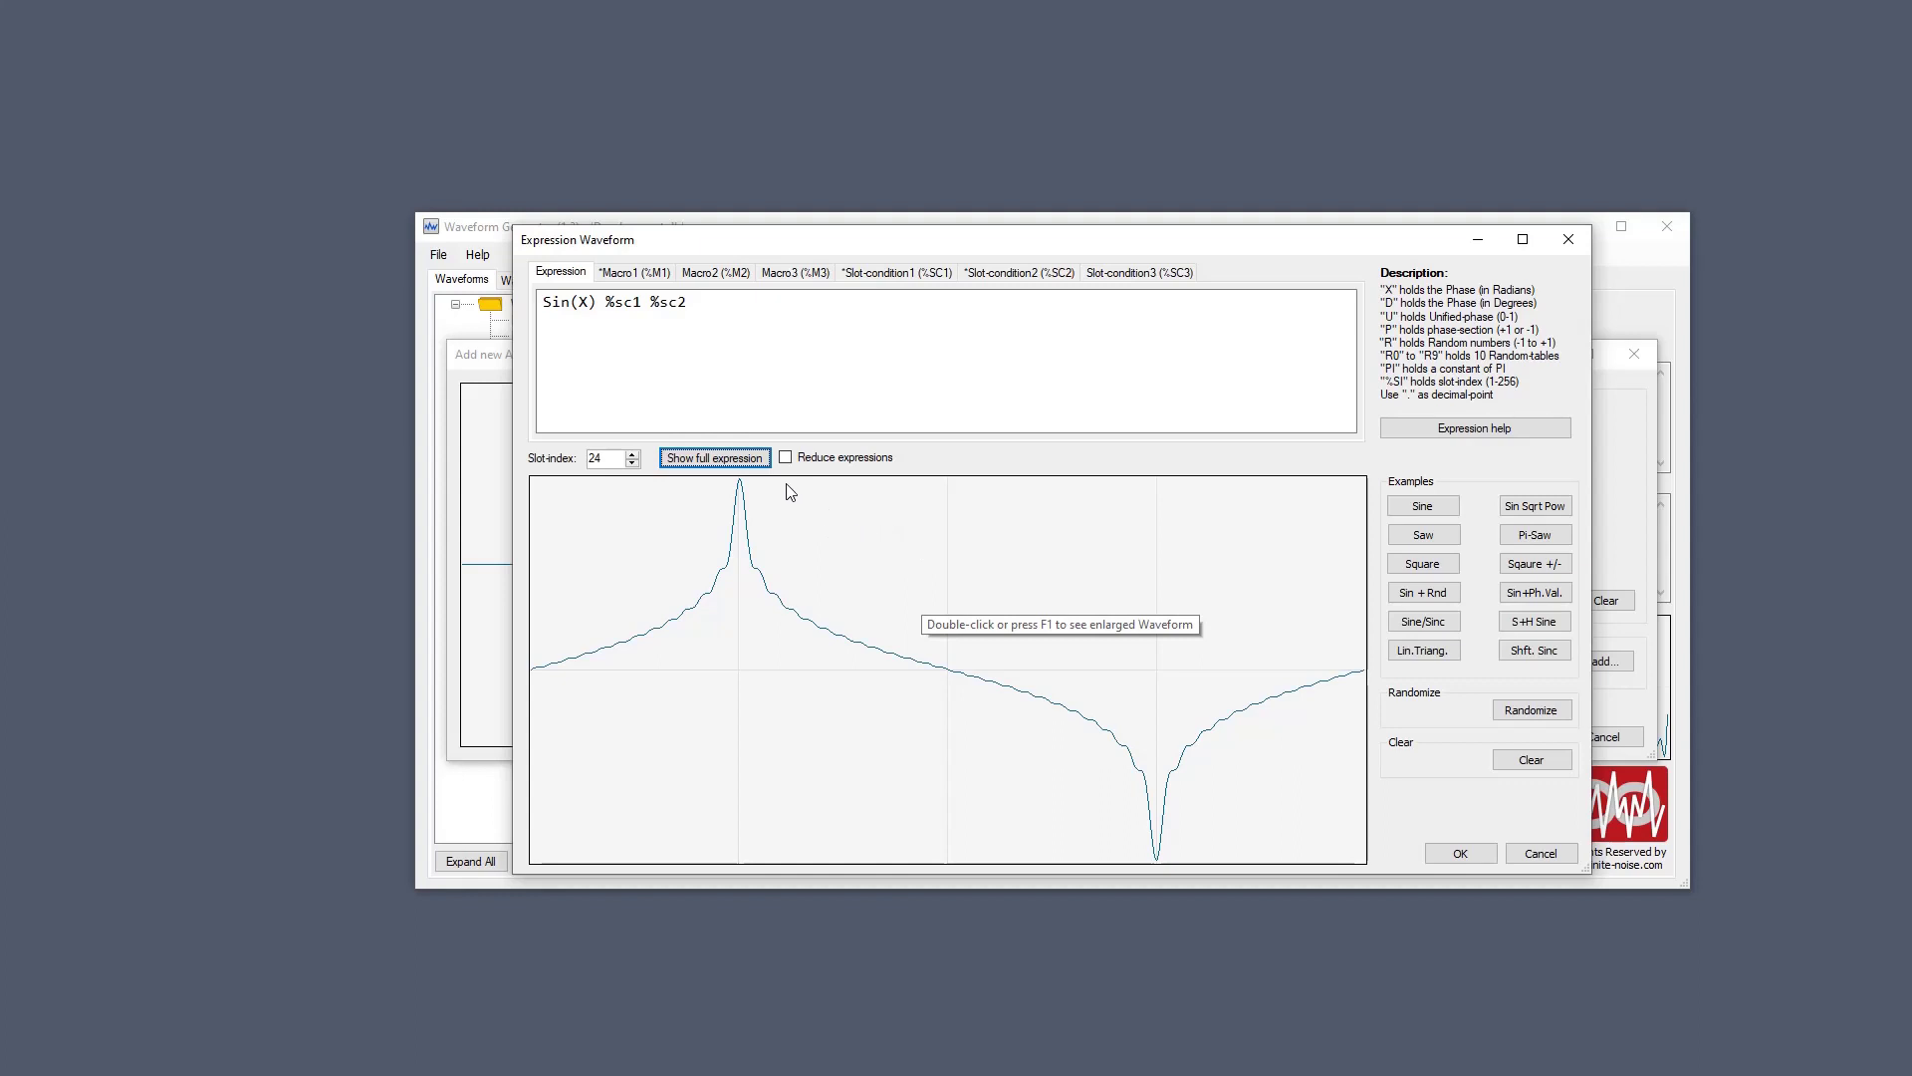
{"action": "left_click", "coordinate": [686, 458]}
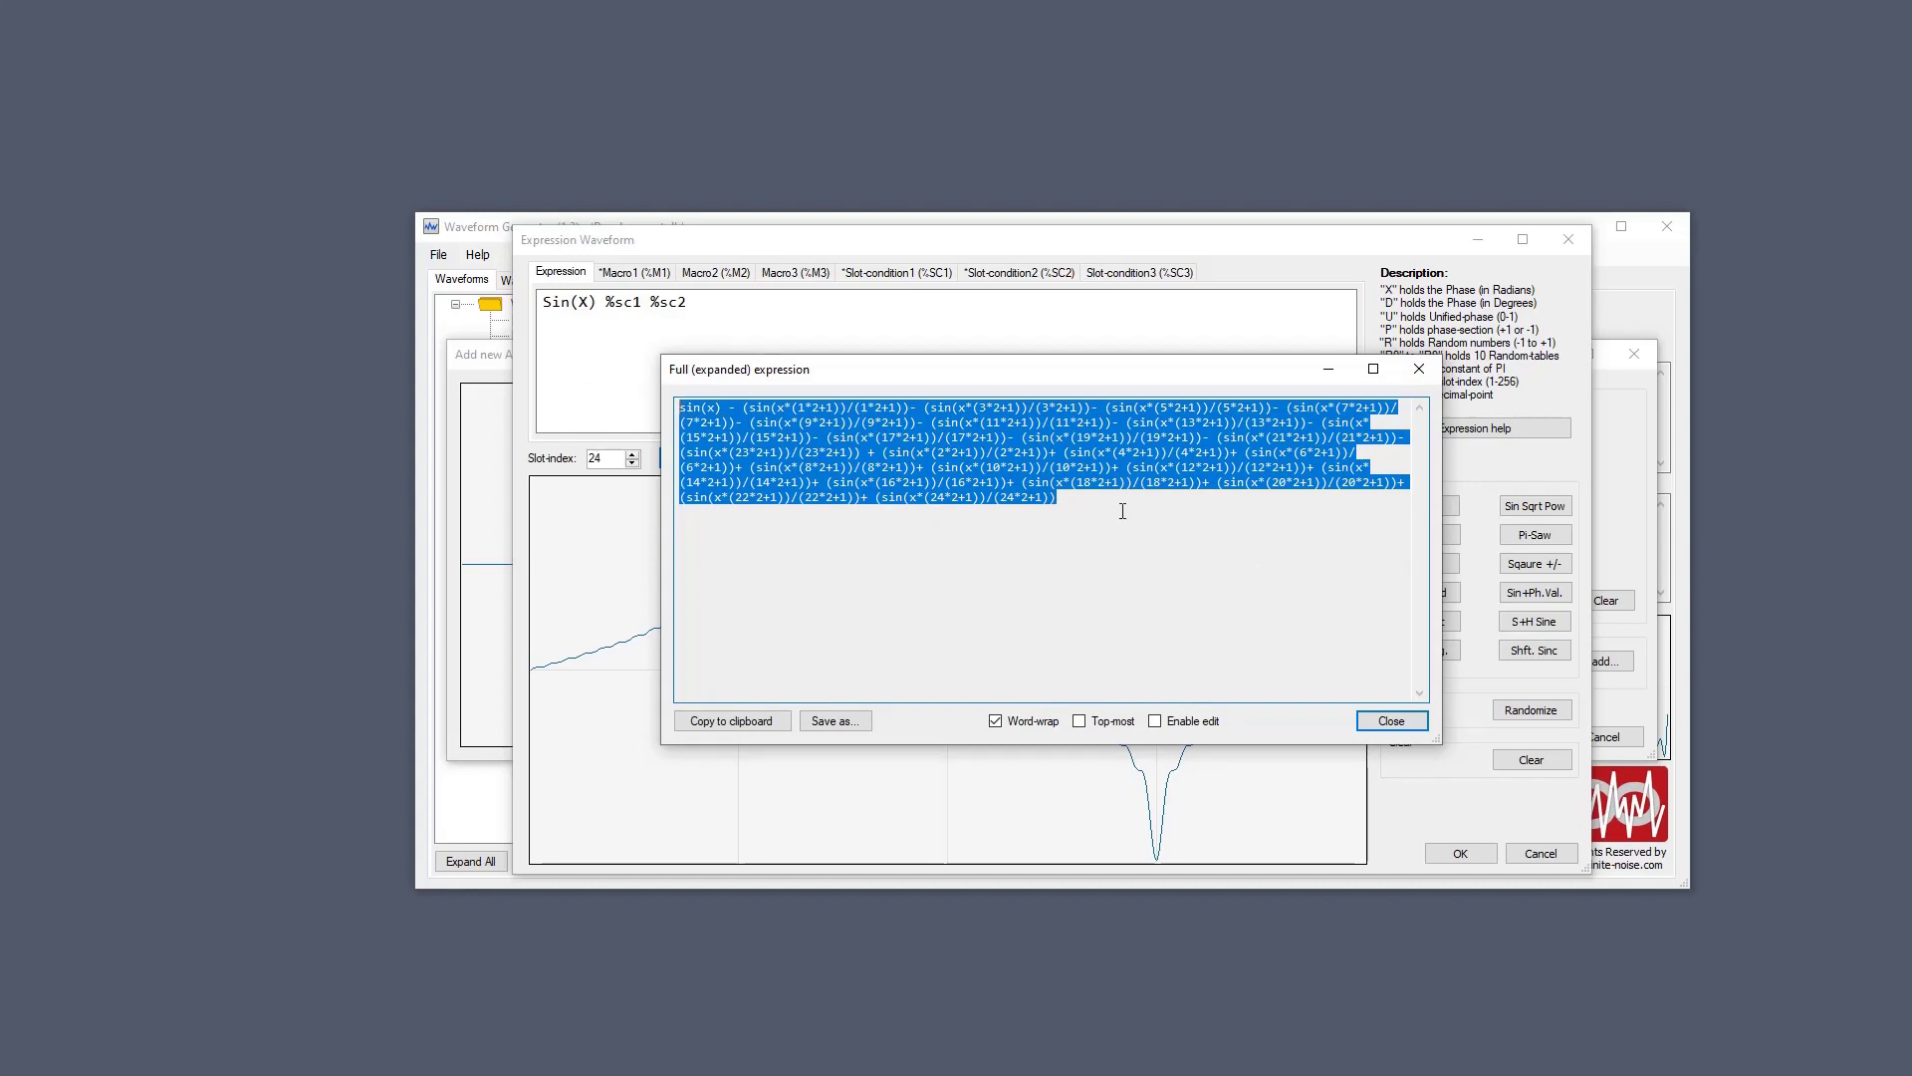
{"action": "left_click_drag", "start_coordinate": [1225, 369], "coordinate": [1106, 329]}
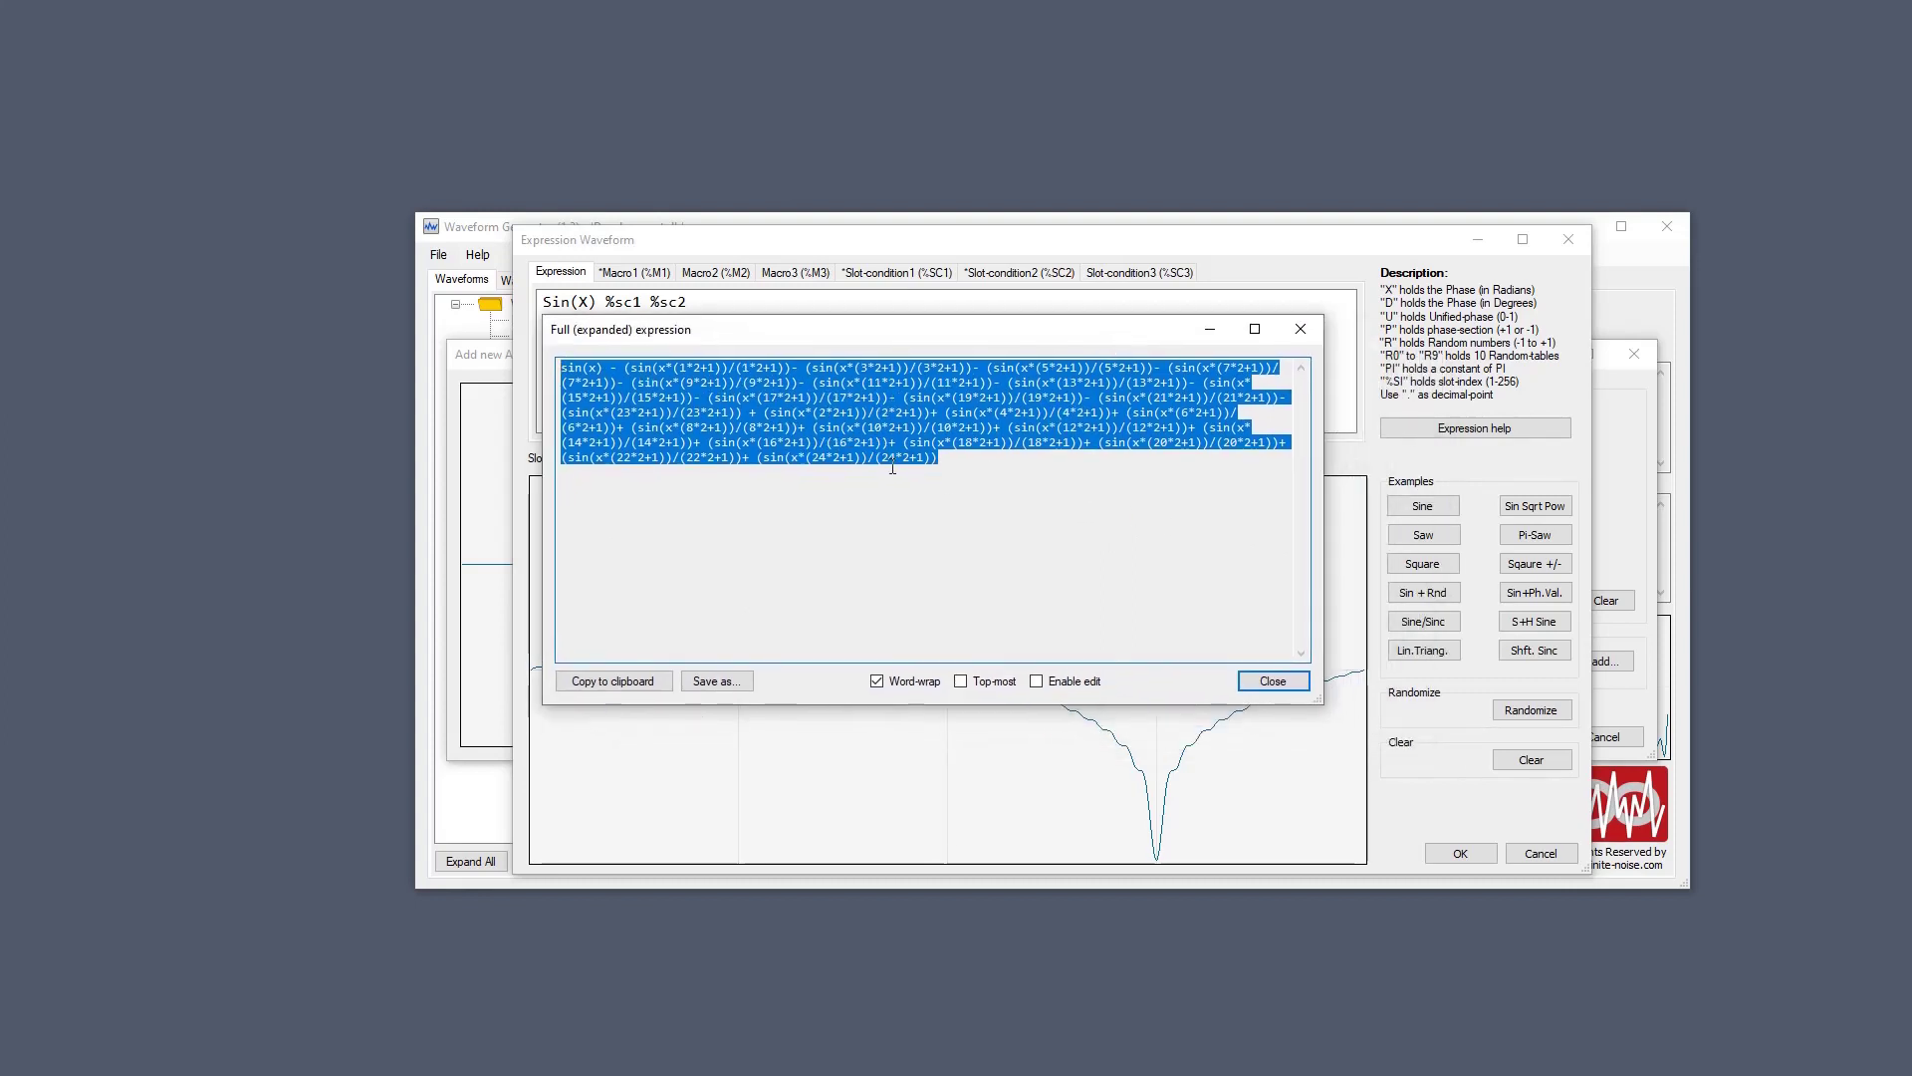
{"action": "left_click", "coordinate": [1301, 329]}
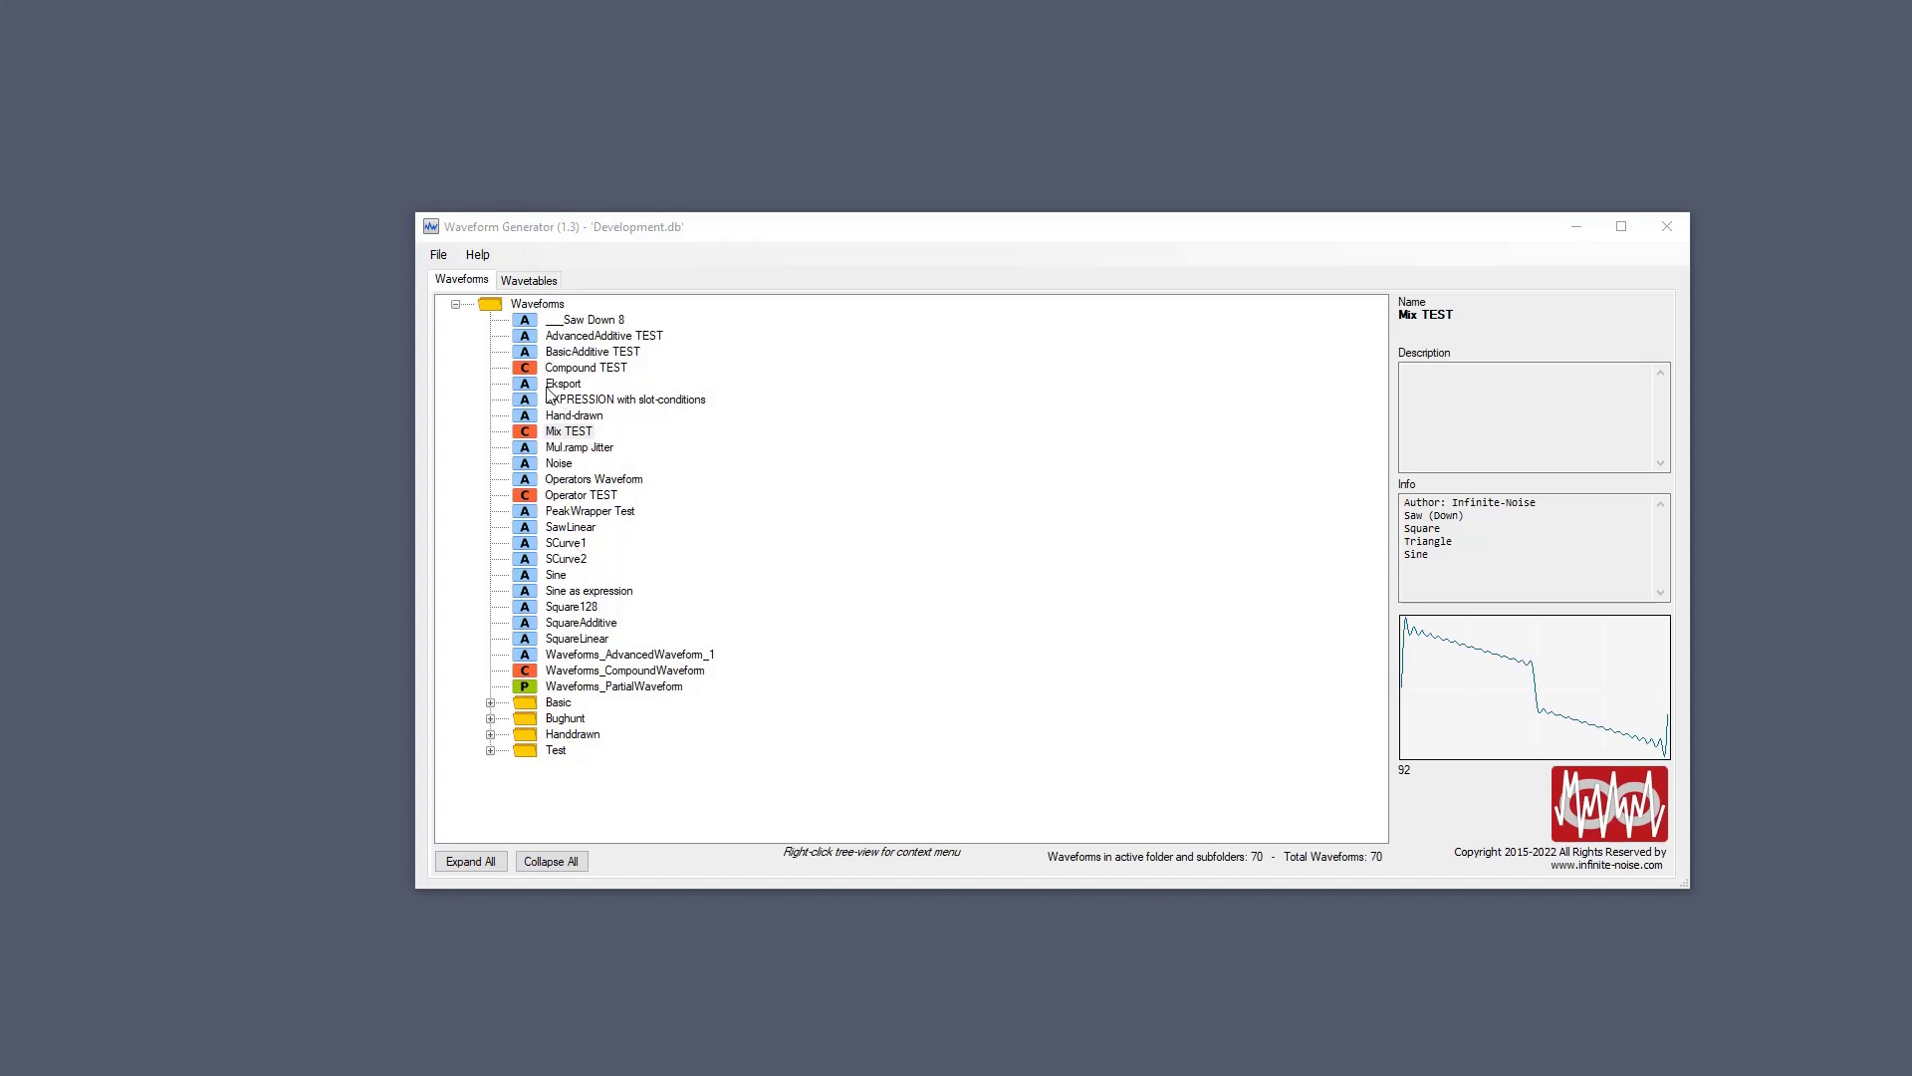
Show the Wavetables tree and look through the list of available video tutorials.
{"action": "left_click", "coordinate": [539, 287]}
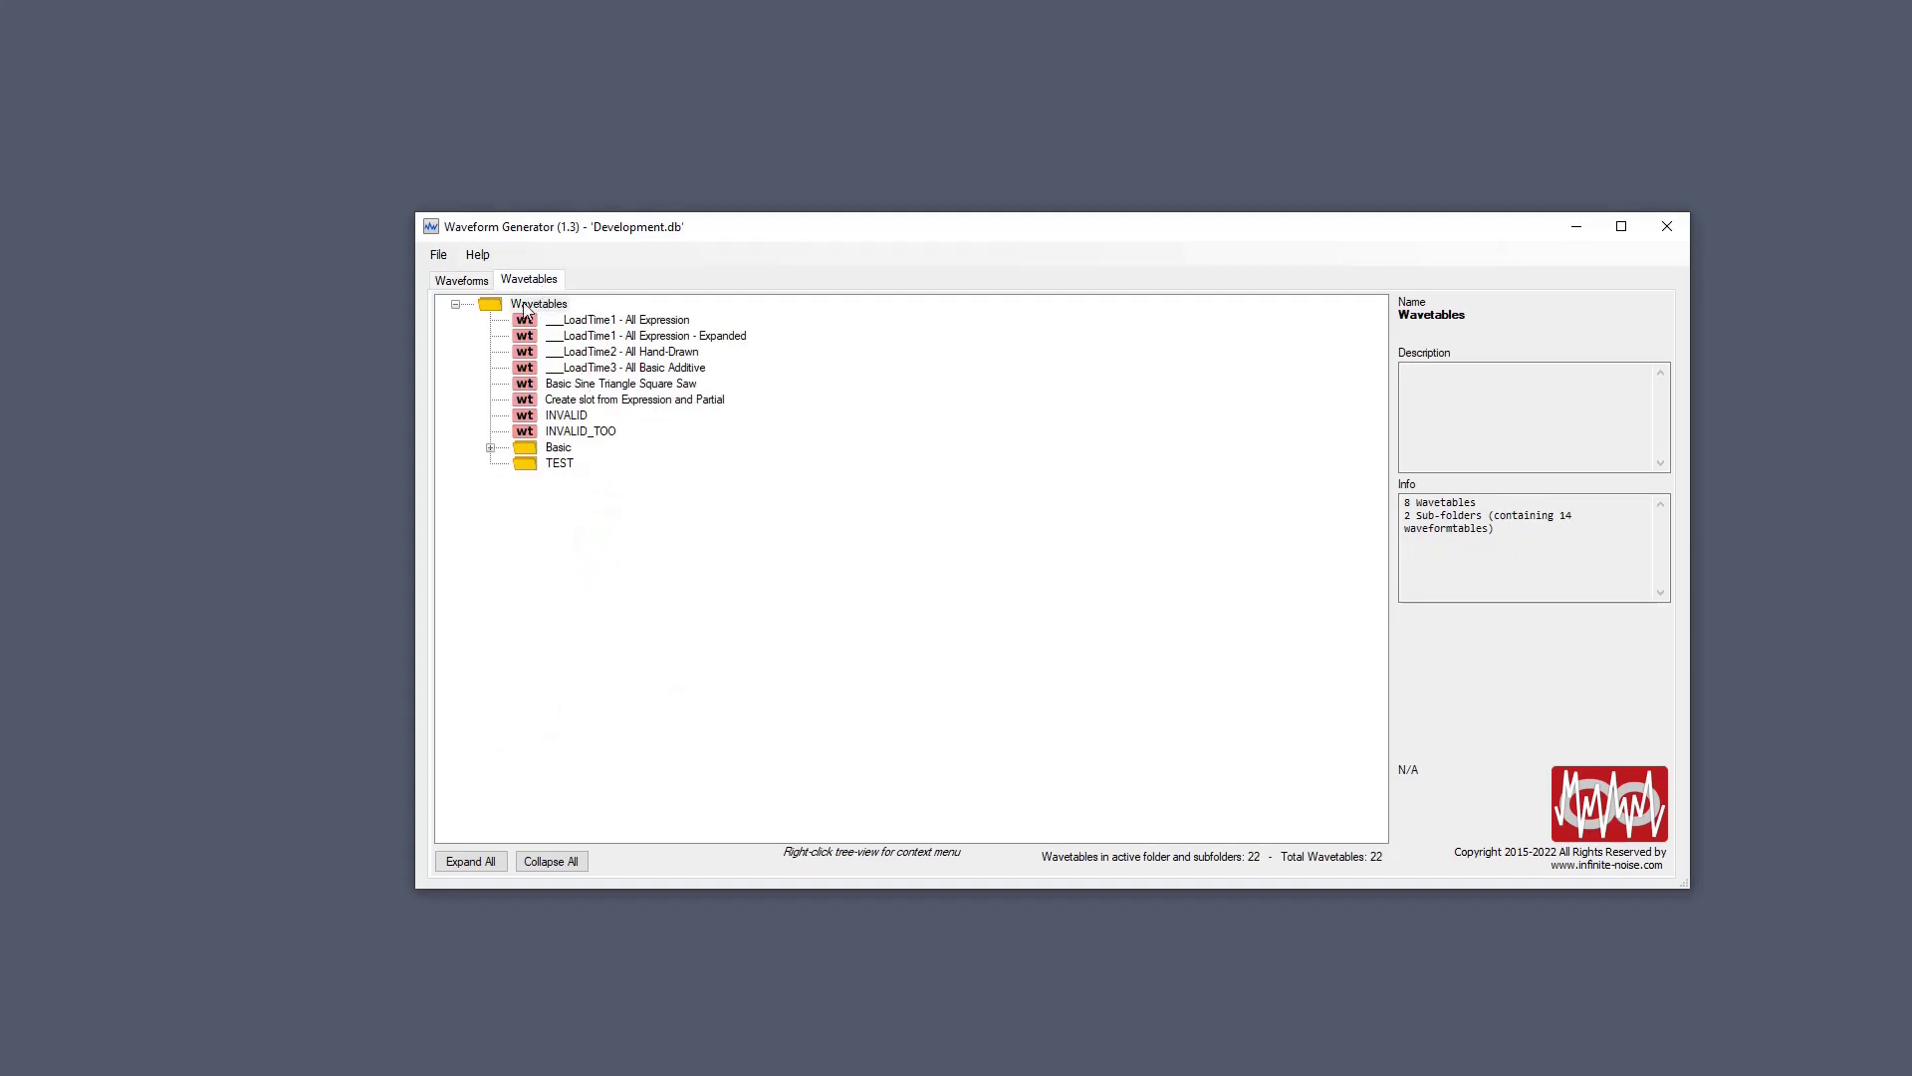
{"action": "left_click", "coordinate": [478, 255]}
{"action": "mouse_move", "coordinate": [492, 298]}
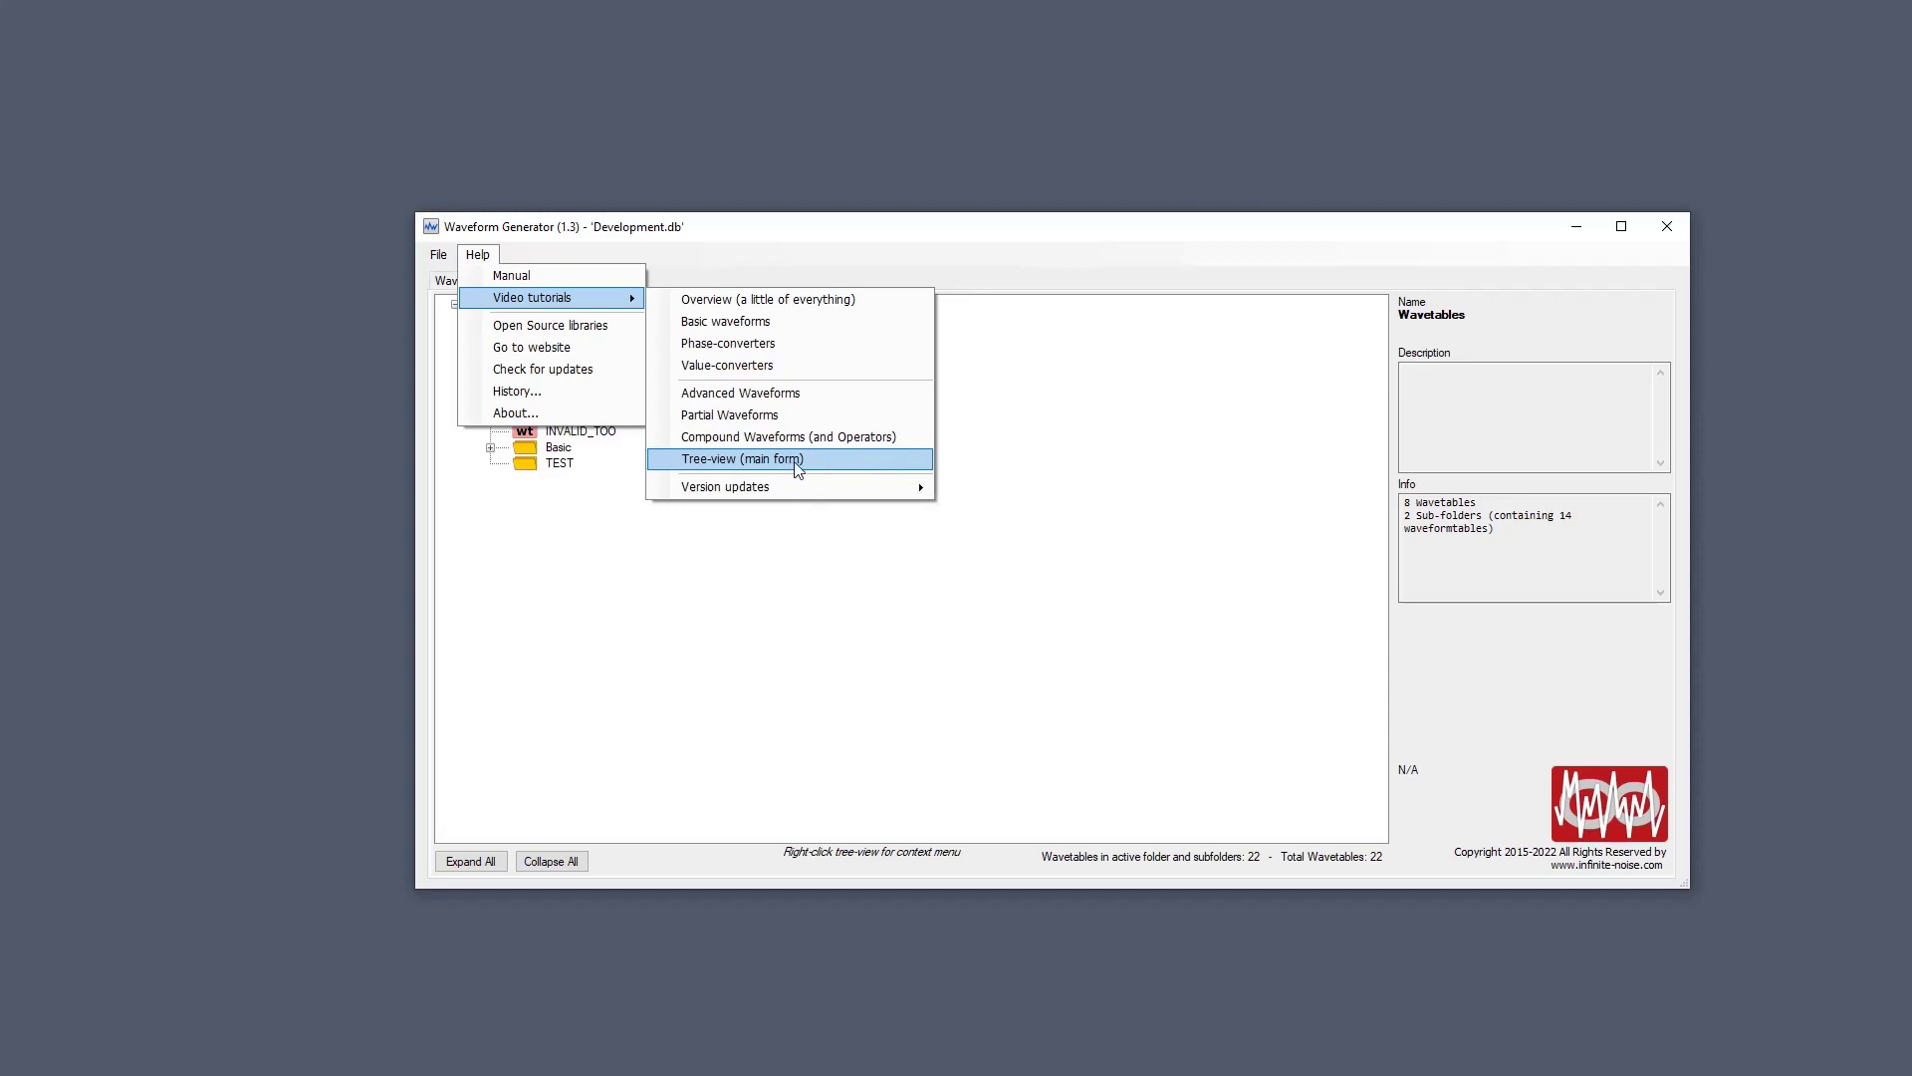
{"action": "left_click", "coordinate": [905, 235]}
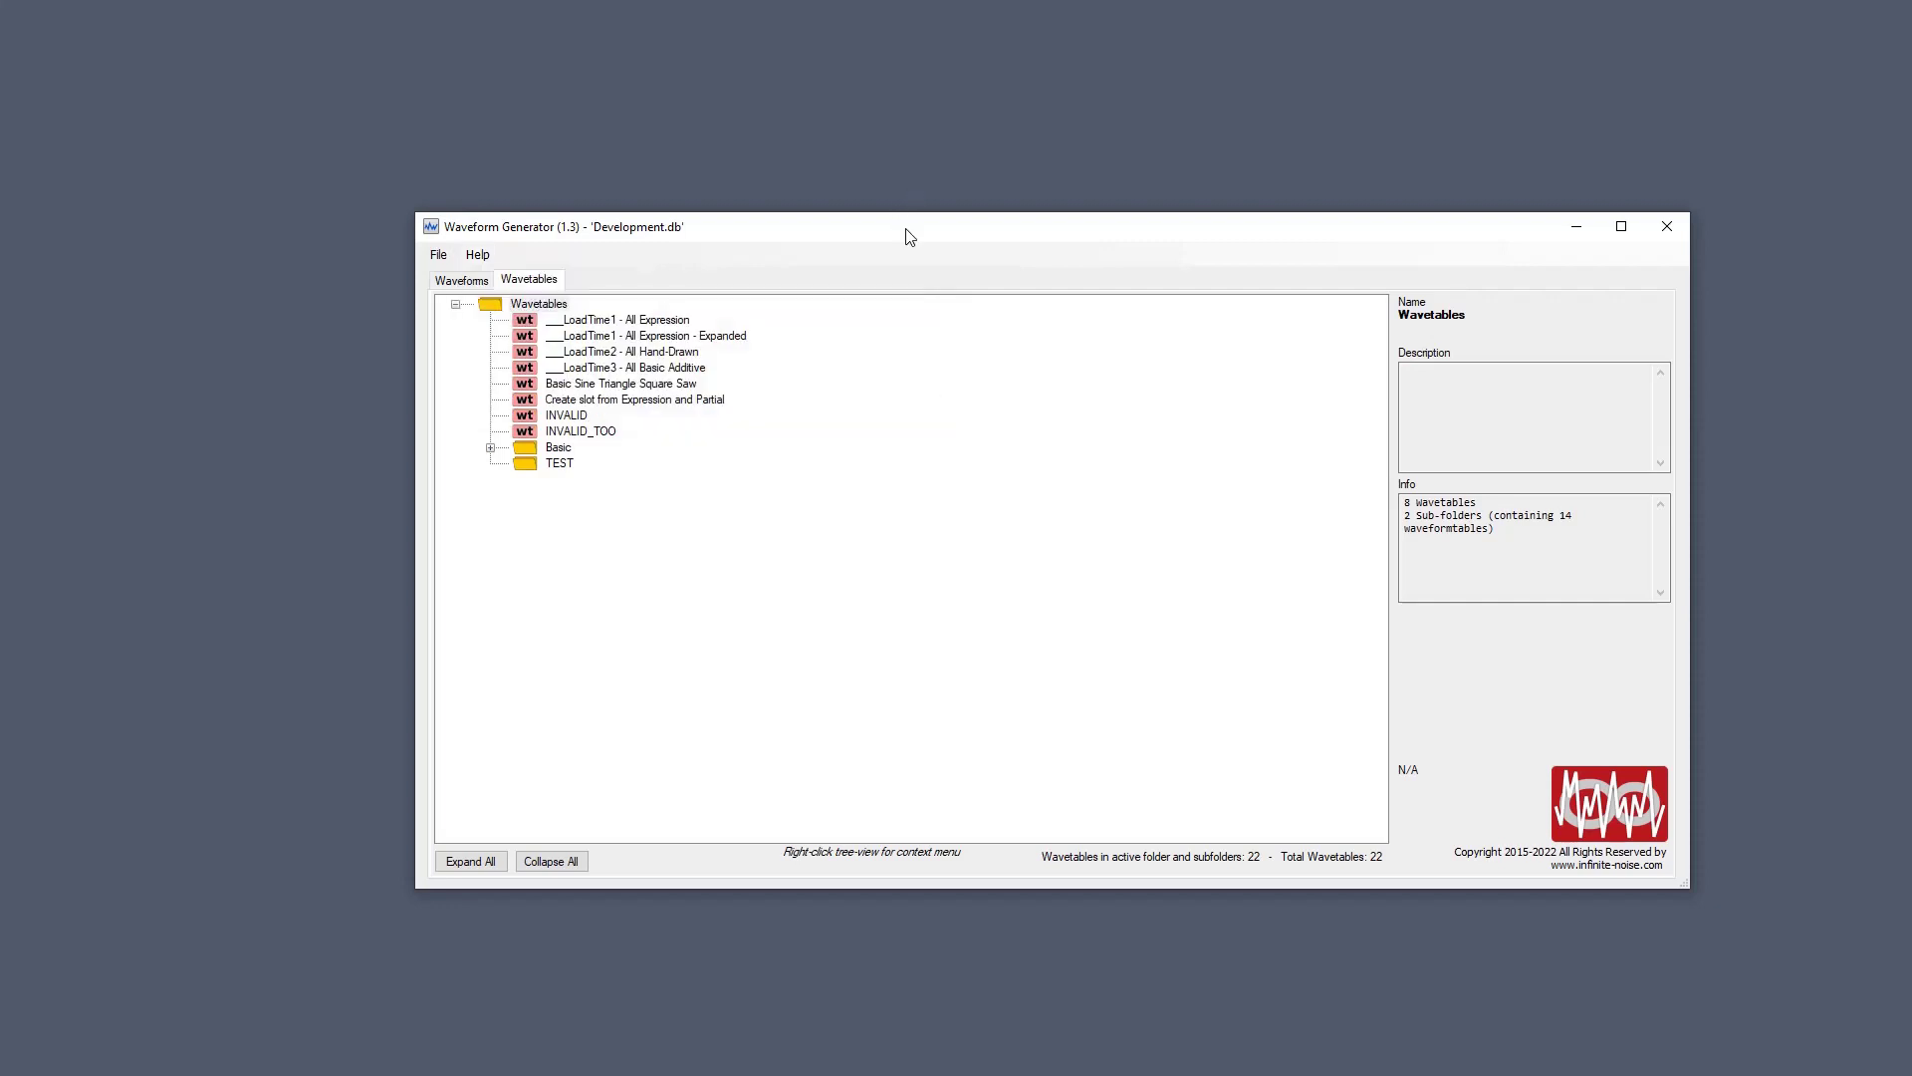
Add a new child wavetable to the root Wavetables folder and insert an Advanced Sine waveform slot at its first intermediate slot.
{"action": "right_click", "coordinate": [554, 314]}
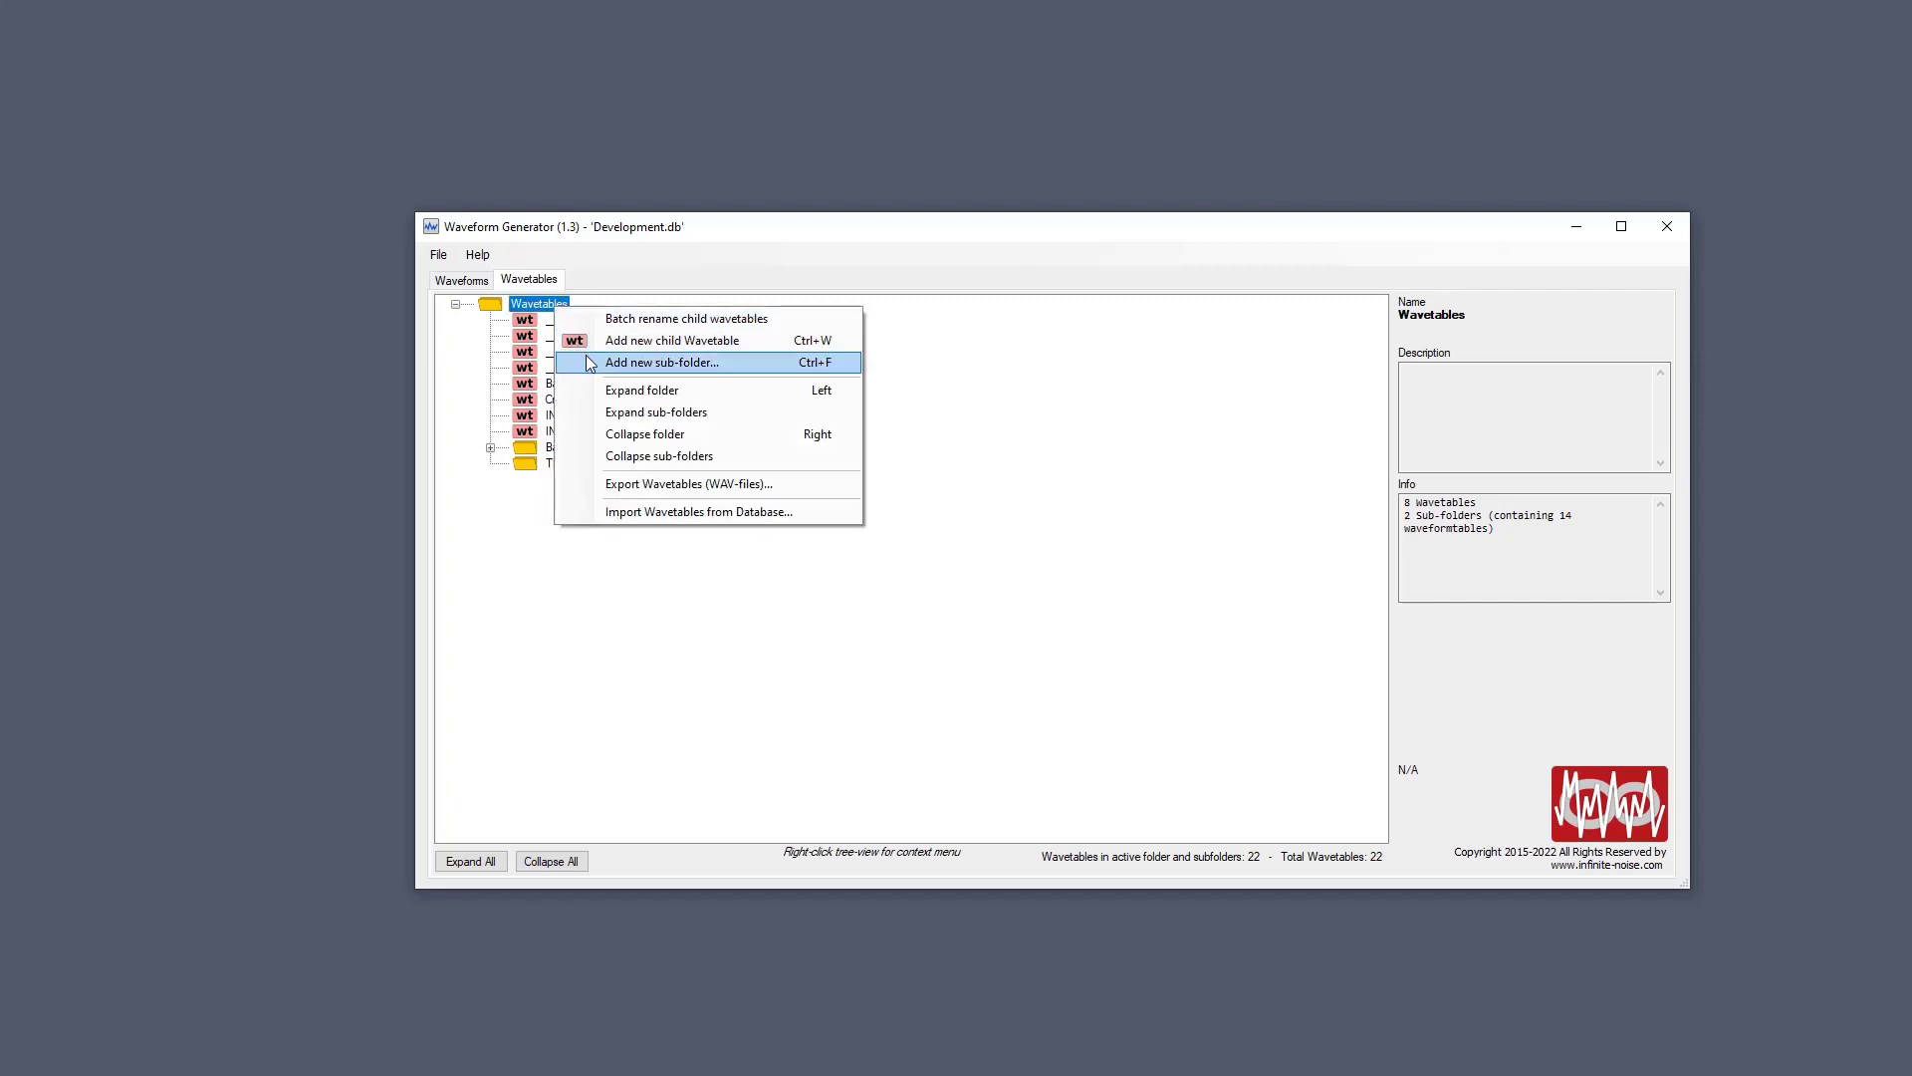
{"action": "left_click", "coordinate": [823, 341]}
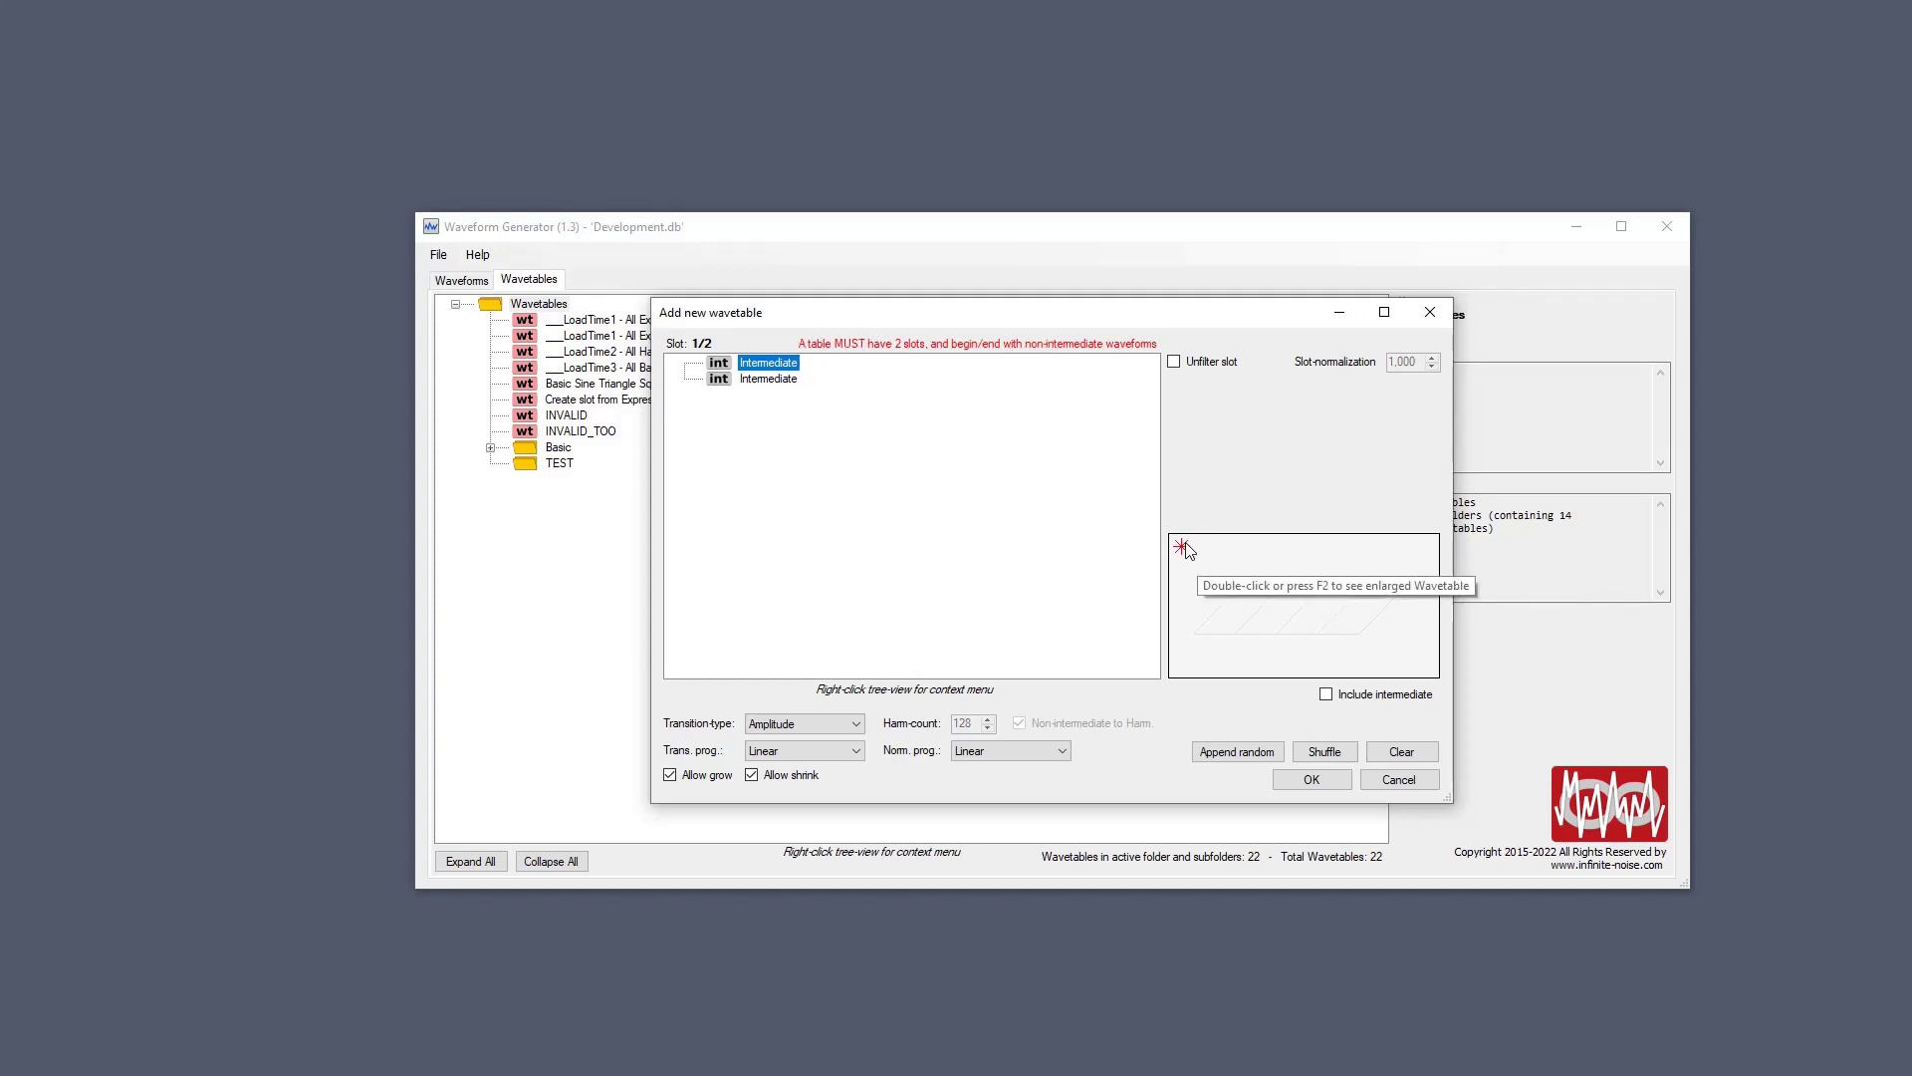
{"action": "right_click", "coordinate": [782, 367]}
{"action": "mouse_move", "coordinate": [1036, 395]}
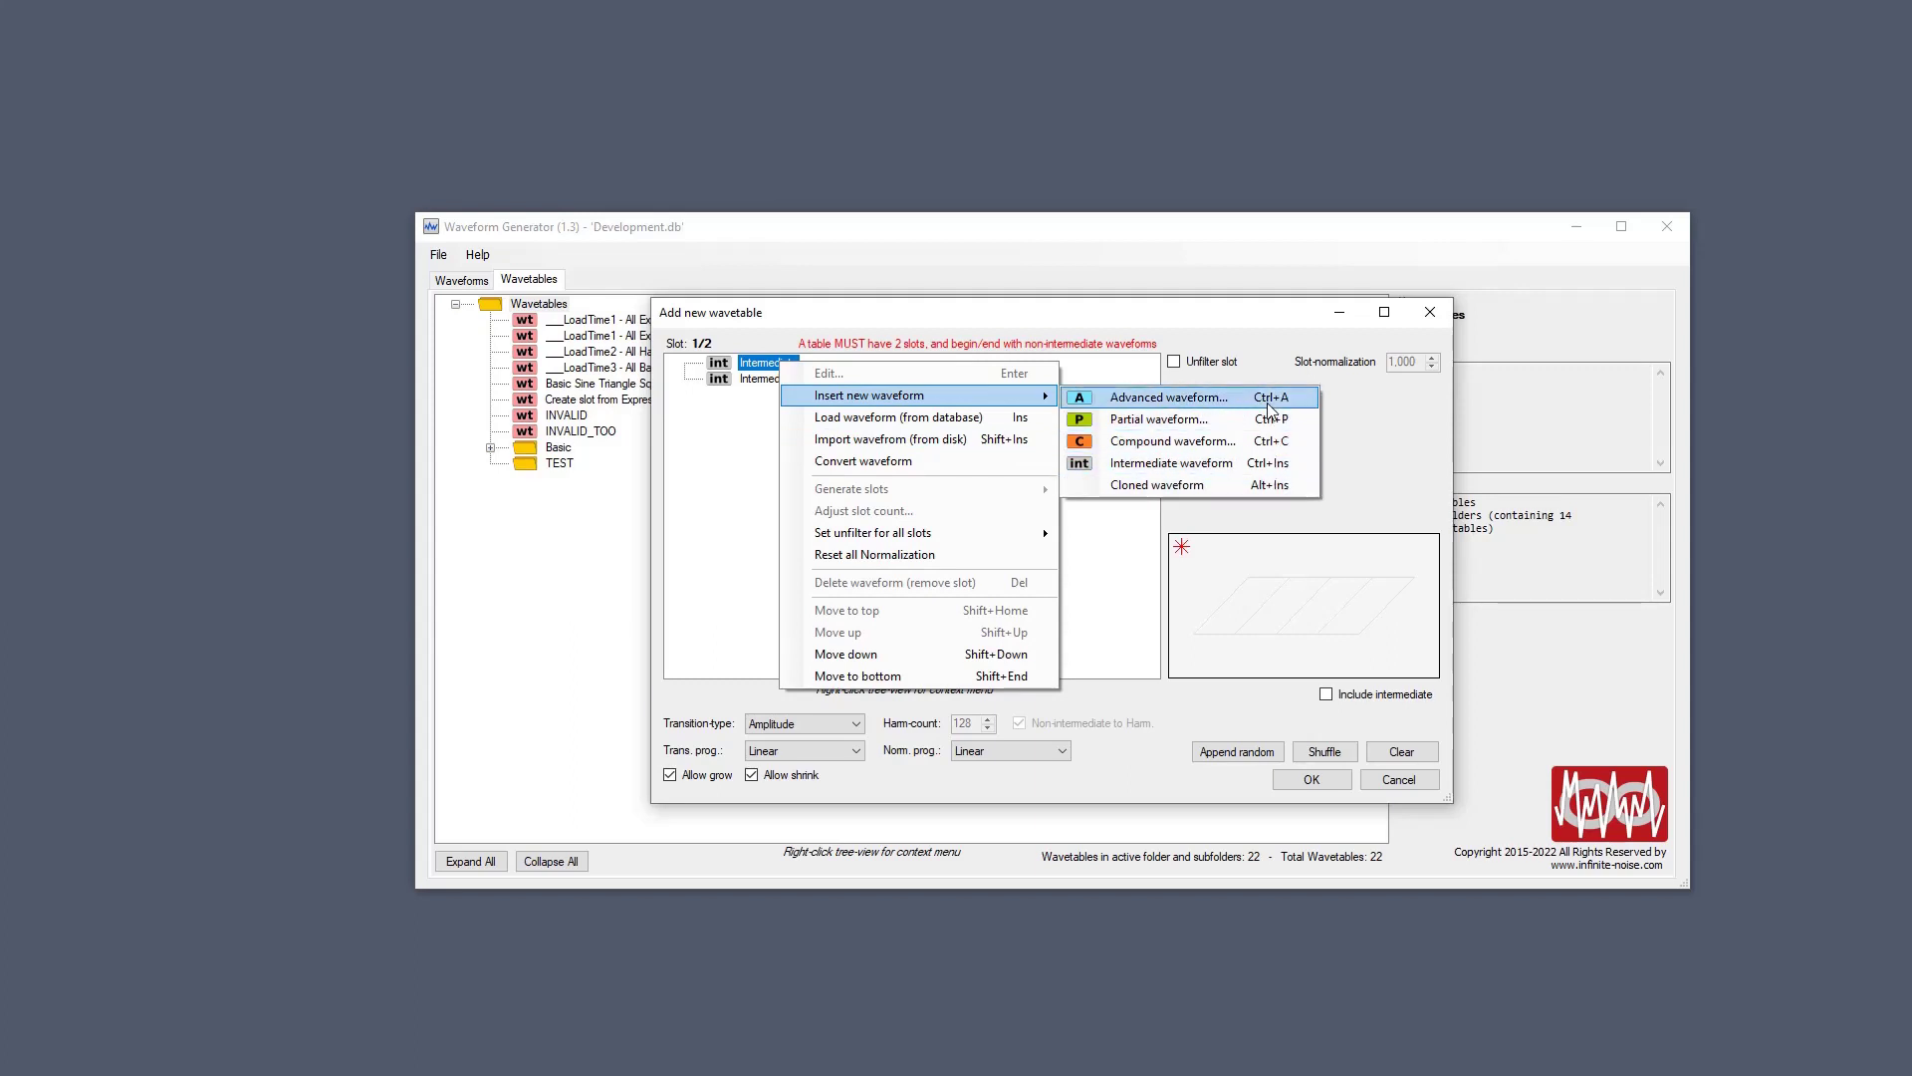
{"action": "left_click", "coordinate": [1270, 406]}
{"action": "left_click", "coordinate": [1339, 412]}
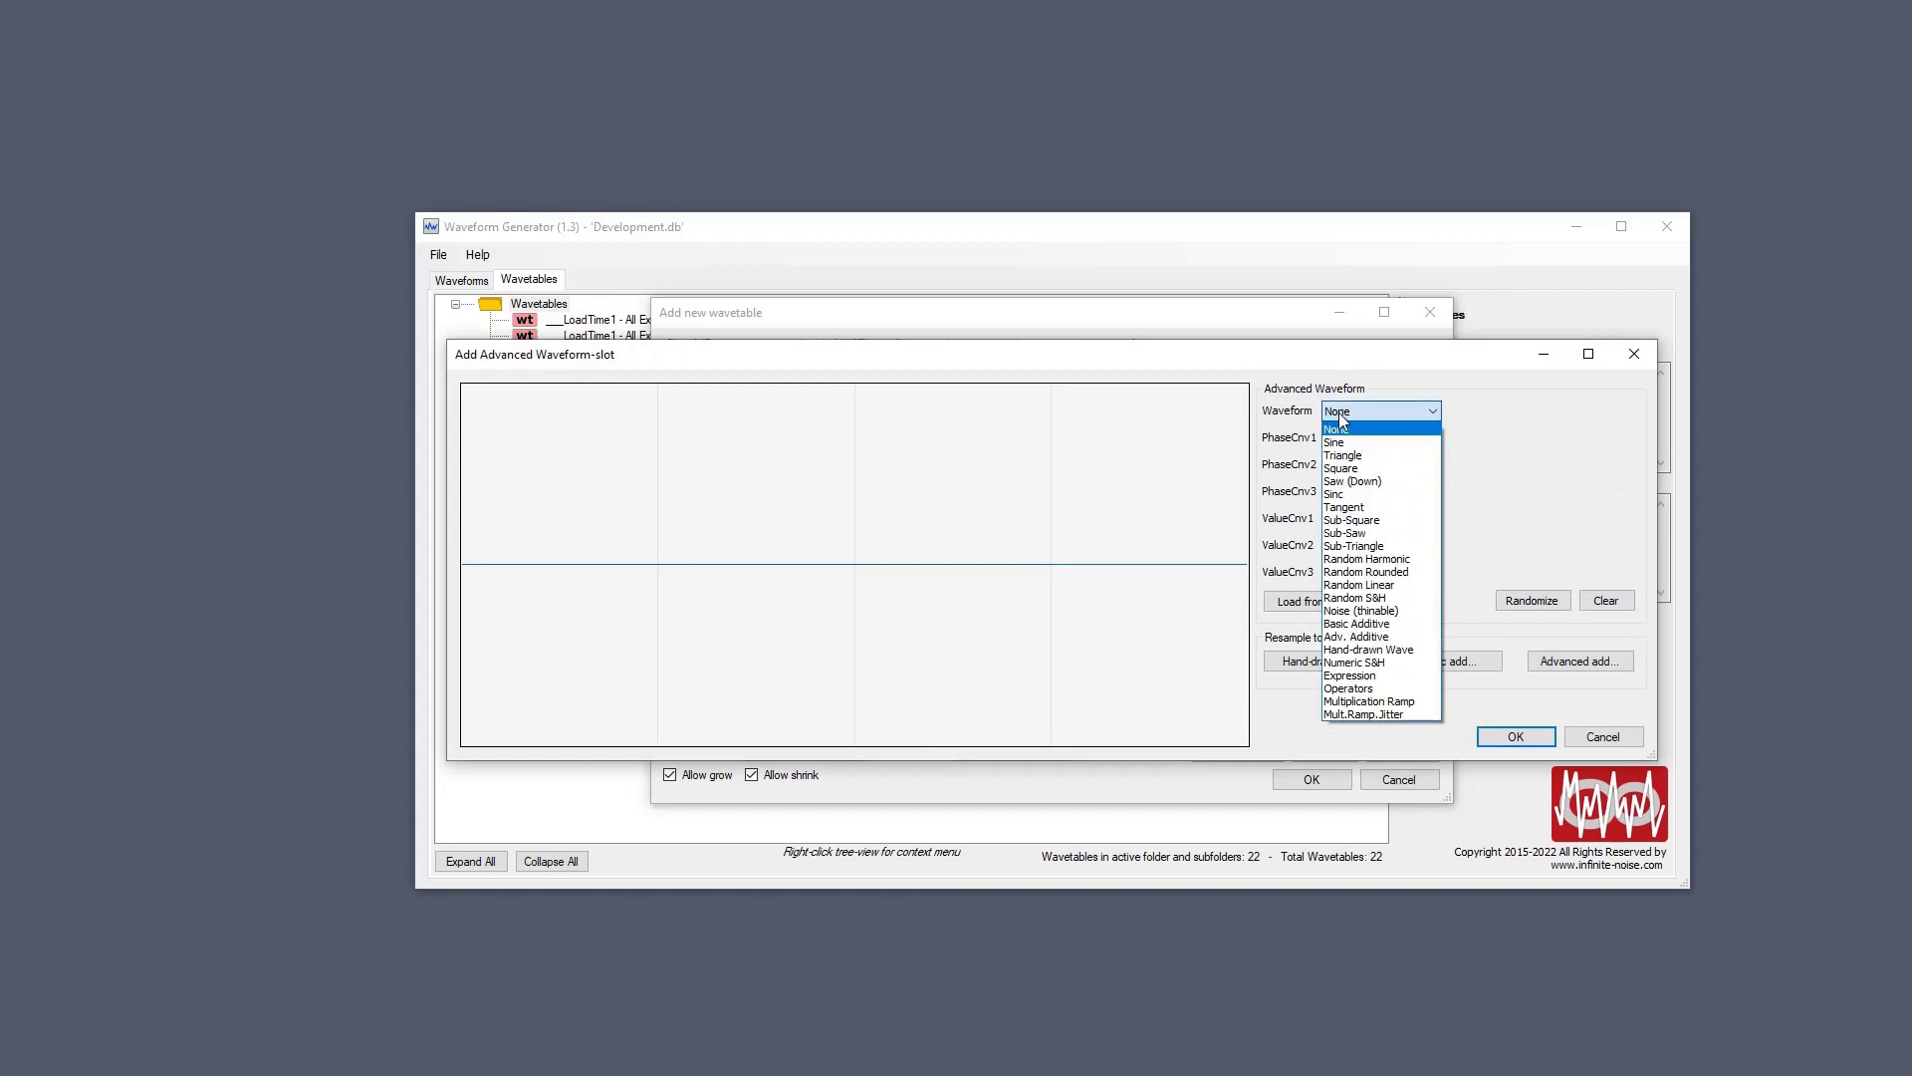
{"action": "left_click", "coordinate": [1365, 438]}
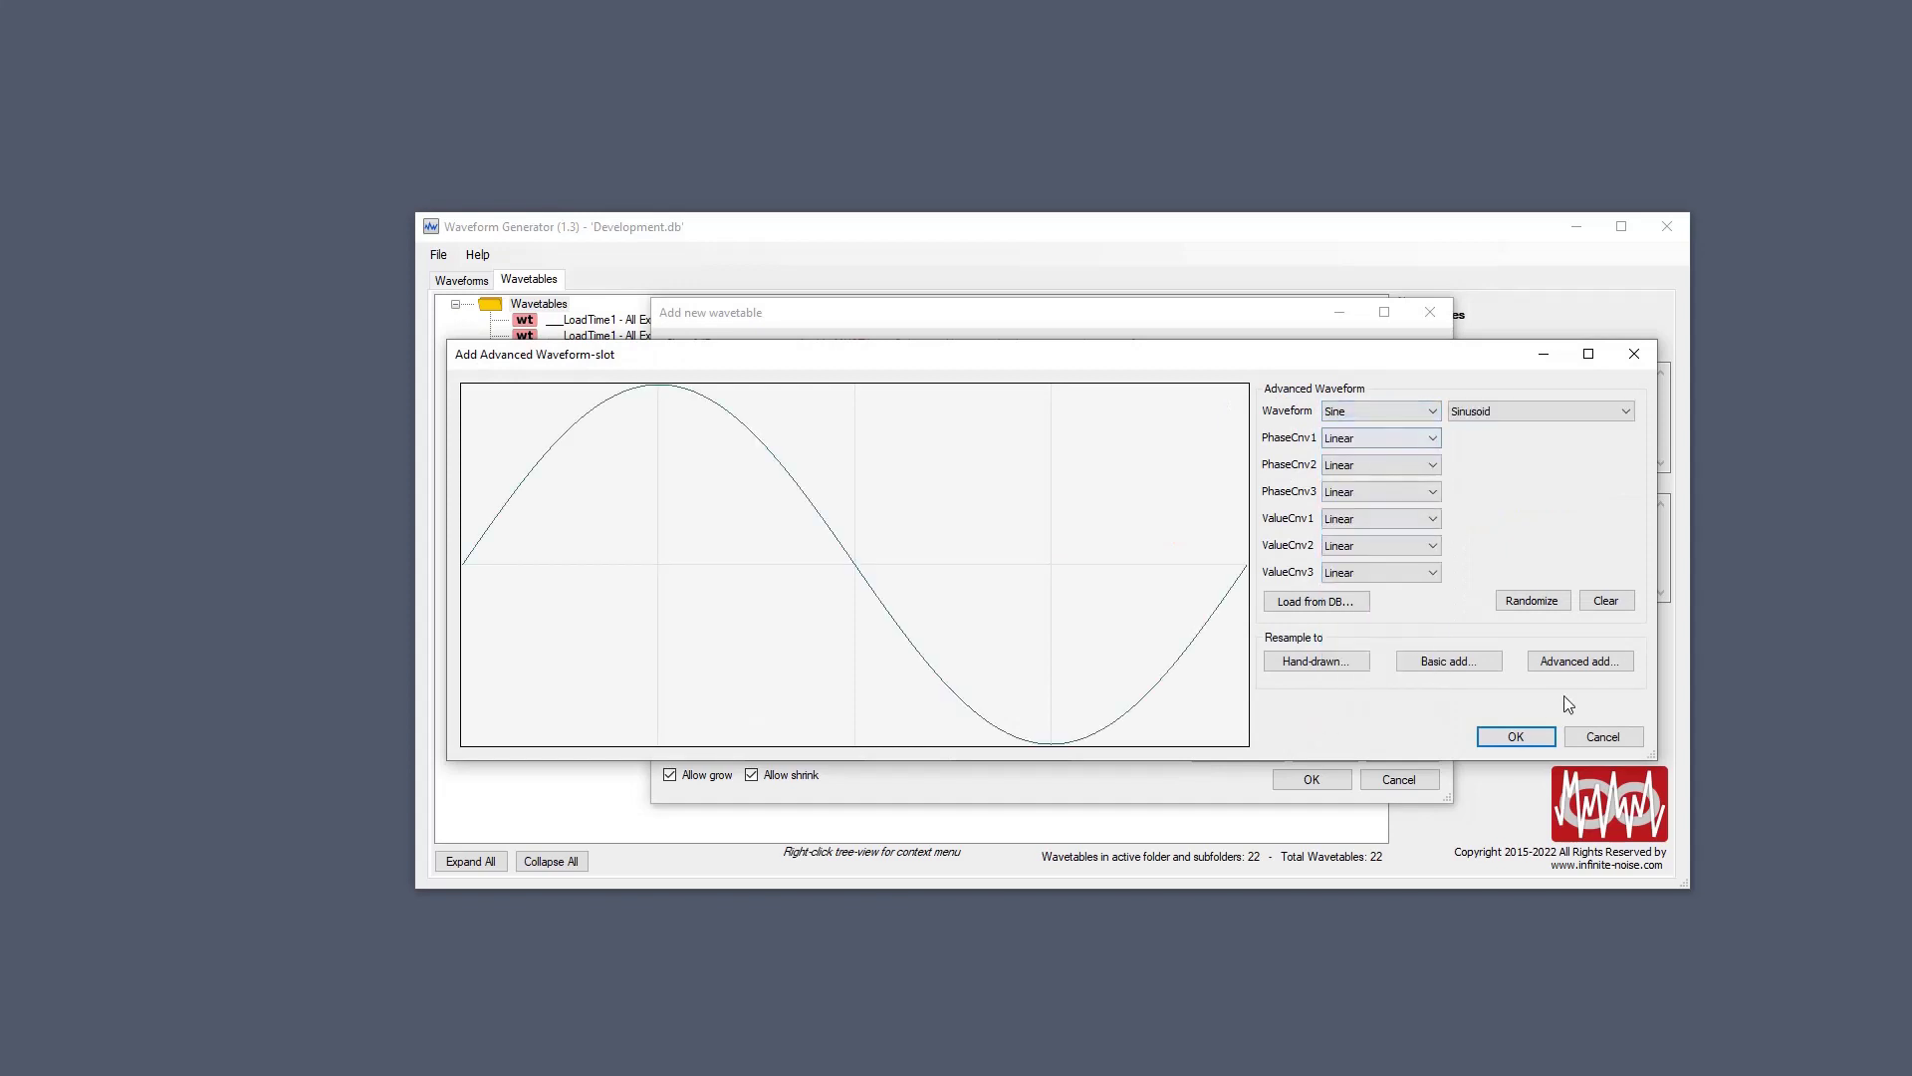
{"action": "left_click", "coordinate": [1515, 736]}
Insert an Advanced Triangle waveform slot directly after the Sine slot in the new wavetable.
{"action": "right_click", "coordinate": [790, 385]}
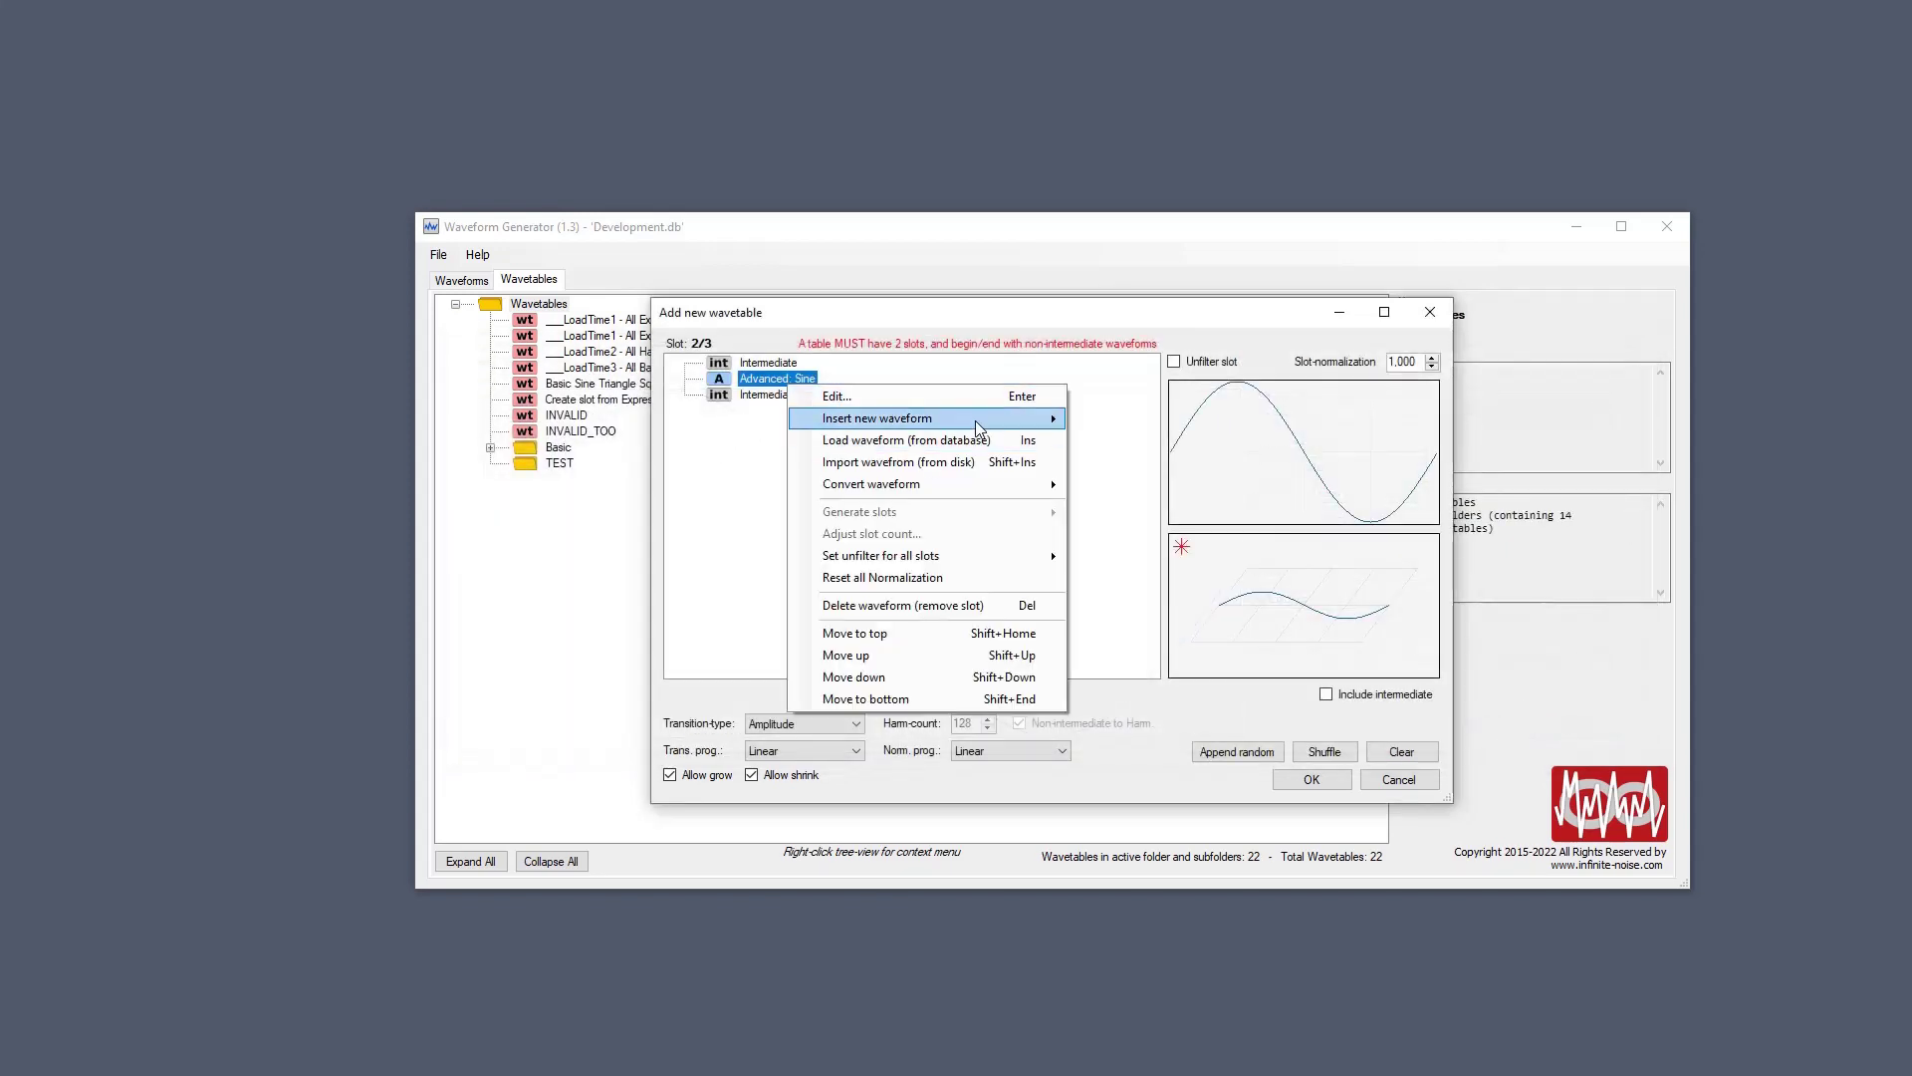
{"action": "mouse_move", "coordinate": [976, 420]}
{"action": "left_click", "coordinate": [1234, 421]}
{"action": "left_click", "coordinate": [1374, 411]}
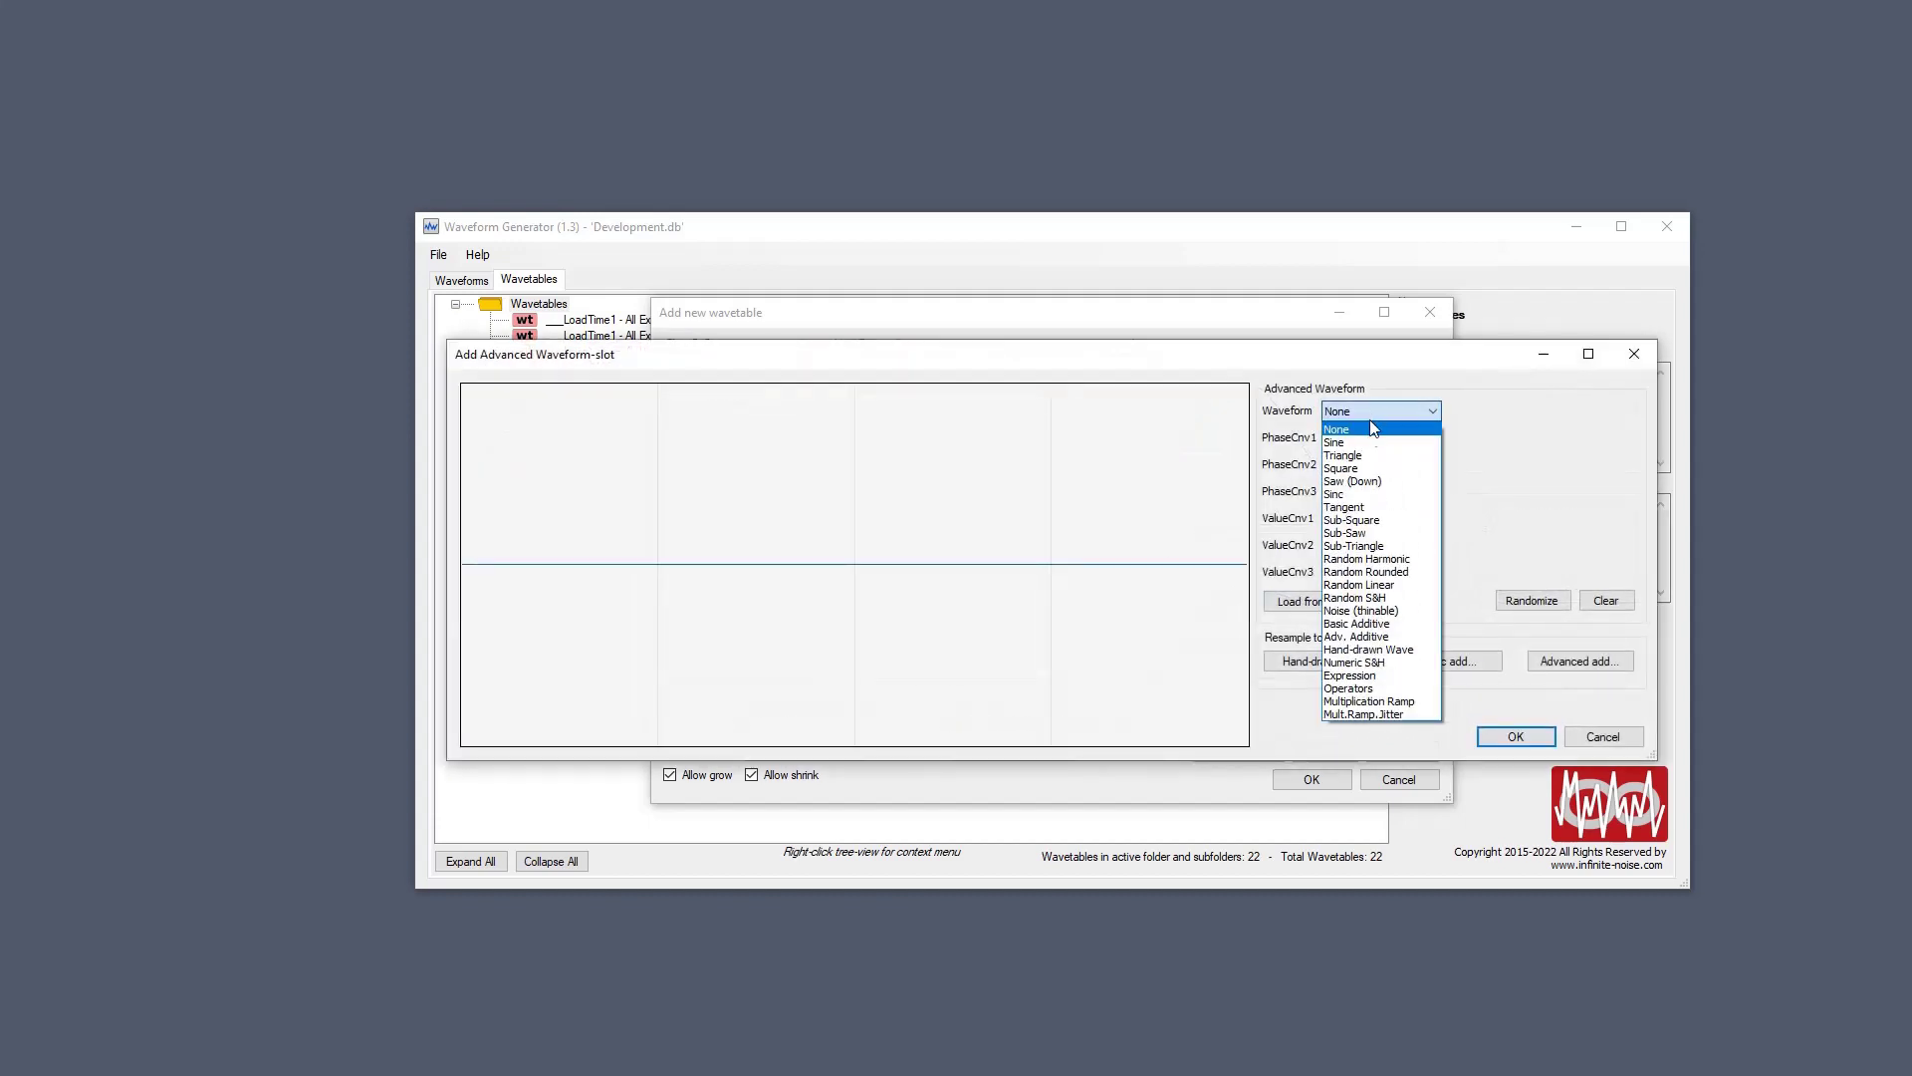
{"action": "left_click", "coordinate": [1375, 451]}
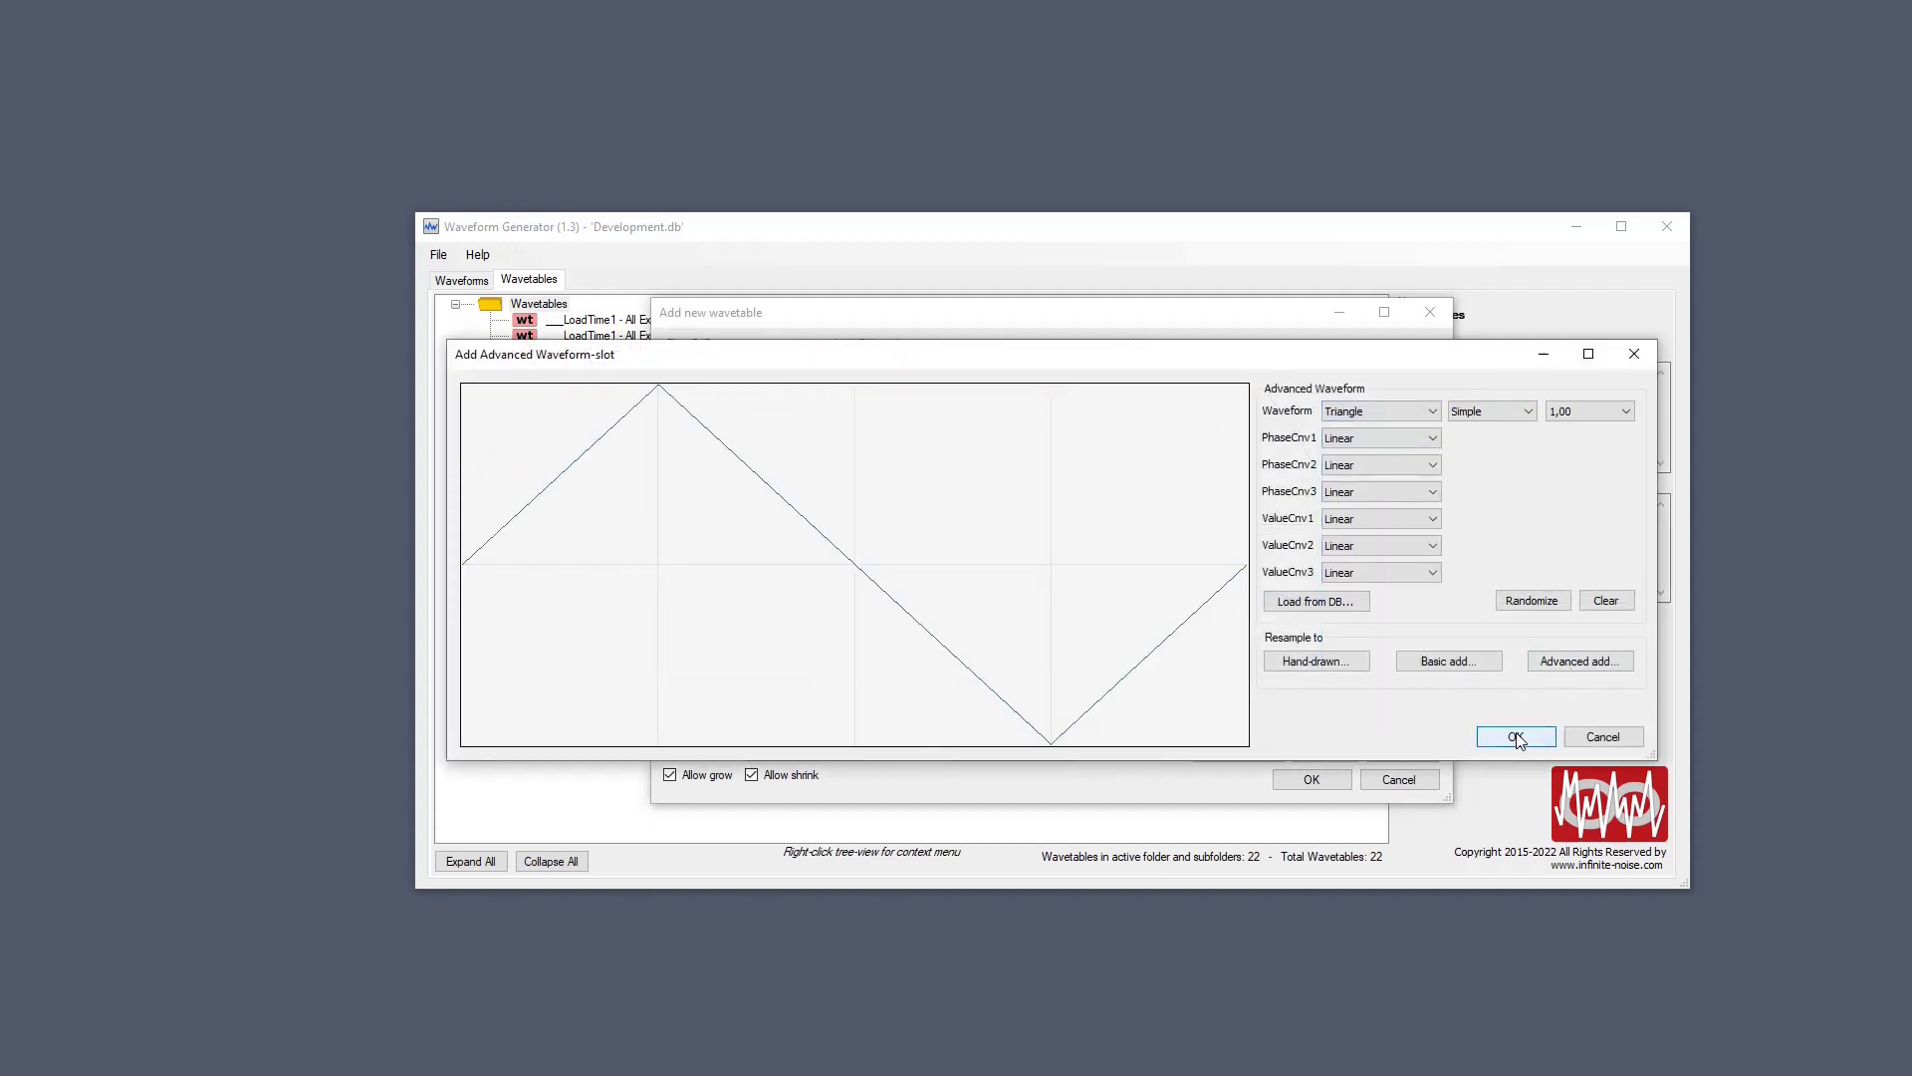
{"action": "left_click", "coordinate": [1515, 736]}
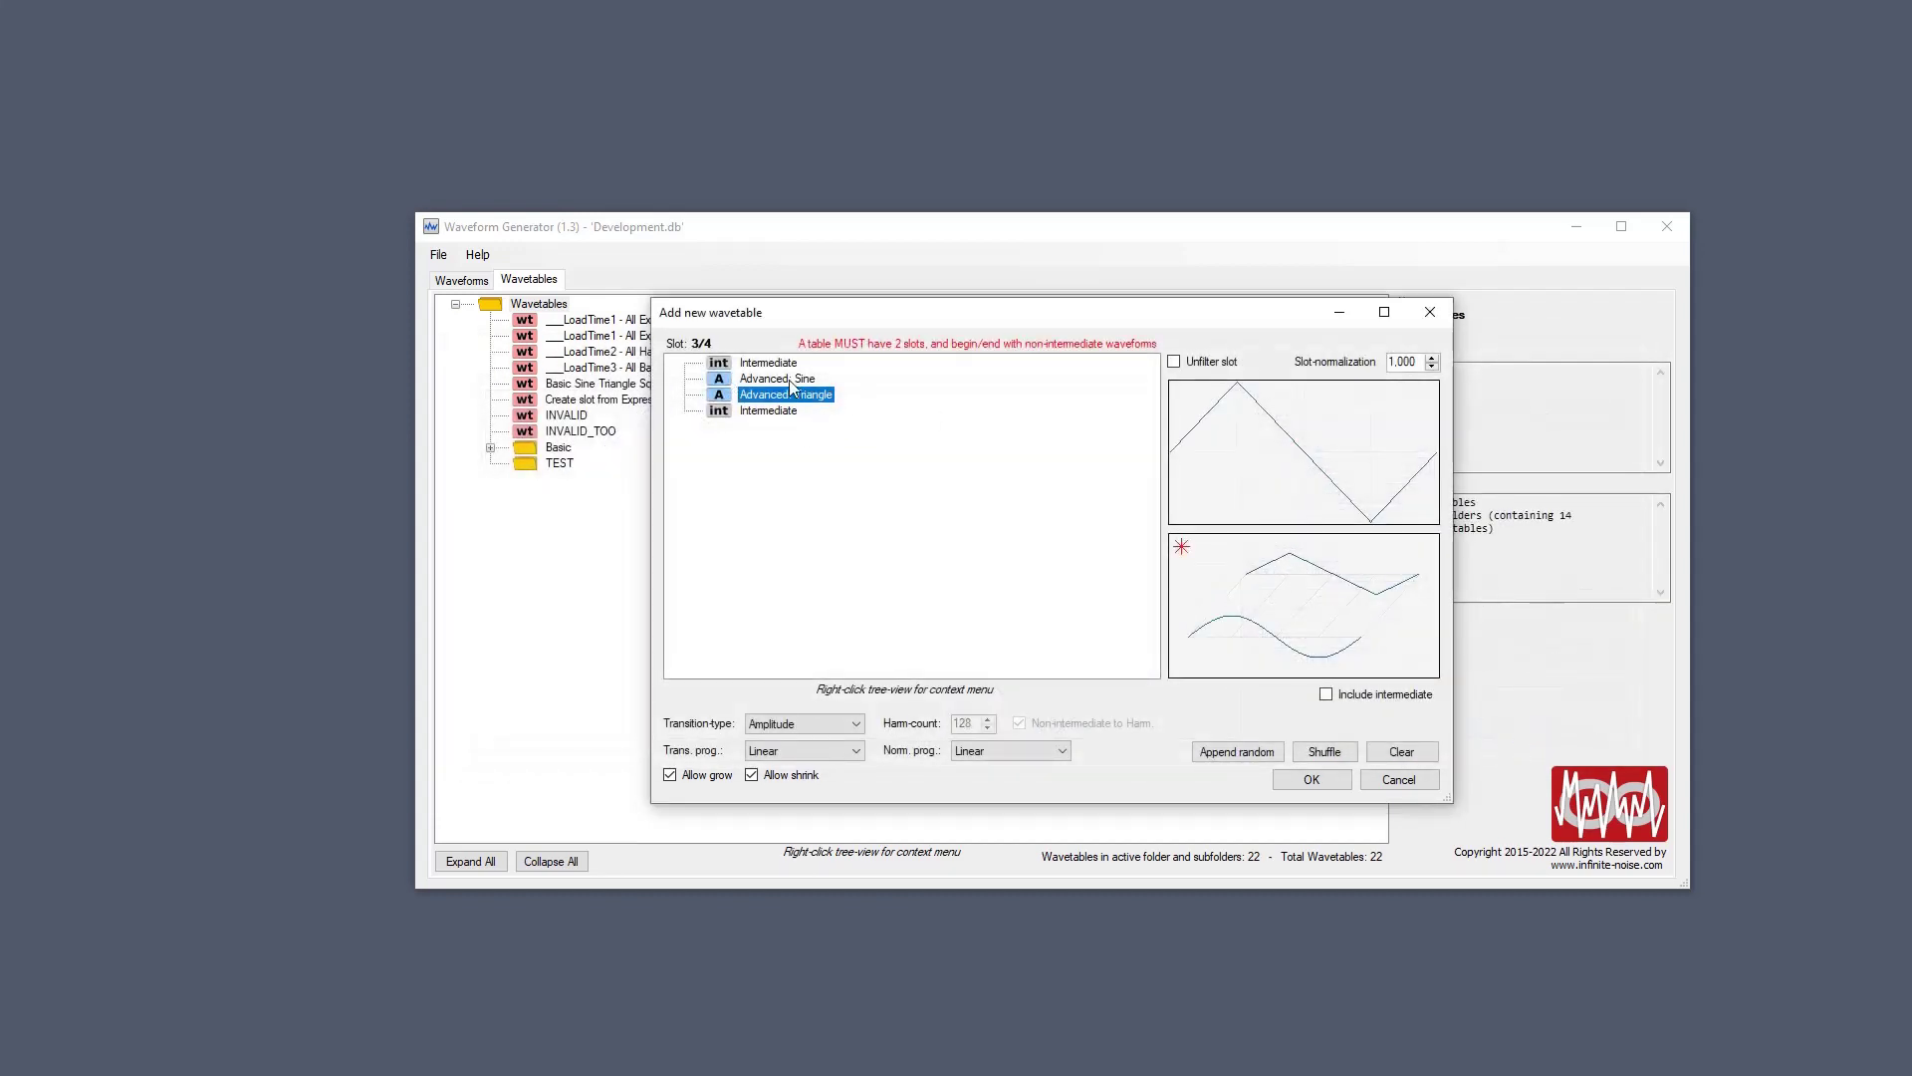
Examine the waveform previews of the four slots and the commands available for reordering a slot.
{"action": "left_click", "coordinate": [751, 363]}
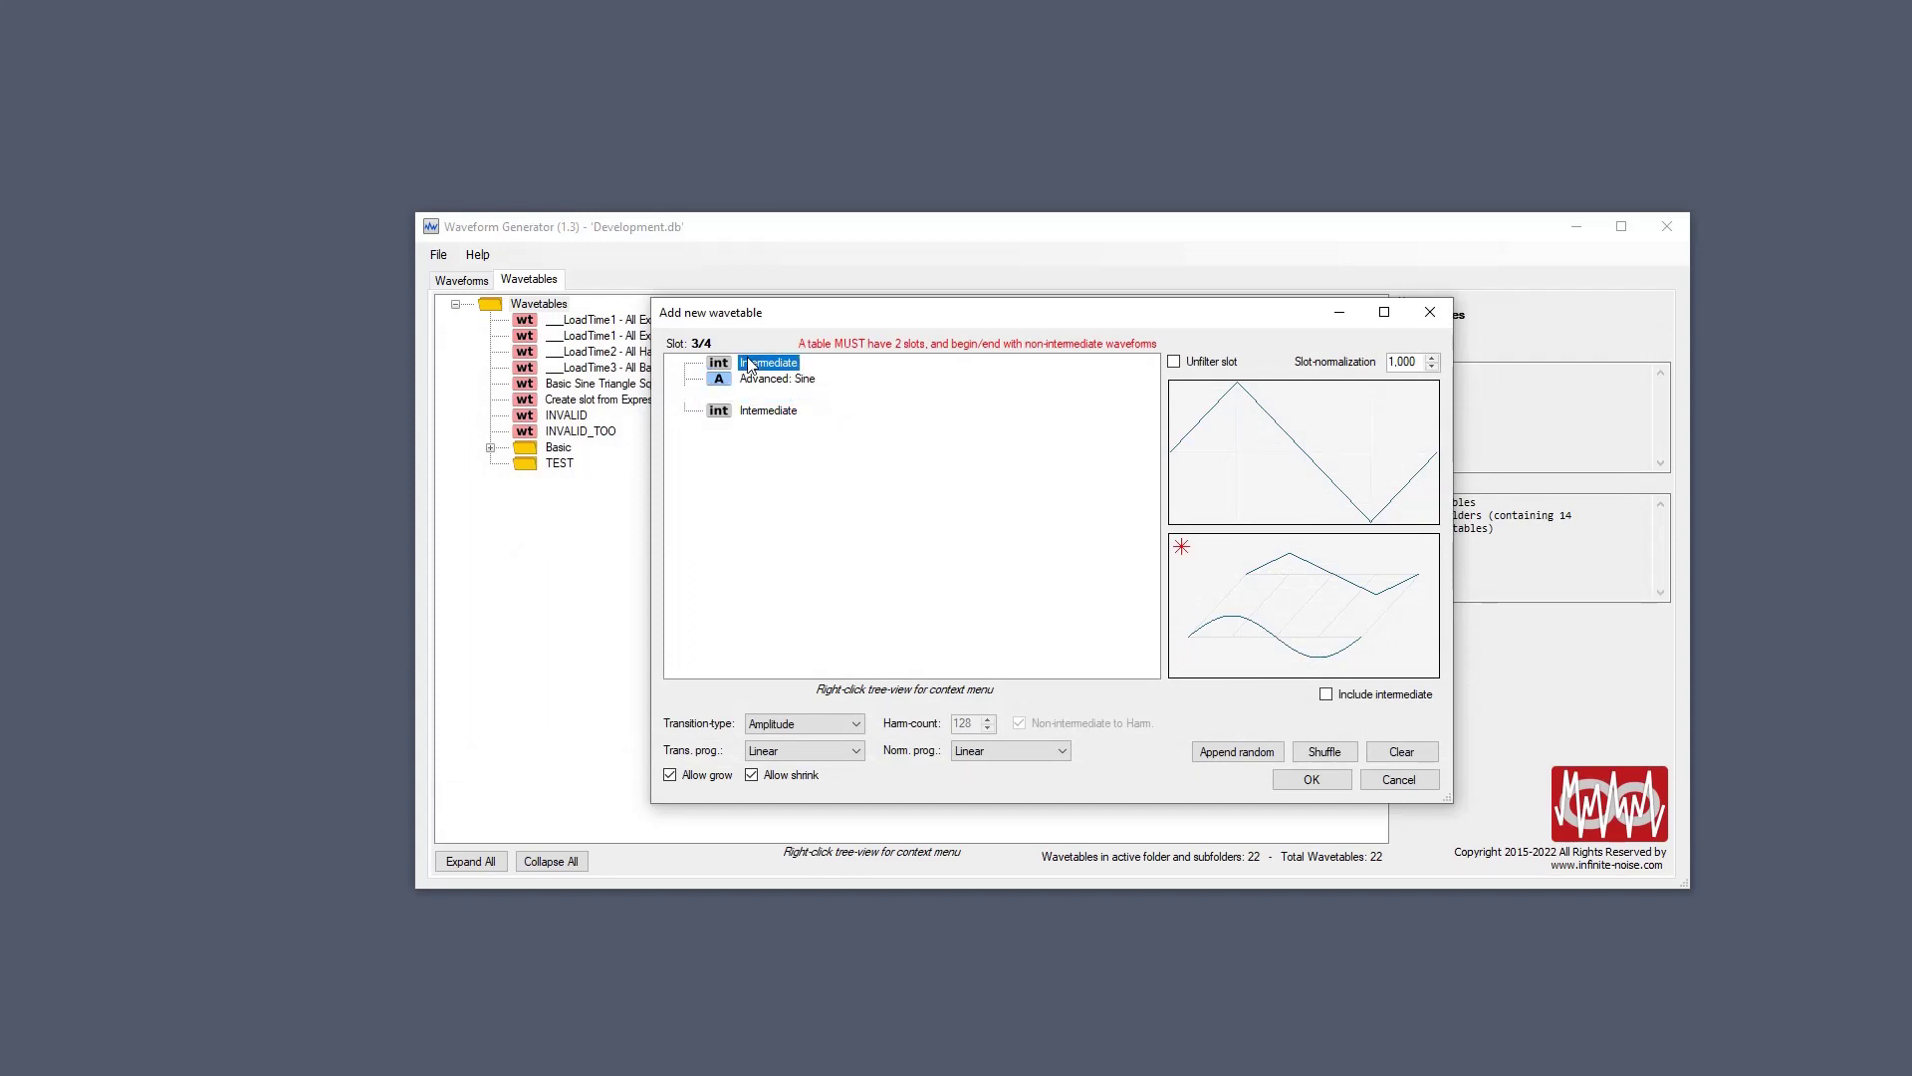
{"action": "left_click", "coordinate": [769, 412]}
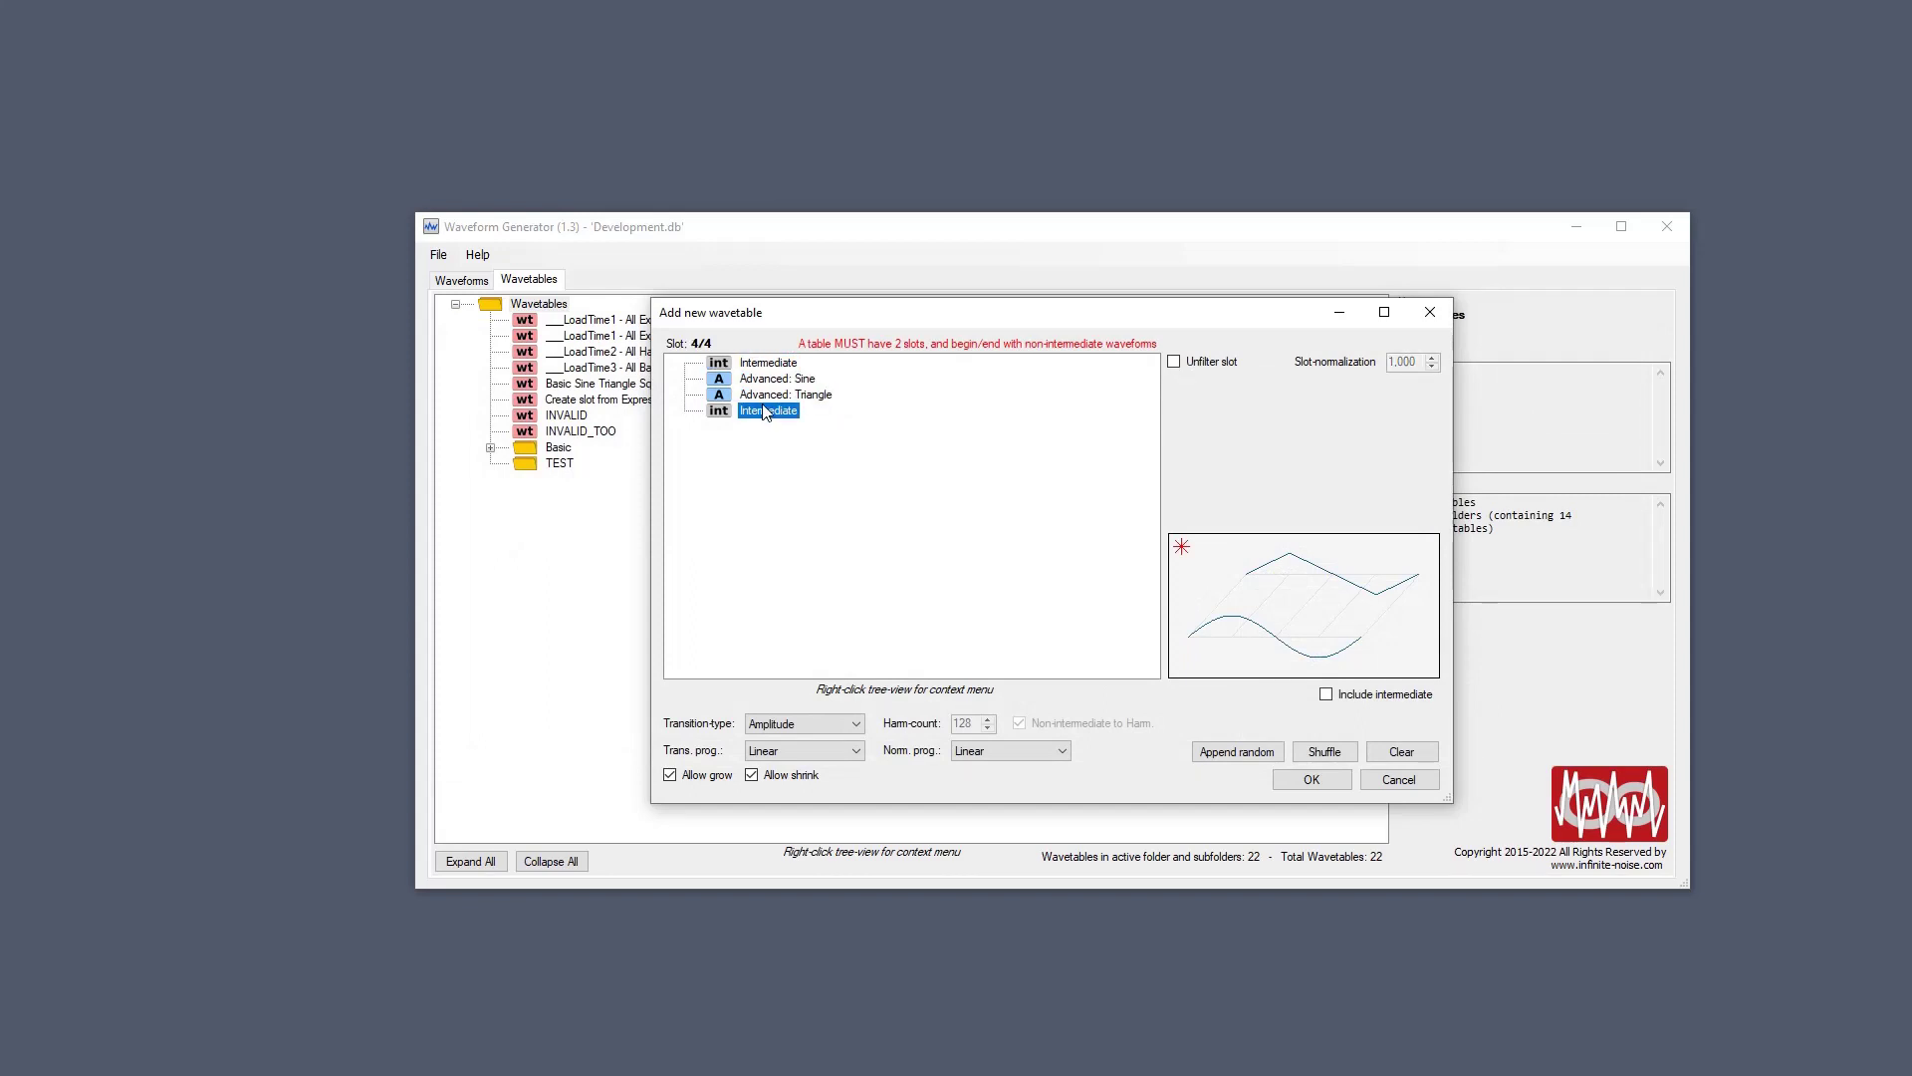
{"action": "left_click", "coordinate": [758, 382]}
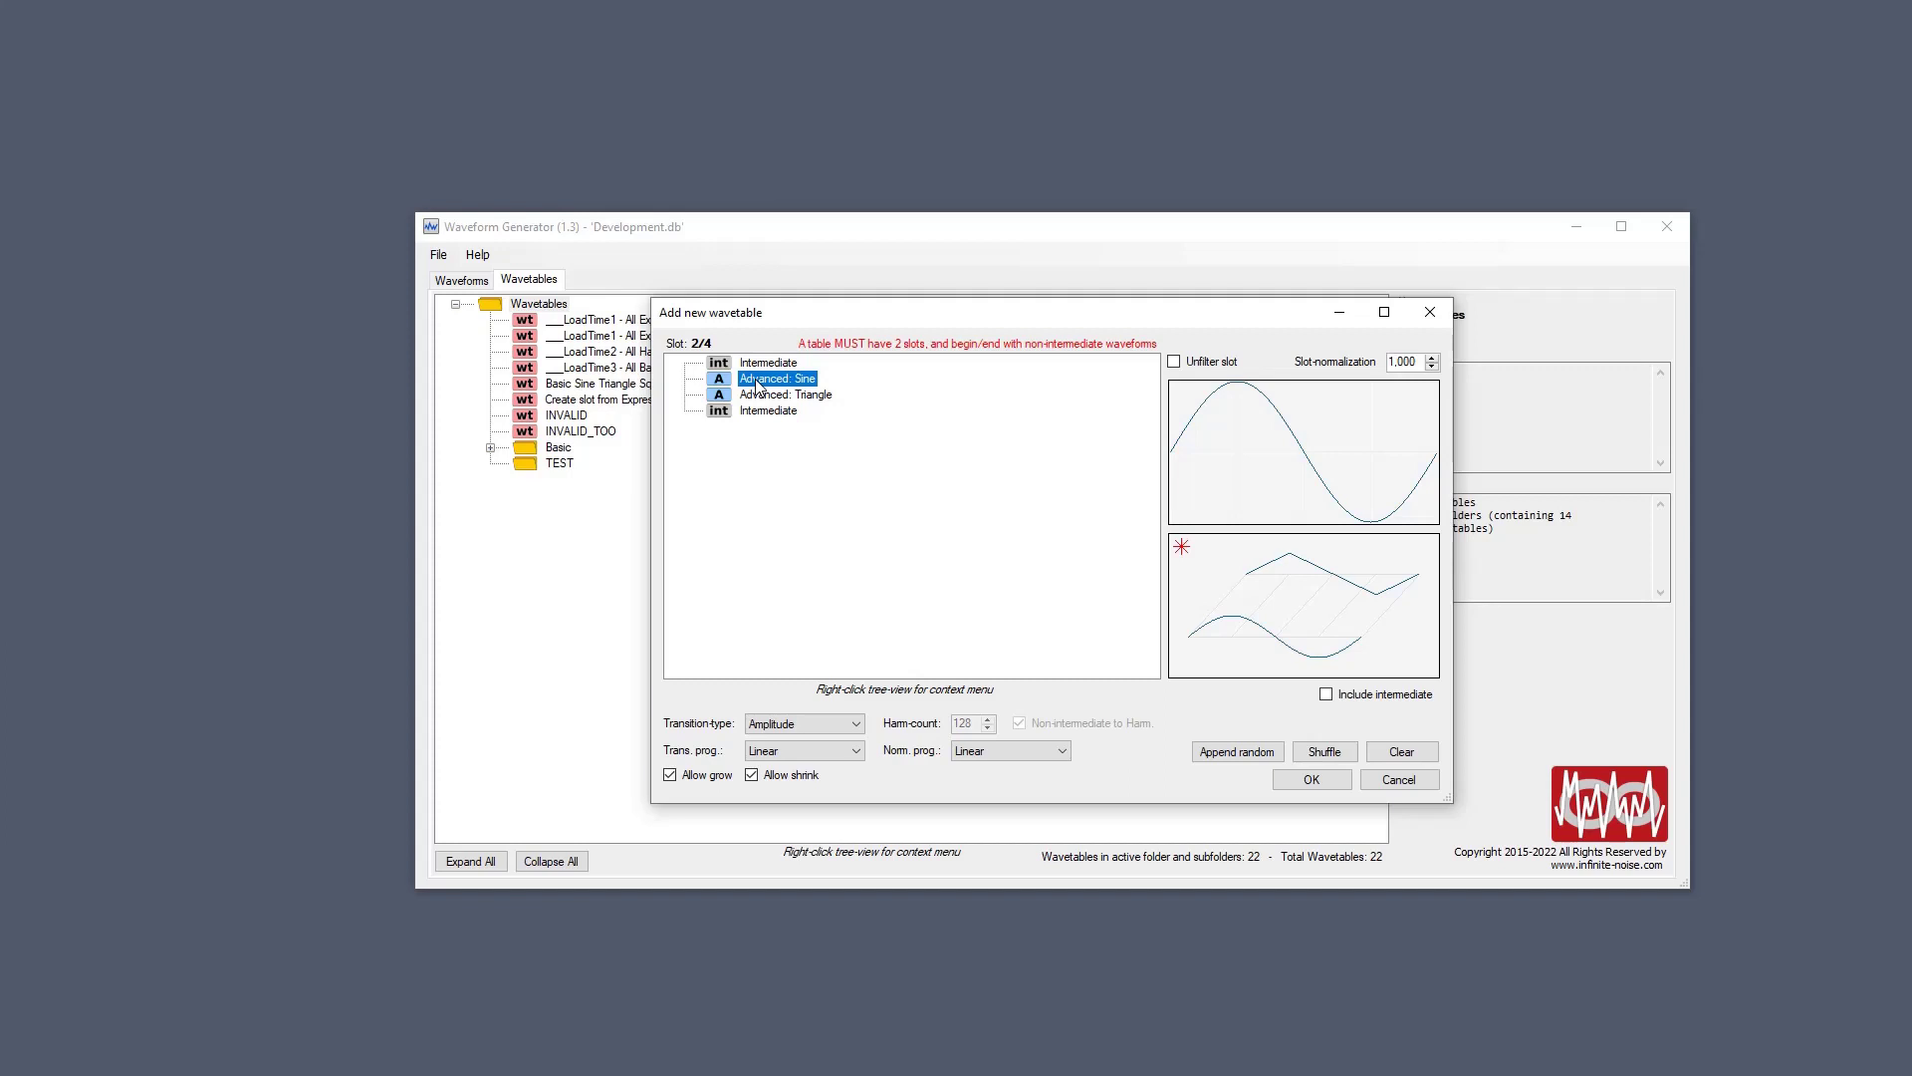
{"action": "right_click", "coordinate": [757, 381]}
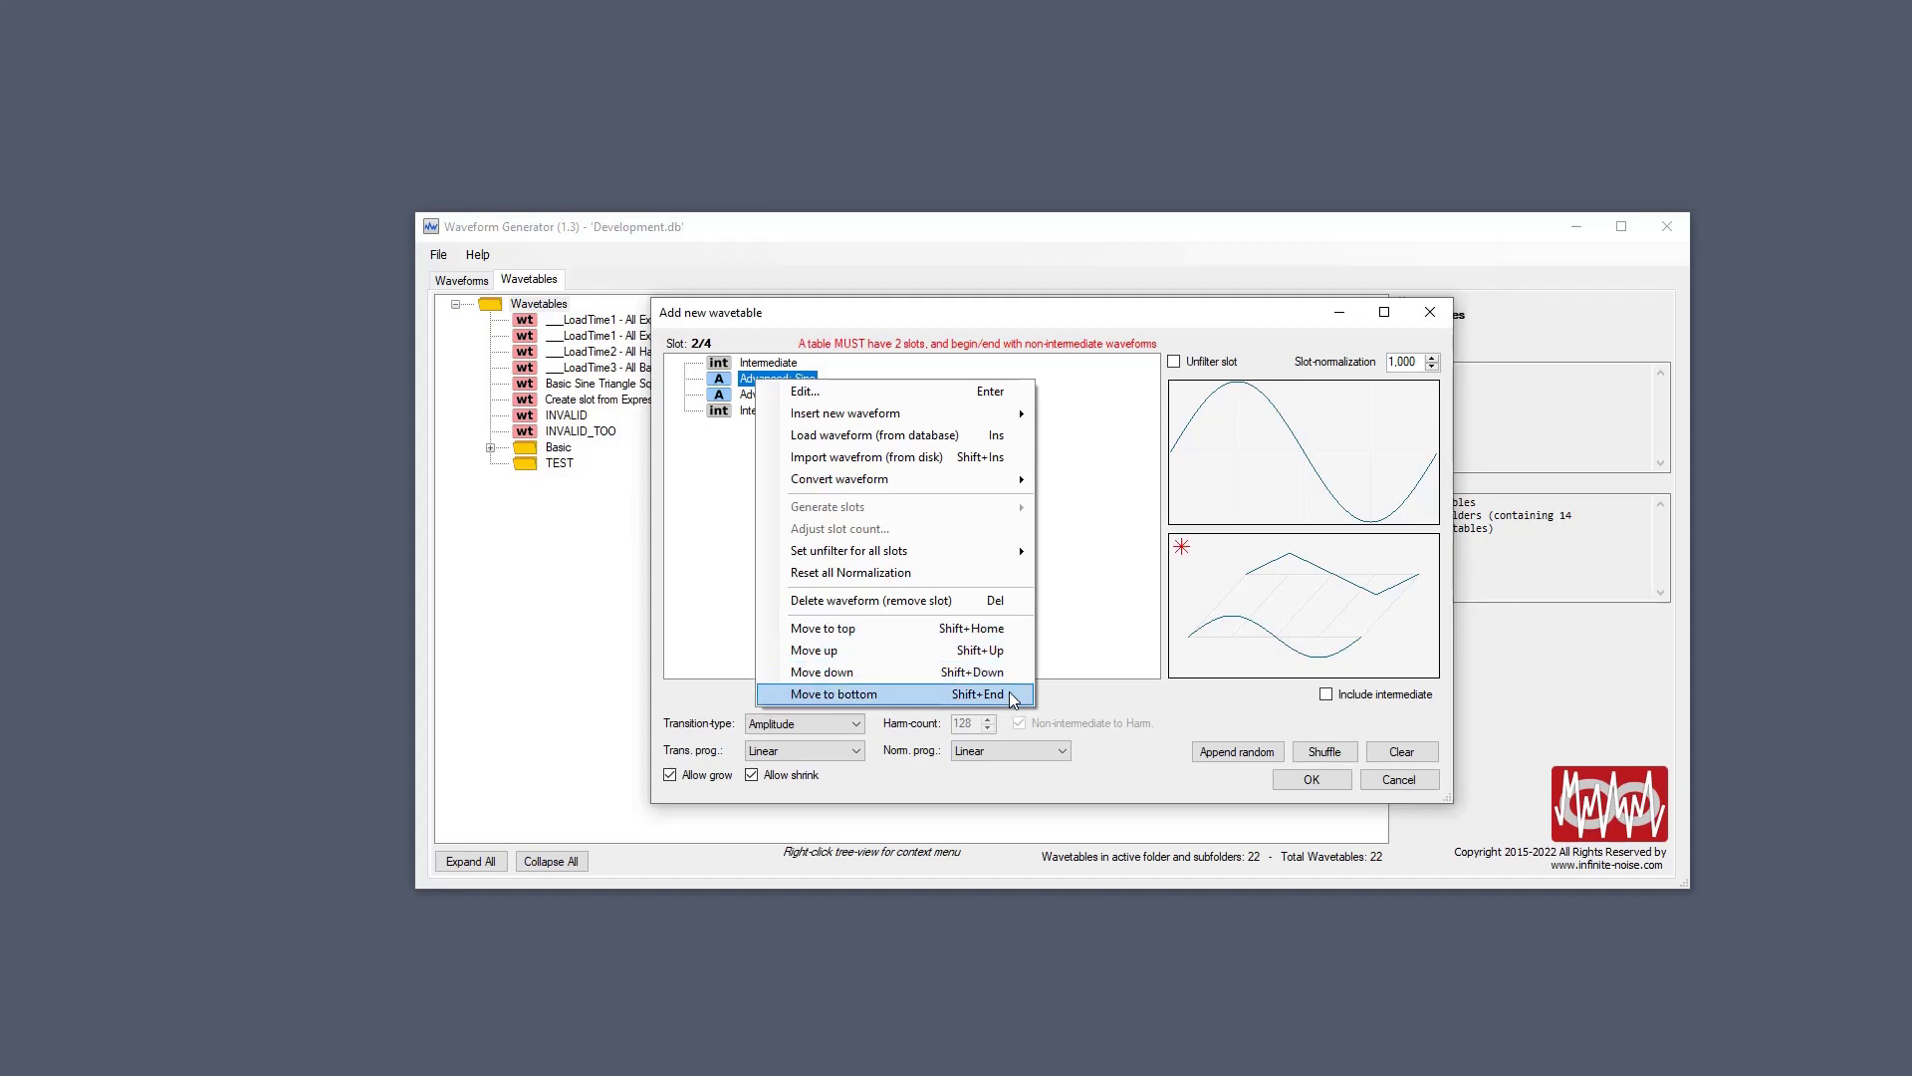
{"action": "left_click", "coordinate": [742, 384]}
{"action": "key", "text": "Down"}
{"action": "key", "text": "Down"}
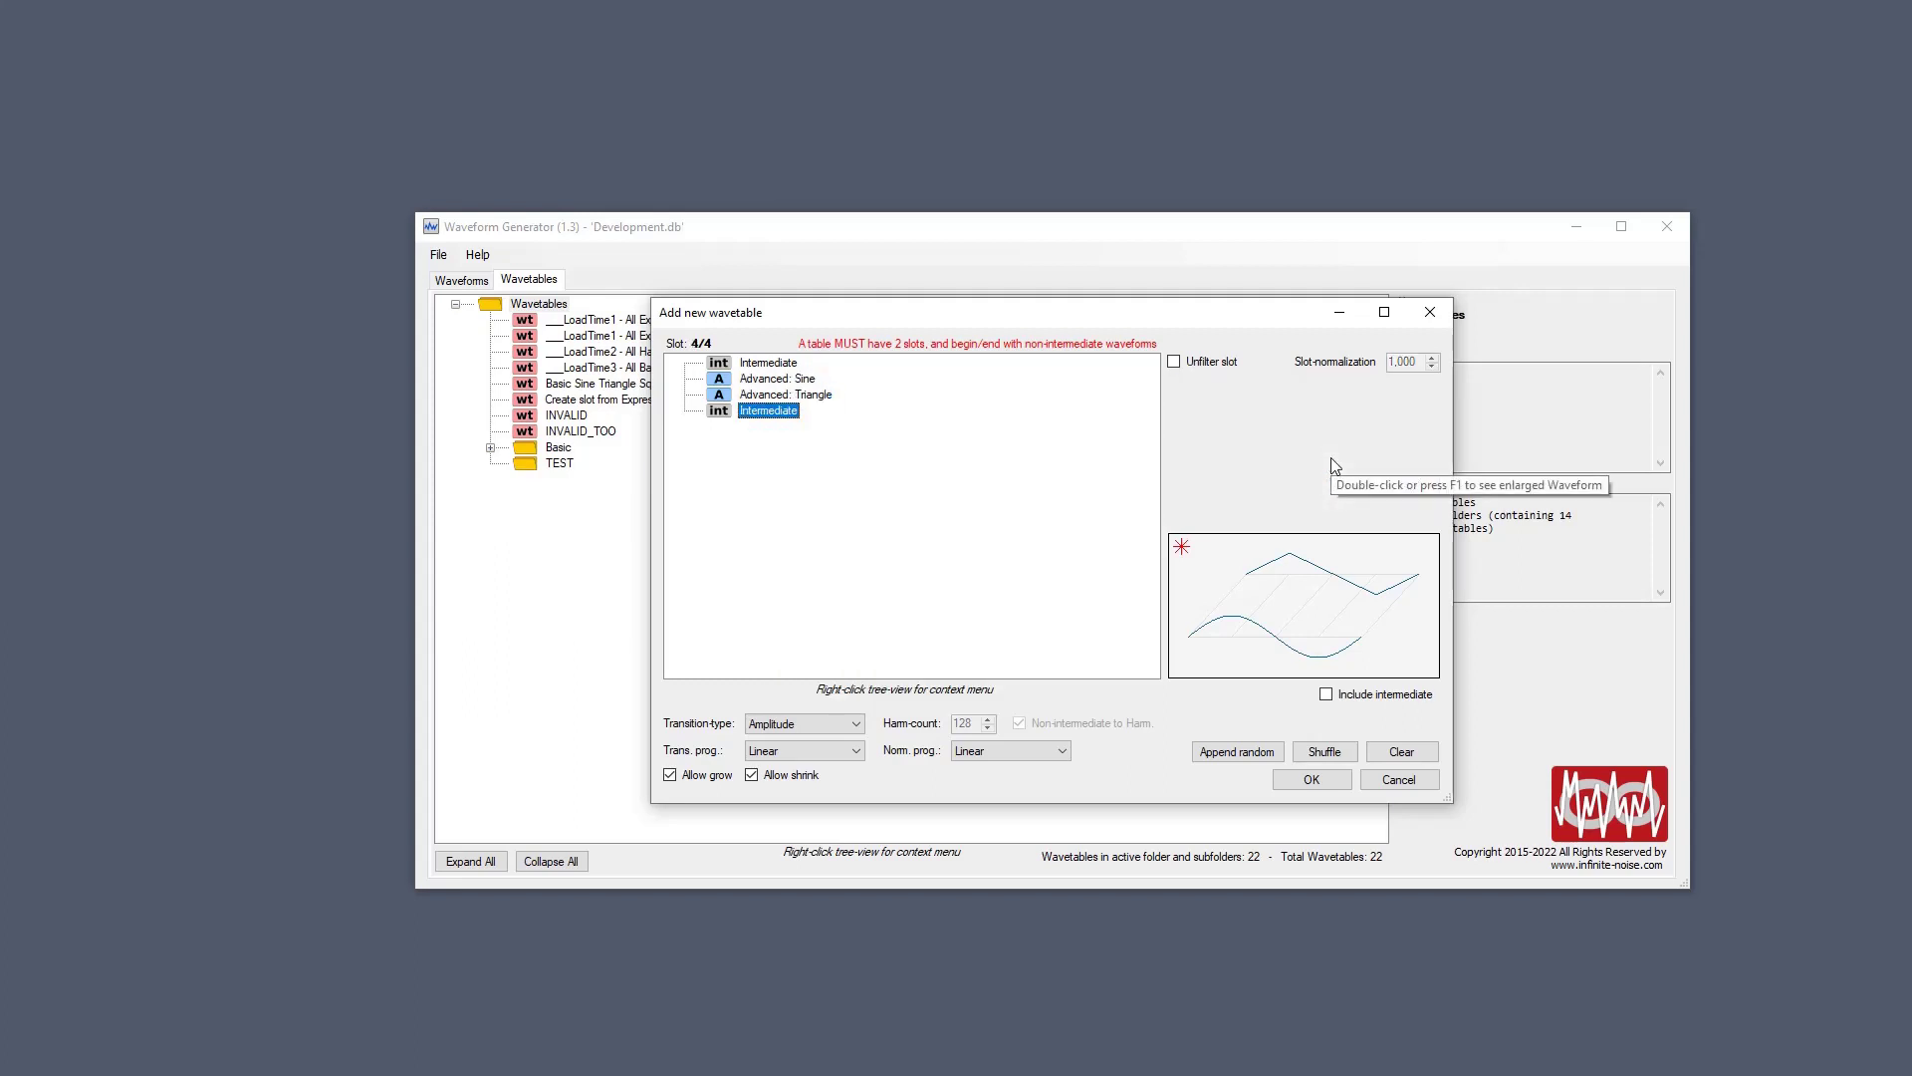
{"action": "key", "text": "Up"}
{"action": "key", "text": "Up"}
{"action": "key", "text": "Up"}
{"action": "key", "text": "Down"}
{"action": "key", "text": "Down"}
{"action": "key", "text": "Down"}
{"action": "key", "text": "Up"}
{"action": "key", "text": "Up"}
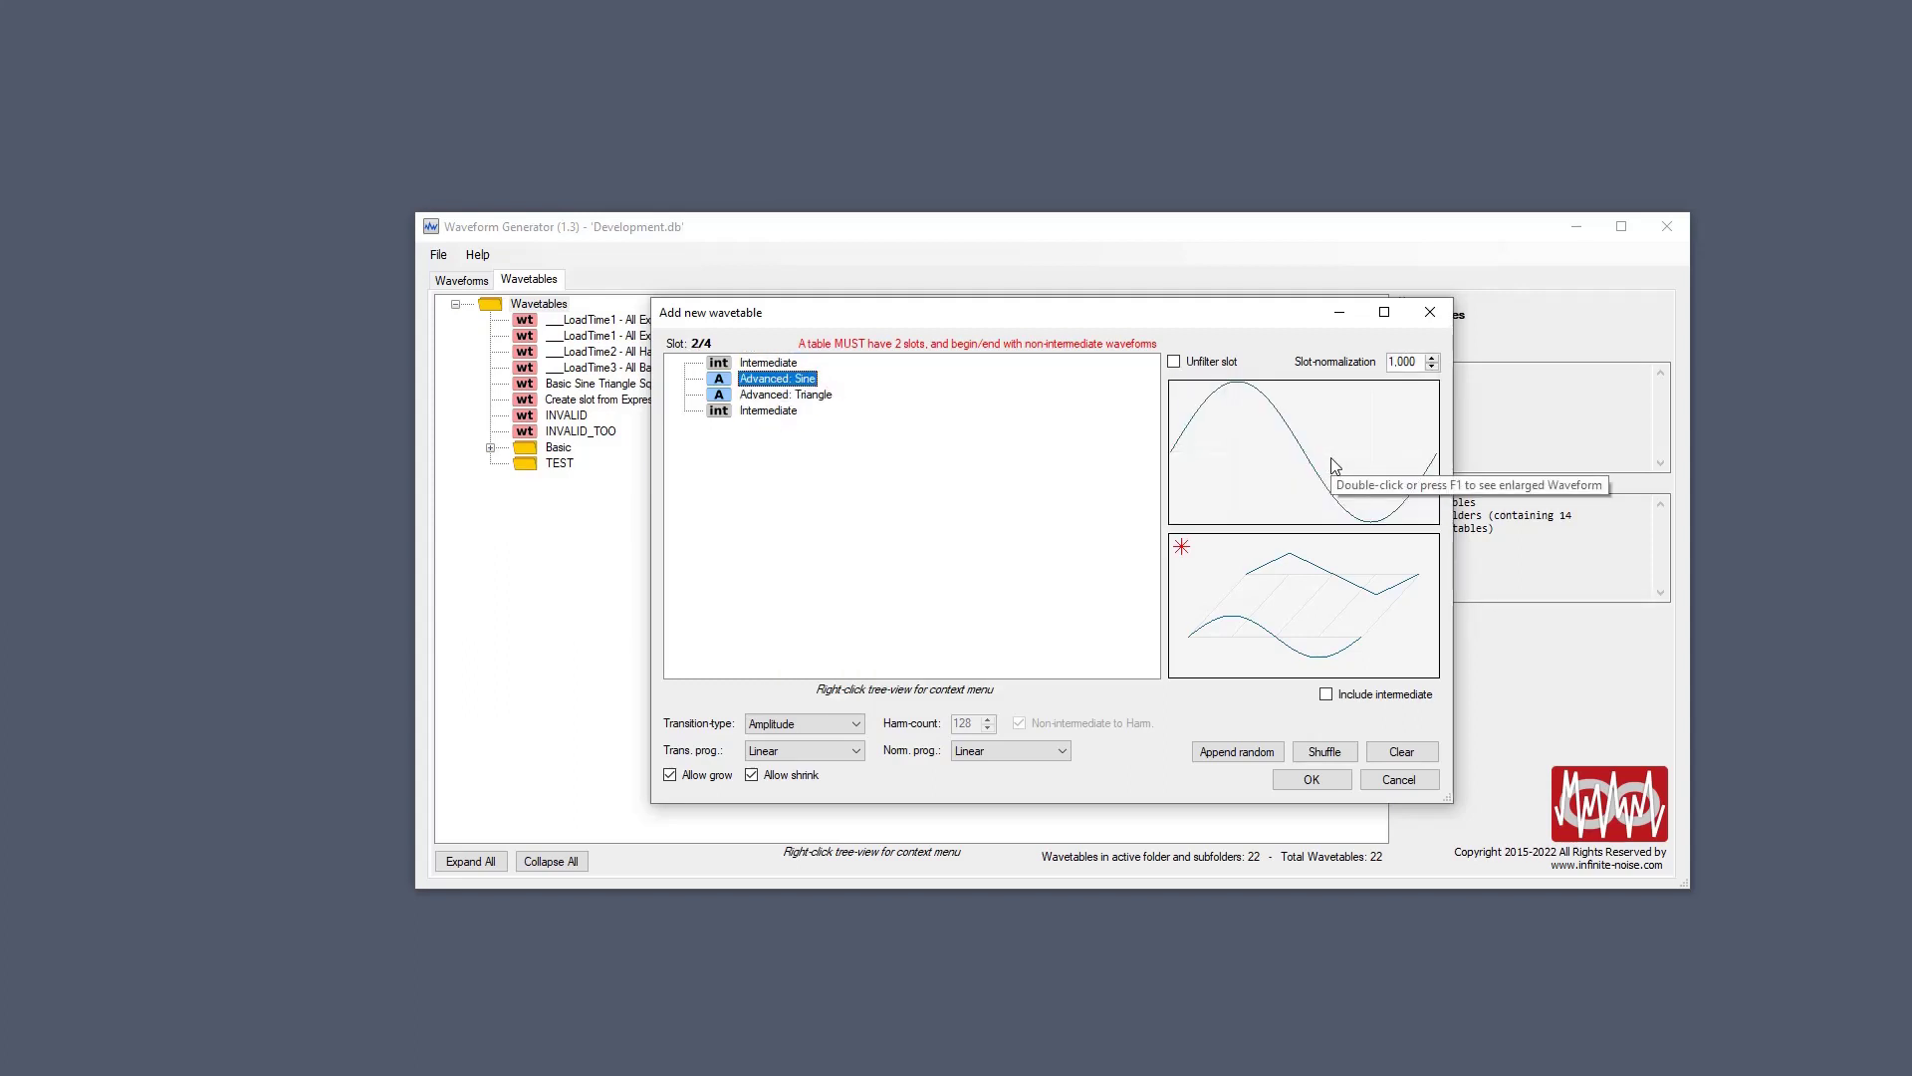
{"action": "key", "text": "Up"}
{"action": "key", "text": "Down"}
{"action": "key", "text": "Down"}
{"action": "key", "text": "Down"}
Move the Advanced Sine slot up to the first position and the Advanced Triangle slot down to the last position.
{"action": "key", "text": "Up"}
{"action": "key", "text": "Up"}
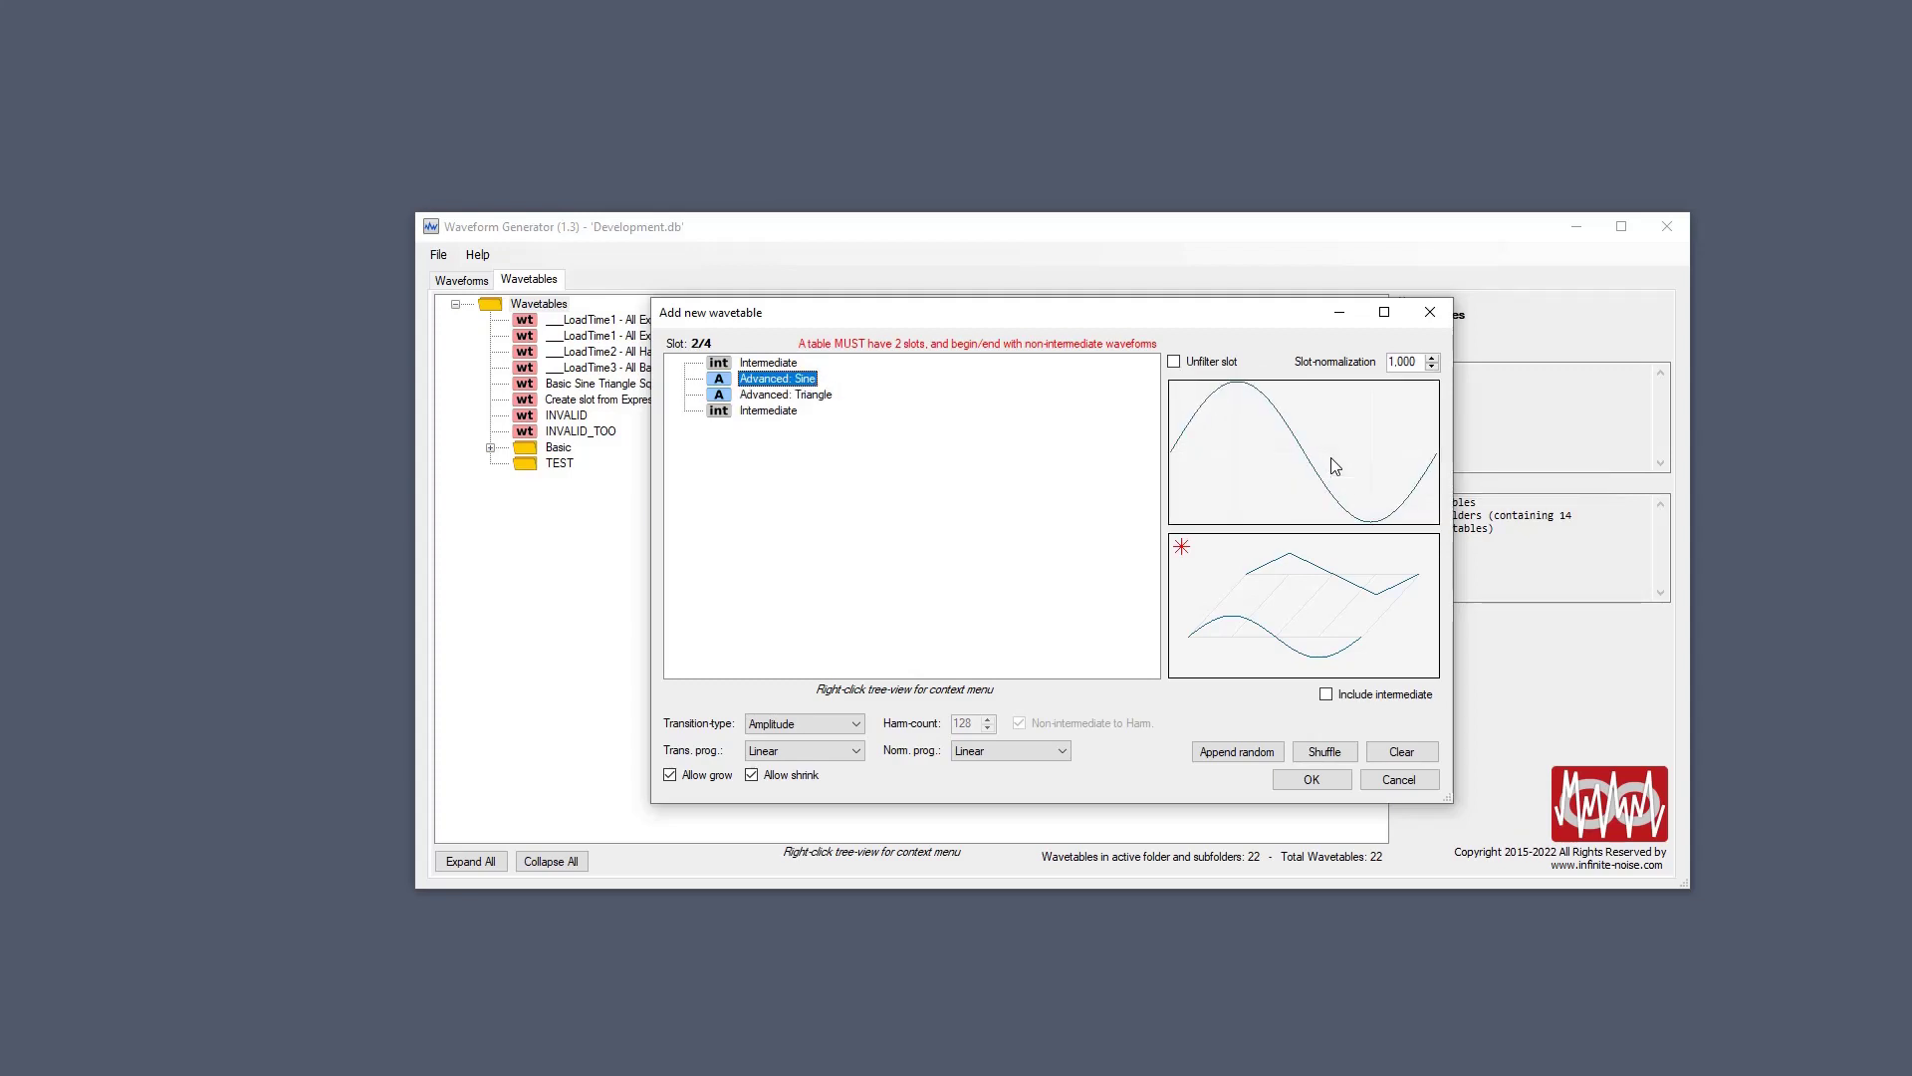
{"action": "key", "text": "ctrl+Up"}
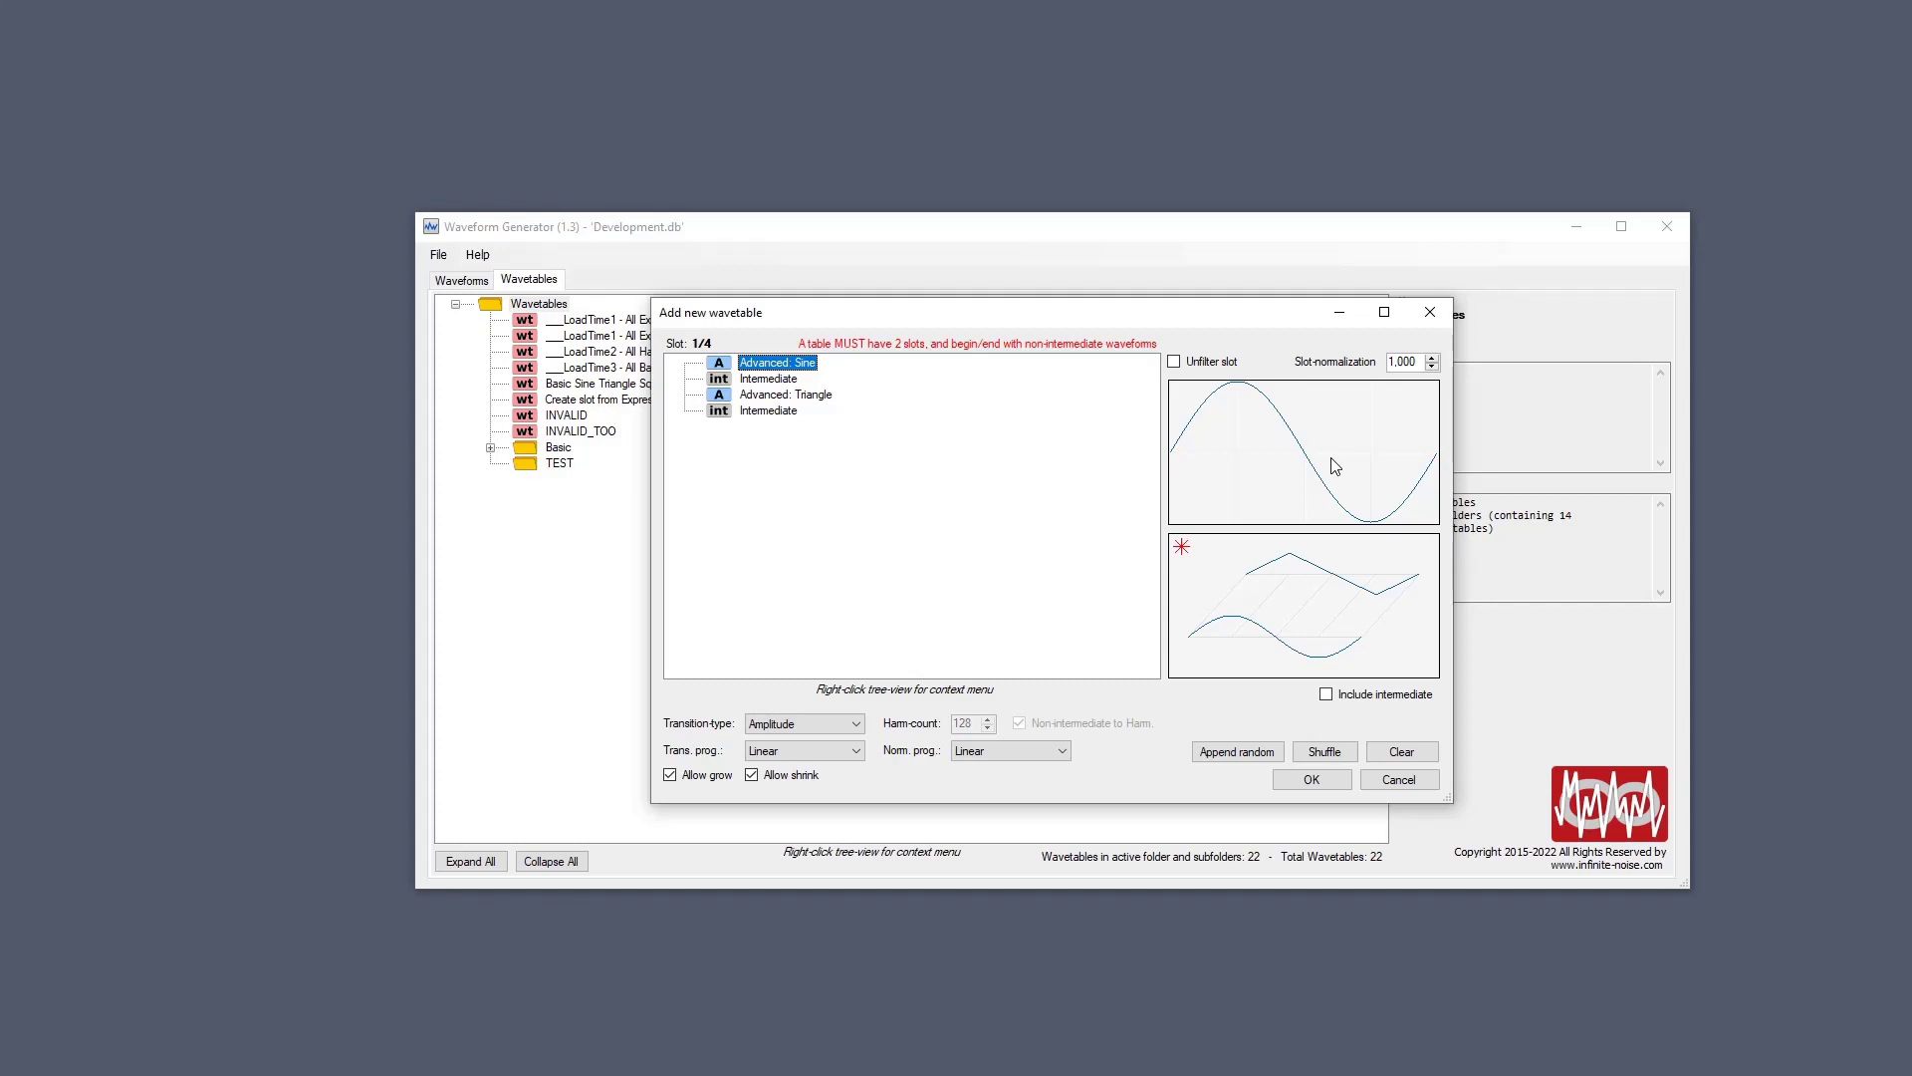
{"action": "key", "text": "Down"}
{"action": "key", "text": "Down"}
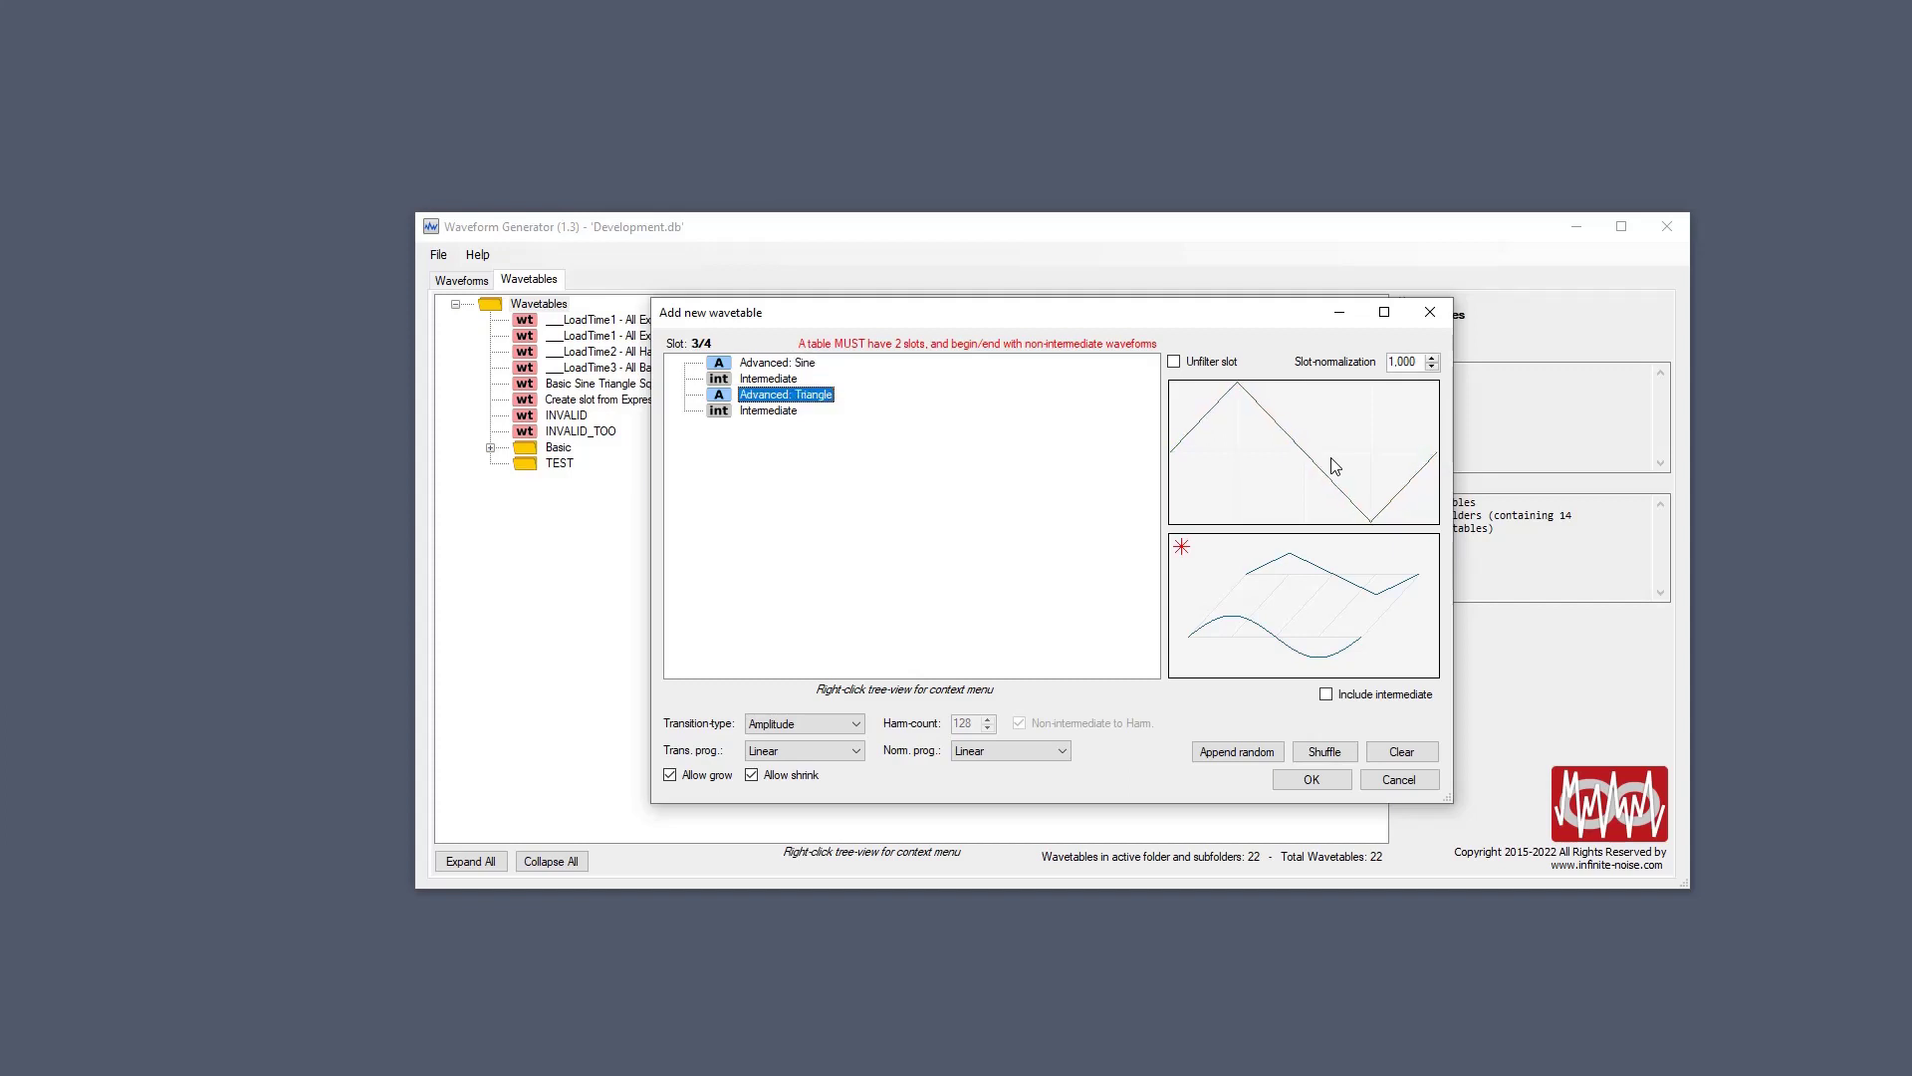
{"action": "key", "text": "ctrl+Down"}
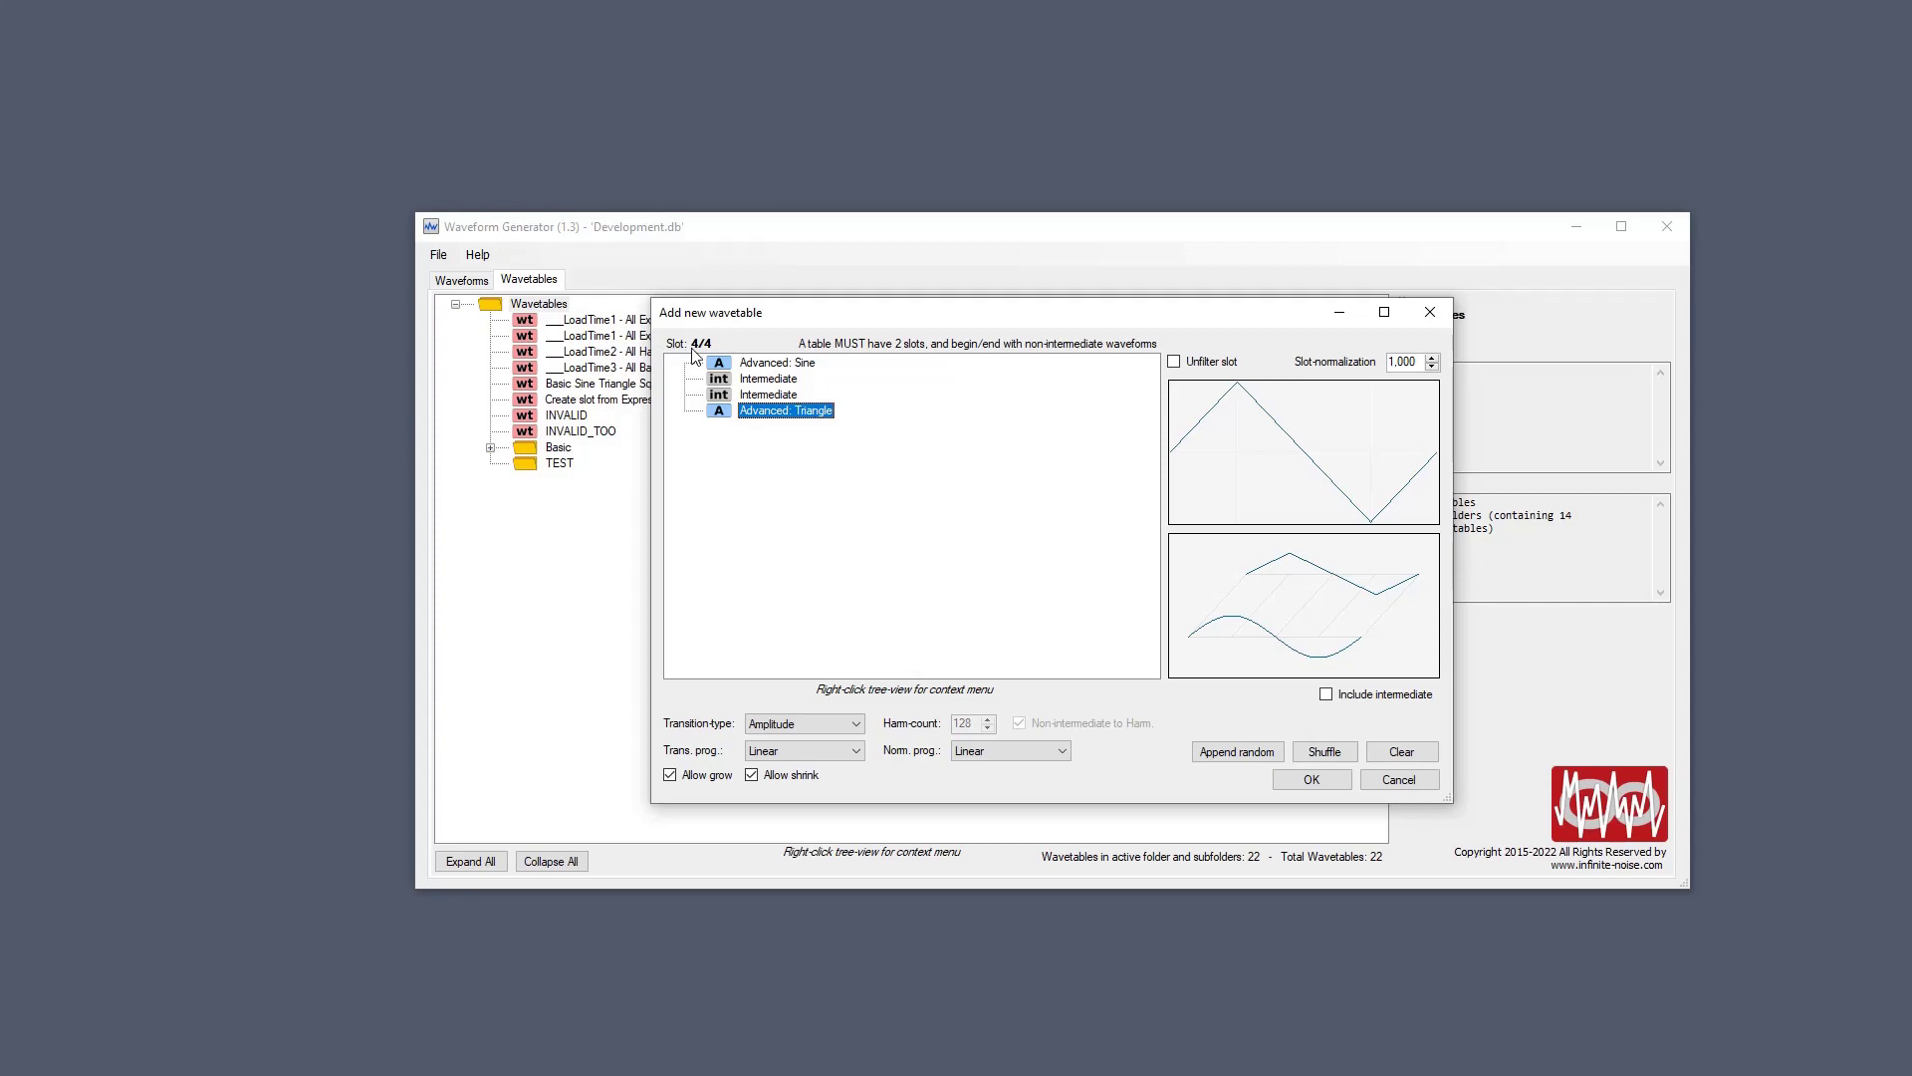
Compare the waveform previews of the Sine, intermediate and Triangle slots, following the transition across the table.
{"action": "key", "text": "Home"}
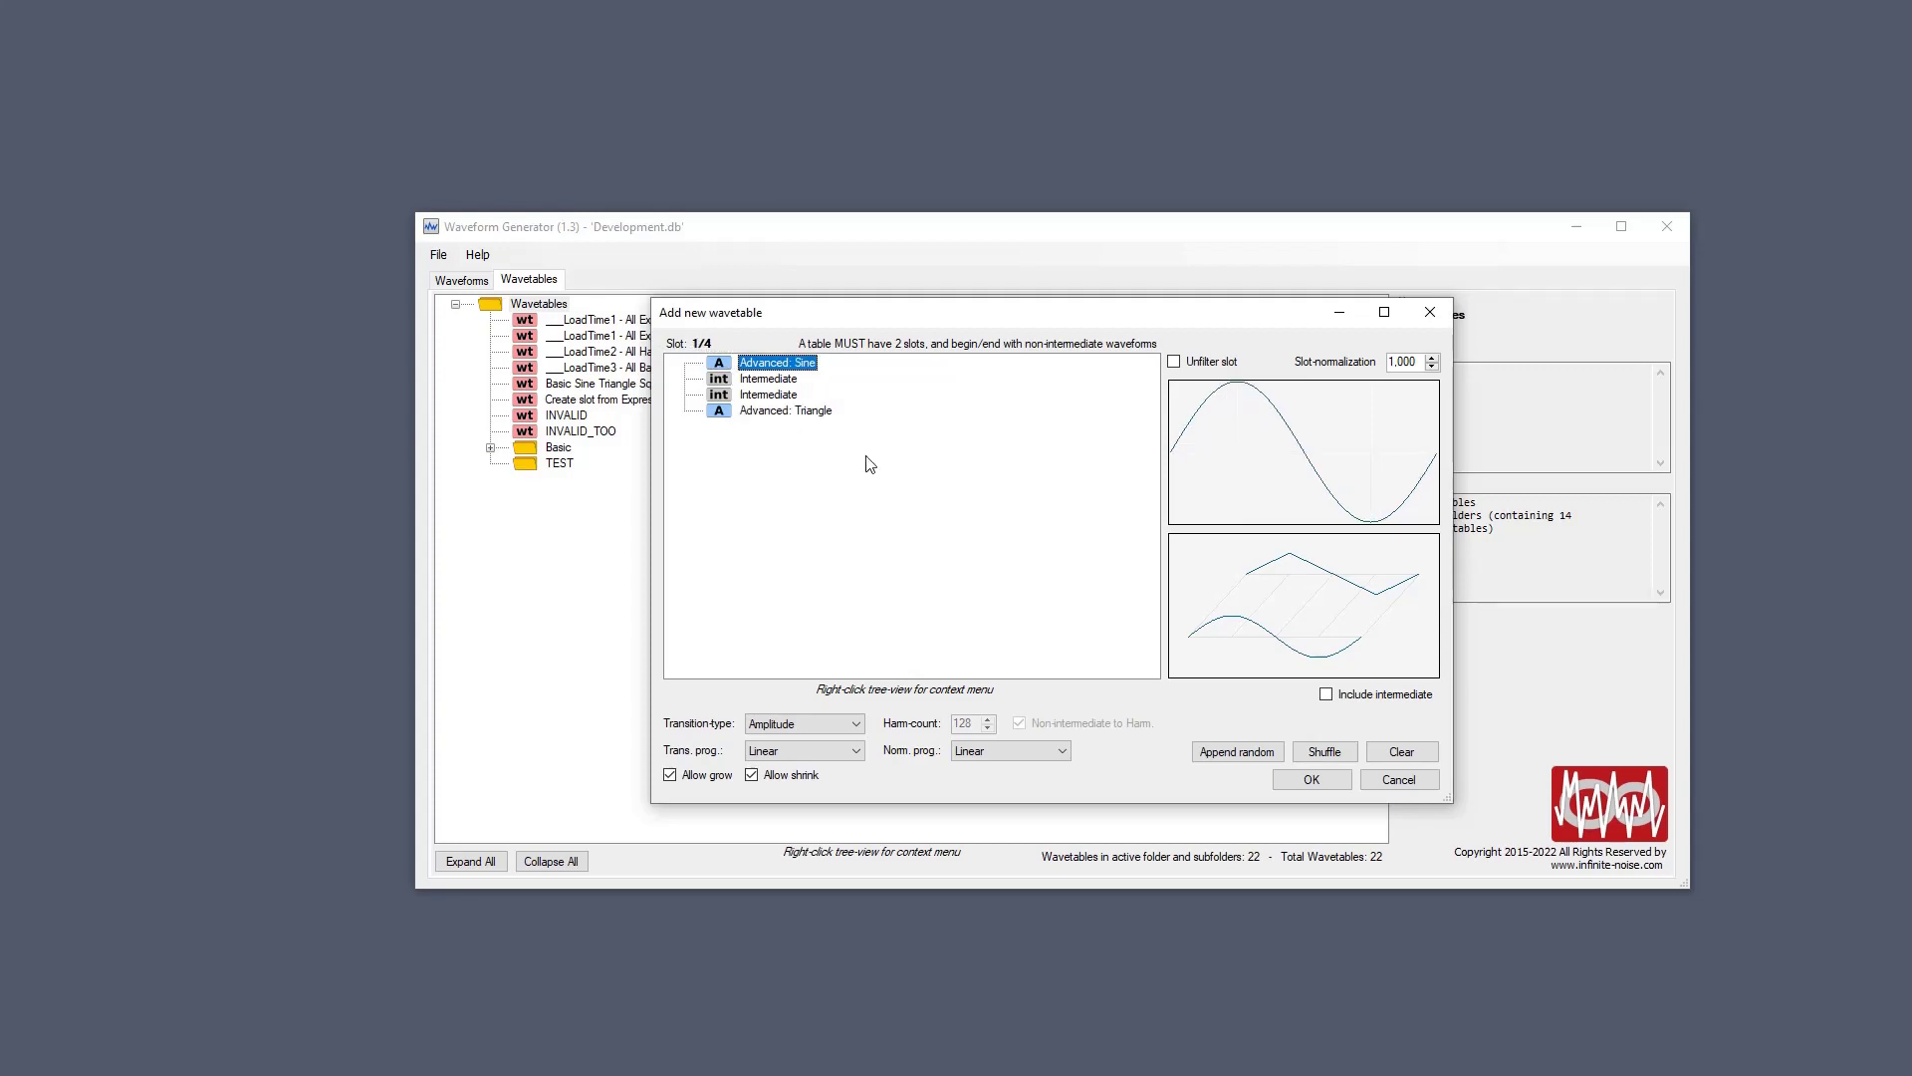
{"action": "key", "text": "Down"}
{"action": "key", "text": "Down"}
{"action": "key", "text": "Up"}
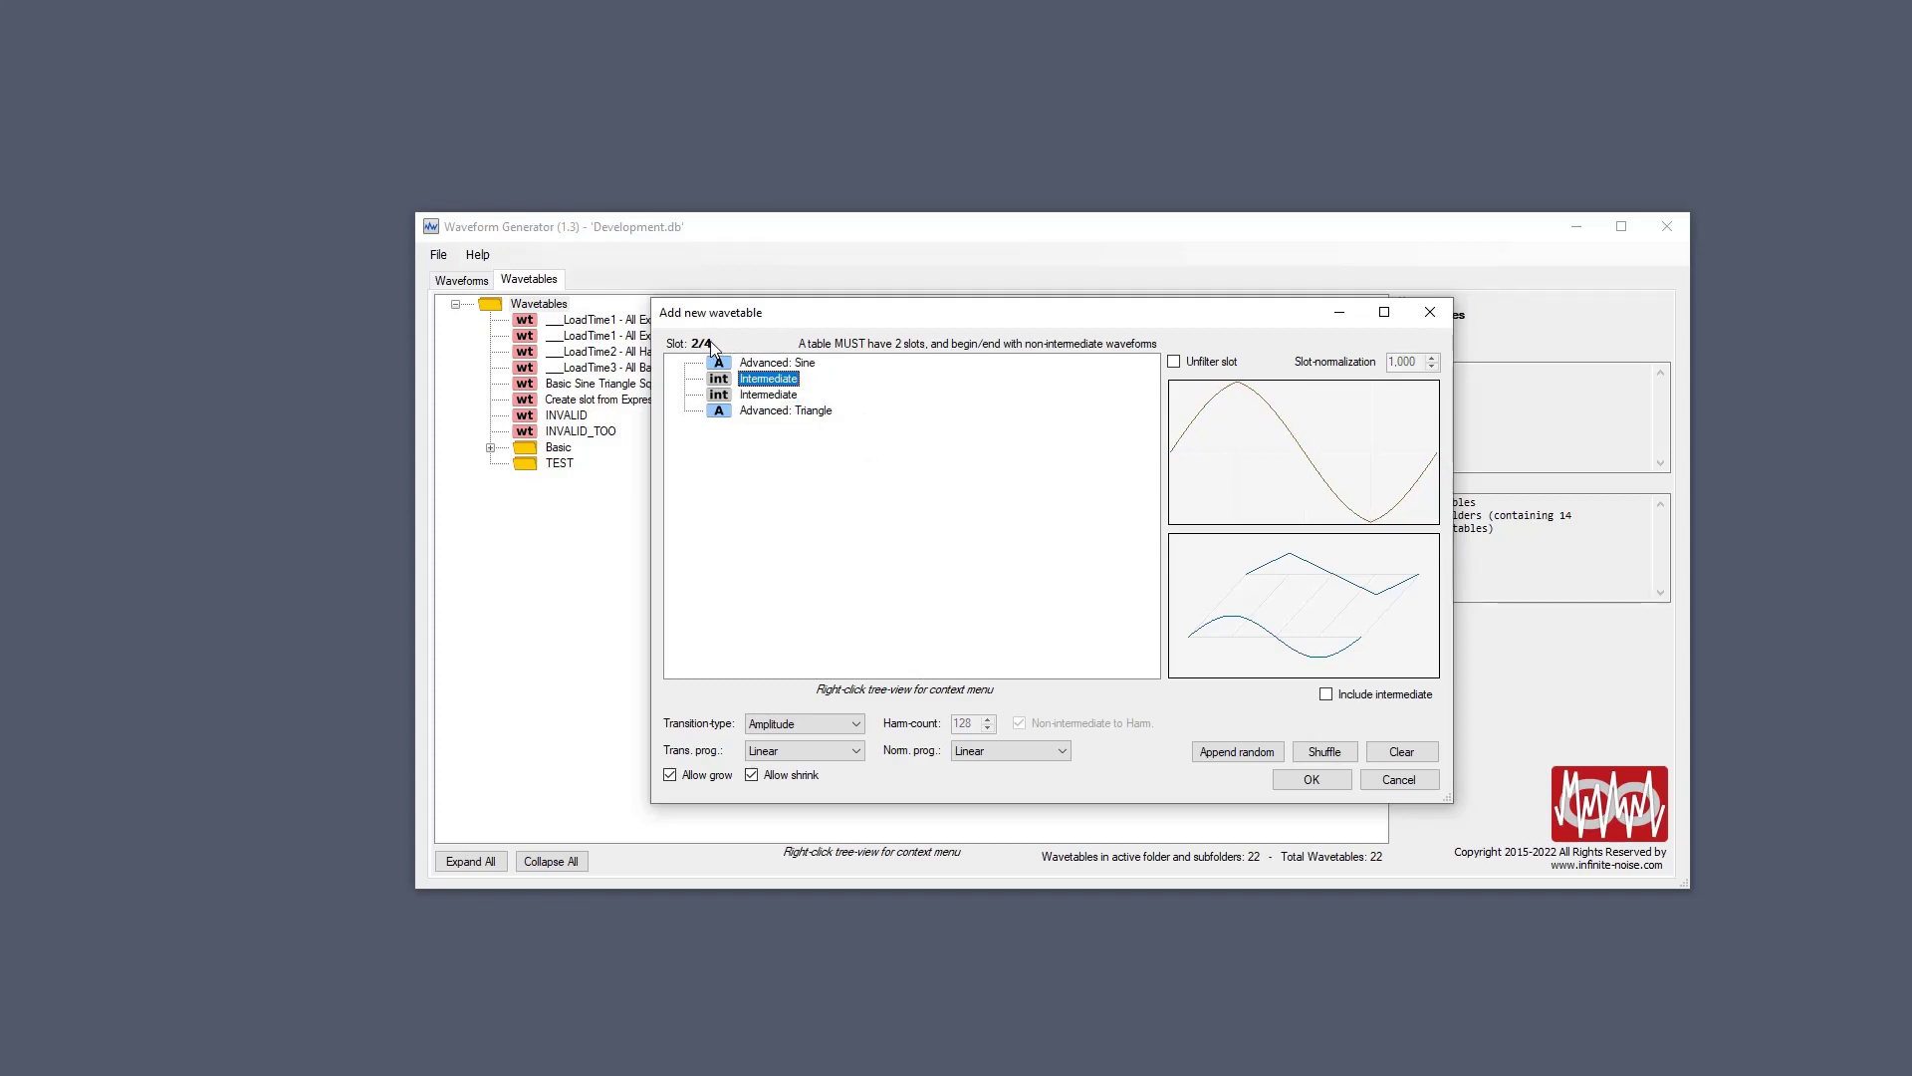
{"action": "left_click", "coordinate": [795, 367]}
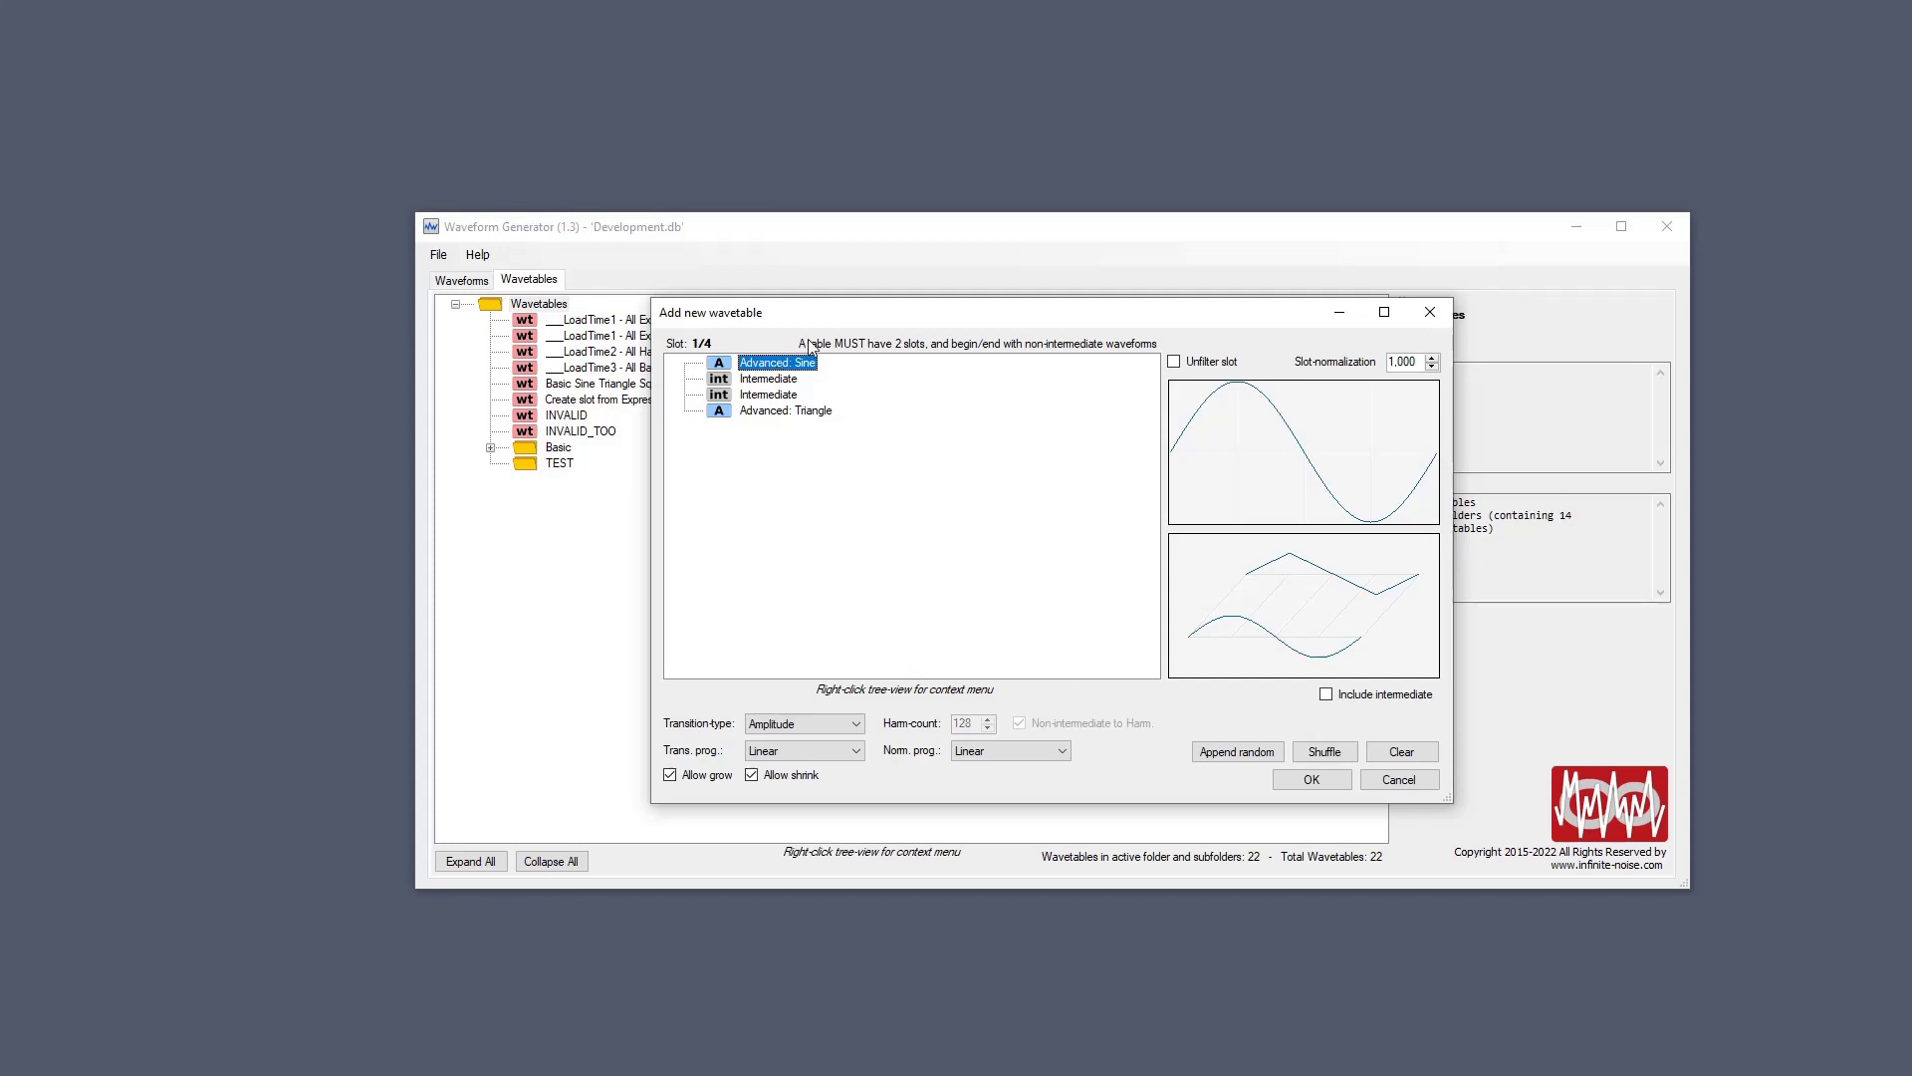
{"action": "left_click", "coordinate": [804, 398]}
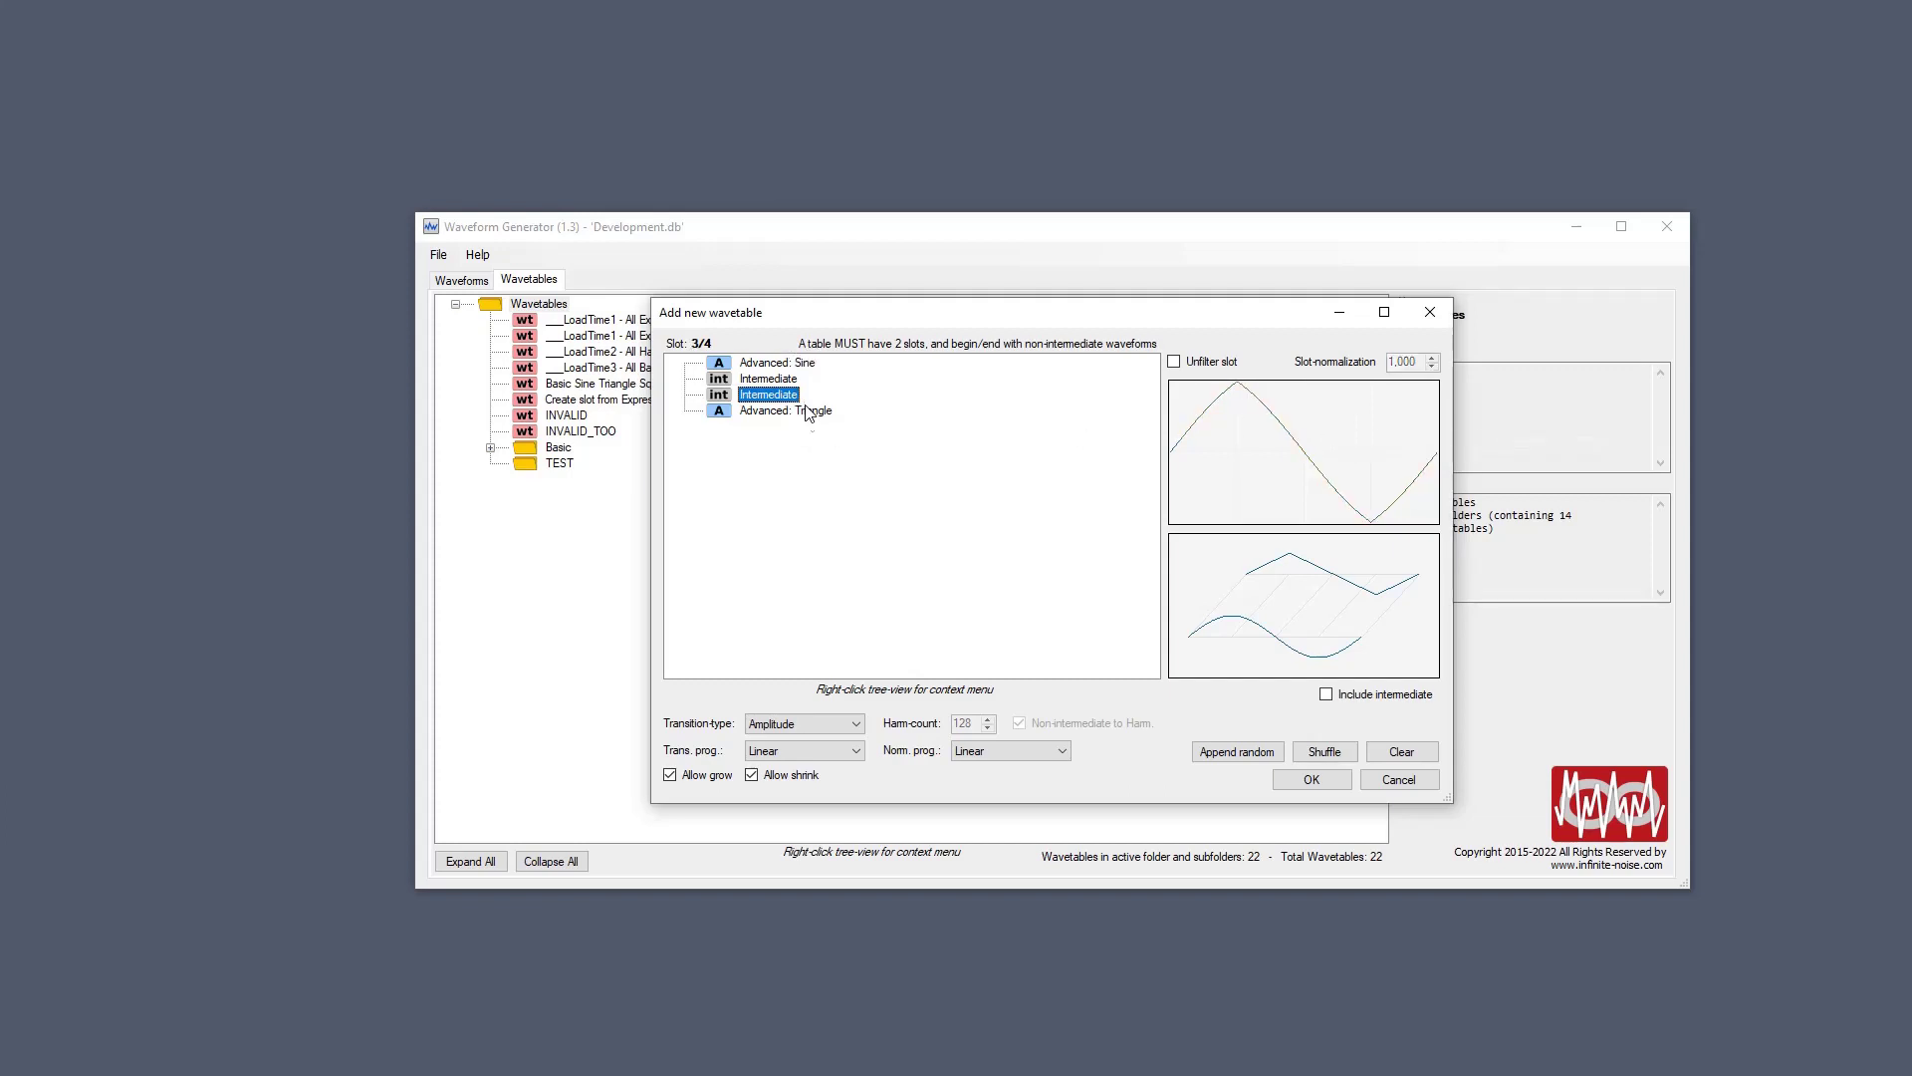
{"action": "left_click", "coordinate": [808, 412]}
{"action": "left_click", "coordinate": [793, 380]}
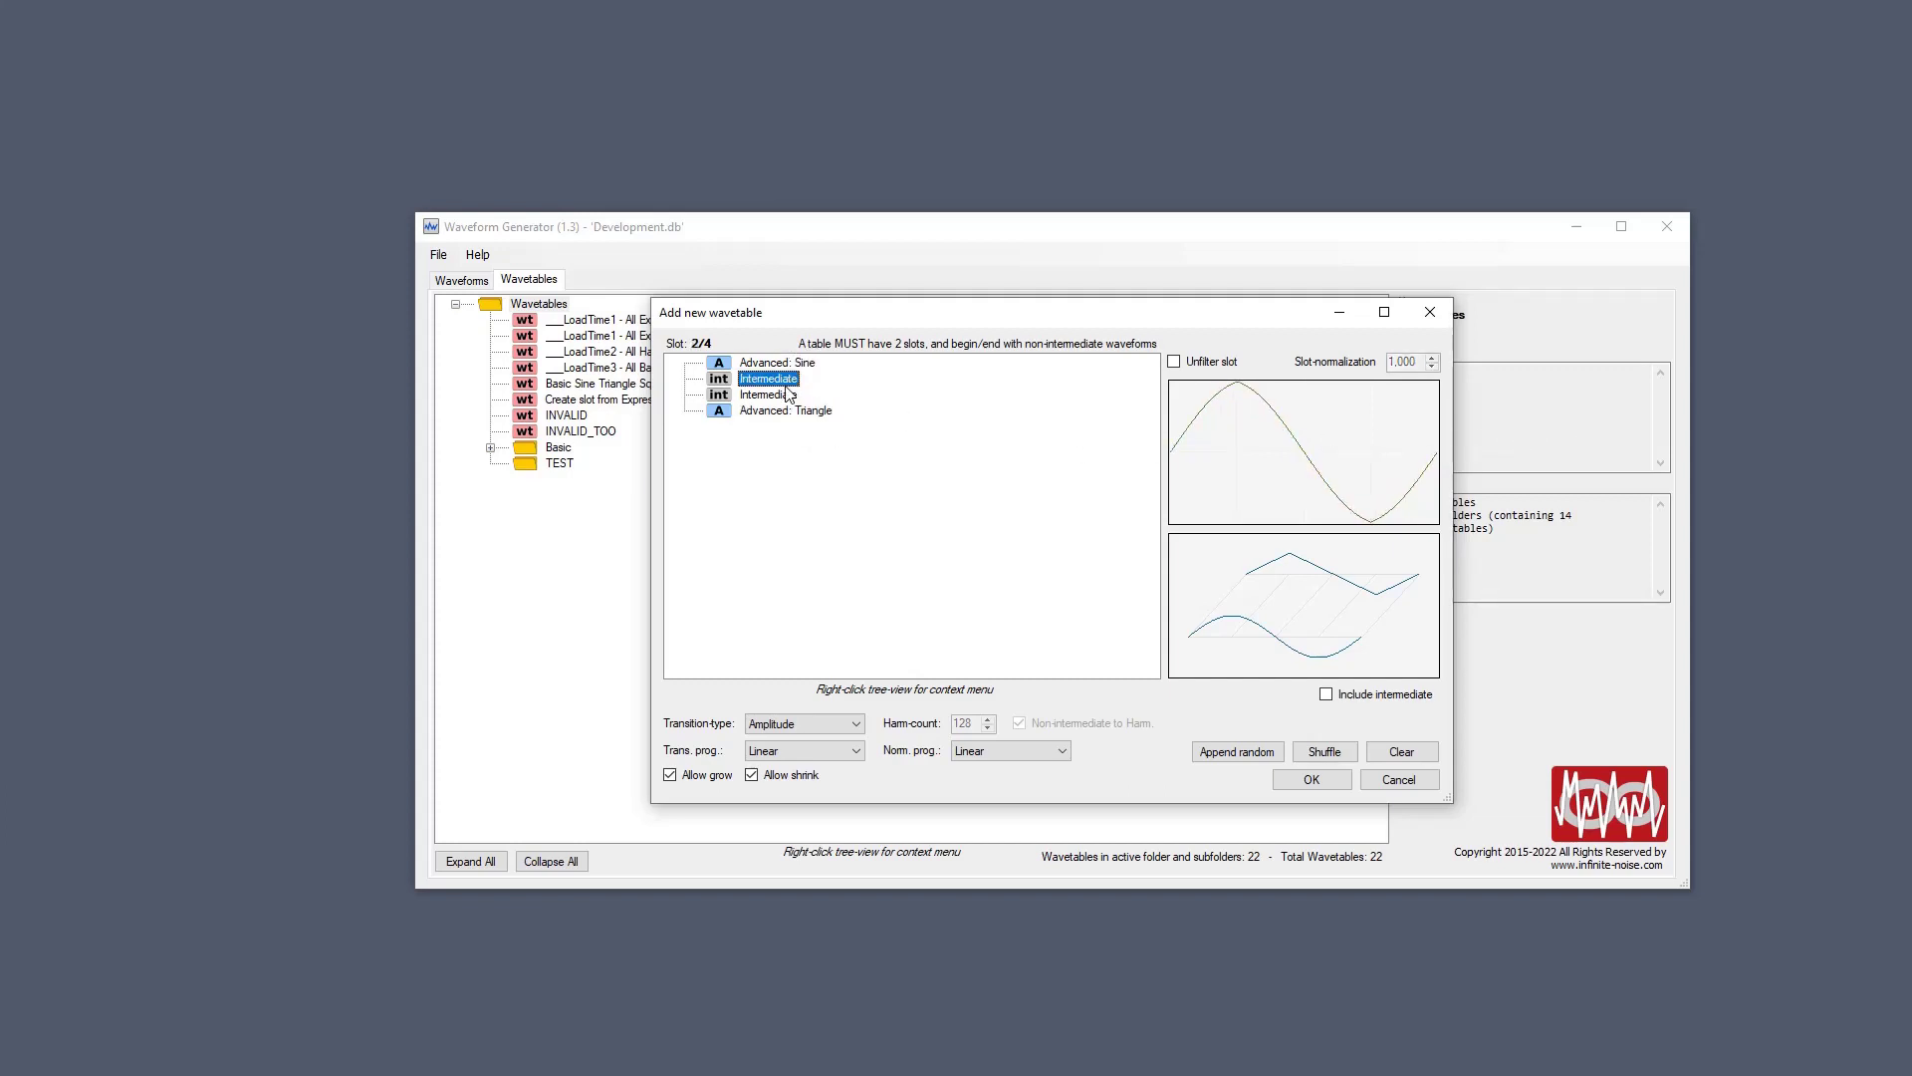
{"action": "left_click", "coordinate": [789, 394]}
{"action": "left_click", "coordinate": [781, 380]}
{"action": "left_click", "coordinate": [782, 365]}
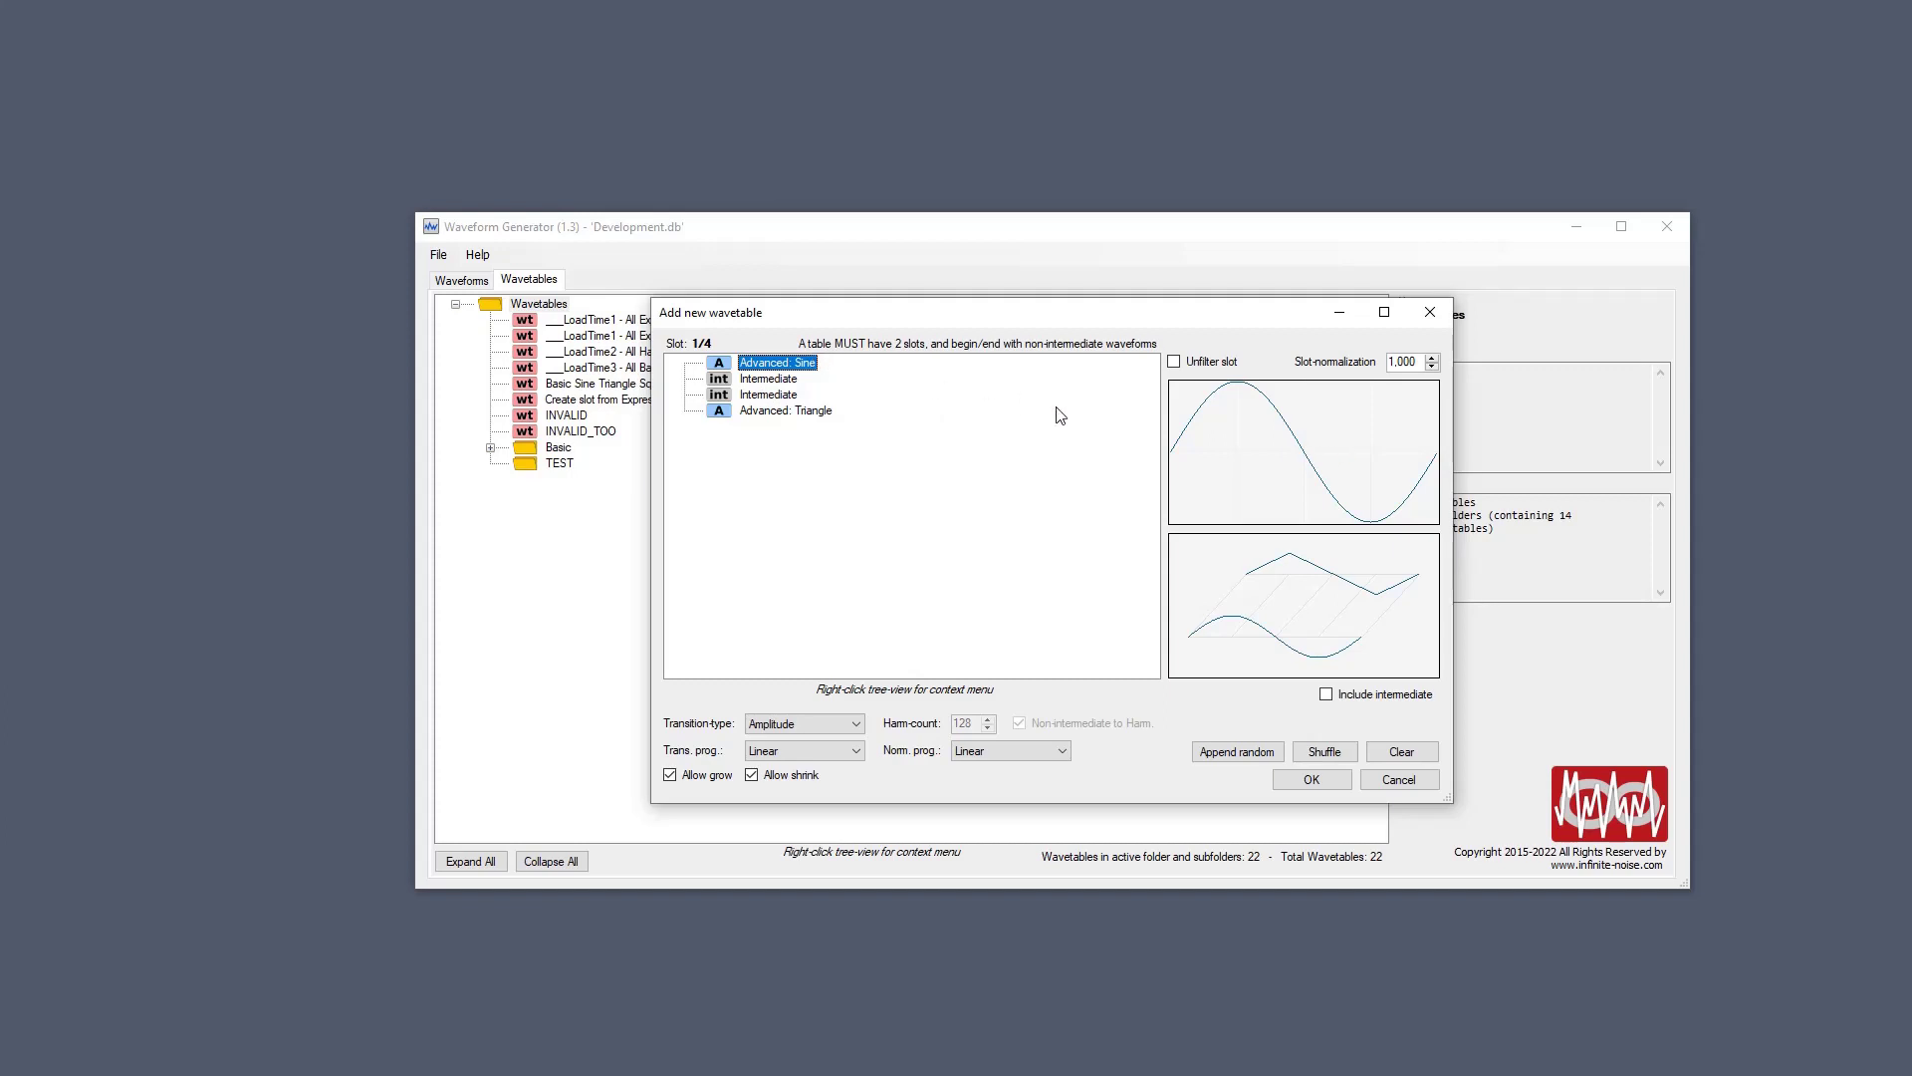
{"action": "key", "text": "Down"}
{"action": "key", "text": "Down"}
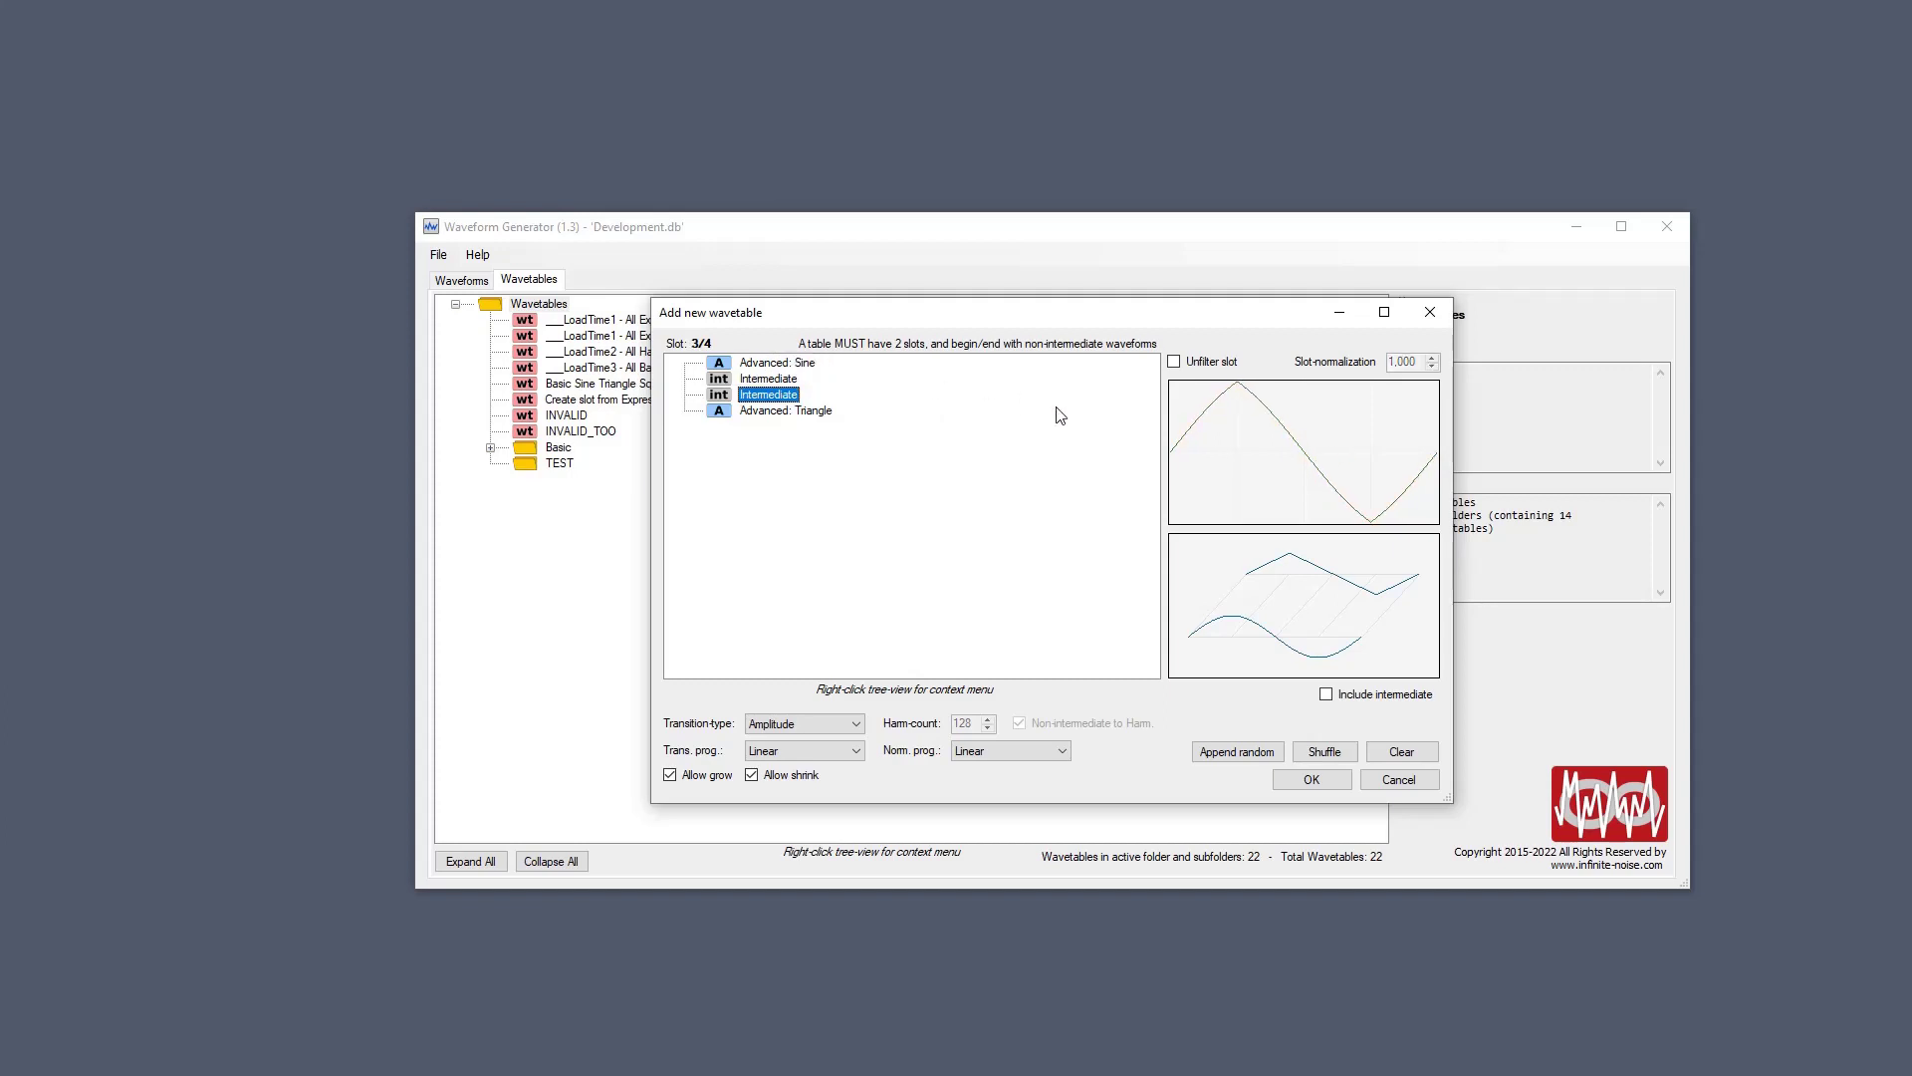
{"action": "key", "text": "Down"}
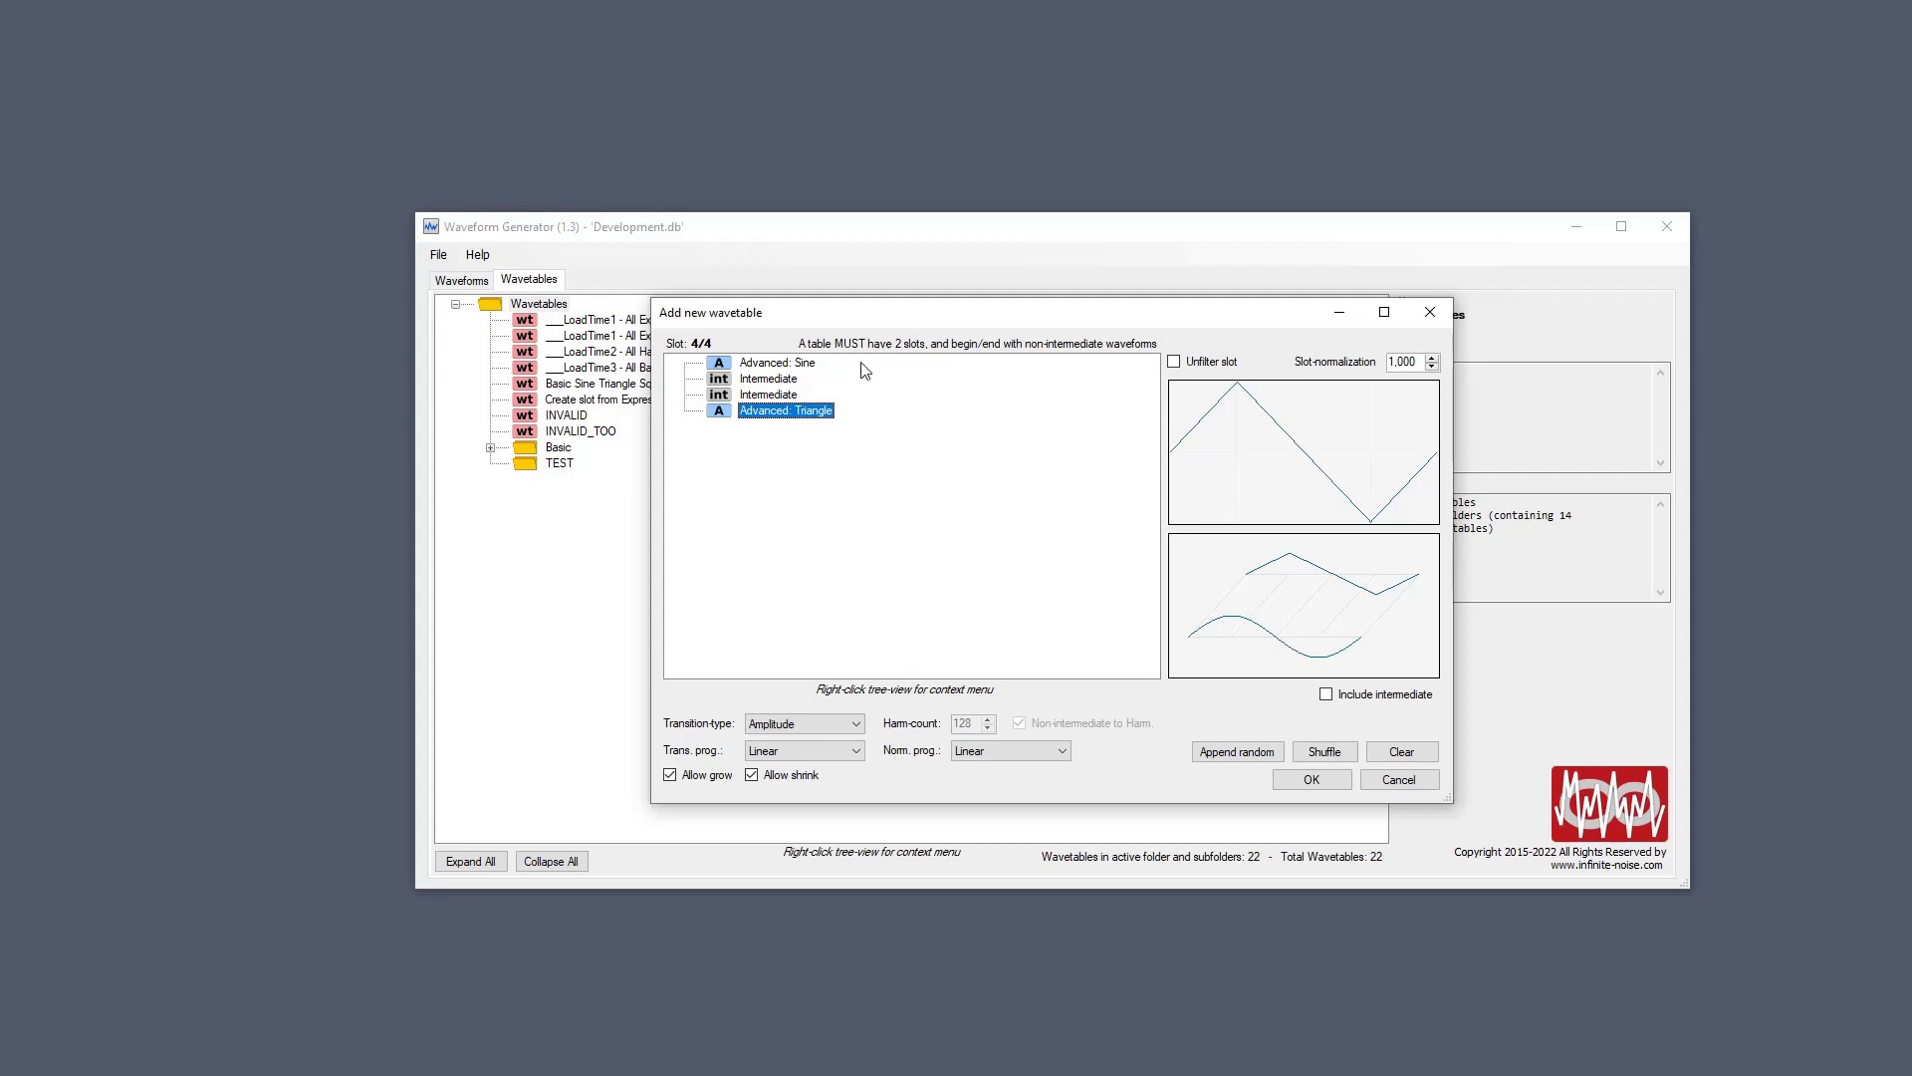
{"action": "left_click", "coordinate": [778, 366]}
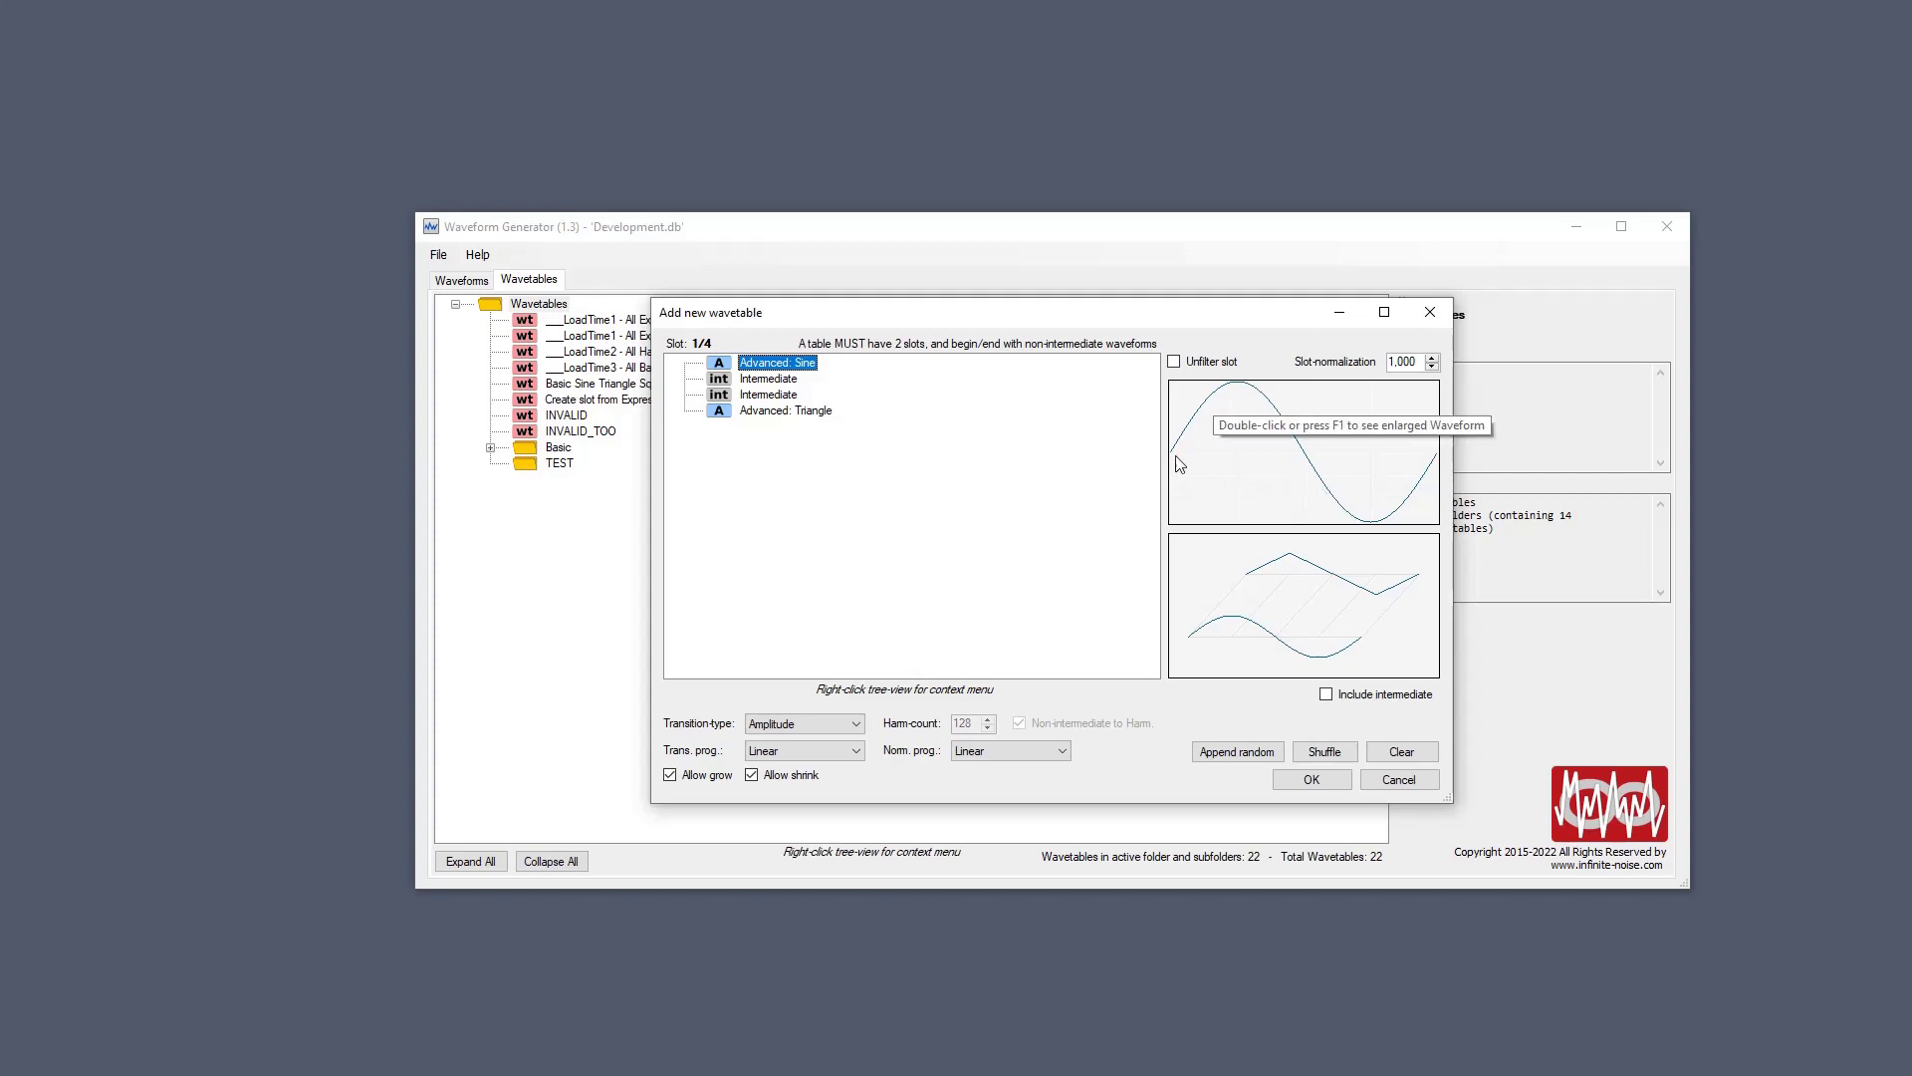
{"action": "left_click", "coordinate": [757, 397]}
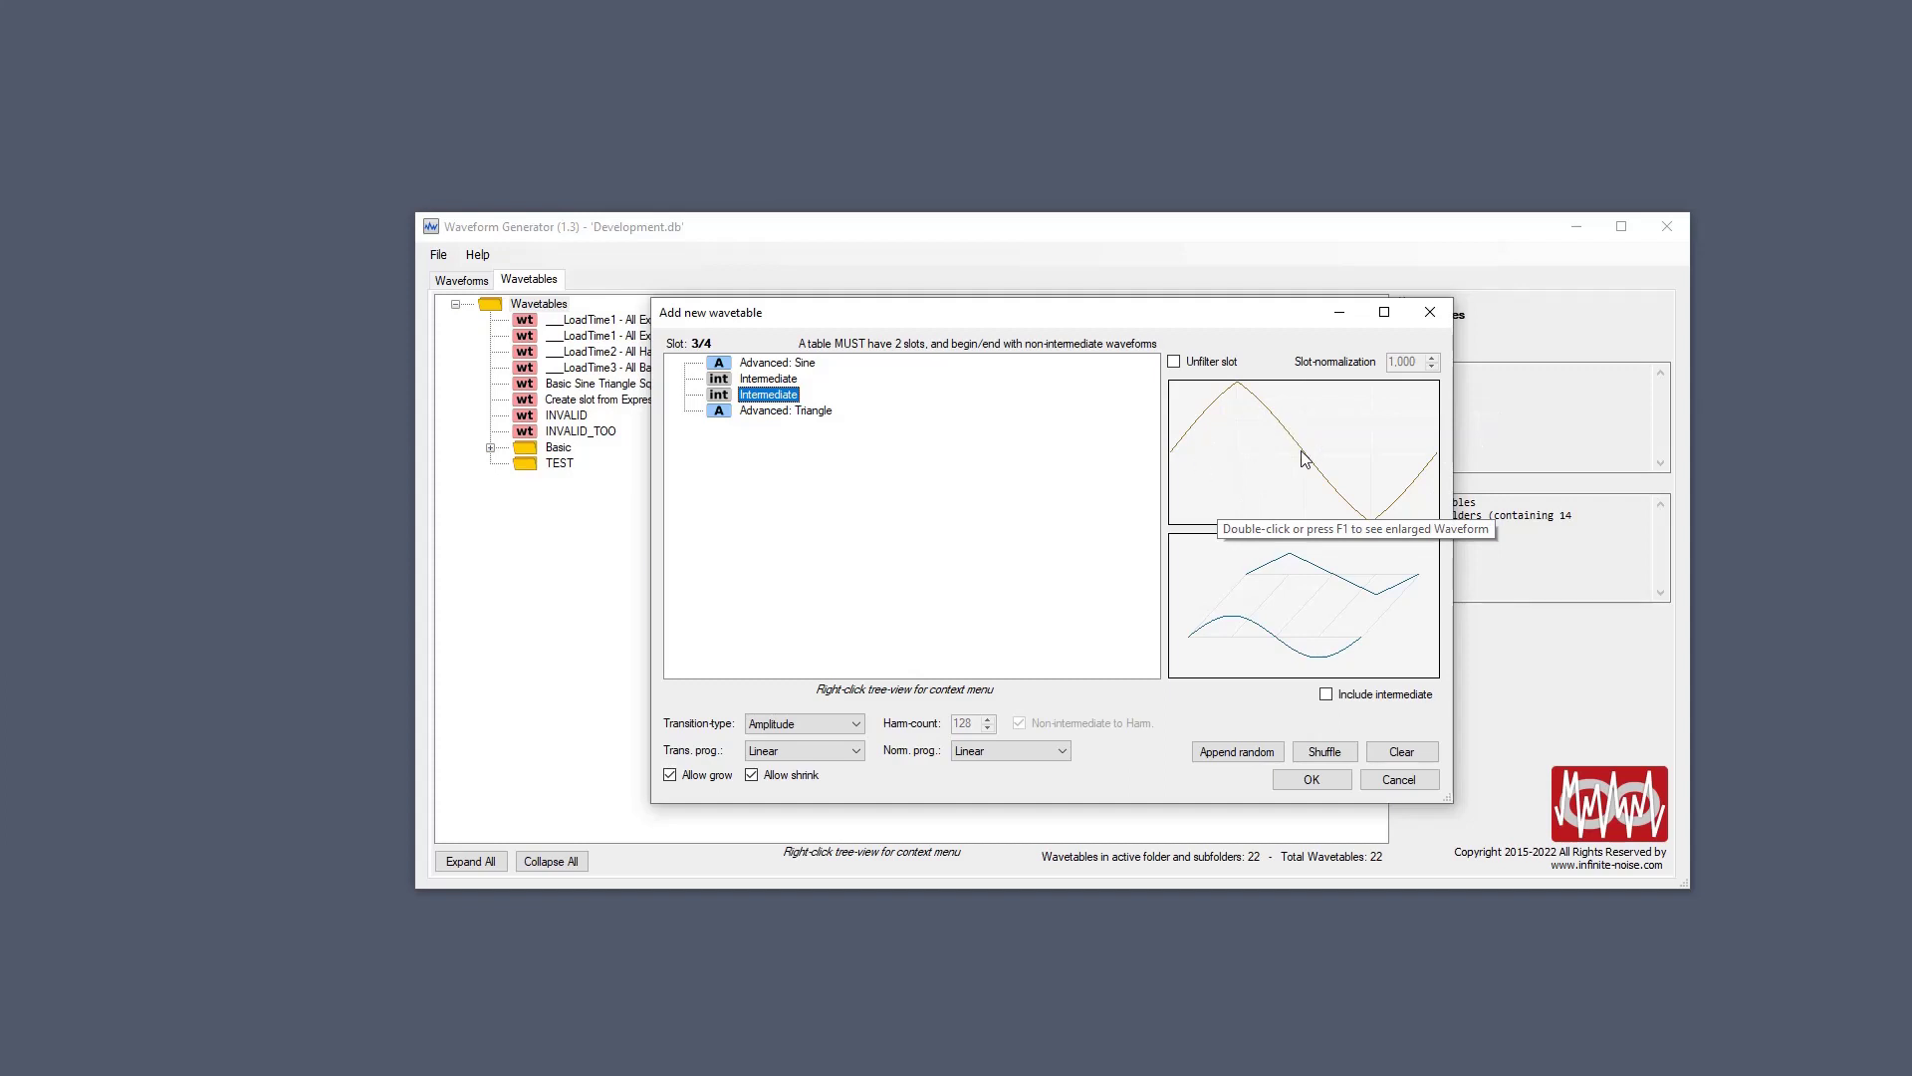
{"action": "left_click", "coordinate": [829, 365]}
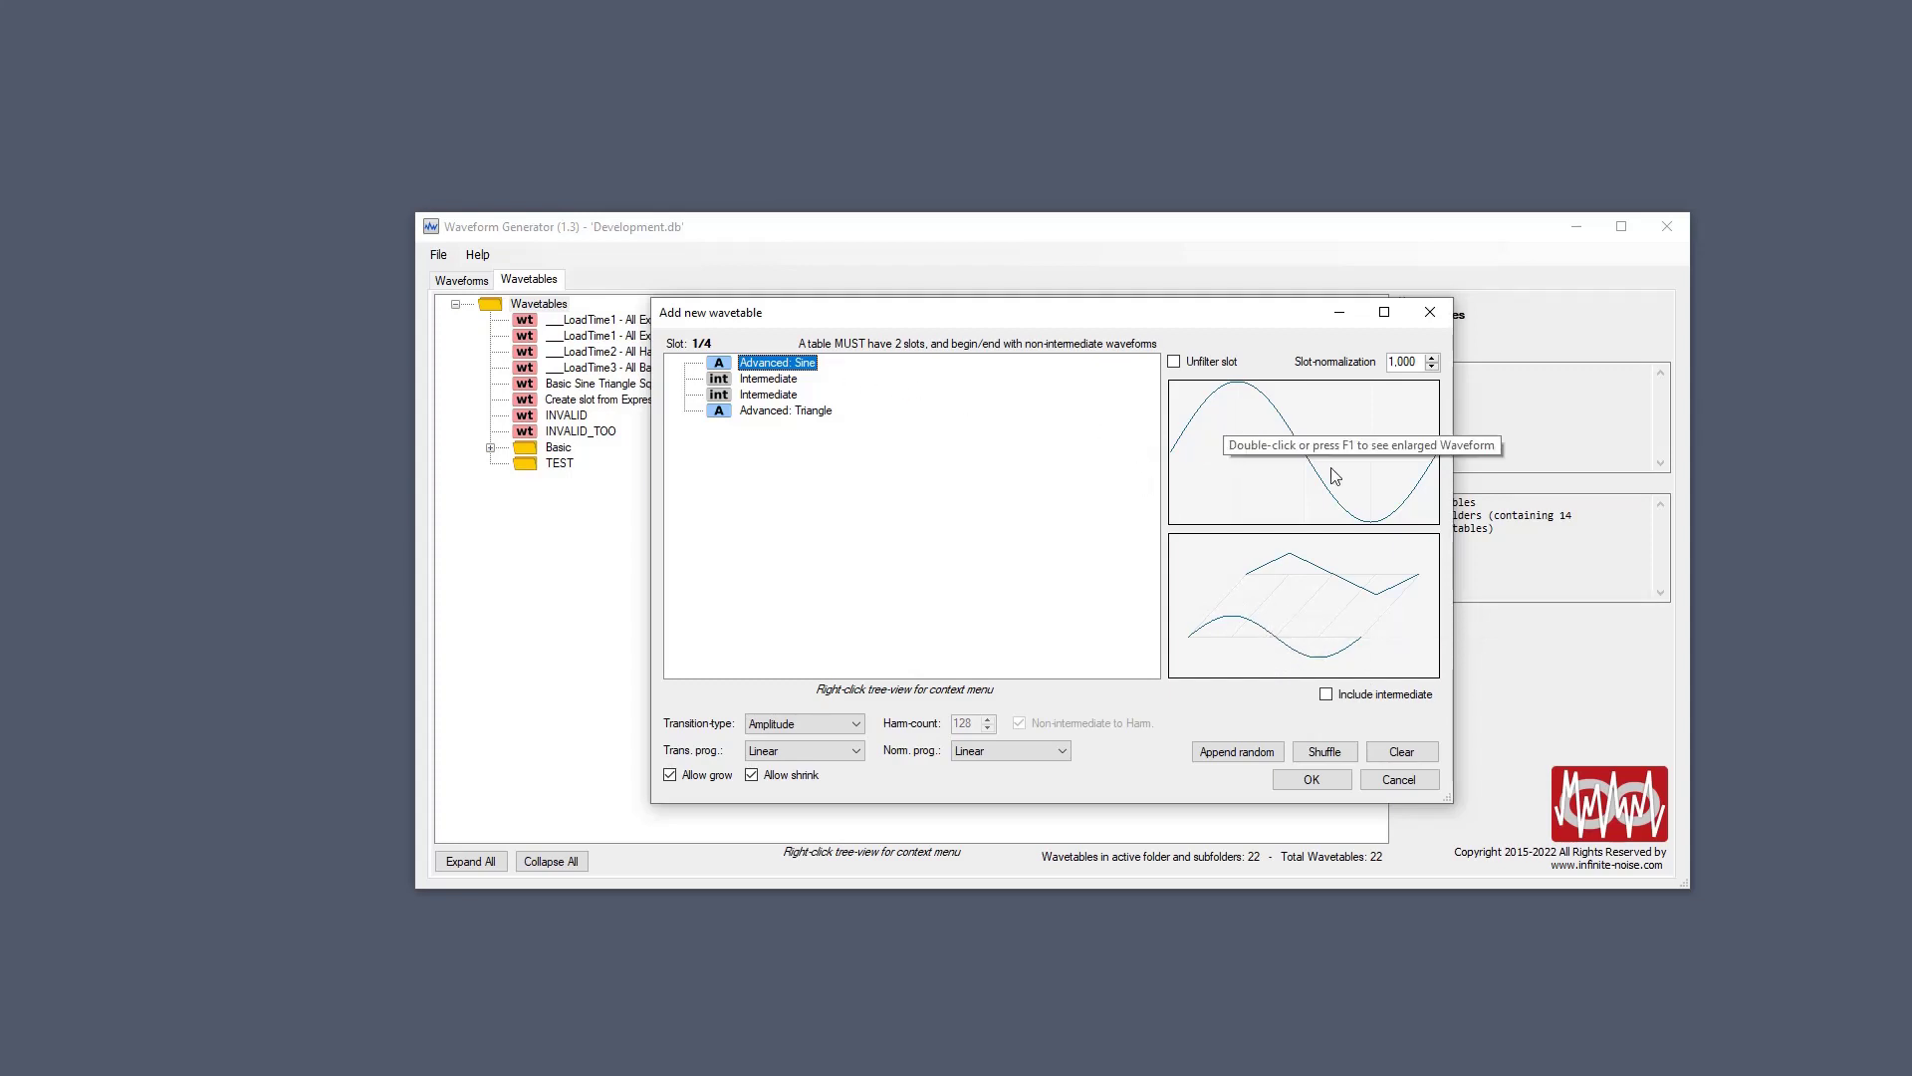
Include intermediate slots in the wavetable preview and check the Sine slot's waveform in the enlarged waveform viewer.
{"action": "left_click", "coordinate": [1352, 697]}
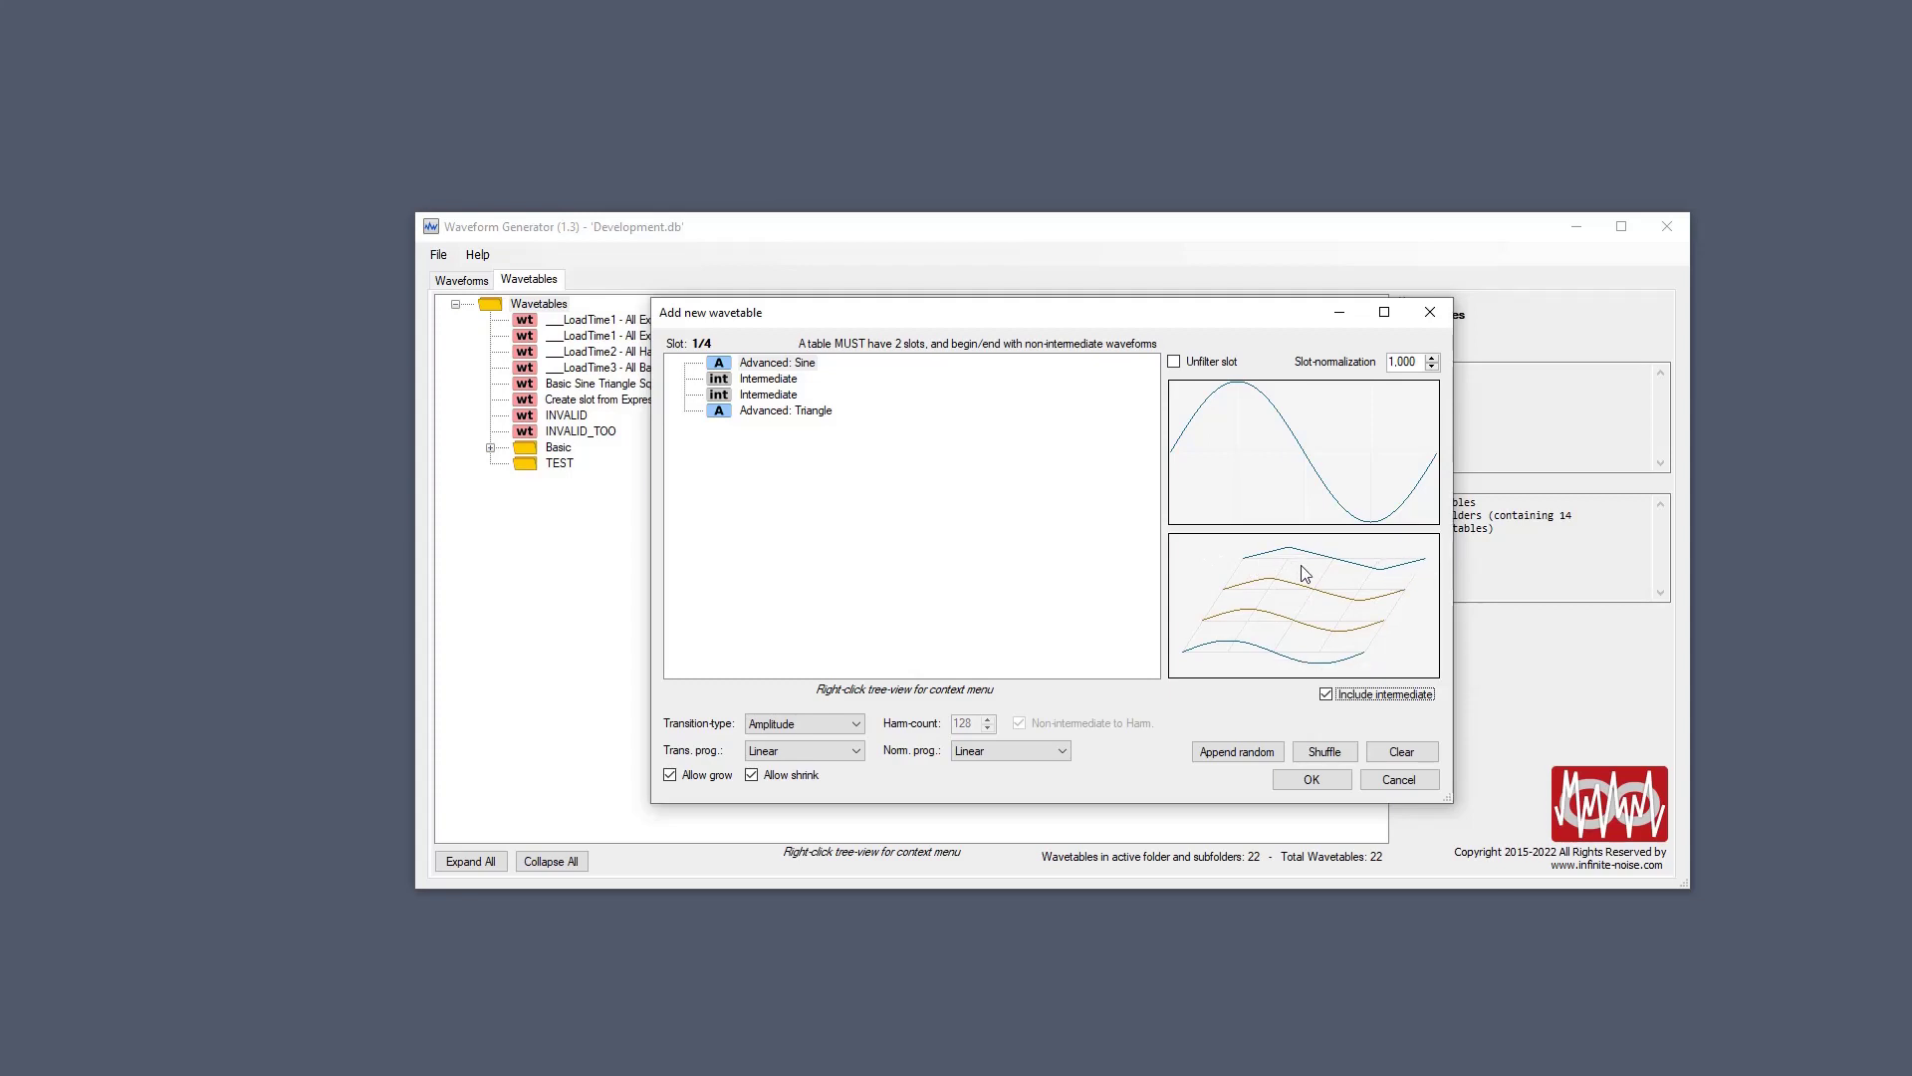
{"action": "double_click", "coordinate": [1274, 436]}
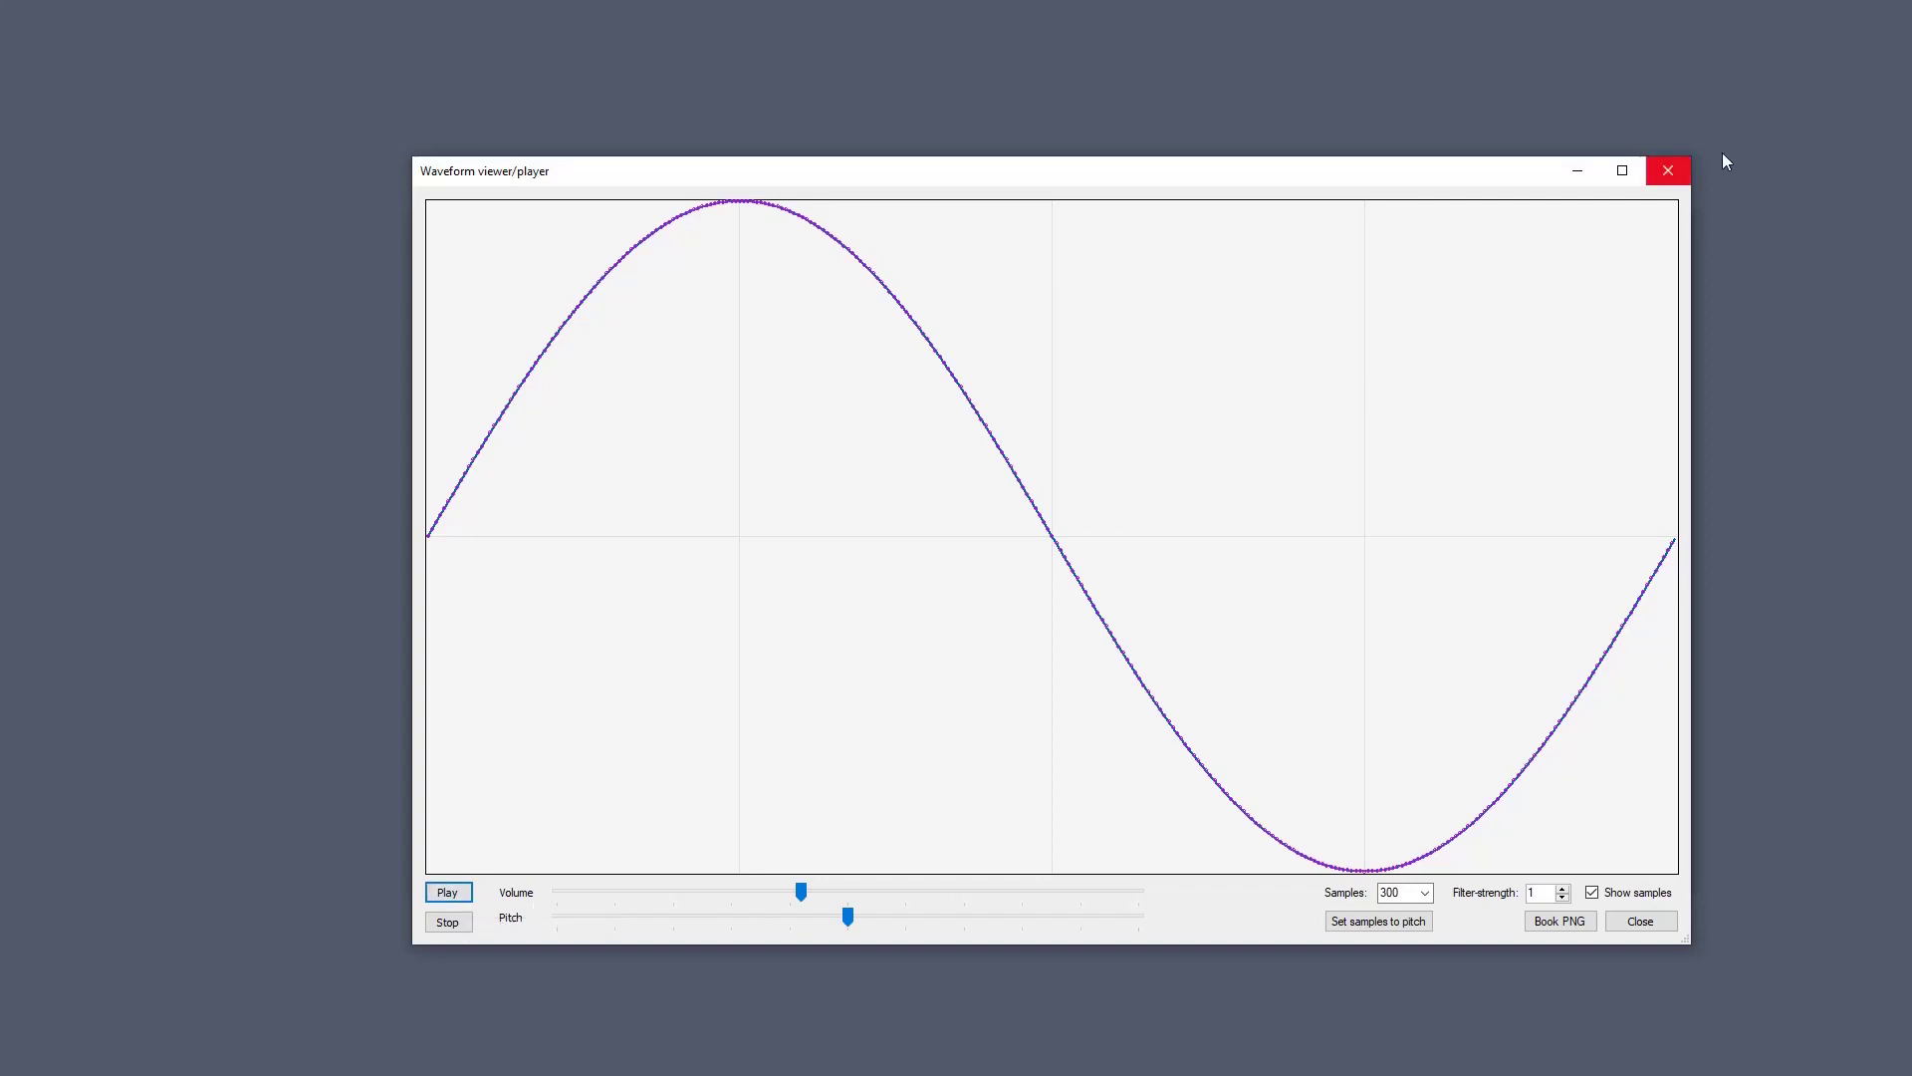
{"action": "left_click", "coordinate": [1668, 171]}
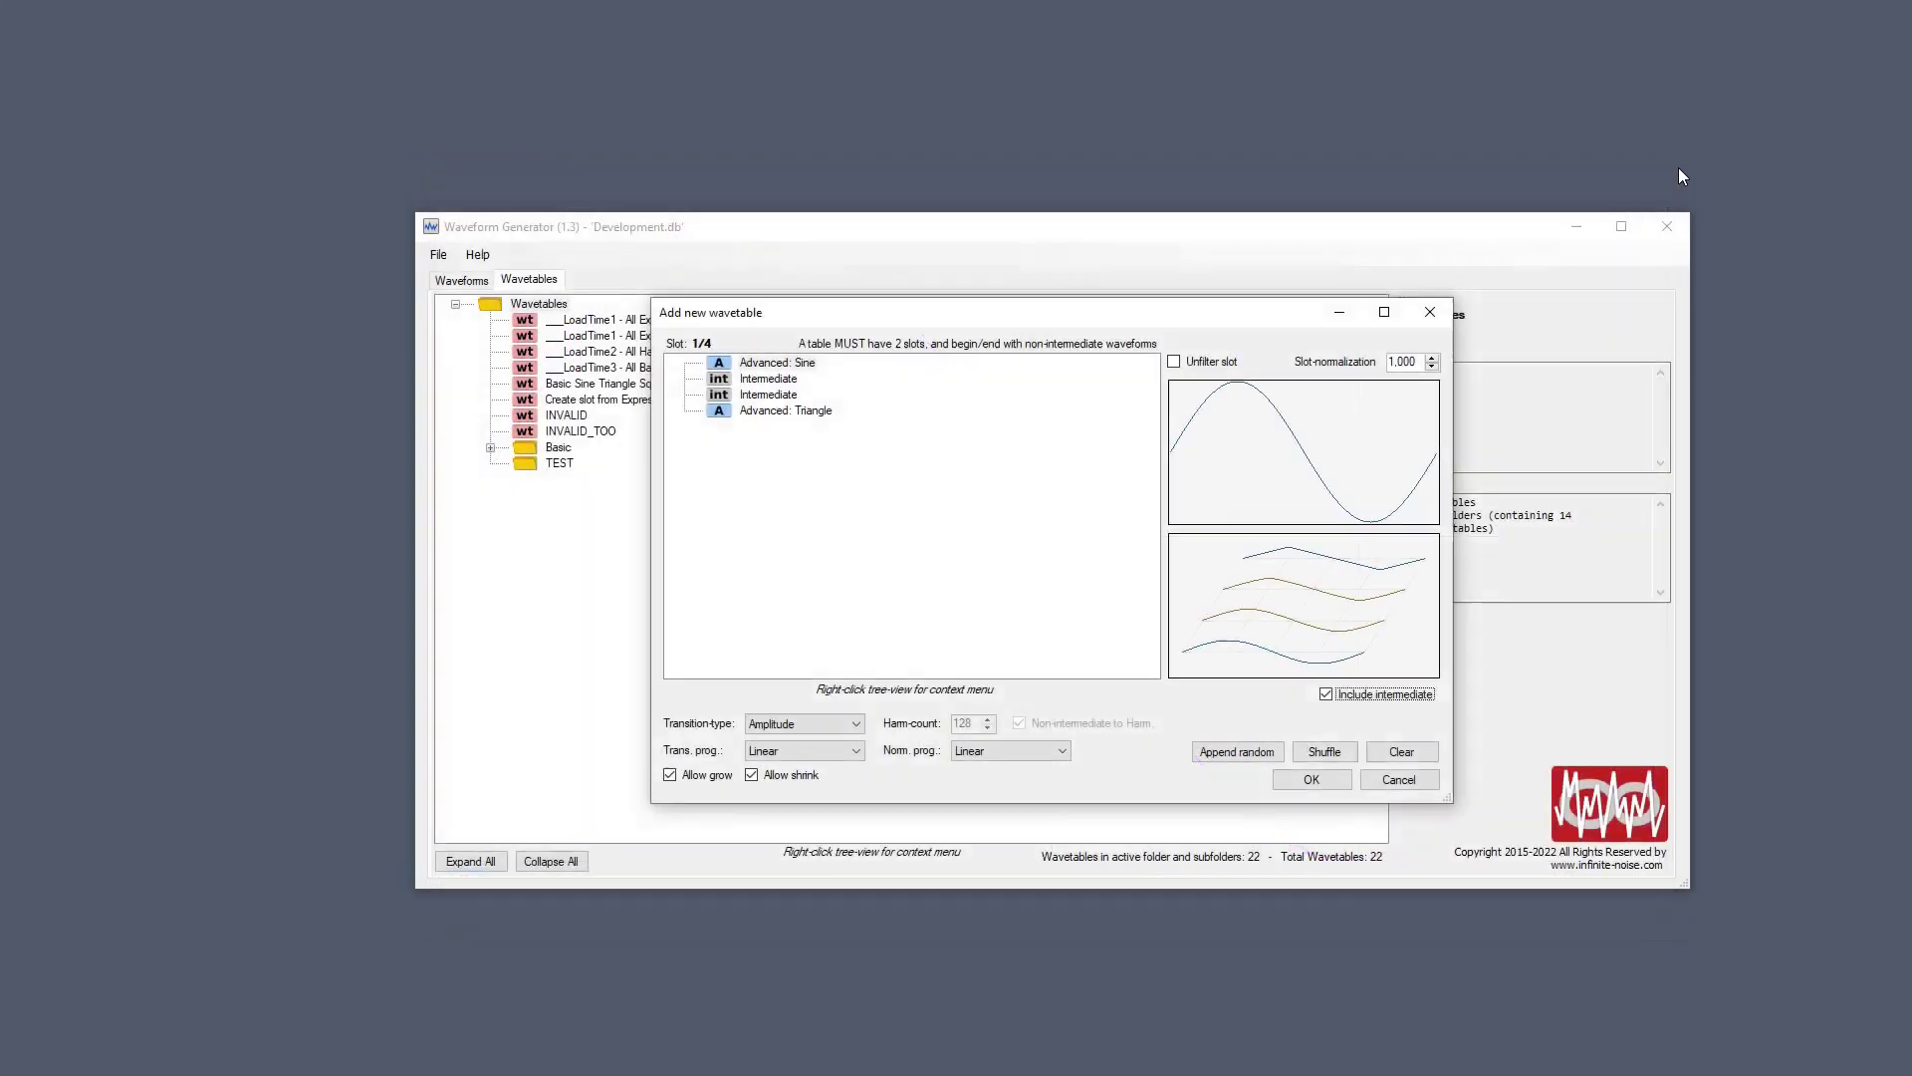
View the enlarged wavetable and compare its slots with and without the intermediate waveforms.
{"action": "double_click", "coordinate": [1316, 602]}
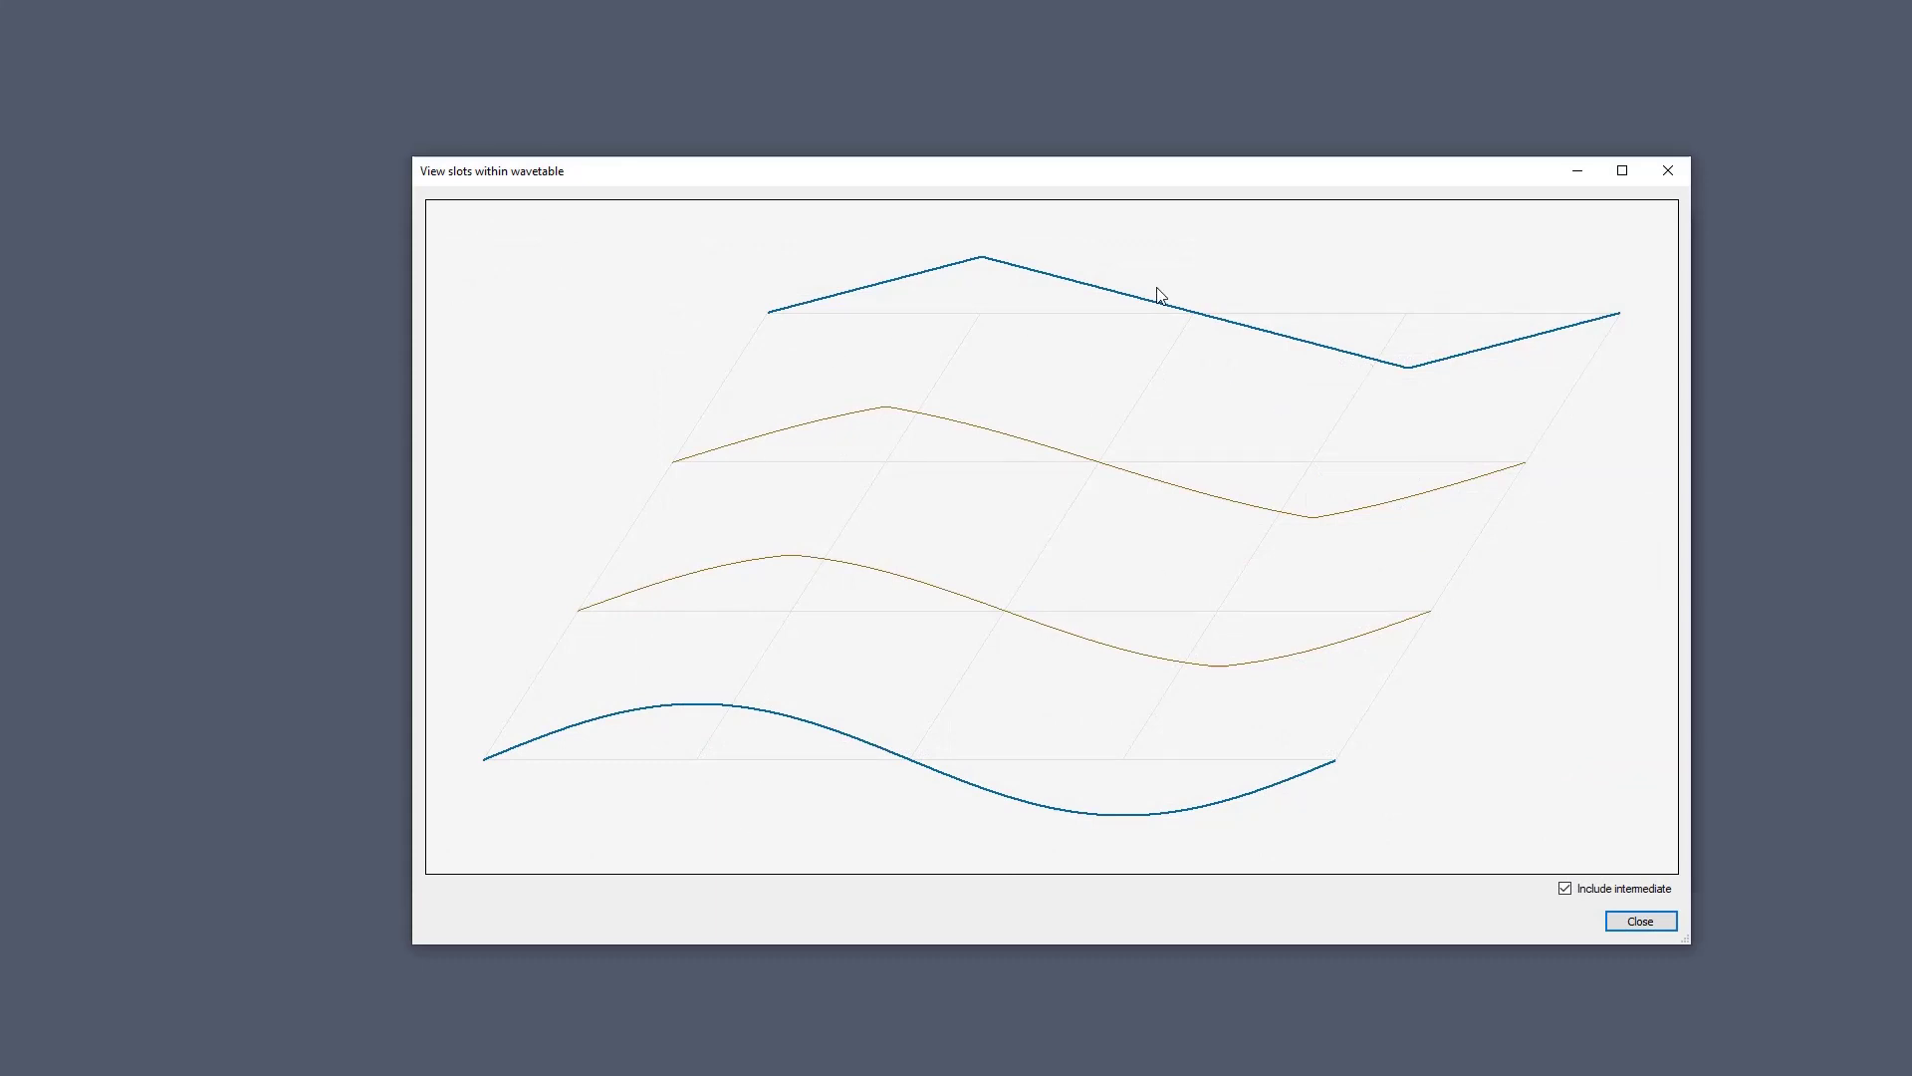
{"action": "left_click", "coordinate": [1592, 896]}
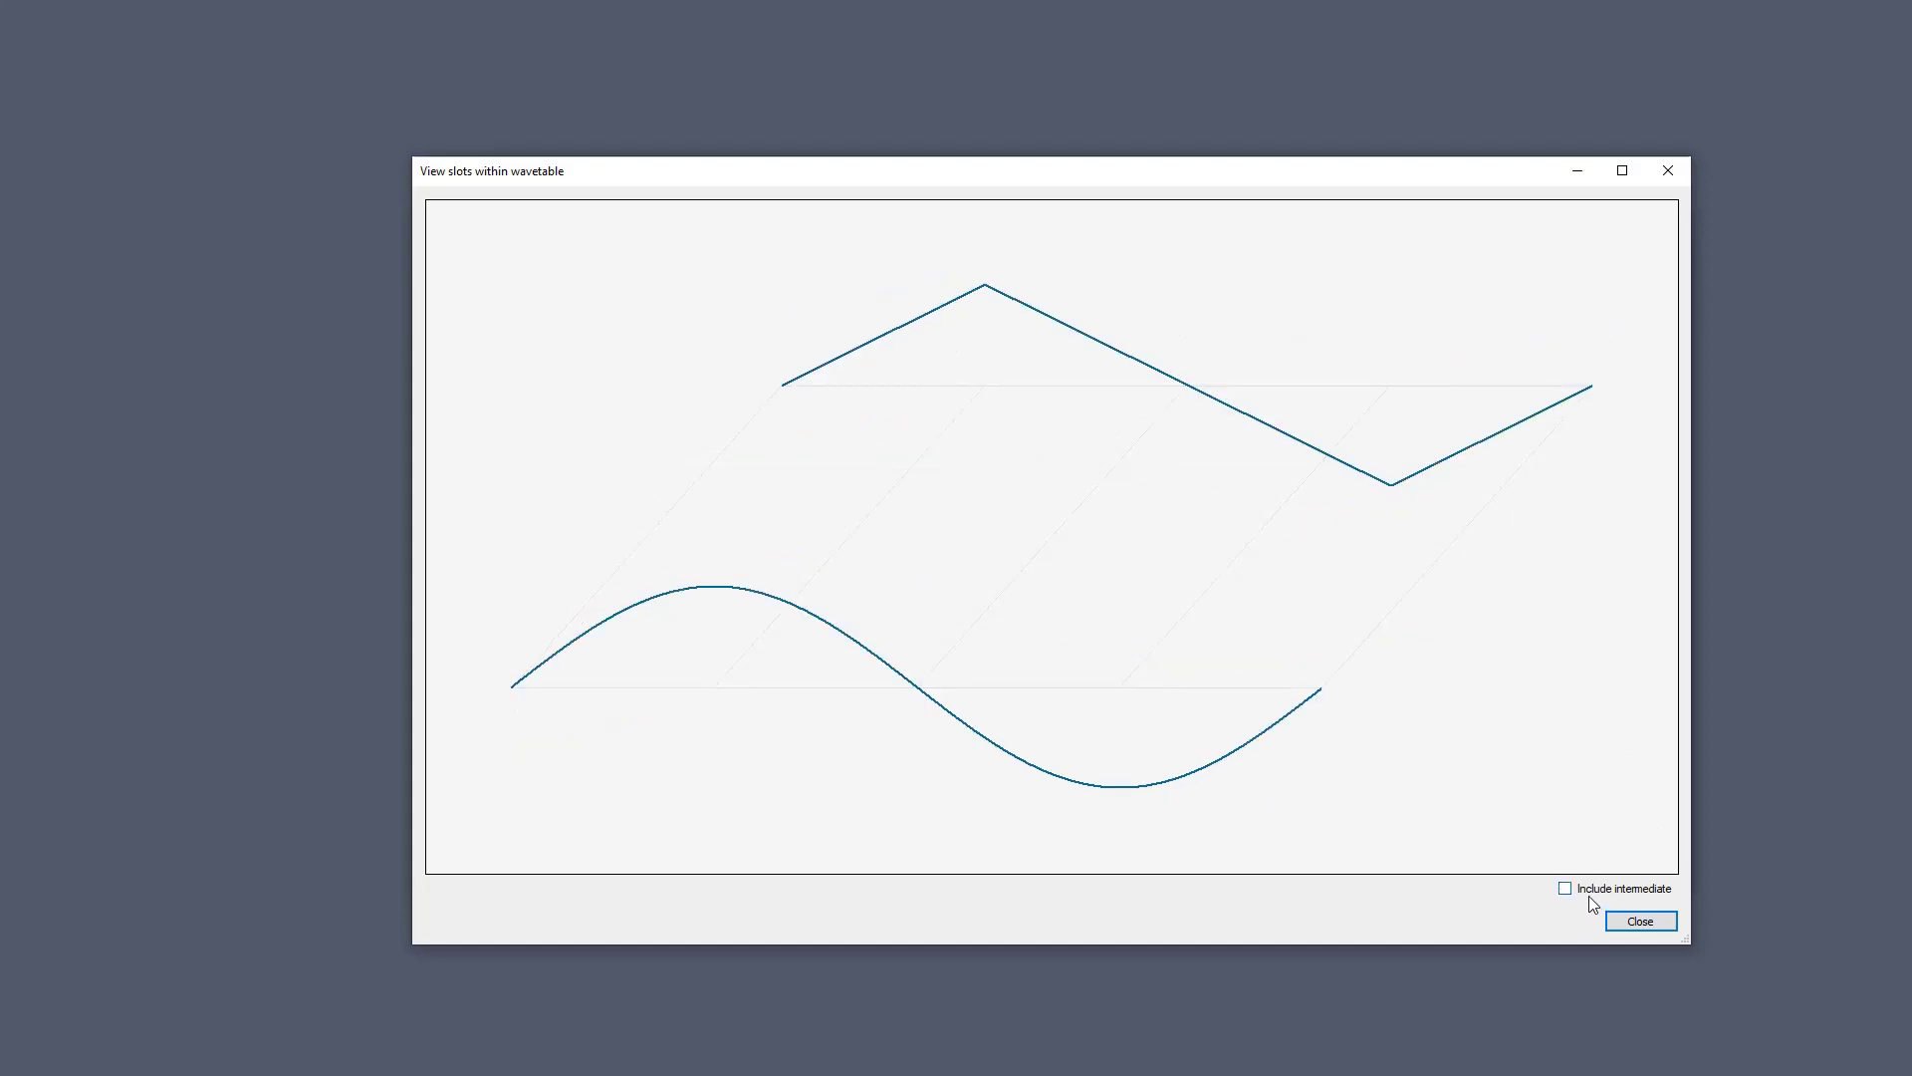
{"action": "left_click", "coordinate": [1588, 893]}
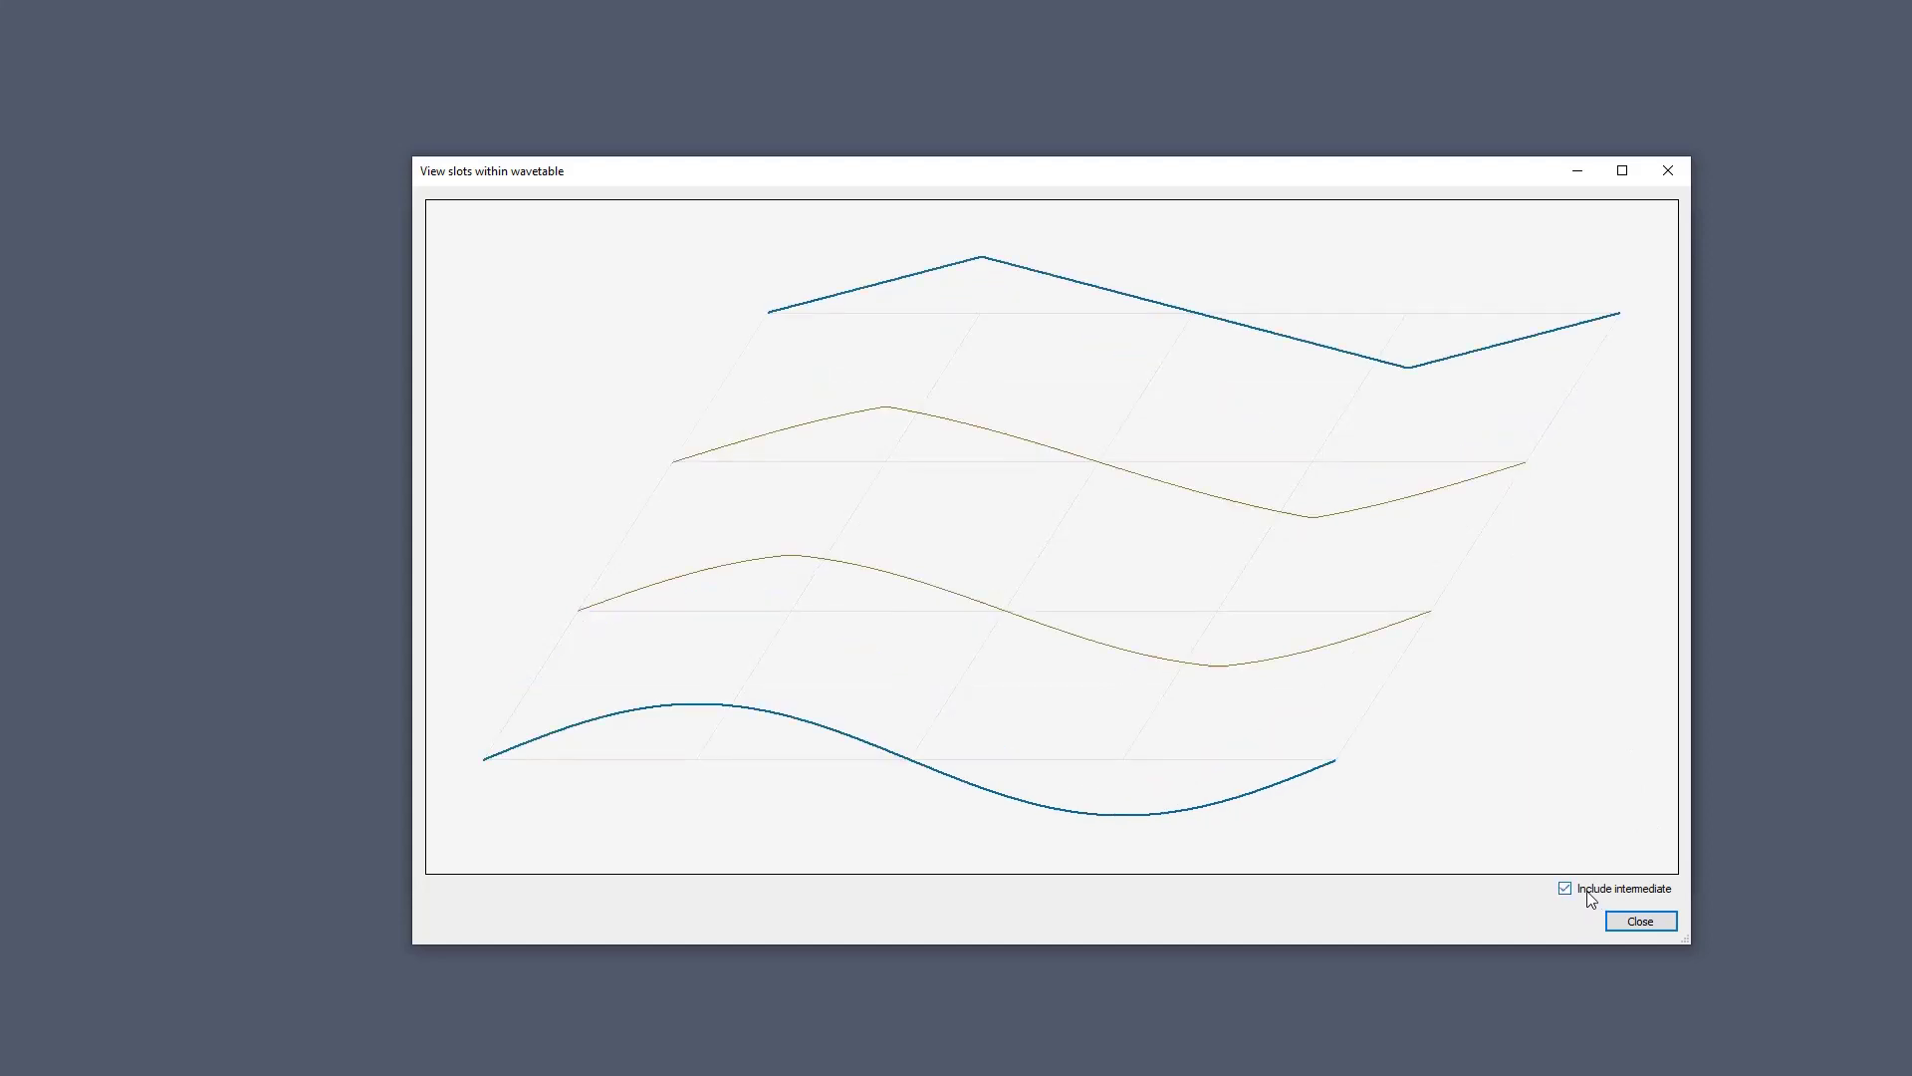
{"action": "left_click", "coordinate": [1589, 894]}
{"action": "left_click", "coordinate": [1590, 895]}
{"action": "left_click", "coordinate": [1590, 894]}
{"action": "left_click", "coordinate": [1669, 170]}
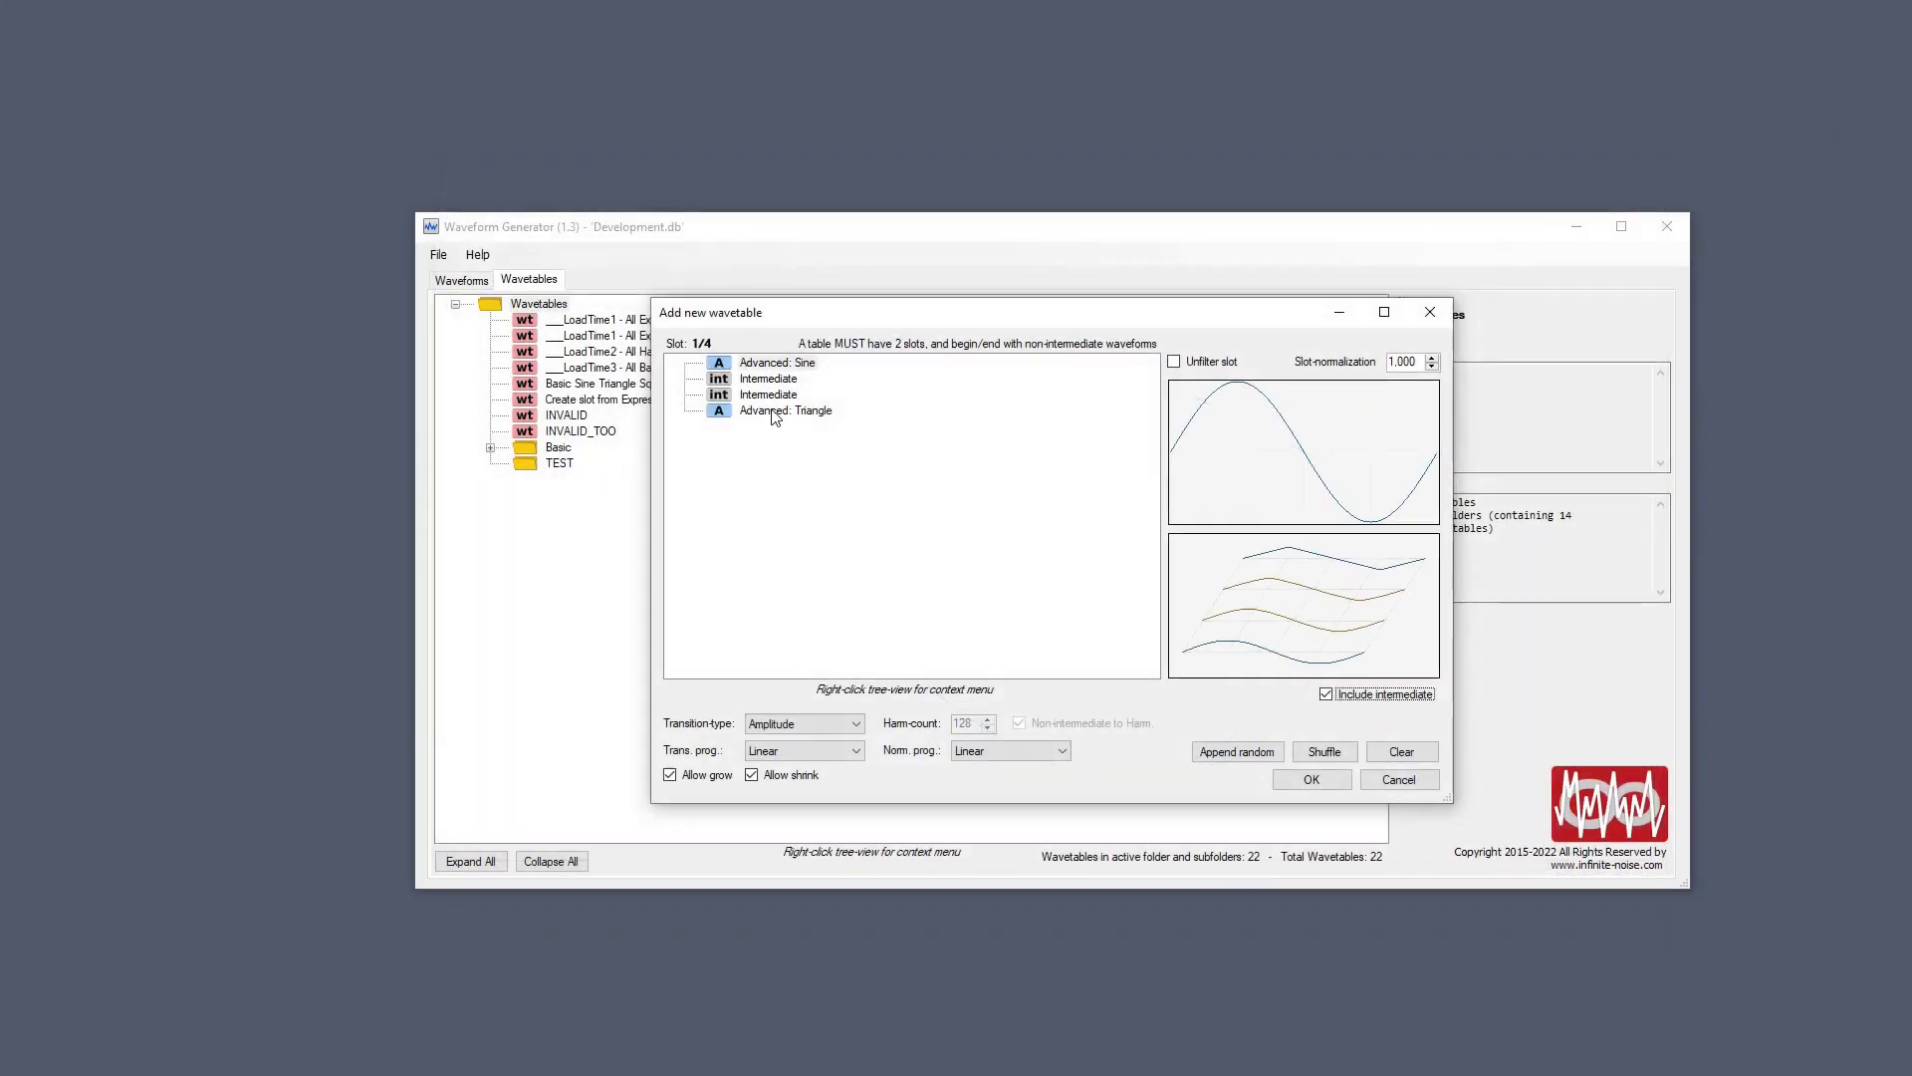
Insert four more intermediate waveform slots directly after the Advanced Sine slot.
{"action": "right_click", "coordinate": [777, 365]}
{"action": "mouse_move", "coordinate": [842, 404]}
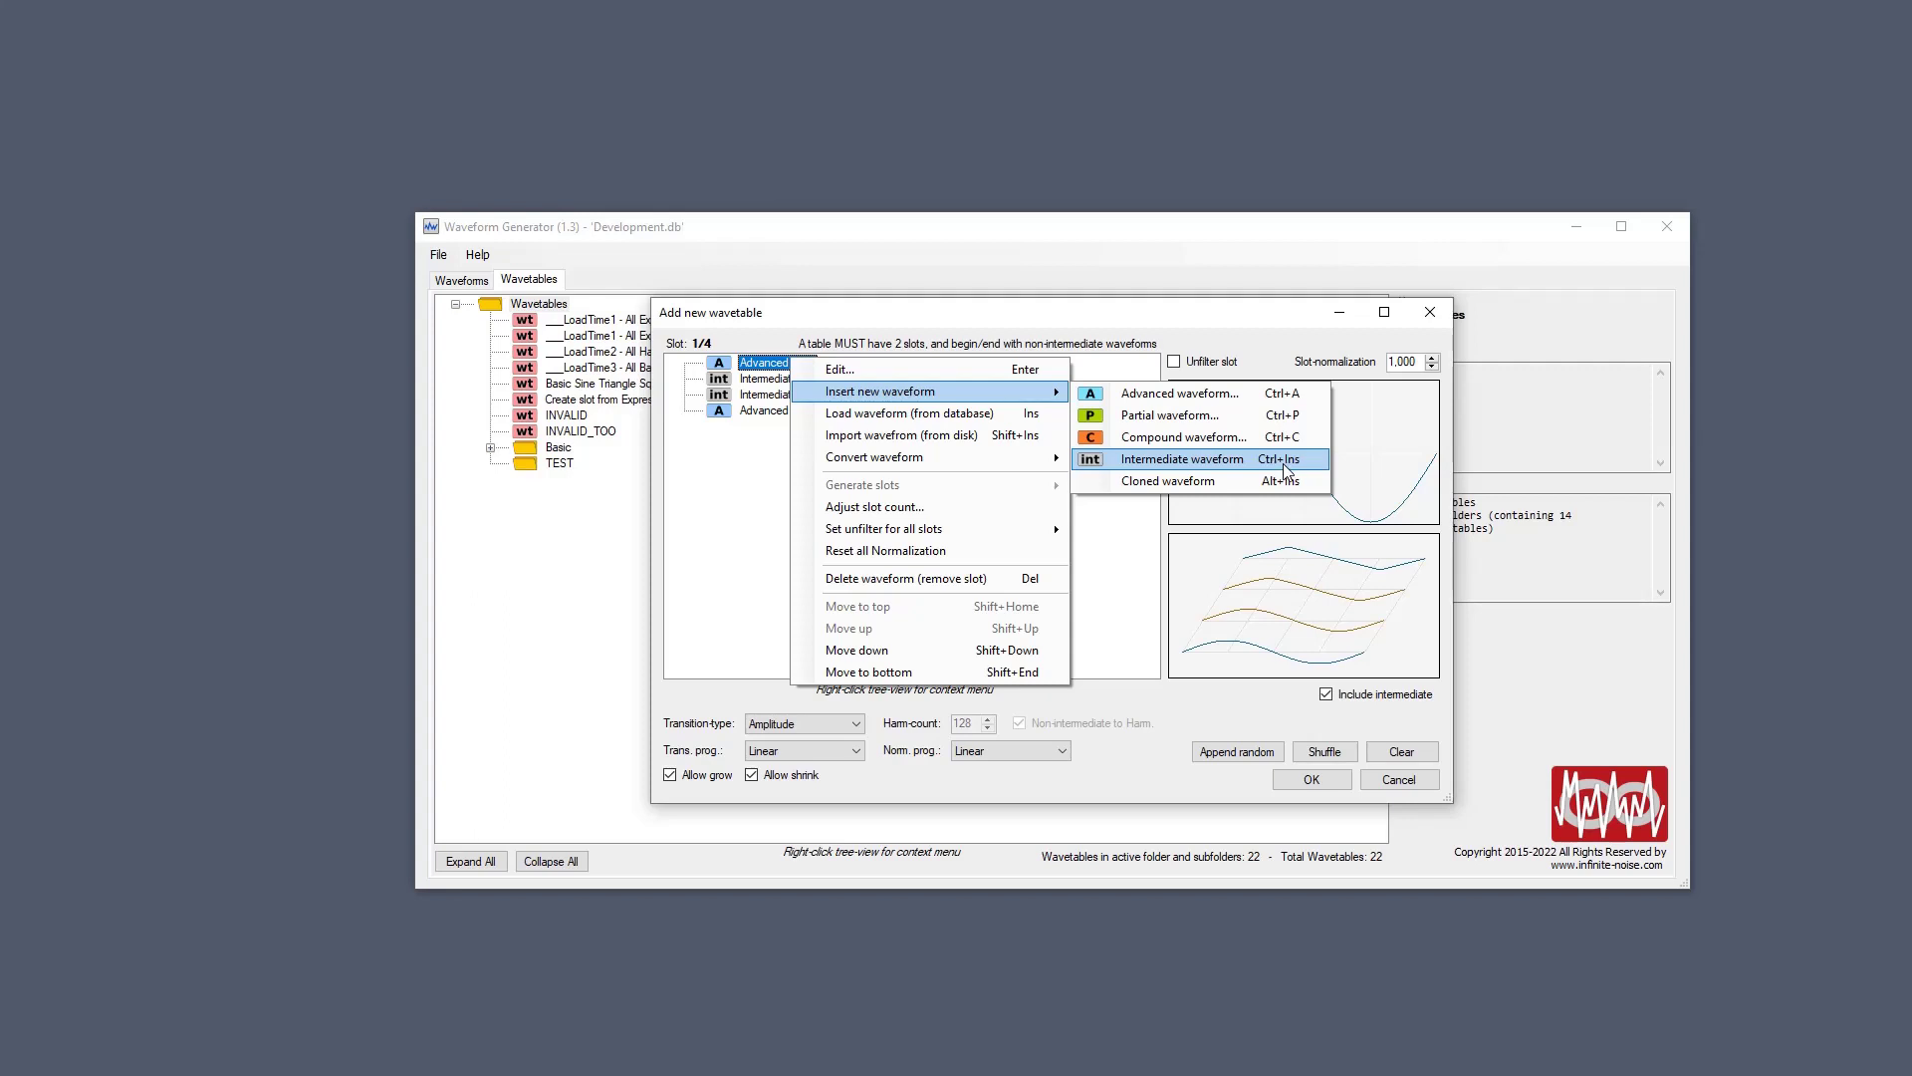
{"action": "left_click", "coordinate": [777, 365]}
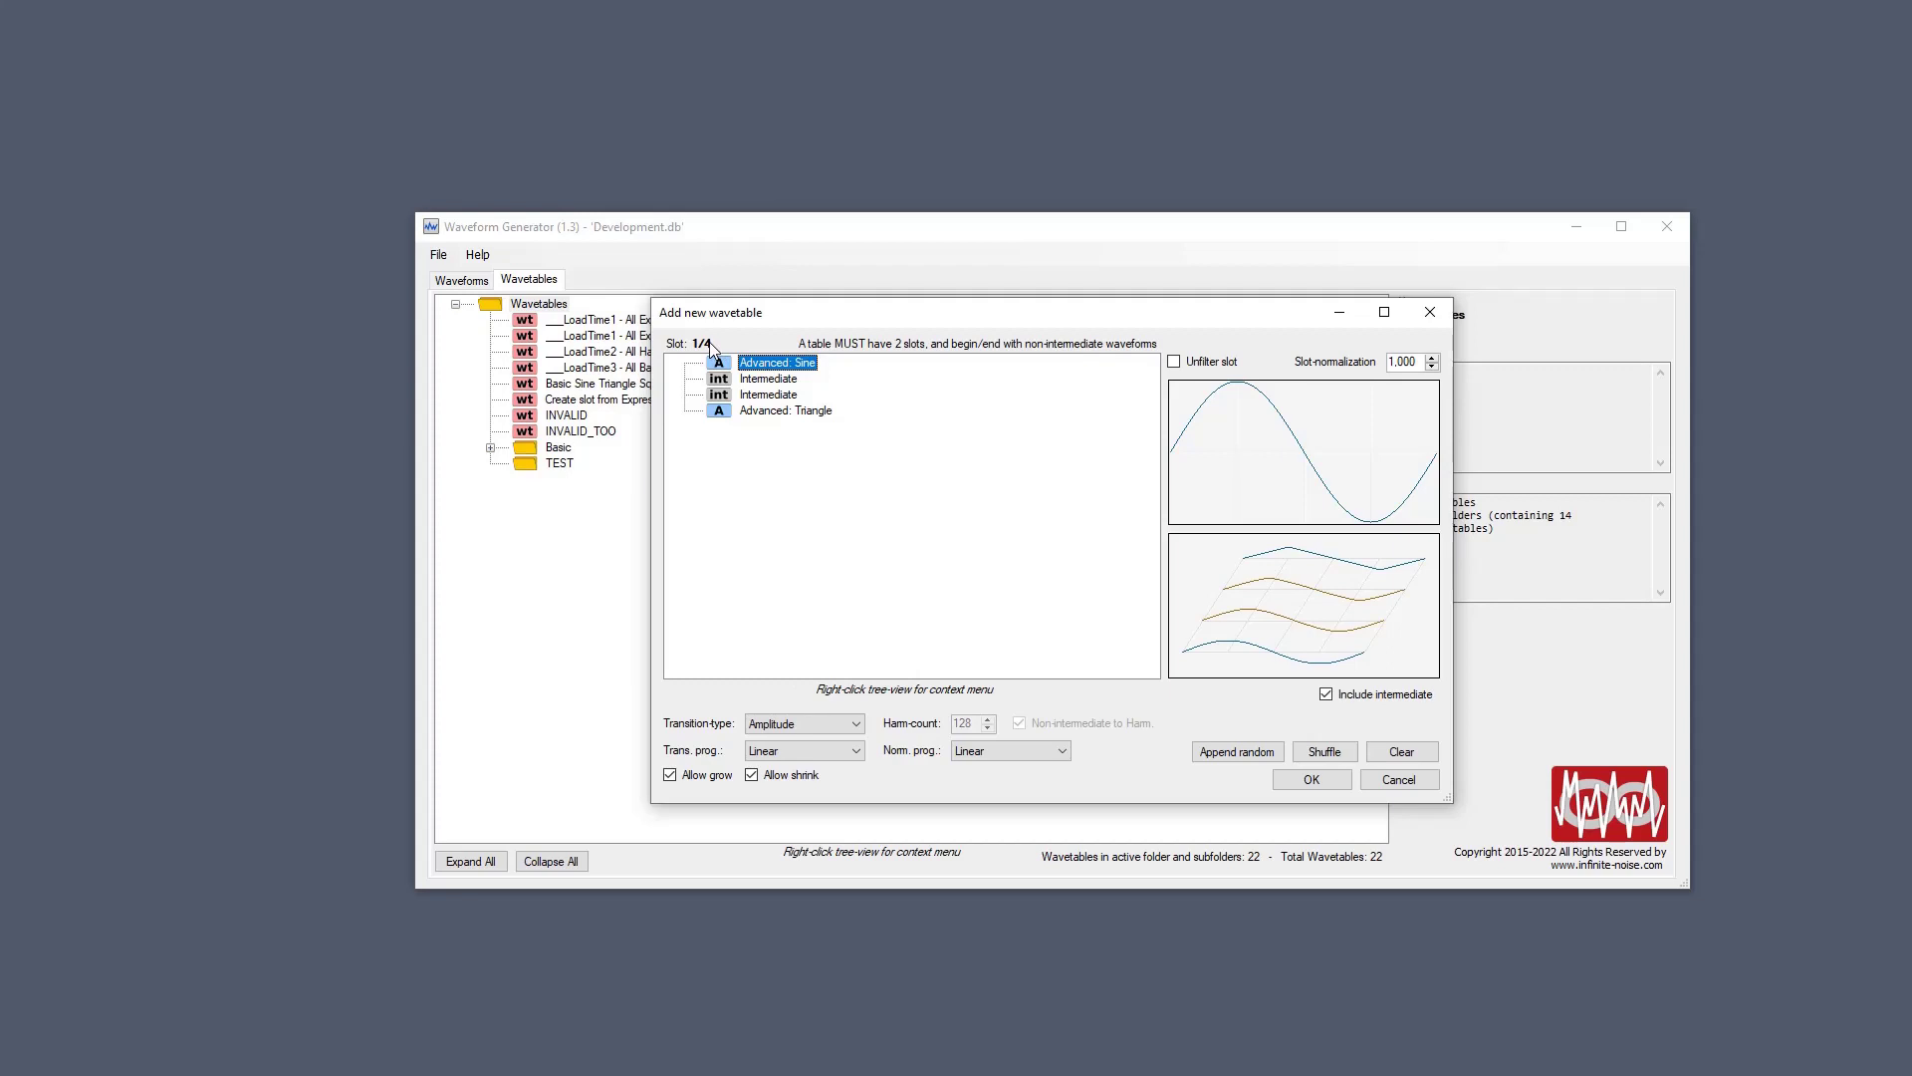
{"action": "key", "text": "Insert"}
{"action": "key", "text": "Insert"}
{"action": "key", "text": "Insert"}
{"action": "key", "text": "Insert"}
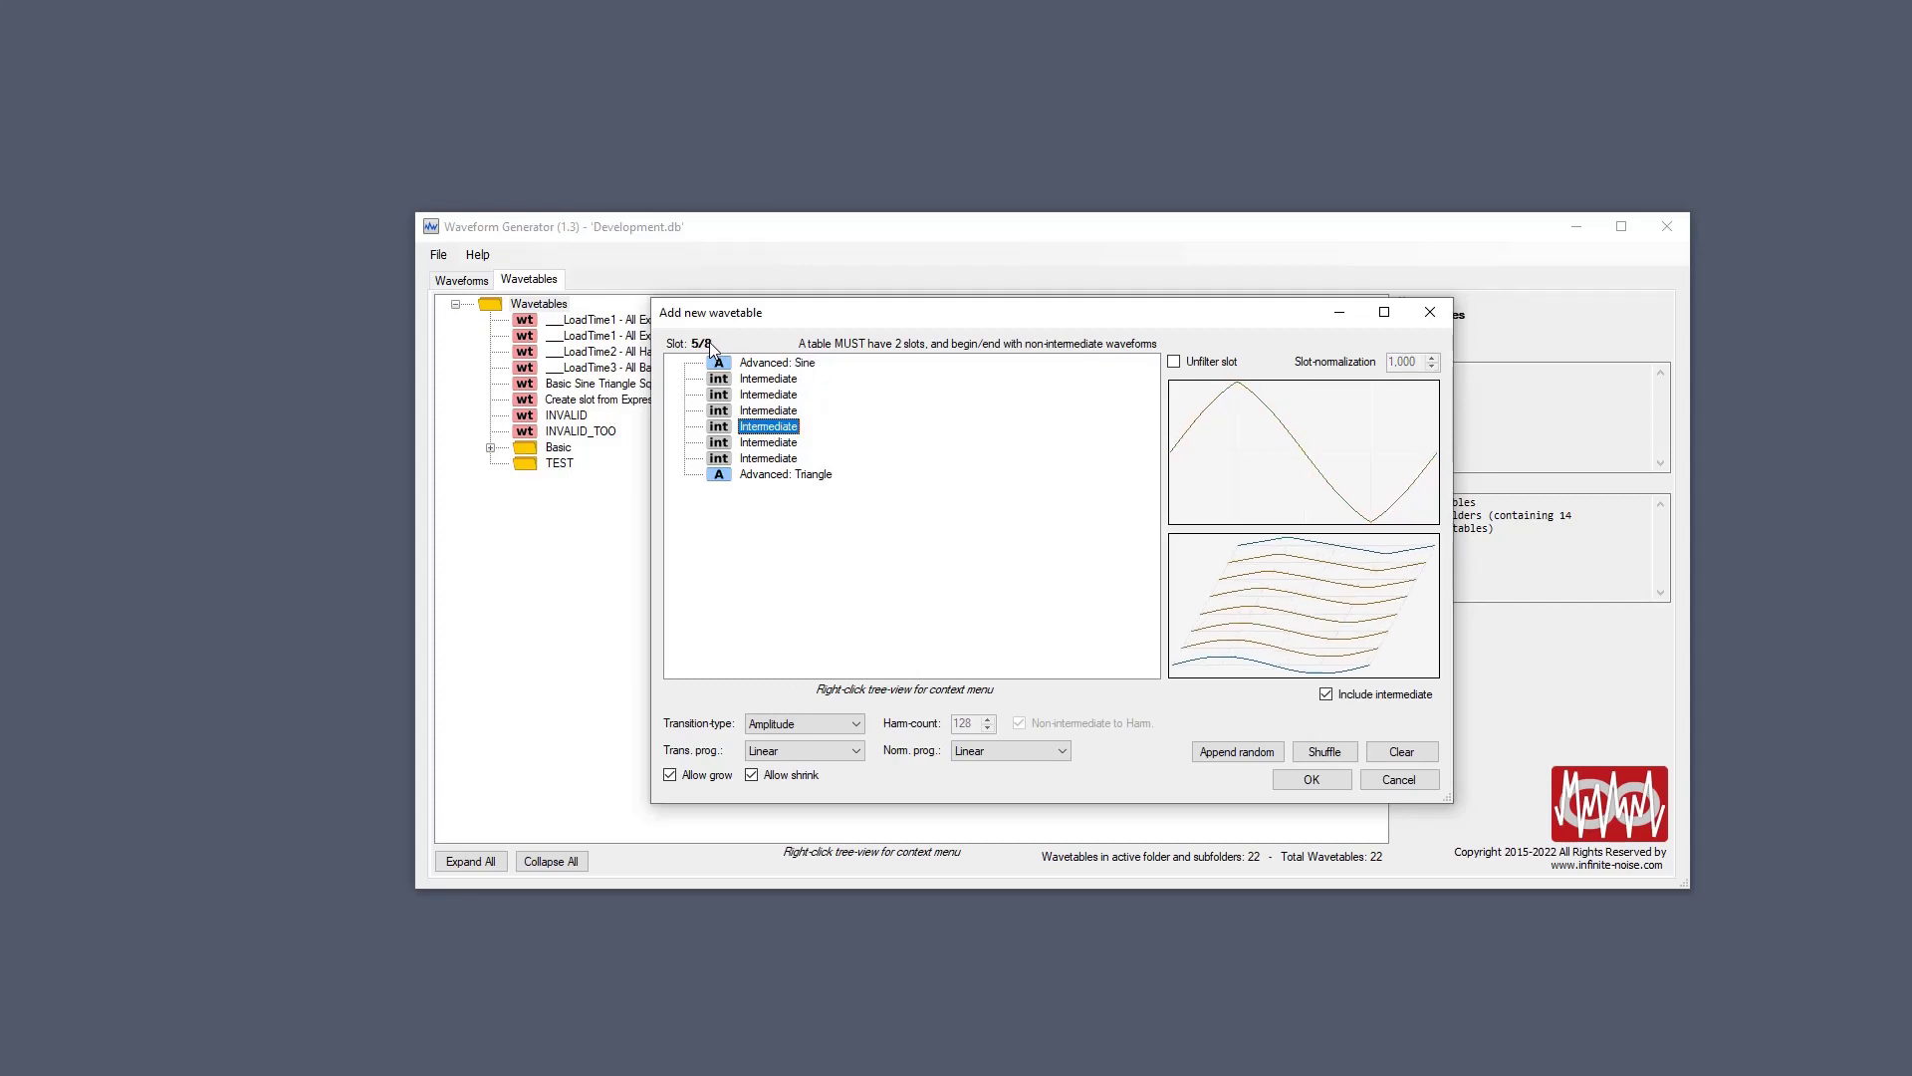
Resample the intermediate waveform in slot 4 to a hand-drawn wave and open that slot for editing.
{"action": "key", "text": "Up"}
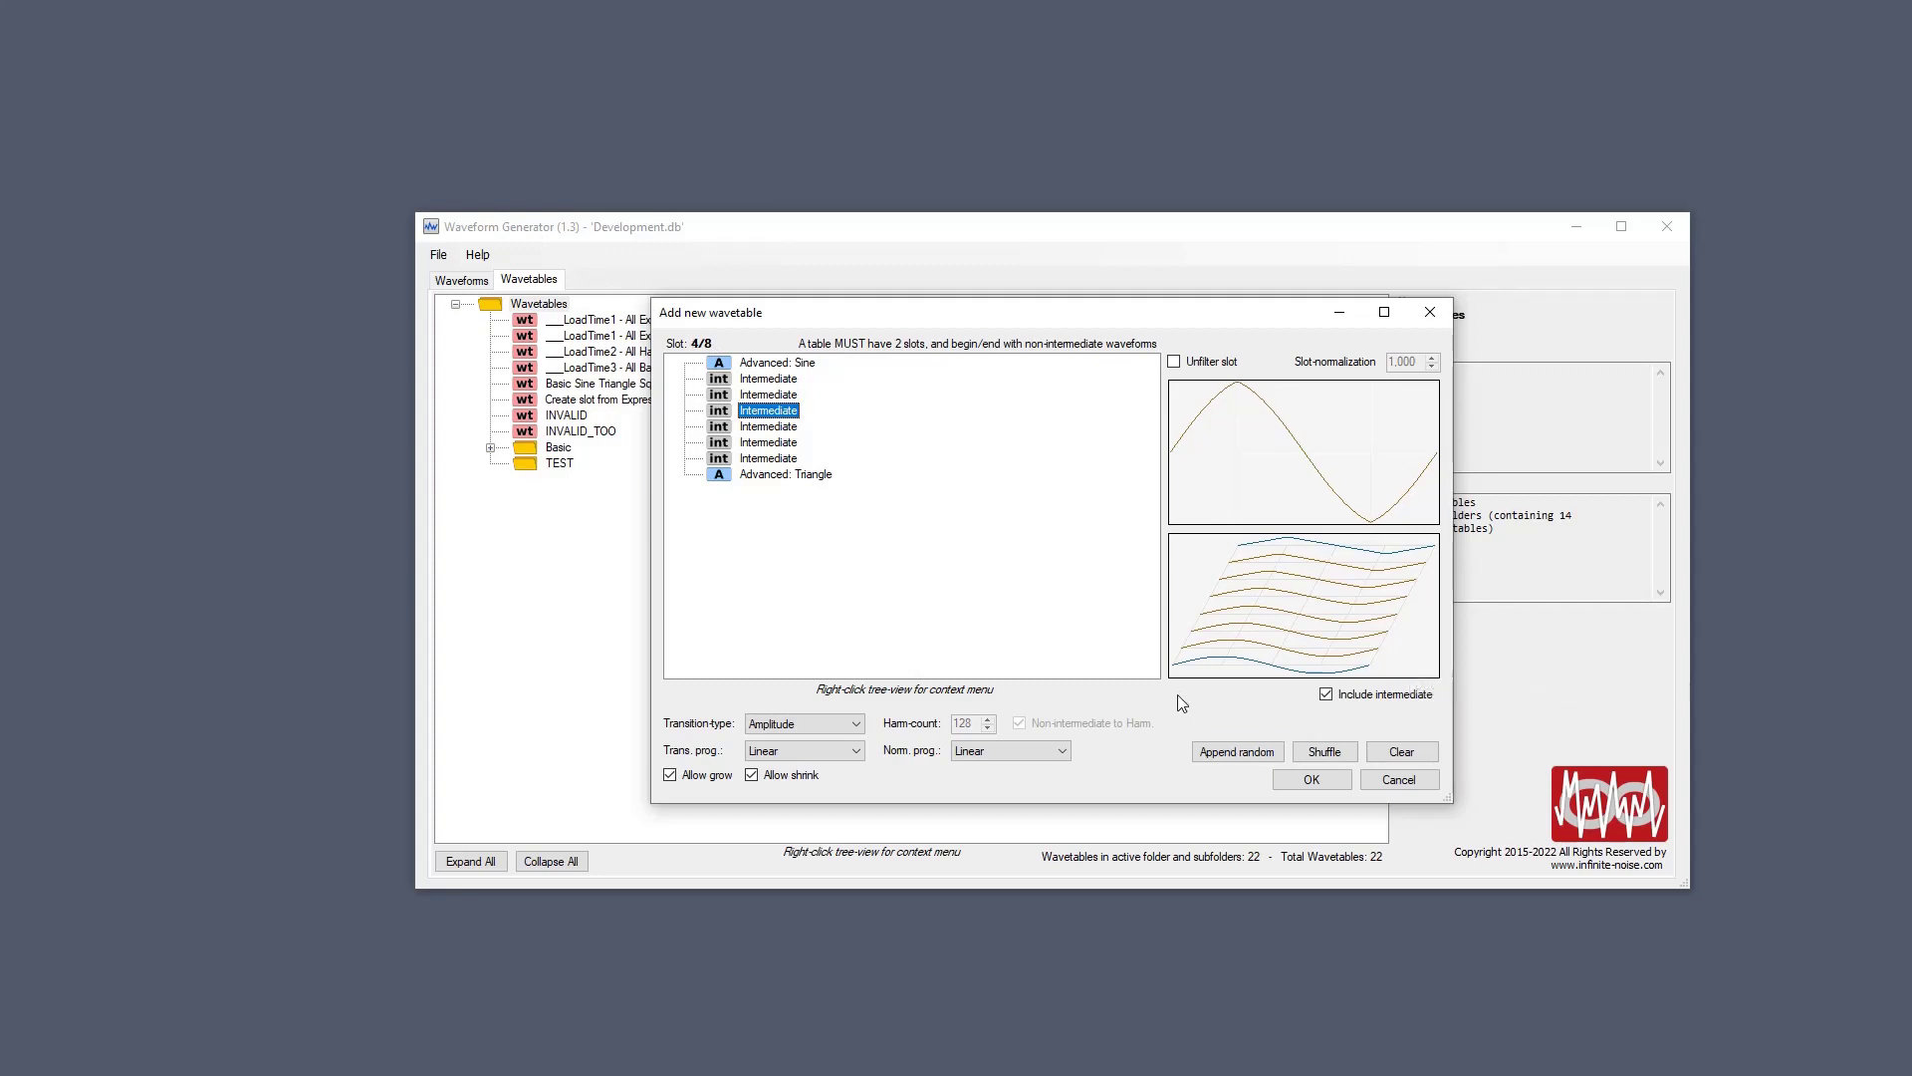
{"action": "right_click", "coordinate": [769, 410]}
{"action": "mouse_move", "coordinate": [822, 514]}
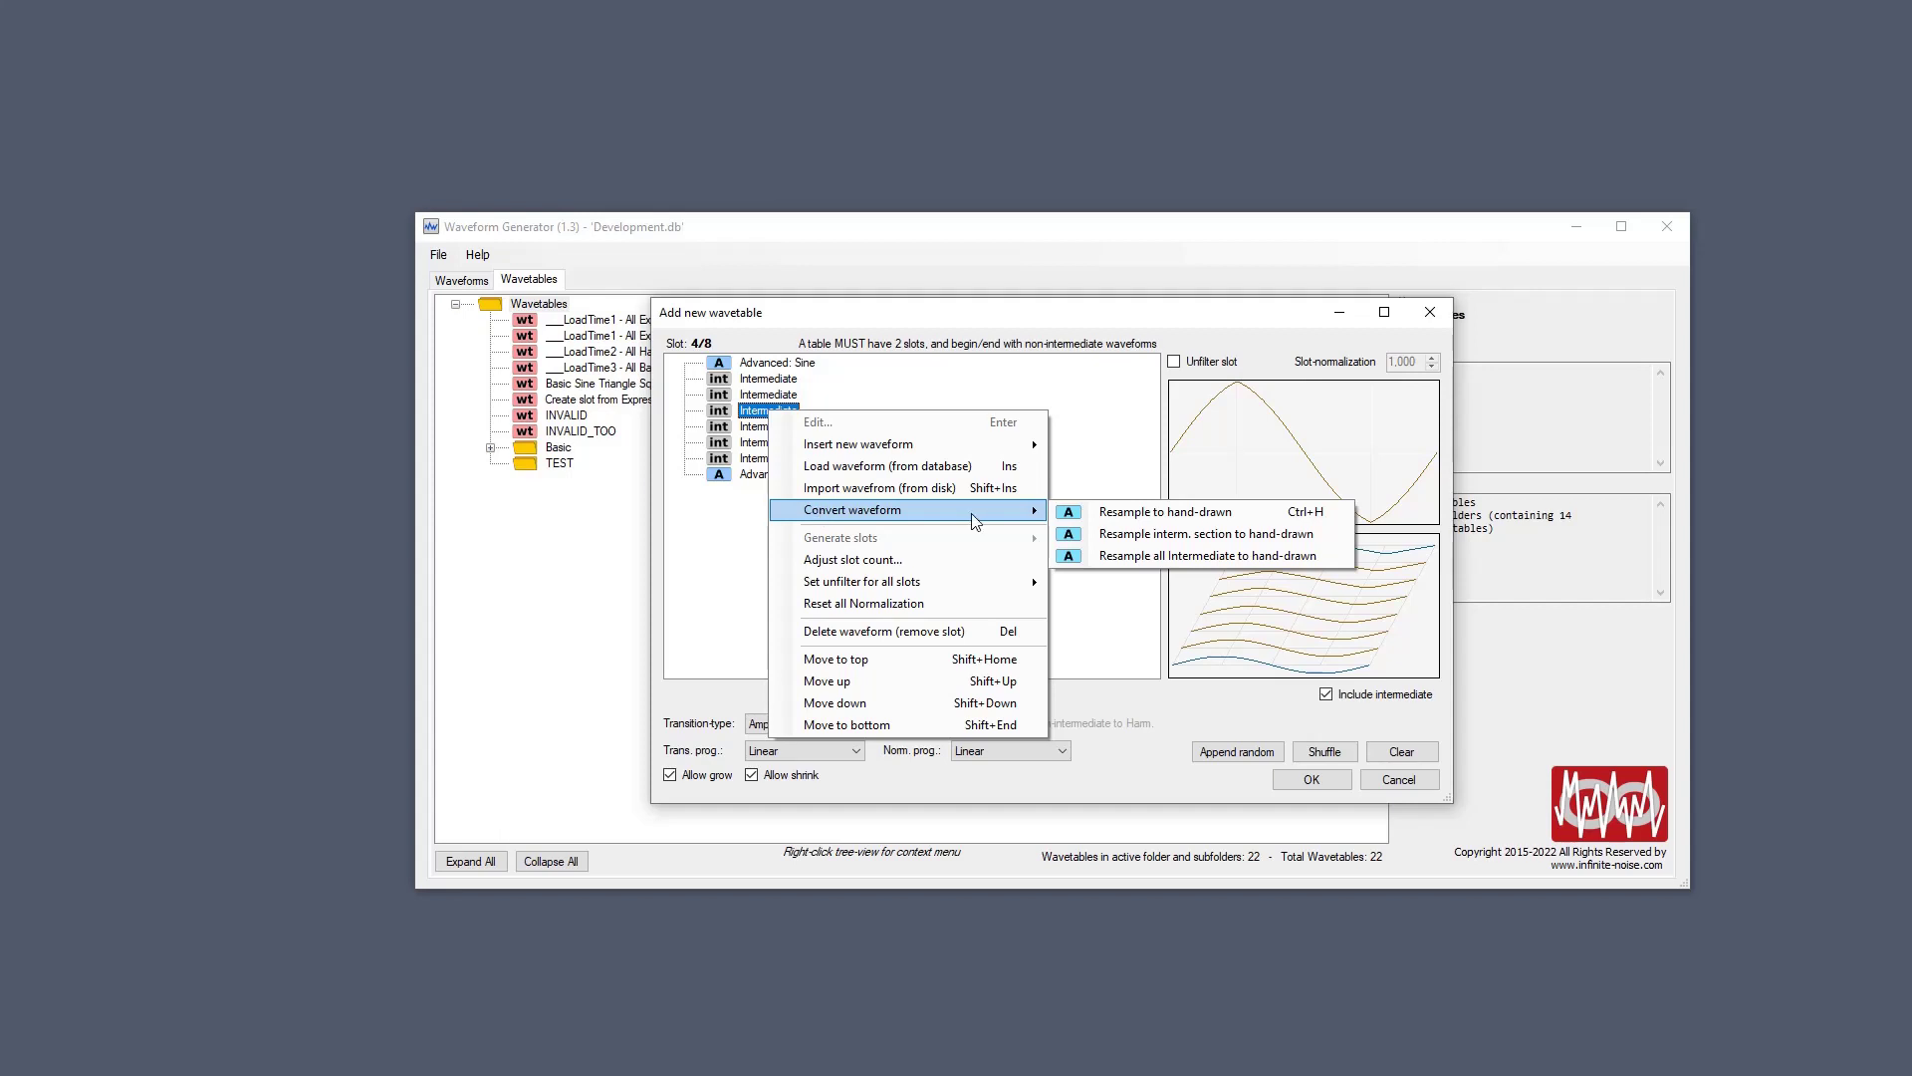
{"action": "left_click", "coordinate": [1157, 512]}
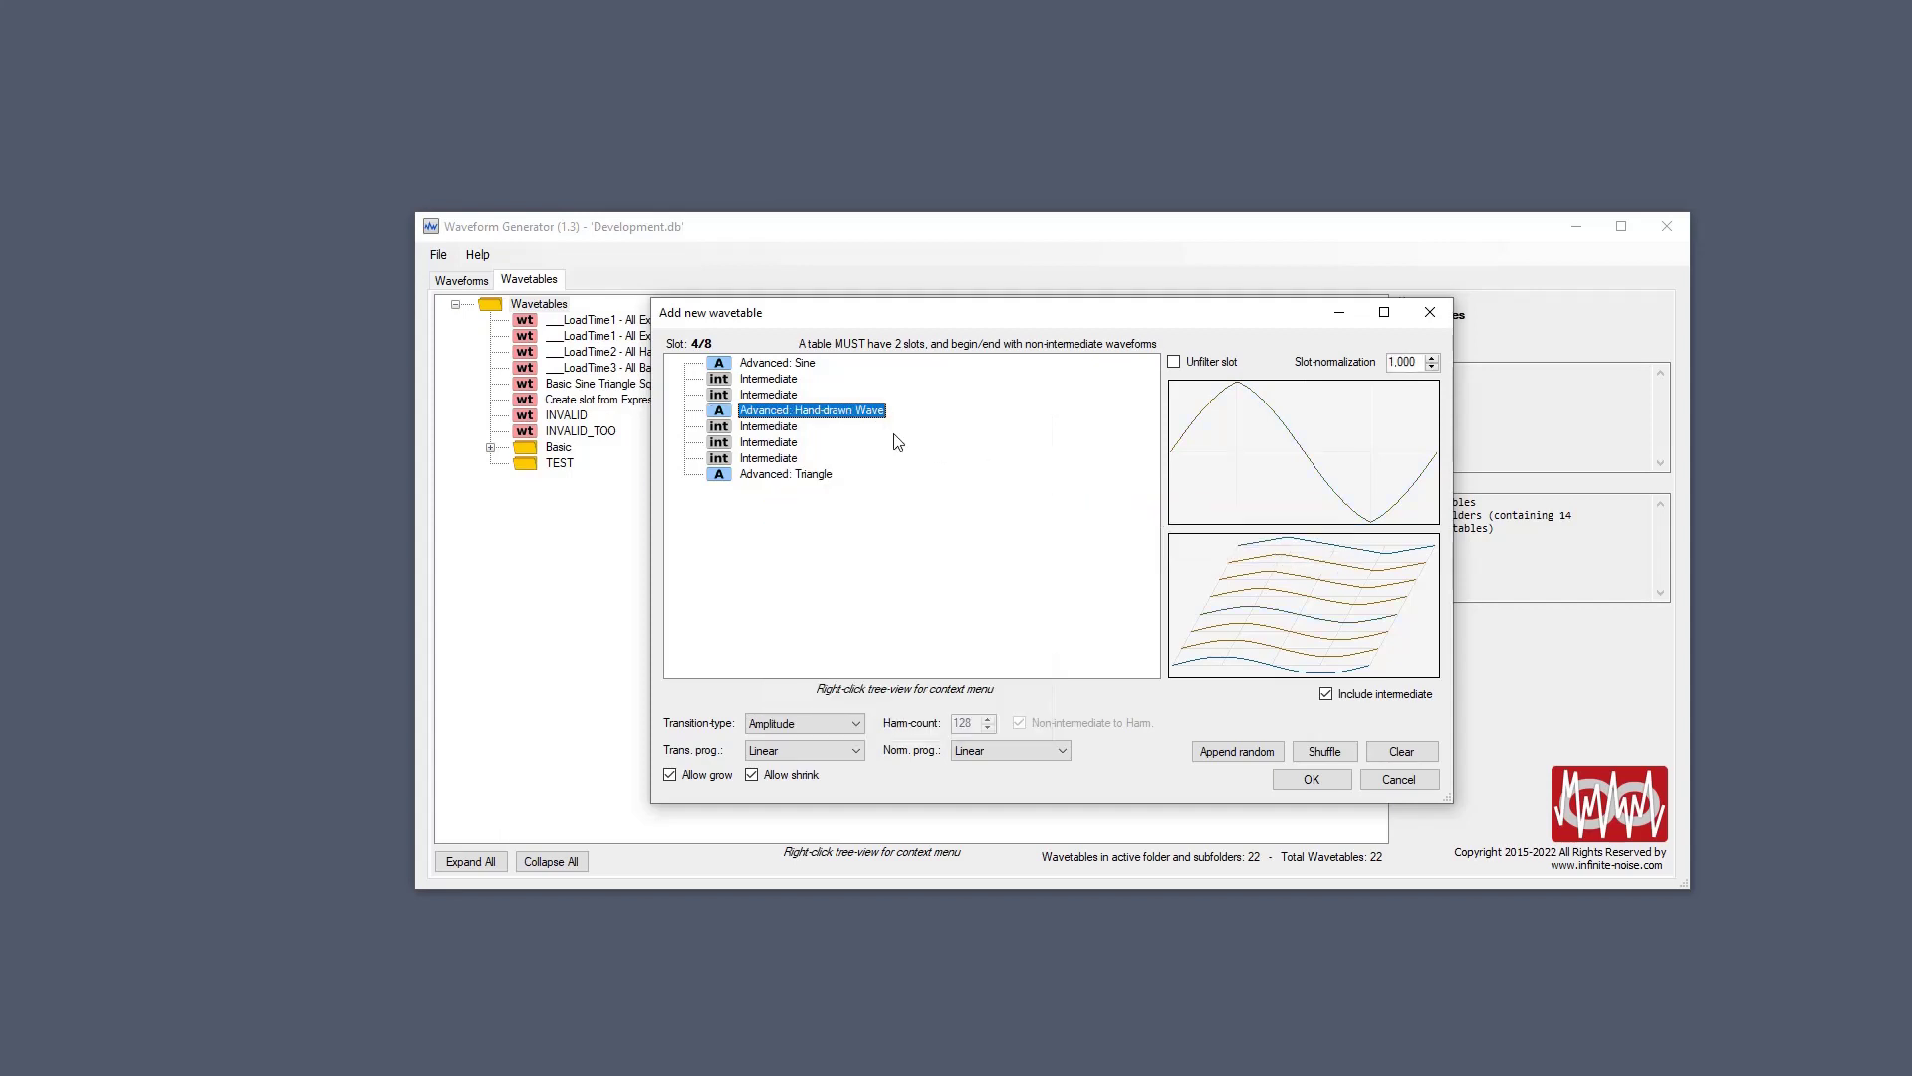
{"action": "double_click", "coordinate": [875, 413]}
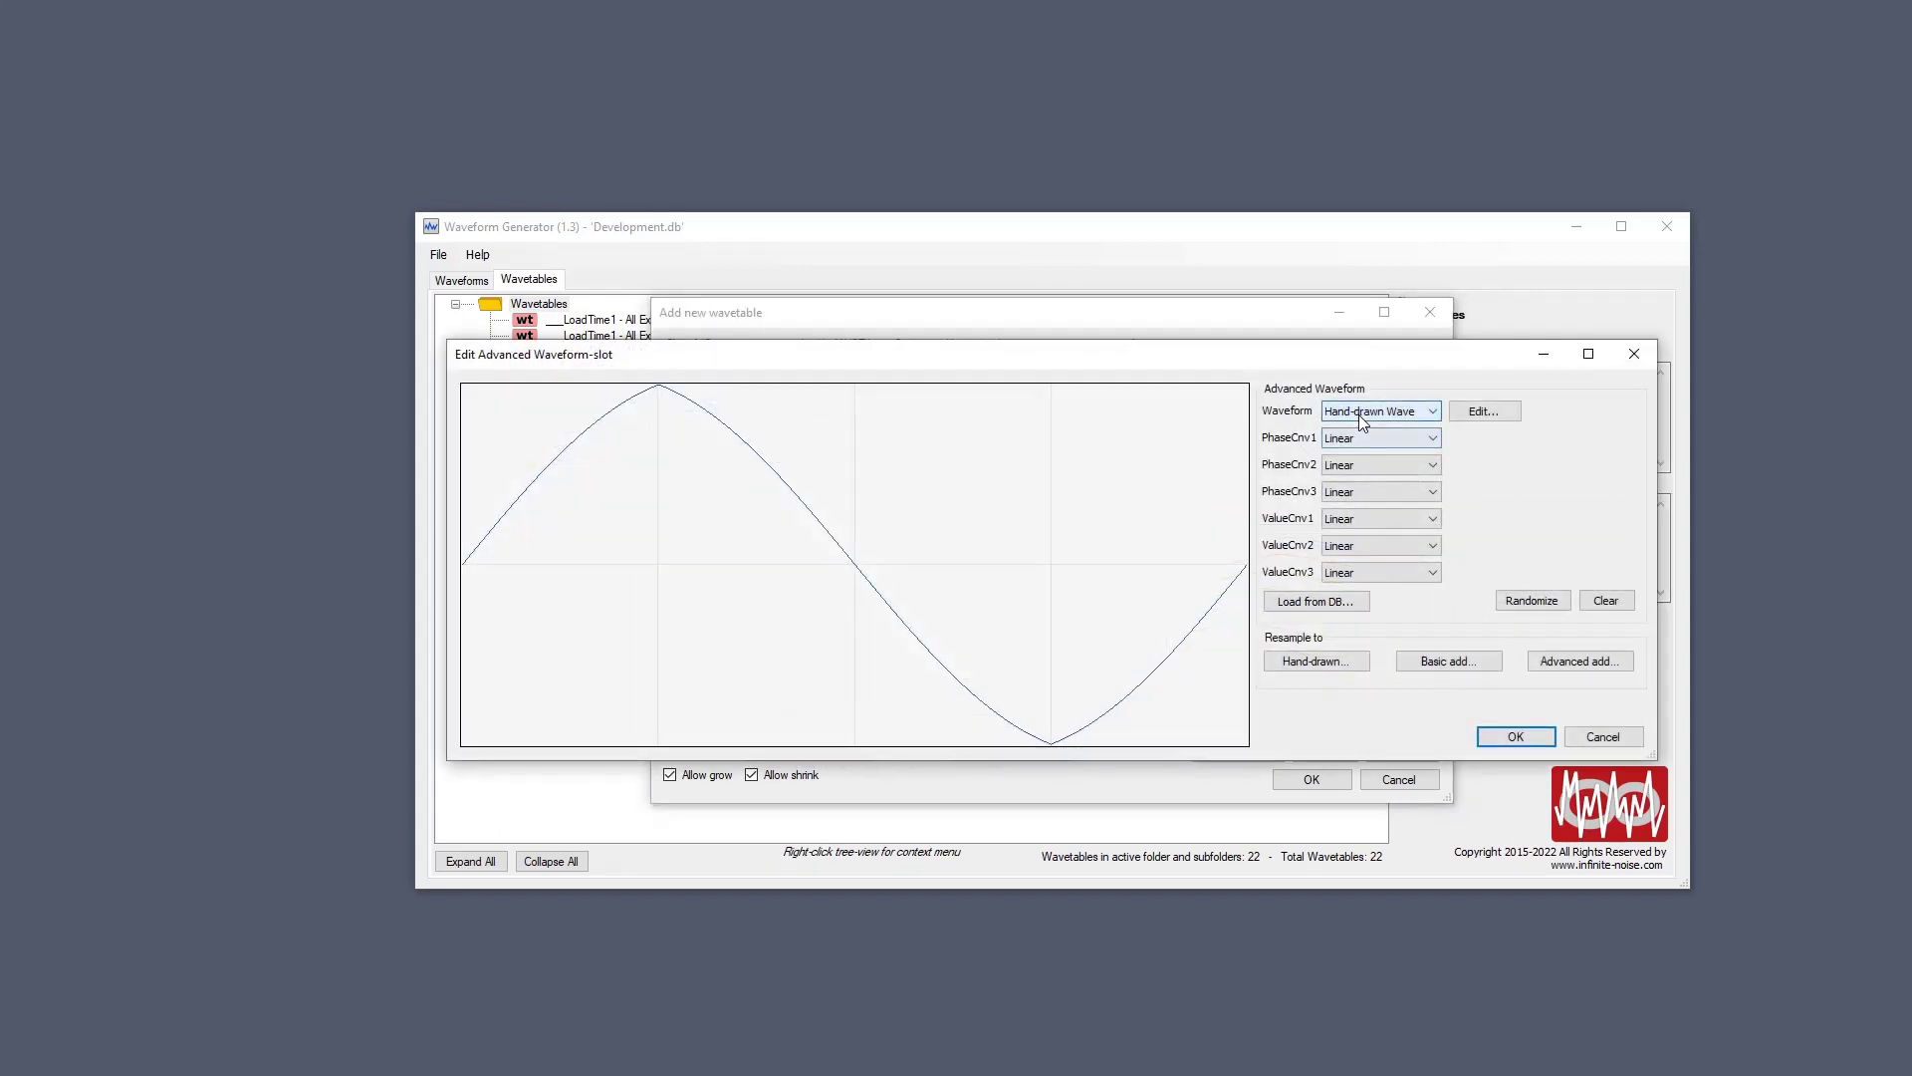
Apply a Force Sign value converter set to Positive to the hand-drawn wave and accept the slot edit.
{"action": "left_click", "coordinate": [1374, 519]}
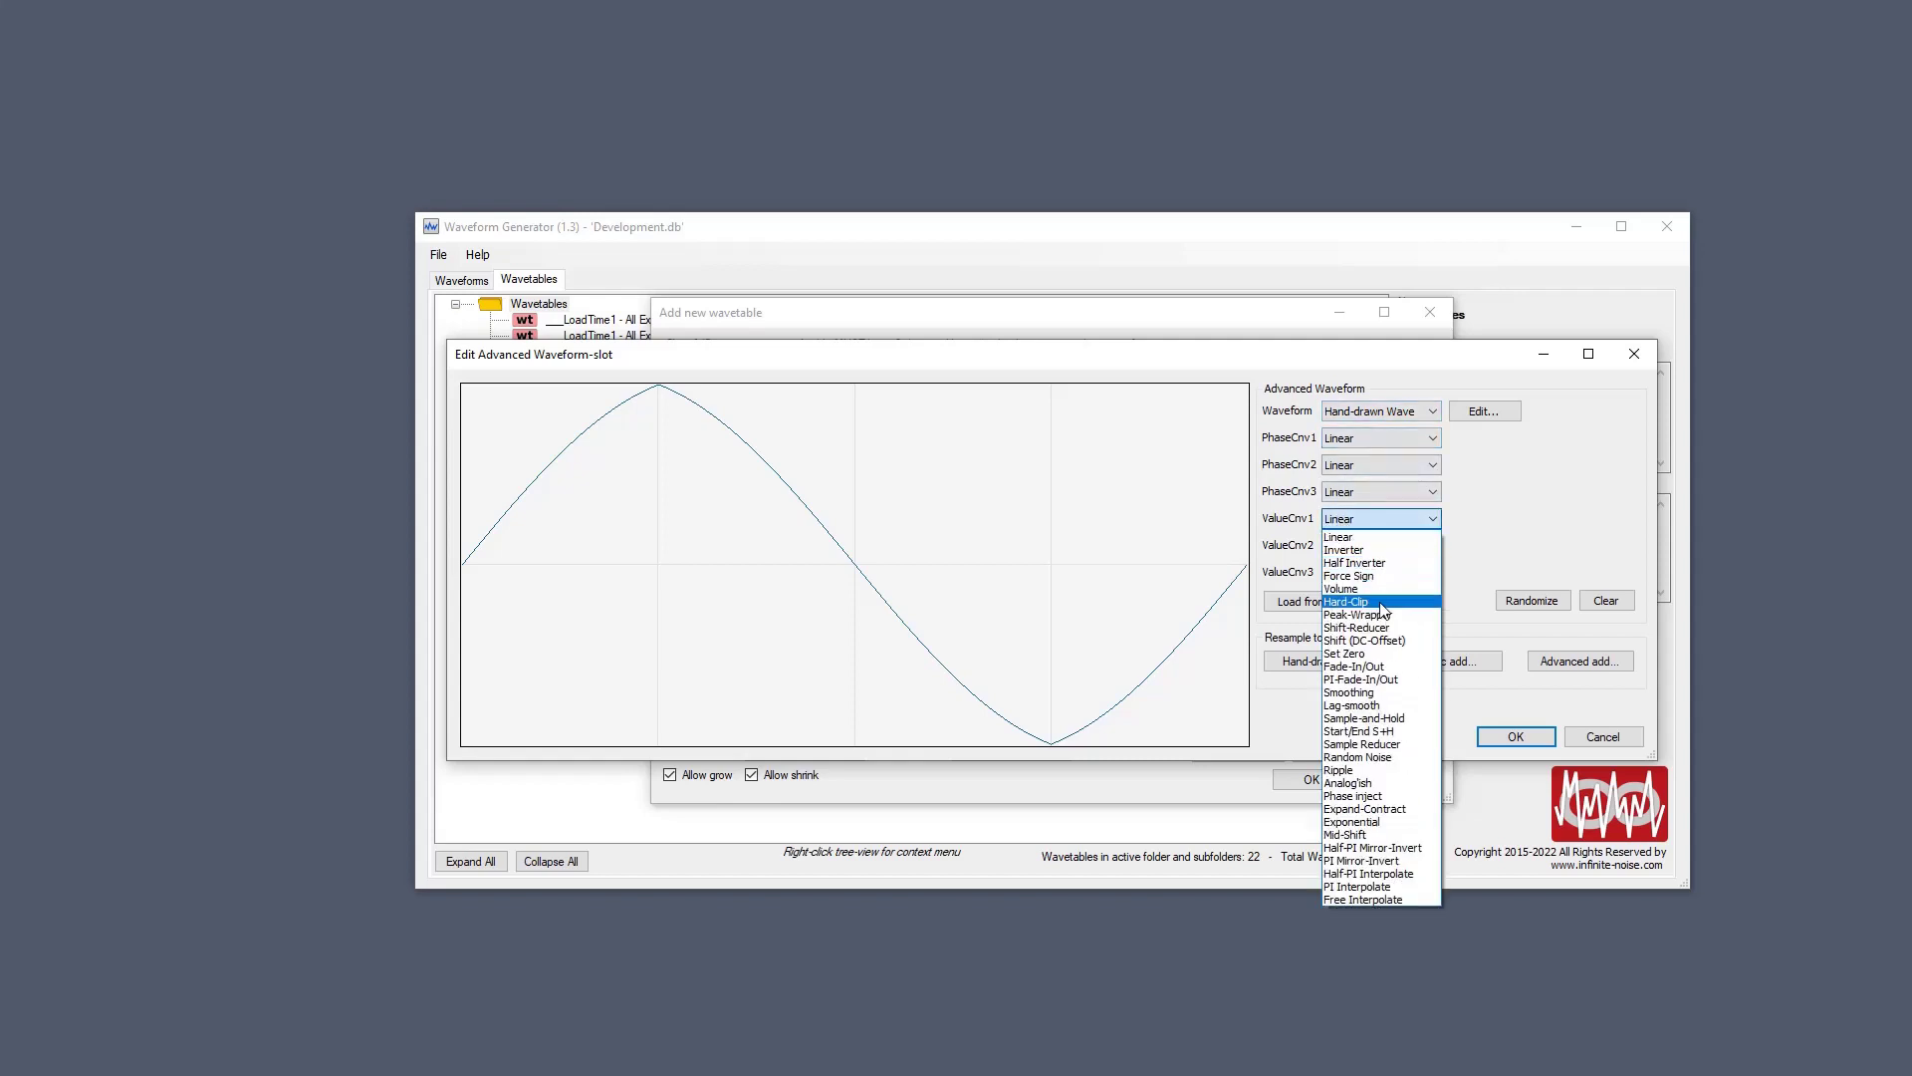
{"action": "left_click", "coordinate": [1370, 576]}
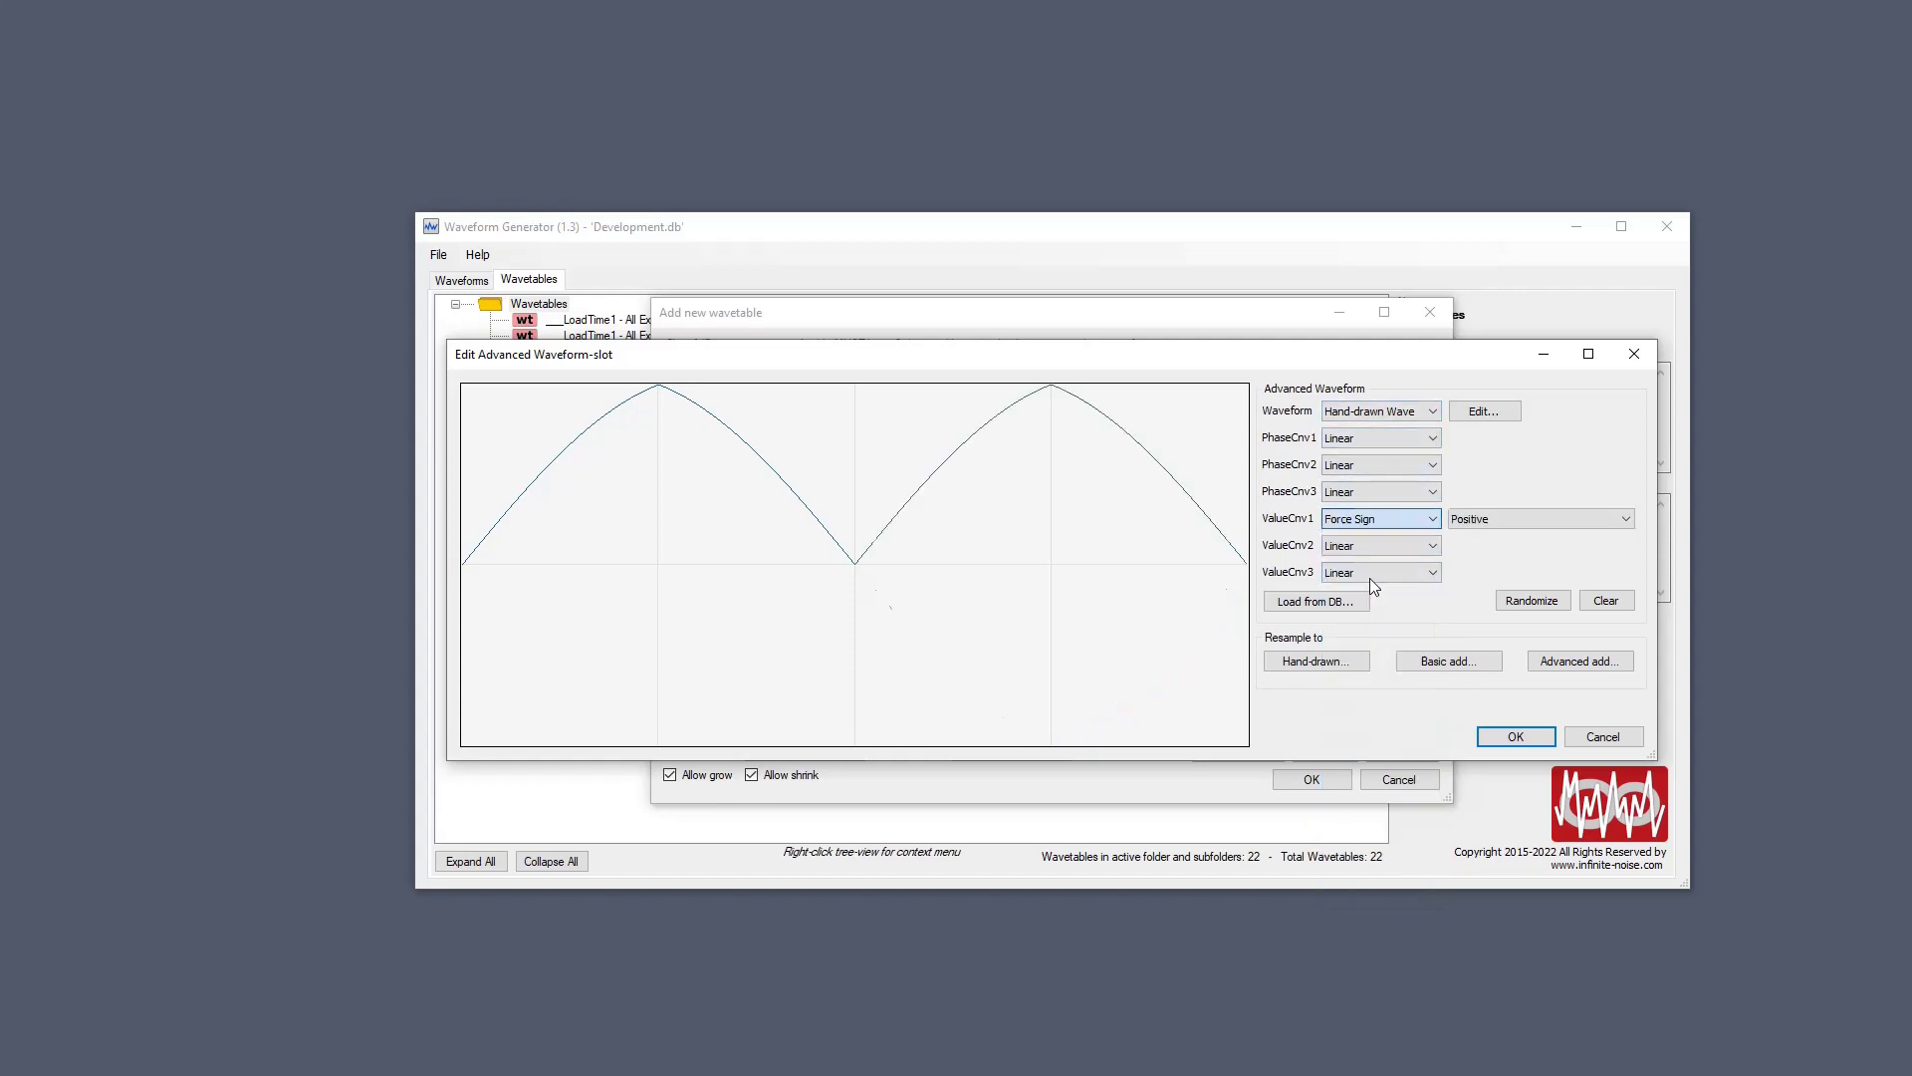
{"action": "left_click", "coordinate": [1515, 736]}
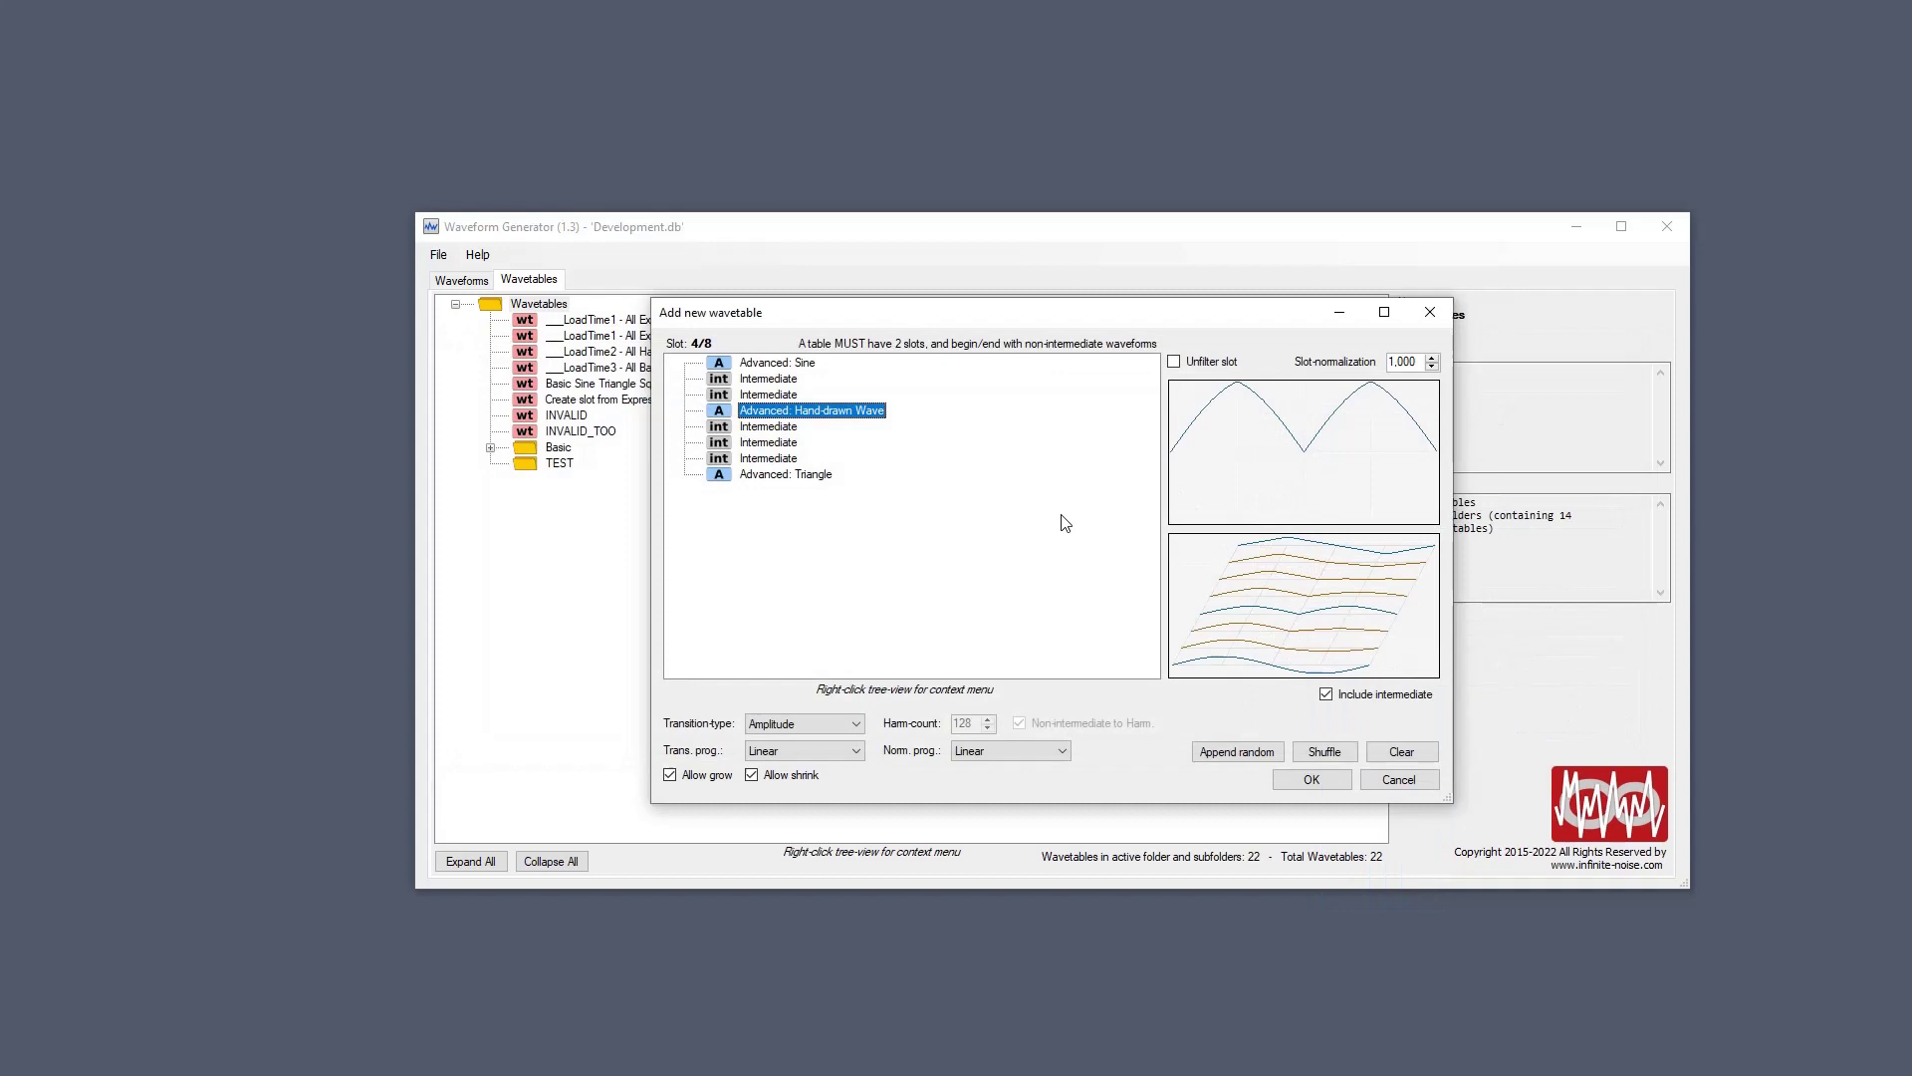
Go through the slots from Sine to Triangle to examine how the intermediates blend into and out of the hand-drawn wave.
{"action": "left_click", "coordinate": [873, 380]}
{"action": "left_click", "coordinate": [839, 365]}
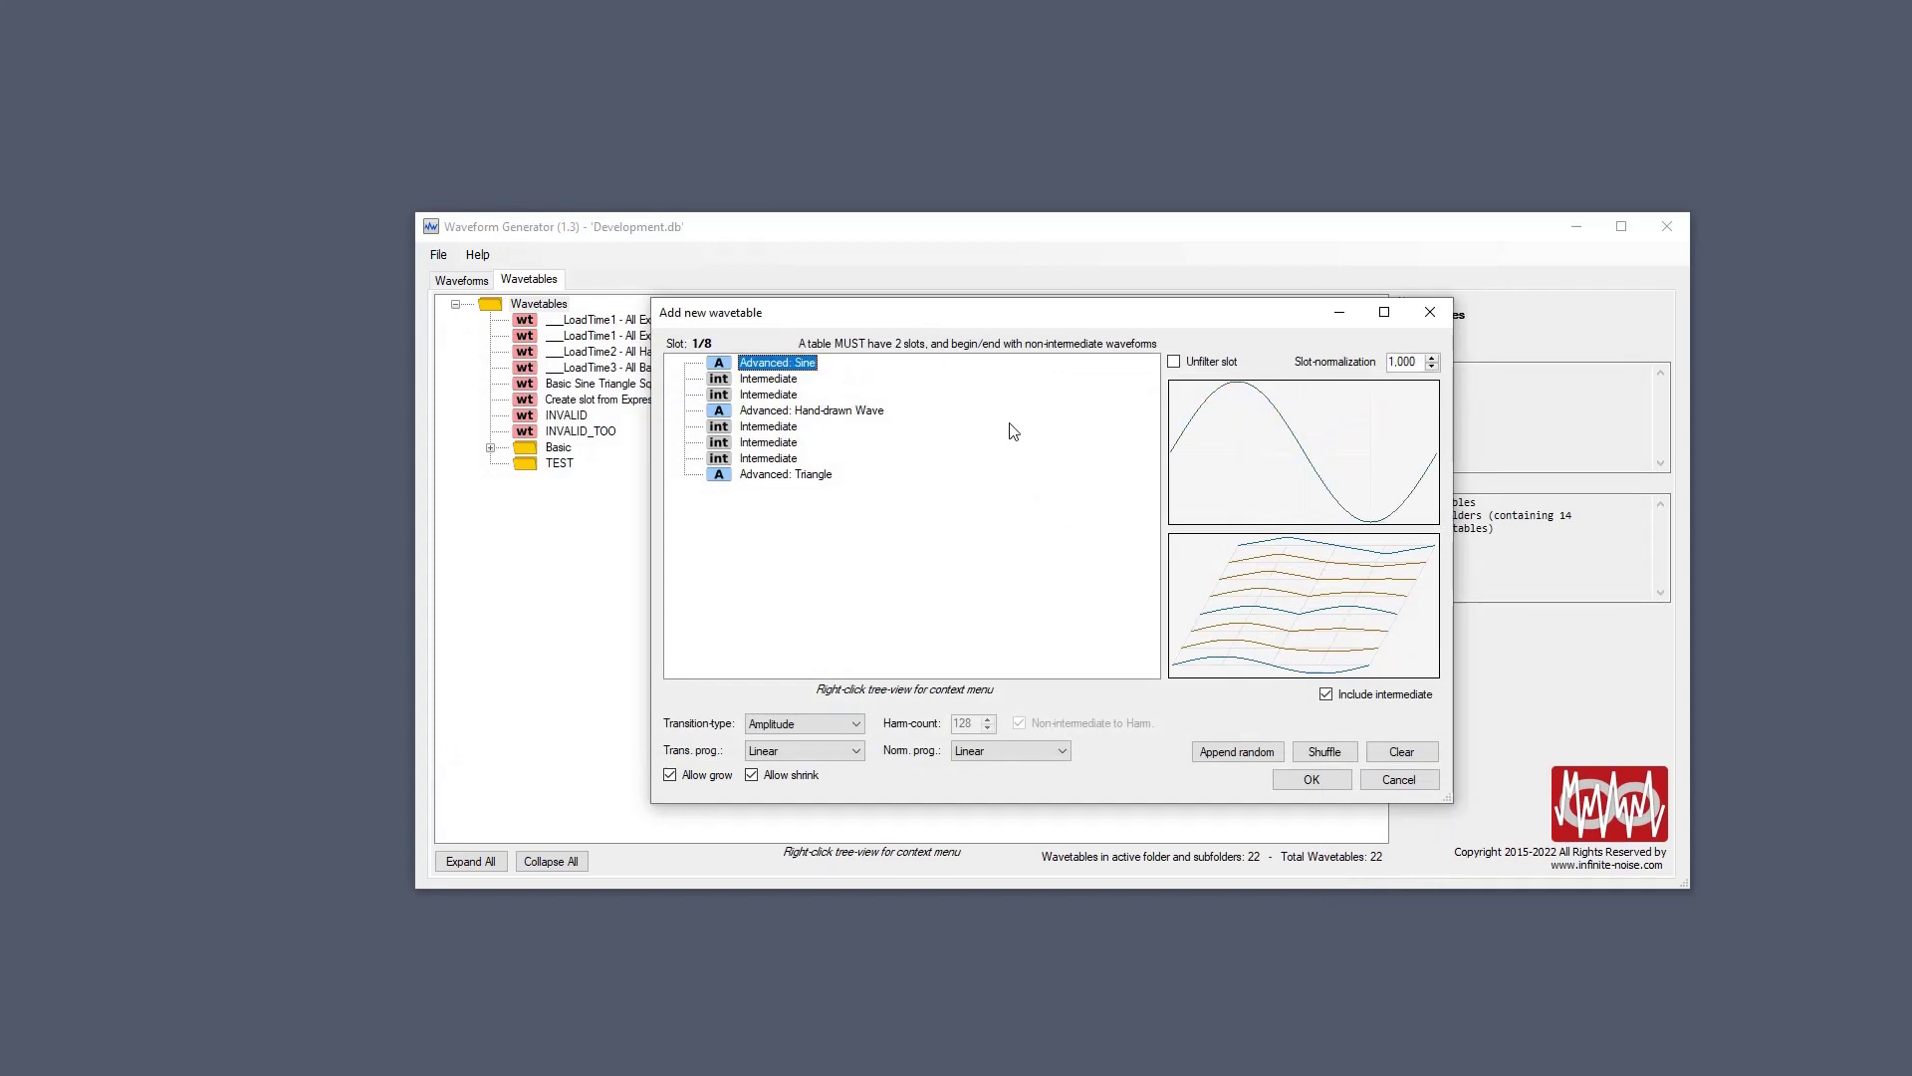
{"action": "key", "text": "Down"}
{"action": "key", "text": "Down"}
{"action": "key", "text": "Down"}
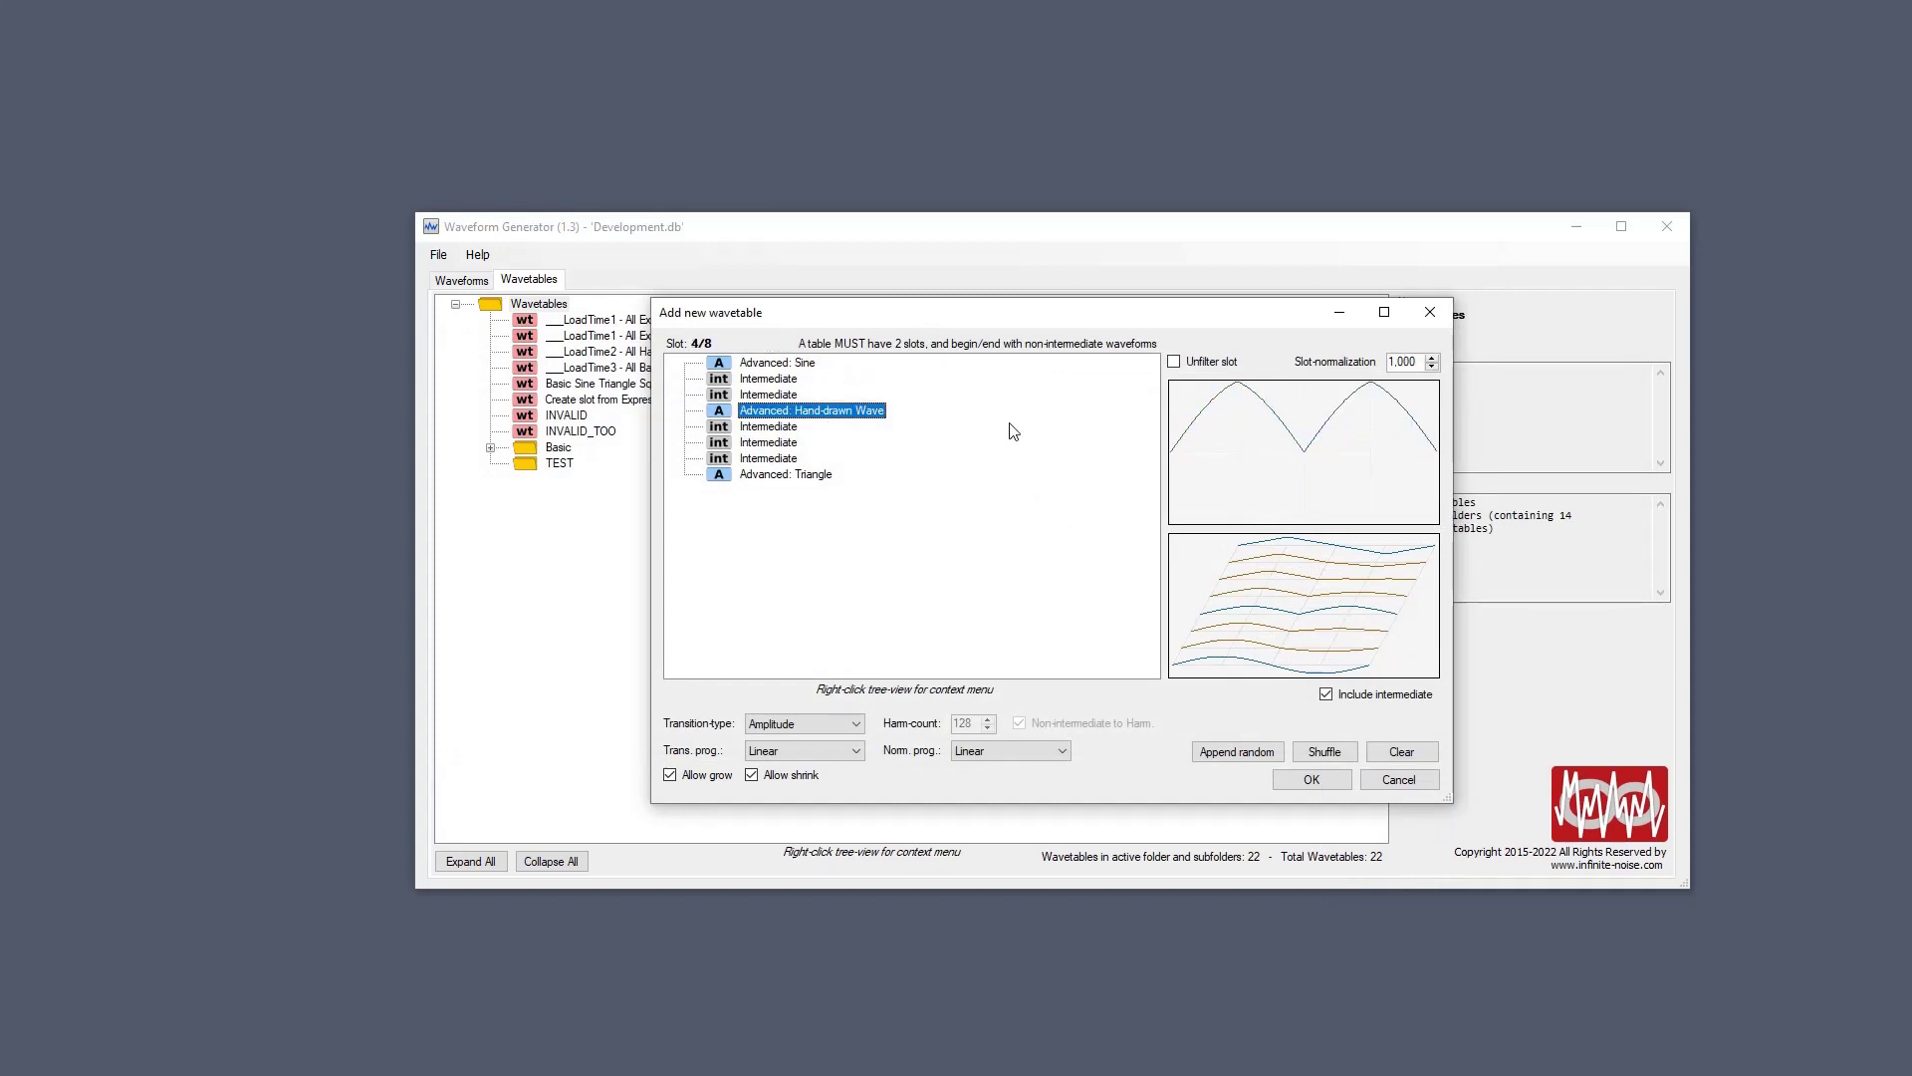
{"action": "key", "text": "Down"}
{"action": "key", "text": "Down"}
{"action": "key", "text": "Down"}
{"action": "key", "text": "Down"}
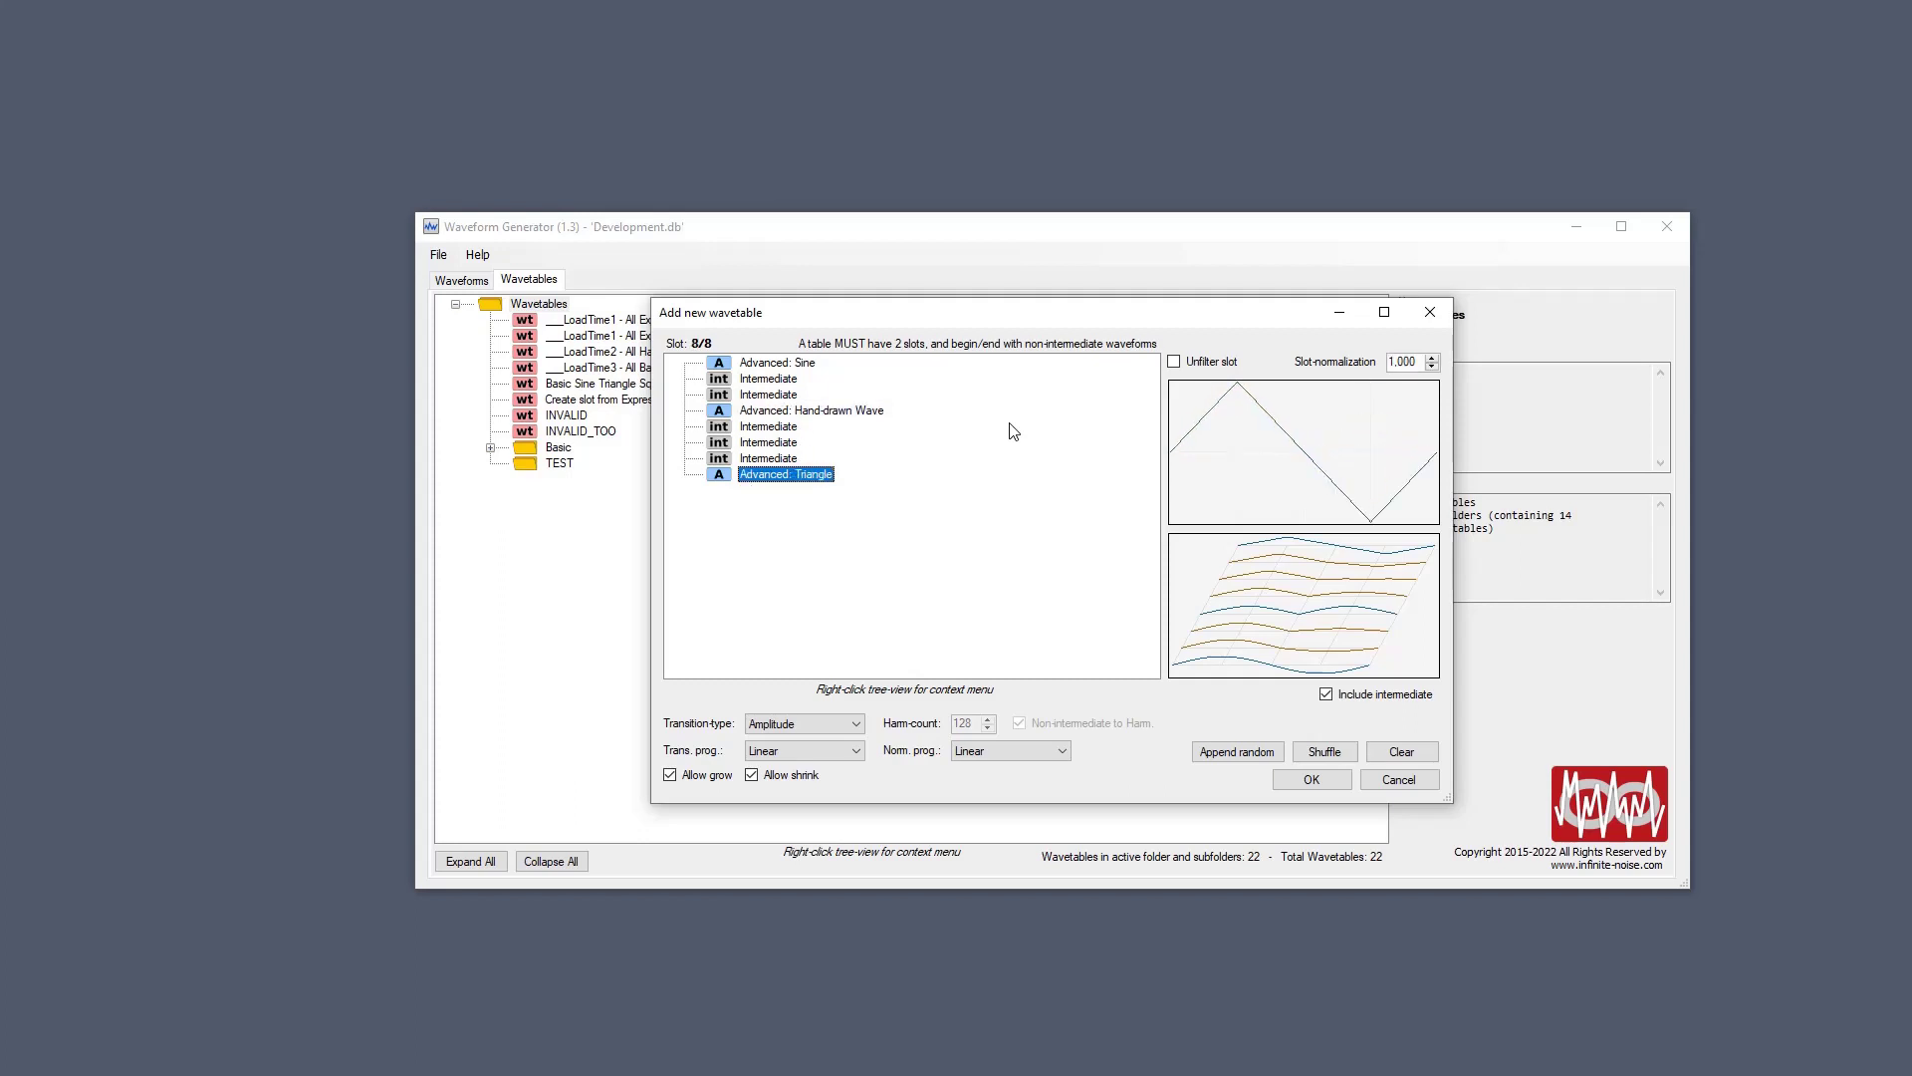
Delete the hand-drawn wave slot from the wavetable.
{"action": "key", "text": "Up"}
{"action": "key", "text": "Up"}
{"action": "key", "text": "Up"}
{"action": "key", "text": "Up"}
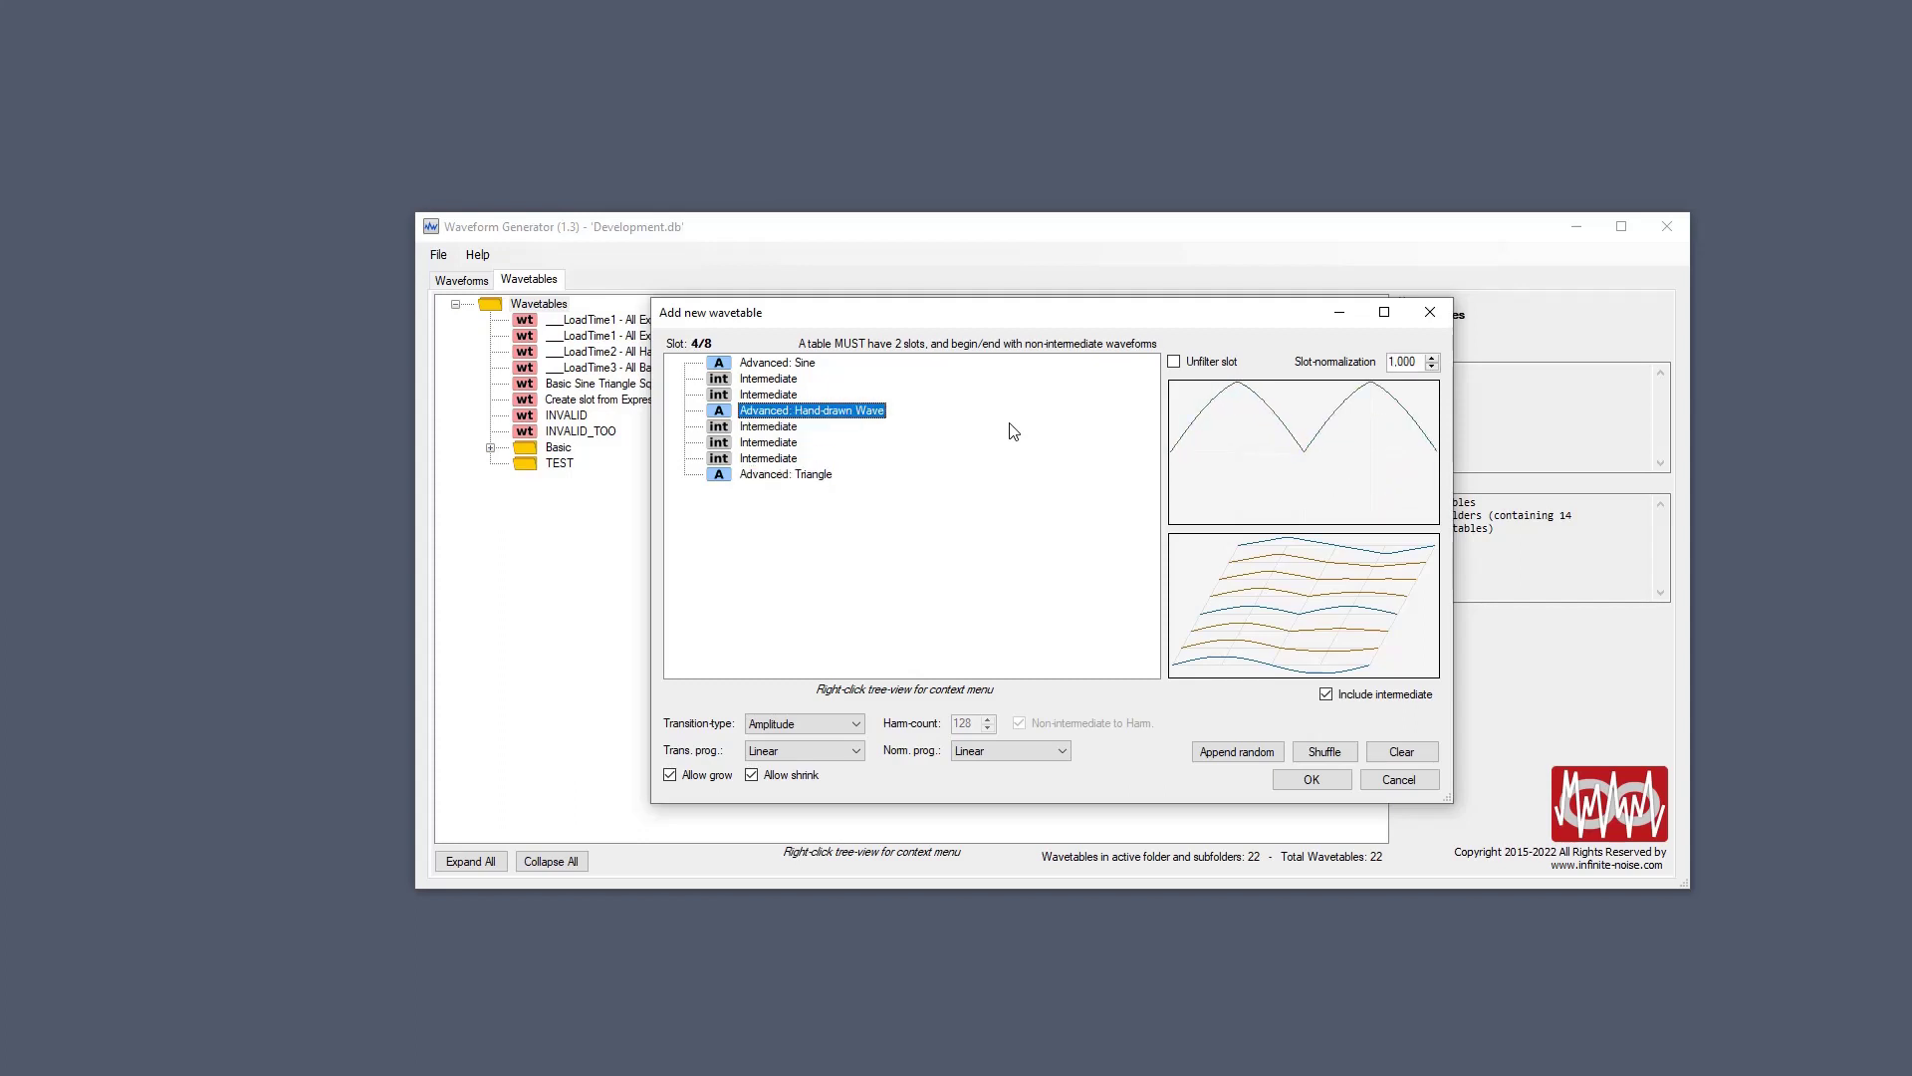
{"action": "key", "text": "Delete"}
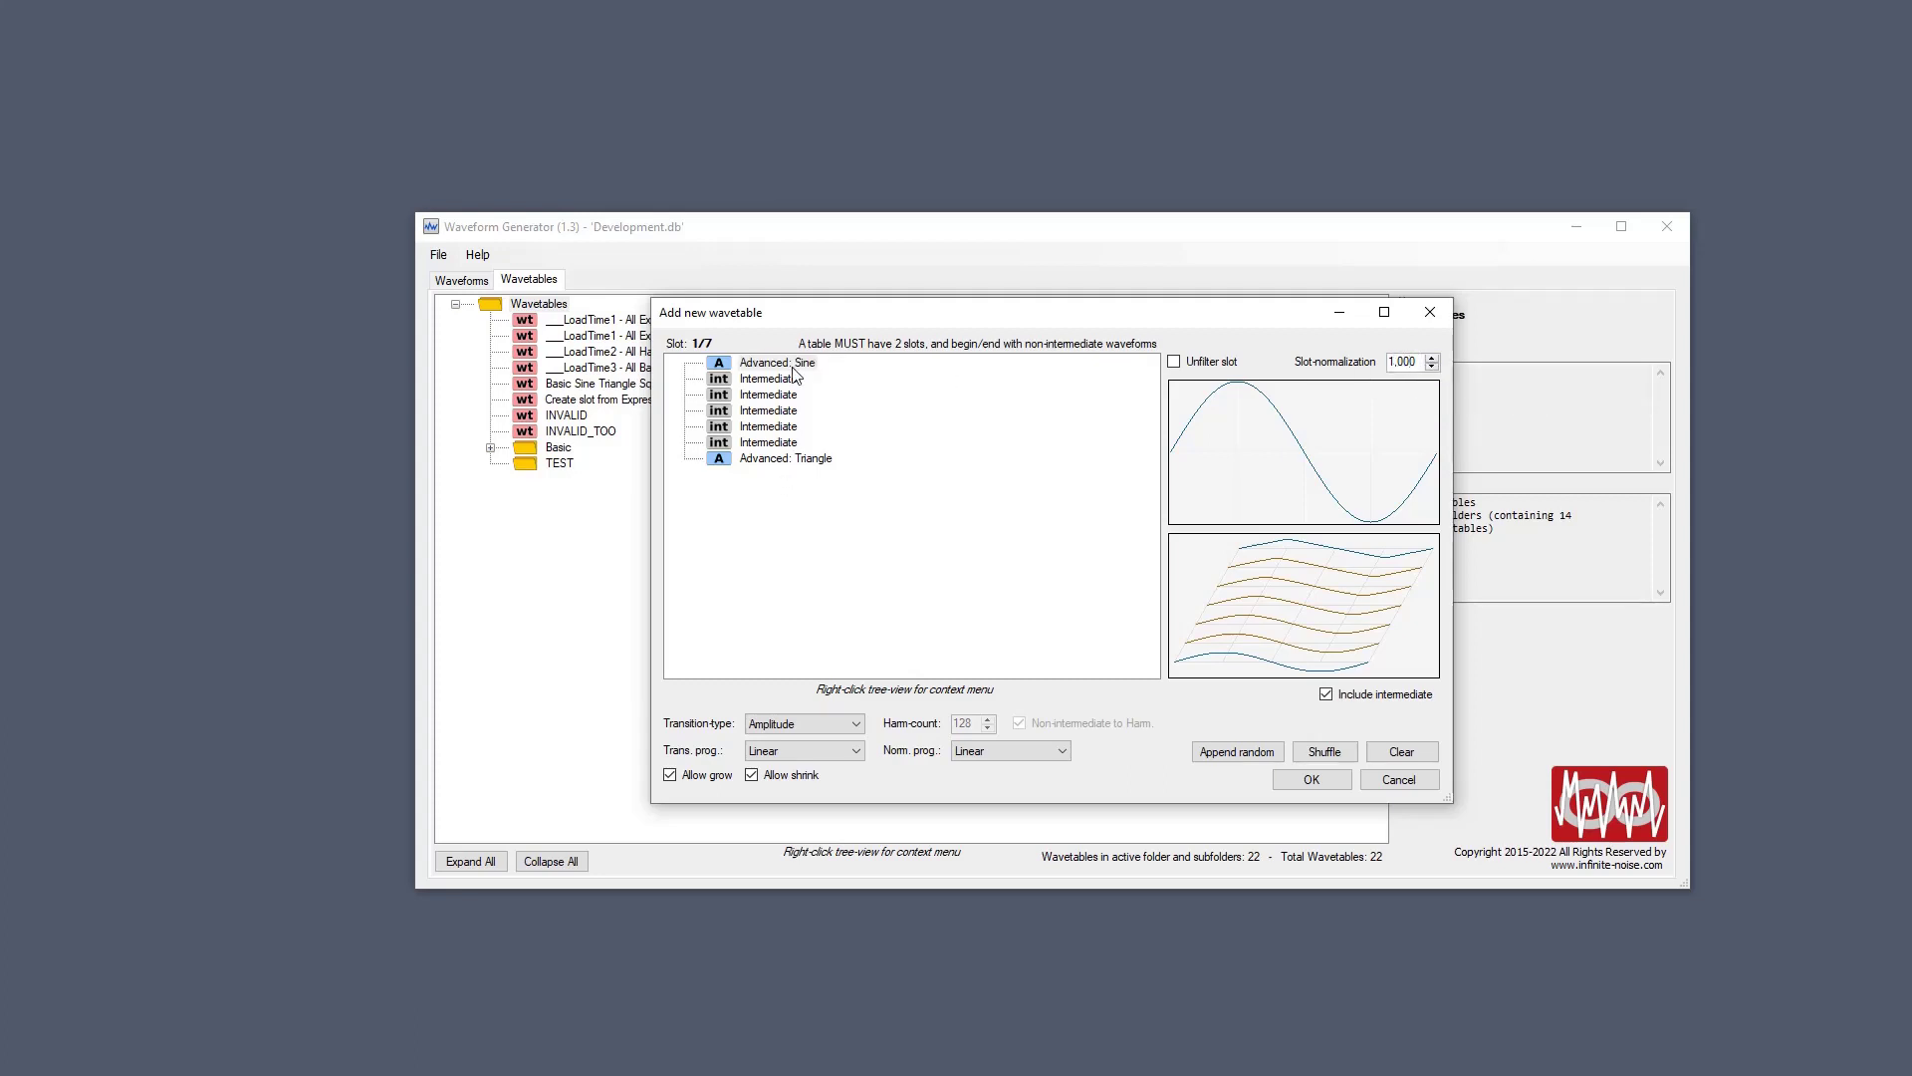
Go through the slots from Triangle back to Sine to examine each slot's waveform and normalization.
{"action": "left_click", "coordinate": [815, 458]}
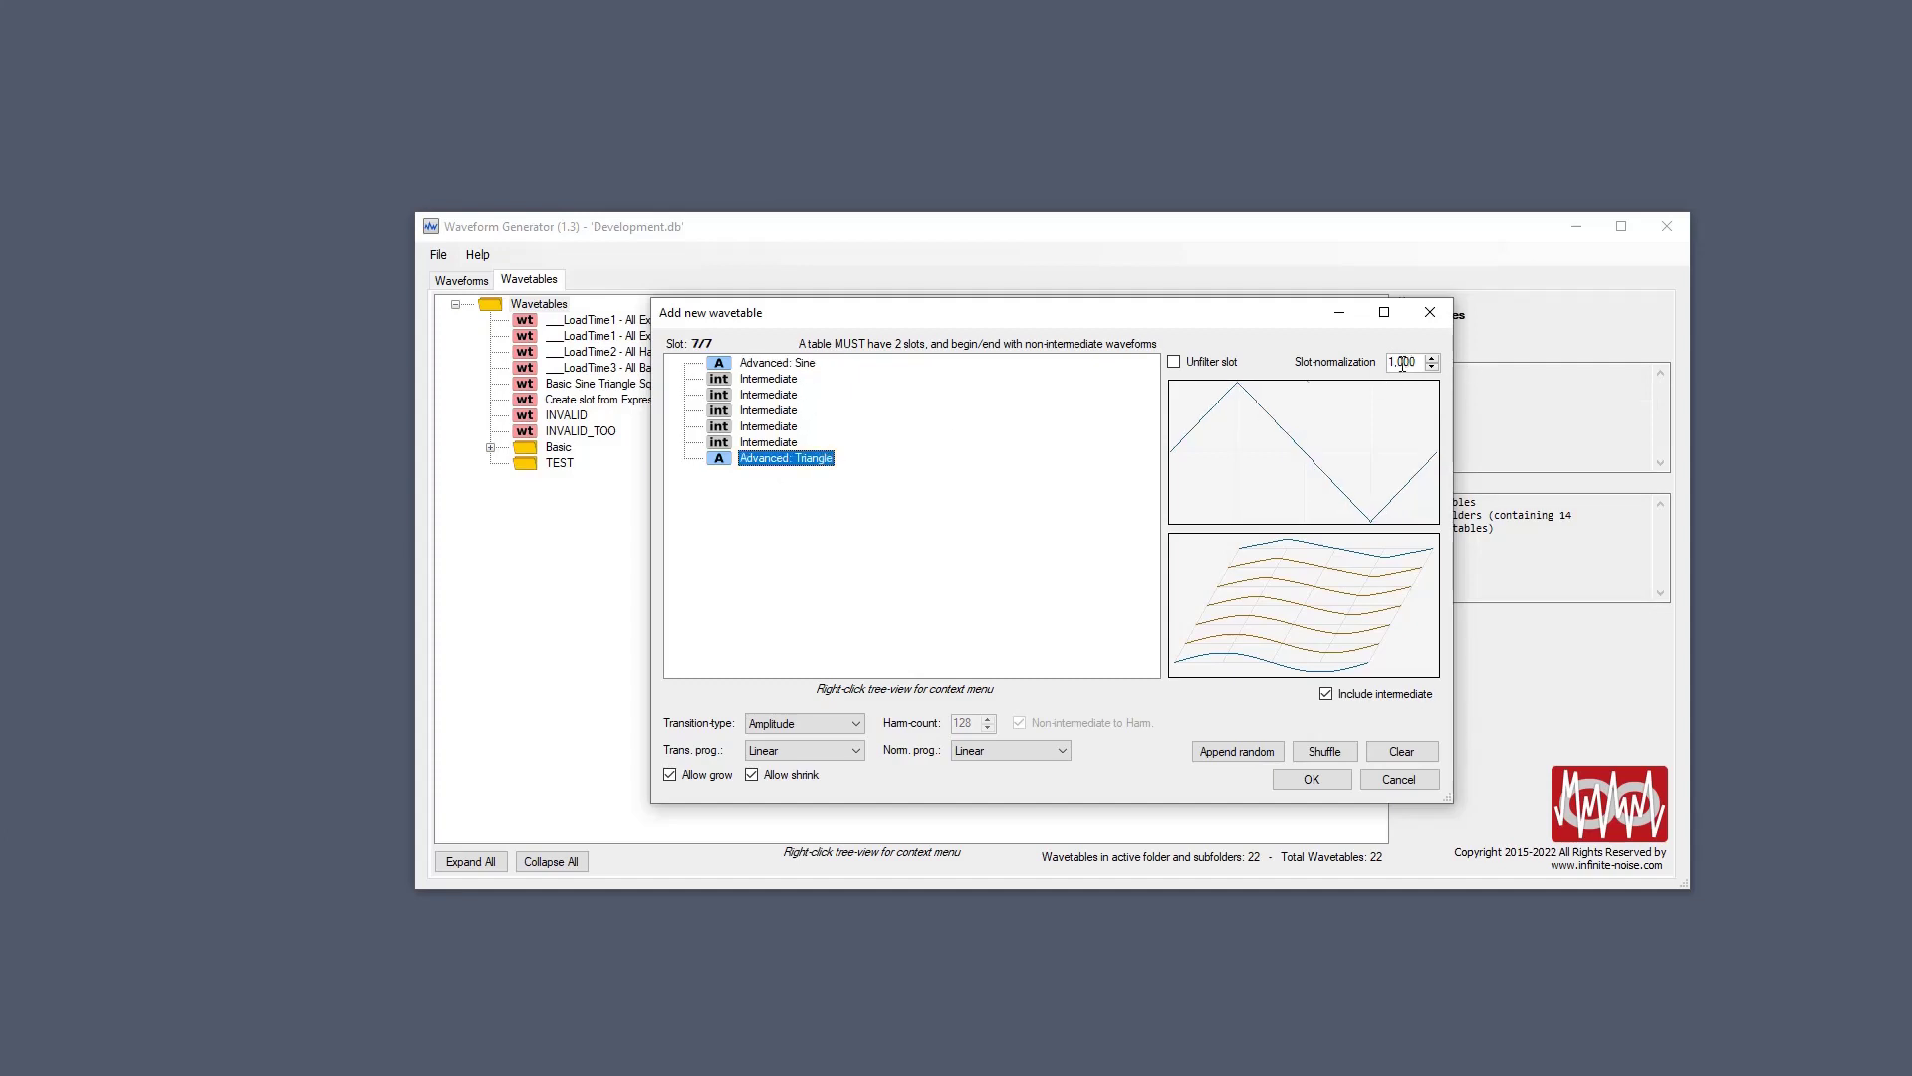
{"action": "left_click", "coordinate": [782, 444]}
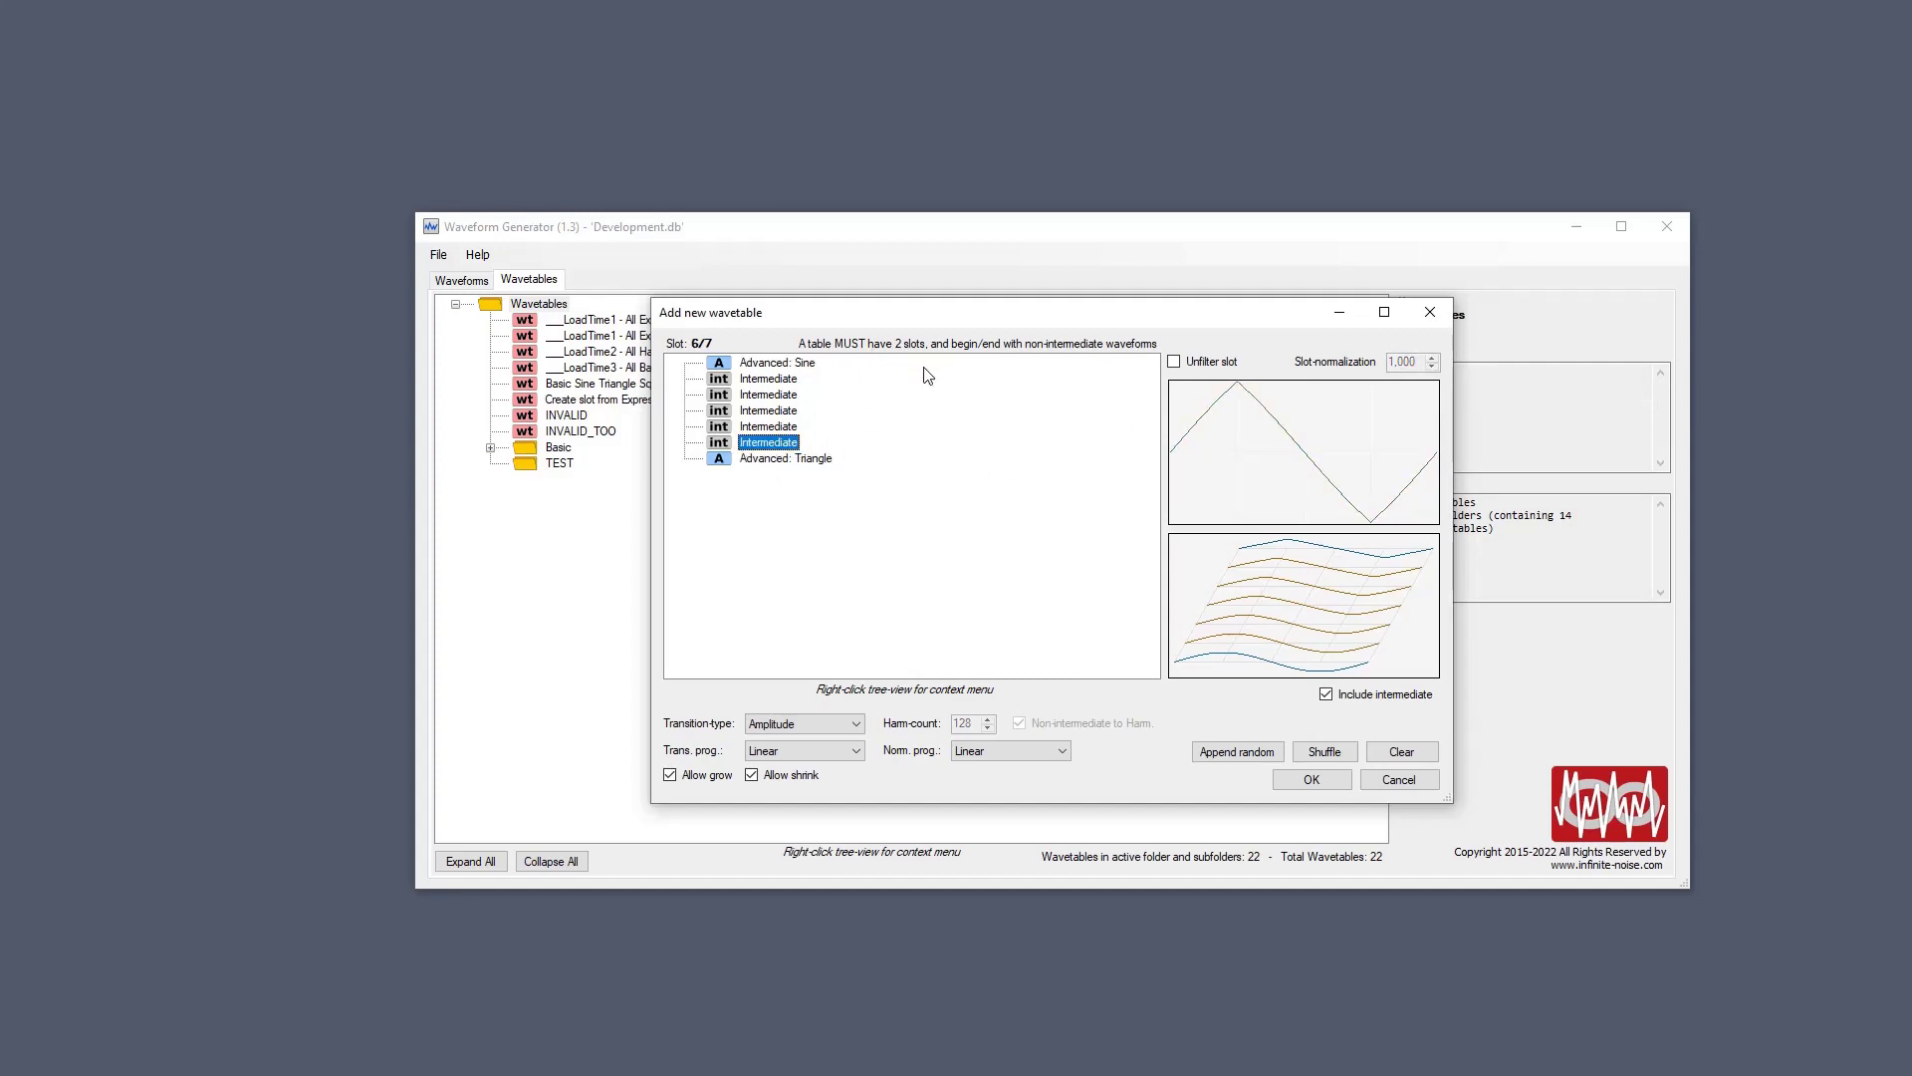
{"action": "key", "text": "Up"}
{"action": "key", "text": "Up"}
{"action": "key", "text": "Up"}
{"action": "key", "text": "Up"}
{"action": "key", "text": "Up"}
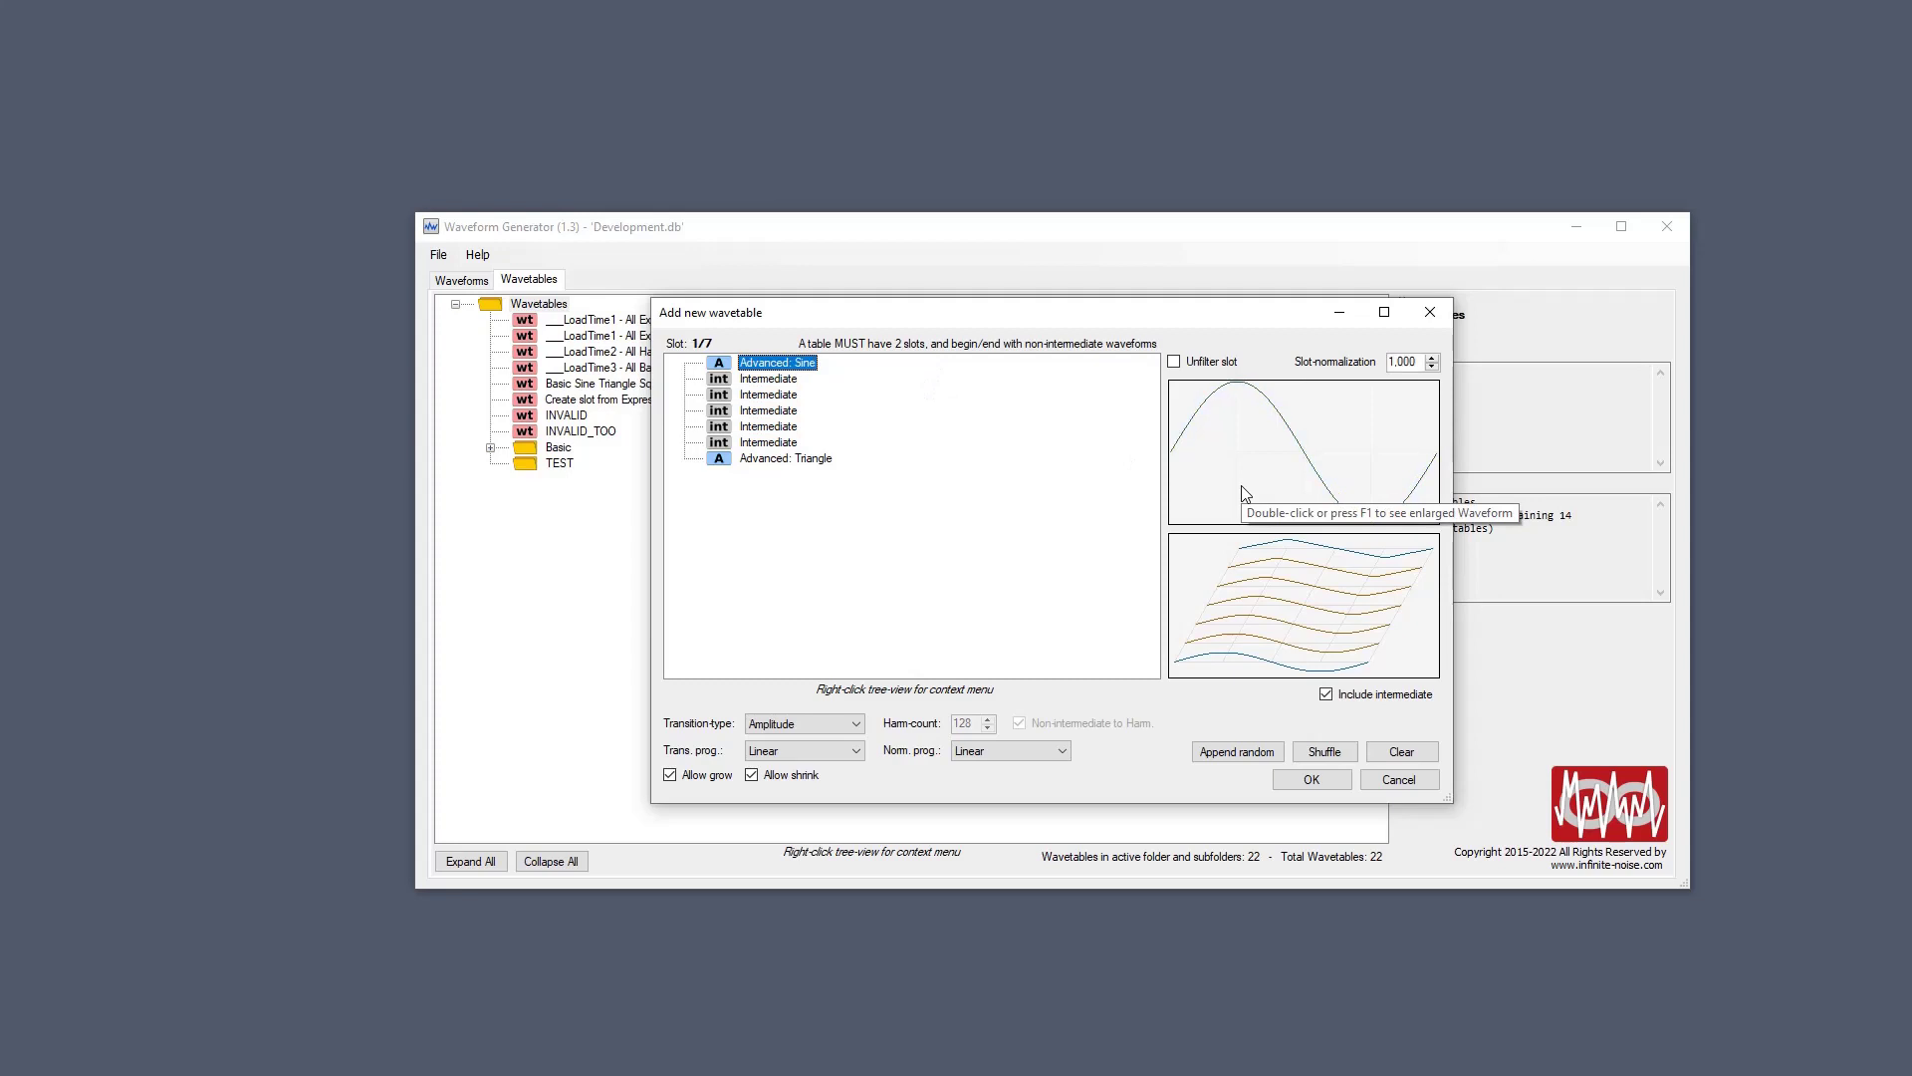
Lower the Advanced Triangle slot's normalization to 0.460.
{"action": "key", "text": "Down"}
{"action": "key", "text": "Down"}
{"action": "key", "text": "Down"}
{"action": "key", "text": "Down"}
{"action": "key", "text": "Down"}
{"action": "key", "text": "Down"}
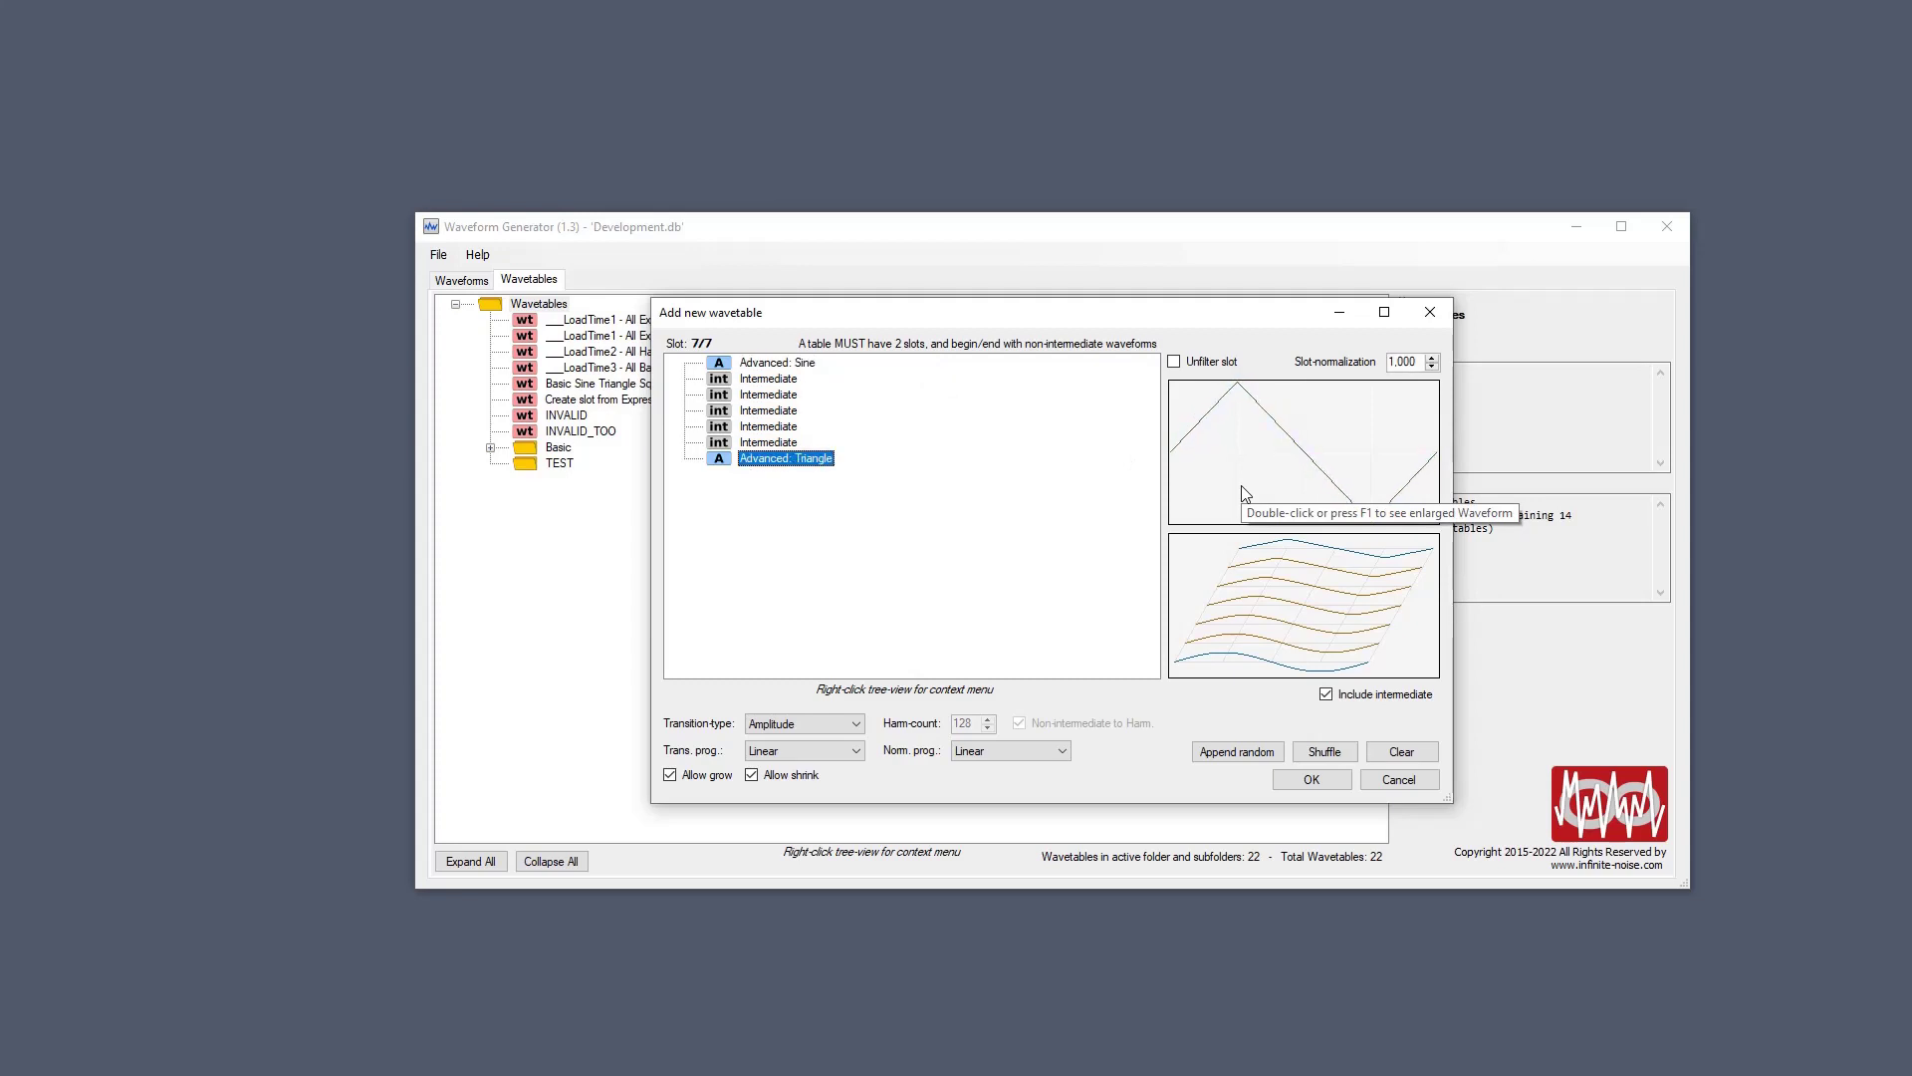
{"action": "scroll", "coordinate": [1414, 365], "scroll_direction": "down", "scroll_amount": 9}
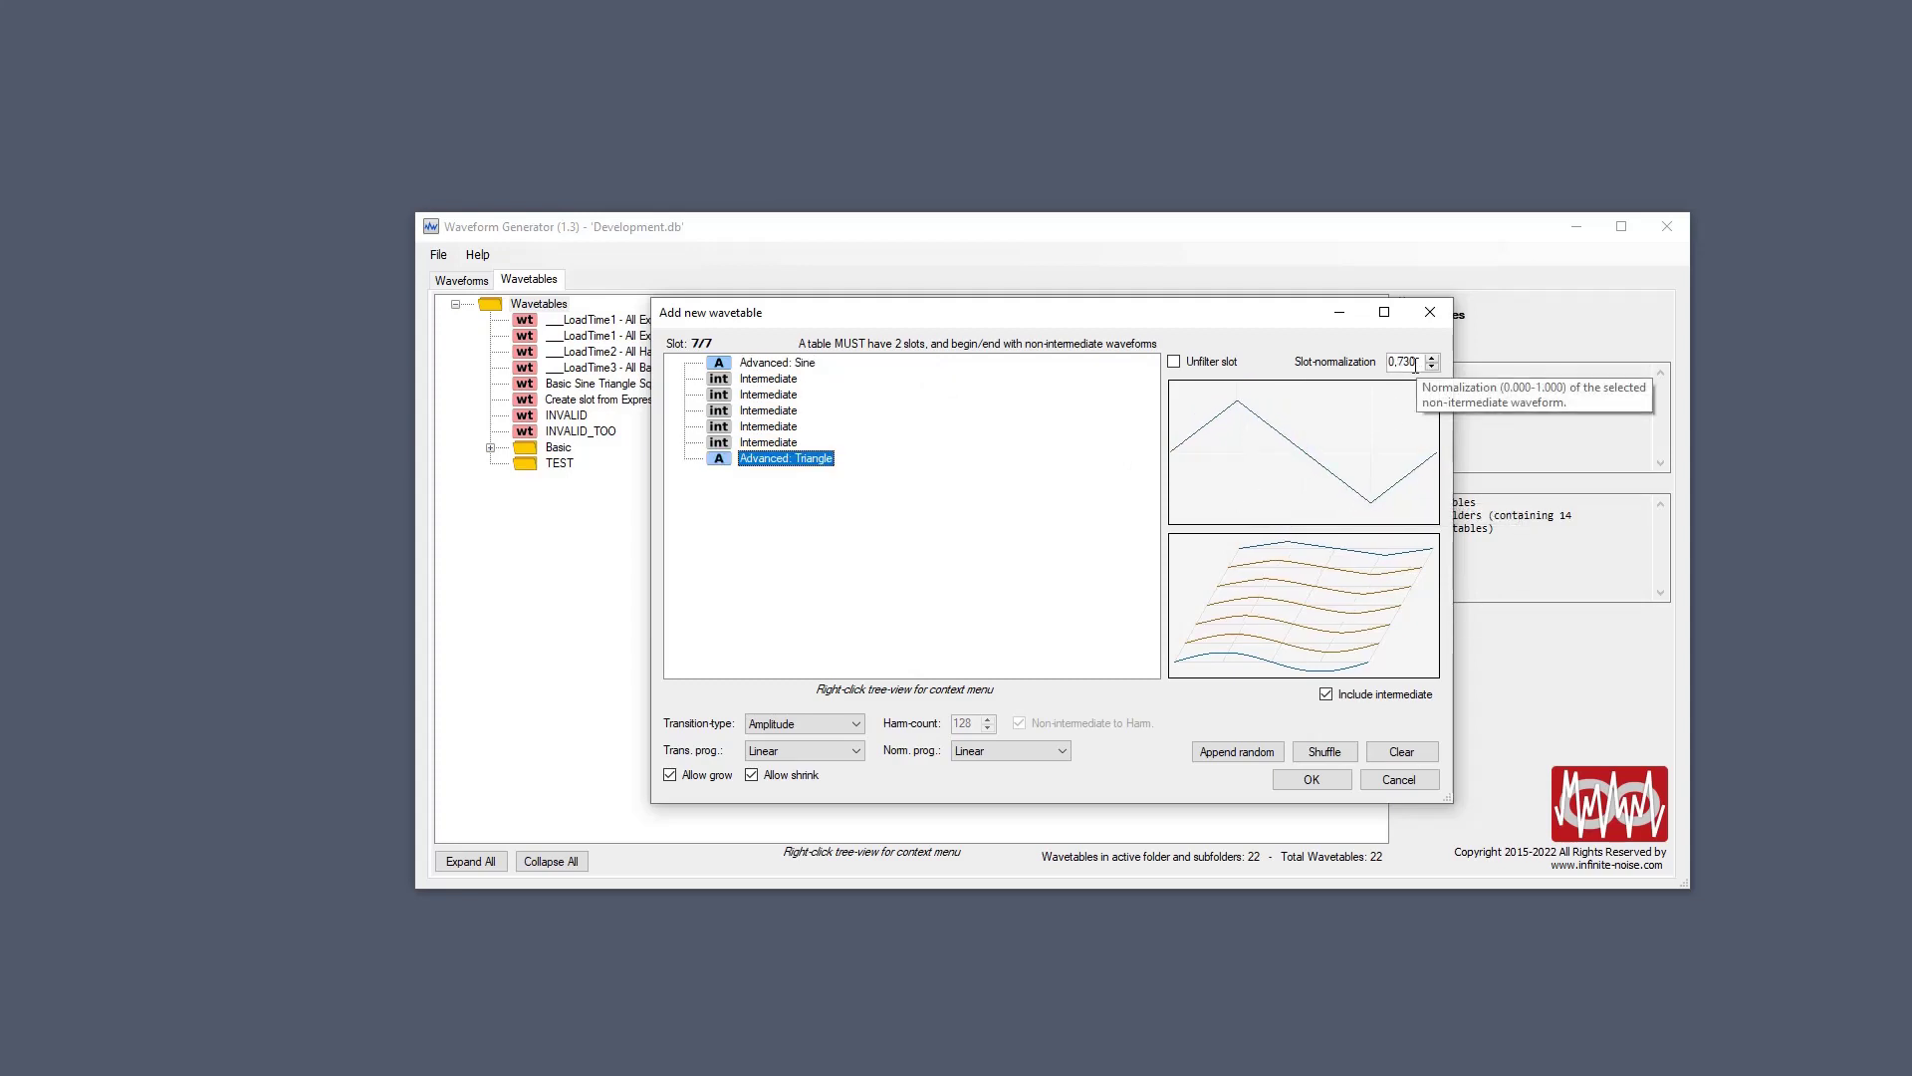
{"action": "scroll", "coordinate": [1414, 365], "scroll_direction": "down", "scroll_amount": 9}
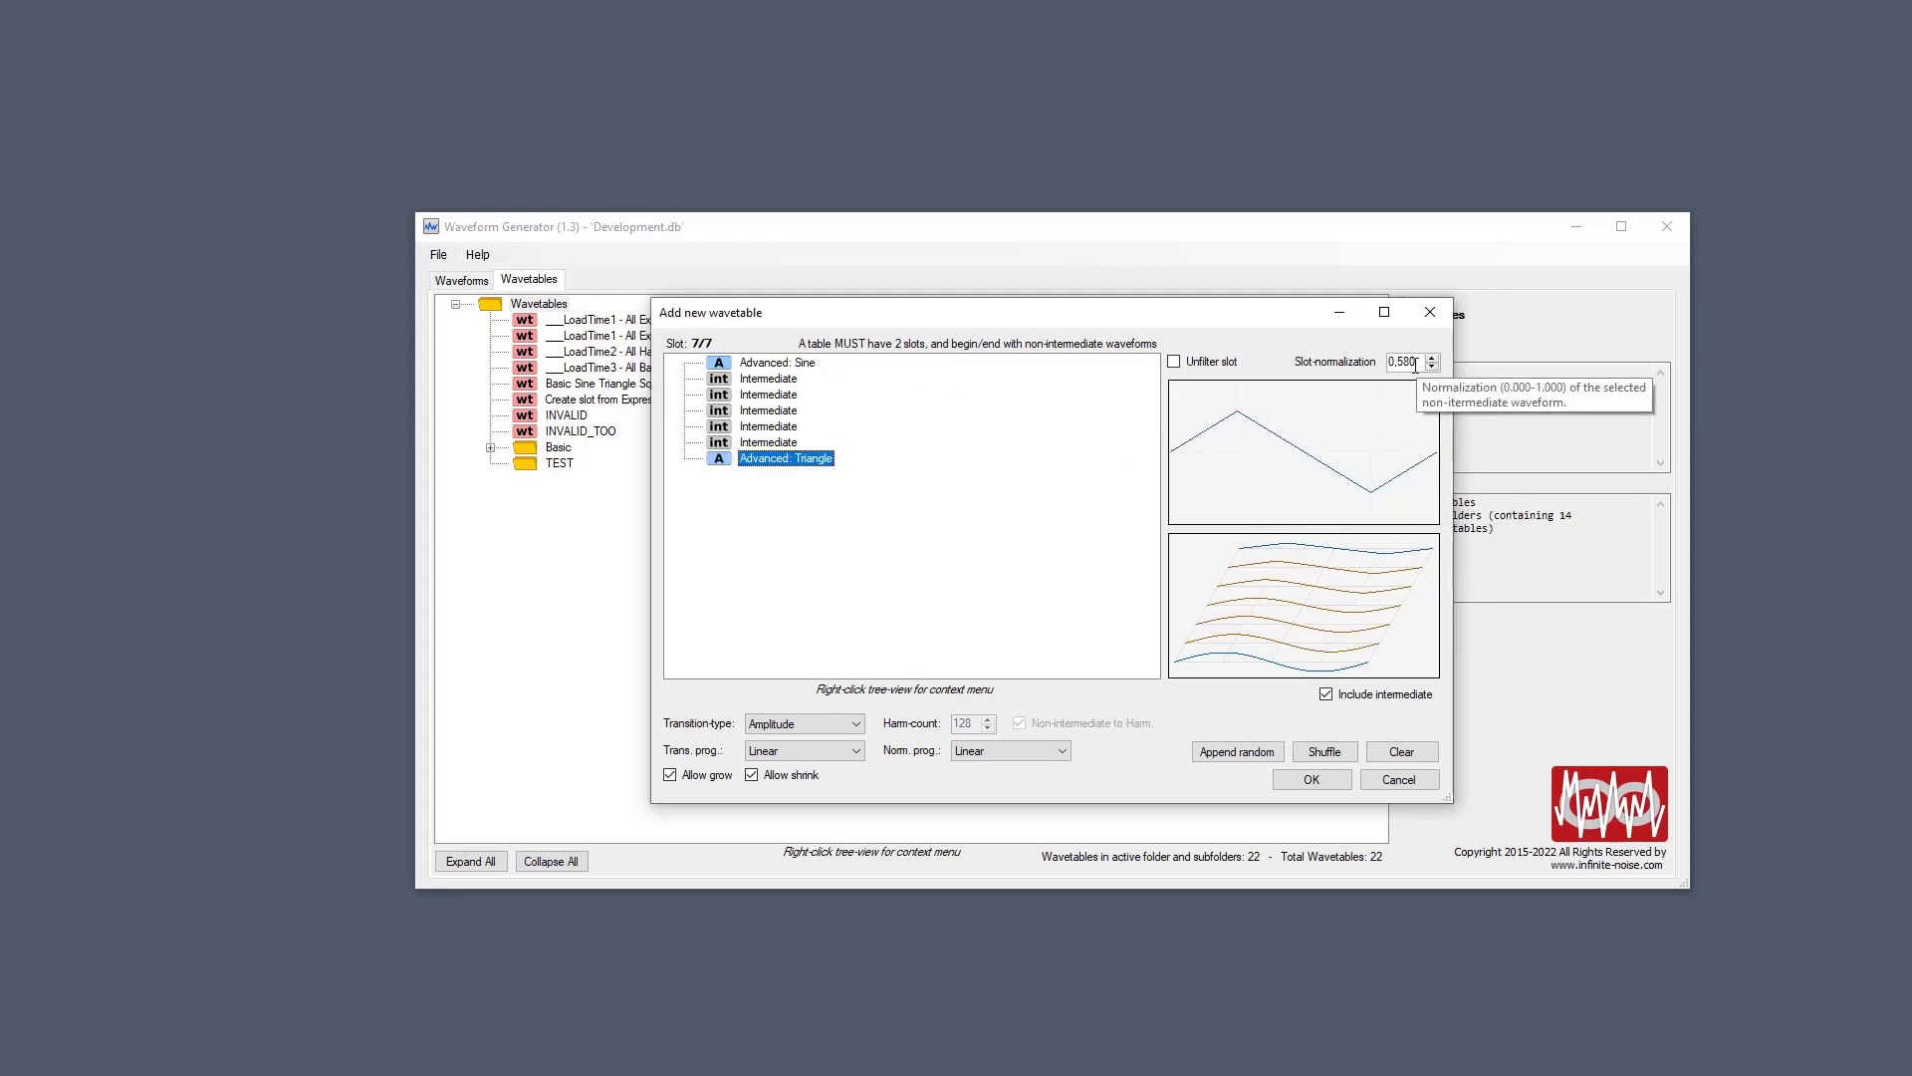
Check how normalization changes across the intermediate slots, starting from the Sine slot.
{"action": "left_click", "coordinate": [770, 364]}
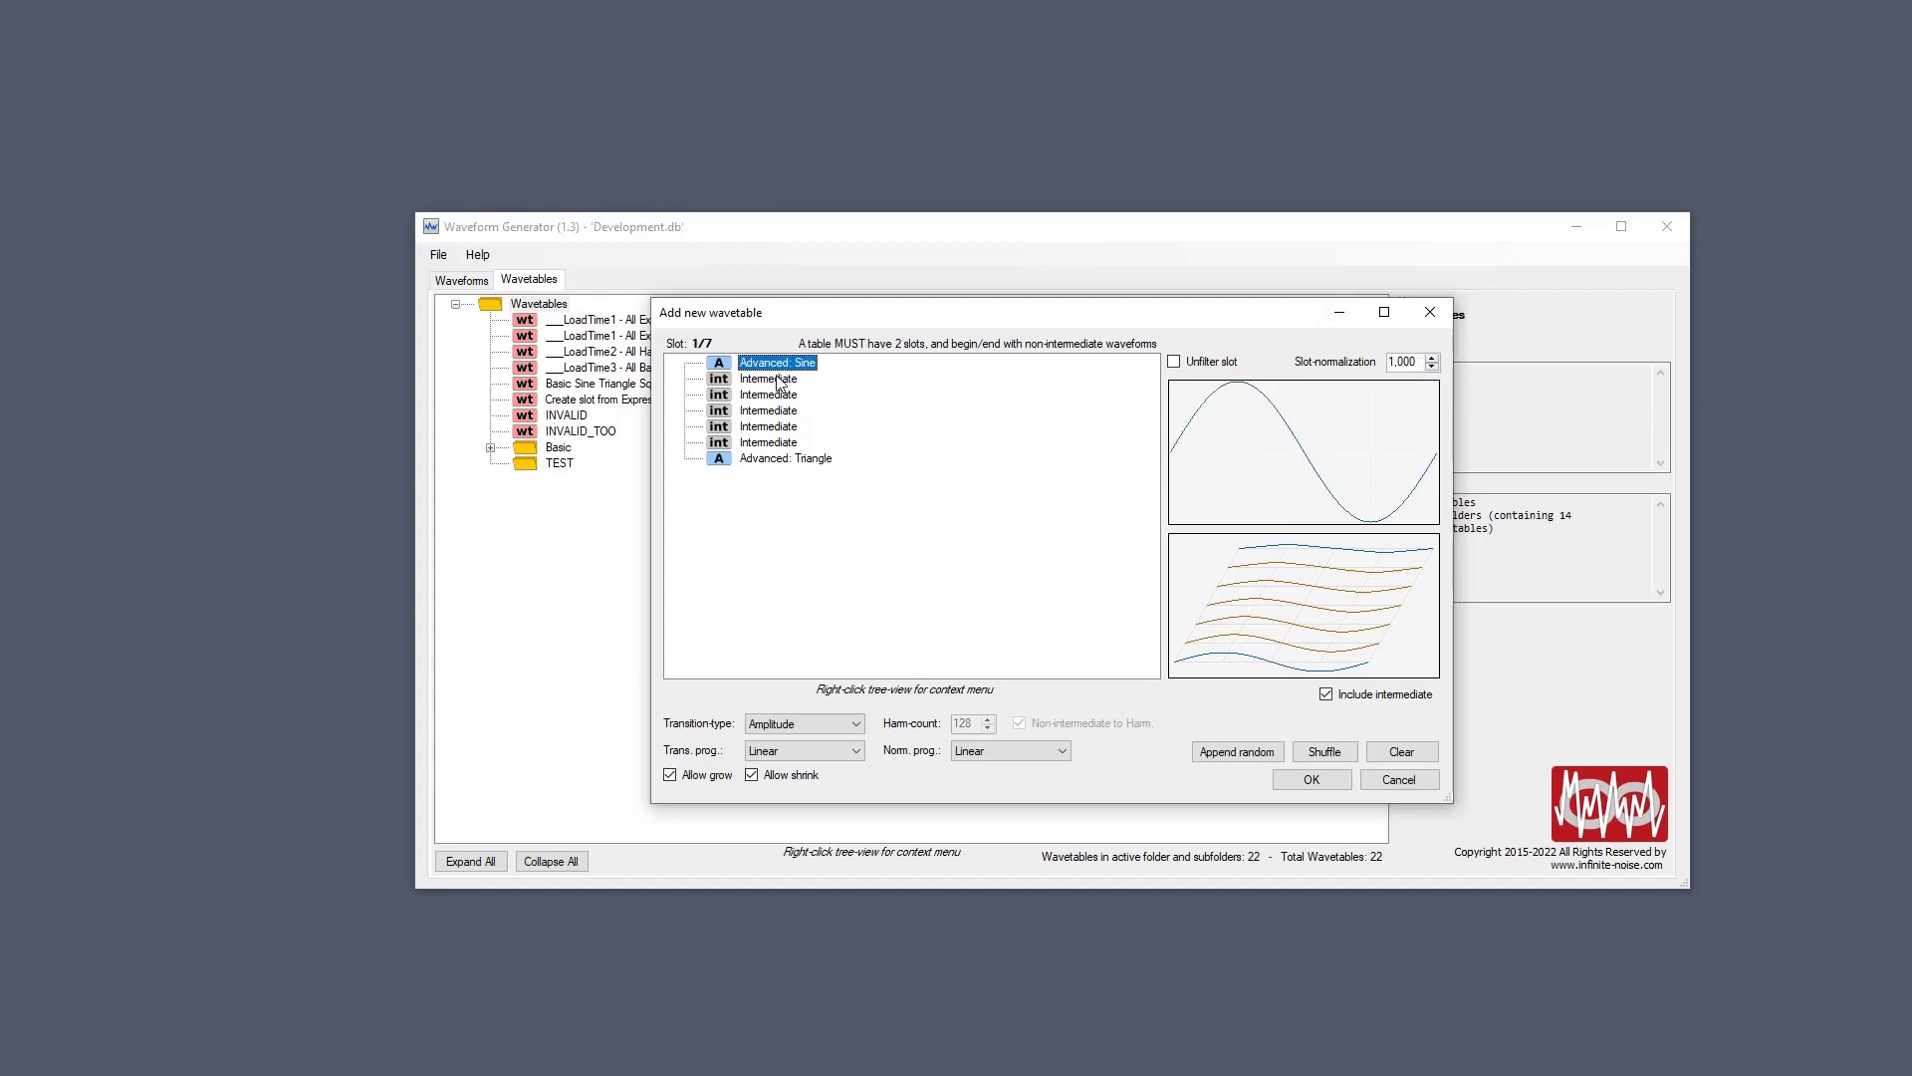
{"action": "key", "text": "Down"}
{"action": "key", "text": "Down"}
{"action": "key", "text": "Down"}
{"action": "key", "text": "Down"}
{"action": "key", "text": "Down"}
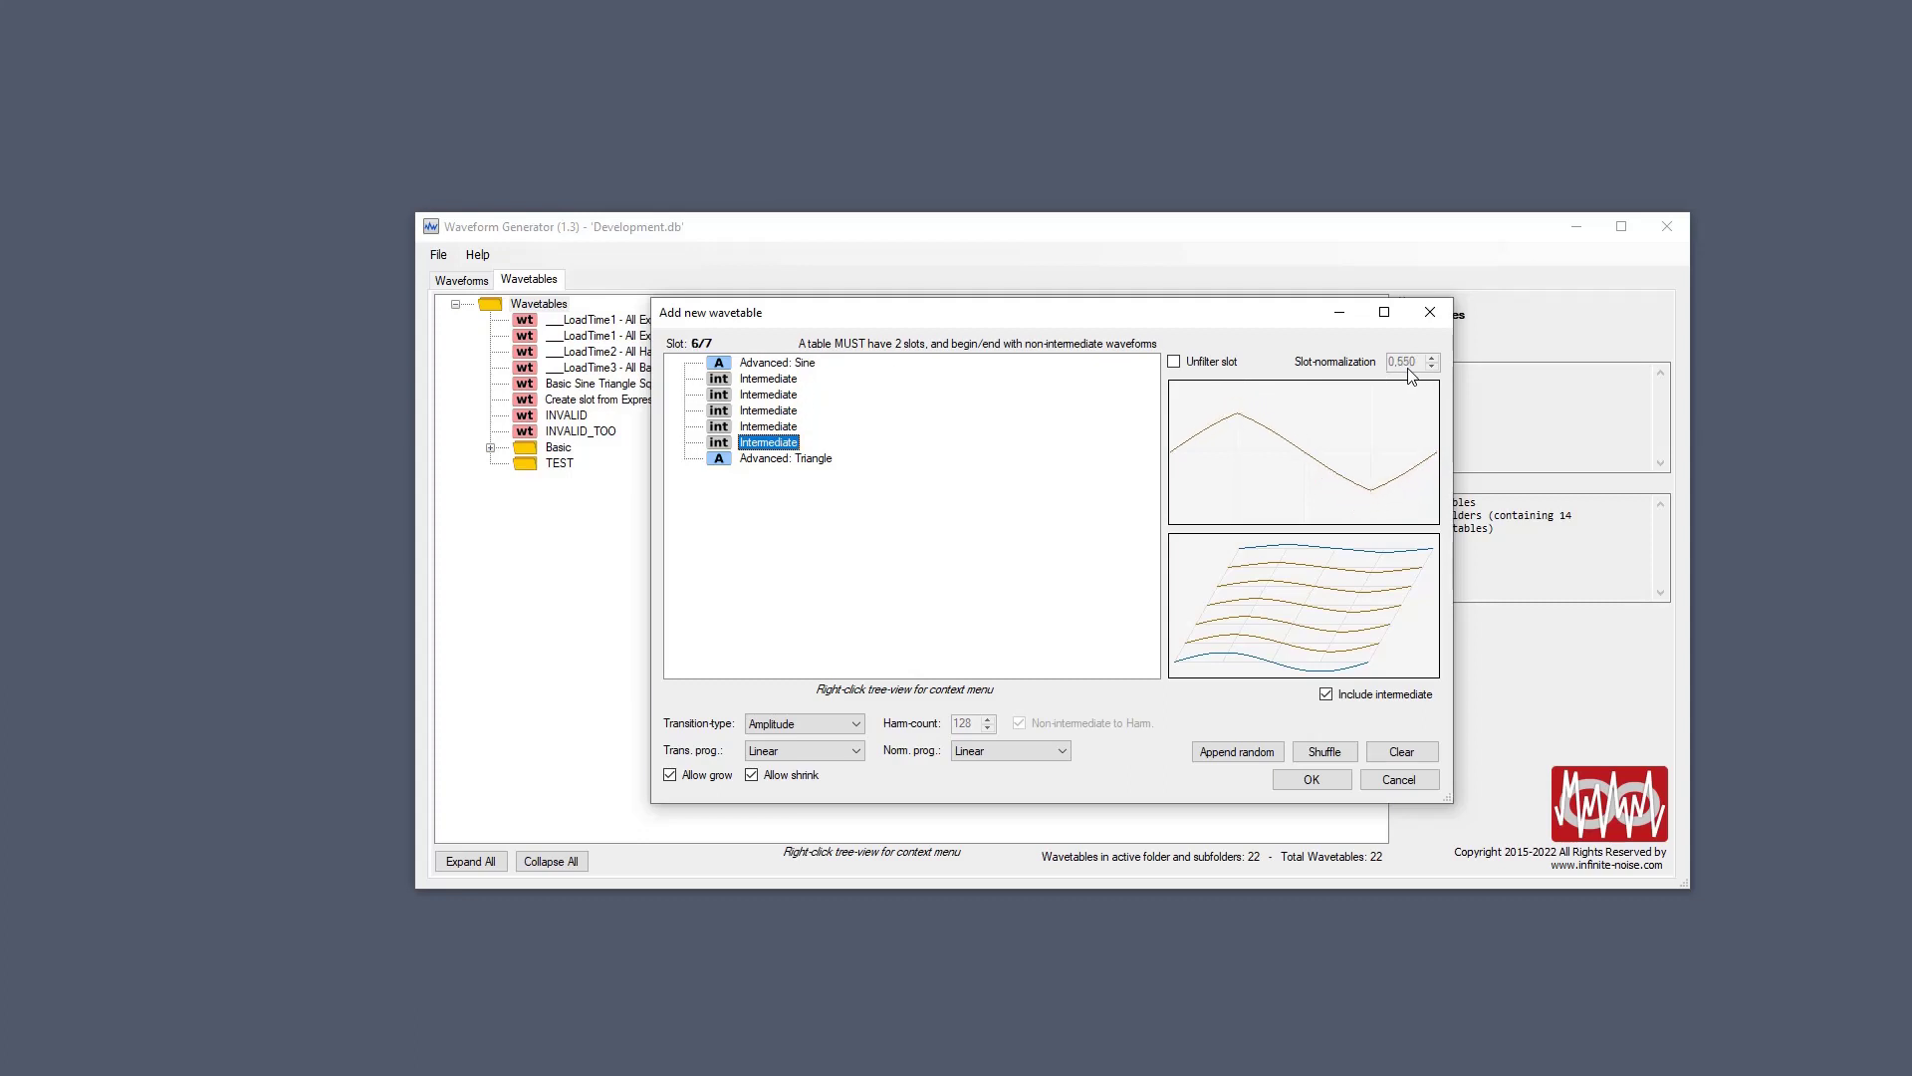
Set the Advanced Triangle slot's normalization back to 1.000.
{"action": "key", "text": "Down"}
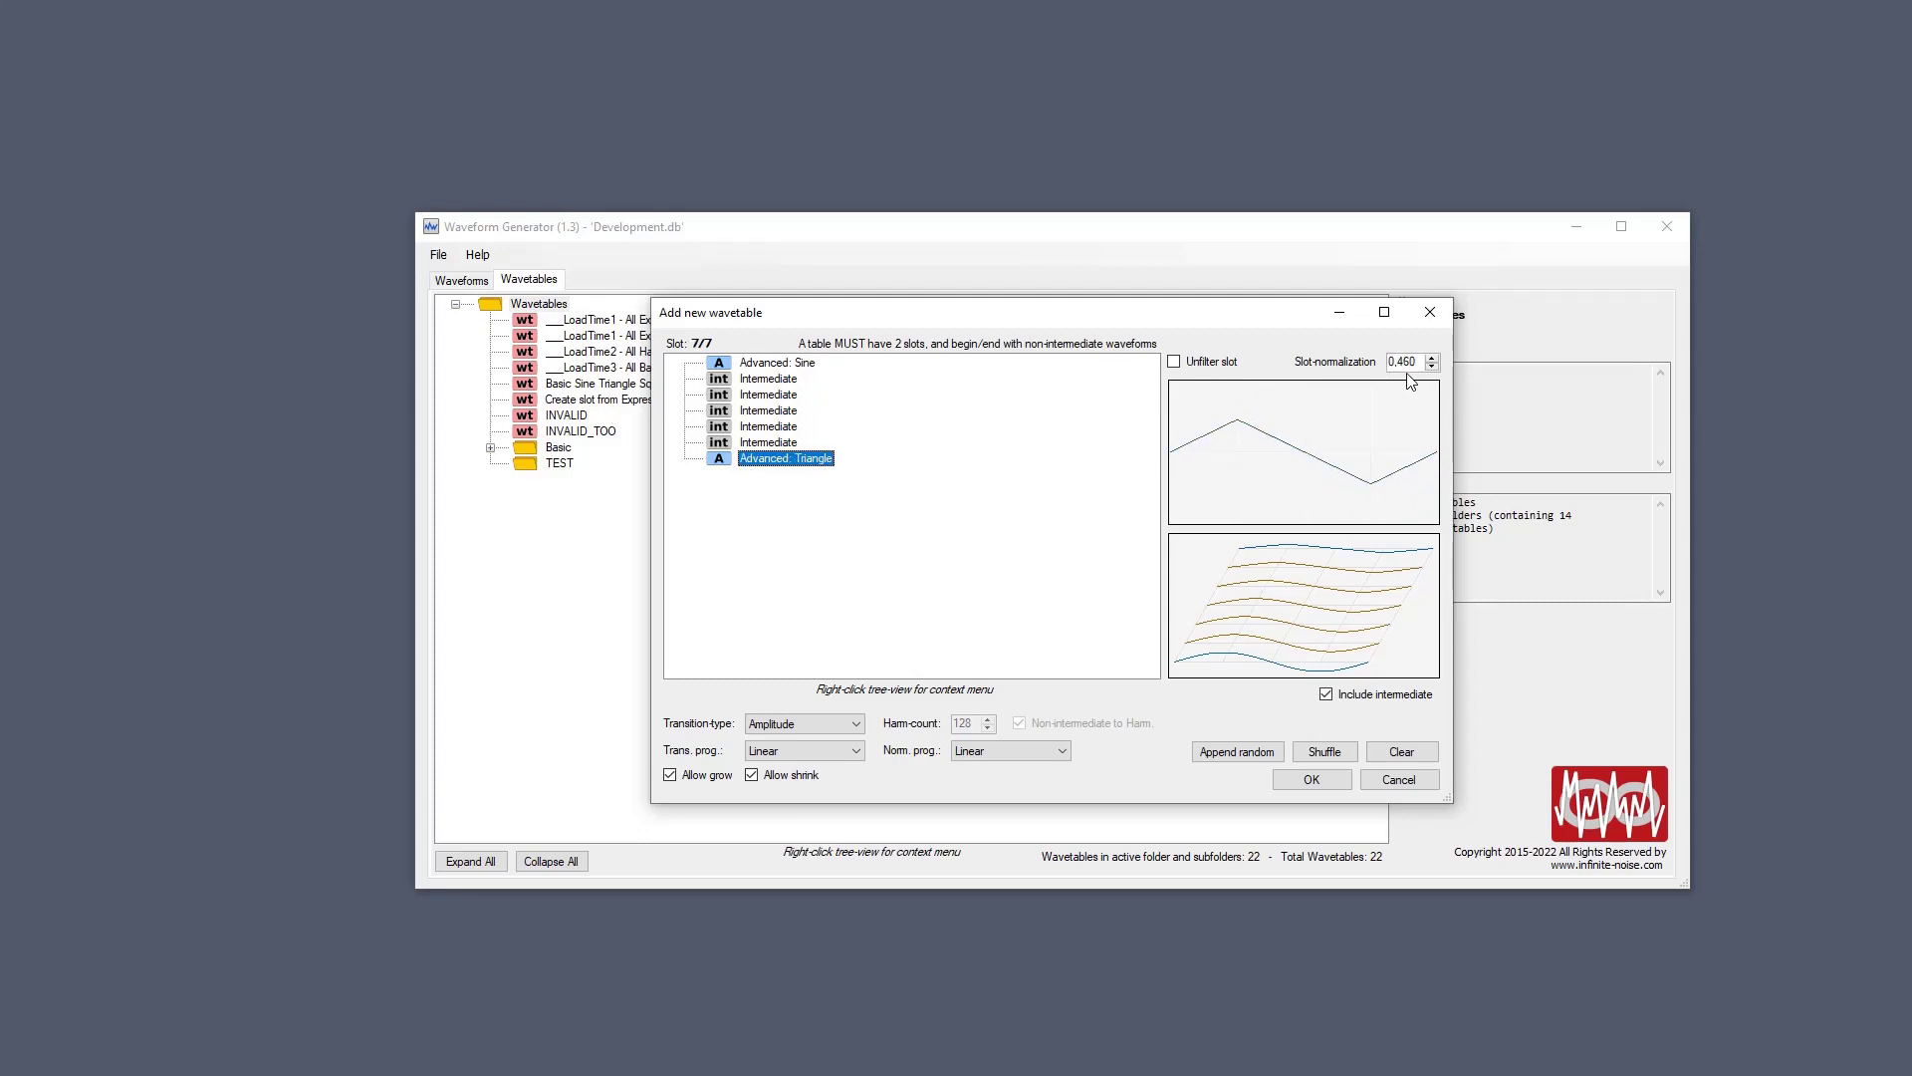
{"action": "scroll", "coordinate": [1404, 376], "scroll_direction": "up", "scroll_amount": 6}
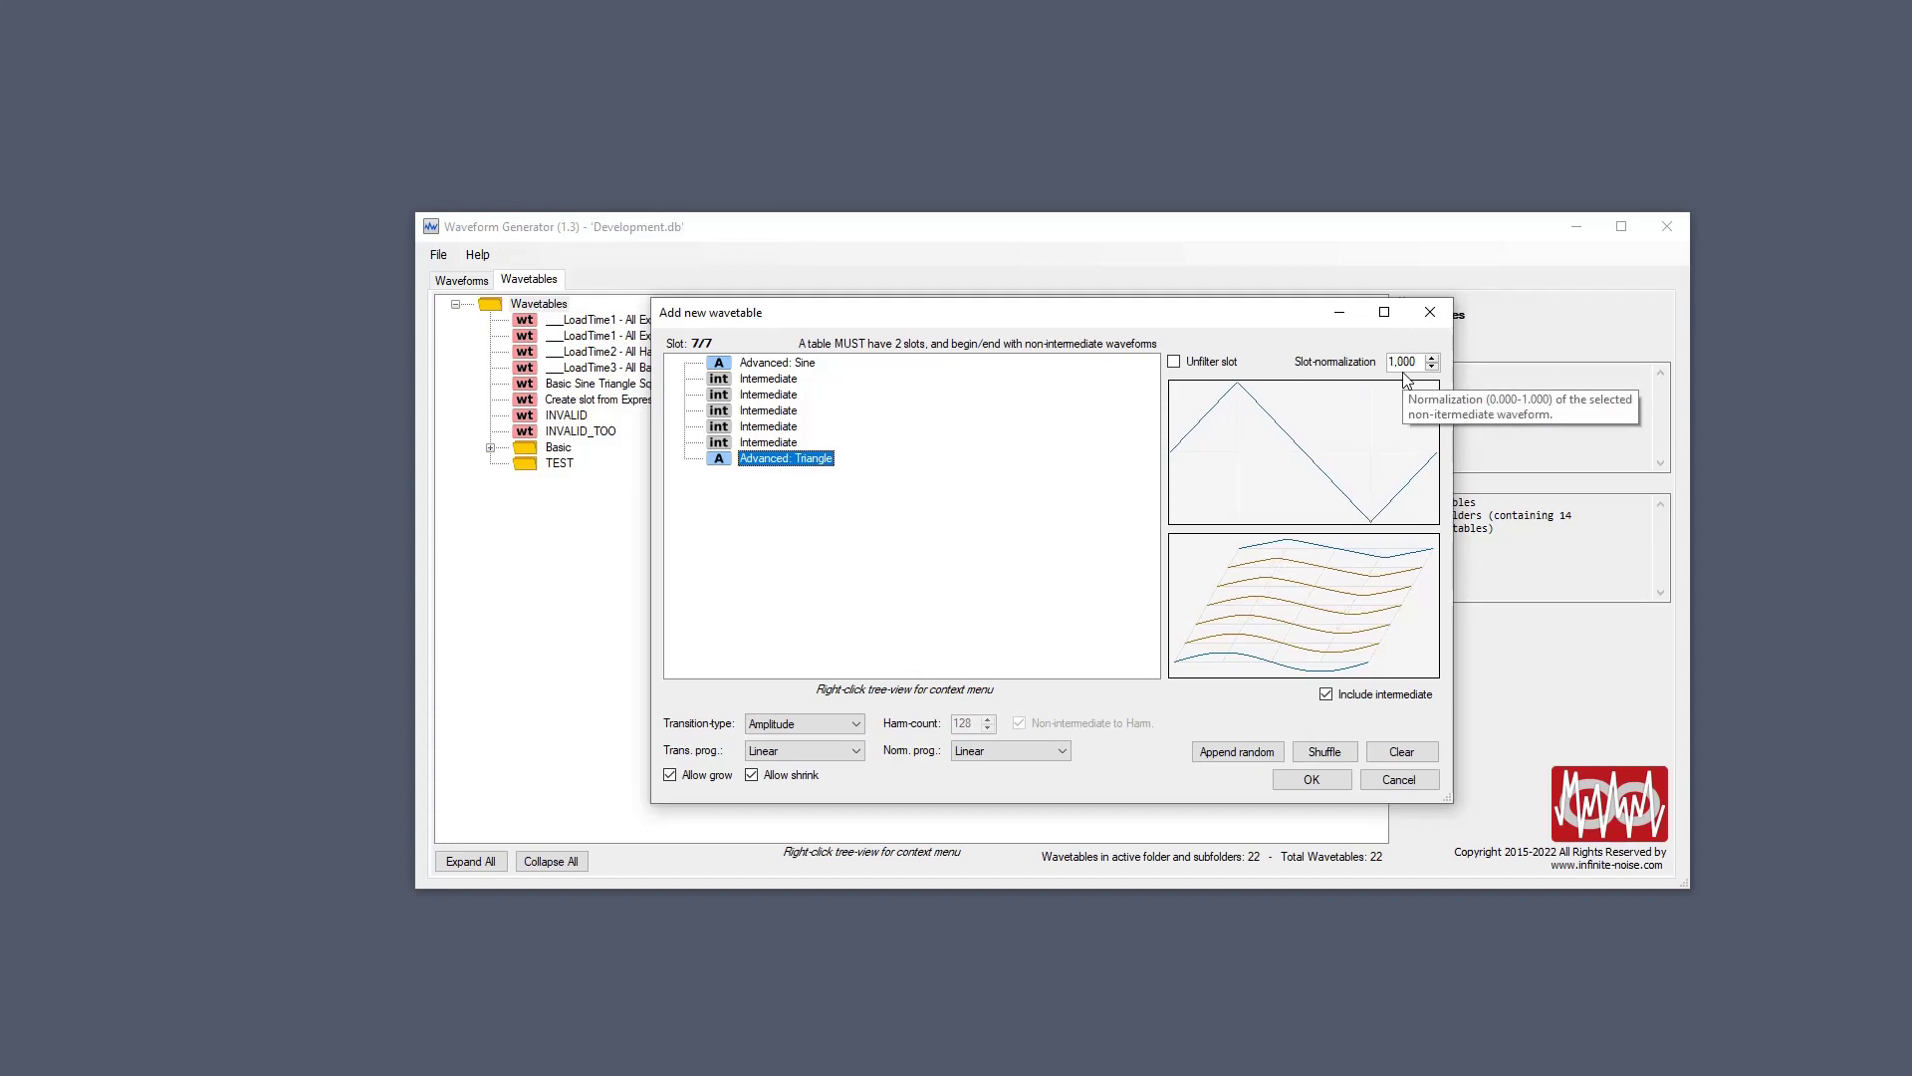
Insert two more intermediate slots after the intermediate in slot 5.
{"action": "left_click", "coordinate": [769, 427]}
{"action": "key", "text": "Insert"}
{"action": "key", "text": "Insert"}
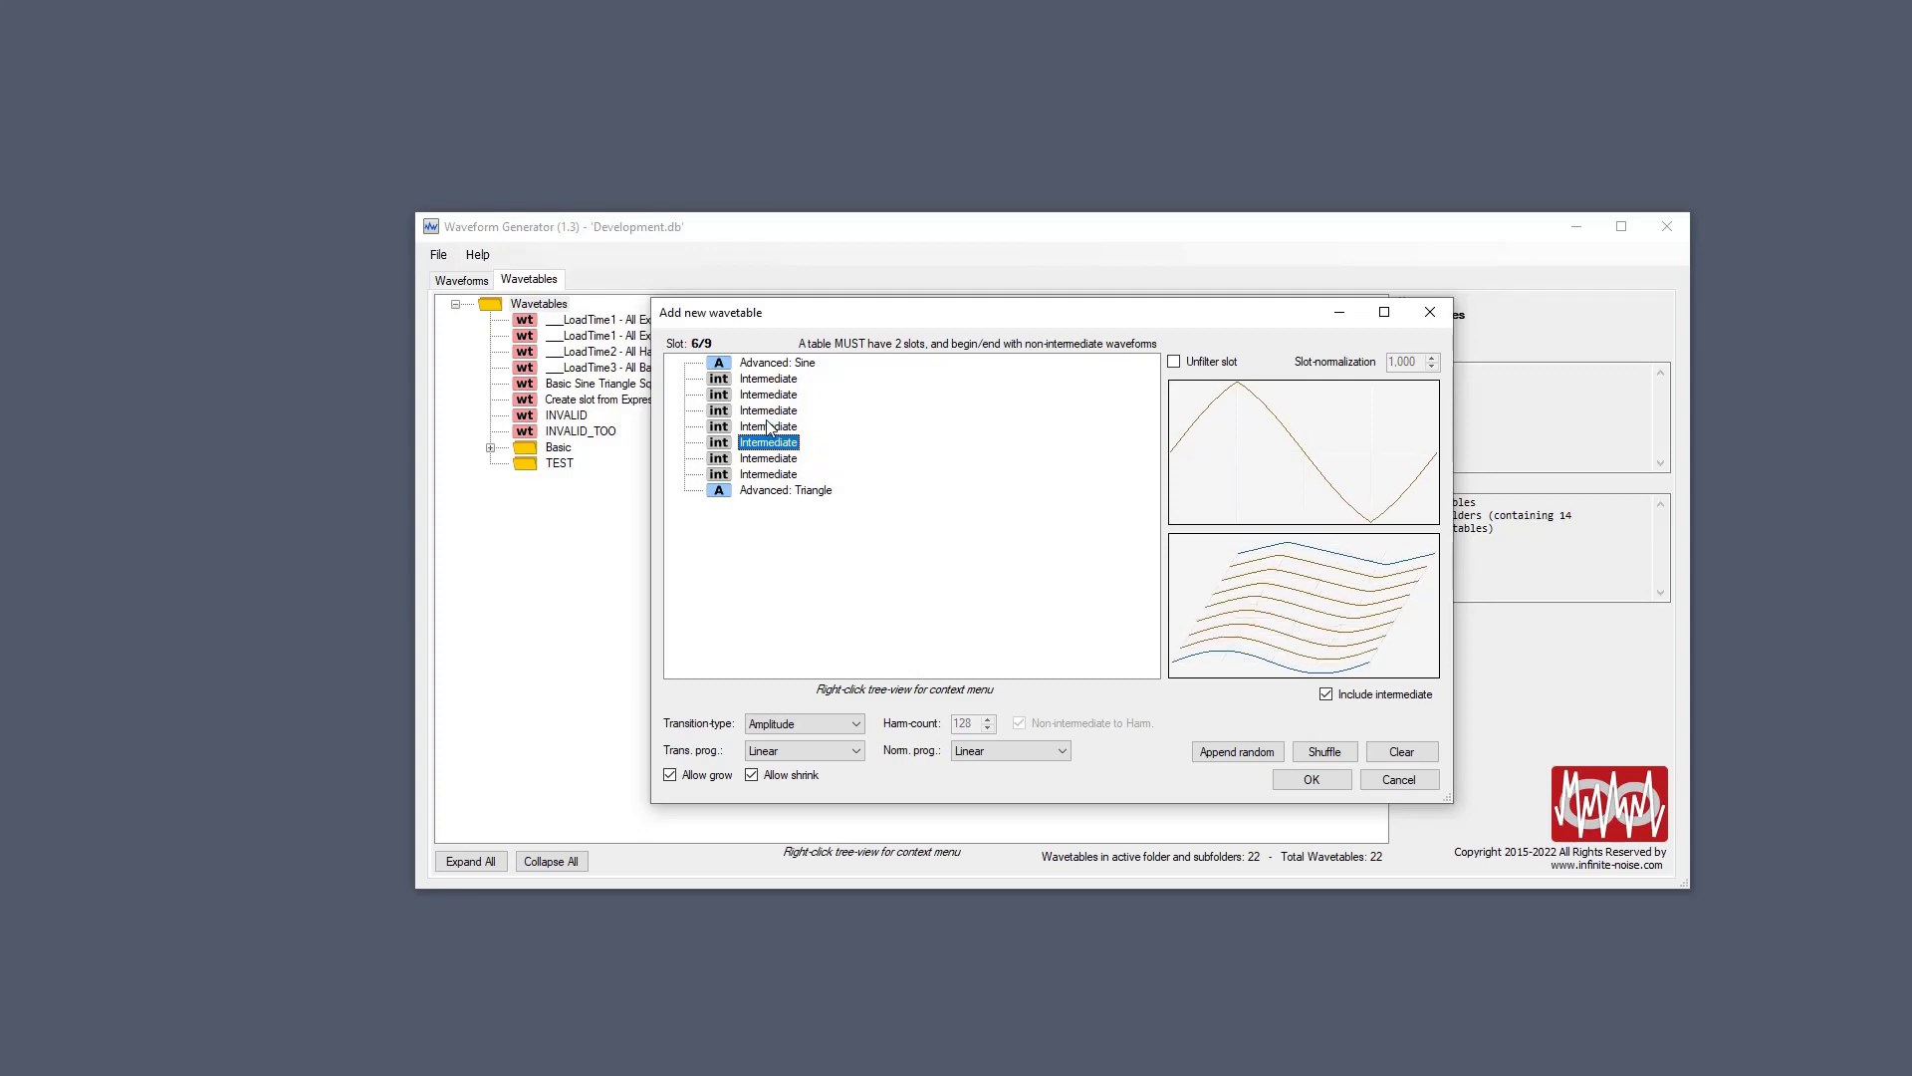
Edit the Advanced Triangle slot, setting its first phase converter to Inverter from 0° to 360°, and accept the change.
{"action": "left_click", "coordinate": [812, 366]}
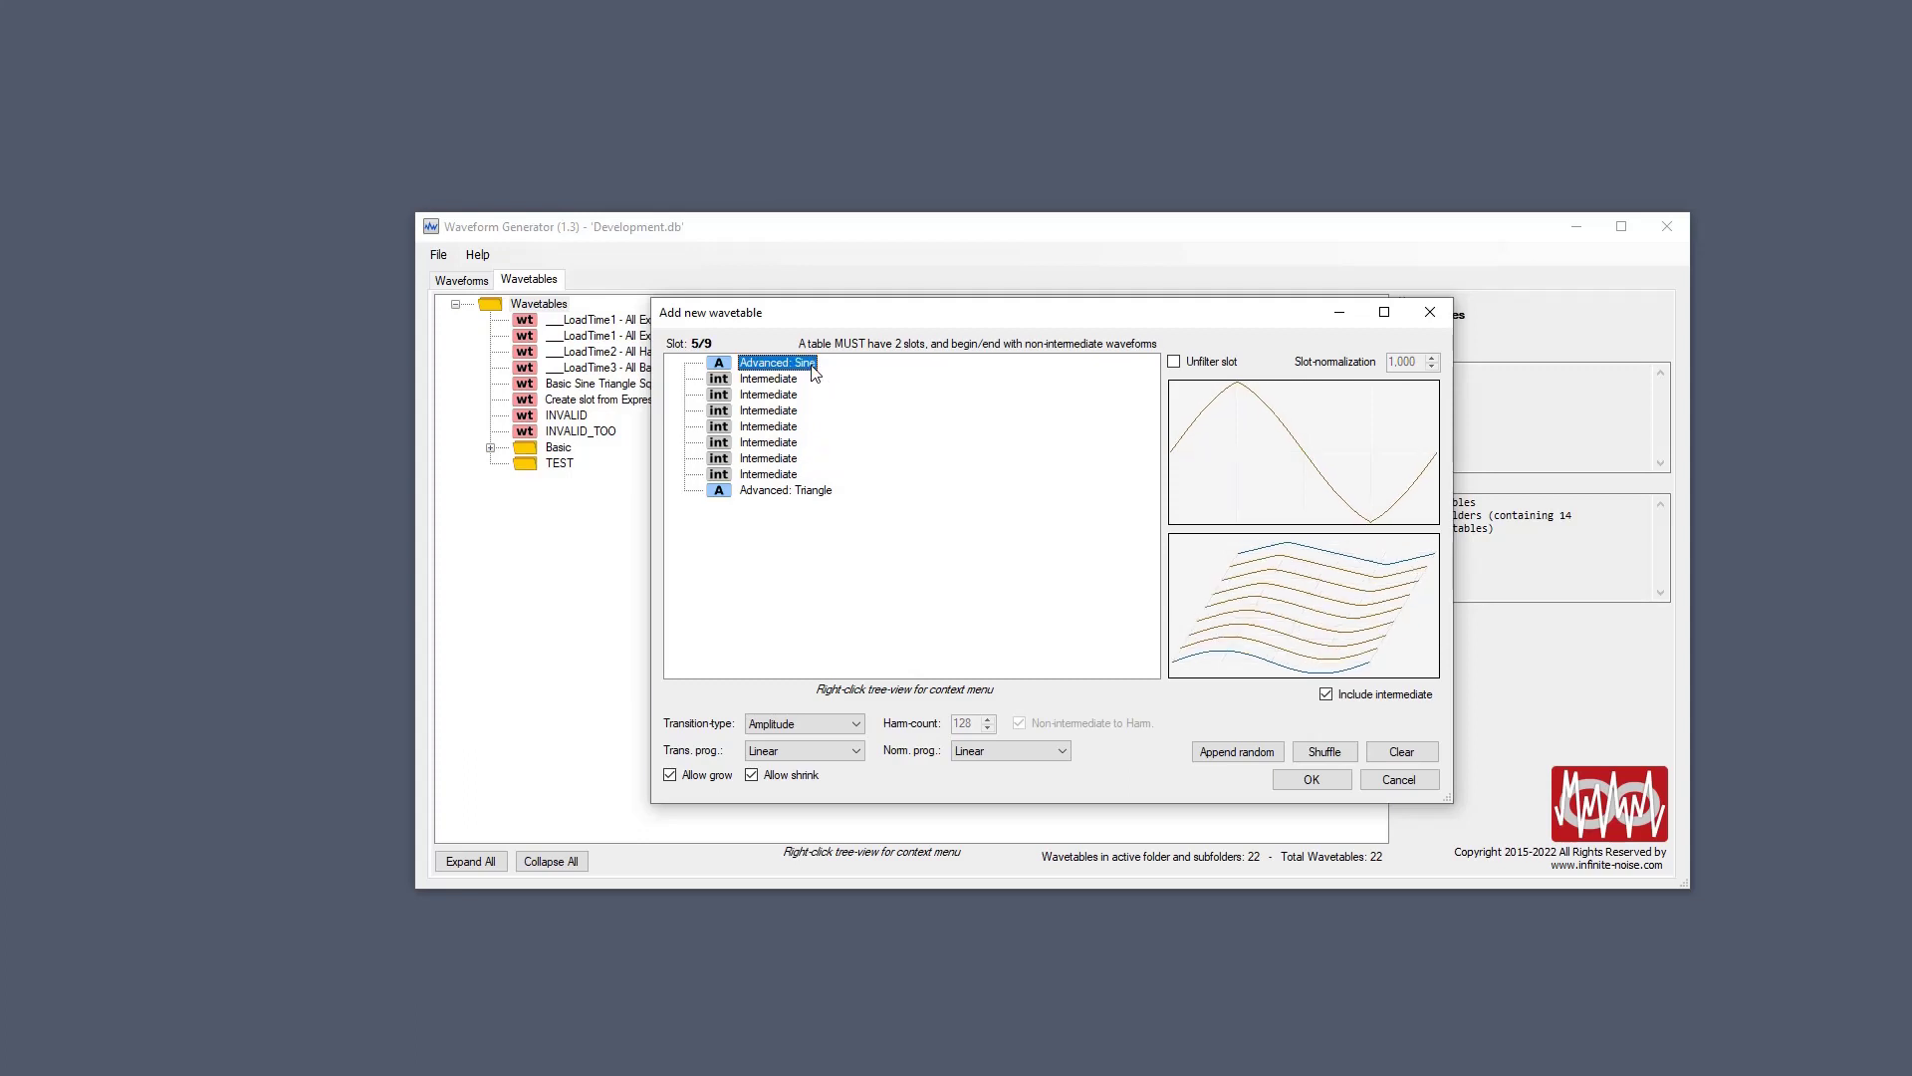
{"action": "left_click", "coordinate": [827, 492]}
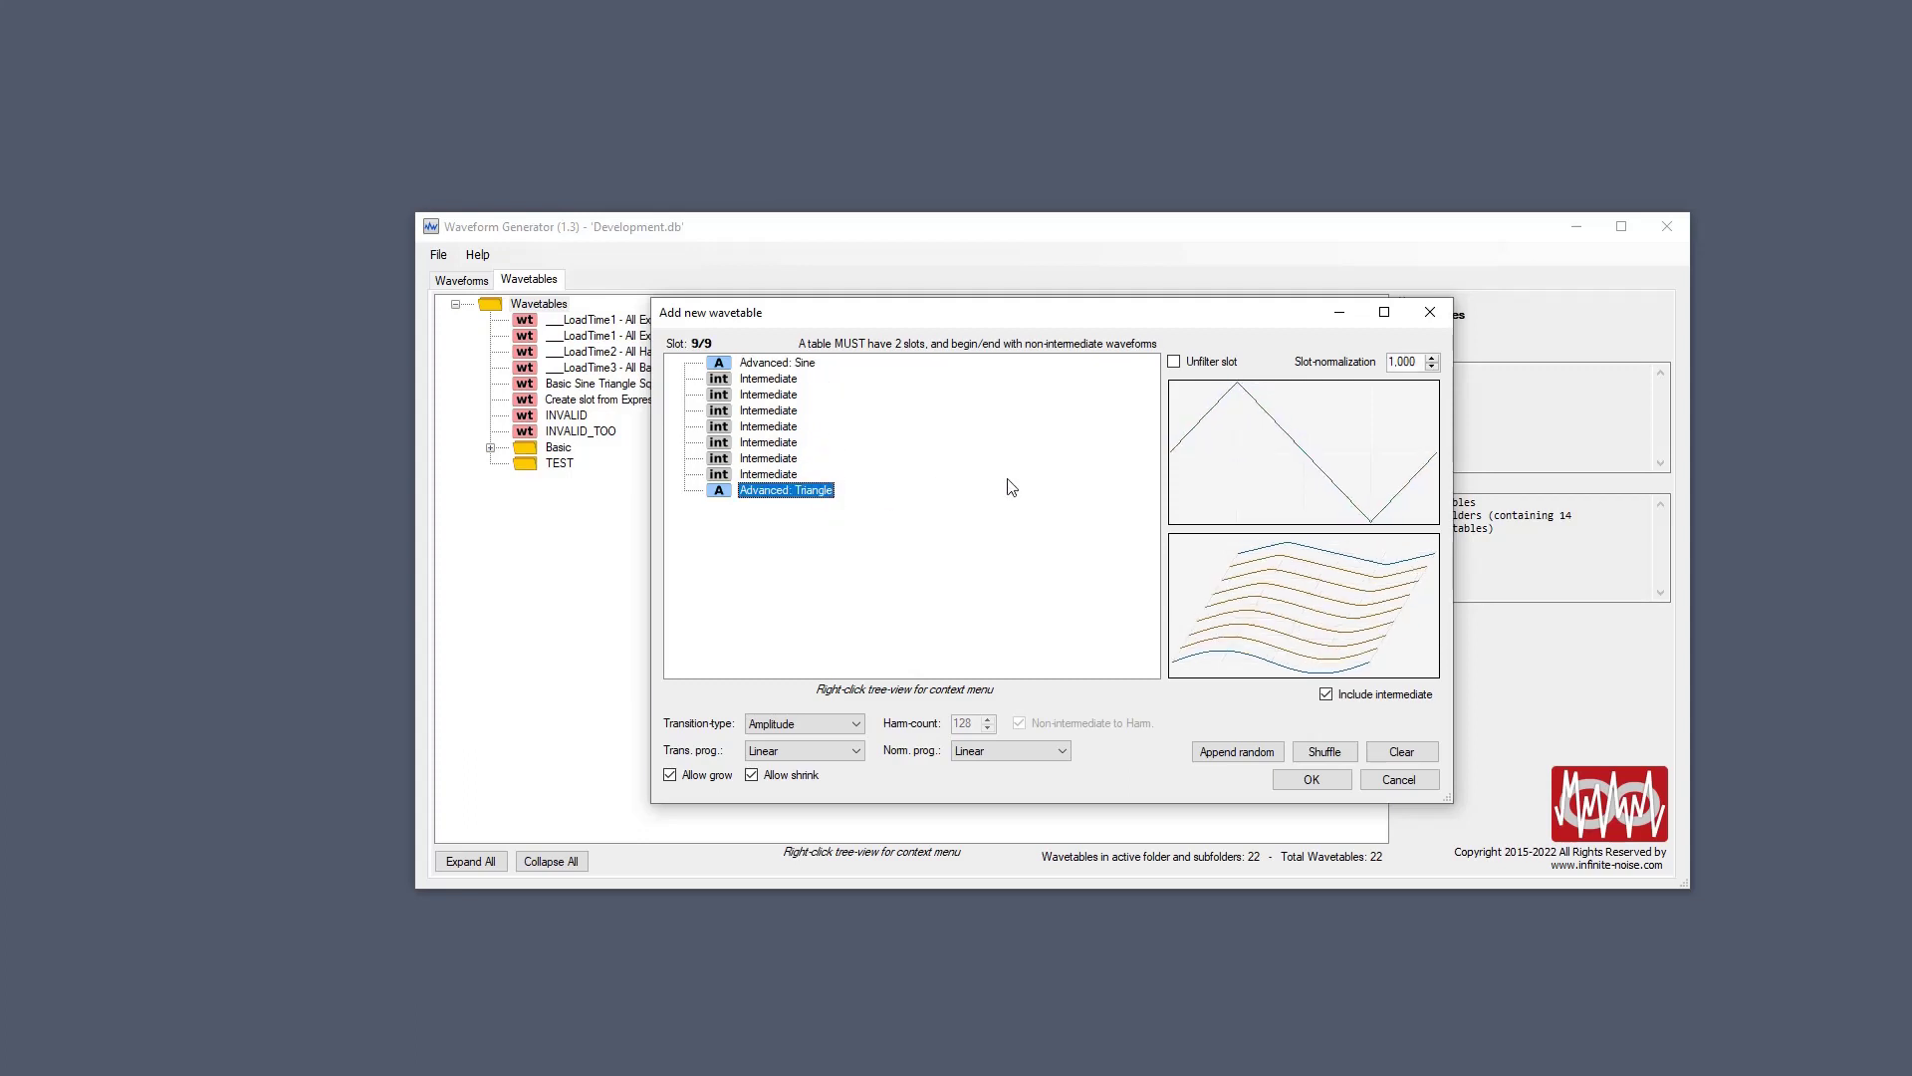
{"action": "double_click", "coordinate": [822, 492]}
{"action": "left_click", "coordinate": [1379, 412]}
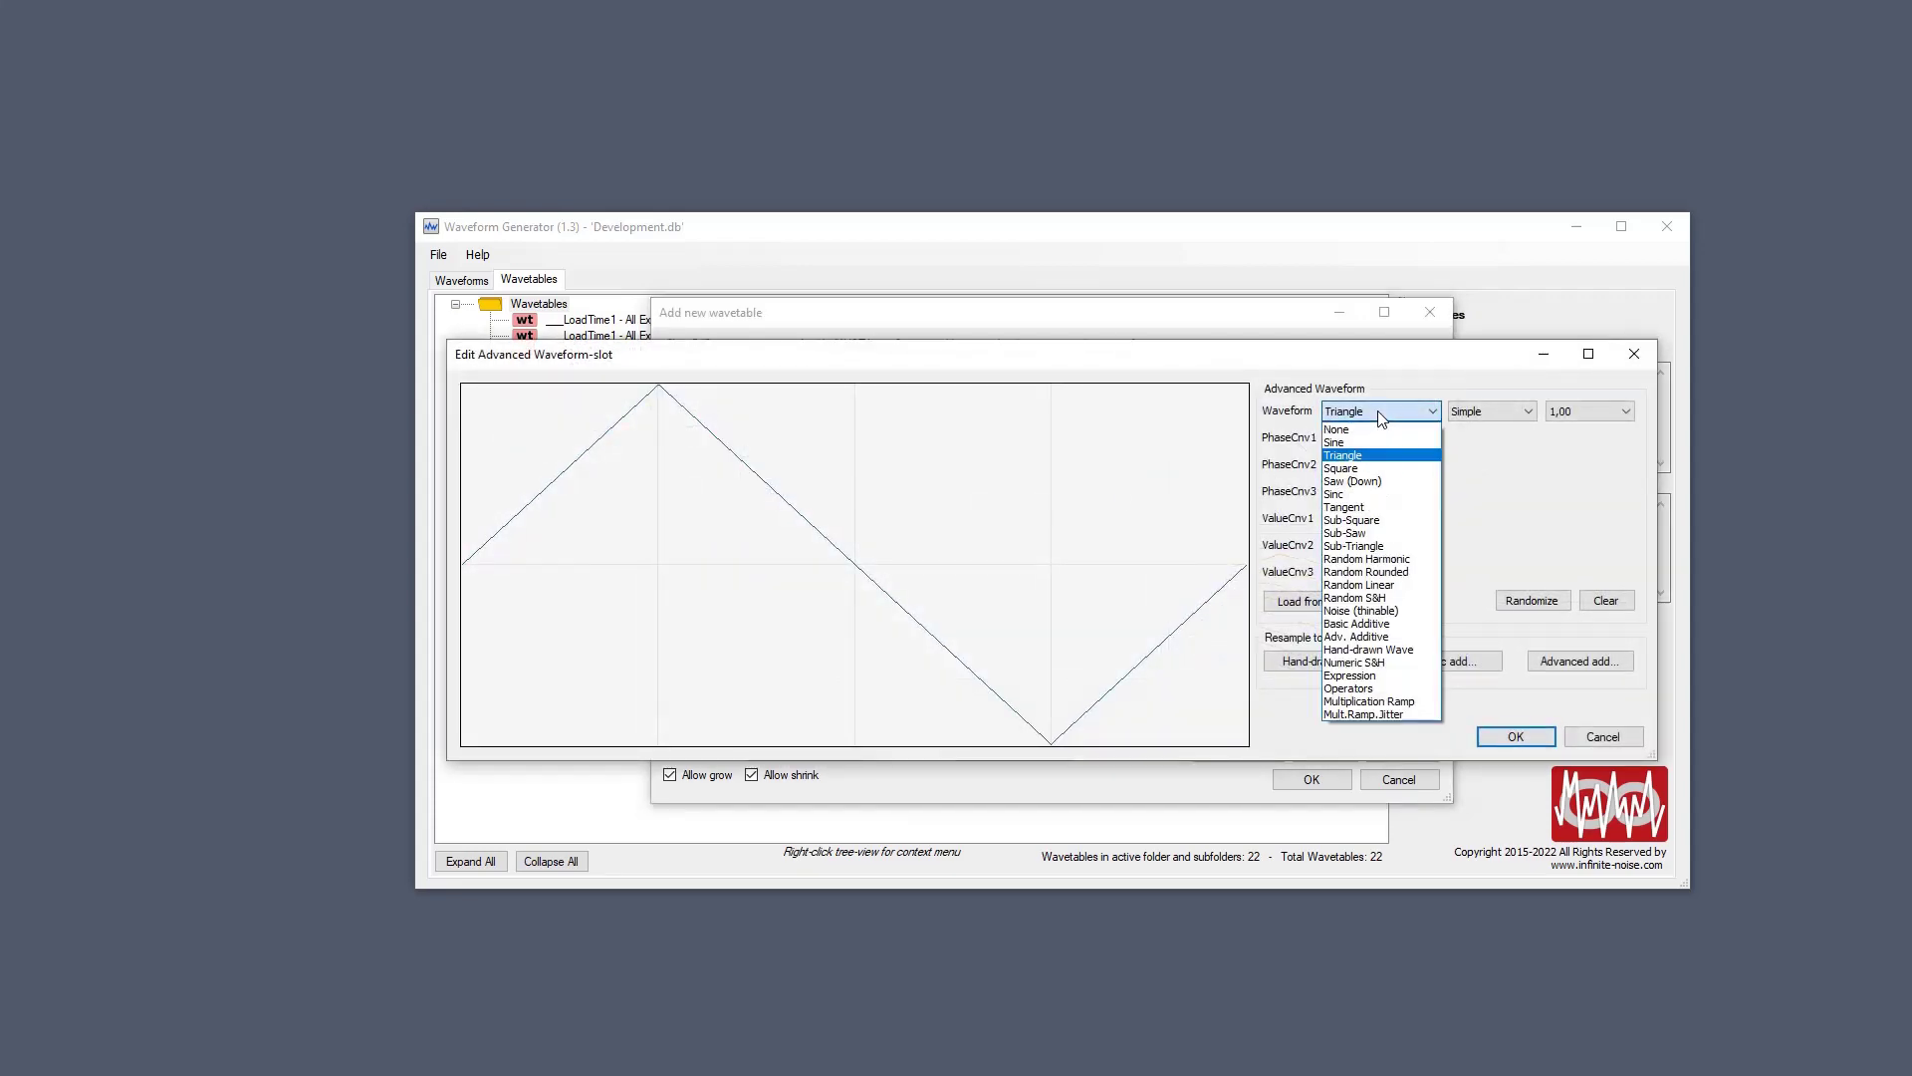
{"action": "left_click", "coordinate": [1365, 444]}
{"action": "left_click", "coordinate": [1378, 438]}
{"action": "left_click", "coordinate": [1381, 465]}
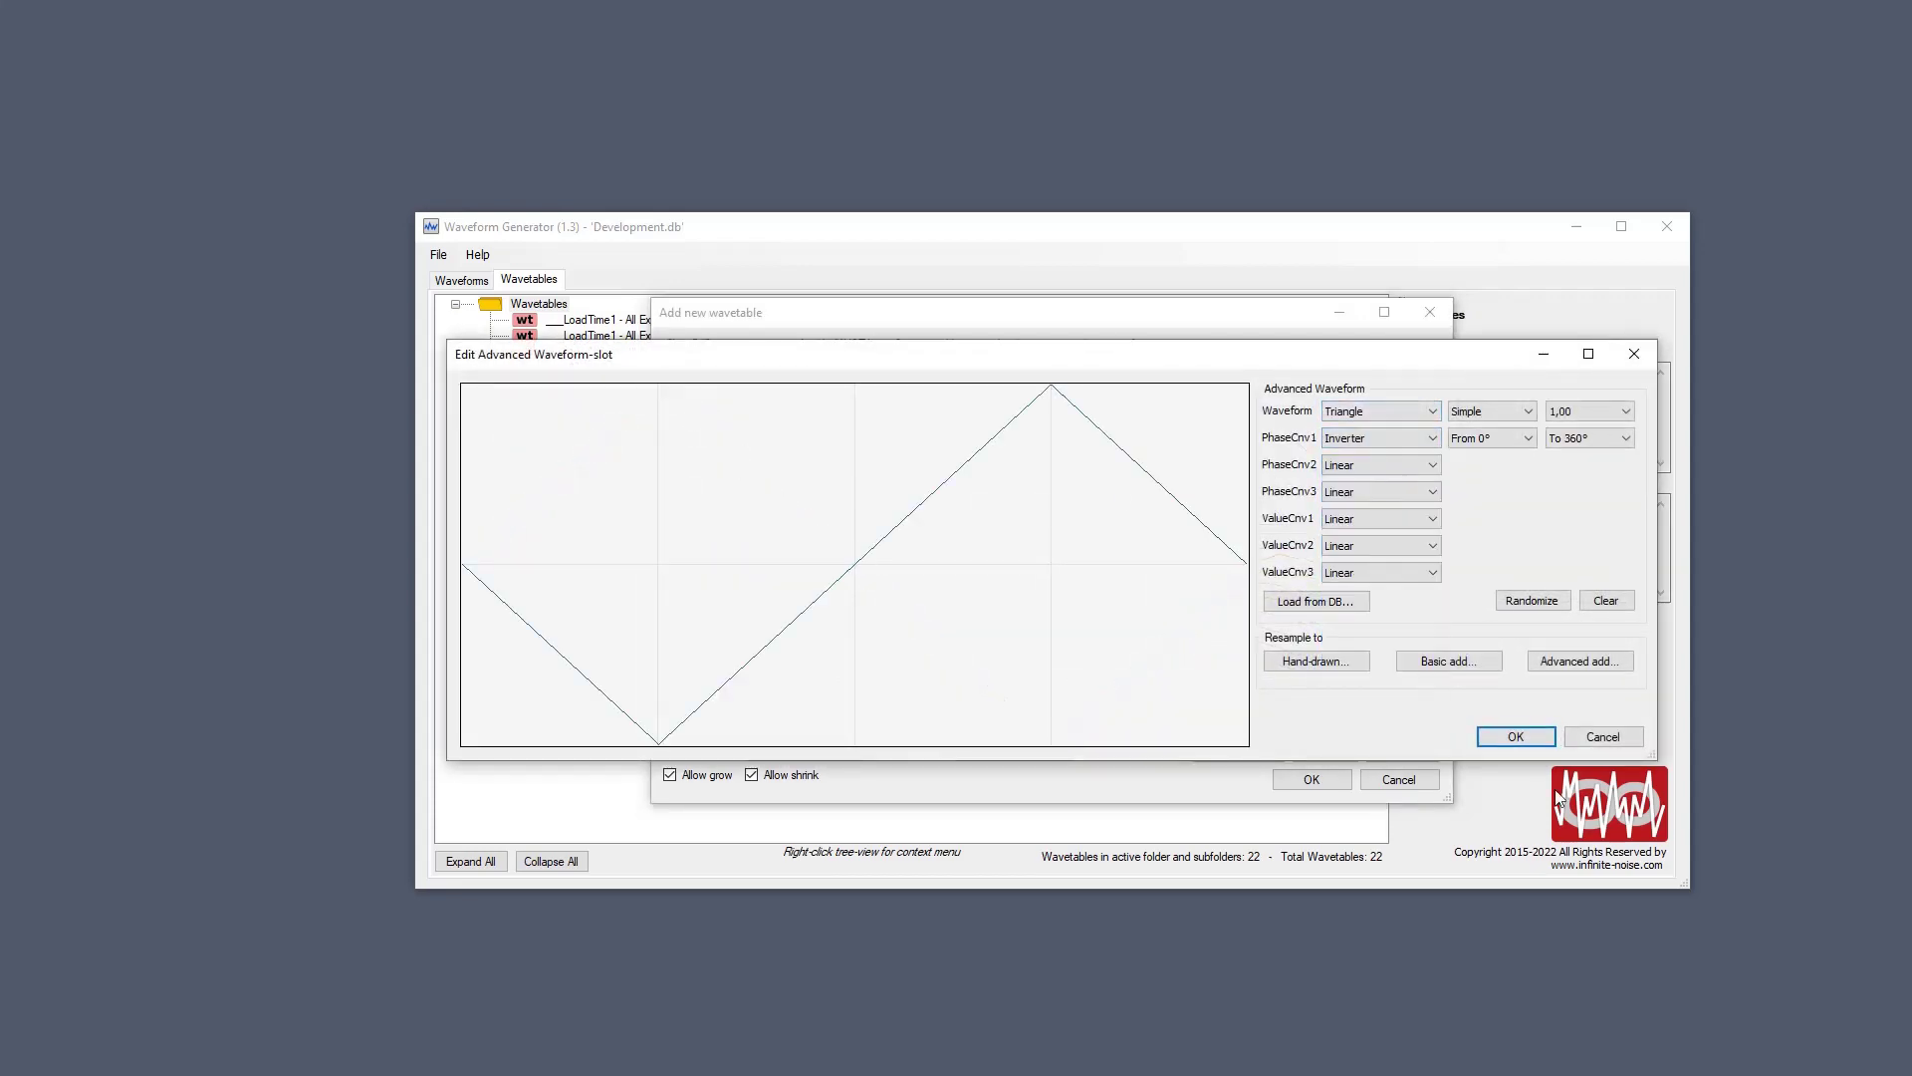
{"action": "left_click", "coordinate": [1527, 737]}
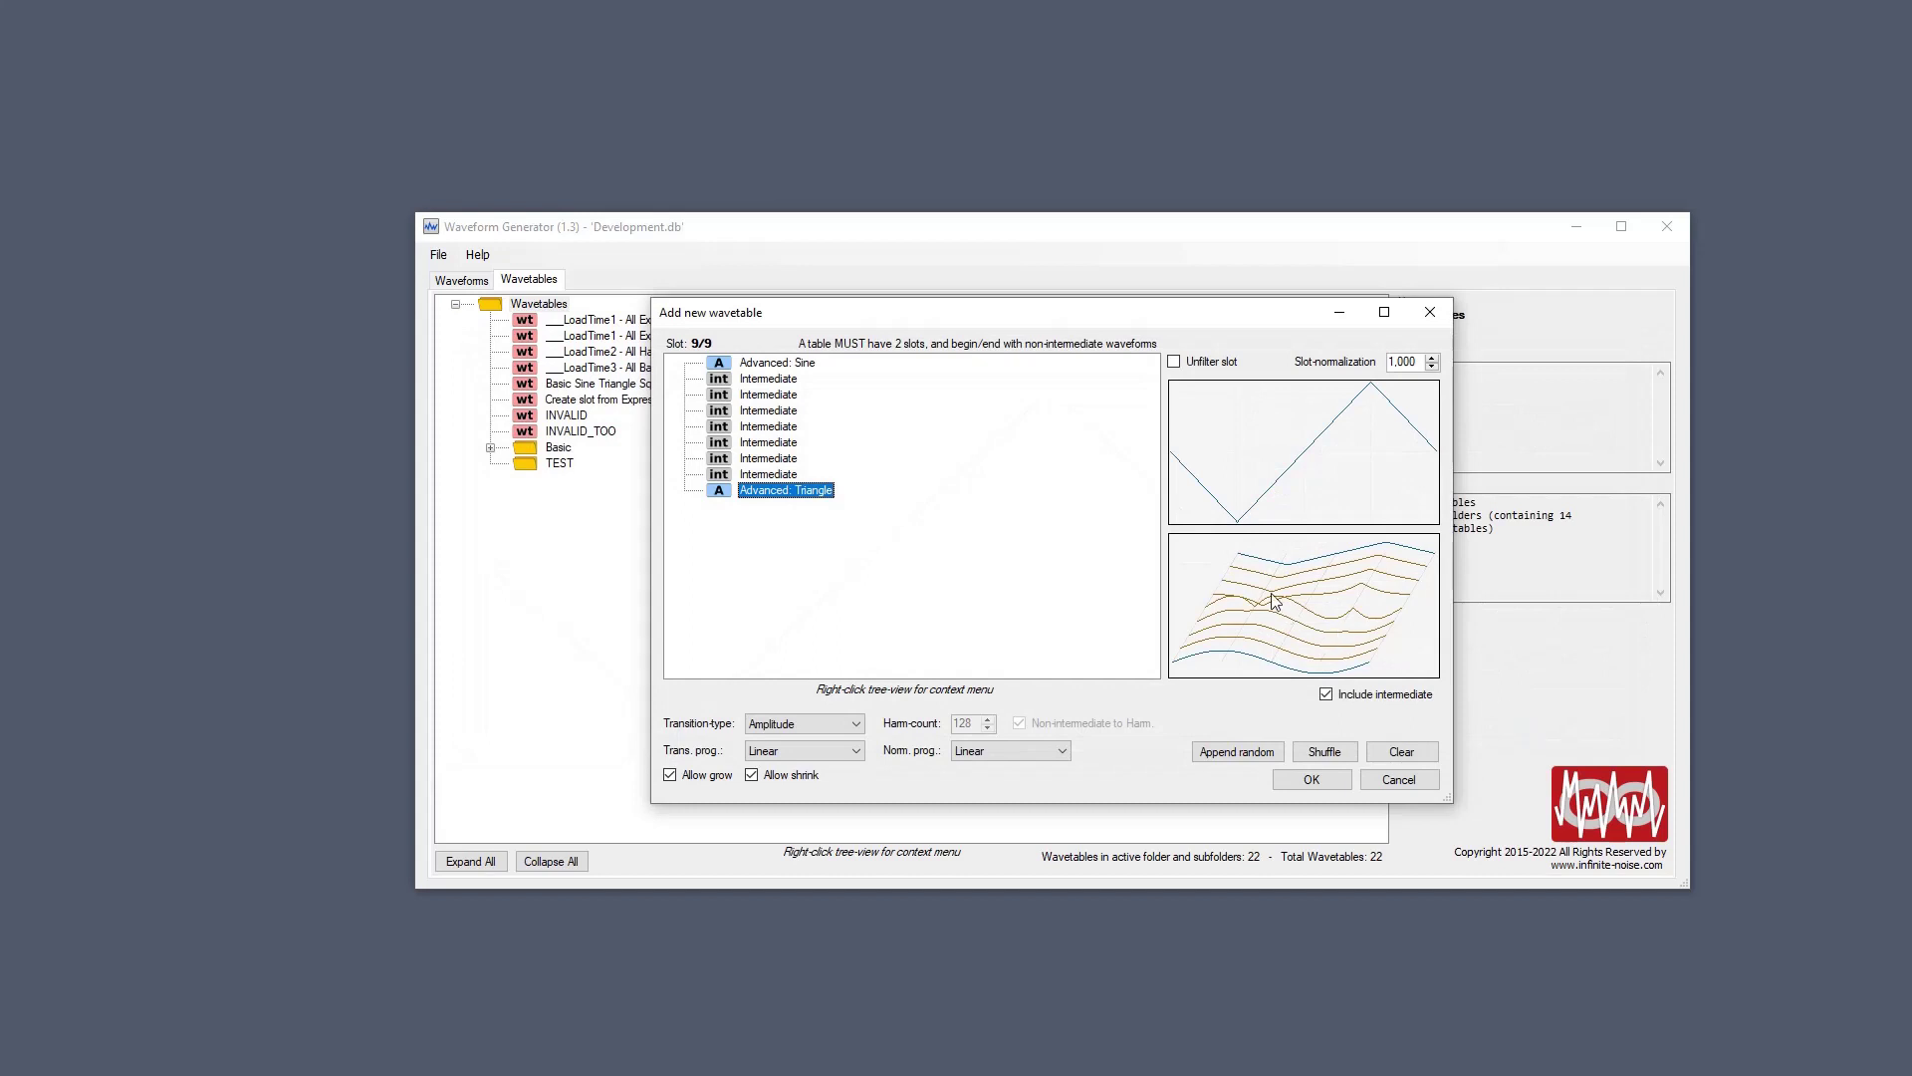
Exclude intermediate slots from the wavetable preview and compare the Sine and Triangle slots' waveforms.
{"action": "left_click", "coordinate": [1331, 692]}
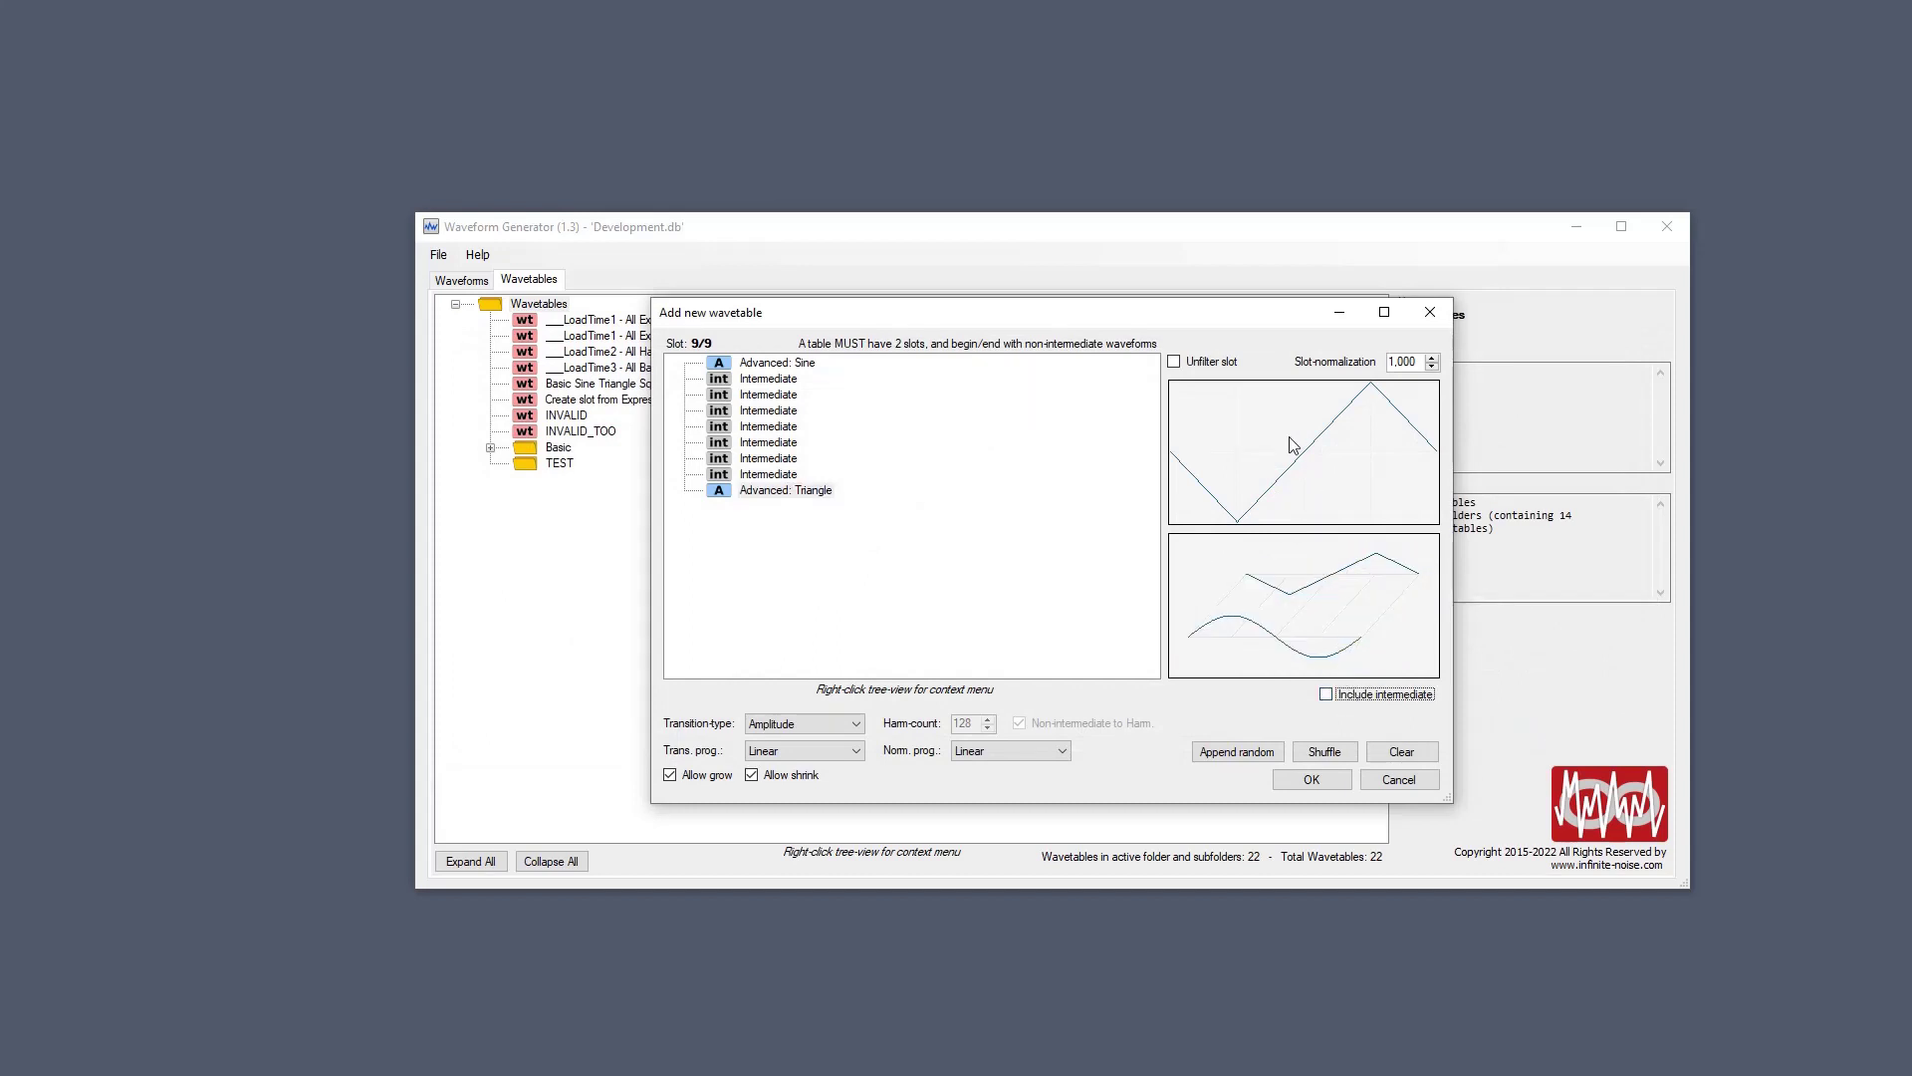
{"action": "left_click", "coordinate": [788, 364]}
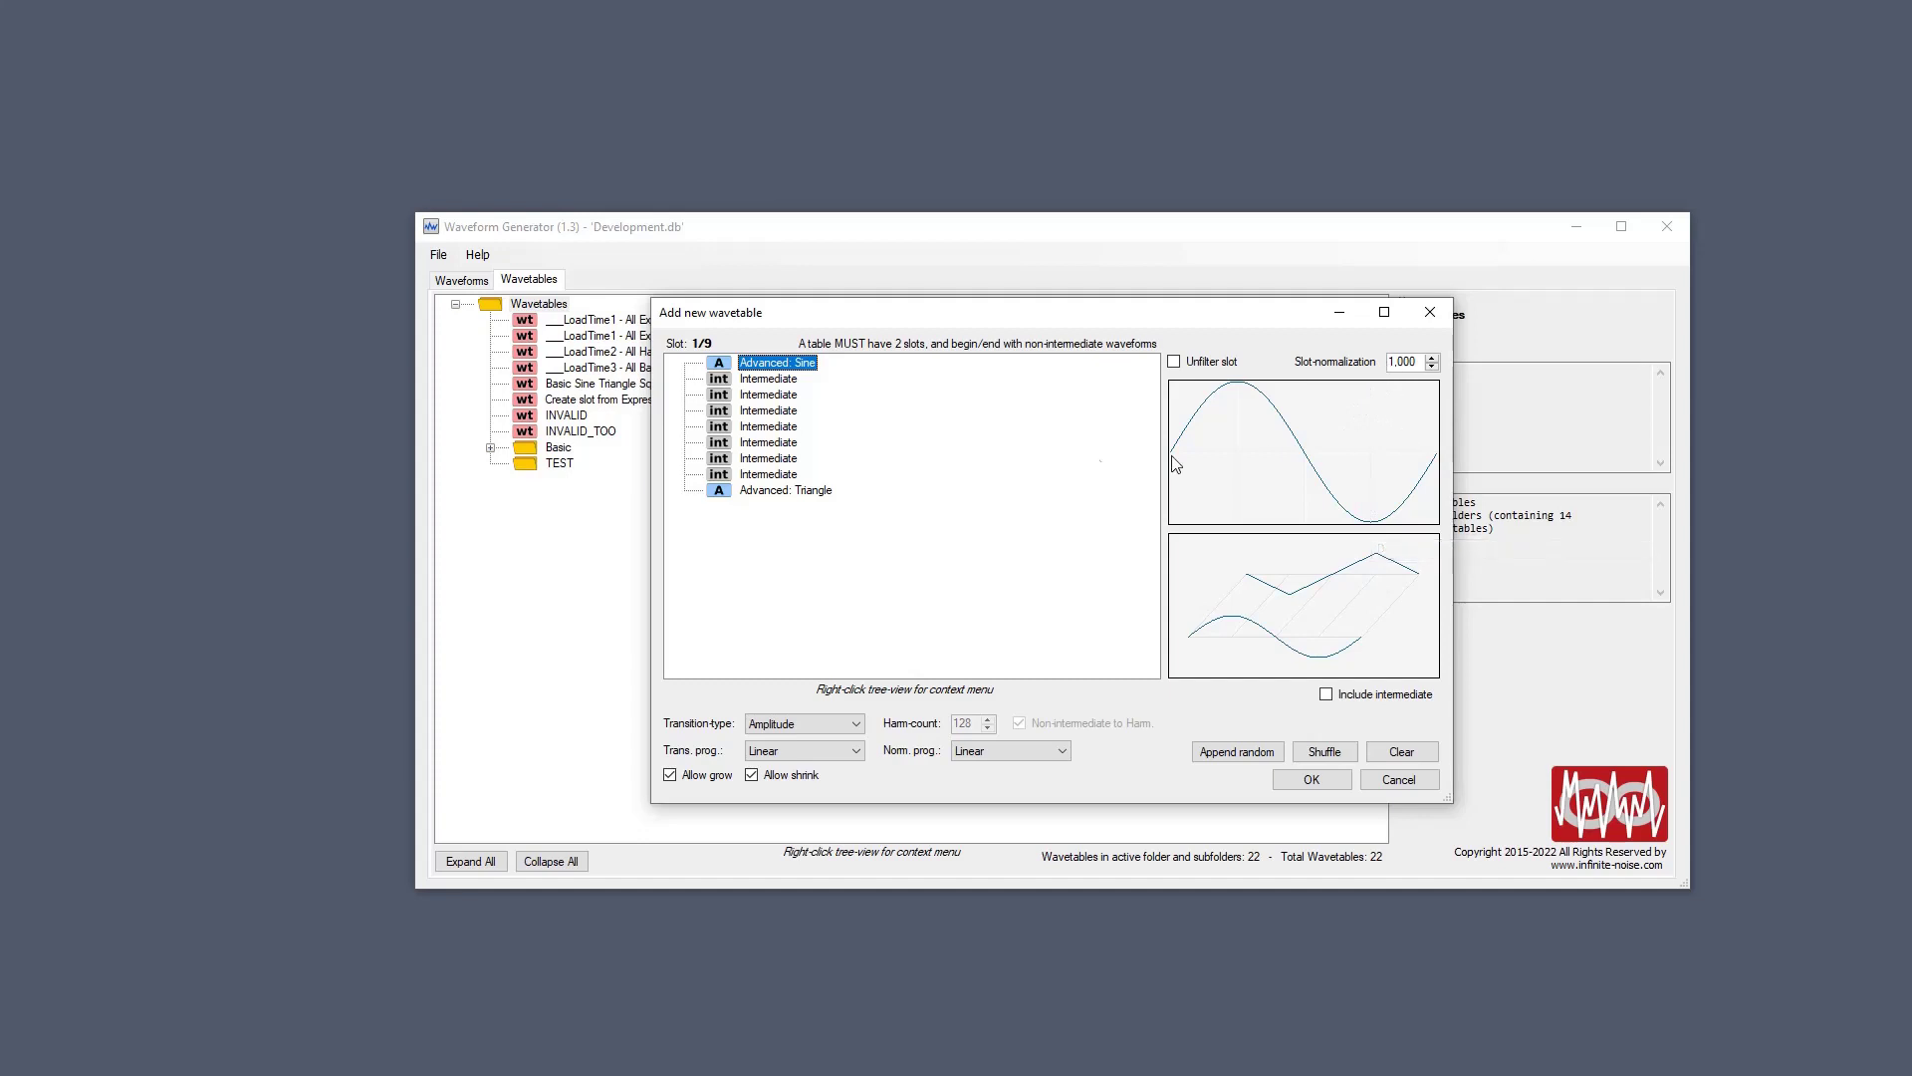
{"action": "left_click", "coordinate": [804, 490]}
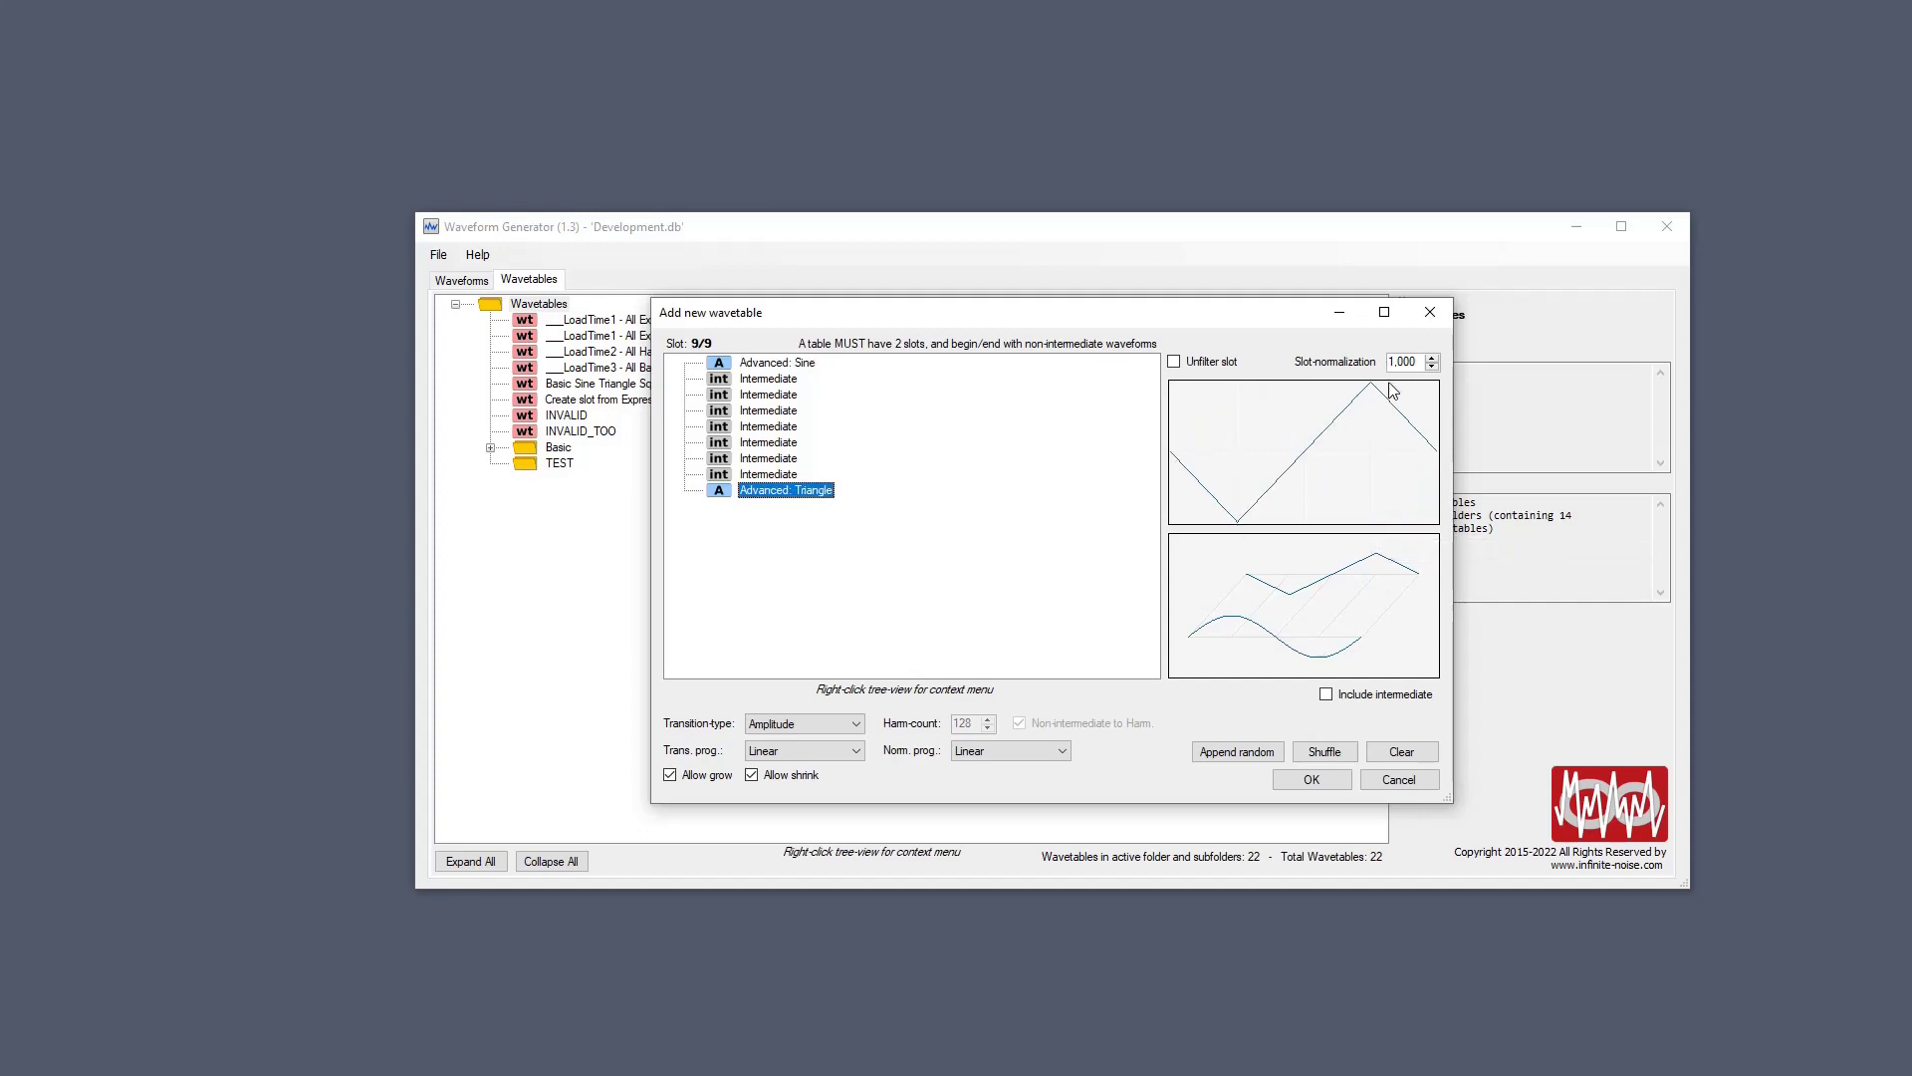
Step through the slots from Sine towards the inverted Triangle to examine how the intermediate waveforms change shape.
{"action": "left_click", "coordinate": [802, 365]}
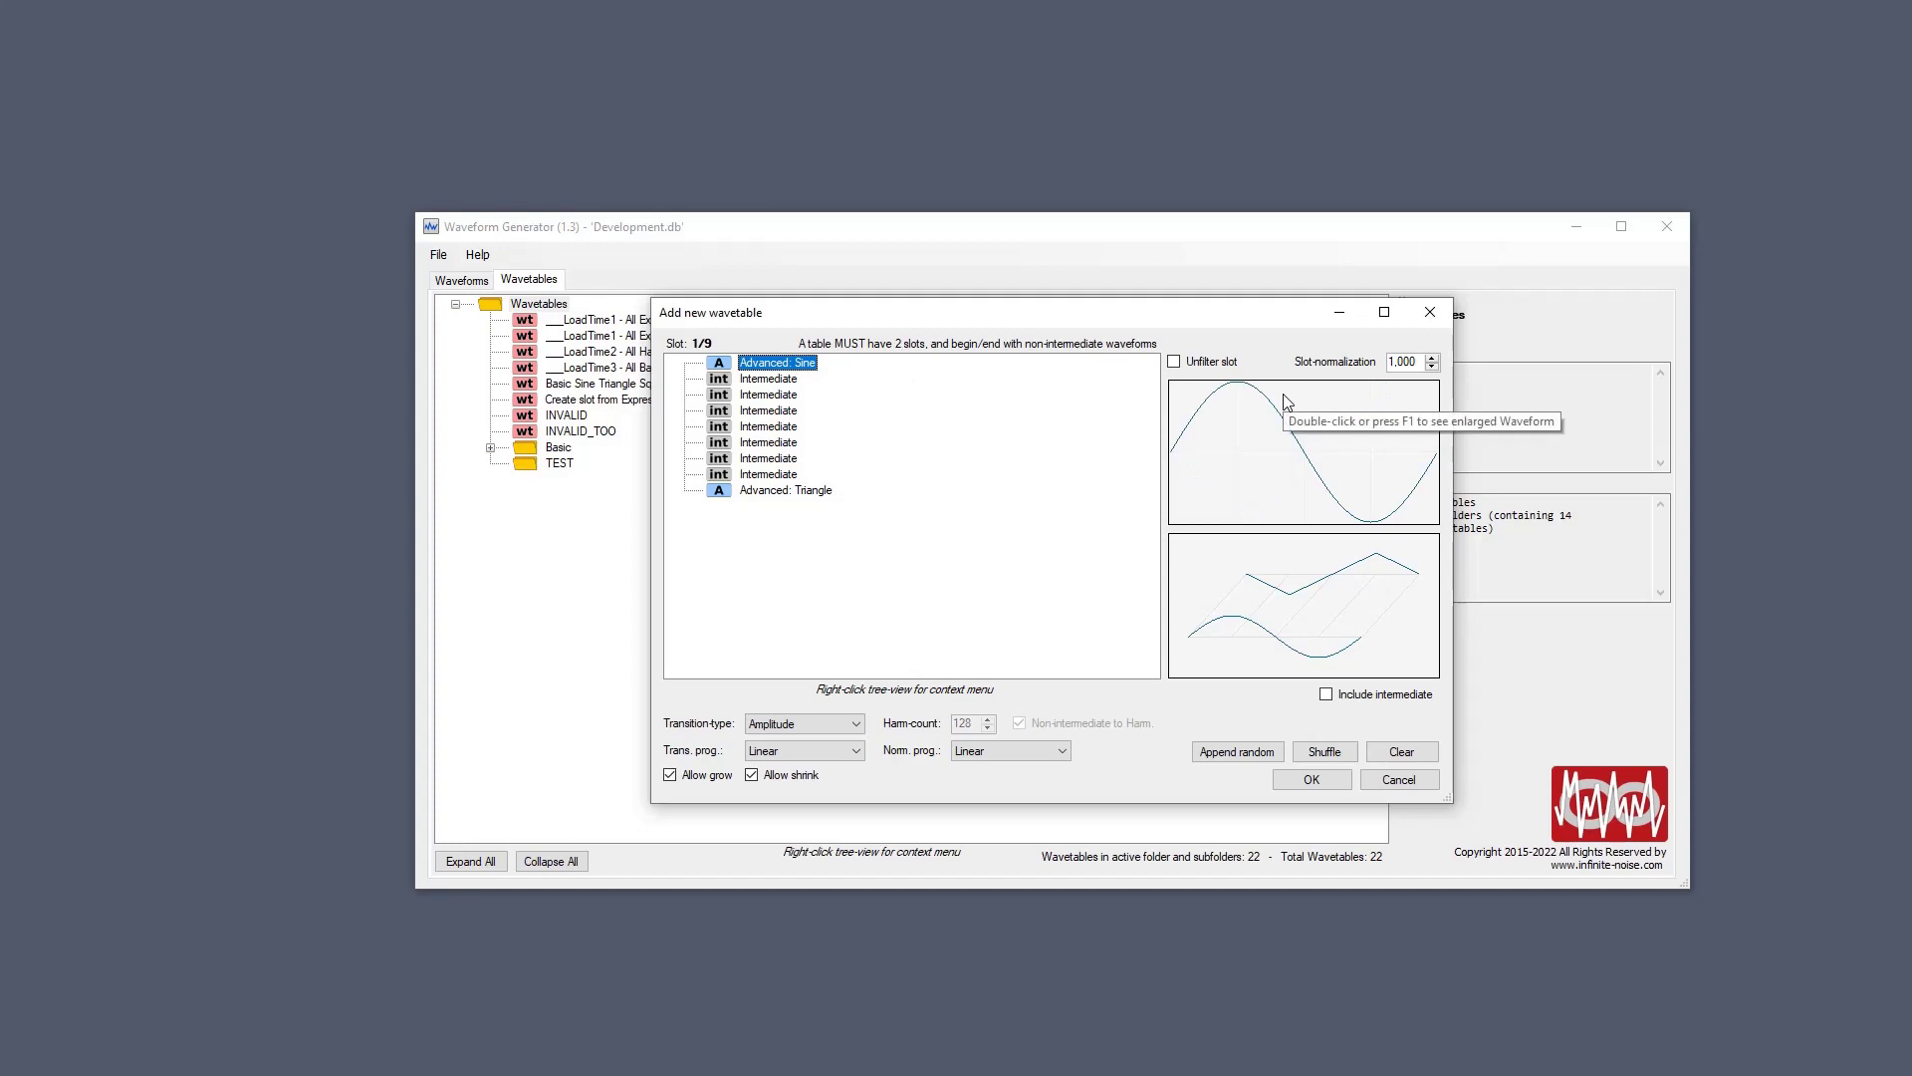
{"action": "key", "text": "Down"}
{"action": "key", "text": "Down"}
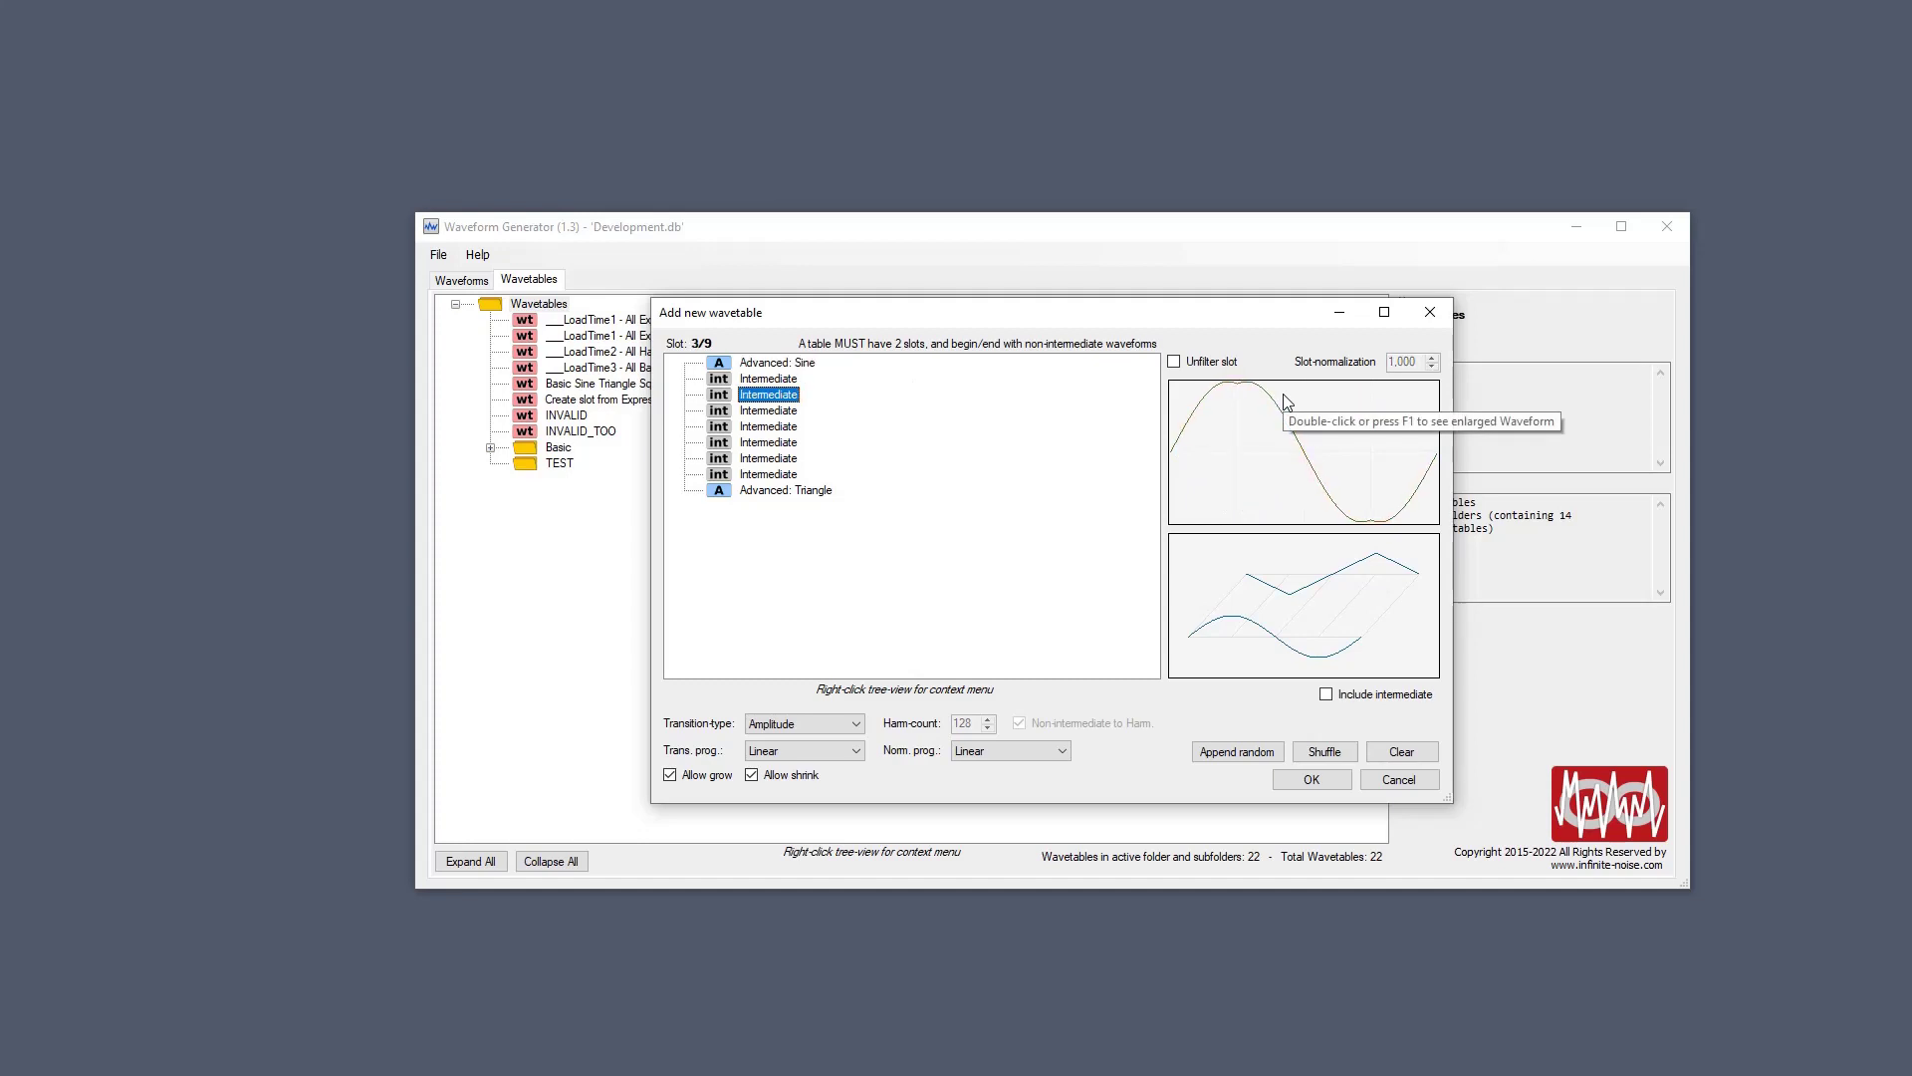
{"action": "key", "text": "Down"}
{"action": "key", "text": "Down"}
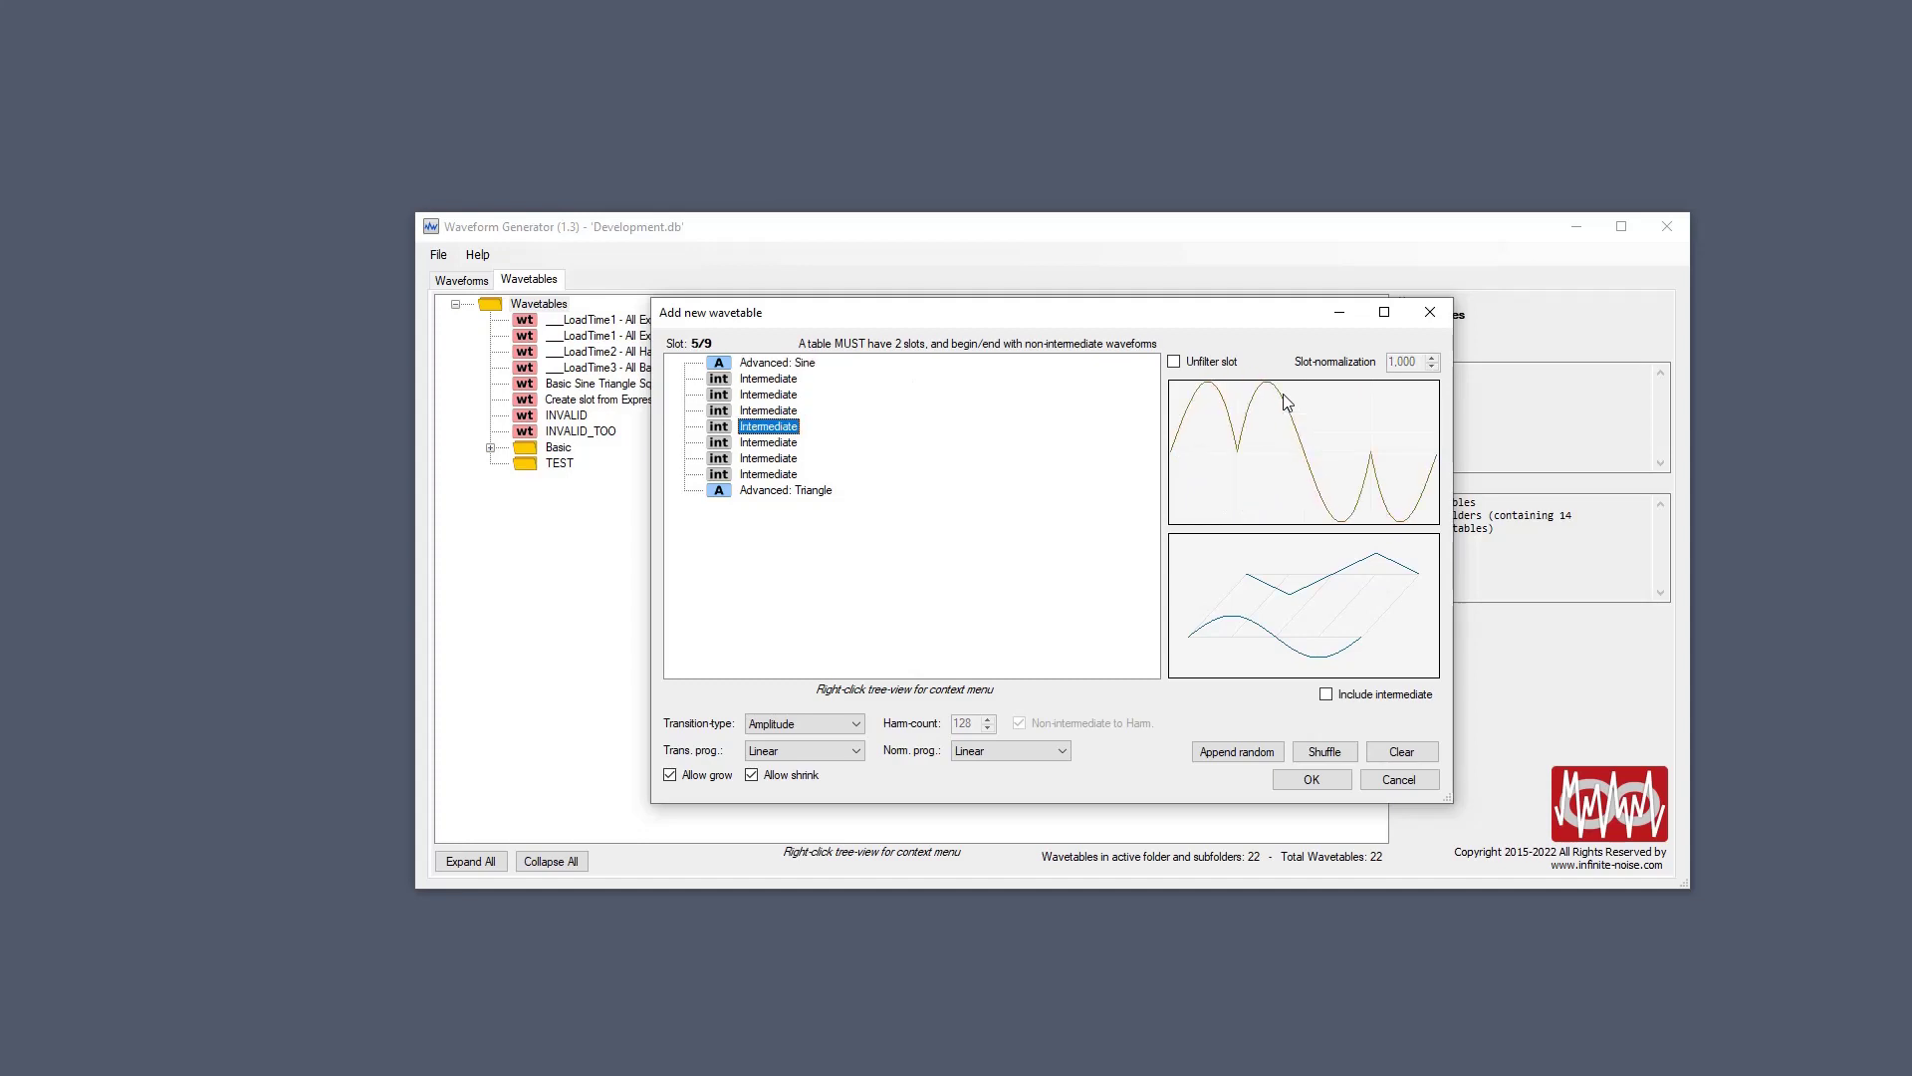
{"action": "key", "text": "Down"}
{"action": "key", "text": "Down"}
{"action": "key", "text": "Down"}
{"action": "key", "text": "Down"}
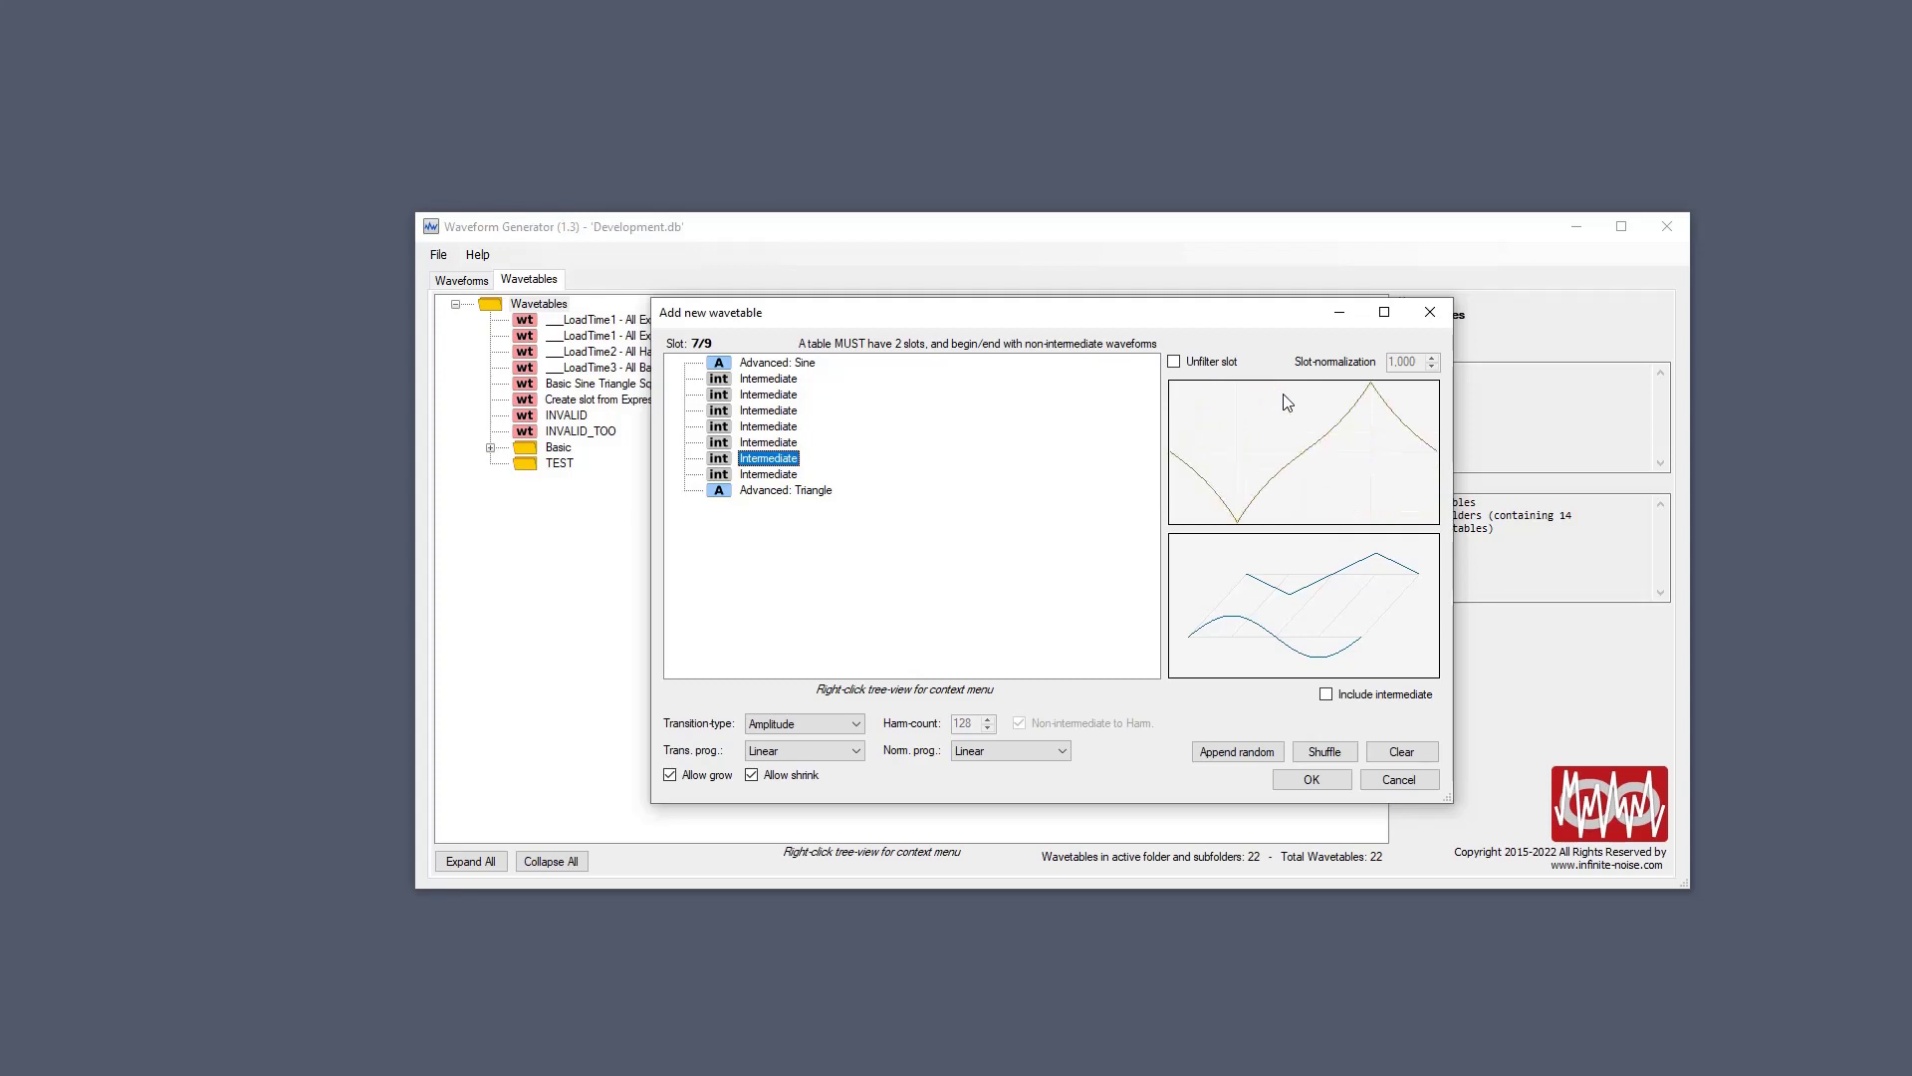
Compare the intermediate waveforms in slots 5 and 6 around the middle of the transition.
{"action": "key", "text": "Up"}
{"action": "key", "text": "Up"}
{"action": "key", "text": "Up"}
{"action": "key", "text": "Up"}
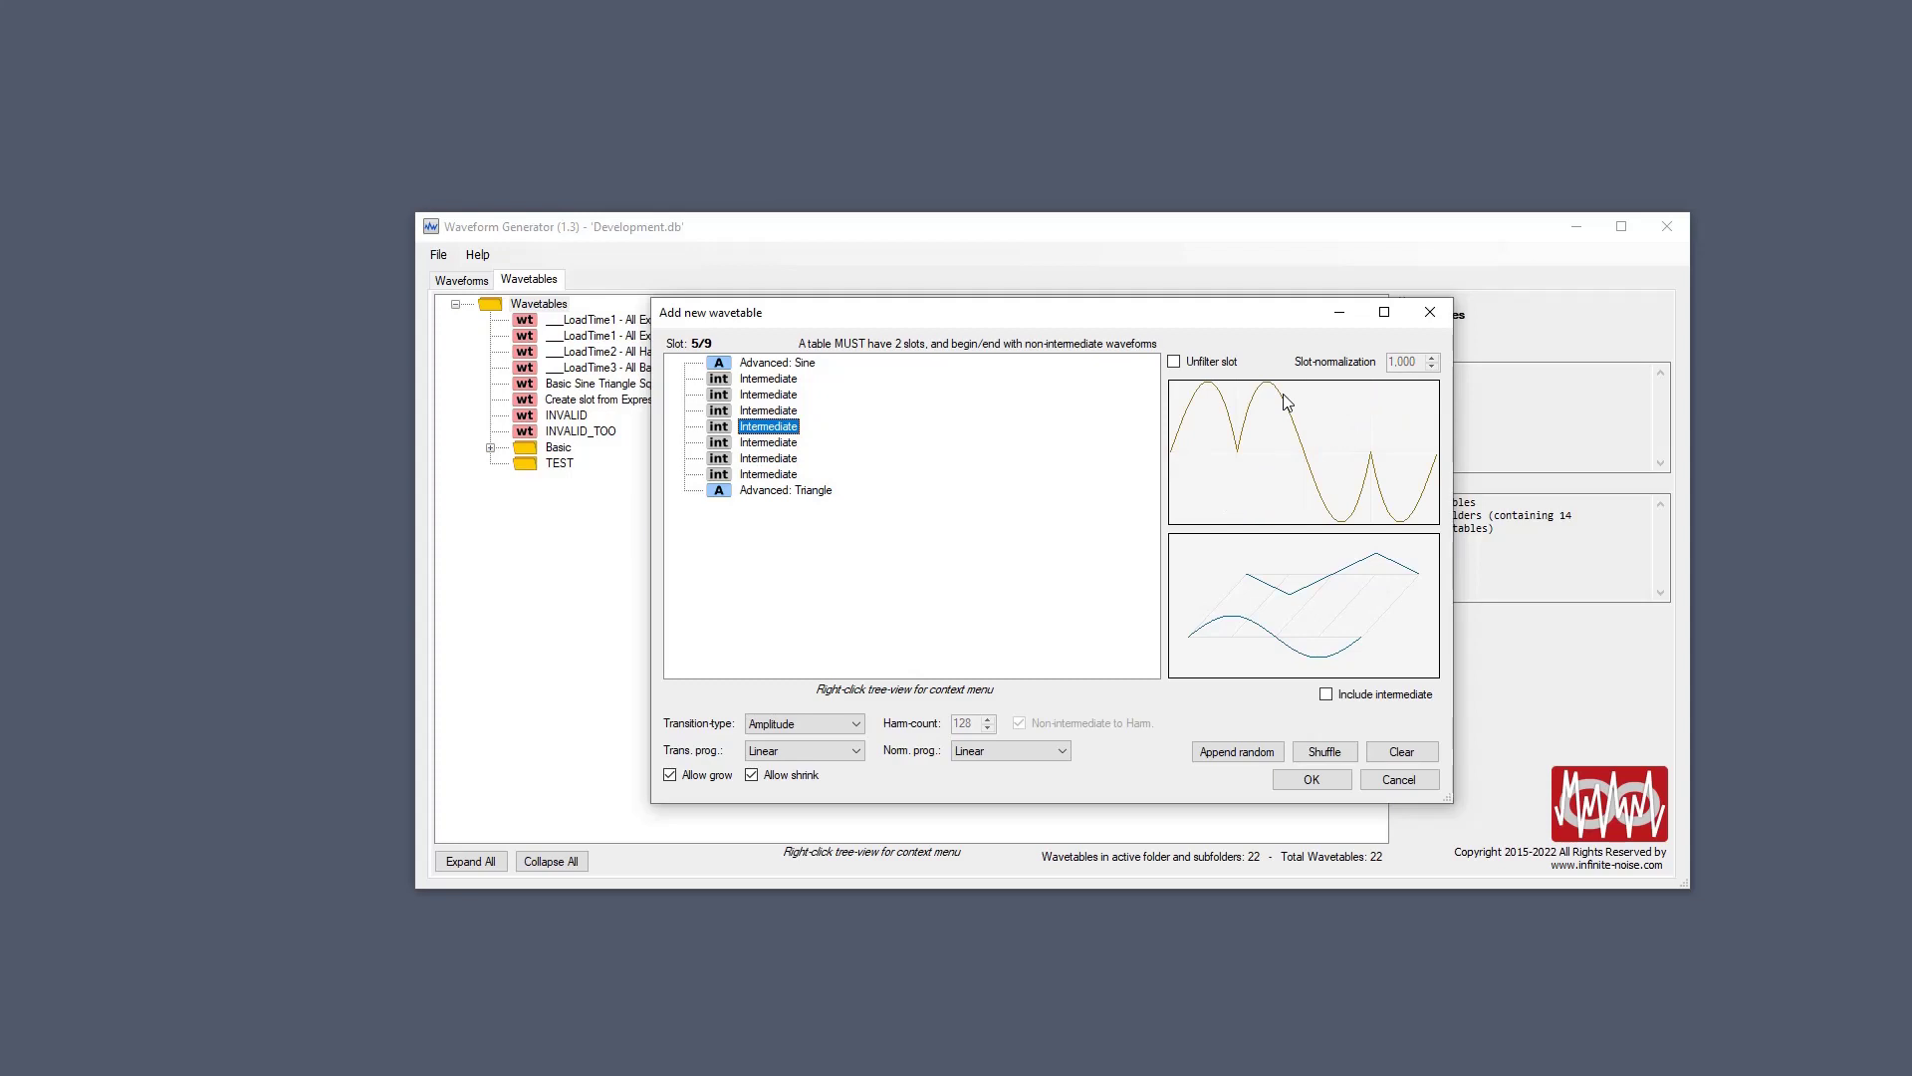
{"action": "key", "text": "Down"}
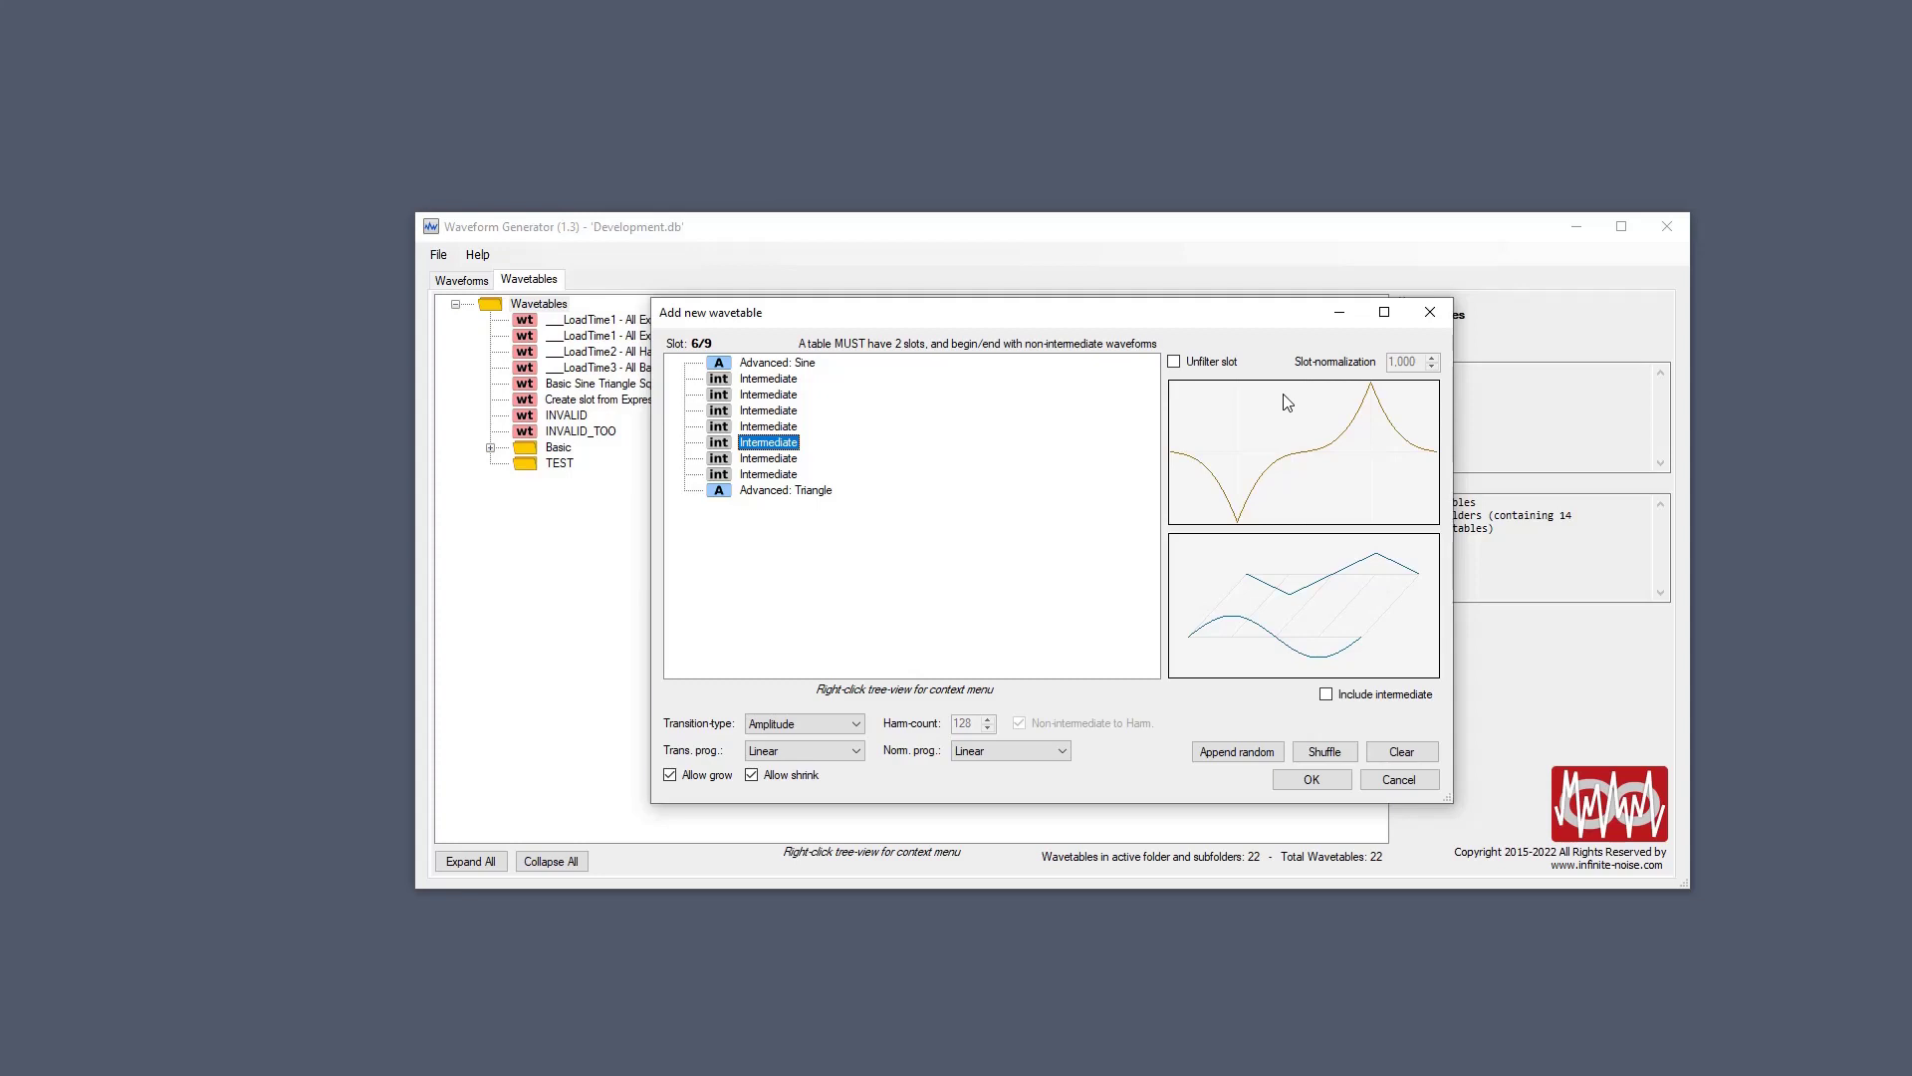
Return to the Sine slot and compare it with the first intermediate waveform in slot 2.
{"action": "key", "text": "Up"}
{"action": "key", "text": "Up"}
{"action": "key", "text": "Up"}
{"action": "key", "text": "Up"}
{"action": "key", "text": "Up"}
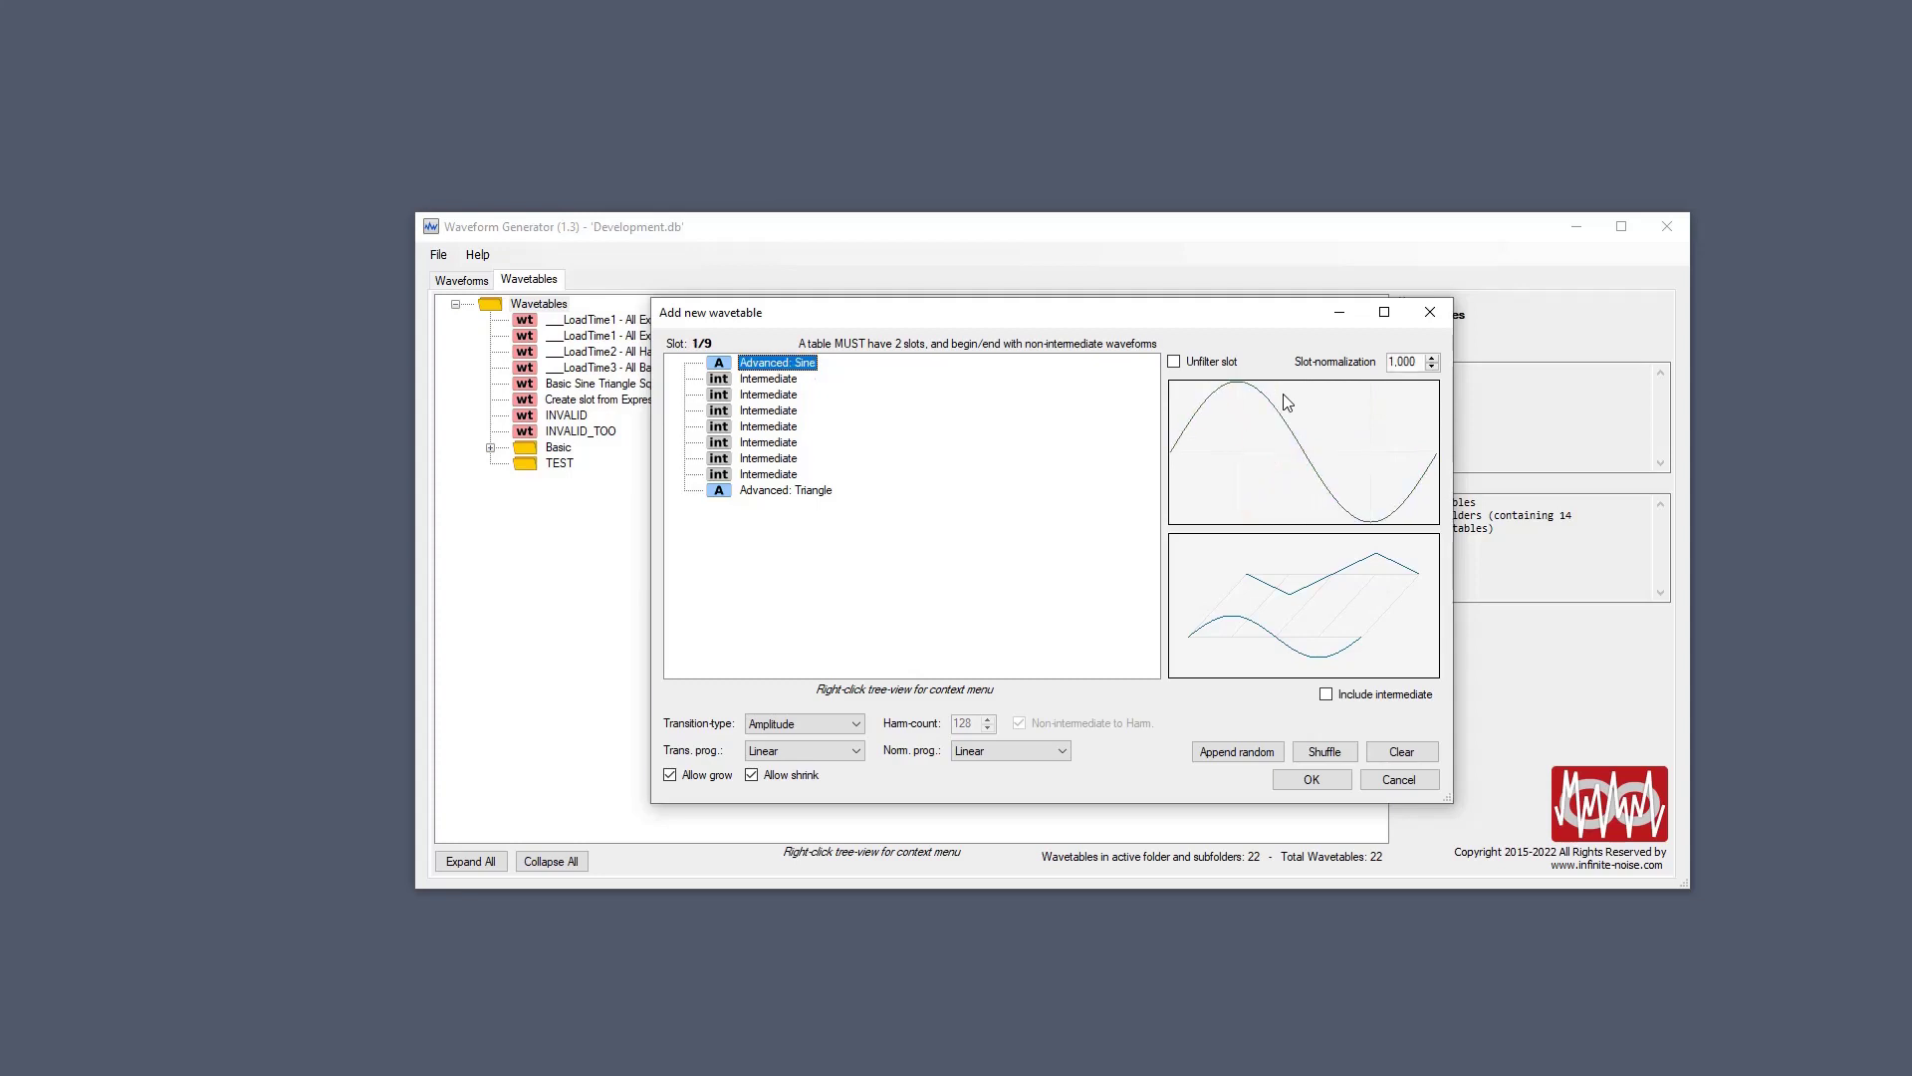
{"action": "key", "text": "Down"}
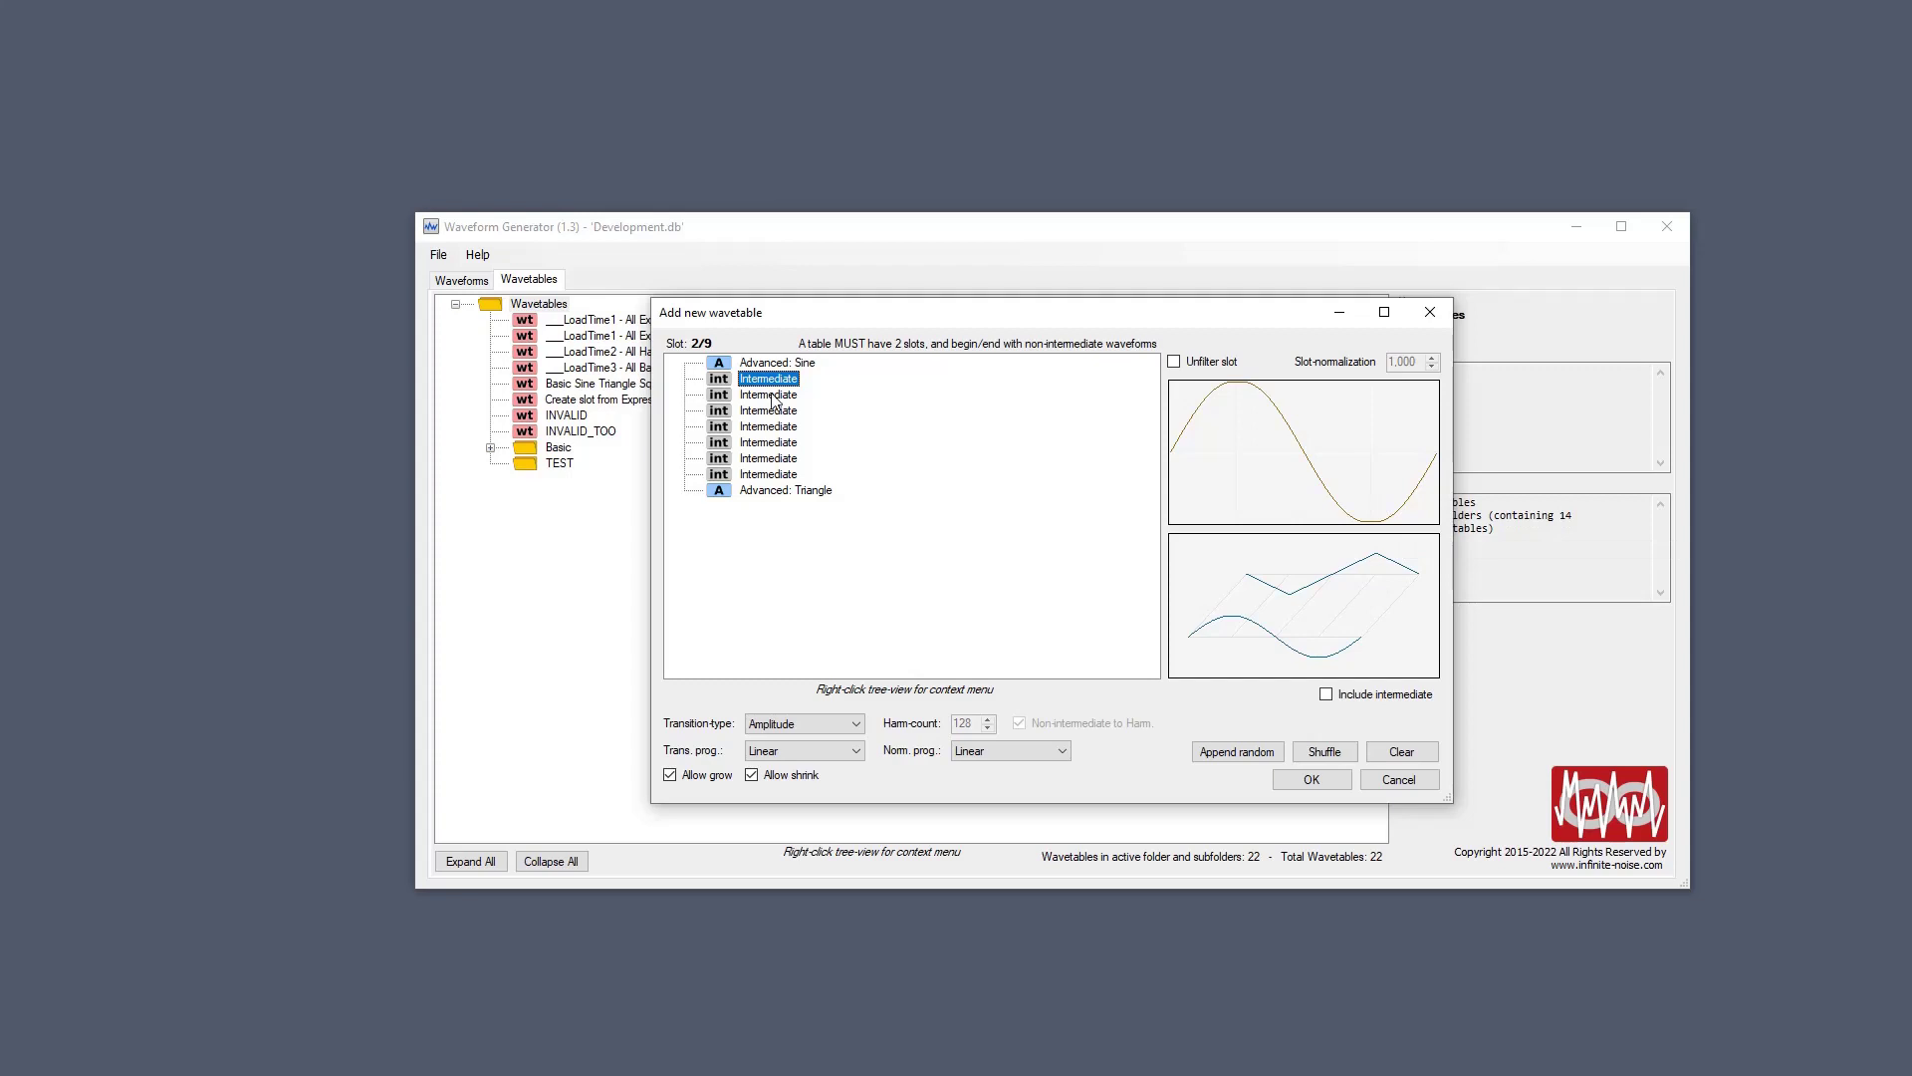
Resample the intermediate waveform in slot 5 to a hand-drawn wave.
{"action": "key", "text": "Down"}
{"action": "key", "text": "Down"}
{"action": "key", "text": "Down"}
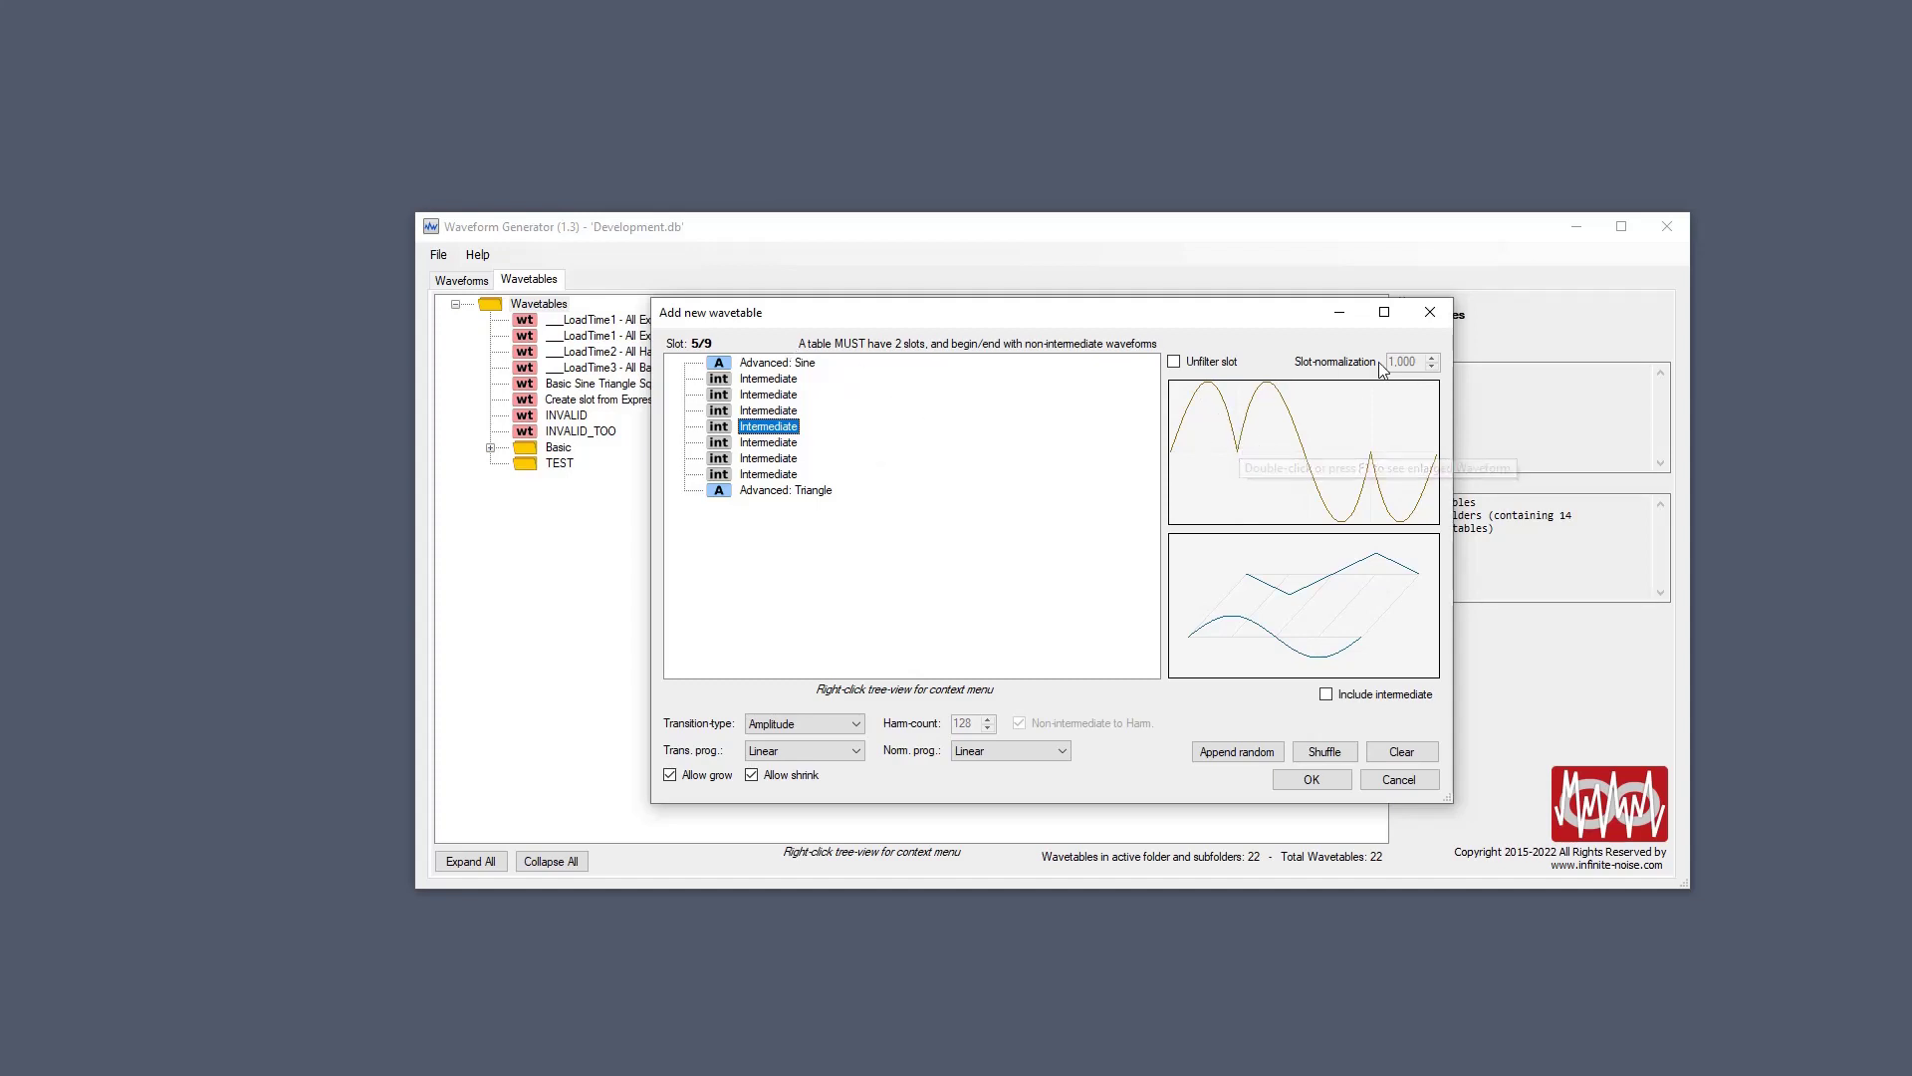
{"action": "right_click", "coordinate": [774, 425]}
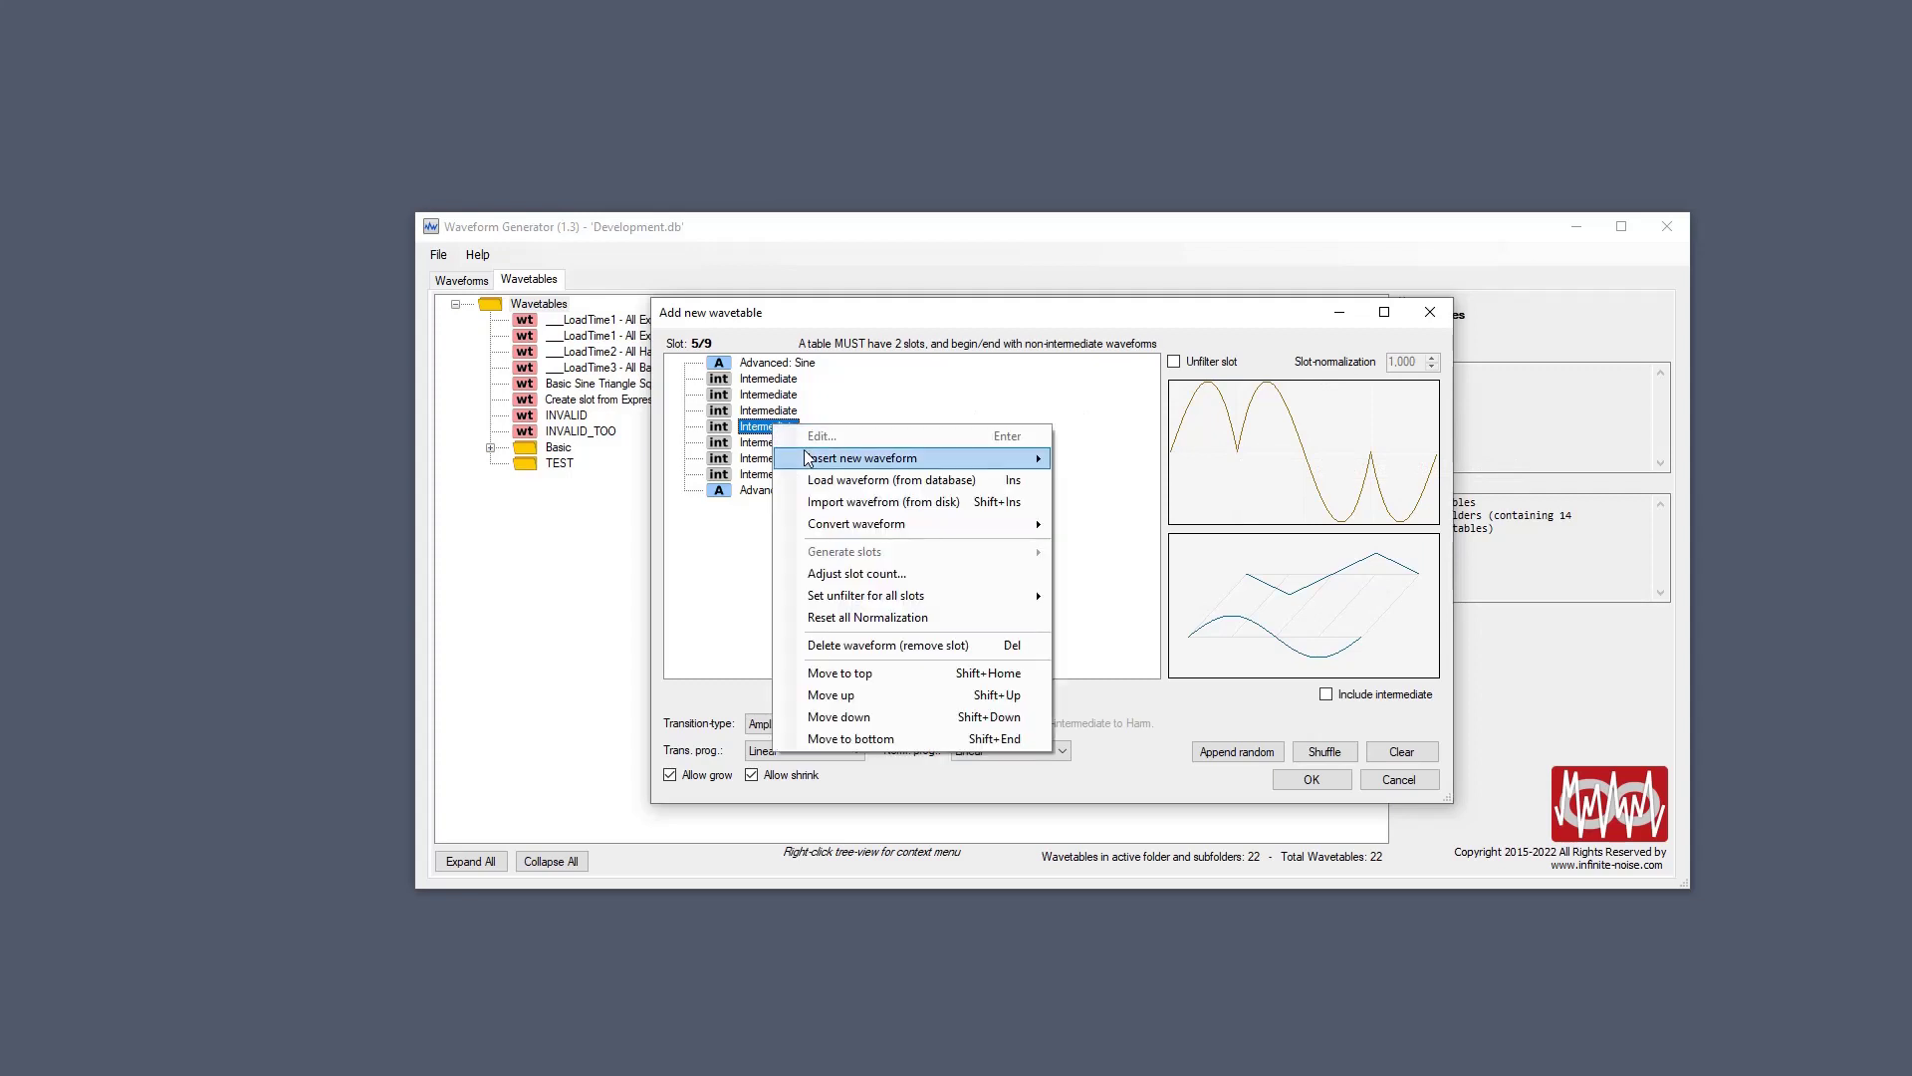
{"action": "mouse_move", "coordinate": [887, 516]}
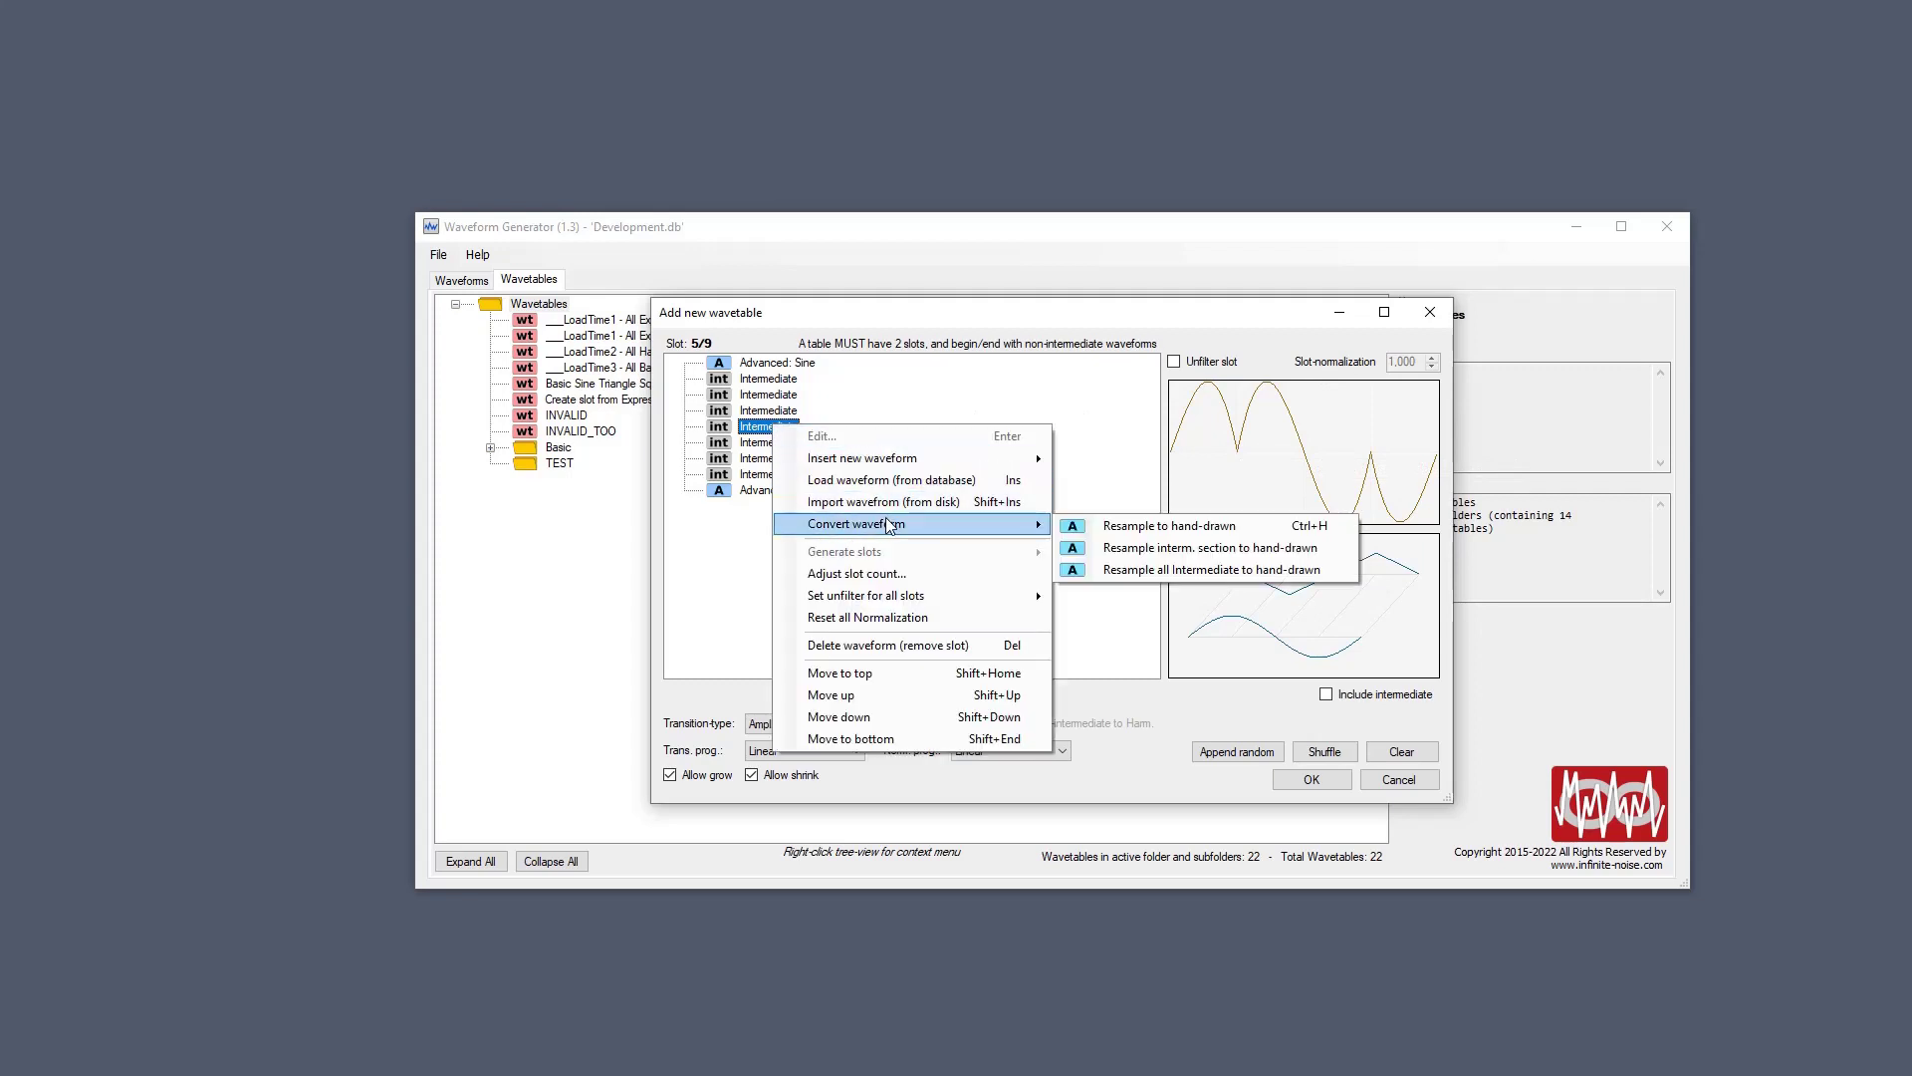
{"action": "left_click", "coordinate": [1214, 533]}
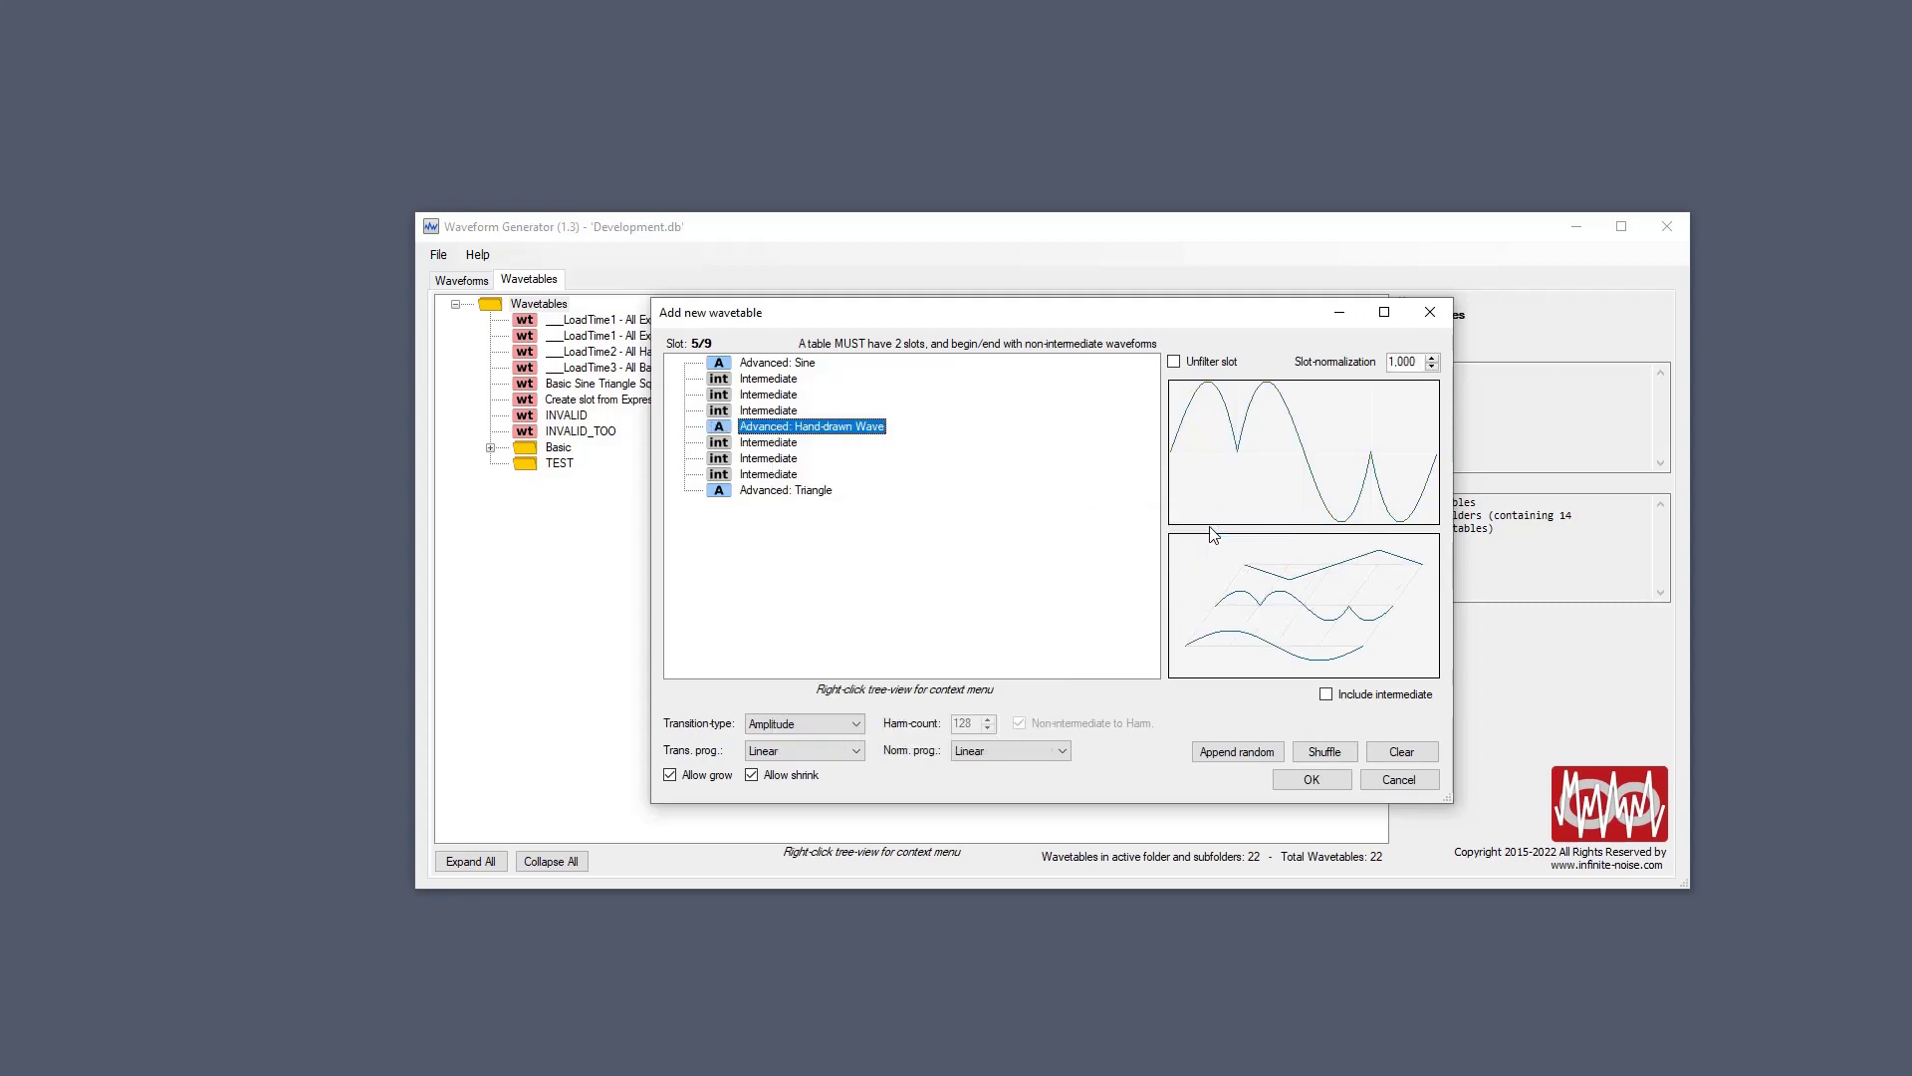
View the slot 5 hand-drawn waveform in its editor and close it without making changes.
{"action": "double_click", "coordinate": [882, 428]}
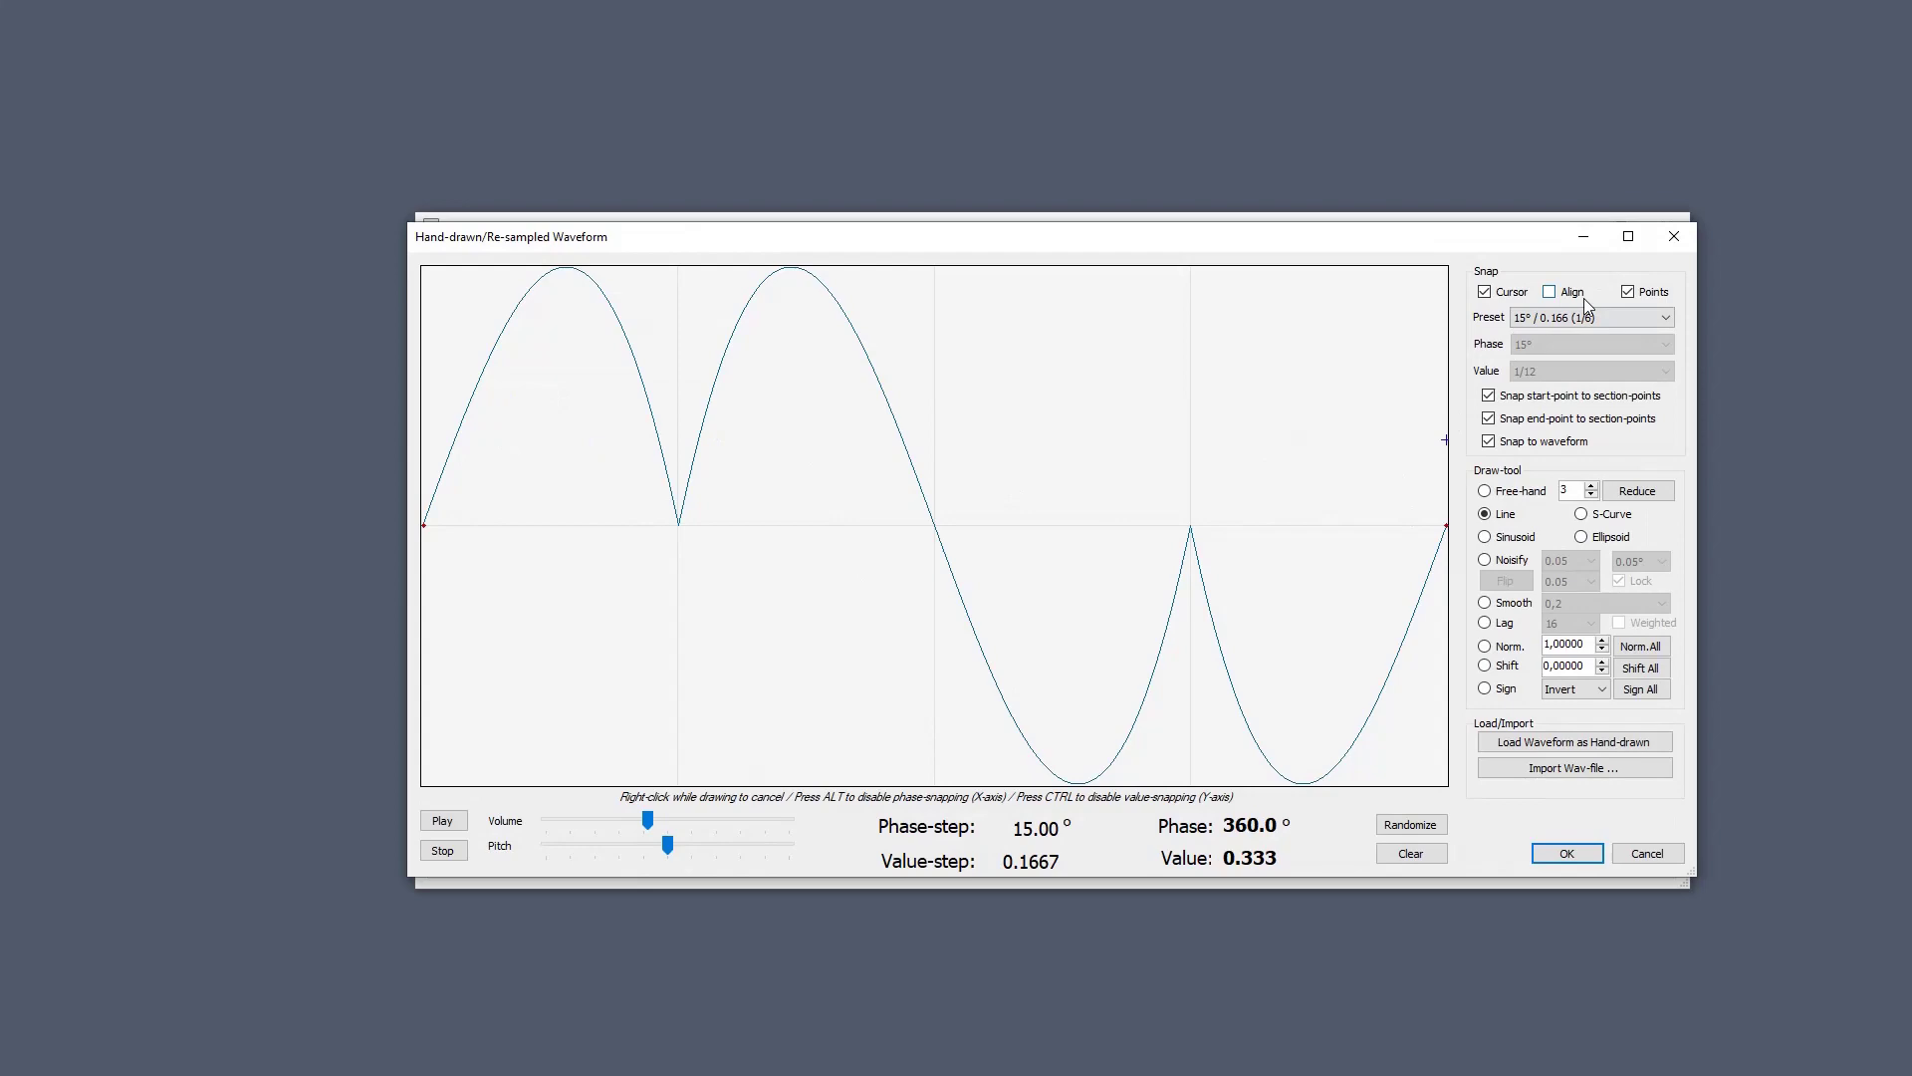
{"action": "left_click", "coordinate": [1673, 236]}
{"action": "left_click", "coordinate": [1633, 356]}
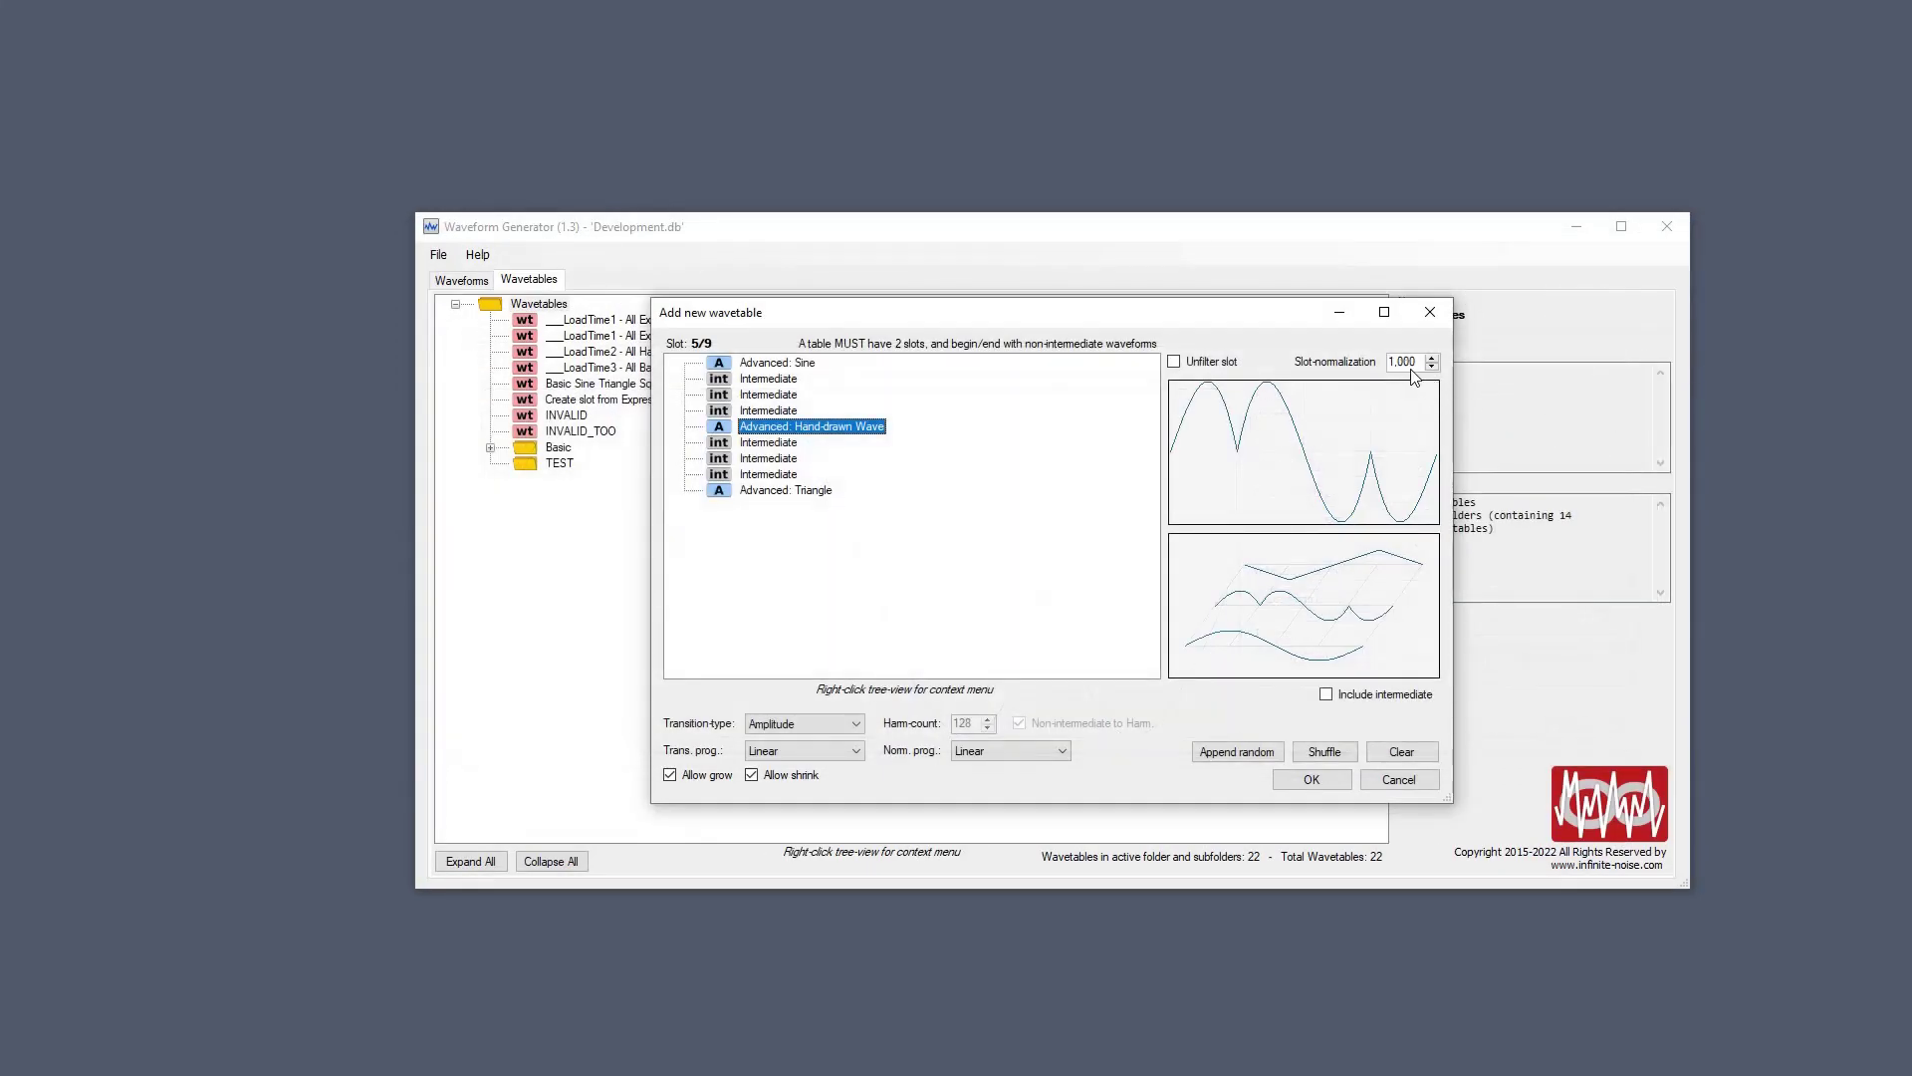
Lower the slot normalization of the hand-drawn wave in slot 5 to 0.100.
{"action": "scroll", "coordinate": [1412, 366], "scroll_direction": "down", "scroll_amount": 17}
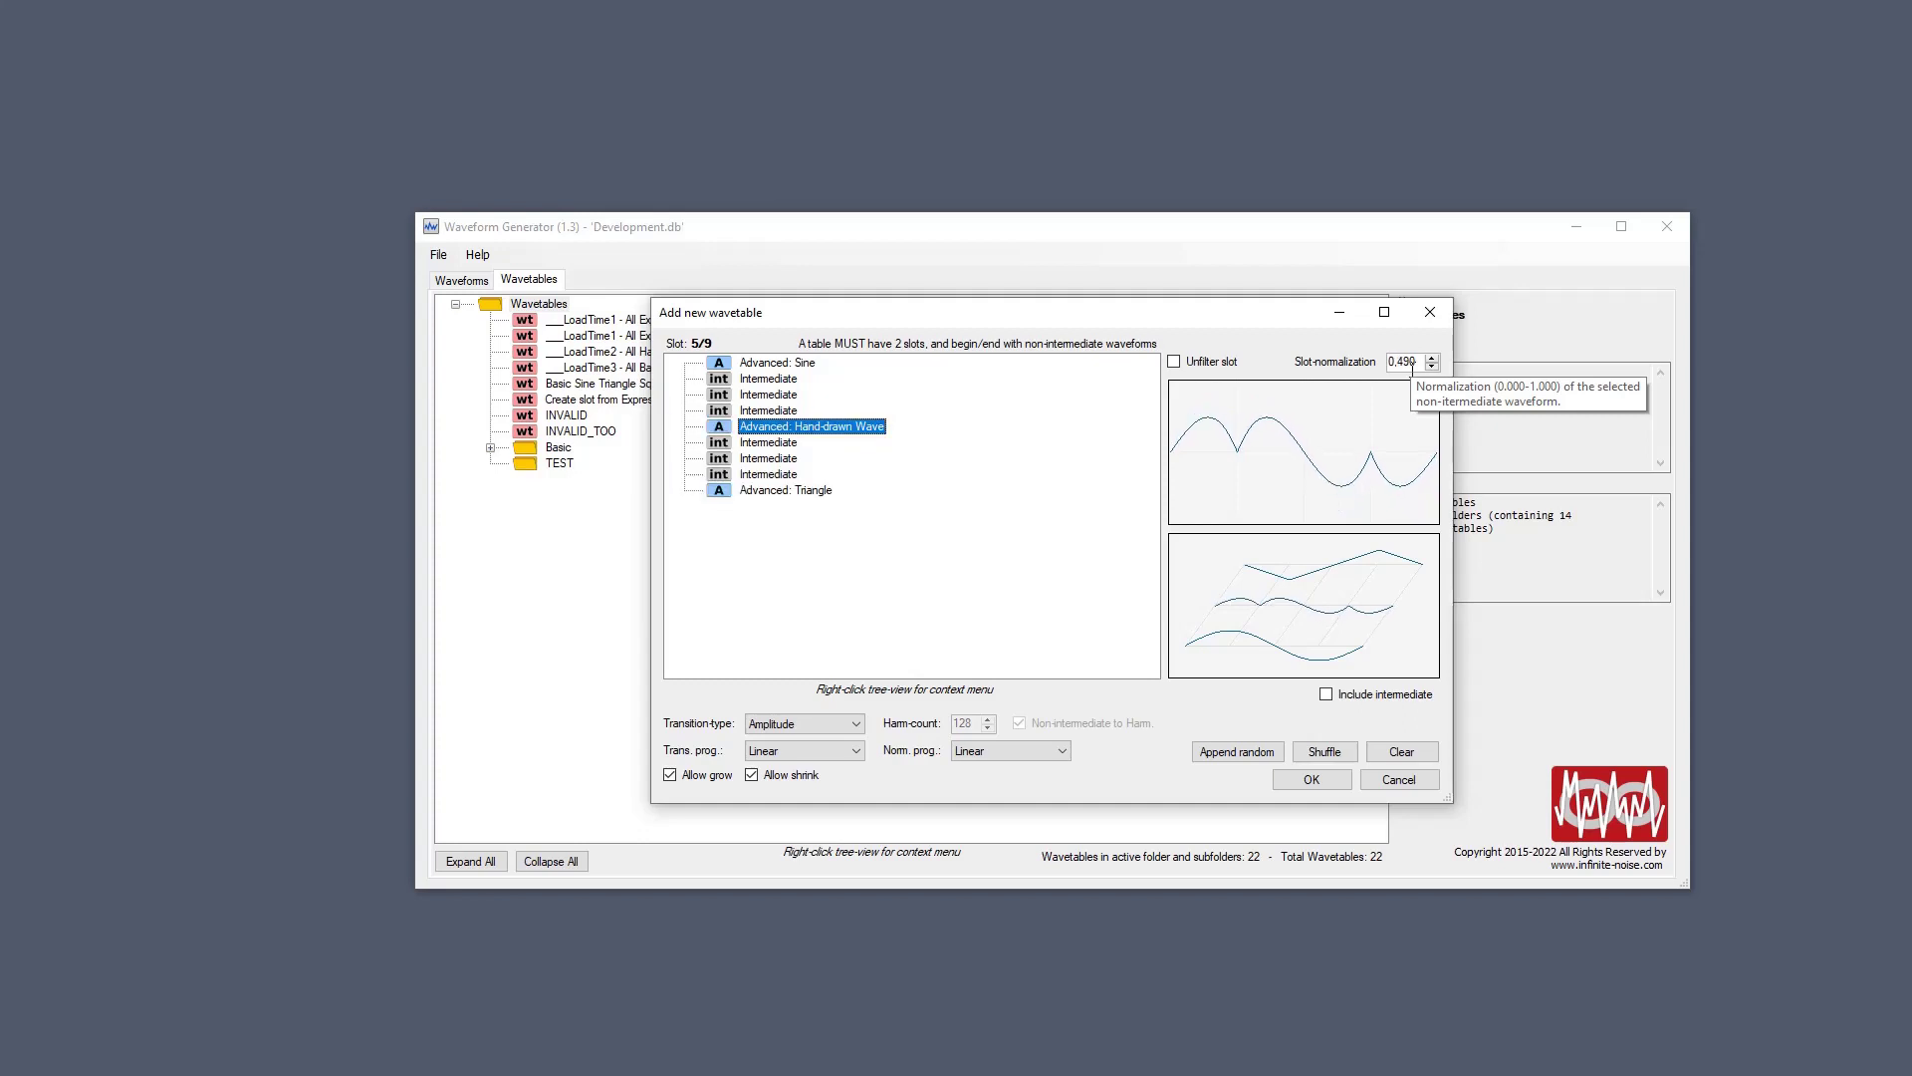
{"action": "scroll", "coordinate": [1412, 367], "scroll_direction": "down", "scroll_amount": 11}
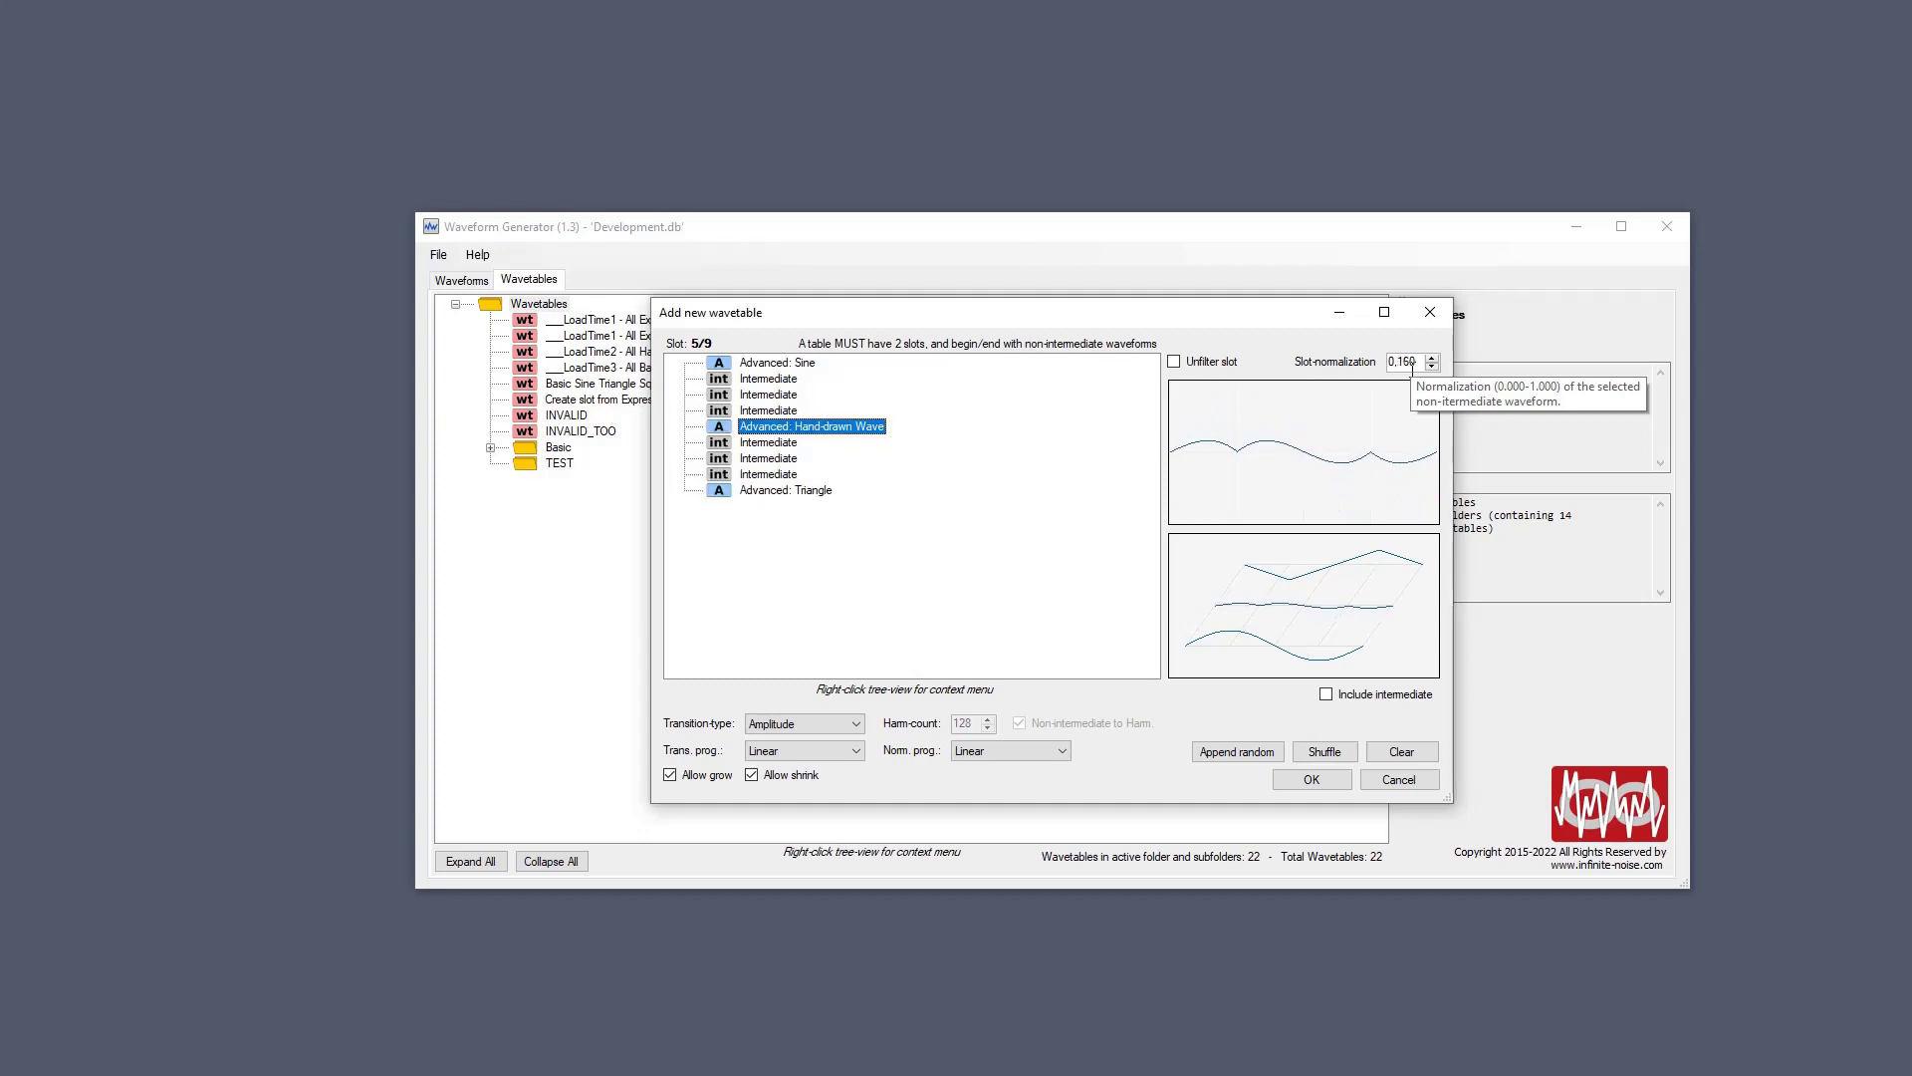
{"action": "scroll", "coordinate": [1412, 367], "scroll_direction": "down", "scroll_amount": 3}
{"action": "scroll", "coordinate": [1412, 367], "scroll_direction": "up", "scroll_amount": 1}
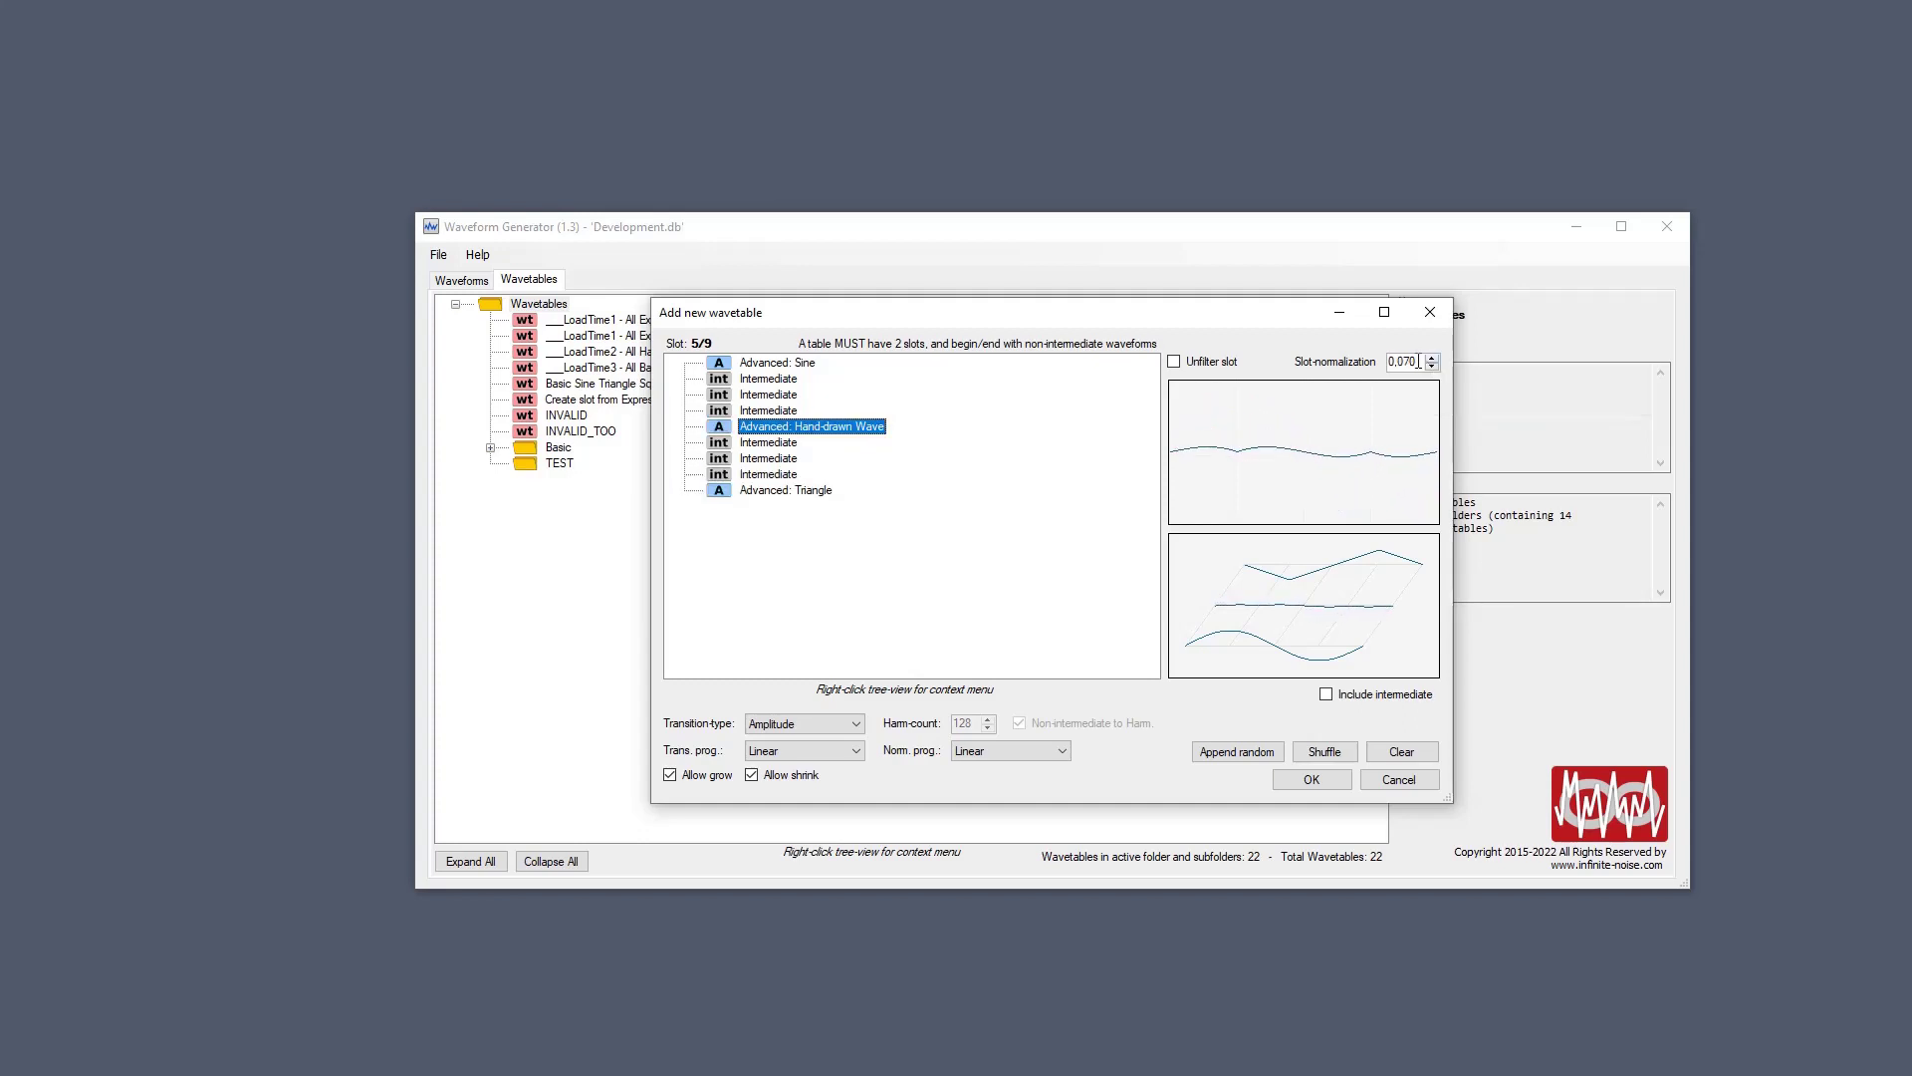
Step from the Sine slot through the hand-drawn wave to the Triangle slot to examine the intermediates' normalization.
{"action": "left_click", "coordinate": [755, 365]}
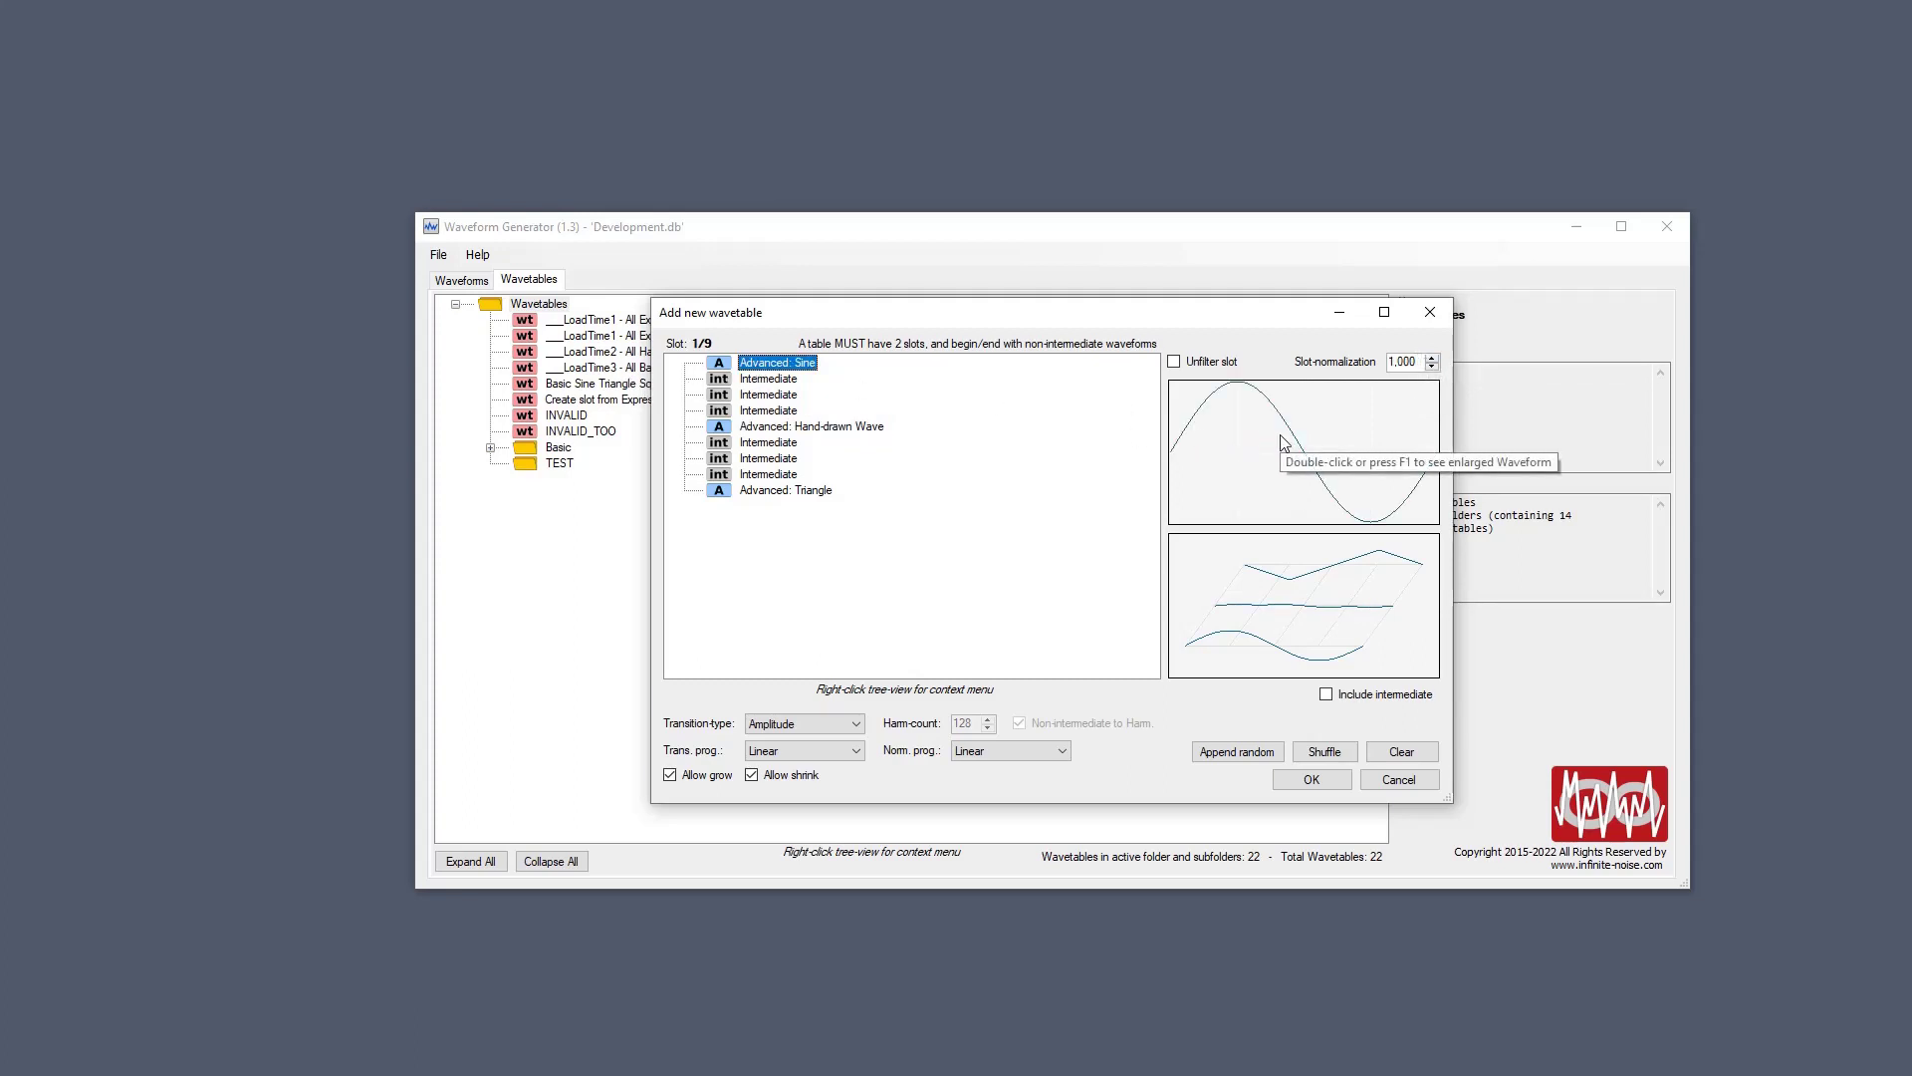
{"action": "key", "text": "Down"}
{"action": "key", "text": "Down"}
{"action": "key", "text": "Down"}
{"action": "key", "text": "Down"}
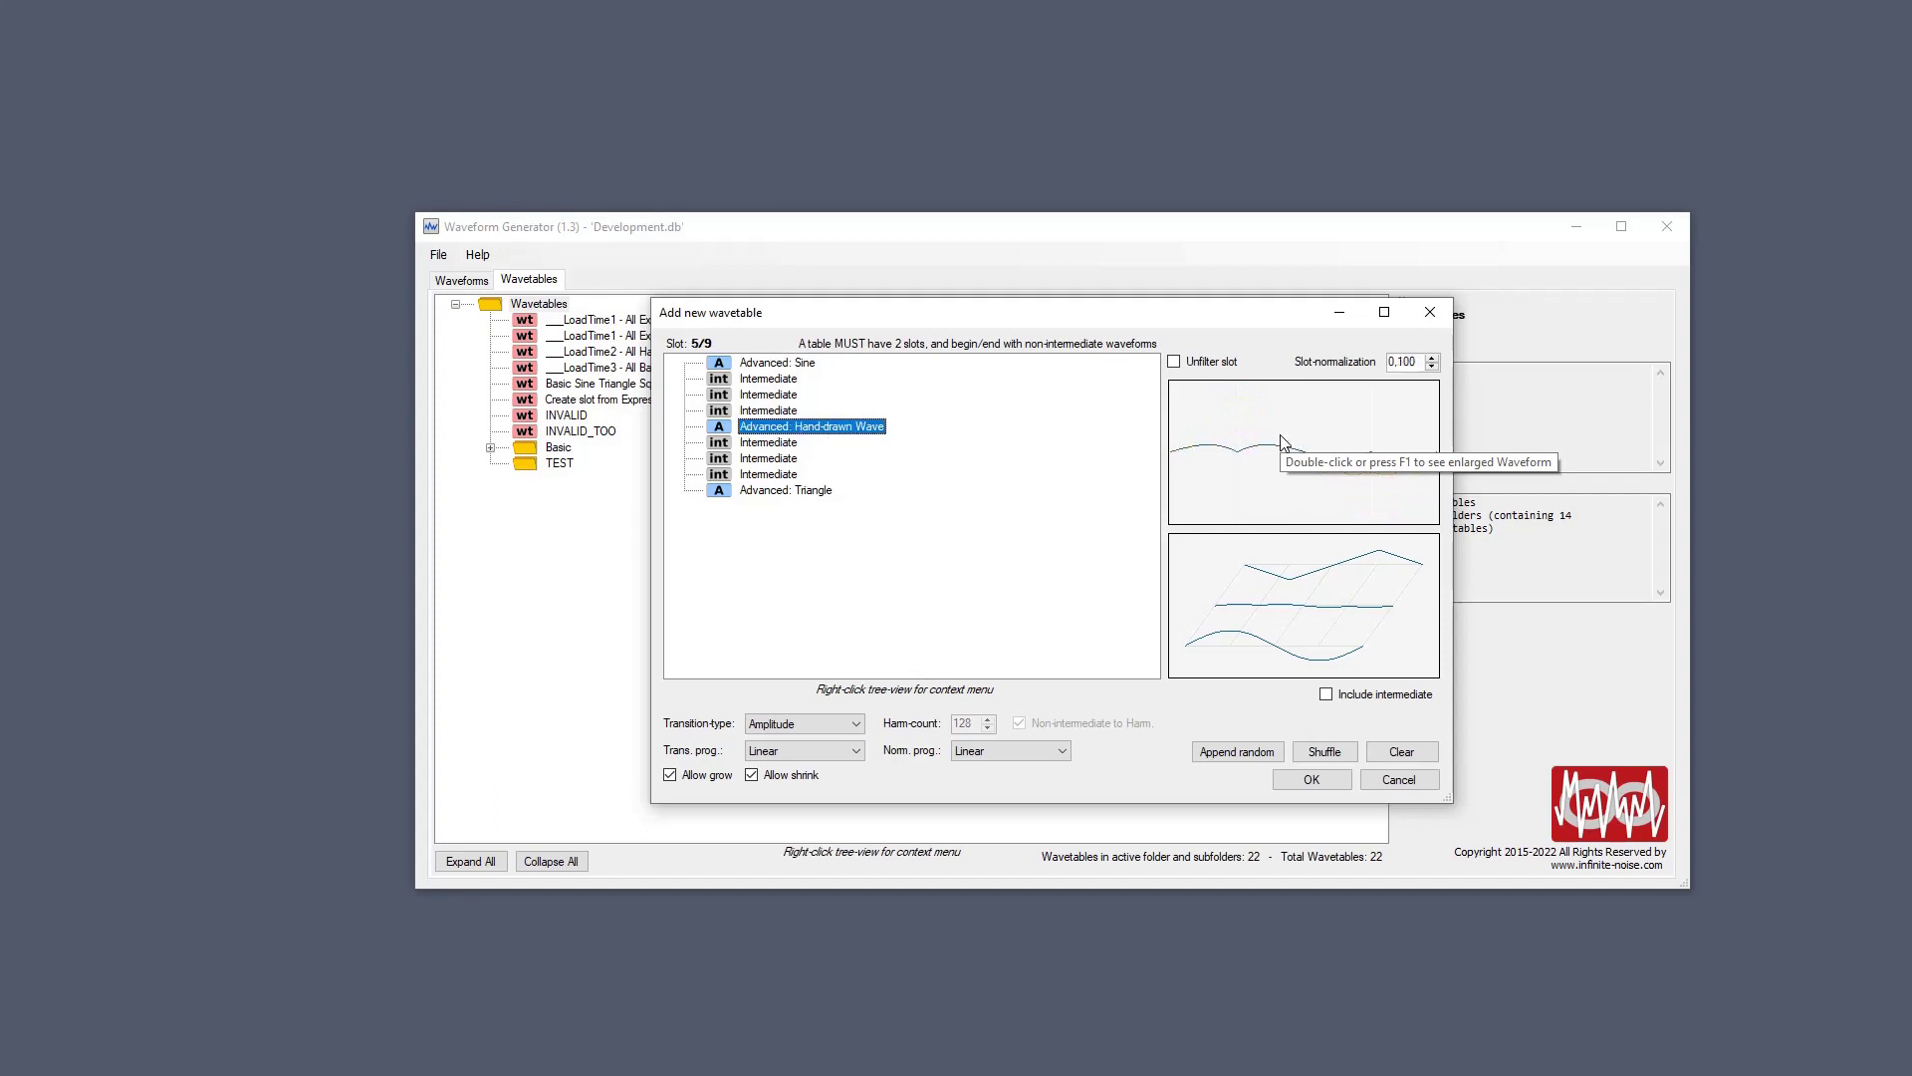
{"action": "key", "text": "Down"}
{"action": "key", "text": "Down"}
{"action": "key", "text": "Down"}
{"action": "key", "text": "Down"}
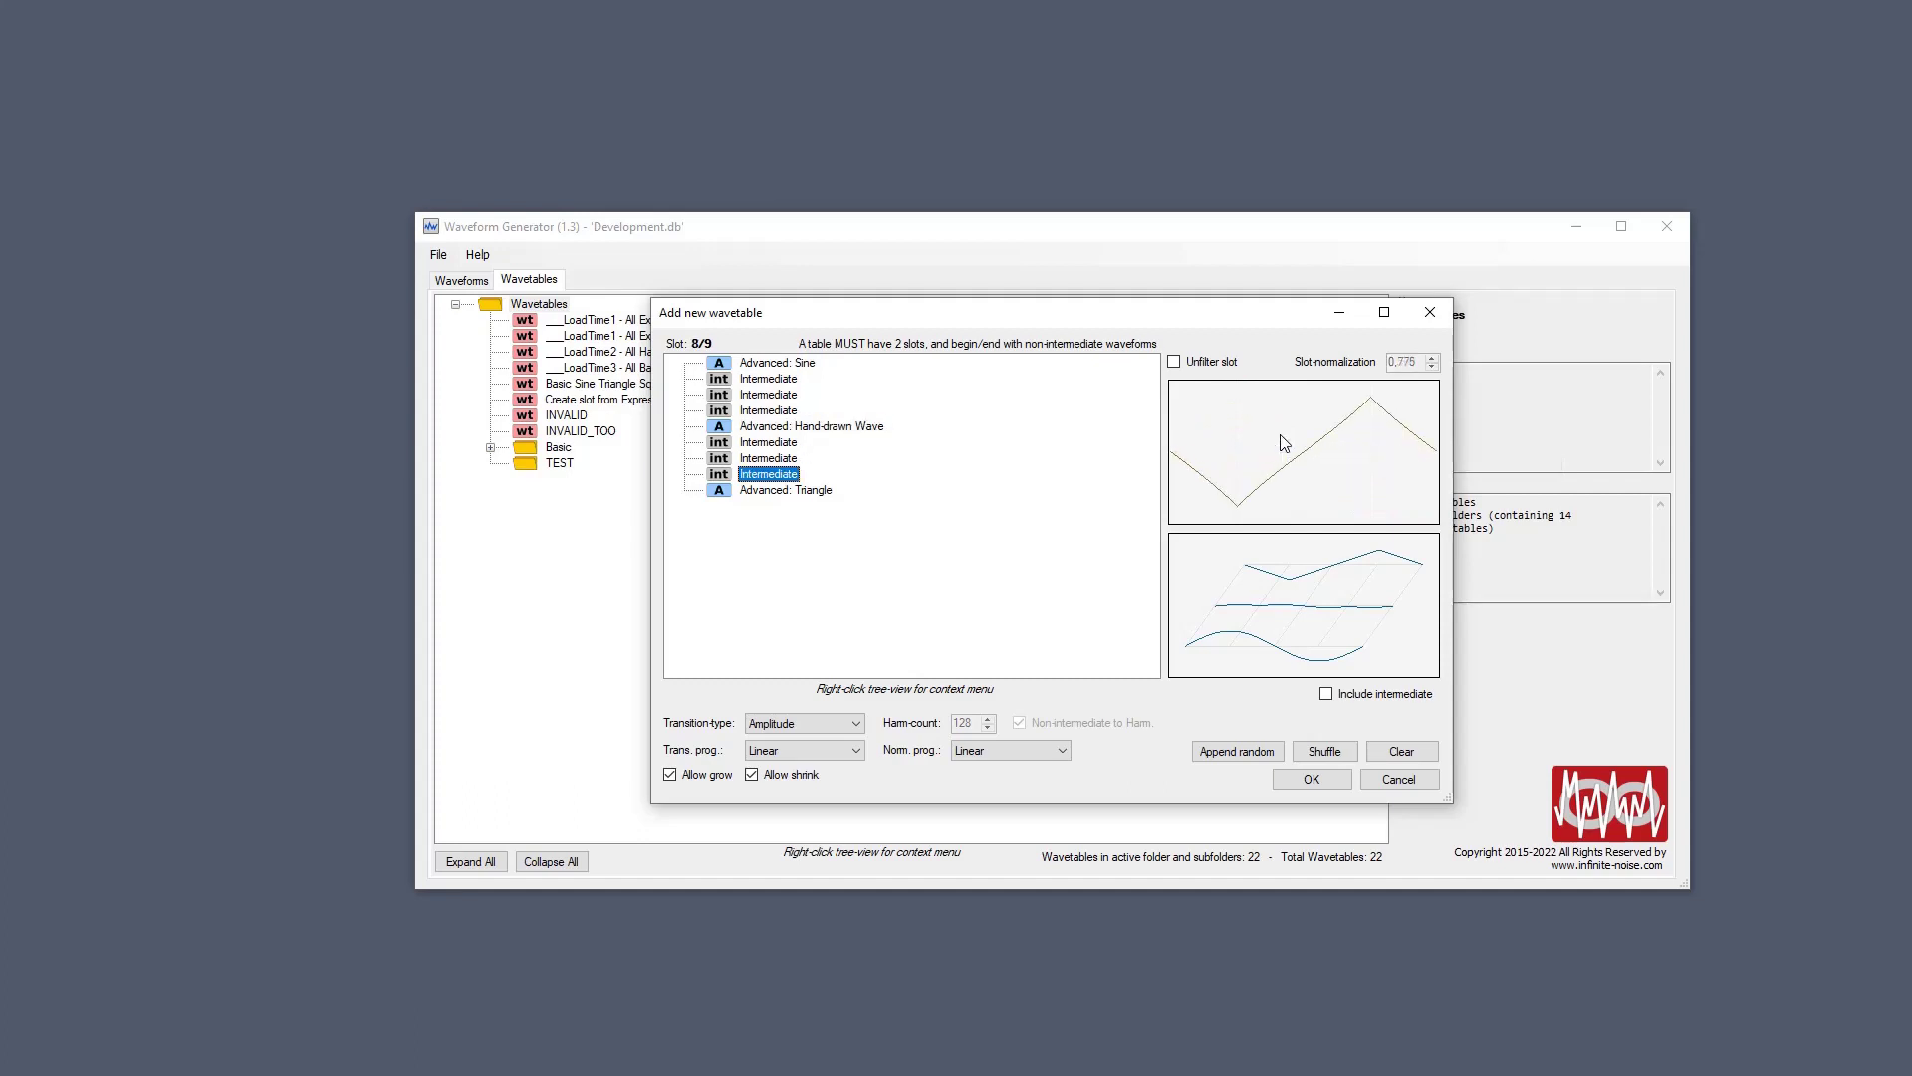
Go back up to the Sine slot and step down to the hand-drawn wave to review the amplitude transition.
{"action": "key", "text": "Up"}
{"action": "key", "text": "Up"}
{"action": "key", "text": "Up"}
{"action": "key", "text": "Up"}
{"action": "key", "text": "Up"}
{"action": "key", "text": "Up"}
{"action": "key", "text": "Up"}
{"action": "key", "text": "Up"}
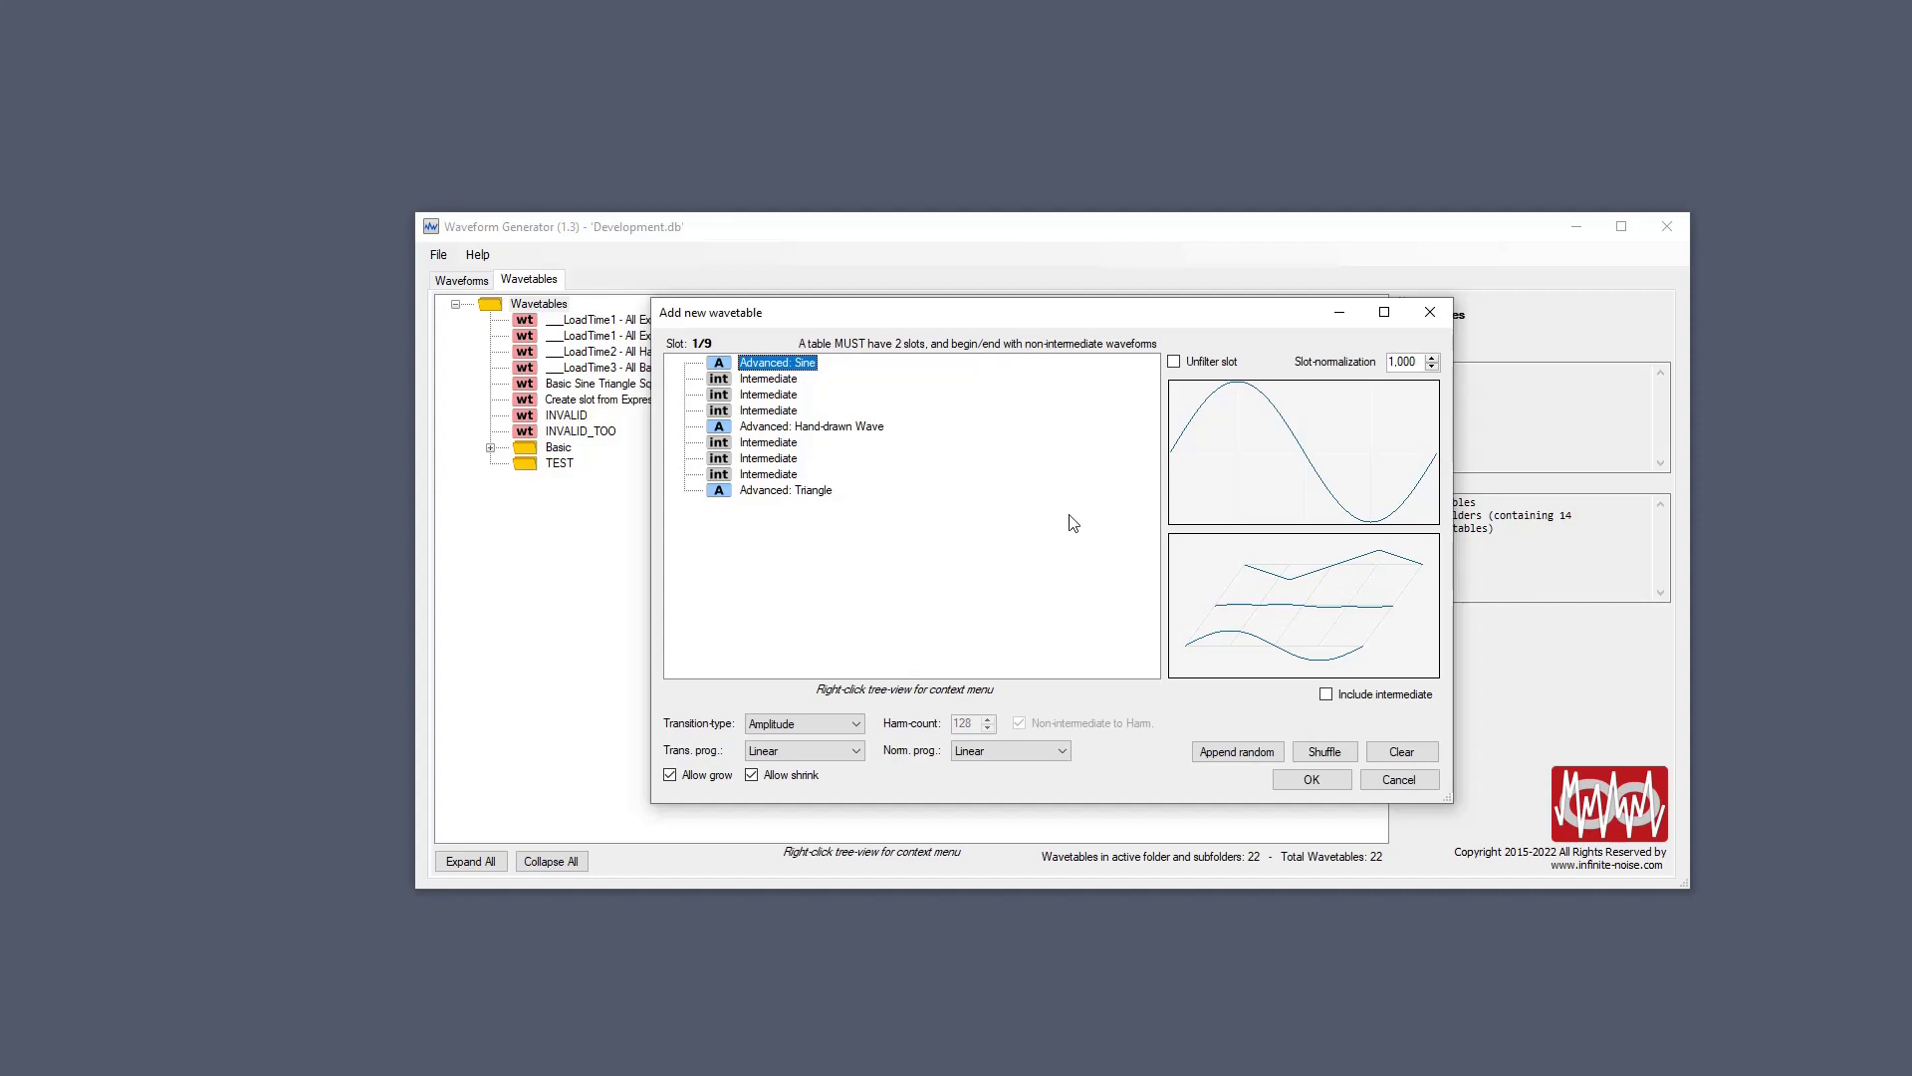
{"action": "key", "text": "Down"}
{"action": "key", "text": "Down"}
{"action": "key", "text": "Down"}
{"action": "key", "text": "Down"}
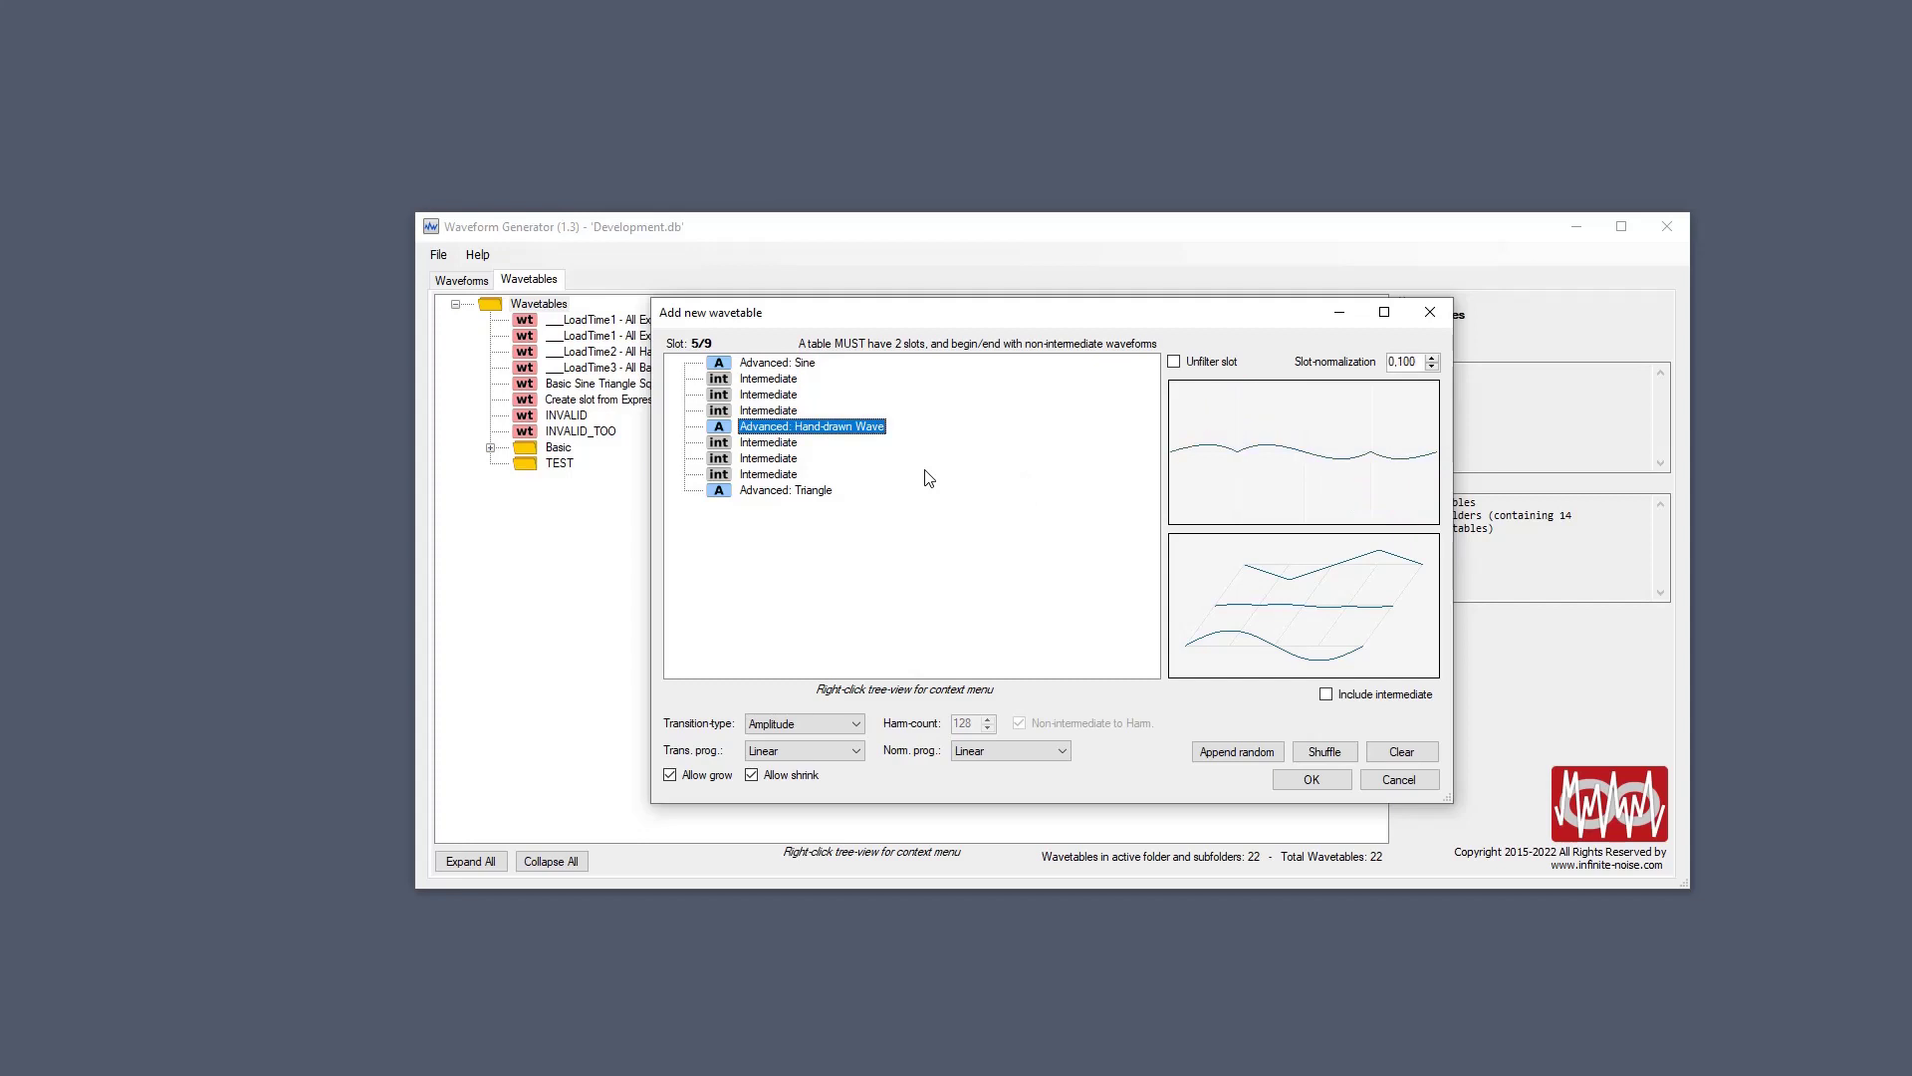
Step back and forth between the hand-drawn wave and the Triangle slot to examine the intermediates' amplitudes.
{"action": "key", "text": "Down"}
{"action": "key", "text": "Down"}
{"action": "key", "text": "Down"}
{"action": "key", "text": "Down"}
{"action": "key", "text": "Up"}
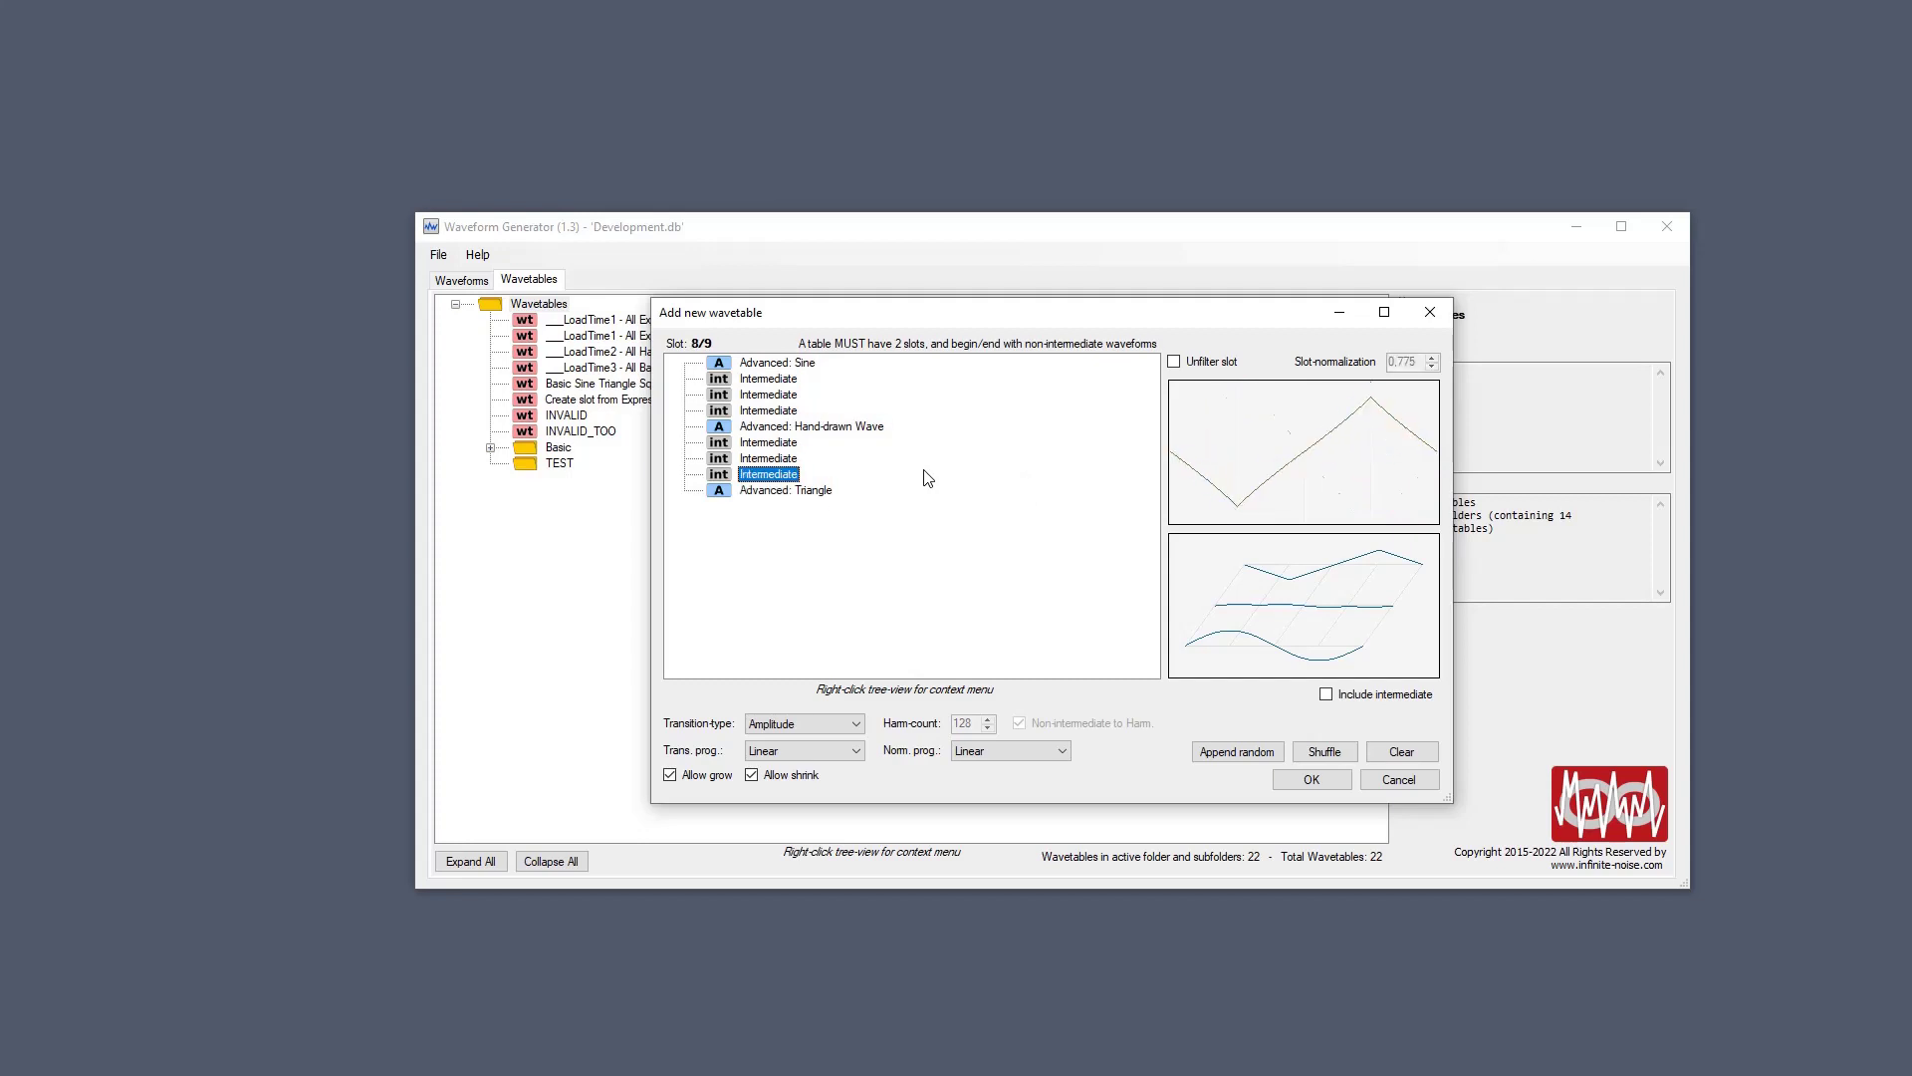
{"action": "key", "text": "Up"}
{"action": "key", "text": "Up"}
{"action": "key", "text": "Up"}
{"action": "key", "text": "Down"}
{"action": "key", "text": "Down"}
{"action": "key", "text": "Down"}
{"action": "key", "text": "Down"}
{"action": "key", "text": "Up"}
{"action": "key", "text": "Up"}
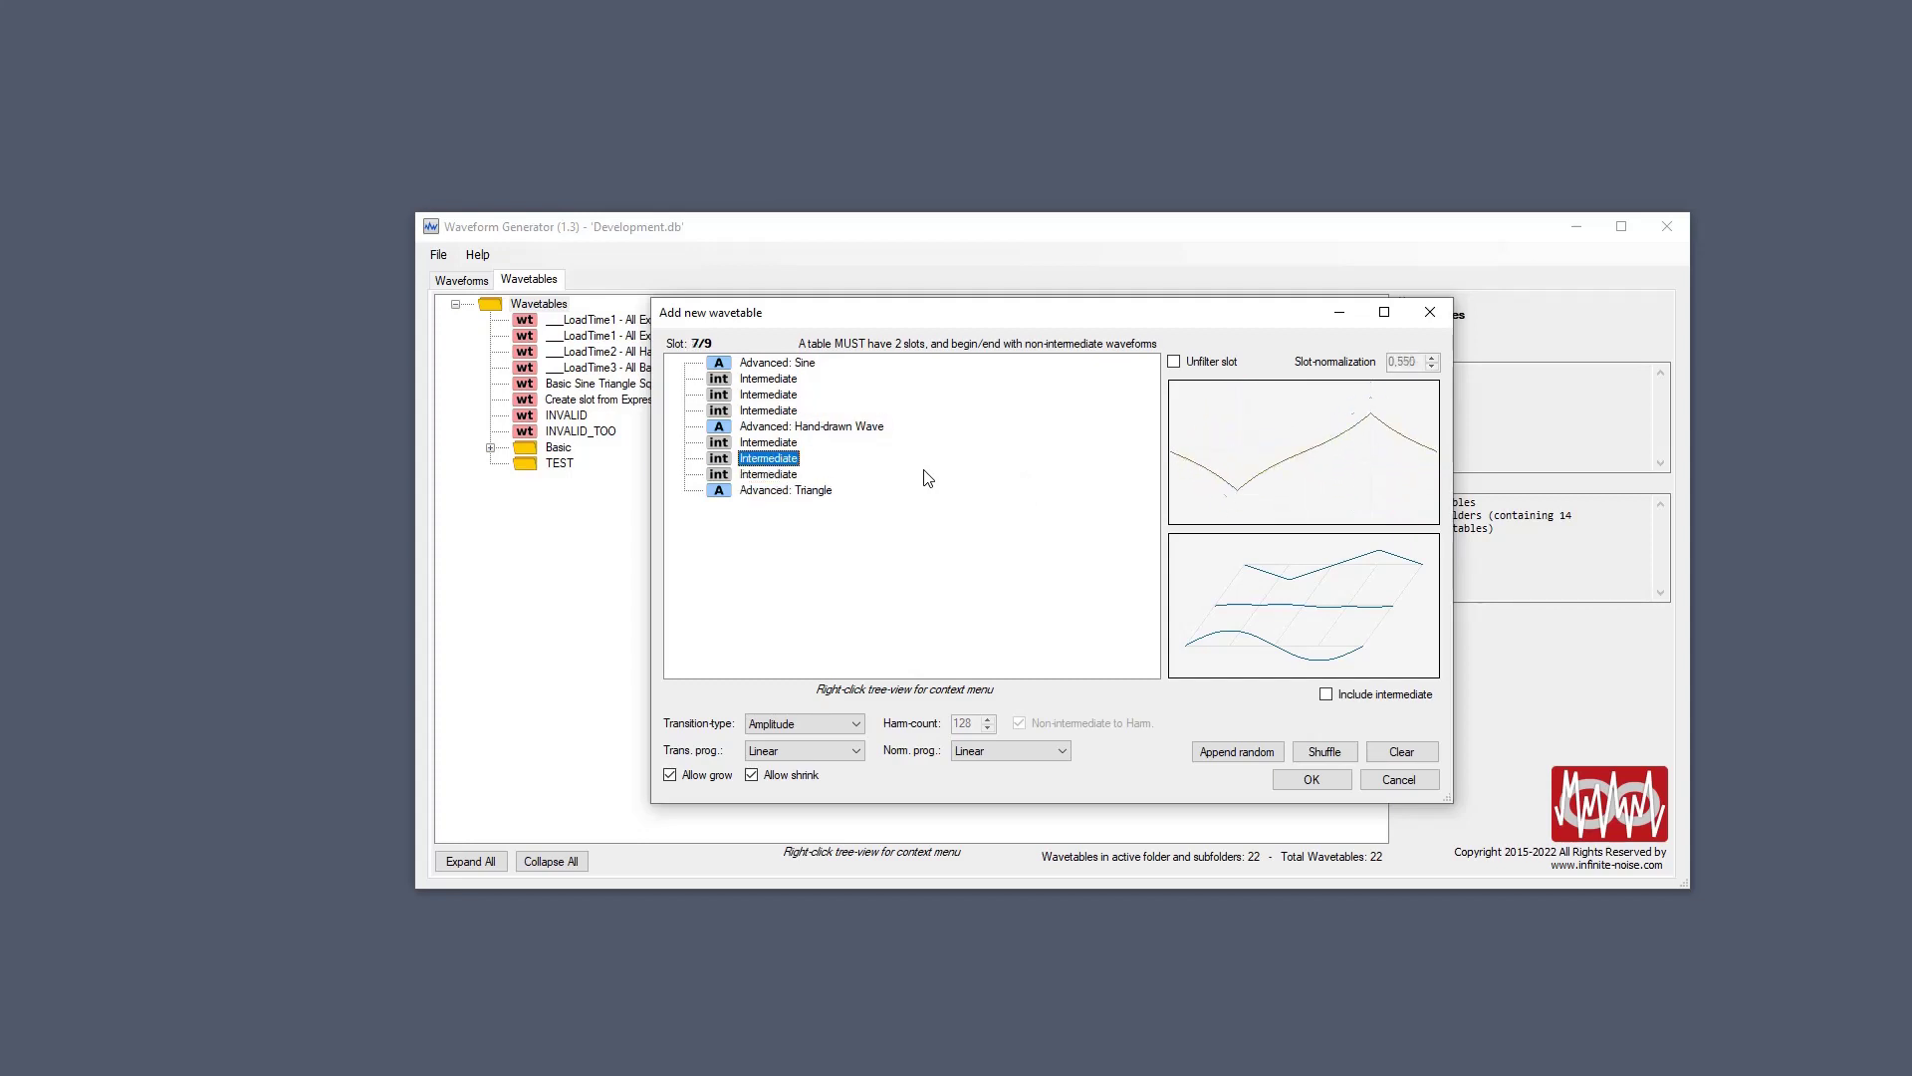
{"action": "key", "text": "Up"}
{"action": "key", "text": "Up"}
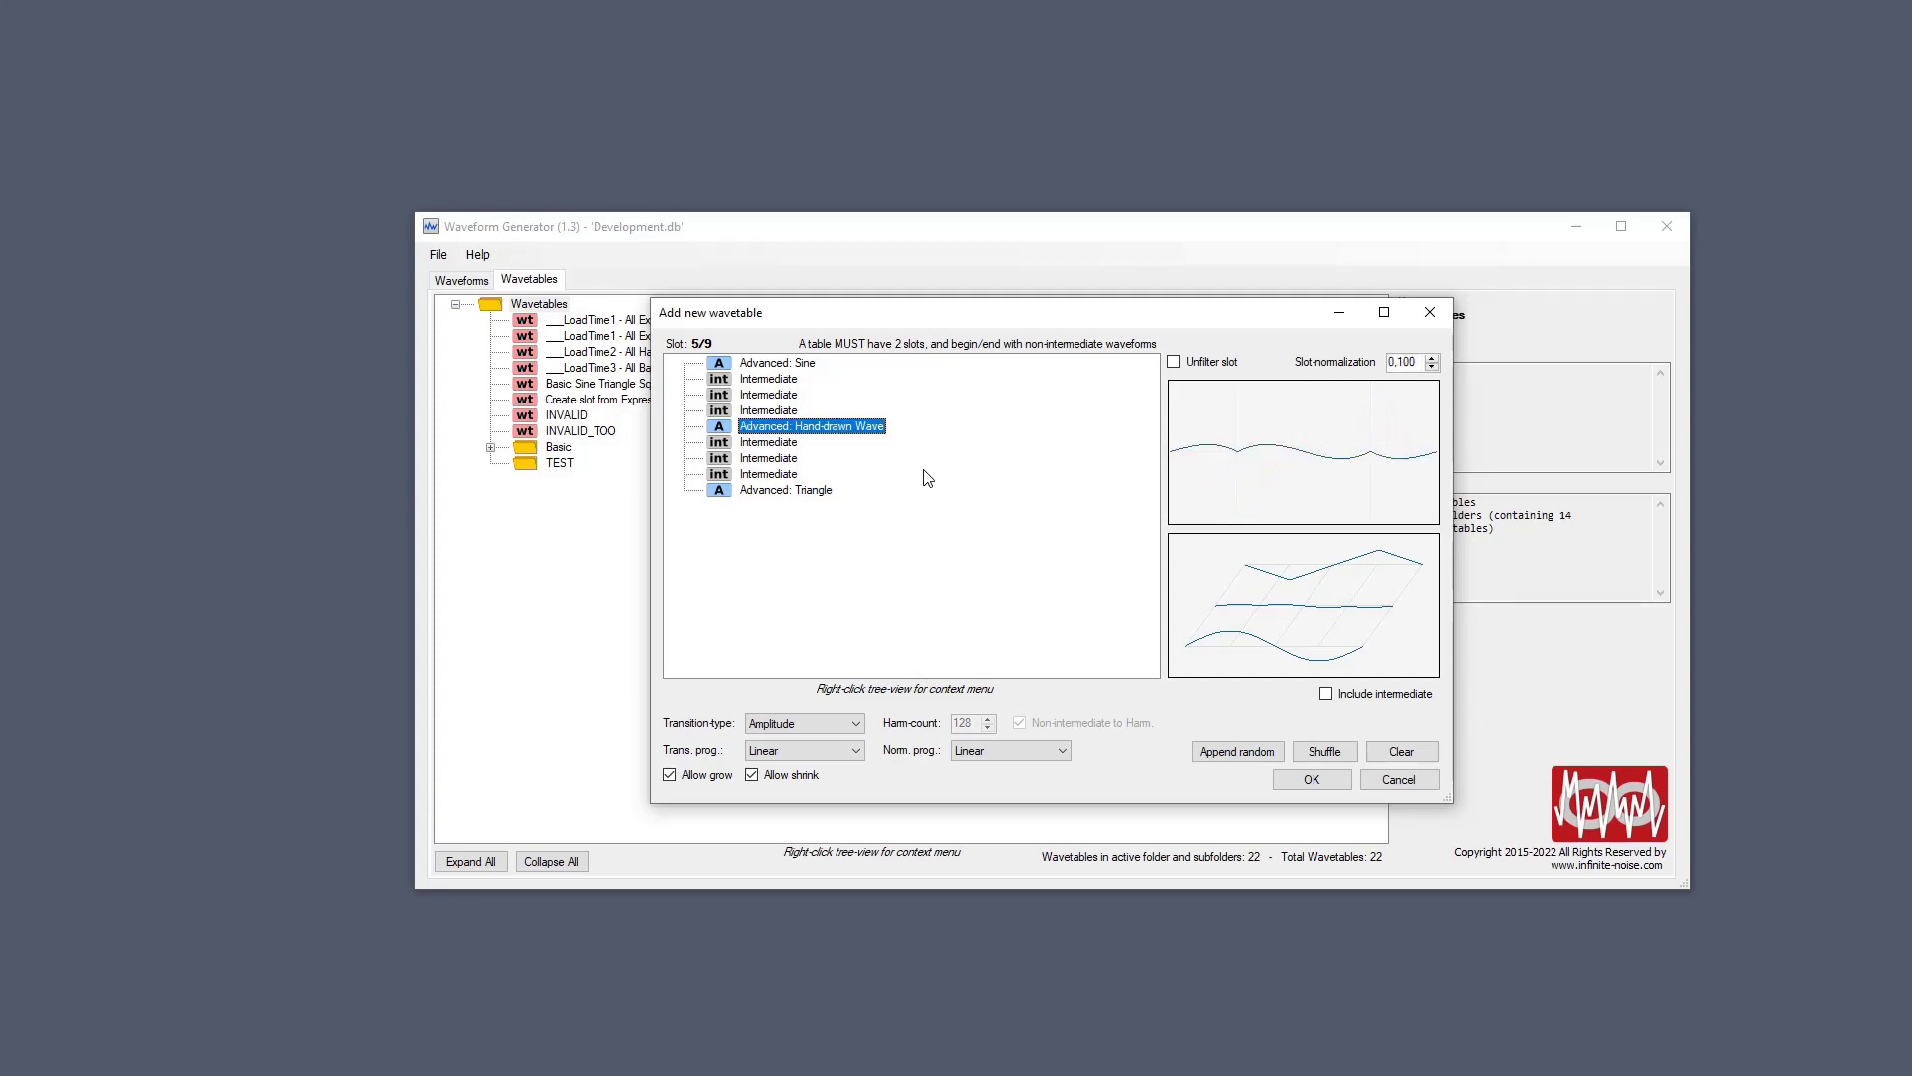
Convert the hand-drawn wave in slot 5 back to an intermediate.
{"action": "right_click", "coordinate": [858, 434]}
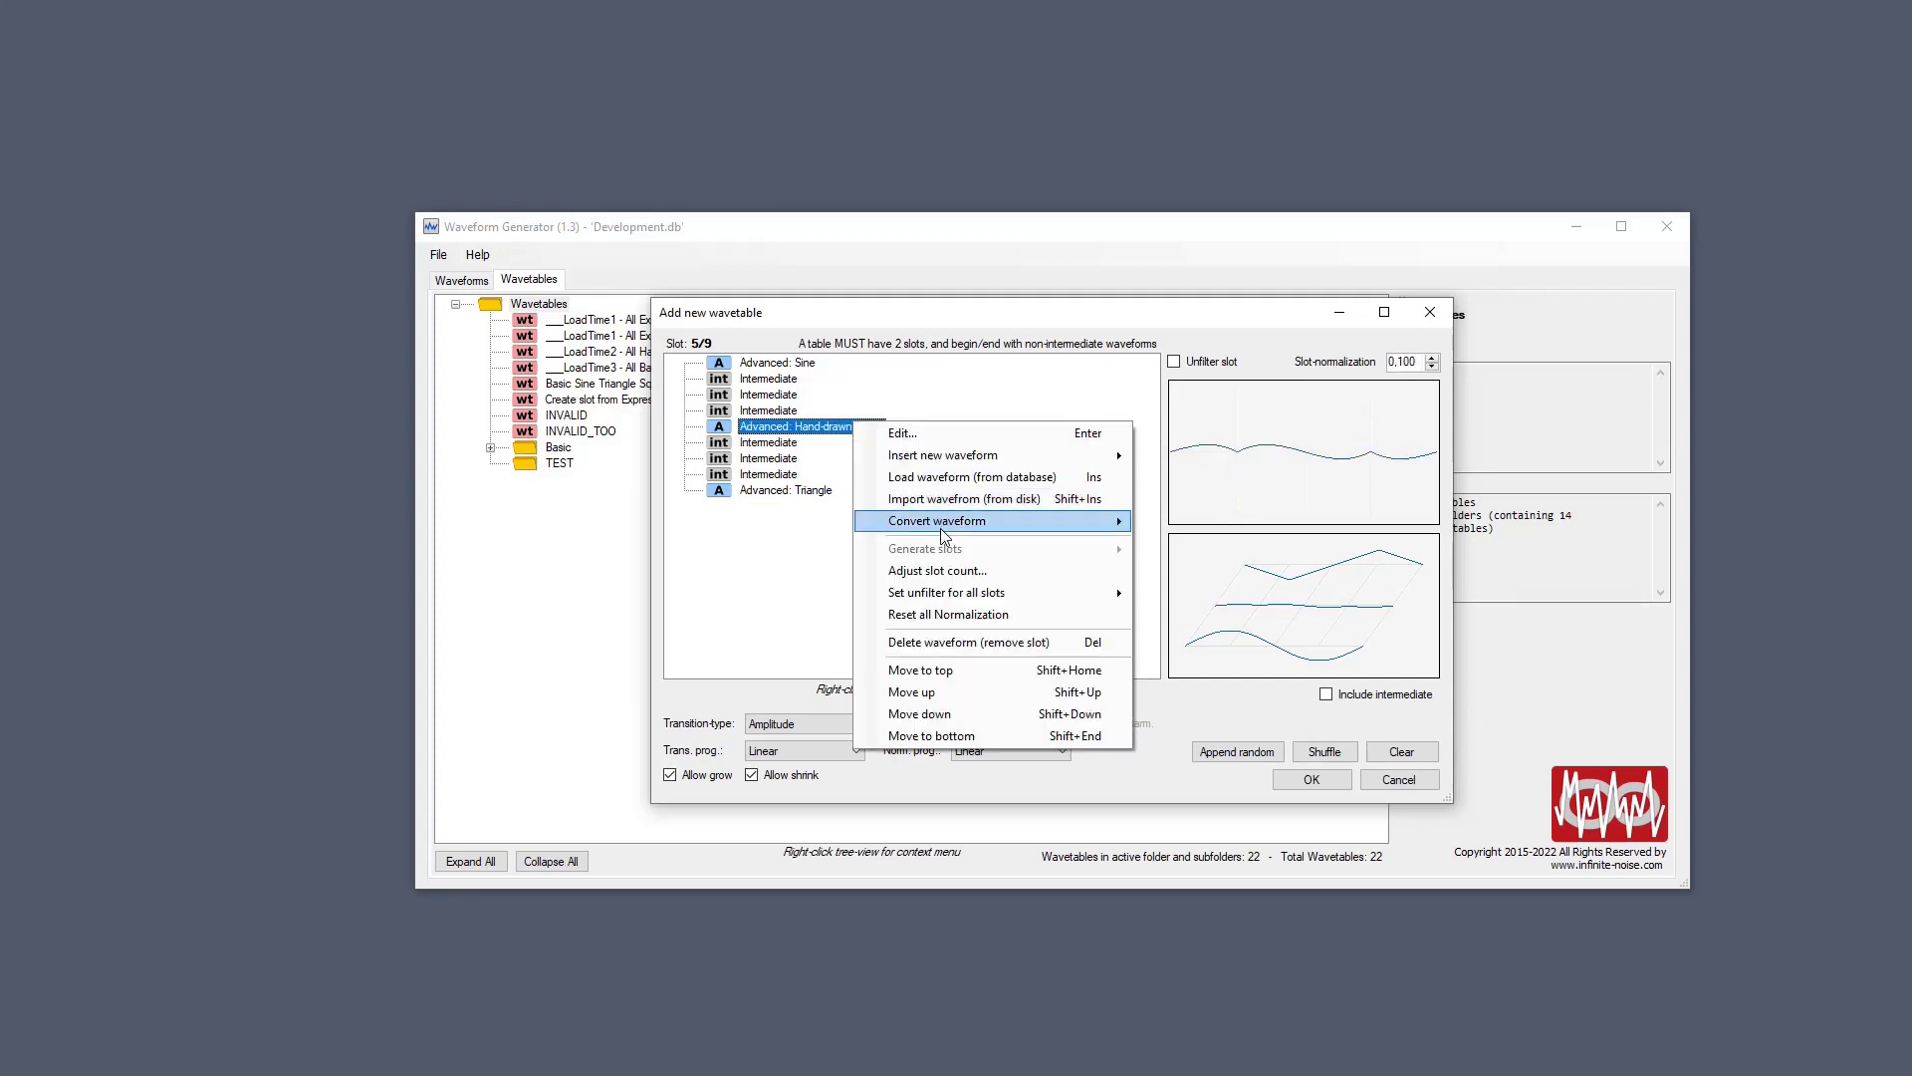
{"action": "mouse_move", "coordinate": [939, 529]}
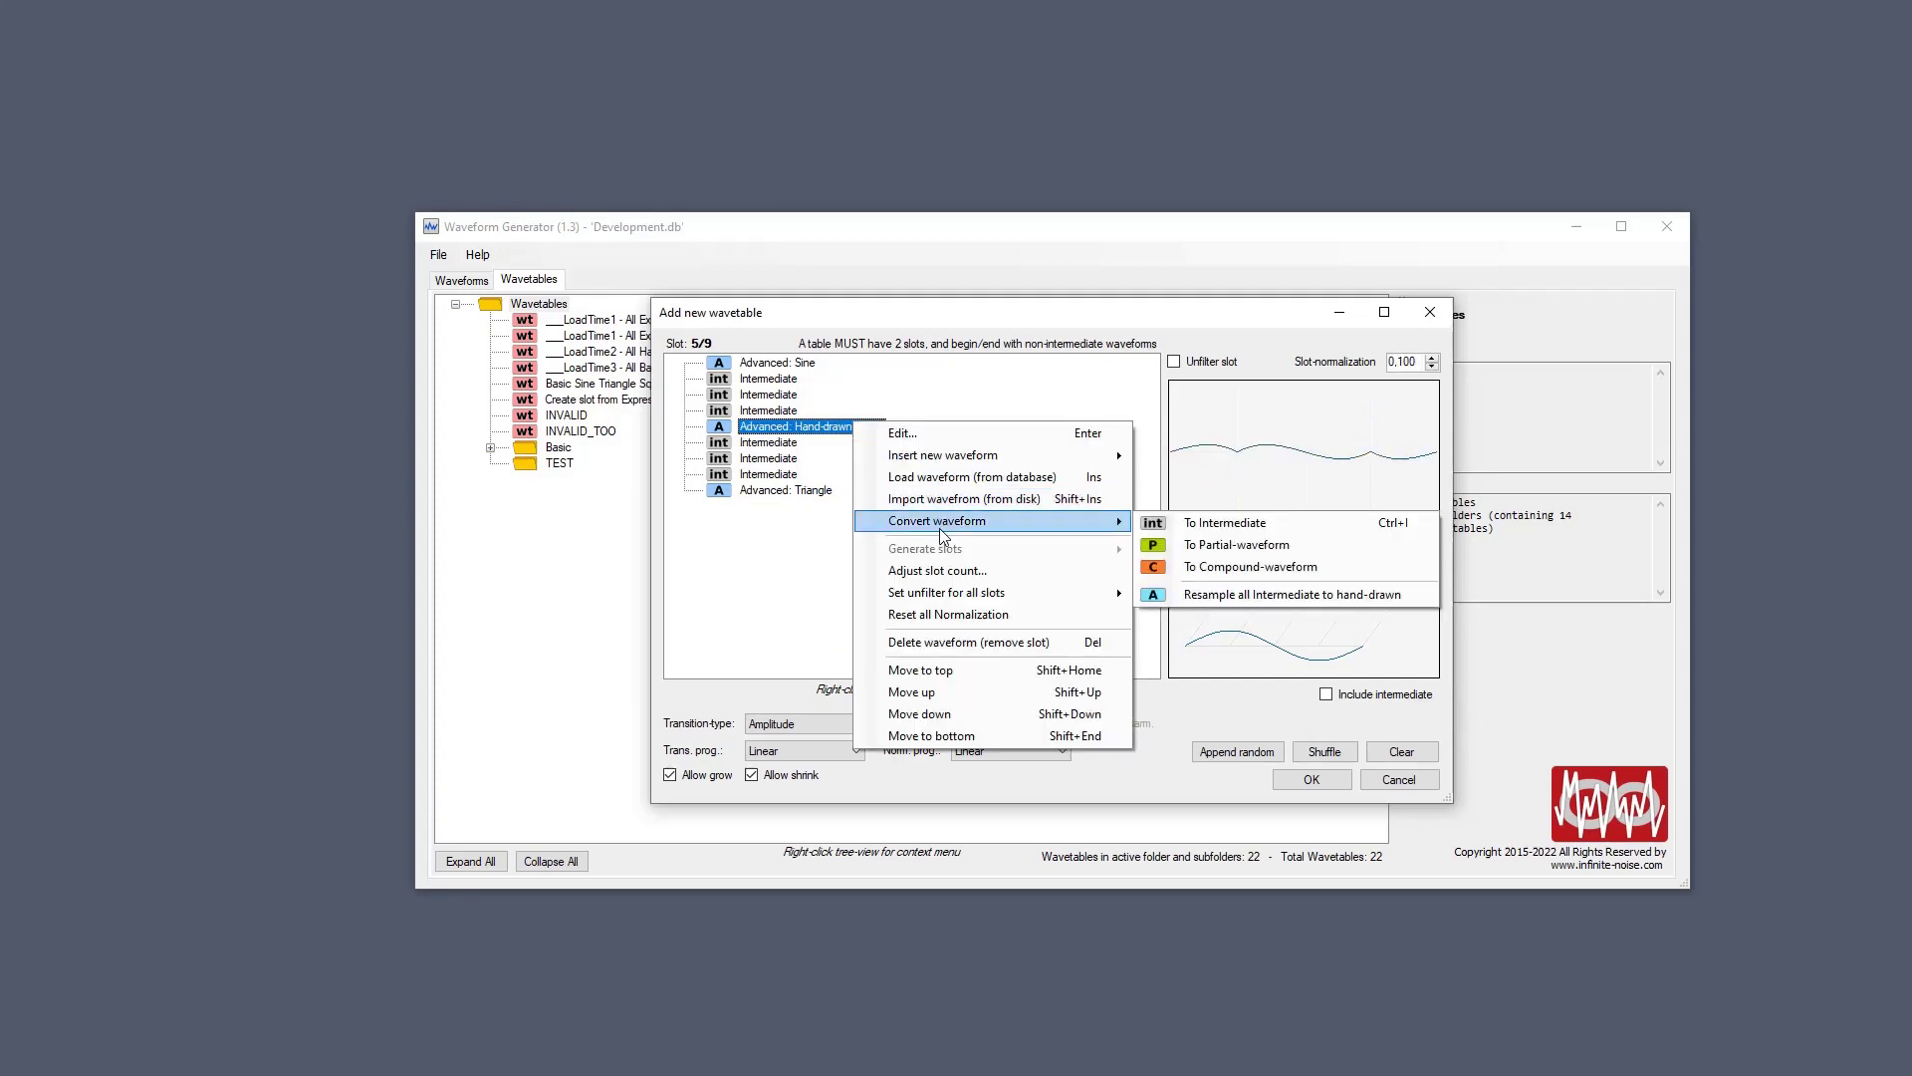
{"action": "left_click", "coordinate": [1243, 531]}
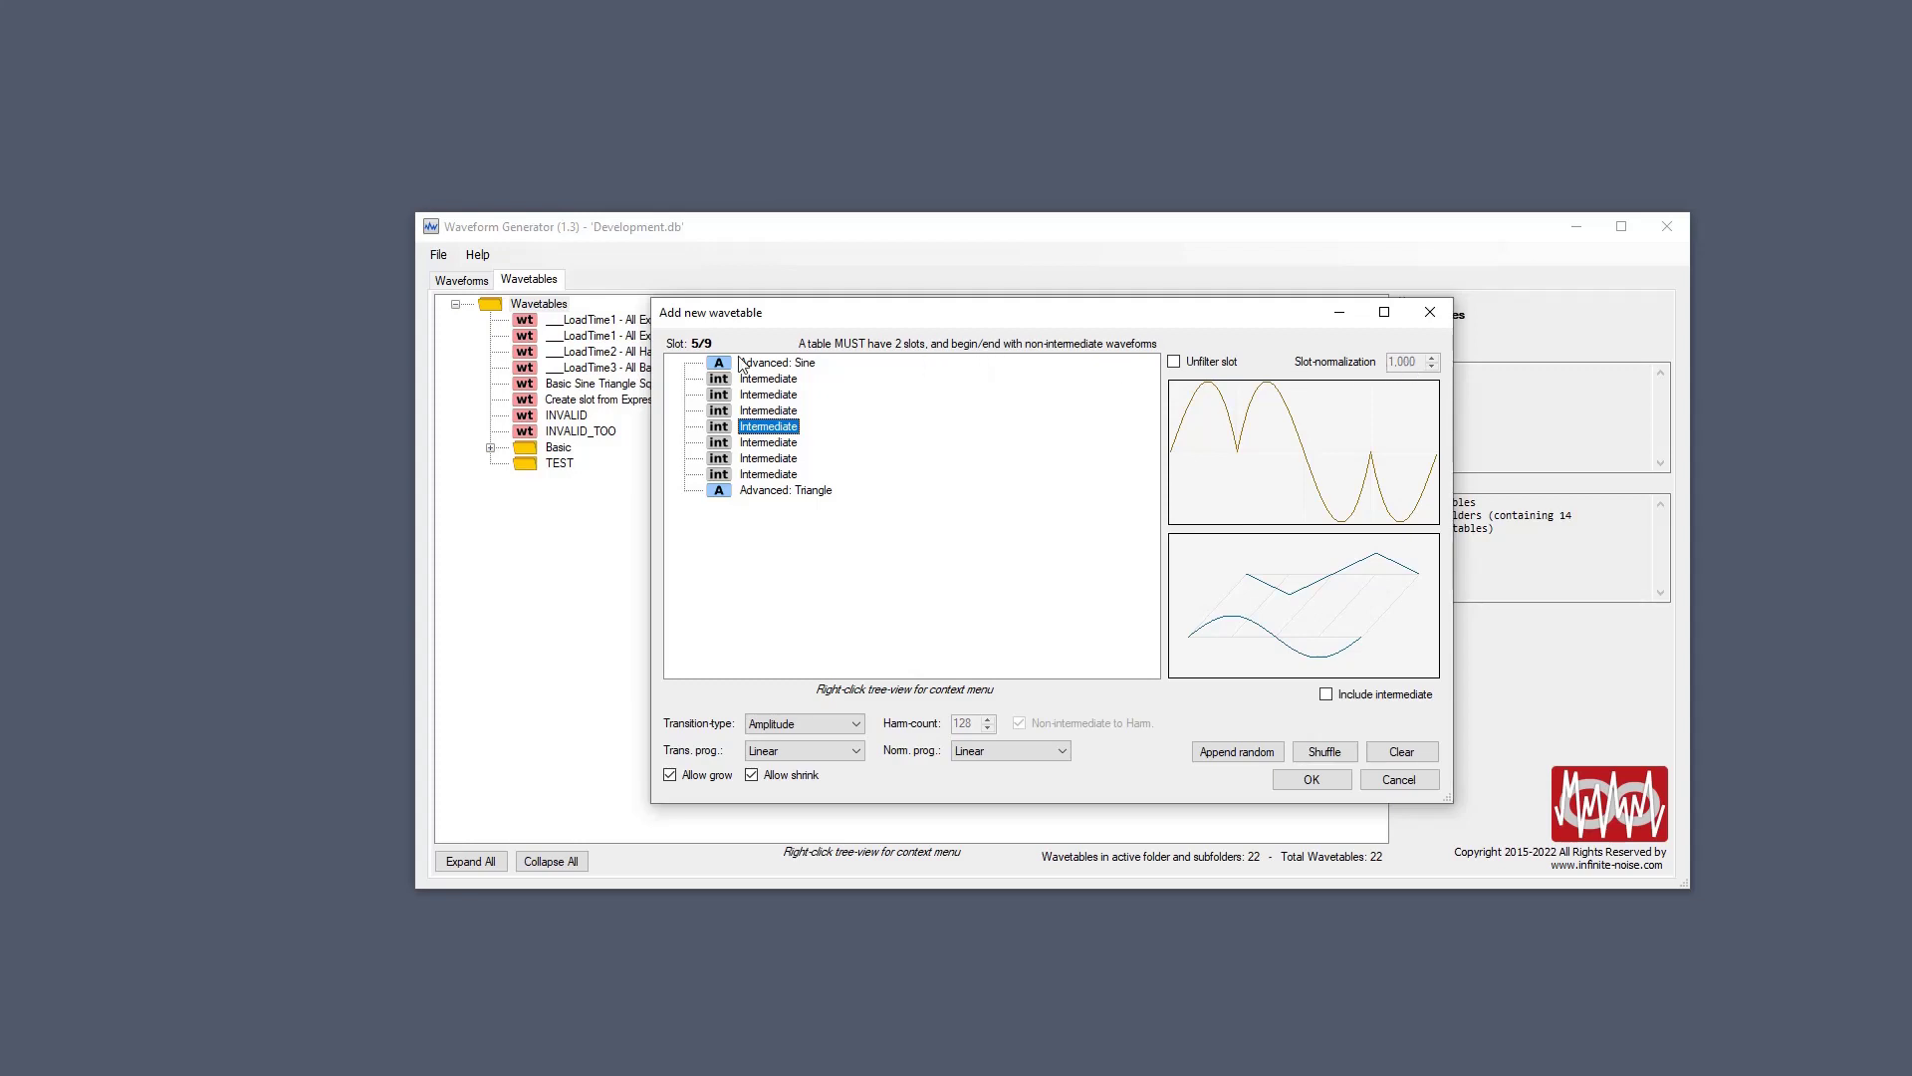
Change the Triangle waveform in the last slot to Saw (Down) and set its PhaseCnv1 to Linear.
{"action": "left_click", "coordinate": [818, 492]}
{"action": "left_click", "coordinate": [826, 498]}
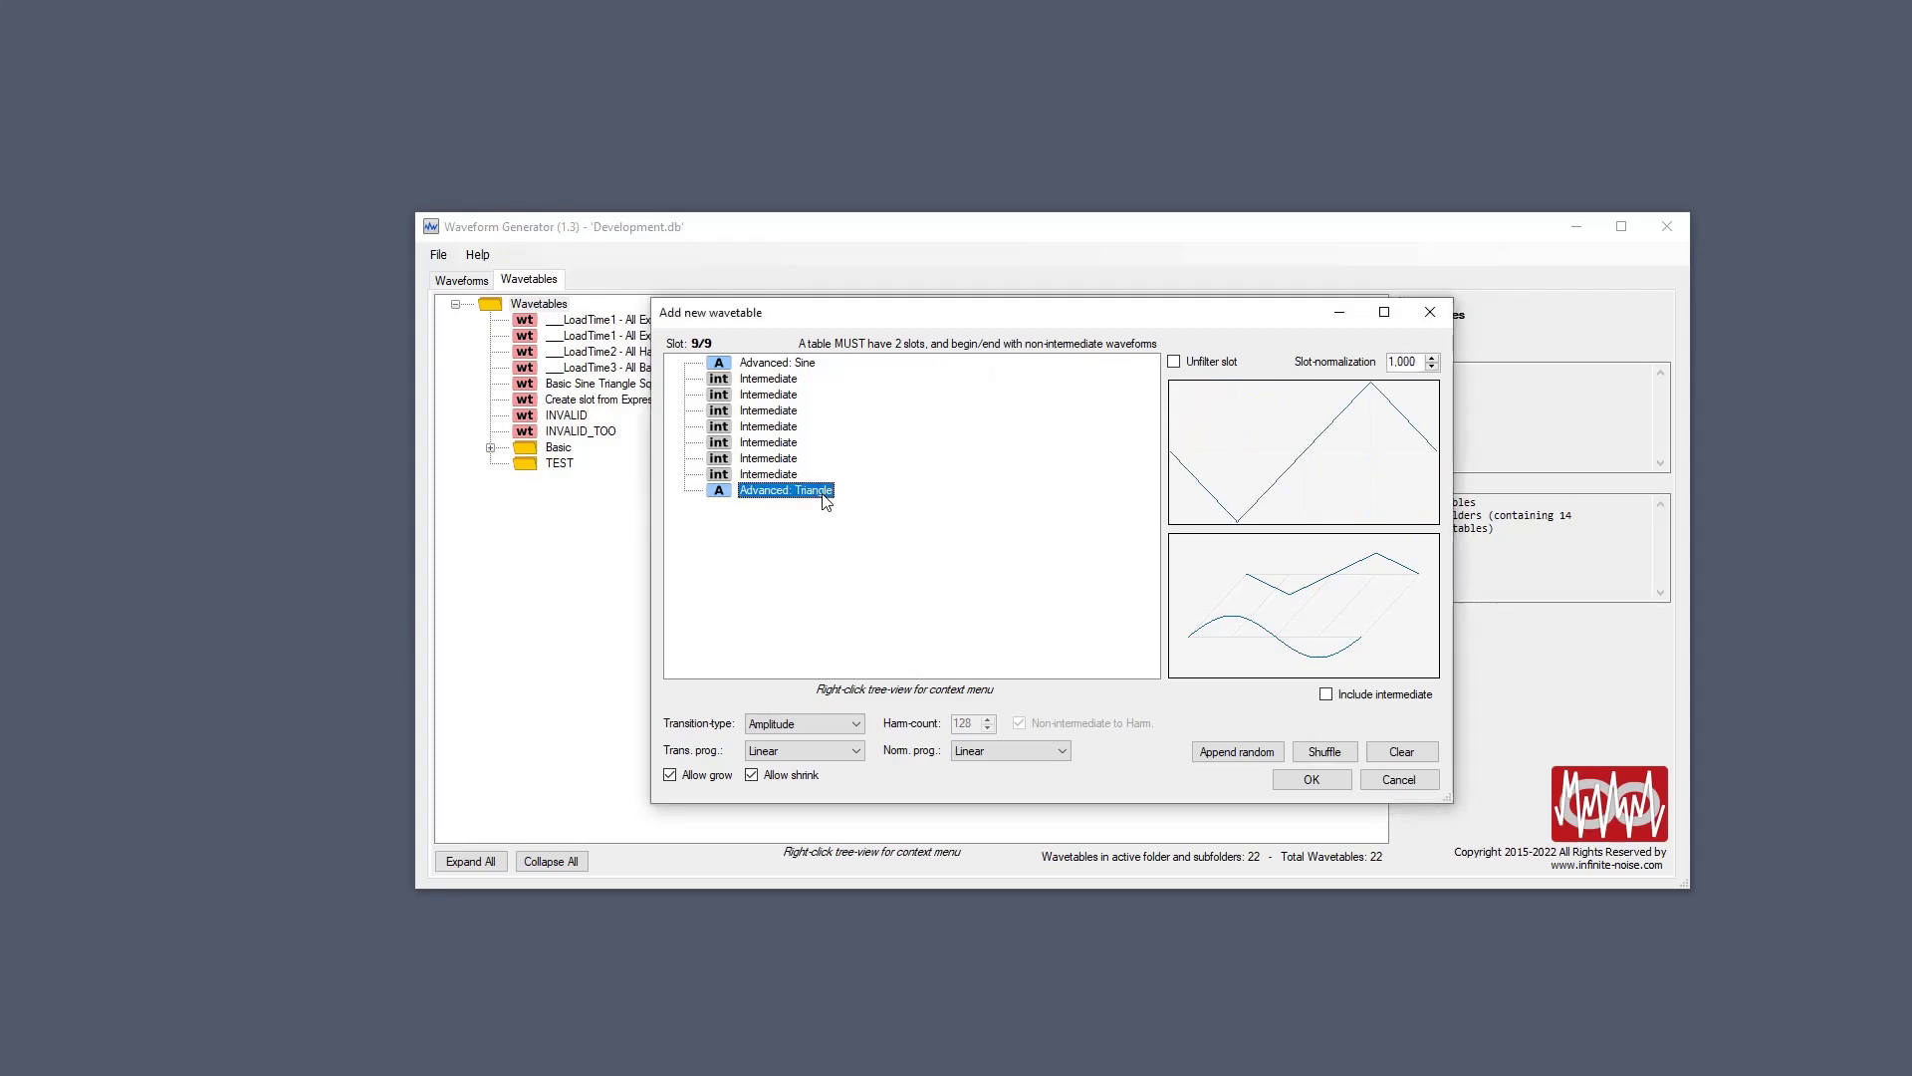
{"action": "left_click", "coordinate": [825, 498]}
{"action": "double_click", "coordinate": [826, 494]}
{"action": "left_click", "coordinate": [1355, 413]}
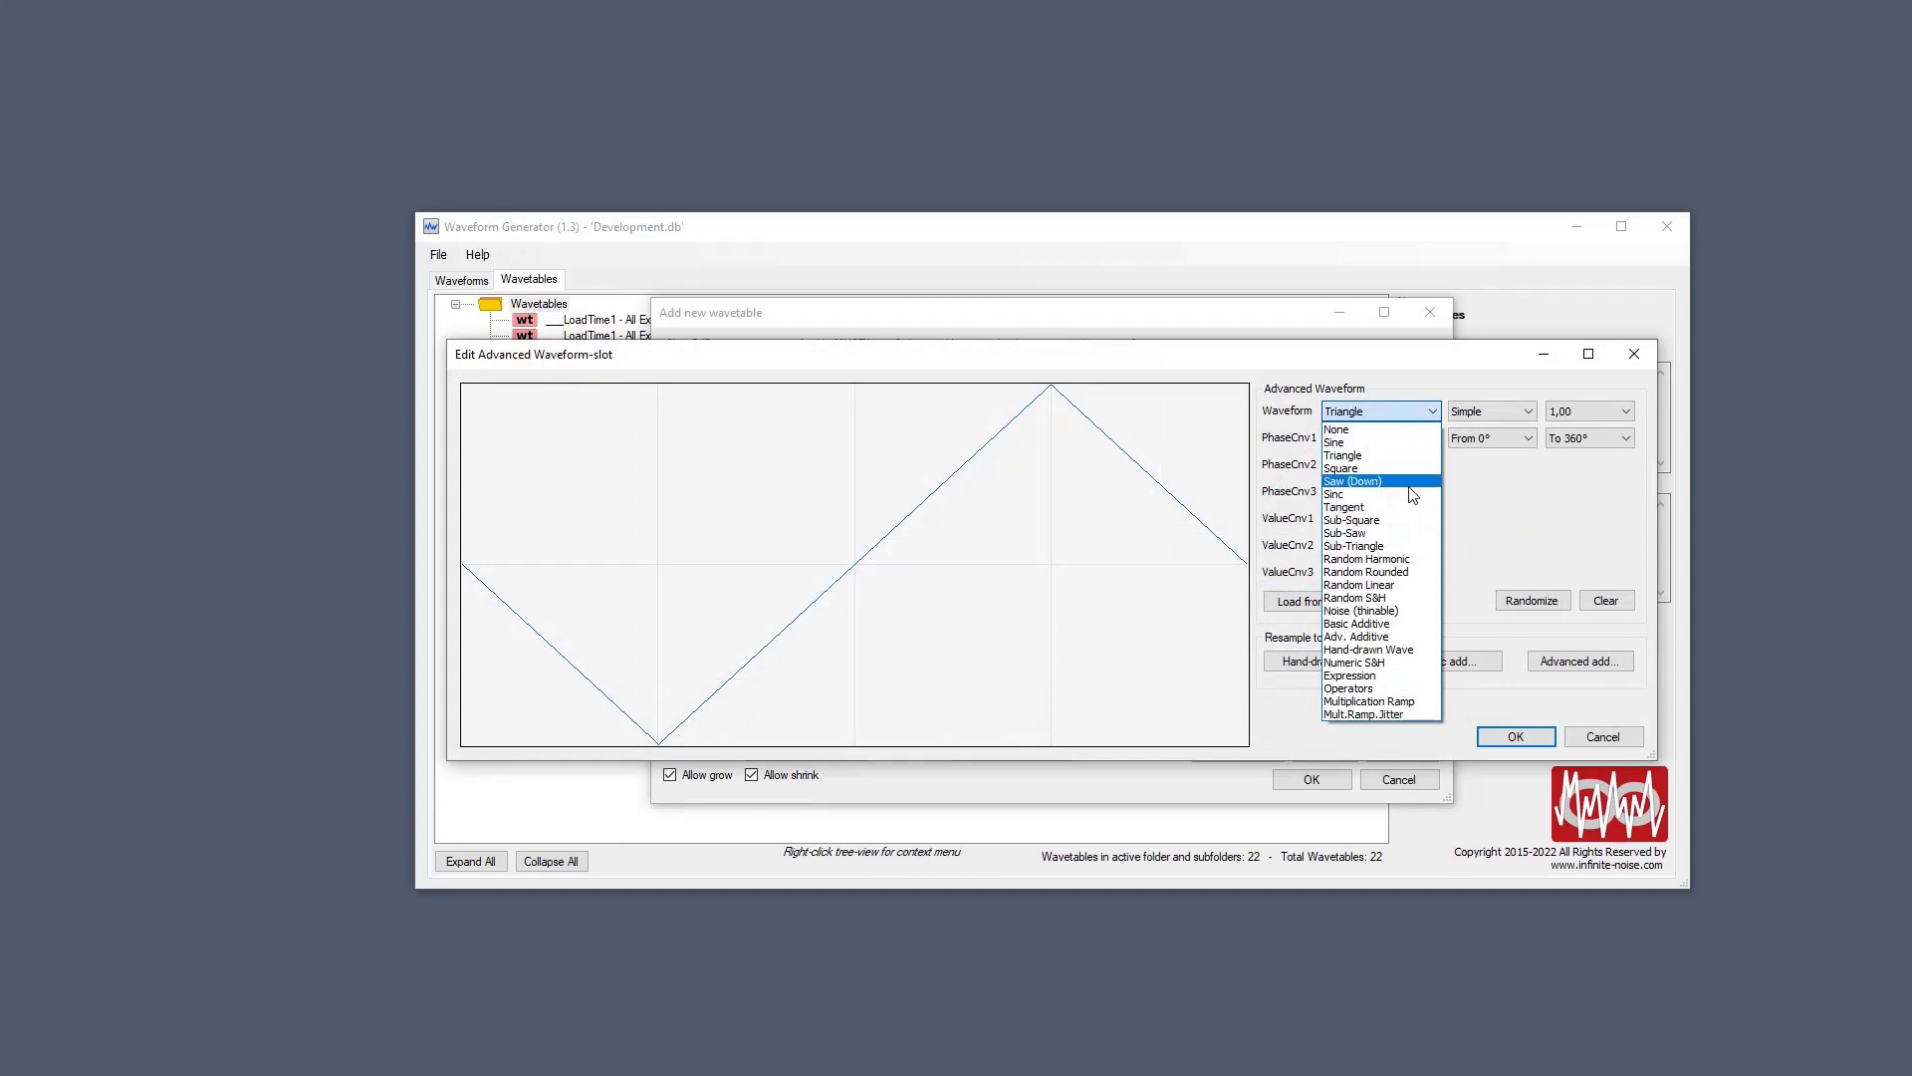
{"action": "left_click", "coordinate": [1410, 493]}
{"action": "left_click", "coordinate": [1387, 434]}
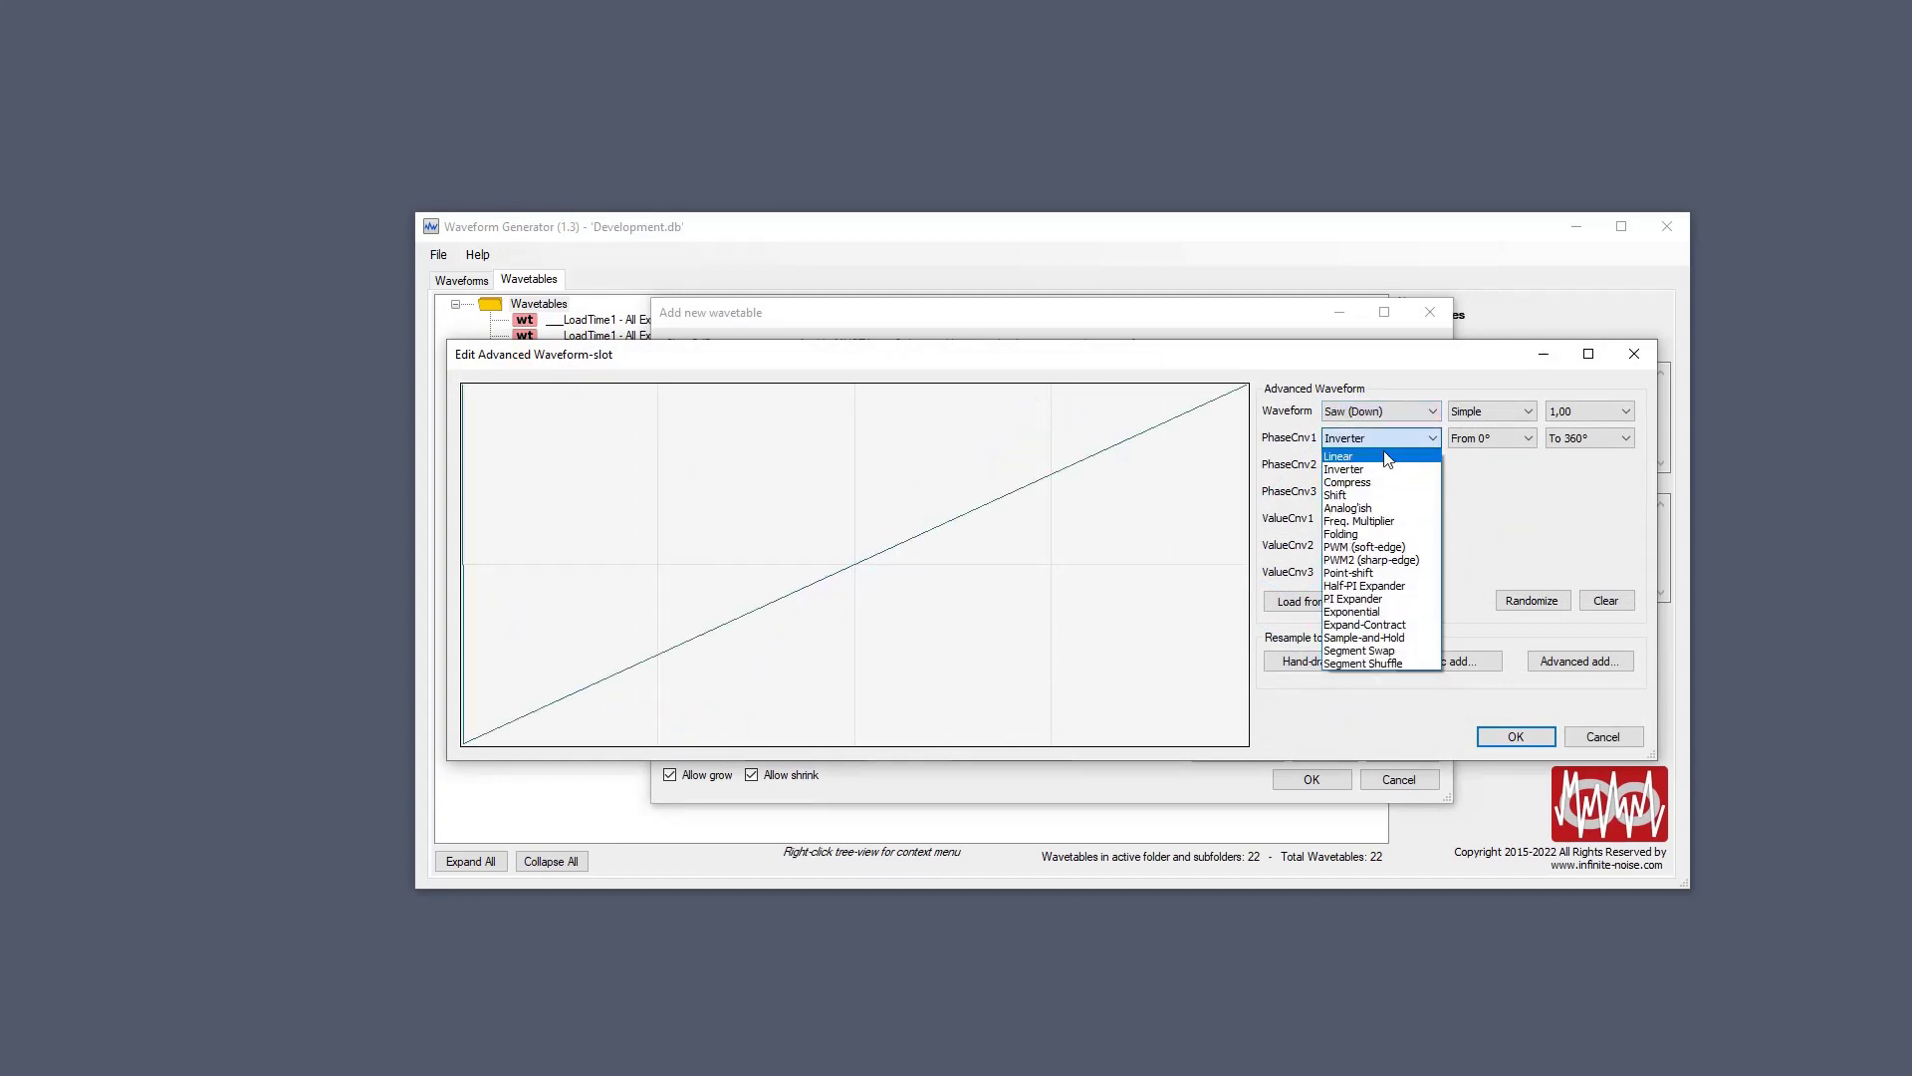
{"action": "left_click", "coordinate": [1384, 450]}
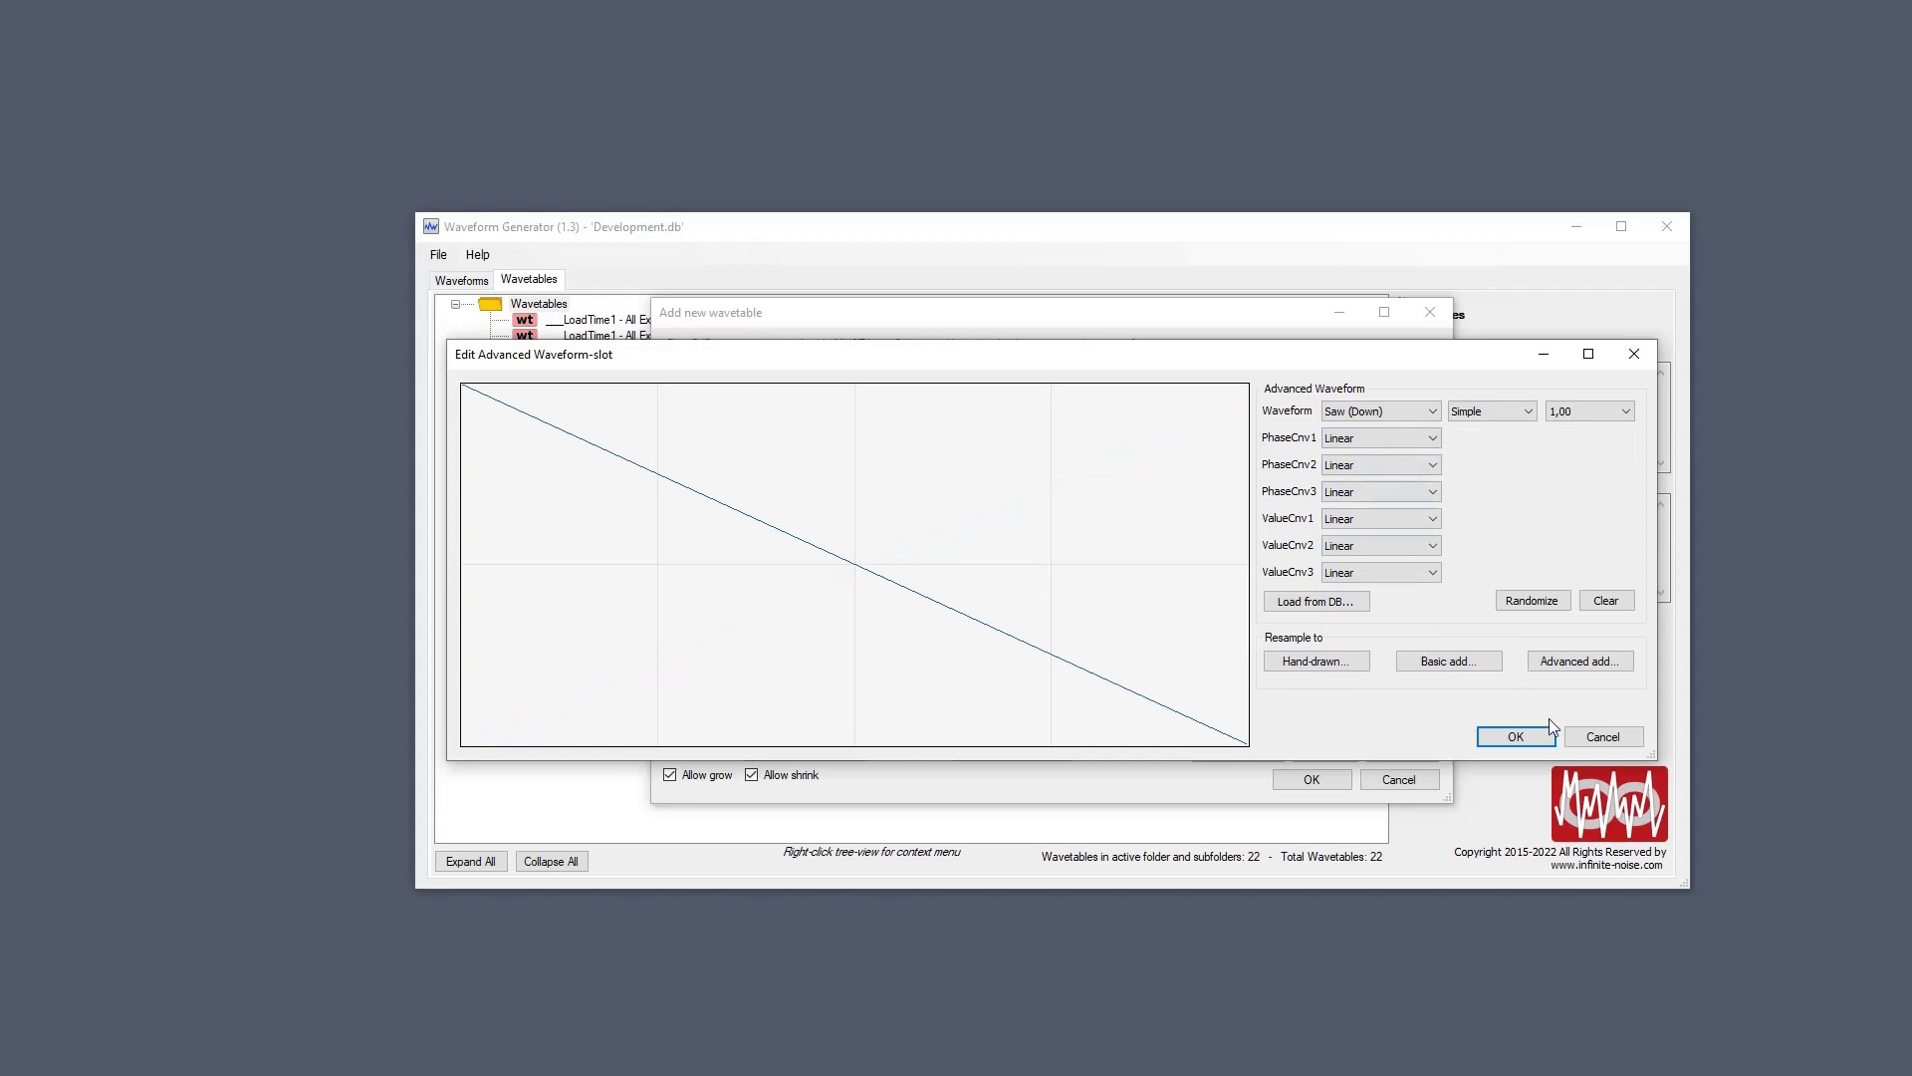
{"action": "left_click", "coordinate": [1516, 736]}
Step from the Sine slot towards the Saw (Down) slot to examine the new intermediate waveforms.
{"action": "left_click", "coordinate": [777, 364]}
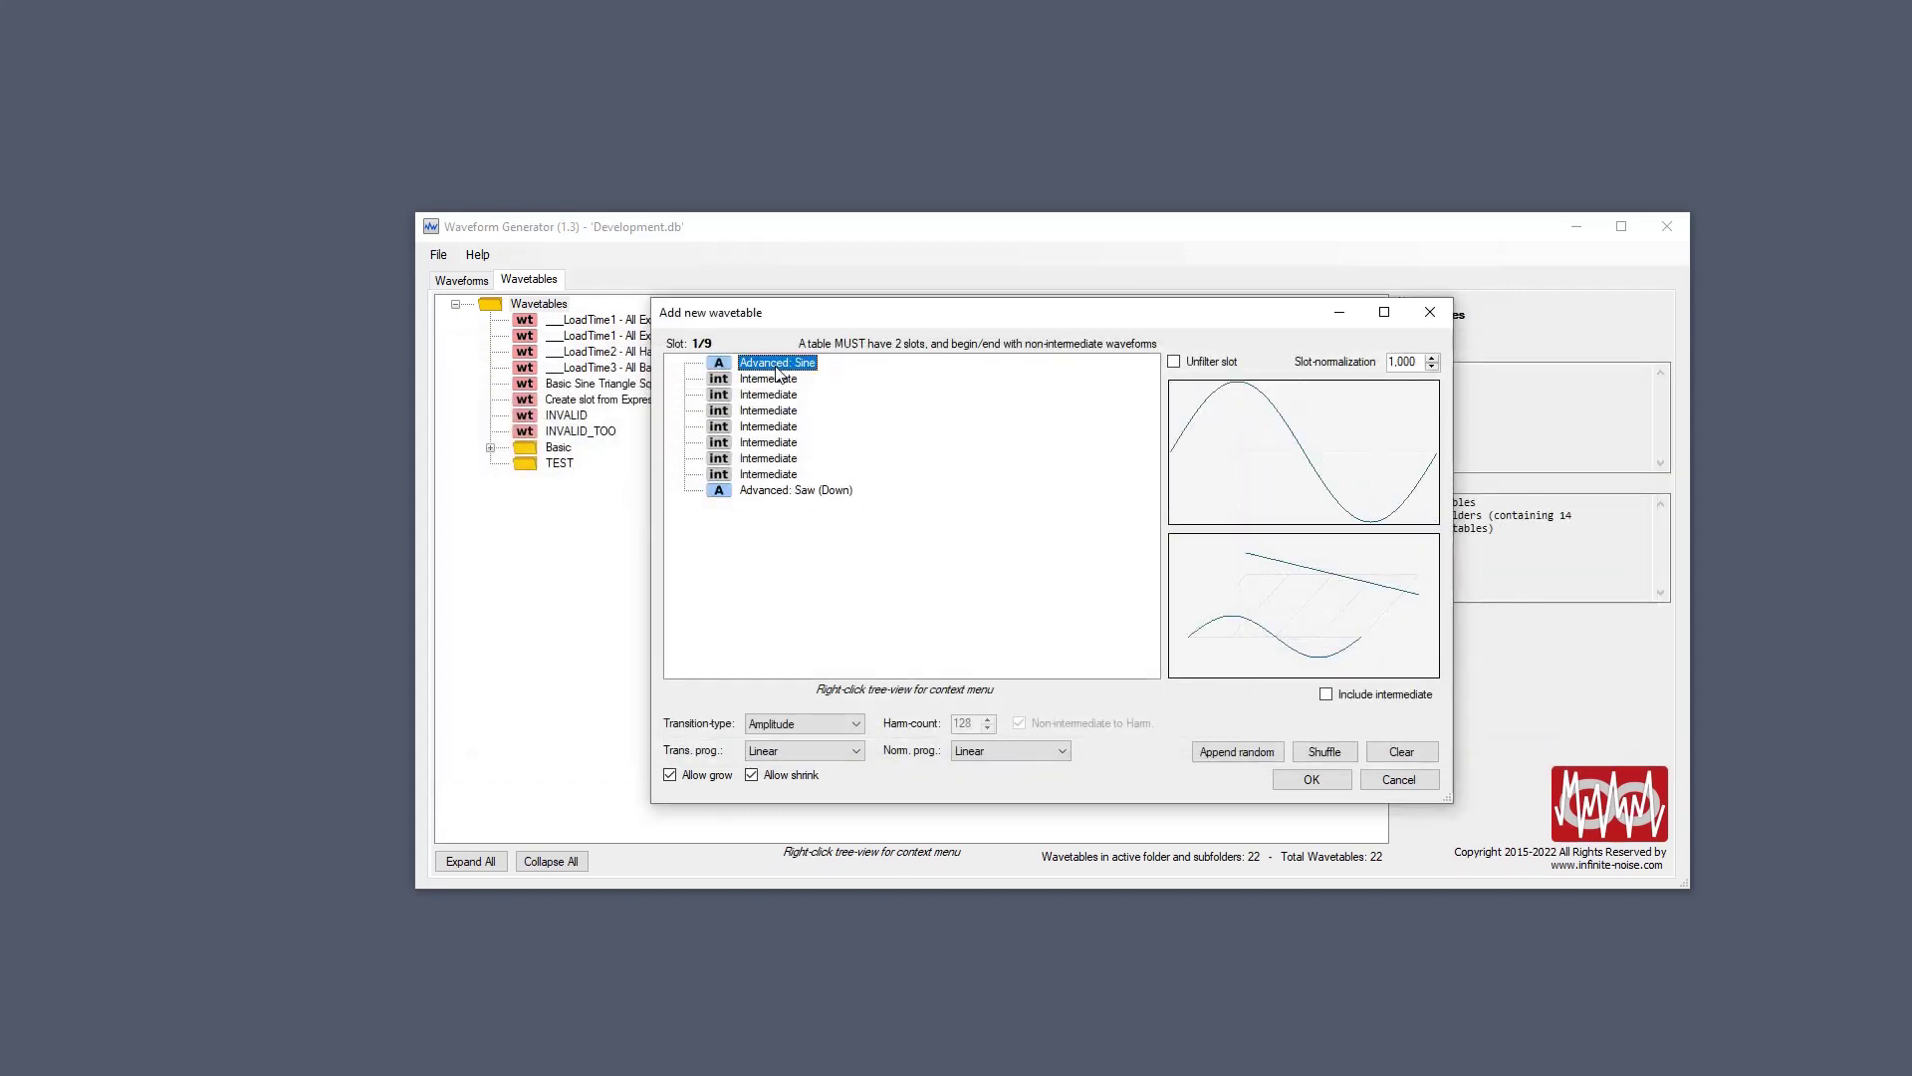
{"action": "key", "text": "Down"}
{"action": "key", "text": "Down"}
{"action": "key", "text": "Down"}
{"action": "key", "text": "Down"}
{"action": "key", "text": "Down"}
{"action": "key", "text": "Down"}
{"action": "key", "text": "Down"}
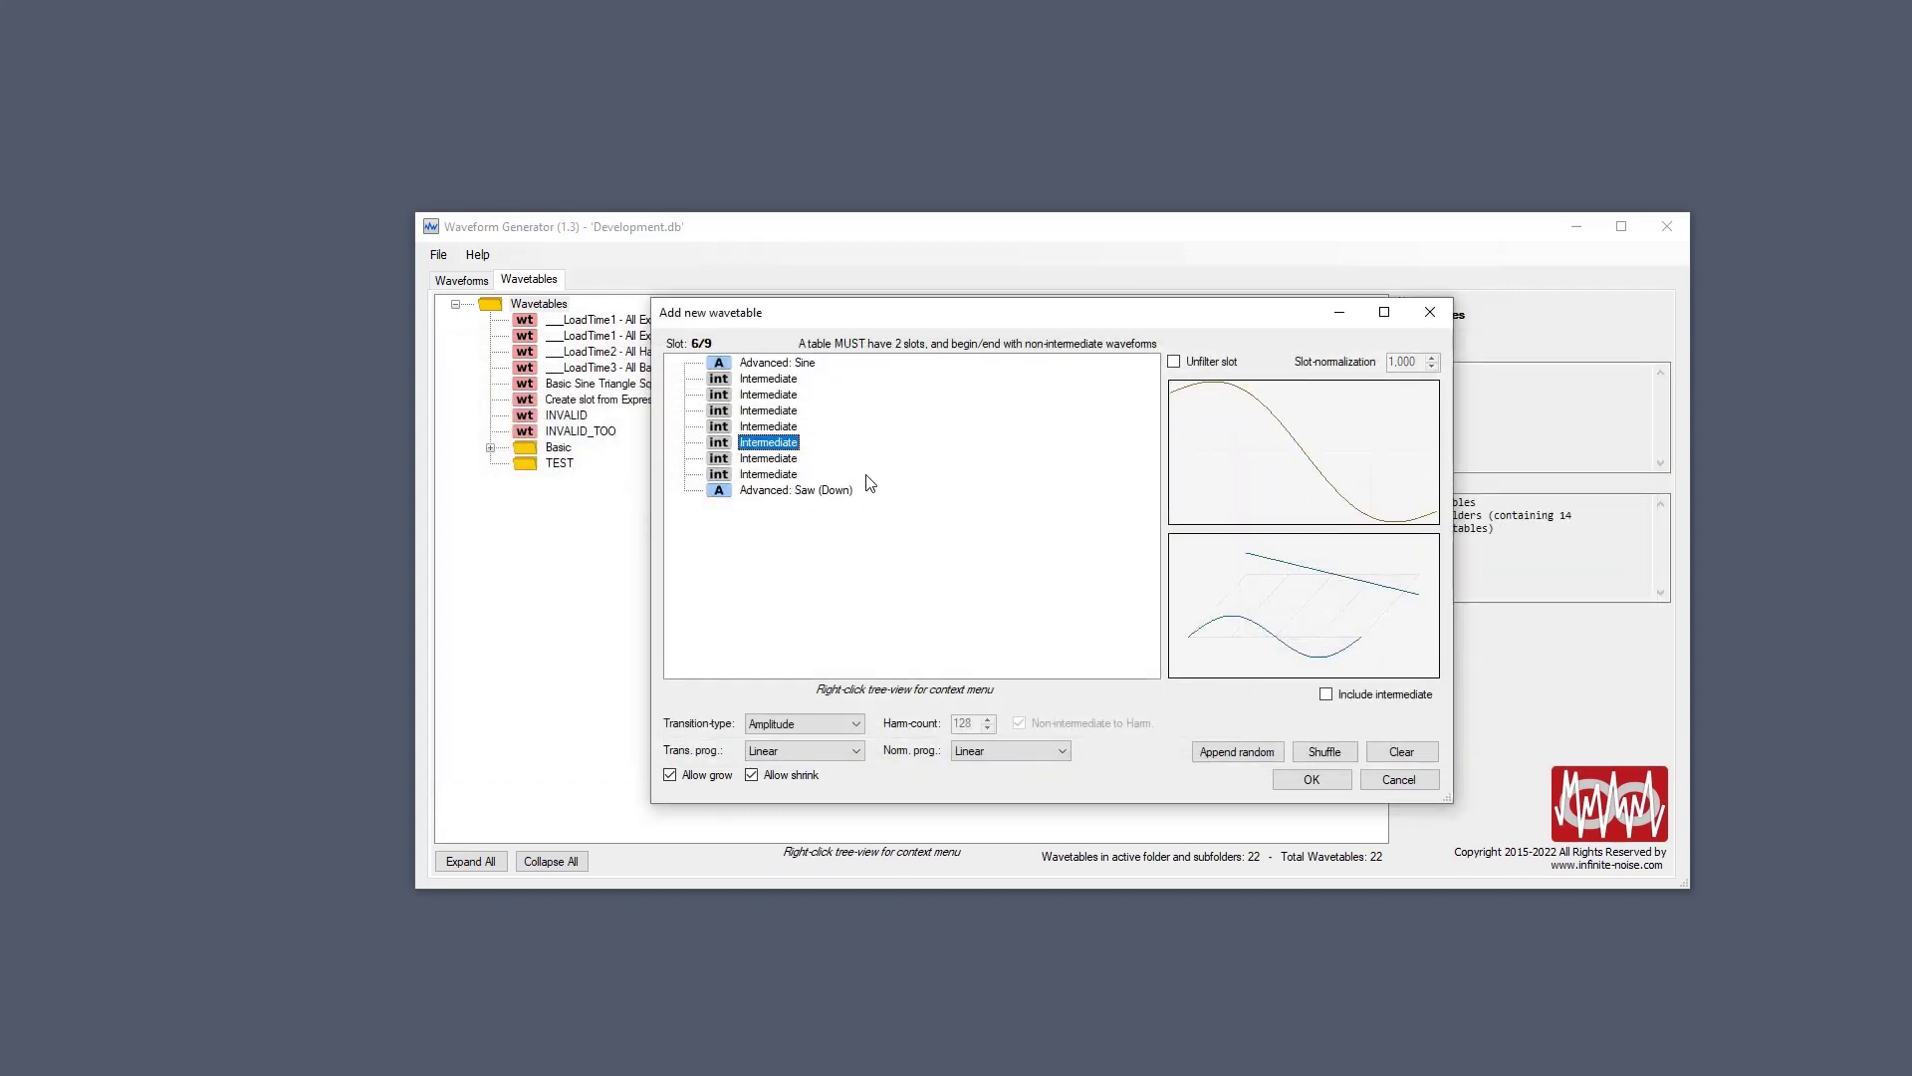
{"action": "key", "text": "Down"}
Move back and forth through the slots between Sine and Saw (Down) to examine the shape transition, ending on Sine.
{"action": "key", "text": "Up"}
{"action": "key", "text": "Up"}
{"action": "key", "text": "Up"}
{"action": "key", "text": "Up"}
{"action": "key", "text": "Up"}
{"action": "key", "text": "Up"}
{"action": "key", "text": "Up"}
{"action": "key", "text": "Up"}
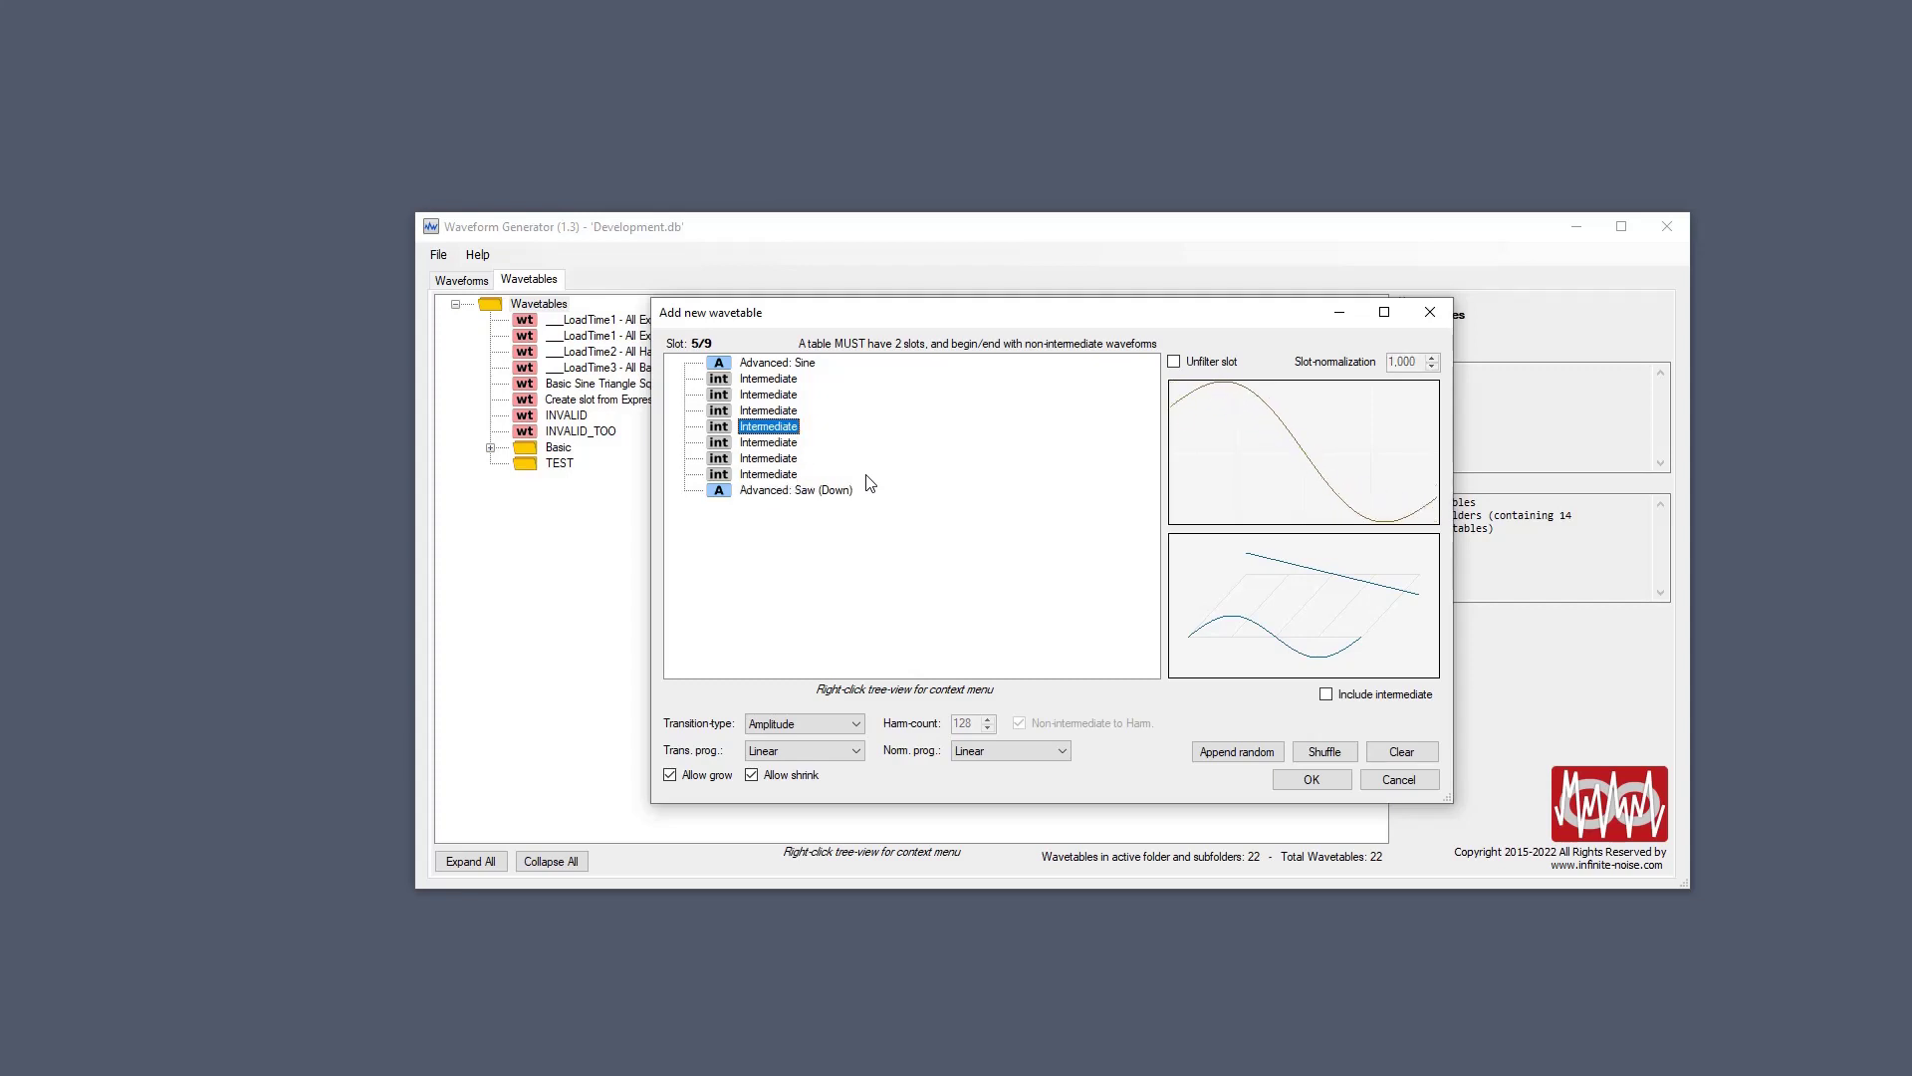
{"action": "key", "text": "Down"}
{"action": "key", "text": "Down"}
{"action": "key", "text": "Down"}
{"action": "key", "text": "Down"}
{"action": "key", "text": "Down"}
{"action": "key", "text": "Down"}
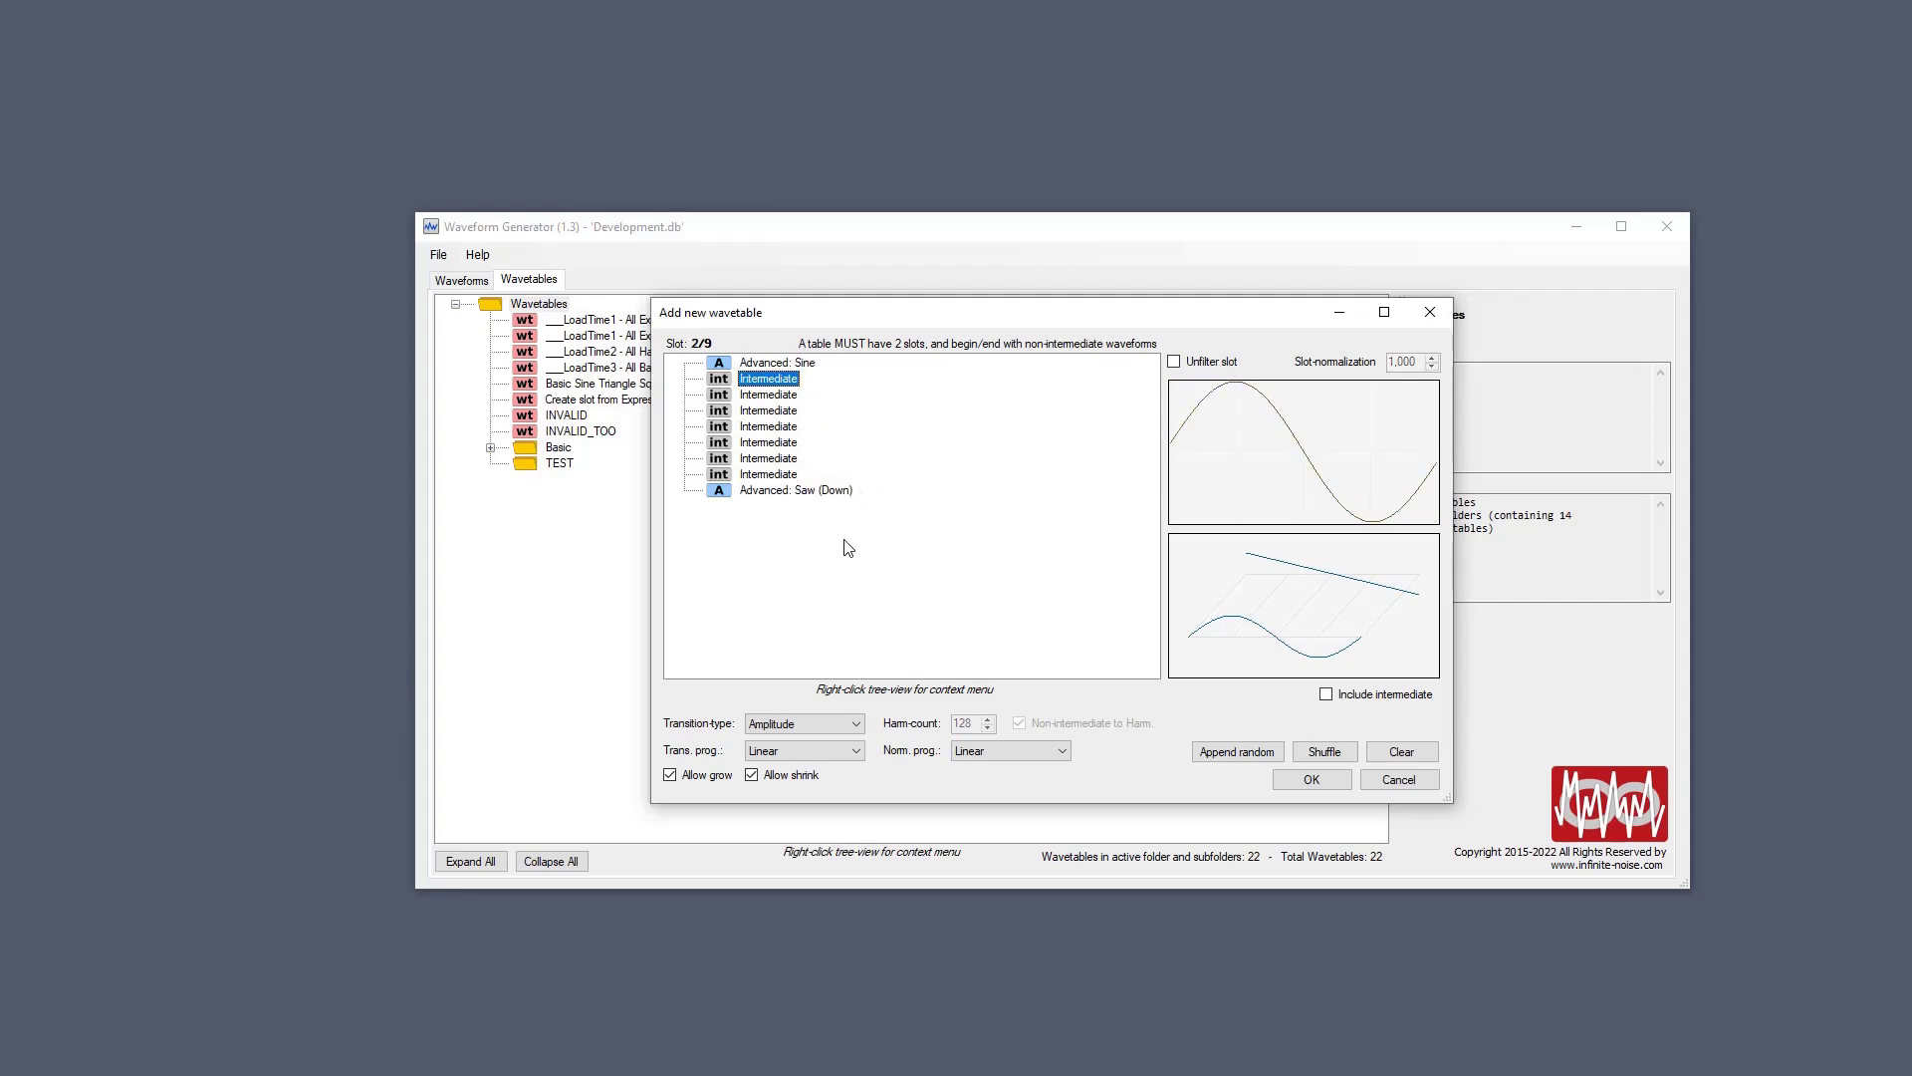
{"action": "key", "text": "Up"}
{"action": "key", "text": "Up"}
{"action": "key", "text": "Up"}
{"action": "key", "text": "Up"}
{"action": "key", "text": "Up"}
{"action": "key", "text": "Up"}
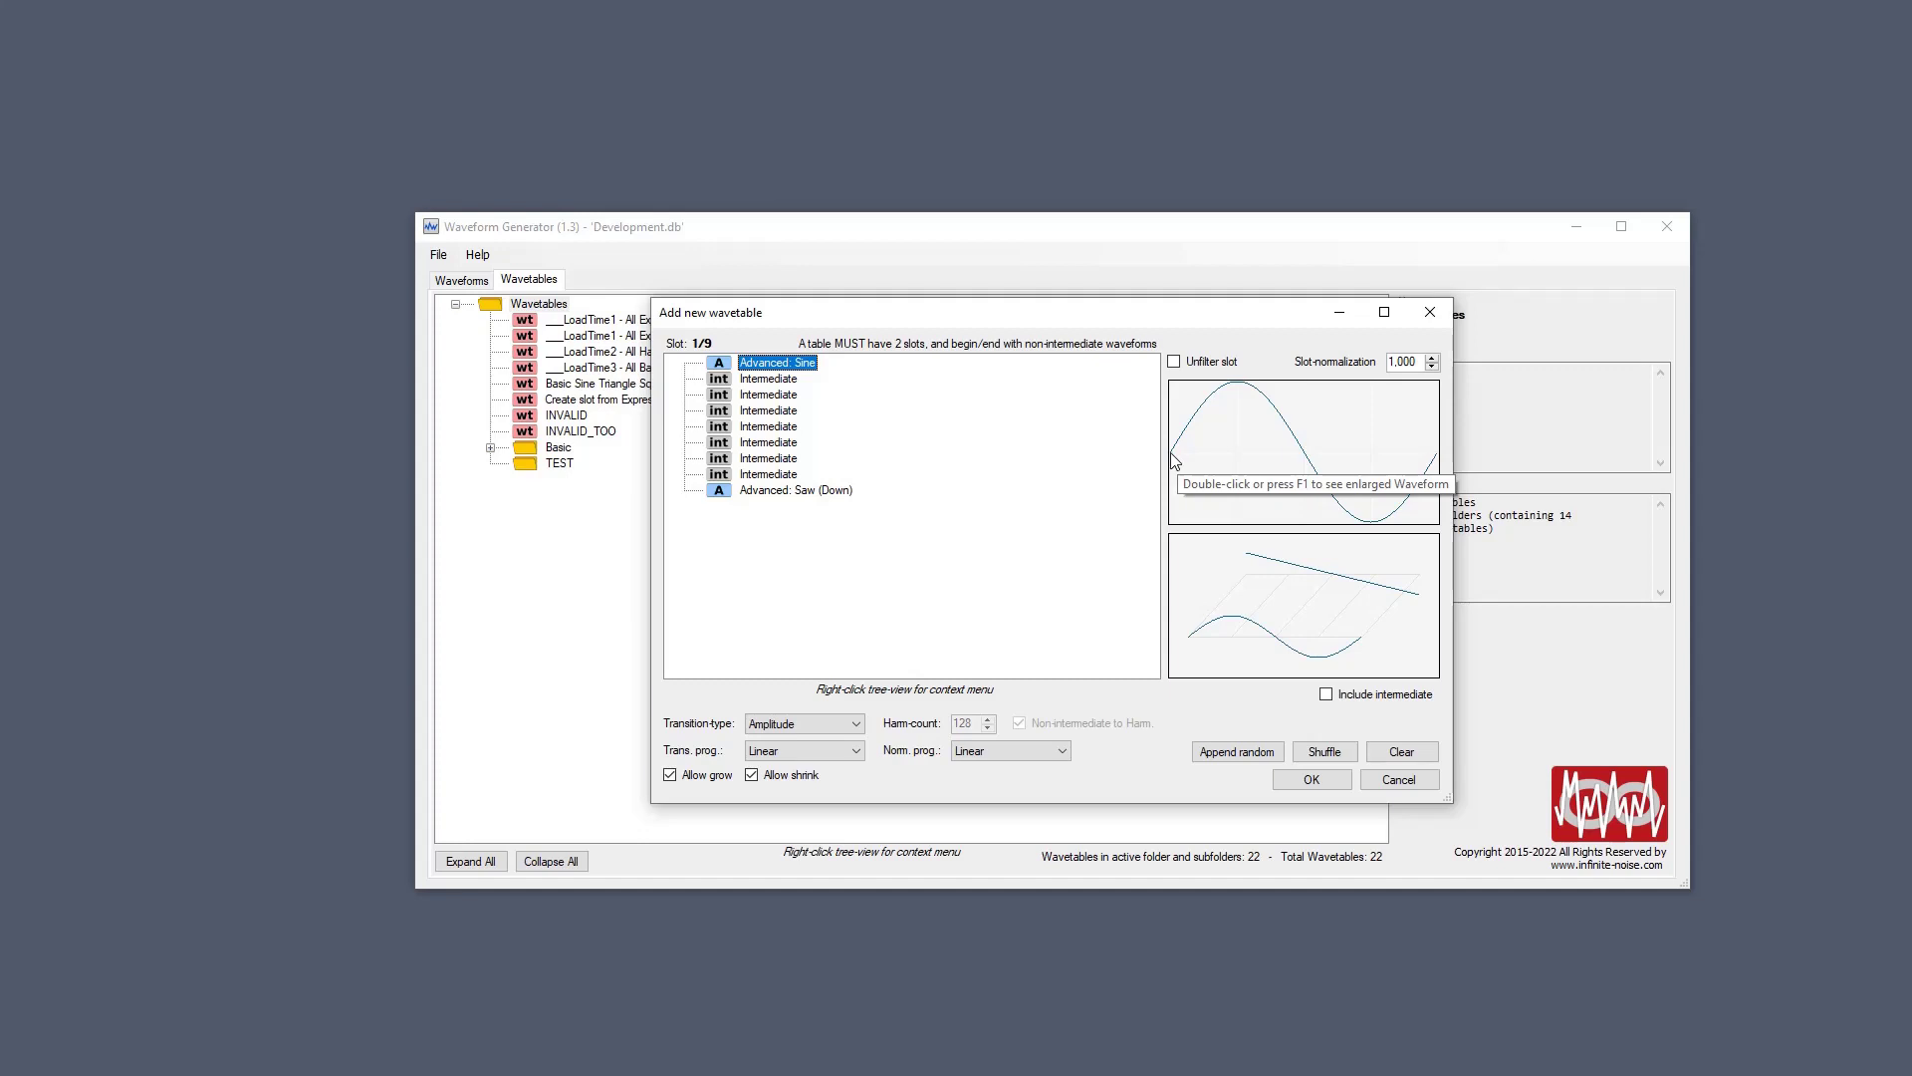
Compare the Saw (Down) and Sine waveforms, stepping through each intermediate slot from Sine to Saw (Down).
{"action": "left_click", "coordinate": [776, 490]}
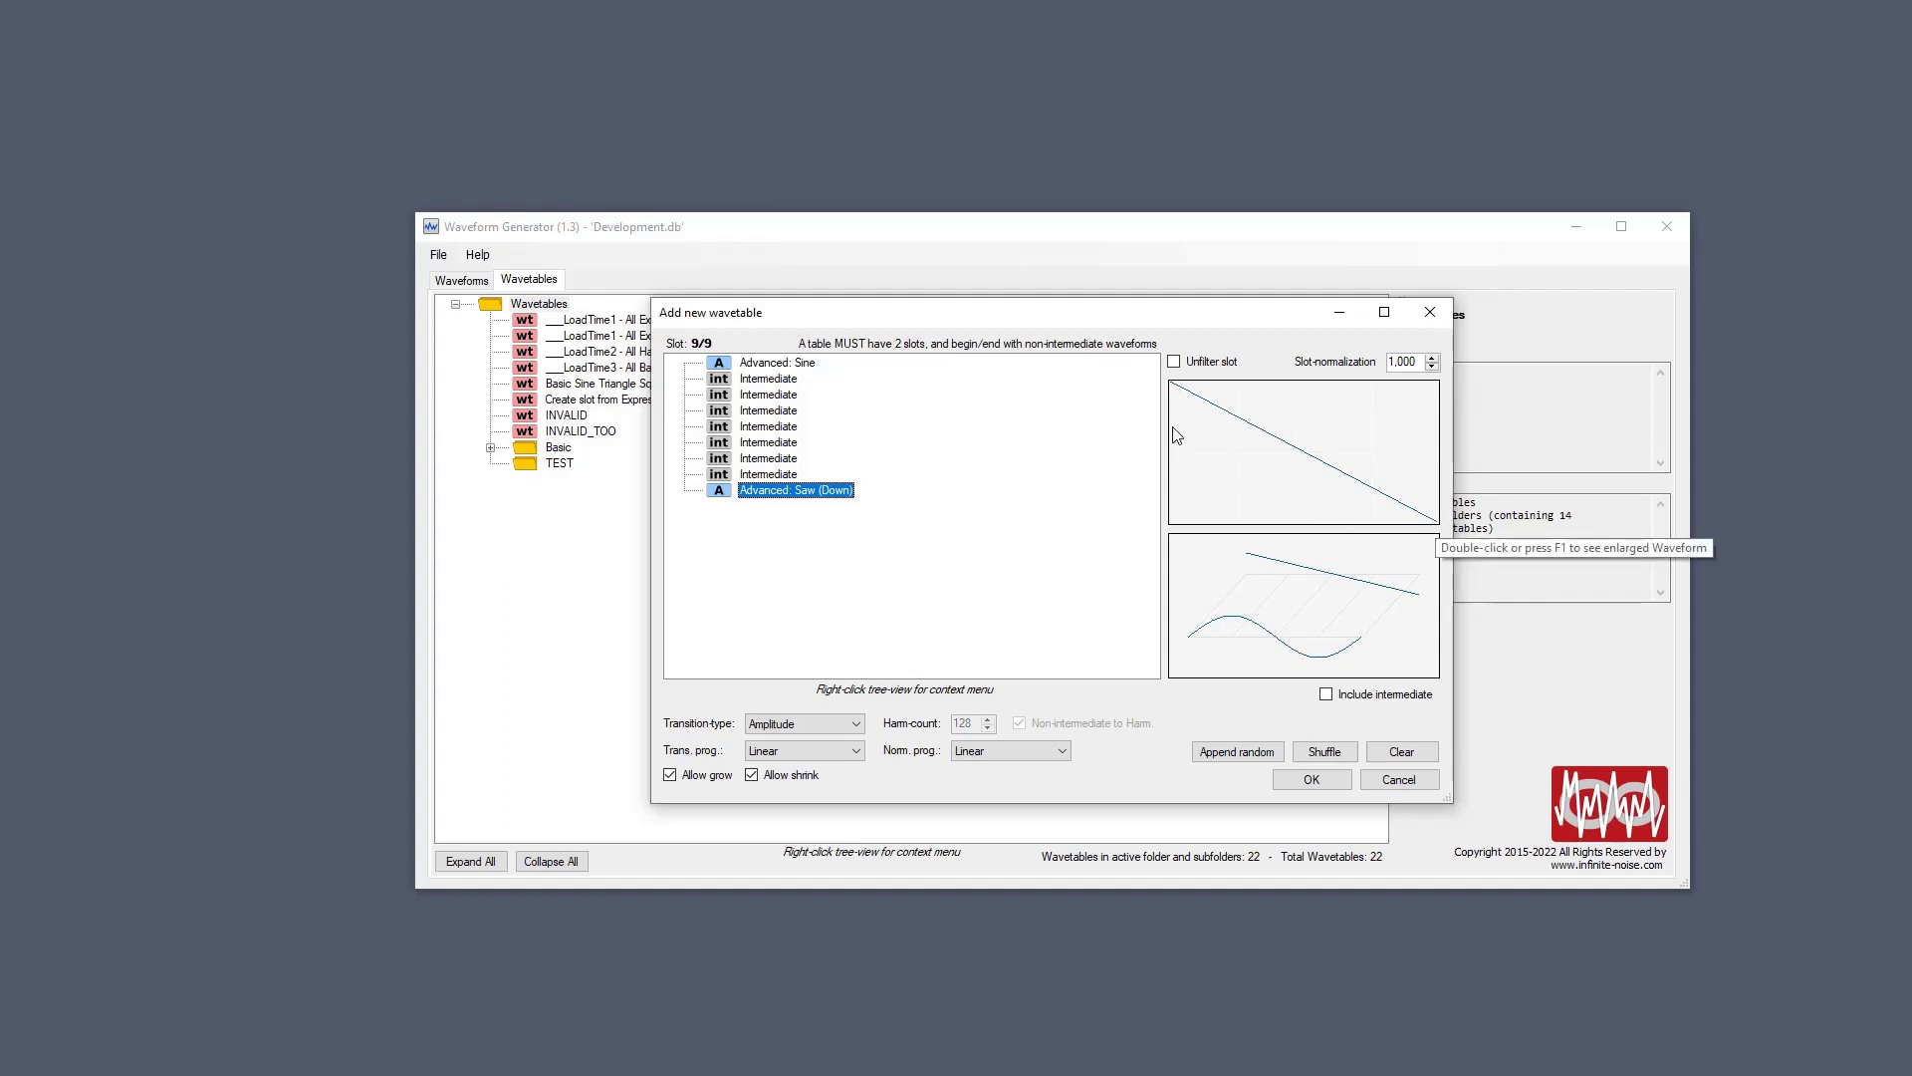
{"action": "left_click", "coordinate": [789, 363]}
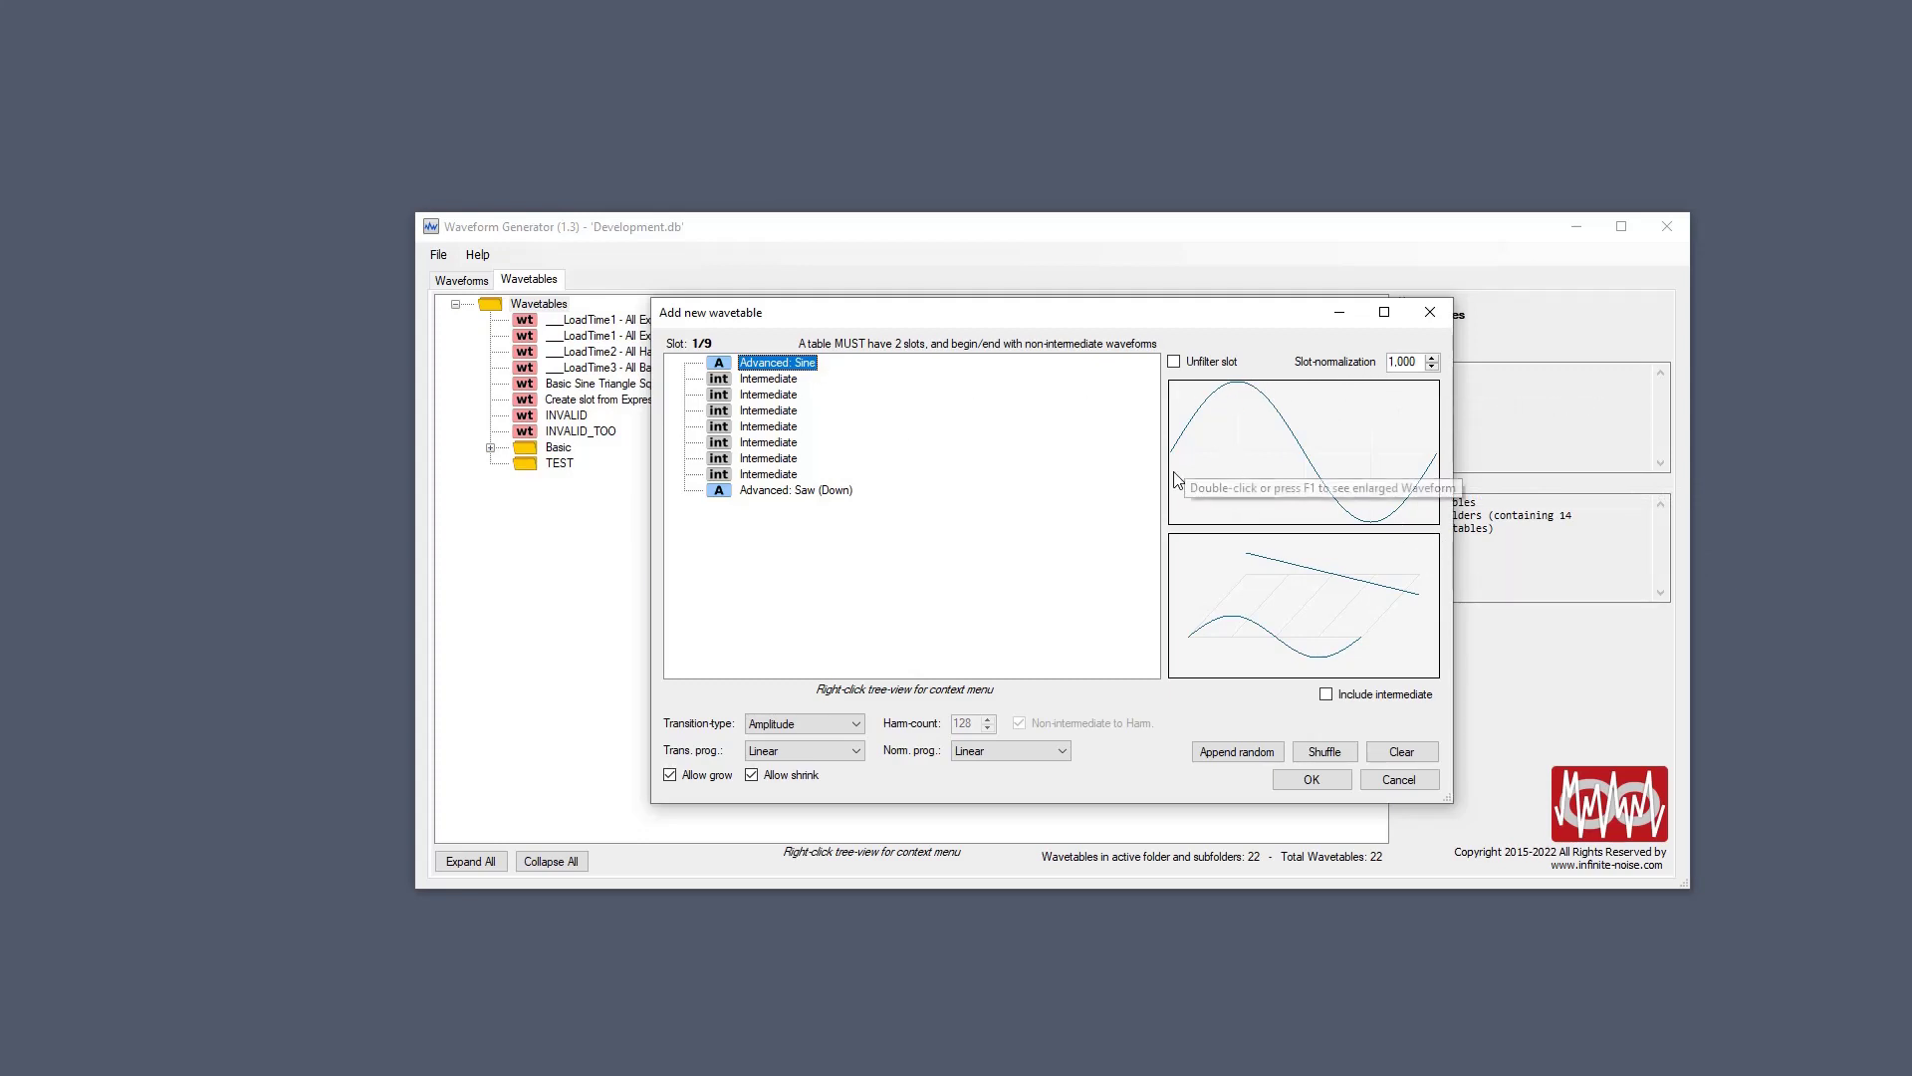
{"action": "key", "text": "Down"}
{"action": "key", "text": "Down"}
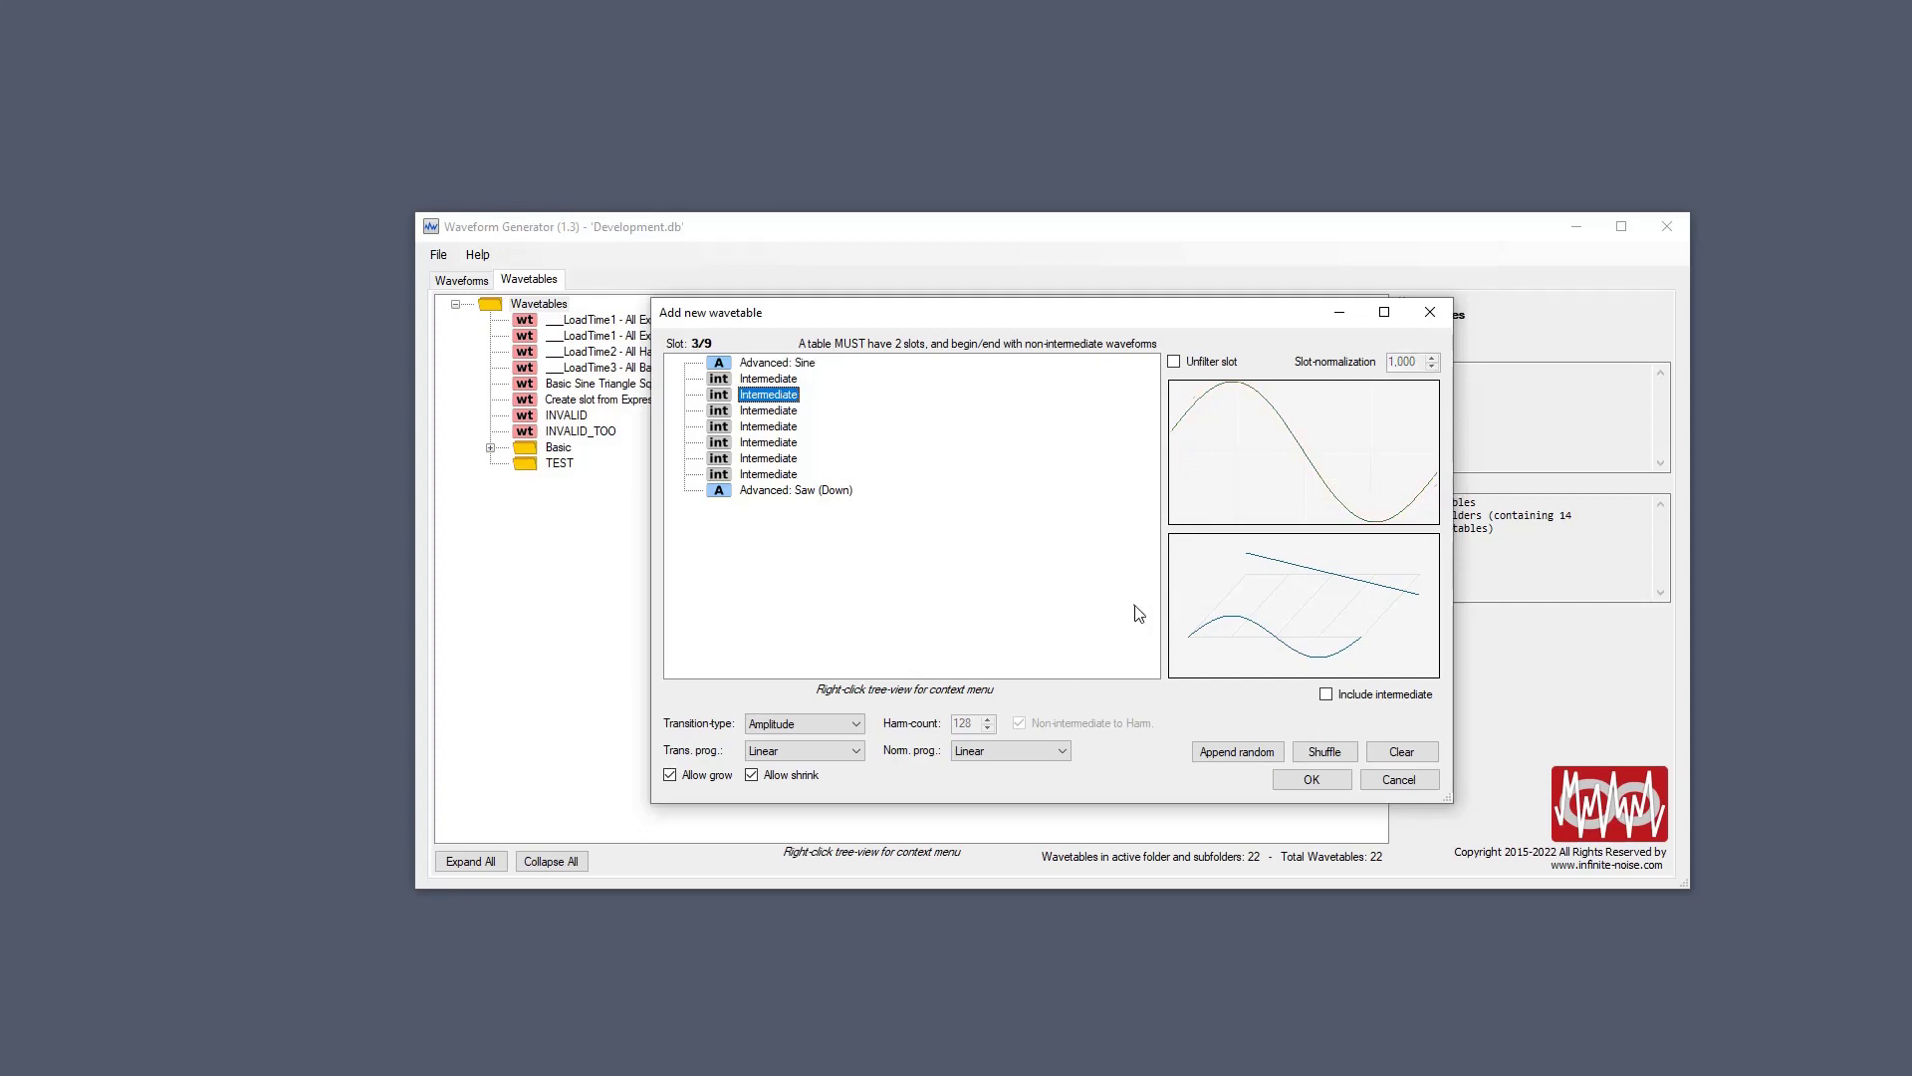
{"action": "key", "text": "Down"}
{"action": "key", "text": "Down"}
{"action": "key", "text": "Down"}
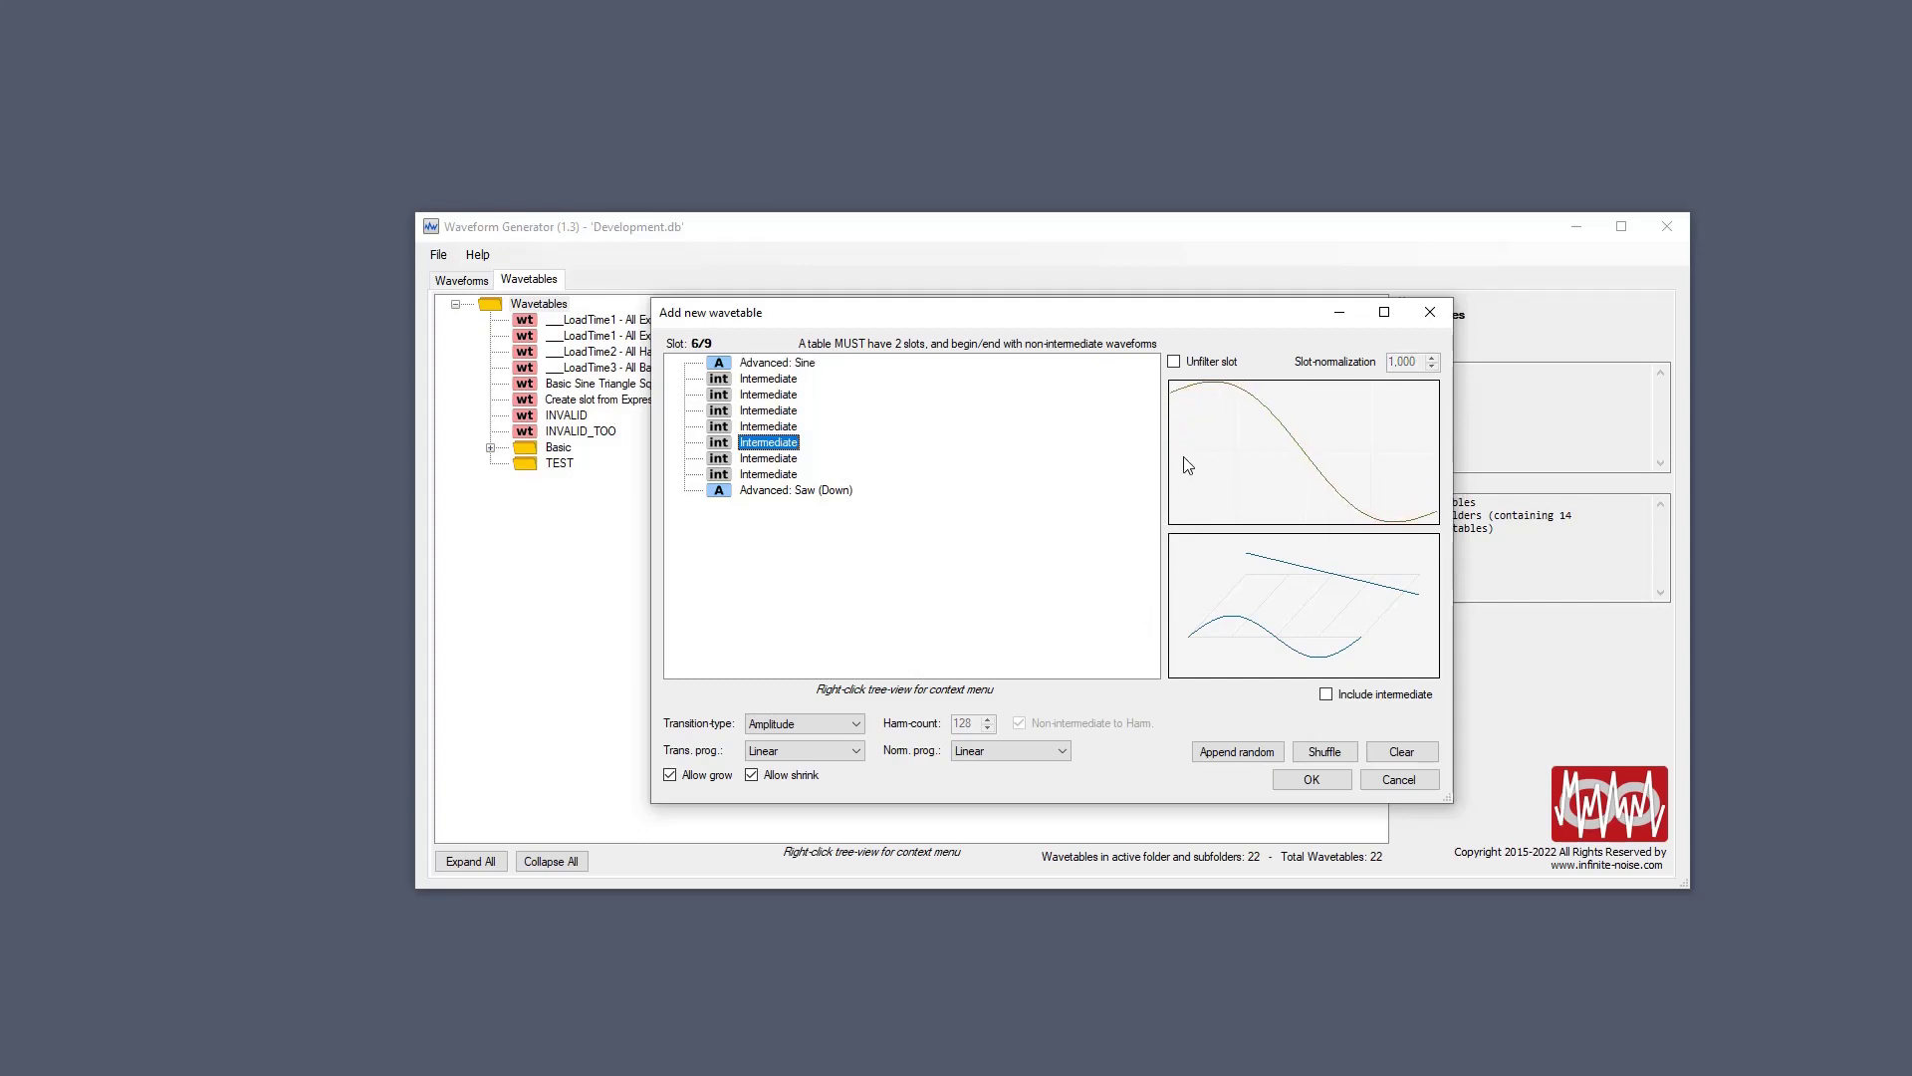
{"action": "key", "text": "Down"}
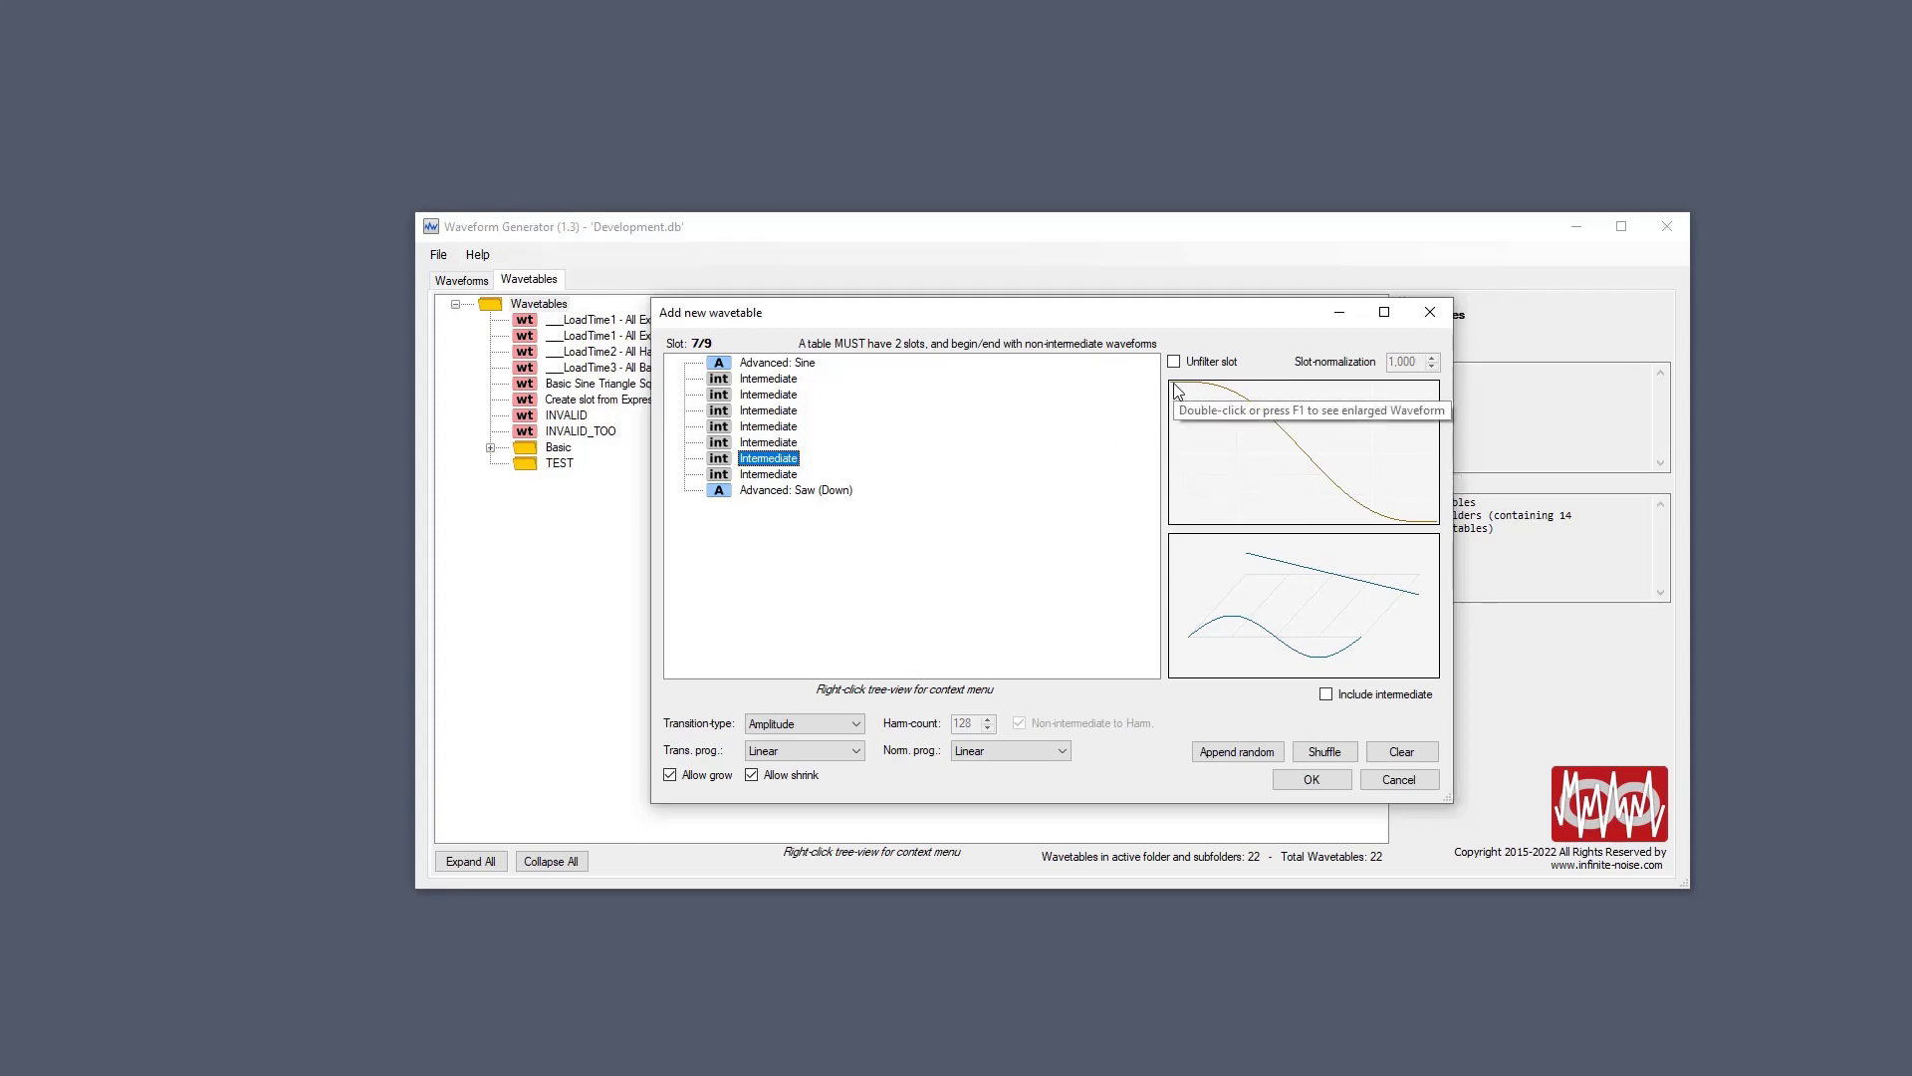
{"action": "key", "text": "Down"}
{"action": "key", "text": "Down"}
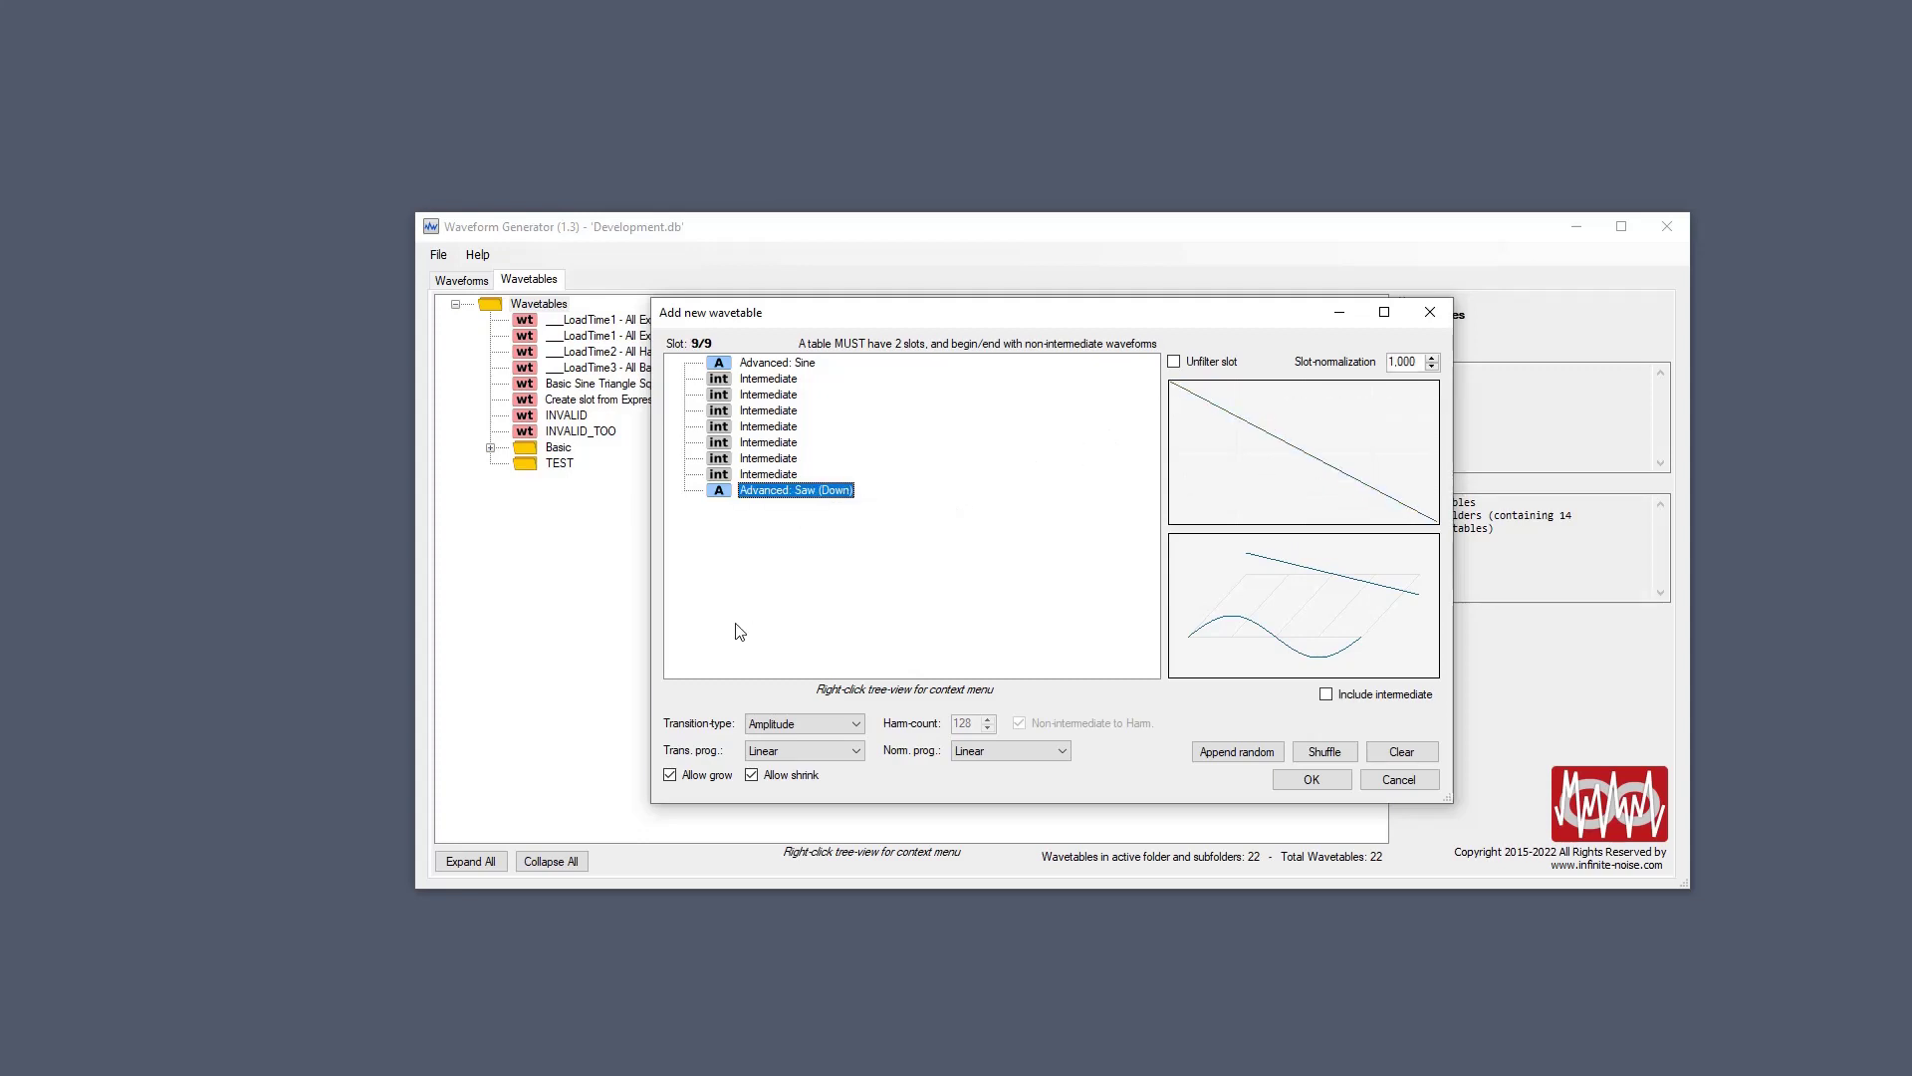
Step back from the Saw (Down) slot to Sine, and examine the intermediate waveforms in the second and seventh slots.
{"action": "key", "text": "Up"}
{"action": "key", "text": "Up"}
{"action": "key", "text": "Up"}
{"action": "key", "text": "Up"}
{"action": "key", "text": "Up"}
{"action": "key", "text": "Up"}
{"action": "key", "text": "Up"}
{"action": "key", "text": "Up"}
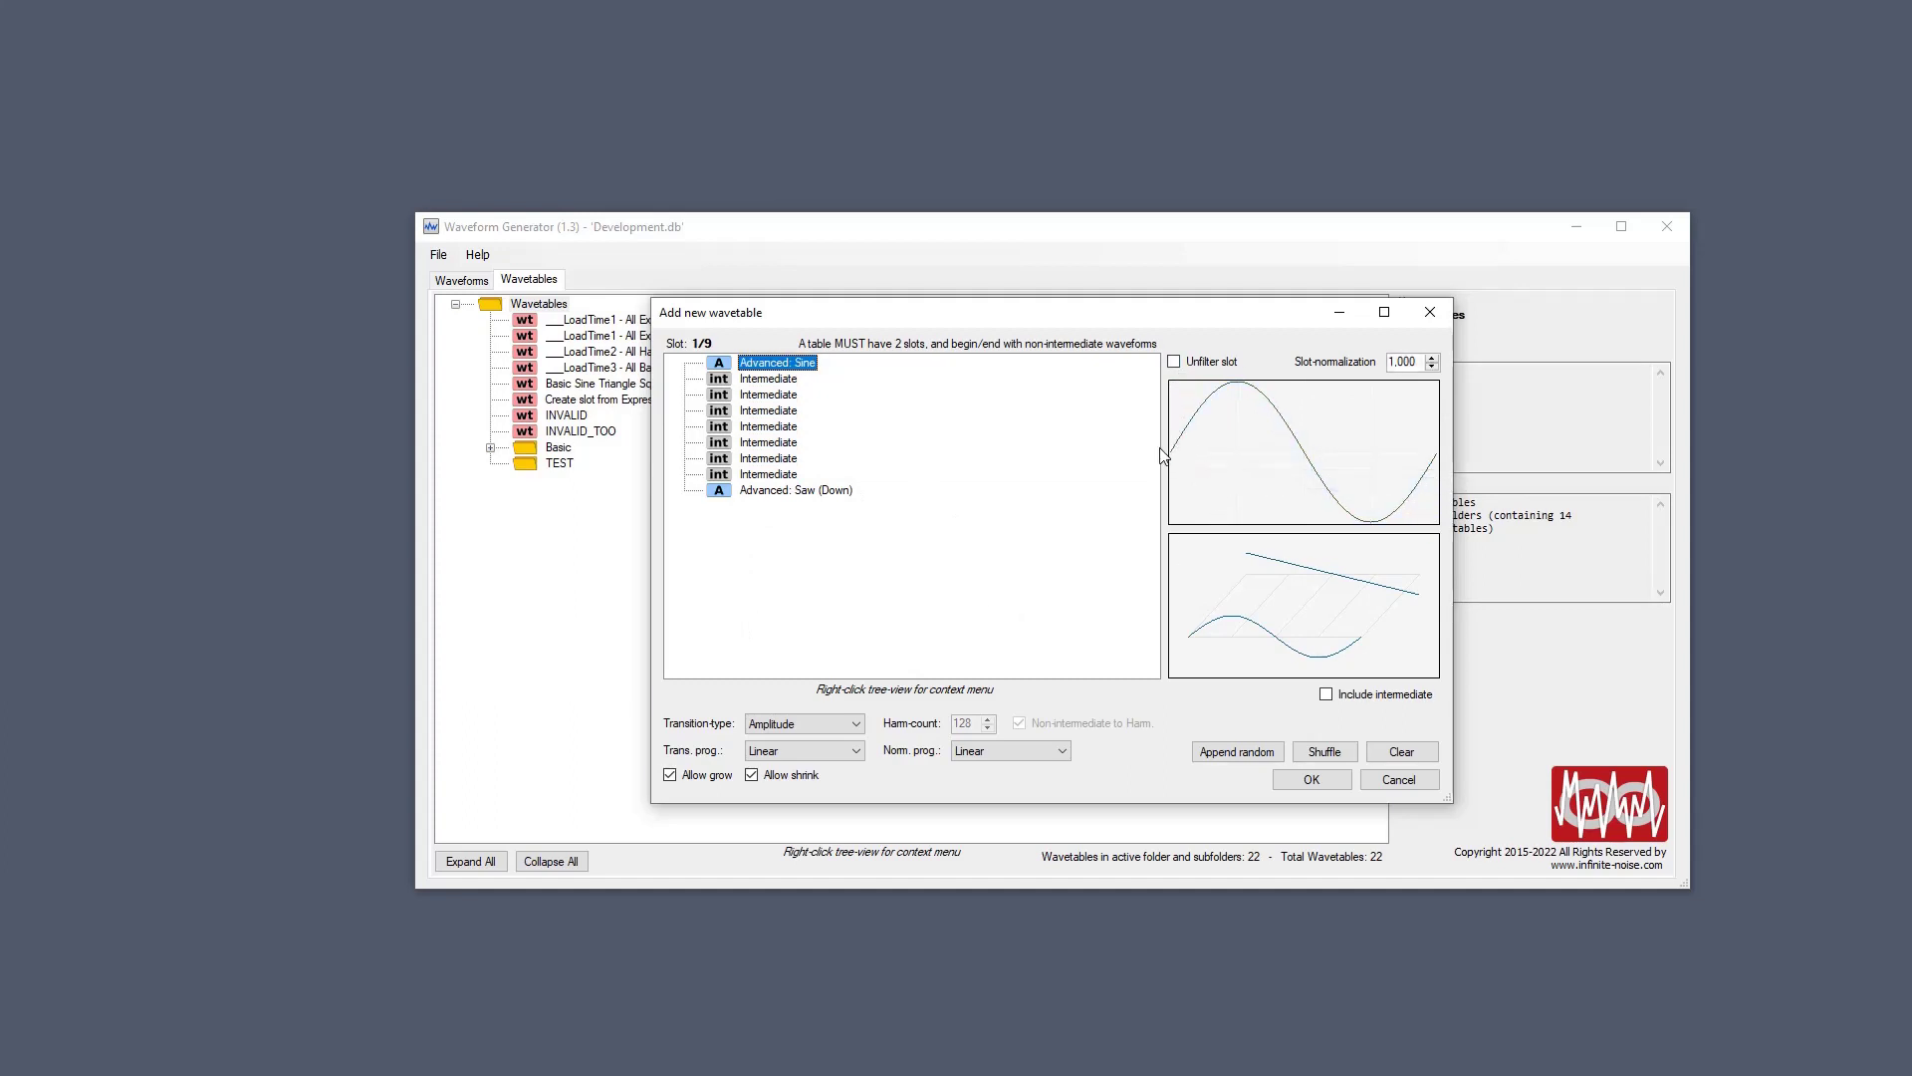
{"action": "key", "text": "Down"}
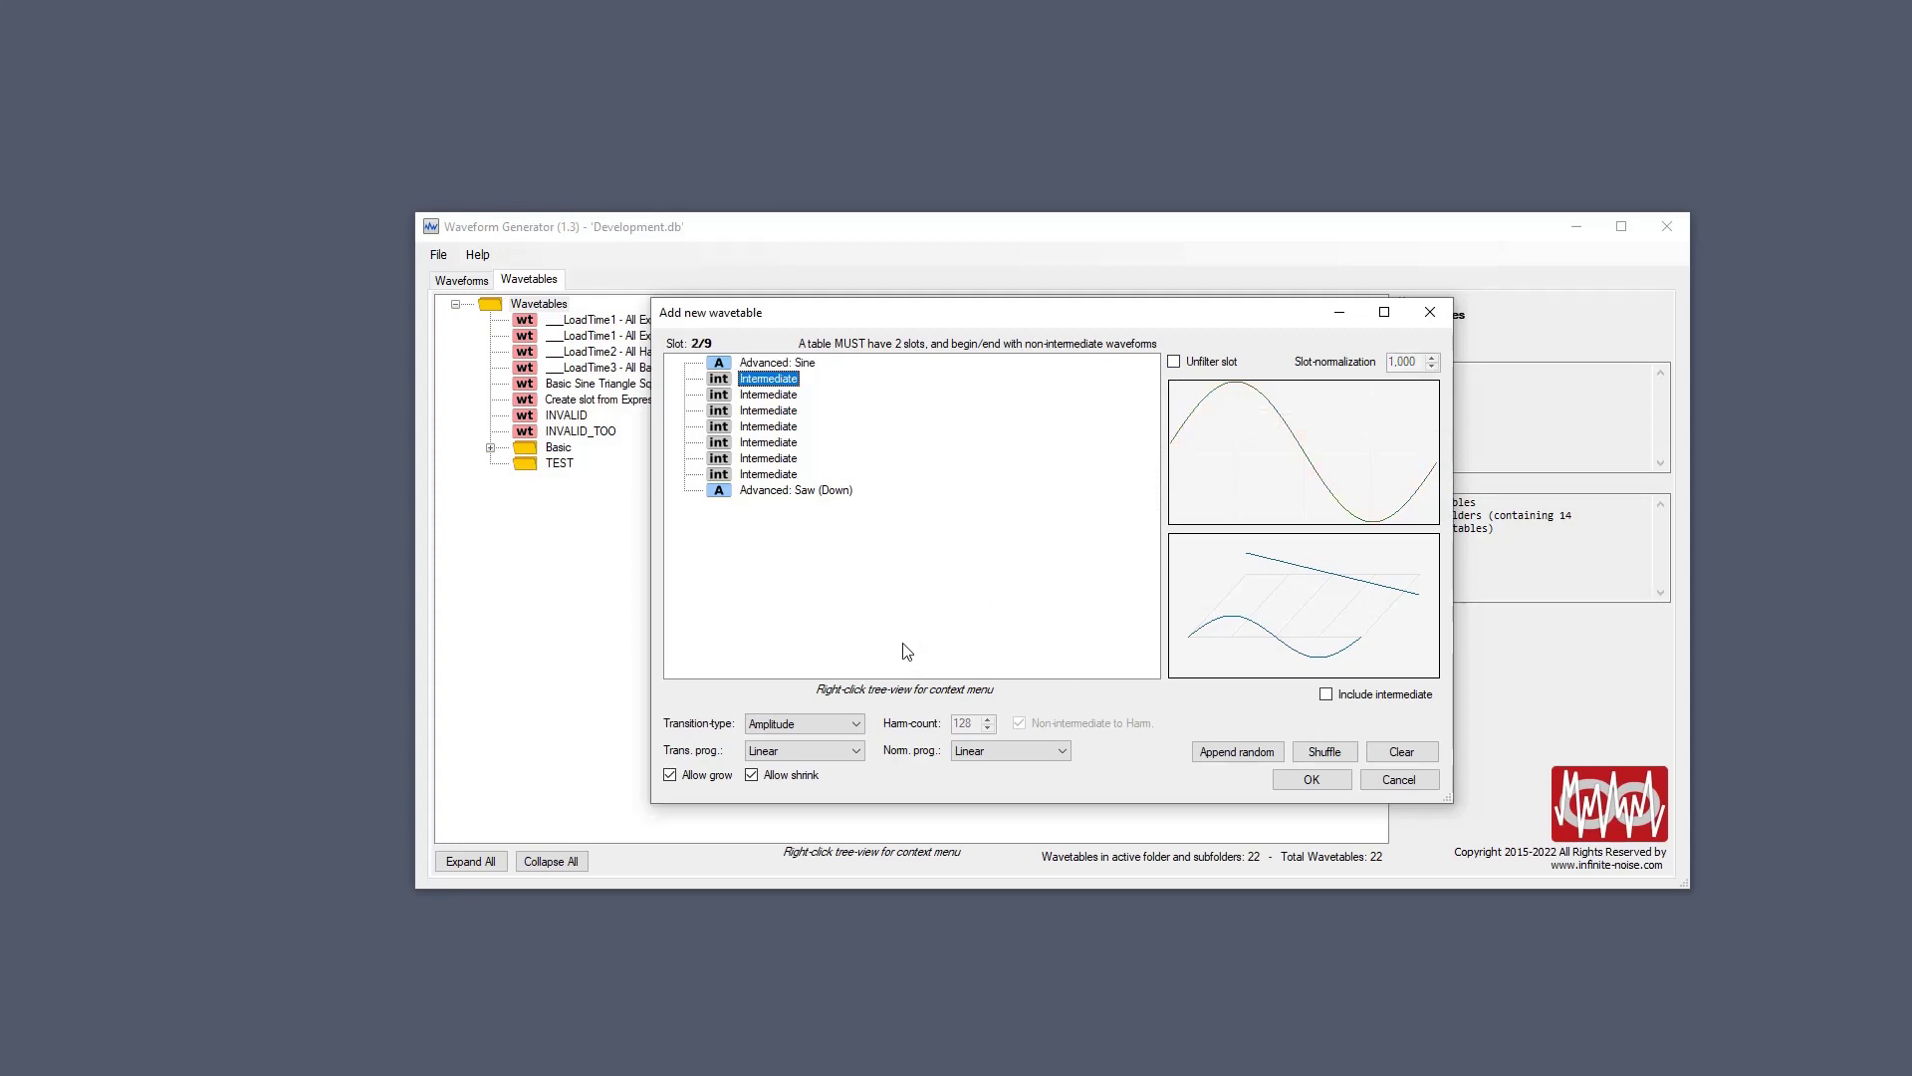
{"action": "left_click", "coordinate": [796, 458]}
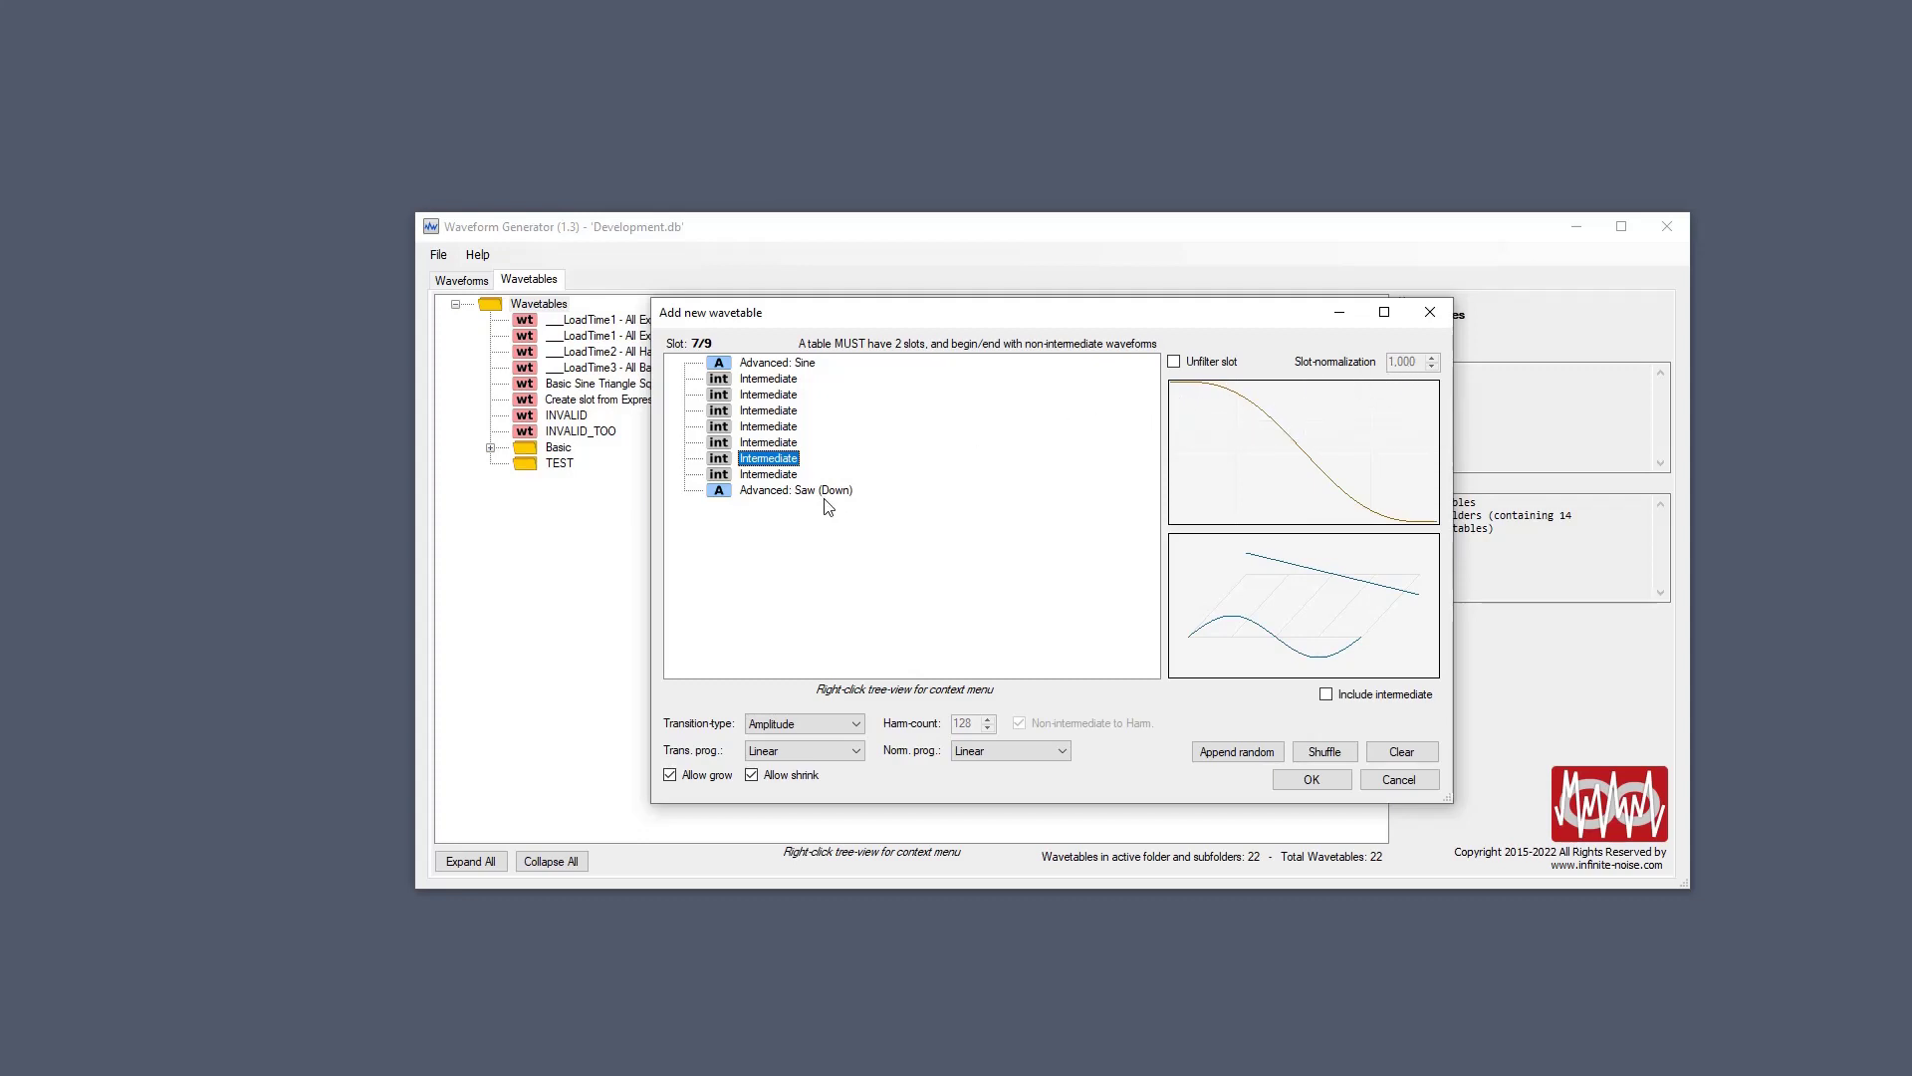
Sweep through all slots between Saw (Down) and Sine in both directions to examine the amplitude transition, ending on Saw (Down).
{"action": "key", "text": "Down"}
{"action": "key", "text": "Down"}
{"action": "key", "text": "Up"}
{"action": "key", "text": "Up"}
{"action": "key", "text": "Up"}
{"action": "key", "text": "Up"}
{"action": "key", "text": "Up"}
{"action": "key", "text": "Up"}
{"action": "key", "text": "Up"}
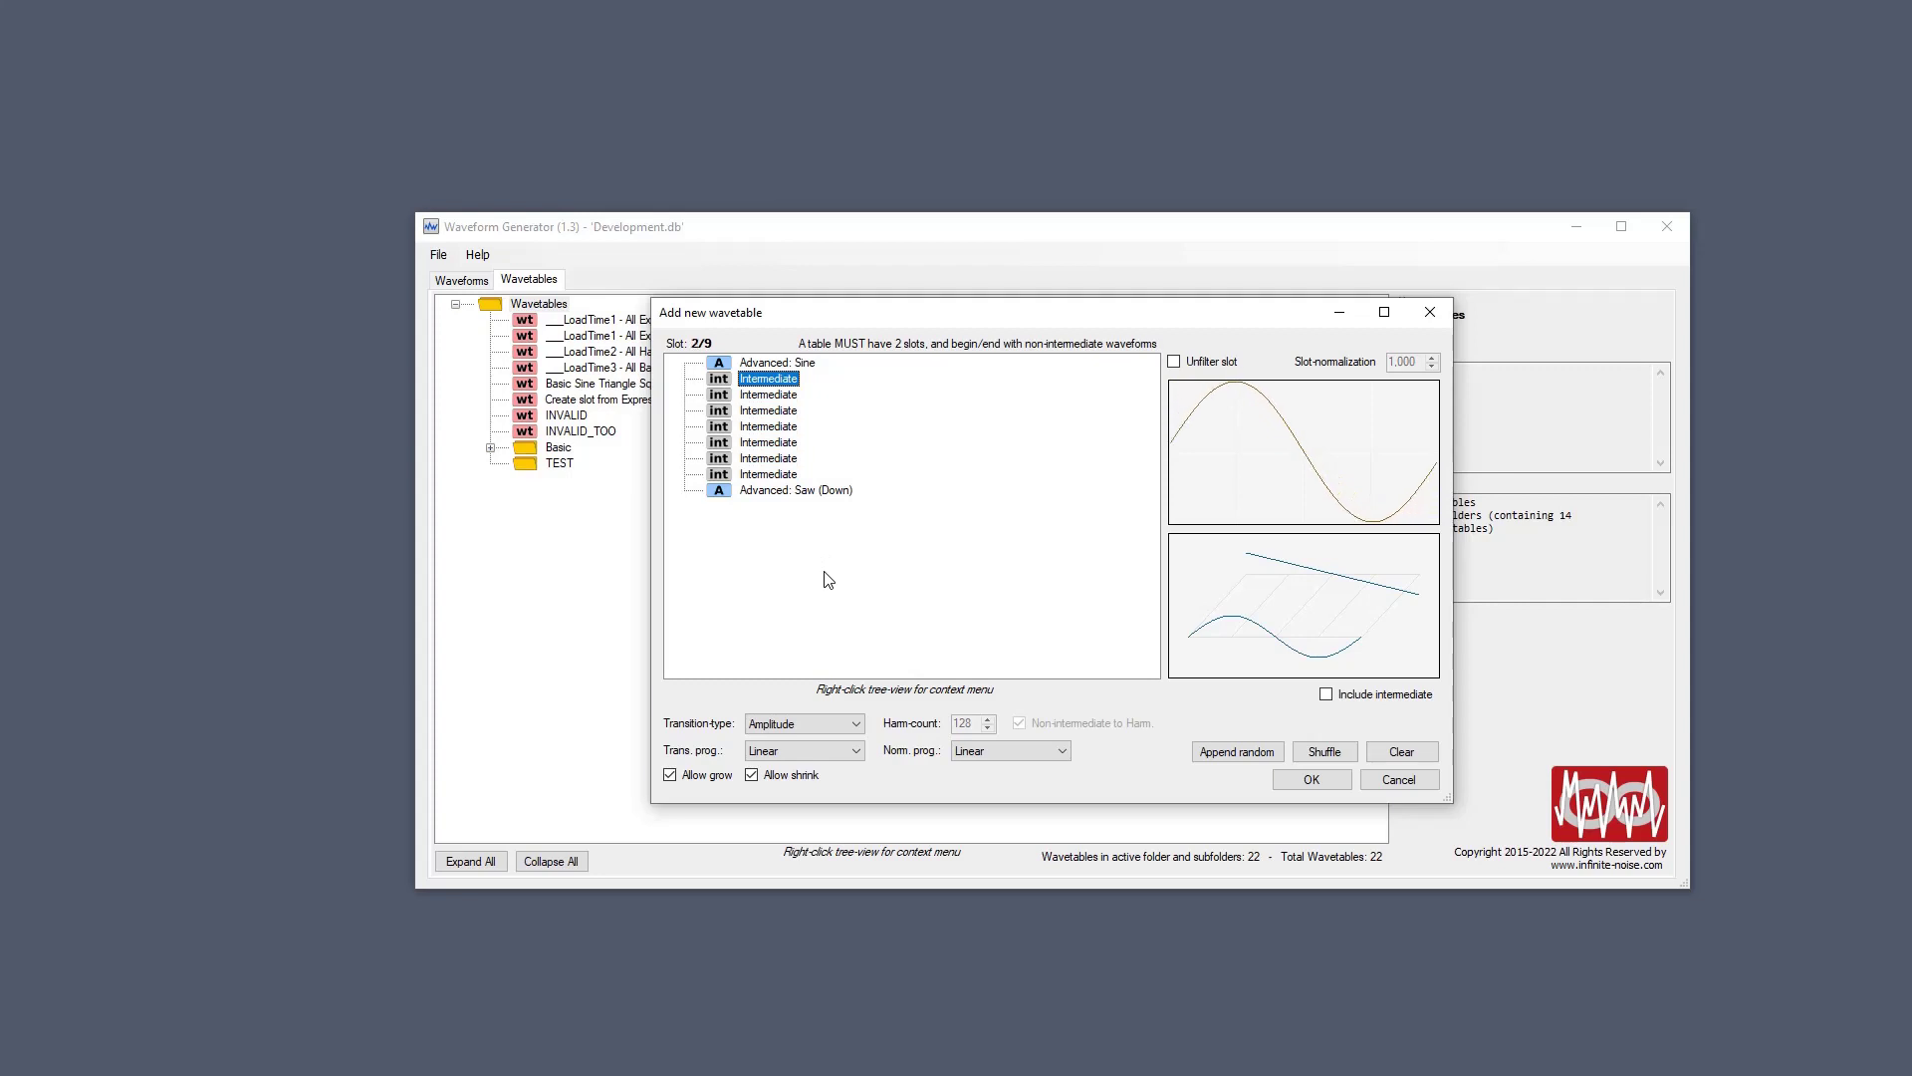
{"action": "key", "text": "Up"}
{"action": "key", "text": "Down"}
{"action": "key", "text": "Down"}
{"action": "key", "text": "Down"}
{"action": "key", "text": "Down"}
{"action": "key", "text": "Down"}
{"action": "key", "text": "Down"}
{"action": "key", "text": "Down"}
{"action": "key", "text": "Down"}
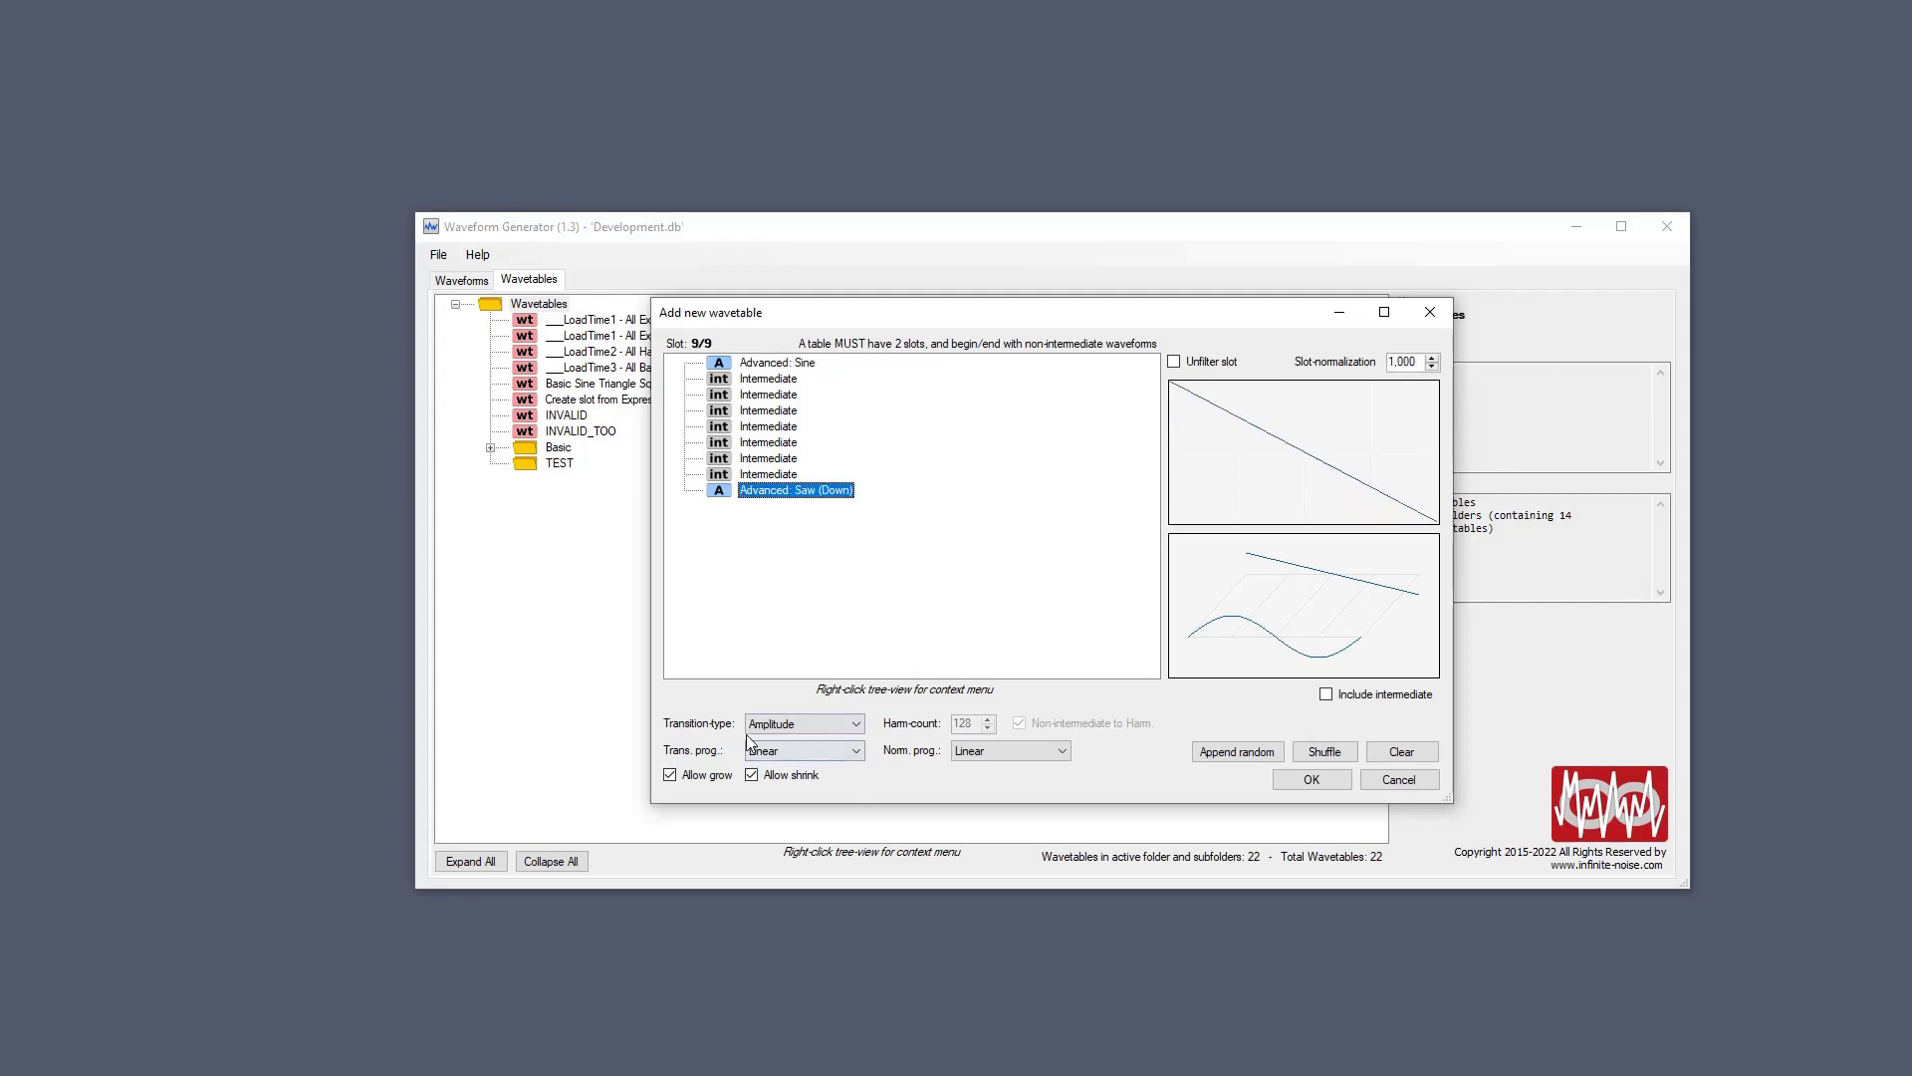
Set the transition type to Harmonics and compare the Sine and Saw (Down) slot waveforms.
{"action": "left_click", "coordinate": [842, 727]}
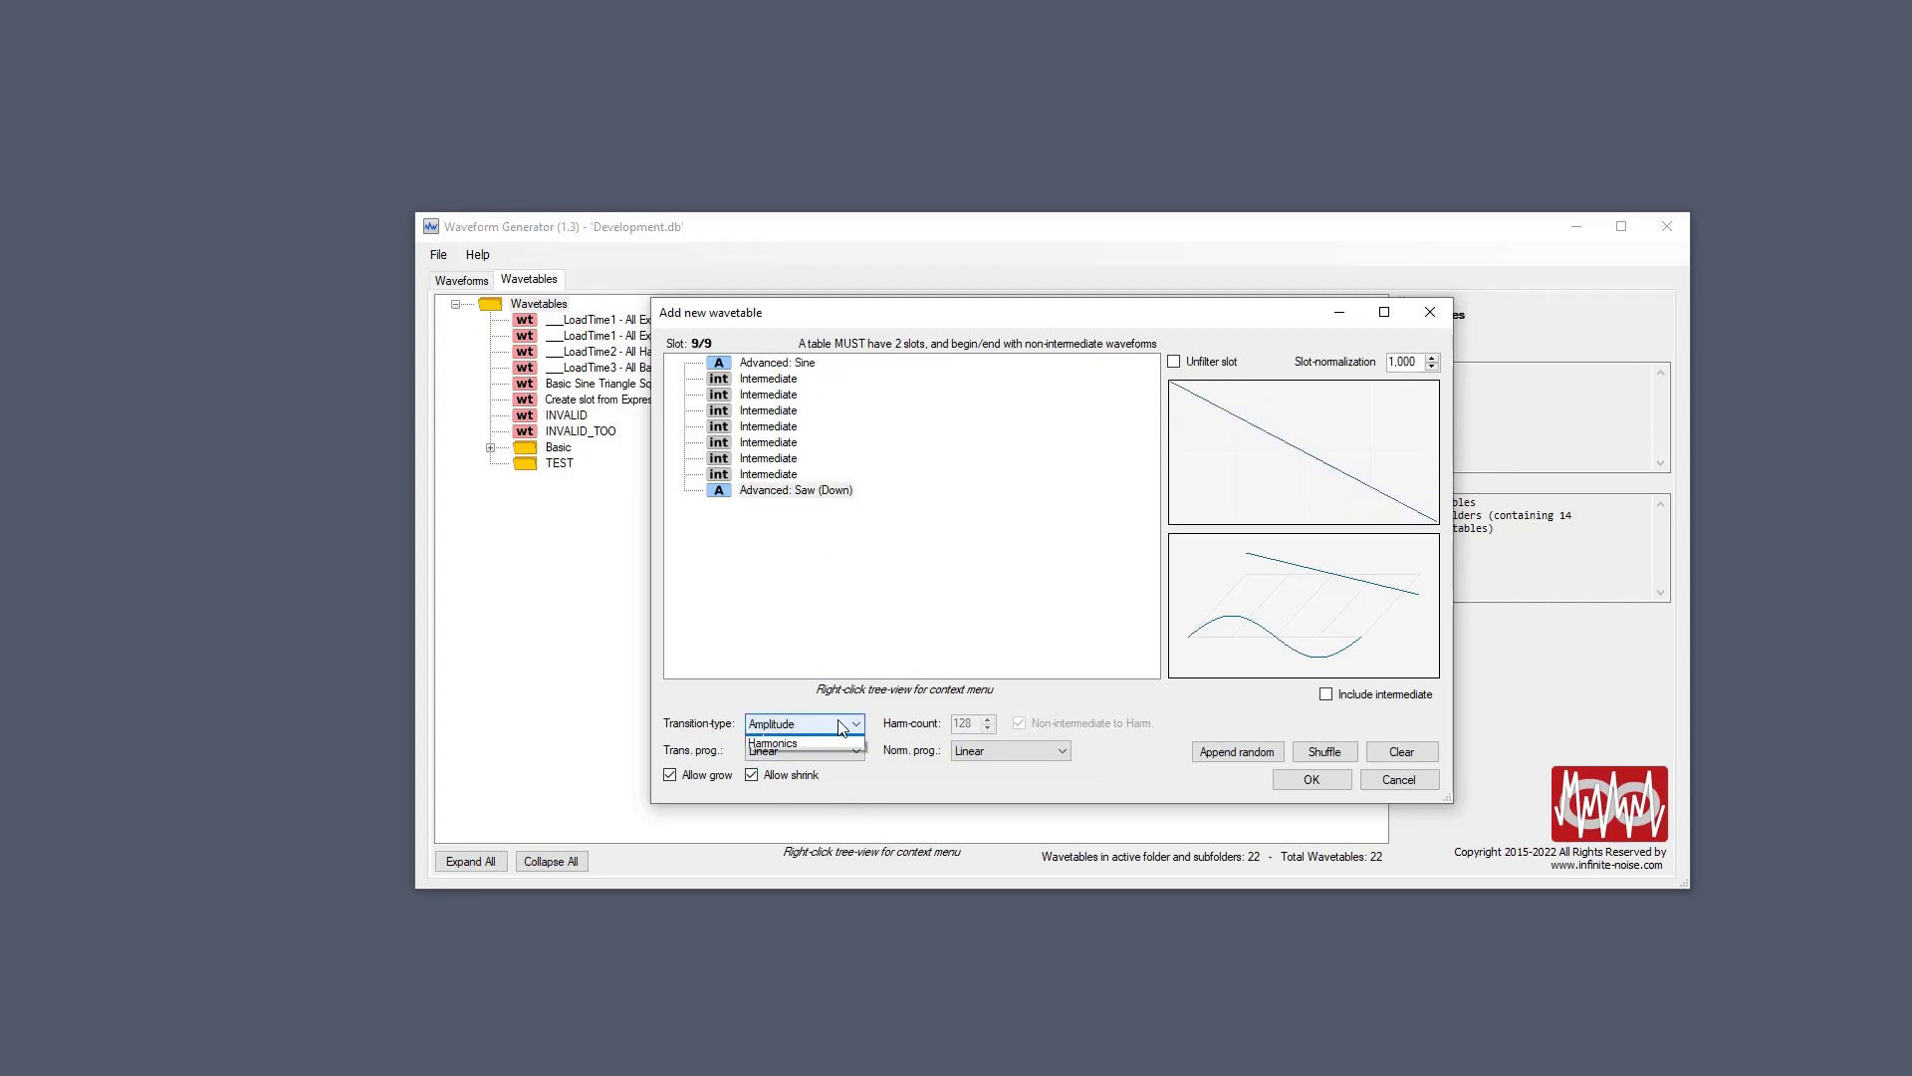
{"action": "left_click", "coordinate": [826, 754]}
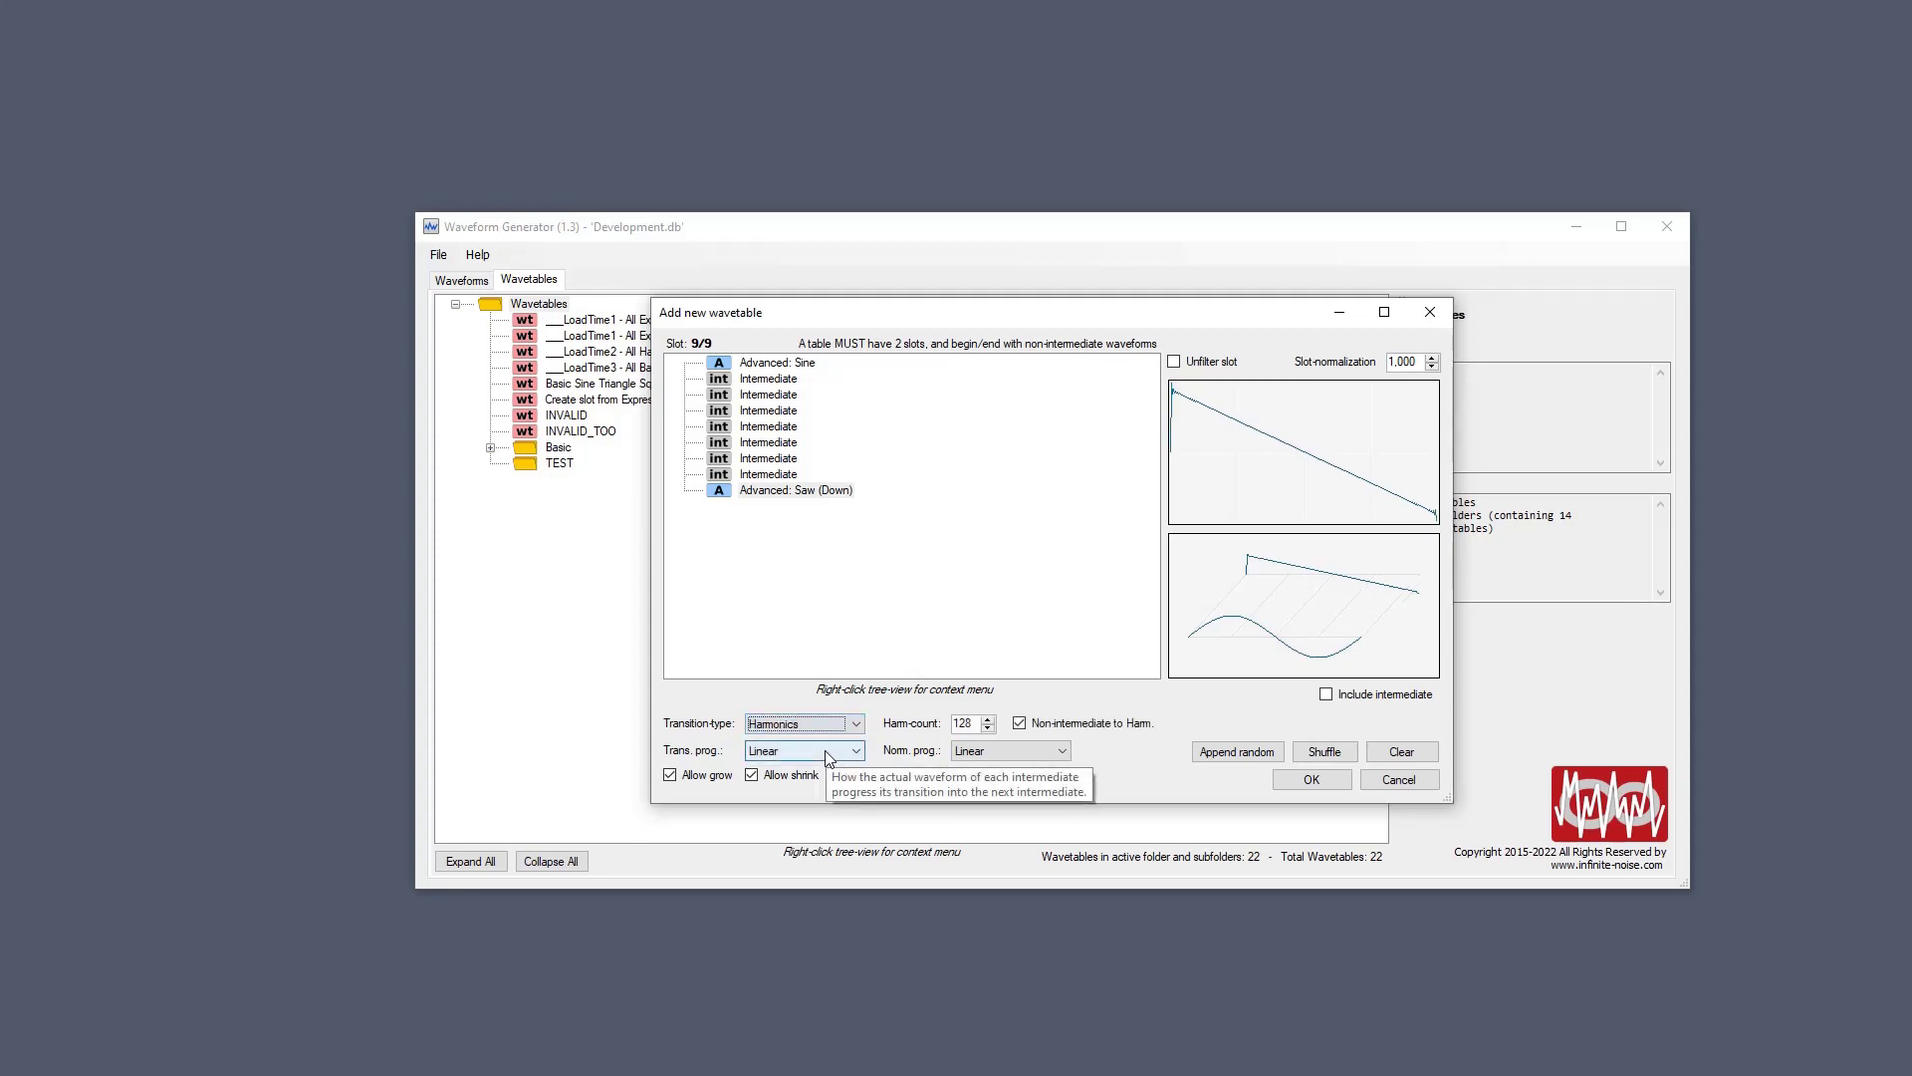
{"action": "left_click", "coordinate": [807, 369]}
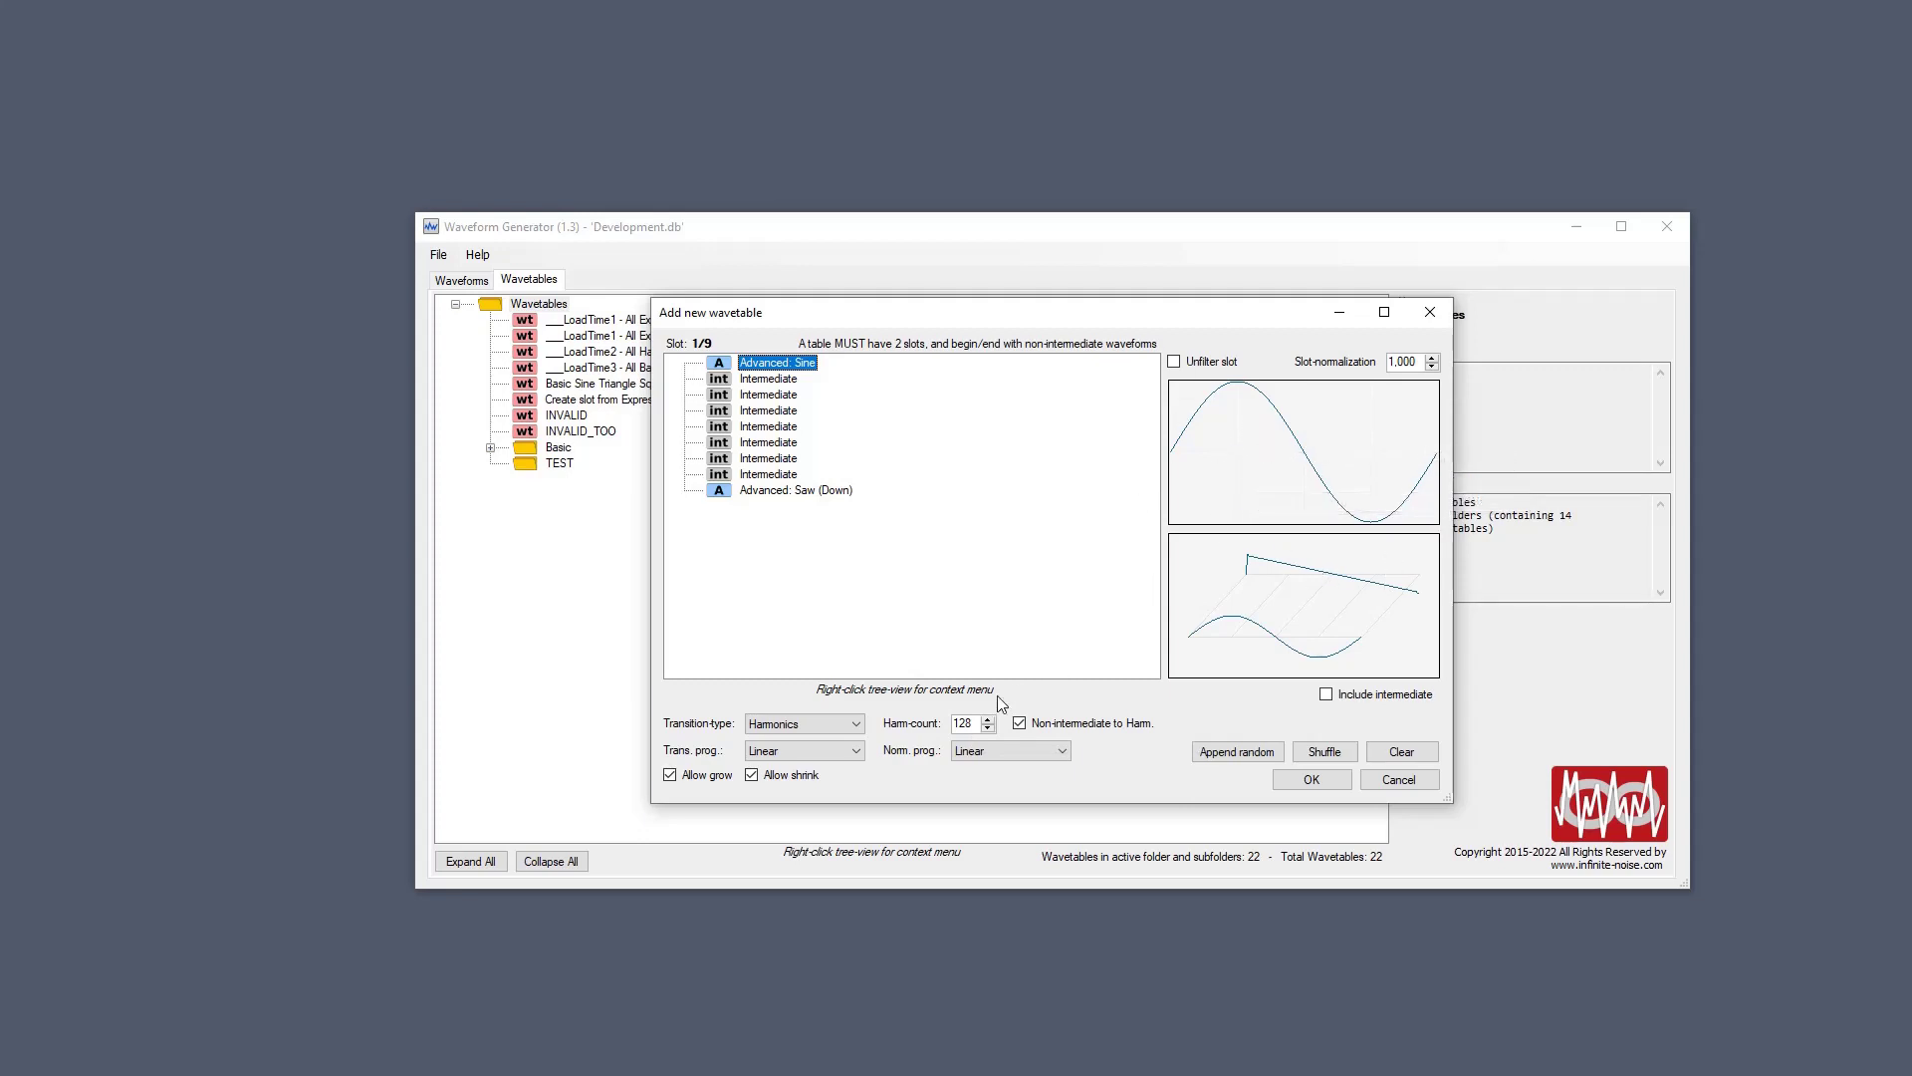
{"action": "left_click", "coordinate": [807, 490]}
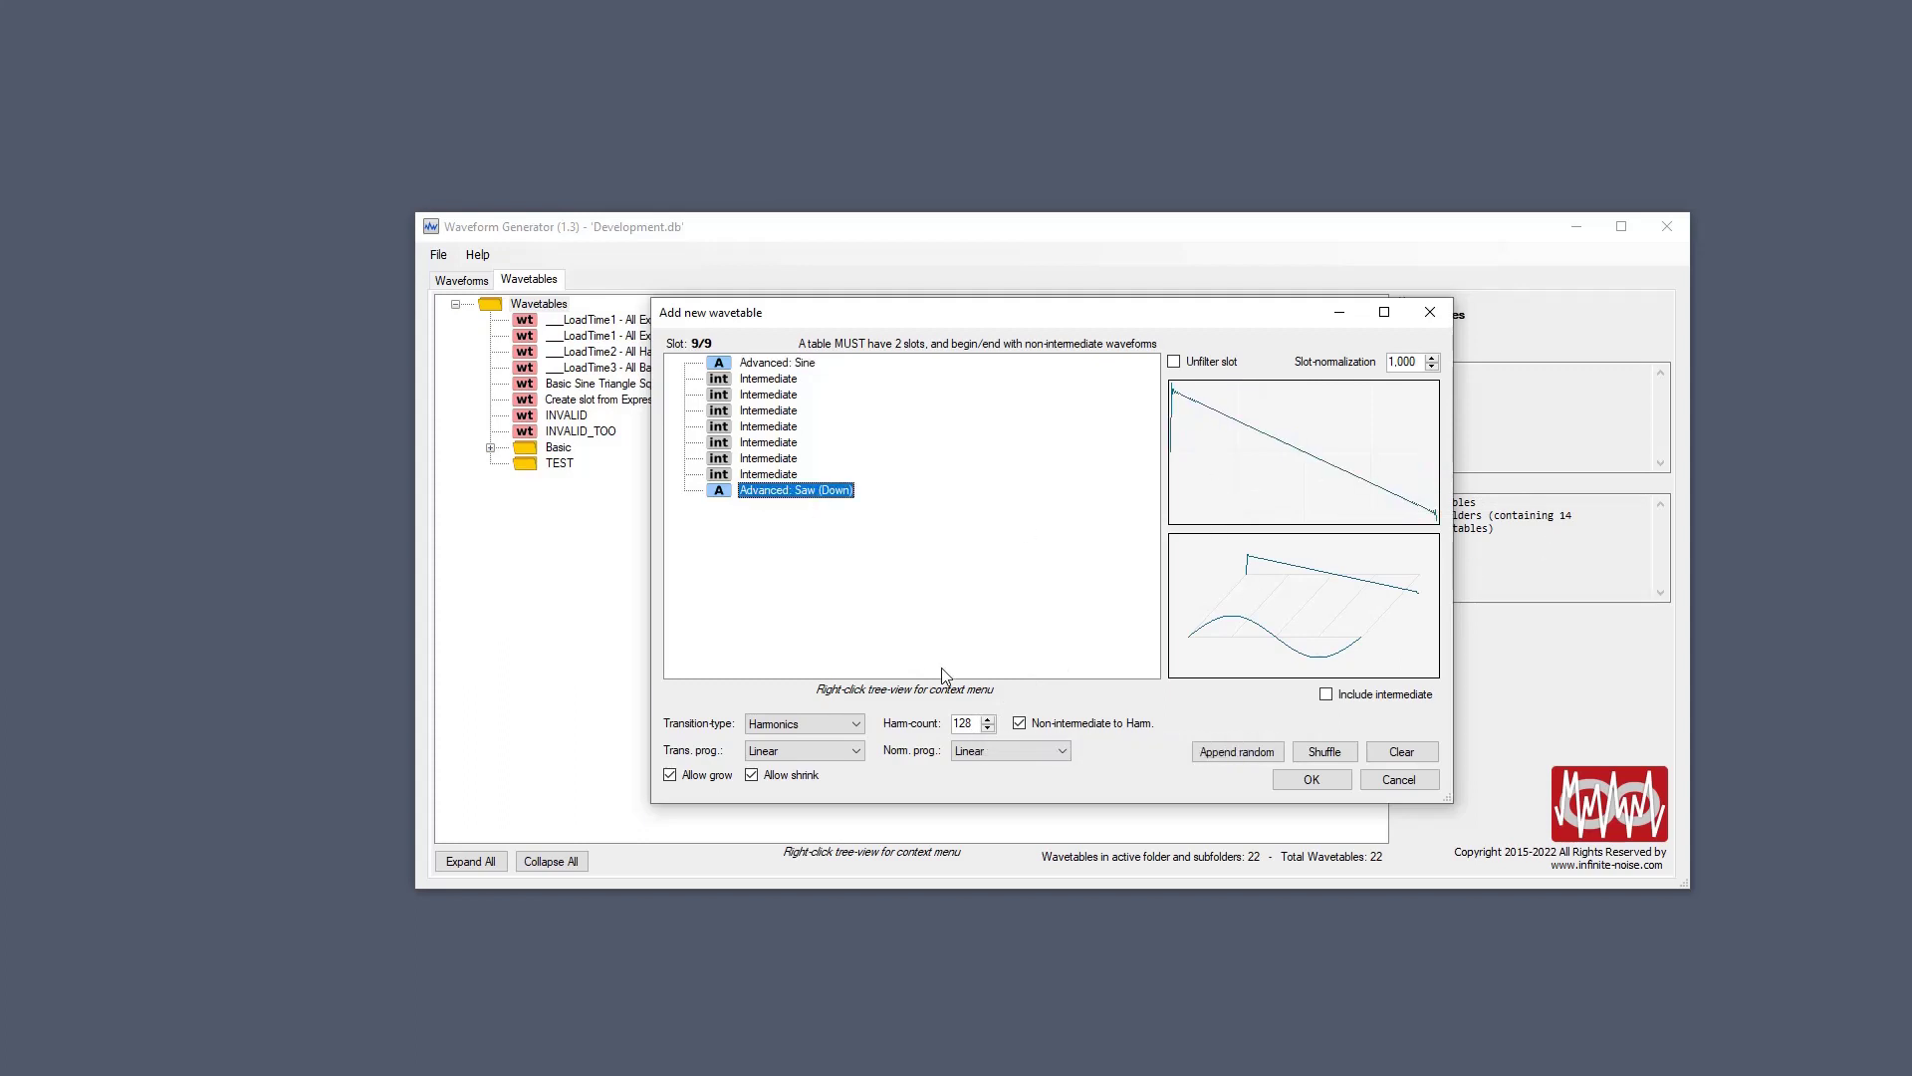
Reduce the harmonic count for the transition to 32.
{"action": "double_click", "coordinate": [959, 729]}
{"action": "type", "text": "95"}
{"action": "scroll", "coordinate": [971, 730], "scroll_direction": "down", "scroll_amount": 5}
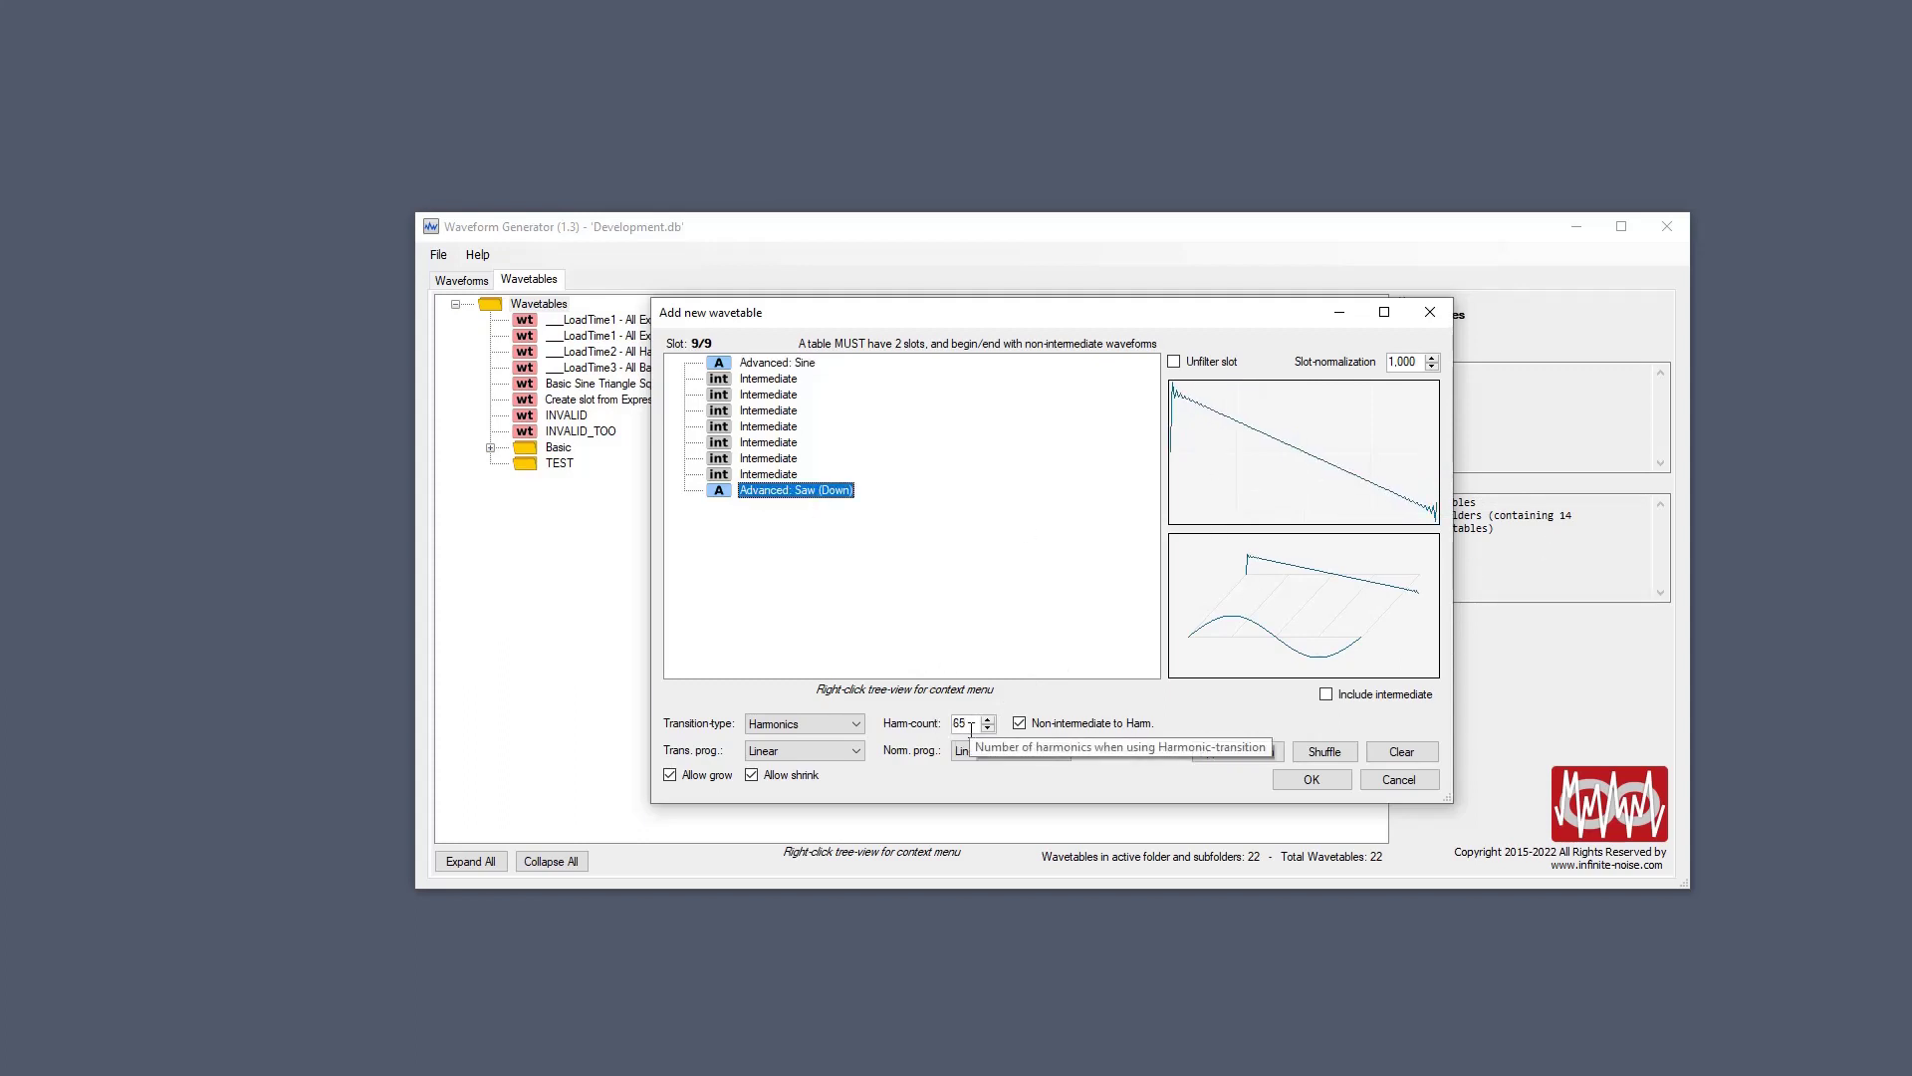
{"action": "double_click", "coordinate": [971, 730]}
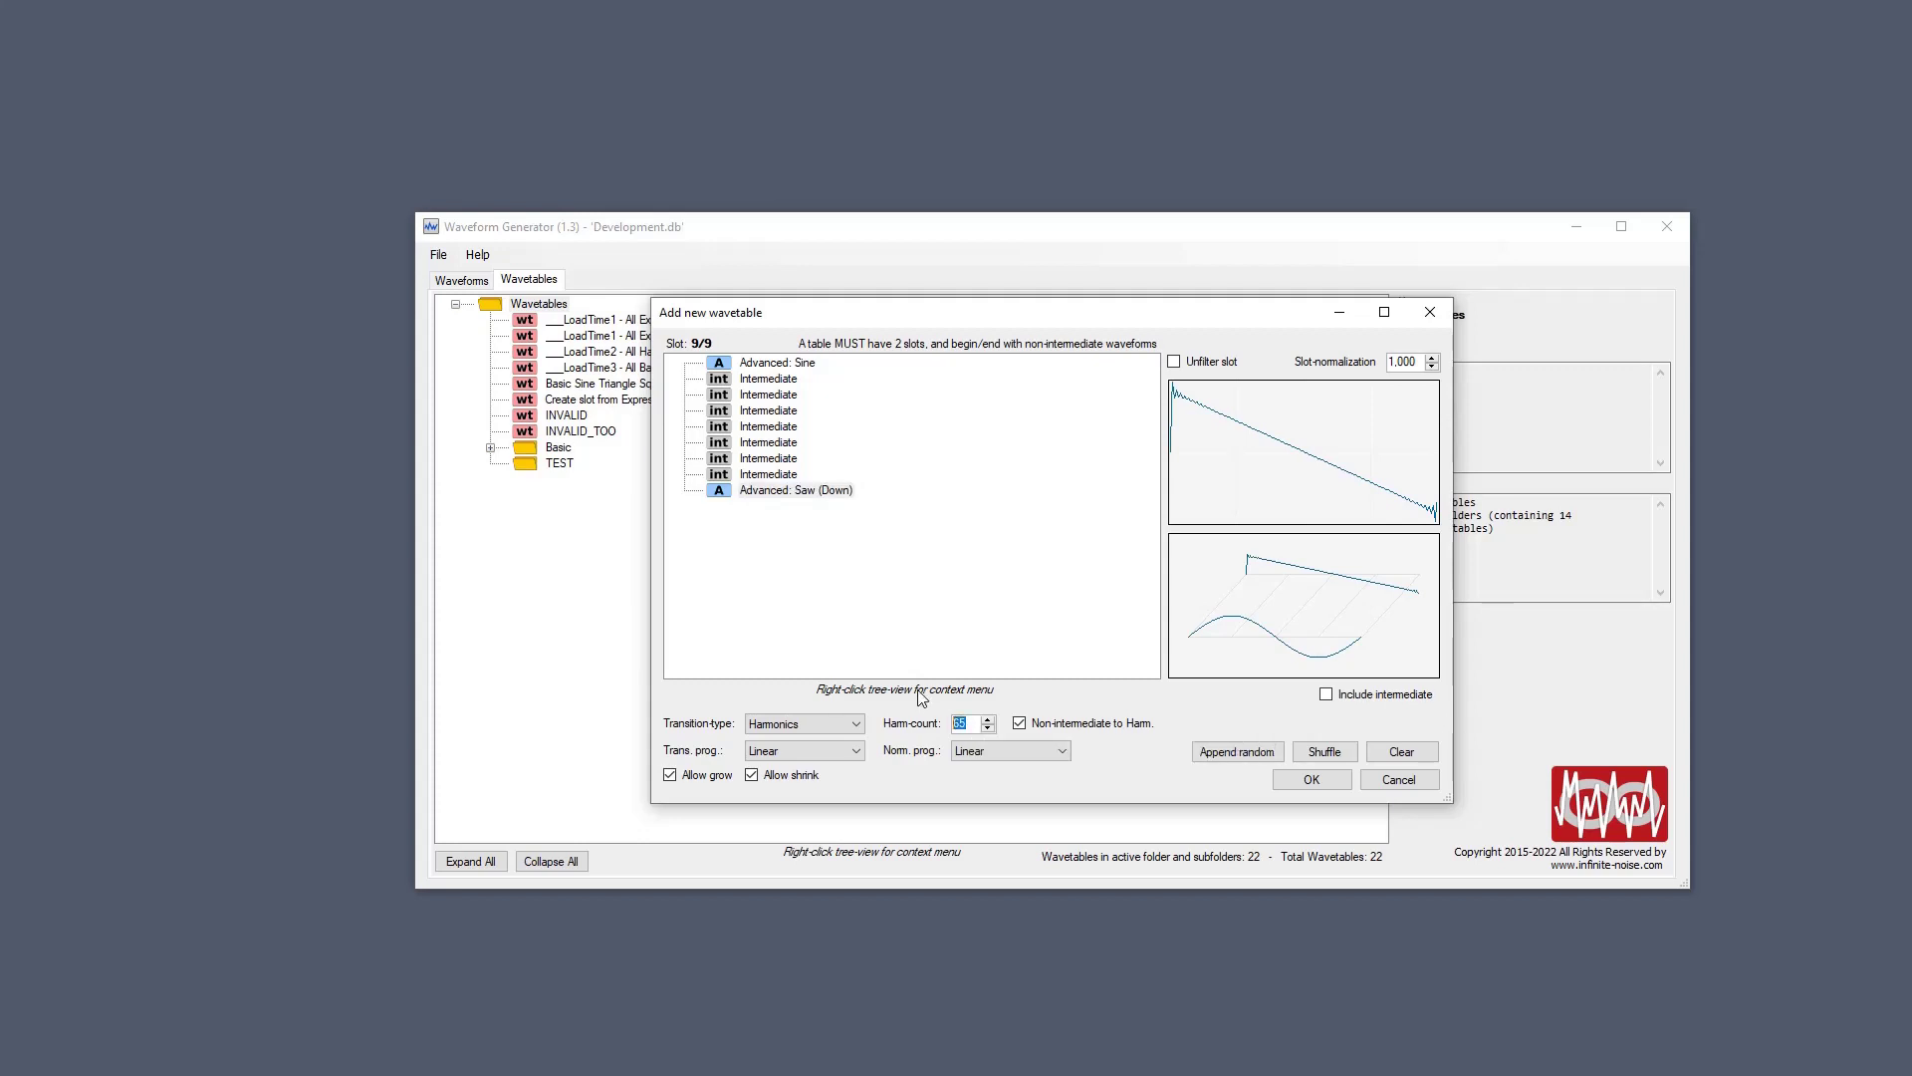
{"action": "key", "text": "Tab"}
Step through the slots between Sine and Saw (Down) to examine the harmonic transition, ending on Sine.
{"action": "left_click", "coordinate": [798, 362]}
{"action": "key", "text": "Down"}
{"action": "key", "text": "Down"}
{"action": "key", "text": "Down"}
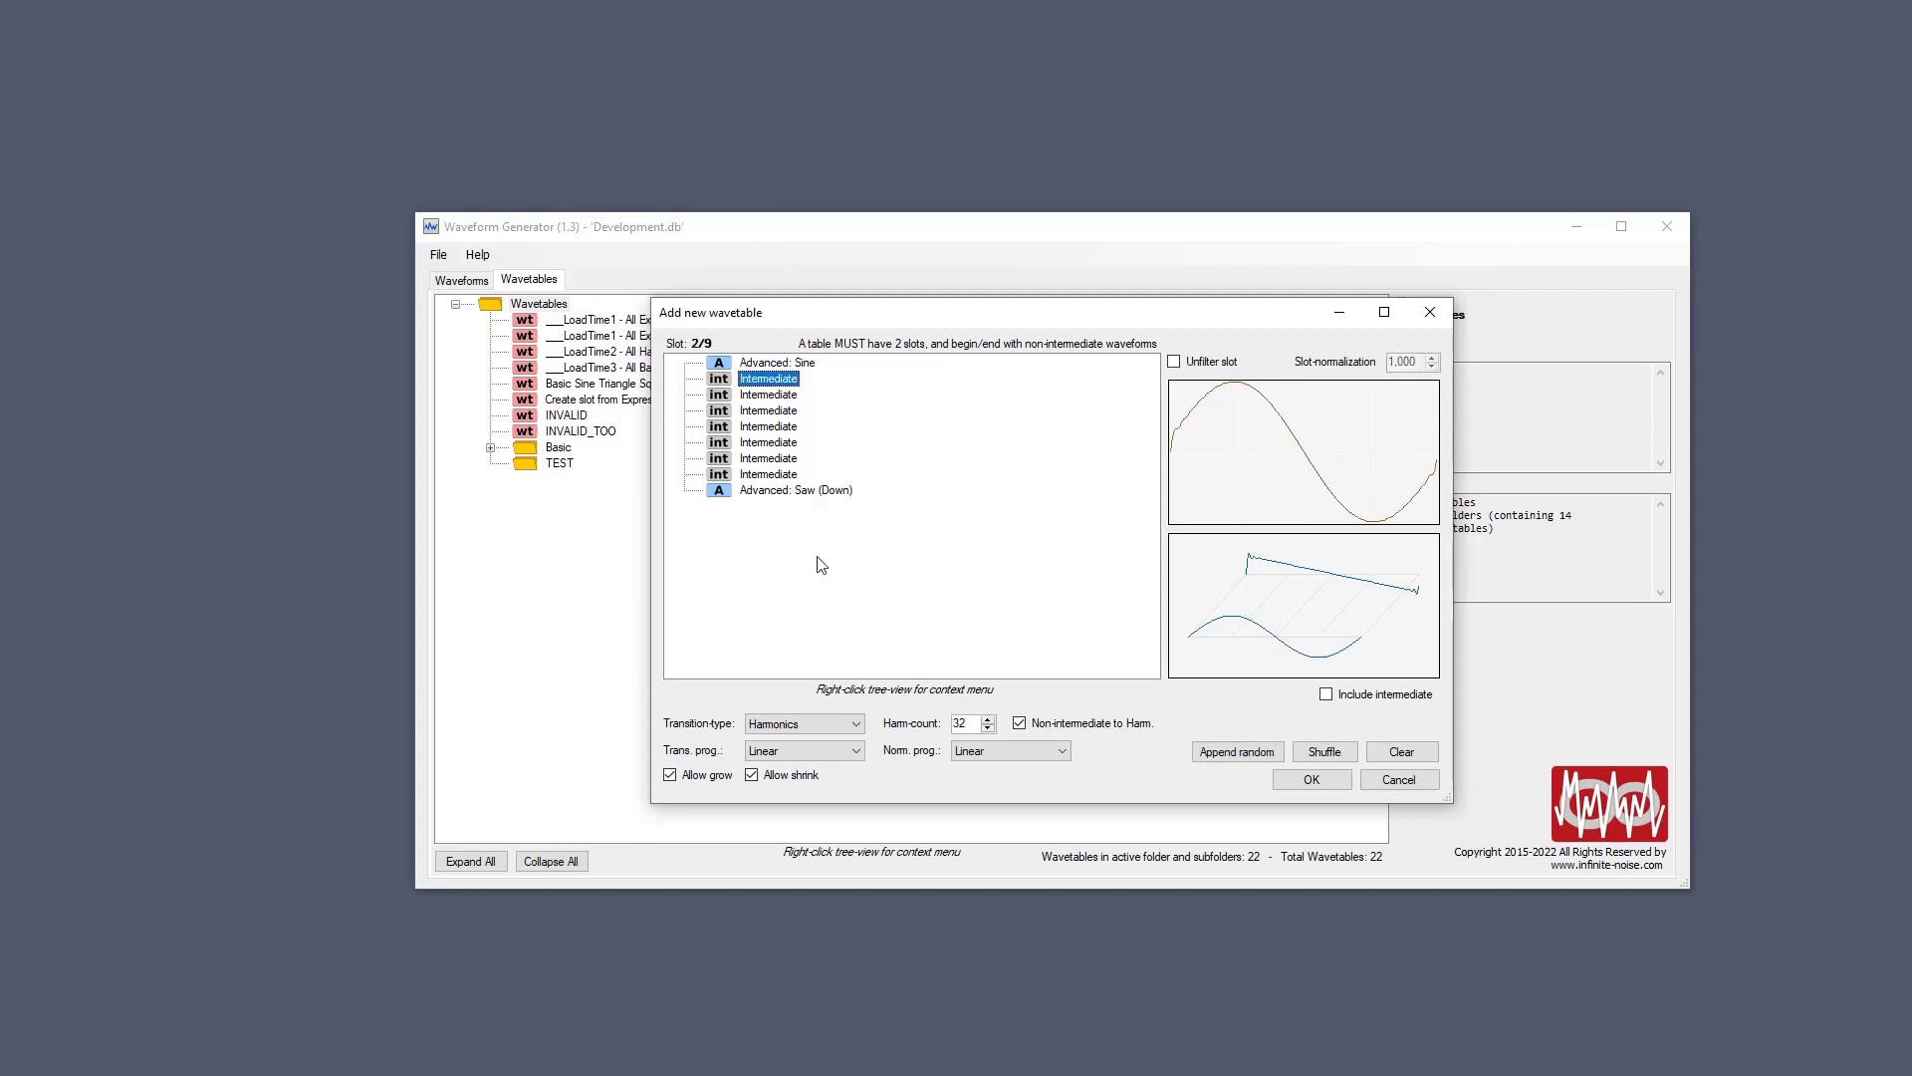
{"action": "key", "text": "Down"}
{"action": "key", "text": "Down"}
{"action": "key", "text": "Down"}
{"action": "key", "text": "Down"}
{"action": "key", "text": "Down"}
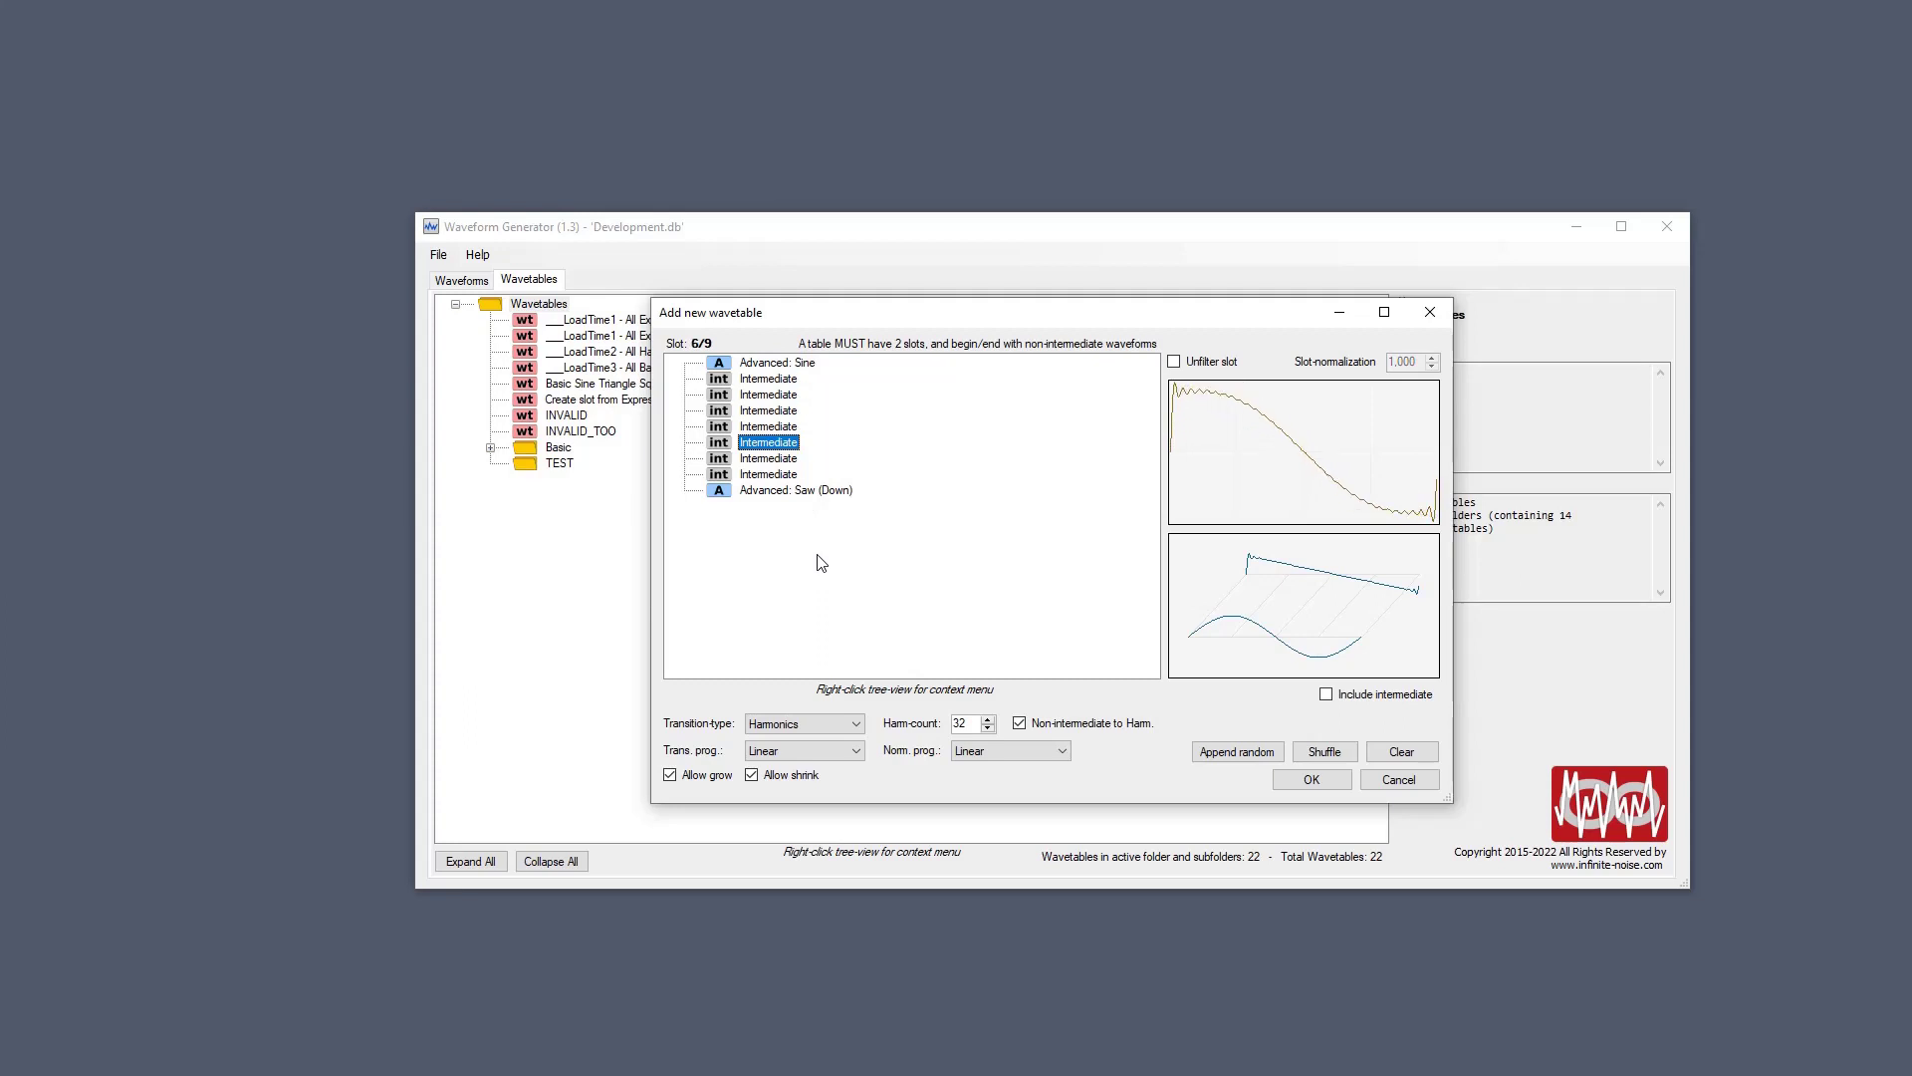
{"action": "key", "text": "Up"}
{"action": "key", "text": "Up"}
{"action": "key", "text": "Up"}
{"action": "key", "text": "Up"}
{"action": "key", "text": "Up"}
{"action": "key", "text": "Up"}
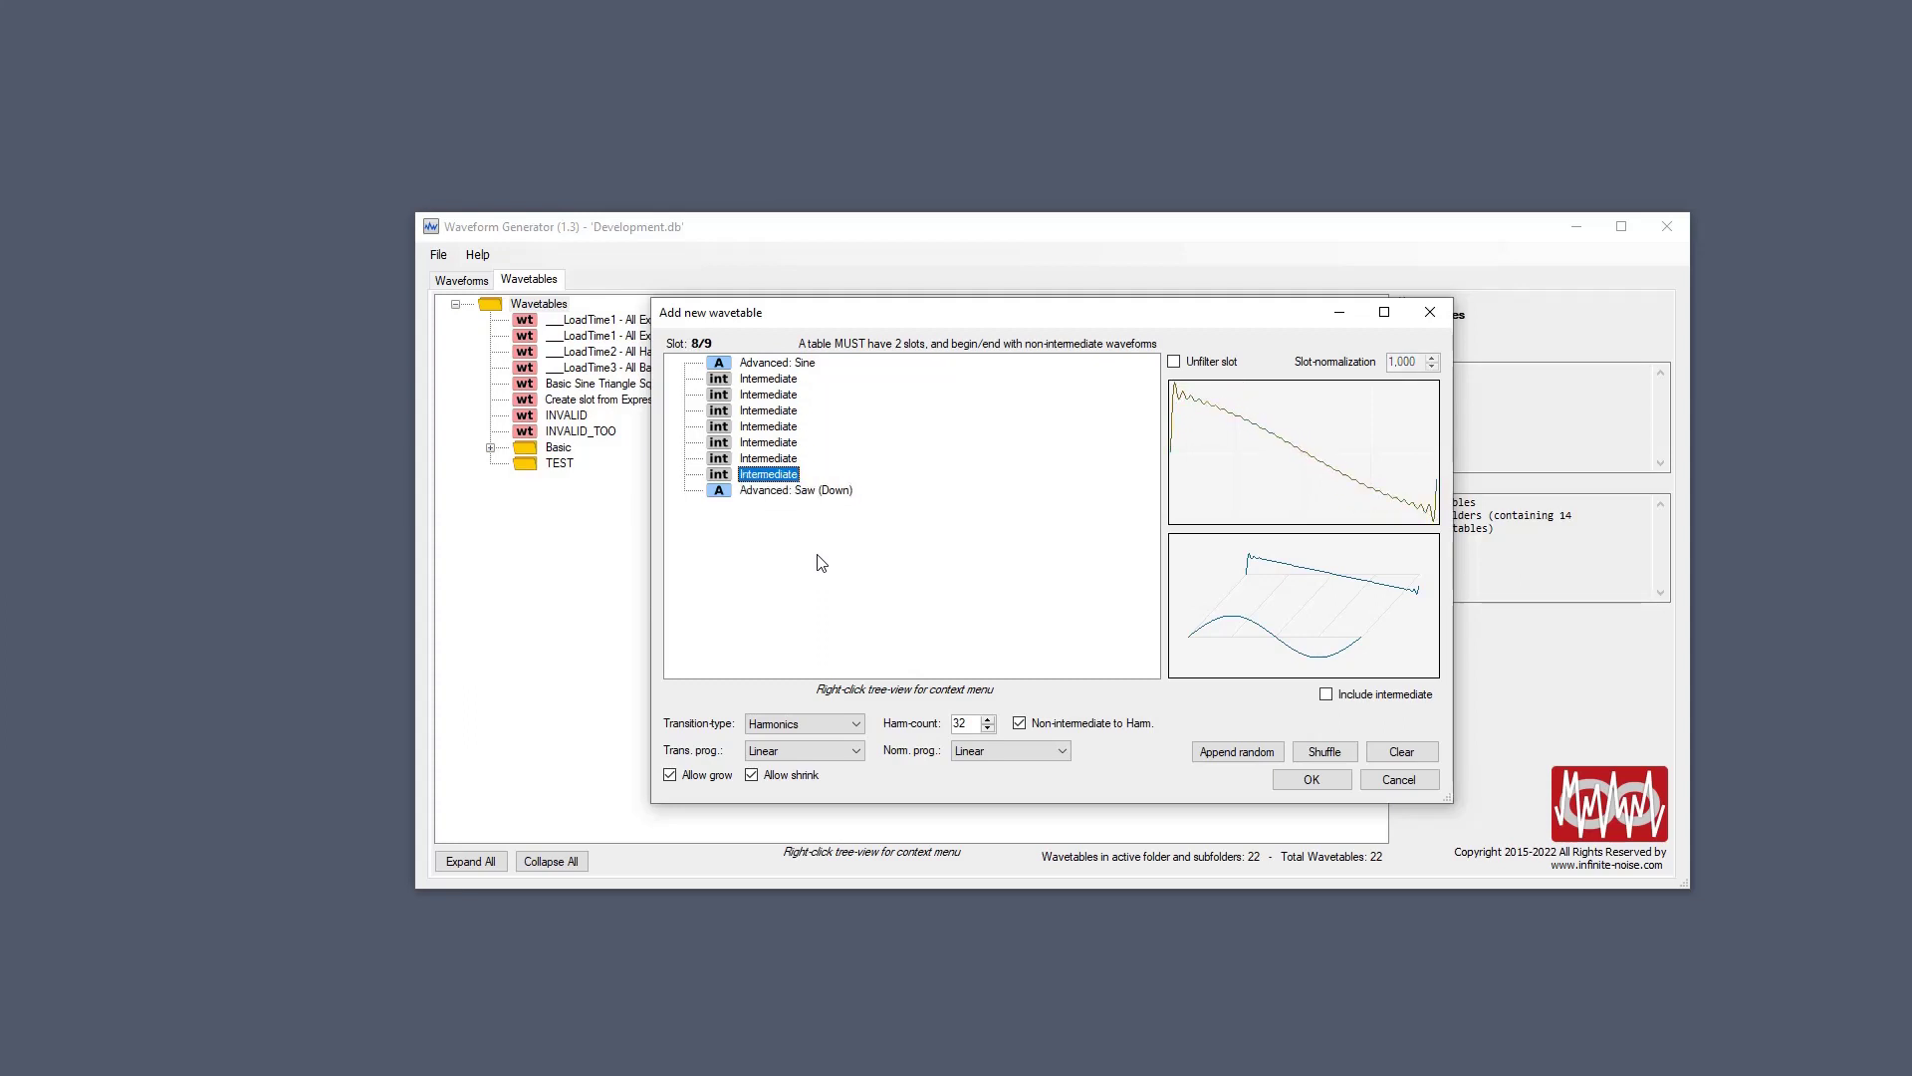
{"action": "key", "text": "Up"}
{"action": "key", "text": "Up"}
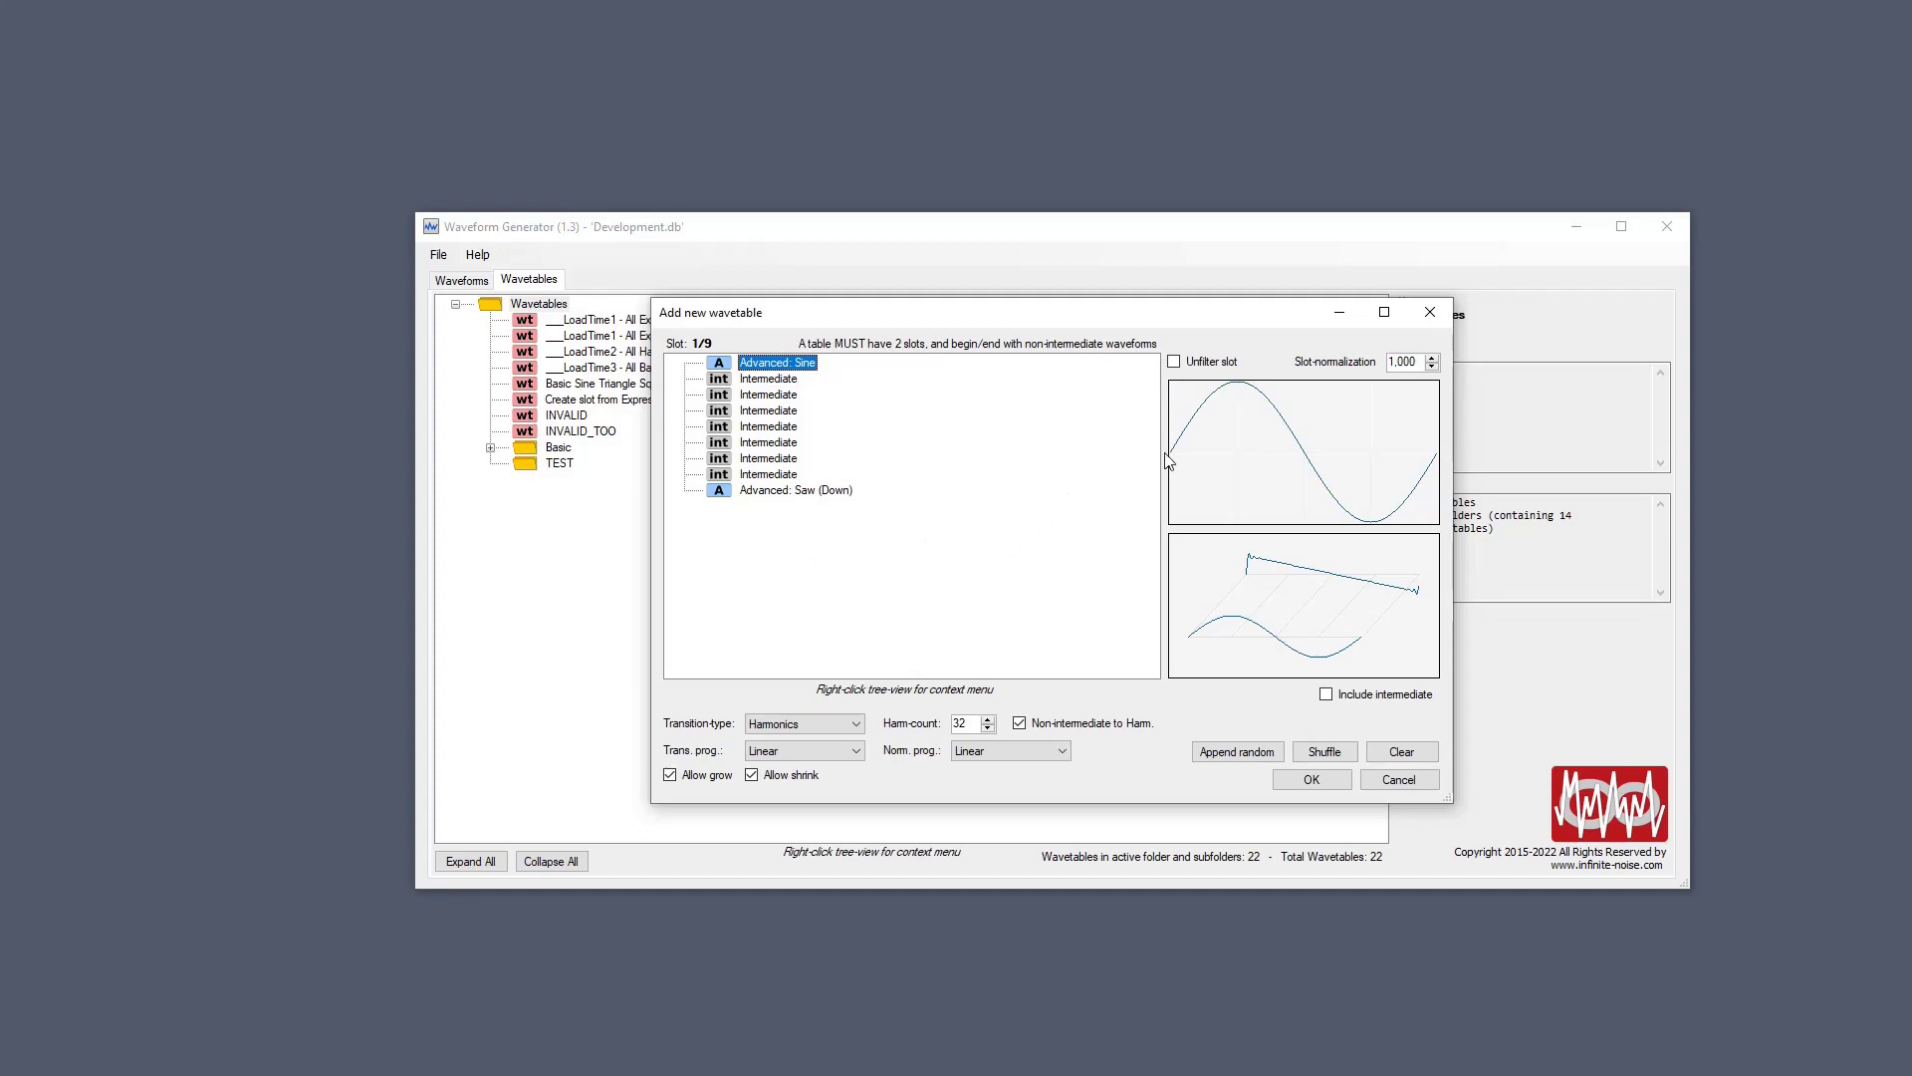
Set the transition type to Amplitude and change the first slot's waveform from Sine to Hand-drawn Wave.
{"action": "left_click", "coordinate": [787, 724]}
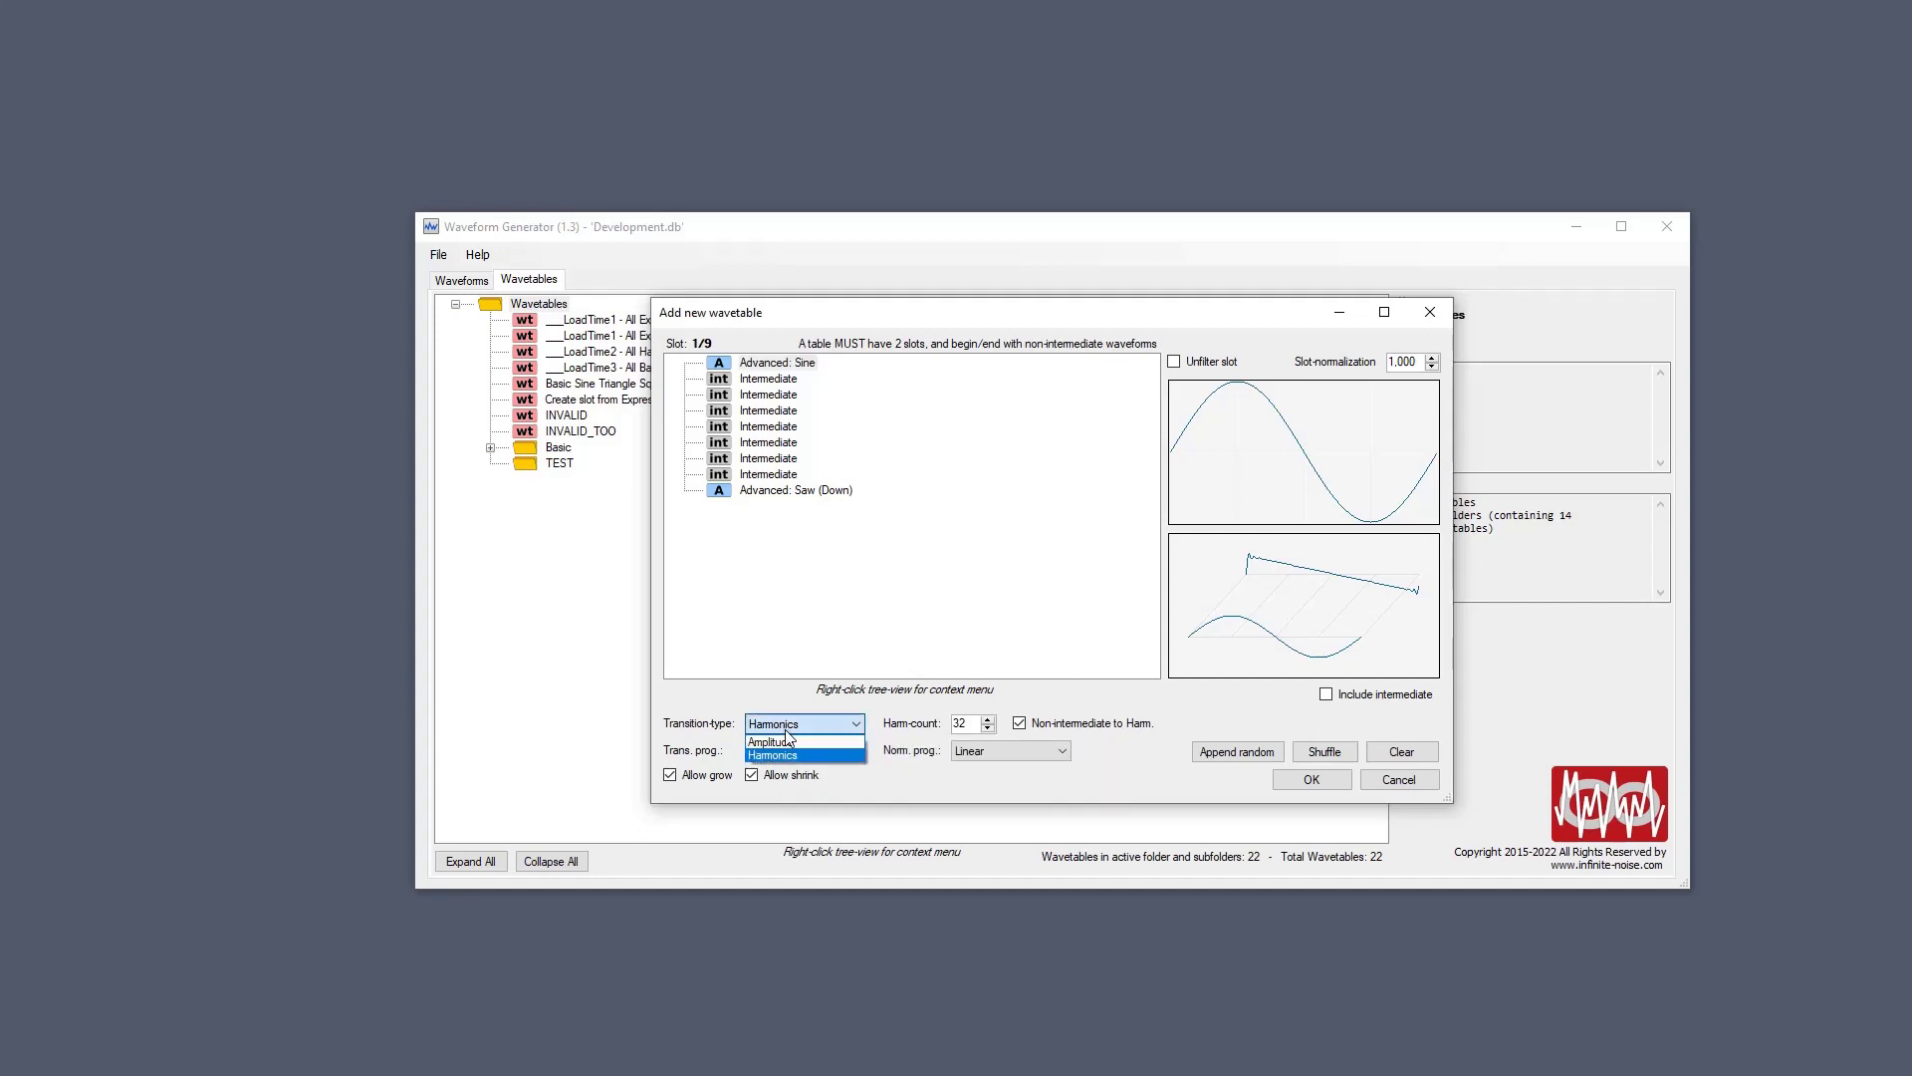
{"action": "left_click", "coordinate": [789, 740]}
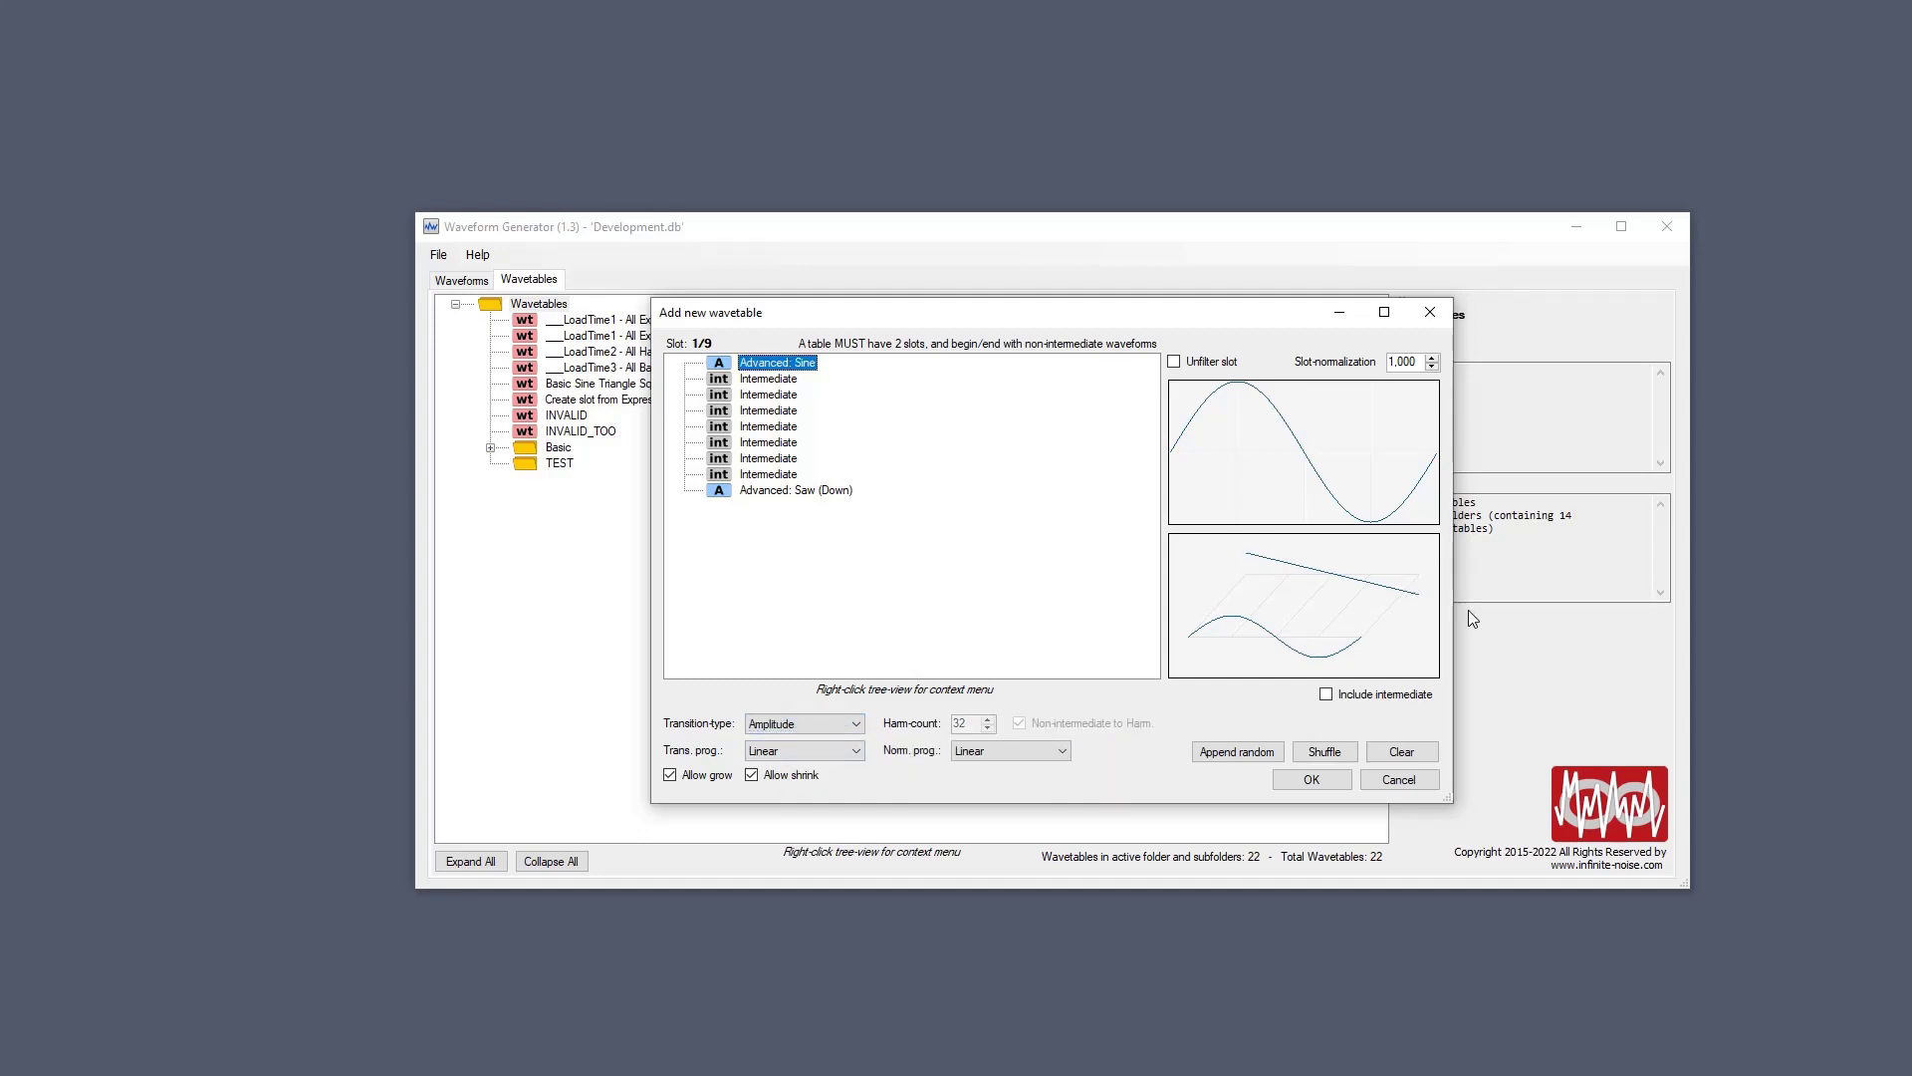
{"action": "double_click", "coordinate": [808, 364]}
{"action": "left_click", "coordinate": [1379, 412]}
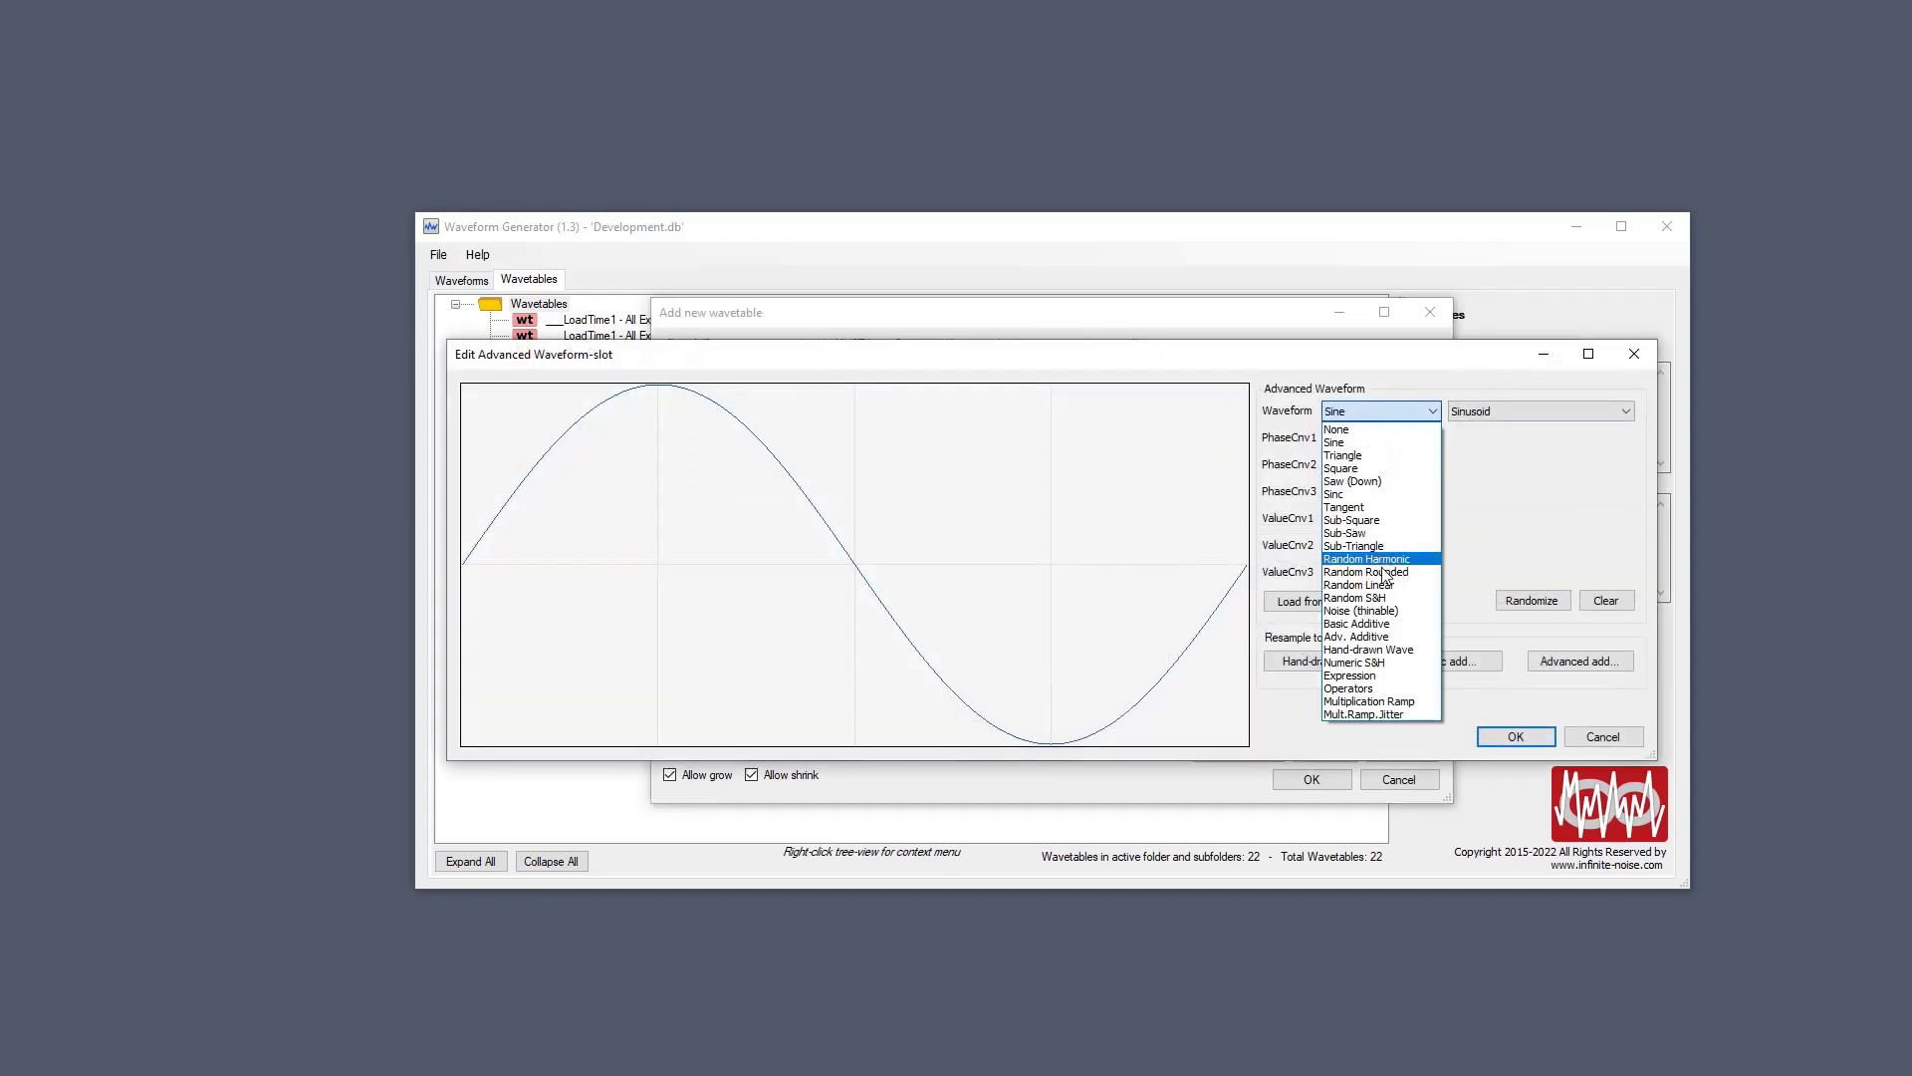
{"action": "left_click", "coordinate": [1369, 650]}
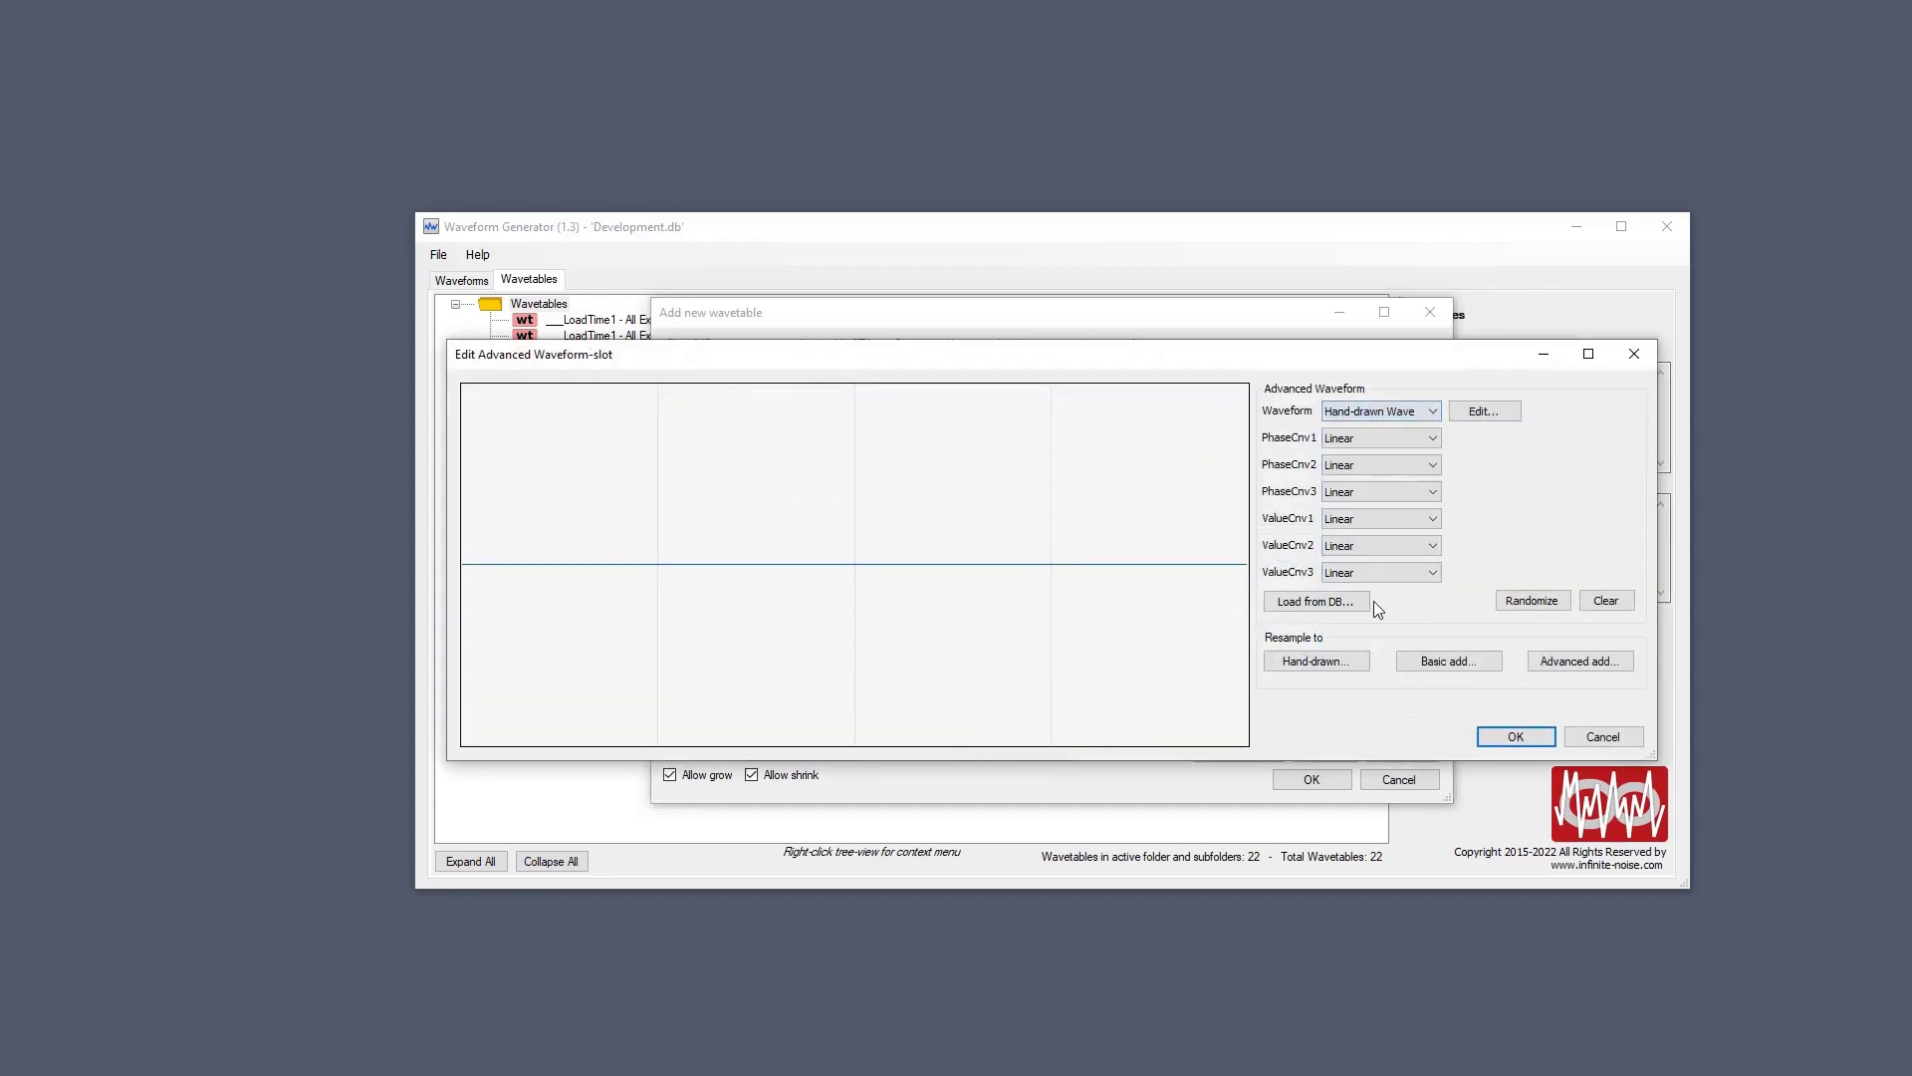
Draw a full-height triangle peak over 0–180° and a narrow downward spike from about 255° to 285° with lines, and apply it to the slot.
{"action": "left_click", "coordinate": [1481, 422]}
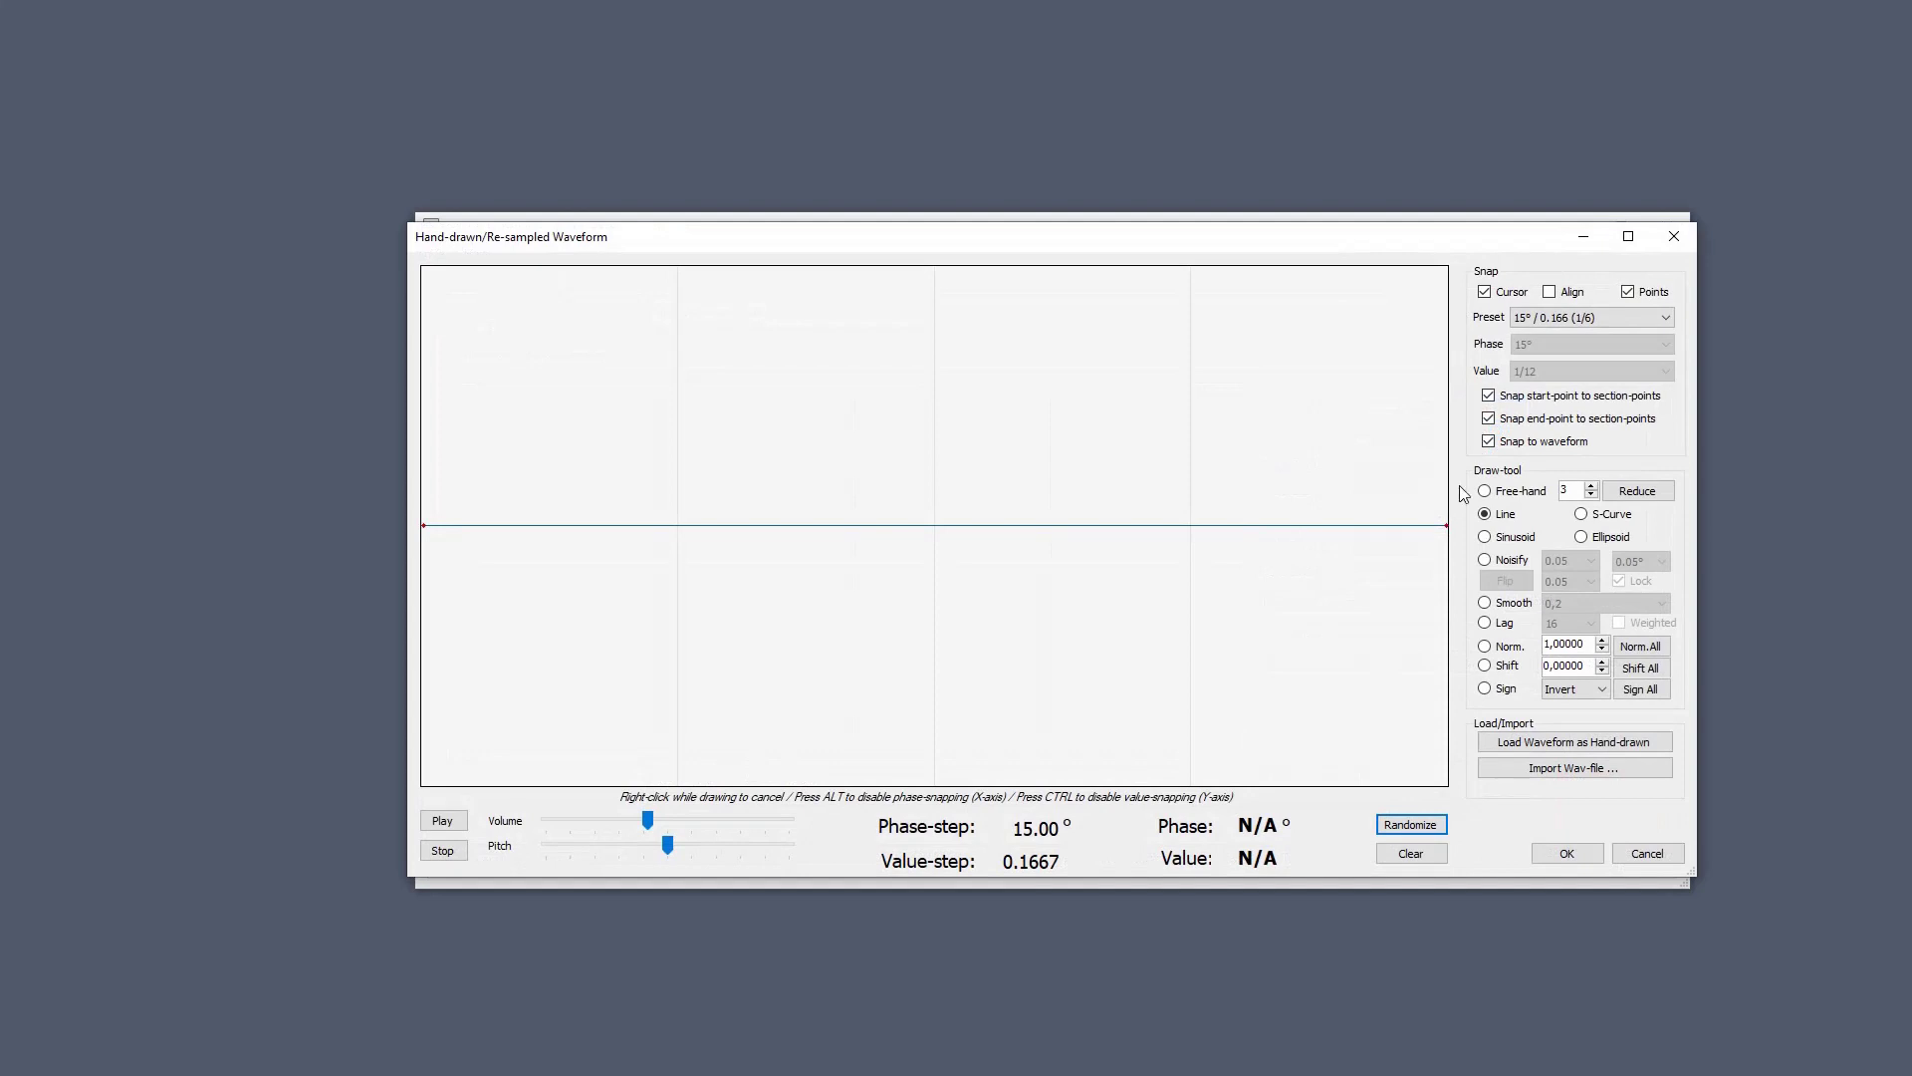
{"action": "mouse_move", "coordinate": [423, 524]}
{"action": "left_mouse_down"}
{"action": "mouse_move", "coordinate": [597, 332]}
{"action": "mouse_move", "coordinate": [672, 282]}
{"action": "mouse_move", "coordinate": [841, 478]}
{"action": "mouse_move", "coordinate": [949, 526]}
{"action": "left_mouse_up"}
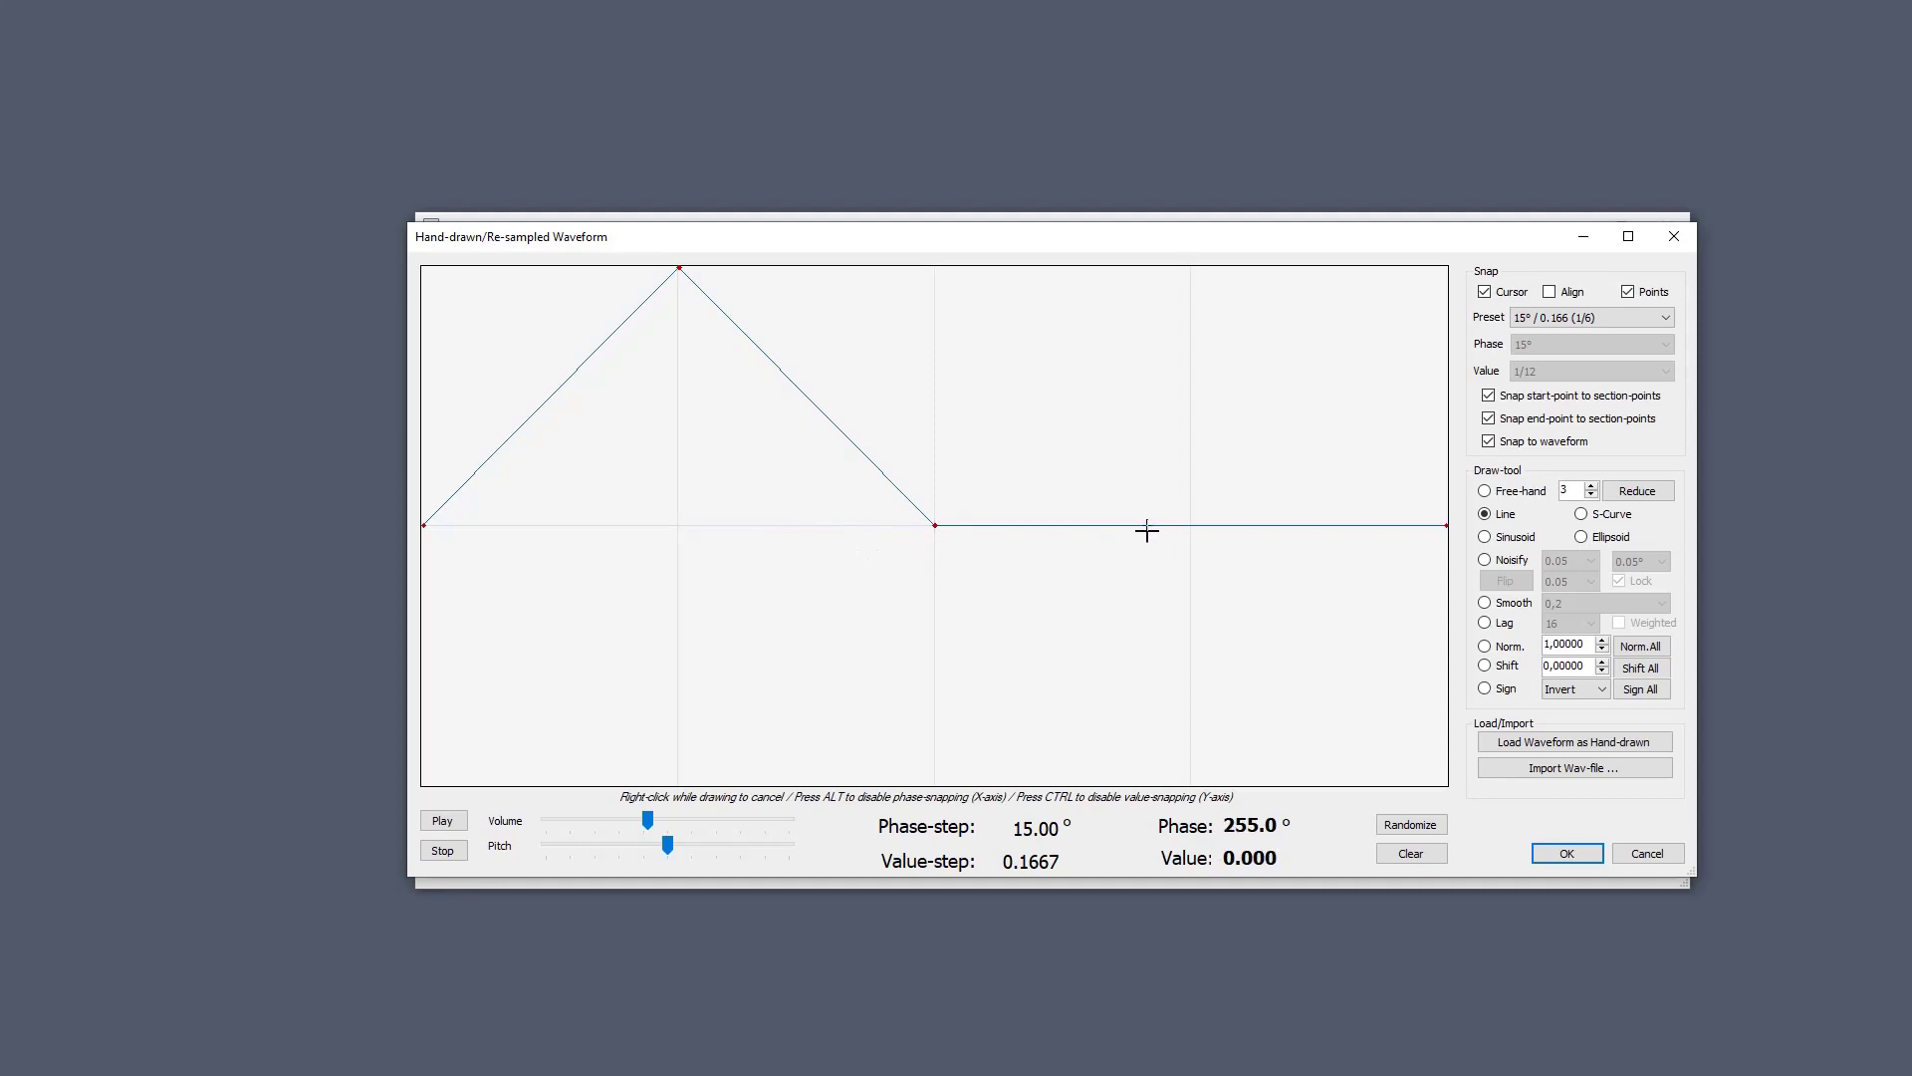
{"action": "left_click_drag", "start_coordinate": [1147, 531], "coordinate": [1234, 526]}
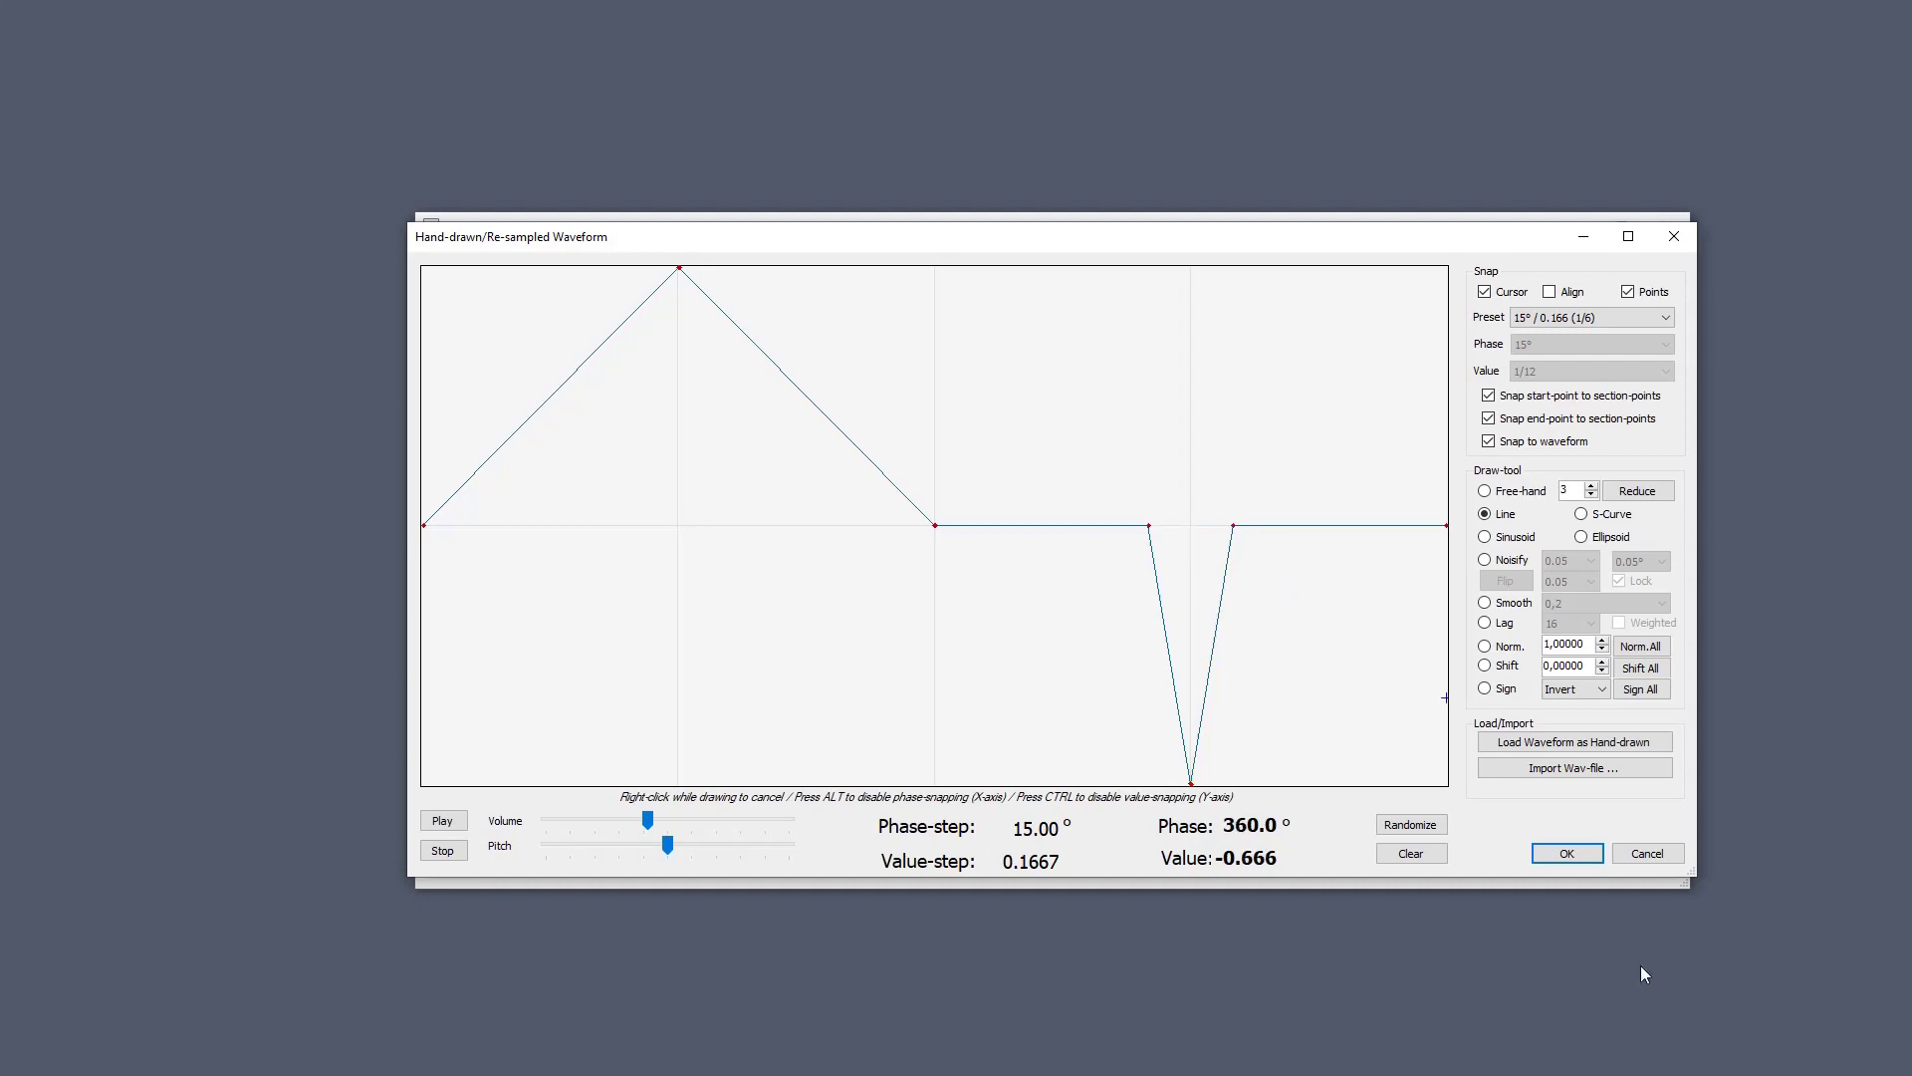
{"action": "left_click", "coordinate": [1568, 854]}
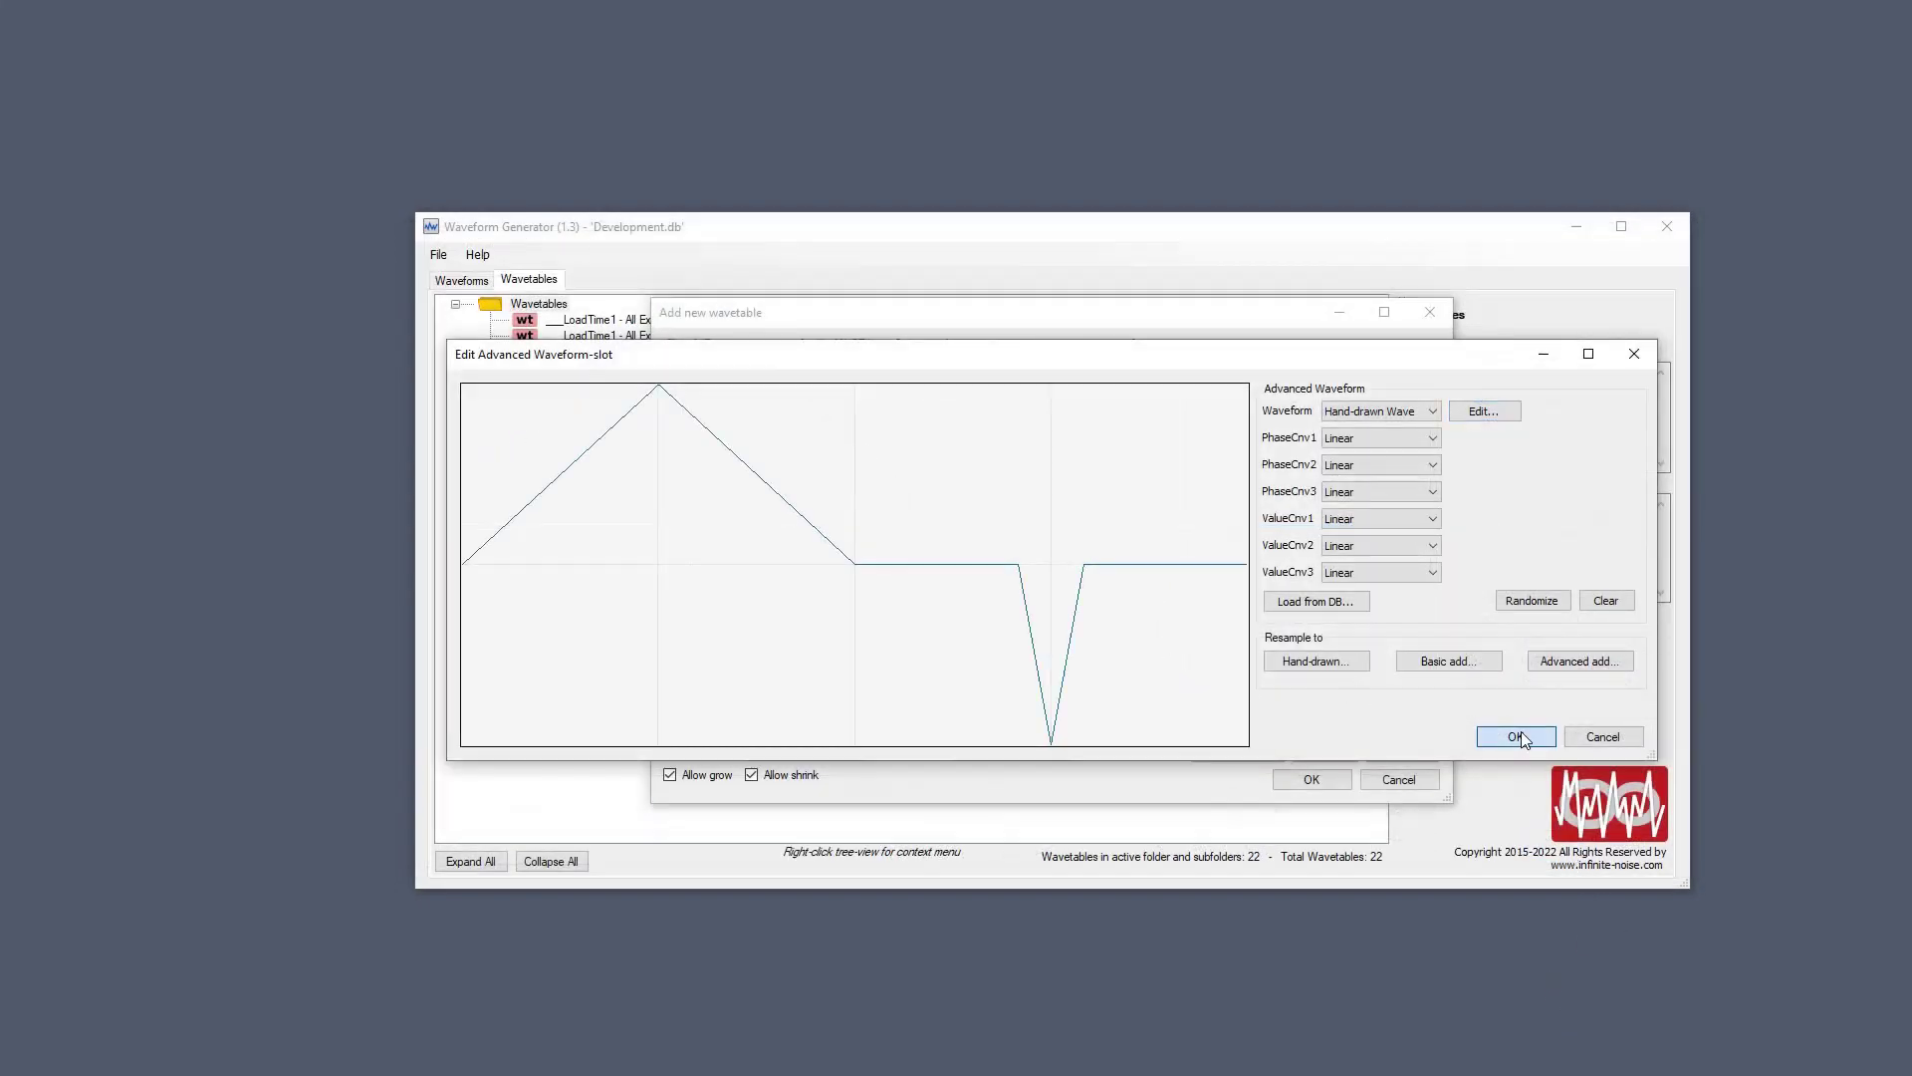
{"action": "left_click", "coordinate": [1518, 734]}
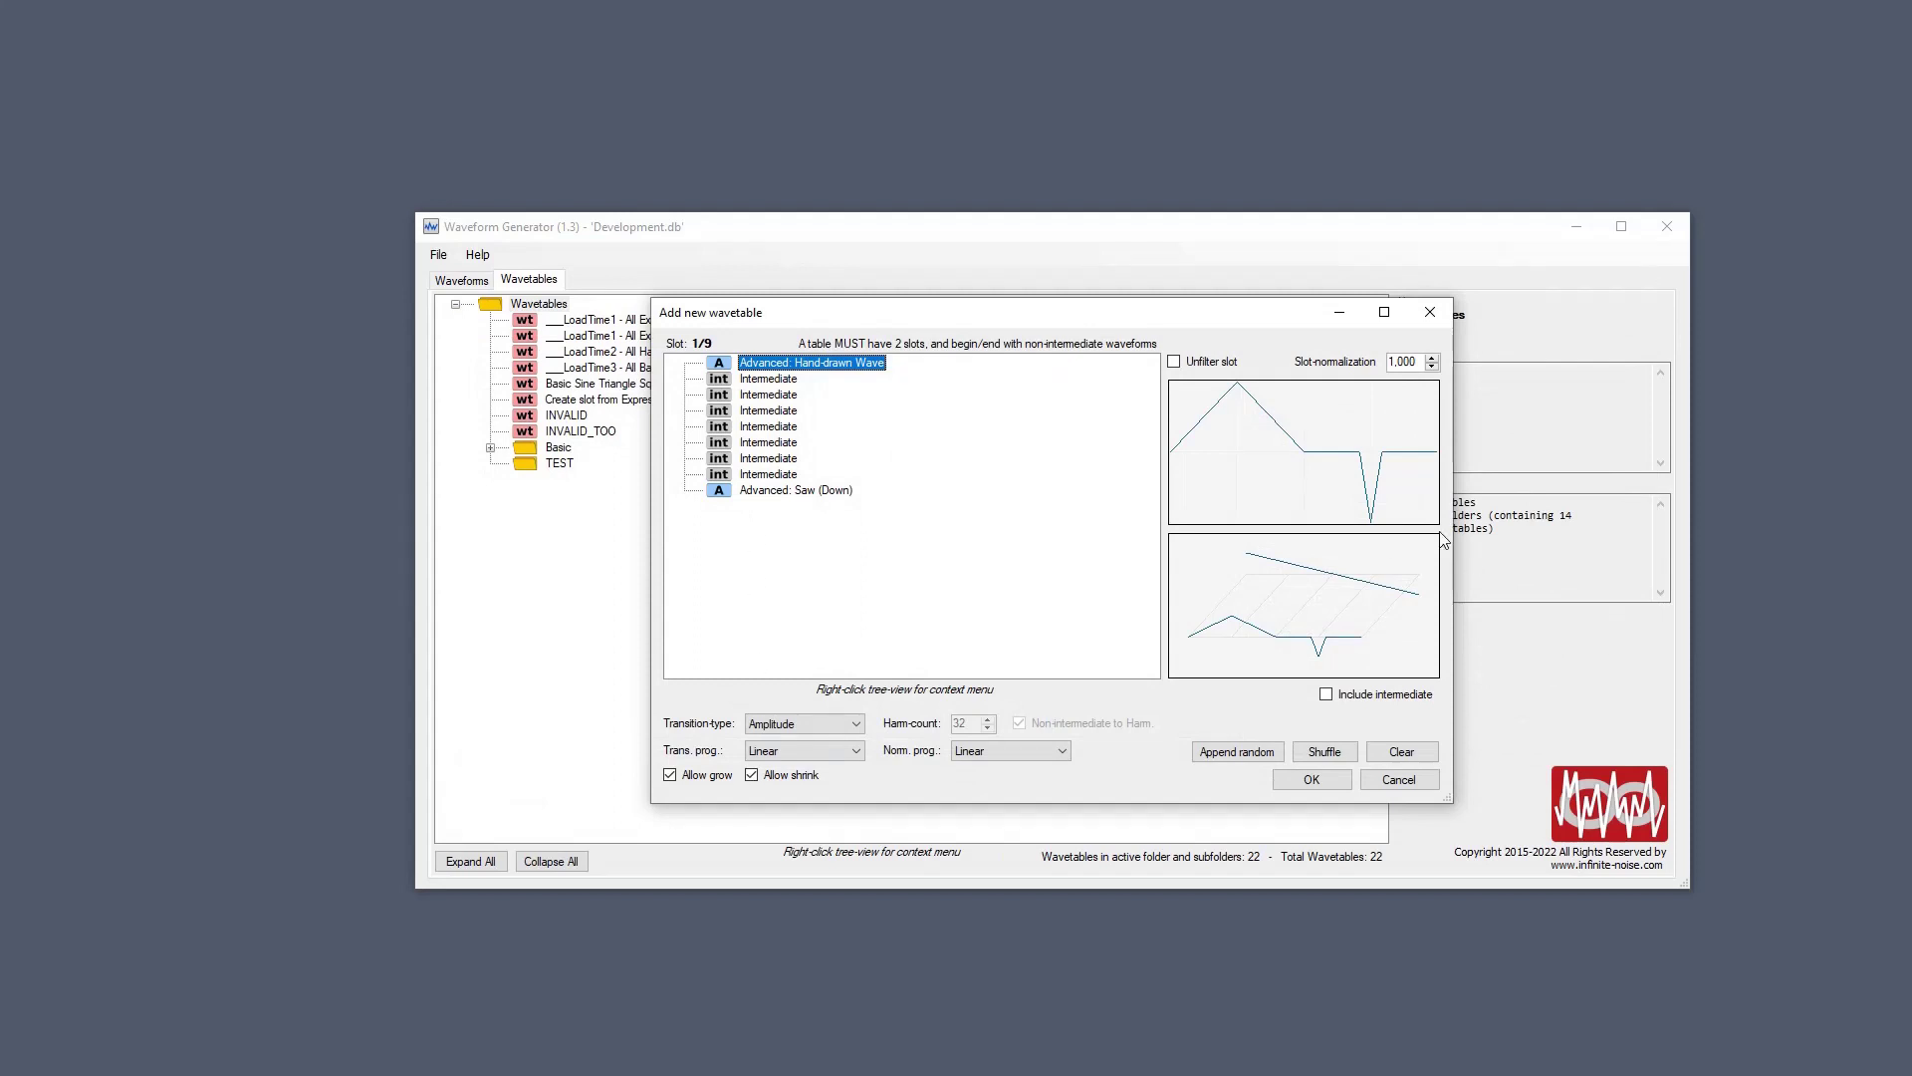
Switch the transition type to Harmonics and back to Amplitude to compare the hand-drawn slot's waveform.
{"action": "left_click", "coordinate": [807, 723]}
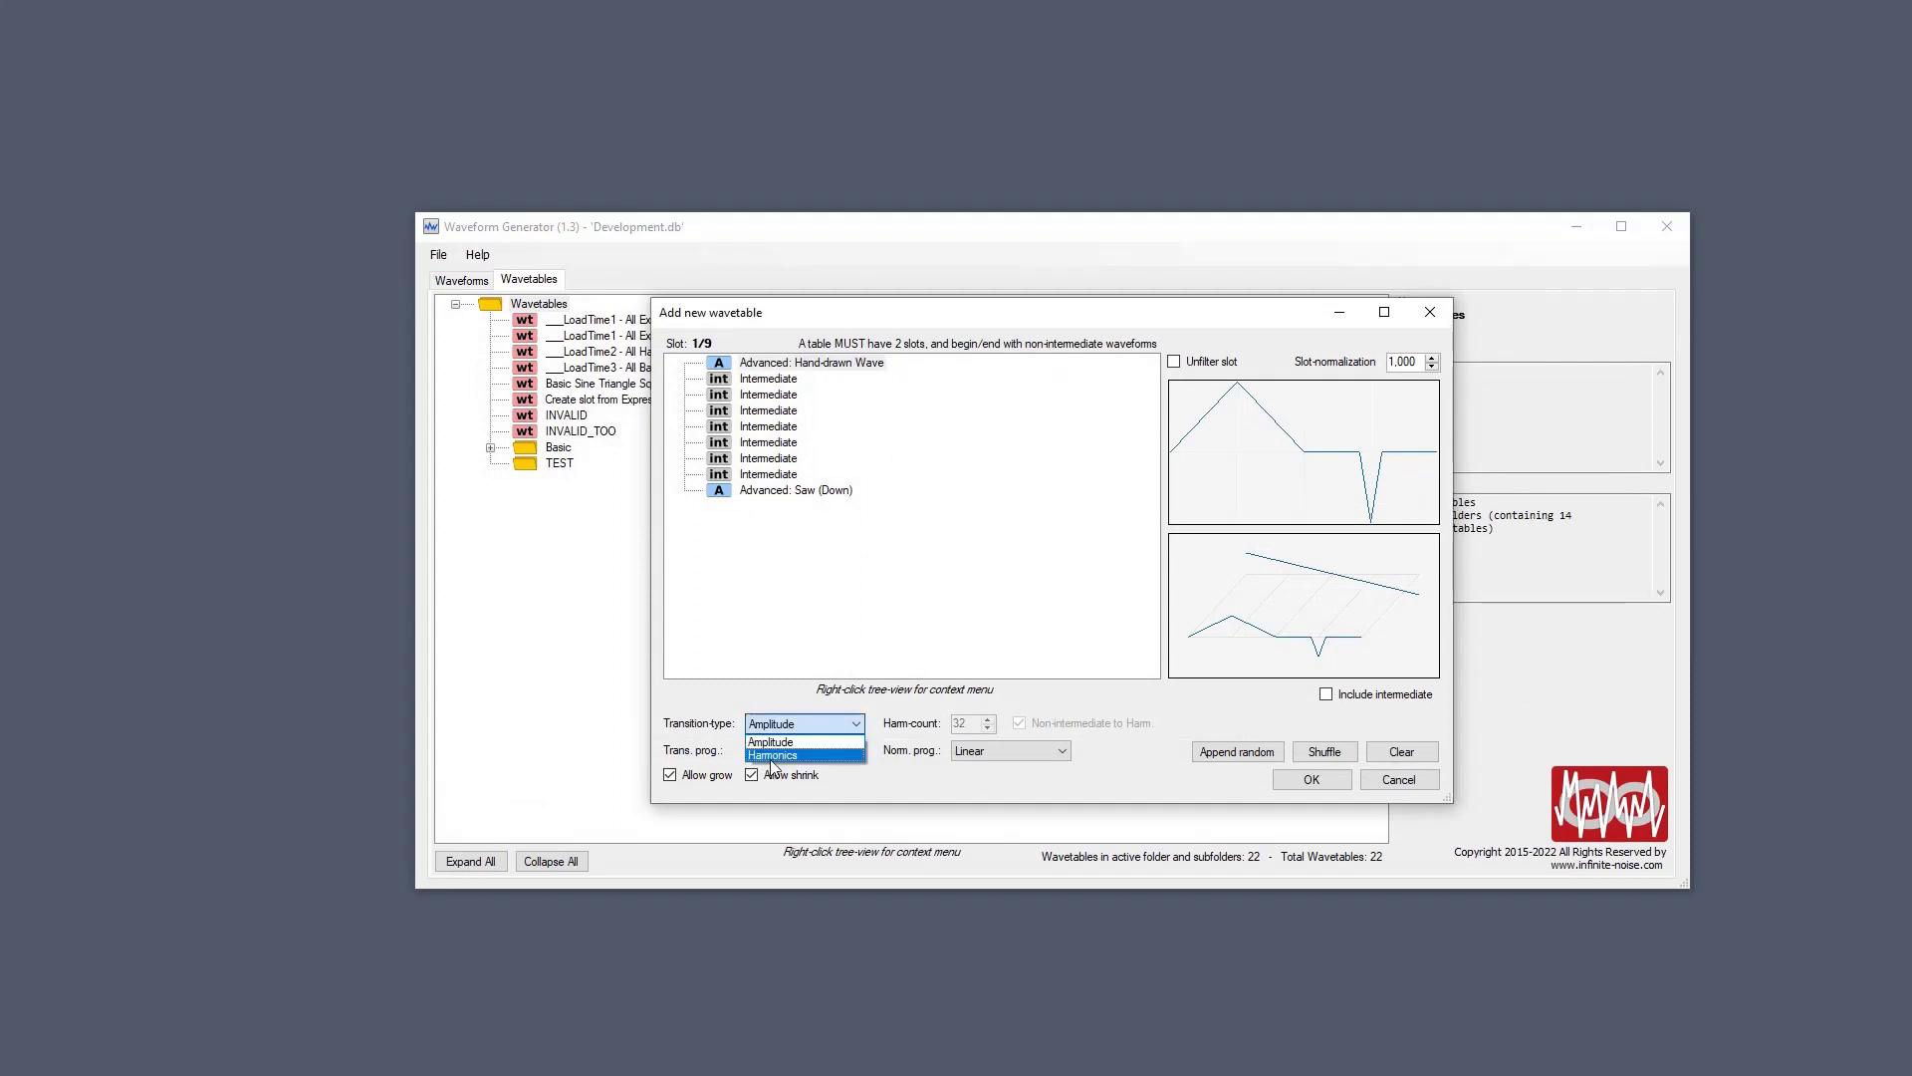
{"action": "left_click", "coordinate": [772, 757]}
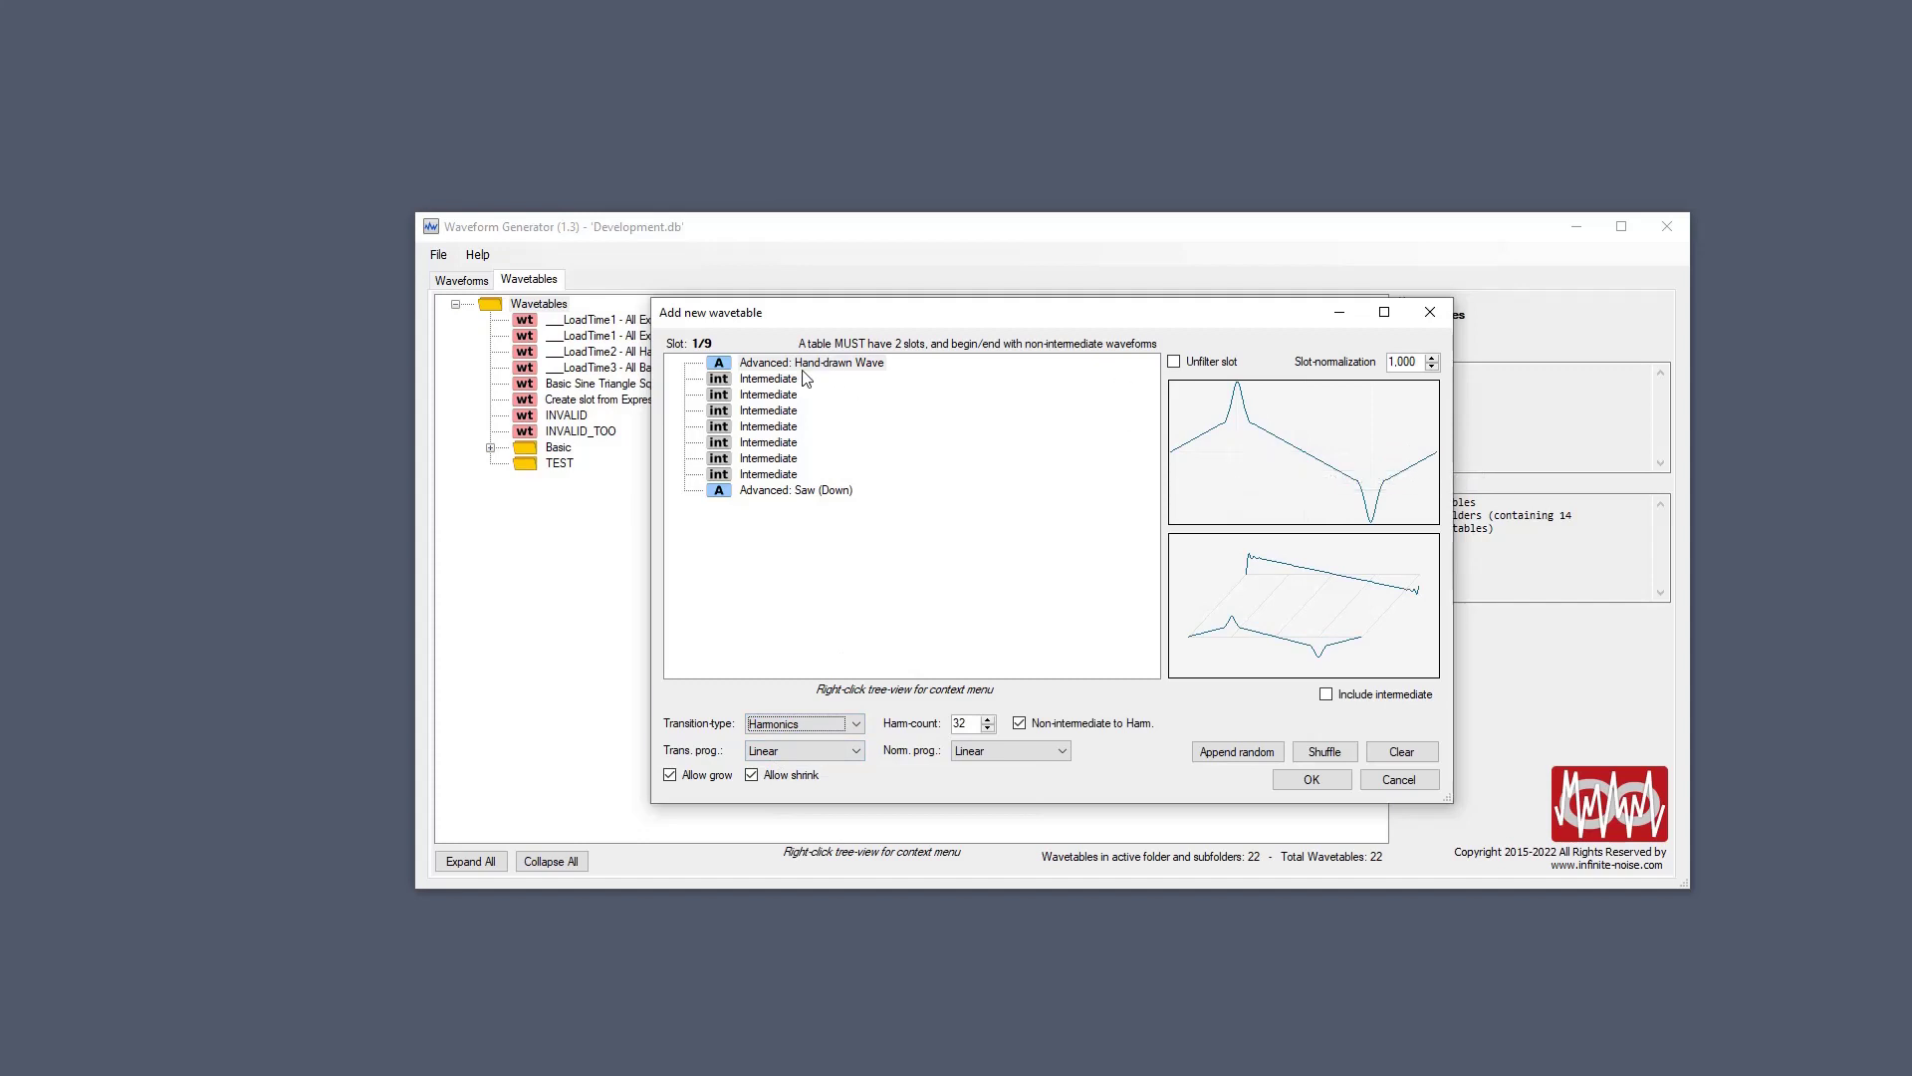
{"action": "left_click", "coordinate": [829, 725]}
{"action": "left_click", "coordinate": [825, 739]}
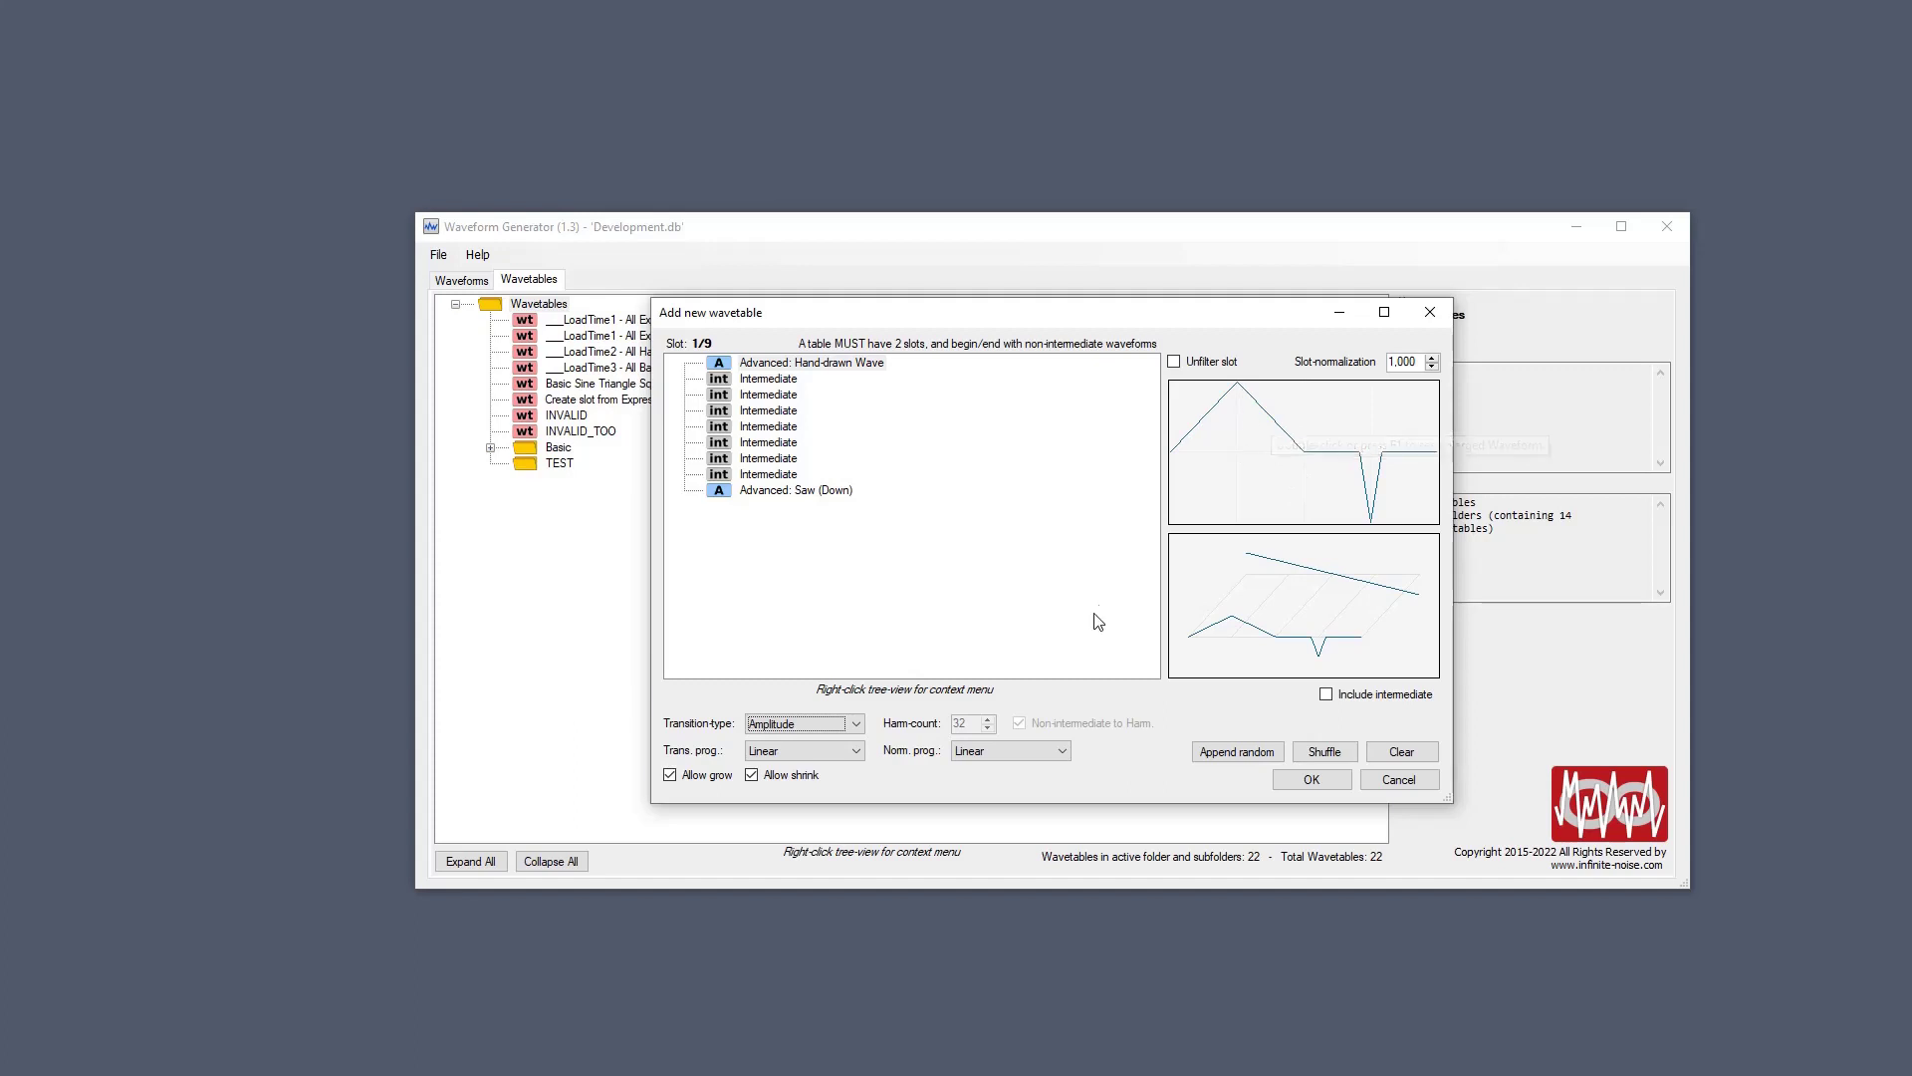
Set the transition type to Harmonics, turn off Non-intermediate to Harm., and select the hand-drawn slot to view its waveform.
{"action": "left_click", "coordinate": [817, 725]}
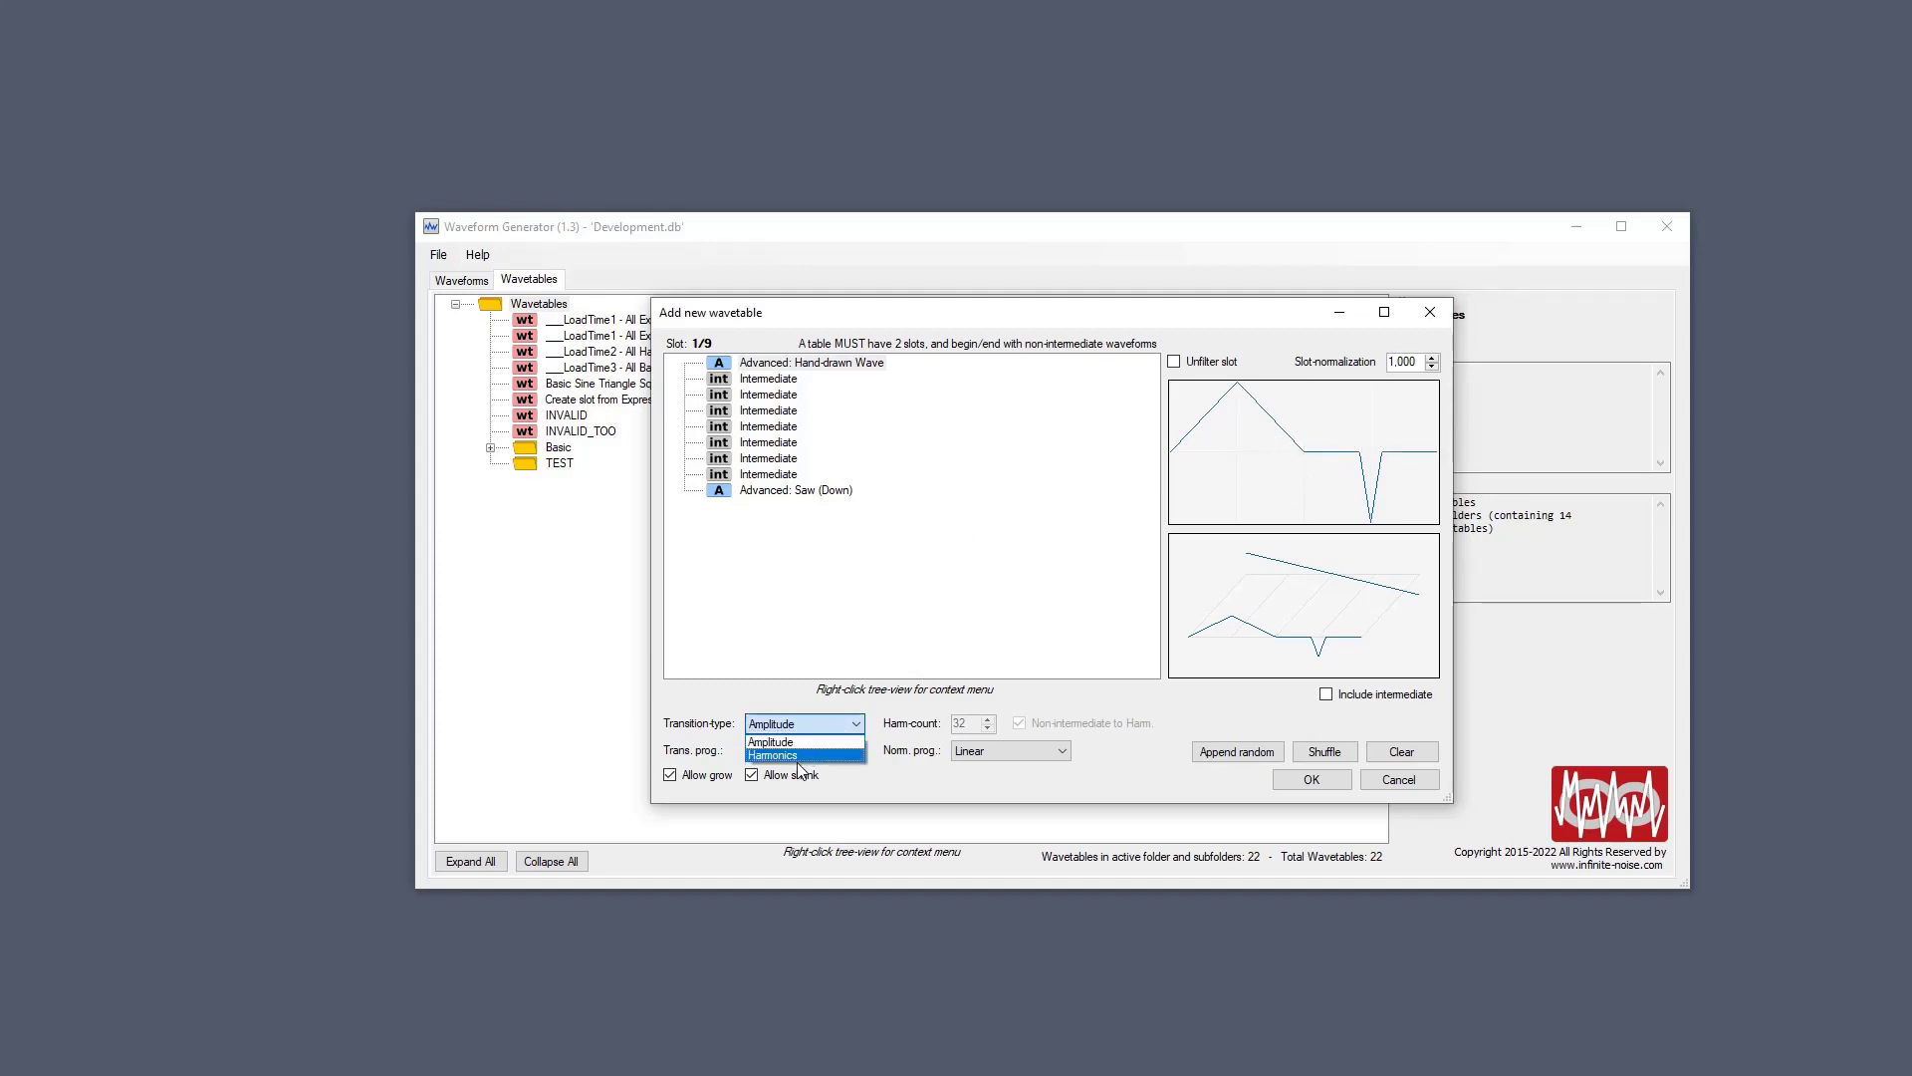
{"action": "left_click", "coordinate": [800, 771]}
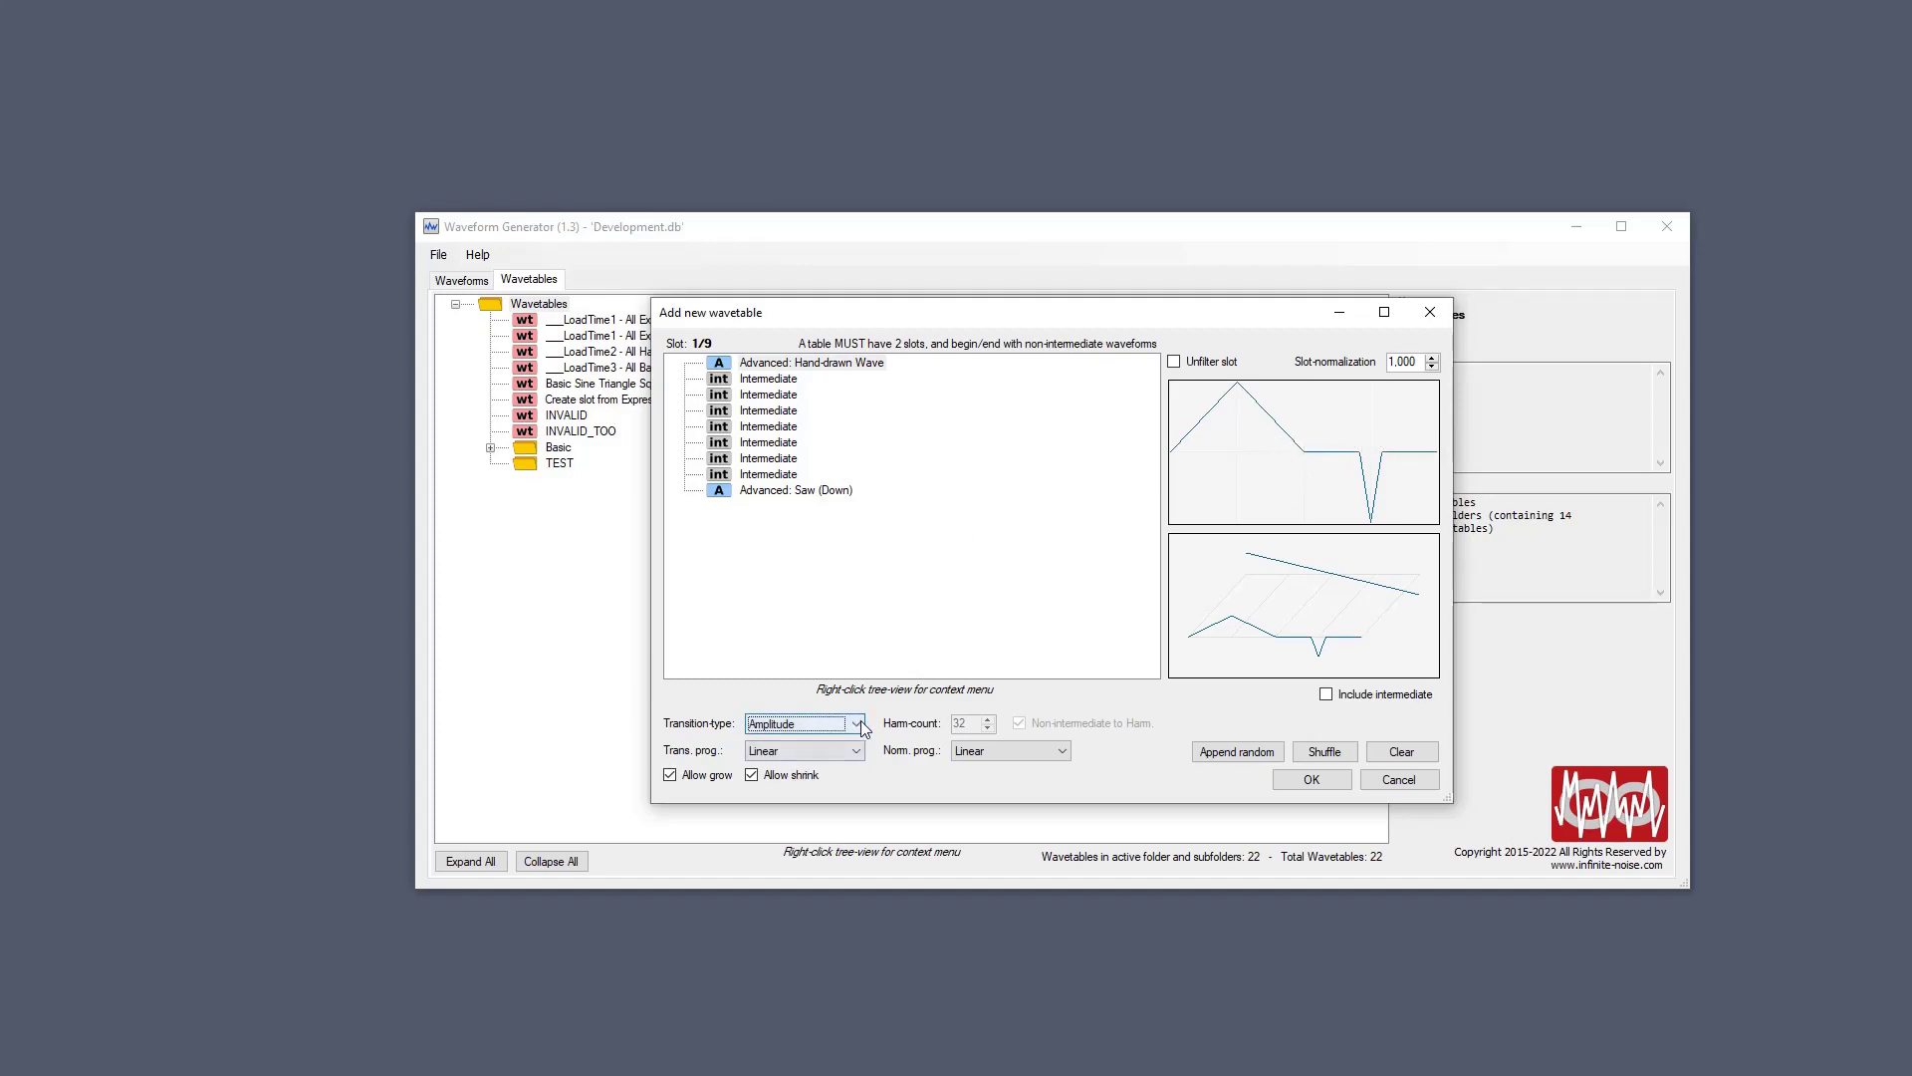
{"action": "left_click", "coordinate": [857, 725]}
{"action": "left_click", "coordinate": [821, 755]}
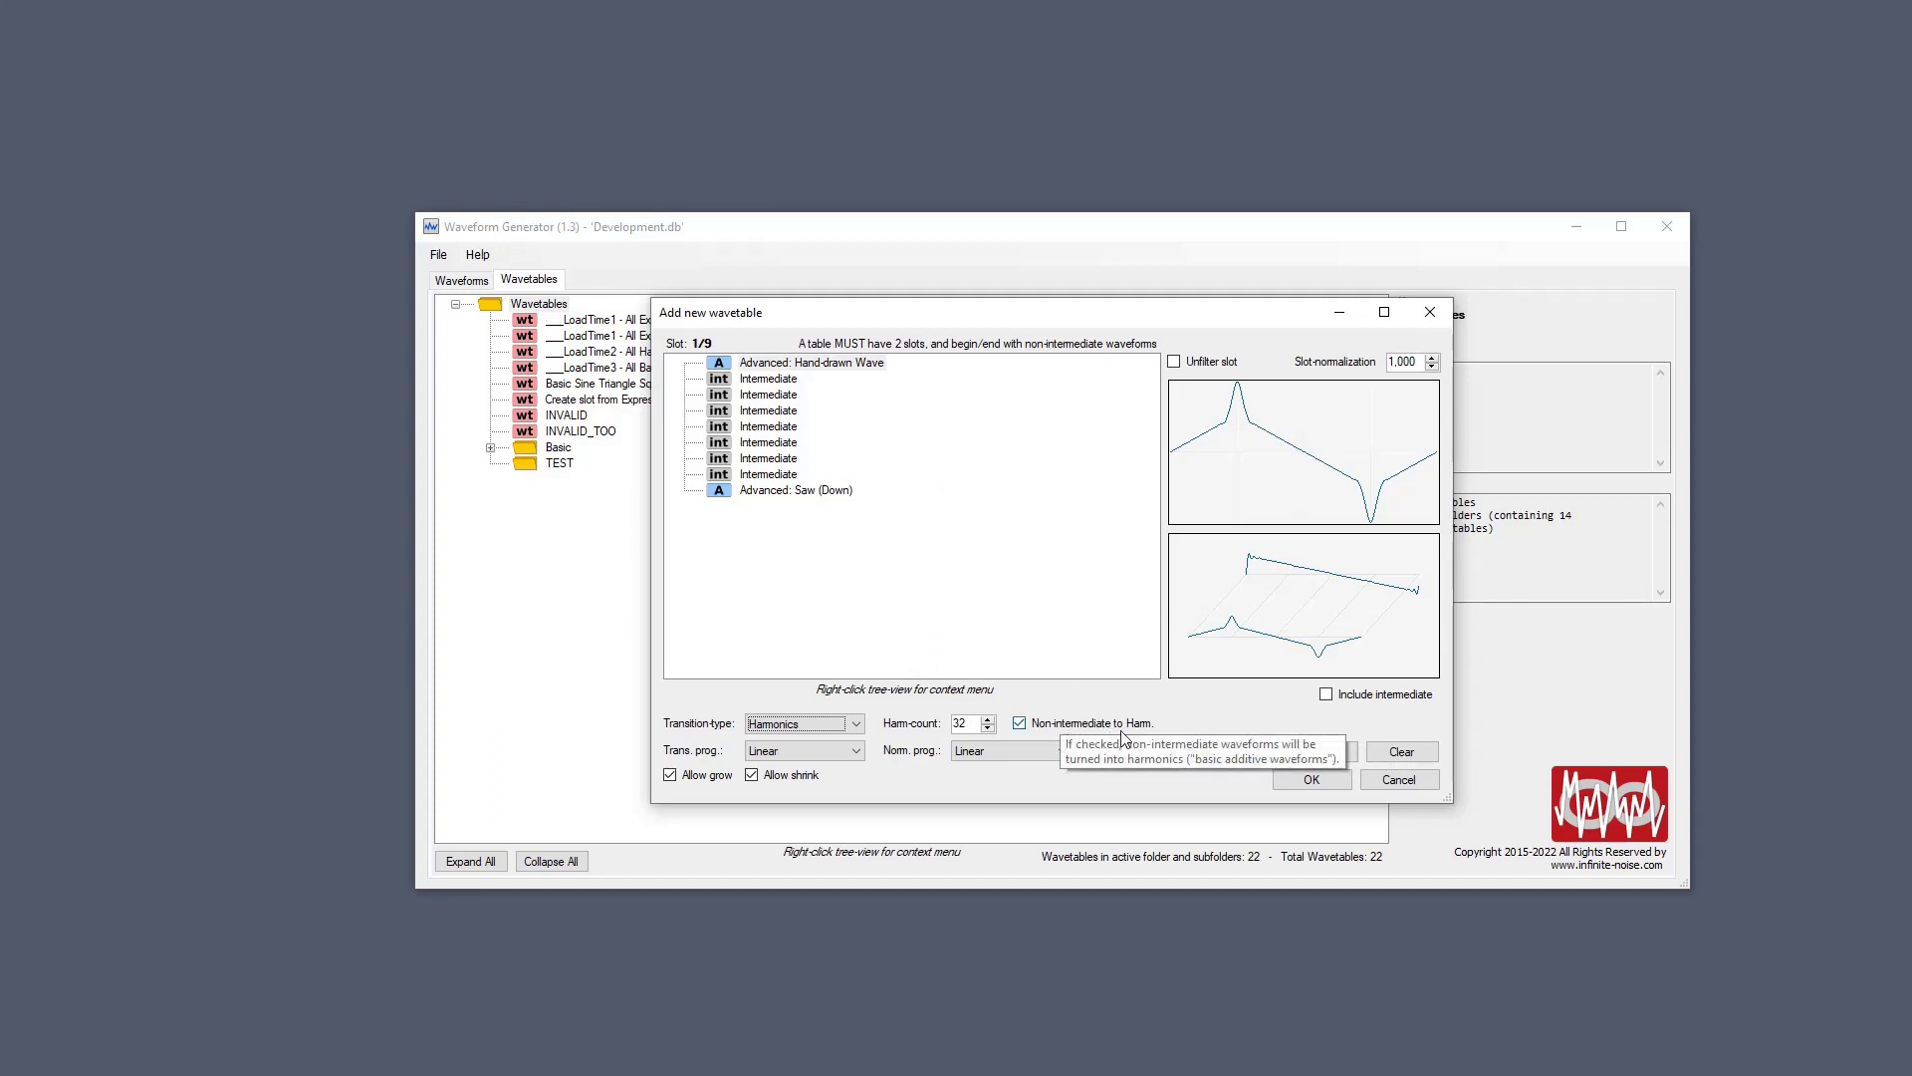
{"action": "left_click", "coordinate": [1046, 730]}
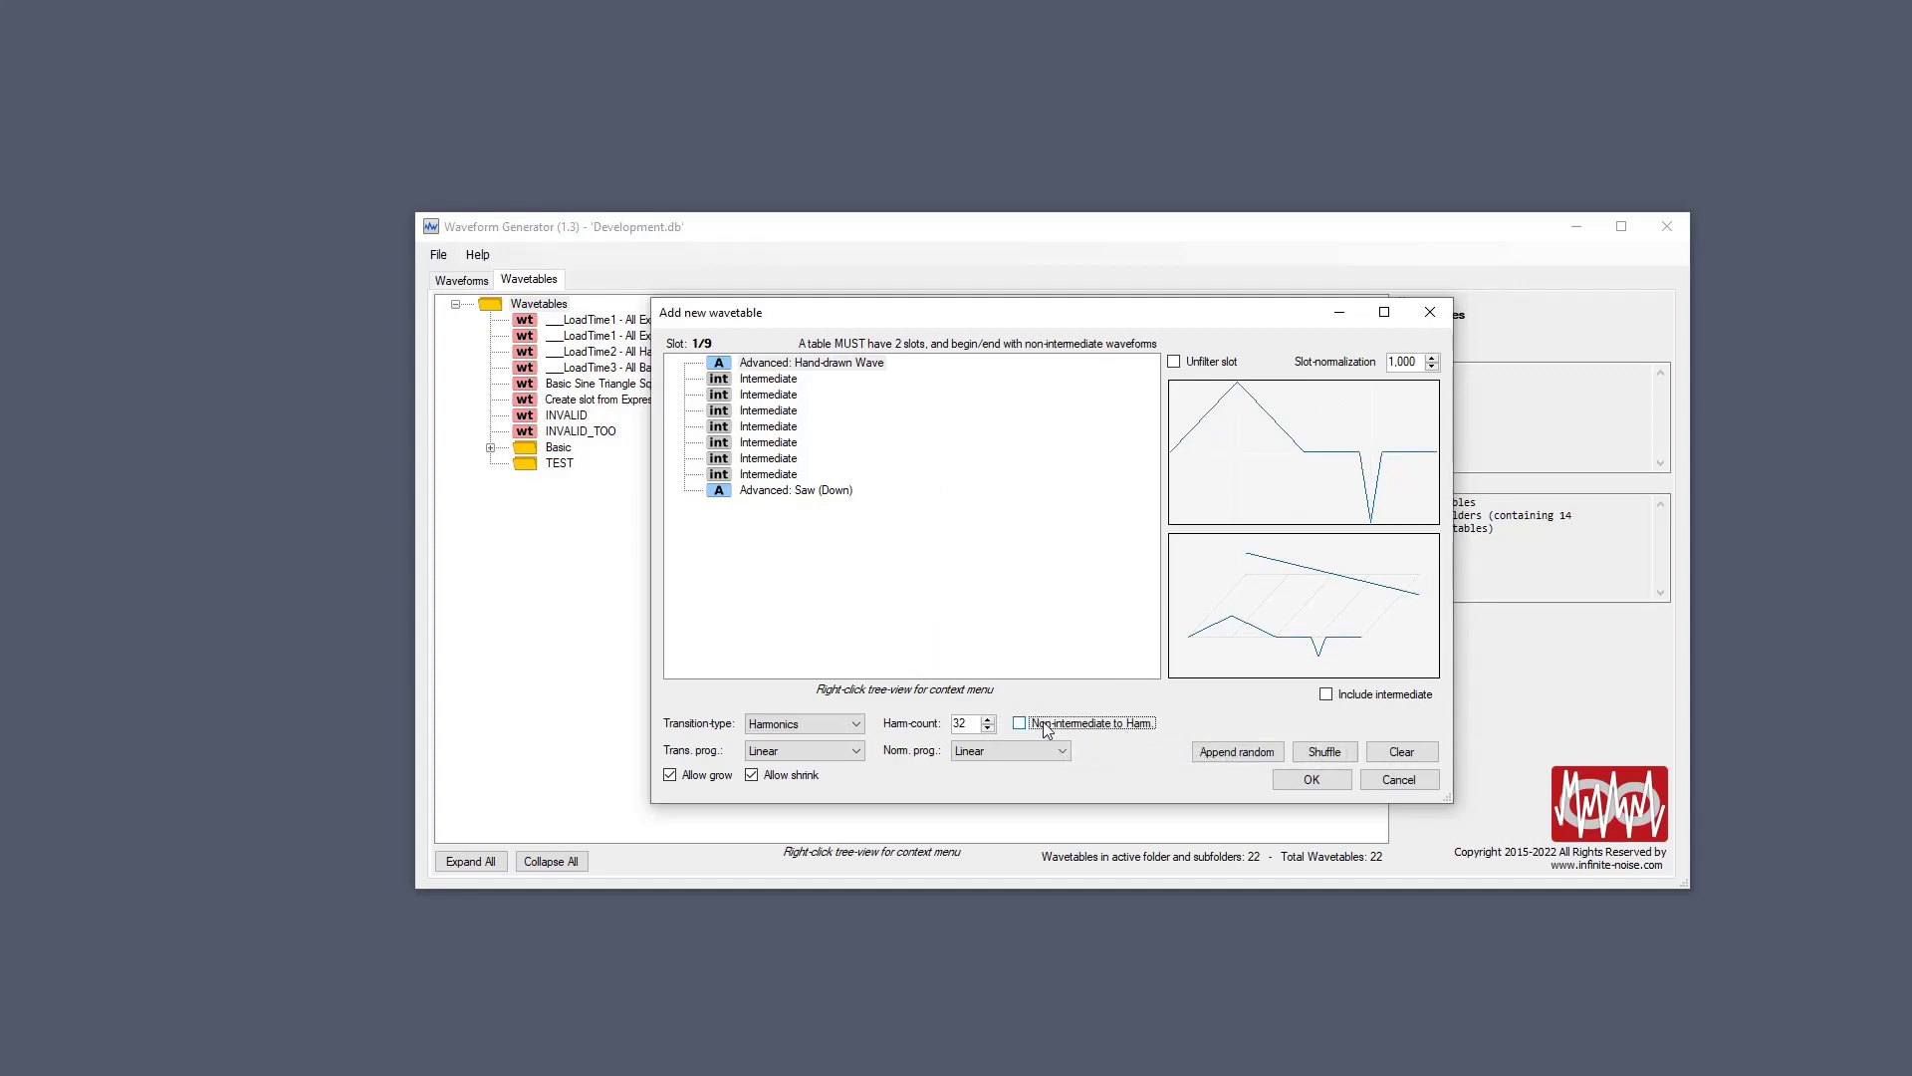
{"action": "left_click", "coordinate": [879, 366]}
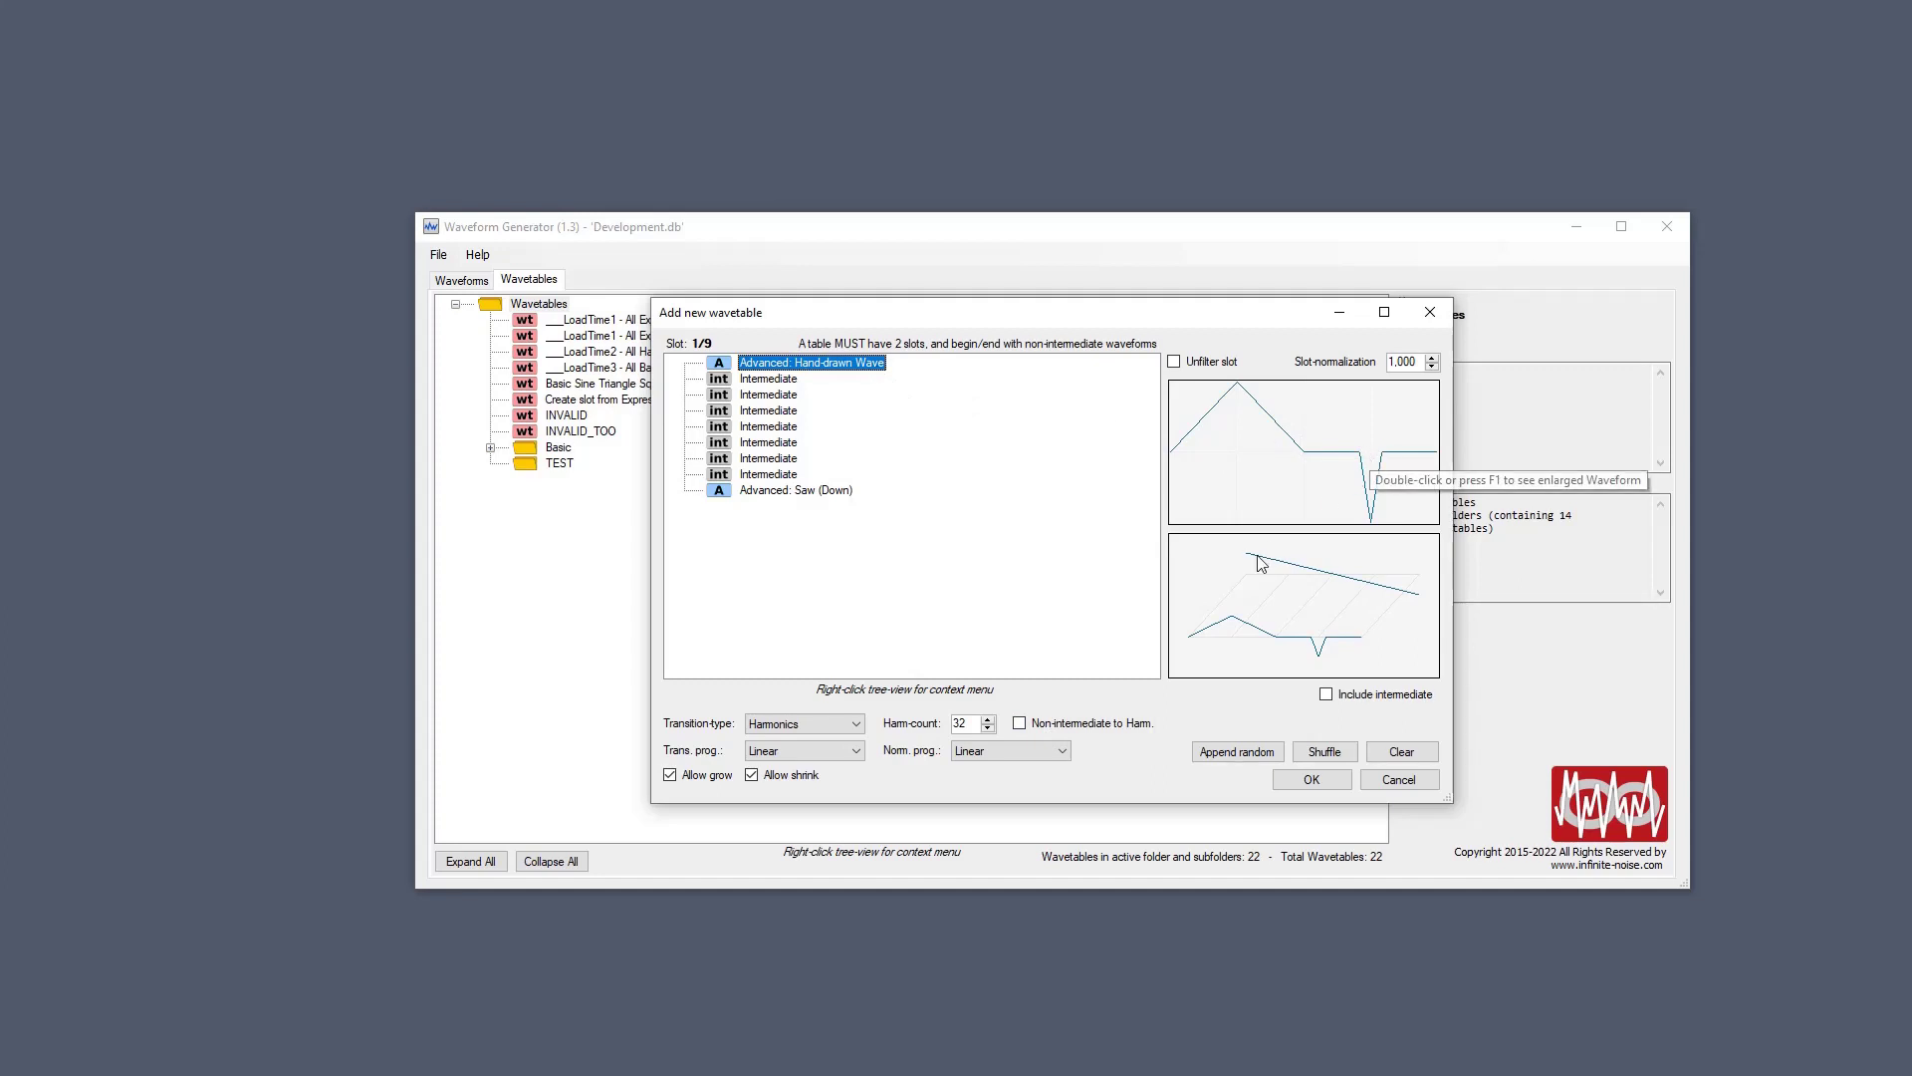
Step through the slots from Hand-drawn Wave to Saw (Down) and back to examine the harmonic intermediates.
{"action": "key", "text": "Down"}
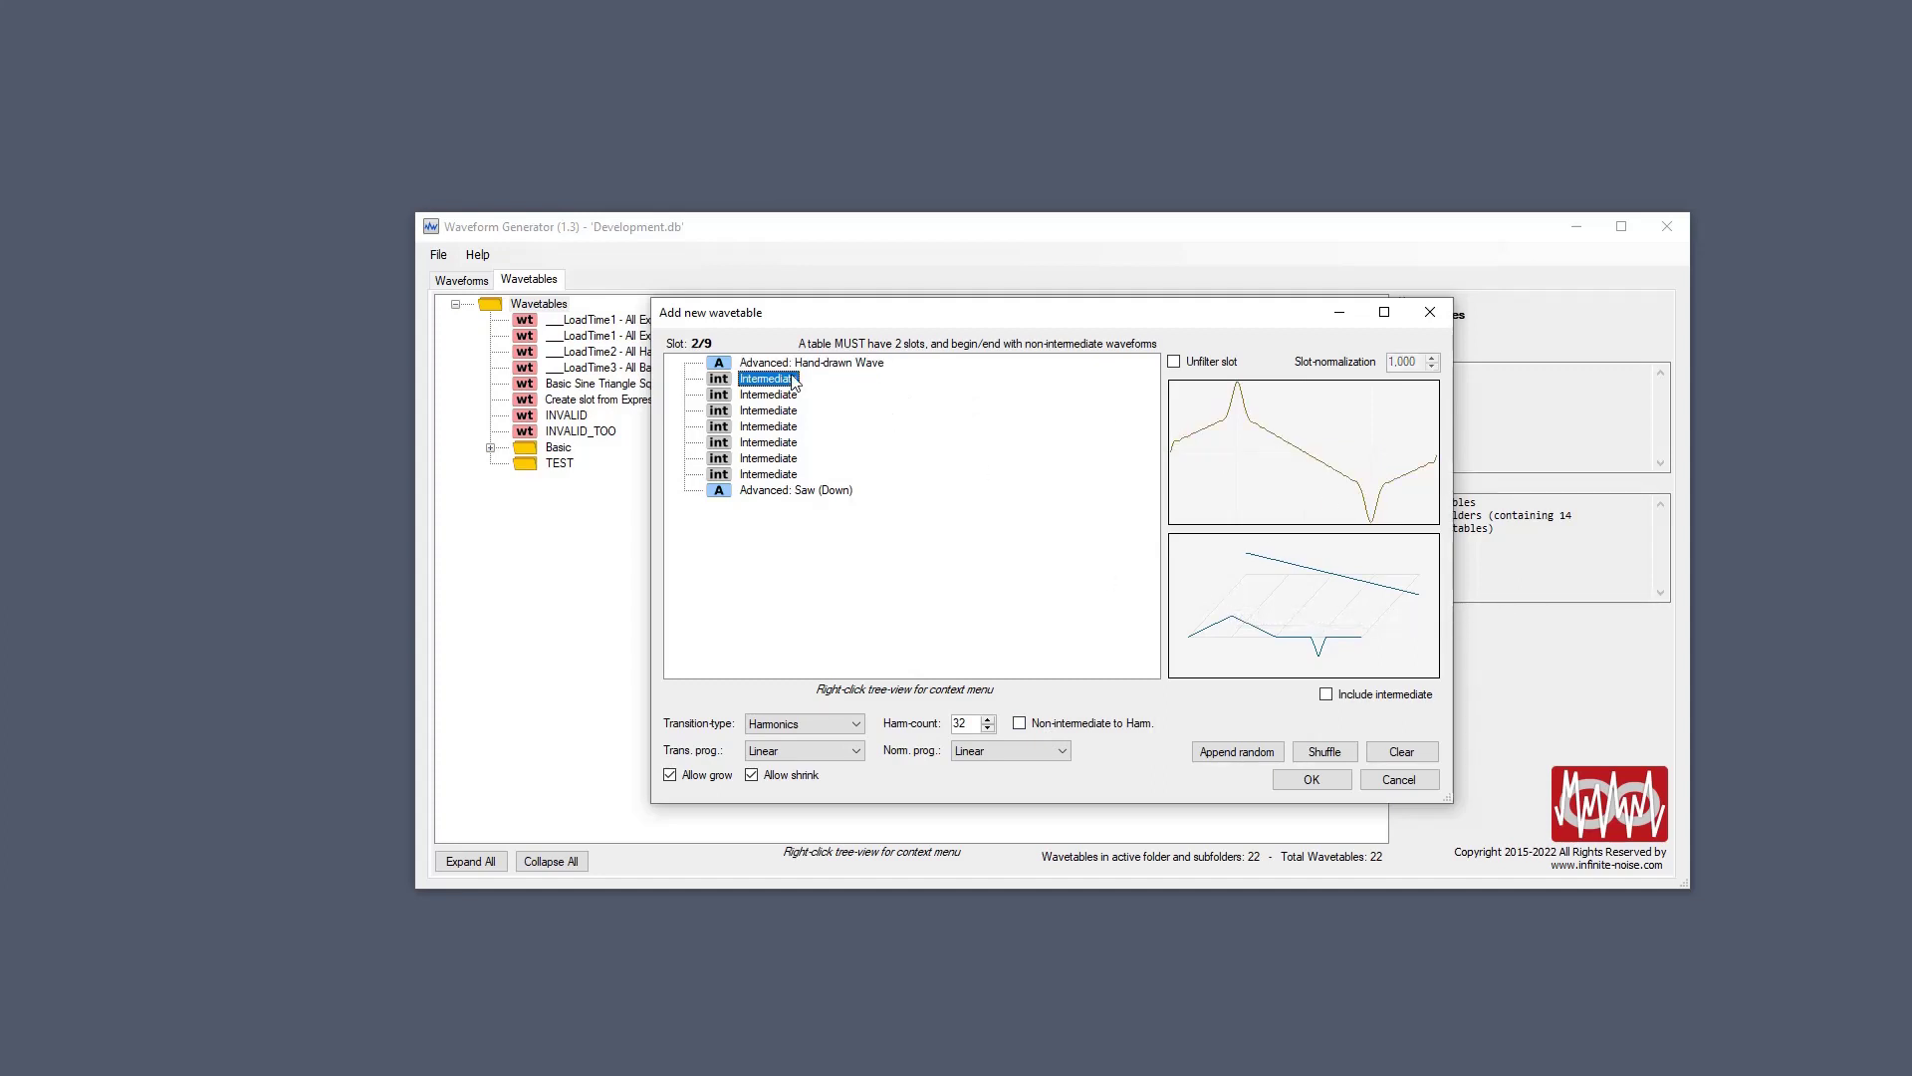
{"action": "key", "text": "Down"}
{"action": "key", "text": "Down"}
{"action": "key", "text": "Down"}
{"action": "key", "text": "Down"}
{"action": "key", "text": "Down"}
{"action": "key", "text": "Down"}
{"action": "key", "text": "Down"}
{"action": "key", "text": "Up"}
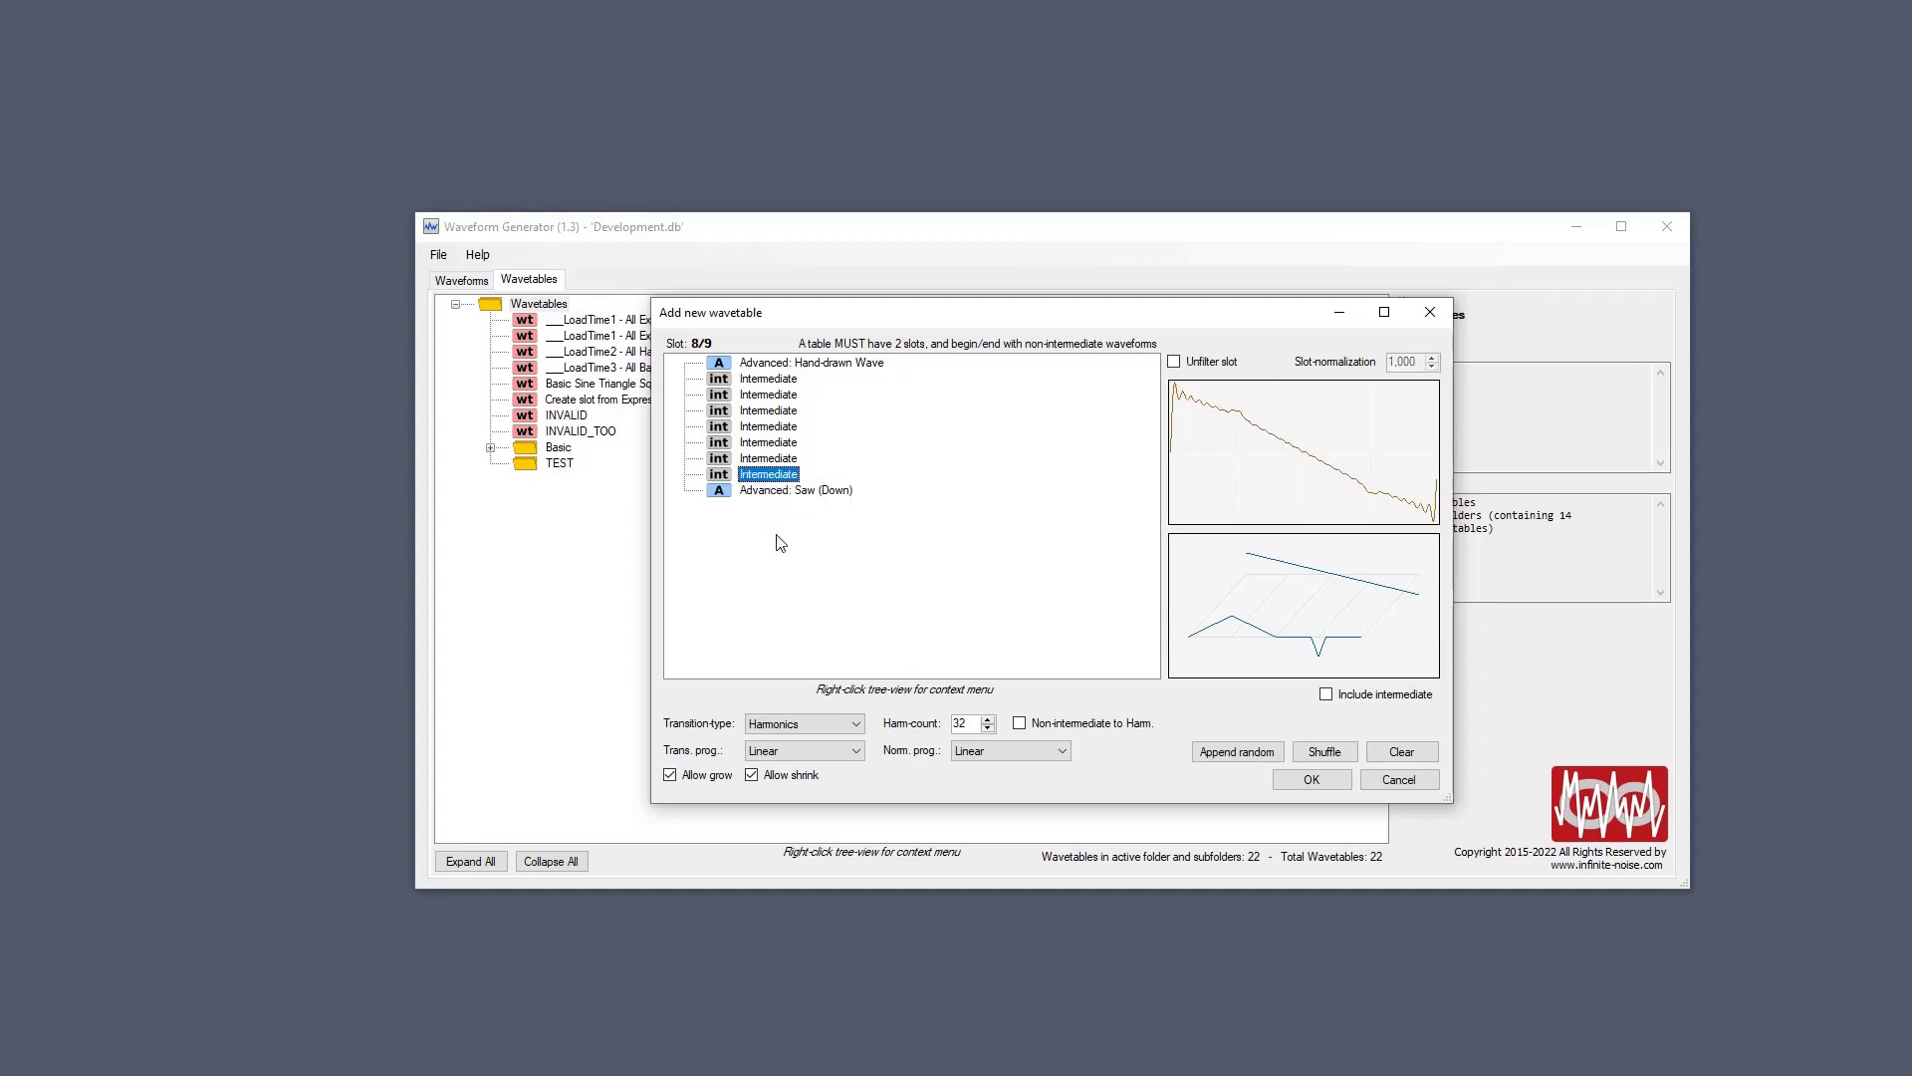
{"action": "key", "text": "Up"}
{"action": "key", "text": "Up"}
{"action": "key", "text": "Up"}
{"action": "key", "text": "Up"}
{"action": "key", "text": "Up"}
{"action": "key", "text": "Up"}
{"action": "key", "text": "Up"}
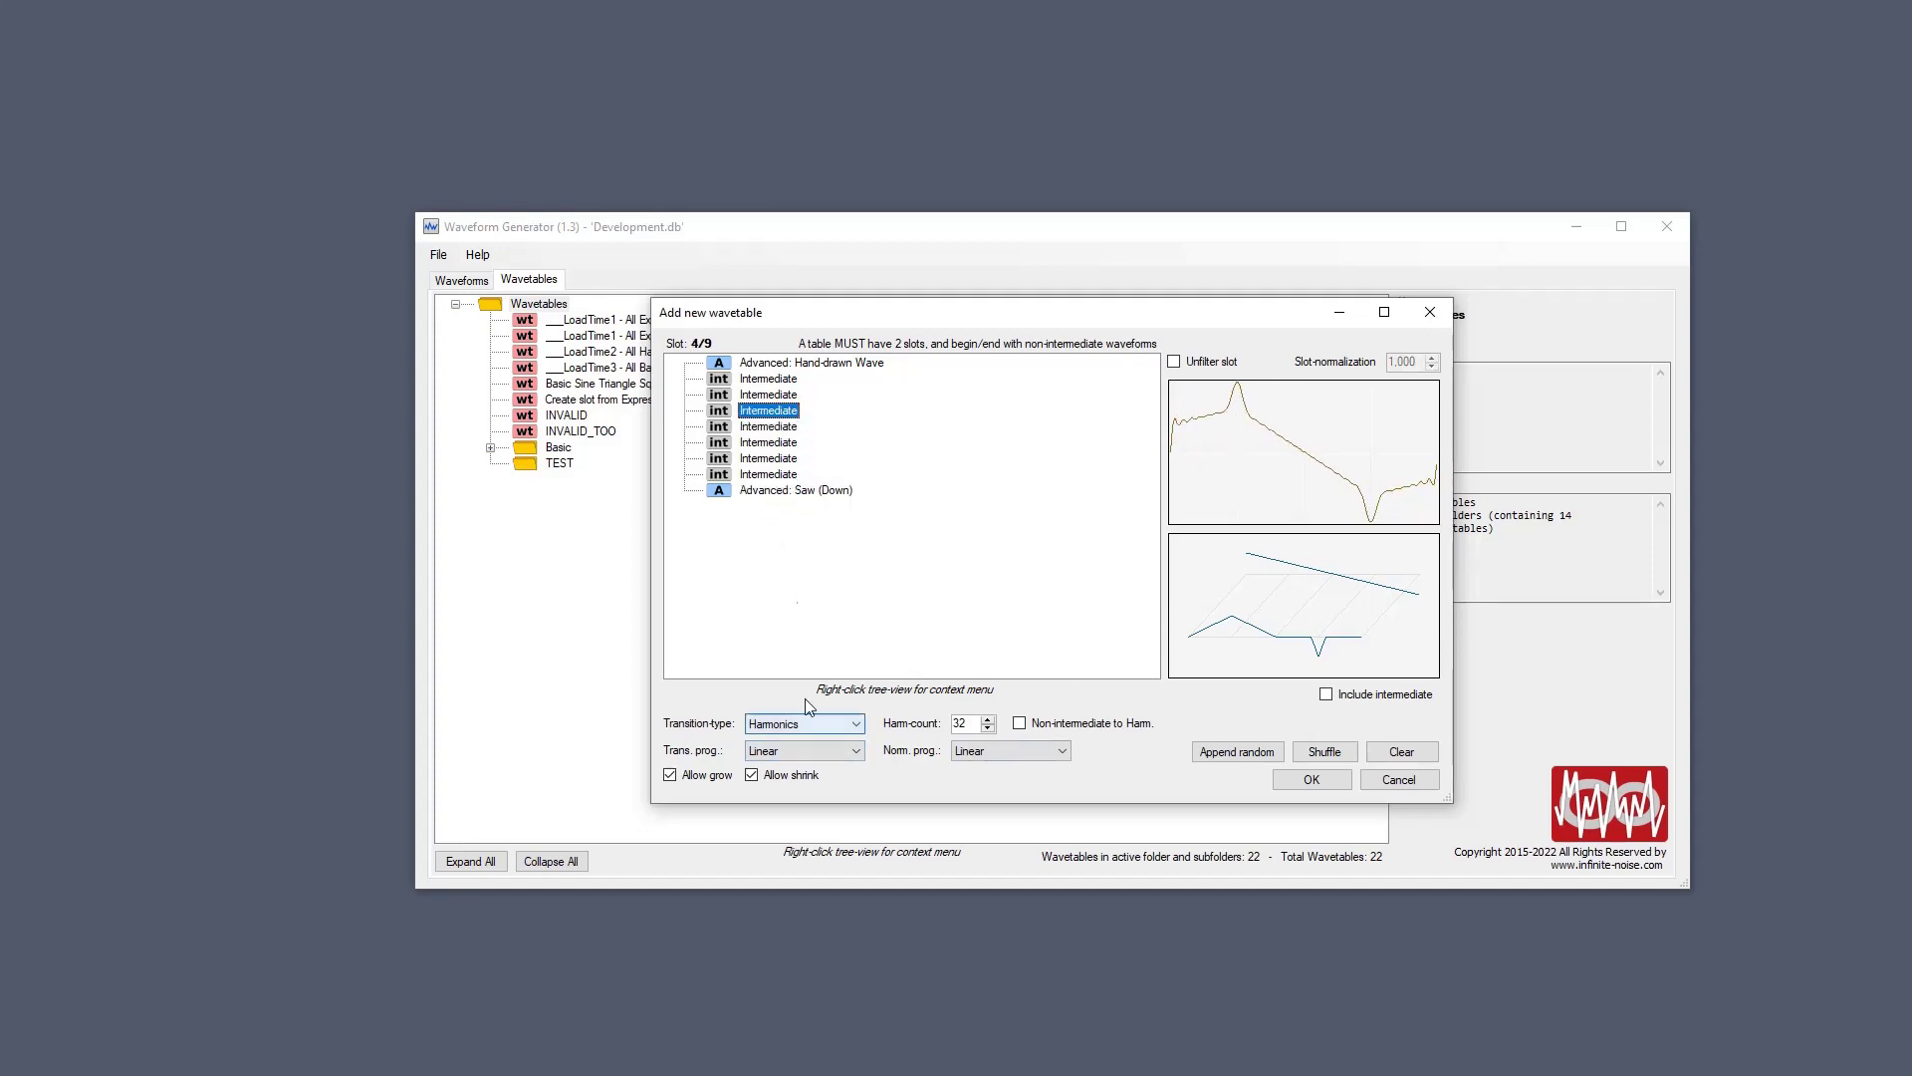
Alternate between the Hand-drawn Wave slot and the first intermediate to compare them under the Harmonics transition.
{"action": "key", "text": "Down"}
{"action": "key", "text": "Up"}
{"action": "key", "text": "Down"}
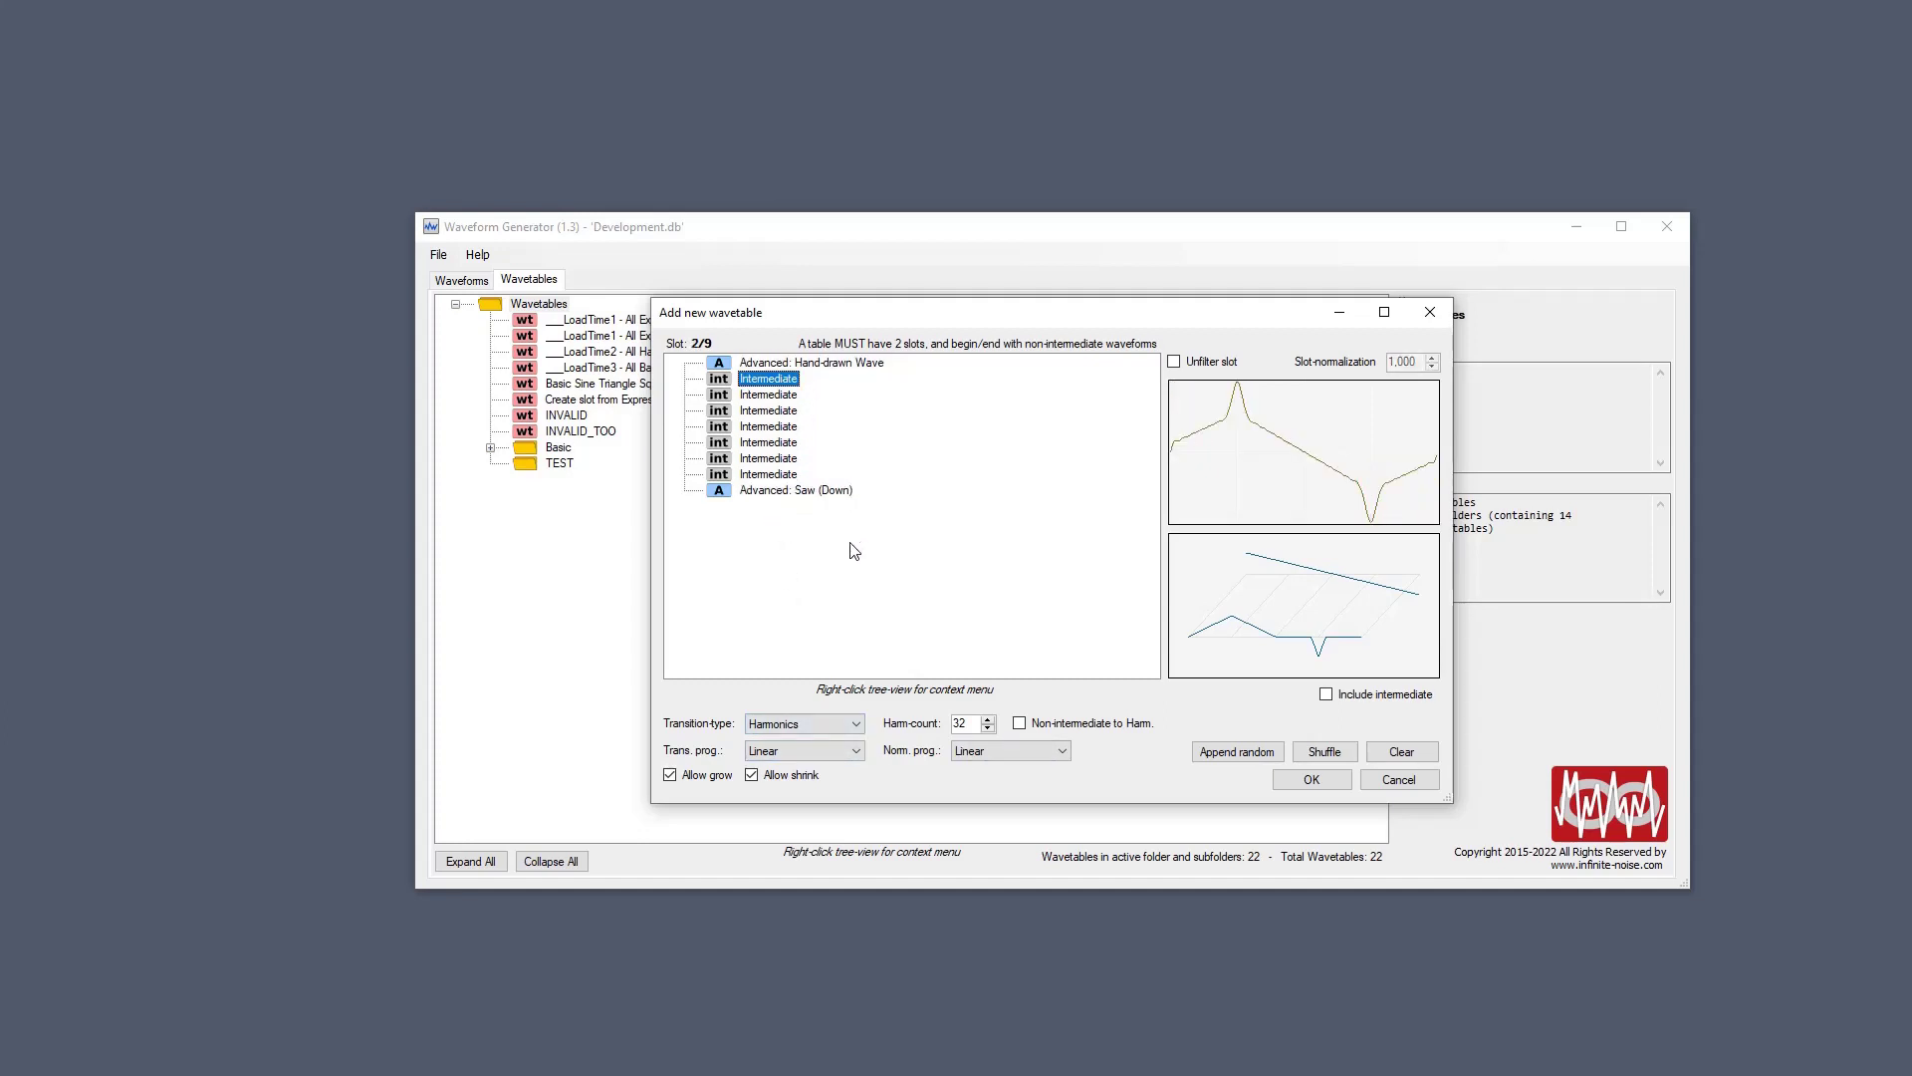
{"action": "key", "text": "Up"}
{"action": "key", "text": "Down"}
{"action": "key", "text": "Up"}
{"action": "key", "text": "Down"}
Turn on Non-intermediate to Harm. and set the transition type to Amplitude.
{"action": "left_click", "coordinate": [1032, 724]}
{"action": "left_click", "coordinate": [836, 724]}
{"action": "left_click", "coordinate": [832, 743]}
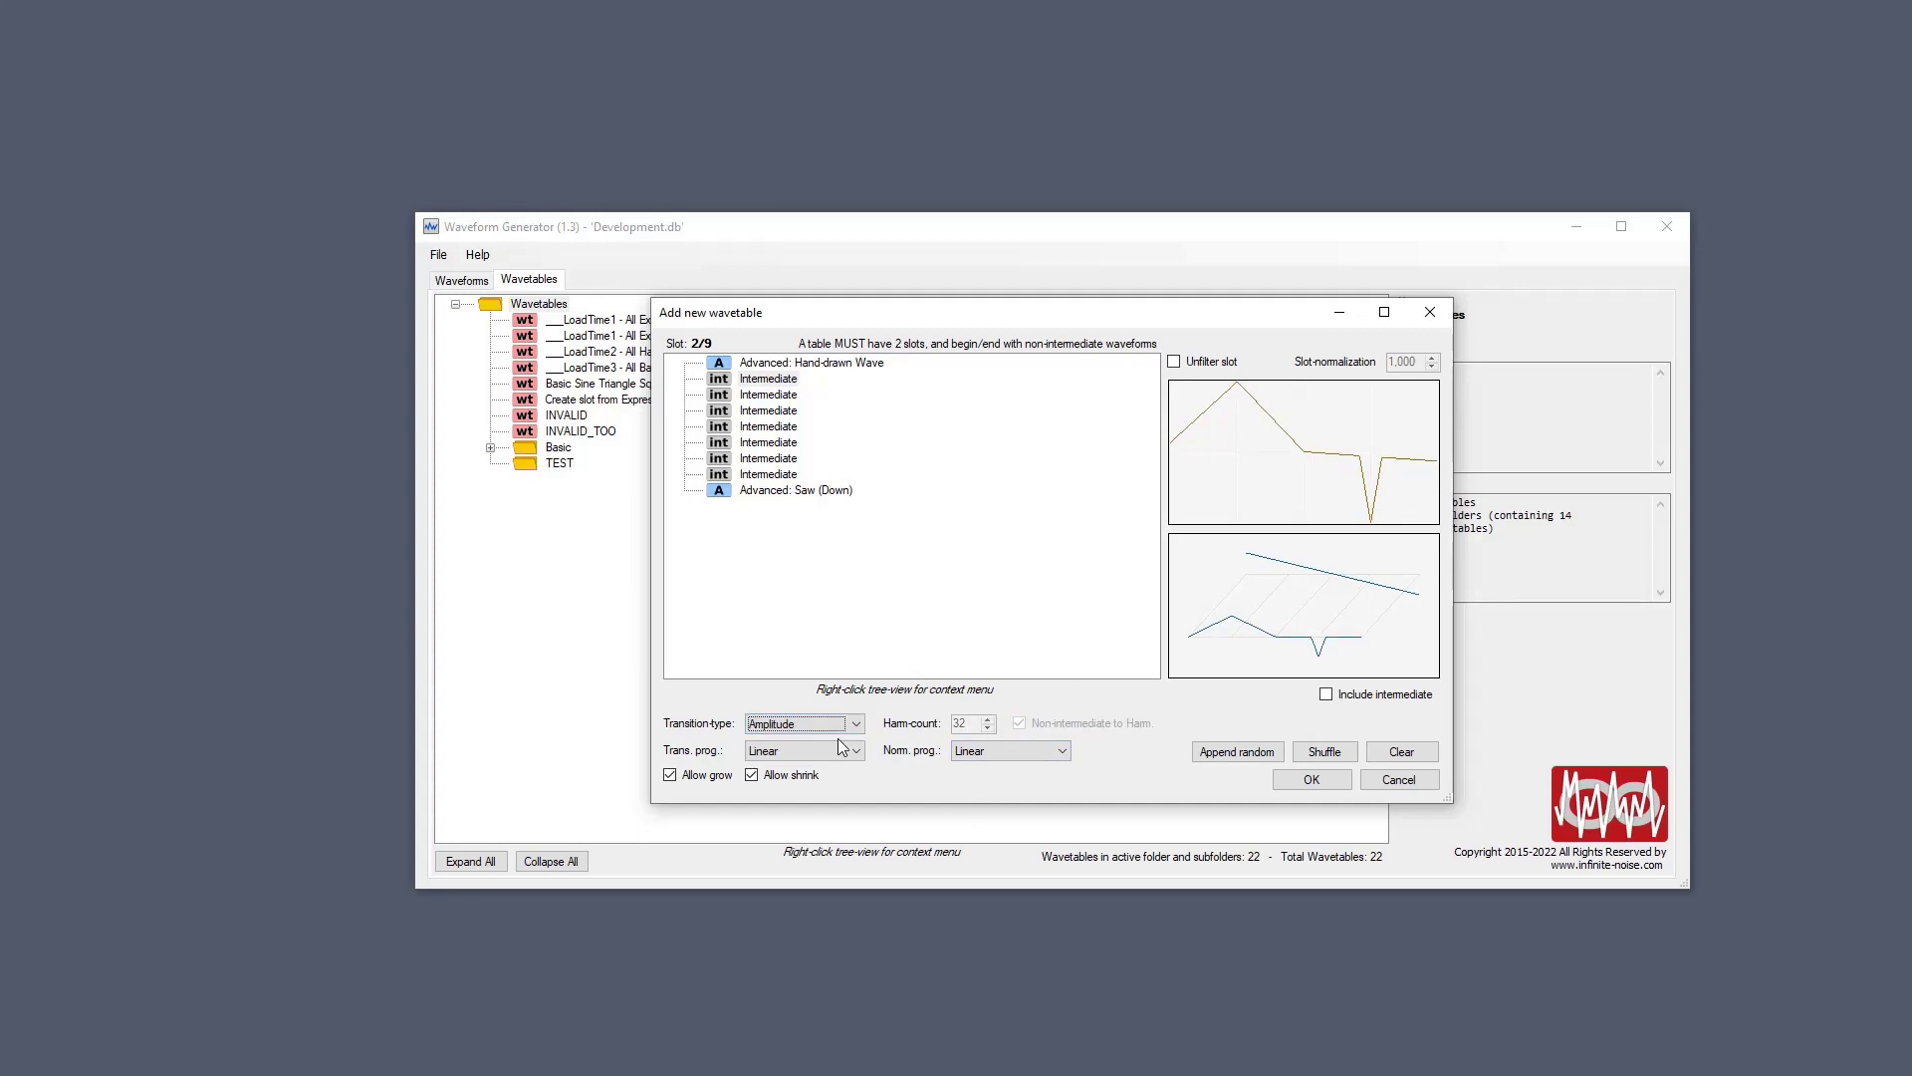
Change the first slot's waveform from Hand-drawn Wave to Sine and apply it.
{"action": "left_click", "coordinate": [779, 367]}
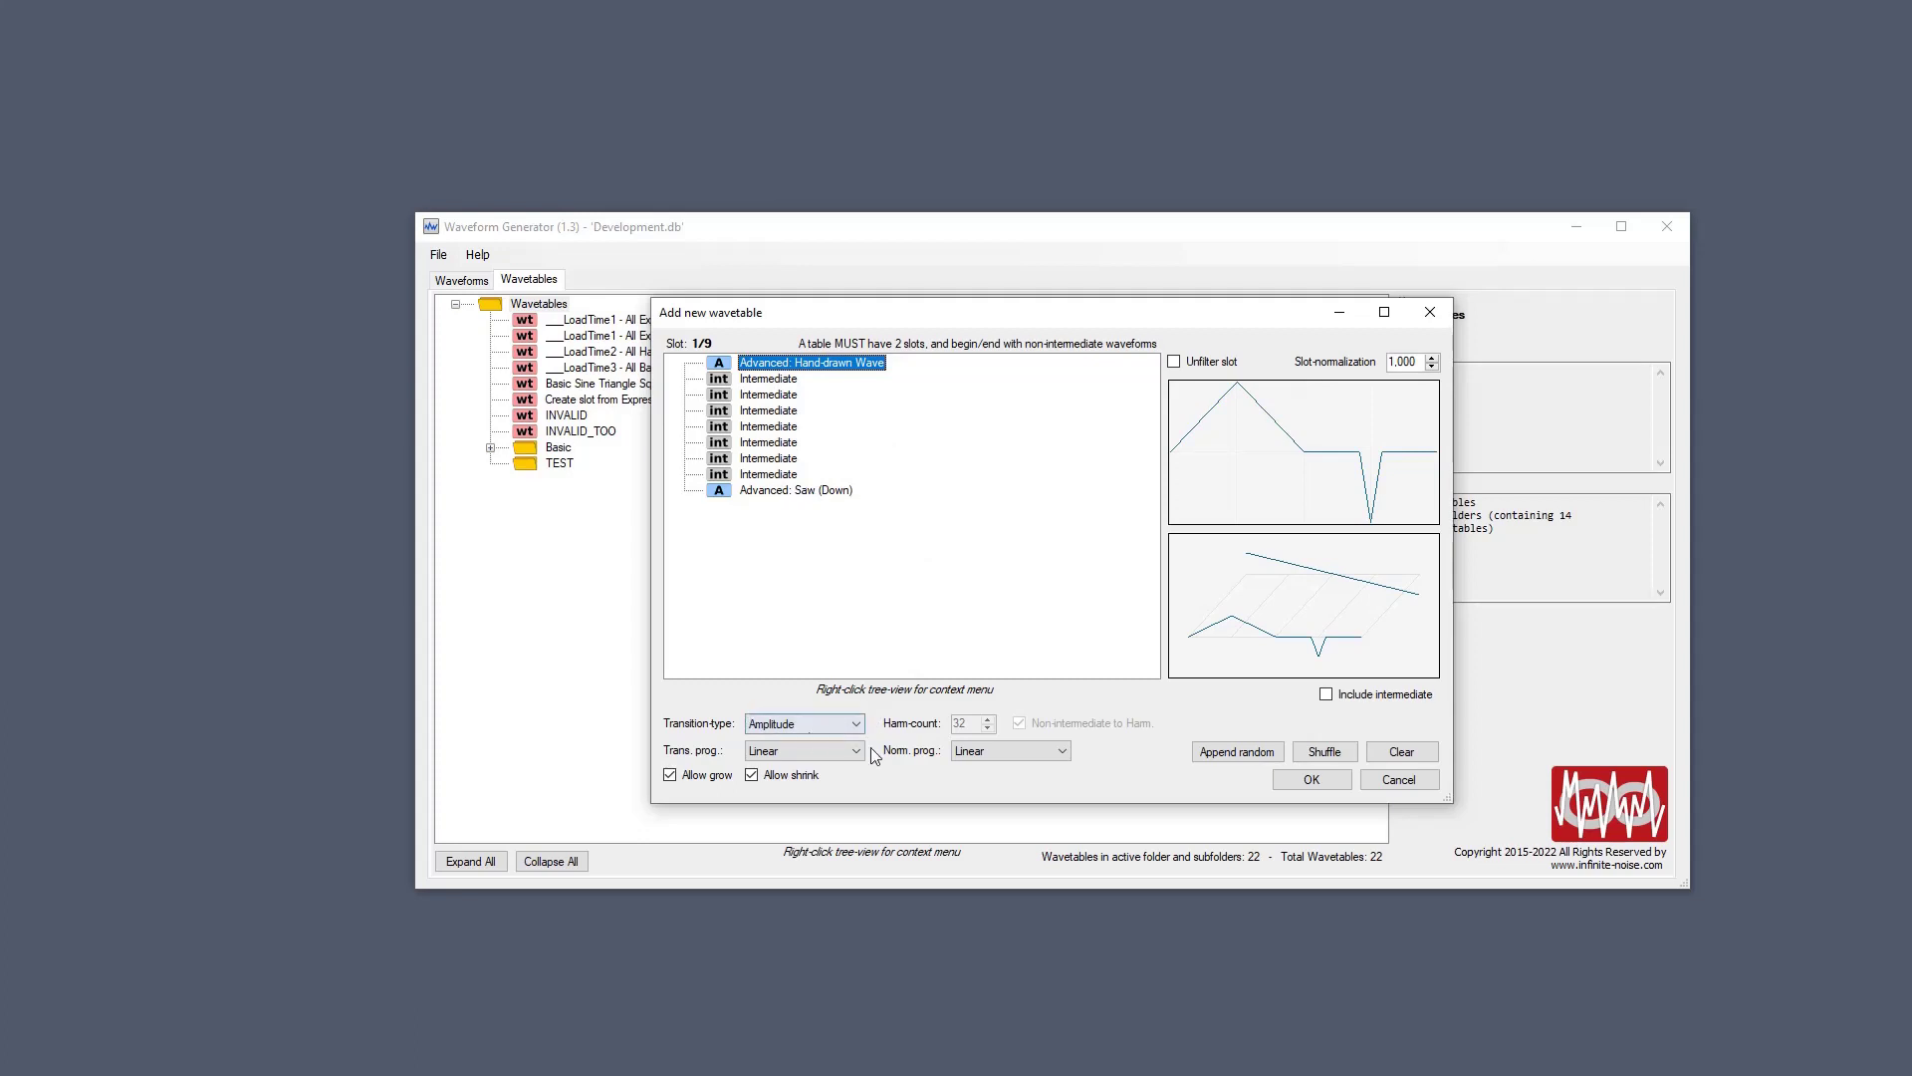
{"action": "double_click", "coordinate": [850, 367]}
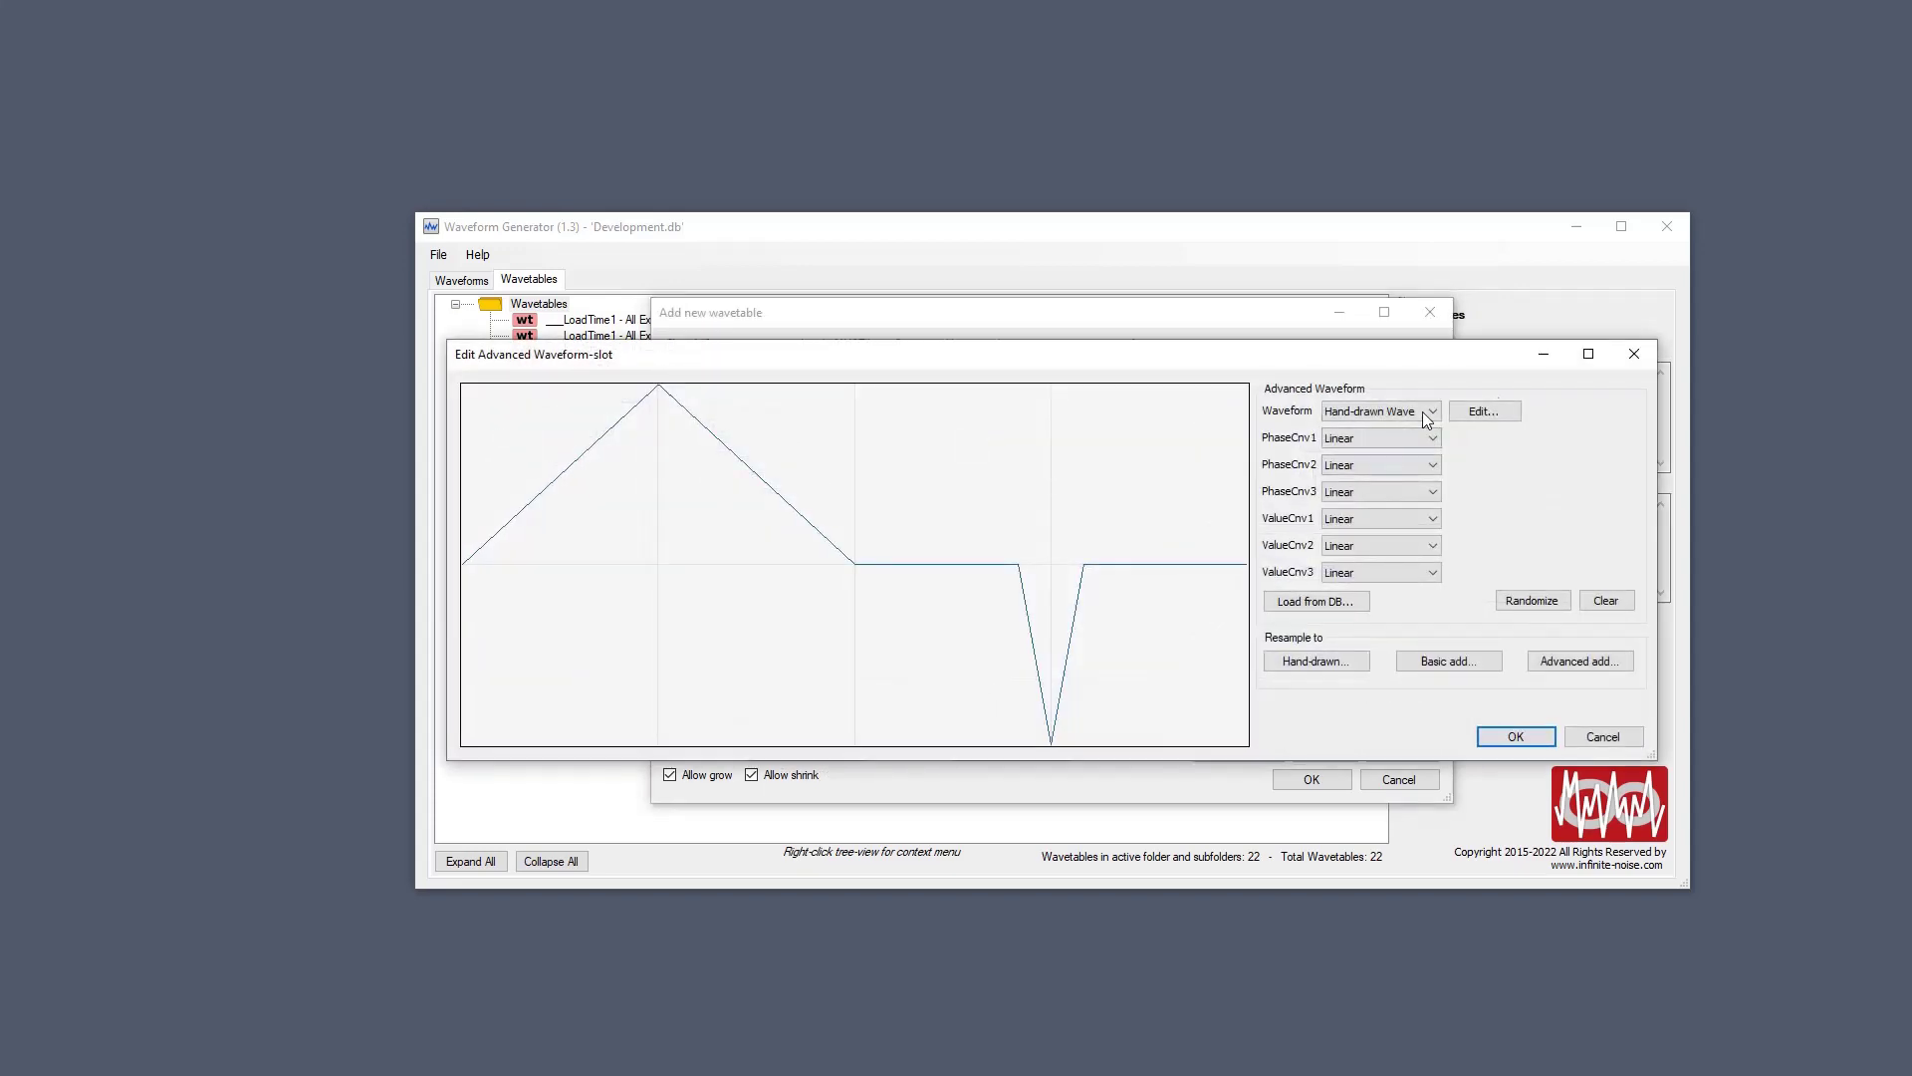
{"action": "left_click", "coordinate": [1384, 411]}
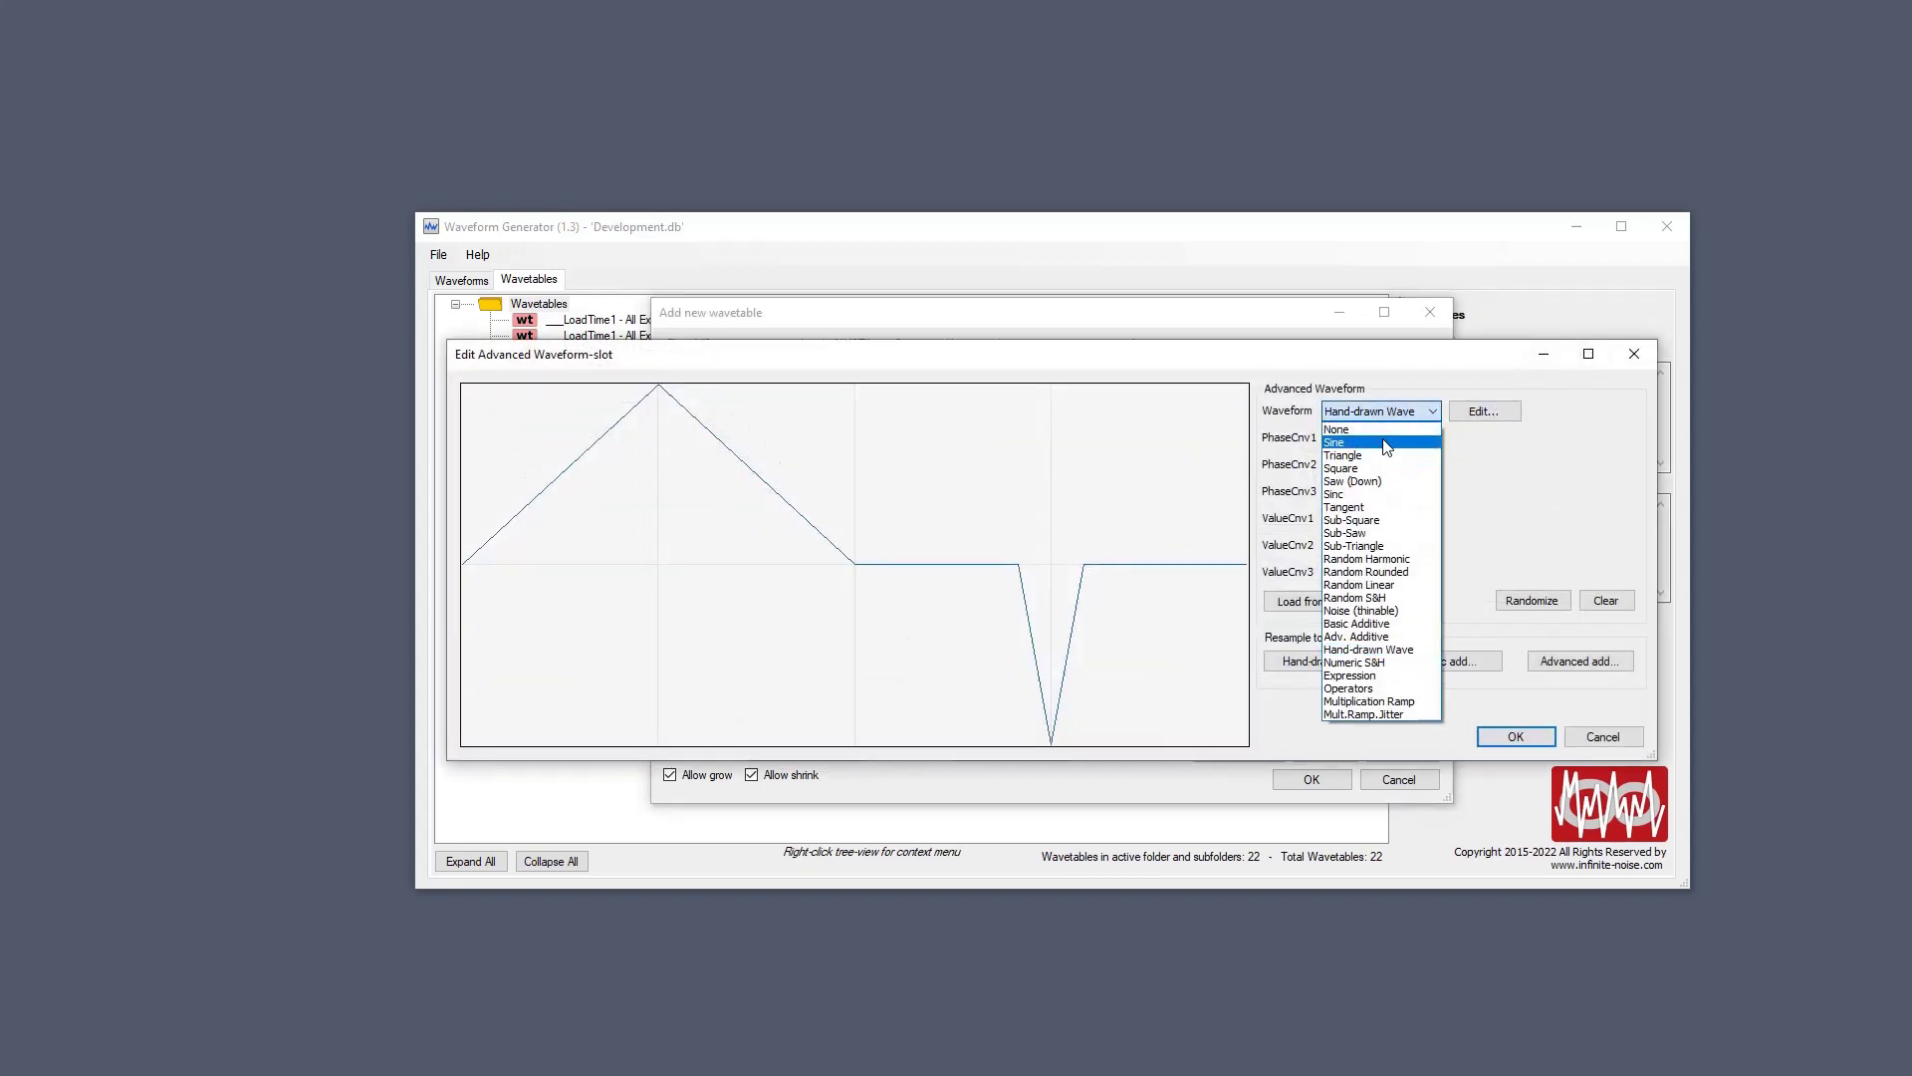
{"action": "left_click", "coordinate": [1388, 439]}
{"action": "left_click", "coordinate": [1515, 737]}
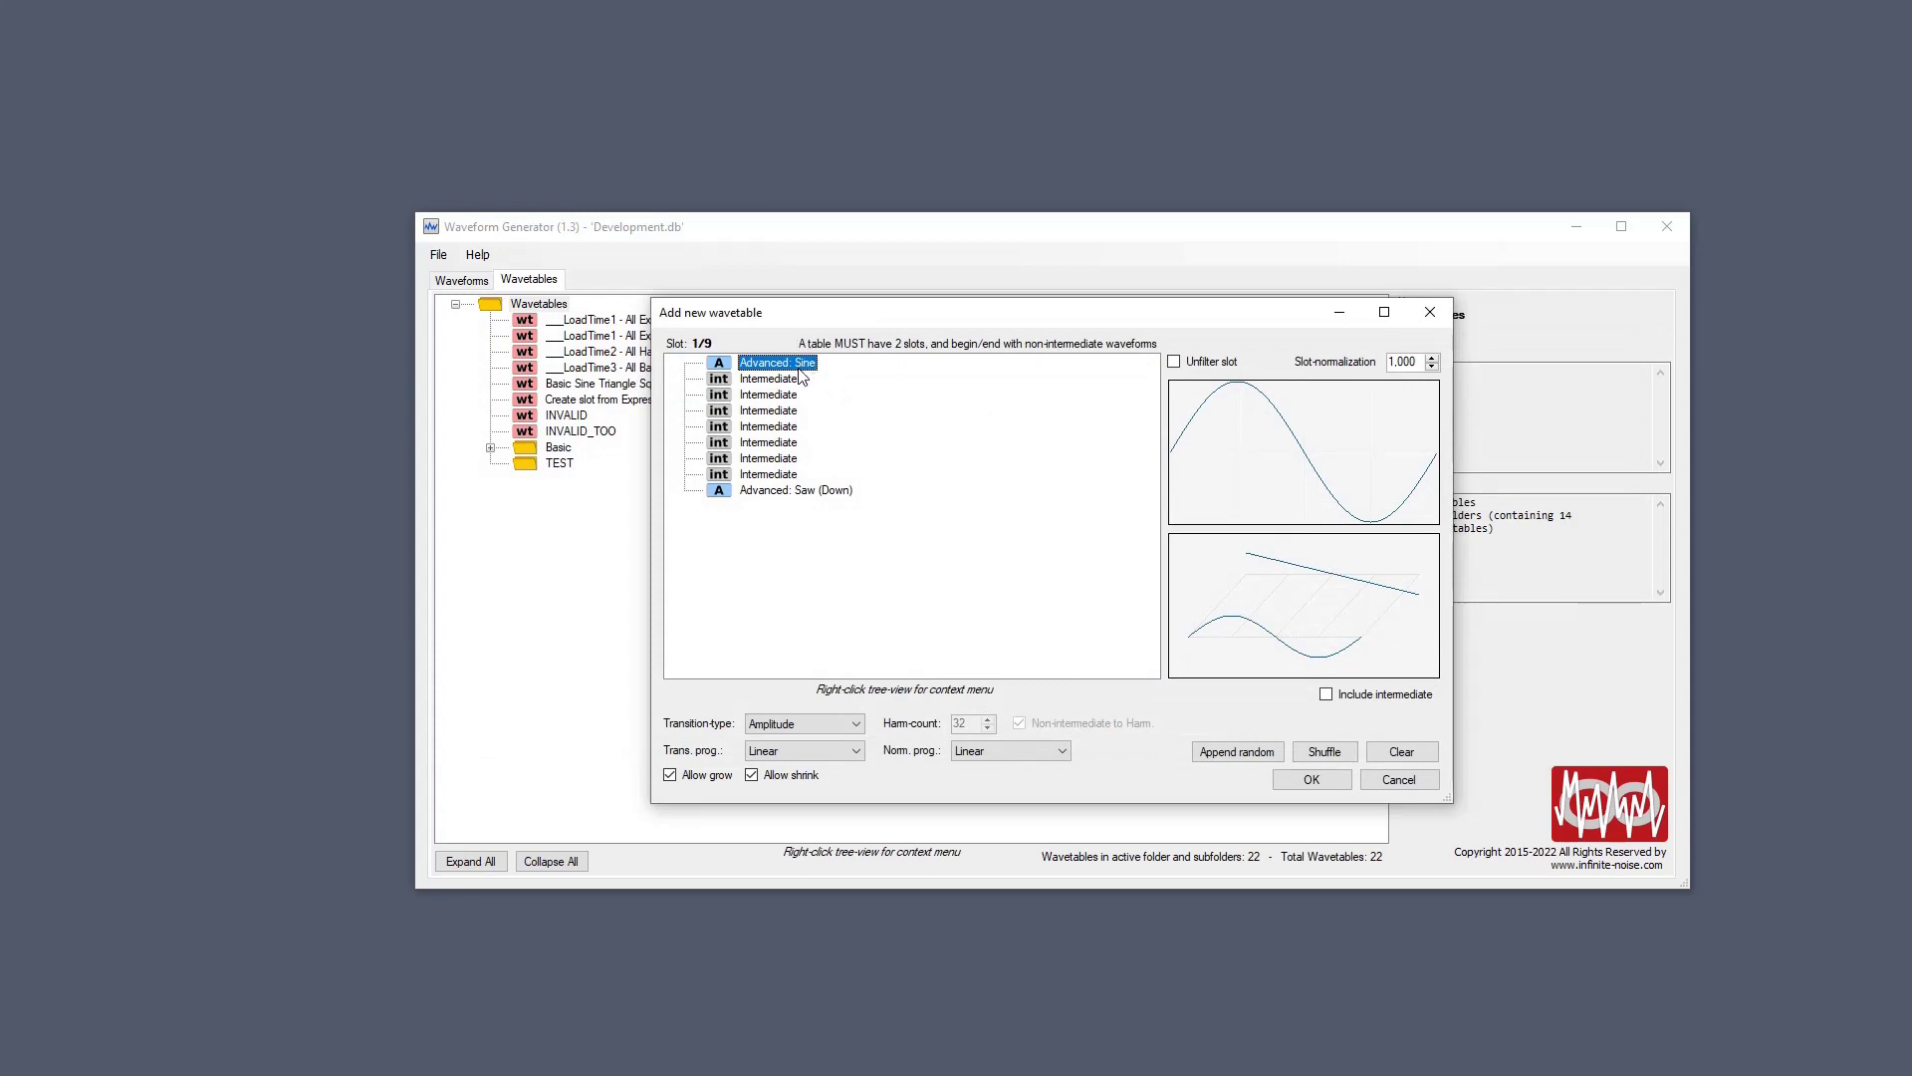
Step through all slots from Sine to Saw (Down) and back to examine the linear amplitude transition.
{"action": "key", "text": "Down"}
{"action": "key", "text": "Down"}
{"action": "key", "text": "Down"}
{"action": "key", "text": "Down"}
{"action": "key", "text": "Down"}
{"action": "key", "text": "Down"}
{"action": "key", "text": "Down"}
{"action": "key", "text": "Down"}
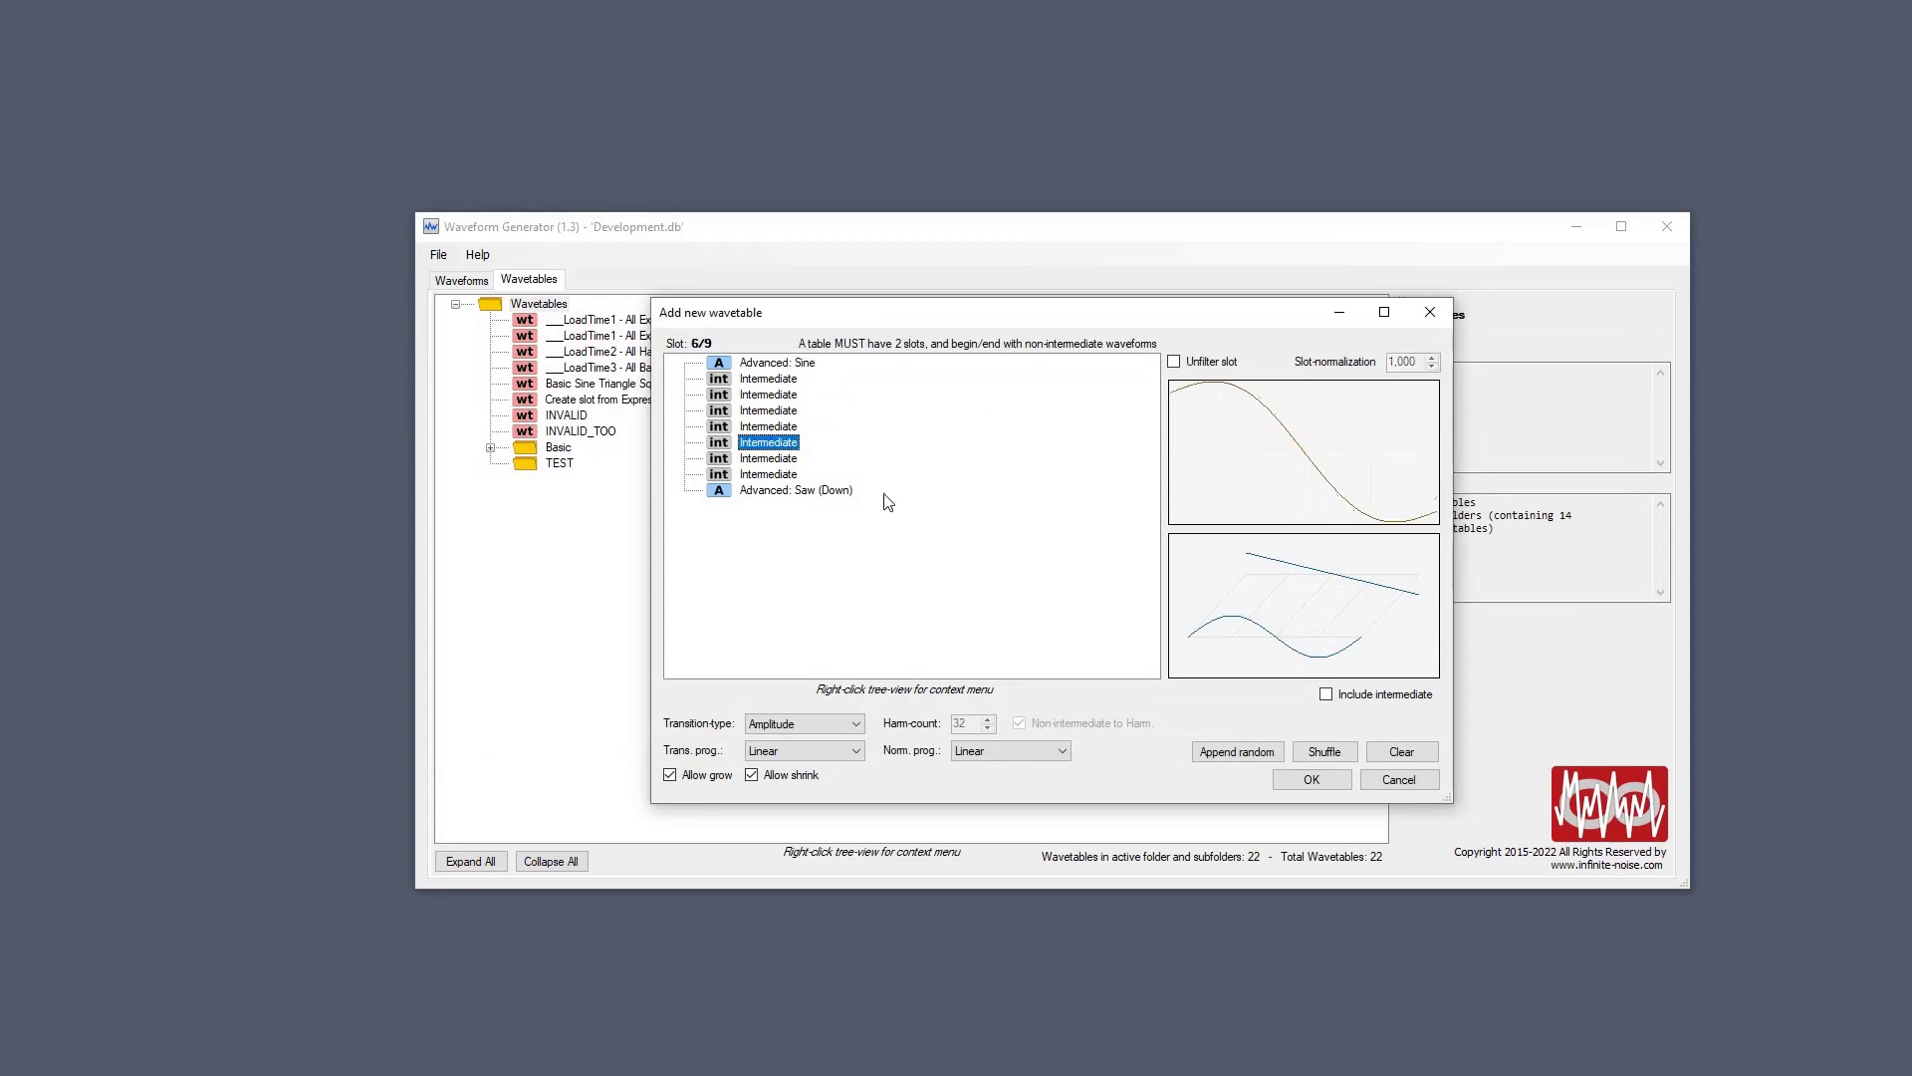
{"action": "key", "text": "Up"}
{"action": "key", "text": "Up"}
{"action": "key", "text": "Up"}
{"action": "key", "text": "Up"}
{"action": "key", "text": "Up"}
{"action": "key", "text": "Up"}
{"action": "key", "text": "Up"}
{"action": "key", "text": "Up"}
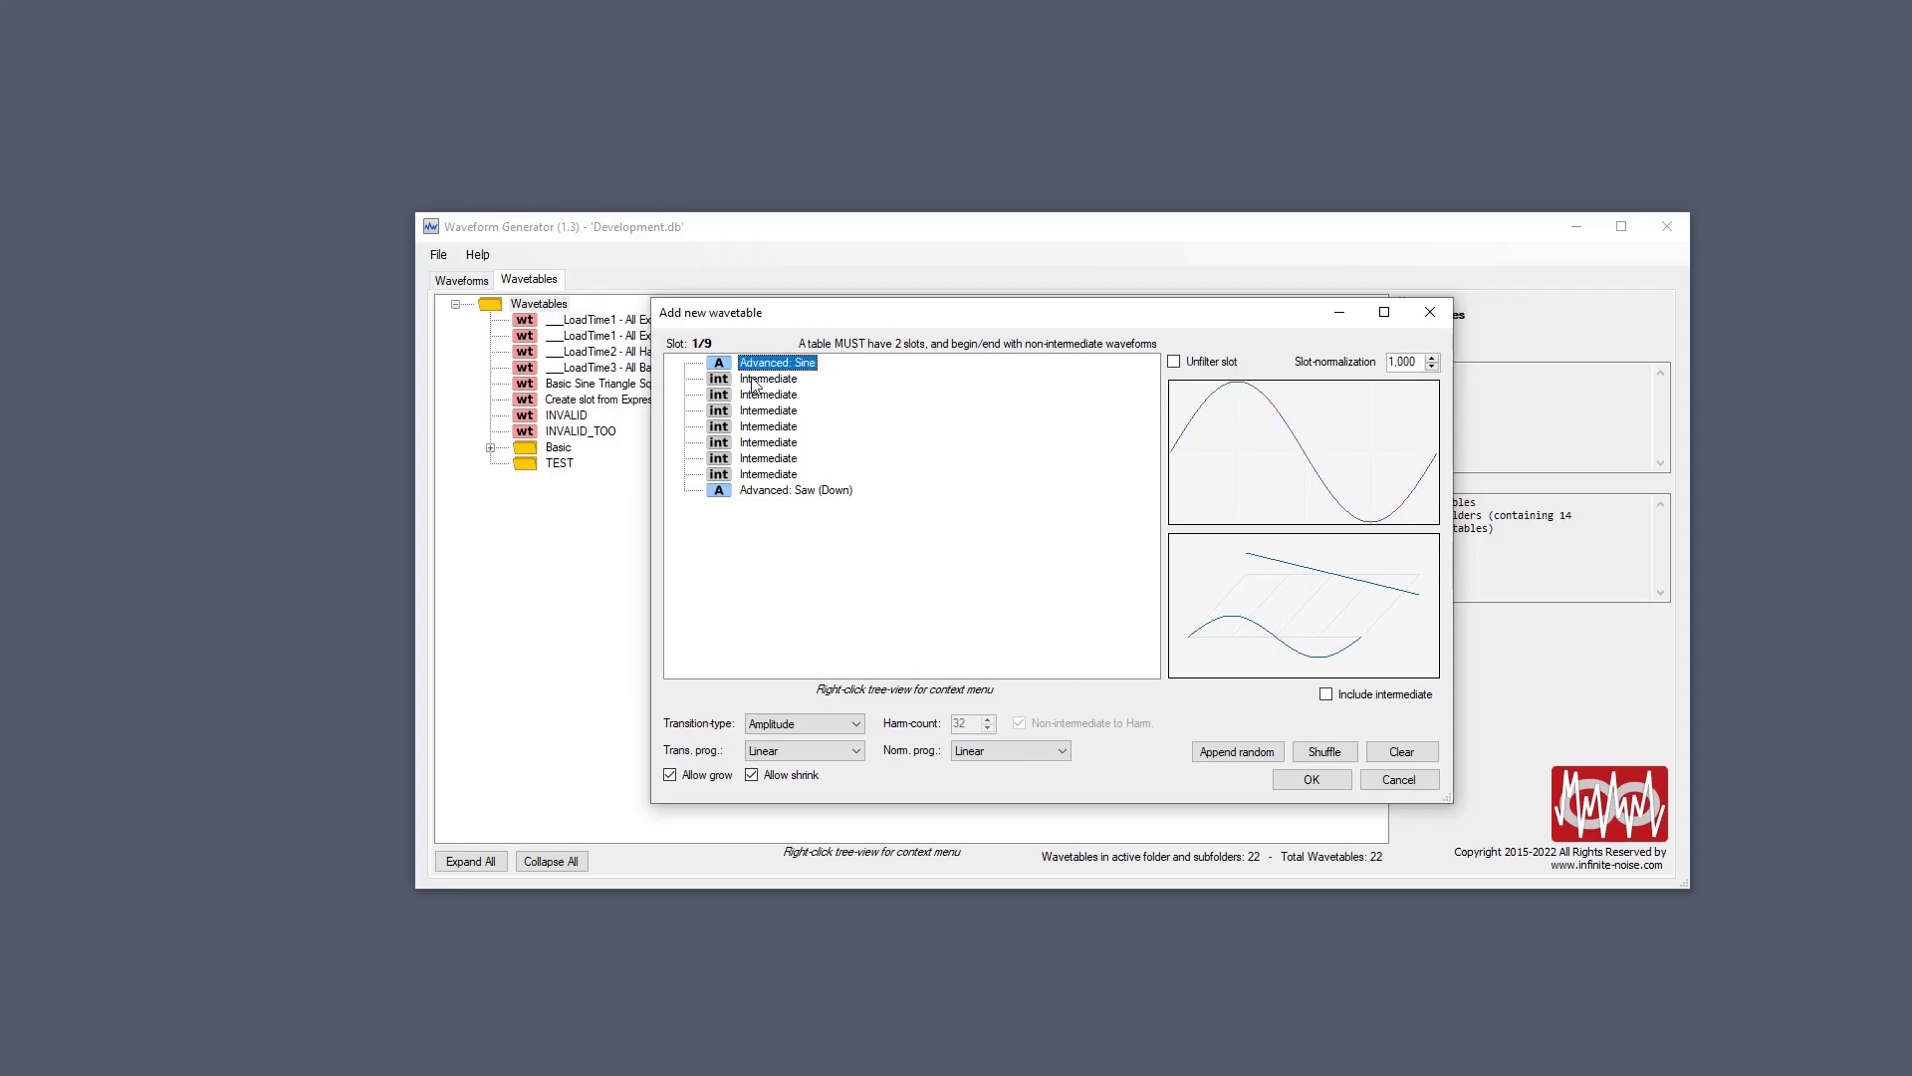
{"action": "key", "text": "Down"}
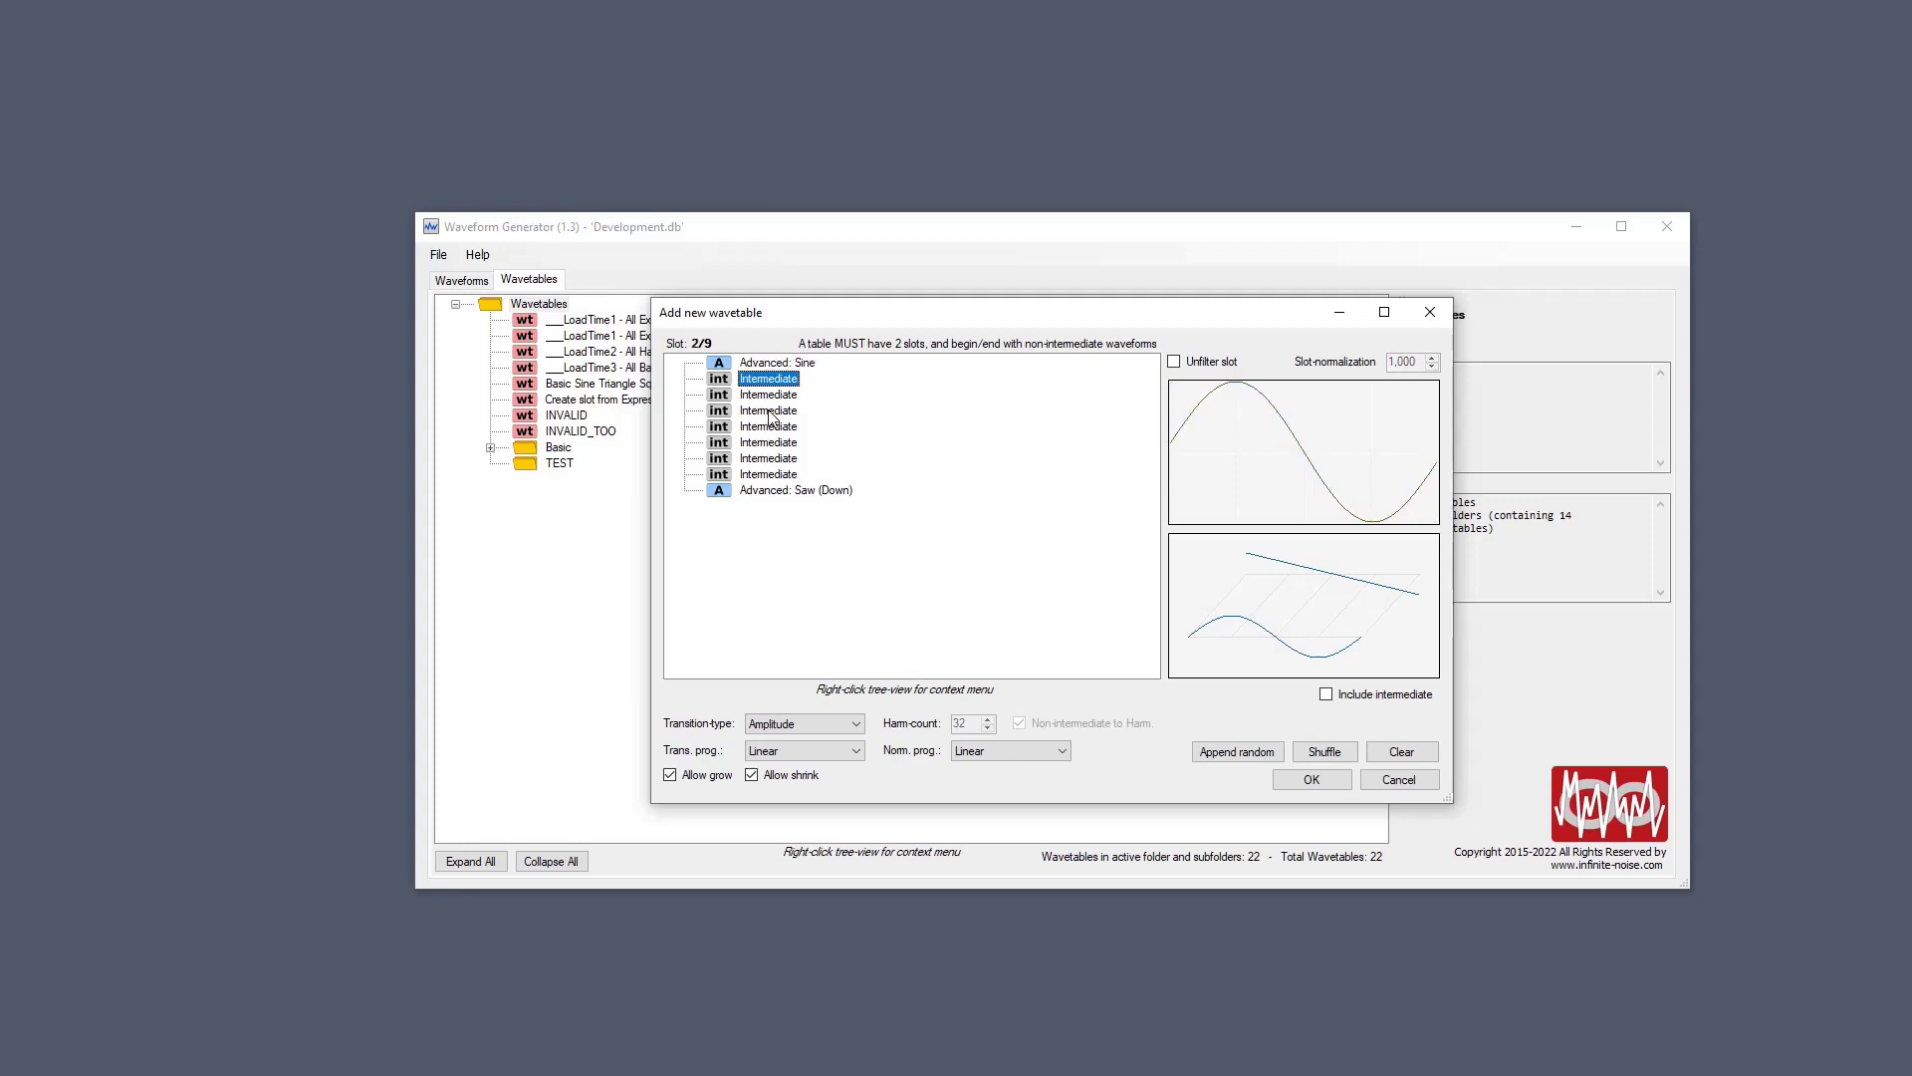
{"action": "left_click", "coordinate": [804, 363]}
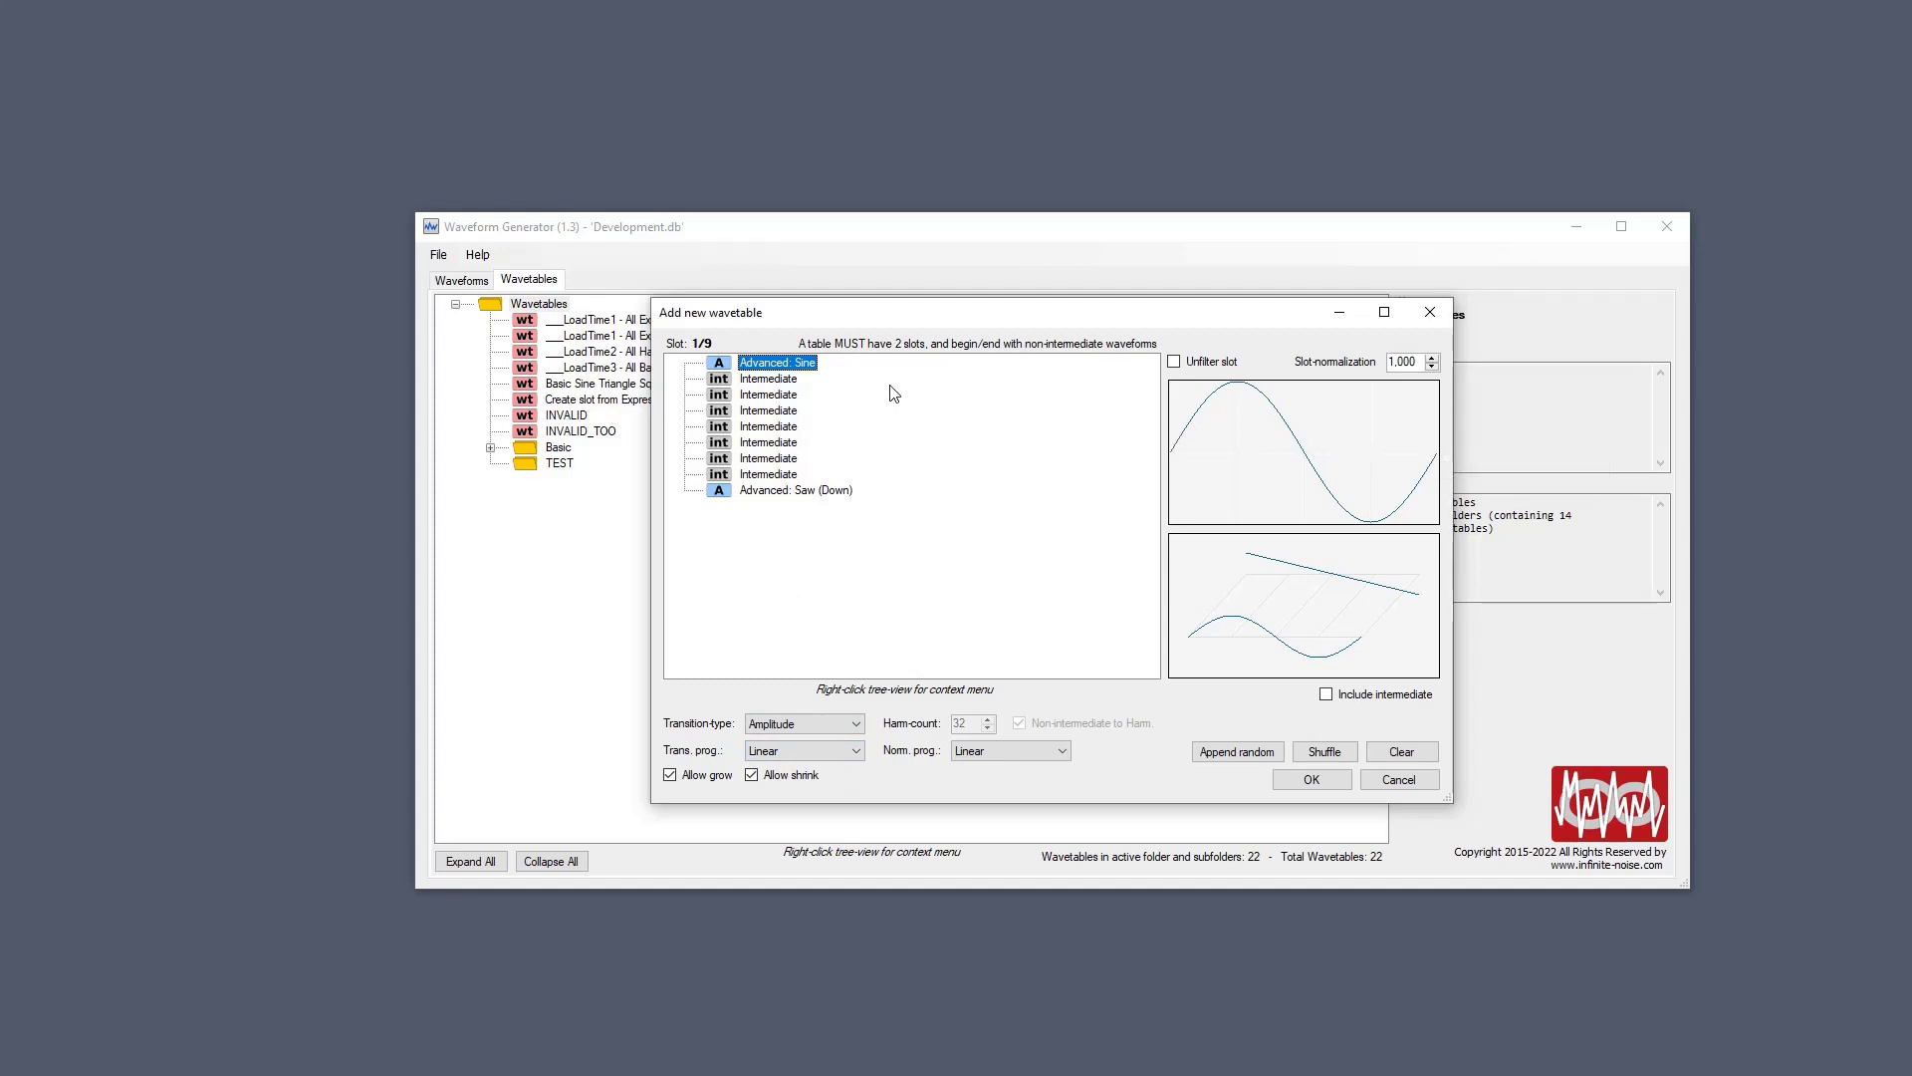
{"action": "key", "text": "Down"}
{"action": "key", "text": "Down"}
{"action": "key", "text": "Down"}
{"action": "key", "text": "Down"}
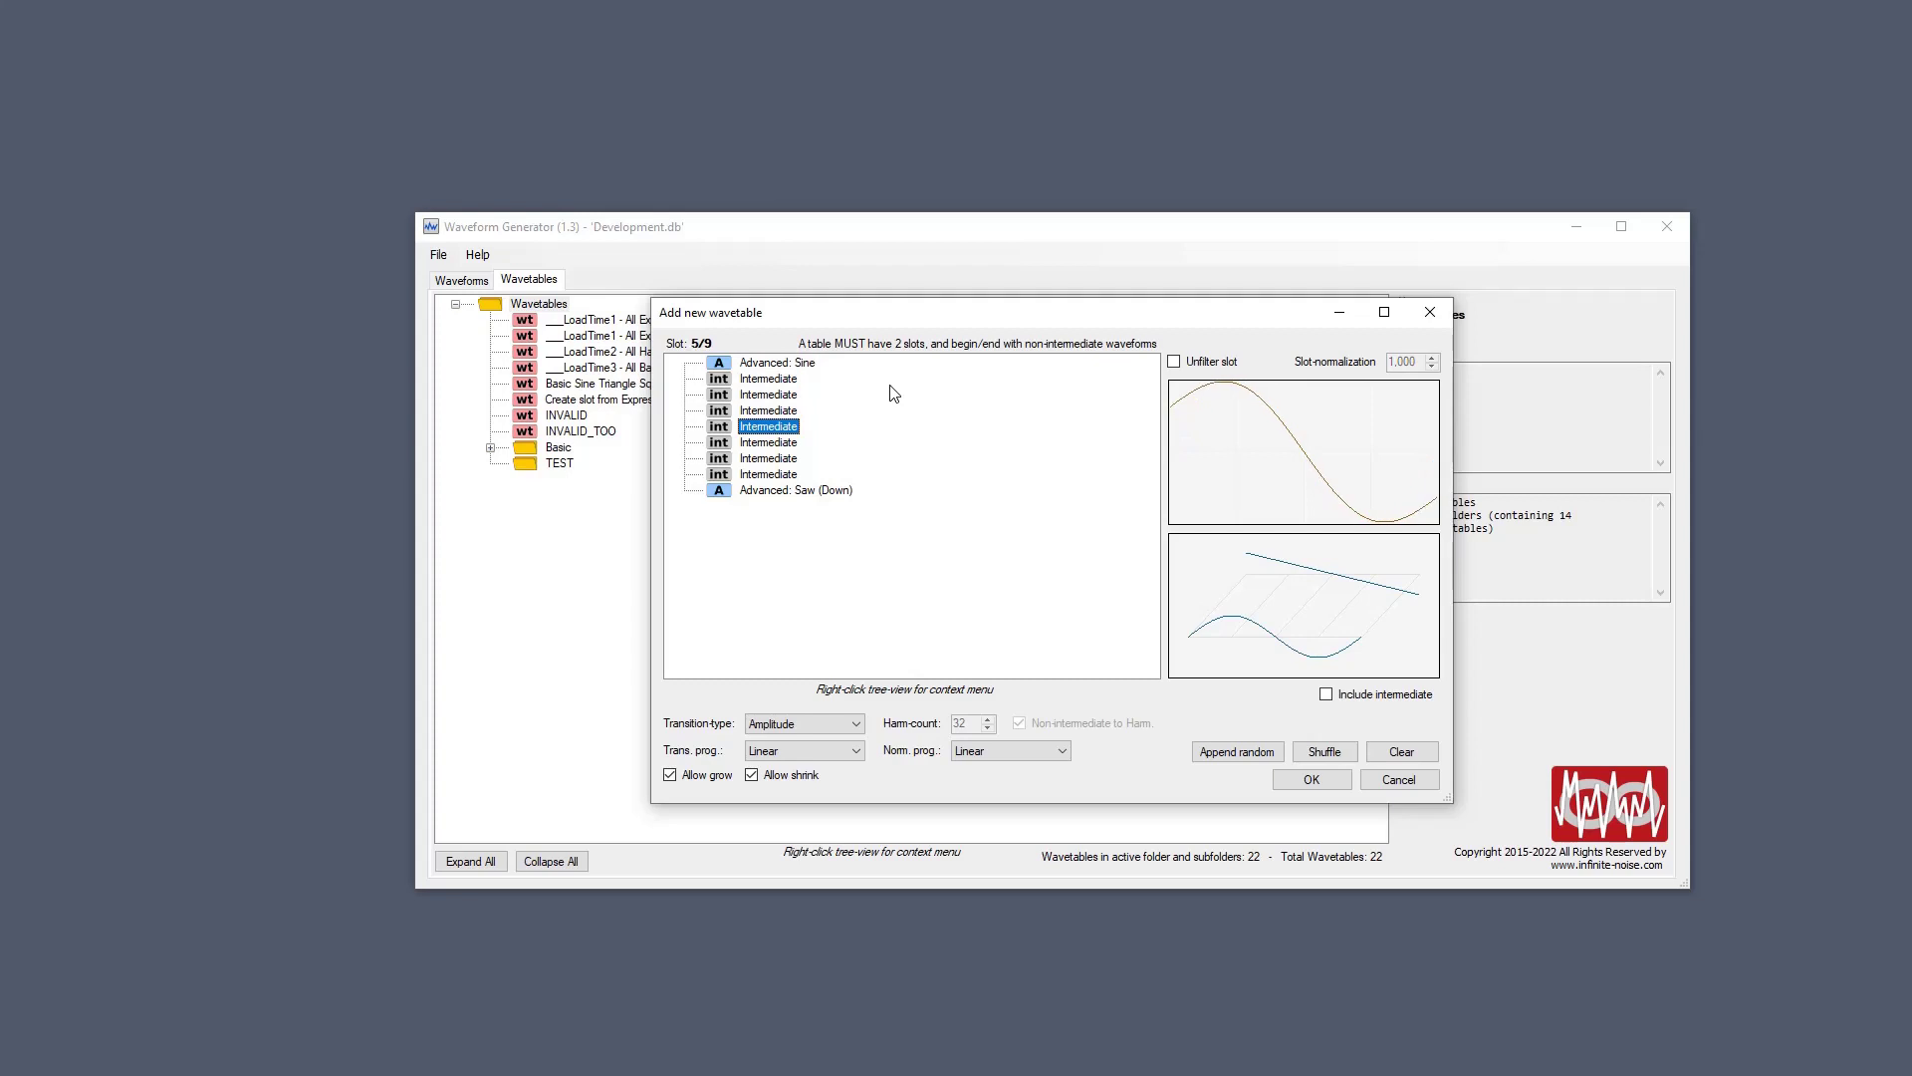
{"action": "key", "text": "Down"}
{"action": "key", "text": "Down"}
{"action": "key", "text": "Down"}
{"action": "key", "text": "Down"}
{"action": "key", "text": "Up"}
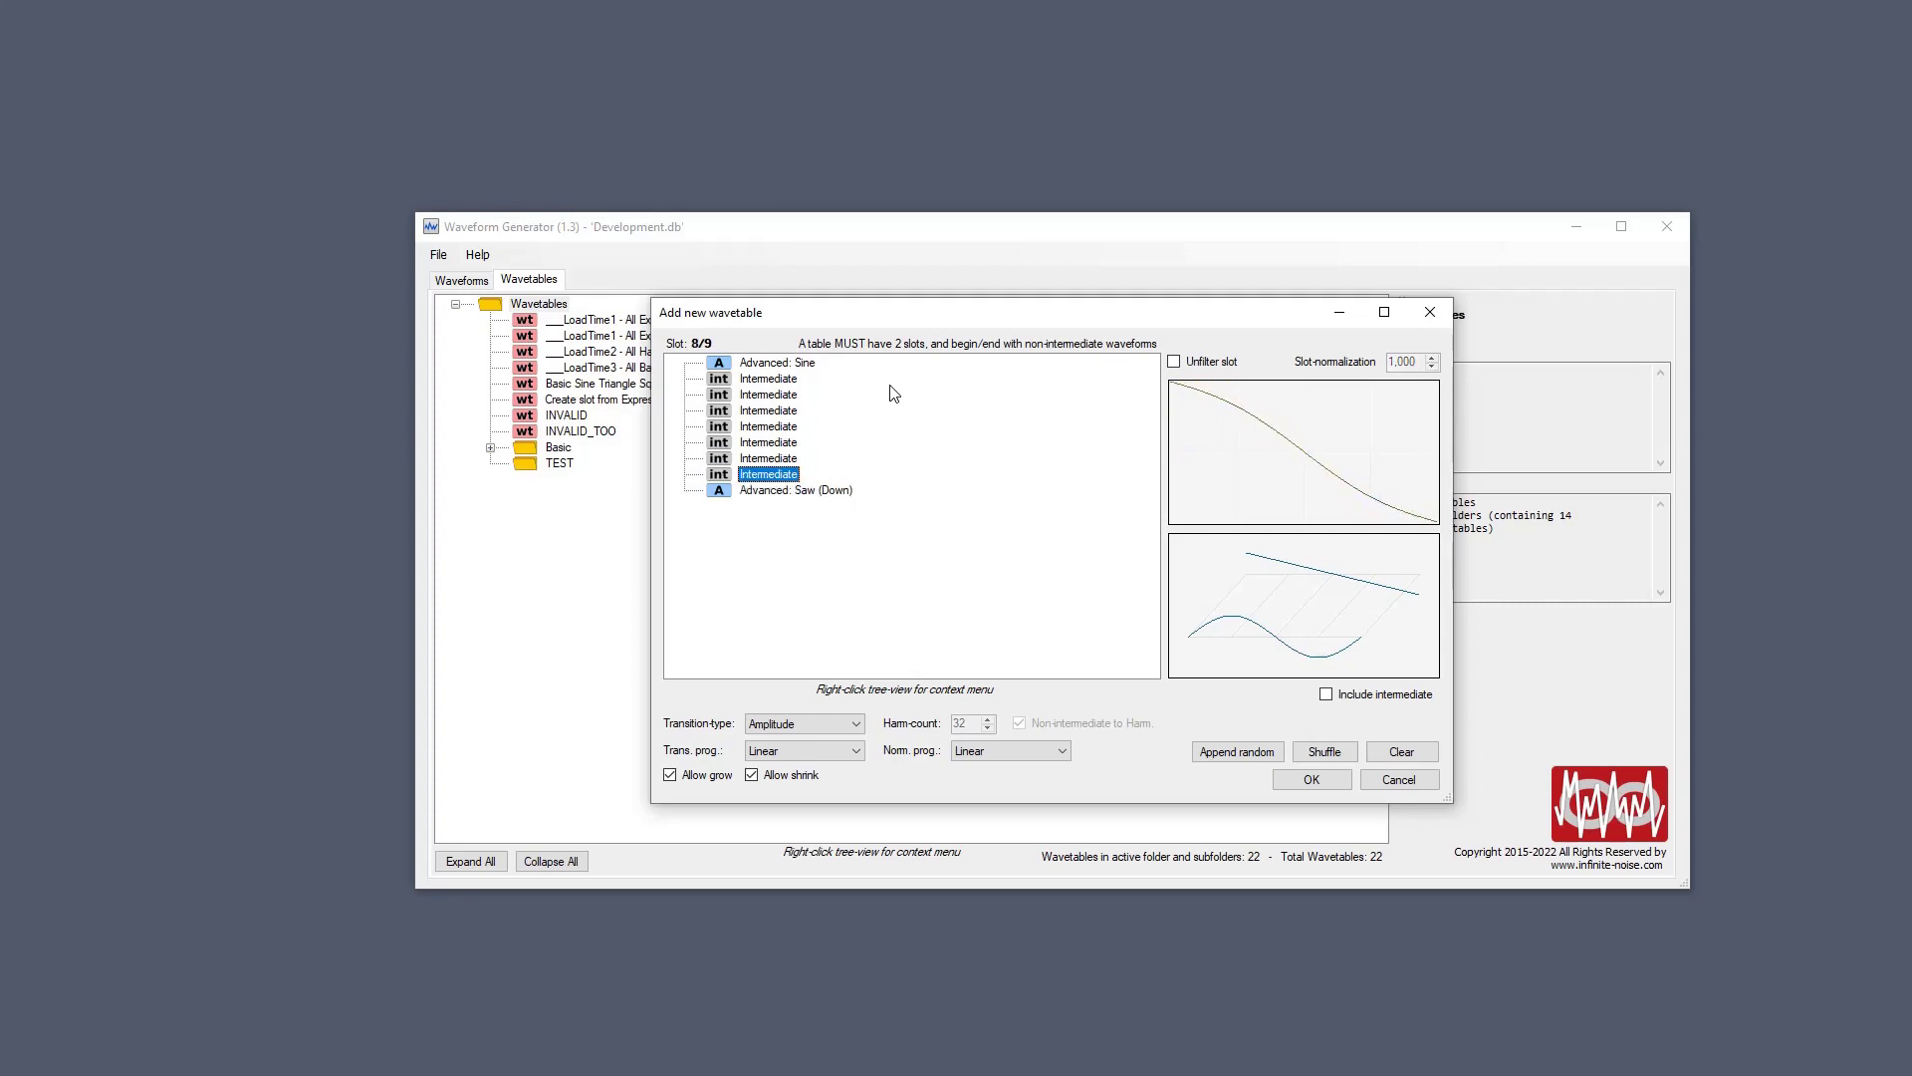
{"action": "key", "text": "Up"}
{"action": "key", "text": "Up"}
{"action": "key", "text": "Up"}
{"action": "key", "text": "Up"}
{"action": "key", "text": "Up"}
{"action": "key", "text": "Up"}
{"action": "key", "text": "Up"}
Set the transition progression to S-Curve and compare the Sine slot with the first intermediate.
{"action": "left_click", "coordinate": [798, 754]}
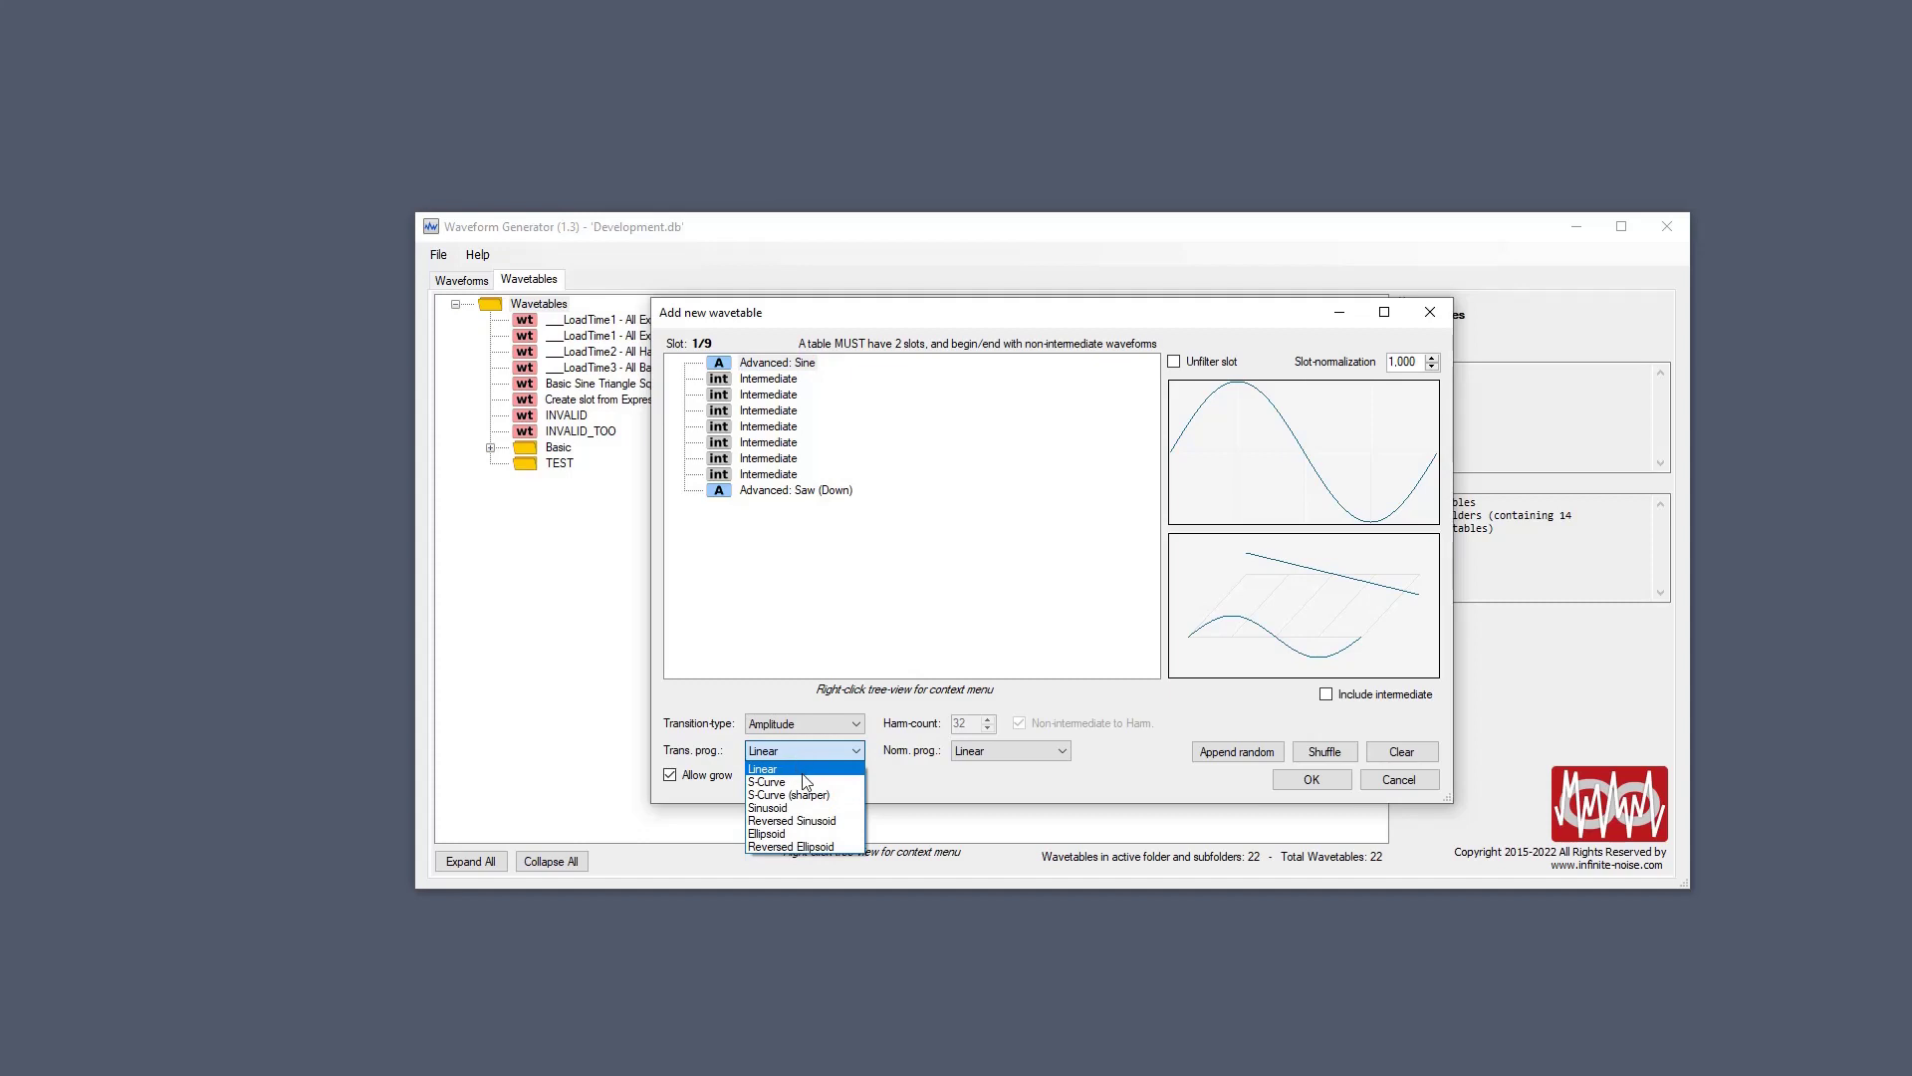
{"action": "left_click", "coordinate": [802, 781]}
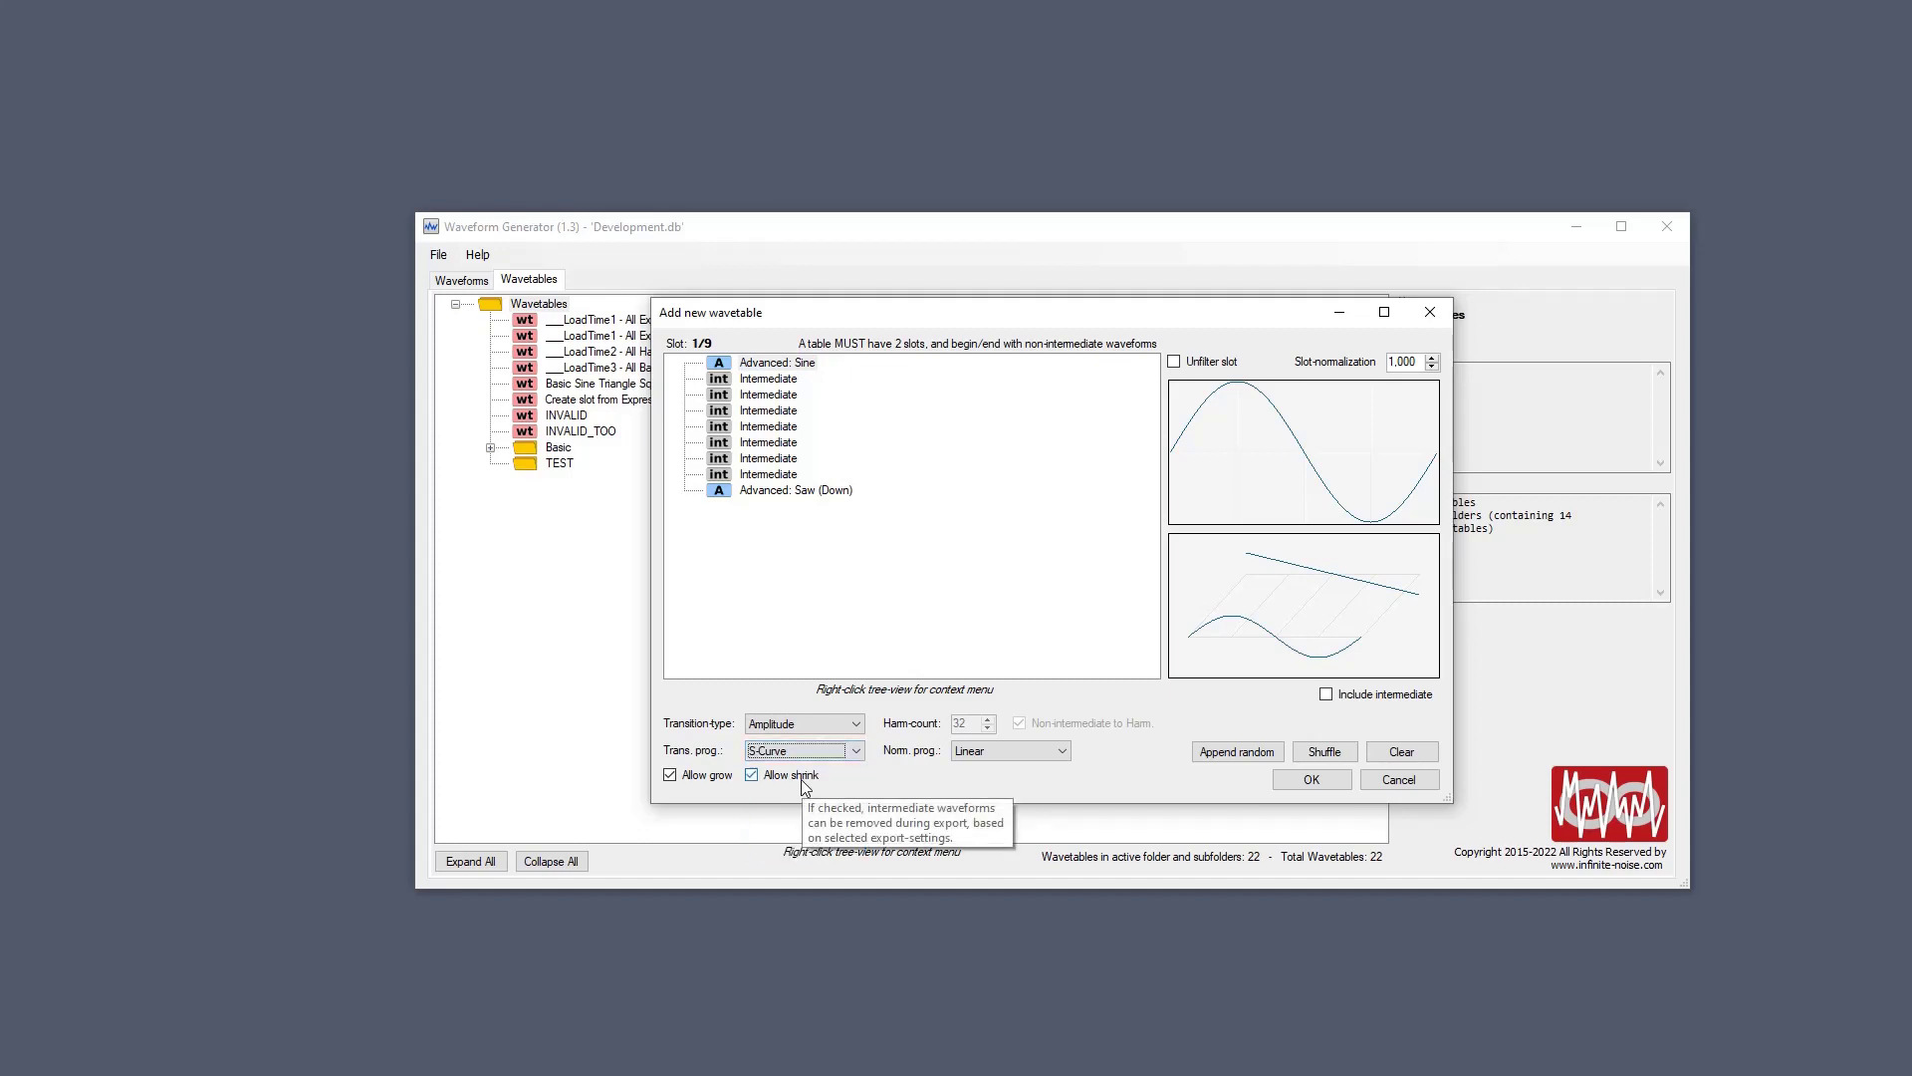
{"action": "left_click", "coordinate": [805, 367]}
{"action": "key", "text": "Down"}
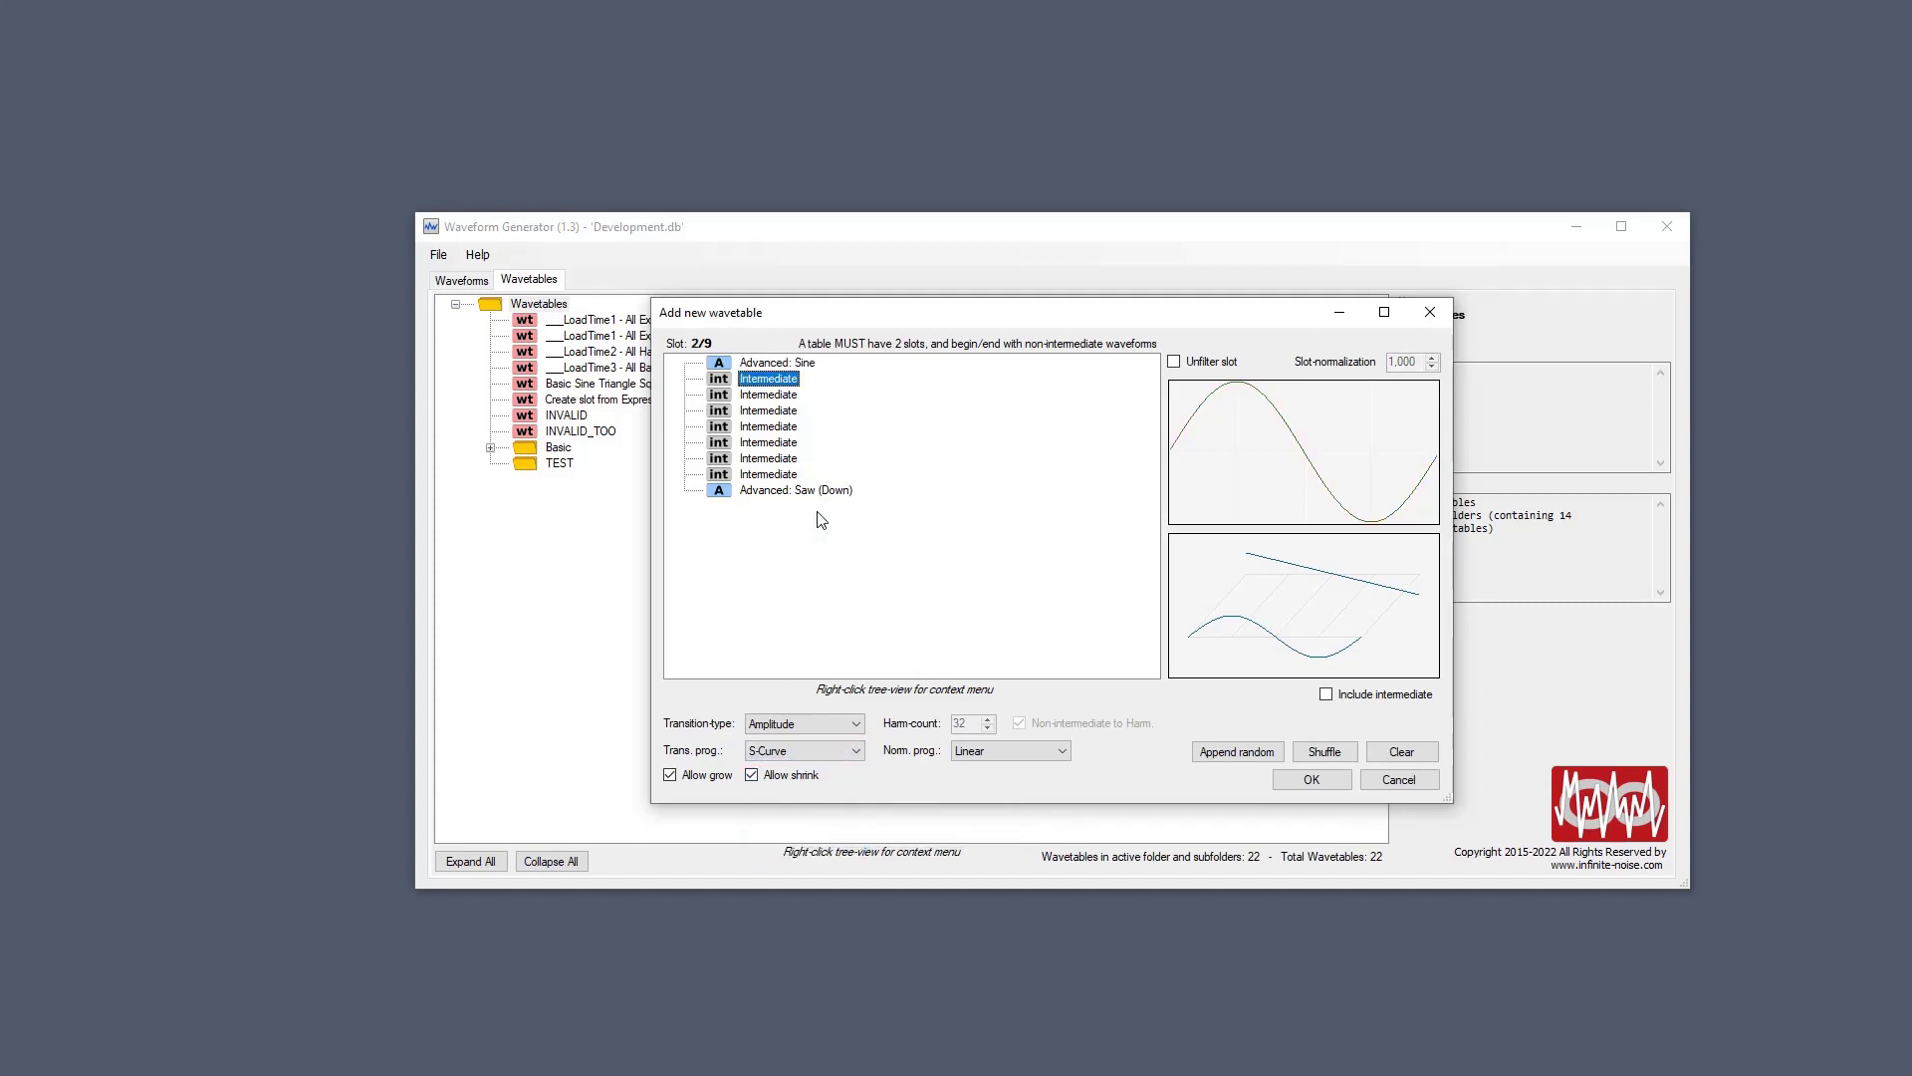
{"action": "key", "text": "Up"}
{"action": "key", "text": "Down"}
{"action": "key", "text": "Up"}
{"action": "key", "text": "Down"}
{"action": "key", "text": "Up"}
{"action": "key", "text": "Down"}
{"action": "key", "text": "Up"}
Alternate between the Saw (Down) slot and the last intermediate to compare them under the S-Curve progression.
{"action": "left_click", "coordinate": [810, 492]}
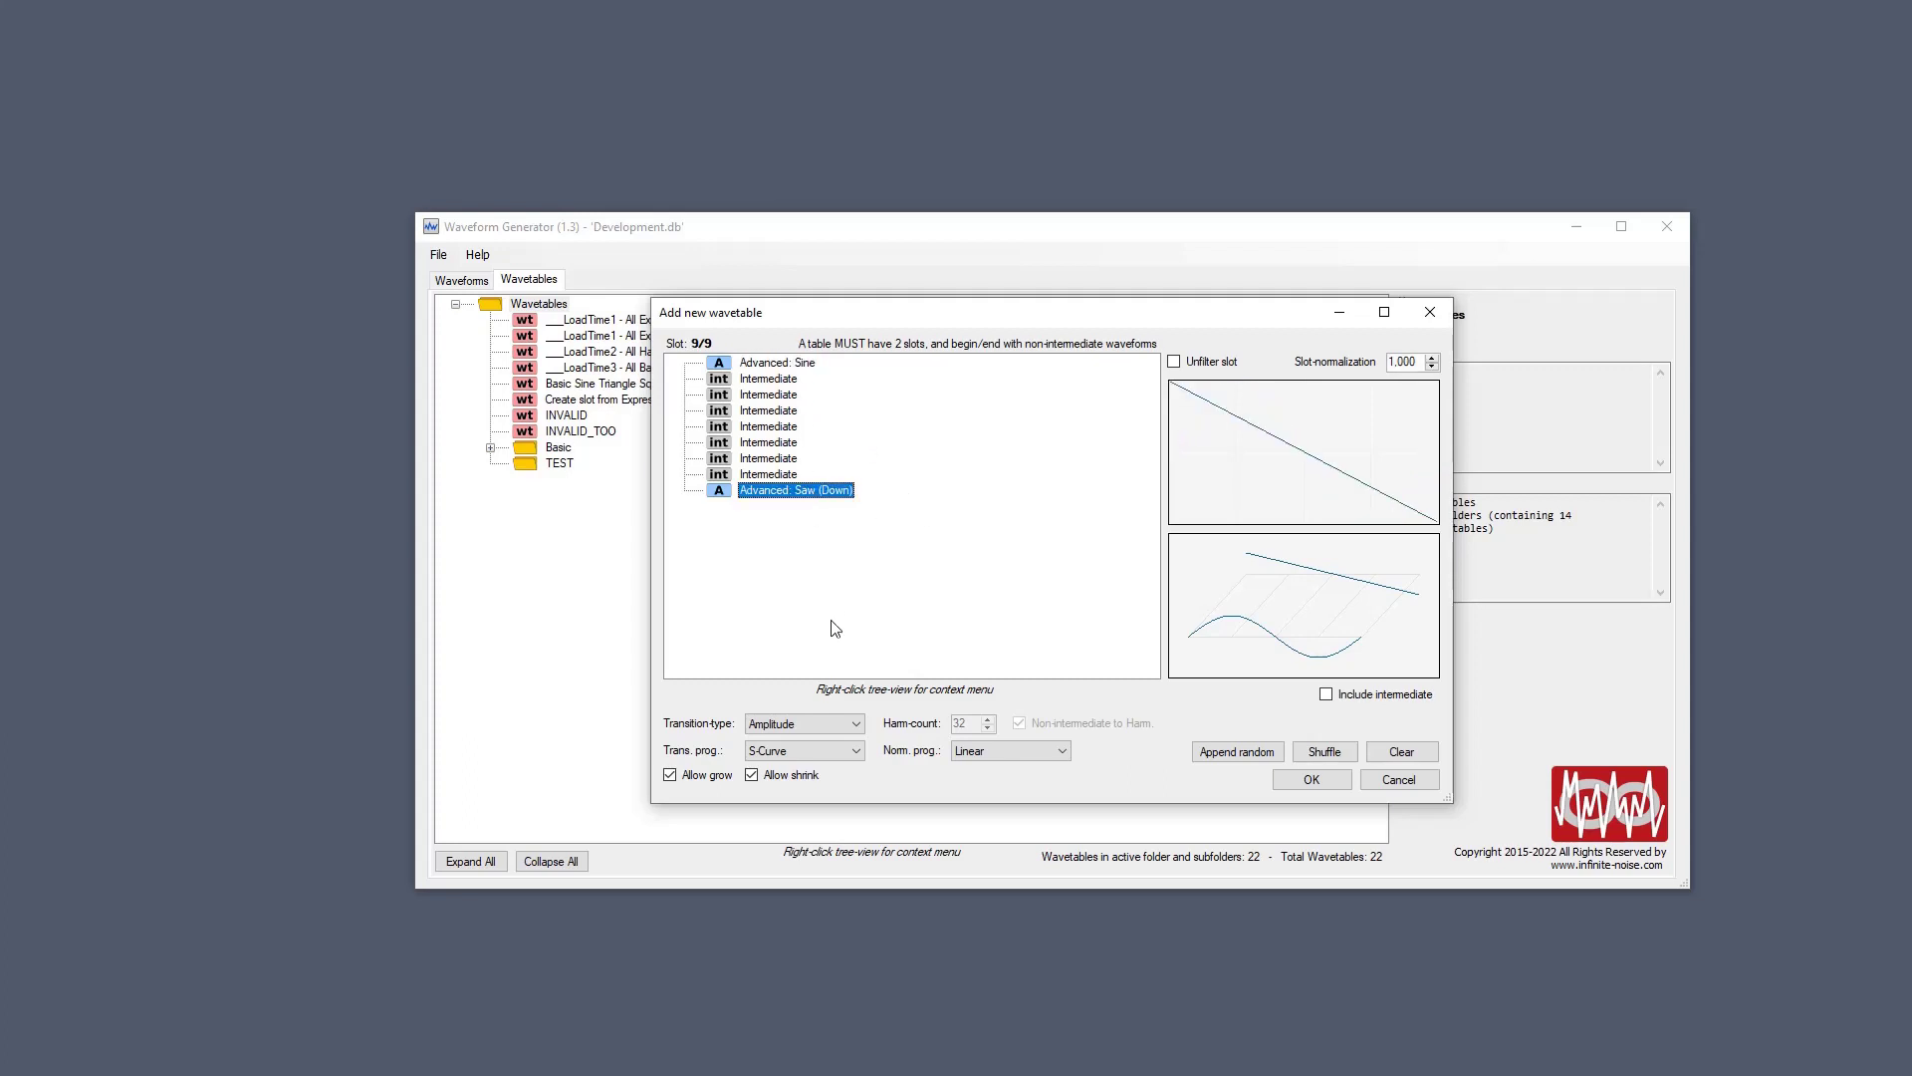
{"action": "key", "text": "Up"}
{"action": "key", "text": "Down"}
{"action": "key", "text": "Up"}
{"action": "key", "text": "Down"}
{"action": "key", "text": "Up"}
{"action": "key", "text": "Down"}
{"action": "key", "text": "Up"}
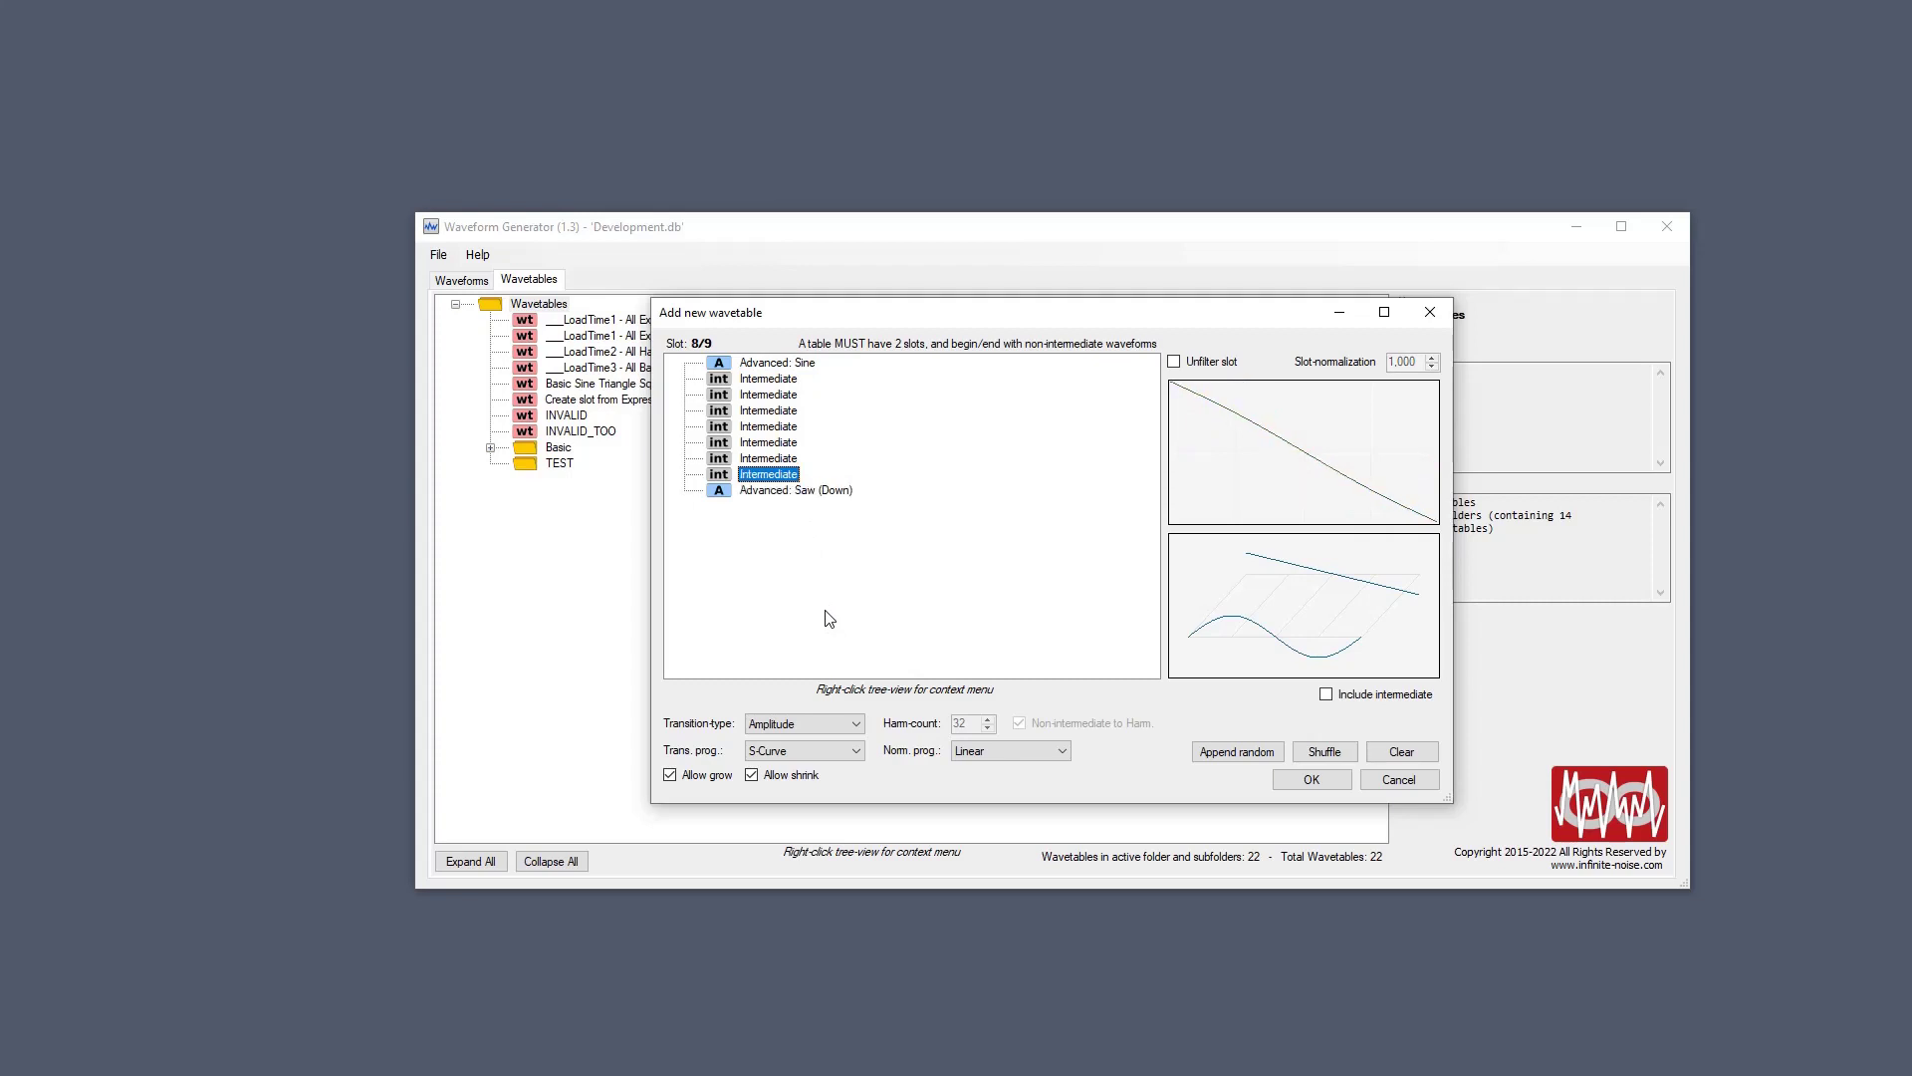
{"action": "key", "text": "Down"}
Move to the middle intermediates, around slots 4 to 6, and compare their S-Curve waveforms.
{"action": "key", "text": "Up"}
{"action": "key", "text": "Up"}
{"action": "key", "text": "Up"}
{"action": "key", "text": "Up"}
{"action": "key", "text": "Up"}
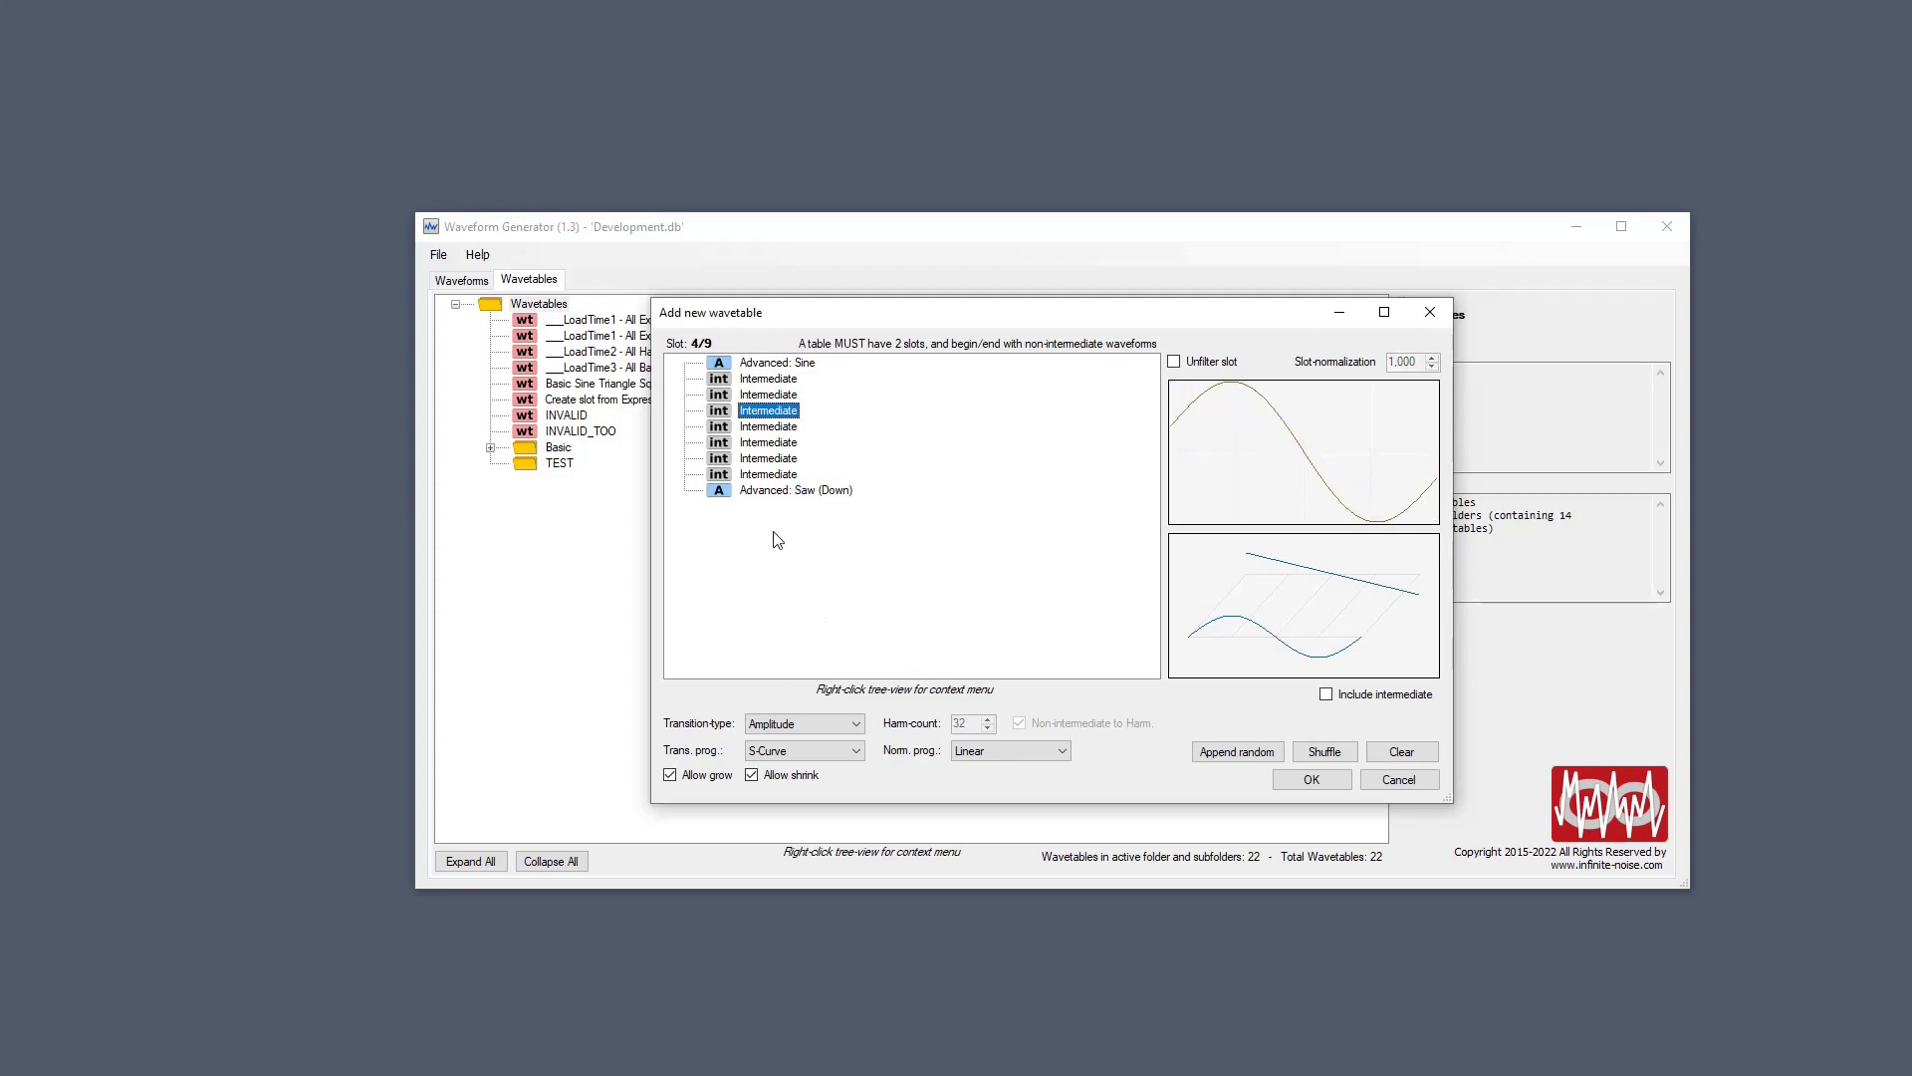
{"action": "key", "text": "Down"}
{"action": "key", "text": "Down"}
{"action": "key", "text": "Up"}
{"action": "key", "text": "Up"}
{"action": "key", "text": "Down"}
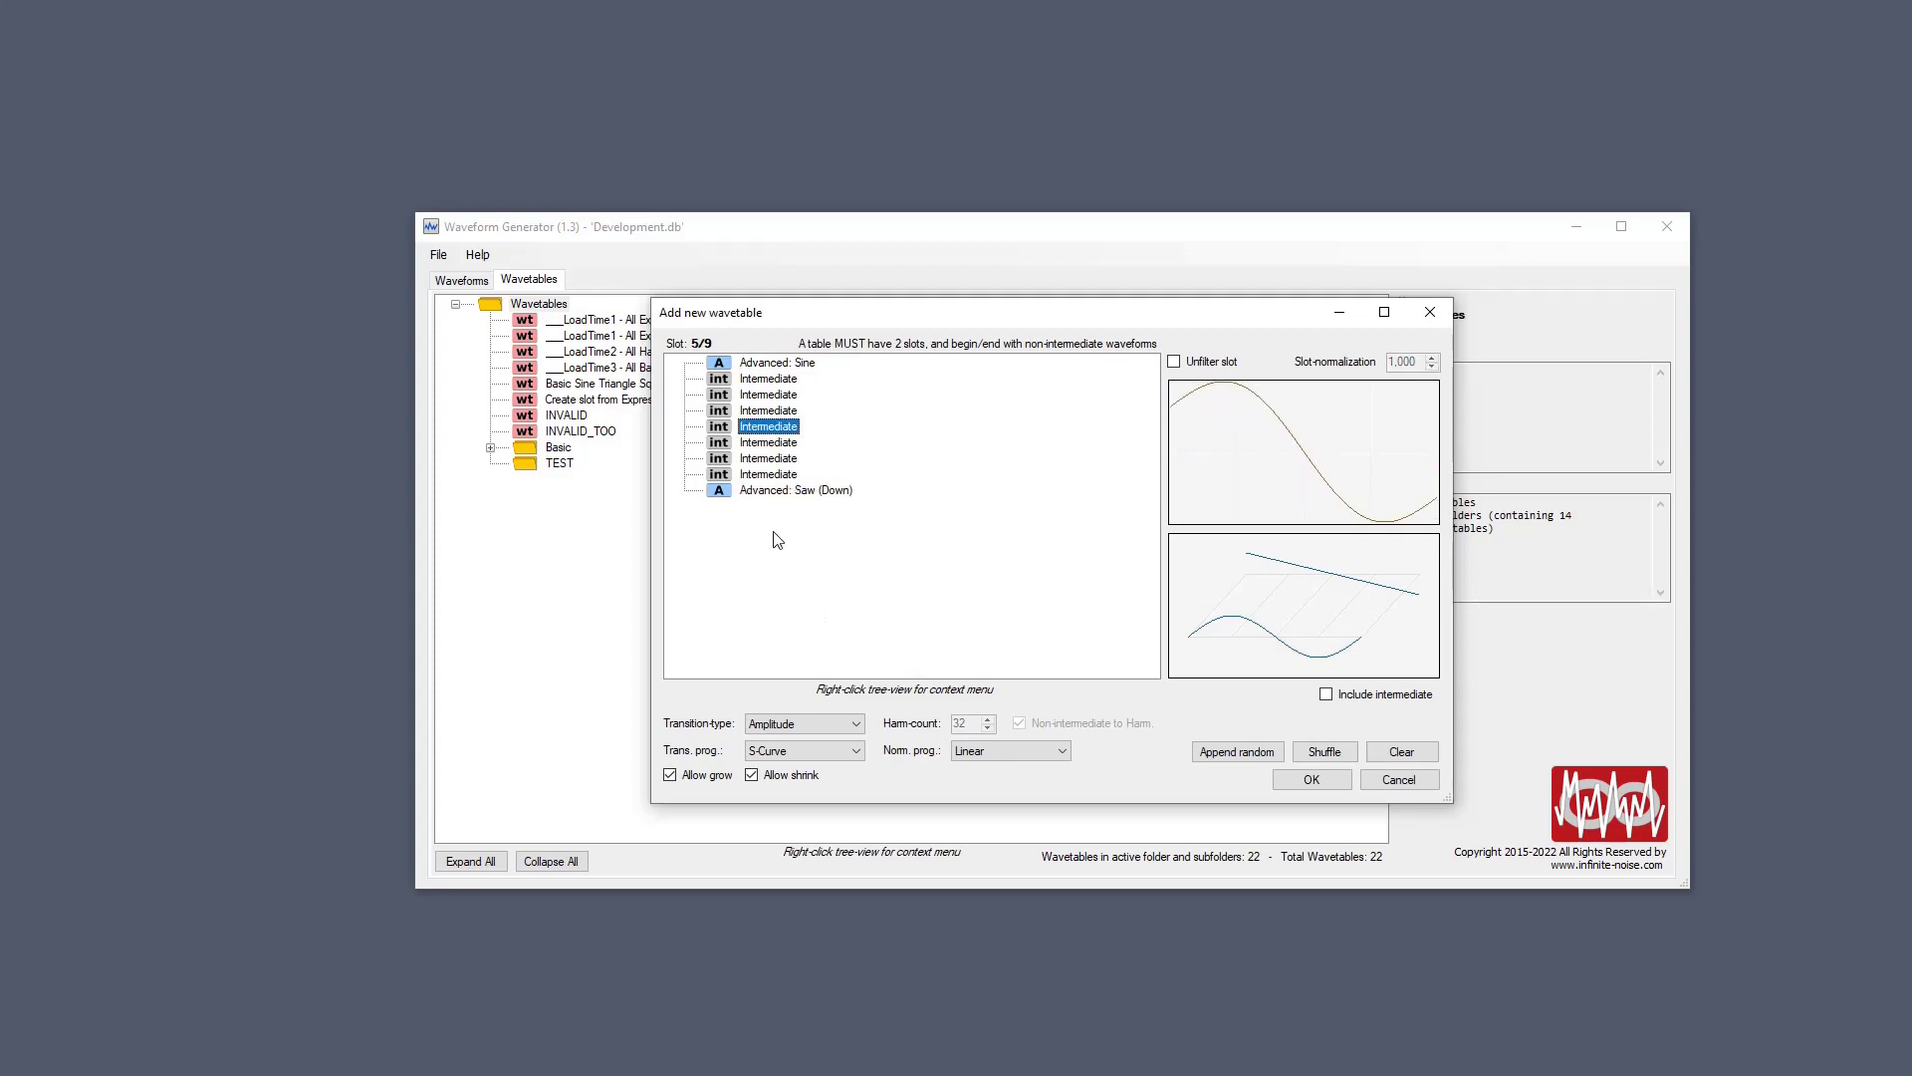
{"action": "key", "text": "Down"}
{"action": "key", "text": "Up"}
{"action": "key", "text": "Up"}
{"action": "key", "text": "Down"}
Set the transition progression to S-Curve (sharper) and view the waveforms at the Sine end, the Saw (Down) end and the middle.
{"action": "left_click", "coordinate": [859, 750]}
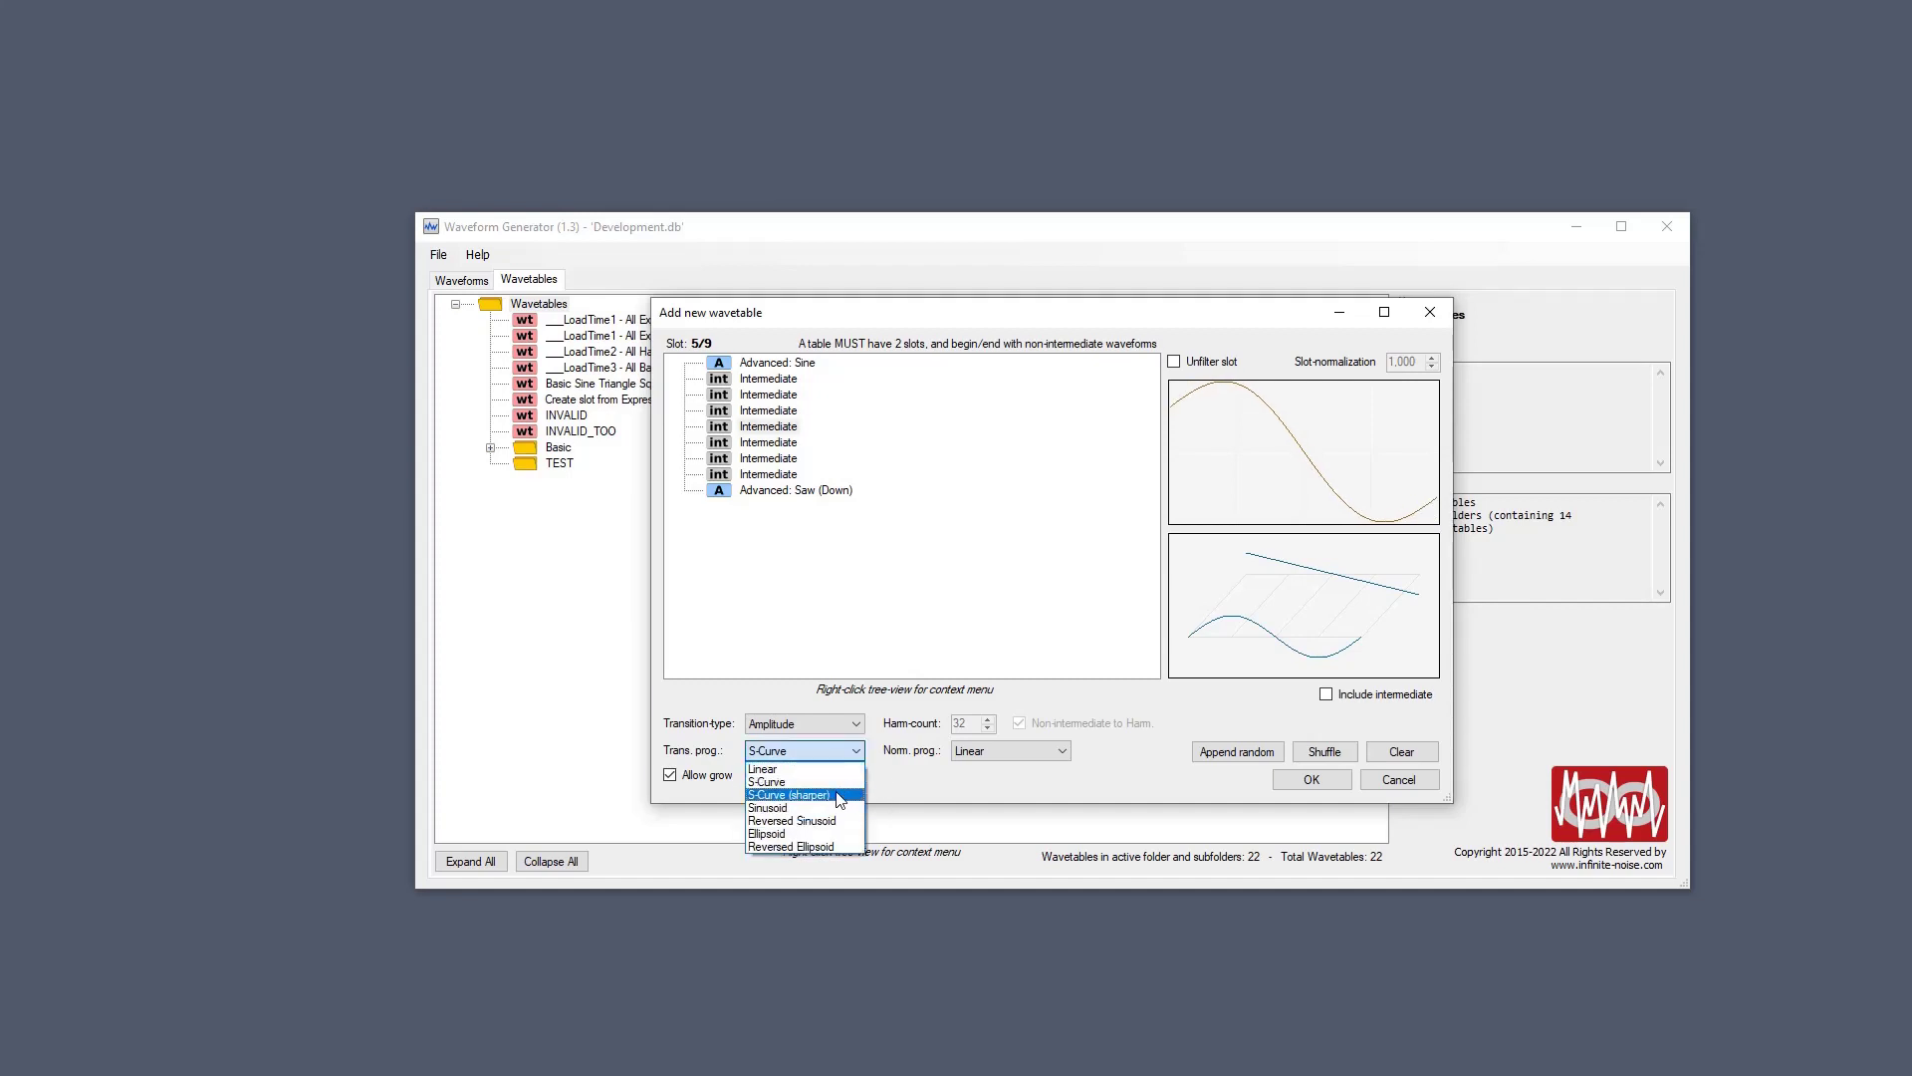
{"action": "left_click", "coordinate": [839, 795]}
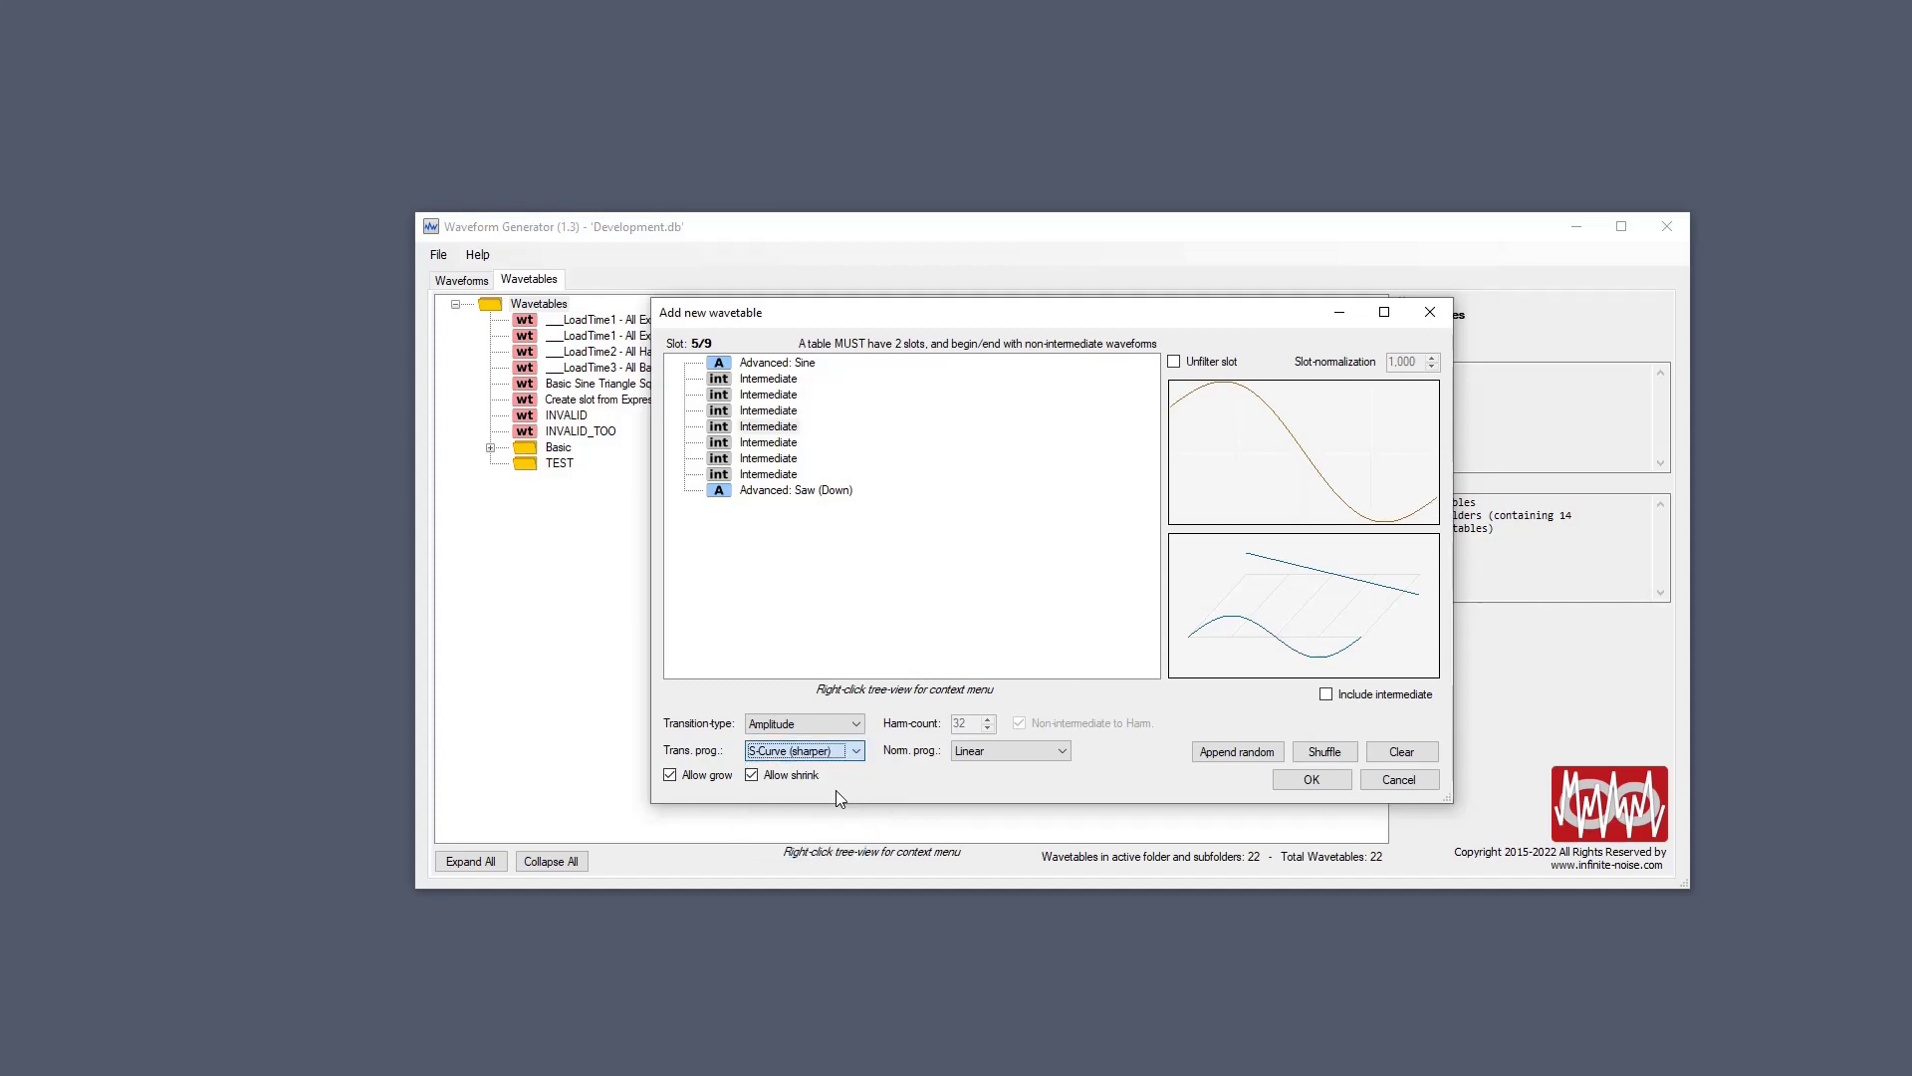
{"action": "left_click", "coordinate": [797, 363]}
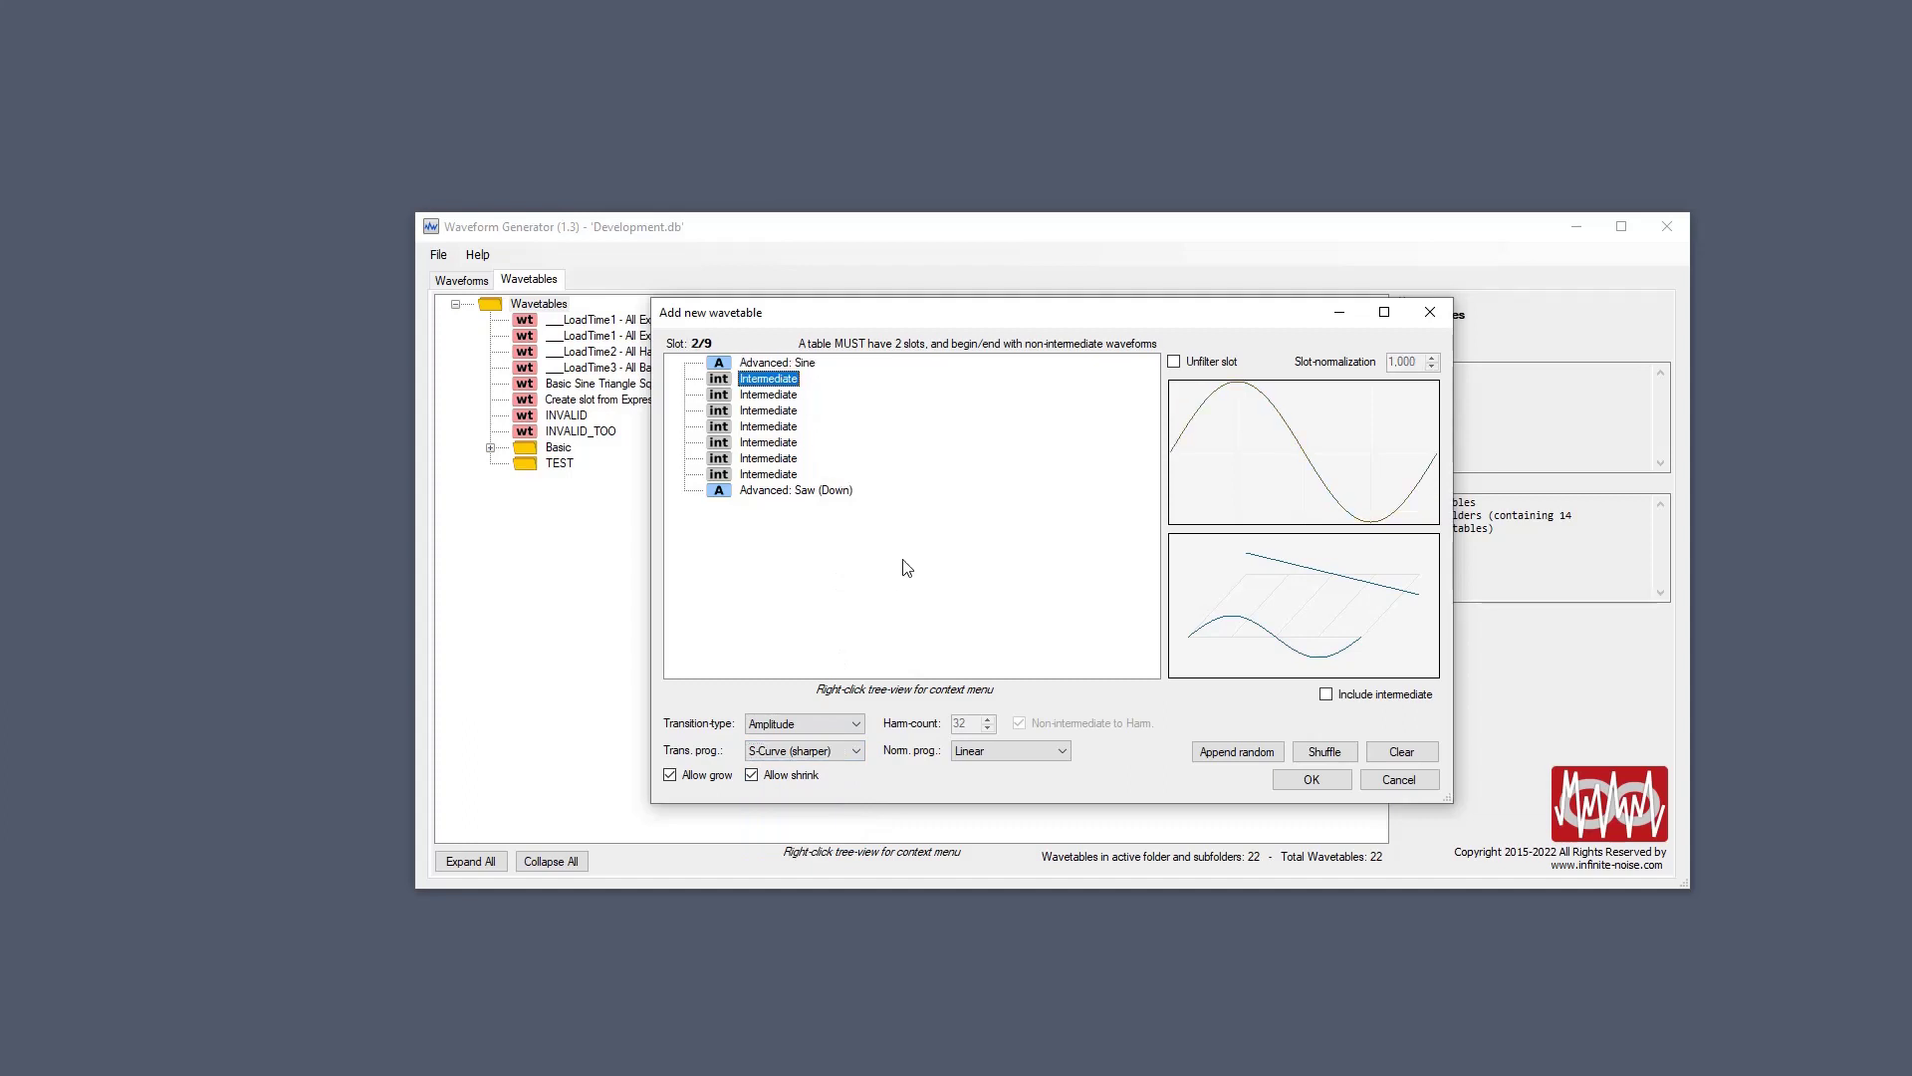
{"action": "left_click", "coordinate": [801, 490]}
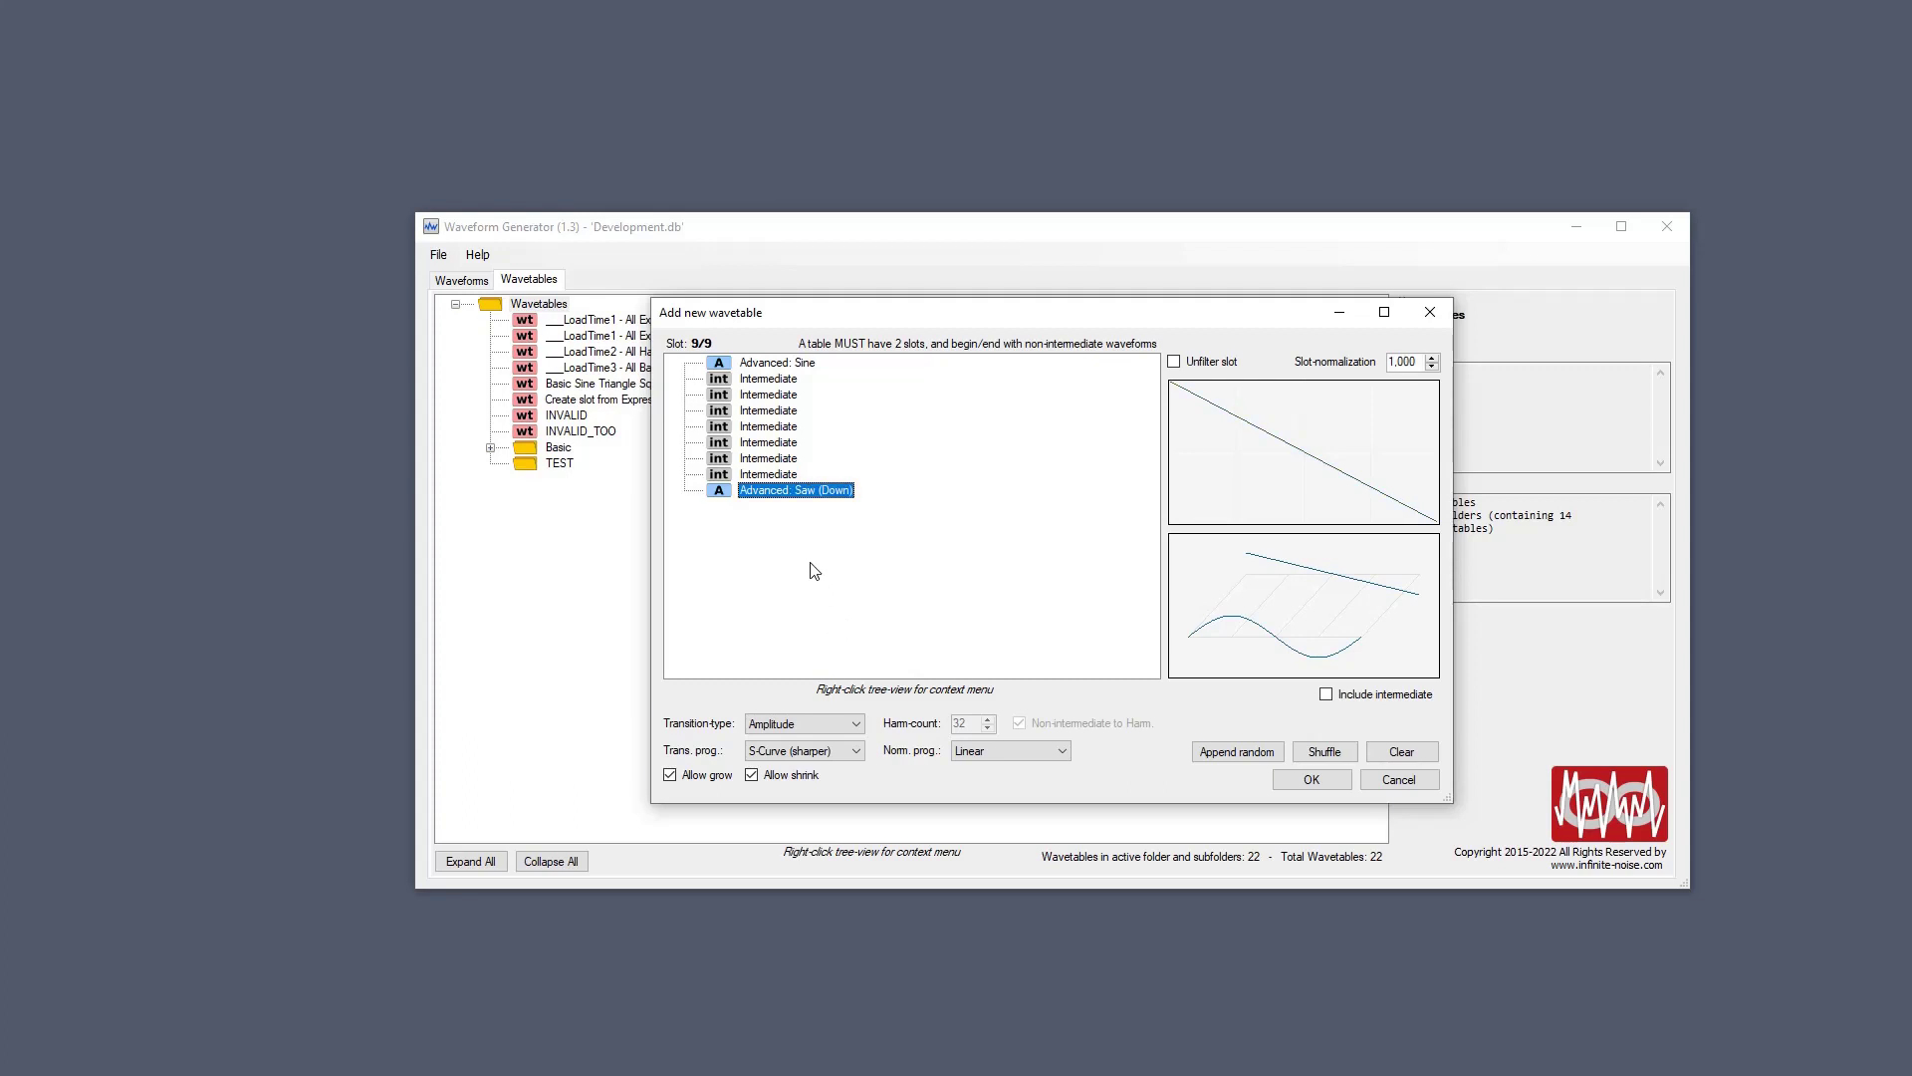
{"action": "left_click", "coordinate": [768, 410]}
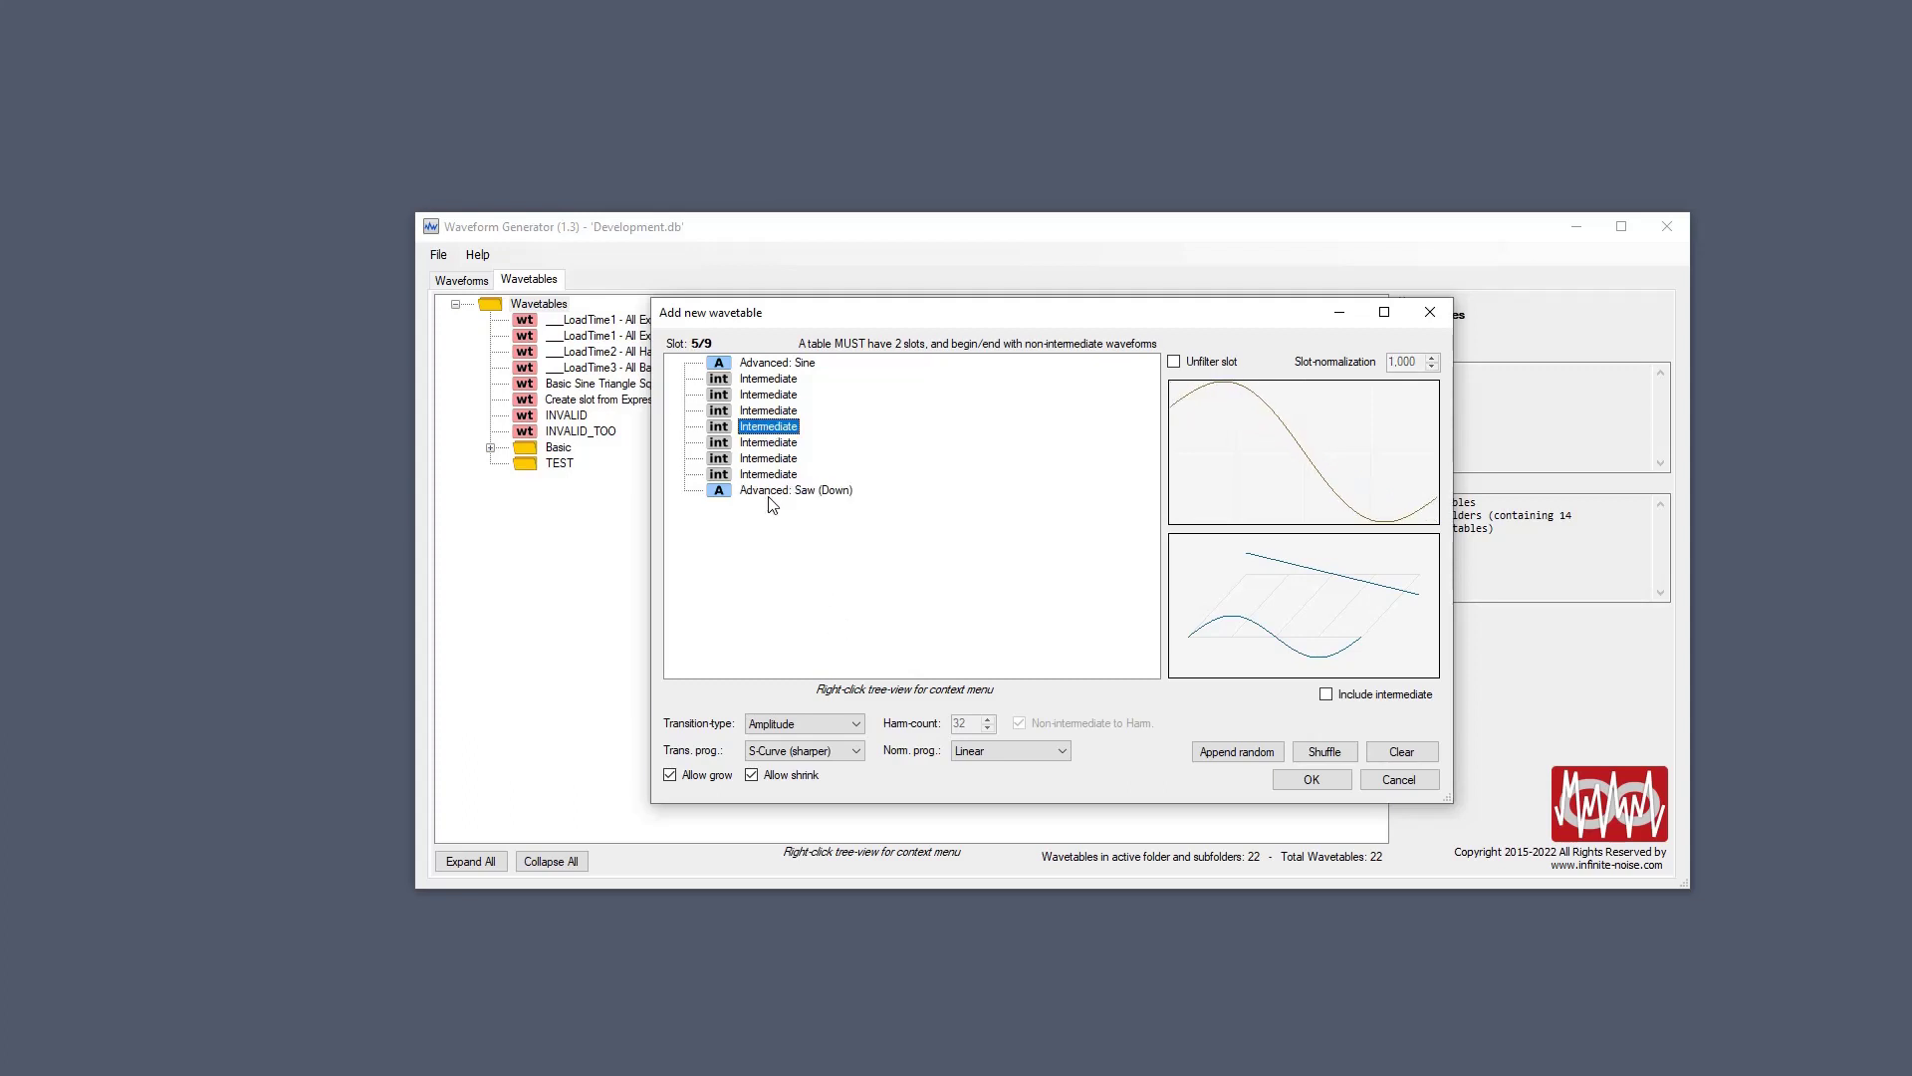
Set the transition progression to Sinusoid and compare the Sine slot with the first intermediate.
{"action": "left_click", "coordinate": [854, 753]}
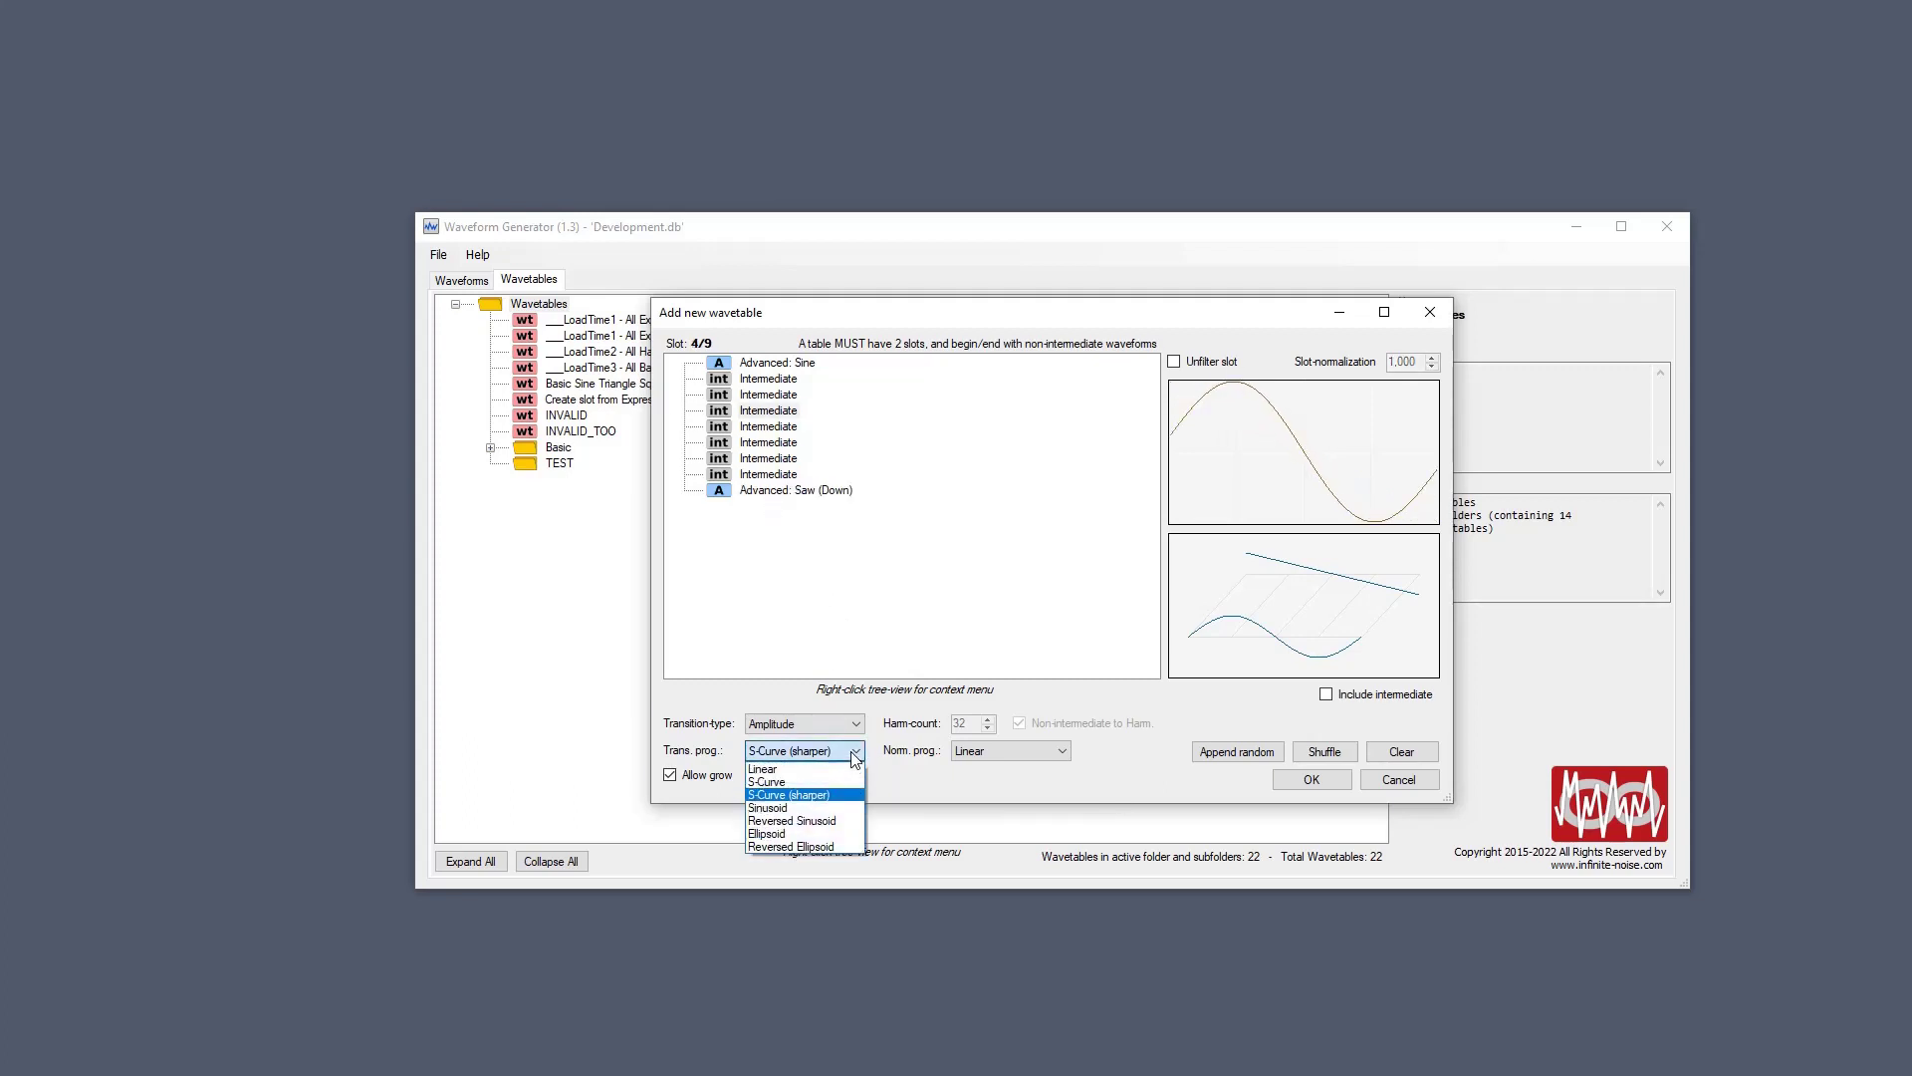
{"action": "left_click", "coordinate": [832, 808]}
{"action": "left_click", "coordinate": [778, 366]}
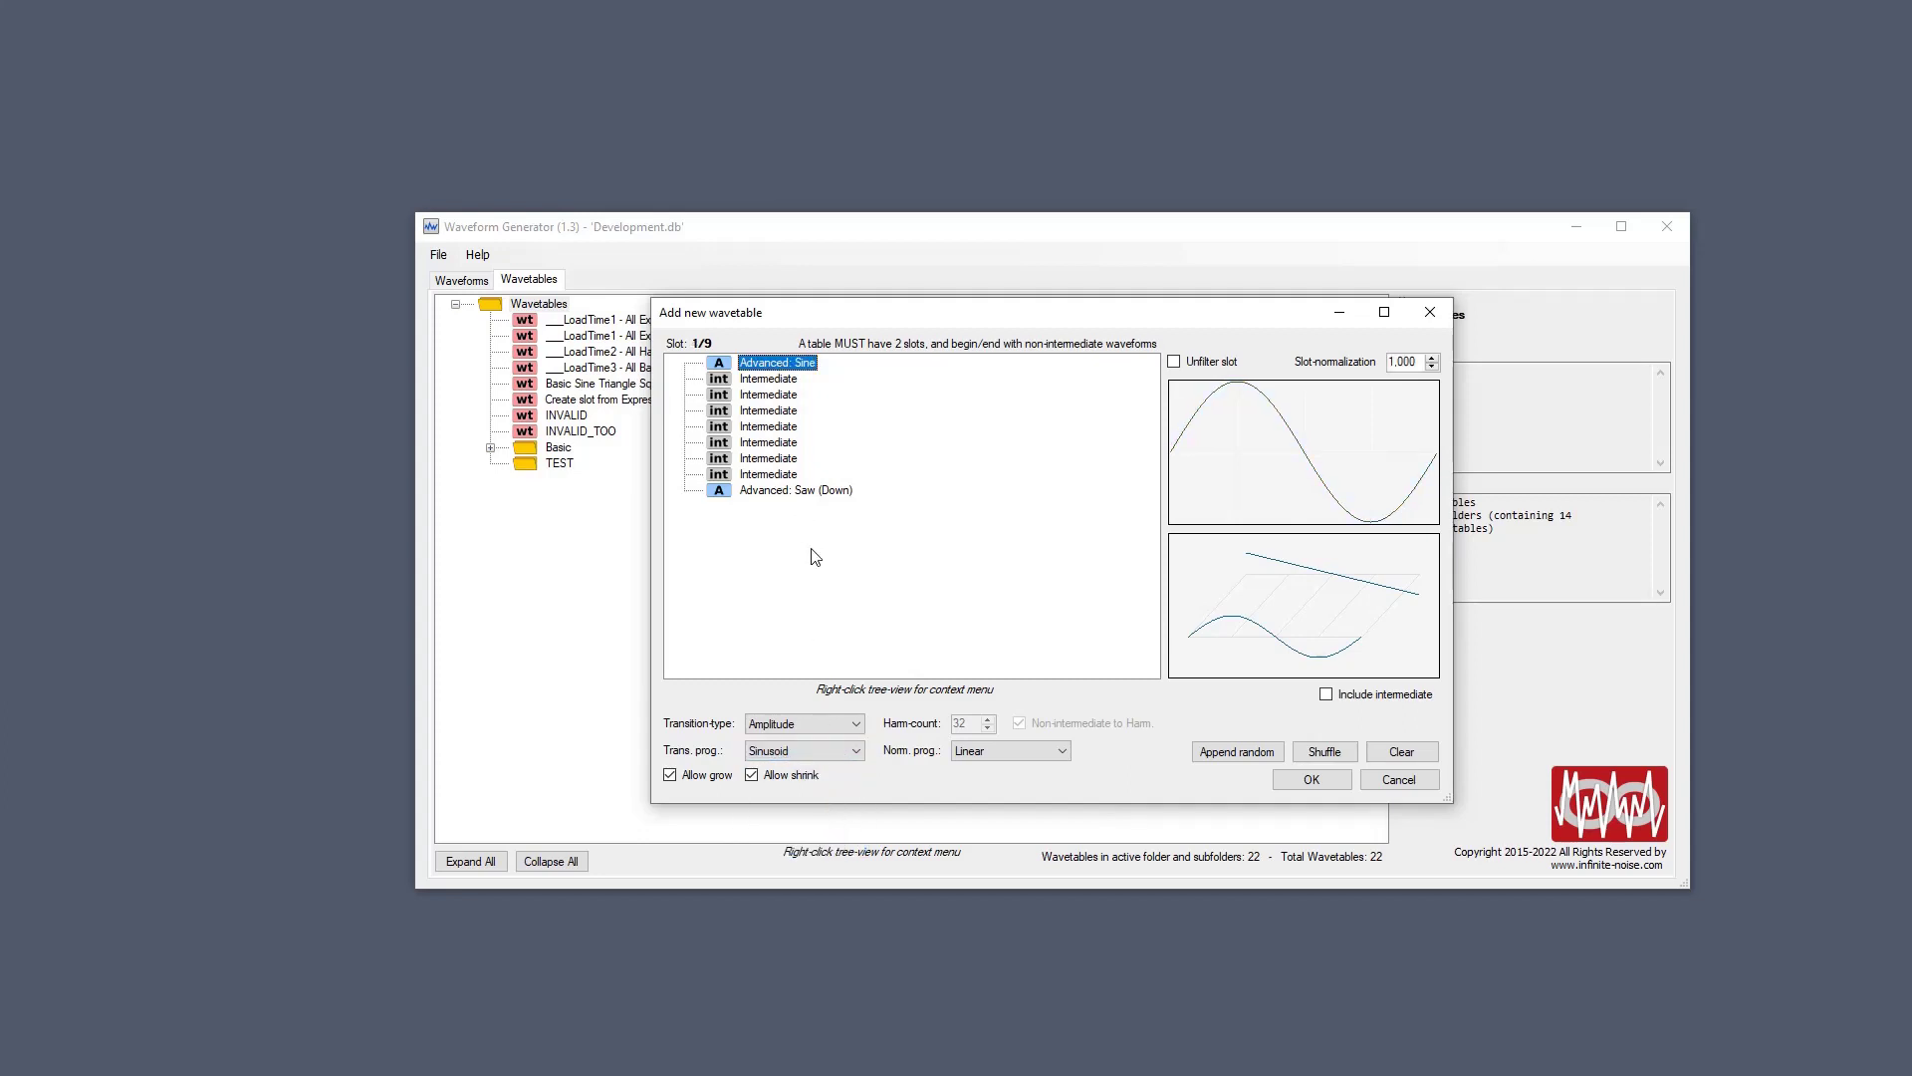
{"action": "key", "text": "Down"}
{"action": "key", "text": "Up"}
{"action": "key", "text": "Down"}
{"action": "key", "text": "Up"}
{"action": "key", "text": "Down"}
{"action": "key", "text": "Up"}
{"action": "key", "text": "Down"}
{"action": "key", "text": "Up"}
Compare the Saw (Down) slot with the last intermediate under the Sinusoid progression.
{"action": "left_click", "coordinate": [802, 491]}
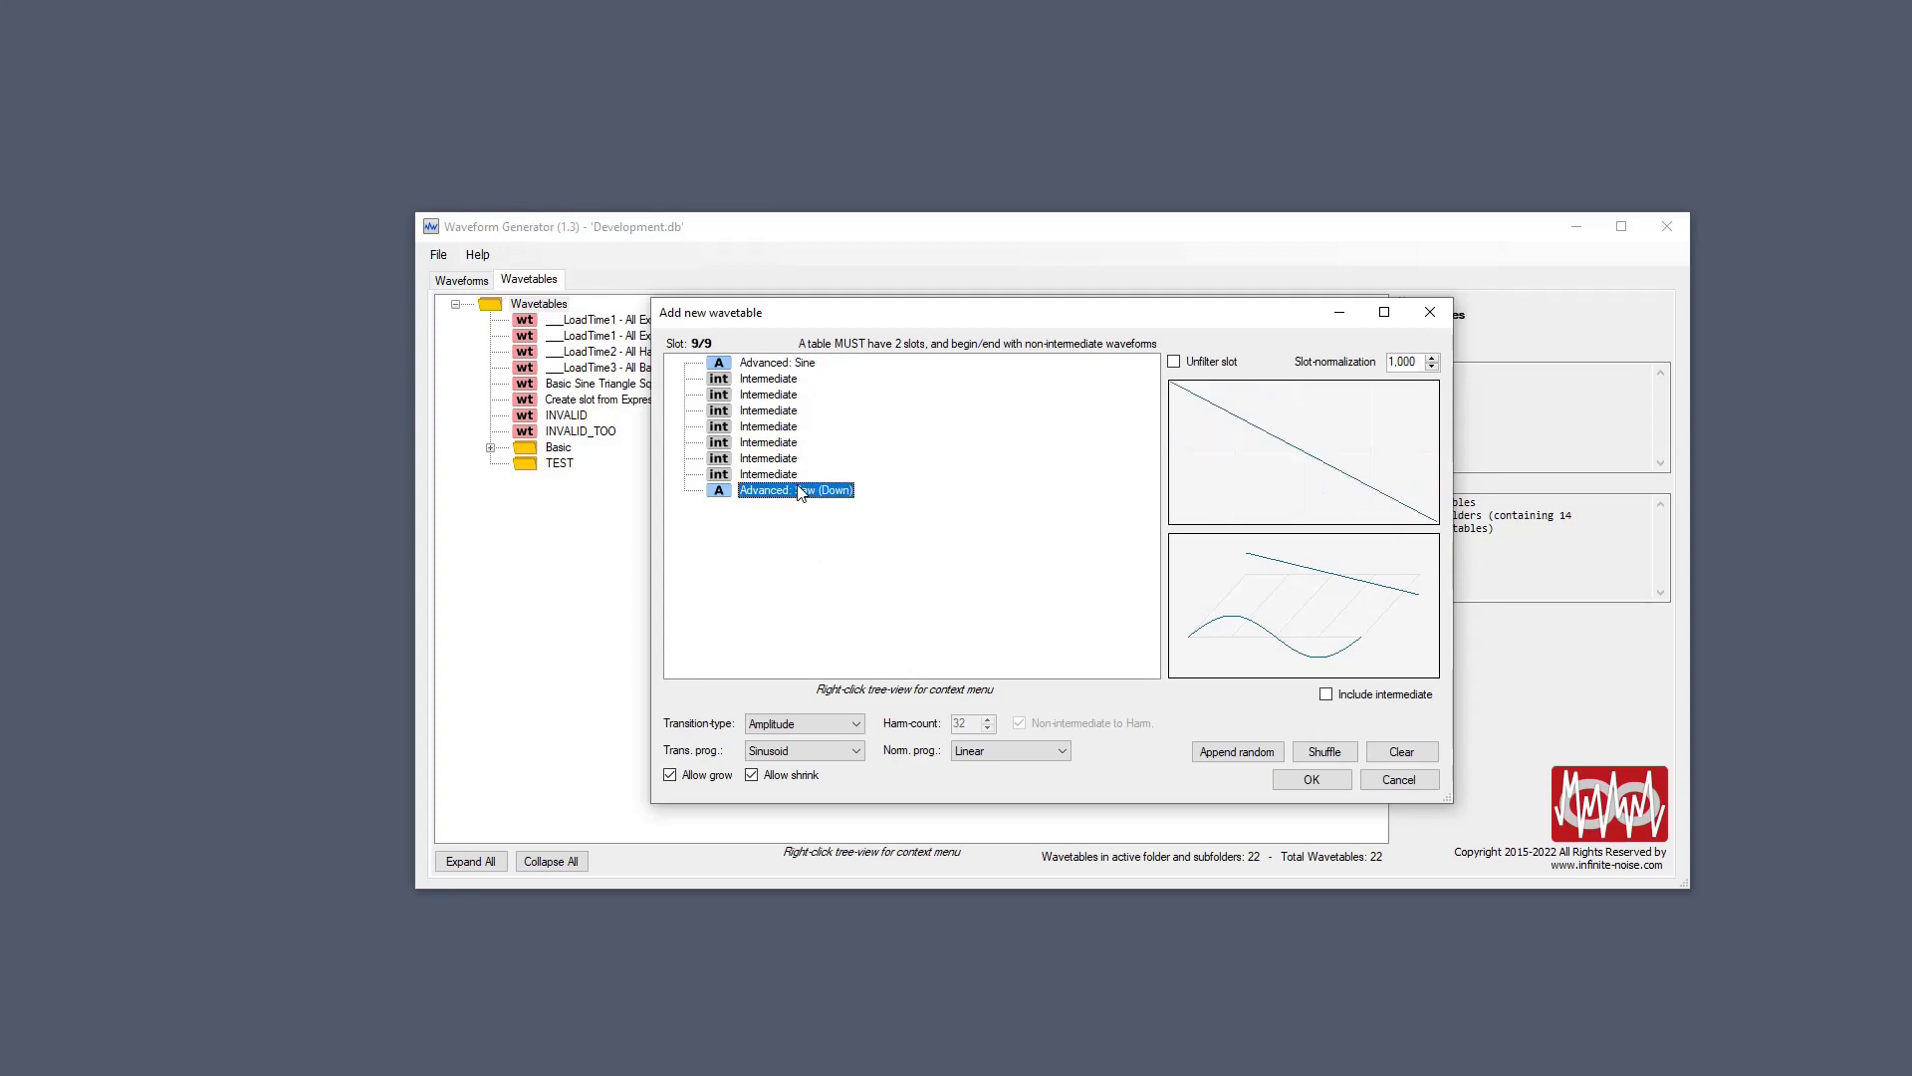
{"action": "key", "text": "Up"}
{"action": "key", "text": "Down"}
{"action": "key", "text": "Up"}
{"action": "key", "text": "Down"}
{"action": "key", "text": "Up"}
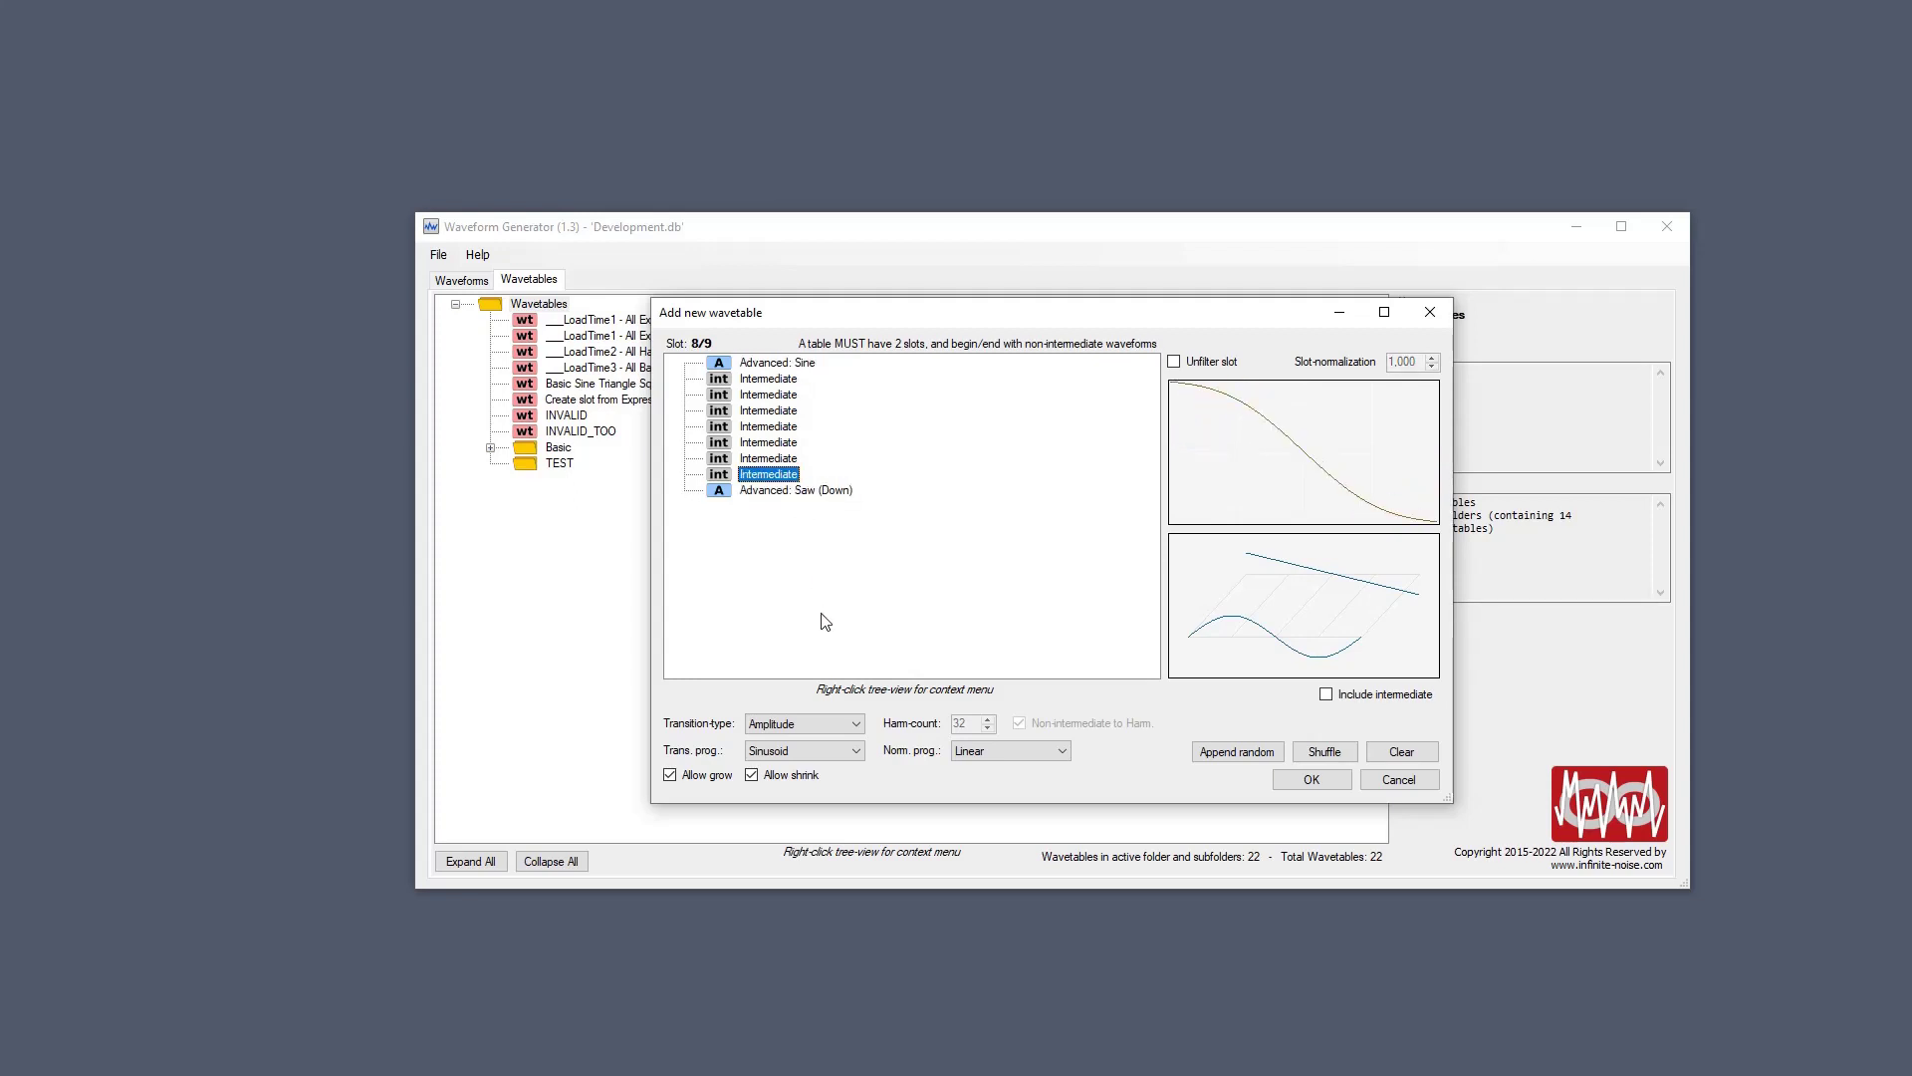
{"action": "key", "text": "Down"}
Set the transition progression to Reversed Sinusoid and compare the Sine slot with the first intermediate.
{"action": "left_click", "coordinate": [832, 751]}
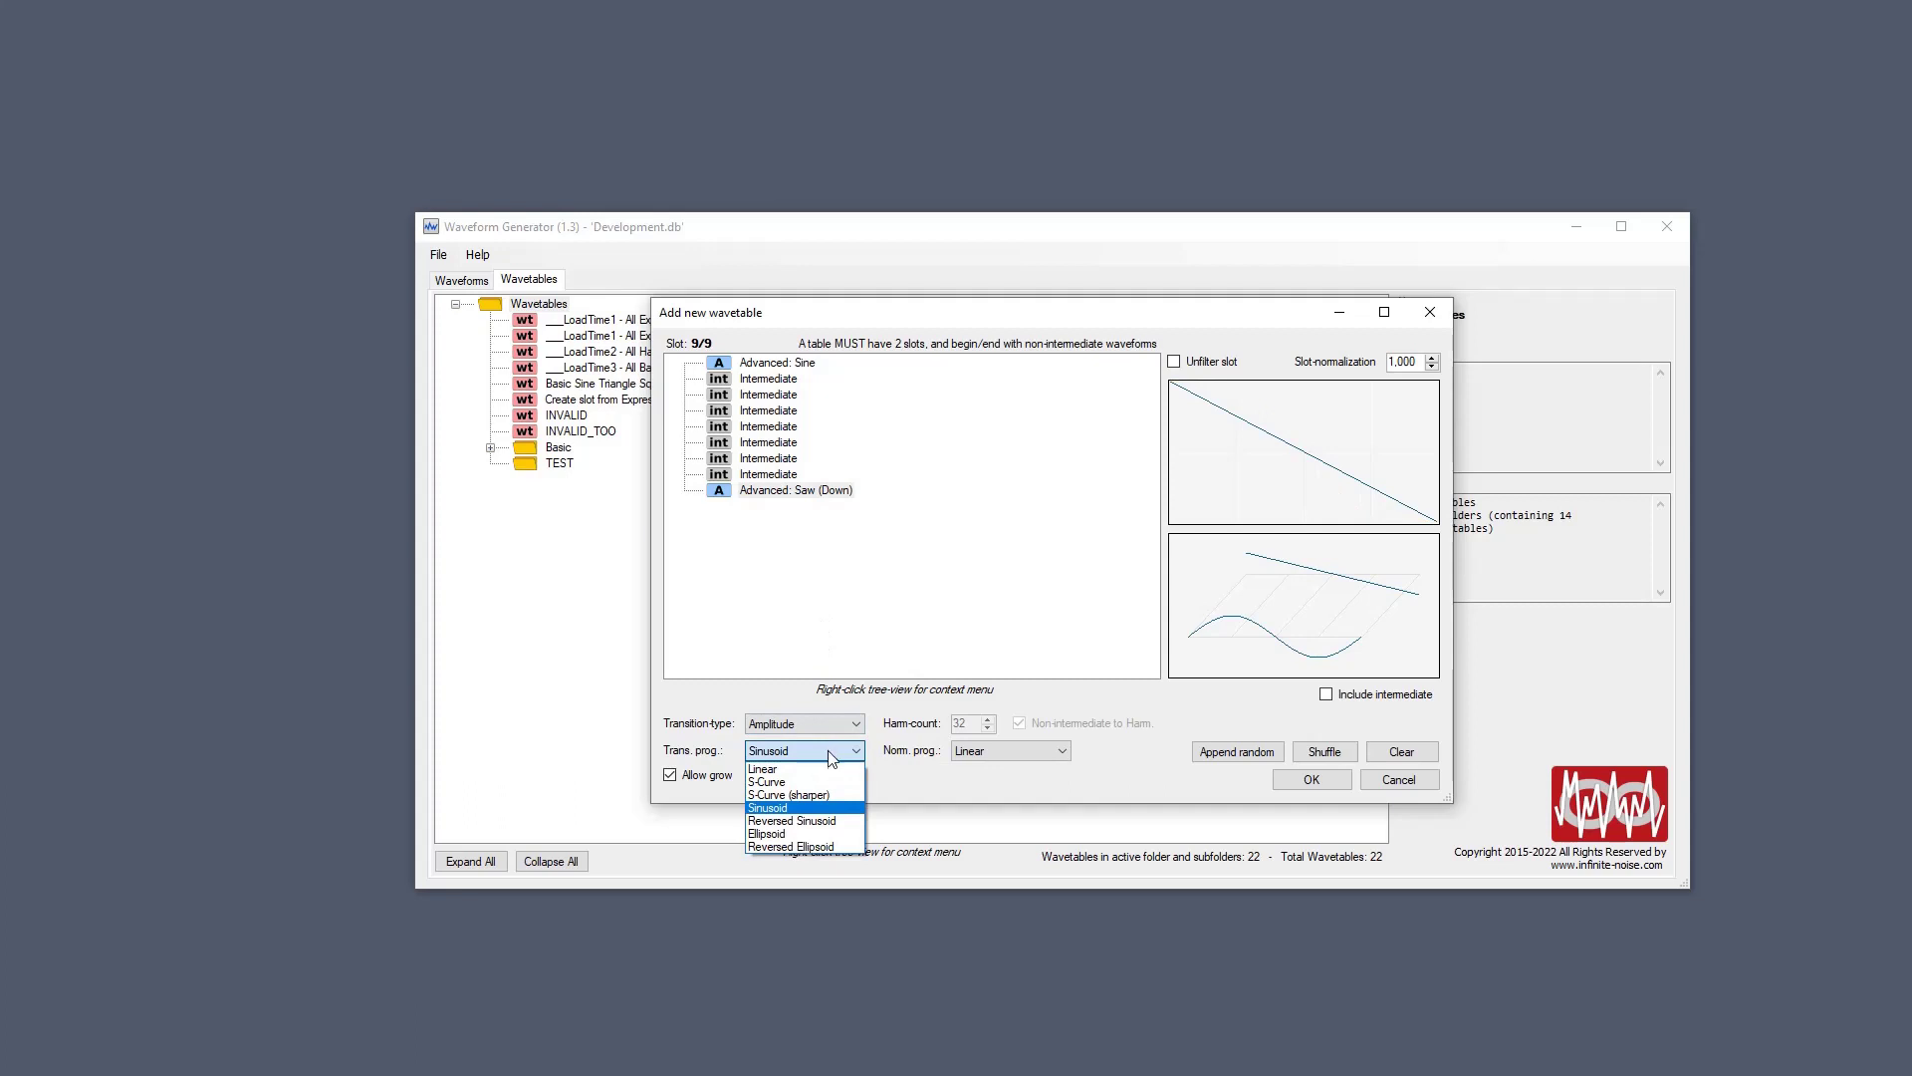
{"action": "left_click", "coordinate": [830, 822]}
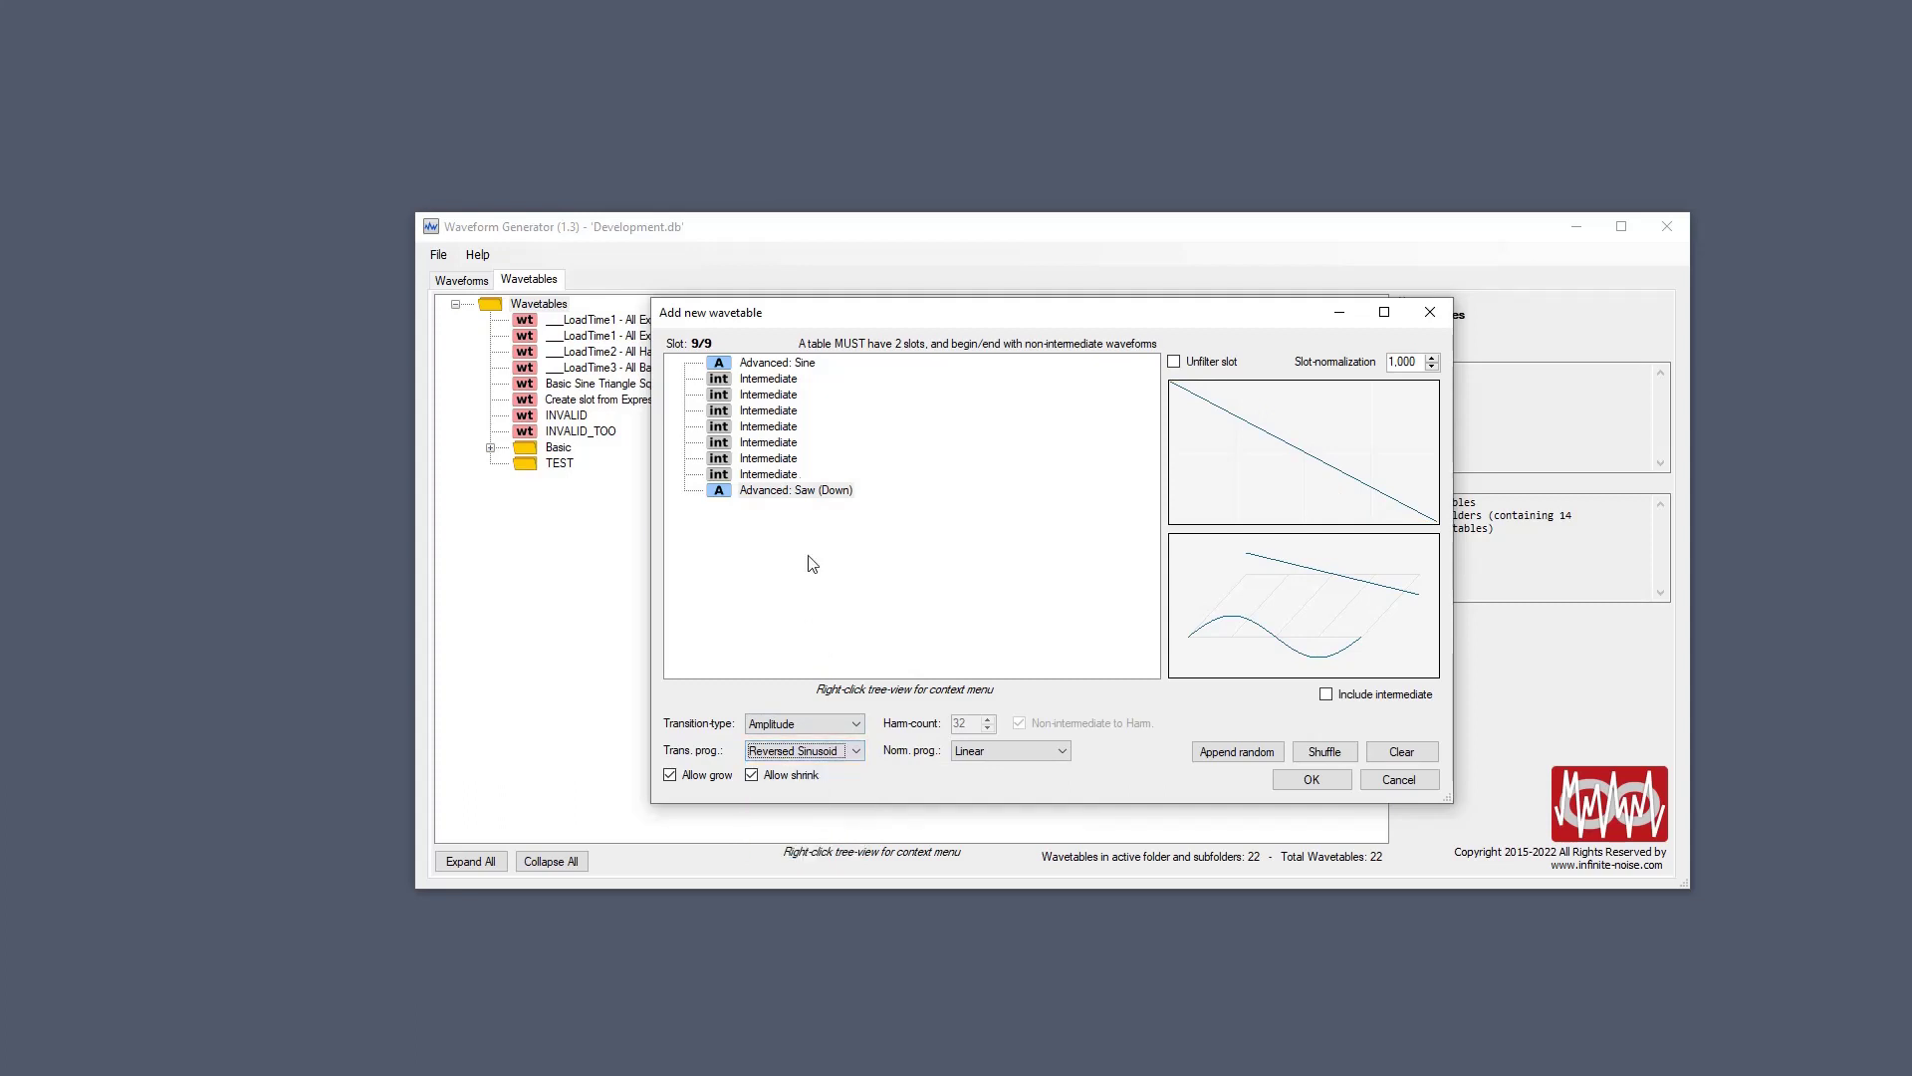
{"action": "left_click", "coordinate": [788, 365]}
{"action": "key", "text": "Down"}
{"action": "key", "text": "Up"}
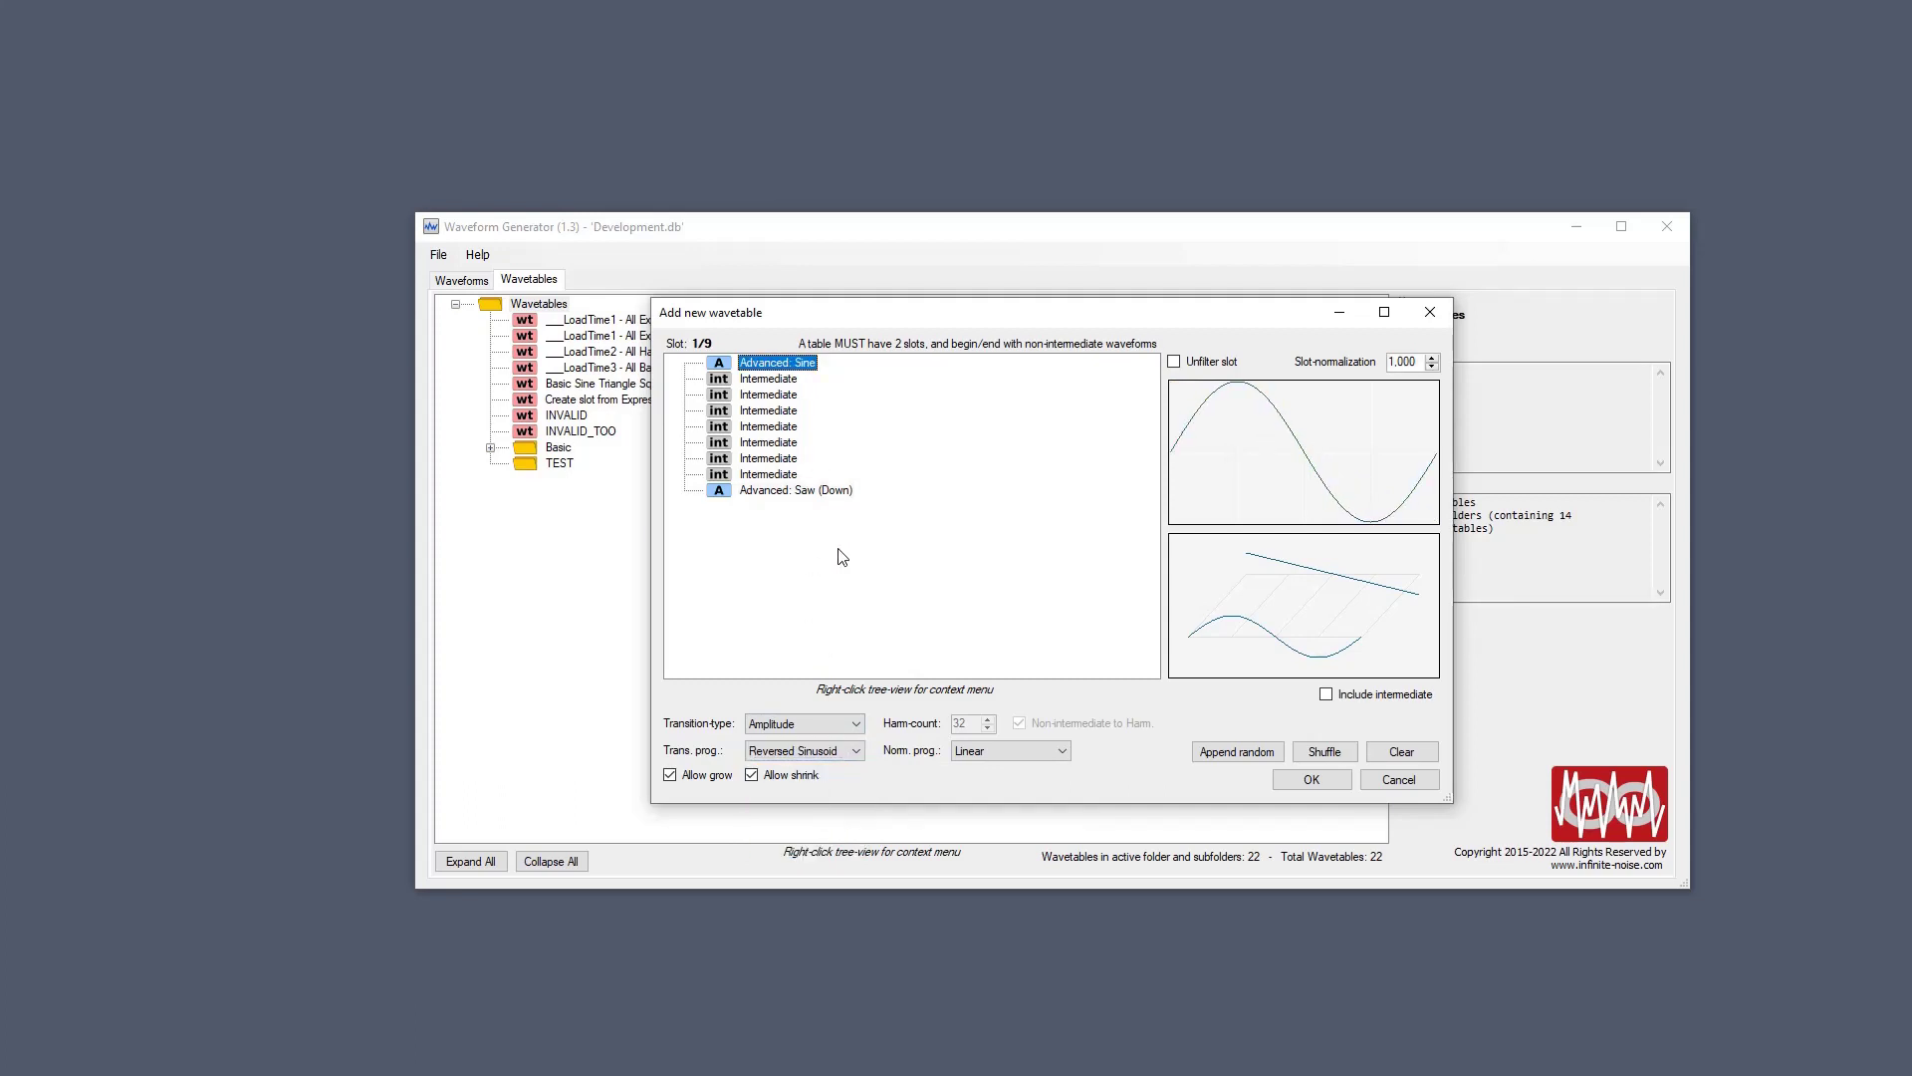
{"action": "key", "text": "Down"}
{"action": "key", "text": "Up"}
{"action": "key", "text": "Down"}
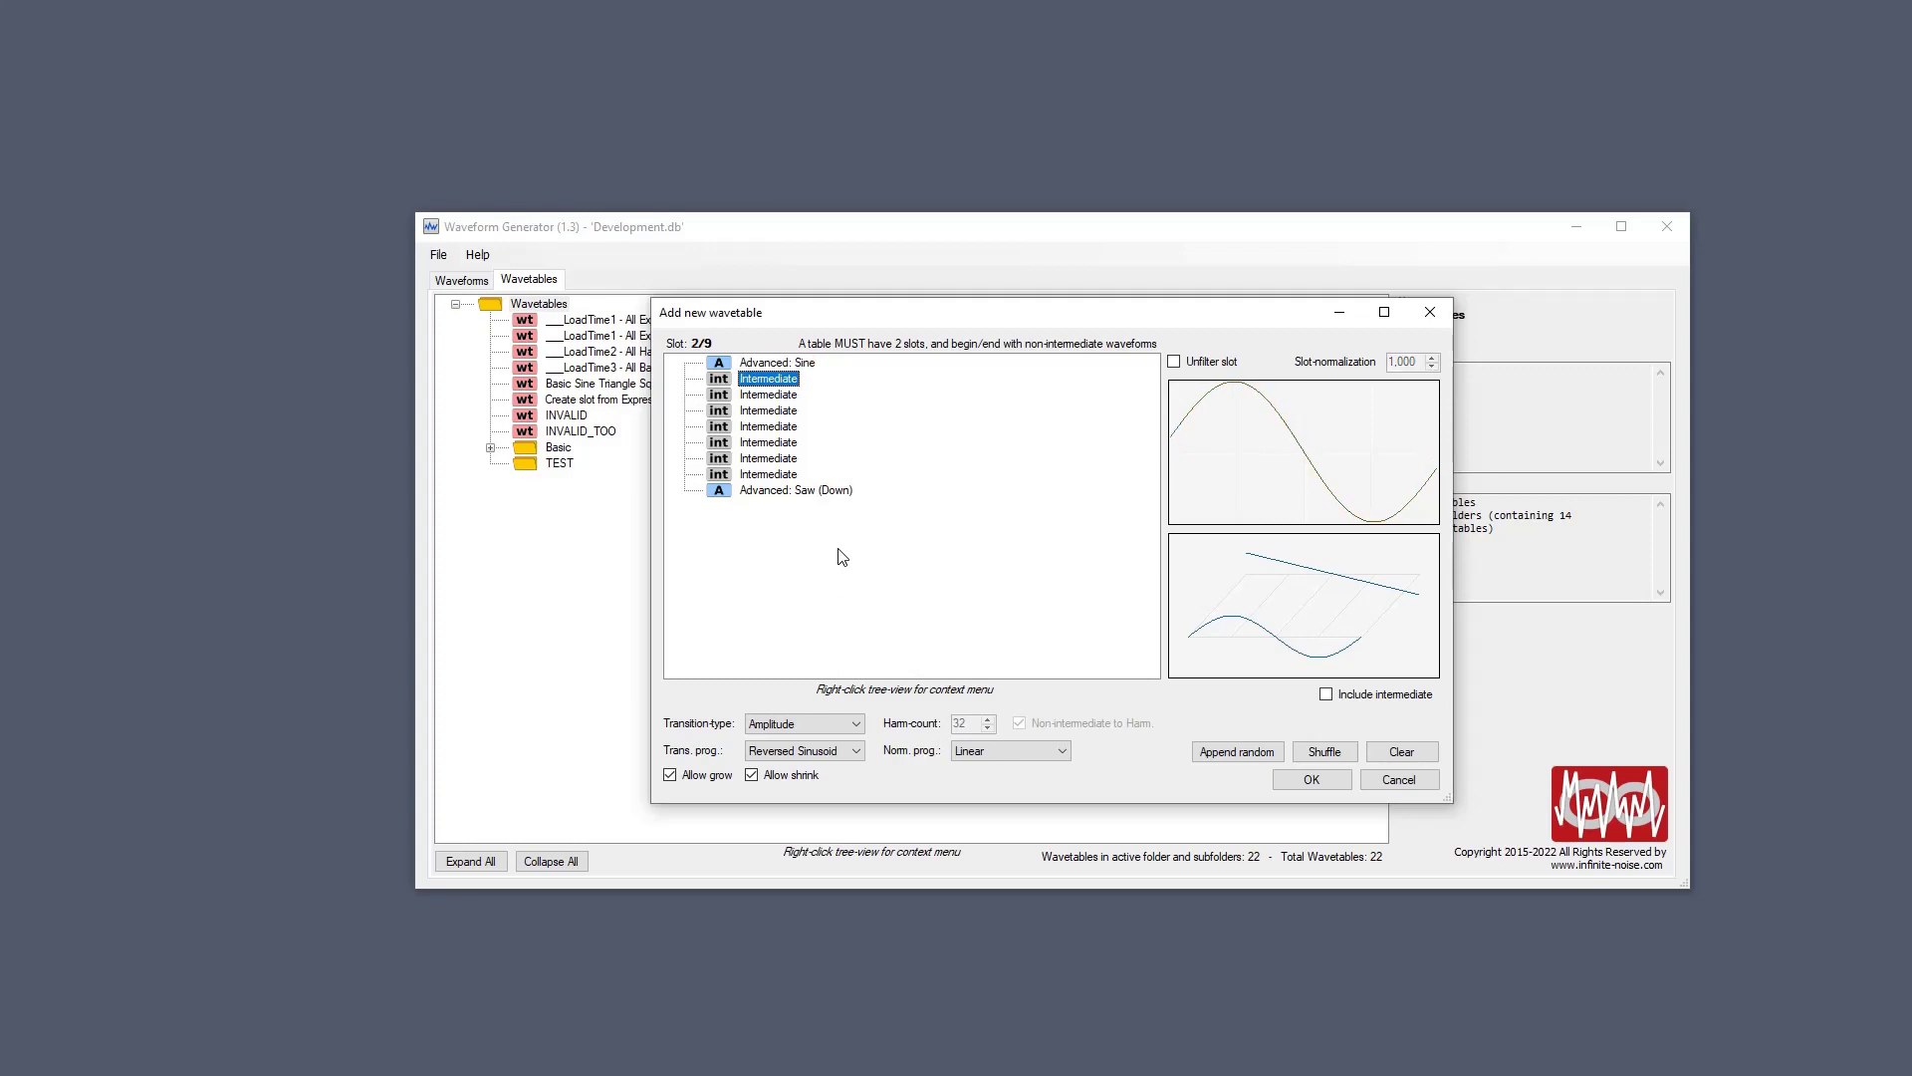
Compare the Saw (Down) slot with the last intermediate under the Reversed Sinusoid progression.
{"action": "left_click", "coordinate": [816, 492]}
{"action": "key", "text": "Up"}
{"action": "key", "text": "Down"}
{"action": "key", "text": "Up"}
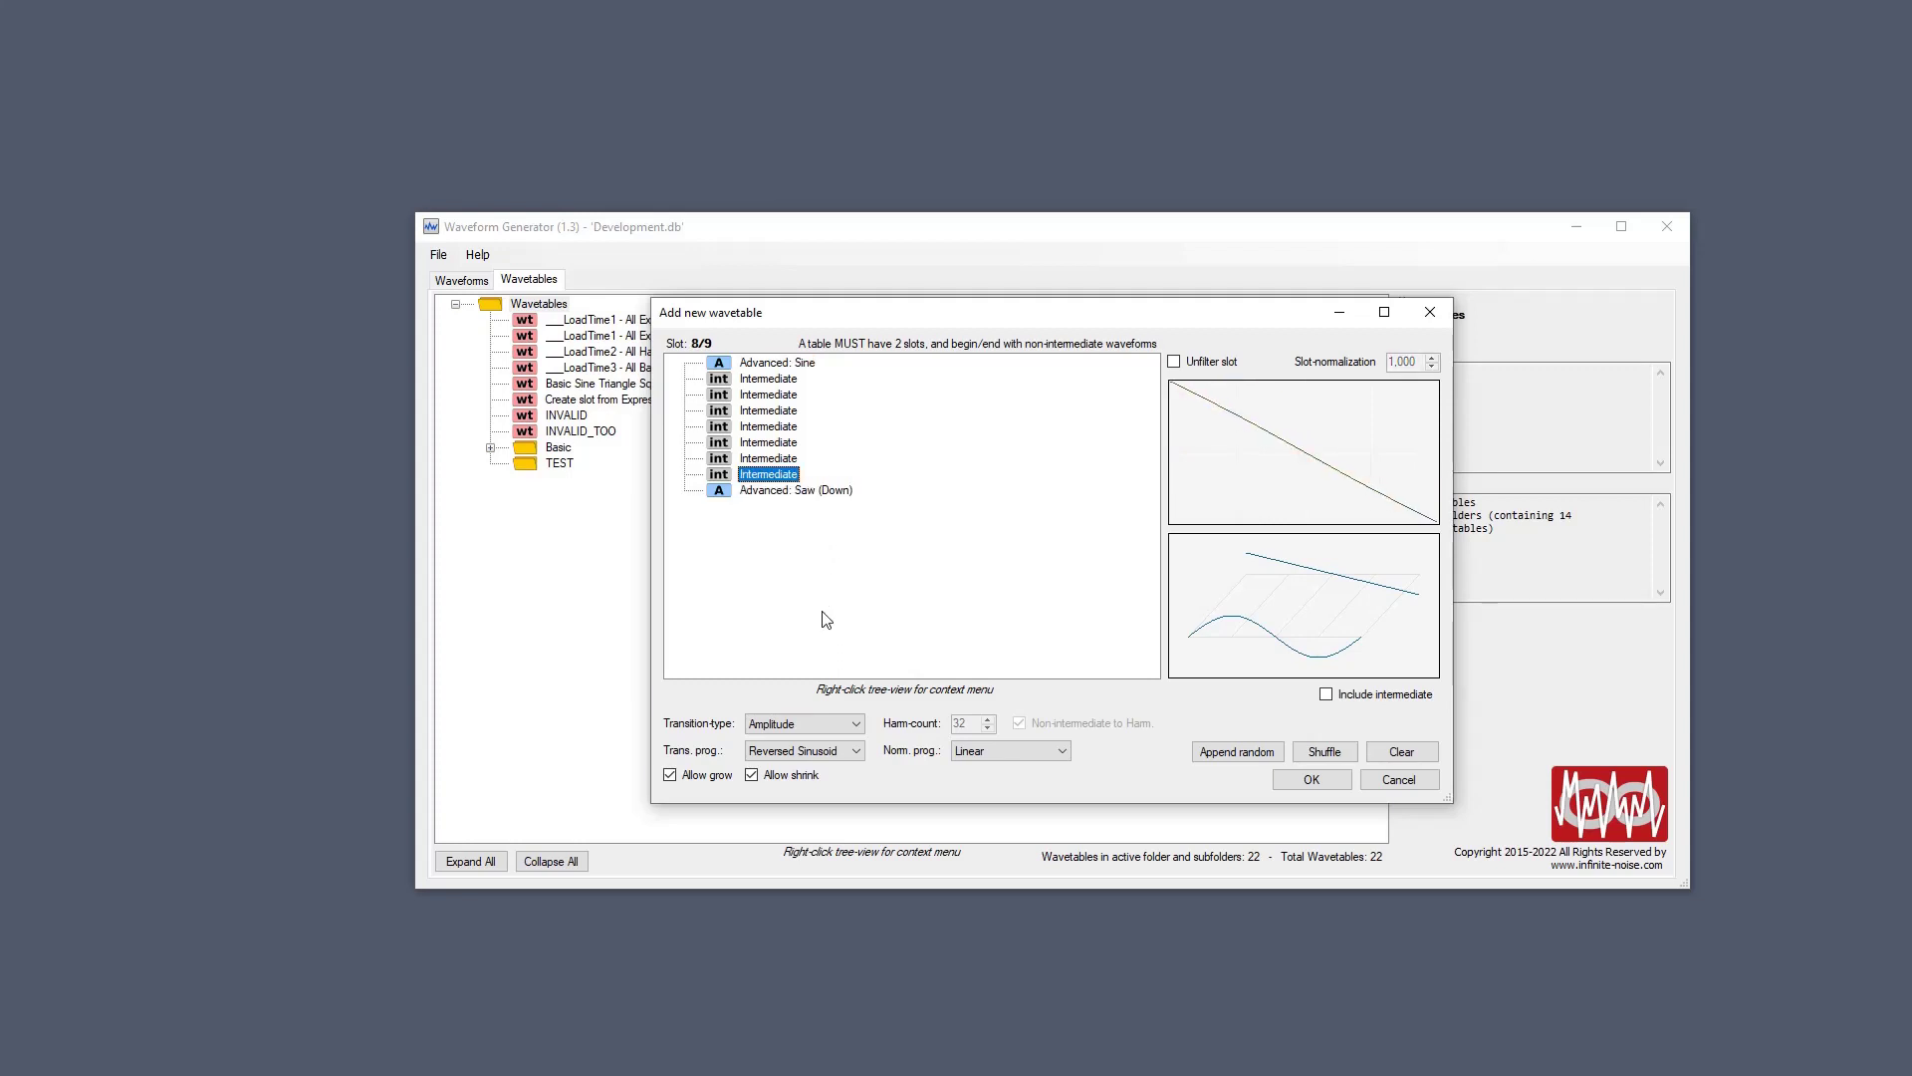
{"action": "key", "text": "Down"}
{"action": "key", "text": "Up"}
{"action": "key", "text": "Down"}
Set the transition progression to Ellipsoid and compare the Sine and Saw (Down) slots with their neighbouring intermediates.
{"action": "left_click", "coordinate": [822, 754]}
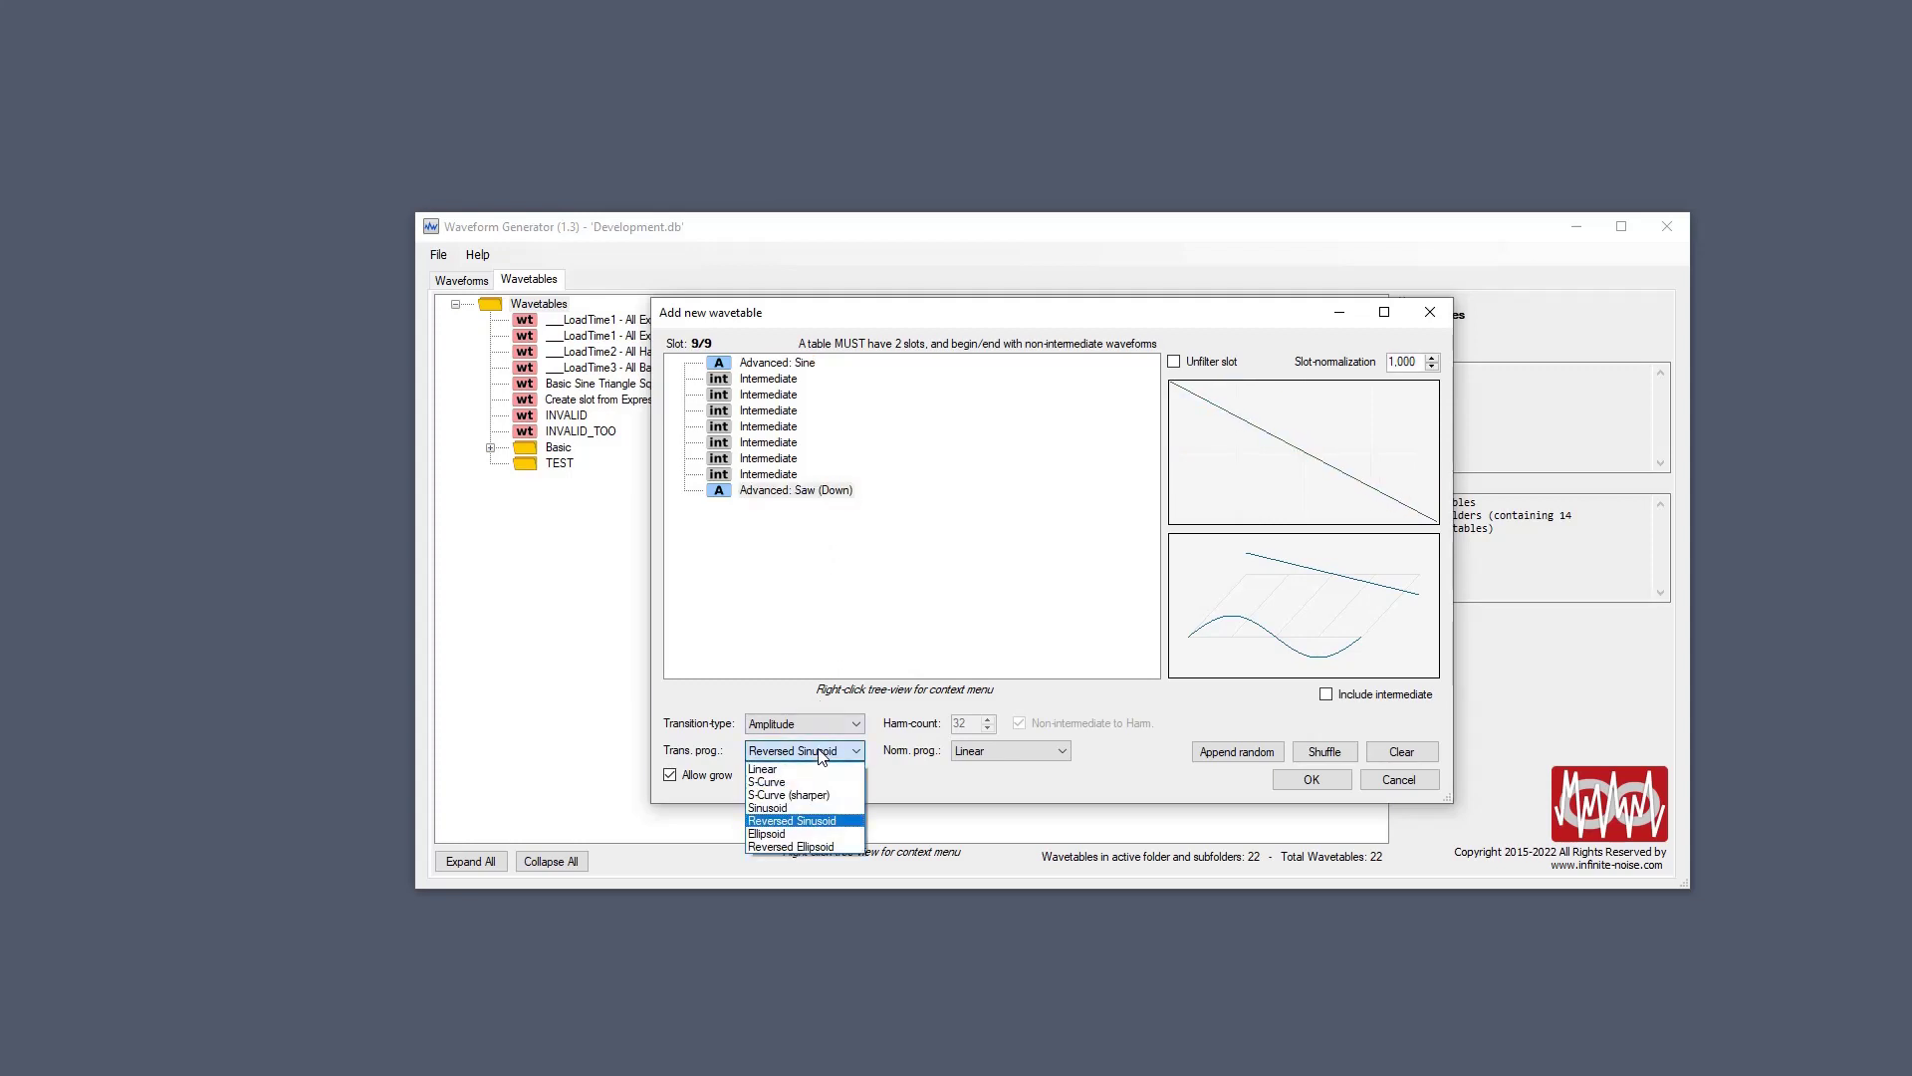
{"action": "left_click", "coordinate": [819, 834]}
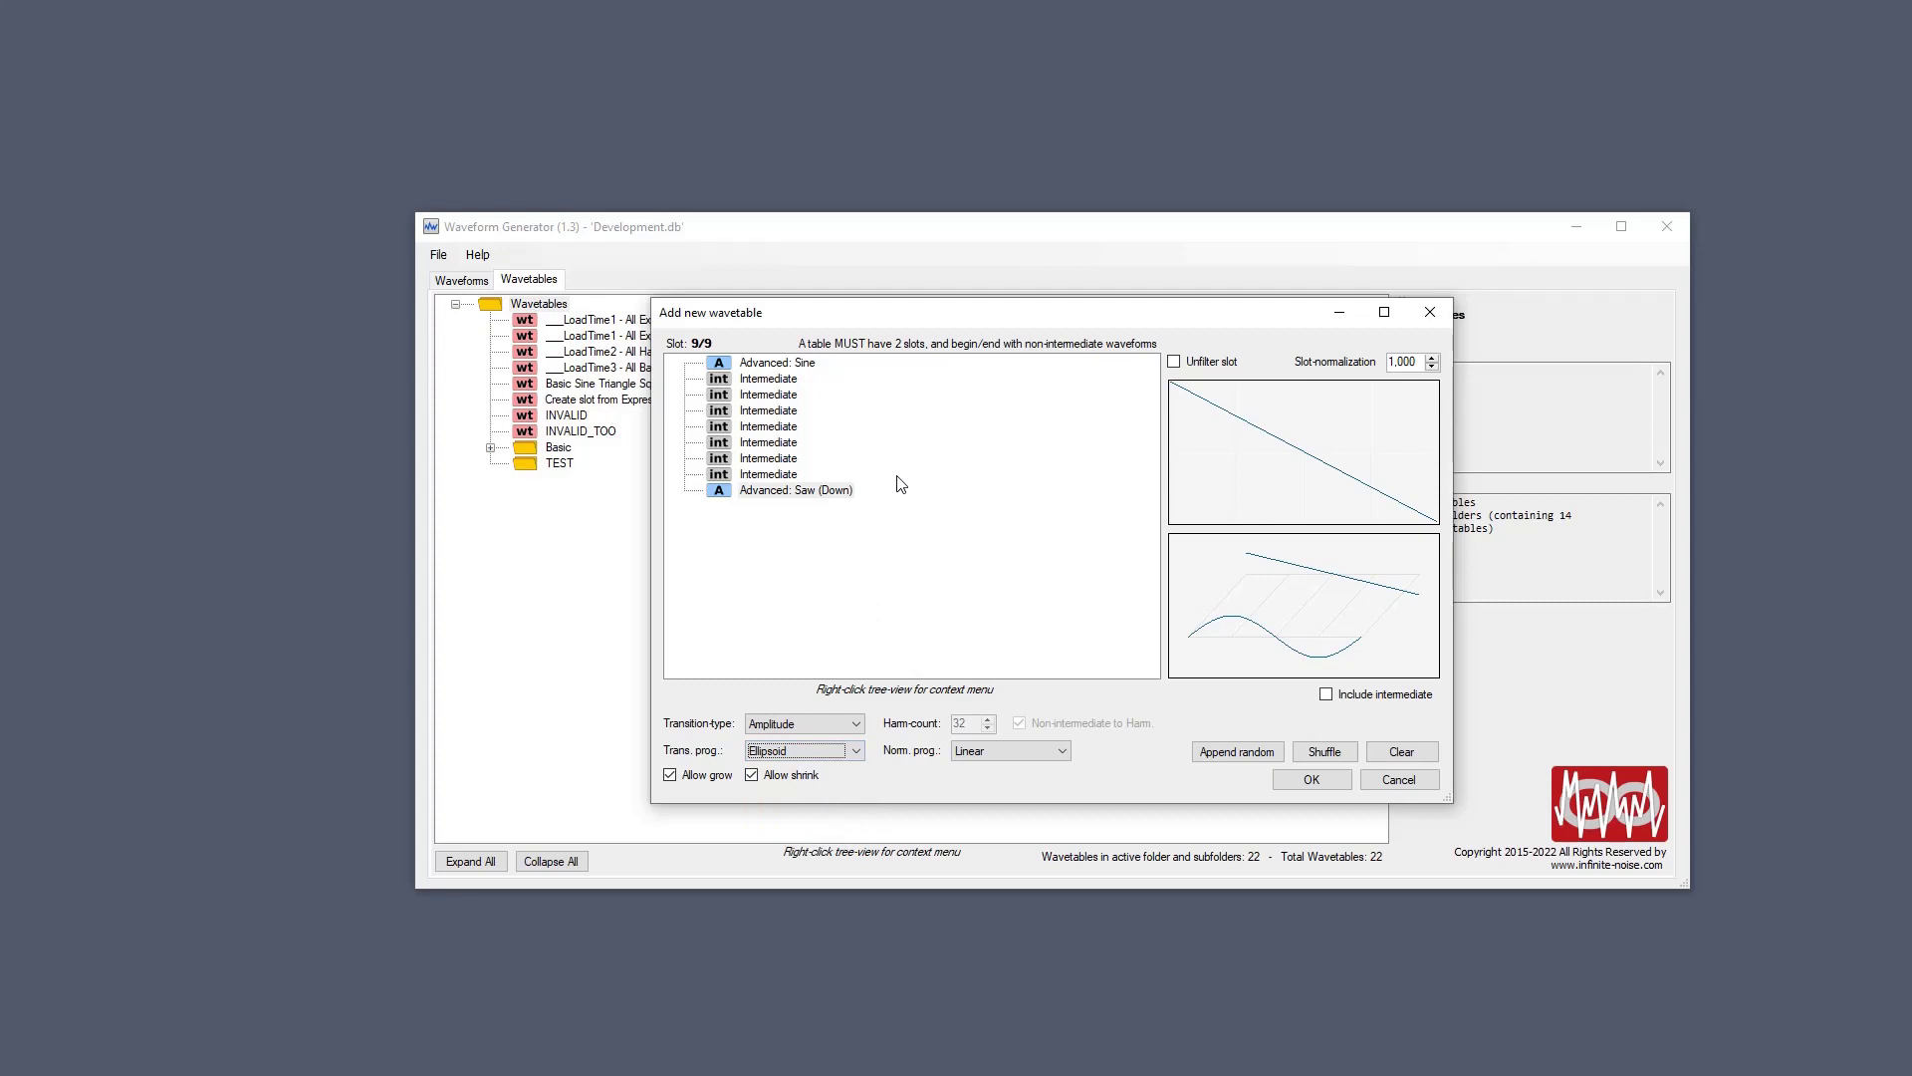
{"action": "left_click", "coordinate": [803, 365]}
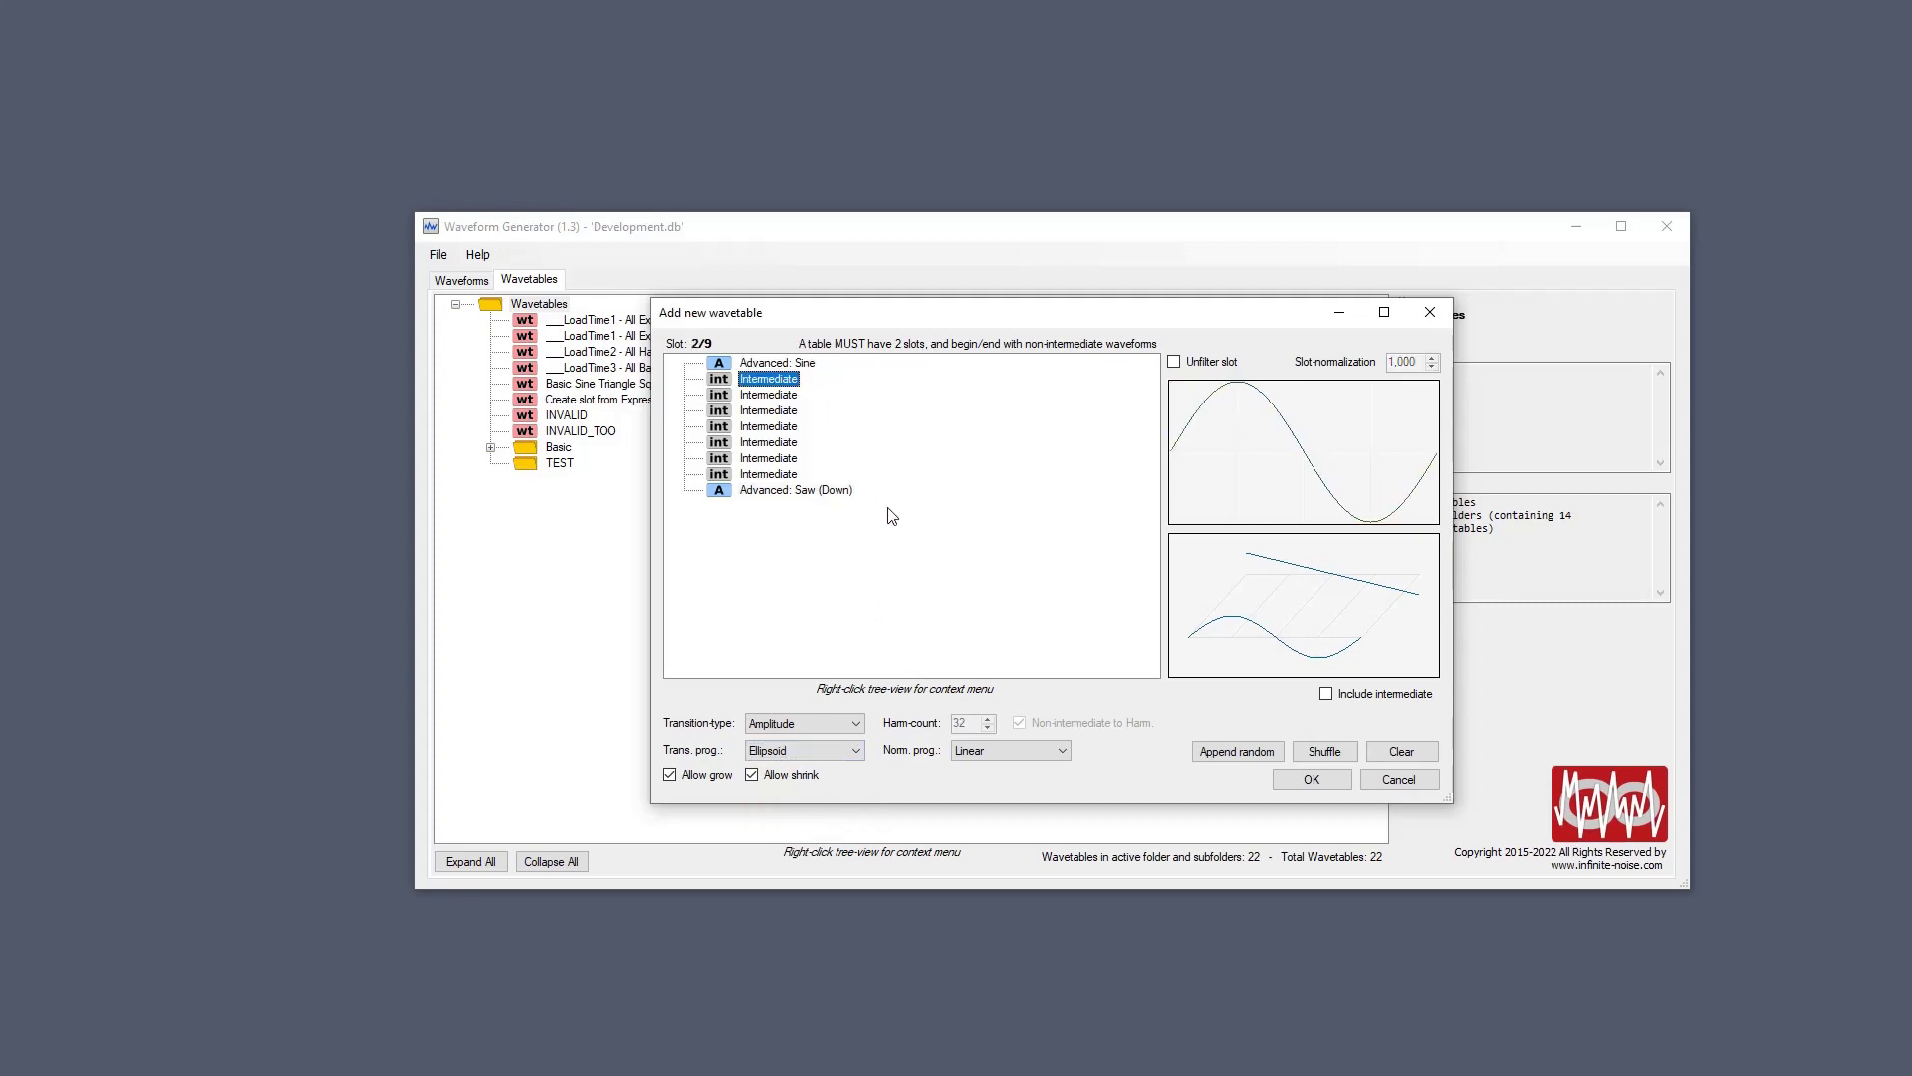
{"action": "left_click", "coordinate": [837, 491]}
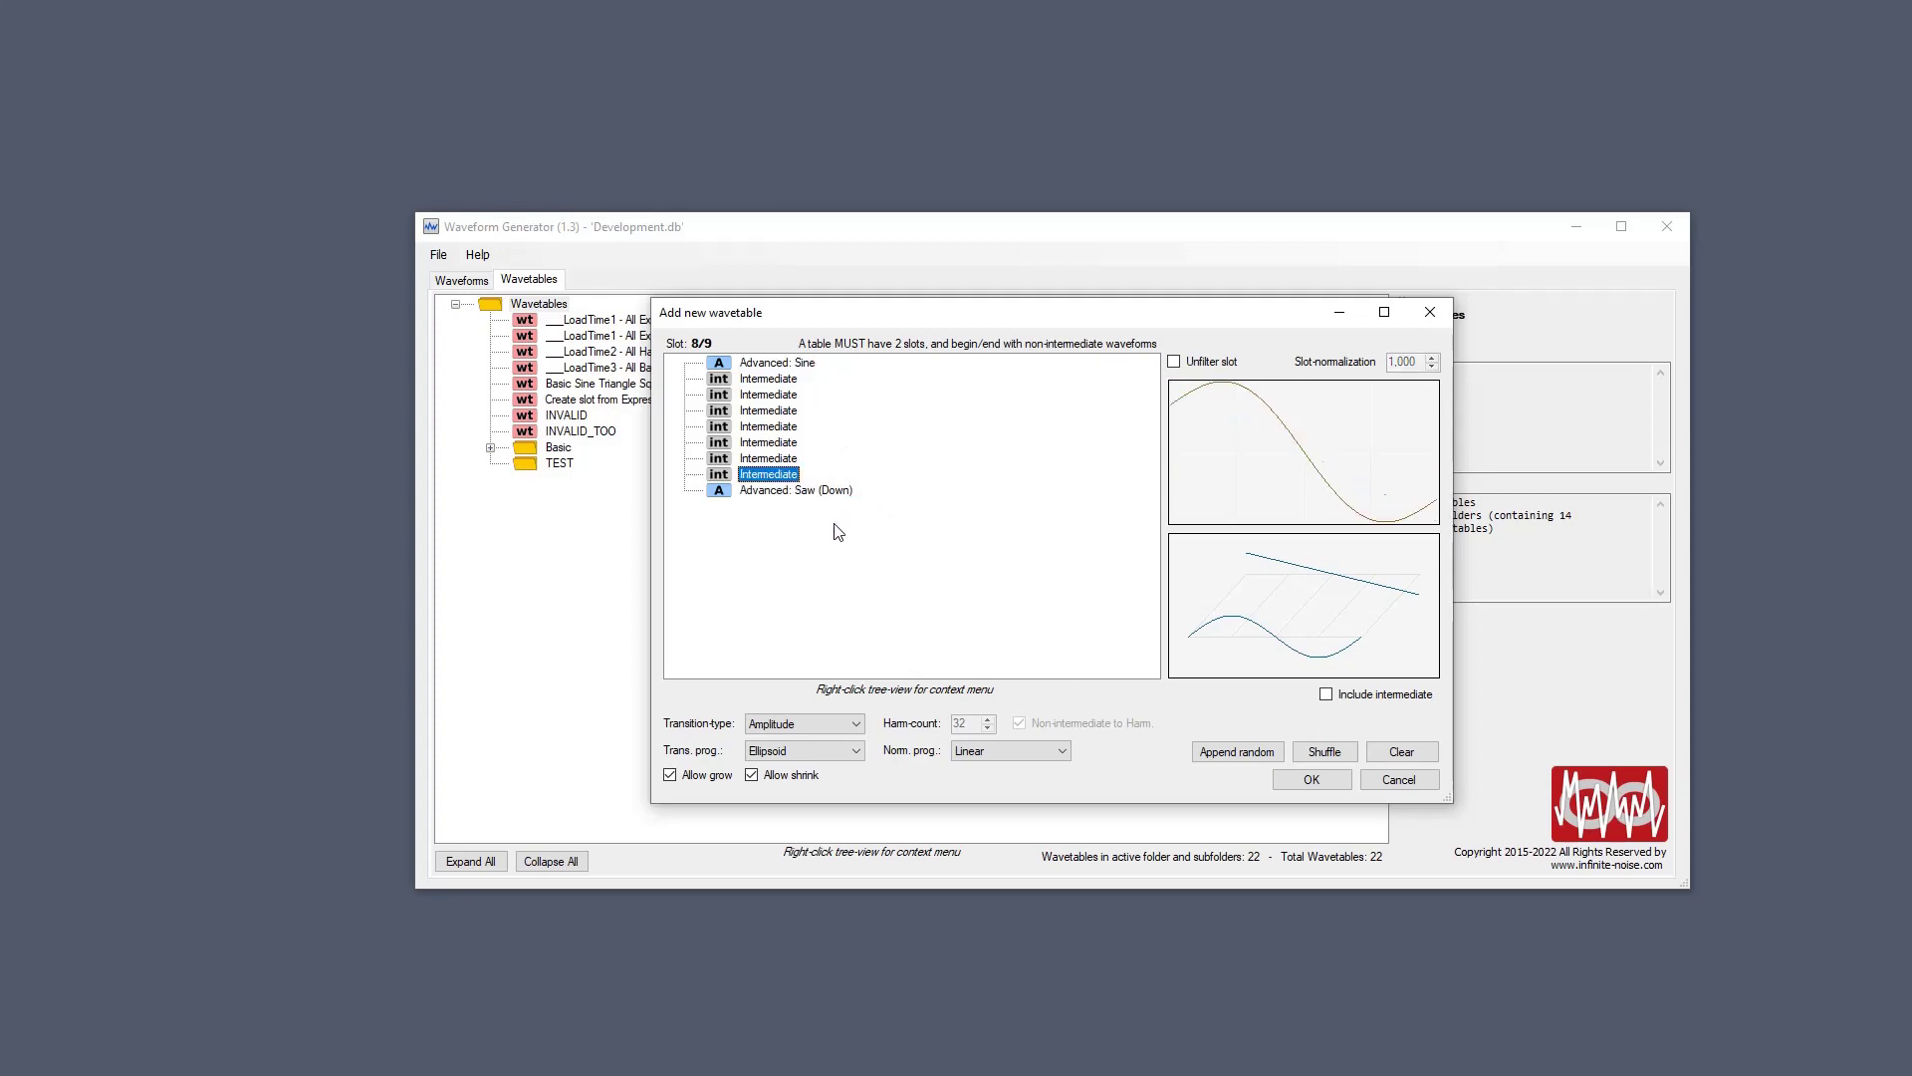
Set the transition progression to Reversed Ellipsoid and compare the Sine and Saw (Down) end slots with their adjacent intermediates.
{"action": "left_click", "coordinate": [819, 752]}
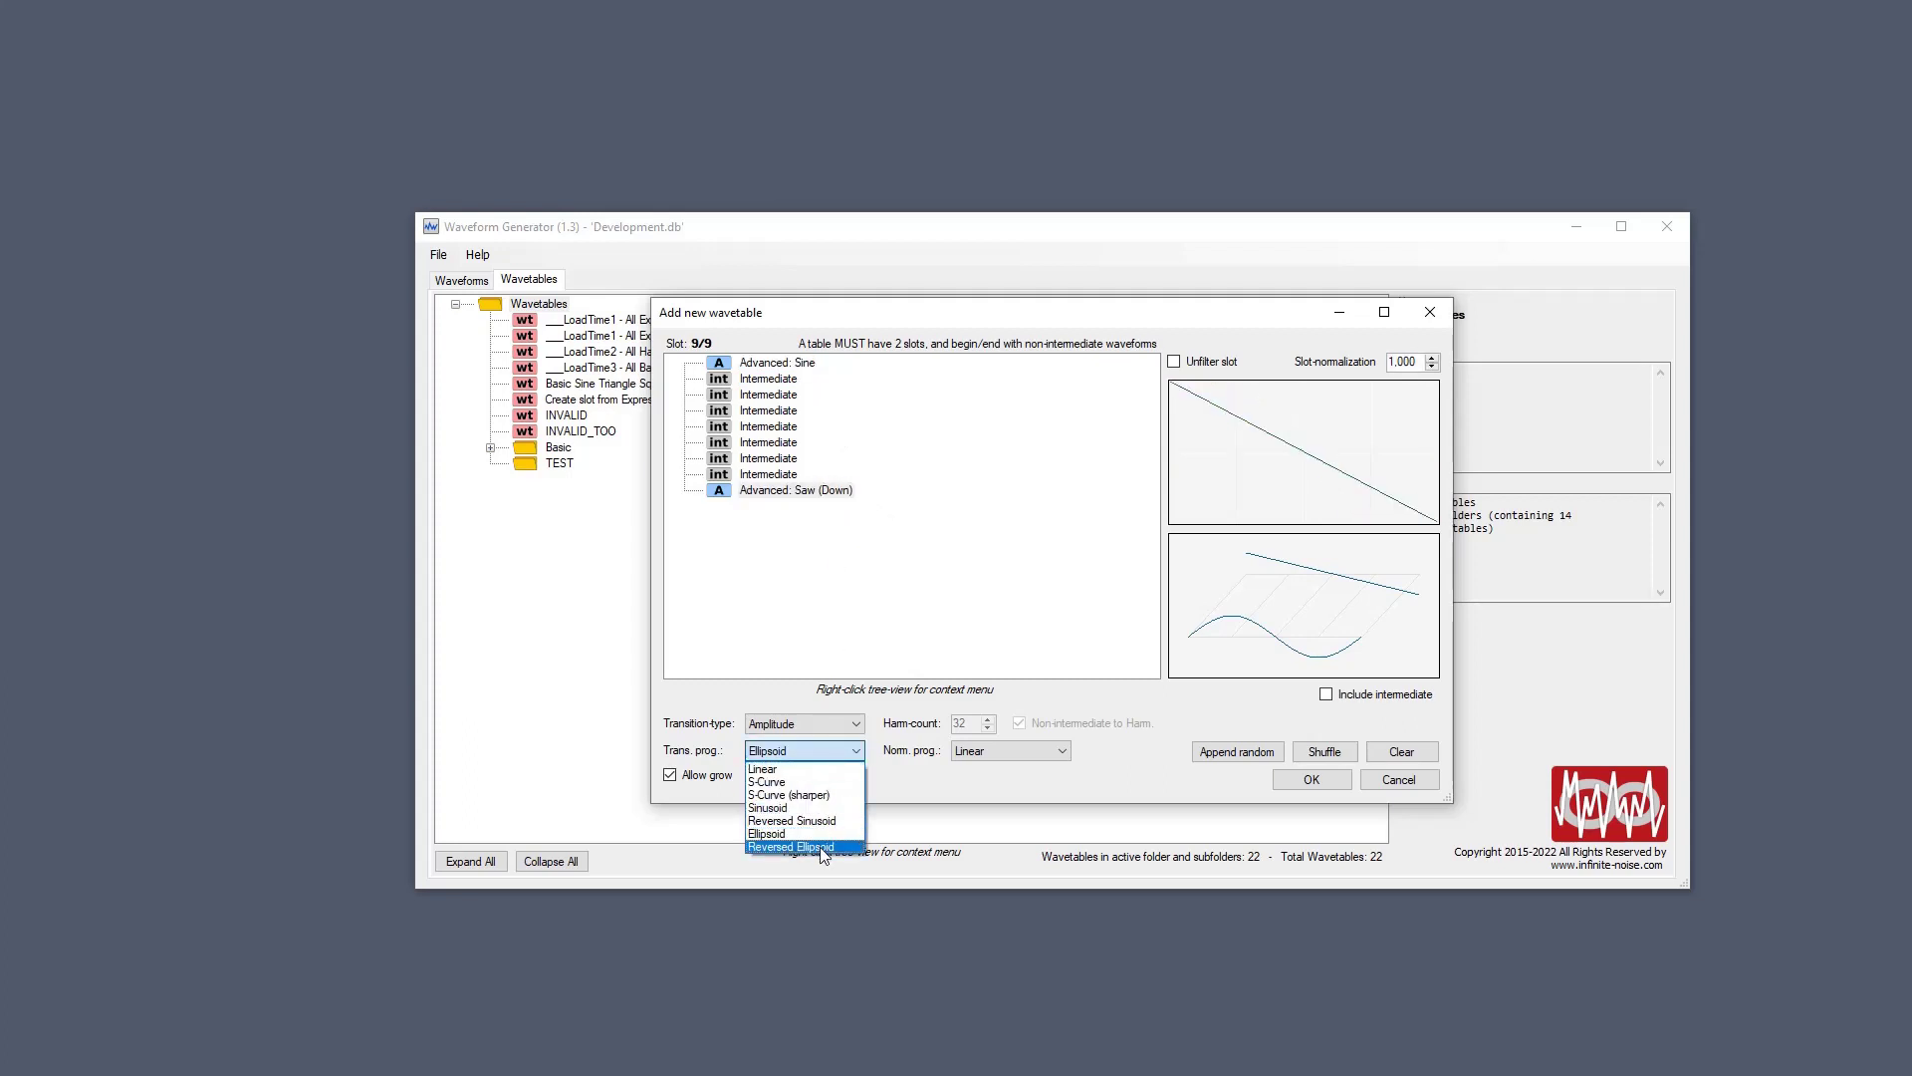
{"action": "left_click", "coordinate": [791, 826]}
{"action": "left_click", "coordinate": [797, 364]}
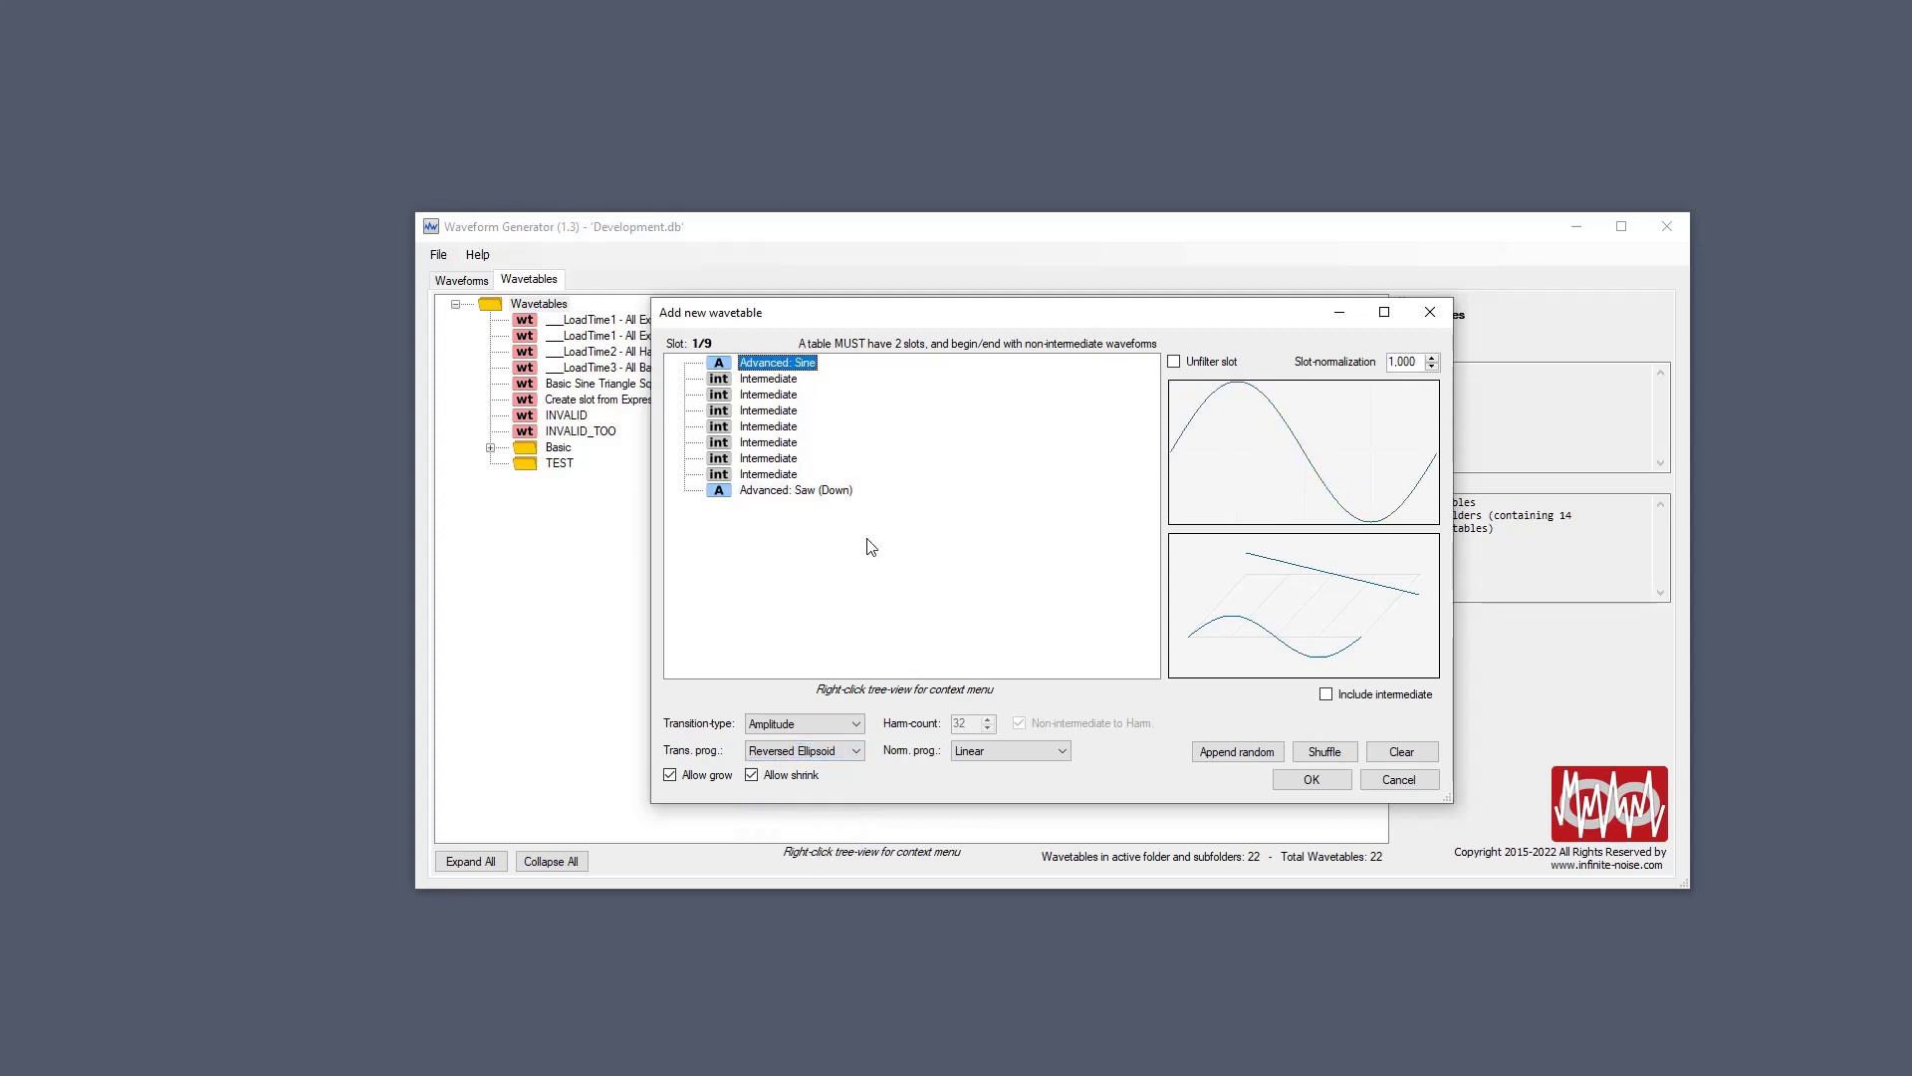
{"action": "left_click", "coordinate": [823, 492]}
{"action": "key", "text": "Up"}
{"action": "key", "text": "Down"}
{"action": "key", "text": "Up"}
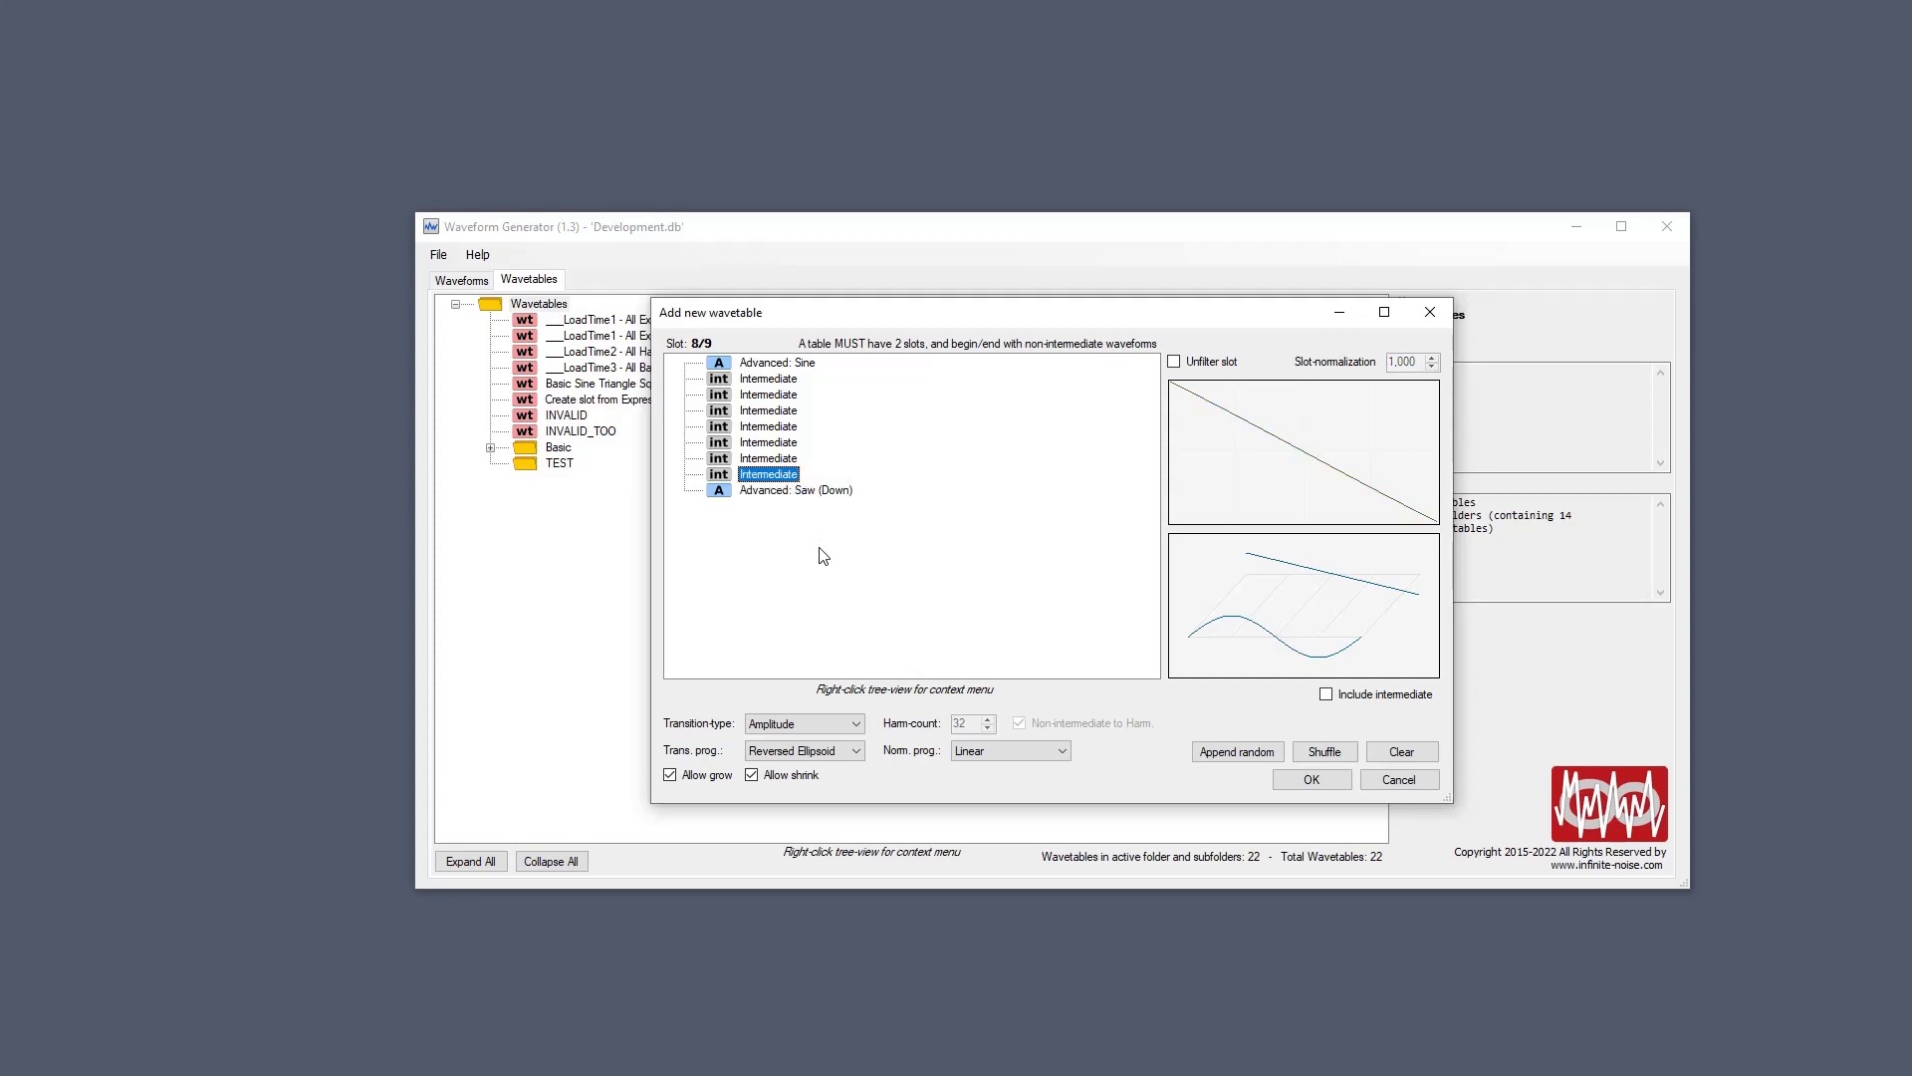
{"action": "key", "text": "Down"}
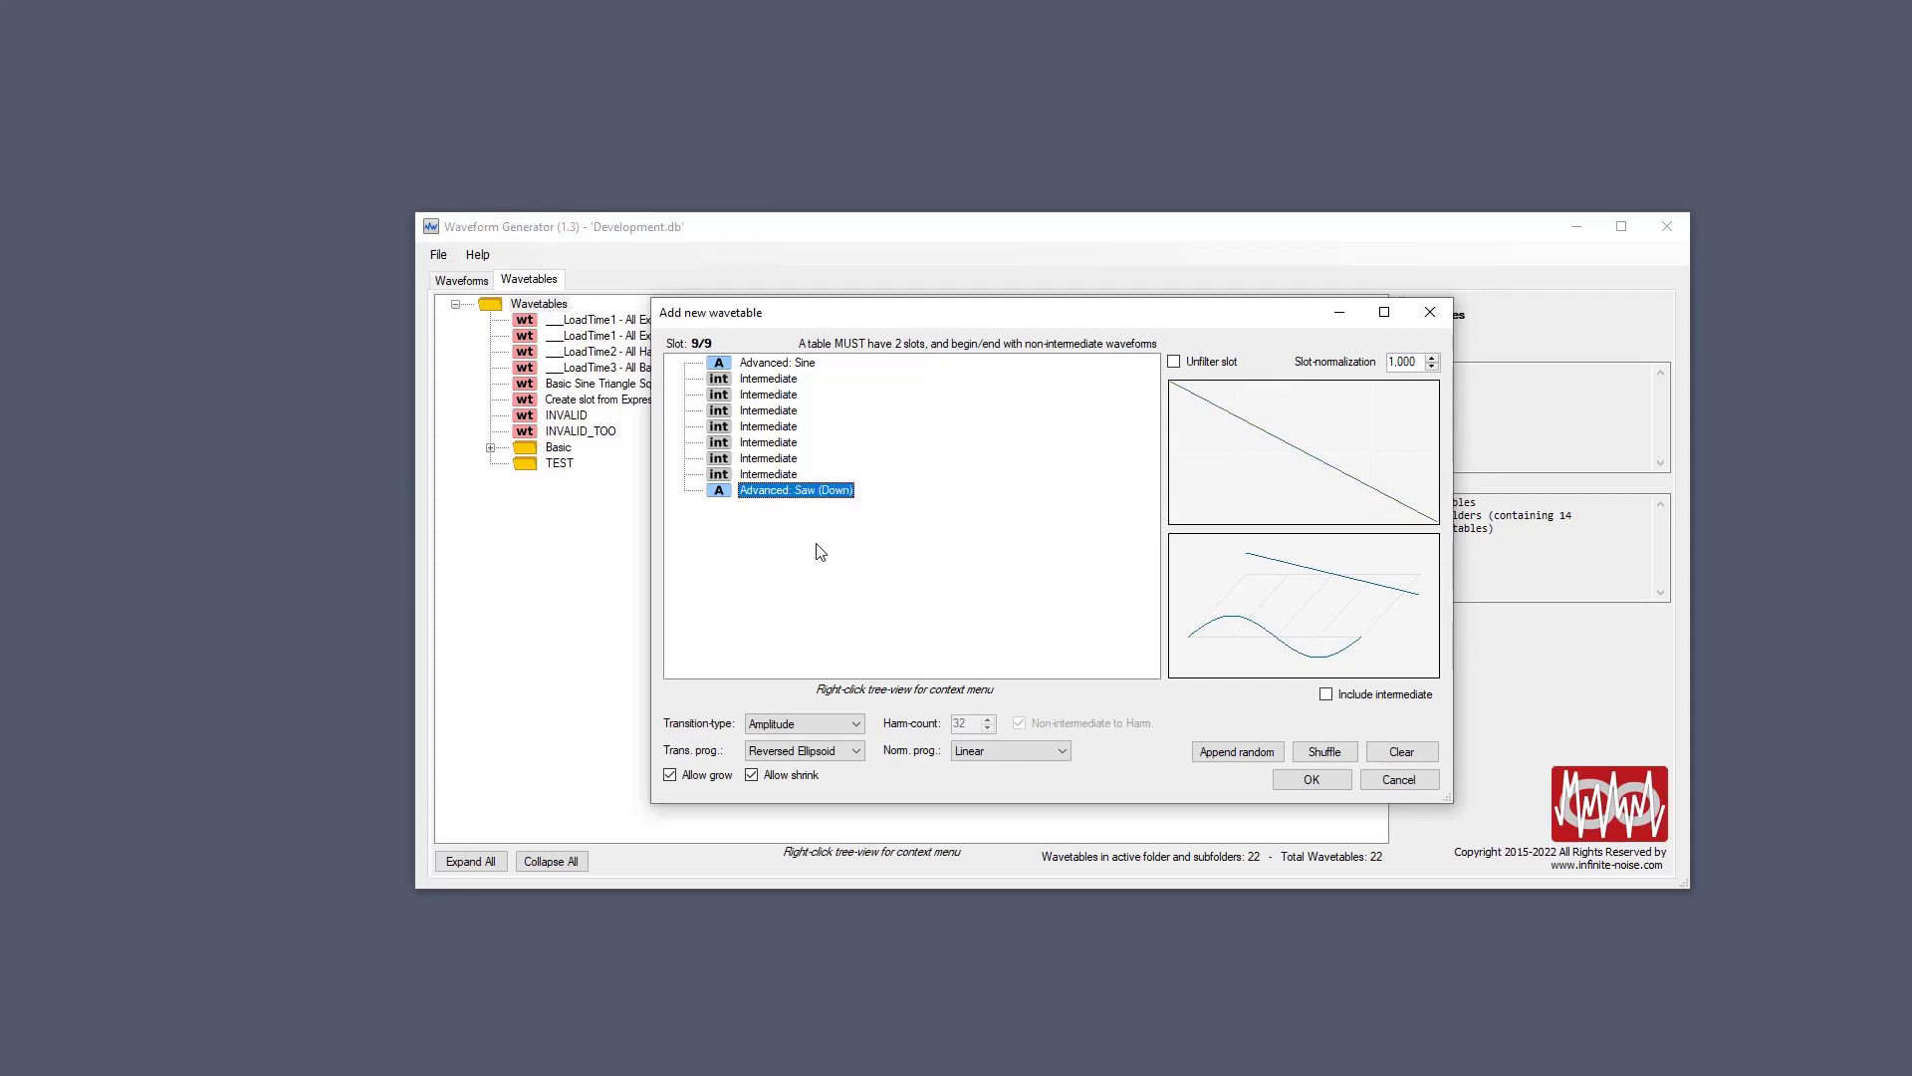
Insert an Advanced Square waveform after the fourth intermediate slot of the wavetable.
{"action": "left_click", "coordinate": [795, 428]}
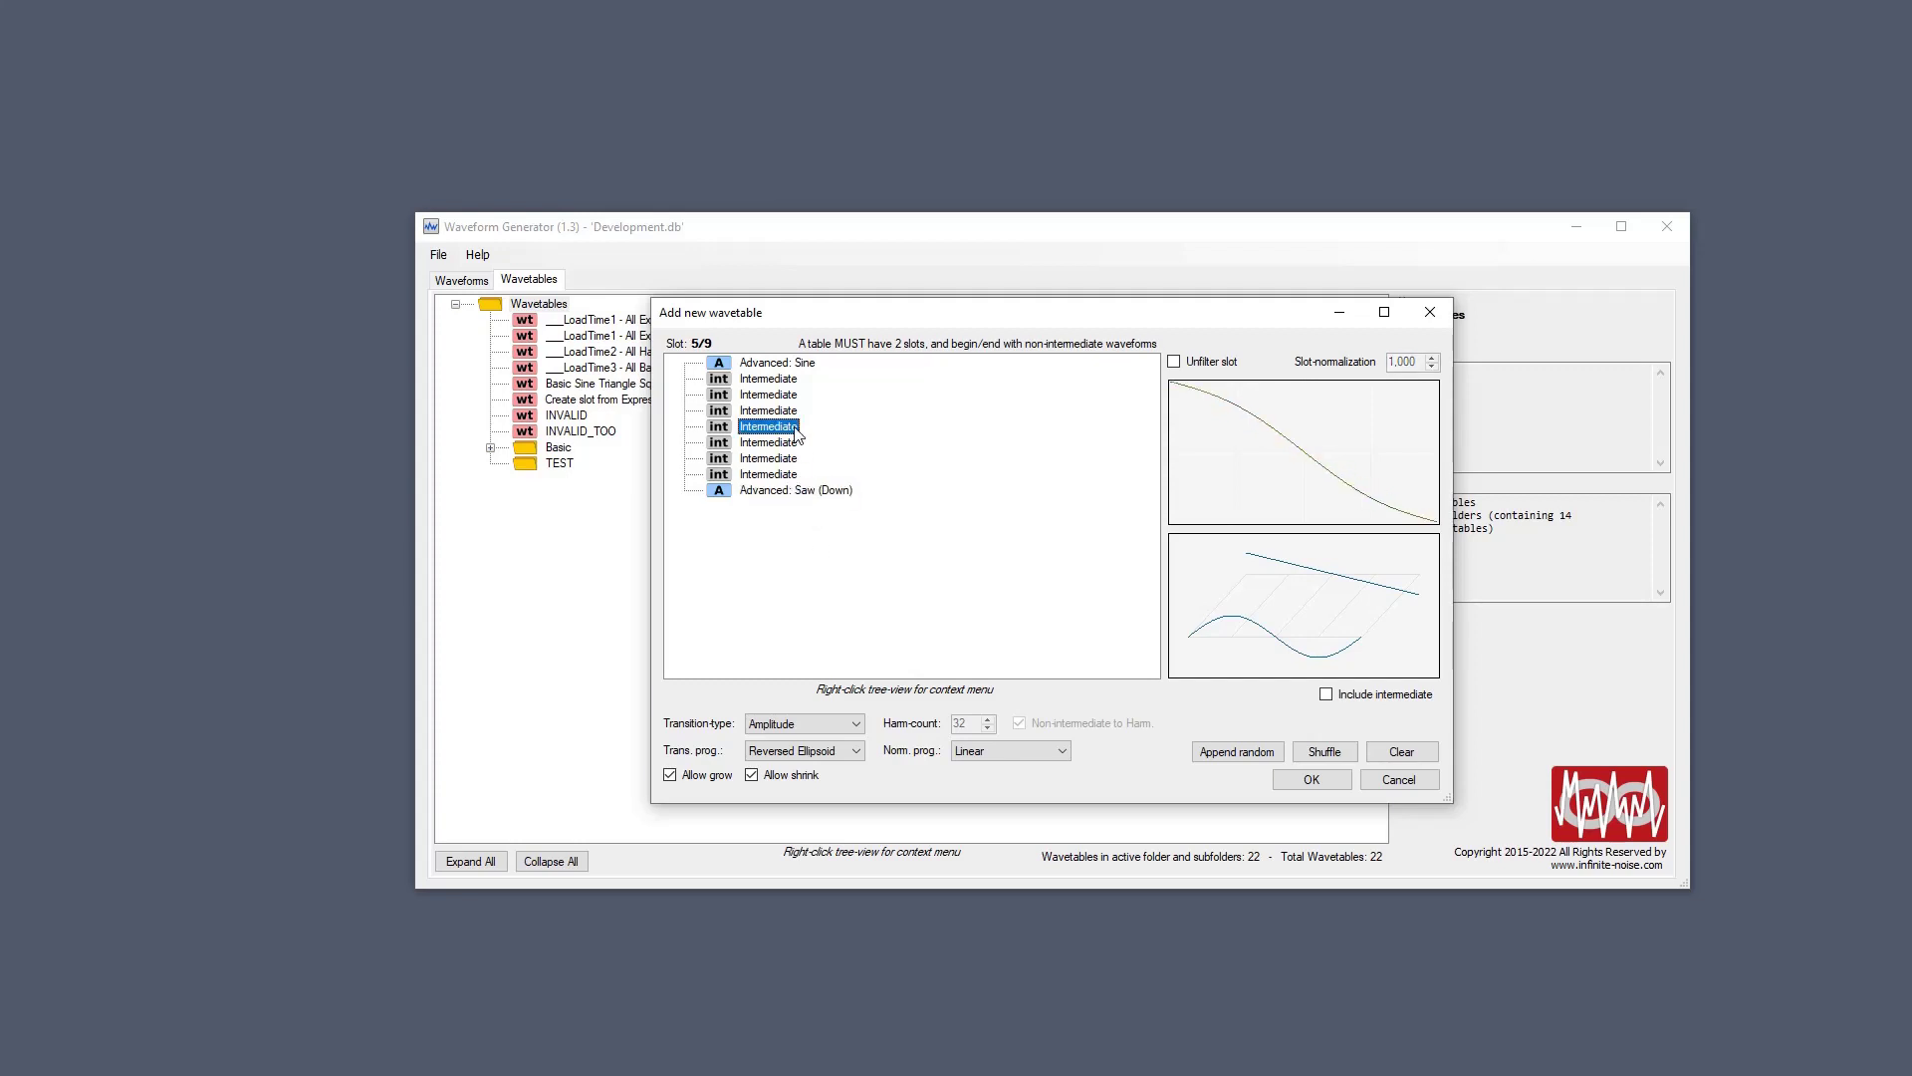
{"action": "right_click", "coordinate": [795, 432]}
{"action": "mouse_move", "coordinate": [996, 461]}
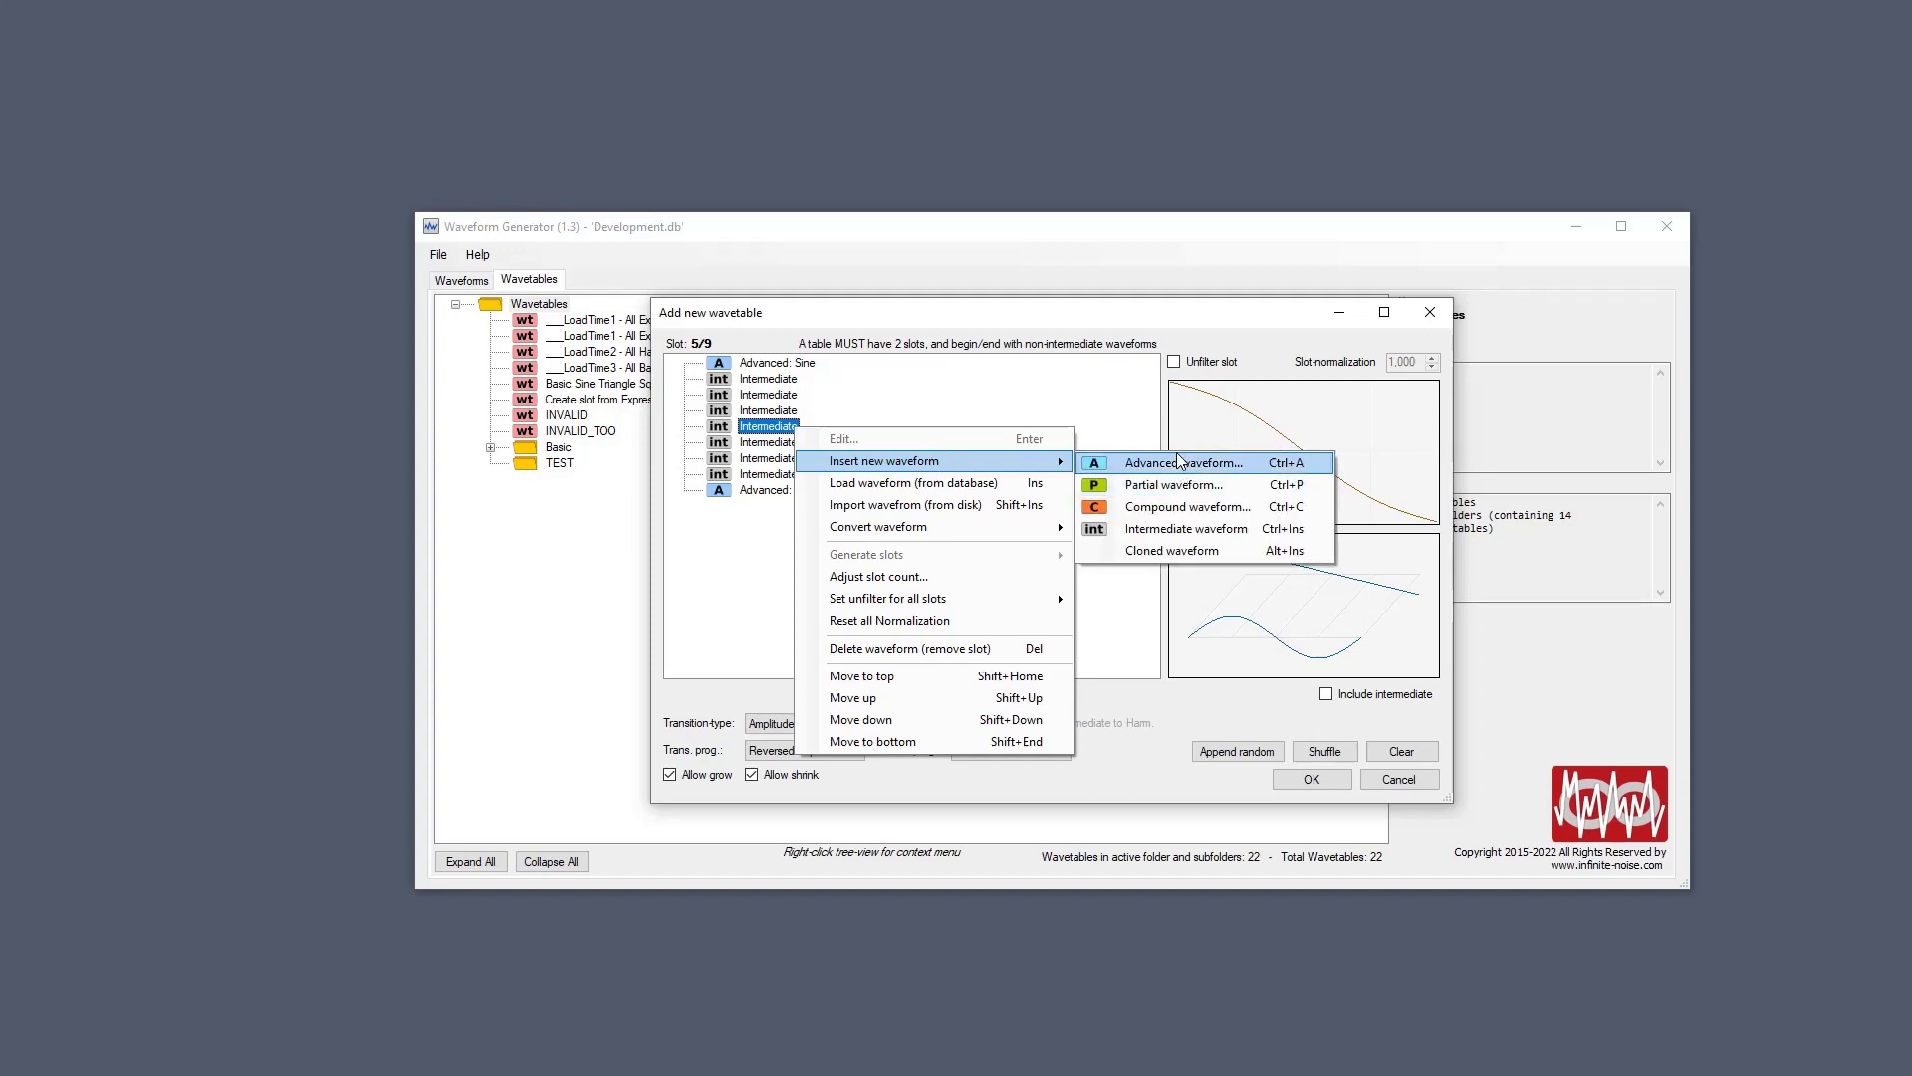
{"action": "left_click", "coordinate": [1178, 462]}
{"action": "left_click", "coordinate": [1432, 412]}
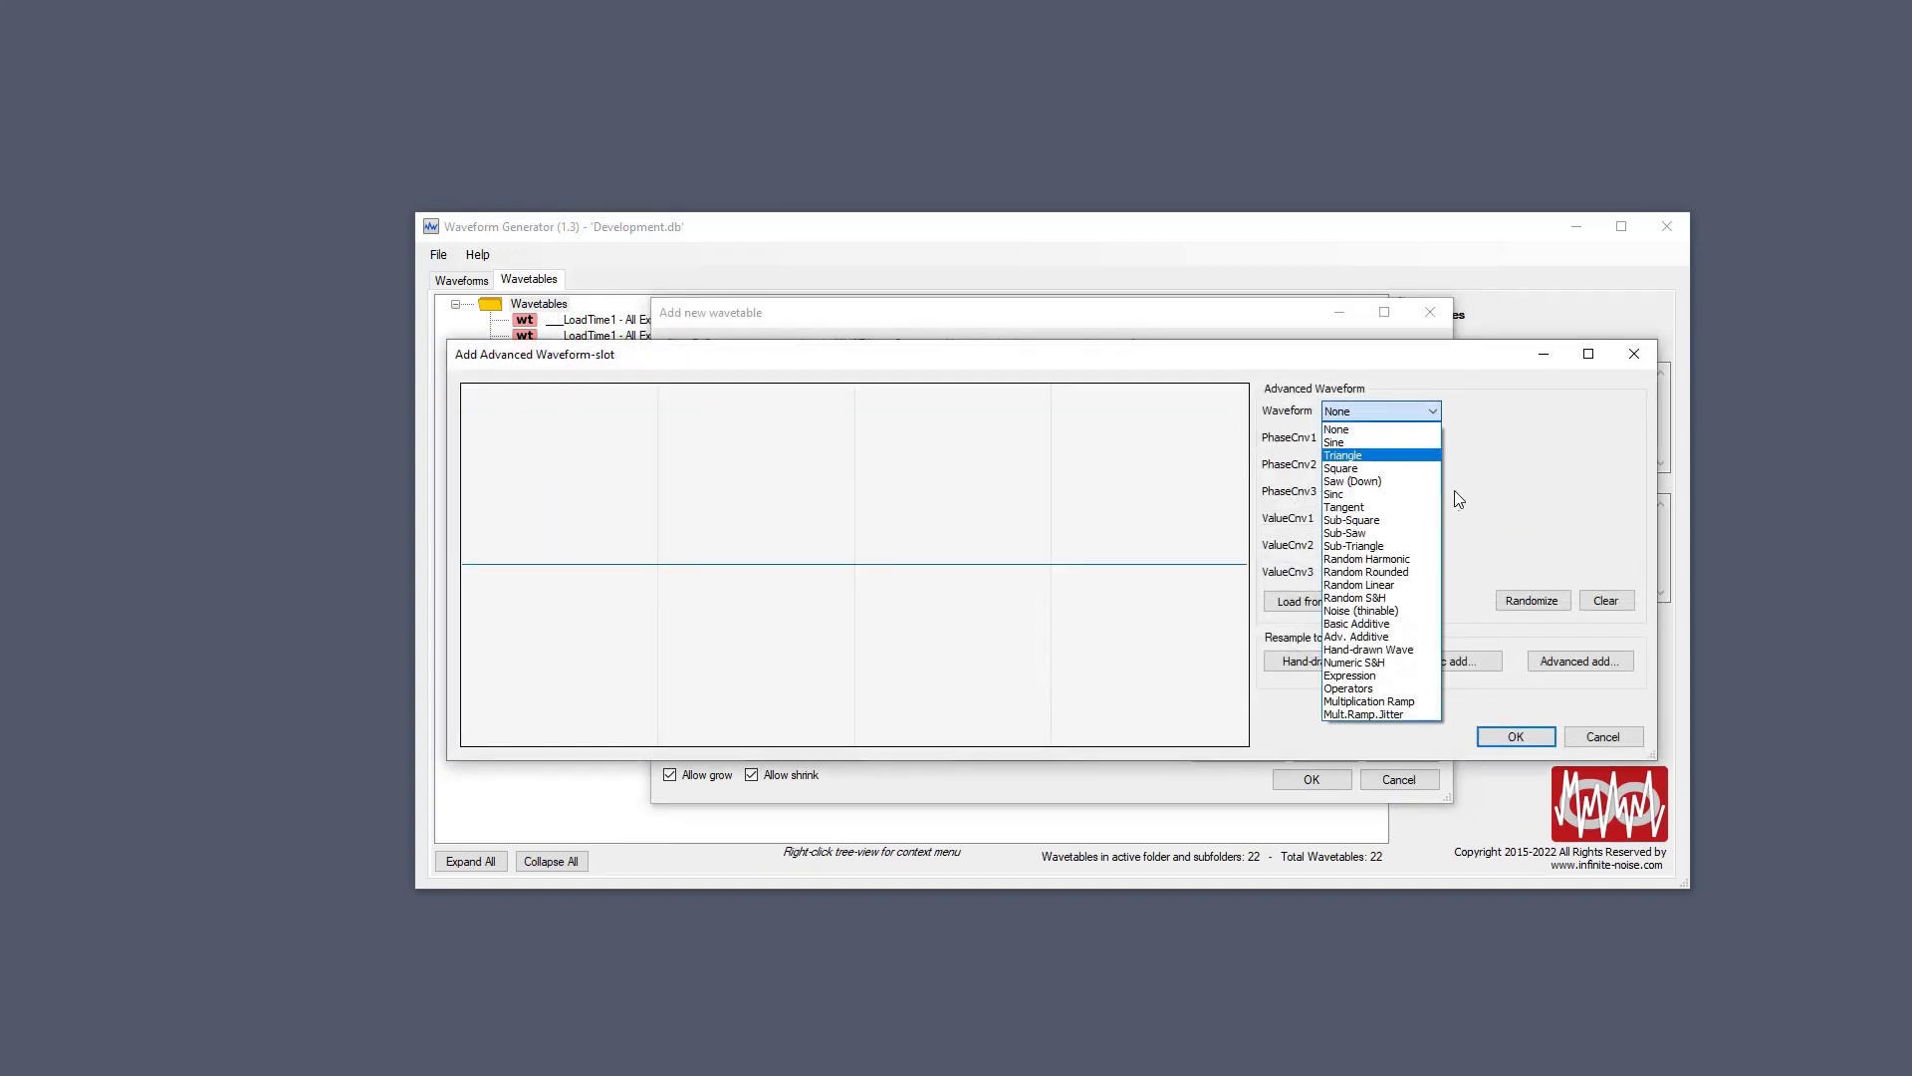
{"action": "left_click", "coordinate": [1370, 468]}
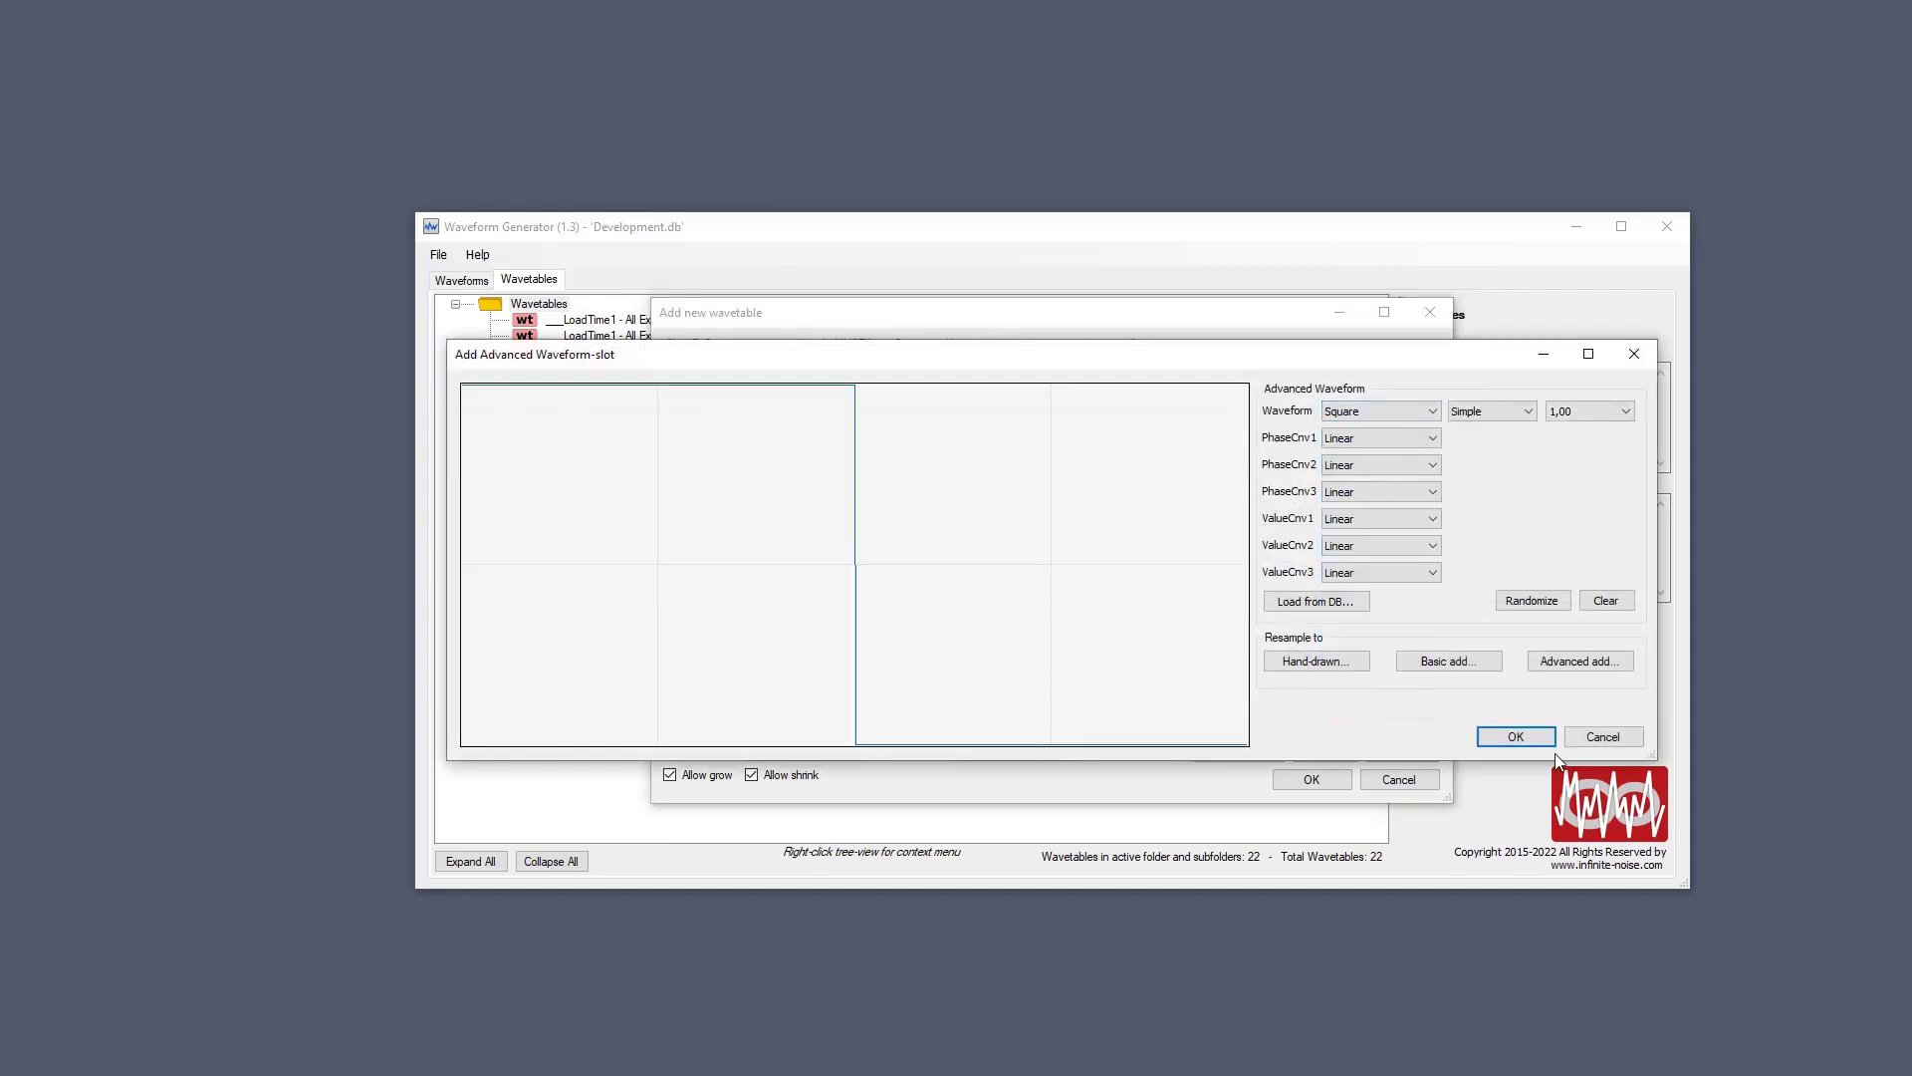
{"action": "left_click", "coordinate": [1540, 731]}
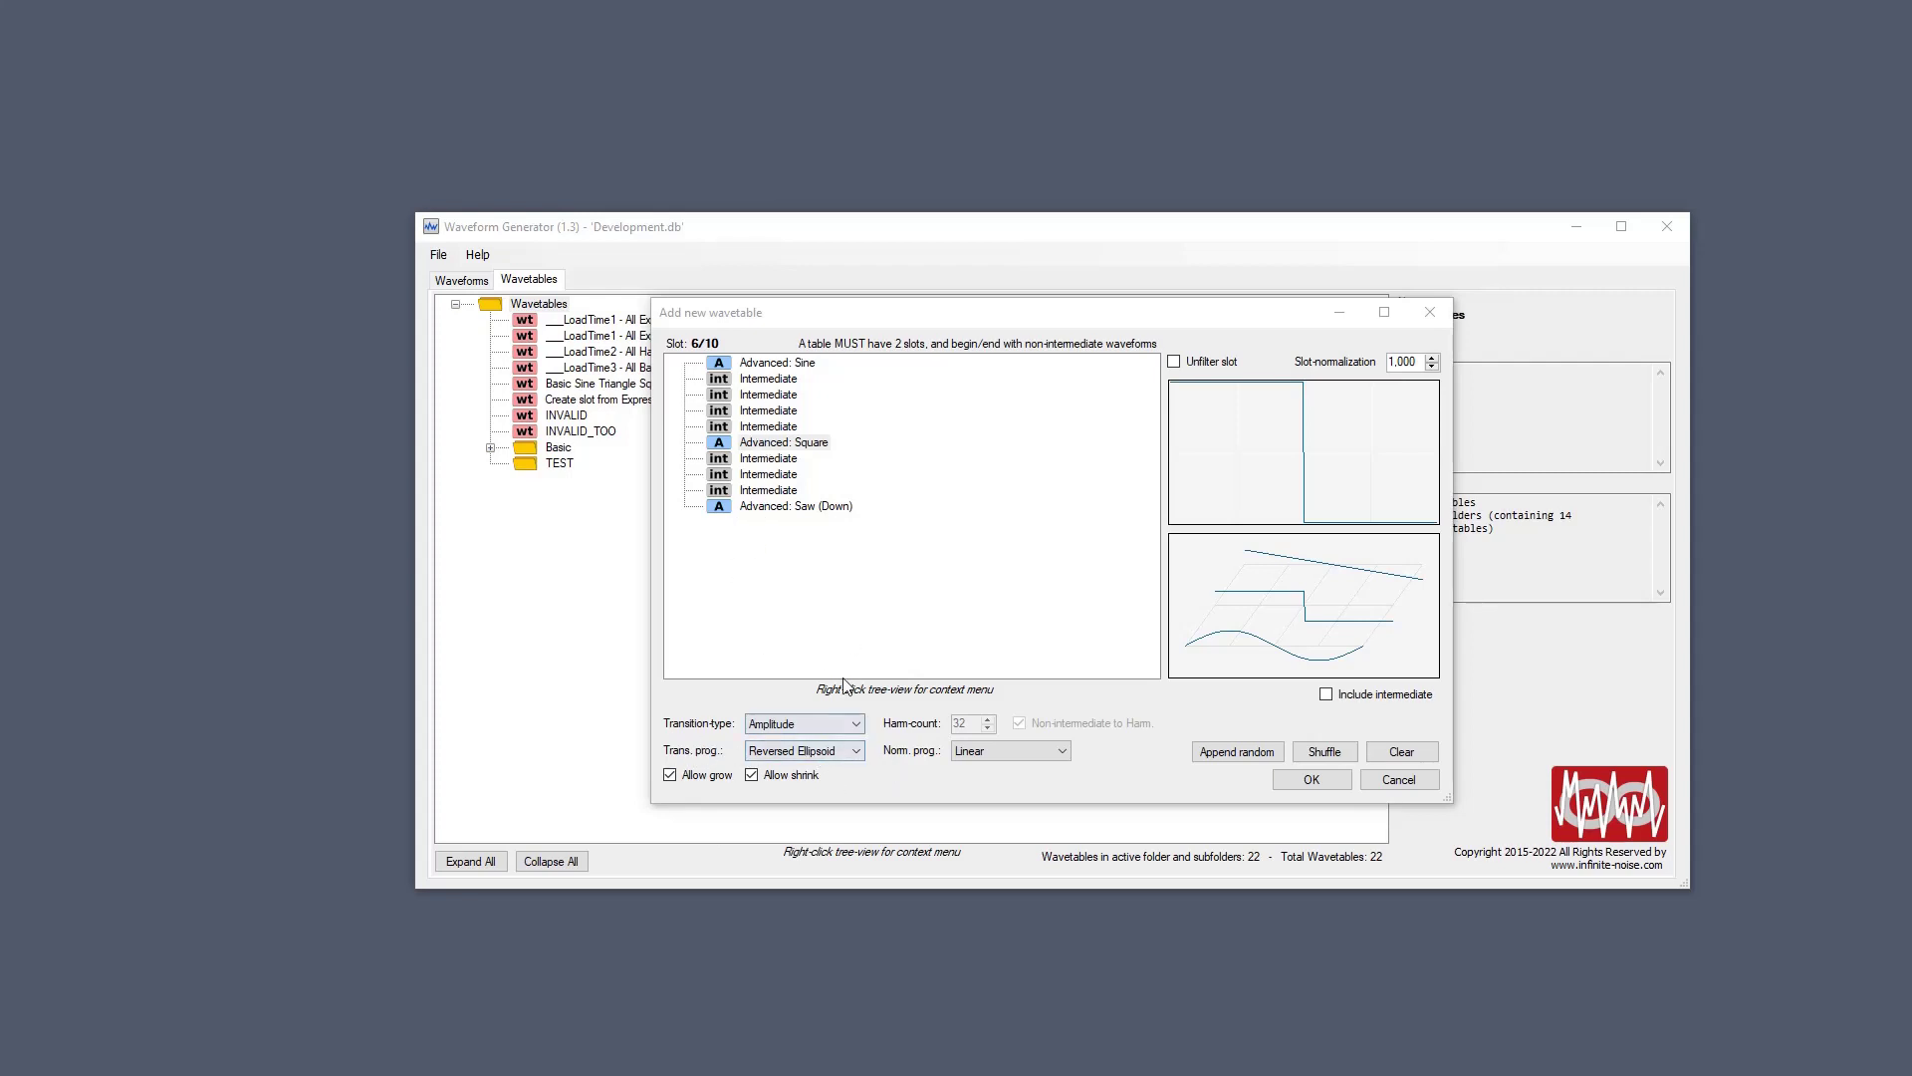
Set the transition progression to Ellipsoid and resample the intermediate section between Sine and Square to hand-drawn waves.
{"action": "left_click", "coordinate": [827, 750]}
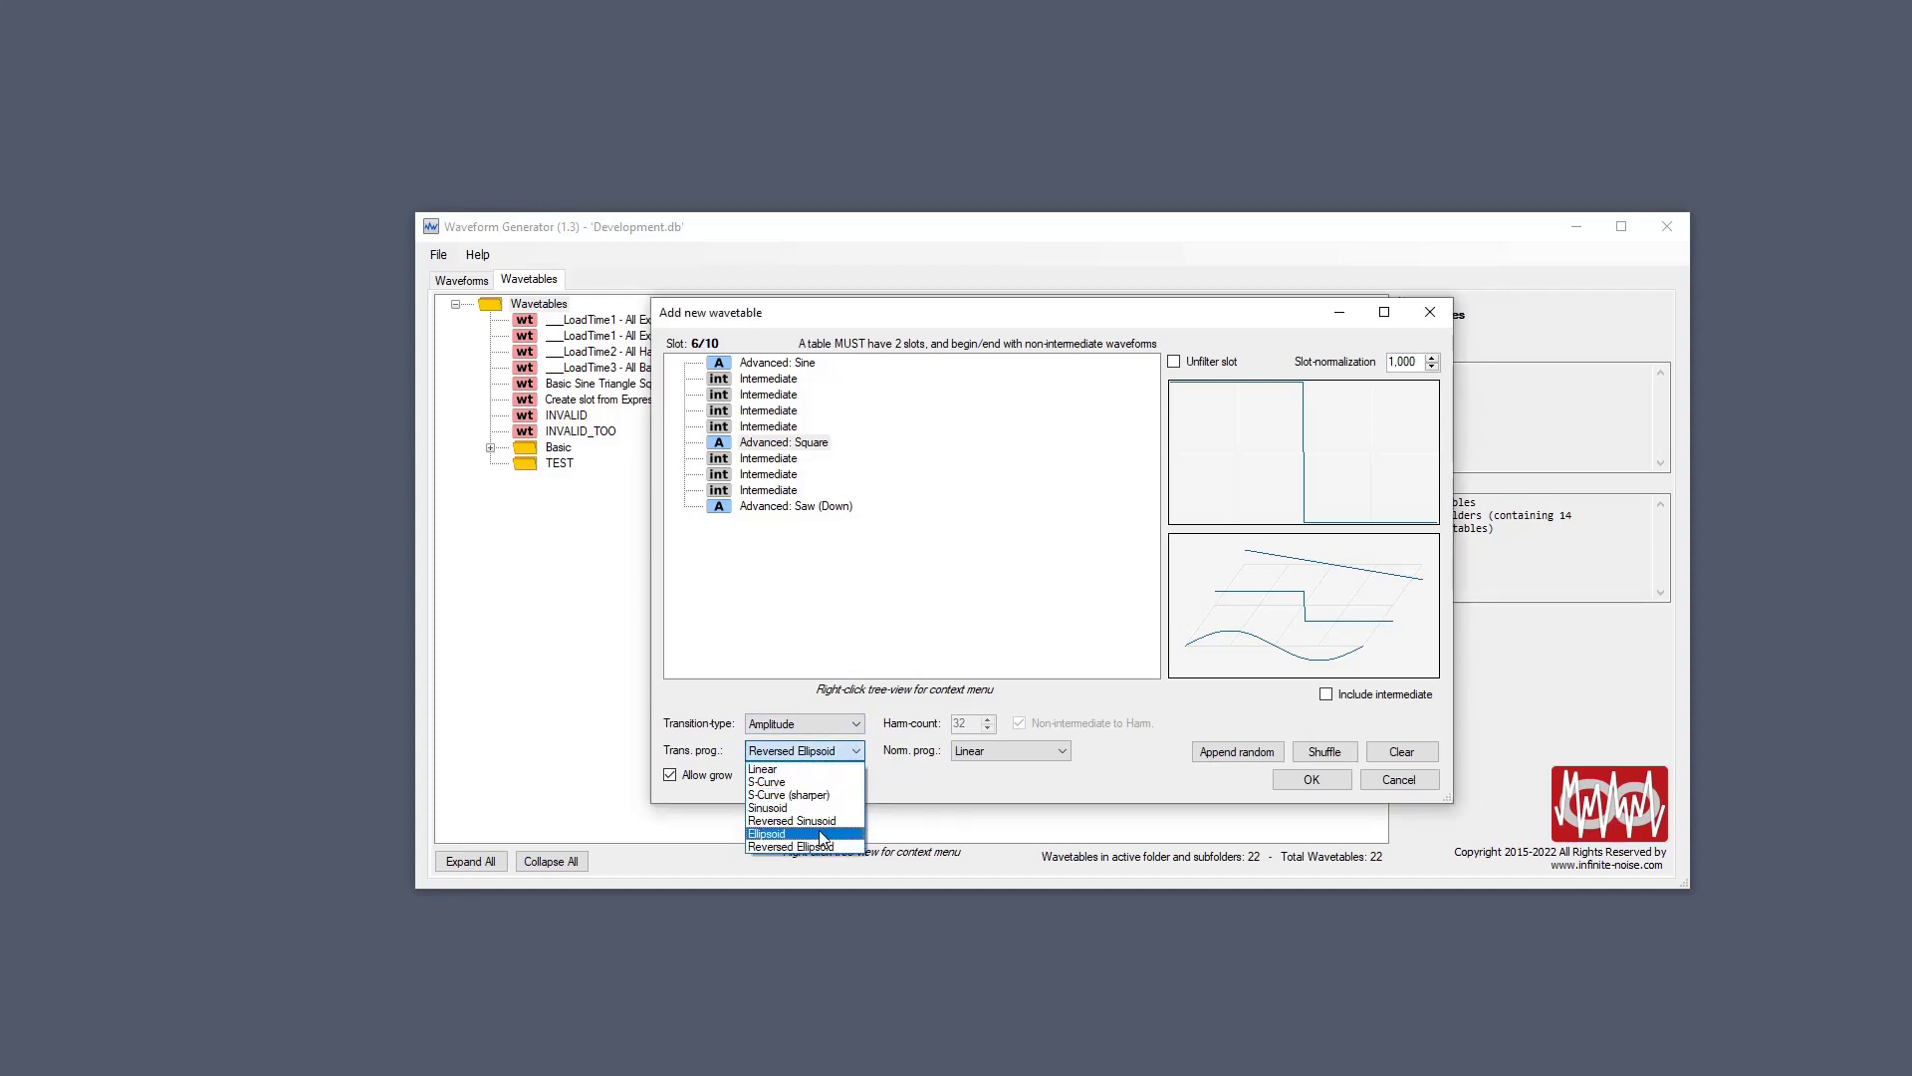
{"action": "left_click", "coordinate": [819, 832]}
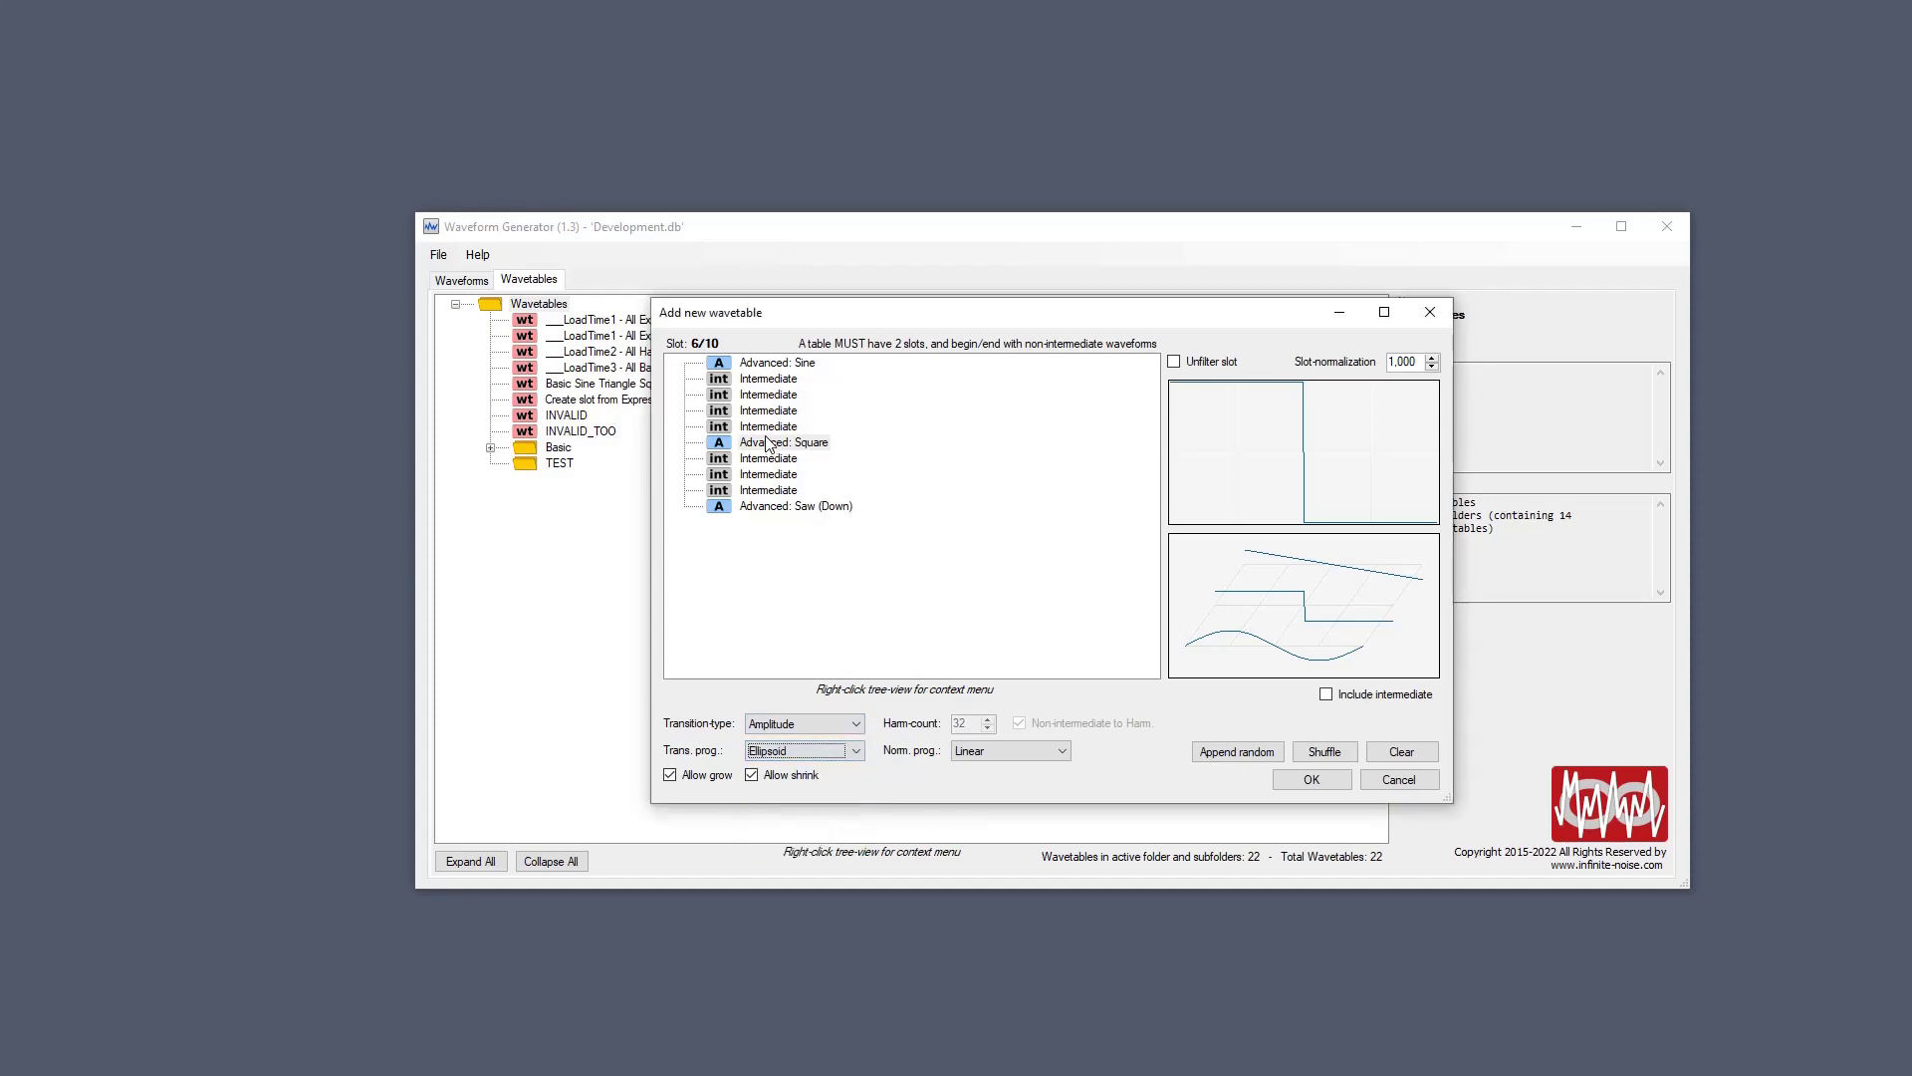
{"action": "right_click", "coordinate": [773, 398]}
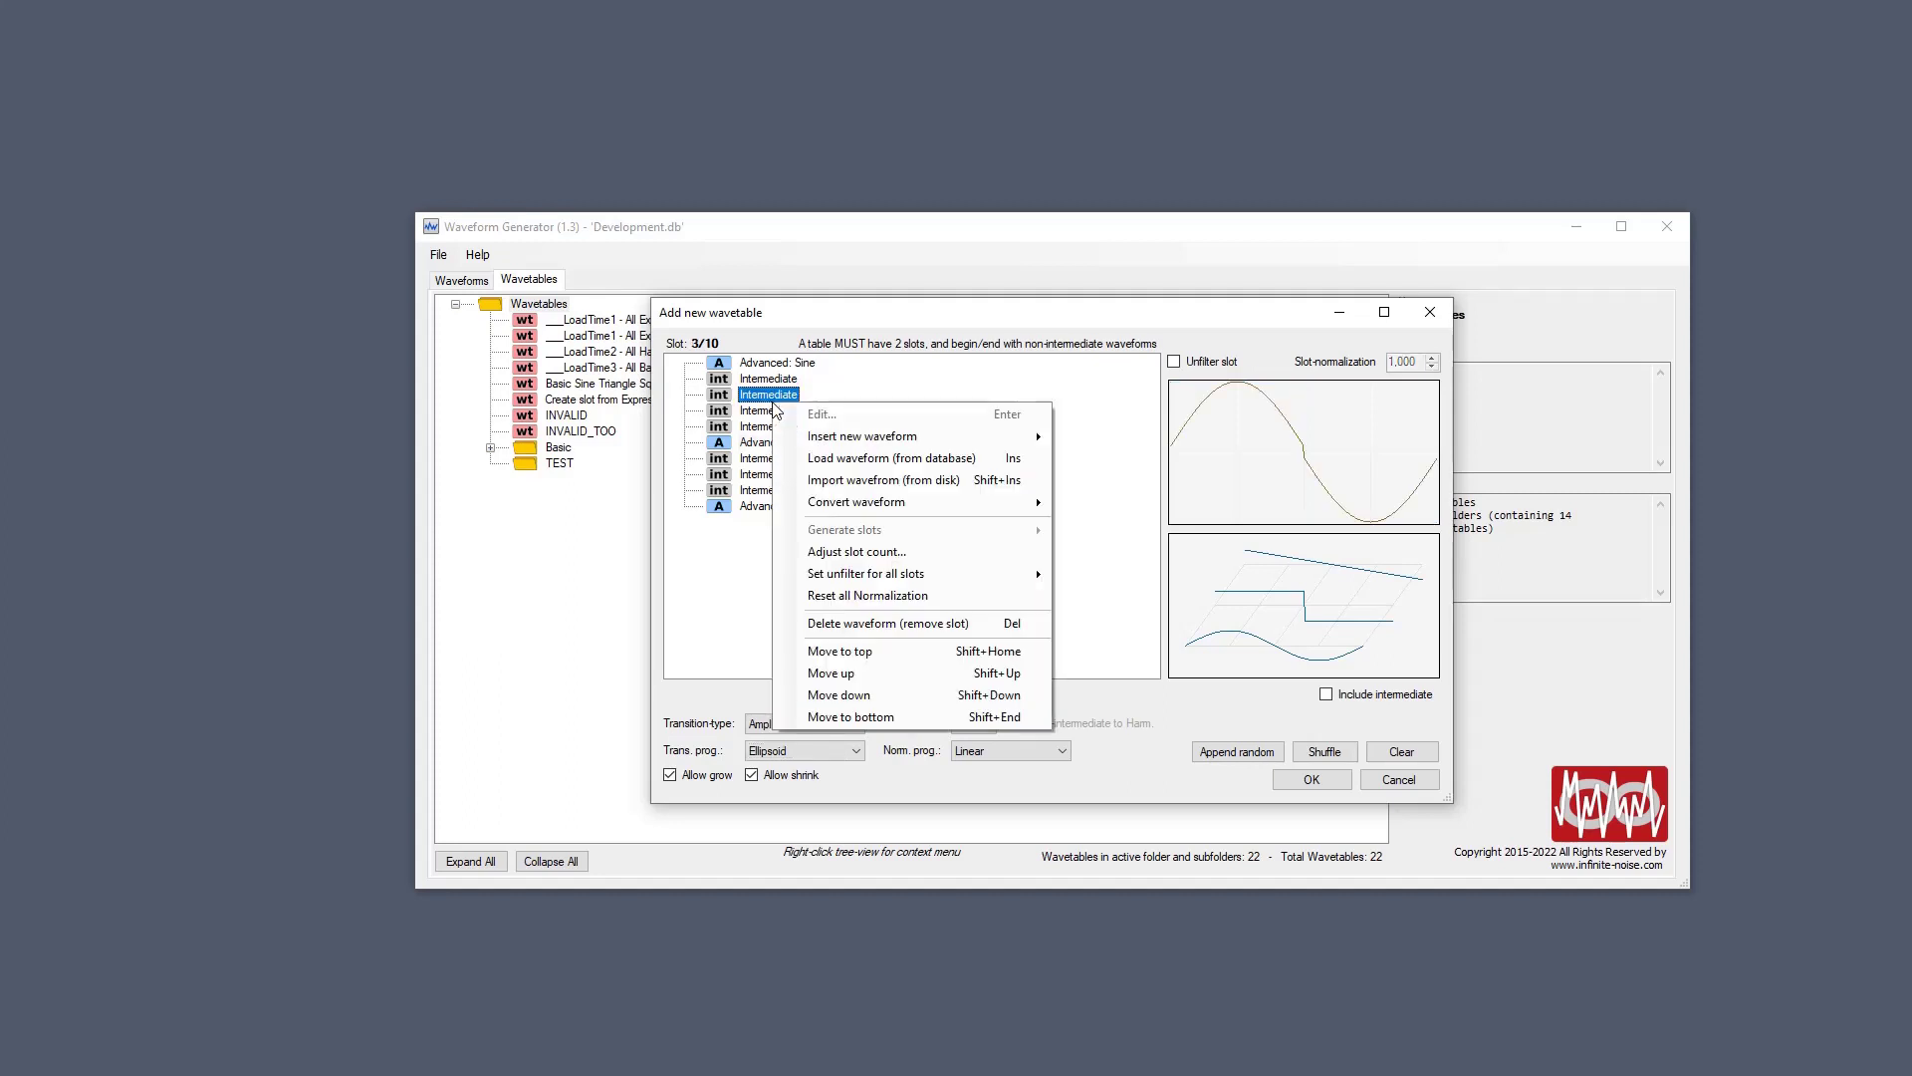
{"action": "mouse_move", "coordinate": [1008, 500]}
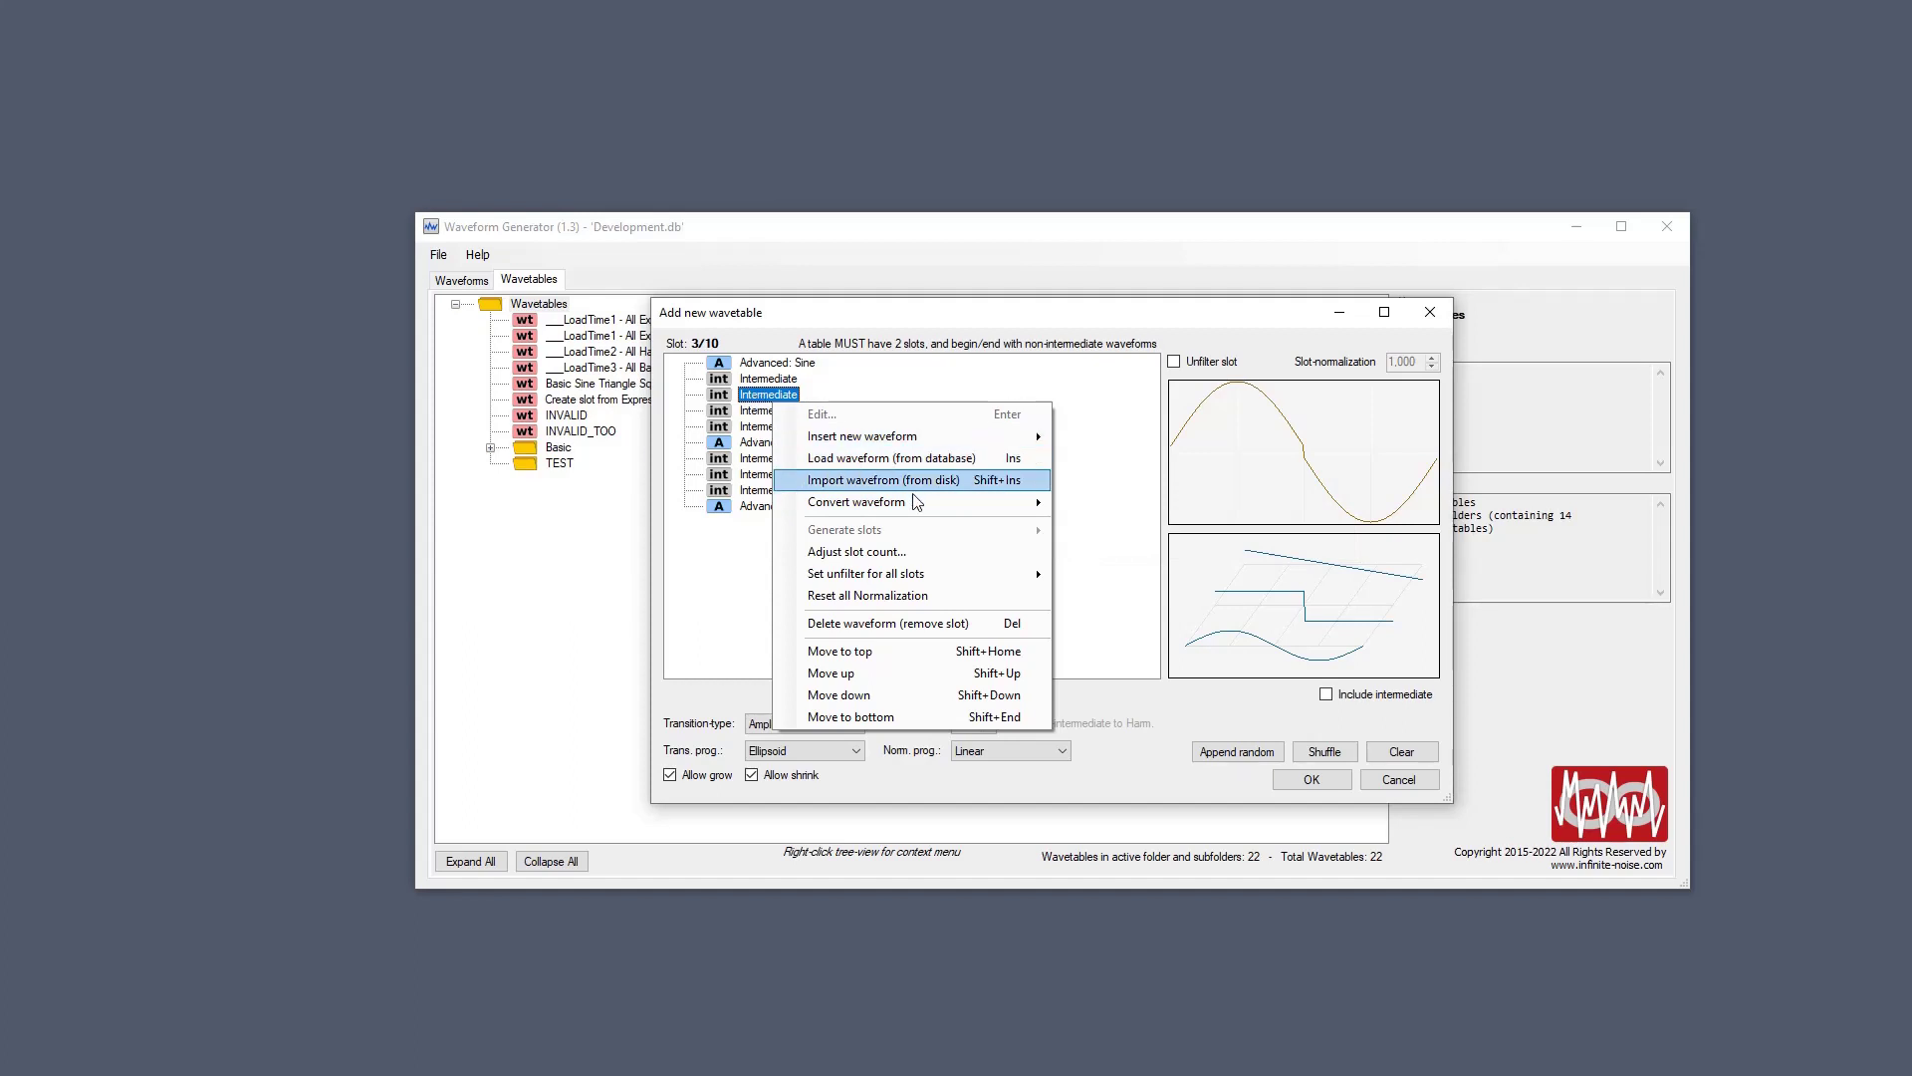
{"action": "mouse_move", "coordinate": [913, 497]}
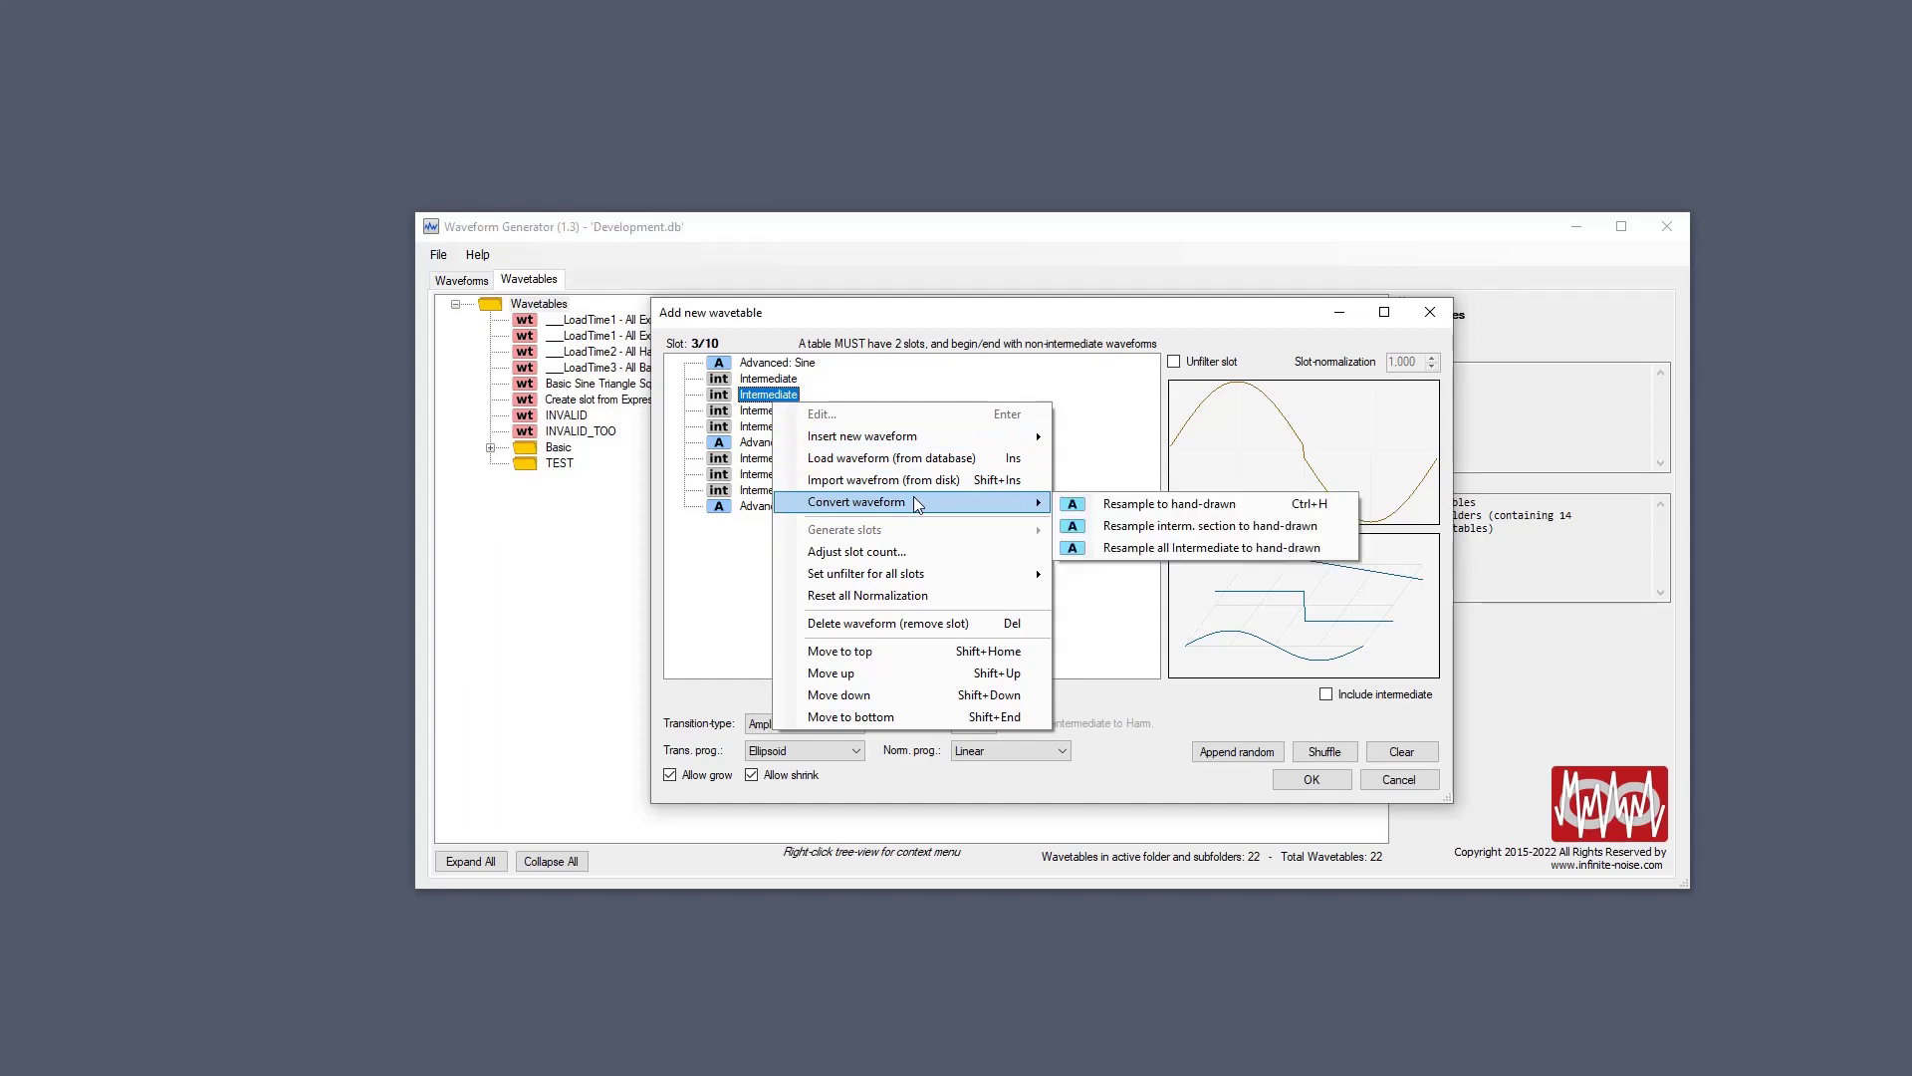
{"action": "left_click", "coordinate": [1147, 528]}
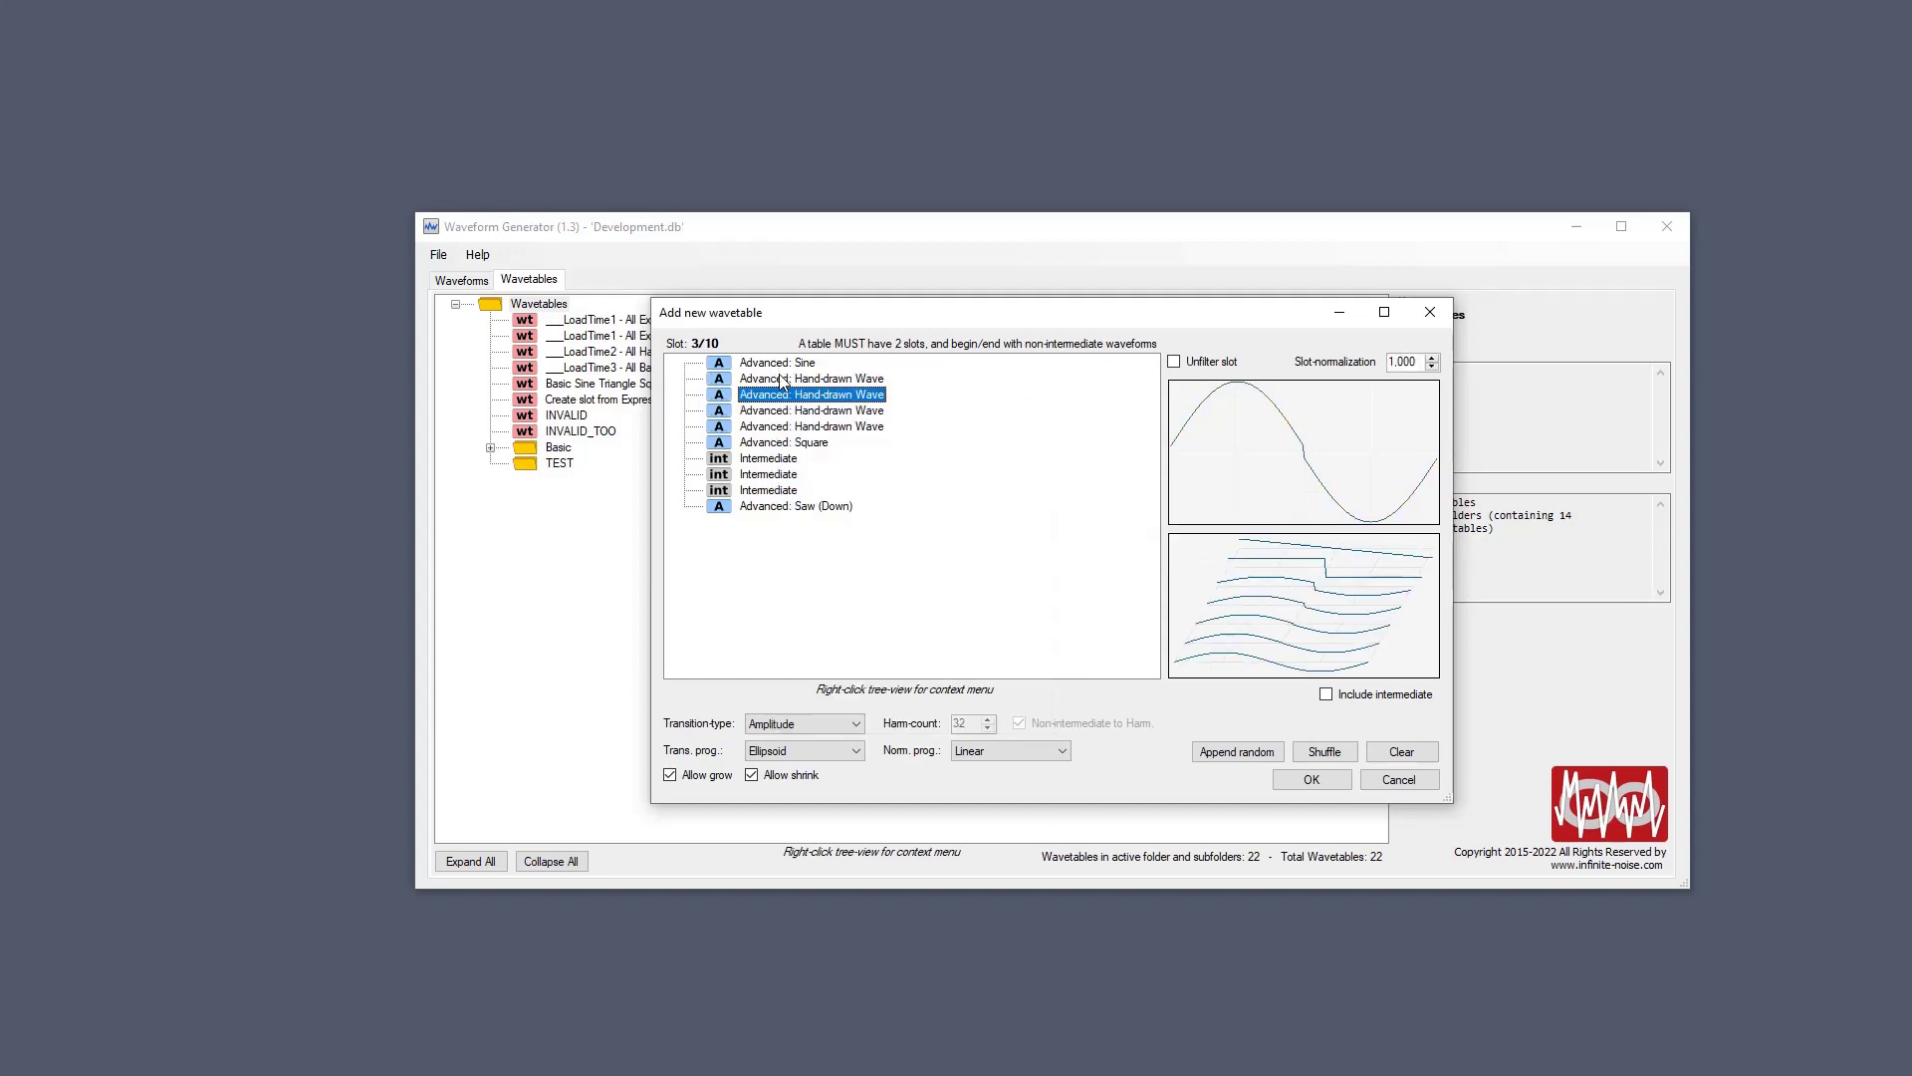
Go back and forth through the slots from Sine to Square to examine the resampled hand-drawn waves.
{"action": "left_click", "coordinate": [775, 363]}
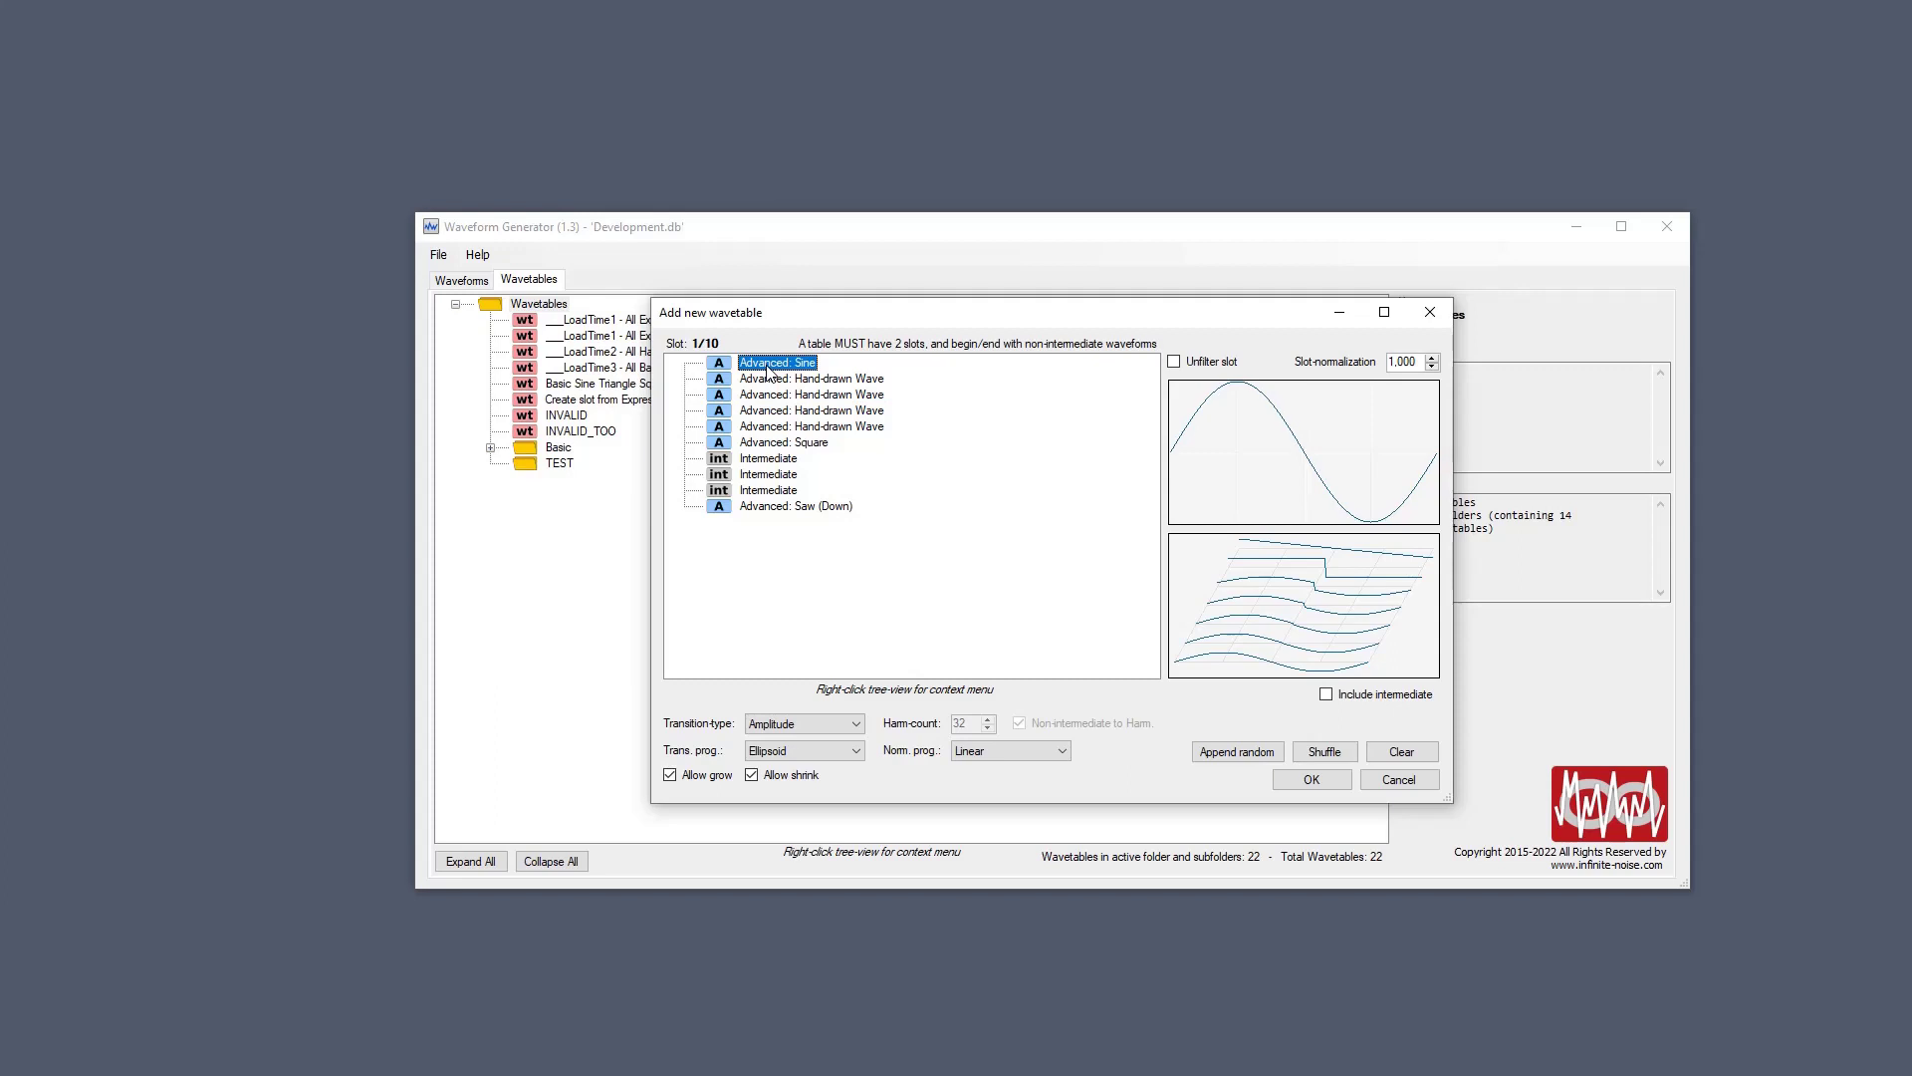
{"action": "key", "text": "Down"}
{"action": "key", "text": "Down"}
{"action": "key", "text": "Down"}
{"action": "key", "text": "Down"}
{"action": "key", "text": "Down"}
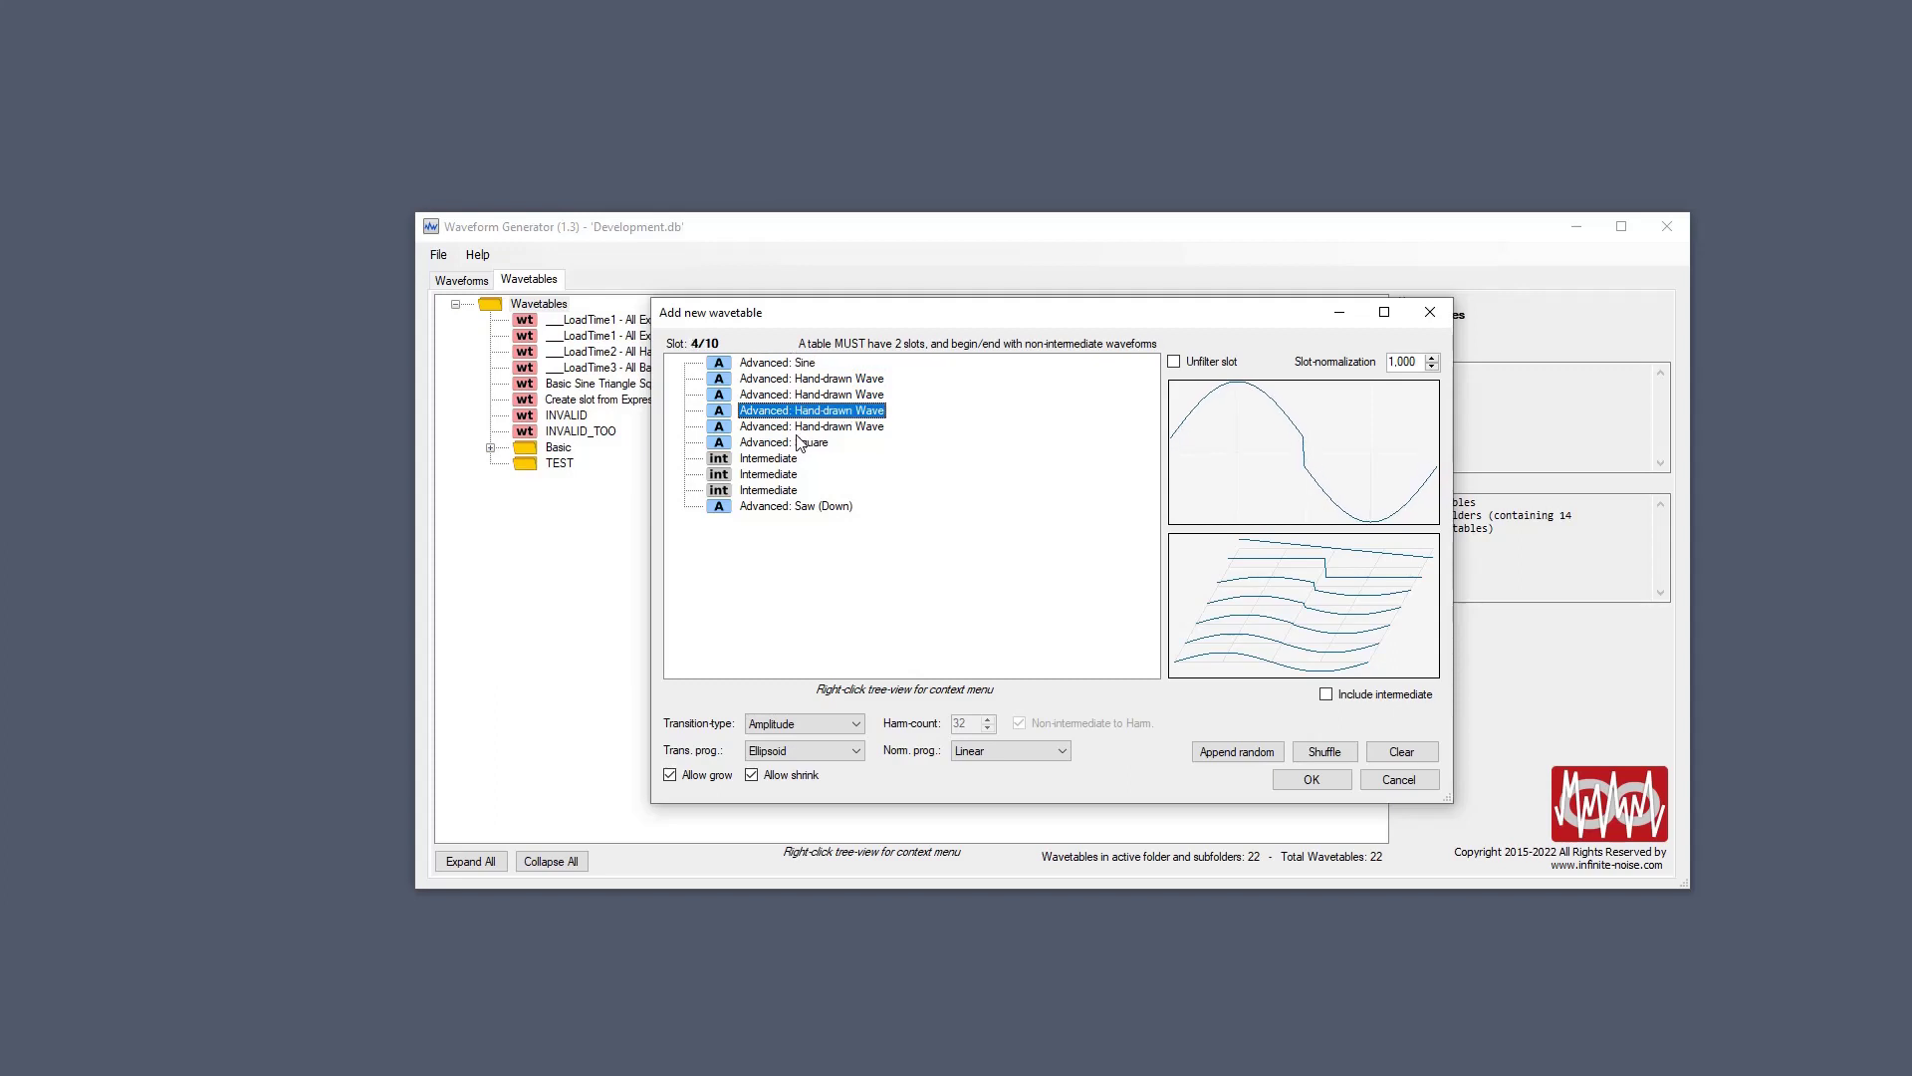
{"action": "key", "text": "Up"}
{"action": "key", "text": "Up"}
{"action": "key", "text": "Up"}
{"action": "key", "text": "Up"}
{"action": "key", "text": "Up"}
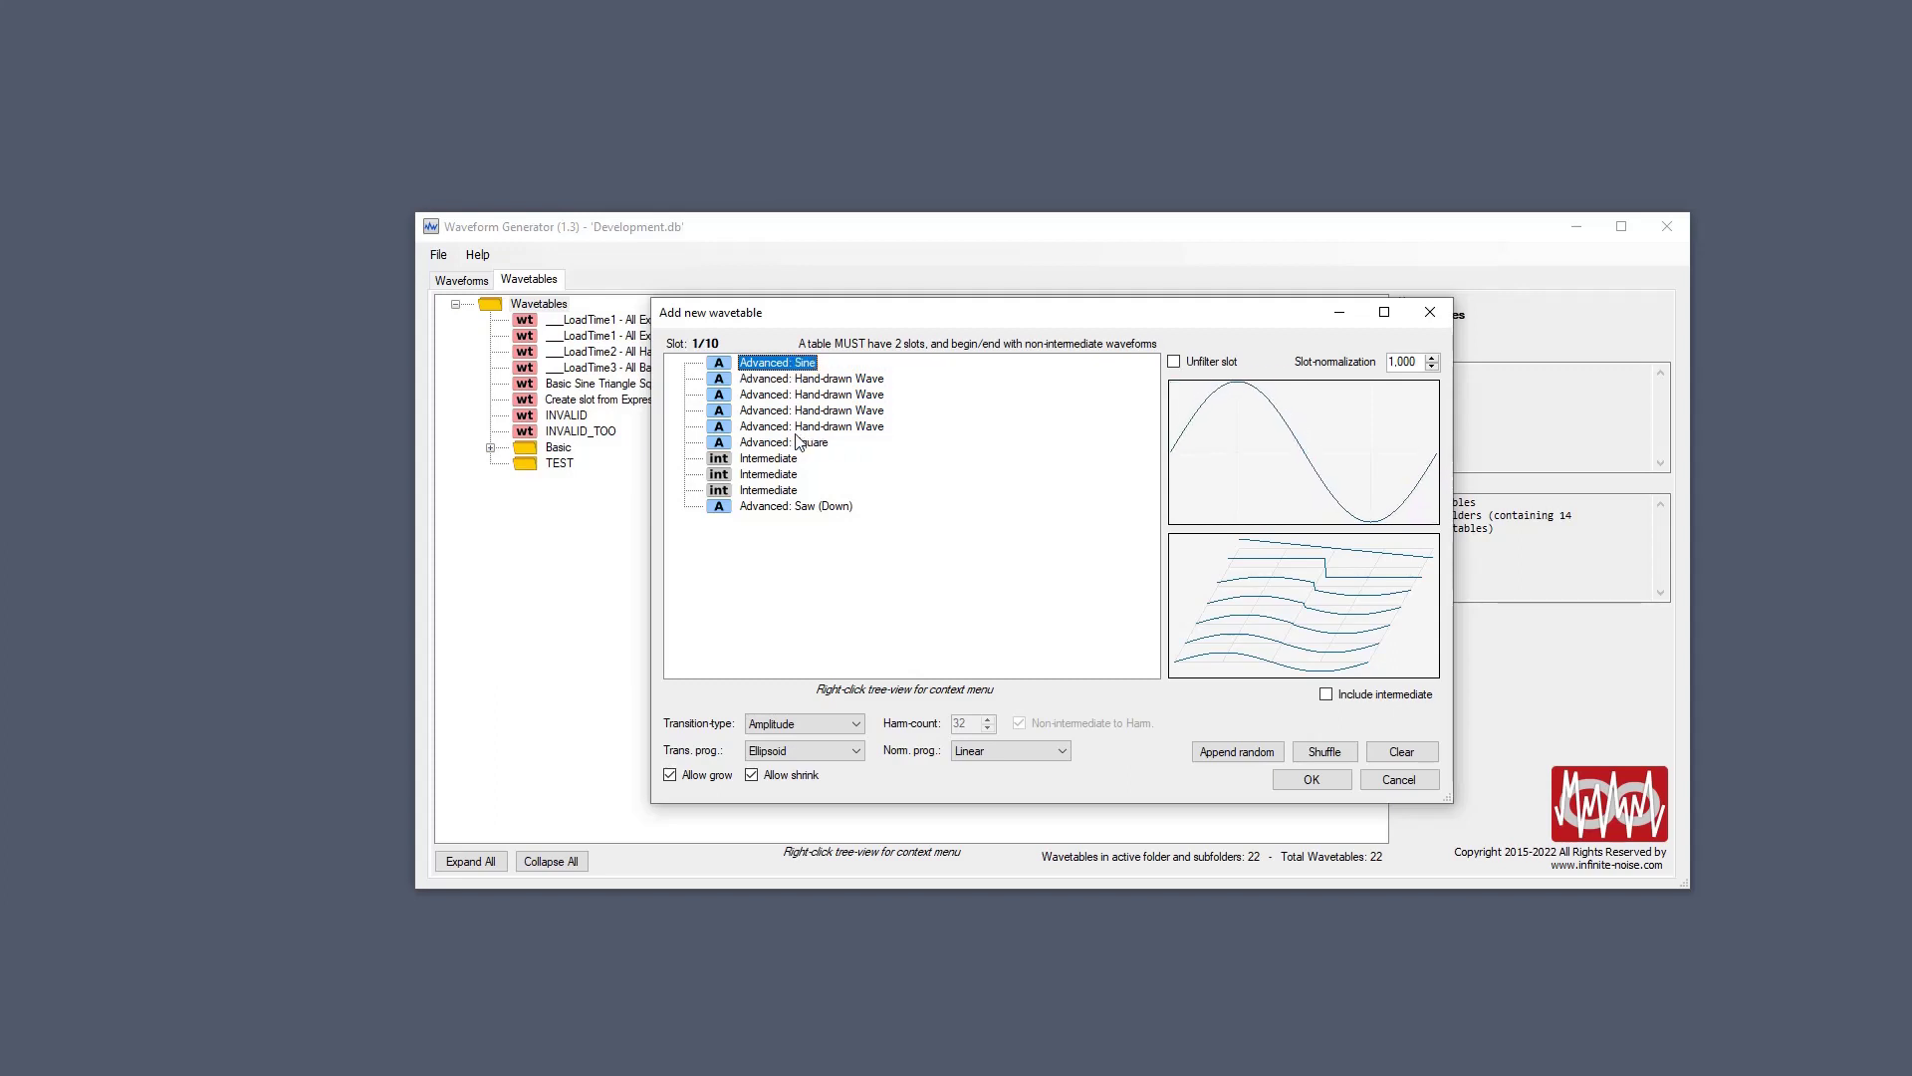
{"action": "key", "text": "Down"}
{"action": "key", "text": "Down"}
{"action": "key", "text": "Down"}
{"action": "key", "text": "Down"}
{"action": "key", "text": "Down"}
{"action": "key", "text": "Up"}
{"action": "key", "text": "Up"}
{"action": "key", "text": "Up"}
{"action": "key", "text": "Up"}
{"action": "key", "text": "Up"}
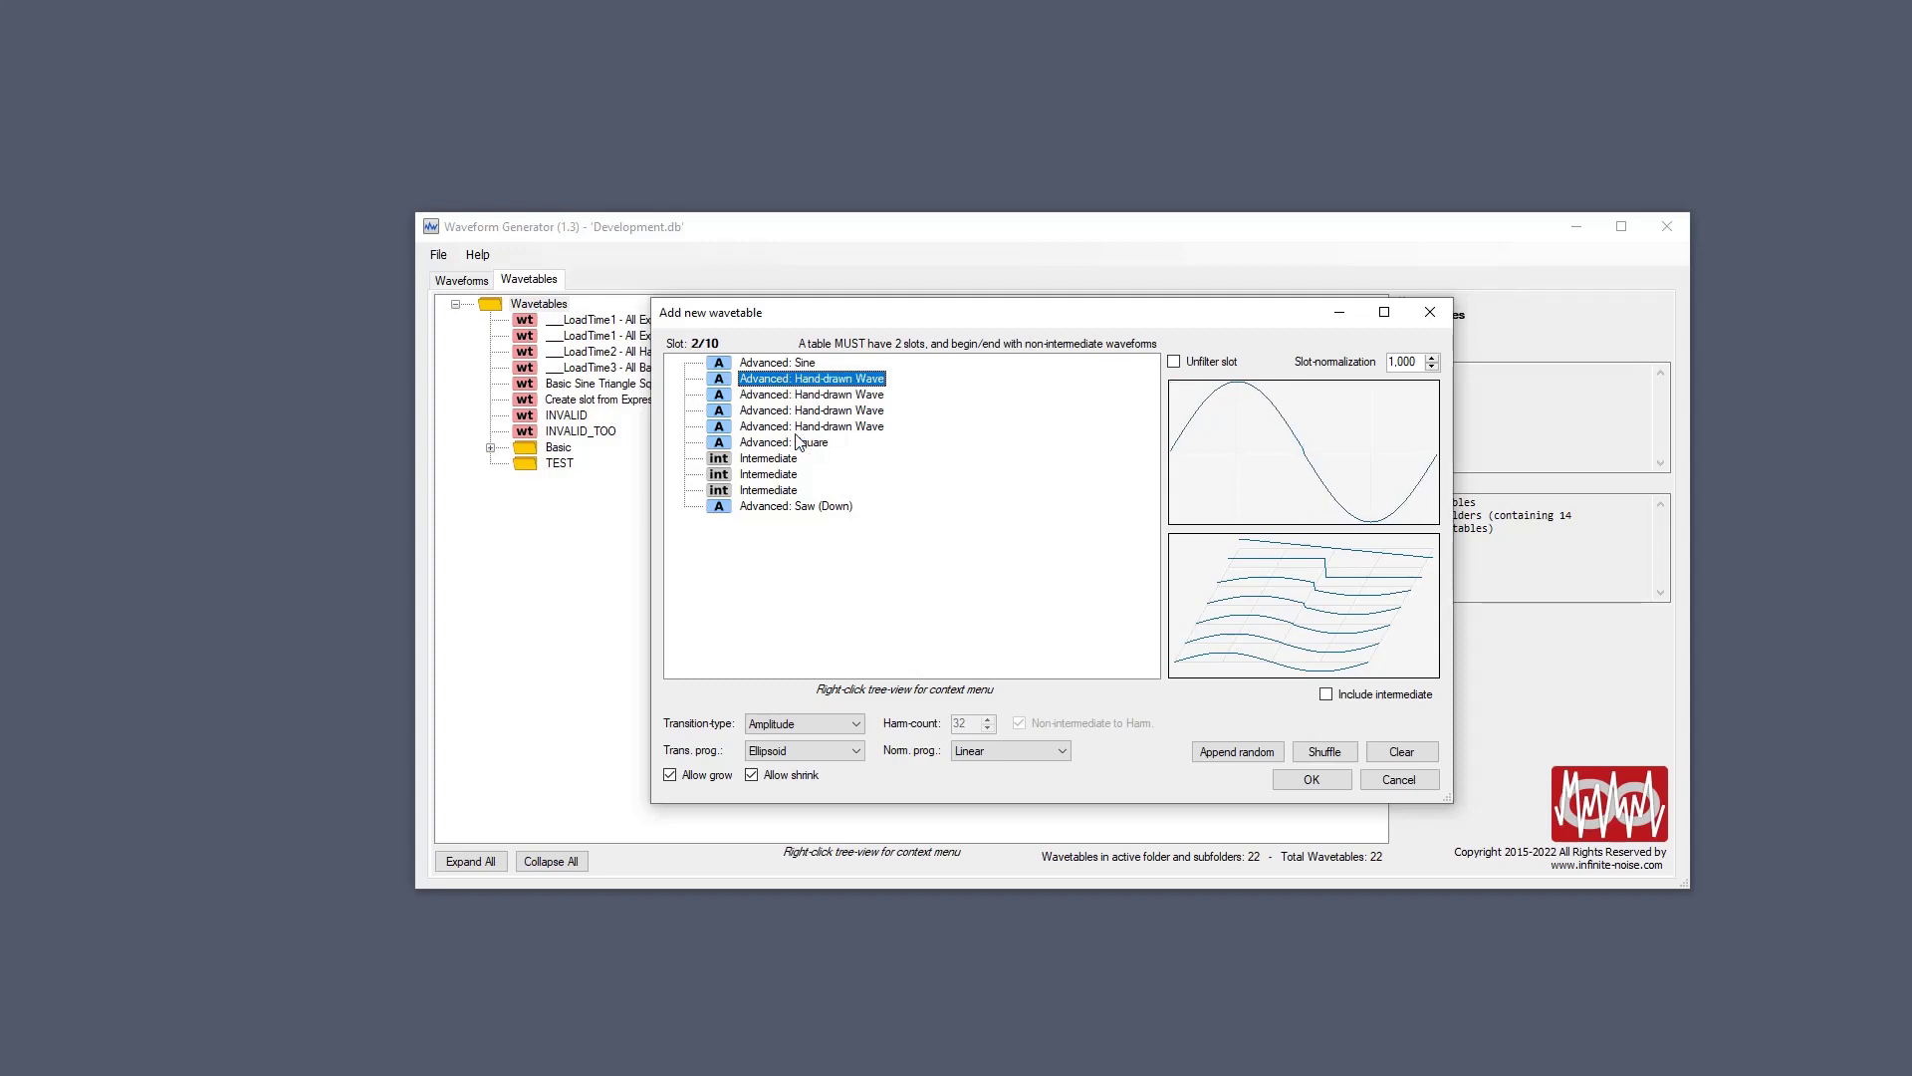
Set the transition progression to Reversed Ellipsoid and review the slots from Sine through the hand-drawn waves to Square.
{"action": "left_click", "coordinate": [774, 753]}
{"action": "left_click", "coordinate": [794, 847]}
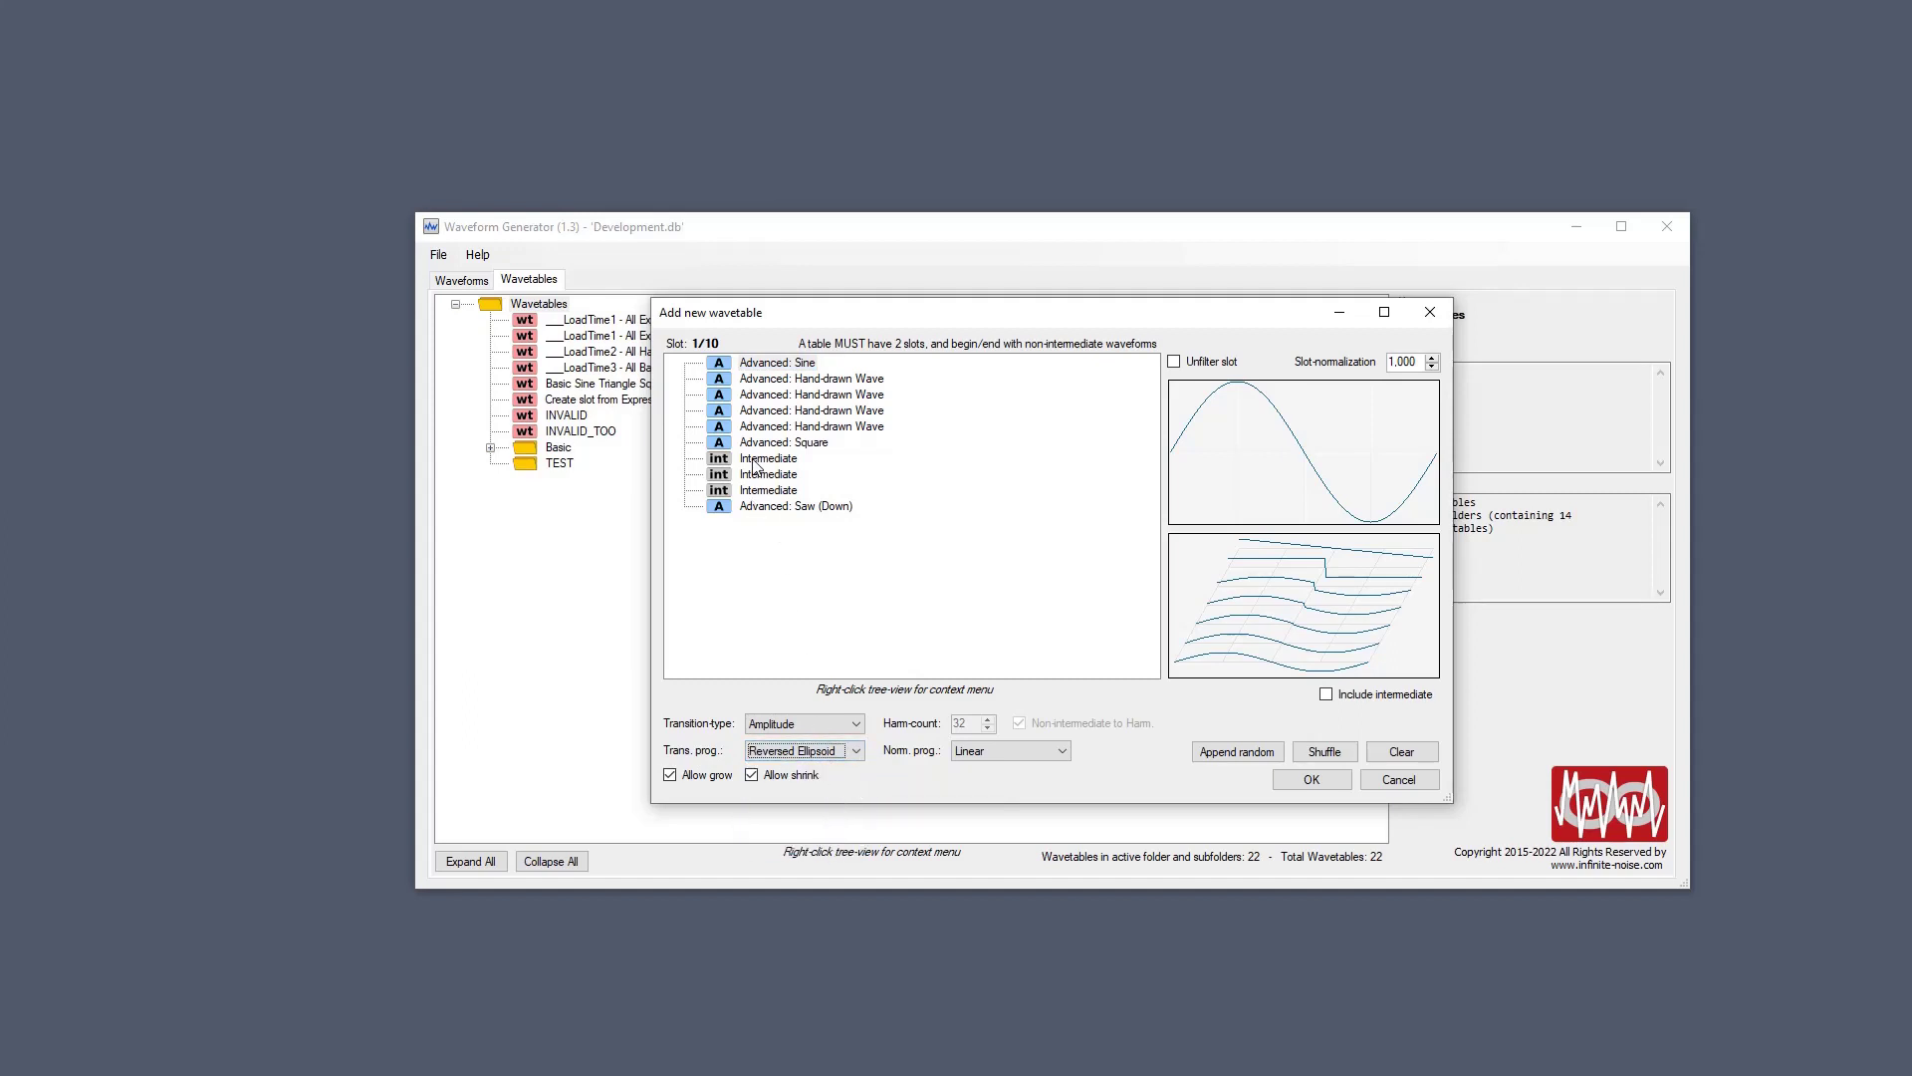
{"action": "left_click", "coordinate": [797, 363]}
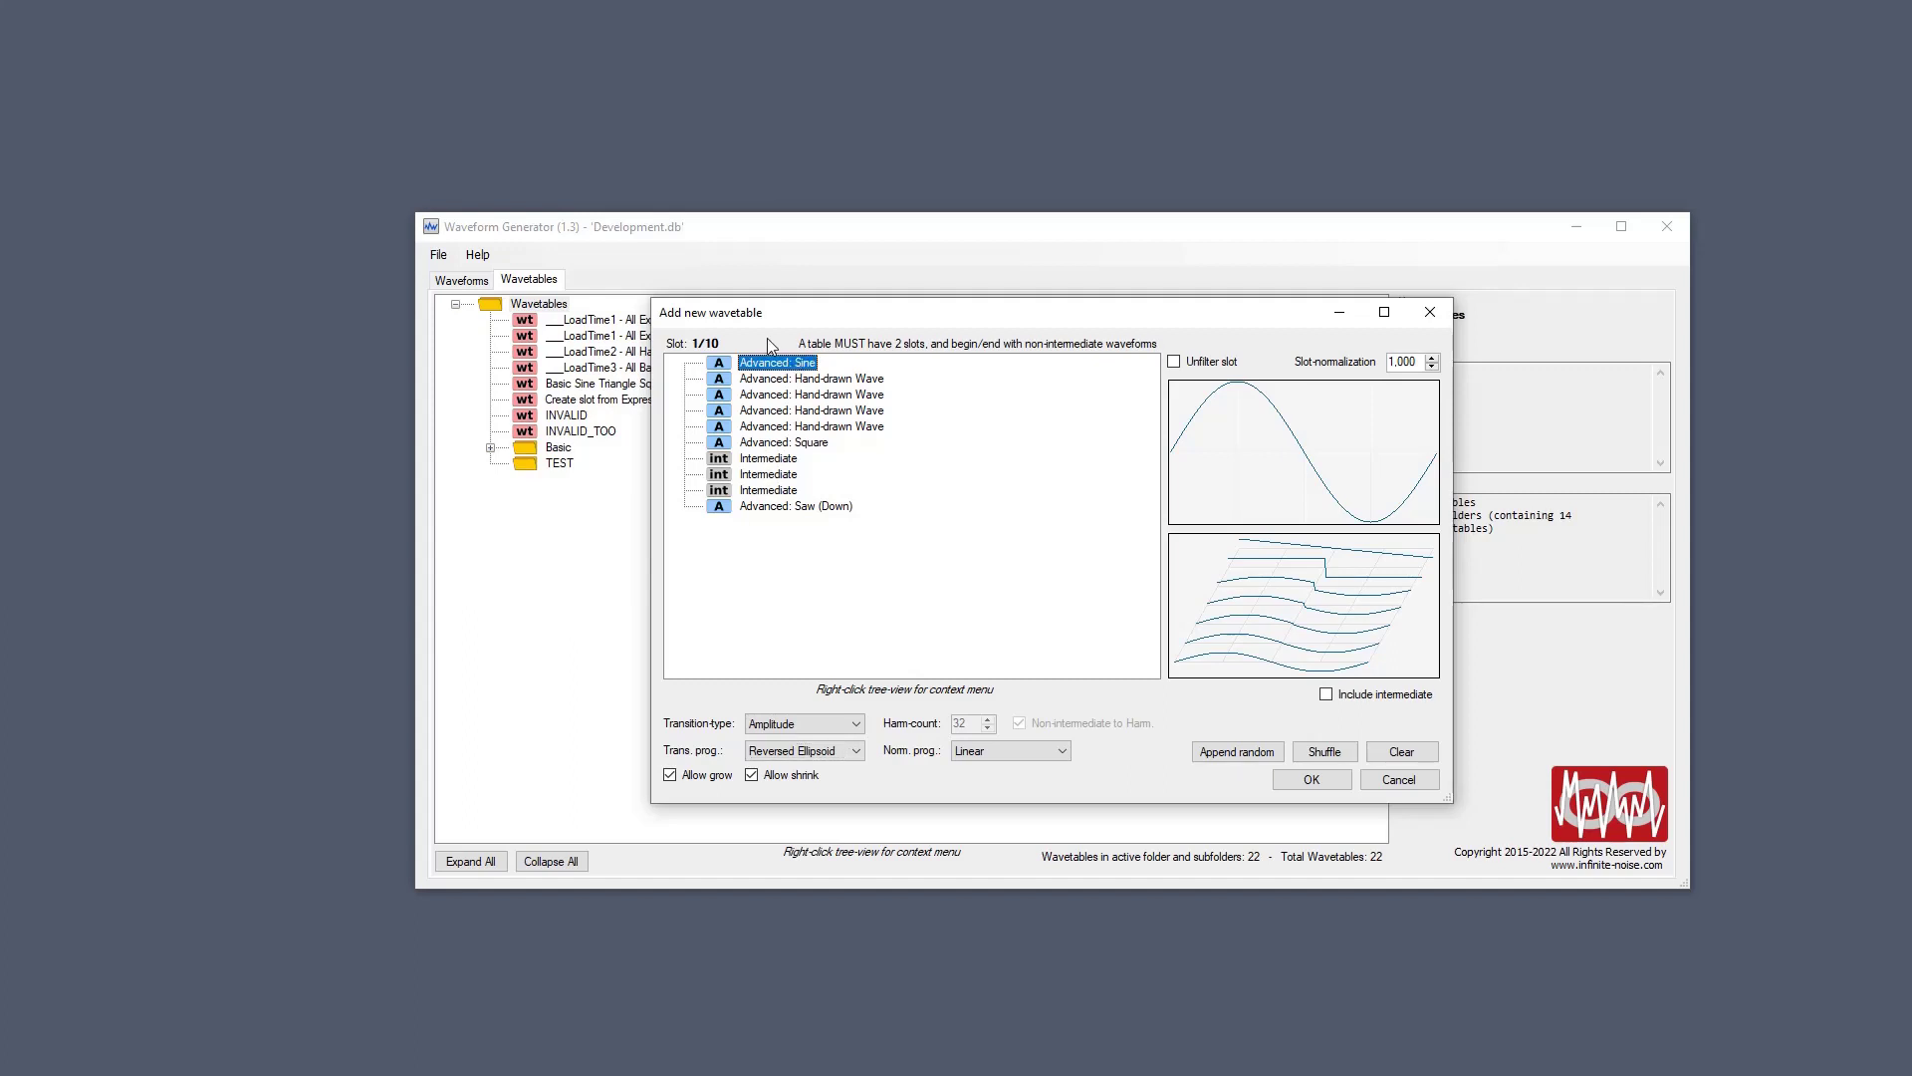
{"action": "key", "text": "Down"}
{"action": "key", "text": "Down"}
{"action": "key", "text": "Down"}
{"action": "key", "text": "Down"}
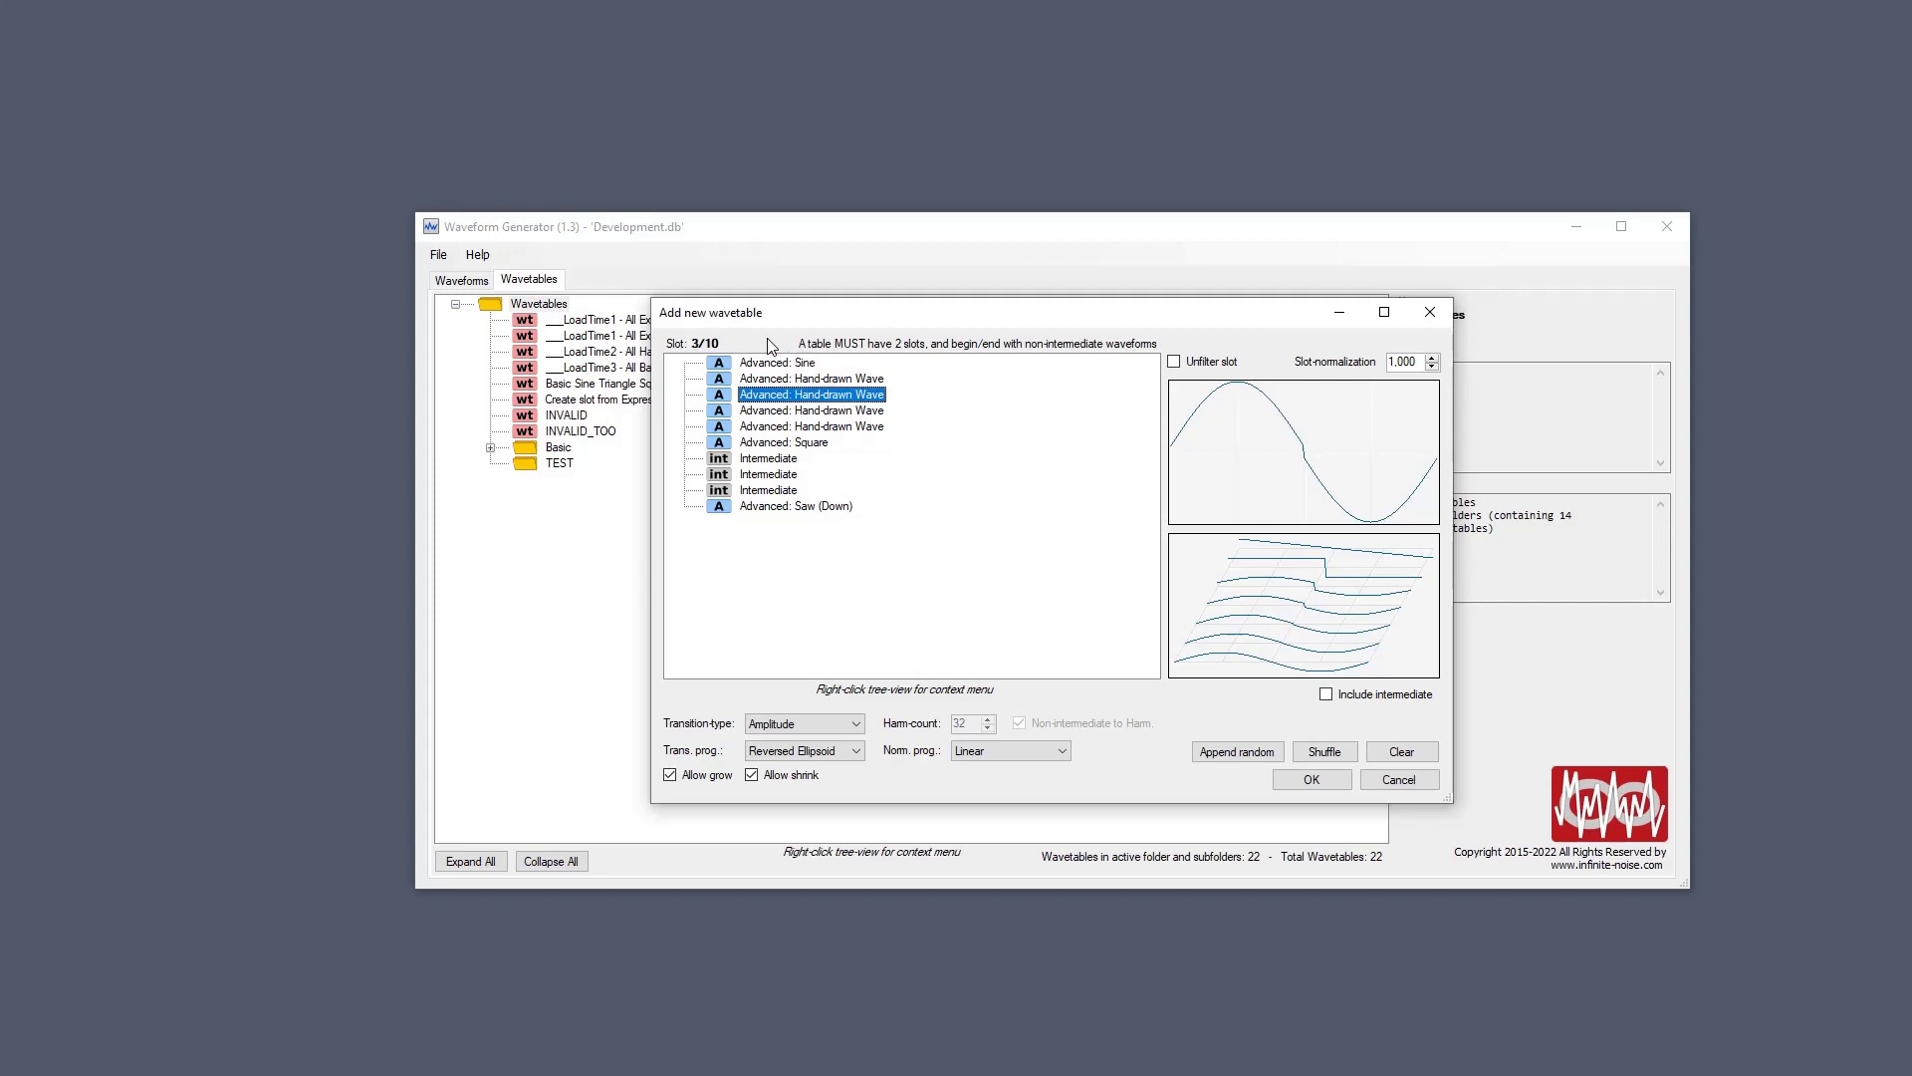
{"action": "key", "text": "Down"}
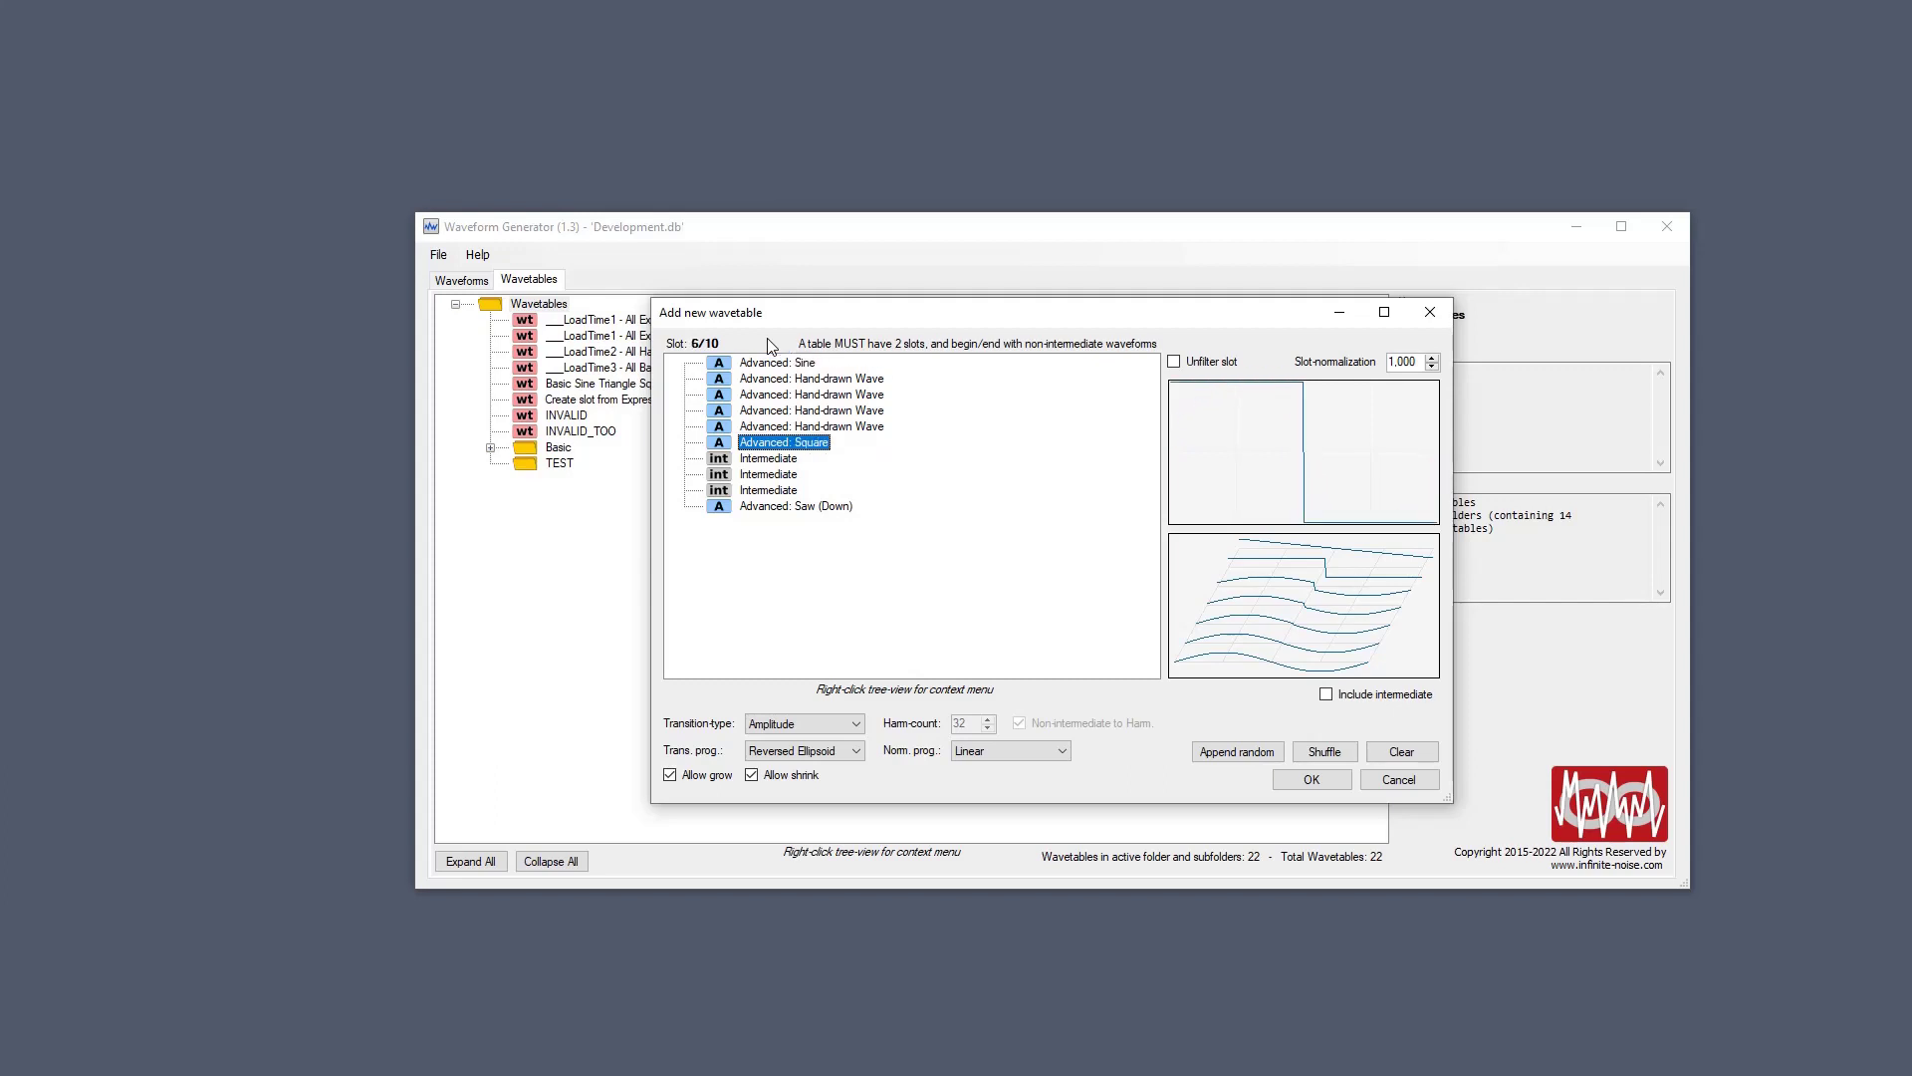
Examine the intermediates between the Square and Saw (Down) slots under the Reversed Ellipsoid progression.
{"action": "key", "text": "Down"}
{"action": "key", "text": "Down"}
{"action": "key", "text": "Down"}
{"action": "key", "text": "Down"}
{"action": "key", "text": "Up"}
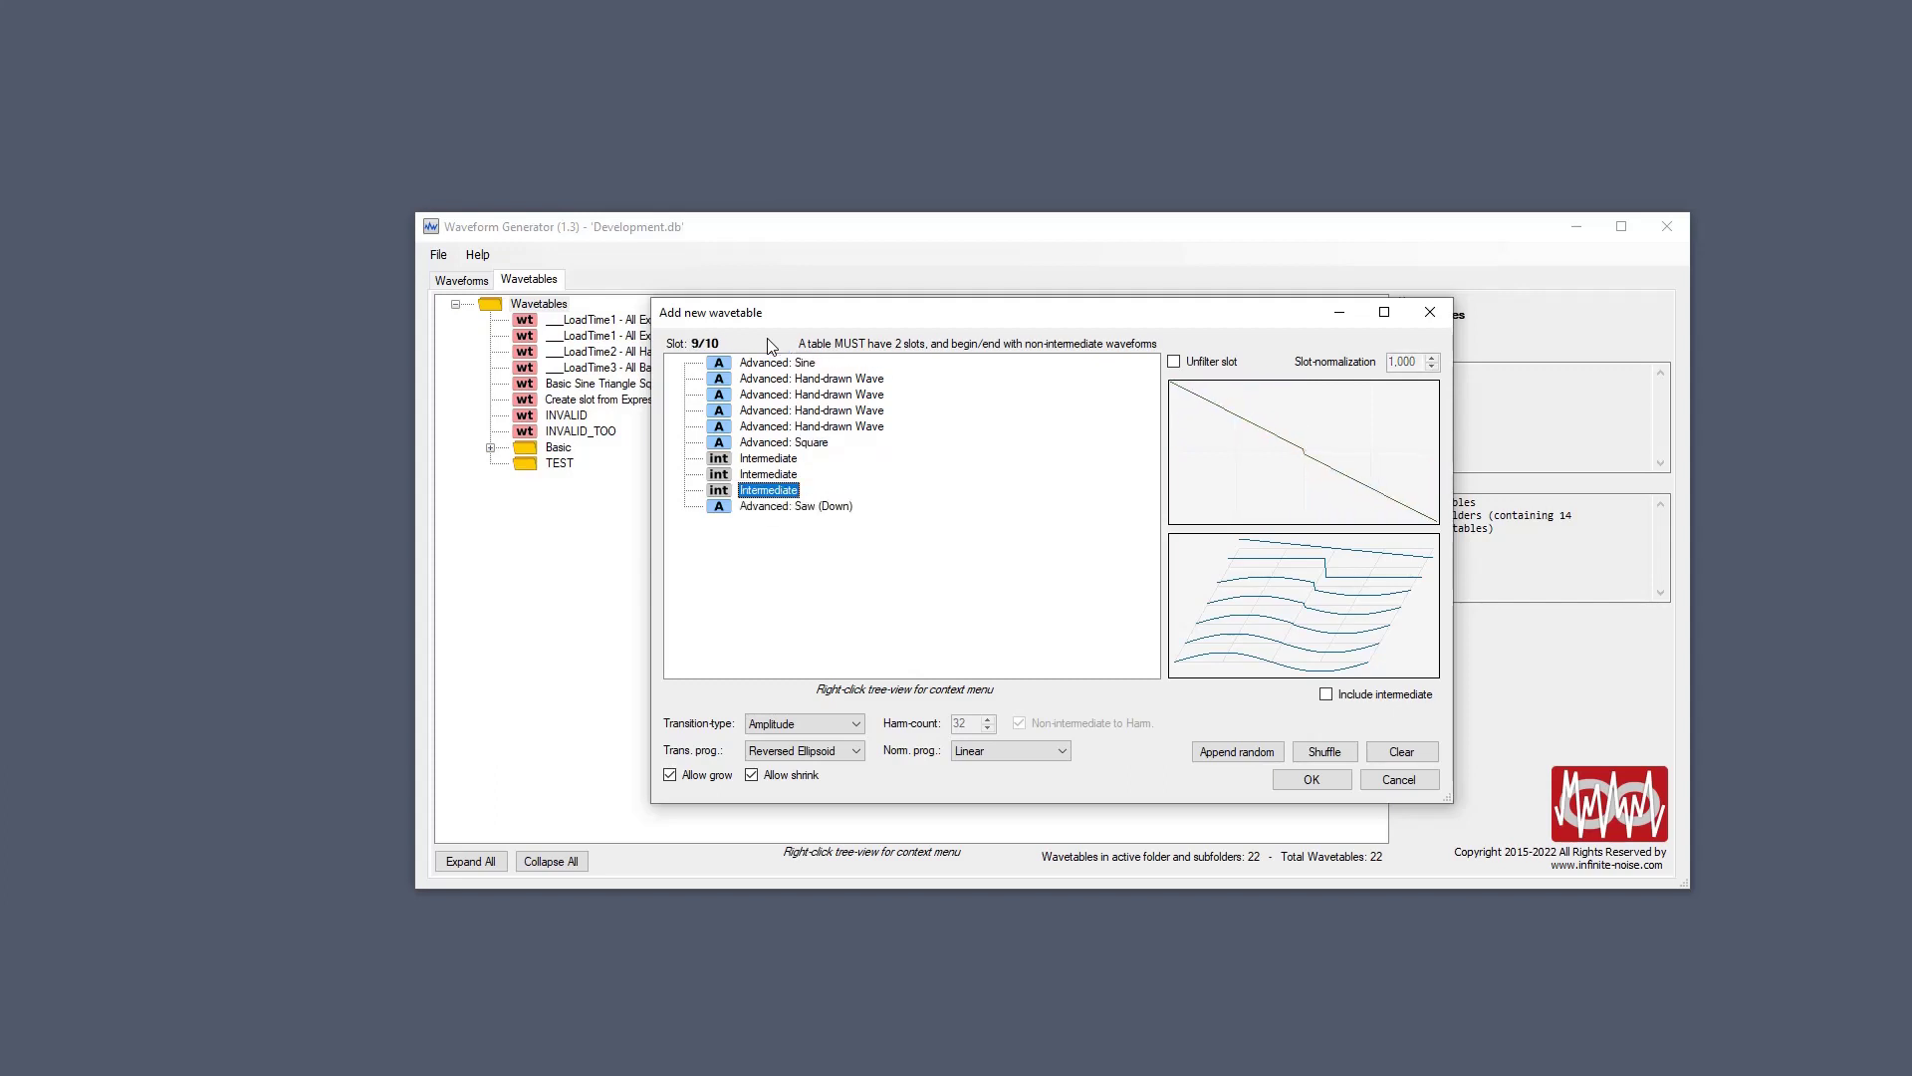
{"action": "key", "text": "Up"}
{"action": "key", "text": "Up"}
{"action": "key", "text": "Up"}
{"action": "key", "text": "Up"}
Discard the current wavetable and start a new sibling wavetable of ___LoadTime3 - All Basic Additive.
{"action": "left_click", "coordinate": [1430, 312]}
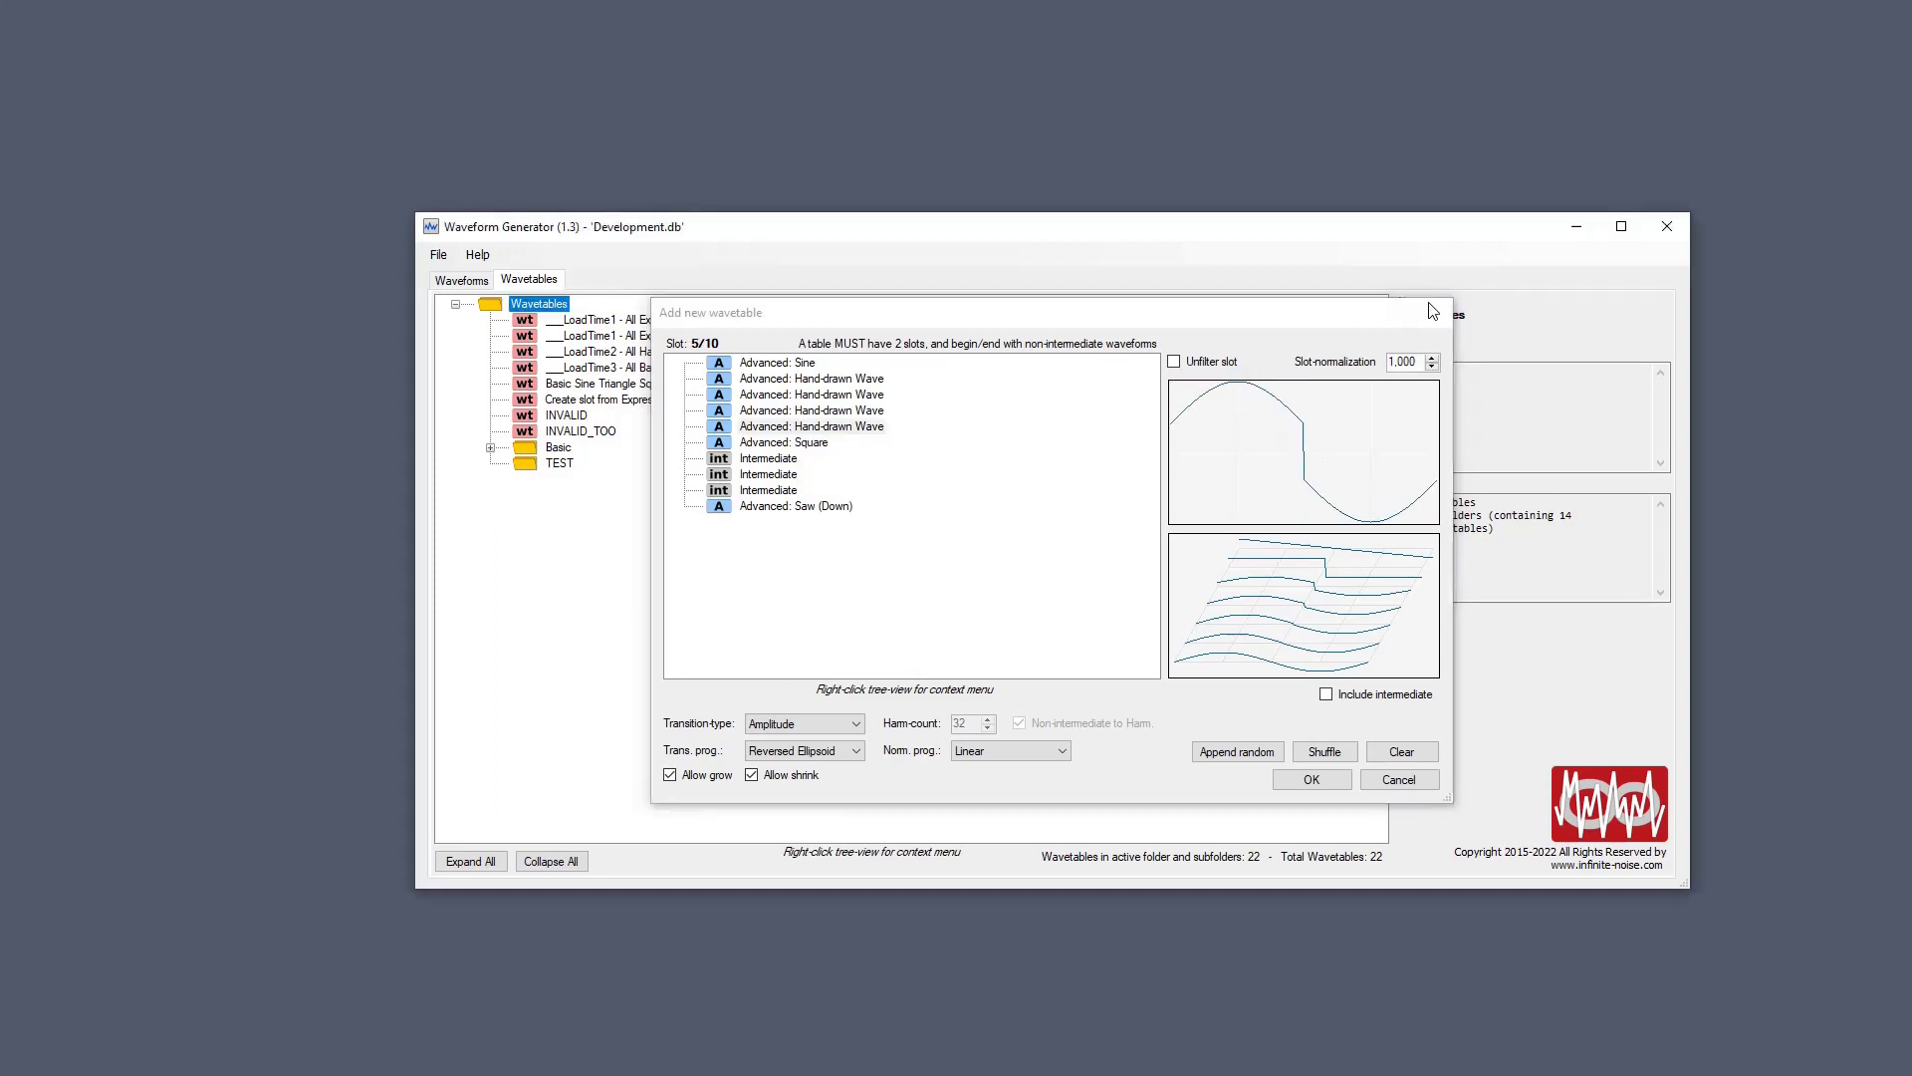
{"action": "right_click", "coordinate": [609, 368]}
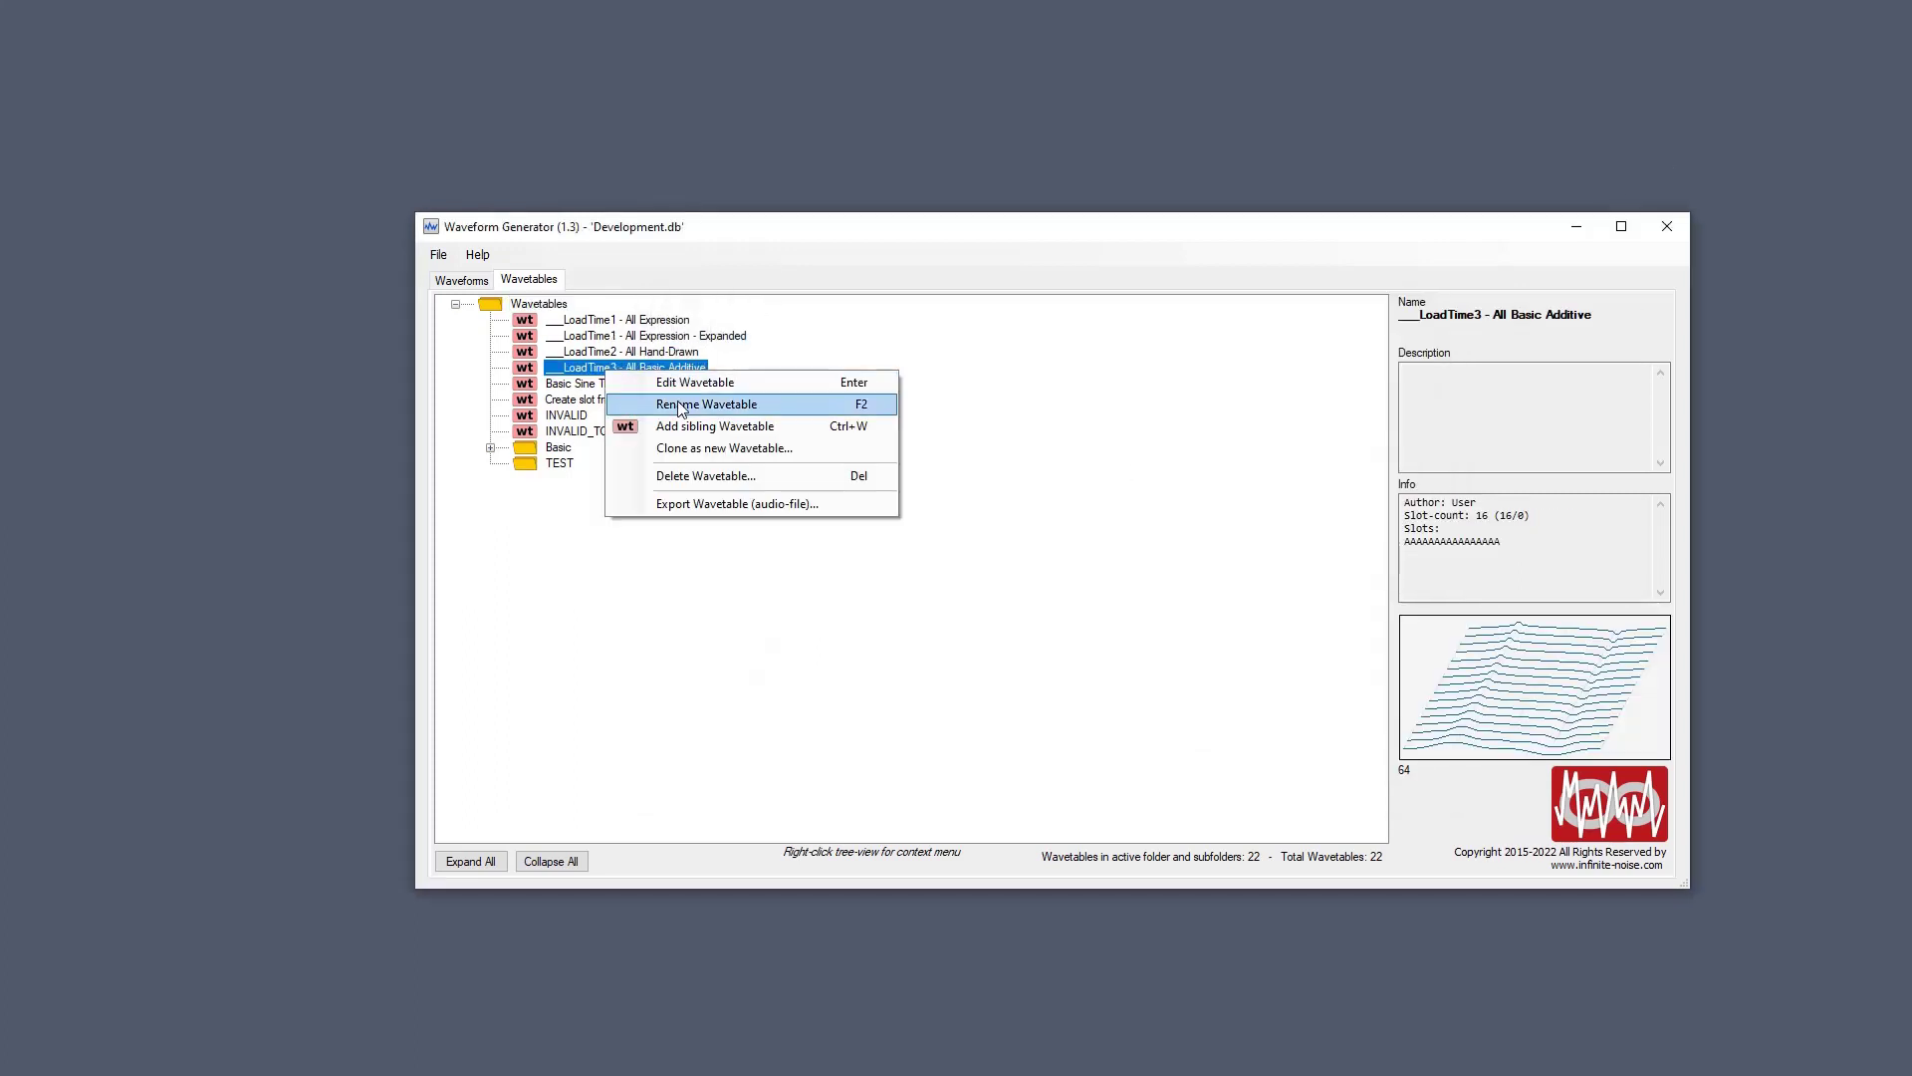
{"action": "left_click", "coordinate": [732, 427]}
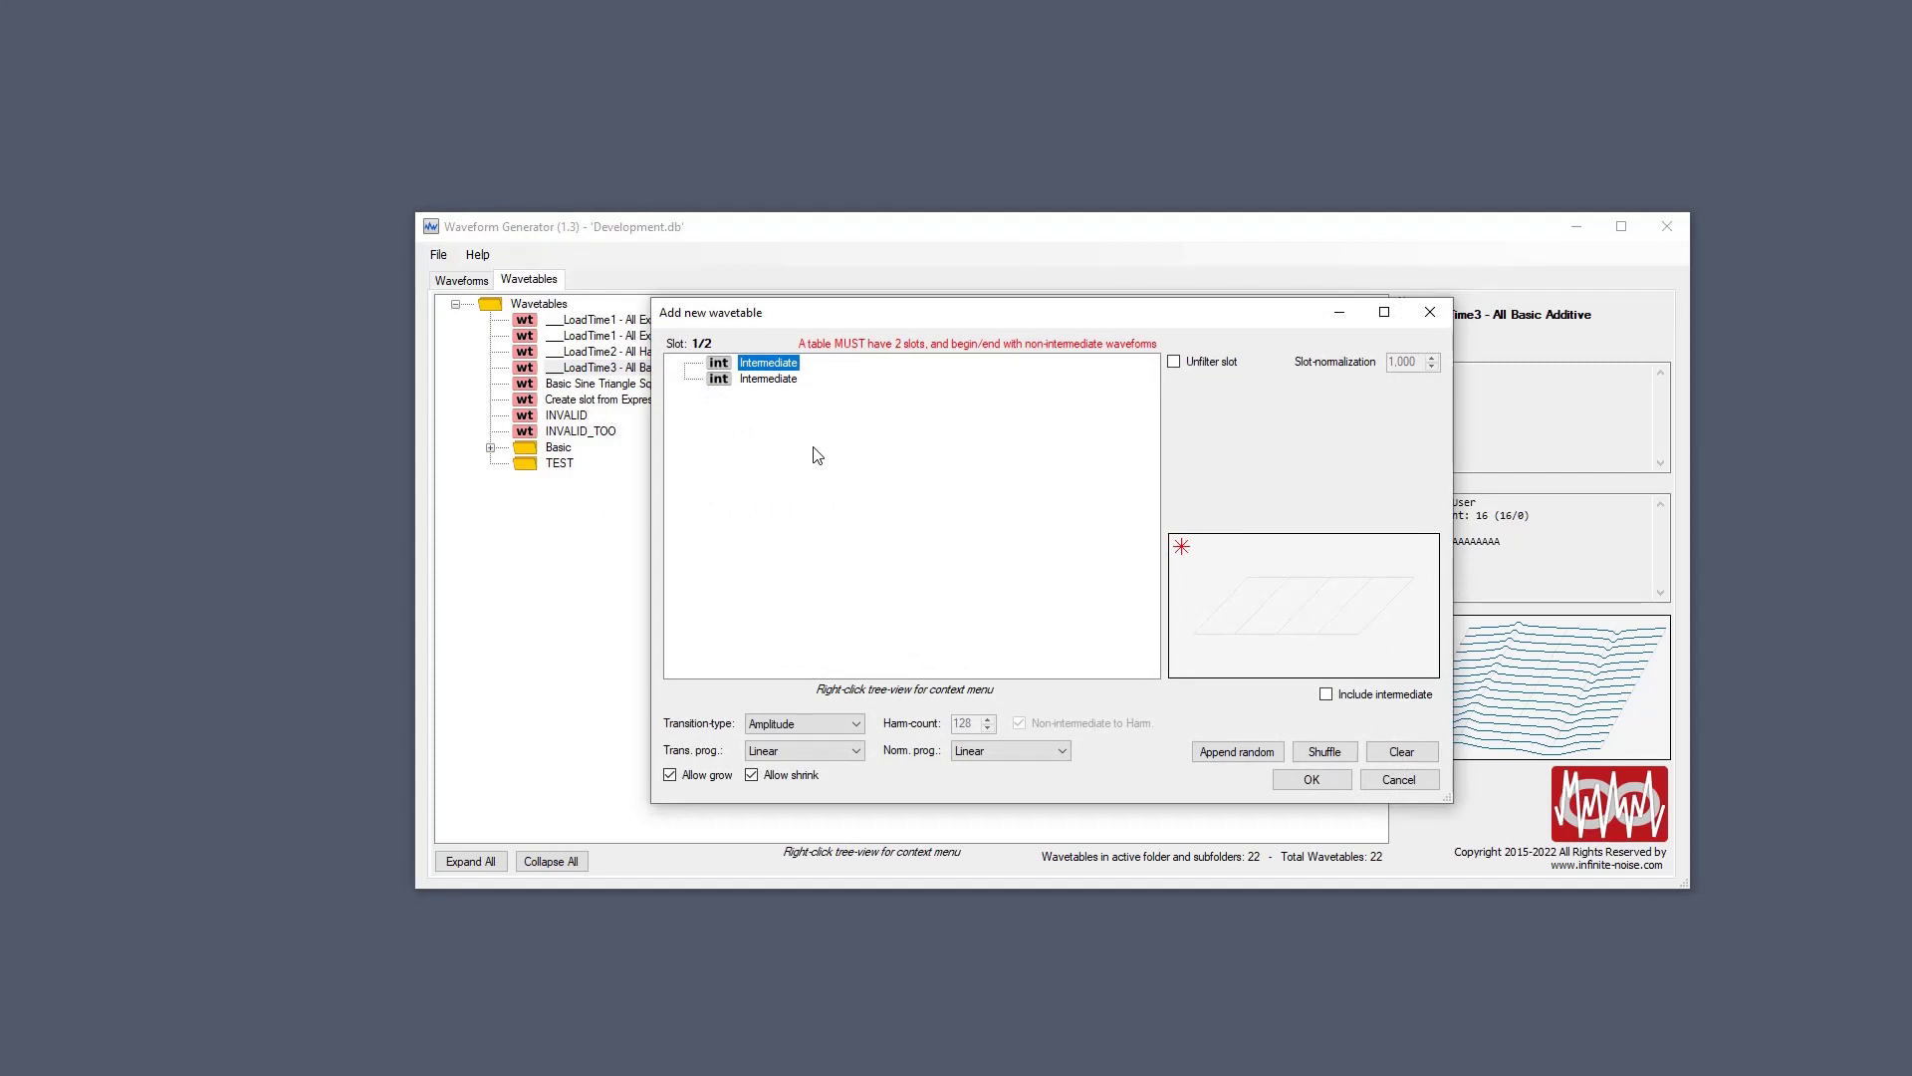
Insert an Advanced Sine waveform slot after the first intermediate of the new wavetable.
{"action": "key", "text": "Return"}
{"action": "left_click", "coordinate": [1430, 410]}
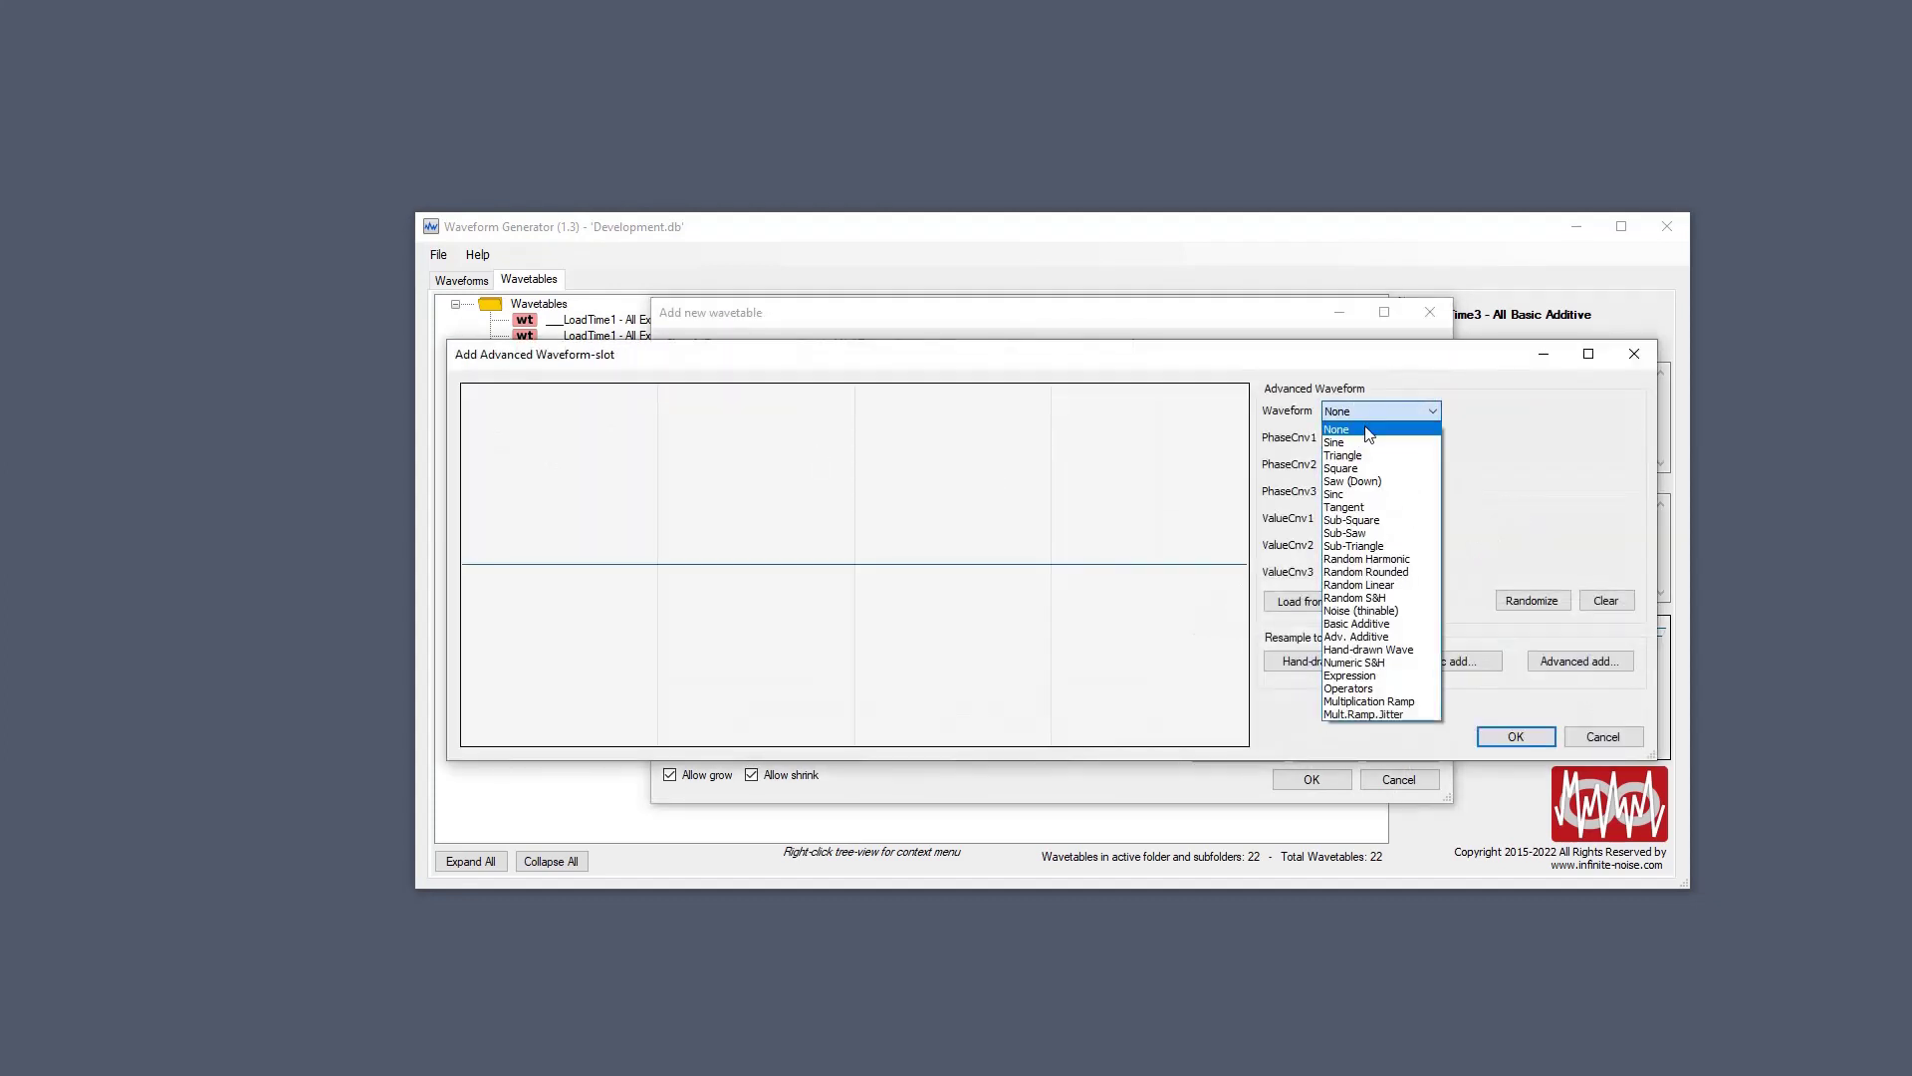
{"action": "left_click", "coordinate": [1356, 442]}
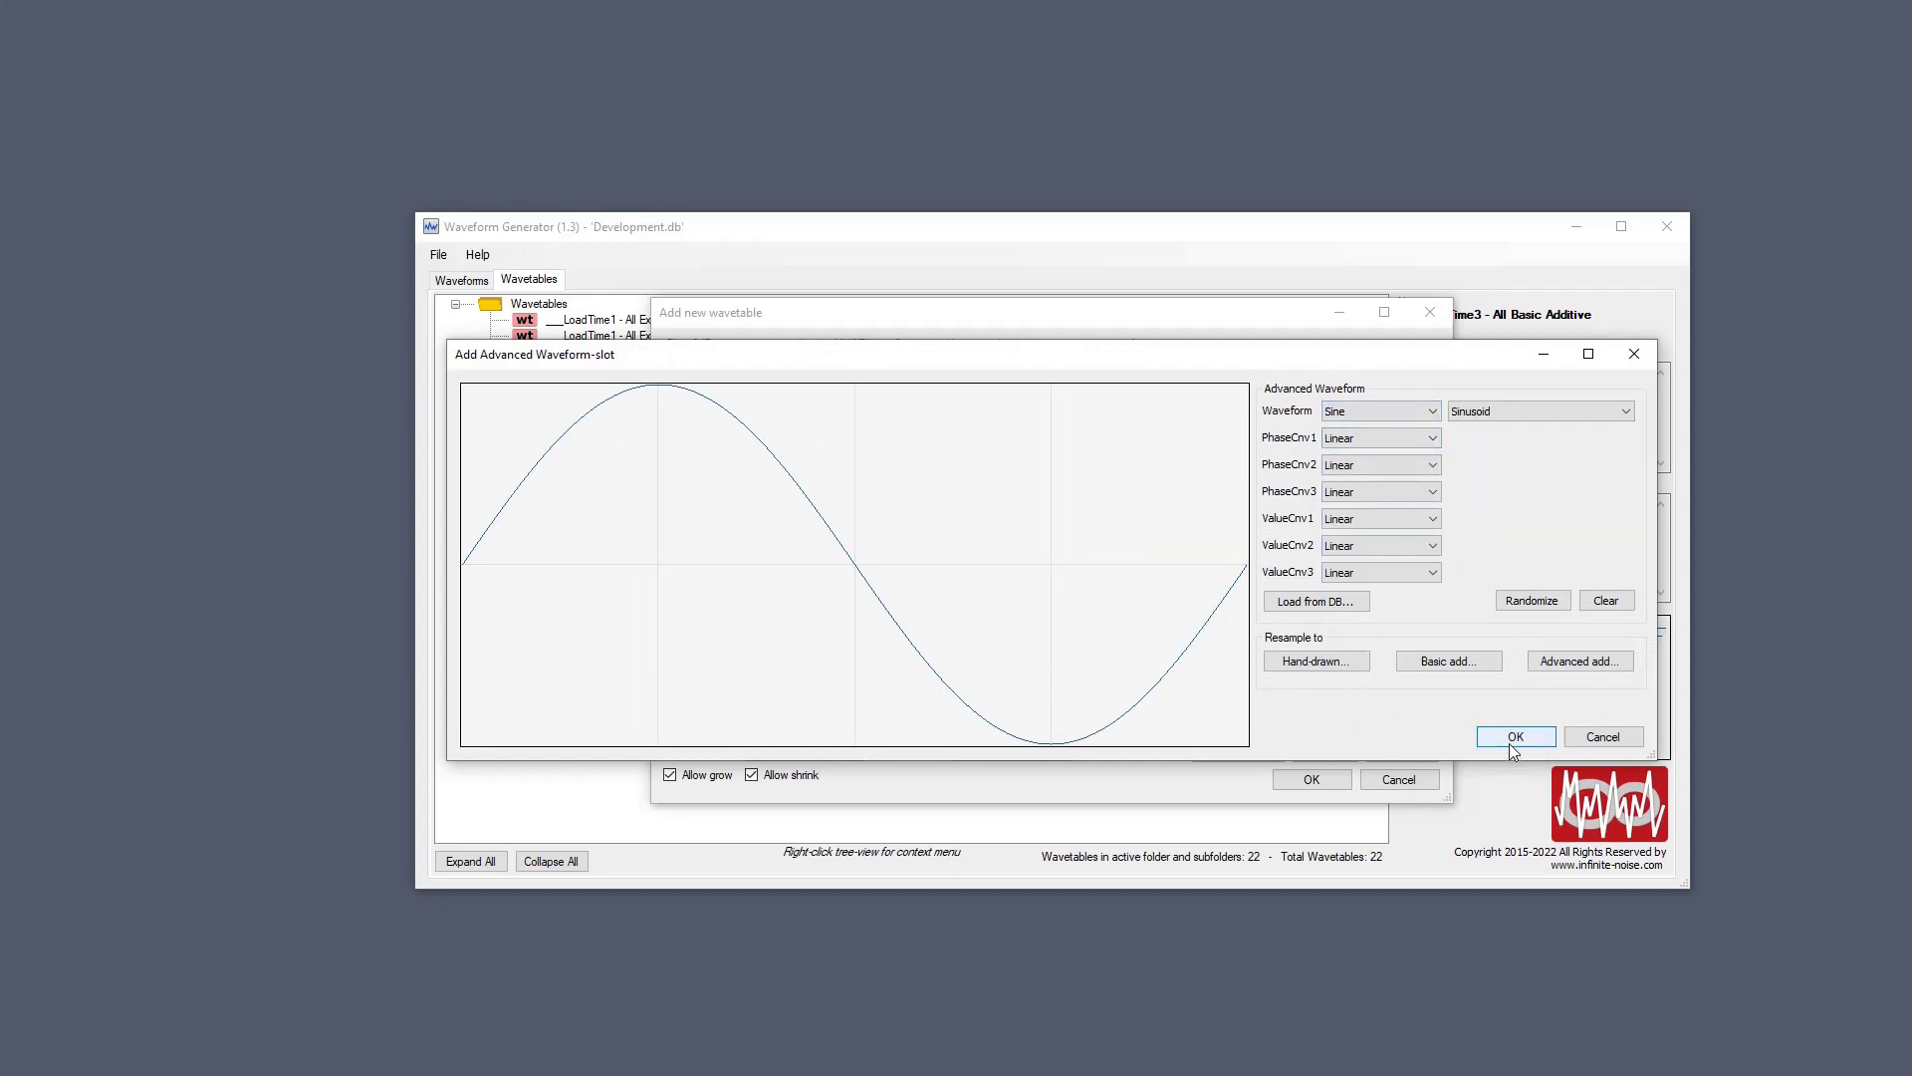
{"action": "left_click", "coordinate": [1515, 737]}
Insert an Advanced Triangle waveform slot directly after the Sine slot.
{"action": "key", "text": "Return"}
{"action": "left_click", "coordinate": [1331, 417]}
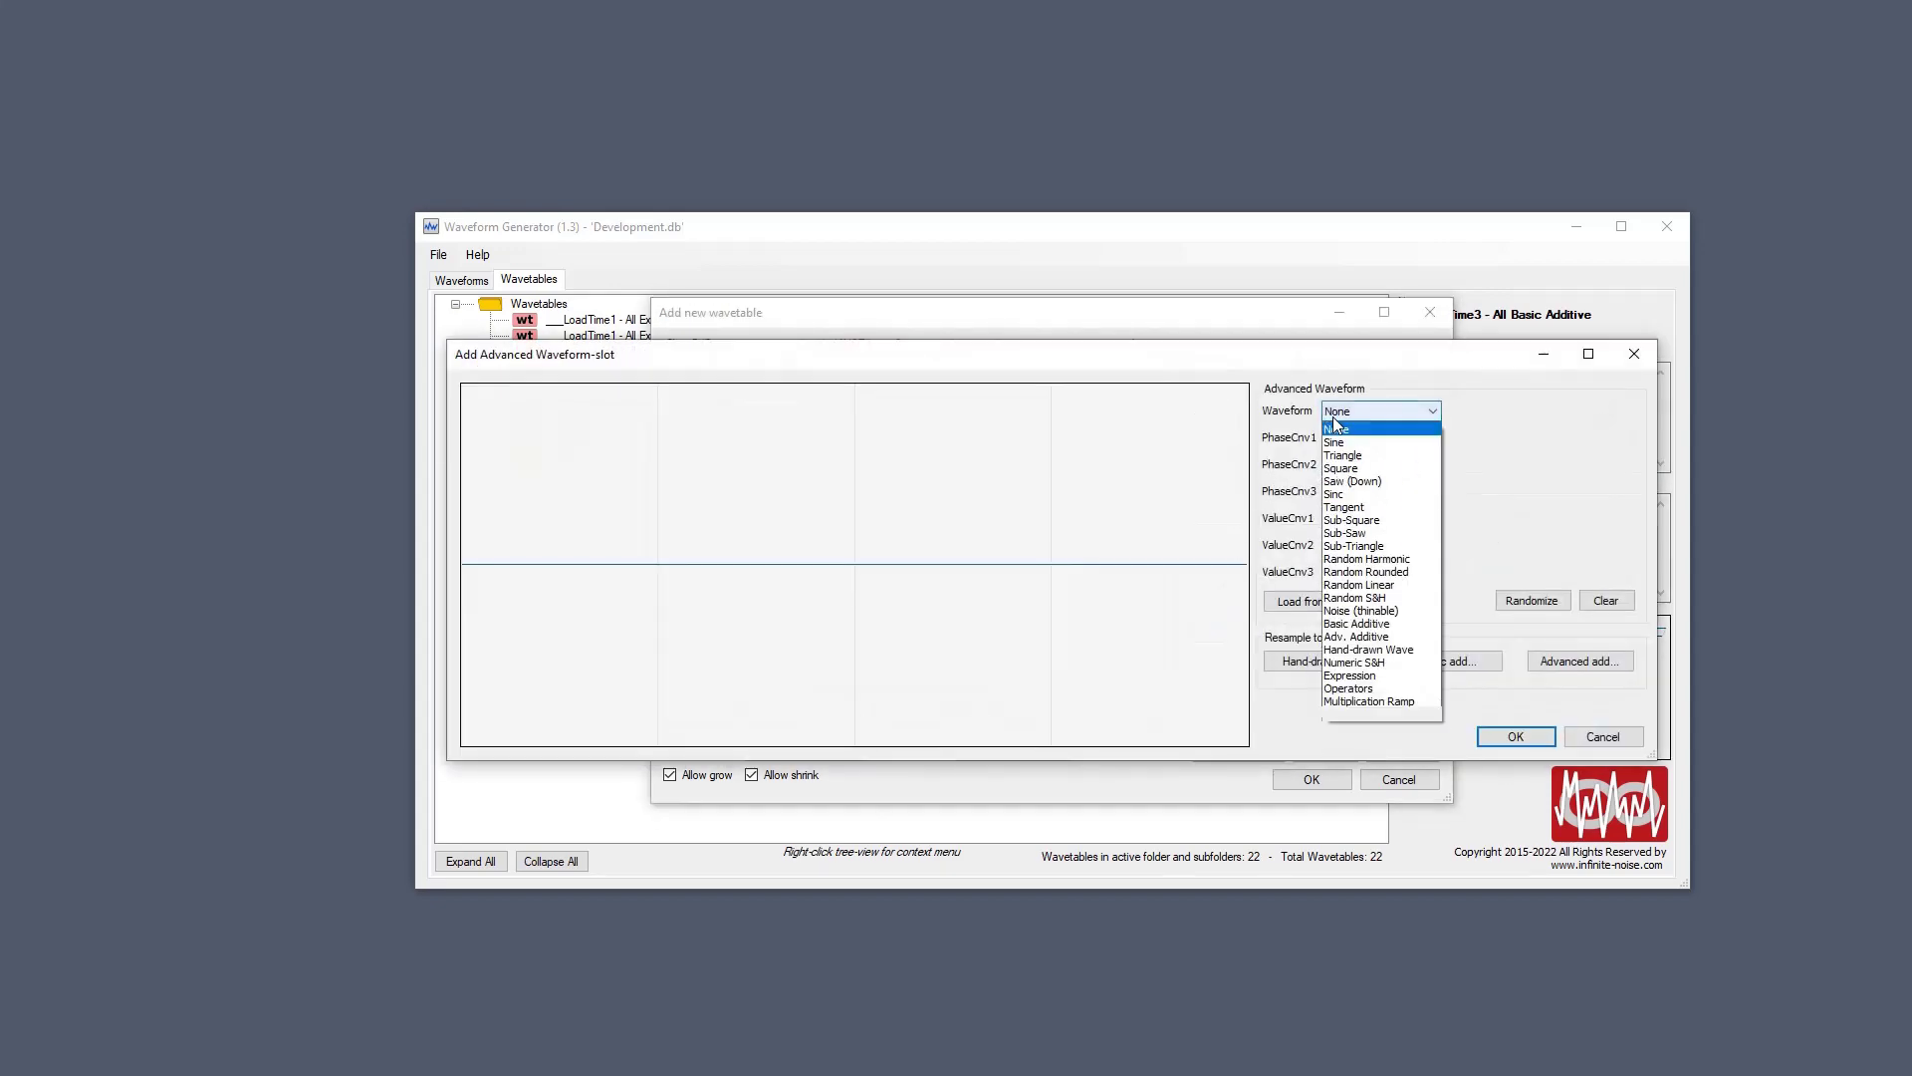
{"action": "left_click", "coordinate": [1343, 455]}
{"action": "left_click", "coordinate": [1515, 737]}
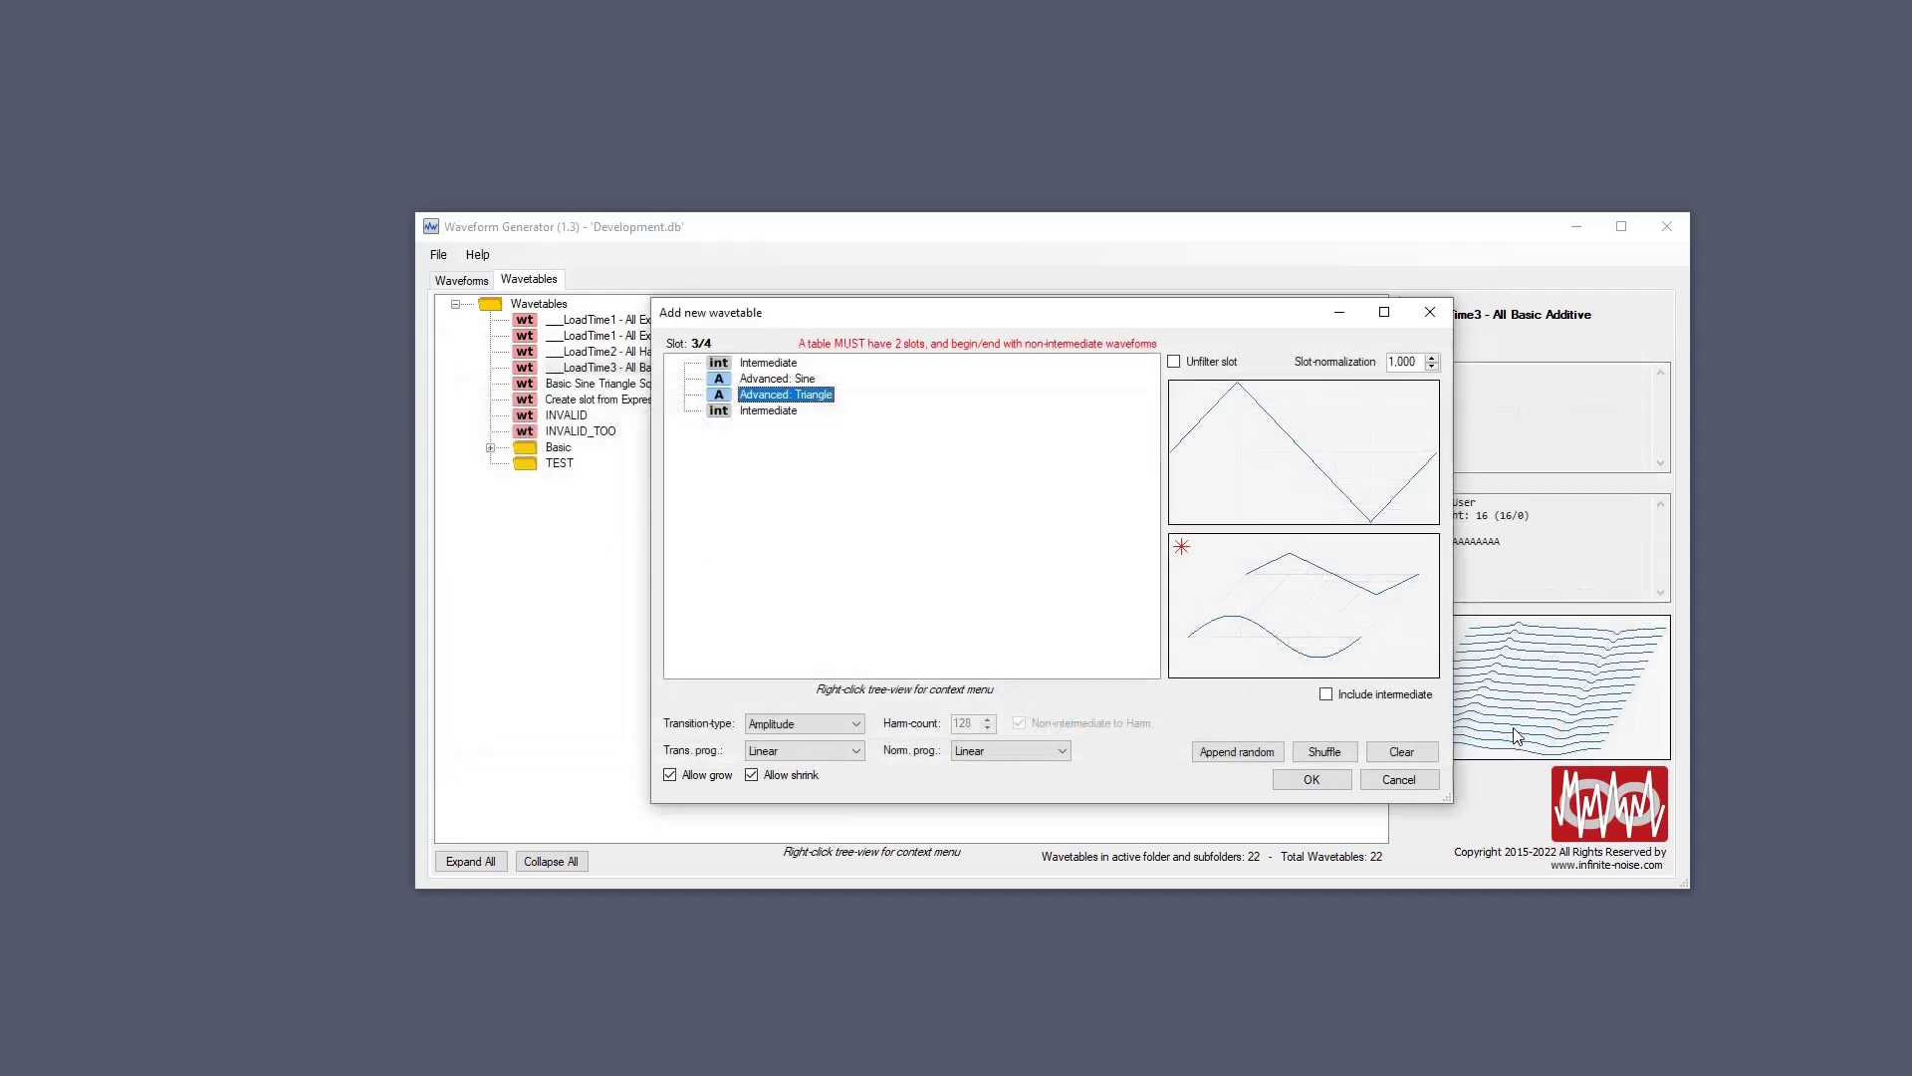
Insert an Advanced Square waveform slot directly after the Triangle slot.
{"action": "key", "text": "Return"}
{"action": "left_click", "coordinate": [1345, 414]}
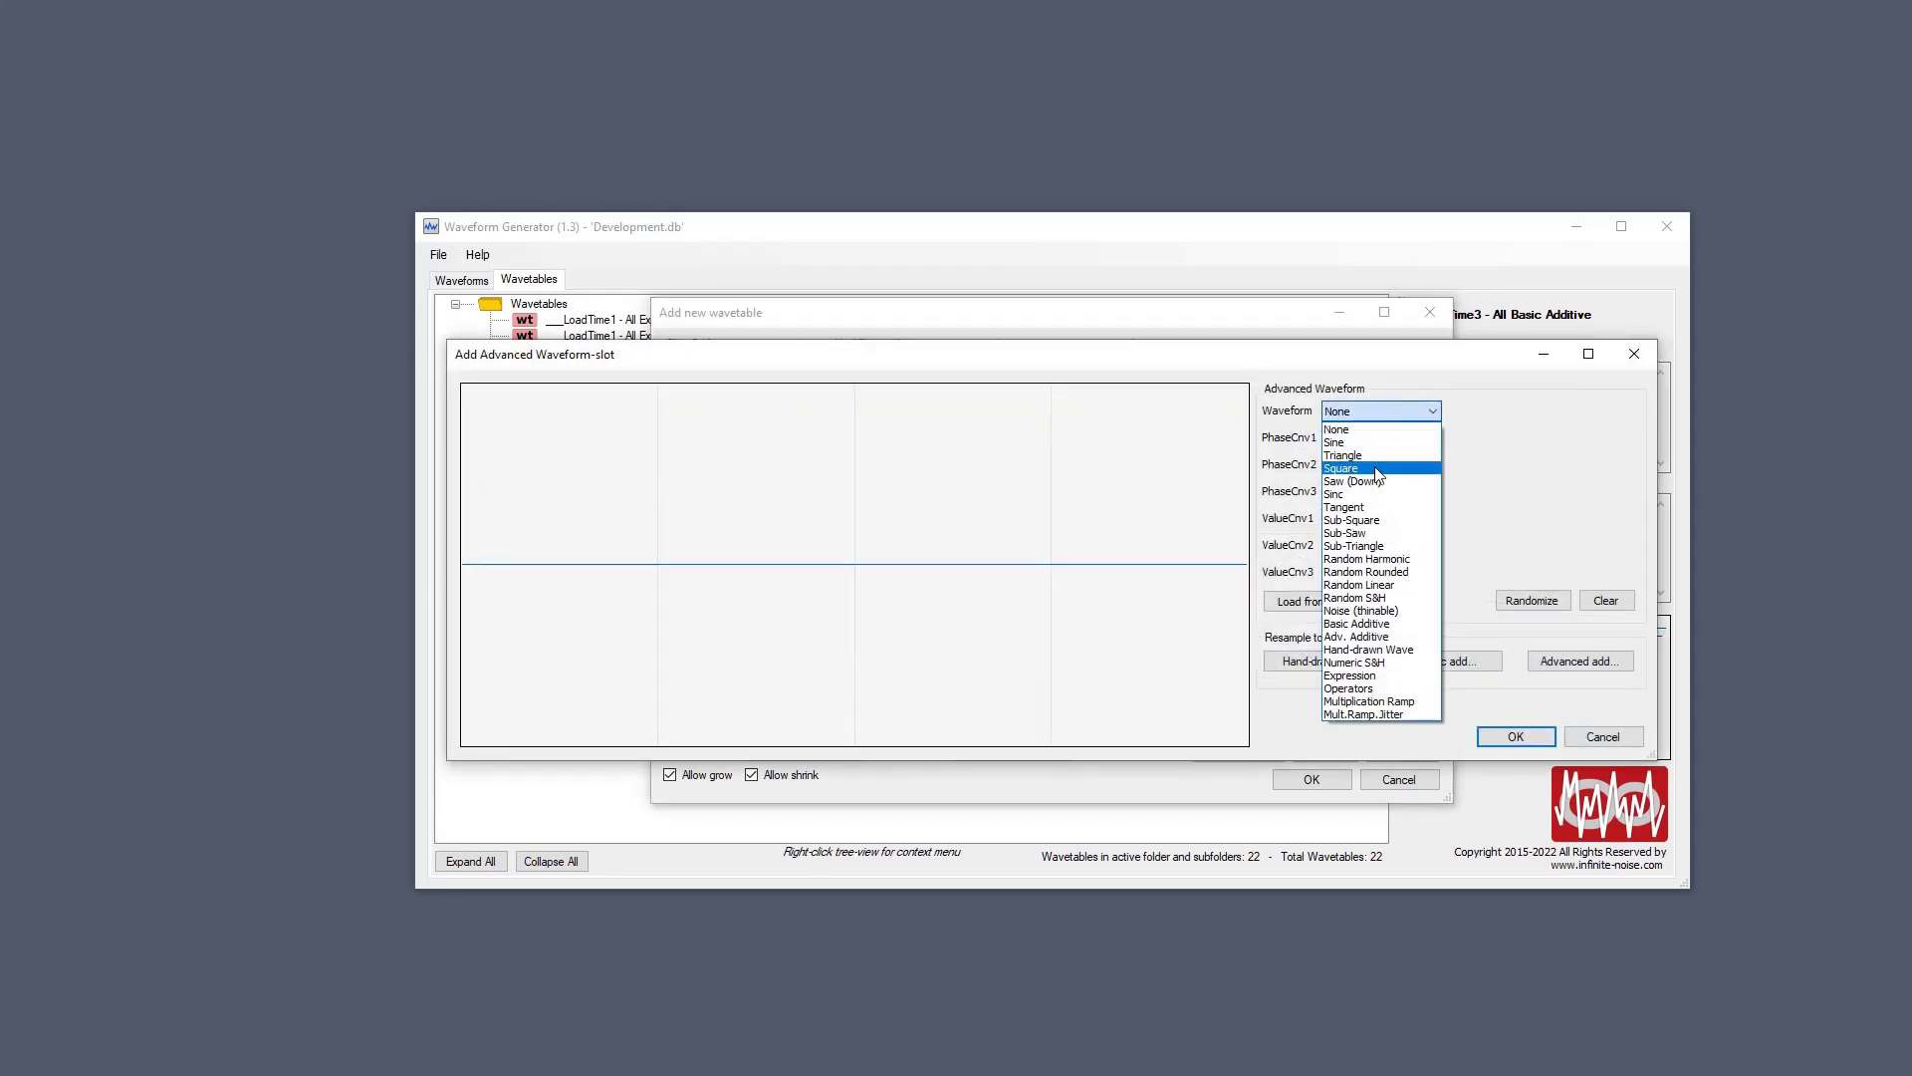
{"action": "left_click", "coordinate": [1372, 467]}
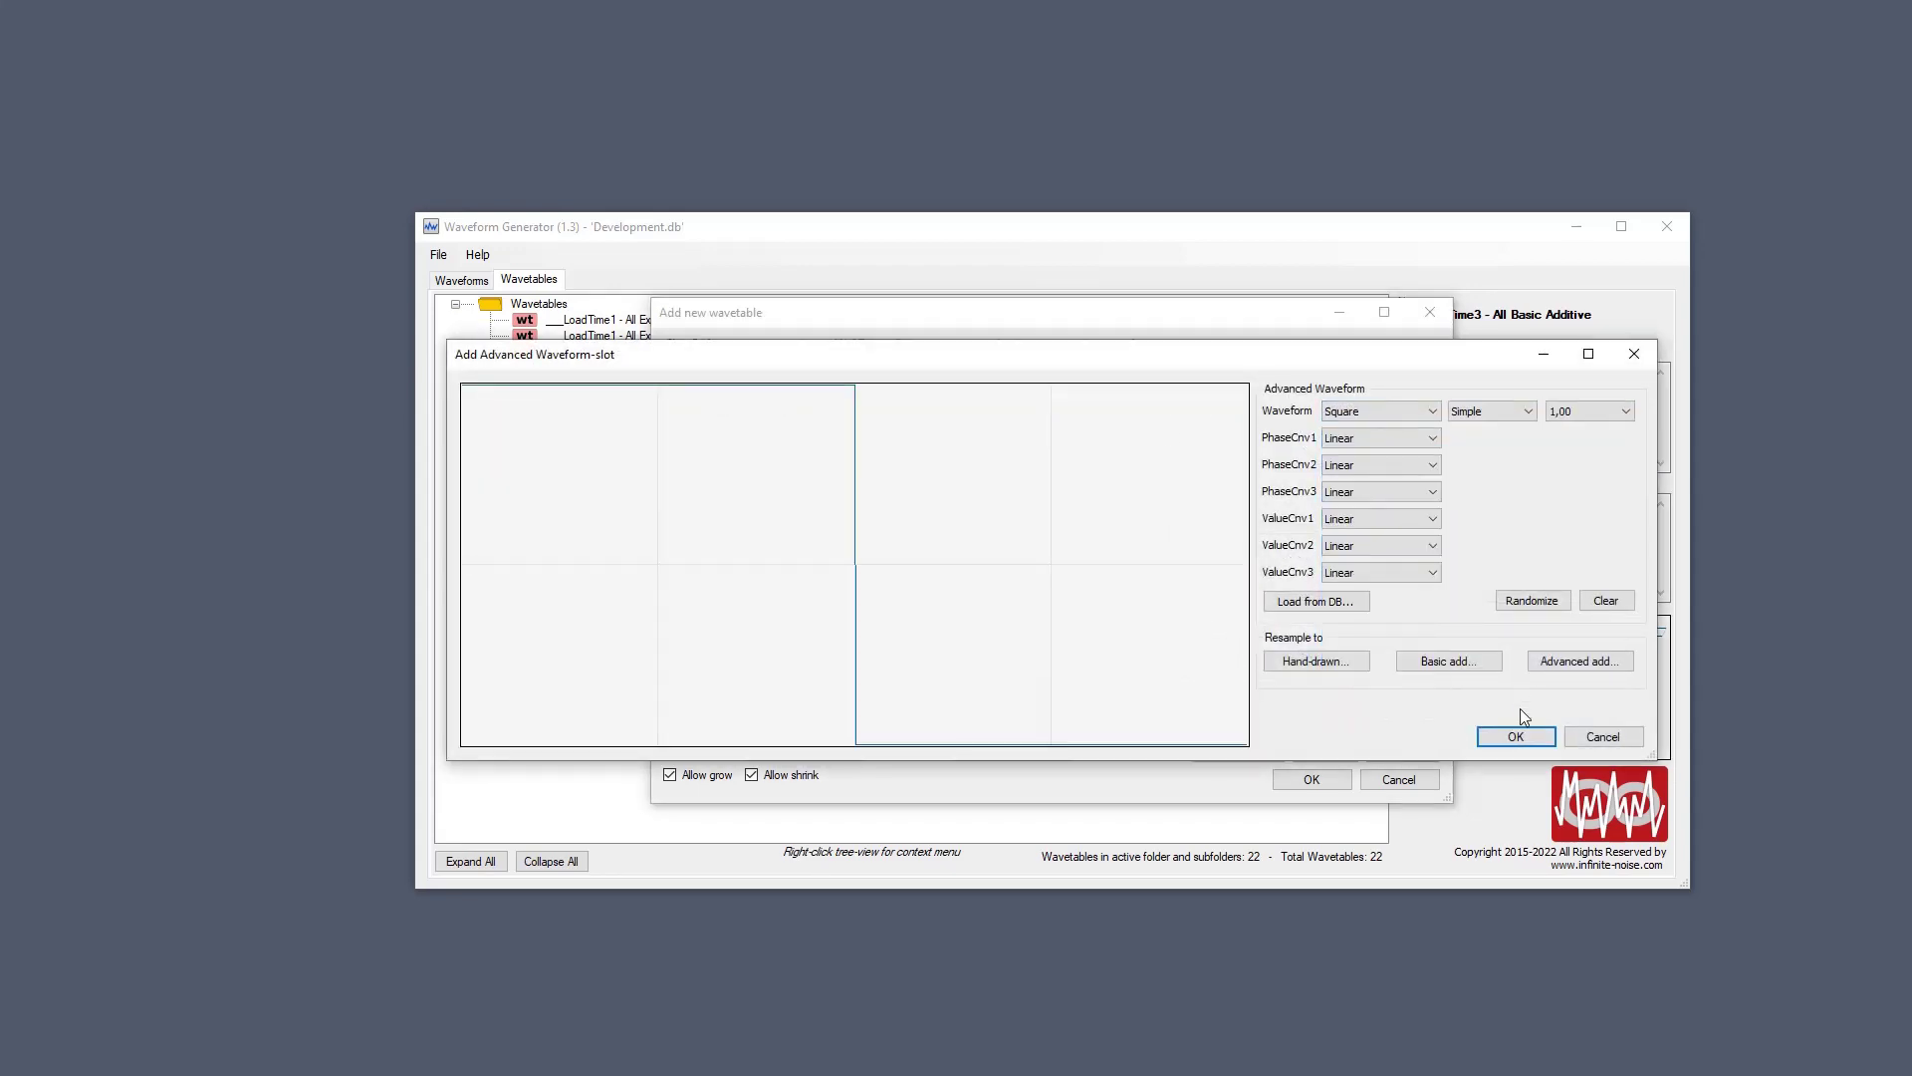
{"action": "left_click", "coordinate": [1515, 737]}
Insert an Advanced Saw (Down) waveform slot directly after the Square slot.
{"action": "key", "text": "Return"}
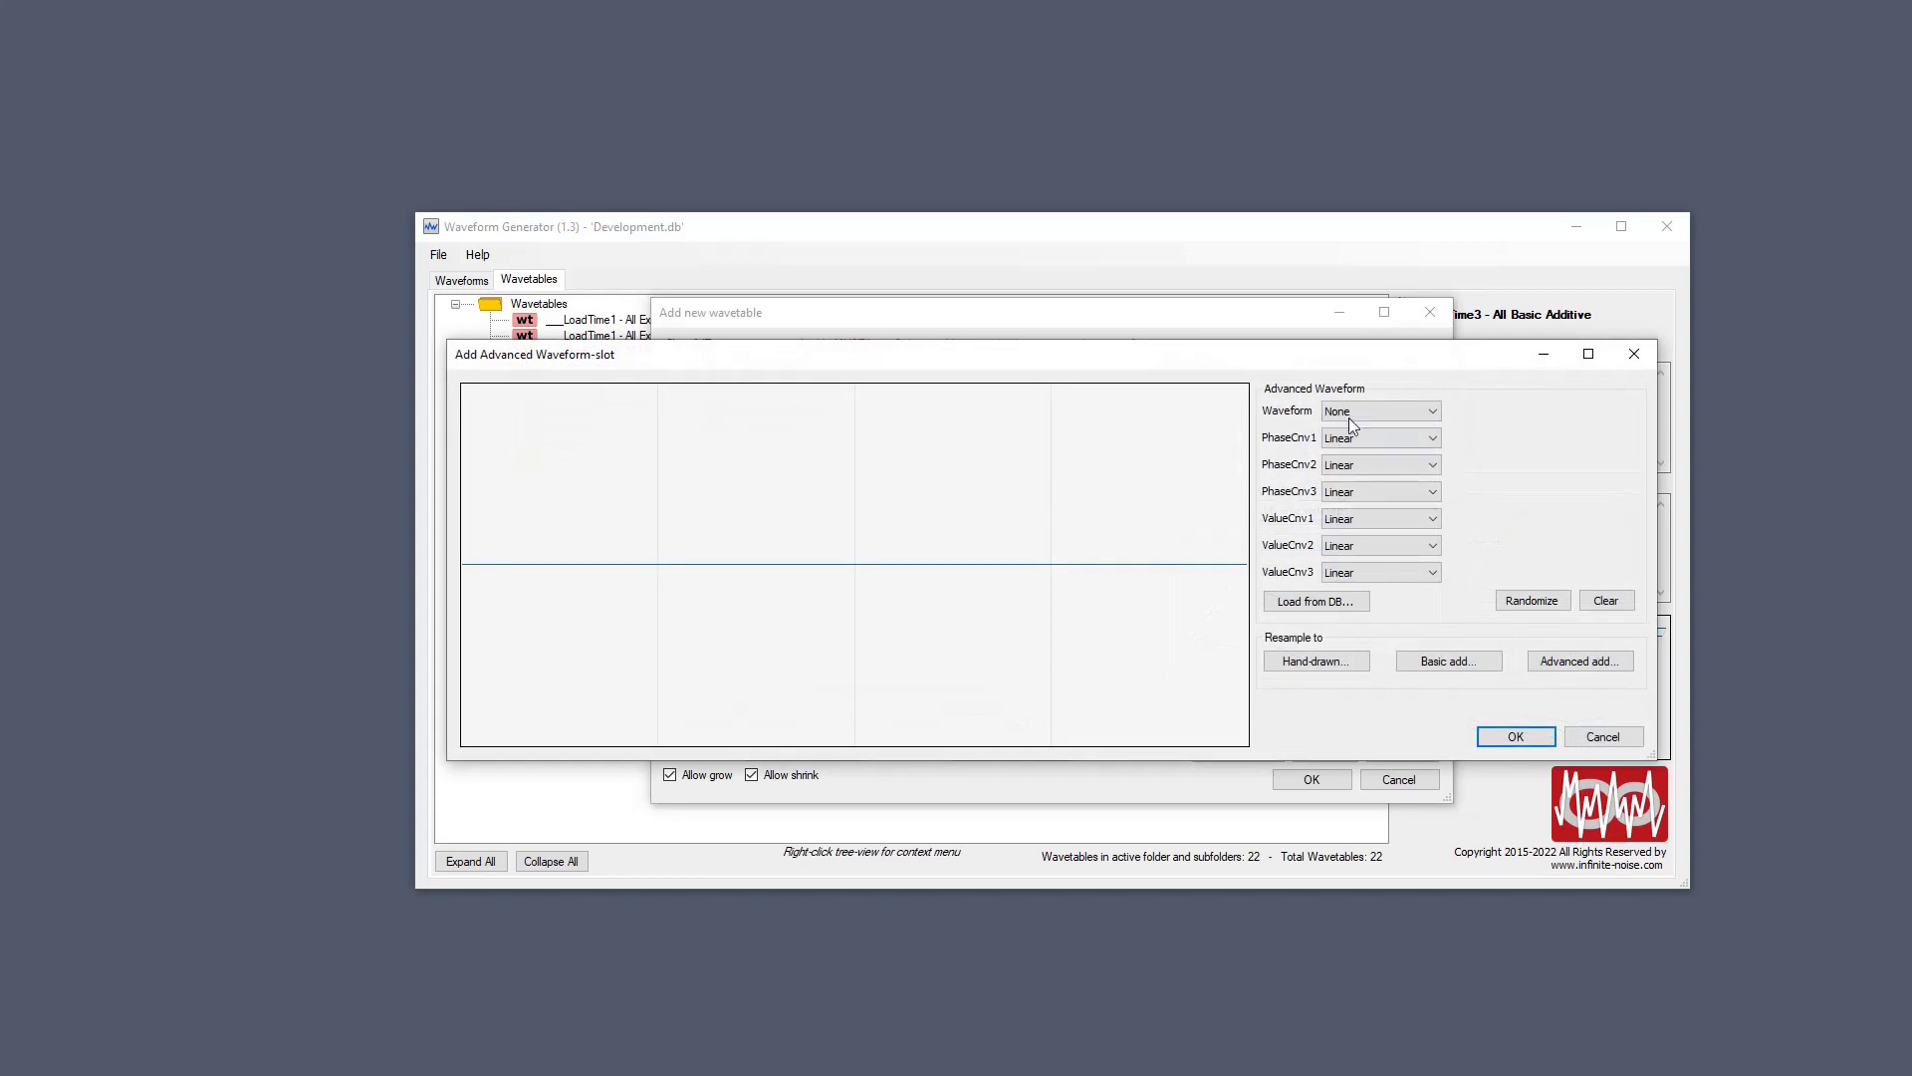
{"action": "left_click", "coordinate": [1353, 416]}
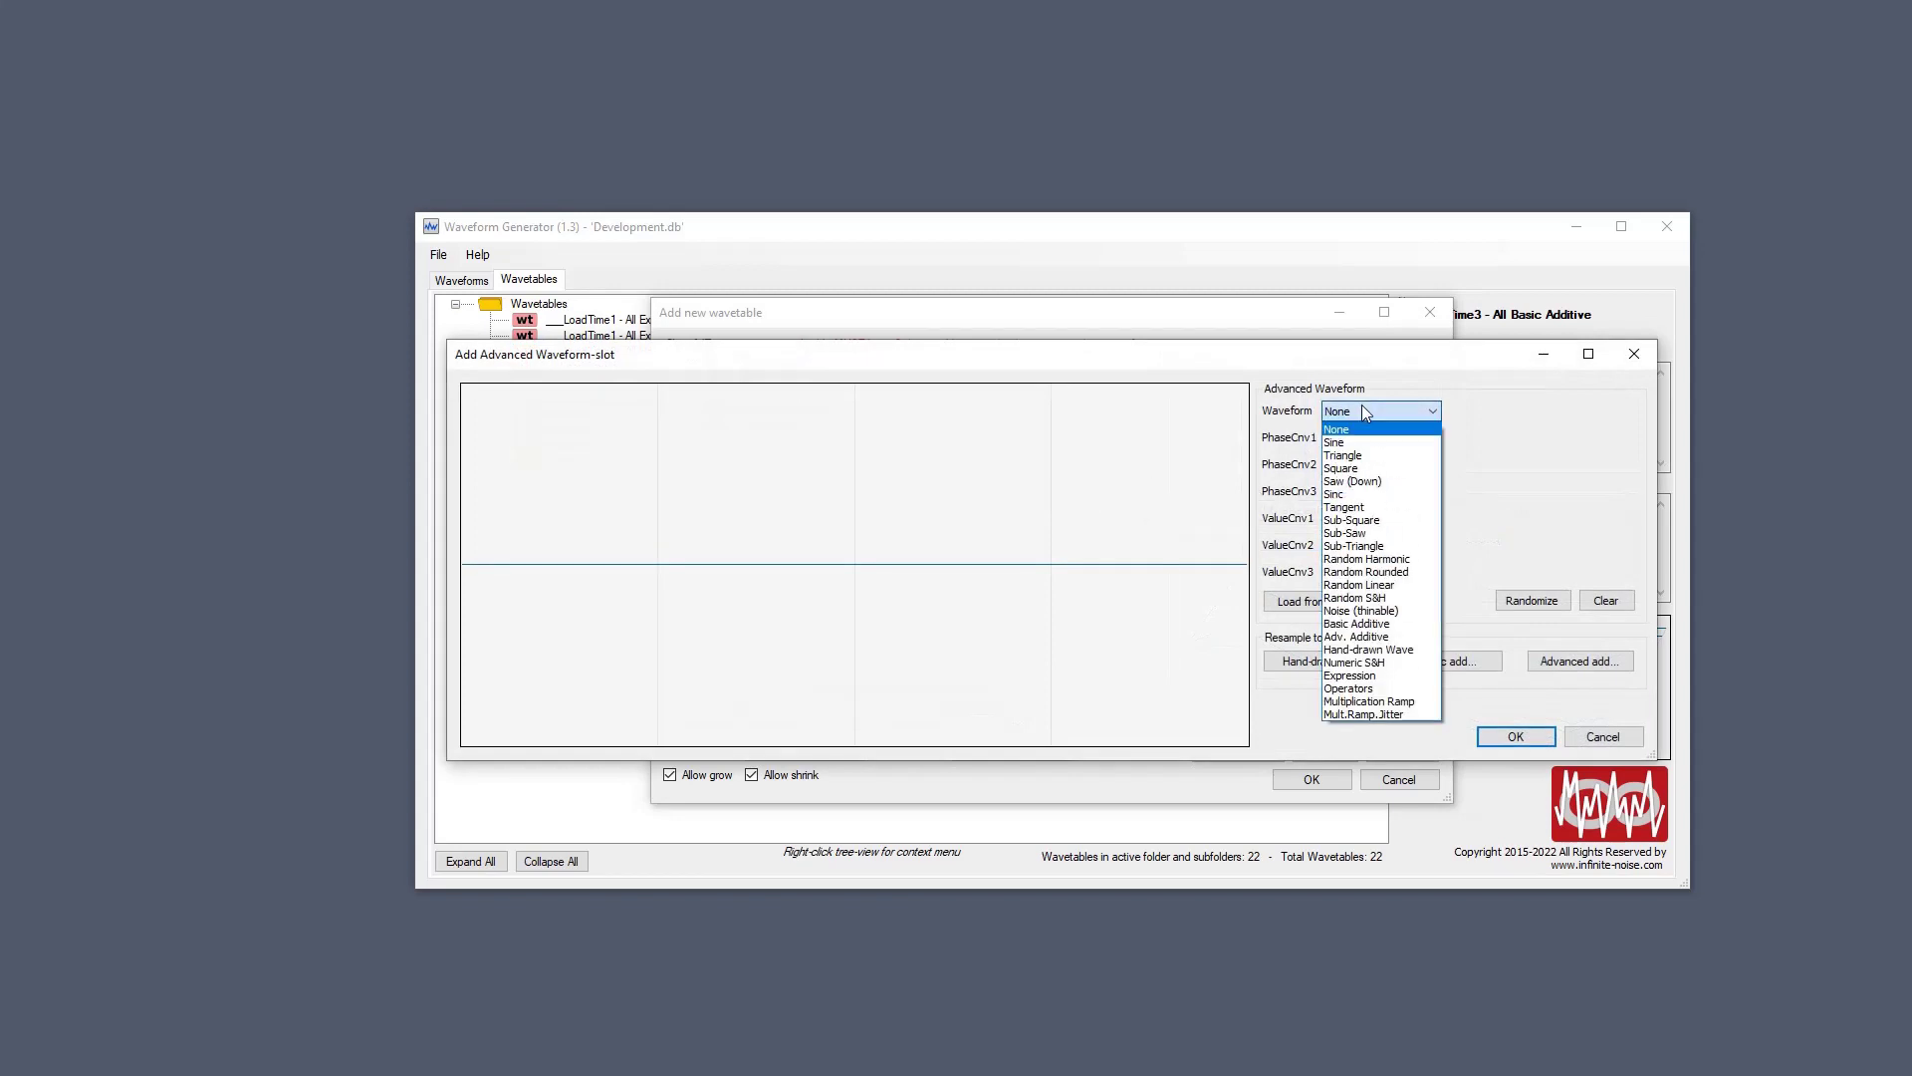
{"action": "left_click", "coordinate": [1391, 480]}
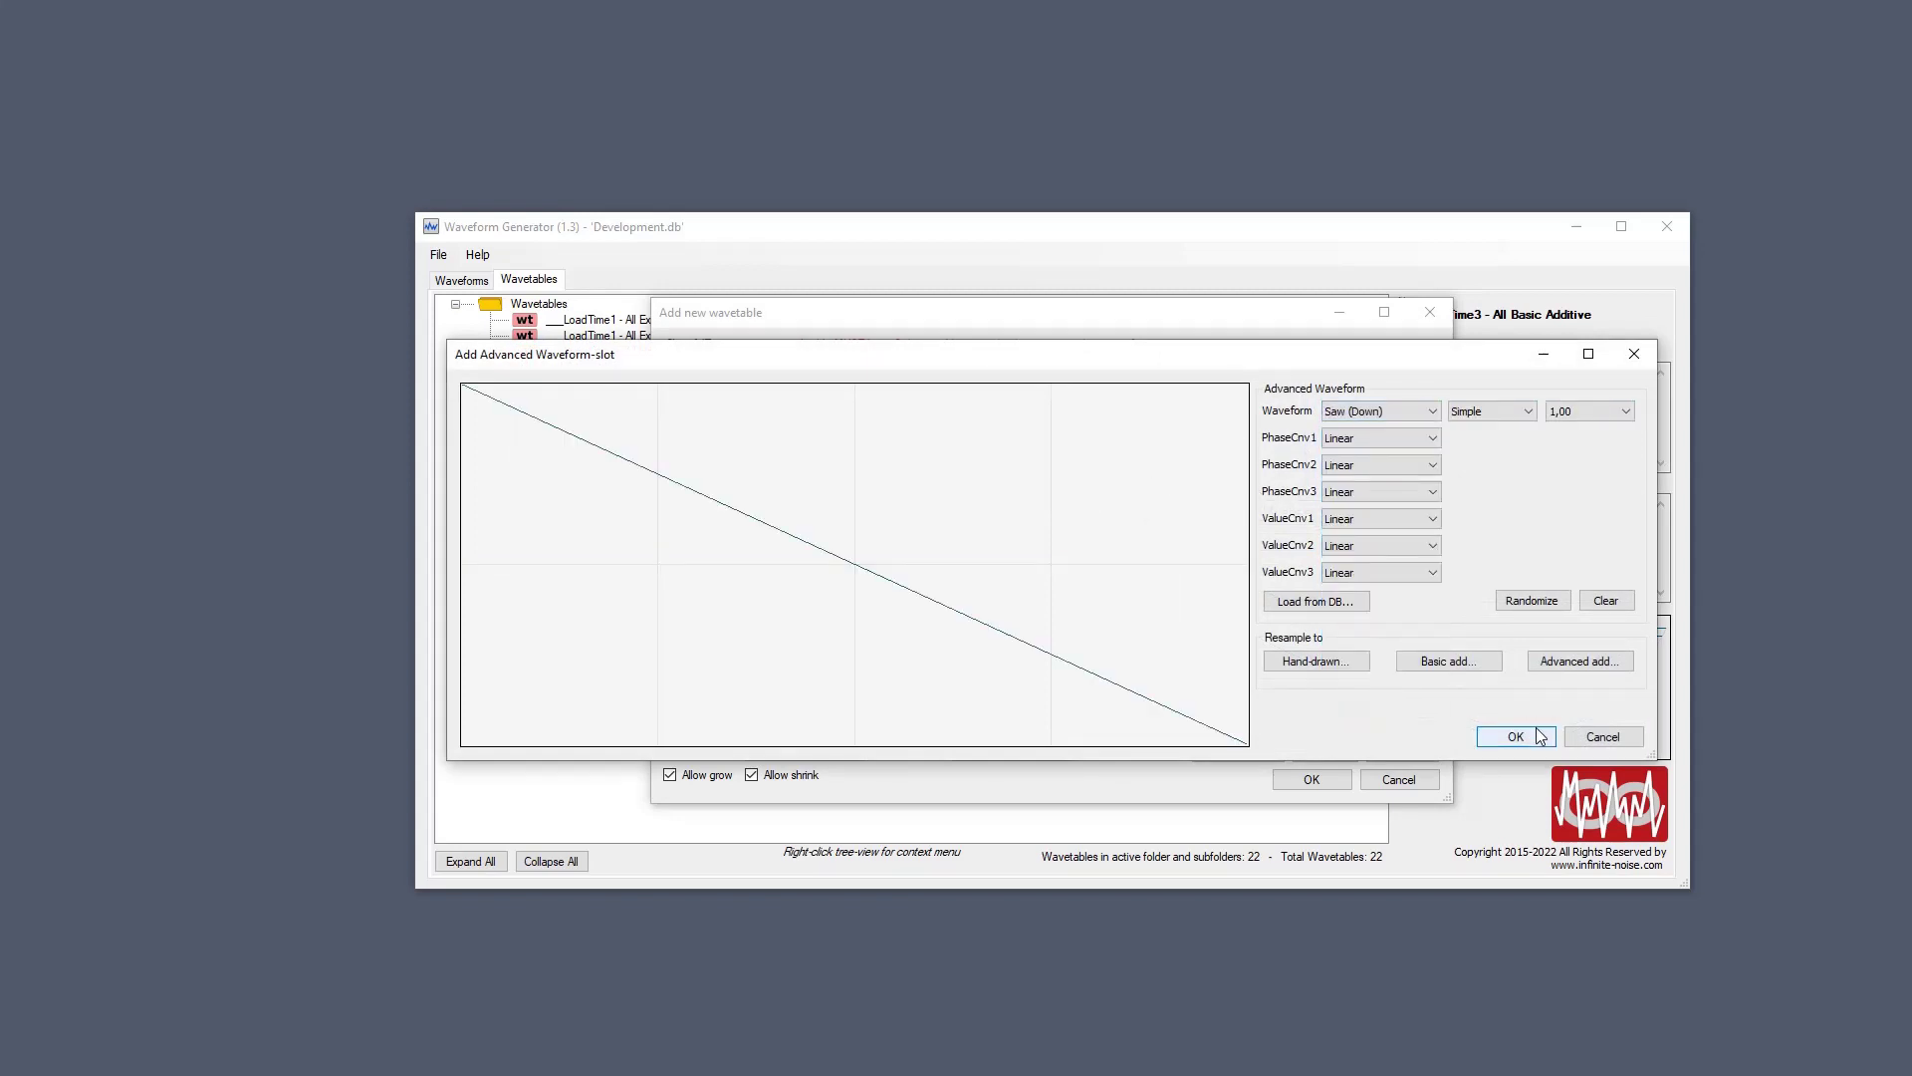
{"action": "key", "text": "Return"}
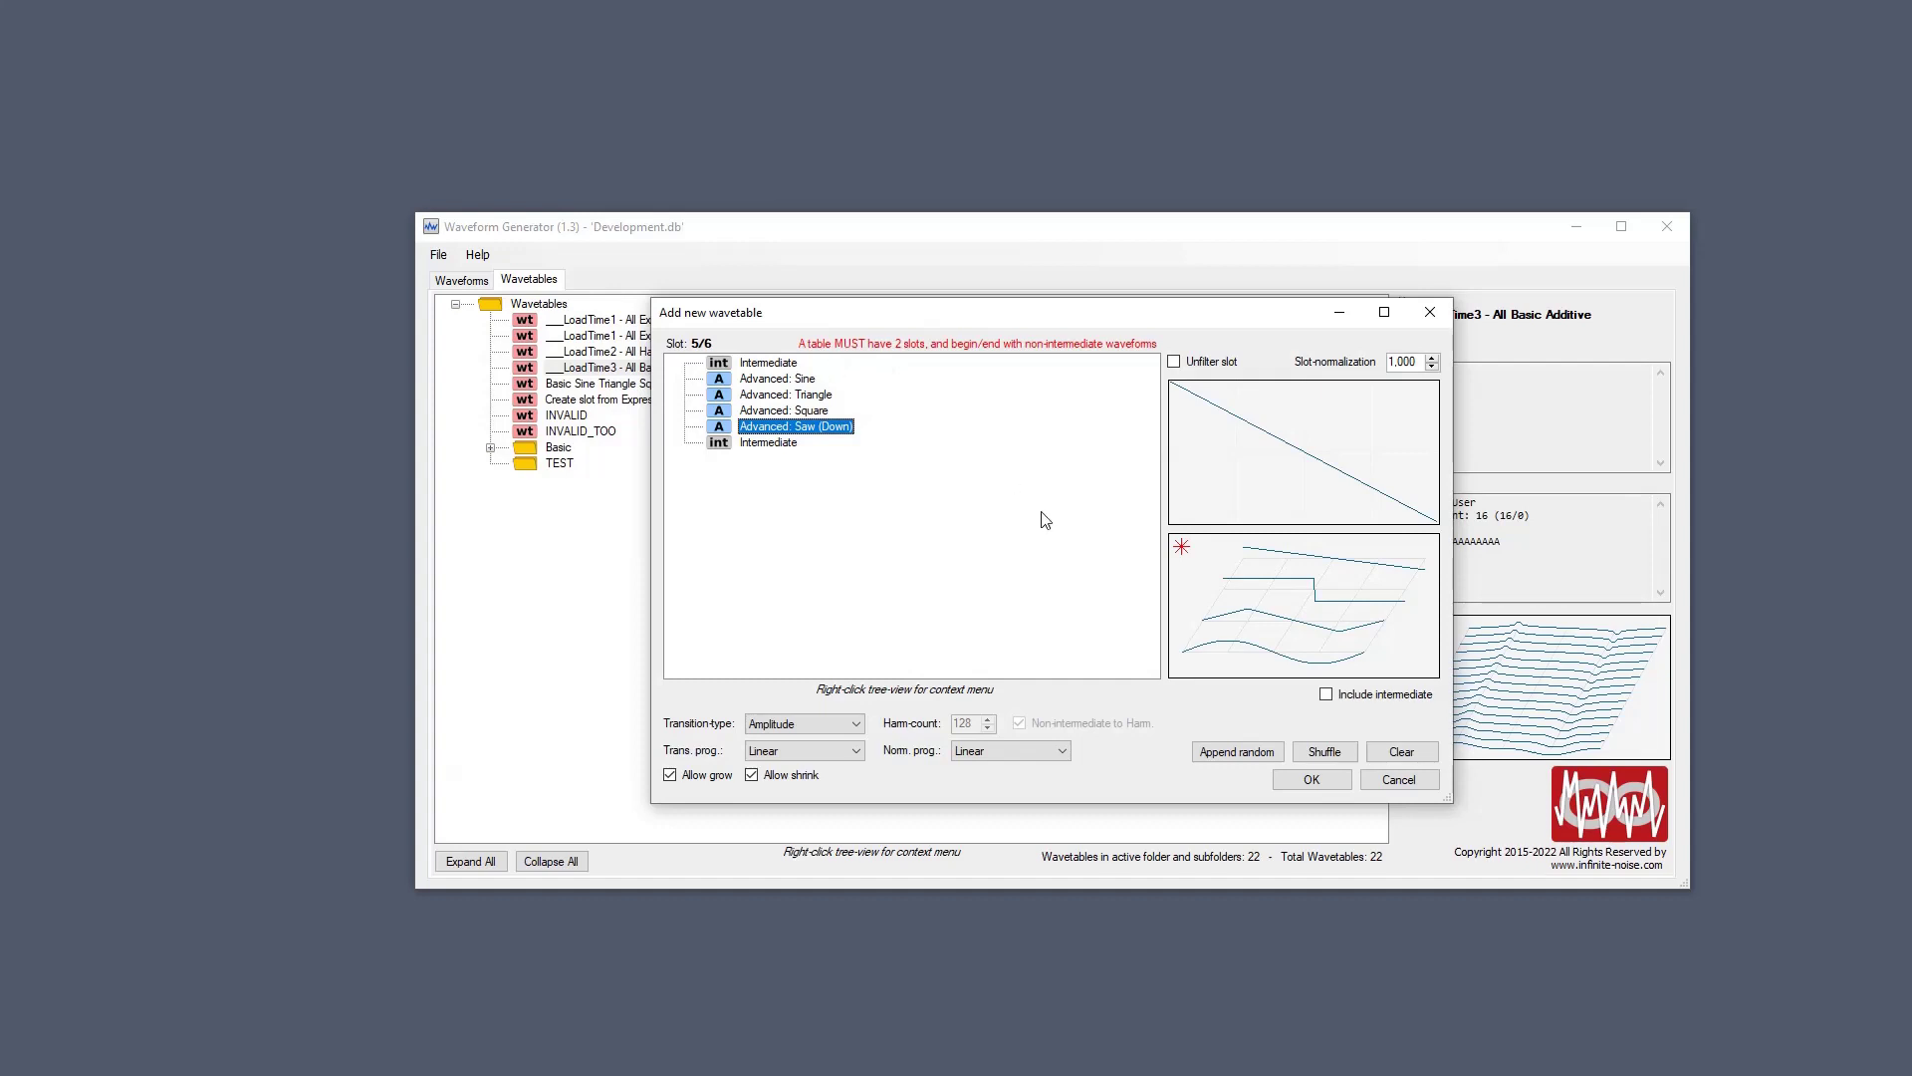
Move the first intermediate between Sine and Triangle, and the last intermediate between Triangle and Square.
{"action": "key", "text": "Home"}
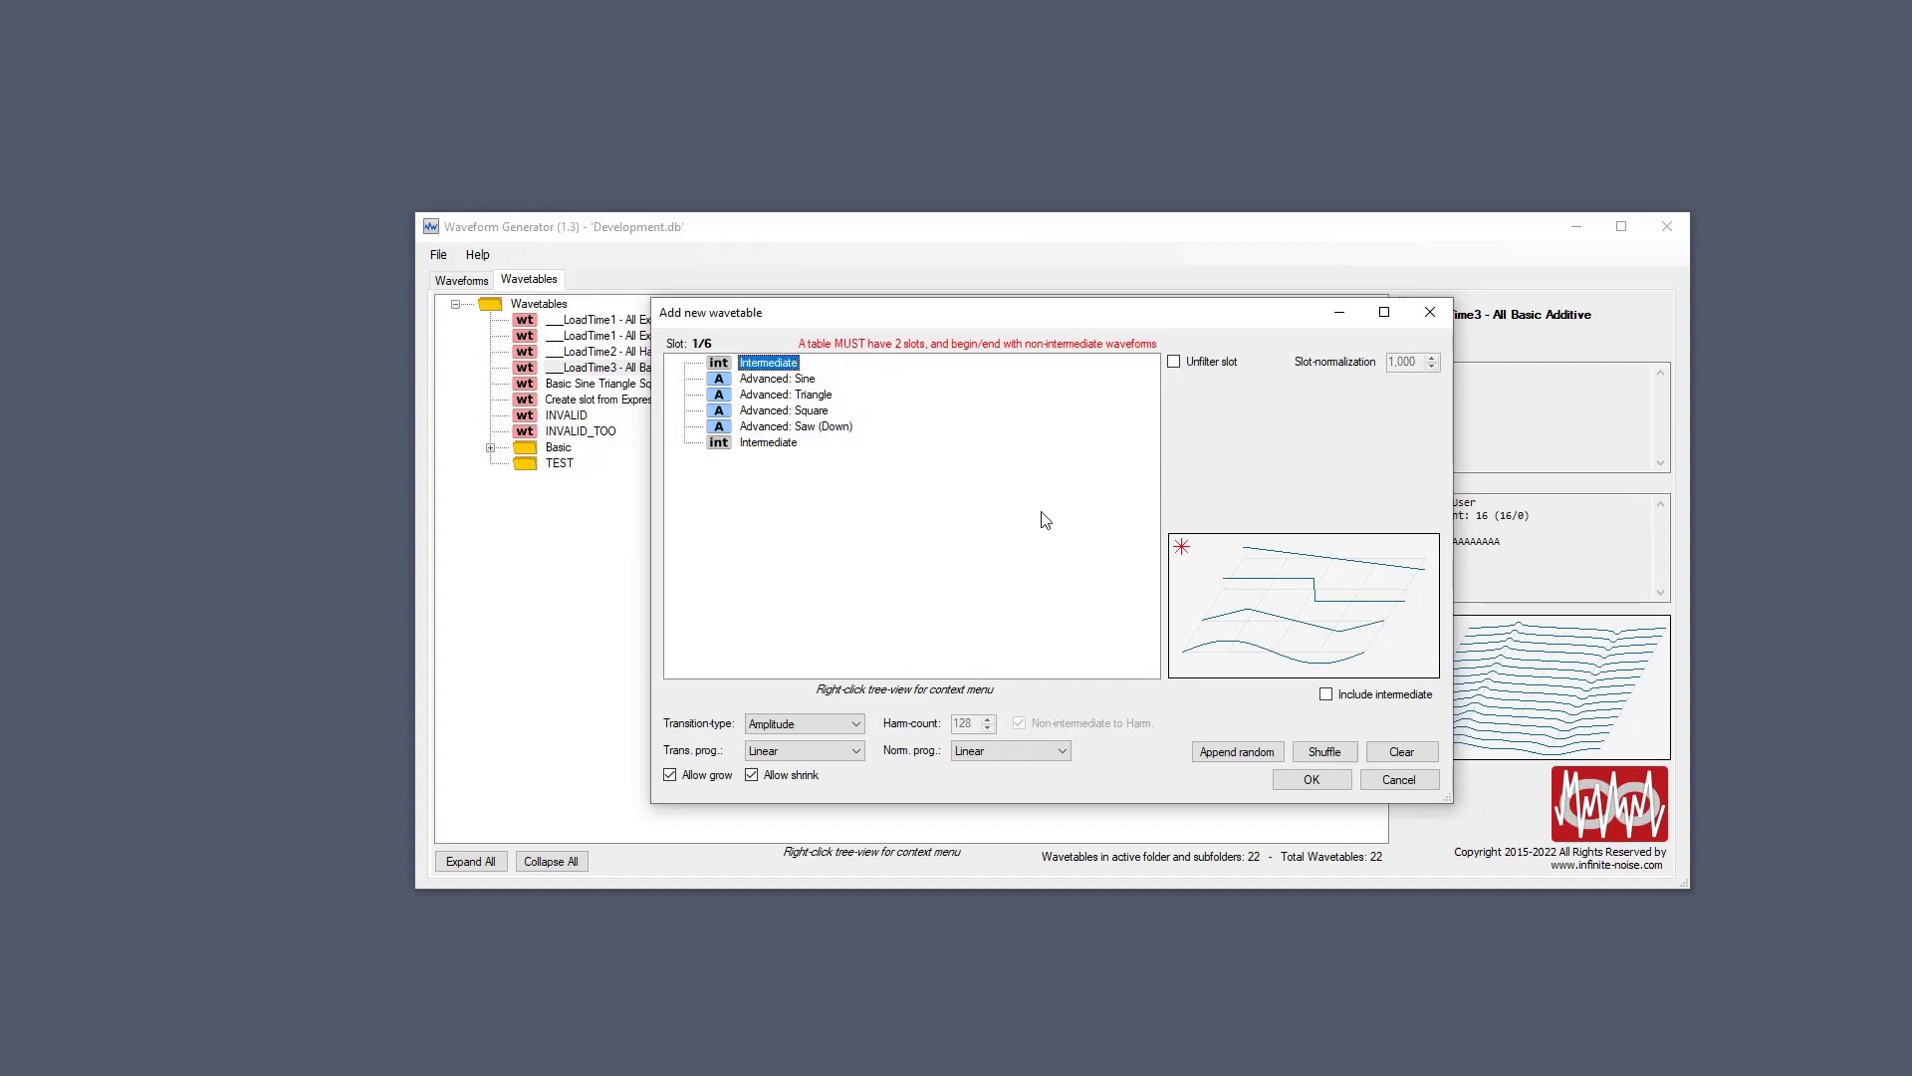
{"action": "key", "text": "ctrl+Down"}
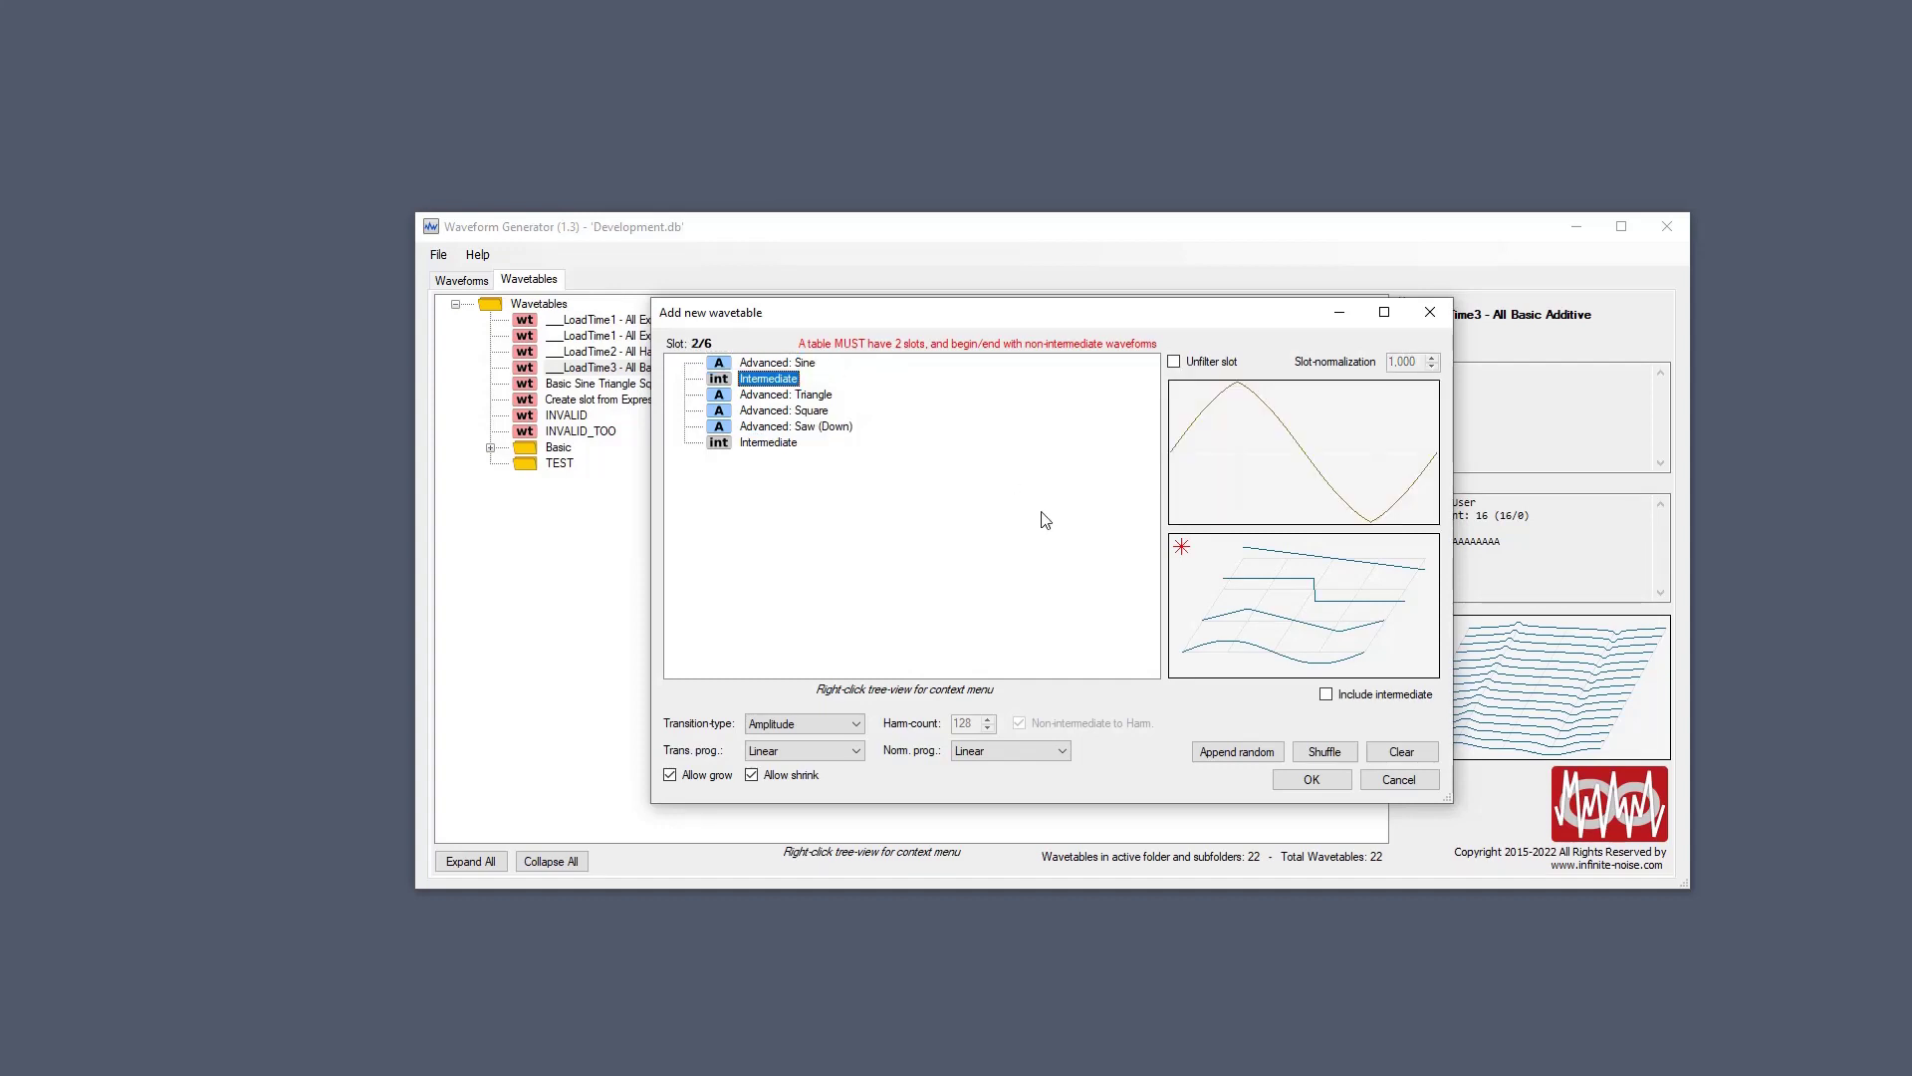
{"action": "key", "text": "Down"}
{"action": "key", "text": "Down"}
{"action": "key", "text": "Down"}
{"action": "key", "text": "Down"}
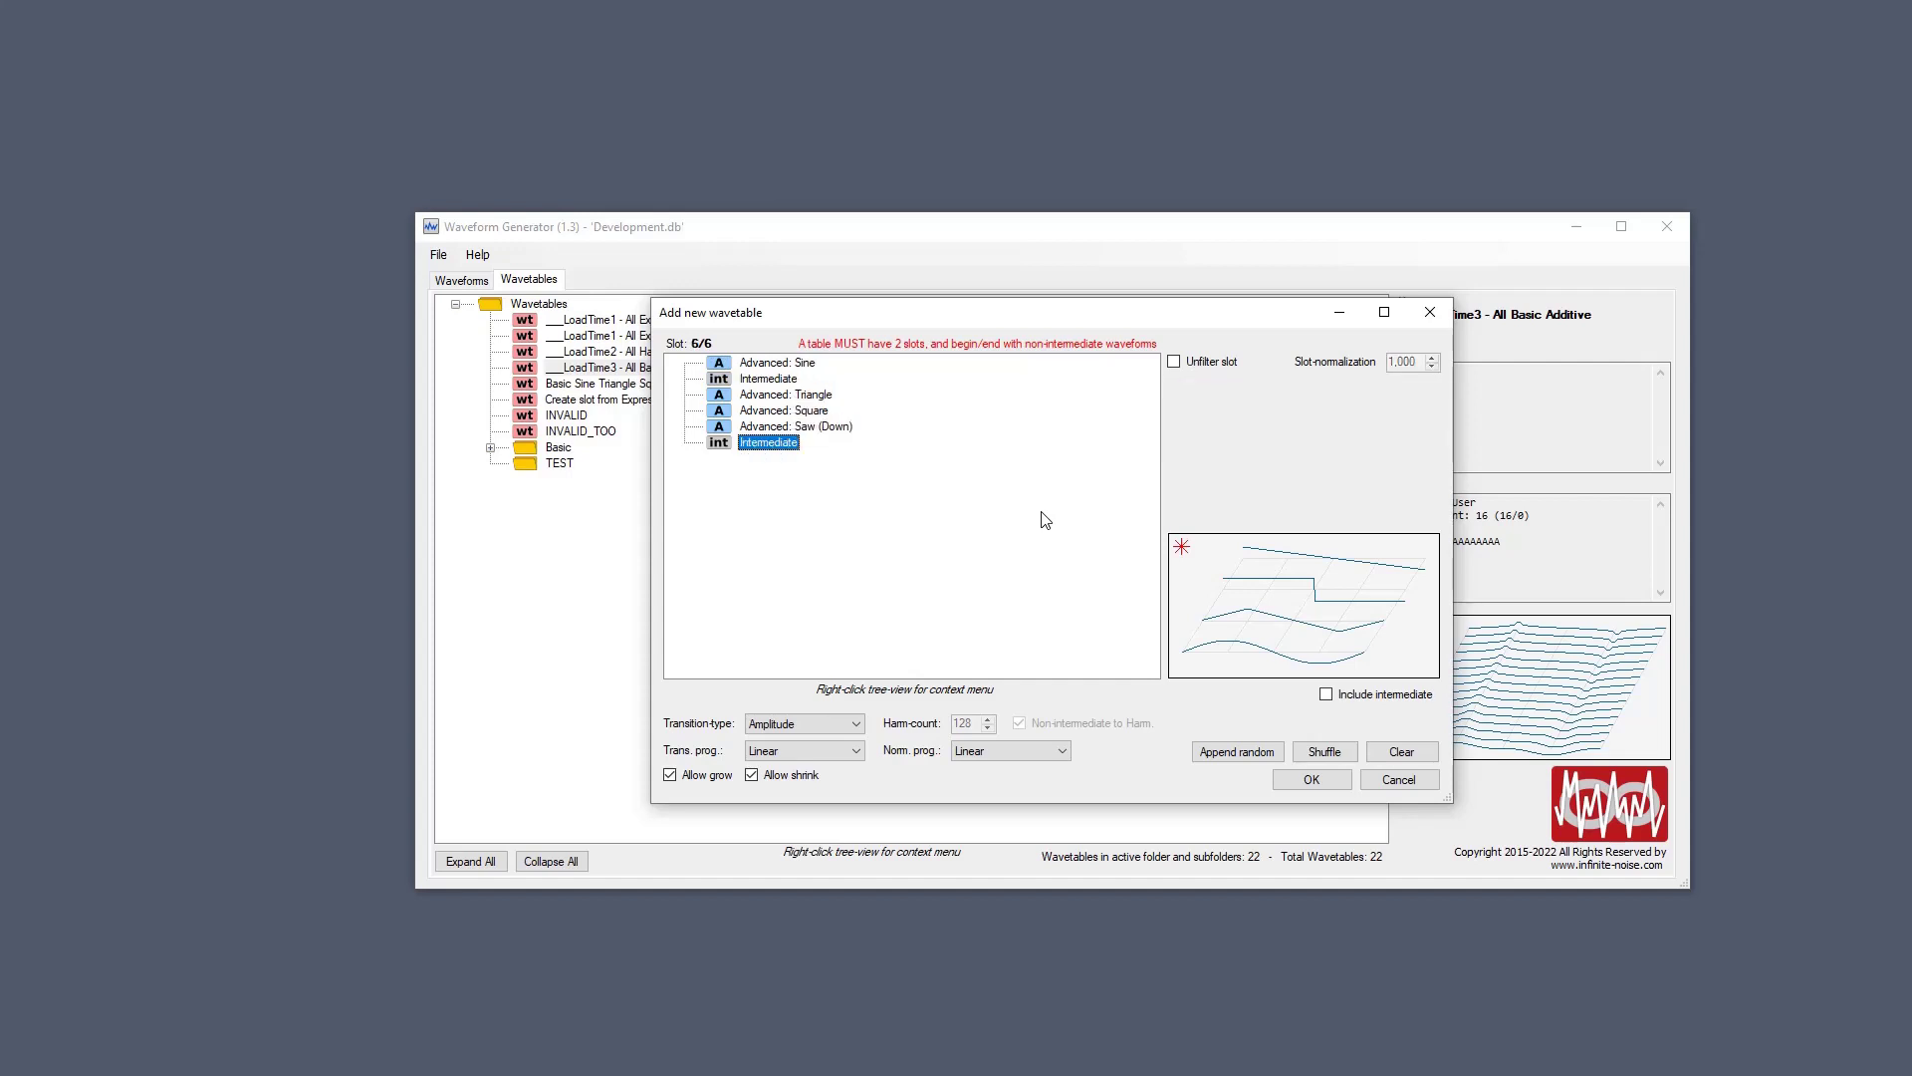
{"action": "key", "text": "ctrl+Up"}
{"action": "key", "text": "ctrl+Up"}
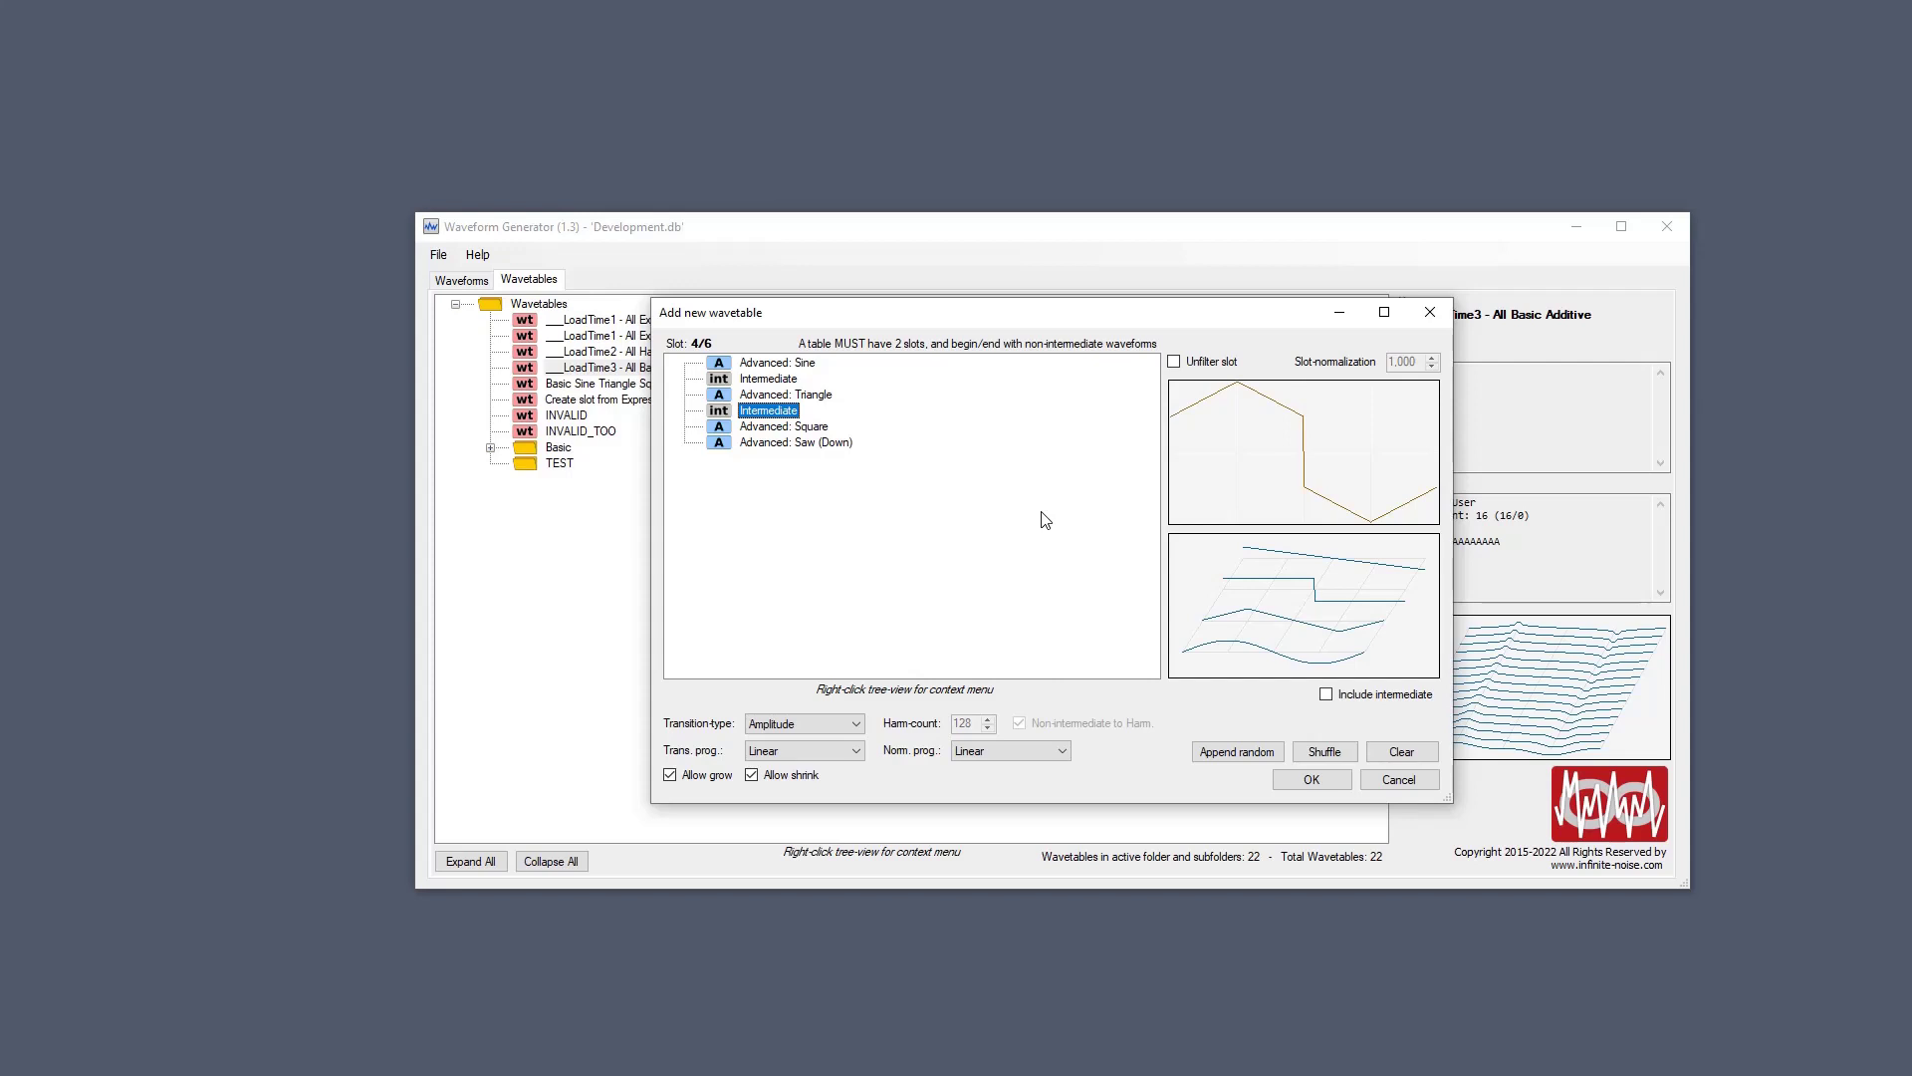
Add a second intermediate between Triangle and Square, and three intermediates between Square and Saw (Down).
{"action": "key", "text": "Insert"}
{"action": "key", "text": "Down"}
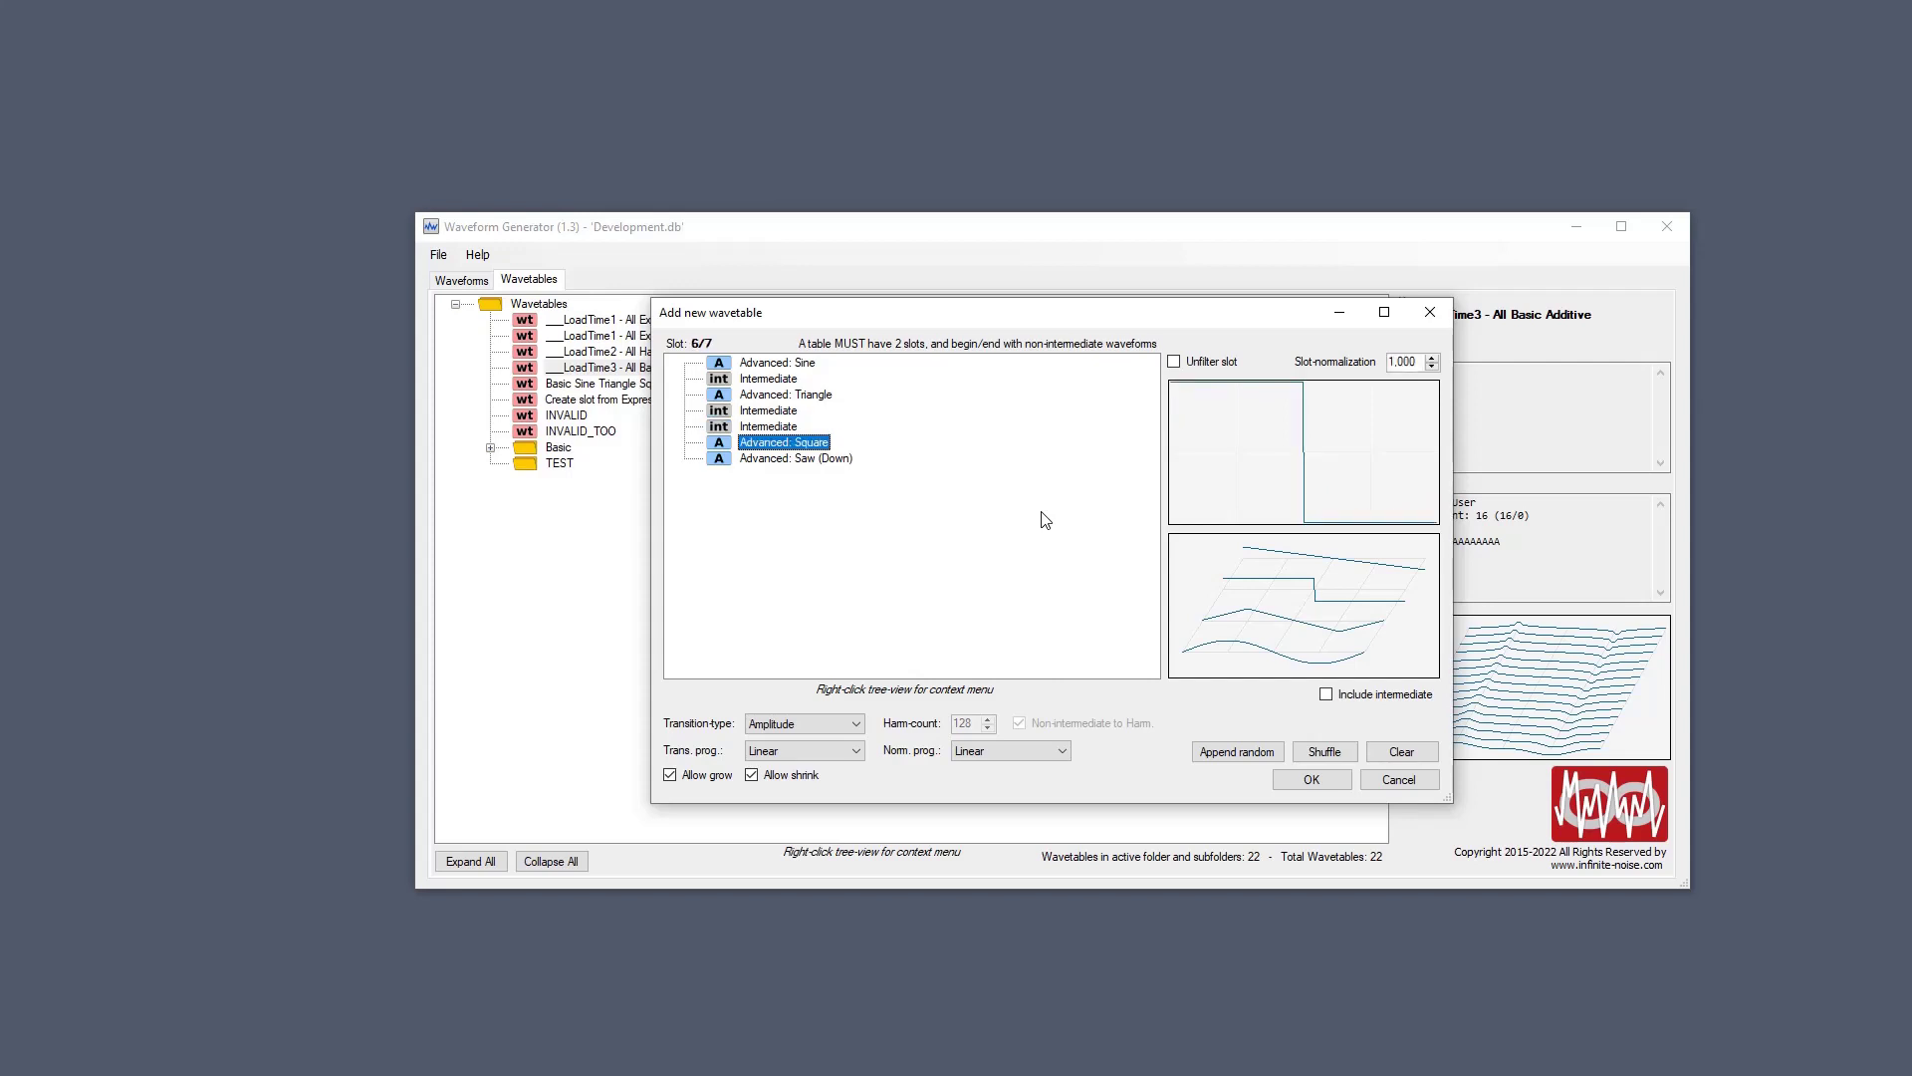
{"action": "key", "text": "Insert"}
{"action": "key", "text": "Insert"}
{"action": "key", "text": "Insert"}
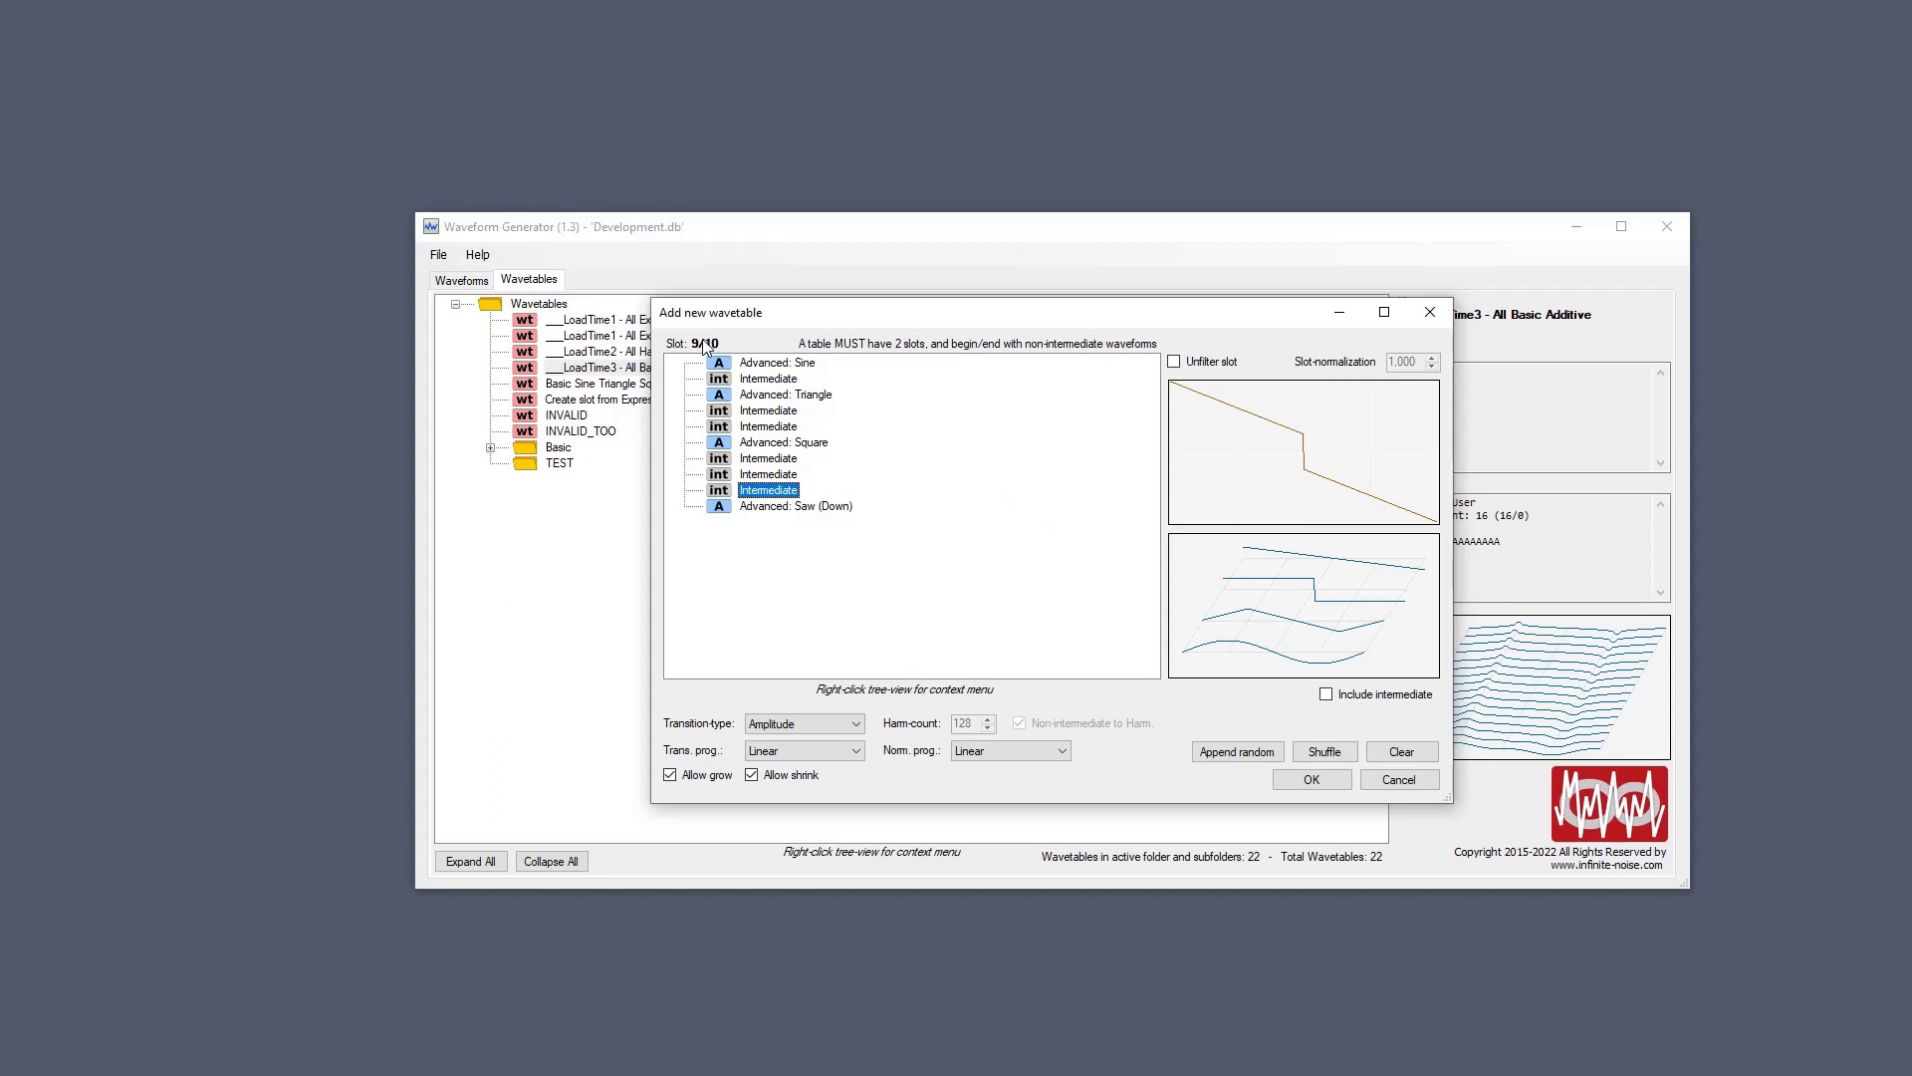
Compare the waveforms of the Sine slot, its following intermediate and the Triangle slot.
{"action": "left_click", "coordinate": [784, 364]}
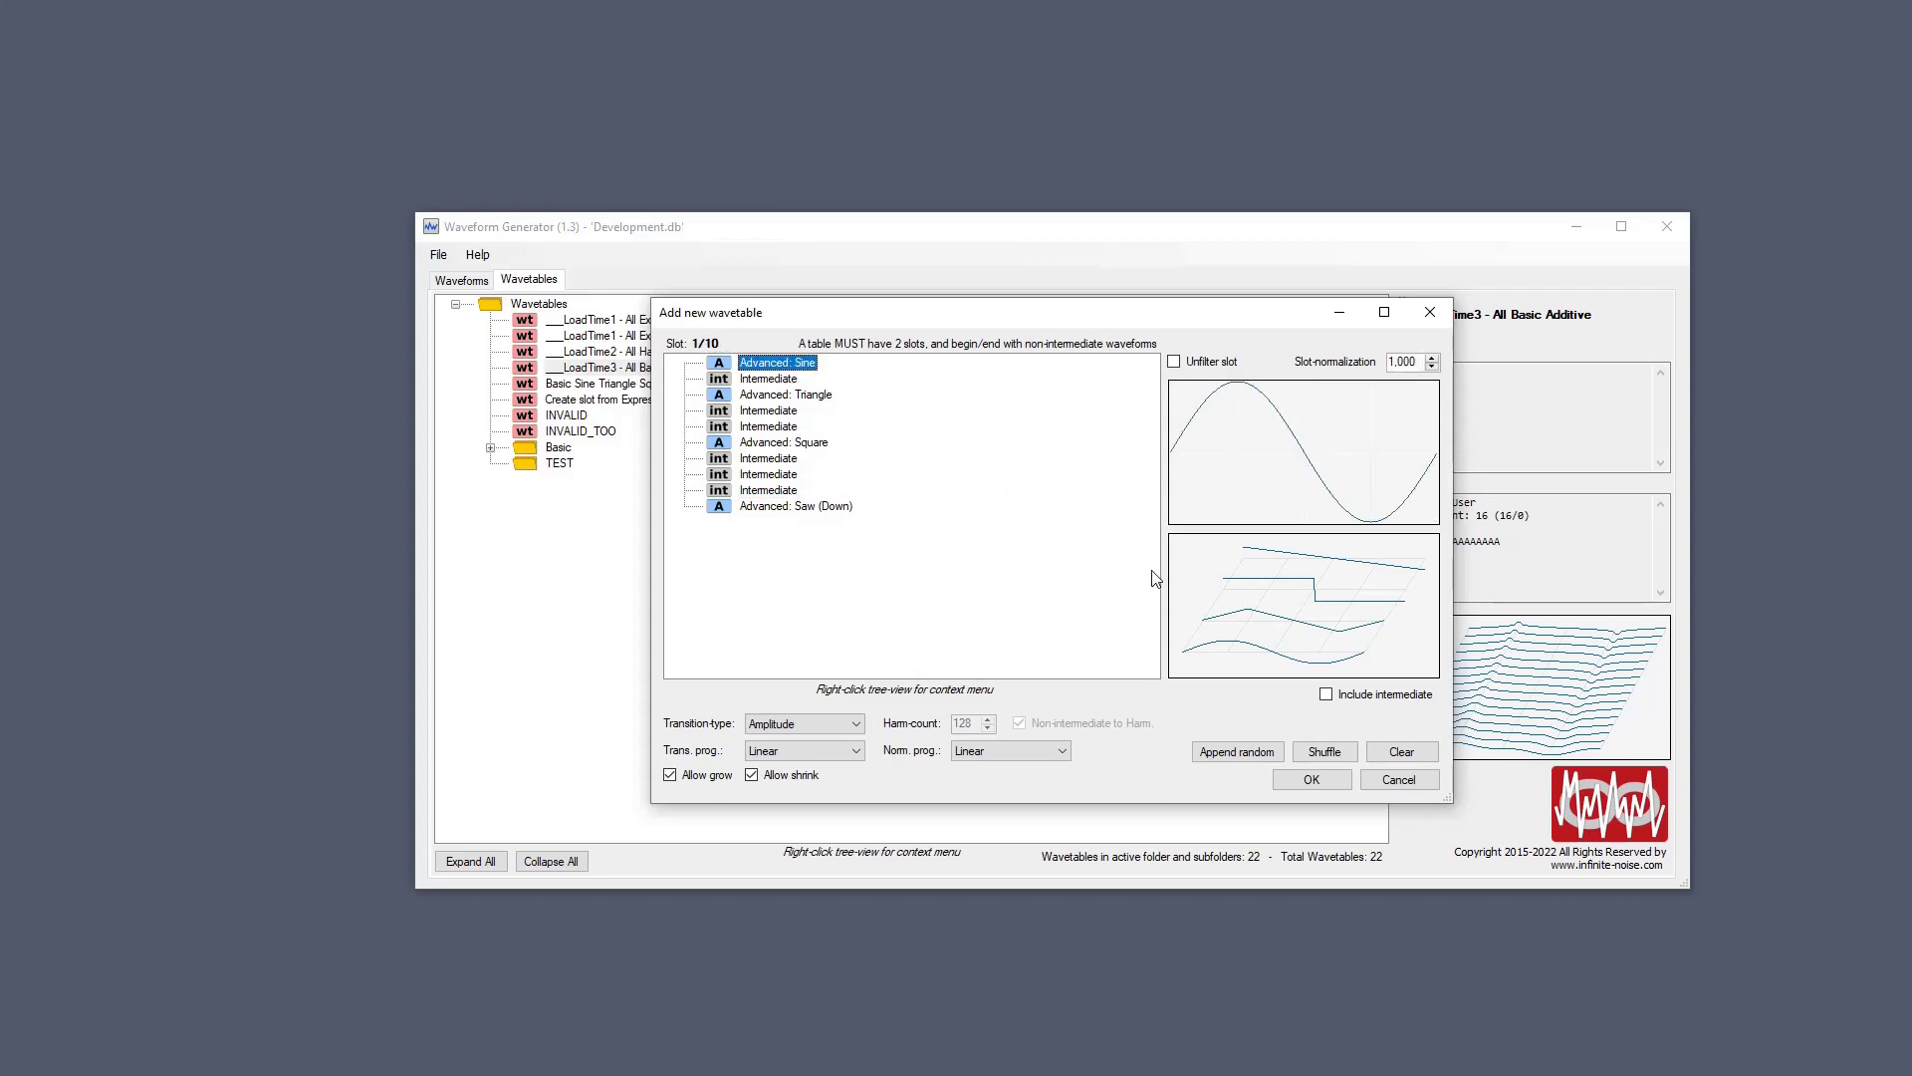
{"action": "key", "text": "Down"}
{"action": "key", "text": "Down"}
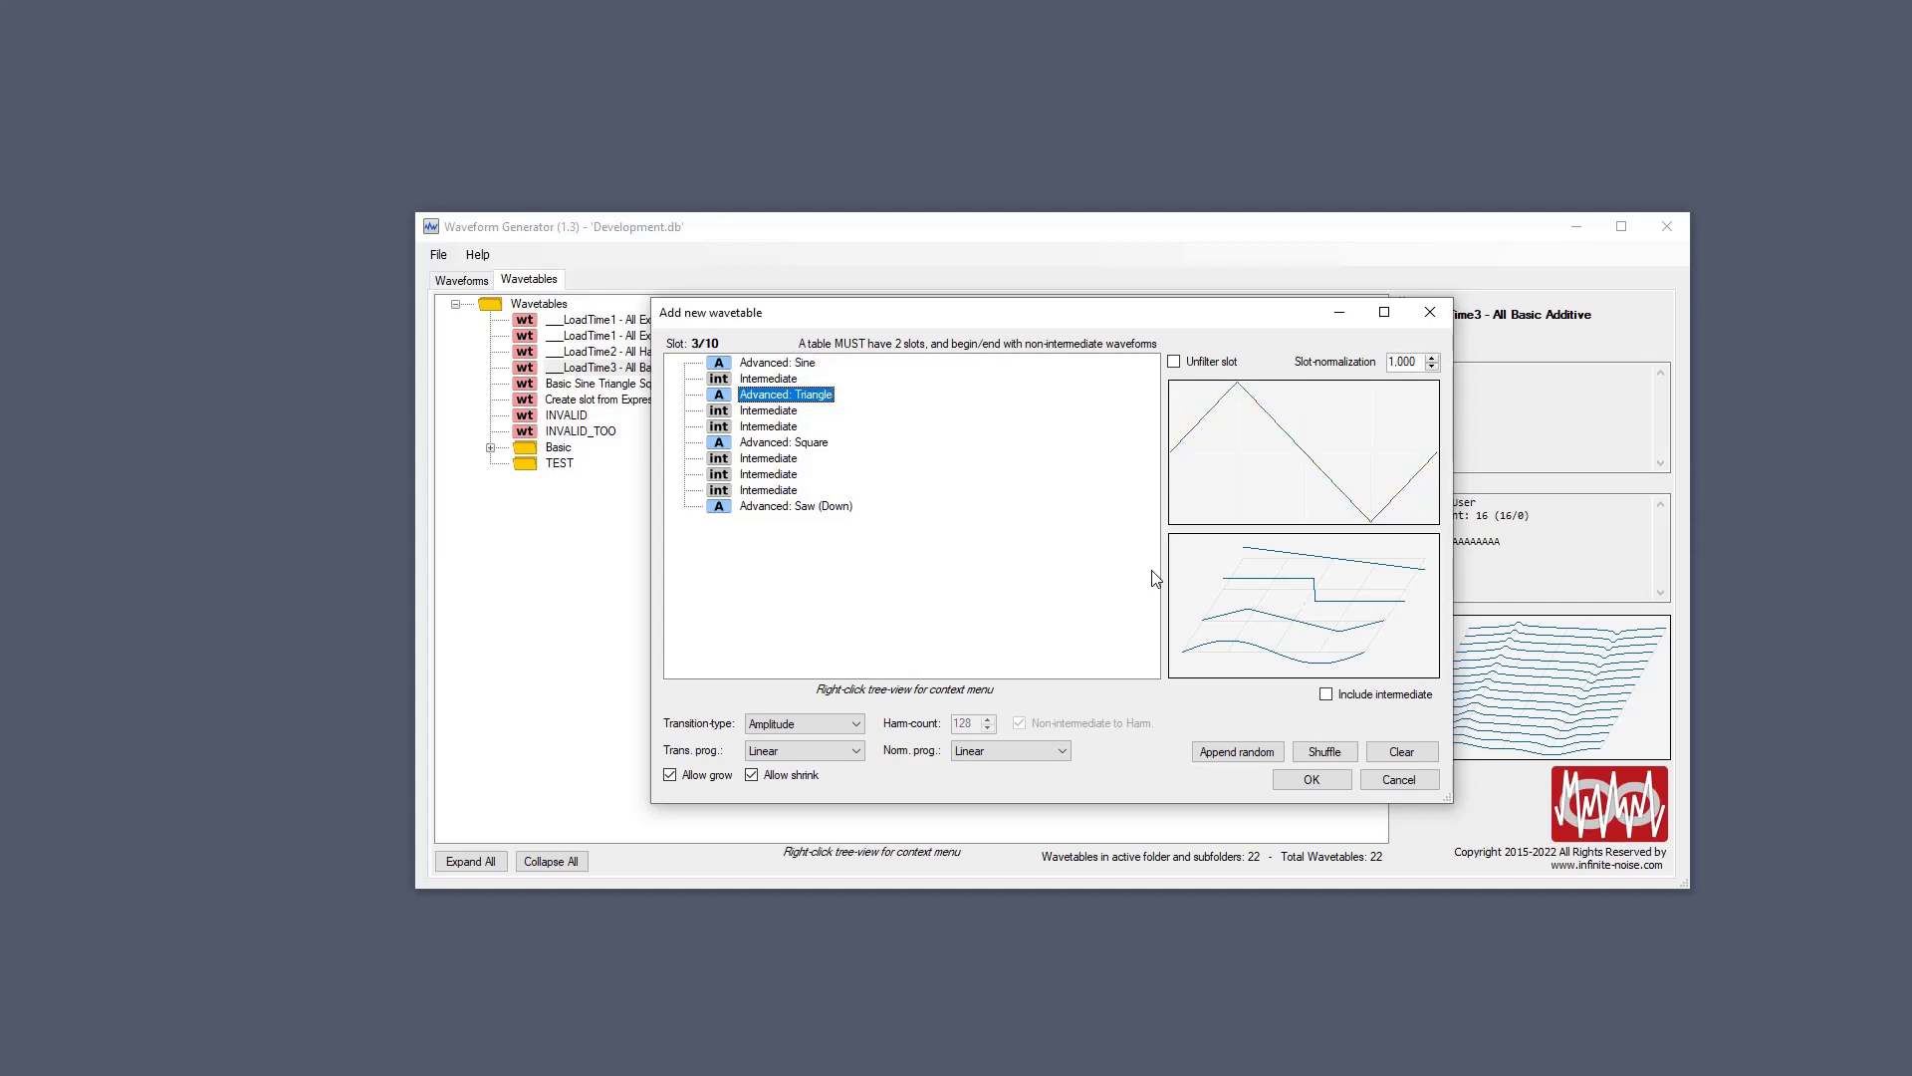
{"action": "key", "text": "Up"}
{"action": "key", "text": "Up"}
{"action": "key", "text": "Down"}
{"action": "key", "text": "Down"}
{"action": "key", "text": "Up"}
{"action": "key", "text": "Up"}
{"action": "key", "text": "Down"}
{"action": "key", "text": "Down"}
{"action": "key", "text": "Up"}
{"action": "key", "text": "Up"}
{"action": "key", "text": "Down"}
{"action": "key", "text": "Down"}
{"action": "key", "text": "Up"}
{"action": "key", "text": "Up"}
{"action": "key", "text": "Down"}
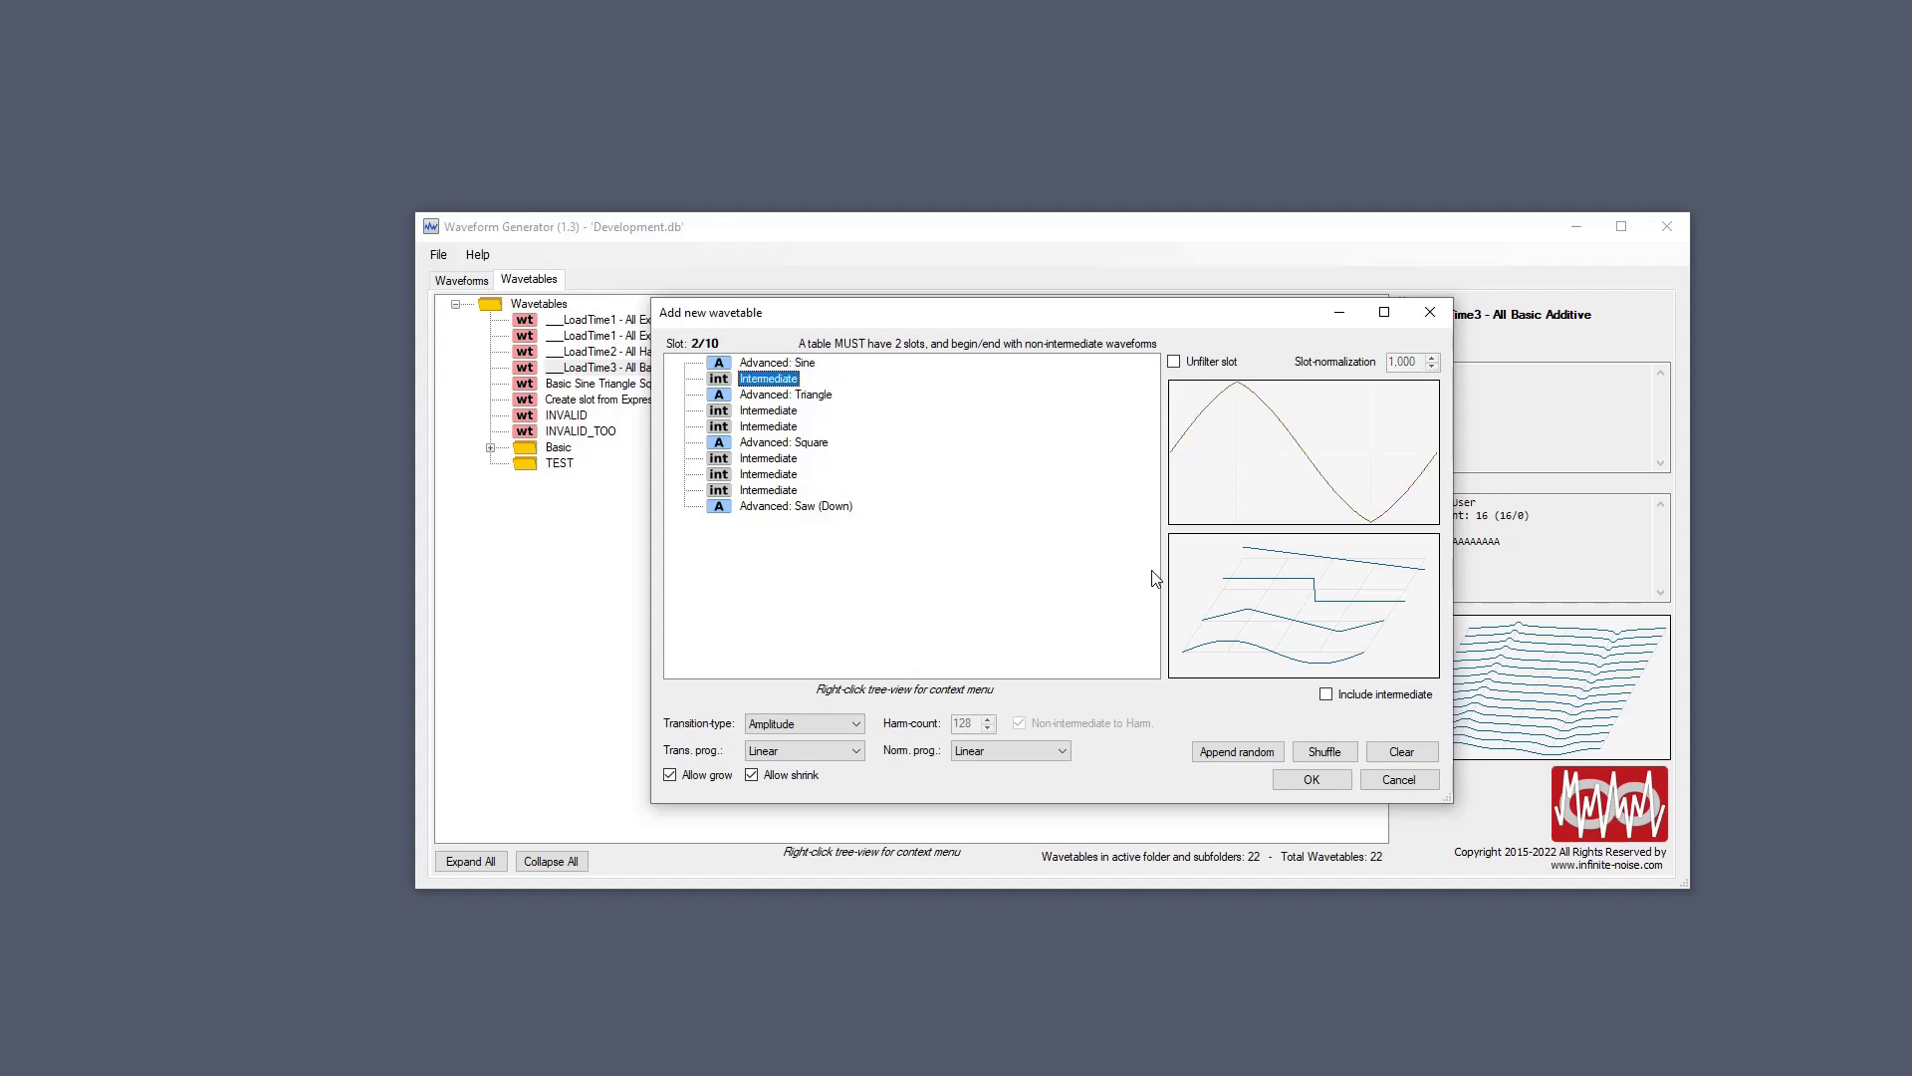
Examine the intermediates from Triangle through Square to Saw (Down), going forward and back through the slots.
{"action": "key", "text": "Down"}
{"action": "key", "text": "Down"}
{"action": "key", "text": "Down"}
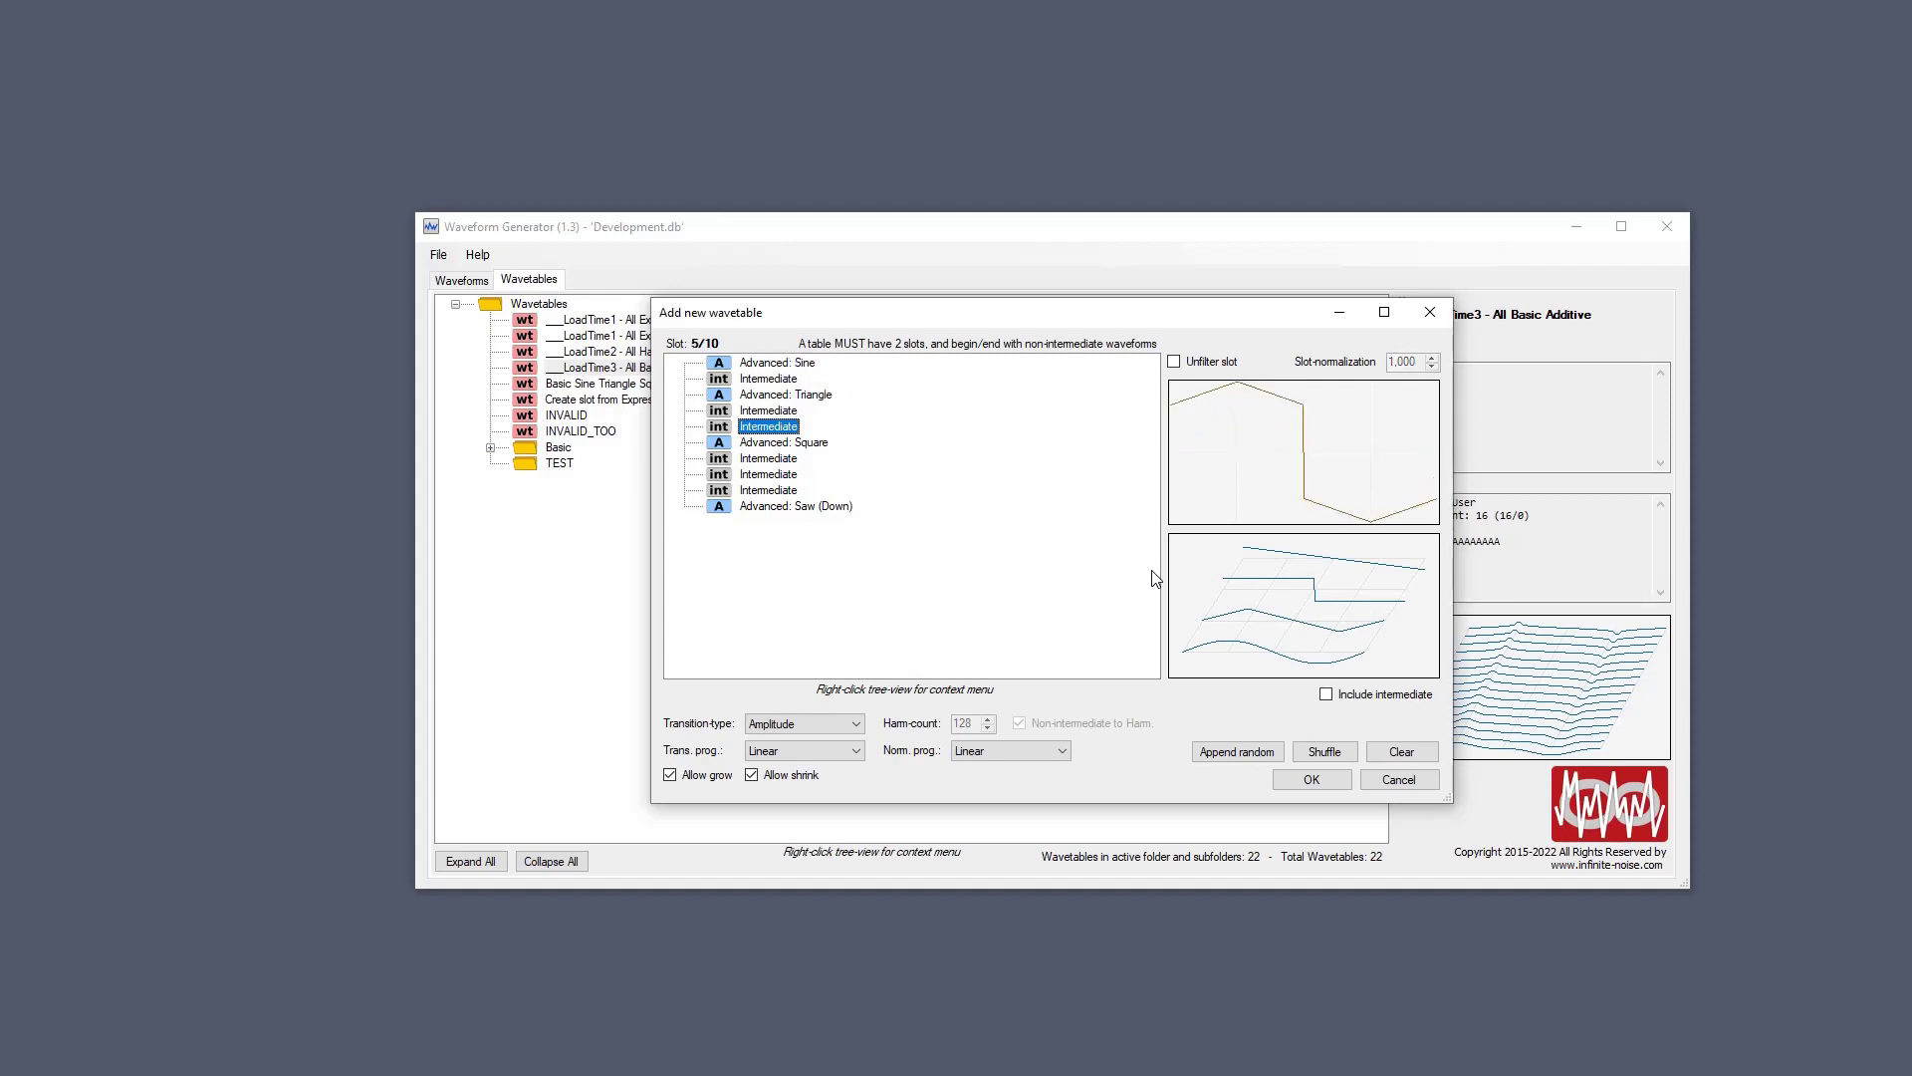
{"action": "key", "text": "Down"}
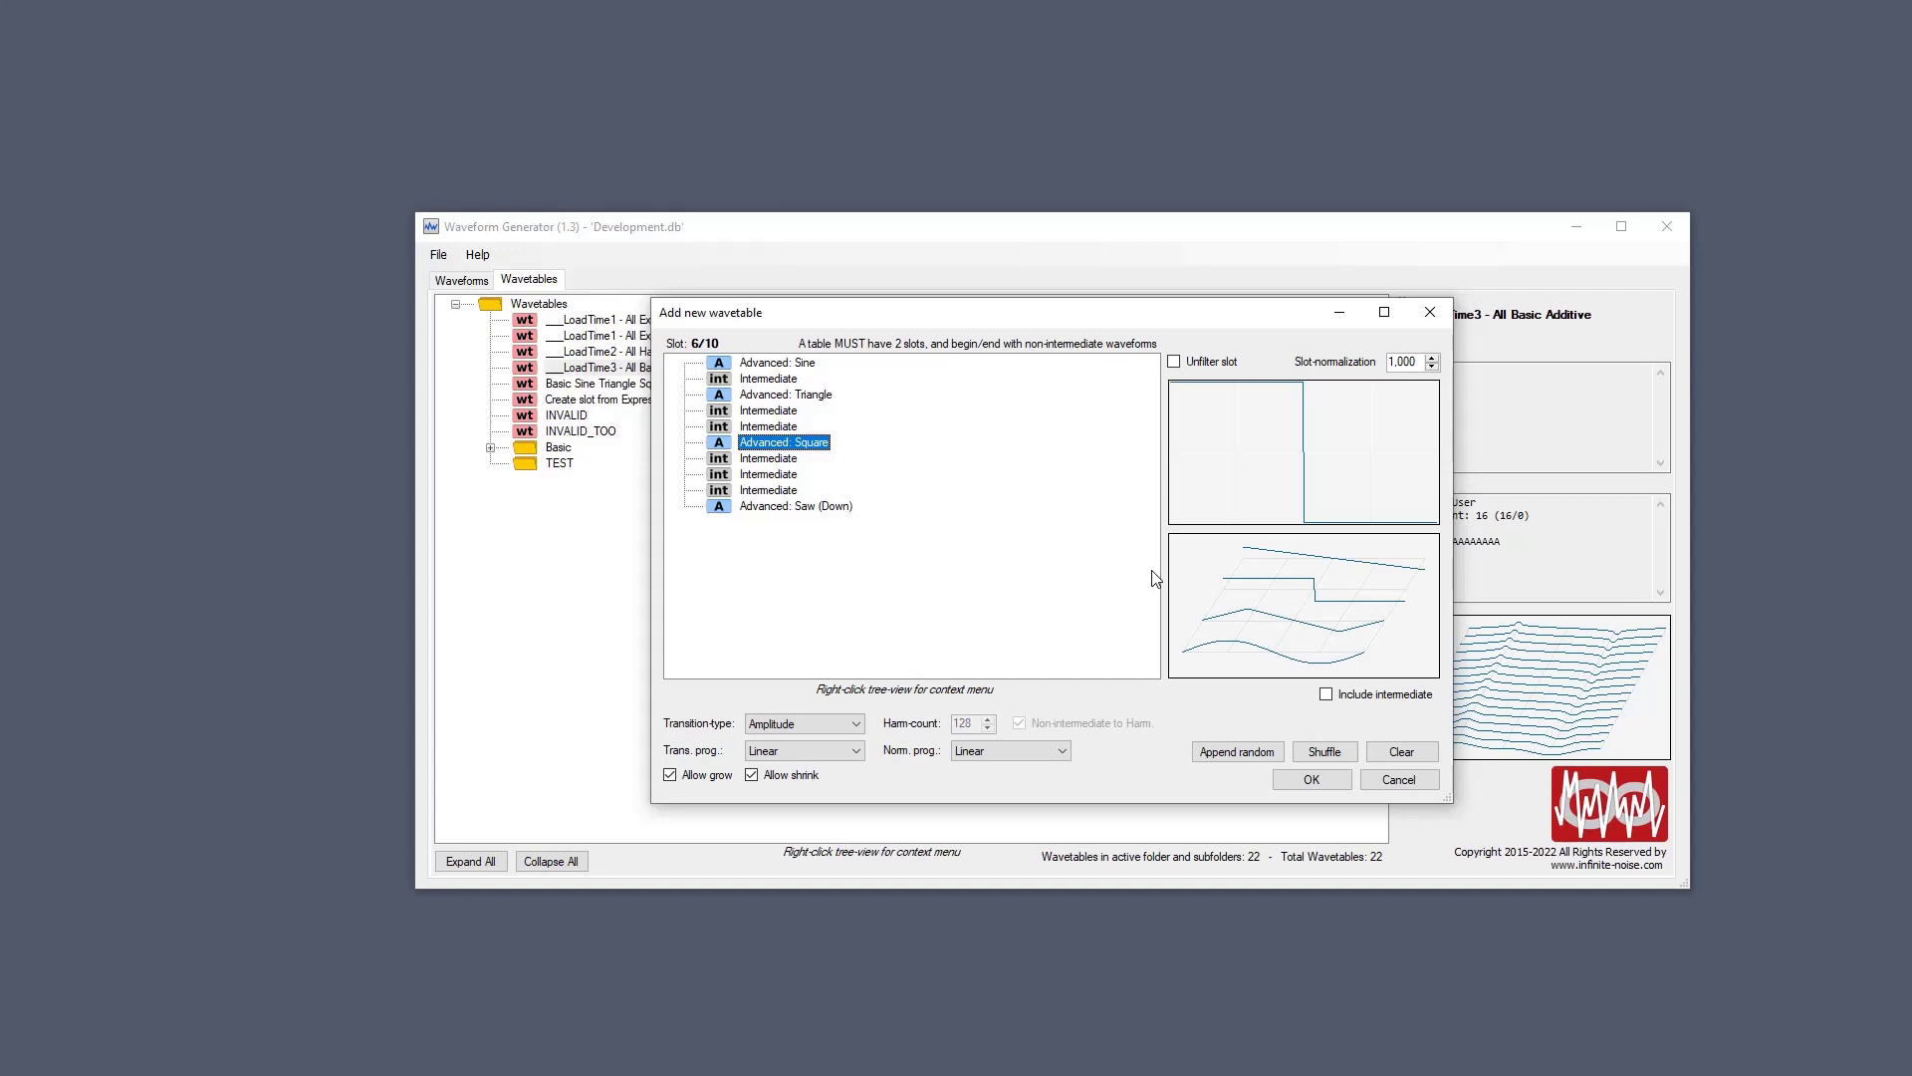
{"action": "key", "text": "Down"}
{"action": "key", "text": "Down"}
{"action": "key", "text": "Down"}
{"action": "key", "text": "Down"}
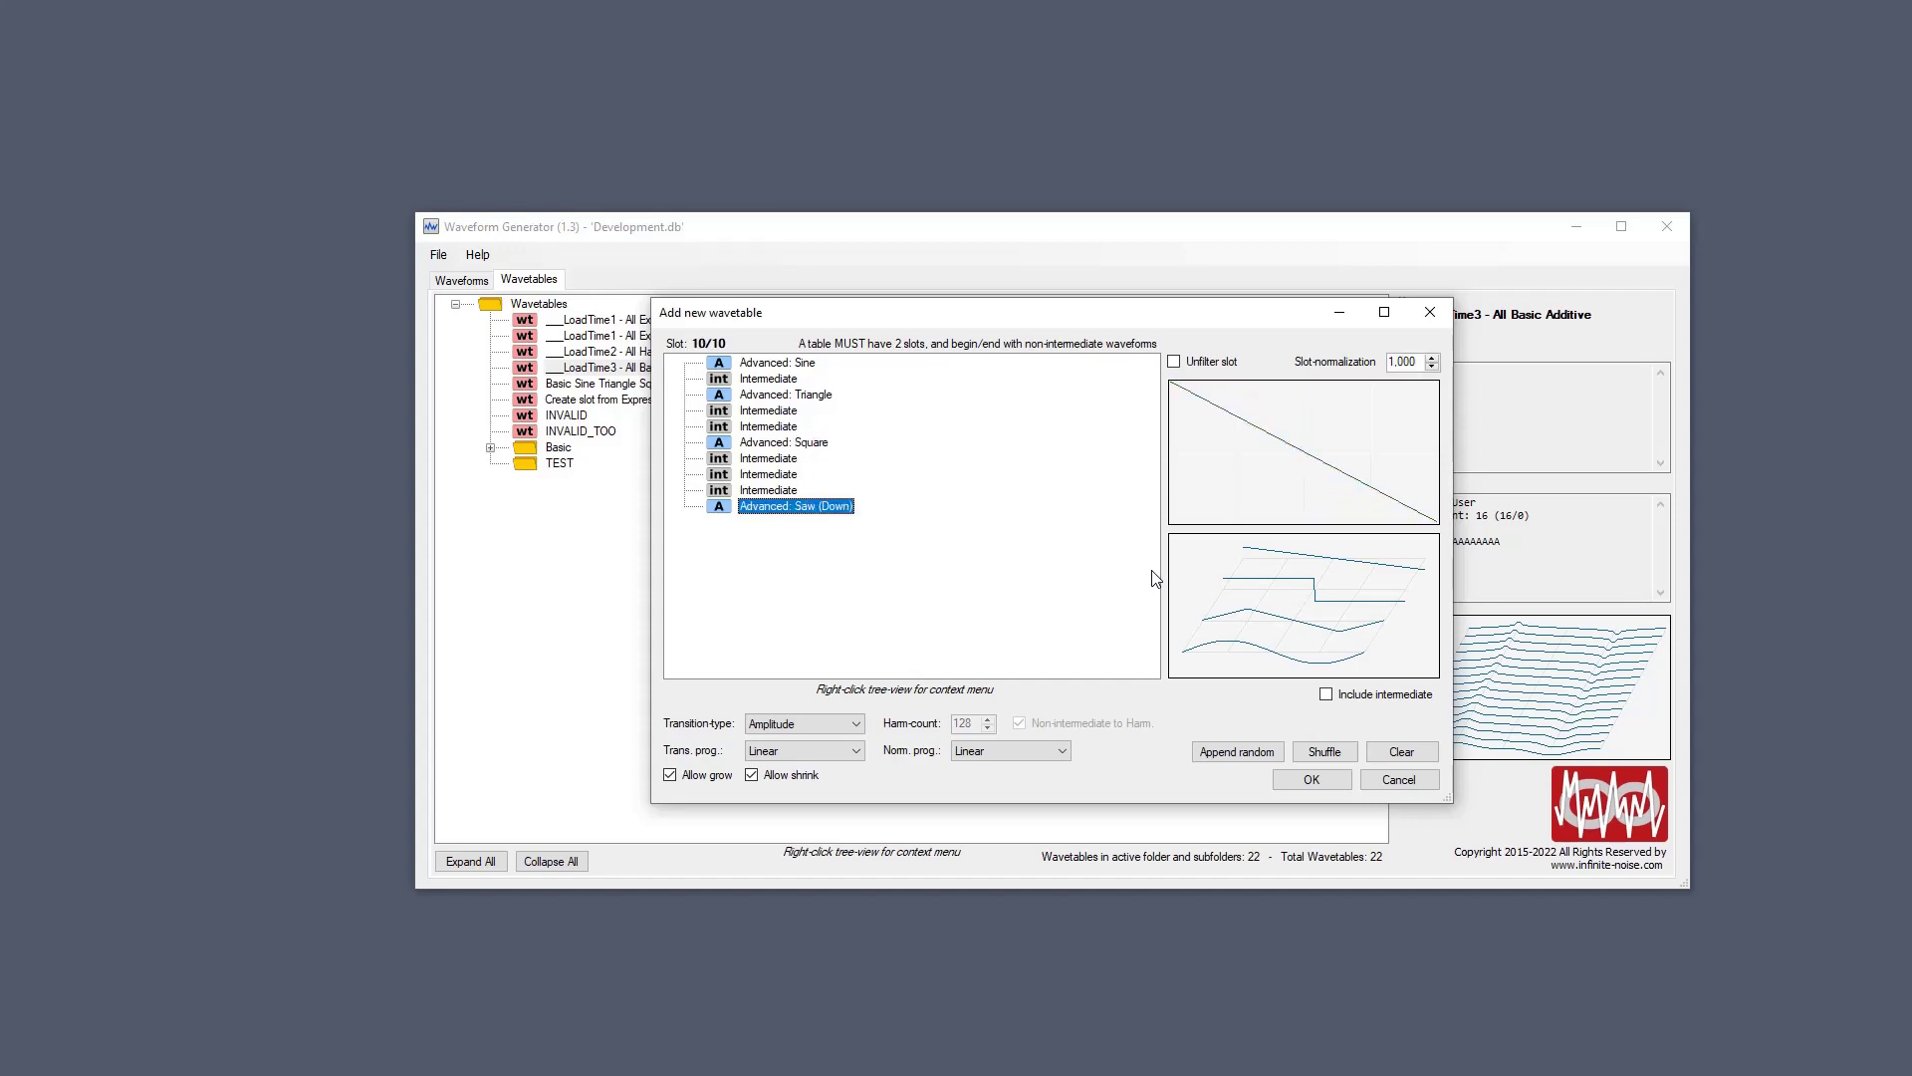
{"action": "key", "text": "Up"}
{"action": "key", "text": "Up"}
{"action": "key", "text": "Up"}
{"action": "key", "text": "Up"}
{"action": "key", "text": "Up"}
{"action": "key", "text": "Up"}
{"action": "key", "text": "Up"}
{"action": "key", "text": "Up"}
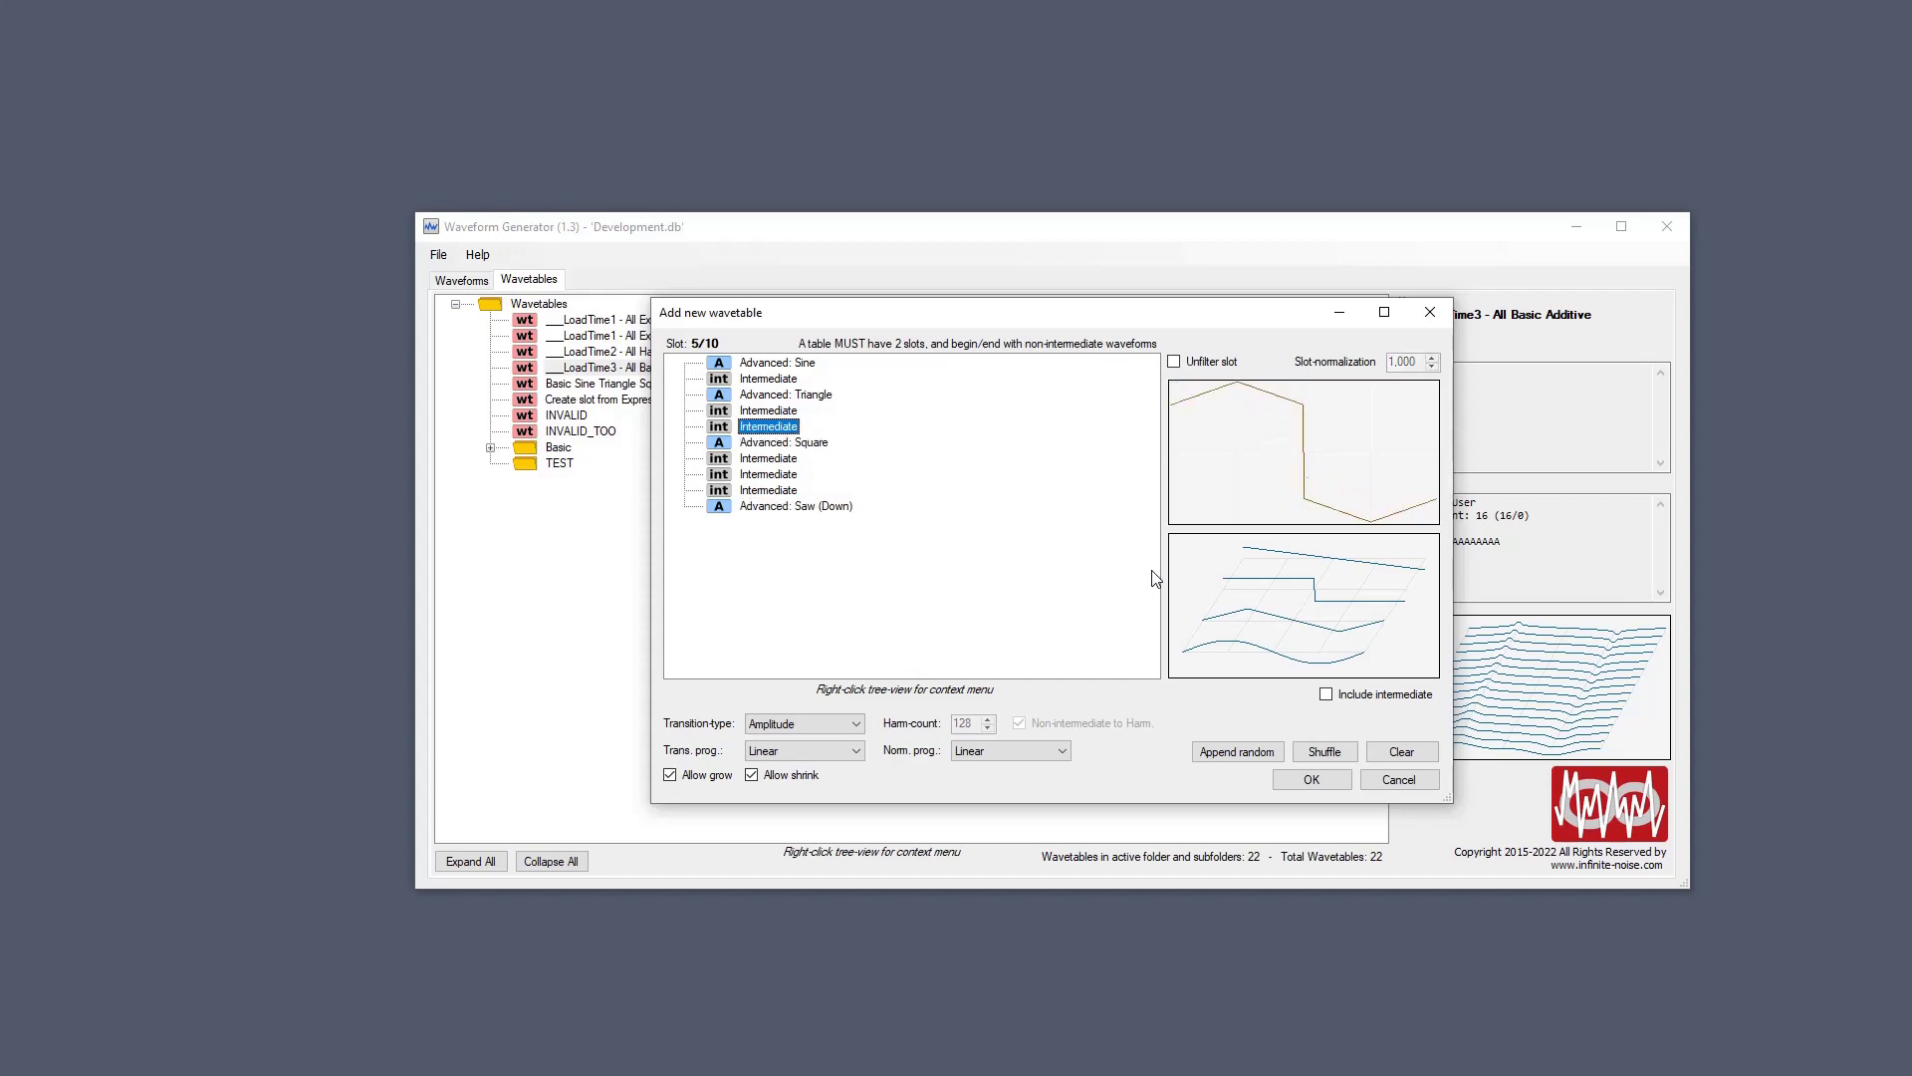
{"action": "key", "text": "Up"}
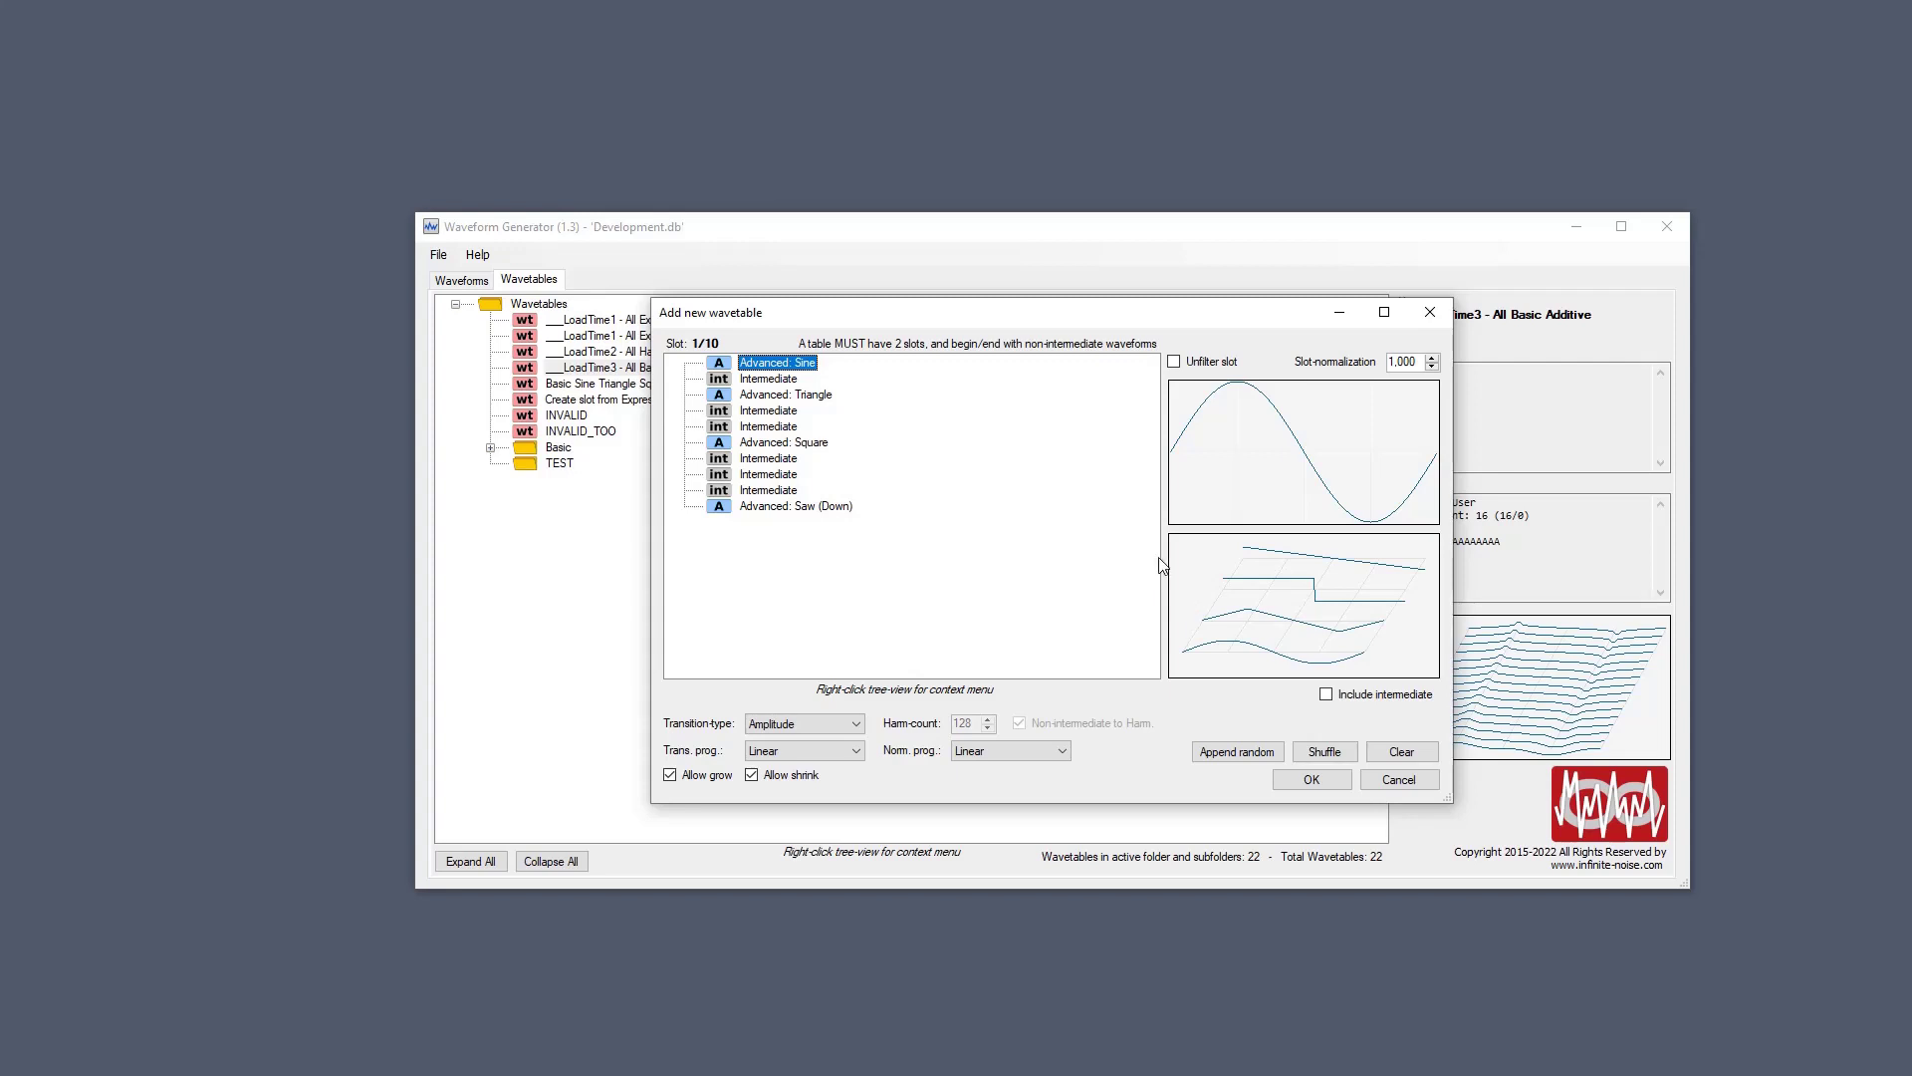
Adjust the wavetable's slot count to 16.
{"action": "right_click", "coordinate": [794, 411]}
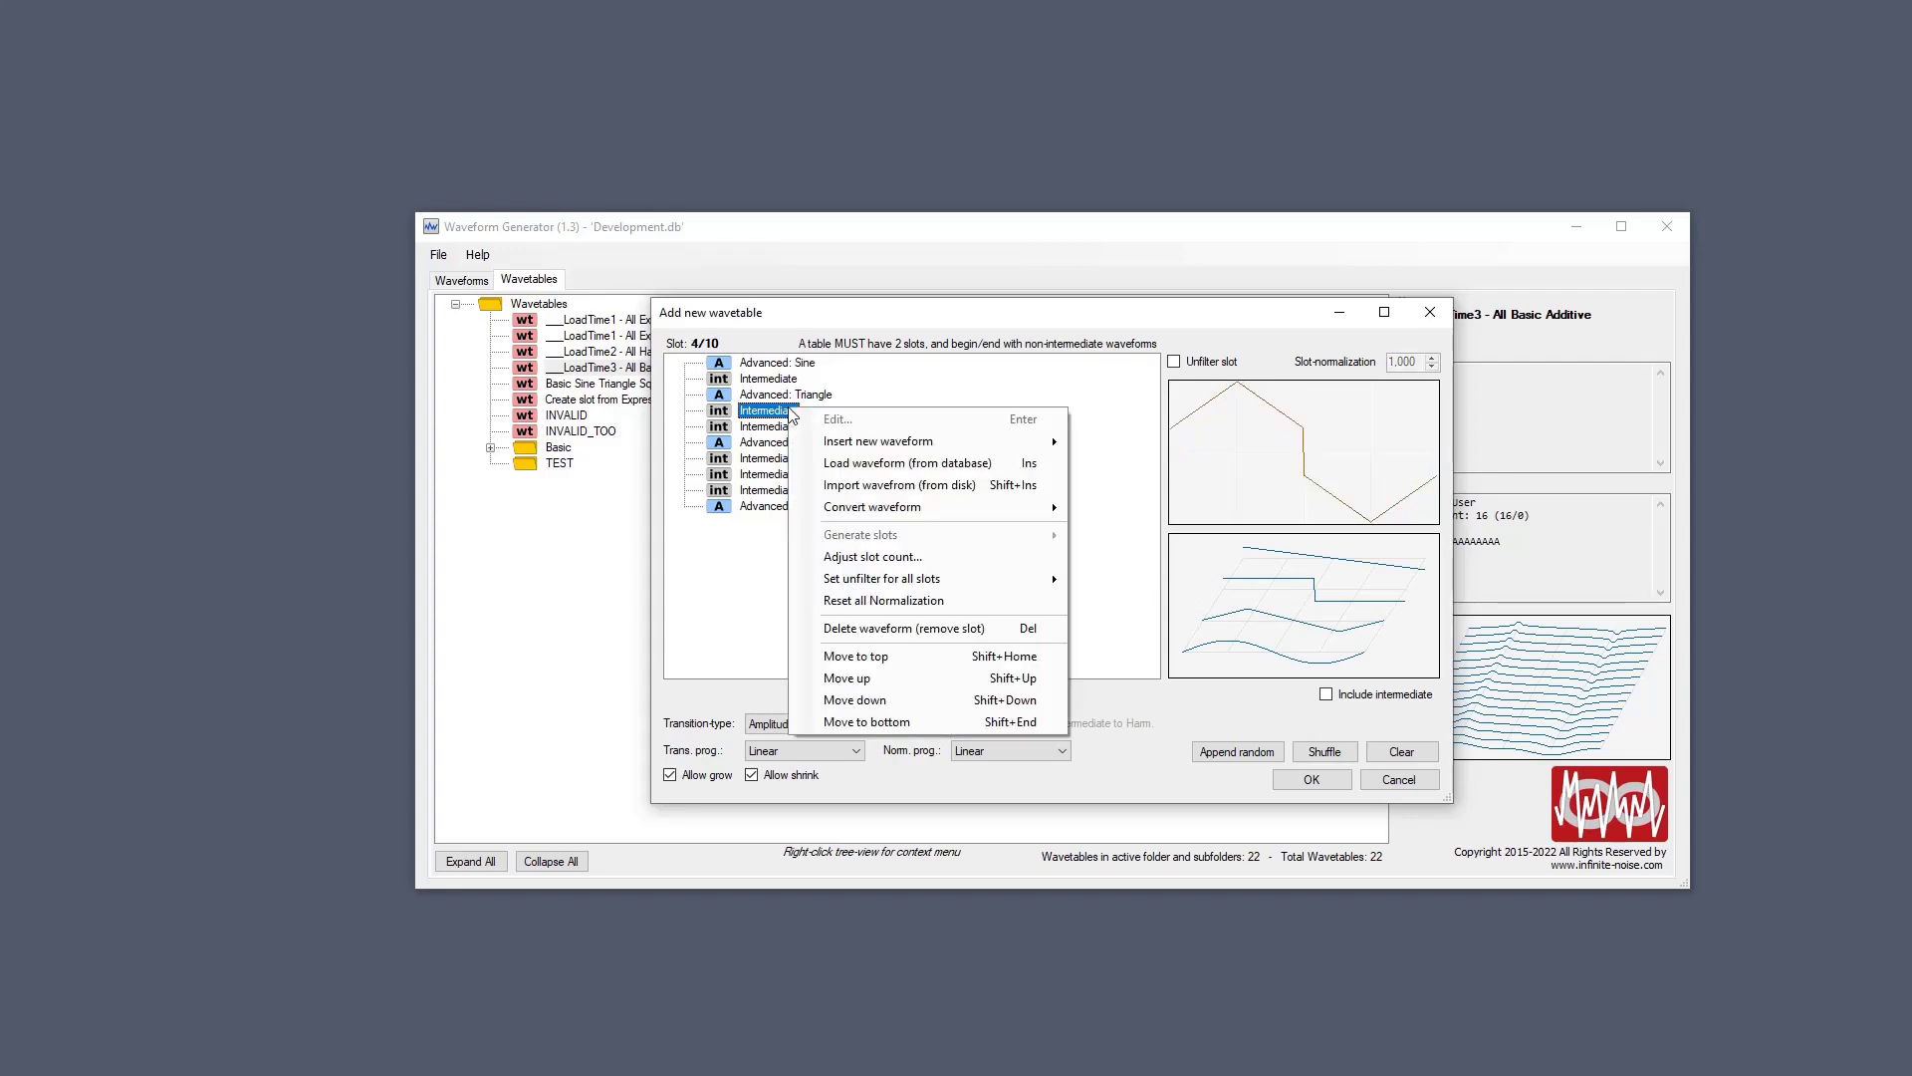
{"action": "left_click", "coordinate": [928, 559]}
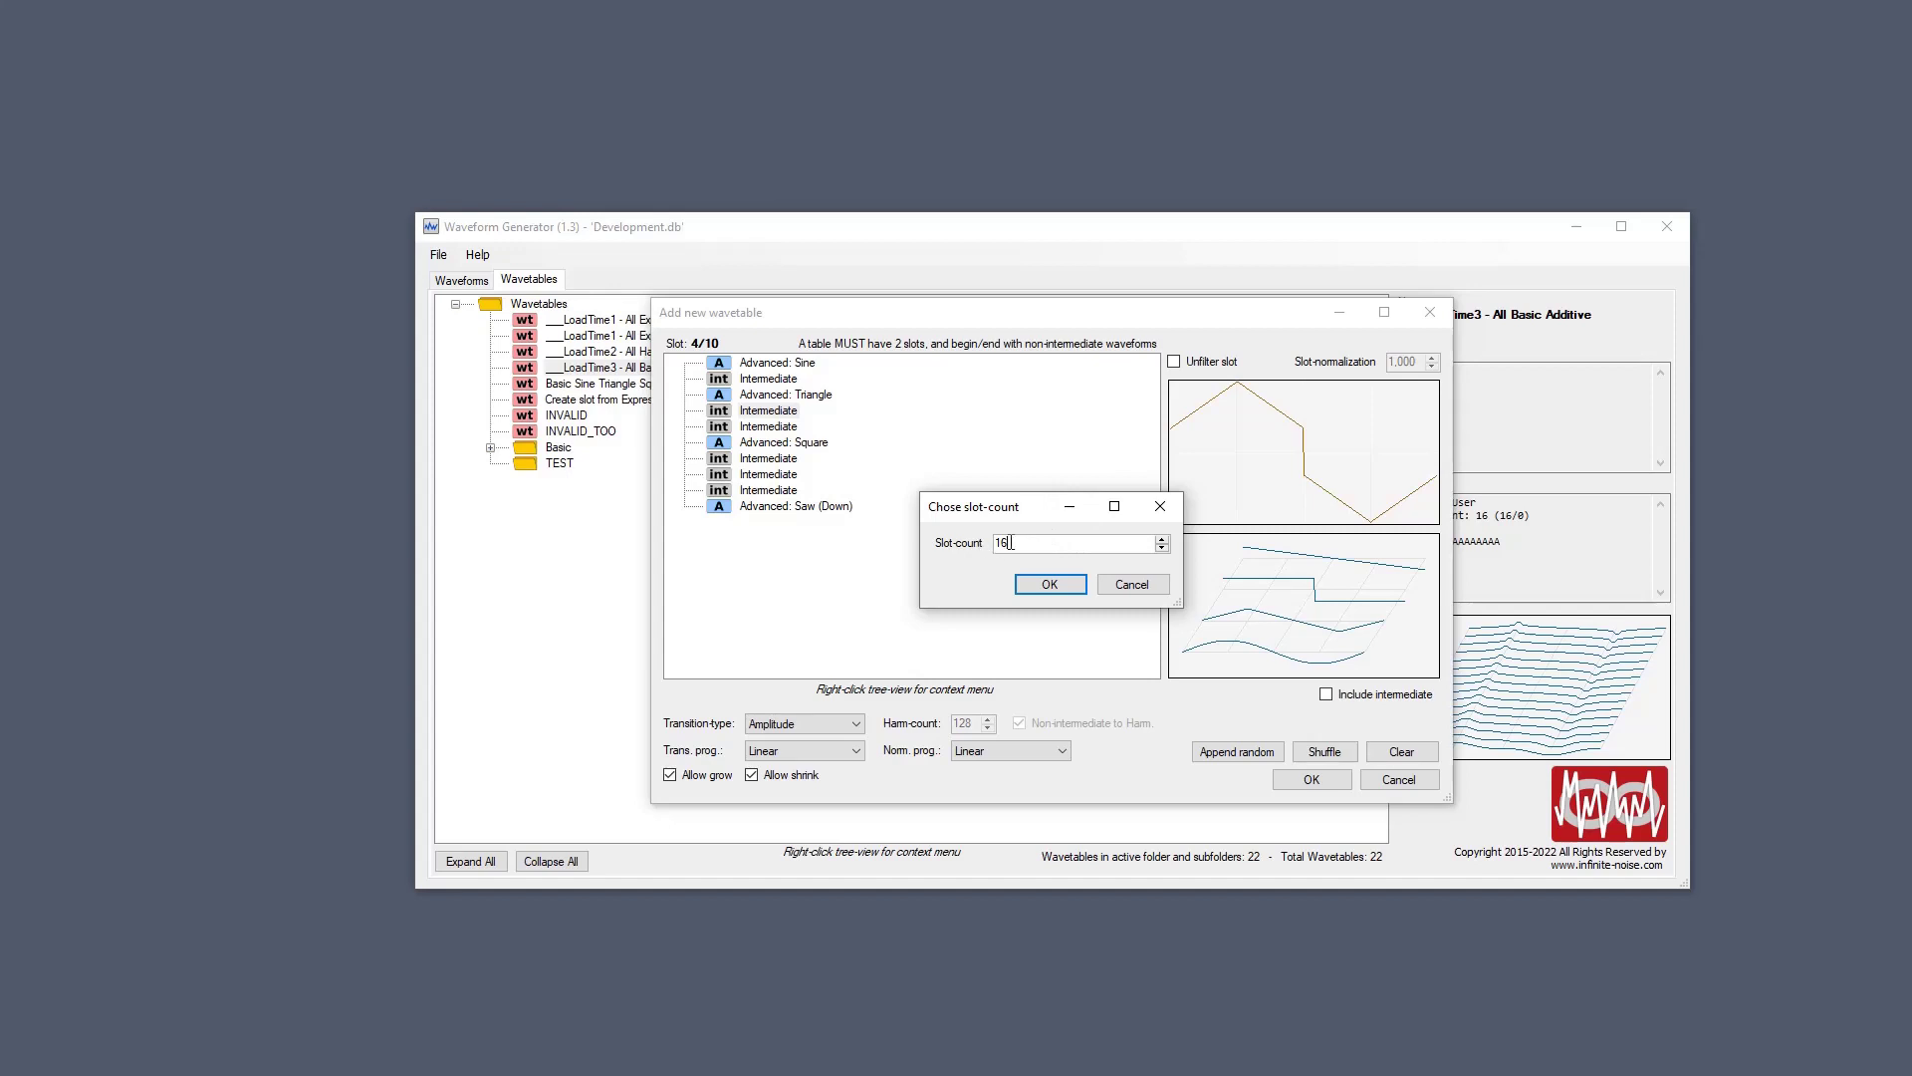
{"action": "left_click", "coordinate": [1032, 588]}
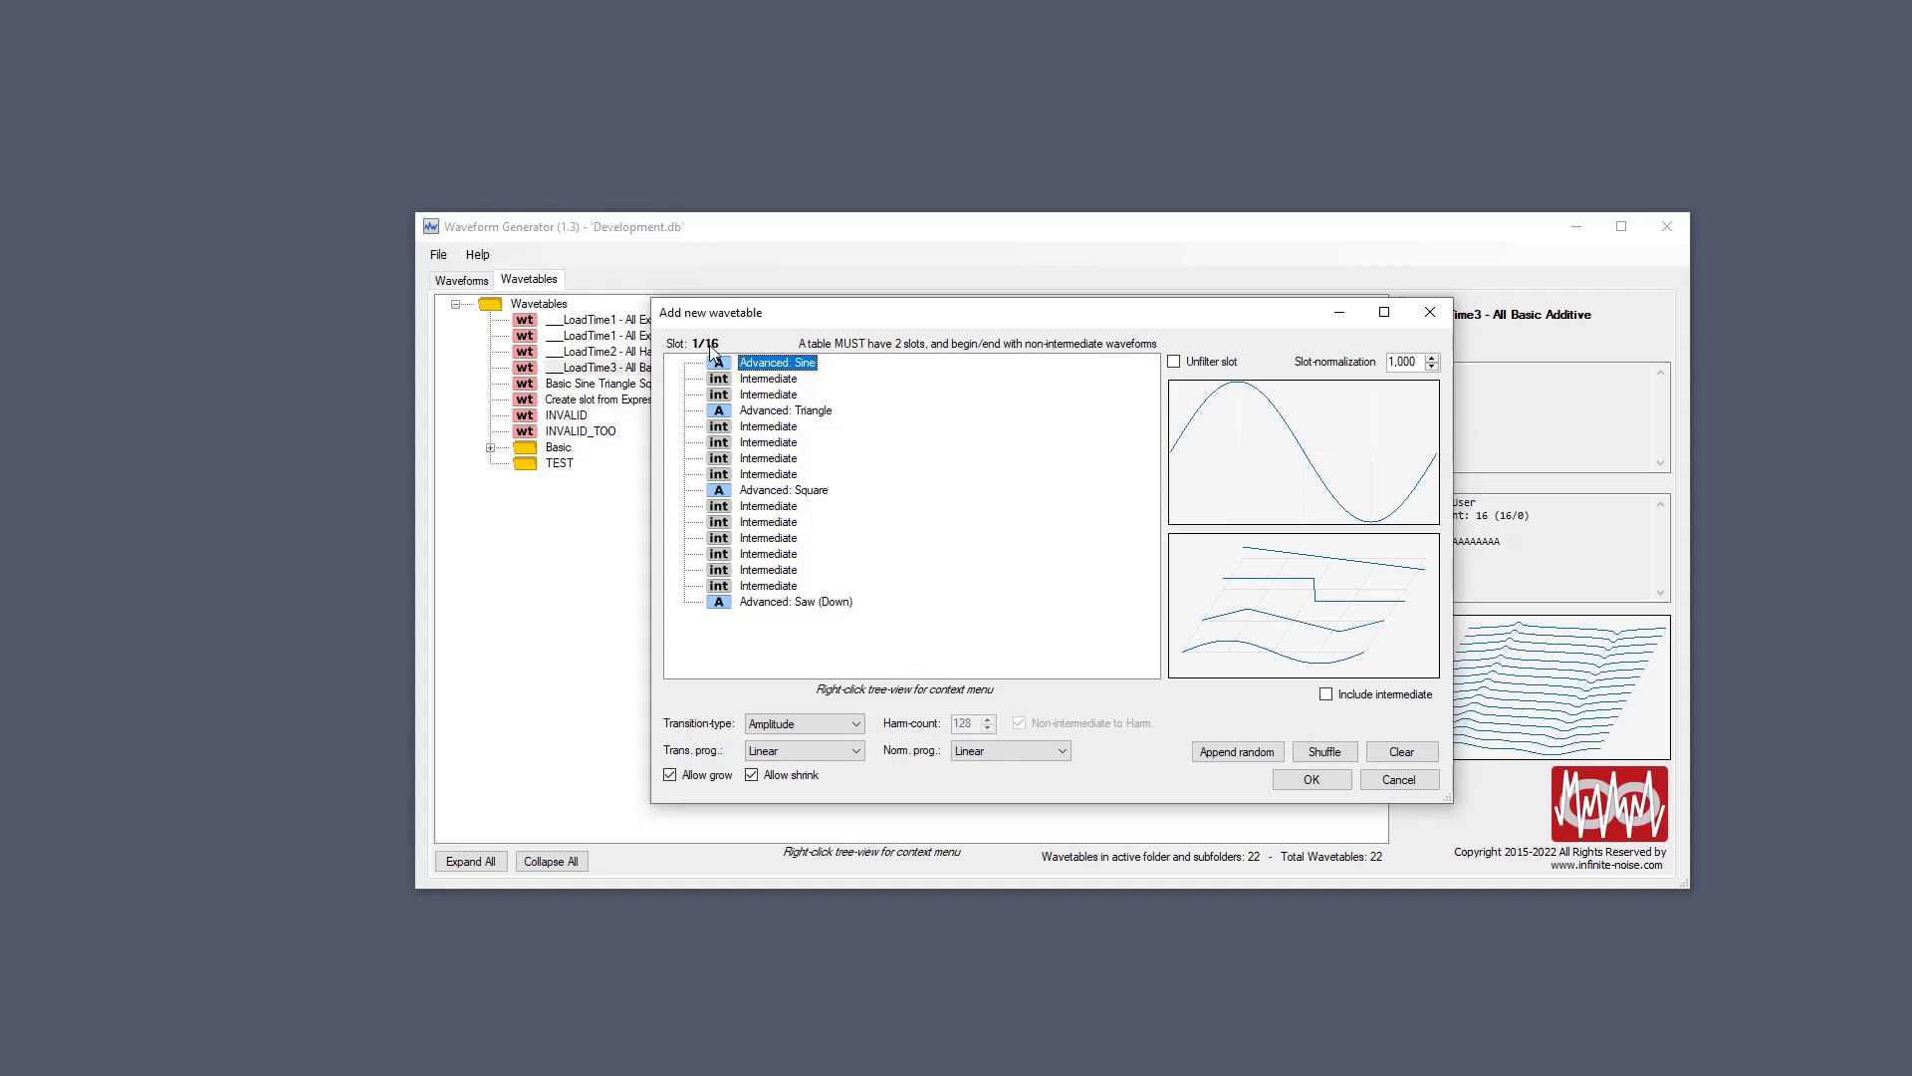
Examine the intermediates between the Sine, Triangle, Square and Saw (Down) slots in the 16-slot wavetable.
{"action": "left_click", "coordinate": [793, 379]}
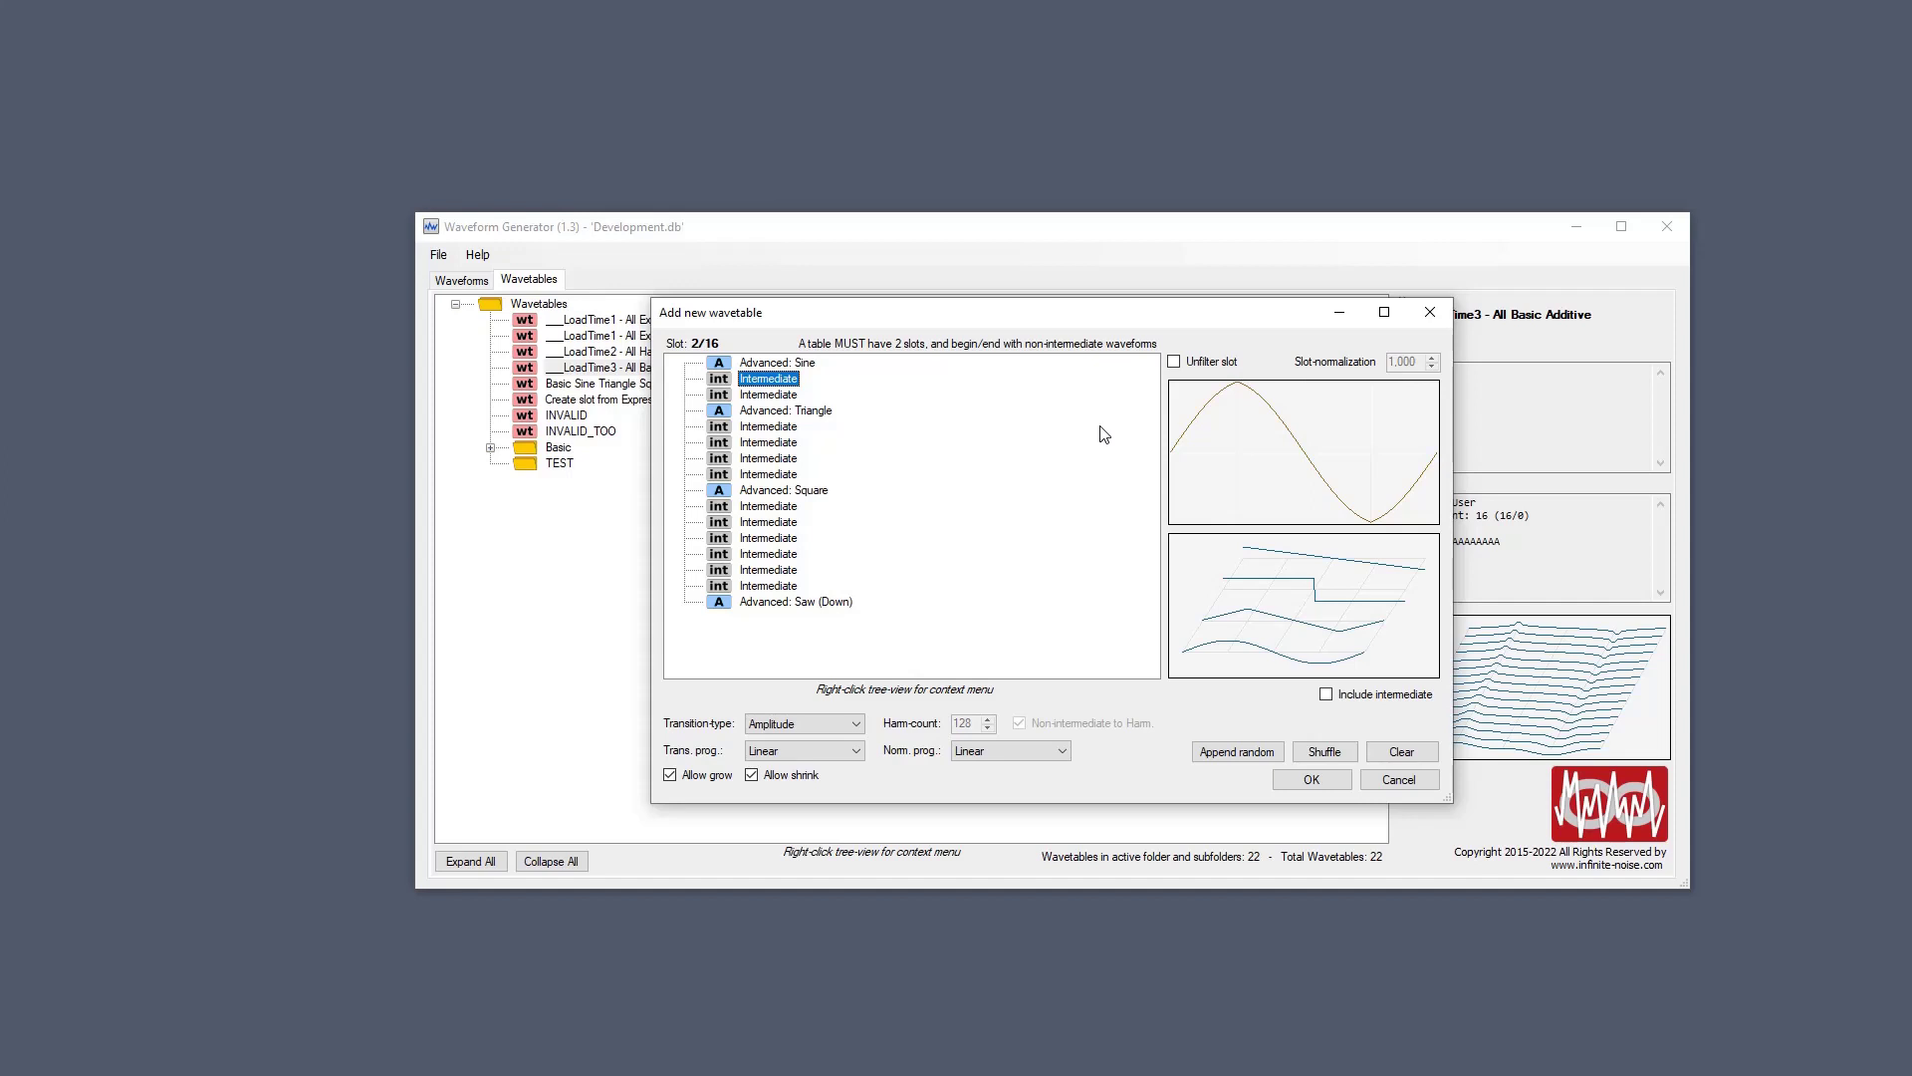
{"action": "key", "text": "Down"}
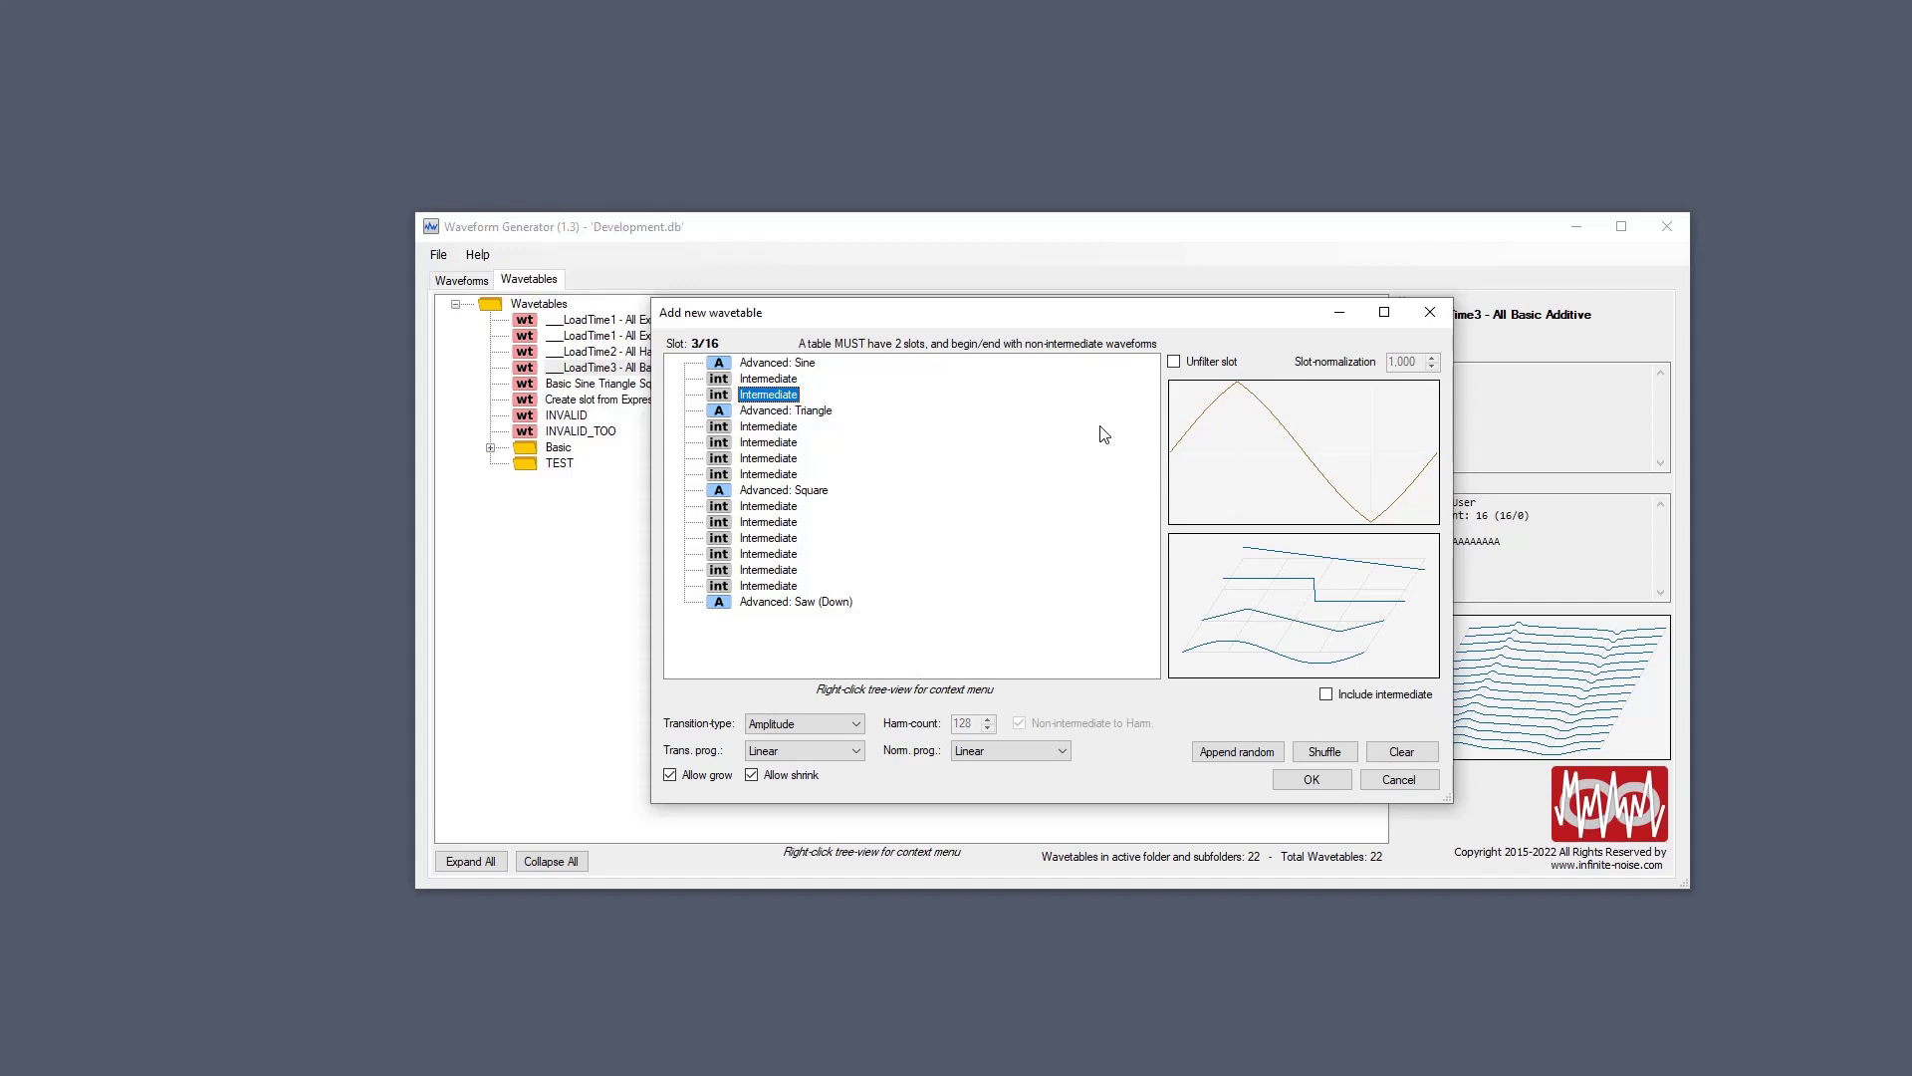
{"action": "key", "text": "Down"}
{"action": "key", "text": "Down"}
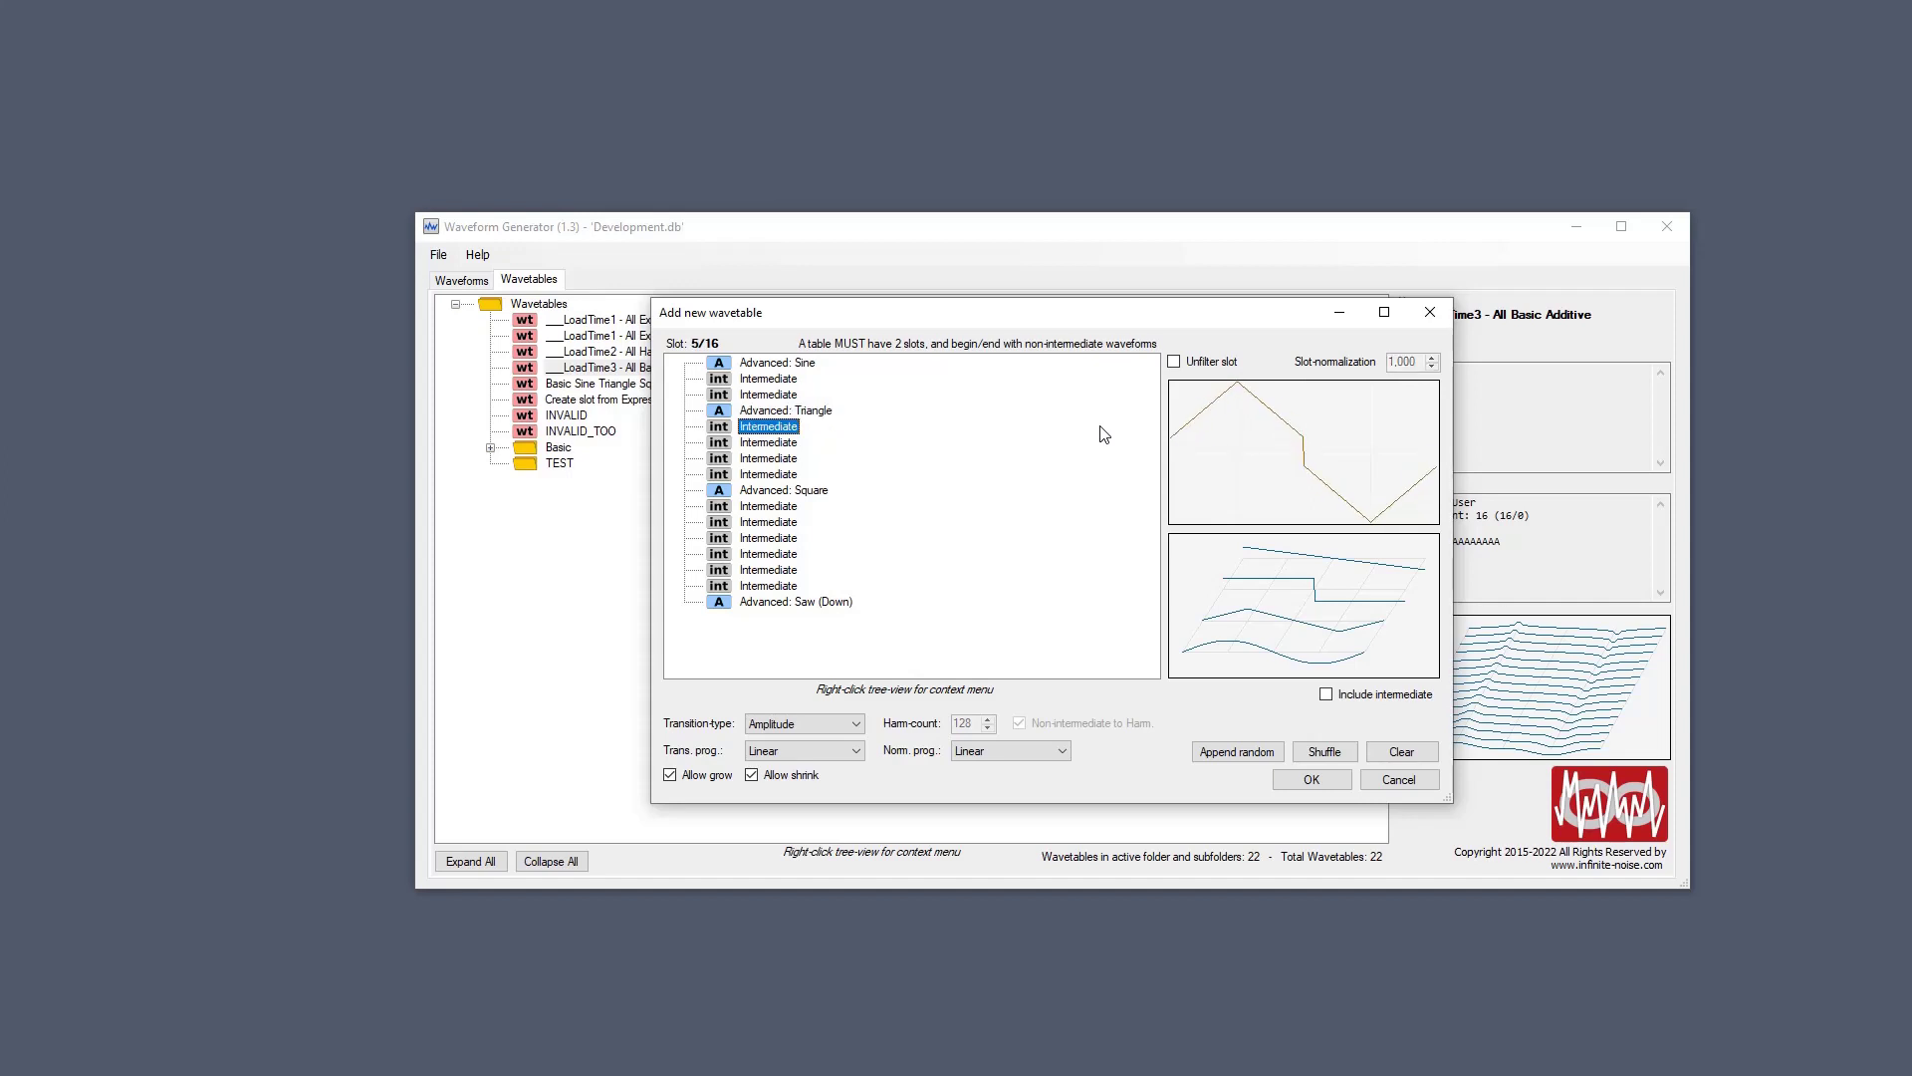
{"action": "key", "text": "Down"}
{"action": "key", "text": "Down"}
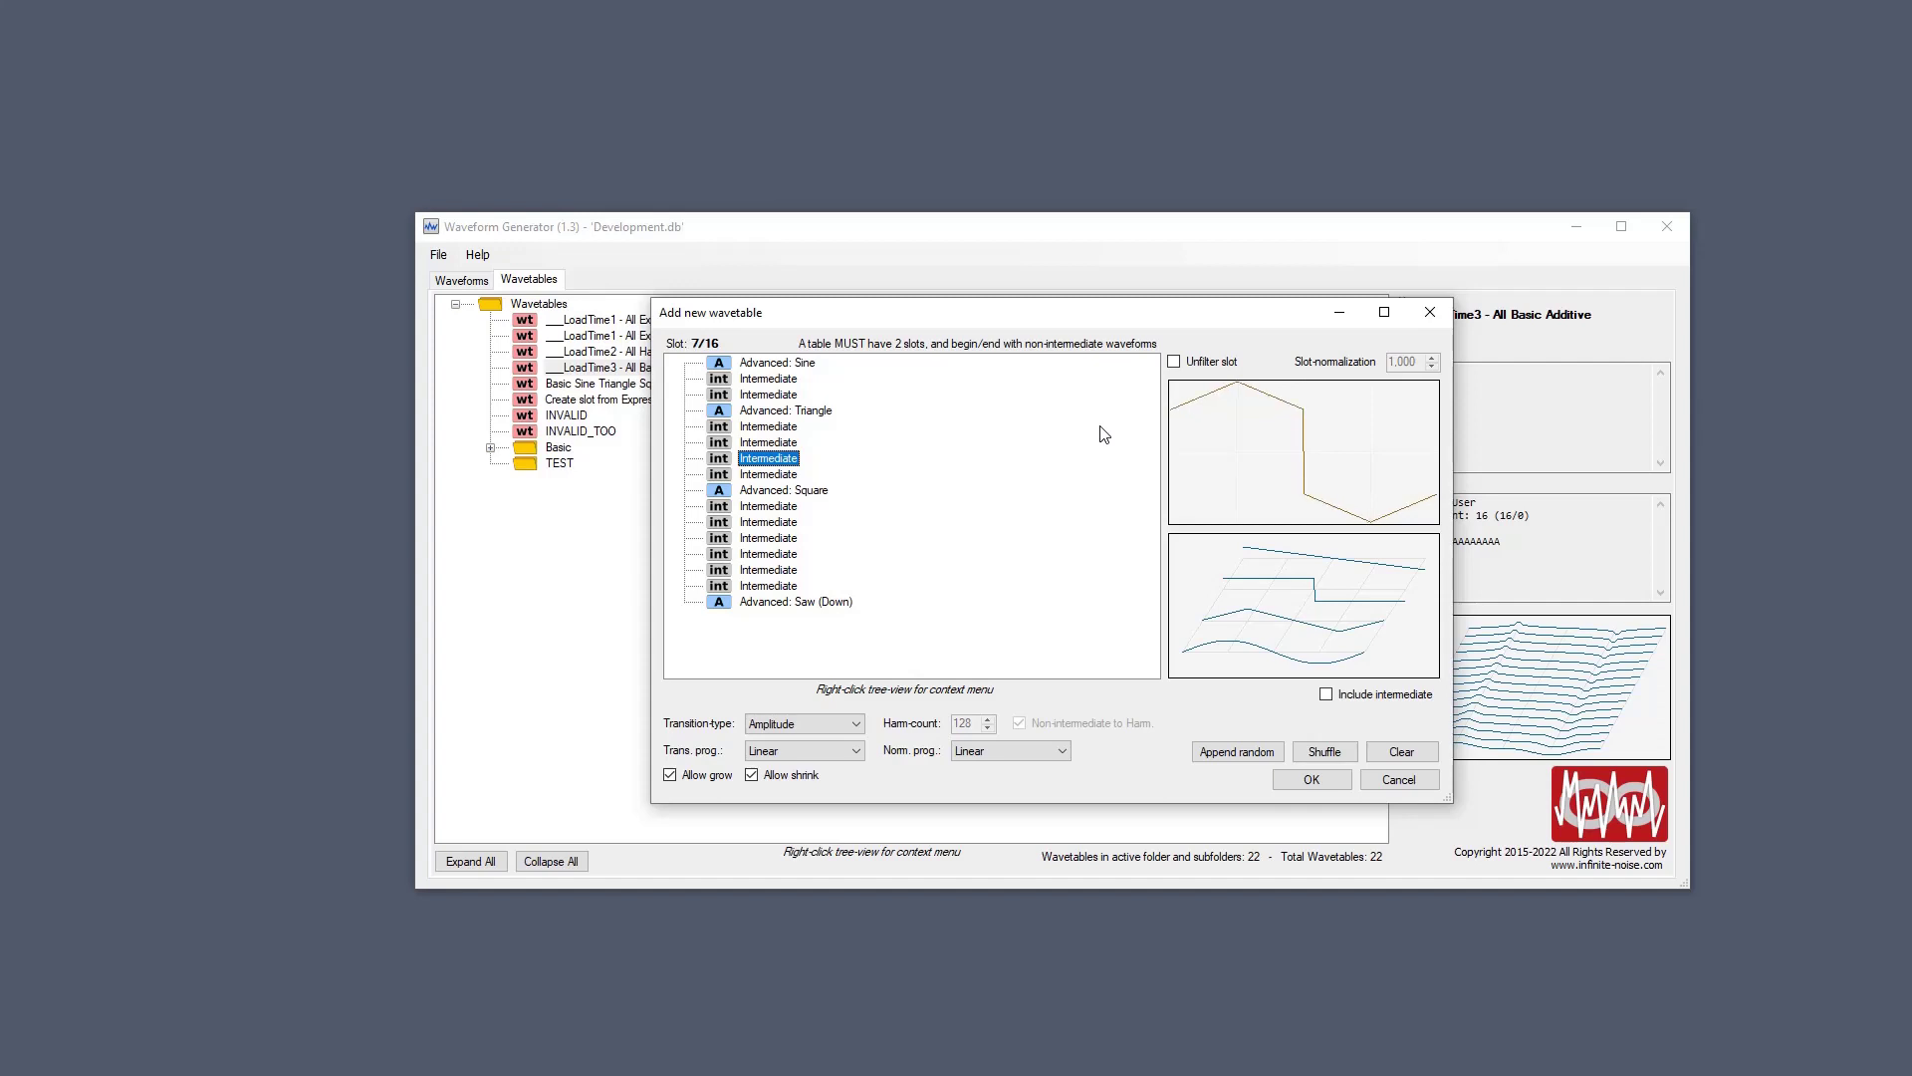
{"action": "key", "text": "Down"}
{"action": "key", "text": "Down"}
{"action": "key", "text": "Down"}
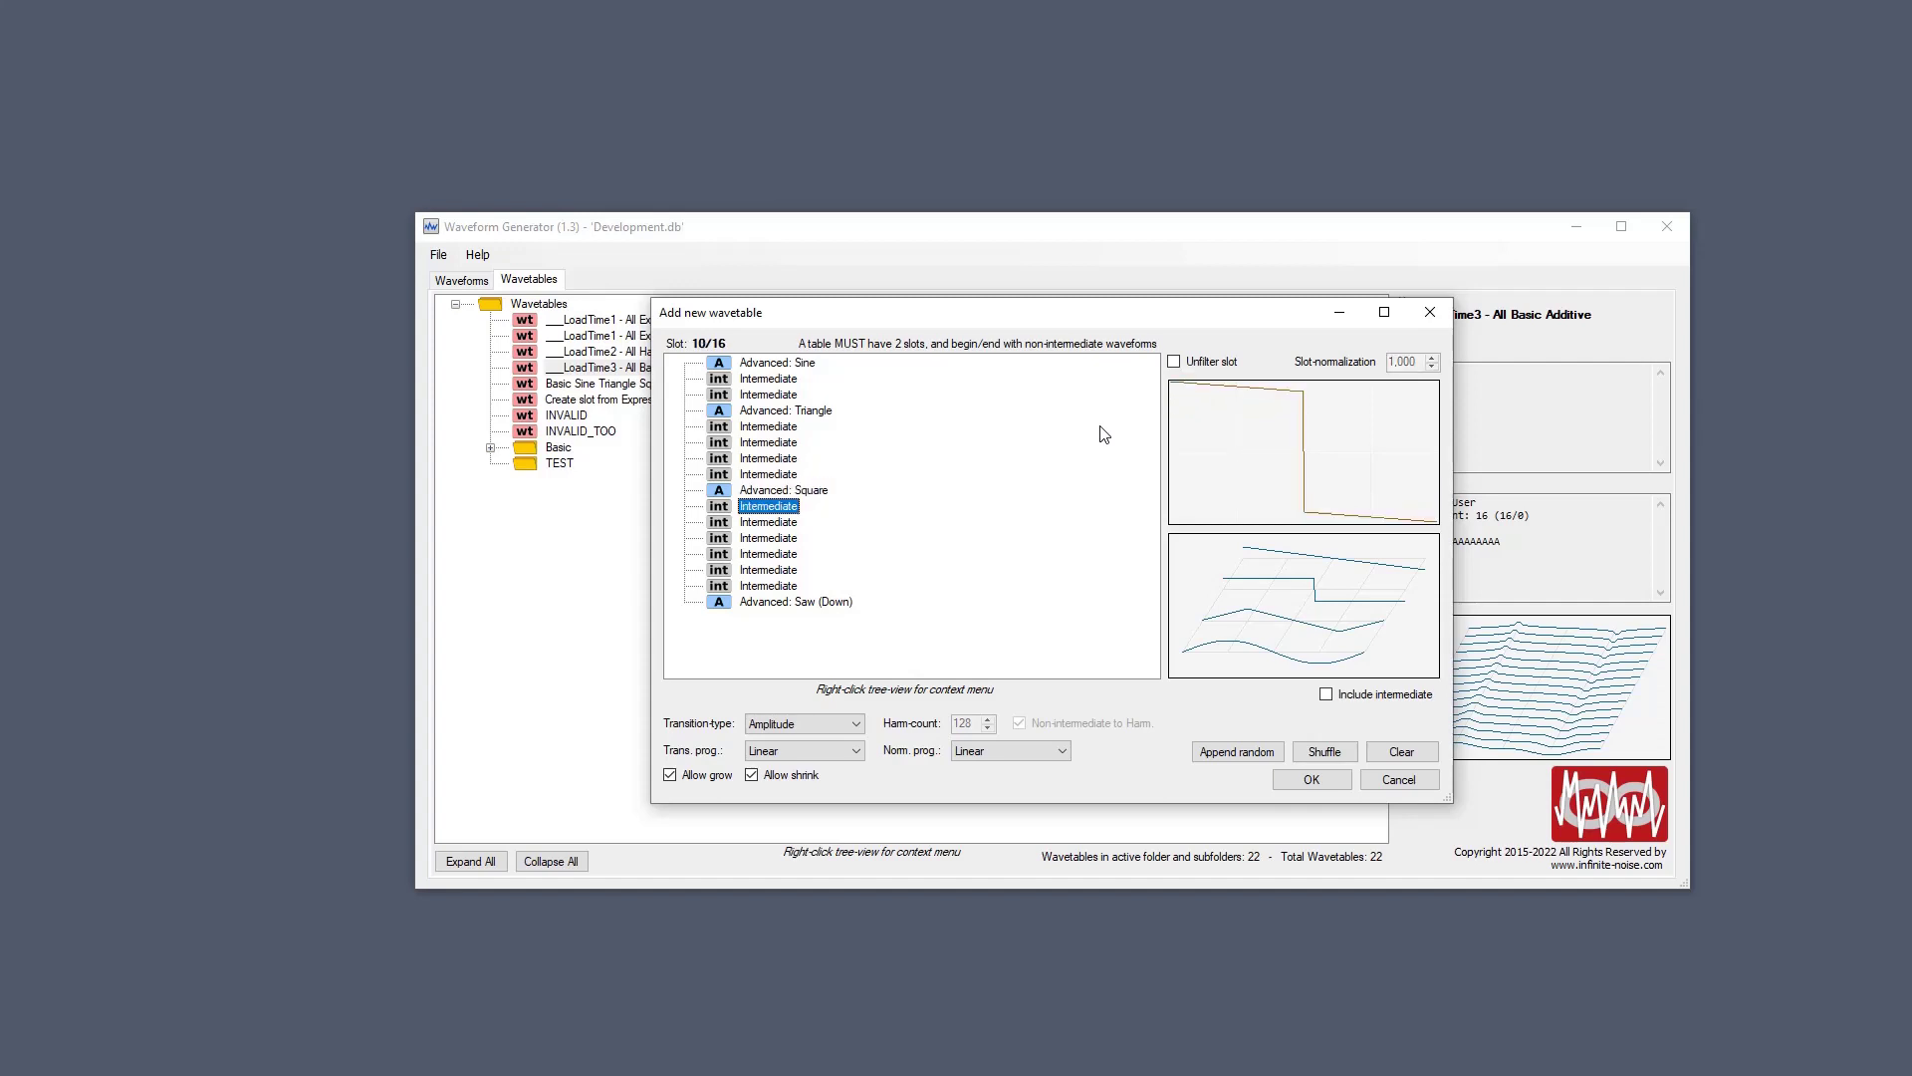
{"action": "key", "text": "Down"}
{"action": "key", "text": "Down"}
{"action": "key", "text": "Down"}
{"action": "key", "text": "Down"}
{"action": "key", "text": "Down"}
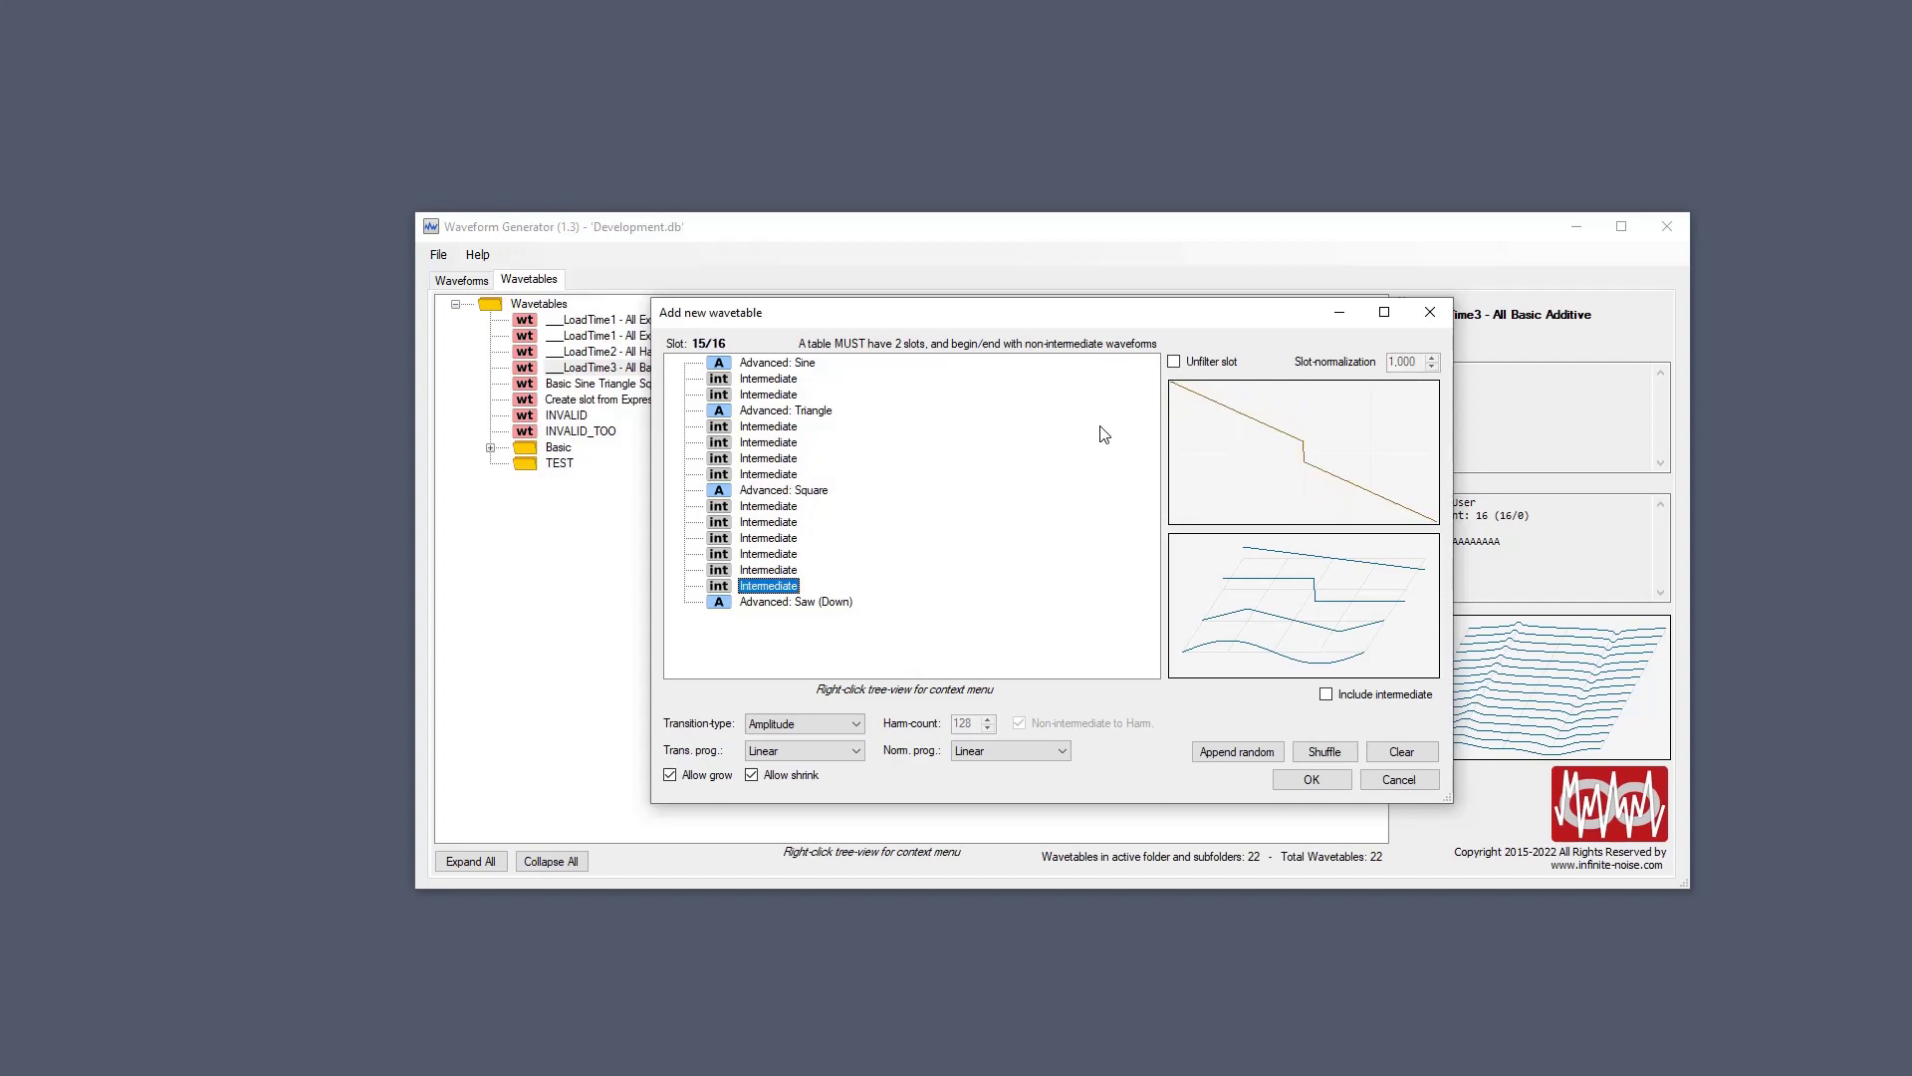
{"action": "key", "text": "Up"}
{"action": "key", "text": "Up"}
{"action": "key", "text": "Up"}
{"action": "key", "text": "Up"}
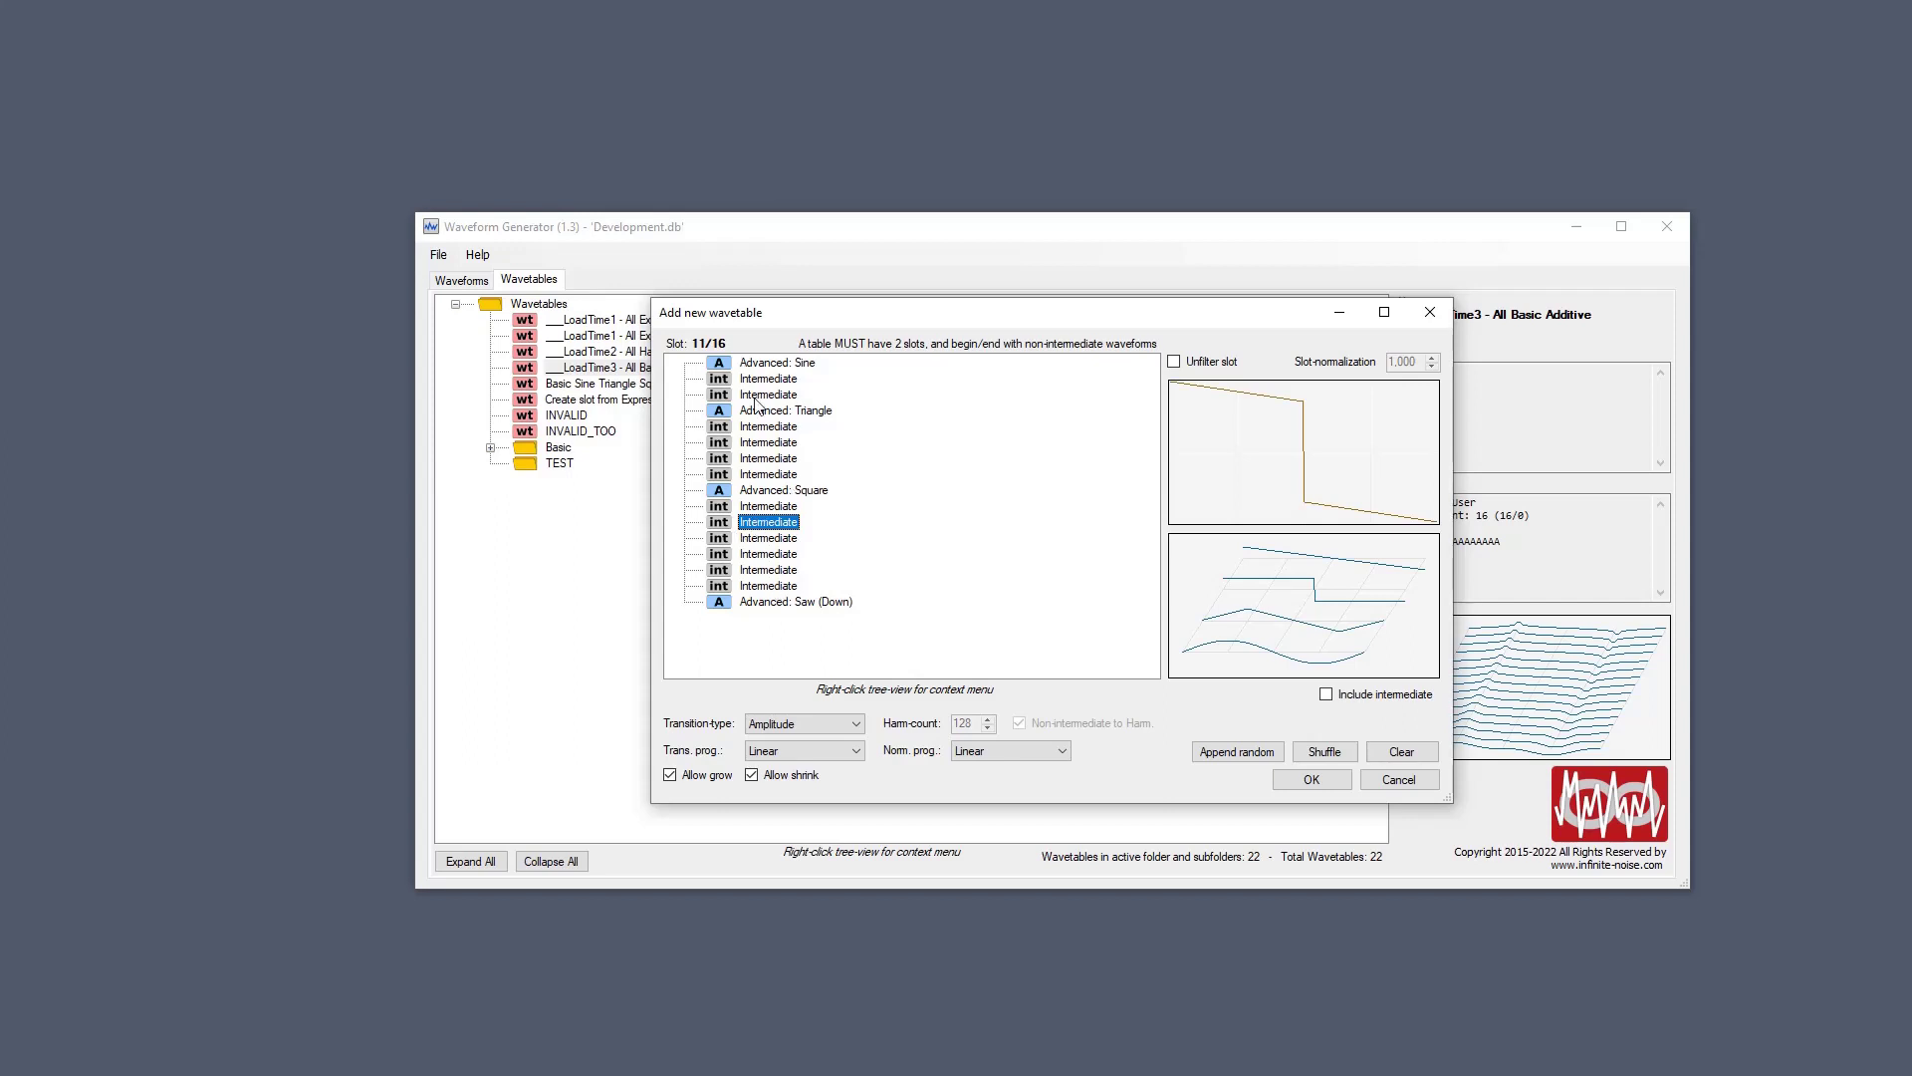
Reduce the wavetable's slot count to 4.
{"action": "right_click", "coordinate": [775, 444]}
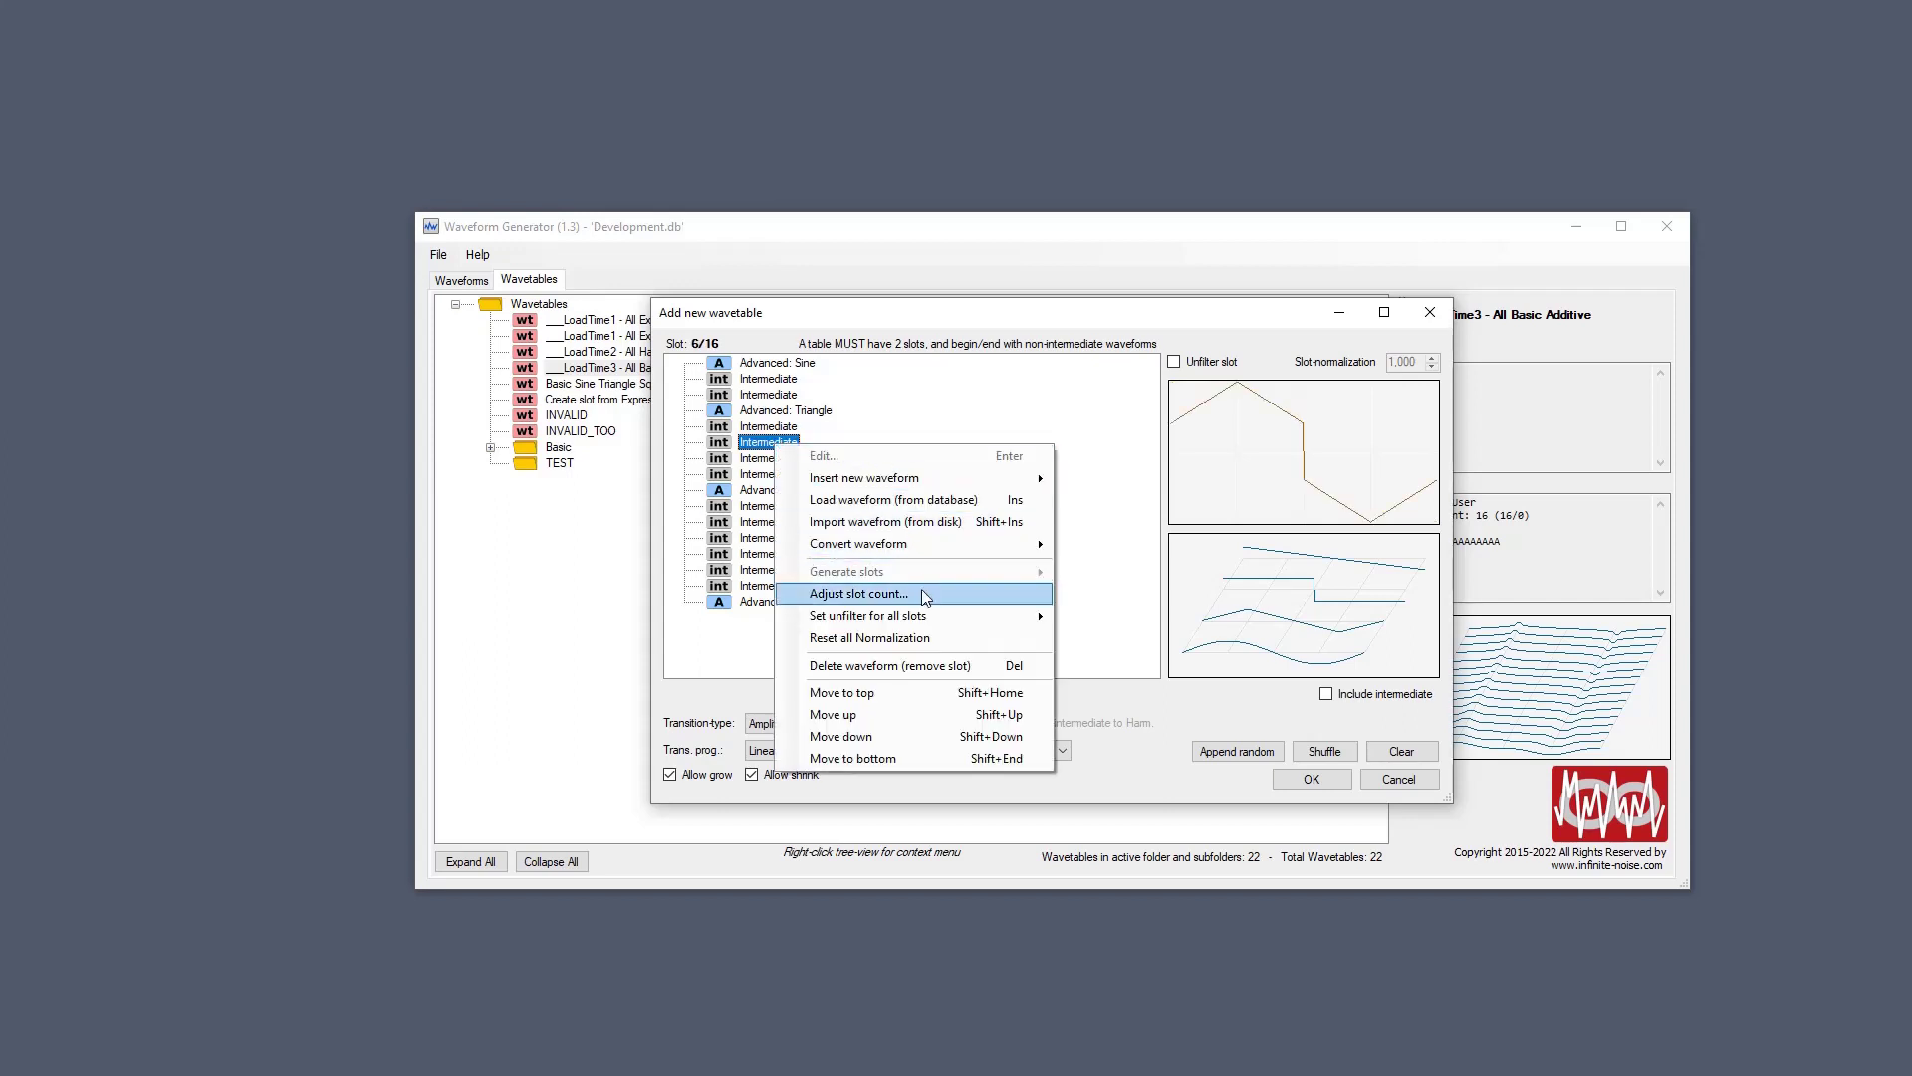
{"action": "left_click", "coordinate": [920, 594]}
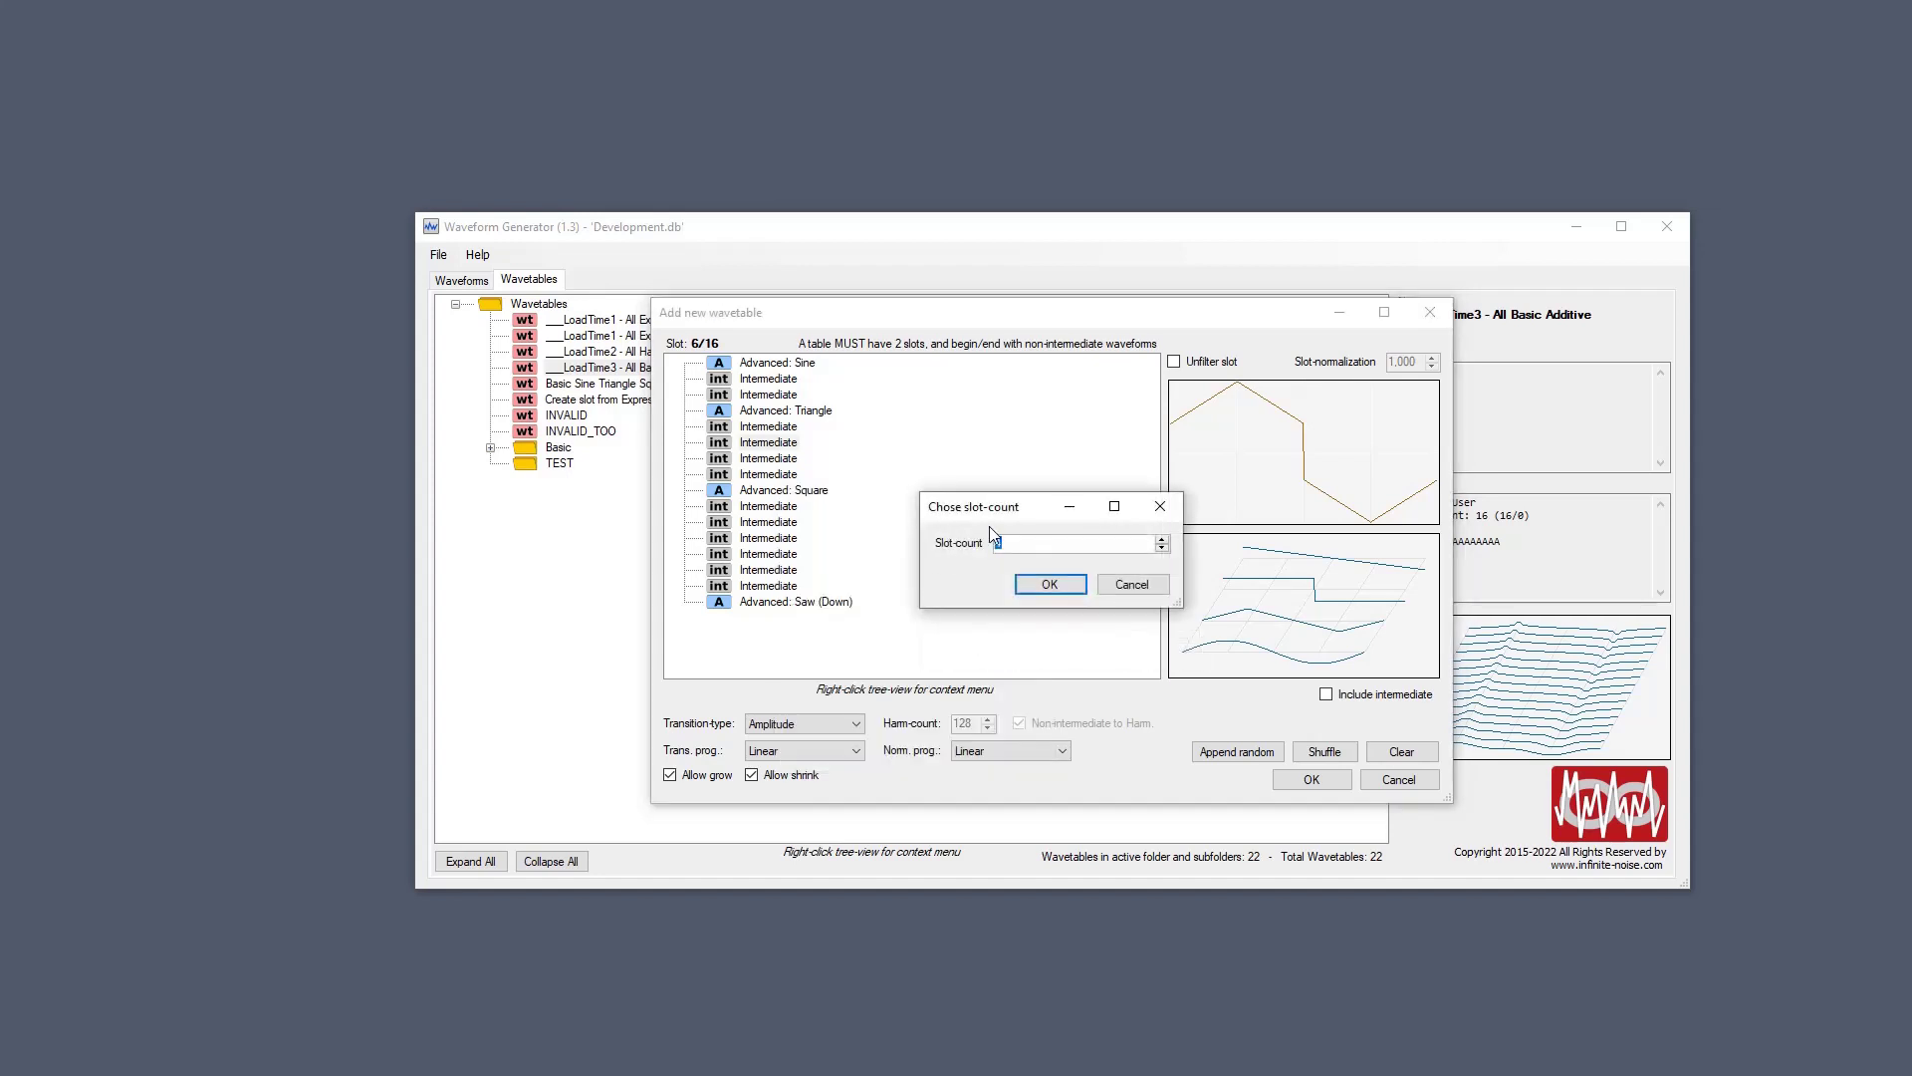
{"action": "left_click", "coordinate": [1048, 586]}
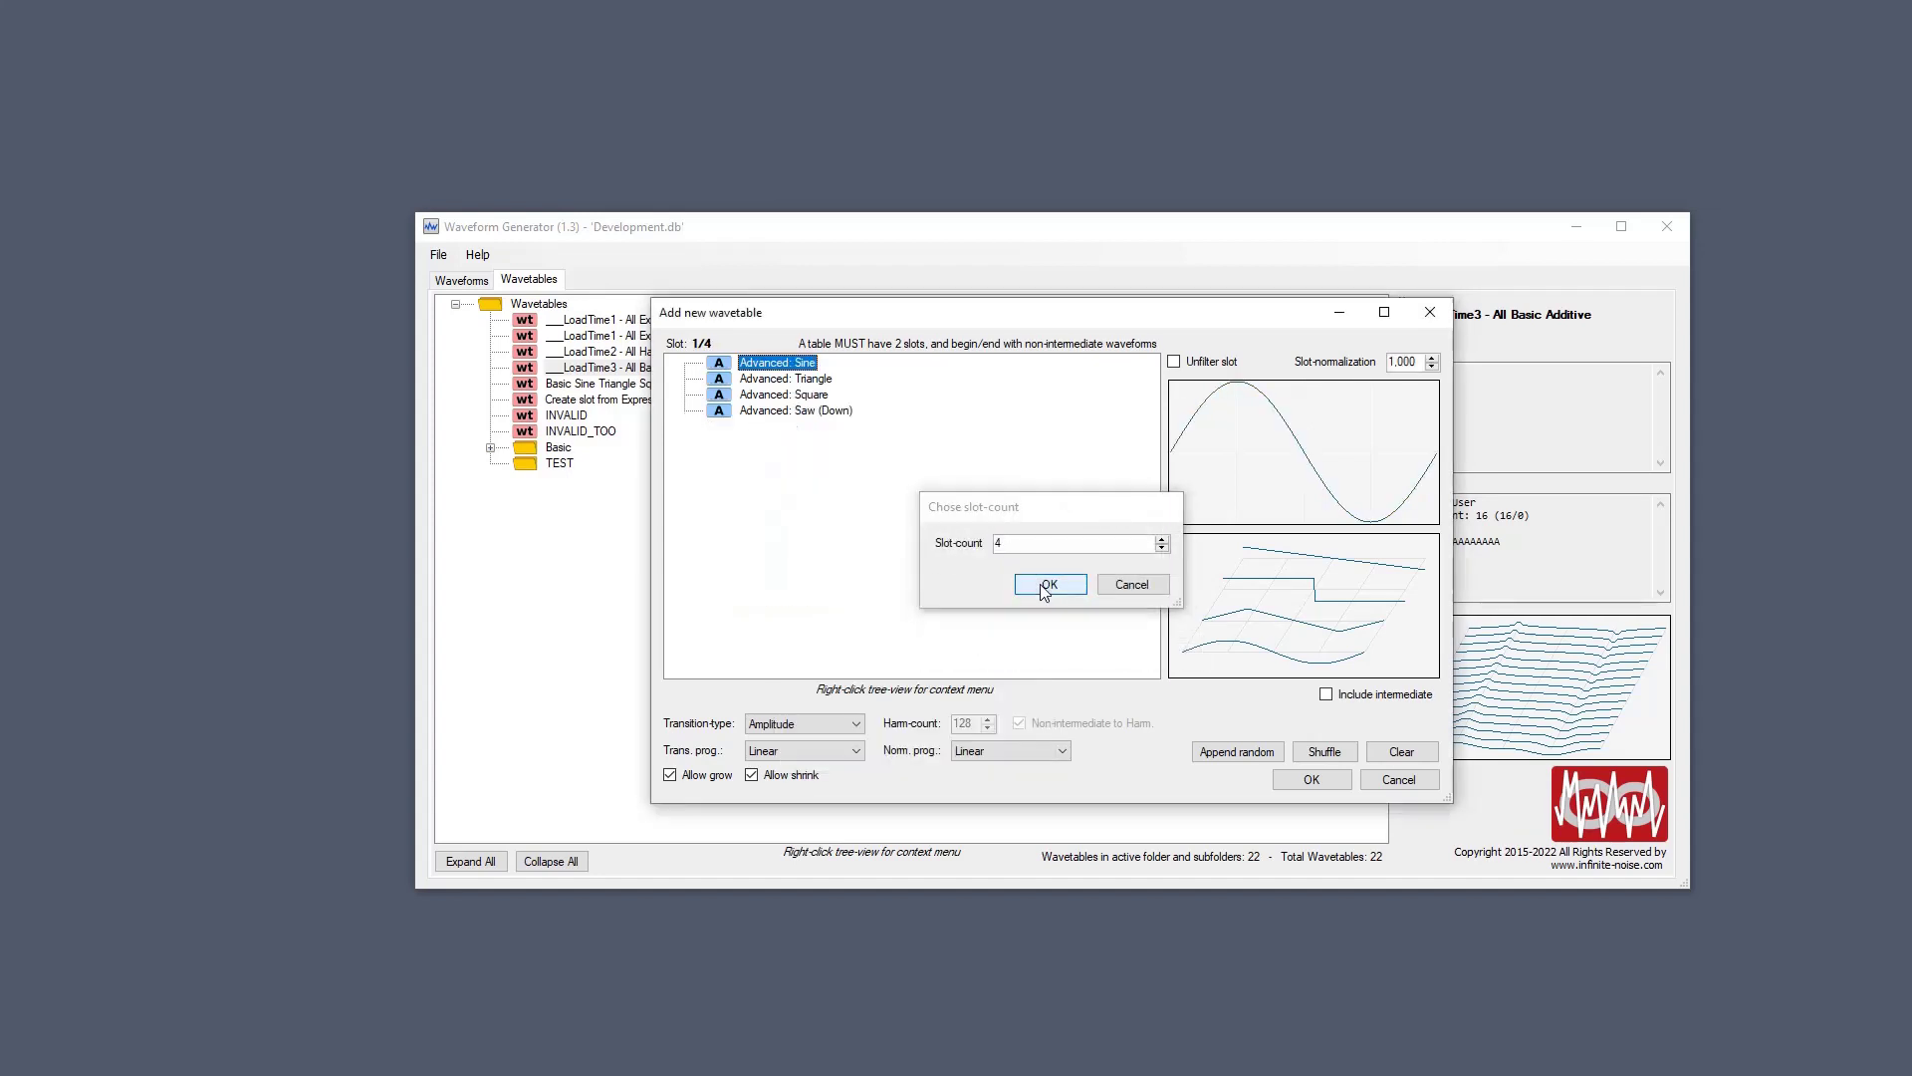
Expand the wavetable's slot count from the Square slot to 16.
{"action": "right_click", "coordinate": [789, 395]}
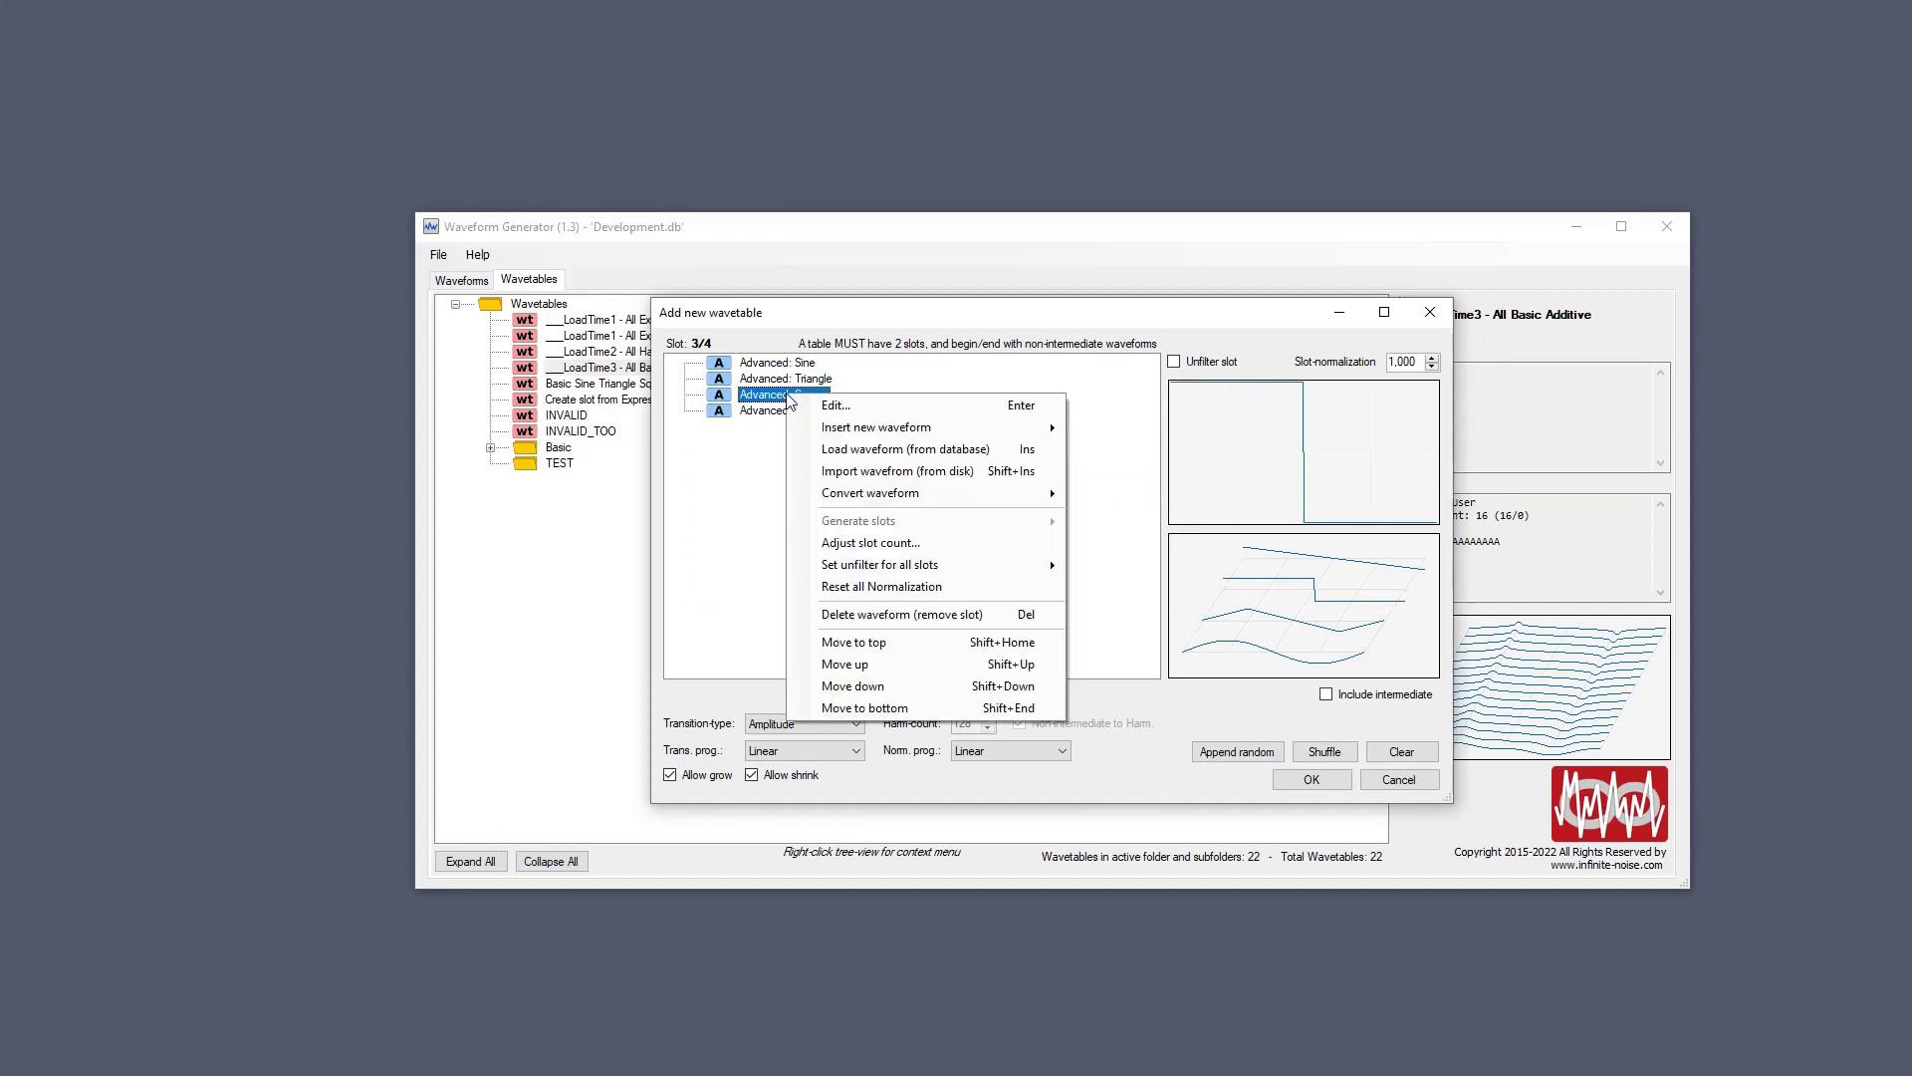
{"action": "left_click", "coordinate": [897, 543]}
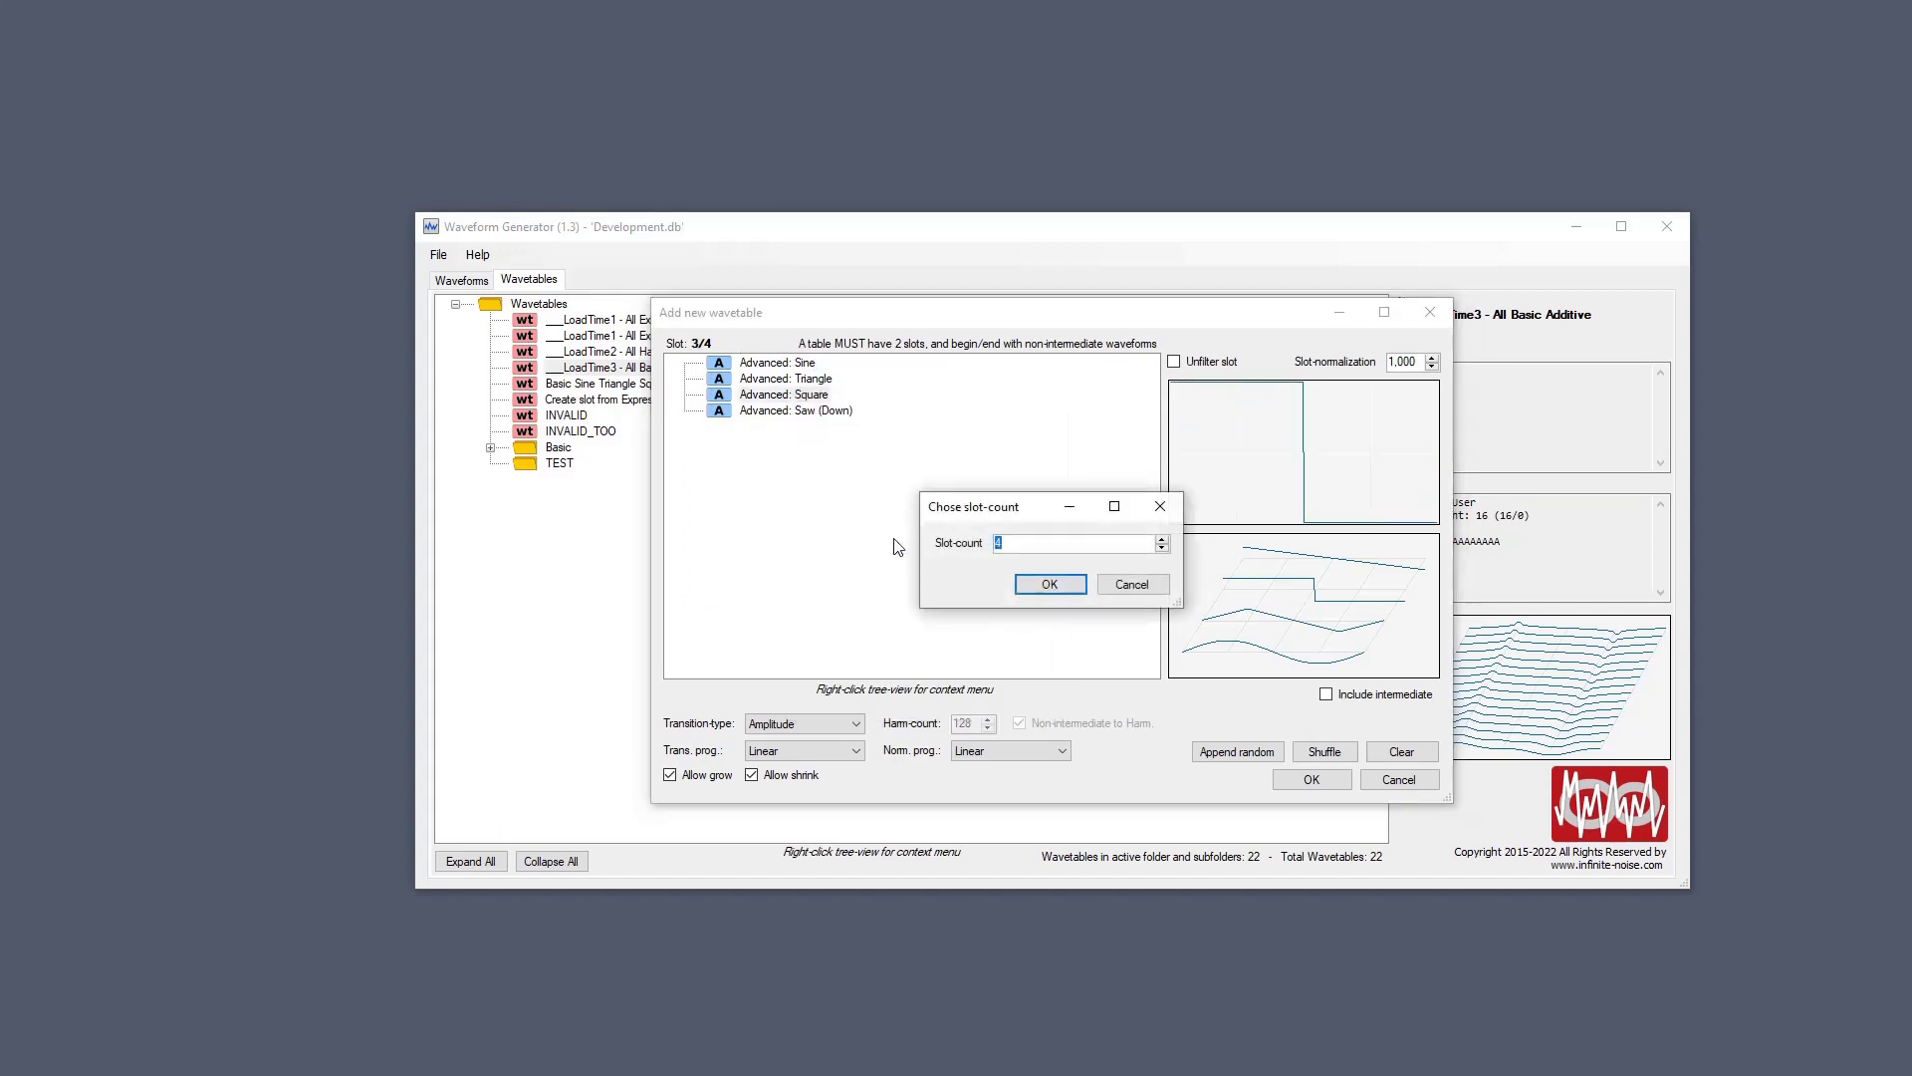
{"action": "type", "text": "16"}
{"action": "key", "text": "Return"}
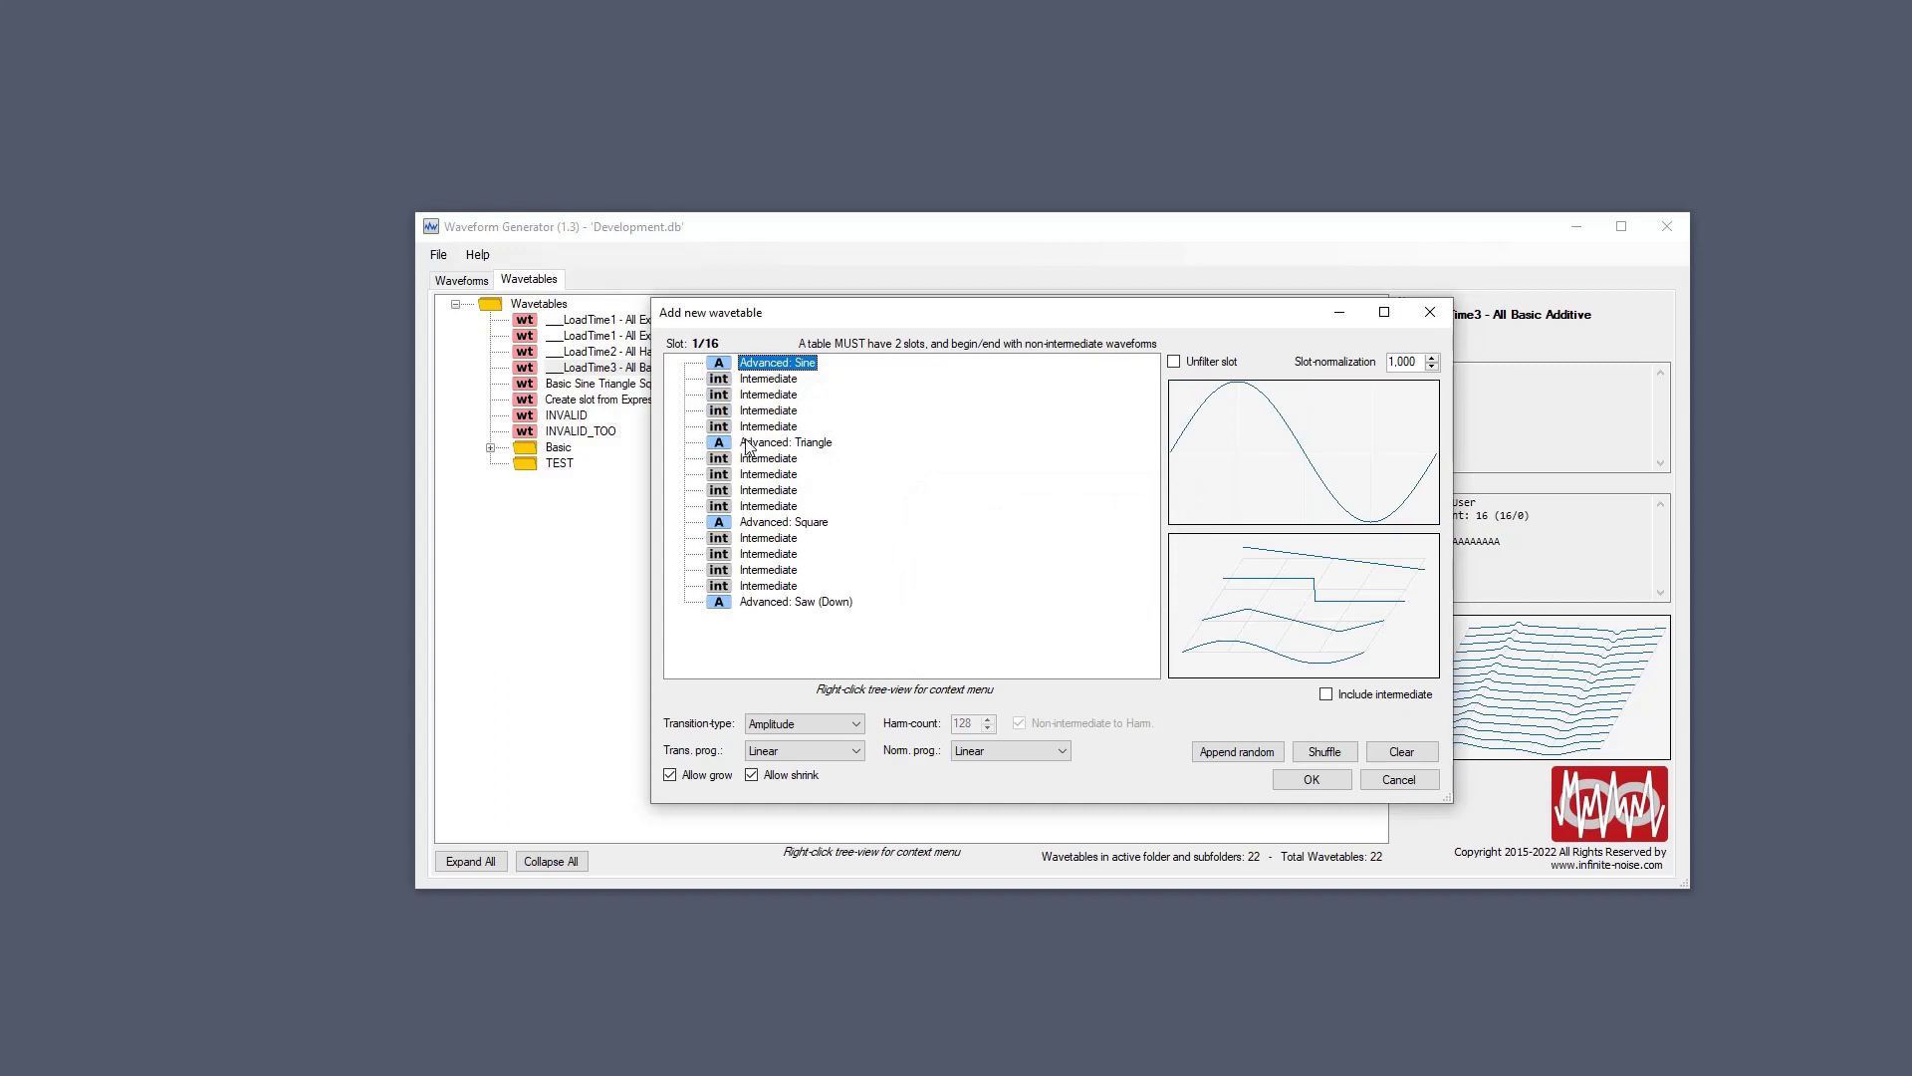
Examine the waveforms slot by slot from the first intermediate after Sine through Triangle and Square to Saw (Down).
{"action": "left_click", "coordinate": [778, 380]}
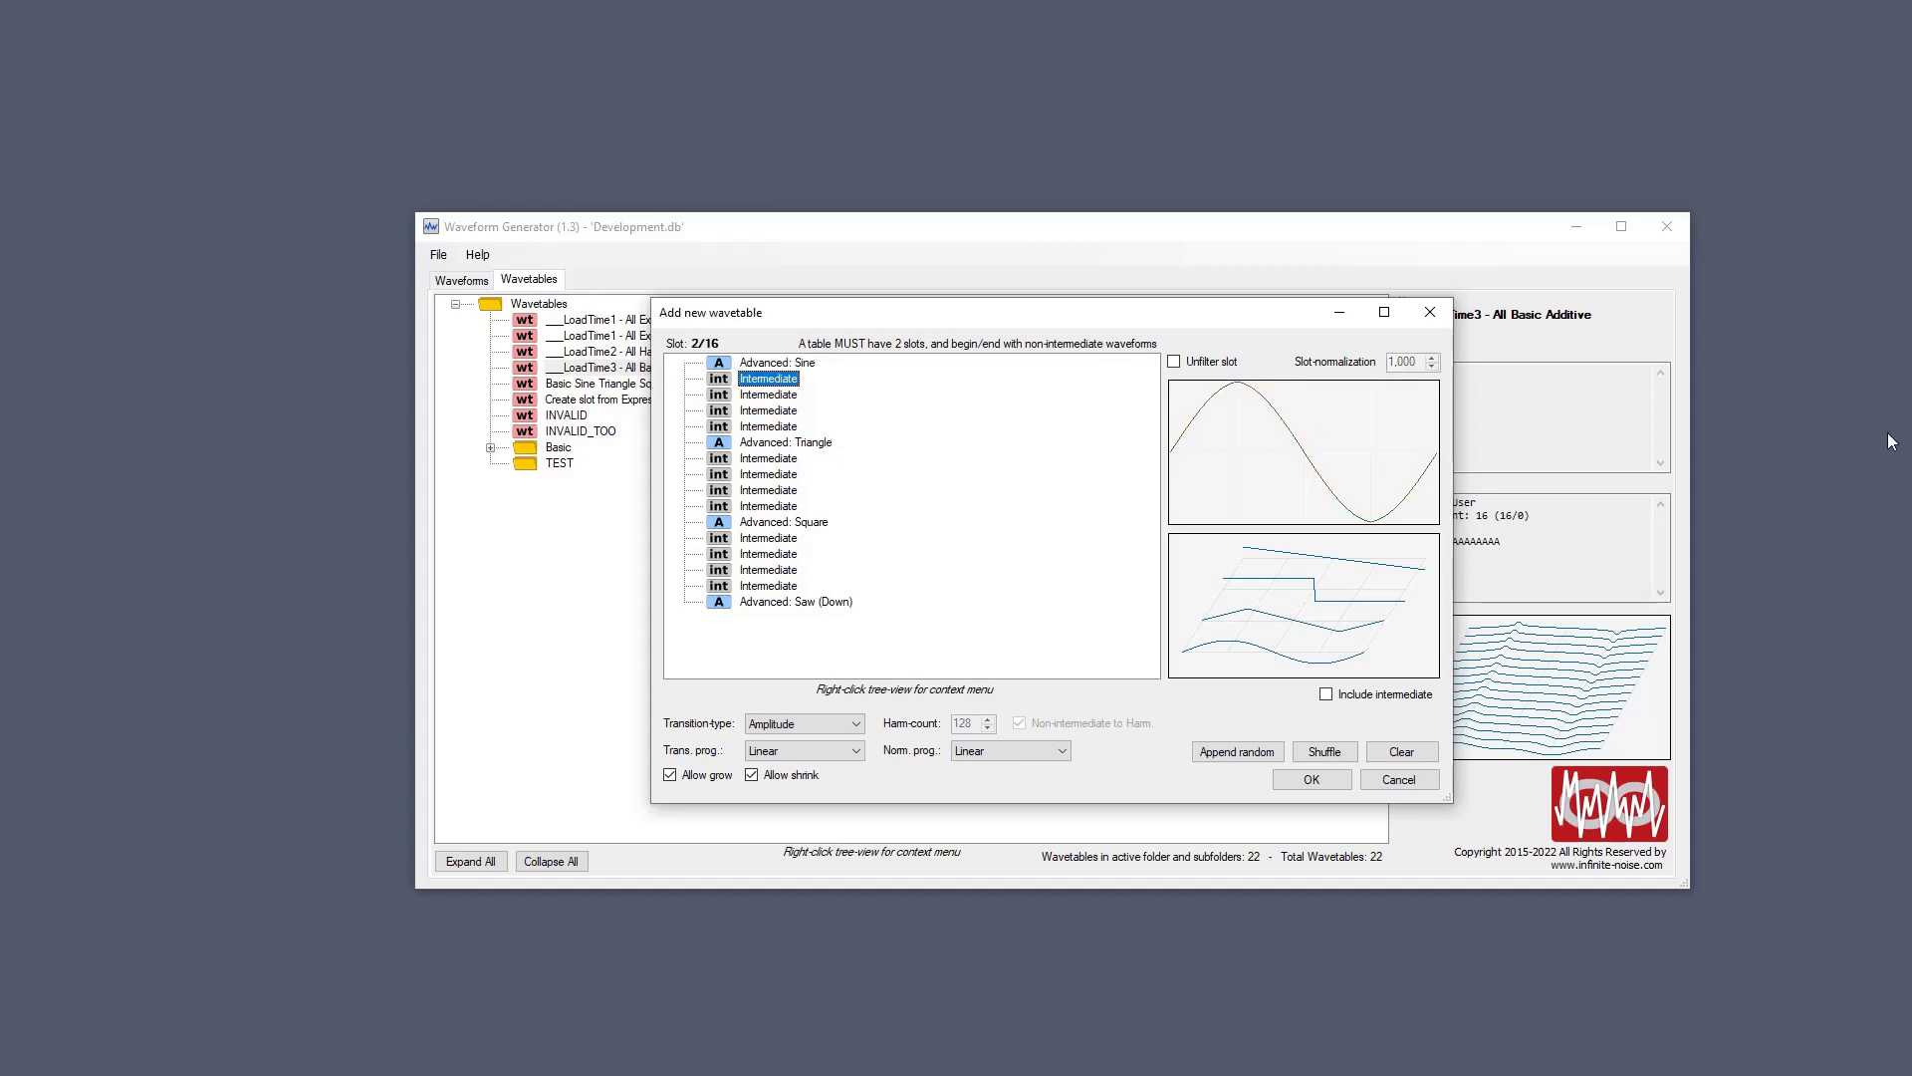
{"action": "key", "text": "Down"}
{"action": "key", "text": "Down"}
{"action": "key", "text": "Down"}
{"action": "key", "text": "Down"}
{"action": "key", "text": "Down"}
{"action": "key", "text": "Down"}
{"action": "key", "text": "Down"}
{"action": "key", "text": "Down"}
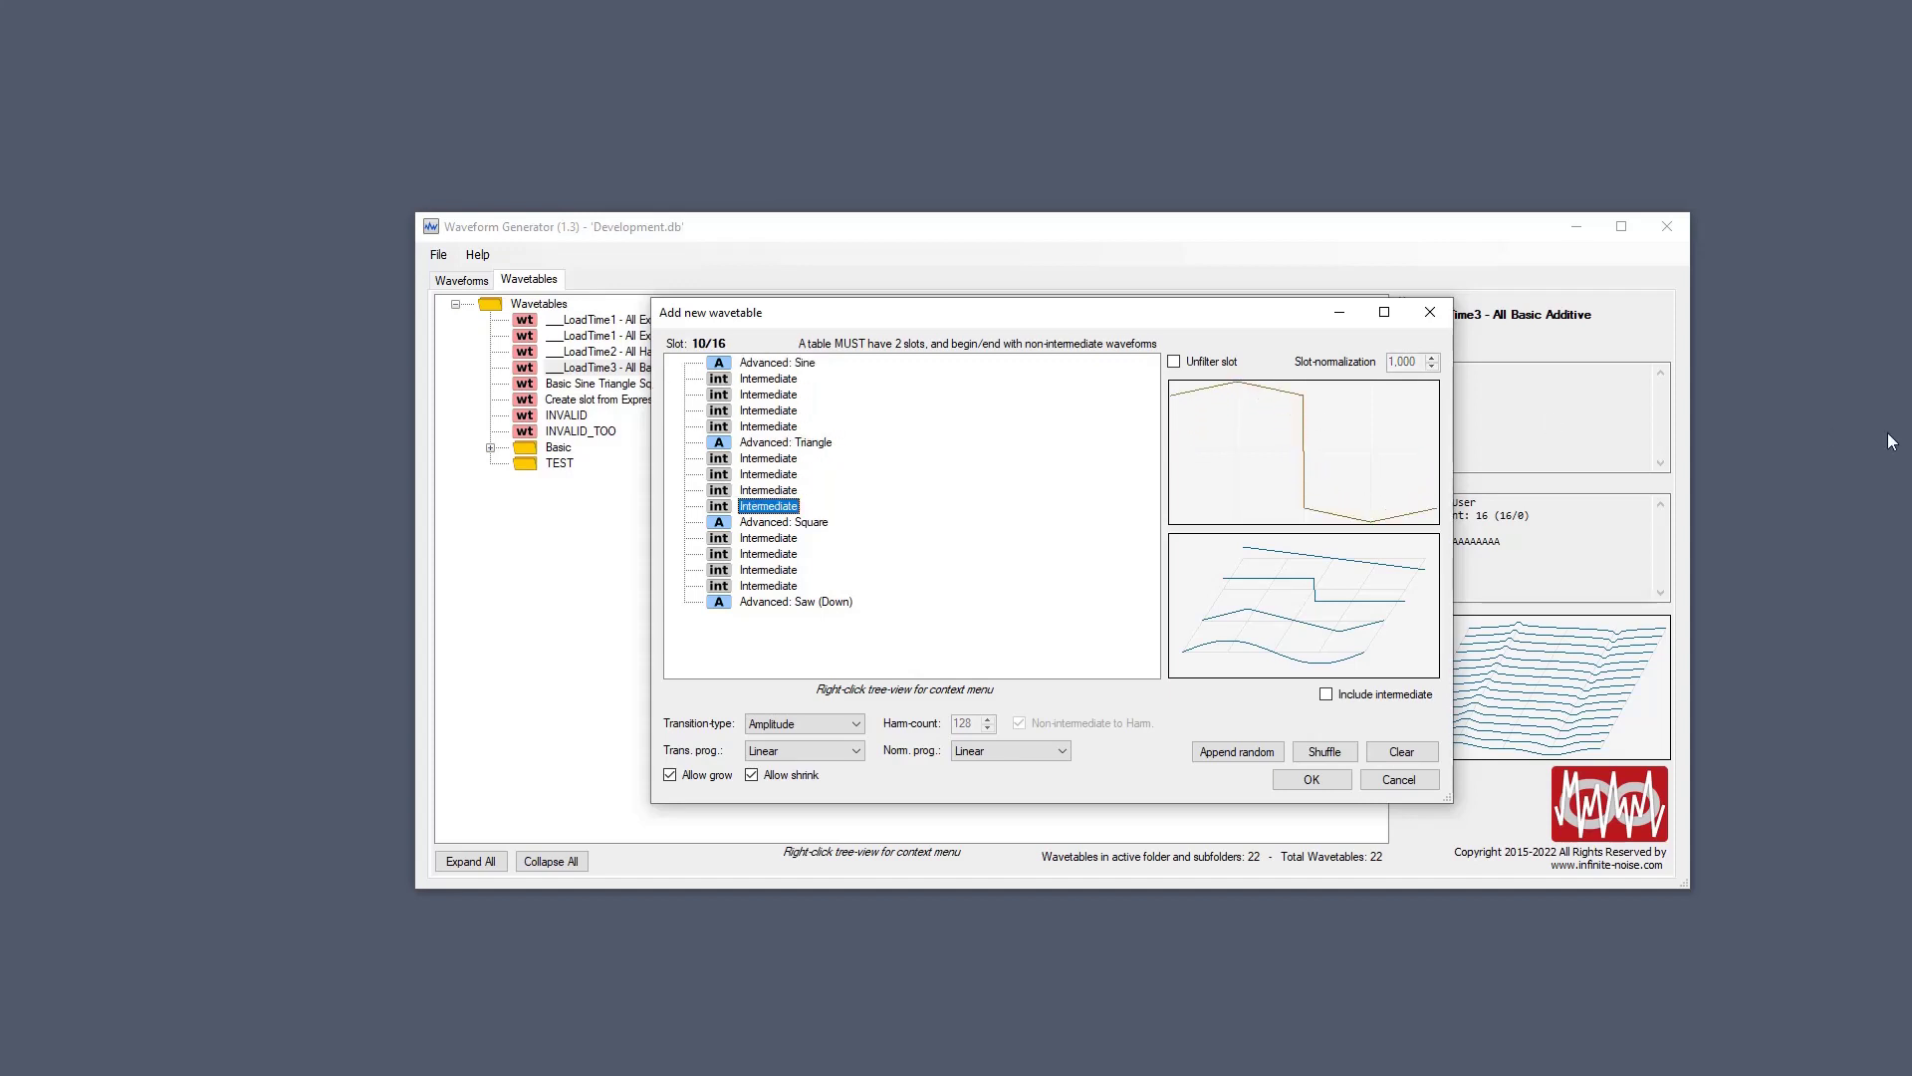
{"action": "key", "text": "Down"}
{"action": "key", "text": "Down"}
{"action": "key", "text": "Down"}
{"action": "key", "text": "Down"}
{"action": "key", "text": "Down"}
{"action": "key", "text": "Down"}
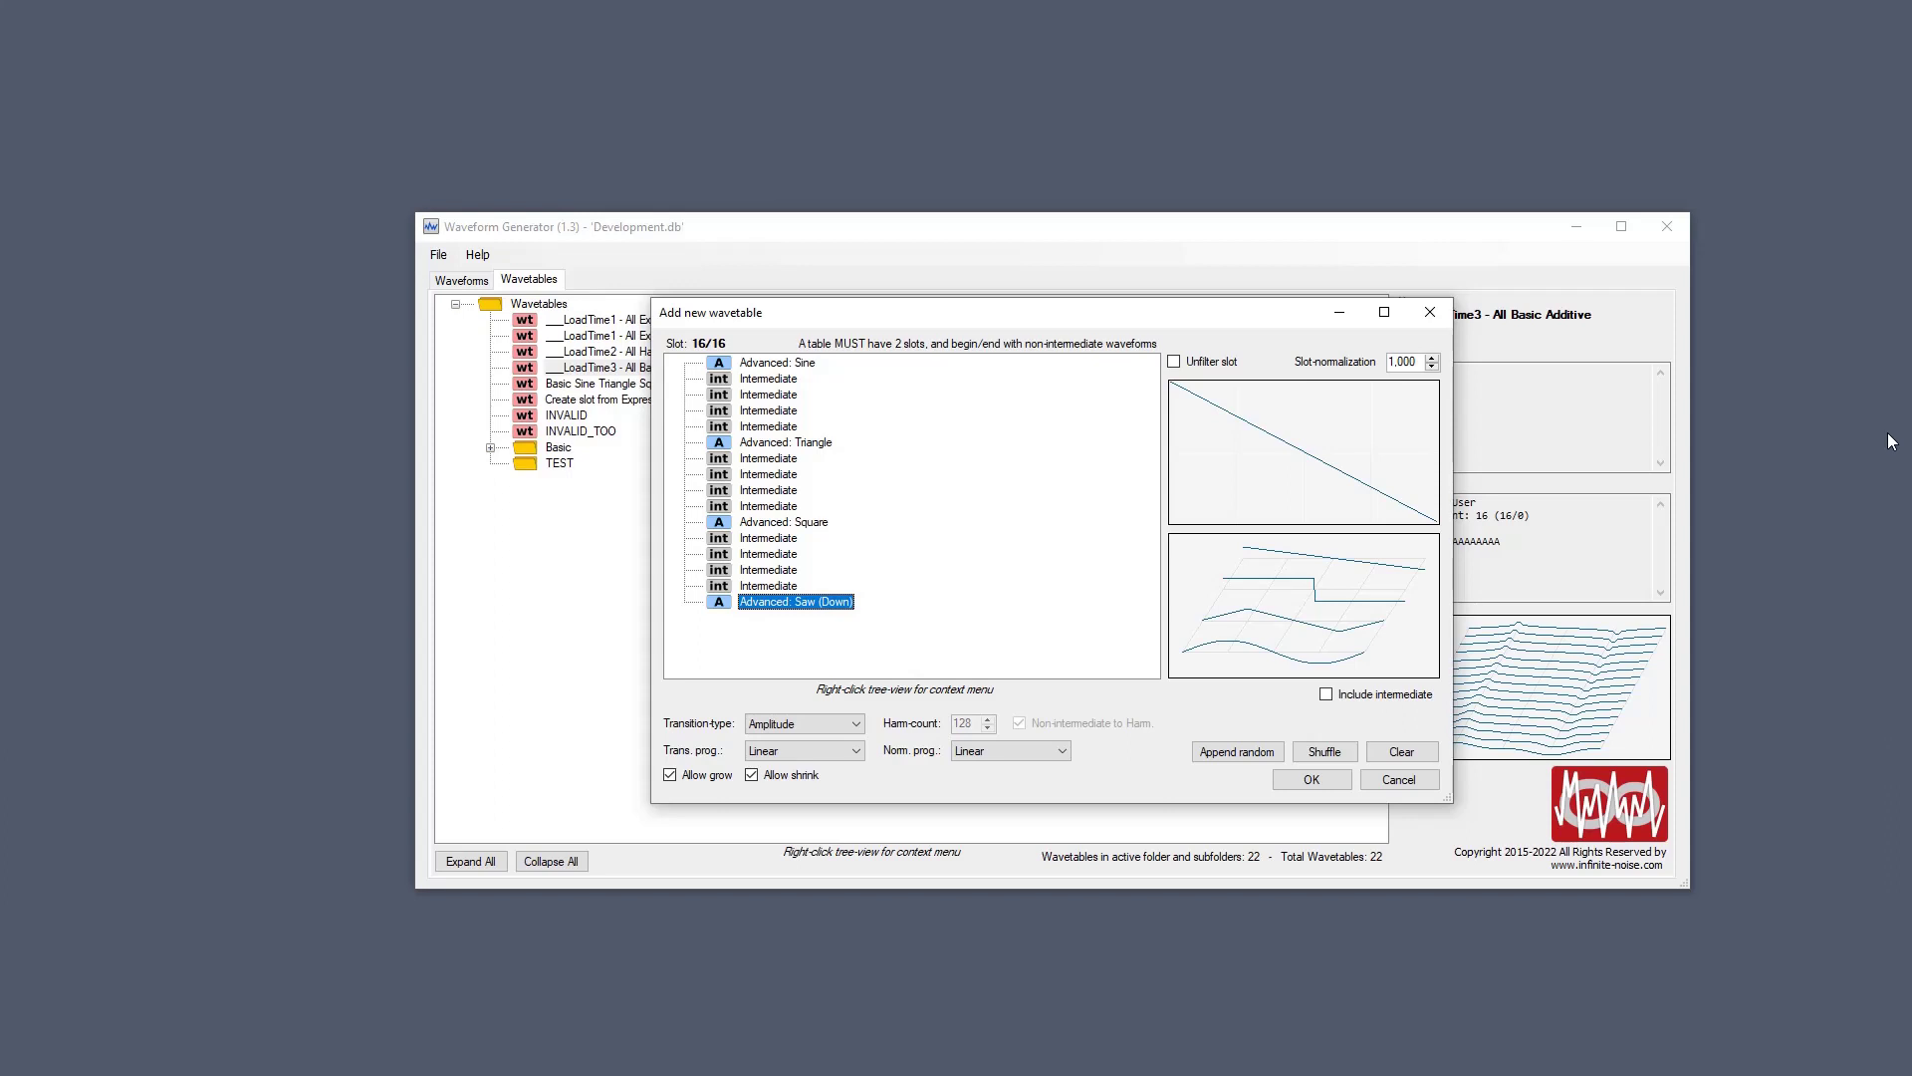
Examine the waveforms in reverse from Saw (Down) back to the first intermediate after Sine.
{"action": "key", "text": "Up"}
{"action": "key", "text": "Up"}
{"action": "key", "text": "Up"}
{"action": "key", "text": "Up"}
{"action": "key", "text": "Up"}
{"action": "key", "text": "Up"}
{"action": "key", "text": "Up"}
{"action": "key", "text": "Up"}
{"action": "key", "text": "Up"}
{"action": "key", "text": "Up"}
{"action": "key", "text": "Up"}
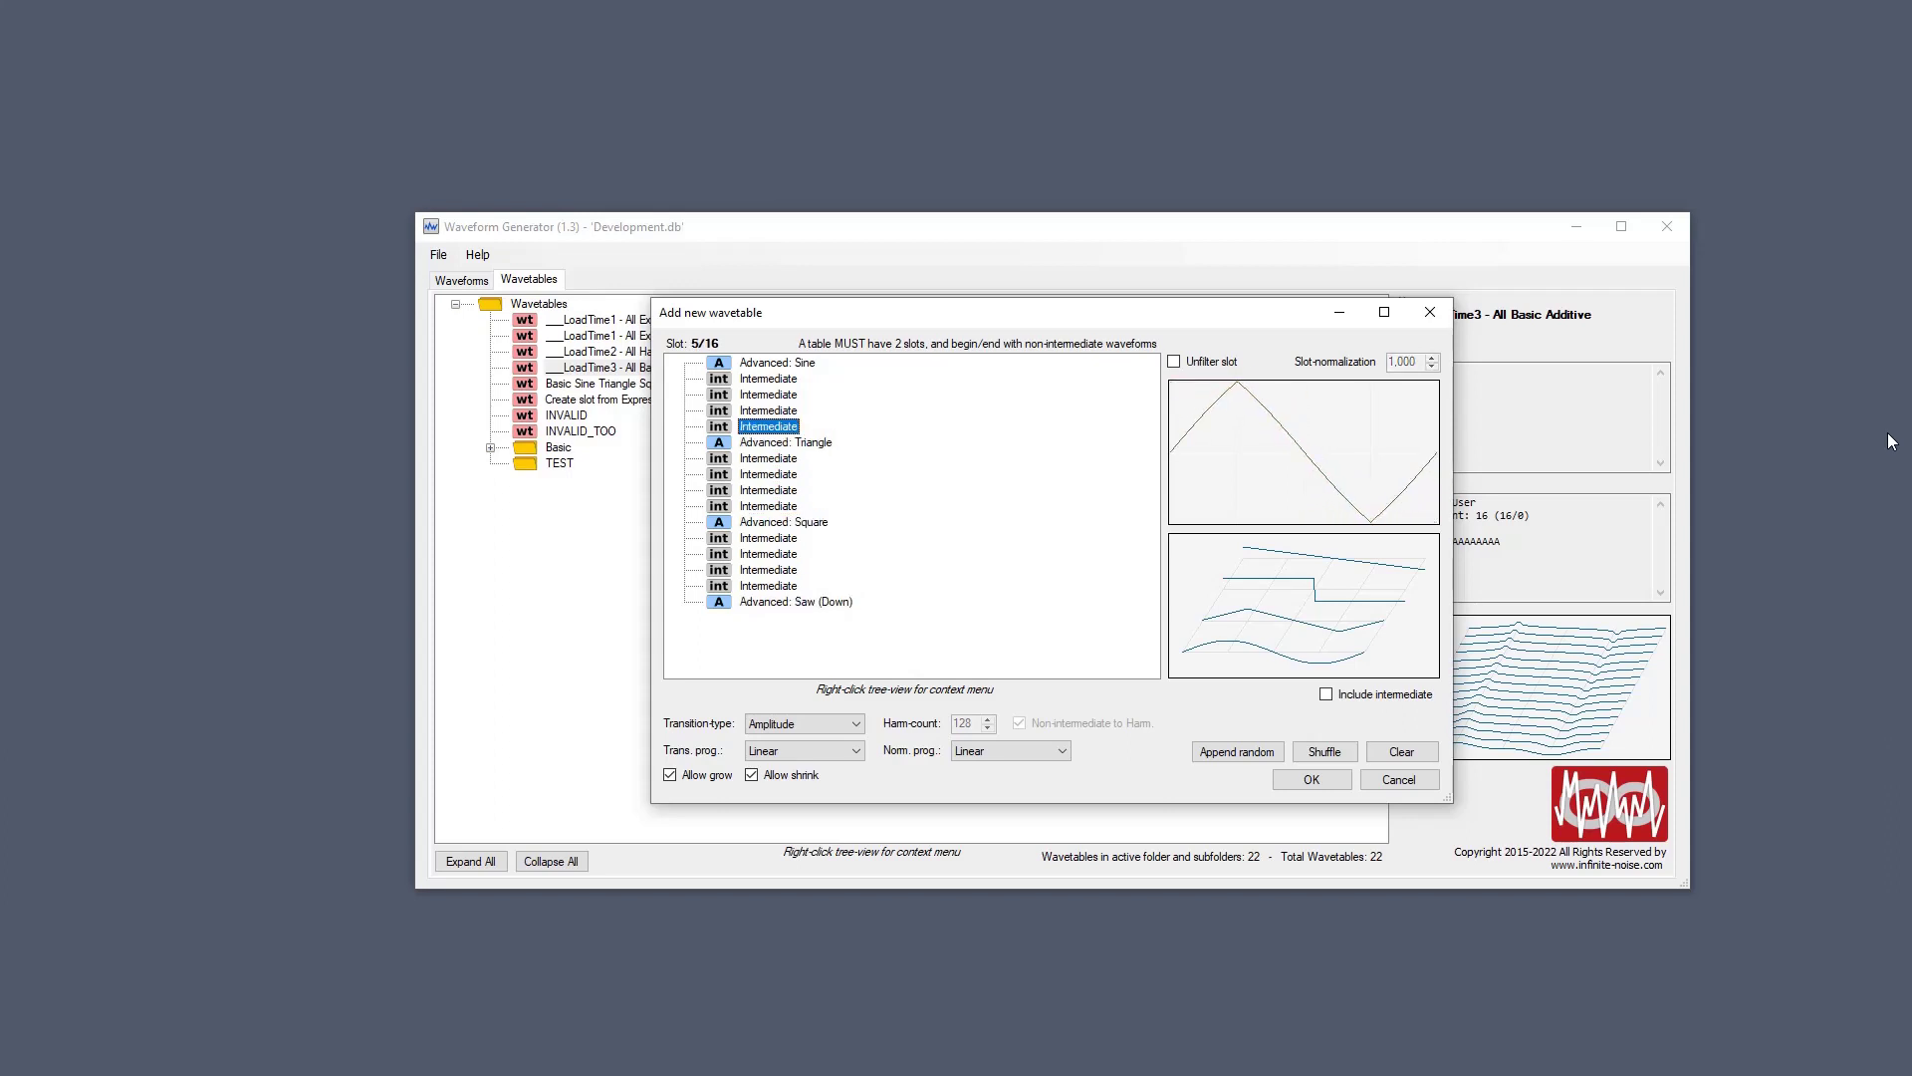
{"action": "key", "text": "Up"}
{"action": "key", "text": "Up"}
{"action": "key", "text": "Up"}
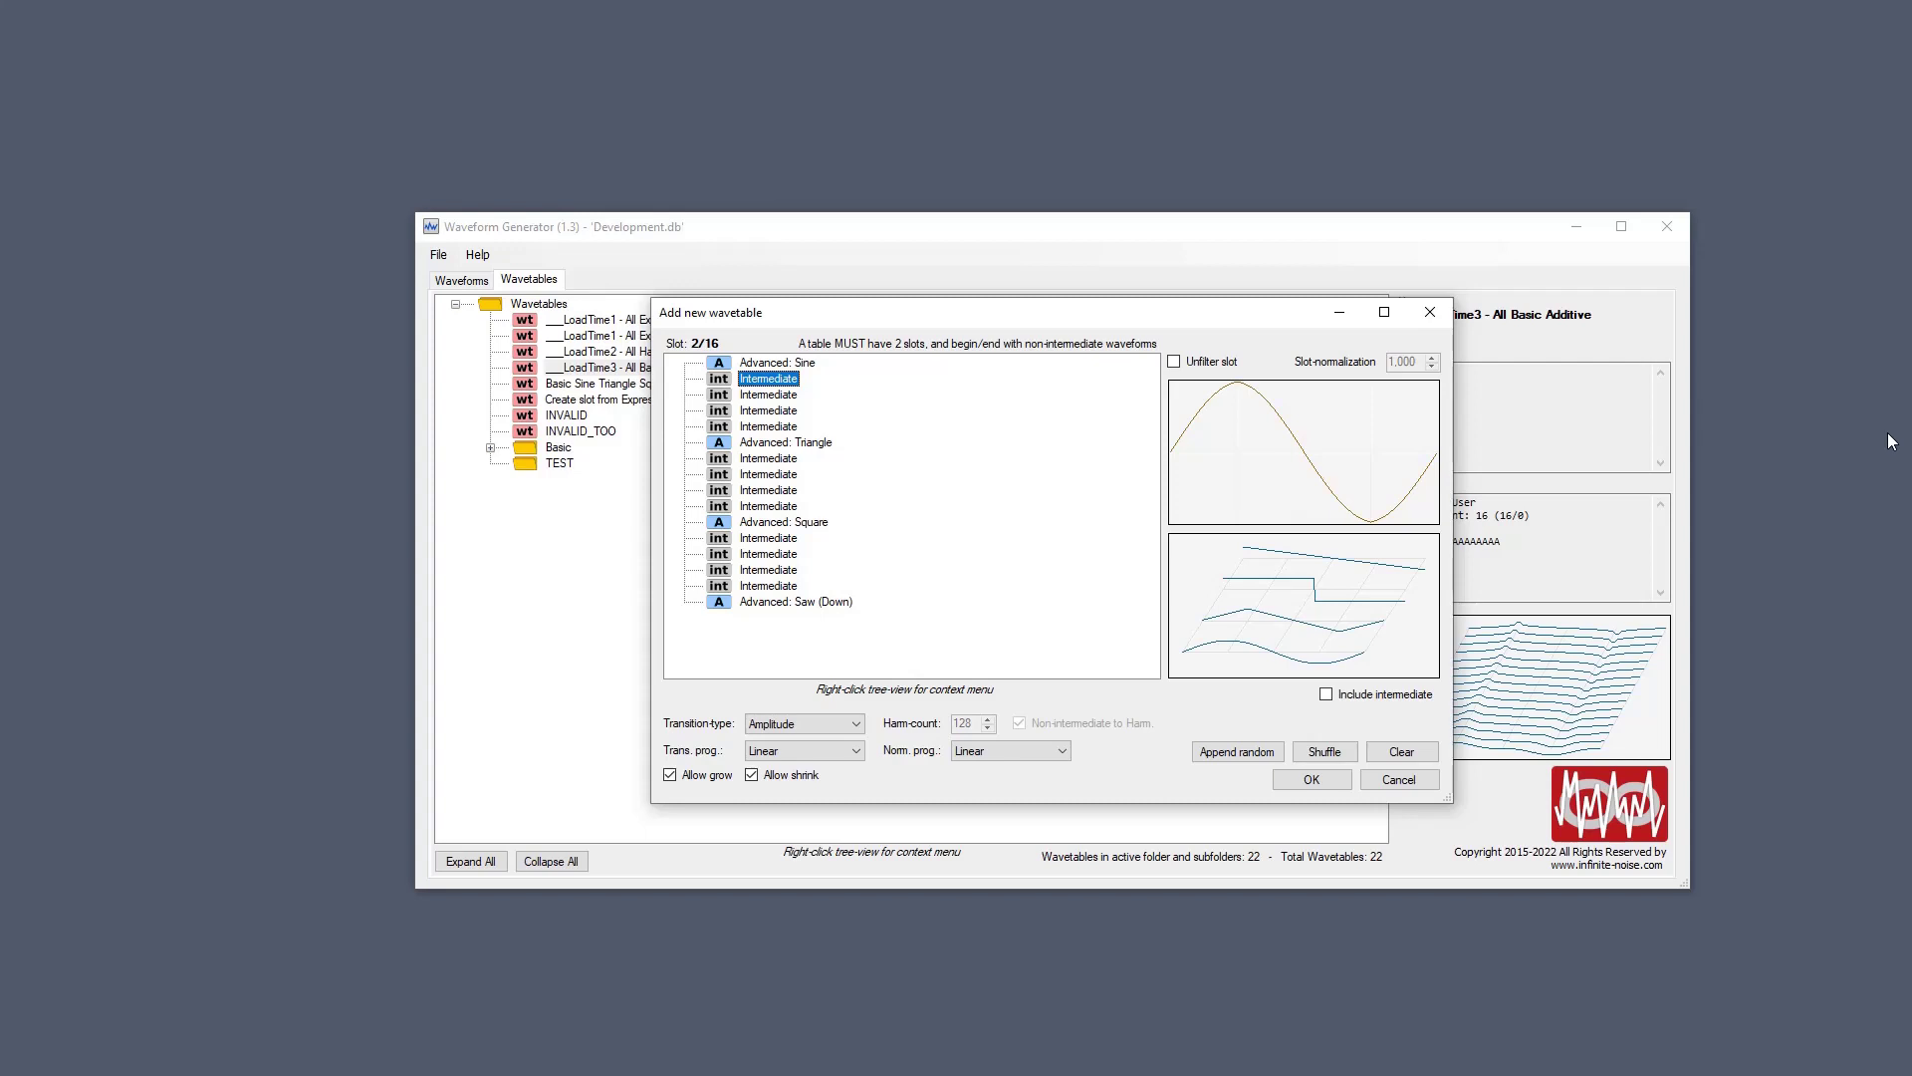
Review the intermediates again from just after Sine, past Triangle, to the last one before Square.
{"action": "key", "text": "Down"}
{"action": "key", "text": "Down"}
{"action": "key", "text": "Down"}
{"action": "key", "text": "Down"}
{"action": "key", "text": "Down"}
{"action": "key", "text": "Down"}
{"action": "key", "text": "Down"}
{"action": "key", "text": "Down"}
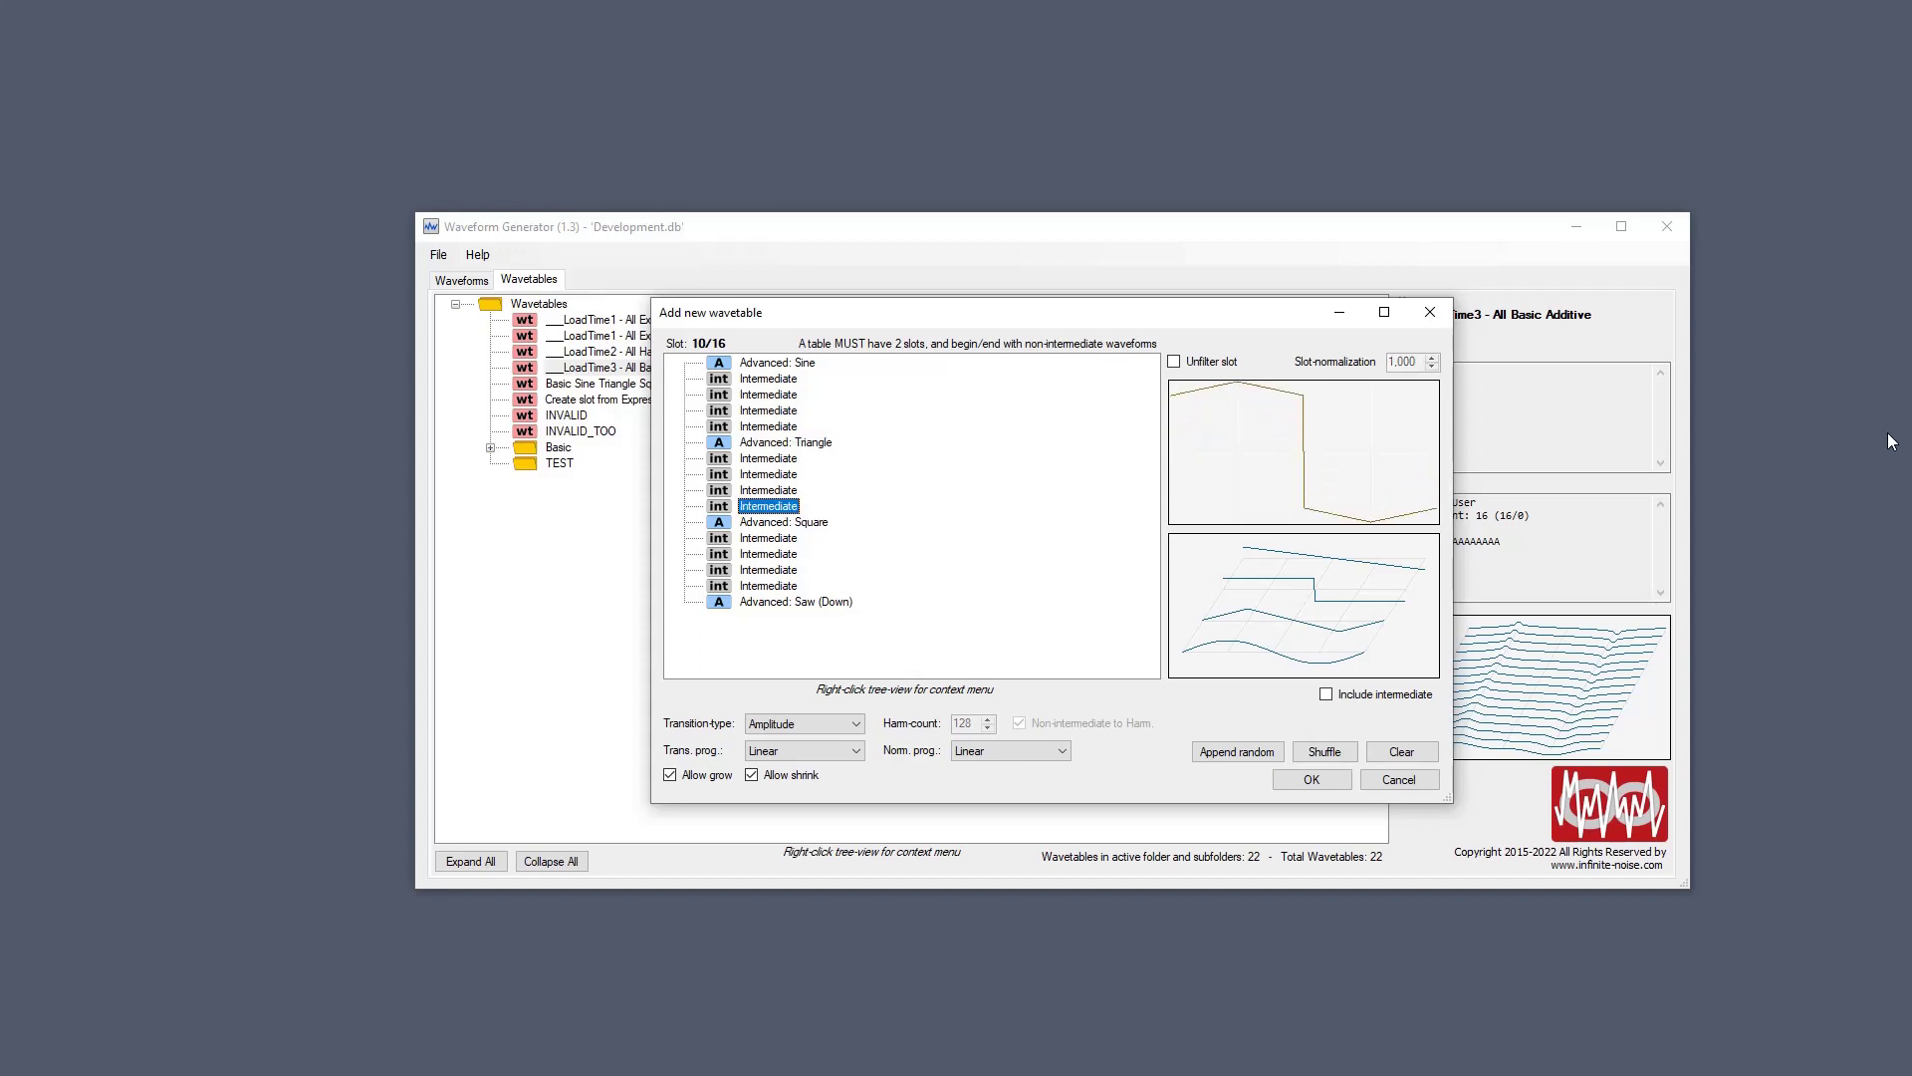
Adjust the slot count of the new wavetable to 4, dropping the intermediate slots between the basic waveforms.
{"action": "key", "text": "Up"}
{"action": "key", "text": "Up"}
{"action": "key", "text": "Up"}
{"action": "key", "text": "Up"}
{"action": "key", "text": "Up"}
{"action": "key", "text": "Up"}
{"action": "key", "text": "Up"}
{"action": "right_click", "coordinate": [813, 400]}
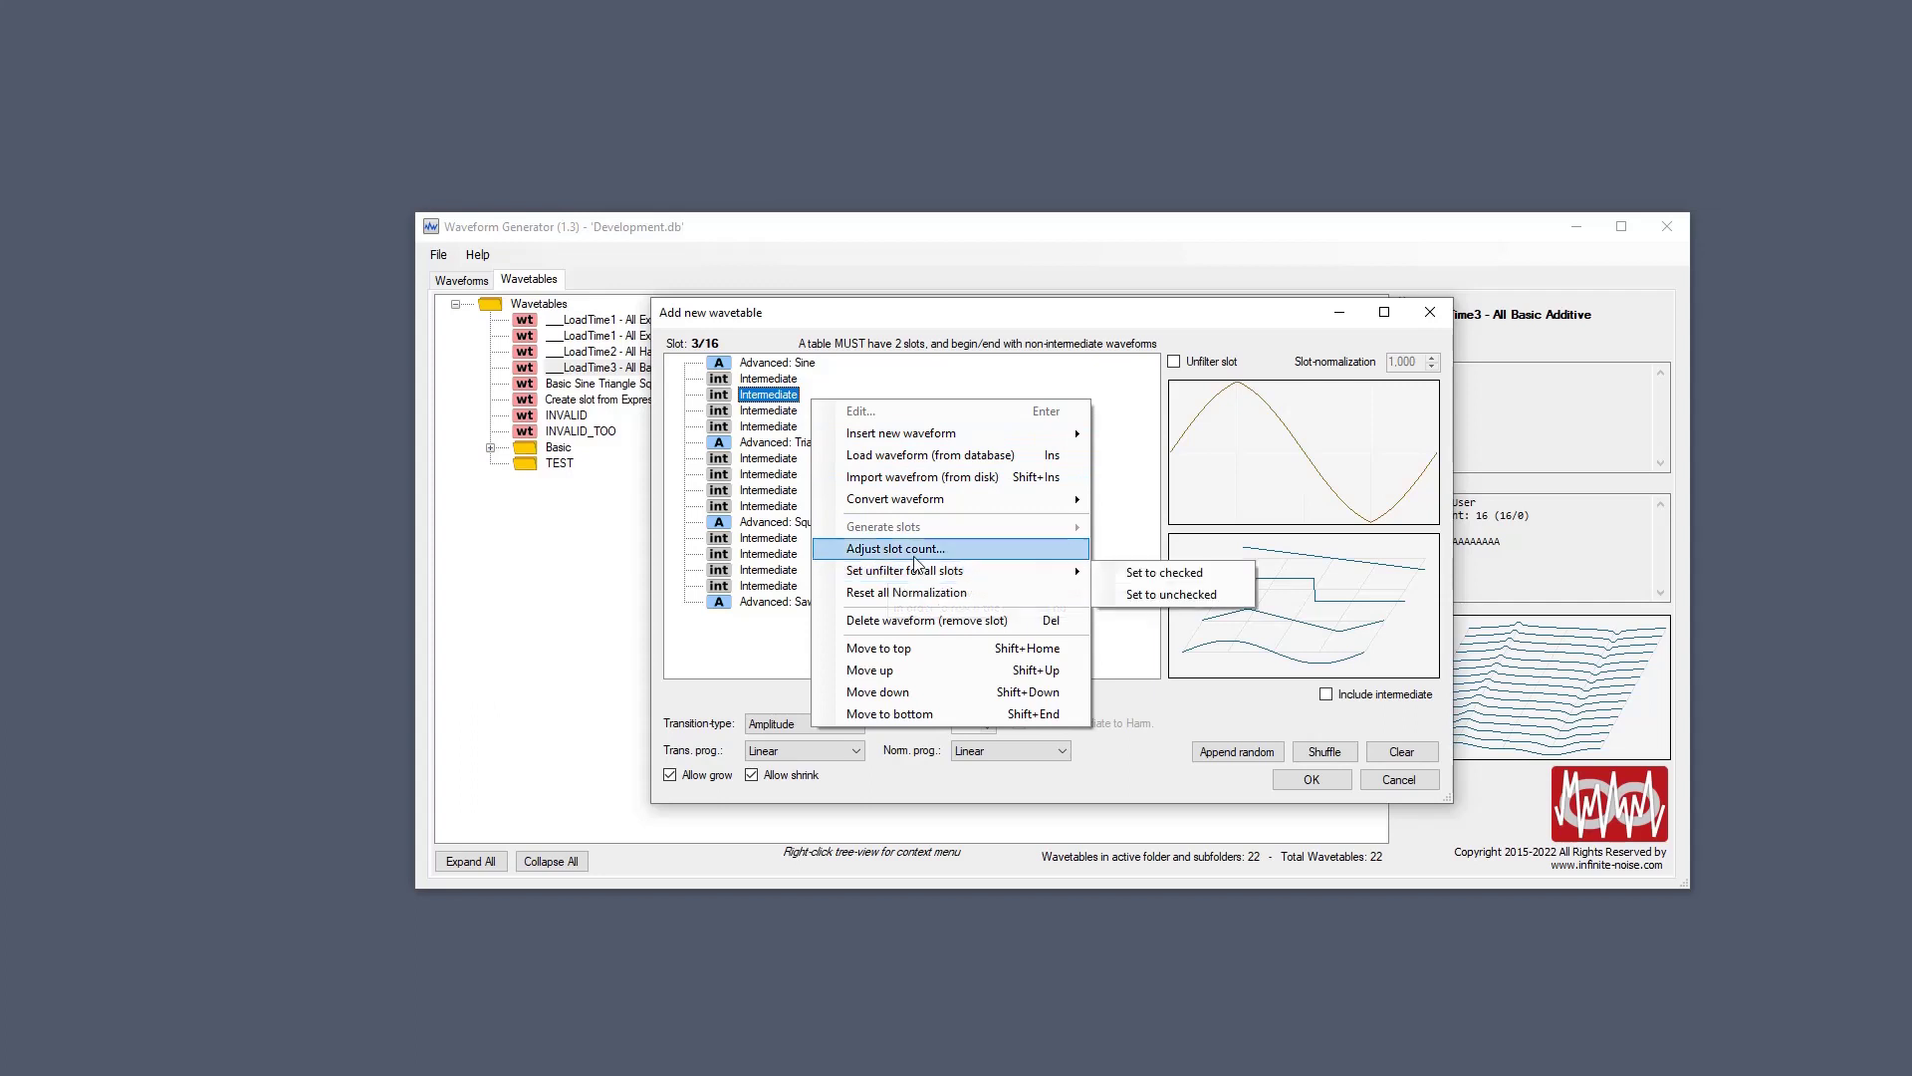
{"action": "left_click", "coordinate": [916, 549]}
{"action": "left_click", "coordinate": [1055, 583]}
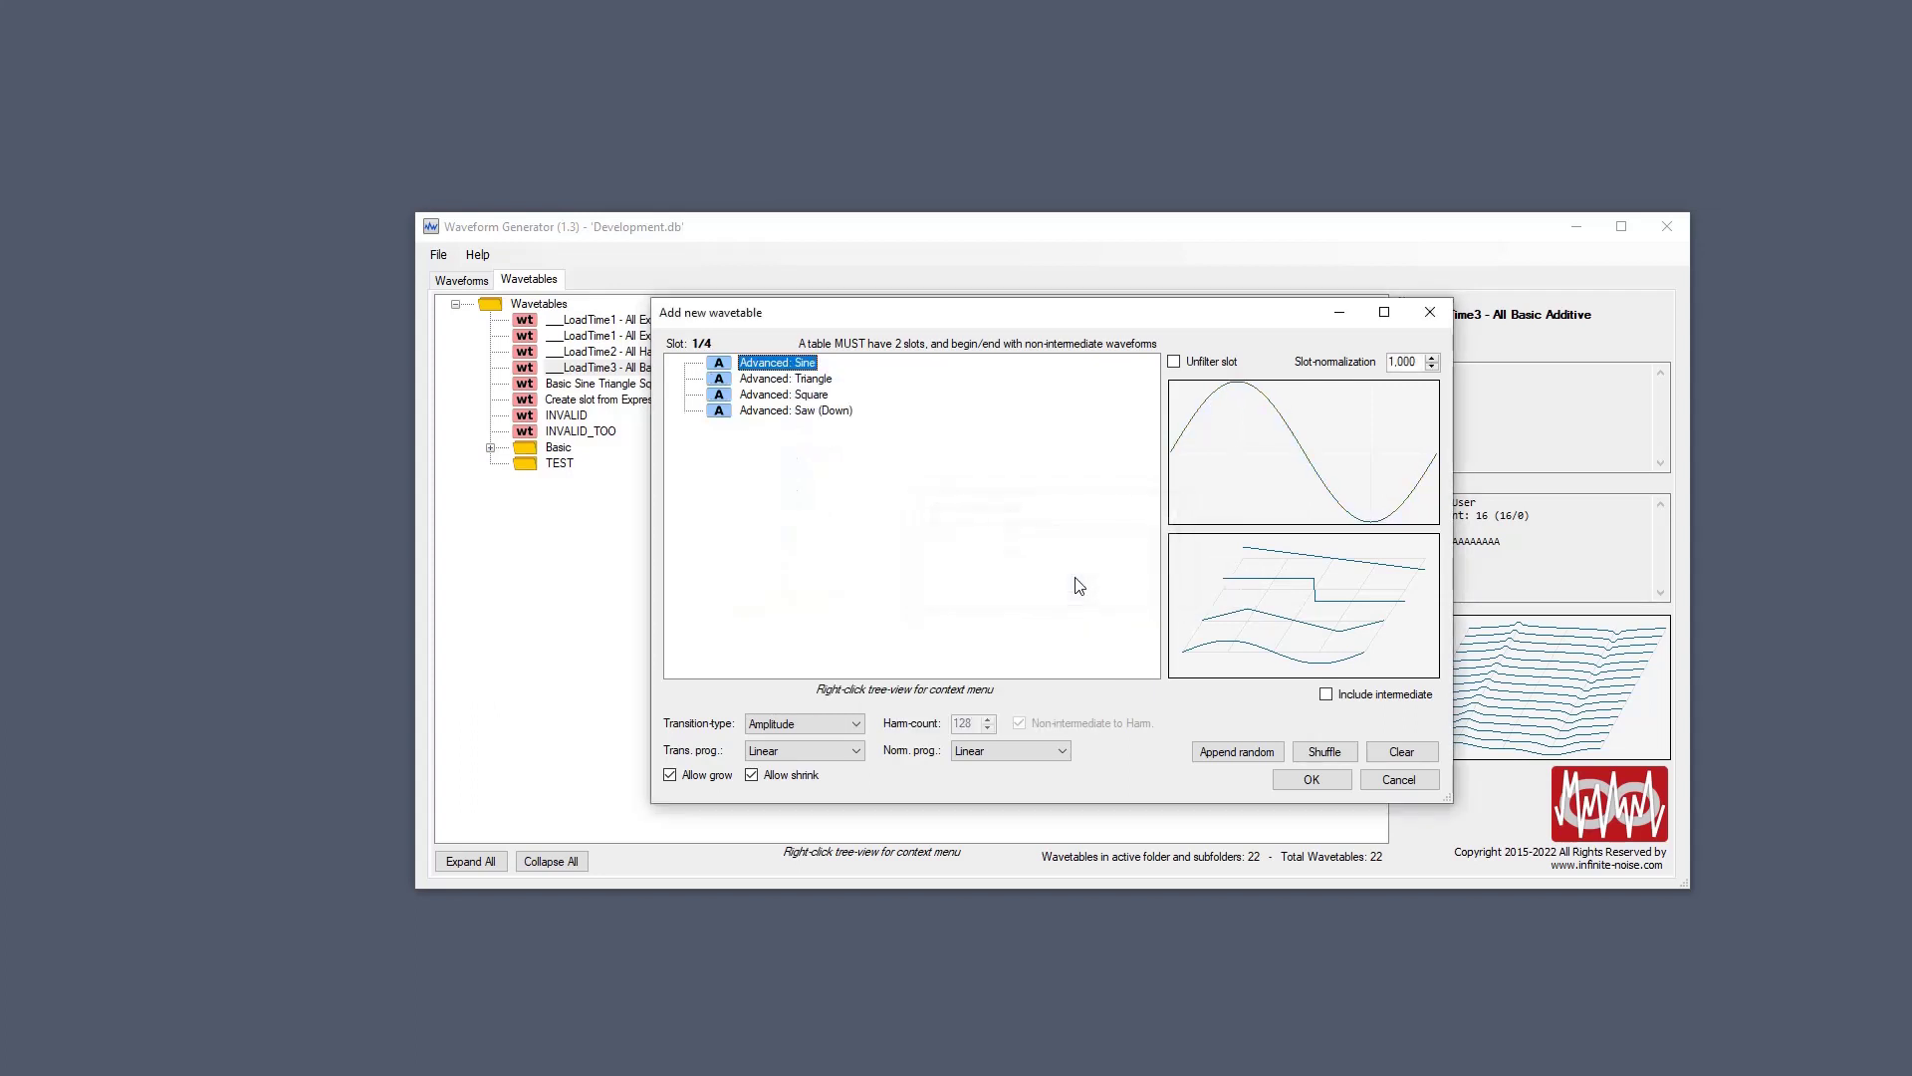
Inspect the Square, Saw (Down) and Triangle slots and discard the new wavetable.
{"action": "left_click", "coordinate": [788, 399]}
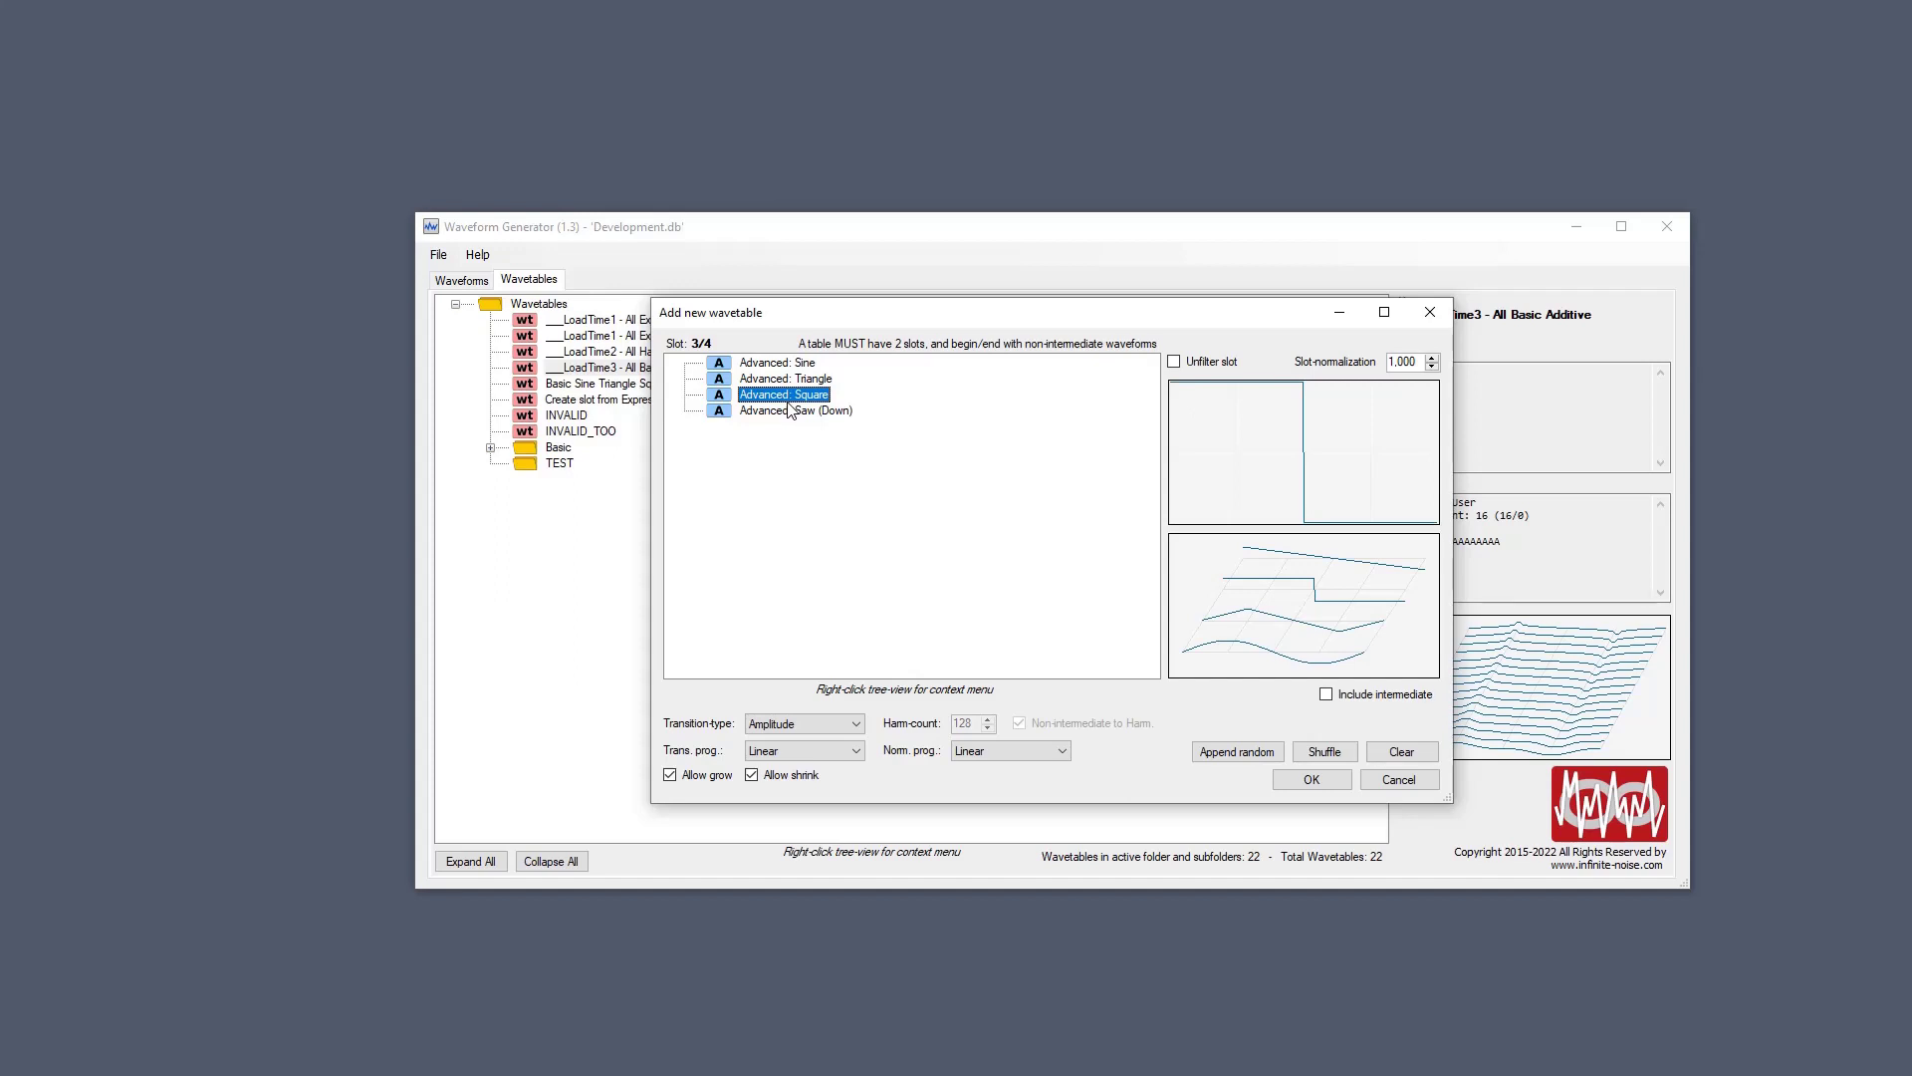
{"action": "left_click", "coordinate": [790, 411]}
{"action": "left_click", "coordinate": [788, 379]}
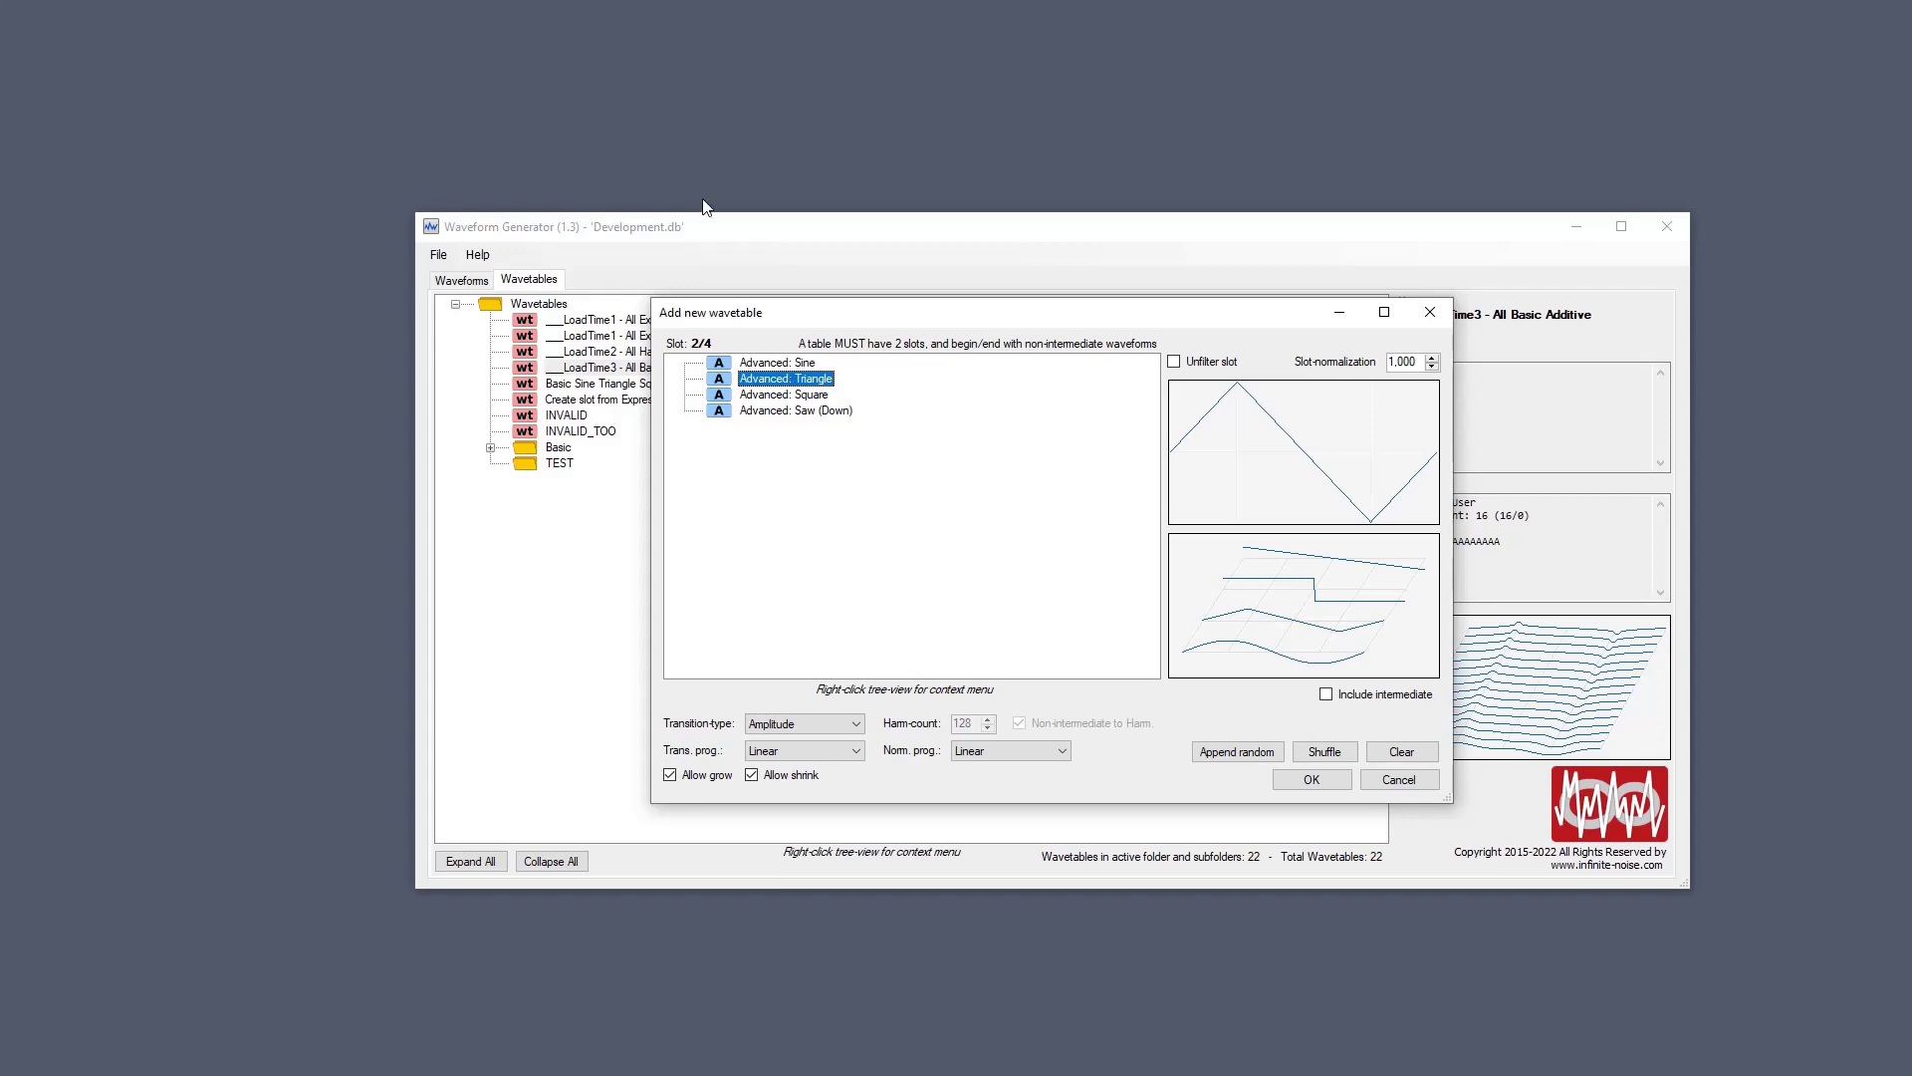
{"action": "left_click", "coordinate": [1399, 780]}
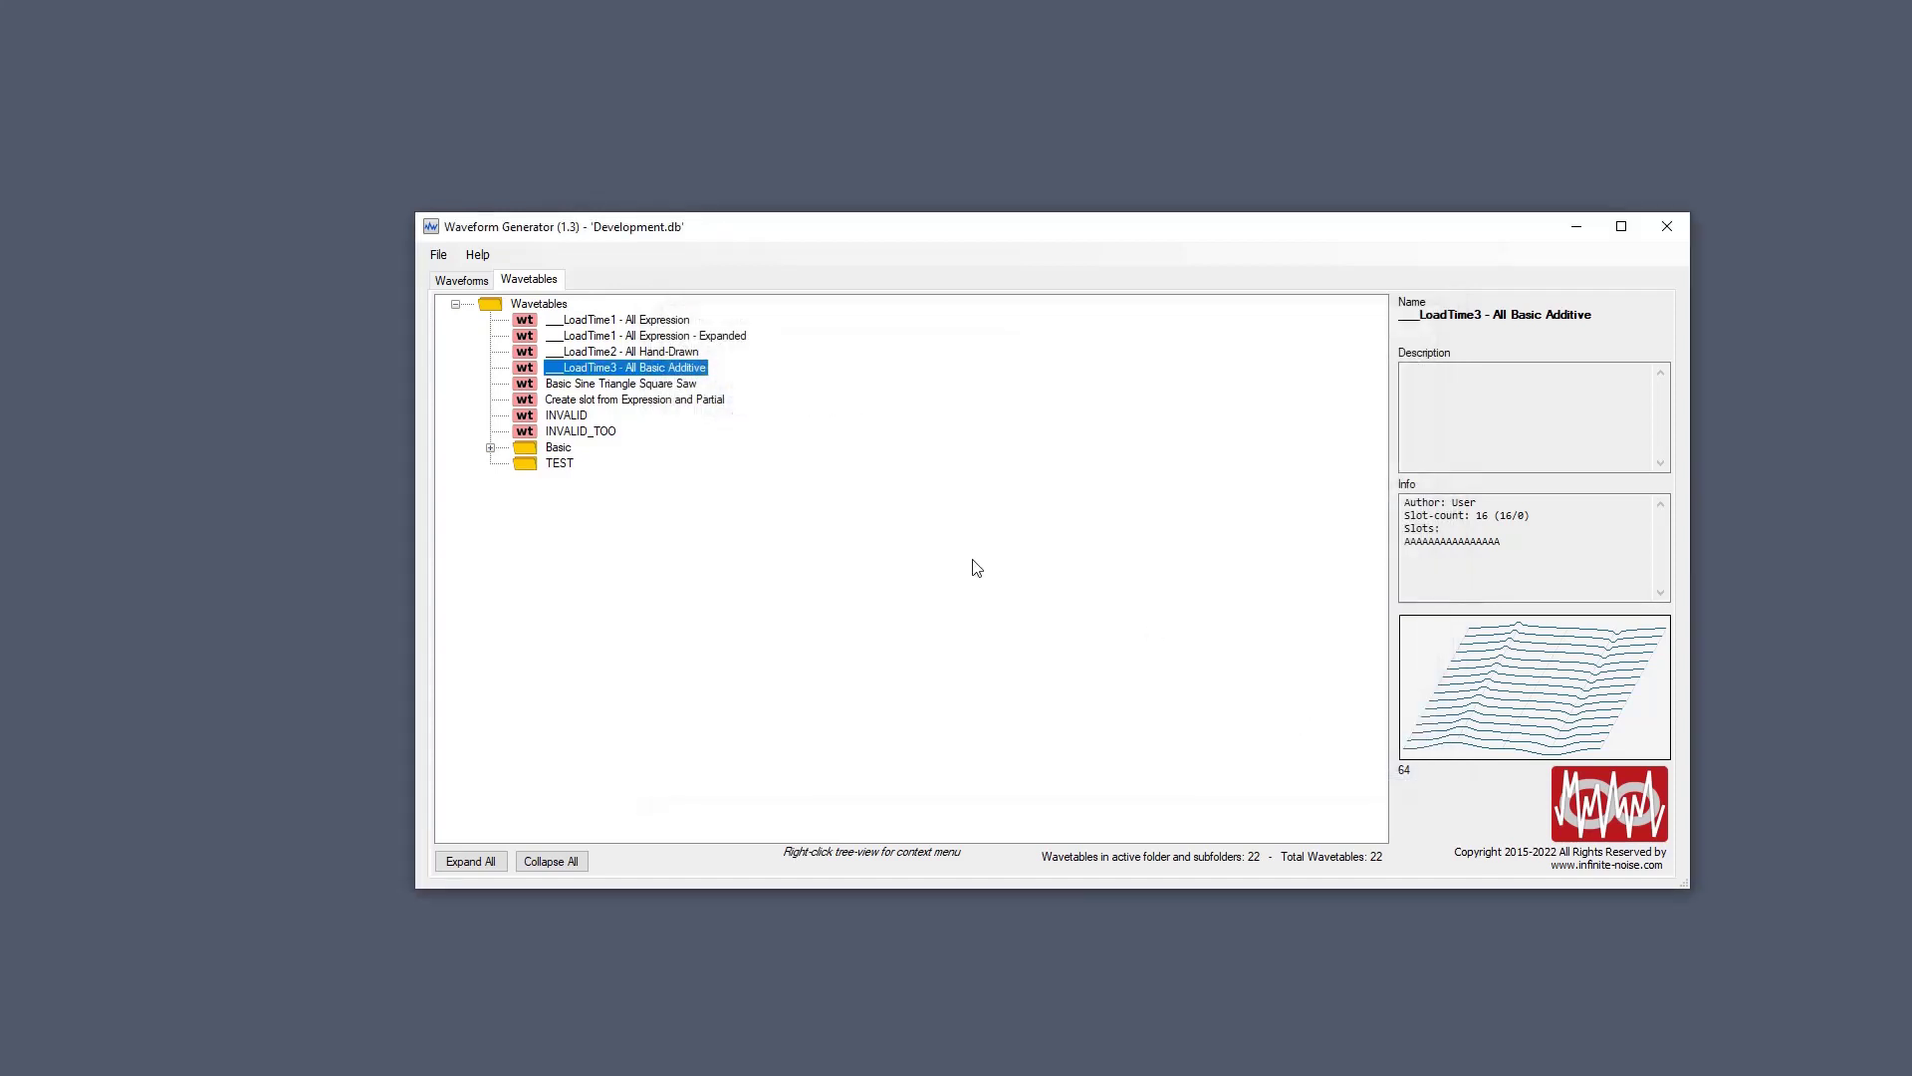
Add a sibling wavetable beside ___LoadTime2 - All Hand-Drawn and load the EXPRESSION with slot-conditions waveform from the database.
{"action": "right_click", "coordinate": [677, 354]}
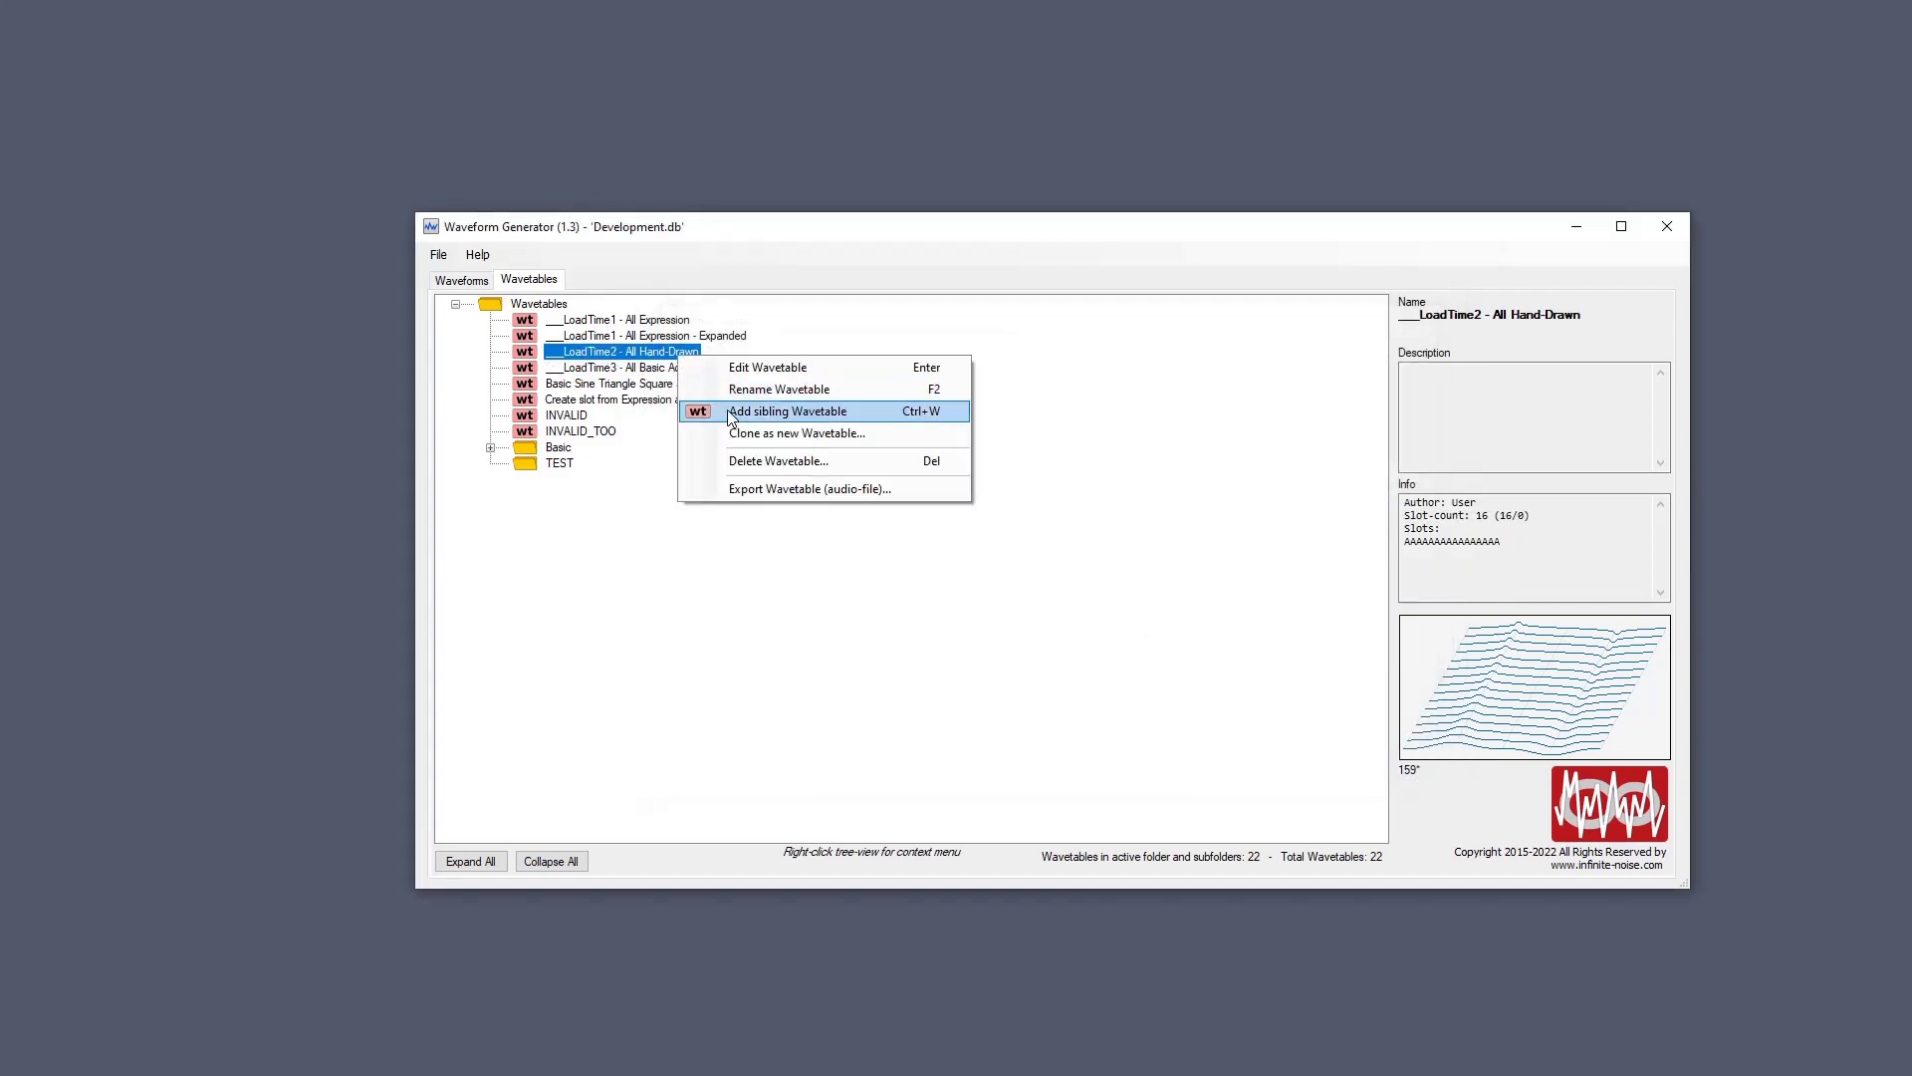
{"action": "left_click", "coordinate": [732, 412]}
{"action": "right_click", "coordinate": [798, 367]}
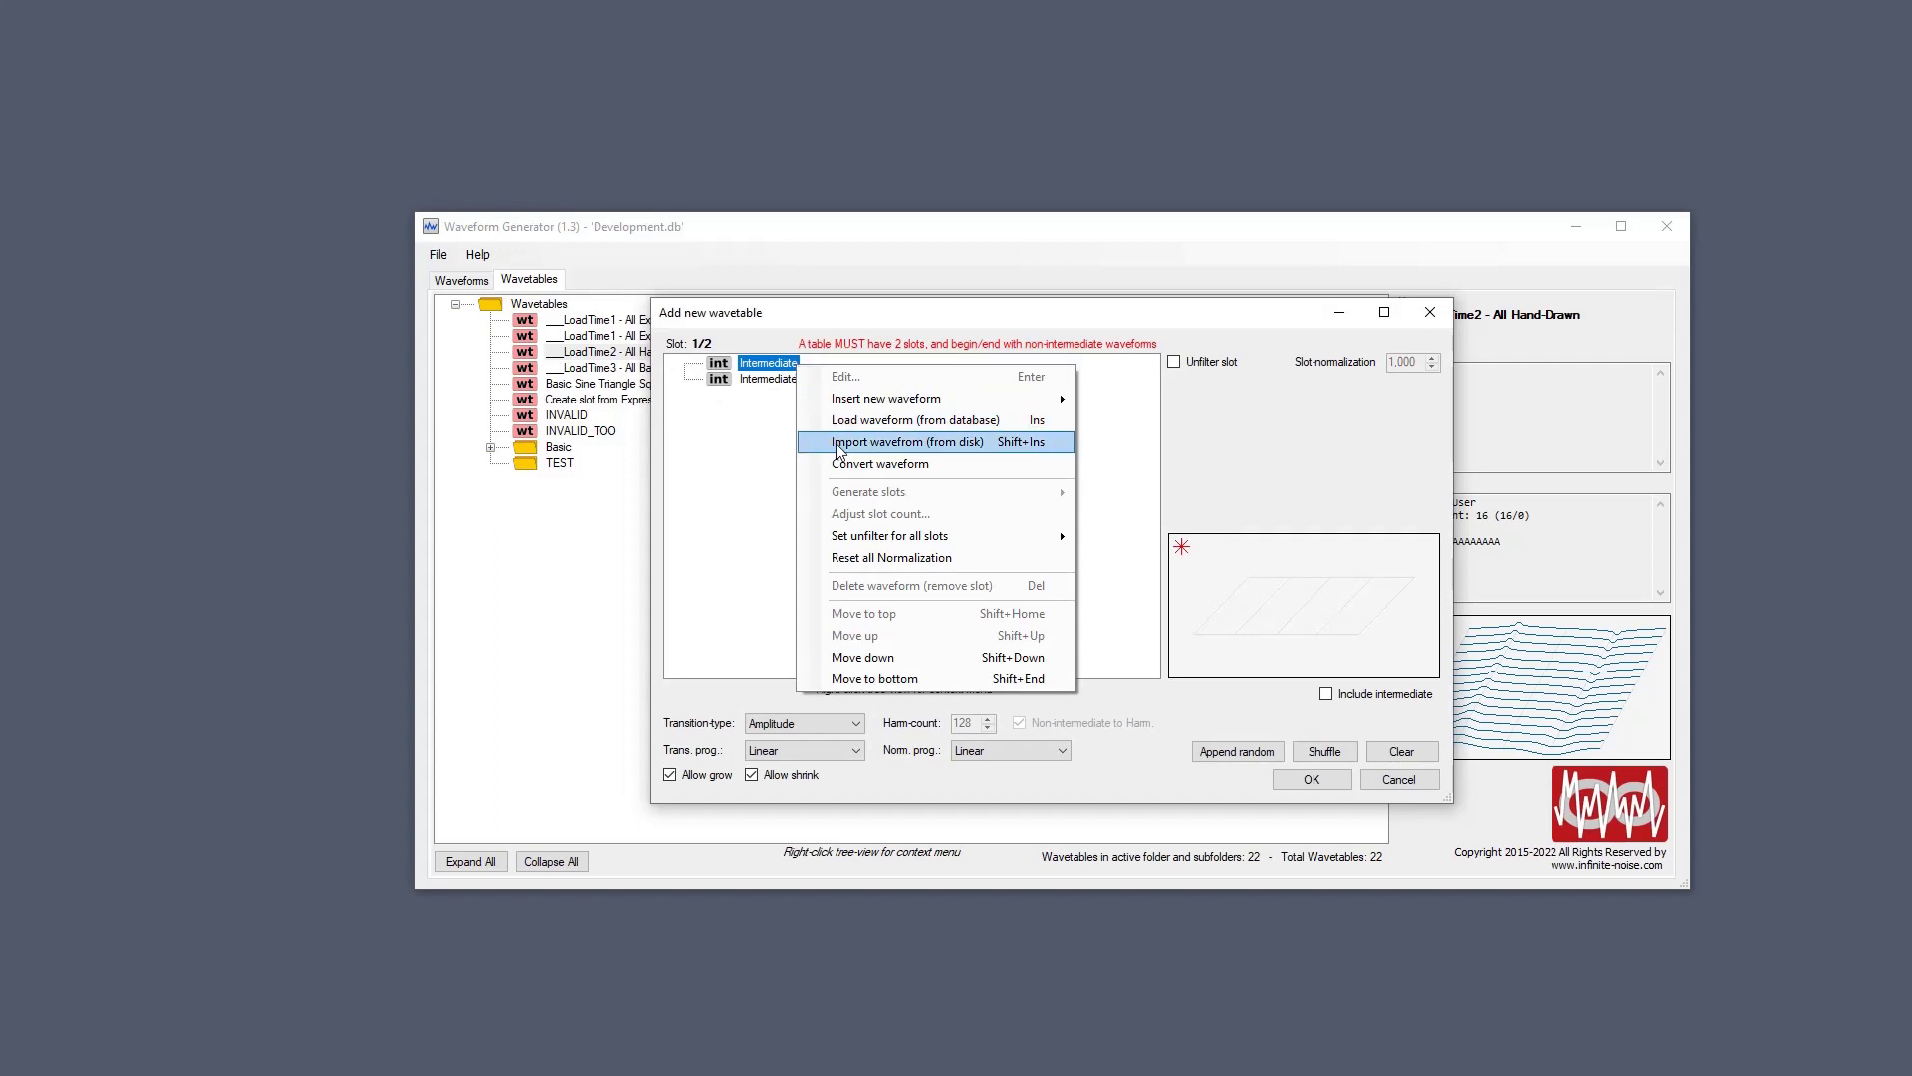
{"action": "left_click", "coordinate": [890, 420]}
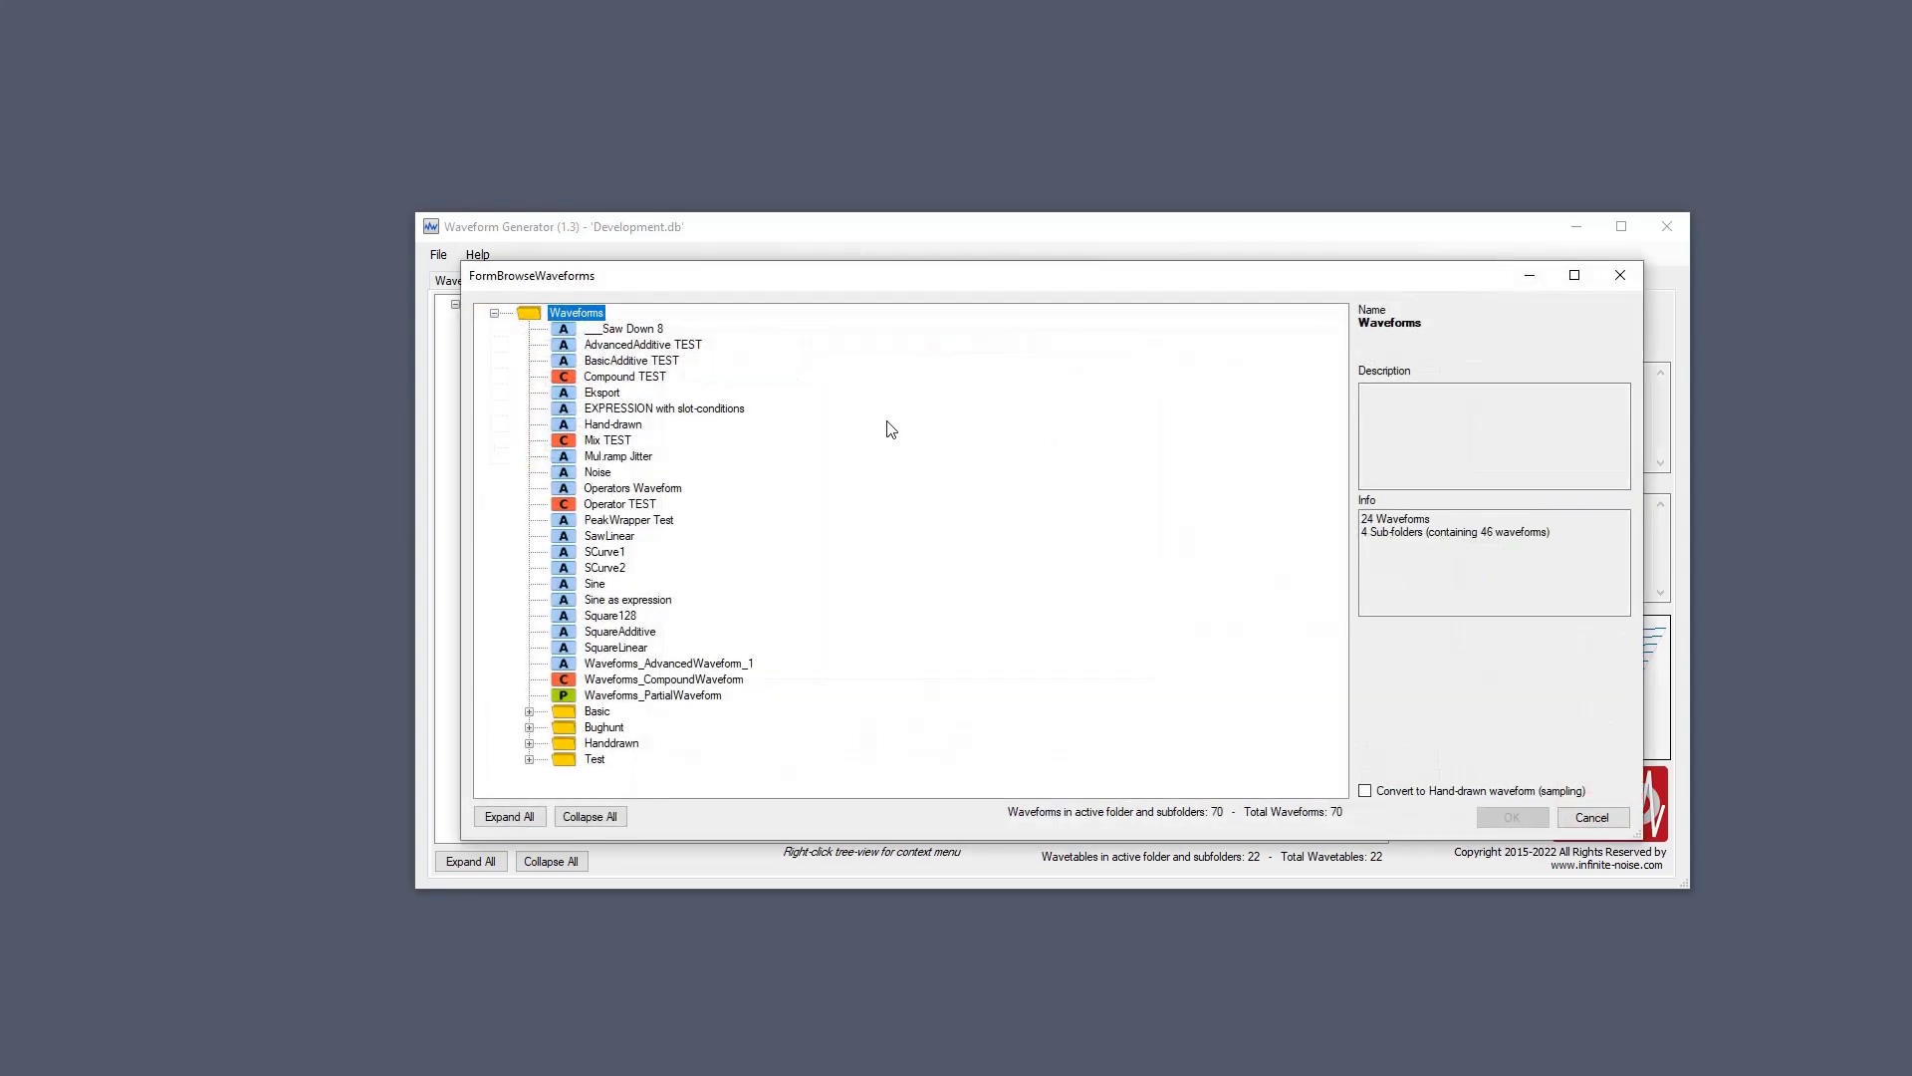
{"action": "double_click", "coordinate": [670, 410]}
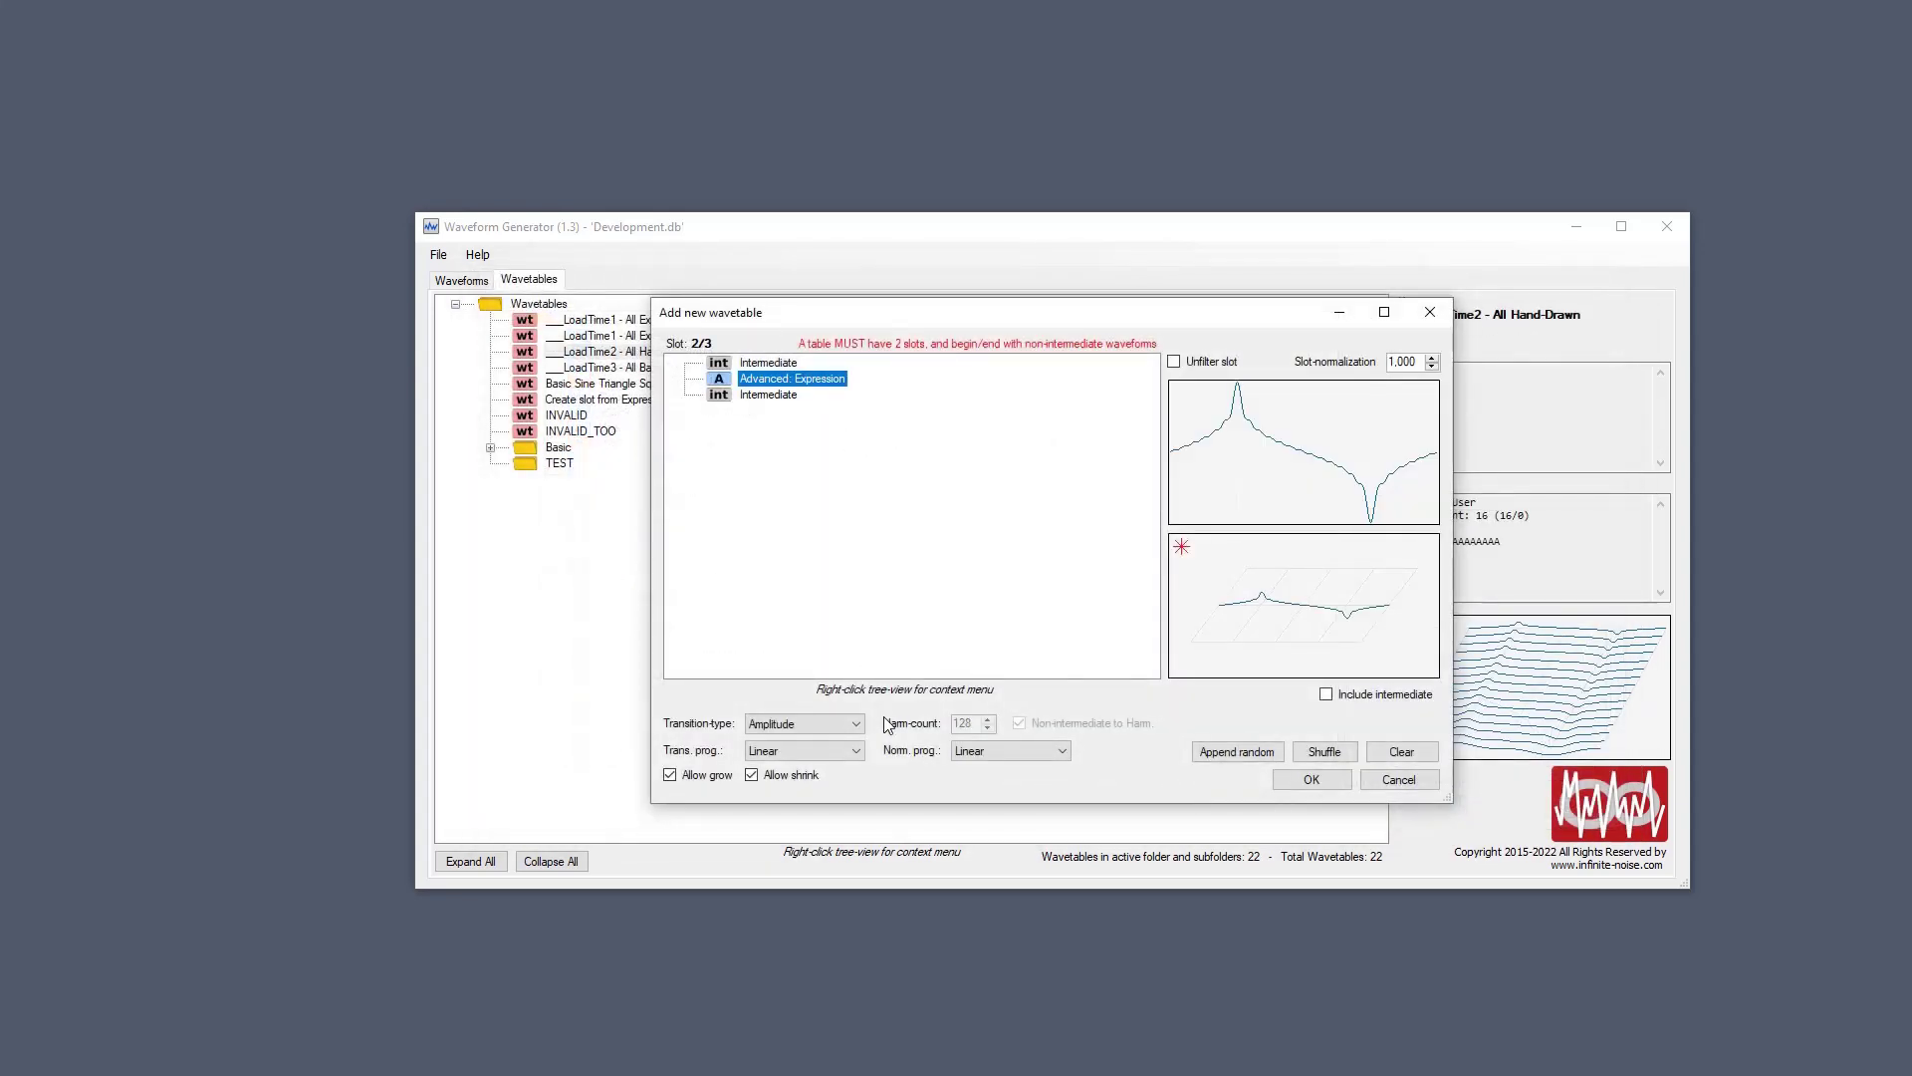
Import SawLinear0_300.WAV from disk and reorder the slots so Expression is first and Hand-drawn Wave is last.
{"action": "right_click", "coordinate": [805, 383]}
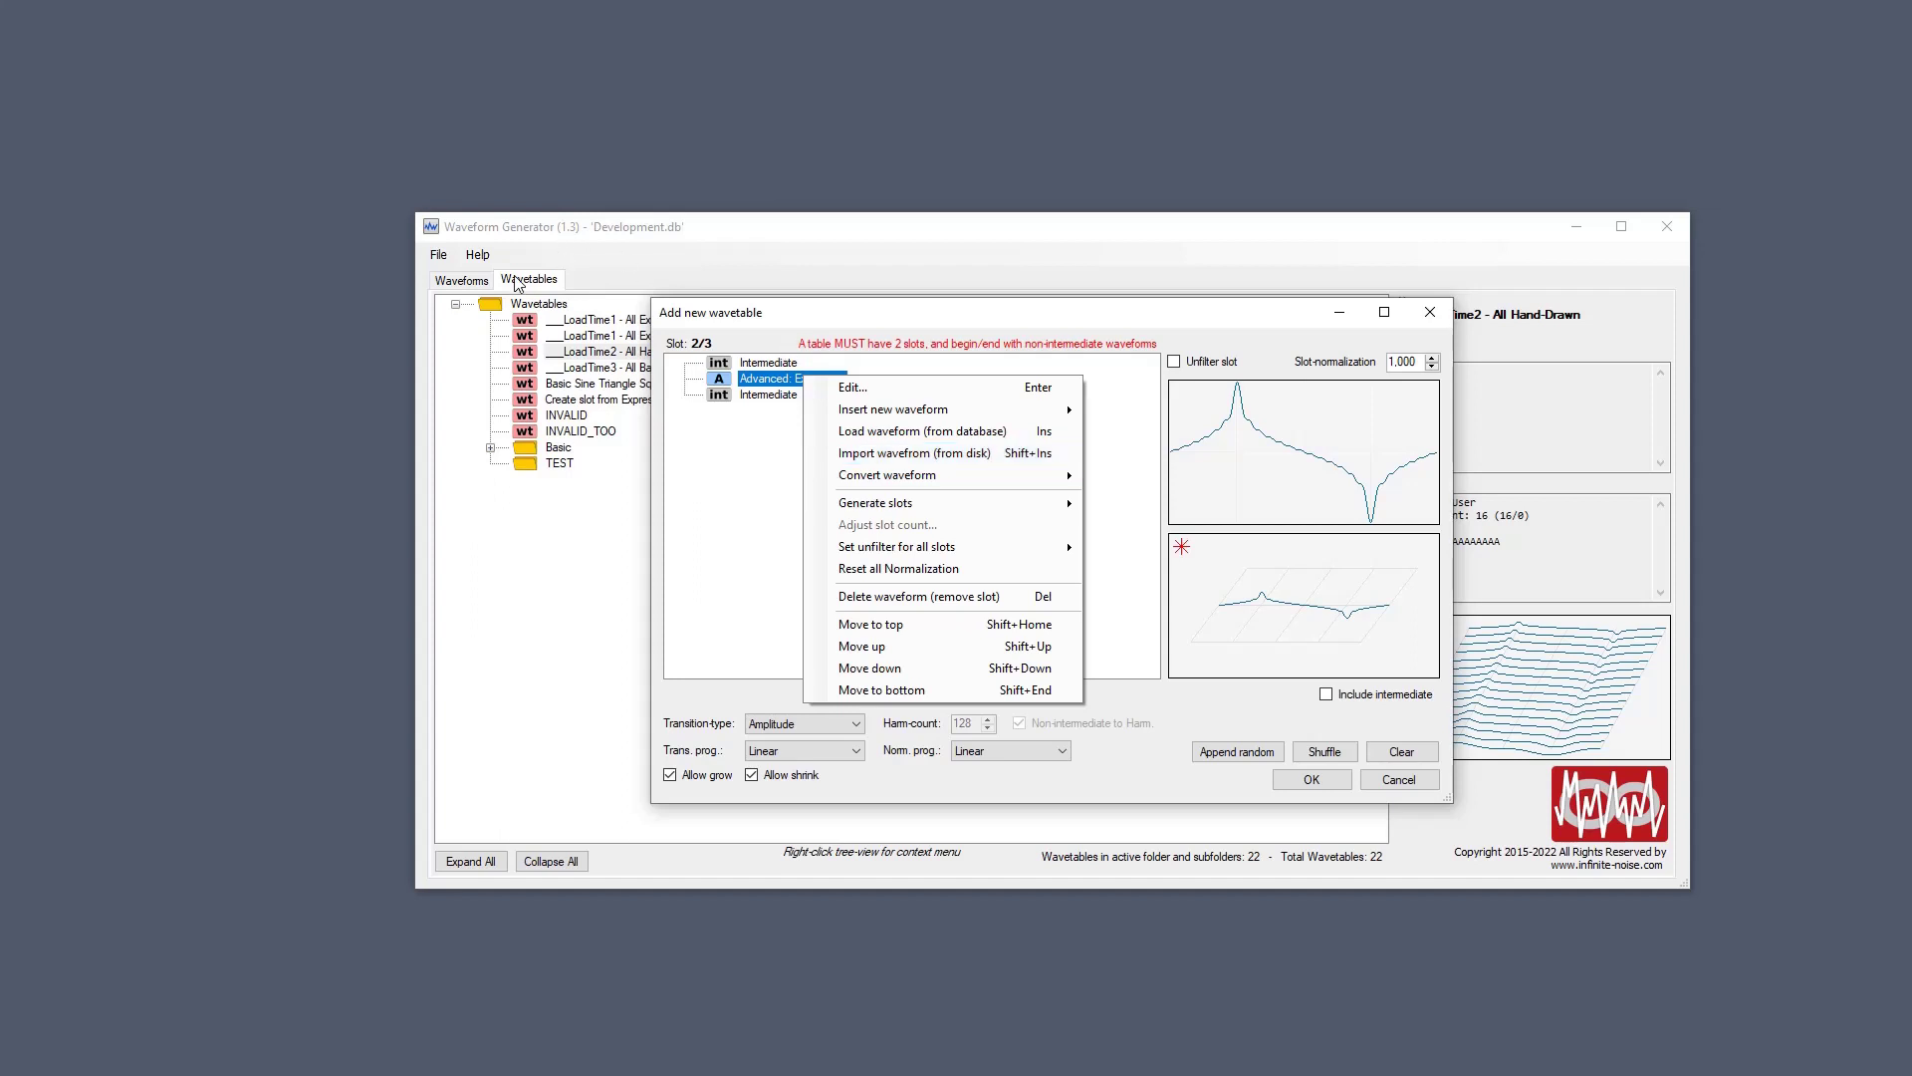
{"action": "left_click", "coordinate": [892, 453]}
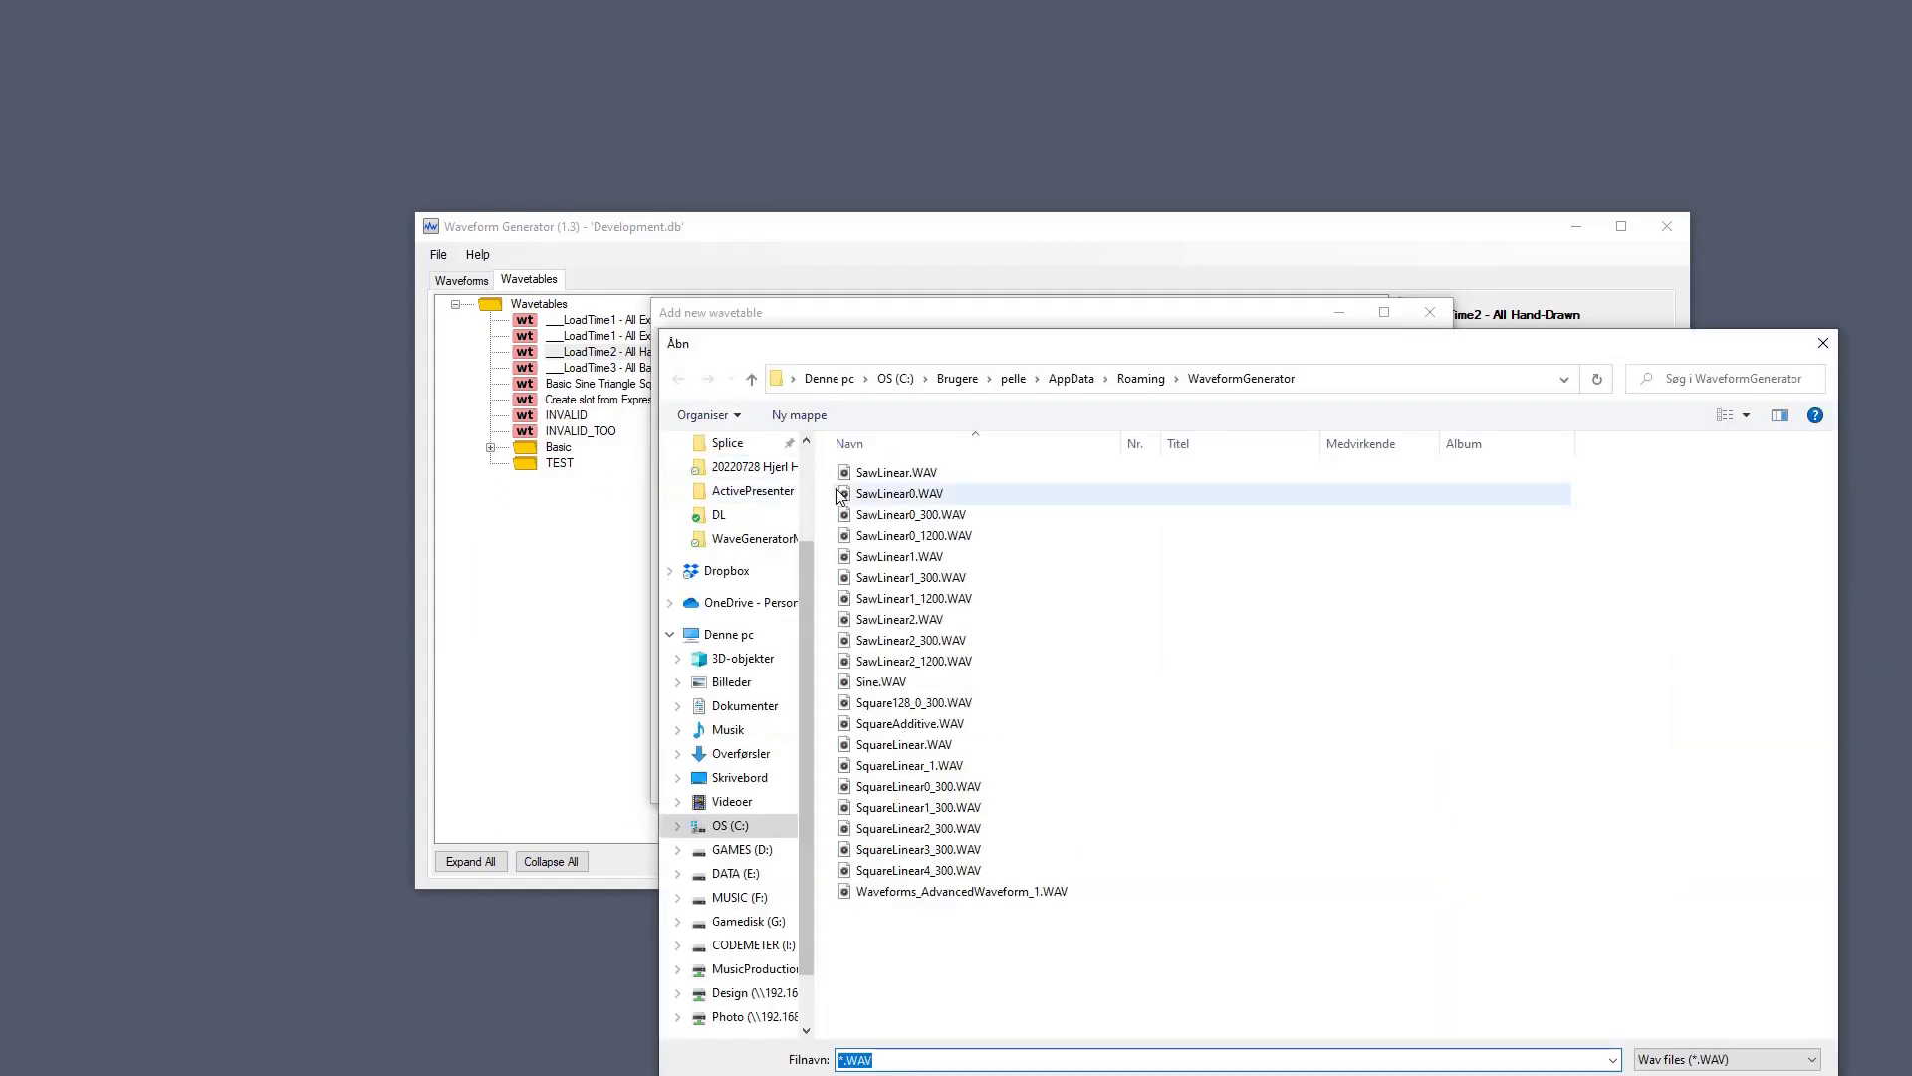
{"action": "left_click", "coordinate": [890, 514]}
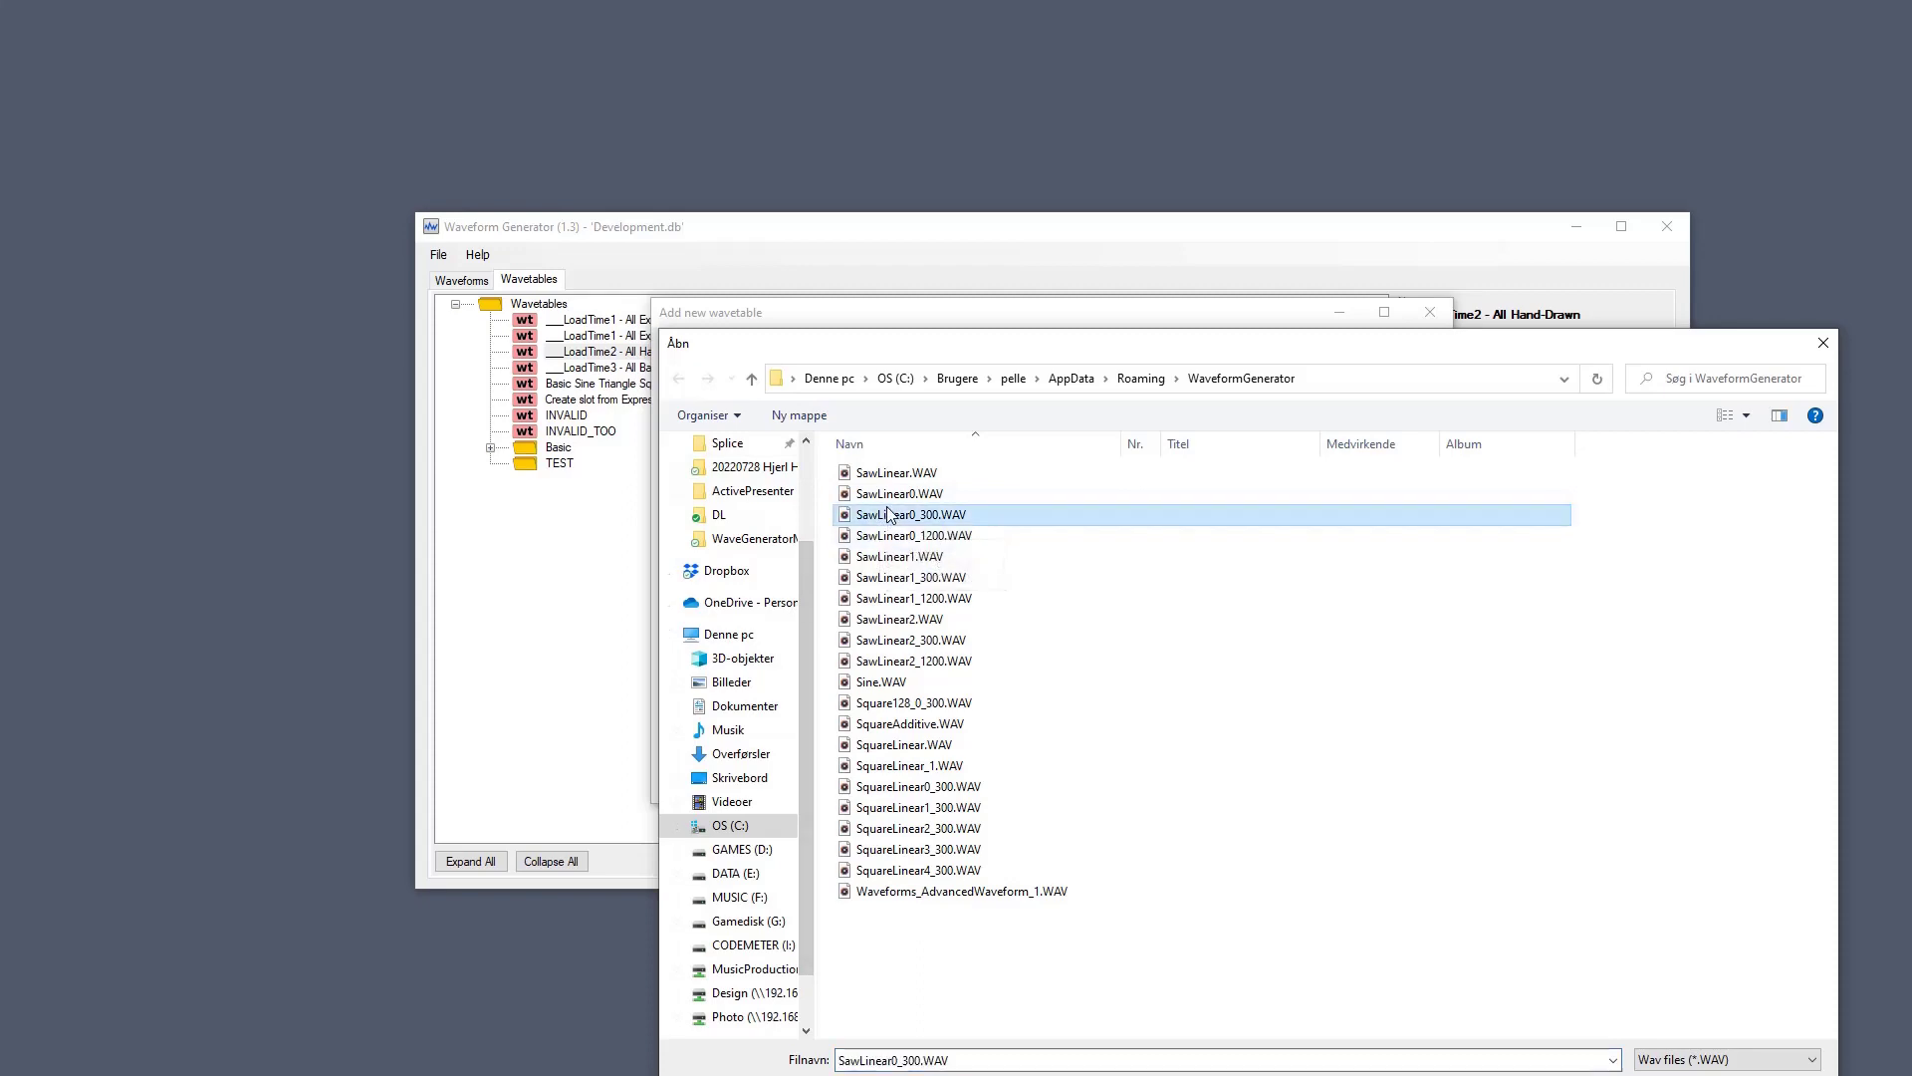
{"action": "double_click", "coordinate": [889, 514]}
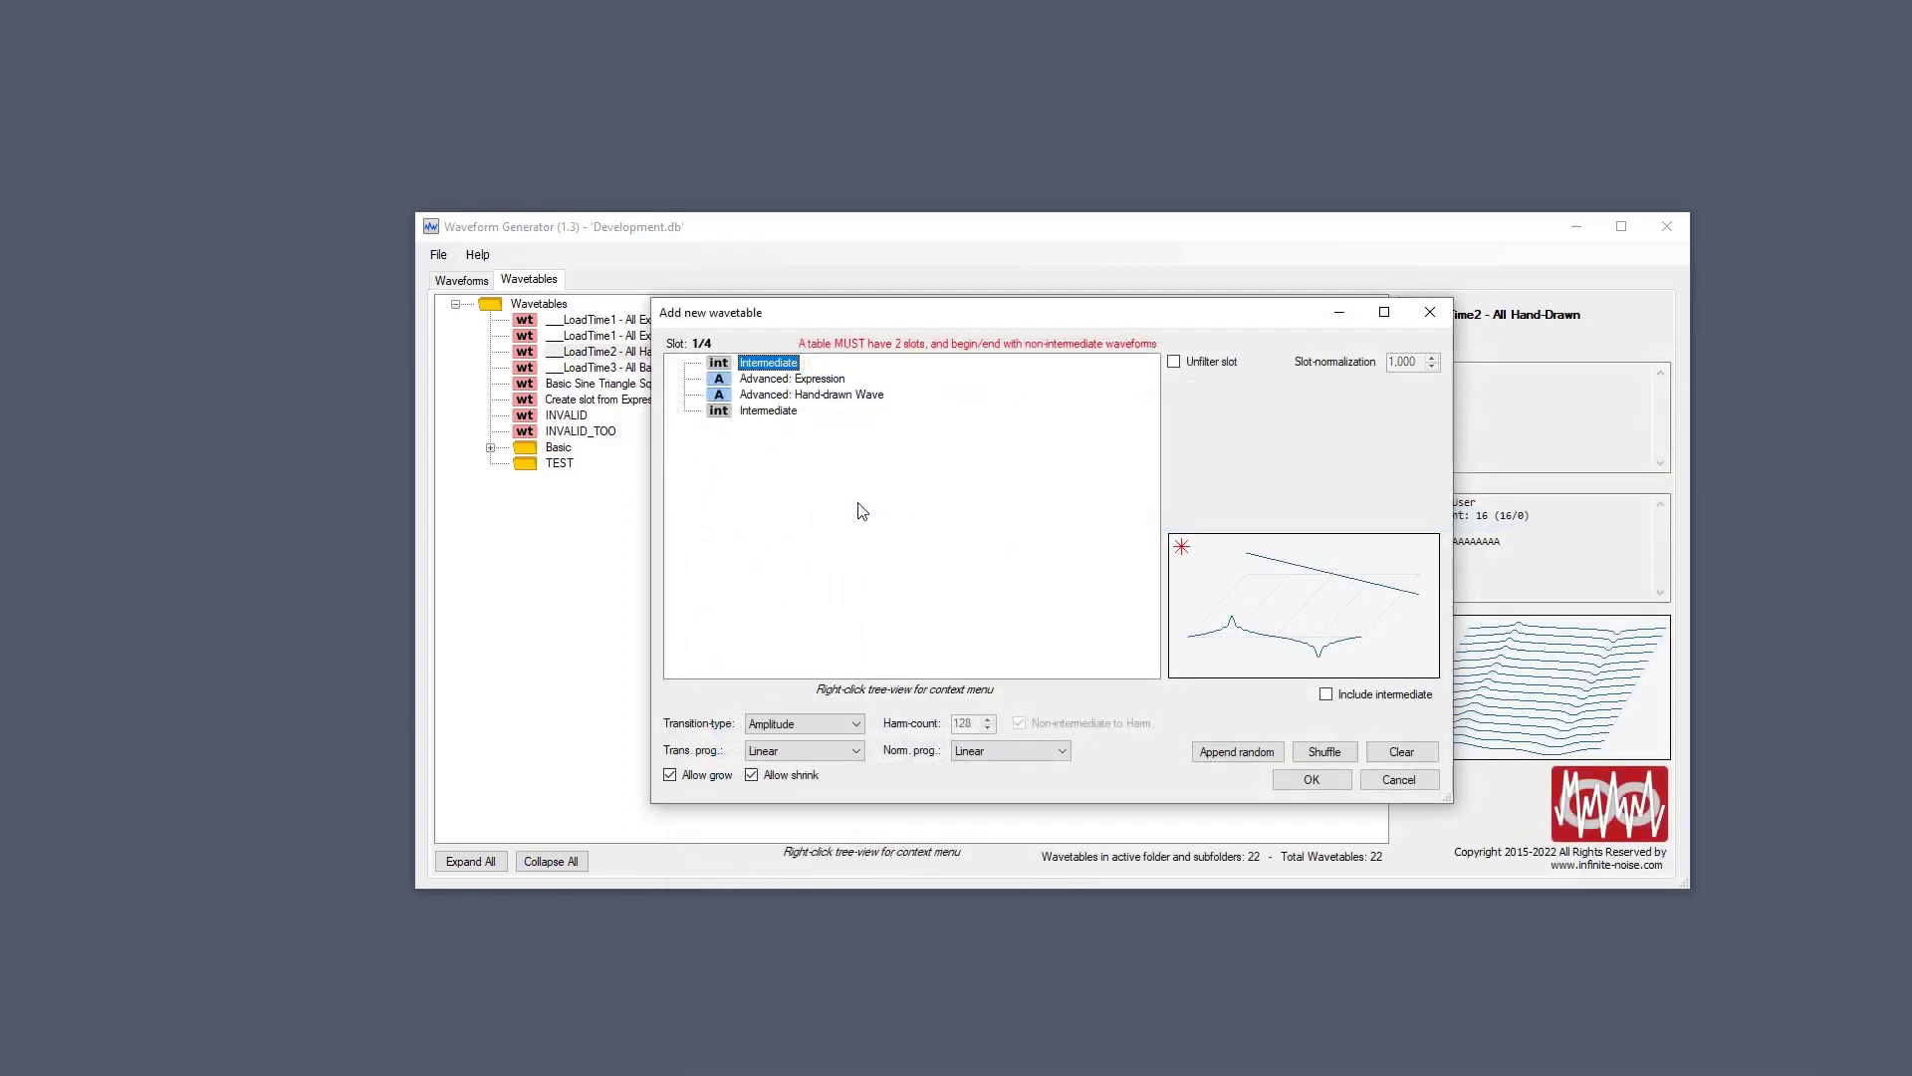
{"action": "key", "text": "ctrl+Down"}
{"action": "key", "text": "ctrl+Down"}
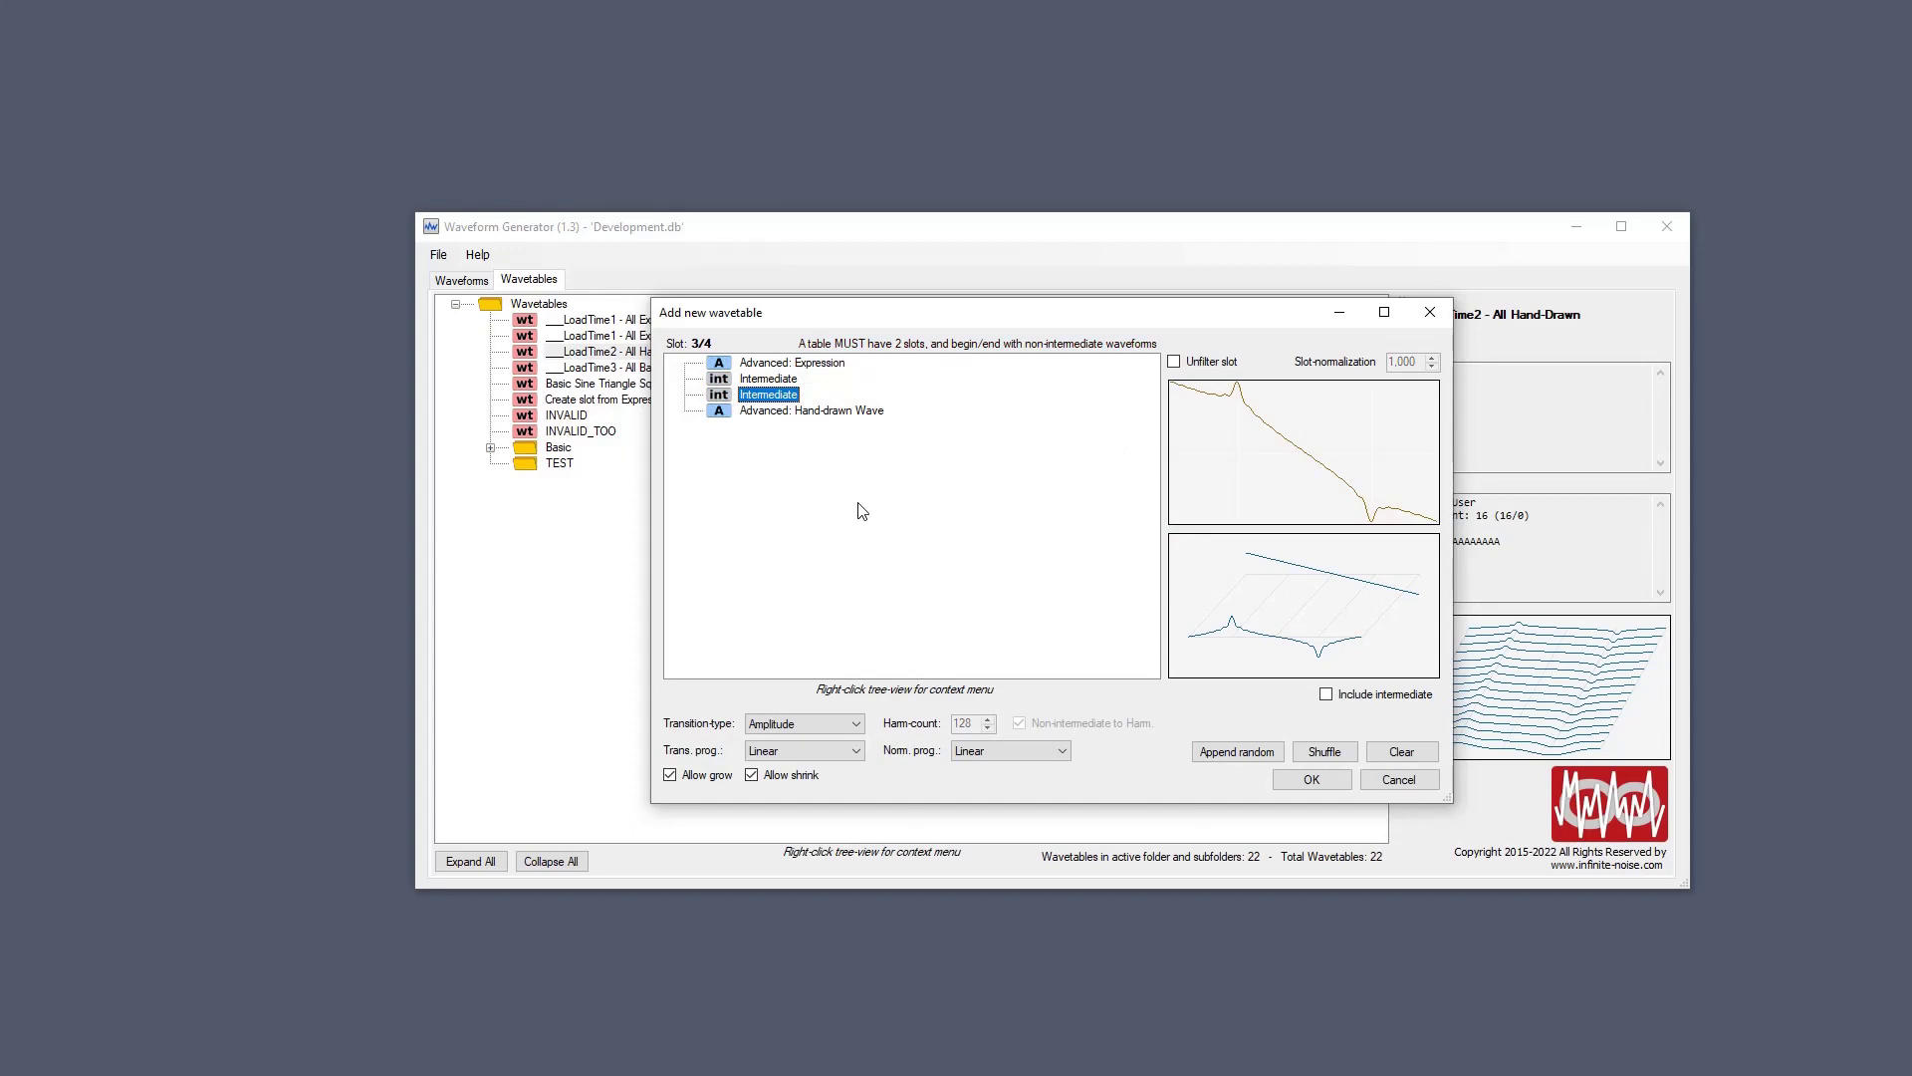
Step through the four slots to examine the transition from the Expression waveform to the Hand-drawn Wave.
{"action": "key", "text": "Up"}
{"action": "key", "text": "Up"}
{"action": "key", "text": "Down"}
{"action": "key", "text": "Down"}
{"action": "key", "text": "Down"}
{"action": "key", "text": "Up"}
{"action": "key", "text": "Up"}
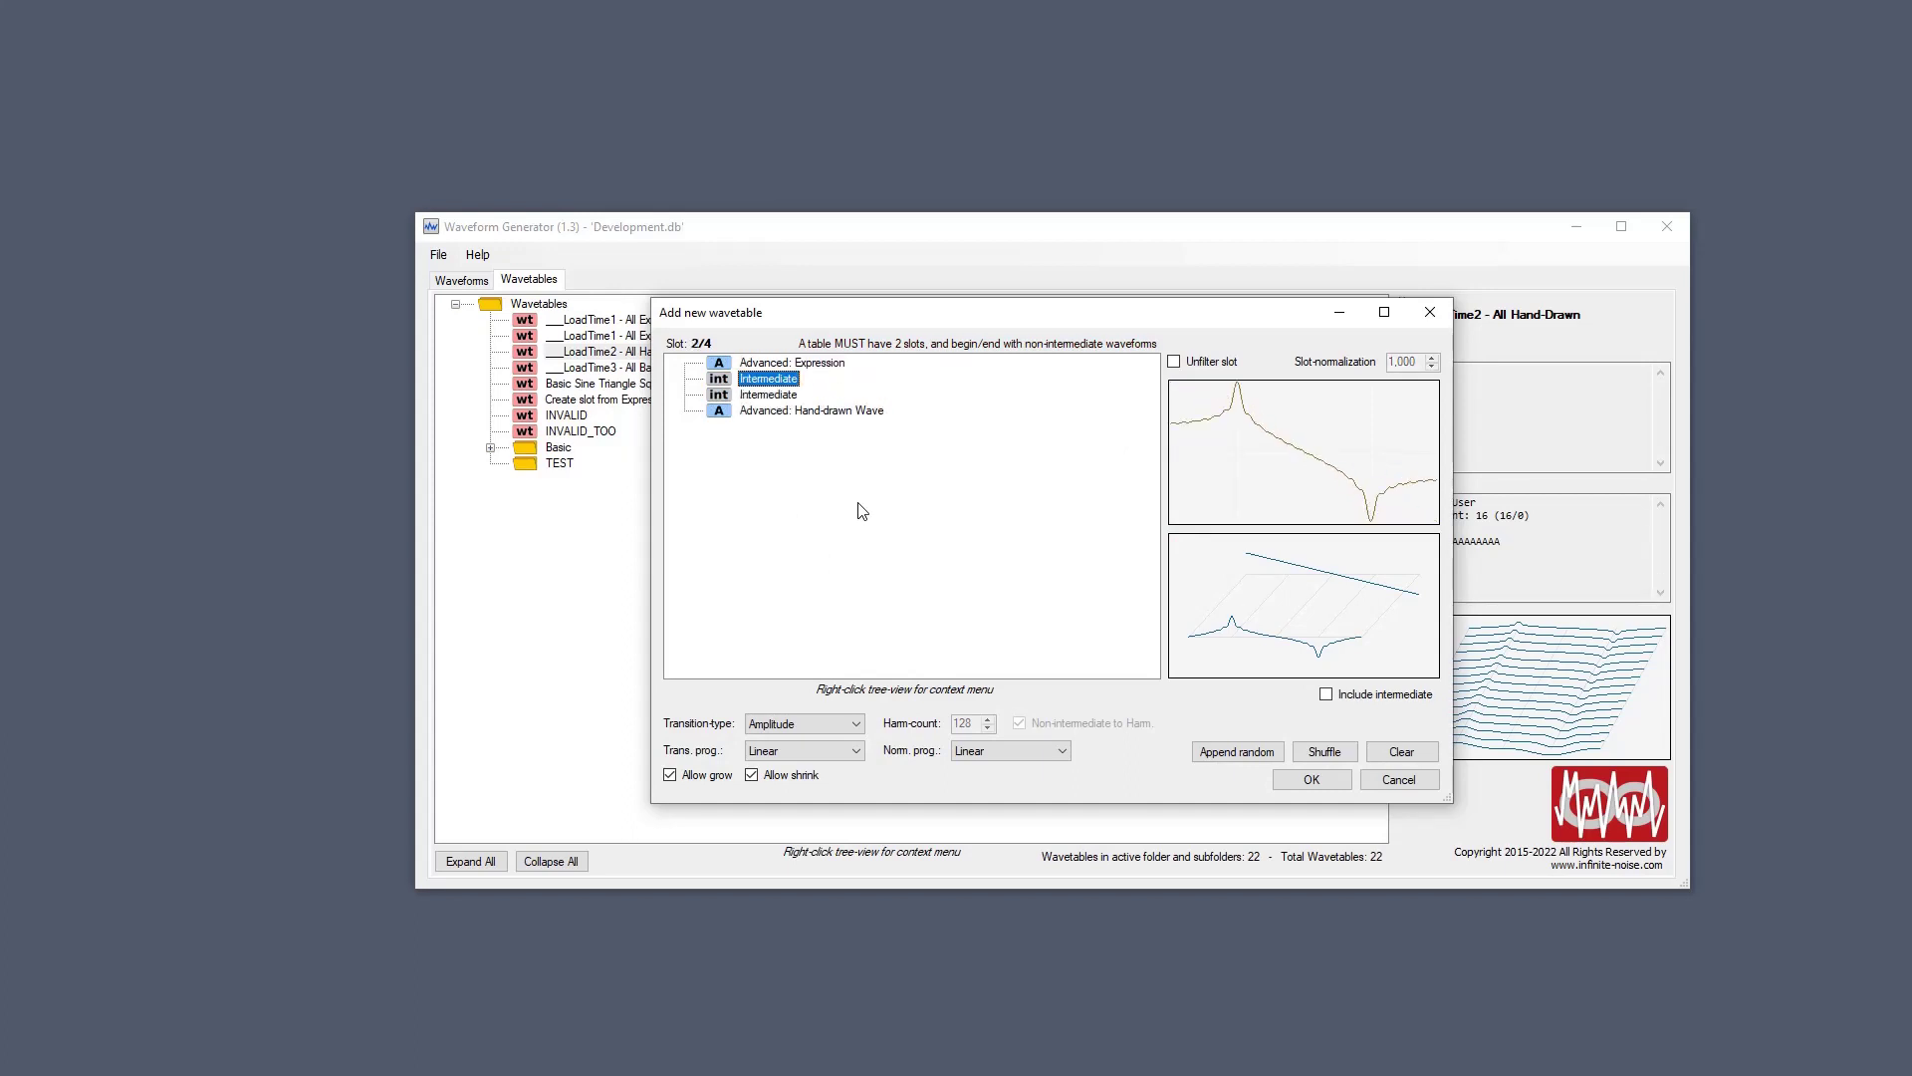
{"action": "key", "text": "Up"}
{"action": "key", "text": "Down"}
{"action": "key", "text": "Down"}
{"action": "key", "text": "Down"}
{"action": "key", "text": "Up"}
{"action": "key", "text": "Up"}
{"action": "key", "text": "Up"}
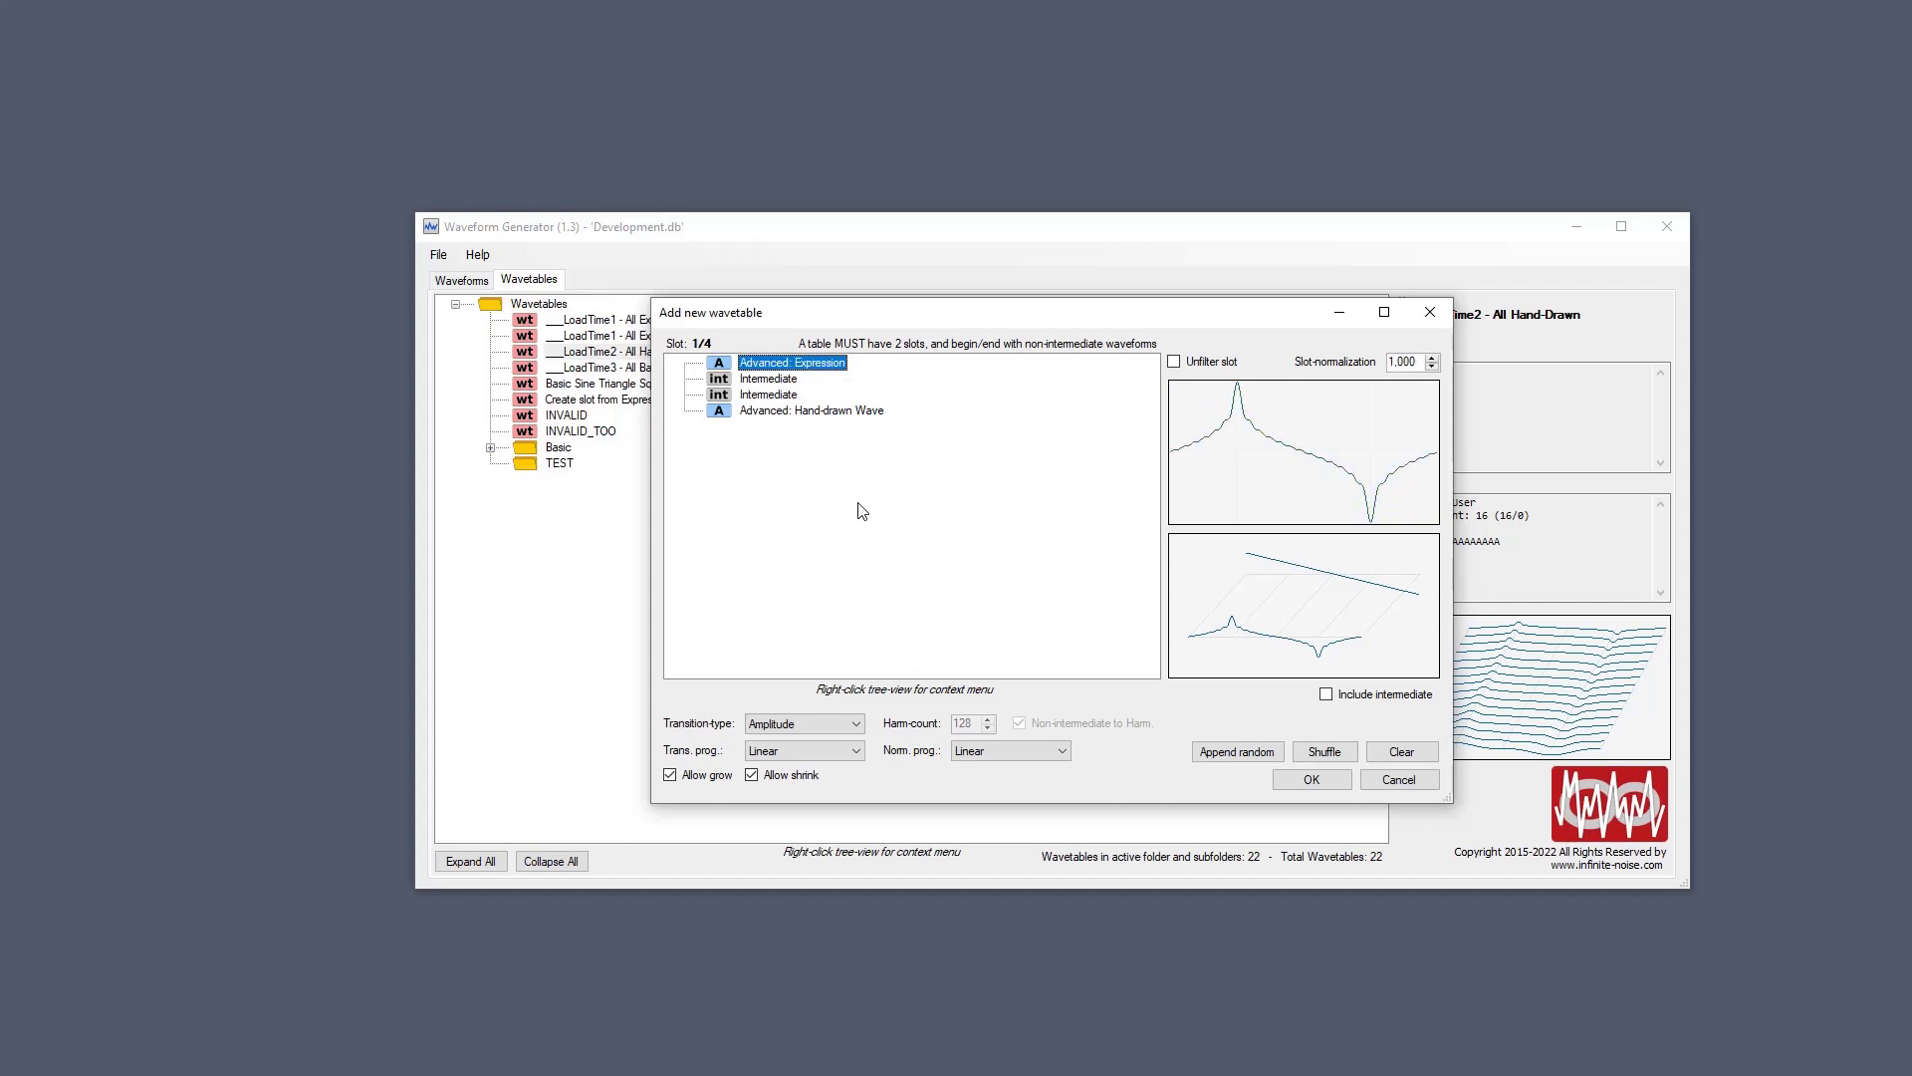
{"action": "key", "text": "Down"}
{"action": "key", "text": "Down"}
{"action": "key", "text": "Down"}
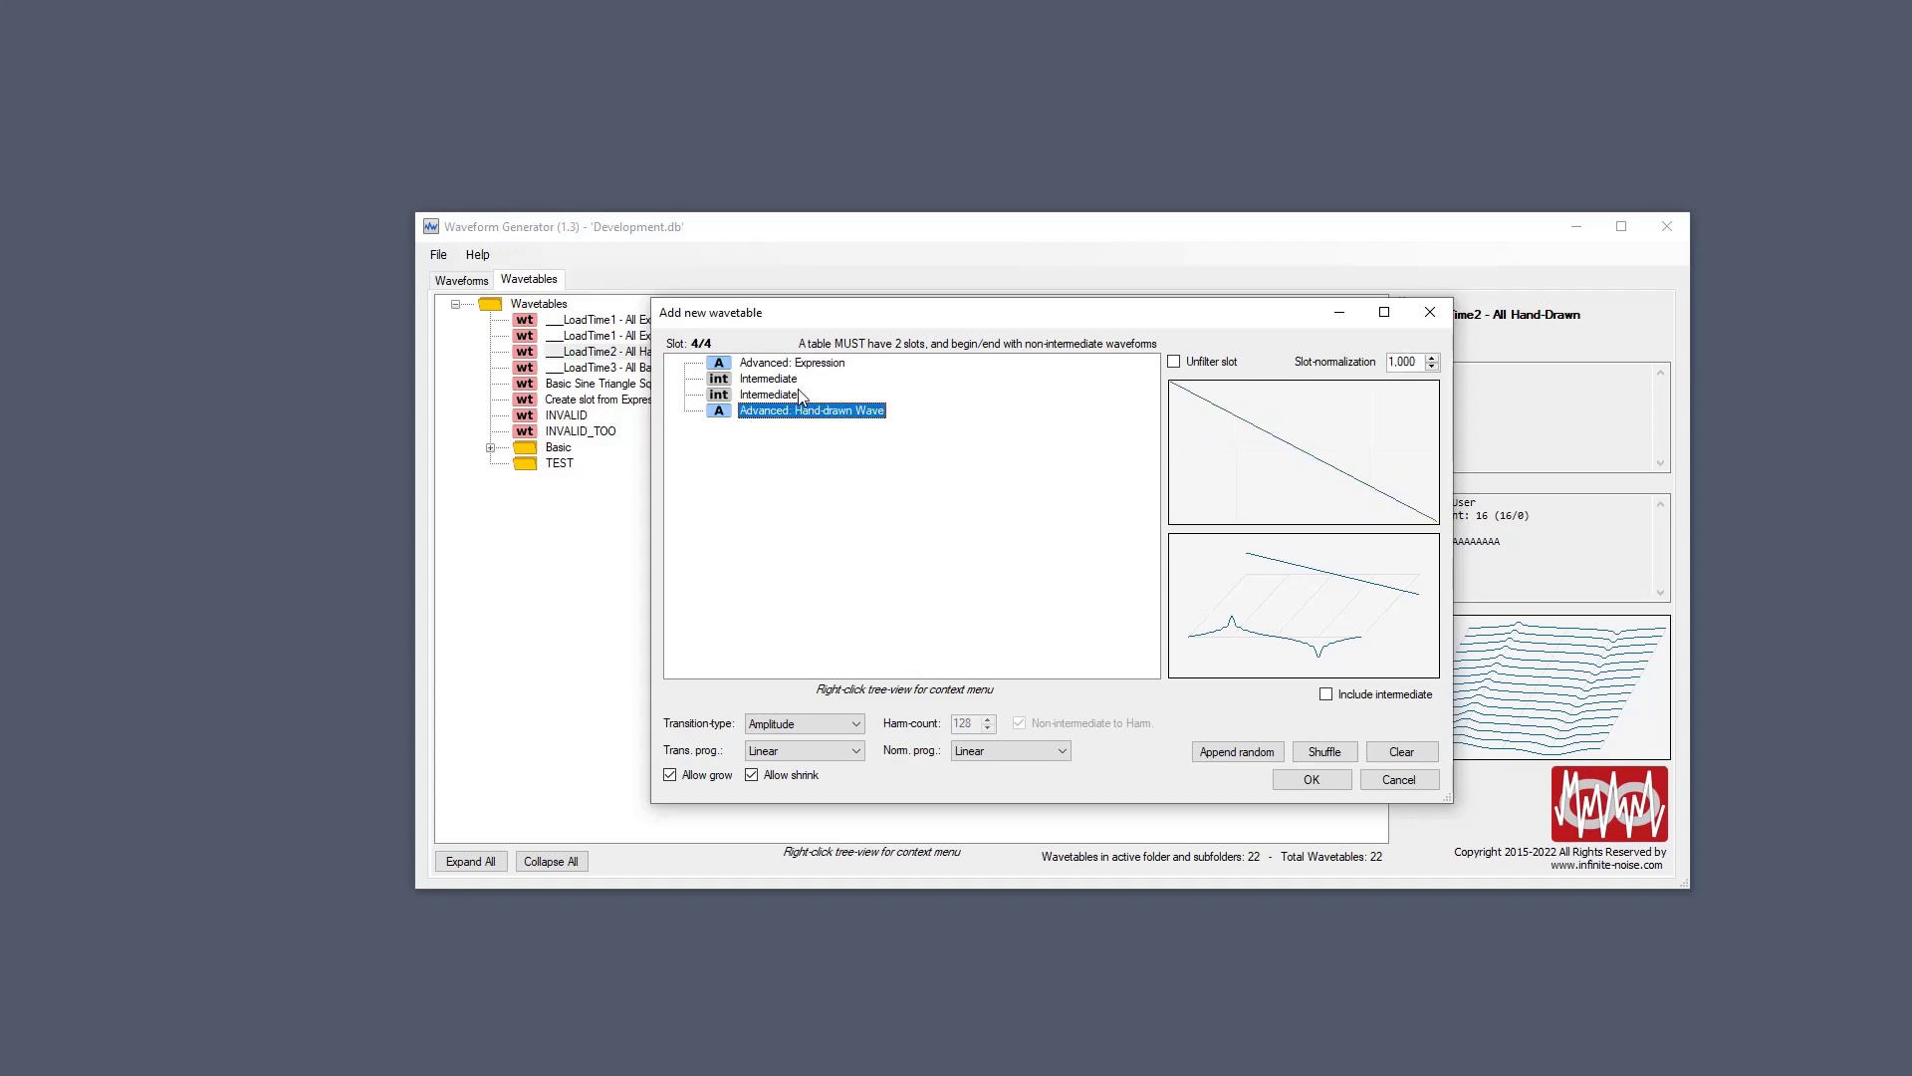
Remove the loaded waveforms, fill the wavetable with 20 appended random slots and delete the leftover final slot.
{"action": "key", "text": "Delete"}
{"action": "key", "text": "Delete"}
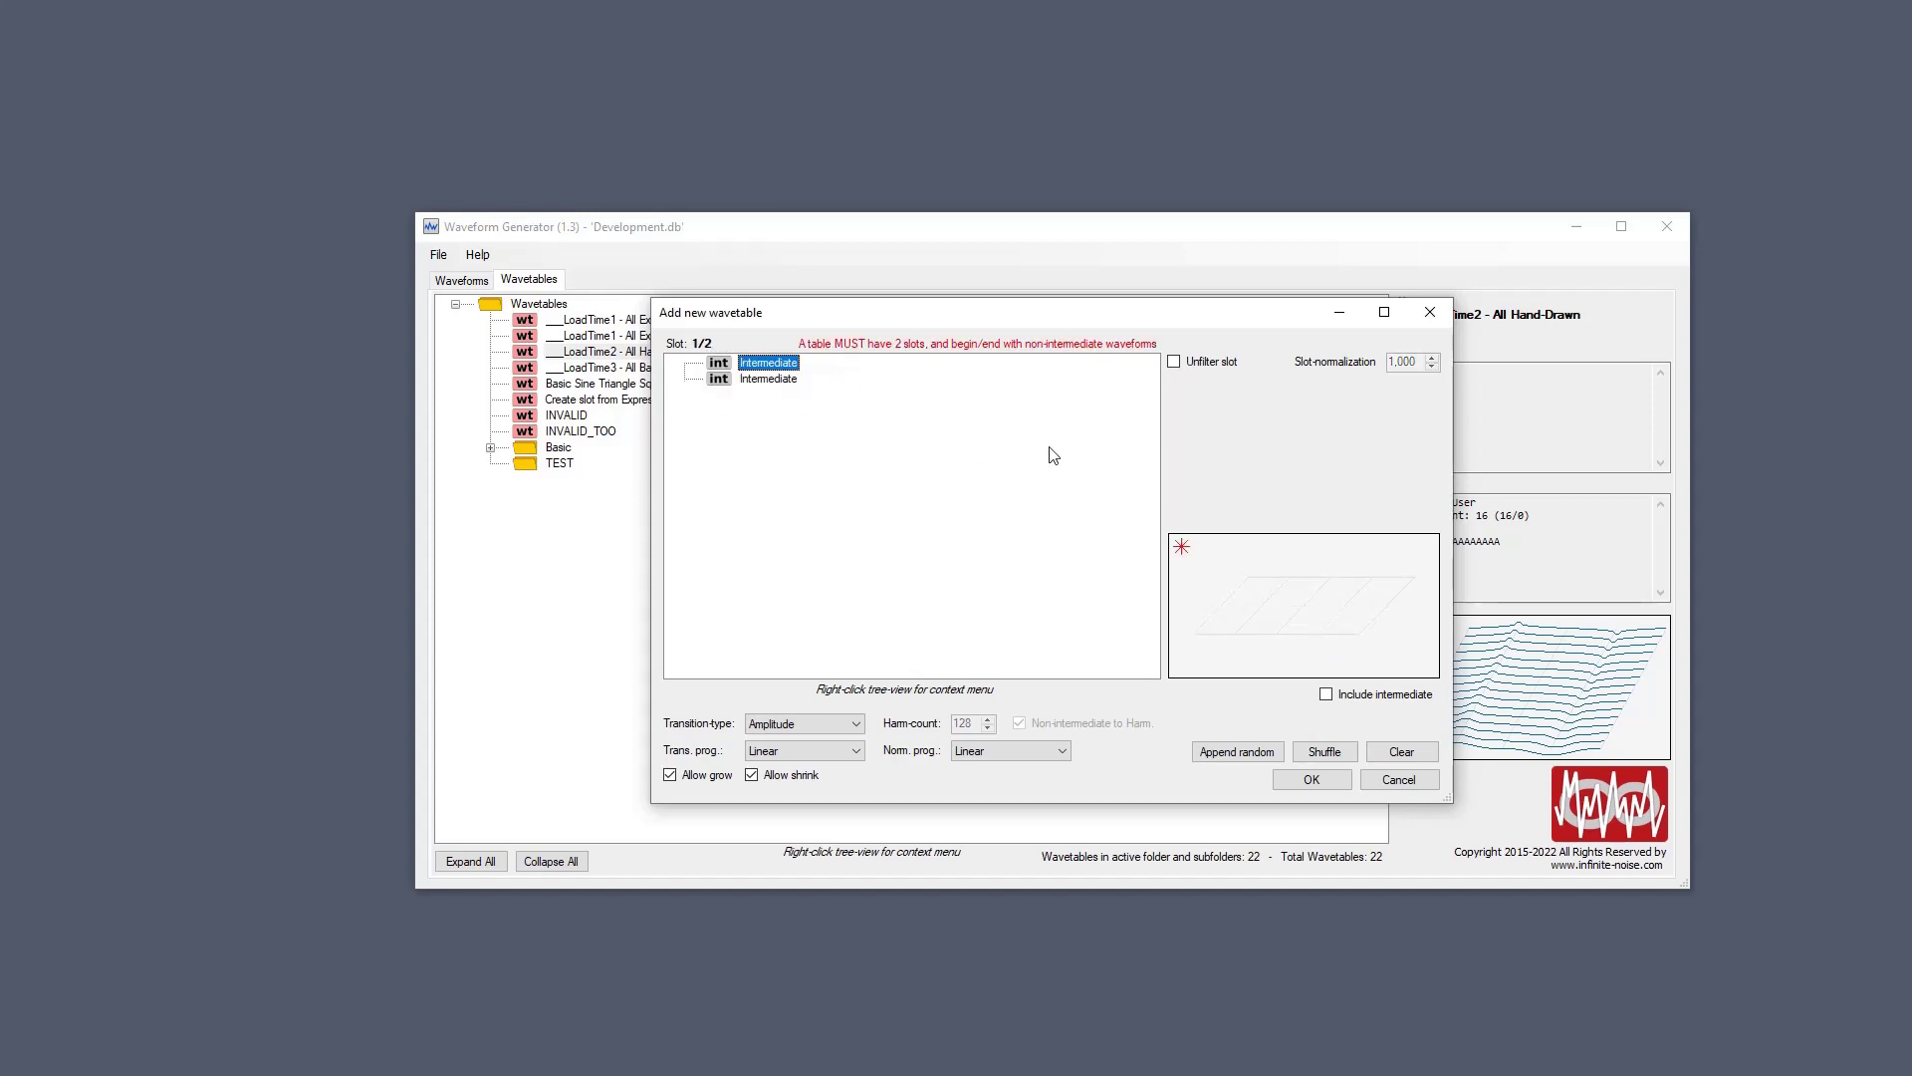
{"action": "left_click", "coordinate": [1239, 756]}
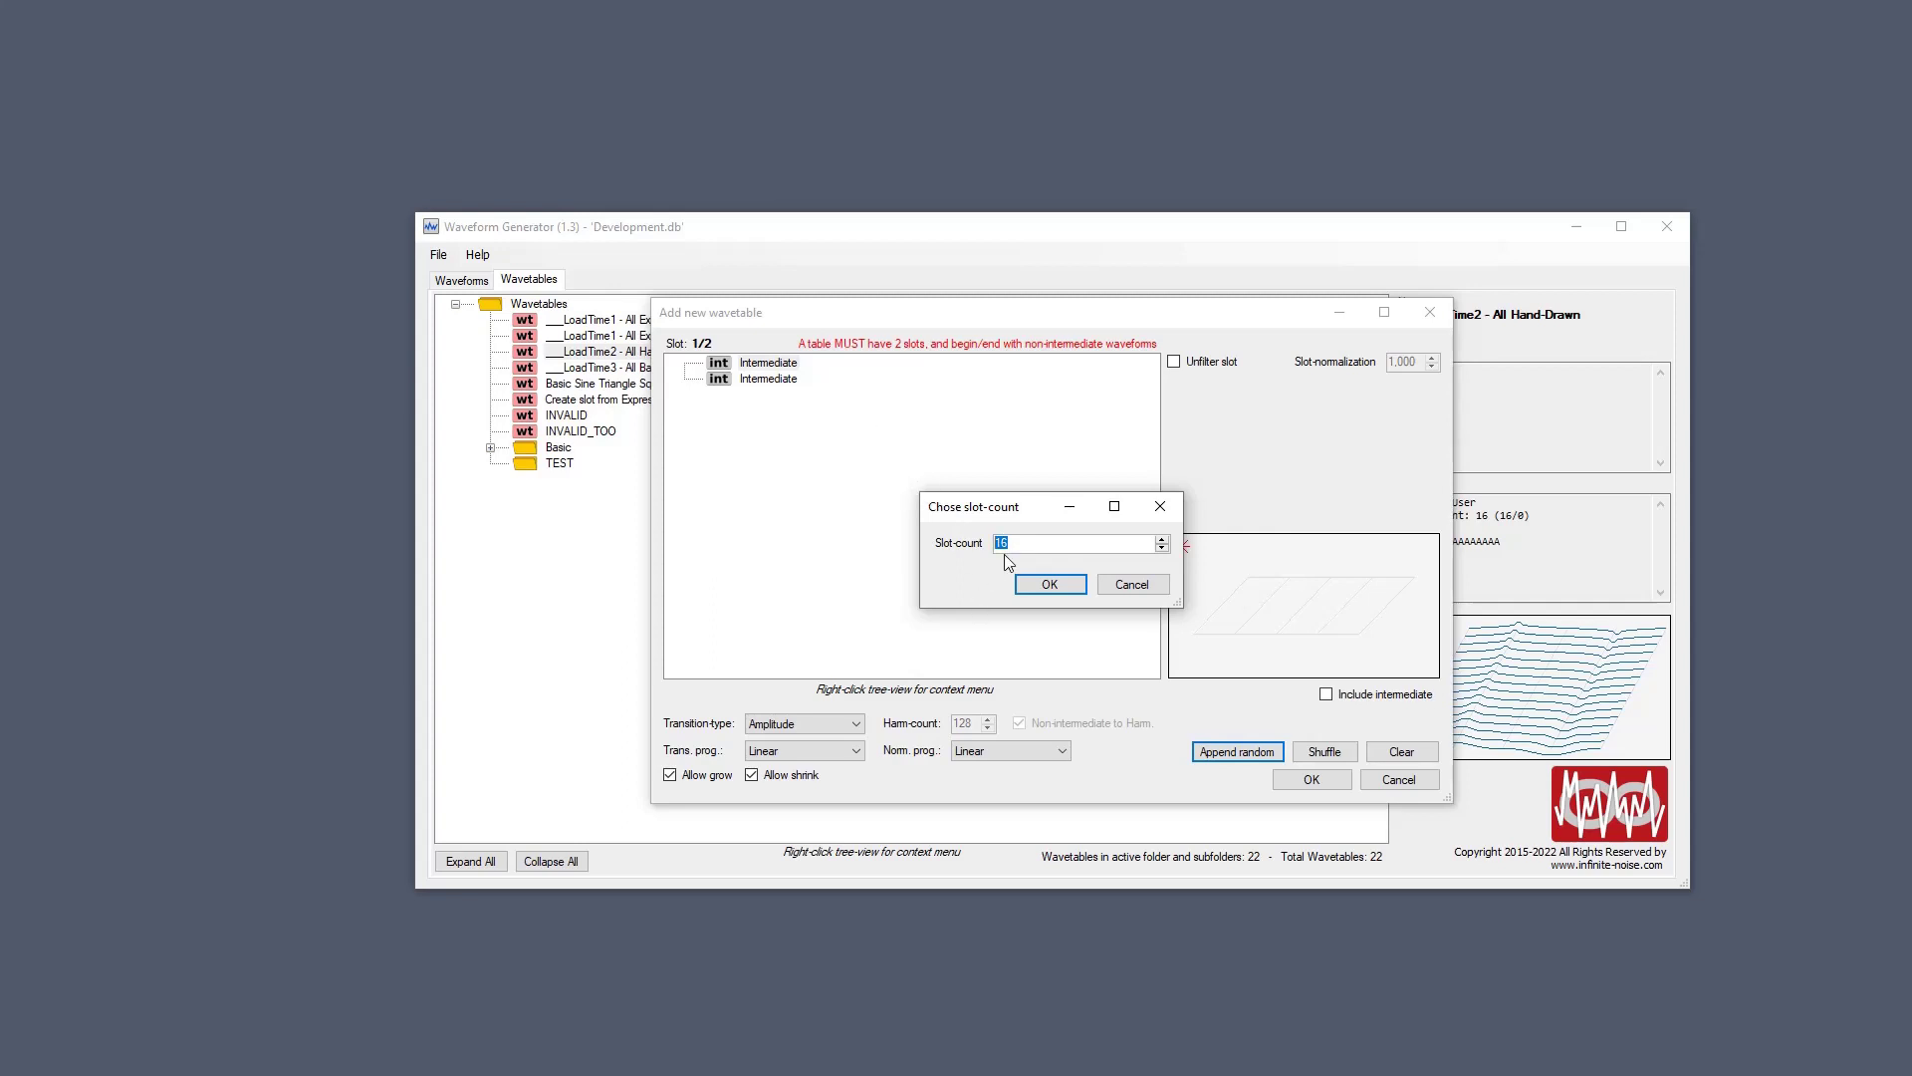
{"action": "type", "text": "20"}
{"action": "left_click", "coordinate": [1044, 594]}
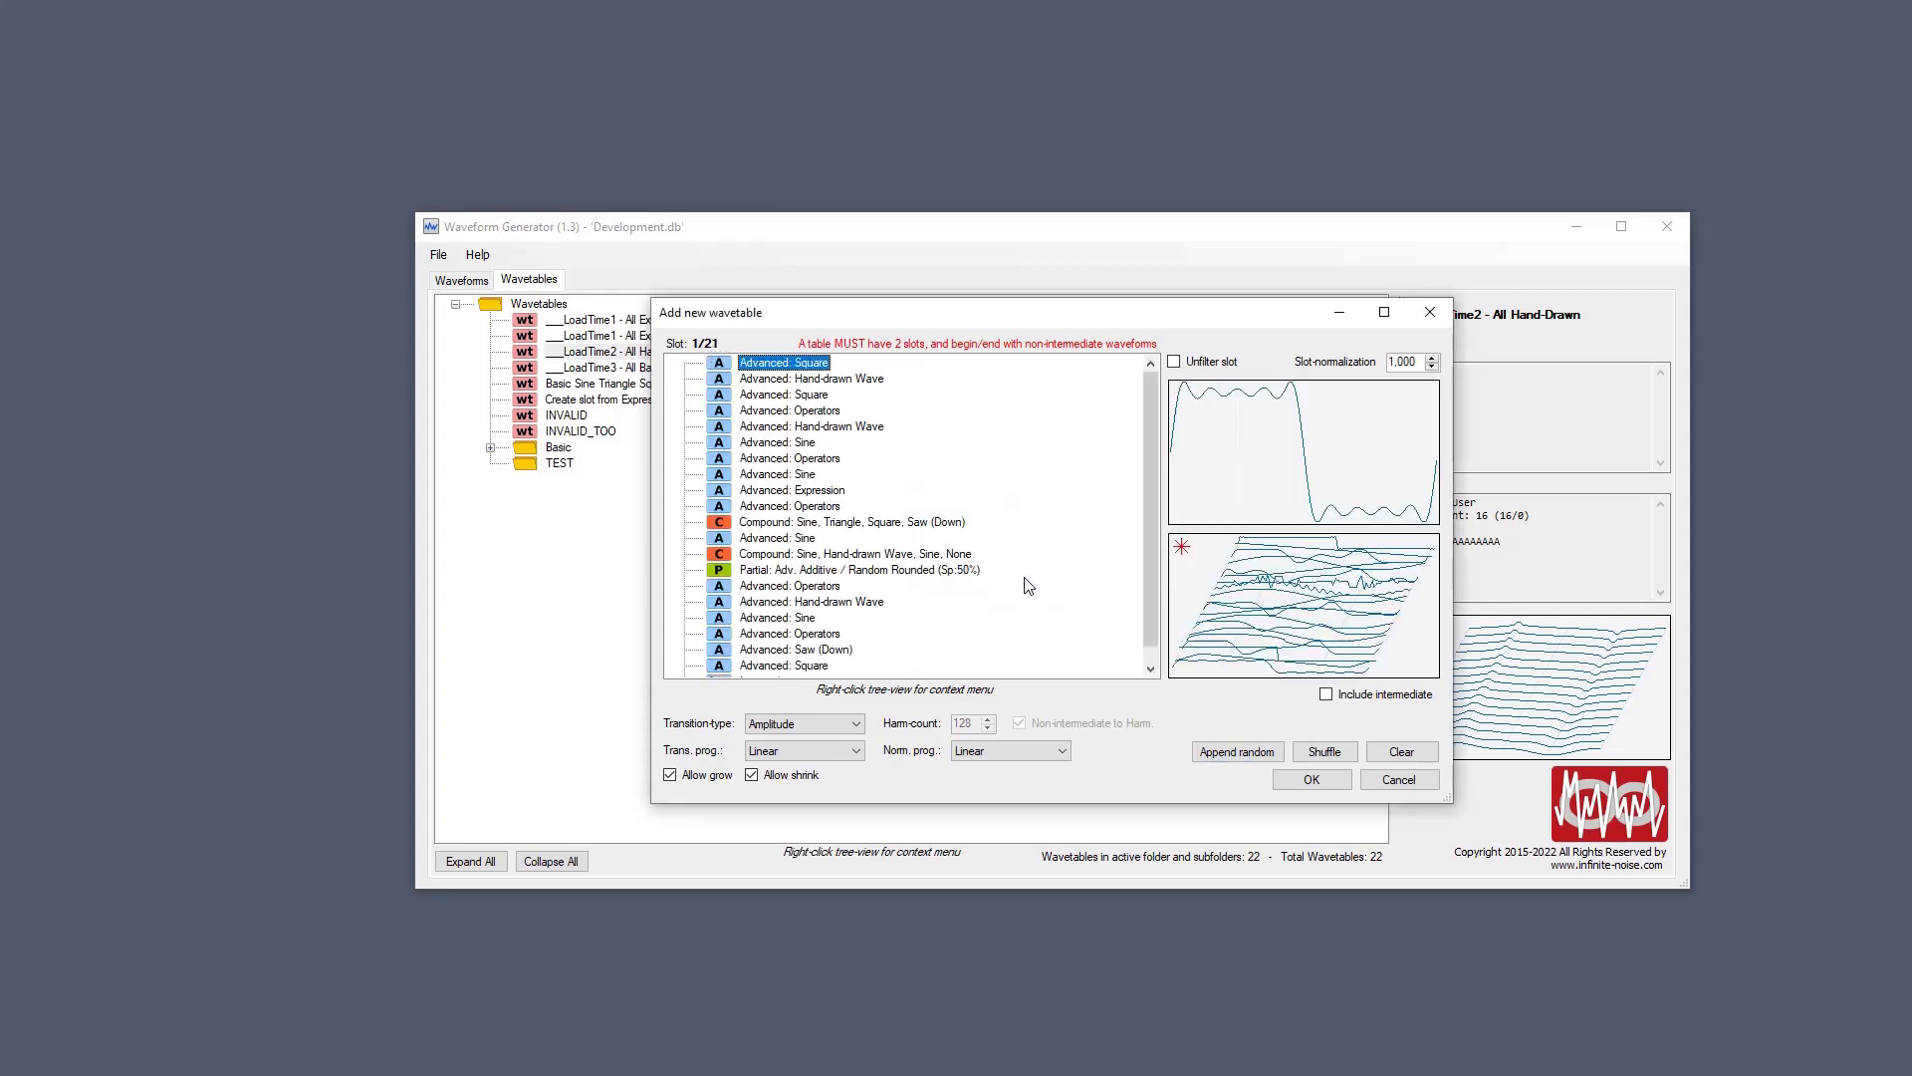
{"action": "key", "text": "Delete"}
Step through the 20 random slots to examine each waveform's shape in the preview.
{"action": "key", "text": "Up"}
{"action": "key", "text": "Up"}
{"action": "key", "text": "Up"}
{"action": "key", "text": "Up"}
{"action": "key", "text": "Up"}
{"action": "key", "text": "Up"}
{"action": "key", "text": "Up"}
{"action": "key", "text": "Up"}
{"action": "key", "text": "Up"}
{"action": "key", "text": "Up"}
{"action": "key", "text": "Up"}
{"action": "key", "text": "Up"}
{"action": "key", "text": "Up"}
{"action": "key", "text": "Up"}
{"action": "key", "text": "Up"}
{"action": "key", "text": "Up"}
{"action": "key", "text": "Up"}
{"action": "key", "text": "Up"}
{"action": "key", "text": "Up"}
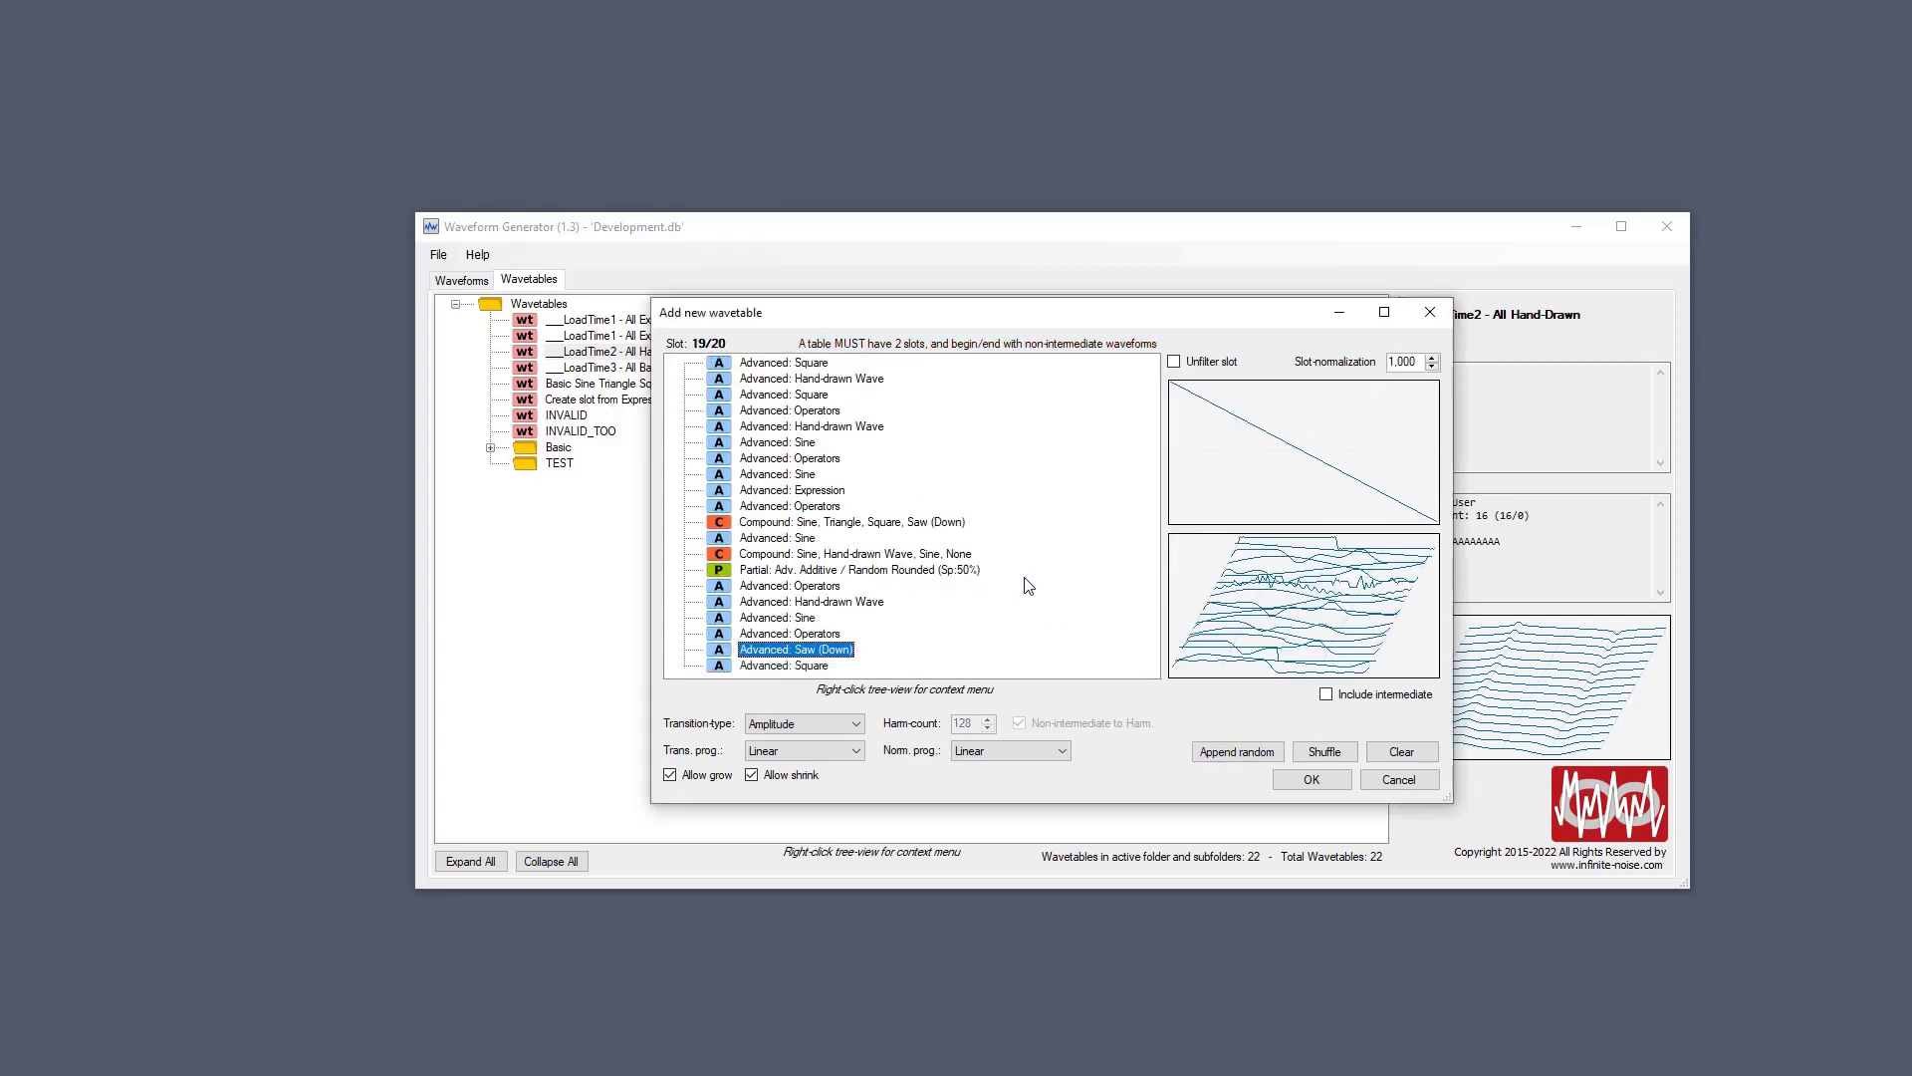
{"action": "key", "text": "Down"}
{"action": "key", "text": "Down"}
{"action": "key", "text": "Down"}
{"action": "key", "text": "Down"}
{"action": "key", "text": "Down"}
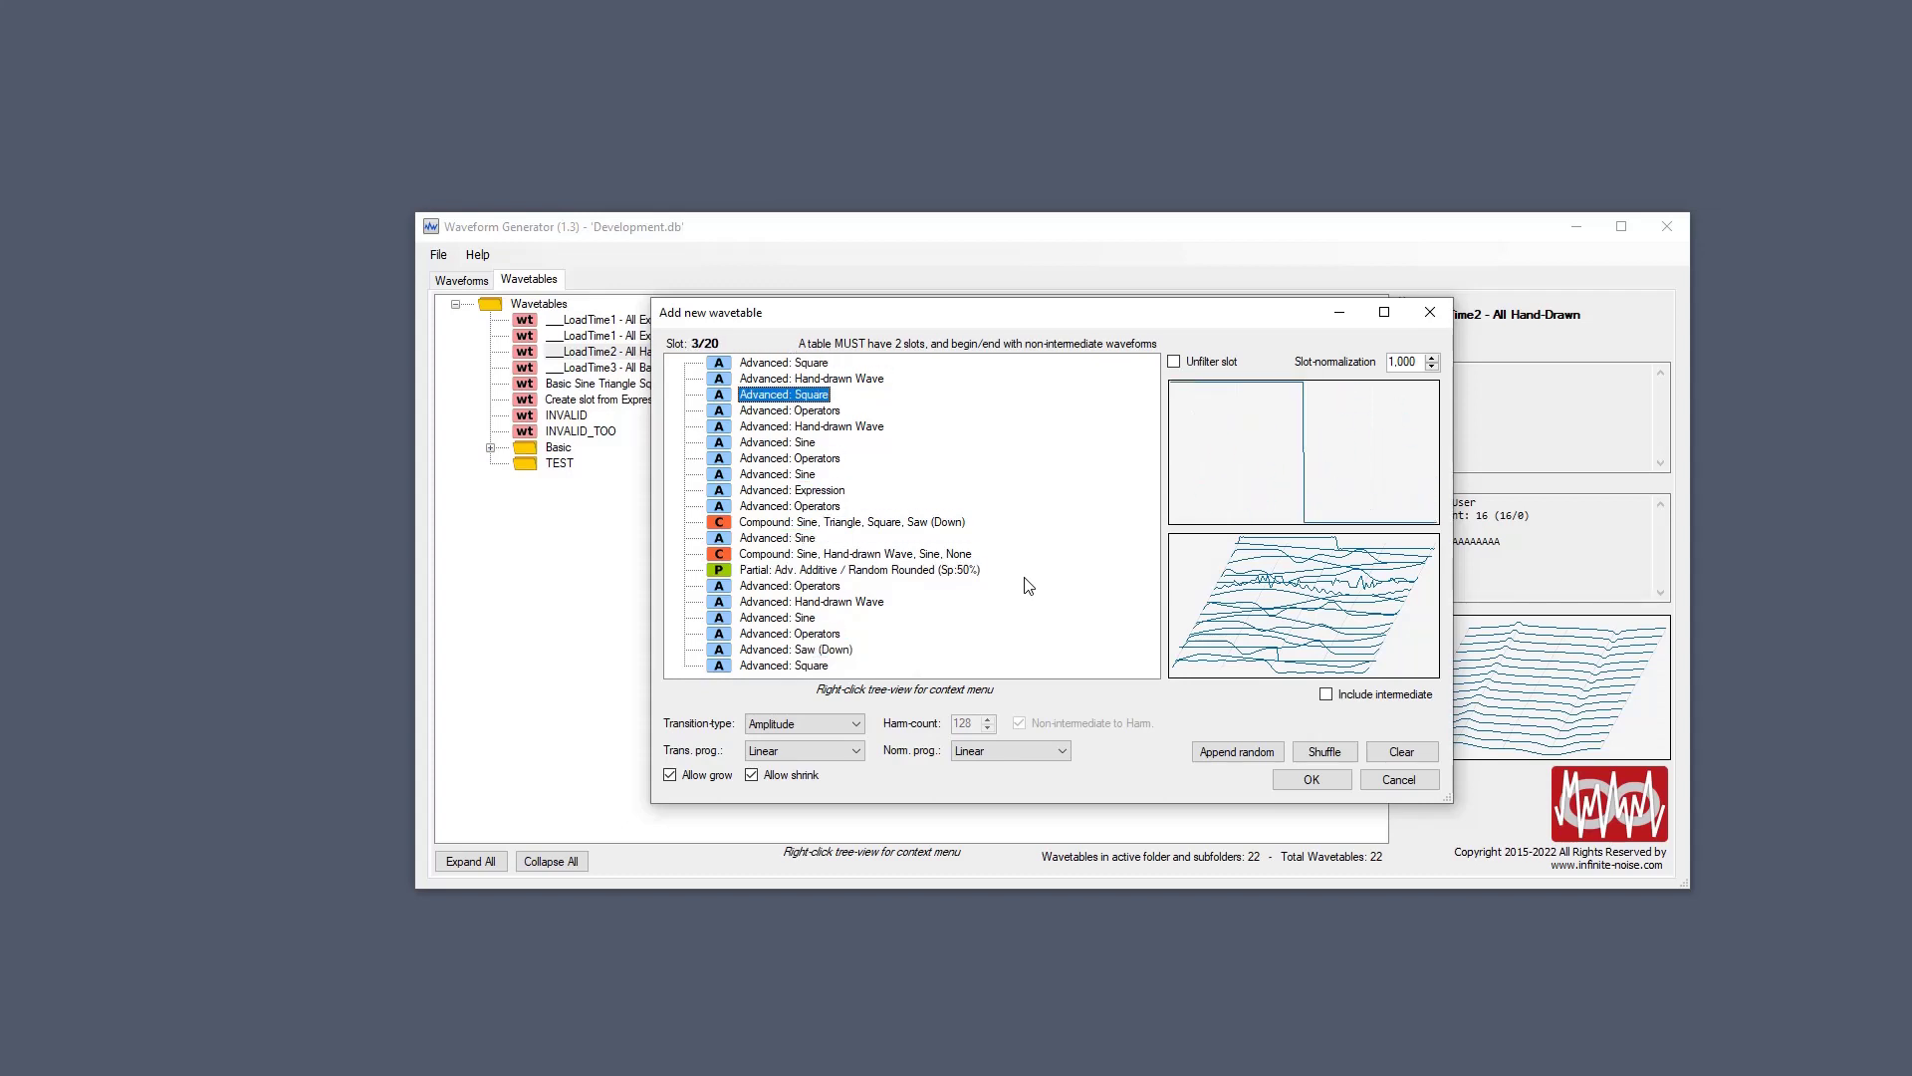
{"action": "key", "text": "Down"}
{"action": "key", "text": "Down"}
{"action": "key", "text": "Down"}
{"action": "key", "text": "Down"}
{"action": "key", "text": "Down"}
{"action": "key", "text": "Down"}
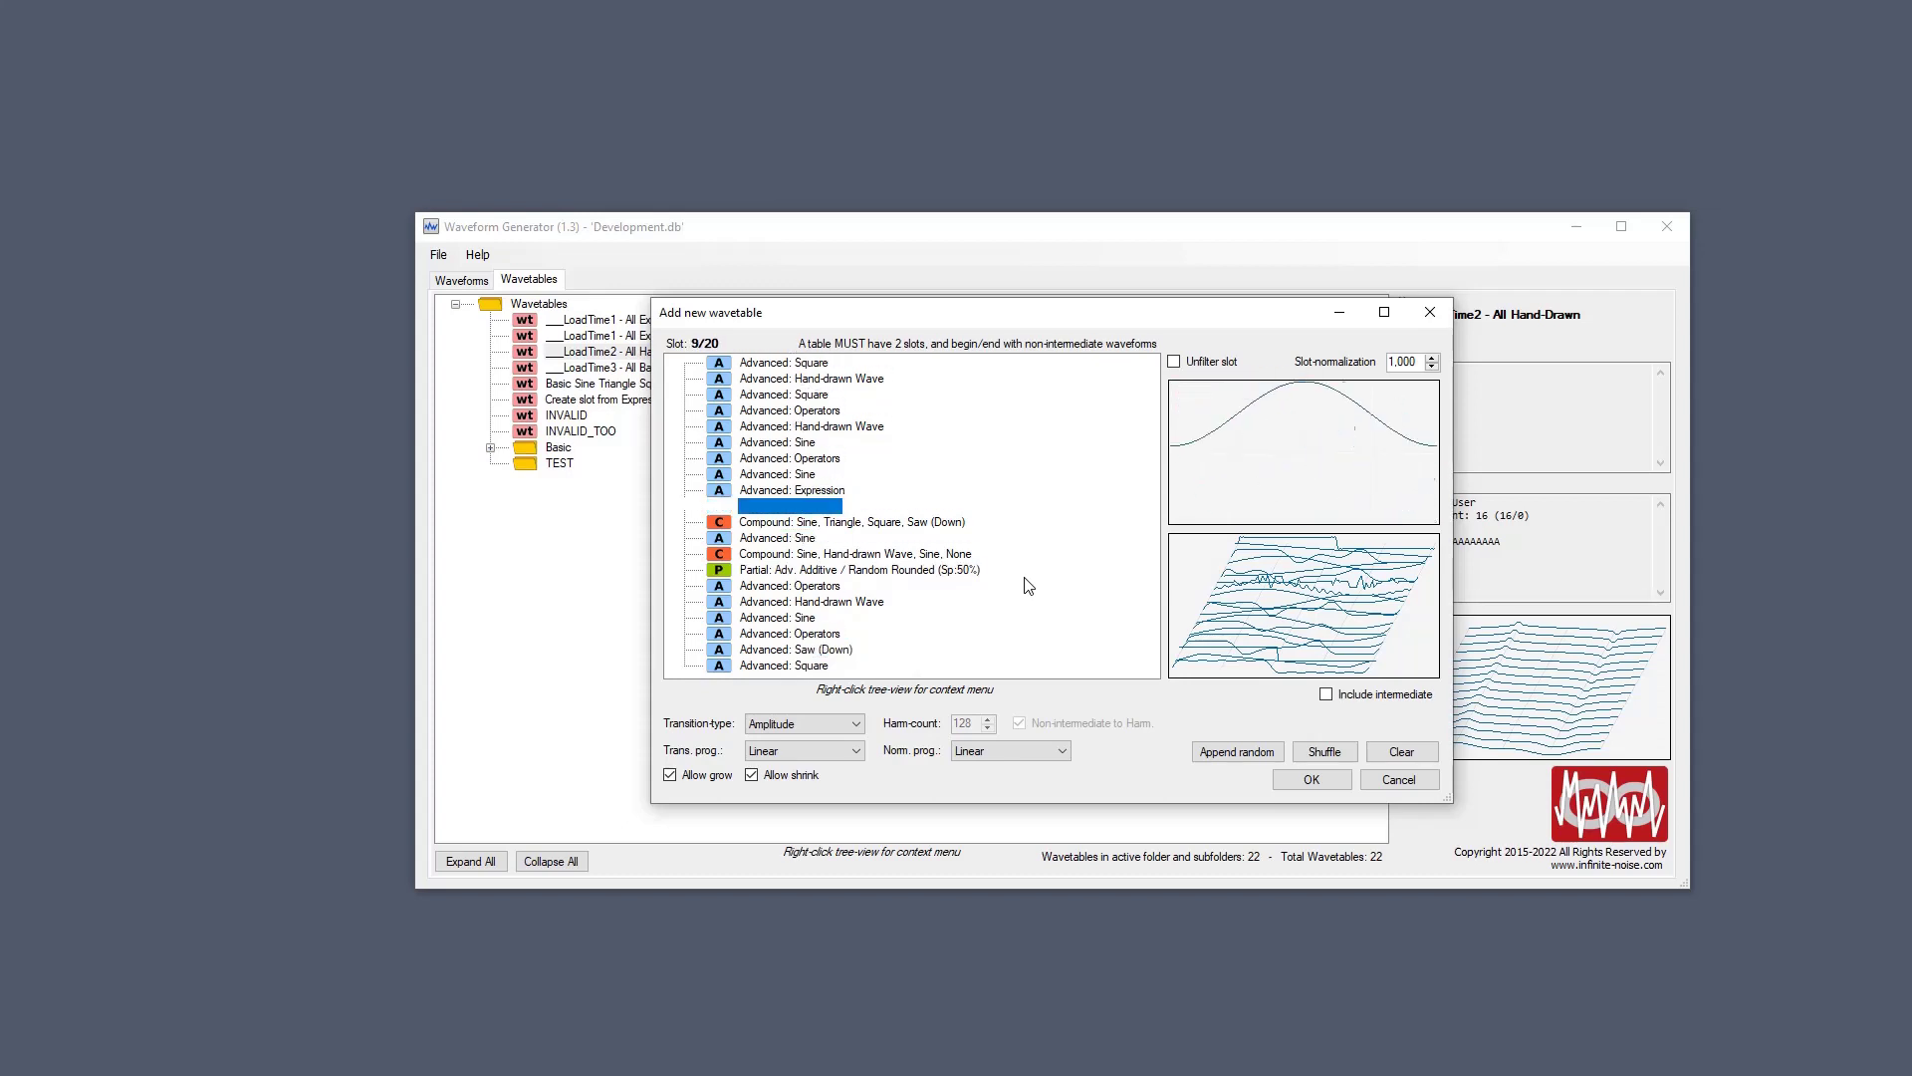
{"action": "key", "text": "Down"}
{"action": "key", "text": "Down"}
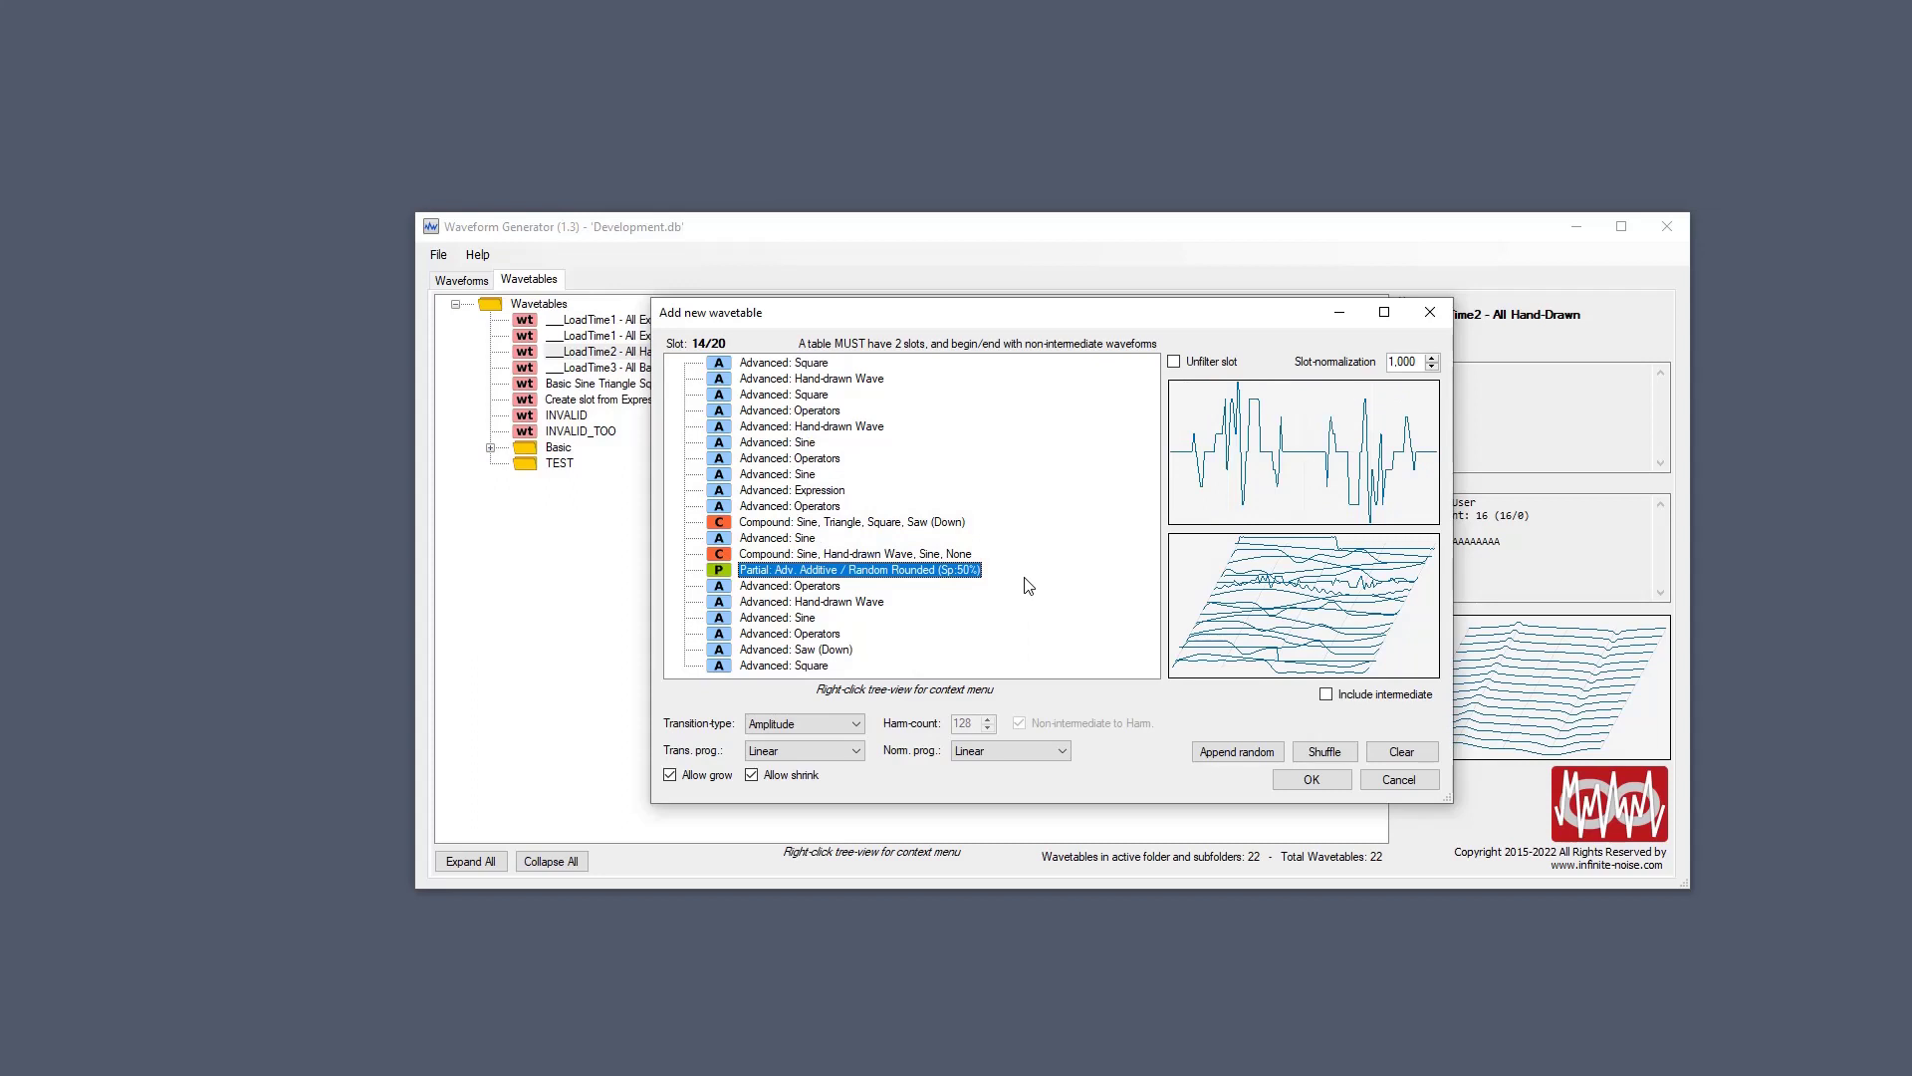
Trim the wavetable to 16 slots by deleting the Partial slot and the Sine, Saw (Down) and last Square slots after it.
{"action": "key", "text": "Delete"}
{"action": "key", "text": "Down"}
{"action": "key", "text": "Down"}
{"action": "key", "text": "Down"}
{"action": "key", "text": "Down"}
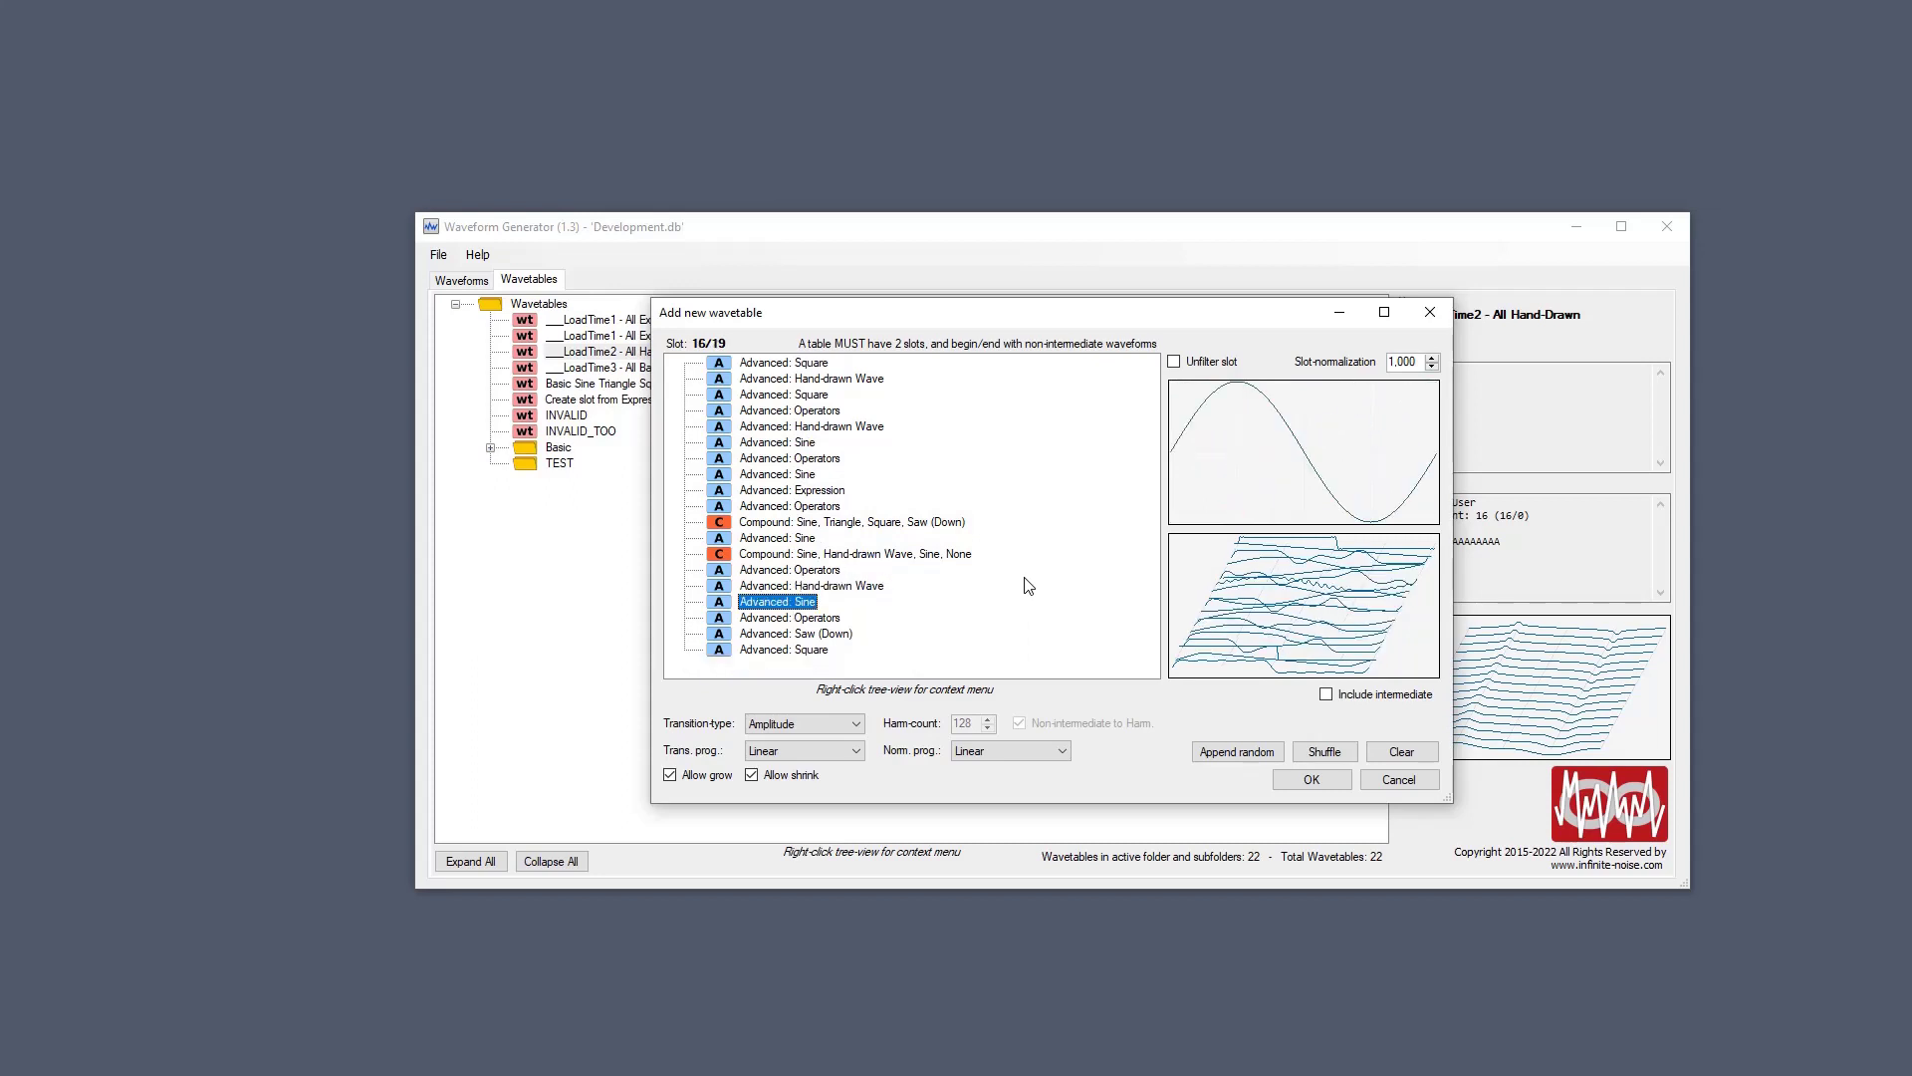
{"action": "key", "text": "Up"}
{"action": "key", "text": "Up"}
{"action": "key", "text": "Delete"}
{"action": "key", "text": "Down"}
{"action": "key", "text": "Down"}
{"action": "key", "text": "Up"}
{"action": "key", "text": "Delete"}
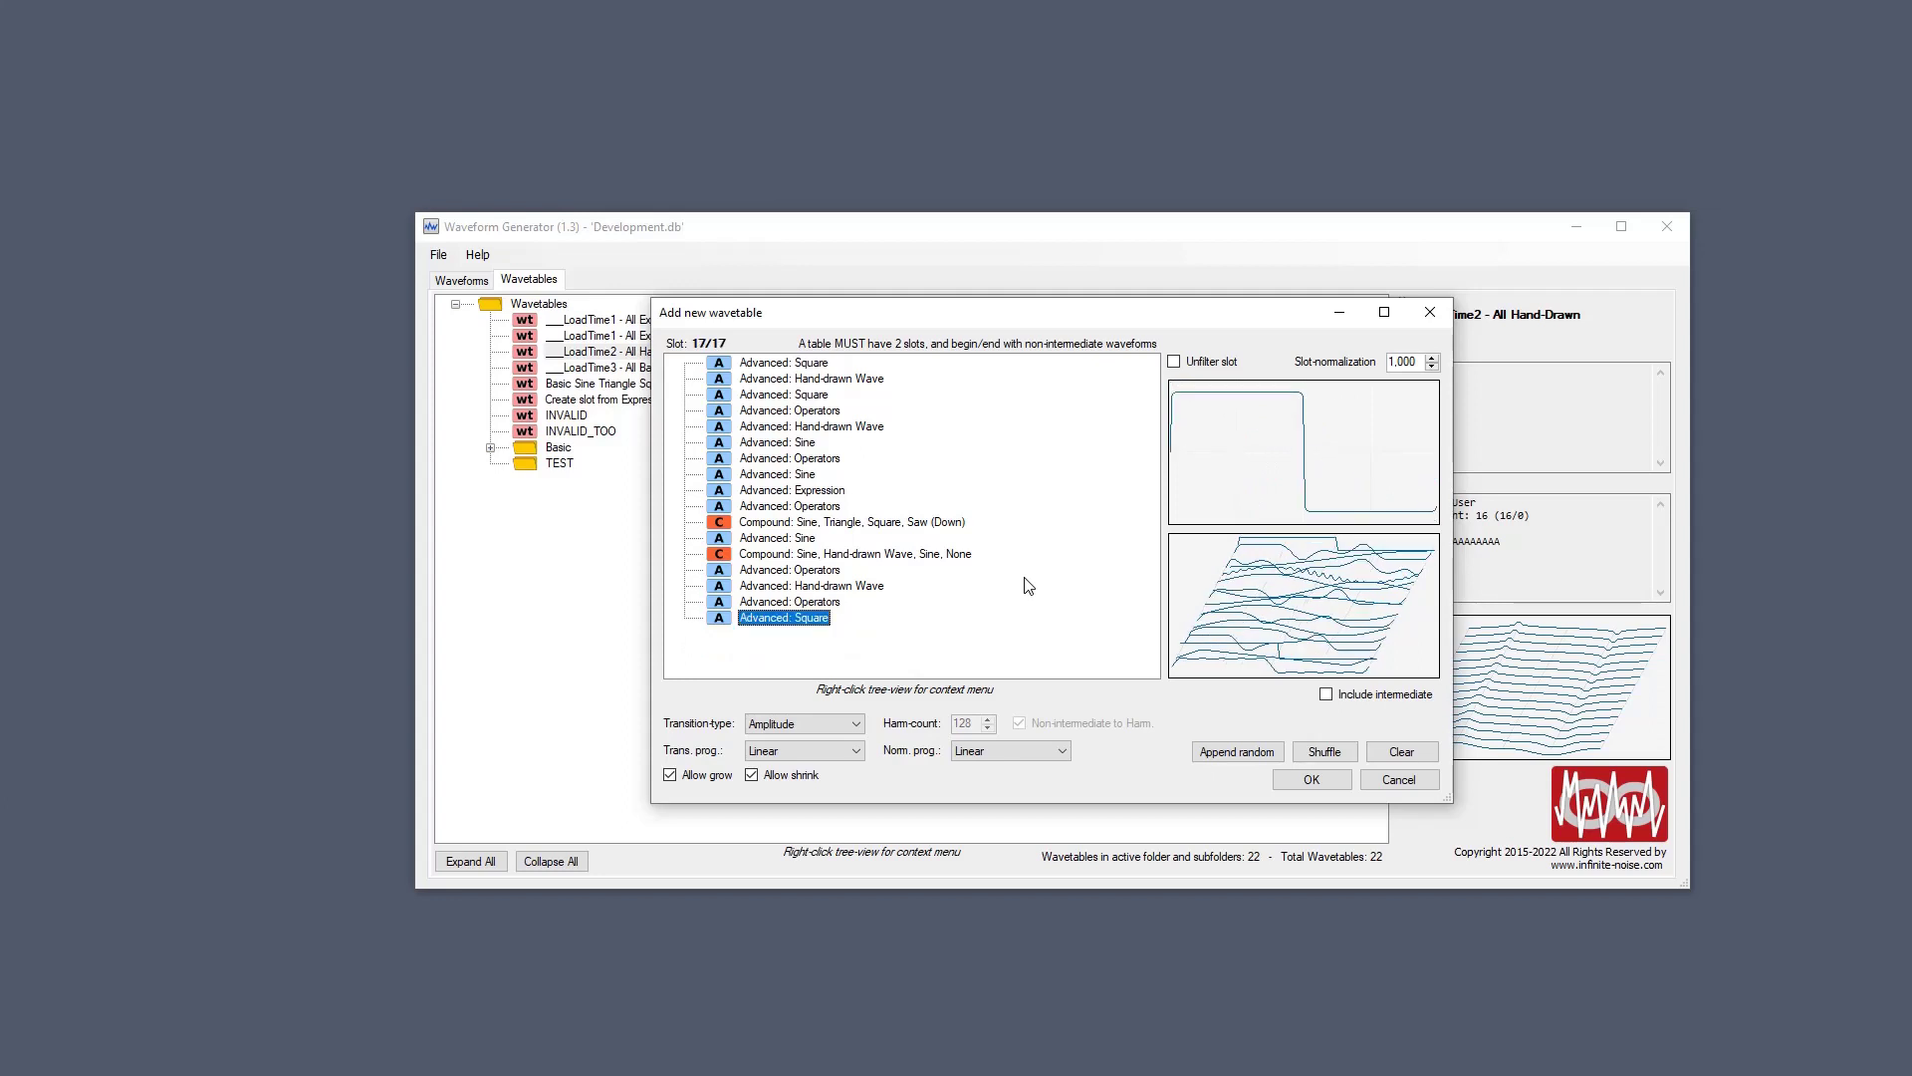
{"action": "key", "text": "Delete"}
Step through the remaining 16 slots in both directions to examine their waveforms.
{"action": "key", "text": "Up"}
{"action": "key", "text": "Up"}
{"action": "key", "text": "Up"}
{"action": "key", "text": "Up"}
{"action": "key", "text": "Up"}
{"action": "key", "text": "Up"}
{"action": "key", "text": "Up"}
{"action": "key", "text": "Up"}
{"action": "key", "text": "Up"}
{"action": "key", "text": "Up"}
{"action": "key", "text": "Up"}
{"action": "key", "text": "Up"}
{"action": "key", "text": "Up"}
{"action": "key", "text": "Up"}
{"action": "key", "text": "Up"}
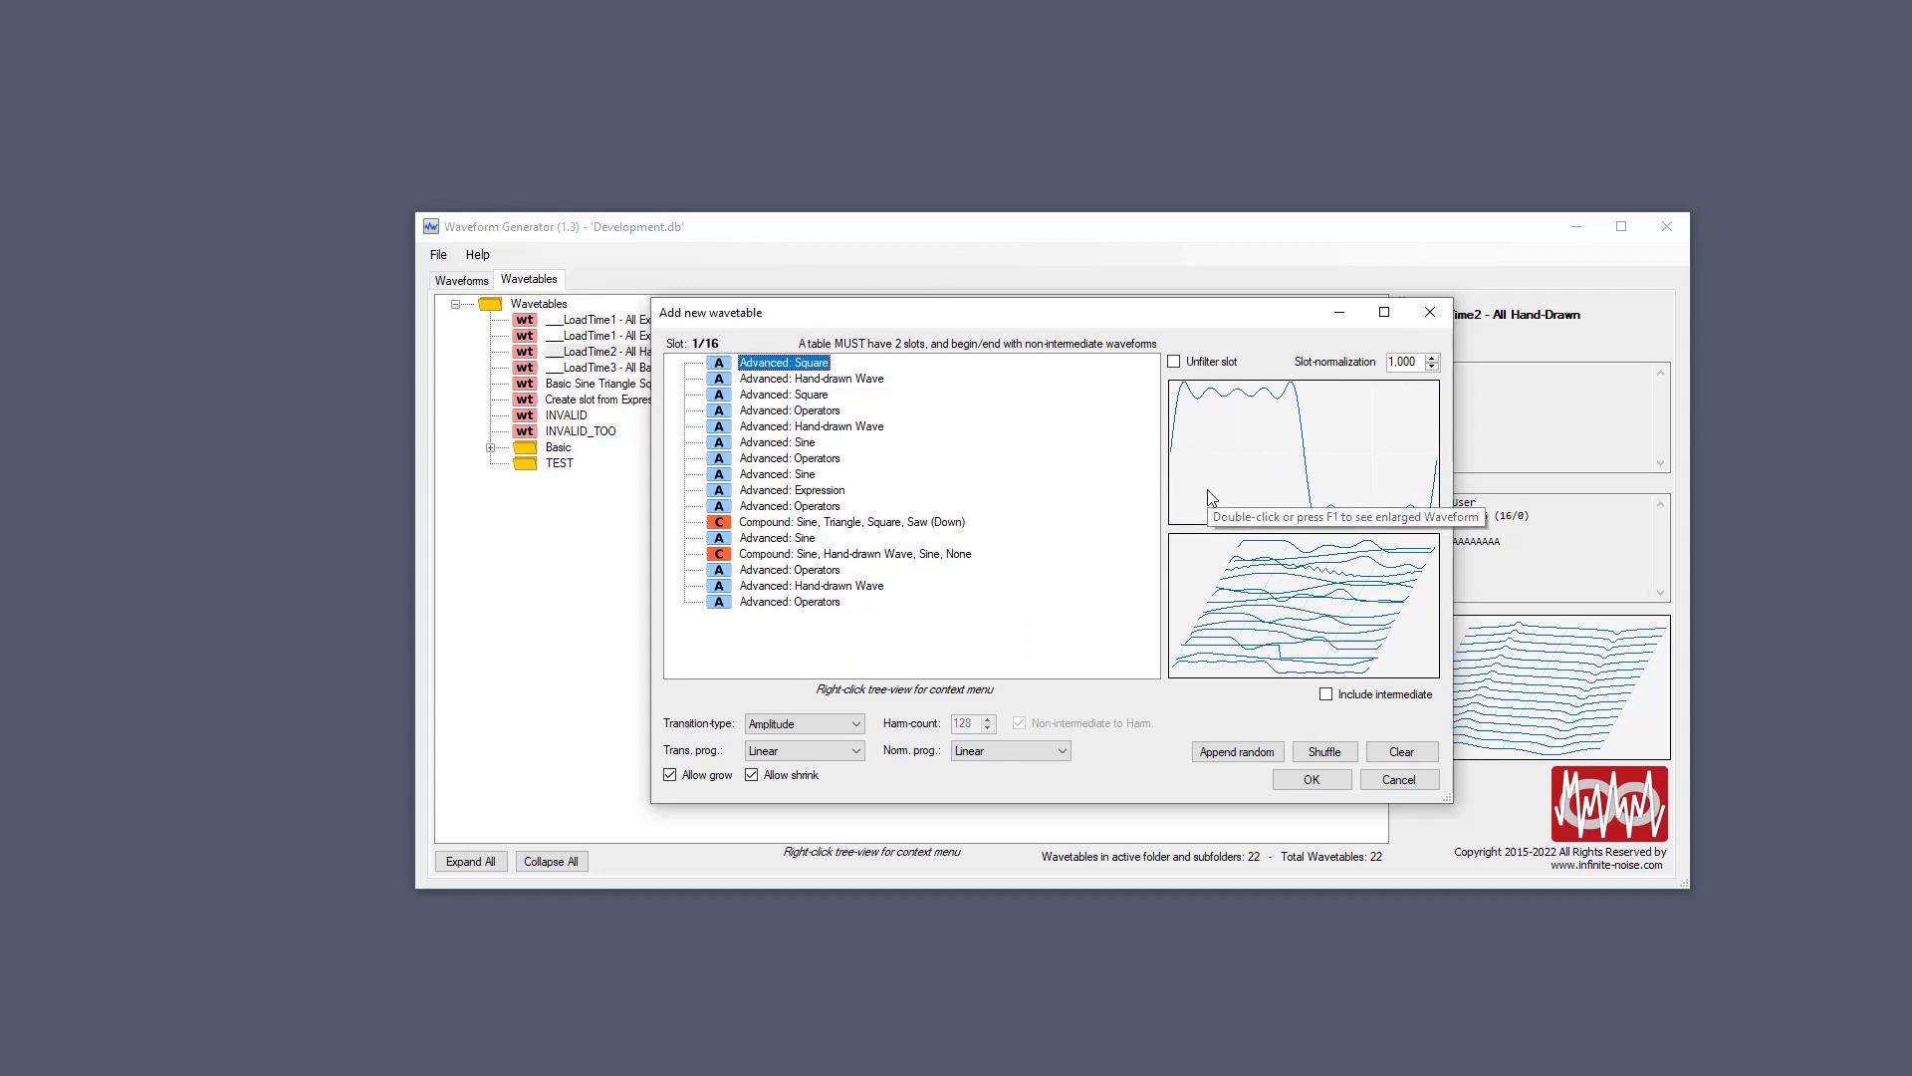
{"action": "key", "text": "Down"}
{"action": "key", "text": "Down"}
{"action": "key", "text": "Down"}
{"action": "key", "text": "Down"}
{"action": "key", "text": "Down"}
{"action": "key", "text": "Down"}
{"action": "key", "text": "Down"}
{"action": "key", "text": "Down"}
{"action": "key", "text": "Down"}
{"action": "key", "text": "Down"}
{"action": "key", "text": "Down"}
{"action": "key", "text": "Down"}
{"action": "key", "text": "Down"}
{"action": "key", "text": "Down"}
{"action": "key", "text": "Down"}
{"action": "key", "text": "Up"}
{"action": "key", "text": "Up"}
{"action": "key", "text": "Up"}
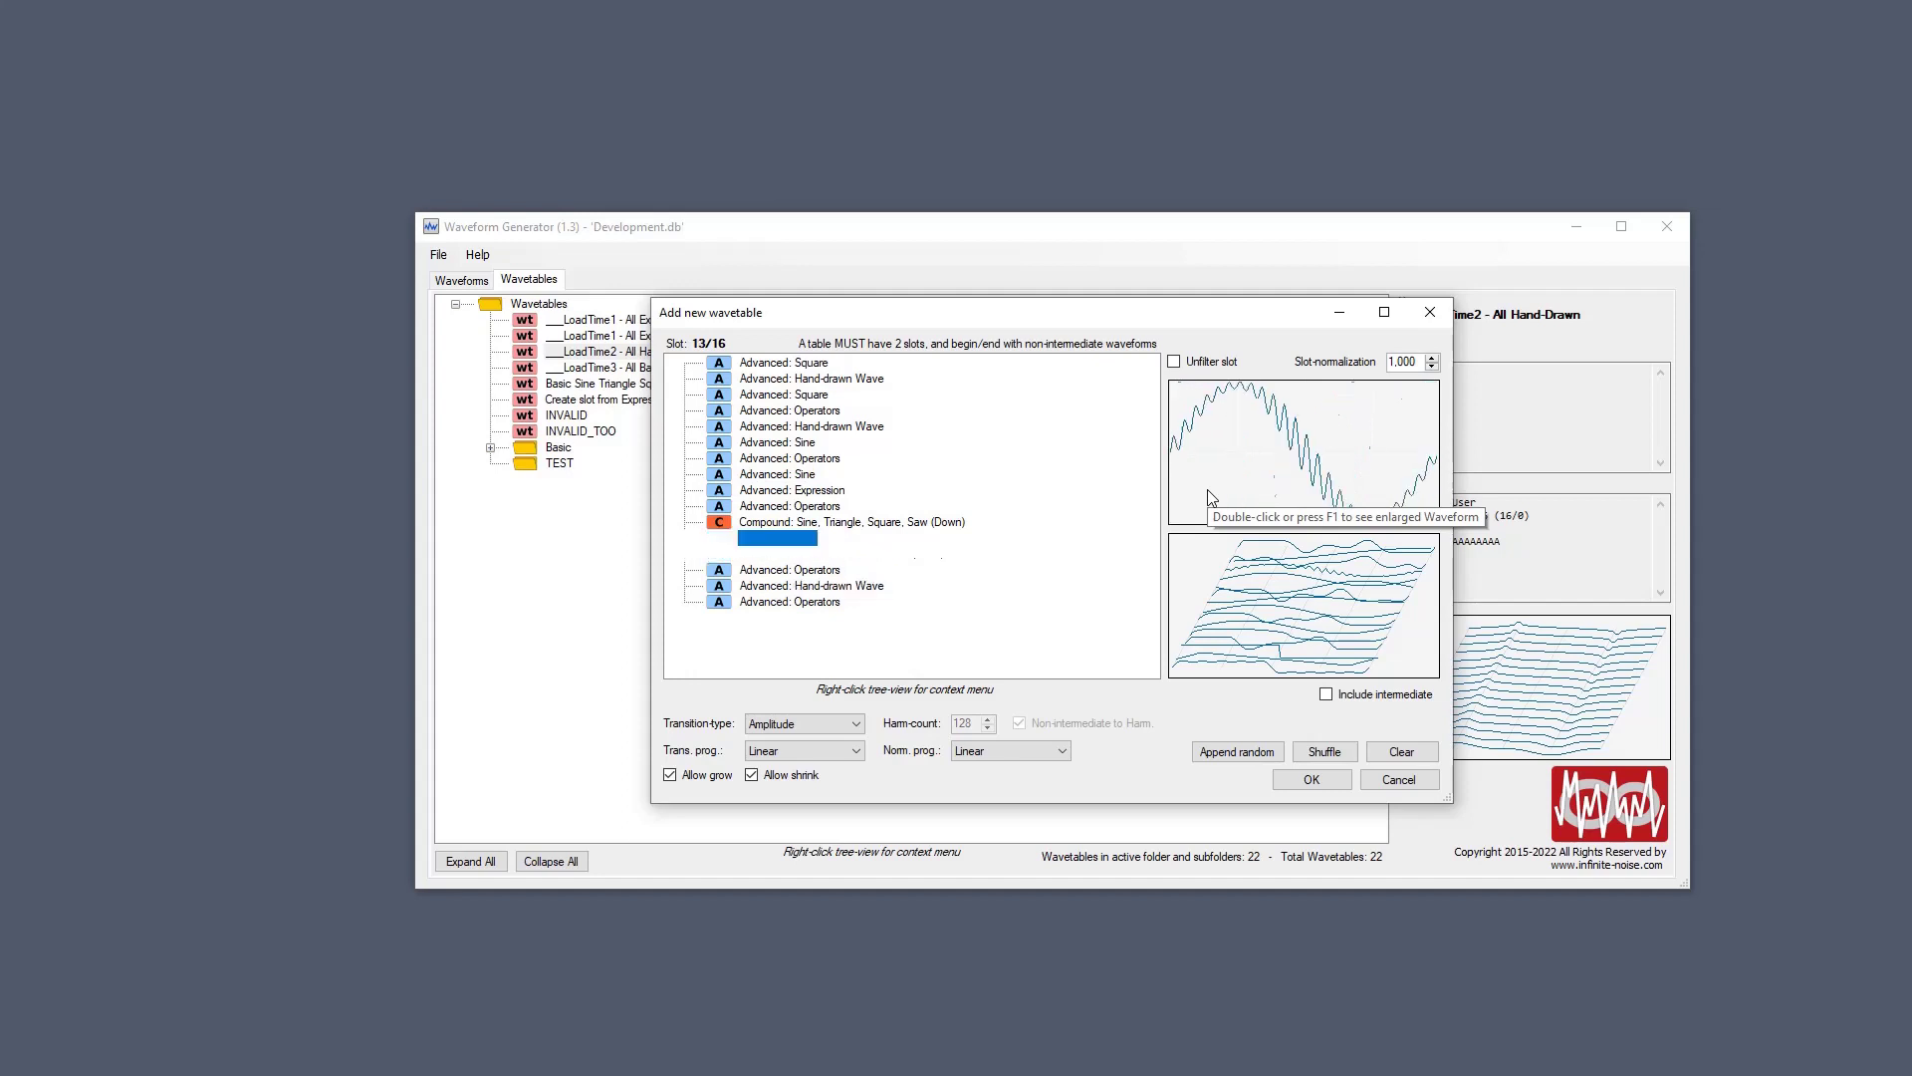
Move the Square waveform from the first slot down to slot 2, below the Hand-drawn Wave.
{"action": "key", "text": "Home"}
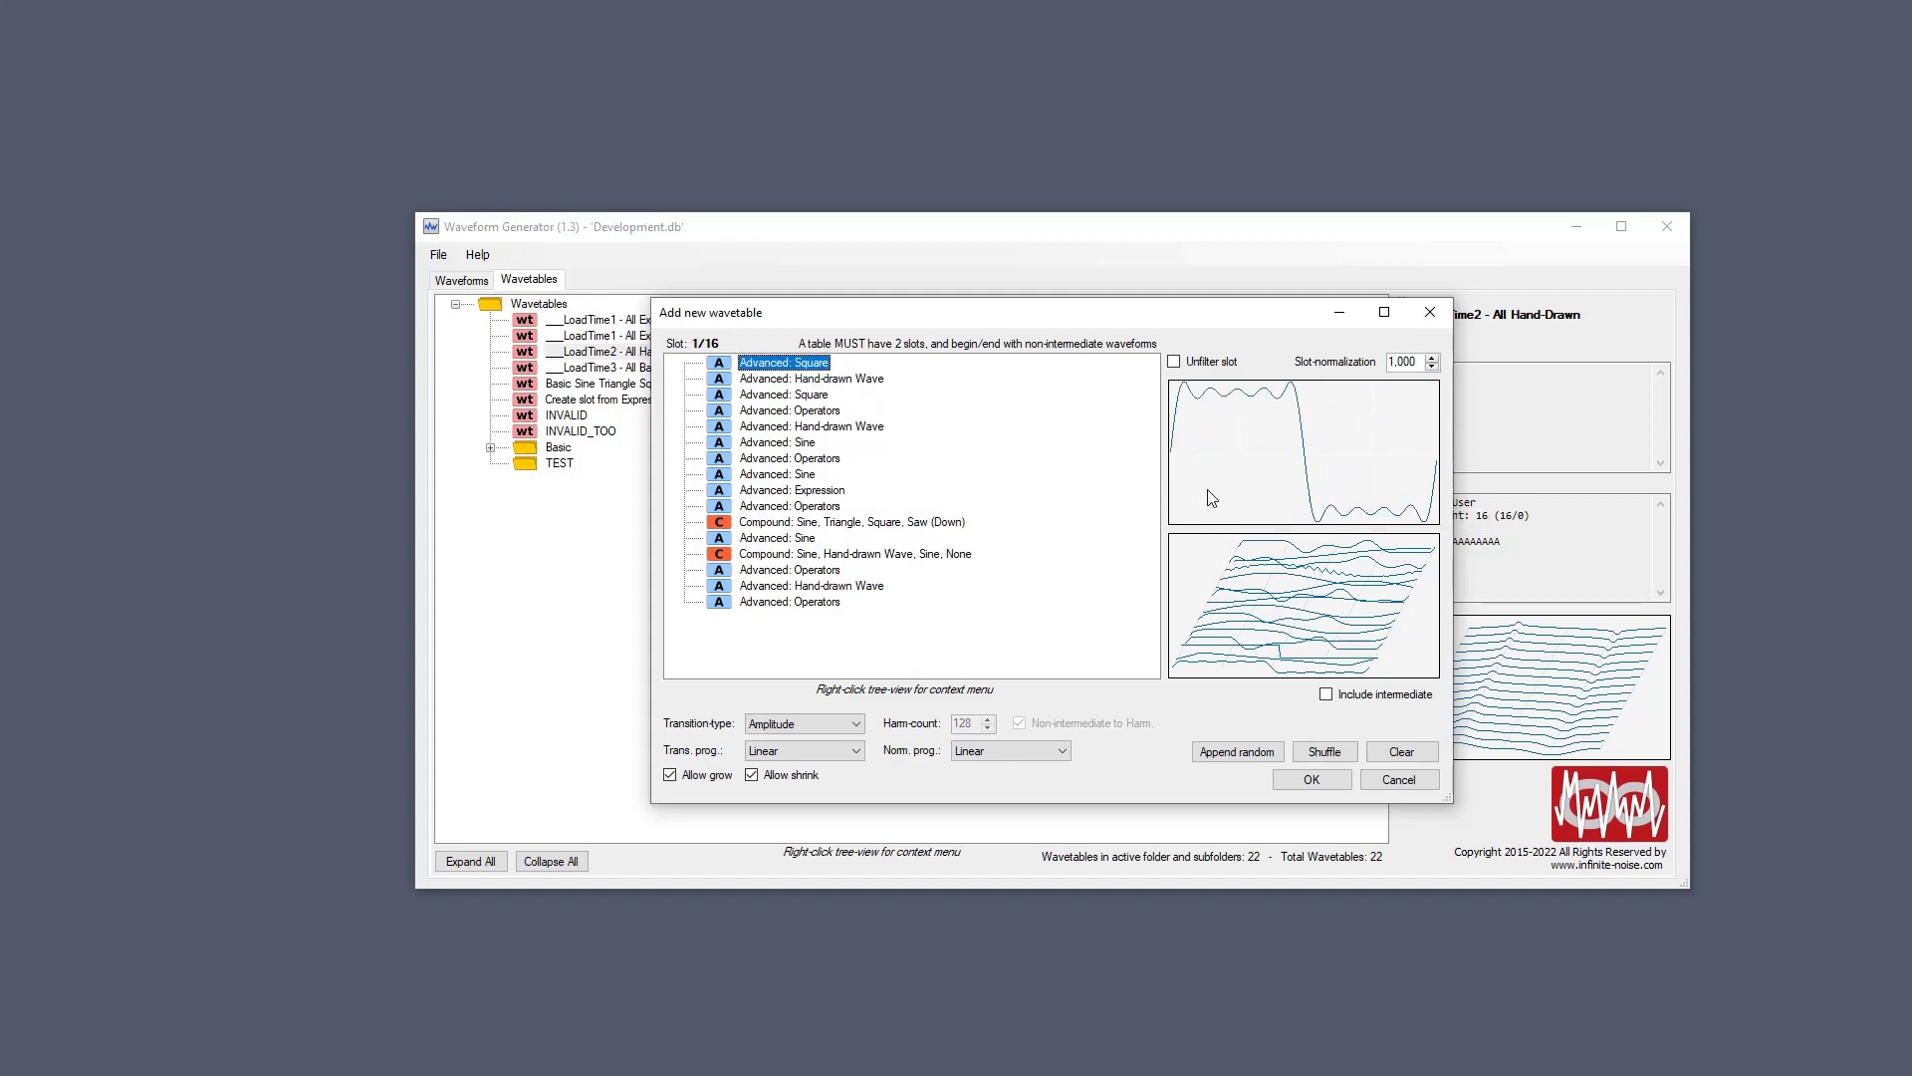
{"action": "key", "text": "ctrl+Down"}
{"action": "key", "text": "ctrl+Down"}
{"action": "key", "text": "ctrl+Down"}
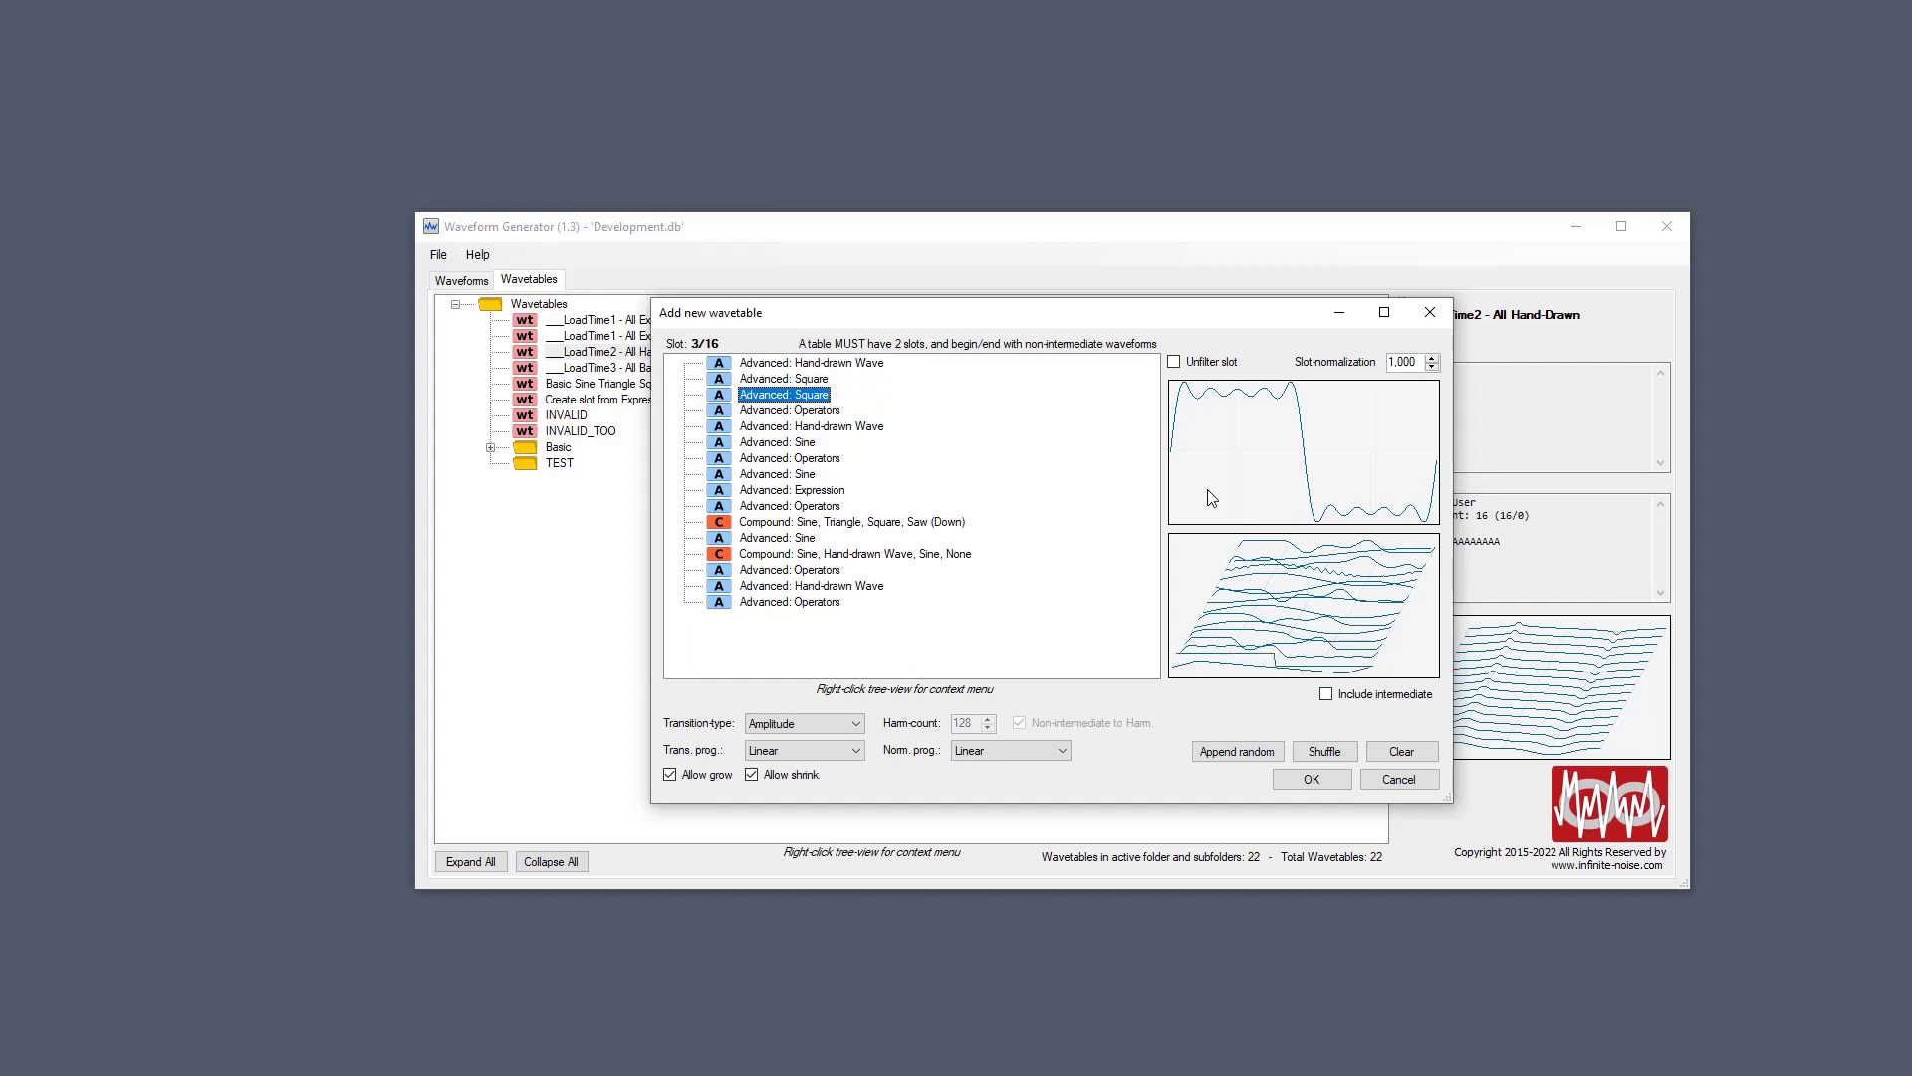
{"action": "key", "text": "ctrl+Up"}
{"action": "key", "text": "ctrl+Up"}
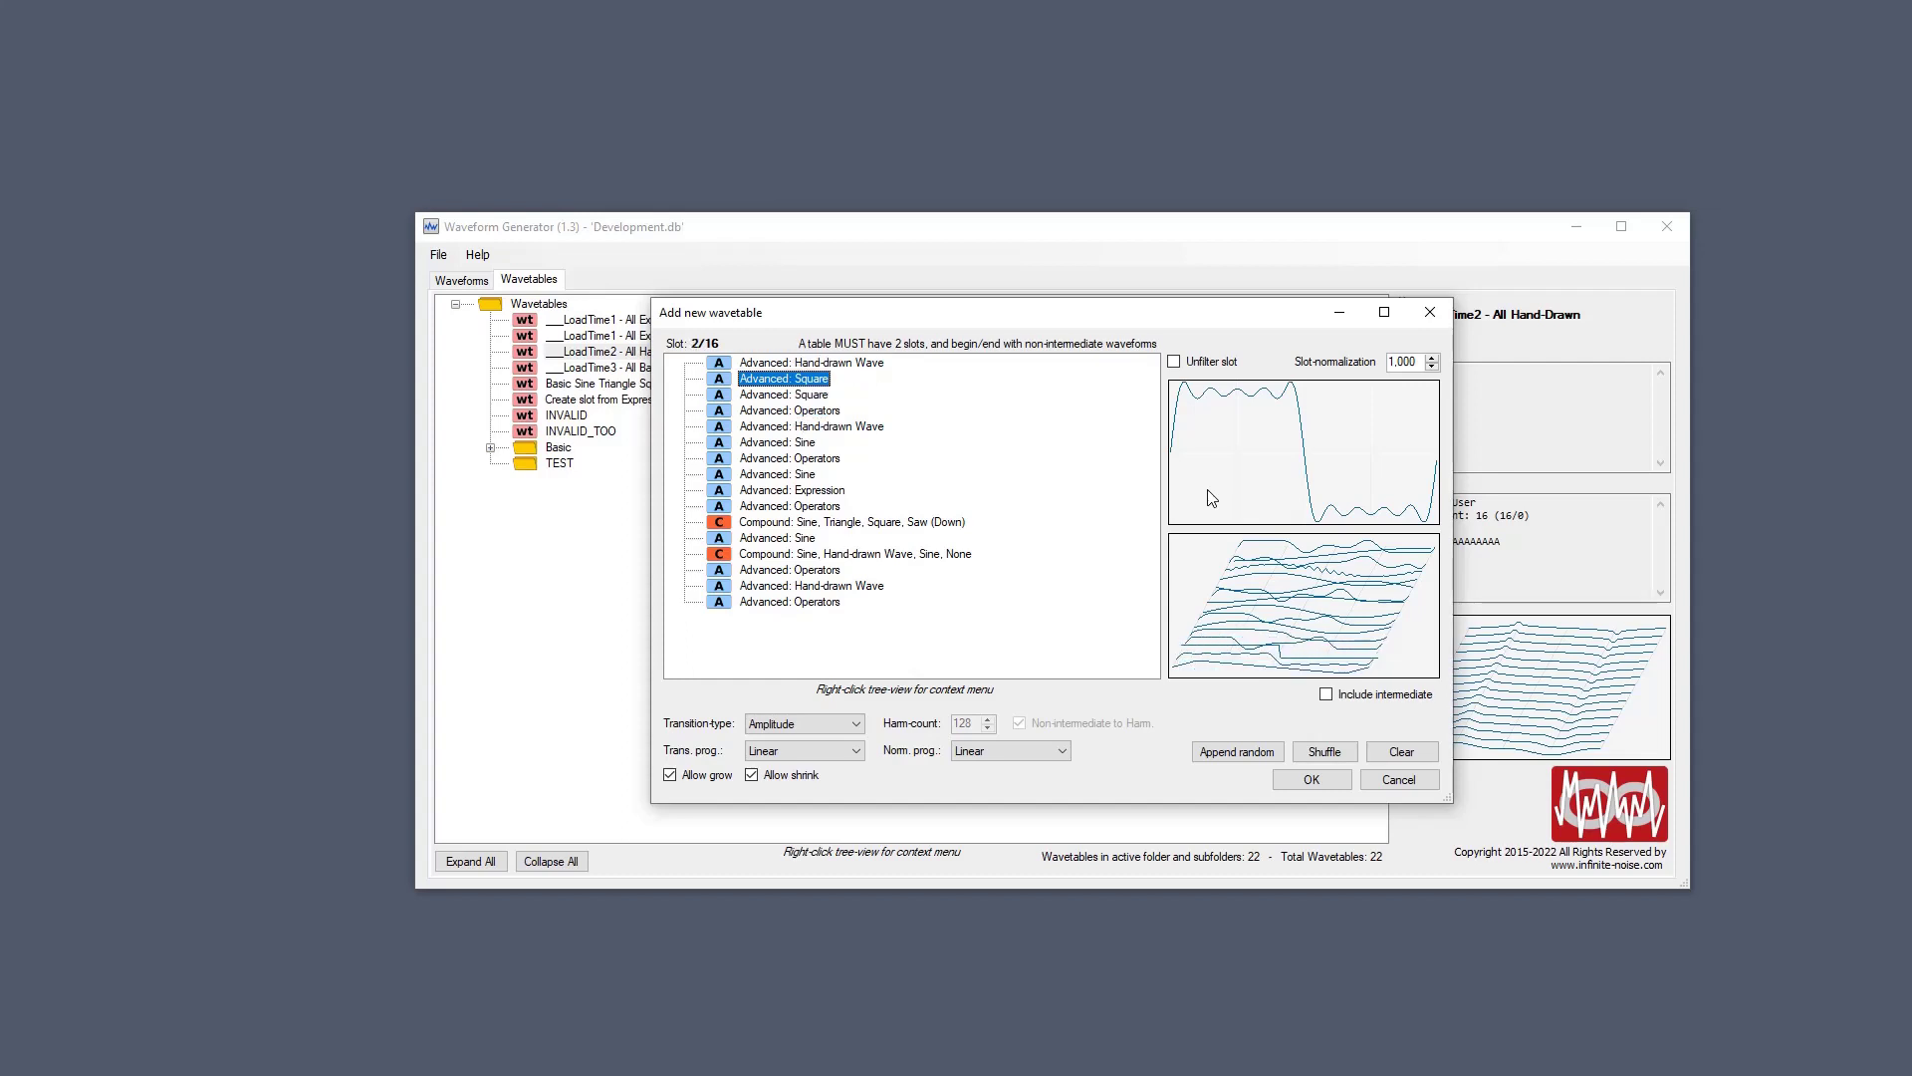
{"action": "key", "text": "Up"}
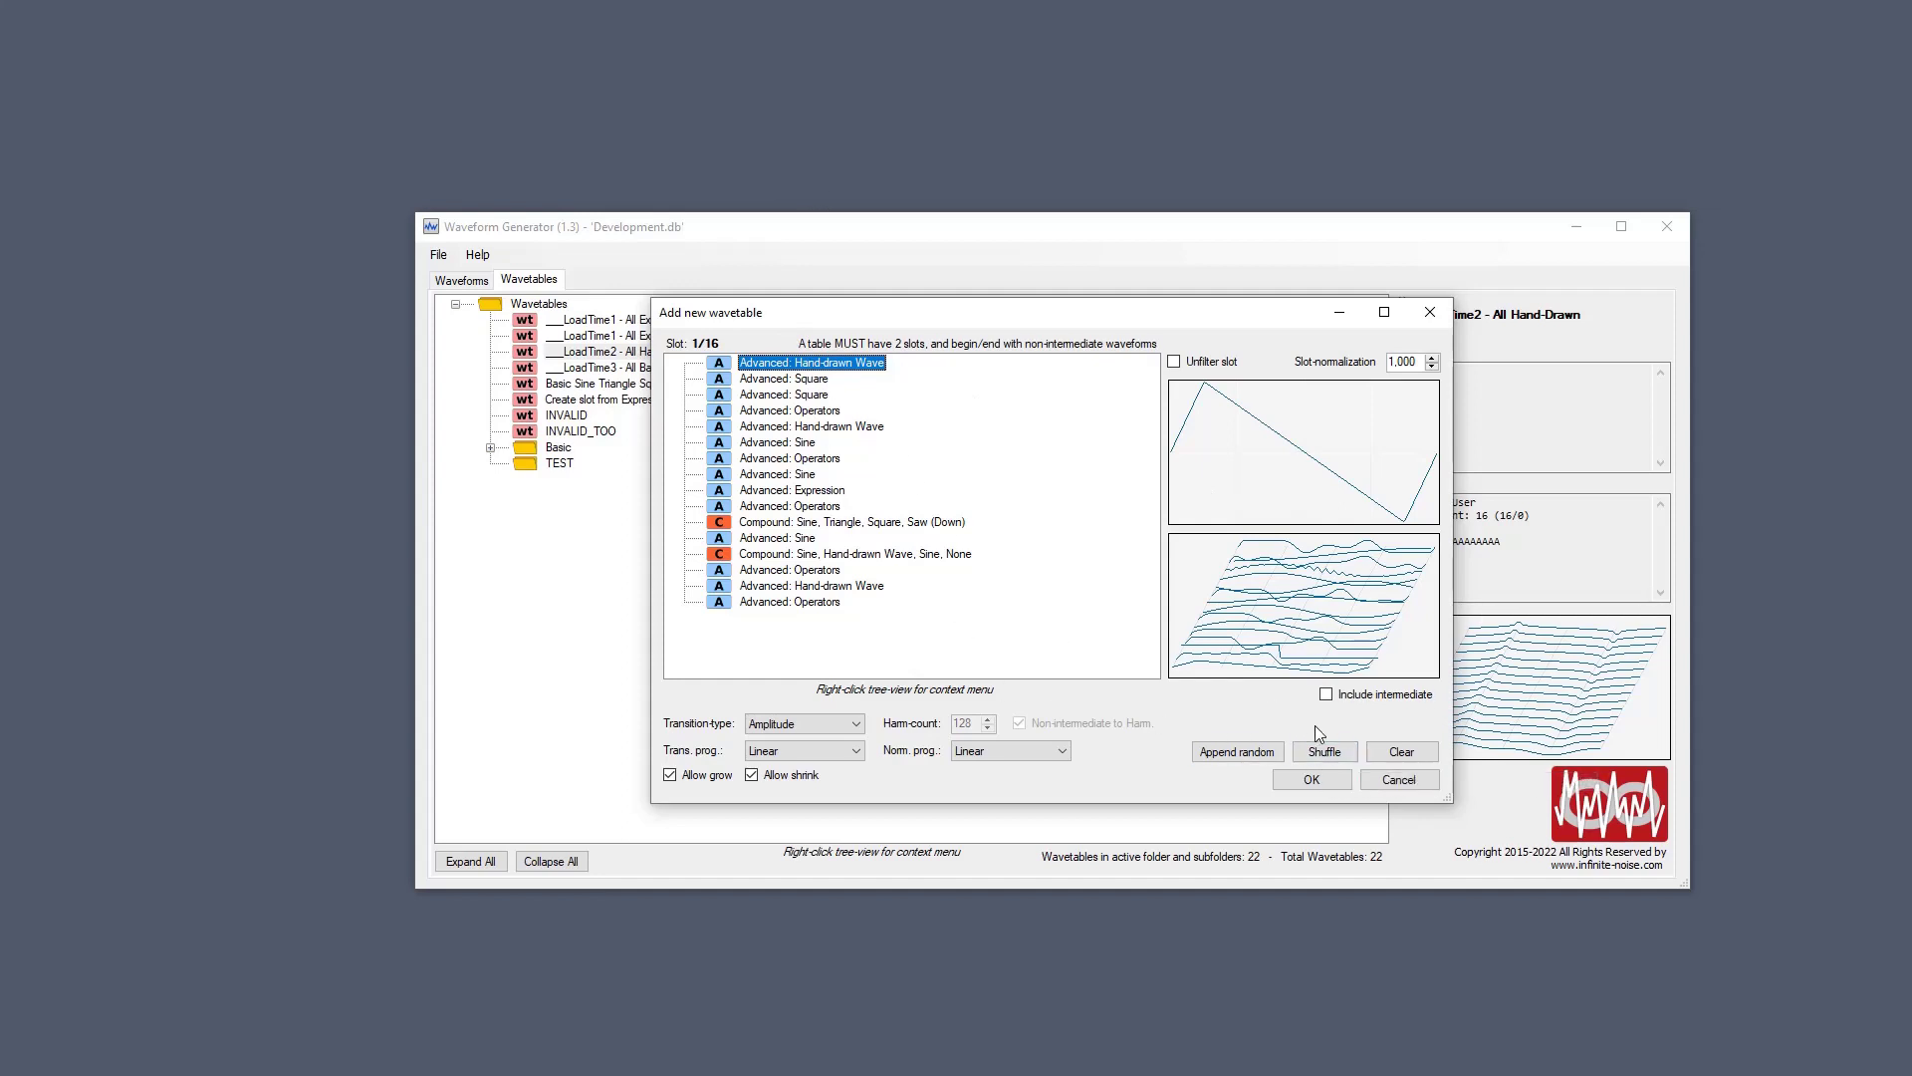
Shuffle the order of the 16 wavetable slots several times.
{"action": "left_click", "coordinate": [1328, 755]}
{"action": "left_click", "coordinate": [1324, 752]}
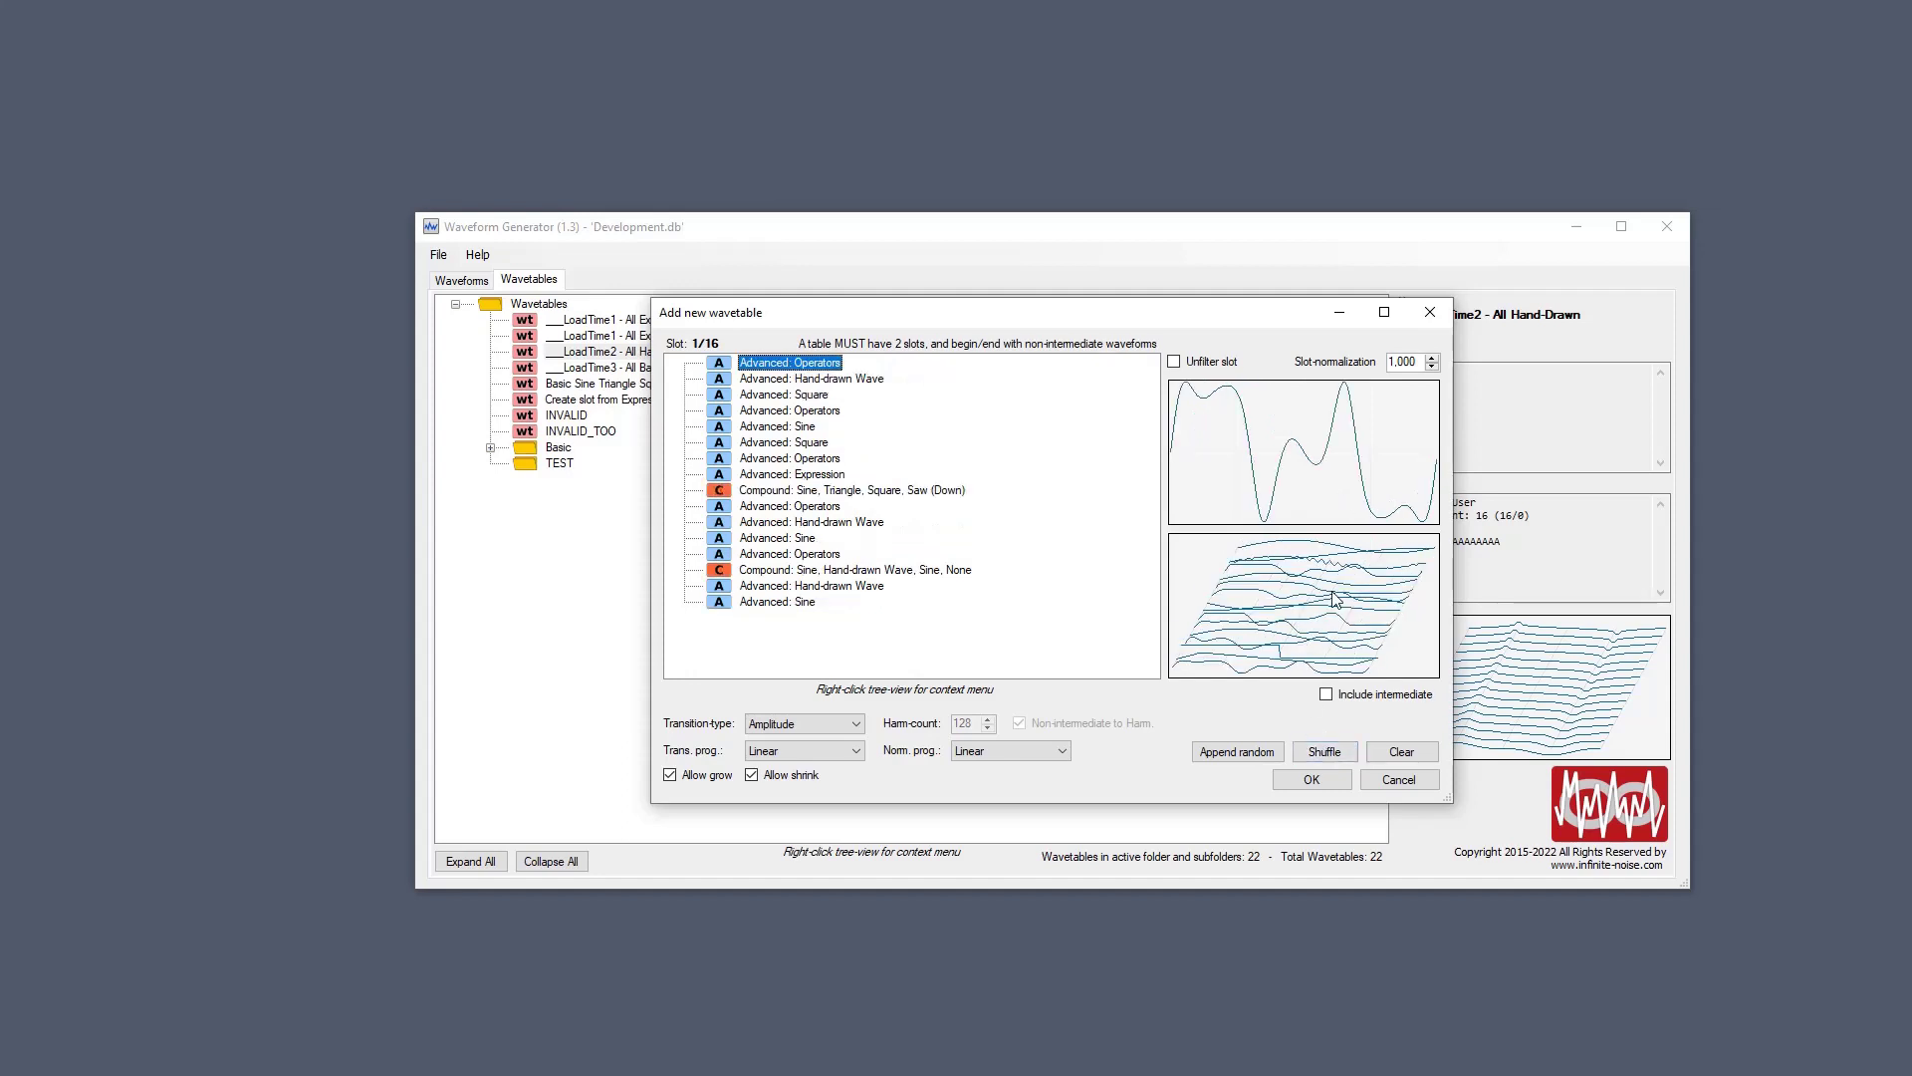
{"action": "left_click", "coordinate": [1324, 754]}
{"action": "left_click", "coordinate": [1325, 755]}
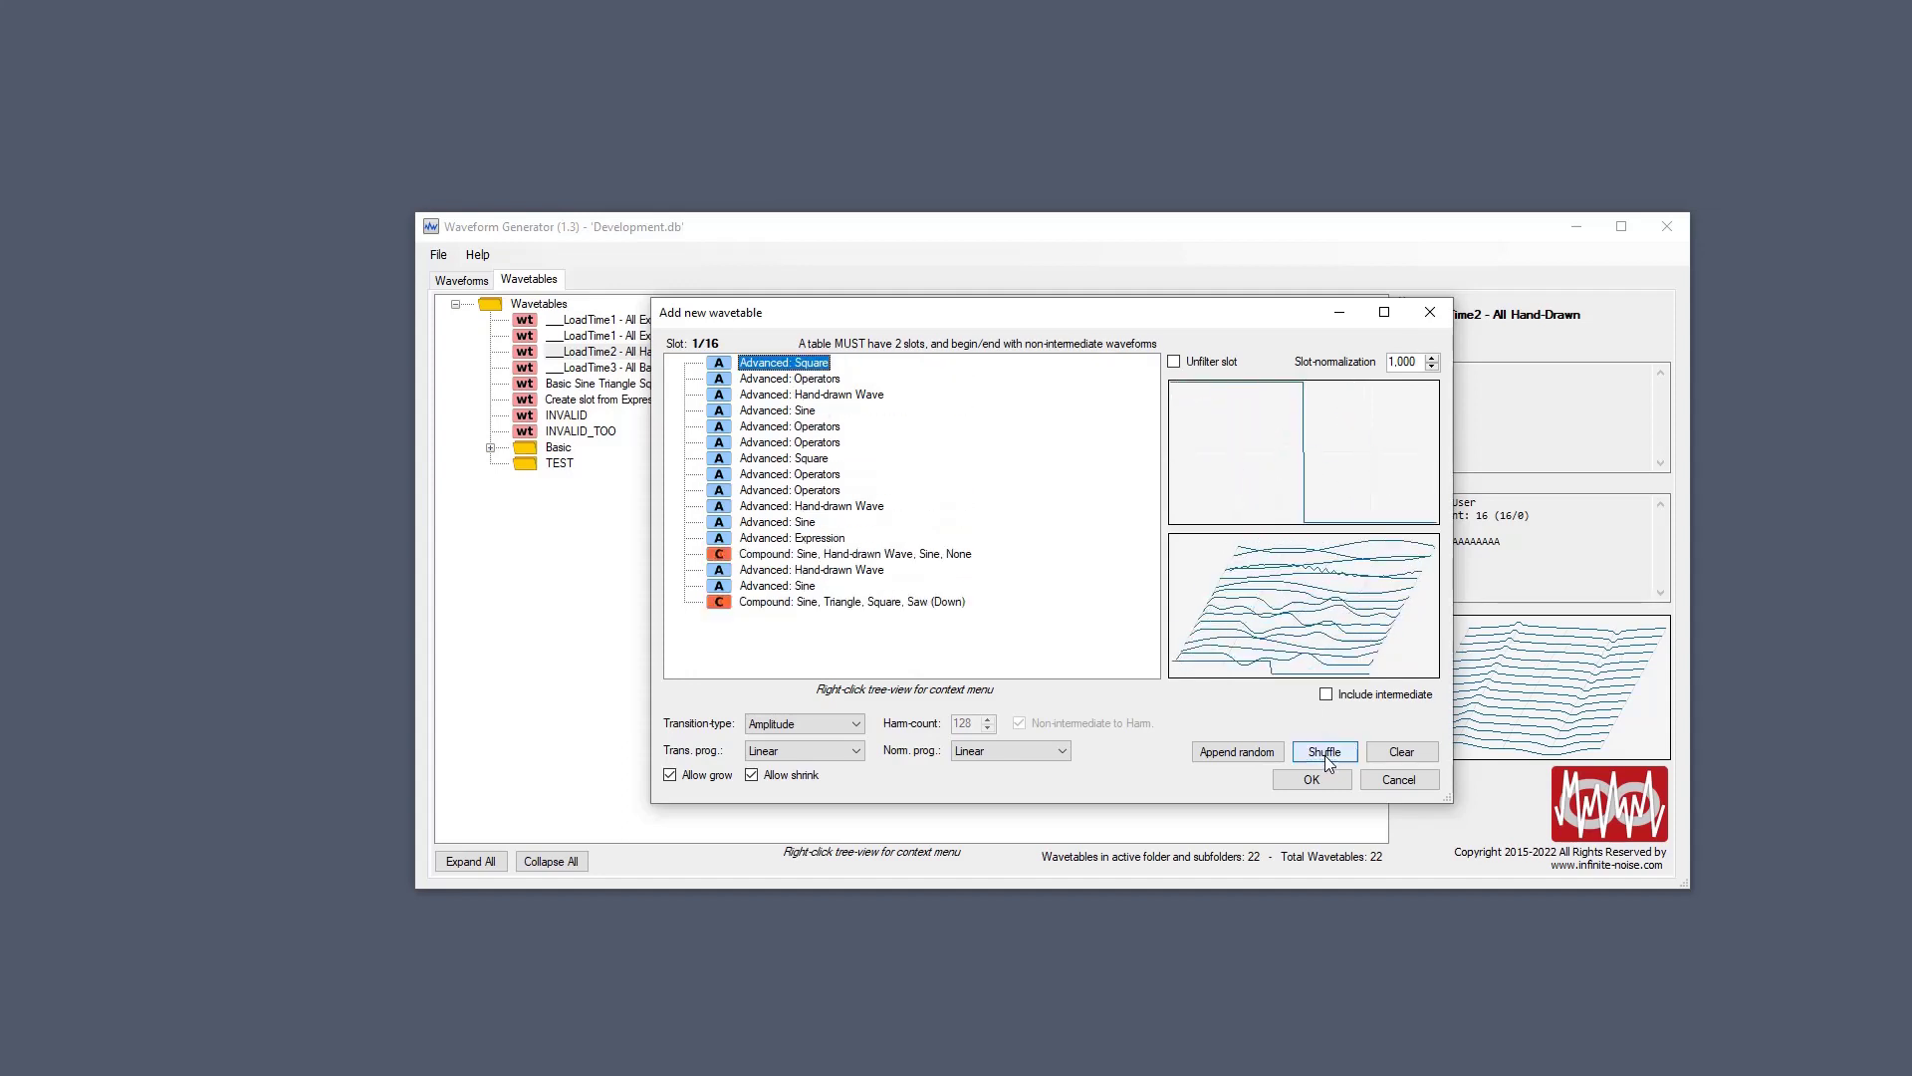
{"action": "left_click", "coordinate": [1325, 755]}
{"action": "left_click", "coordinate": [1325, 755]}
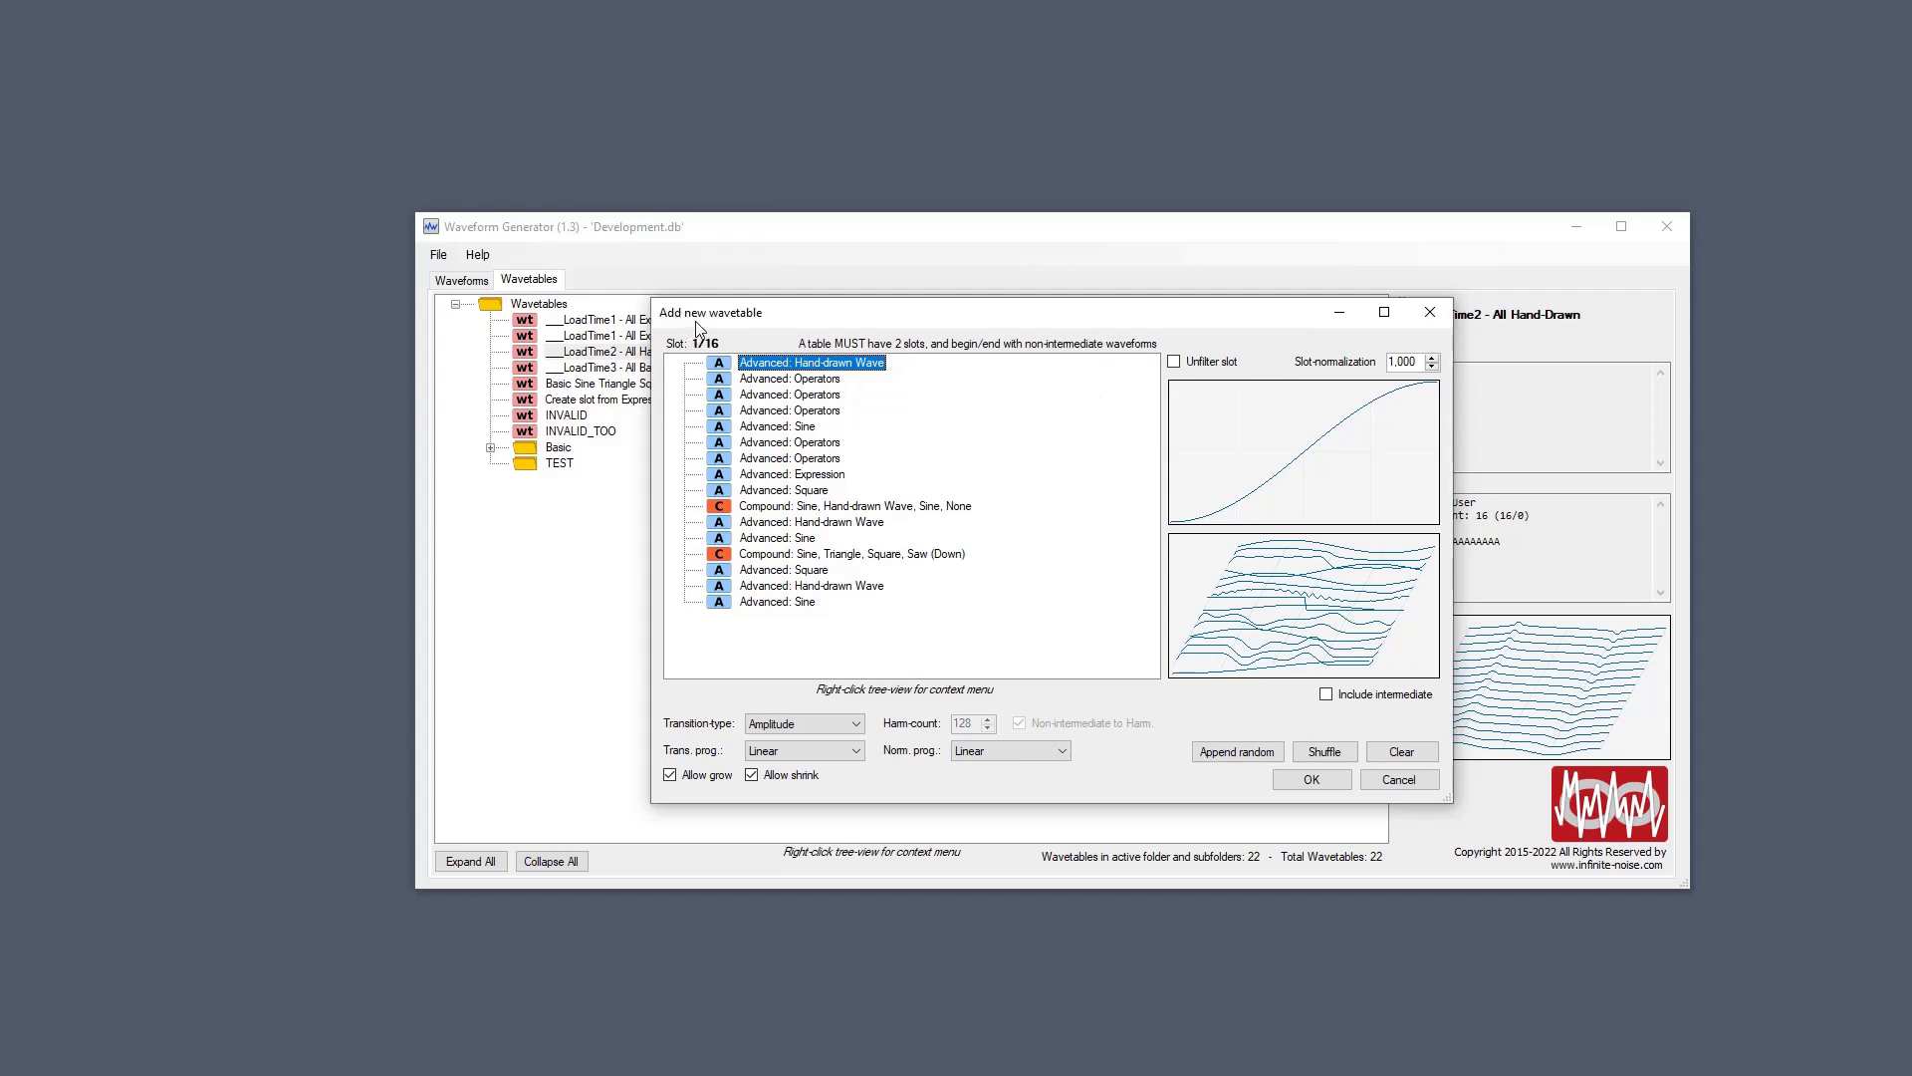
Discard the new wavetable and open the Installer_WaveformGenerator .db database instead.
{"action": "left_click", "coordinate": [1427, 319]}
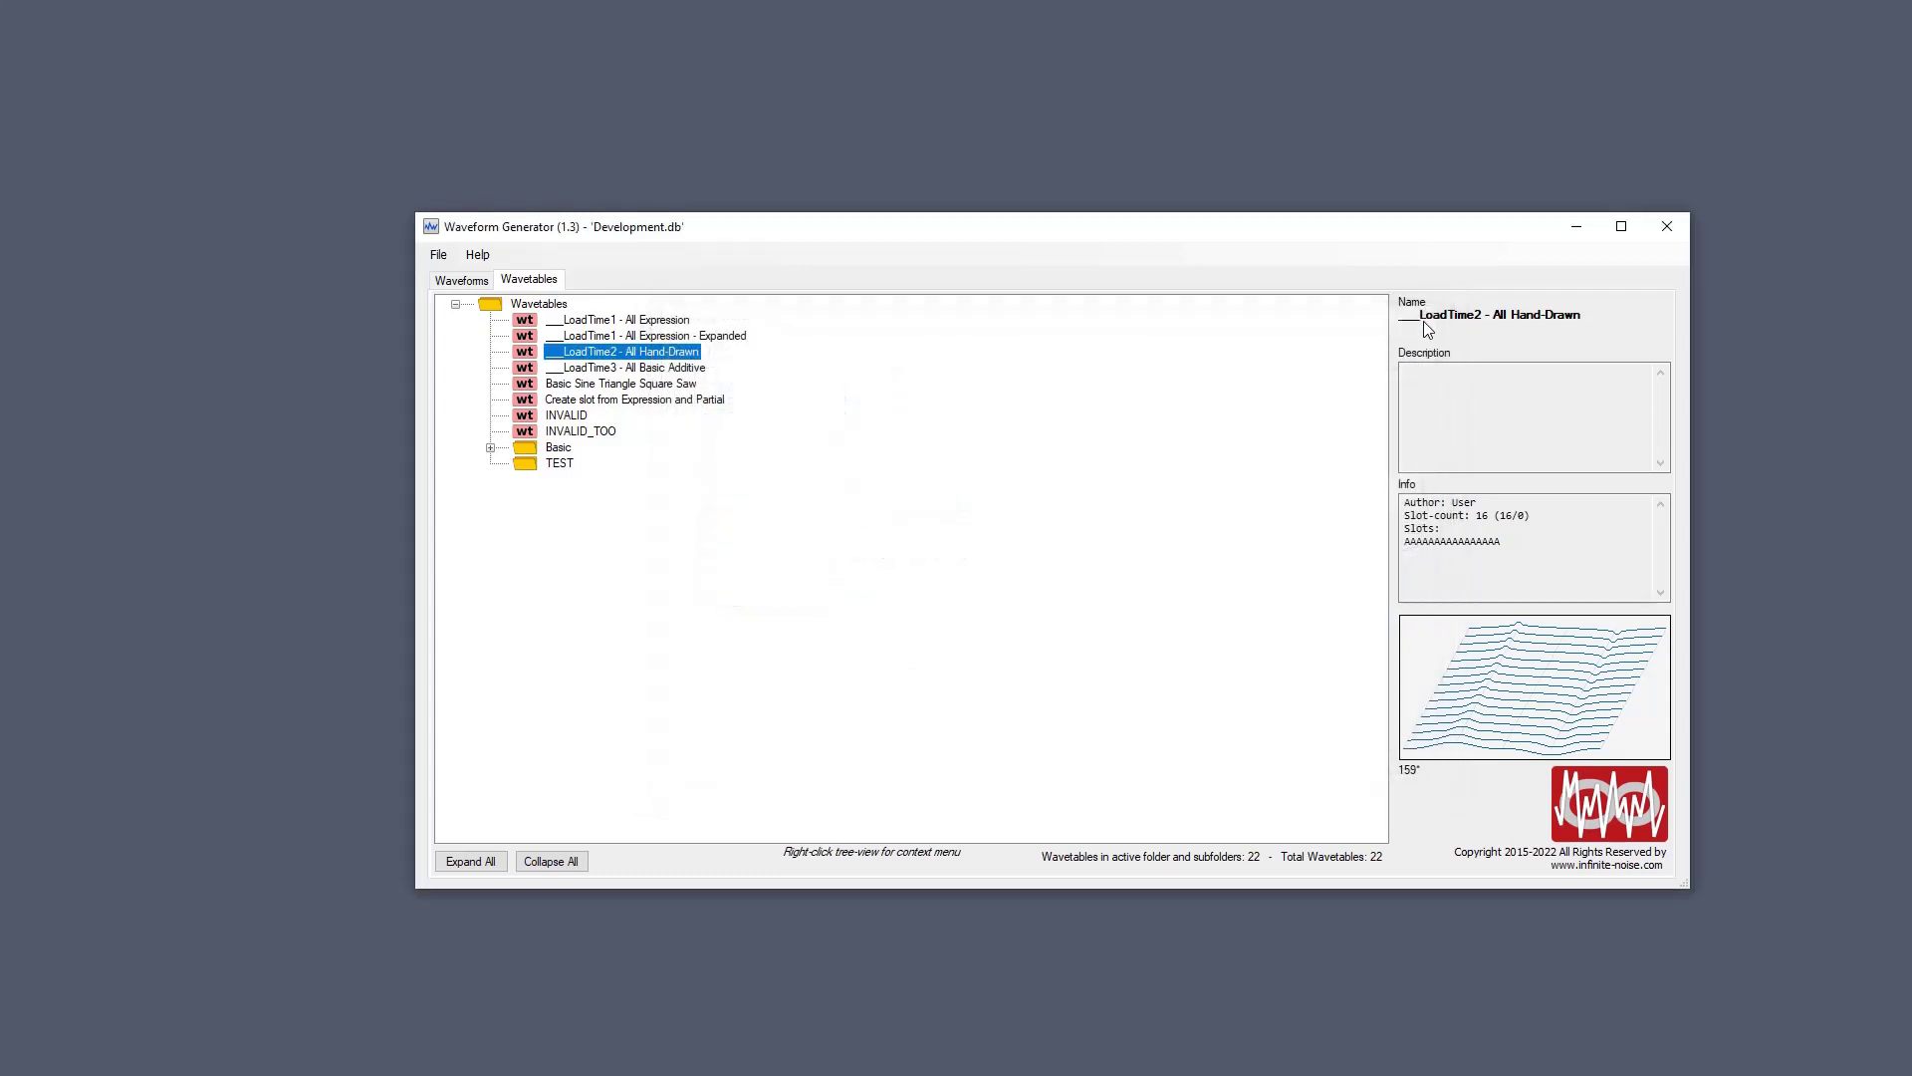
{"action": "left_click", "coordinate": [438, 255]}
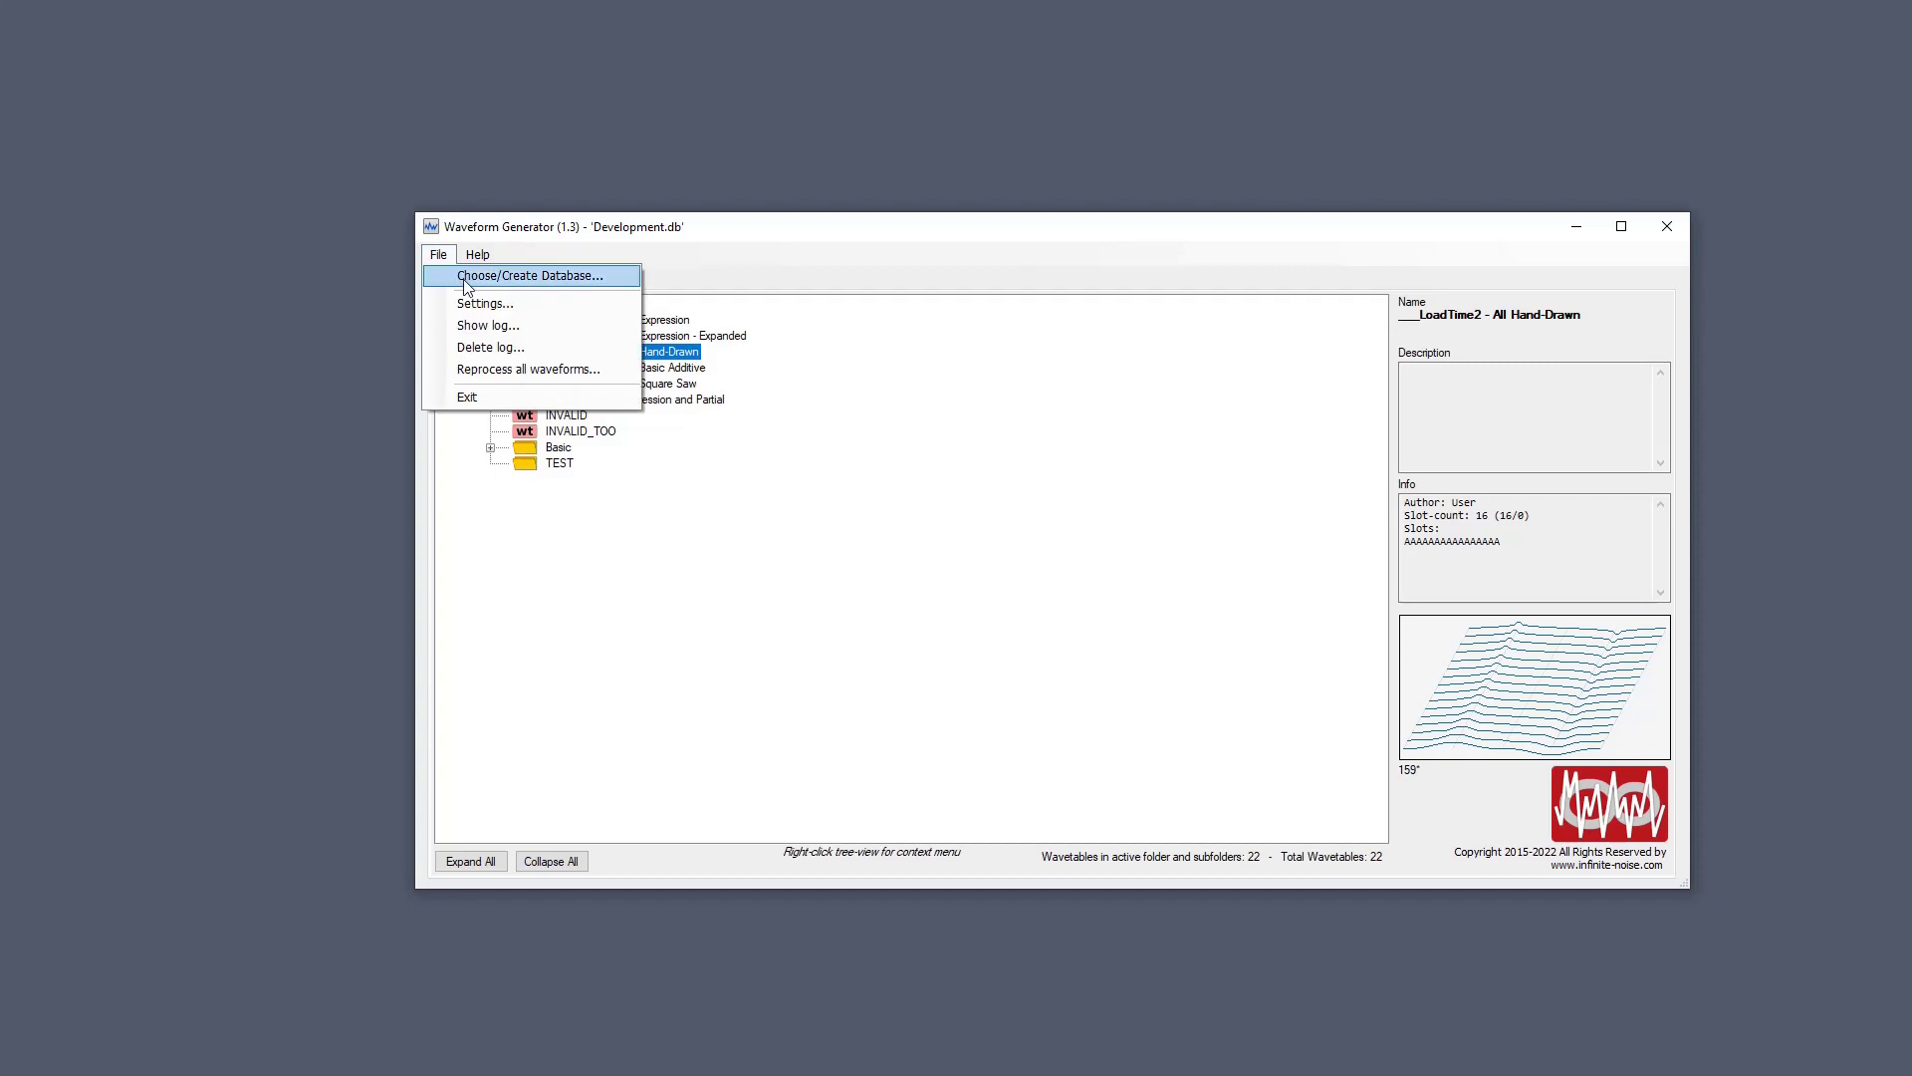
{"action": "left_click", "coordinate": [488, 268]}
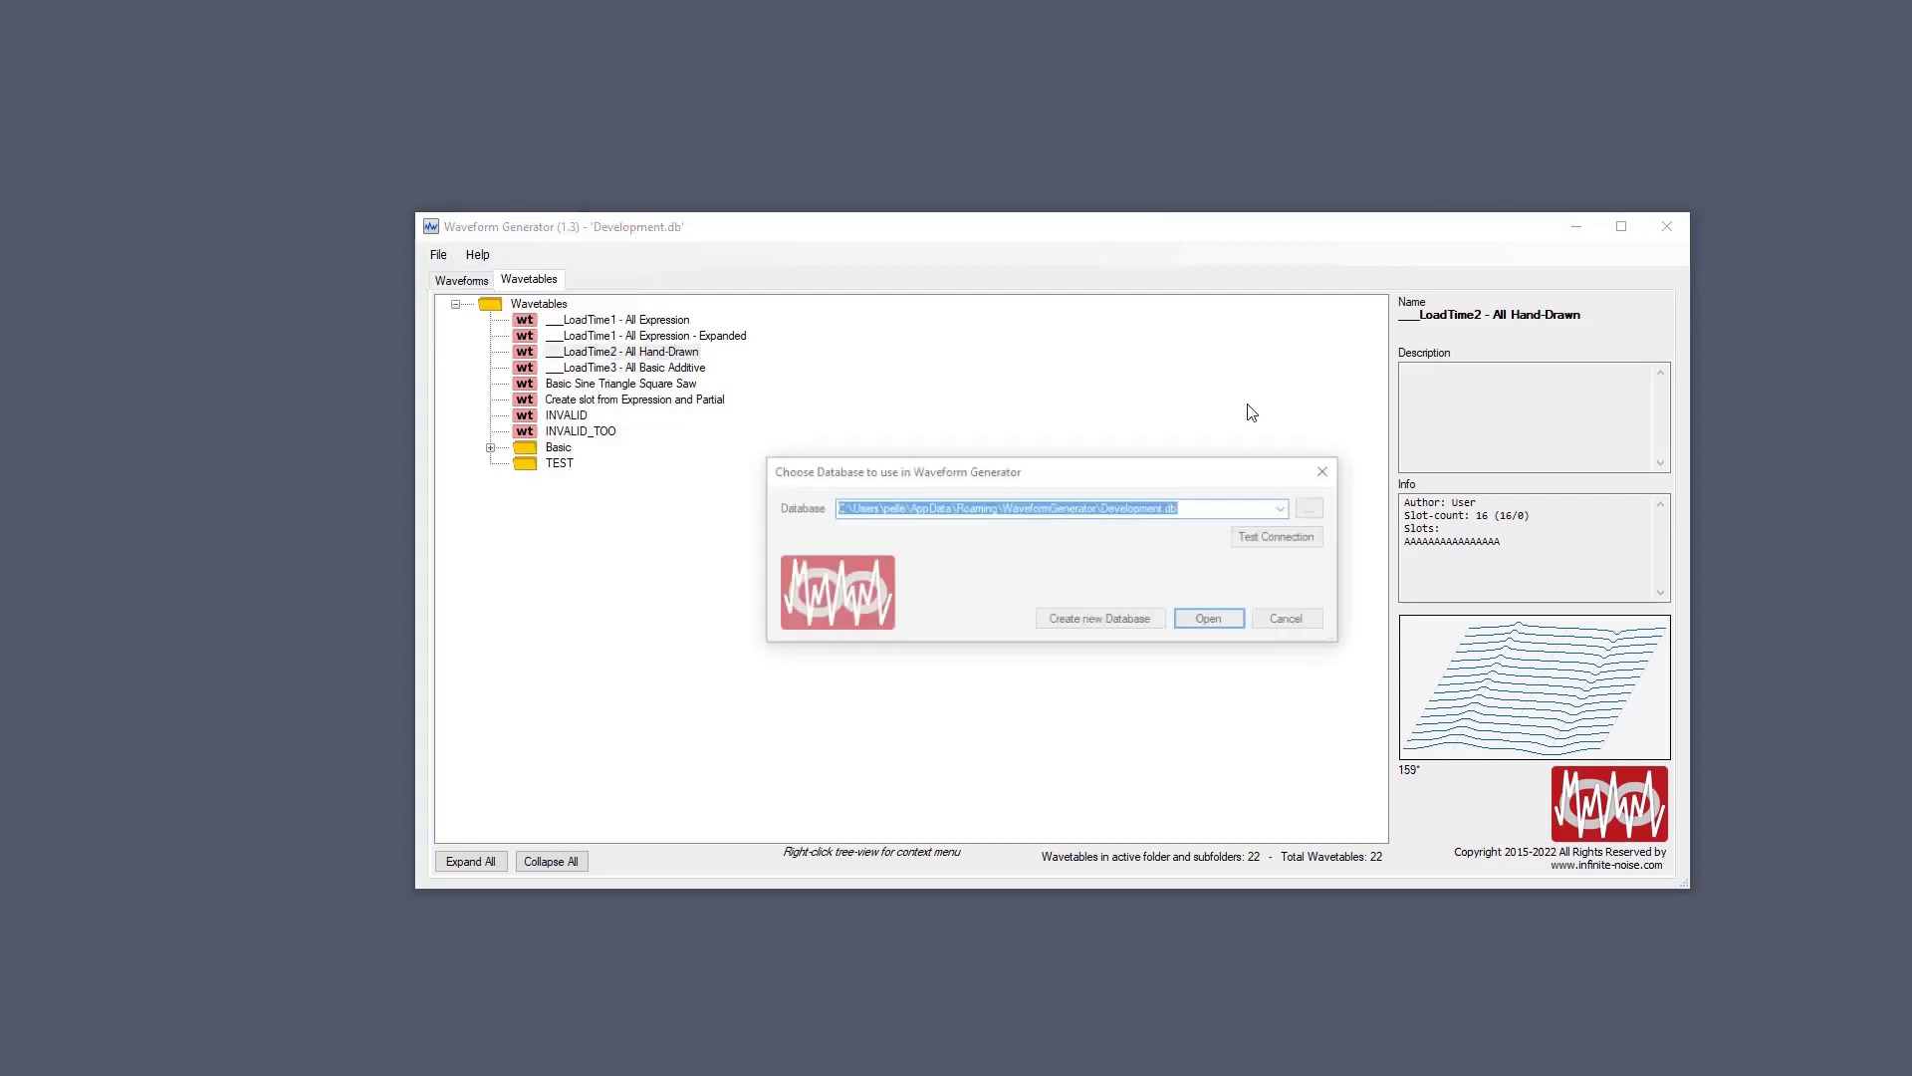
{"action": "left_click", "coordinate": [1284, 509]}
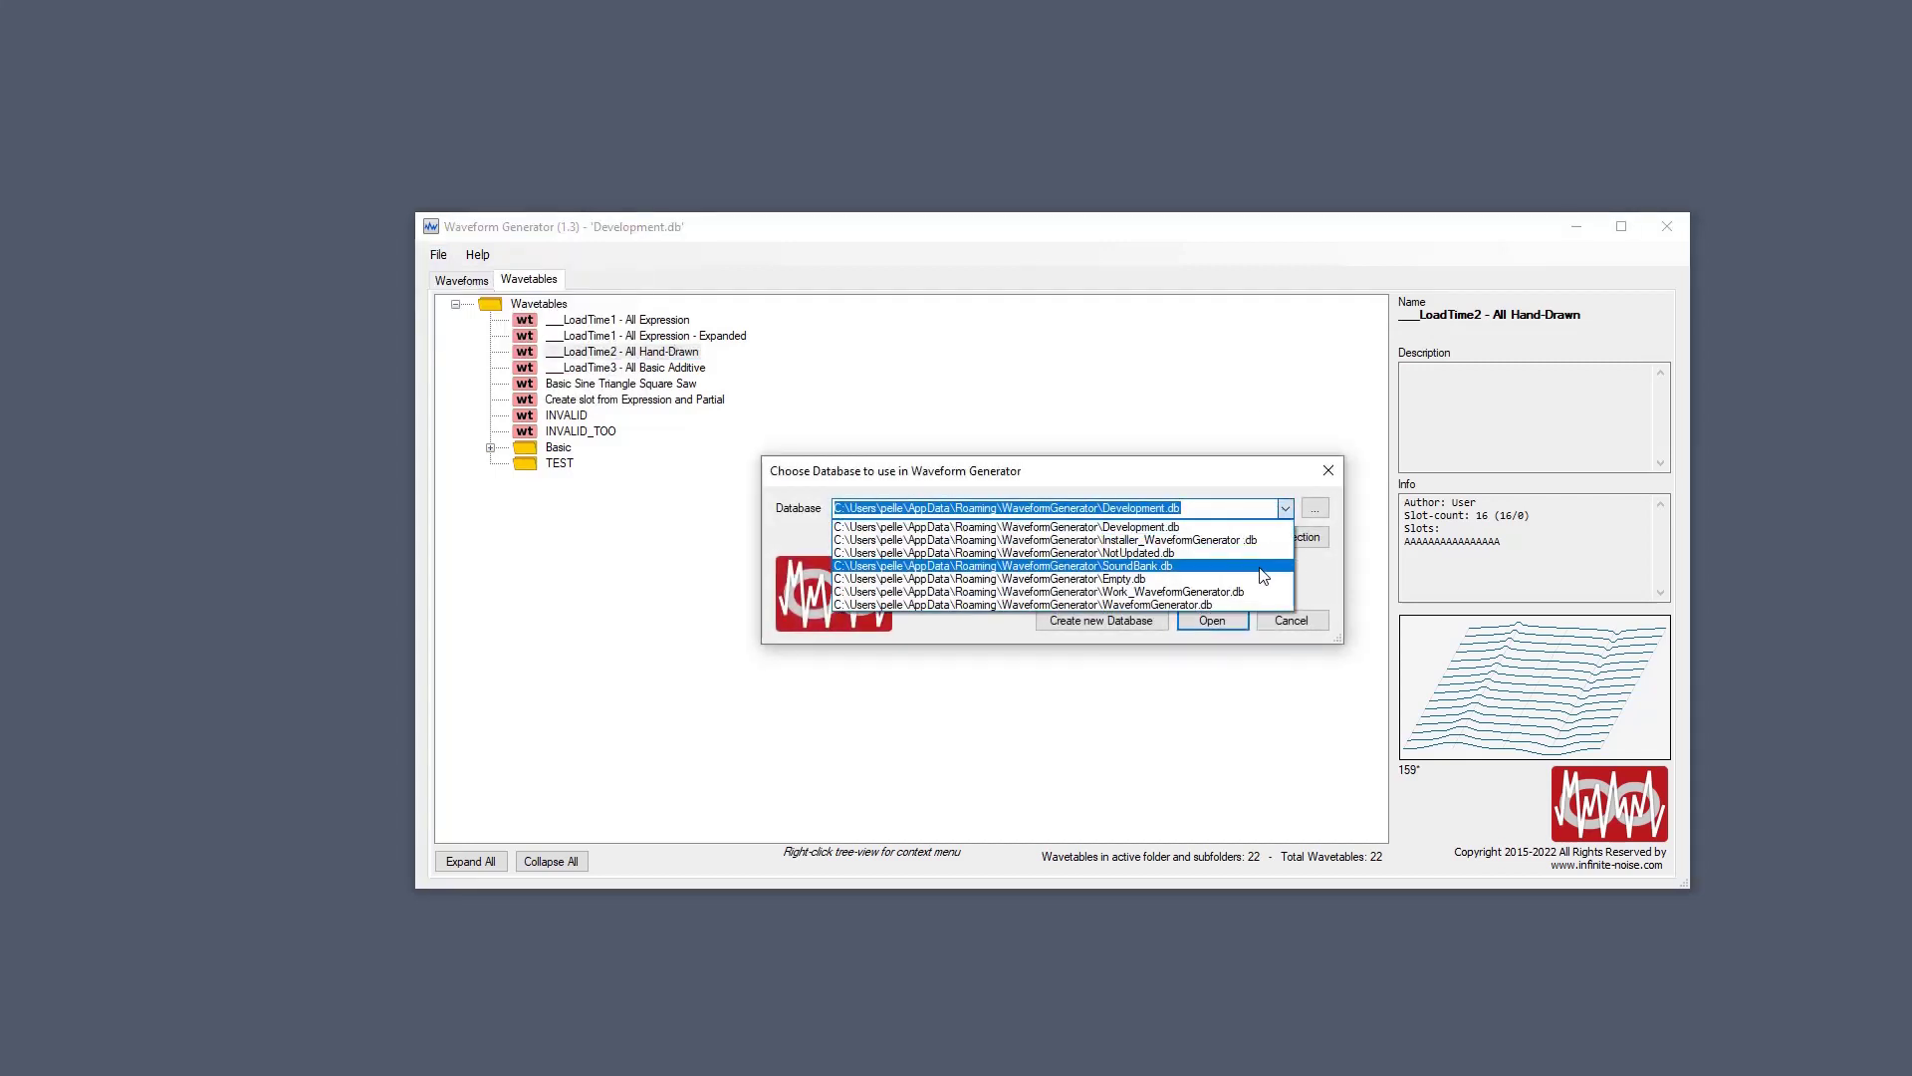
{"action": "left_click", "coordinate": [1261, 540]}
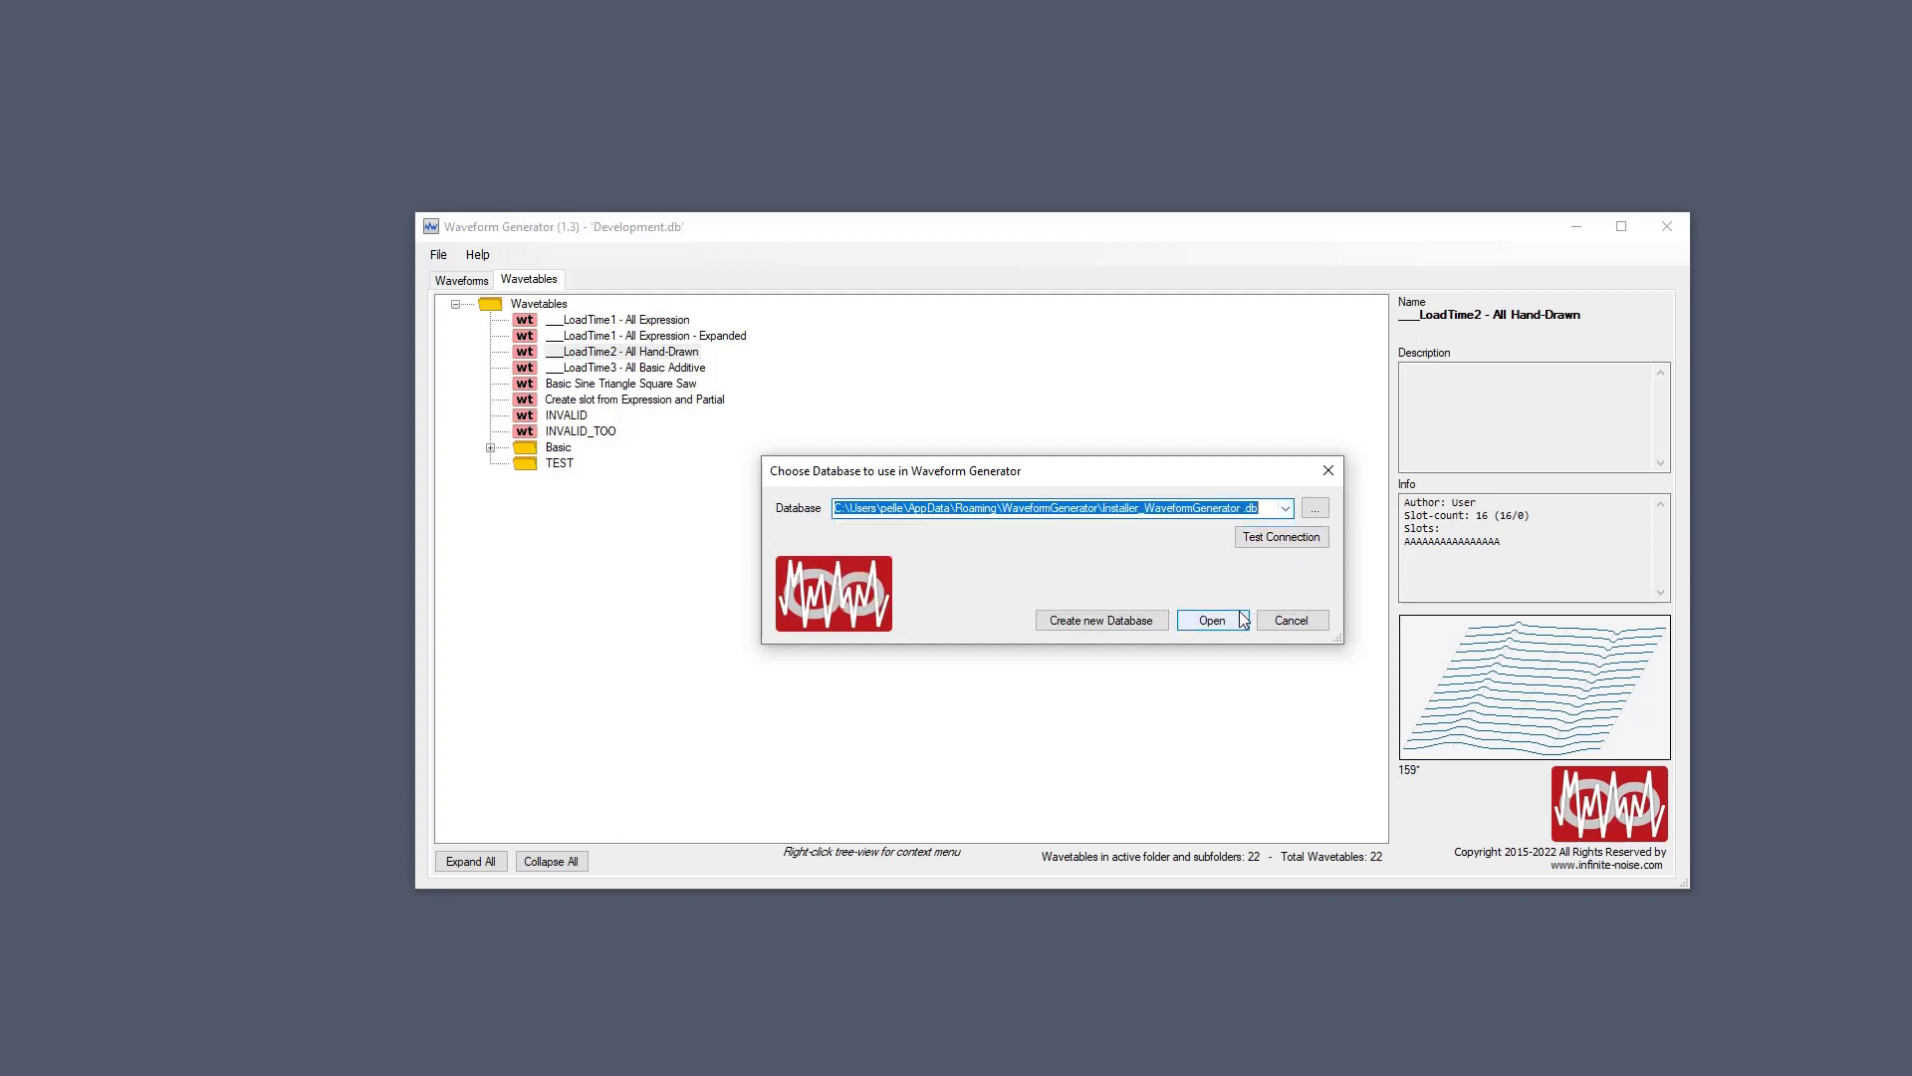
{"action": "left_click", "coordinate": [1238, 622]}
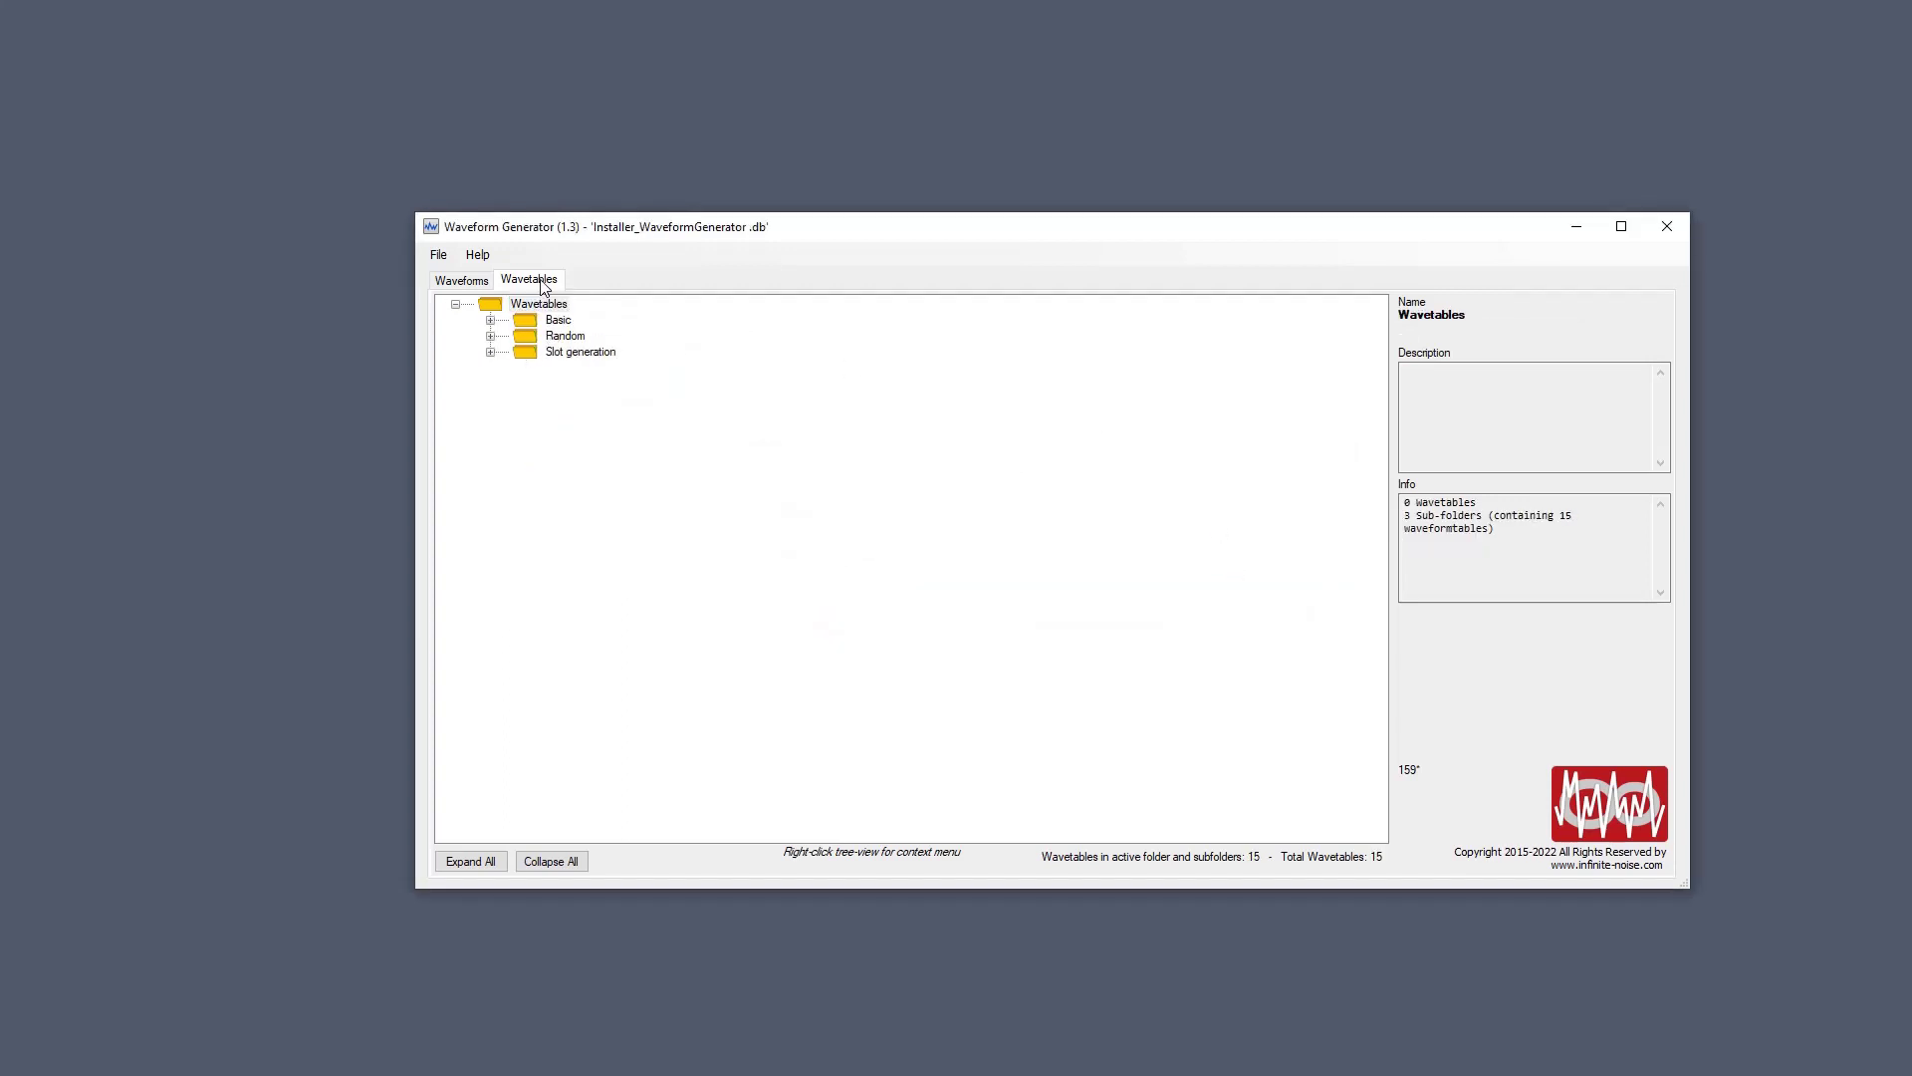
Open the "Create slot from Expression" wavetable from the Slot generation folder for editing.
{"action": "left_click", "coordinate": [593, 353]}
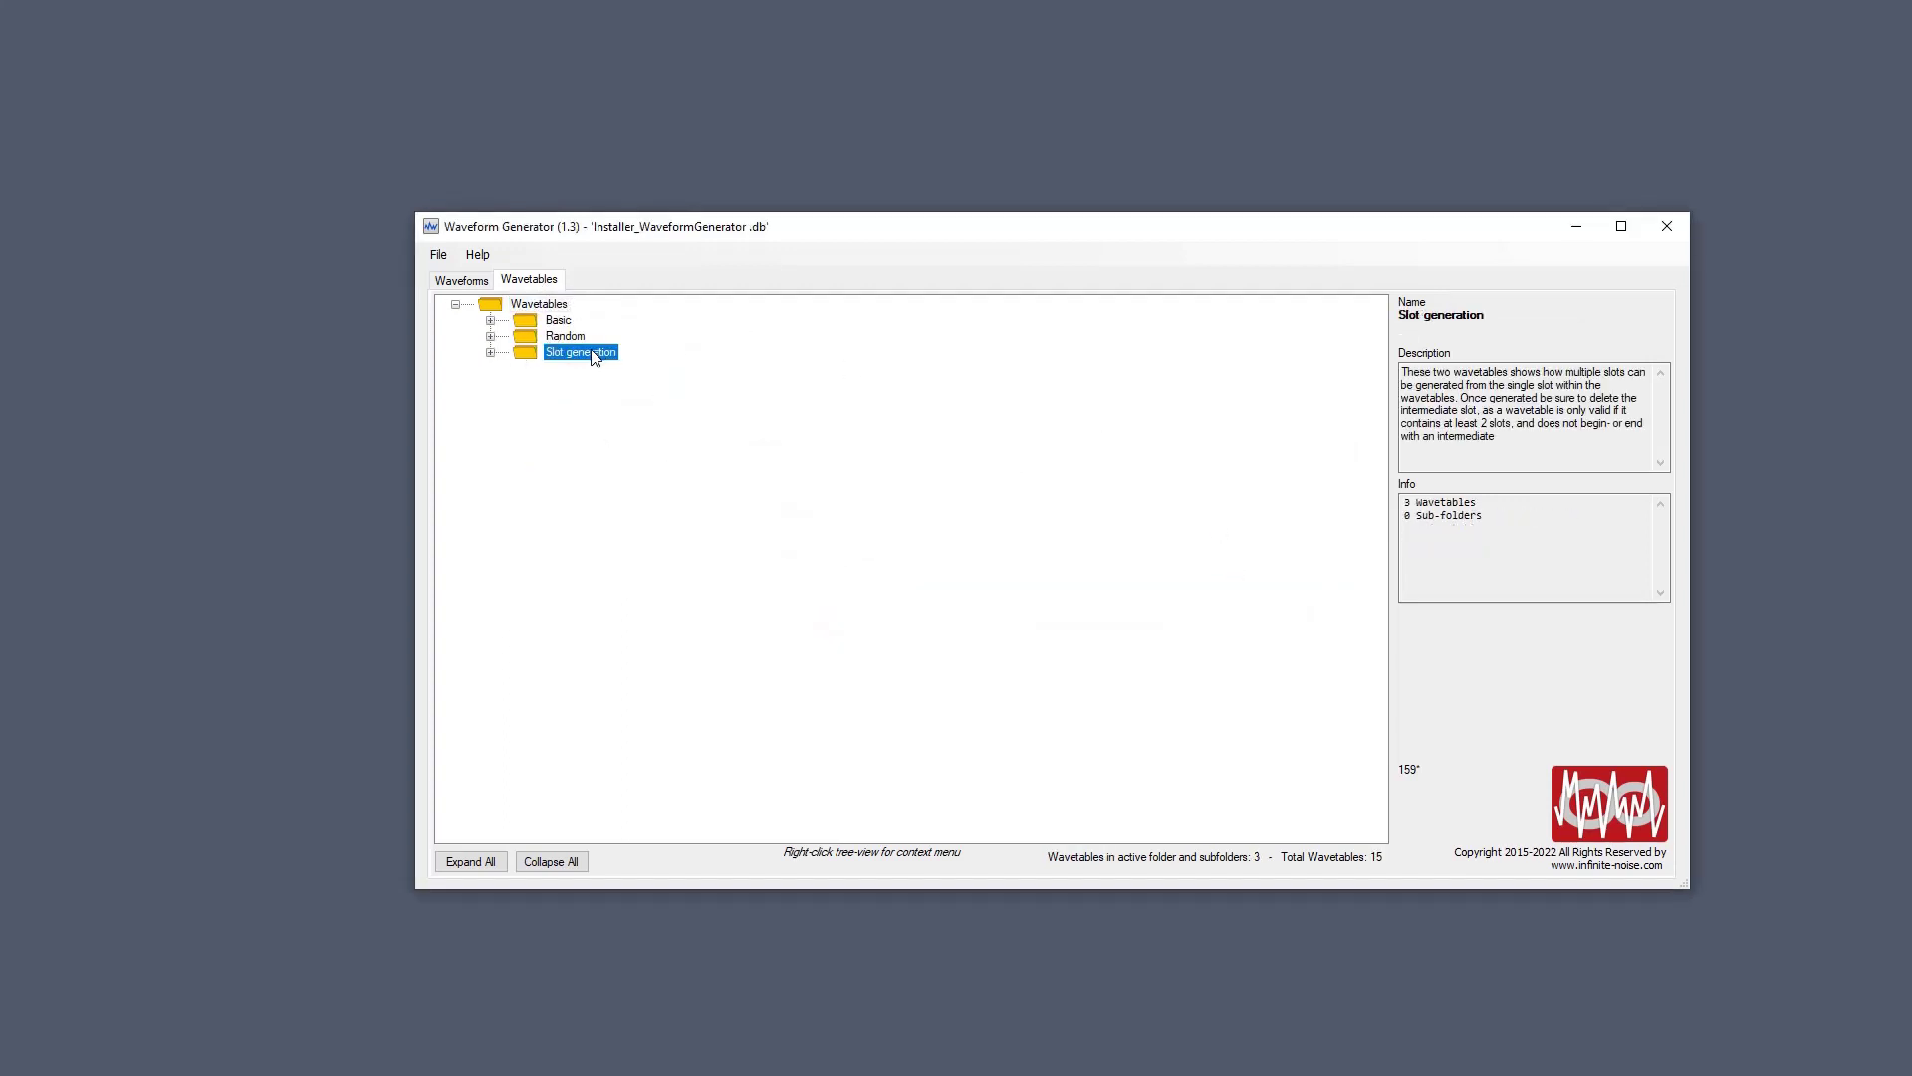
{"action": "left_click", "coordinate": [491, 353]}
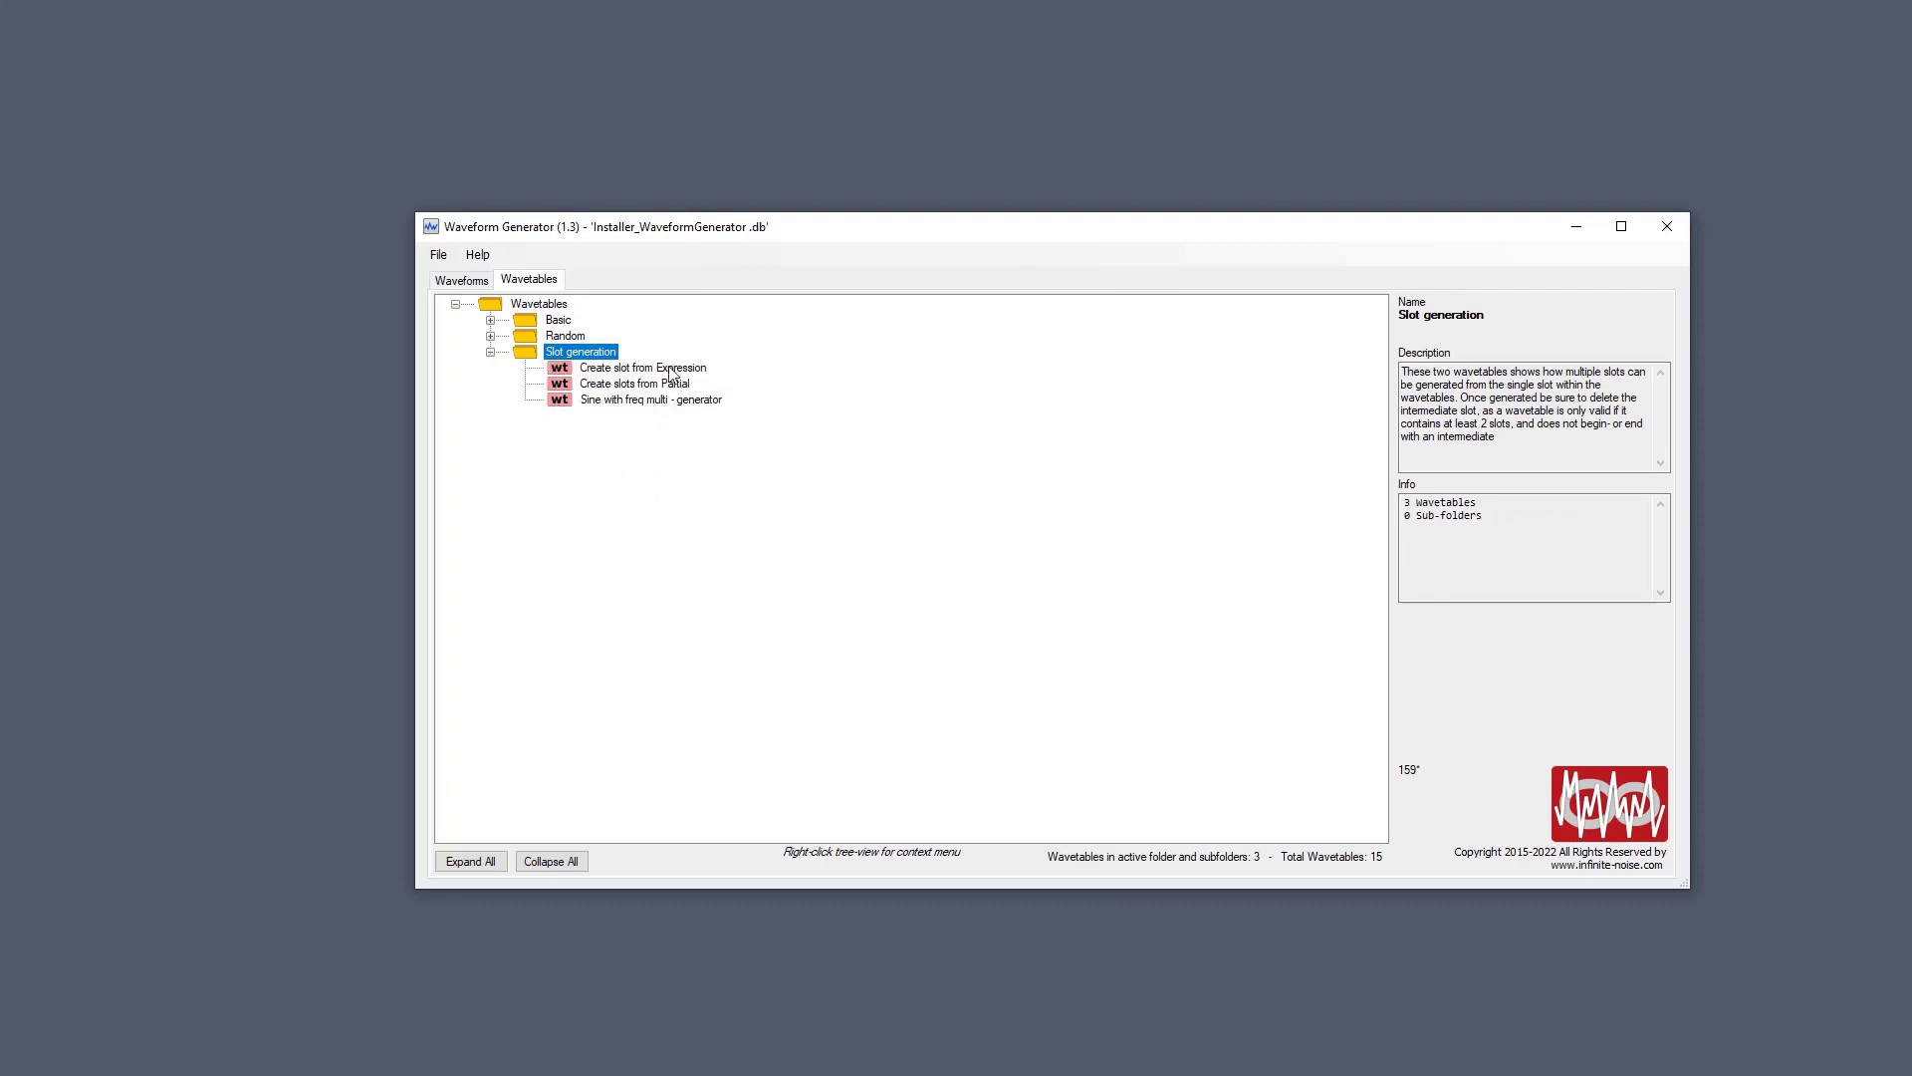
{"action": "left_click", "coordinate": [676, 369]}
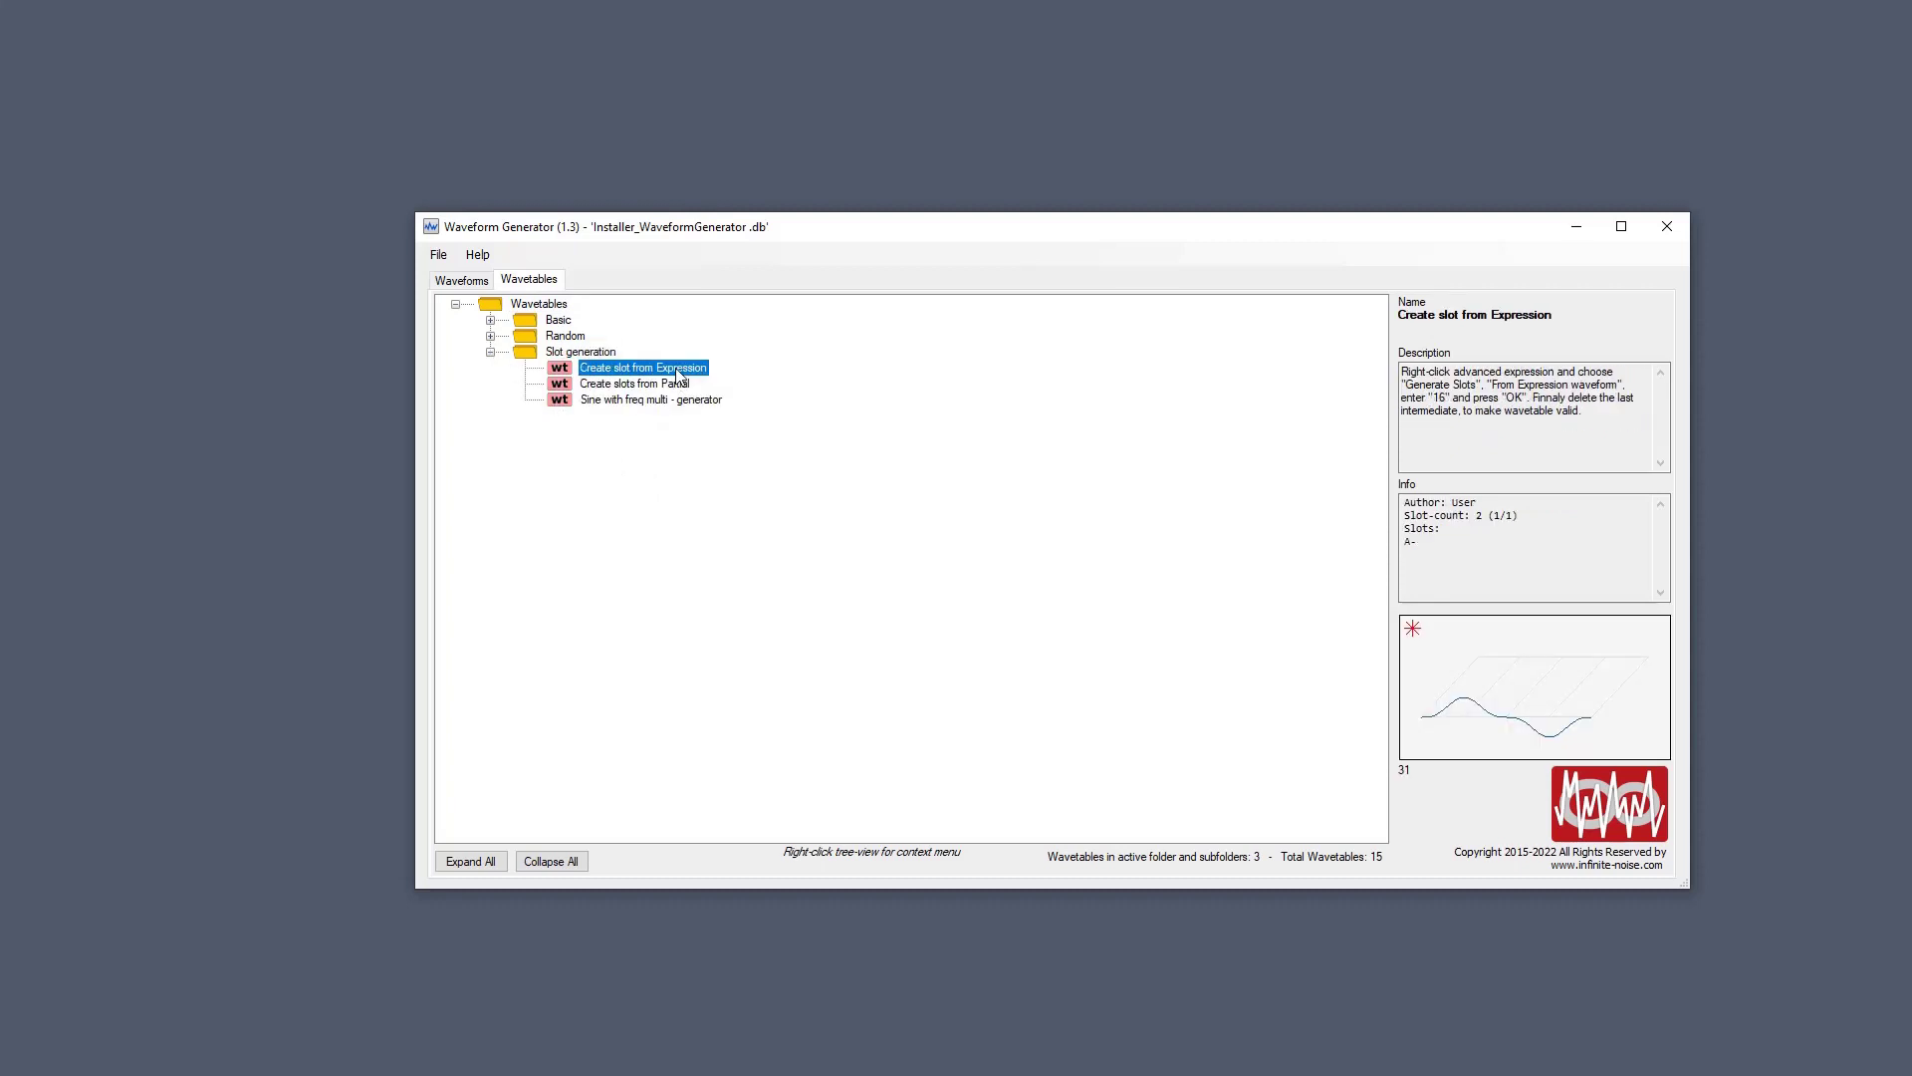
{"action": "double_click", "coordinate": [676, 368]}
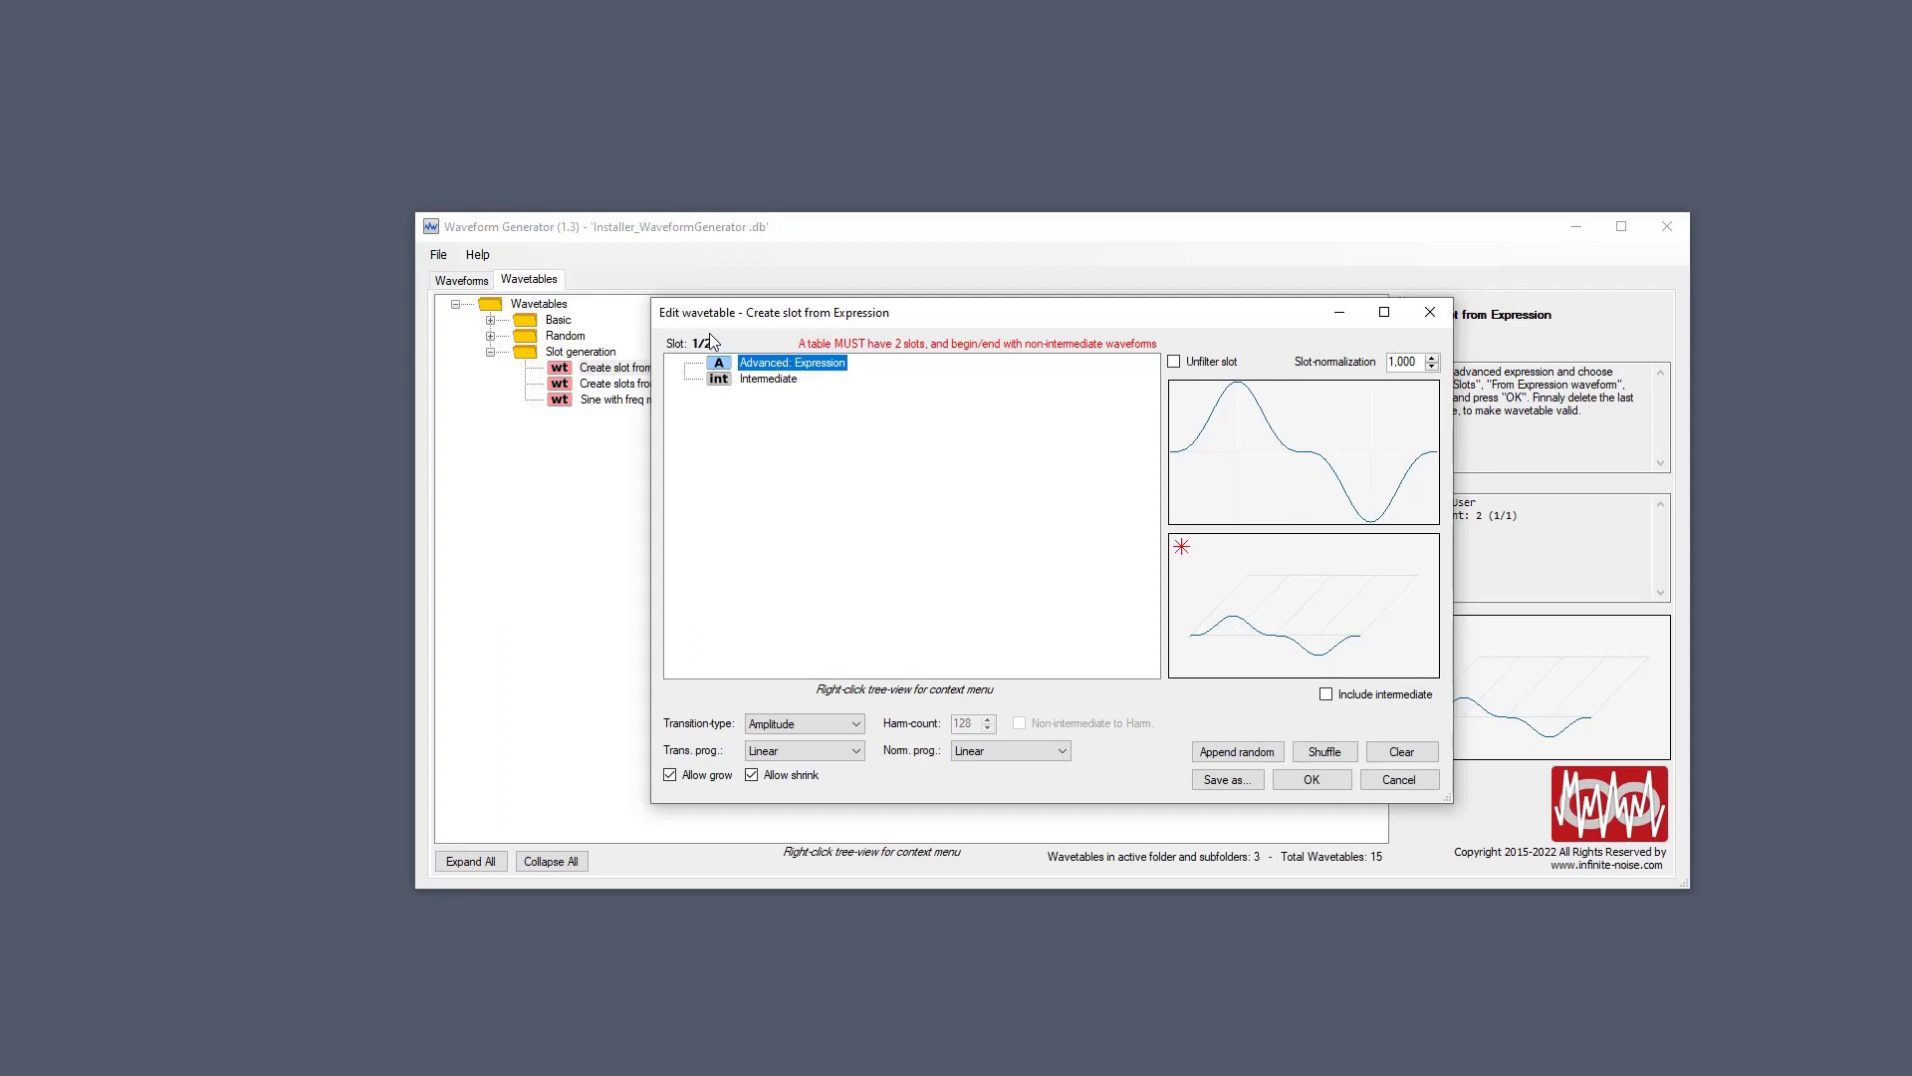
Open the expression of the Advanced Expression slot and raise its slot-index step by step to 6 to preview the waveform.
{"action": "double_click", "coordinate": [822, 364]}
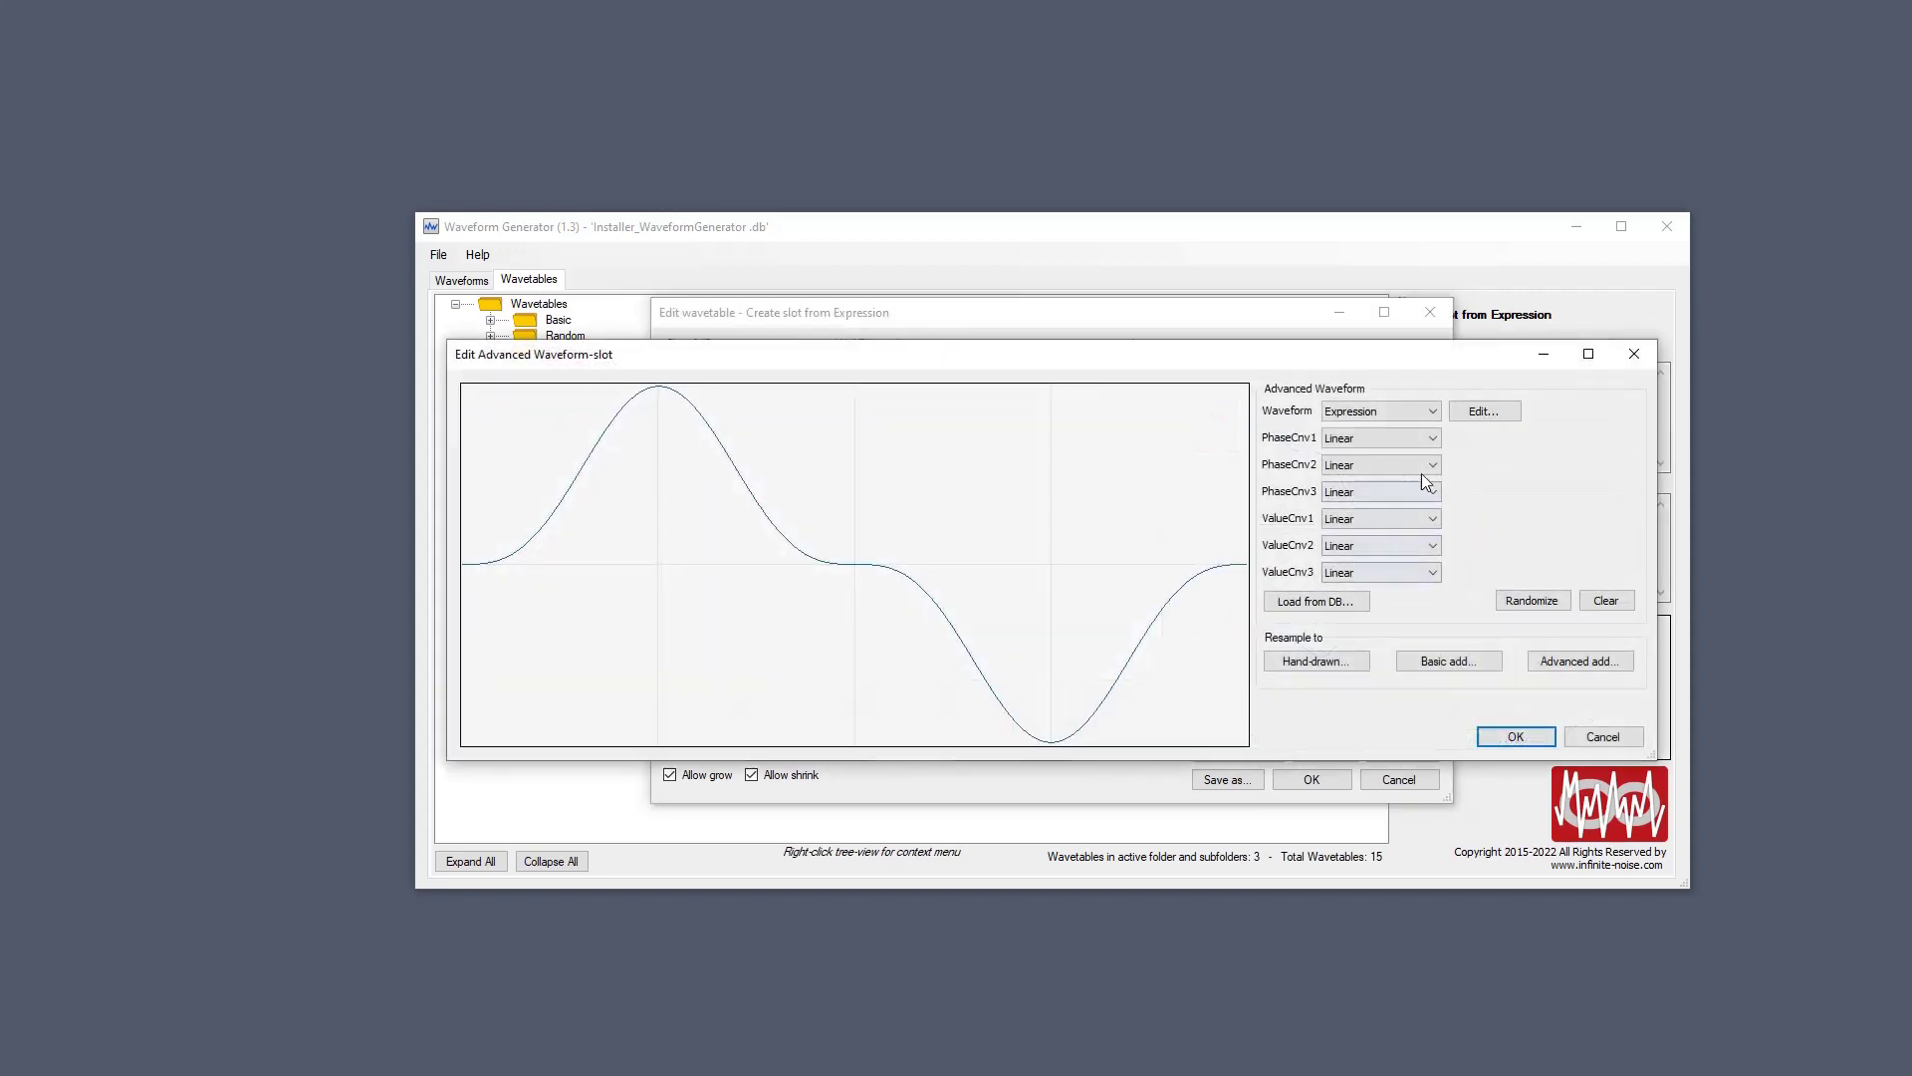
{"action": "left_click", "coordinate": [1482, 412]}
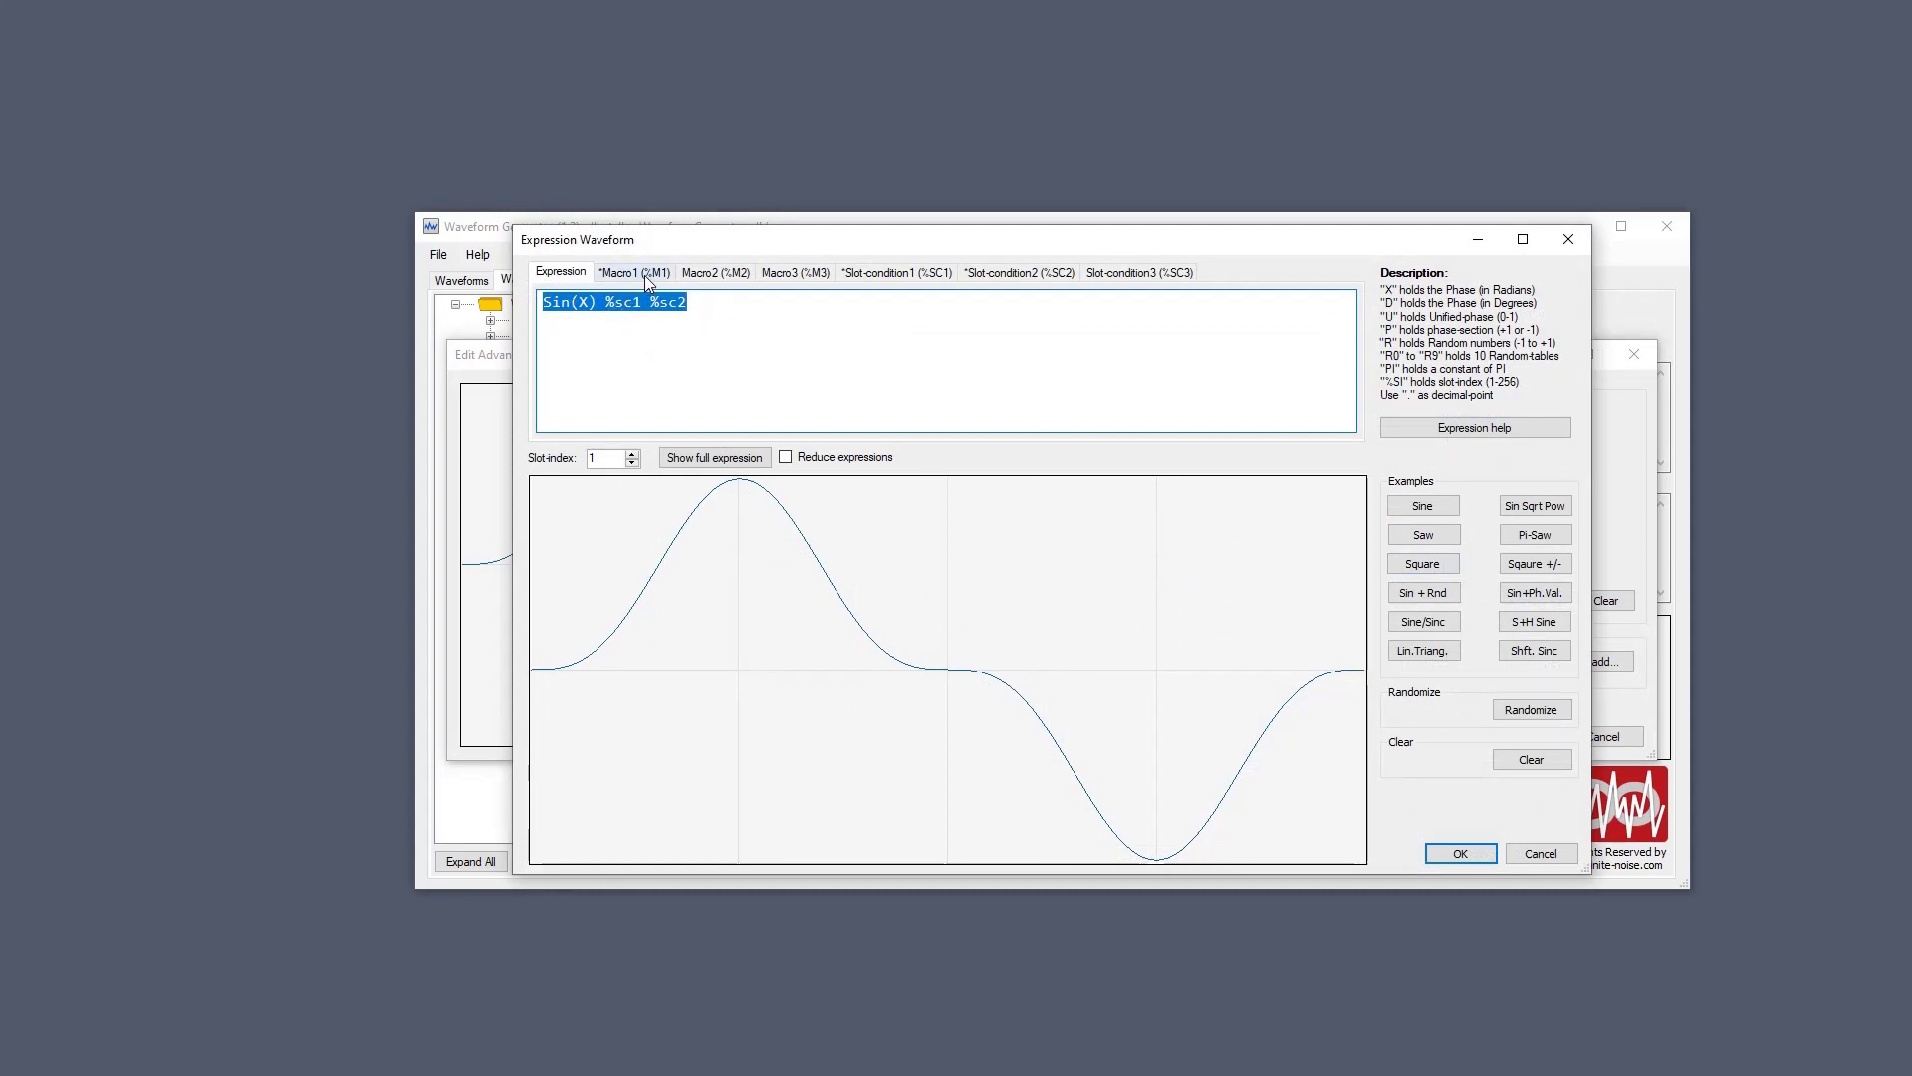
{"action": "left_click", "coordinate": [632, 457]}
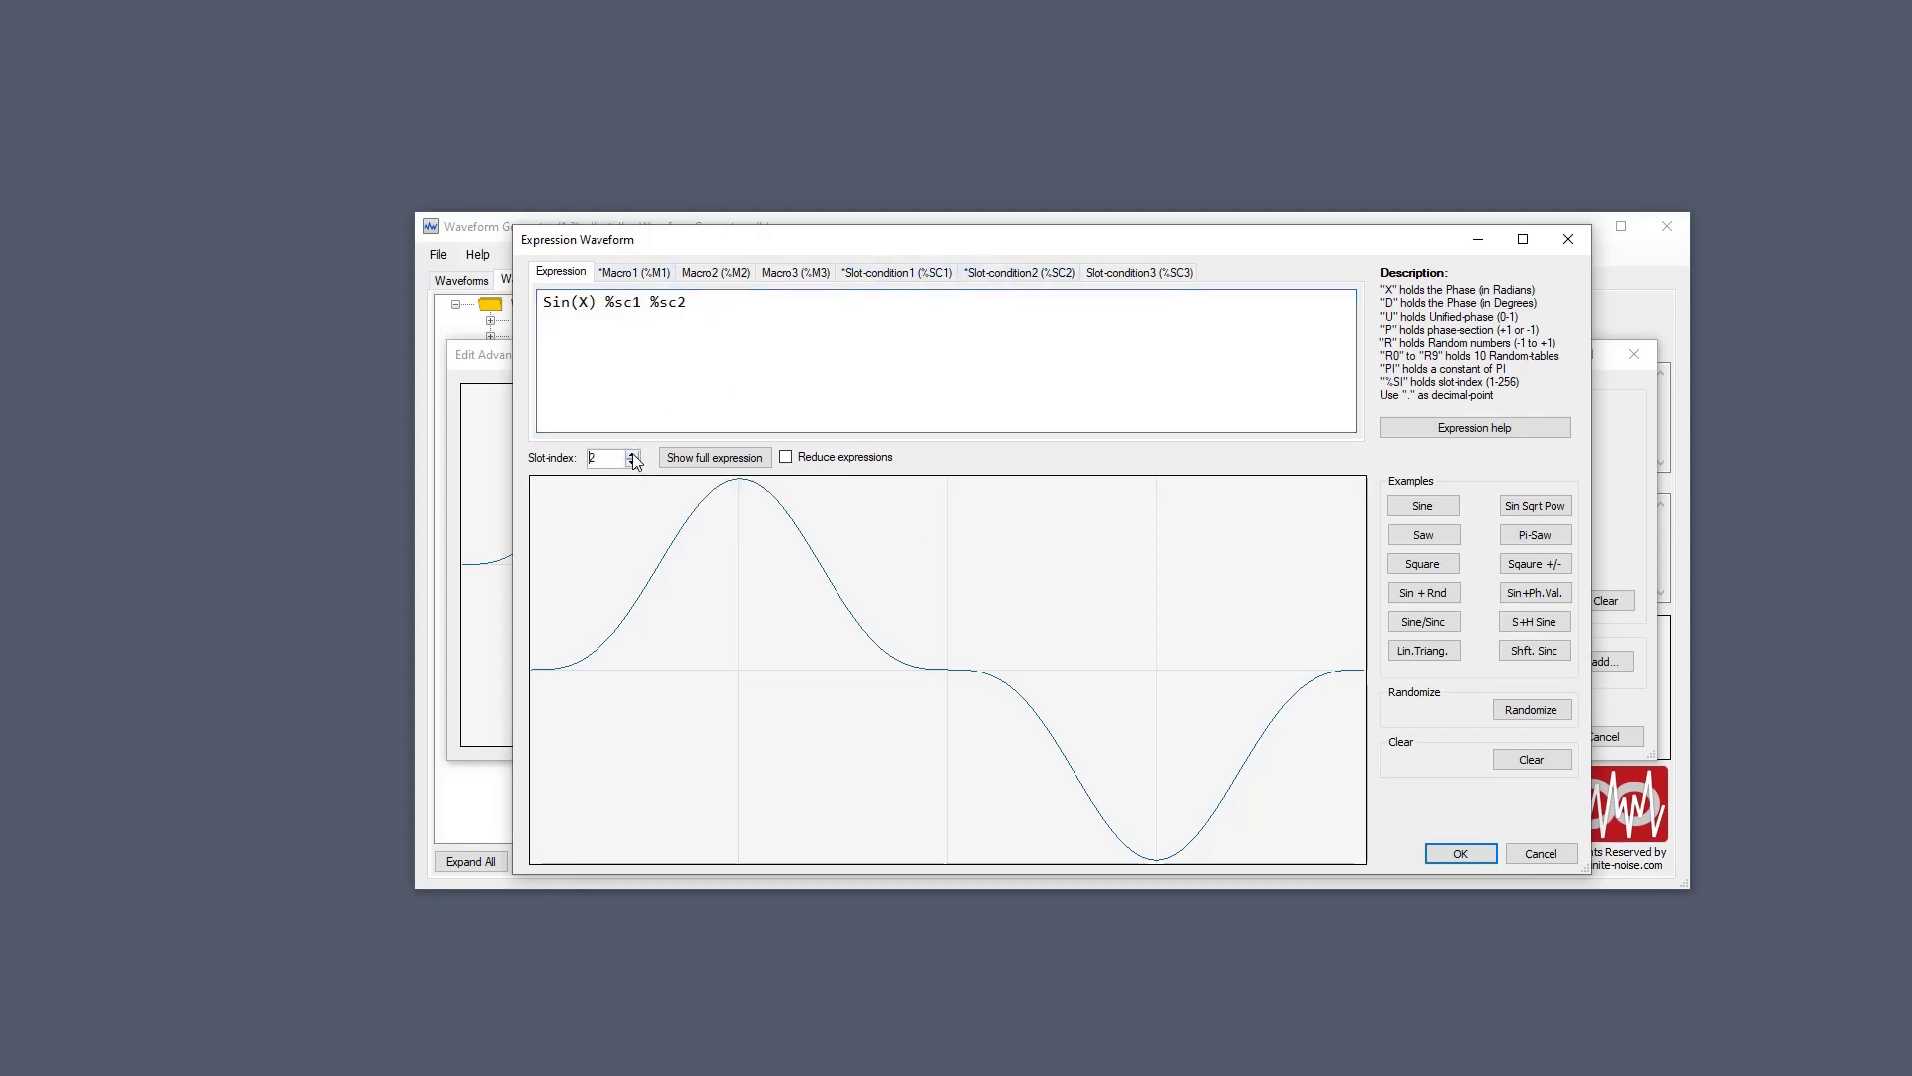
{"action": "left_click", "coordinate": [632, 455]}
{"action": "left_click", "coordinate": [633, 456]}
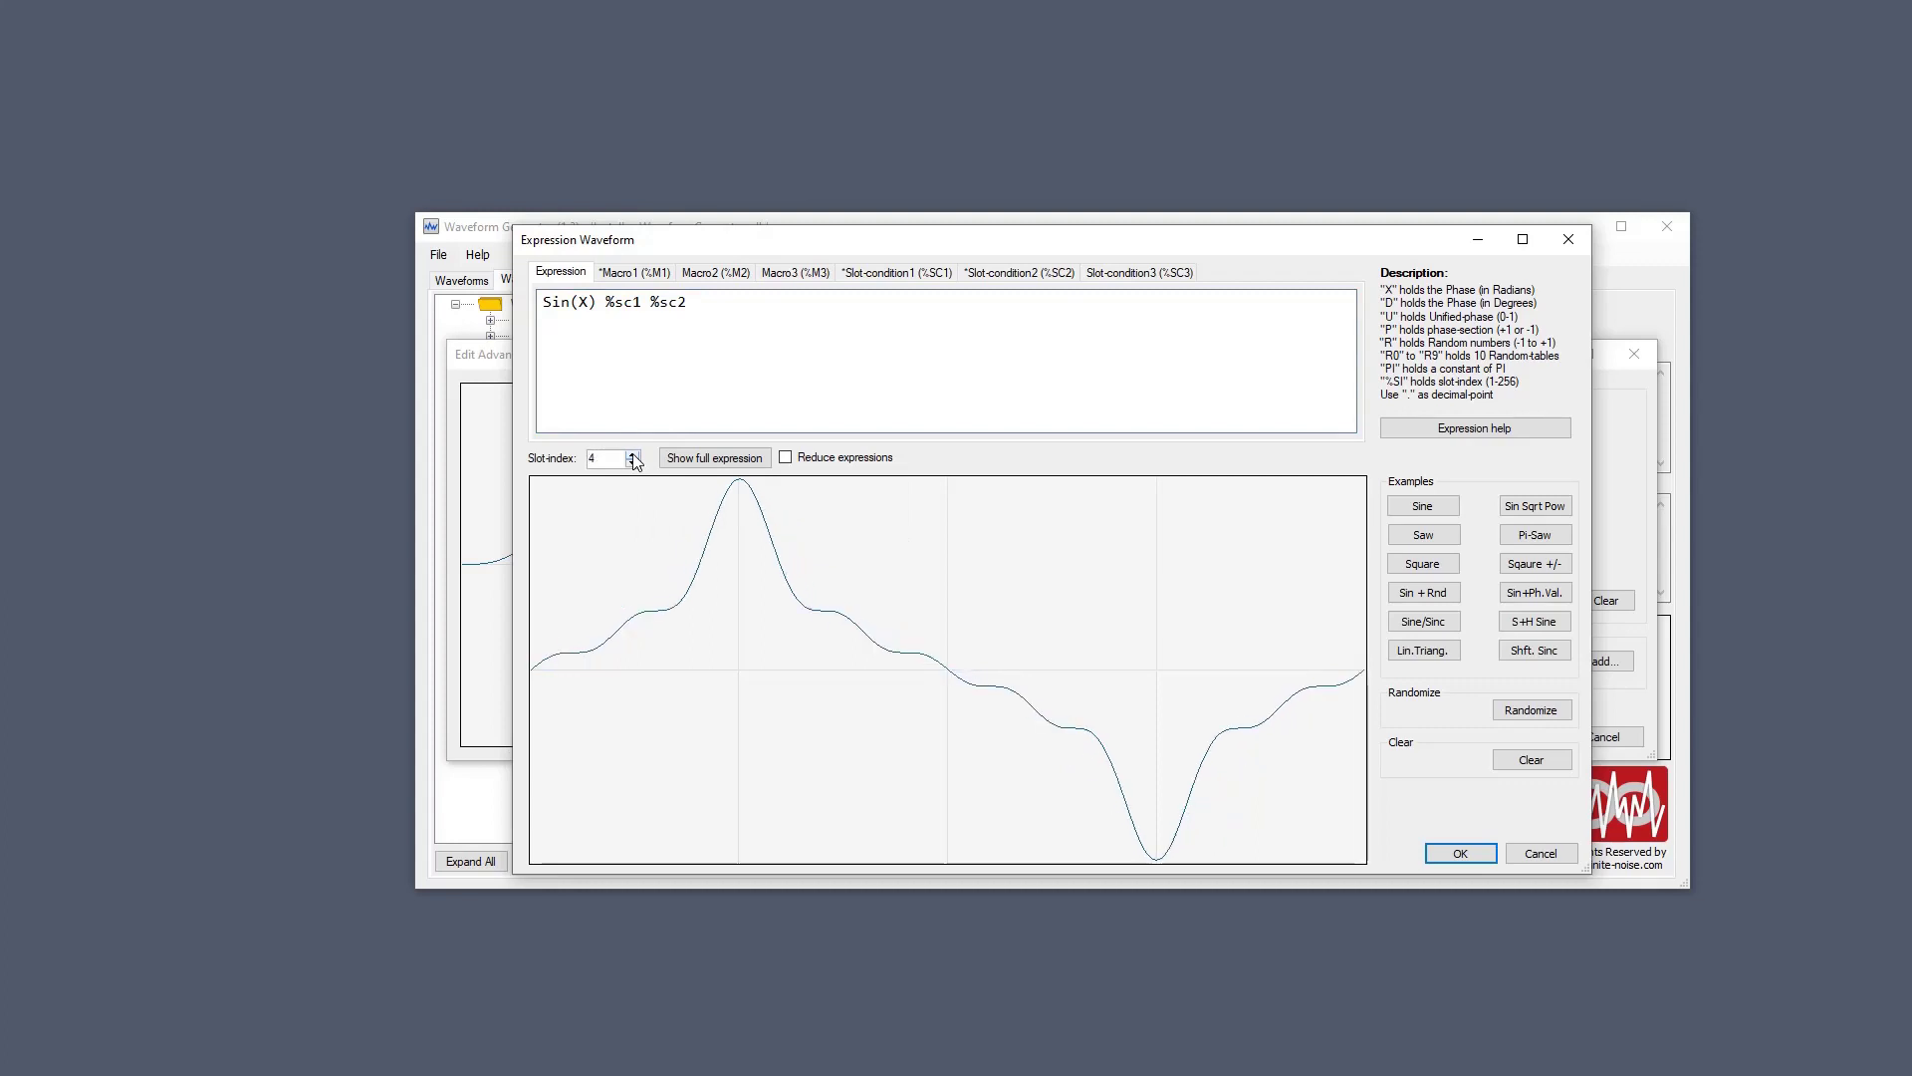
{"action": "left_click", "coordinate": [633, 455]}
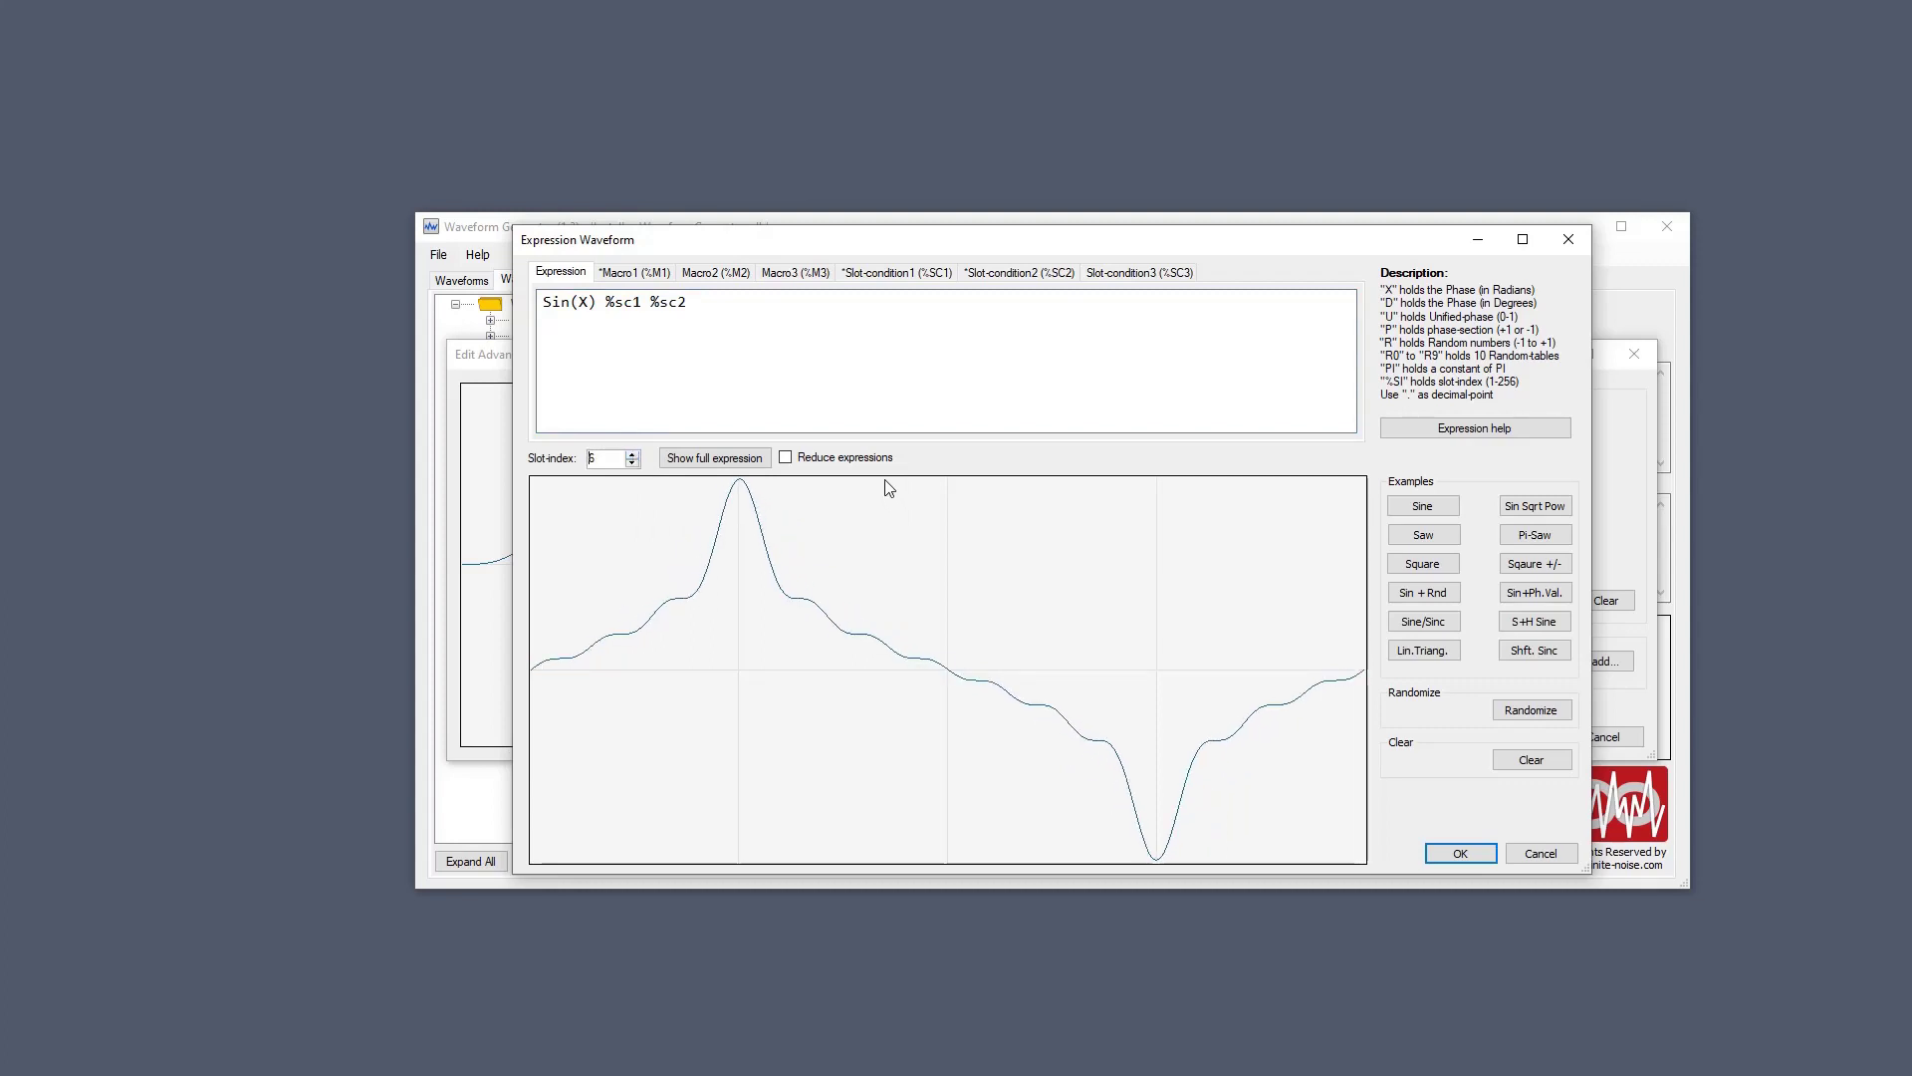
Enable reduced expressions and examine the full expanded expression for slot-index 6 and for slot-index 1.
{"action": "left_click", "coordinate": [866, 458]}
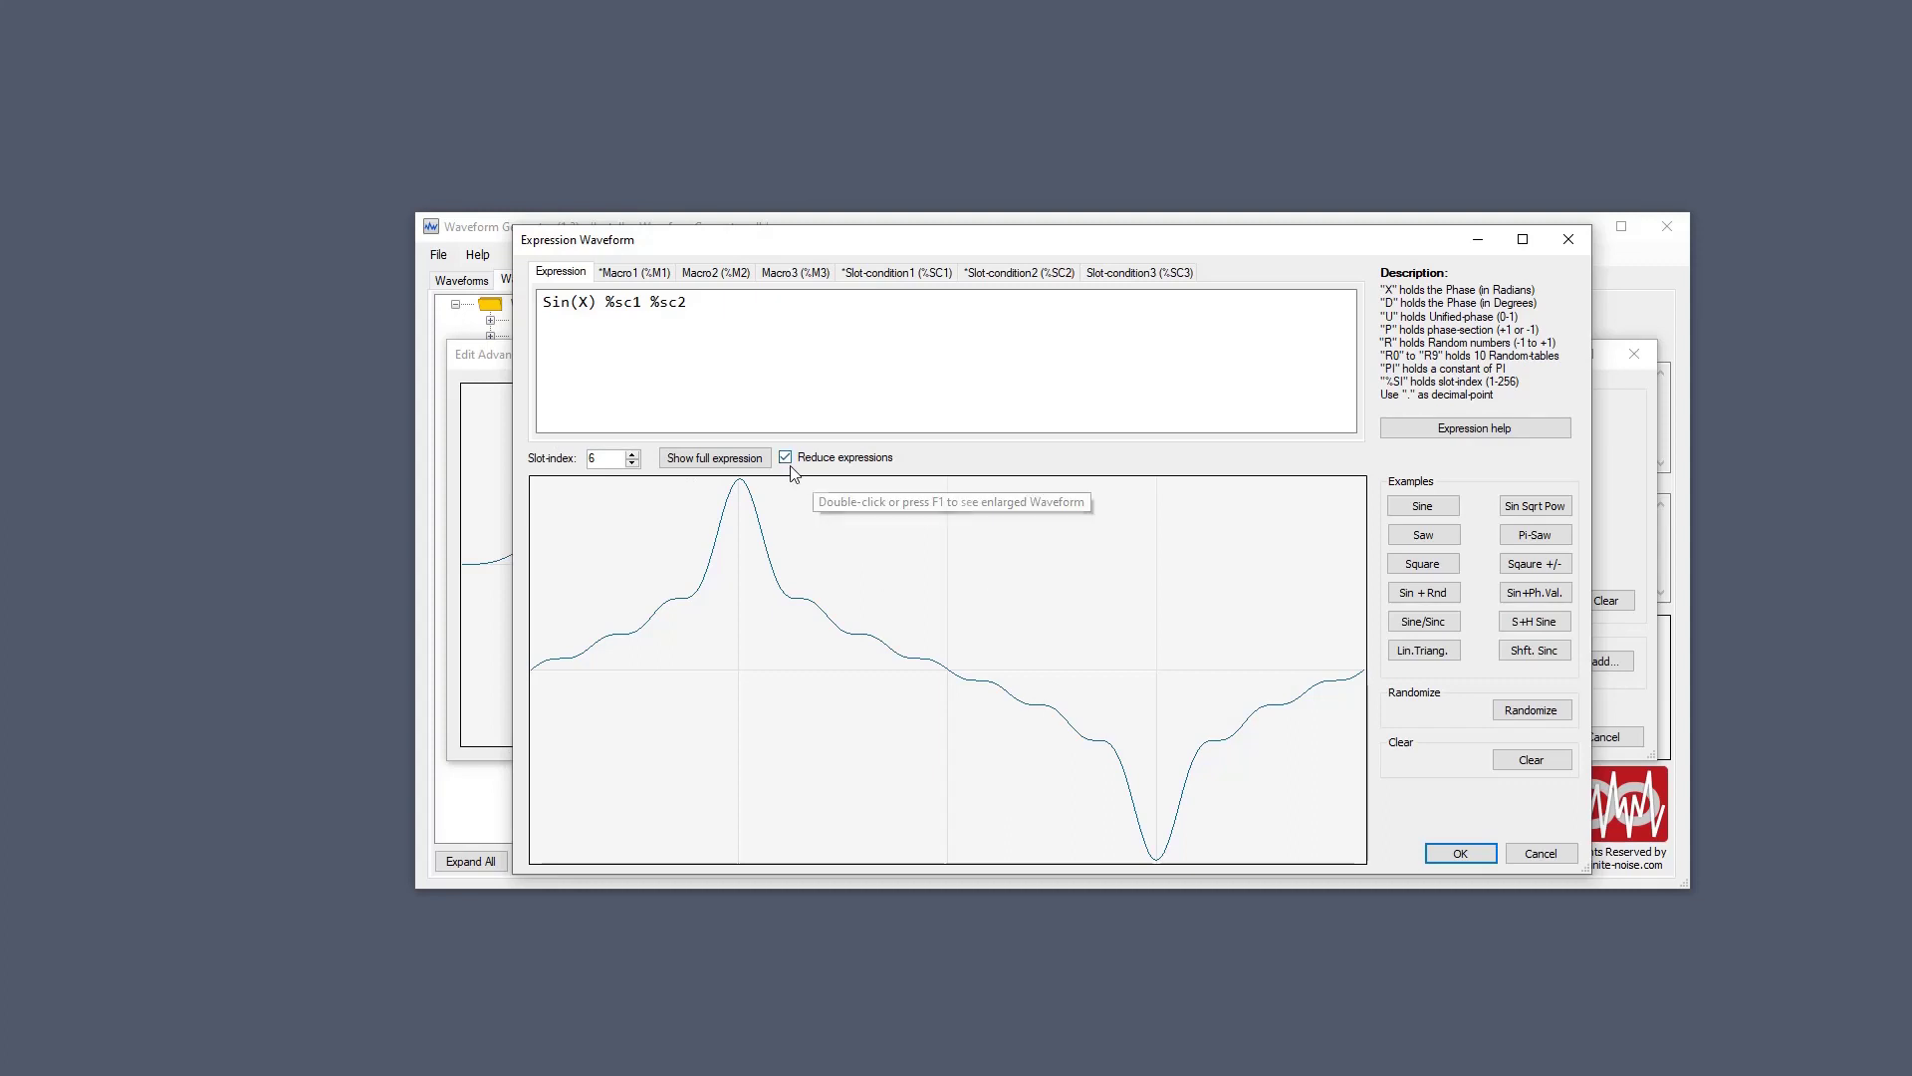
{"action": "left_click", "coordinate": [714, 457]}
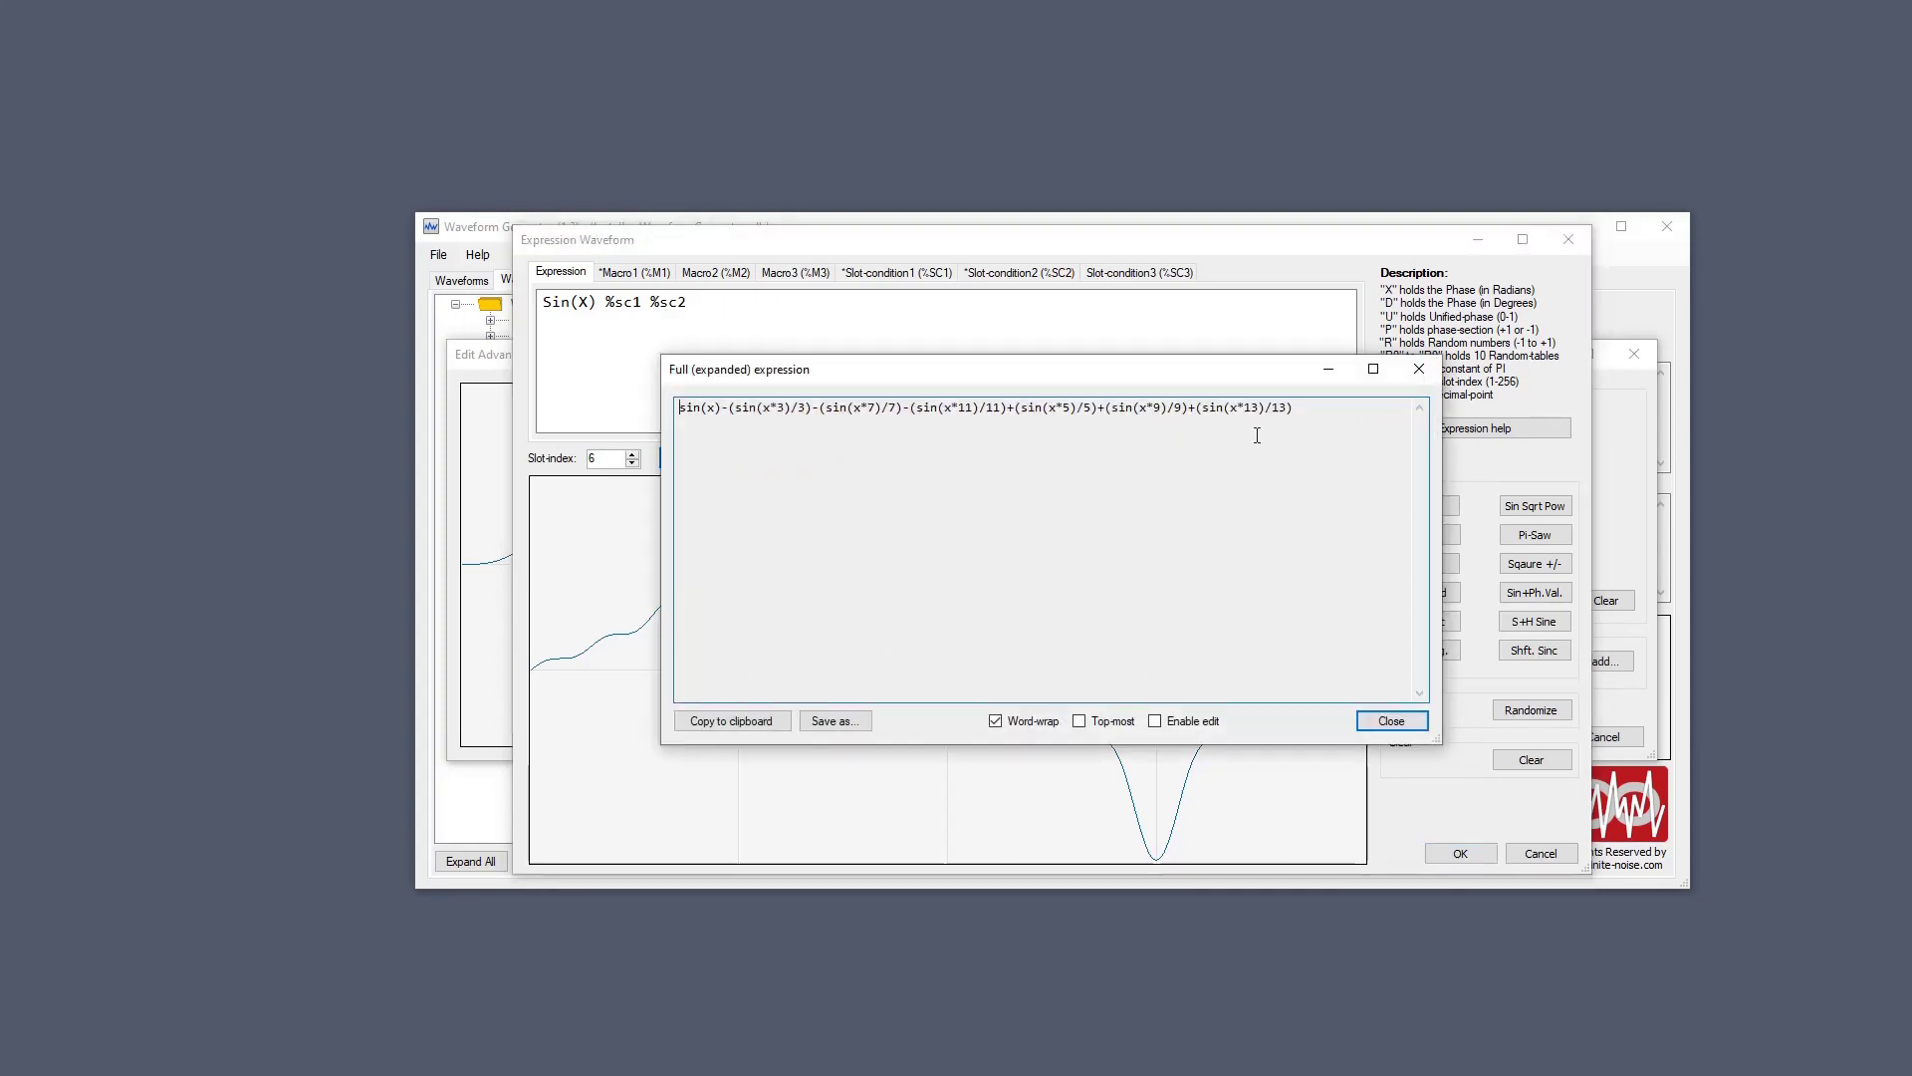
{"action": "left_click", "coordinate": [1416, 371]}
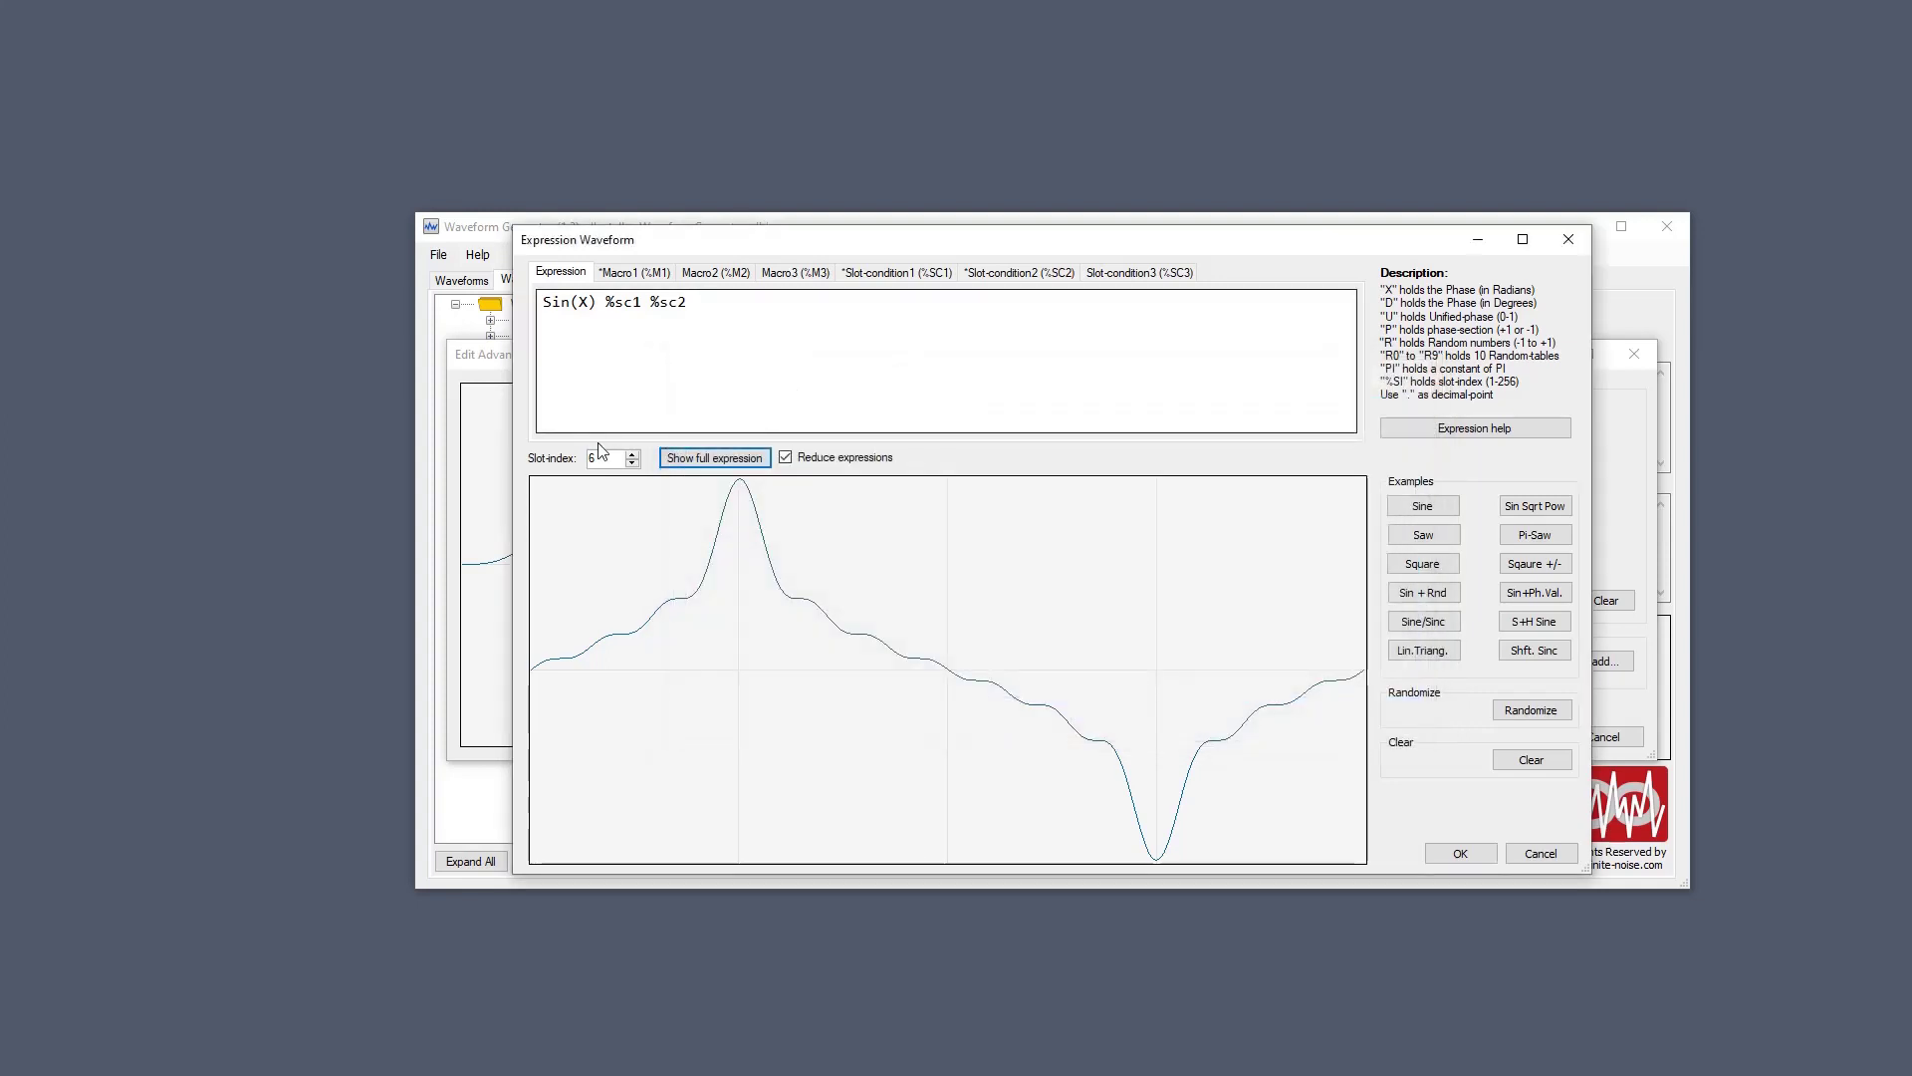
{"action": "scroll", "coordinate": [612, 458], "scroll_direction": "down", "scroll_amount": 5}
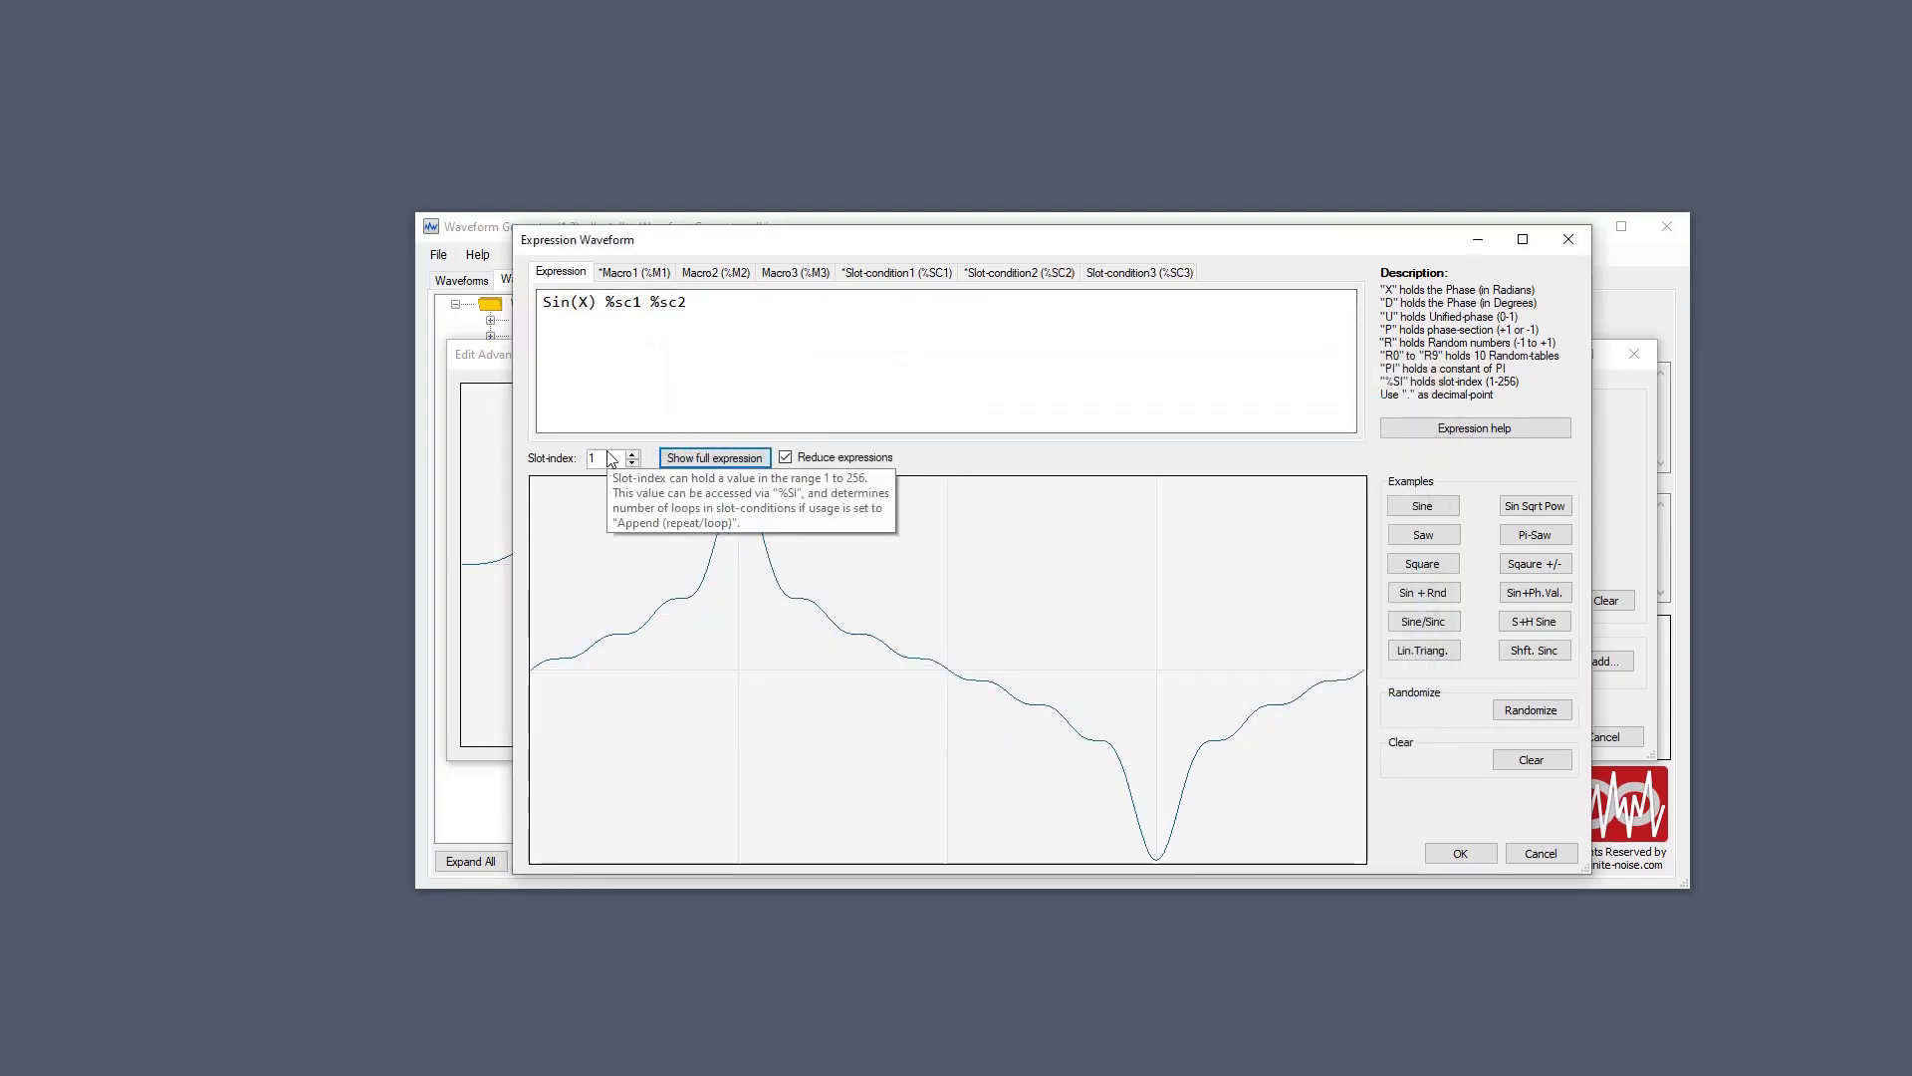
{"action": "left_click", "coordinate": [724, 459]}
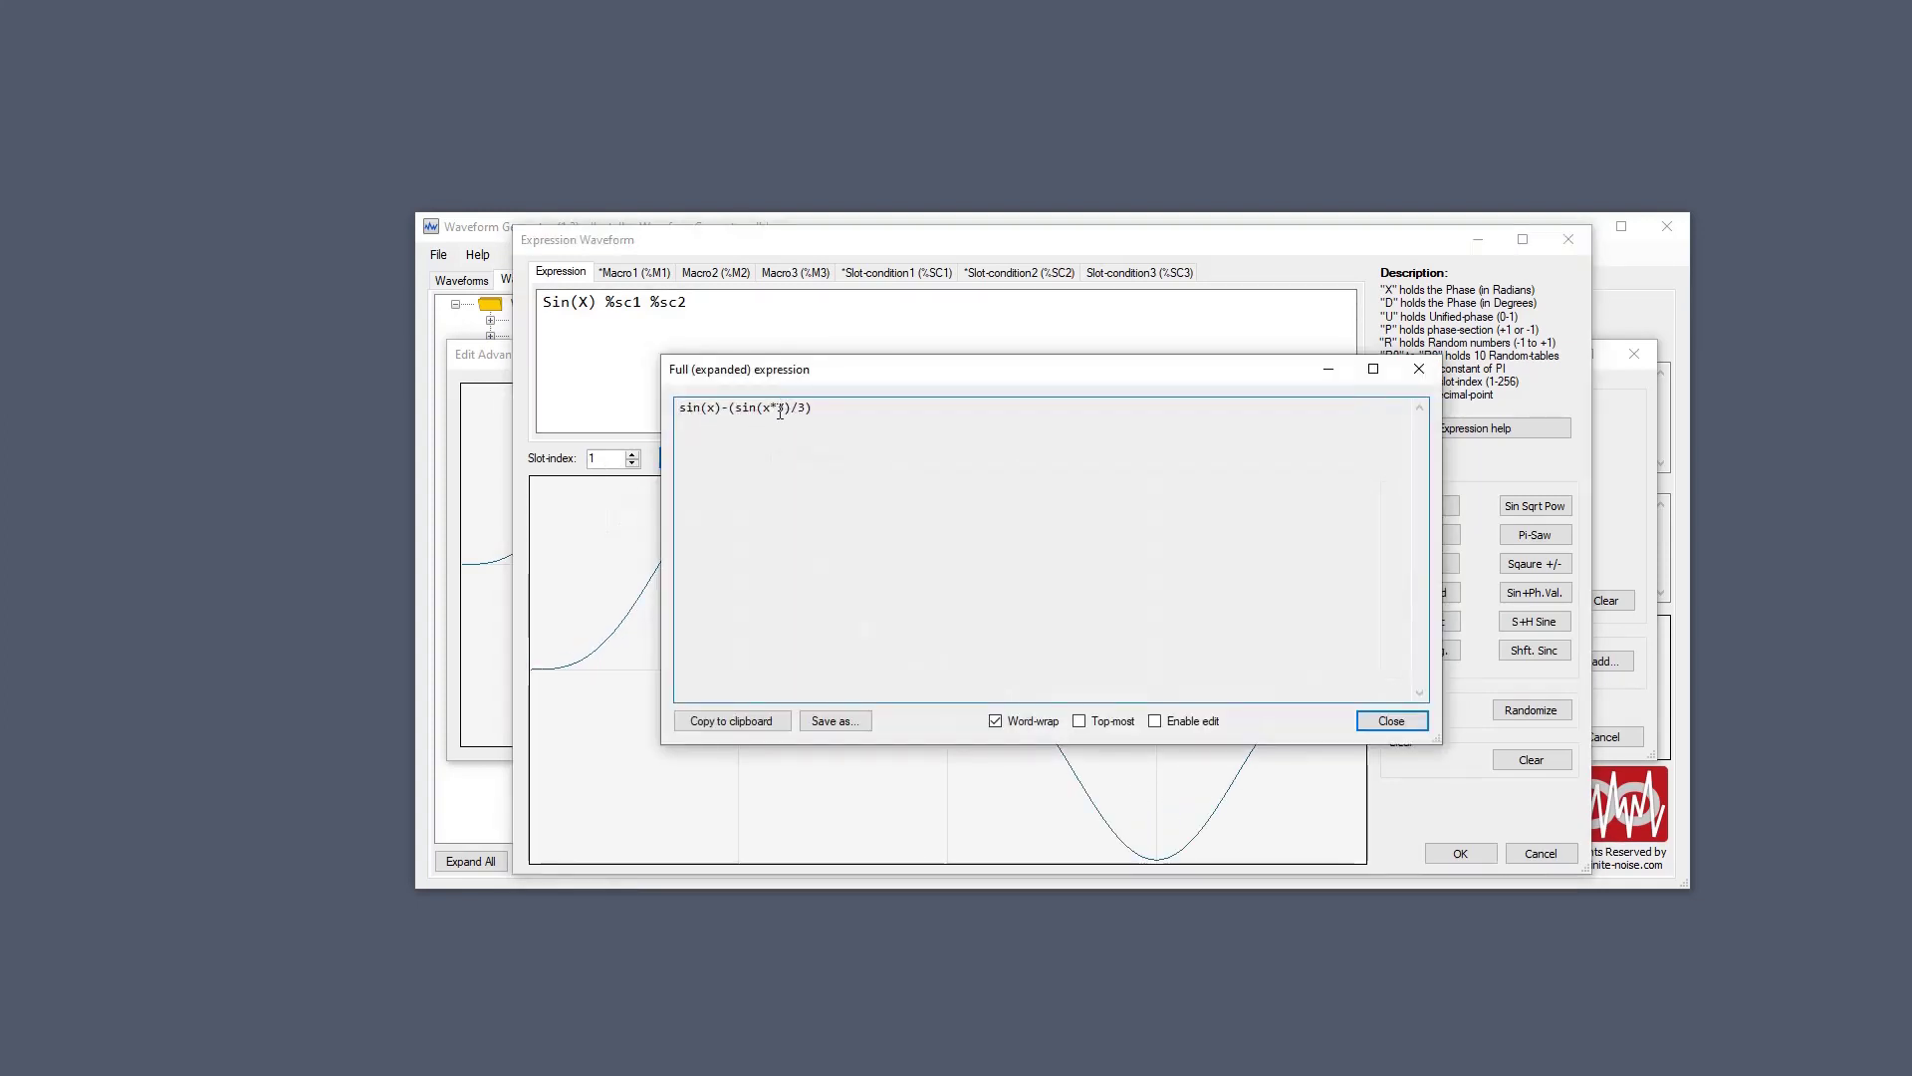
{"action": "left_click", "coordinate": [1419, 370]}
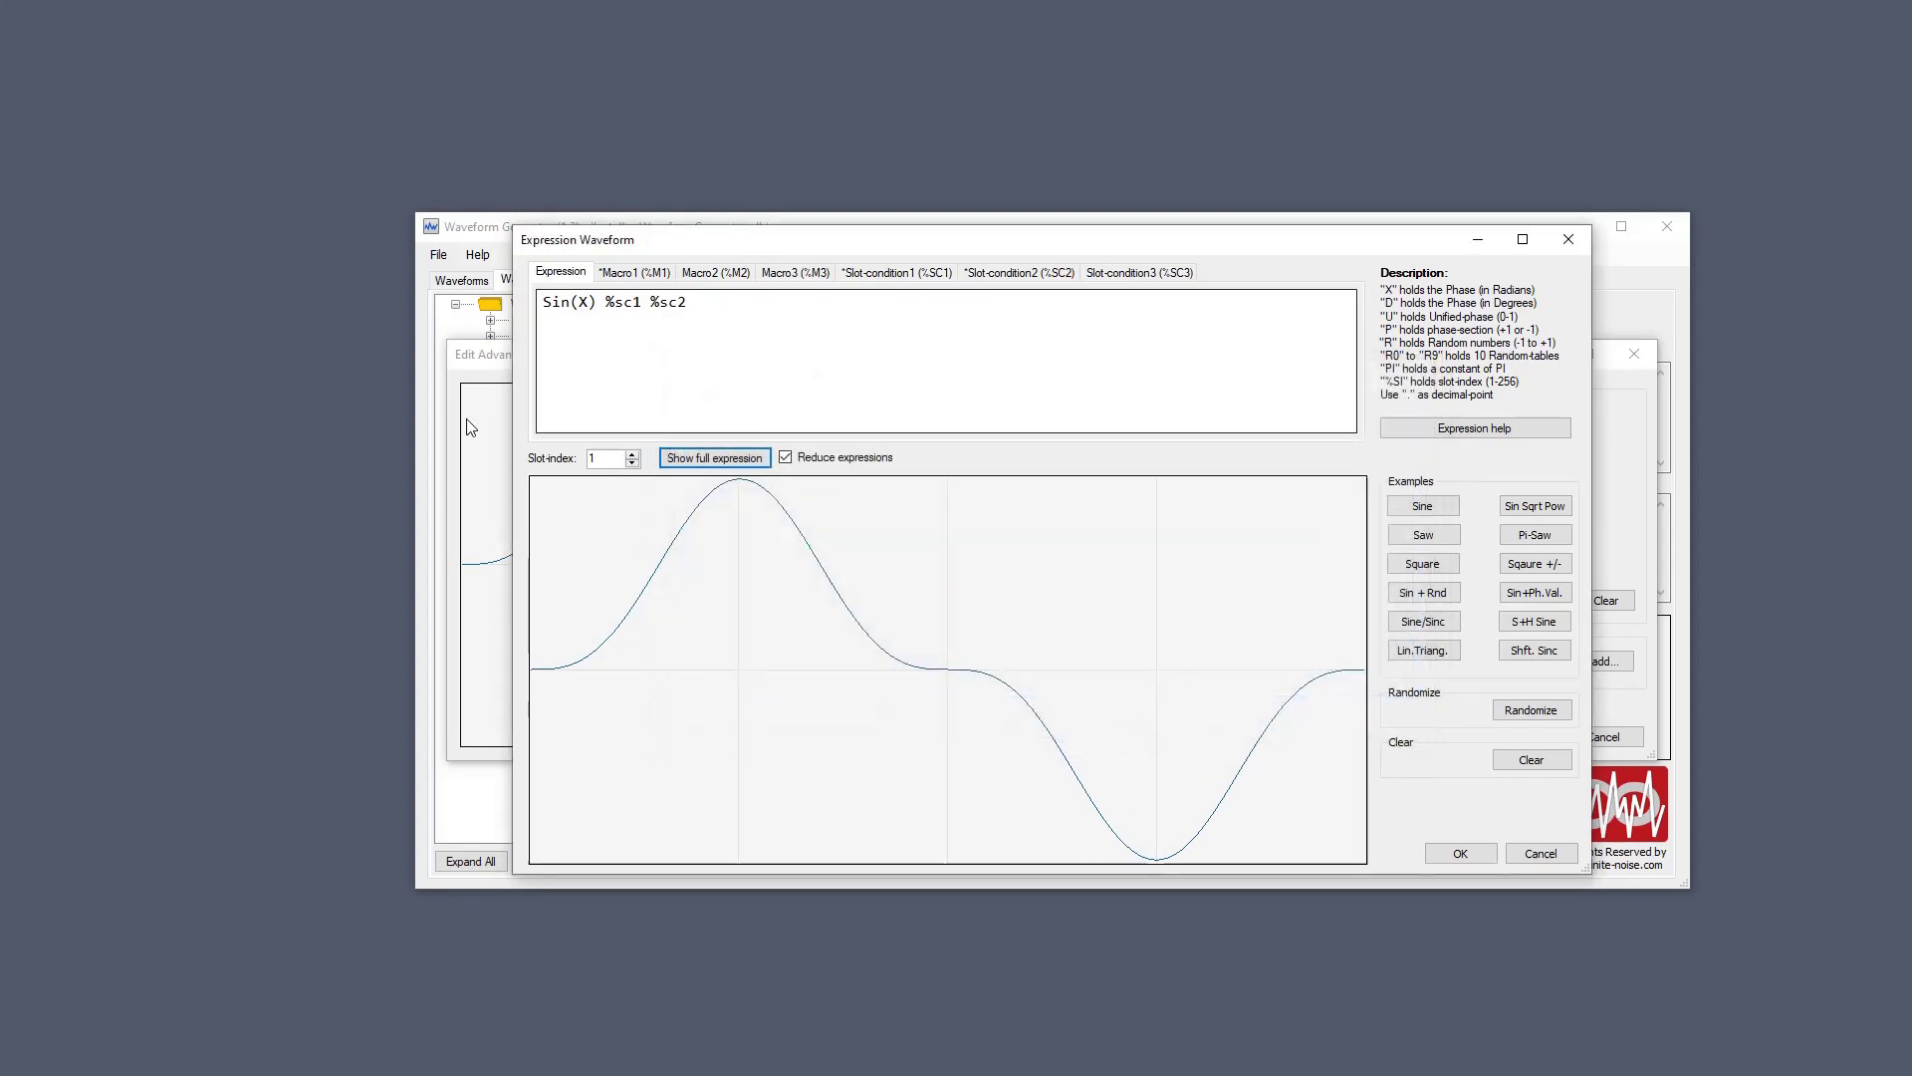
Examine the full expanded expression for slot-index 16, and return to the wavetable's slot list.
{"action": "left_click", "coordinate": [616, 458]}
{"action": "type", "text": "9"}
{"action": "scroll", "coordinate": [617, 458], "scroll_direction": "down", "scroll_amount": 3}
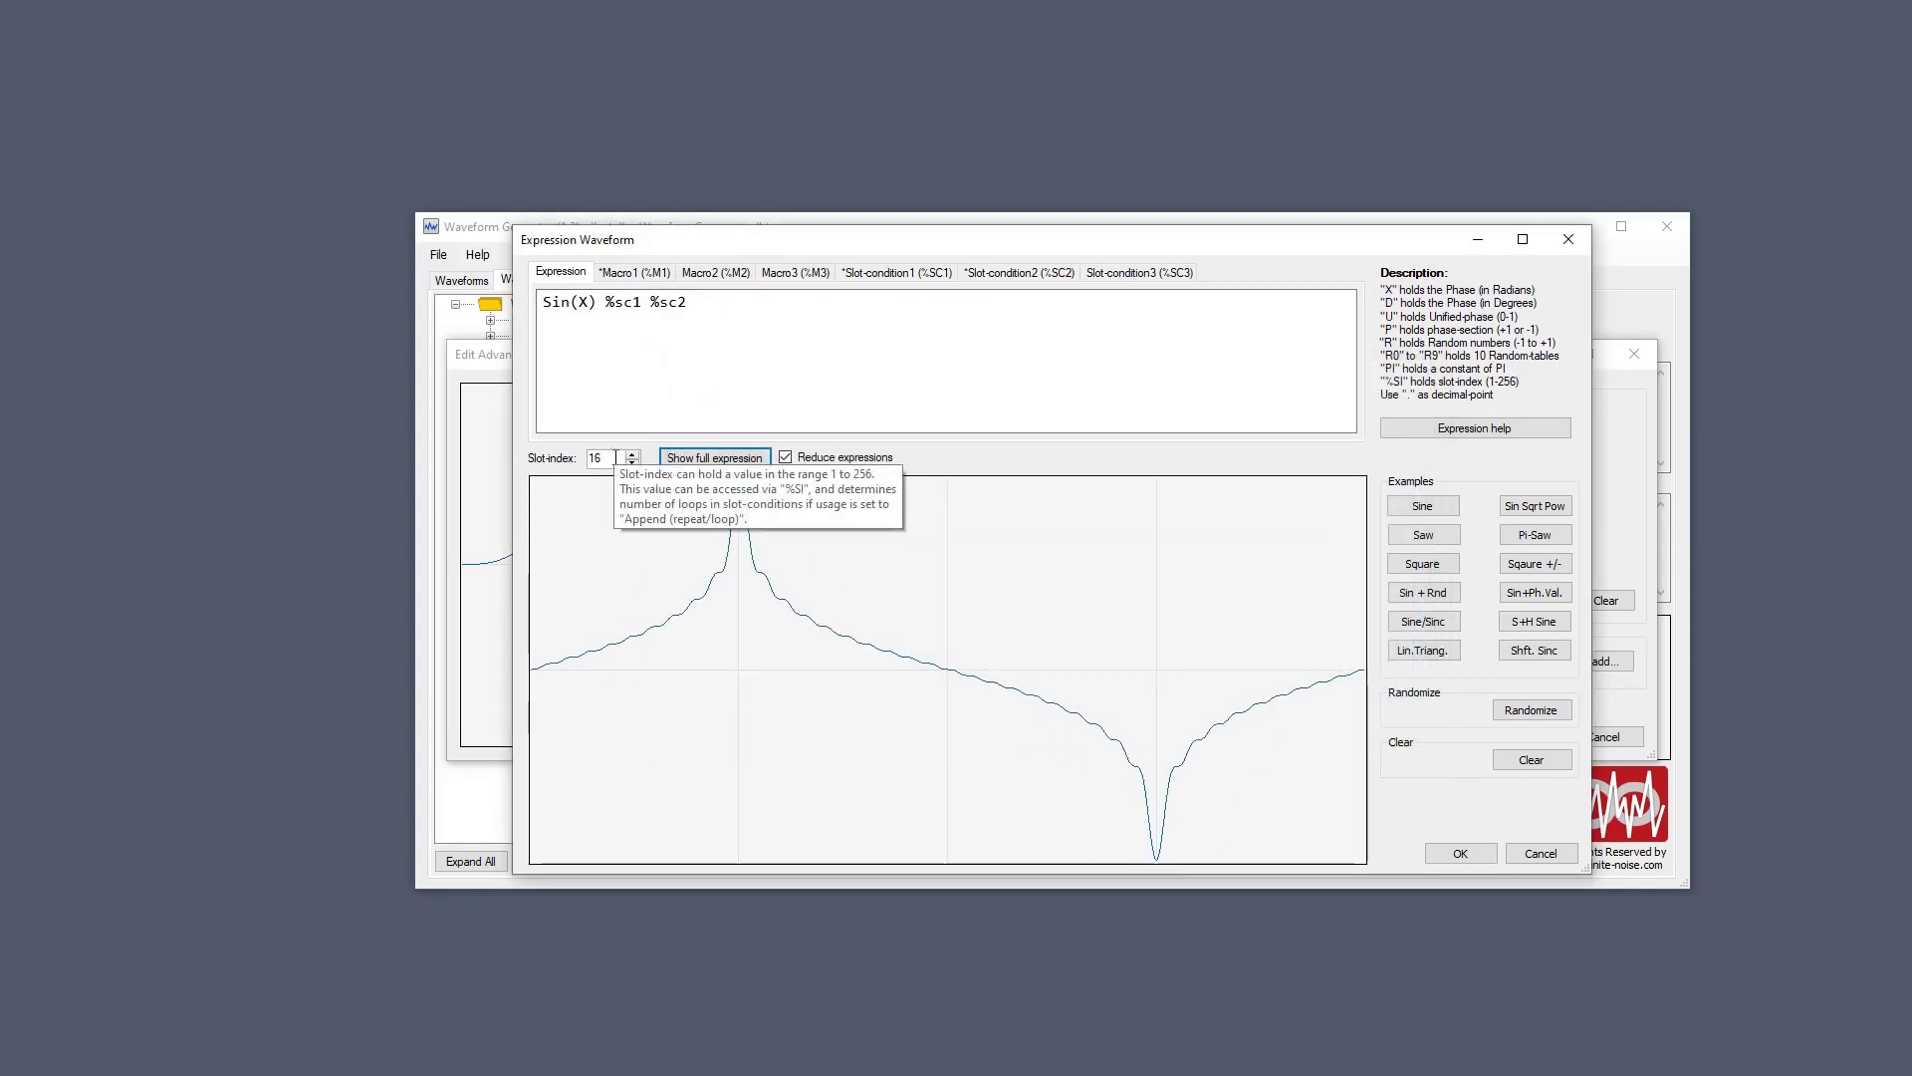
{"action": "left_click", "coordinate": [715, 458]}
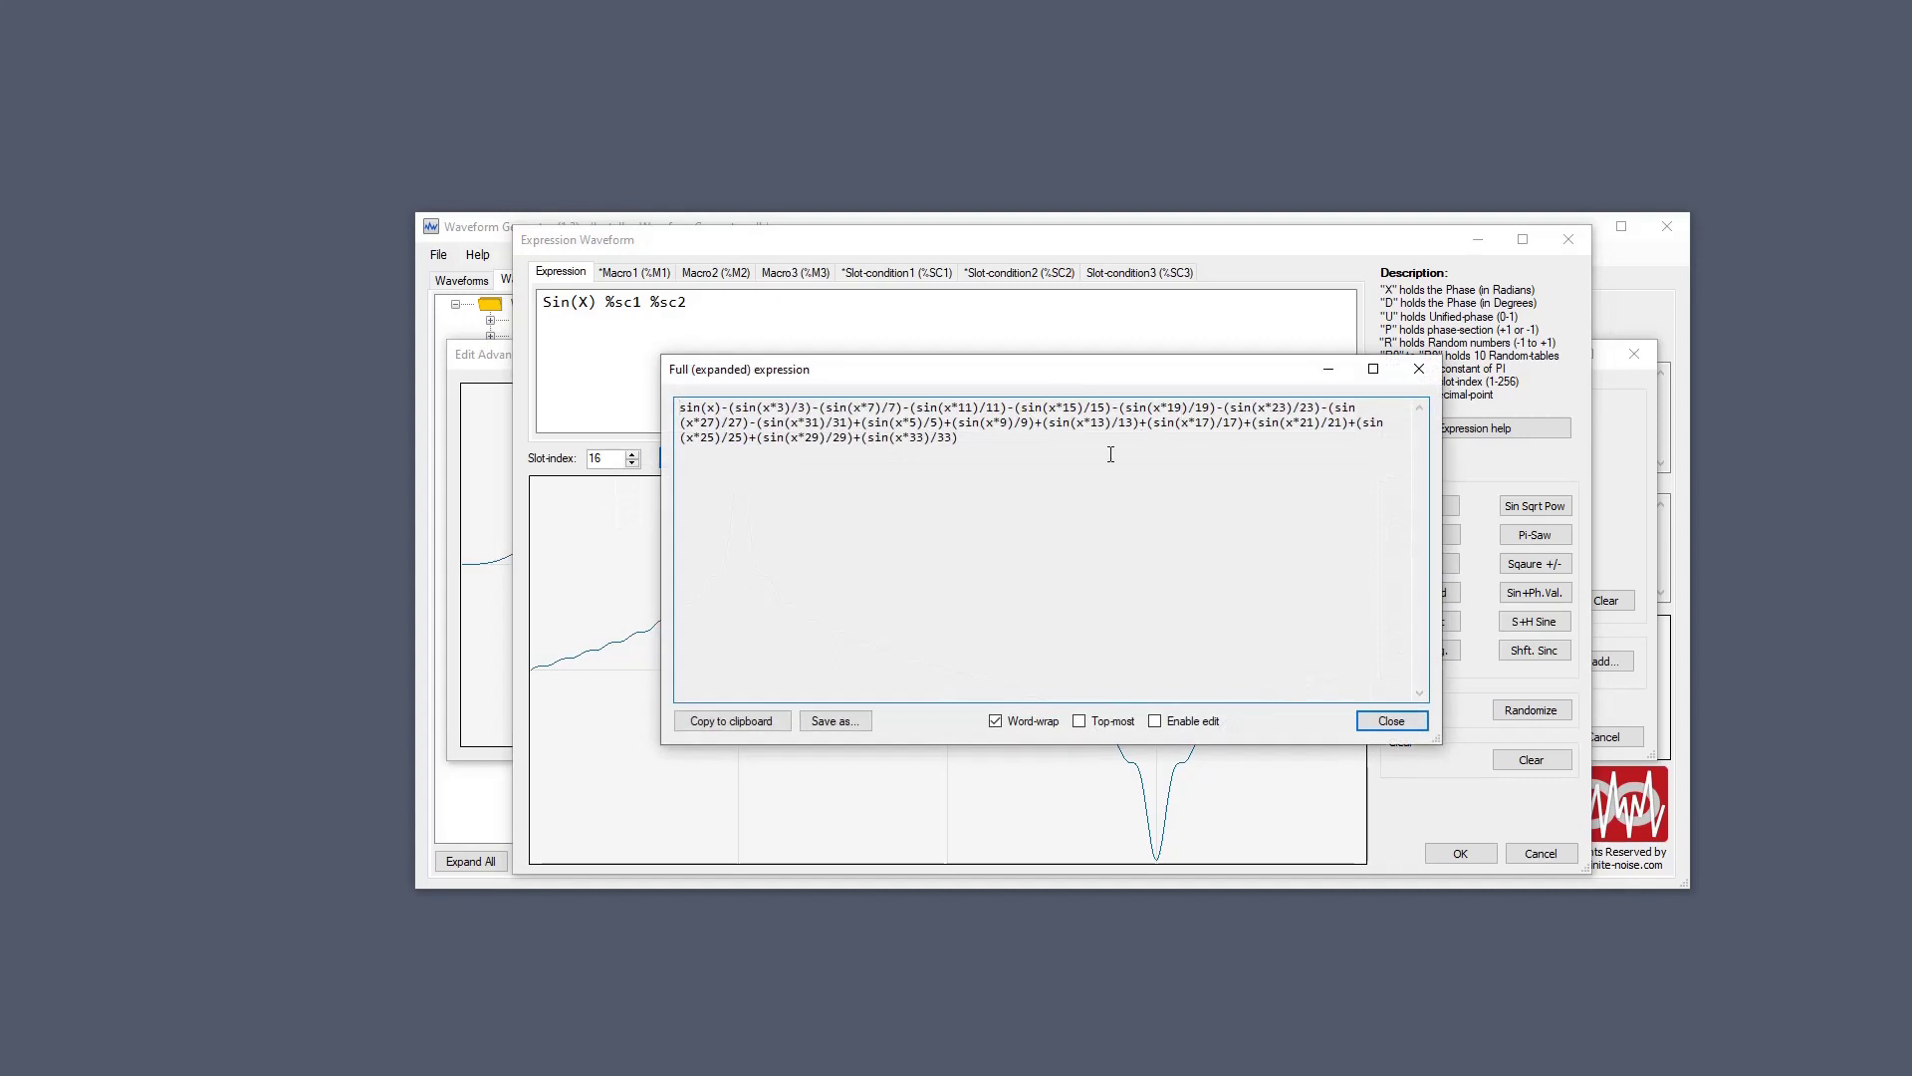
{"action": "left_click_drag", "start_coordinate": [1109, 450], "coordinate": [1145, 393]}
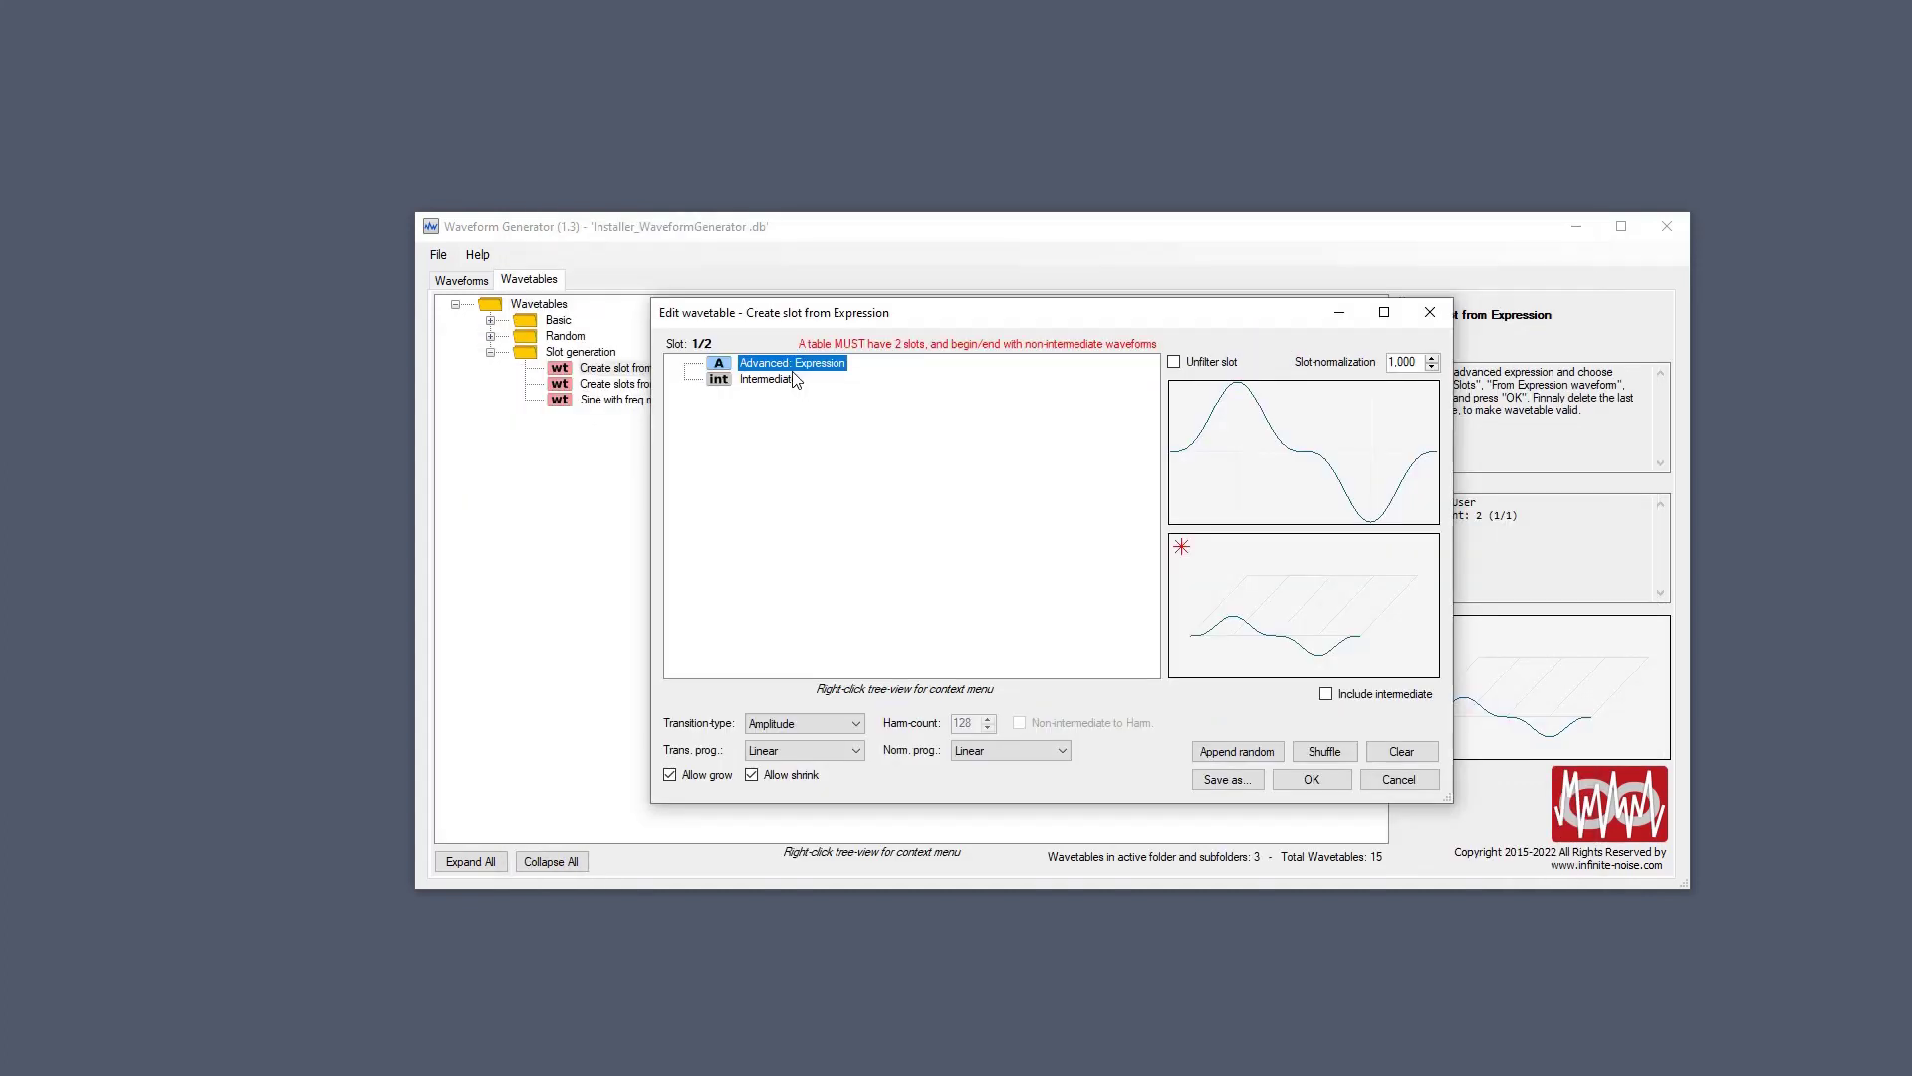
Generate 16 slots from the Advanced Expression waveform in the first slot.
{"action": "right_click", "coordinate": [779, 364]}
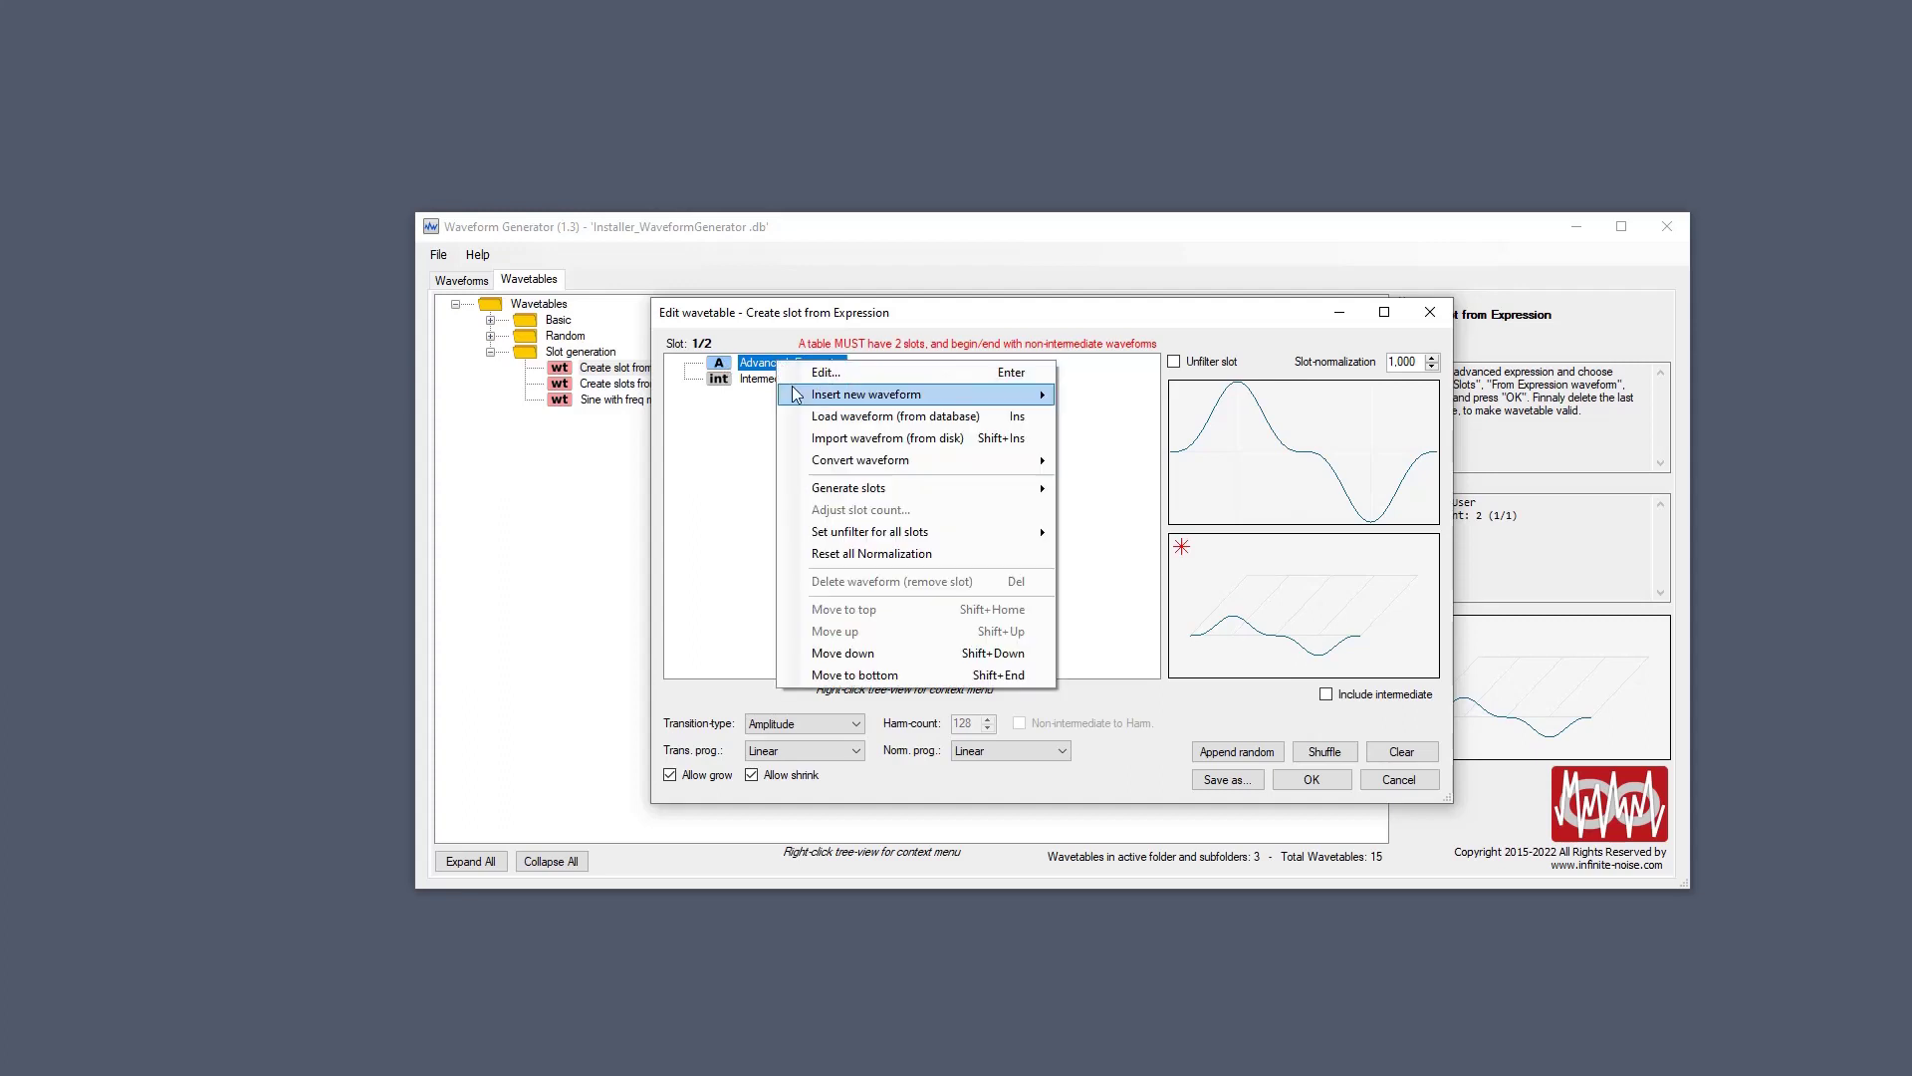
{"action": "mouse_move", "coordinate": [796, 394]}
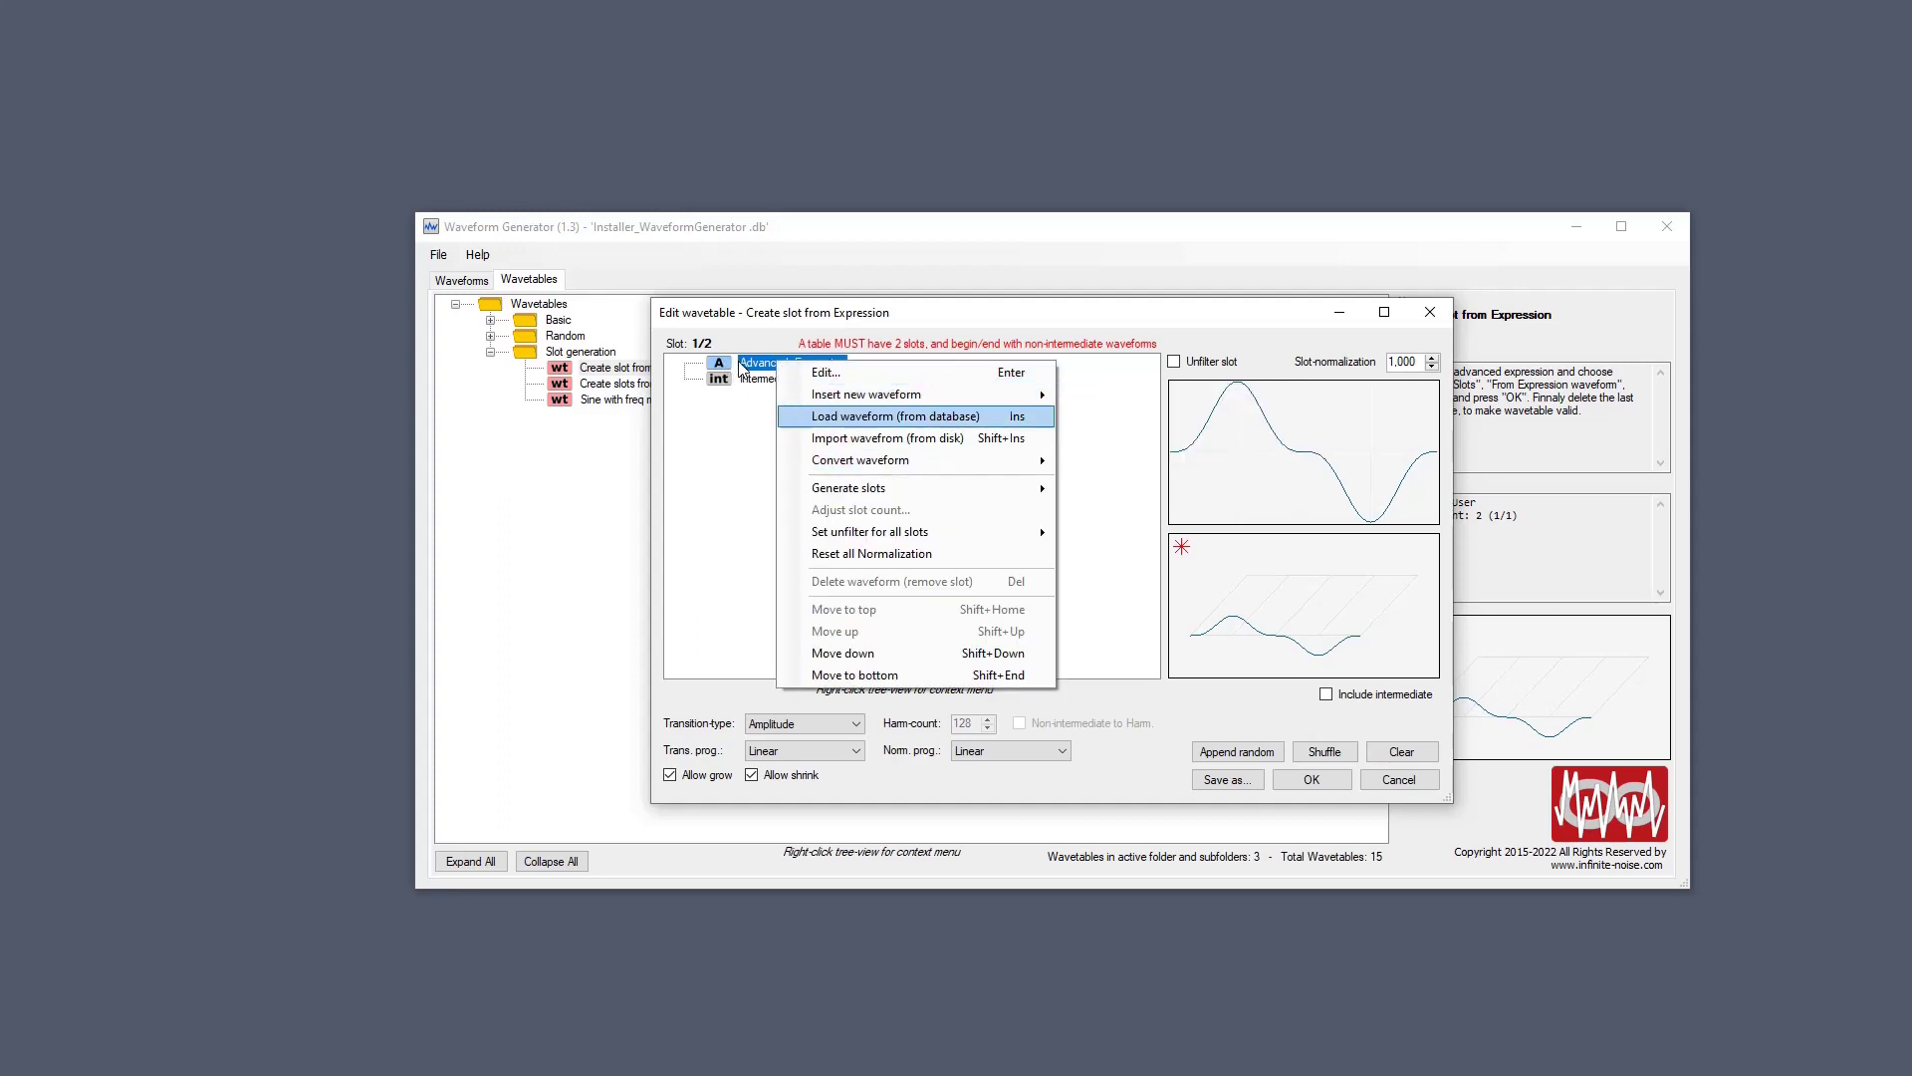
{"action": "mouse_move", "coordinate": [893, 492]}
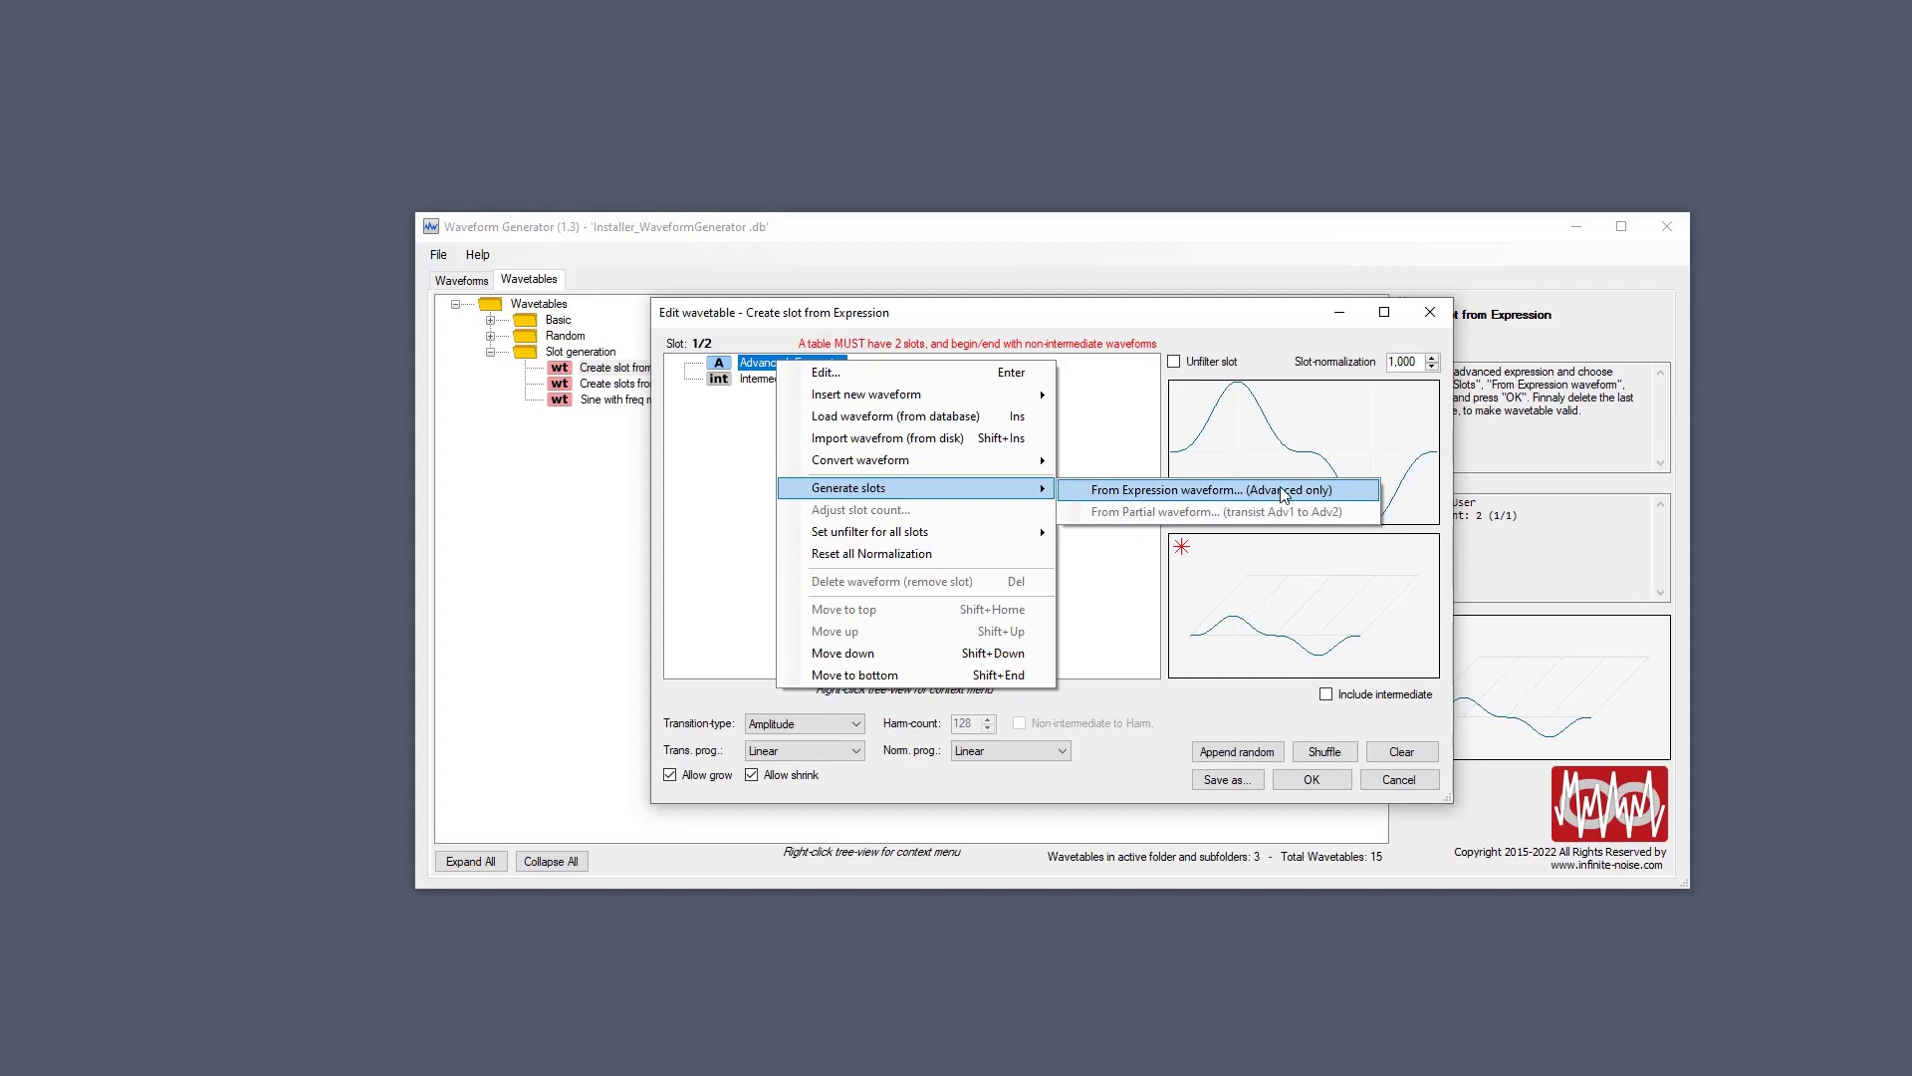
{"action": "left_click", "coordinate": [1217, 493]}
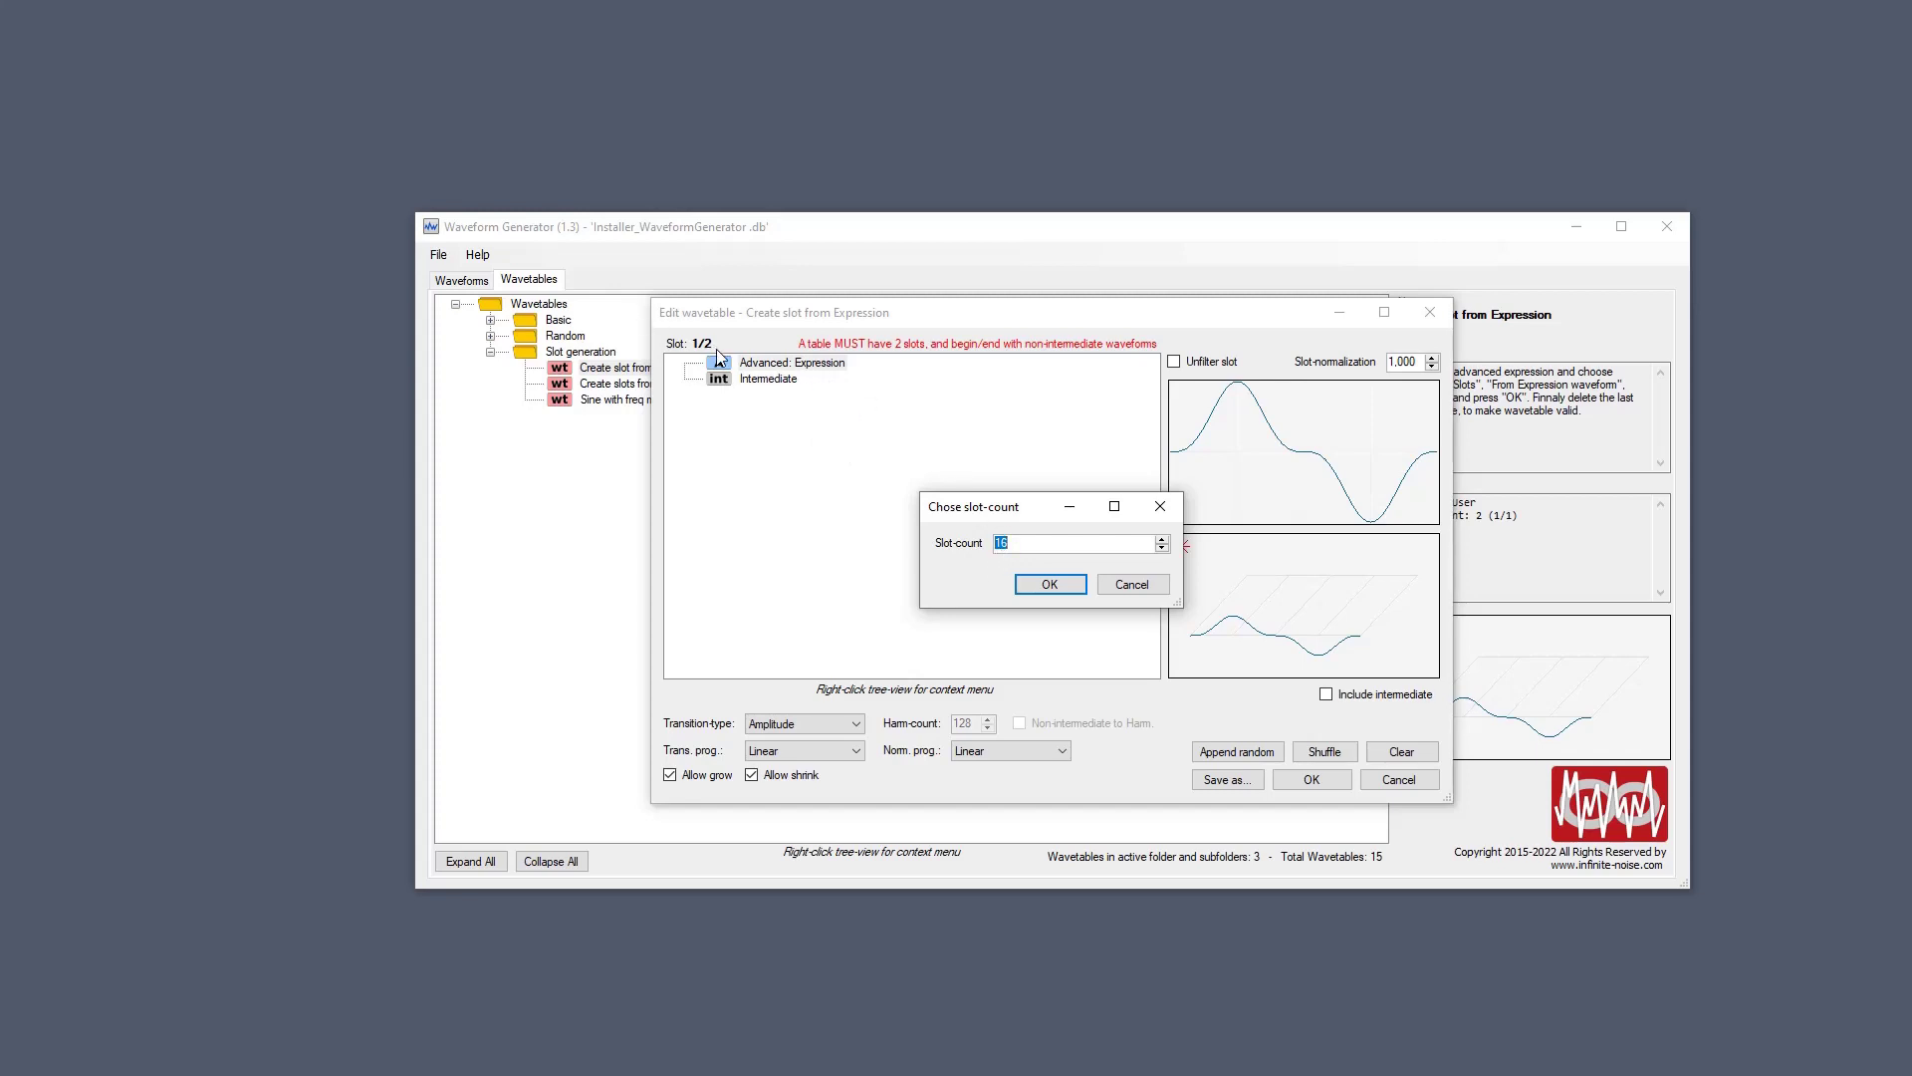
{"action": "left_click", "coordinate": [1052, 586]}
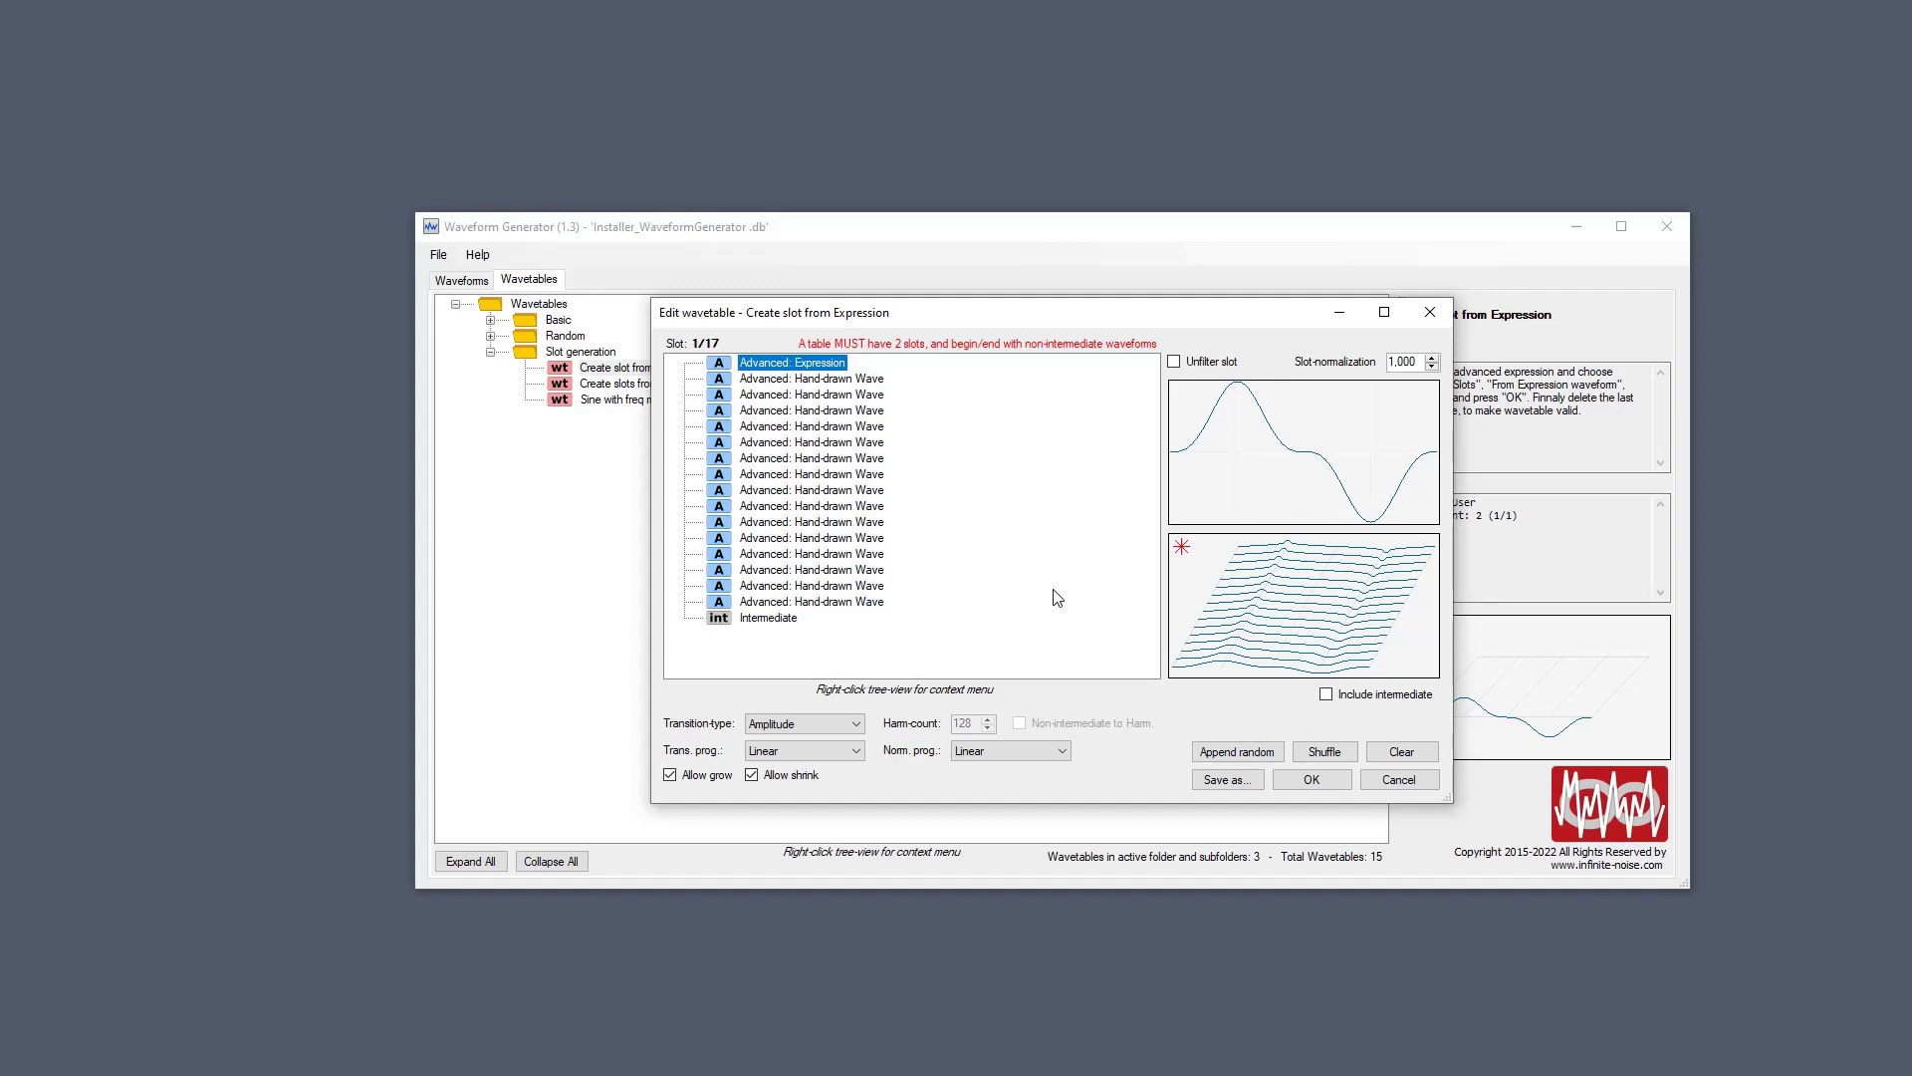
Step down through the generated slots and delete the Intermediate slot at the end of the wavetable.
{"action": "key", "text": "Down"}
{"action": "key", "text": "Down"}
{"action": "key", "text": "Down"}
{"action": "key", "text": "Down"}
{"action": "key", "text": "Down"}
{"action": "key", "text": "Down"}
{"action": "key", "text": "Down"}
{"action": "key", "text": "Down"}
{"action": "key", "text": "Down"}
{"action": "key", "text": "Down"}
{"action": "key", "text": "Down"}
{"action": "key", "text": "Down"}
{"action": "key", "text": "Down"}
{"action": "key", "text": "Down"}
{"action": "key", "text": "Down"}
{"action": "key", "text": "Down"}
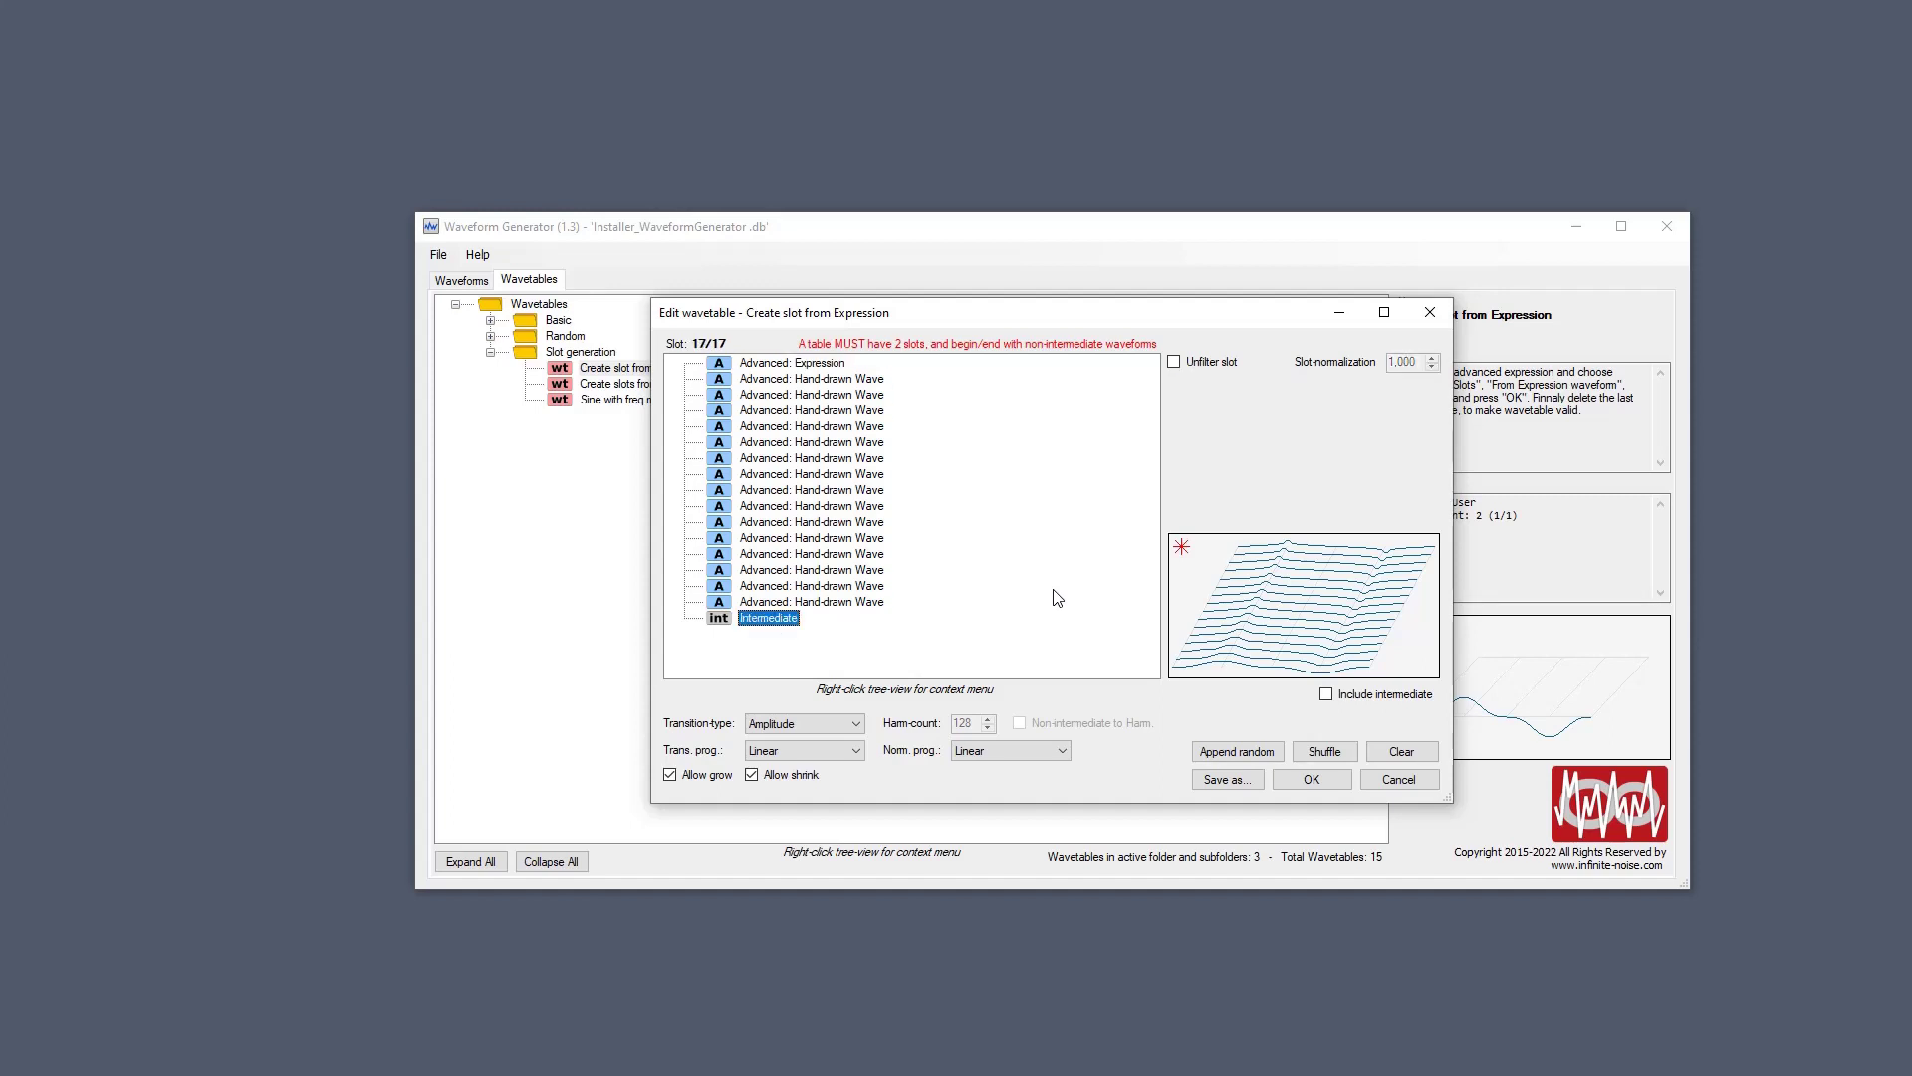
{"action": "key", "text": "Delete"}
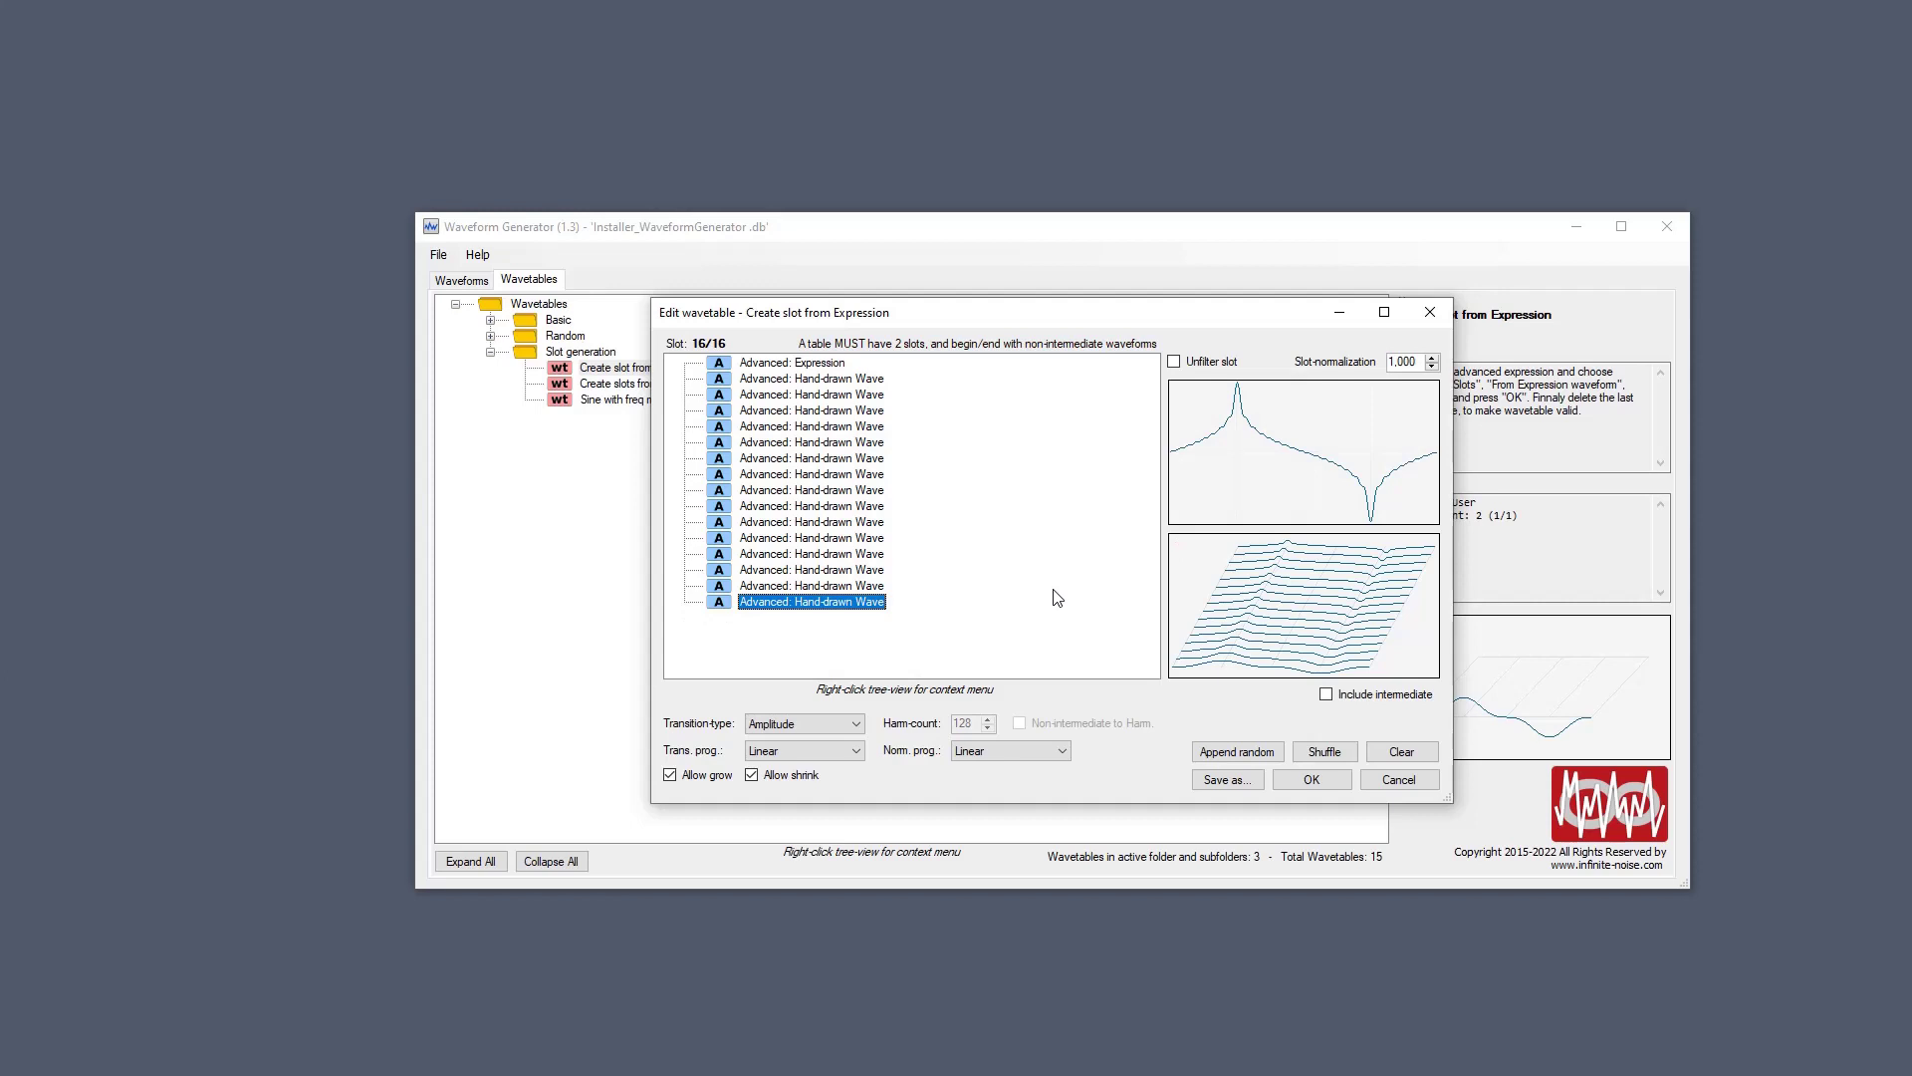
Step back up through the 16 slots to the first one to examine how their waveforms change.
{"action": "key", "text": "Up"}
{"action": "key", "text": "Up"}
{"action": "key", "text": "Up"}
{"action": "key", "text": "Up"}
{"action": "key", "text": "Up"}
{"action": "key", "text": "Up"}
{"action": "key", "text": "Up"}
{"action": "key", "text": "Up"}
{"action": "key", "text": "Up"}
{"action": "key", "text": "Up"}
{"action": "key", "text": "Up"}
{"action": "key", "text": "Up"}
{"action": "key", "text": "Up"}
{"action": "key", "text": "Up"}
{"action": "key", "text": "Up"}
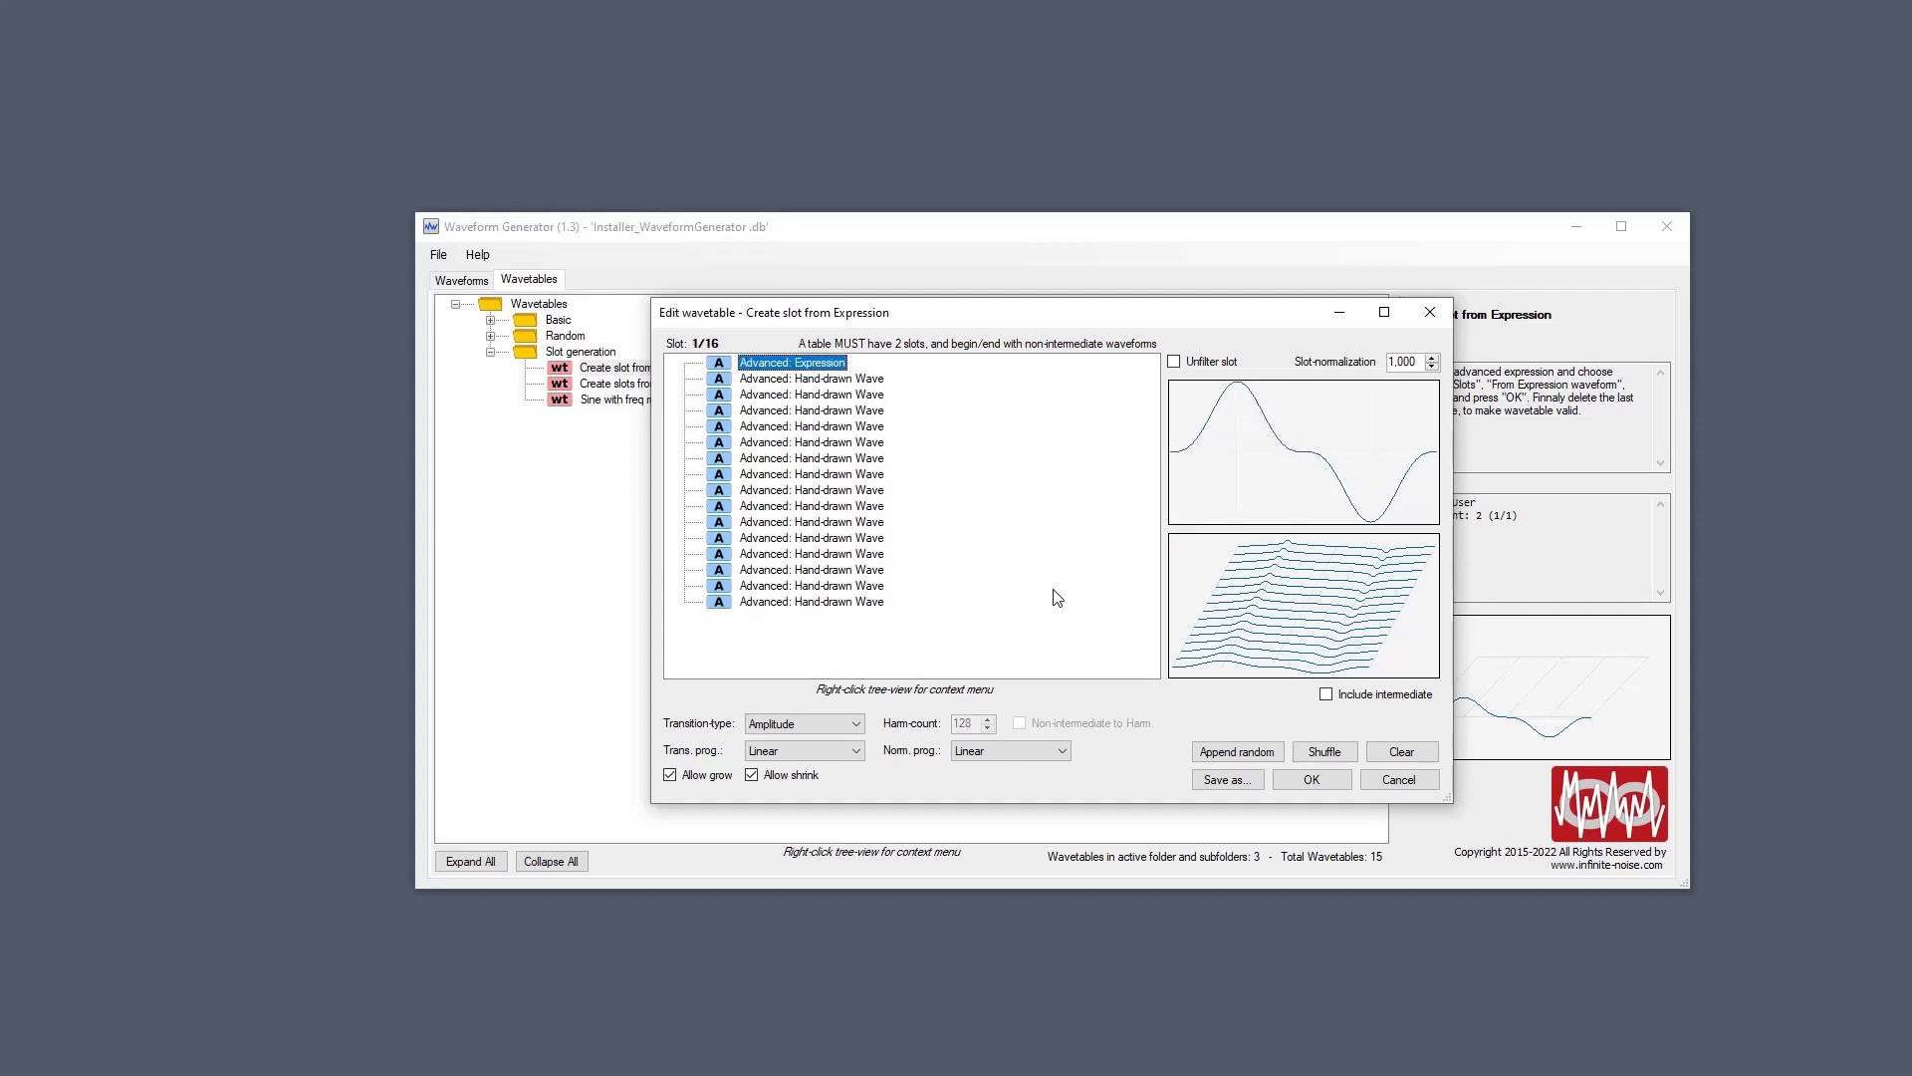
Open the hand-drawn waveform of slot 4 in its drawing editor for inspection.
{"action": "key", "text": "Down"}
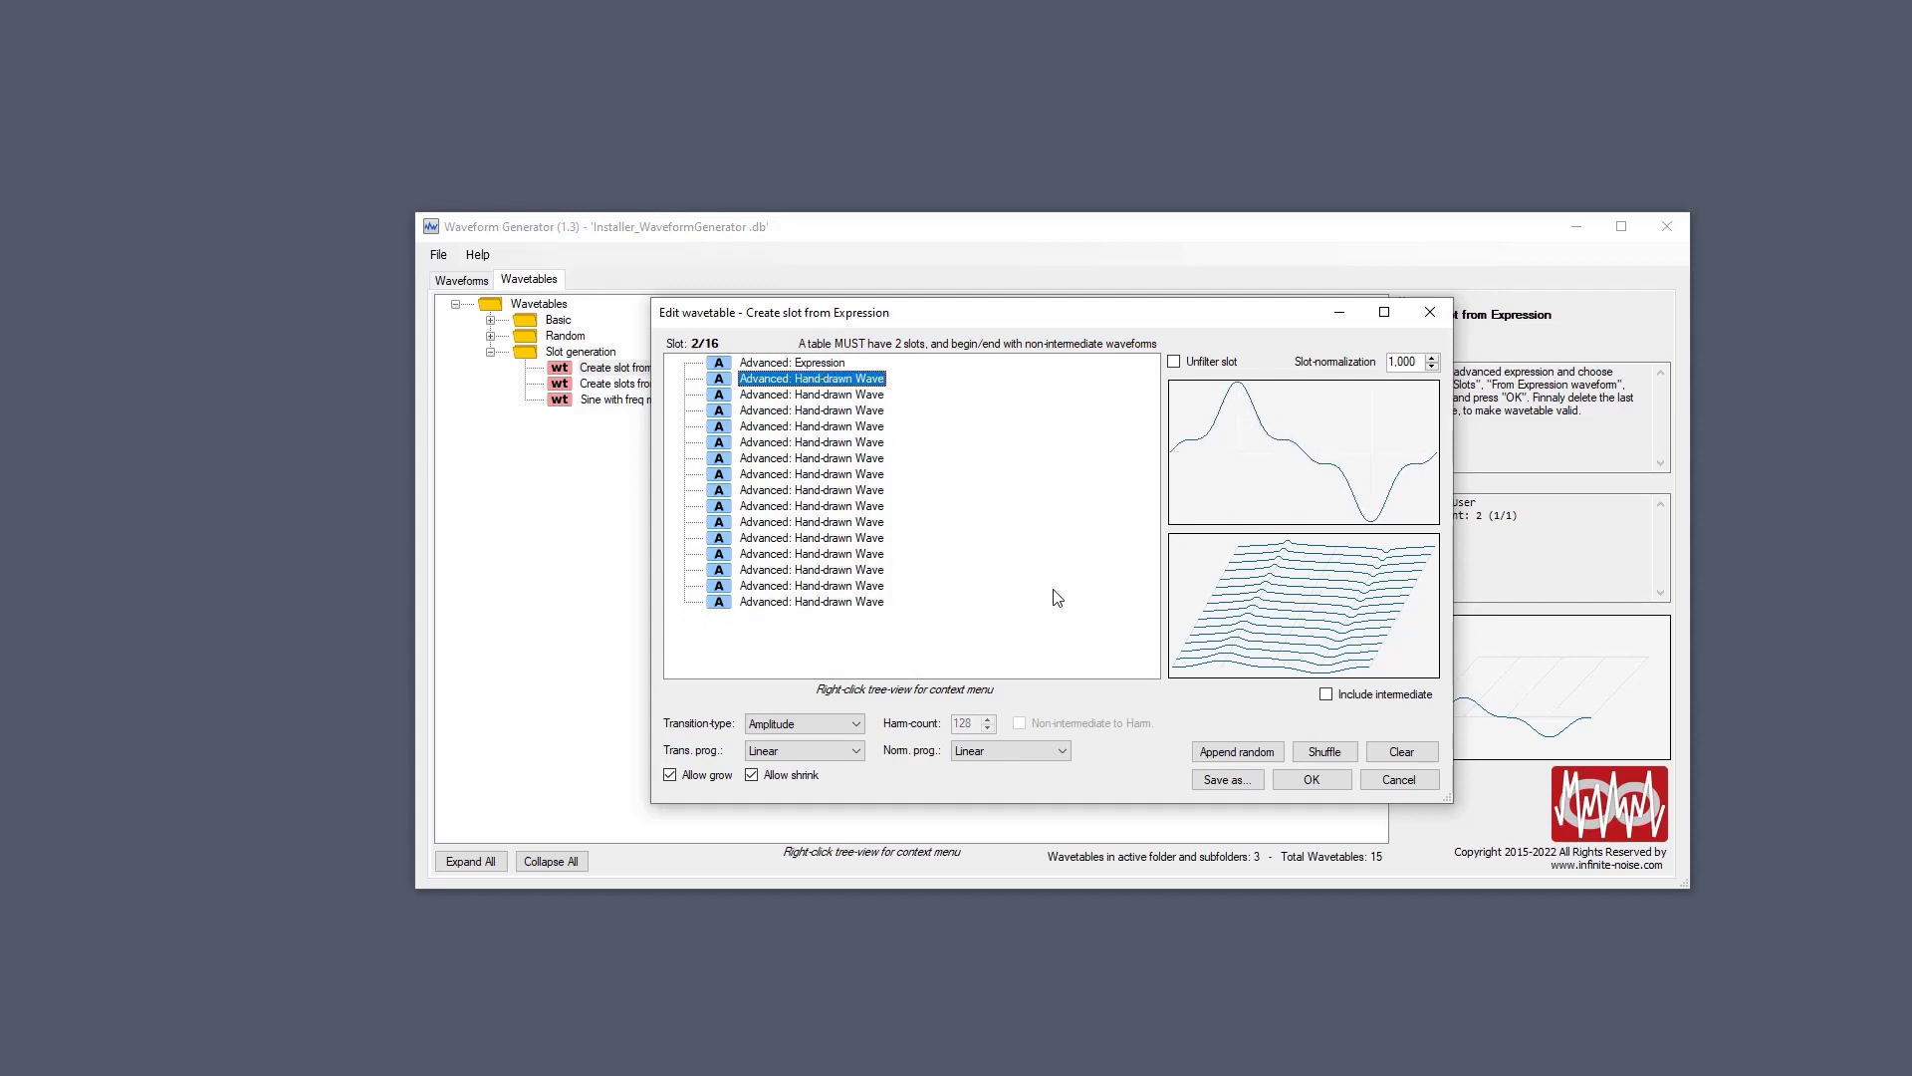
{"action": "key", "text": "Down"}
{"action": "key", "text": "Down"}
{"action": "key", "text": "Return"}
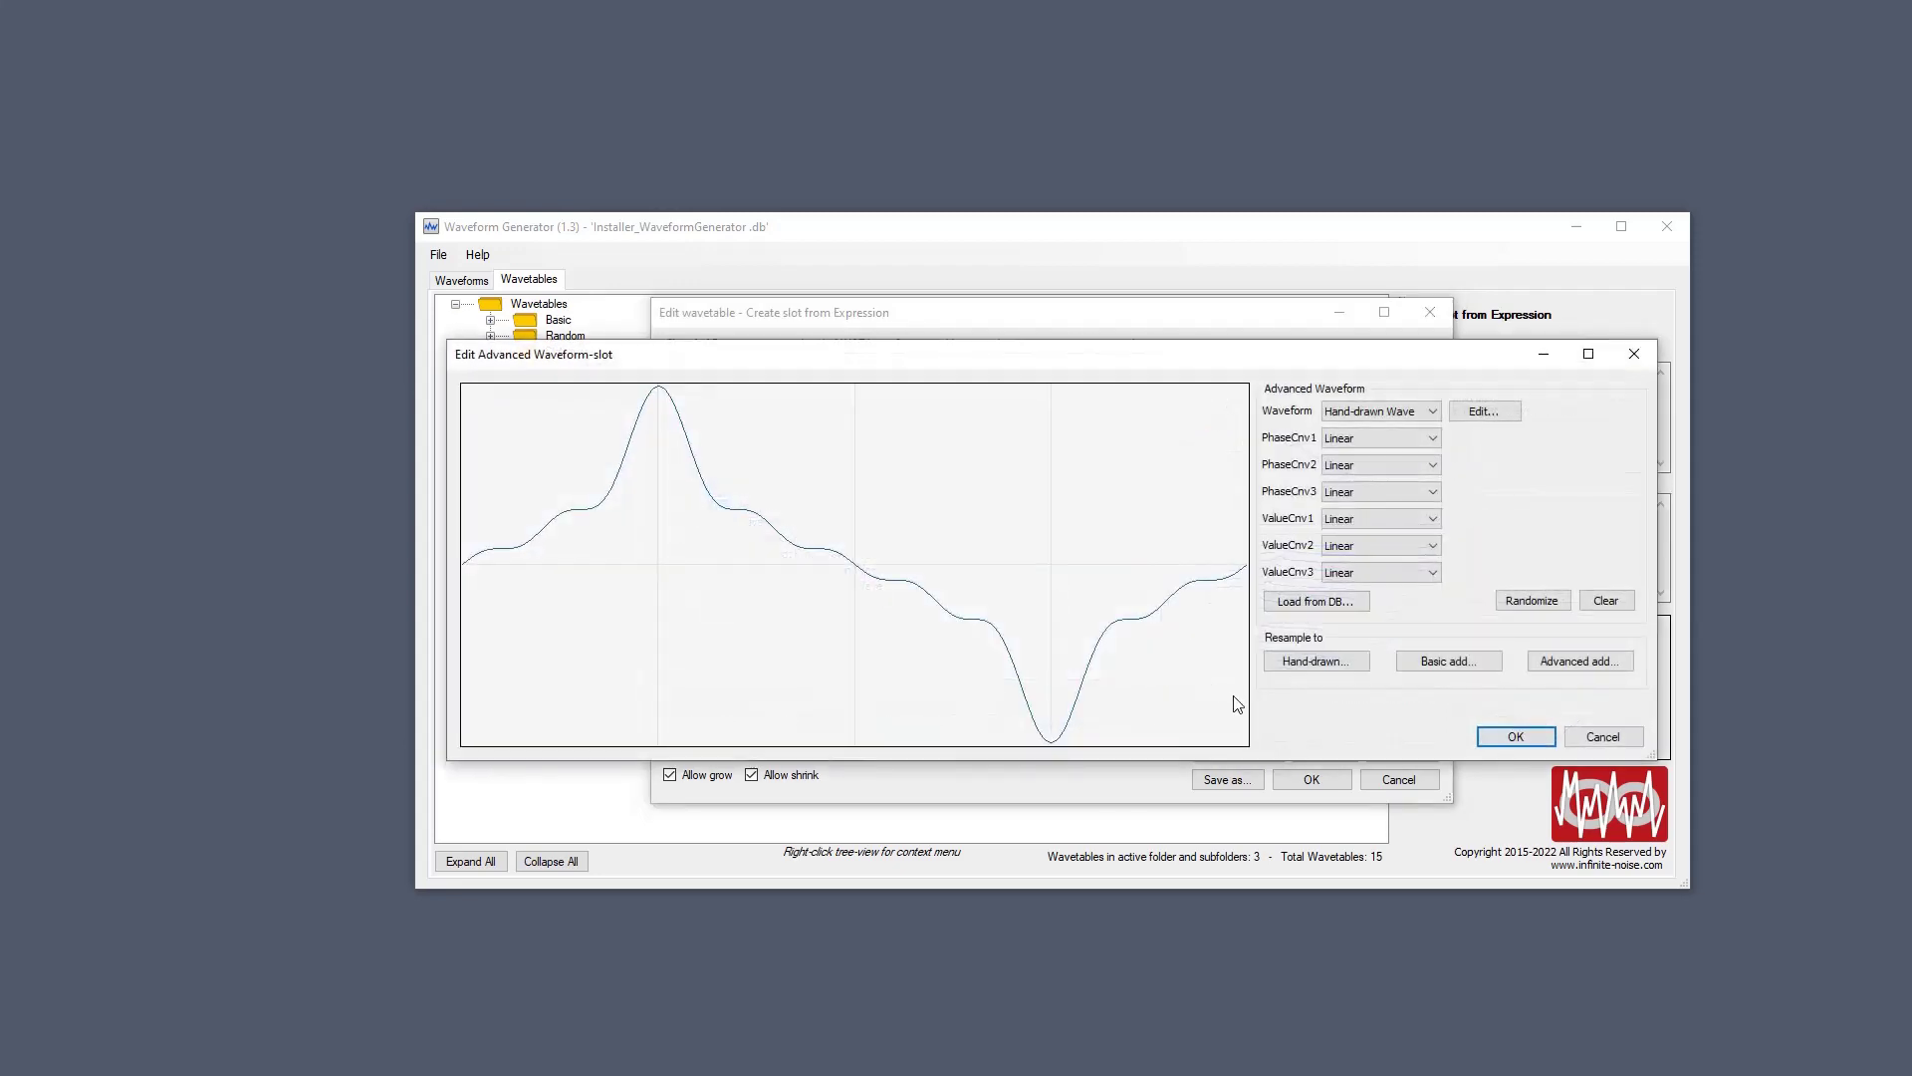
{"action": "left_click", "coordinate": [1484, 410]}
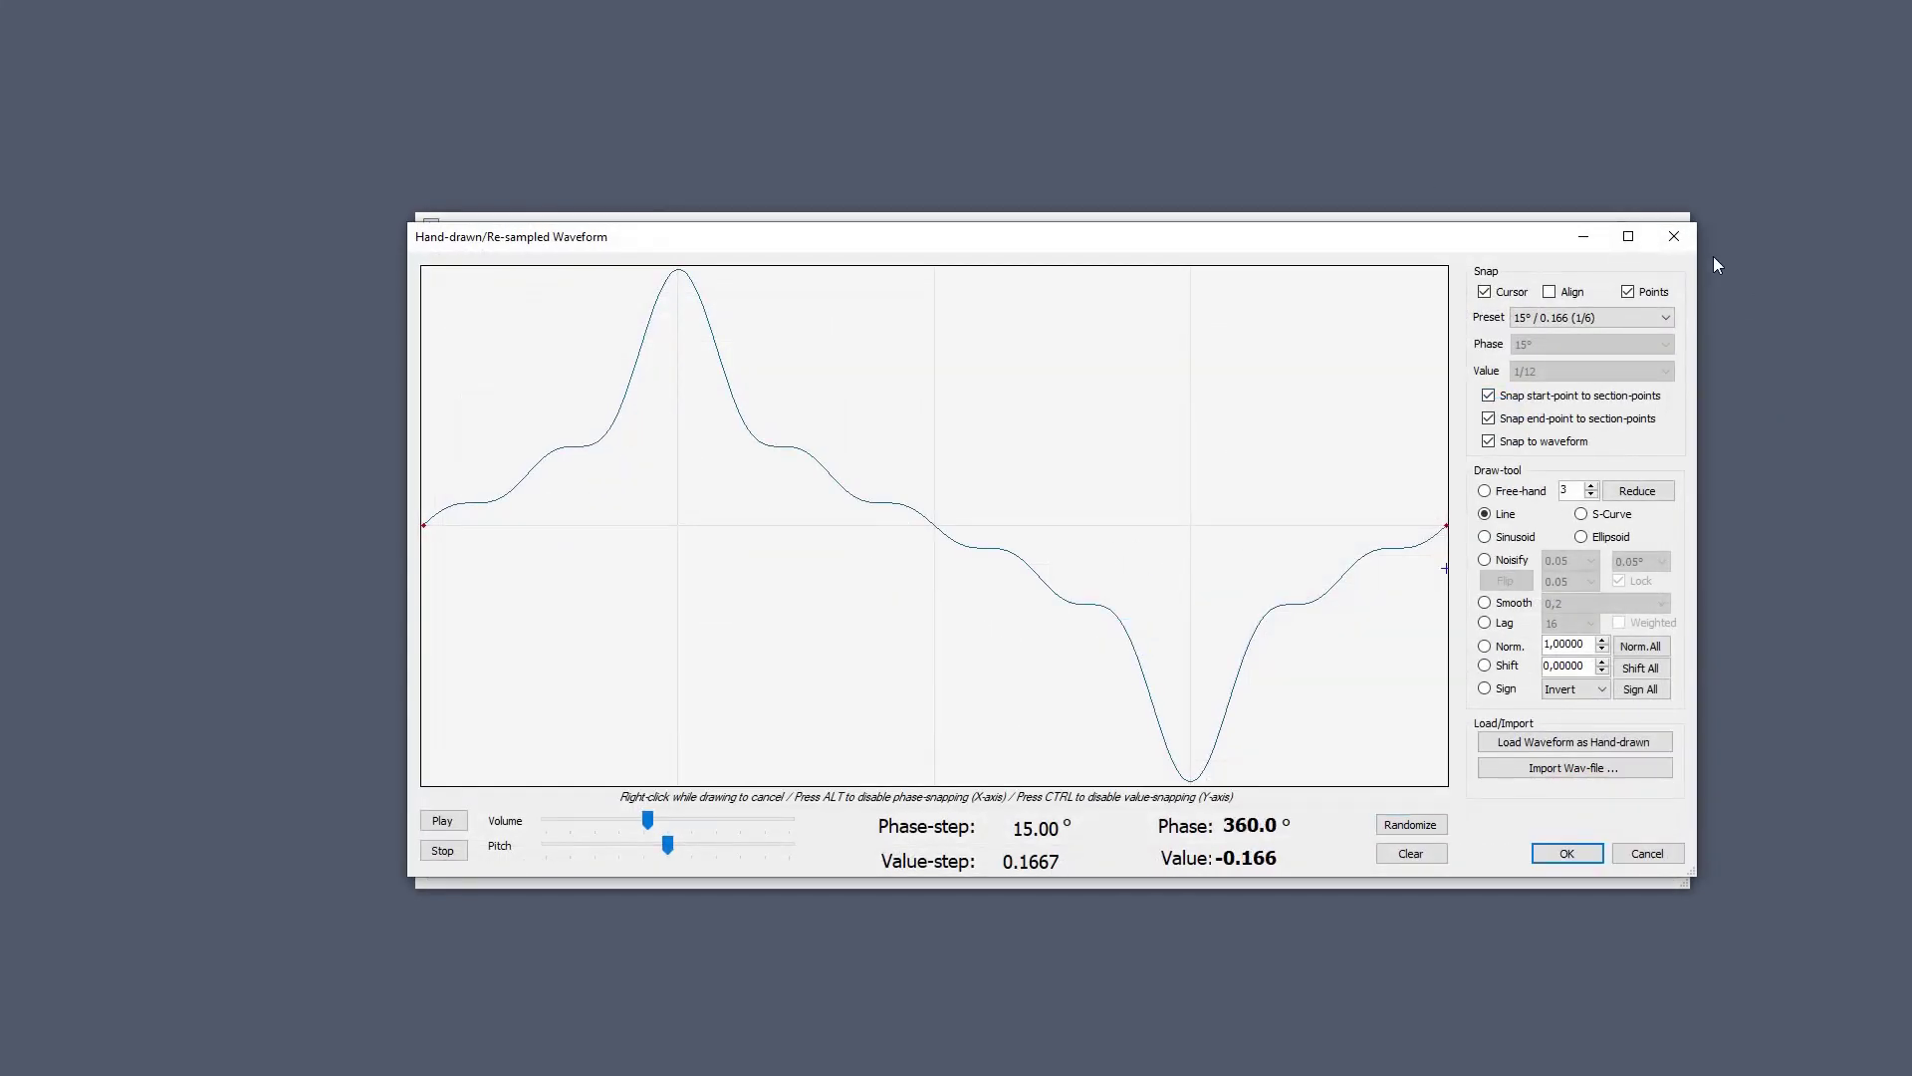
Close the hand-drawn waveform's editors and open the first slot's expression for inspection, closing it without changes.
{"action": "left_click", "coordinate": [1673, 236]}
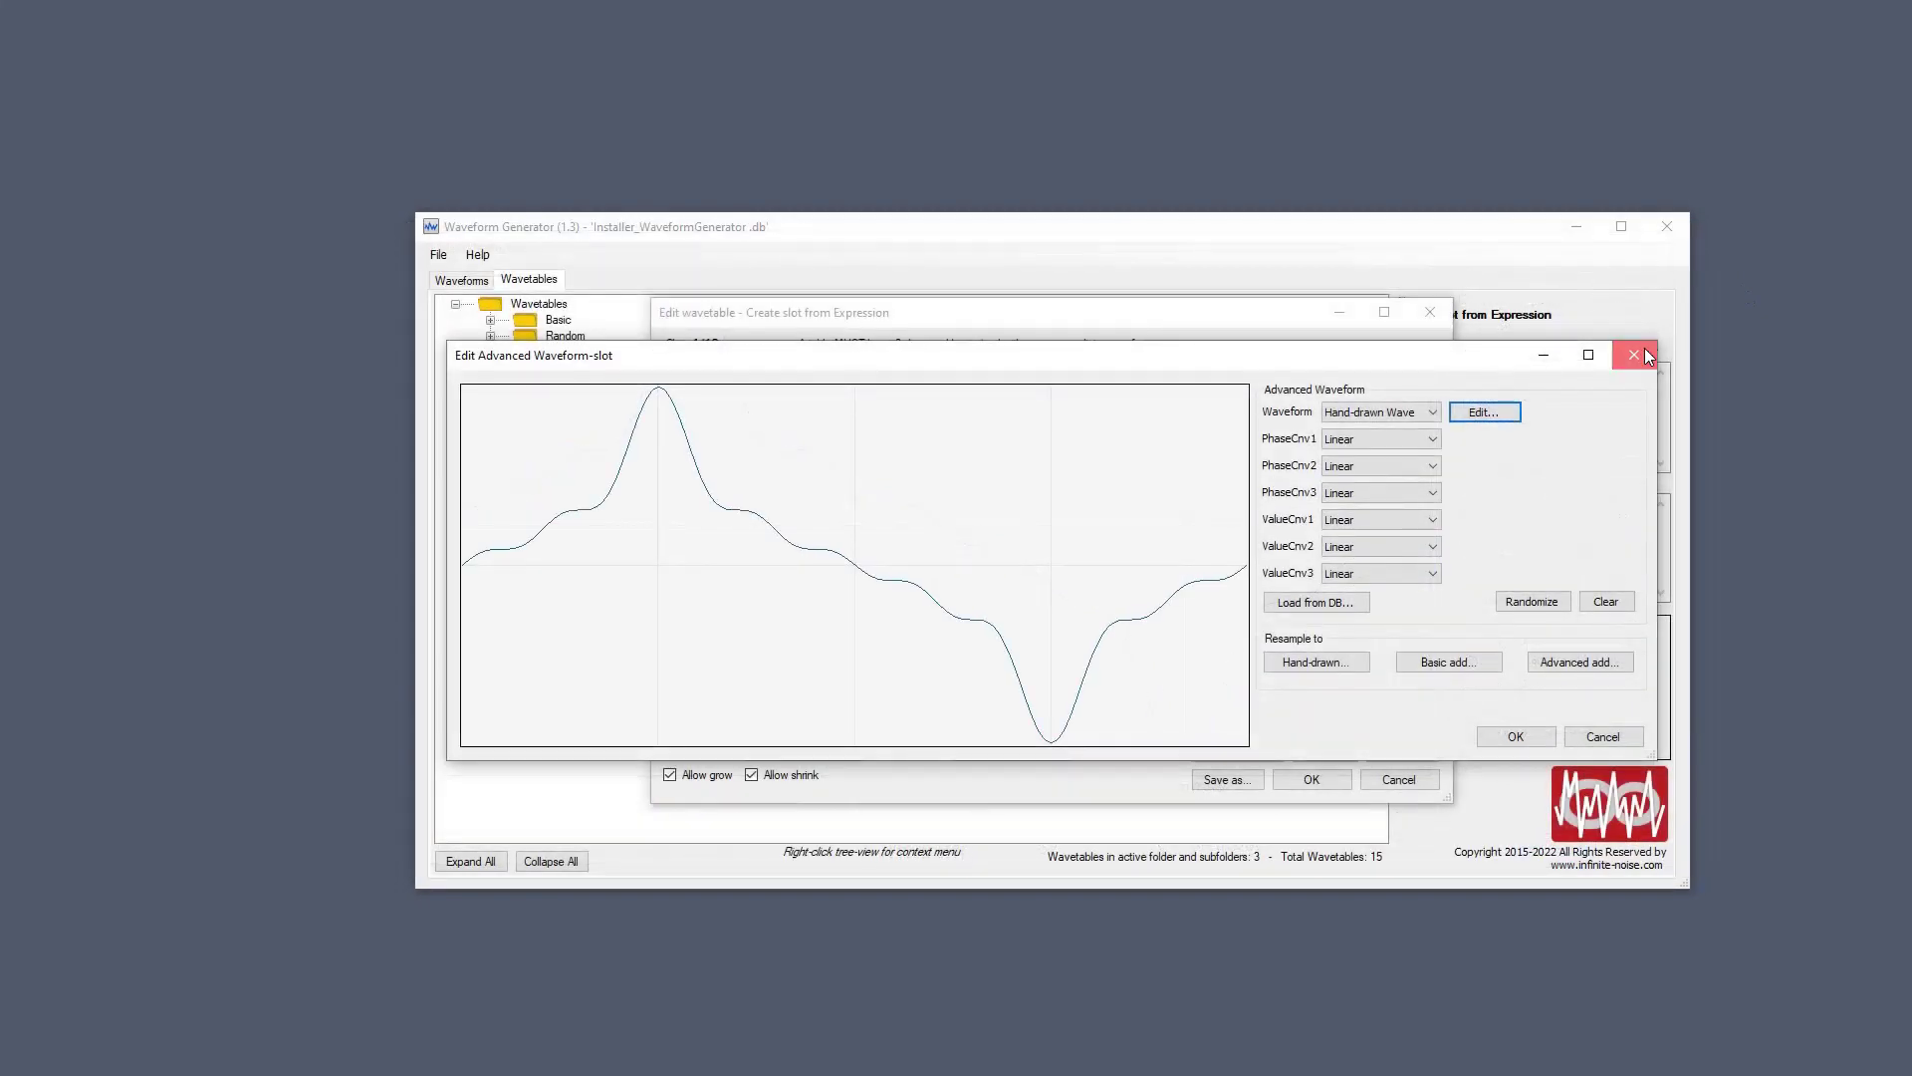
{"action": "left_click", "coordinate": [1633, 355]}
{"action": "left_click", "coordinate": [807, 363]}
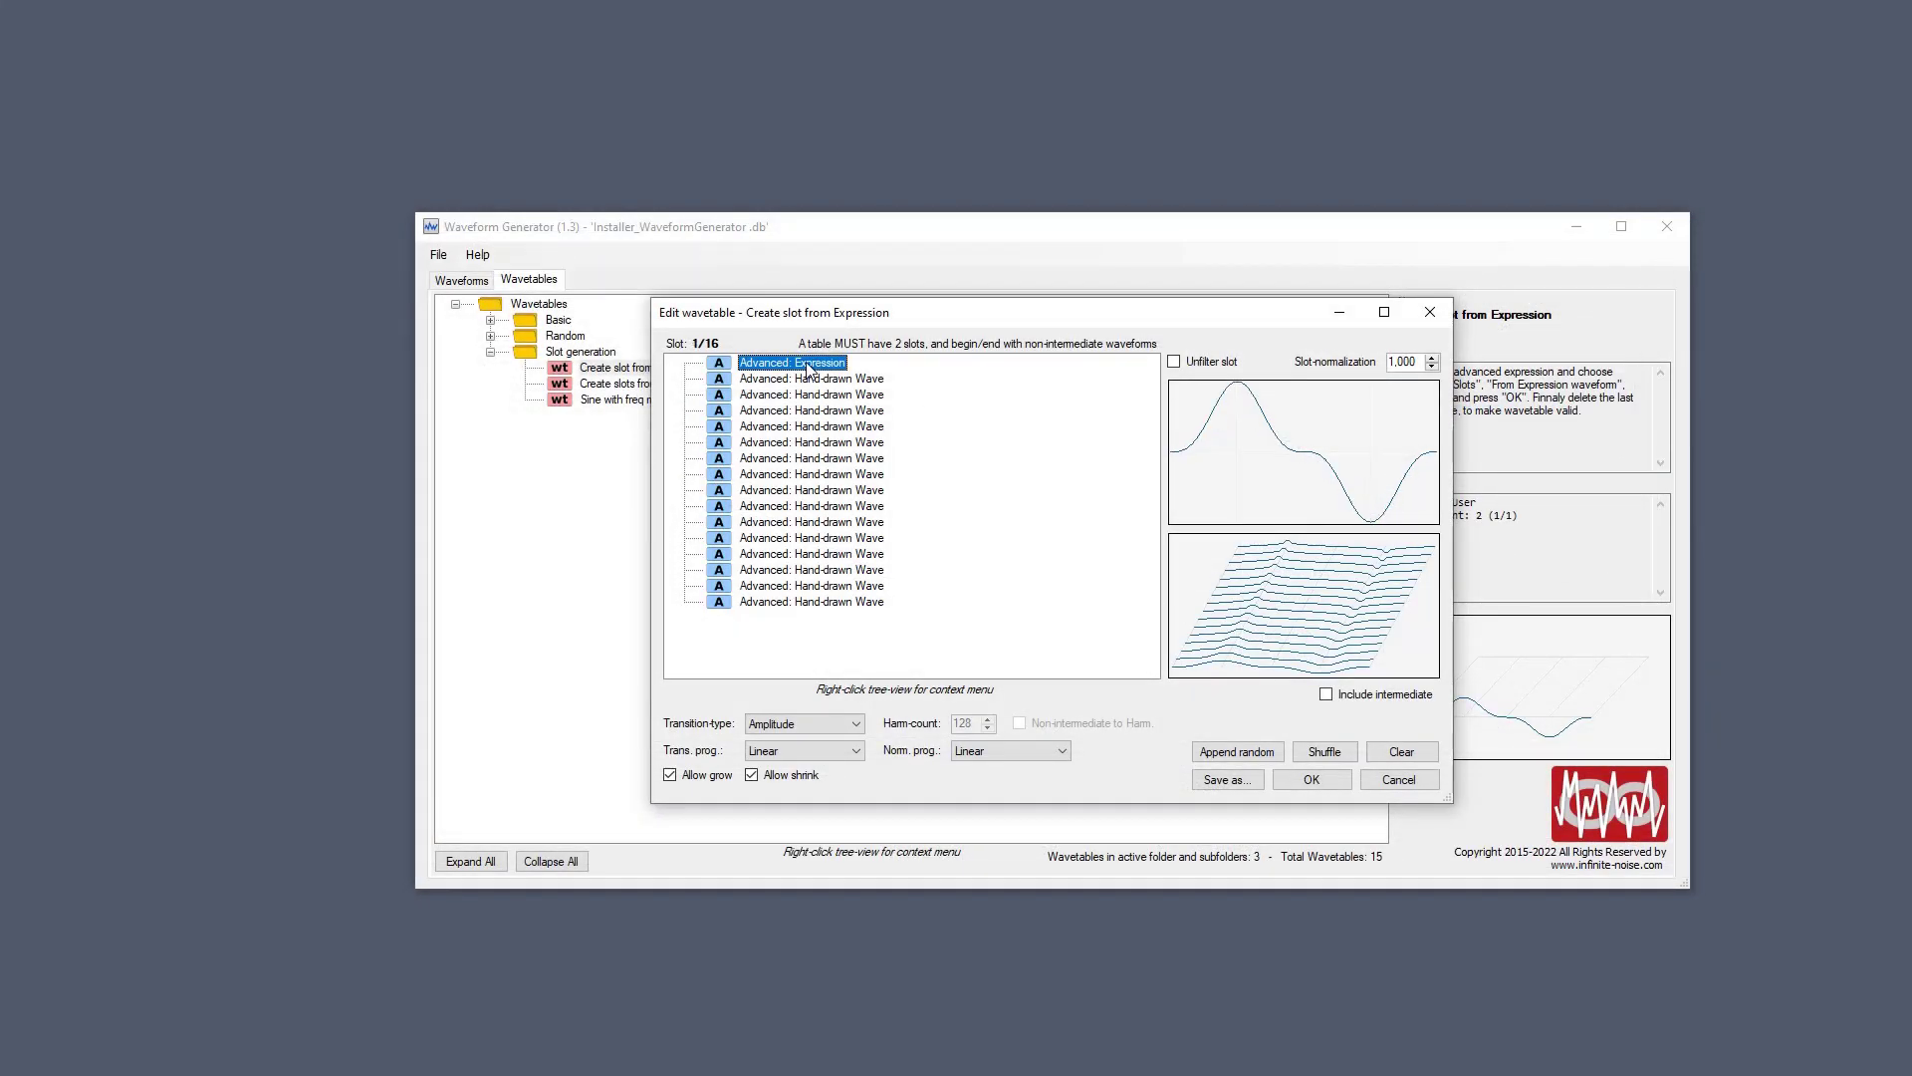
{"action": "double_click", "coordinate": [807, 364]}
{"action": "left_click", "coordinate": [1484, 412]}
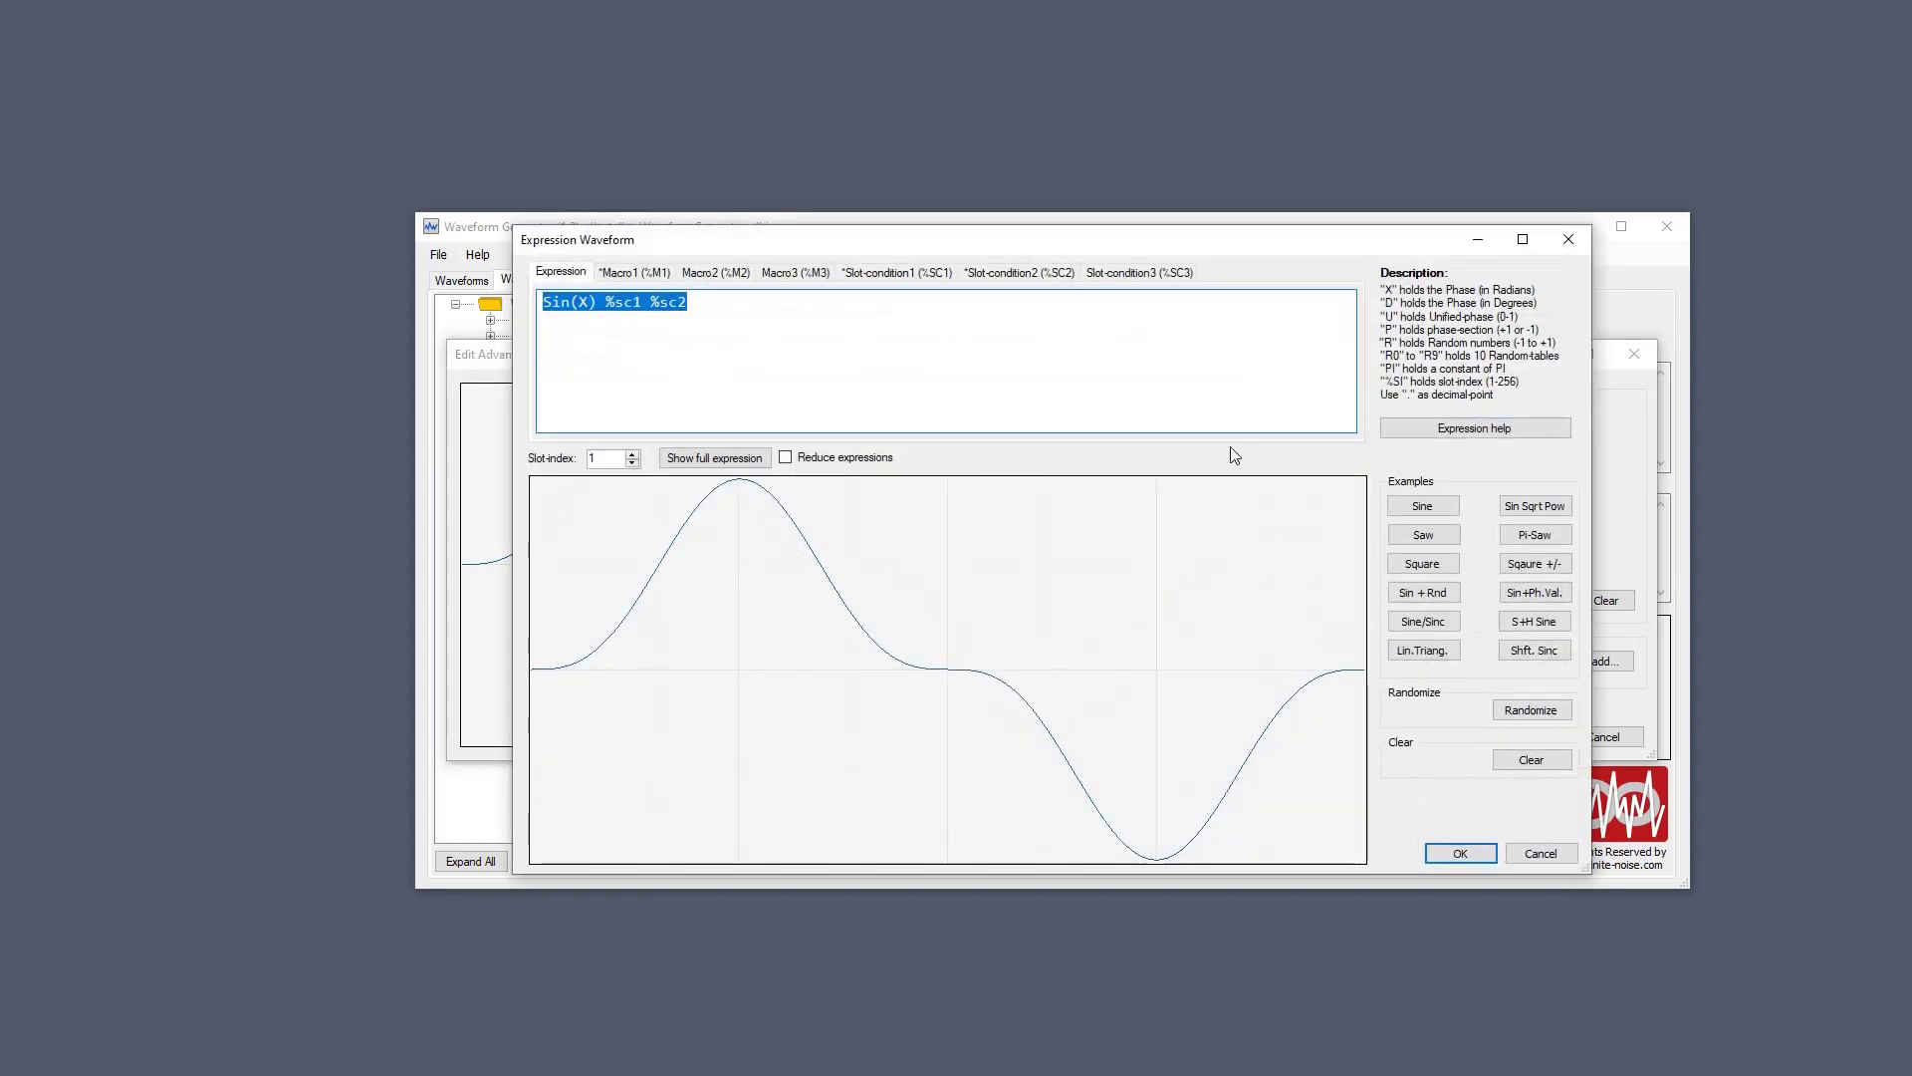
{"action": "left_click", "coordinate": [1570, 239]}
{"action": "left_click", "coordinate": [1634, 354]}
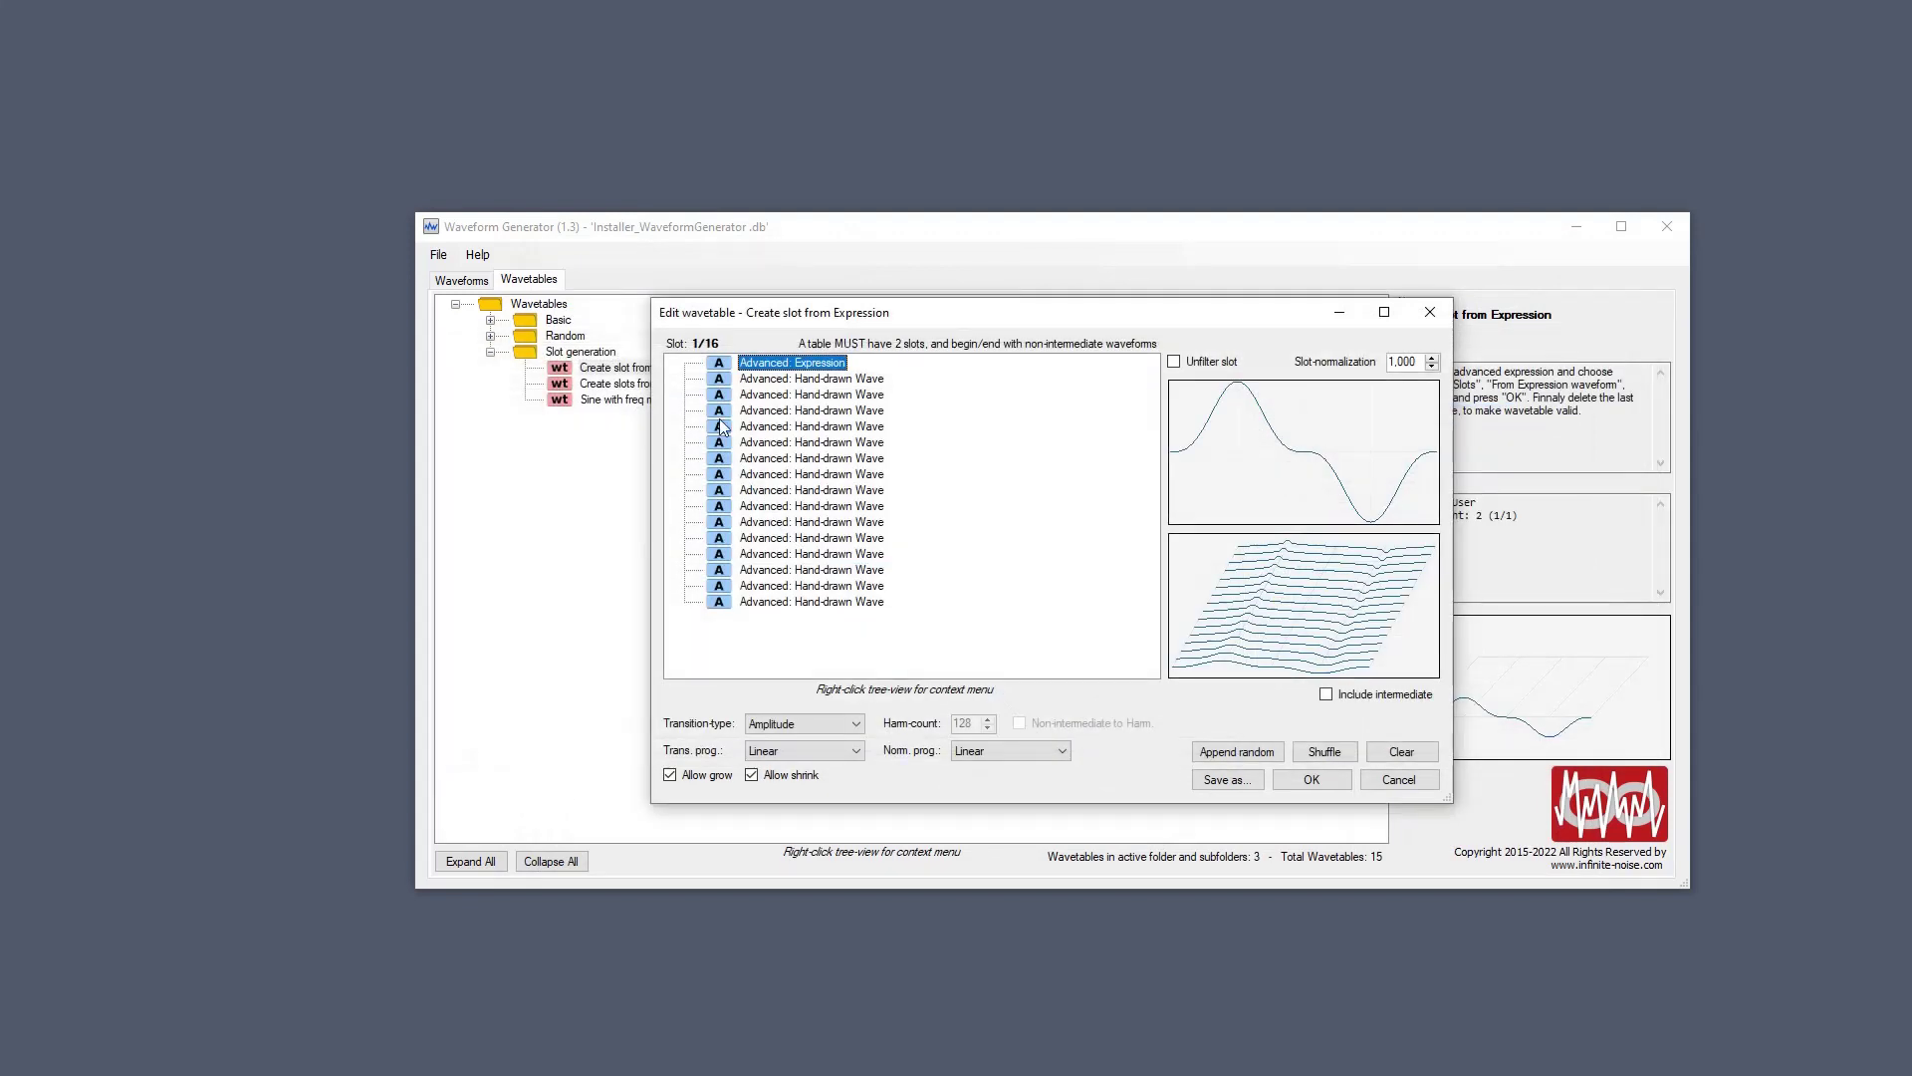
Delete the generated slots after the expression slot until one remains, and close the wavetable editor without saving.
{"action": "left_click", "coordinate": [831, 380]}
{"action": "key", "text": "Delete"}
{"action": "key", "text": "Delete"}
{"action": "key", "text": "Delete"}
{"action": "key", "text": "Delete"}
{"action": "key", "text": "Delete"}
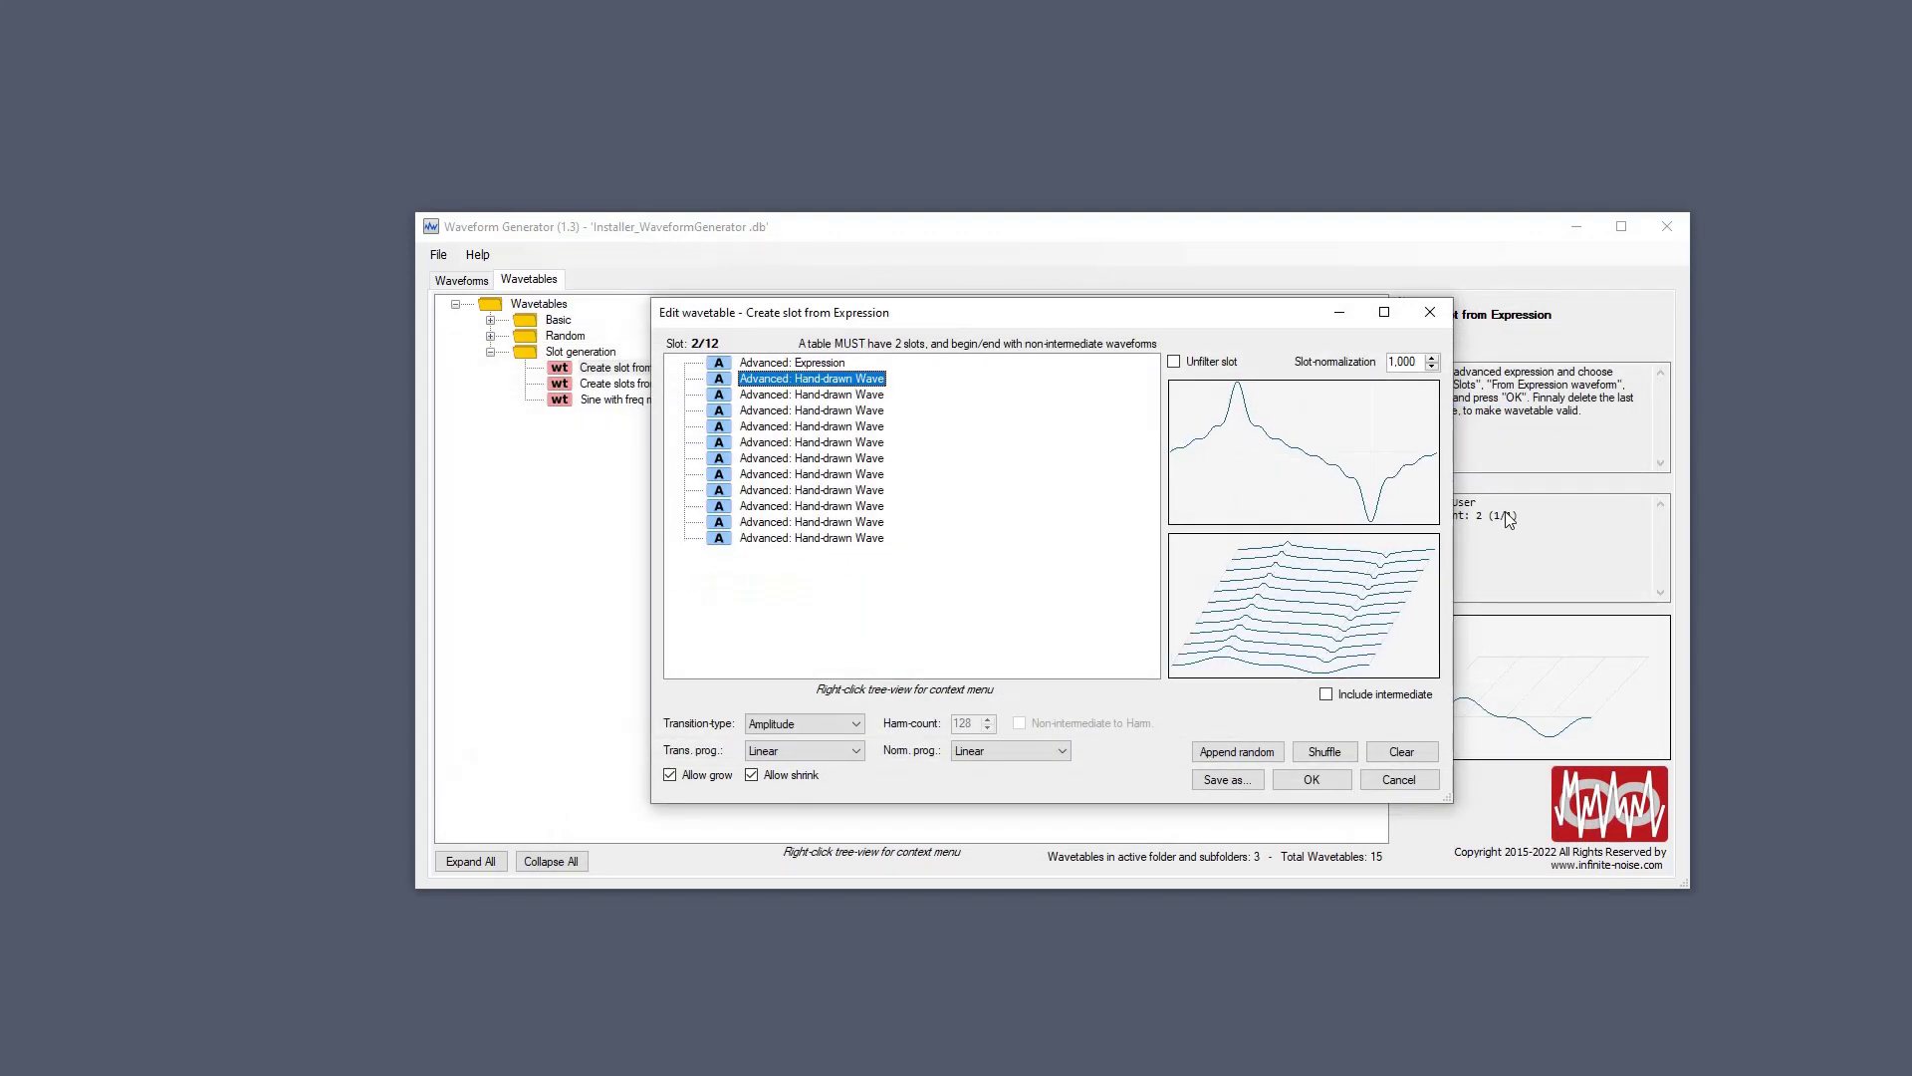
{"action": "key", "text": "Delete"}
{"action": "key", "text": "Delete"}
{"action": "key", "text": "Delete"}
{"action": "key", "text": "Delete"}
{"action": "key", "text": "Delete"}
{"action": "key", "text": "Delete"}
{"action": "key", "text": "Delete"}
{"action": "key", "text": "Delete"}
{"action": "key", "text": "Delete"}
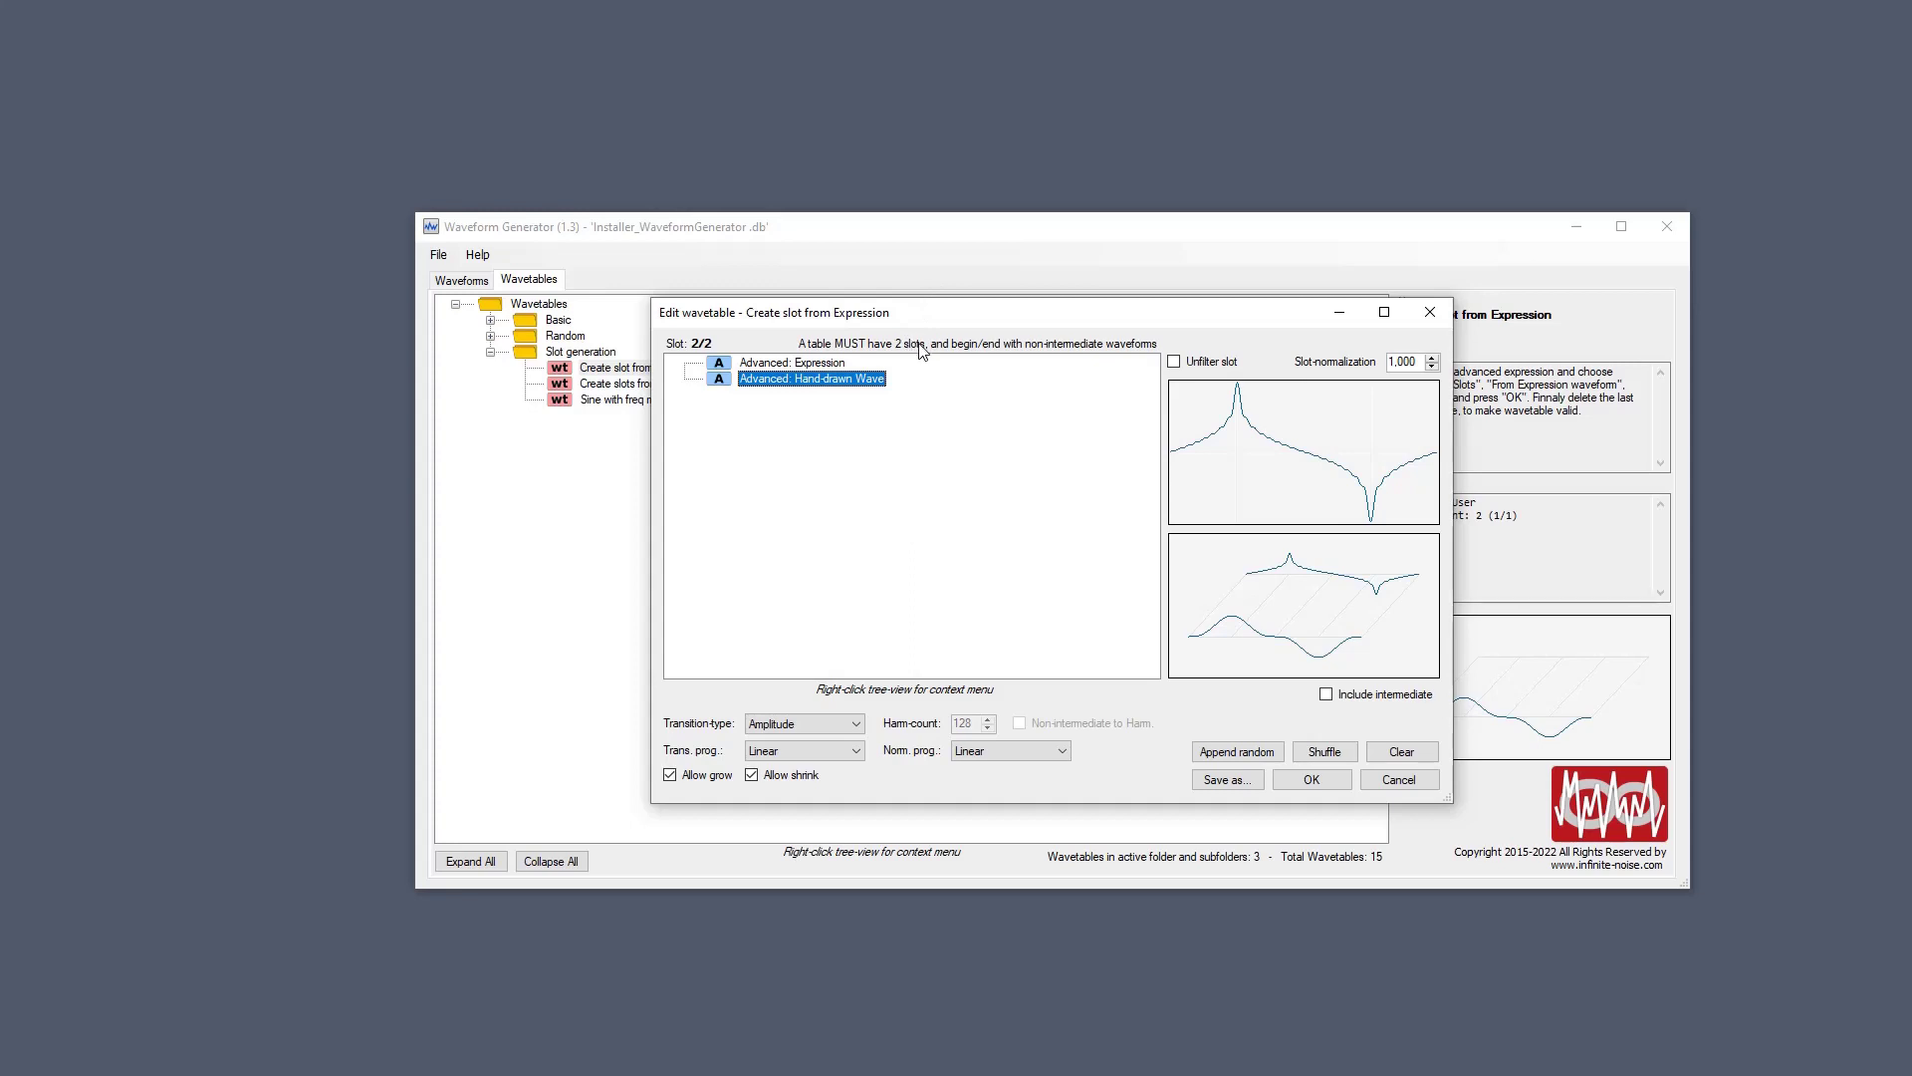
{"action": "key", "text": "ctrl+z"}
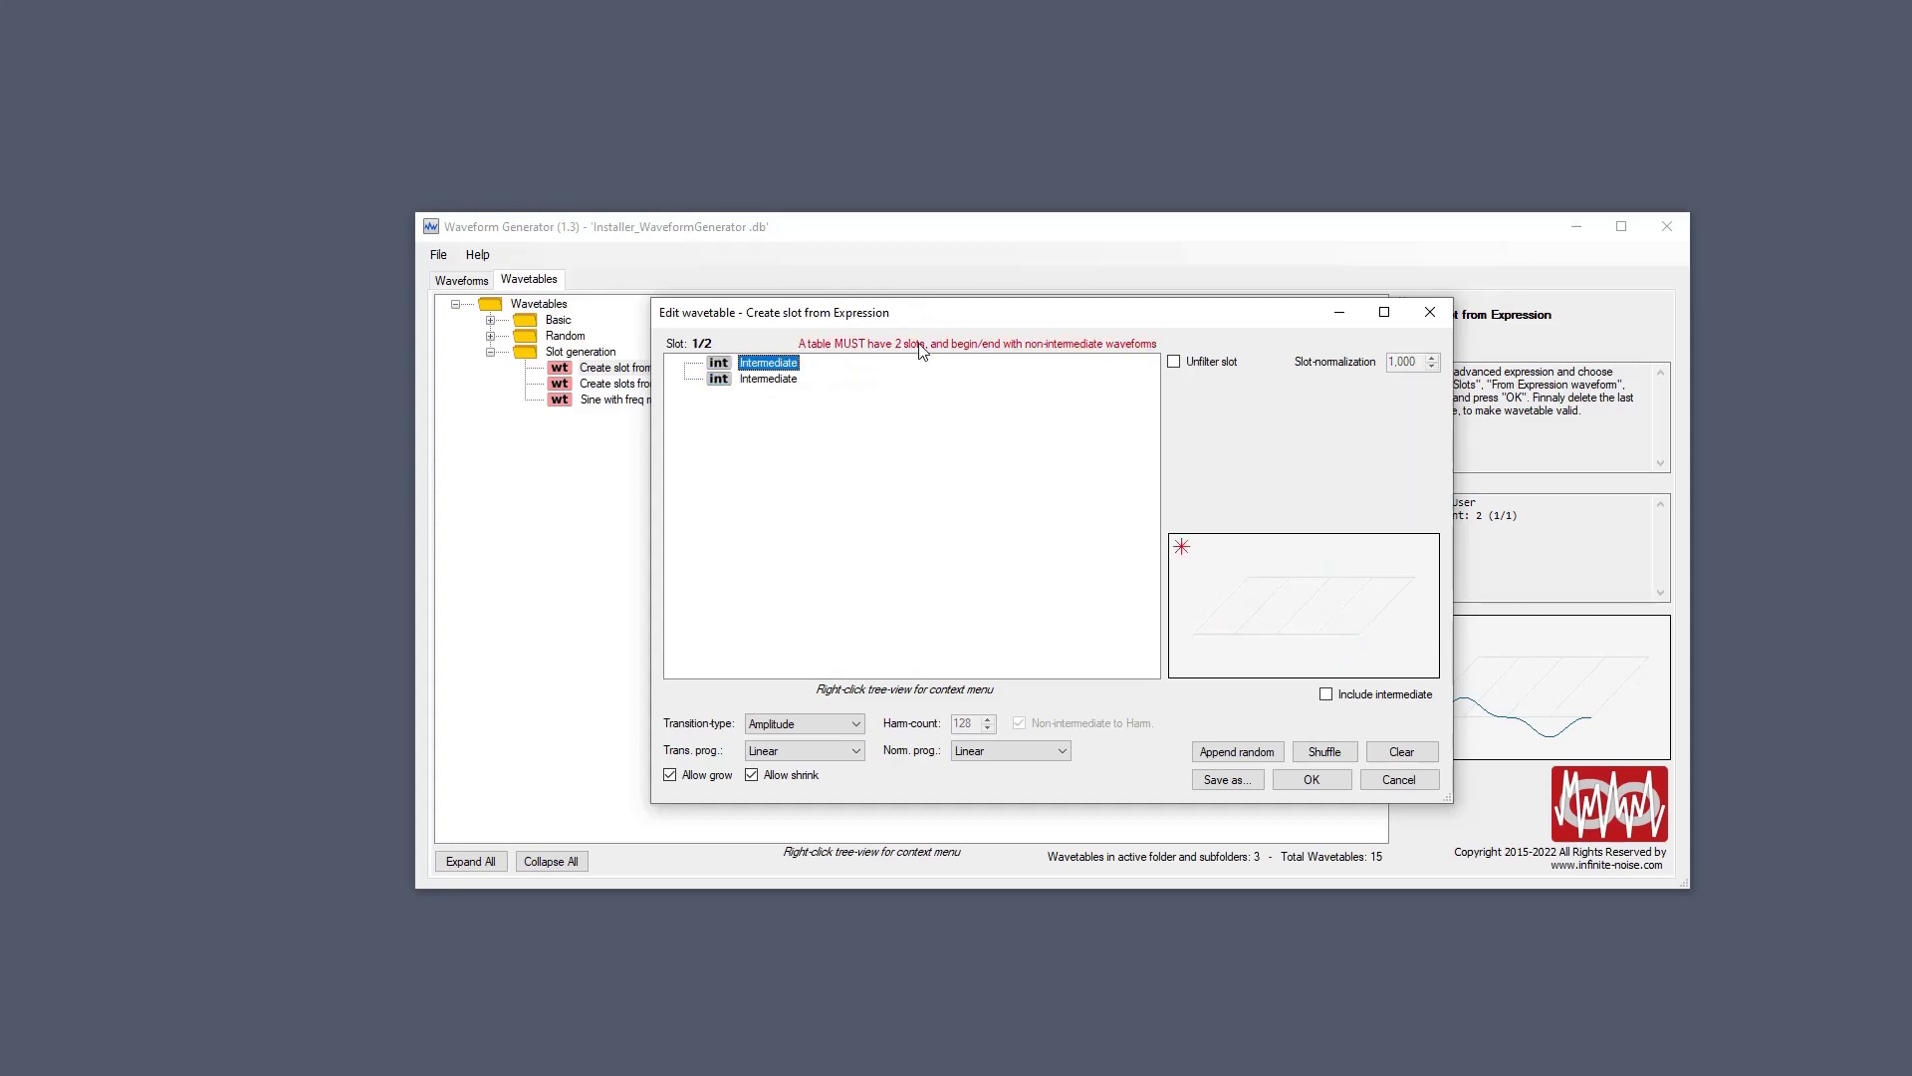
{"action": "key", "text": "Escape"}
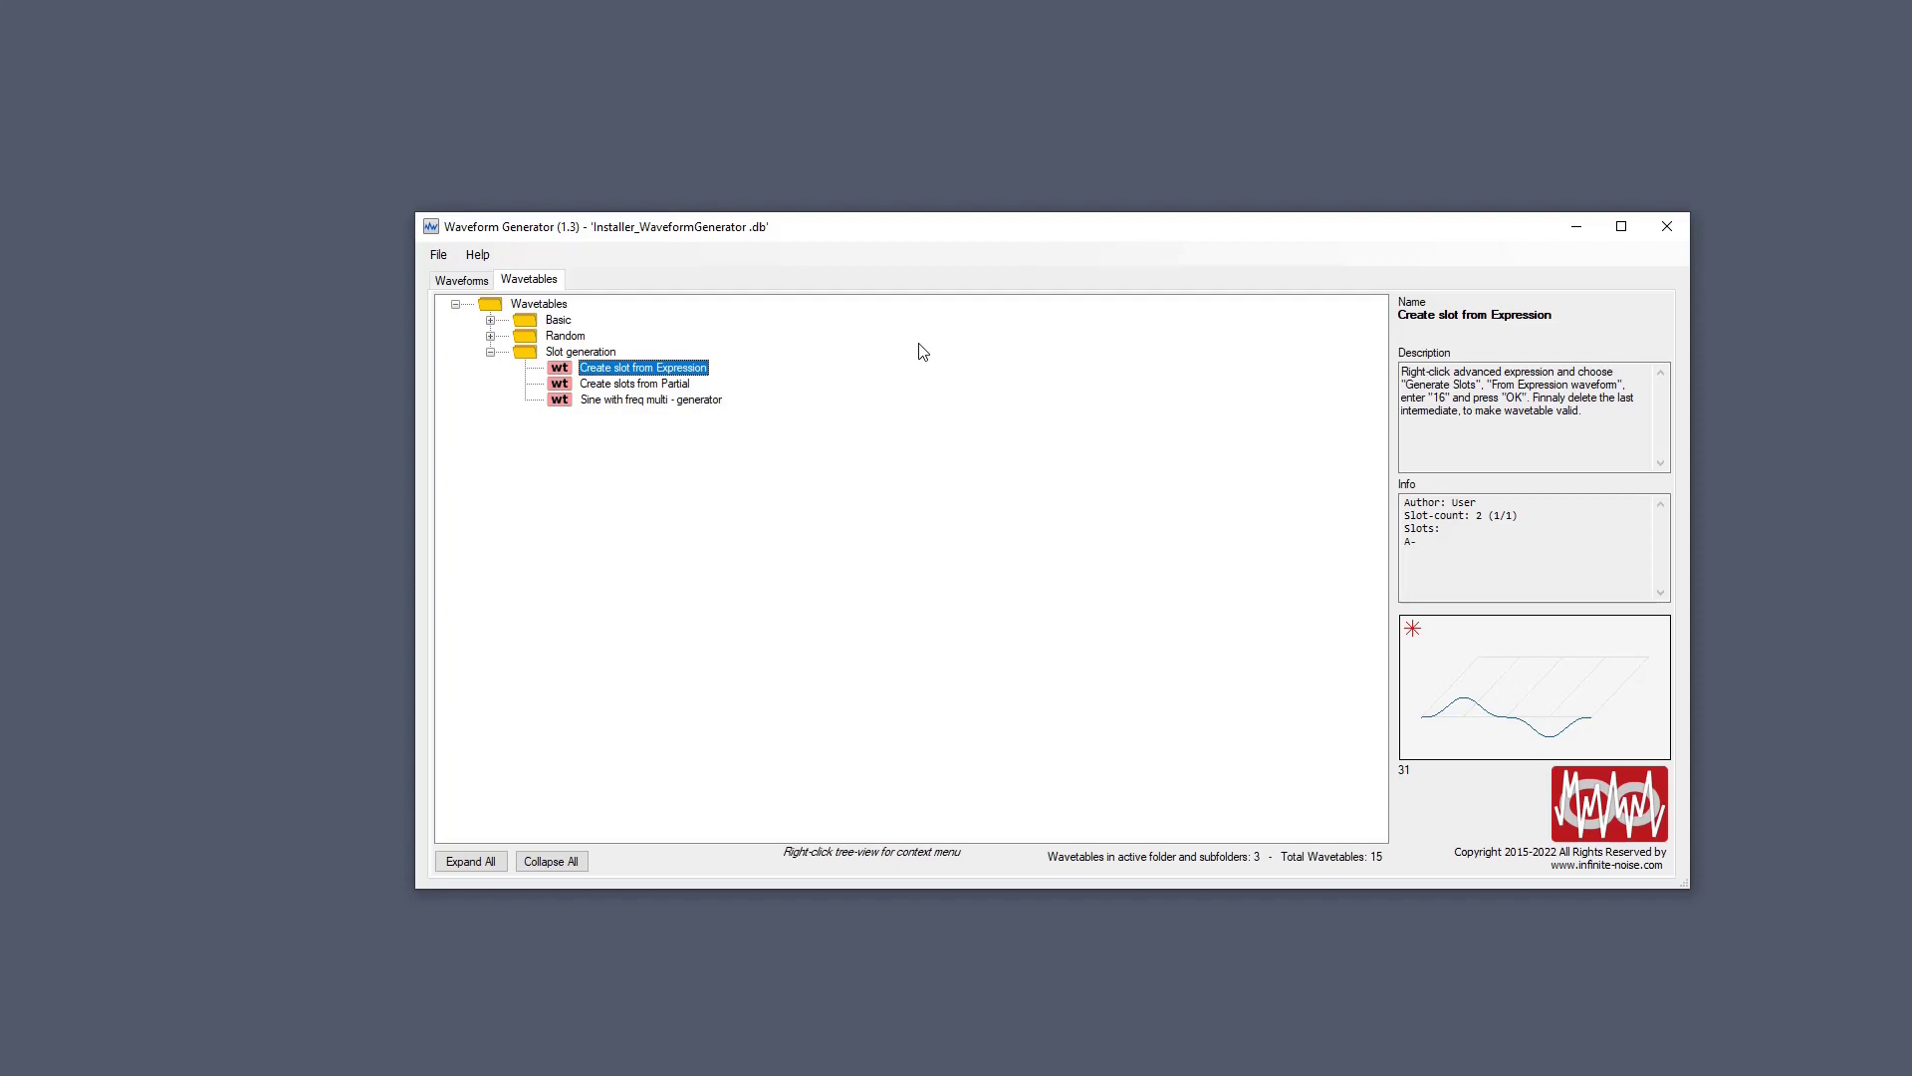
Reopen the Create slot from Expression wavetable and examine the slot-index setting of its expression waveform, closing the editors without changes.
{"action": "key", "text": "Return"}
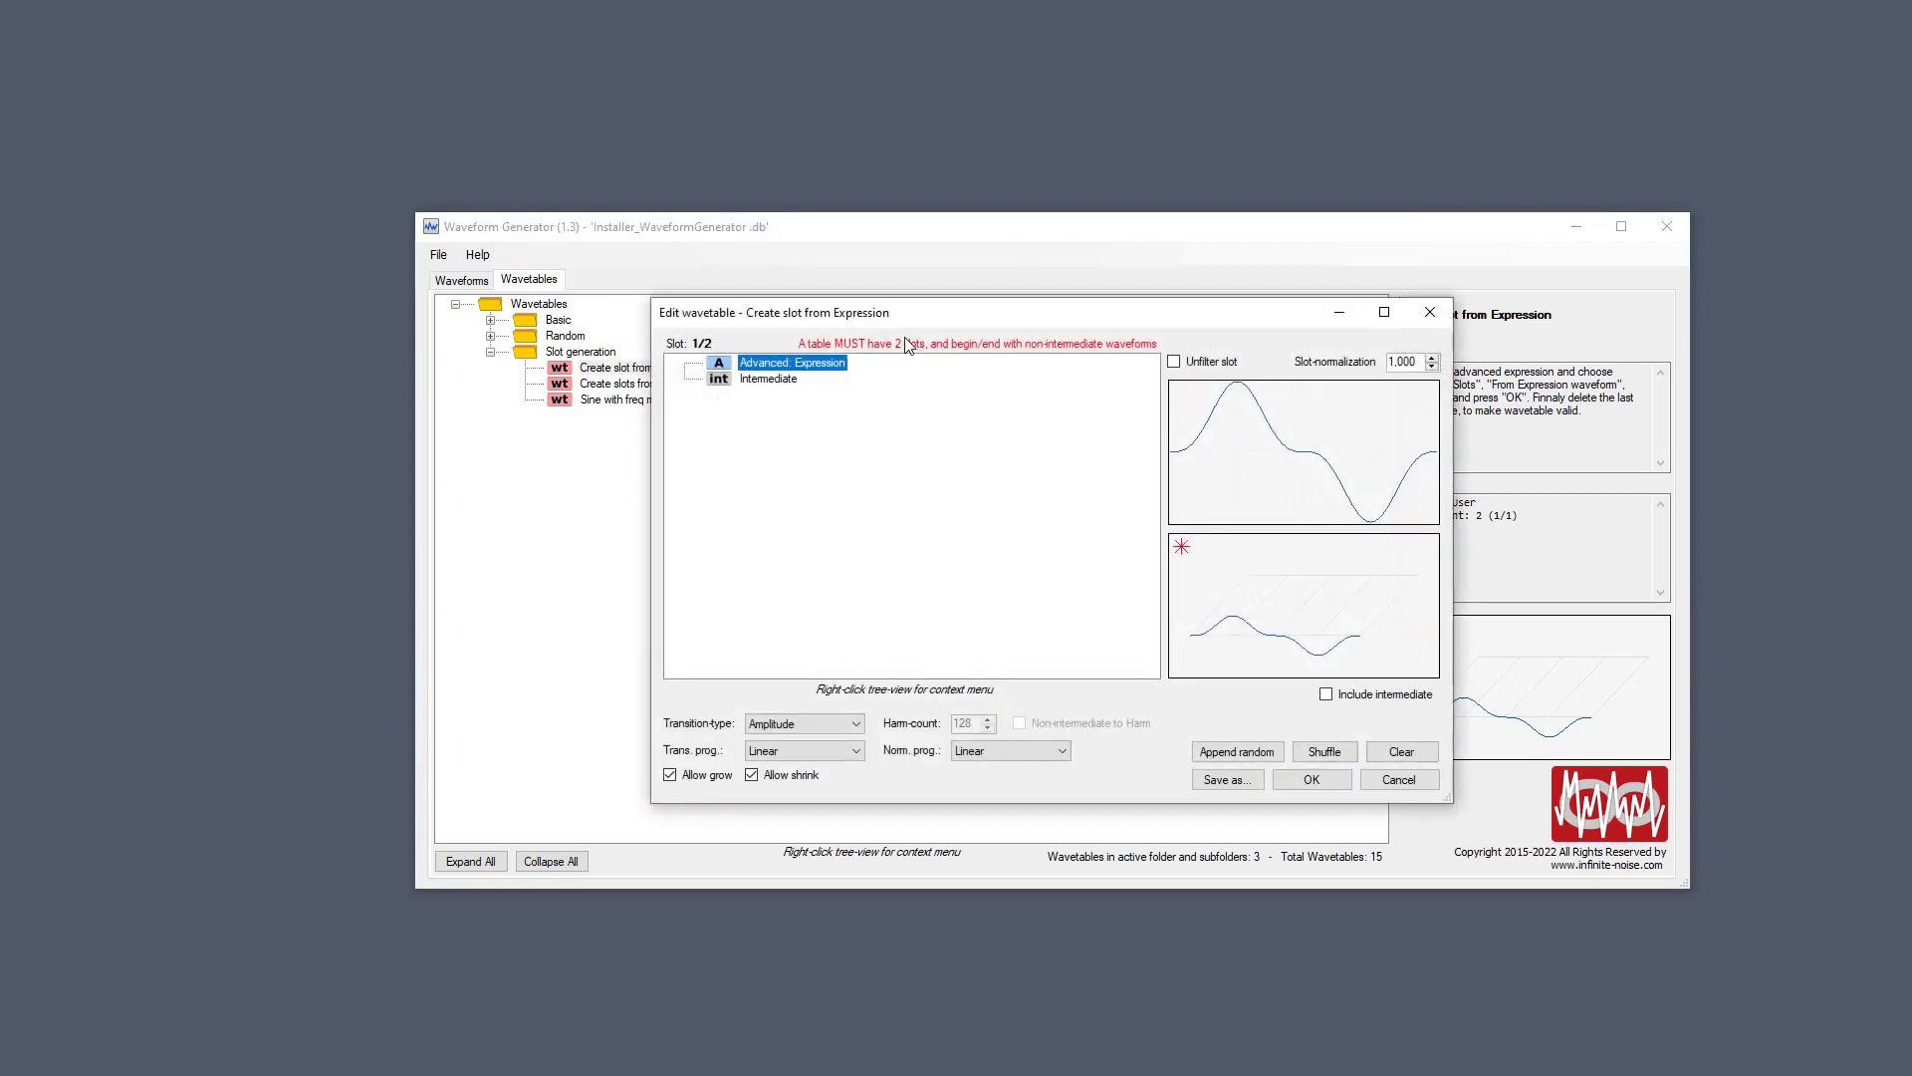
{"action": "double_click", "coordinate": [817, 363]}
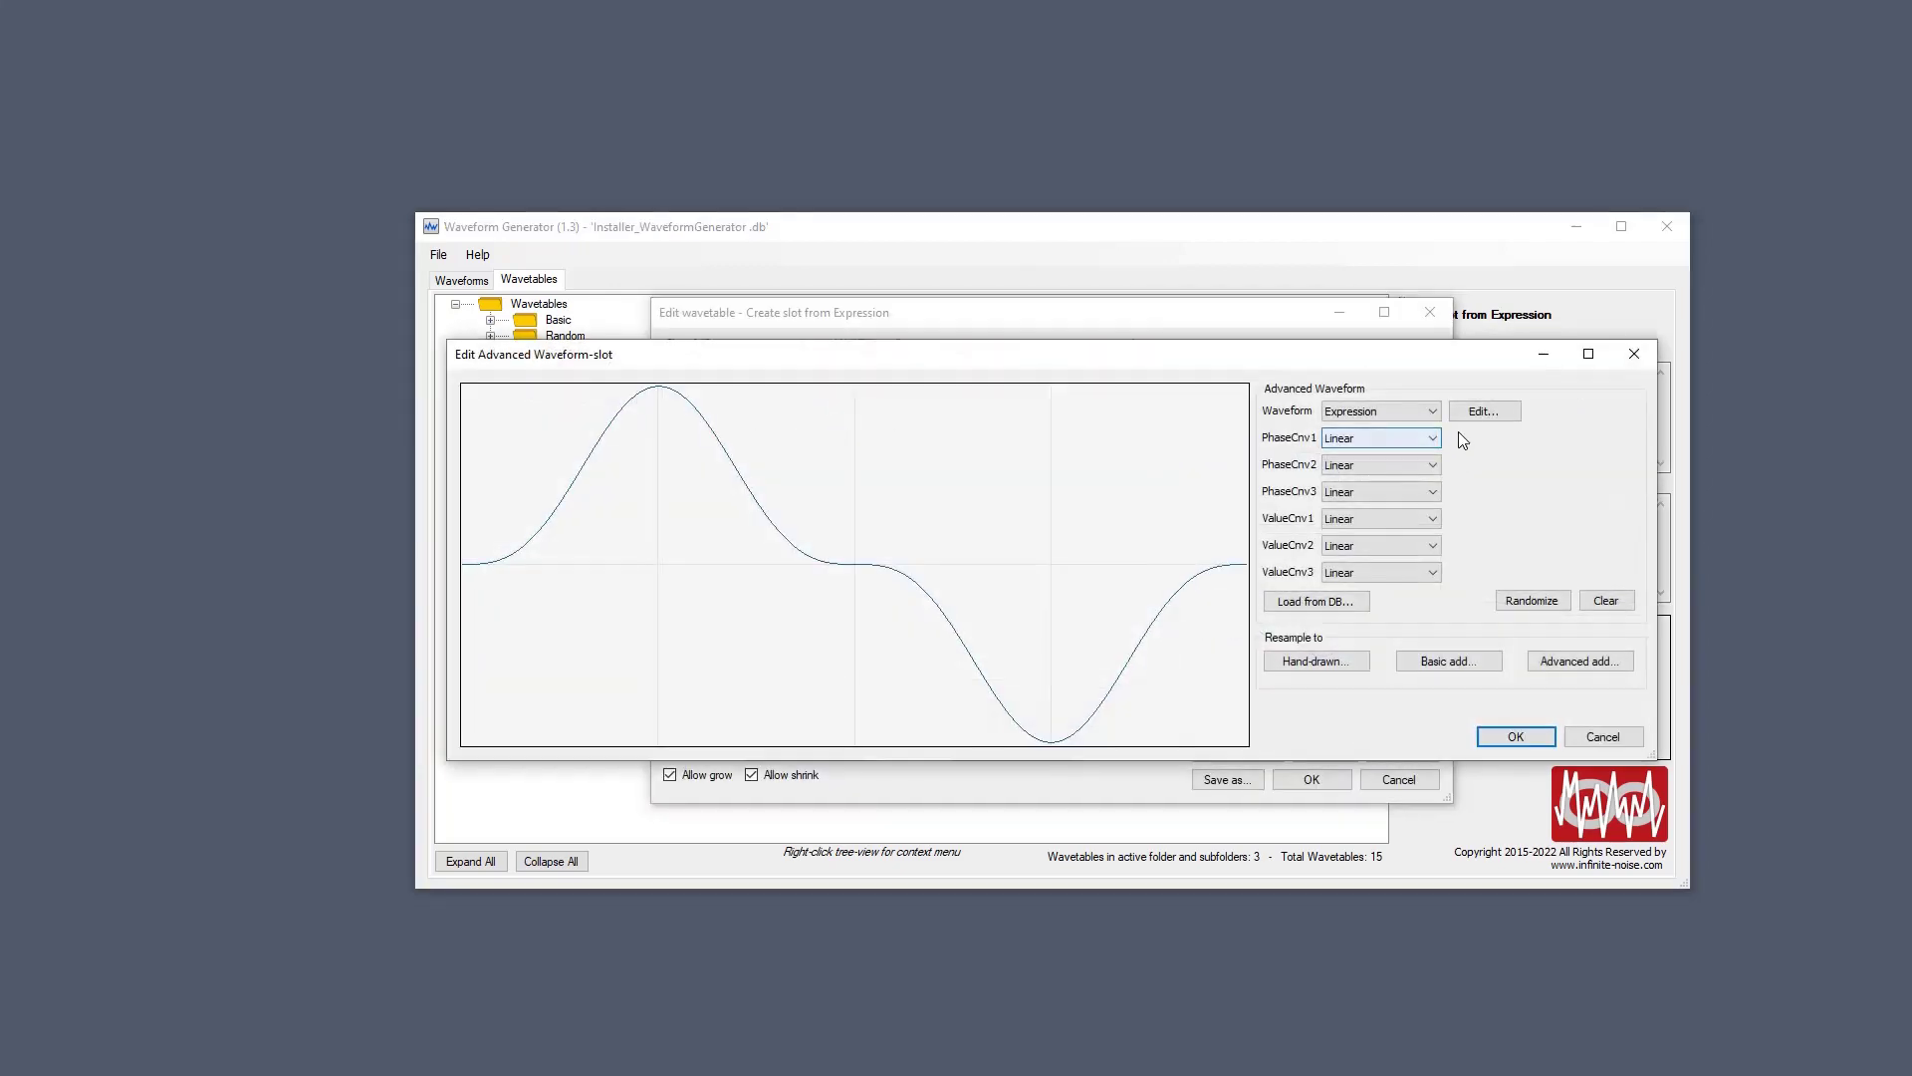
{"action": "left_click", "coordinate": [1482, 407]}
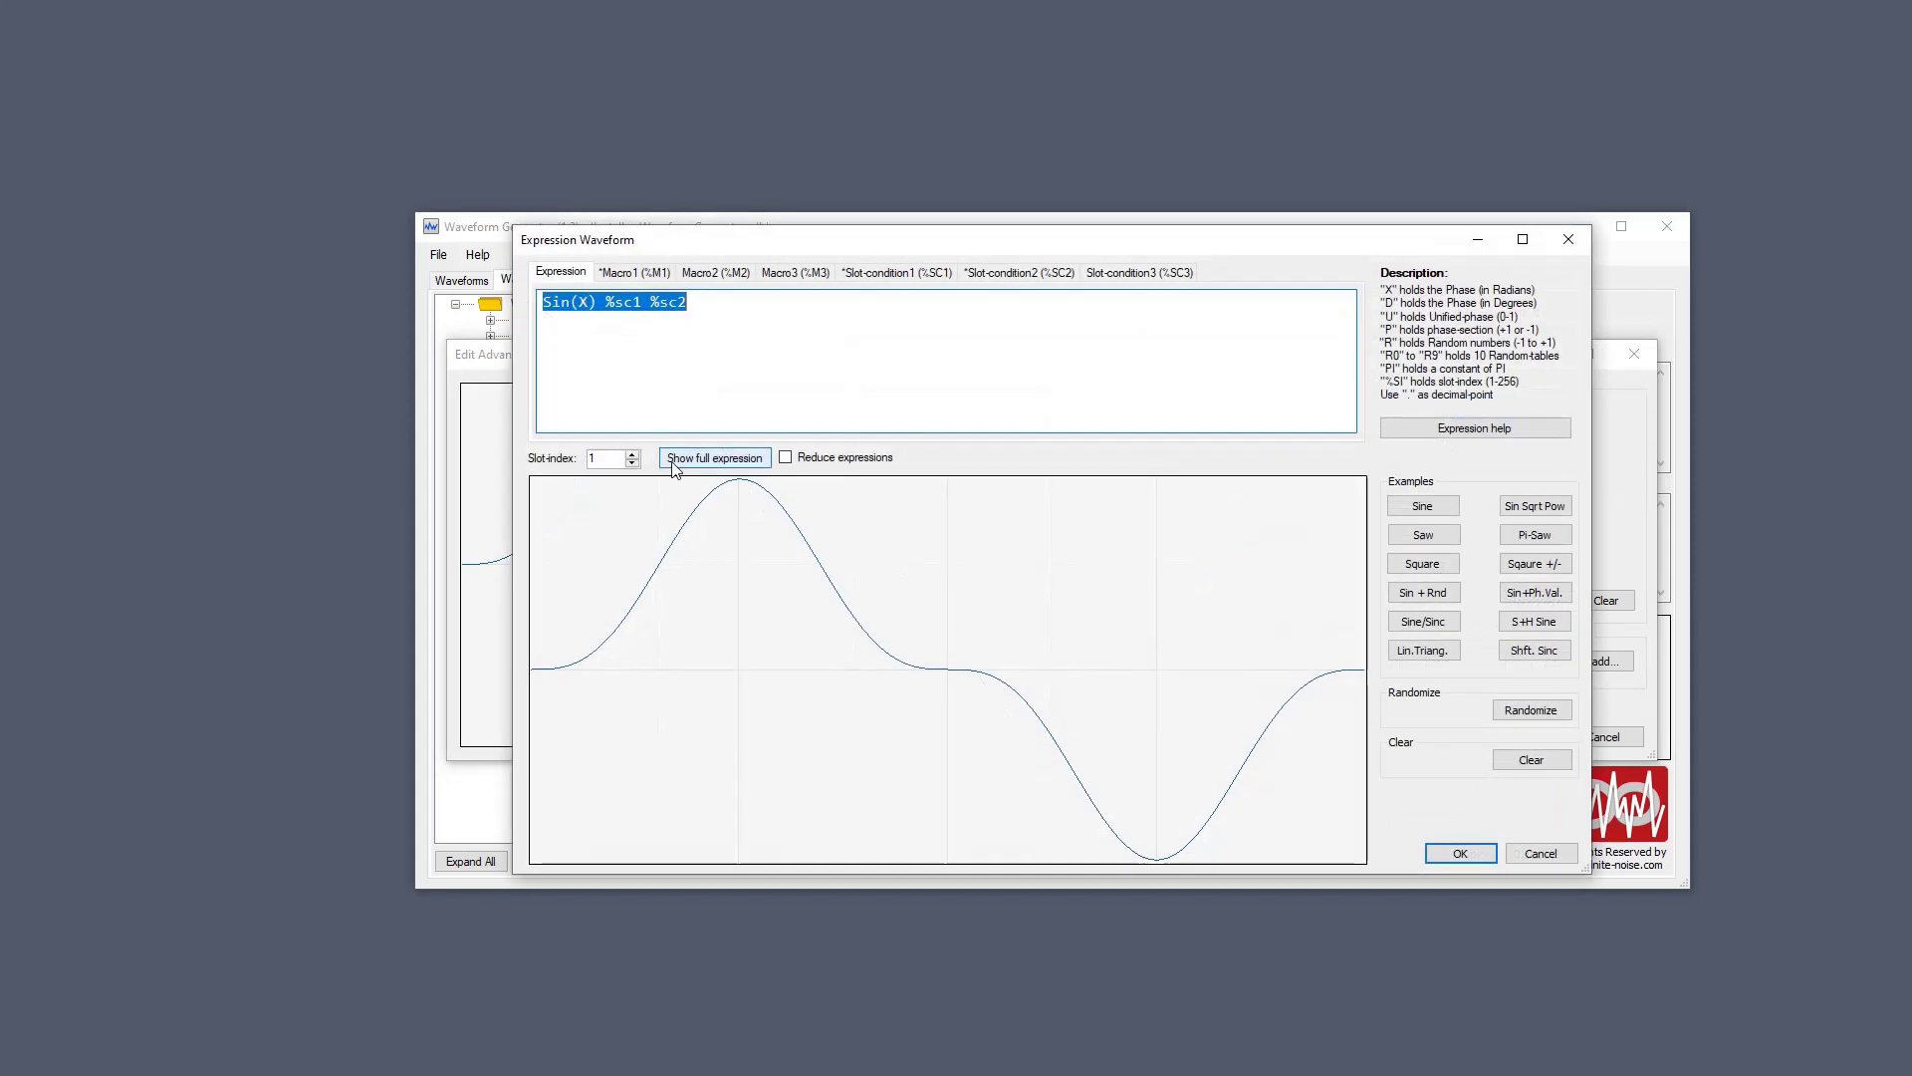
{"action": "left_click_drag", "start_coordinate": [720, 242], "coordinate": [1089, 215]}
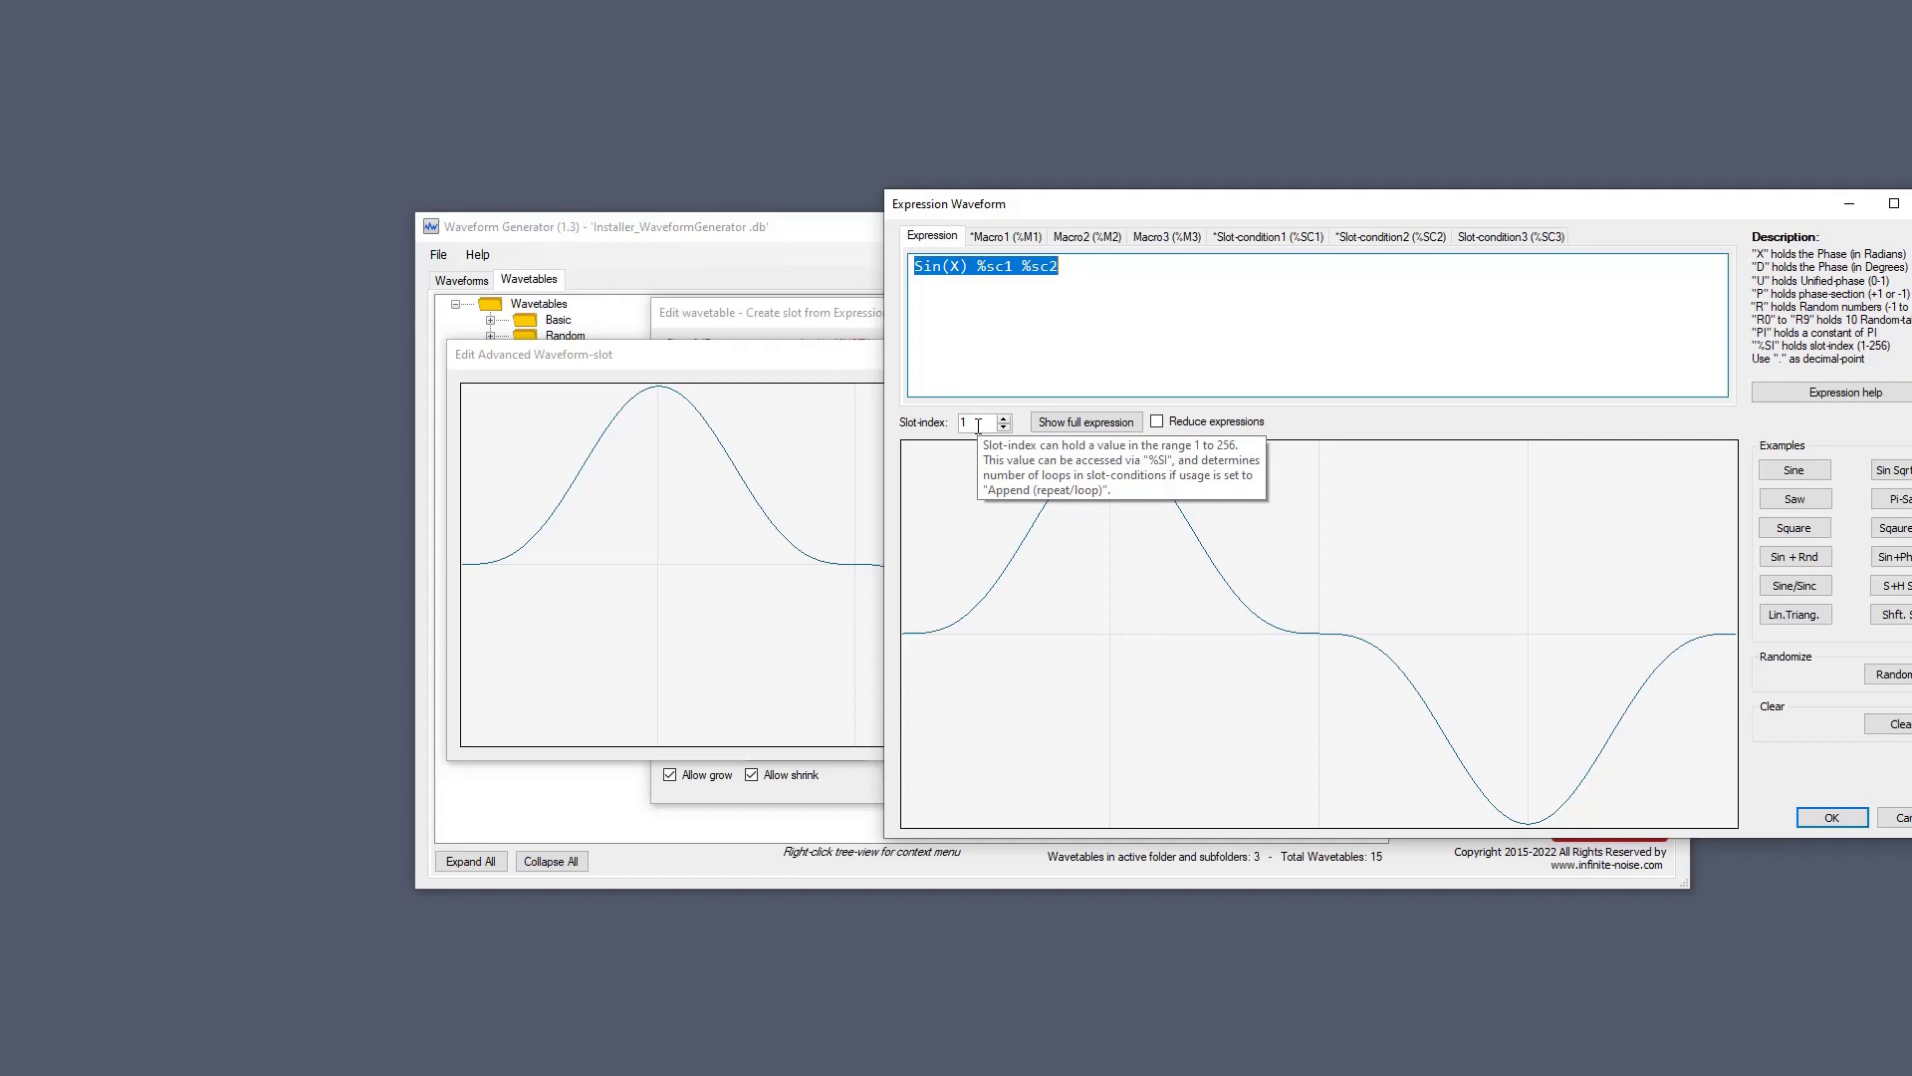
{"action": "key", "text": "Return"}
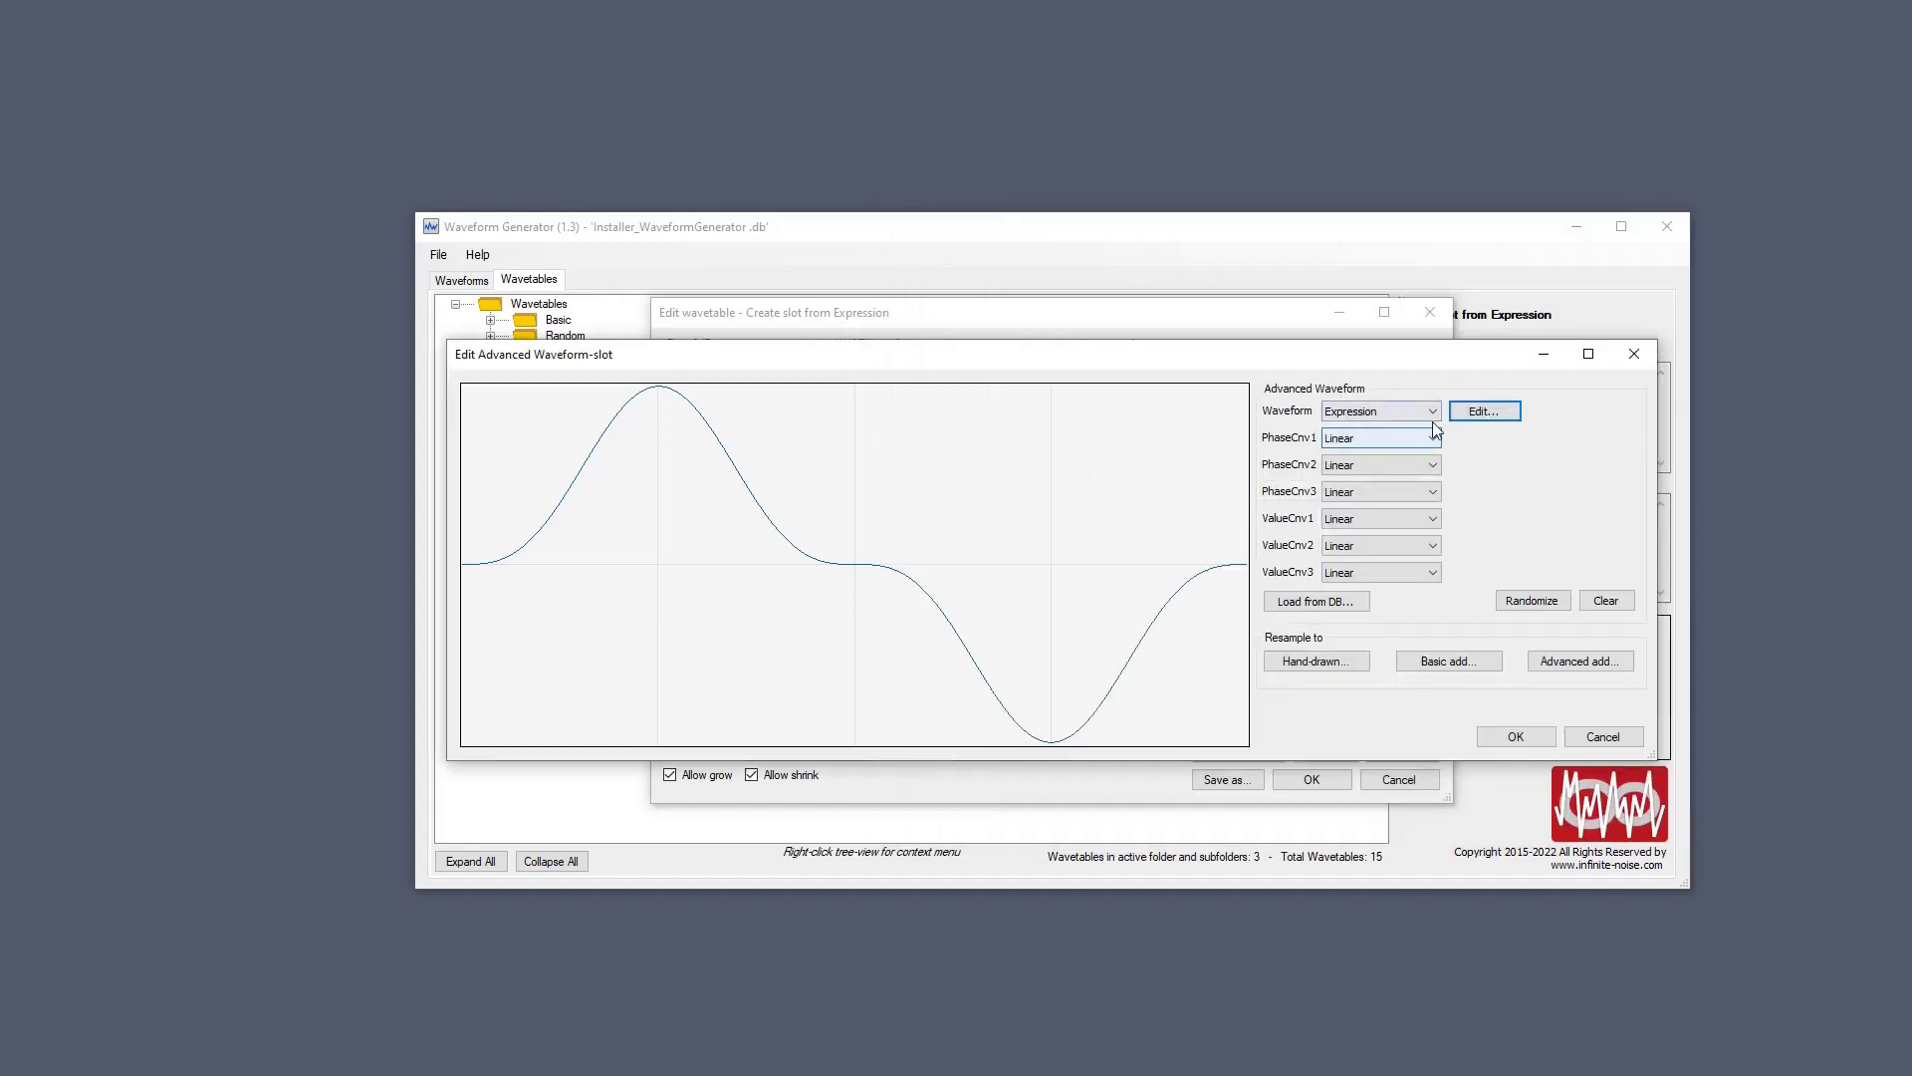
{"action": "left_click", "coordinate": [1634, 354]}
{"action": "left_click", "coordinate": [1416, 320]}
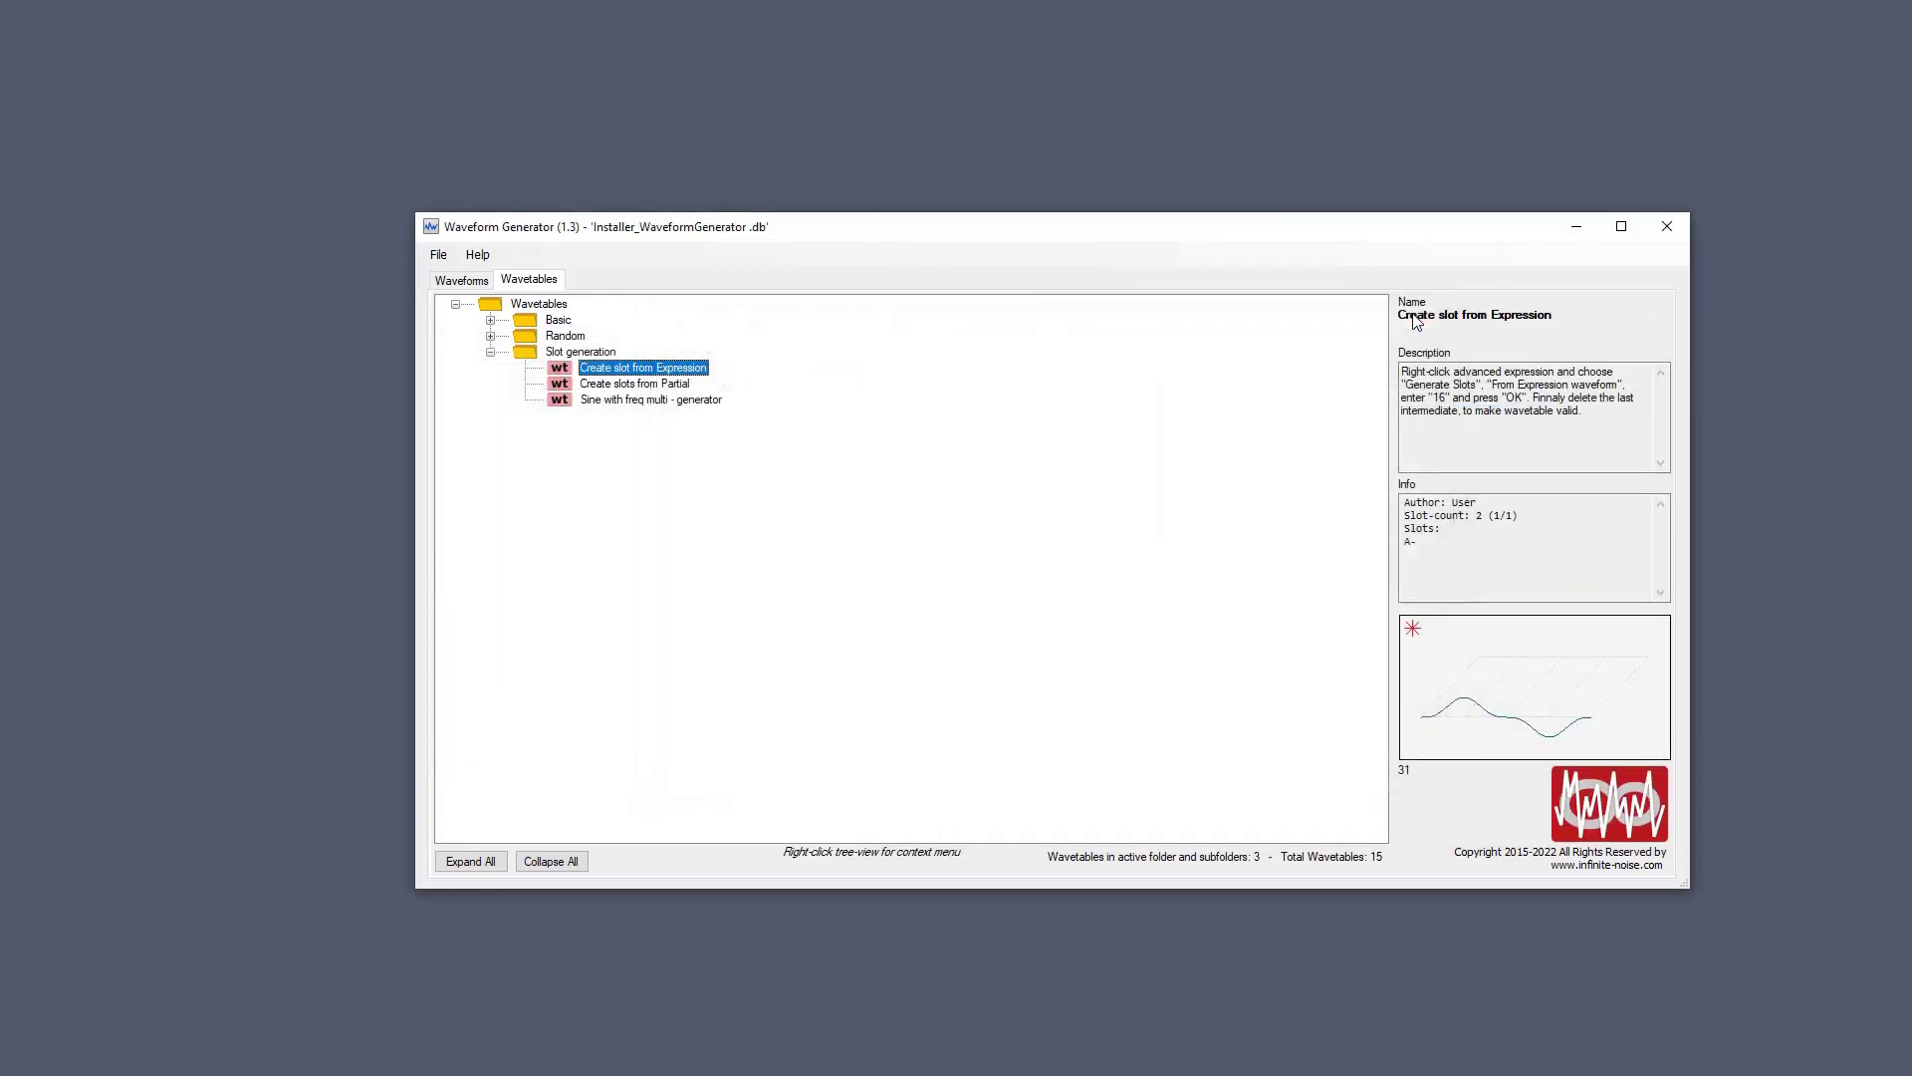
Add a new wavetable and insert an Advanced waveform of type Square in the first slot.
{"action": "right_click", "coordinate": [646, 388]}
{"action": "left_click", "coordinate": [802, 436]}
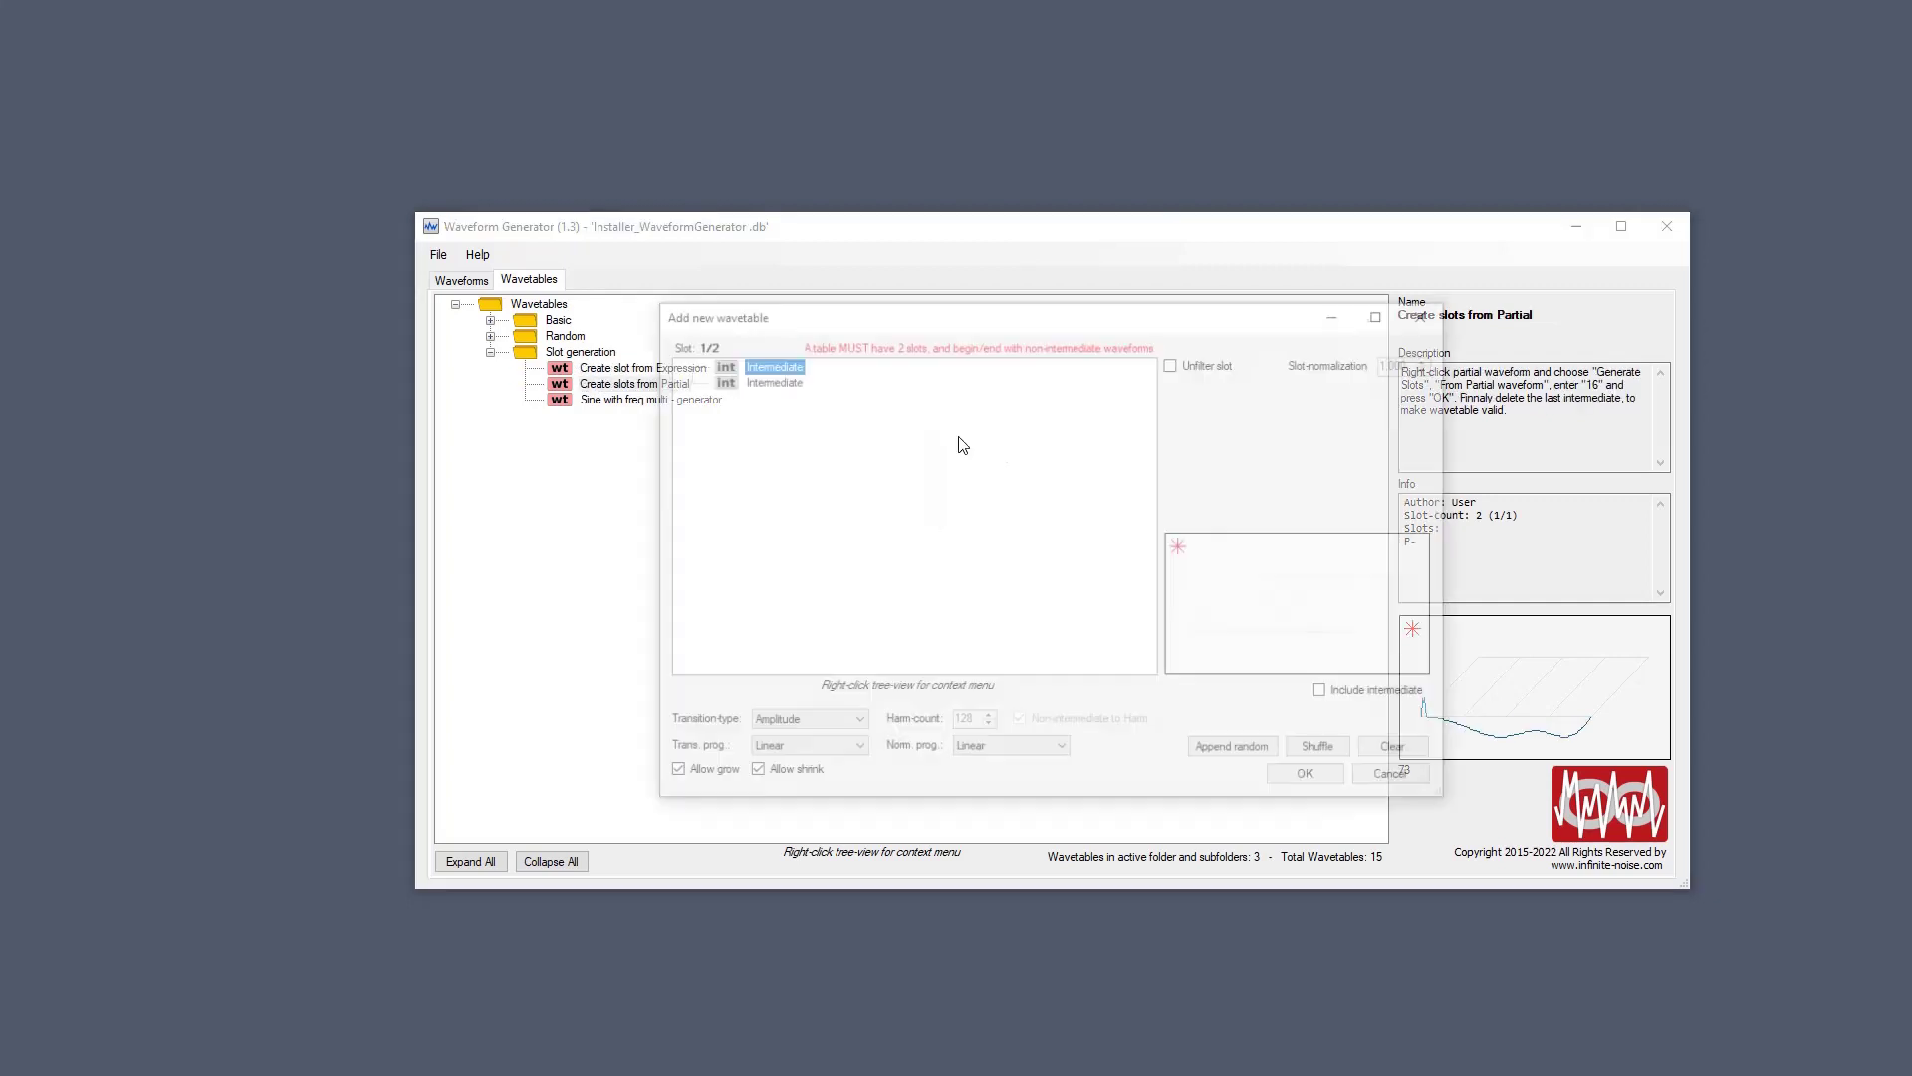
{"action": "right_click", "coordinate": [779, 364]}
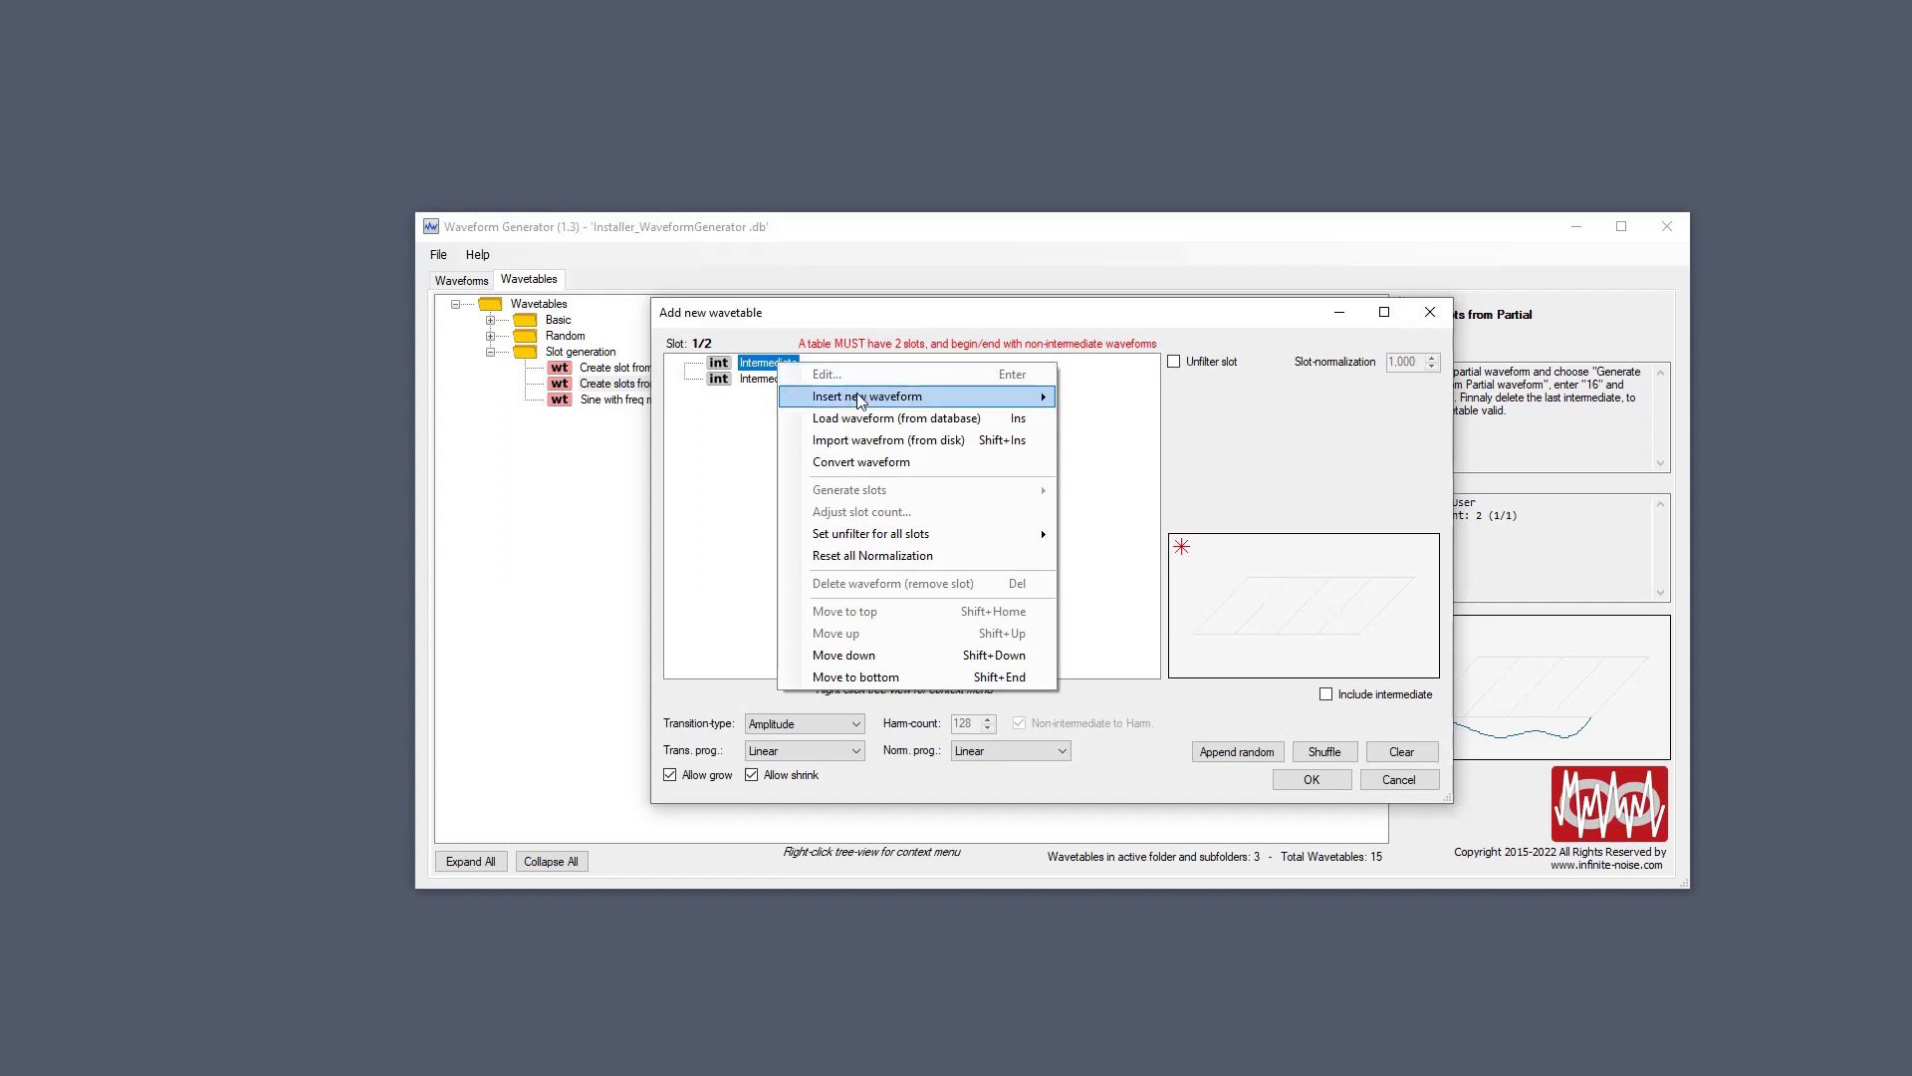
{"action": "mouse_move", "coordinate": [877, 397]}
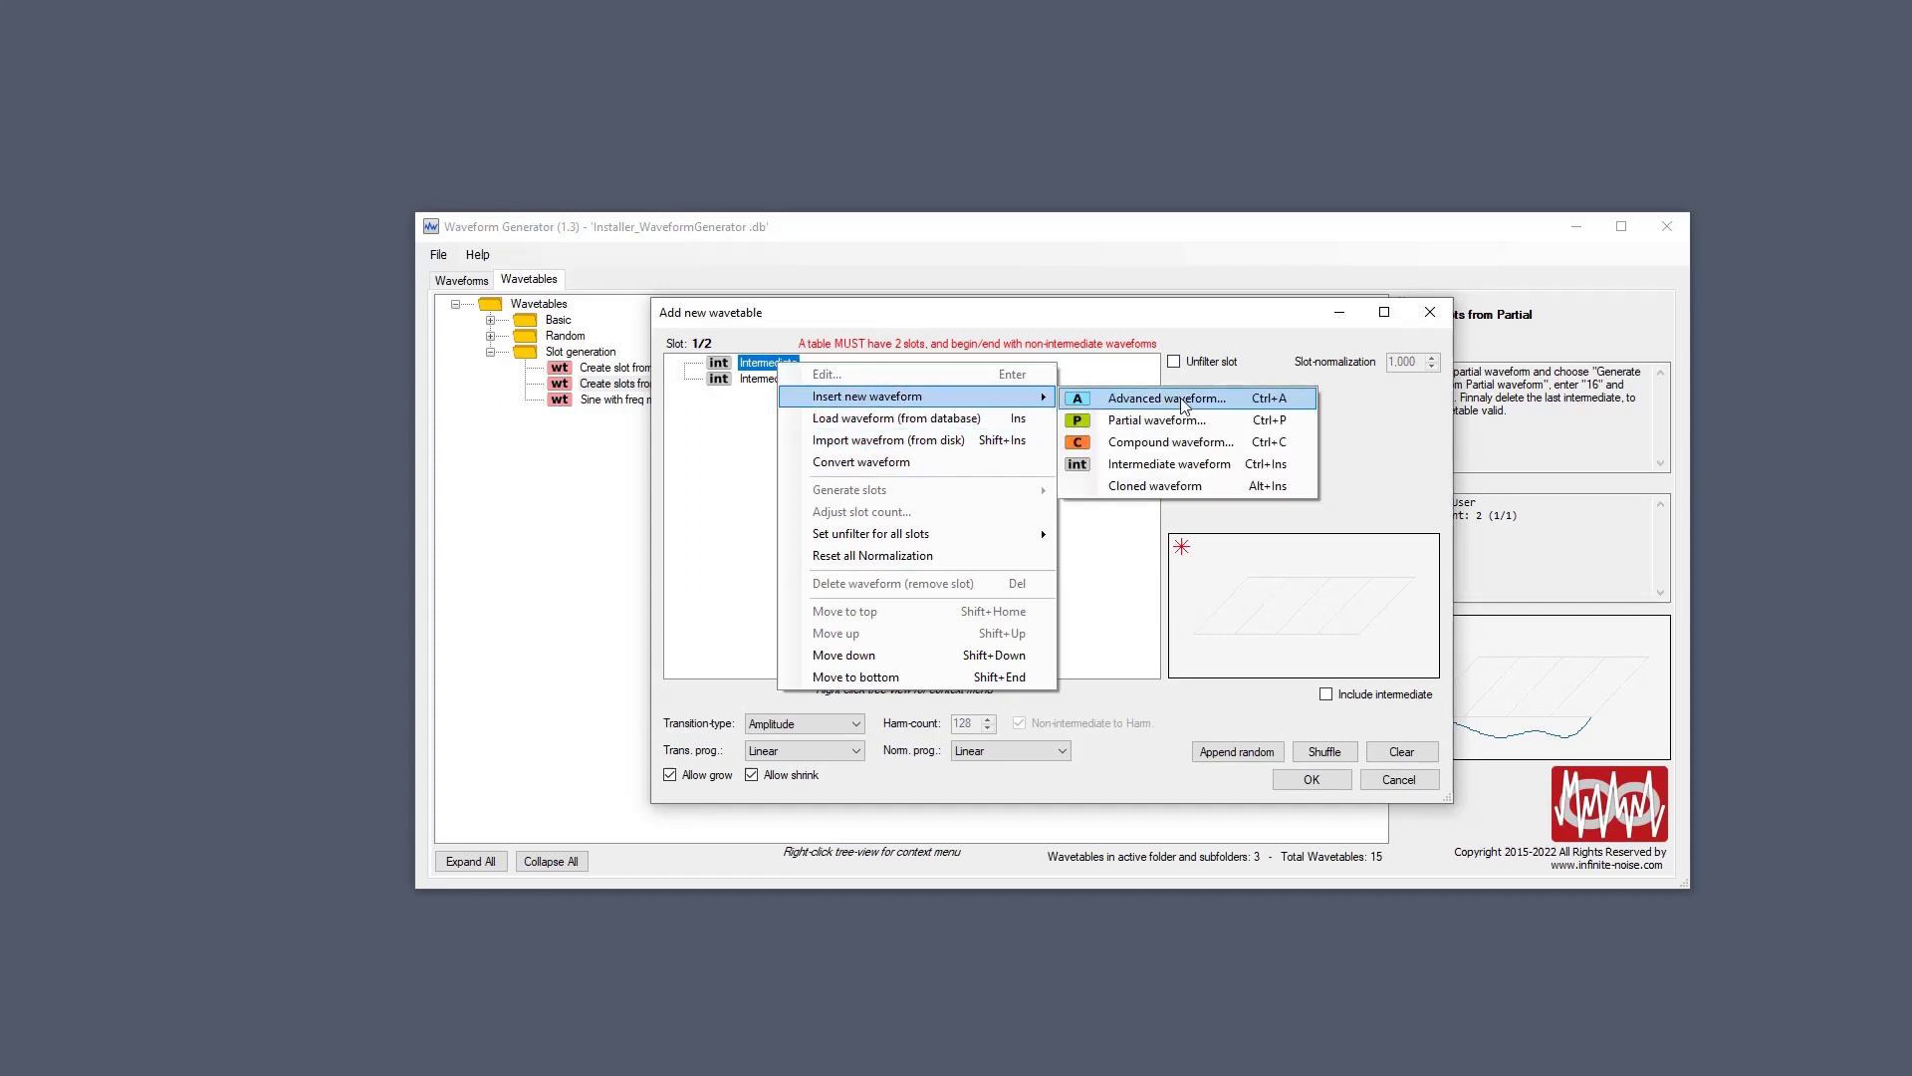
{"action": "left_click", "coordinate": [1170, 398]}
{"action": "left_click", "coordinate": [1341, 413]}
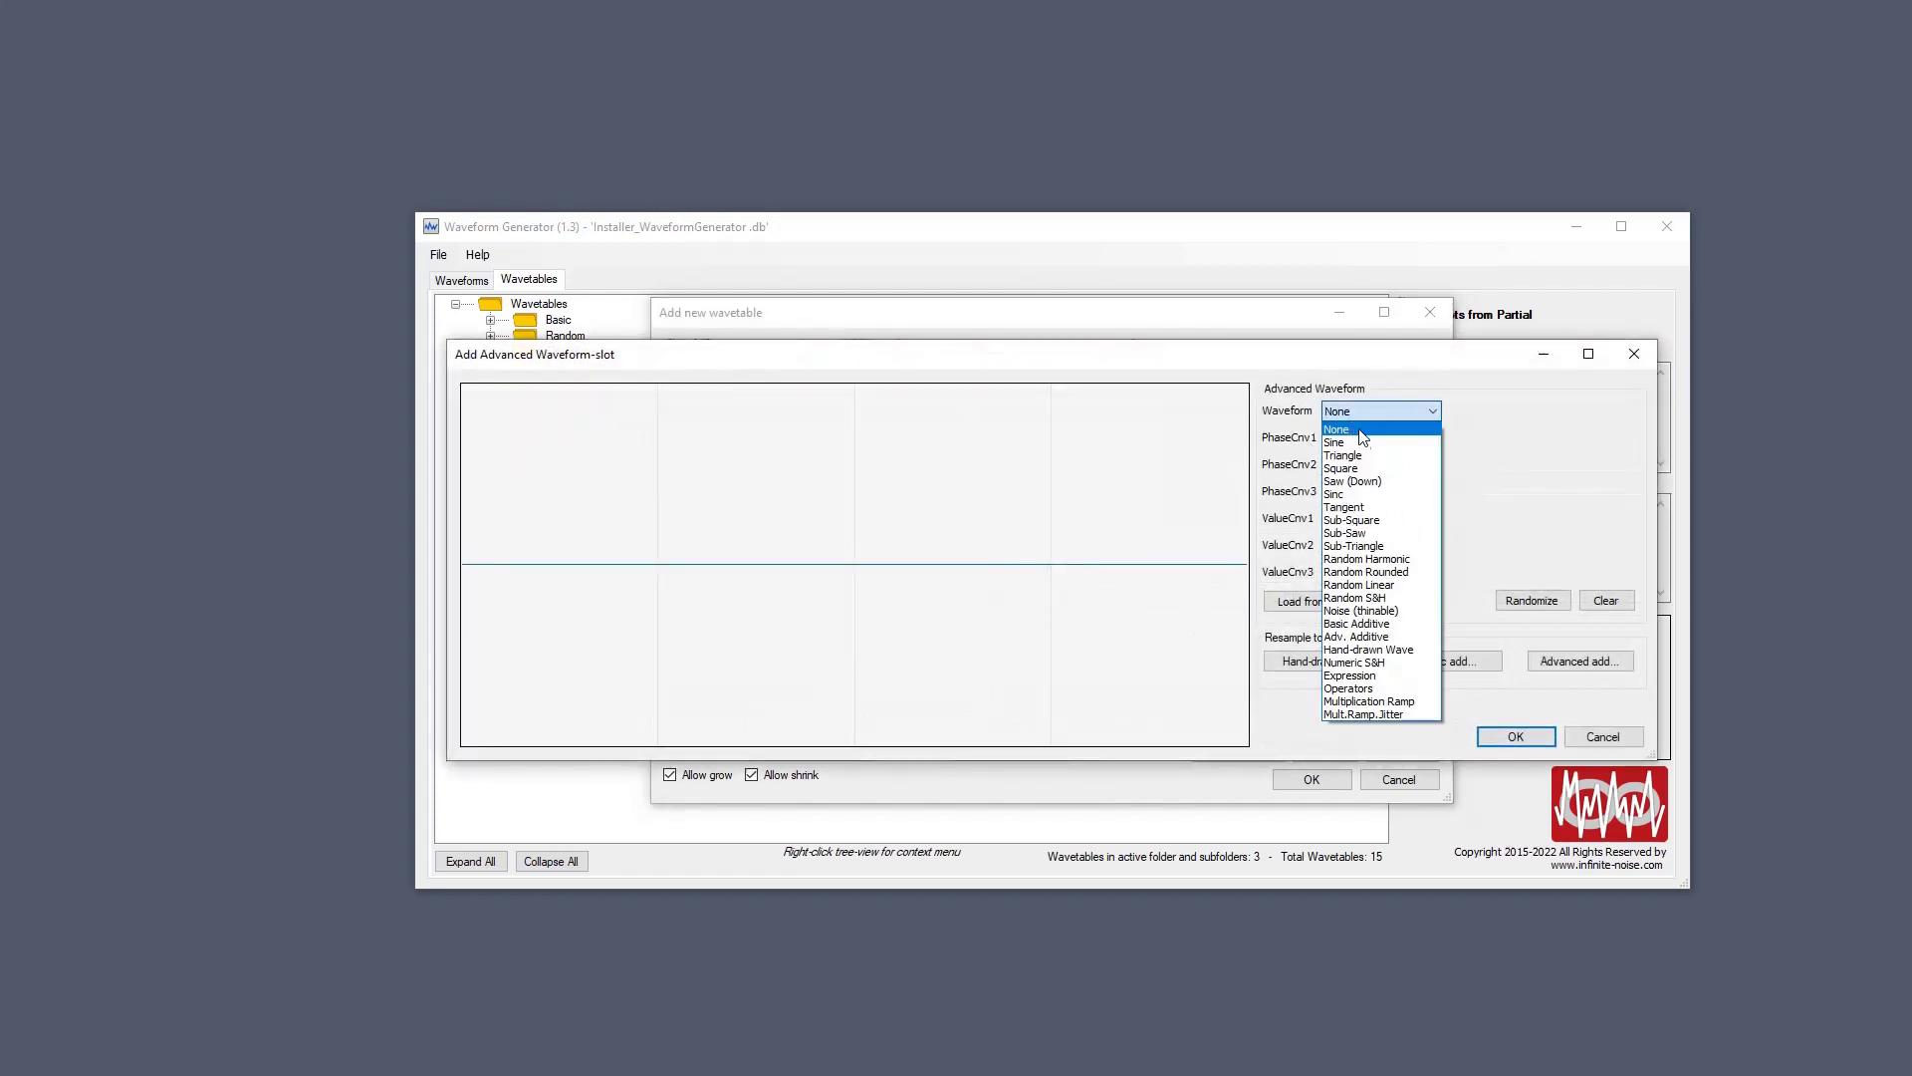
{"action": "left_click", "coordinate": [1364, 468]}
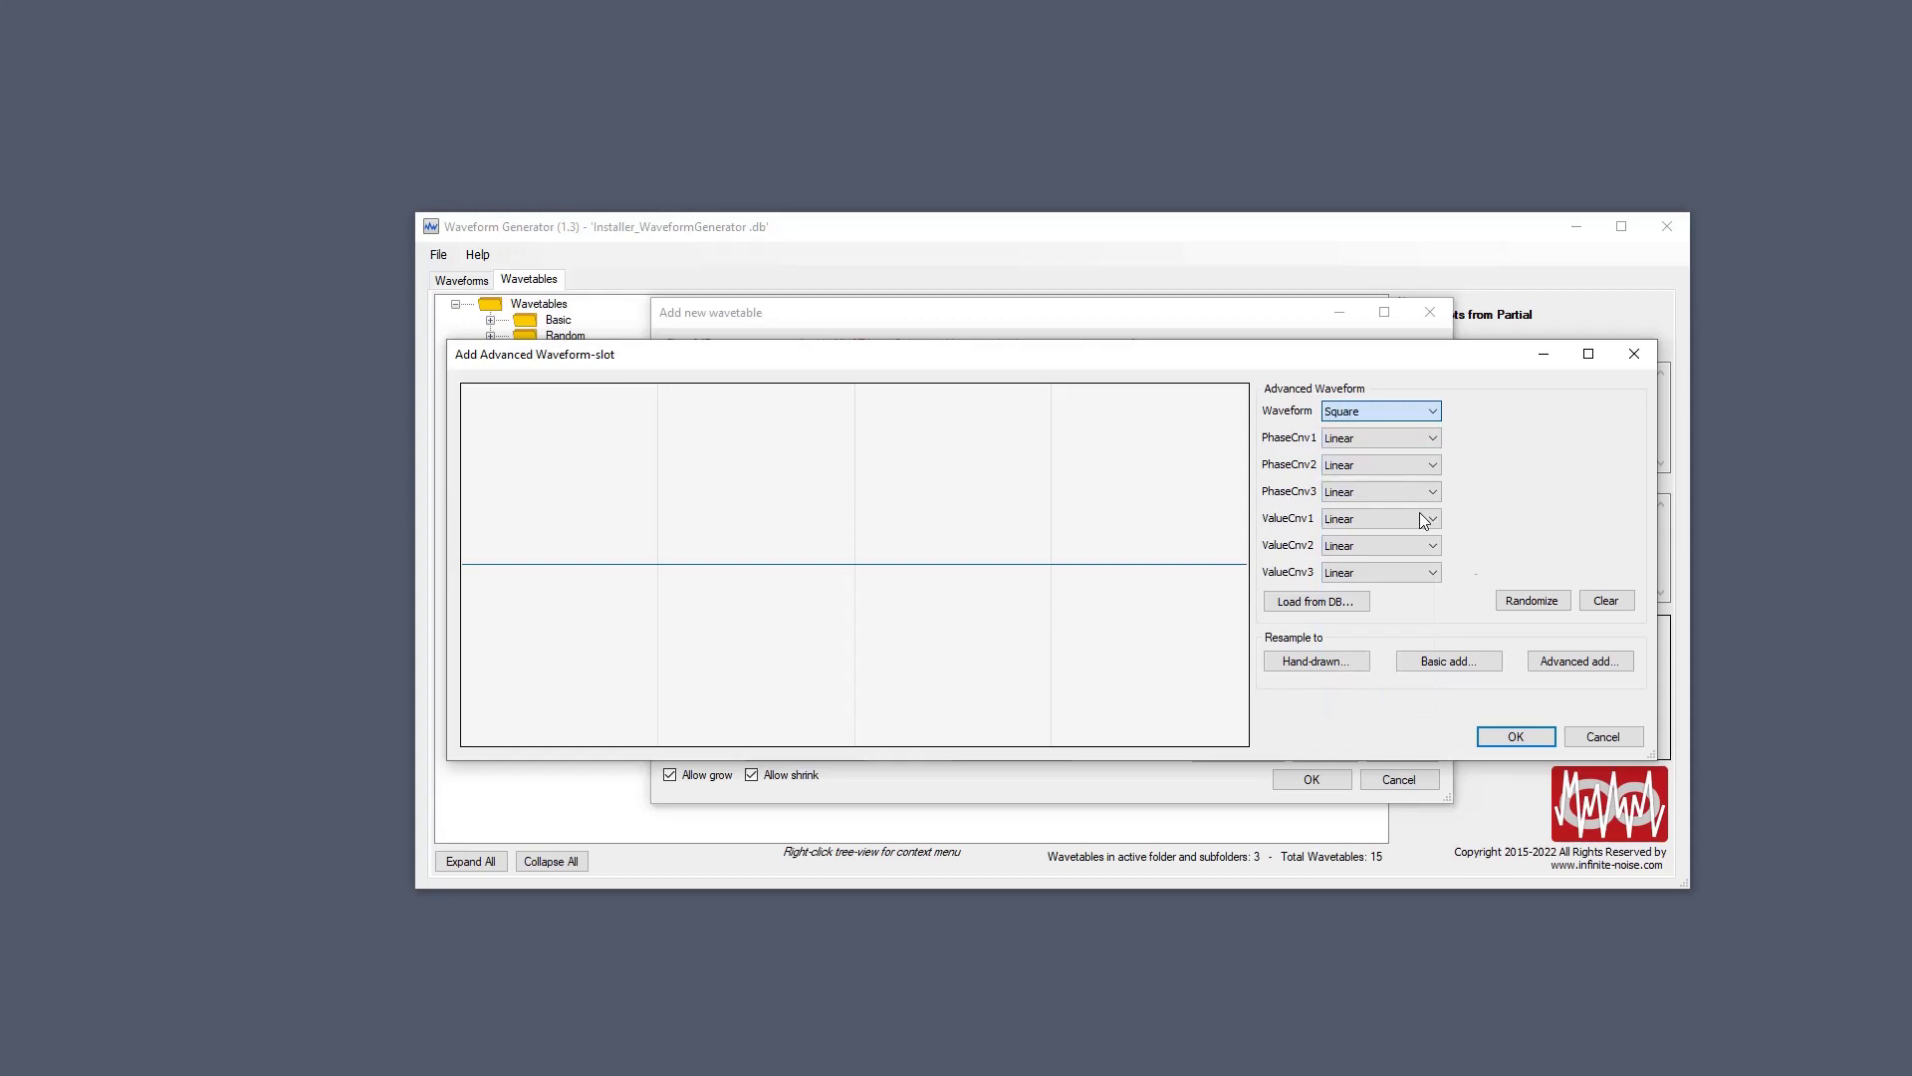
Set PhaseCnv1 of the Square waveform to PWM (soft-edge) with a 3% / 97% ratio and confirm the slot.
{"action": "left_click", "coordinate": [1405, 438]}
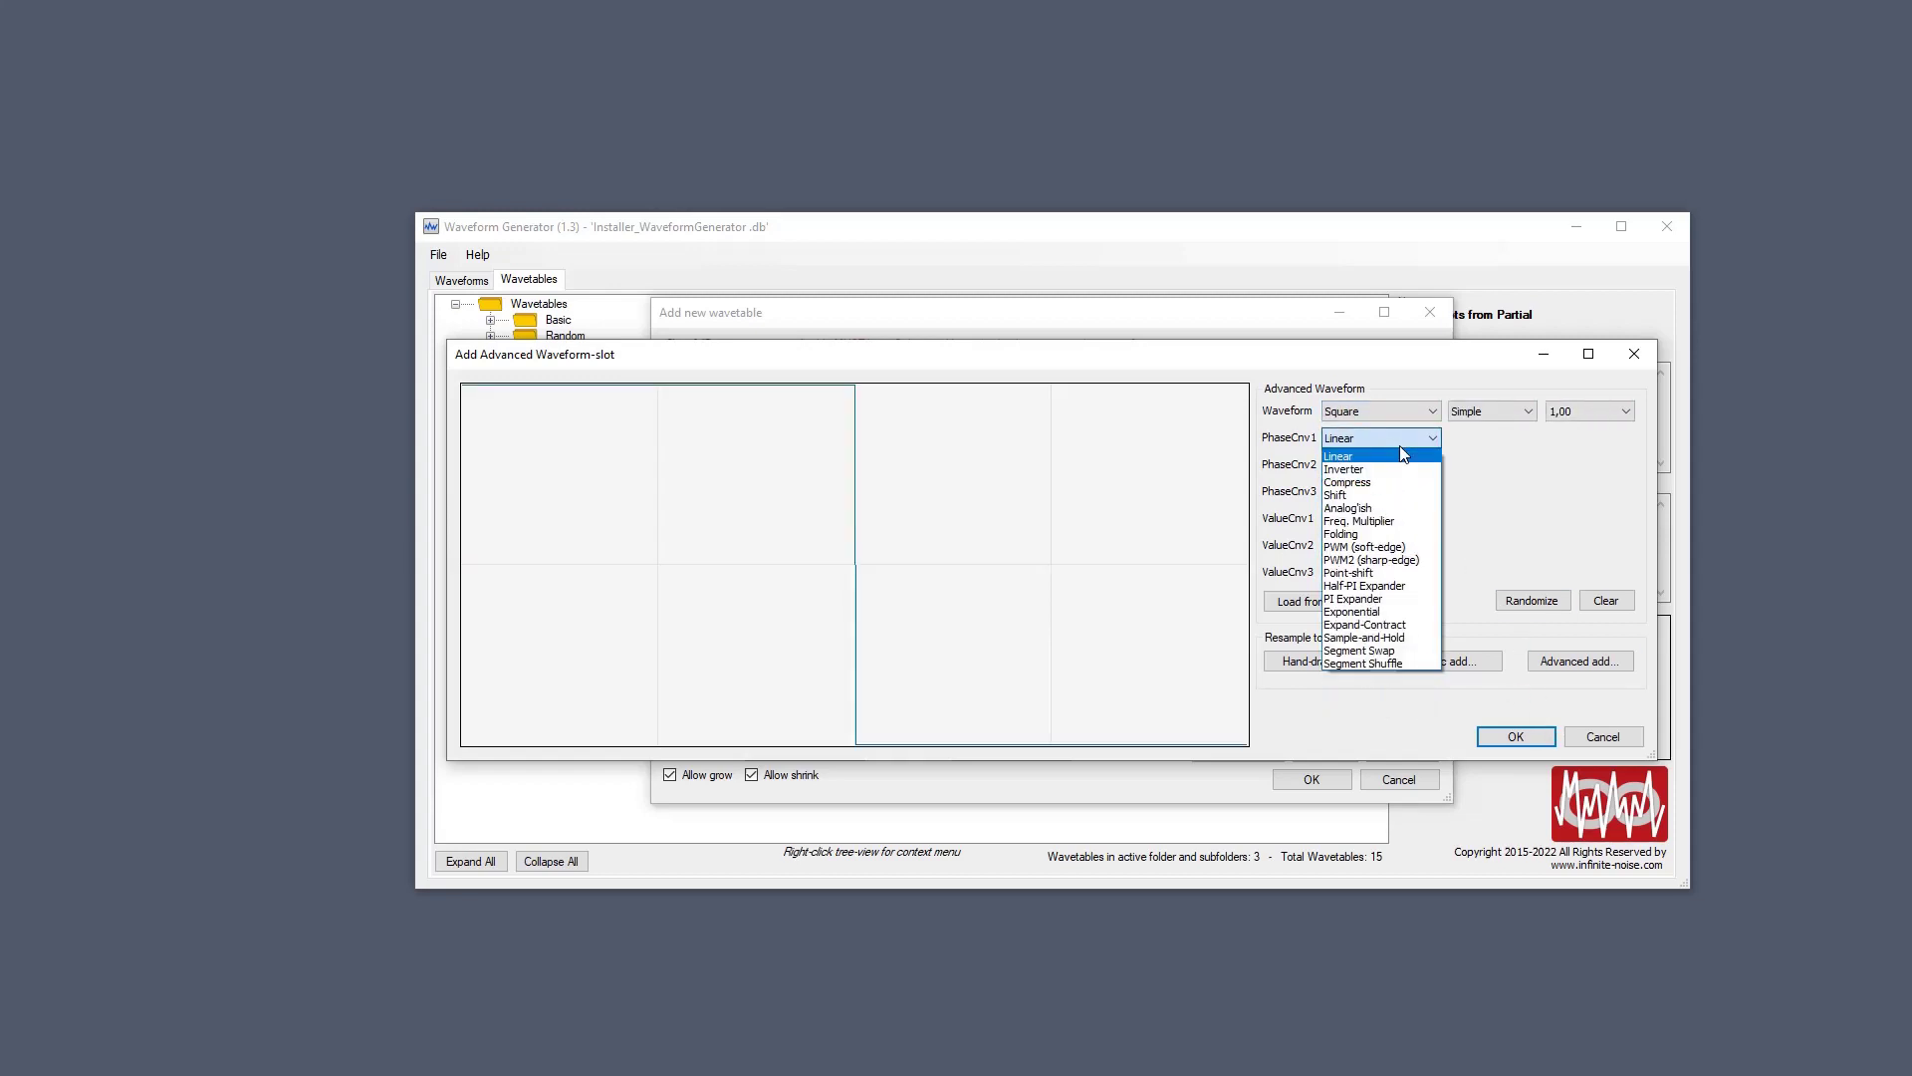
{"action": "left_click", "coordinate": [1386, 547]}
{"action": "scroll", "coordinate": [1474, 445], "scroll_direction": "up", "scroll_amount": 10}
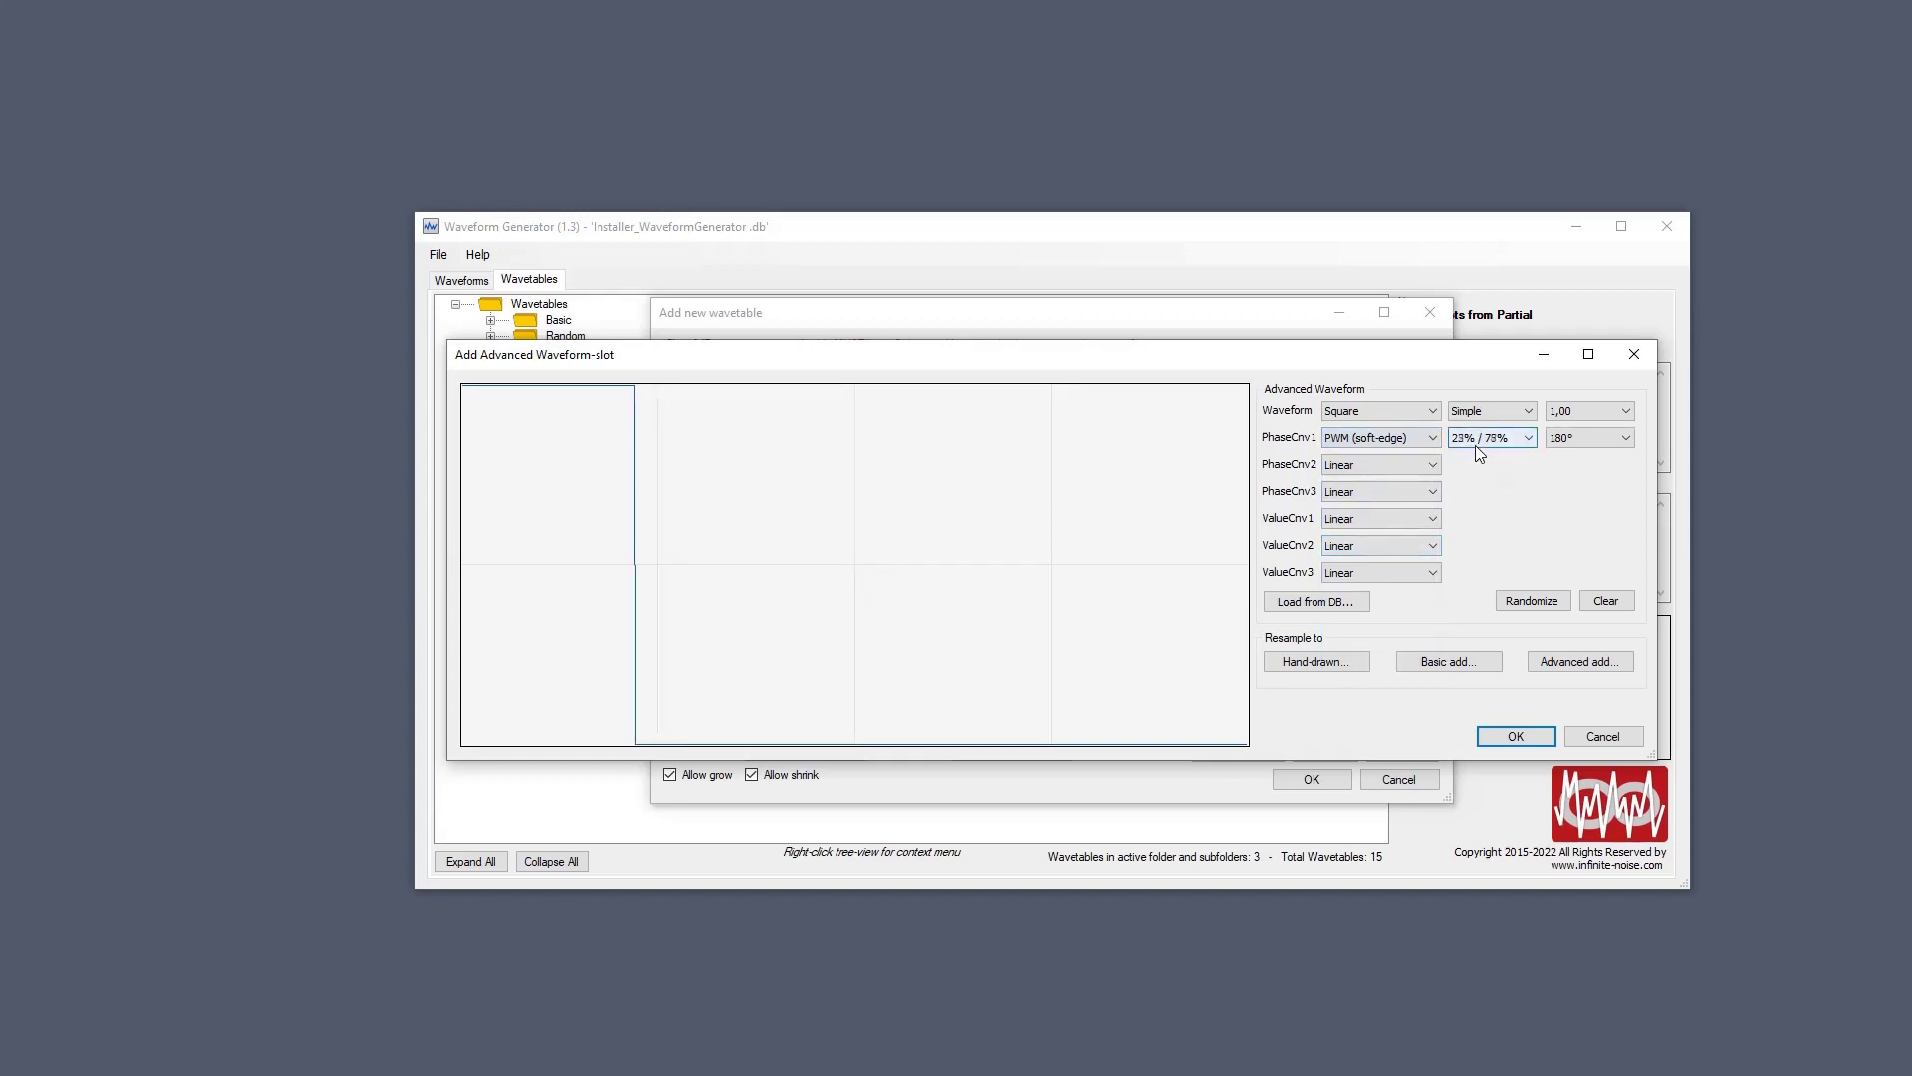
{"action": "scroll", "coordinate": [1480, 449], "scroll_direction": "up", "scroll_amount": 3}
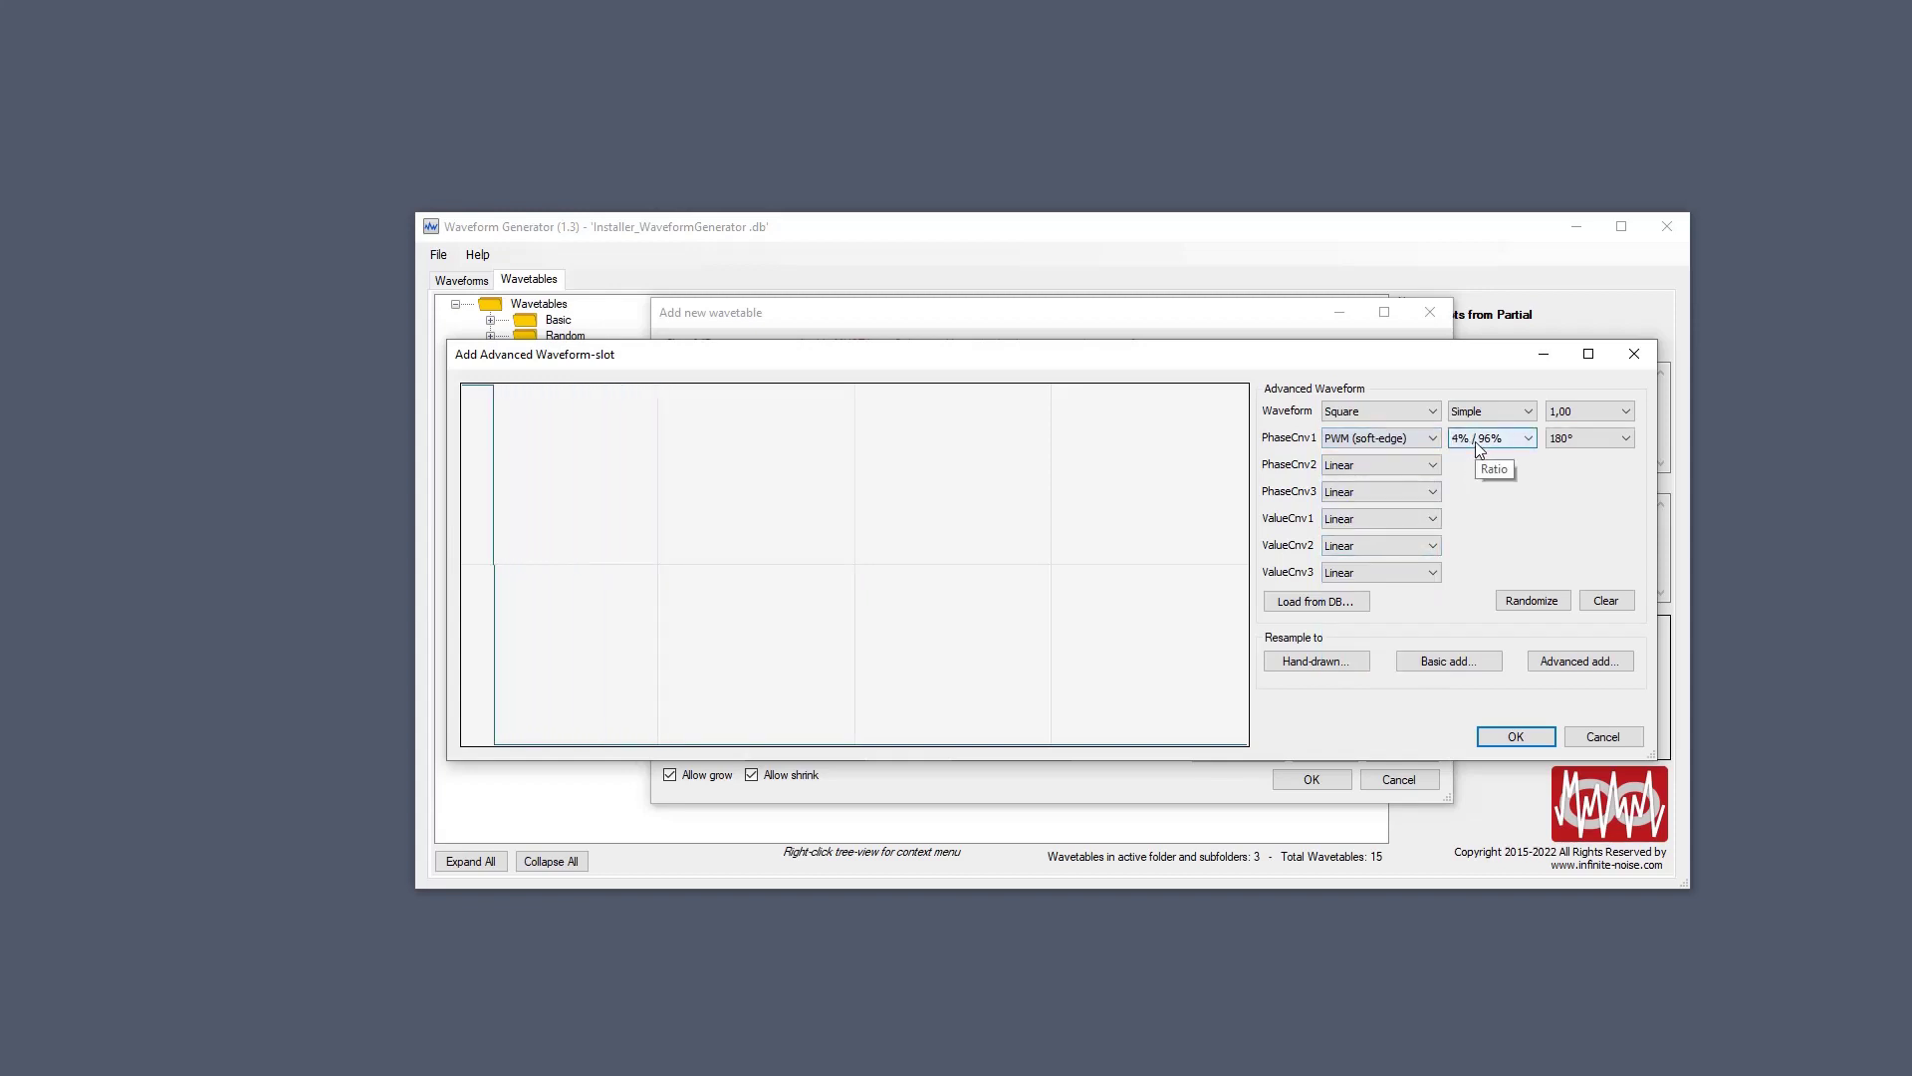
{"action": "left_click", "coordinate": [1516, 737]}
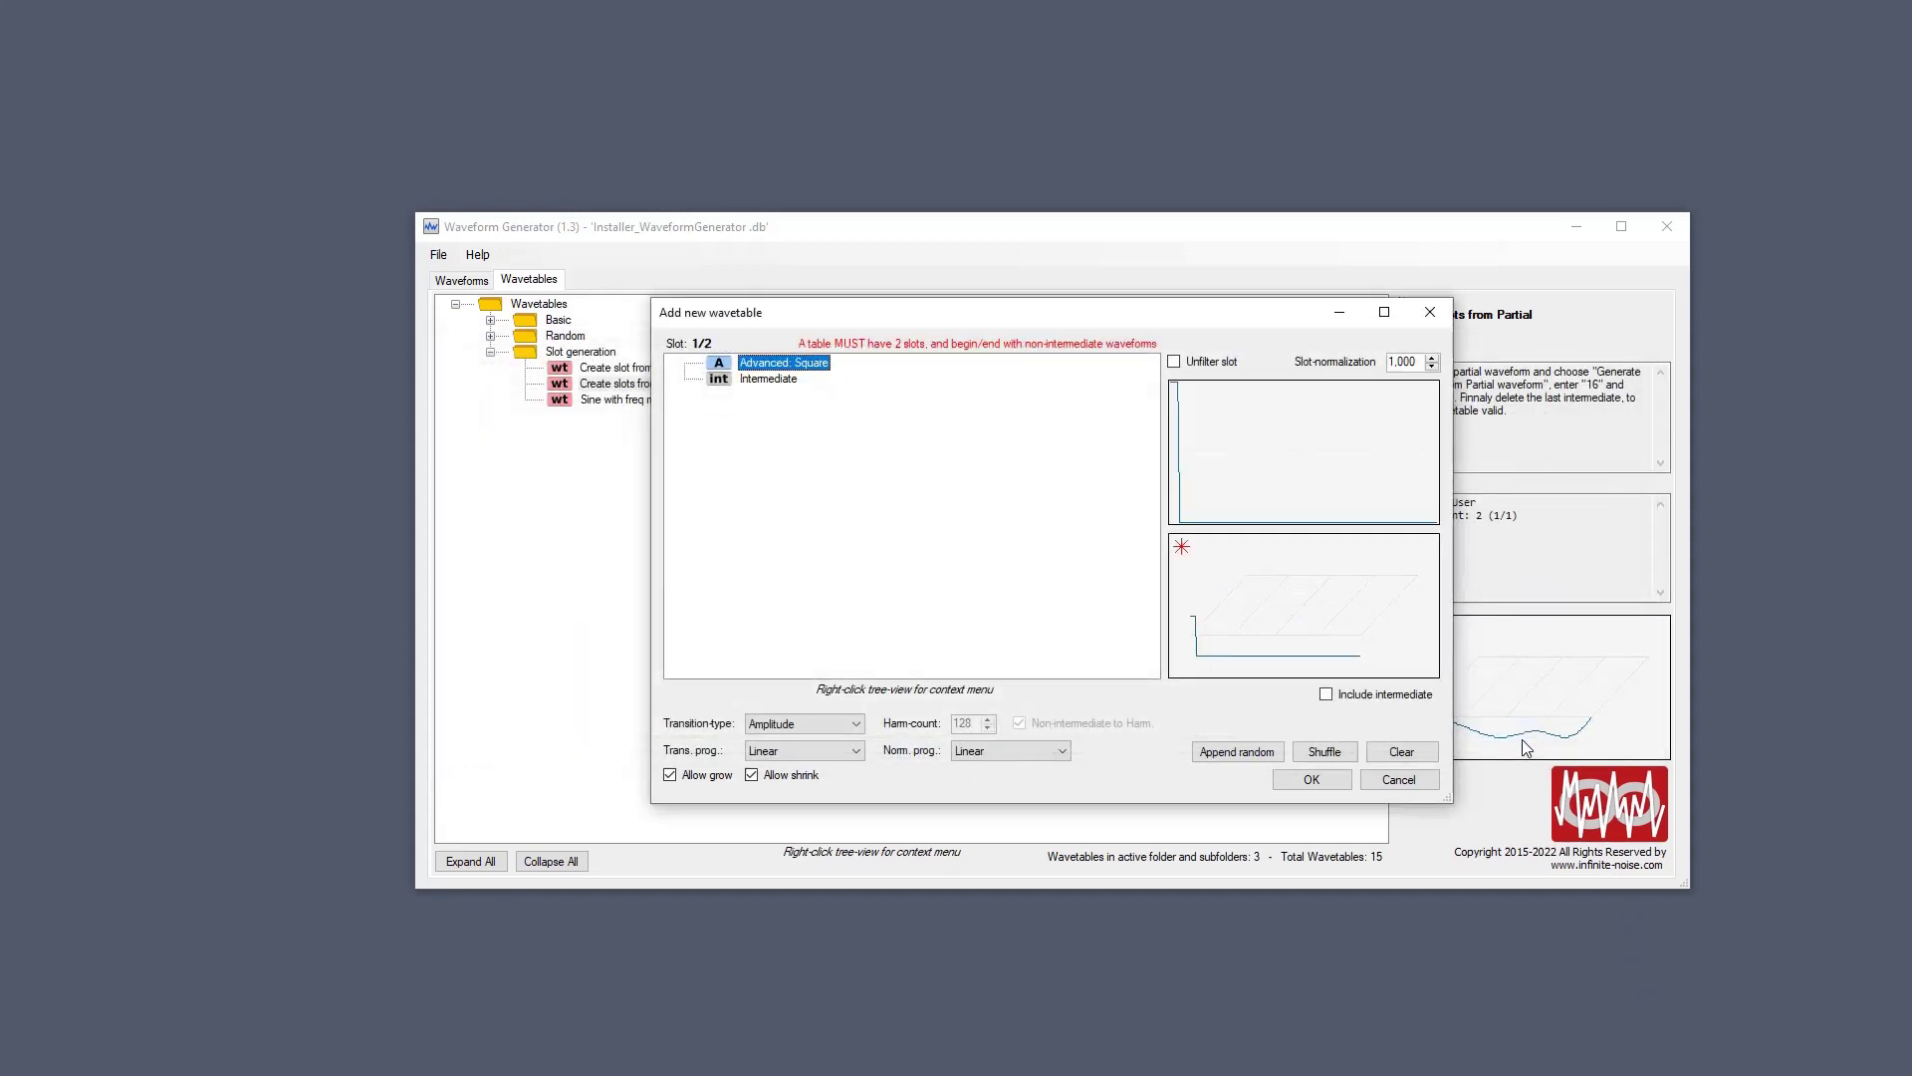
Insert a cloned waveform of the Square slot as the second slot.
{"action": "right_click", "coordinate": [812, 364]}
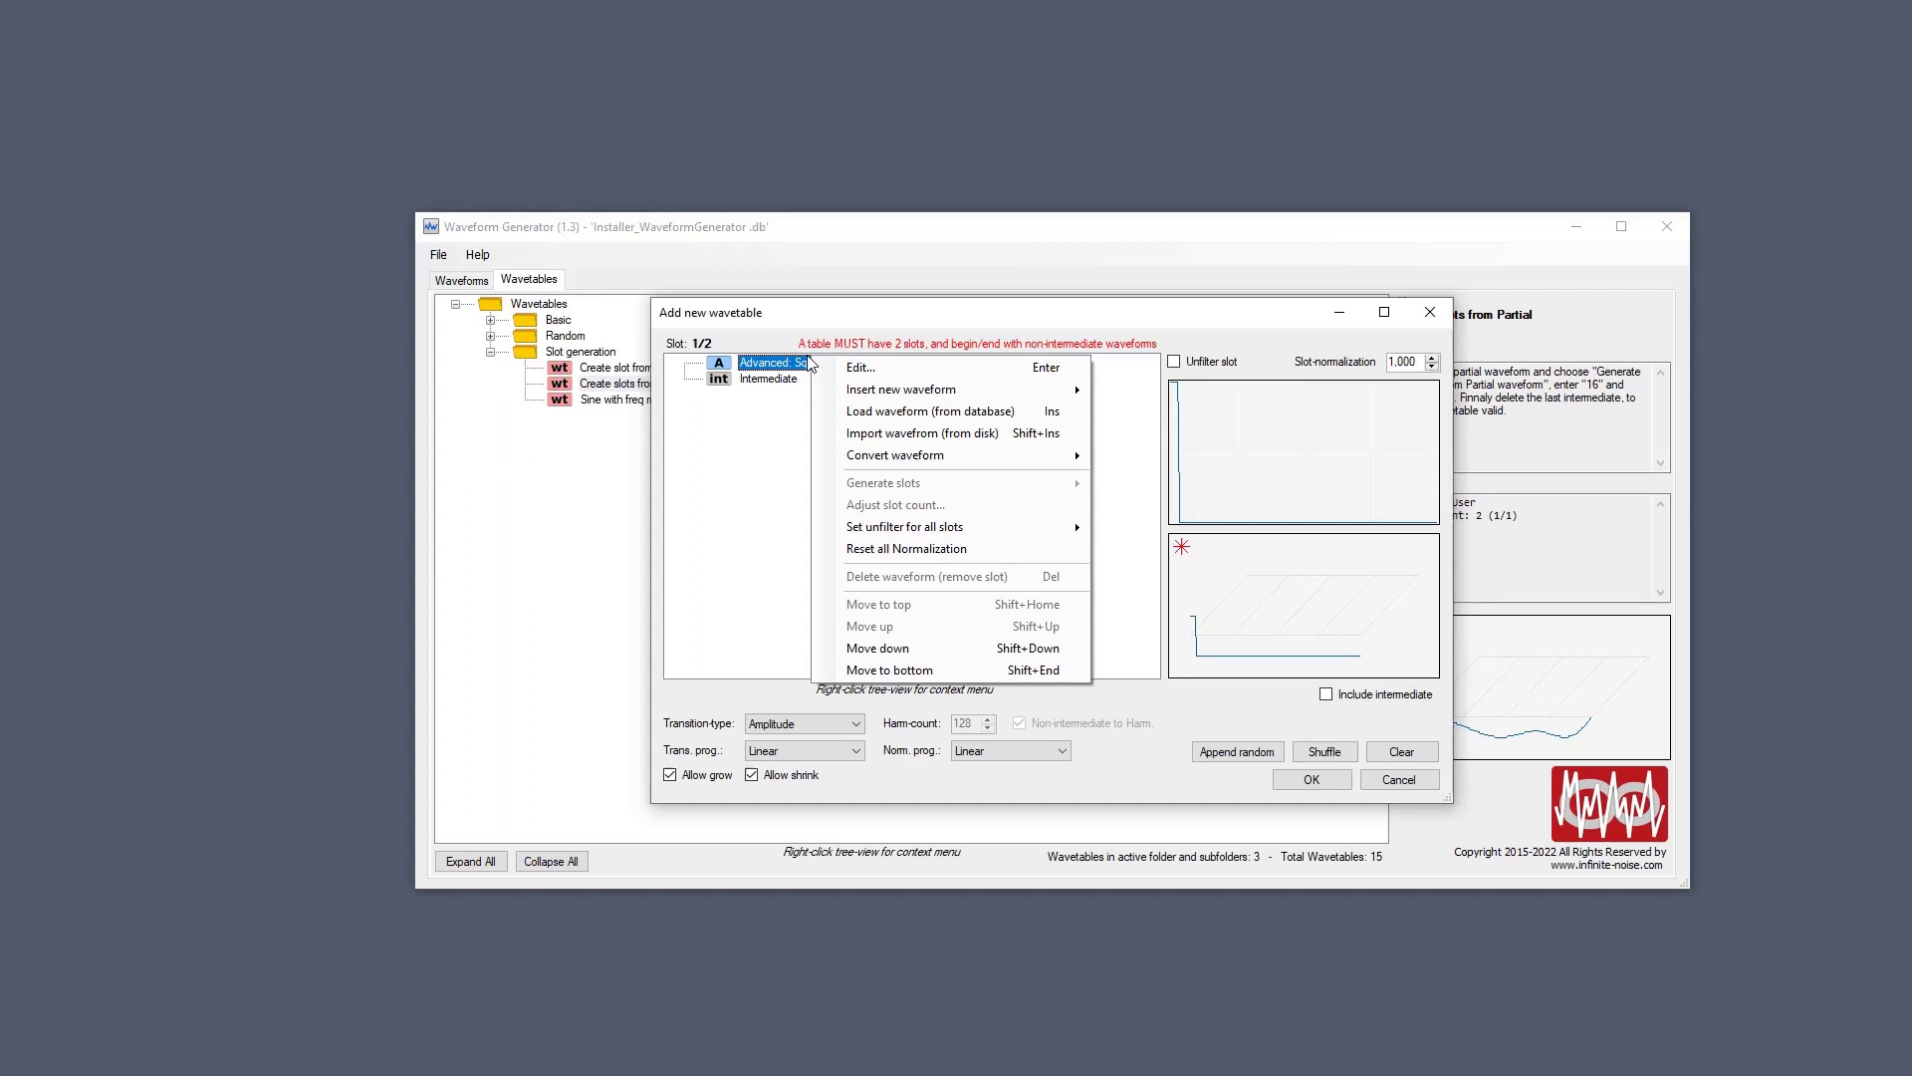
{"action": "mouse_move", "coordinate": [947, 390]}
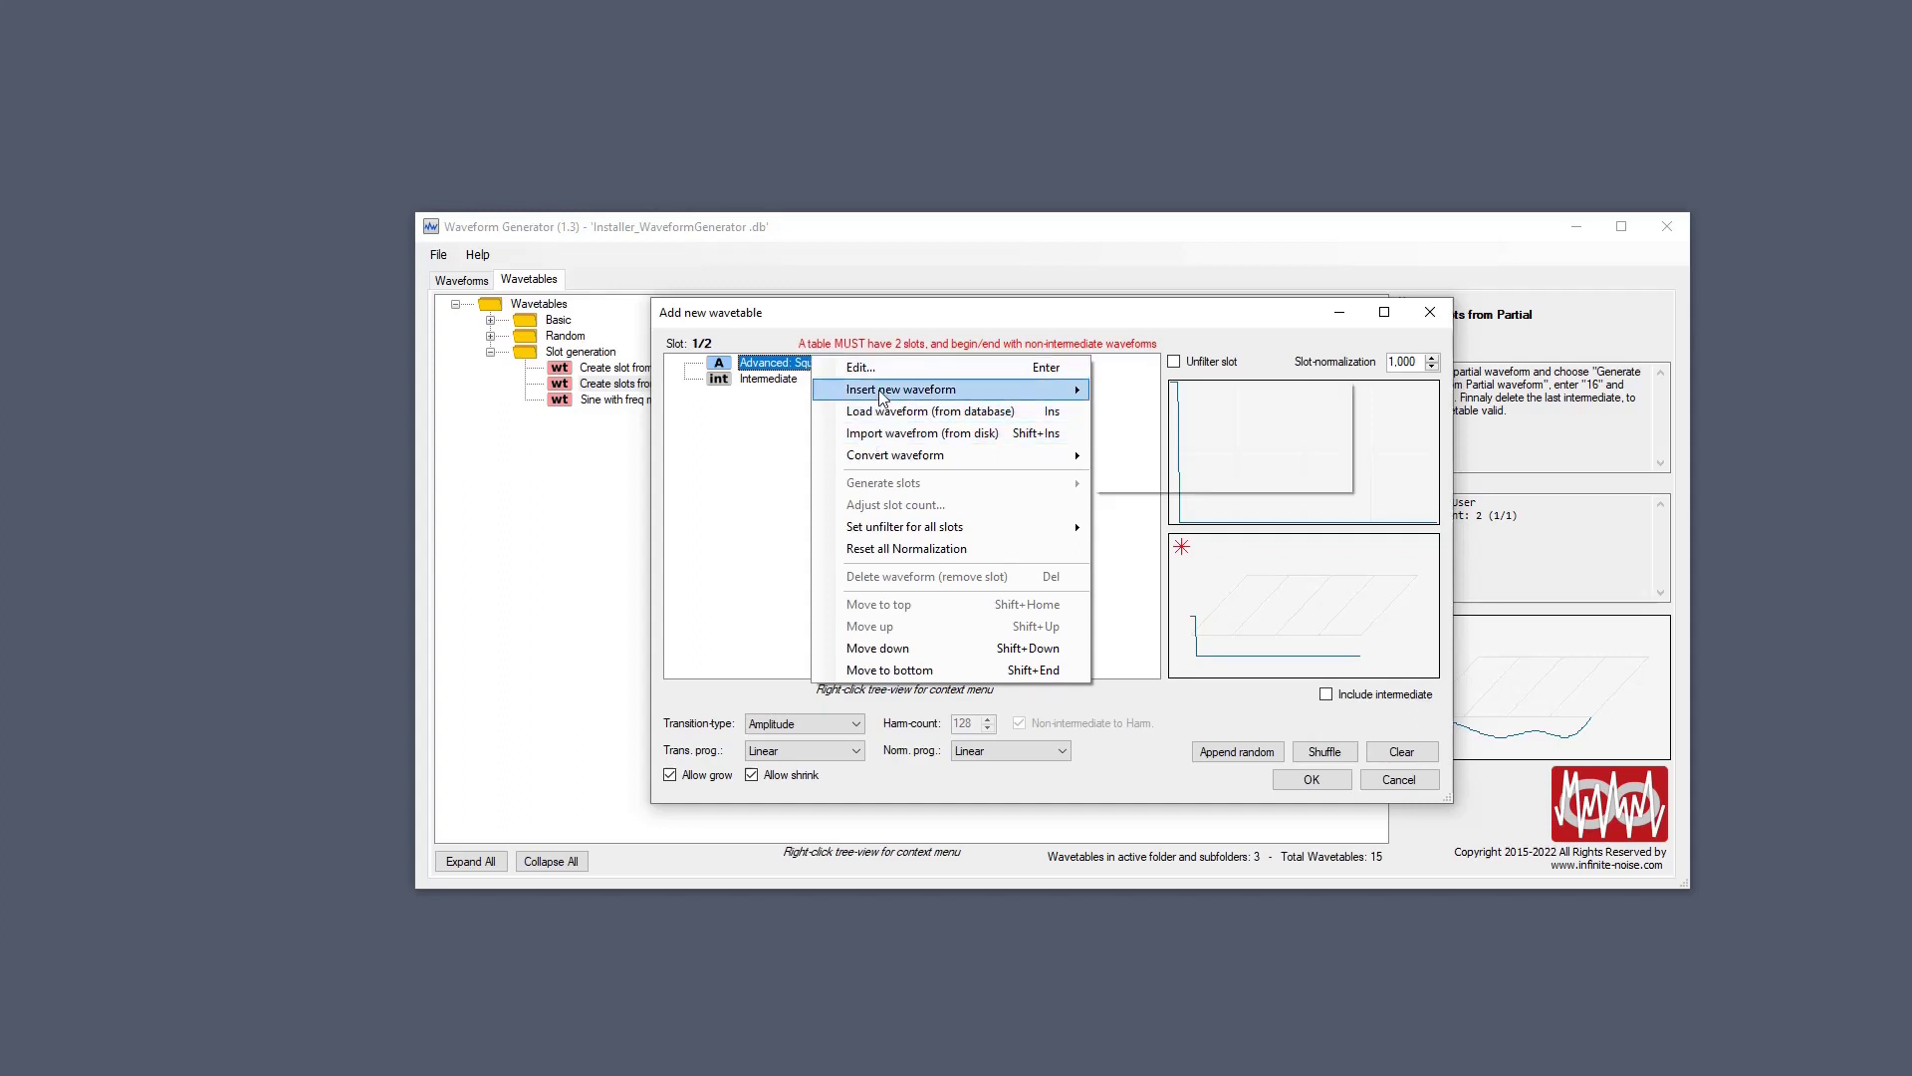
{"action": "left_click", "coordinate": [1261, 485]}
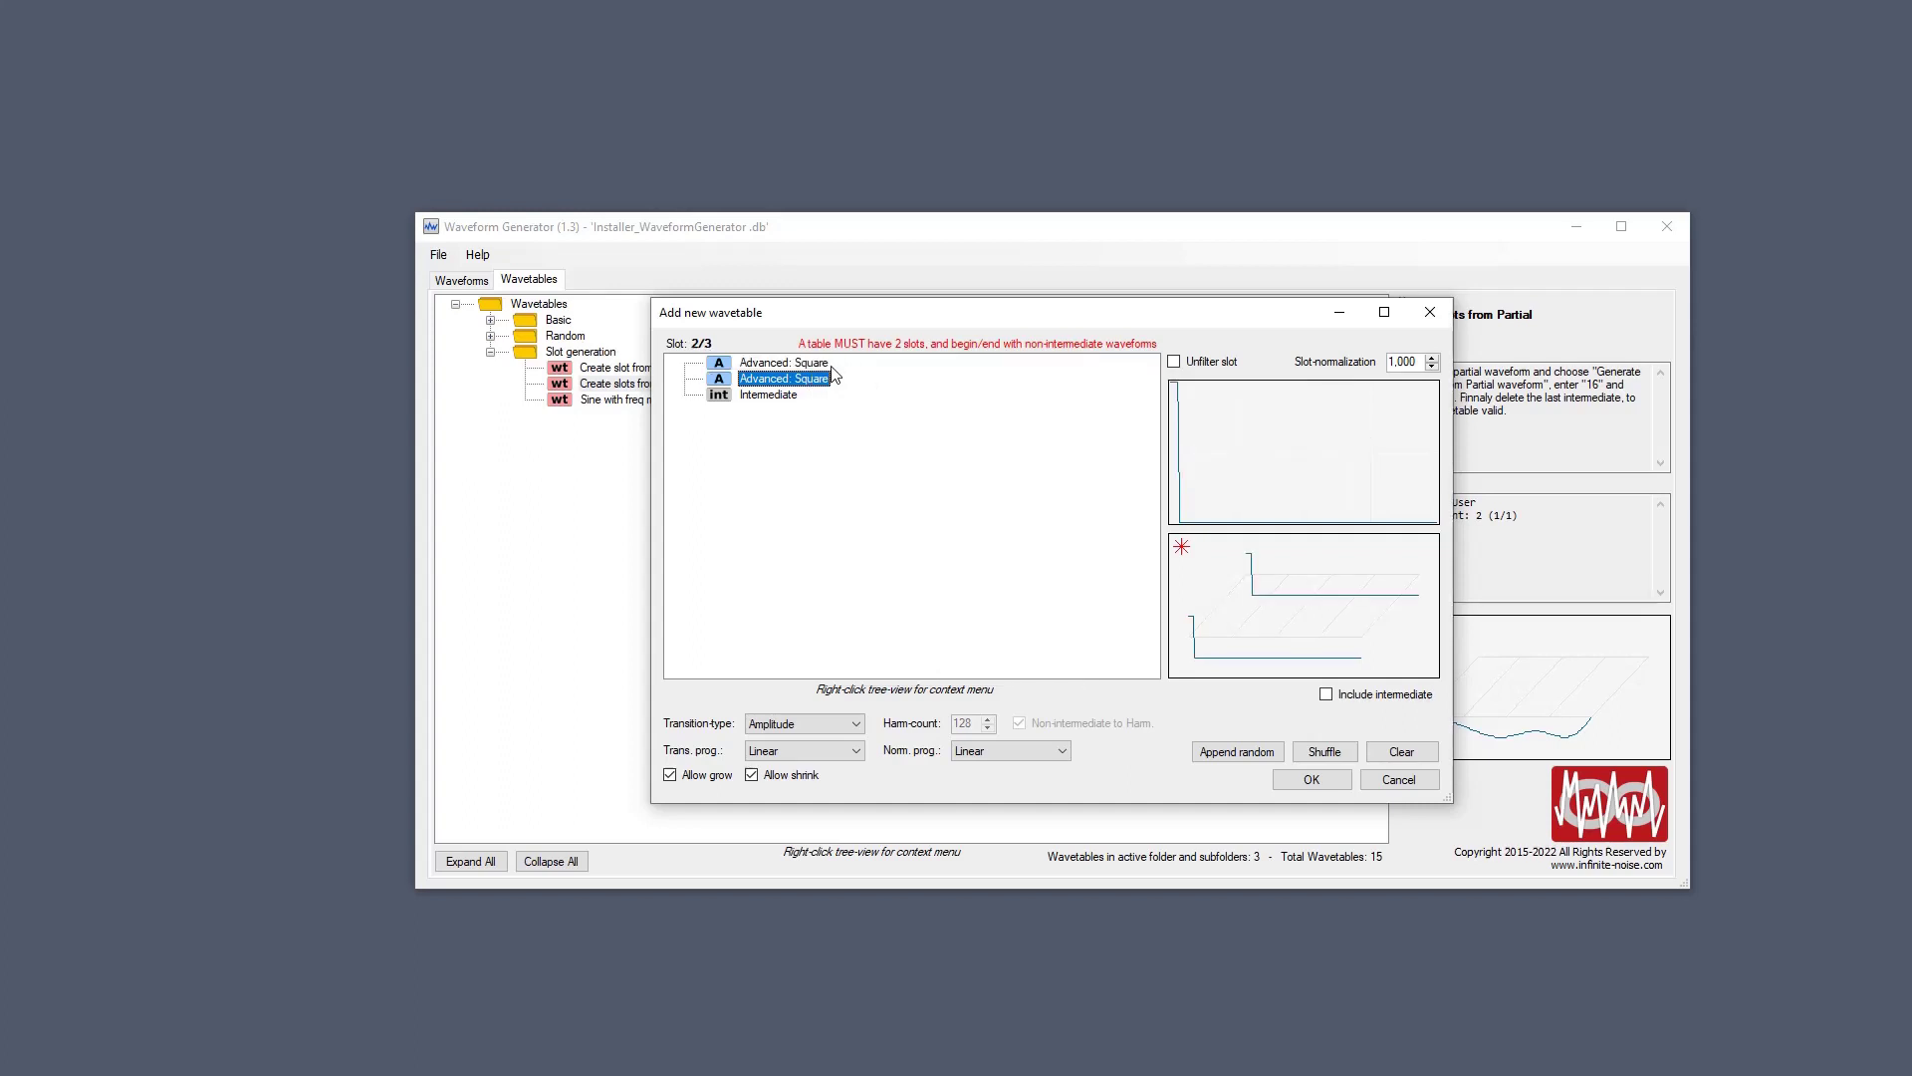
Set the PWM ratio of the cloned Square waveform to 50% / 50%.
{"action": "key", "text": "Return"}
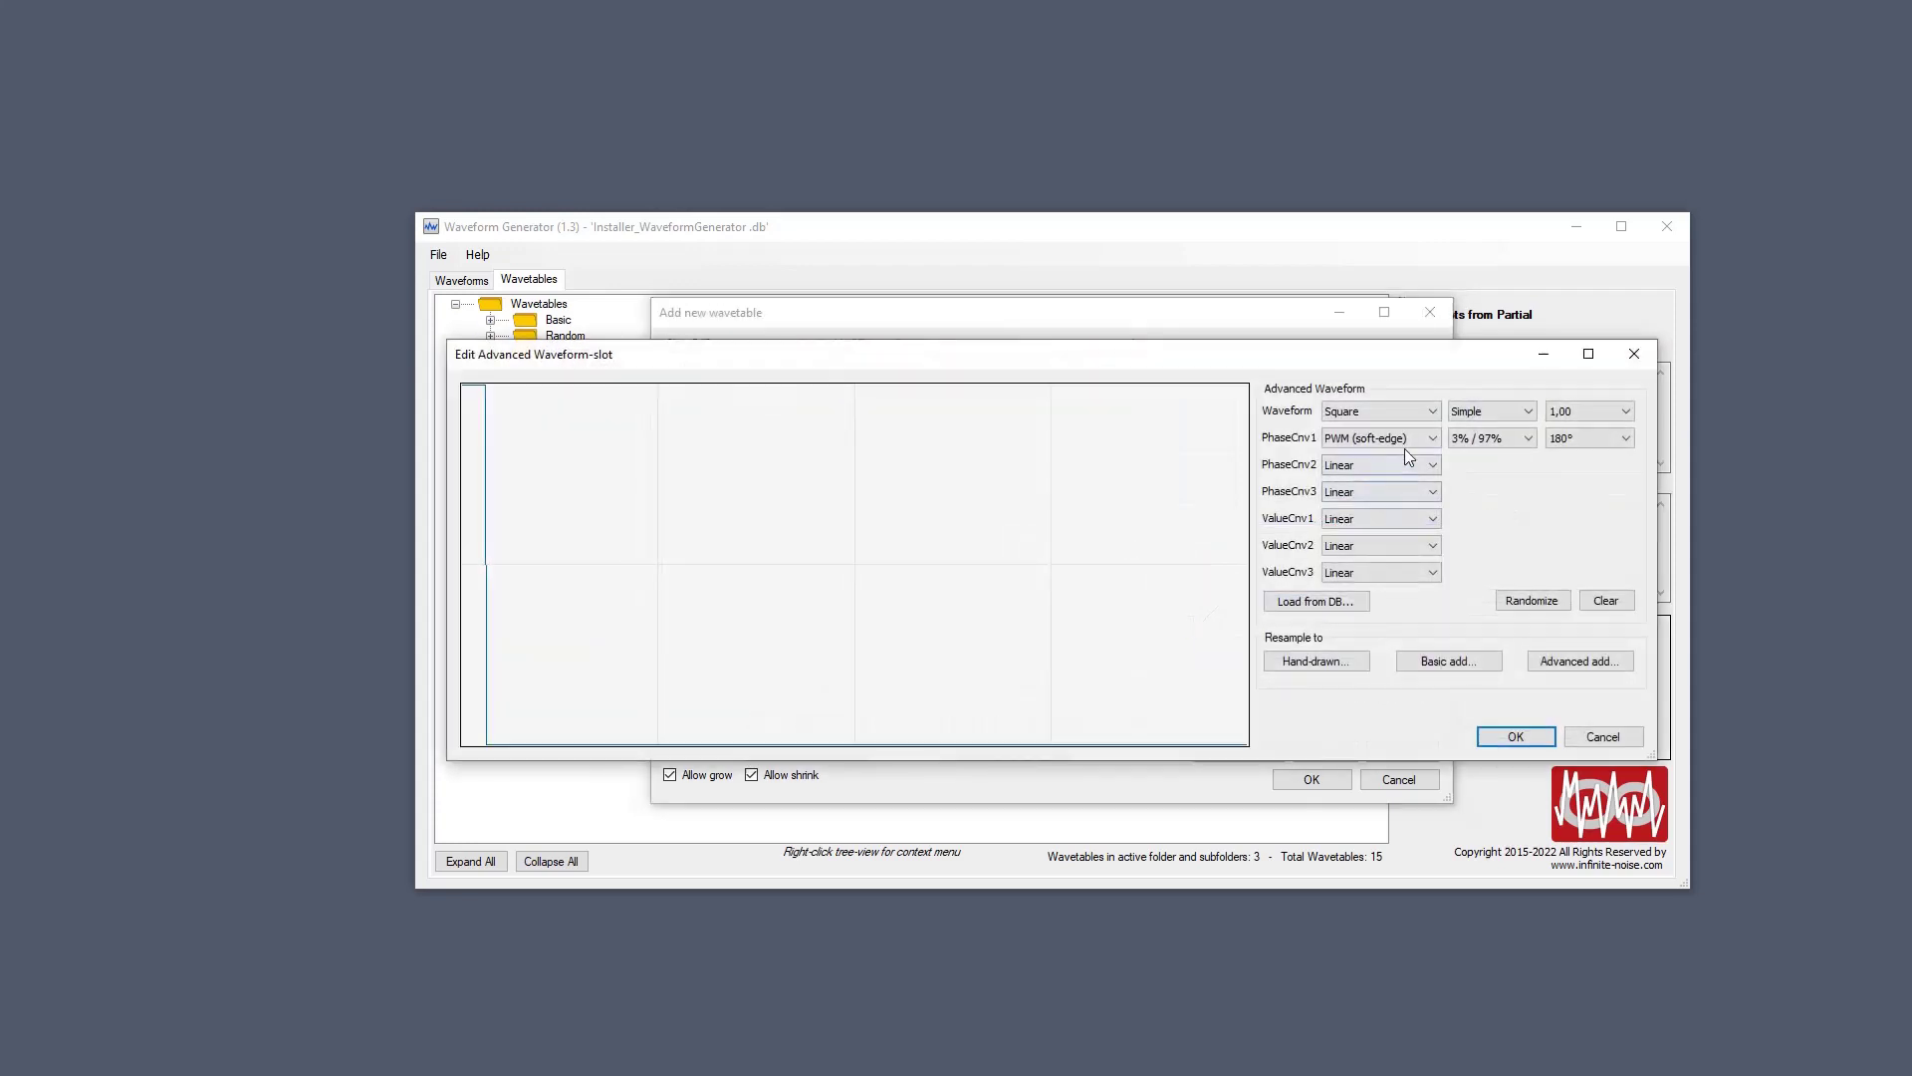
{"action": "left_click", "coordinate": [1486, 442]}
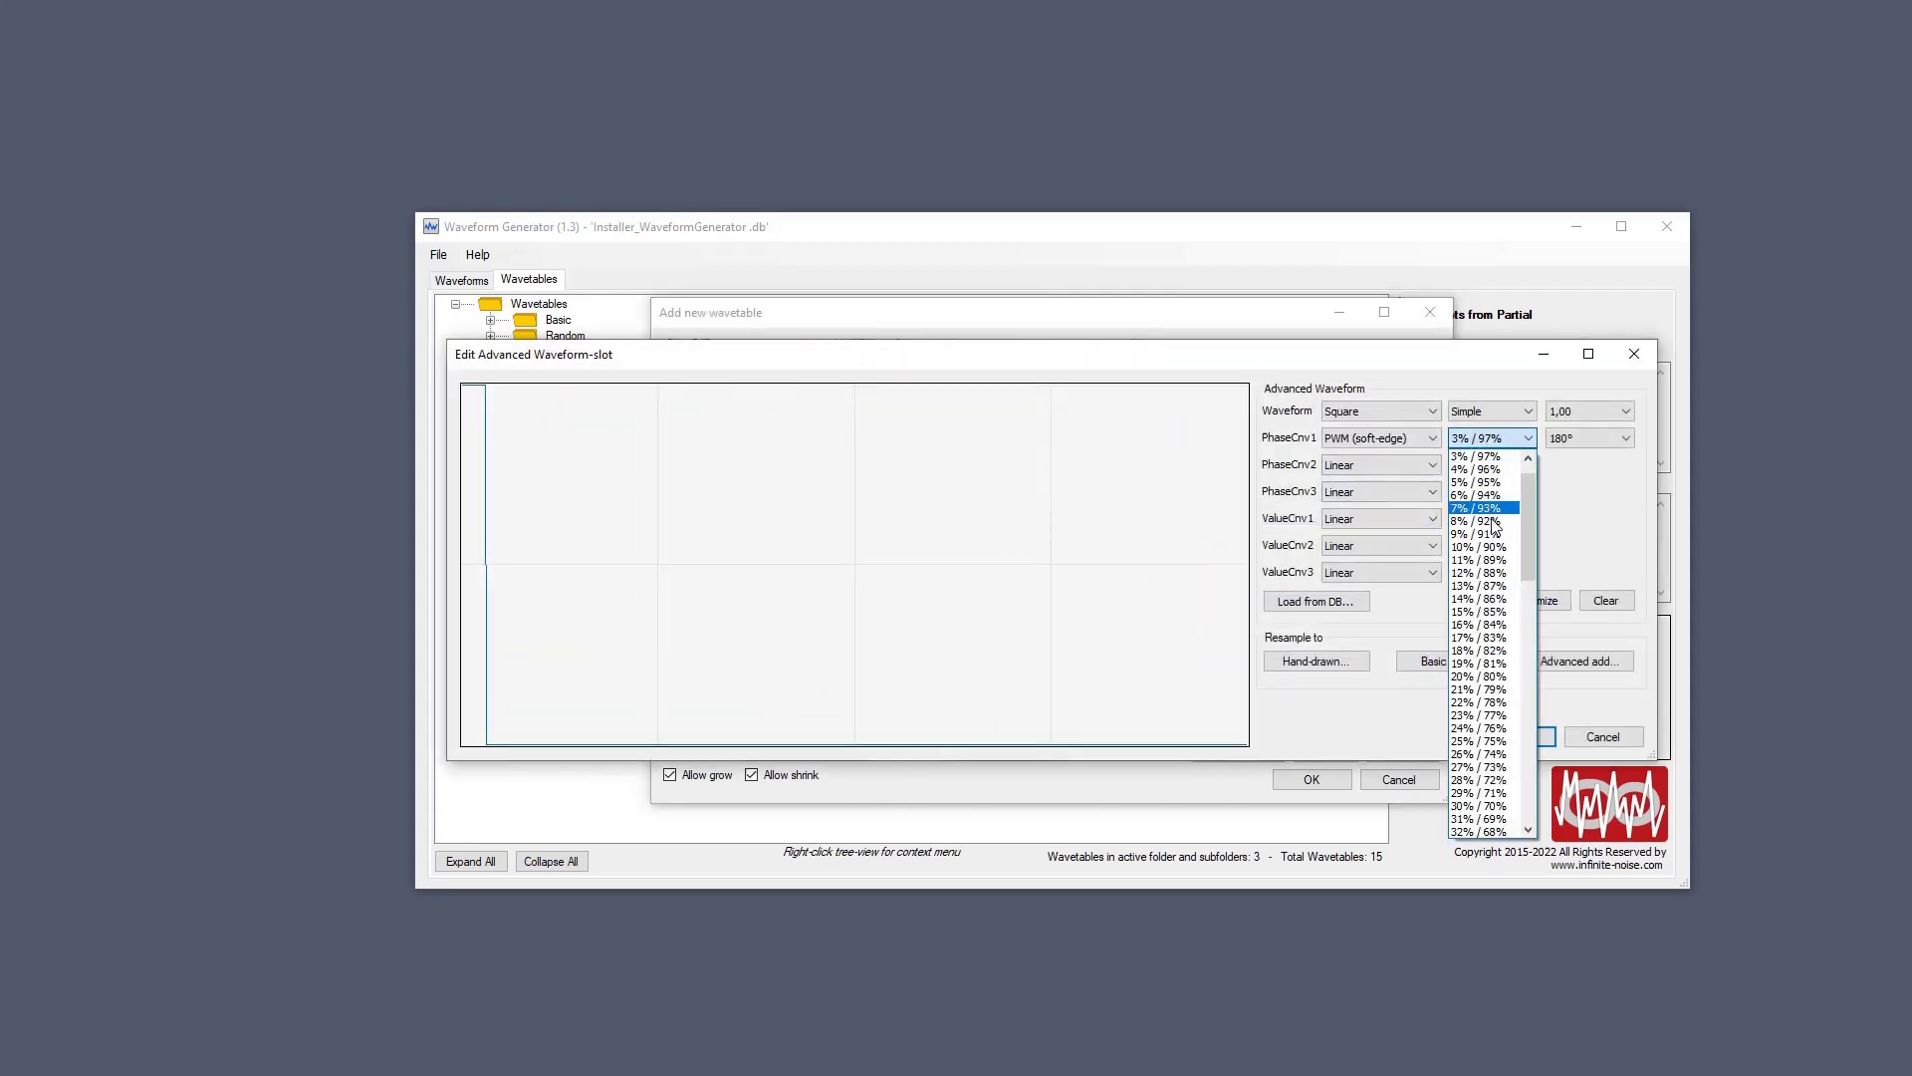
{"action": "left_click", "coordinate": [1531, 788]}
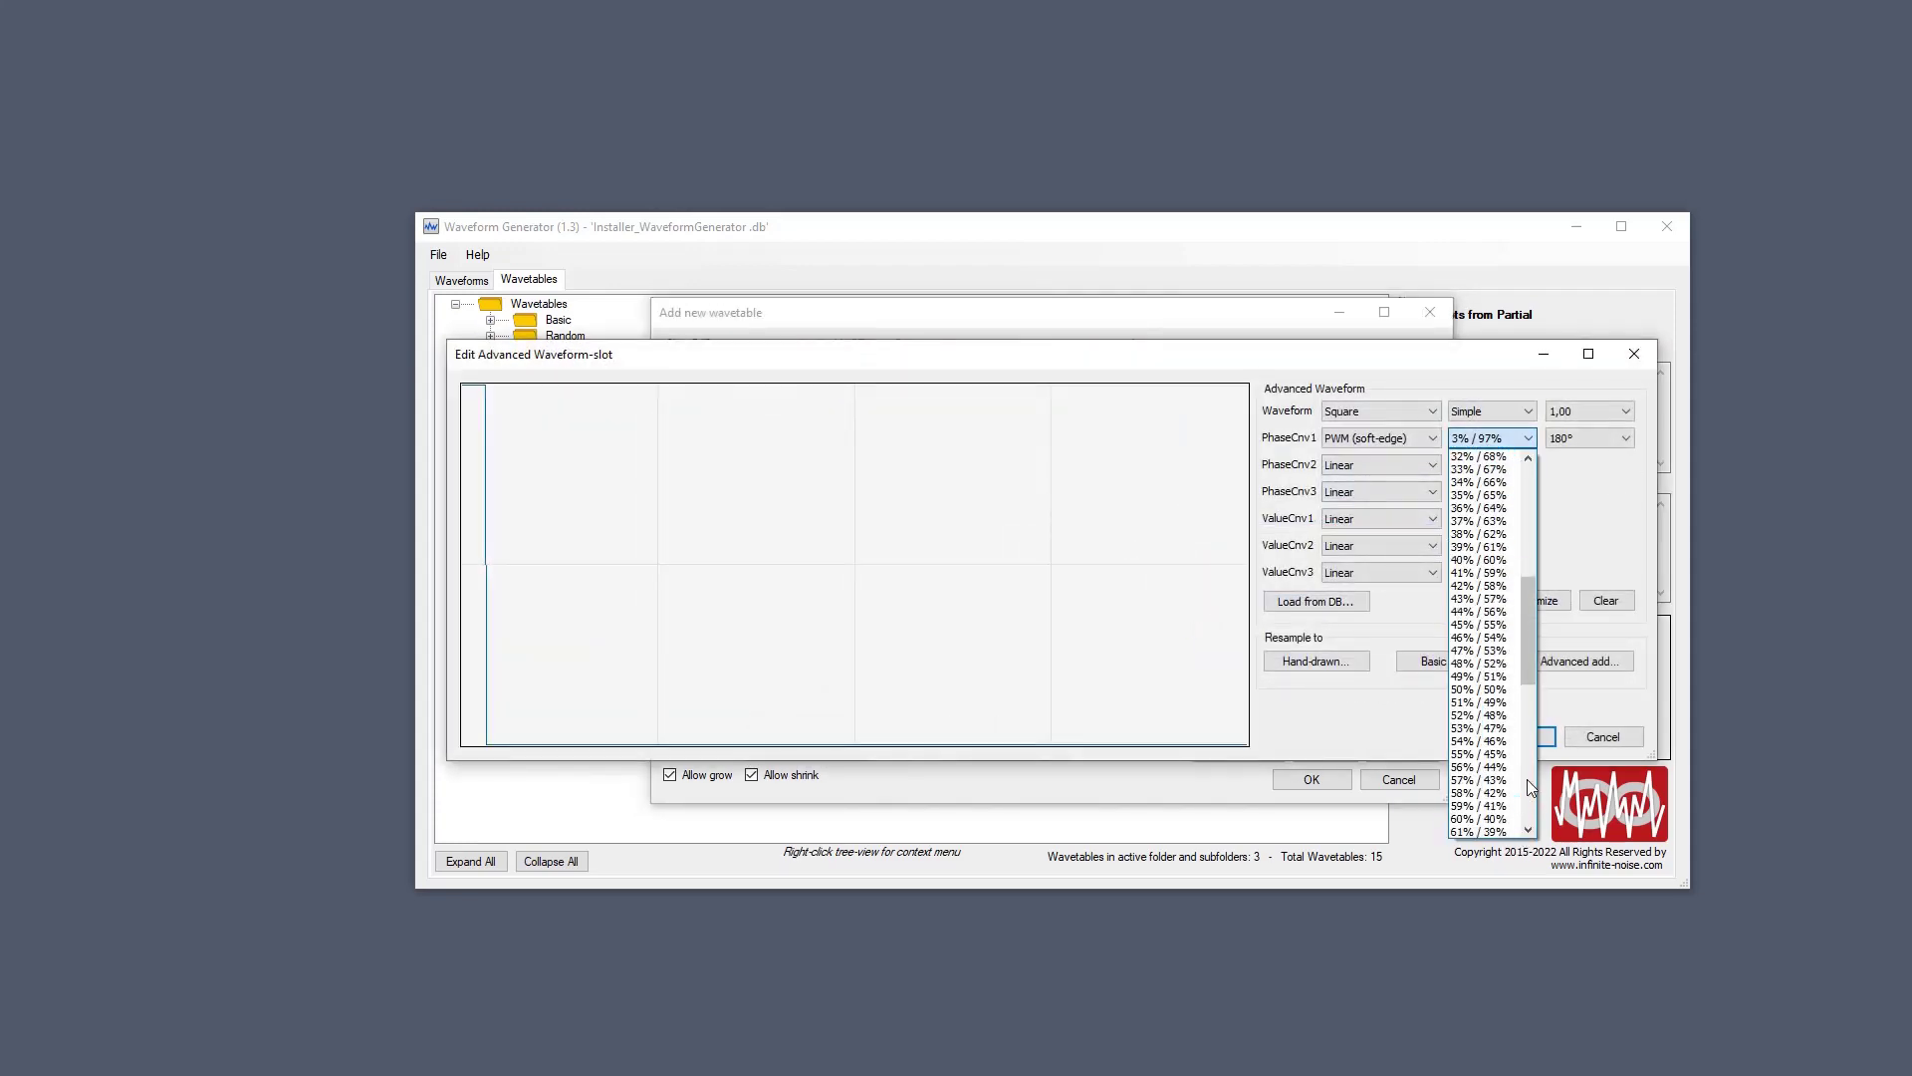
{"action": "left_click", "coordinate": [1493, 694]}
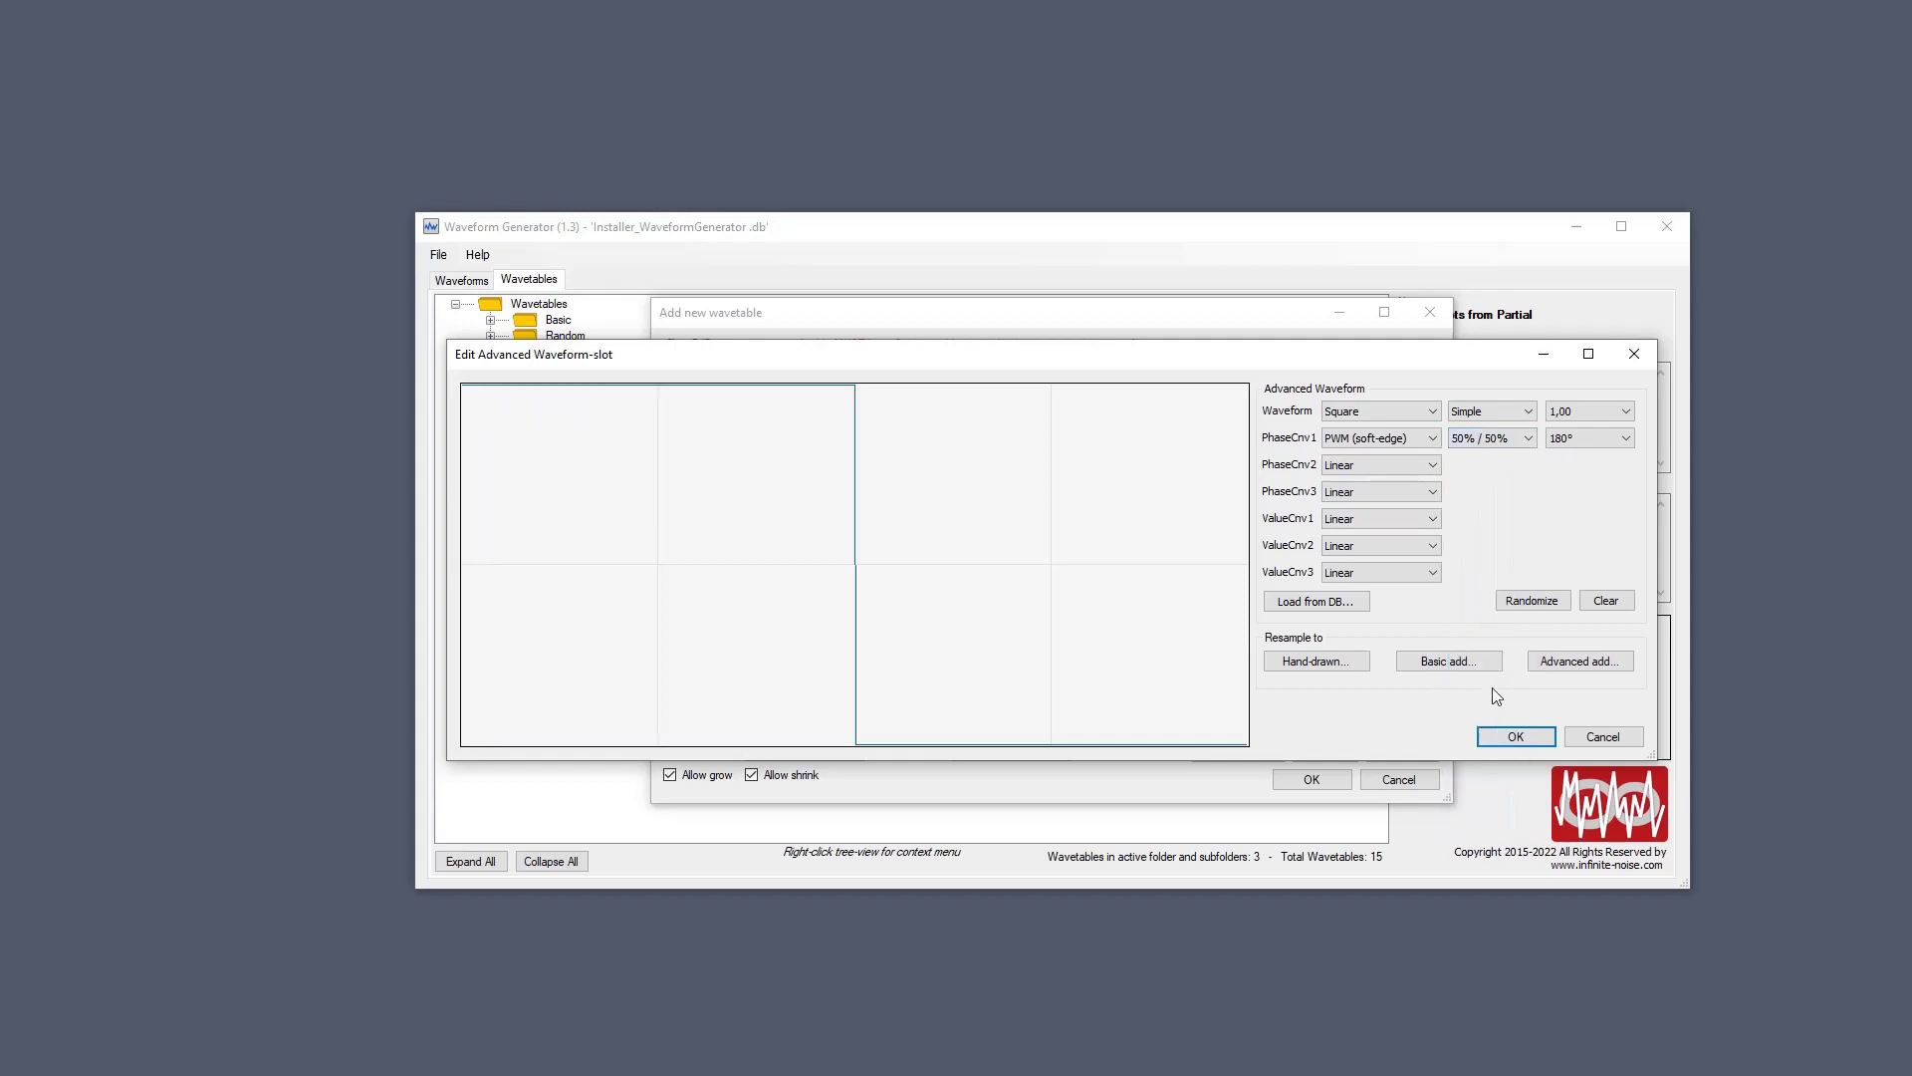
{"action": "left_click", "coordinate": [1512, 736]}
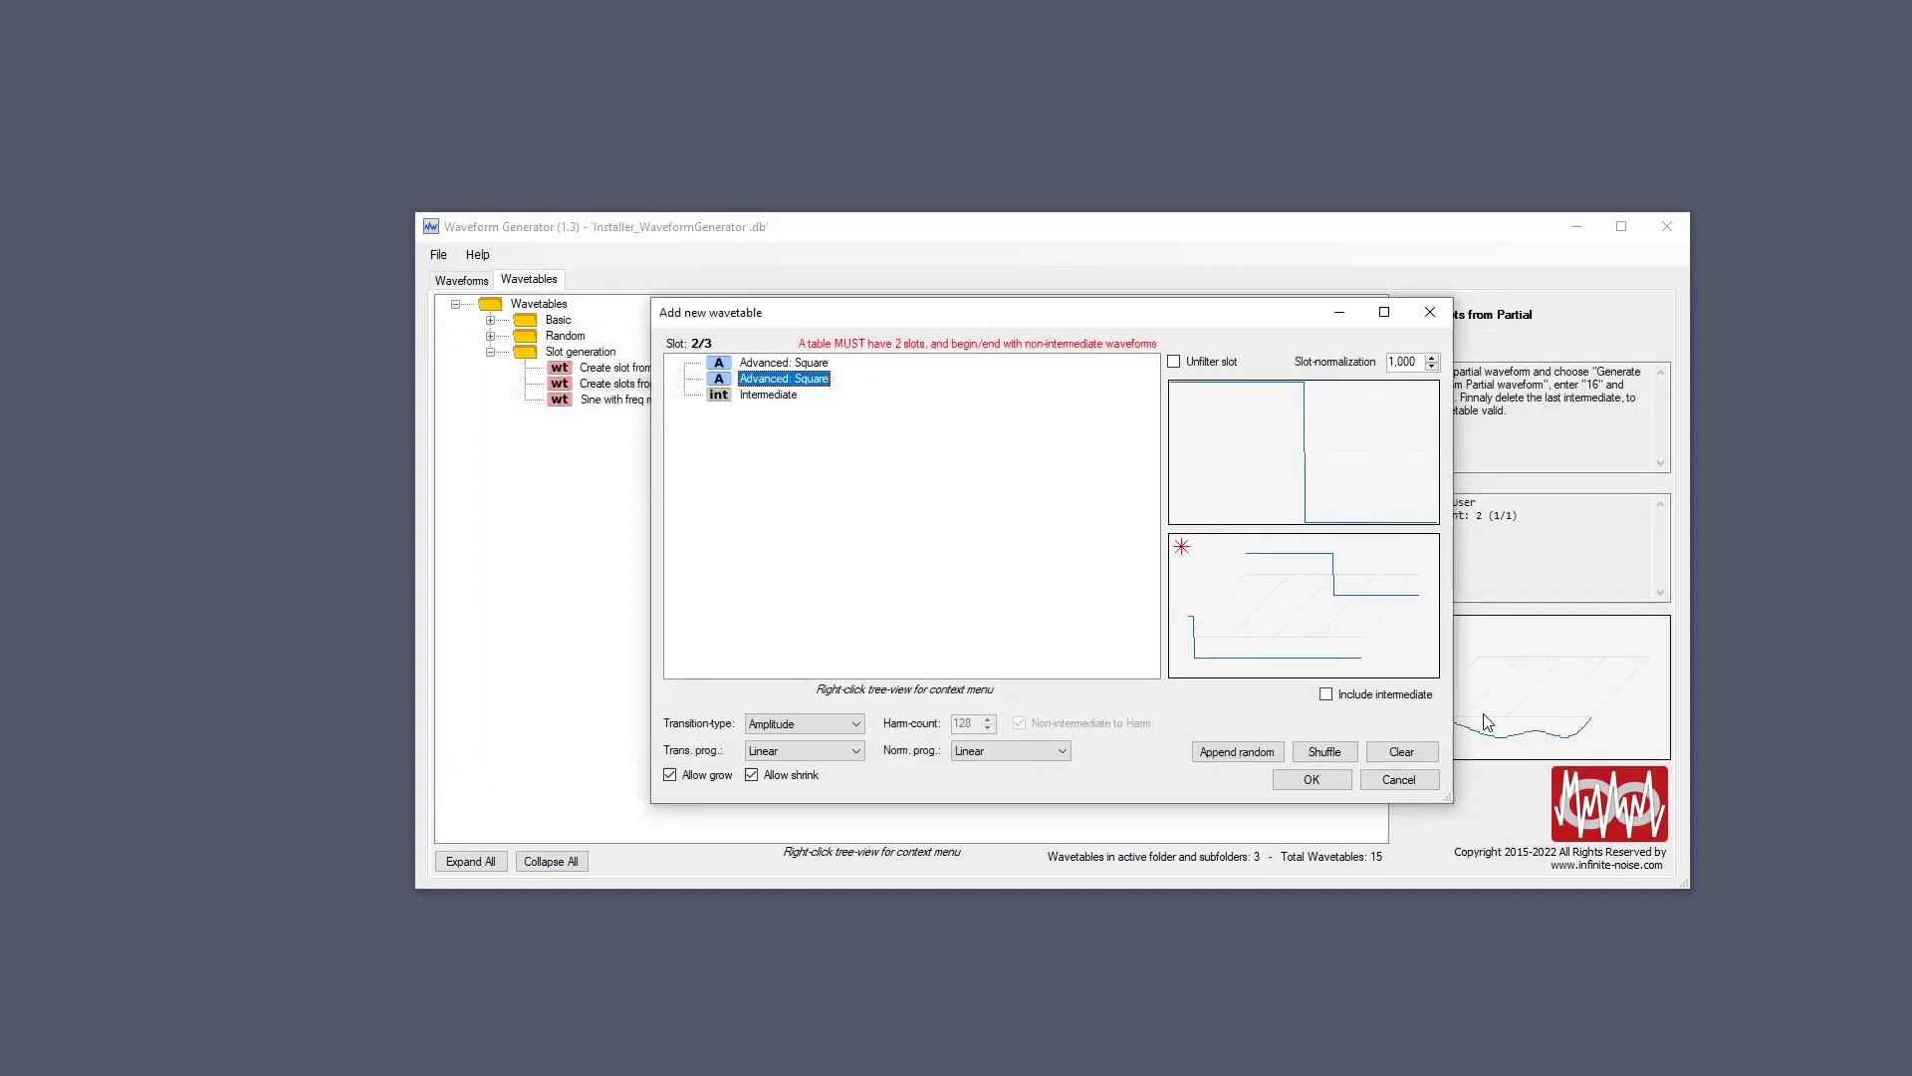
Move the second Square slot below the Intermediate slot and select the first slot.
{"action": "key", "text": "ctrl+Down"}
{"action": "key", "text": "Up"}
{"action": "key", "text": "Up"}
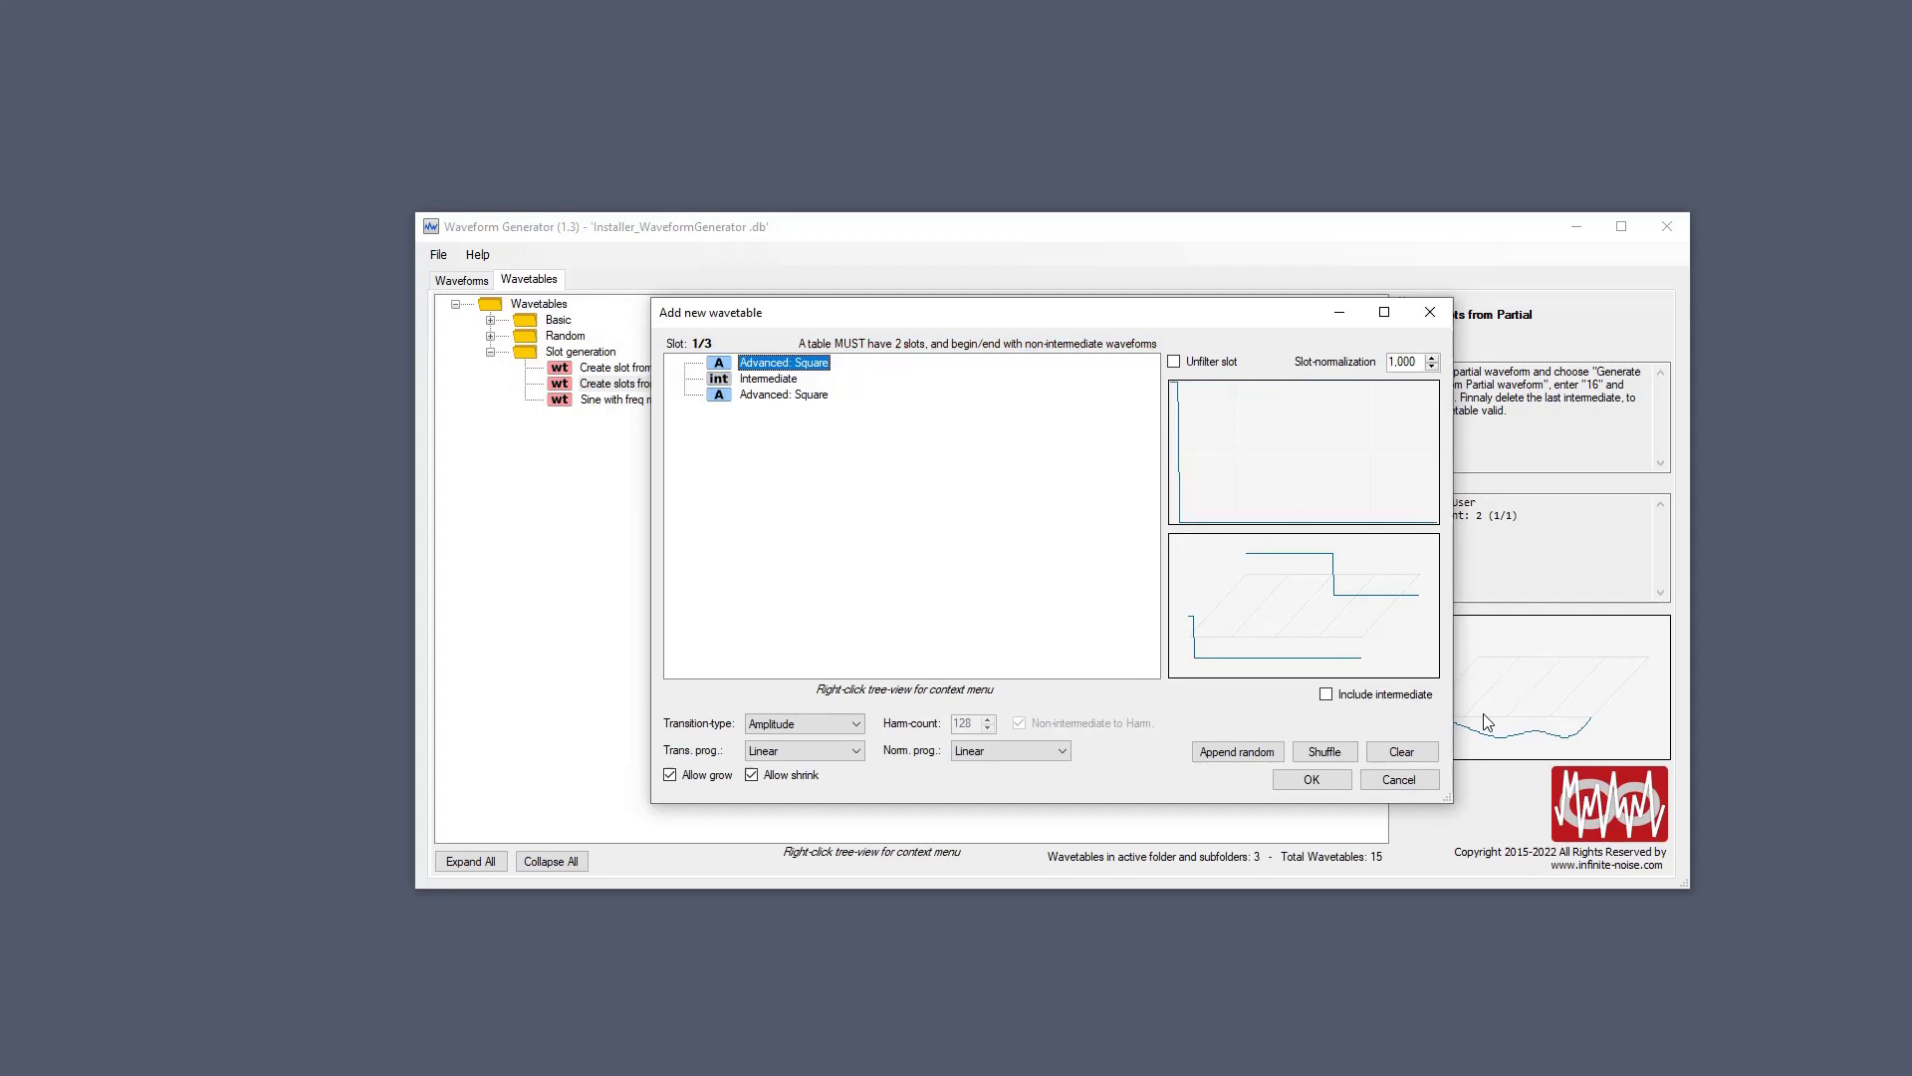
Adjust the wavetable's slot count to 16 and open the first Square slot for editing.
{"action": "key", "text": "Menu"}
{"action": "key", "text": "Down"}
{"action": "key", "text": "Down"}
{"action": "key", "text": "Down"}
{"action": "key", "text": "Down"}
{"action": "key", "text": "Down"}
{"action": "key", "text": "Down"}
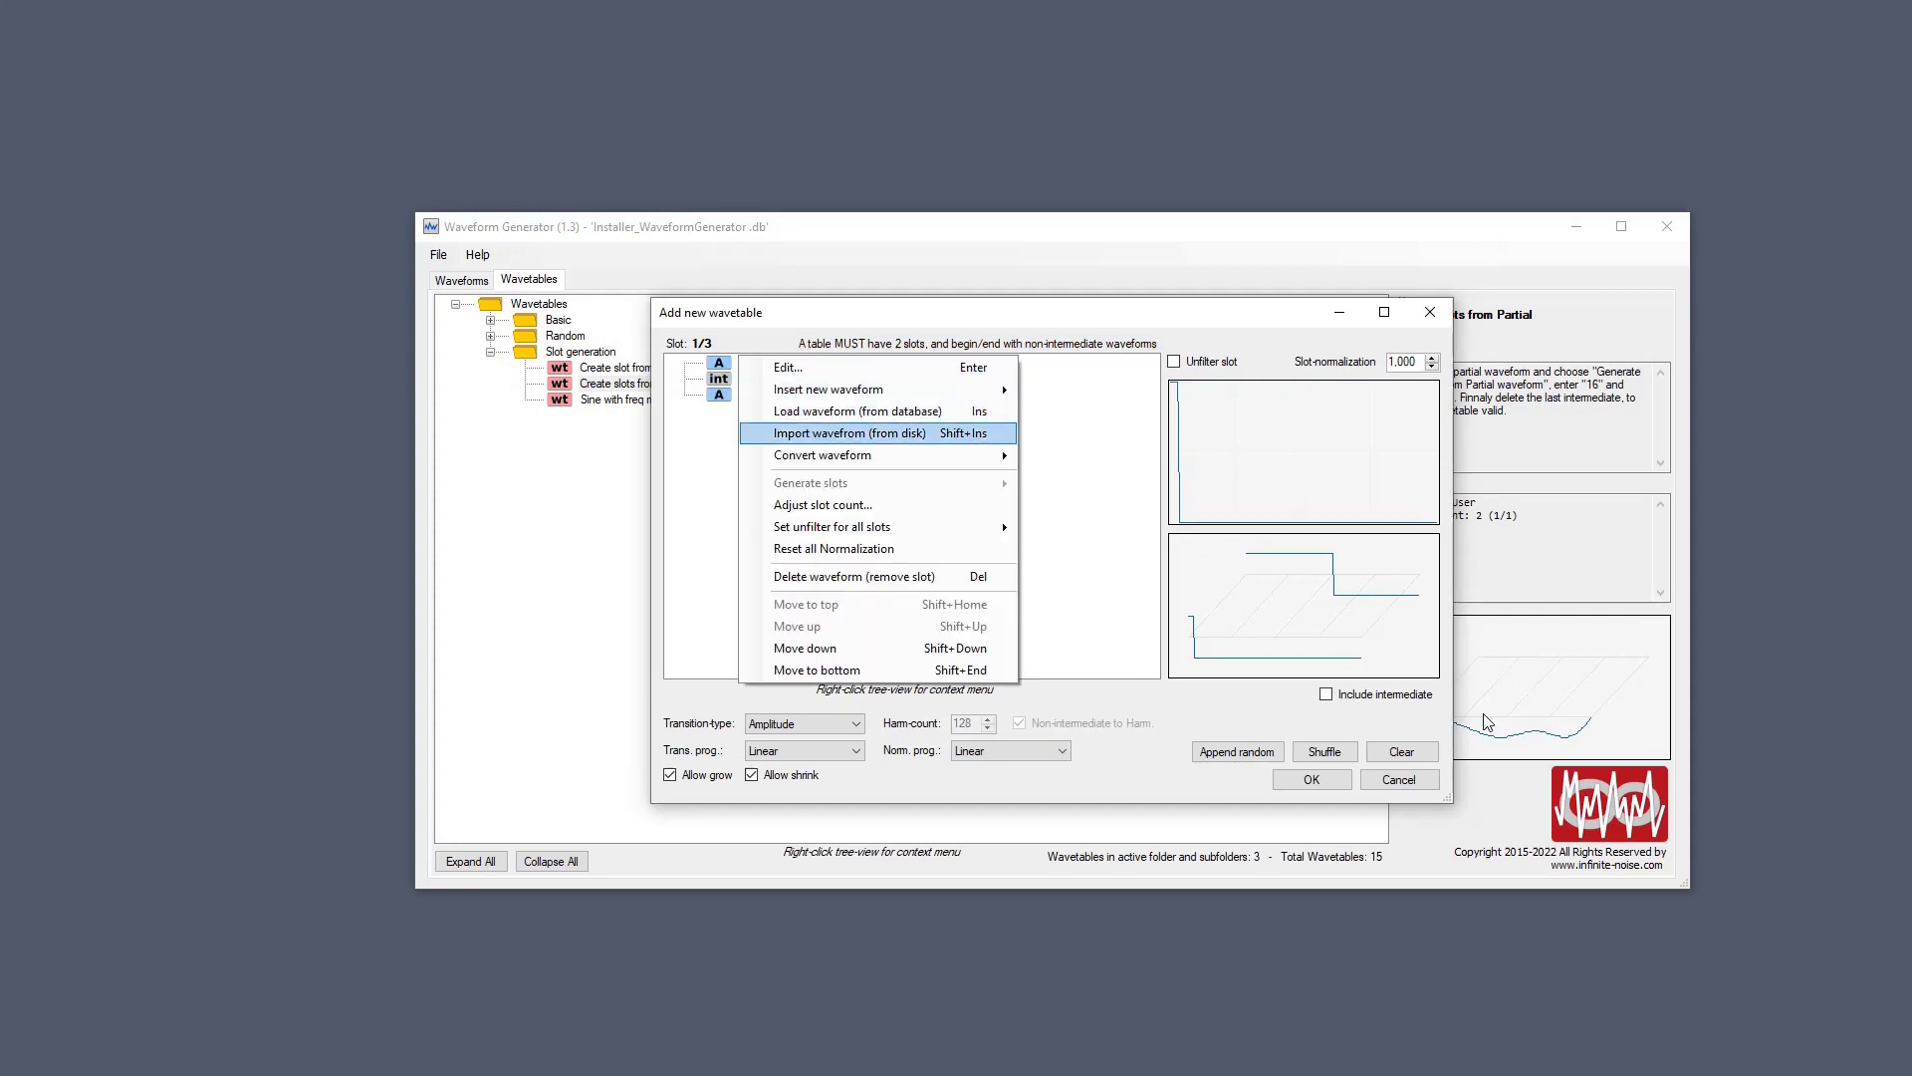
{"action": "key", "text": "Return"}
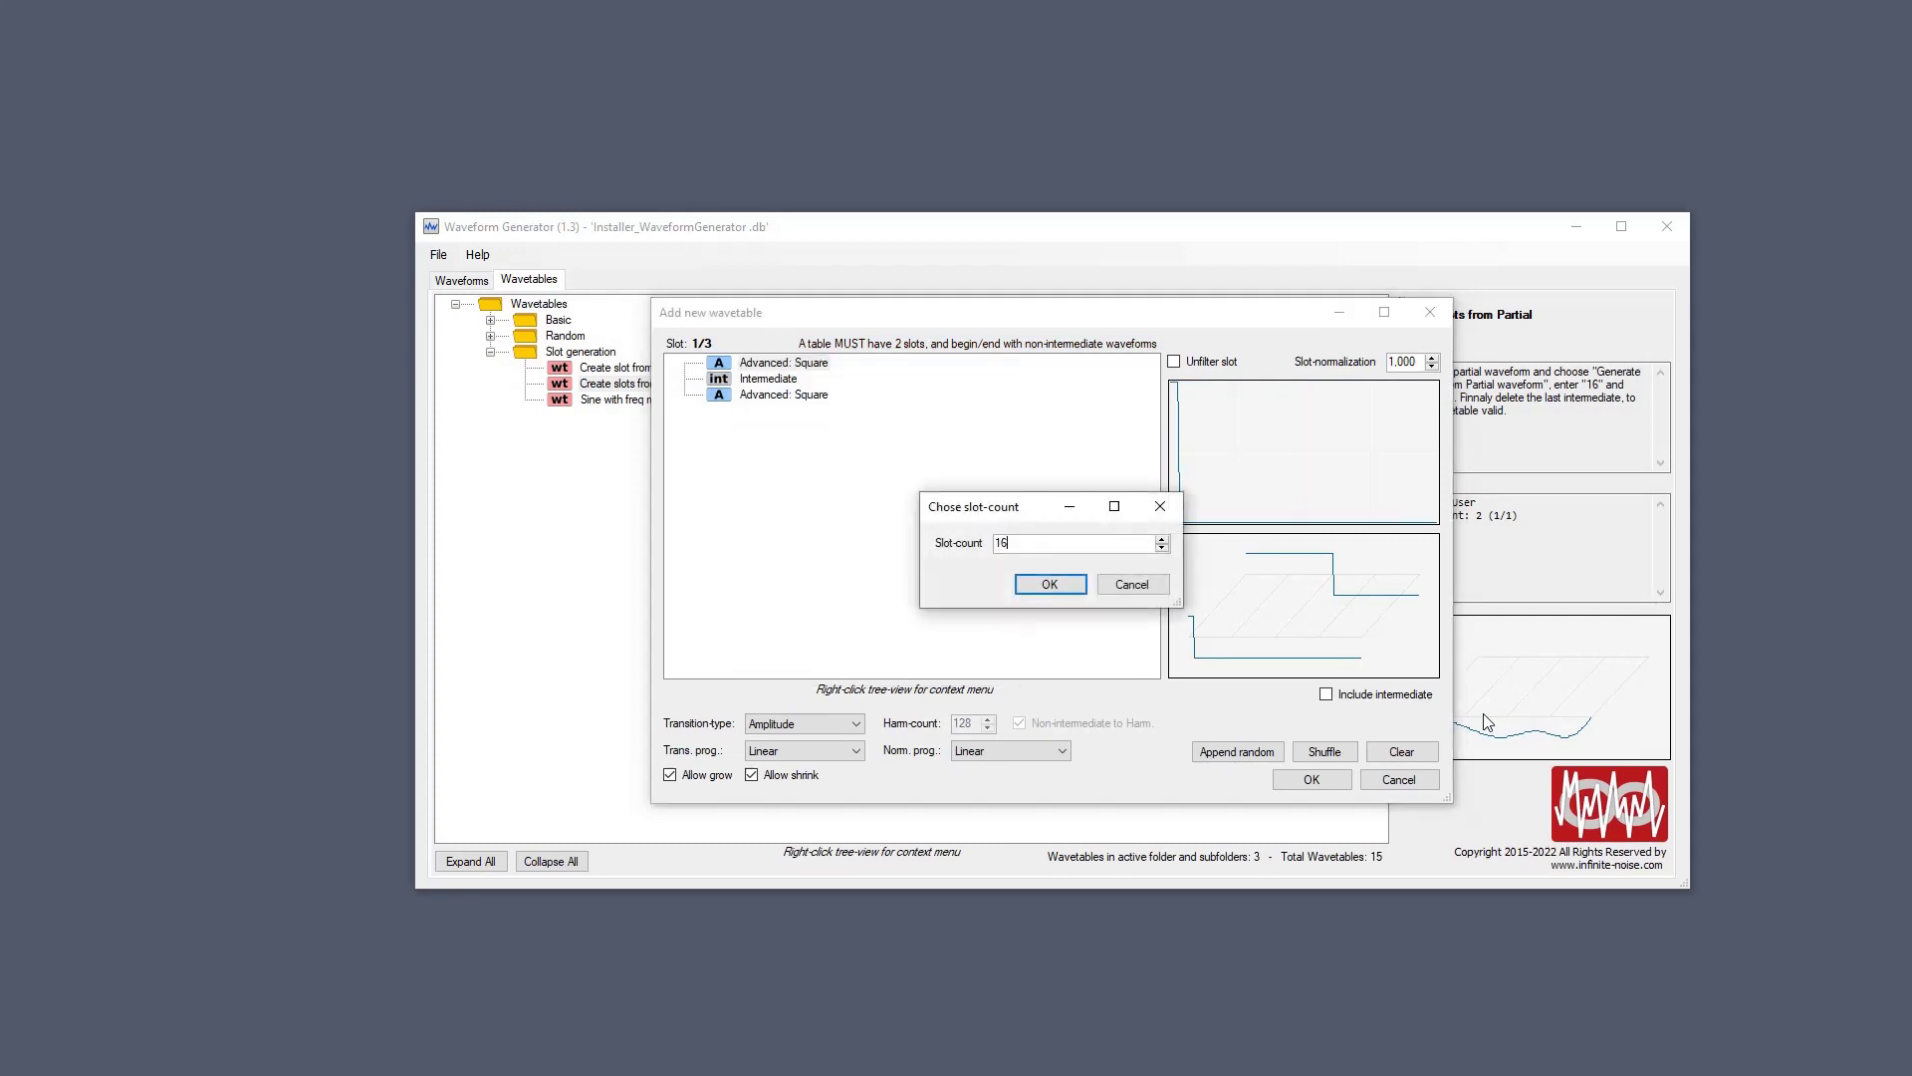
{"action": "key", "text": "Return"}
{"action": "key", "text": "Return"}
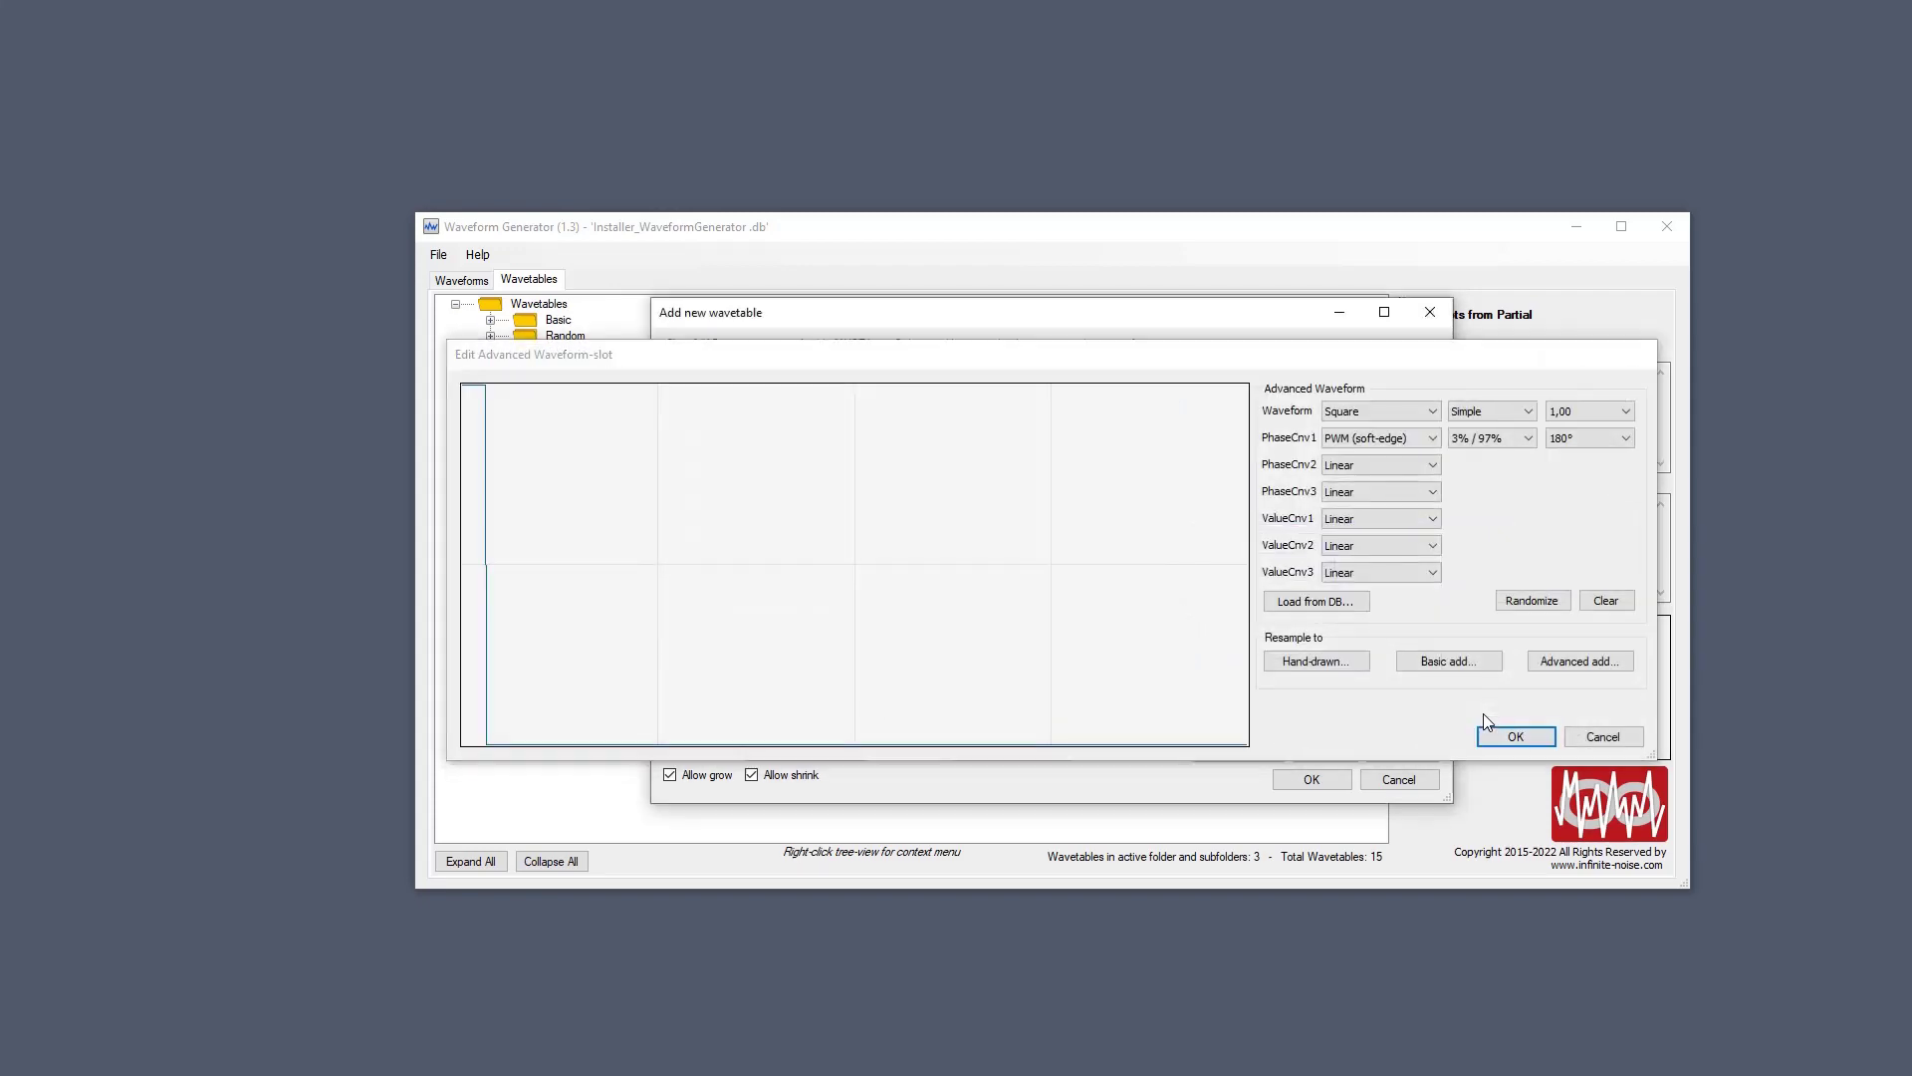
Confirm the Square slot's settings and view its waveform enlarged with filter strength 0.
{"action": "key", "text": "Return"}
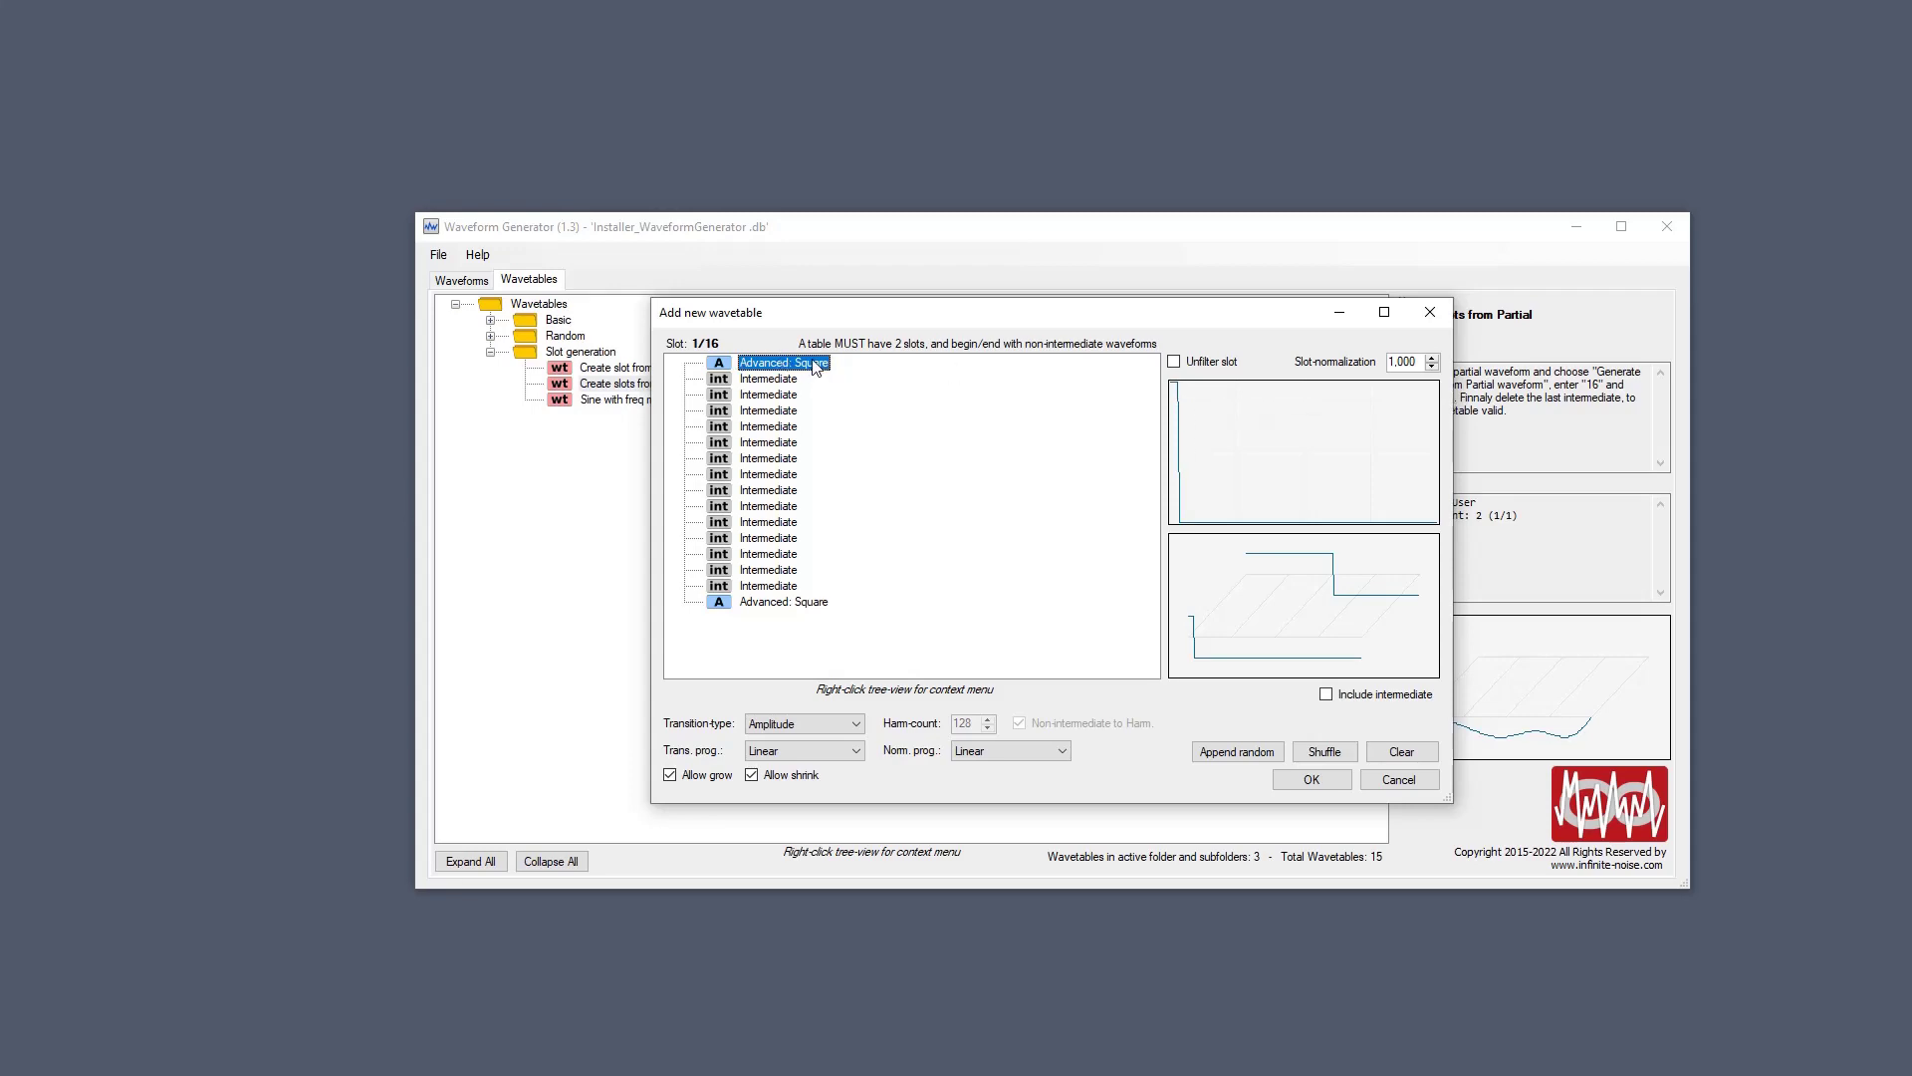
{"action": "left_click", "coordinate": [1185, 395]}
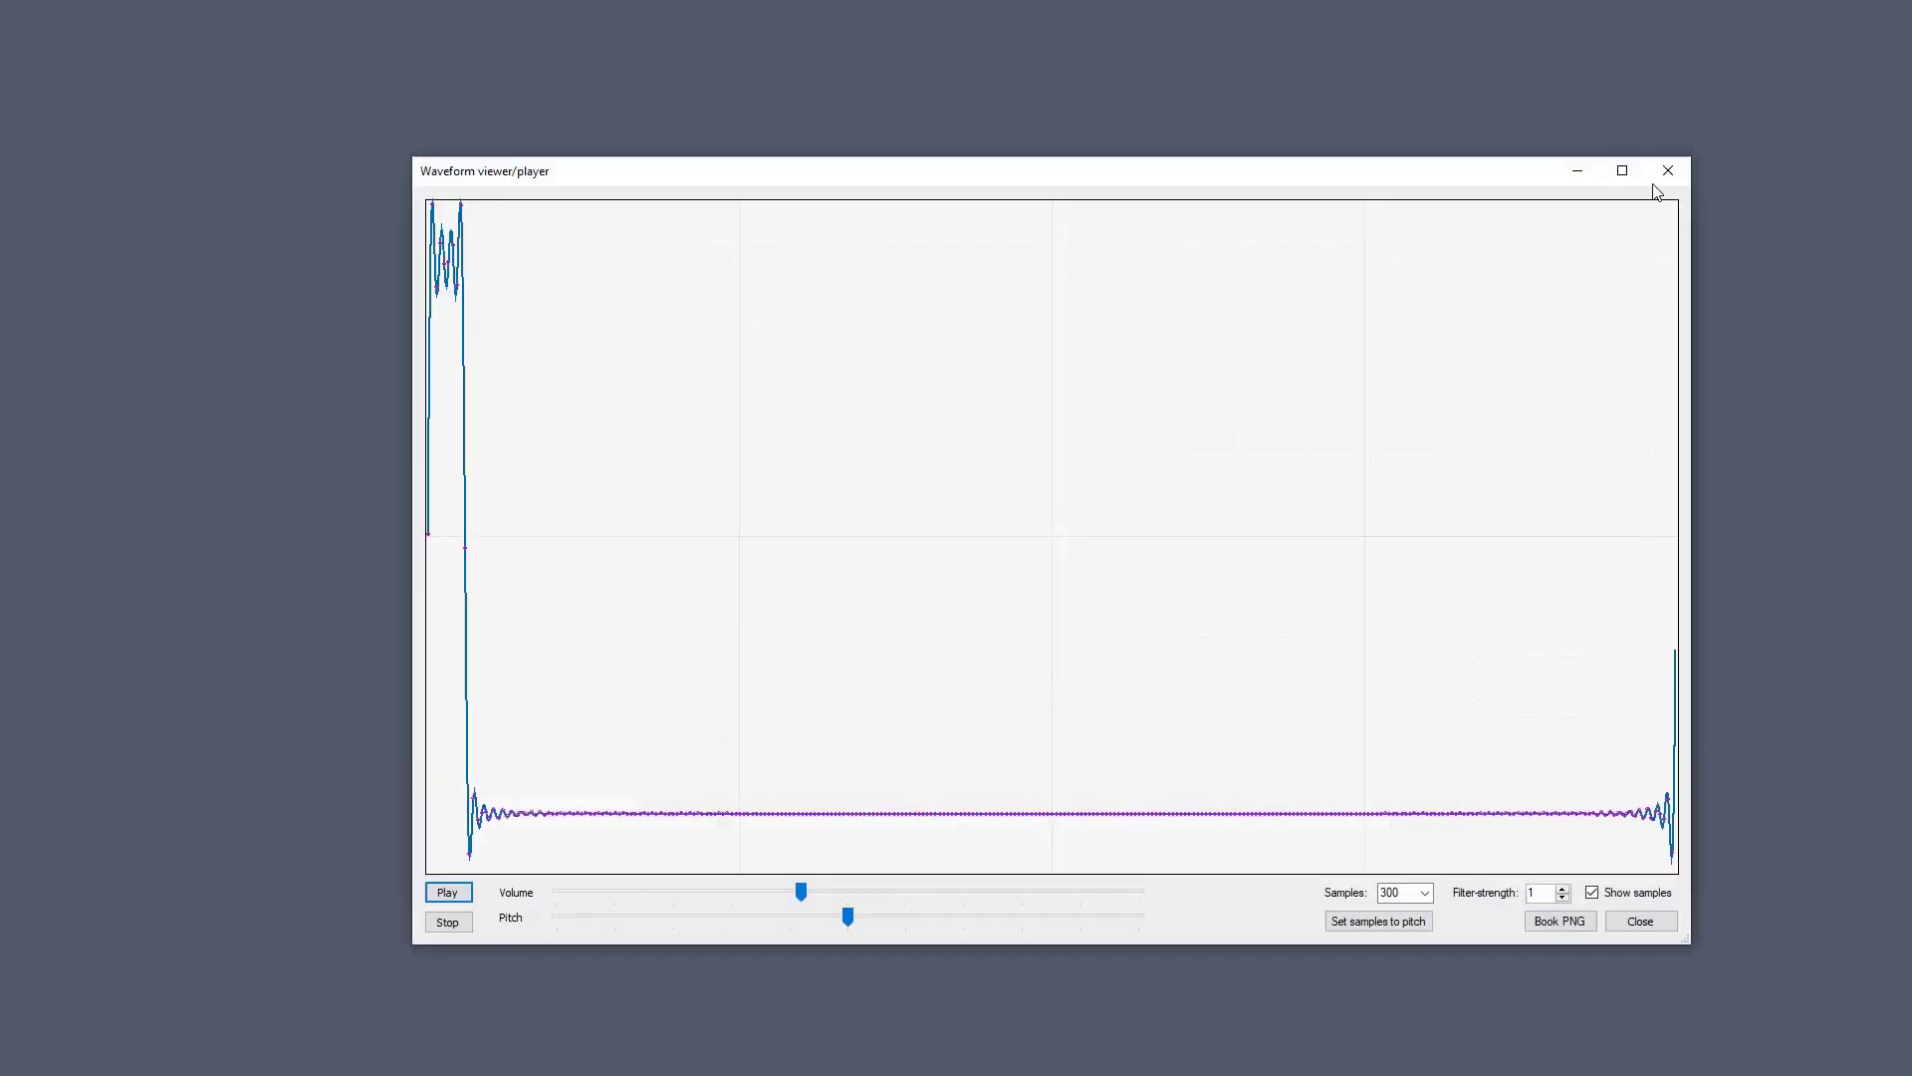
{"action": "left_click", "coordinate": [1563, 897]}
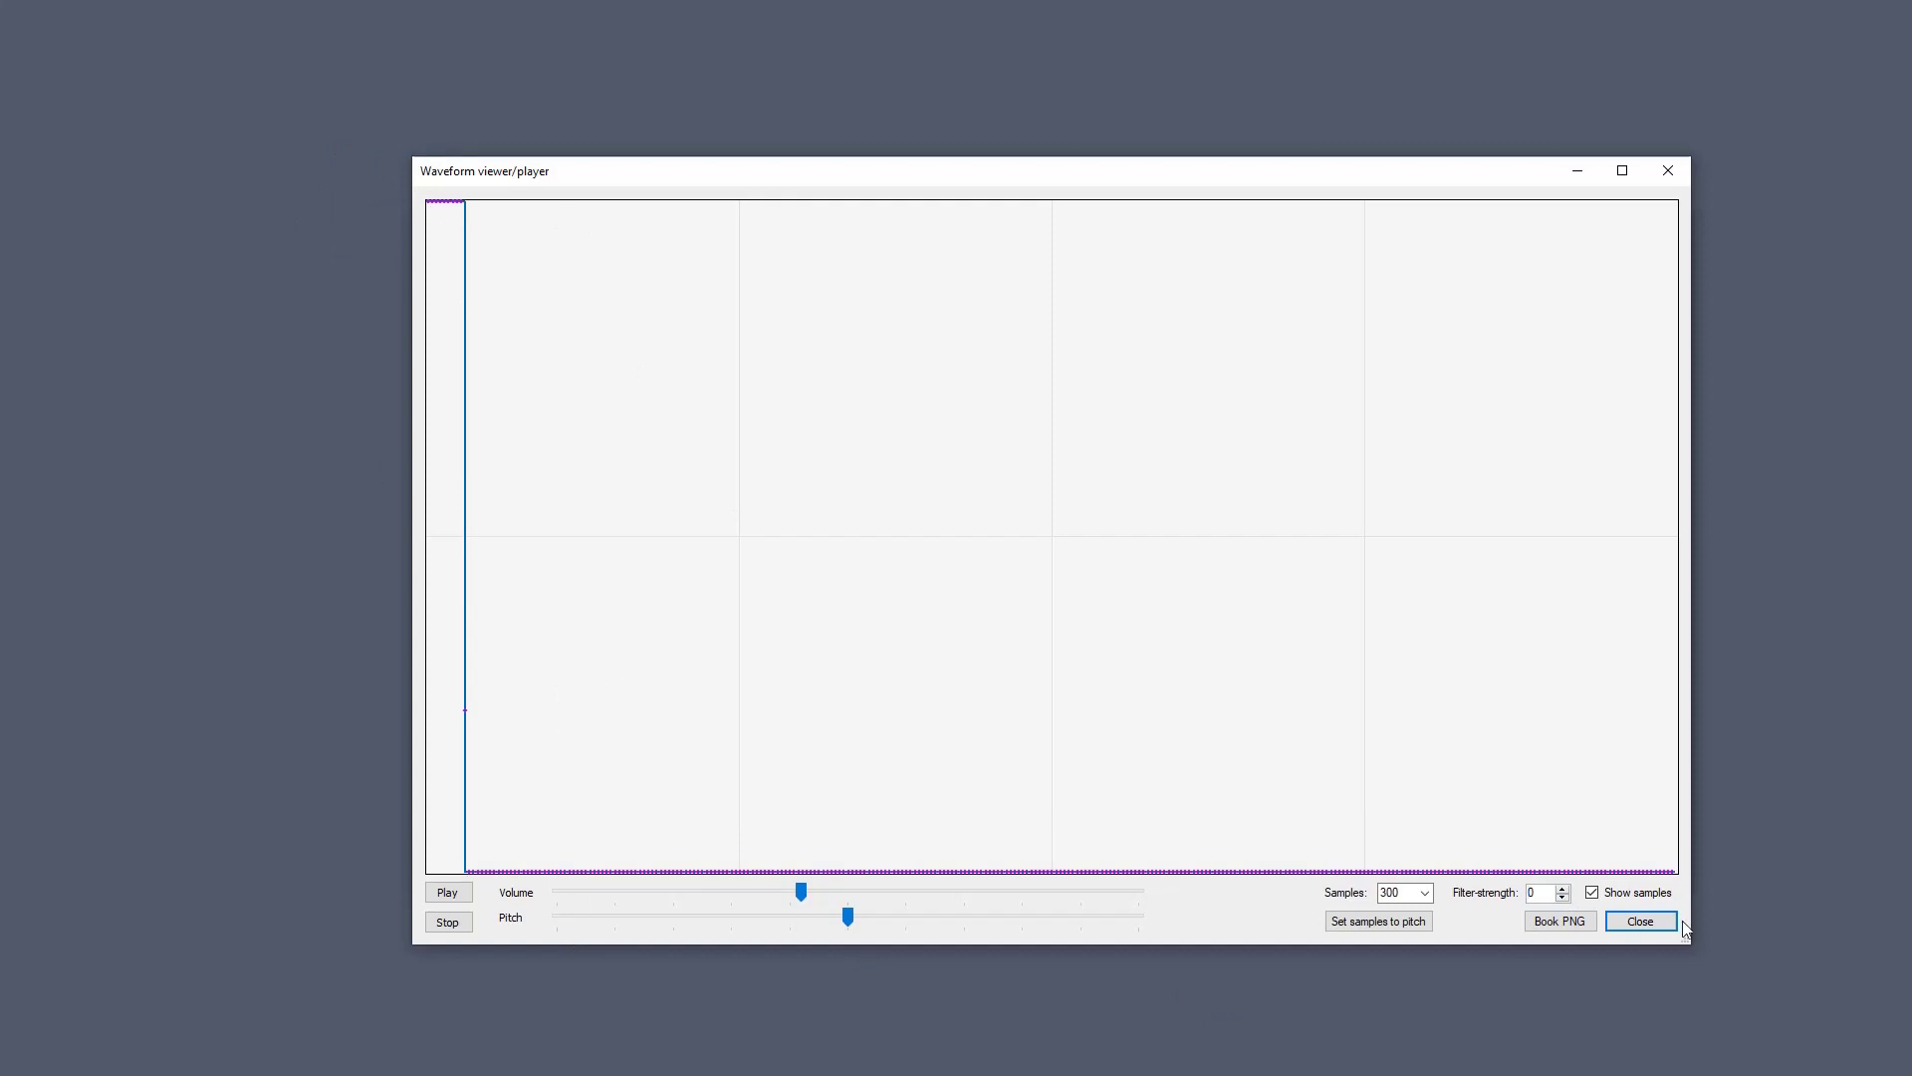
{"action": "left_click", "coordinate": [1668, 171]}
Step through all slots from the first Square to the last and back, examining the intermediate waveforms.
{"action": "left_click", "coordinate": [801, 602]}
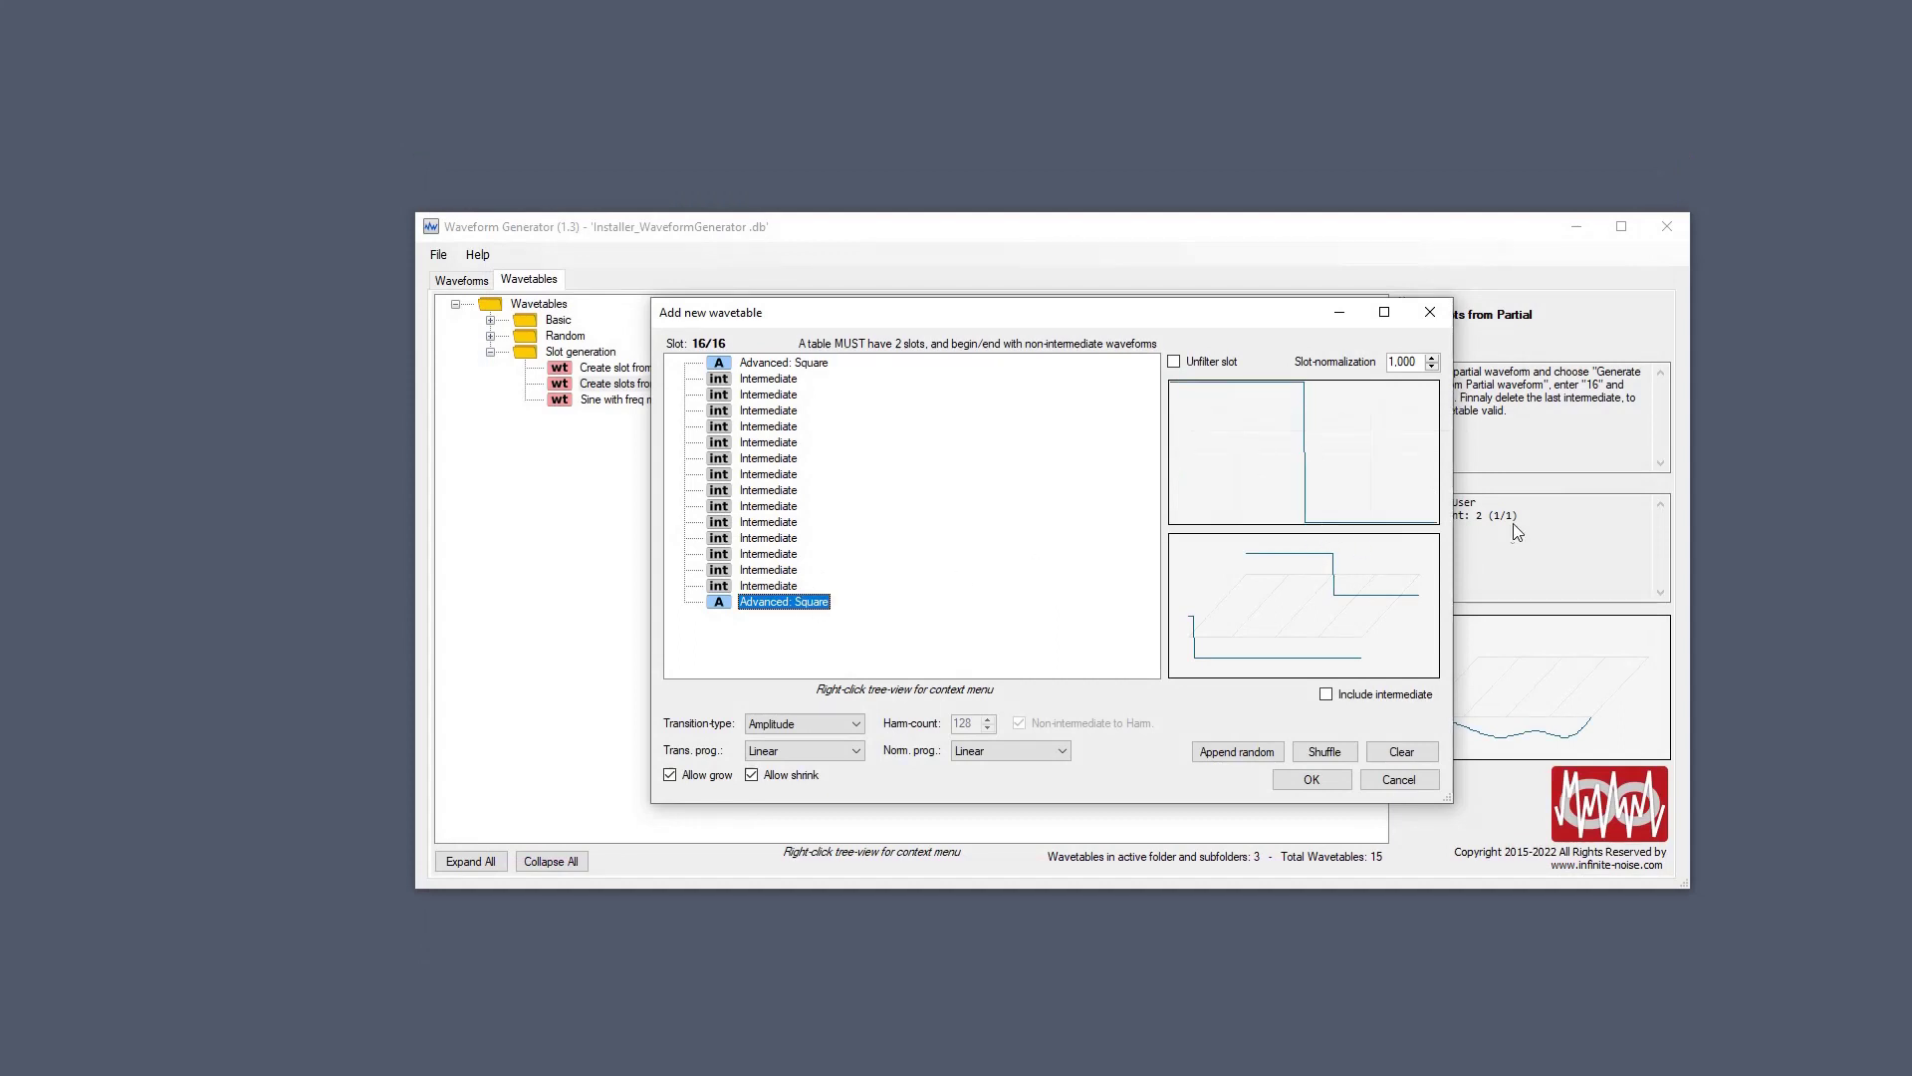
{"action": "left_click", "coordinate": [785, 364]}
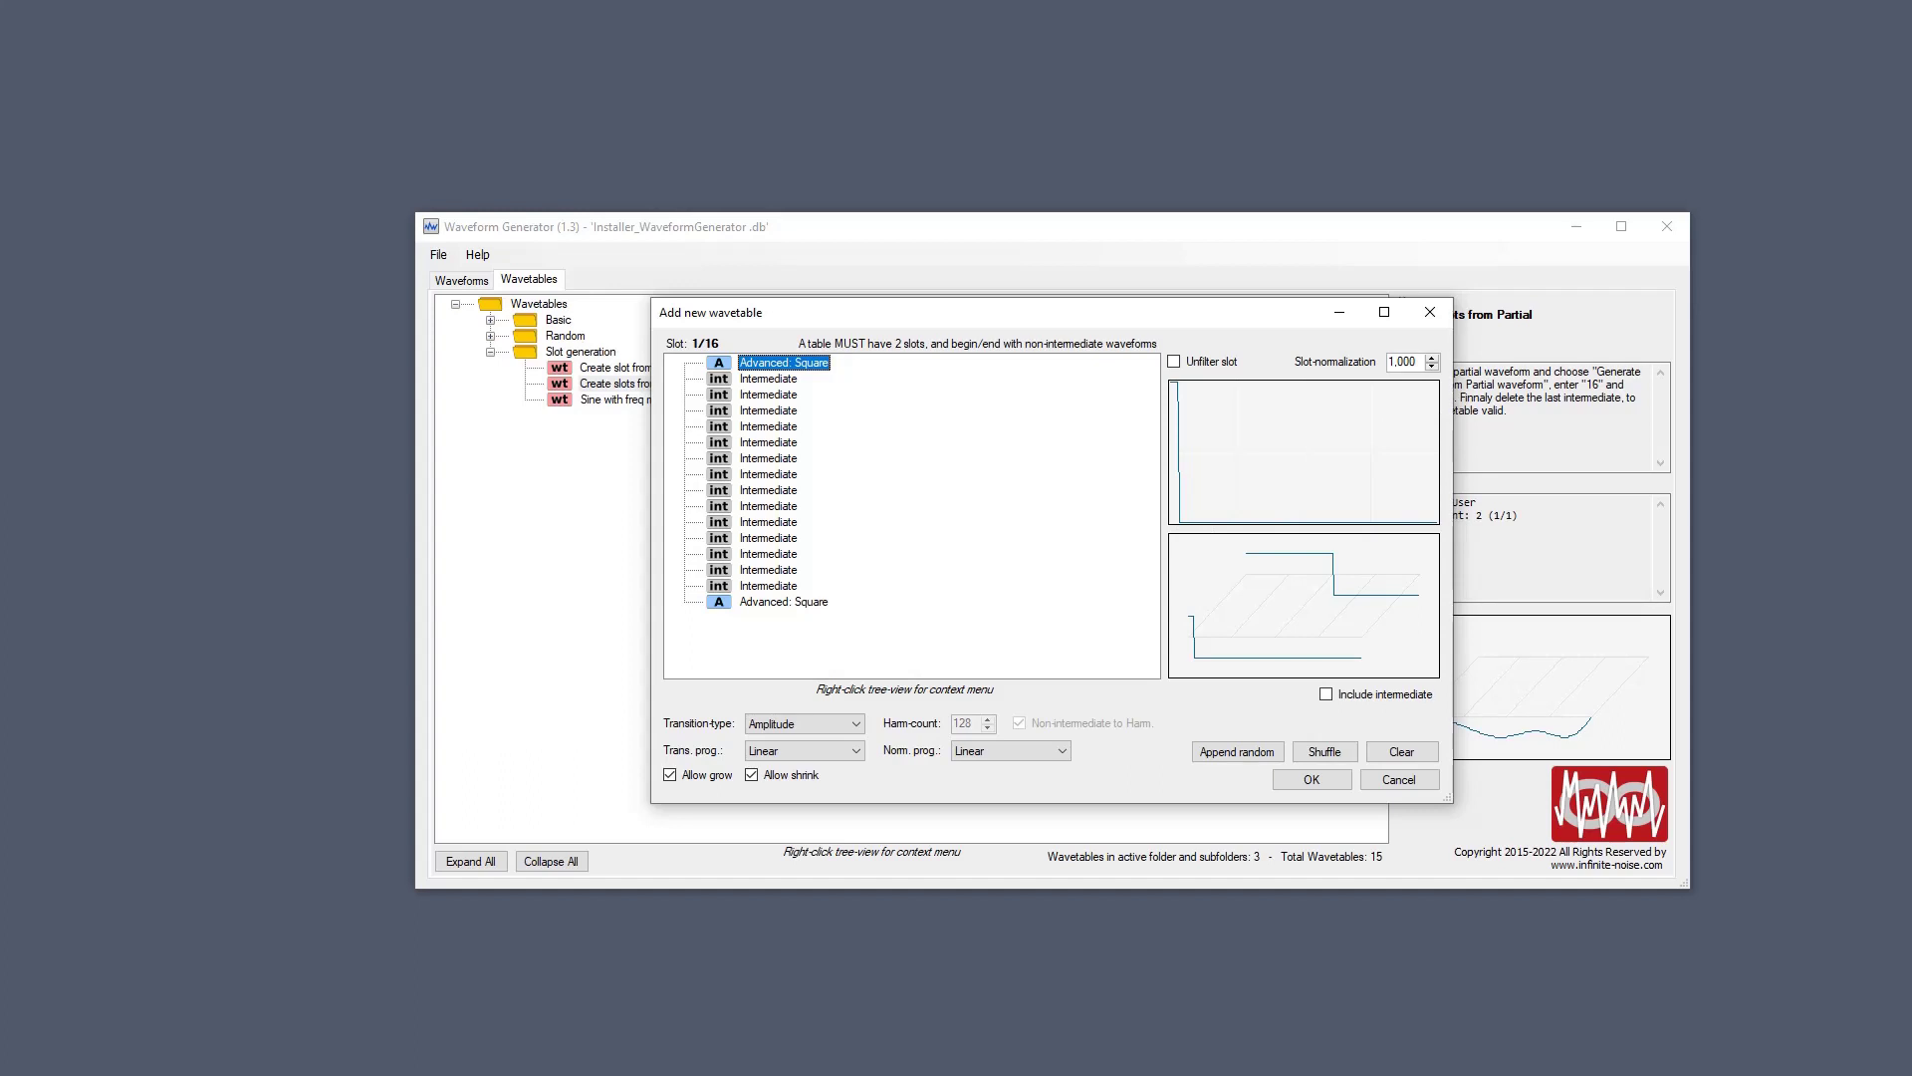
{"action": "key", "text": "Down"}
{"action": "key", "text": "Down"}
{"action": "key", "text": "Down"}
{"action": "key", "text": "Down"}
{"action": "key", "text": "Down"}
{"action": "key", "text": "Down"}
{"action": "key", "text": "Down"}
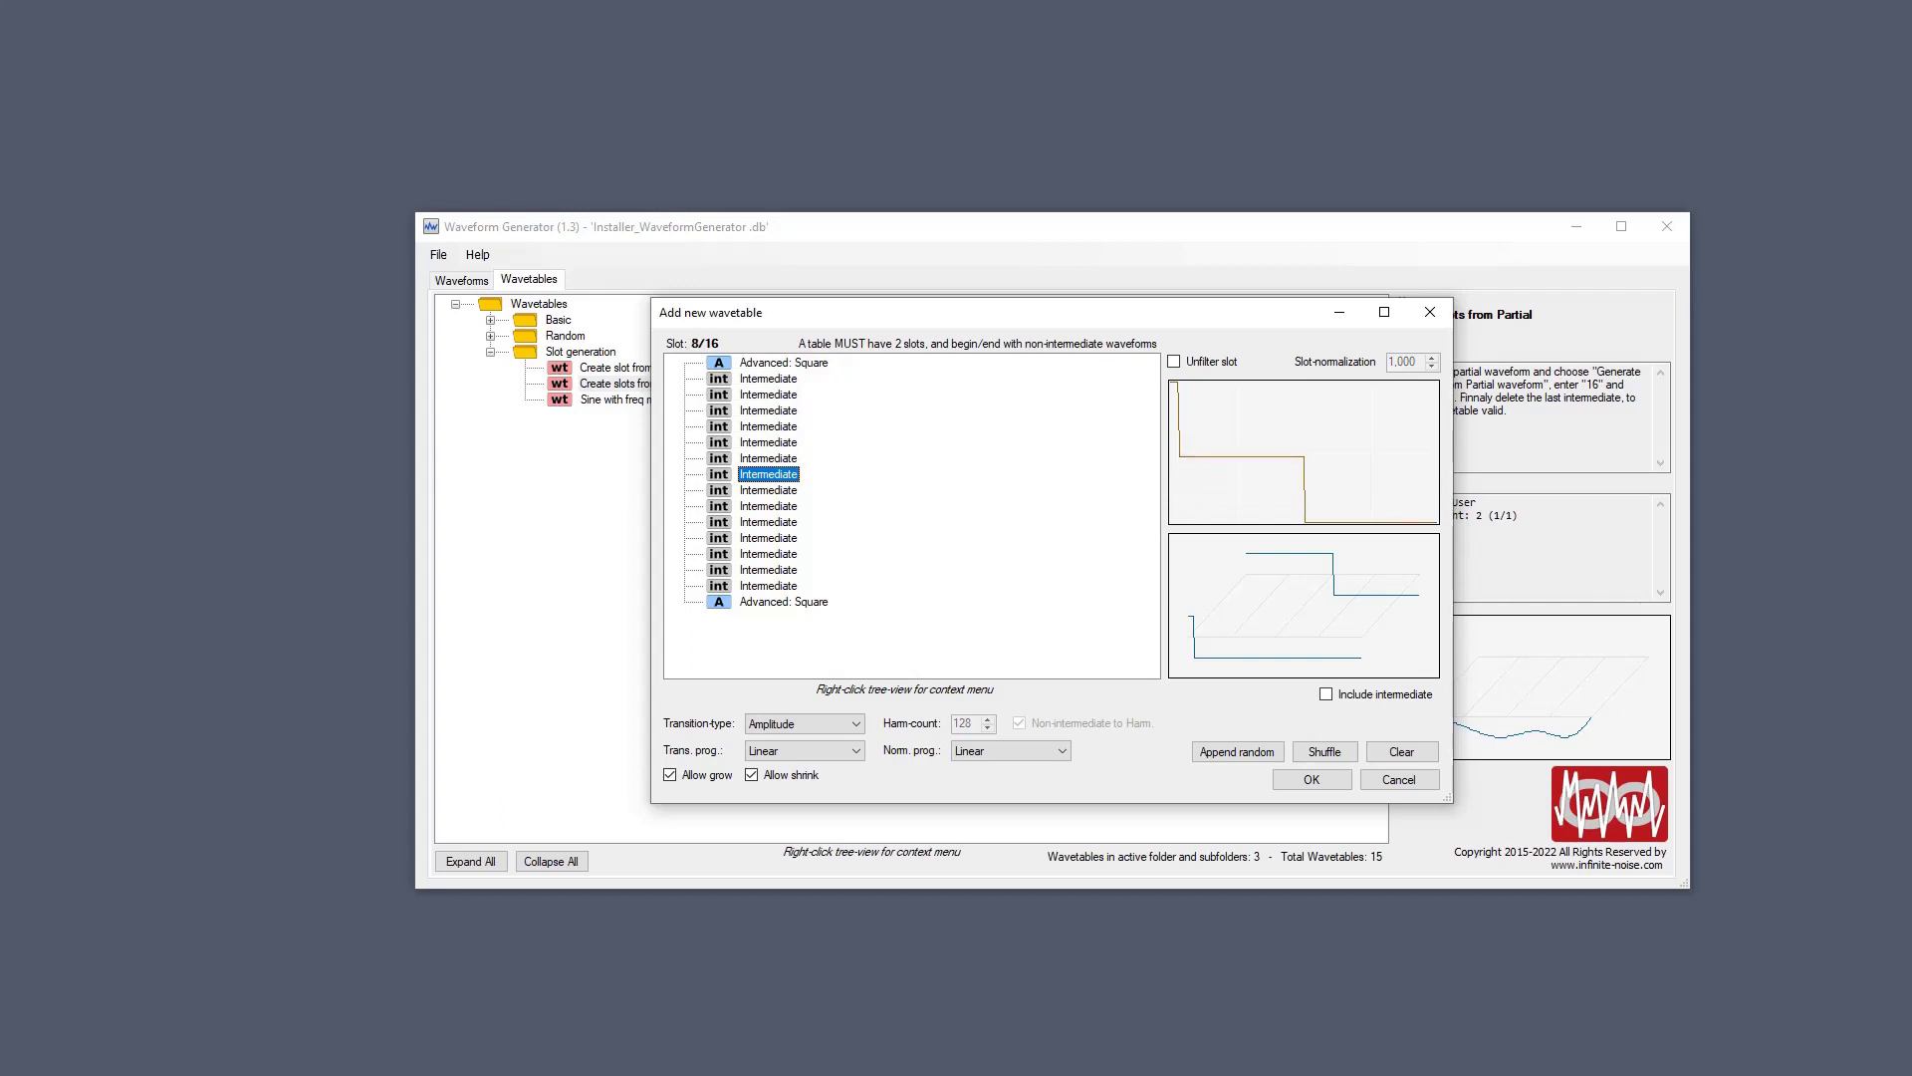
{"action": "key", "text": "Down"}
{"action": "key", "text": "Down"}
{"action": "key", "text": "Down"}
{"action": "key", "text": "Down"}
{"action": "key", "text": "Down"}
{"action": "key", "text": "Down"}
{"action": "key", "text": "Down"}
{"action": "key", "text": "Down"}
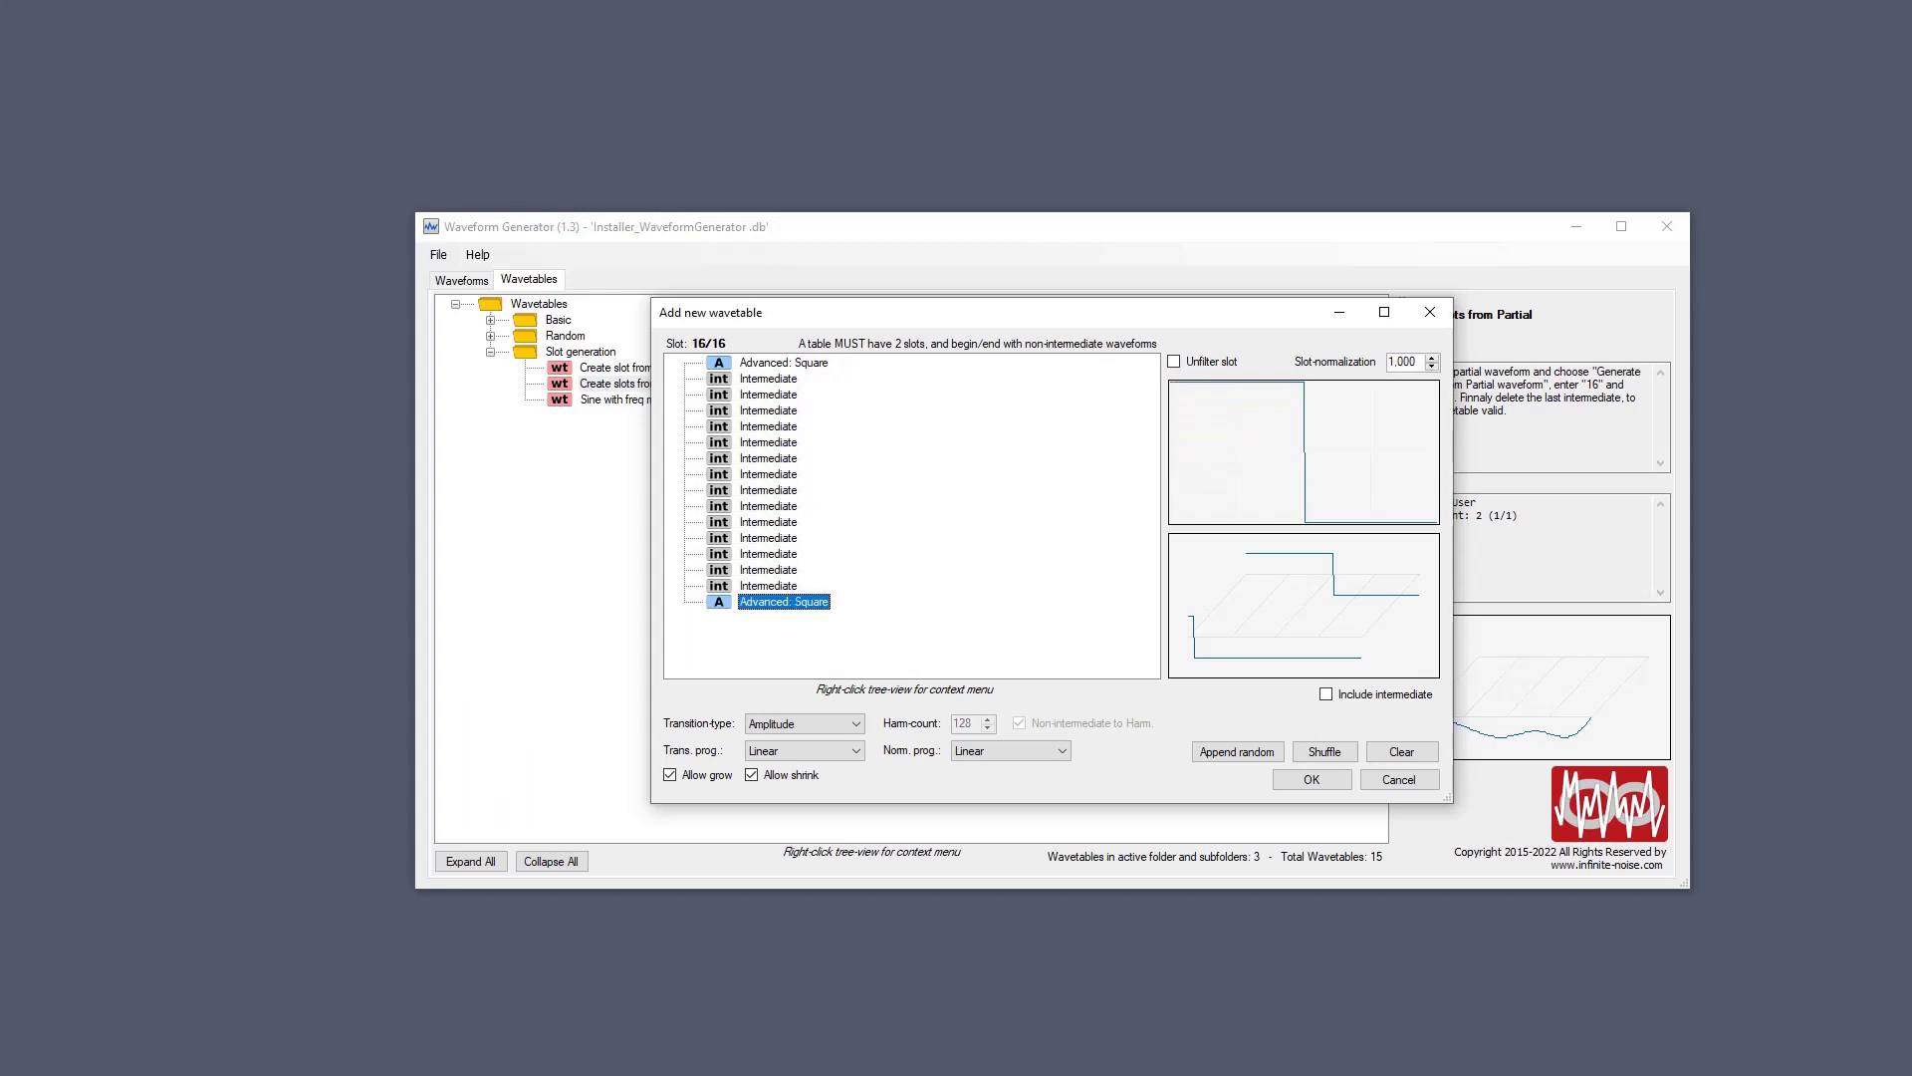
{"action": "key", "text": "Up"}
{"action": "key", "text": "Up"}
{"action": "key", "text": "Up"}
{"action": "key", "text": "Up"}
{"action": "key", "text": "Up"}
{"action": "key", "text": "Up"}
{"action": "key", "text": "Up"}
{"action": "key", "text": "Up"}
{"action": "key", "text": "Up"}
{"action": "key", "text": "Up"}
{"action": "key", "text": "Up"}
{"action": "key", "text": "Up"}
{"action": "key", "text": "Up"}
{"action": "key", "text": "Up"}
{"action": "key", "text": "Up"}
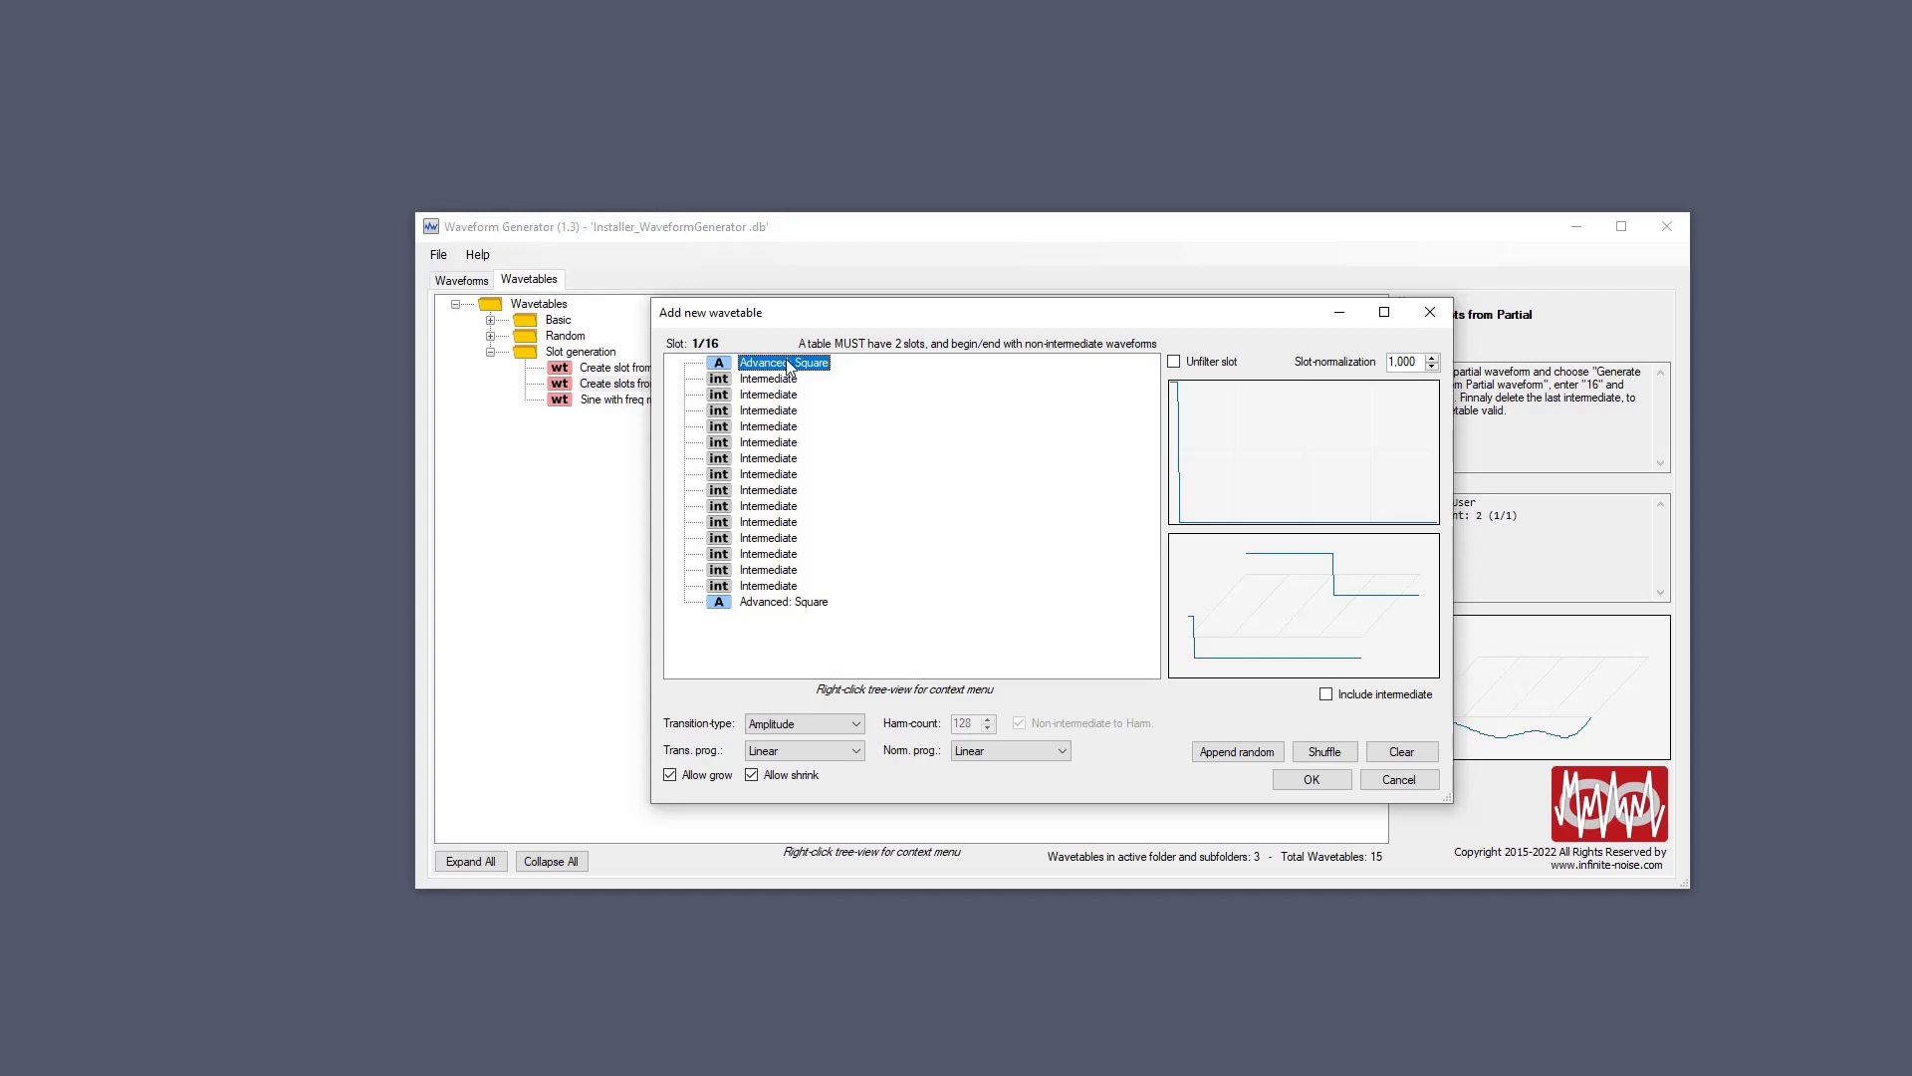
Compare the waveform previews of the first and last Square slots.
{"action": "left_click", "coordinate": [805, 603]}
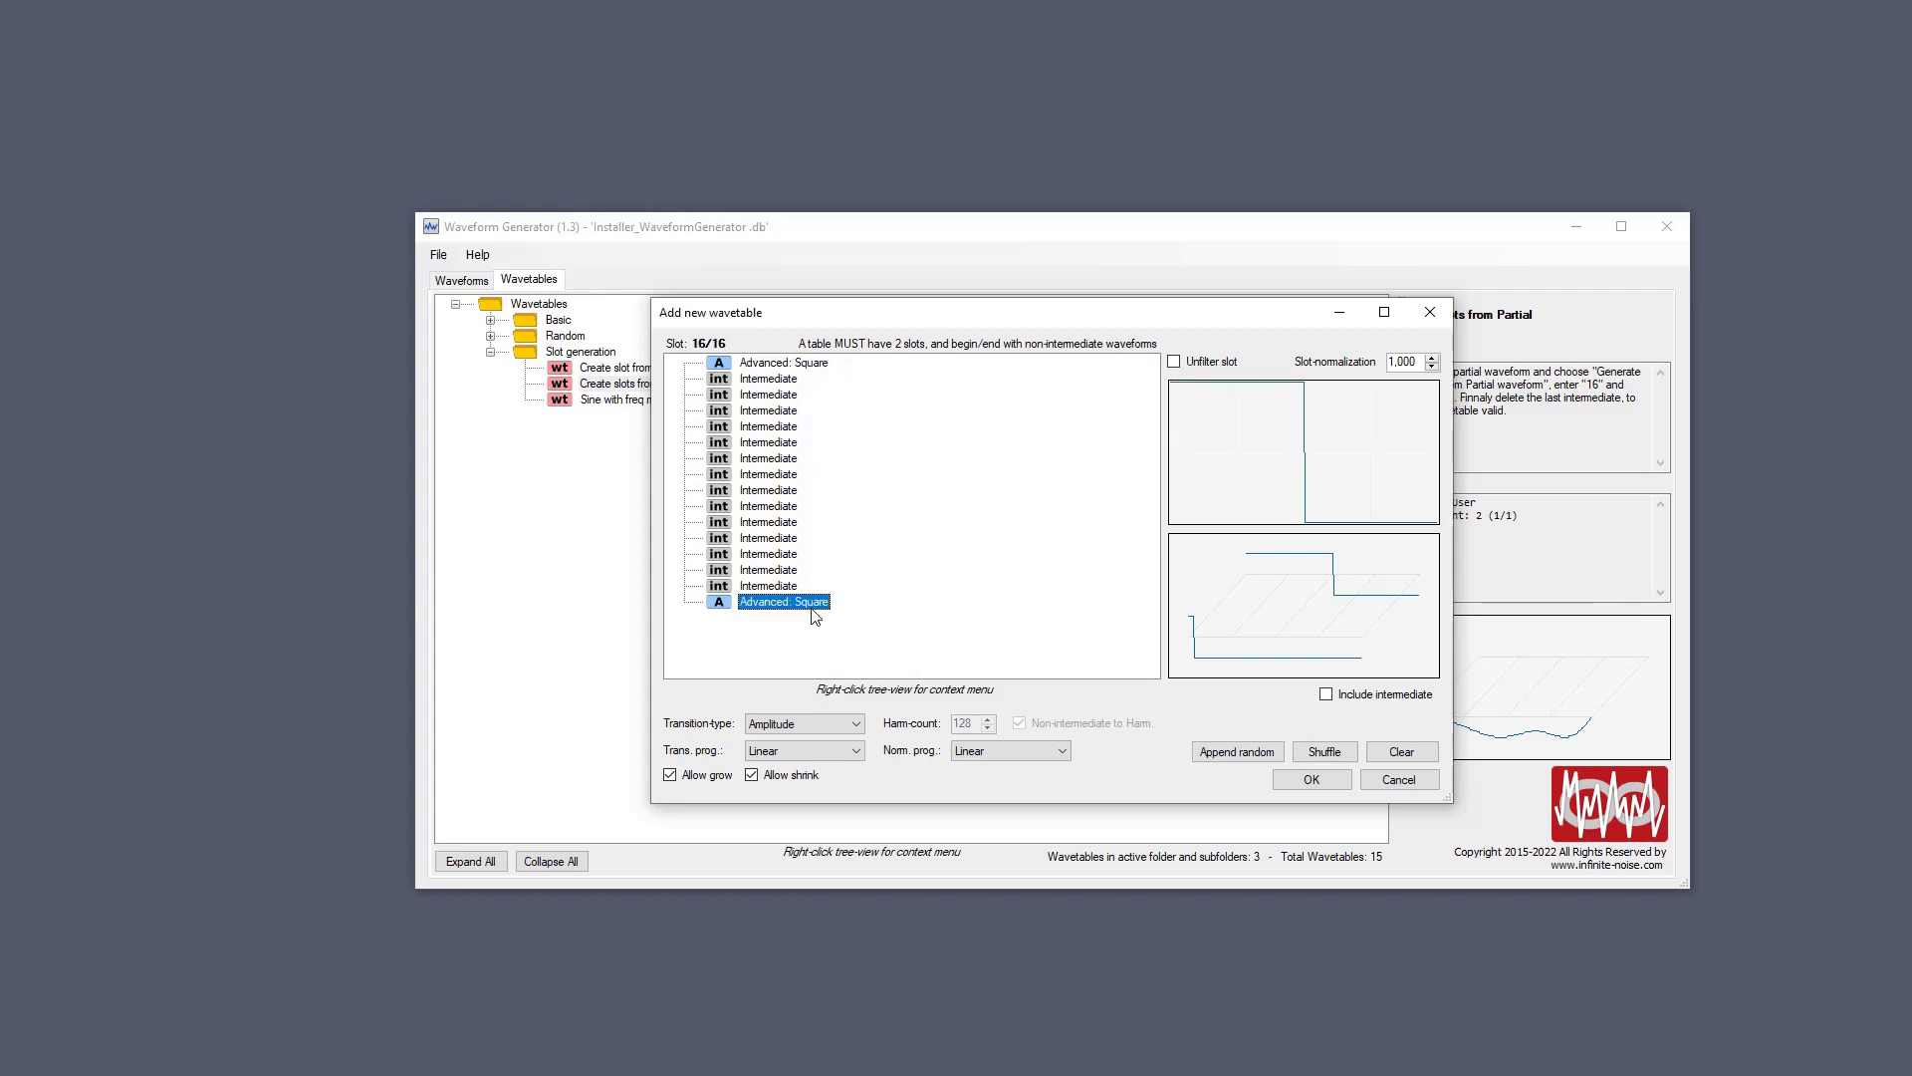
{"action": "left_click", "coordinate": [800, 368]}
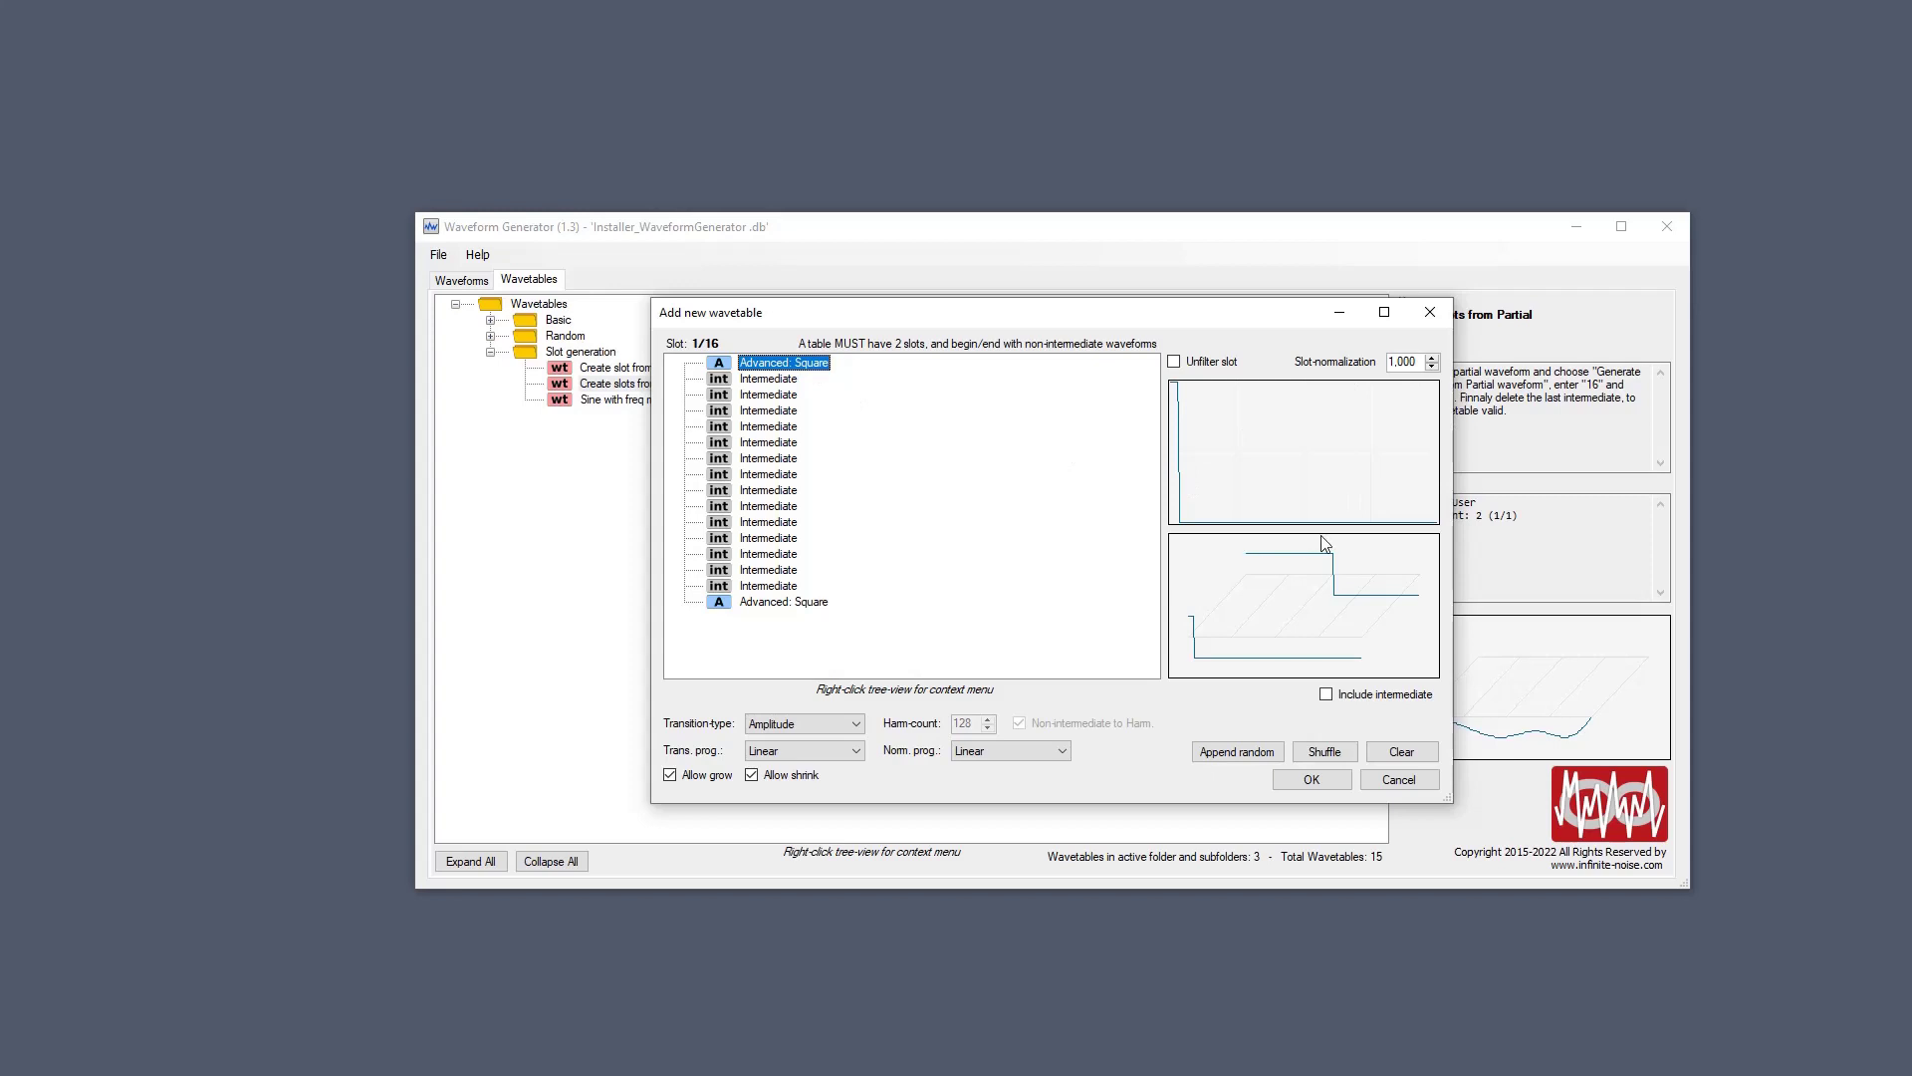
{"action": "left_click", "coordinate": [809, 604]}
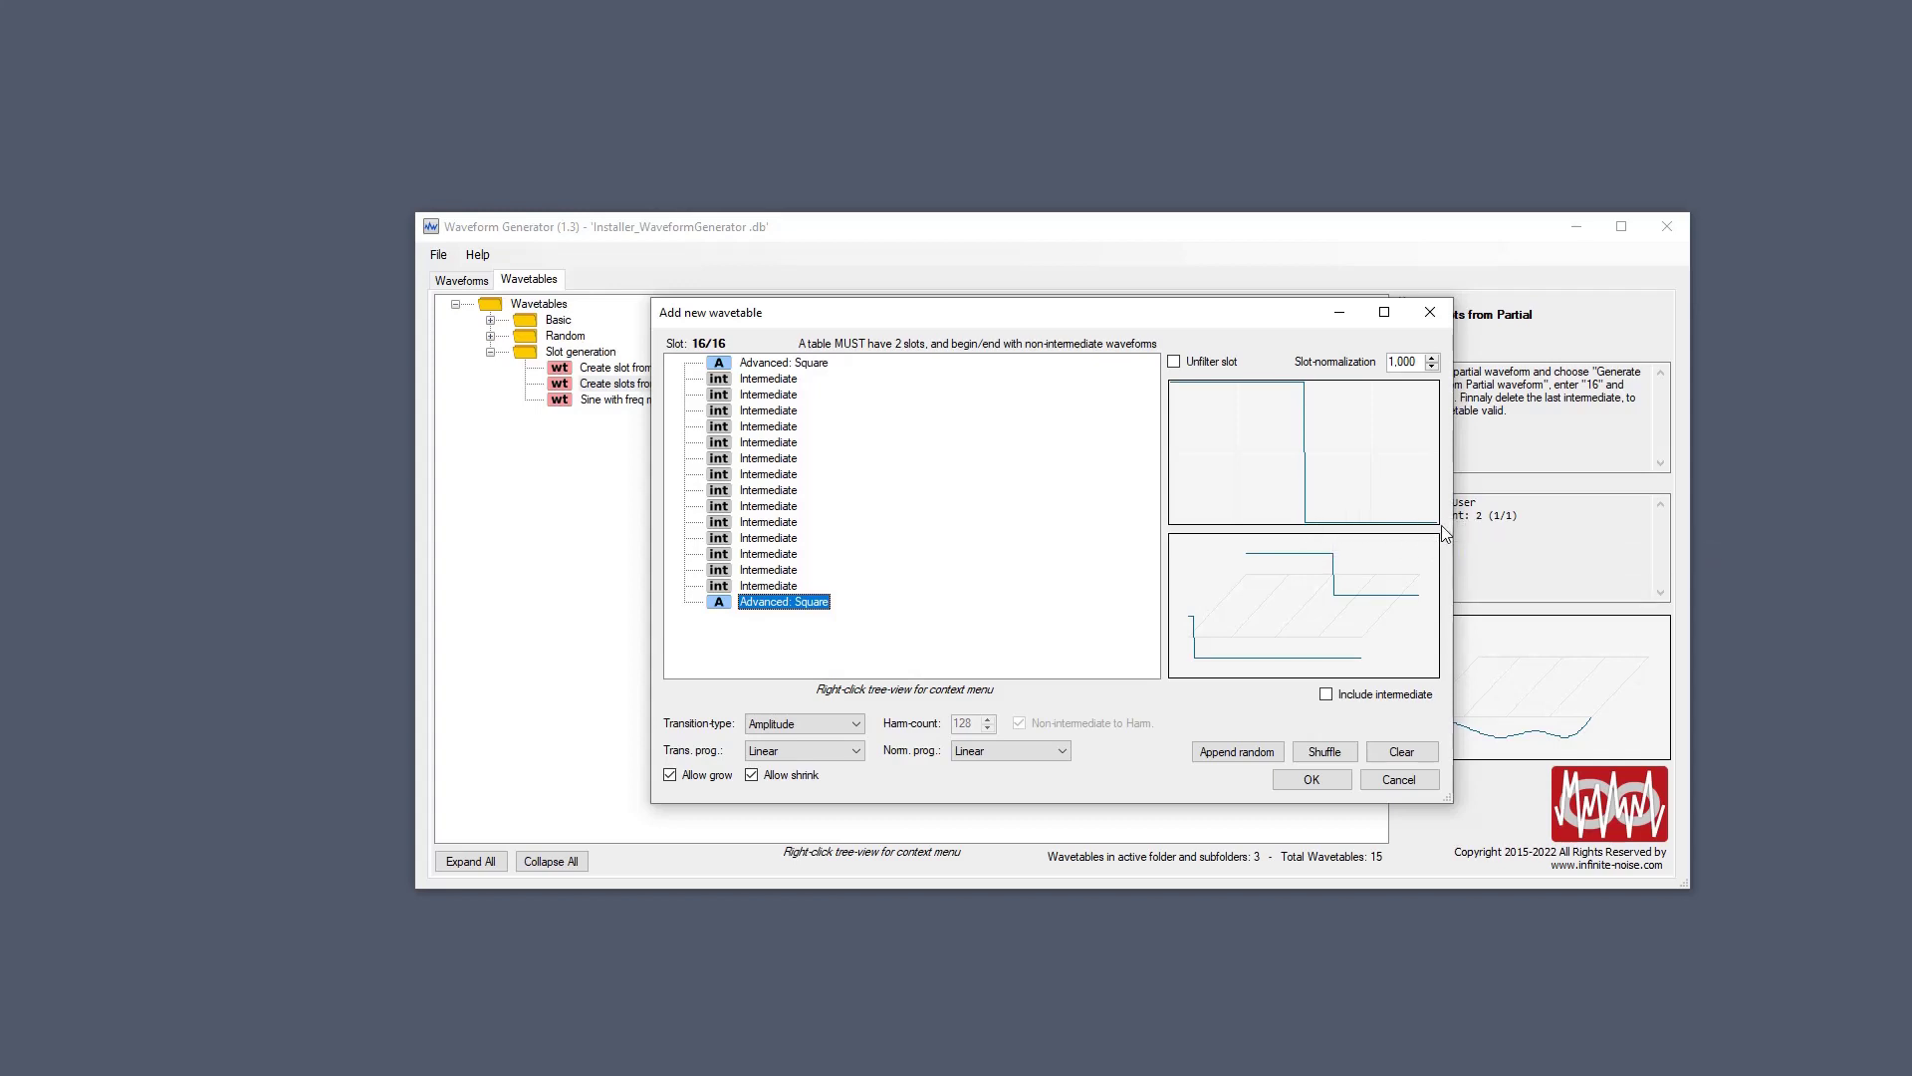
{"action": "left_click", "coordinate": [762, 366]}
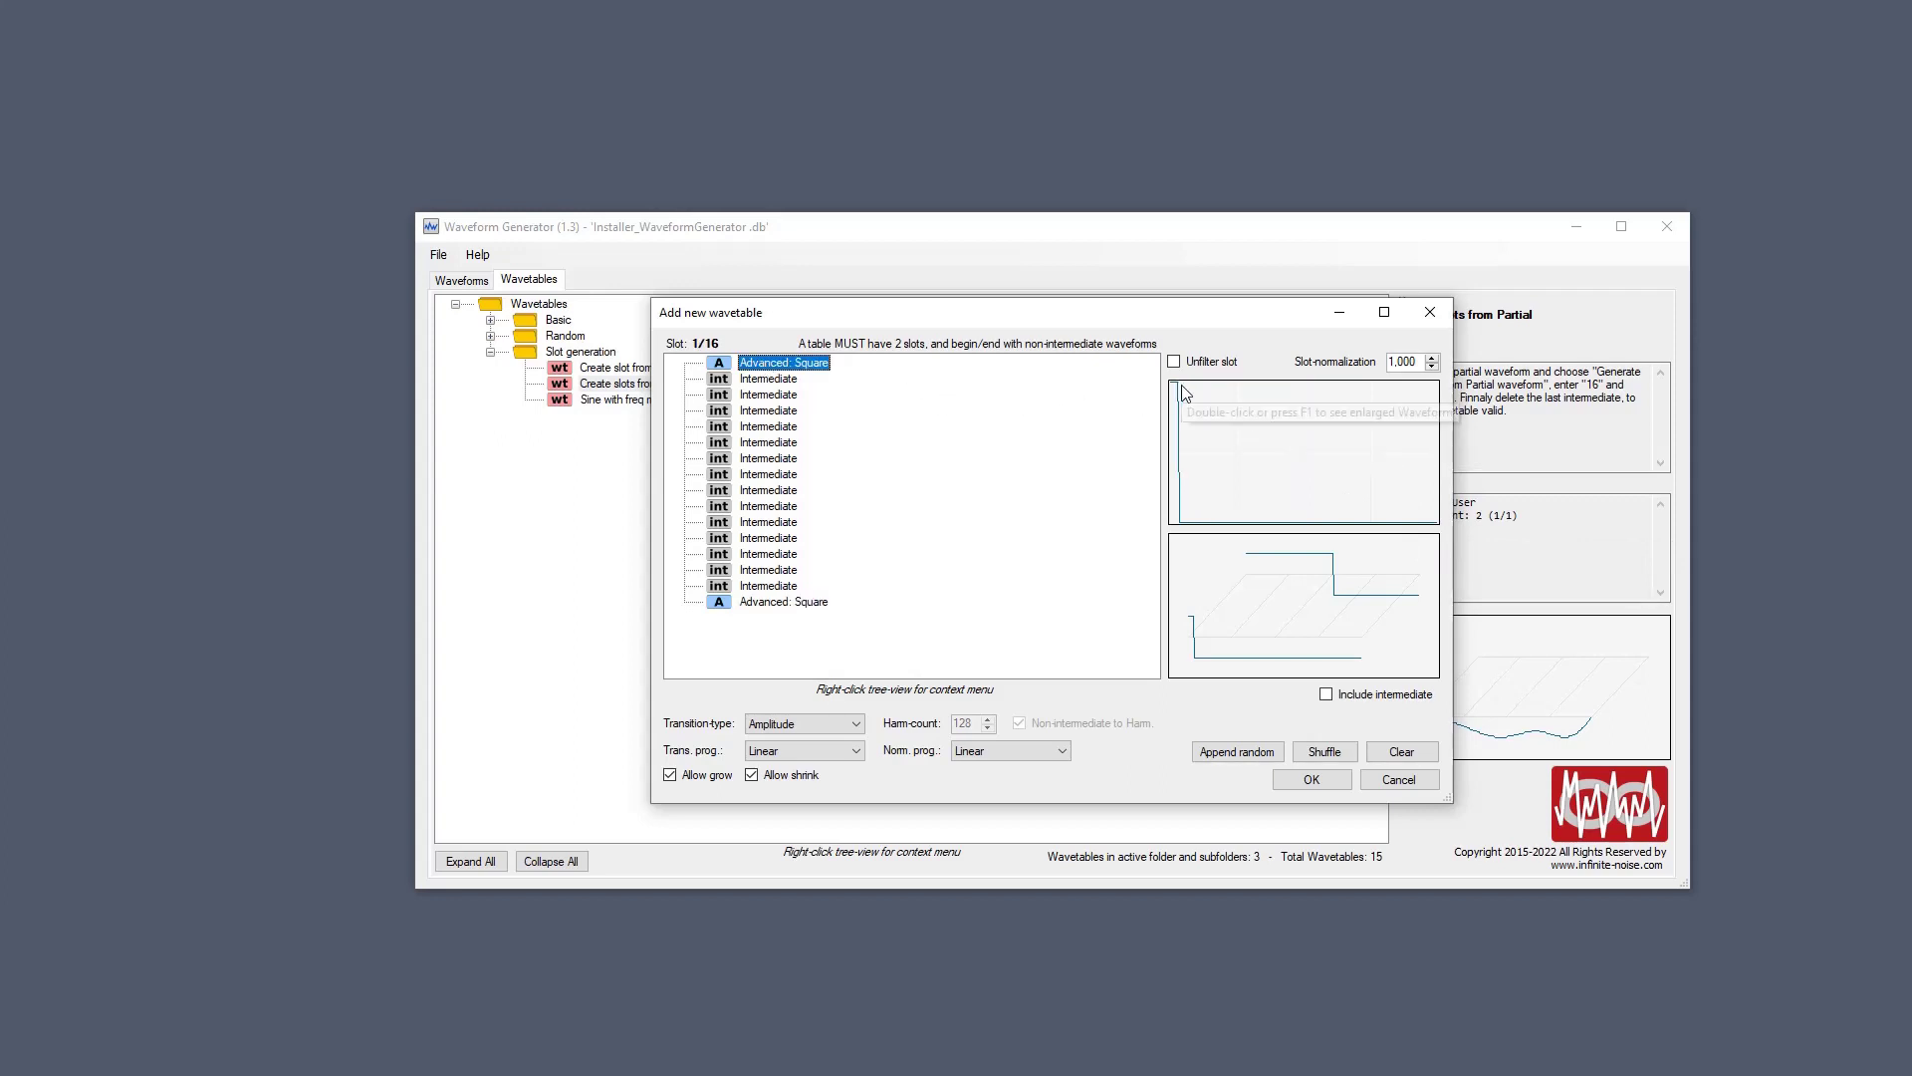
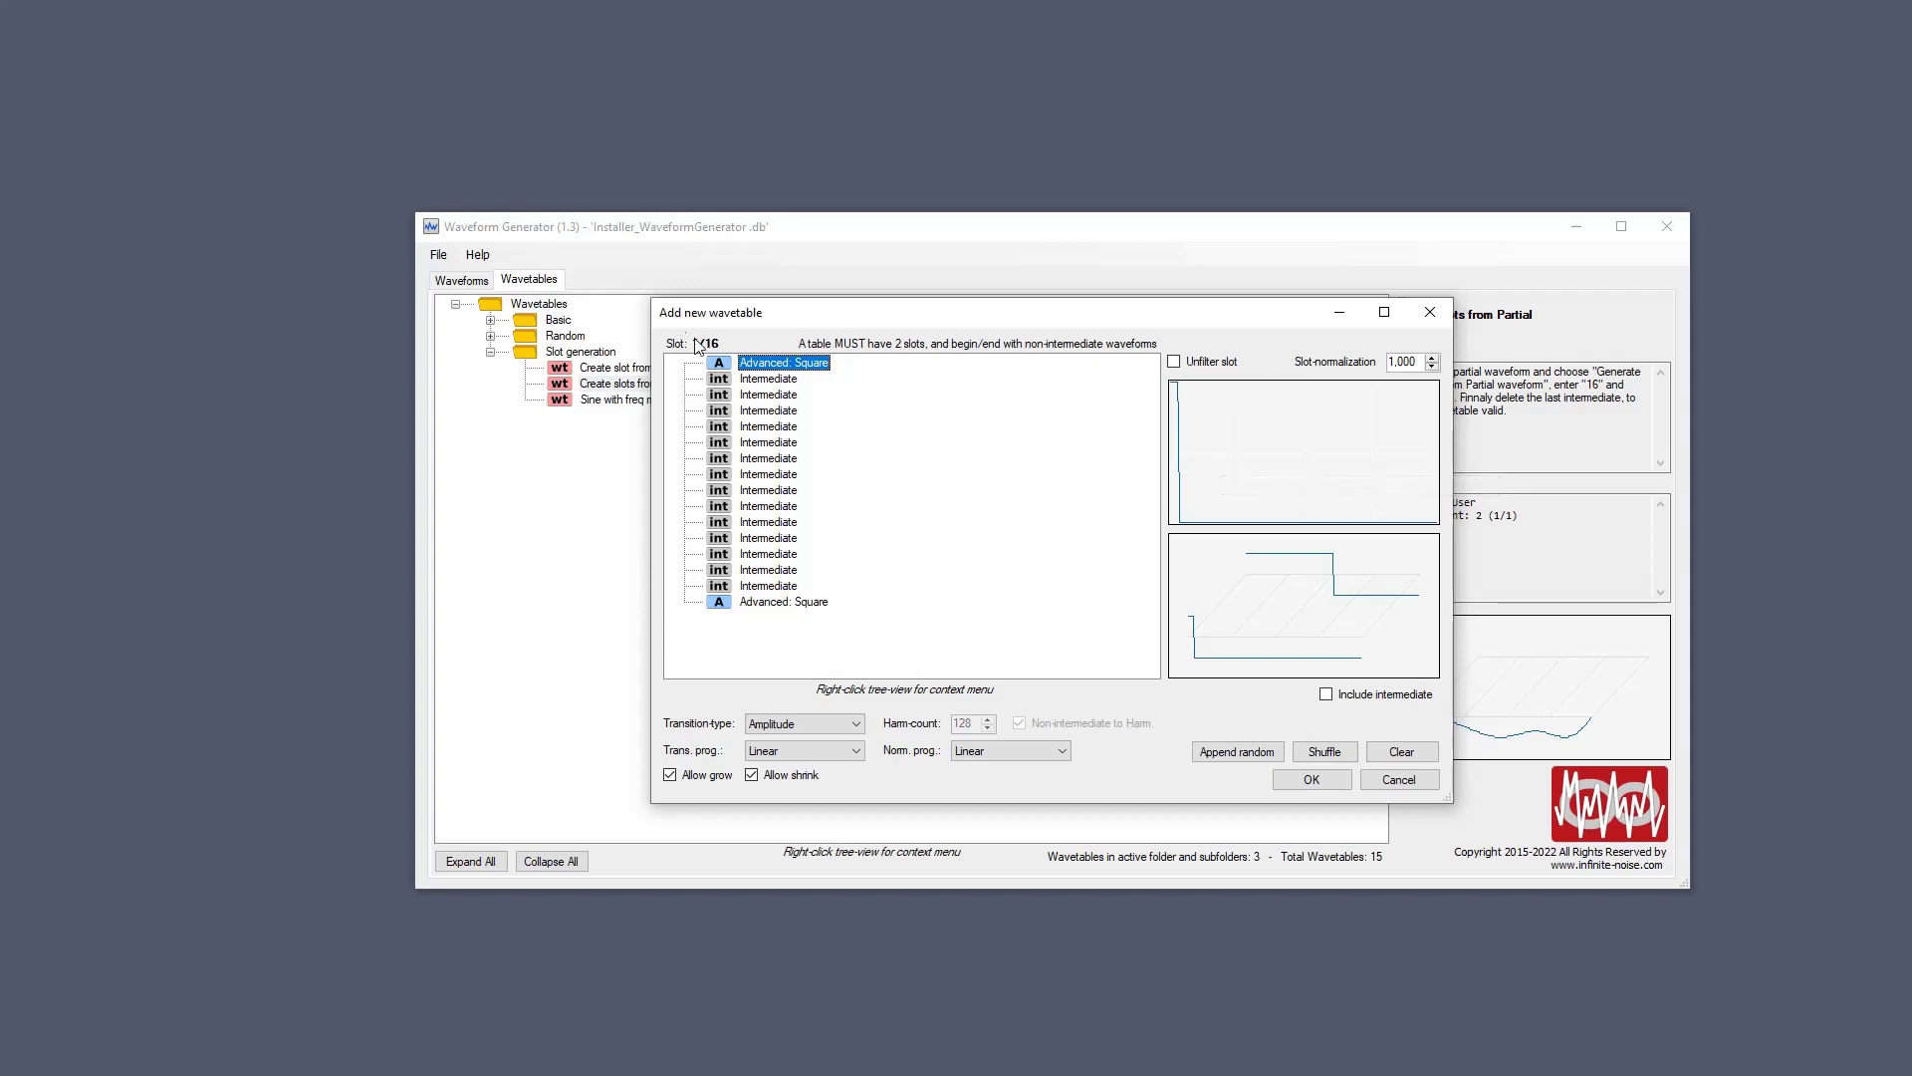
Delete slots from the last Square upward, keeping only the first Square slot and one Intermediate slot.
{"action": "key", "text": "Down"}
{"action": "key", "text": "Down"}
{"action": "key", "text": "Down"}
{"action": "key", "text": "Down"}
{"action": "key", "text": "Down"}
{"action": "key", "text": "Down"}
{"action": "key", "text": "Down"}
{"action": "key", "text": "Down"}
{"action": "key", "text": "Down"}
{"action": "key", "text": "Down"}
{"action": "key", "text": "Down"}
{"action": "key", "text": "Down"}
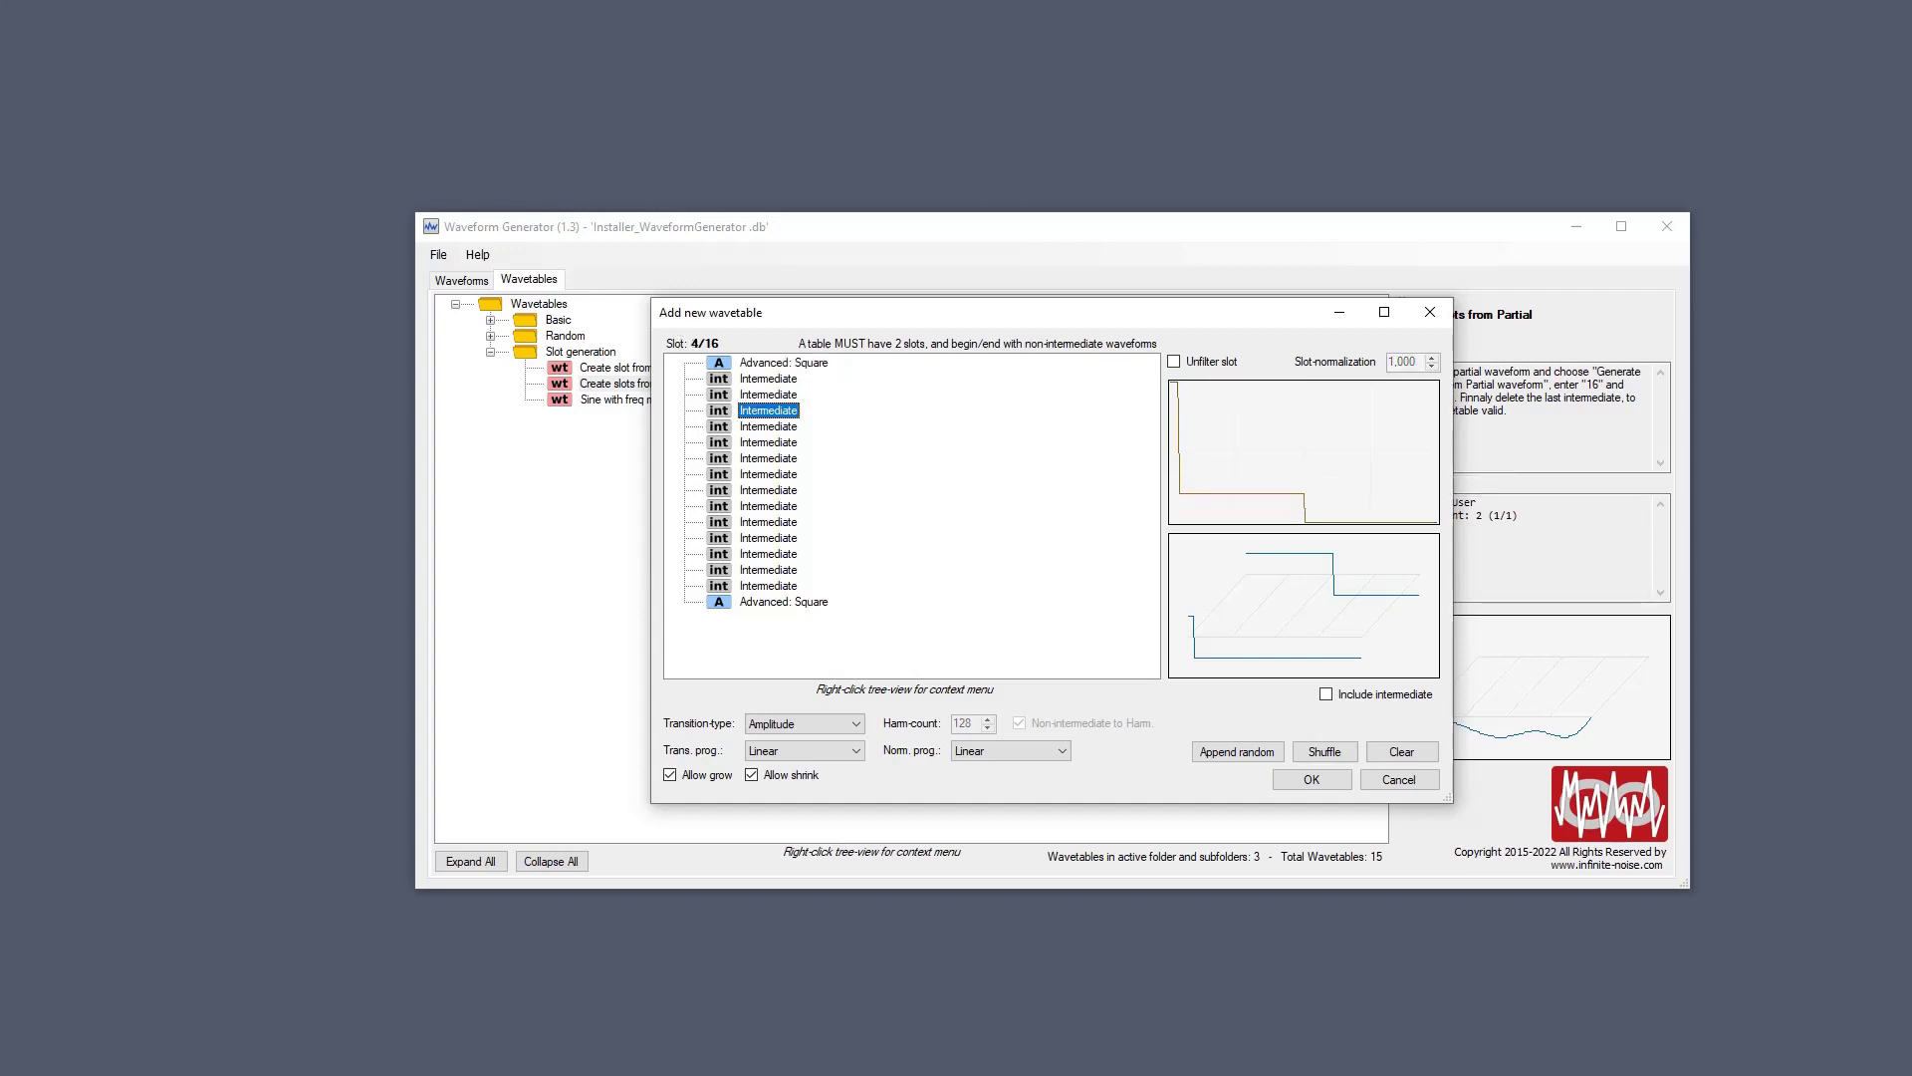
{"action": "key", "text": "Down"}
{"action": "key", "text": "Down"}
{"action": "key", "text": "Down"}
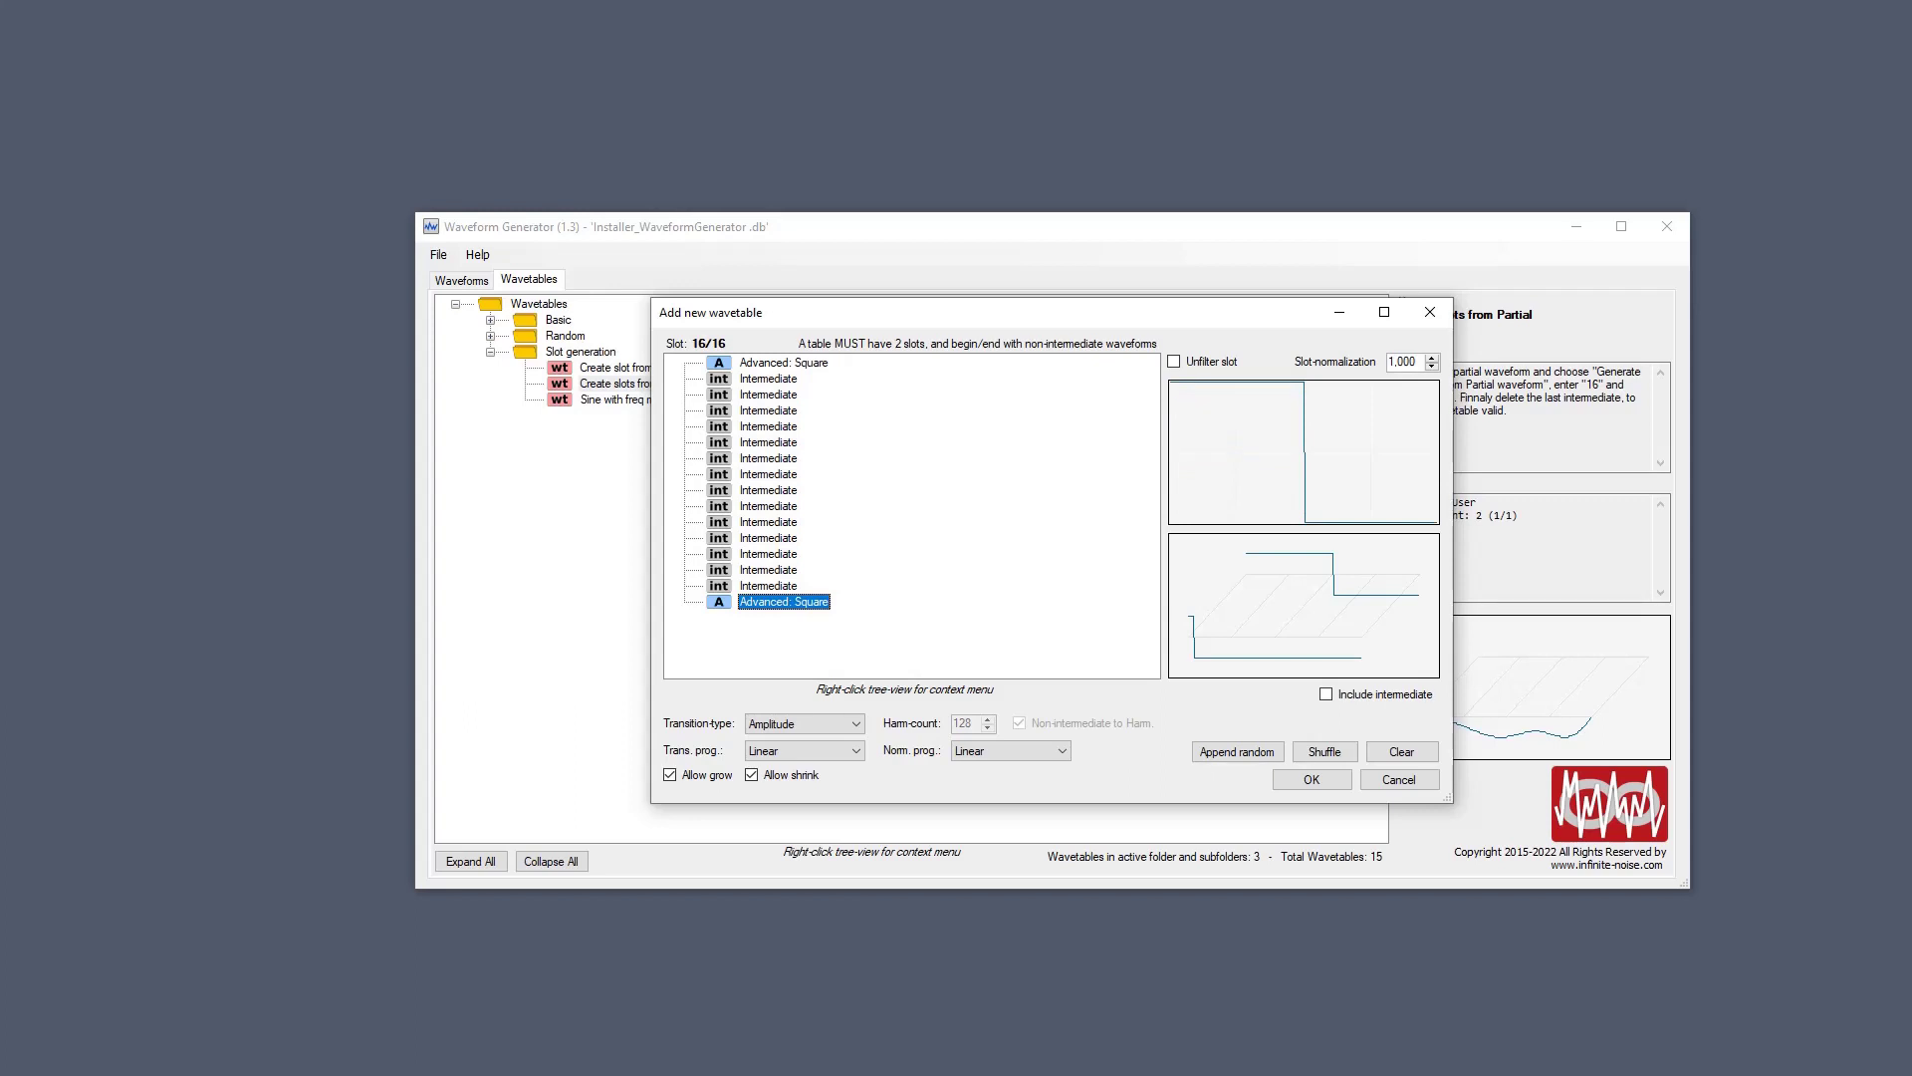
{"action": "key", "text": "Delete"}
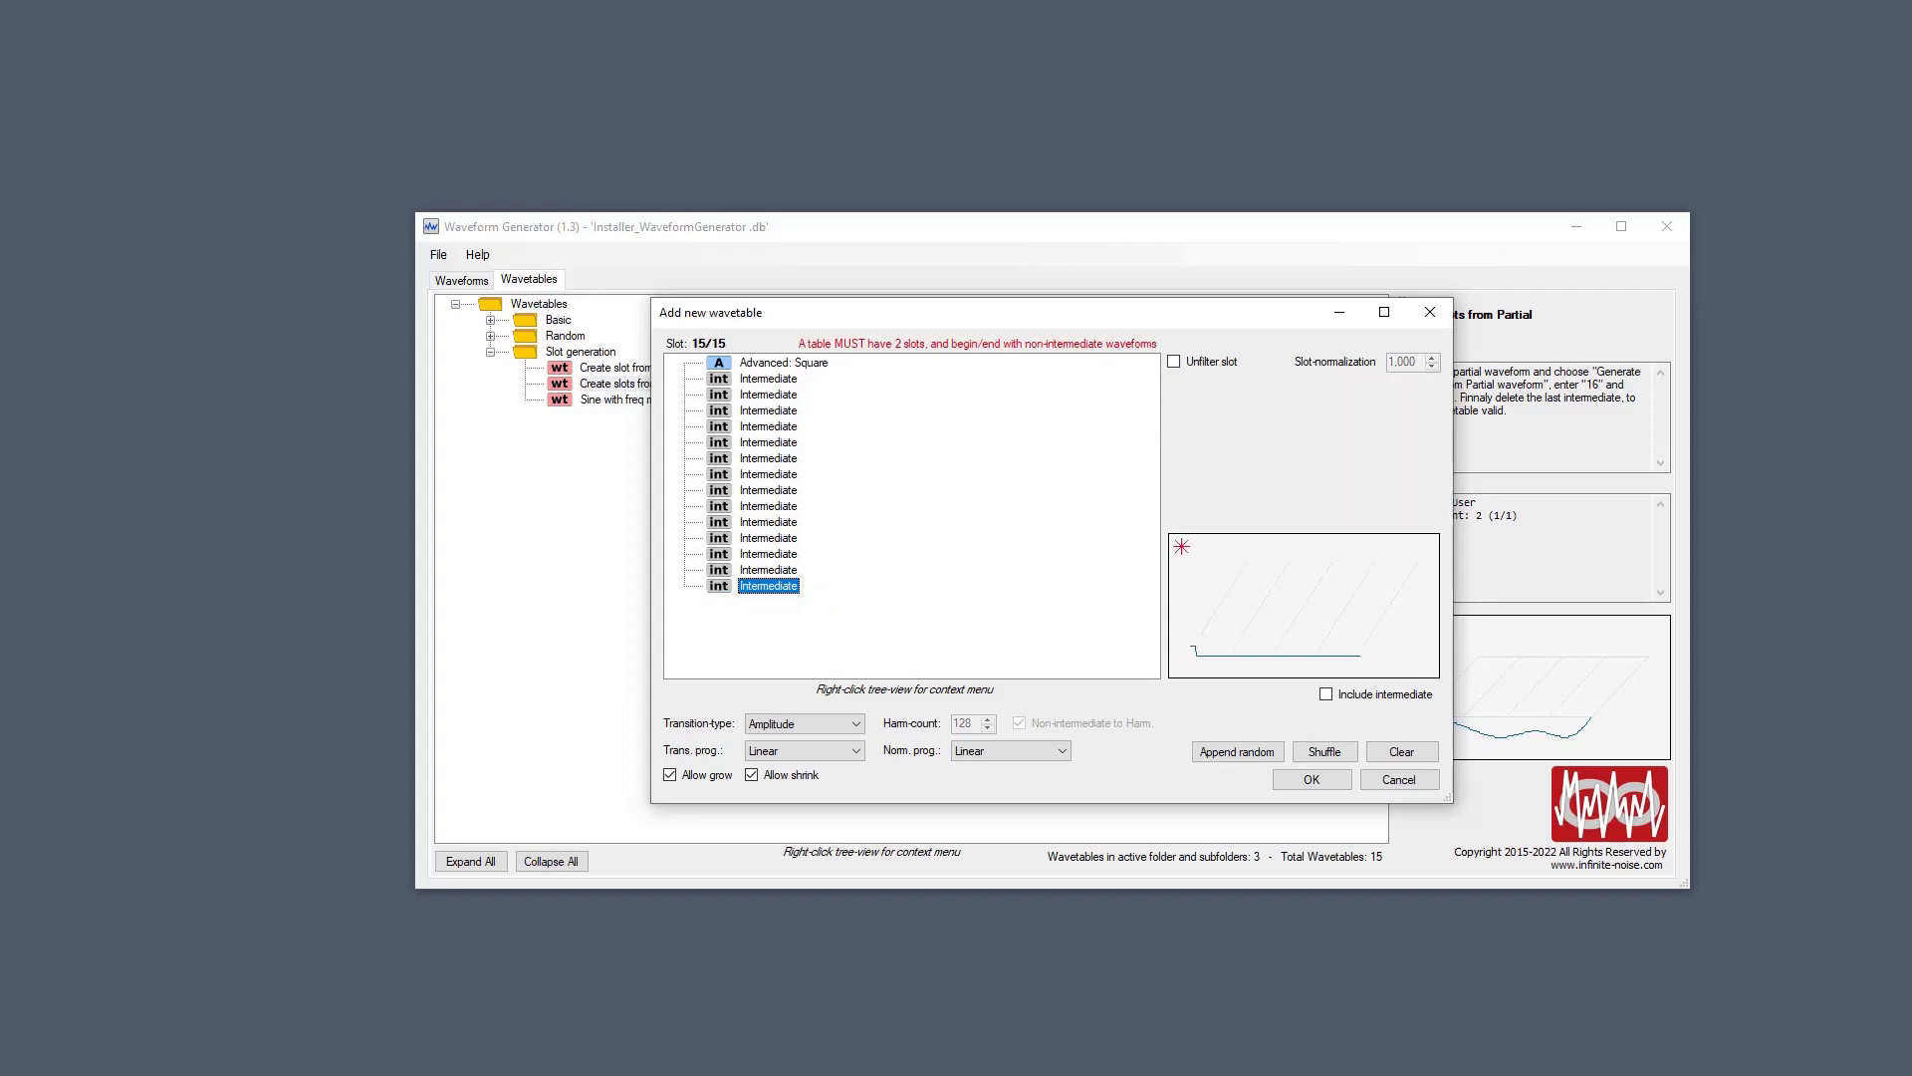
{"action": "key", "text": "Delete"}
{"action": "key", "text": "Delete"}
{"action": "key", "text": "Delete"}
{"action": "key", "text": "Delete"}
{"action": "key", "text": "Delete"}
{"action": "key", "text": "Delete"}
{"action": "key", "text": "Delete"}
{"action": "key", "text": "Delete"}
{"action": "key", "text": "Delete"}
{"action": "key", "text": "Delete"}
{"action": "key", "text": "Delete"}
{"action": "key", "text": "Delete"}
{"action": "key", "text": "Delete"}
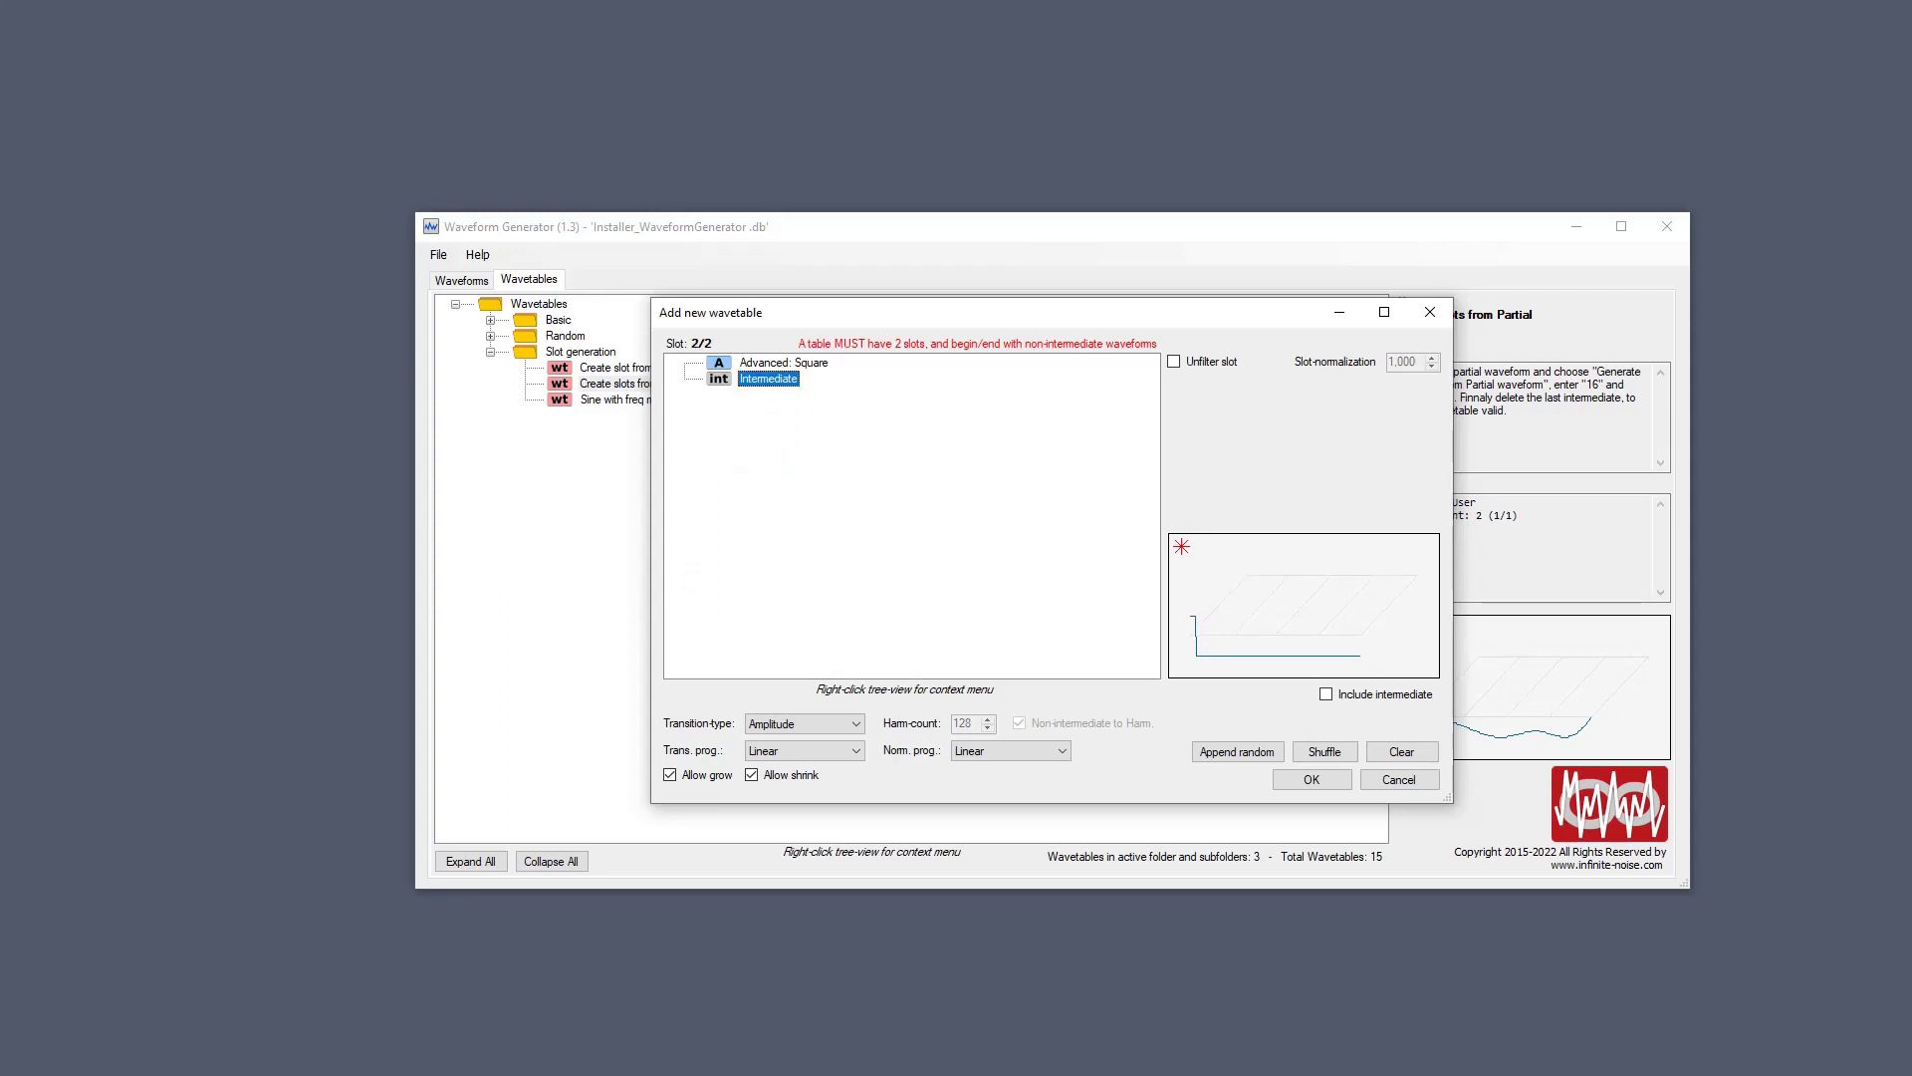
Convert the first Advanced Square slot to a partial waveform.
{"action": "right_click", "coordinate": [799, 366]}
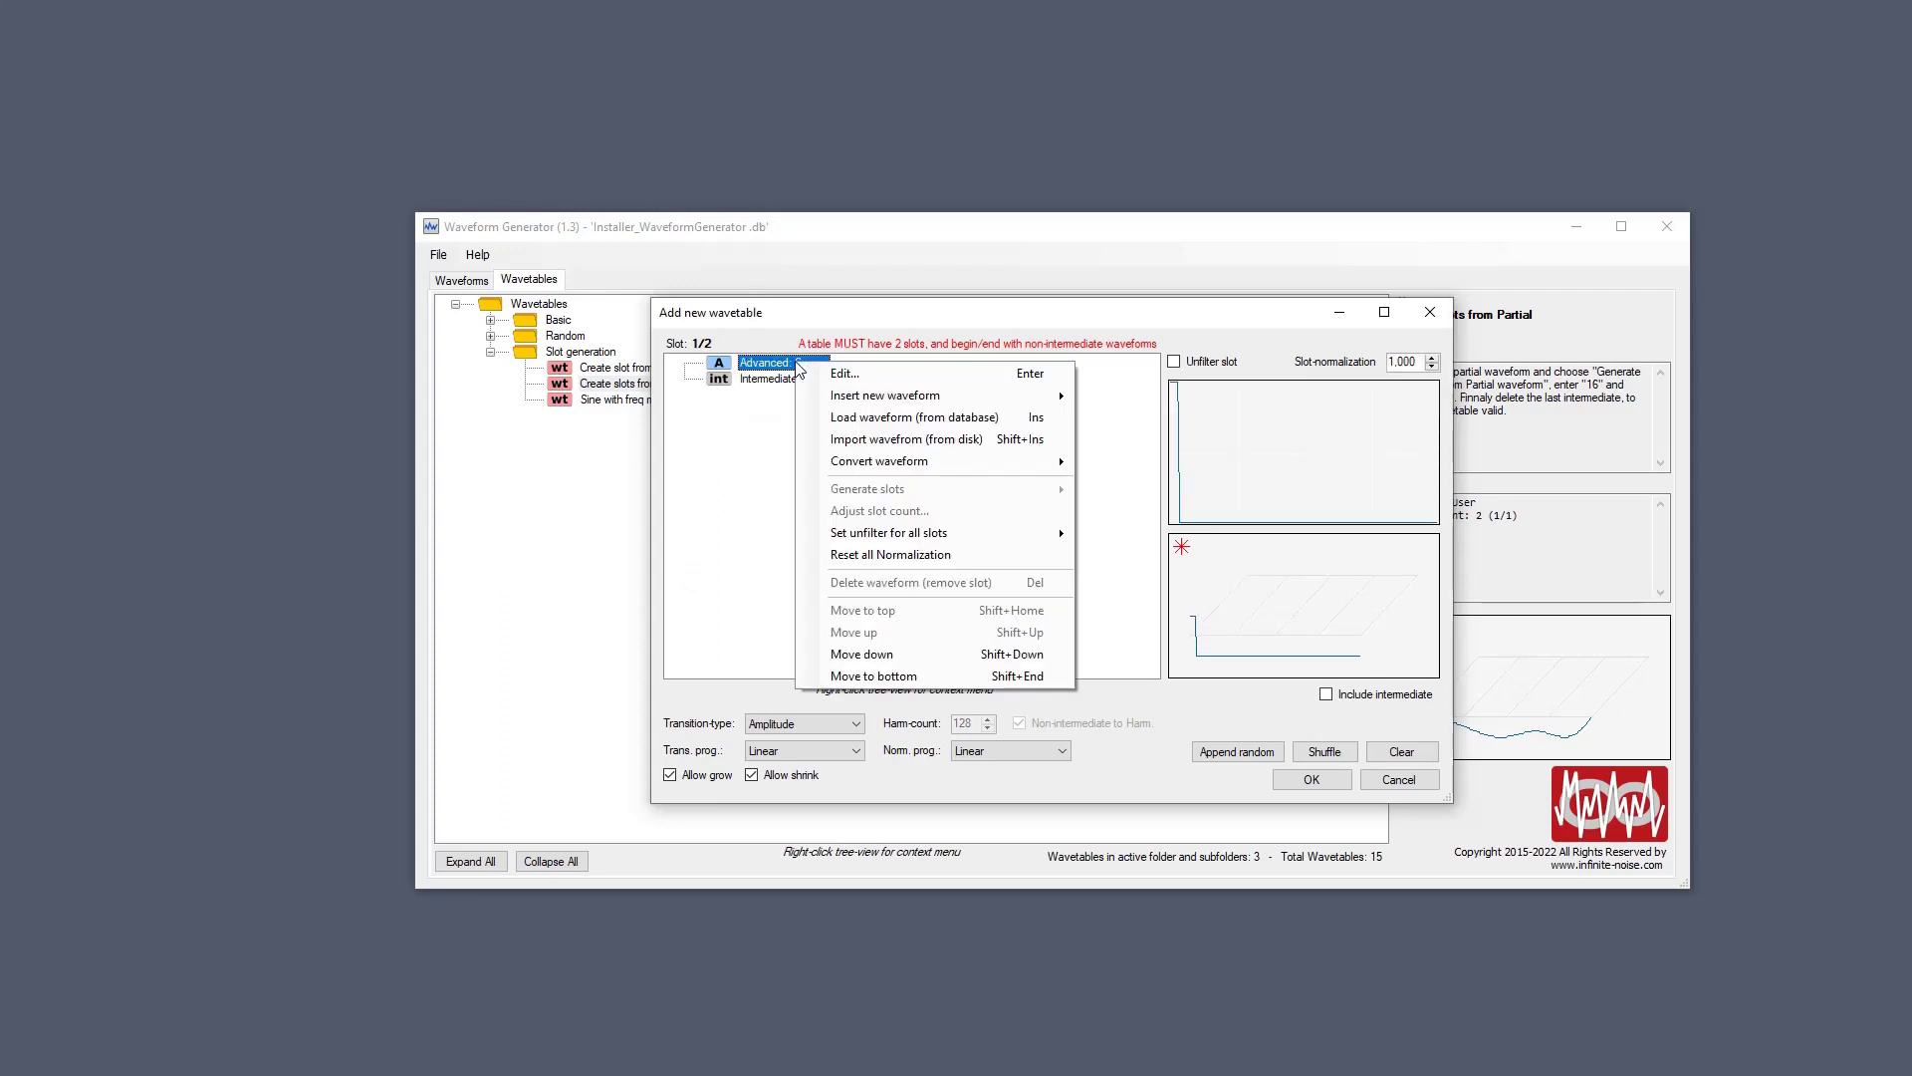
{"action": "mouse_move", "coordinate": [966, 453]}
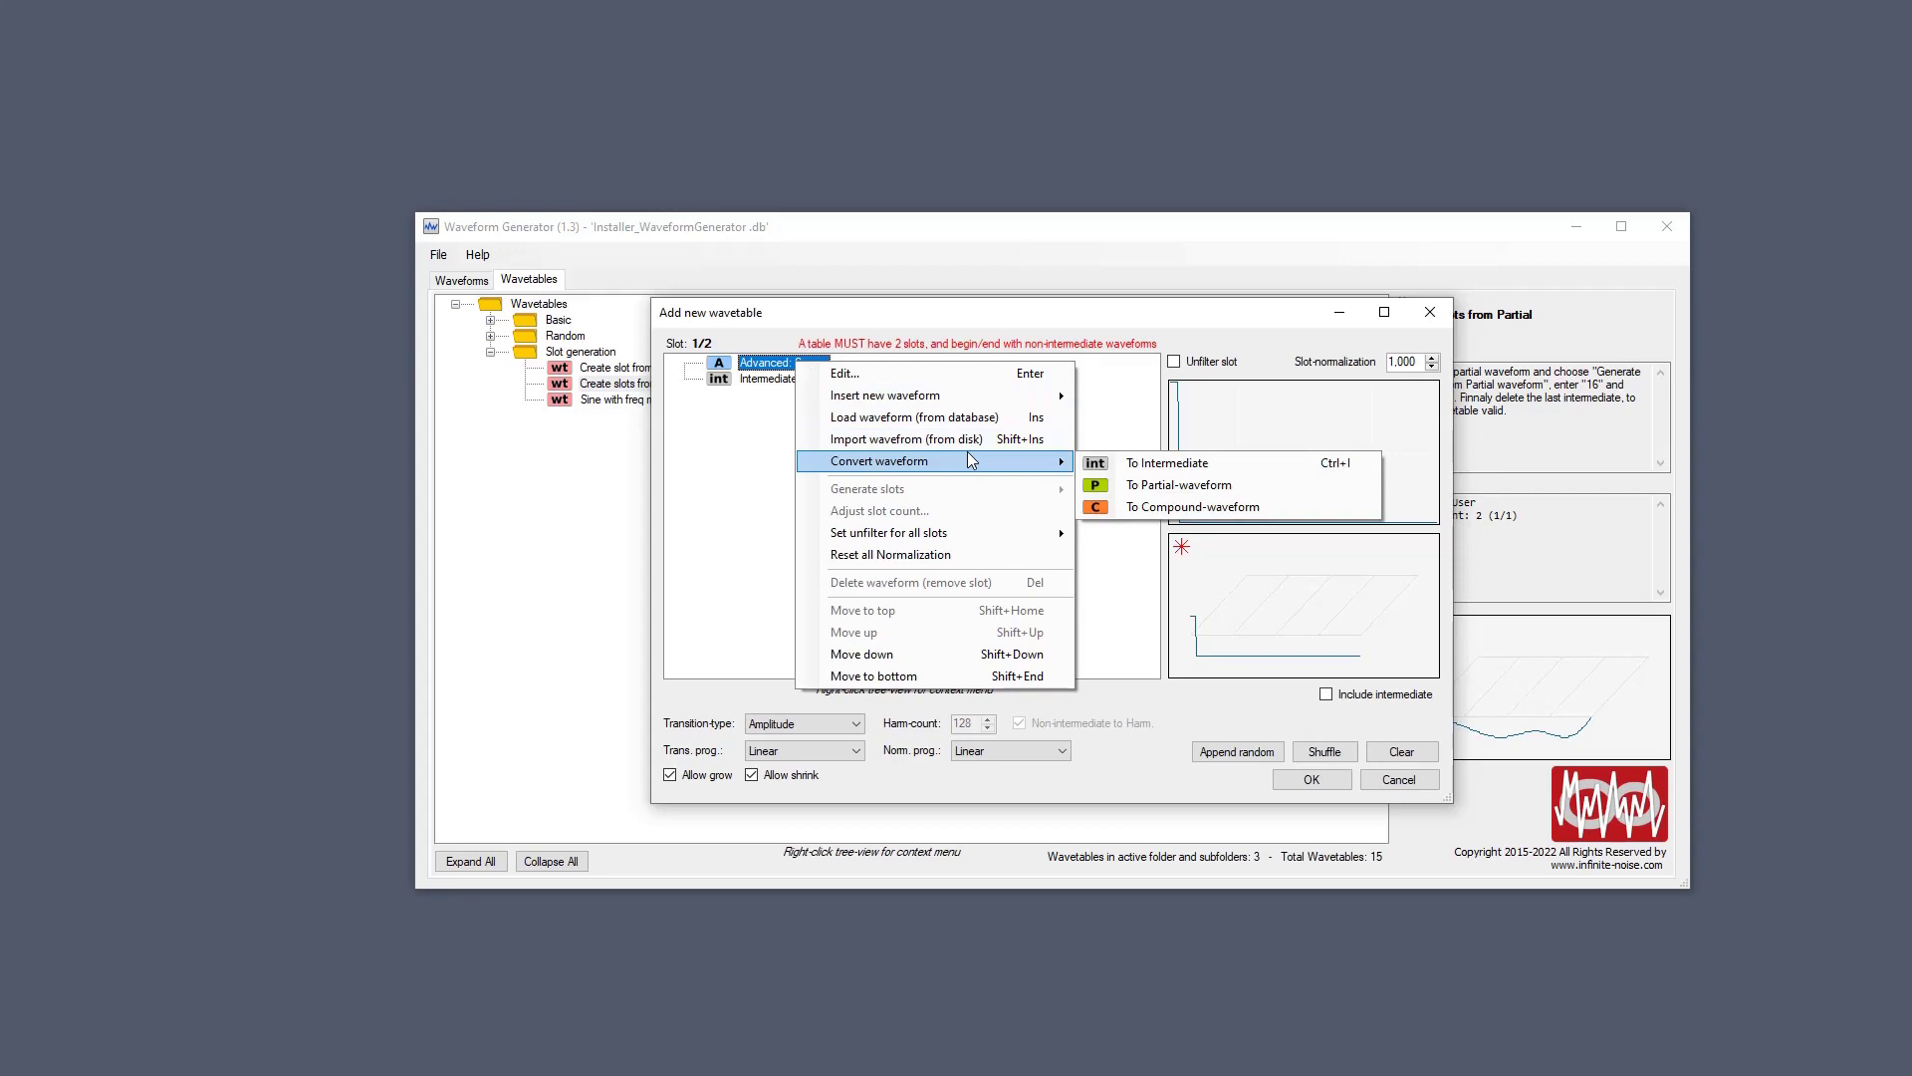
{"action": "left_click", "coordinate": [1186, 484]}
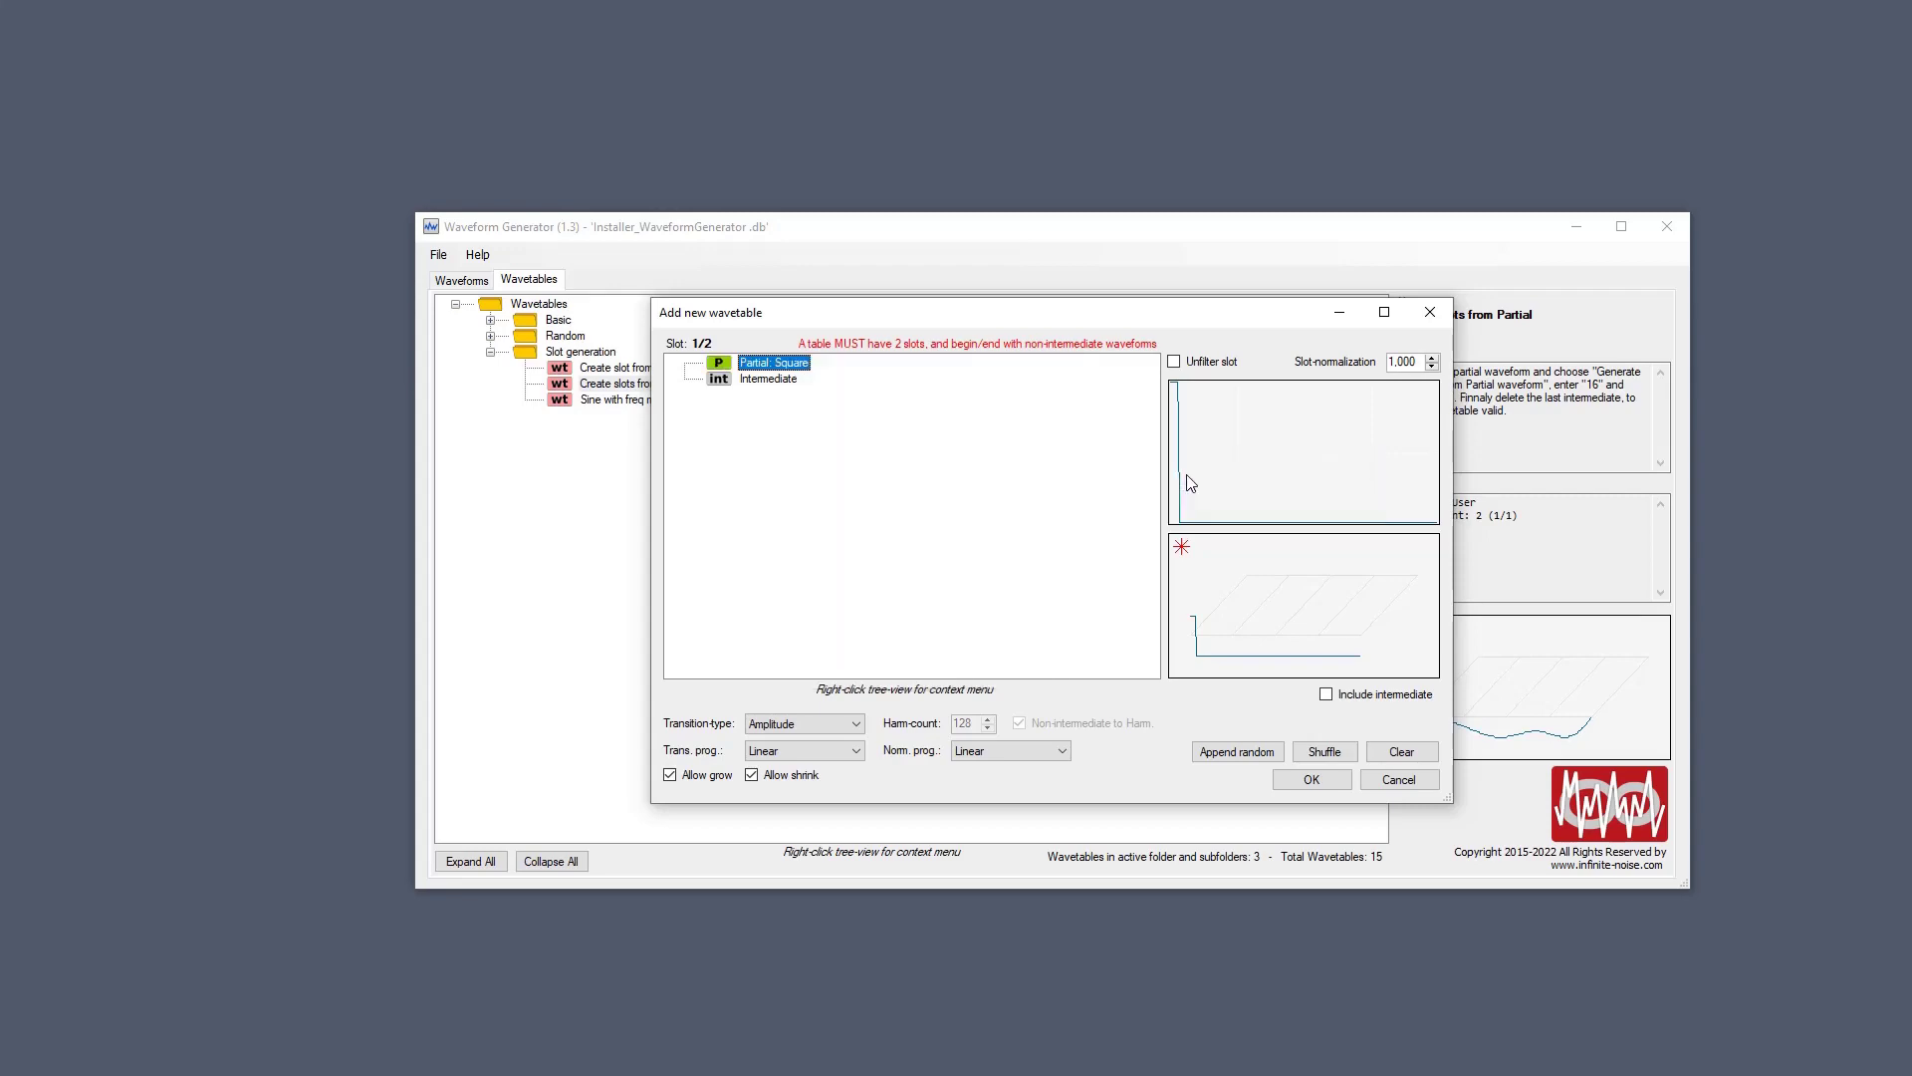
Copy Advanced Waveform1 into Advanced Waveform2 of the Partial Square slot and set the copy's PWM ratio to 50% / 50%.
{"action": "double_click", "coordinate": [809, 365]}
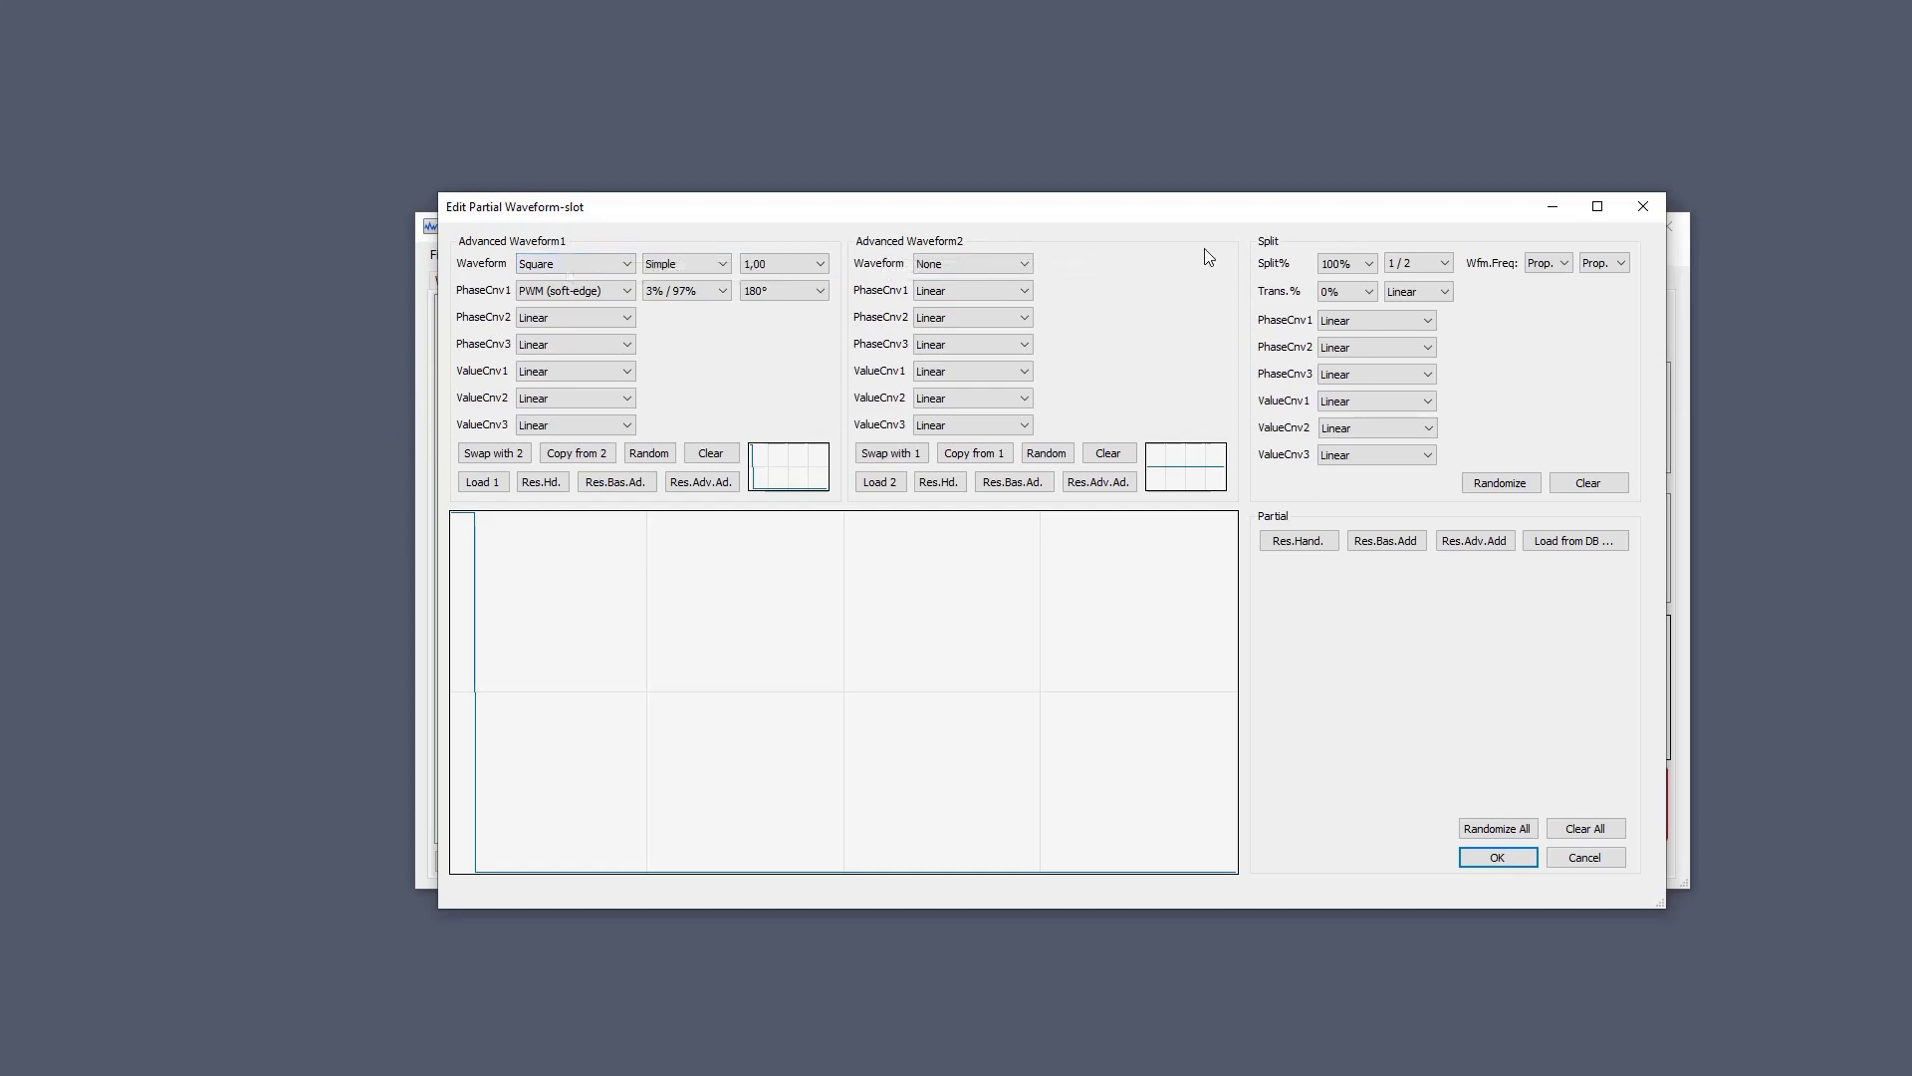
{"action": "left_click", "coordinate": [974, 455]}
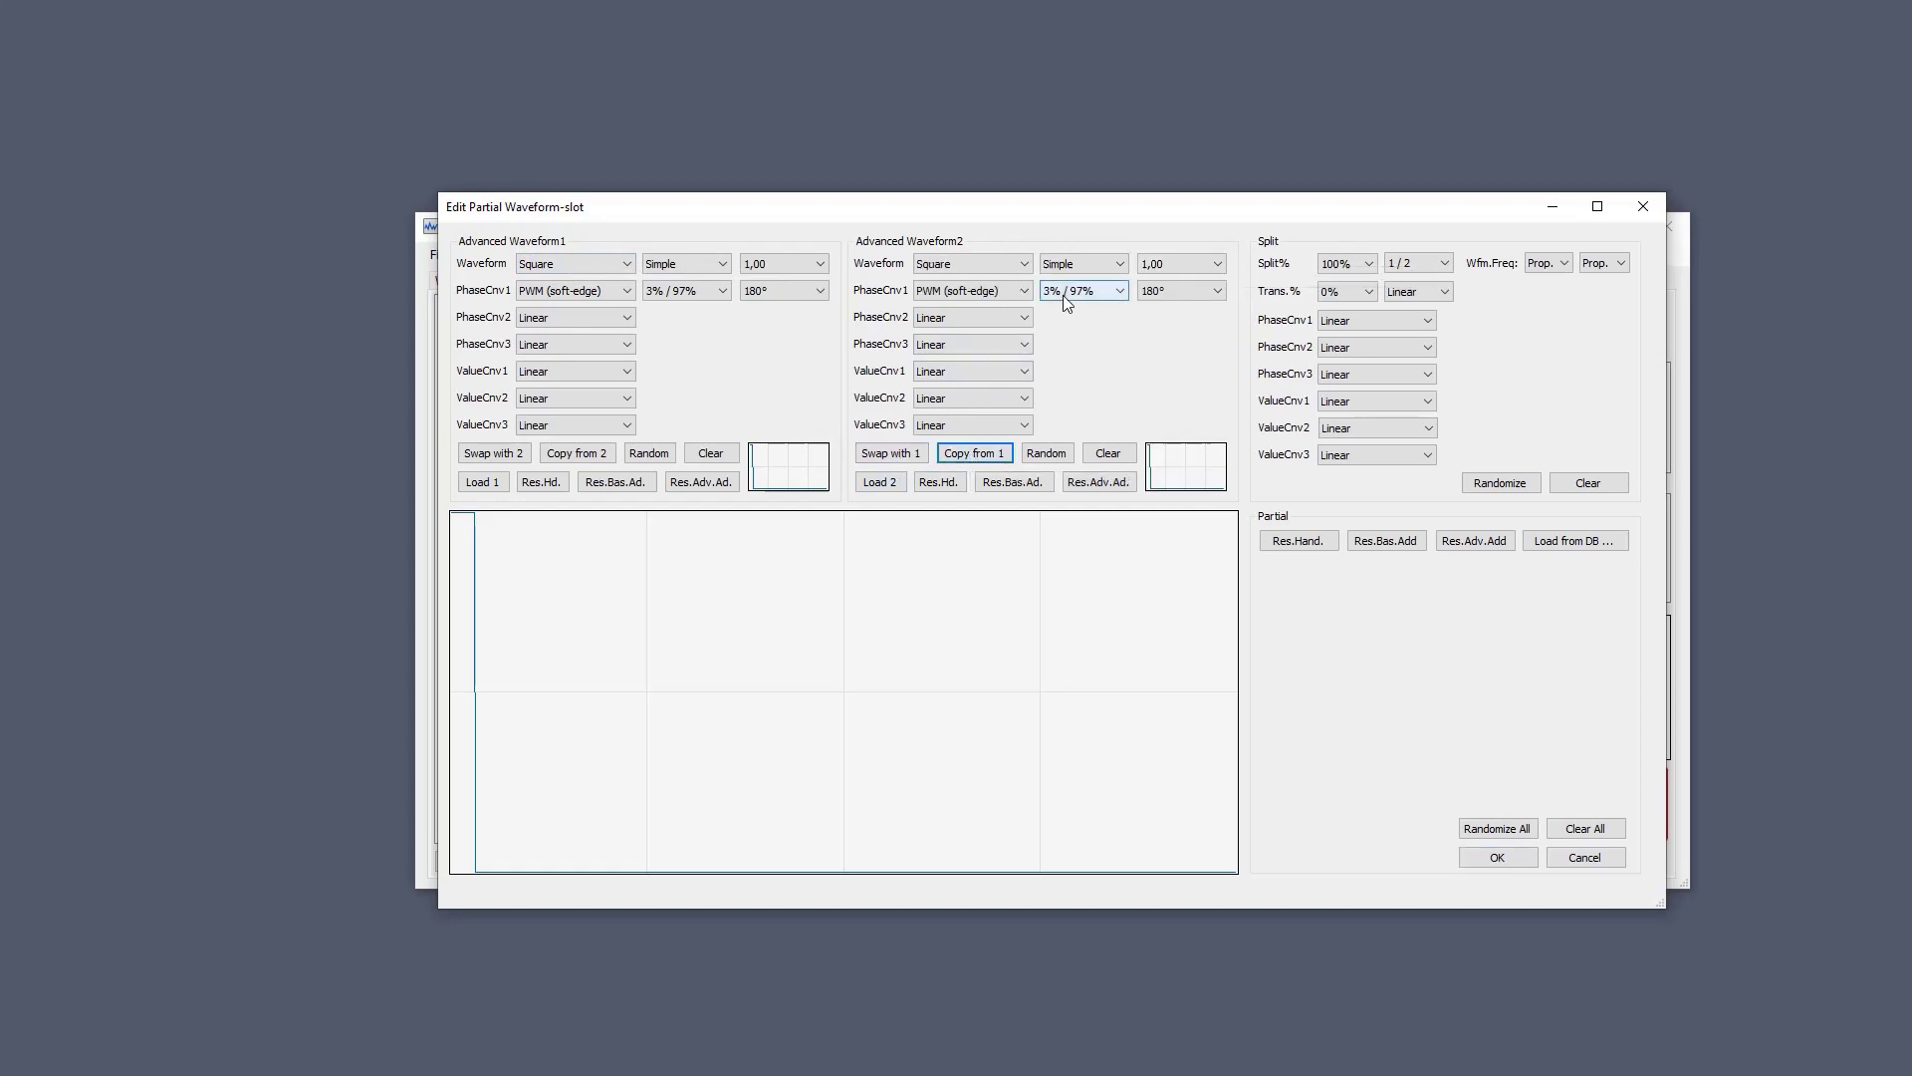
{"action": "left_click", "coordinate": [1064, 298]}
{"action": "left_click", "coordinate": [1124, 512]}
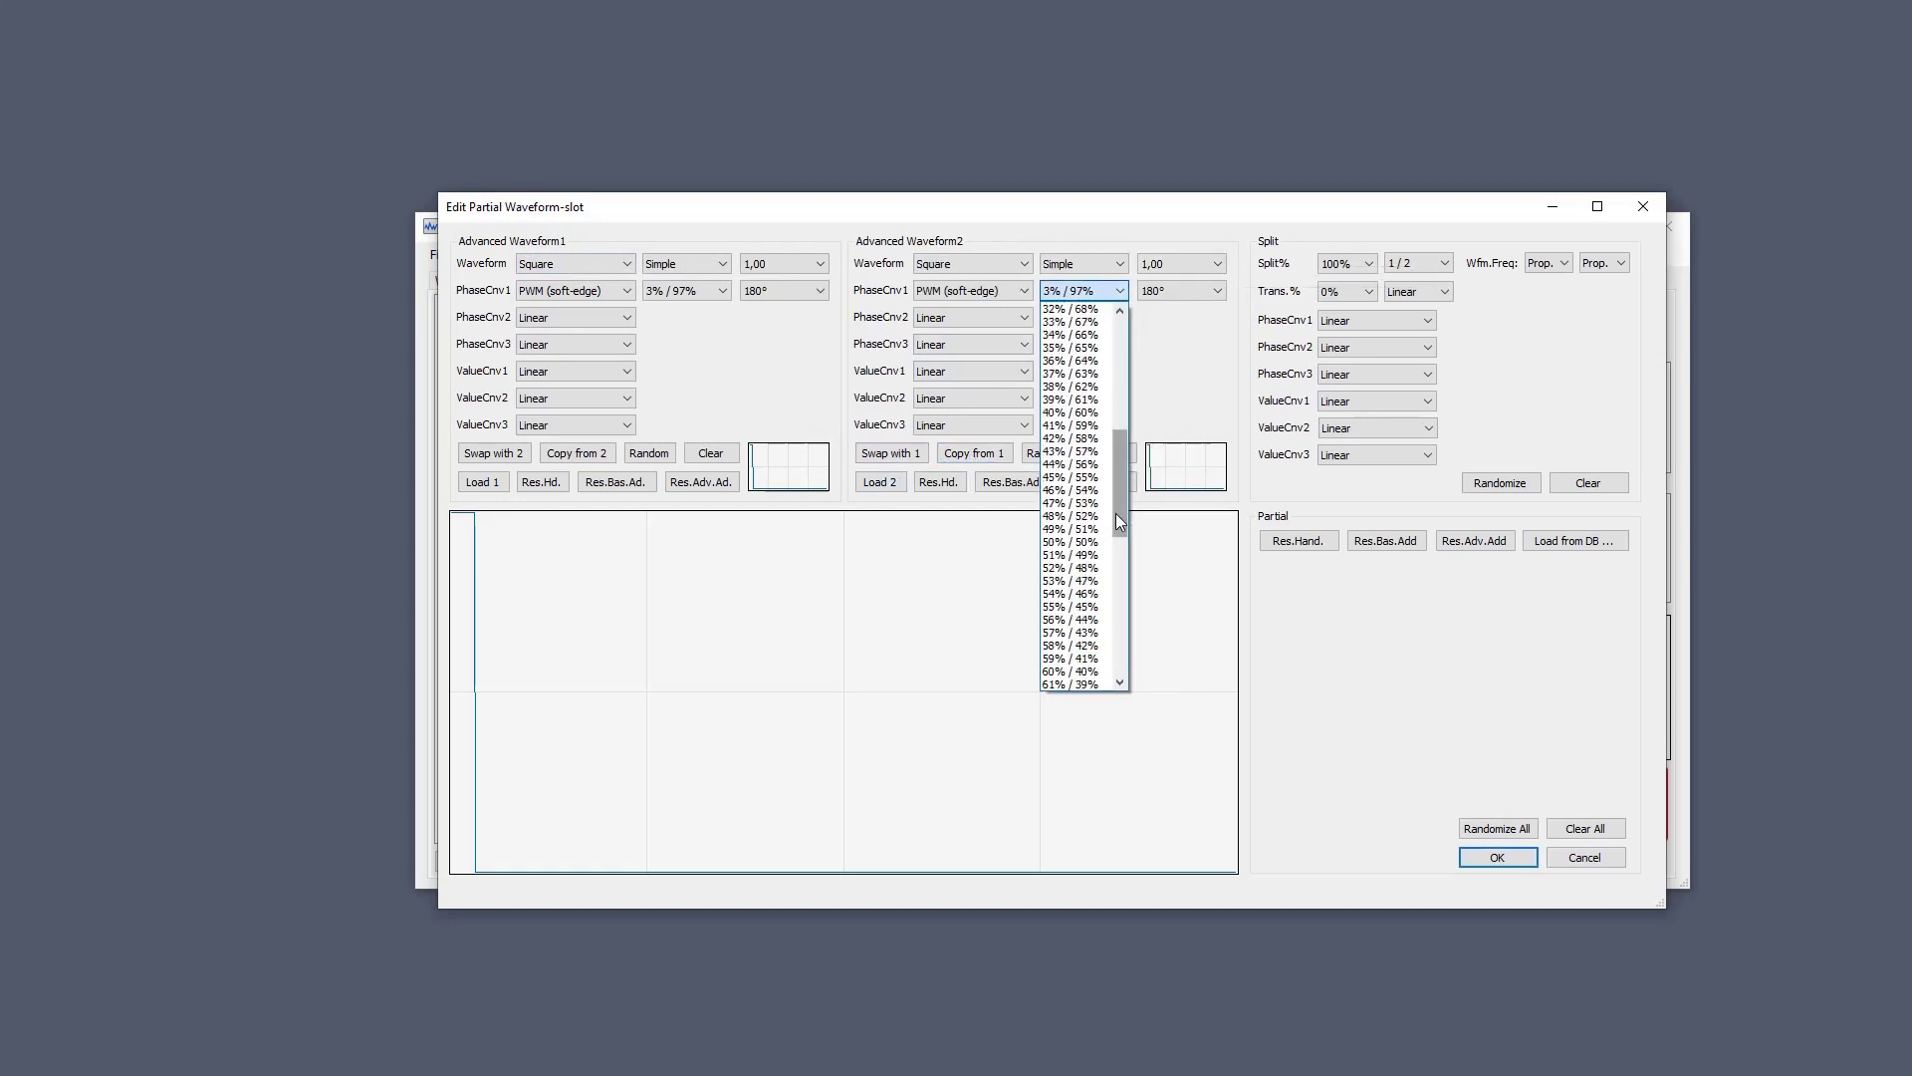
{"action": "left_click", "coordinate": [1084, 543]}
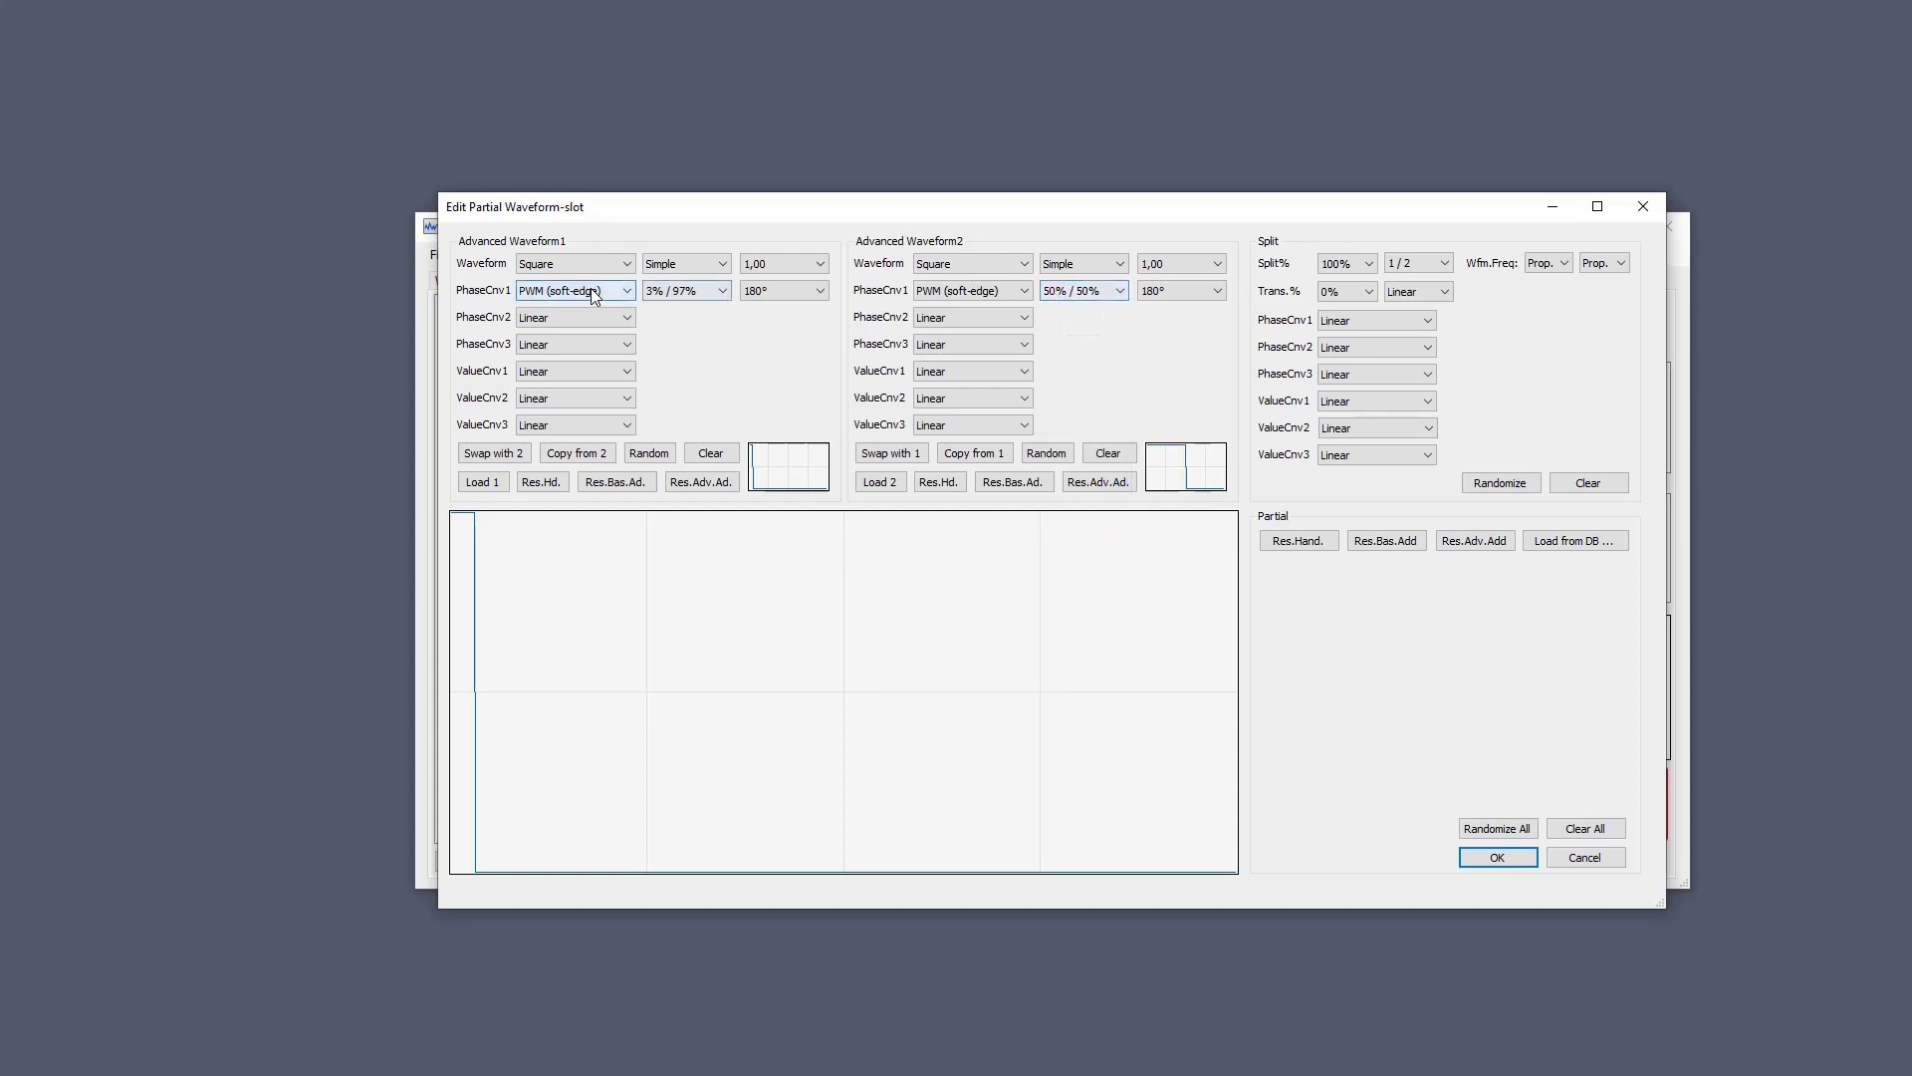
Compare the waveform and PhaseCnv1 types of the two advanced waveforms.
{"action": "left_click", "coordinate": [919, 264]}
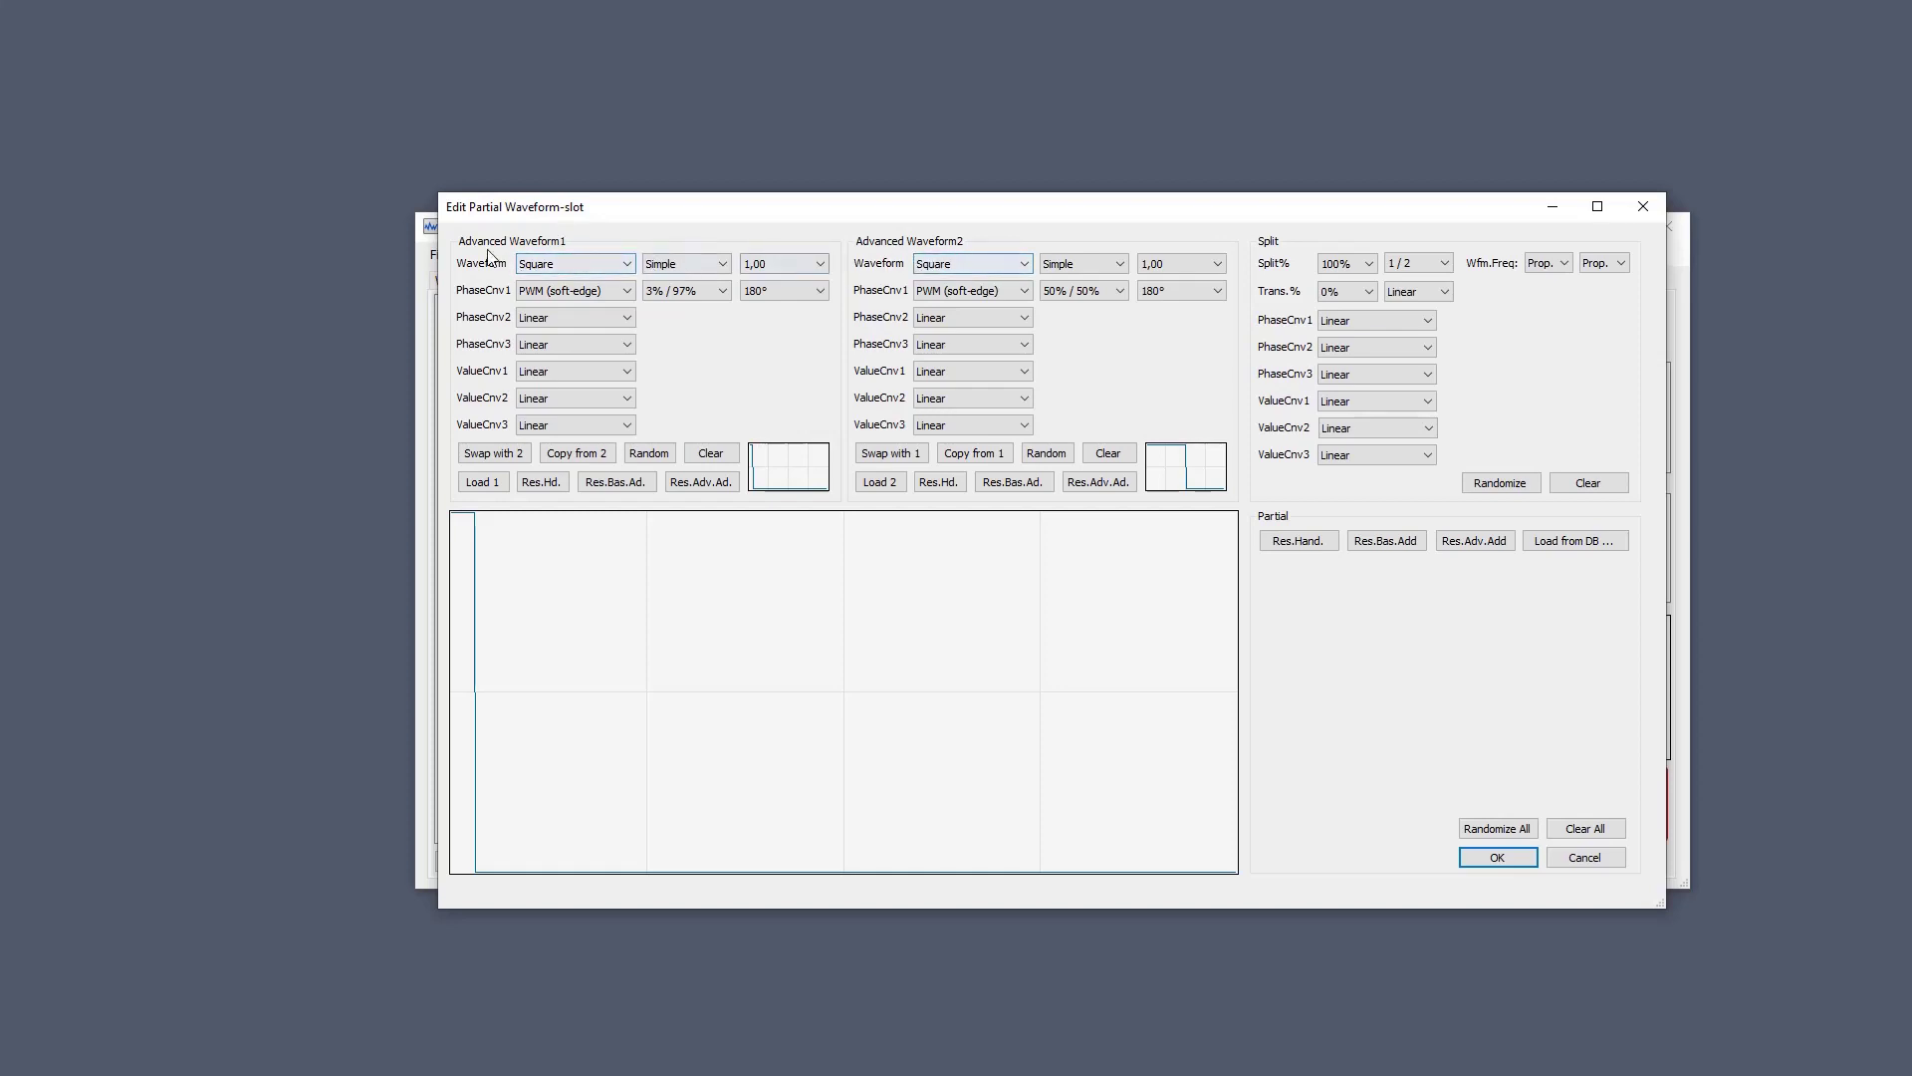
{"action": "left_click", "coordinate": [1041, 267]}
{"action": "left_click", "coordinate": [546, 293]}
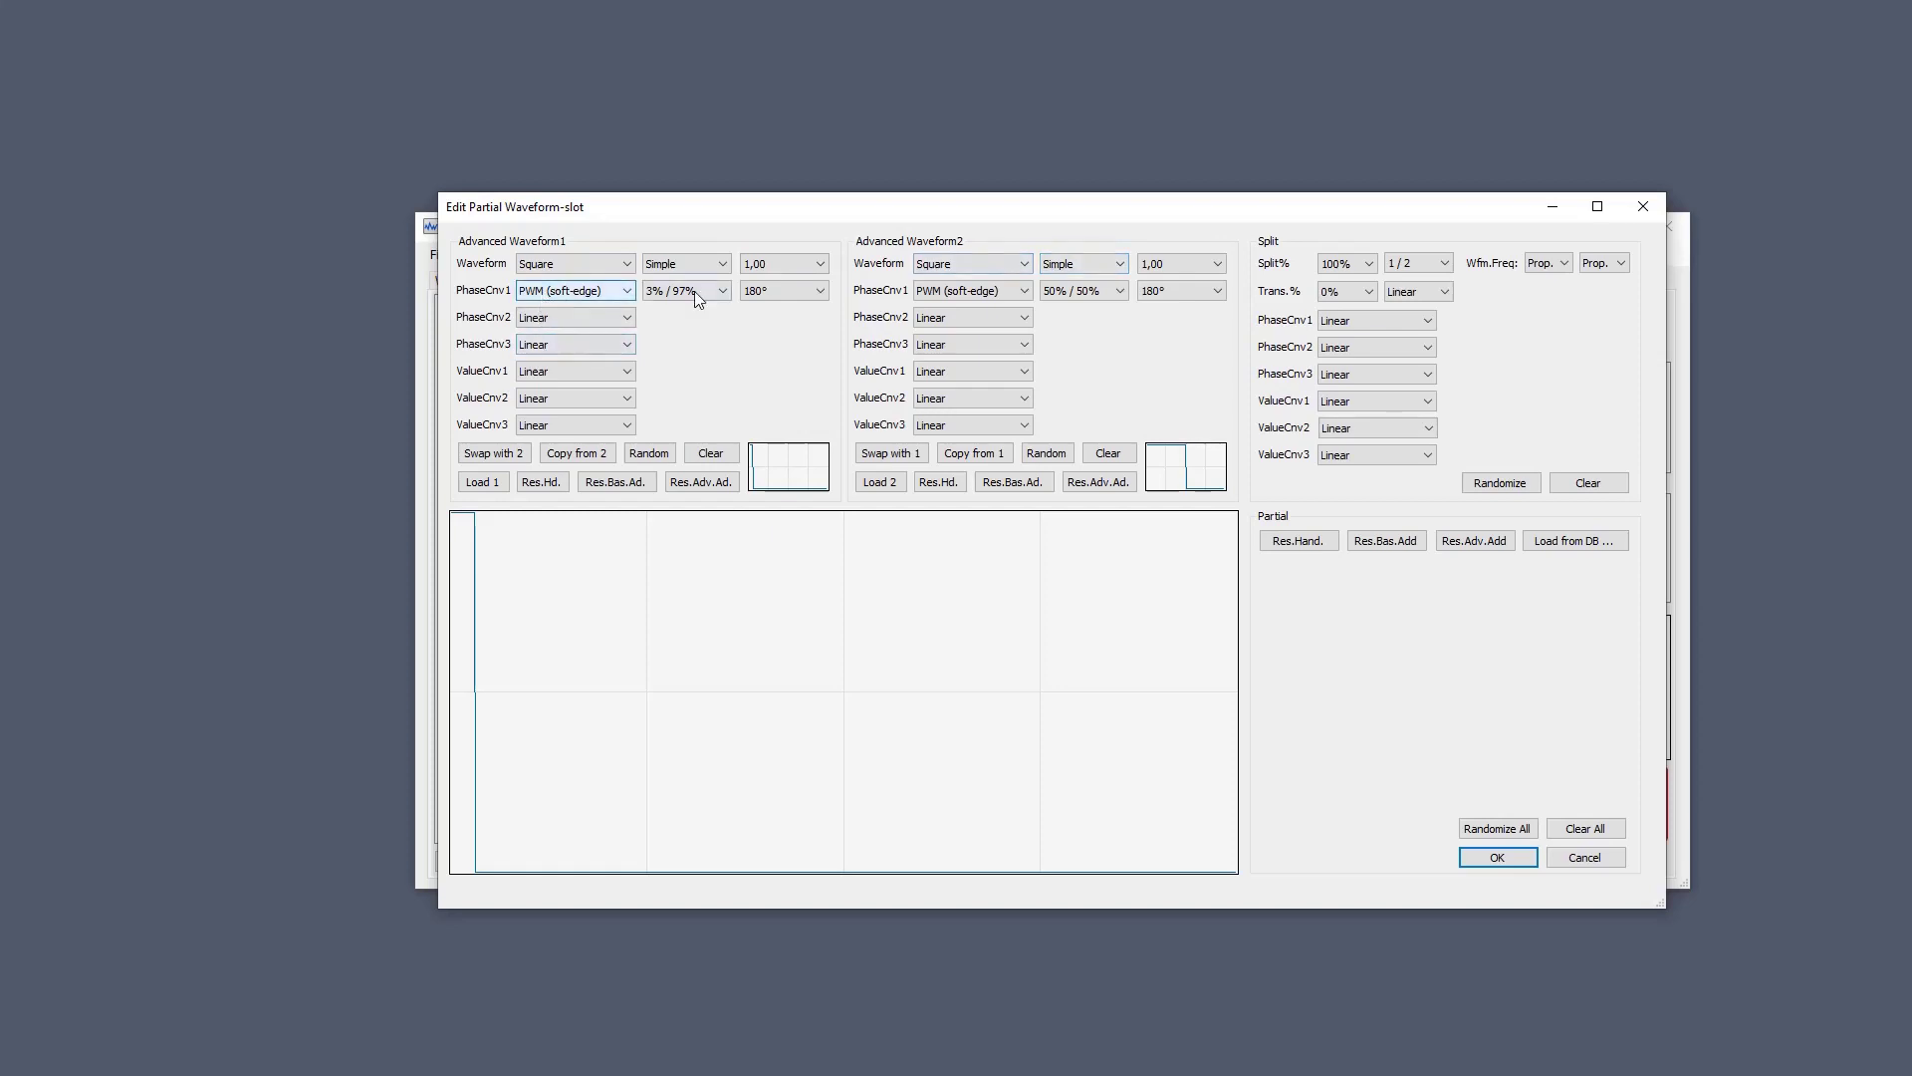
{"action": "left_click", "coordinate": [989, 298]}
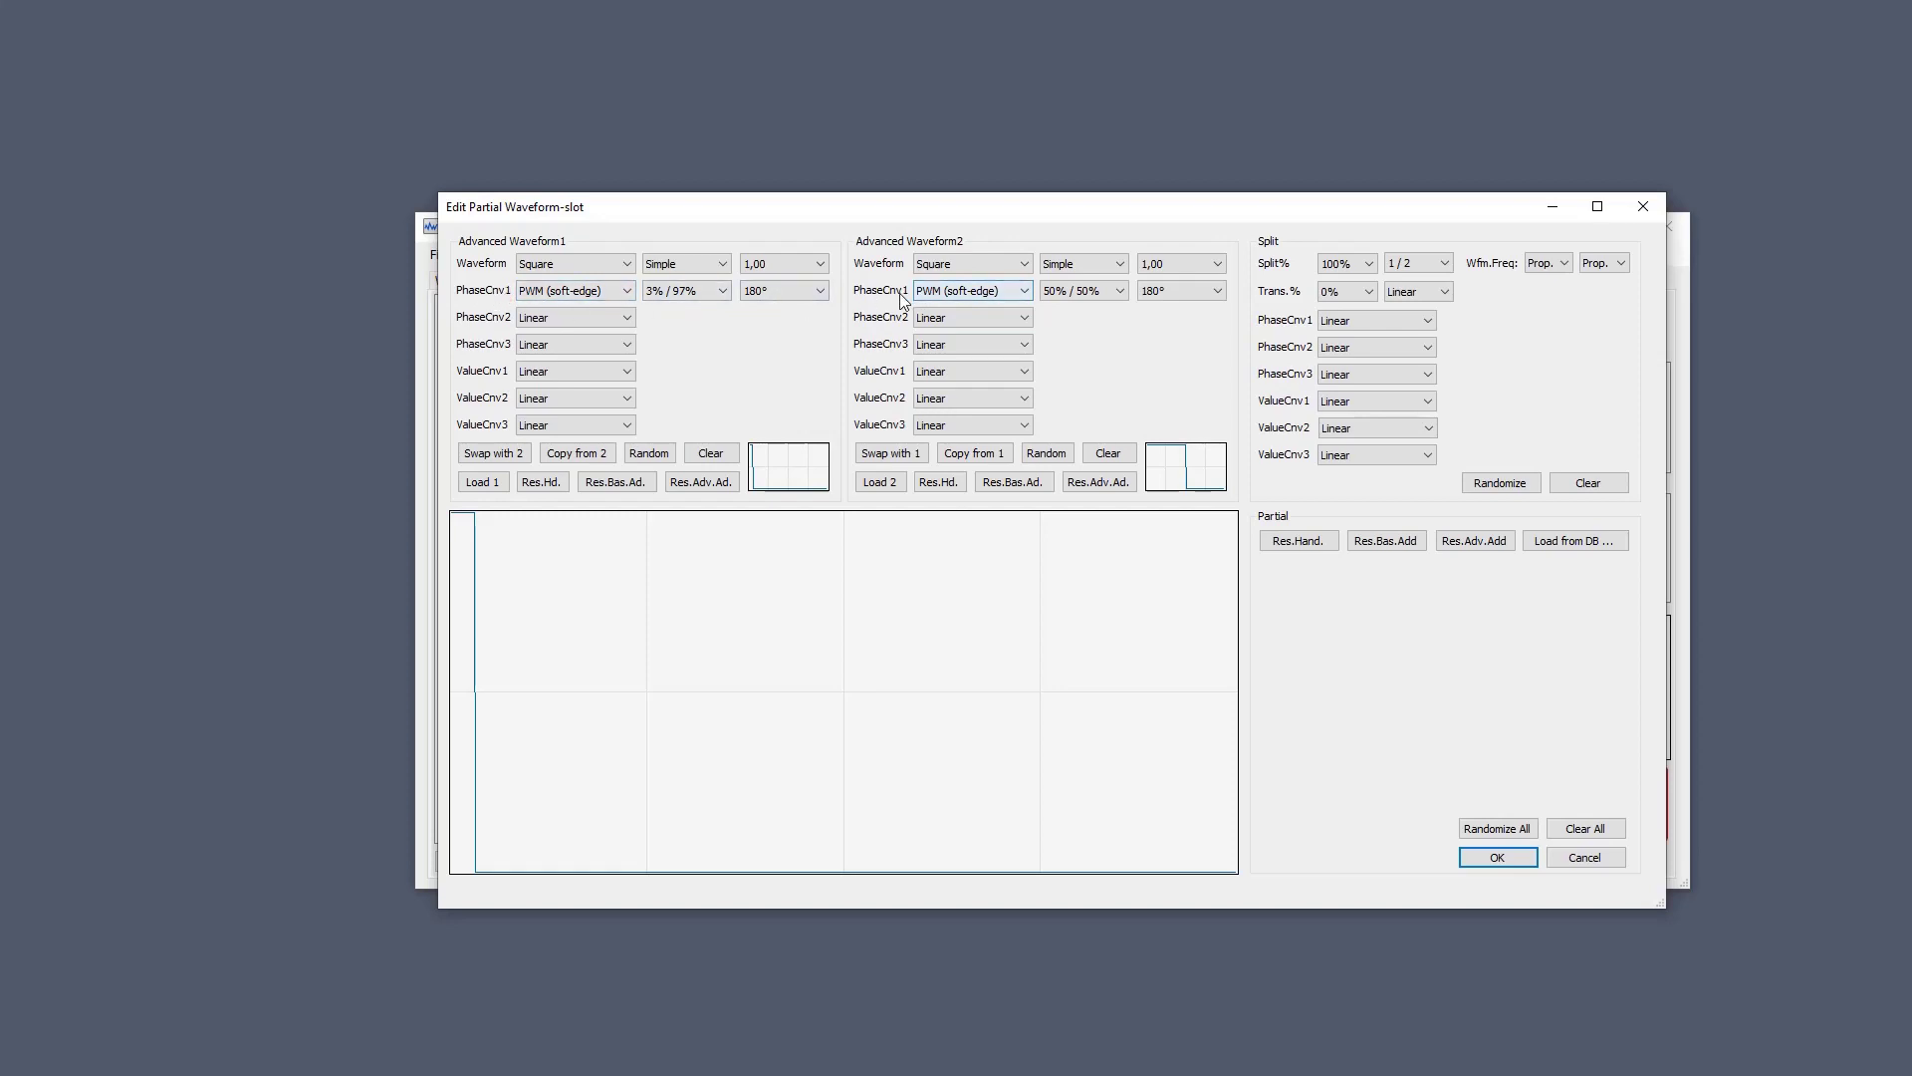
Review the PWM ratio options, keep 3% / 97% for Advanced Waveform1 and 50% / 50% for Advanced Waveform2, and accept the partial waveform.
{"action": "left_click", "coordinate": [693, 291]}
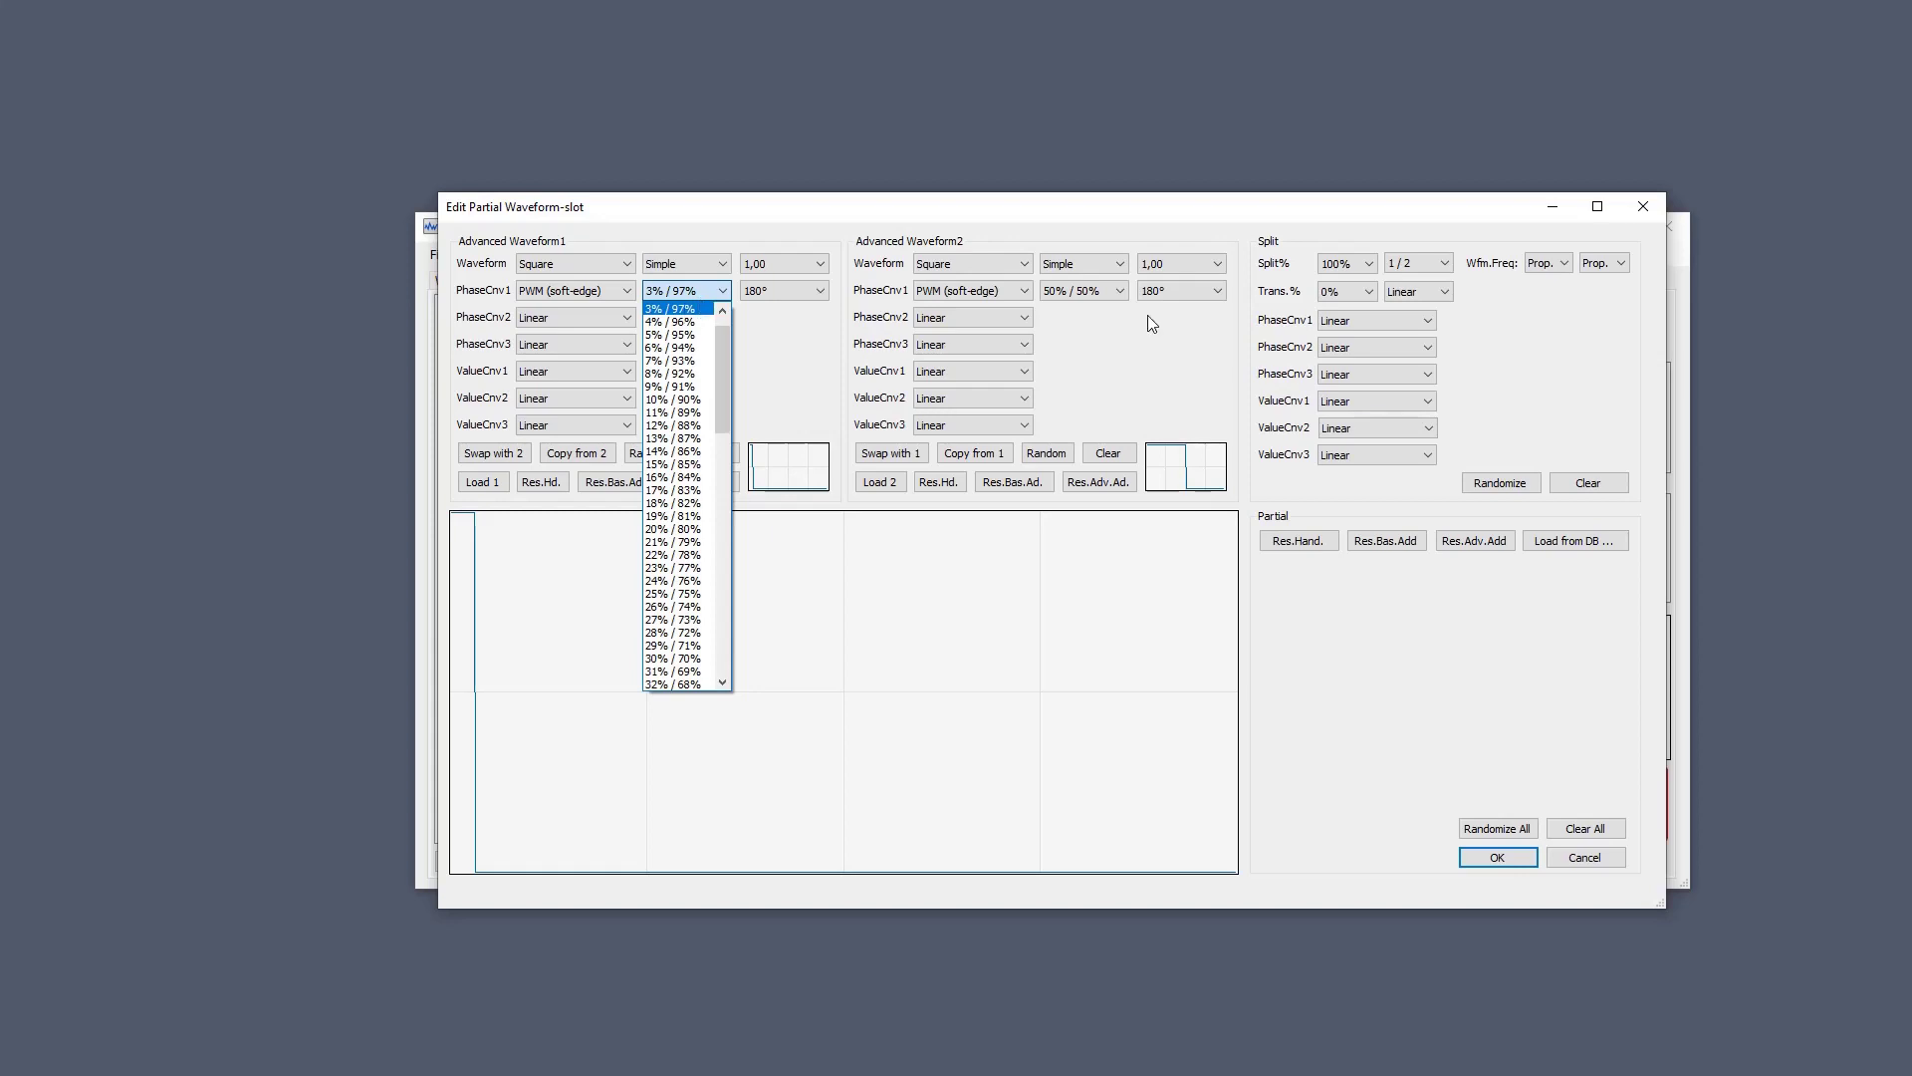
{"action": "left_click", "coordinate": [1084, 295]}
{"action": "left_click", "coordinate": [1084, 295]}
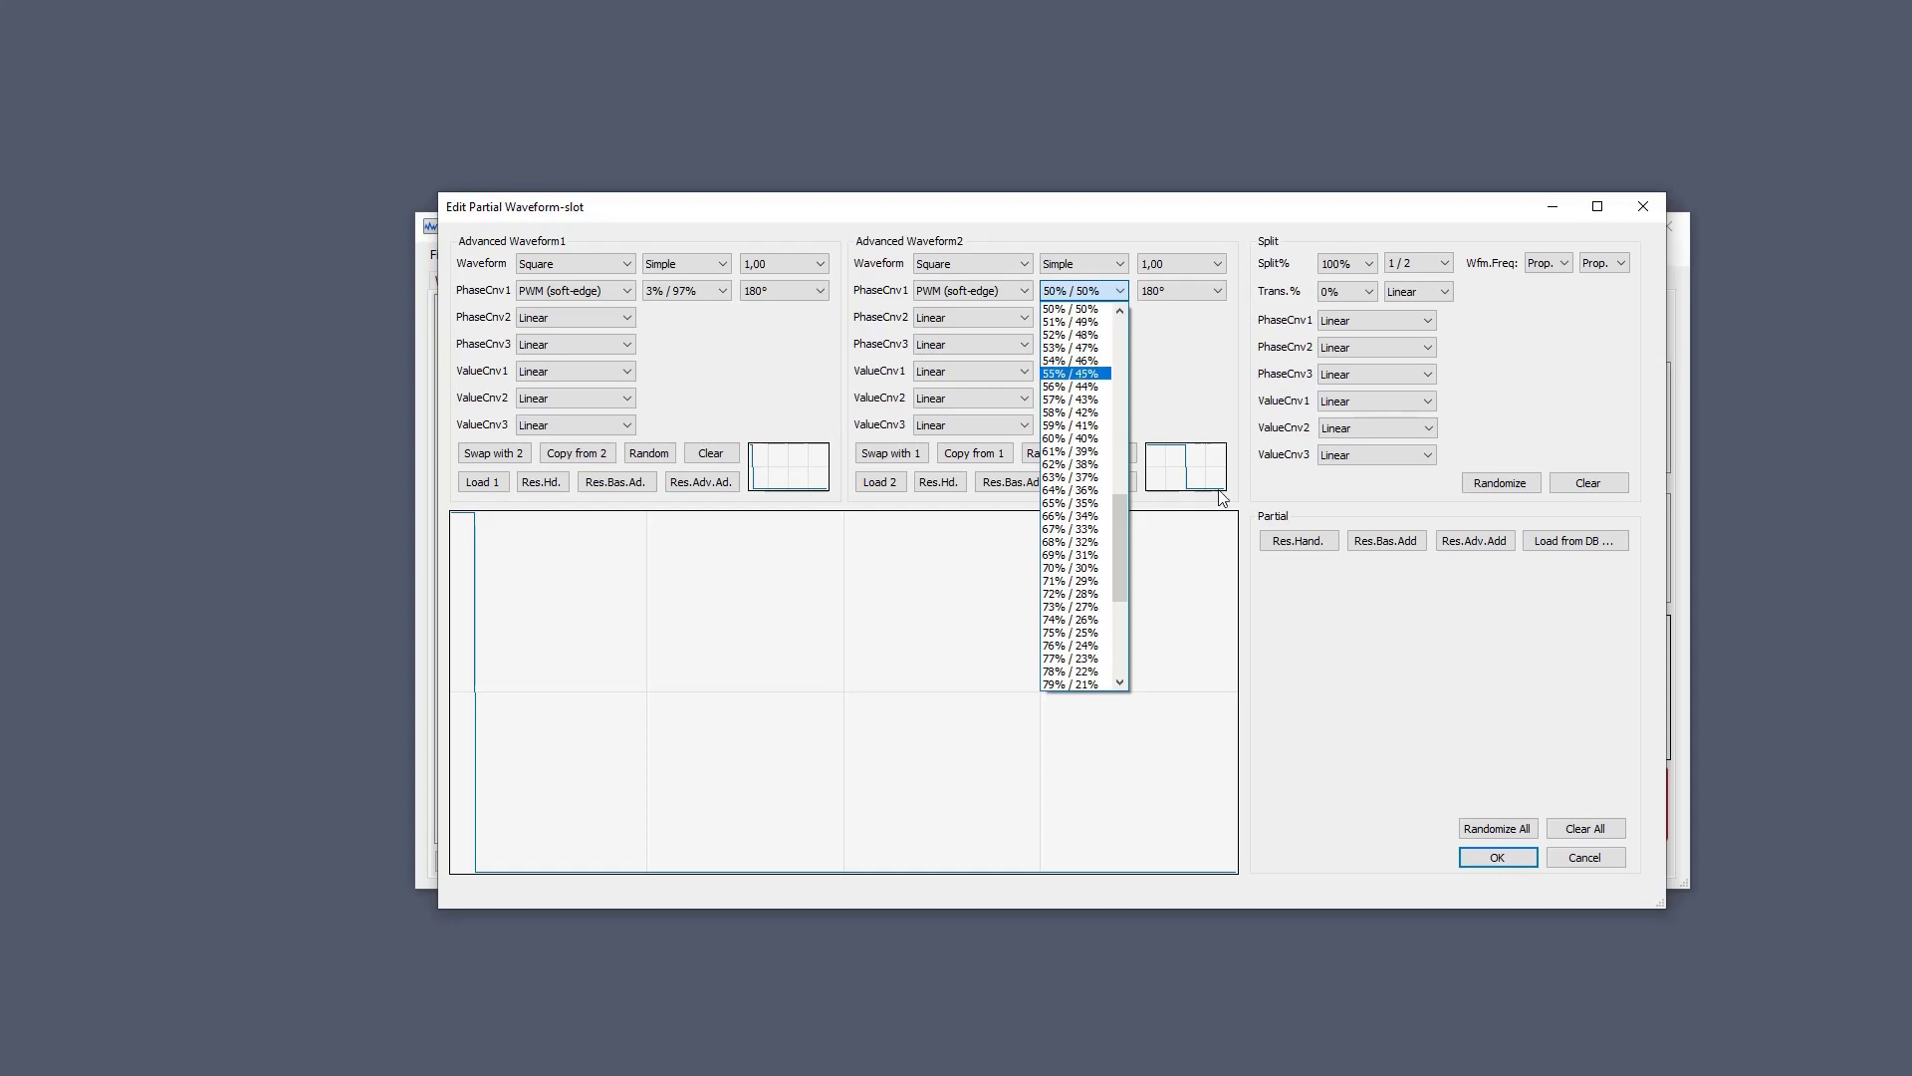
{"action": "left_click_drag", "start_coordinate": [1117, 542], "coordinate": [1143, 331]}
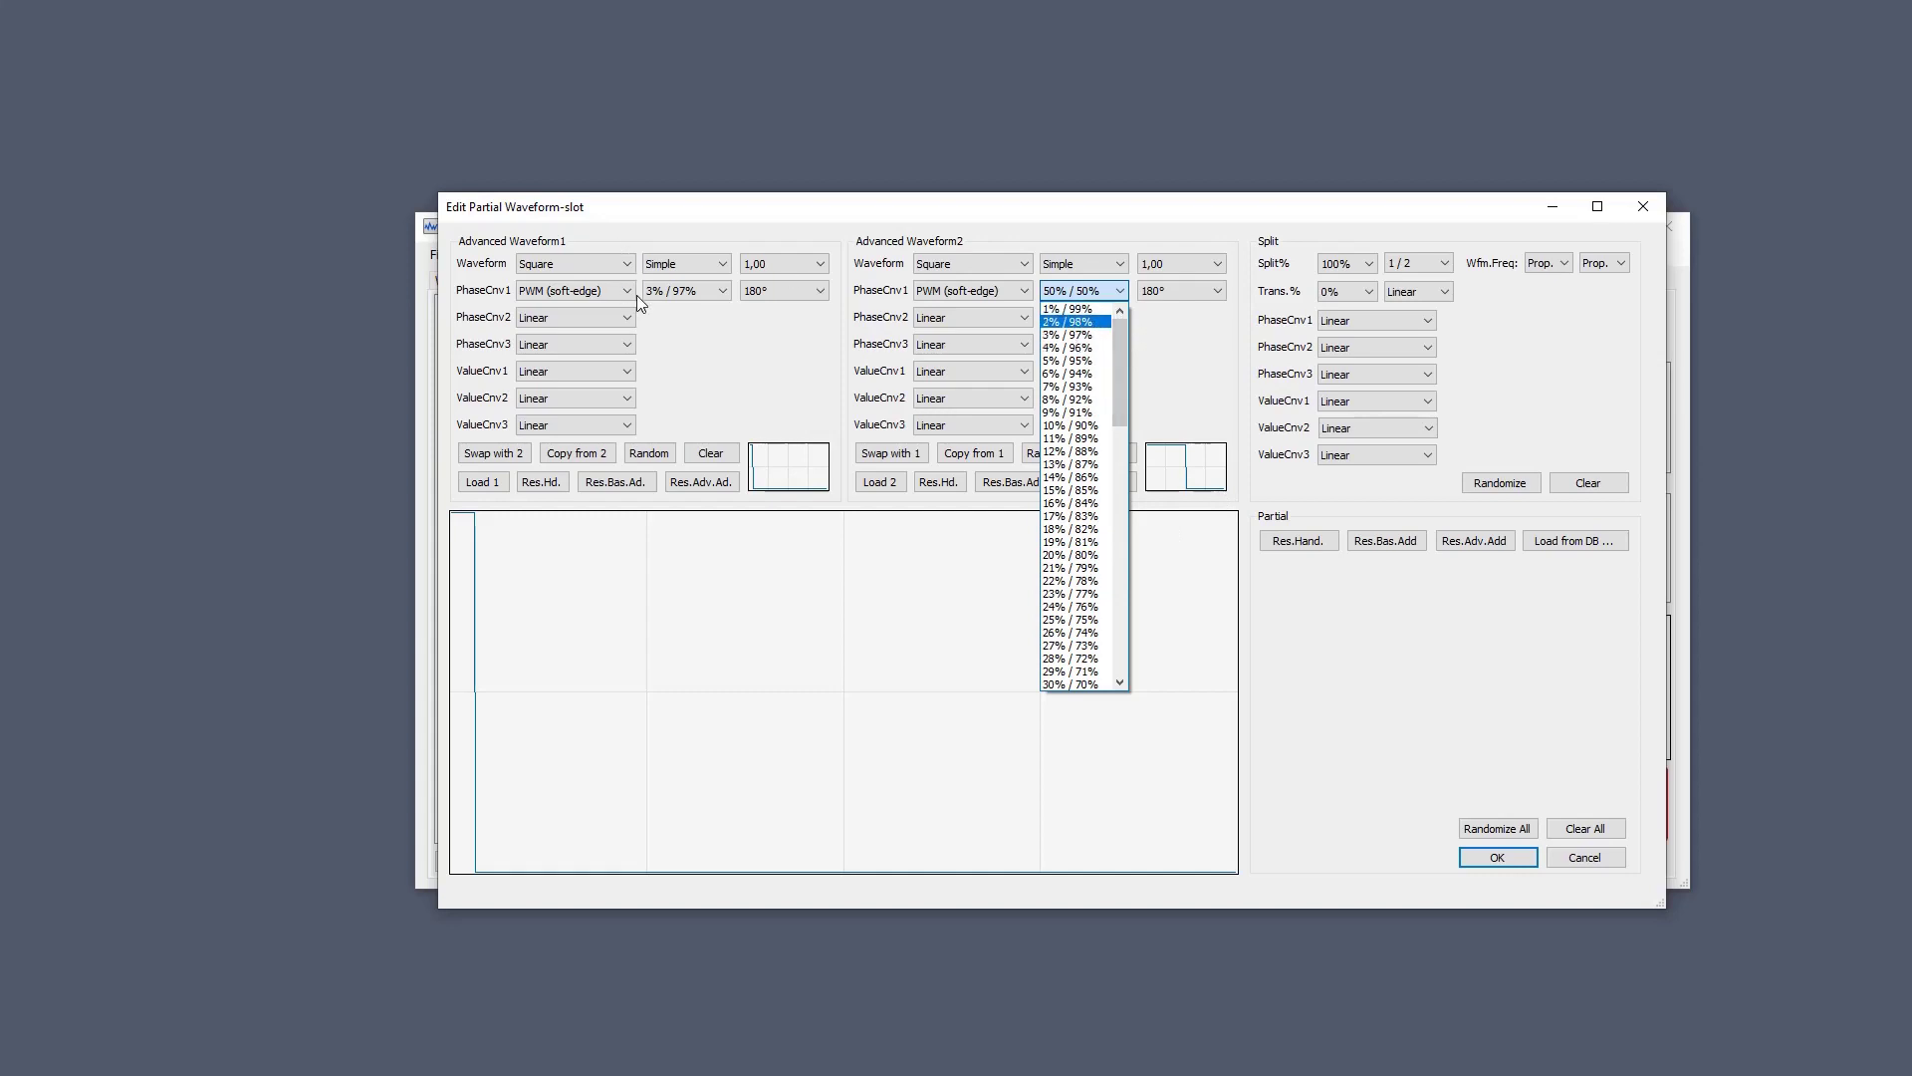
{"action": "left_click", "coordinate": [683, 289]}
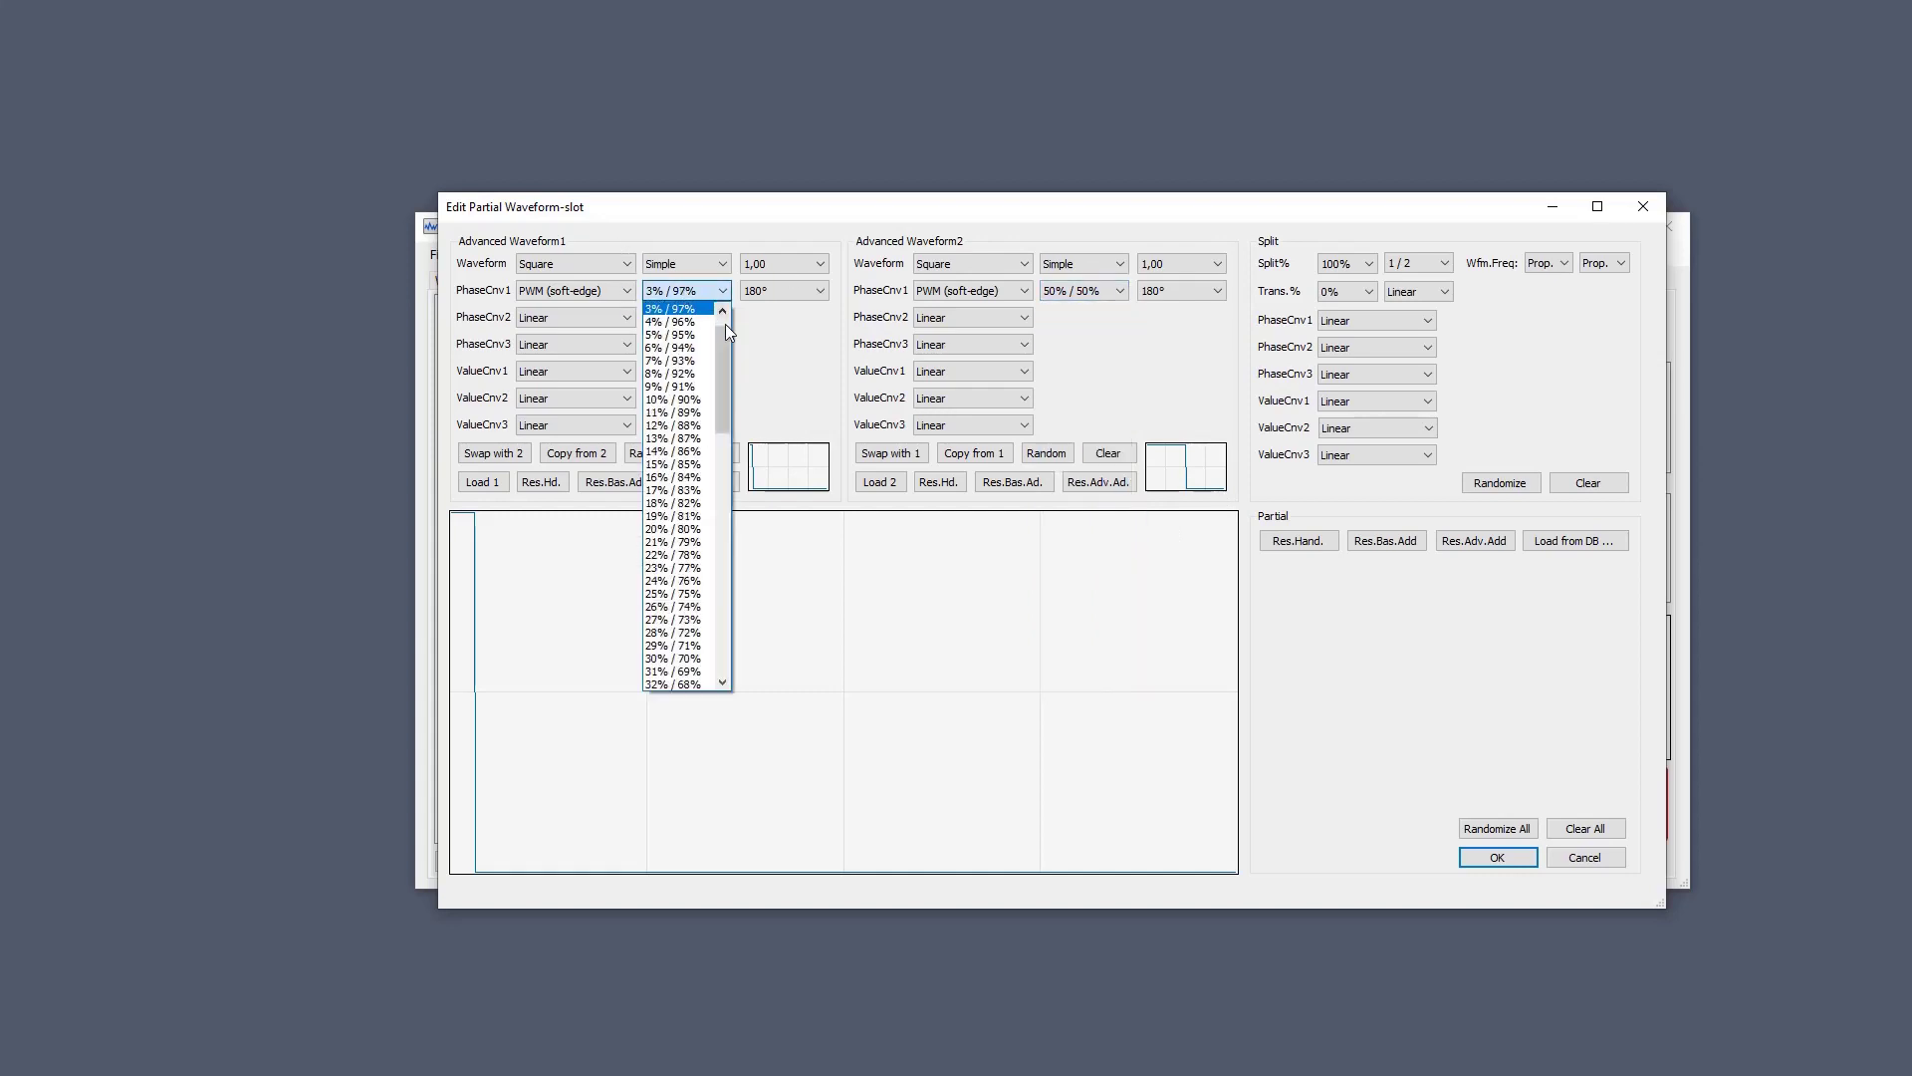
{"action": "left_click_drag", "start_coordinate": [721, 327], "coordinate": [721, 317]}
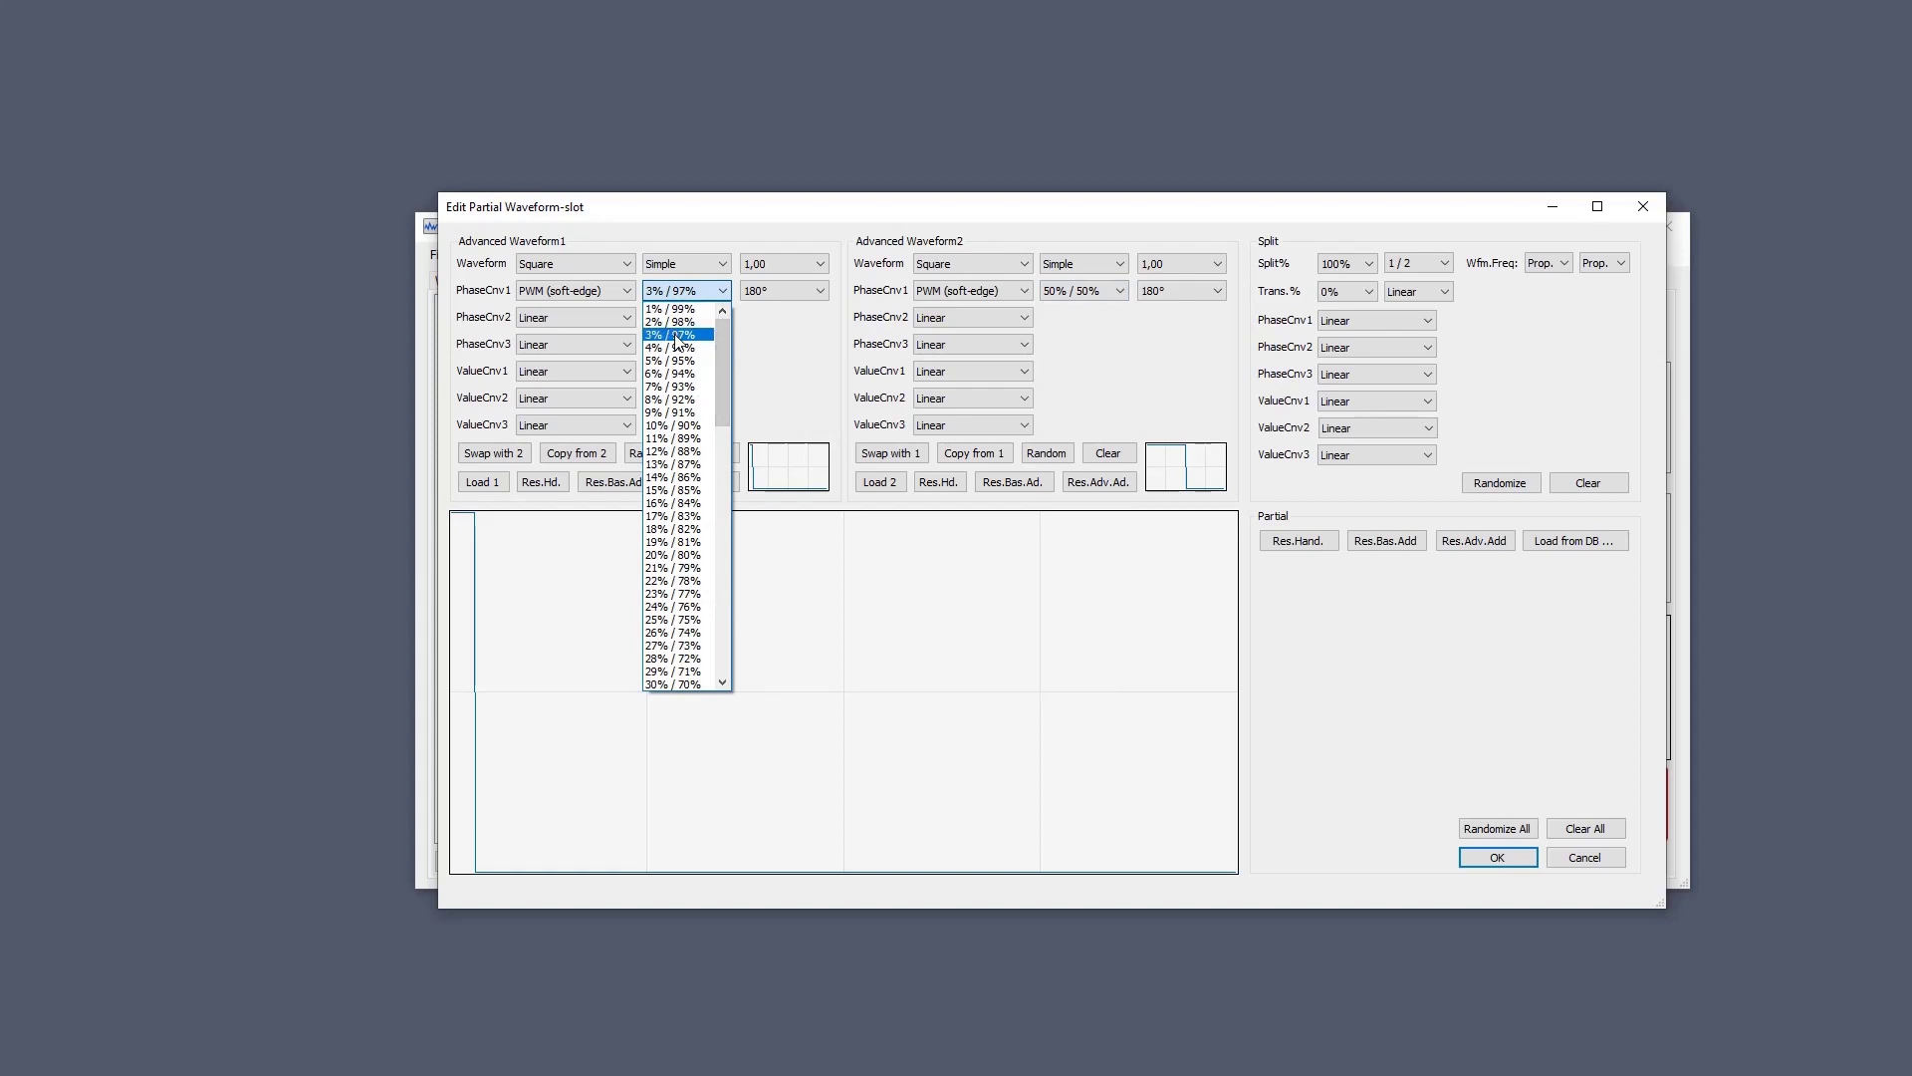
{"action": "left_click", "coordinate": [676, 336]}
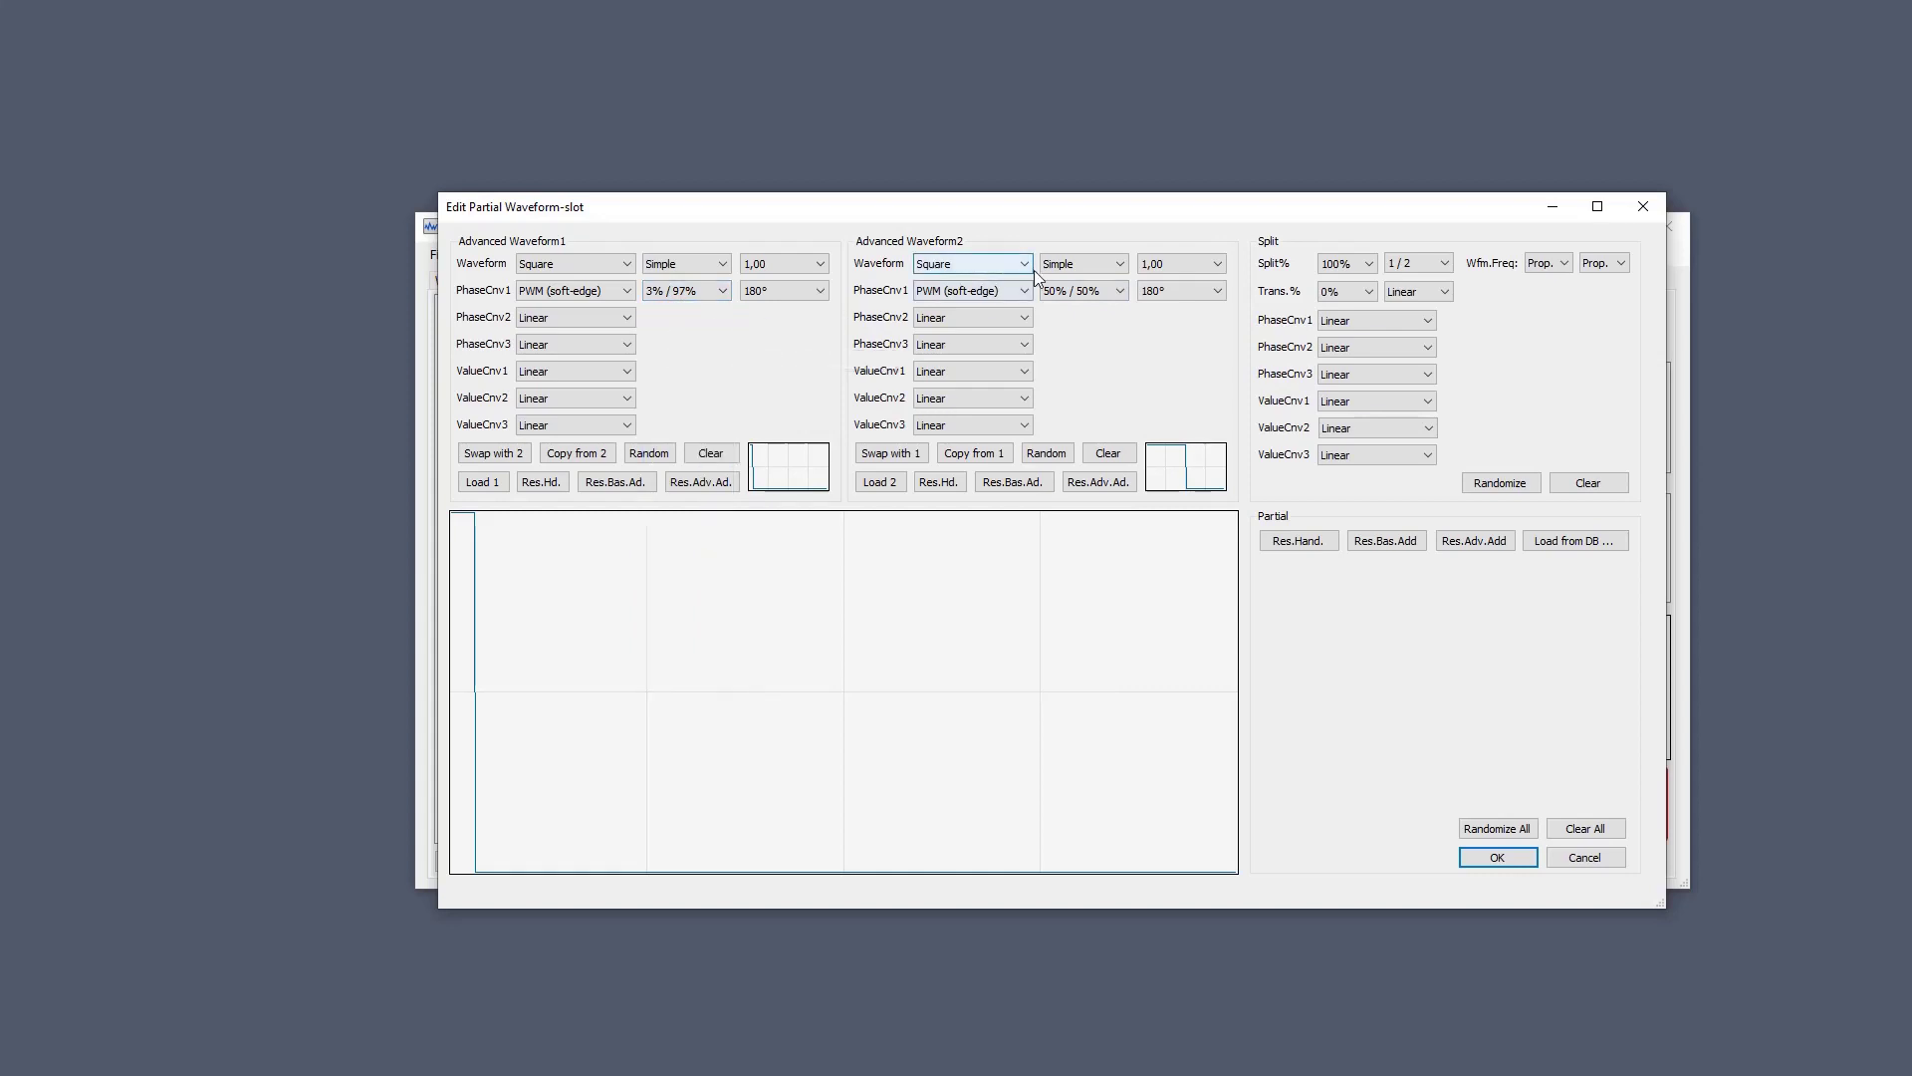
{"action": "left_click", "coordinate": [1078, 290]}
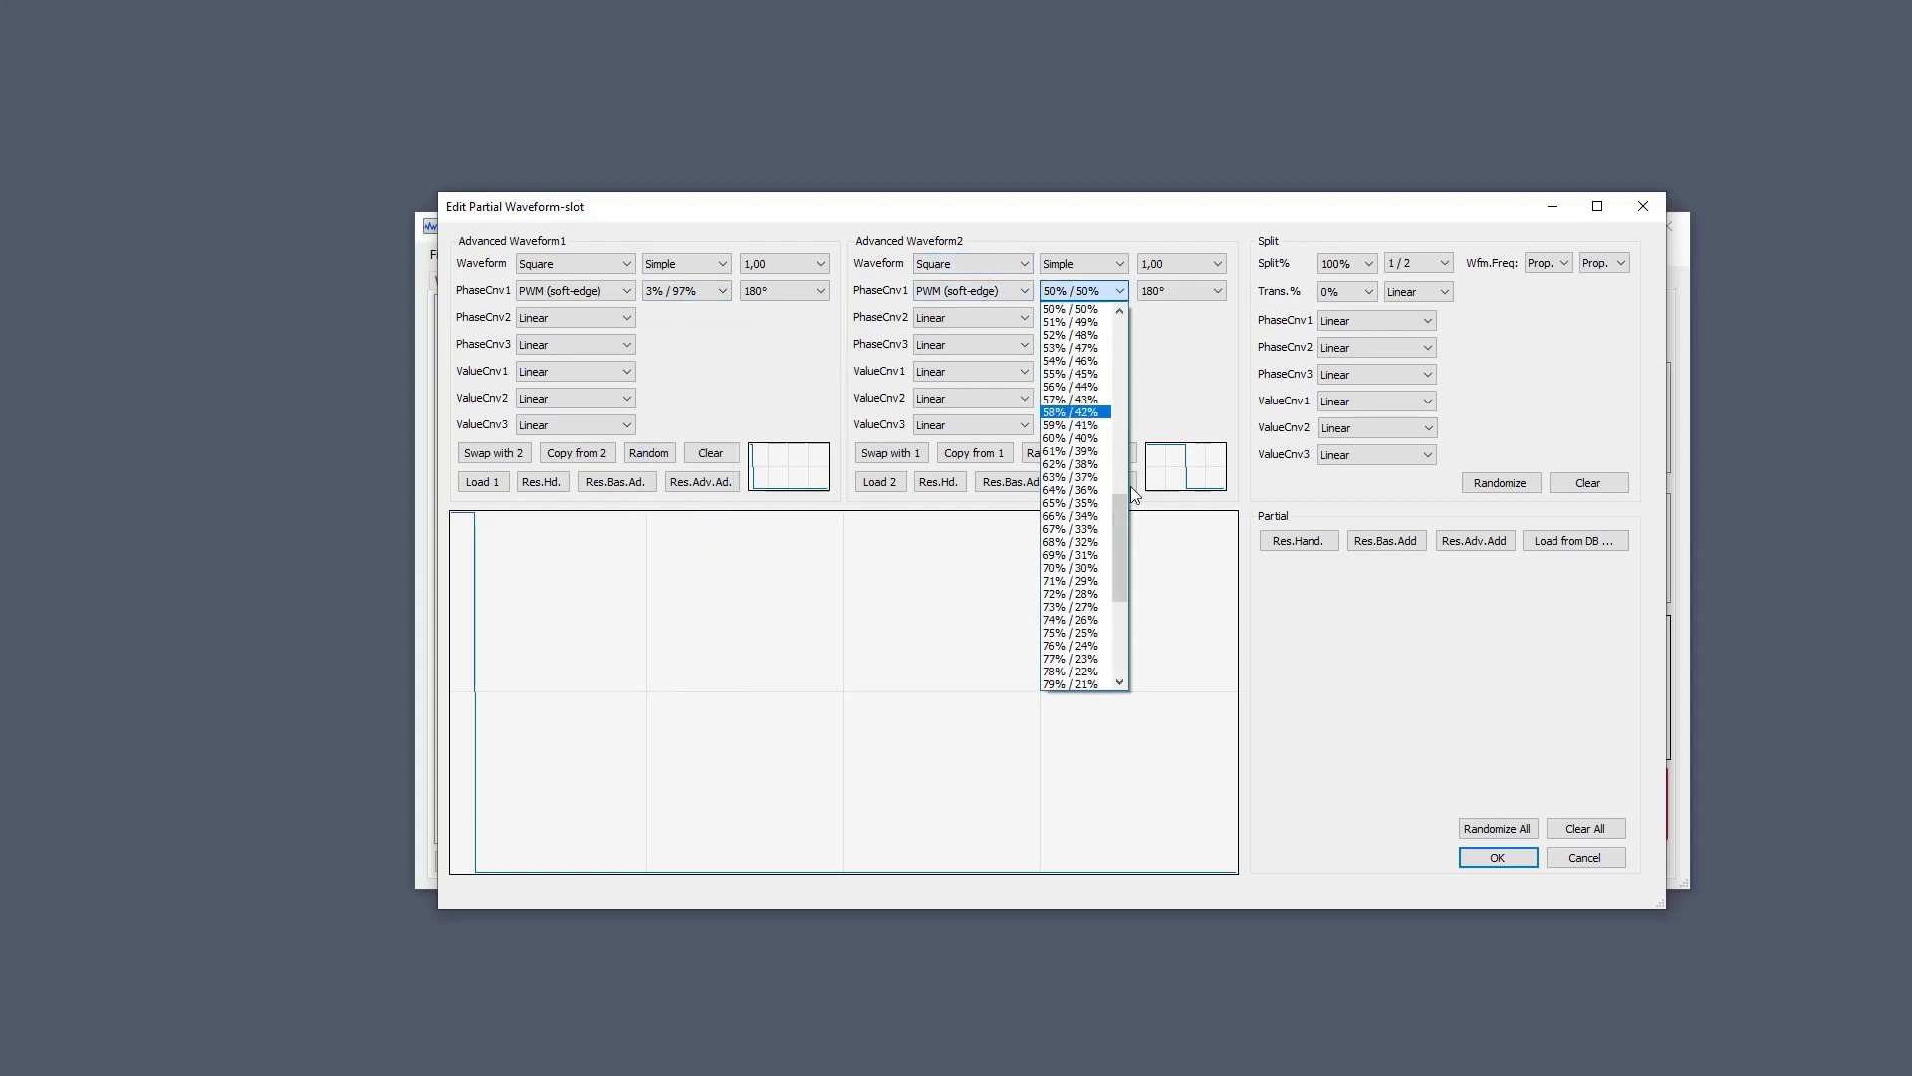
{"action": "left_click_drag", "start_coordinate": [1120, 522], "coordinate": [1143, 490]}
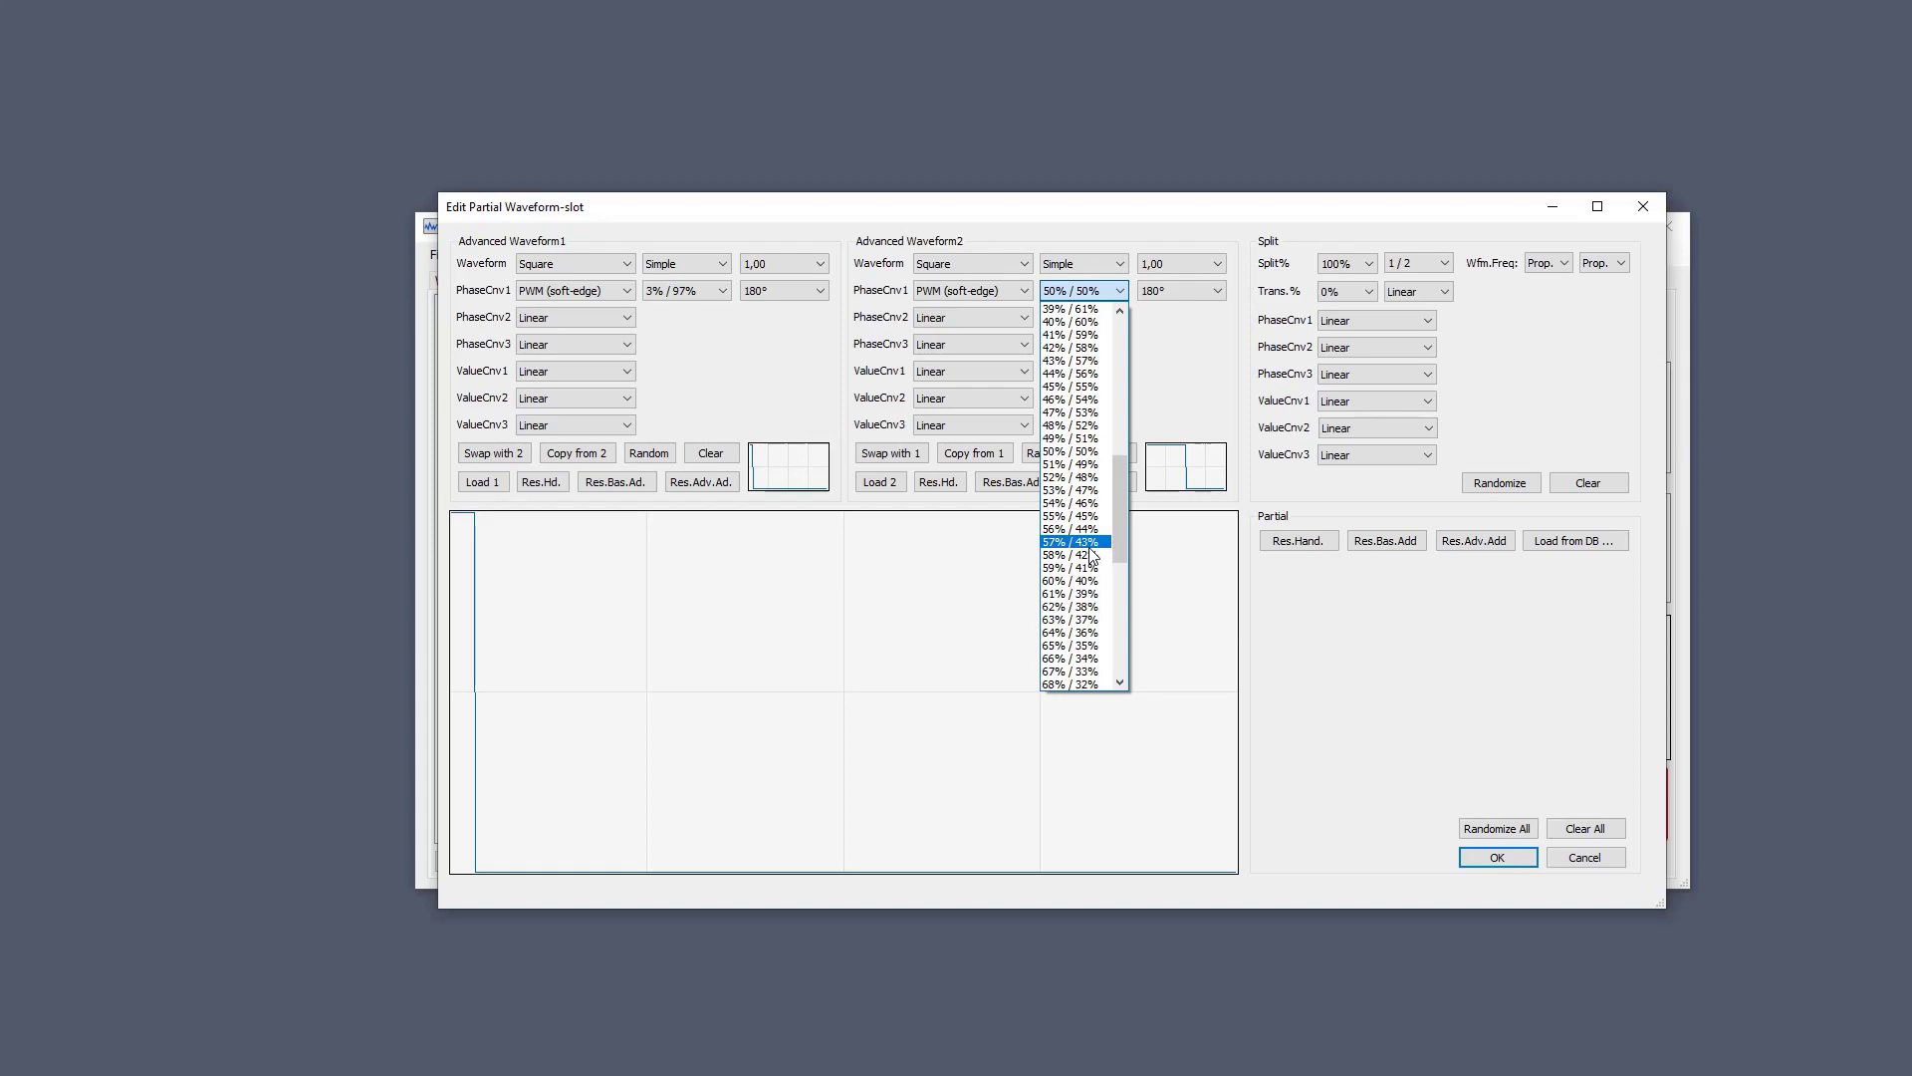
{"action": "left_click", "coordinate": [1072, 456]}
{"action": "left_click", "coordinate": [1523, 859]}
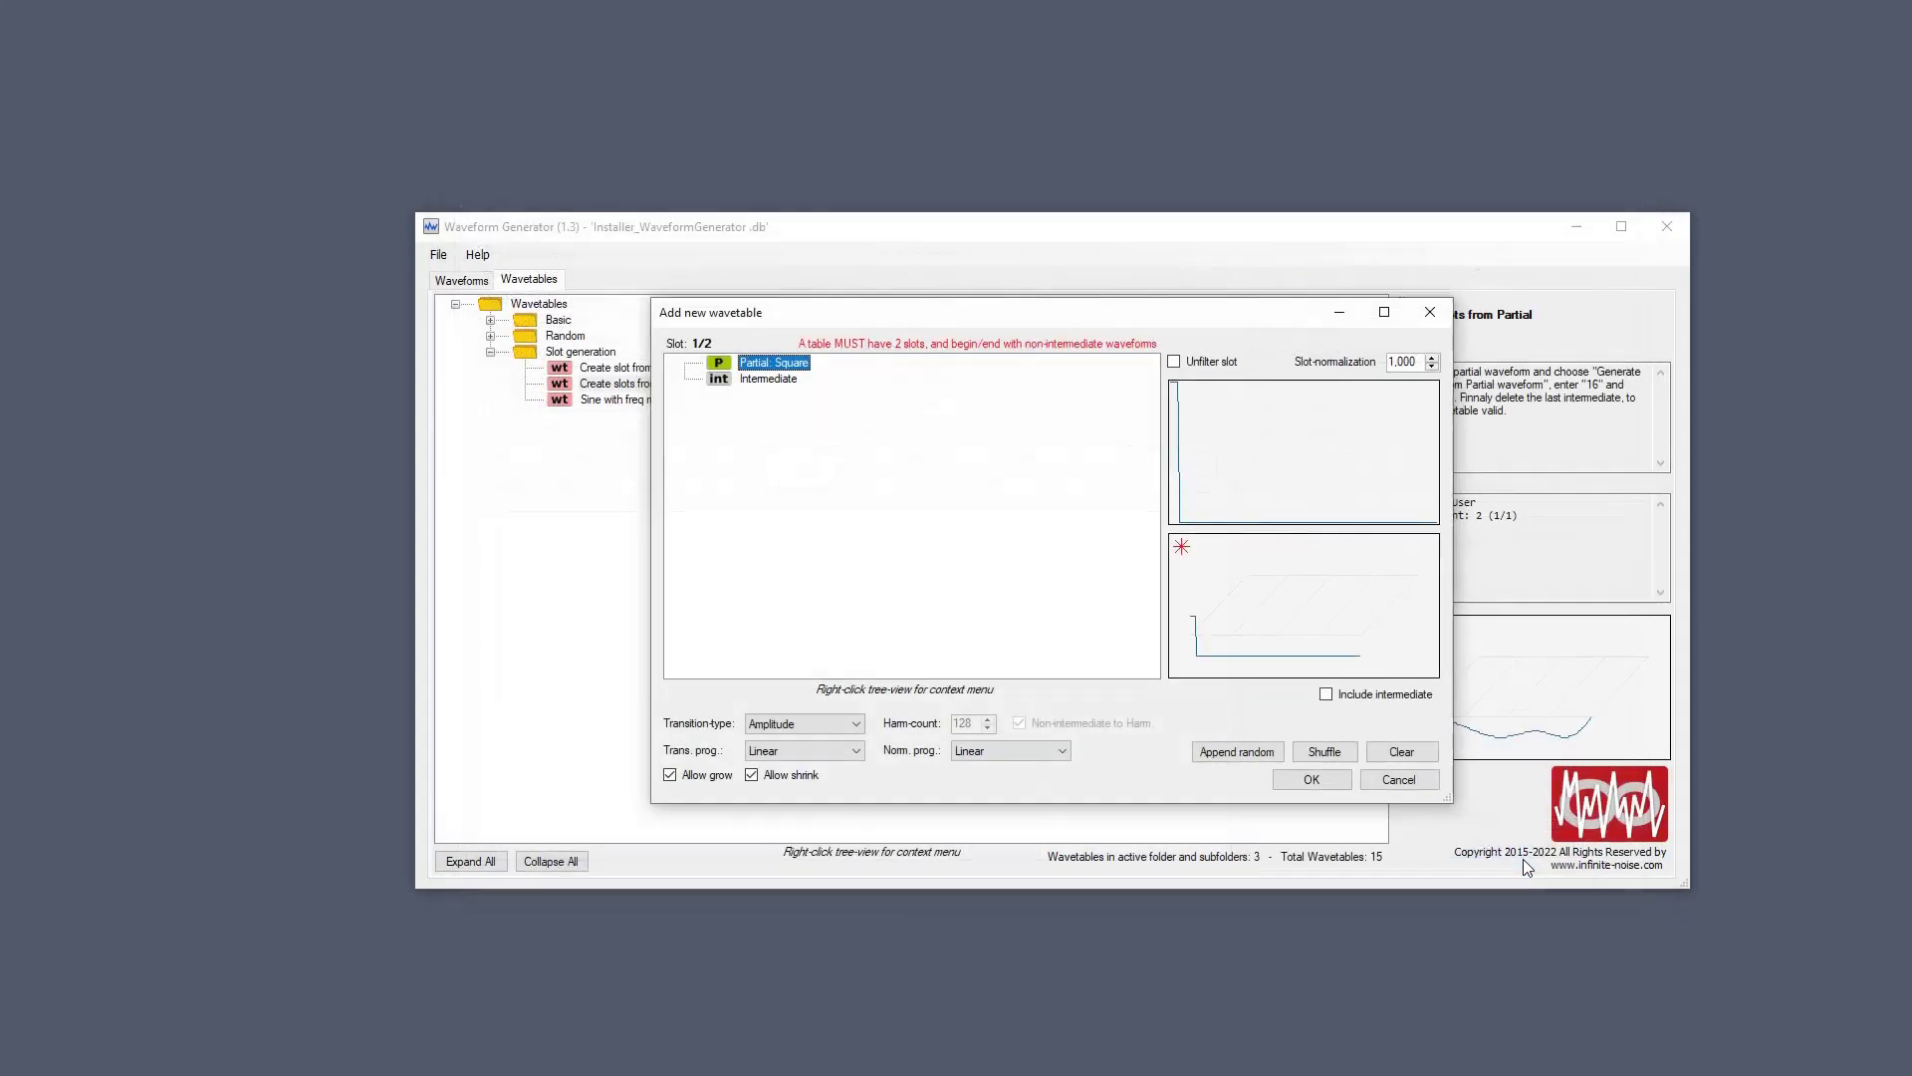
Generate 16 slots from the Partial Square waveform and delete the Intermediate slot at the end of the table.
{"action": "right_click", "coordinate": [788, 361]}
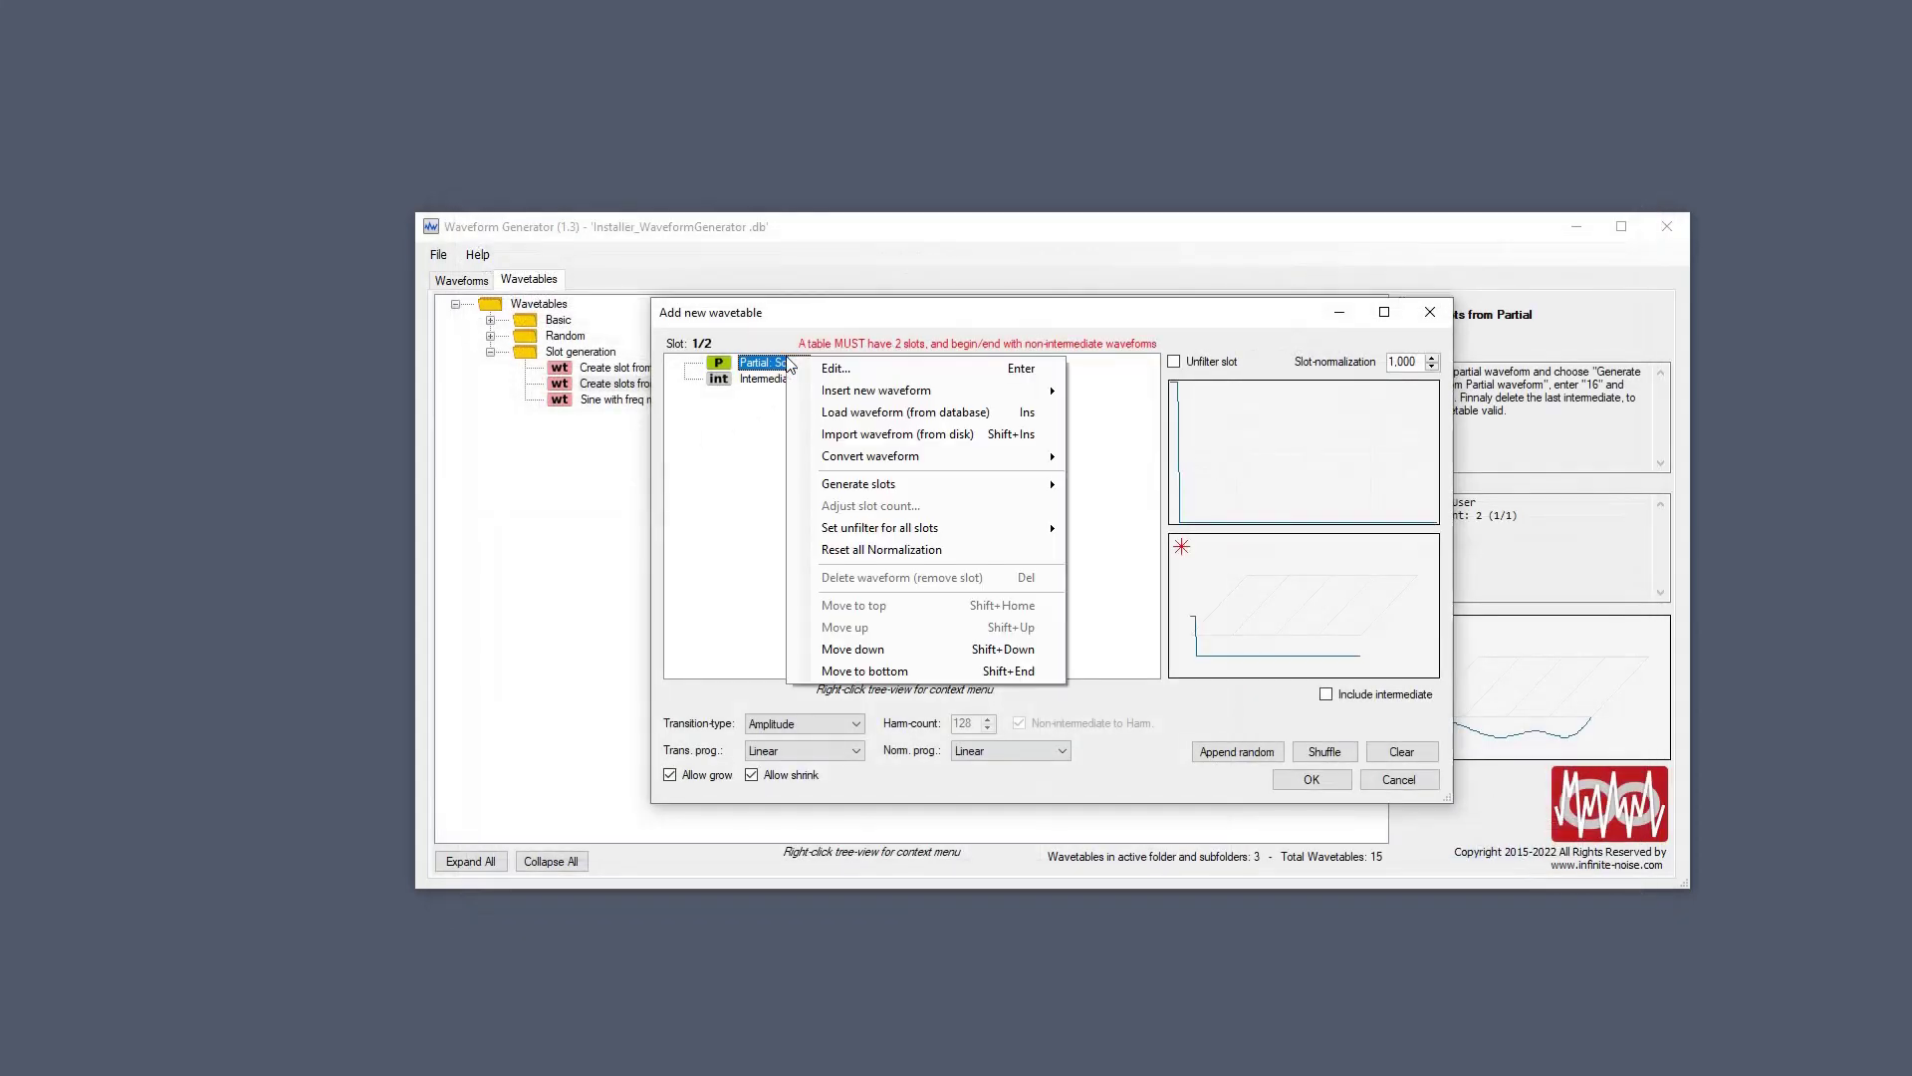
{"action": "mouse_move", "coordinate": [936, 488]}
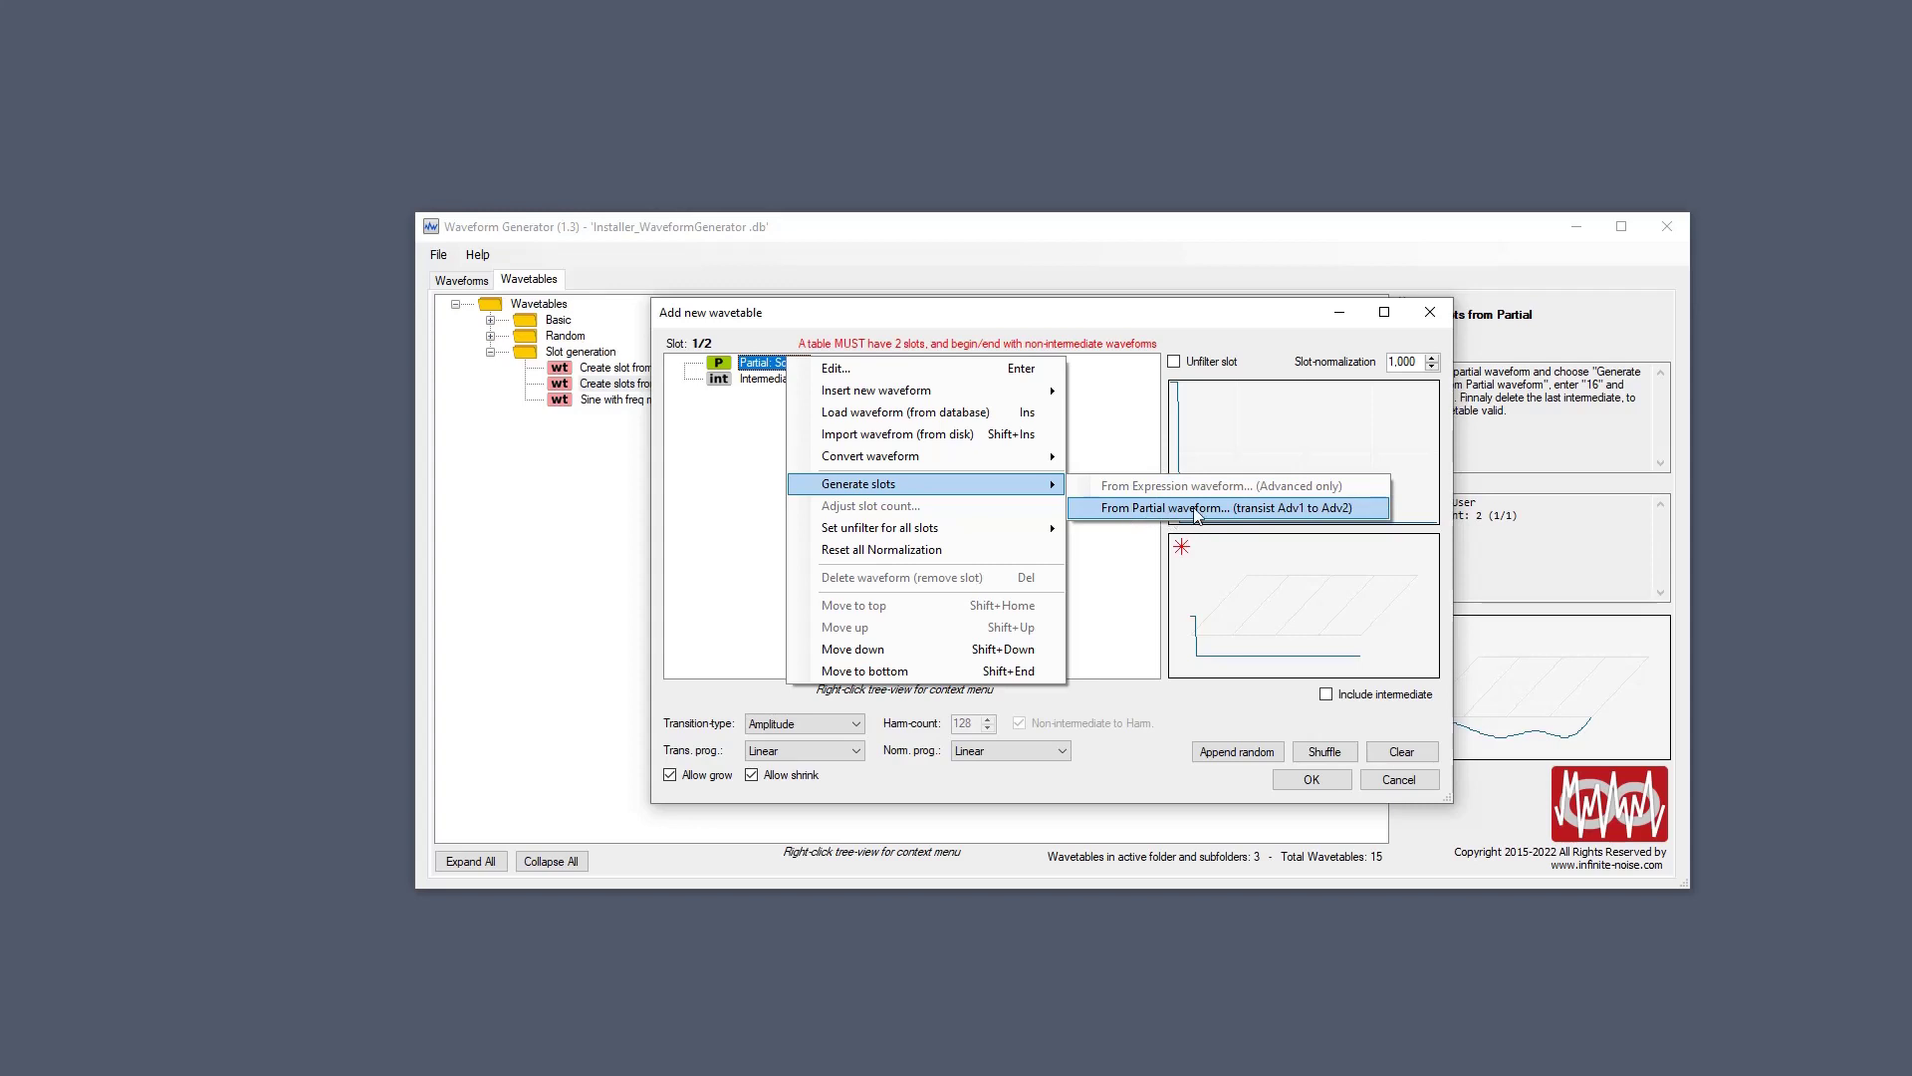
{"action": "left_click", "coordinate": [1325, 507]}
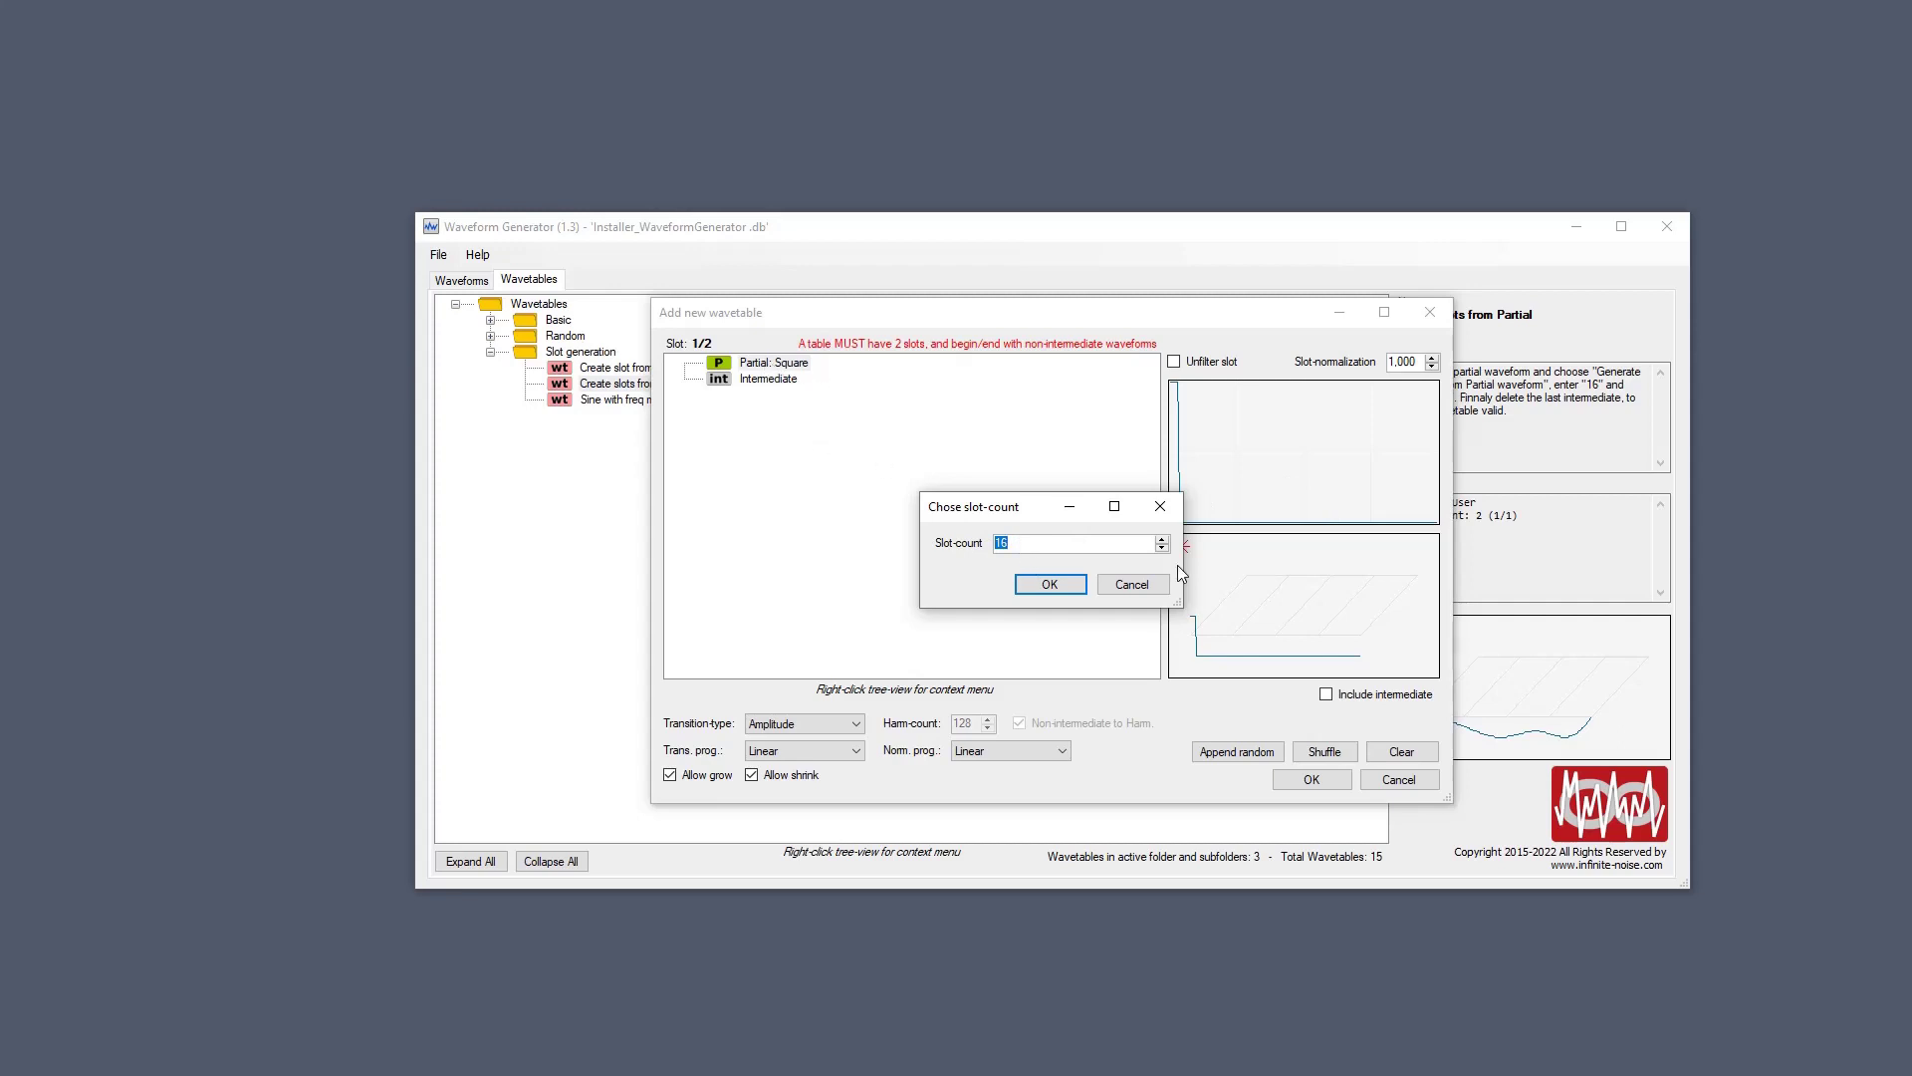
{"action": "left_click", "coordinate": [1070, 585]}
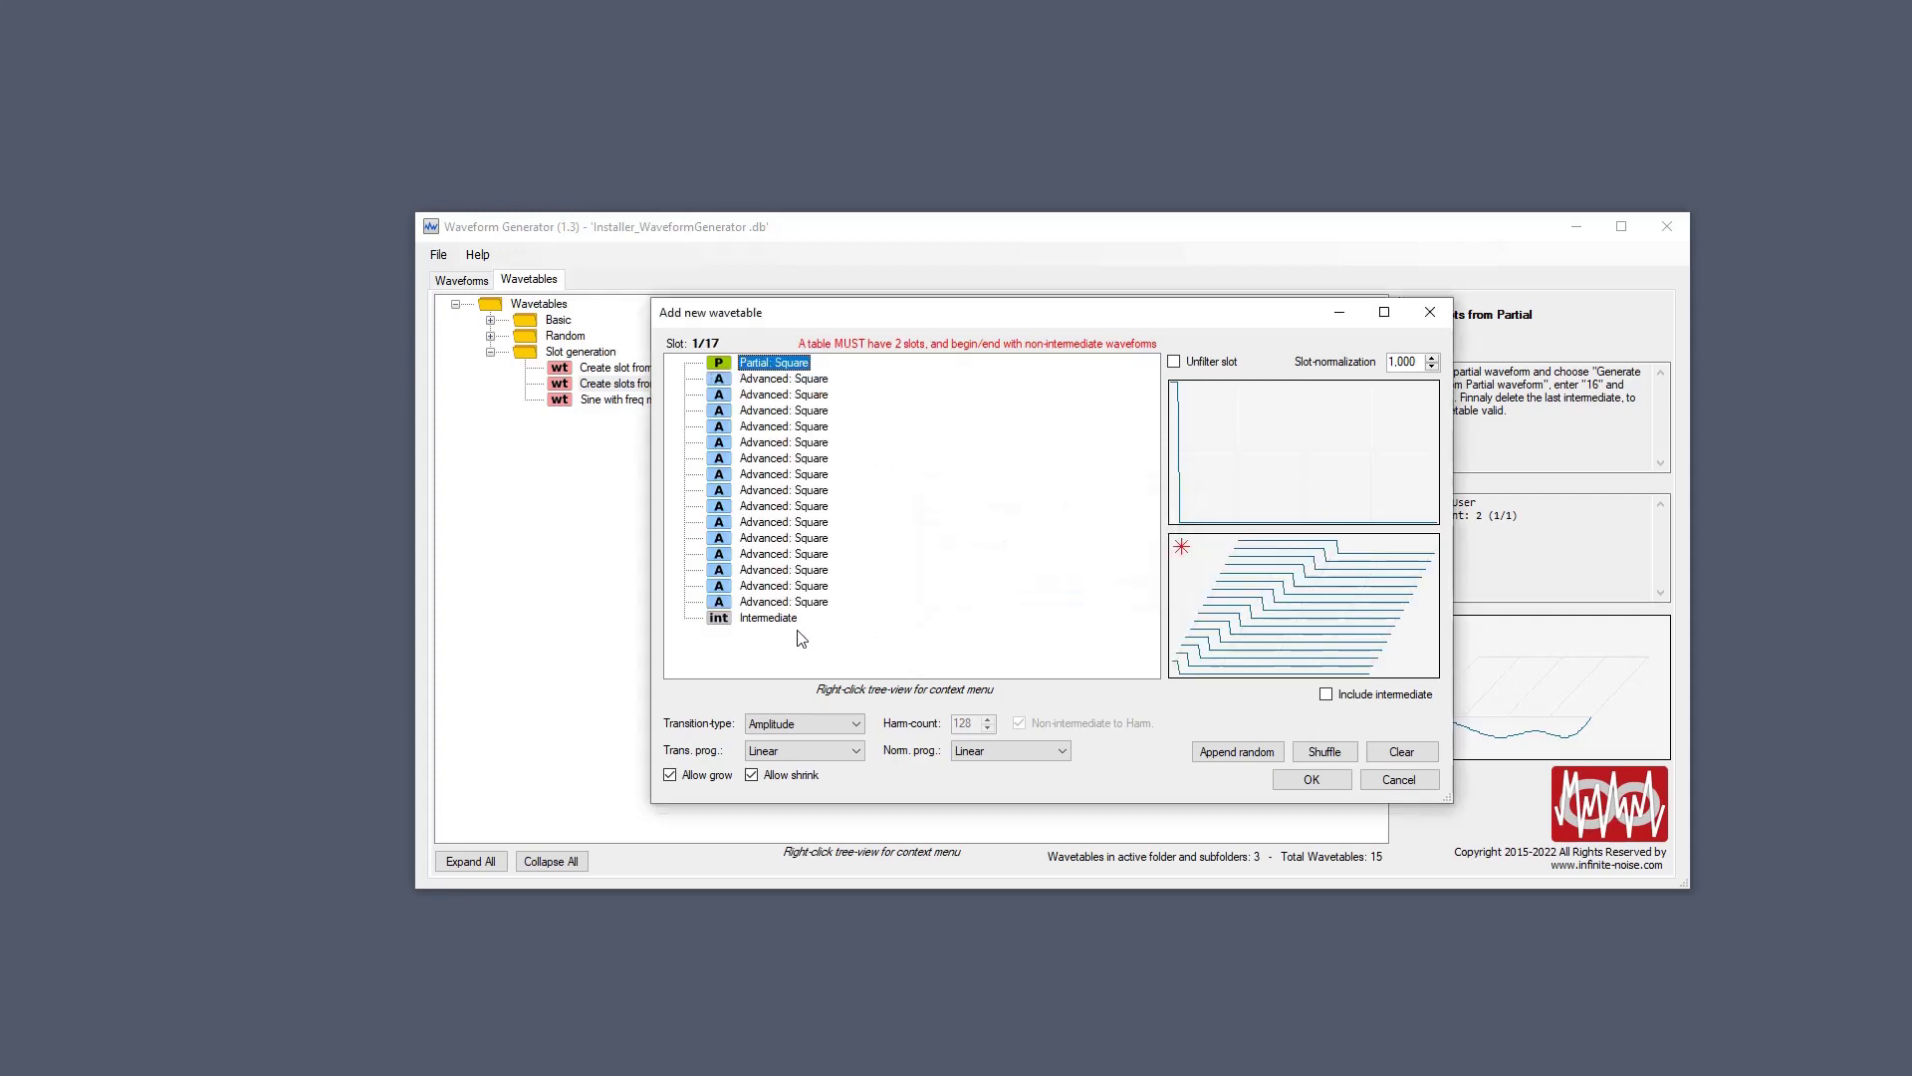
{"action": "left_click", "coordinate": [773, 619]}
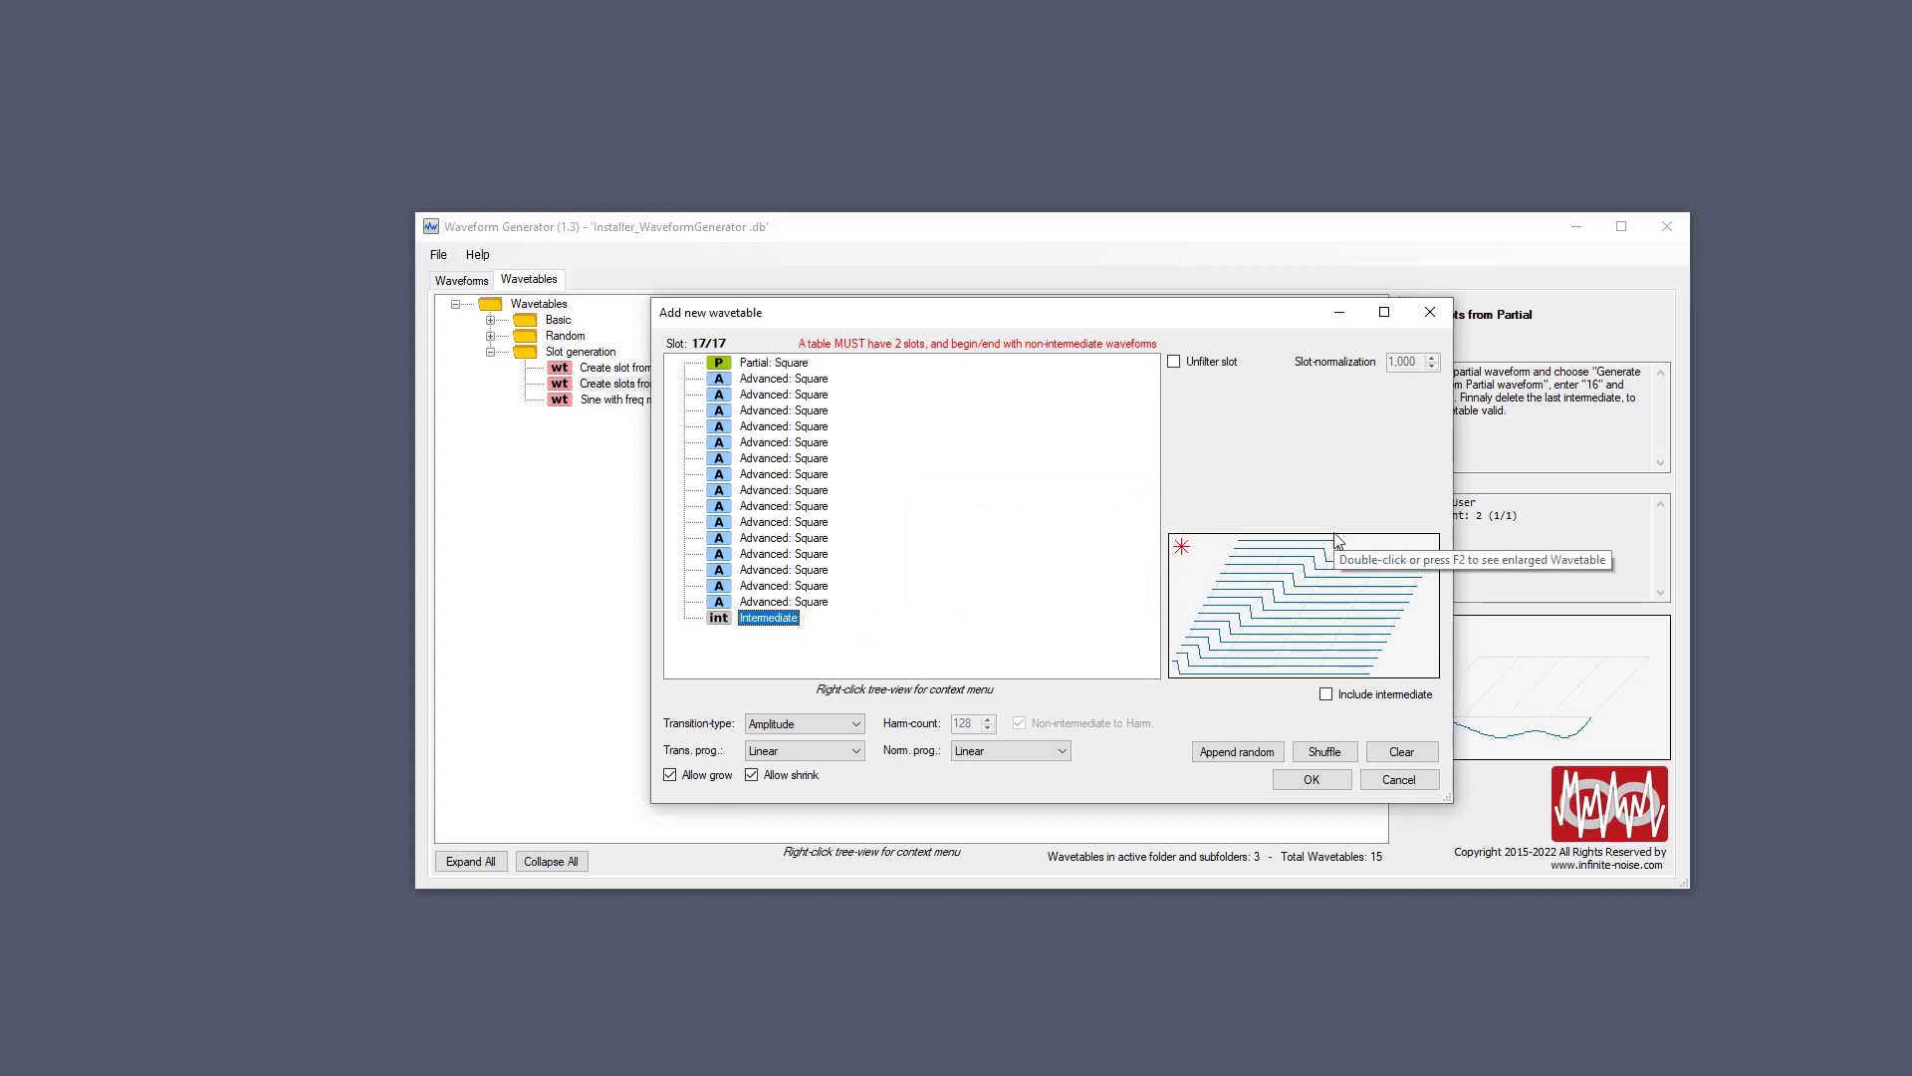
{"action": "key", "text": "Delete"}
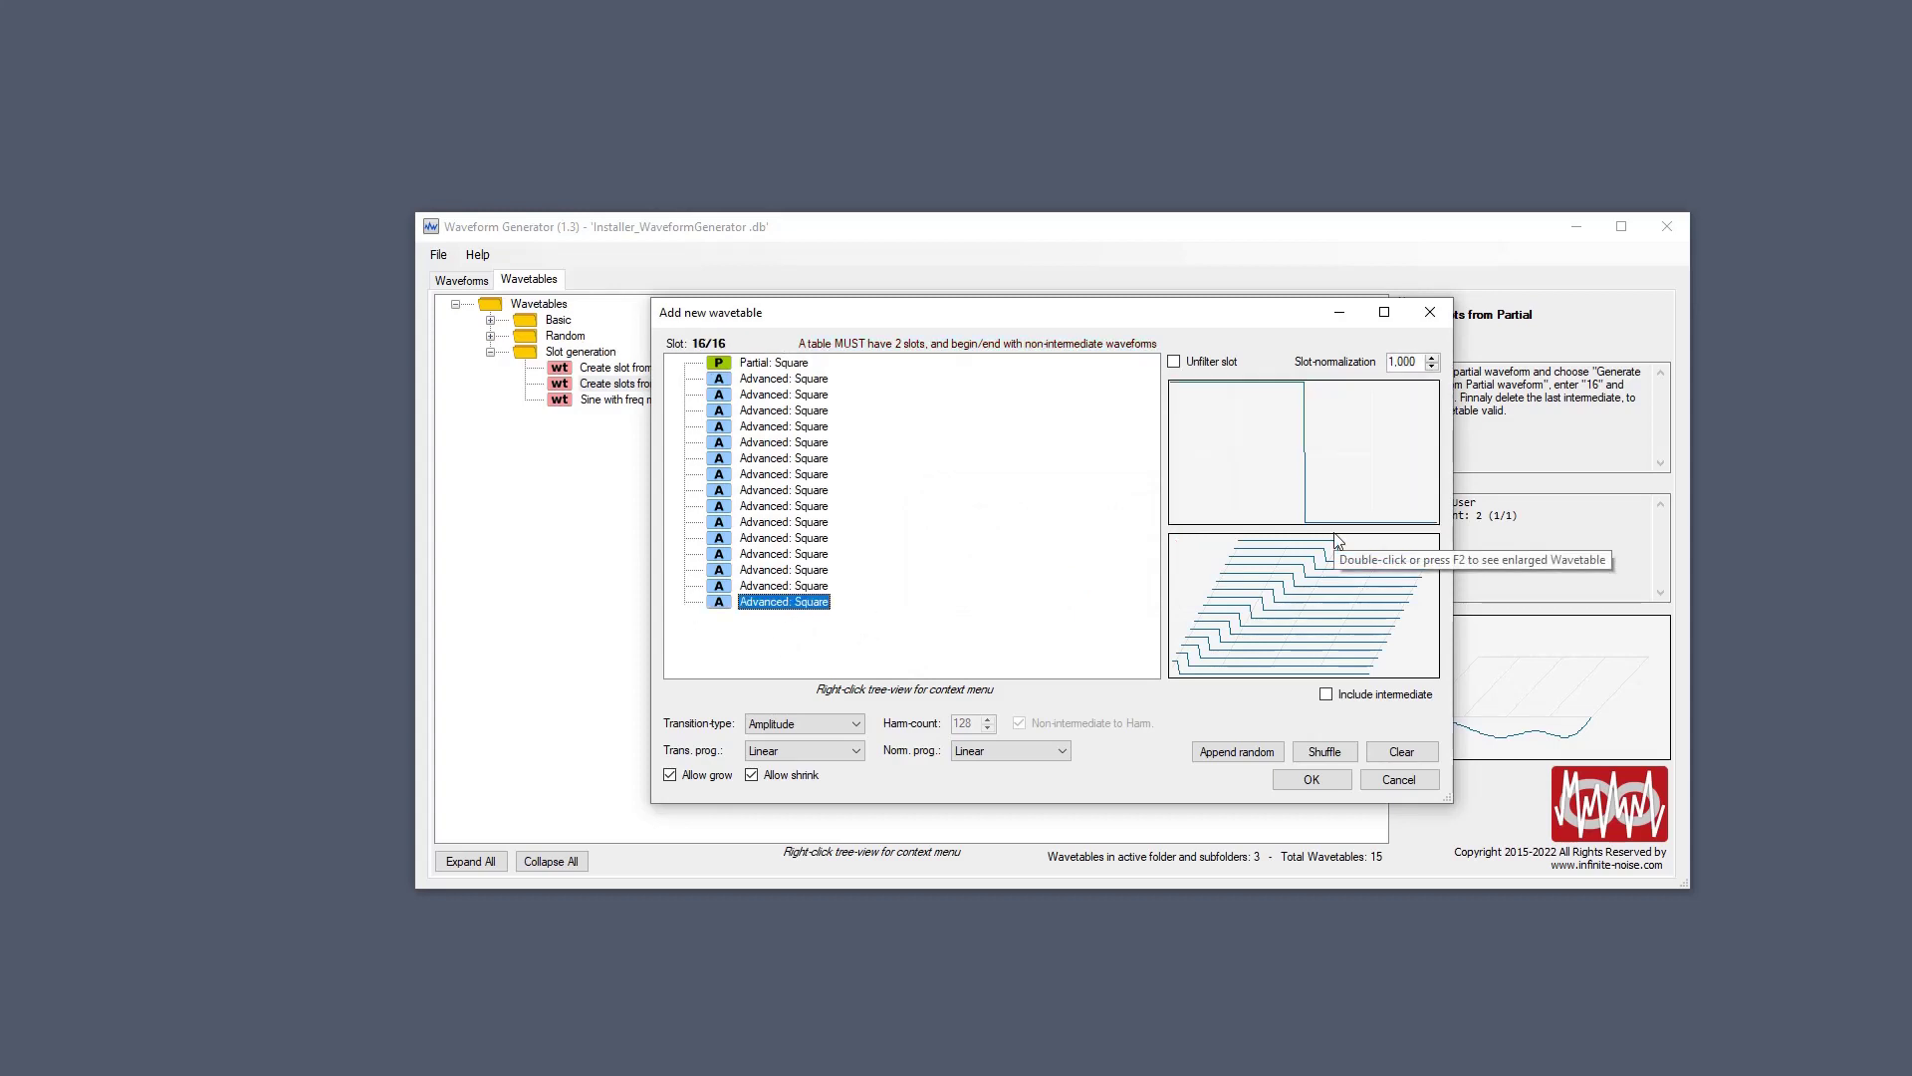
Step through the slots from the Partial Square to the last Advanced Square to examine how the pulse width progresses.
{"action": "left_click", "coordinate": [773, 365]}
{"action": "key", "text": "Down"}
{"action": "key", "text": "Down"}
{"action": "key", "text": "Down"}
{"action": "key", "text": "Down"}
{"action": "key", "text": "Down"}
{"action": "key", "text": "Down"}
{"action": "key", "text": "Down"}
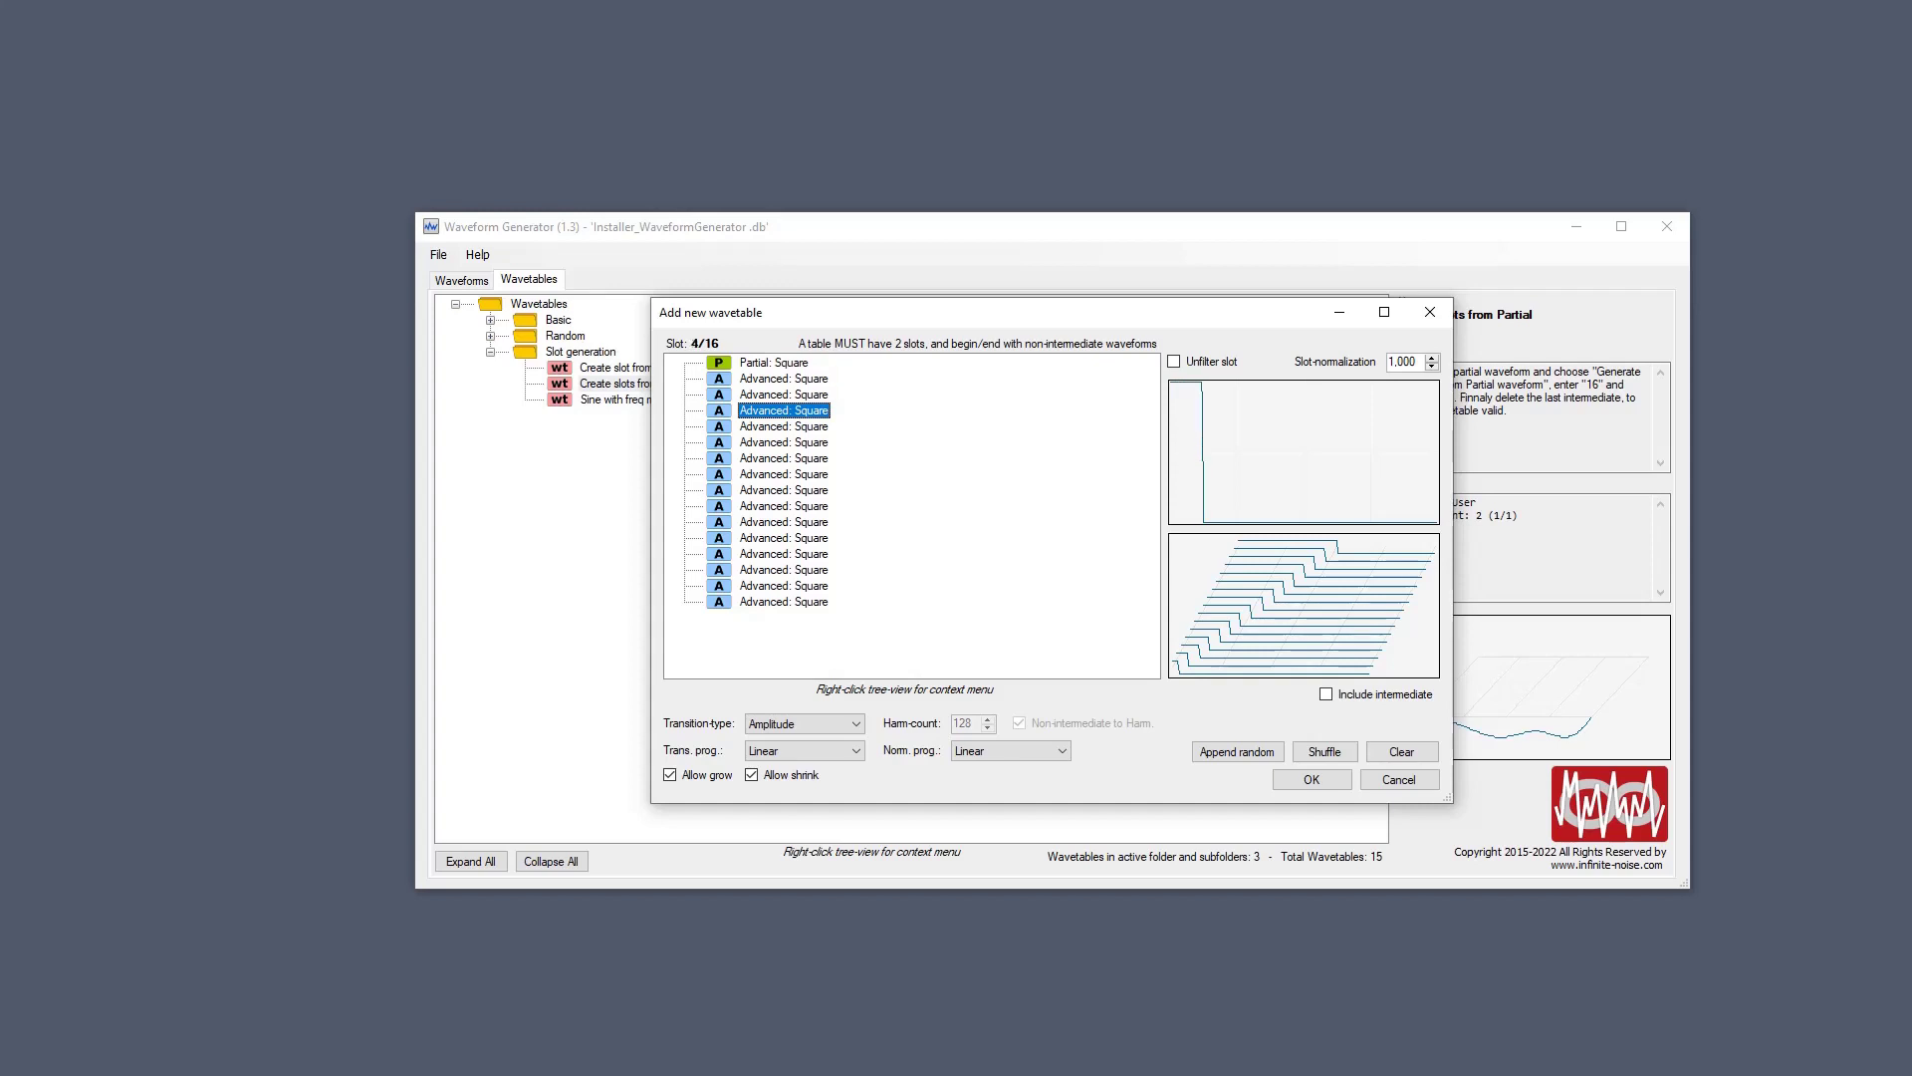
{"action": "key", "text": "Down"}
{"action": "key", "text": "Down"}
{"action": "key", "text": "Down"}
{"action": "key", "text": "Down"}
{"action": "key", "text": "Down"}
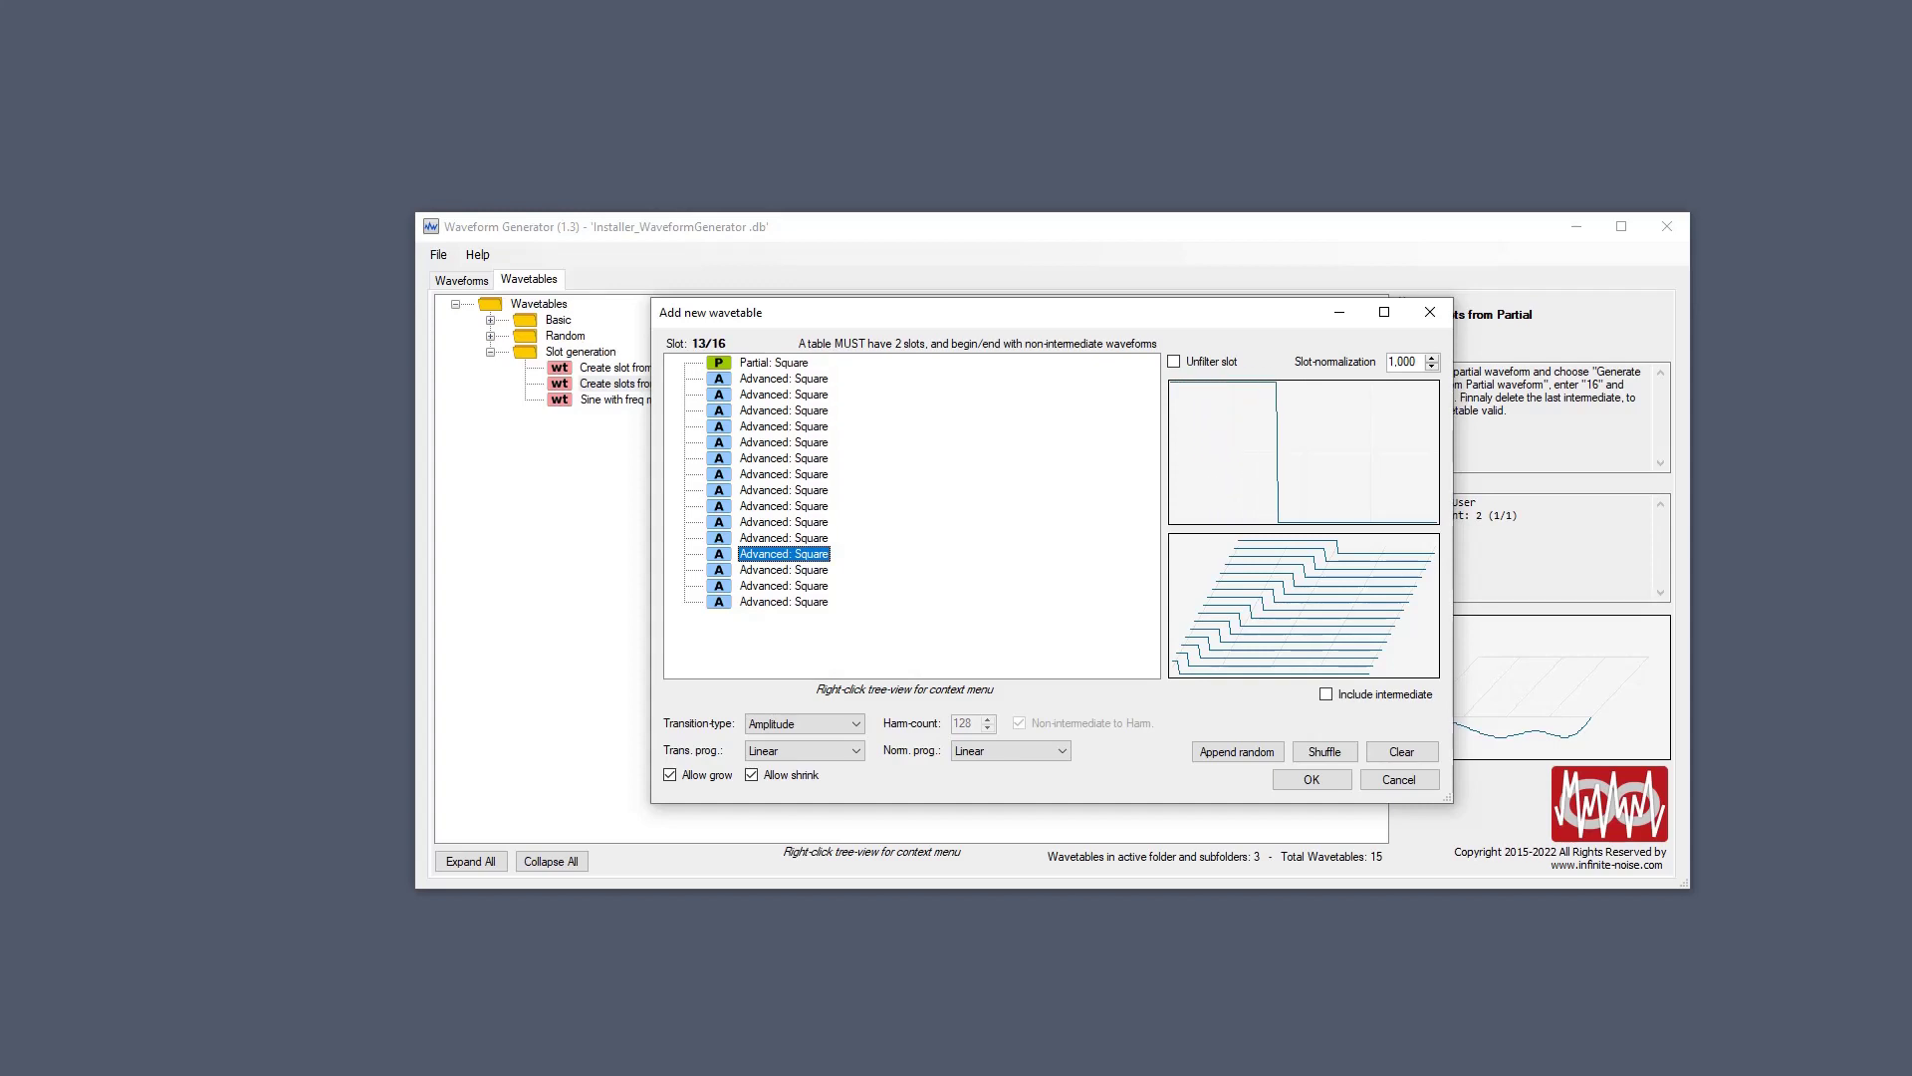
{"action": "key", "text": "Down"}
{"action": "key", "text": "Down"}
{"action": "key", "text": "Down"}
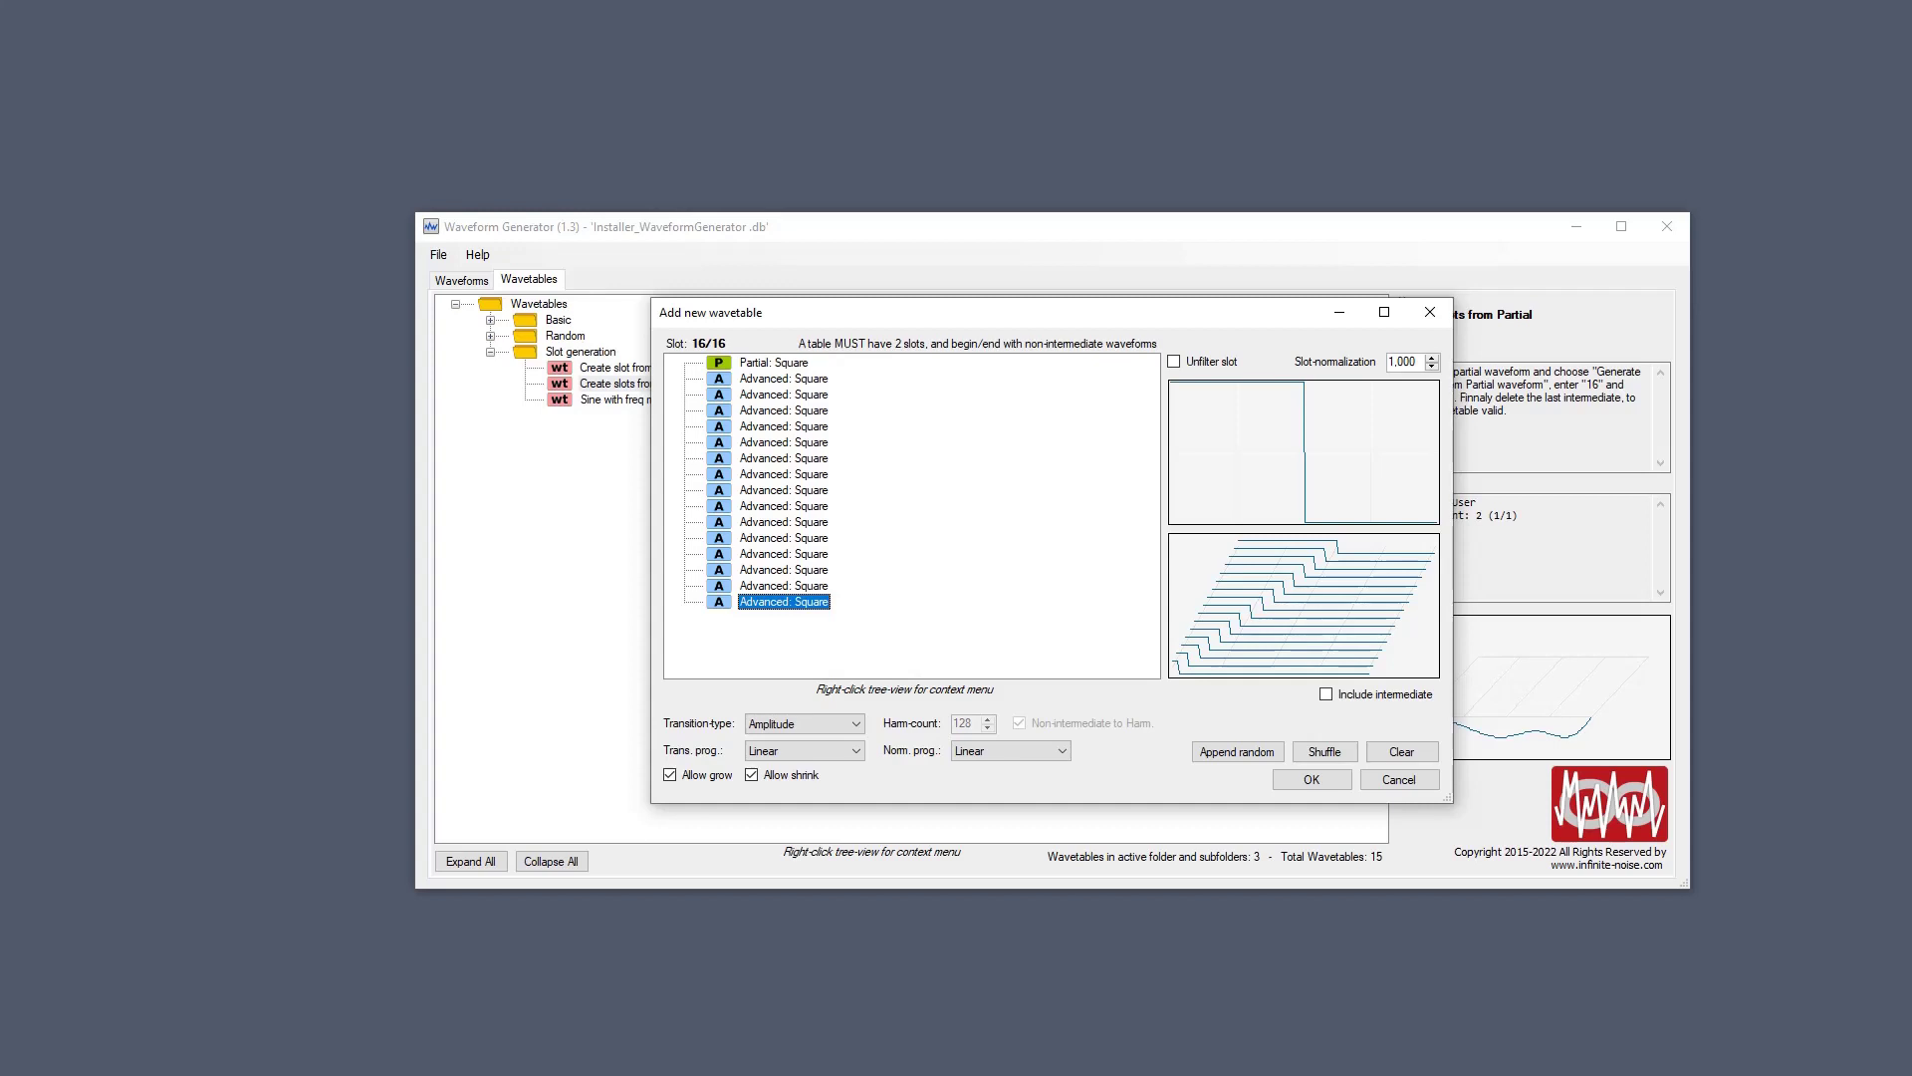
Inspect the PWM ratio of the eighth slot and close its editor without changes.
{"action": "double_click", "coordinate": [783, 476]}
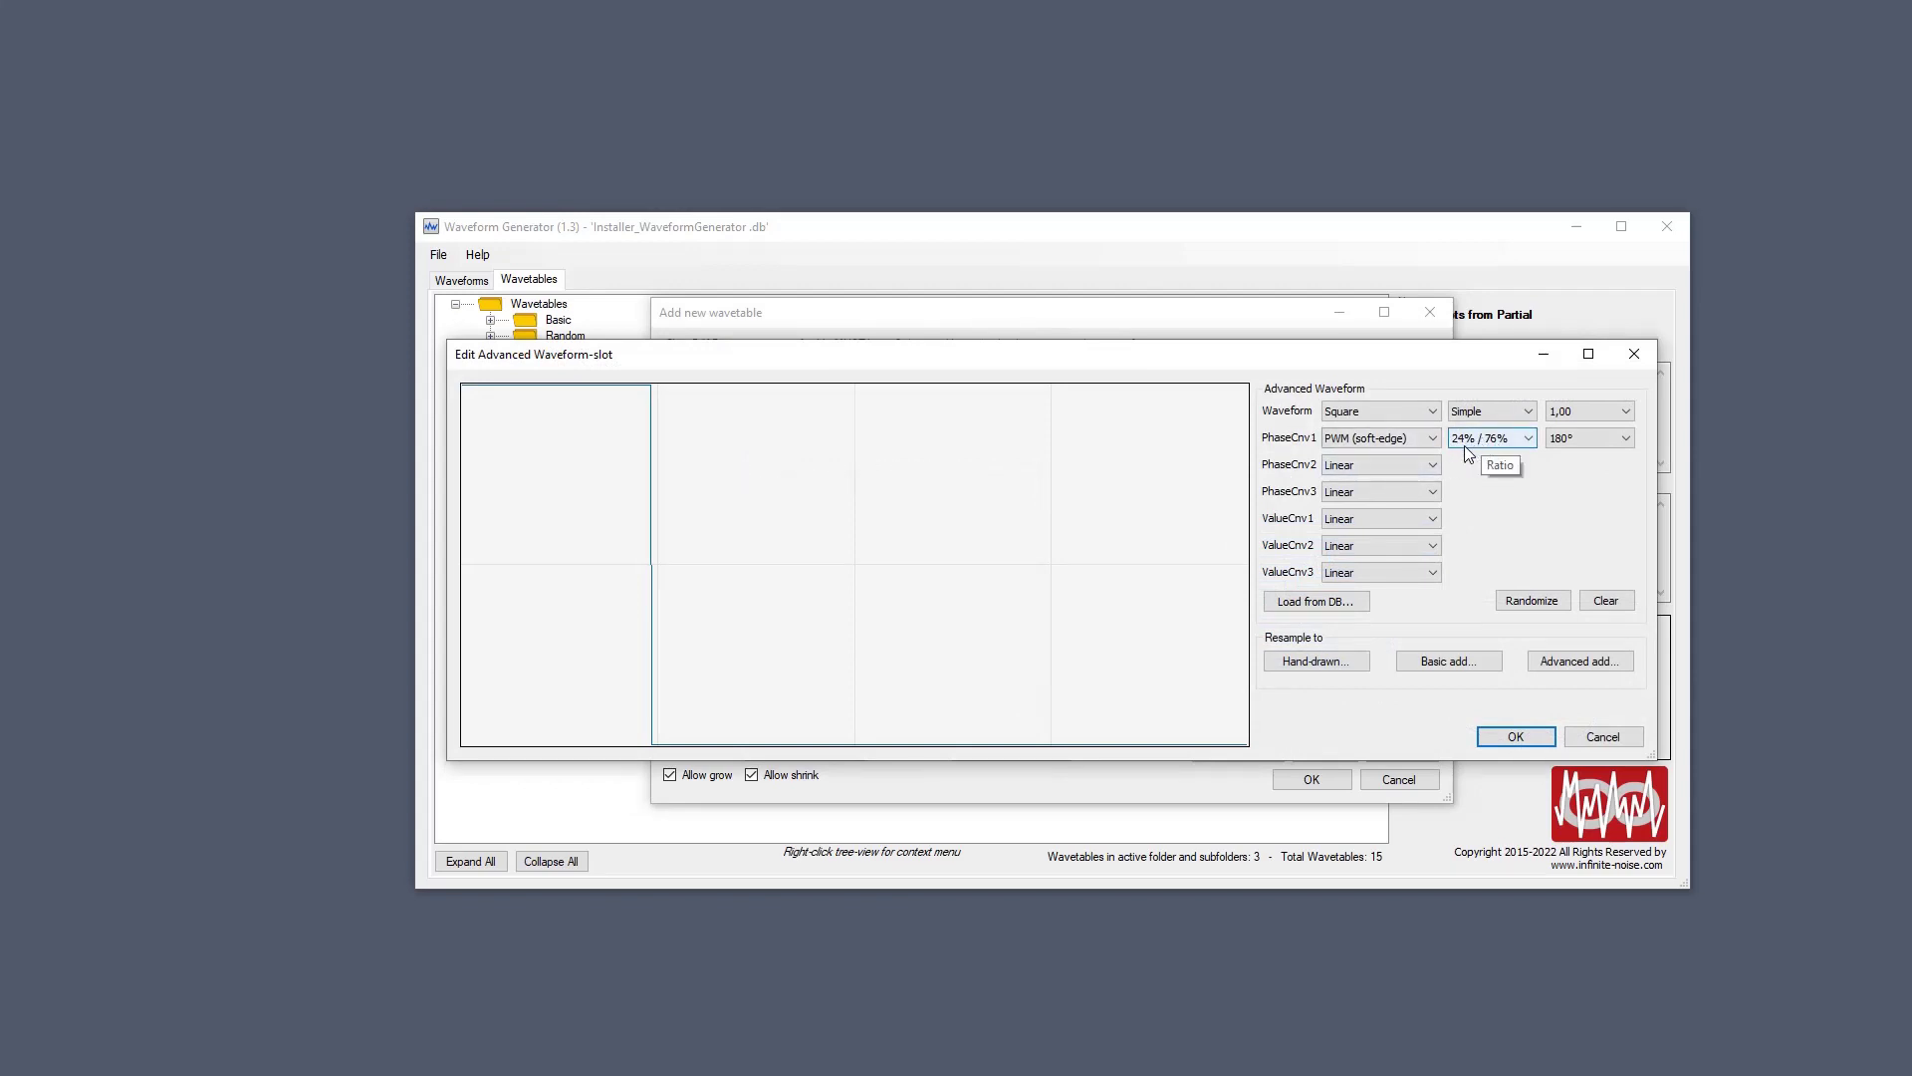
{"action": "left_click", "coordinate": [1631, 351]}
{"action": "left_click", "coordinate": [815, 399]}
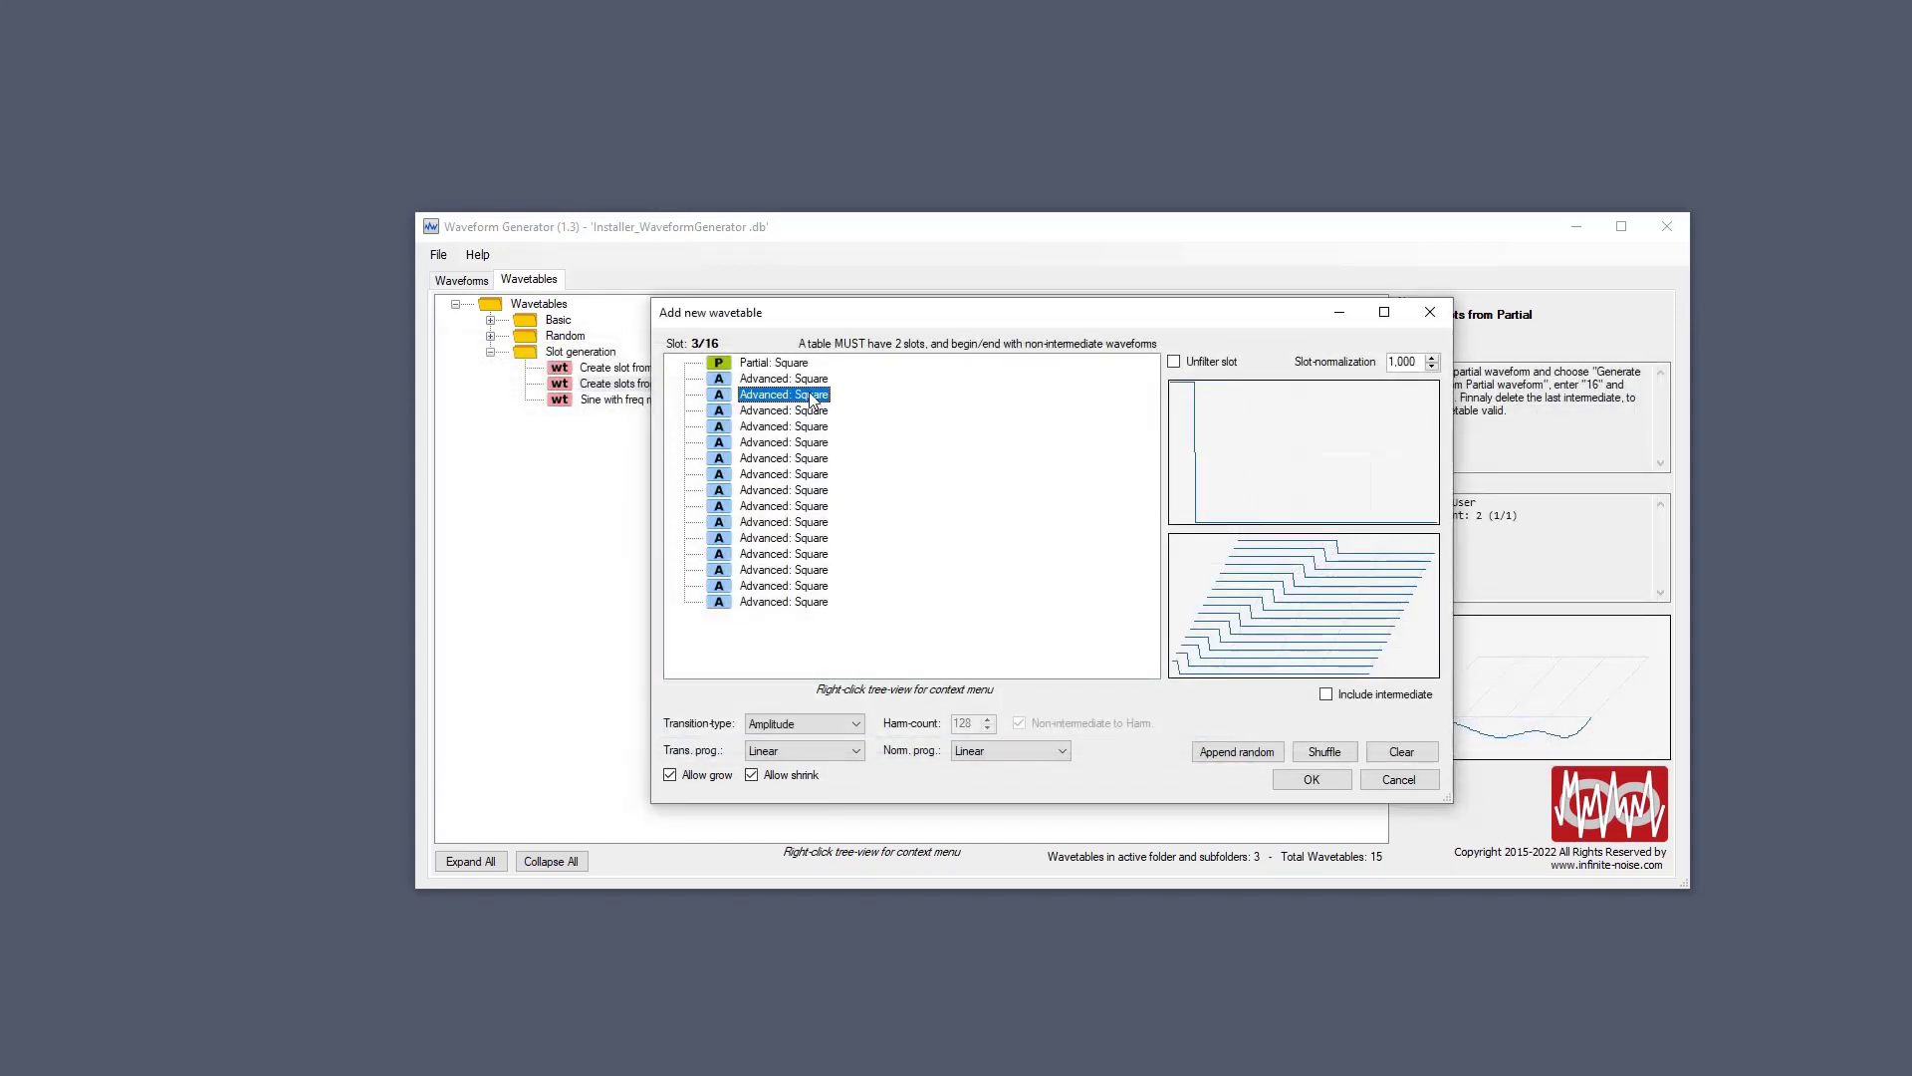
Insert an Intermediate slot after the second slot and delete all Advanced Square slots, keeping only the Partial Square and the Intermediate.
{"action": "left_click", "coordinate": [805, 380]}
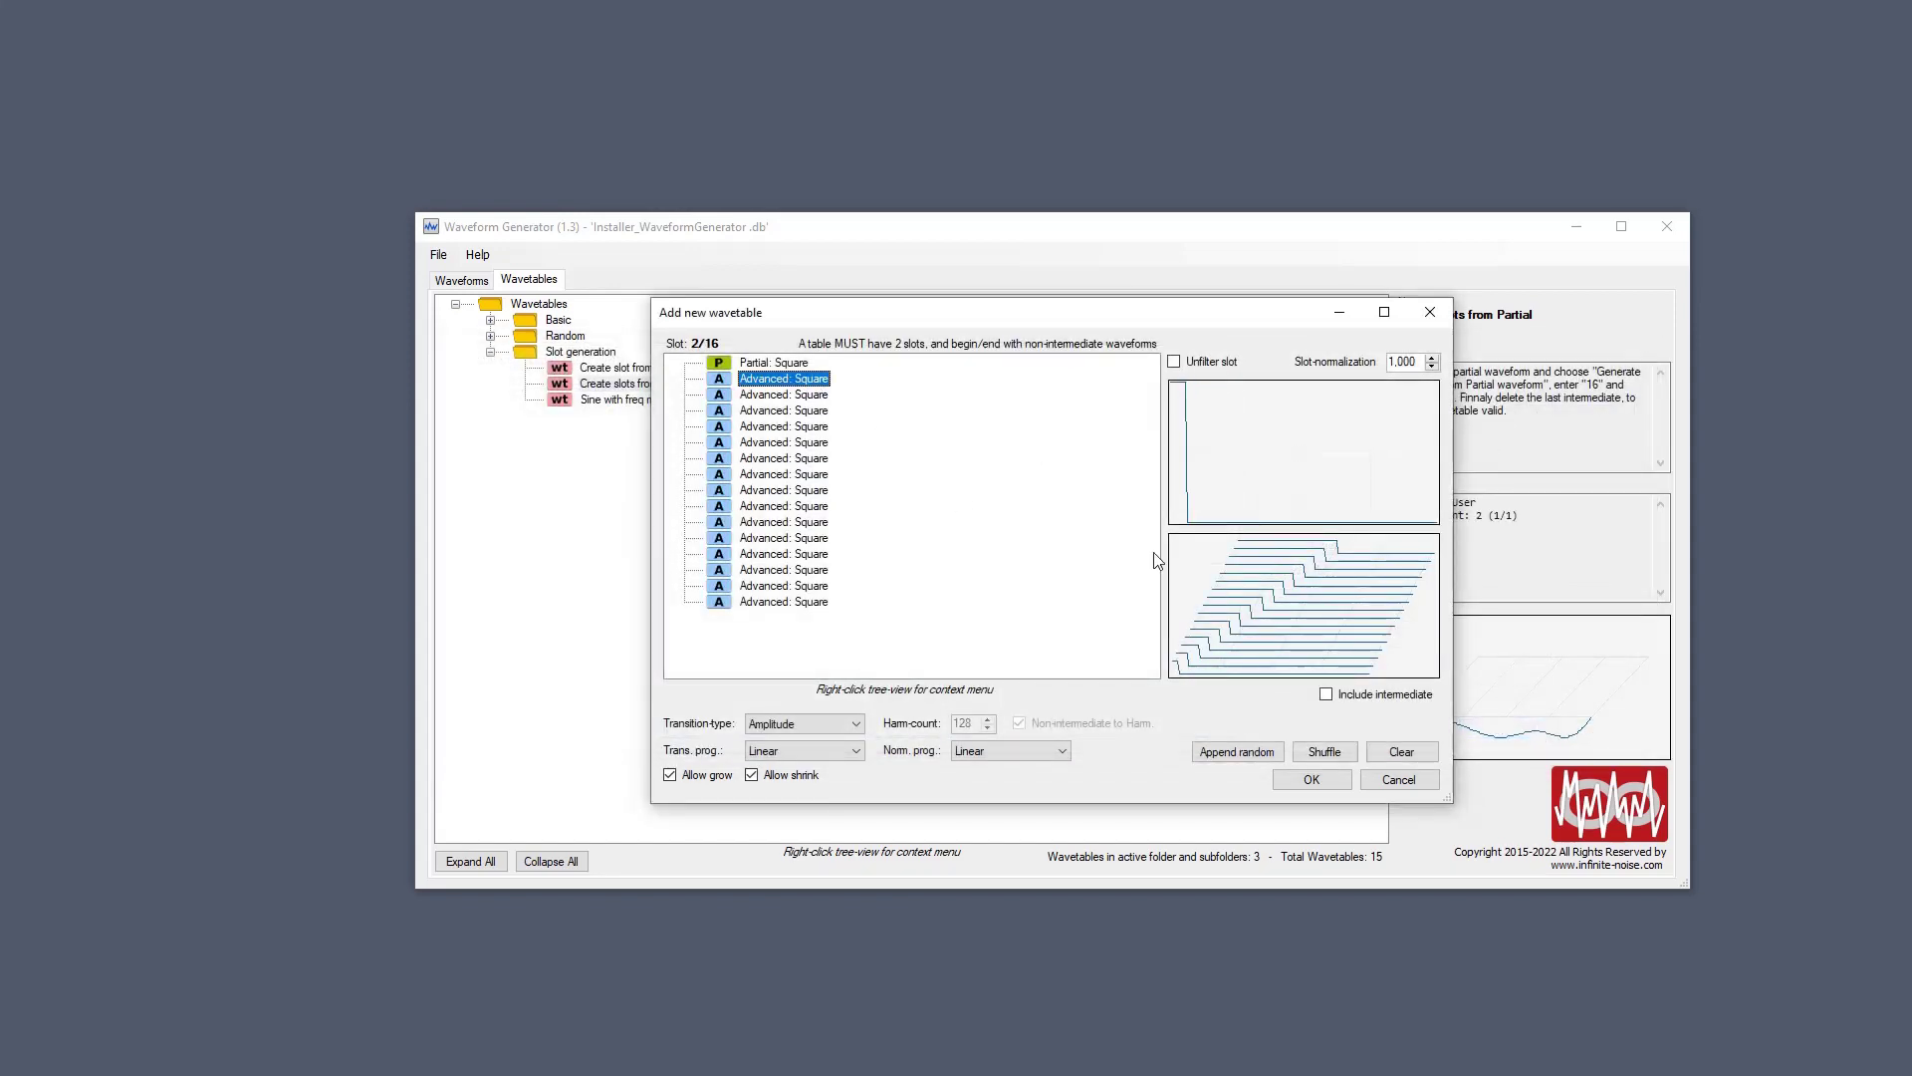
{"action": "key", "text": "Insert"}
{"action": "key", "text": "Up"}
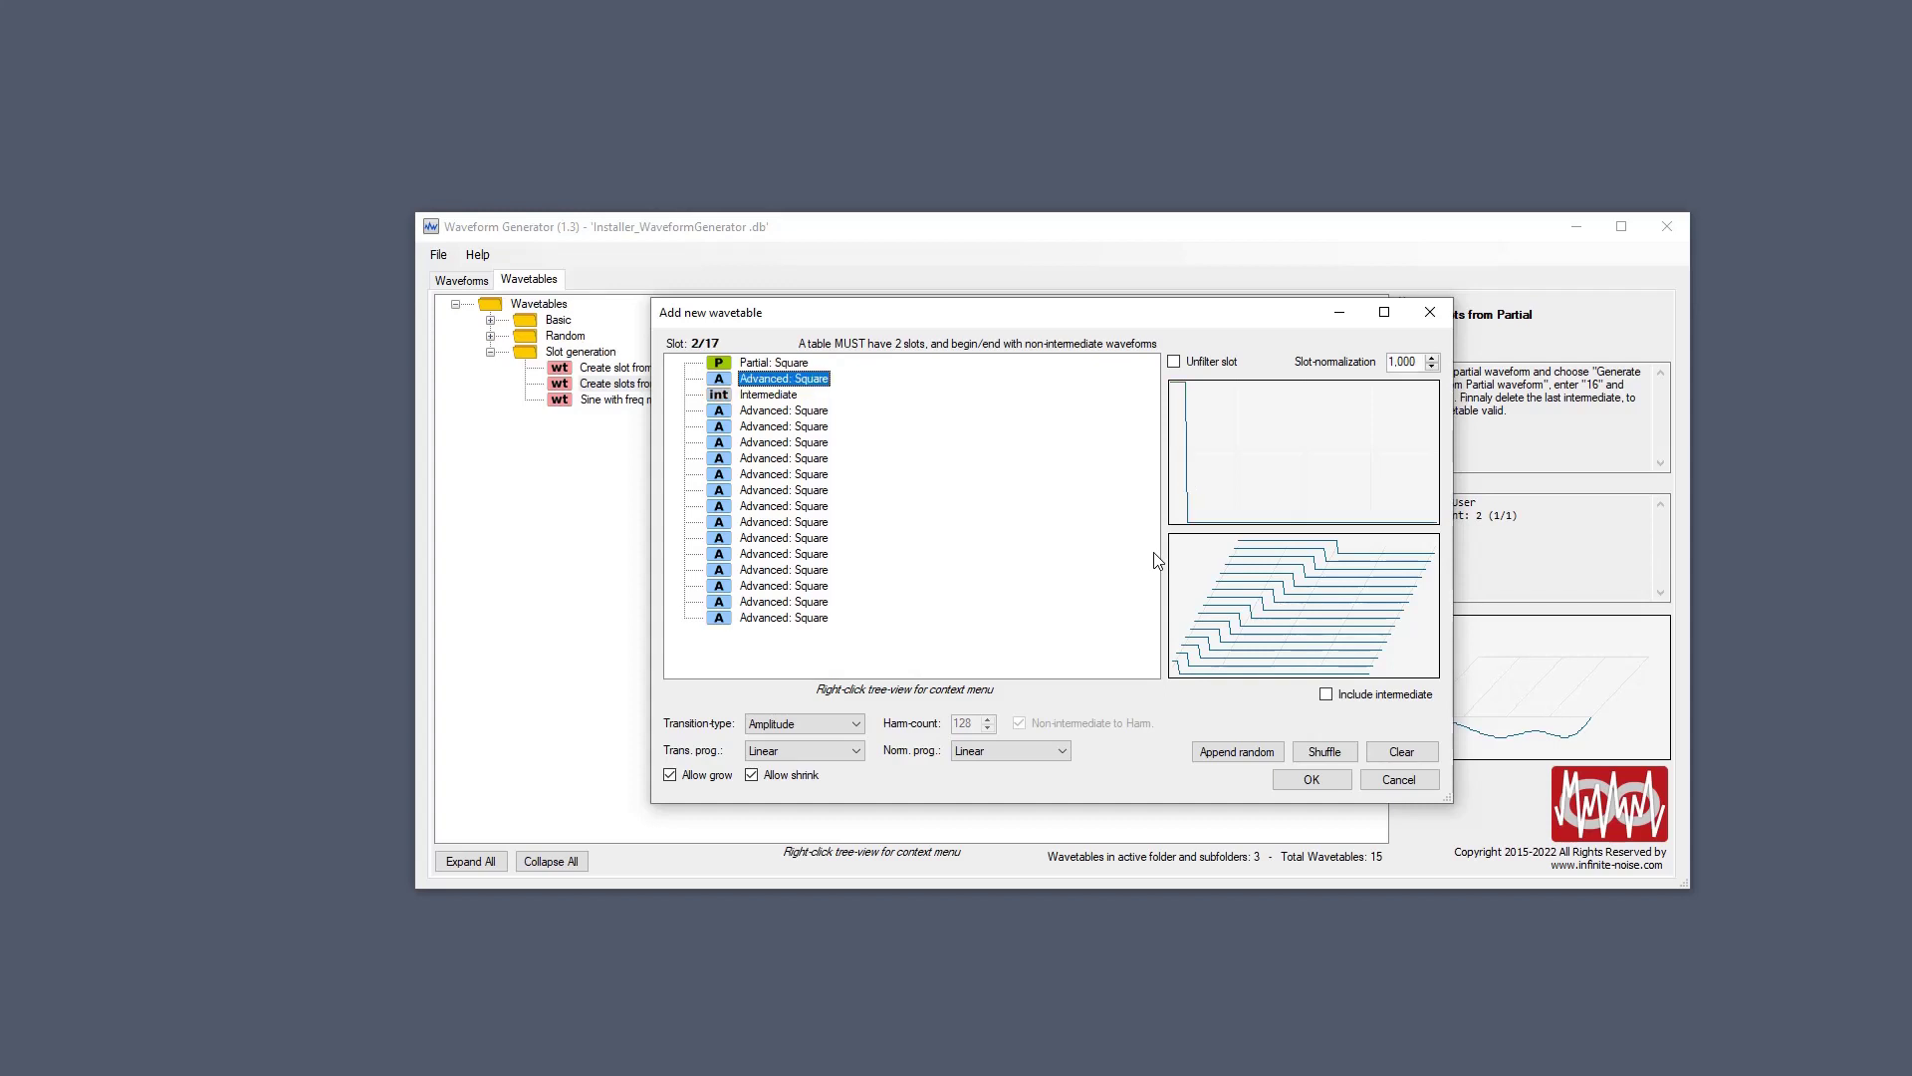
{"action": "key", "text": "Delete"}
{"action": "key", "text": "Delete"}
{"action": "key", "text": "Delete"}
{"action": "key", "text": "Delete"}
{"action": "key", "text": "Delete"}
{"action": "key", "text": "Delete"}
{"action": "key", "text": "Delete"}
{"action": "key", "text": "Delete"}
{"action": "key", "text": "Delete"}
{"action": "key", "text": "Delete"}
{"action": "key", "text": "Delete"}
{"action": "key", "text": "Delete"}
{"action": "key", "text": "Delete"}
{"action": "key", "text": "Delete"}
{"action": "key", "text": "Delete"}
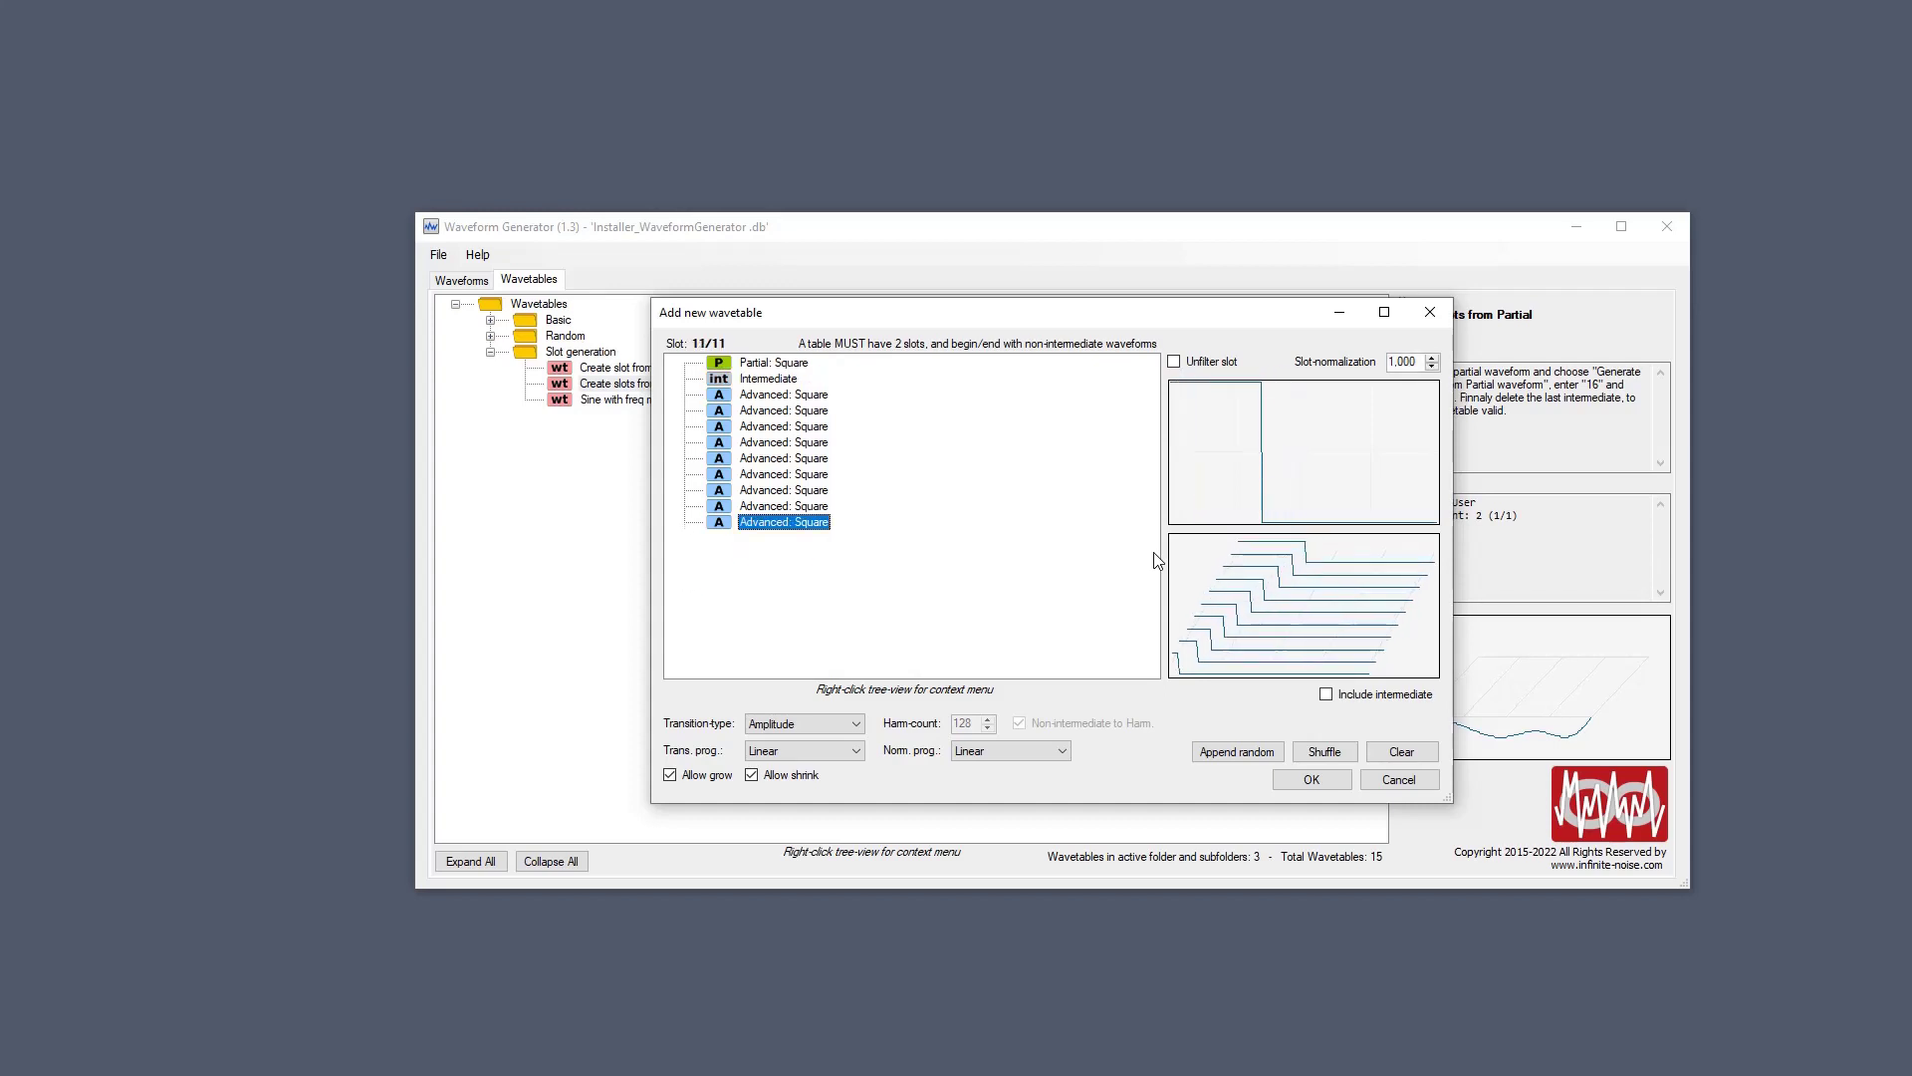
{"action": "key", "text": "Up"}
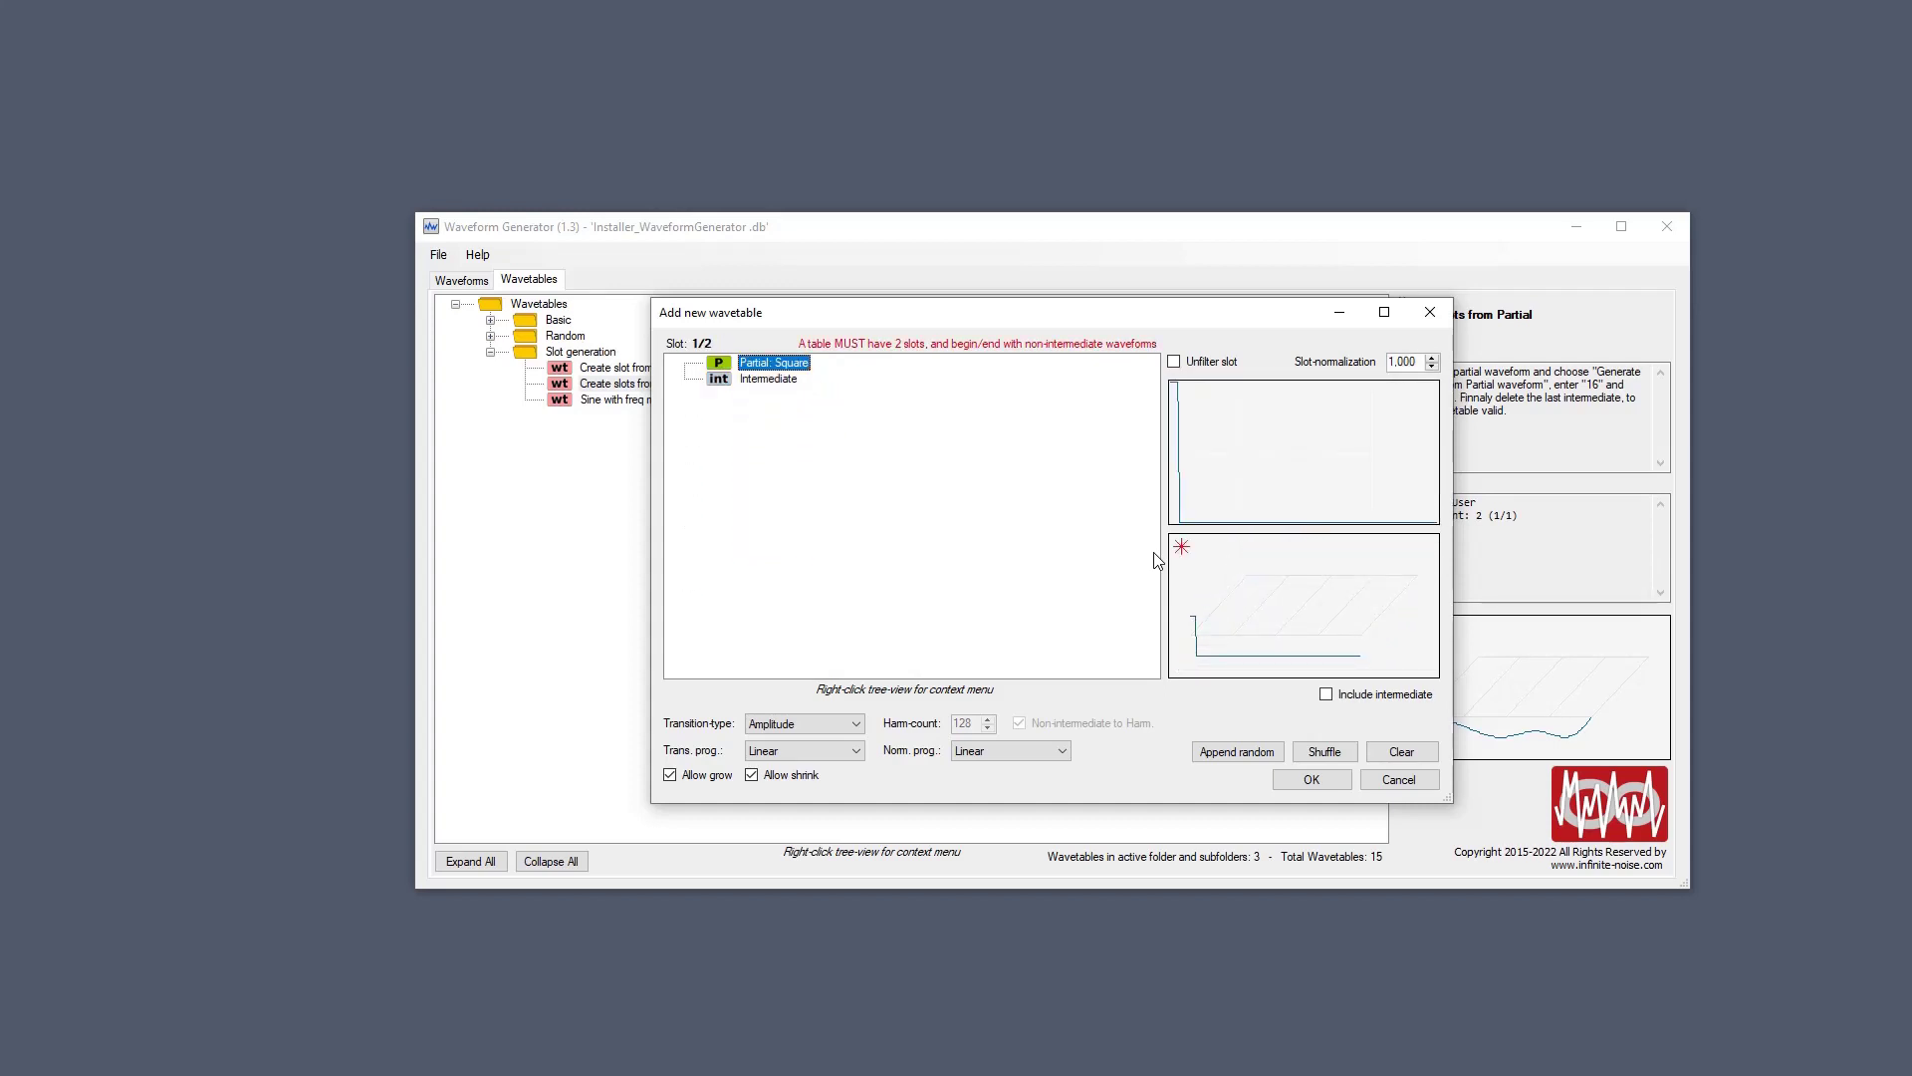
Edit the Partial Square slot, setting the square to 3 Harmonics in Advanced Waveform1 and 64 Harmonics in Advanced Waveform2.
{"action": "key", "text": "Return"}
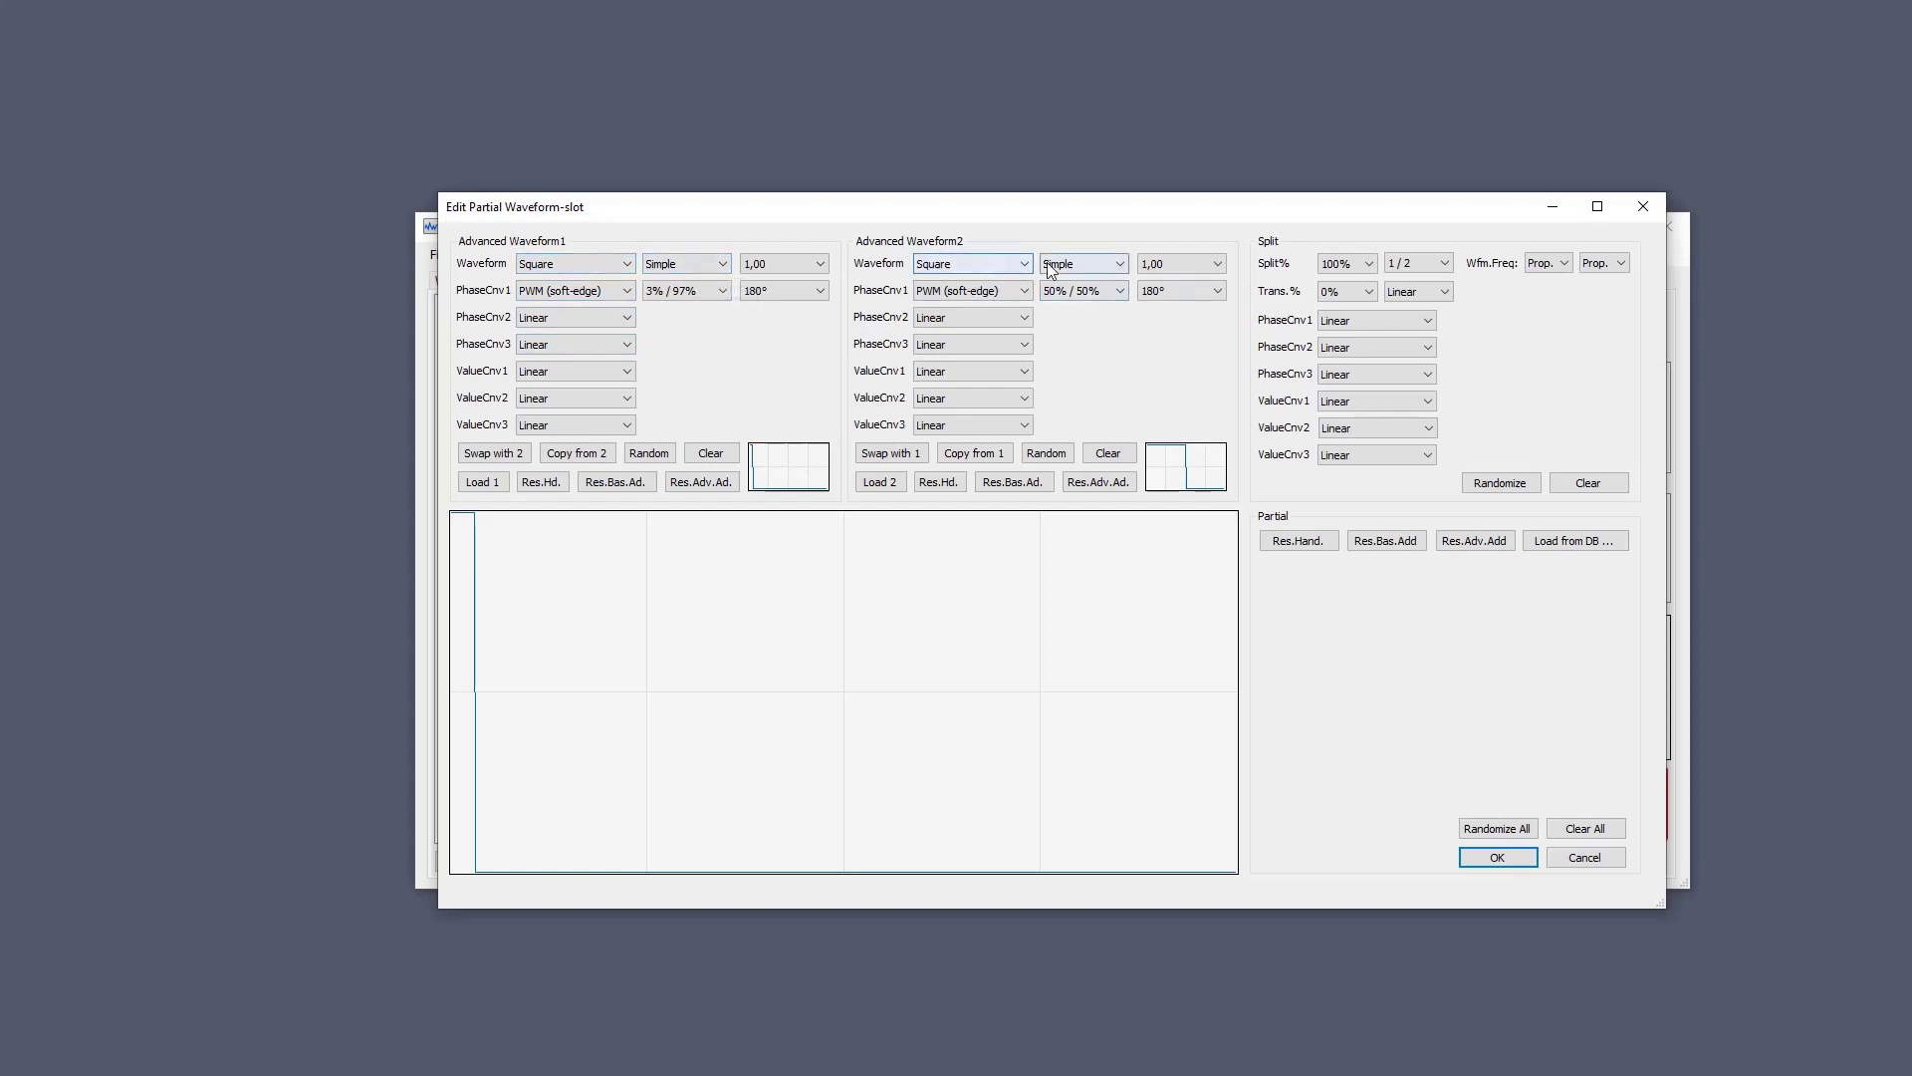
{"action": "left_click", "coordinate": [694, 263]}
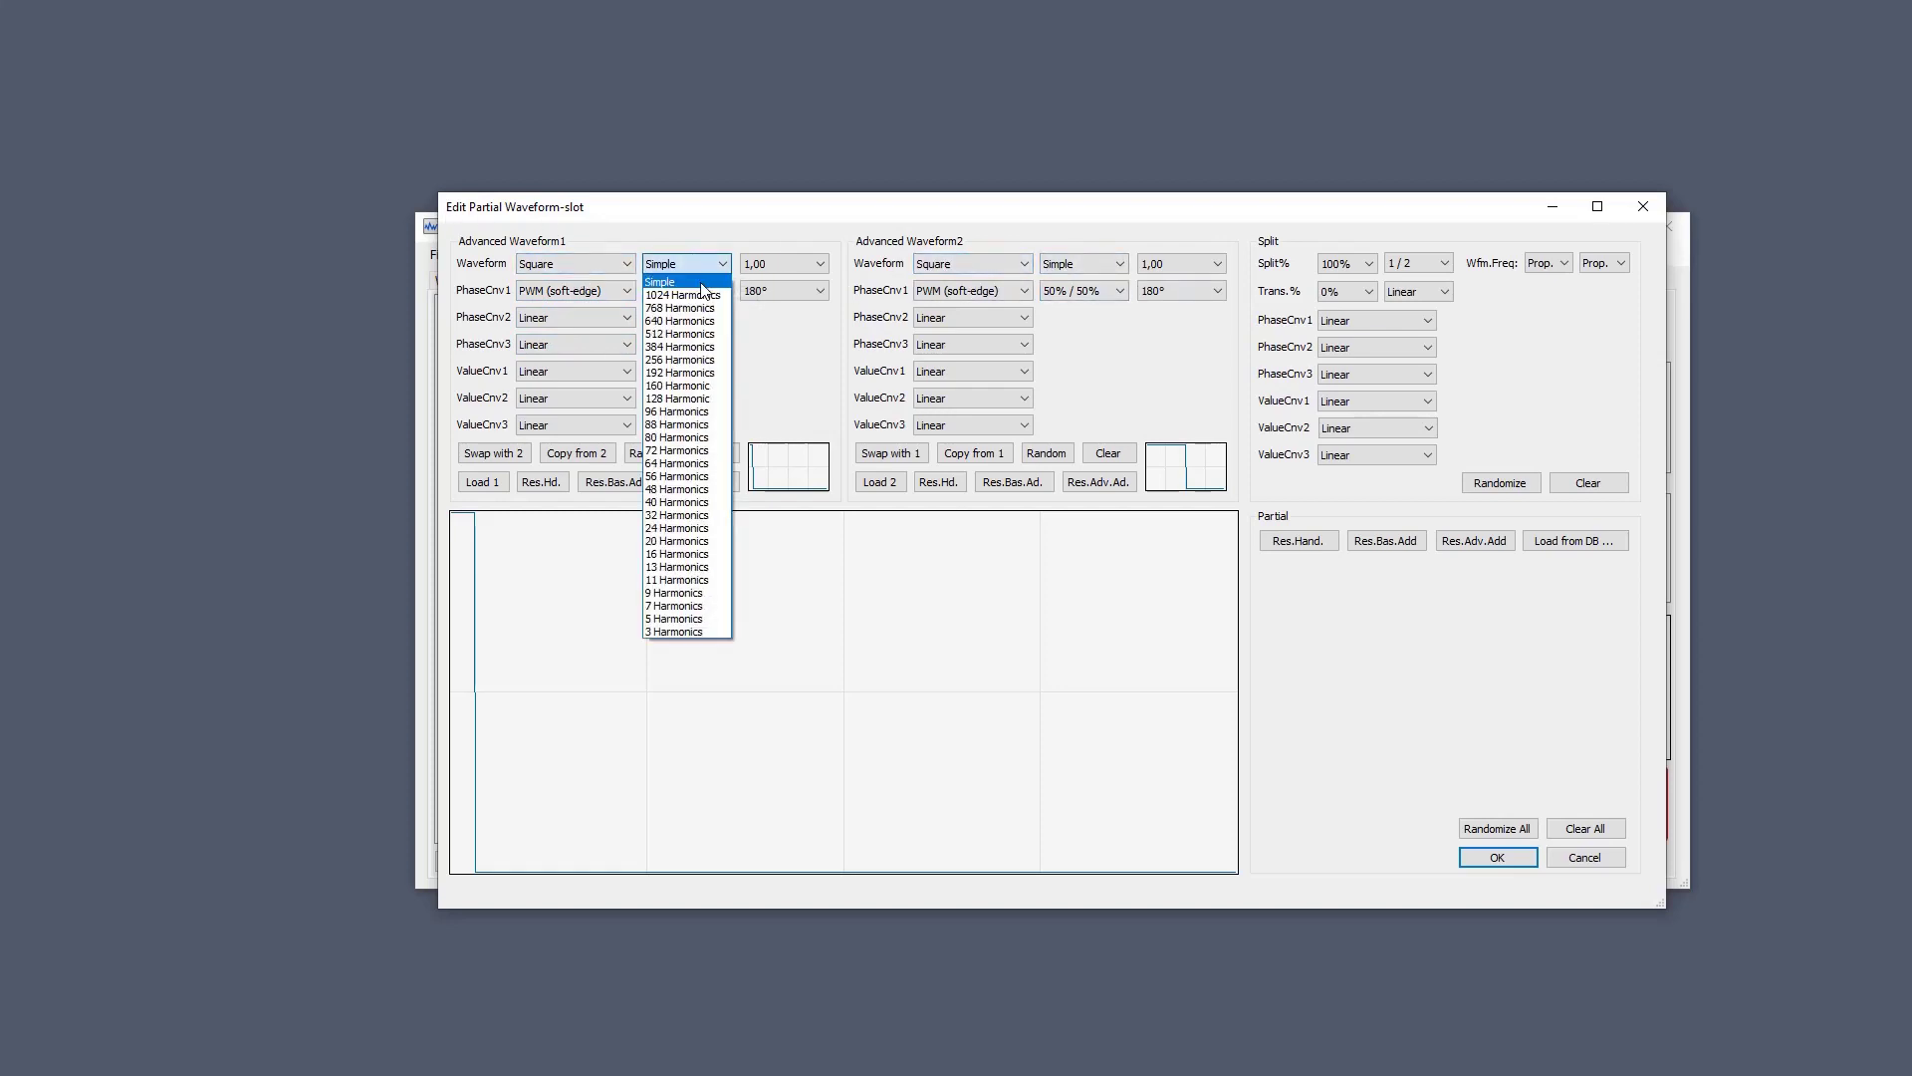
{"action": "left_click", "coordinate": [685, 629]}
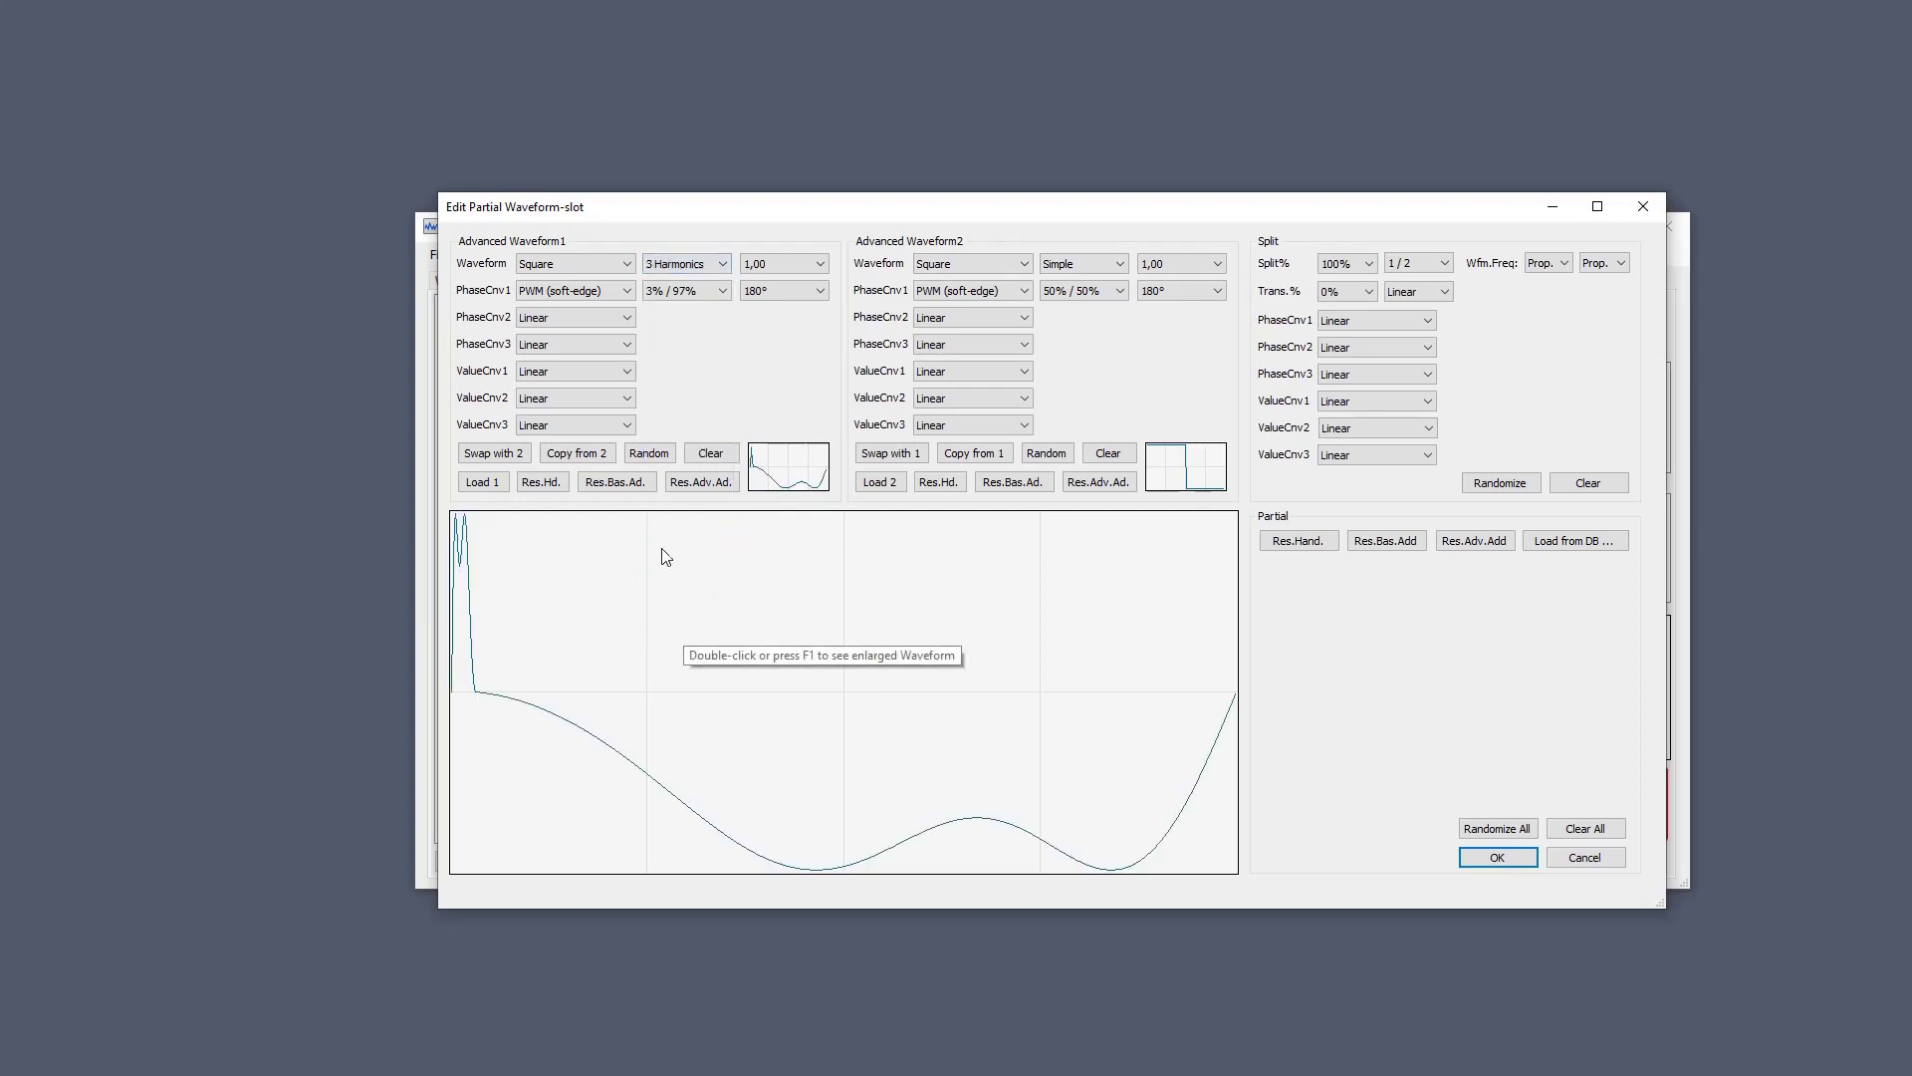
{"action": "left_click", "coordinate": [1097, 267]}
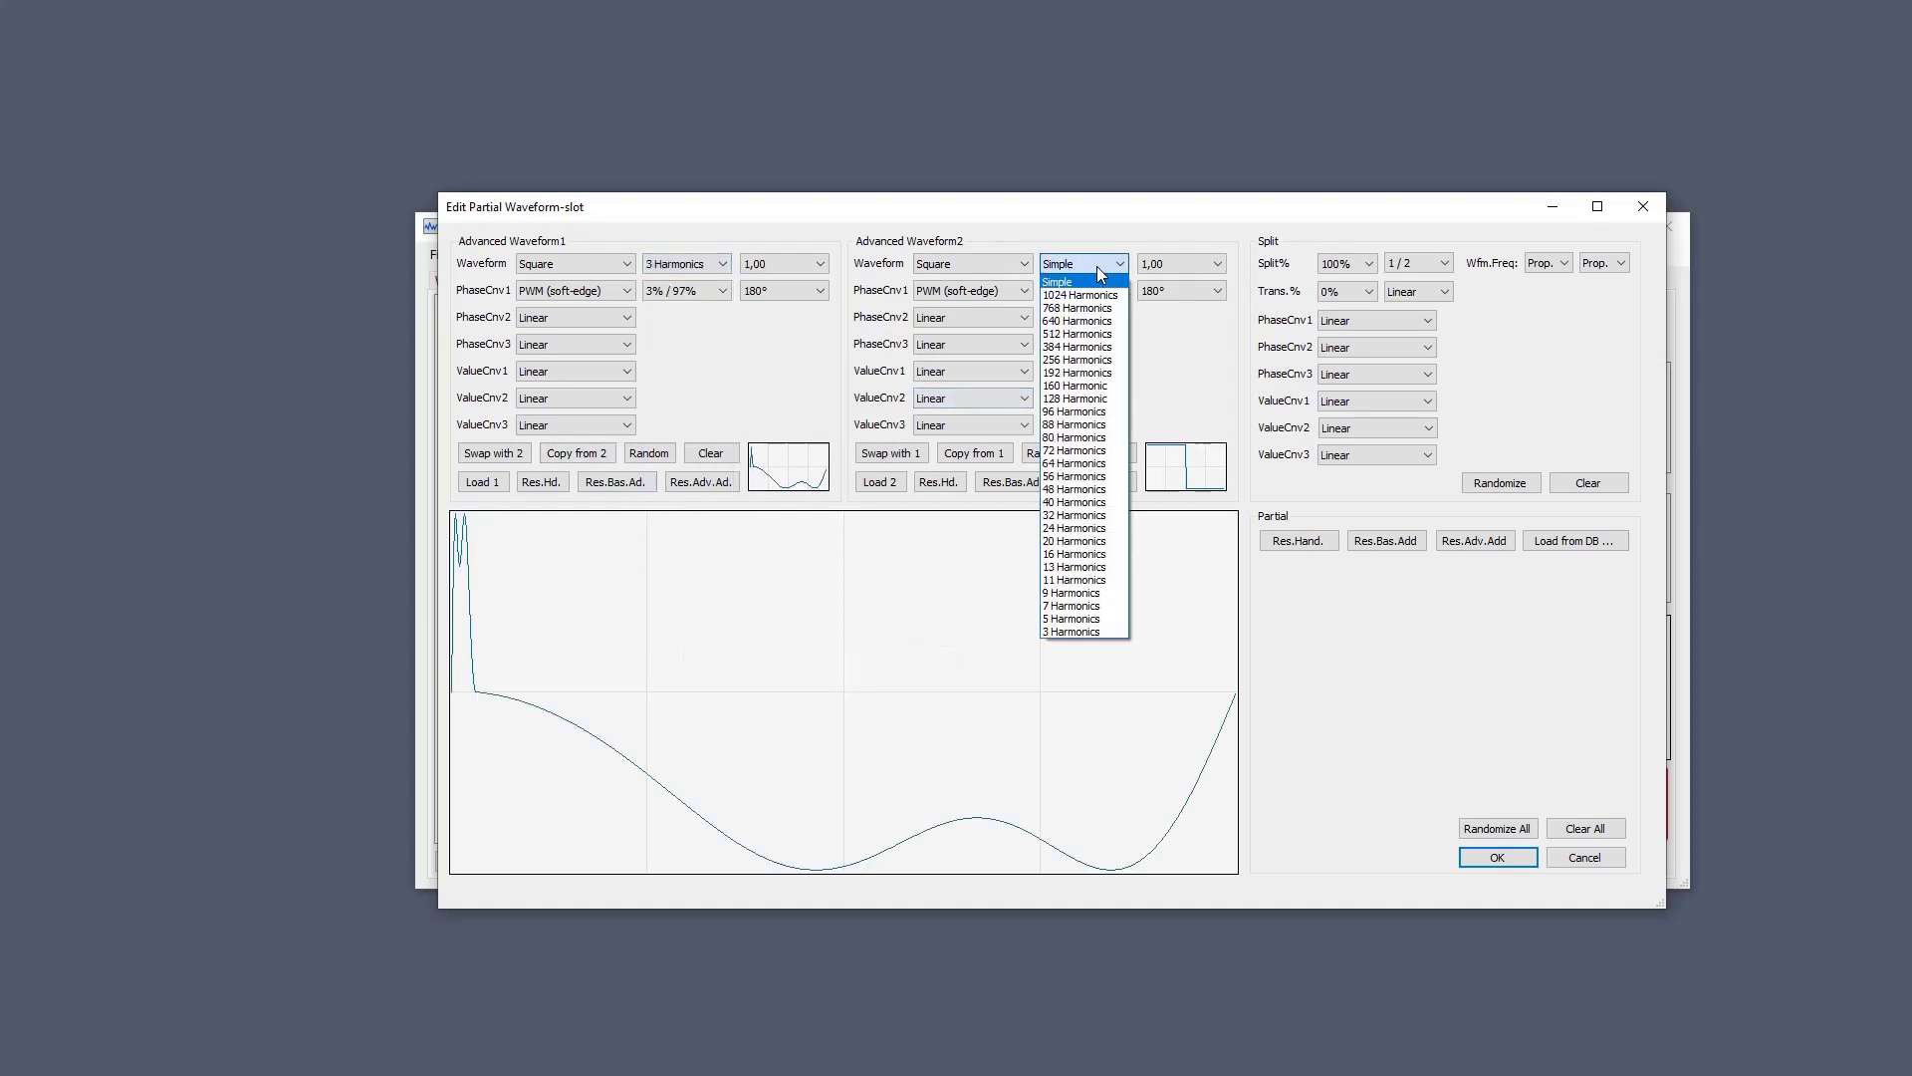
{"action": "left_click", "coordinate": [1079, 469]}
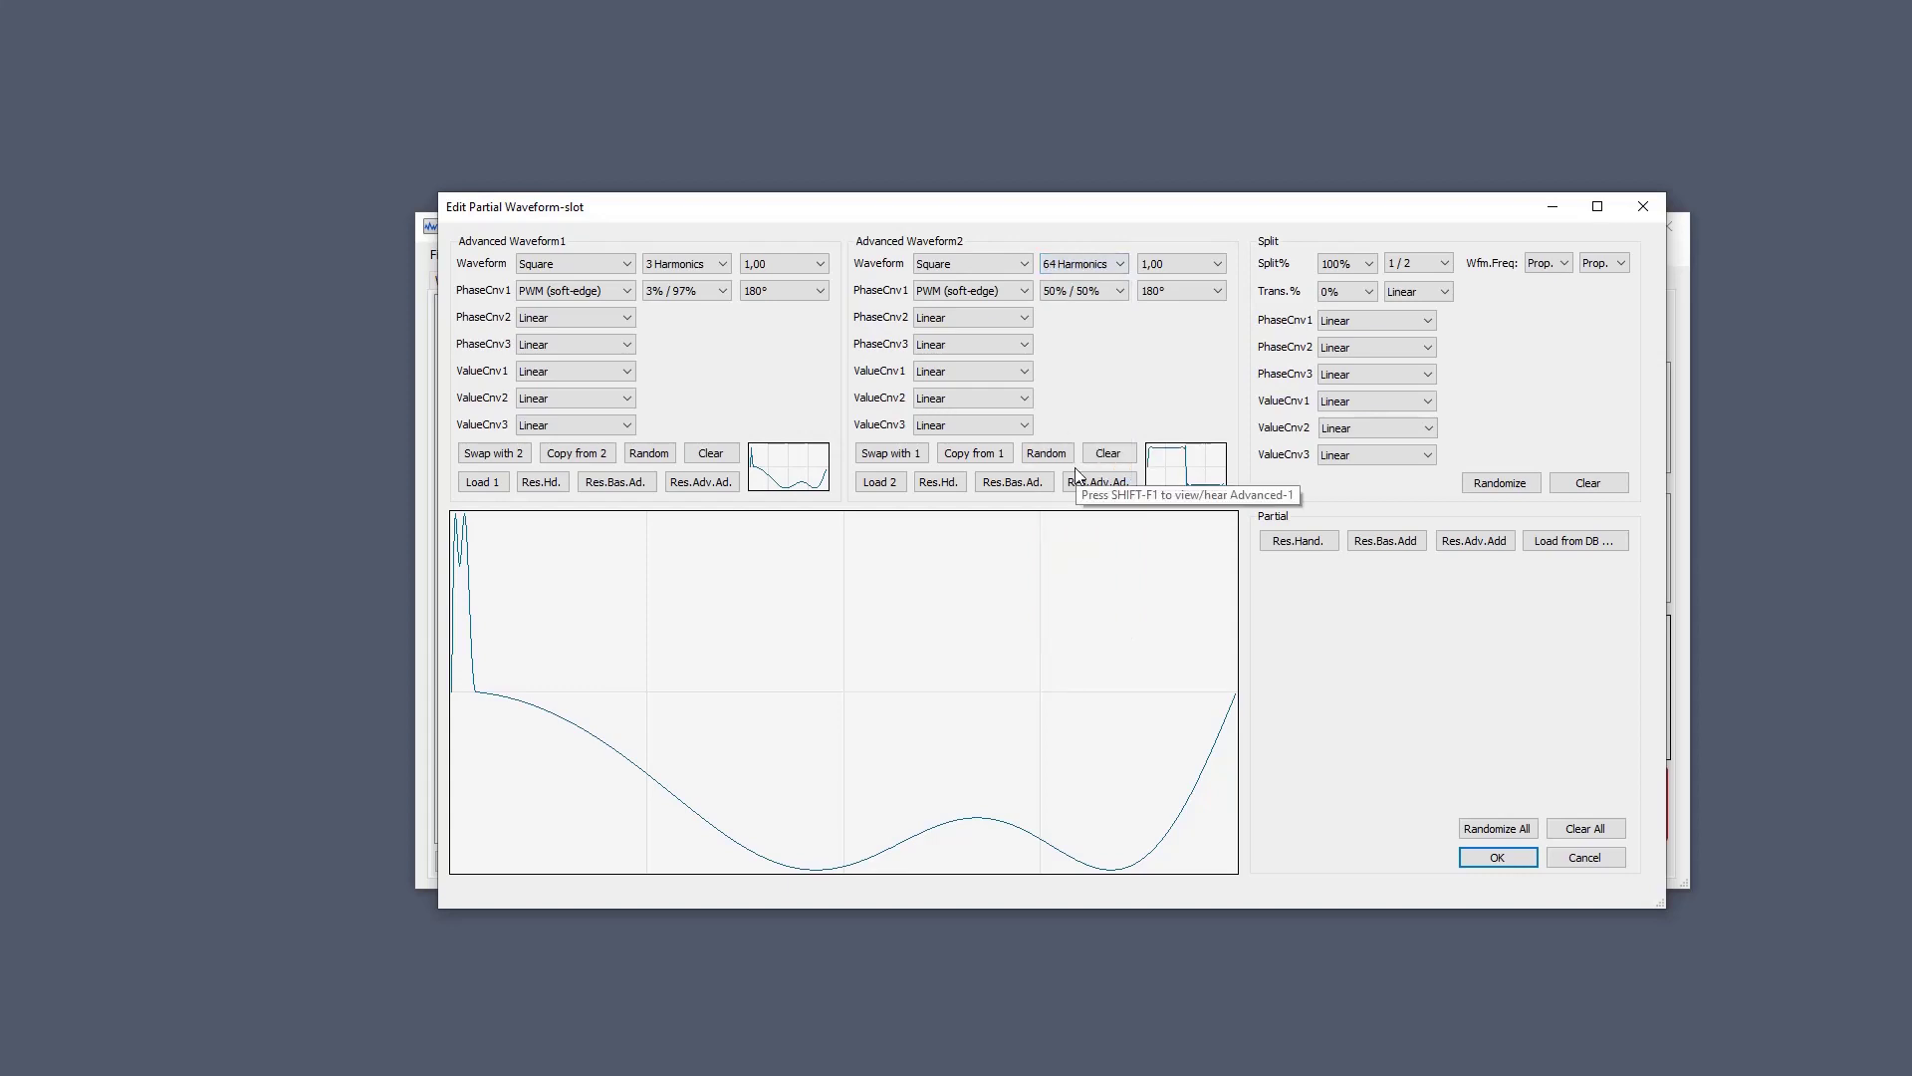
{"action": "left_click", "coordinate": [1496, 855]}
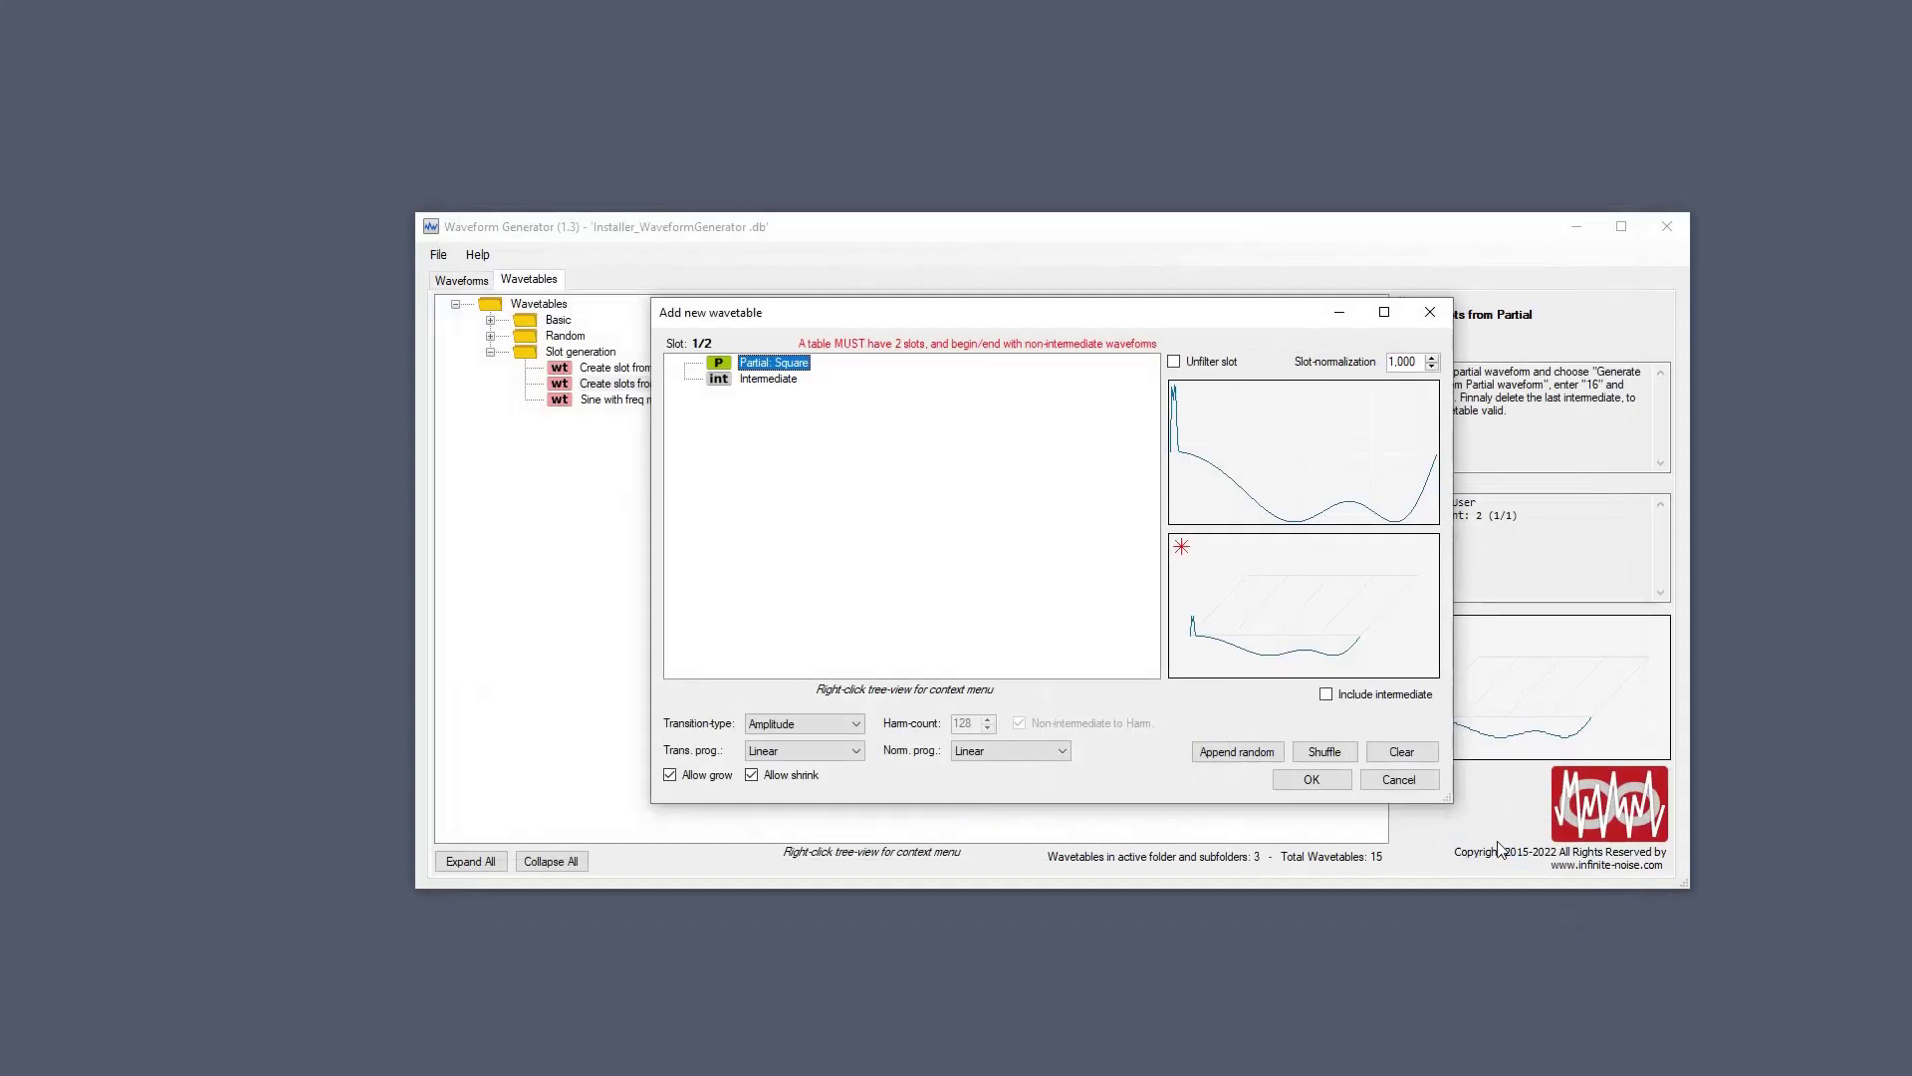
Generate 16 slots from the harmonic-limited Partial Square waveform, delete the trailing Intermediate slot, and select the first slot.
{"action": "right_click", "coordinate": [742, 359]}
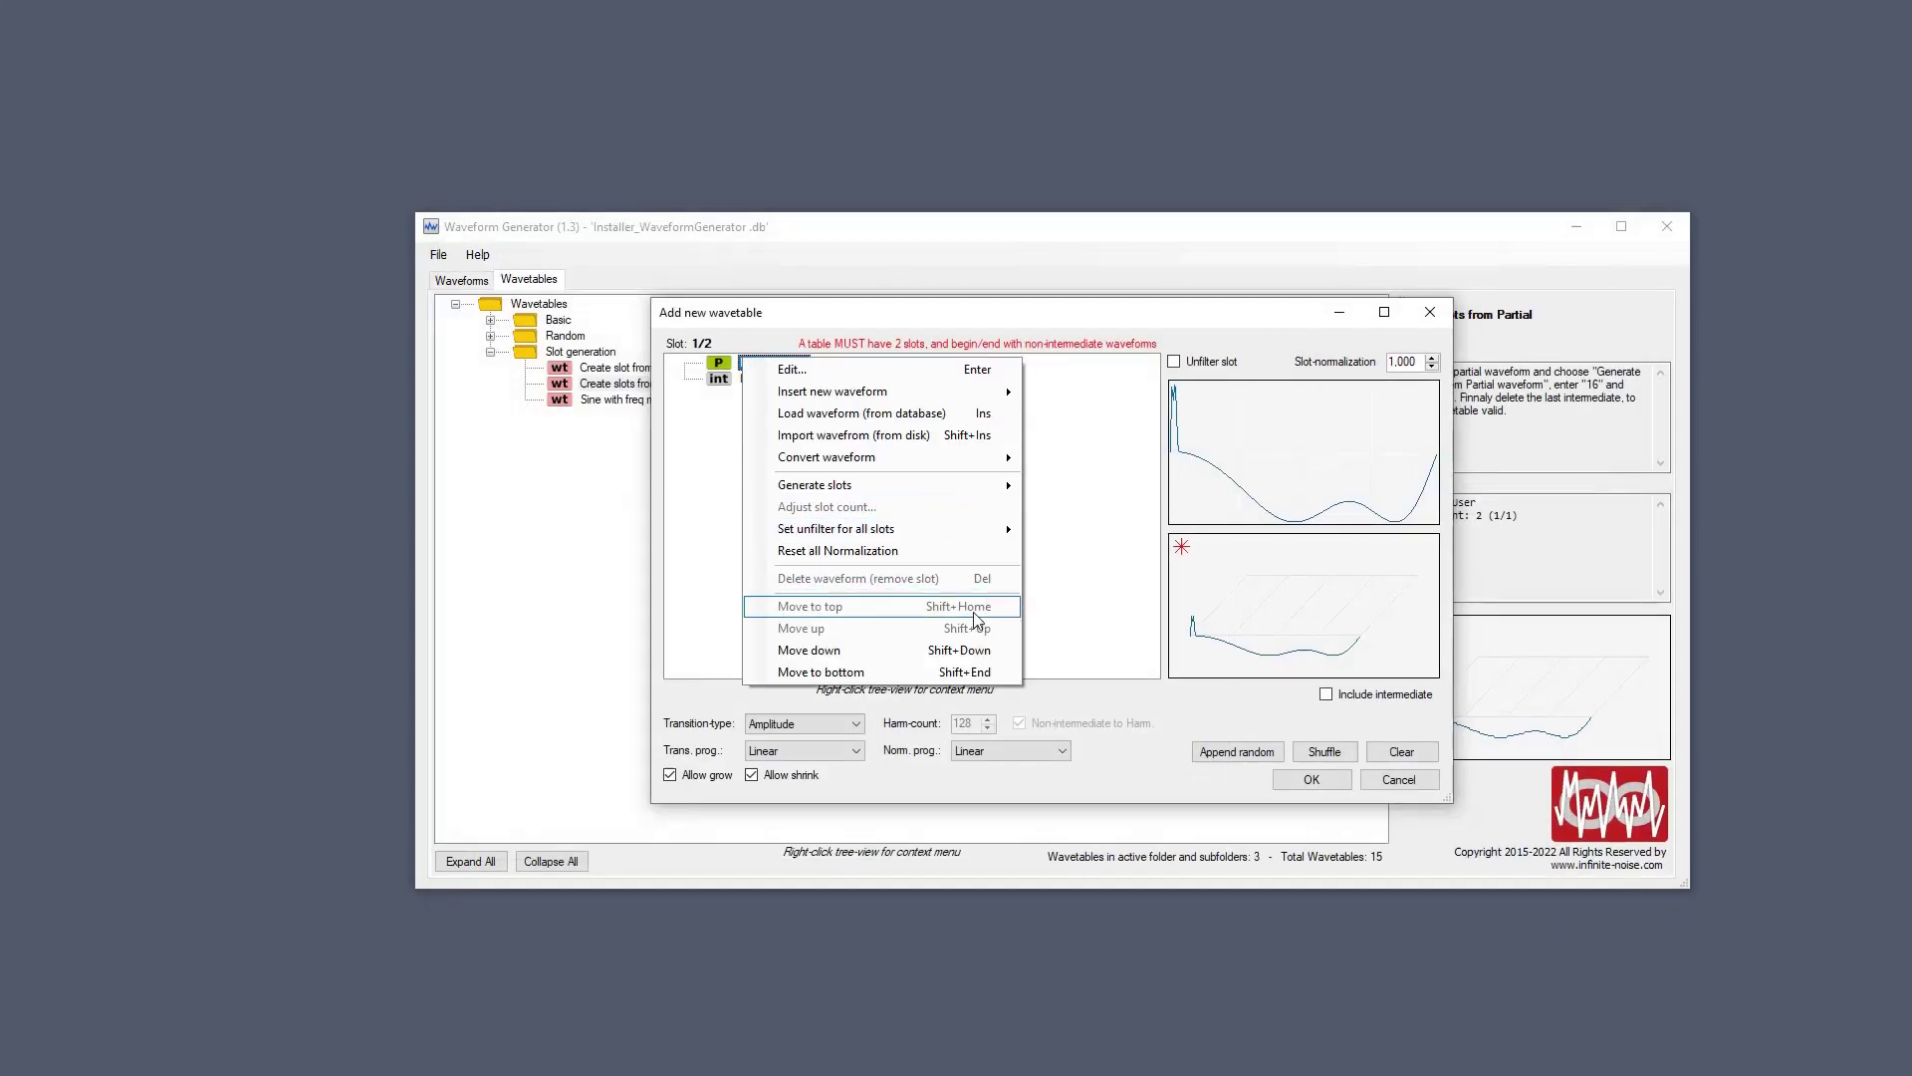
{"action": "mouse_move", "coordinate": [926, 484]}
{"action": "left_click", "coordinate": [1074, 508]}
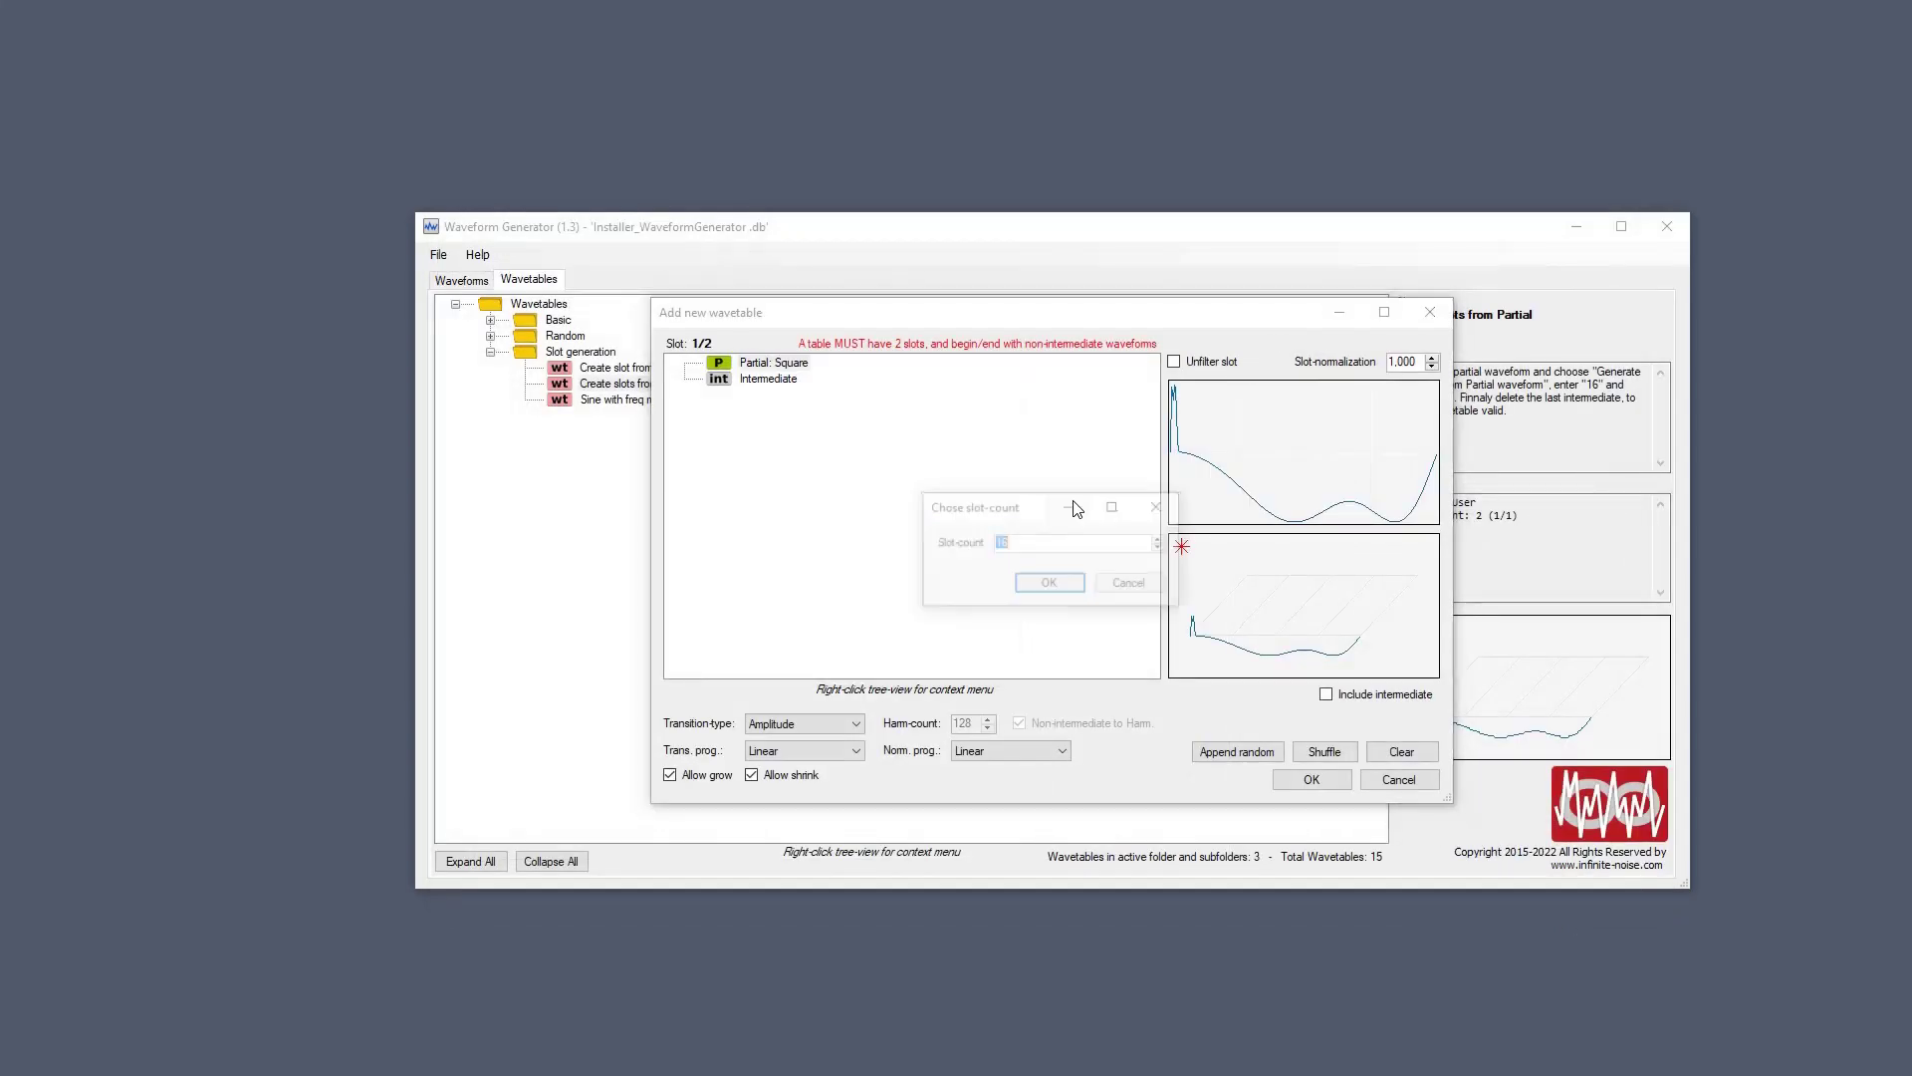
{"action": "key", "text": "Return"}
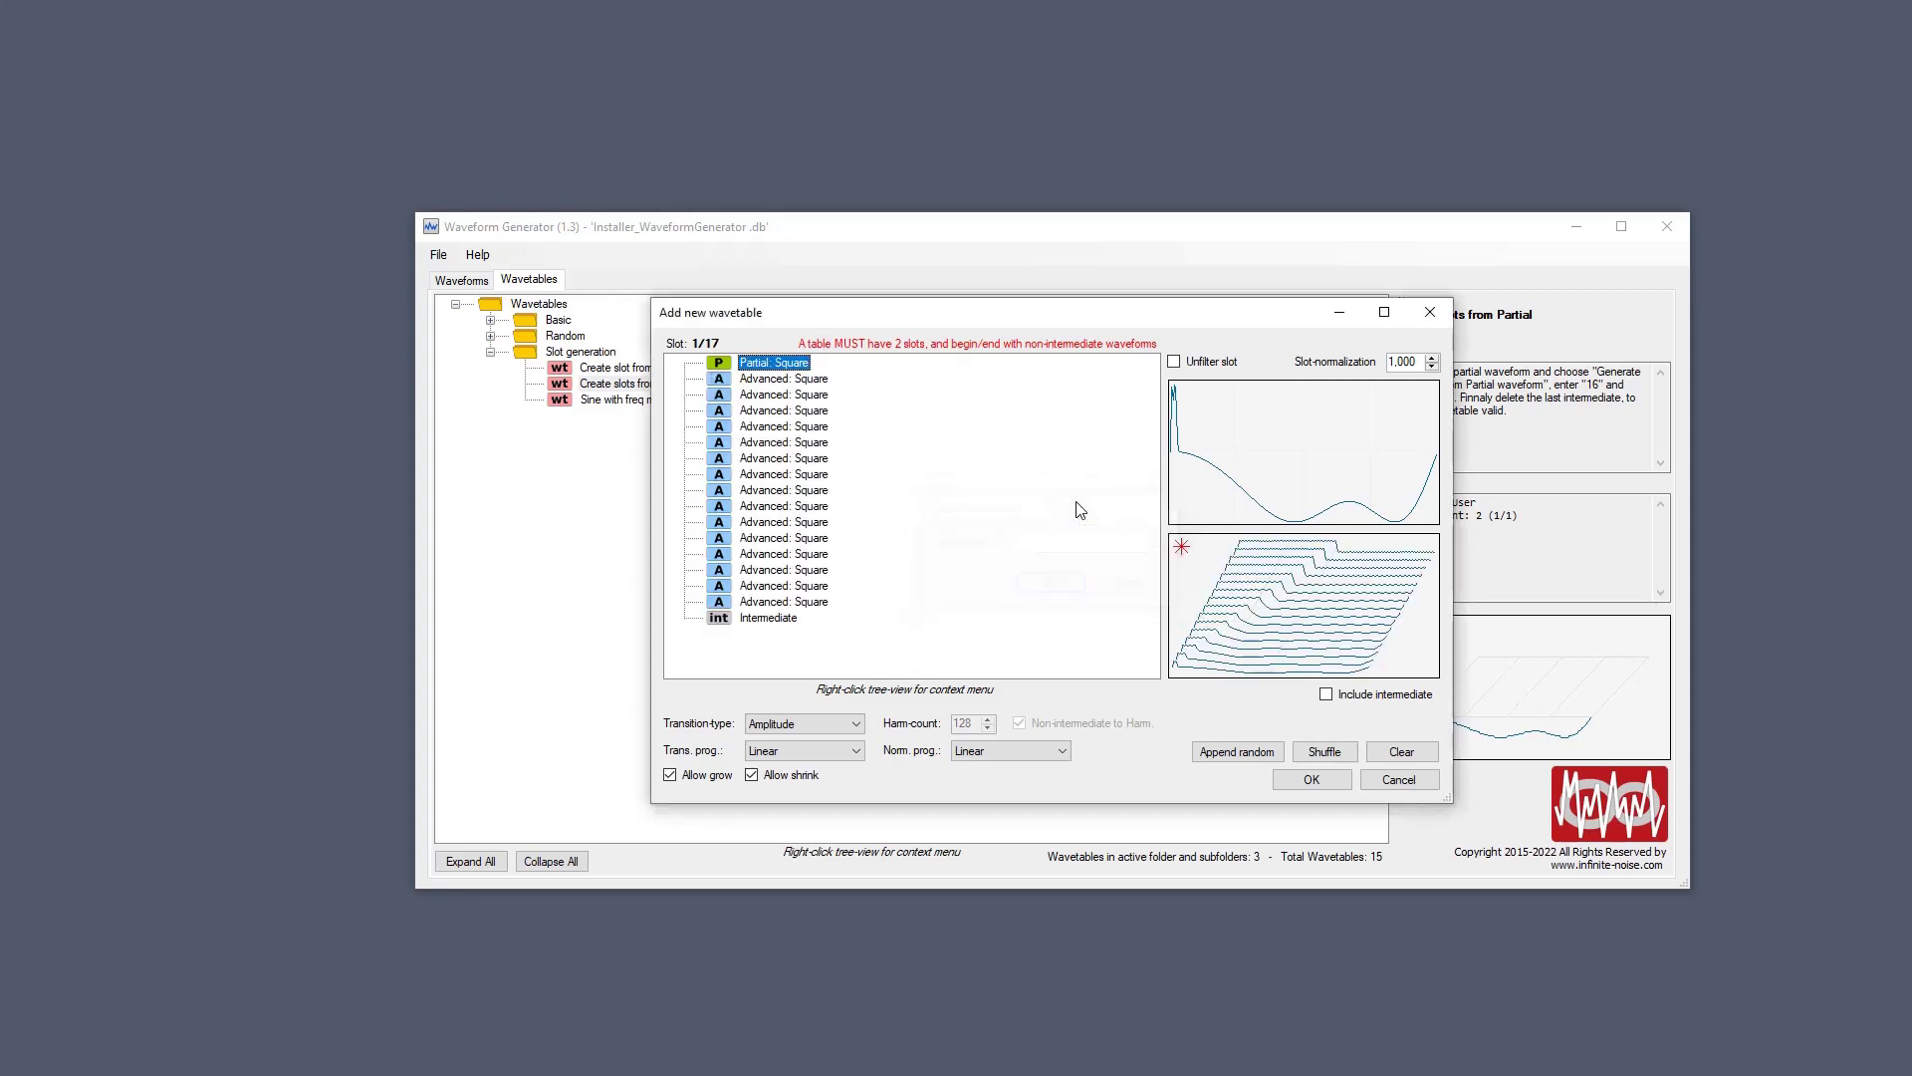
{"action": "key", "text": "End"}
{"action": "key", "text": "Delete"}
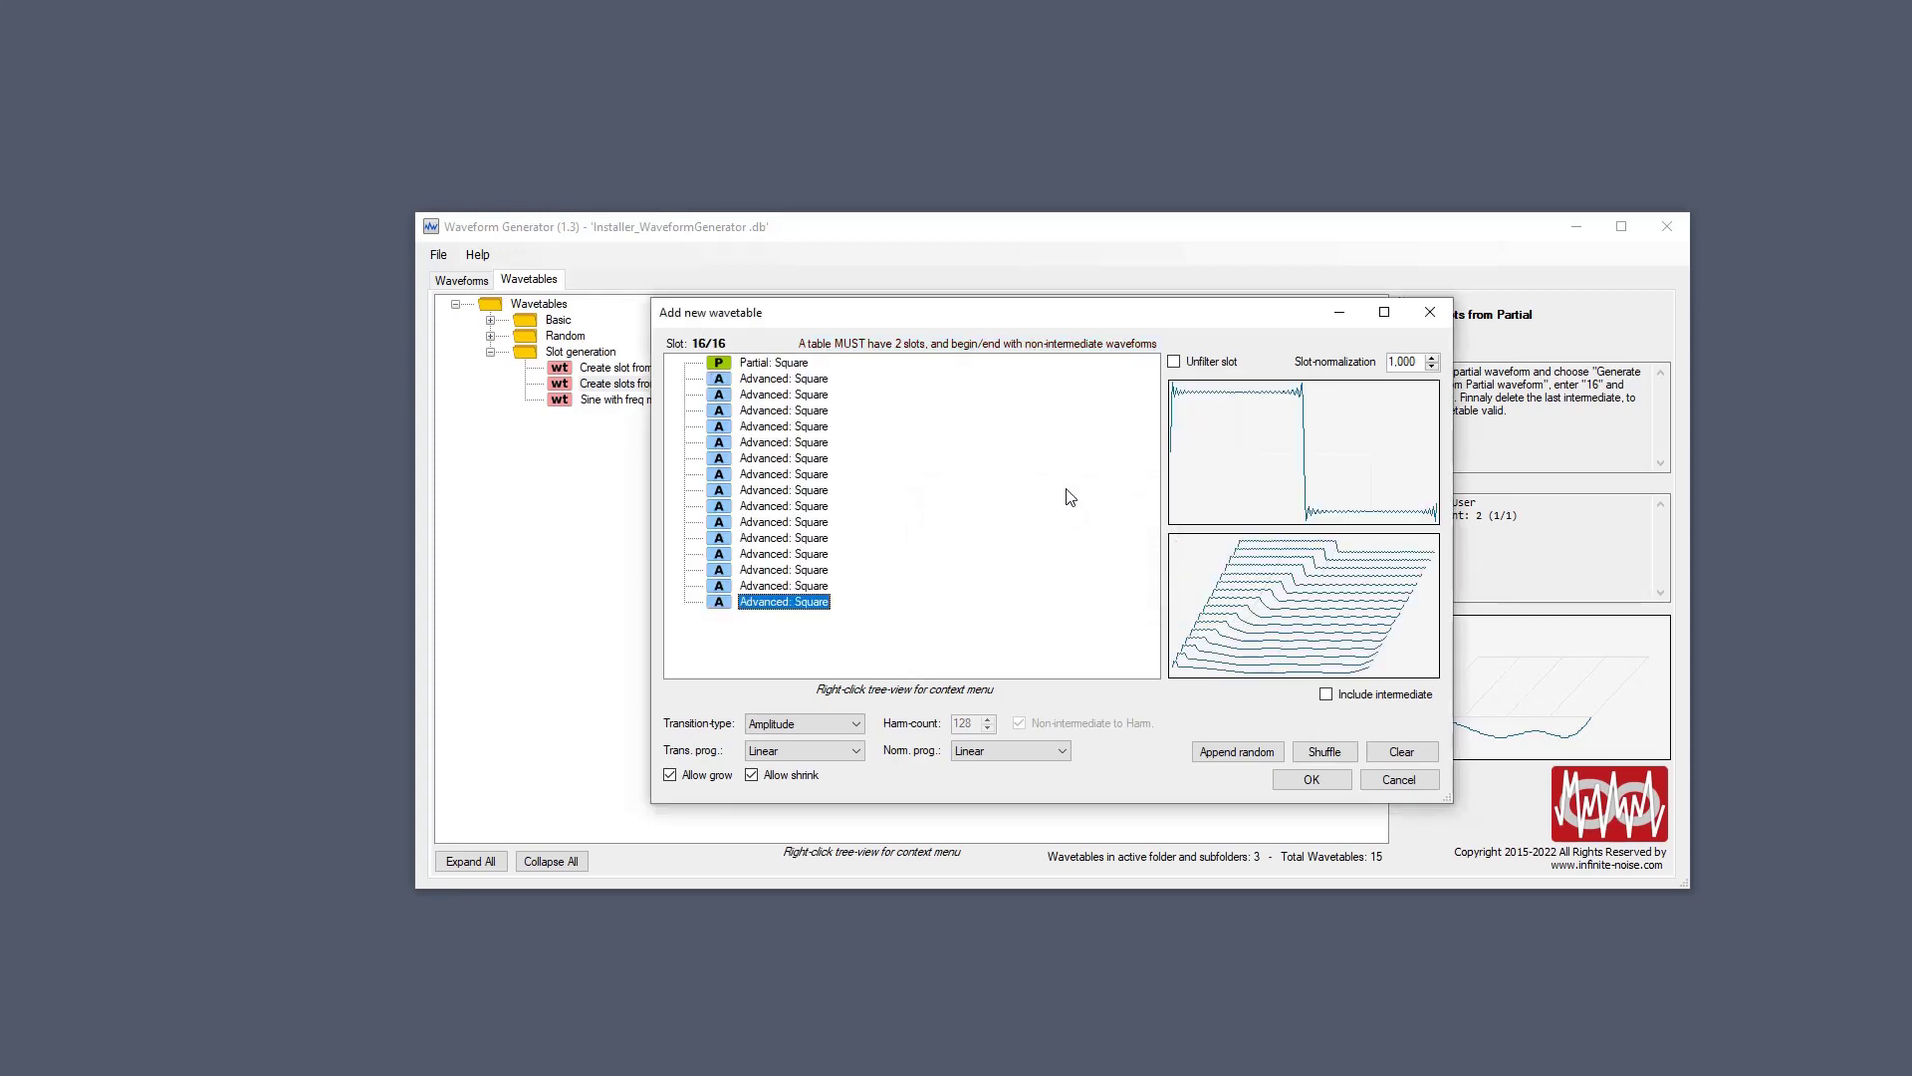
{"action": "left_click", "coordinate": [781, 364]}
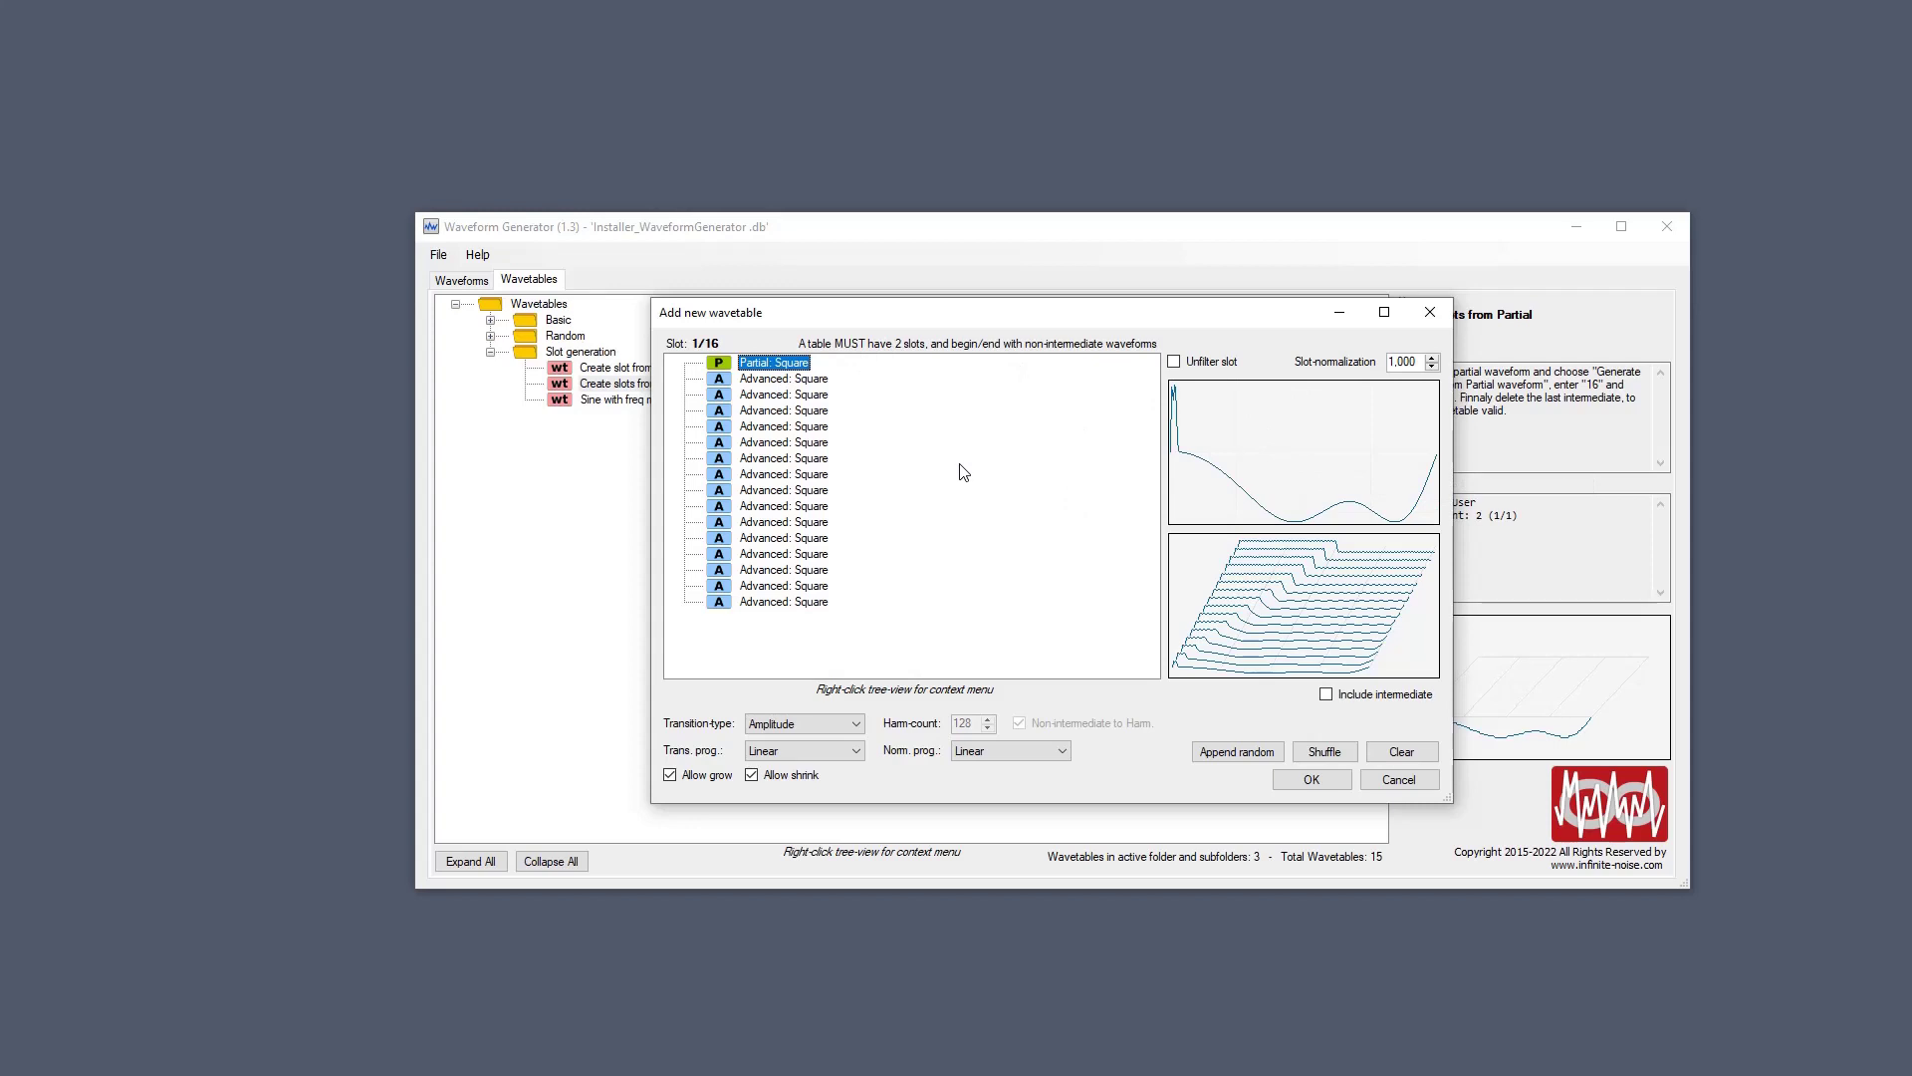
Step through the generated slots and back to the first to examine how the pulse width and harmonics change.
{"action": "key", "text": "Down"}
{"action": "key", "text": "Down"}
{"action": "key", "text": "Down"}
{"action": "key", "text": "Down"}
{"action": "key", "text": "Down"}
{"action": "key", "text": "Down"}
{"action": "key", "text": "Down"}
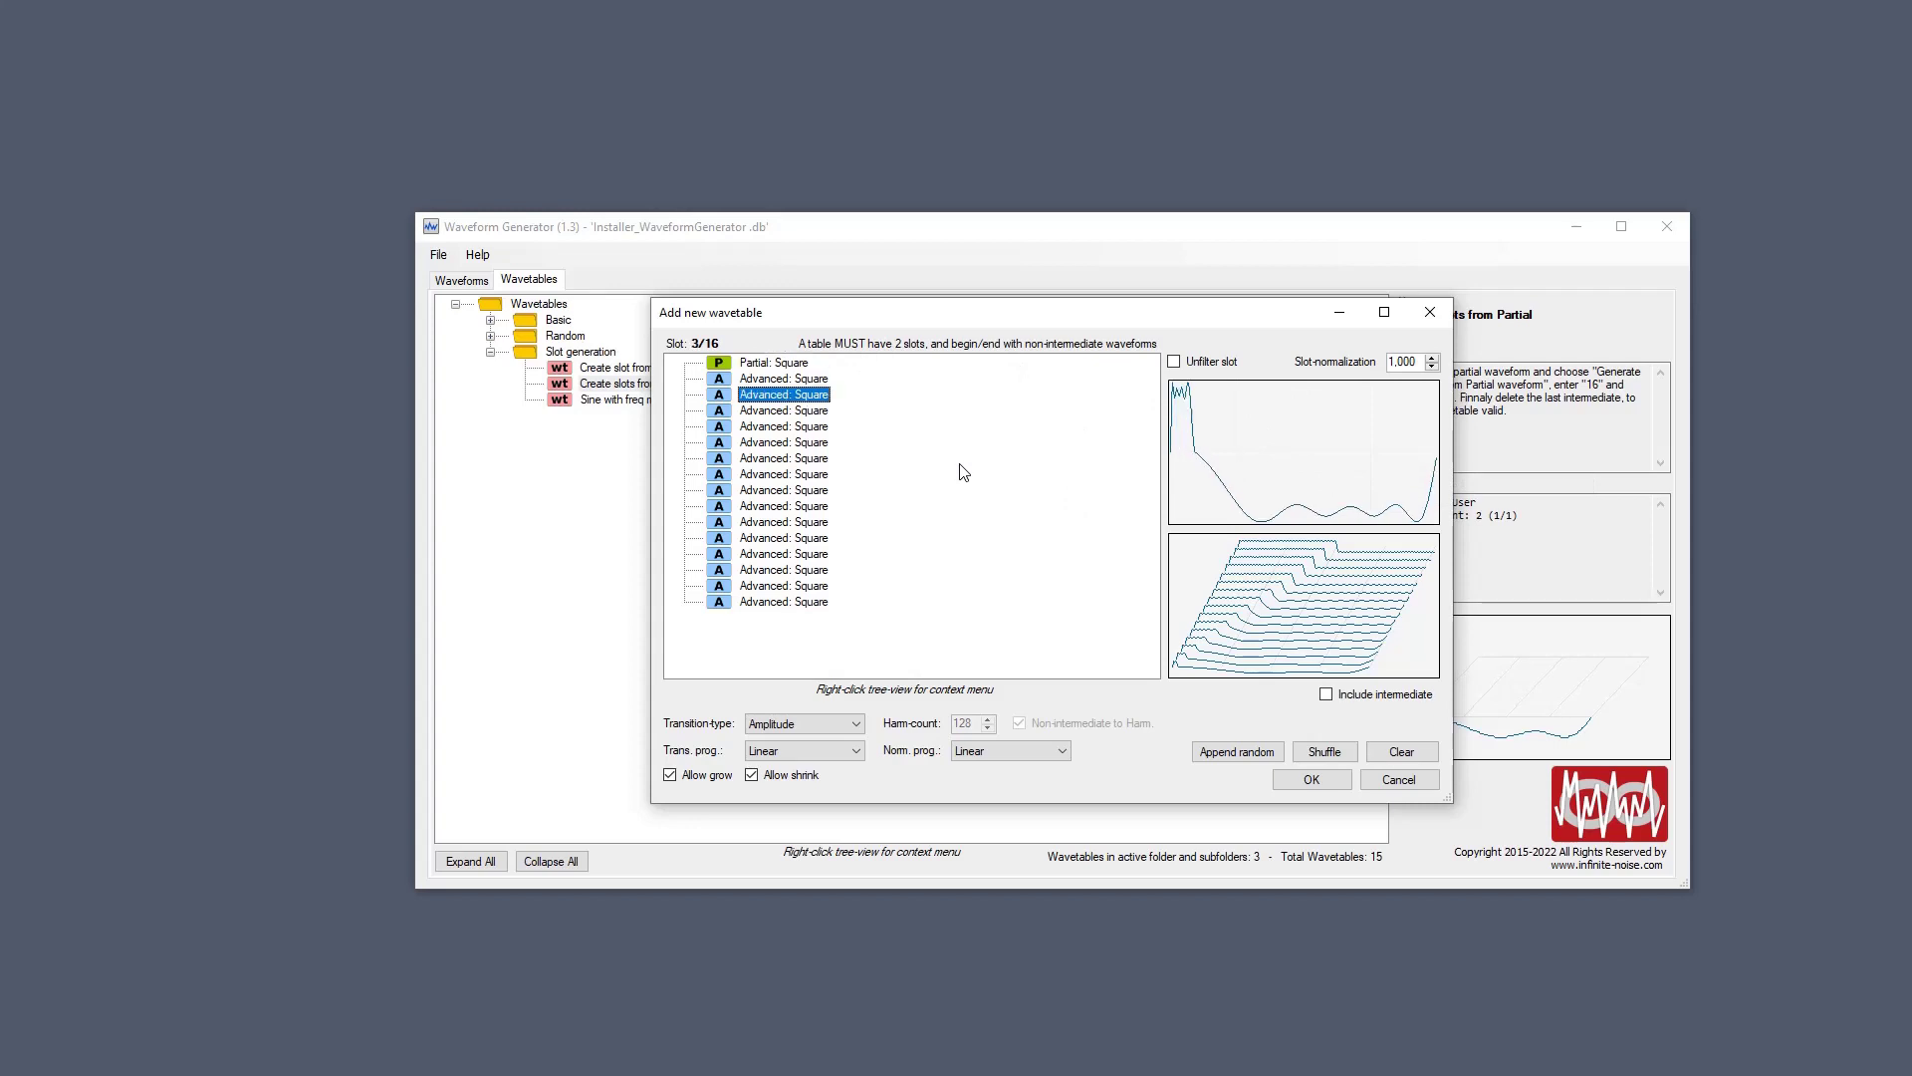
{"action": "key", "text": "Down"}
{"action": "key", "text": "Down"}
{"action": "key", "text": "Down"}
{"action": "key", "text": "Down"}
{"action": "key", "text": "Down"}
{"action": "key", "text": "Down"}
{"action": "key", "text": "Down"}
{"action": "key", "text": "Down"}
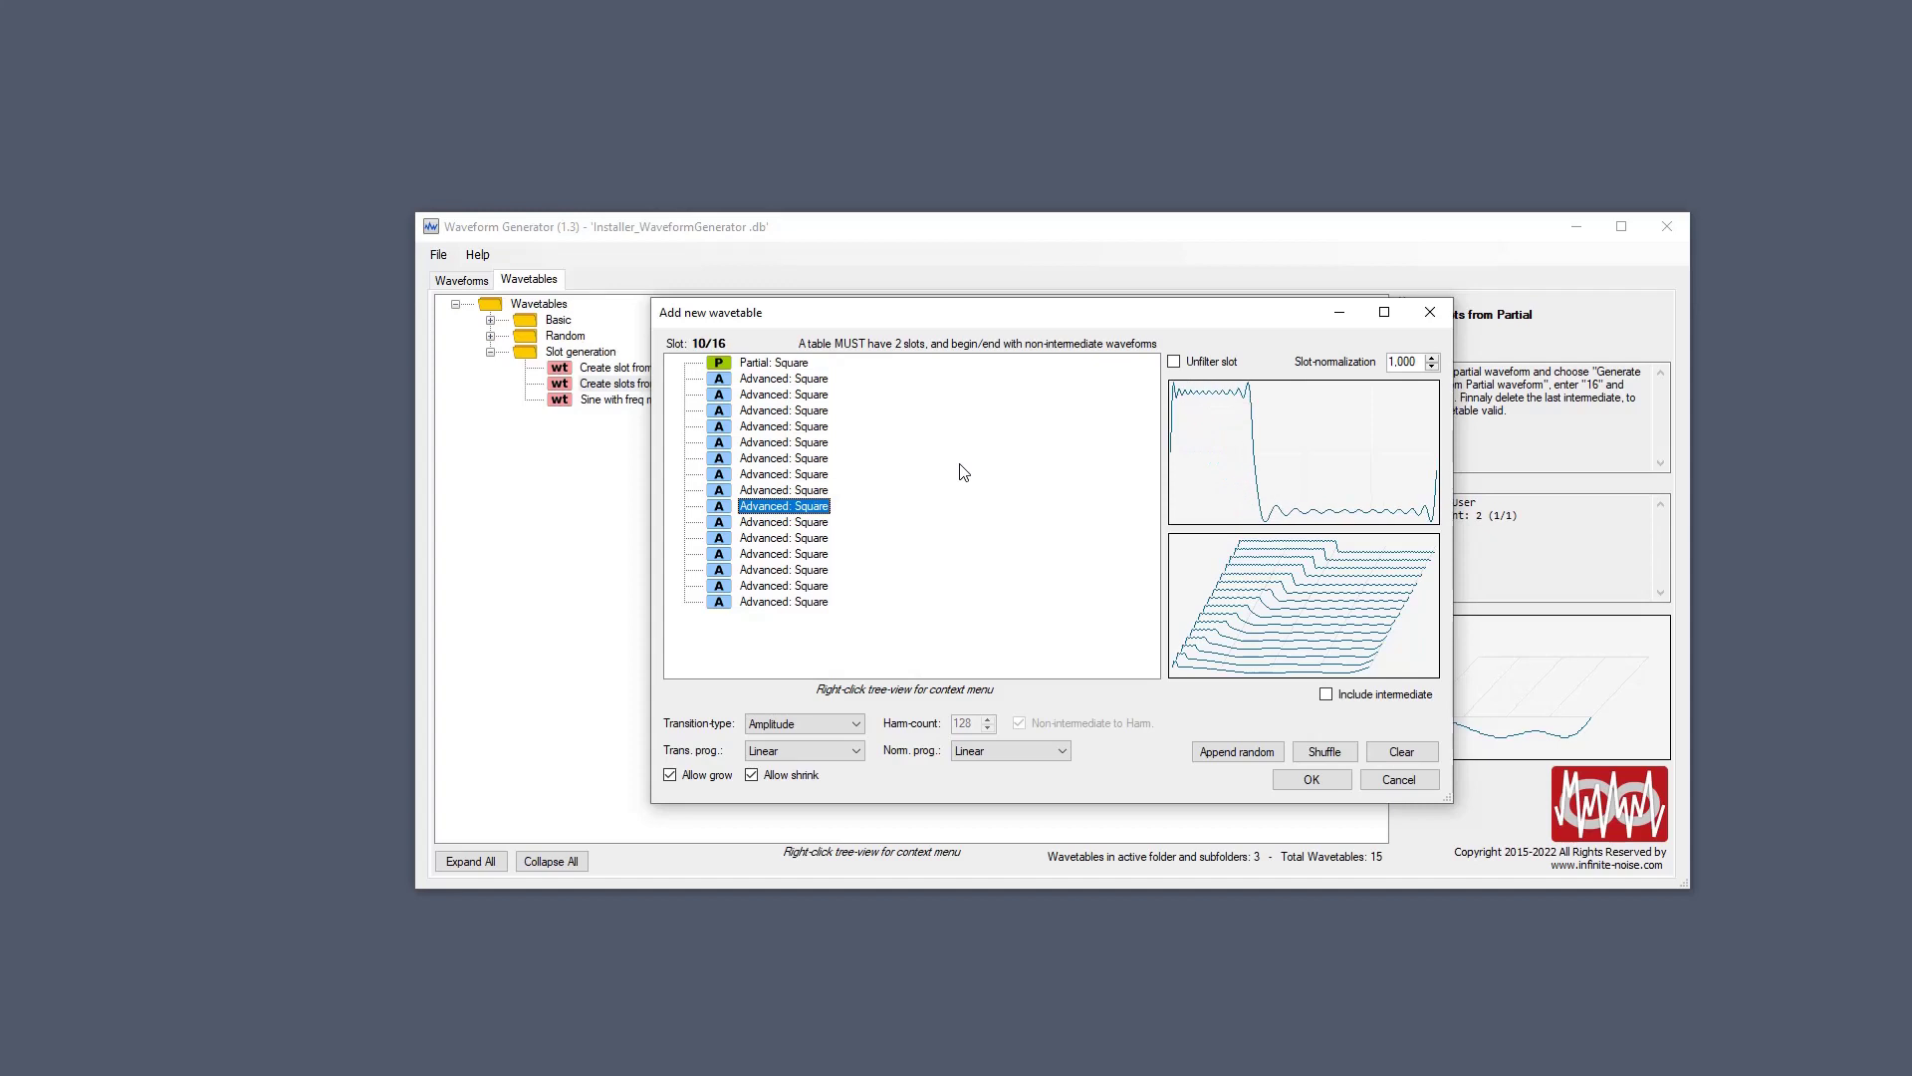
{"action": "key", "text": "Up"}
{"action": "key", "text": "Up"}
{"action": "key", "text": "Up"}
{"action": "key", "text": "Up"}
{"action": "key", "text": "Up"}
{"action": "key", "text": "Up"}
{"action": "key", "text": "Up"}
{"action": "key", "text": "Up"}
{"action": "key", "text": "Up"}
{"action": "key", "text": "Up"}
{"action": "key", "text": "Up"}
{"action": "key", "text": "Up"}
{"action": "key", "text": "Up"}
{"action": "key", "text": "Up"}
{"action": "key", "text": "Up"}
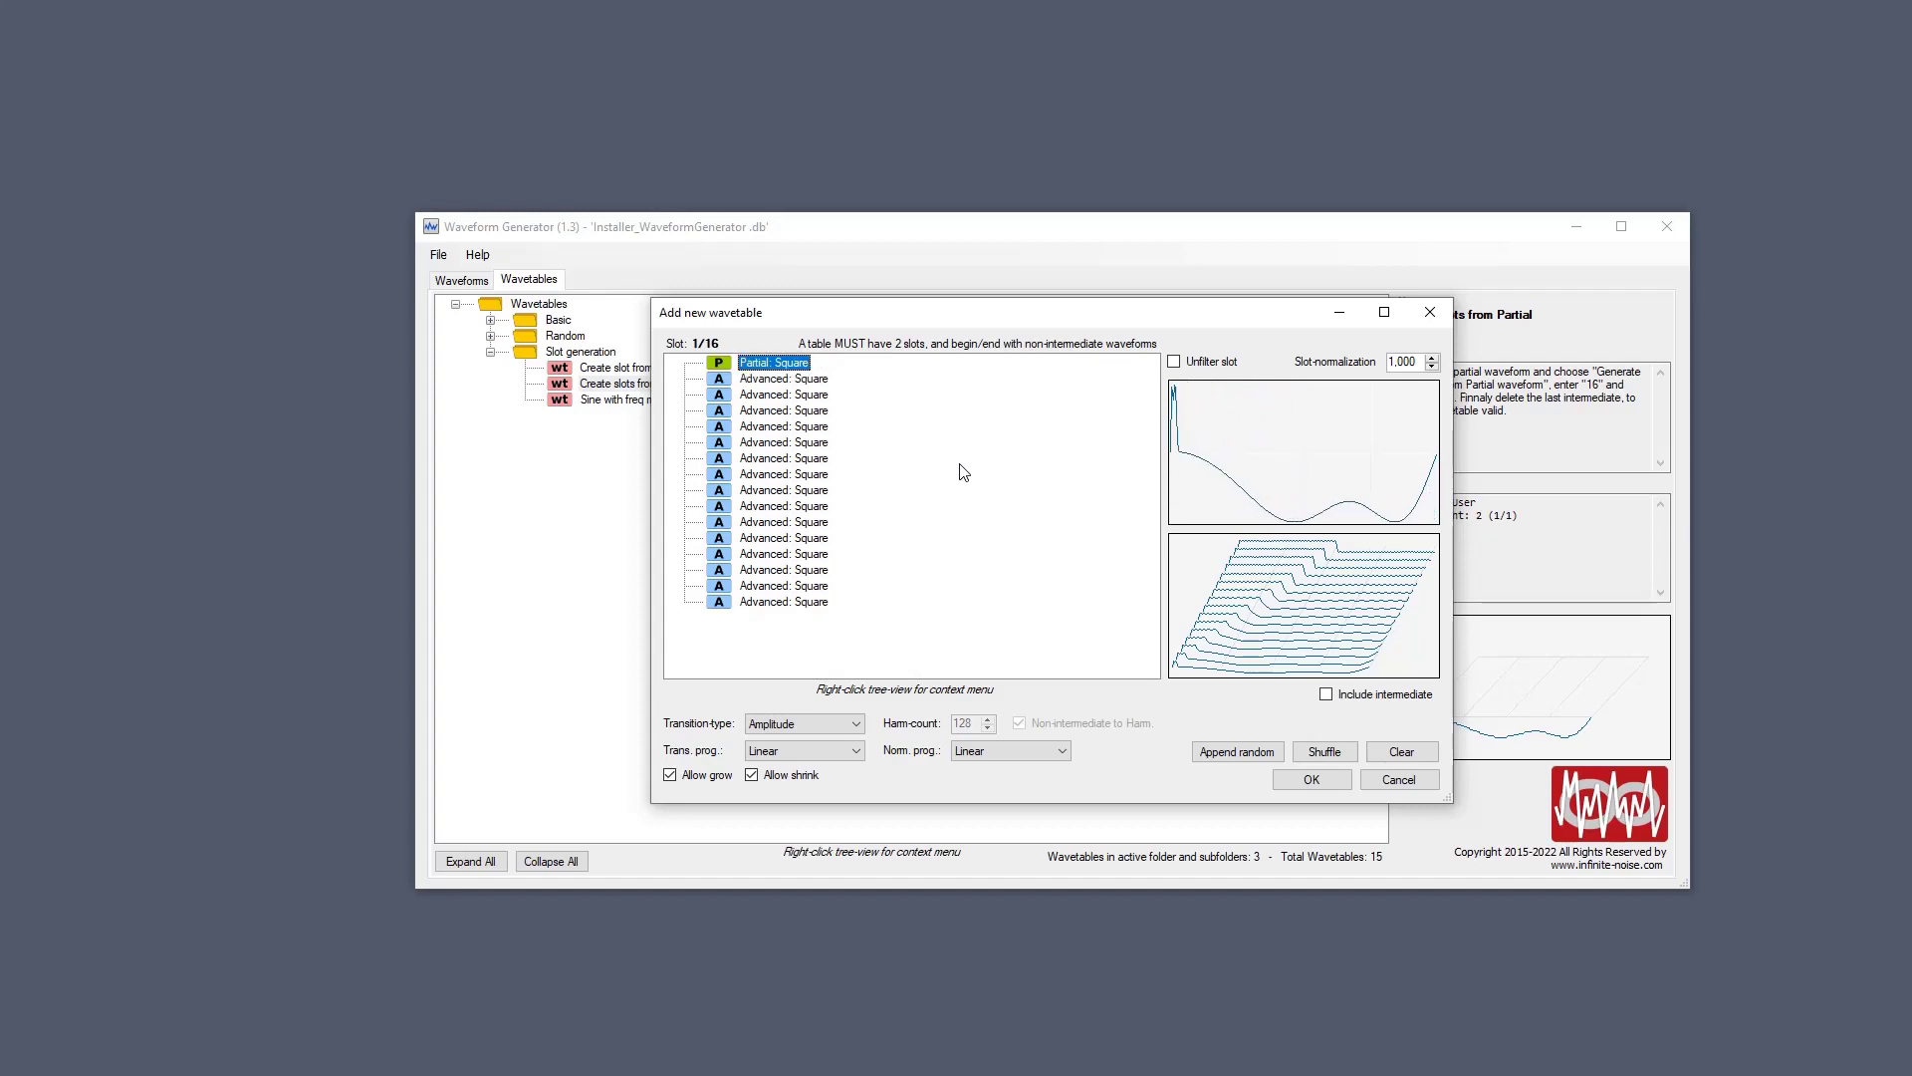
In the Partial Square slot, set PhaseCnv2 to Sample-and-Hold, with Hold 12° in Advanced Waveform1 and Hold 0.5° in Advanced Waveform2.
{"action": "key", "text": "Return"}
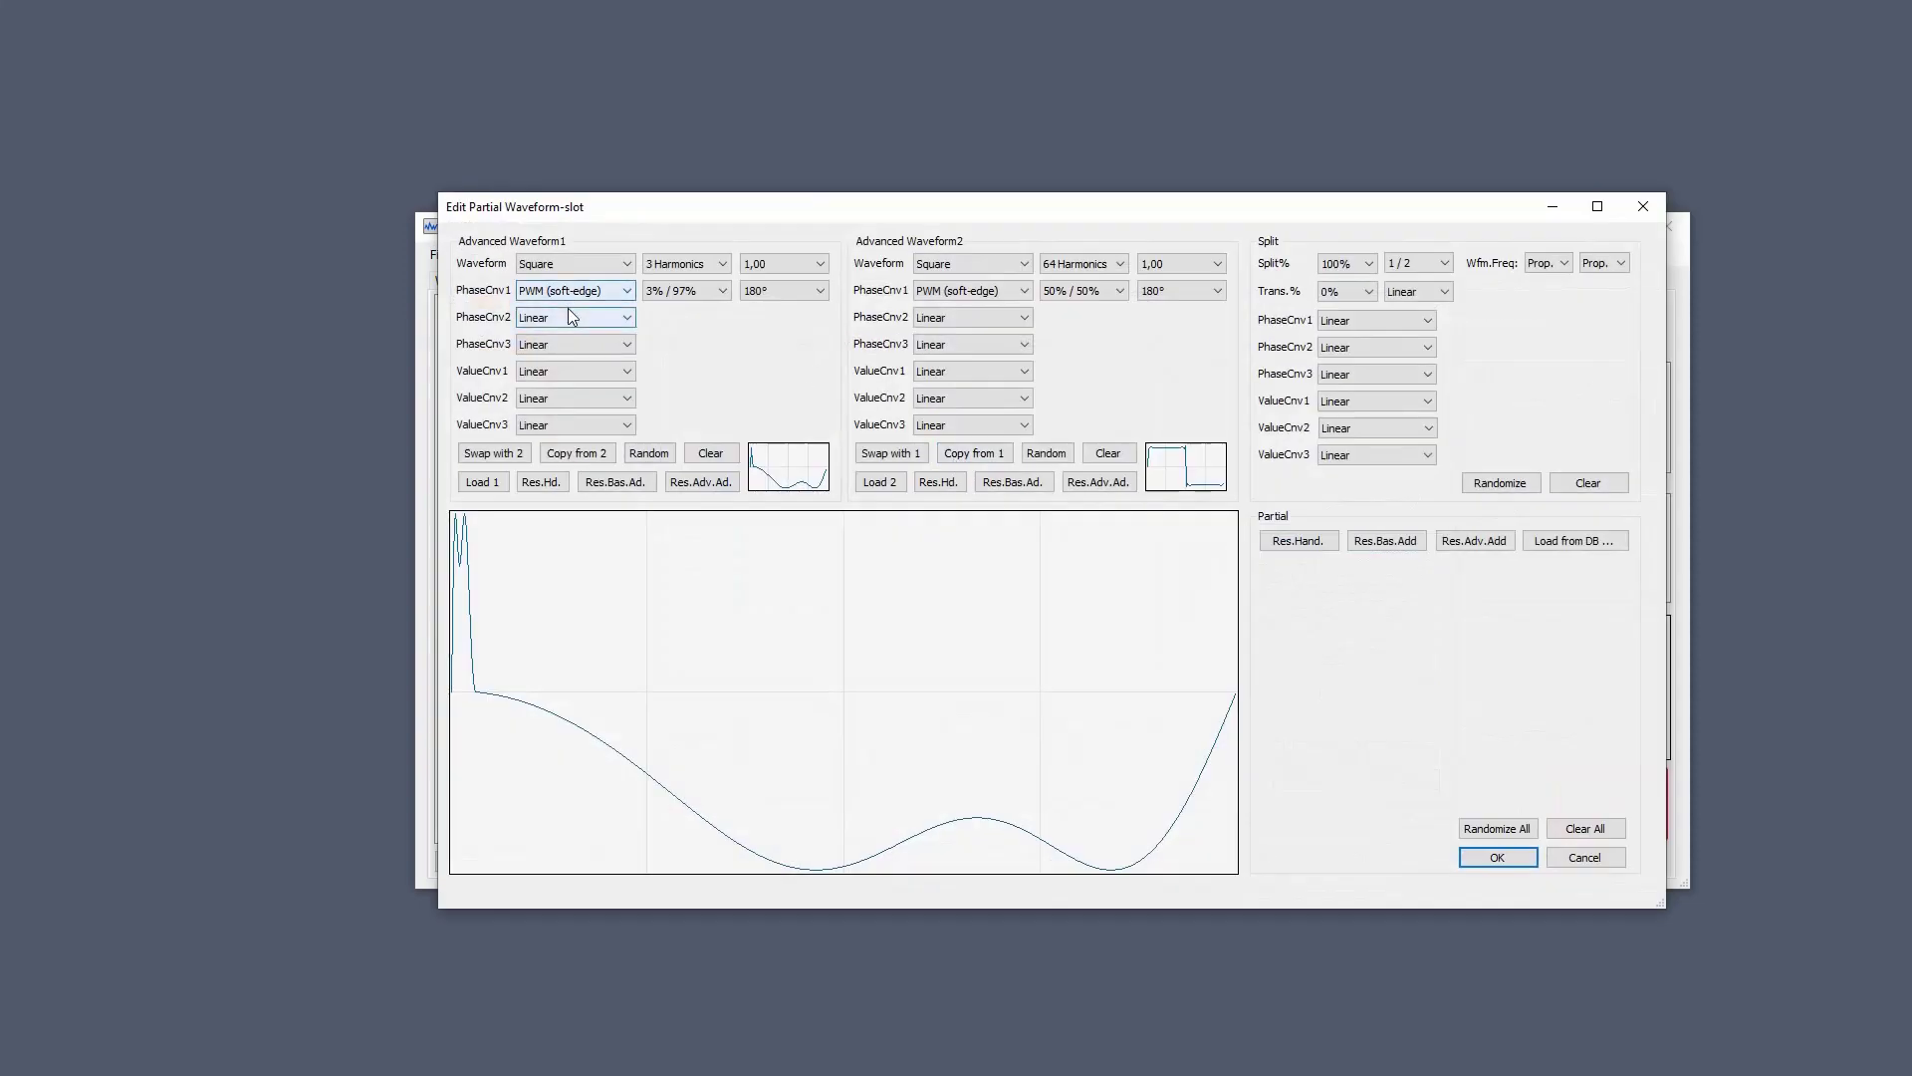
{"action": "left_click", "coordinate": [571, 315]}
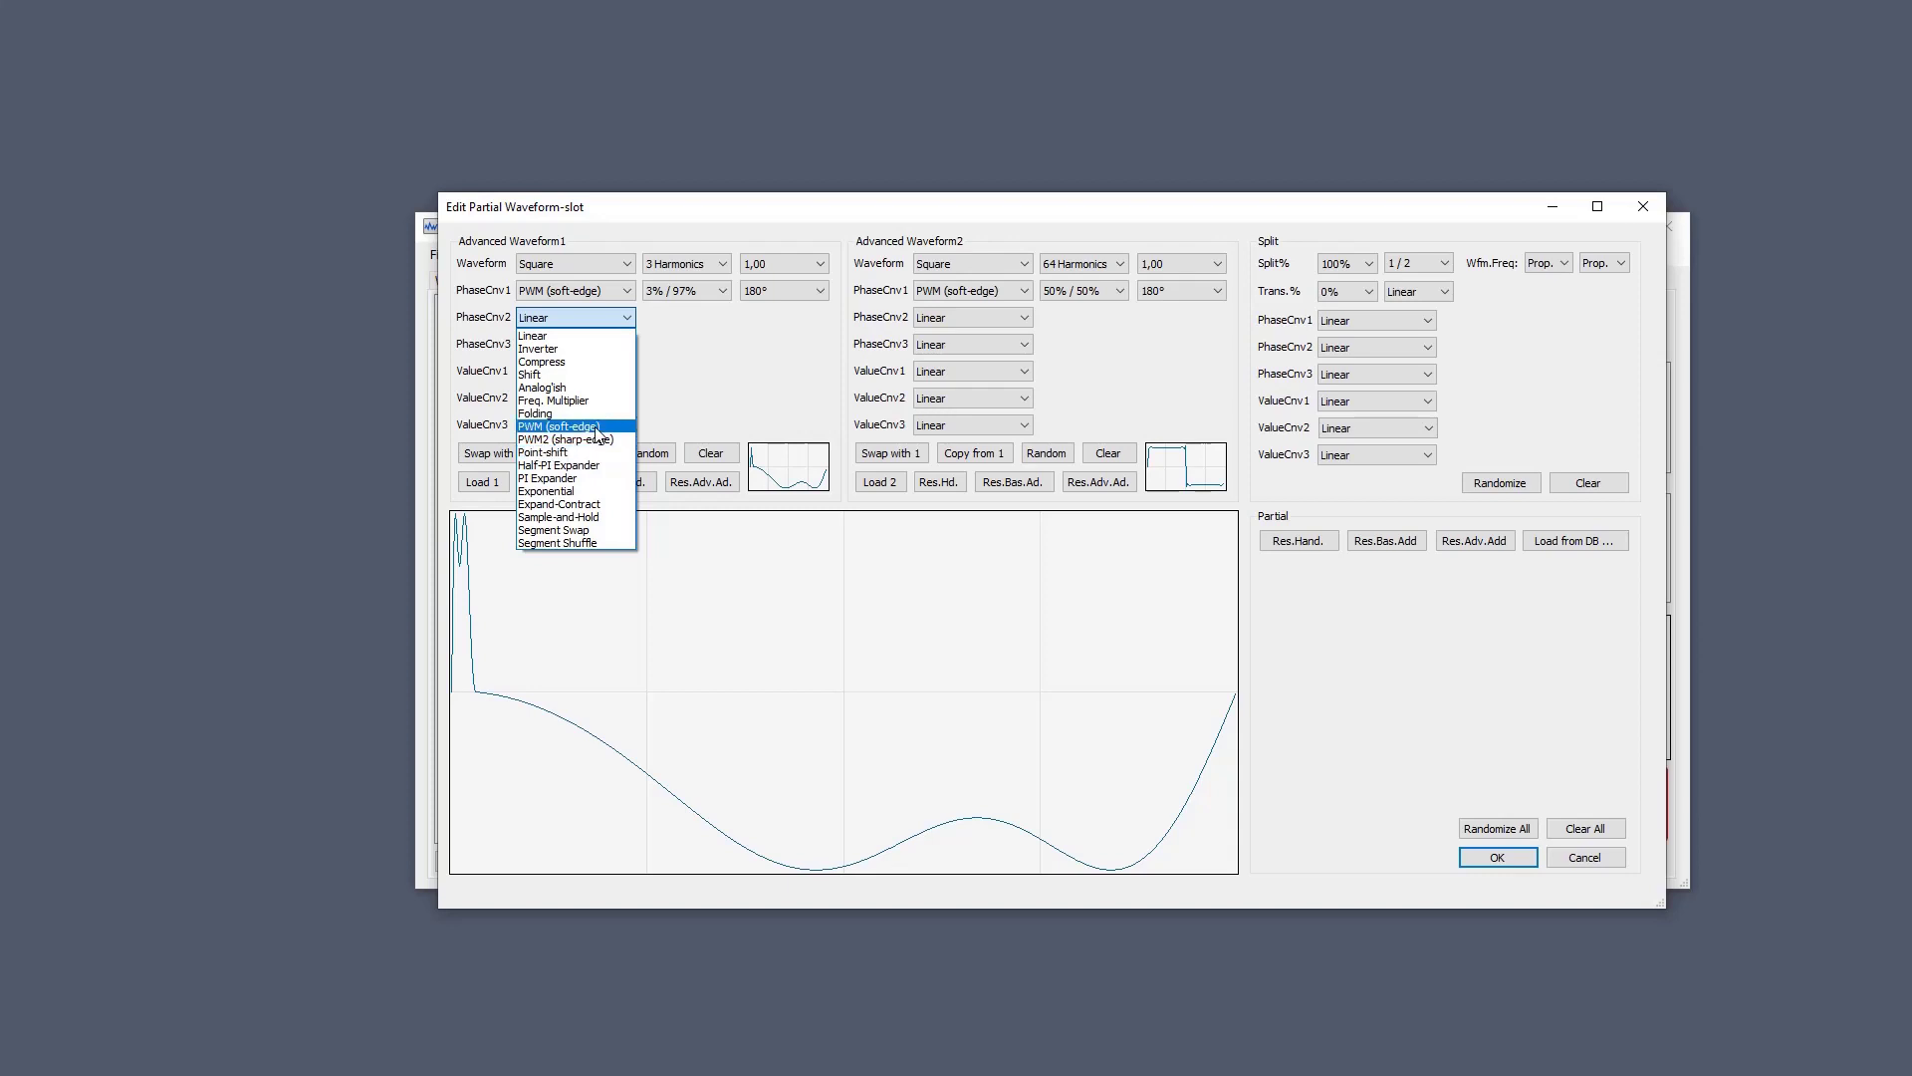
{"action": "left_click", "coordinate": [590, 517]}
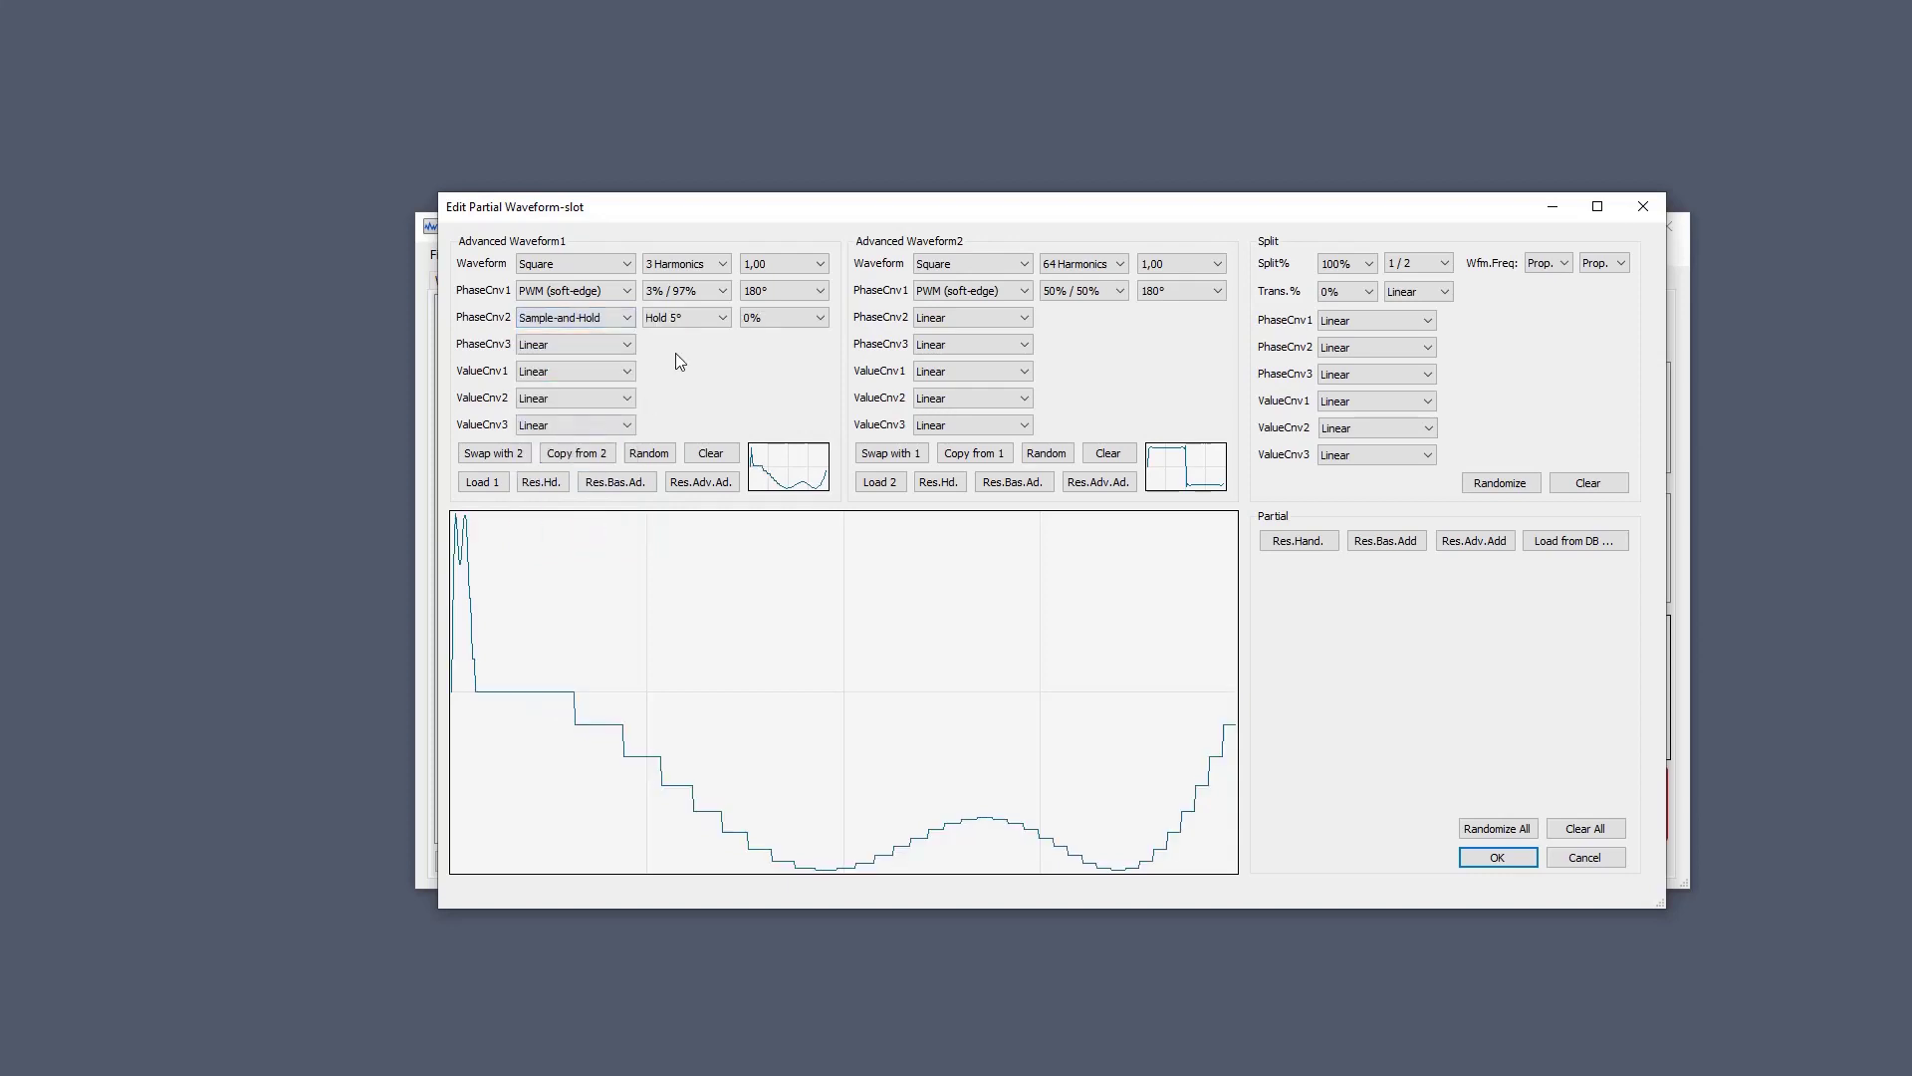
{"action": "scroll", "coordinate": [696, 315], "scroll_direction": "down", "scroll_amount": 1}
{"action": "scroll", "coordinate": [695, 314], "scroll_direction": "down", "scroll_amount": 2}
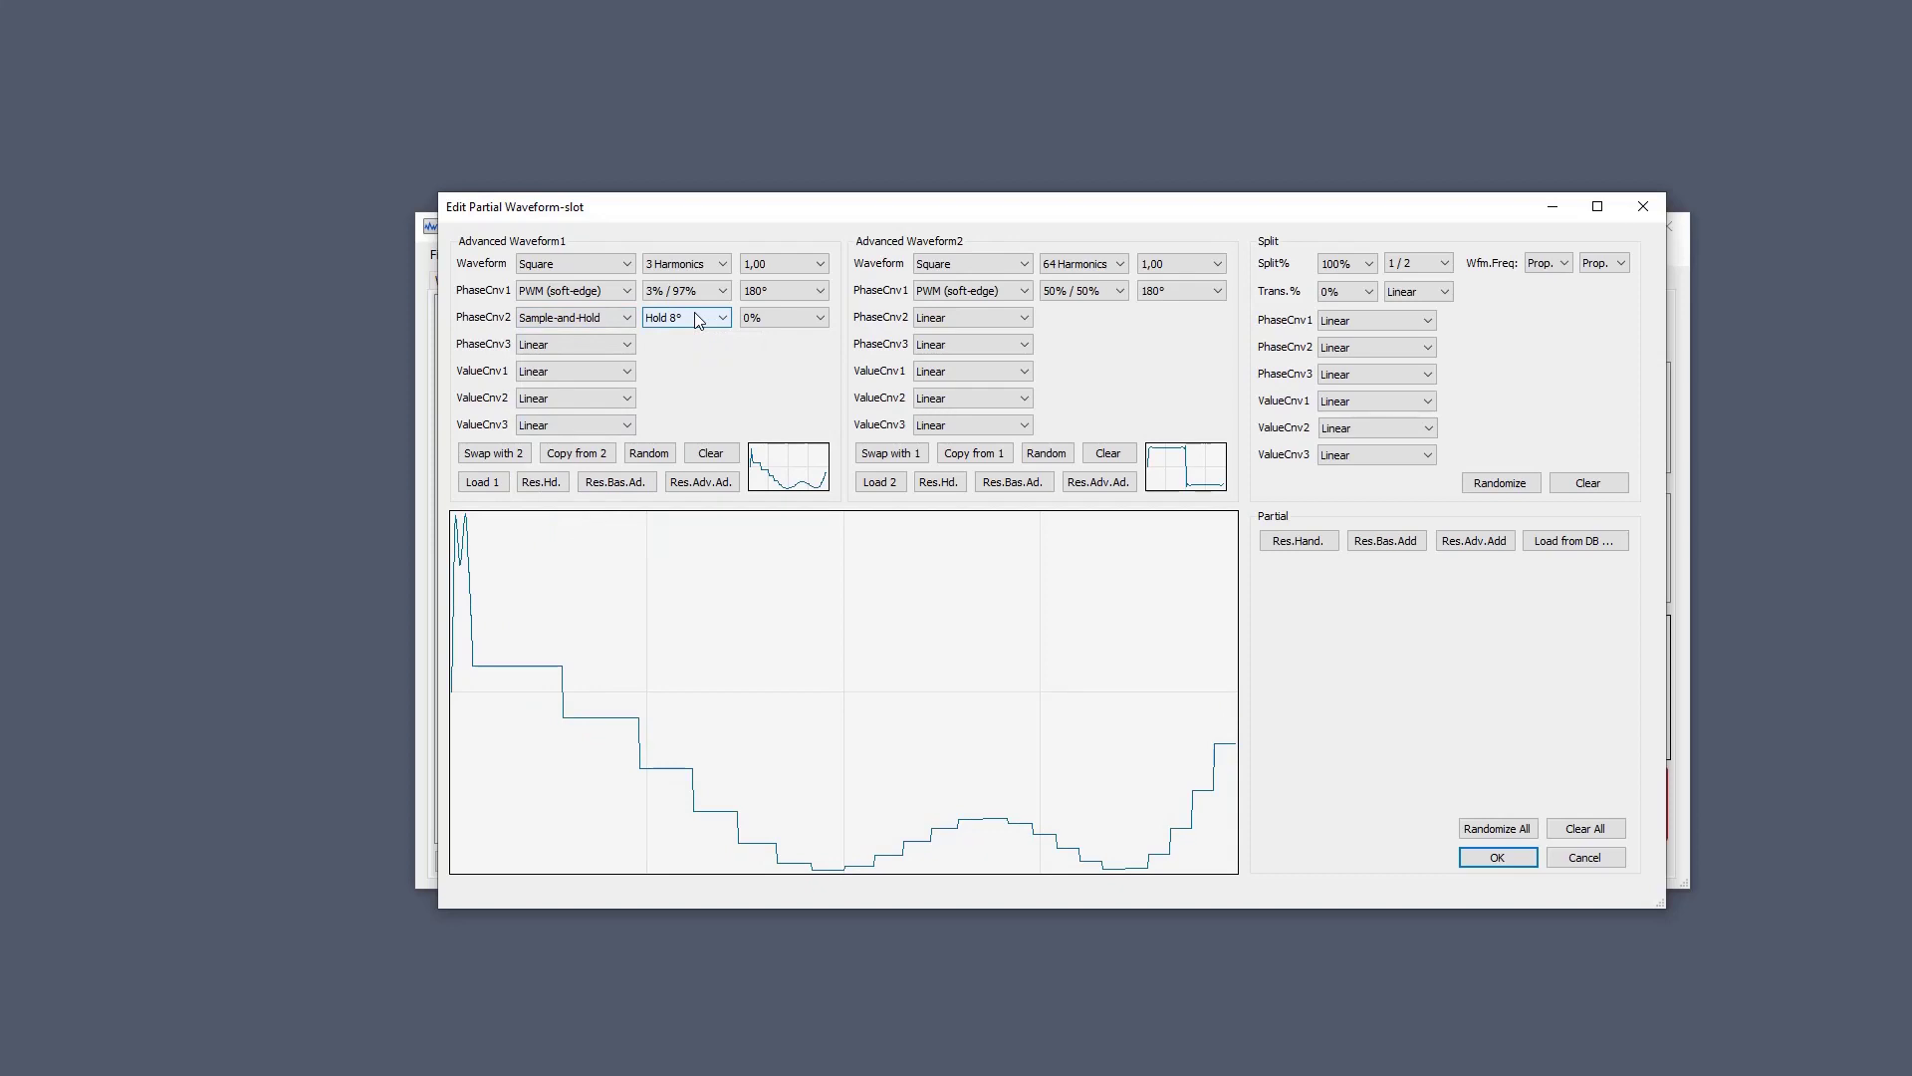
{"action": "scroll", "coordinate": [698, 320], "scroll_direction": "down", "scroll_amount": 1}
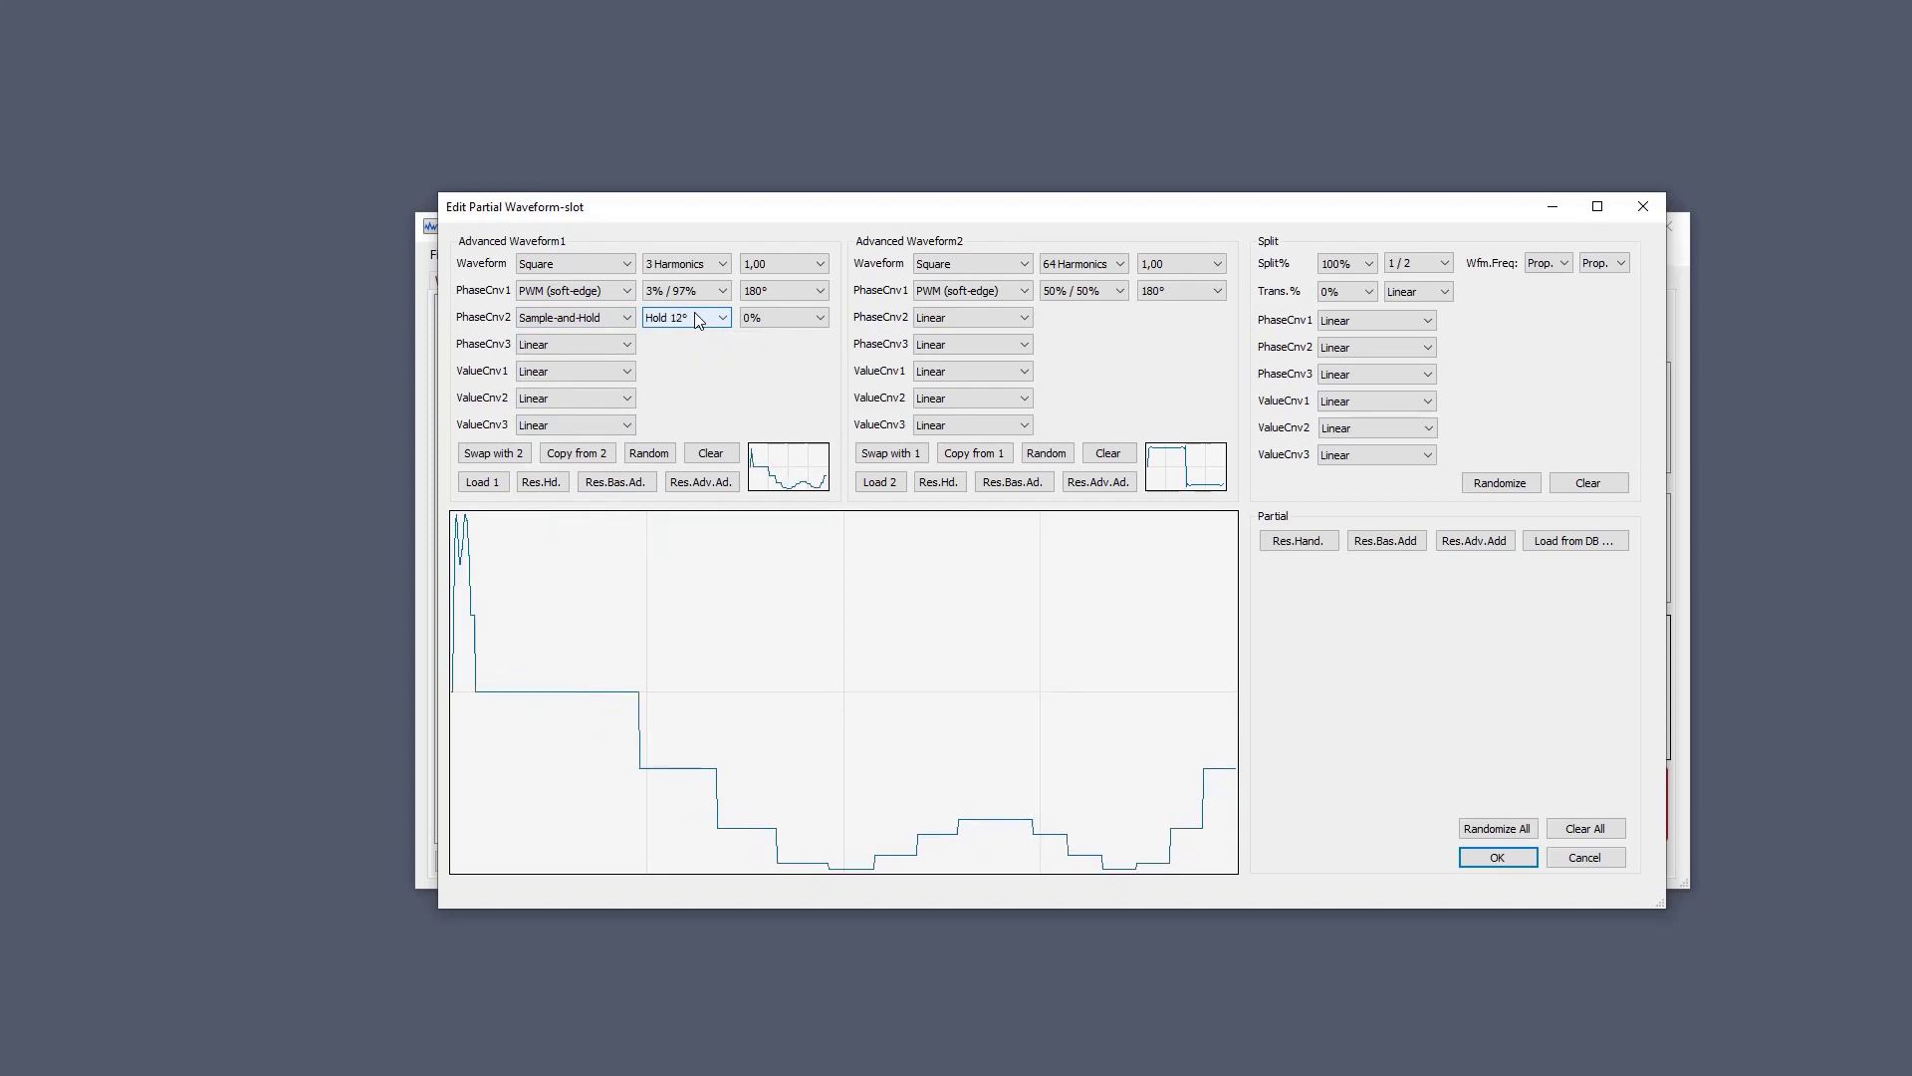
{"action": "left_click", "coordinate": [1021, 319]}
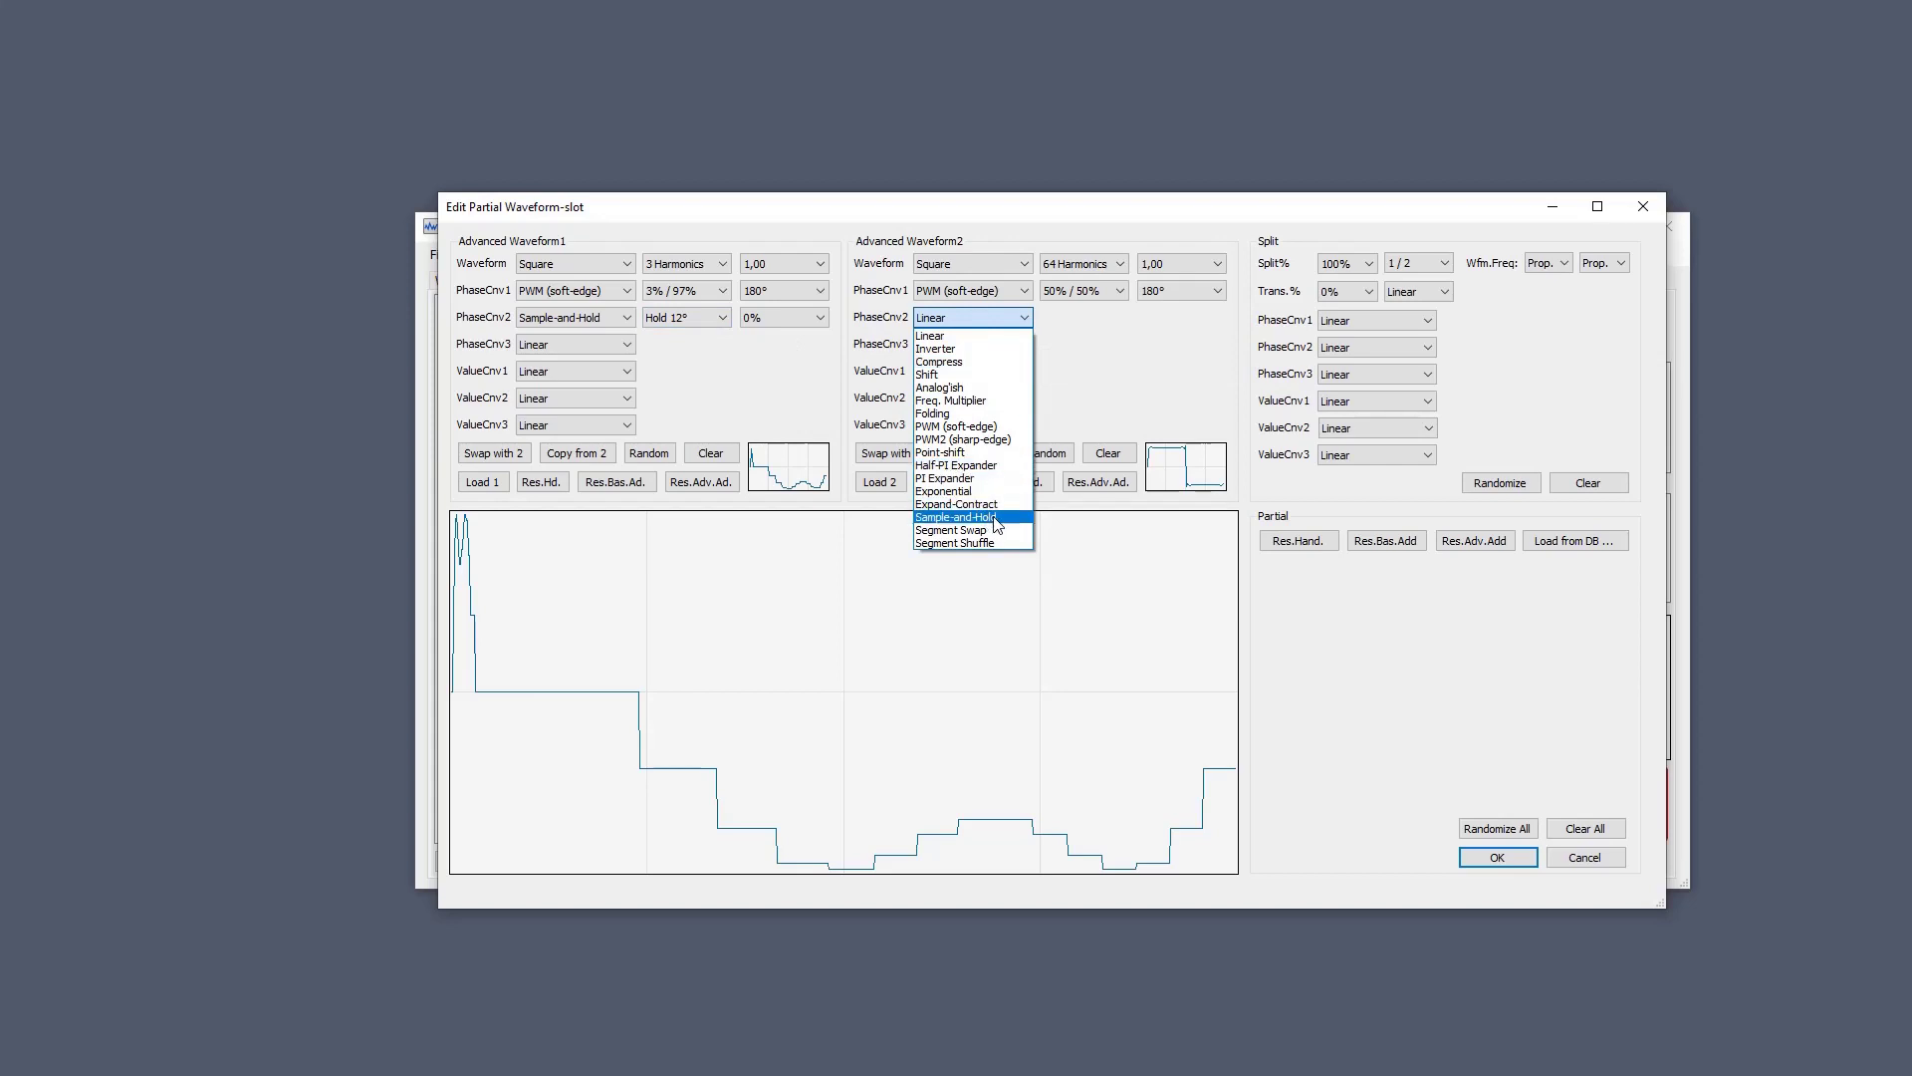
{"action": "left_click", "coordinate": [996, 518]}
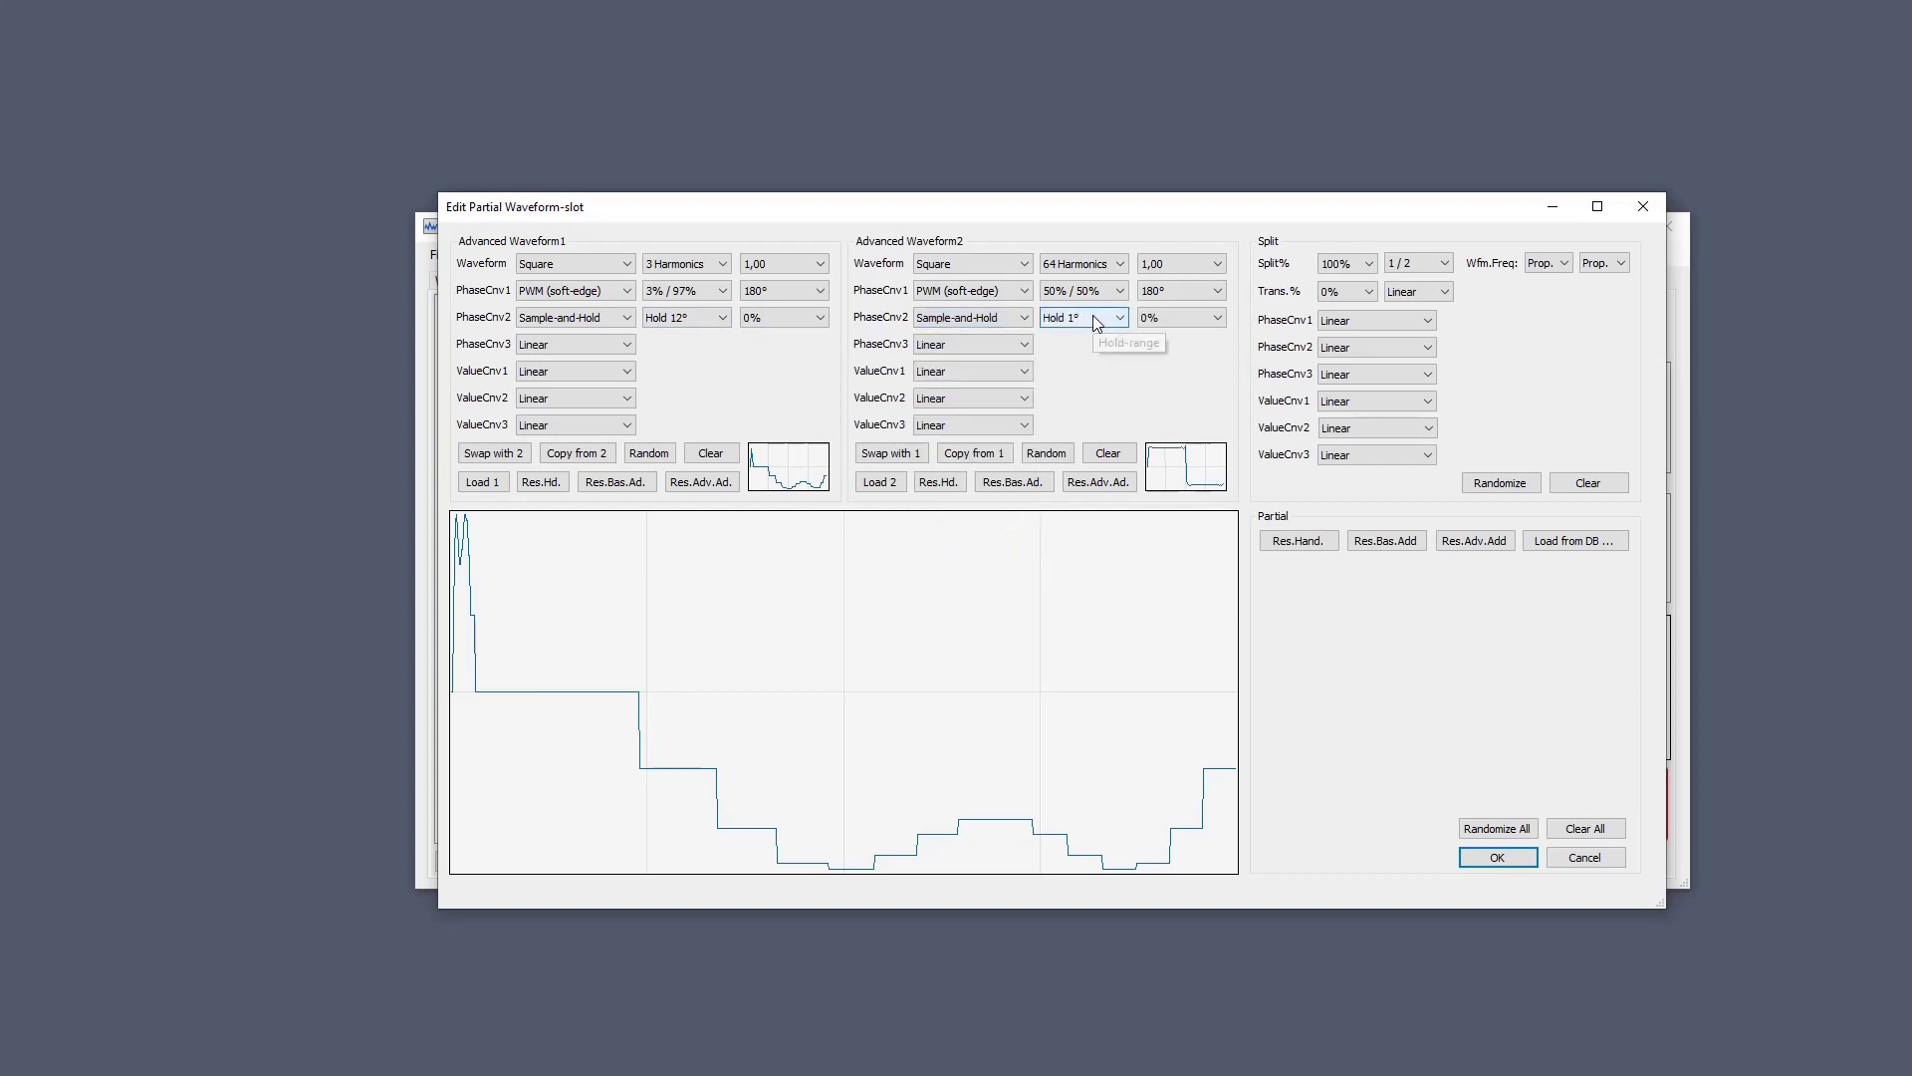
{"action": "left_click", "coordinate": [1512, 860]}
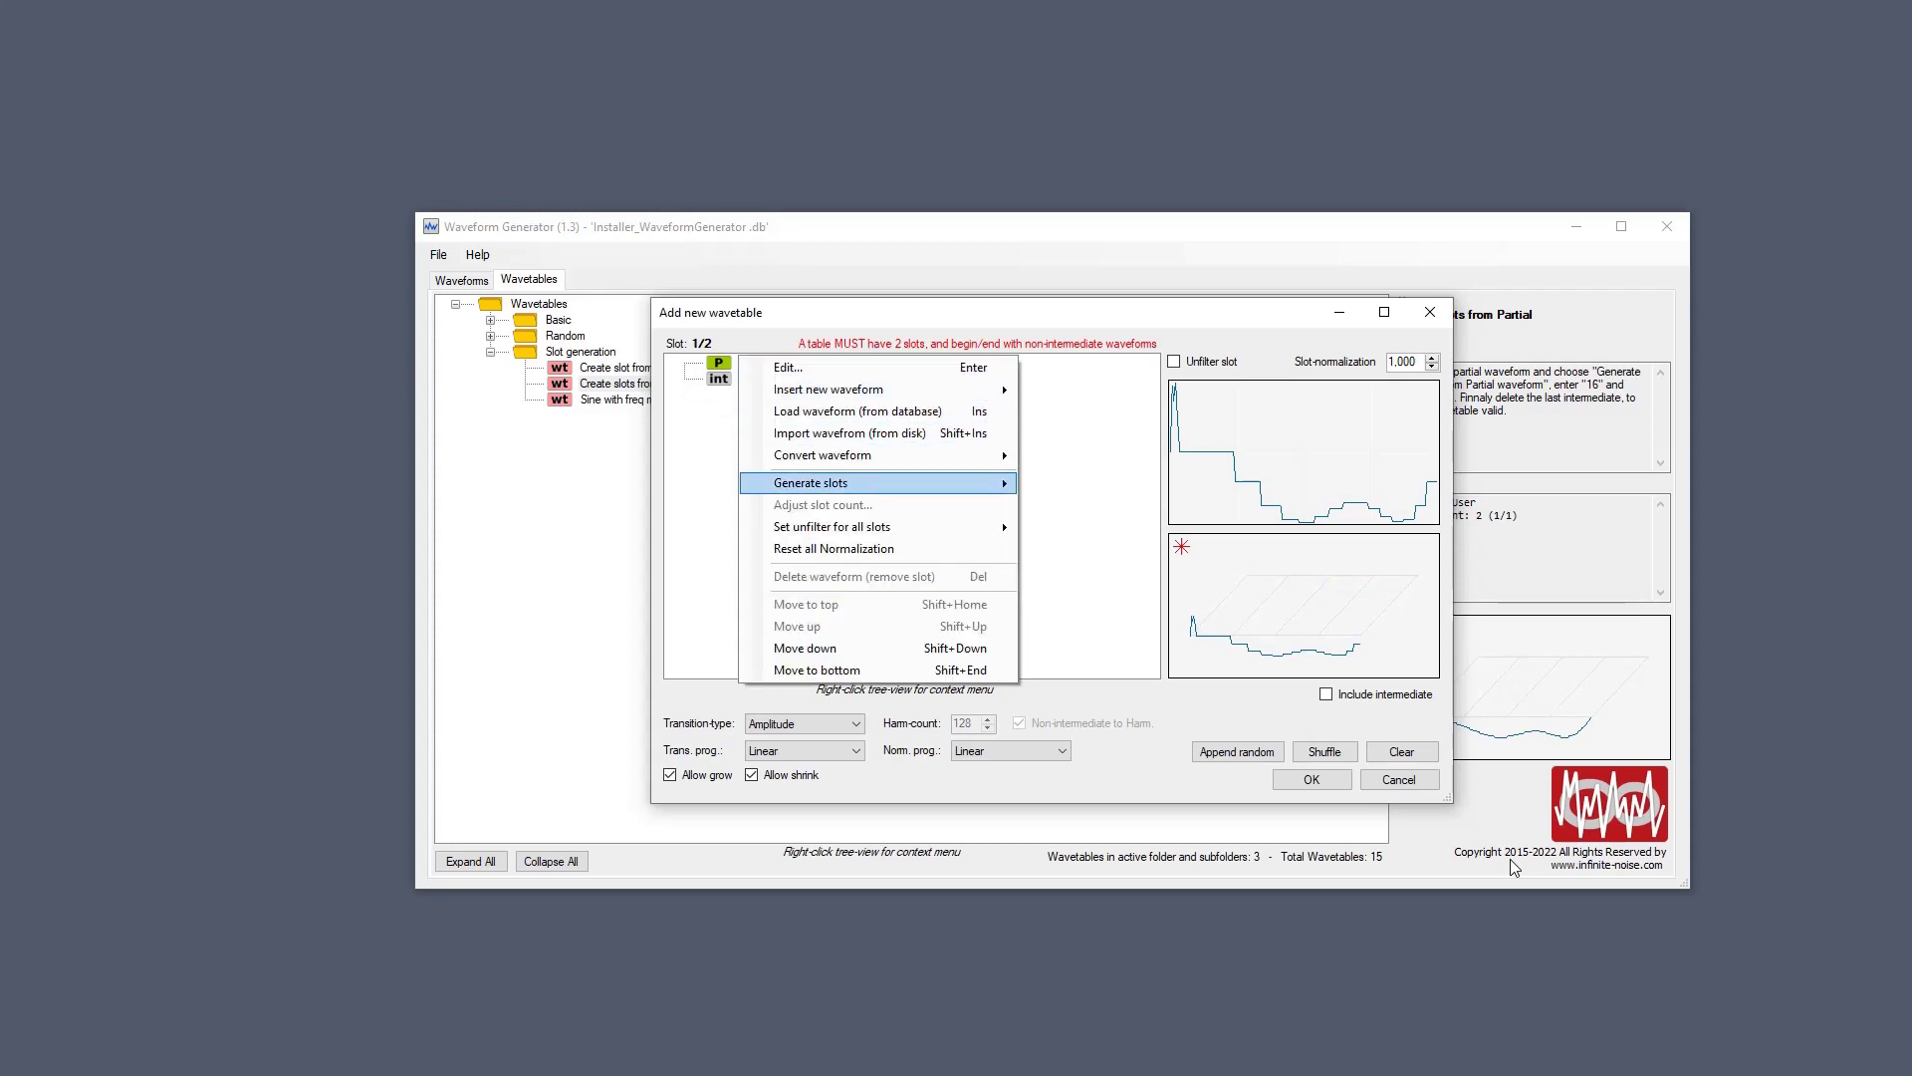
Generate 16 slots from the Partial Square waveform with Sample-and-Hold and delete the trailing Intermediate slot.
{"action": "key", "text": "Right"}
{"action": "key", "text": "Down"}
{"action": "key", "text": "Return"}
{"action": "type", "text": "16"}
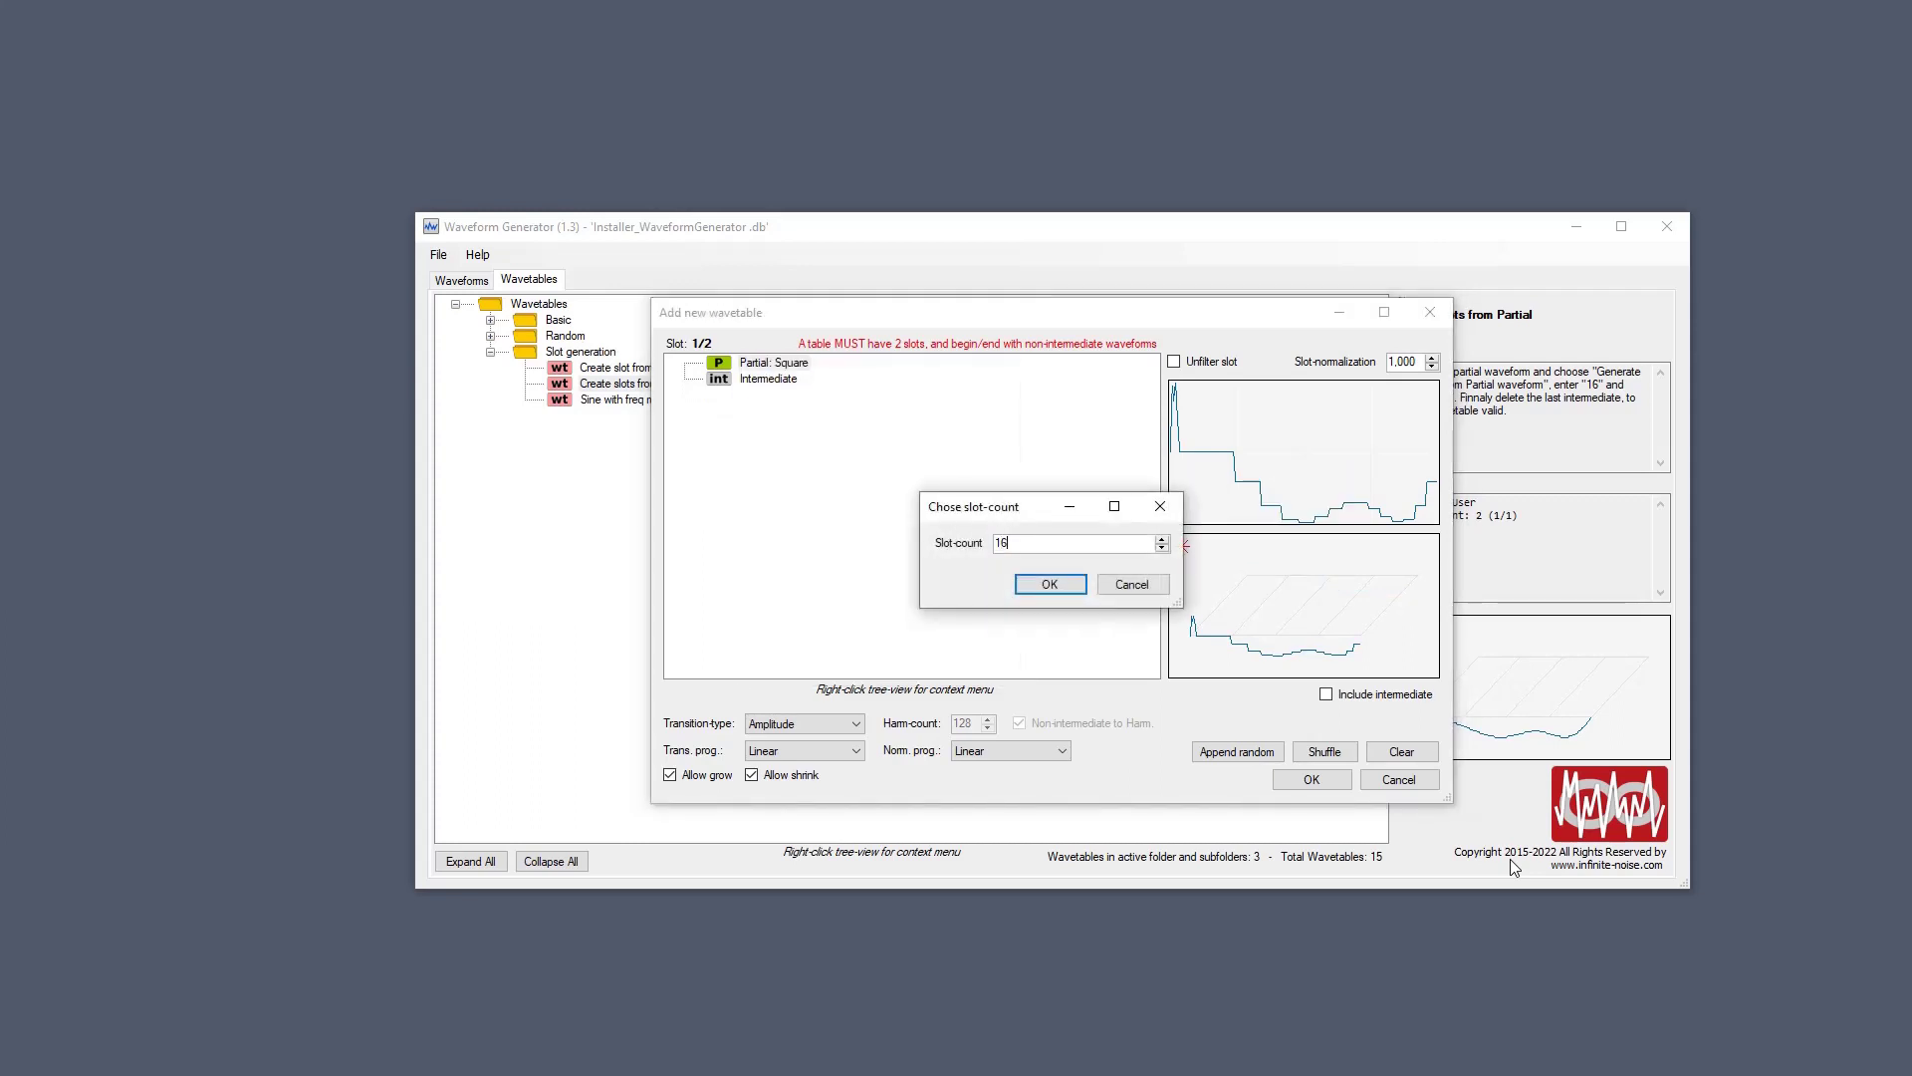
{"action": "key", "text": "Return"}
{"action": "key", "text": "End"}
{"action": "key", "text": "Delete"}
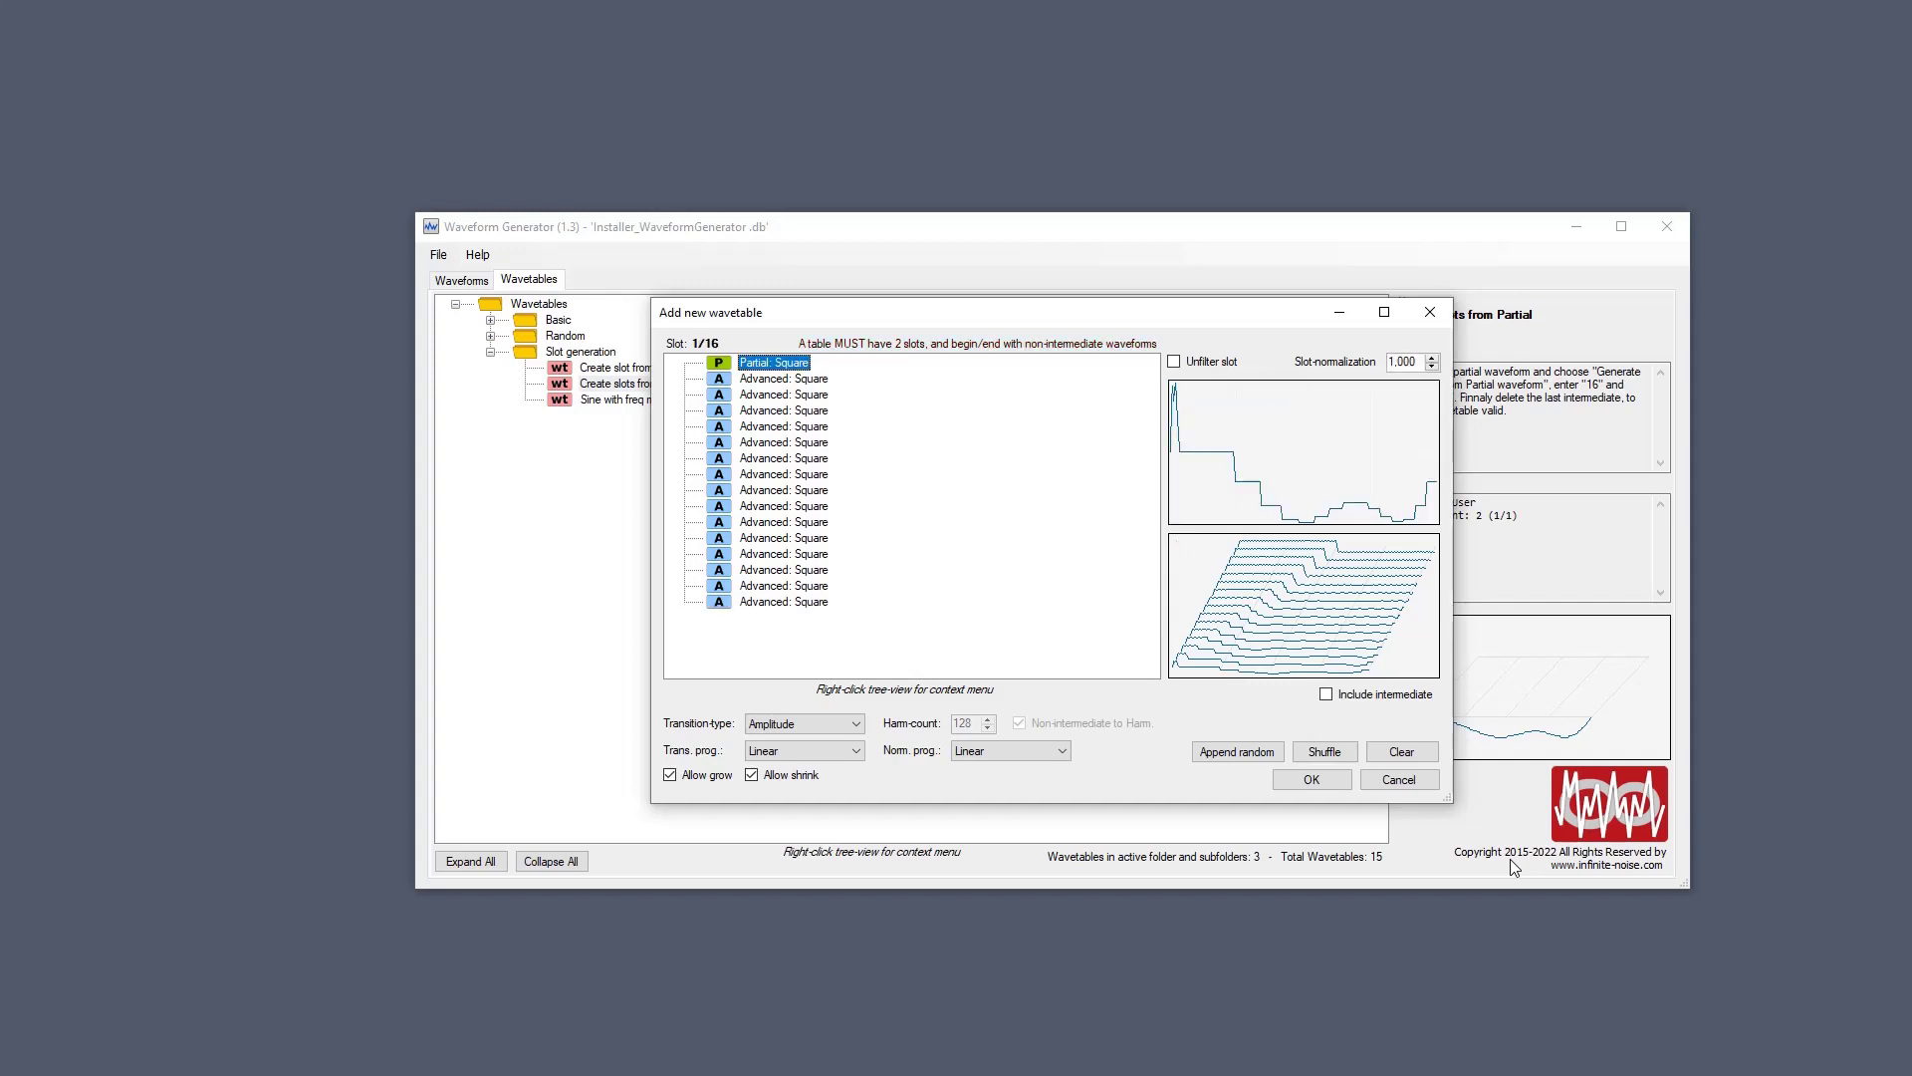
Step through the slots from first to last to examine how the sample-and-hold stepping changes across the table.
{"action": "key", "text": "Down"}
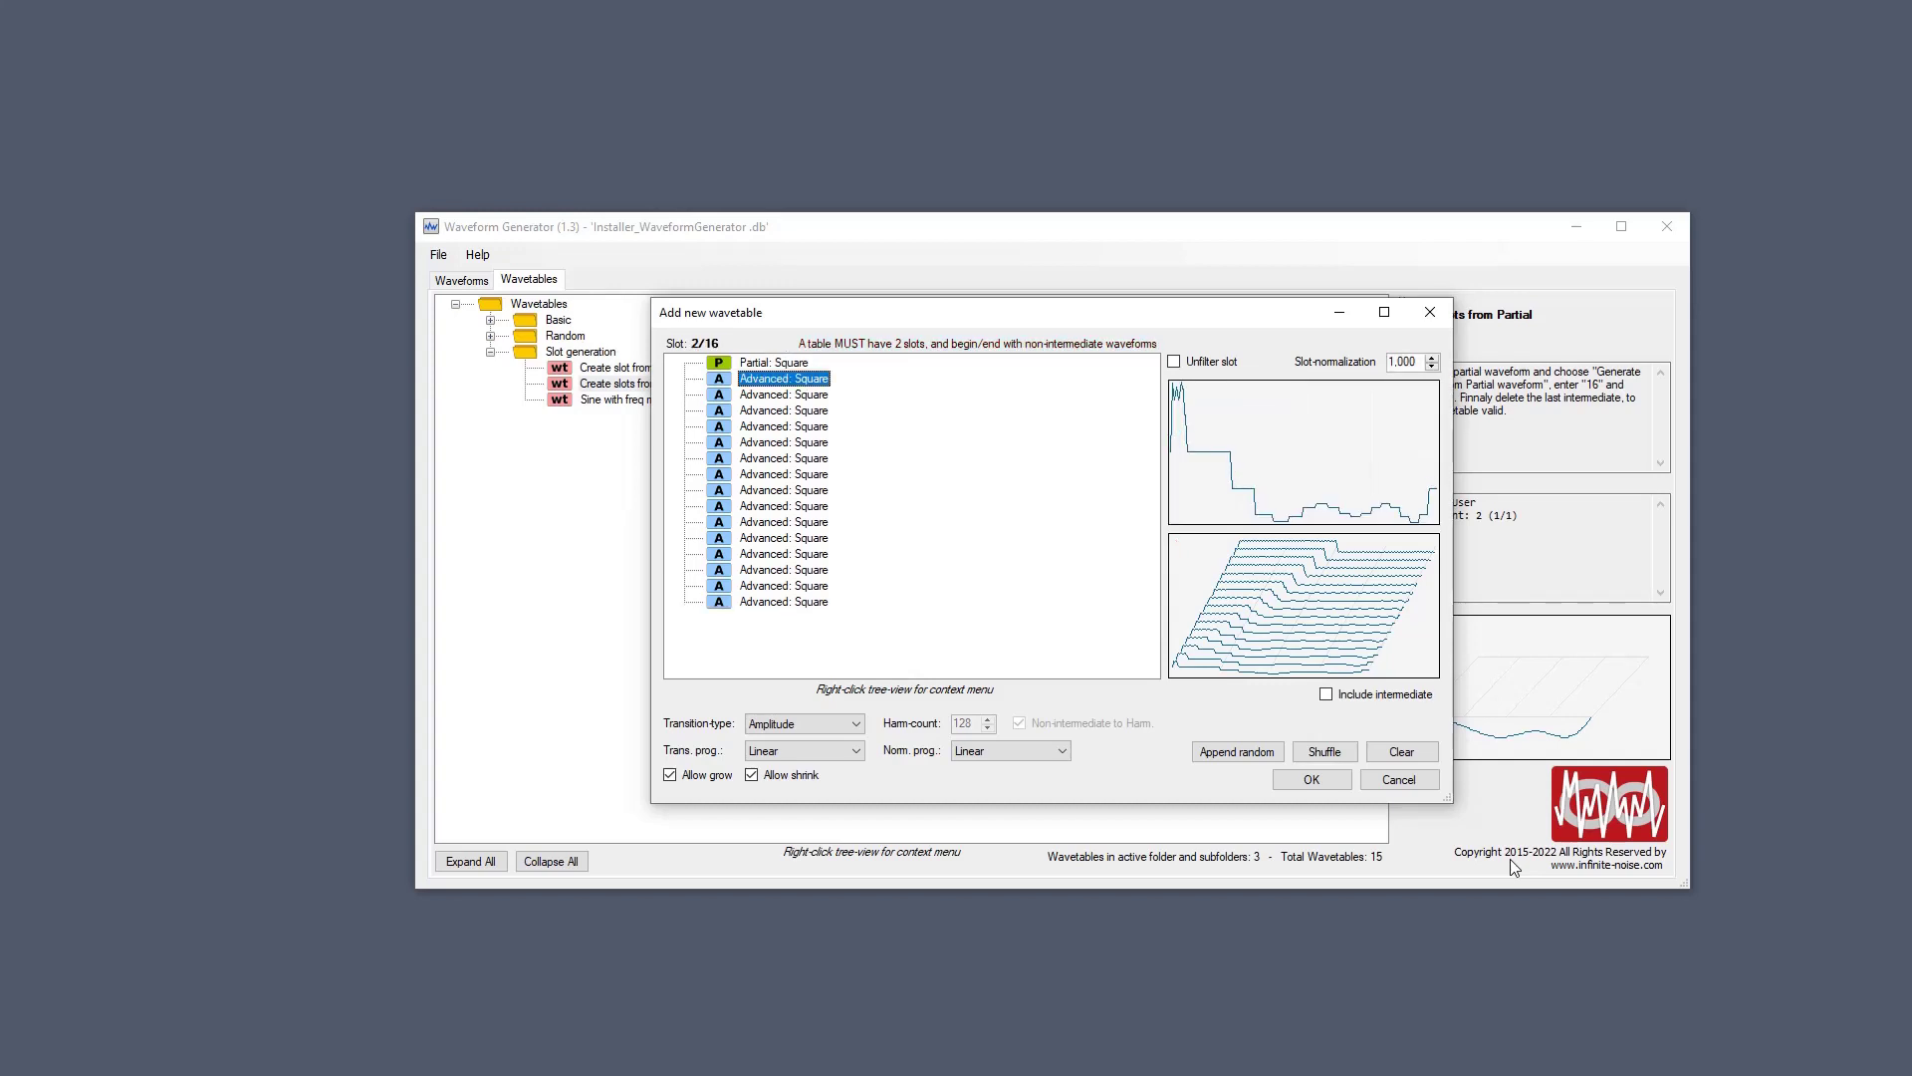
{"action": "key", "text": "Up"}
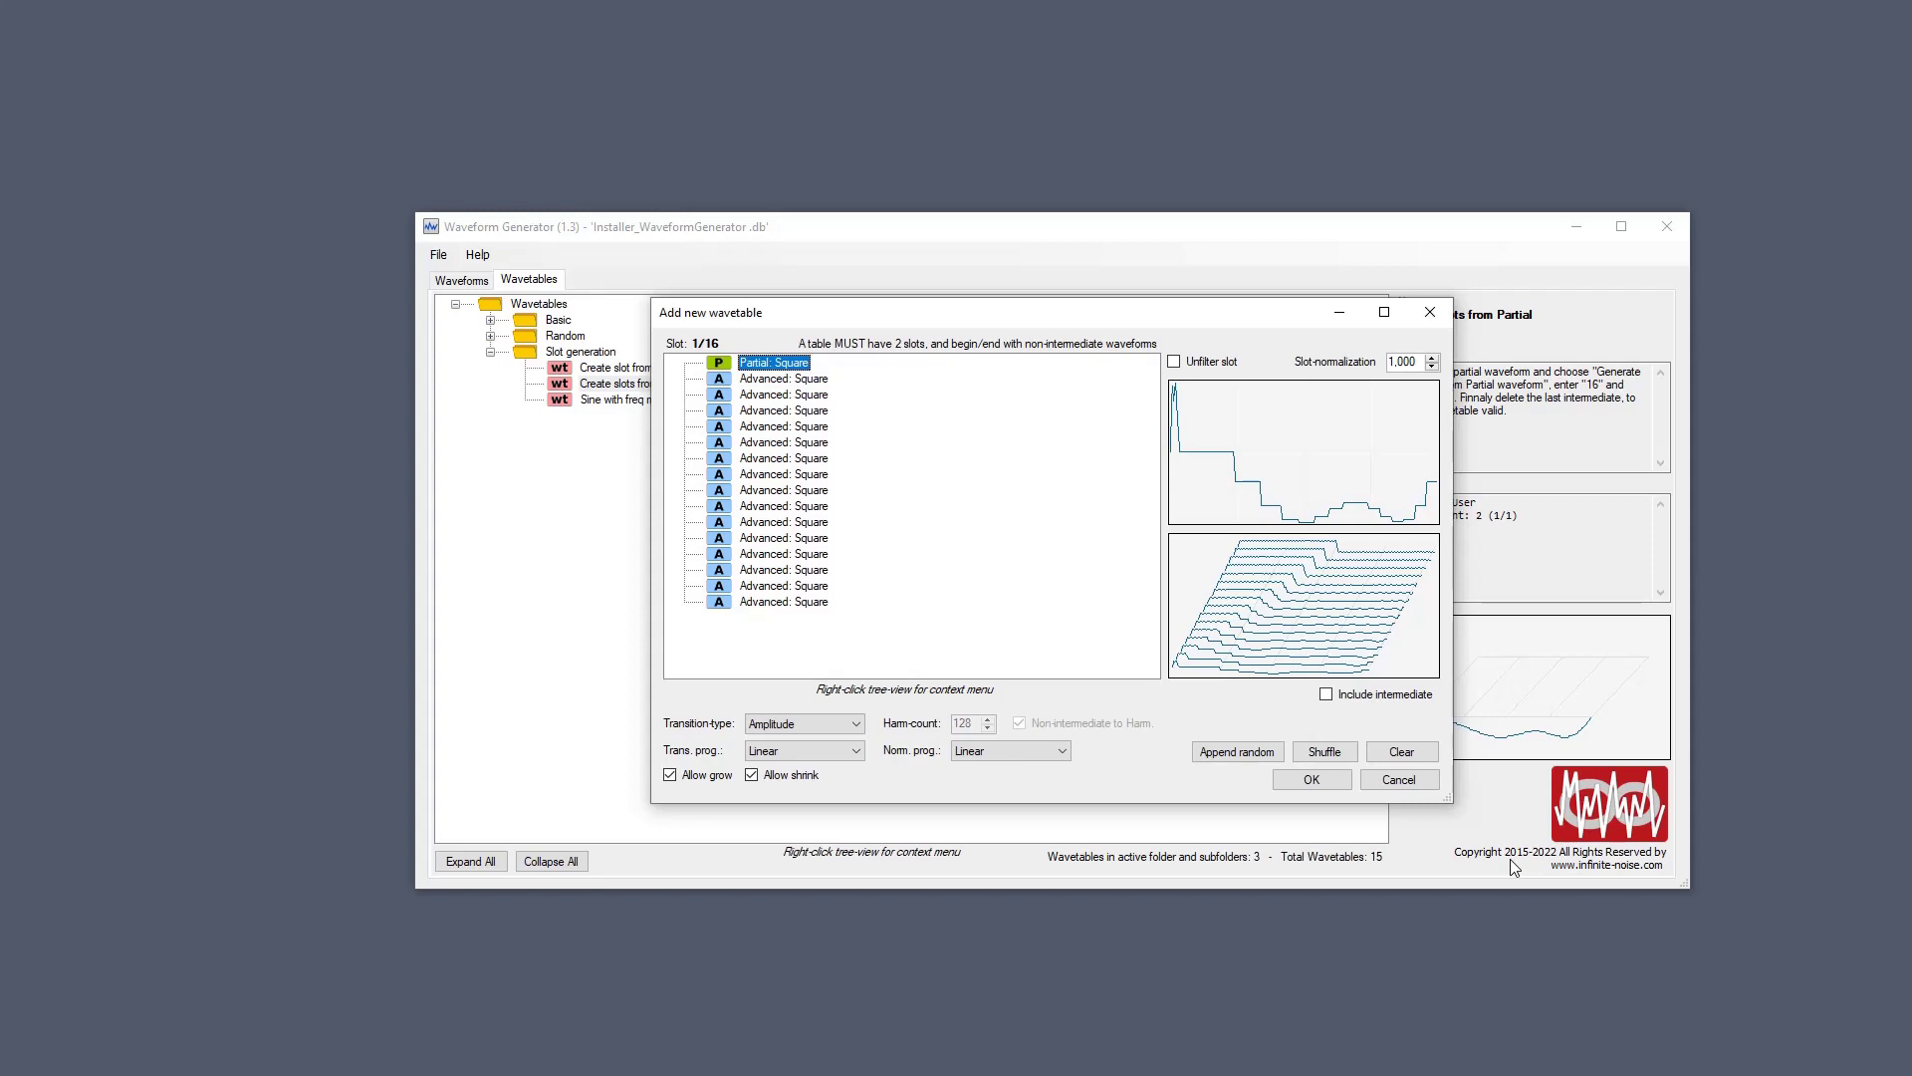
{"action": "key", "text": "Down"}
{"action": "key", "text": "Down"}
{"action": "key", "text": "Down"}
{"action": "key", "text": "Down"}
{"action": "key", "text": "Down"}
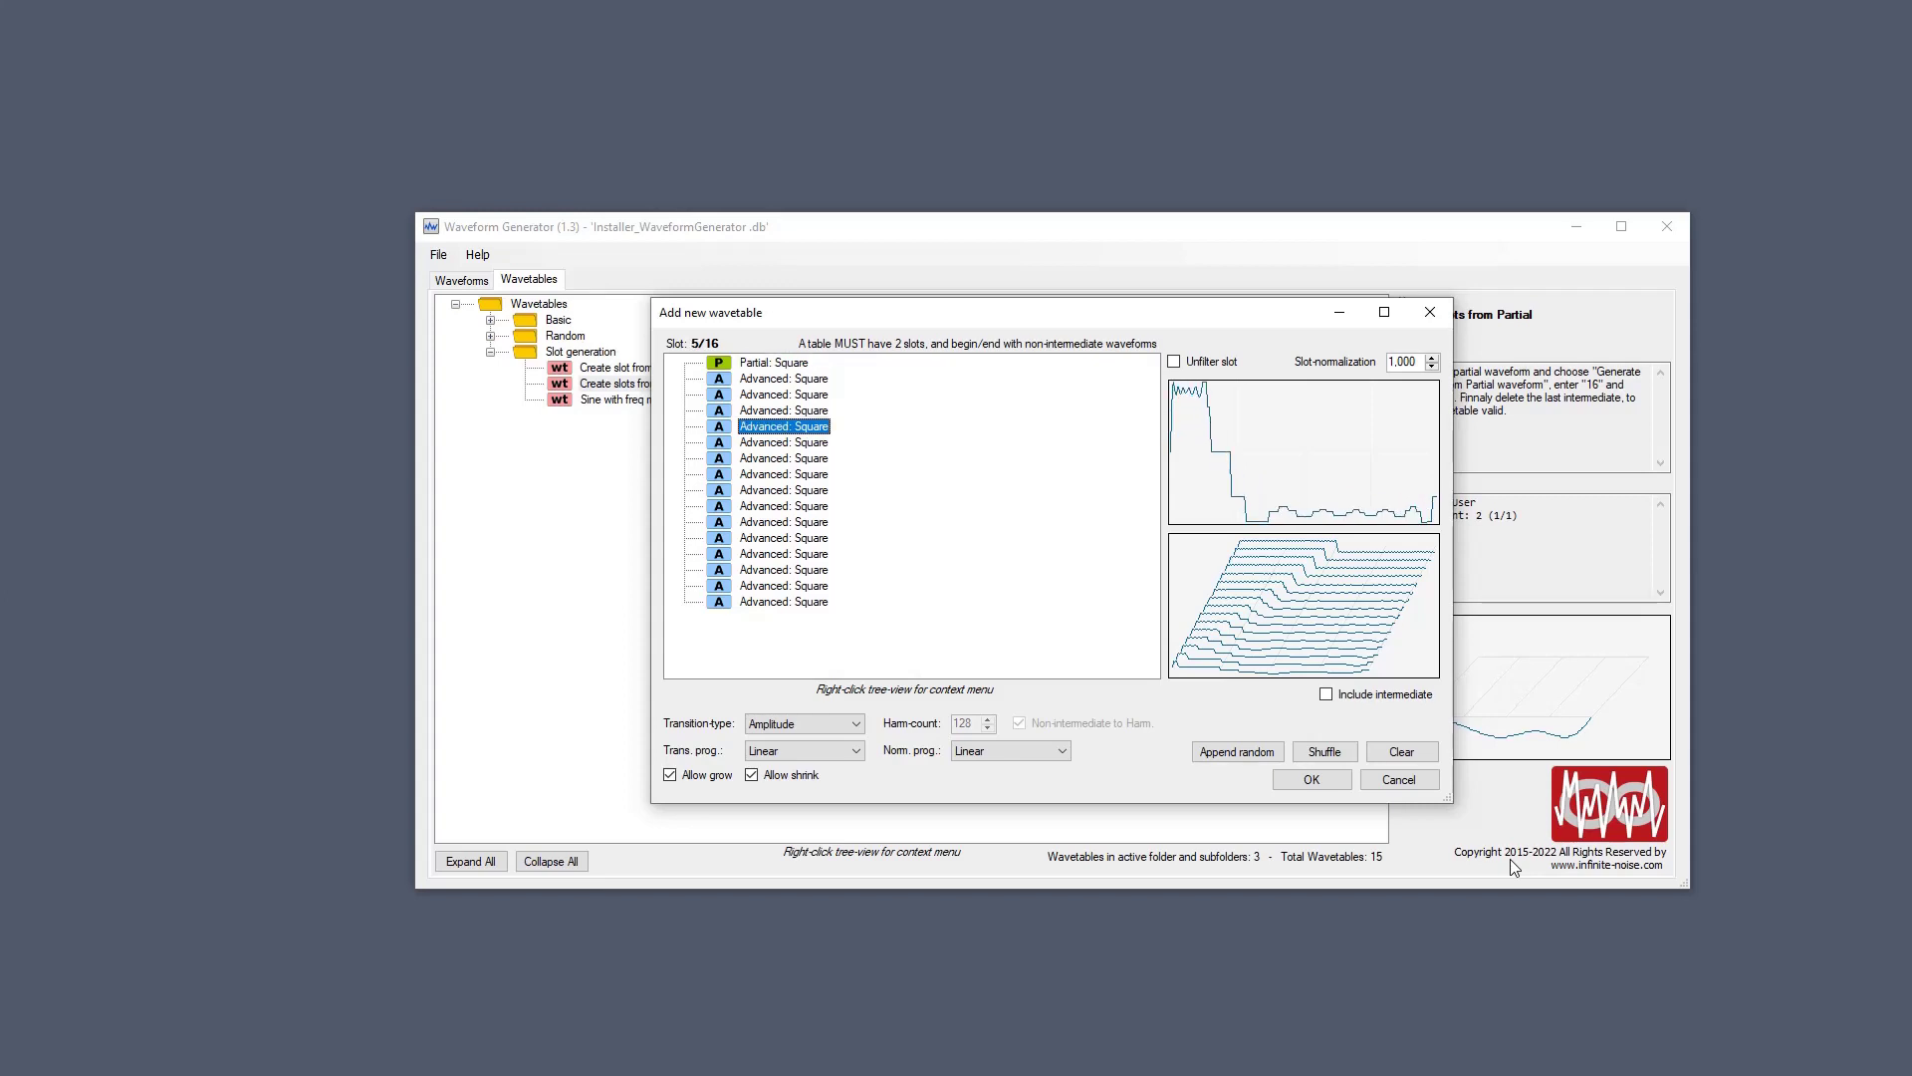
{"action": "key", "text": "Down"}
{"action": "key", "text": "Down"}
{"action": "key", "text": "Down"}
{"action": "key", "text": "Down"}
{"action": "key", "text": "Down"}
{"action": "key", "text": "Down"}
{"action": "key", "text": "Down"}
{"action": "key", "text": "Down"}
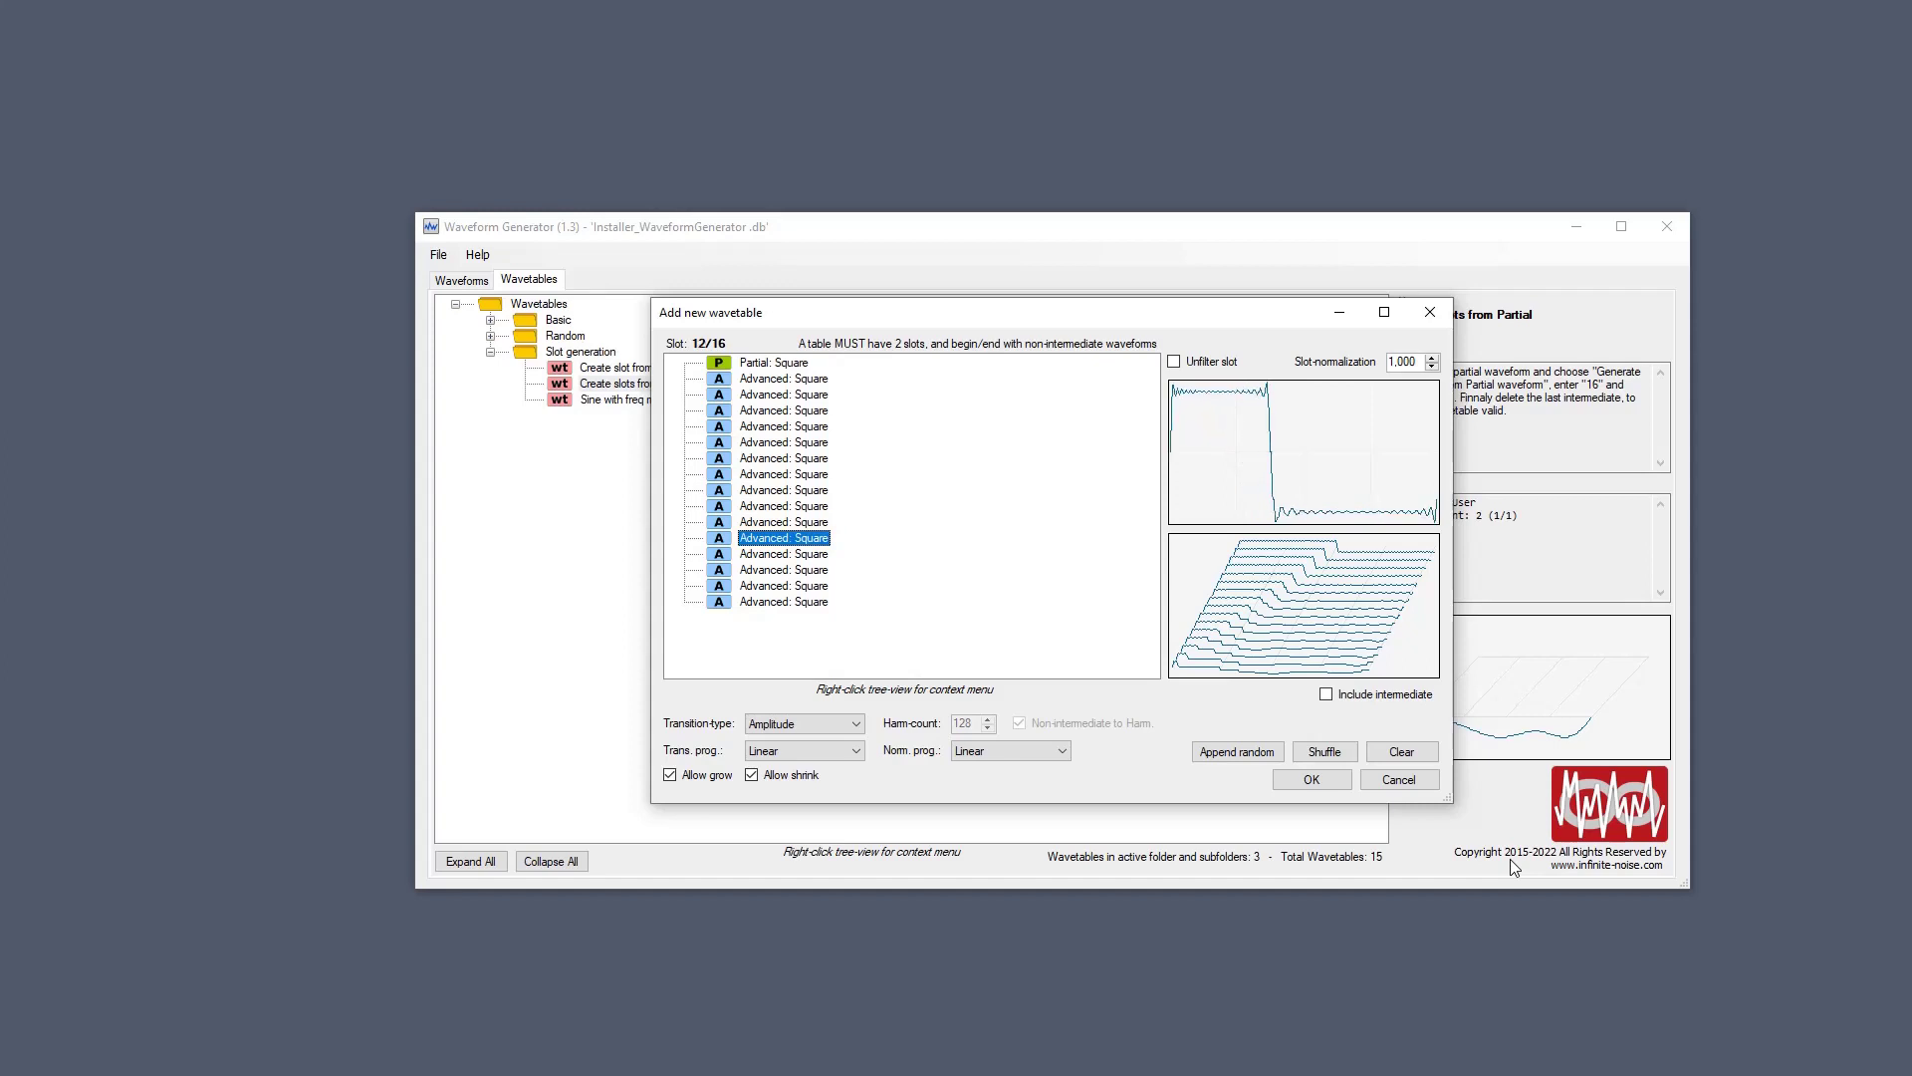
{"action": "key", "text": "Down"}
{"action": "key", "text": "Down"}
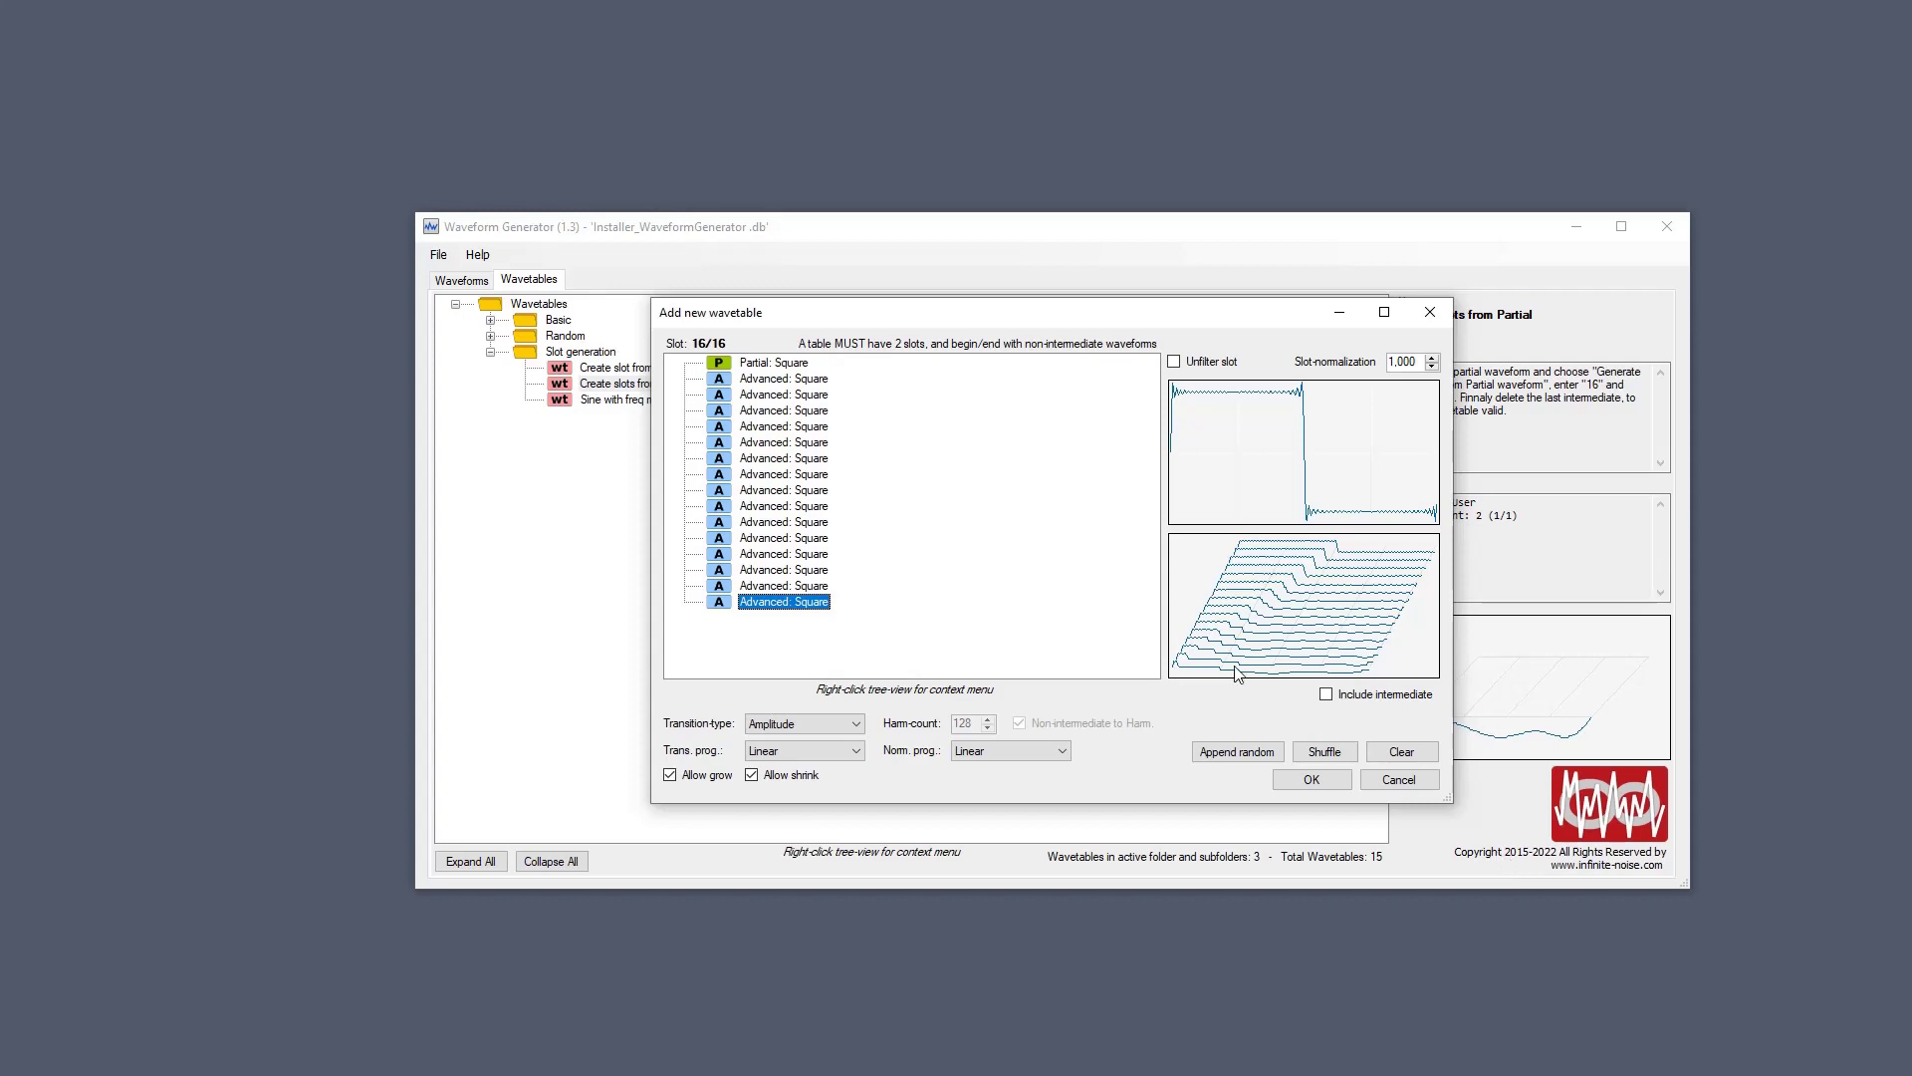
Insert another Advanced Square slot after the sixteenth slot at the end of the table.
{"action": "right_click", "coordinate": [776, 611]}
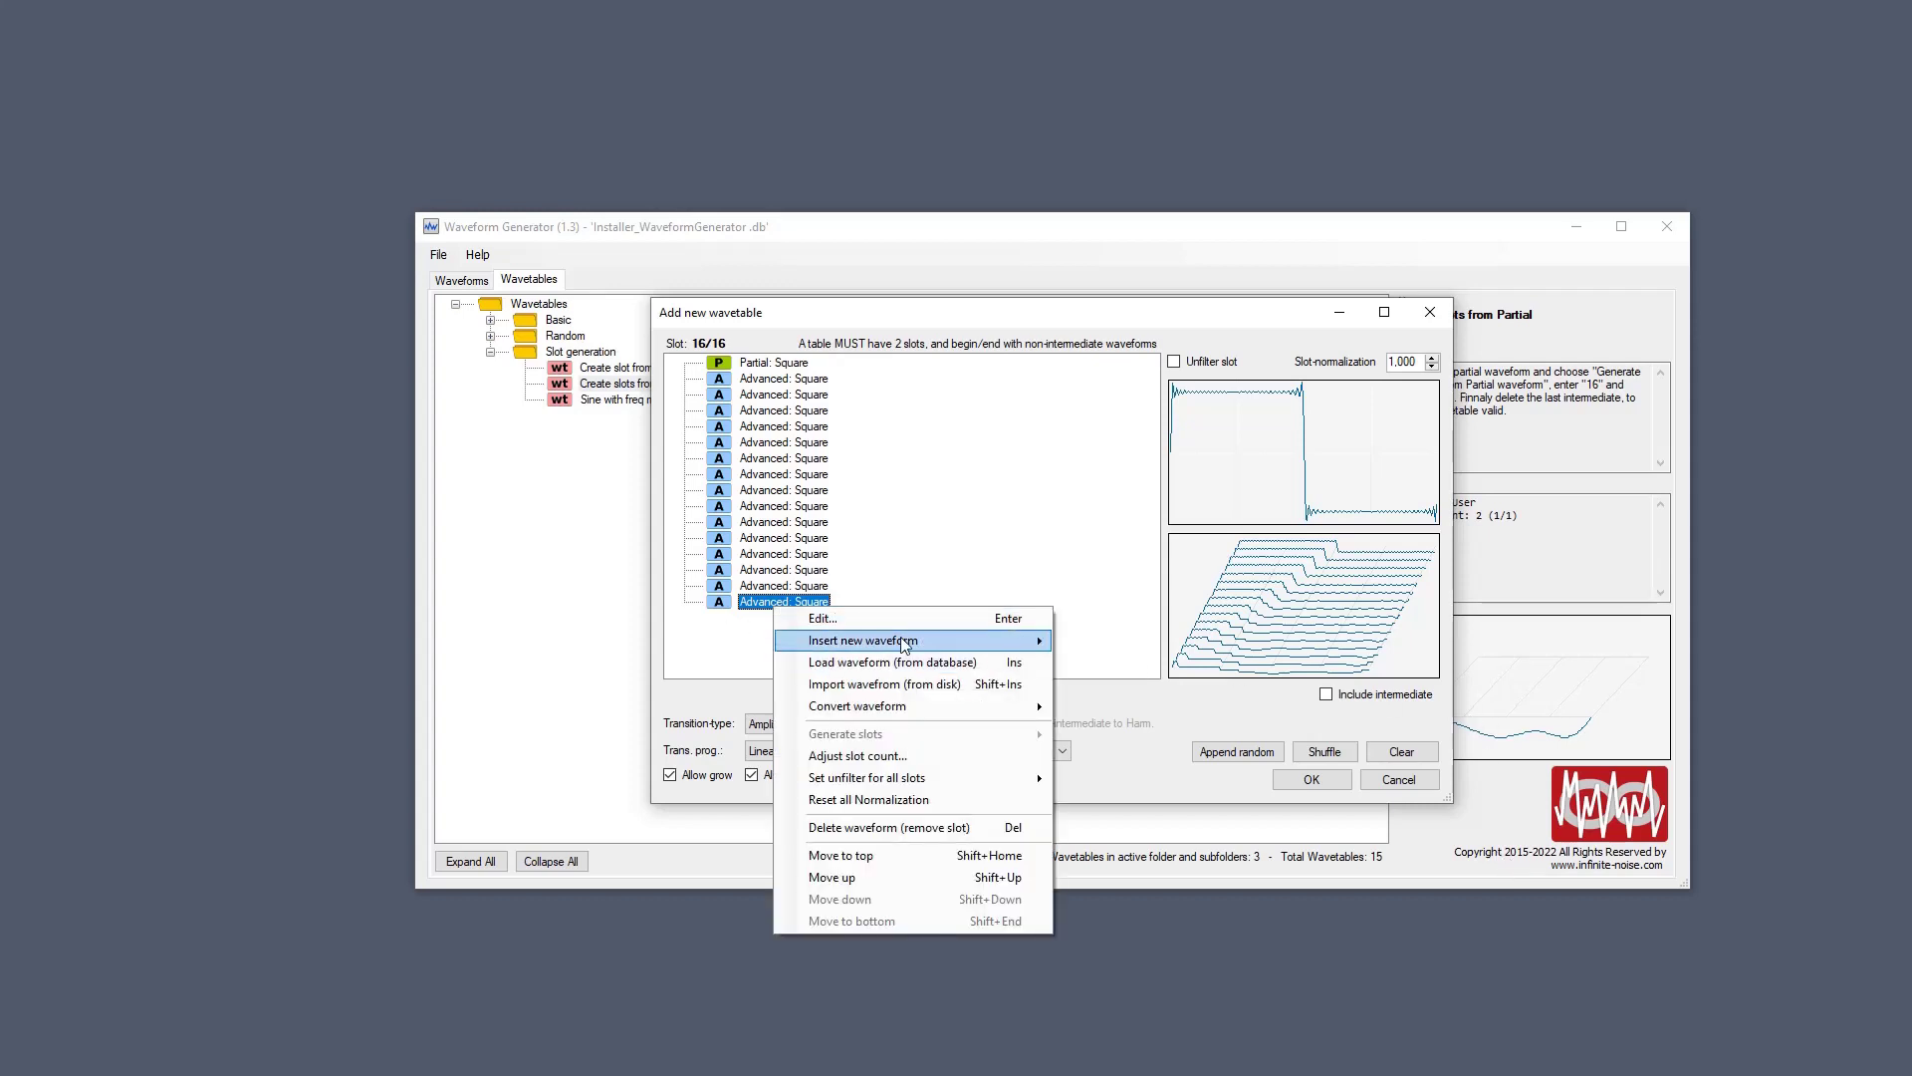
{"action": "mouse_move", "coordinate": [901, 641]}
{"action": "left_click", "coordinate": [1247, 736]}
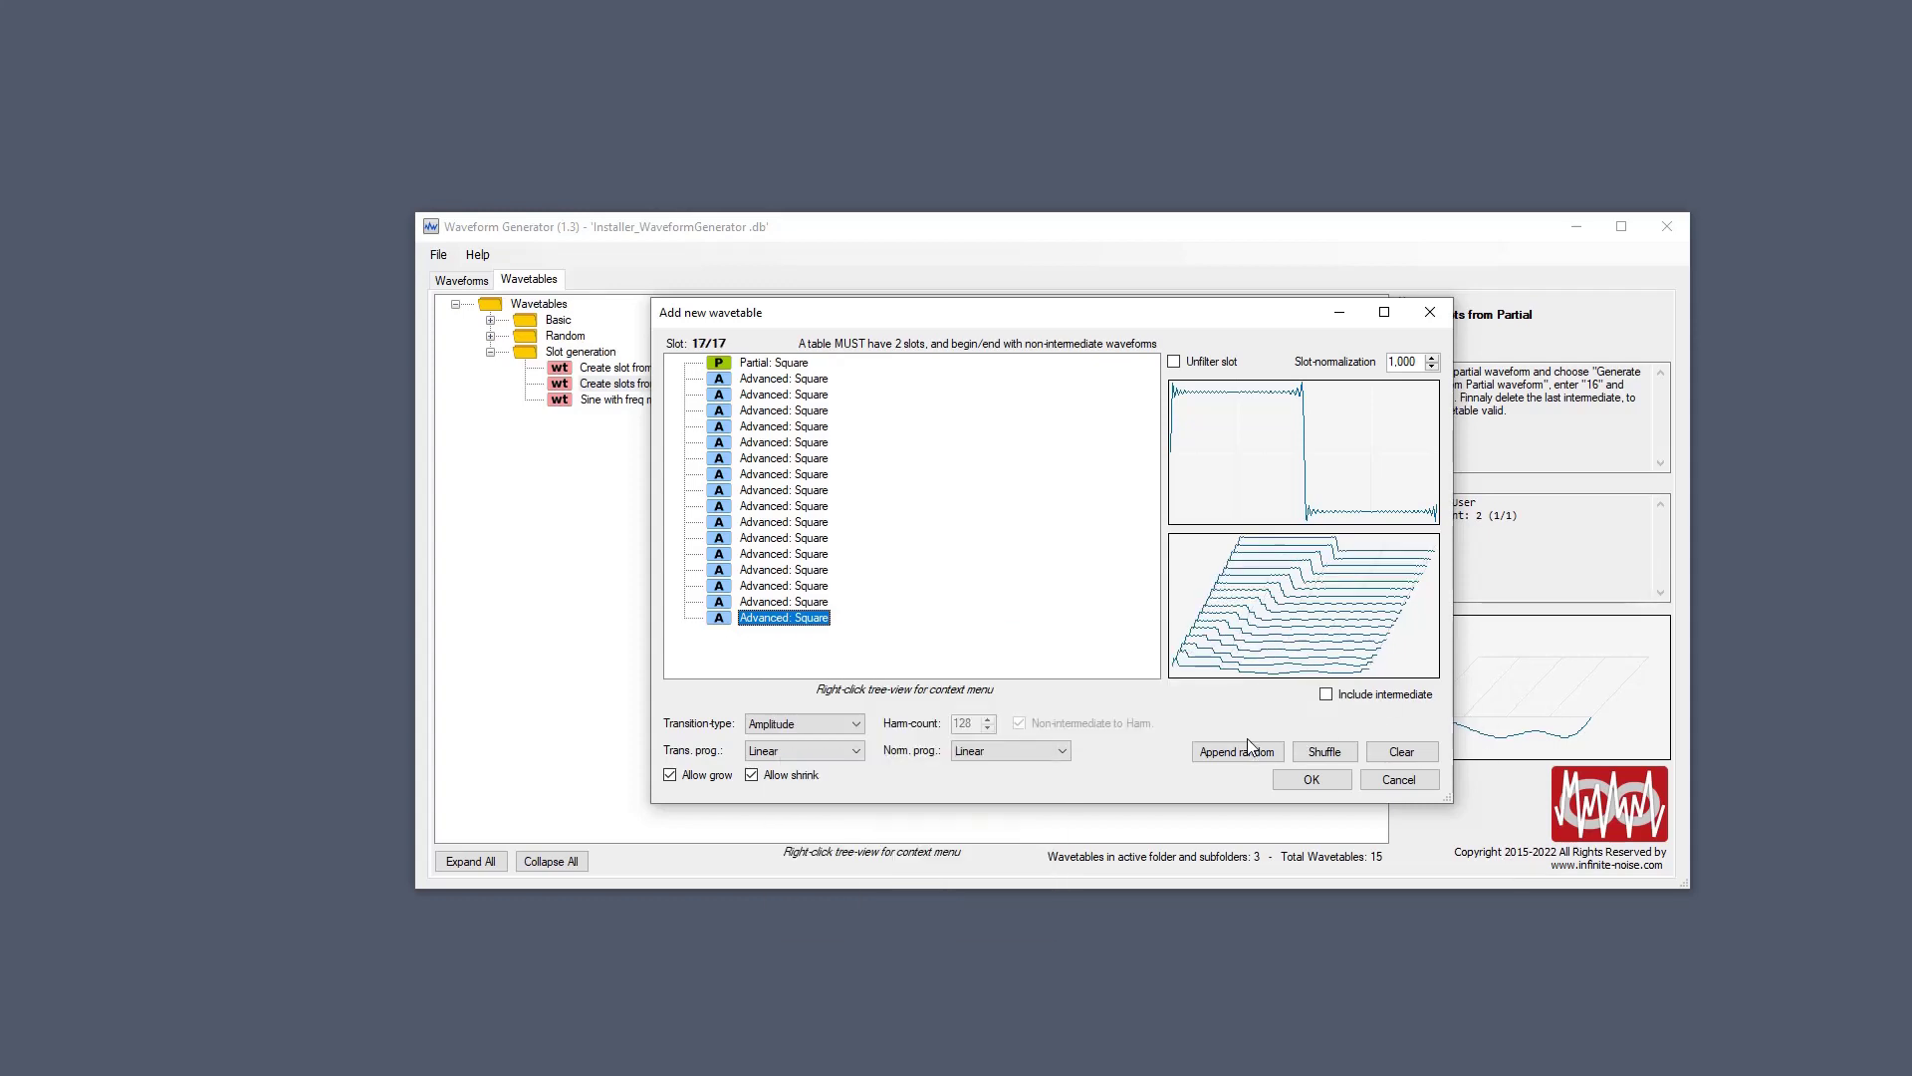
Edit the seventeenth slot, setting PhaseCnv2 and PhaseCnv1 to Linear and the square's harmonics to Simple.
{"action": "key", "text": "Return"}
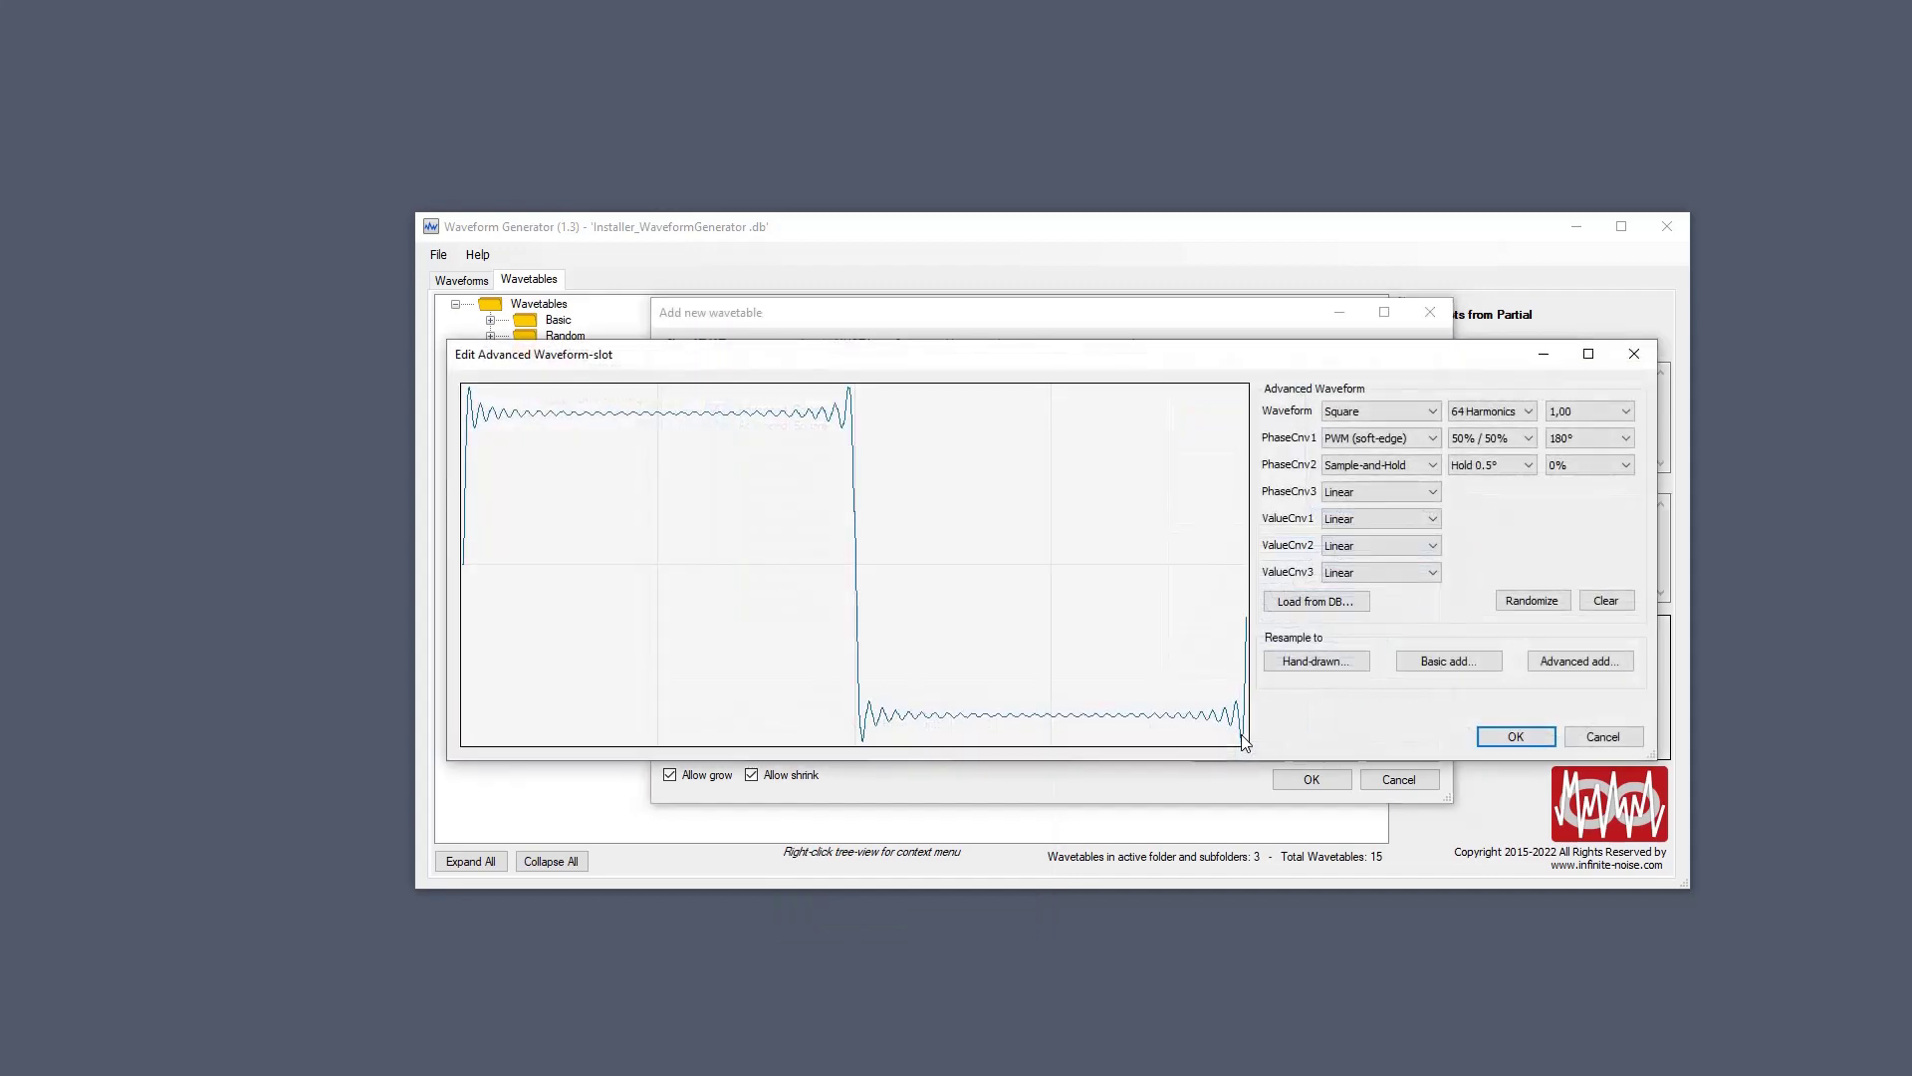
{"action": "left_click", "coordinate": [1383, 465]}
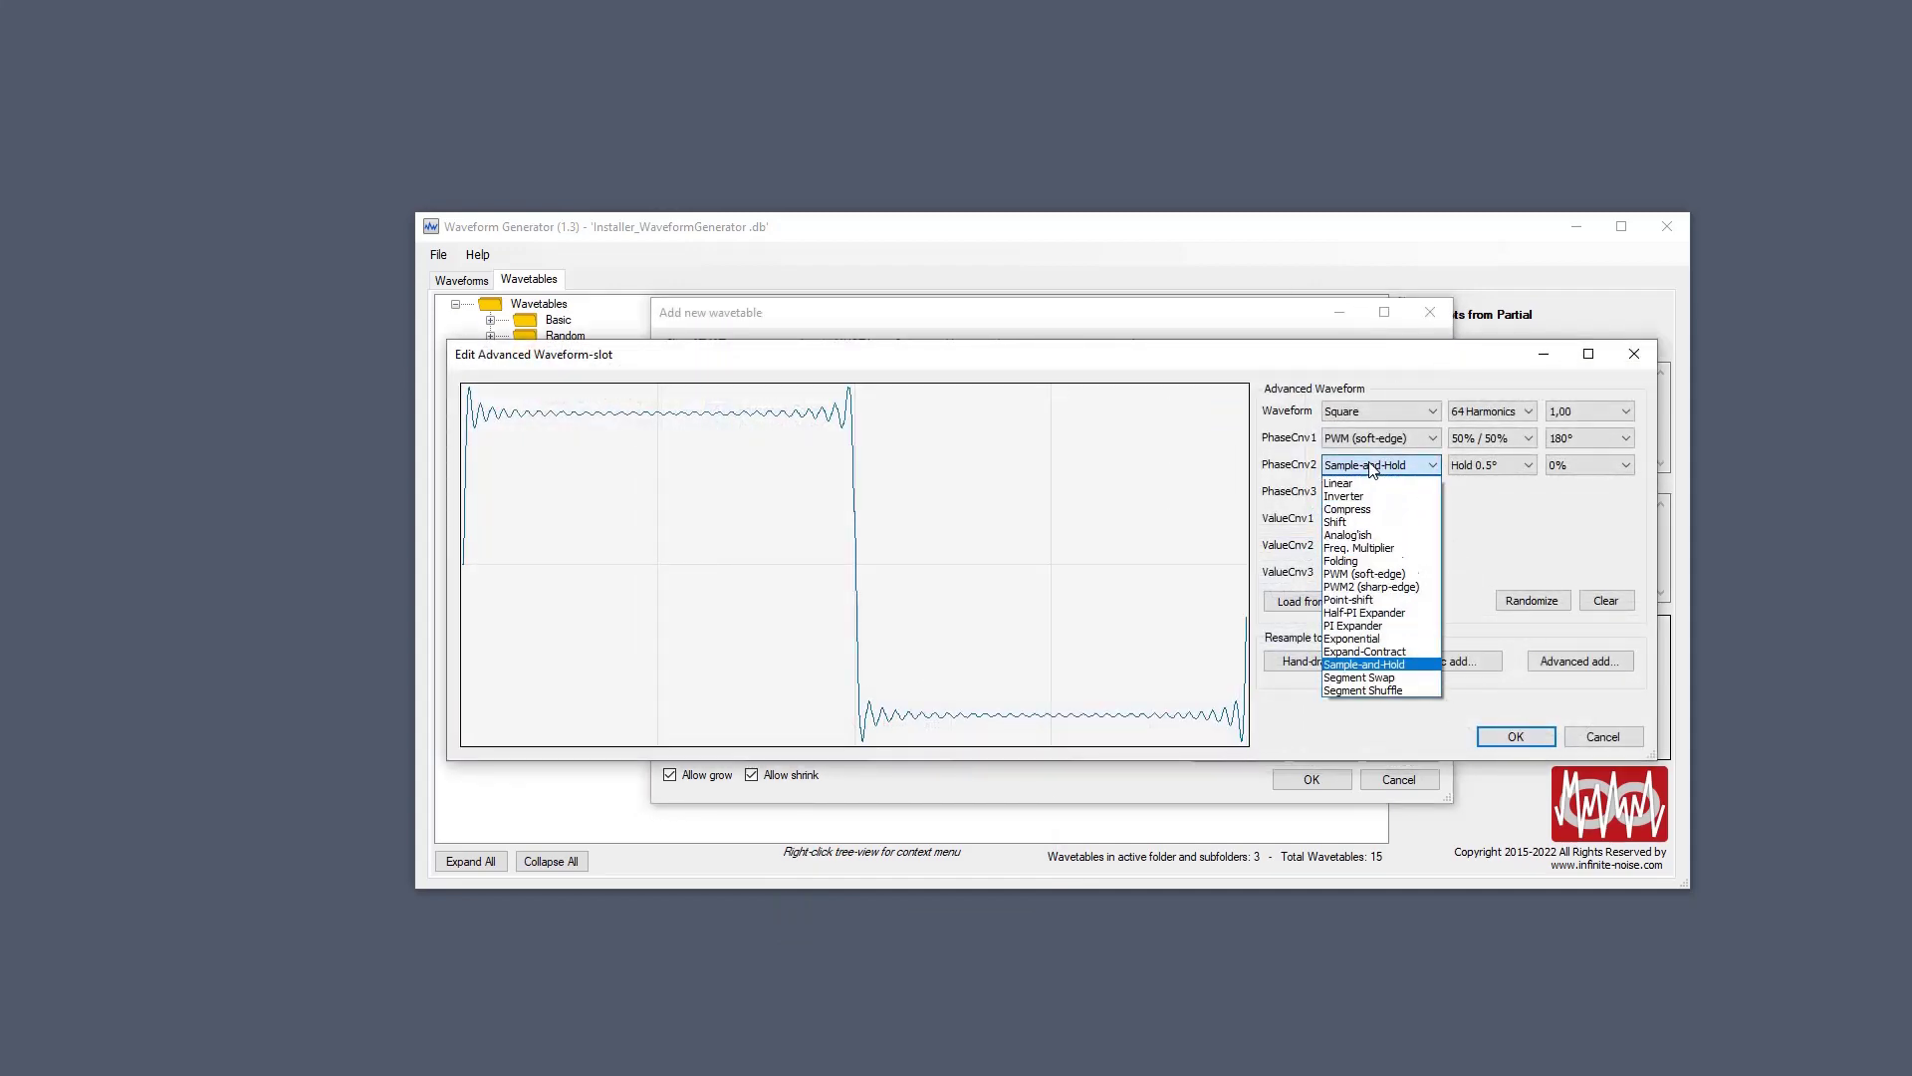
{"action": "left_click", "coordinate": [1354, 488]}
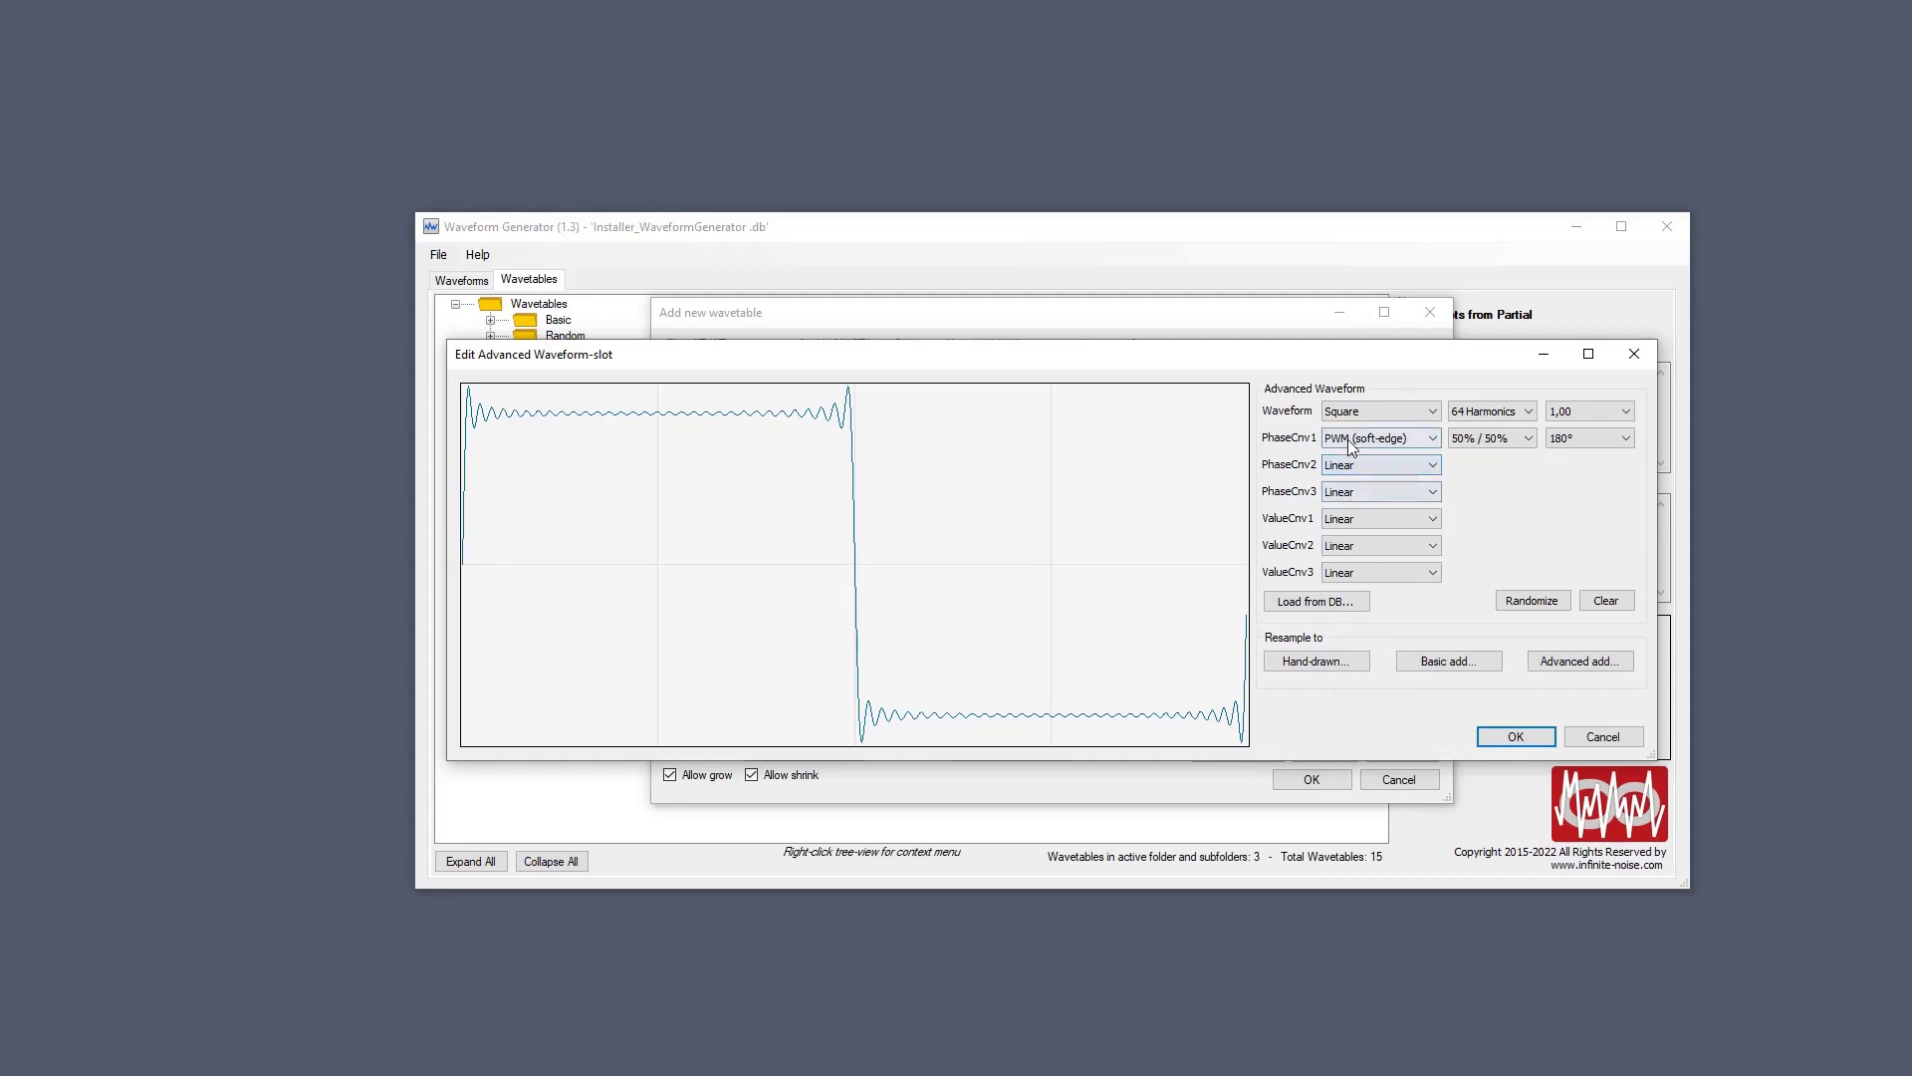
{"action": "left_click", "coordinate": [1347, 439]}
{"action": "left_click", "coordinate": [1362, 458]}
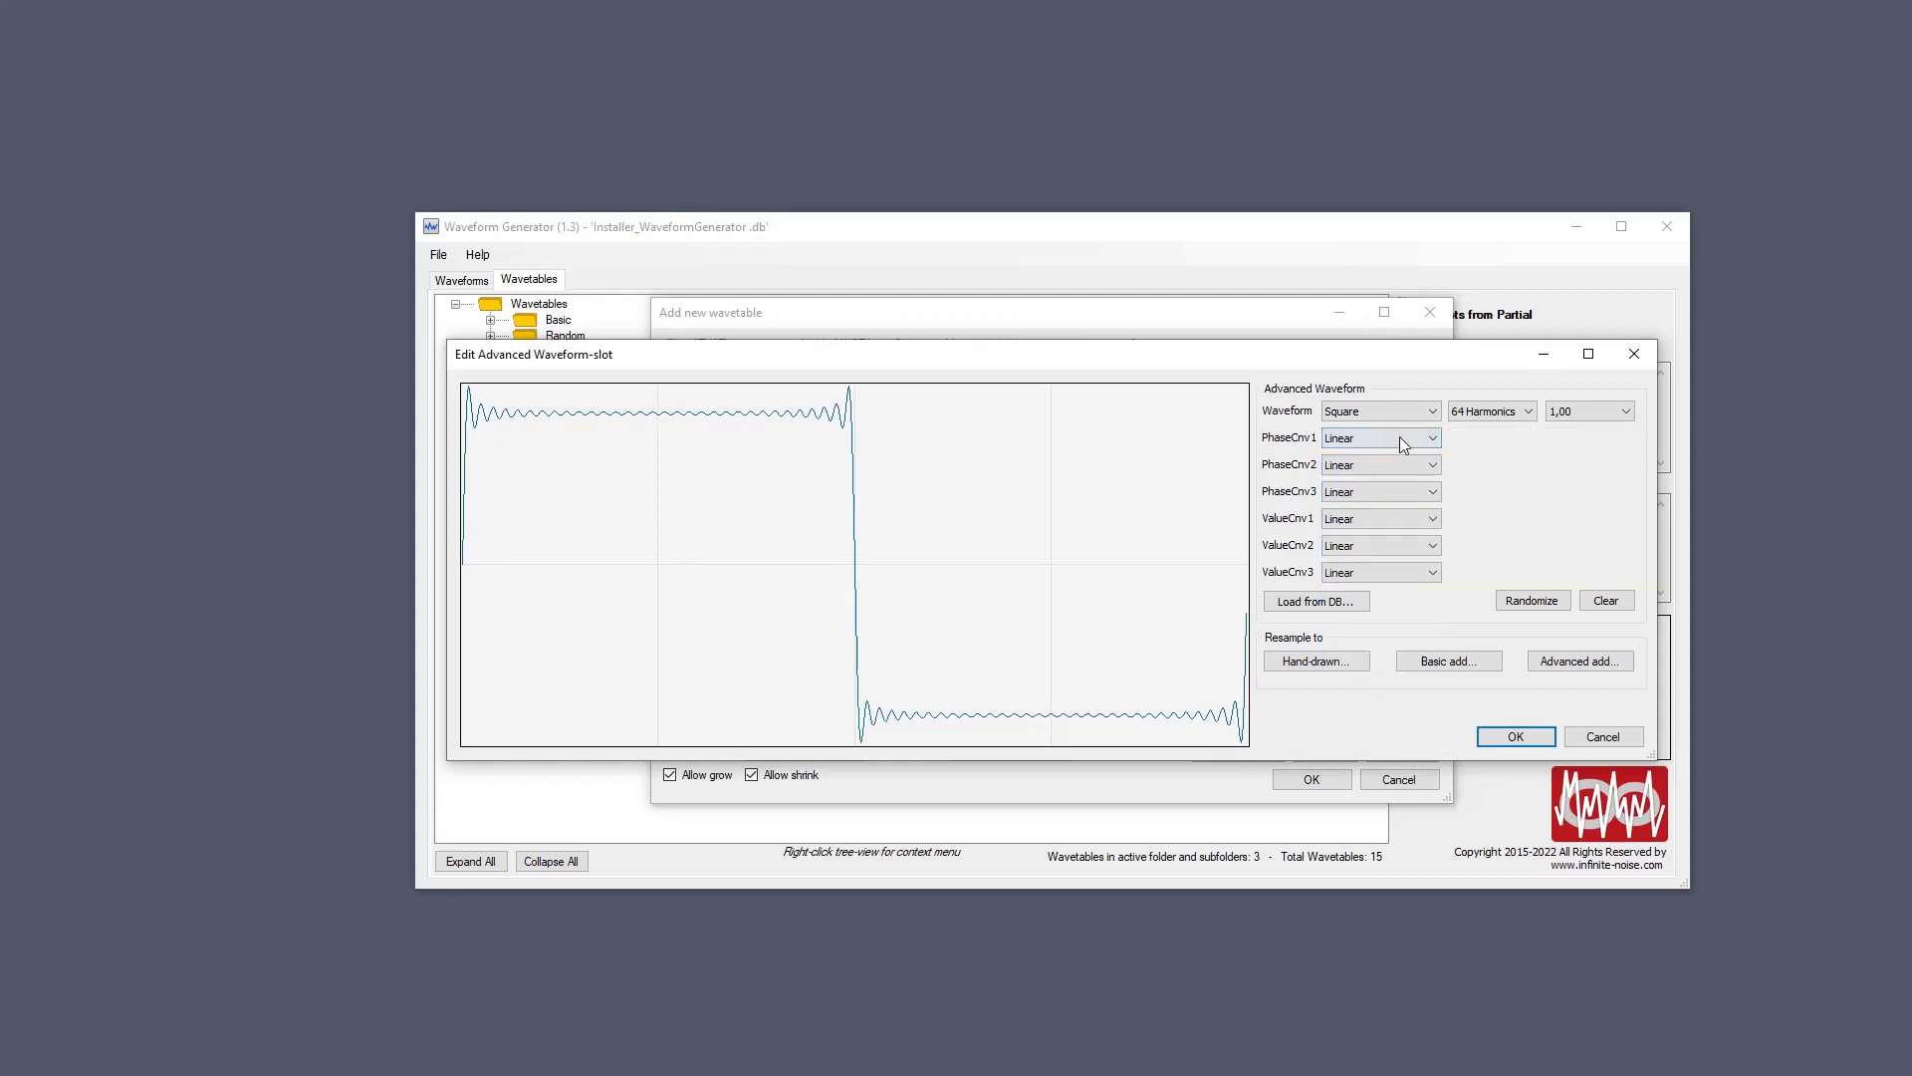
{"action": "left_click", "coordinate": [1491, 411]}
{"action": "left_click", "coordinate": [1472, 423]}
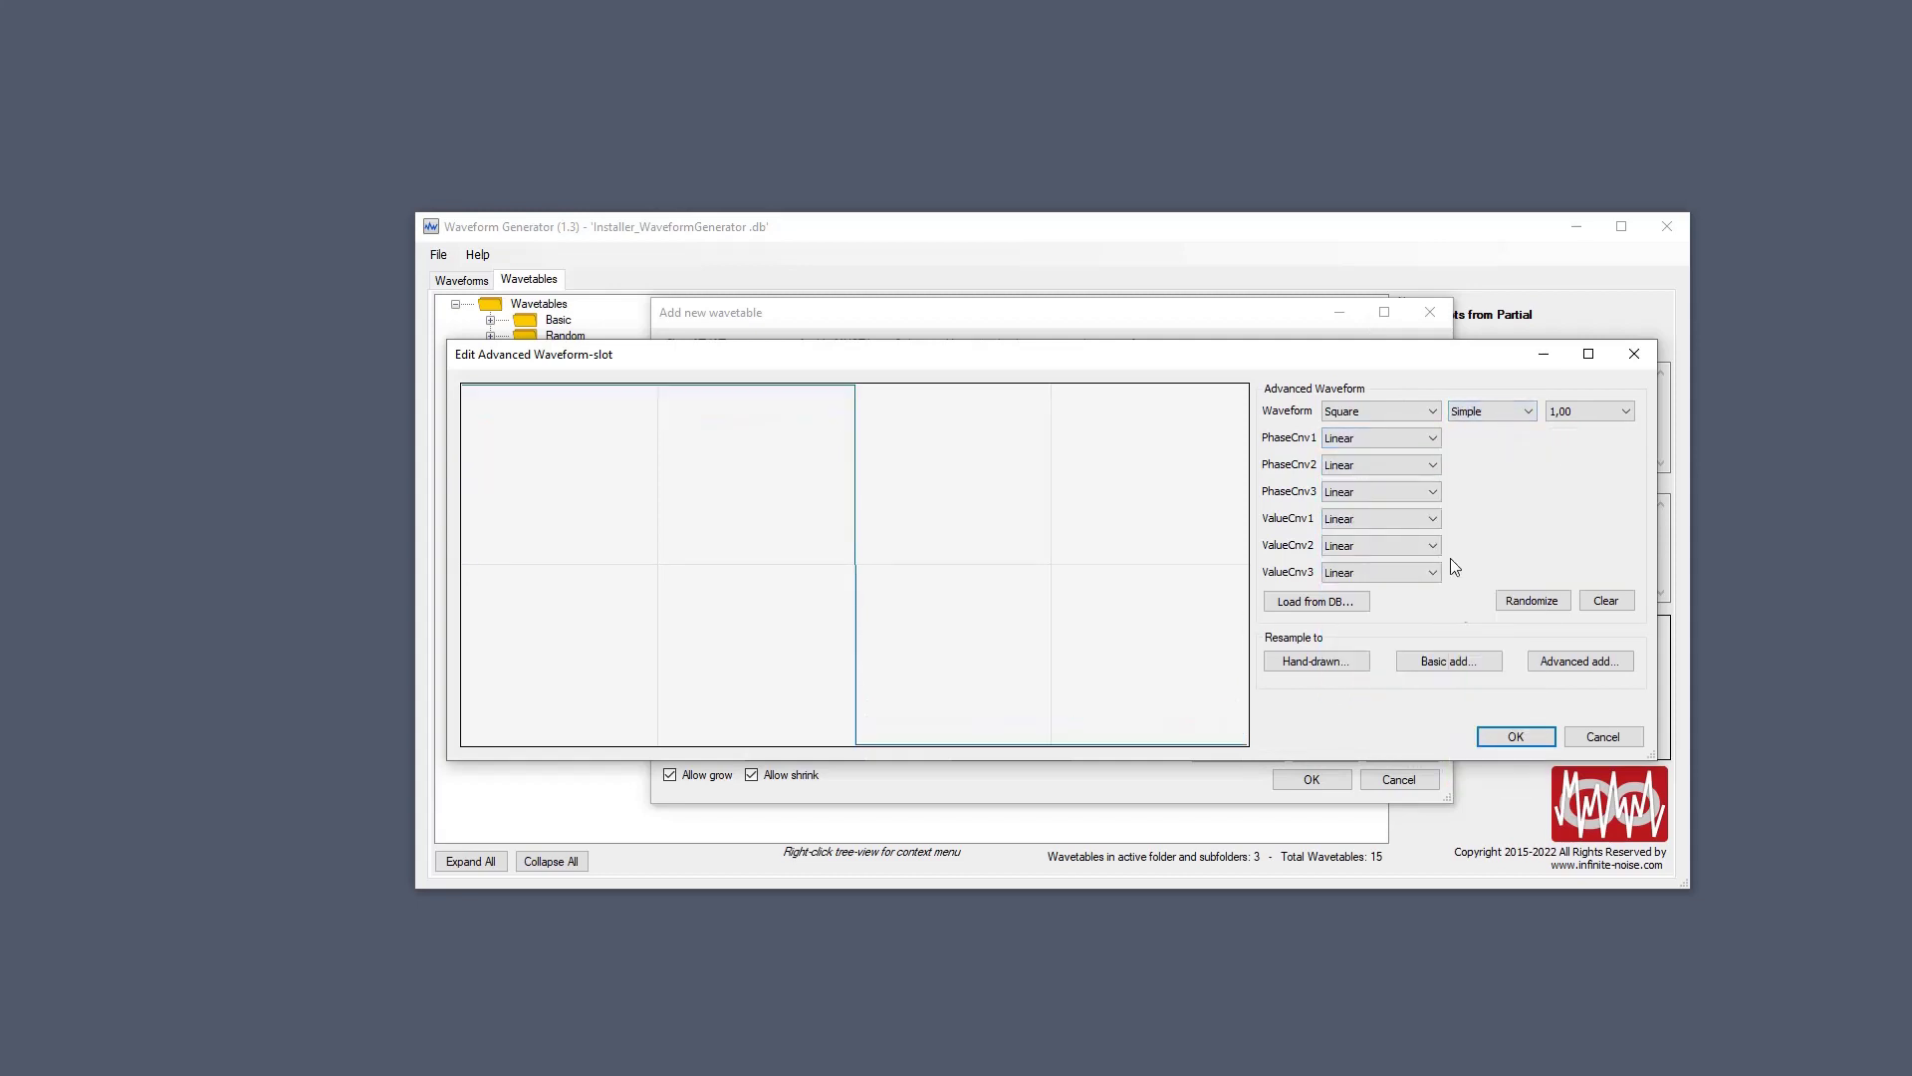
{"action": "left_click", "coordinate": [1516, 734]}
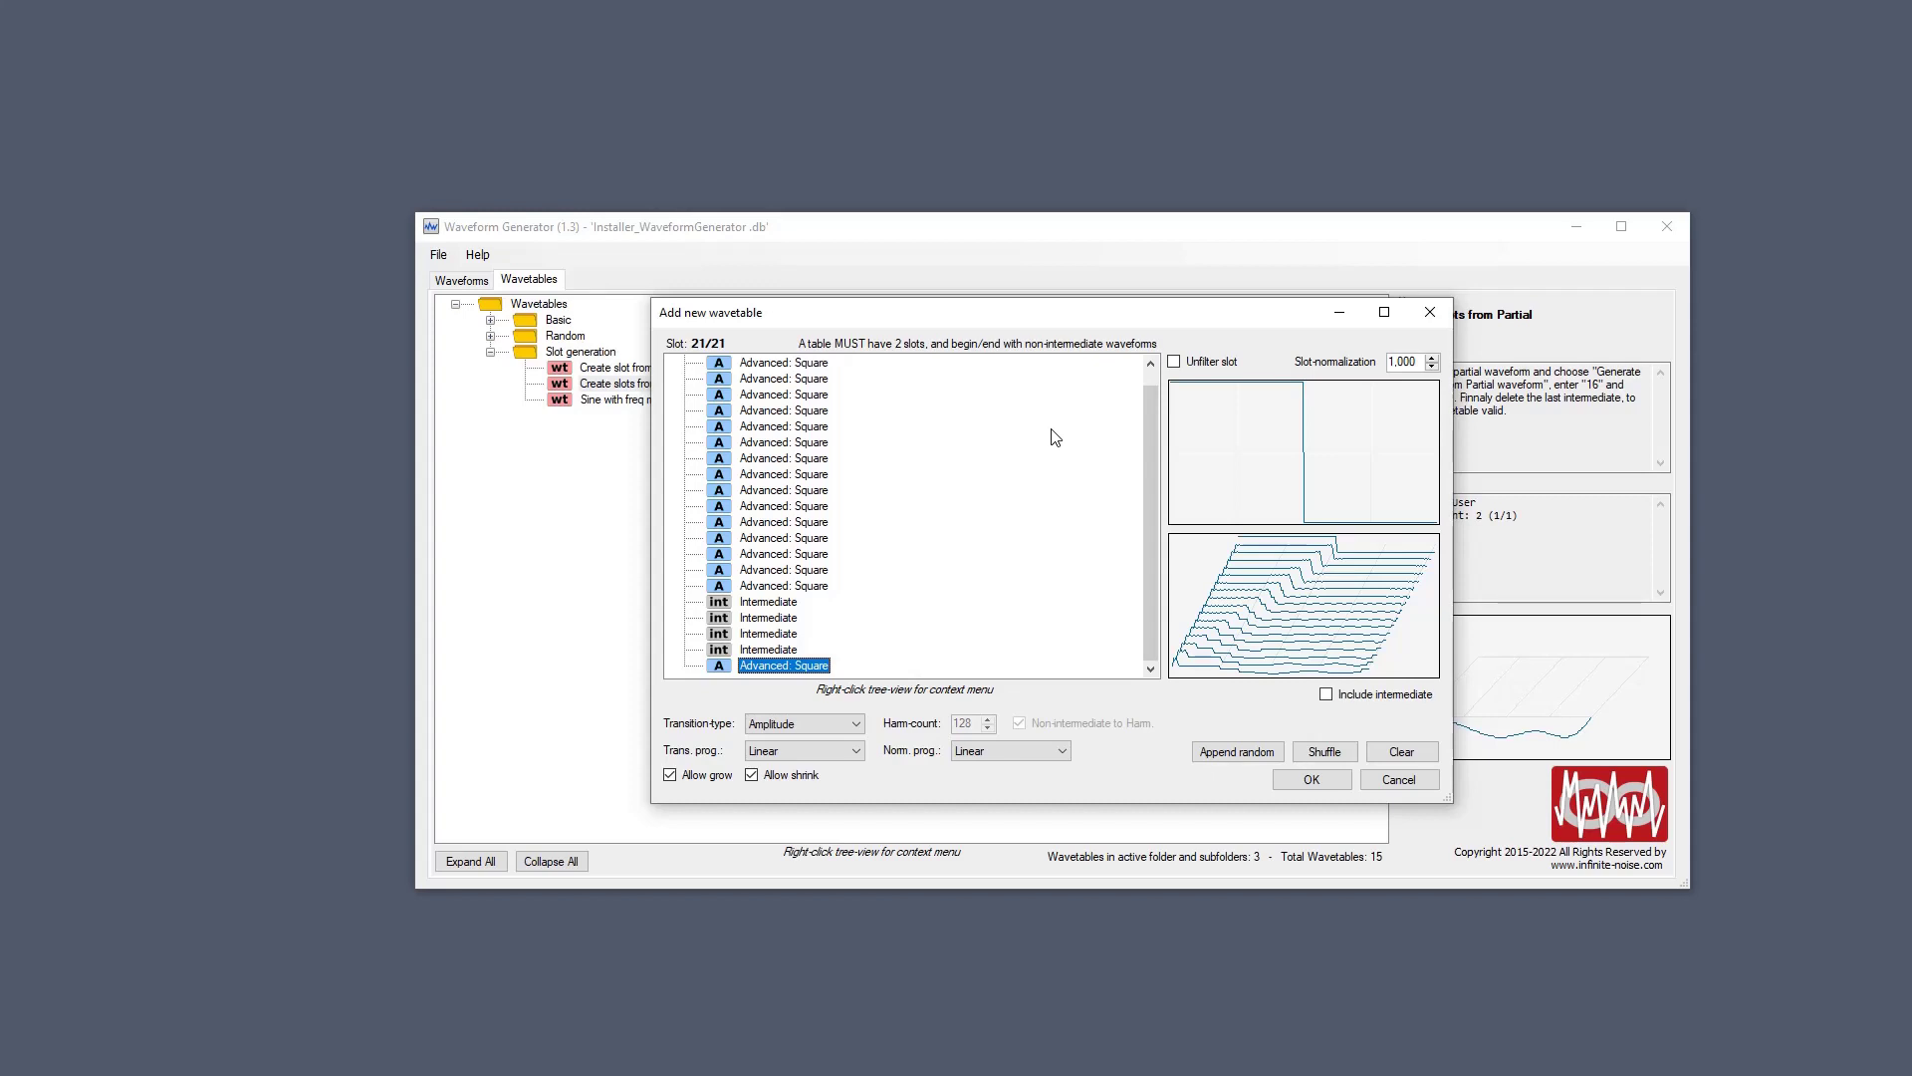
Delete the slots from the end of the table, keeping only the Partial Square and the first Advanced Square slot.
{"action": "key", "text": "Delete"}
{"action": "key", "text": "Delete"}
{"action": "key", "text": "Delete"}
{"action": "key", "text": "Delete"}
{"action": "key", "text": "Delete"}
{"action": "key", "text": "Delete"}
{"action": "key", "text": "Delete"}
{"action": "key", "text": "Delete"}
{"action": "key", "text": "Delete"}
{"action": "key", "text": "Delete"}
{"action": "key", "text": "Delete"}
{"action": "key", "text": "Delete"}
{"action": "key", "text": "Delete"}
{"action": "key", "text": "Delete"}
{"action": "key", "text": "Delete"}
{"action": "key", "text": "Delete"}
{"action": "key", "text": "Delete"}
{"action": "key", "text": "Delete"}
{"action": "key", "text": "Delete"}
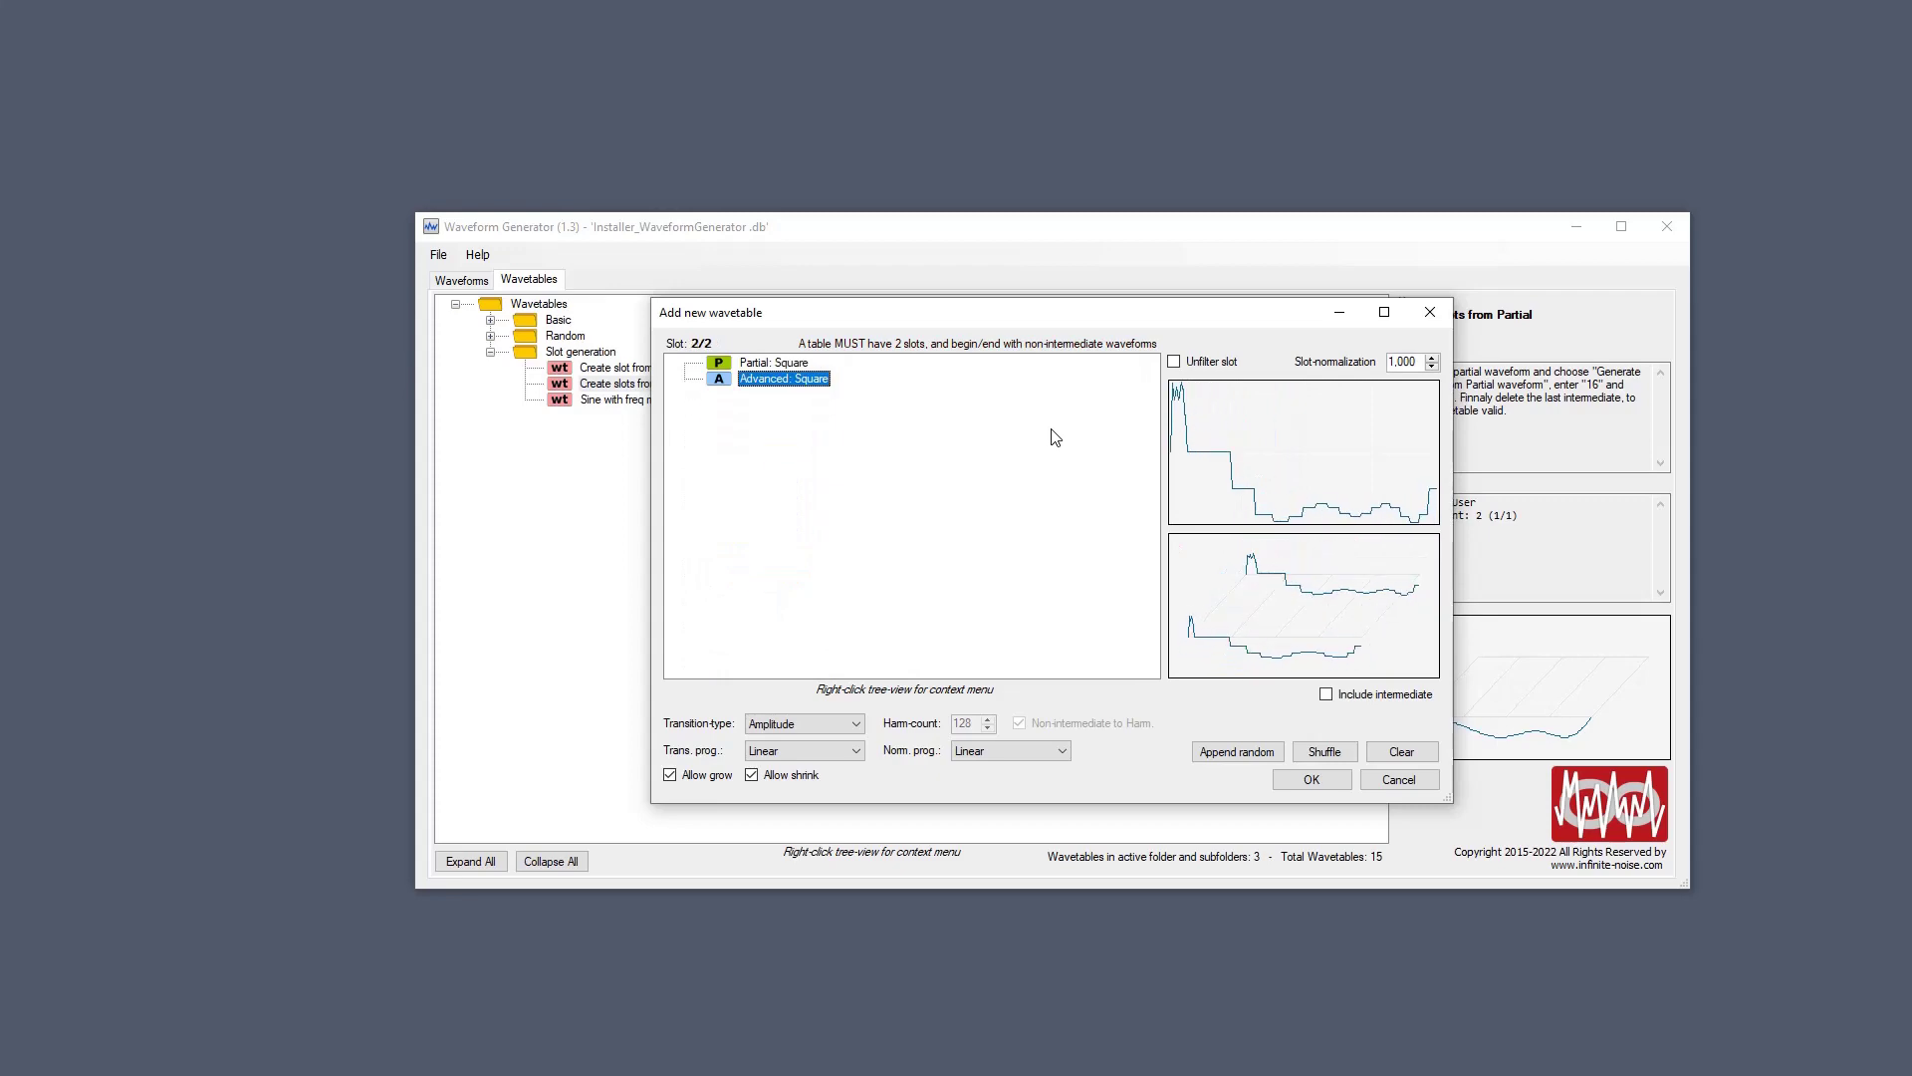
Edit the Partial Square slot, setting Advanced Waveform1's PhaseCnv1 to Sample-and-Hold with Hold 5° and its PhaseCnv2 to Linear.
{"action": "key", "text": "Up"}
{"action": "key", "text": "Return"}
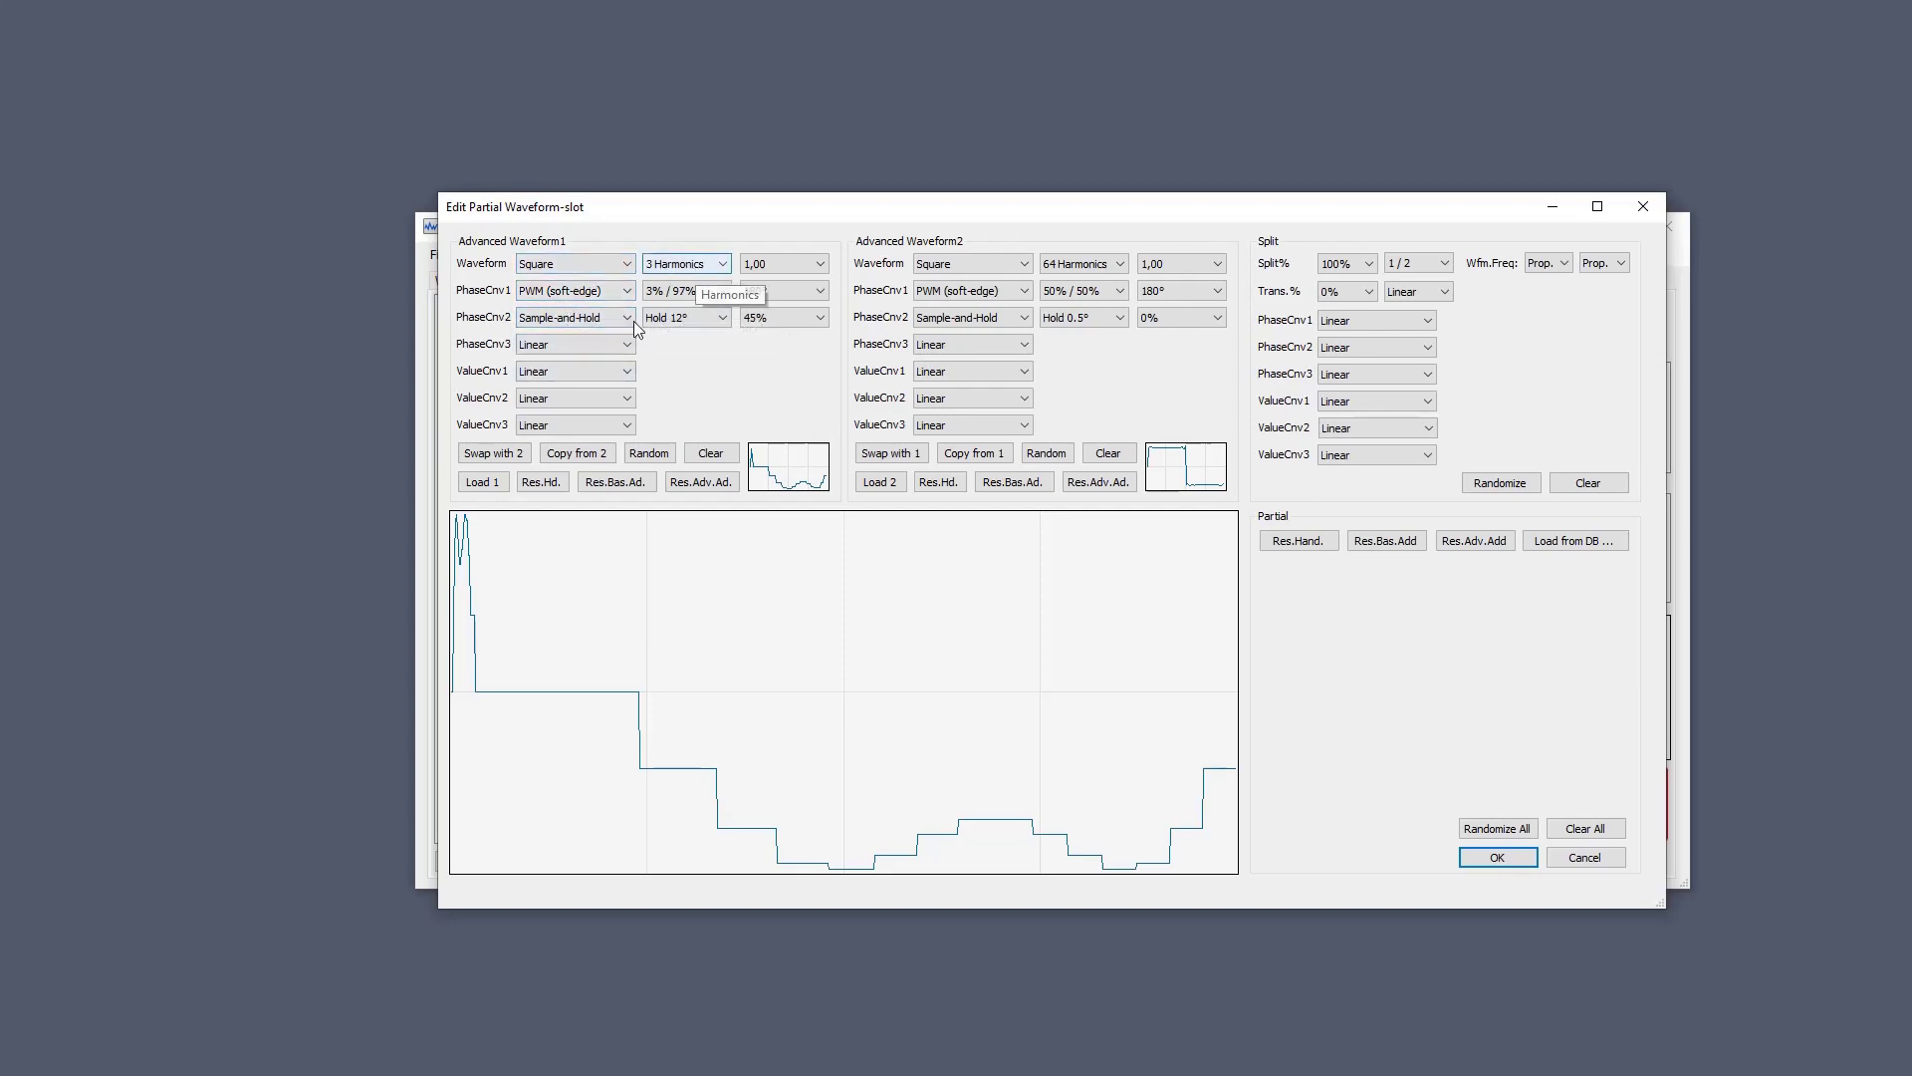
{"action": "left_click", "coordinate": [561, 302]}
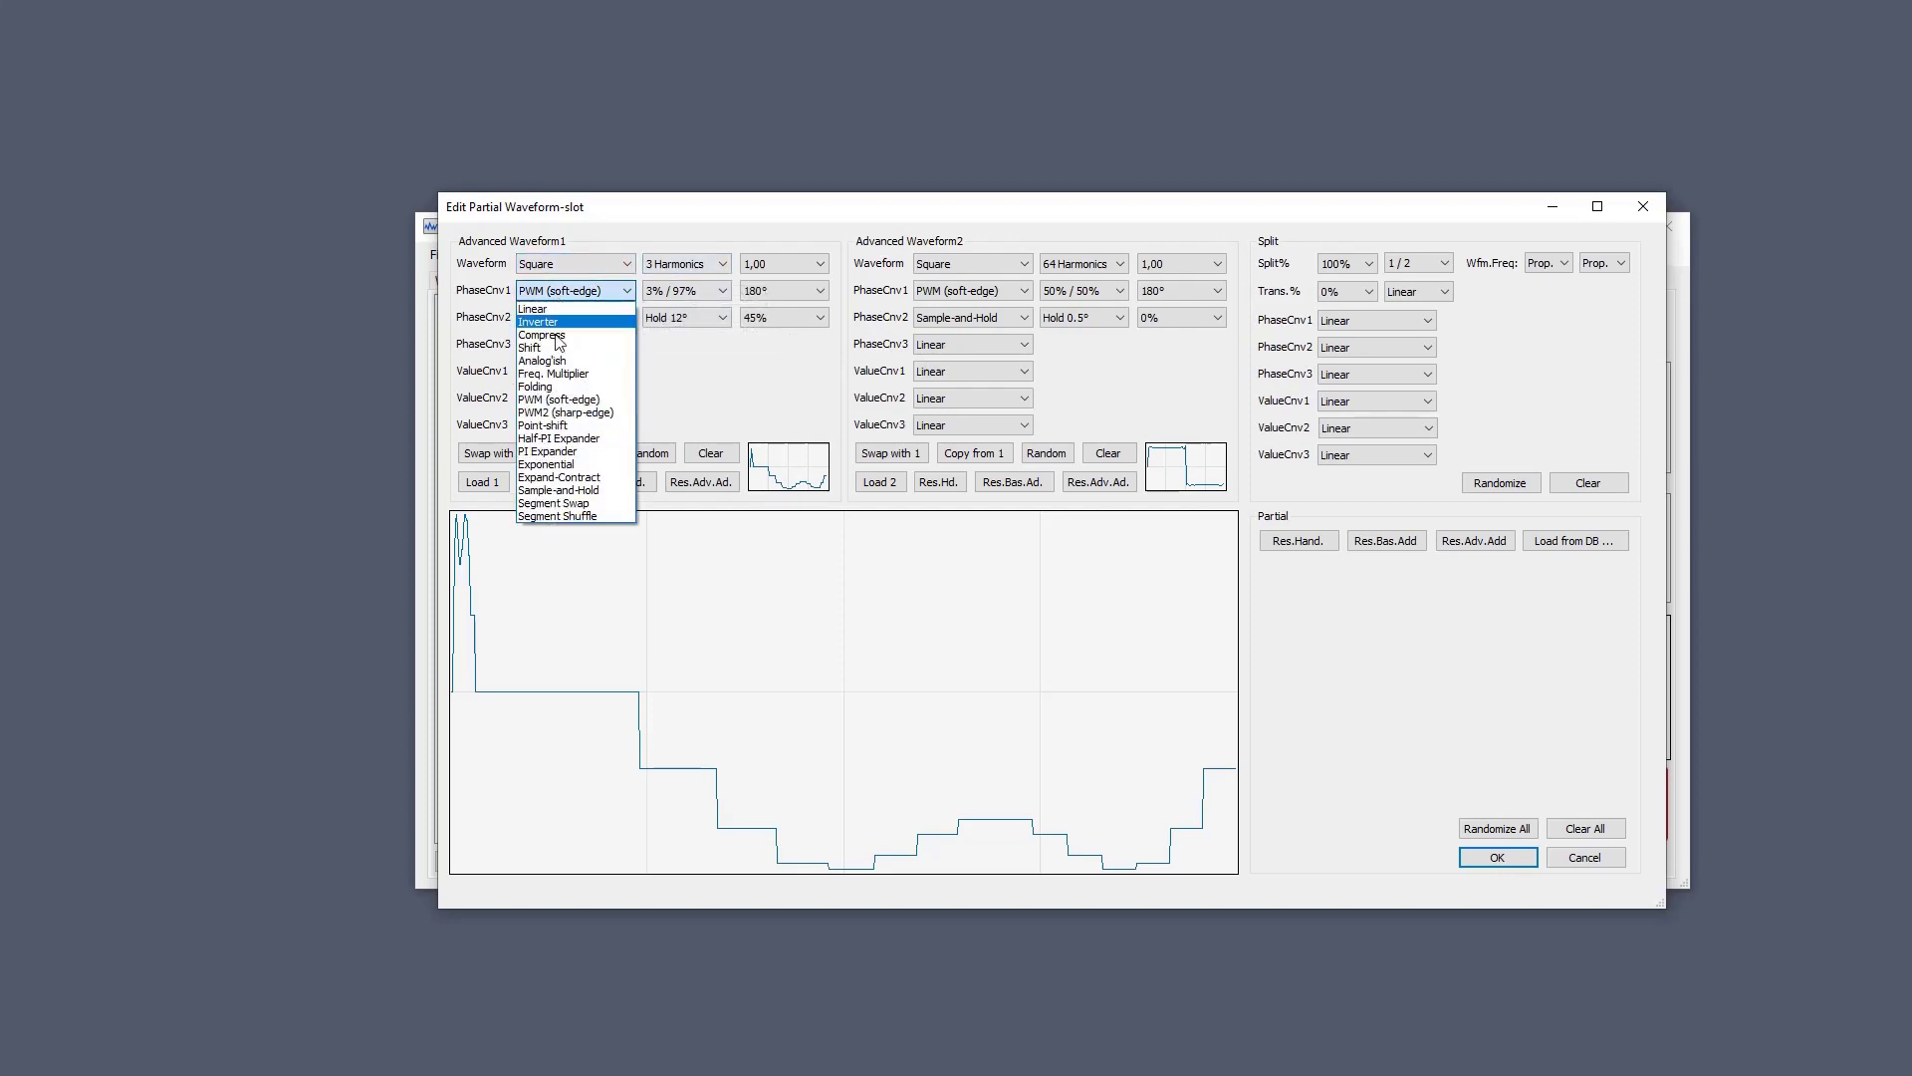
{"action": "left_click", "coordinate": [568, 517]}
{"action": "left_click", "coordinate": [603, 319]}
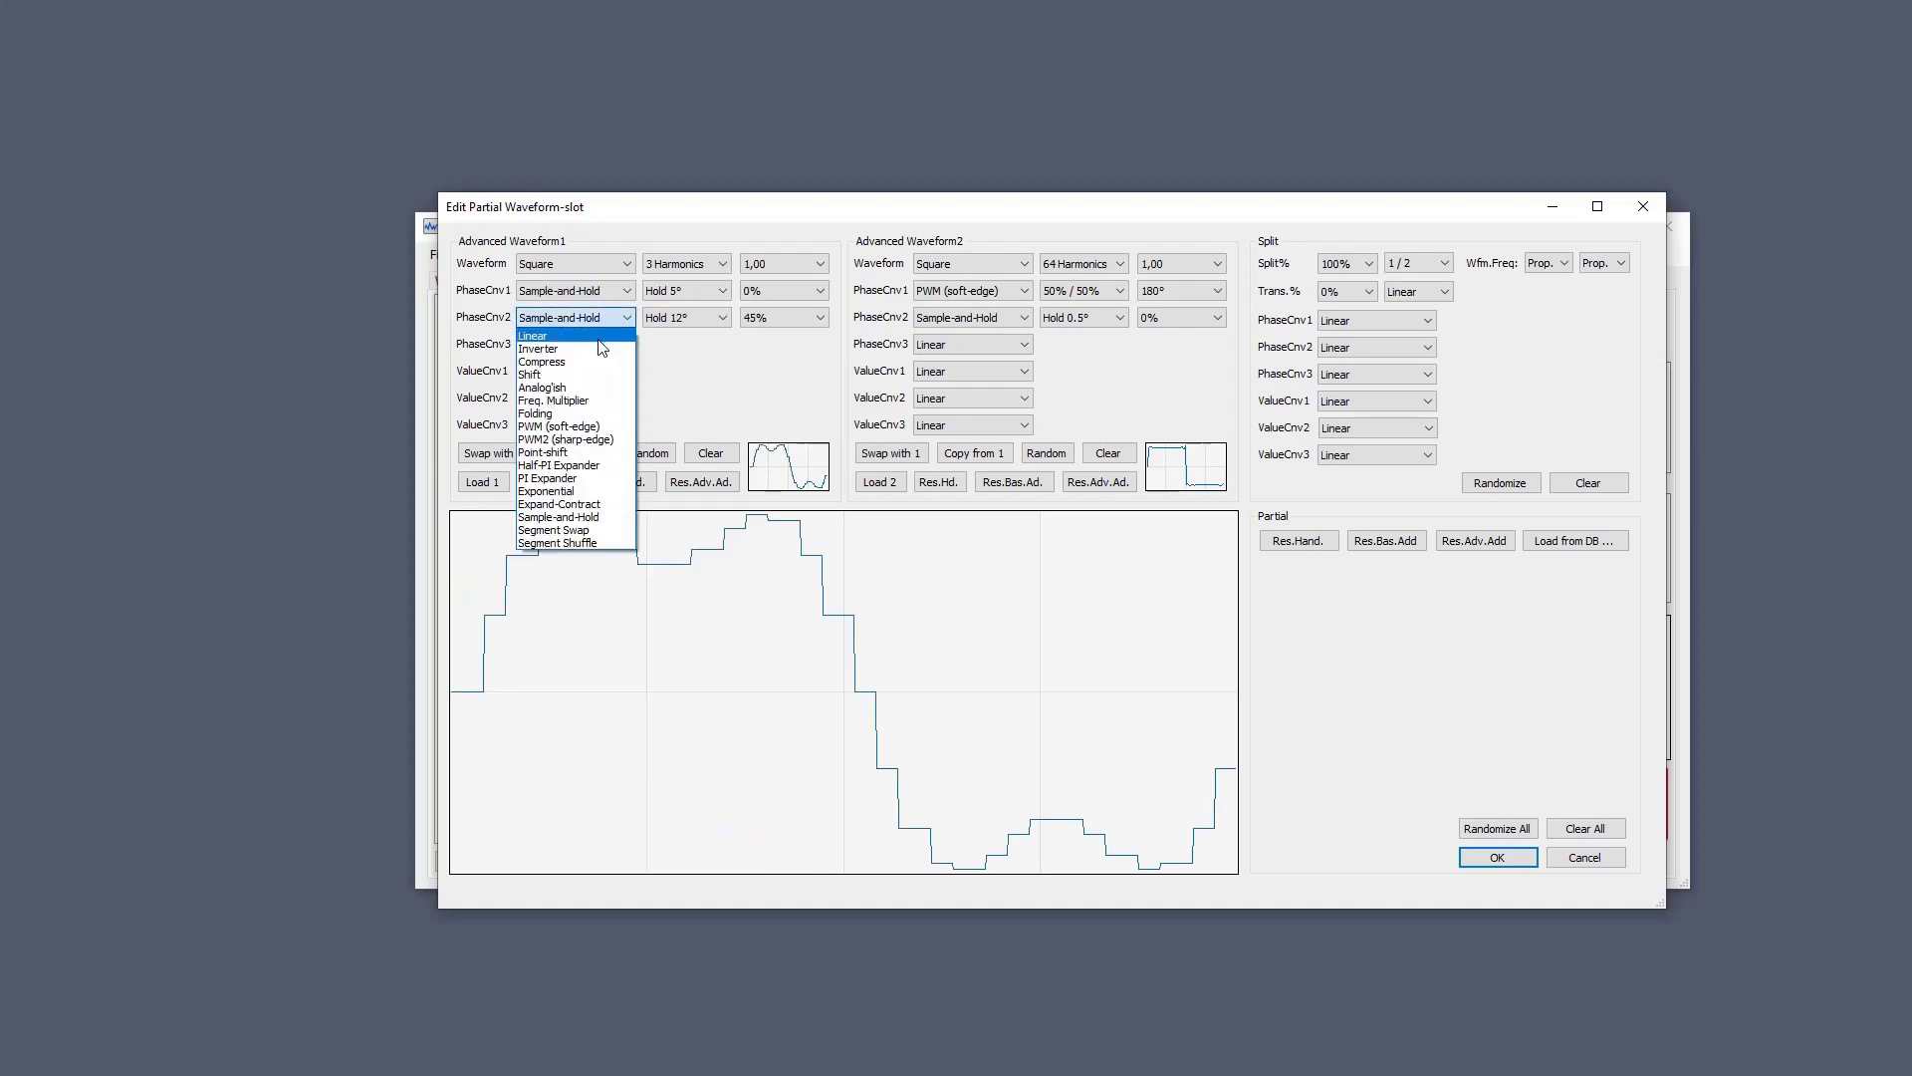
{"action": "left_click", "coordinate": [578, 335]}
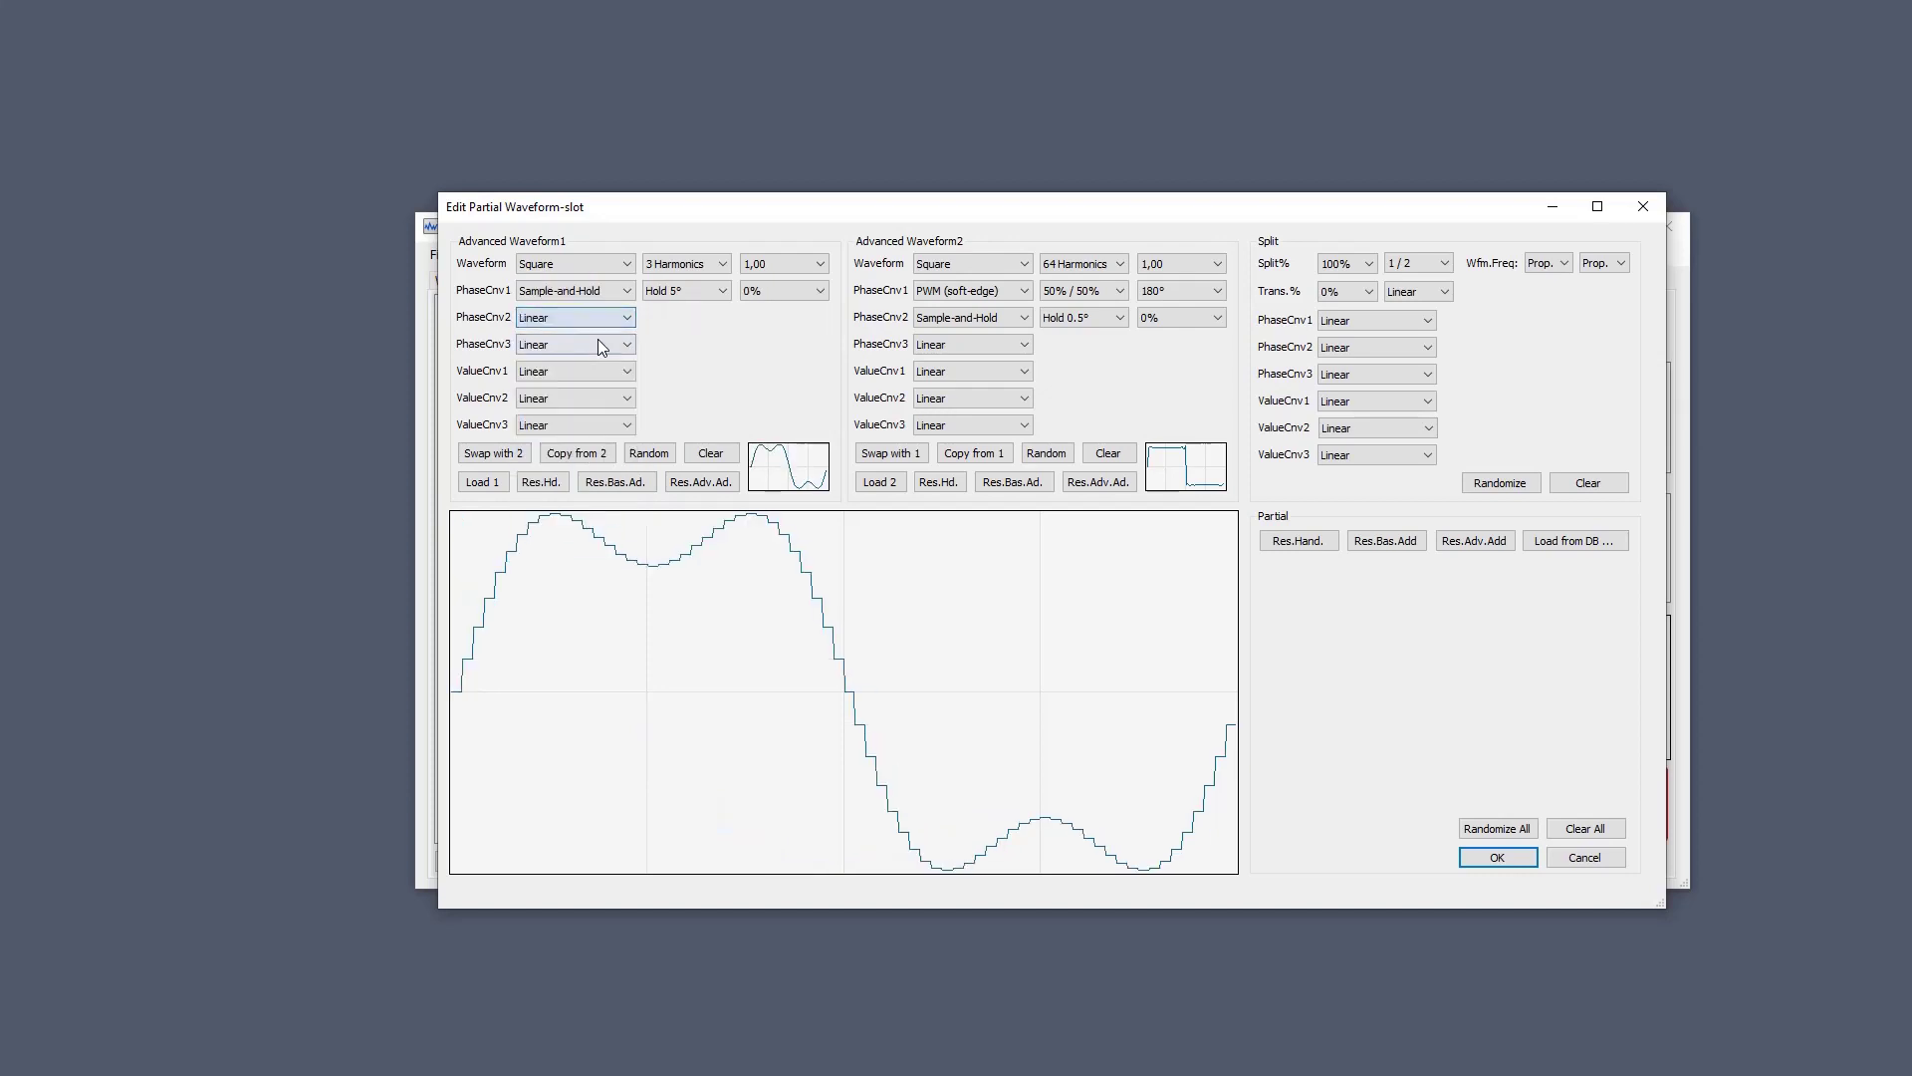
Set Advanced Waveform2's PhaseCnv2 to Linear and its PWM ratio to 5% / 95%, and set Advanced Waveform1 to 64 Harmonics.
{"action": "left_click", "coordinate": [945, 316]}
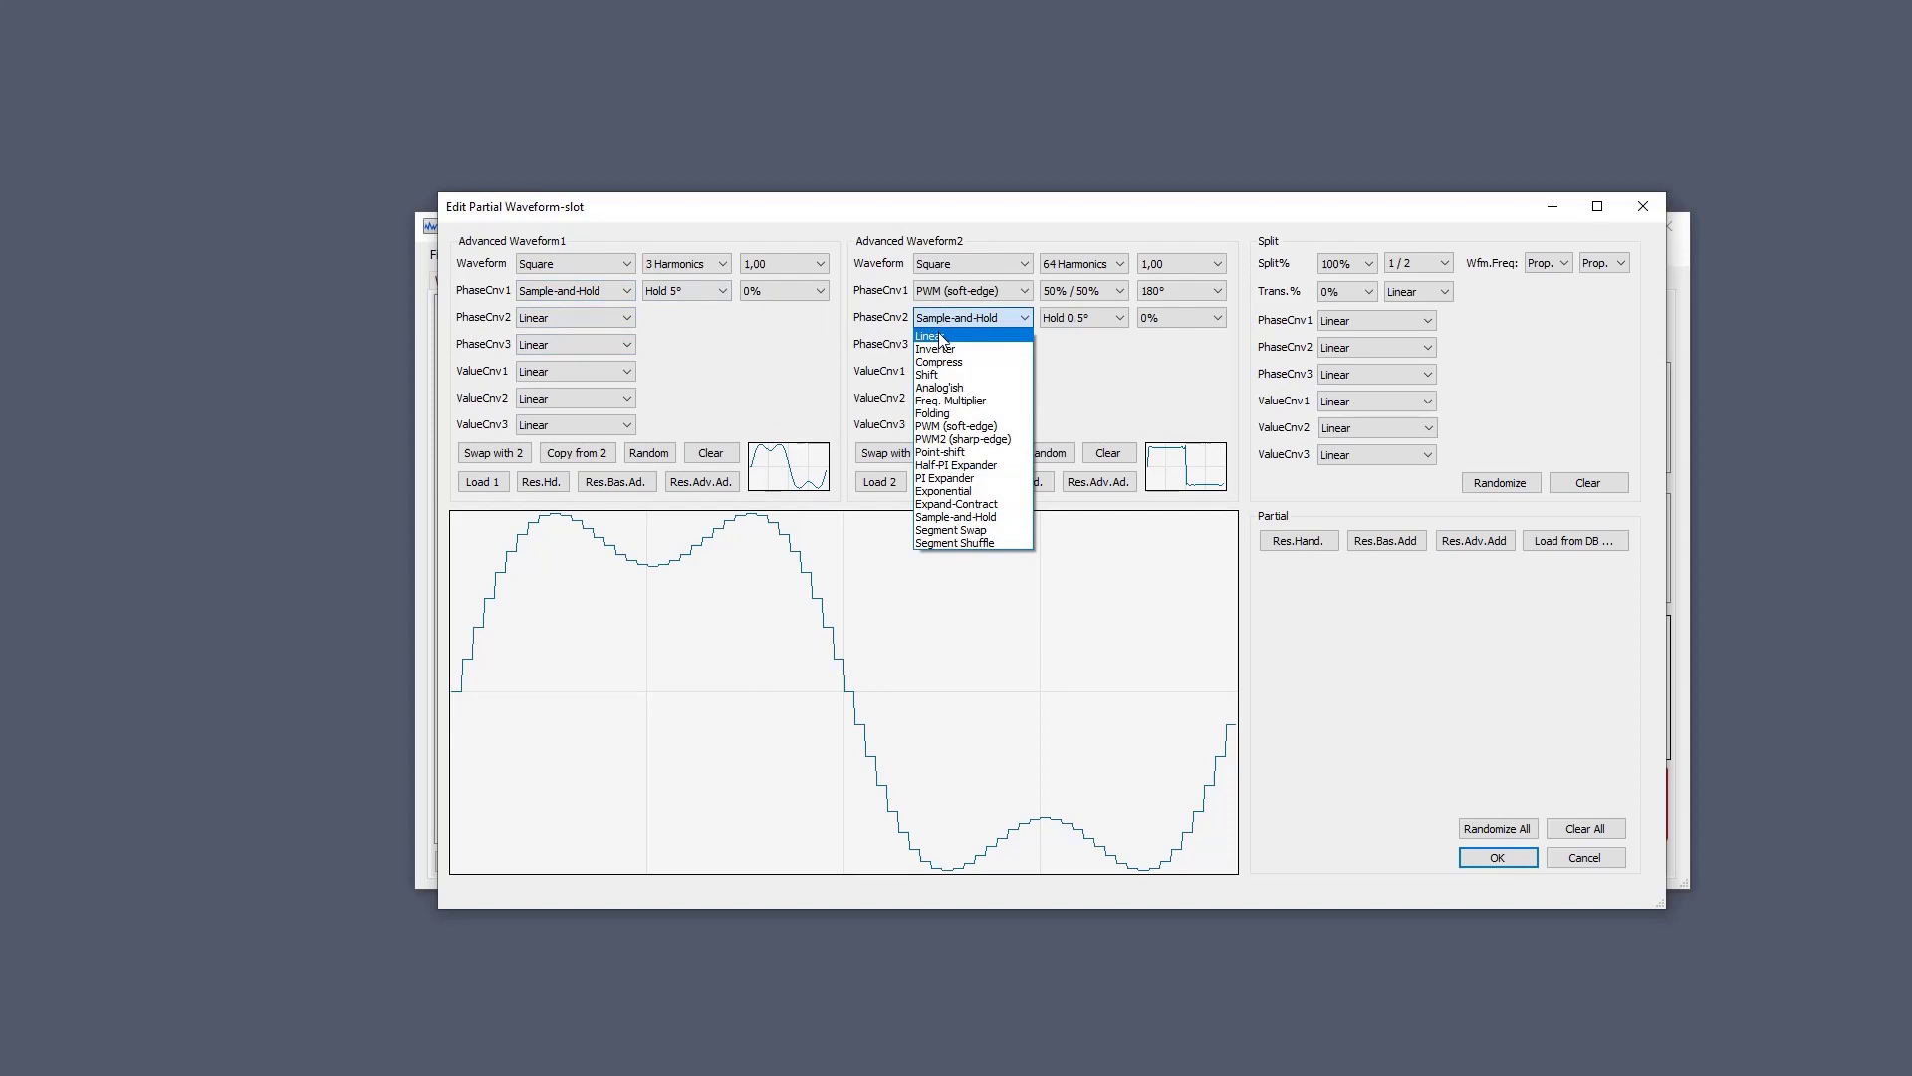
{"action": "left_click", "coordinate": [941, 337]}
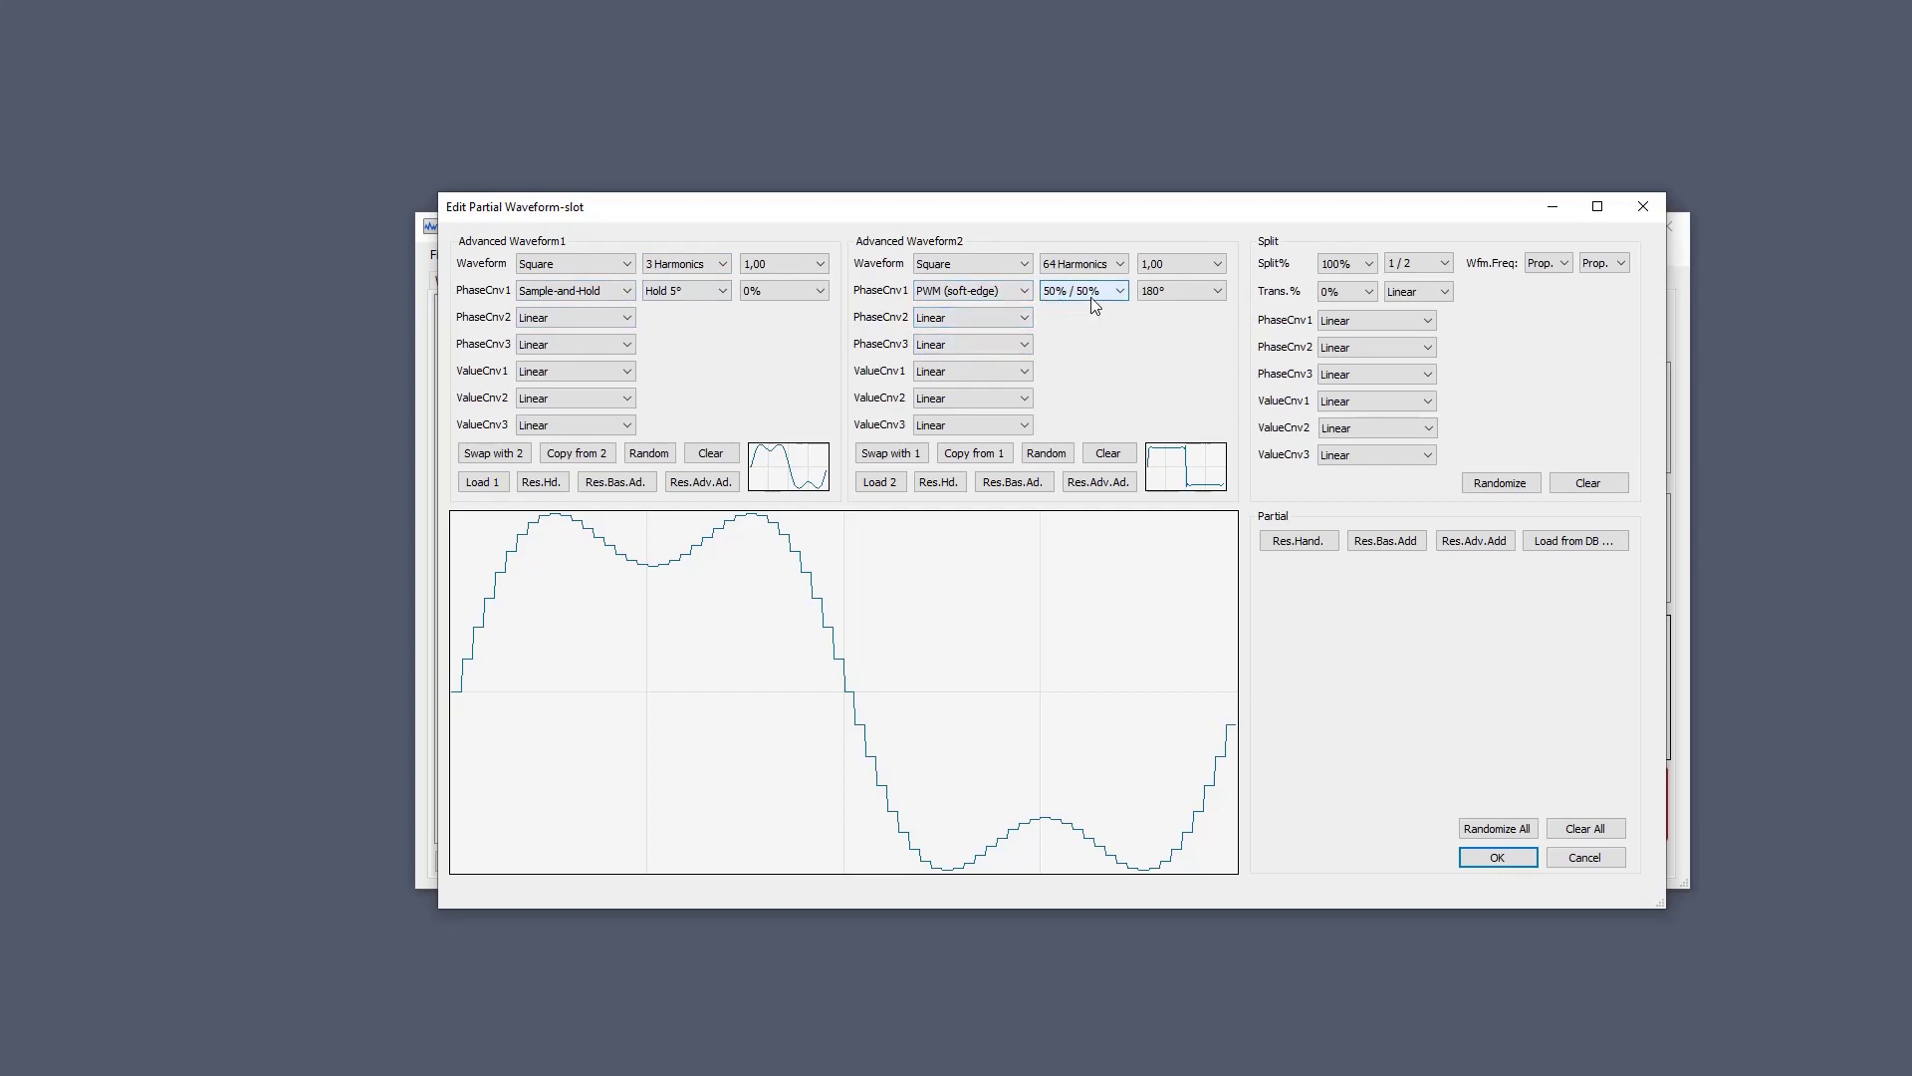
{"action": "scroll", "coordinate": [1099, 304], "scroll_direction": "down", "scroll_amount": 3}
{"action": "scroll", "coordinate": [1098, 303], "scroll_direction": "down", "scroll_amount": 4}
{"action": "scroll", "coordinate": [1099, 303], "scroll_direction": "down", "scroll_amount": 2}
{"action": "left_click", "coordinate": [665, 265]}
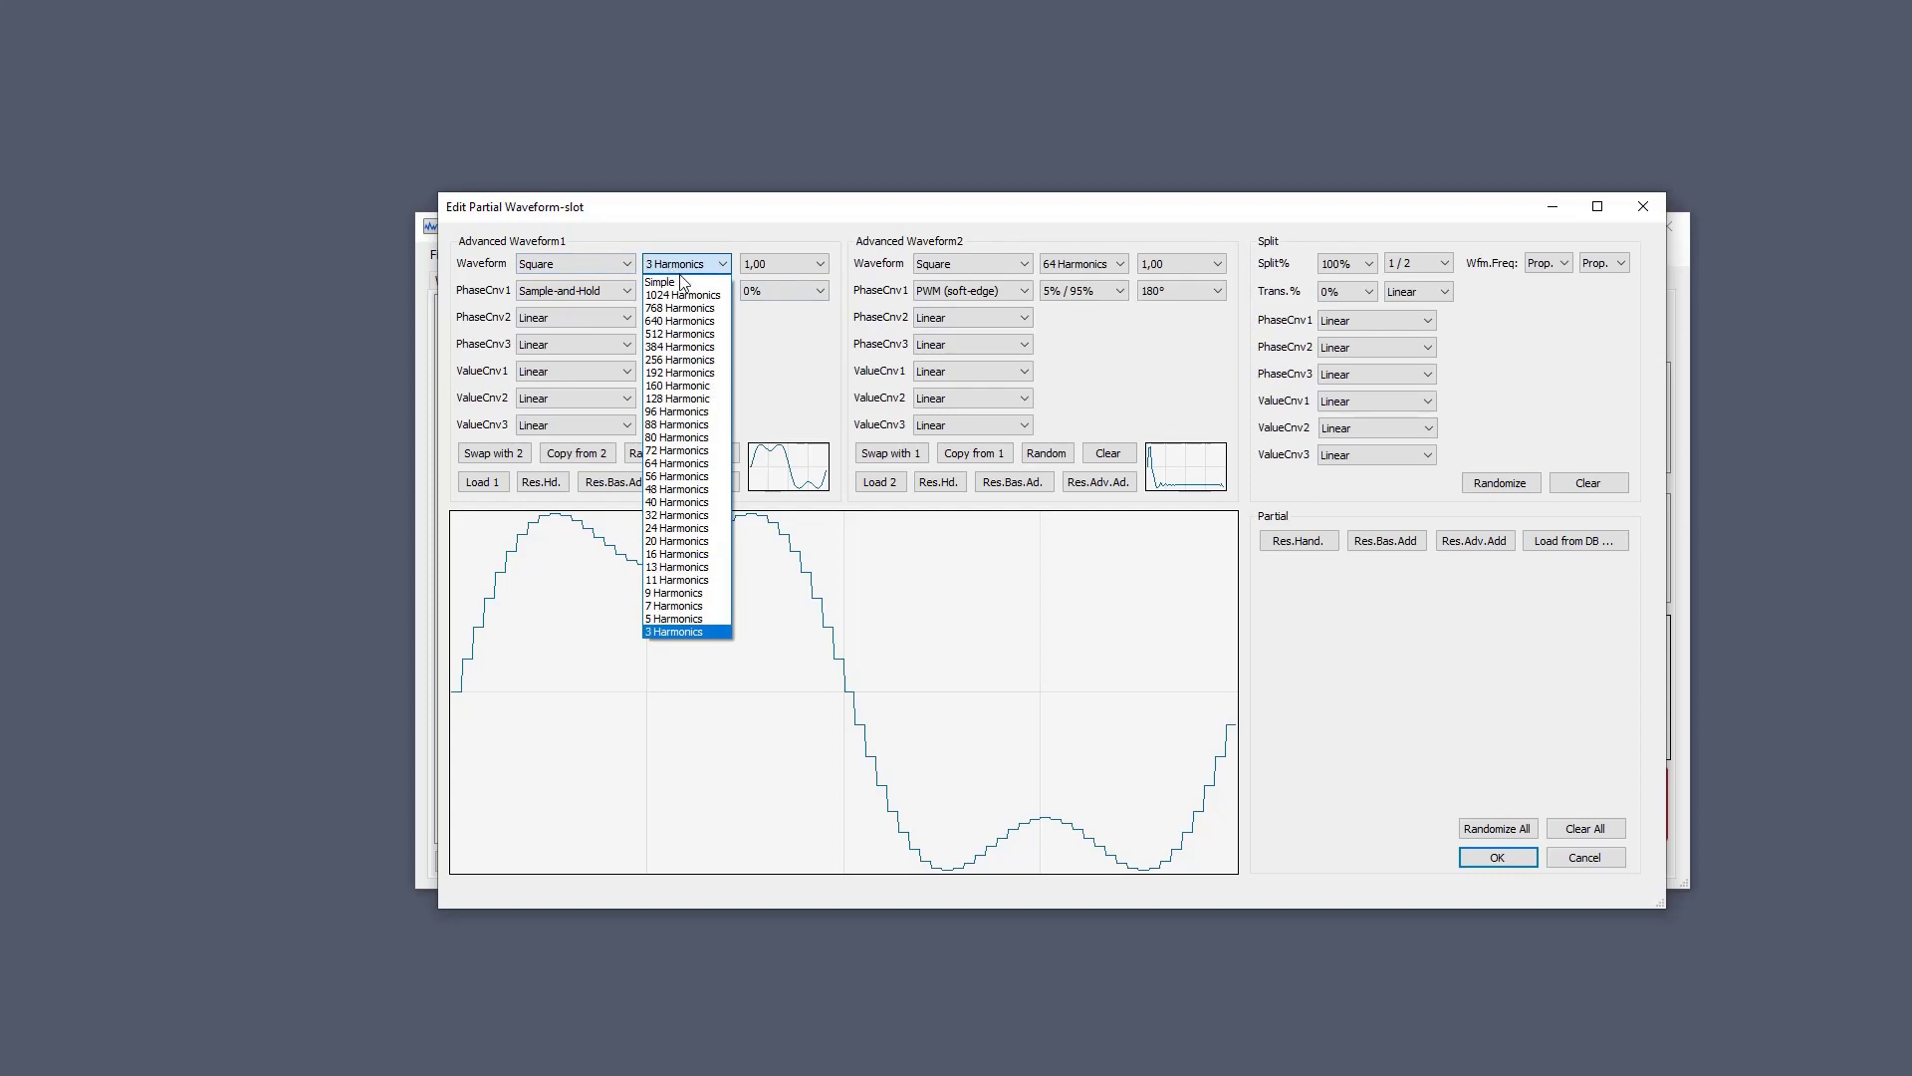
{"action": "left_click", "coordinate": [697, 463]}
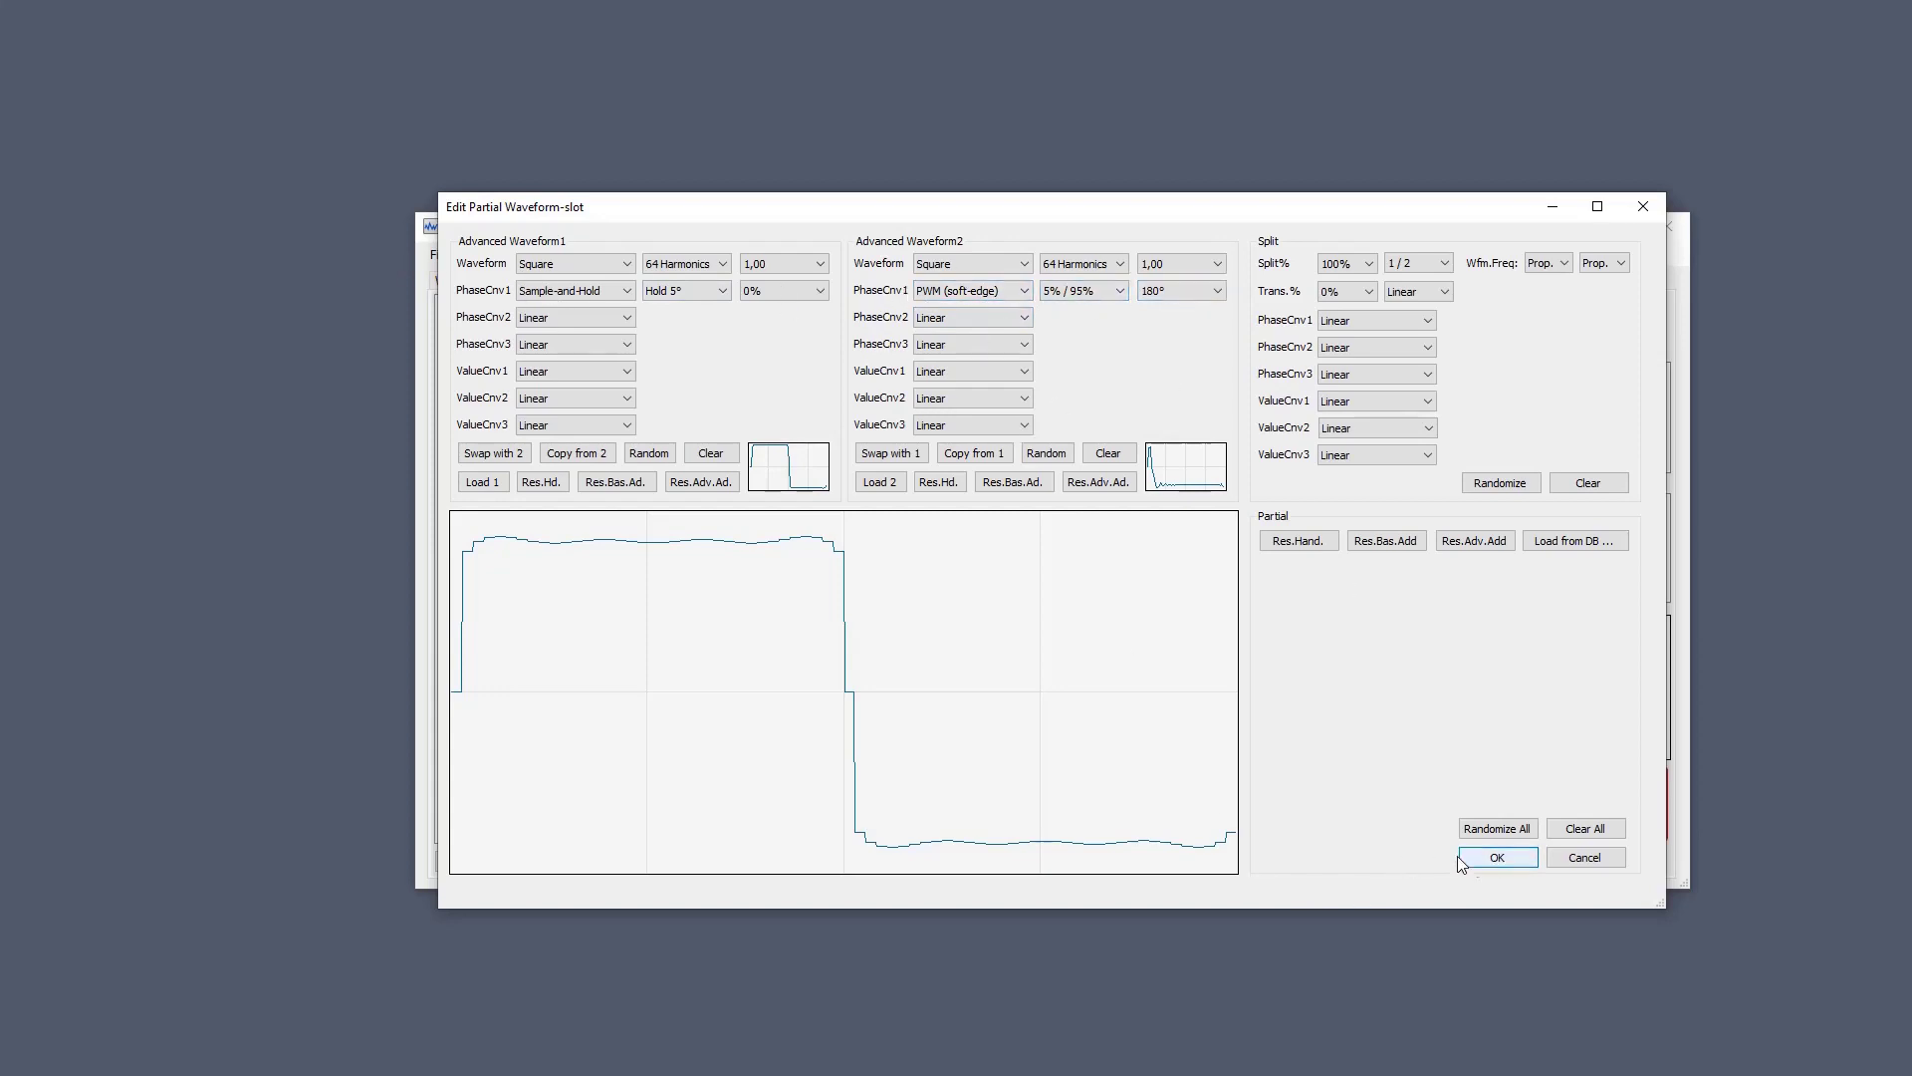
Accept the Partial Square slot's edits and generate 16 slots from it.
{"action": "left_click", "coordinate": [1497, 857]}
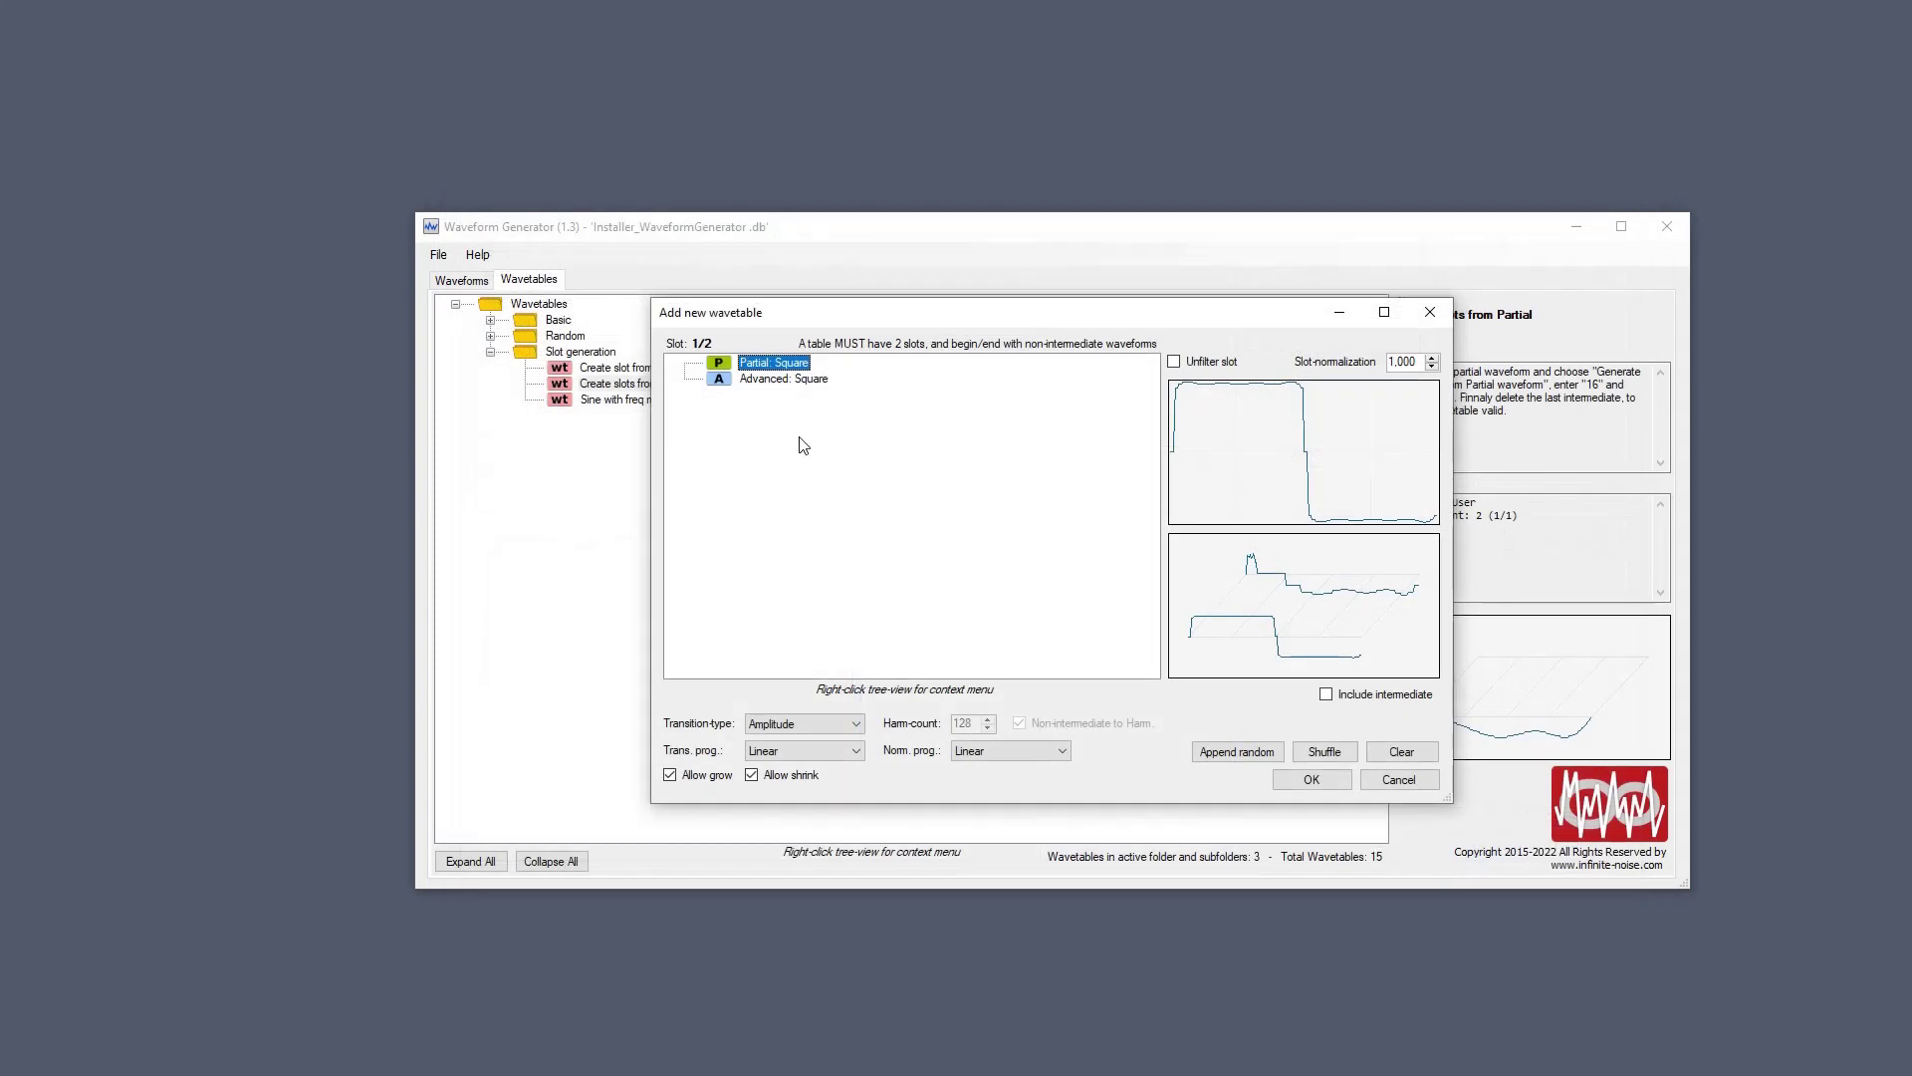
{"action": "right_click", "coordinate": [791, 361]}
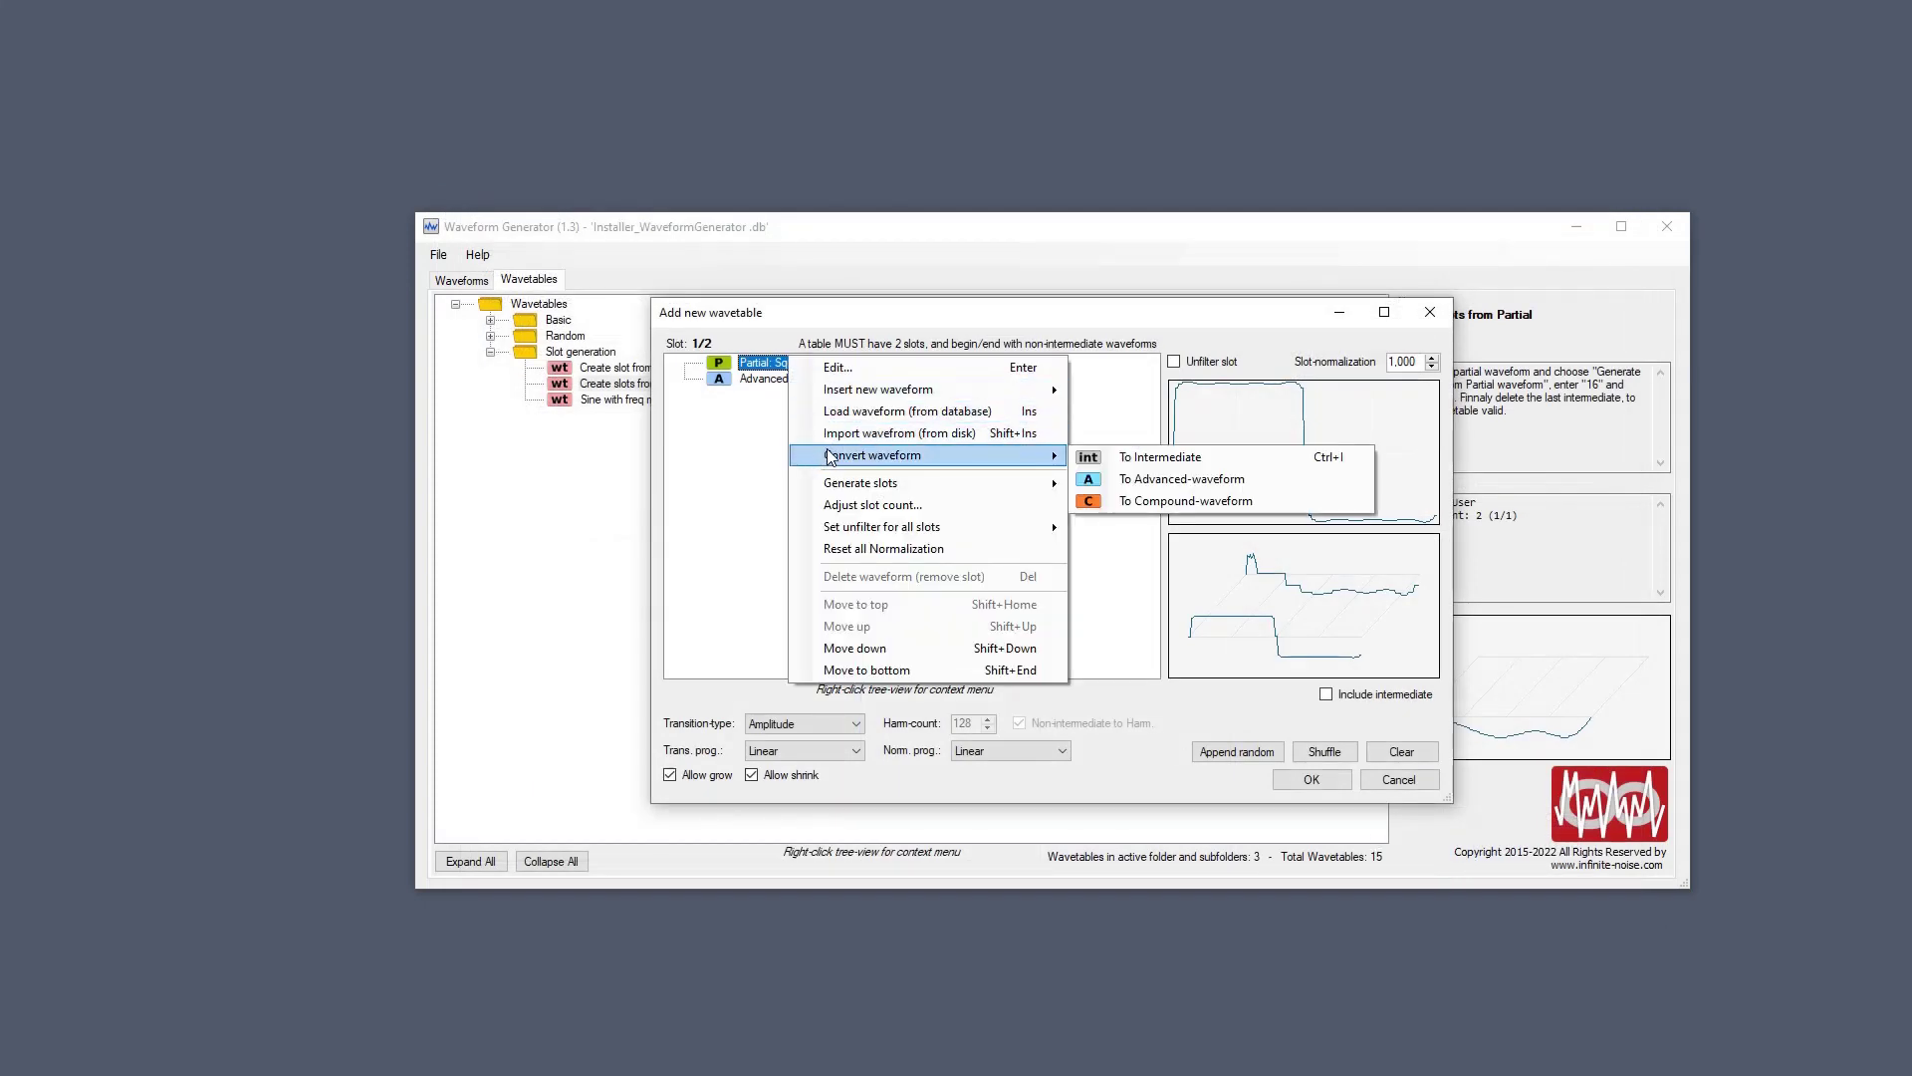
{"action": "left_click", "coordinate": [866, 505]}
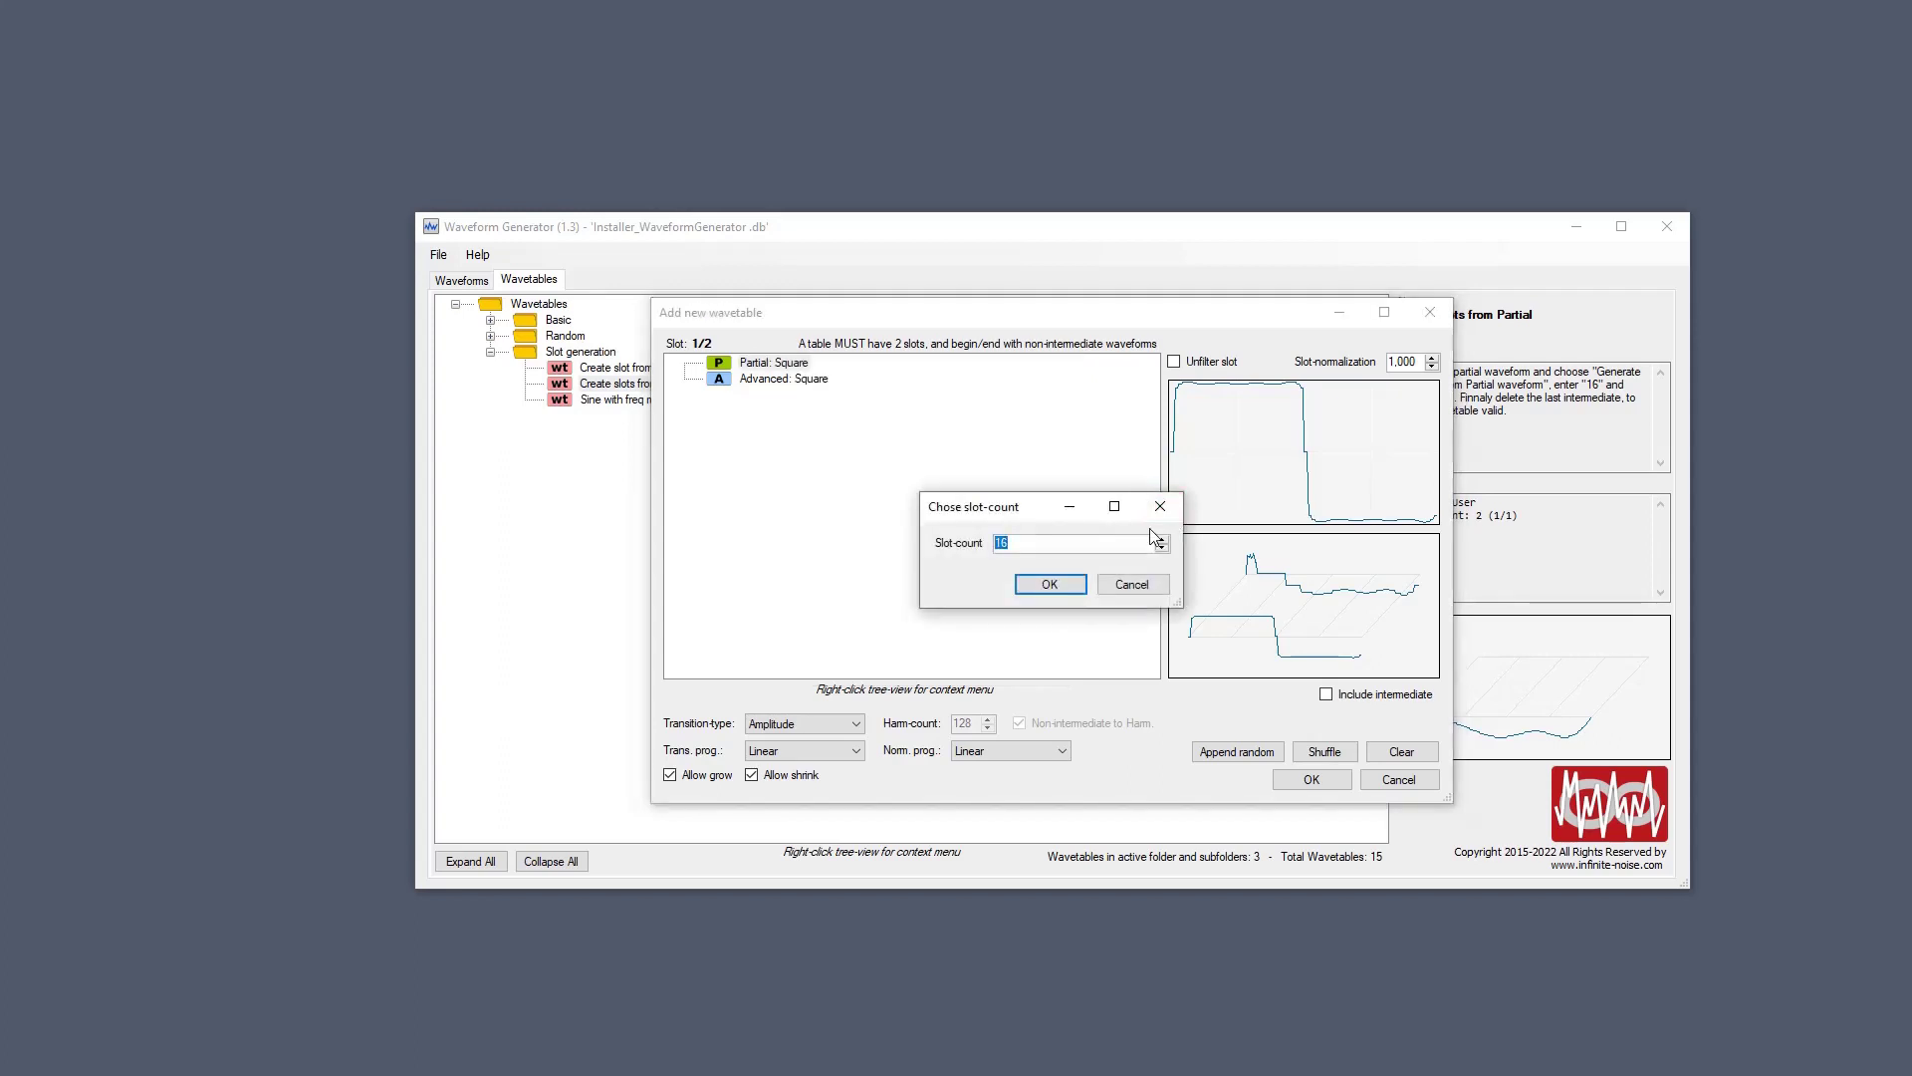
{"action": "key", "text": "Return"}
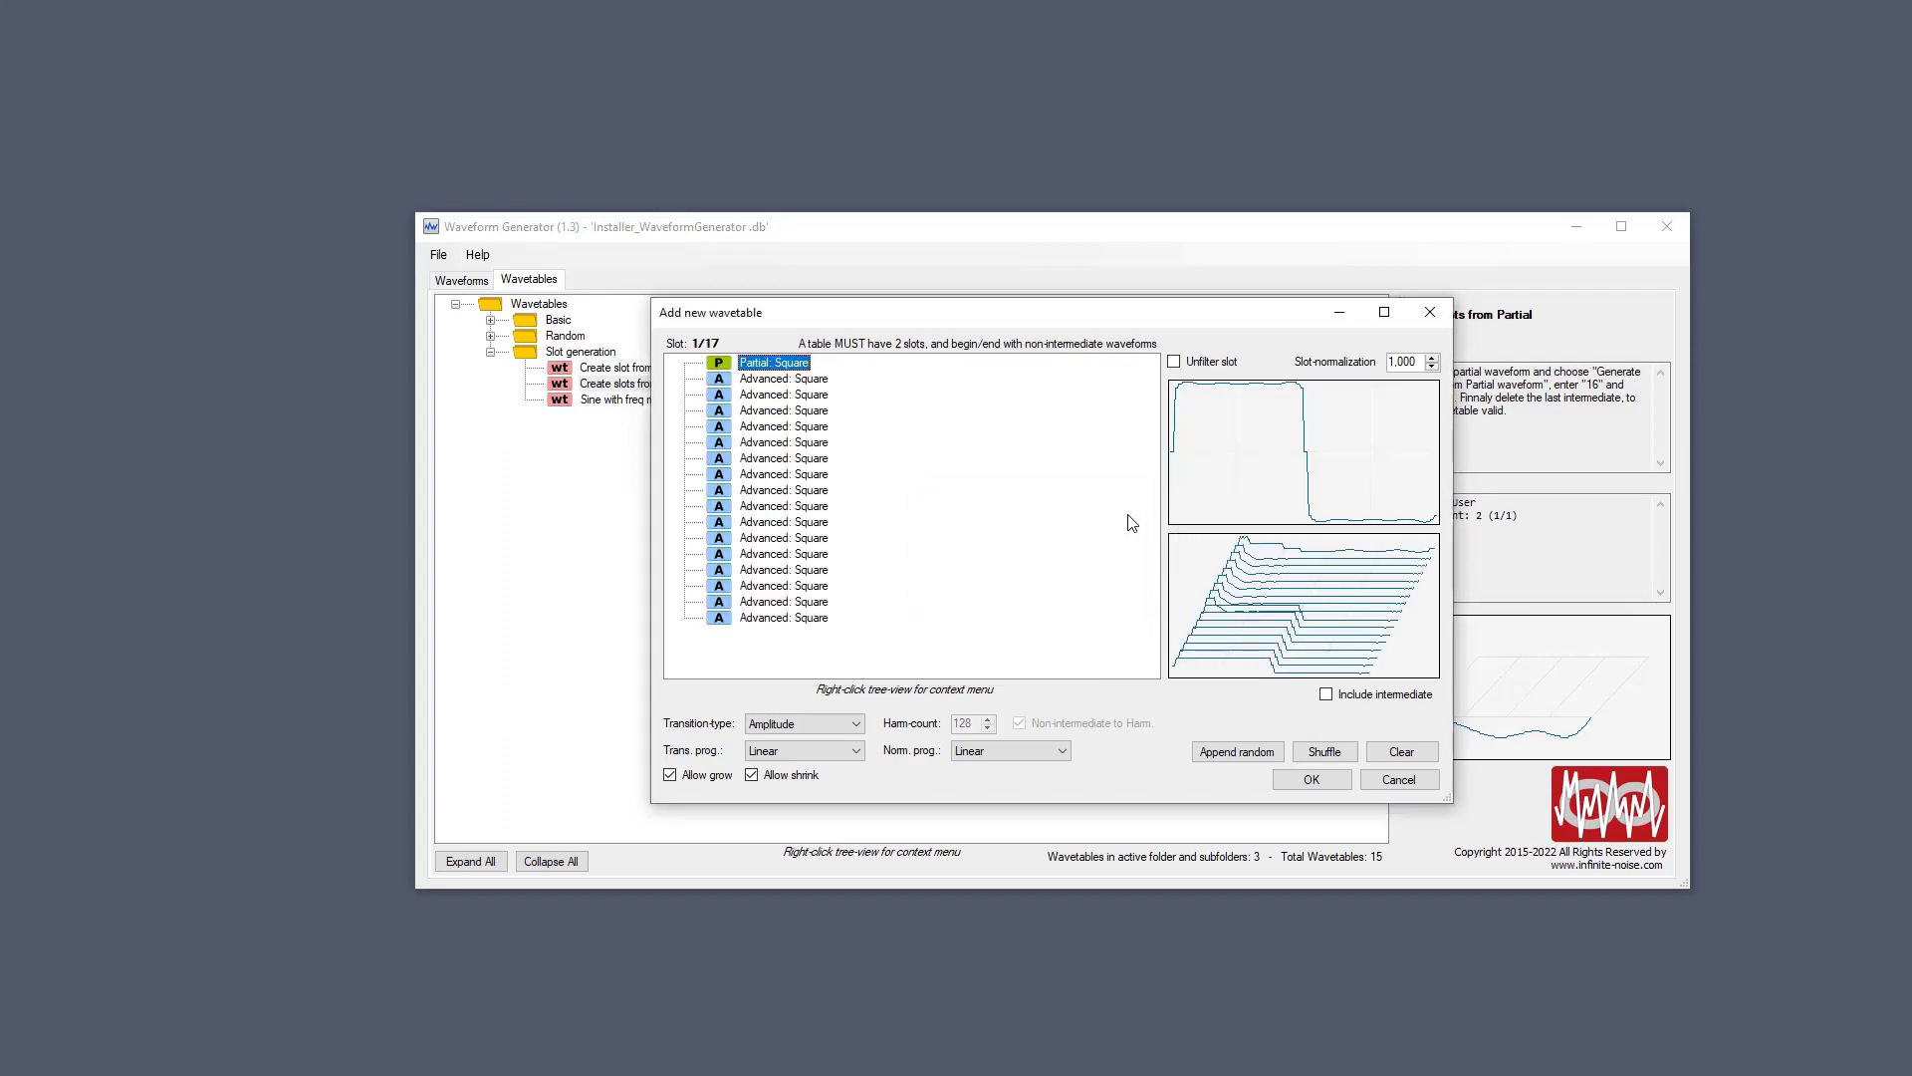
Step through the generated Advanced Square slots in both directions to compare their waveform previews.
{"action": "key", "text": "Down"}
{"action": "key", "text": "Down"}
{"action": "key", "text": "Down"}
{"action": "key", "text": "Down"}
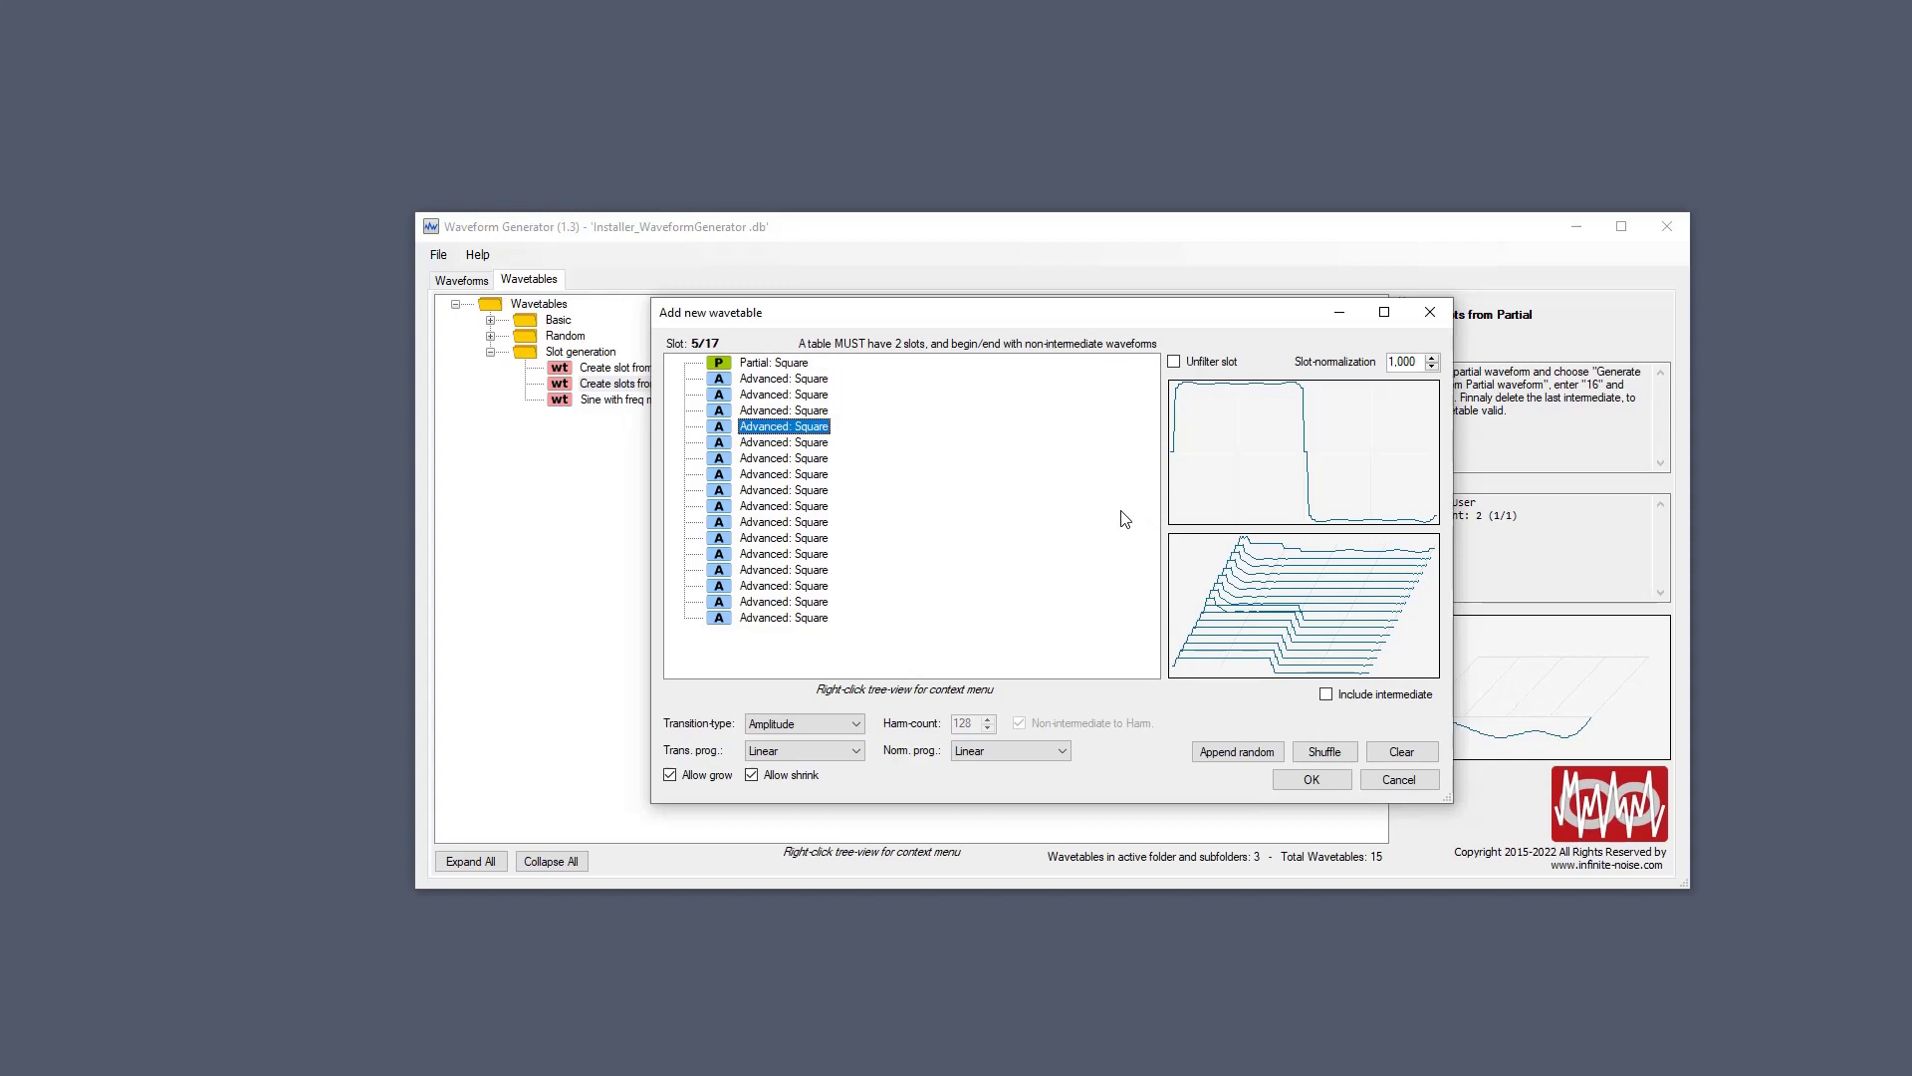
{"action": "key", "text": "Down"}
{"action": "key", "text": "Down"}
{"action": "key", "text": "Down"}
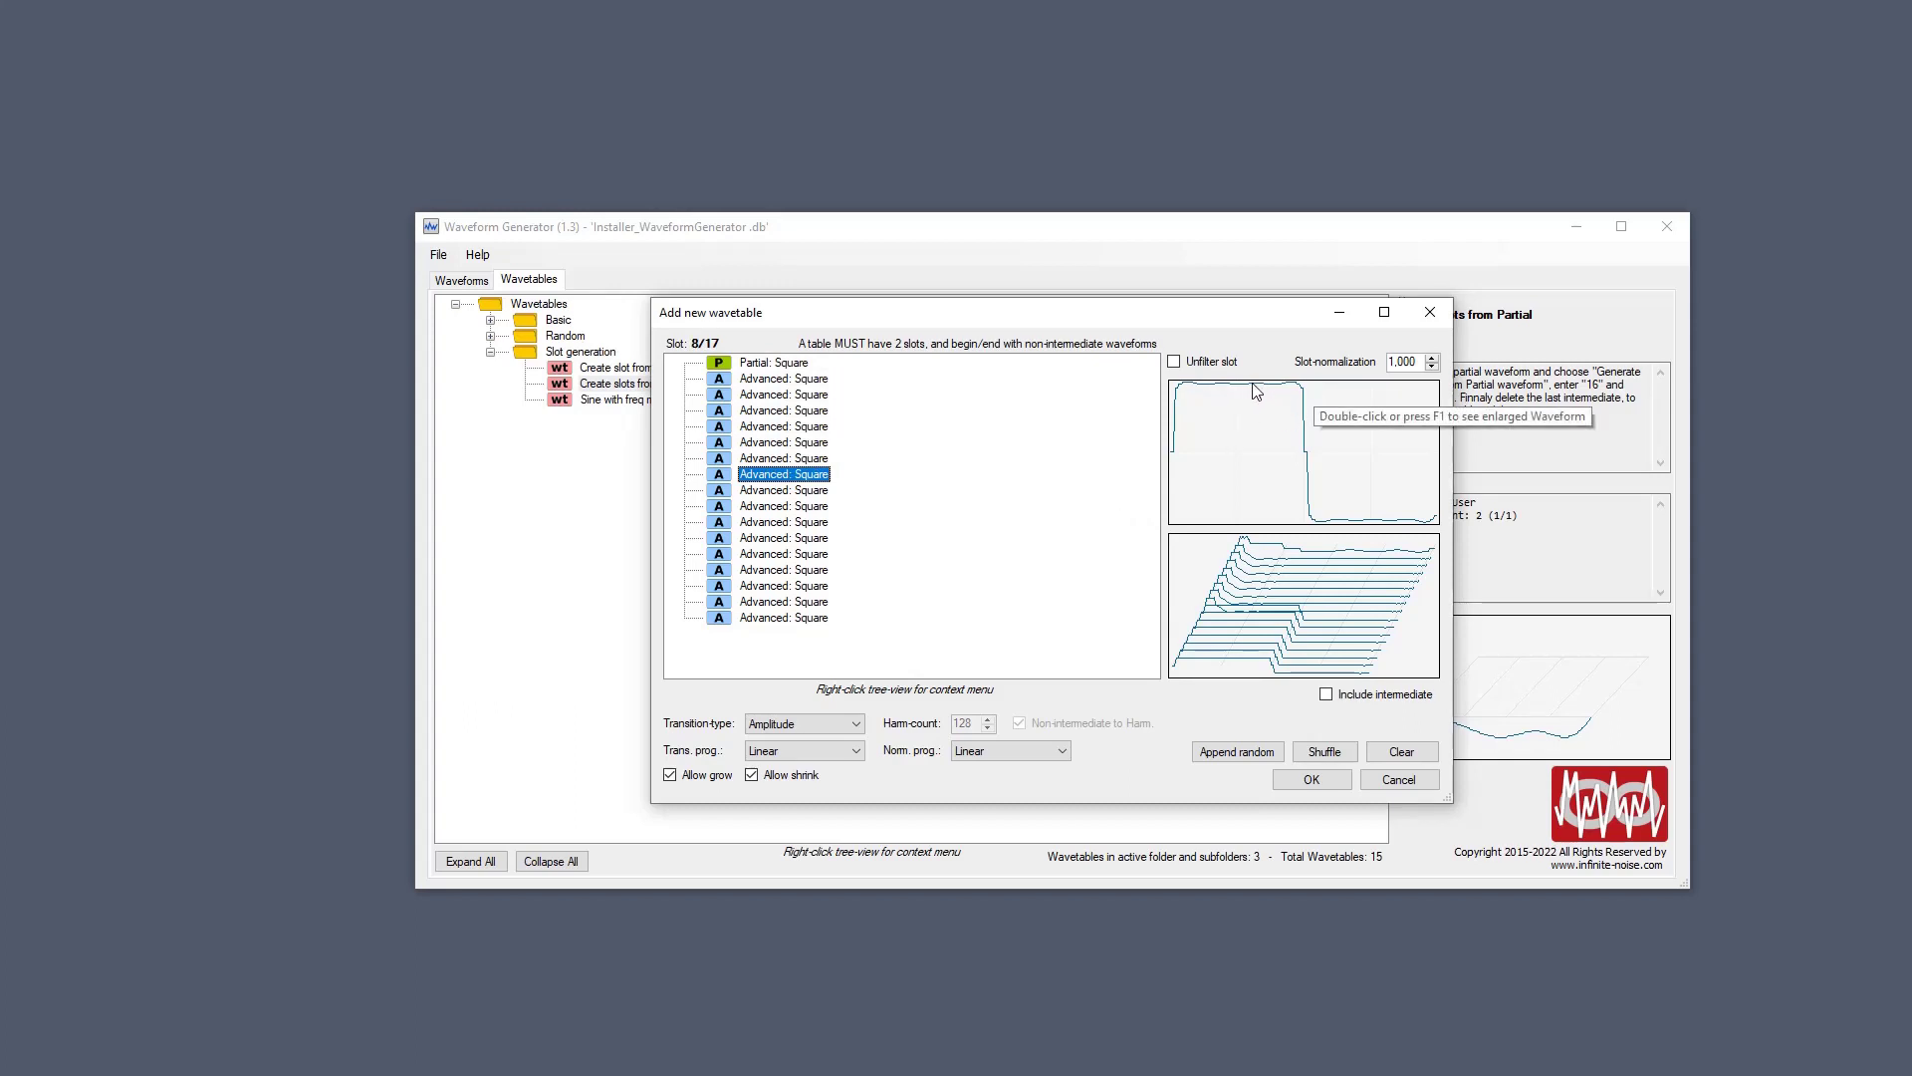
{"action": "key", "text": "Down"}
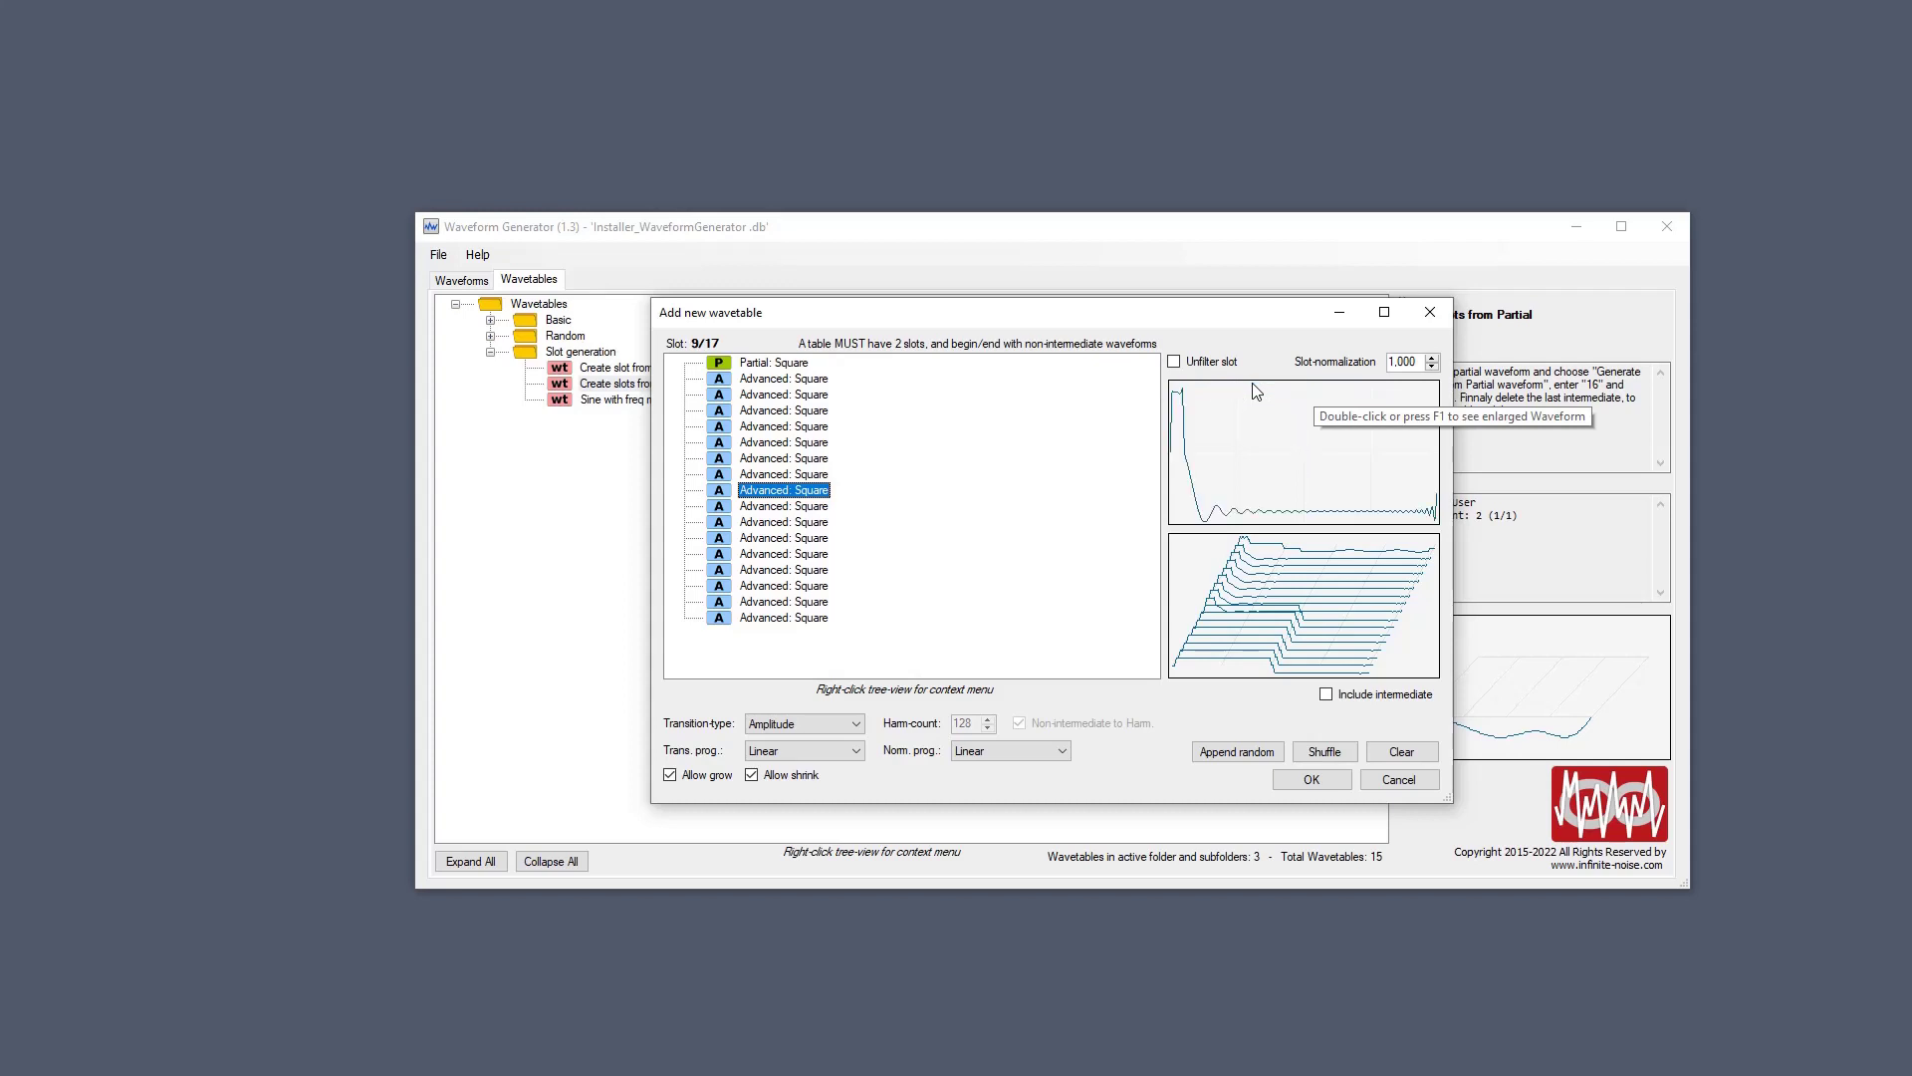
{"action": "key", "text": "Down"}
{"action": "key", "text": "Down"}
{"action": "key", "text": "Down"}
{"action": "key", "text": "Down"}
{"action": "key", "text": "Down"}
{"action": "key", "text": "Down"}
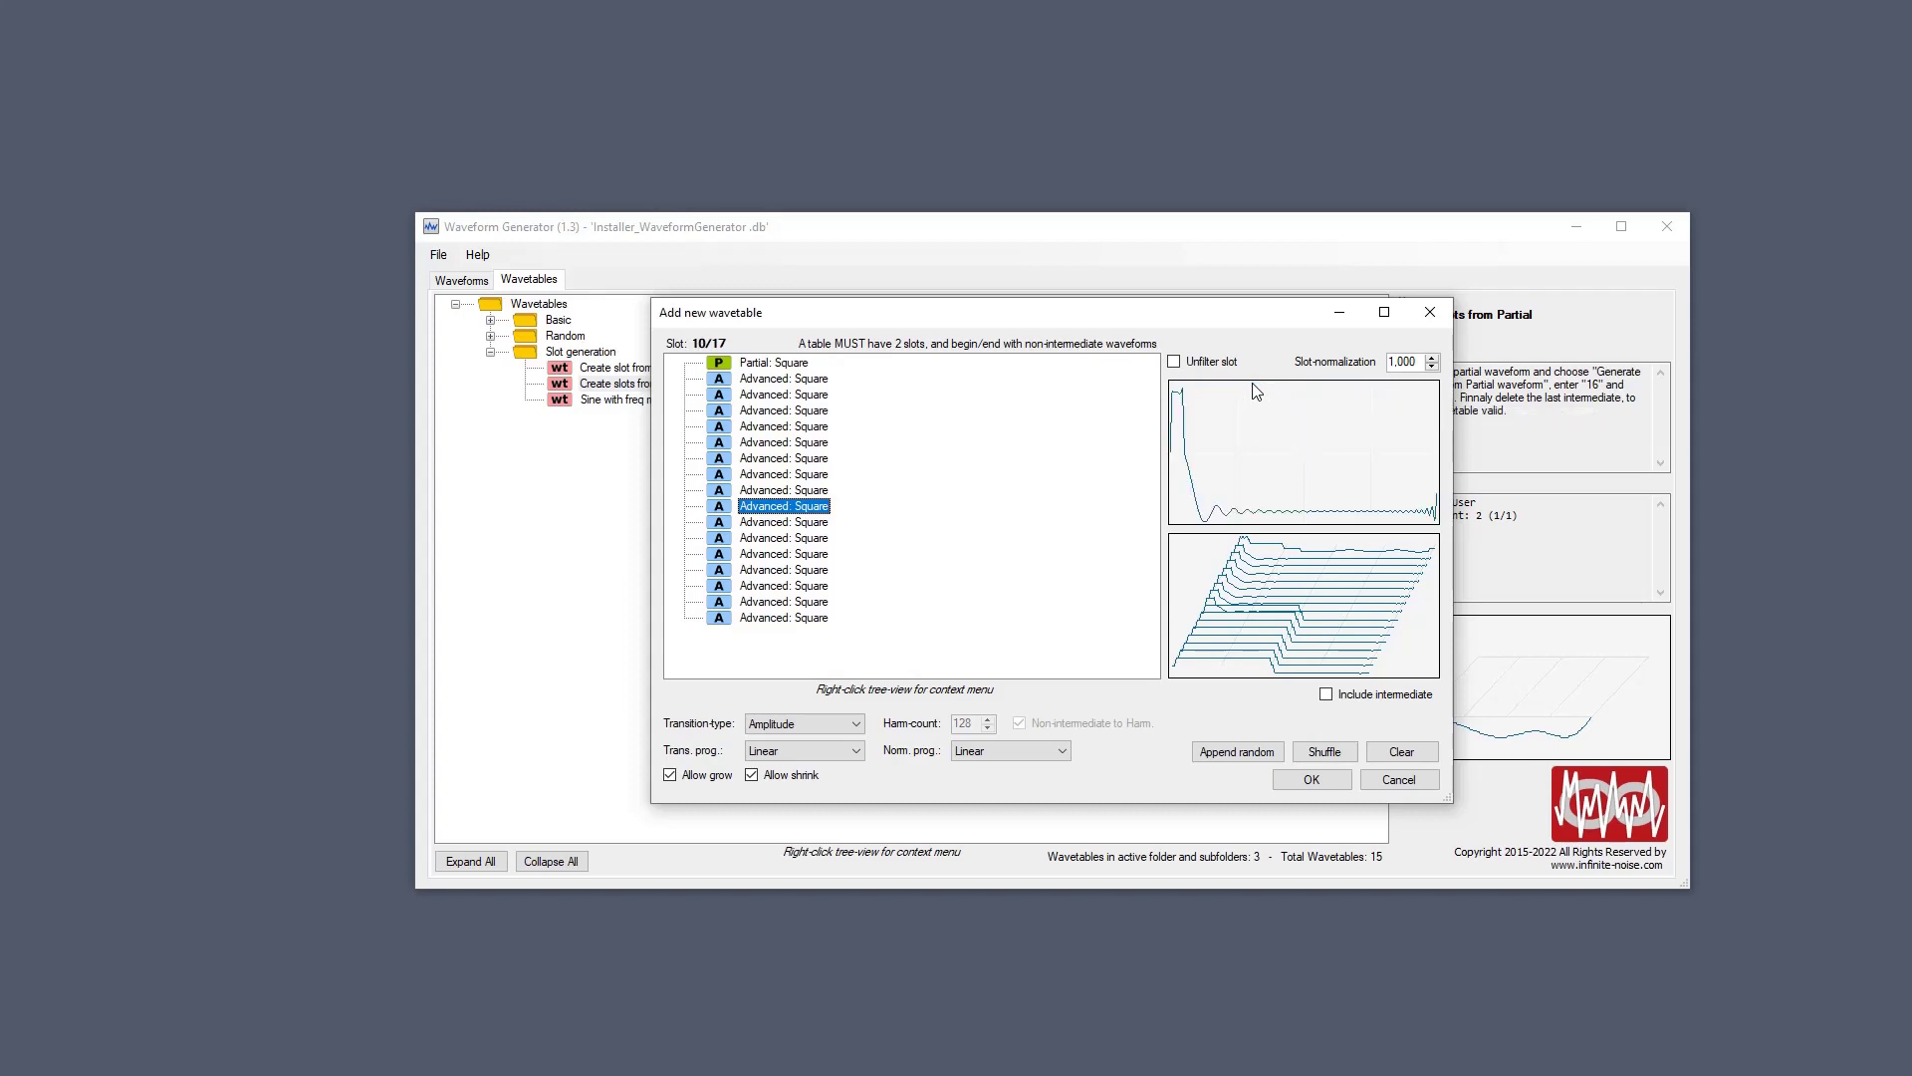
{"action": "key", "text": "Down"}
{"action": "key", "text": "Down"}
{"action": "key", "text": "Up"}
{"action": "key", "text": "Up"}
{"action": "key", "text": "Up"}
{"action": "key", "text": "Up"}
{"action": "key", "text": "Up"}
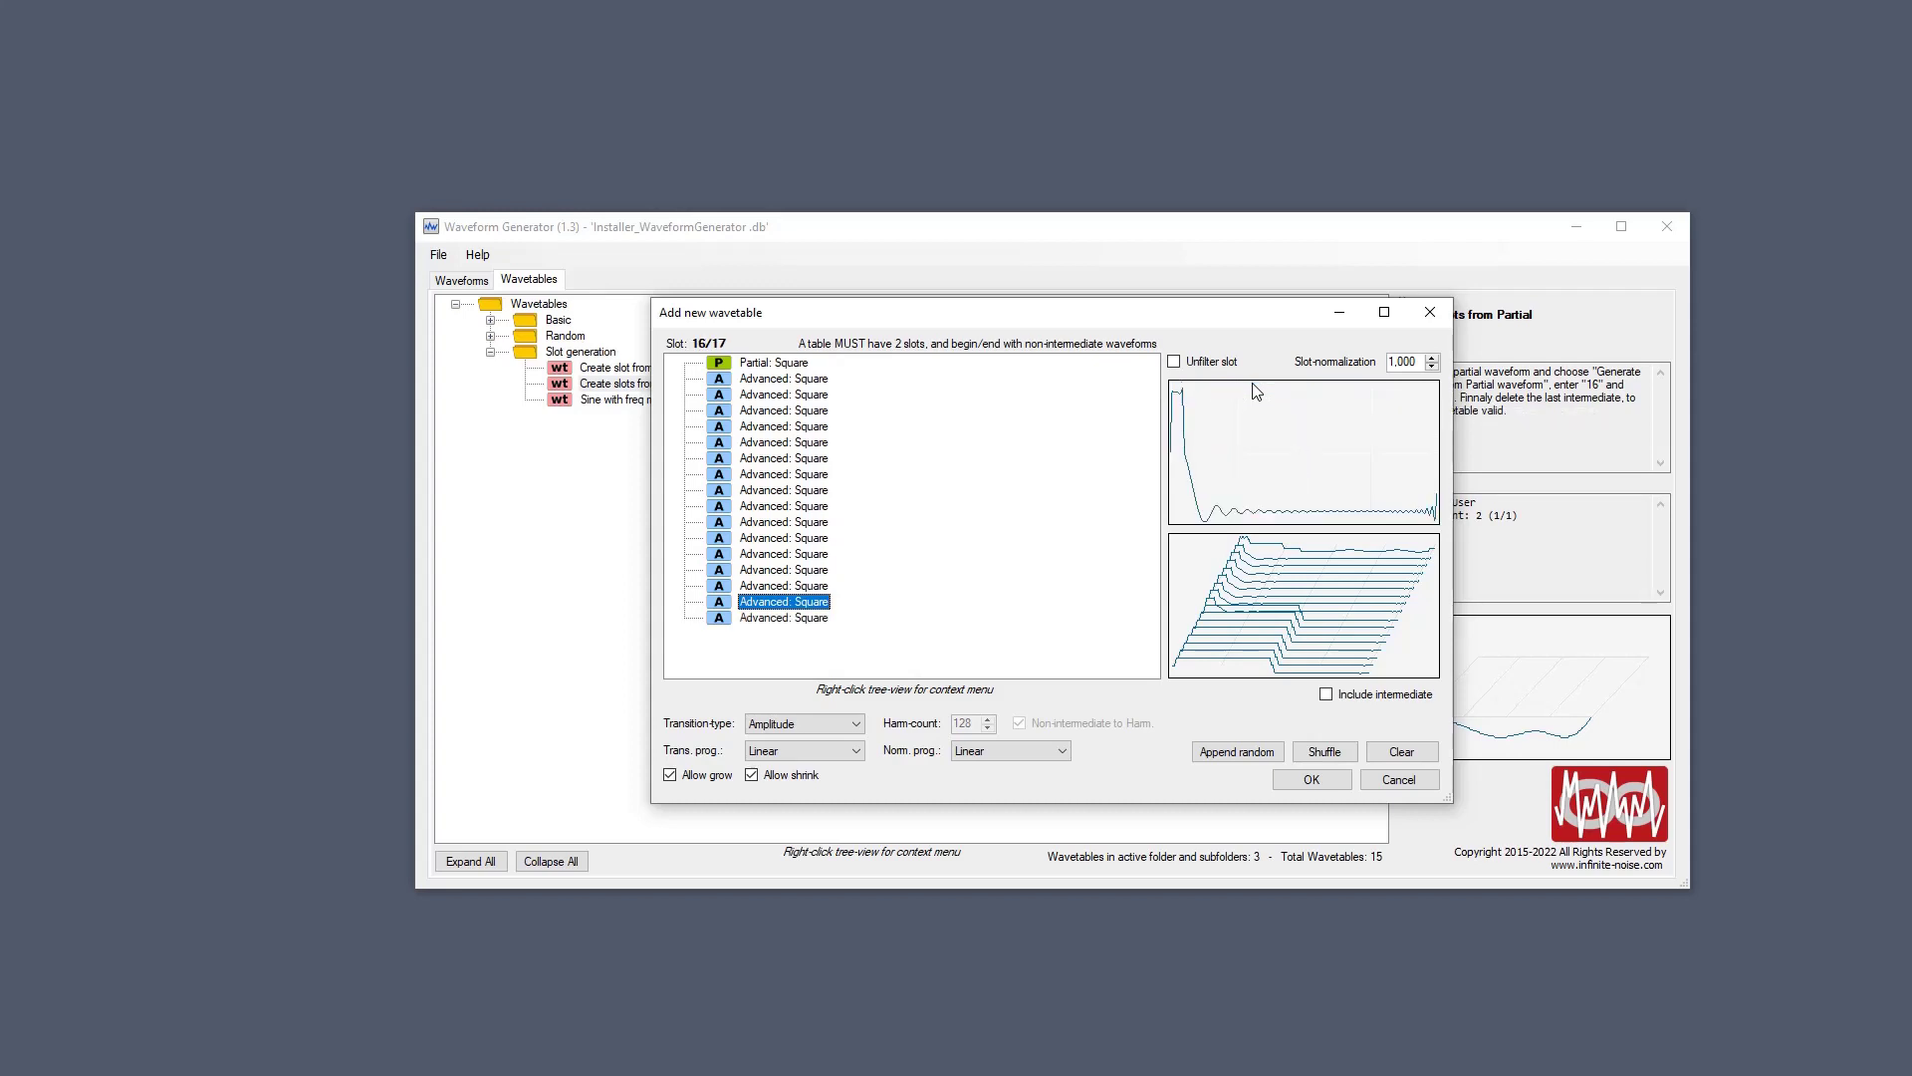
{"action": "key", "text": "Up"}
{"action": "key", "text": "Up"}
{"action": "key", "text": "Up"}
{"action": "key", "text": "Up"}
{"action": "key", "text": "Up"}
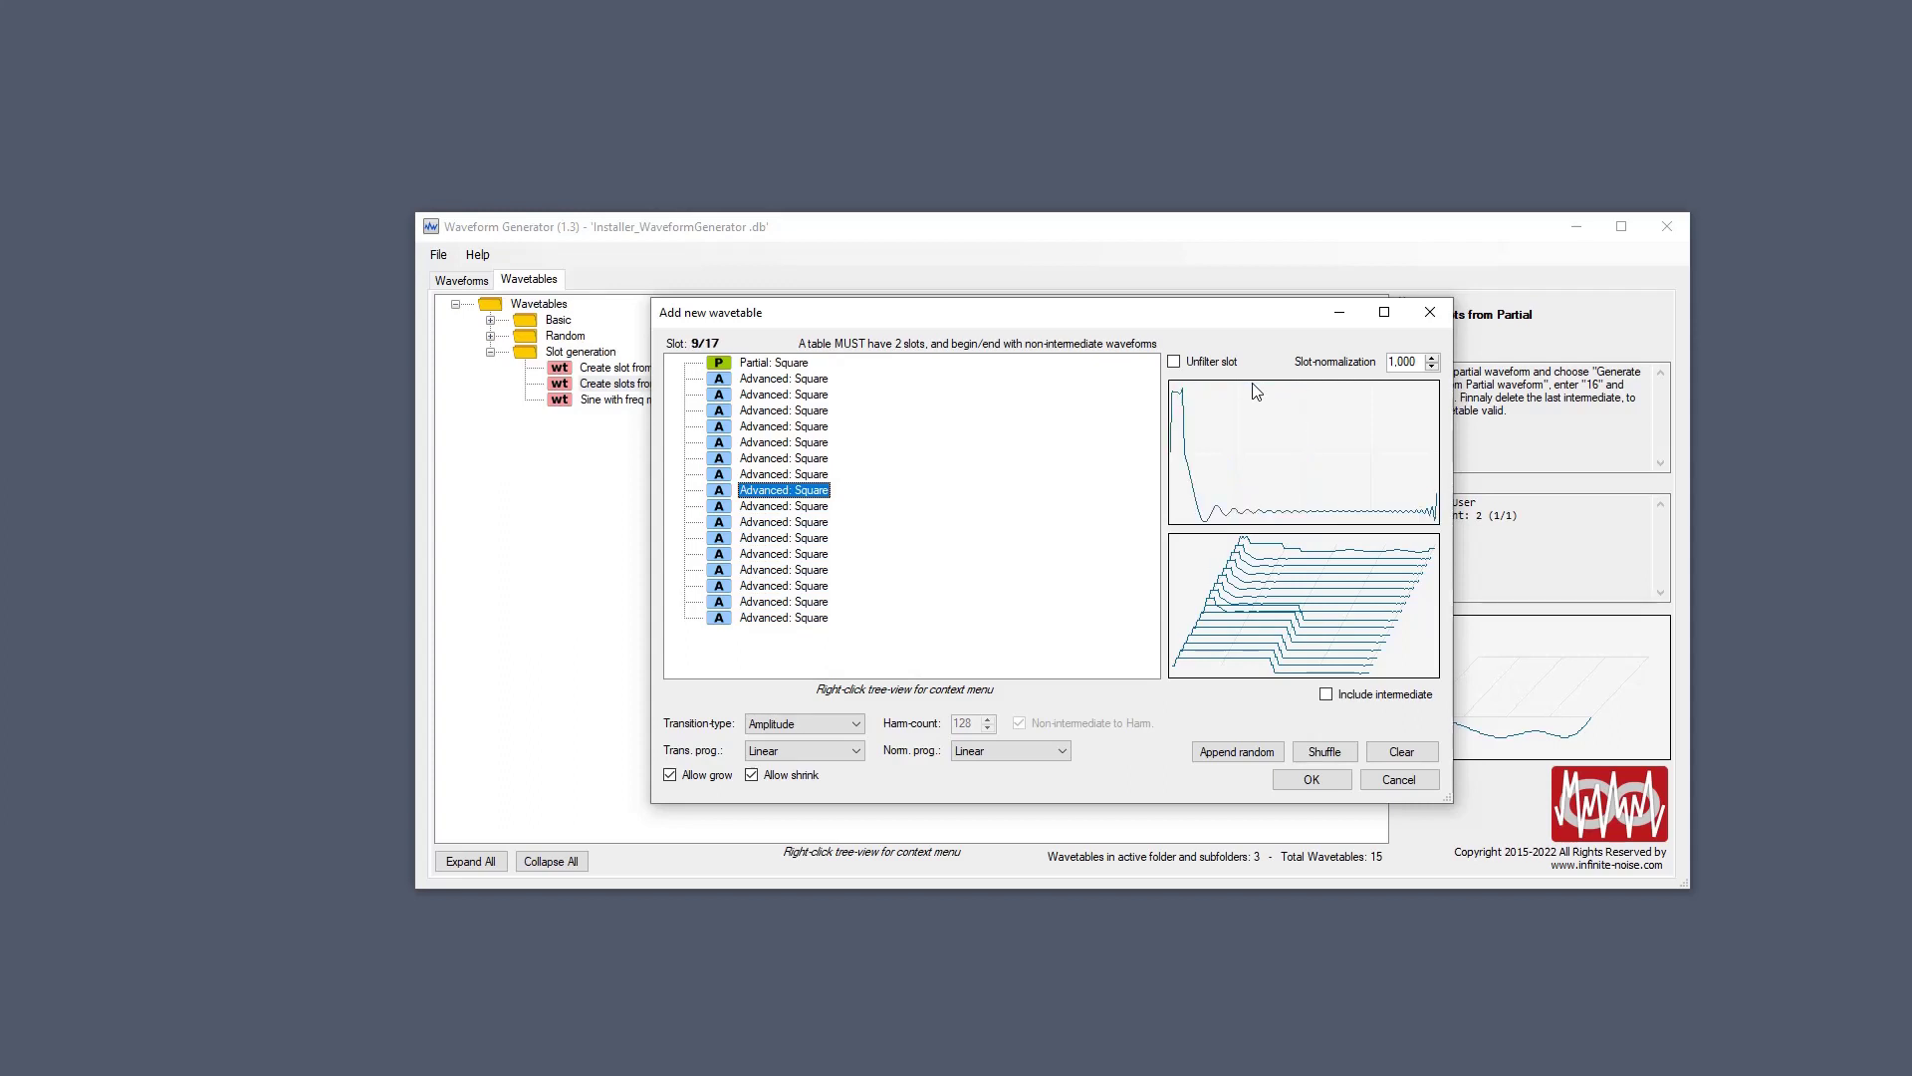
{"action": "key", "text": "Up"}
{"action": "key", "text": "Up"}
{"action": "key", "text": "Up"}
{"action": "key", "text": "Up"}
{"action": "key", "text": "Up"}
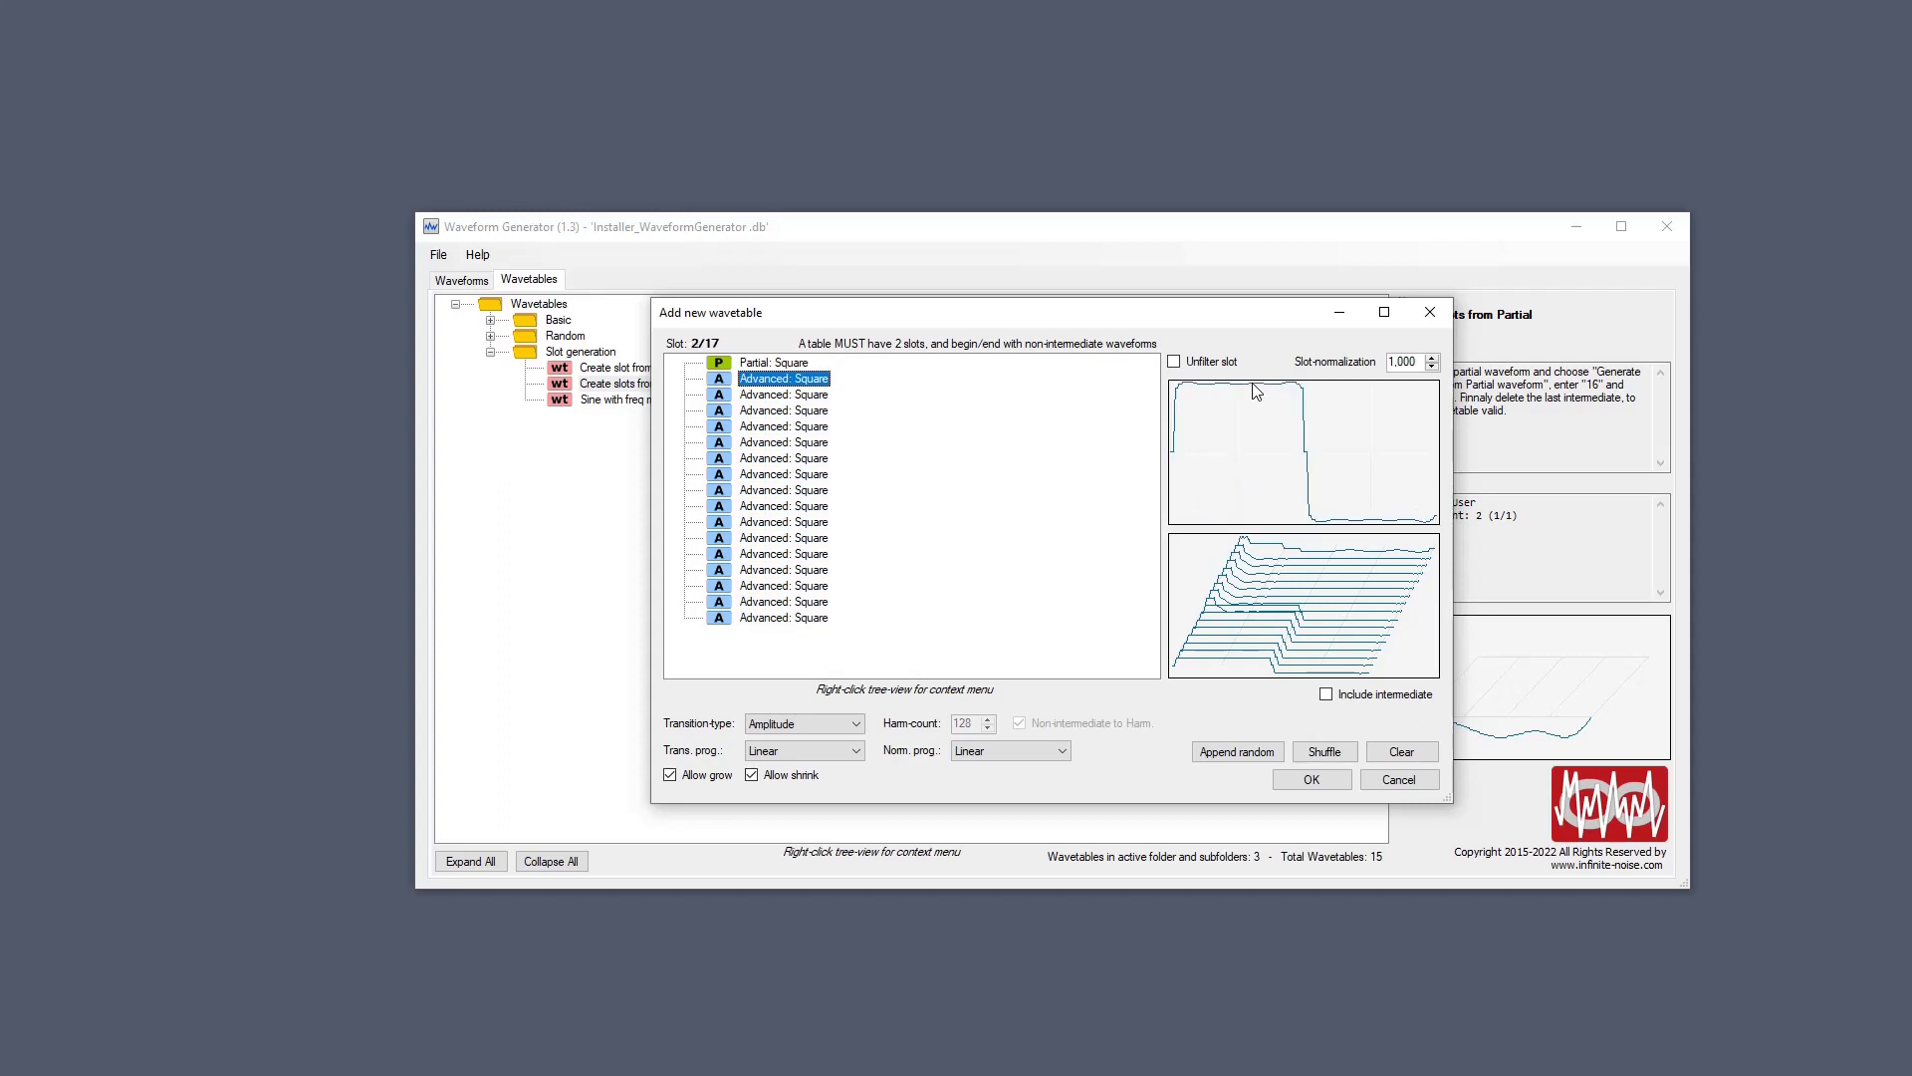
Reopen the Partial Square slot for editing and review Advanced Waveform1's PhaseCnv2 setting, leaving it at Linear.
{"action": "right_click", "coordinate": [812, 365]}
{"action": "left_click", "coordinate": [759, 369]}
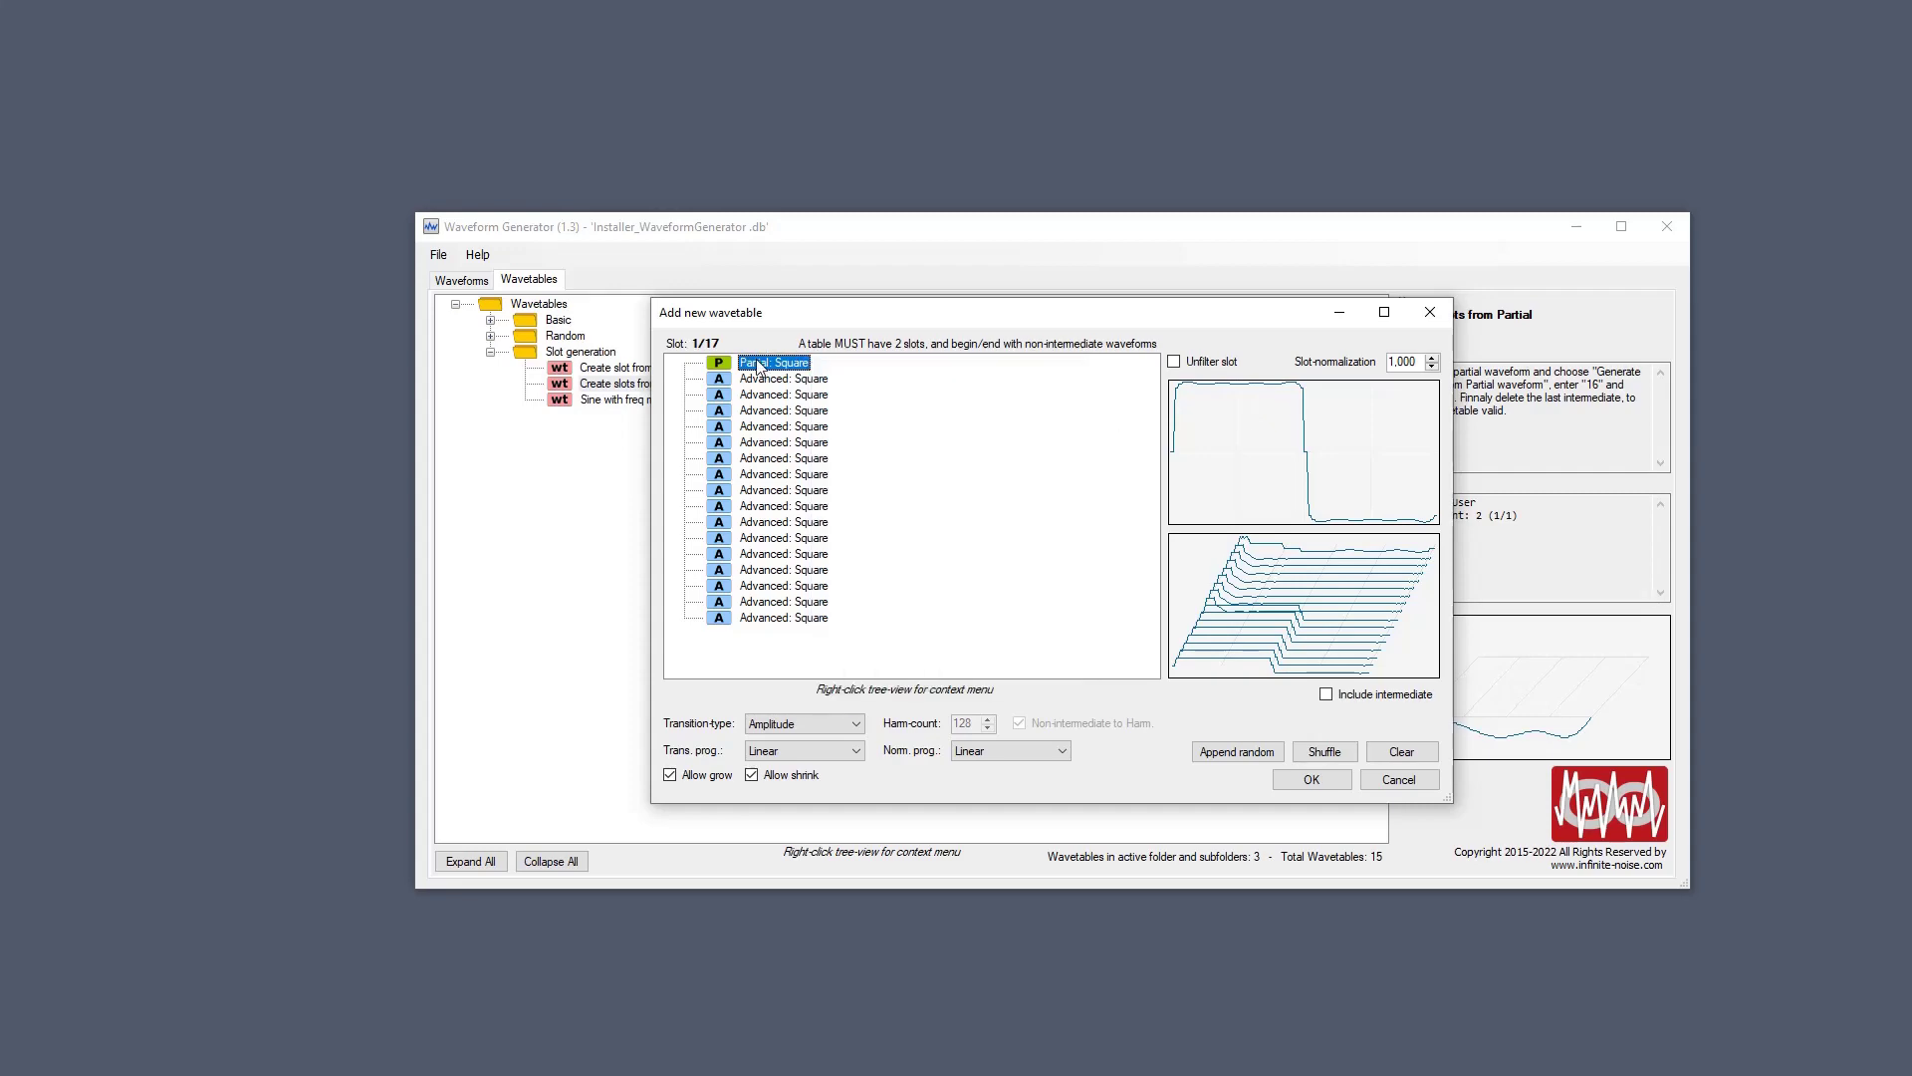
{"action": "double_click", "coordinate": [760, 369]}
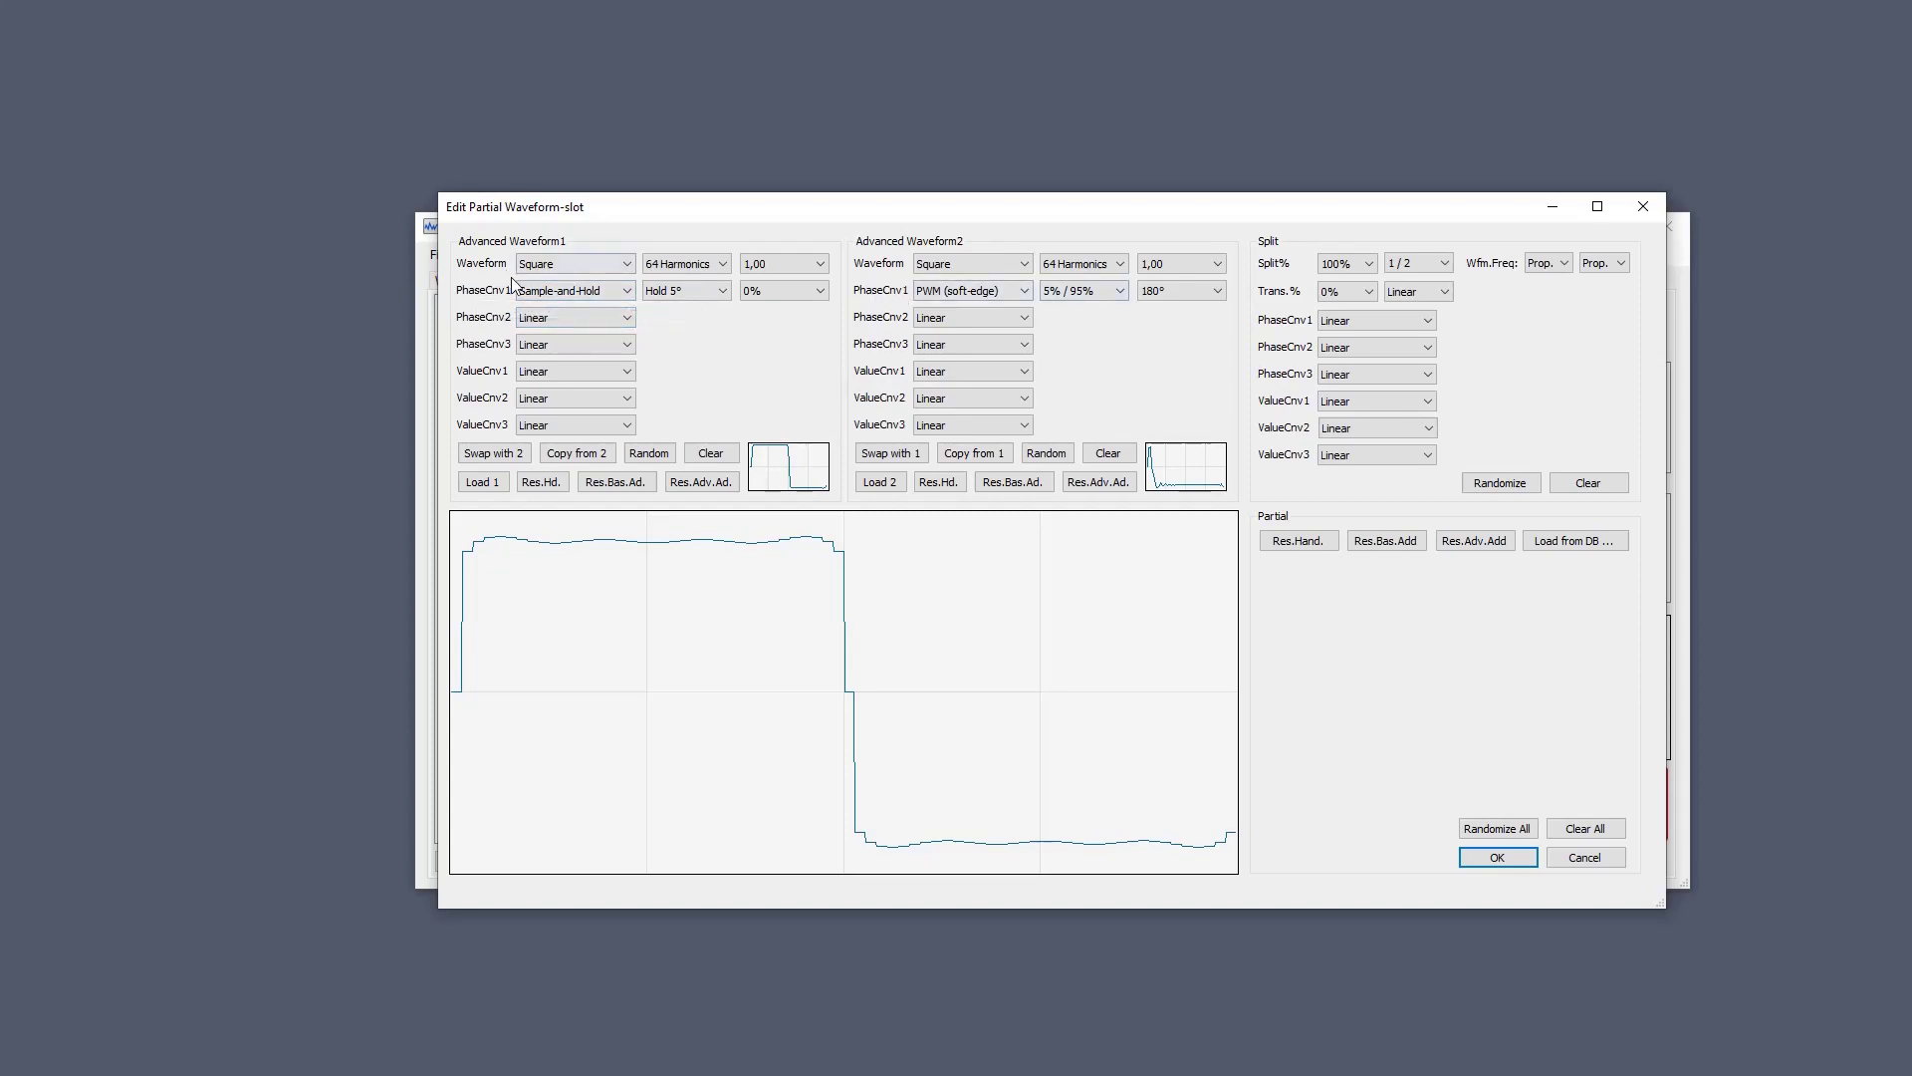
{"action": "left_click", "coordinate": [577, 317]}
{"action": "left_click", "coordinate": [527, 332]}
{"action": "key", "text": "Return"}
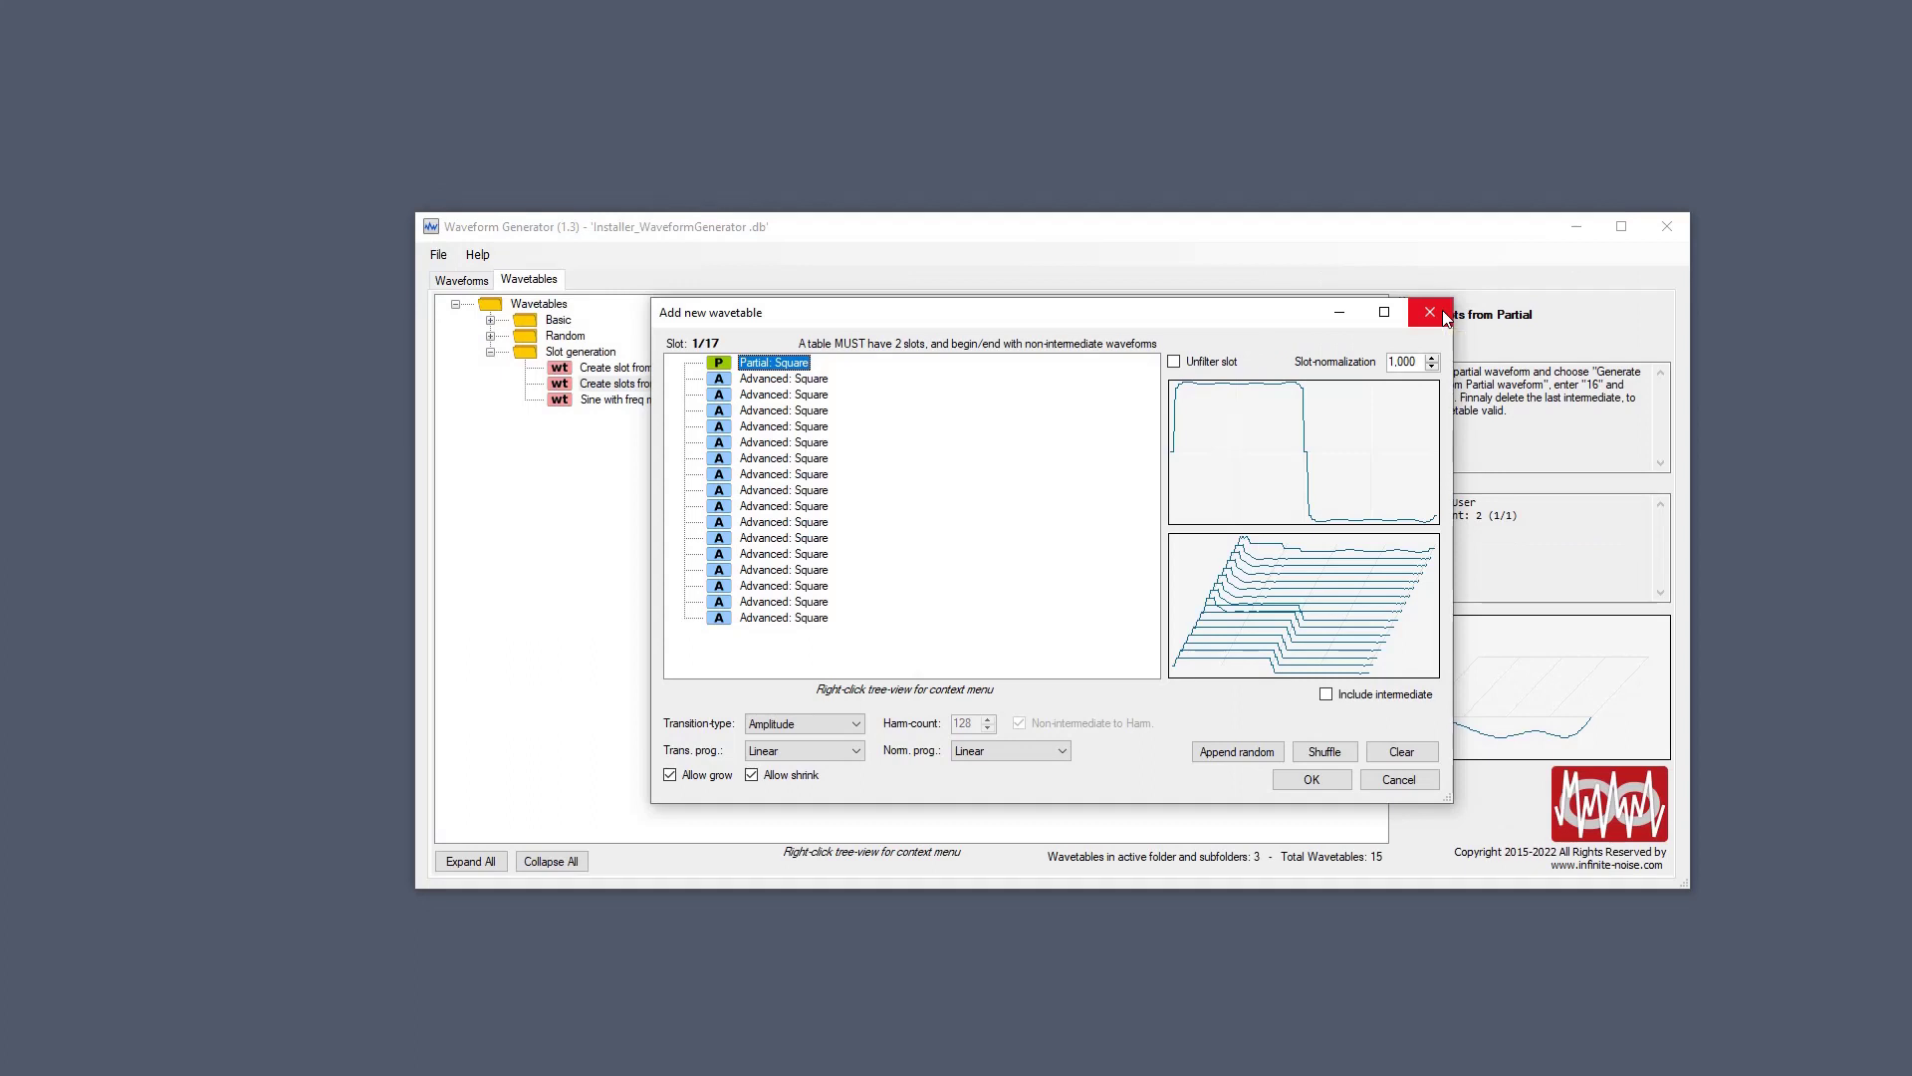
Accept the new wavetable's slot list and cancel it at the name and description entry.
{"action": "right_click", "coordinate": [784, 379]}
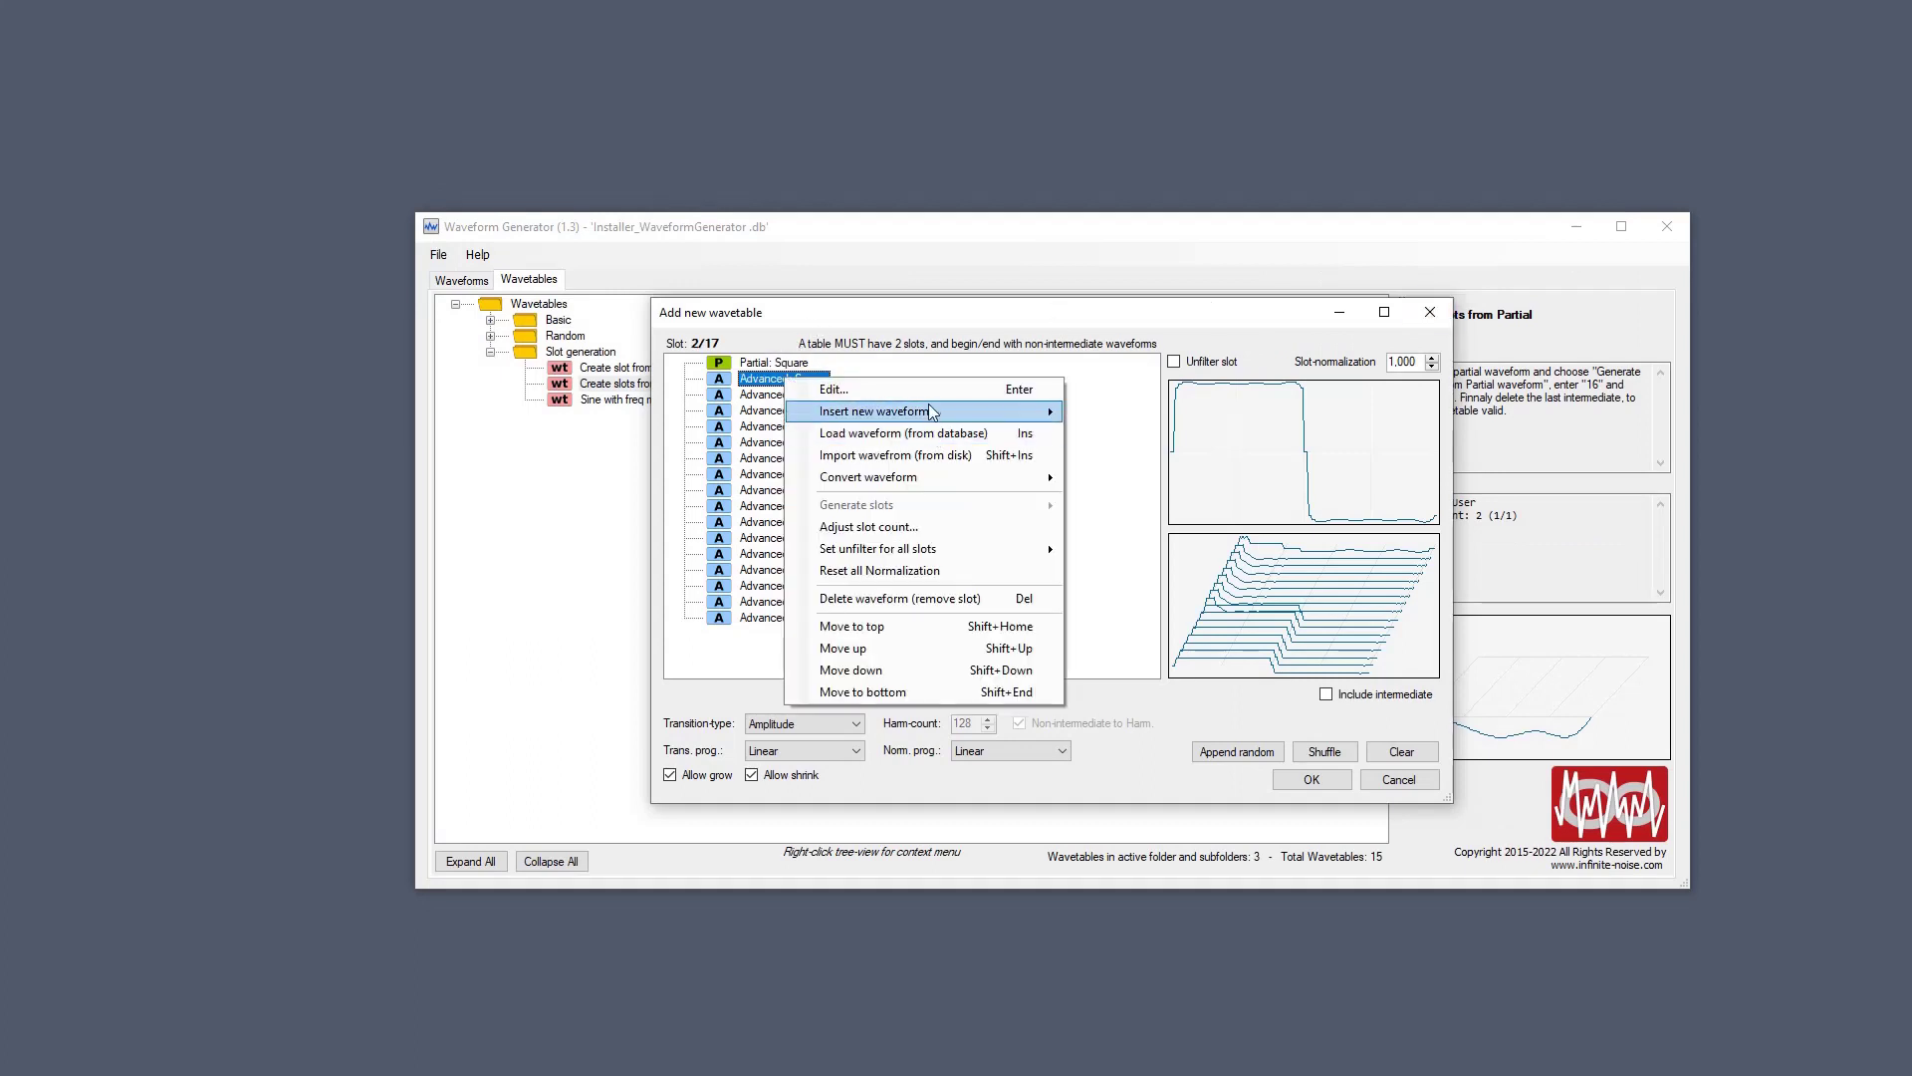
{"action": "mouse_move", "coordinate": [1044, 412]}
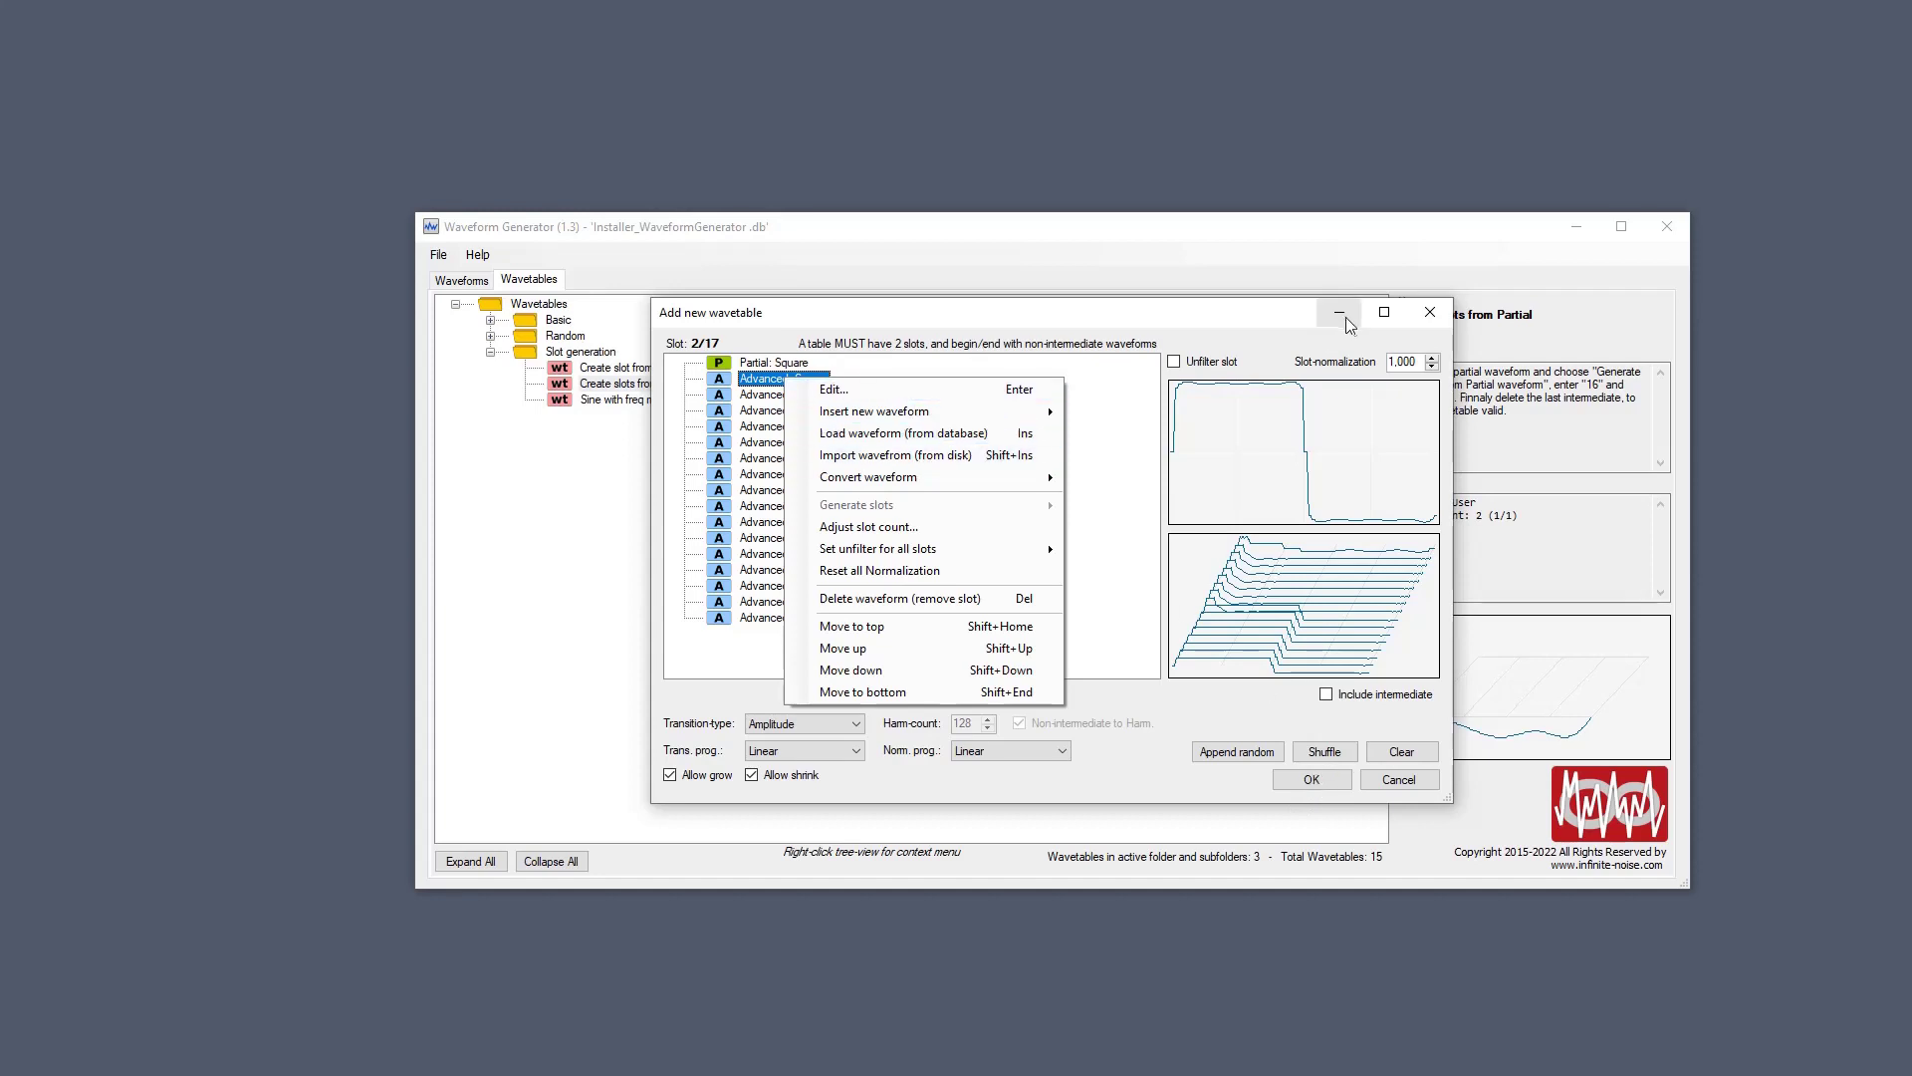
{"action": "left_click", "coordinate": [1319, 779]}
{"action": "left_click", "coordinate": [1319, 779]}
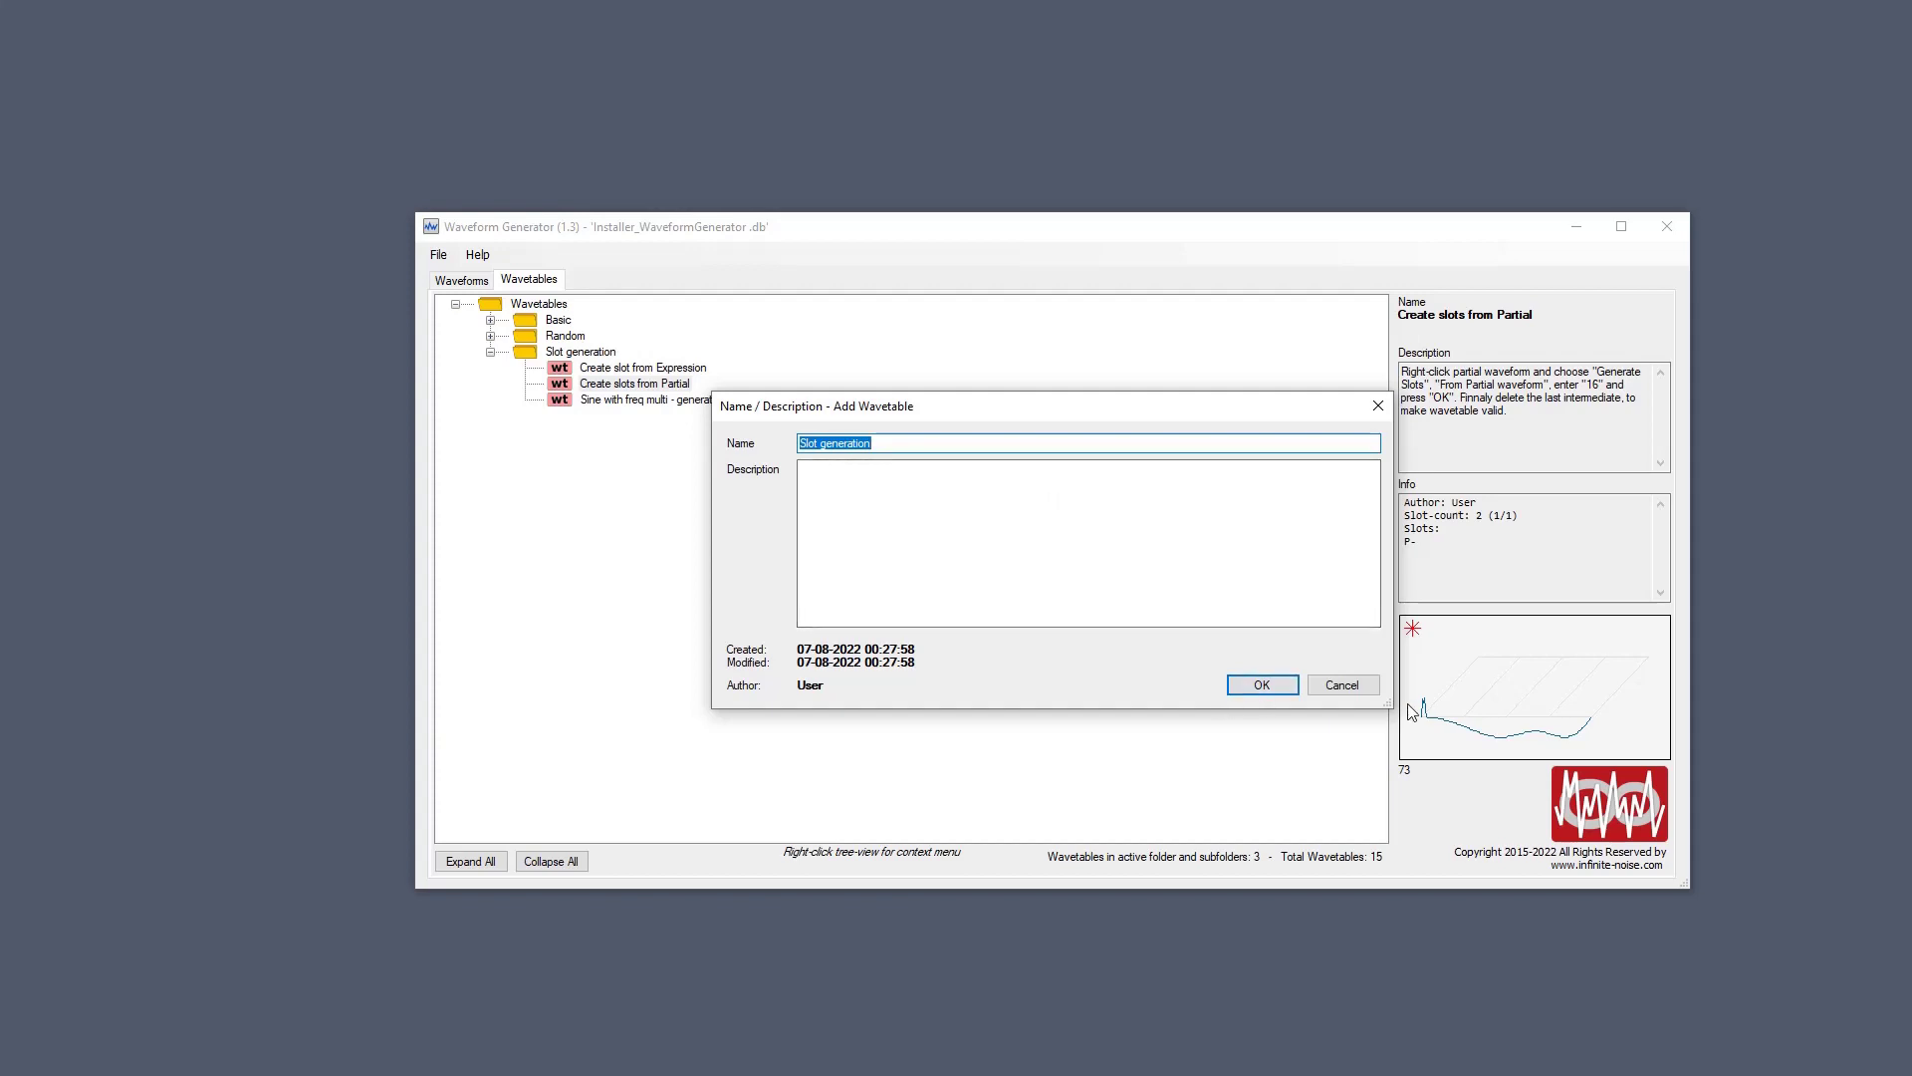
{"action": "left_click", "coordinate": [1350, 687]}
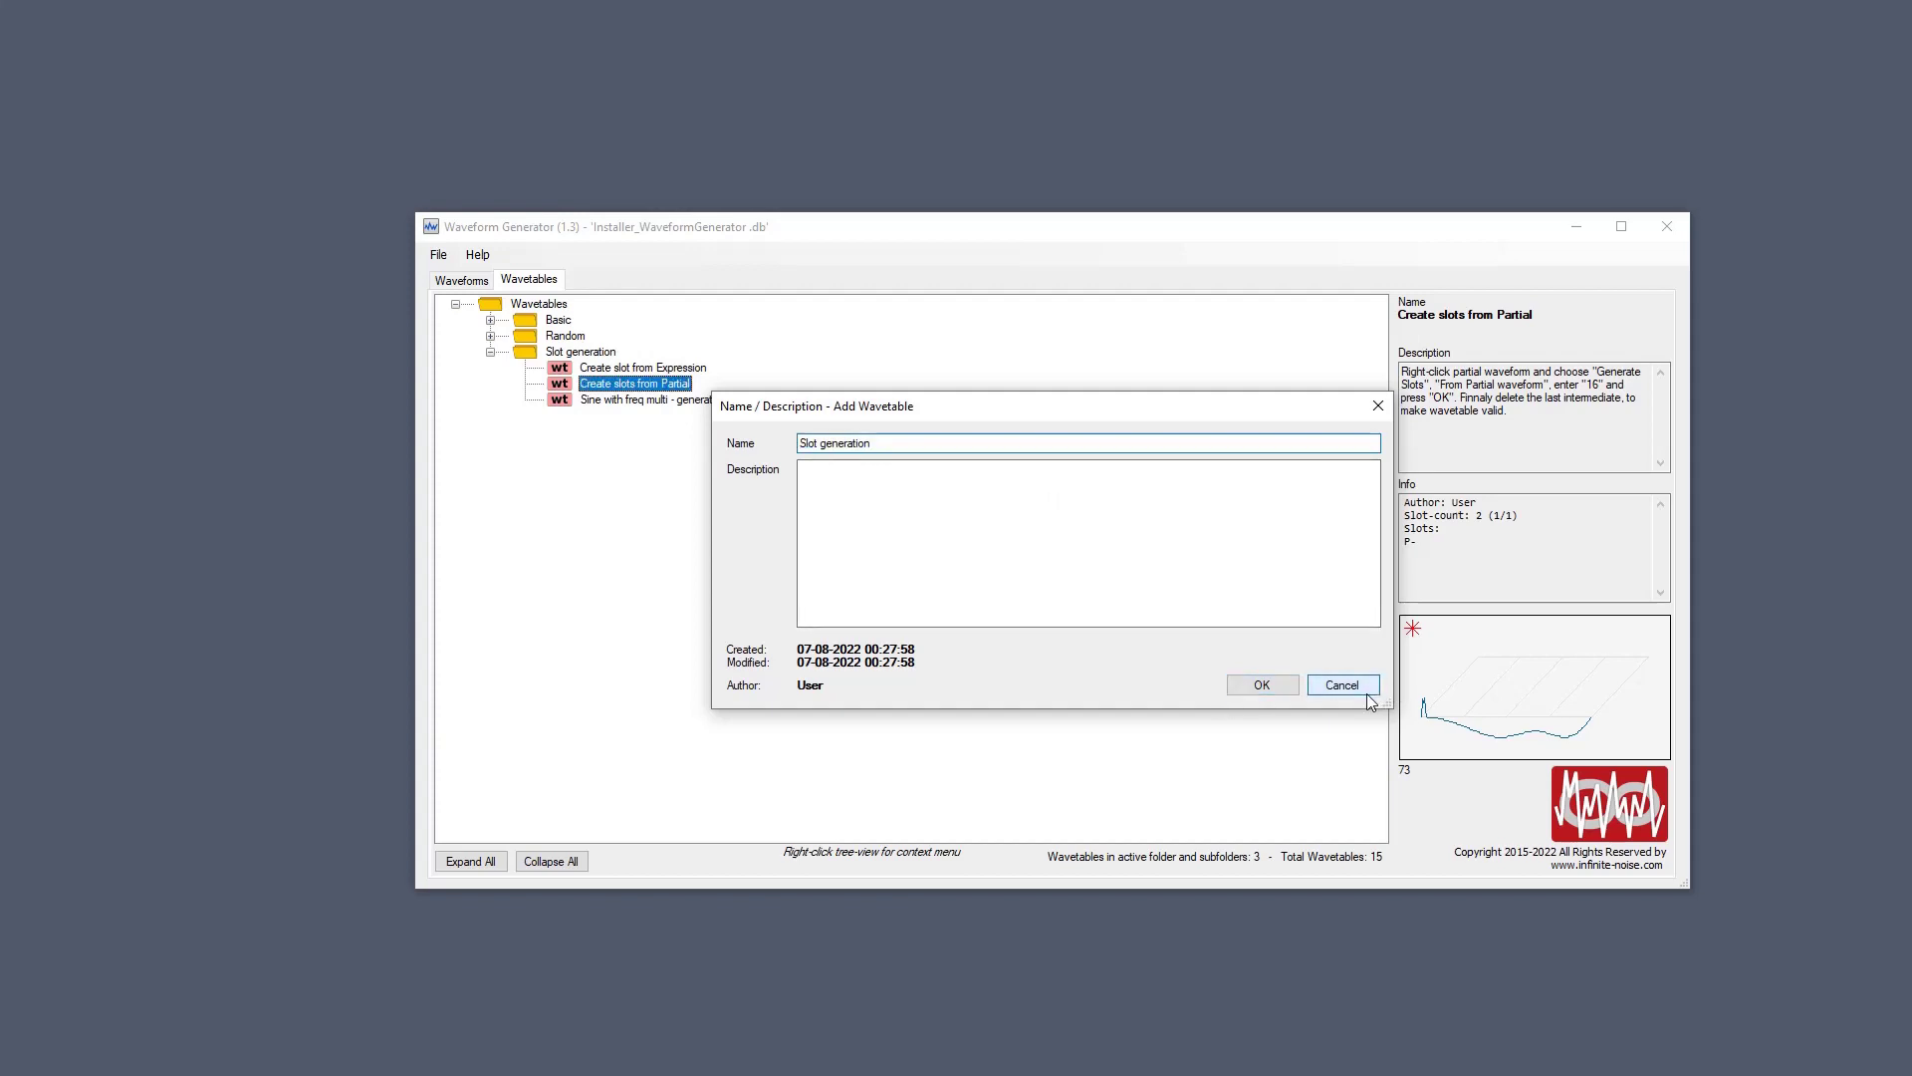
Collapse the Slot generation folder and expand the Random and Basic folders to look over the supplied wavetables.
{"action": "left_click", "coordinate": [491, 353]}
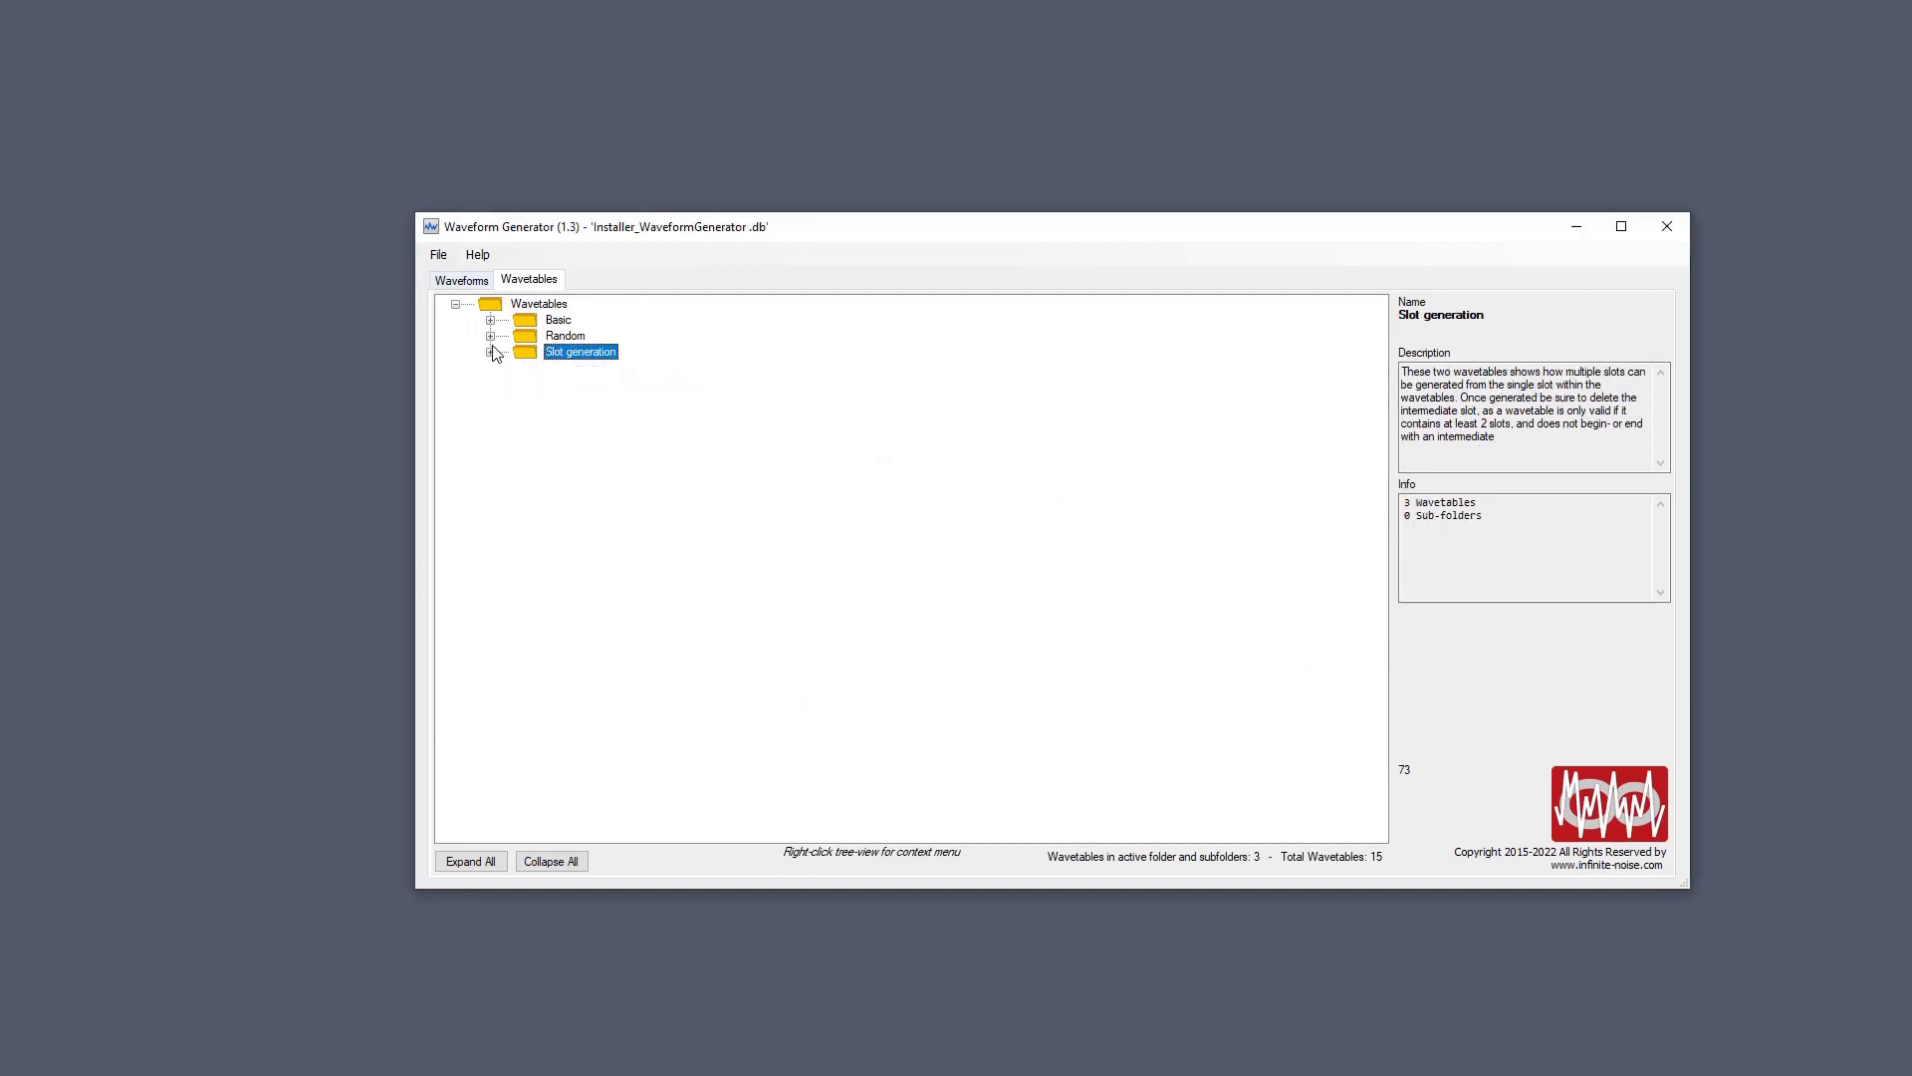
{"action": "left_click", "coordinate": [491, 337]}
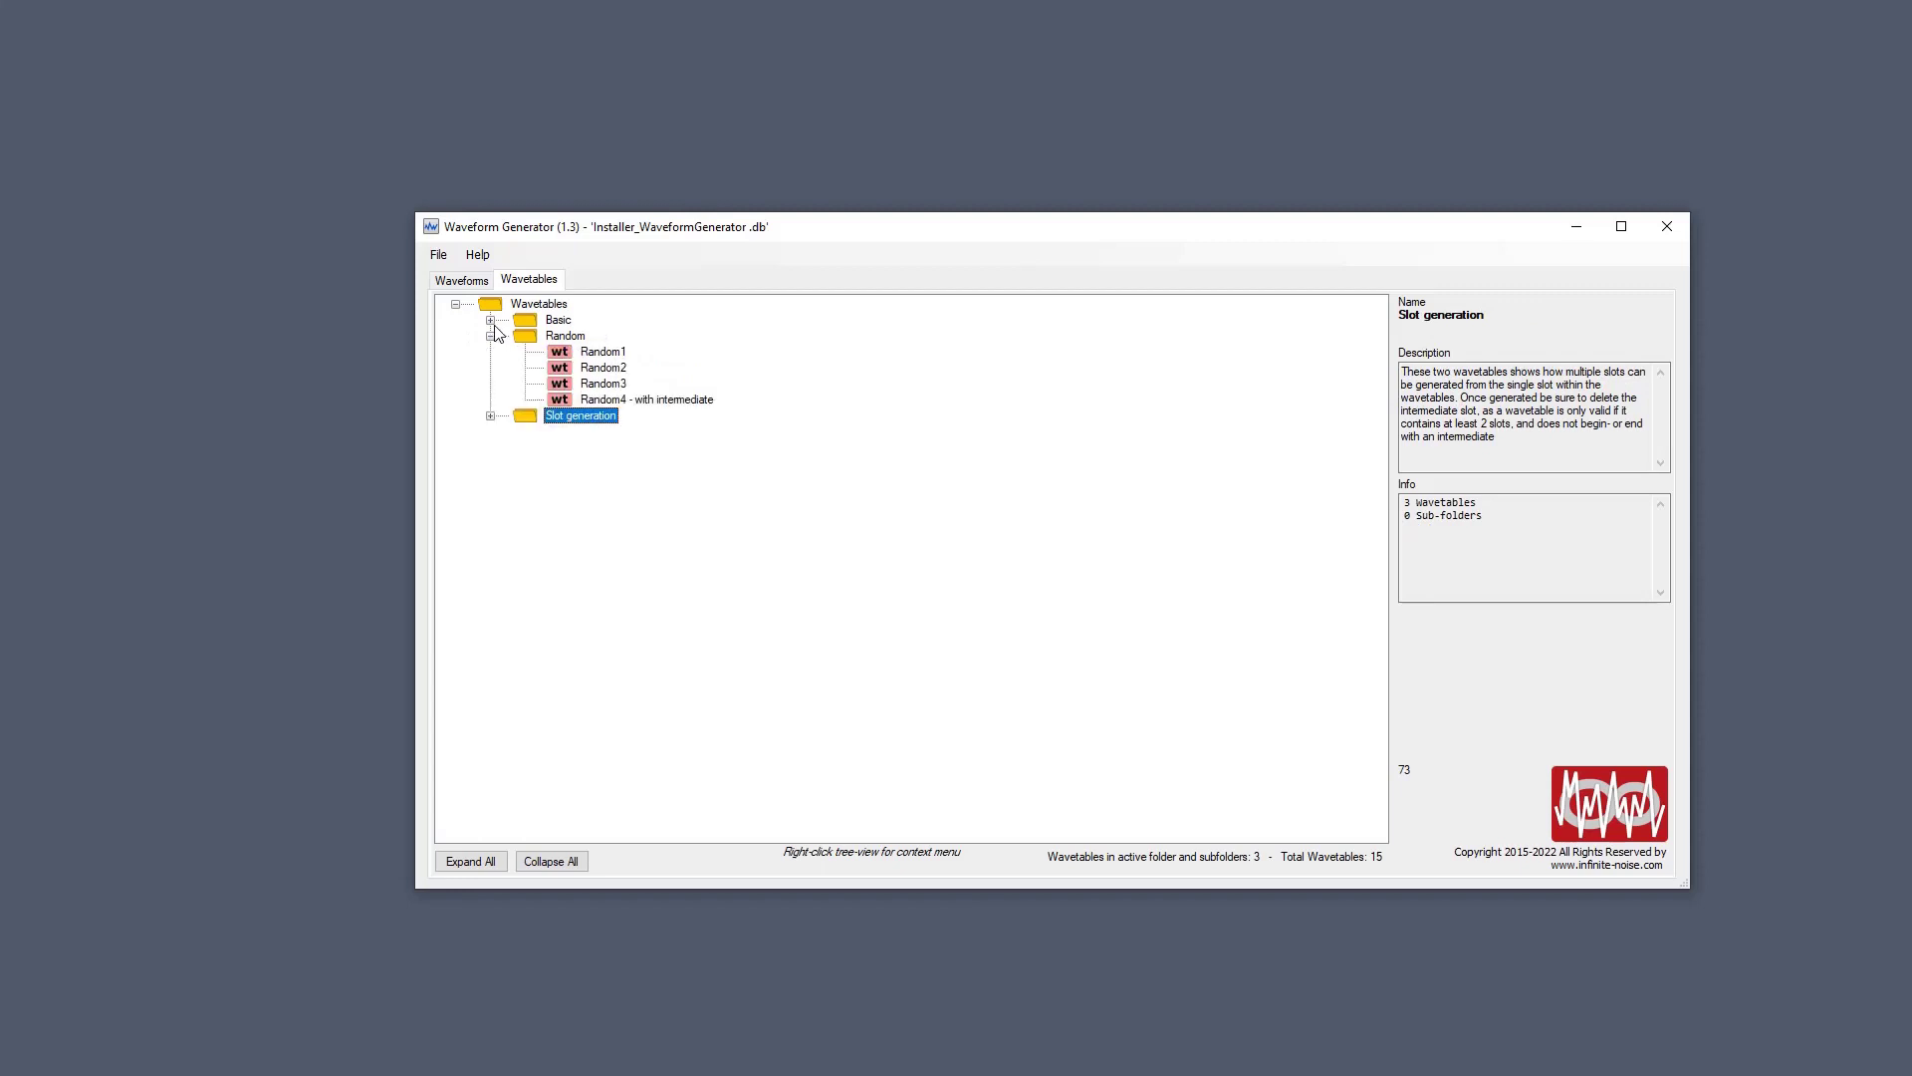
{"action": "left_click", "coordinate": [492, 322]}
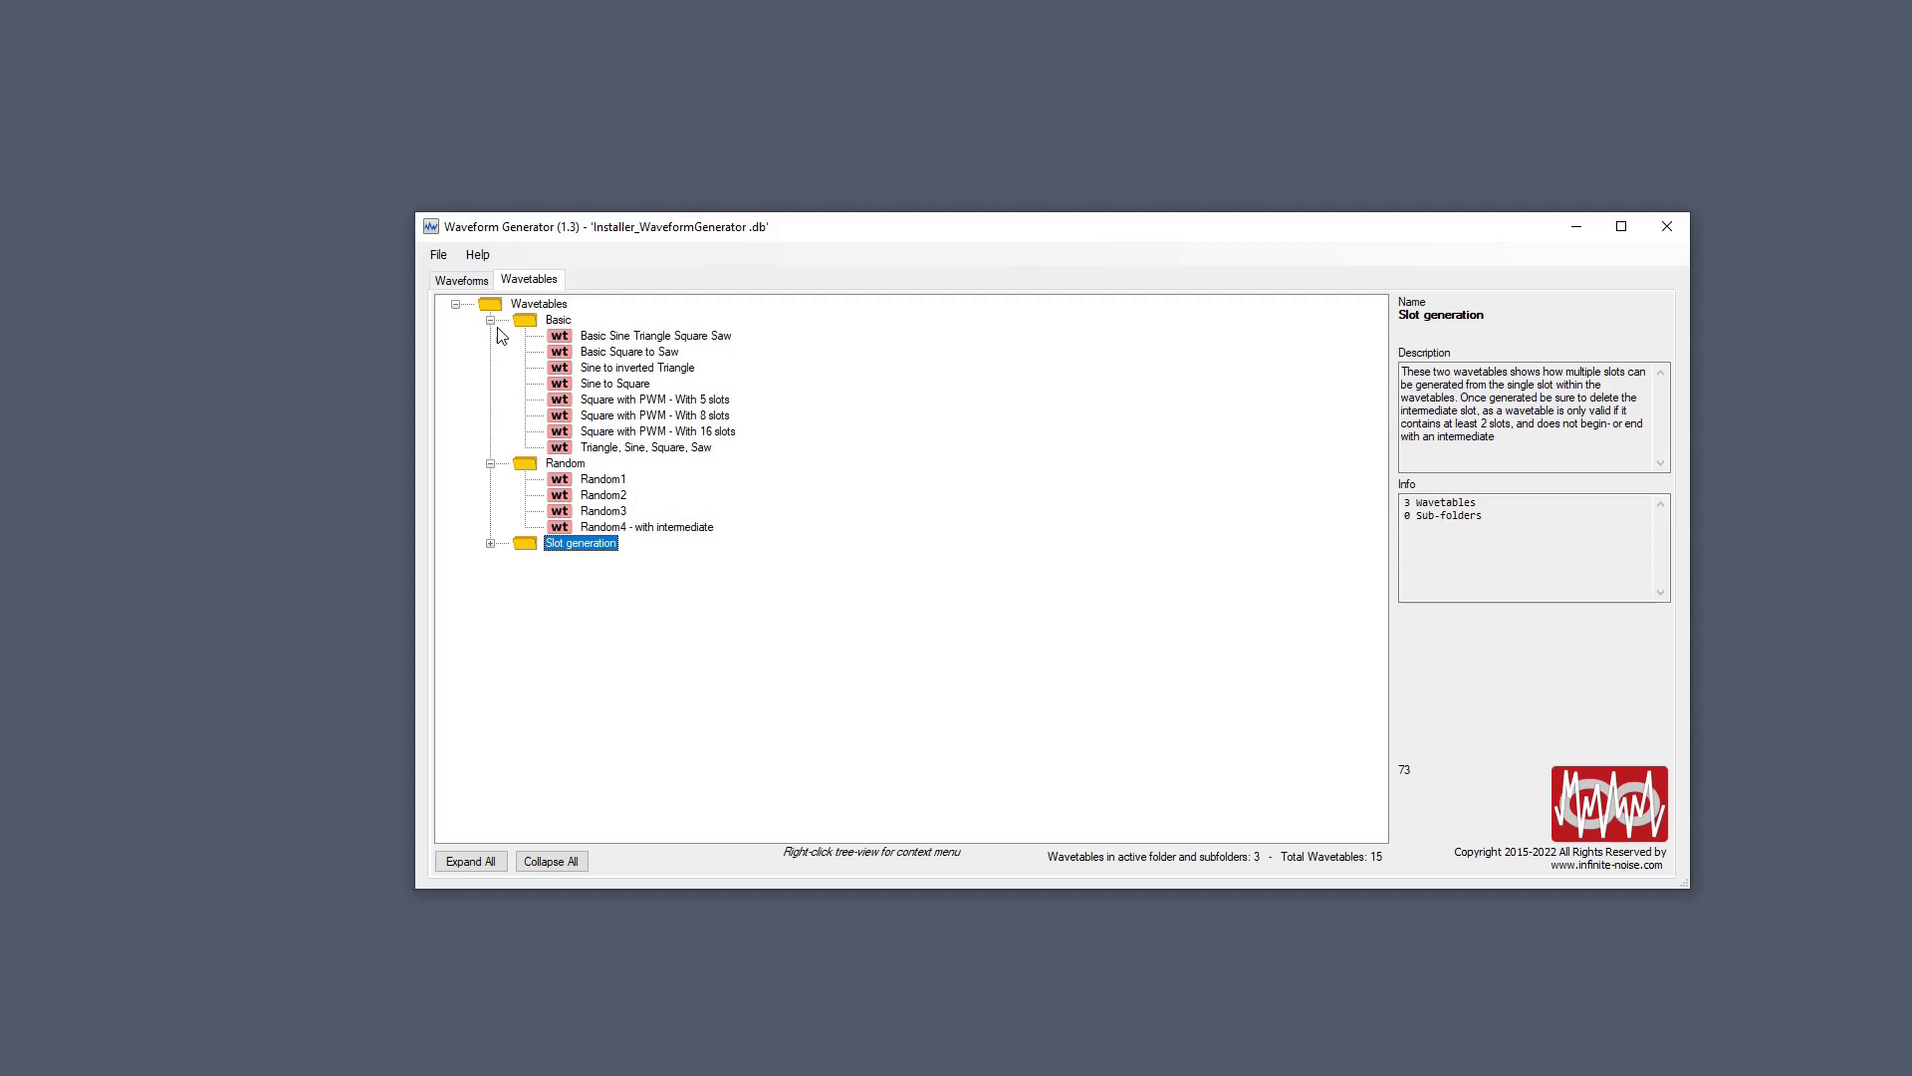
{"action": "left_click", "coordinate": [468, 281]}
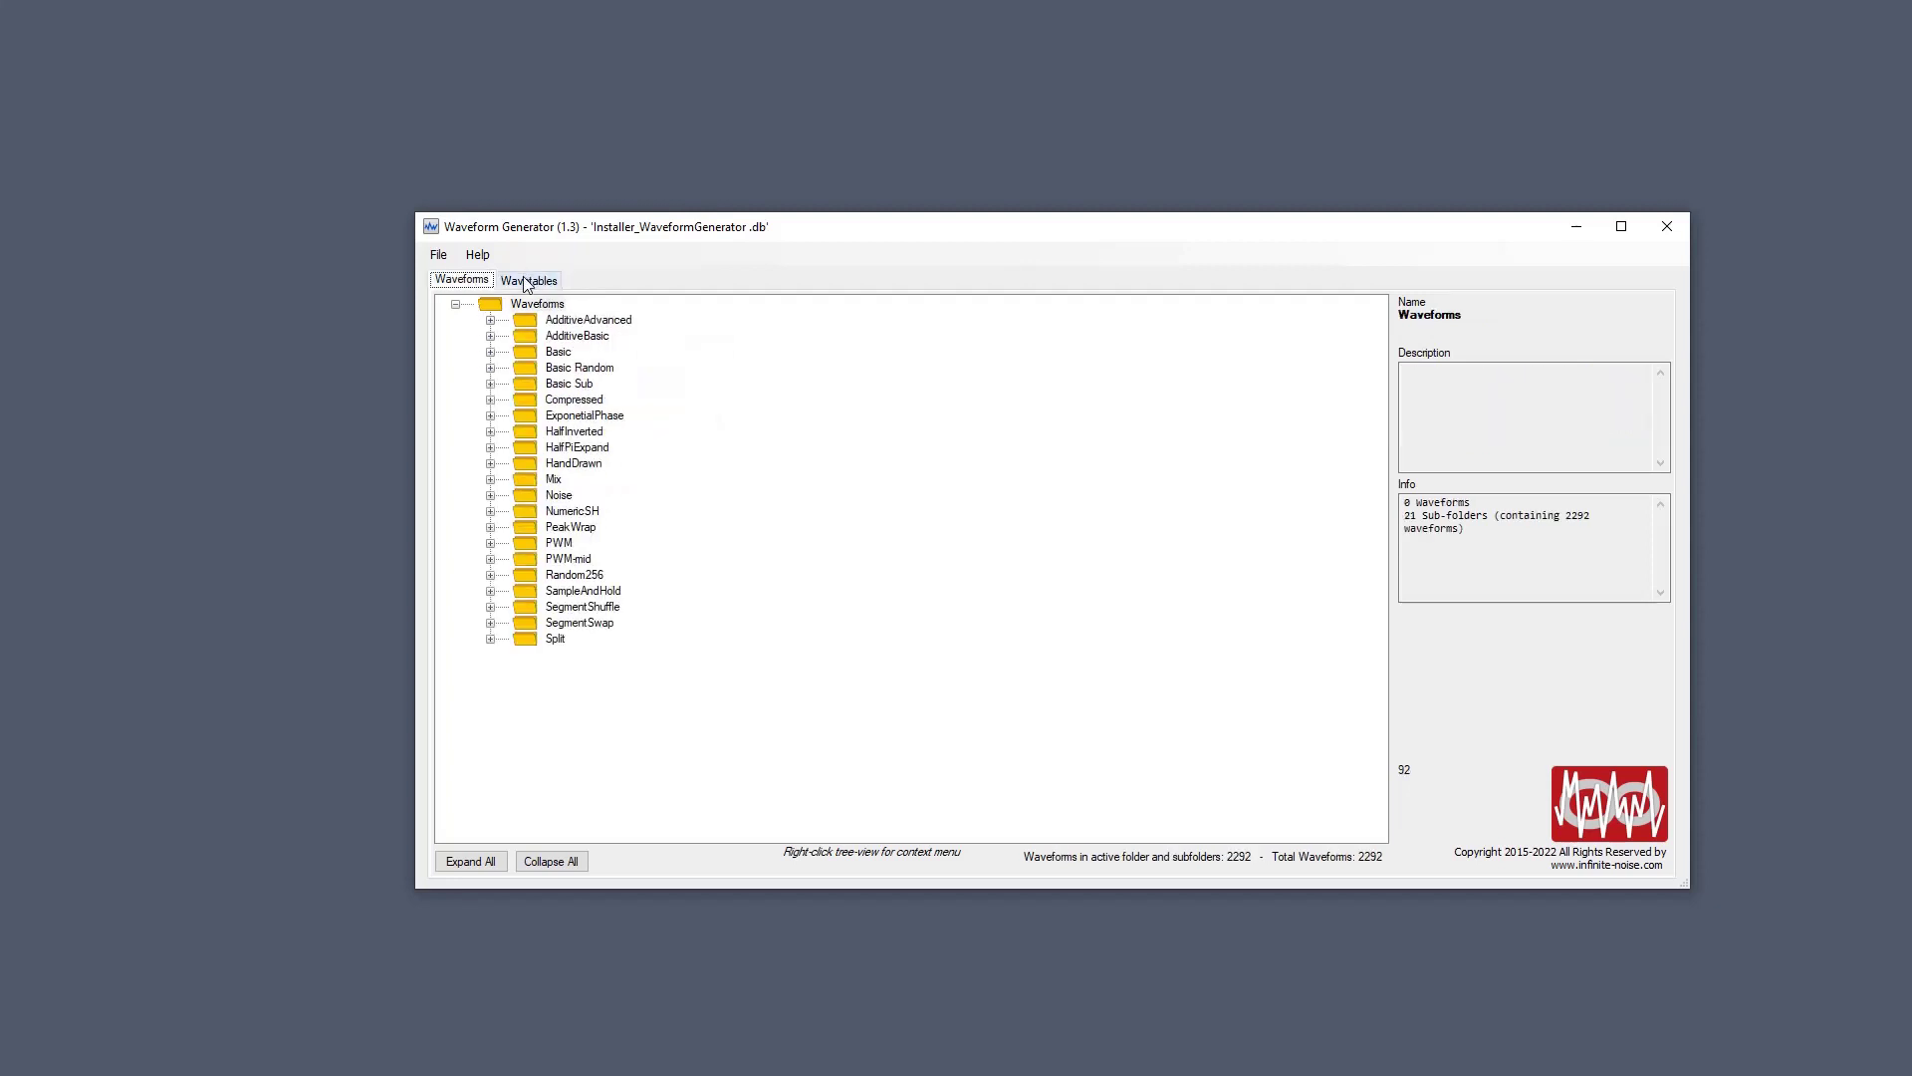
{"action": "left_click", "coordinate": [524, 279]}
Open the export settings for the Basic Sine Triangle Square Saw wavetable and choose the CD-Quality, 600 samples preset.
{"action": "right_click", "coordinate": [670, 338]}
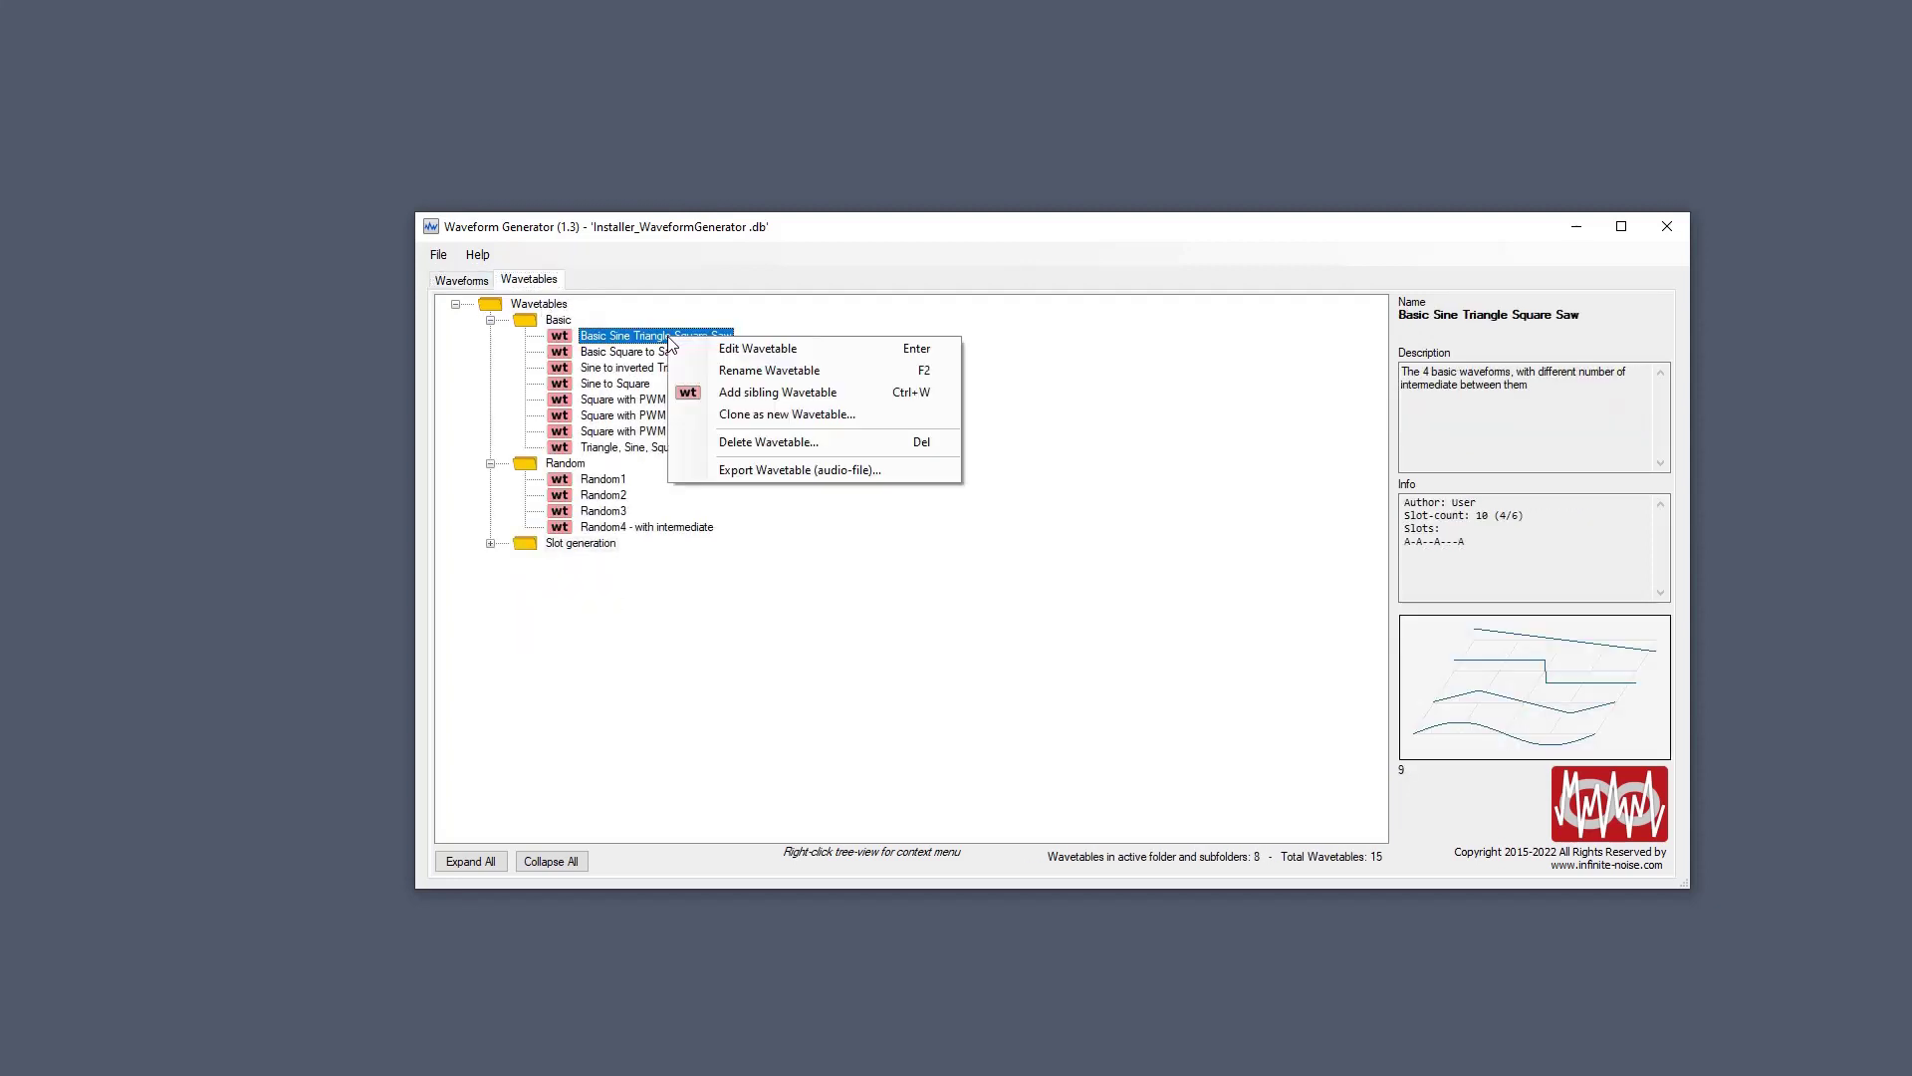
{"action": "left_click", "coordinate": [808, 469]}
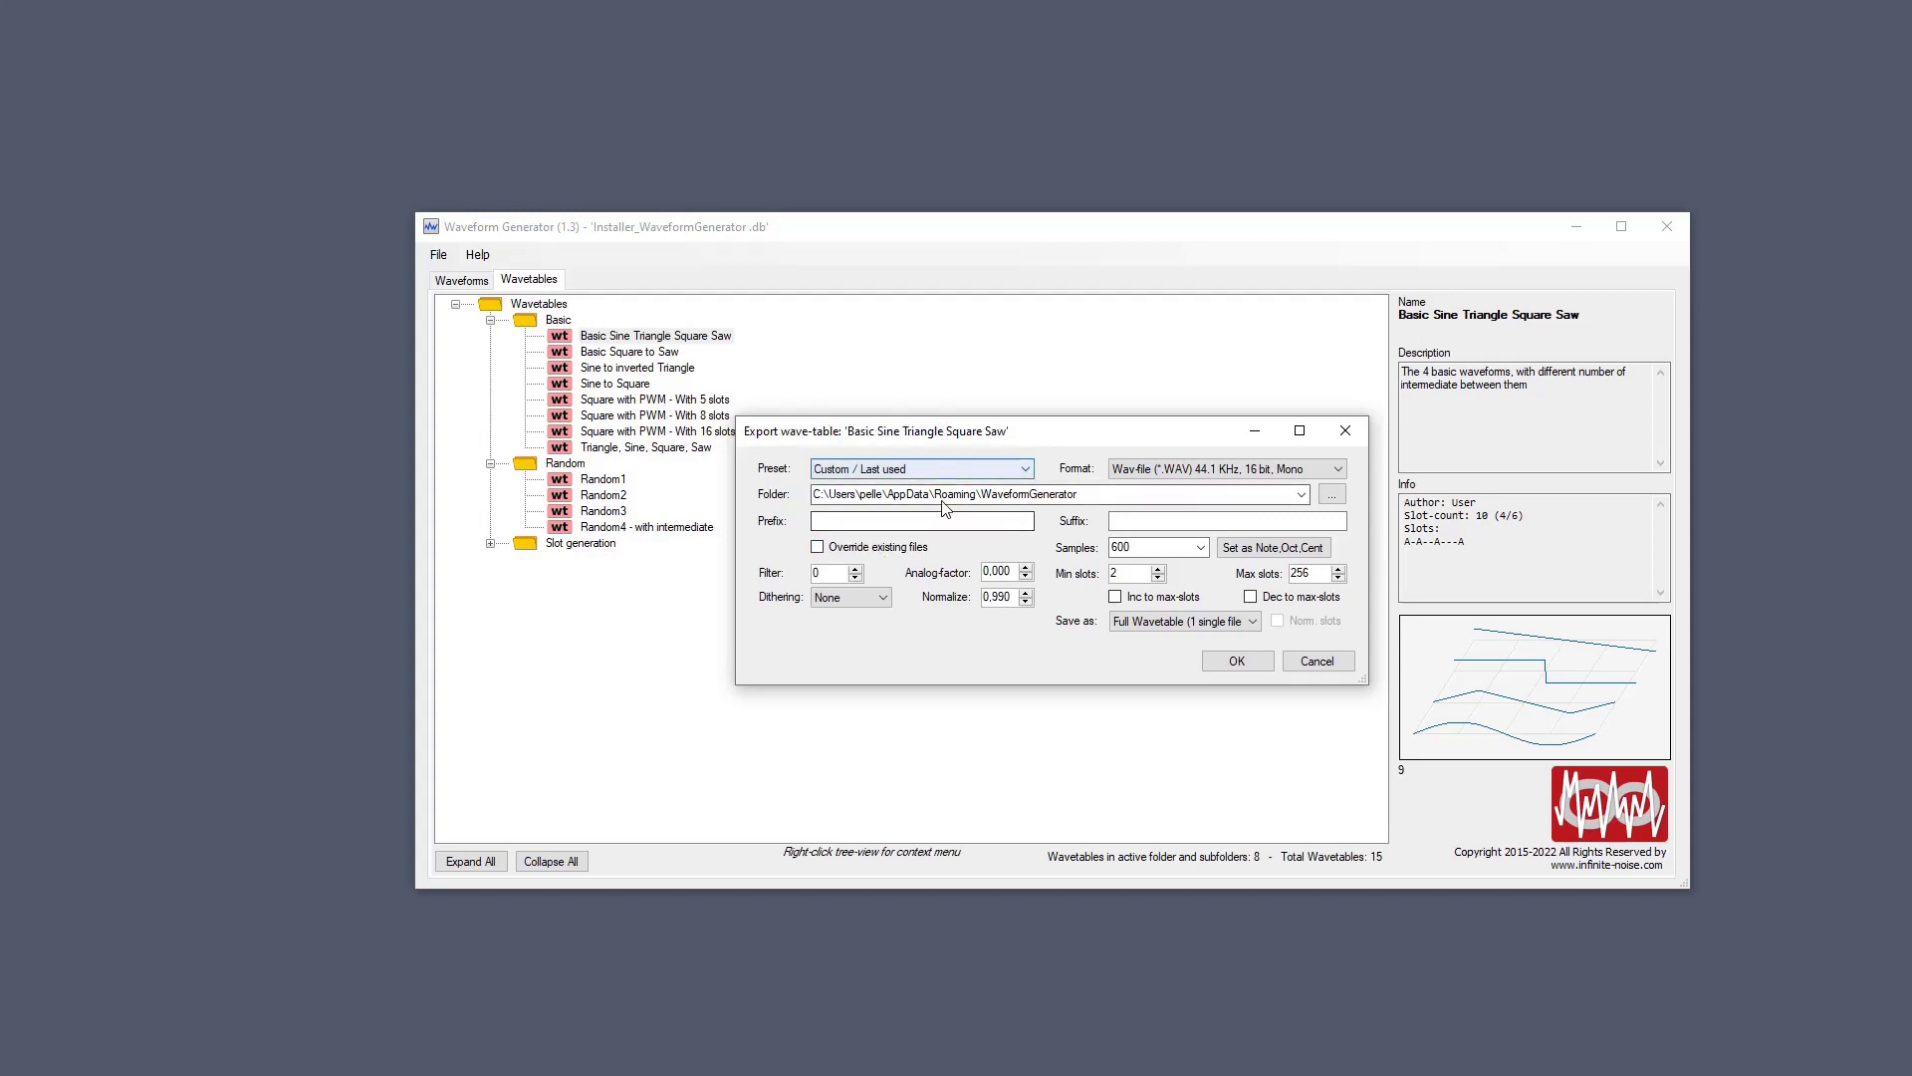
{"action": "left_click", "coordinate": [986, 469]}
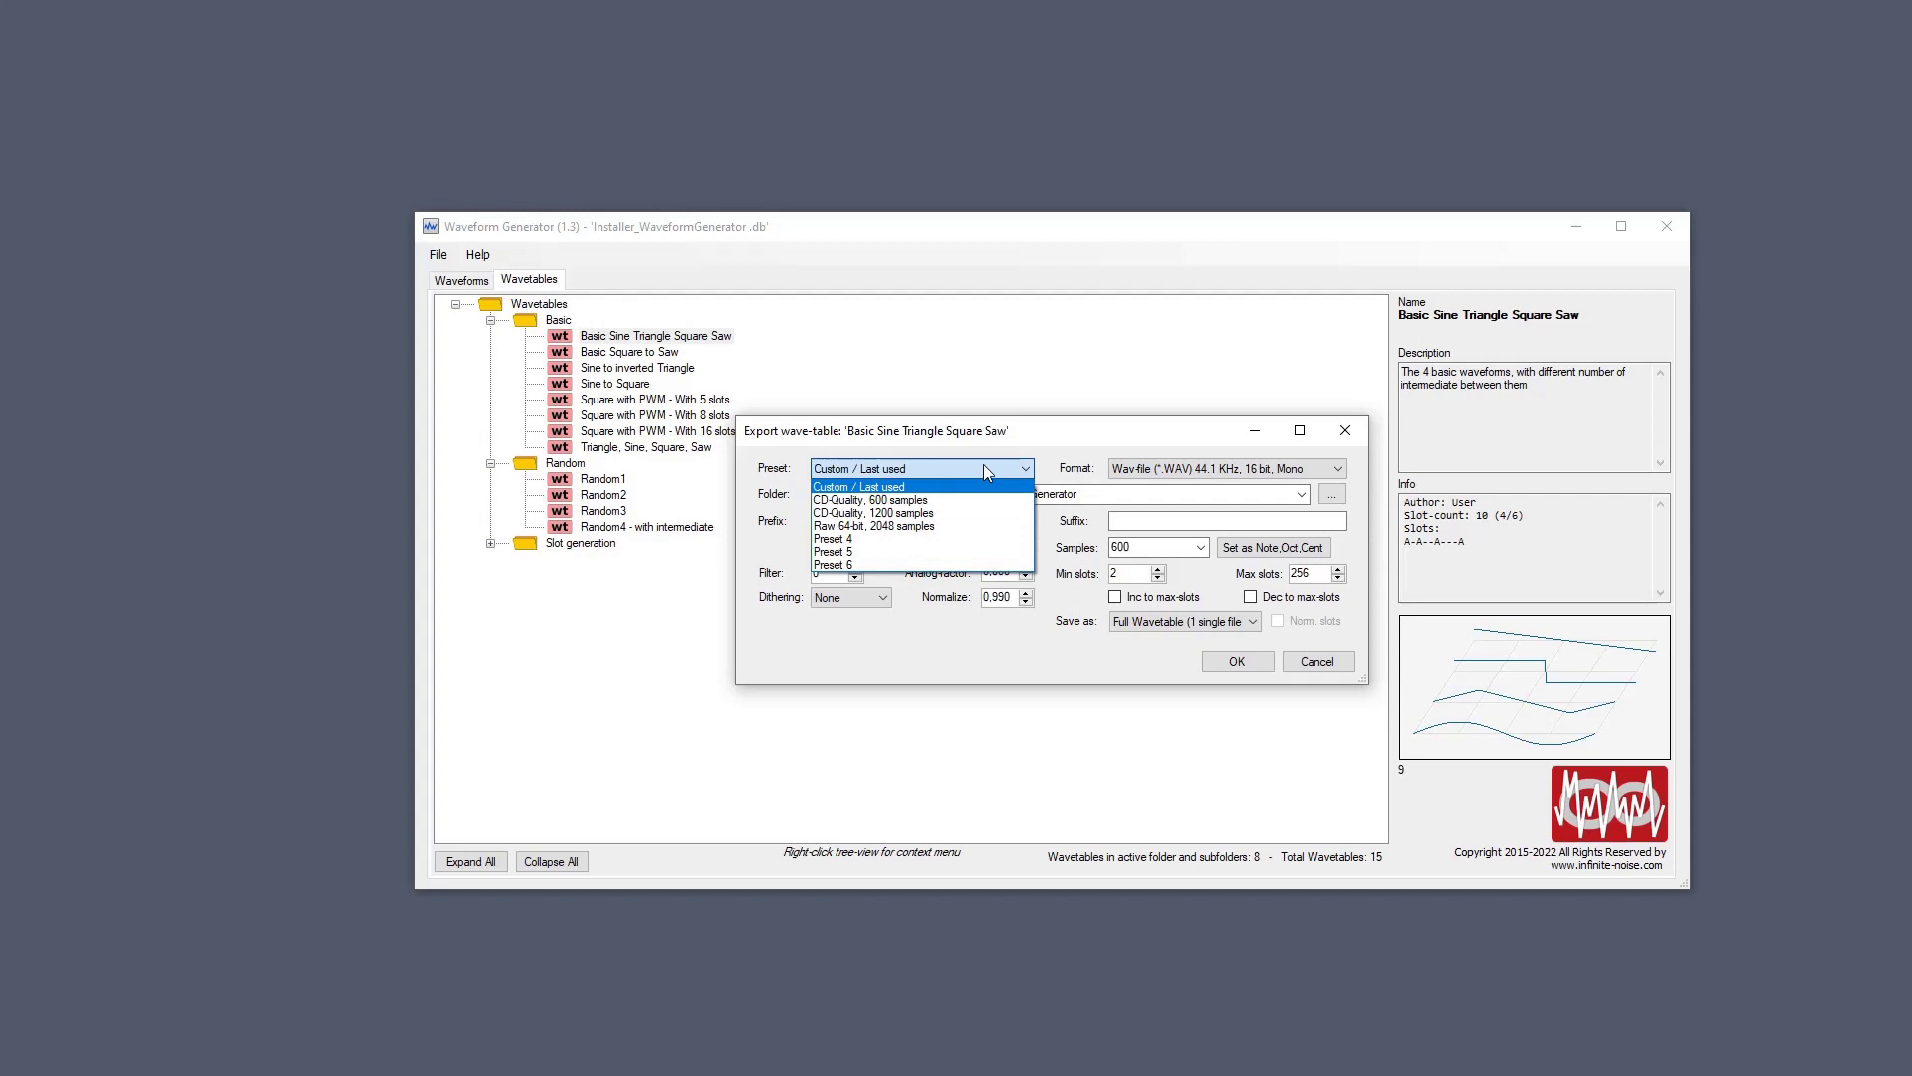
{"action": "left_click", "coordinate": [985, 469]}
{"action": "left_click", "coordinate": [984, 469]}
{"action": "left_click", "coordinate": [978, 473]}
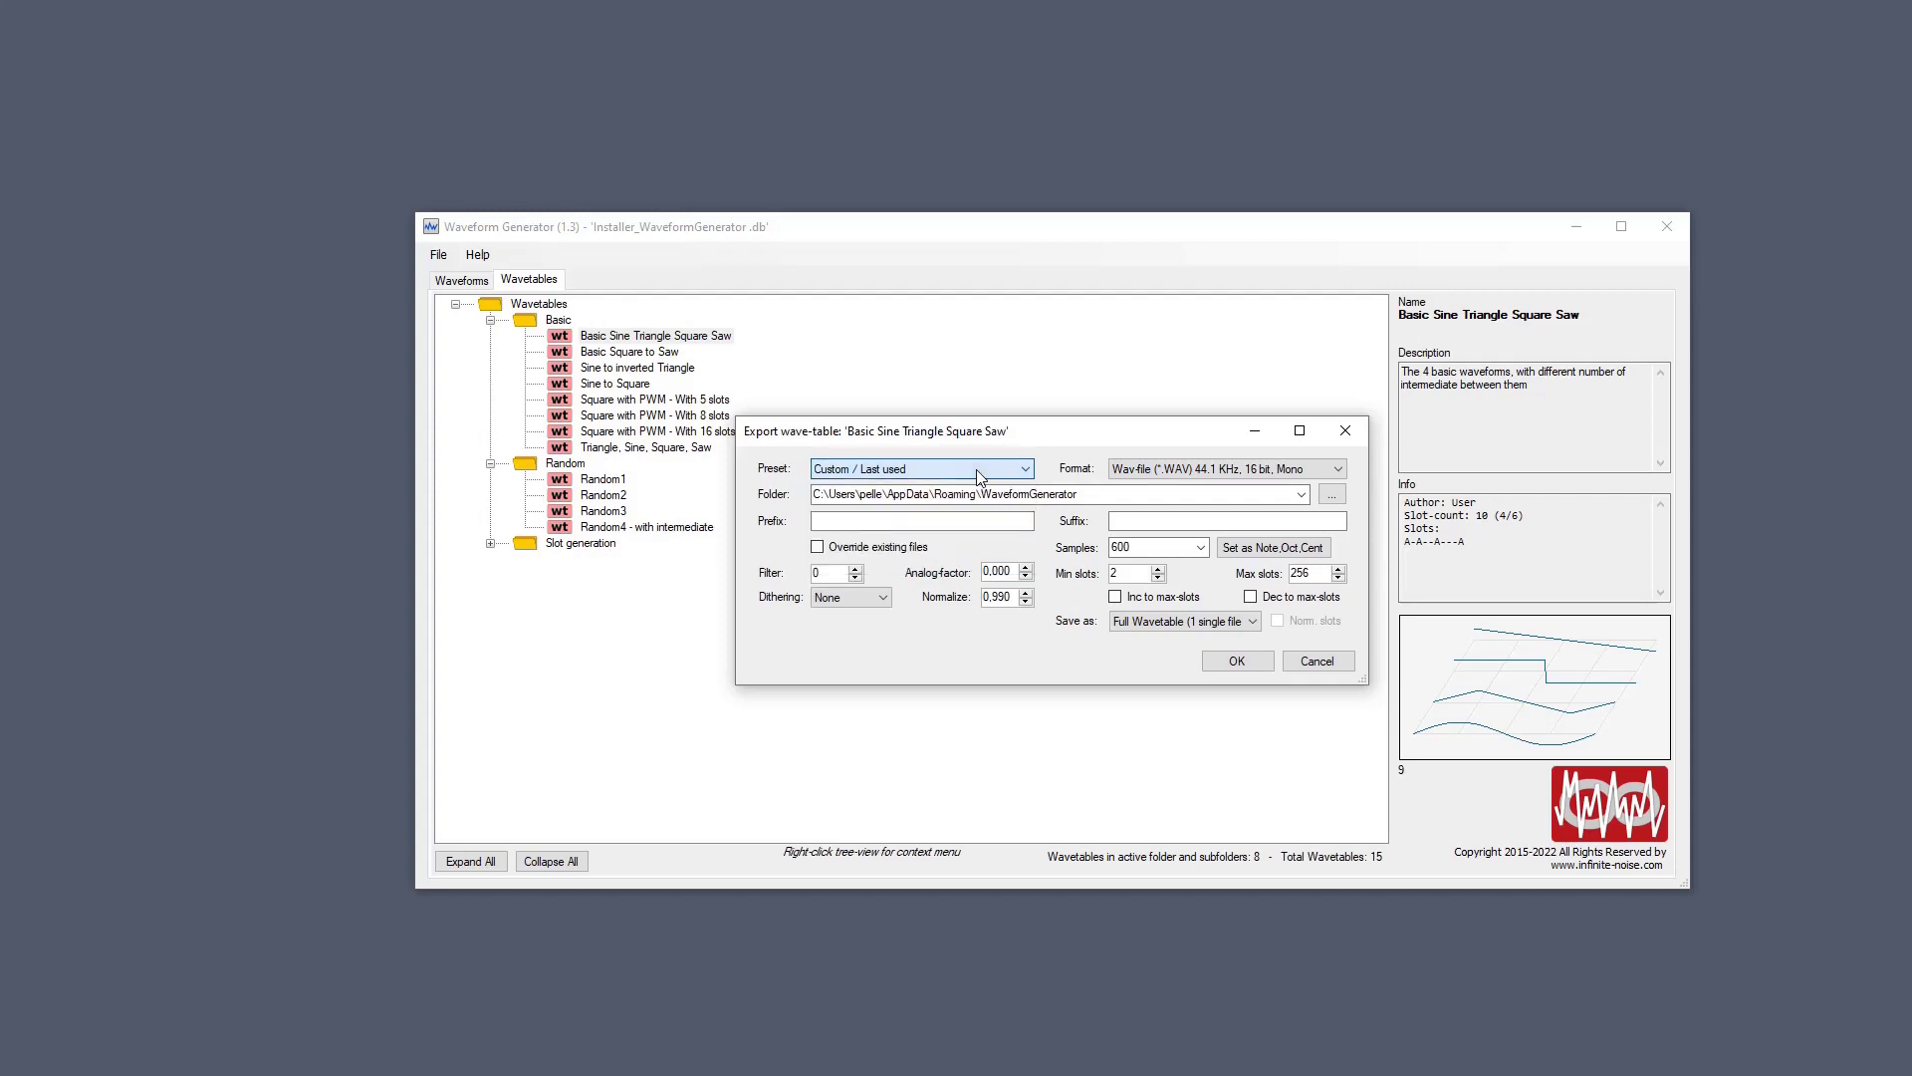
{"action": "left_click", "coordinate": [977, 473]}
{"action": "left_click", "coordinate": [964, 504]}
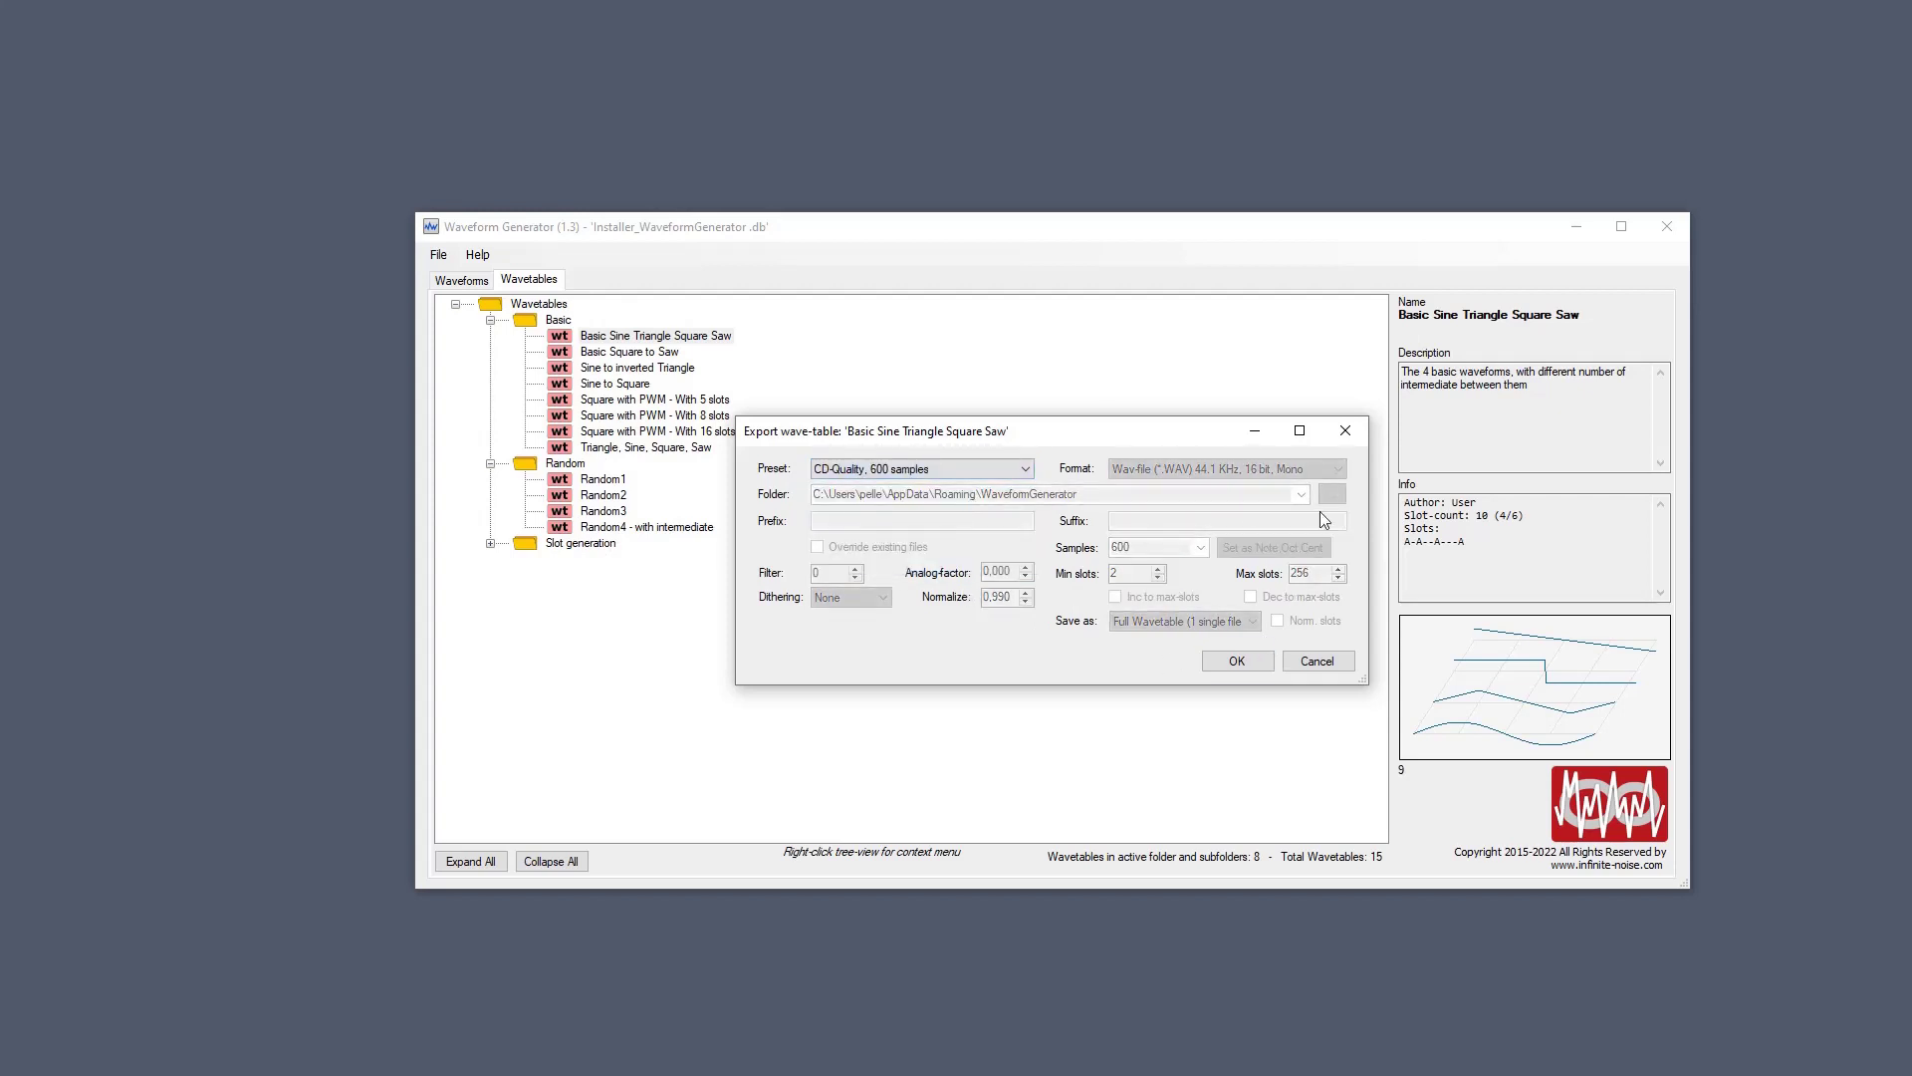
Return the export preset to Custom / Last used and close the export settings without exporting.
{"action": "left_click", "coordinate": [952, 469]}
{"action": "left_click", "coordinate": [954, 486]}
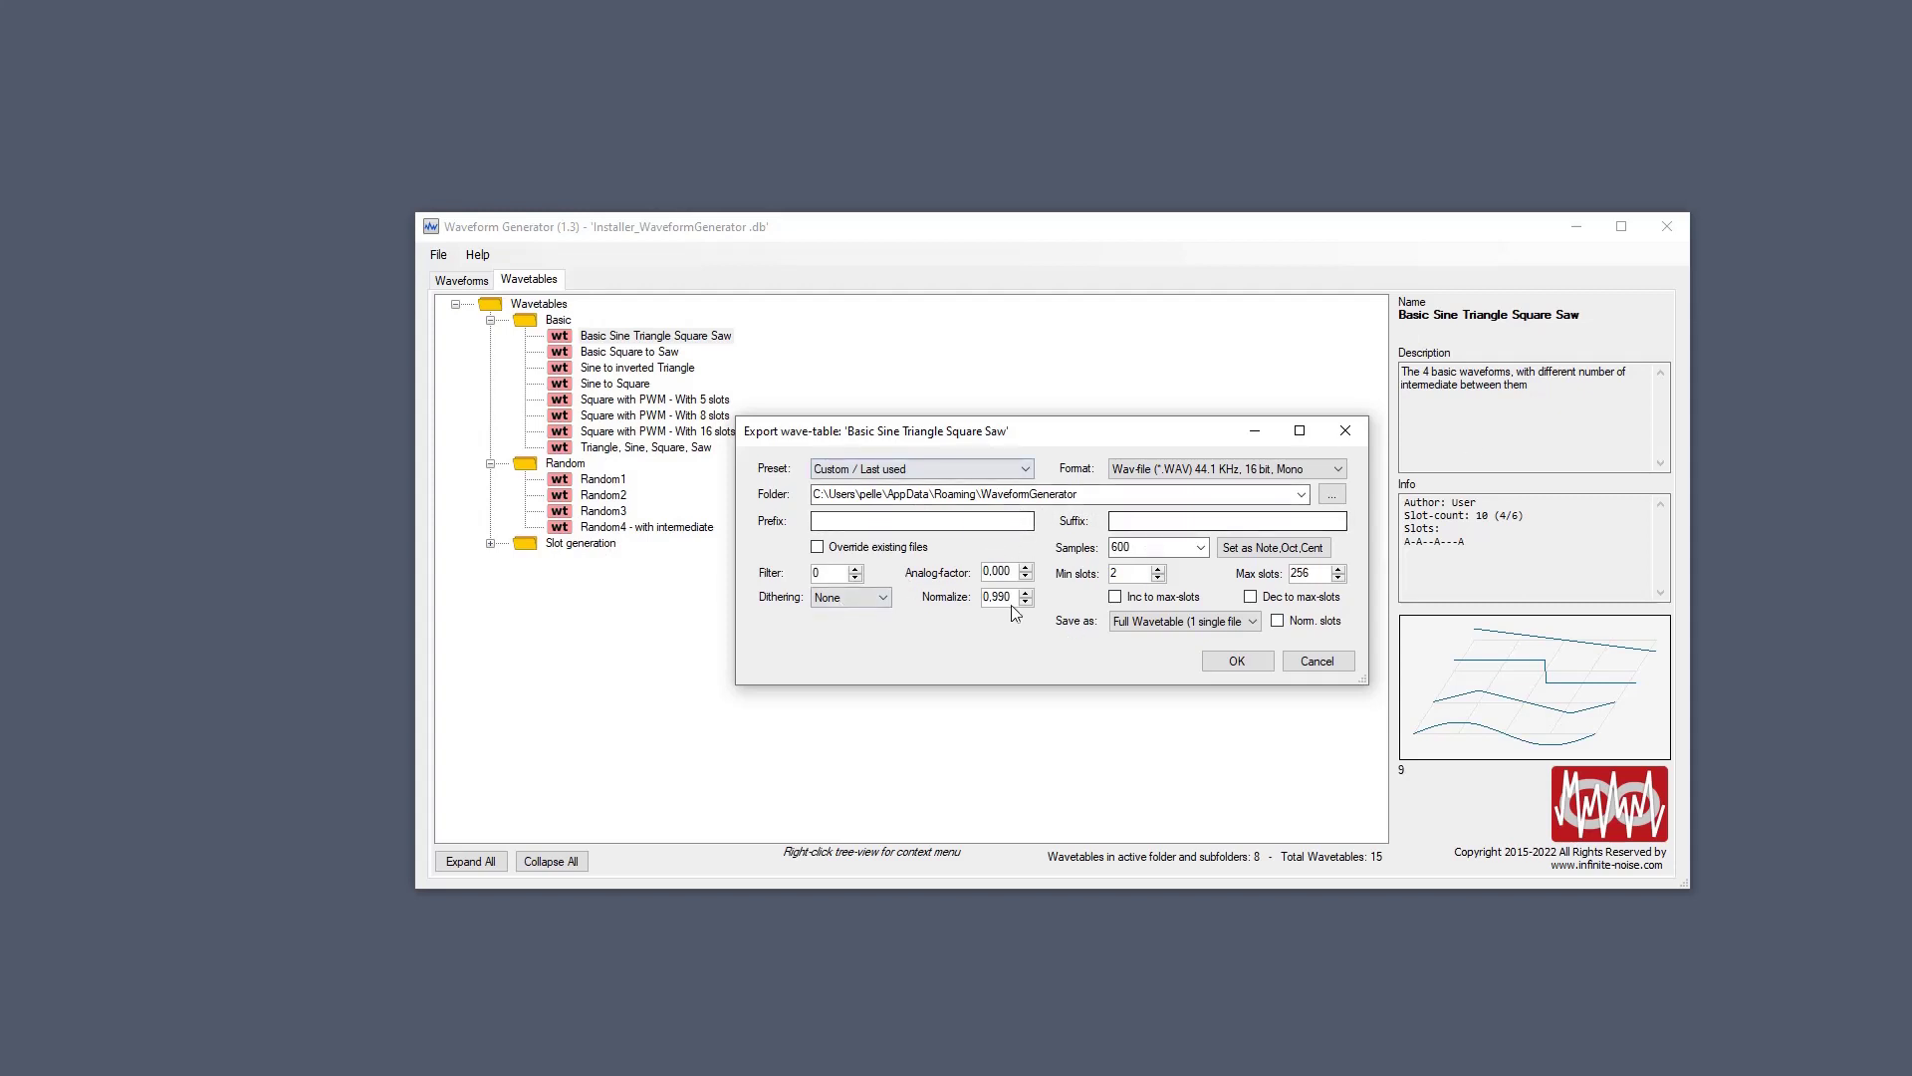
{"action": "left_click", "coordinate": [1345, 430]}
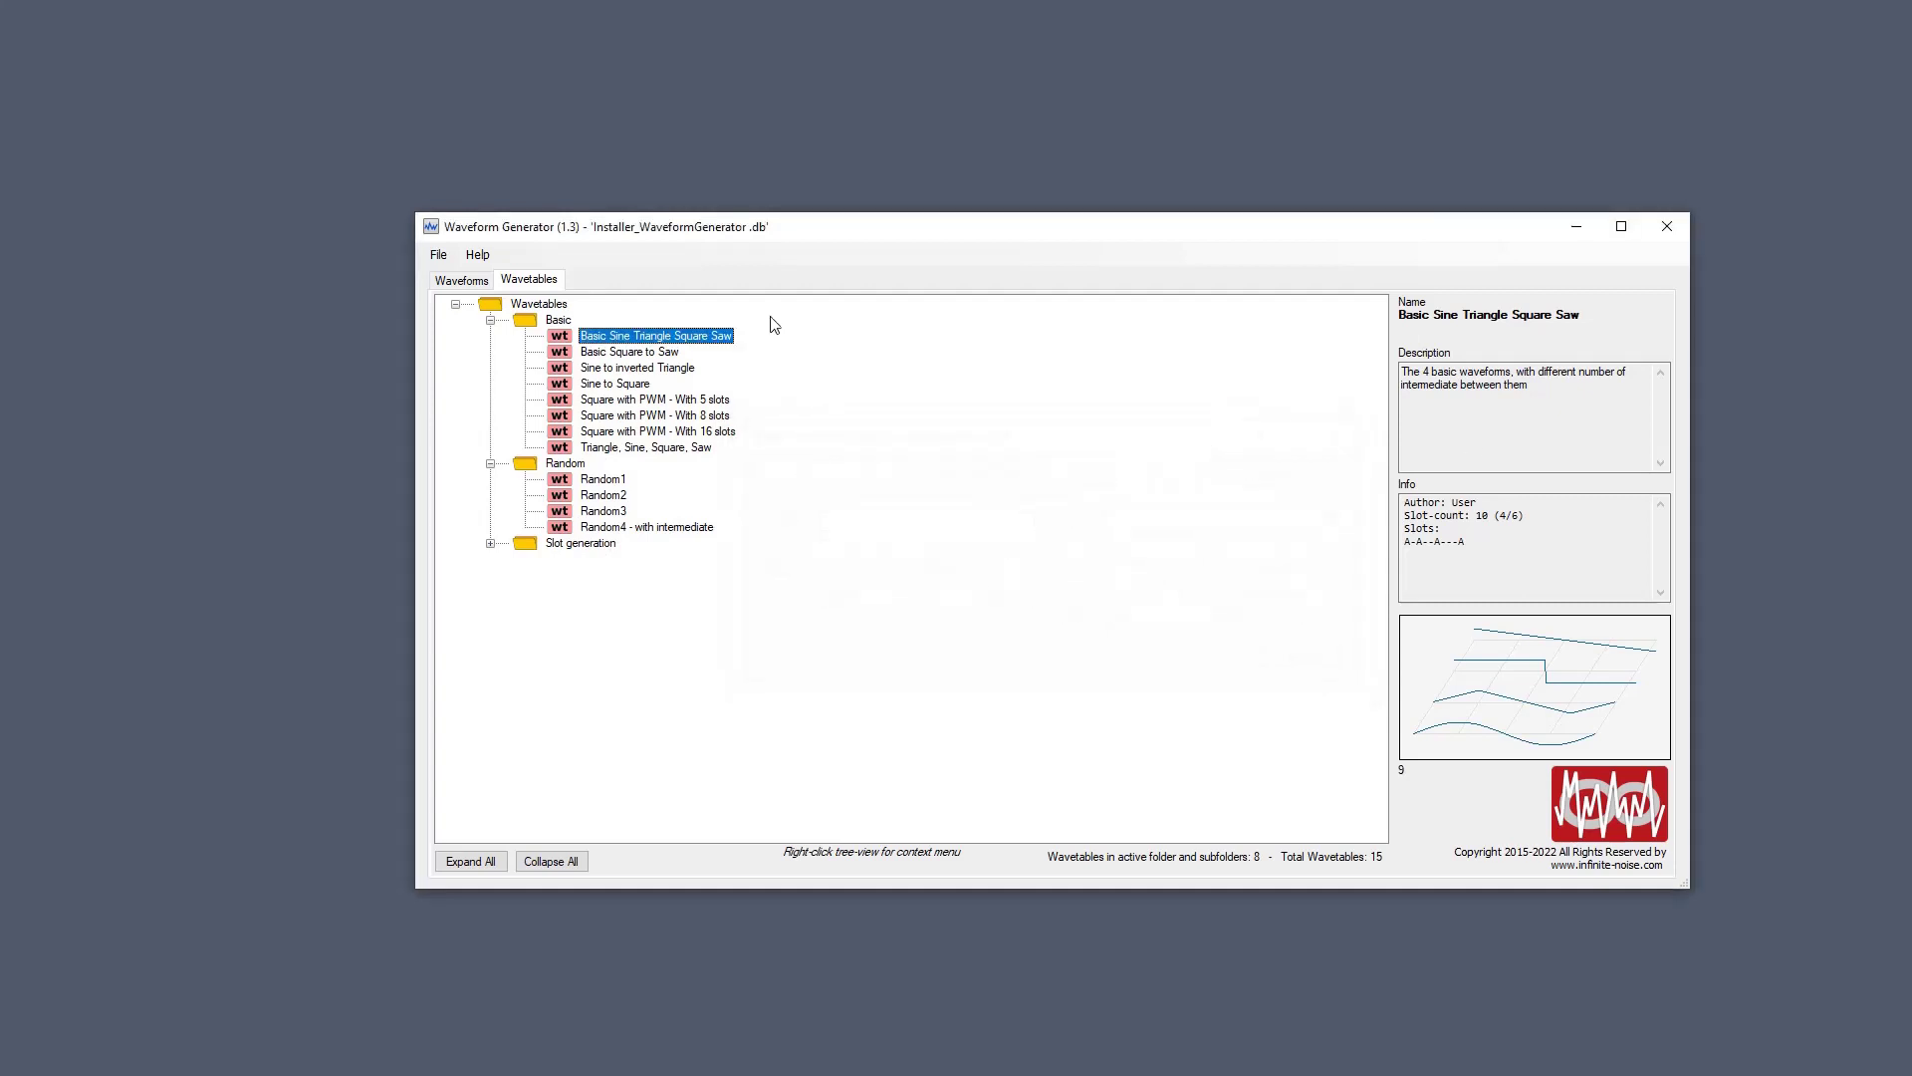
Review the waveform and wavetable export presets in the program settings and close them without saving.
{"action": "left_click", "coordinate": [466, 257]}
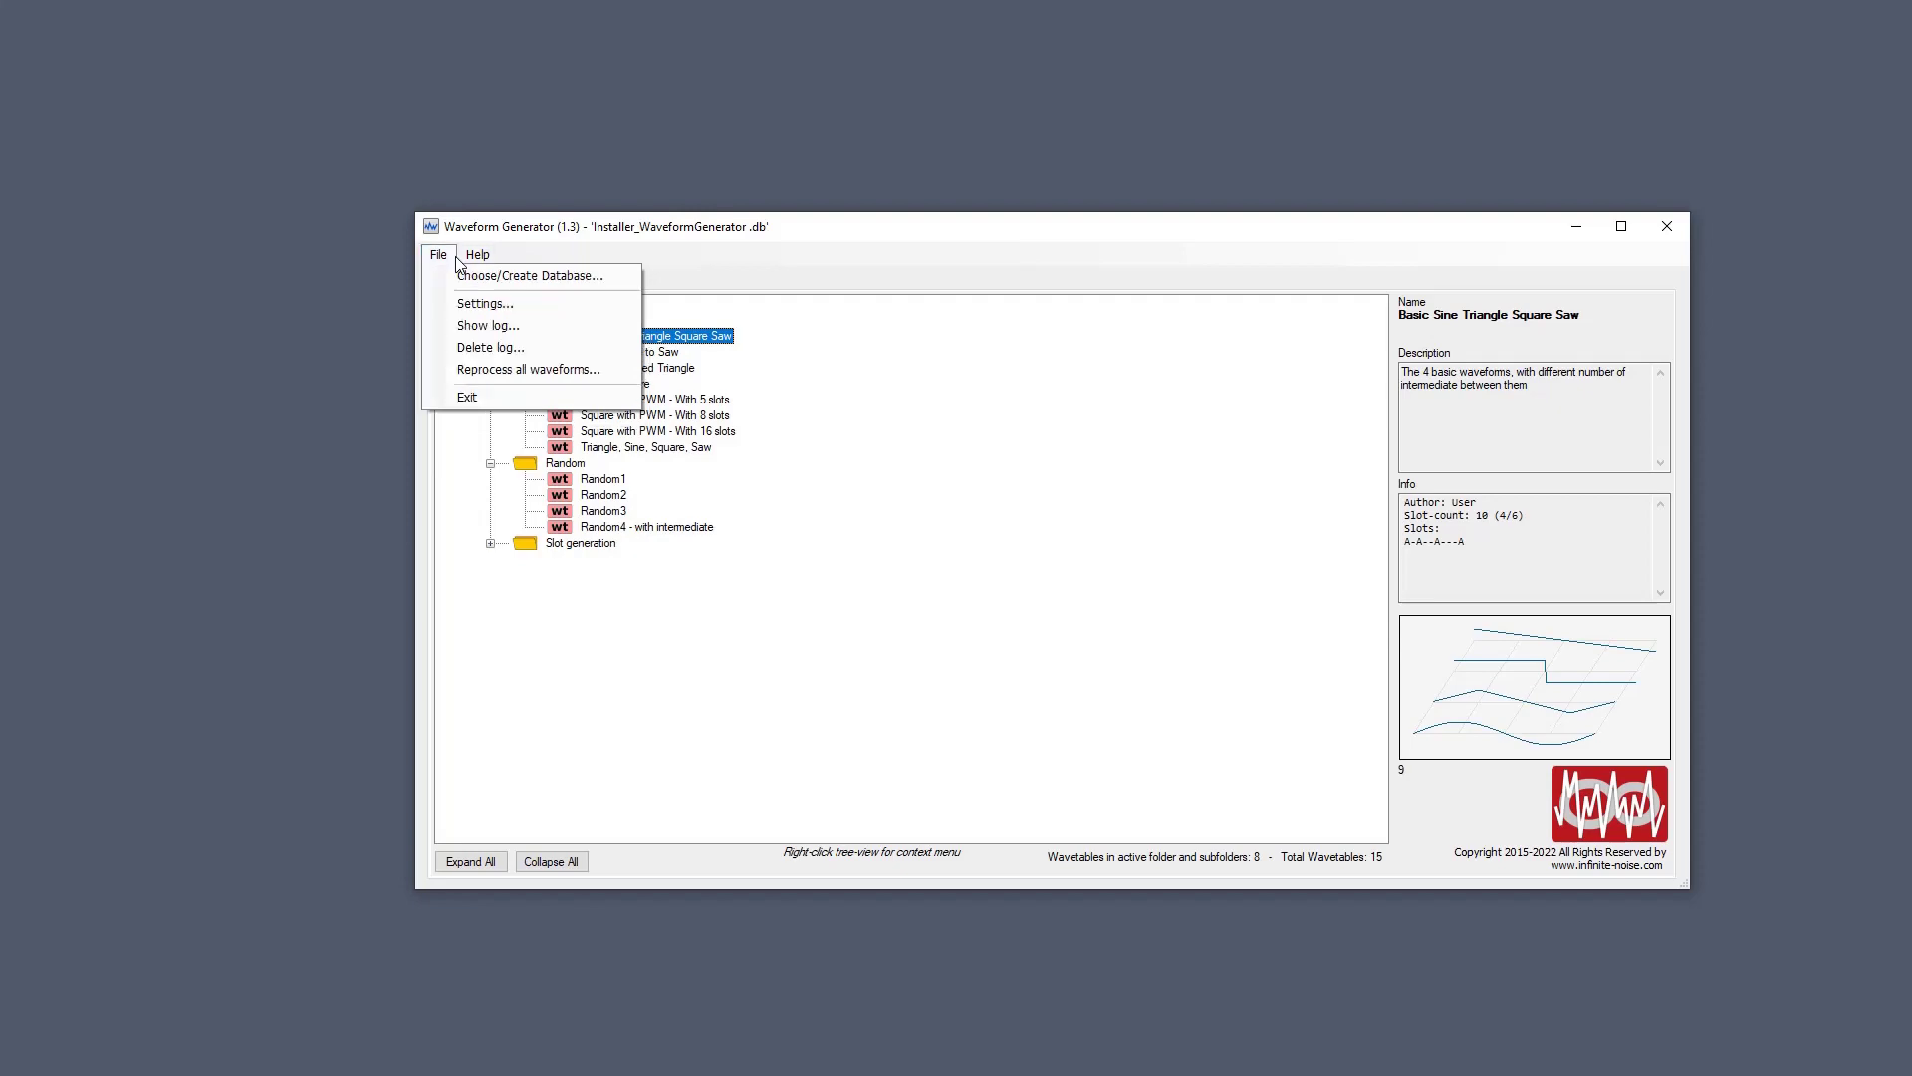
{"action": "left_click", "coordinate": [1236, 536]}
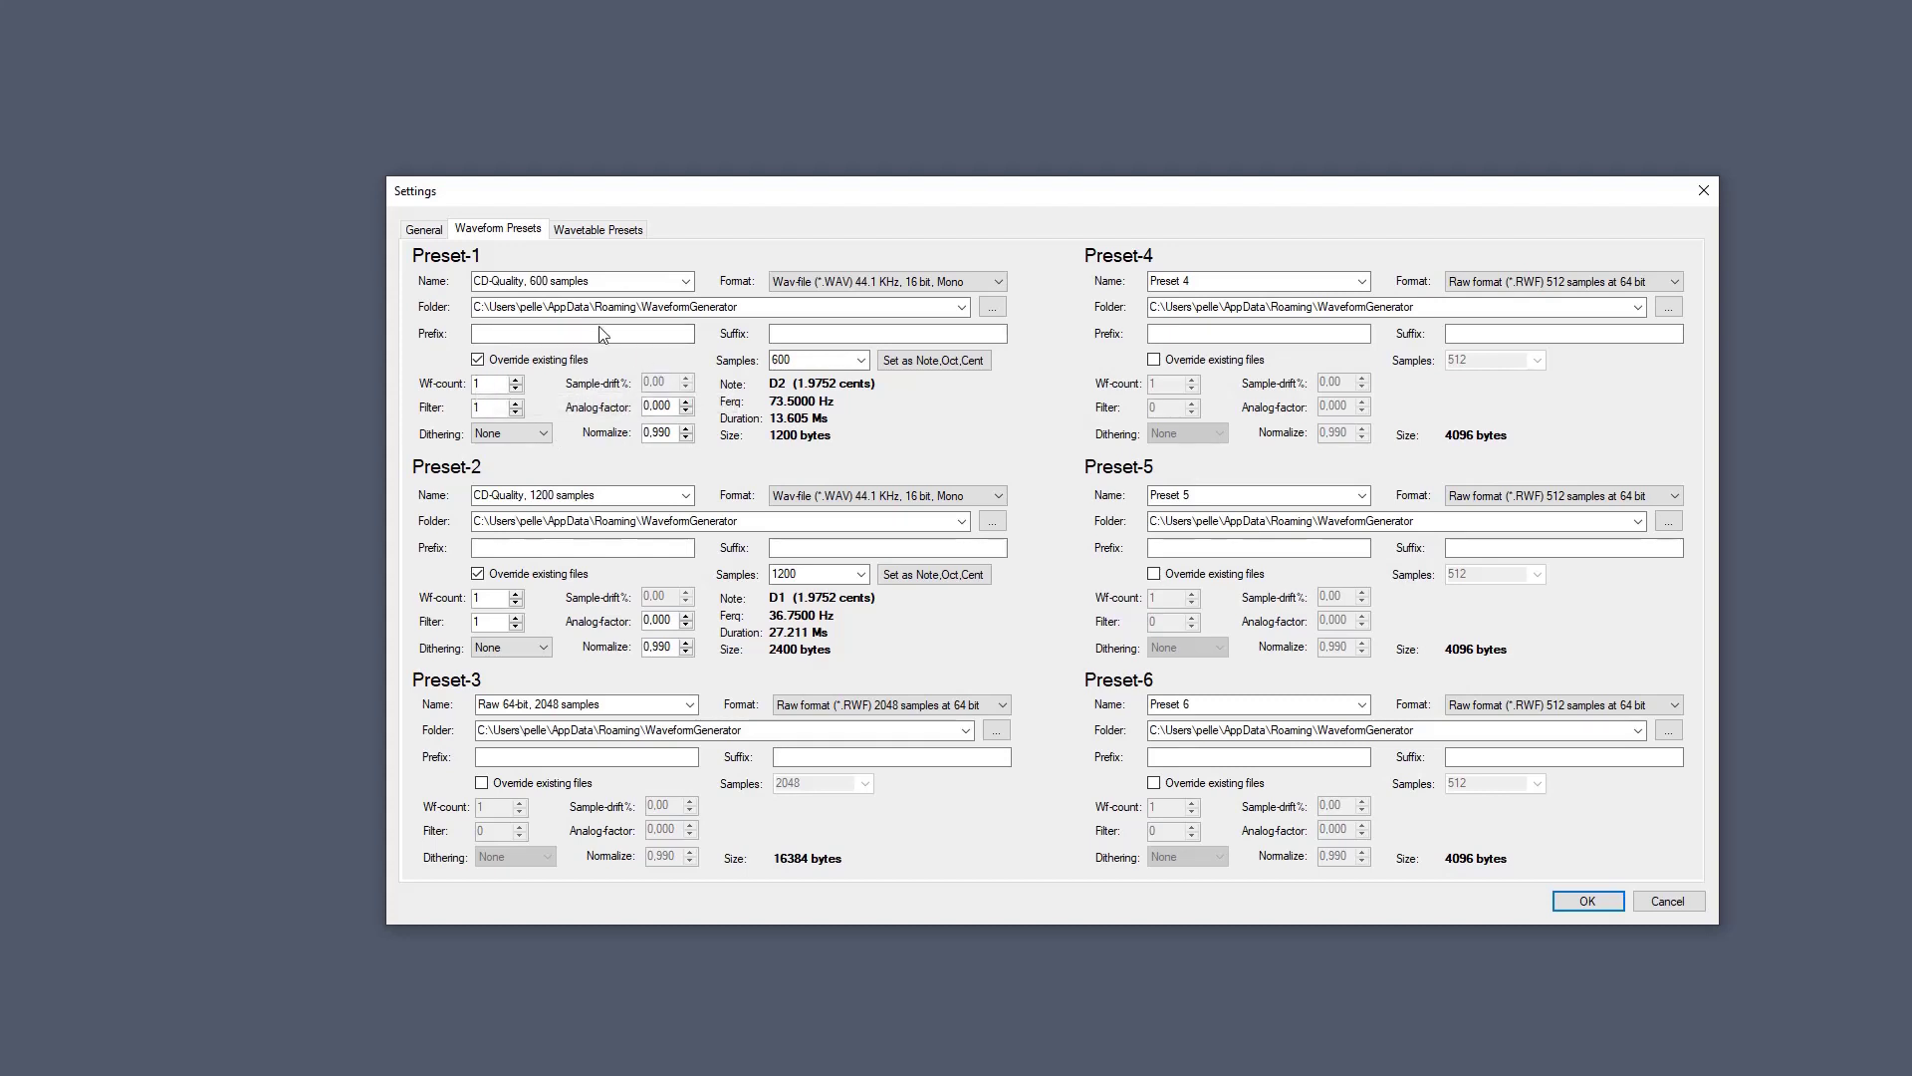
{"action": "left_click", "coordinate": [585, 233]}
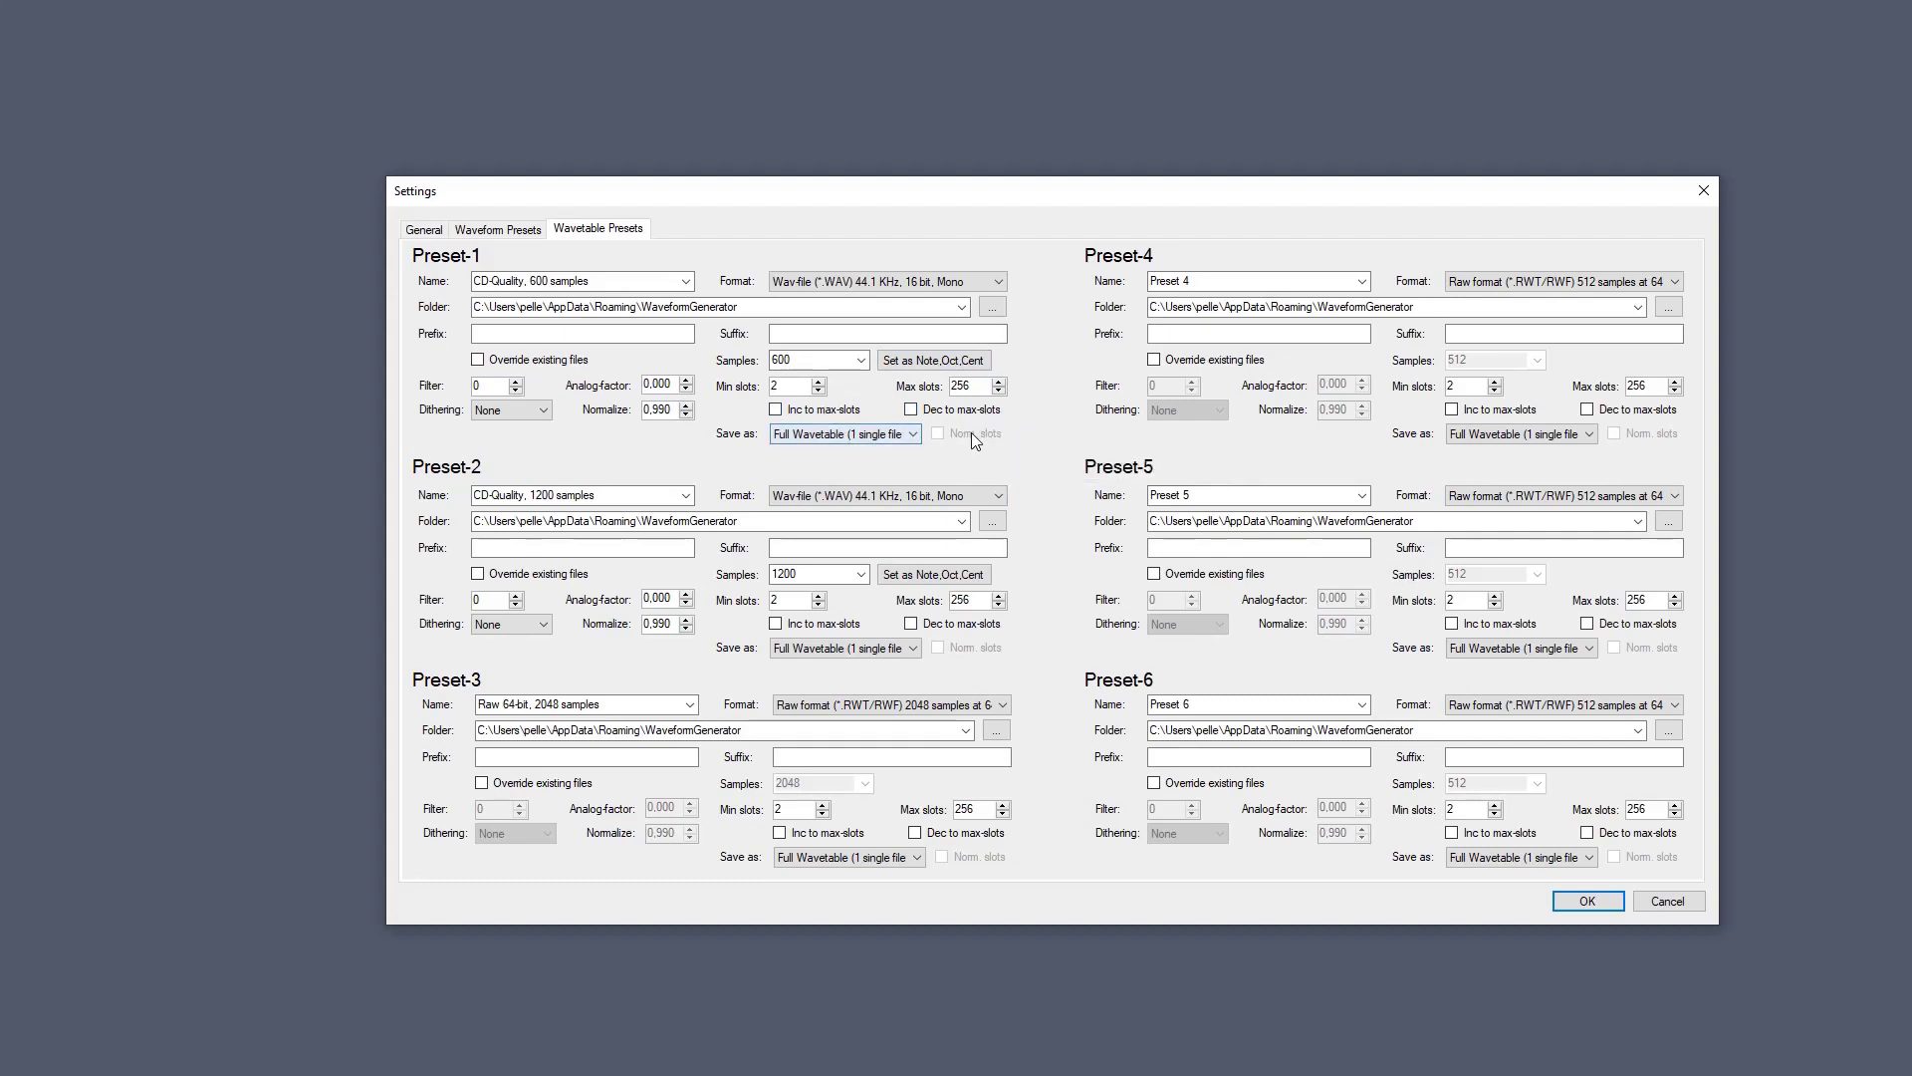
{"action": "key", "text": "Escape"}
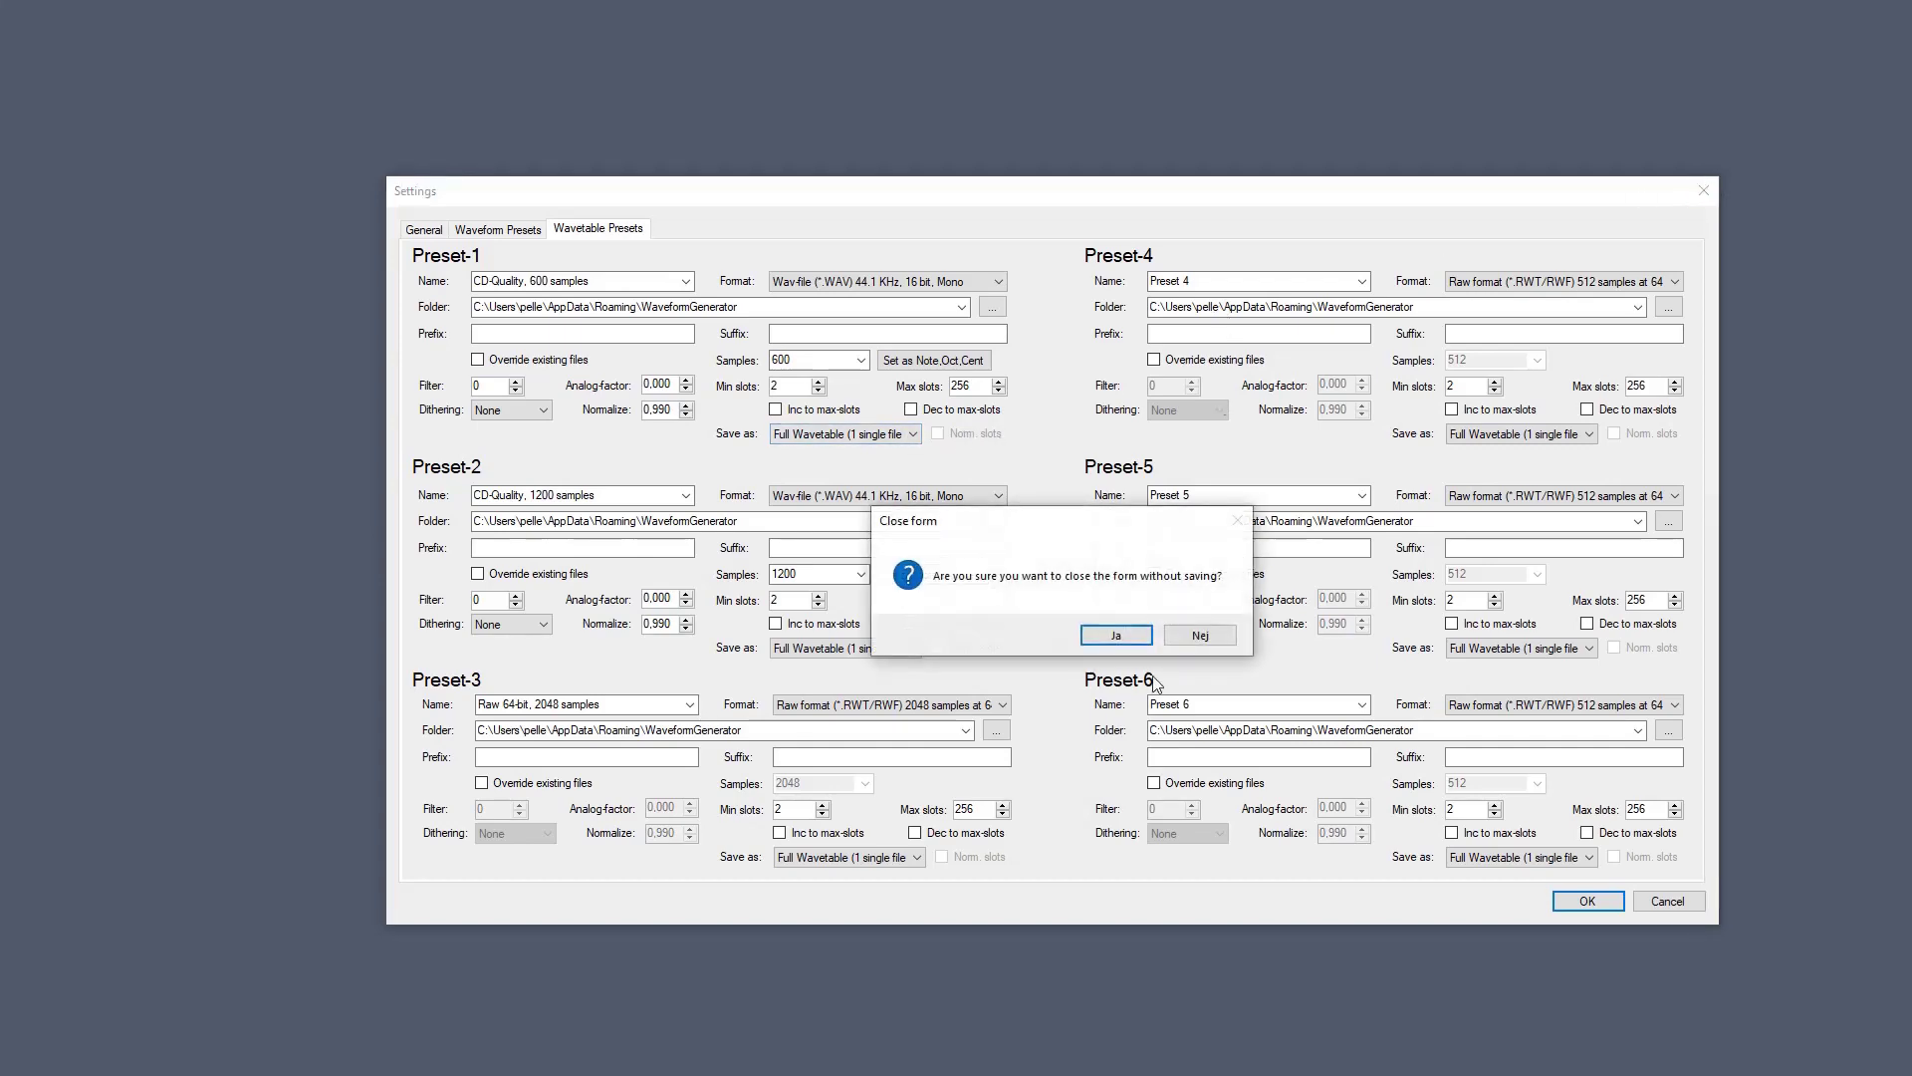
{"action": "left_click", "coordinate": [1134, 640]}
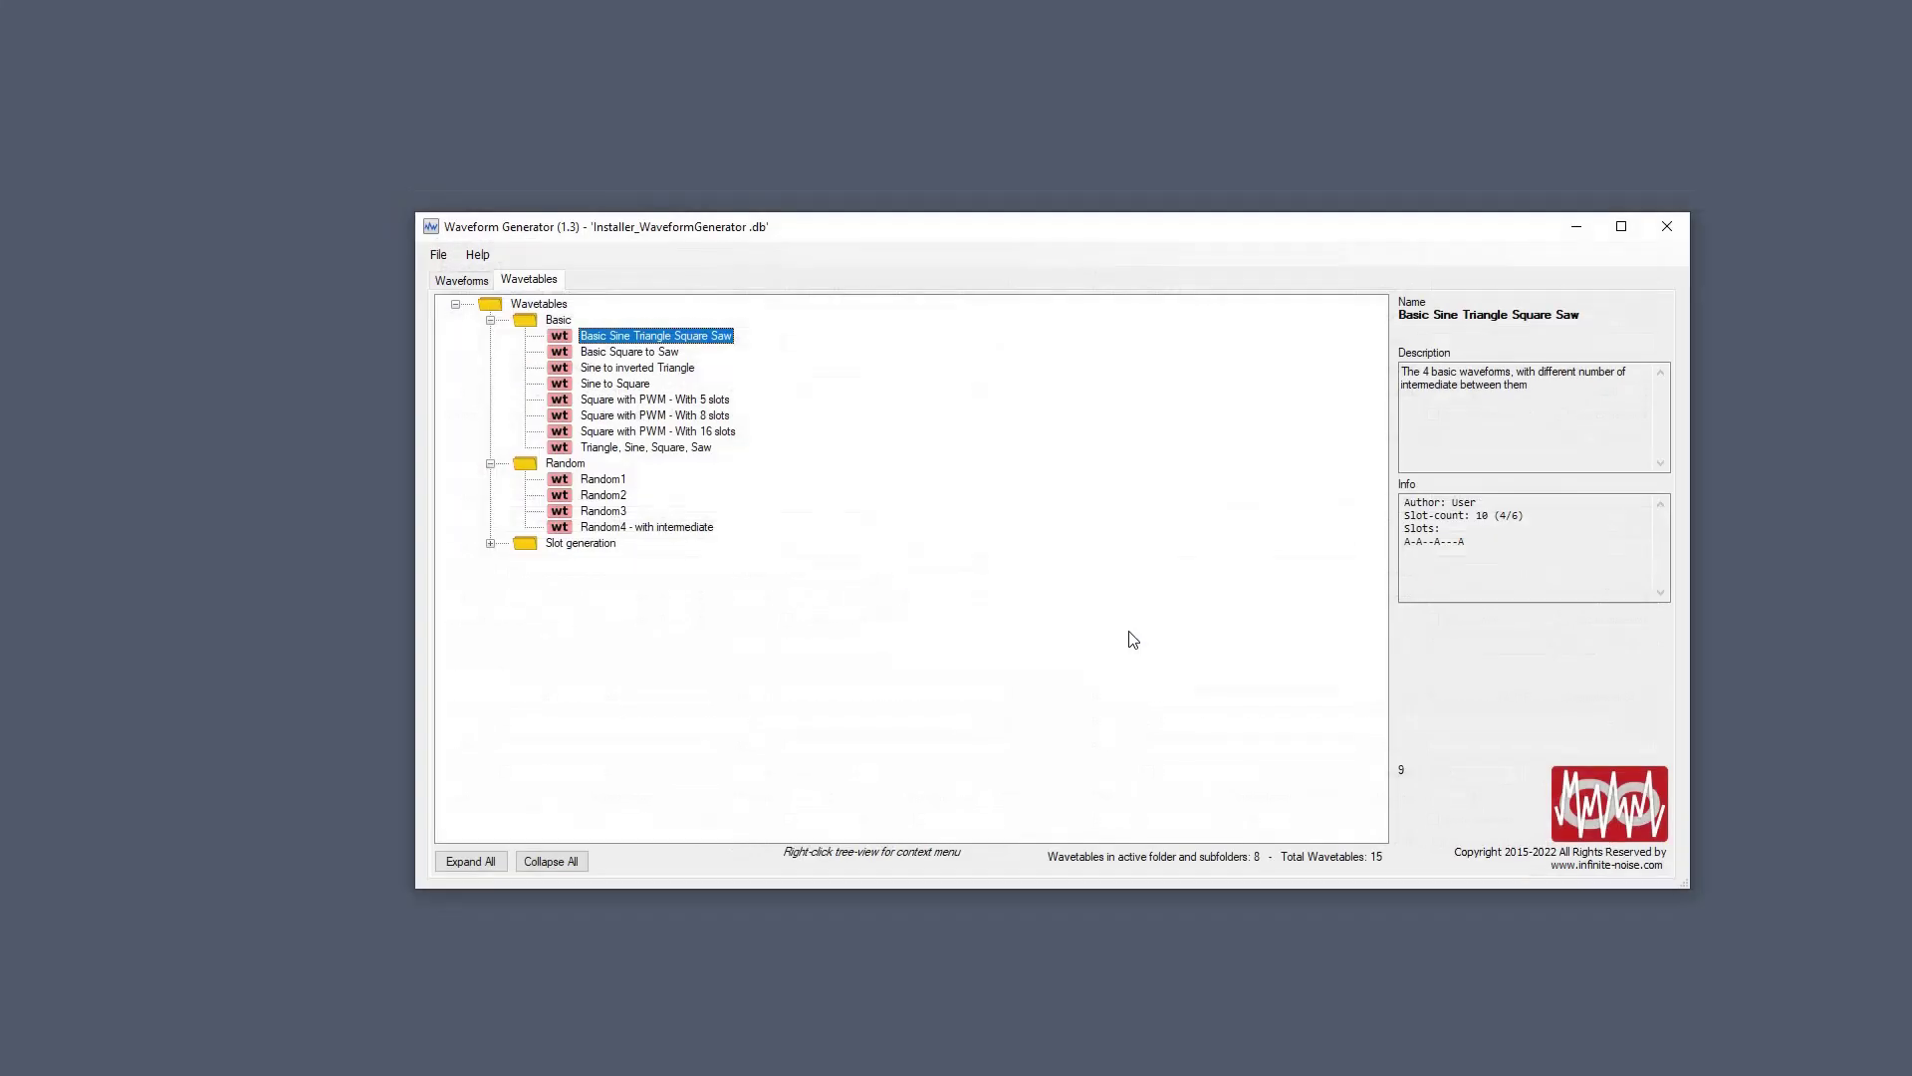
Look over the export settings for the Basic Sine Triangle Square Saw wavetable and close them without exporting.
{"action": "right_click", "coordinate": [665, 340]}
{"action": "left_click", "coordinate": [767, 470]}
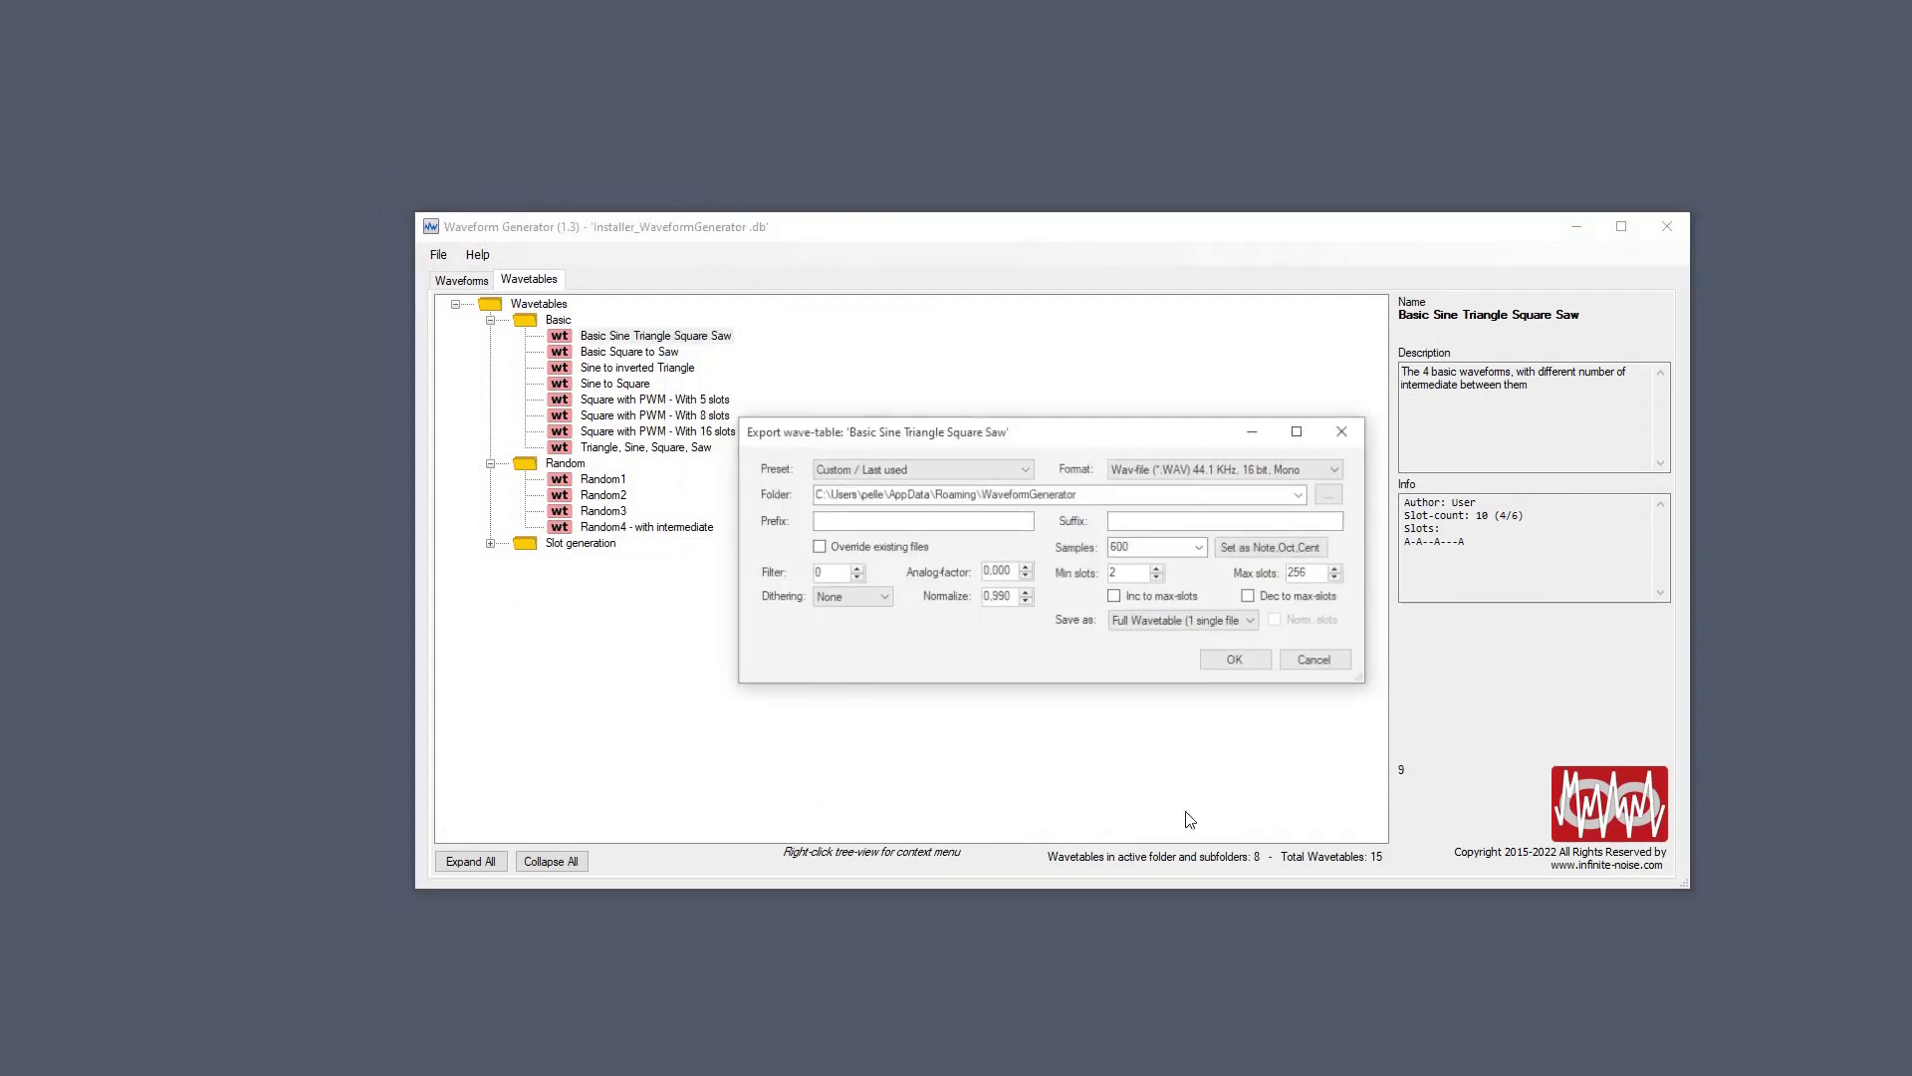
{"action": "left_click", "coordinate": [1343, 428]}
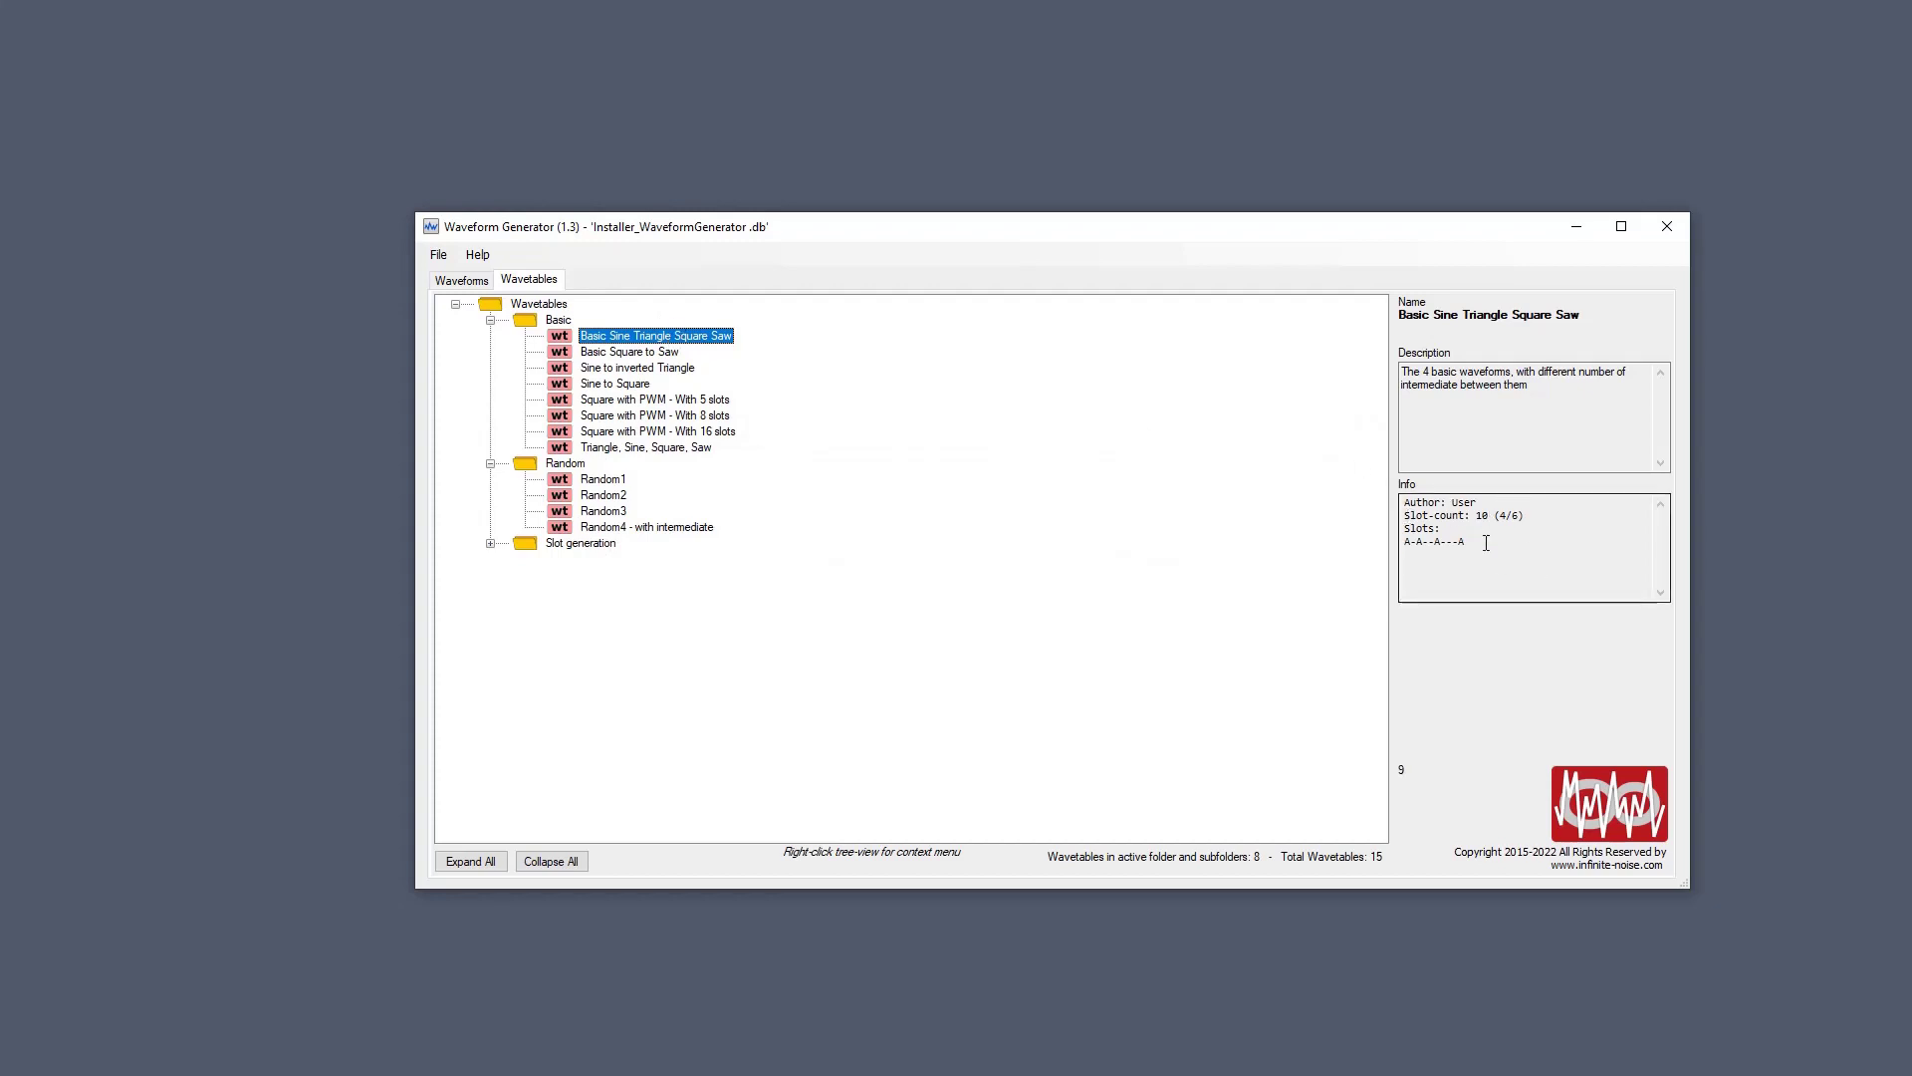
Select the Basic Square to Saw wavetable, return to Basic Sine Triangle Square Saw, and examine its author and slot-count information.
{"action": "left_click", "coordinate": [645, 352]}
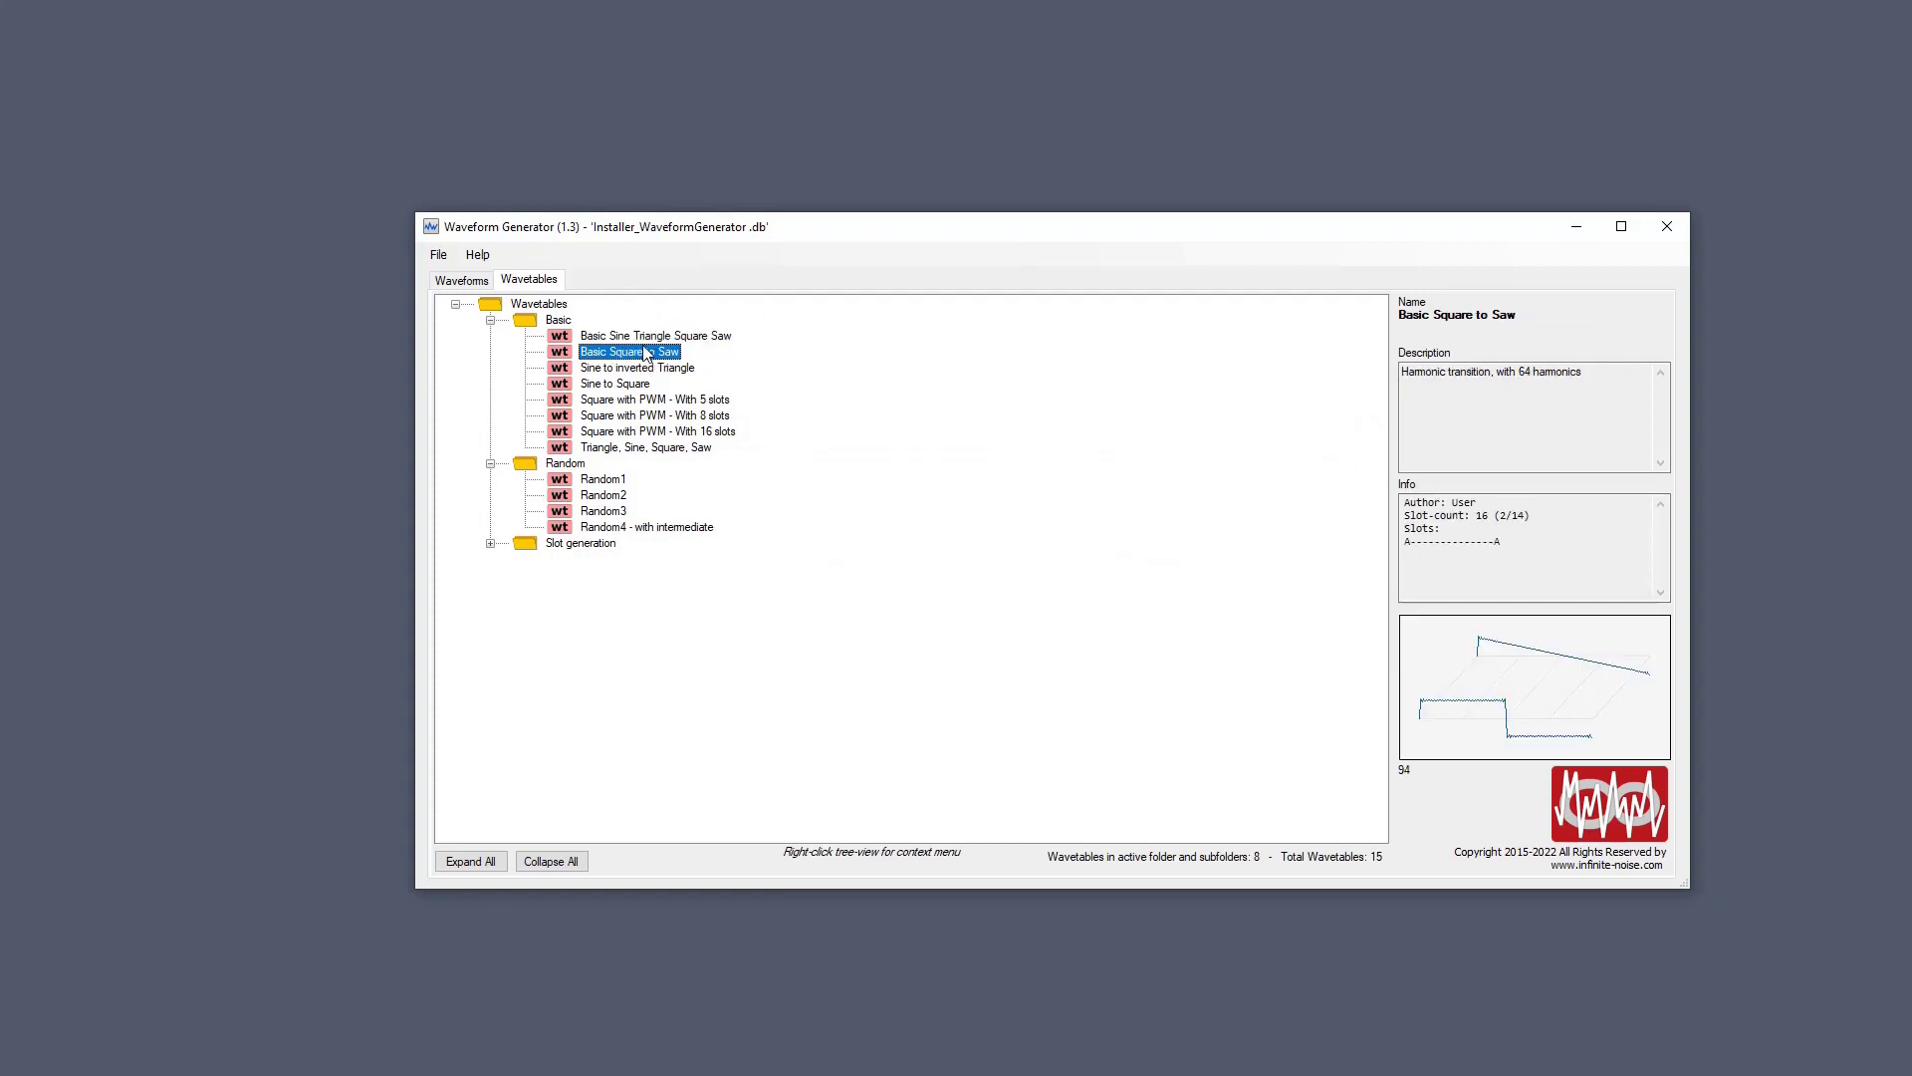
{"action": "left_click", "coordinate": [650, 336]}
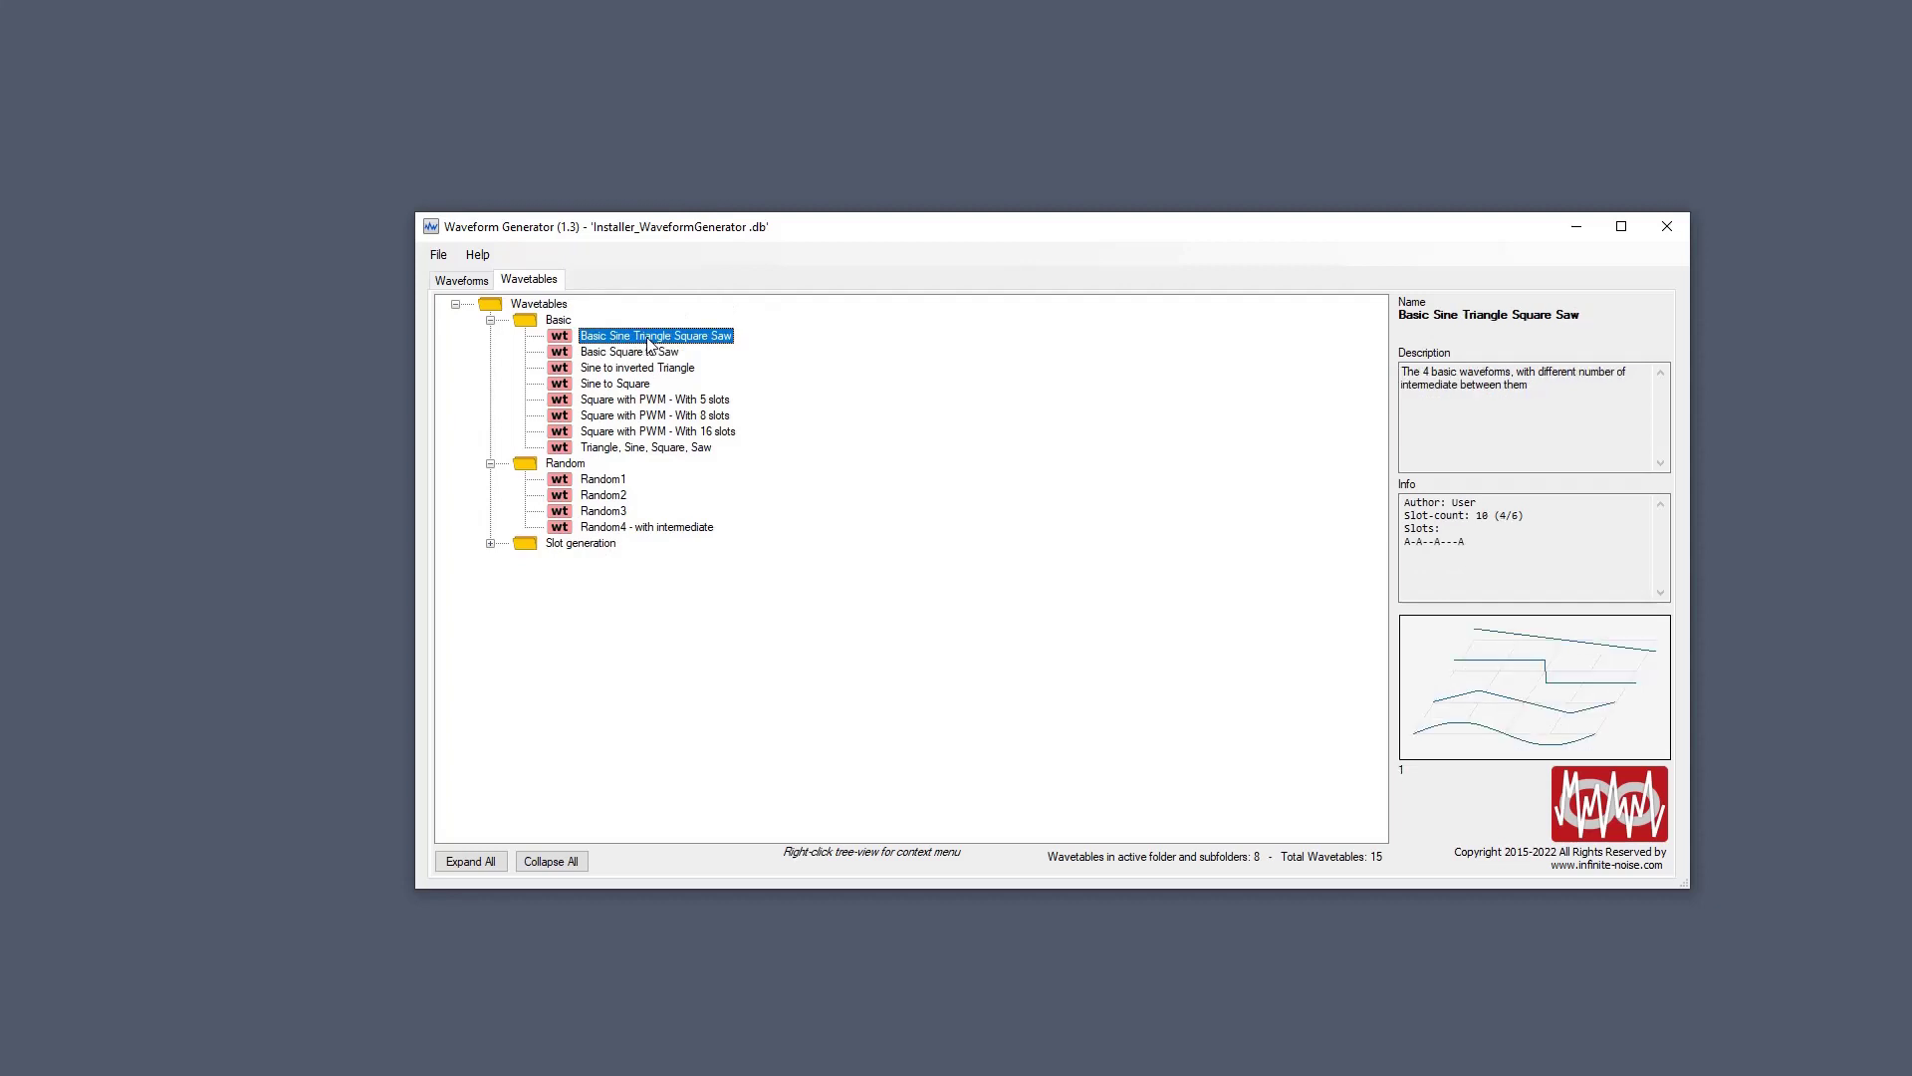
{"action": "double_click", "coordinate": [1462, 504]}
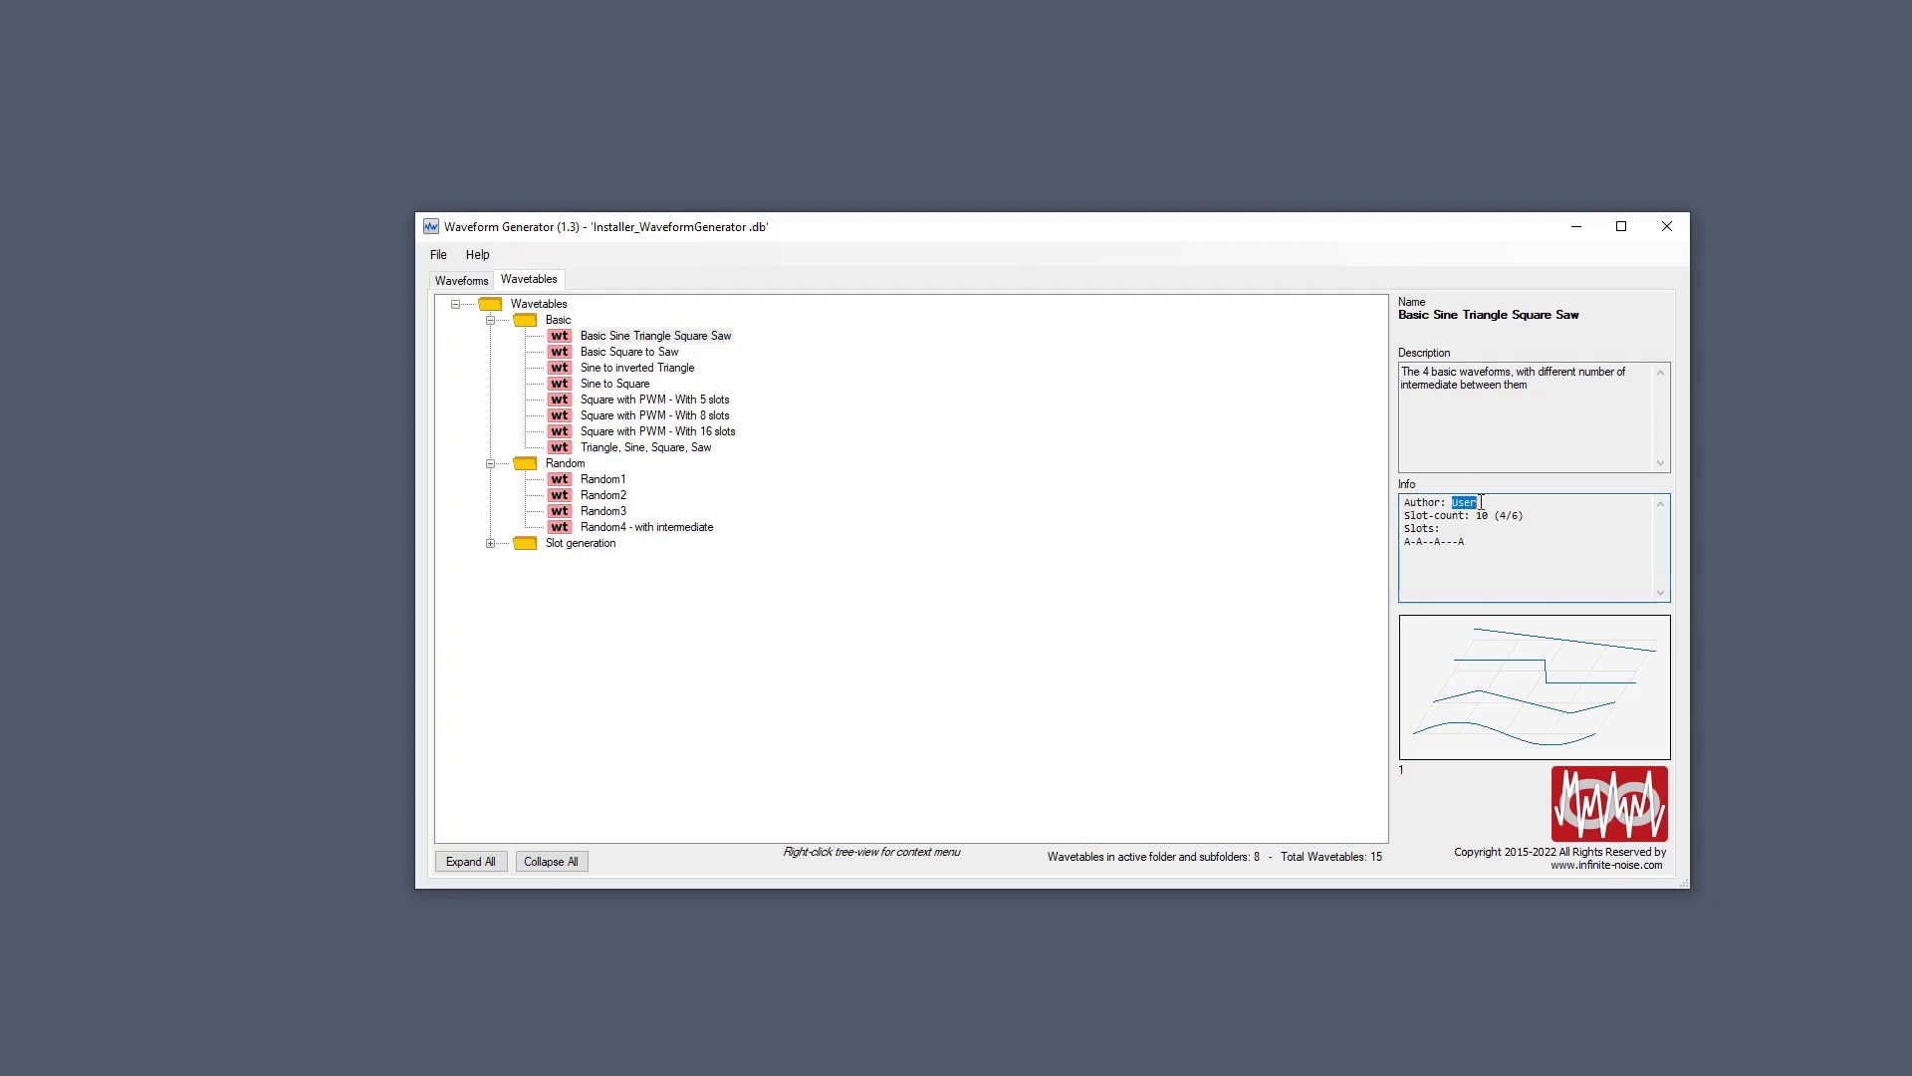
{"action": "left_click_drag", "start_coordinate": [1478, 515], "coordinate": [1487, 525]}
{"action": "left_click", "coordinate": [1488, 516]}
{"action": "left_click_drag", "start_coordinate": [1512, 518], "coordinate": [1517, 504]}
{"action": "left_click", "coordinate": [1523, 516]}
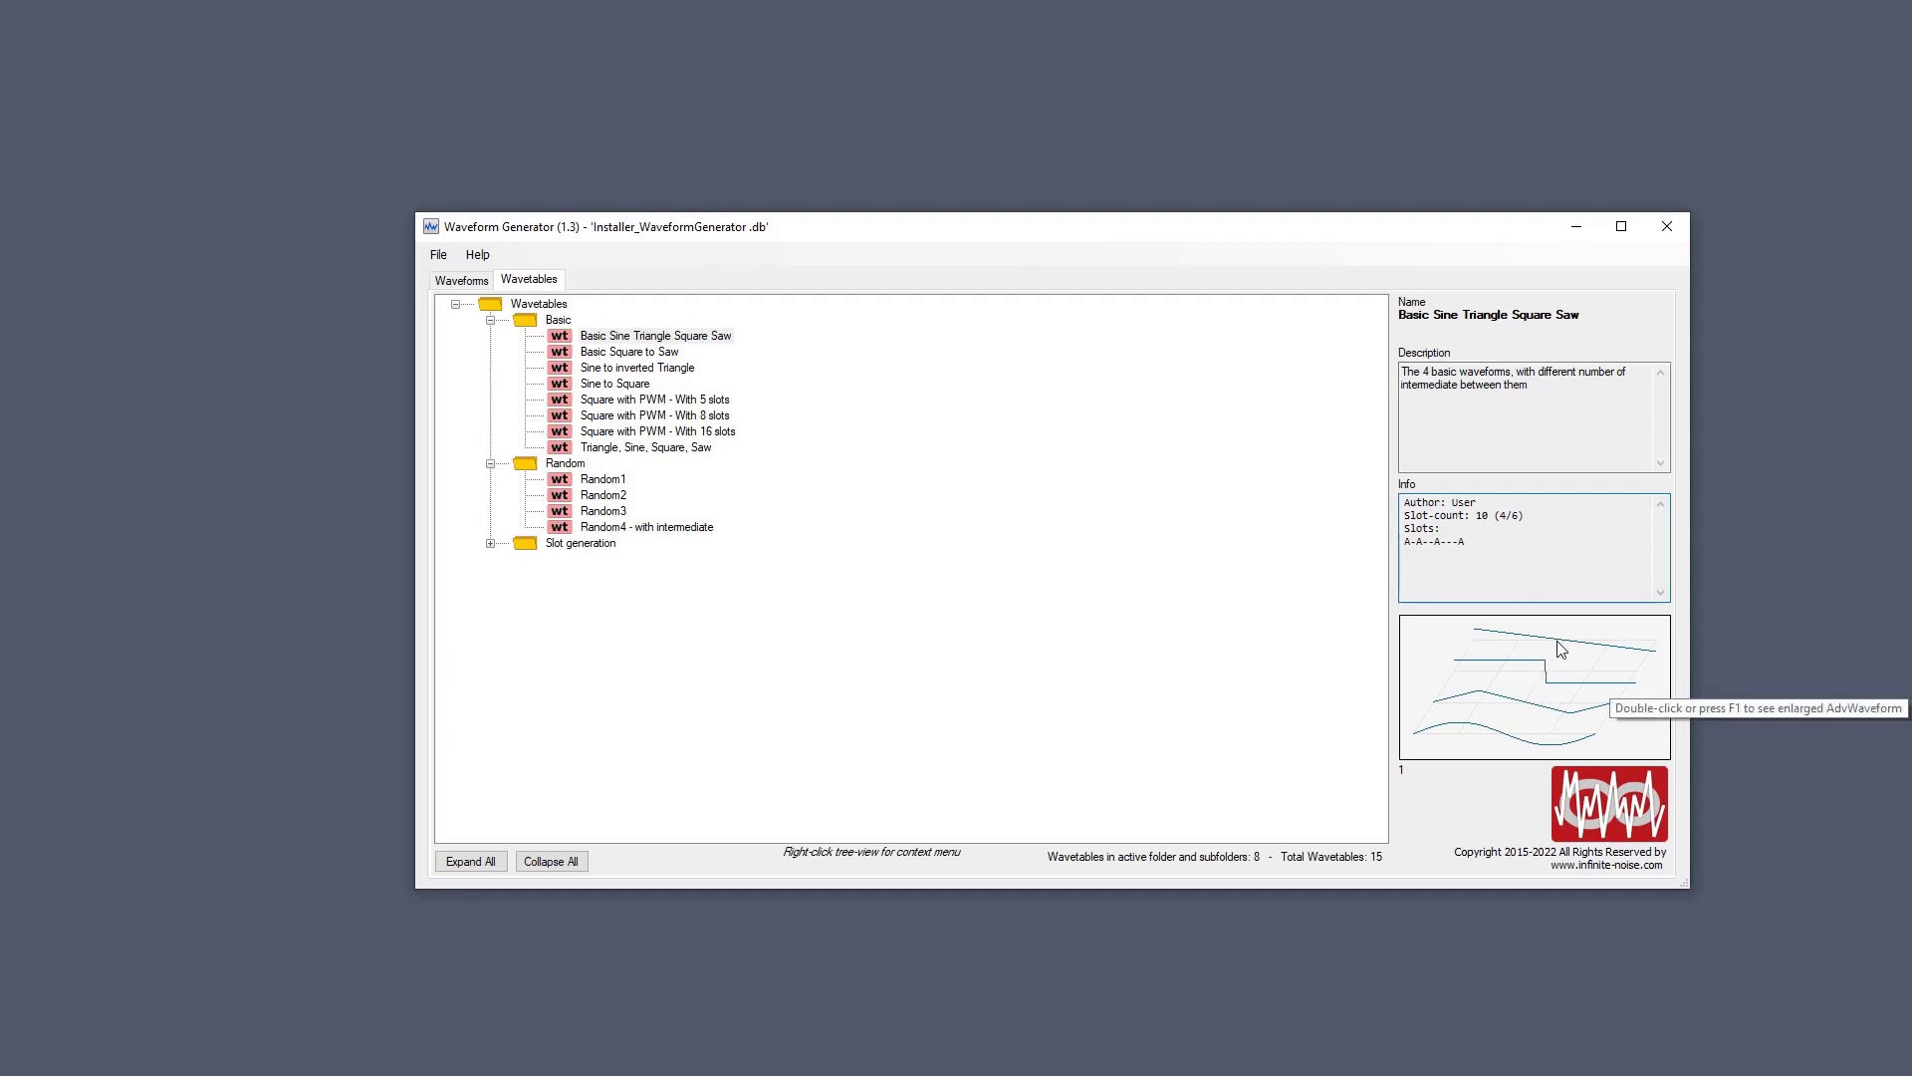
View the enlarged slots of the Basic Sine Triangle Square Saw wavetable with intermediate slots included, and close the view.
{"action": "double_click", "coordinate": [1527, 689]}
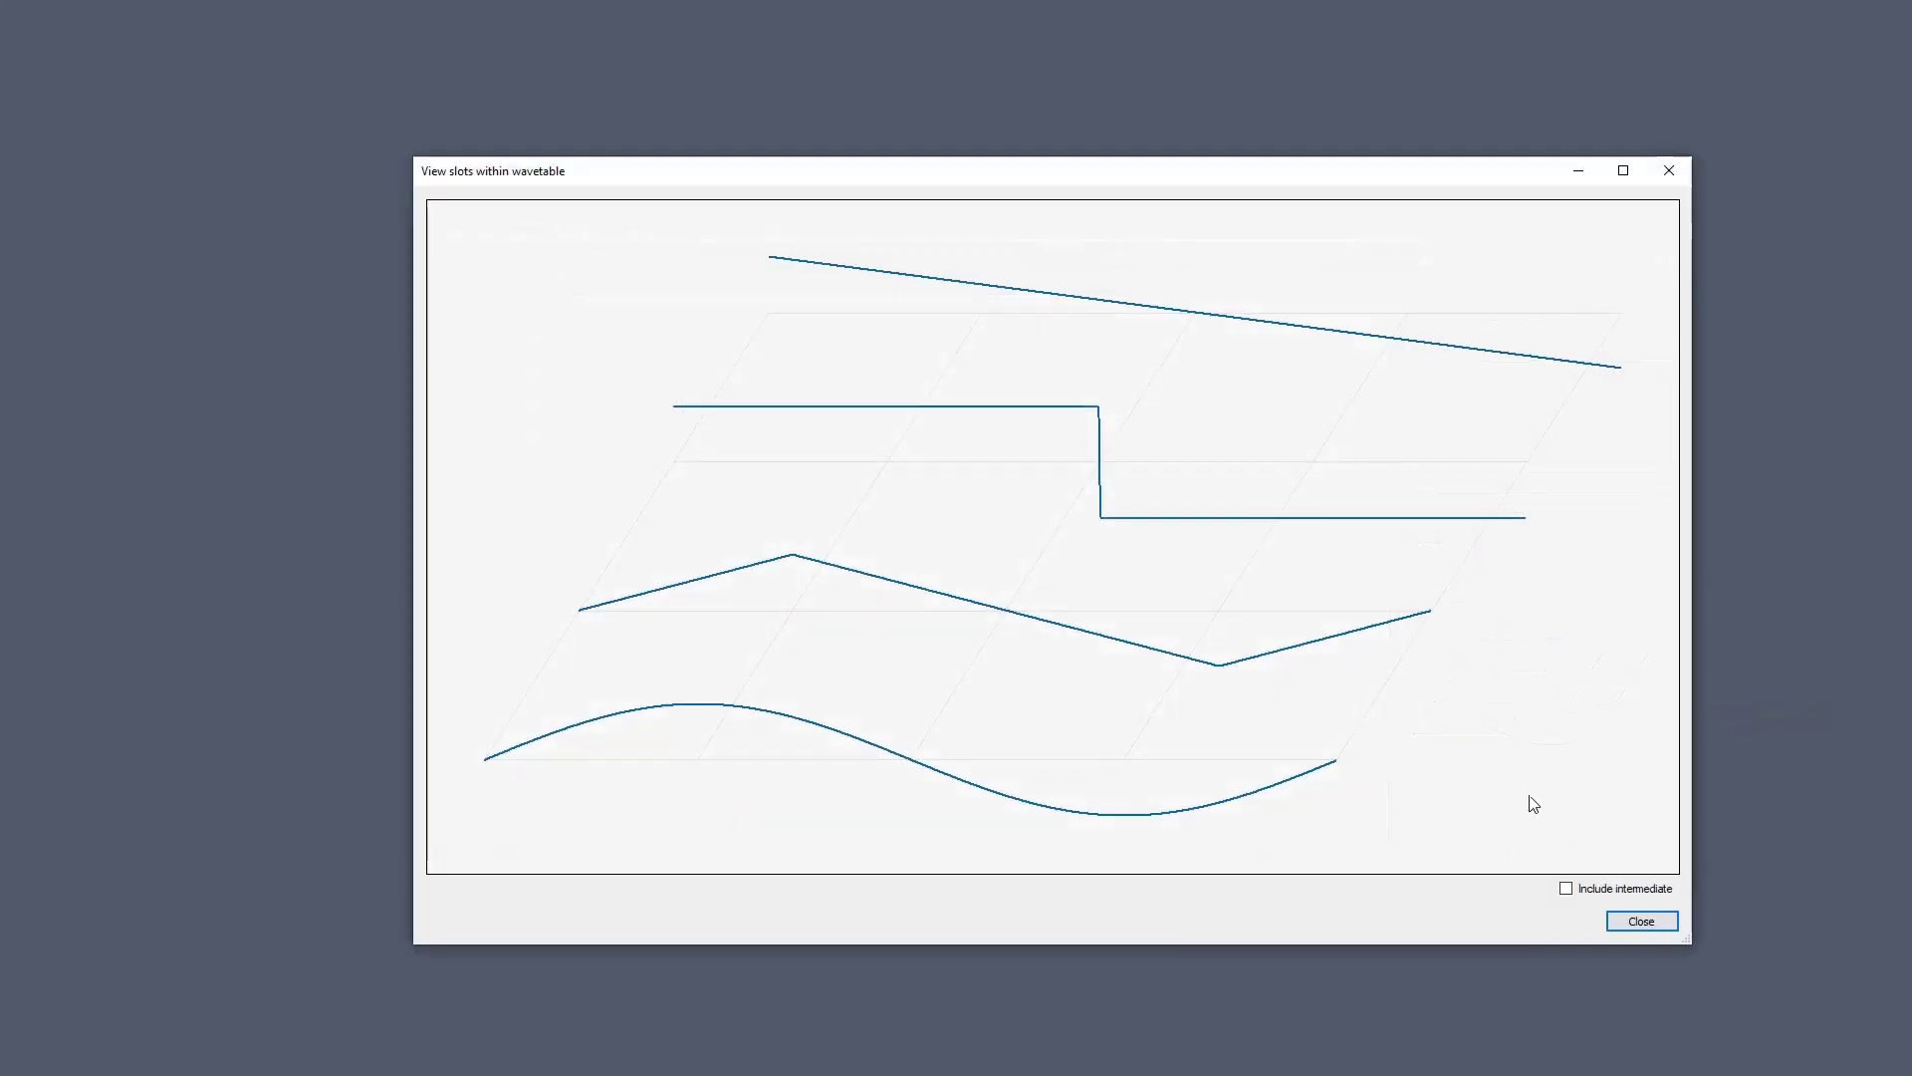
{"action": "left_click", "coordinate": [1602, 892]}
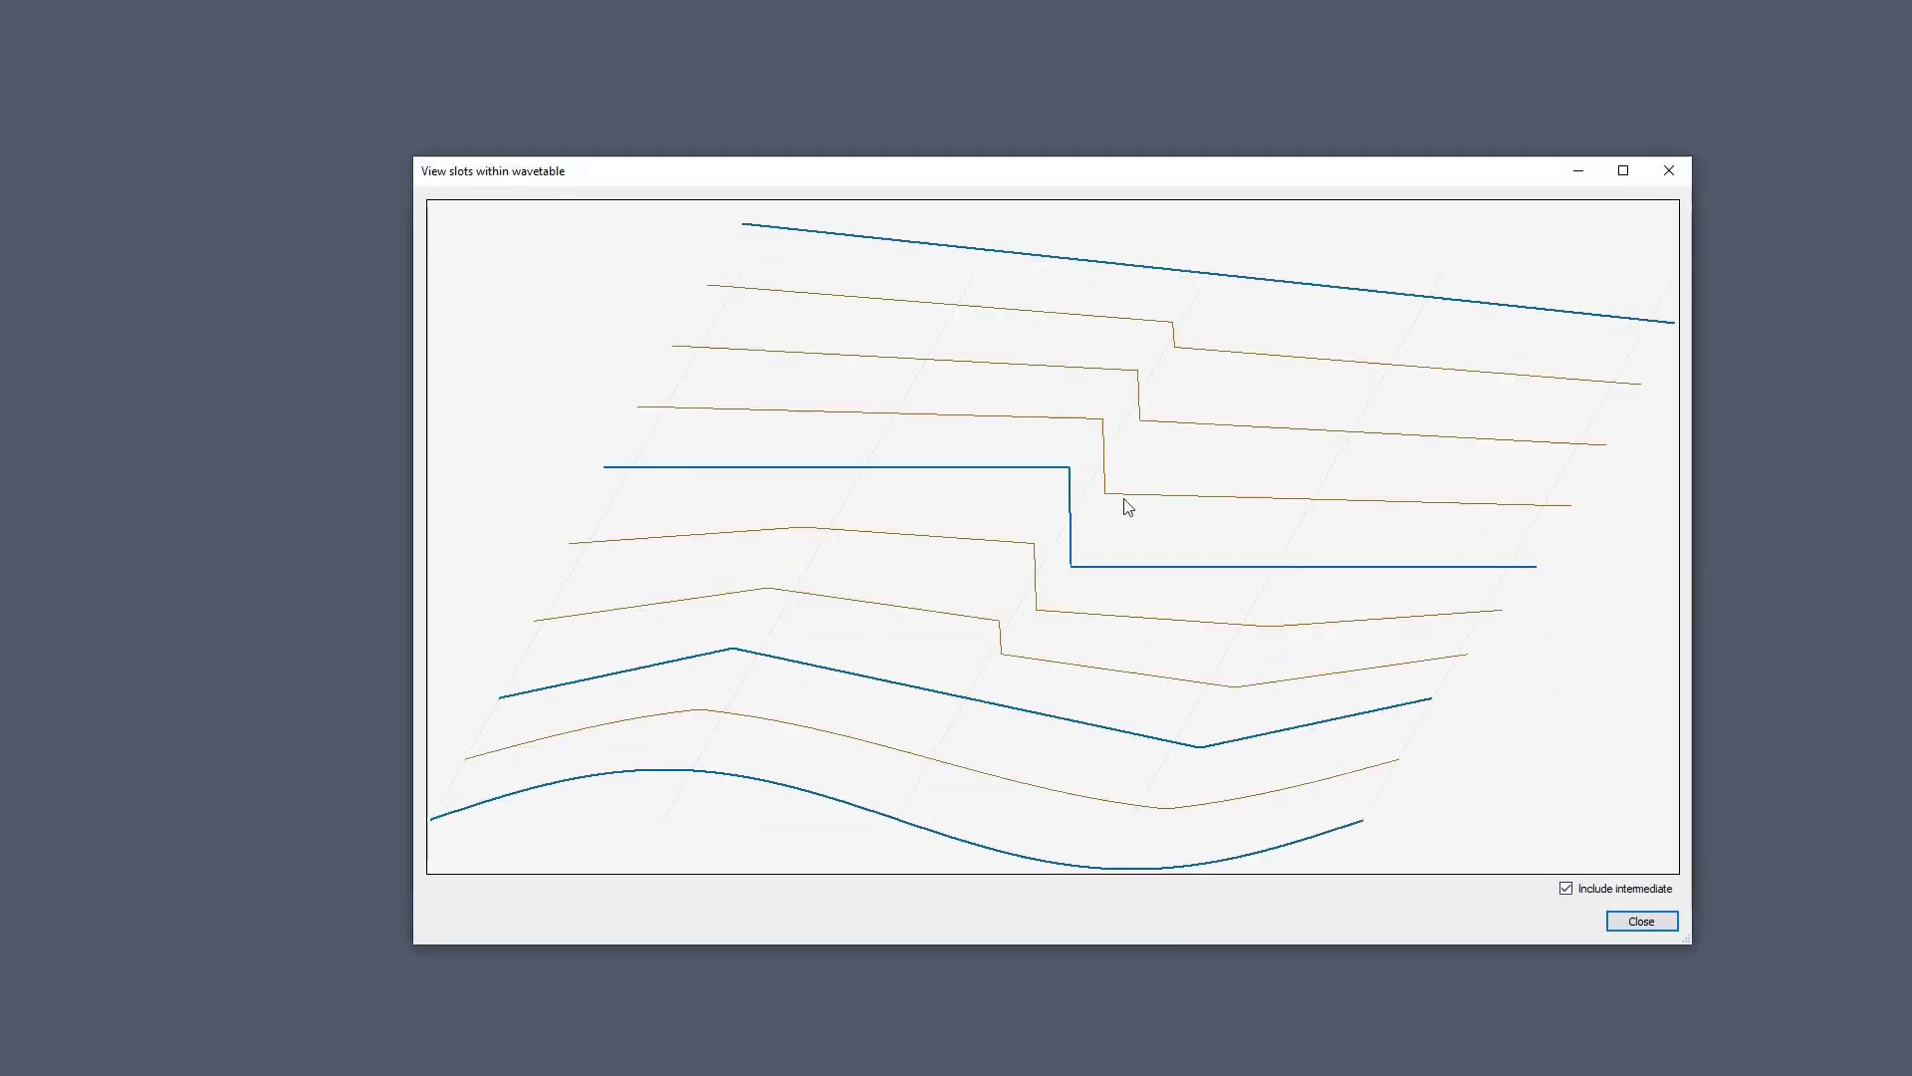
{"action": "left_click", "coordinate": [1680, 170]}
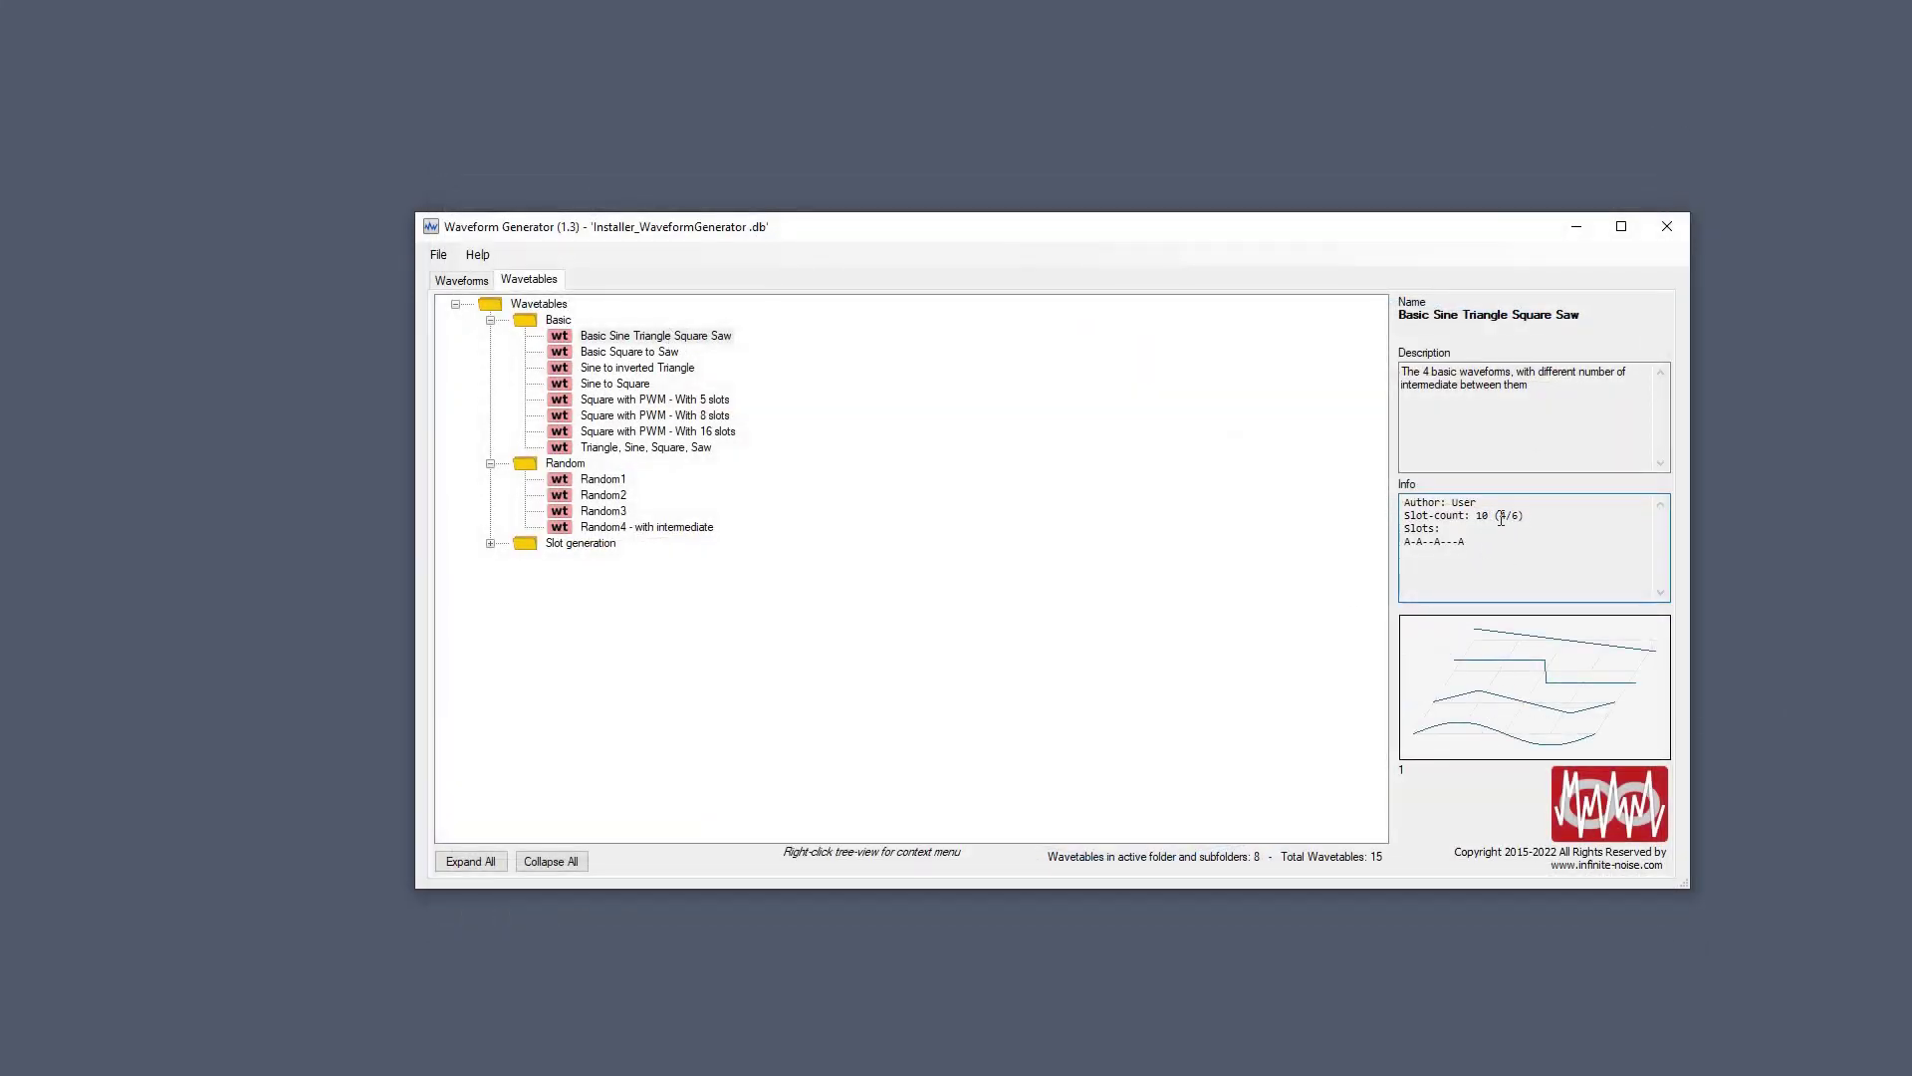
Open the export settings for the Basic Sine Triangle Square Saw wavetable and set min slots to 2 and max slots to 5.
{"action": "right_click", "coordinate": [701, 337]}
{"action": "left_click", "coordinate": [807, 467]}
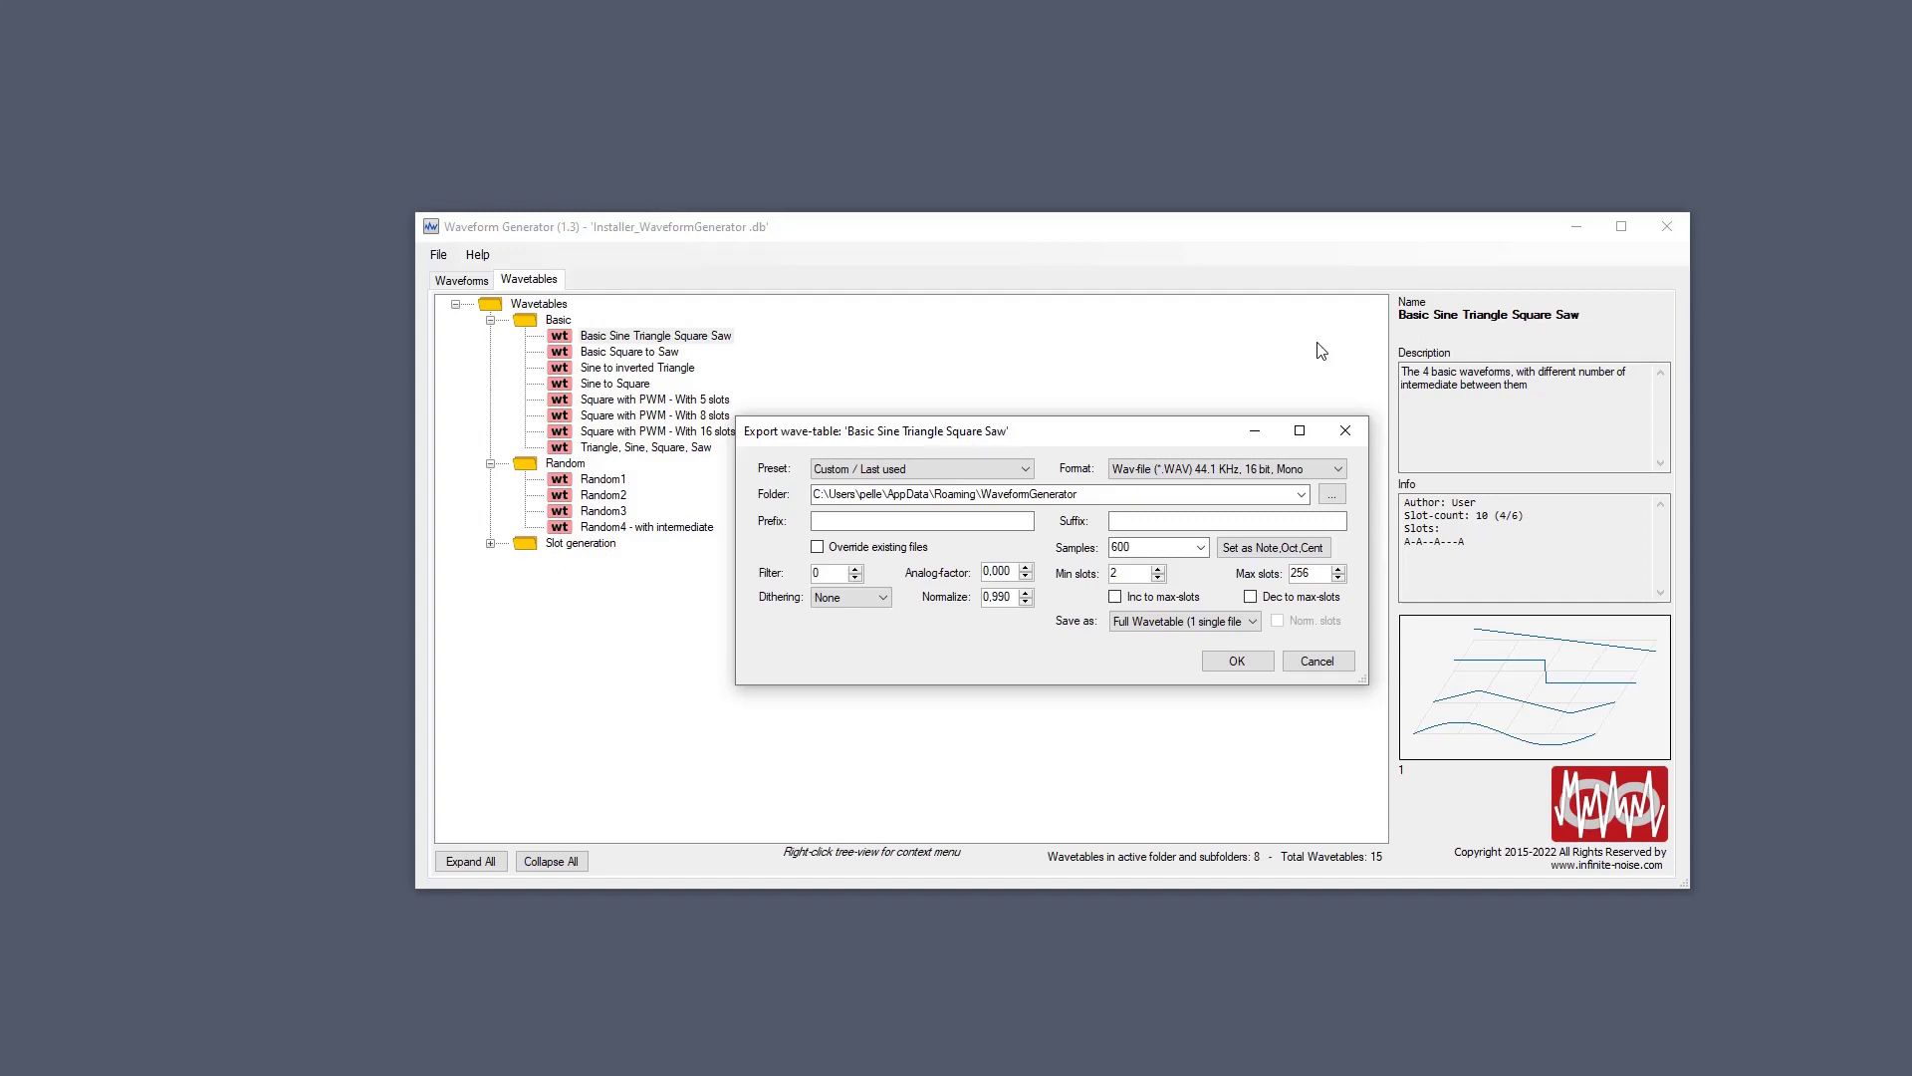
{"action": "double_click", "coordinate": [1116, 576]}
{"action": "key", "text": "Tab"}
{"action": "type", "text": "5"}
{"action": "key", "text": "Tab"}
{"action": "double_click", "coordinate": [1140, 578]}
{"action": "type", "text": "2"}
{"action": "double_click", "coordinate": [1296, 574]}
{"action": "left_click", "coordinate": [1116, 596]}
{"action": "double_click", "coordinate": [1301, 574]}
{"action": "left_click", "coordinate": [1267, 602]}
{"action": "left_click", "coordinate": [1313, 598]}
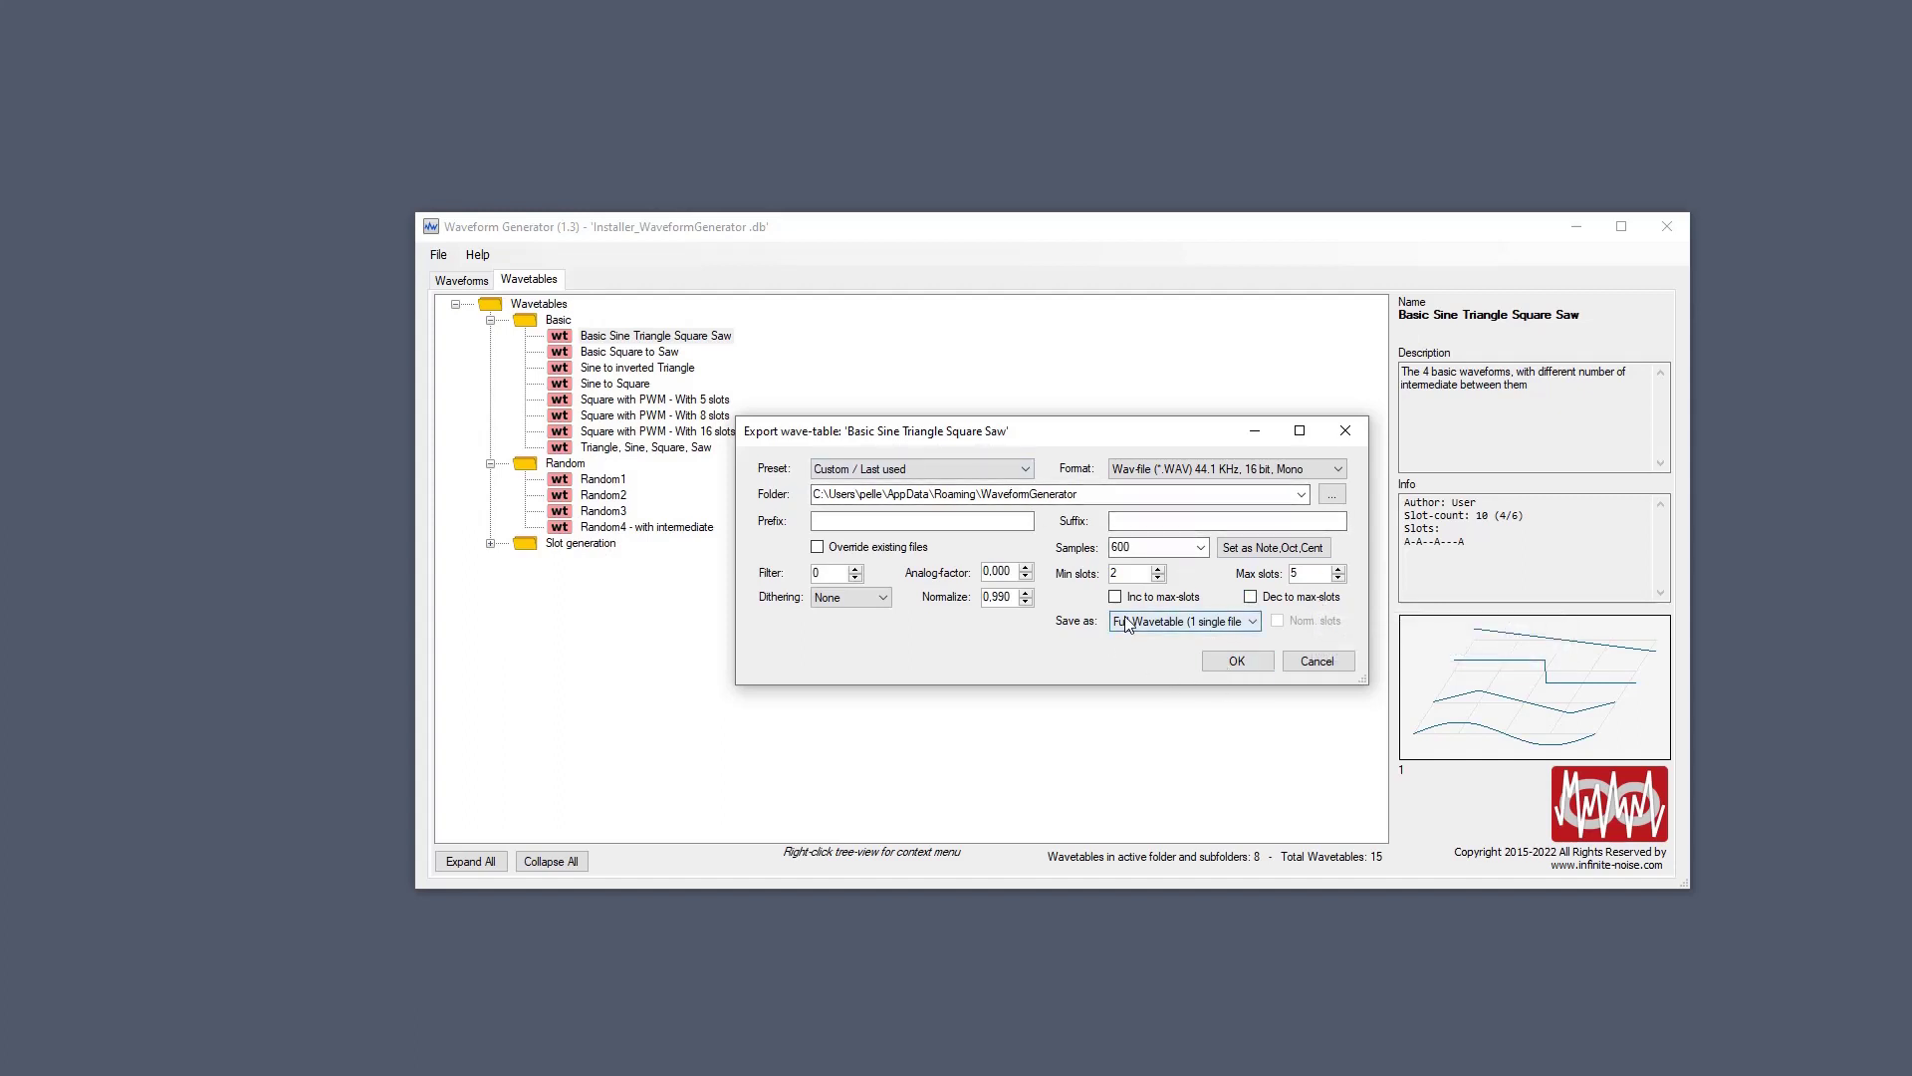
Try saving as individual slots and as both wavetable and slots, and close the export settings without exporting.
{"action": "left_click", "coordinate": [1253, 622]}
{"action": "left_click", "coordinate": [1185, 649]}
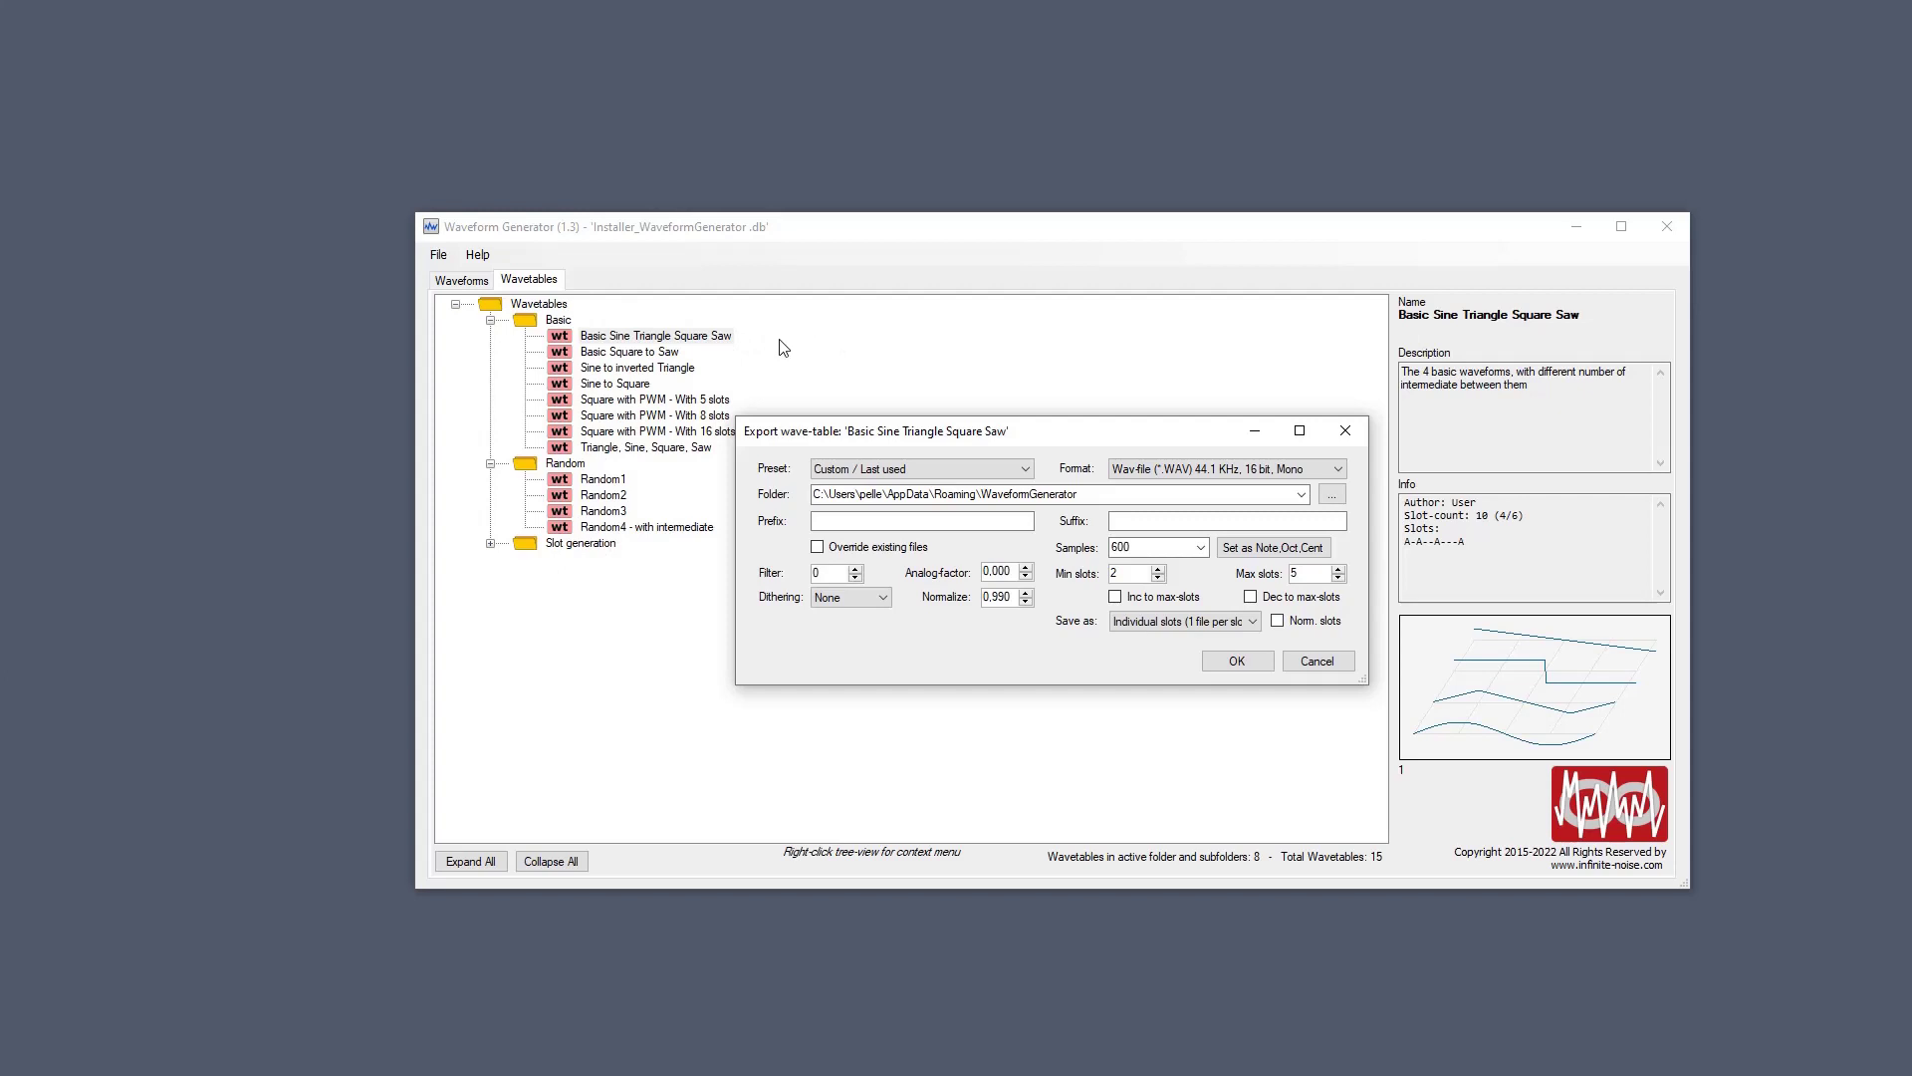
{"action": "left_click", "coordinate": [1252, 622]}
{"action": "left_click", "coordinate": [1221, 665]}
{"action": "left_click", "coordinate": [1358, 432]}
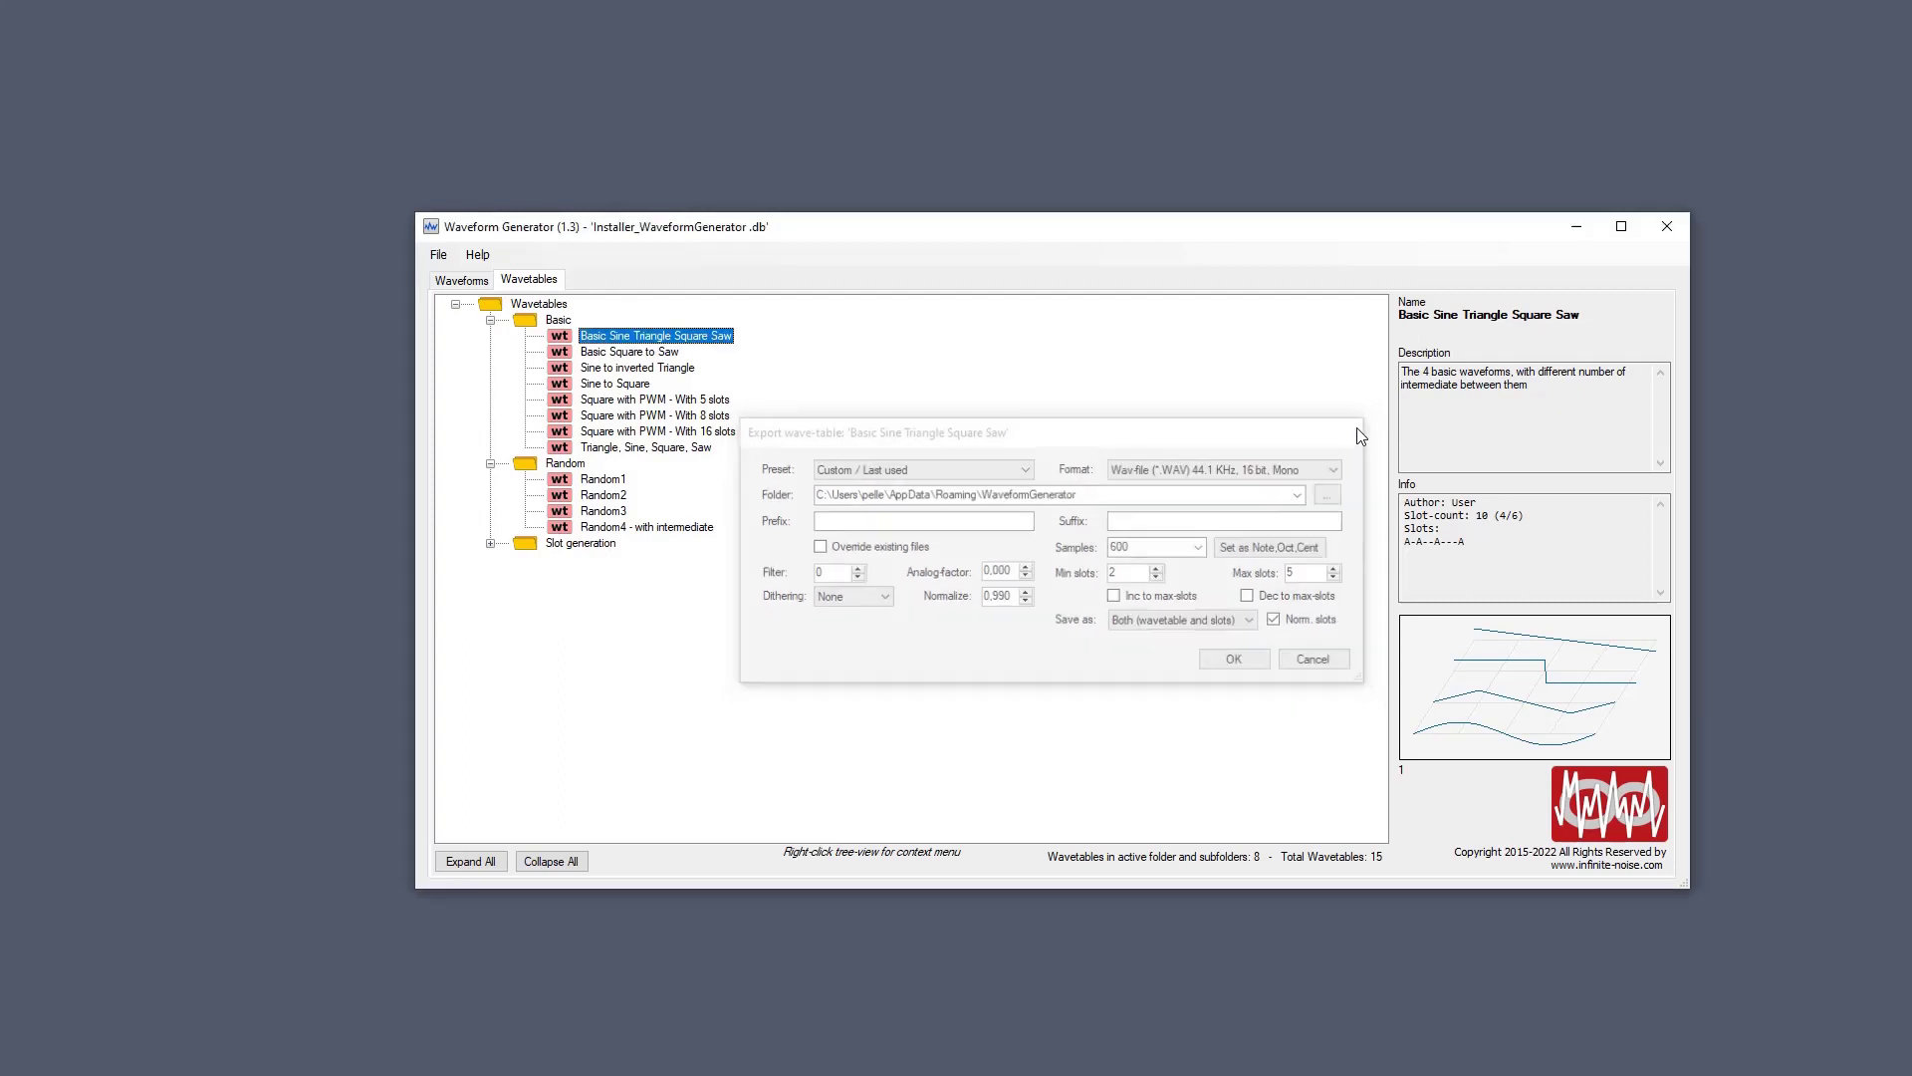
Check the WAV export option on the root Wavetables folder and select the Basic and Random folders to see their details.
{"action": "left_click", "coordinate": [557, 307]}
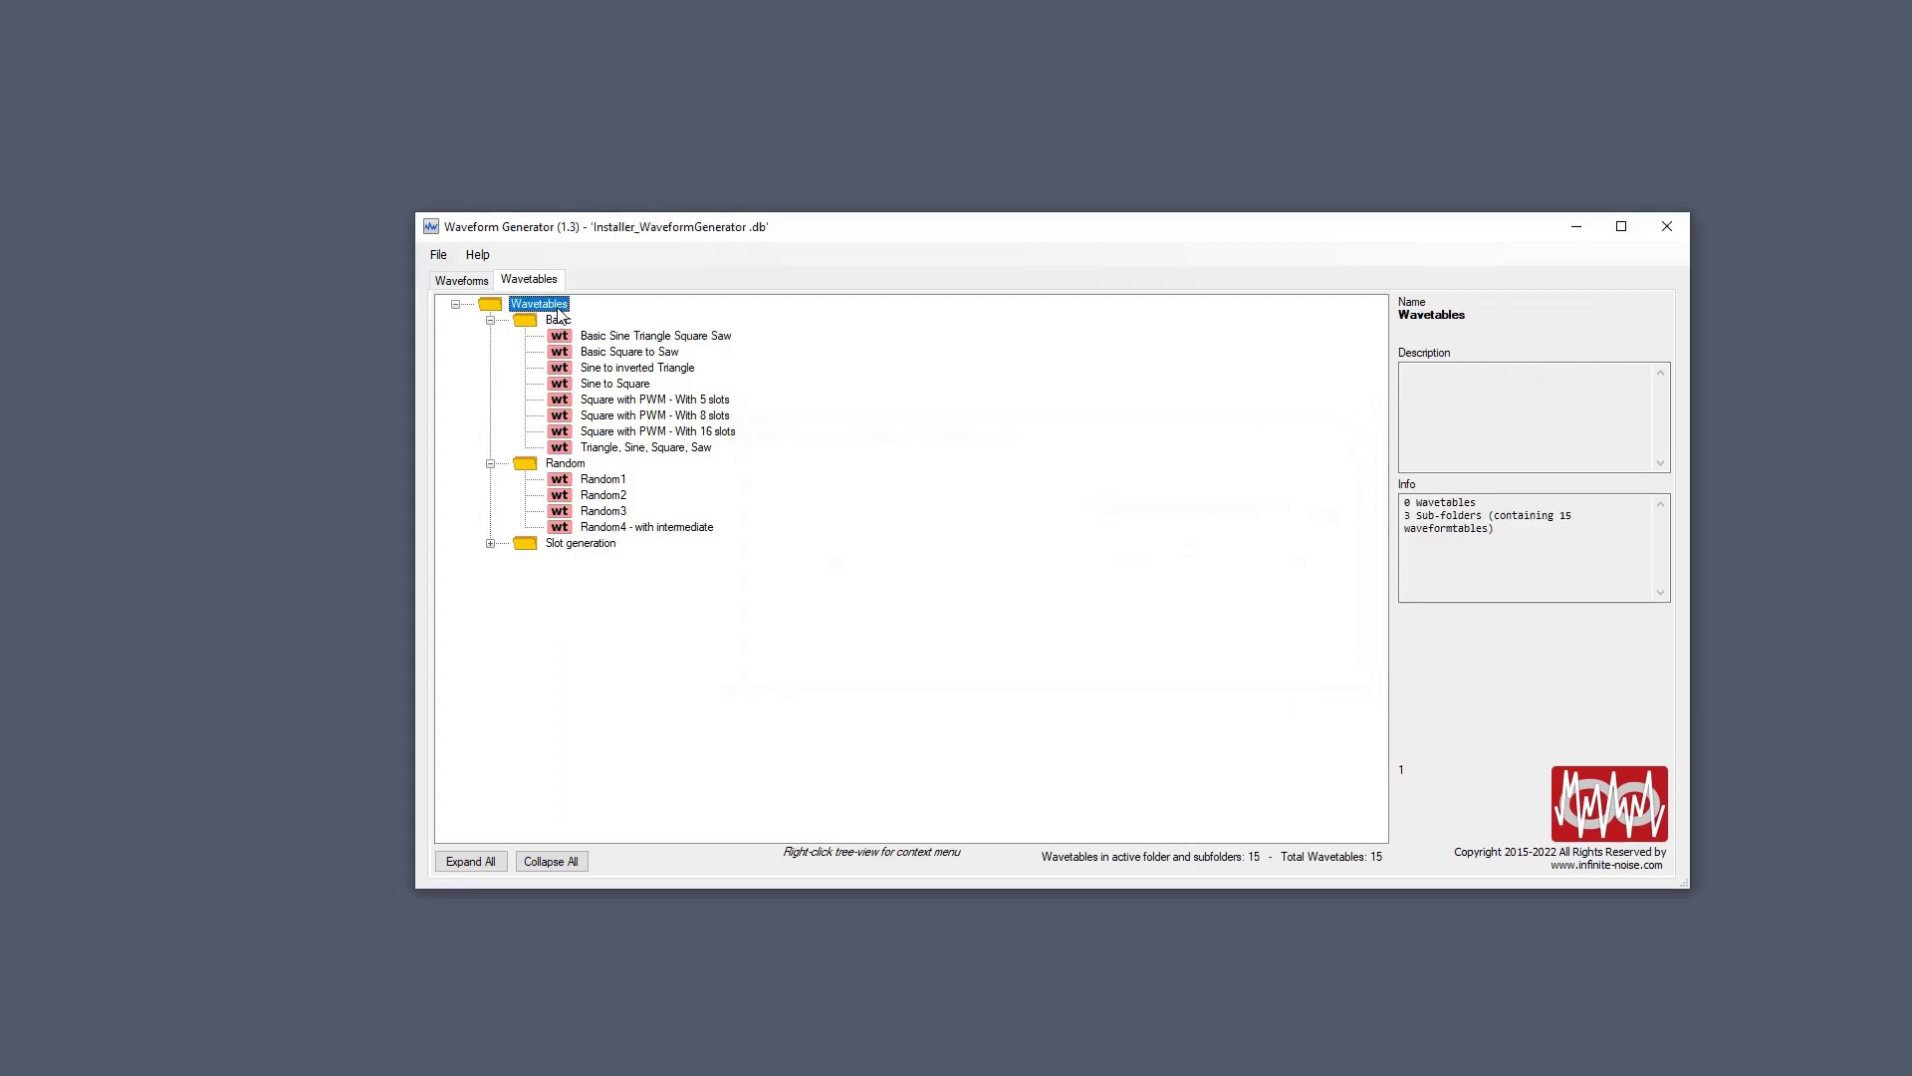
{"action": "right_click", "coordinate": [559, 312]}
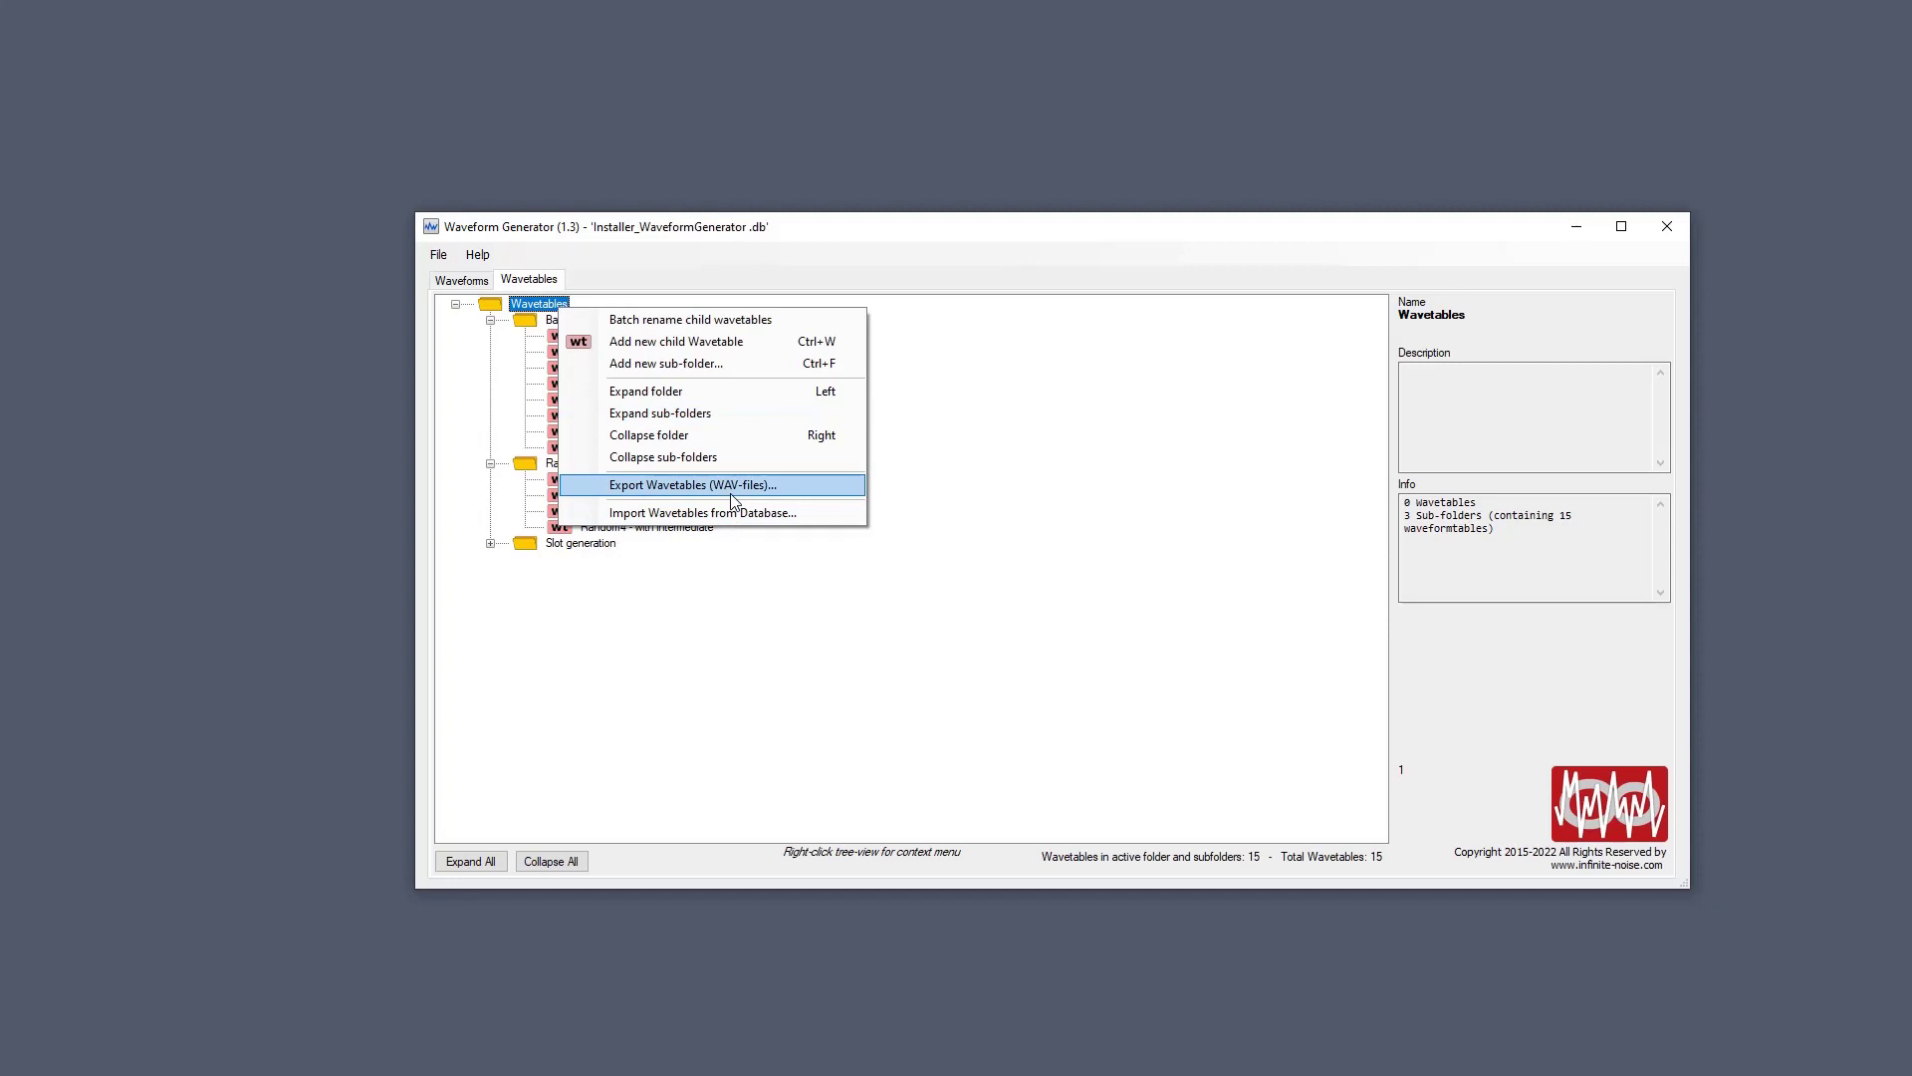
{"action": "left_click", "coordinate": [548, 324]}
{"action": "left_click", "coordinate": [550, 322]}
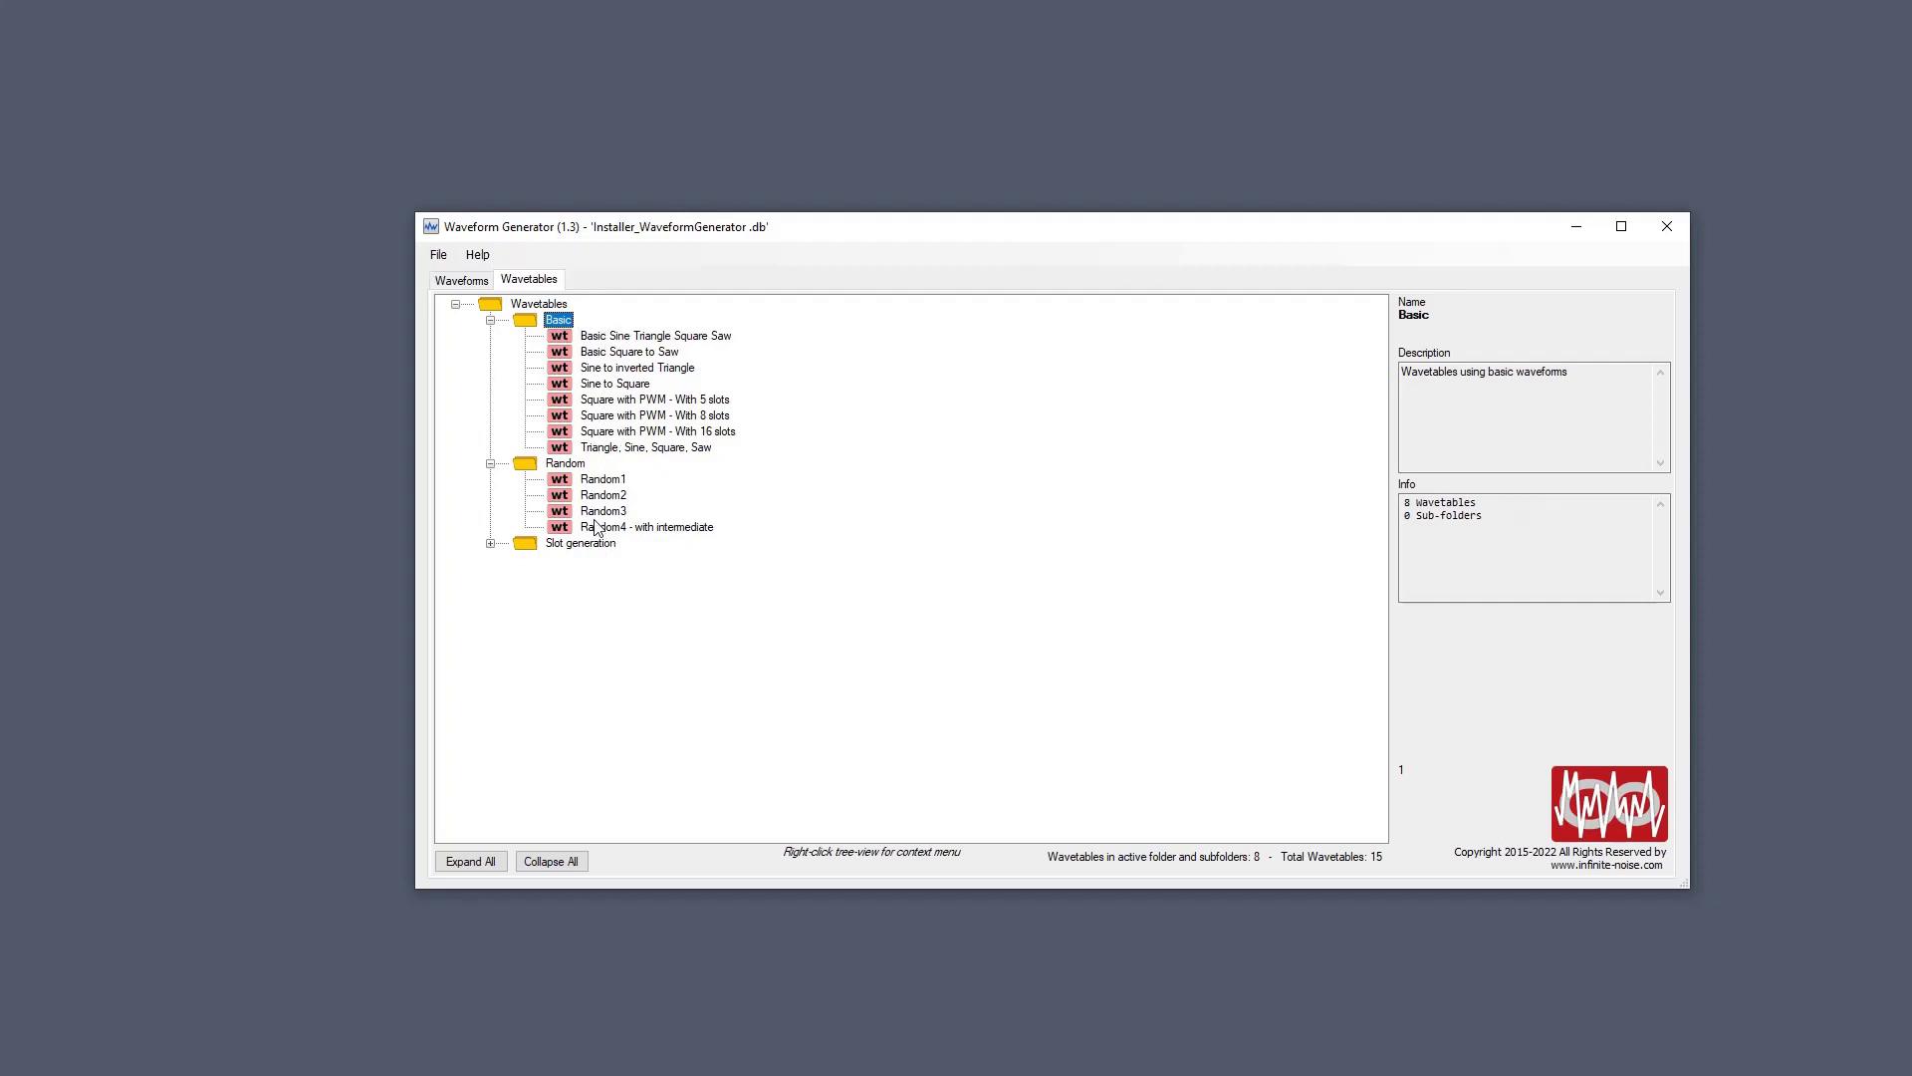
{"action": "left_click", "coordinate": [553, 466]}
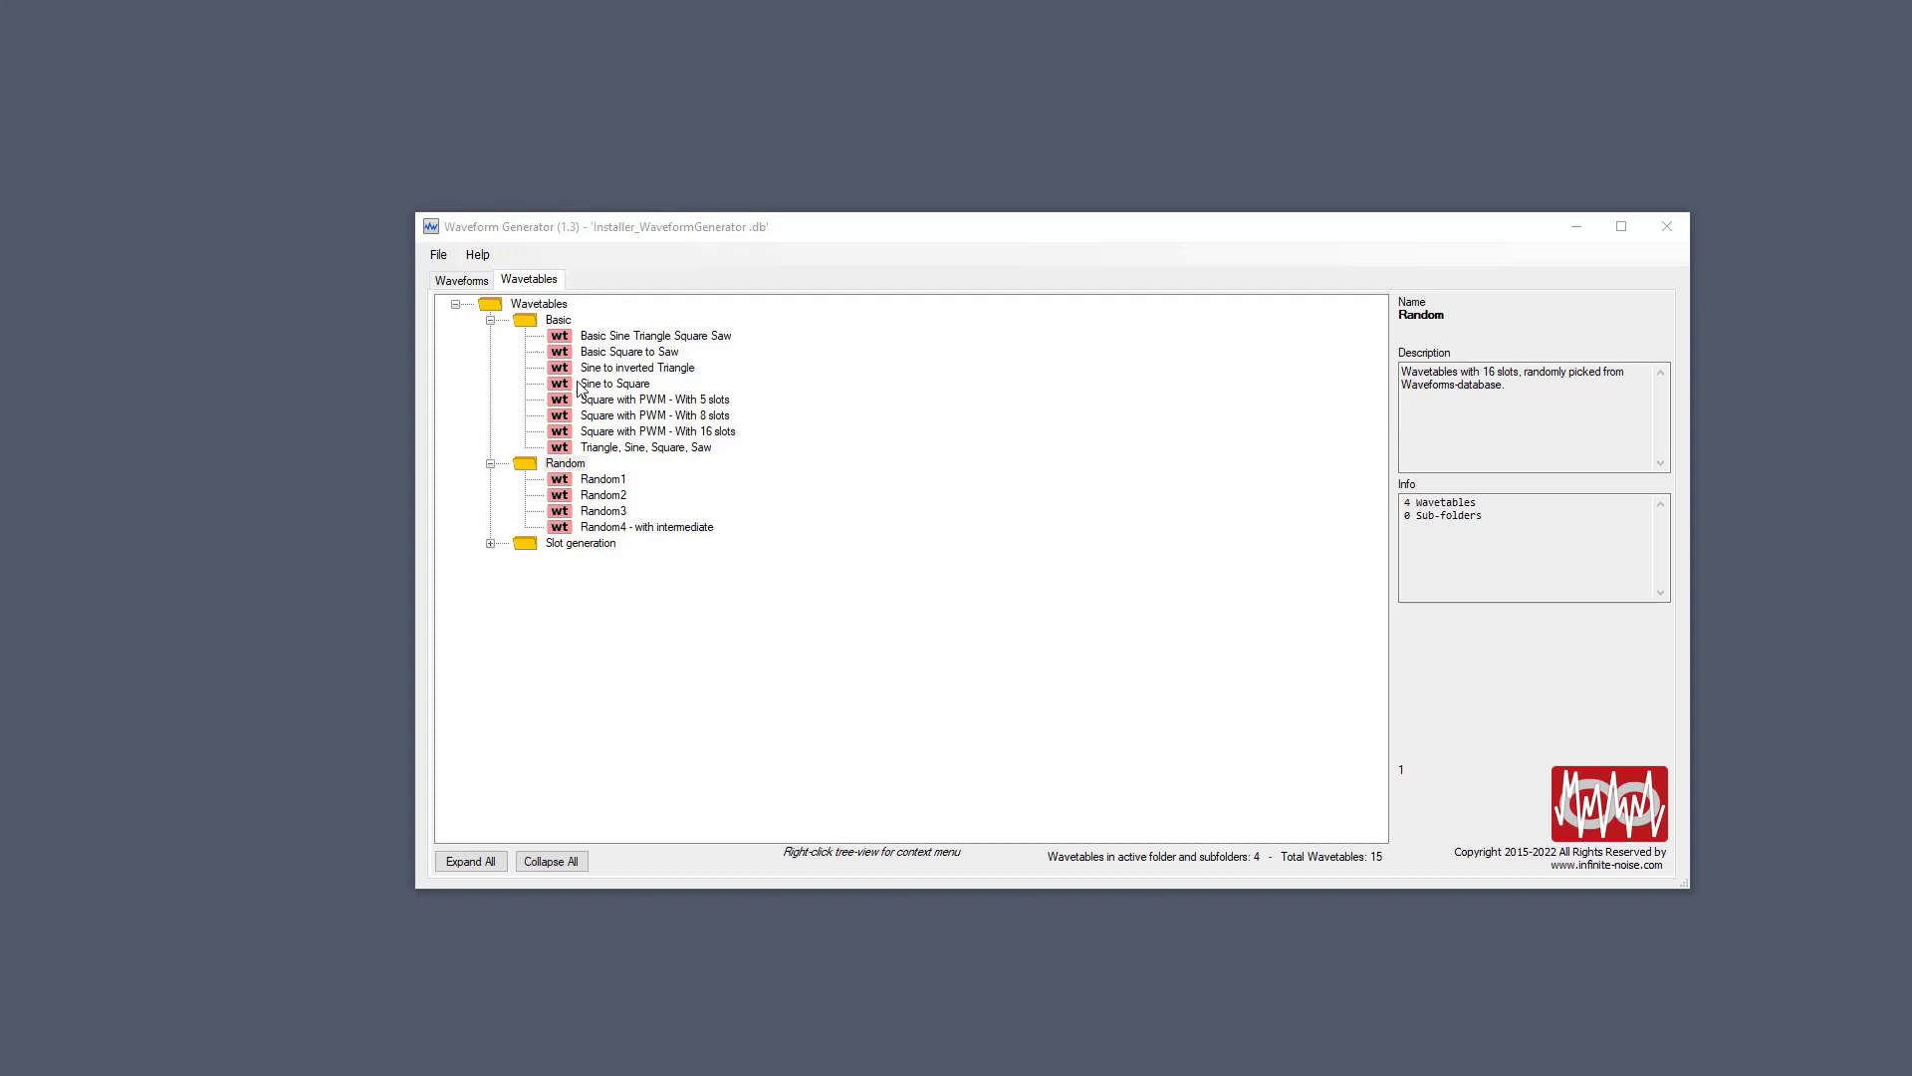
Review the known databases and browse the database files in the database chooser, and cancel without switching.
{"action": "left_click", "coordinate": [443, 257]}
{"action": "left_click", "coordinate": [439, 255]}
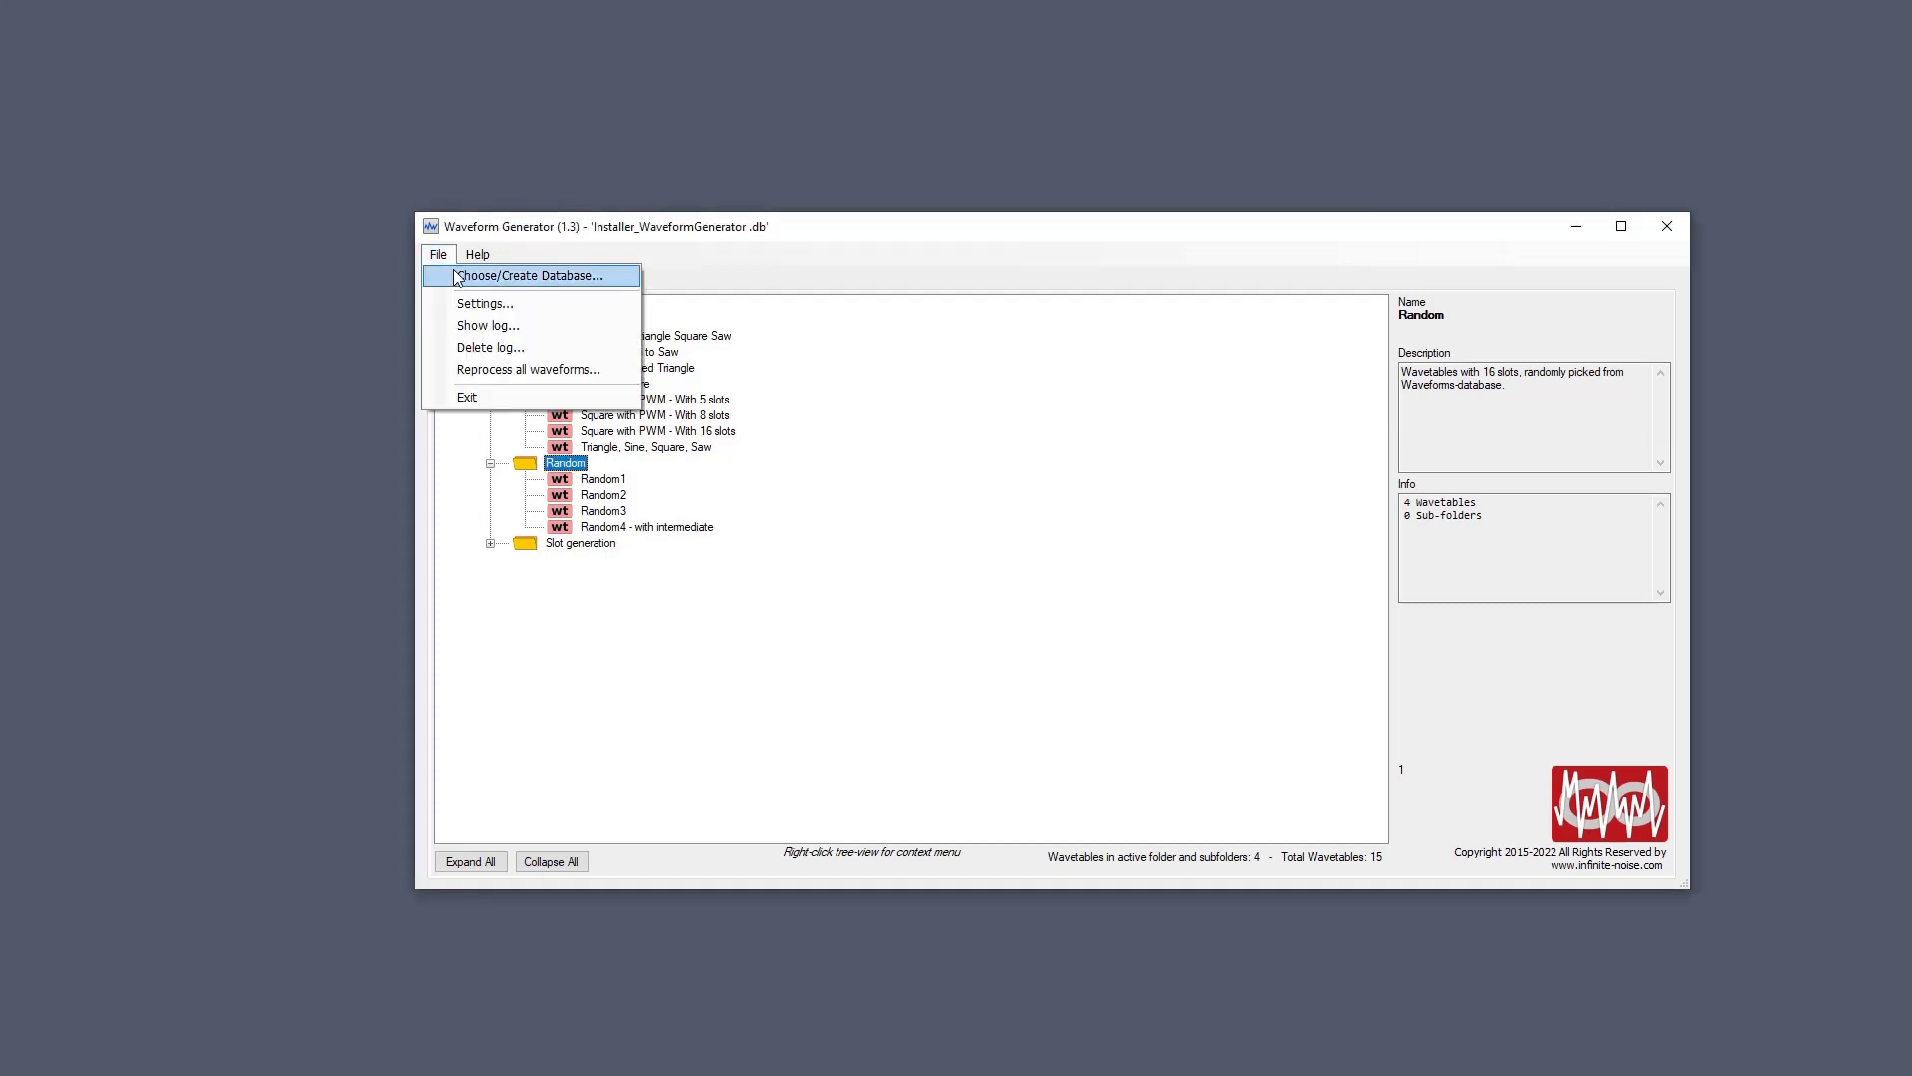
{"action": "left_click", "coordinate": [456, 276]}
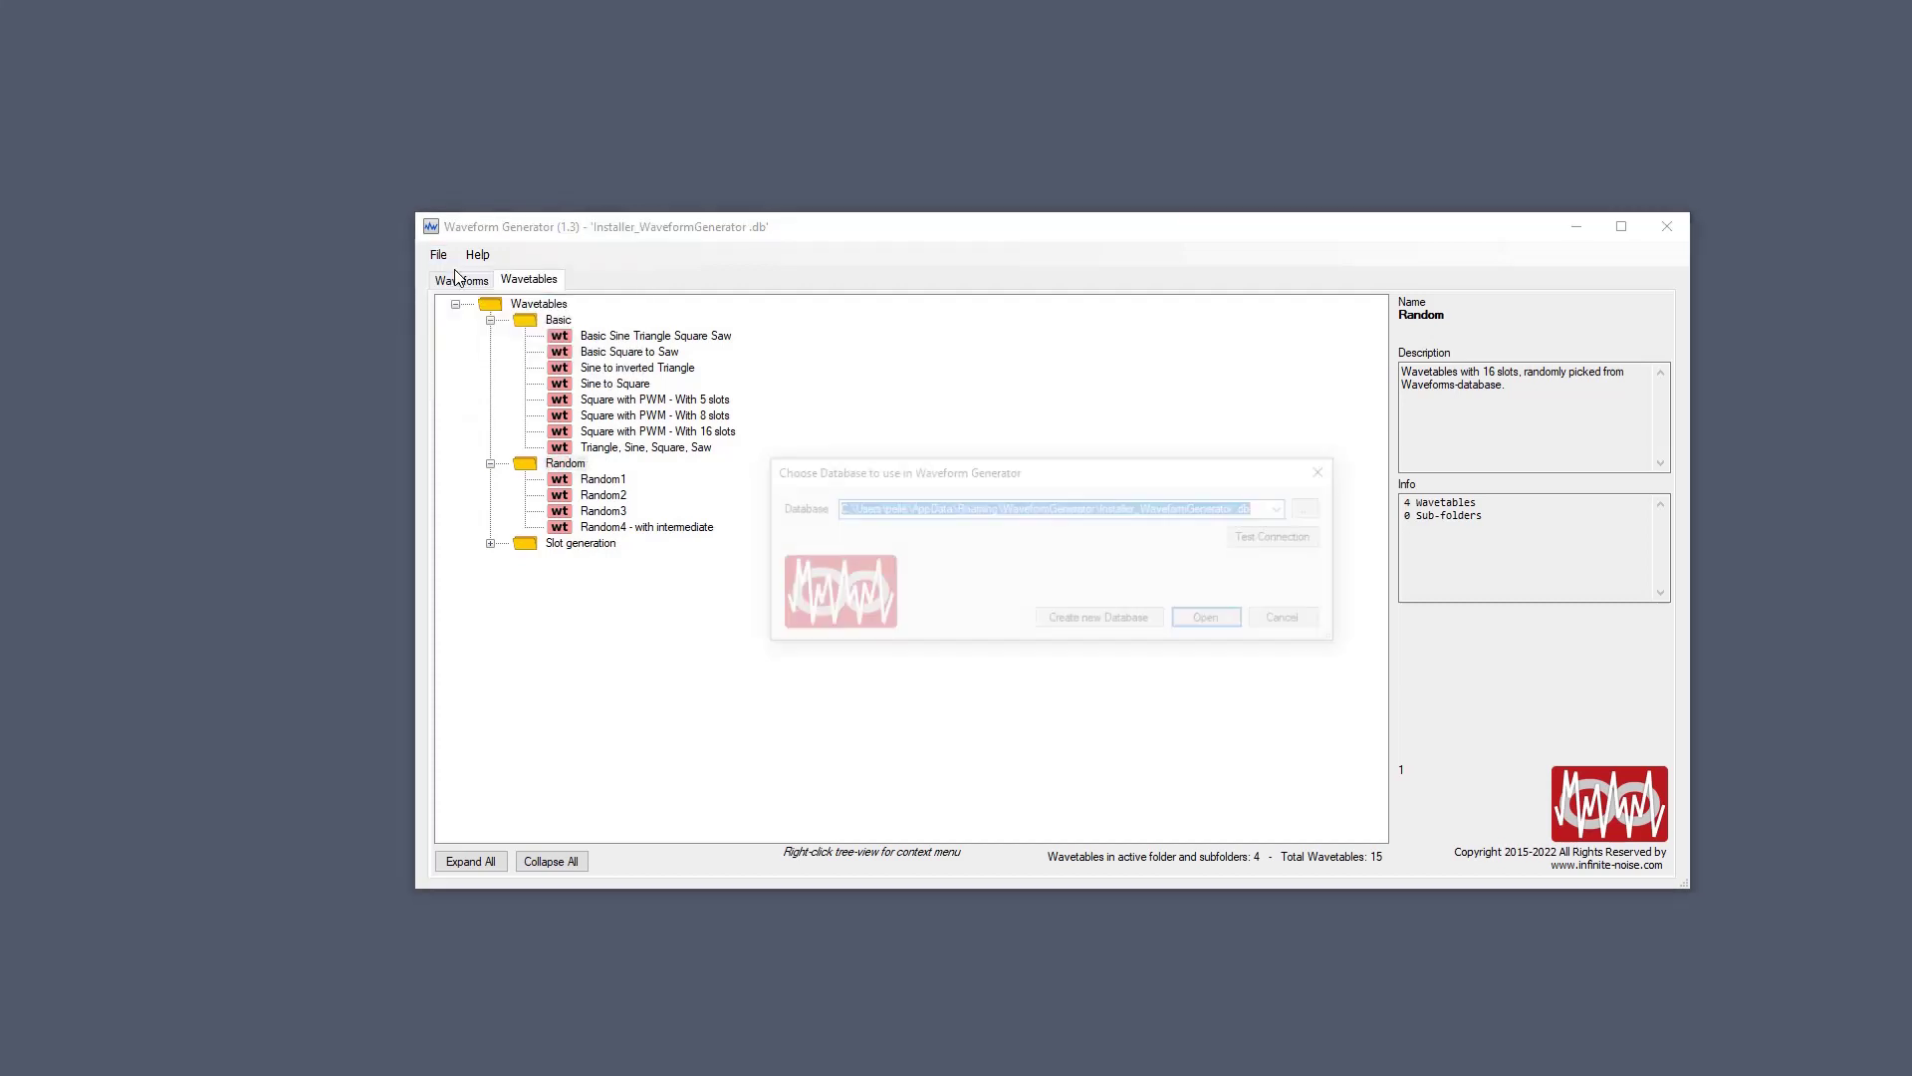
{"action": "left_click", "coordinate": [1285, 509]}
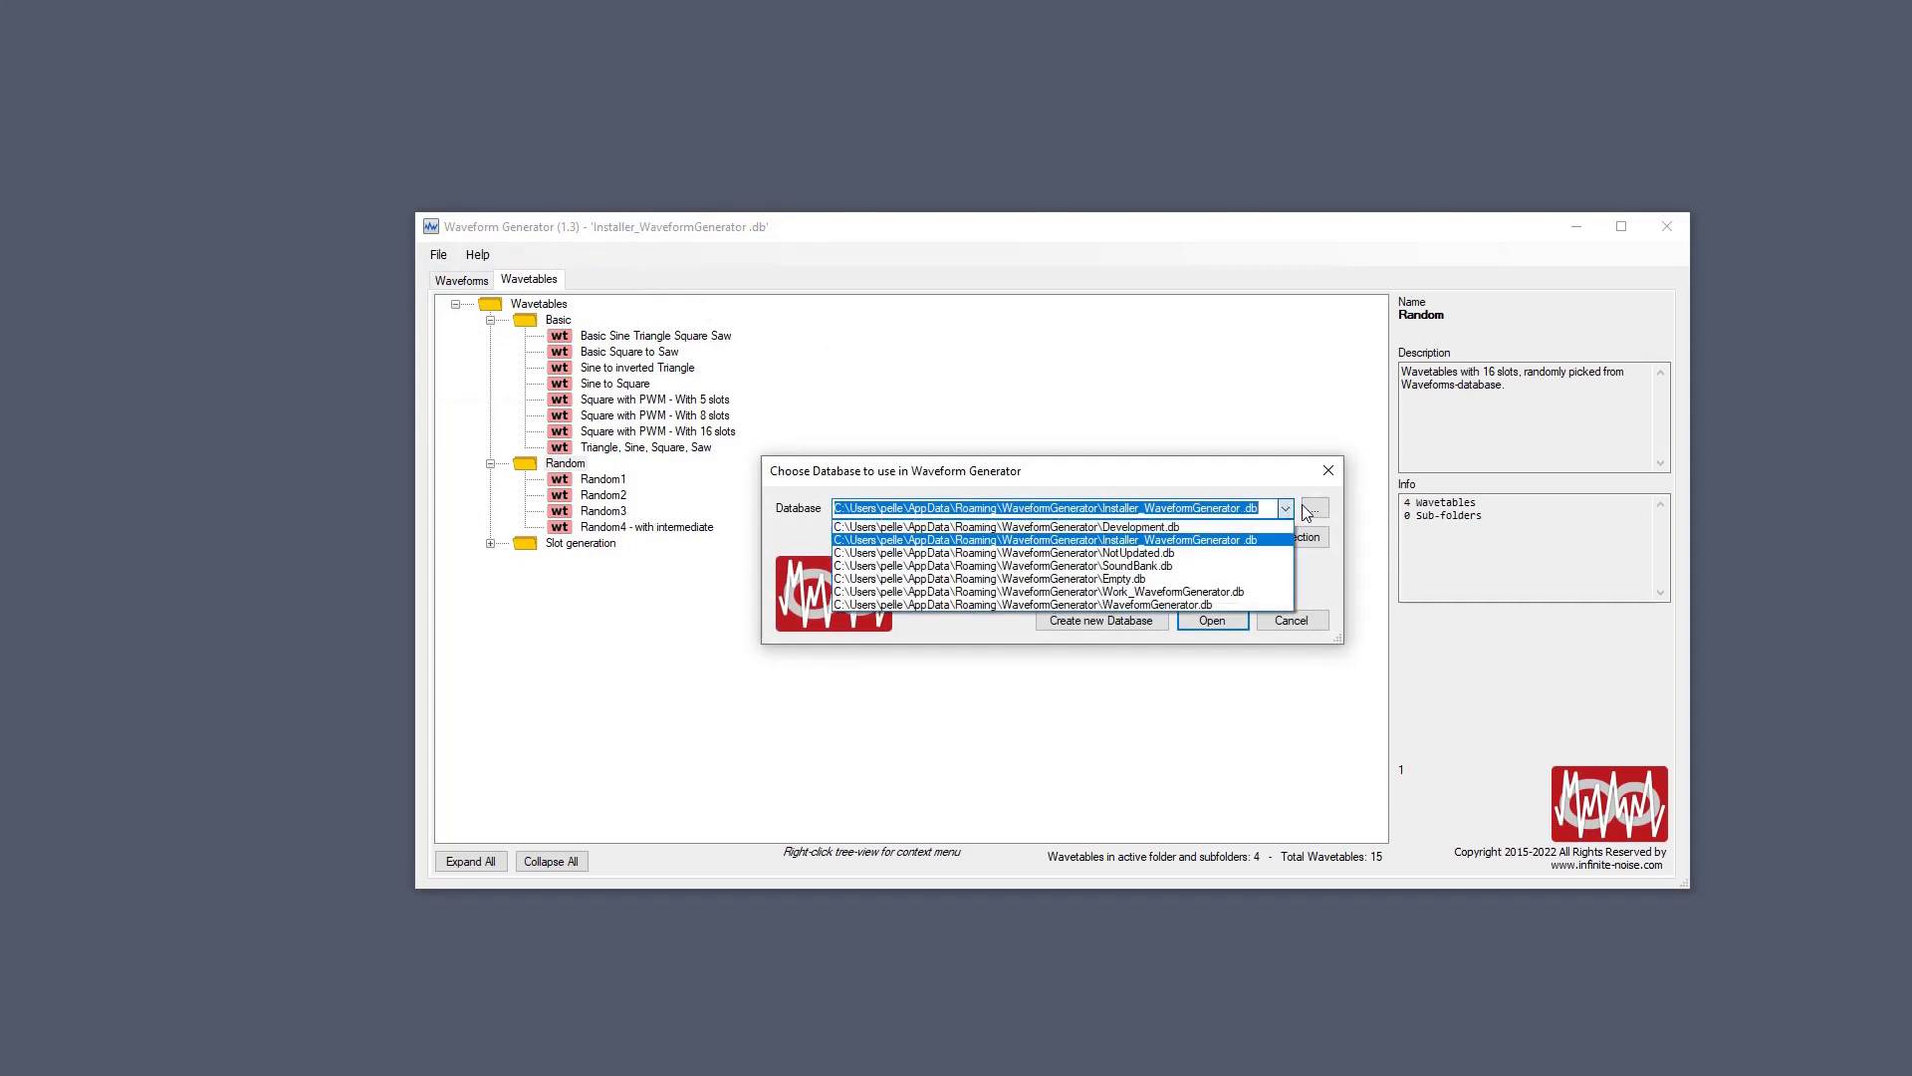
{"action": "left_click", "coordinate": [1314, 511]}
{"action": "left_click", "coordinate": [1316, 512]}
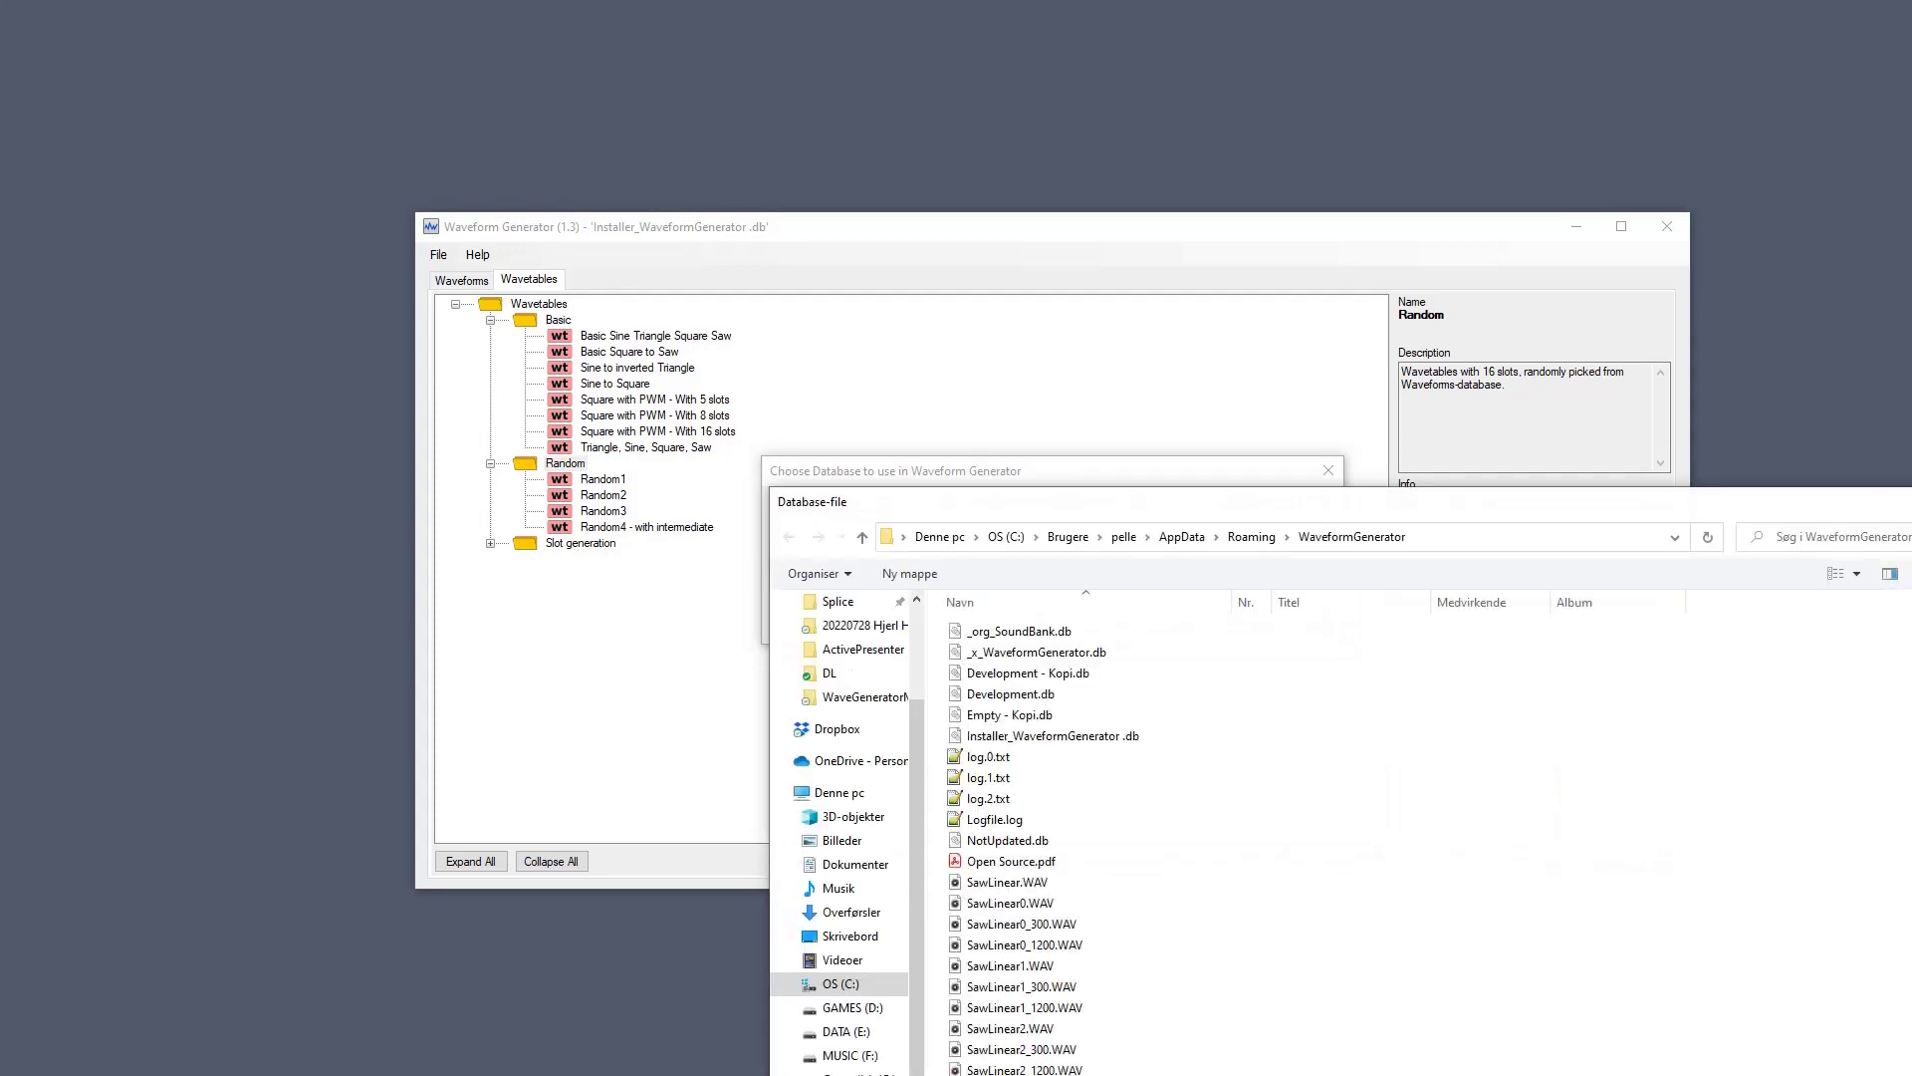
{"action": "key", "text": "Escape"}
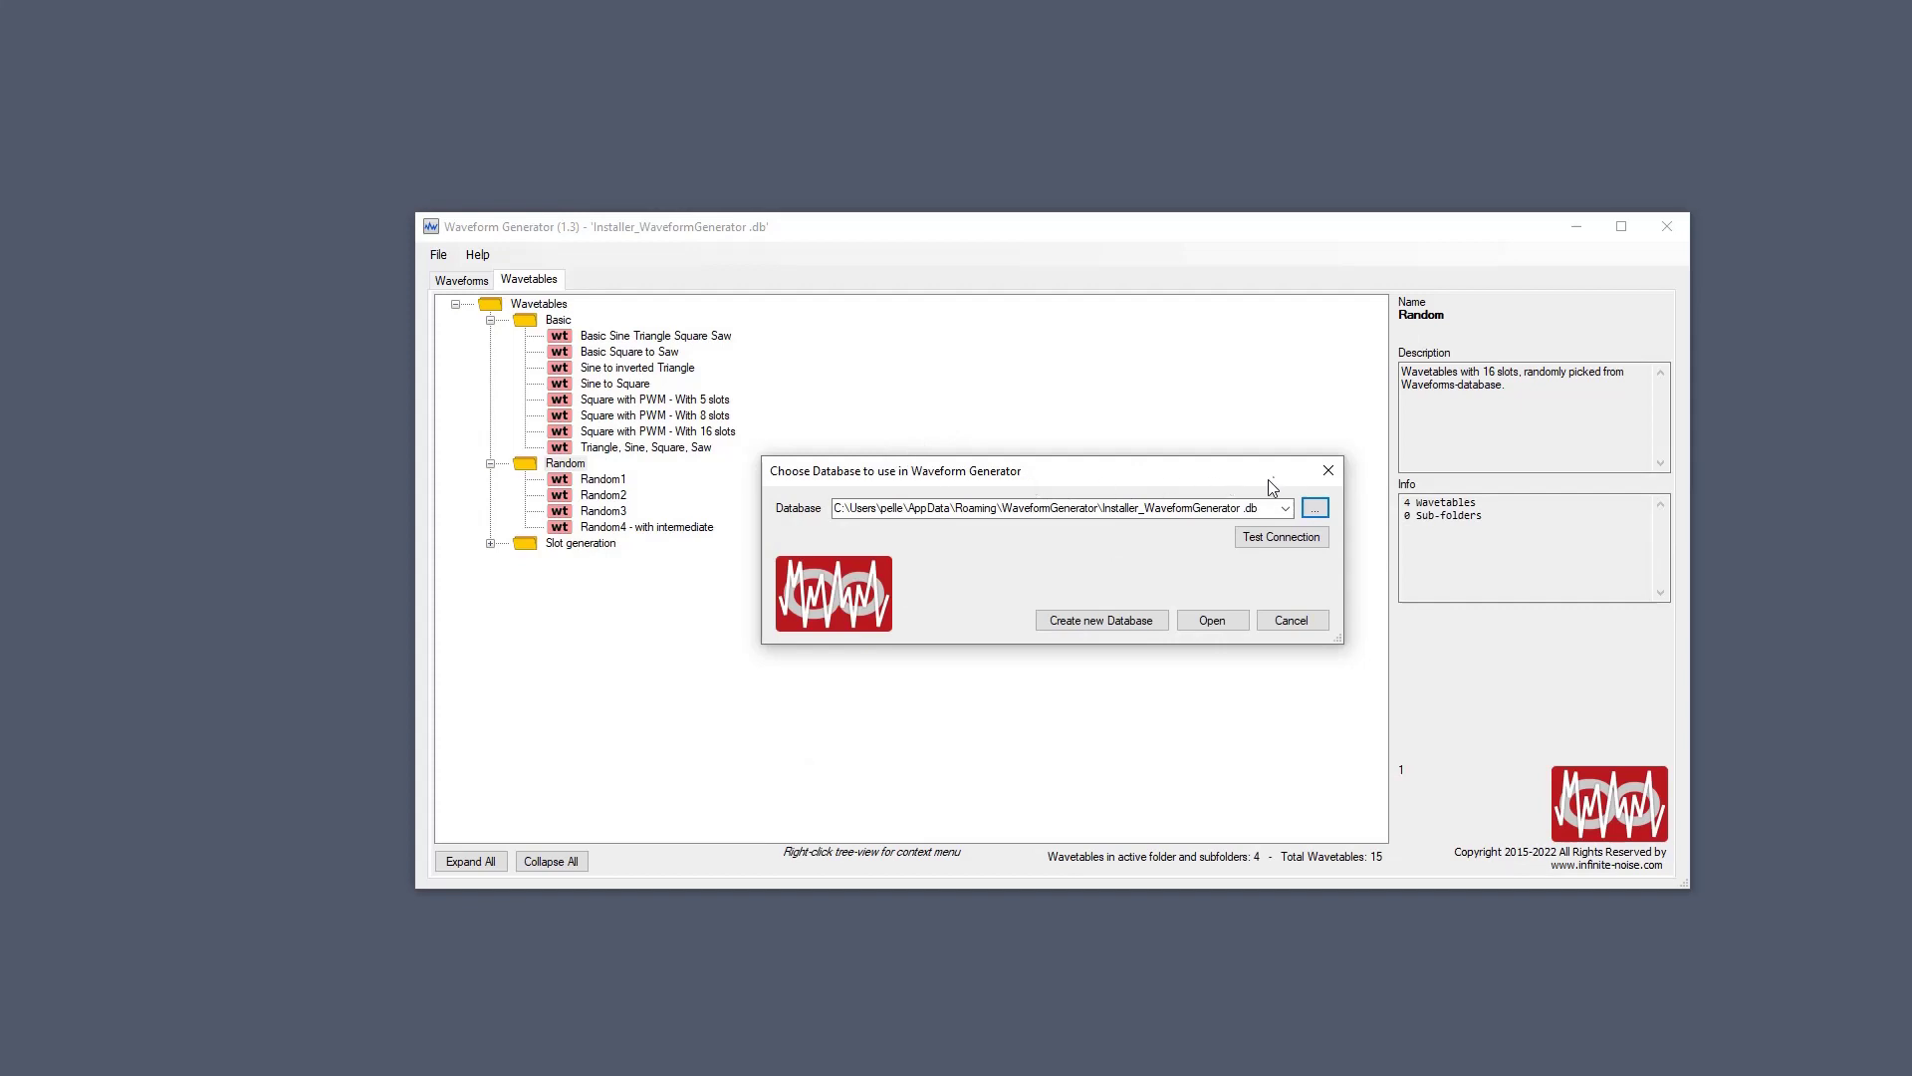
{"action": "left_click", "coordinate": [1323, 474]}
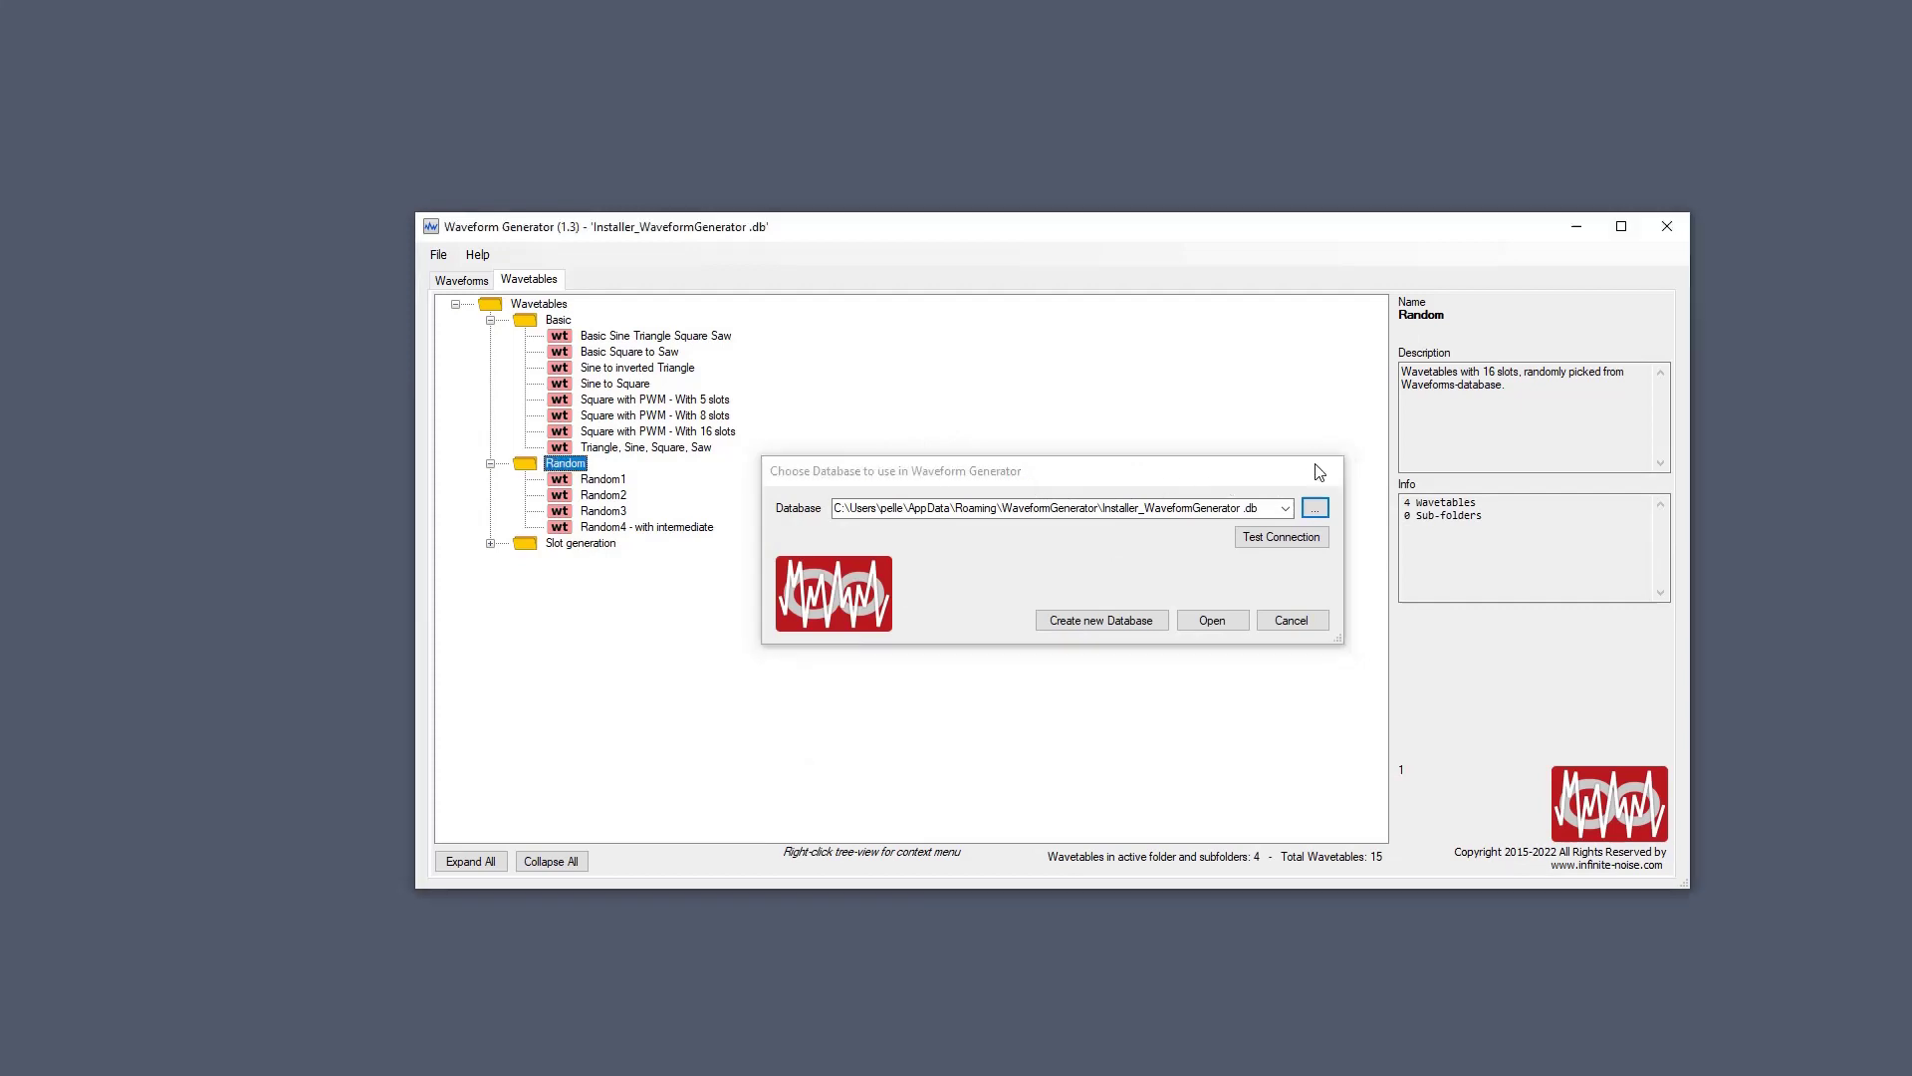
Switch to the waveforms, expand Basic Random, RandomHarmonic and Steps8, and view the available actions for RandHarmSteps8Seed1.
{"action": "left_click", "coordinate": [445, 280]}
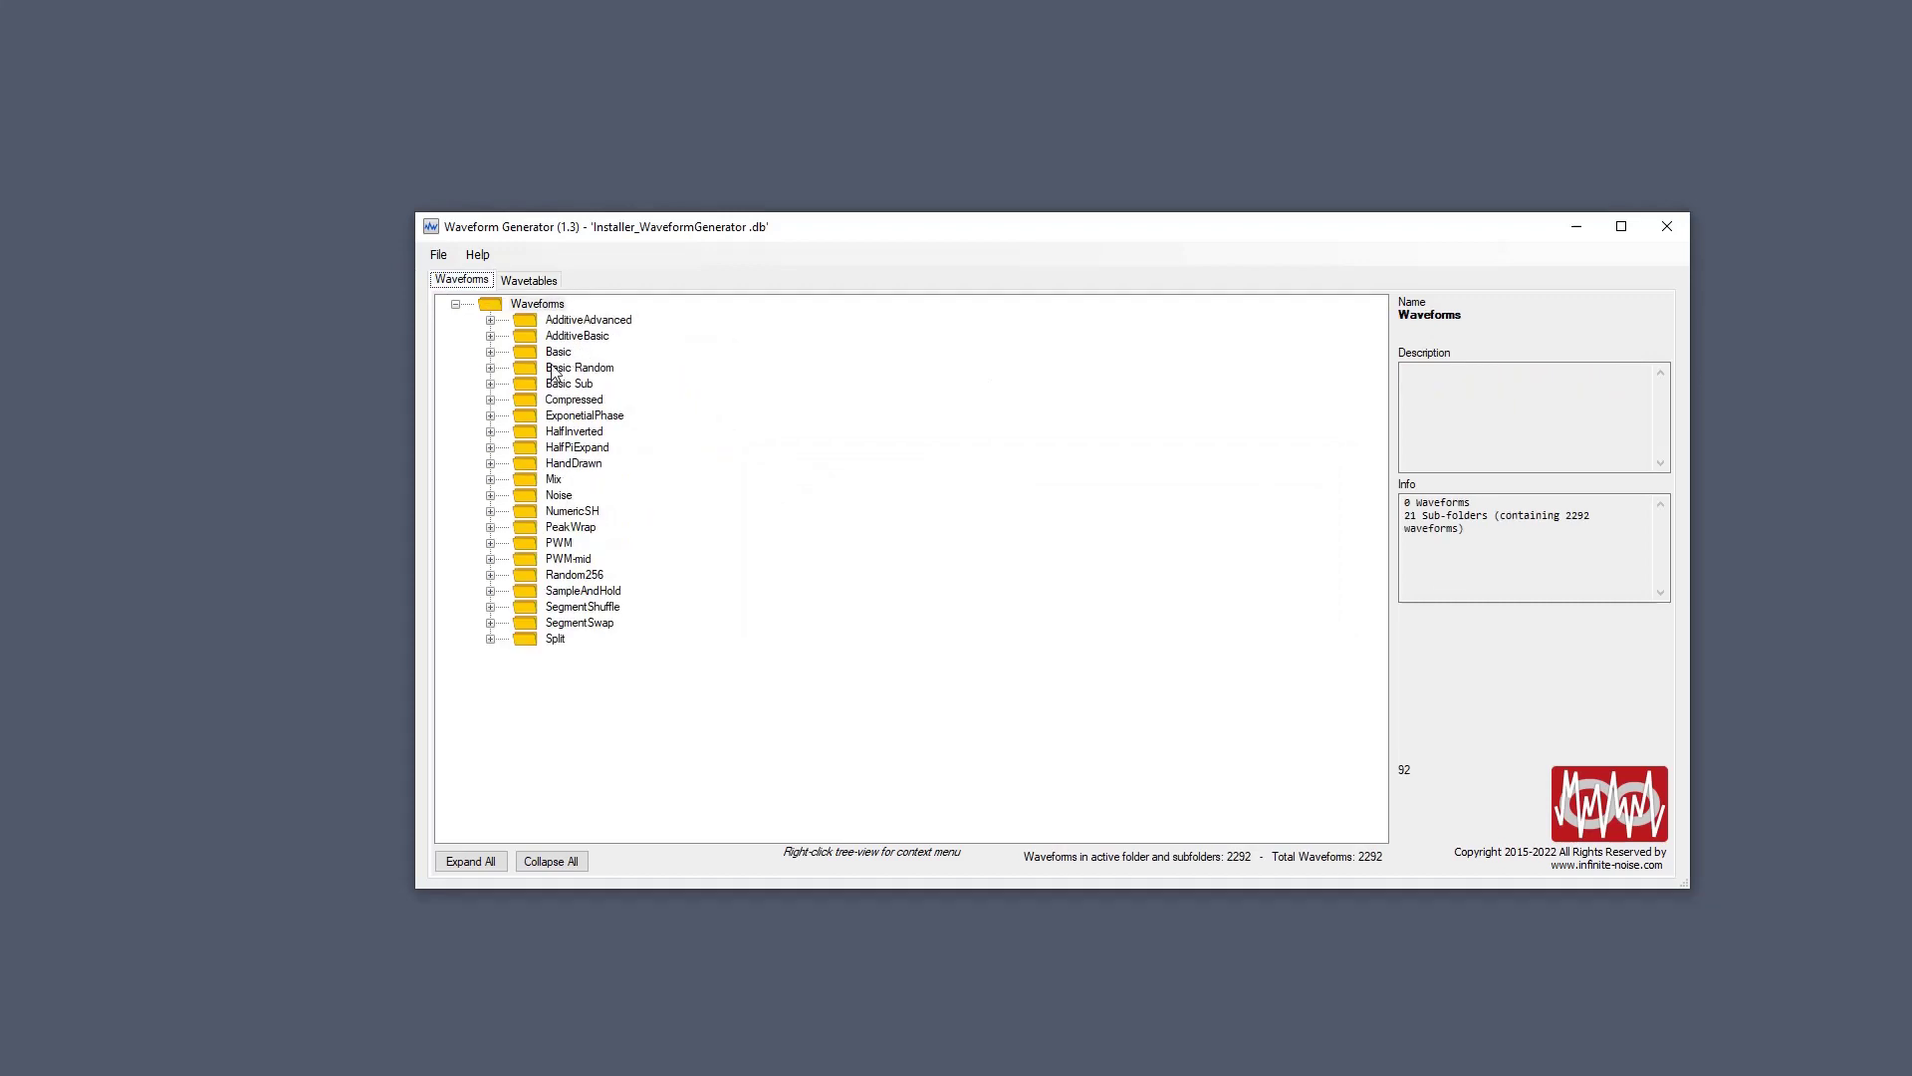
{"action": "left_click", "coordinate": [491, 368]}
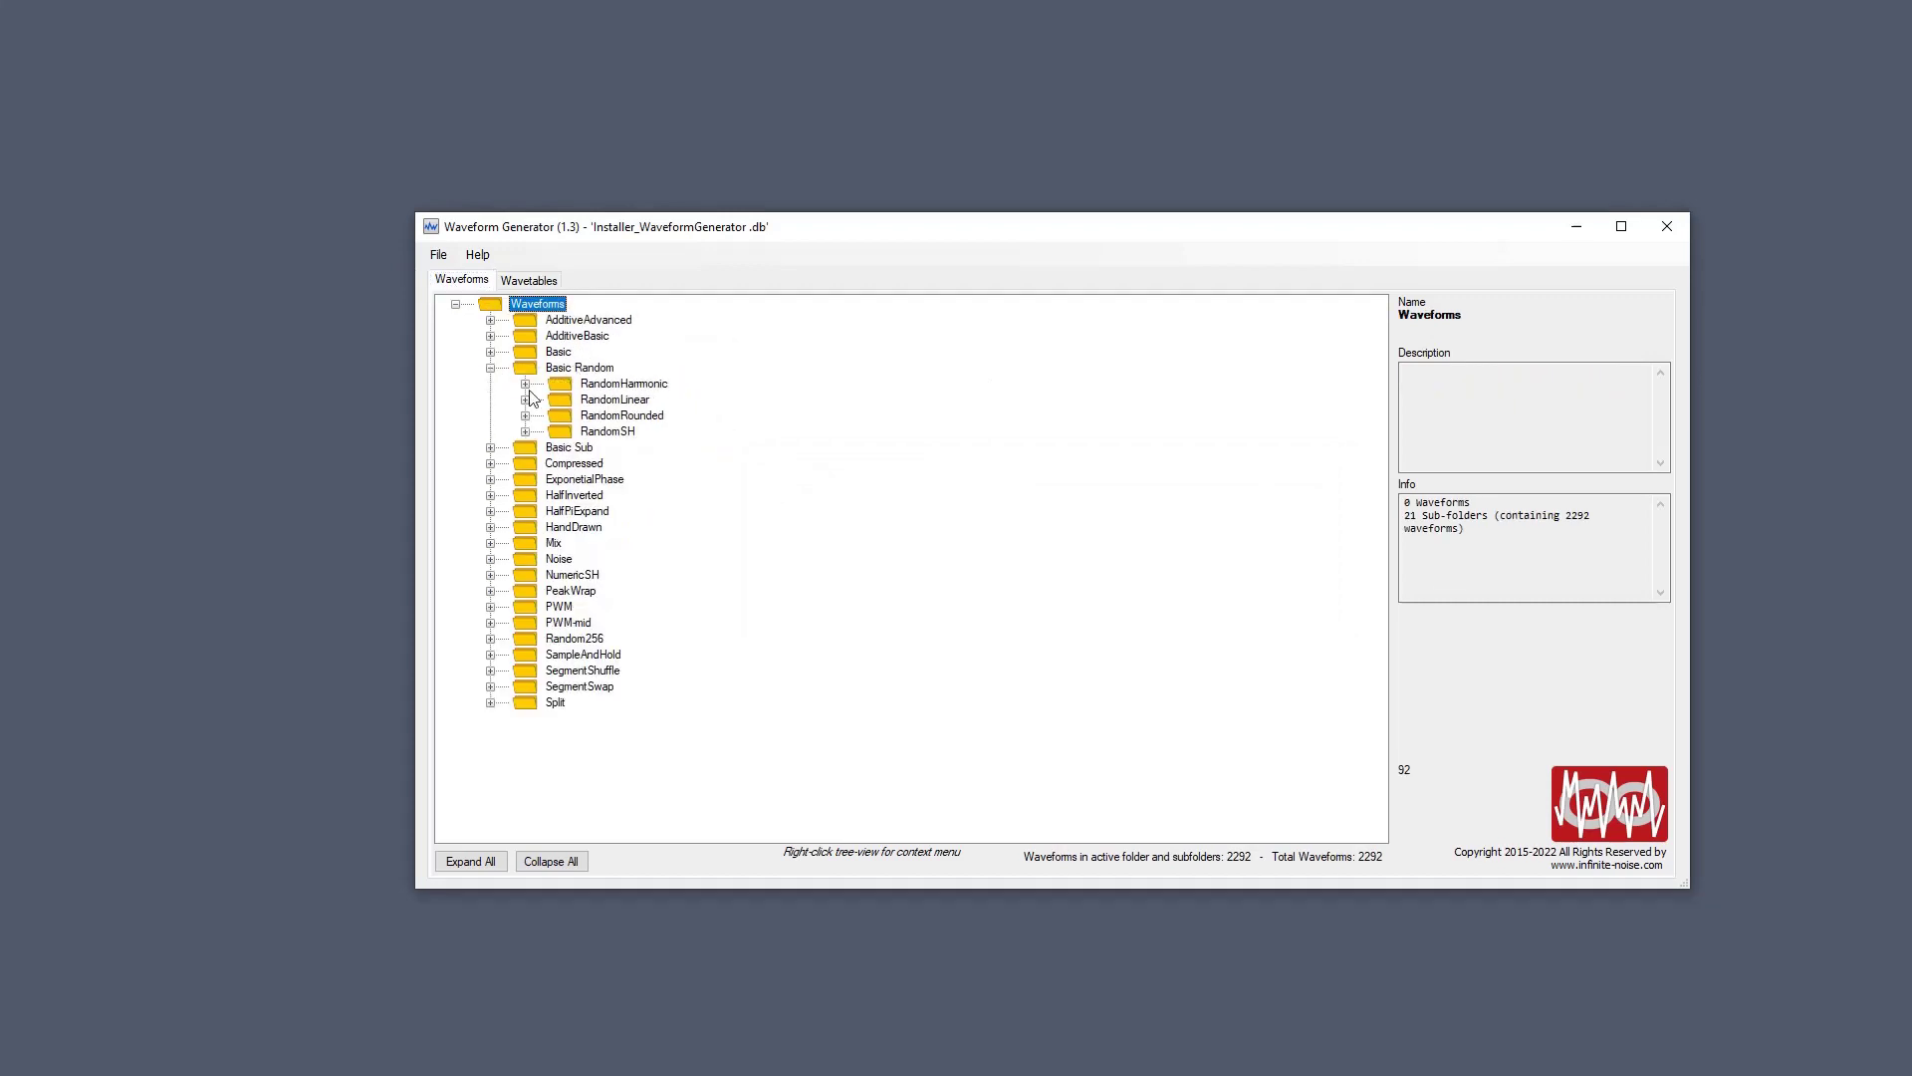
{"action": "left_click", "coordinate": [525, 385]}
{"action": "double_click", "coordinate": [593, 399]}
{"action": "right_click", "coordinate": [721, 416]}
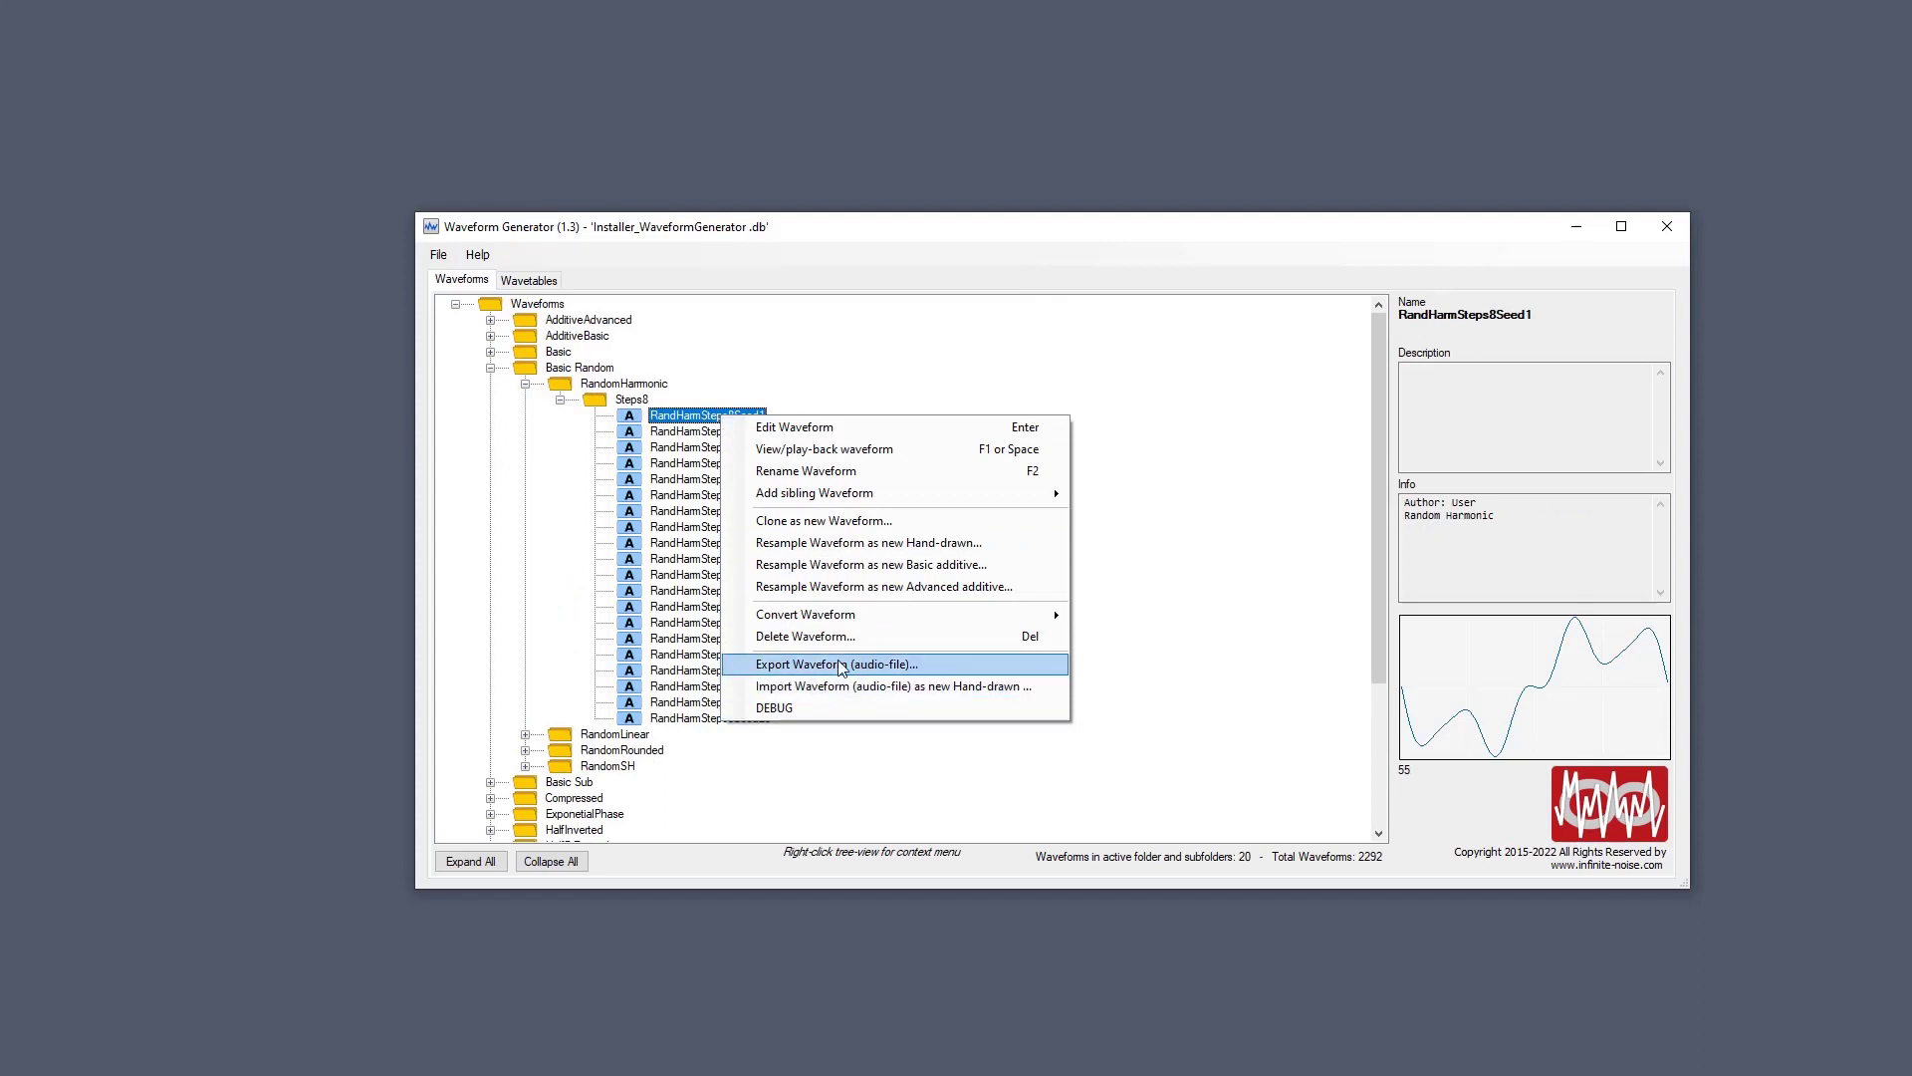
Open the export settings for all waveforms in the Steps8 folder, review the file formats, and close without exporting.
{"action": "right_click", "coordinate": [620, 402]}
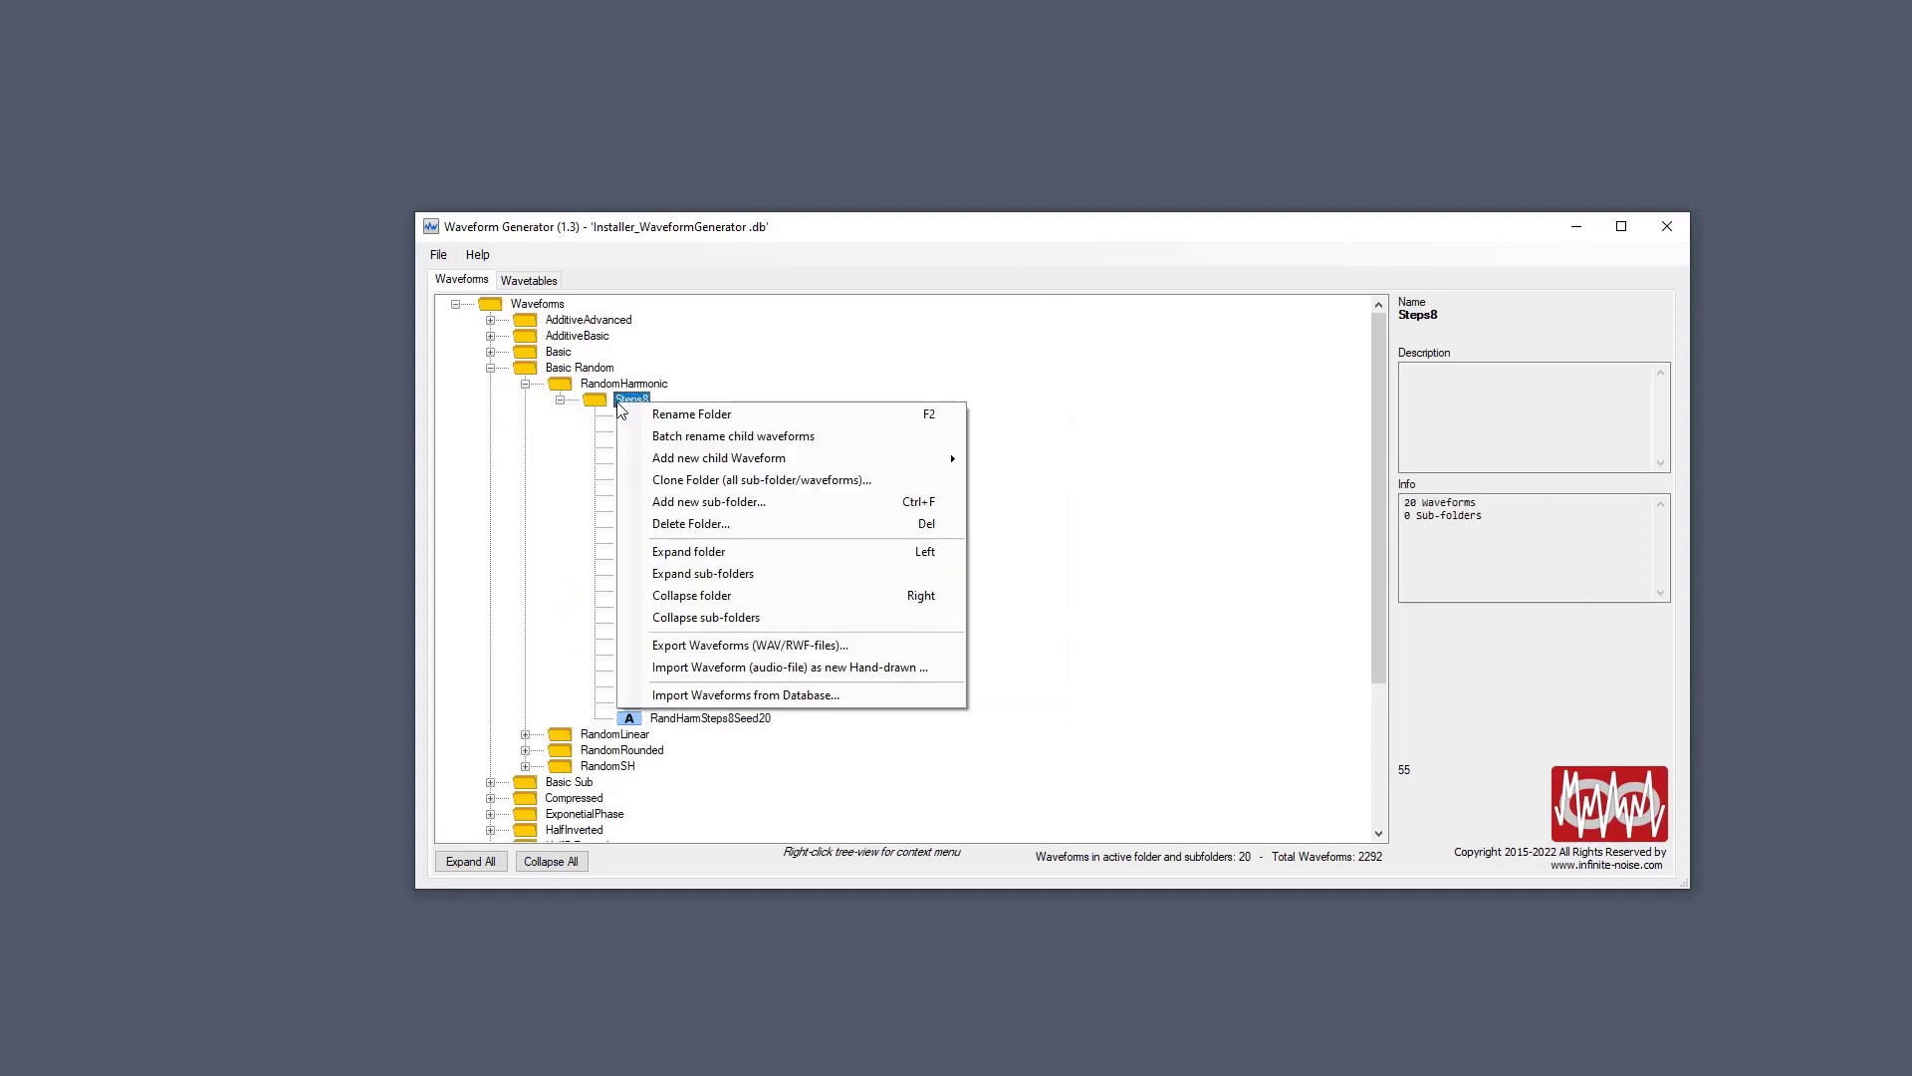
{"action": "left_click", "coordinate": [812, 644]}
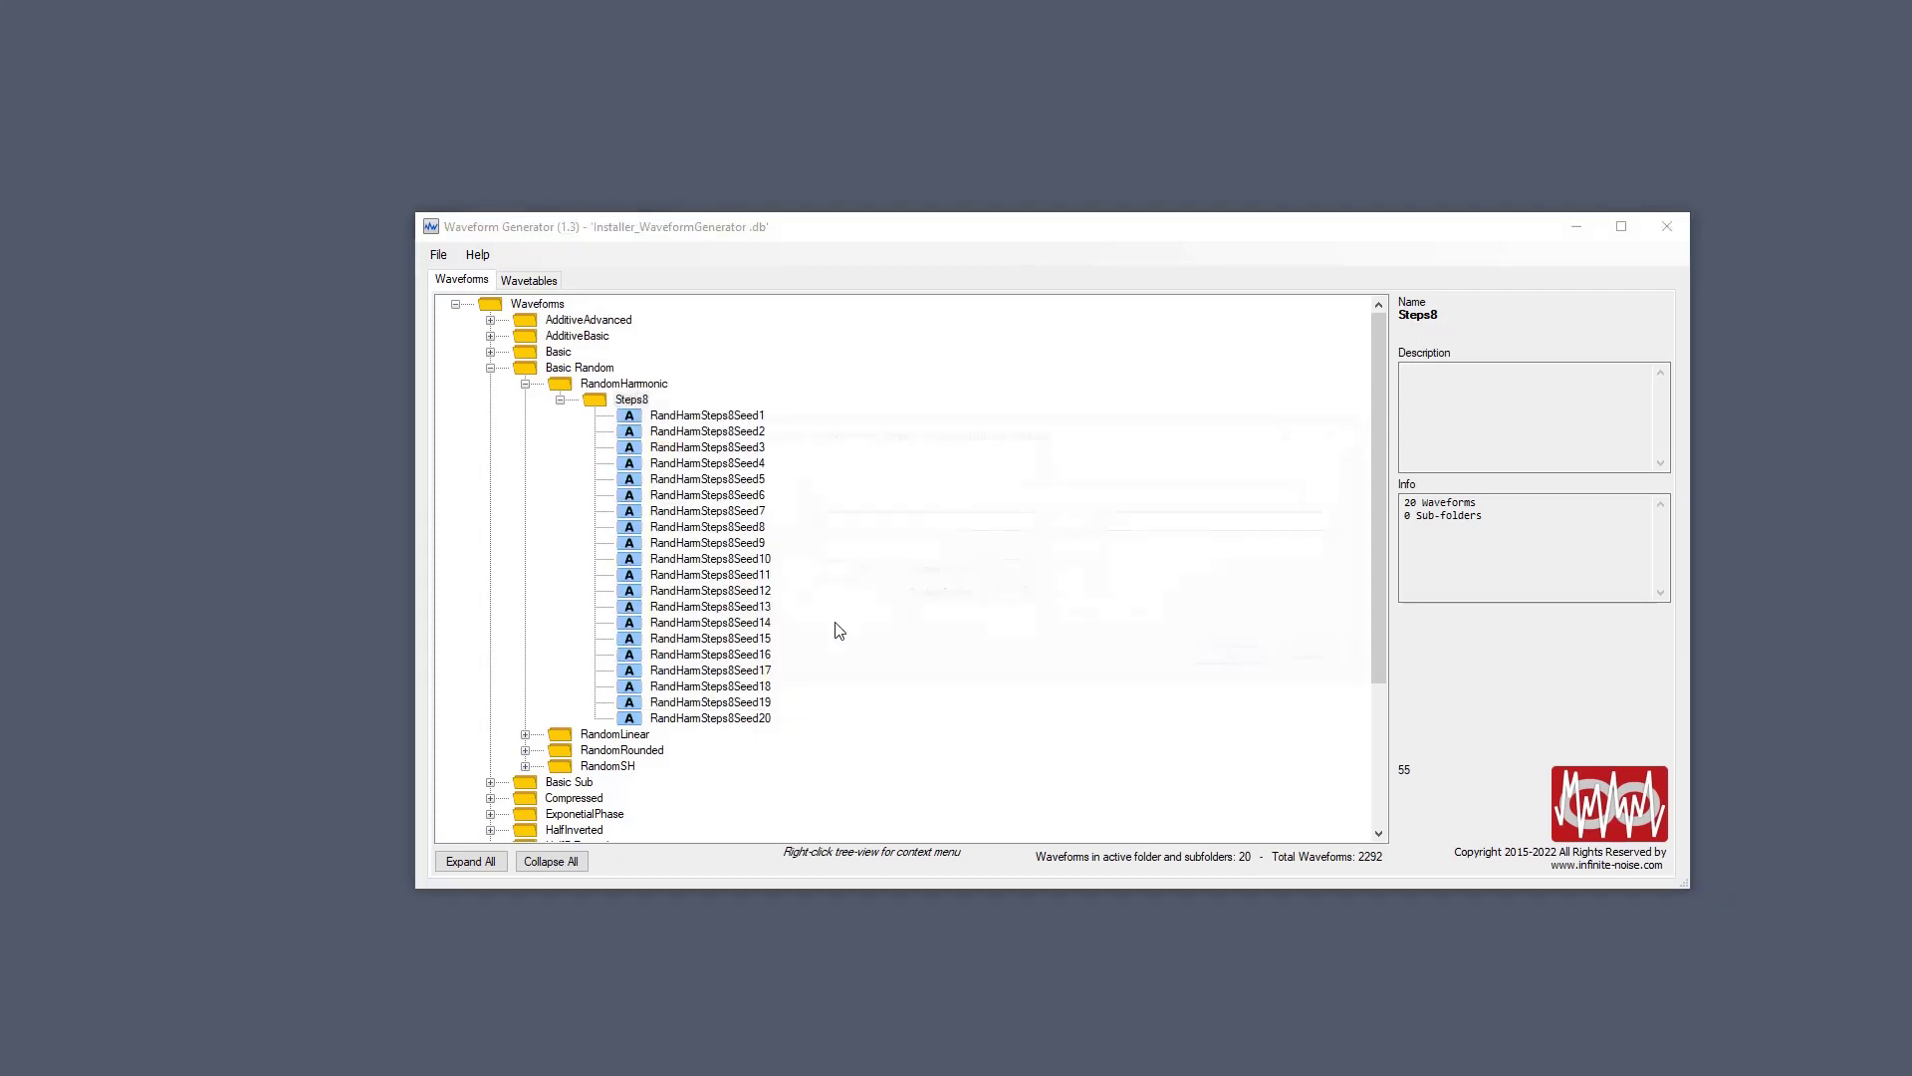
{"action": "left_click", "coordinate": [1338, 468]}
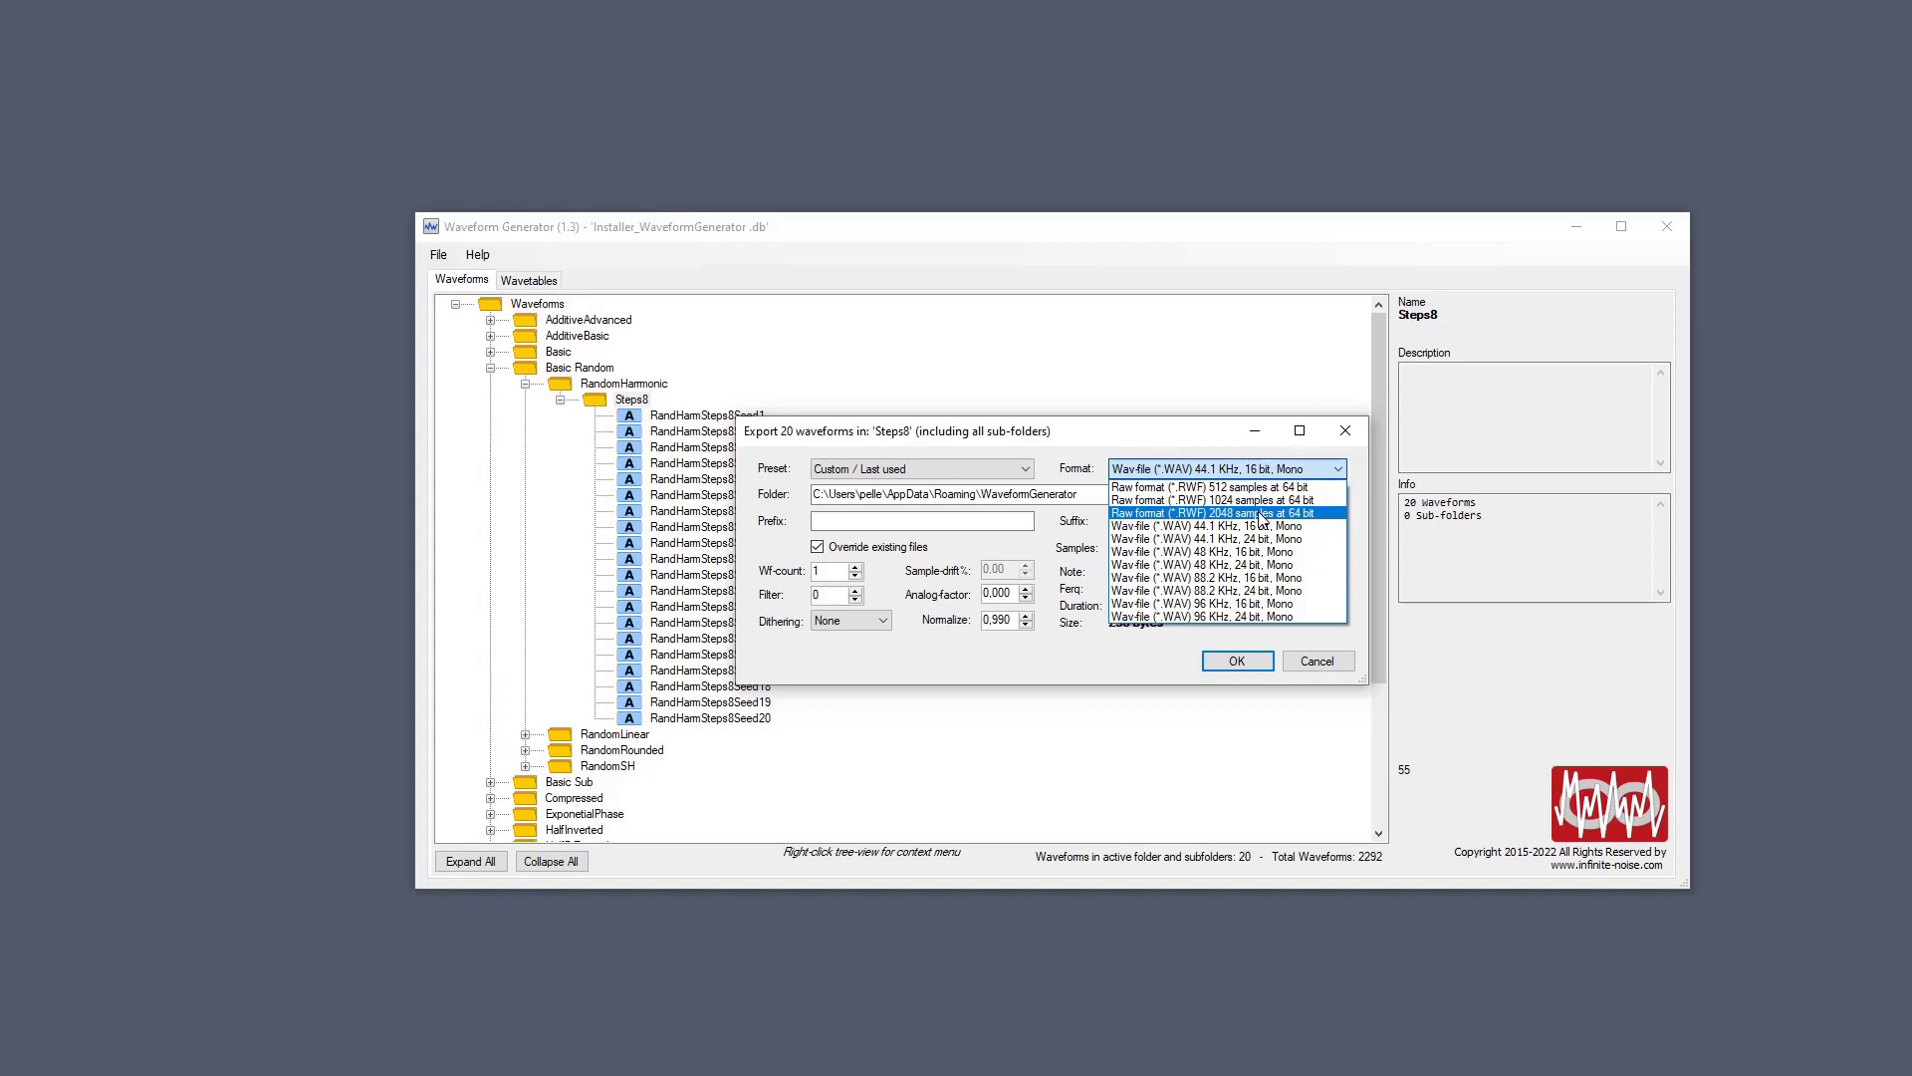
{"action": "left_click", "coordinate": [1345, 431]}
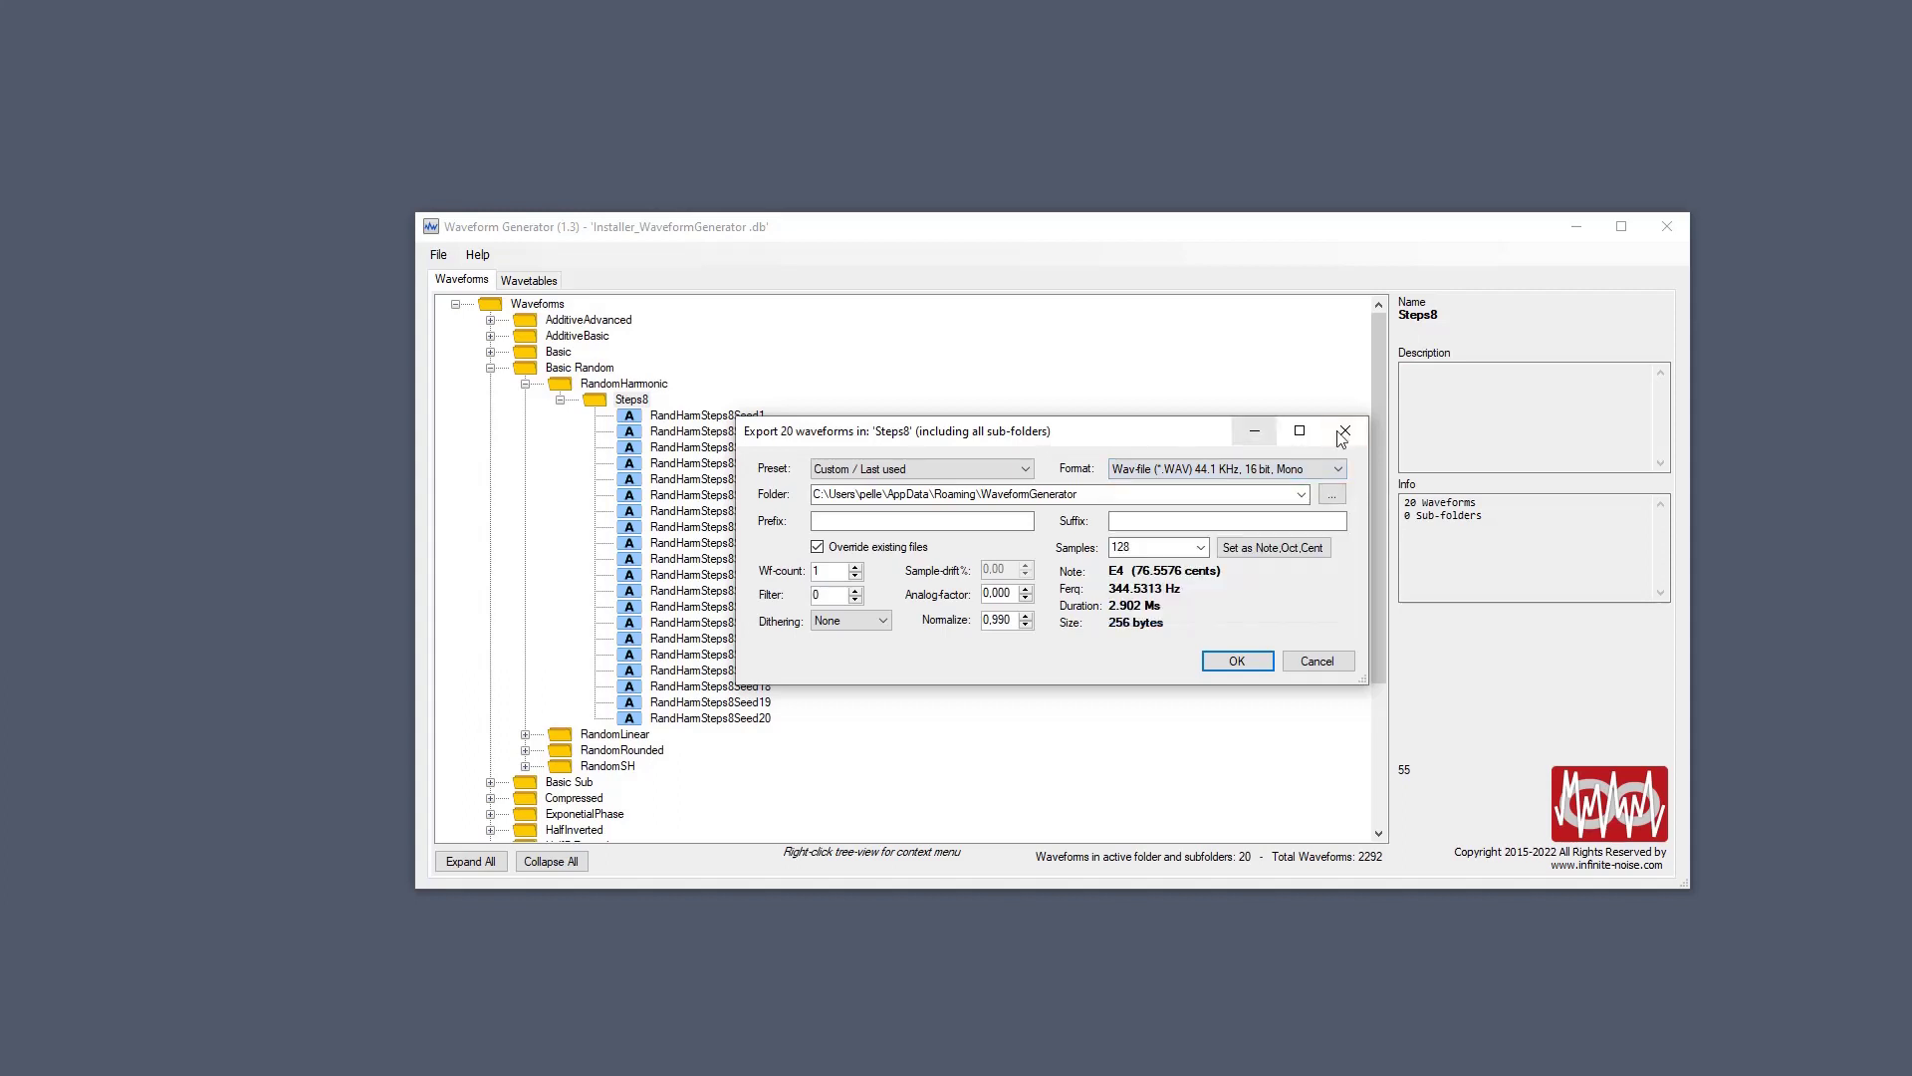
{"action": "left_click", "coordinate": [1345, 430]}
Open the audio-file import as a new hand-drawn waveform for the Steps8 folder and cancel the file selection.
{"action": "right_click", "coordinate": [629, 399]}
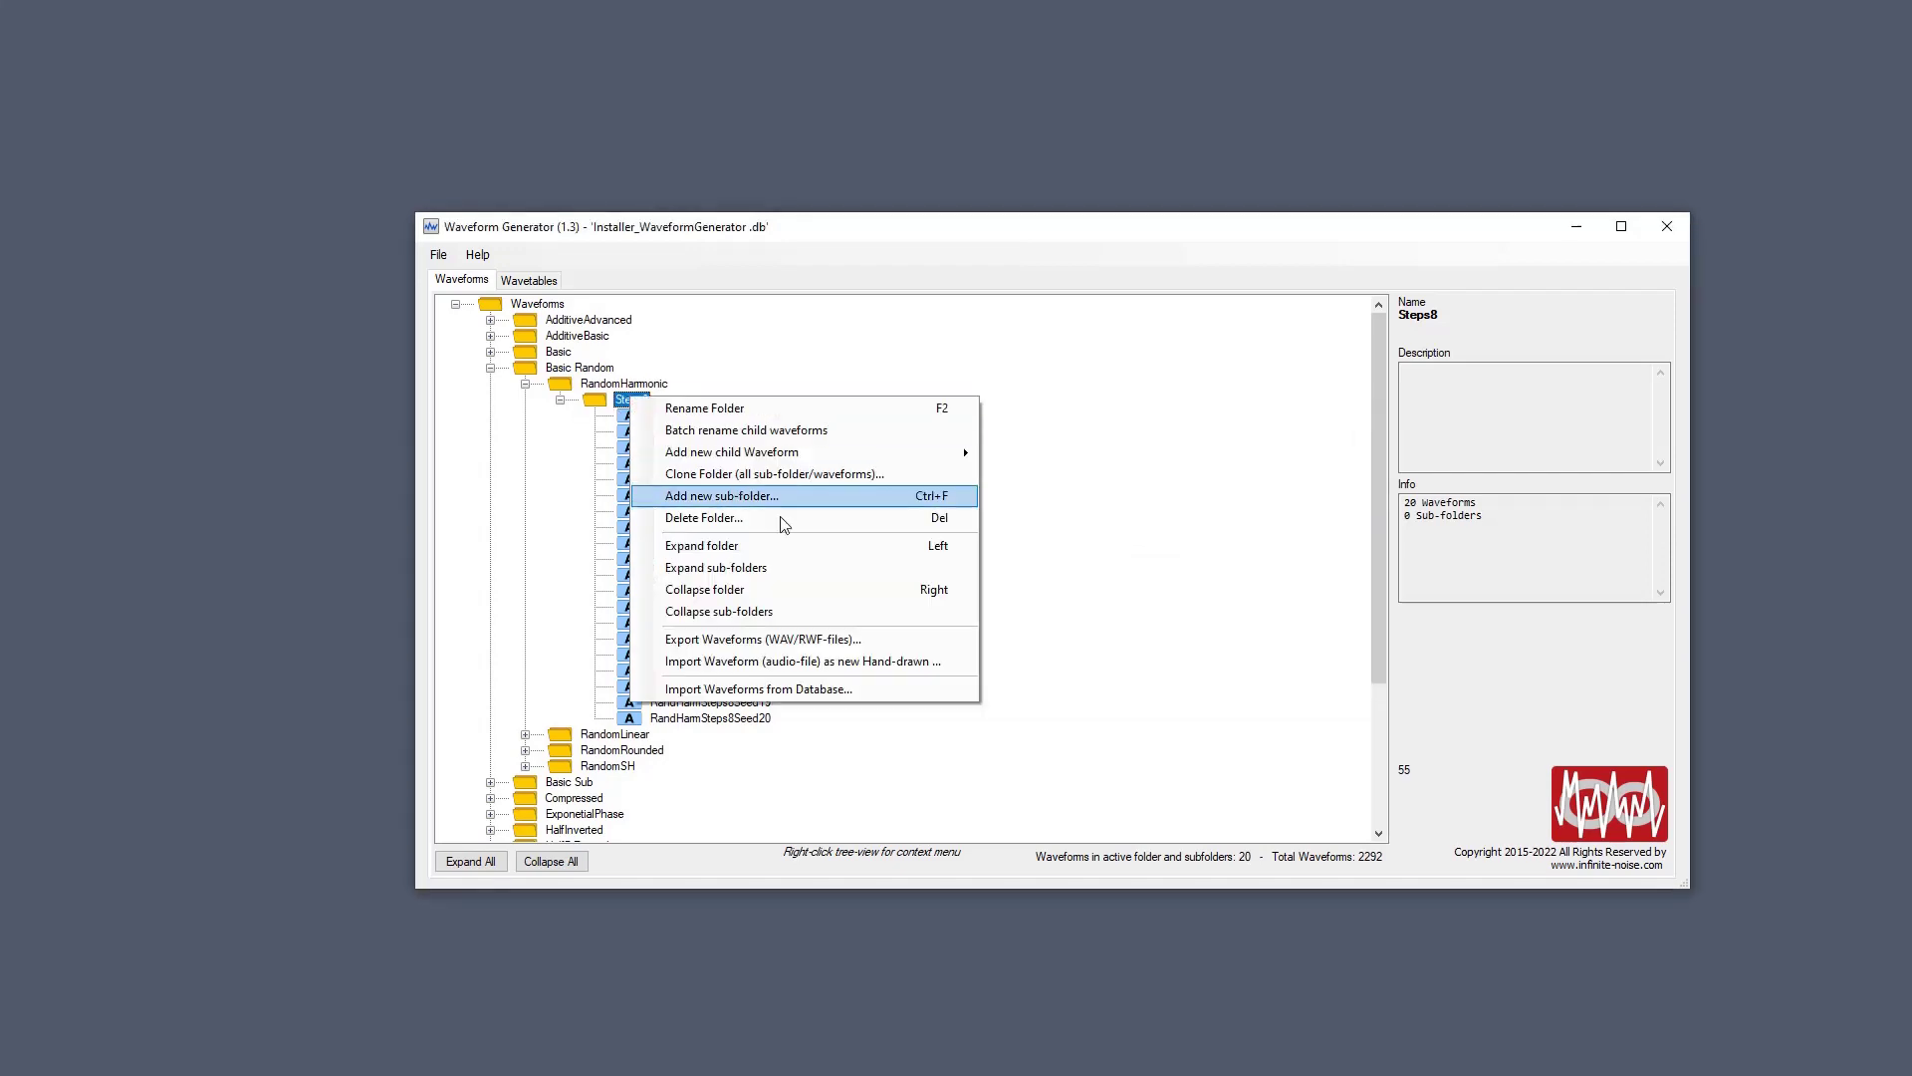
{"action": "left_click", "coordinate": [835, 661]}
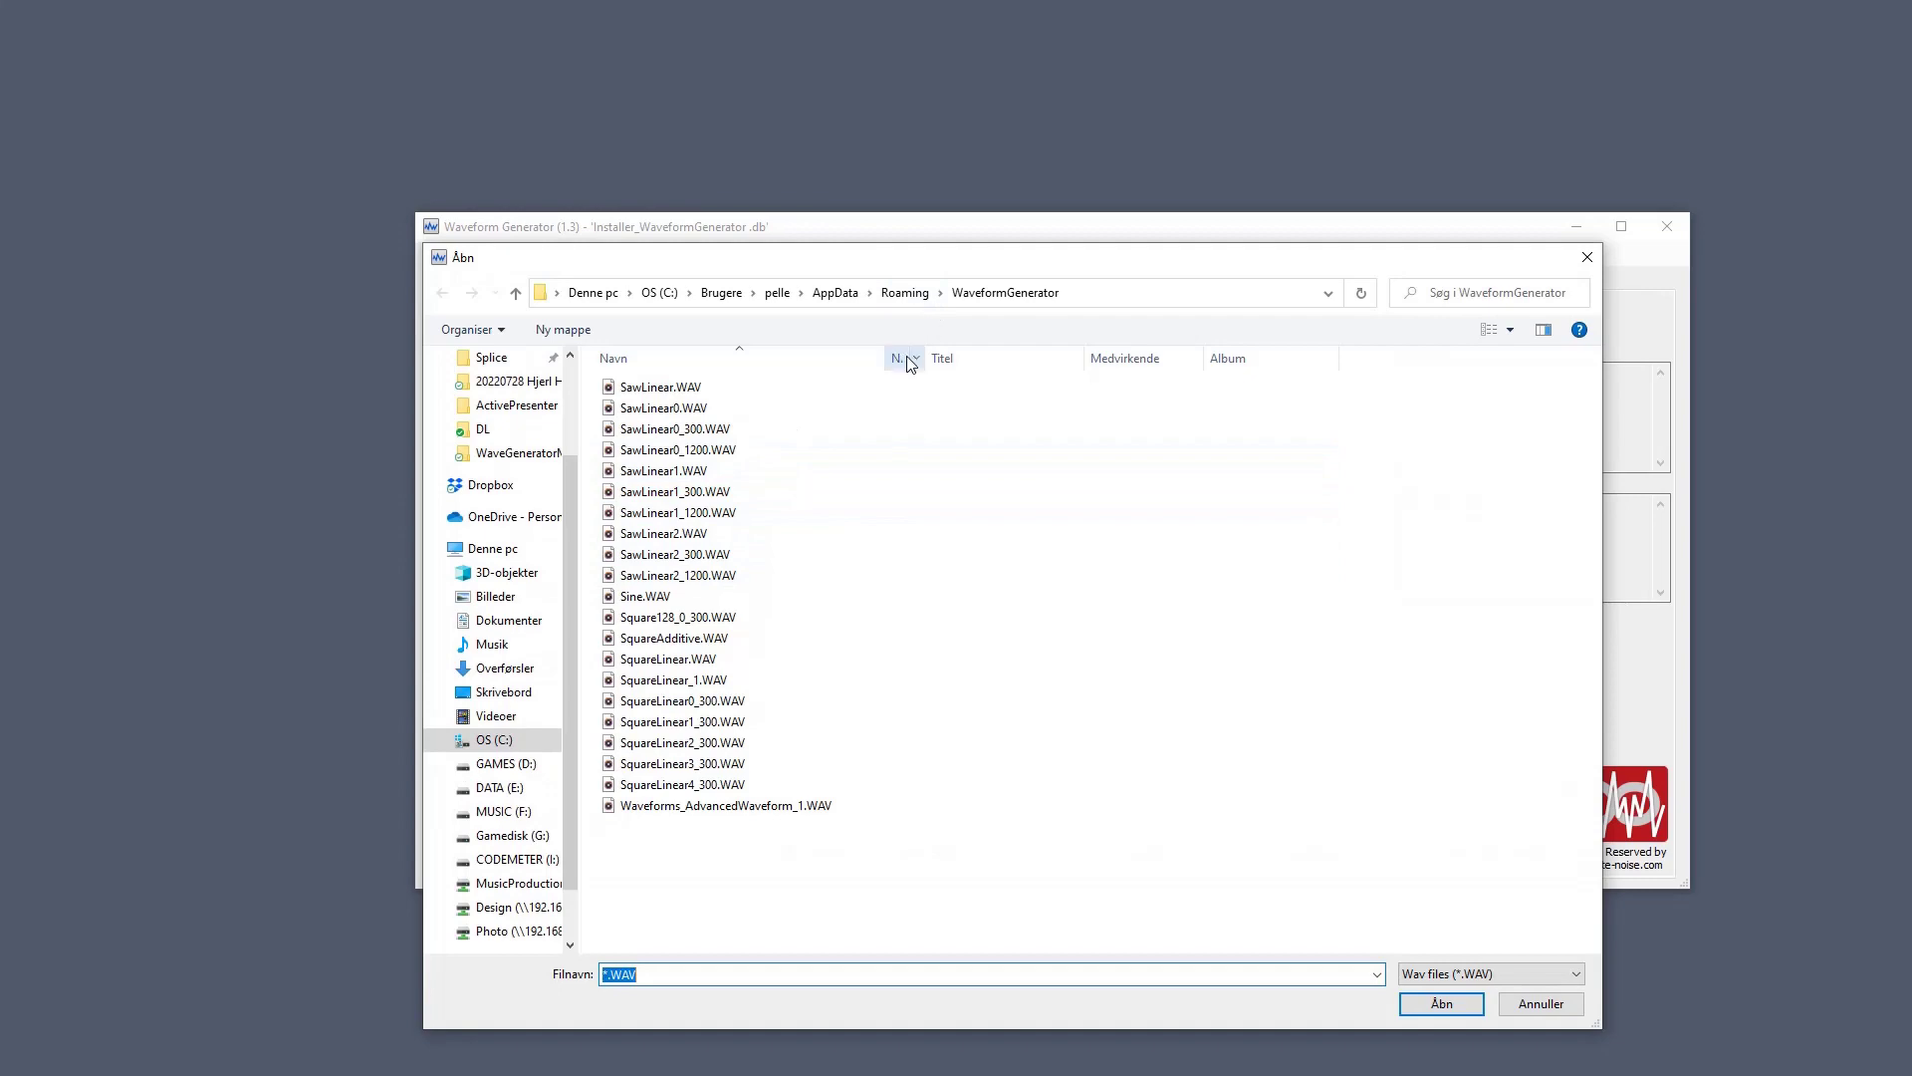
{"action": "left_click", "coordinate": [1599, 259]}
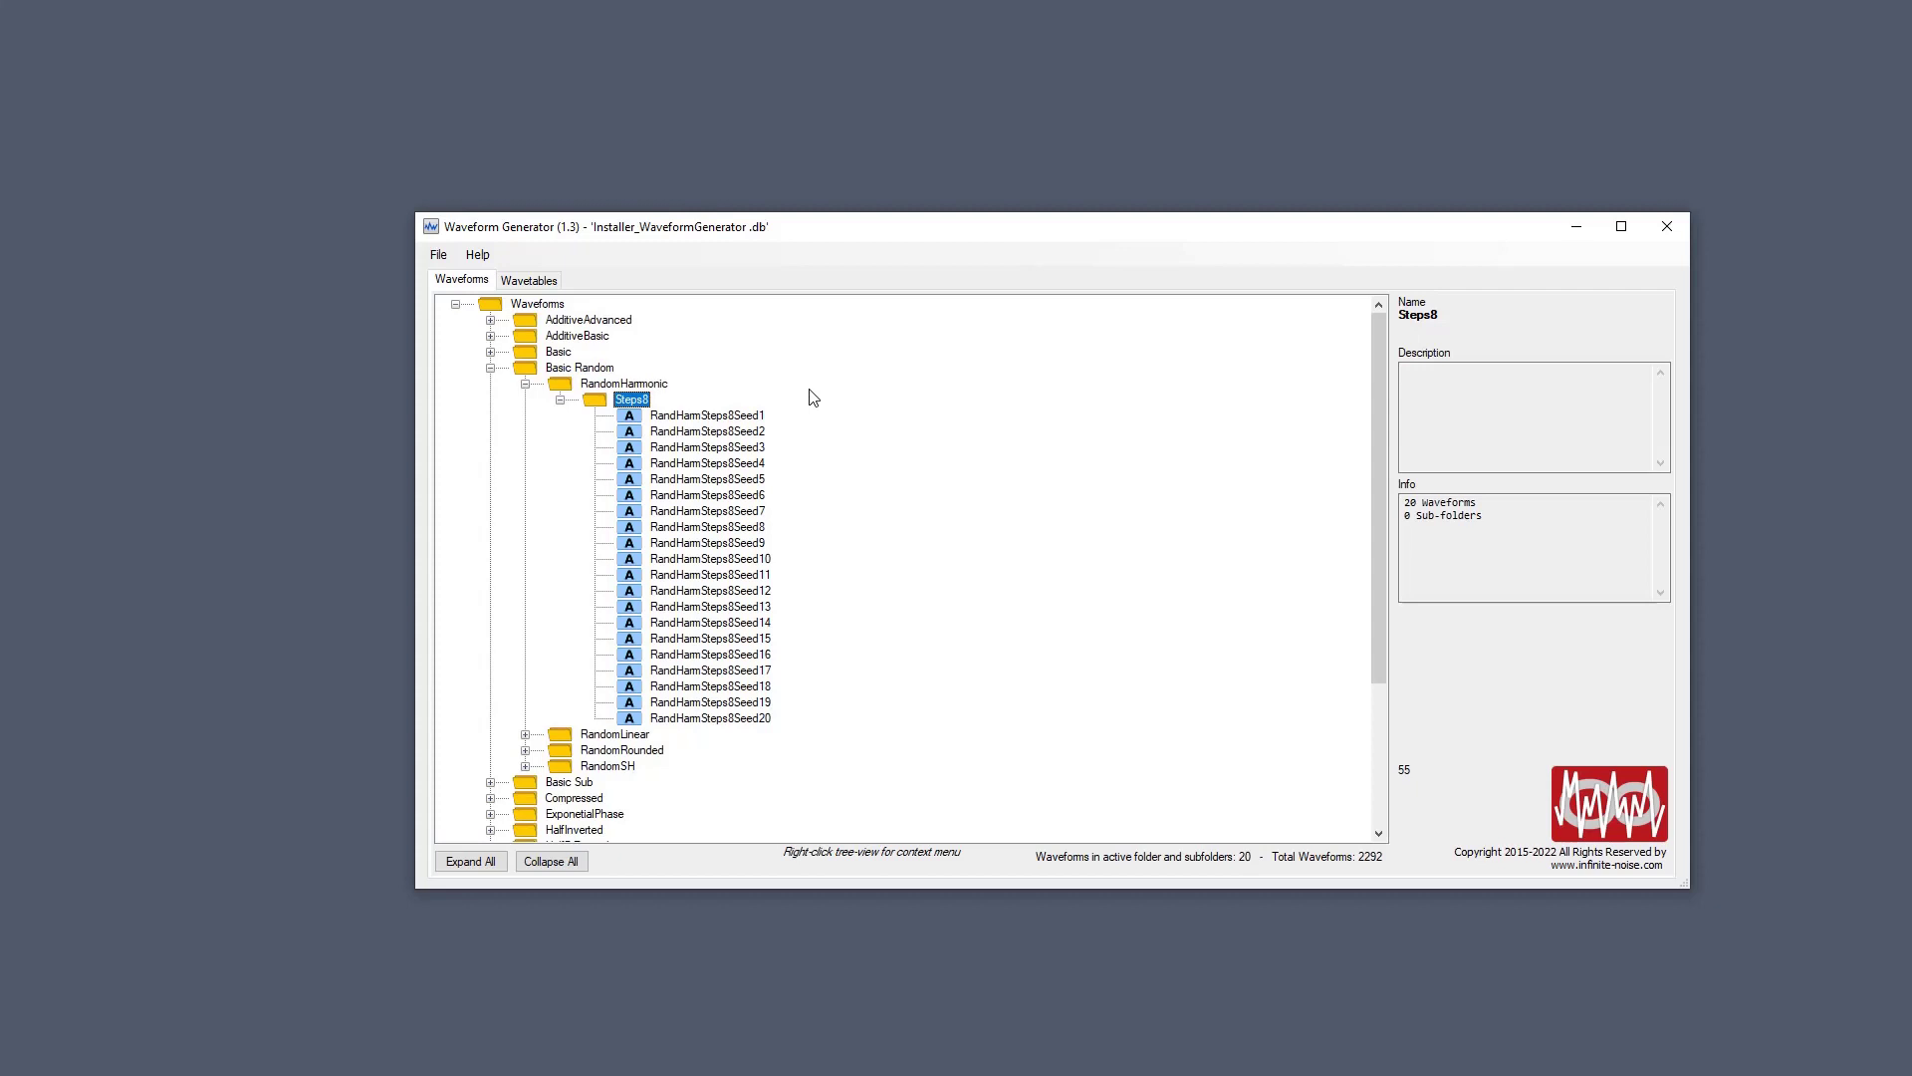
Test the connection to Empty.db in the database chooser, create it as a new database, and check its waveform and wavetable trees.
{"action": "left_click", "coordinate": [444, 261]}
{"action": "left_click", "coordinate": [465, 271]}
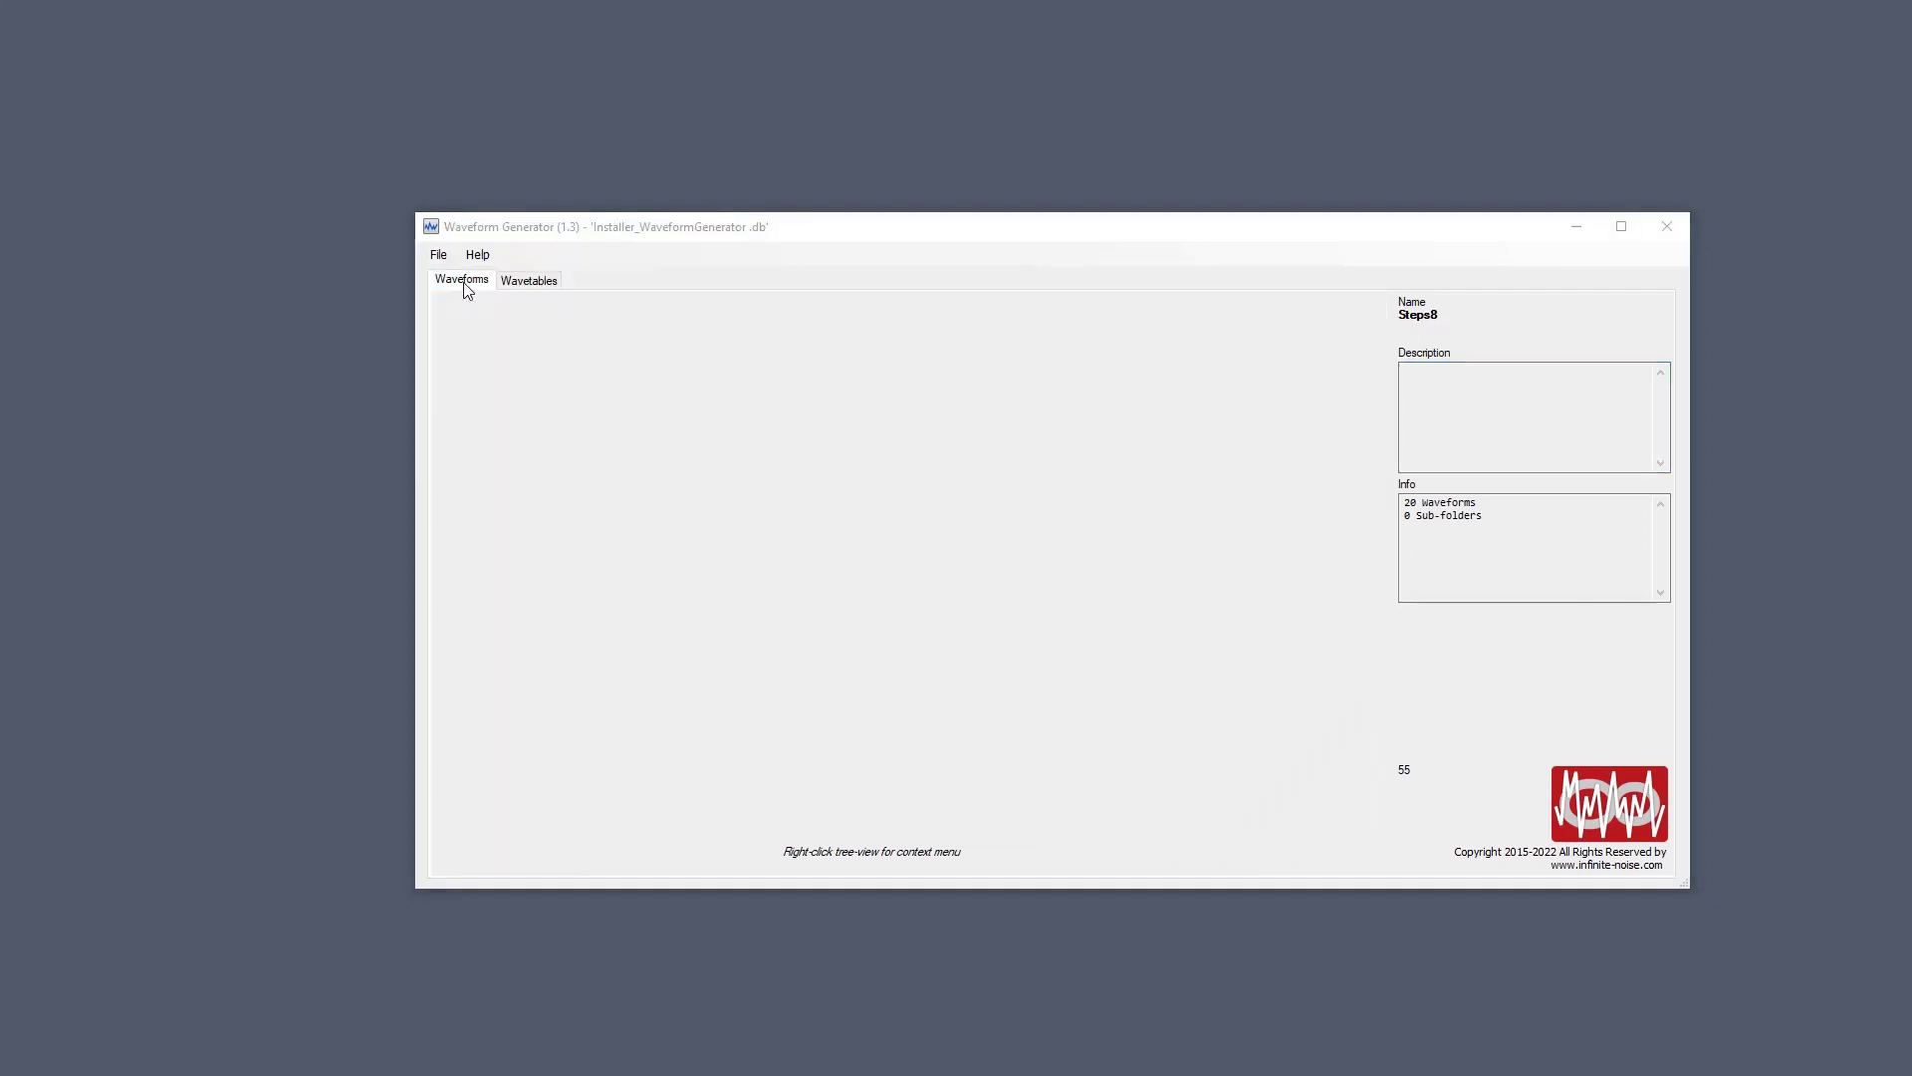
{"action": "left_click", "coordinate": [1285, 508]}
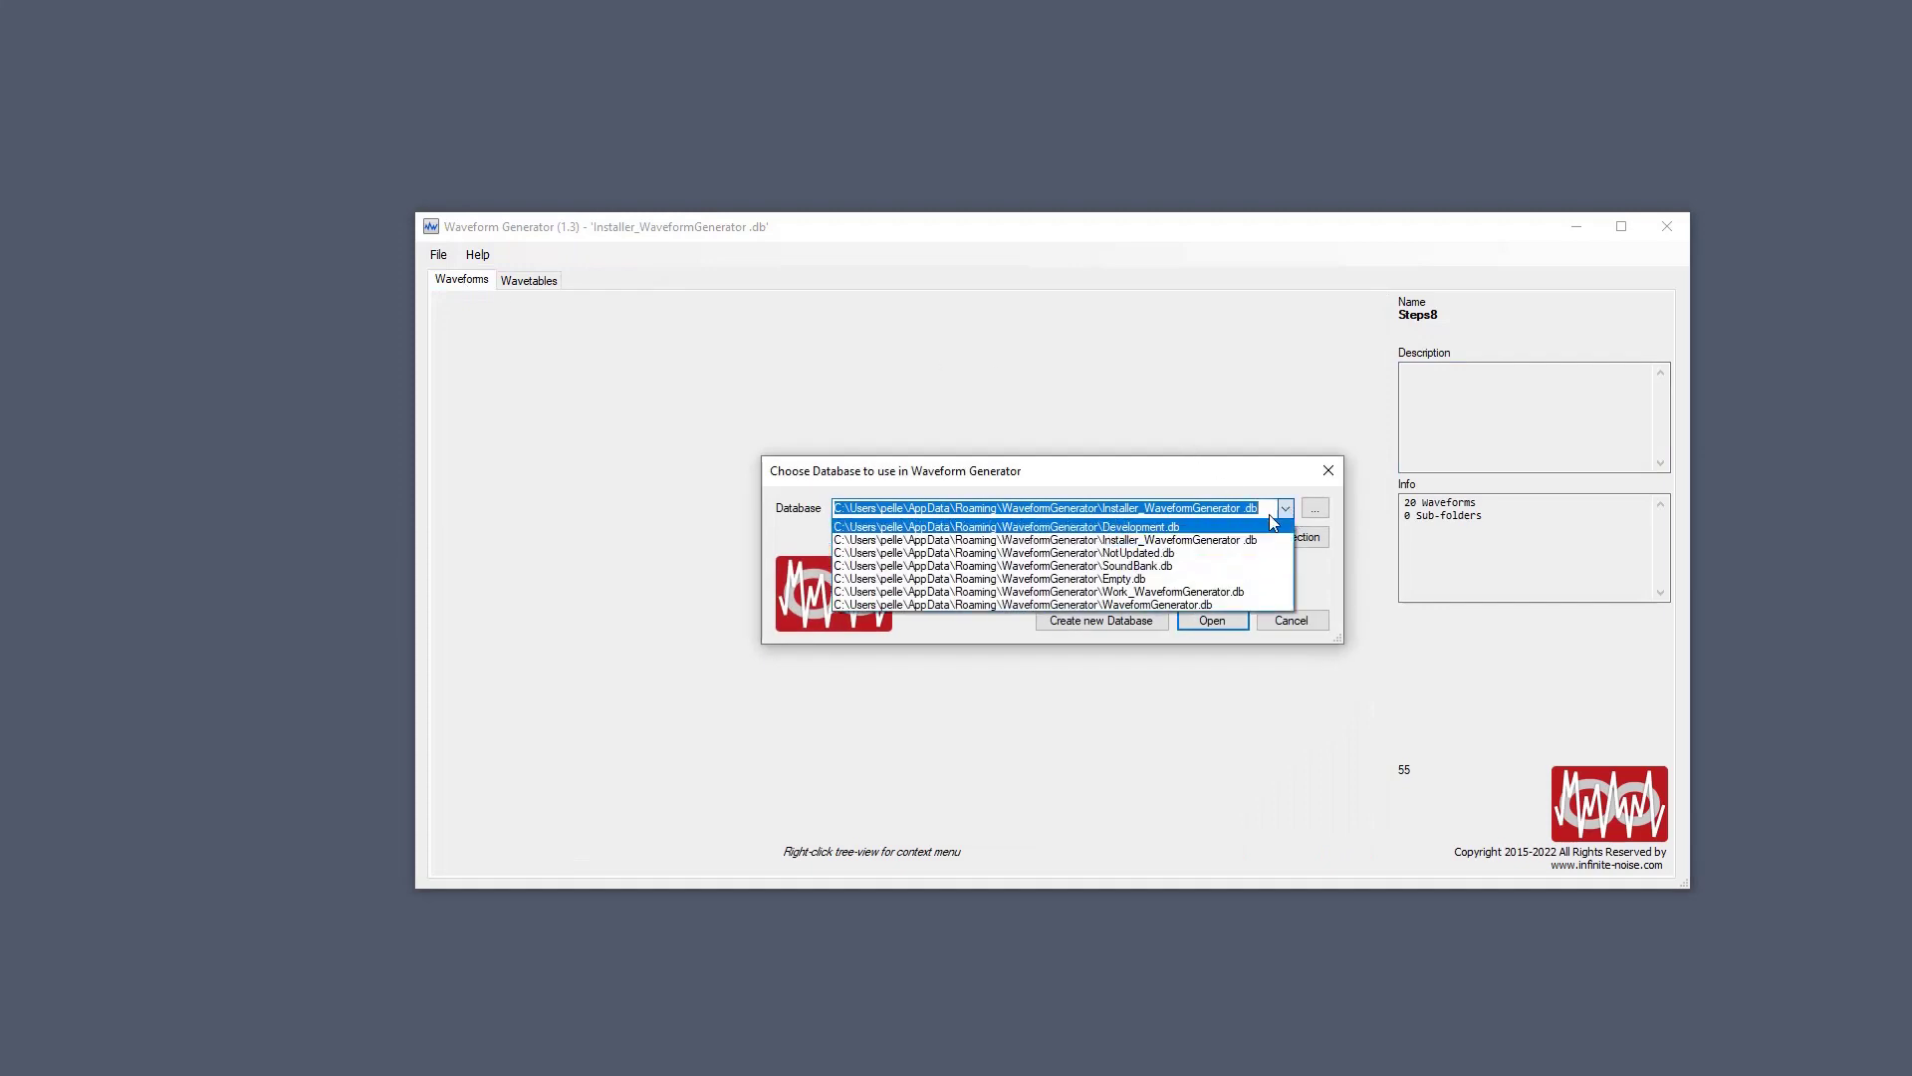
{"action": "left_click", "coordinate": [1204, 578]}
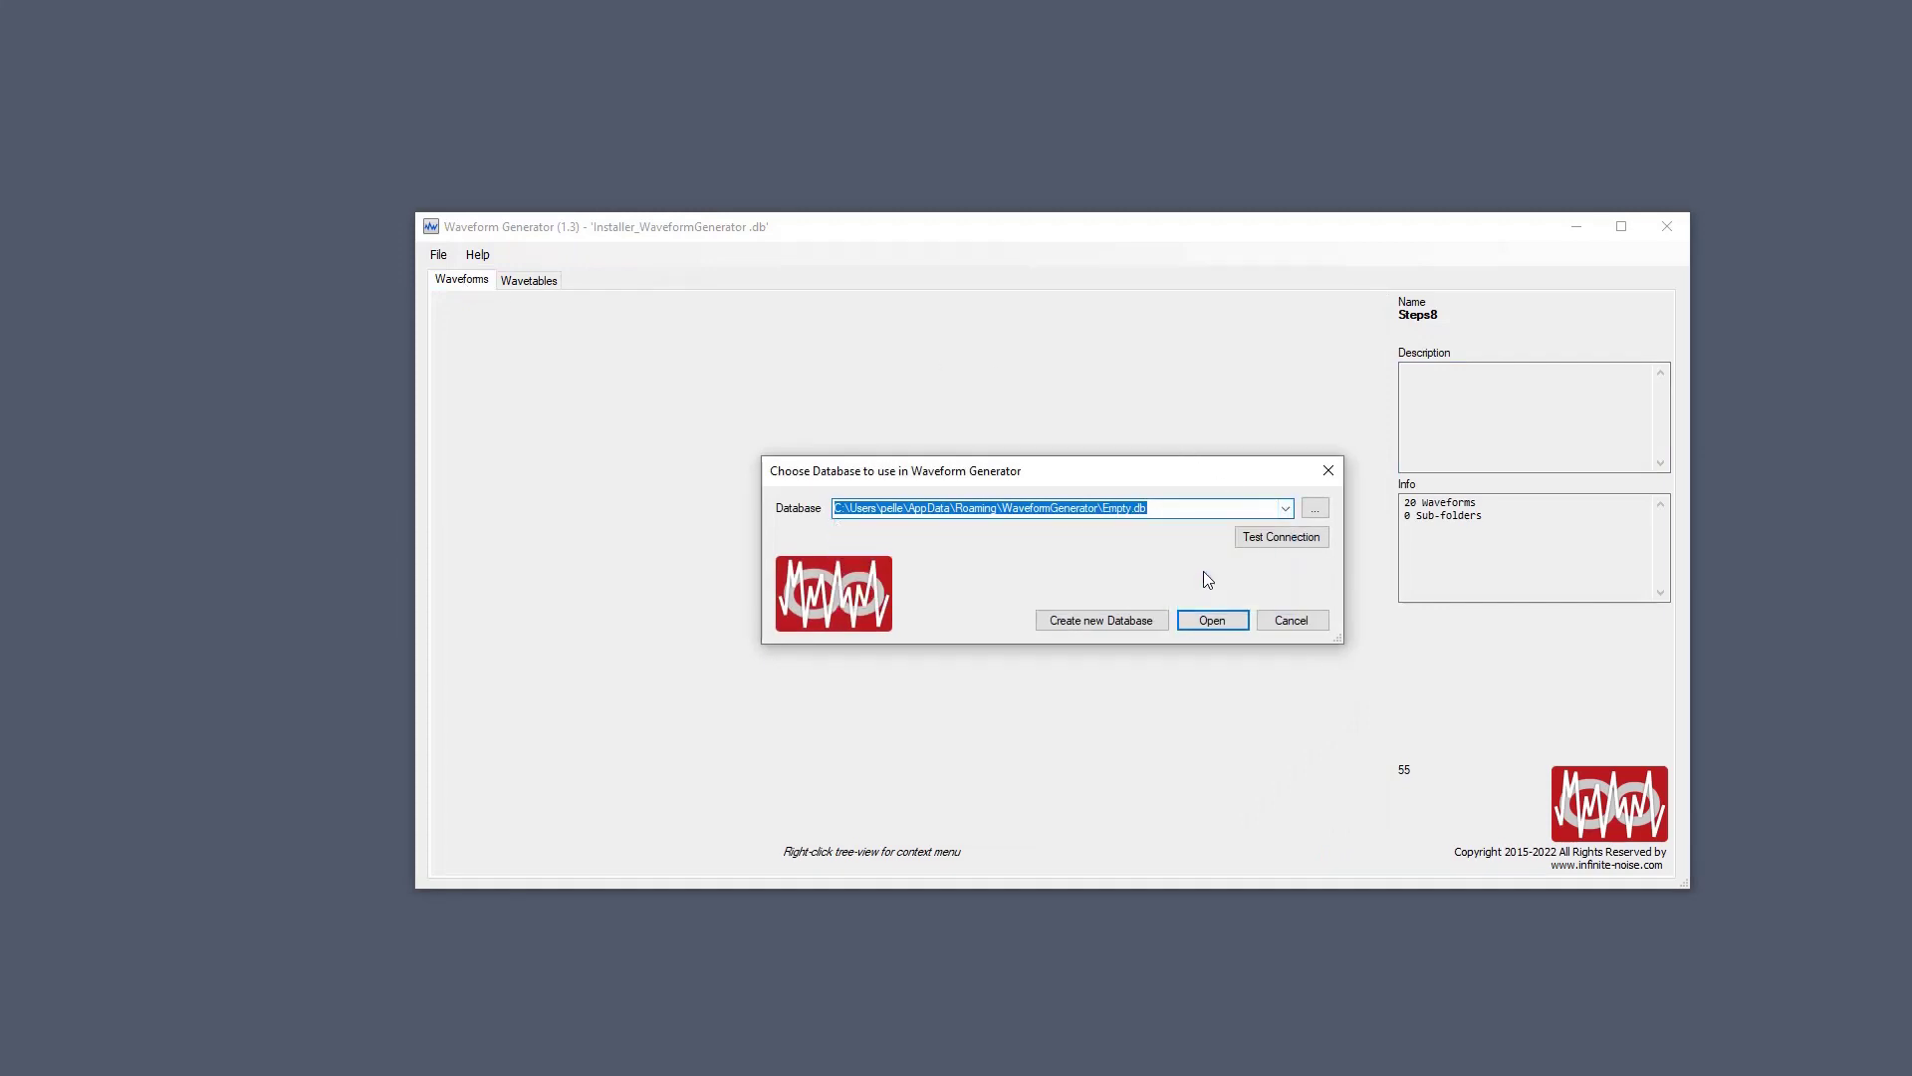
{"action": "left_click", "coordinate": [1273, 543]}
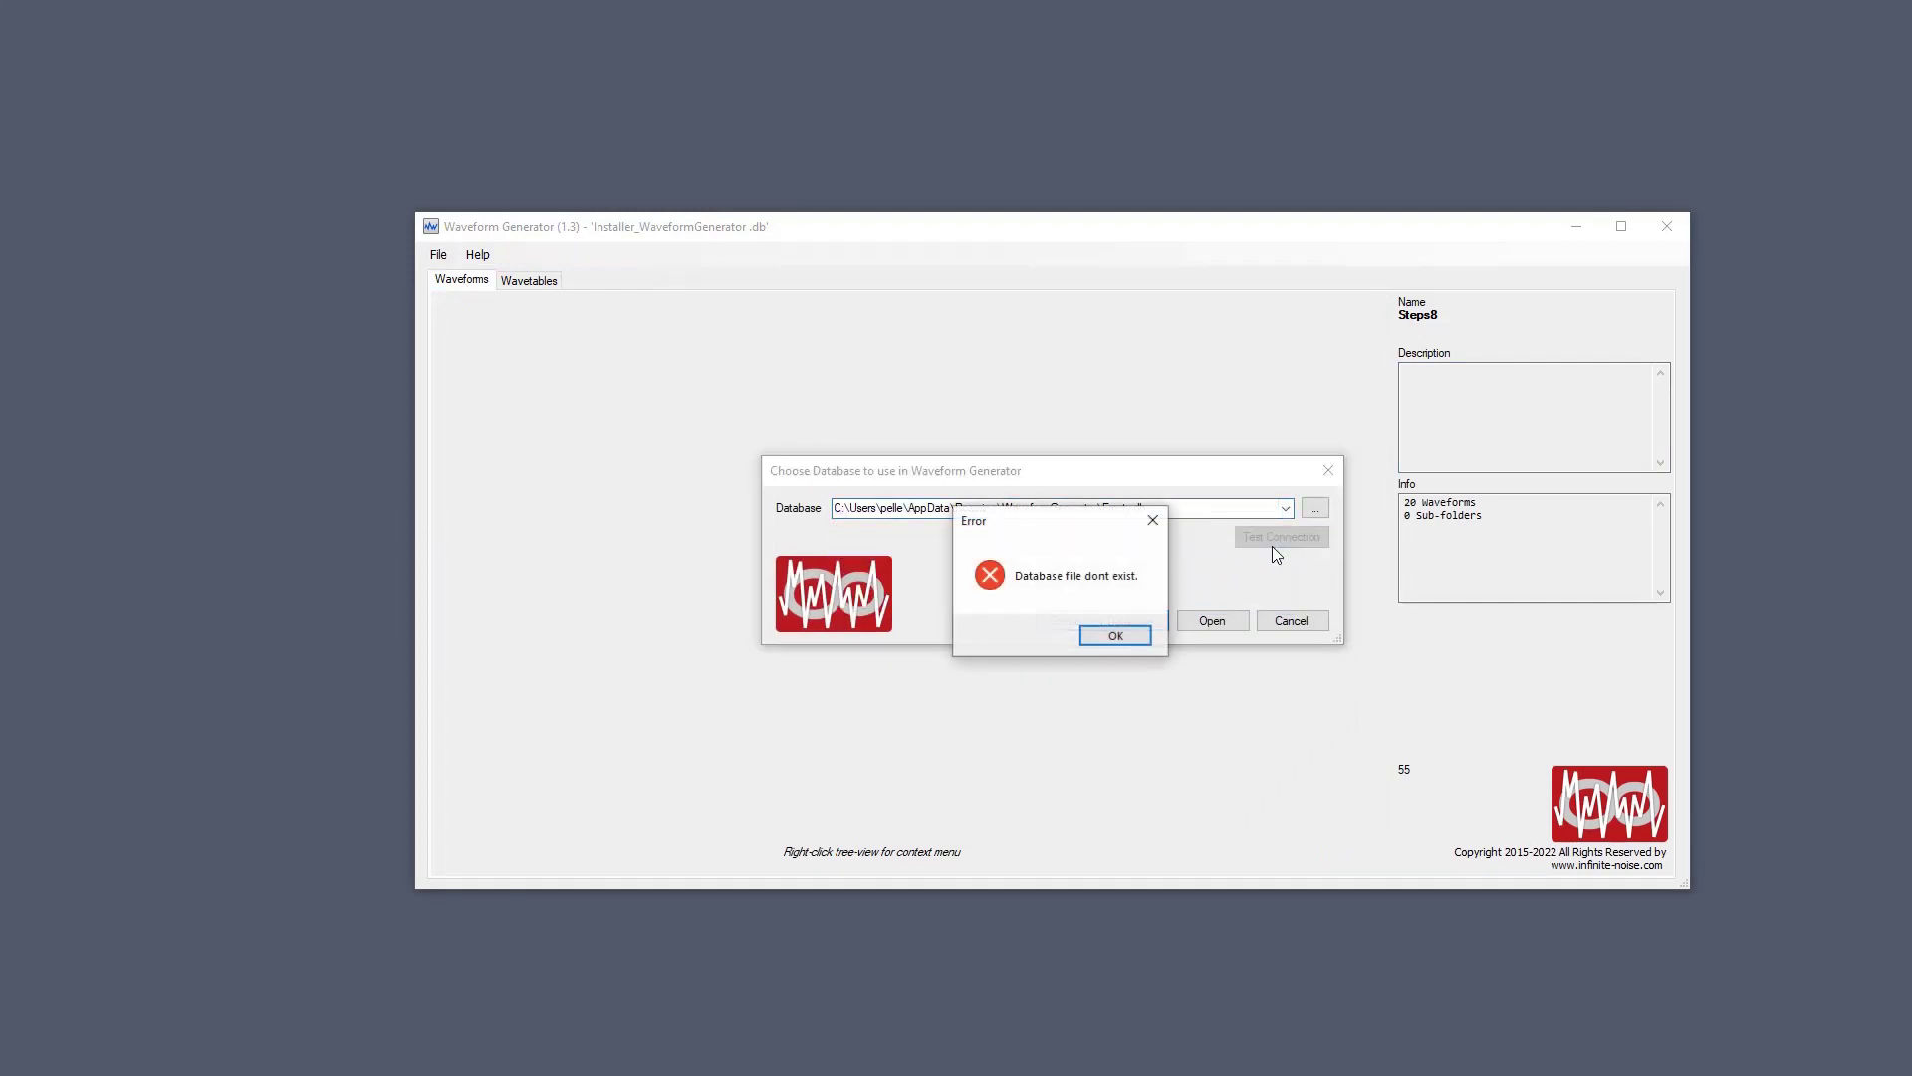
{"action": "left_click", "coordinate": [1135, 635]}
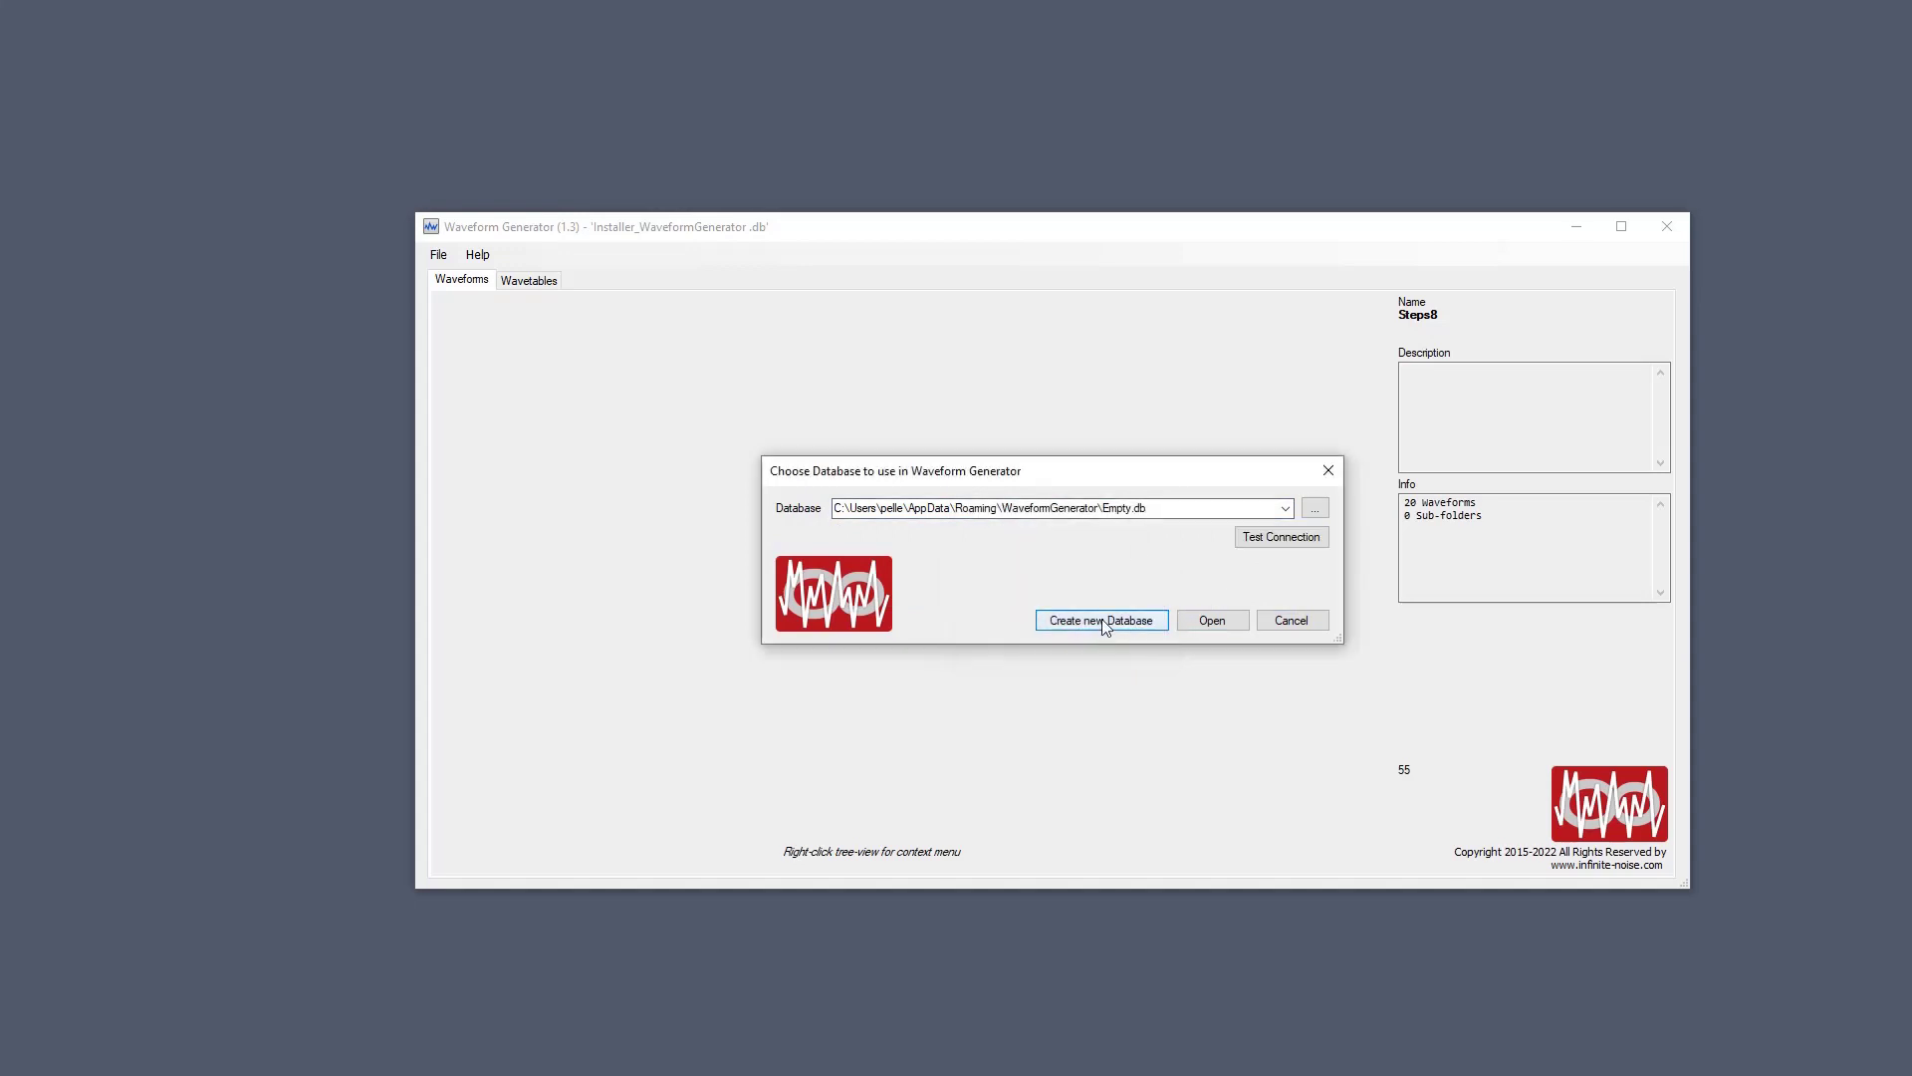
{"action": "left_click", "coordinate": [1103, 621]}
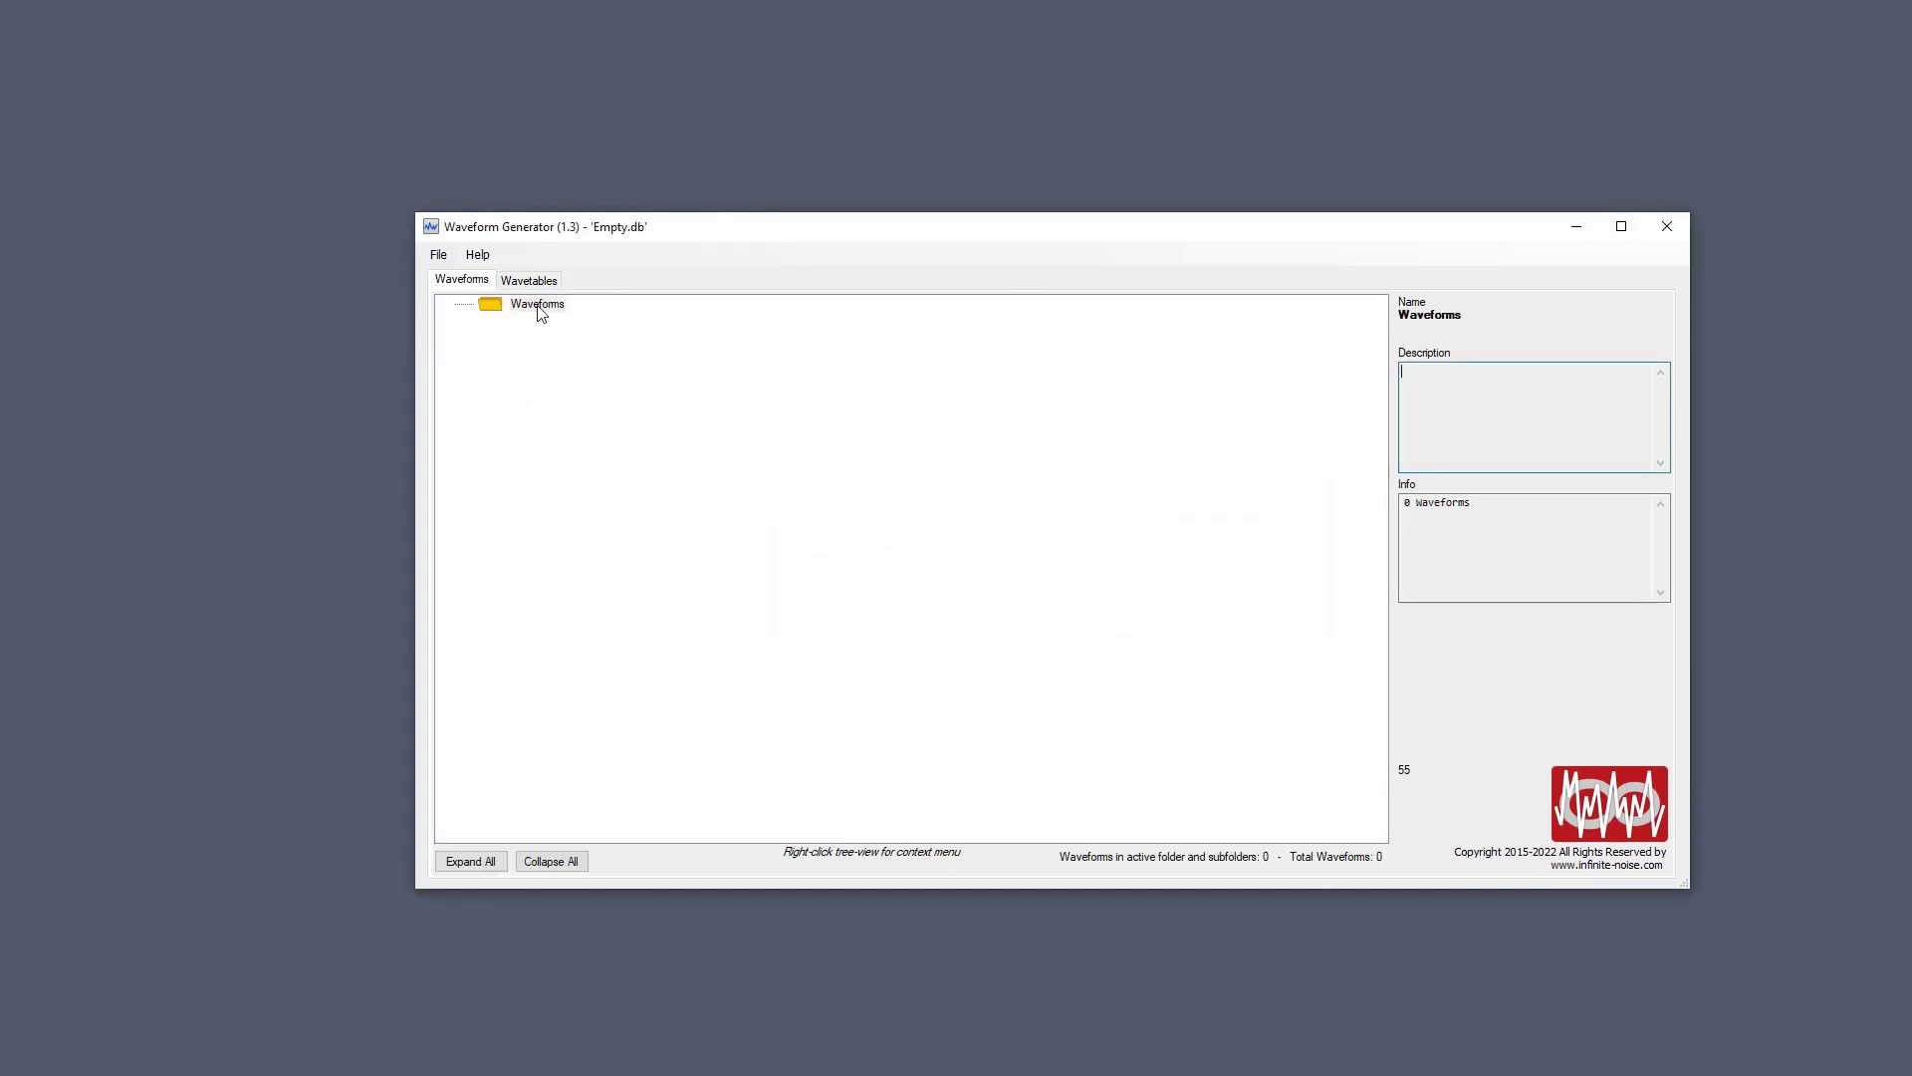
{"action": "left_click", "coordinate": [531, 311]}
{"action": "left_click", "coordinate": [538, 281]}
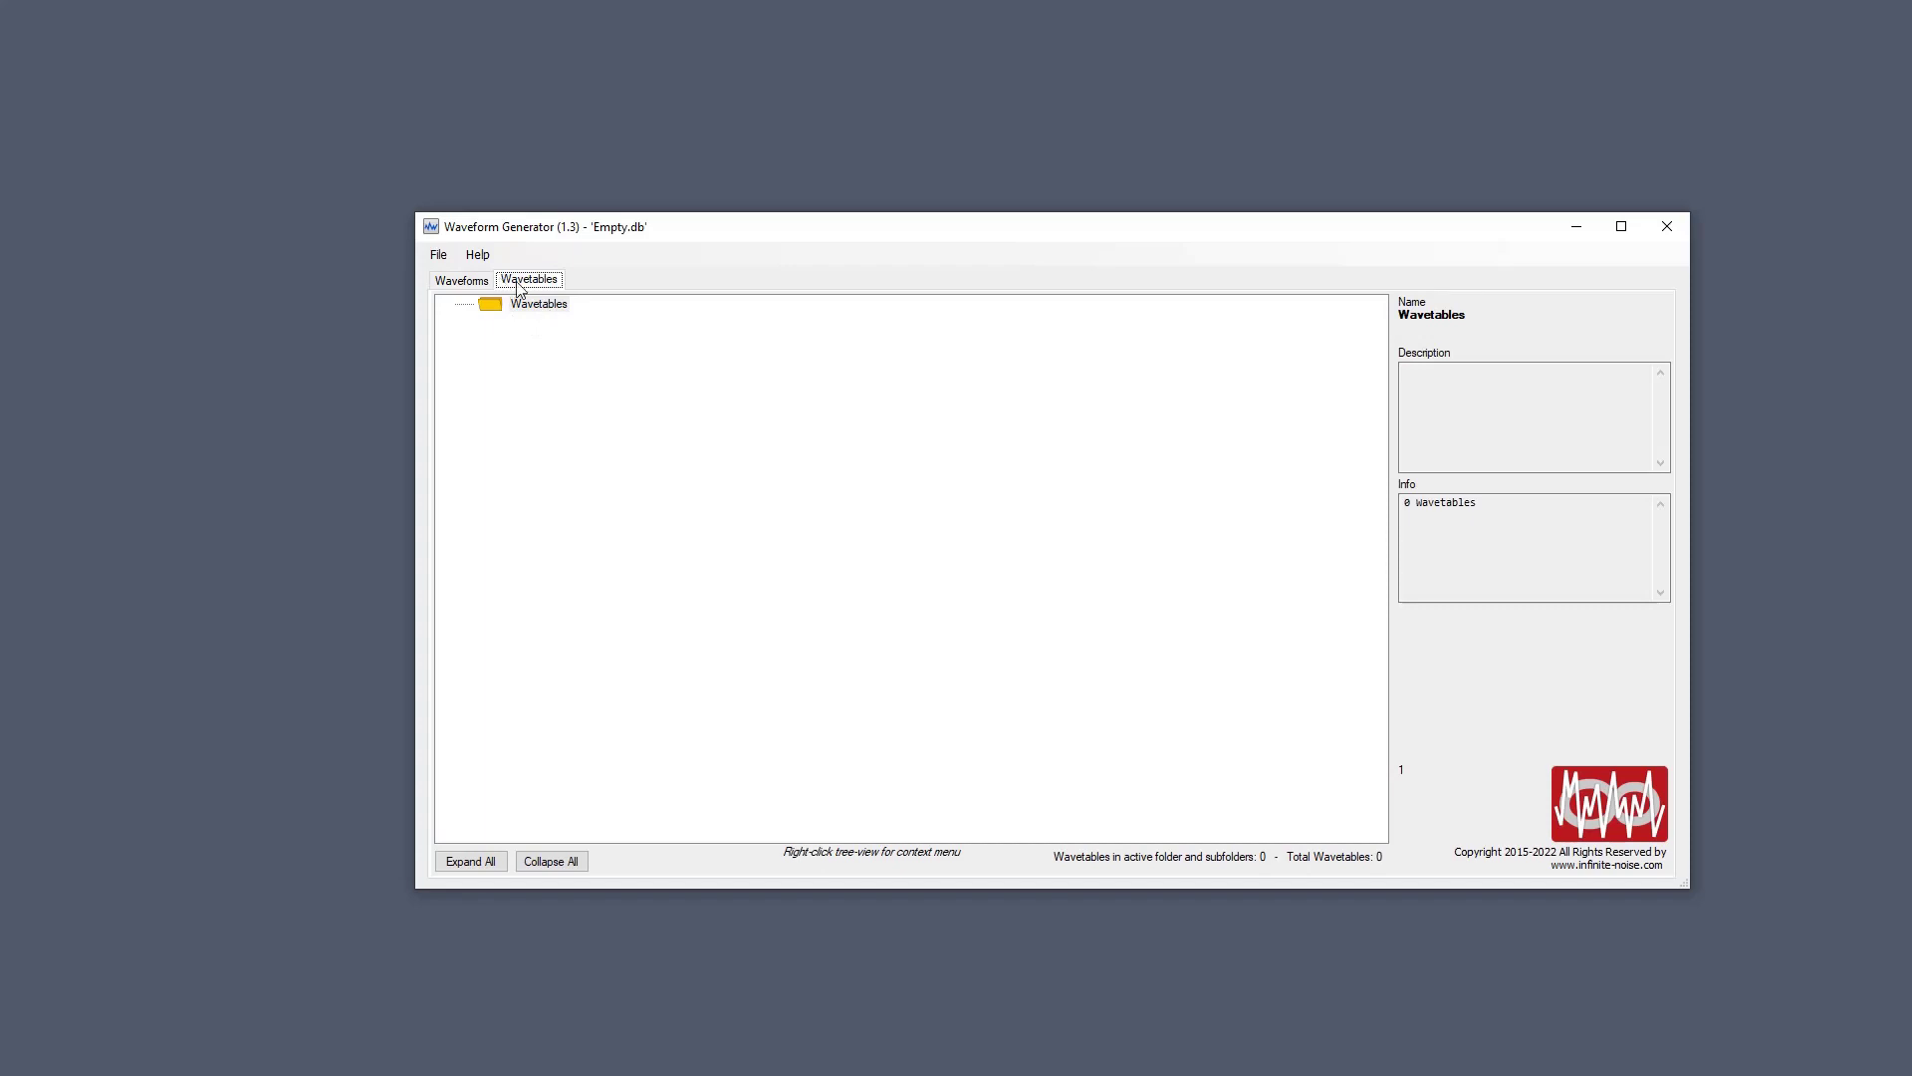
{"action": "left_click", "coordinate": [478, 284]}
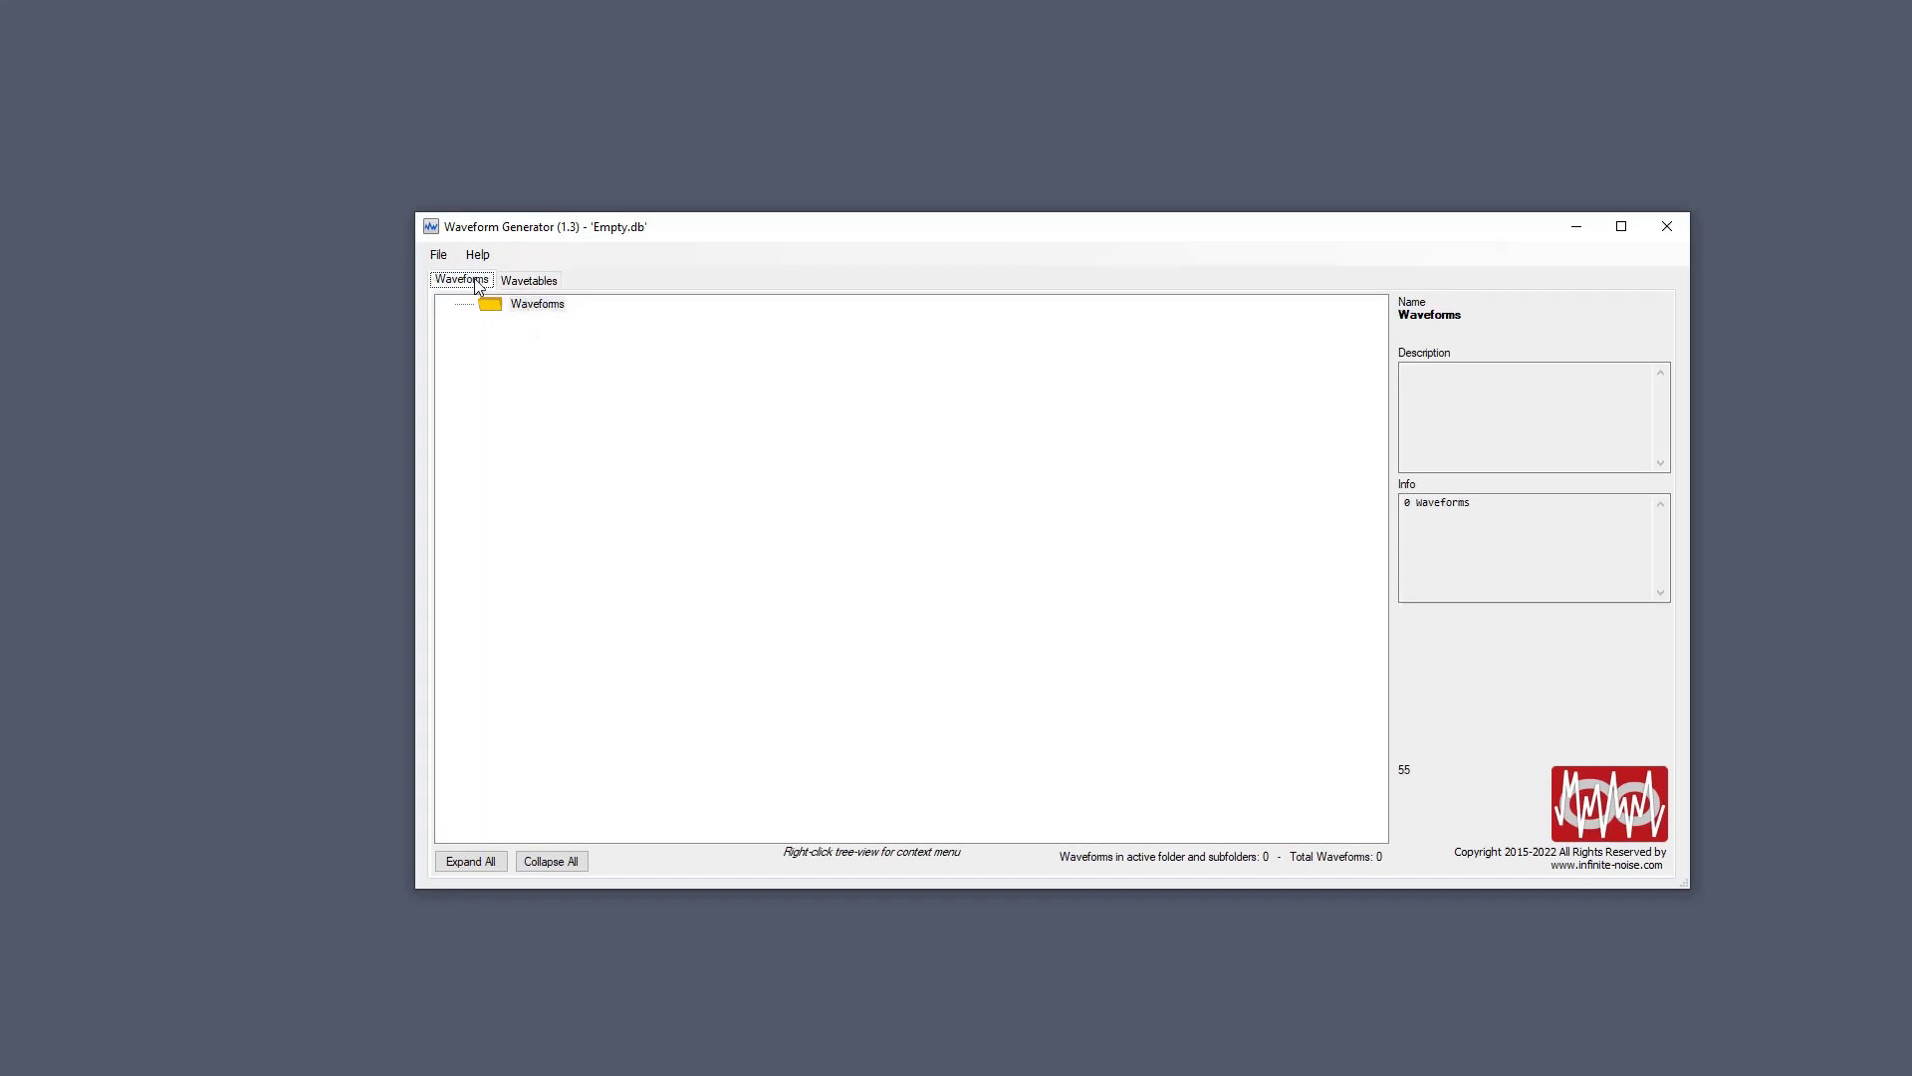
Import the waveforms from Development.db into the root Waveforms folder with overwriting of existing waveforms allowed.
{"action": "right_click", "coordinate": [525, 307]}
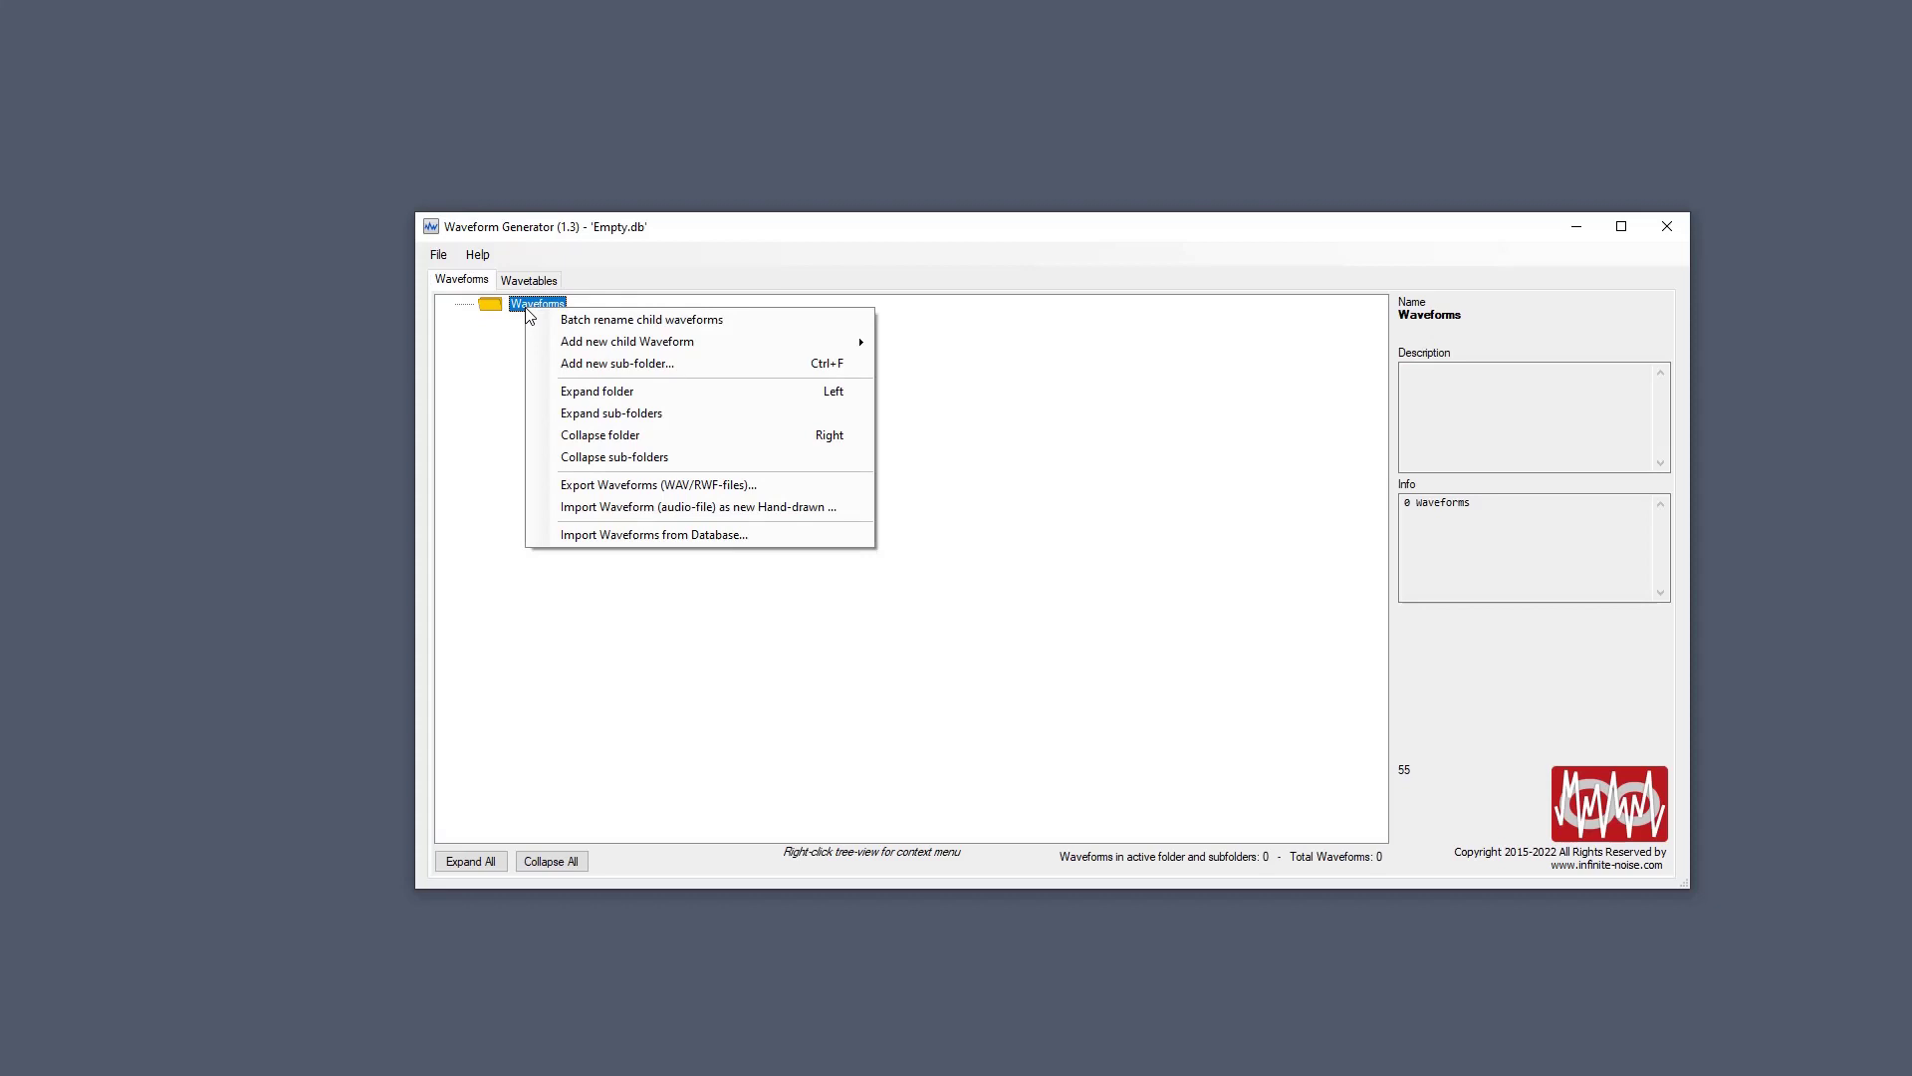
{"action": "left_click", "coordinate": [640, 538]}
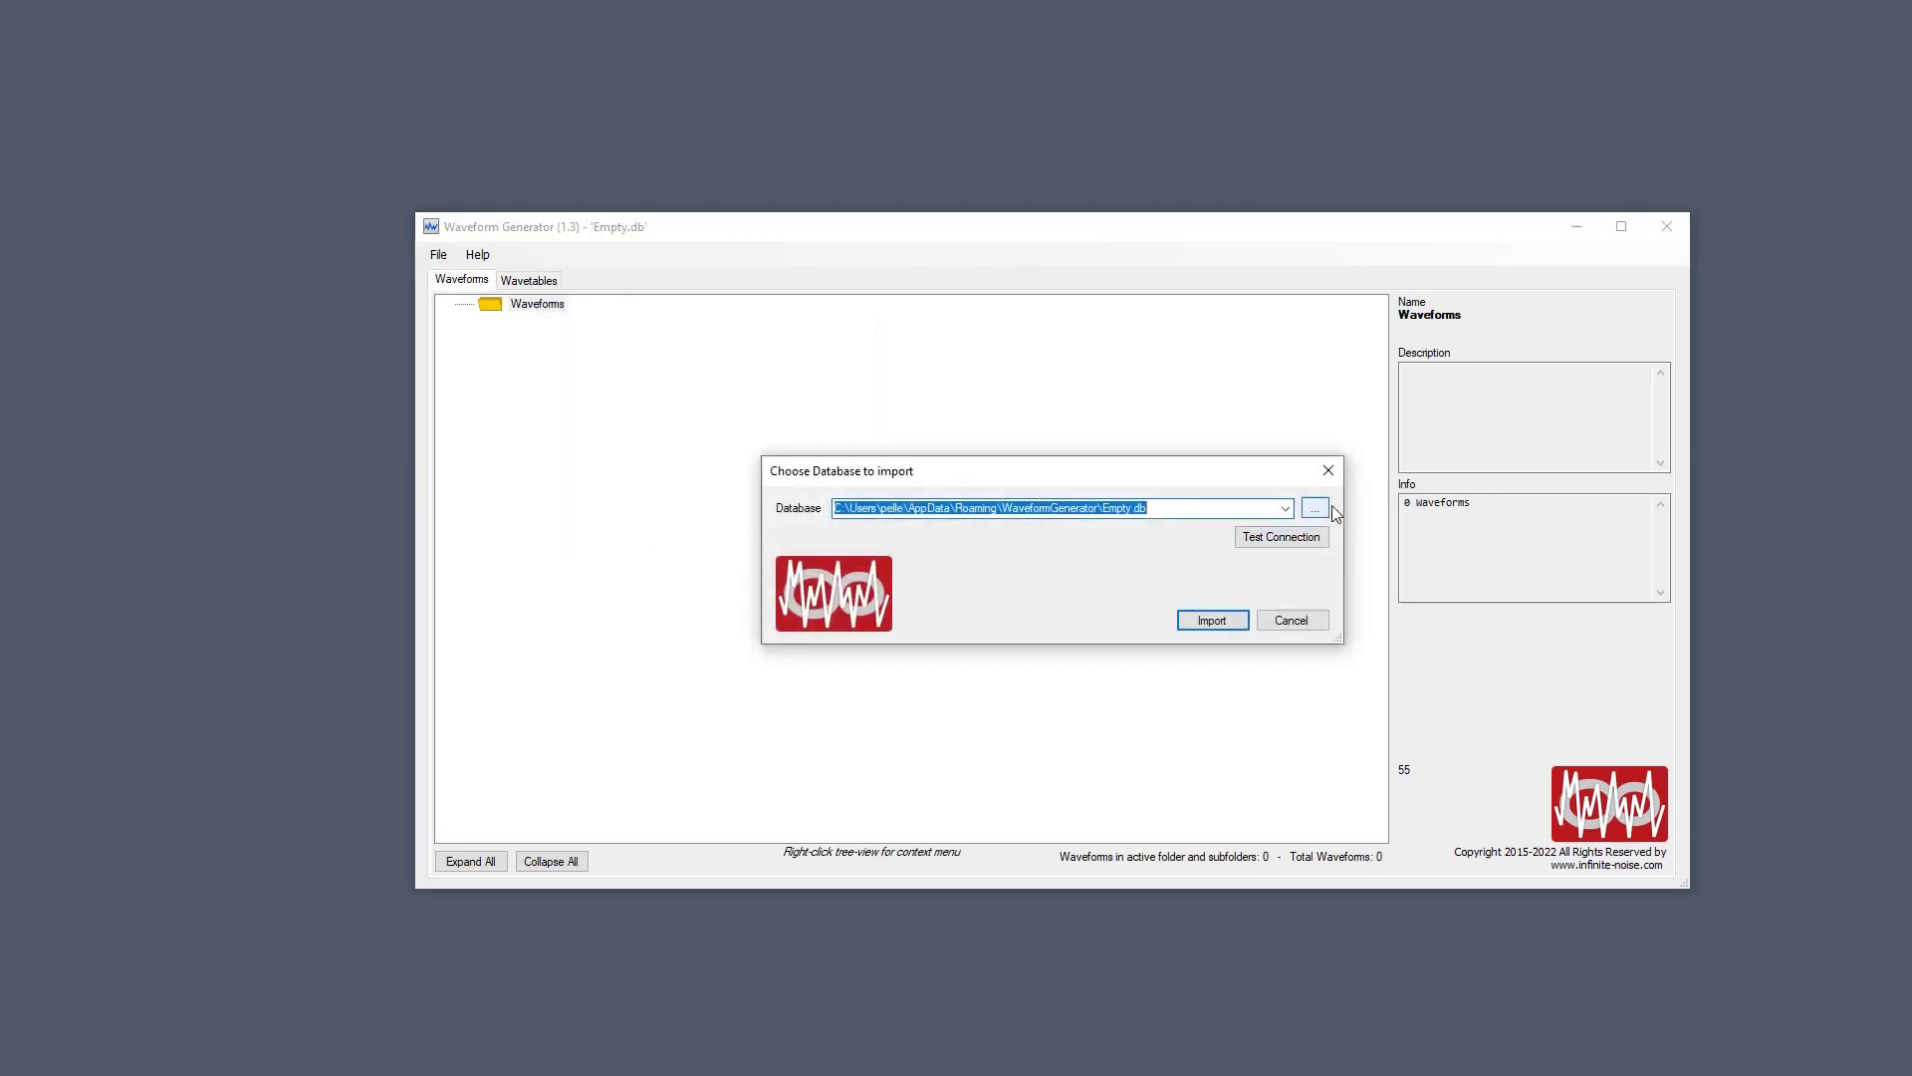
{"action": "left_click", "coordinate": [1287, 508]}
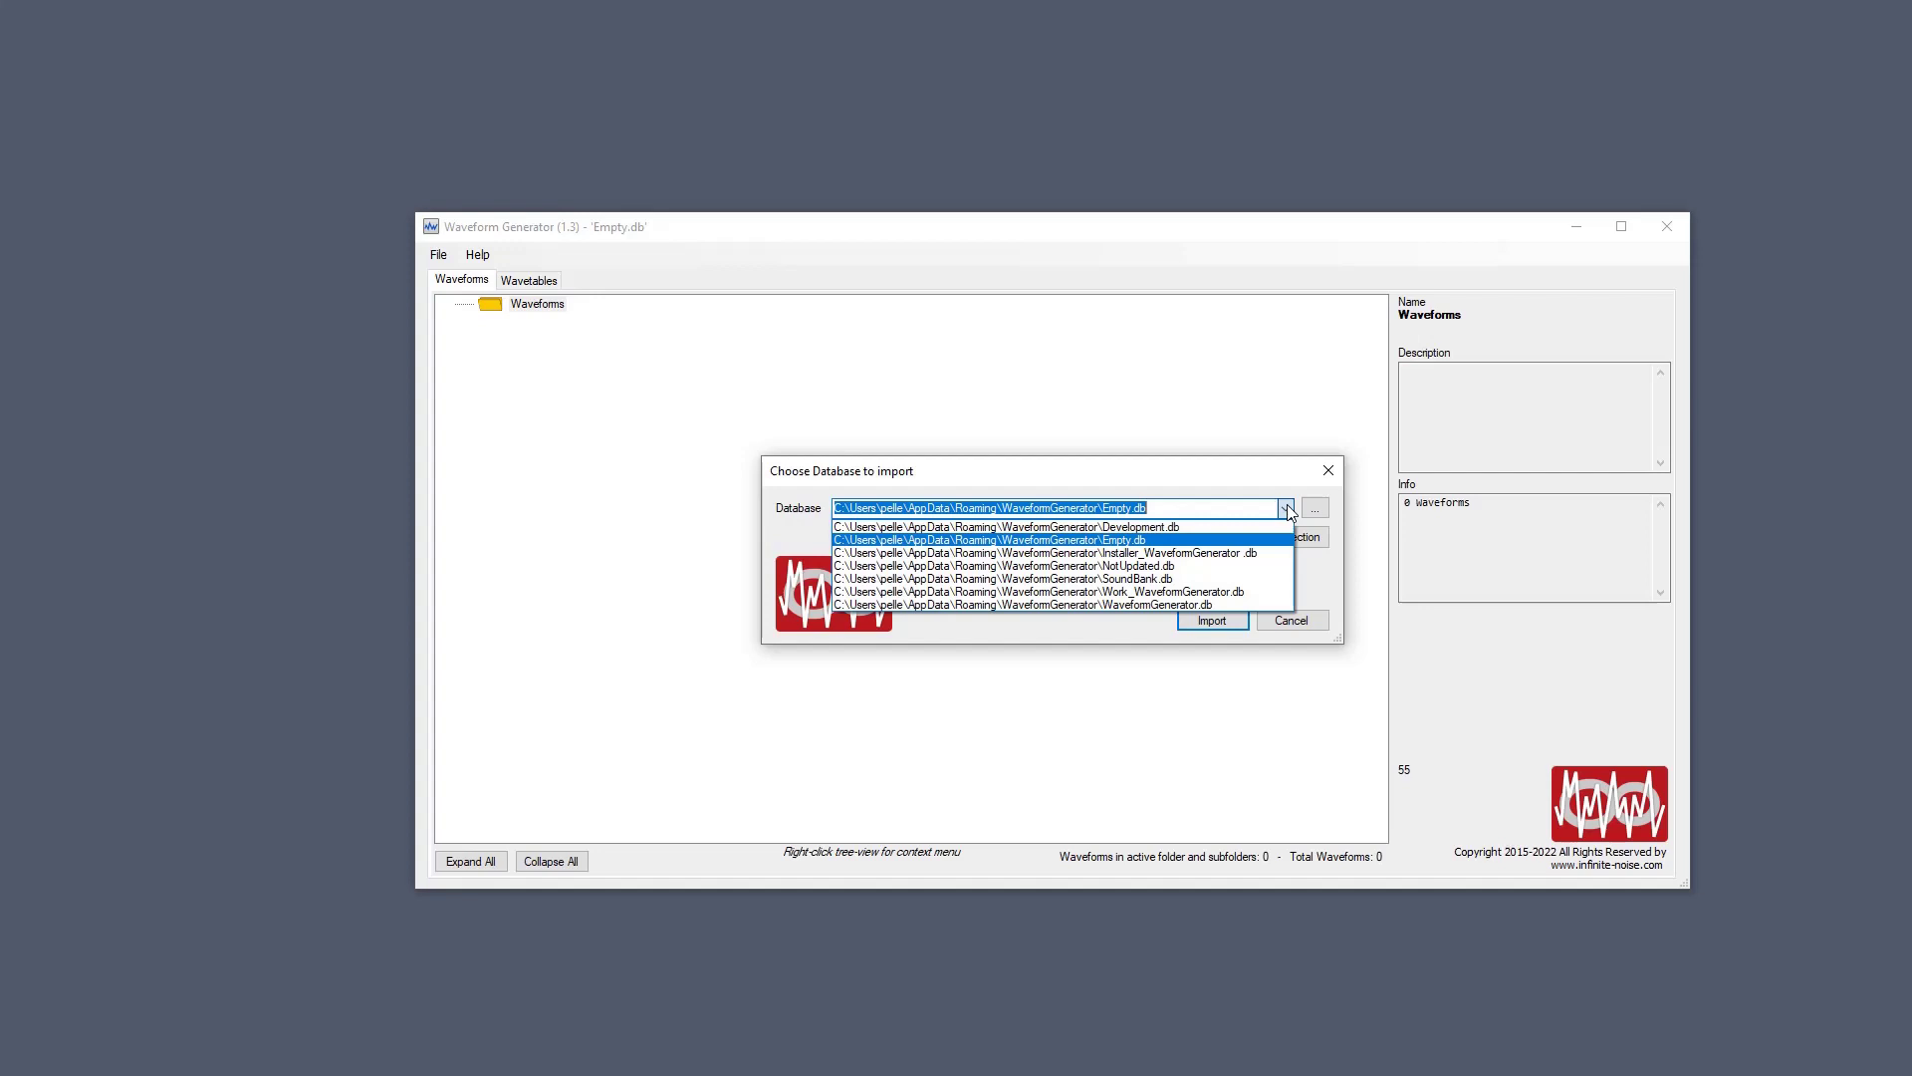
{"action": "left_click", "coordinate": [1184, 535]}
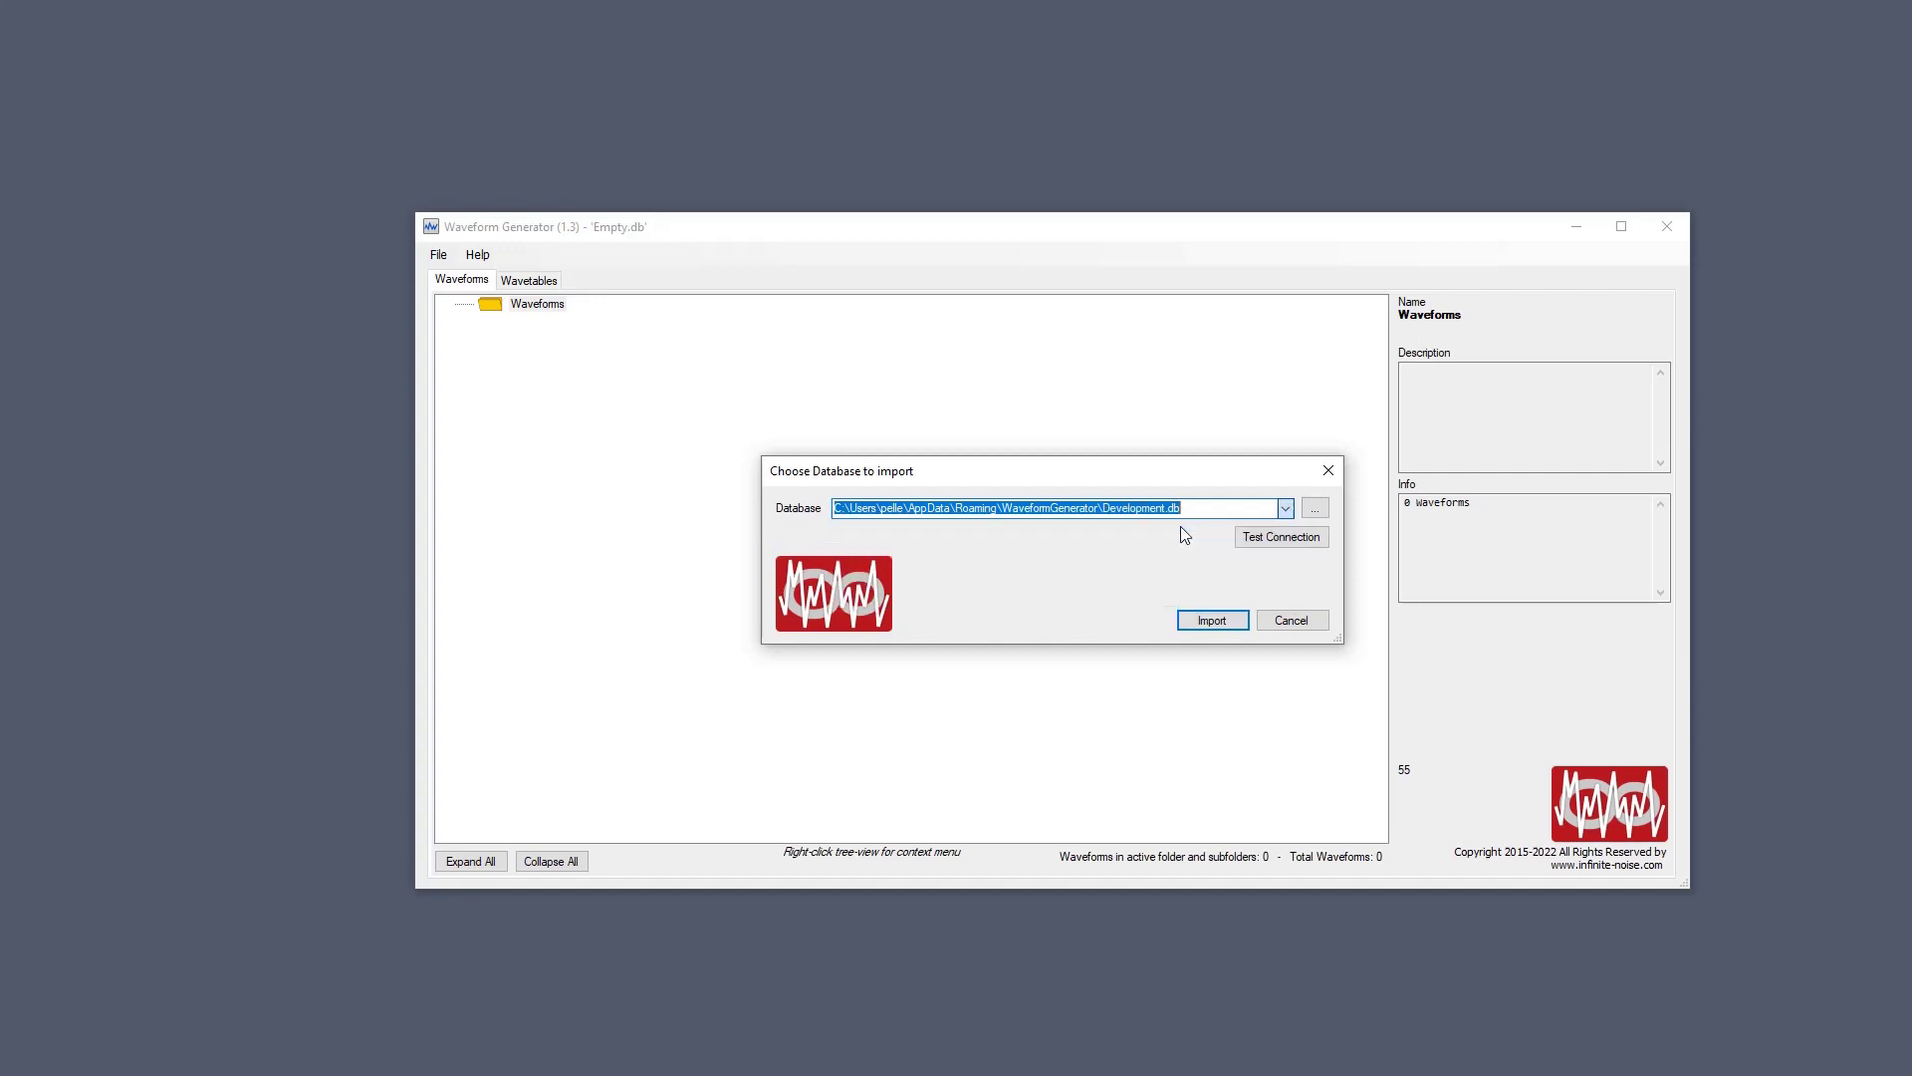
{"action": "left_click", "coordinate": [1212, 621]}
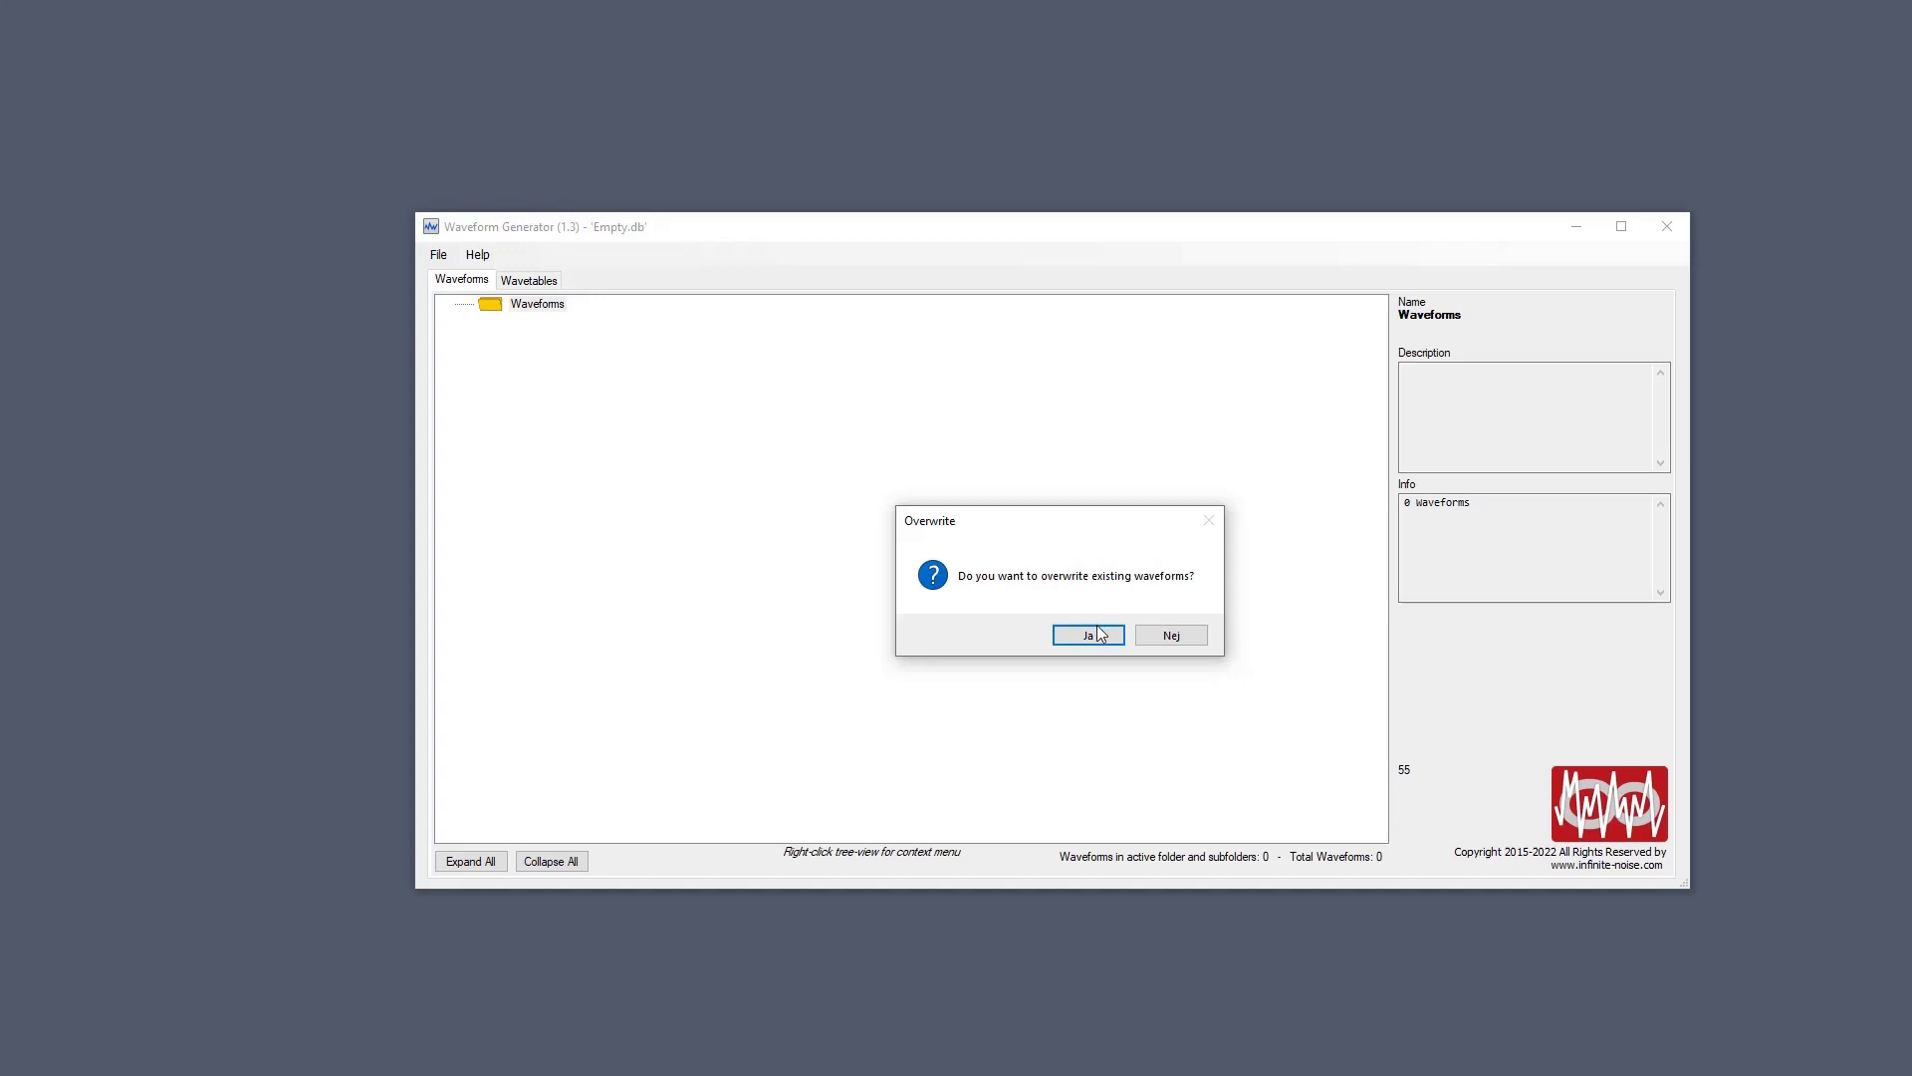
{"action": "left_click", "coordinate": [1089, 635]}
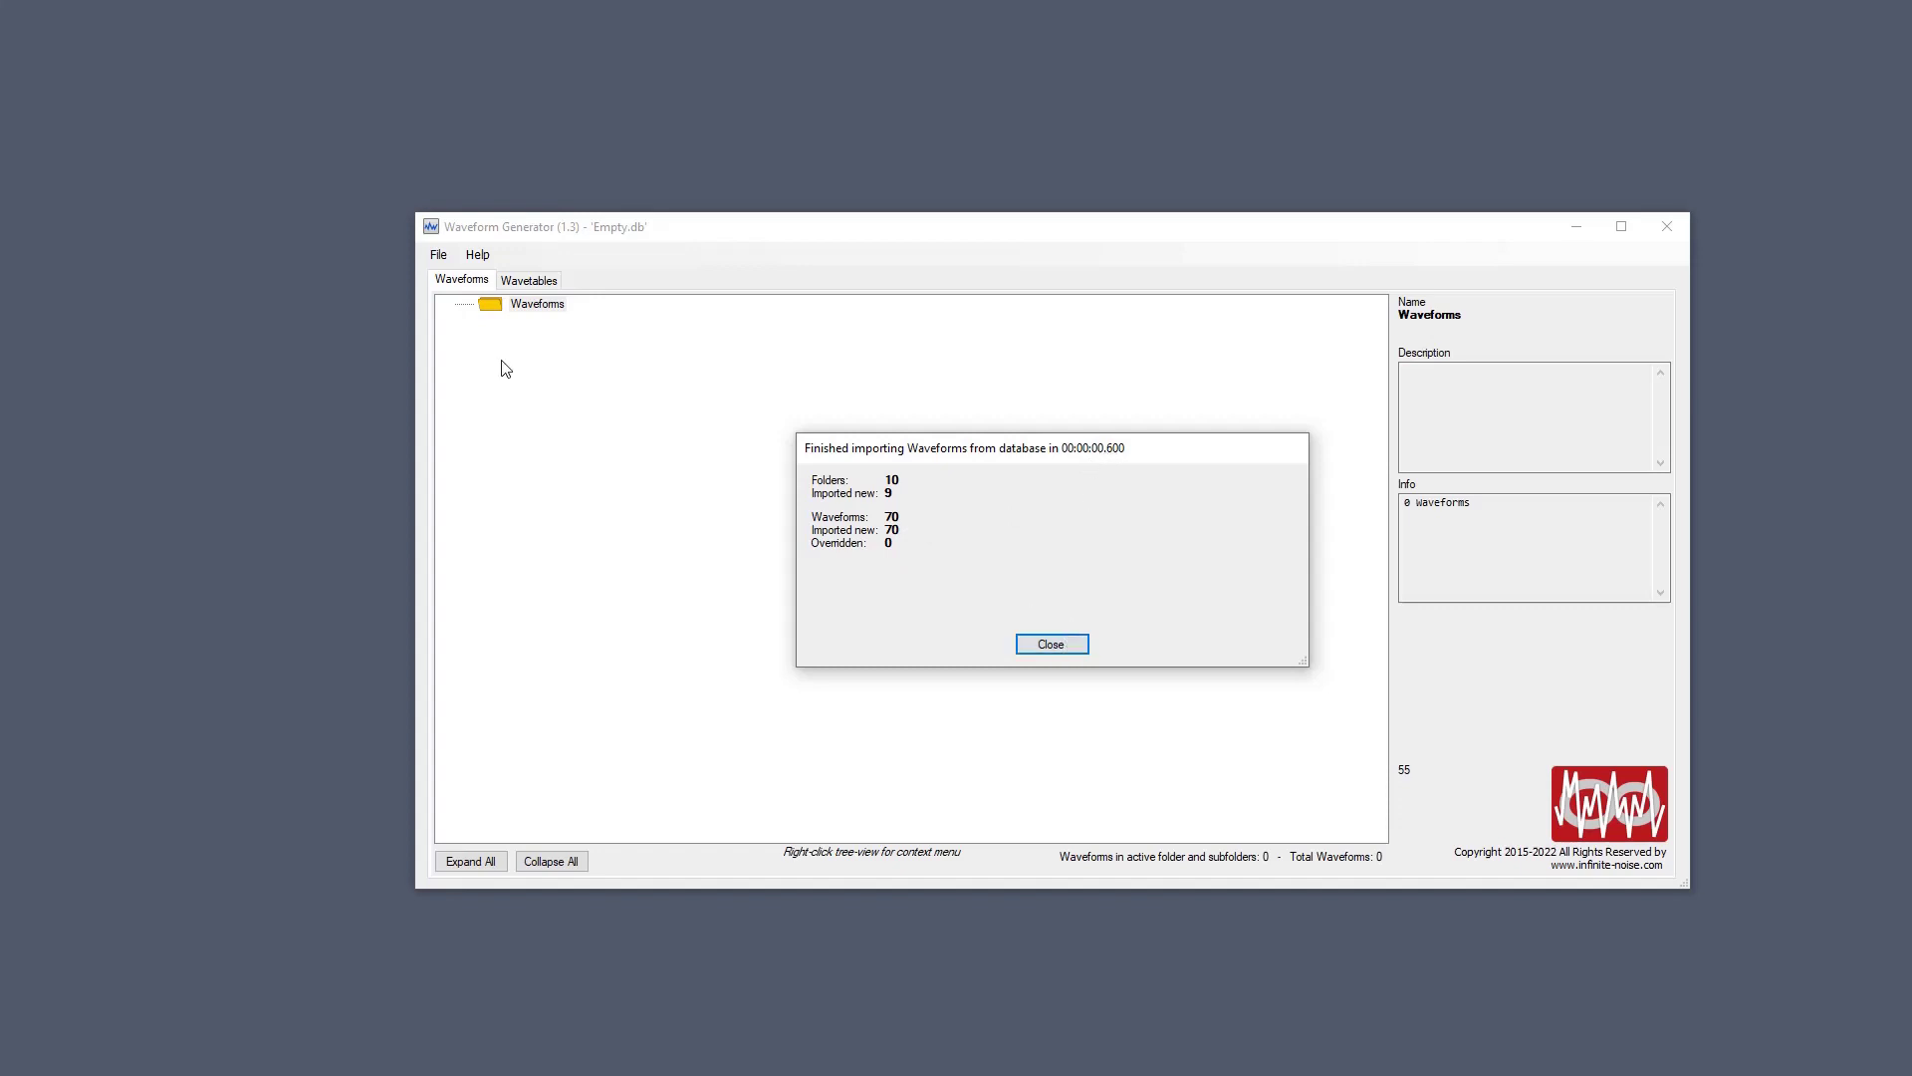
{"action": "left_click", "coordinate": [1079, 648]}
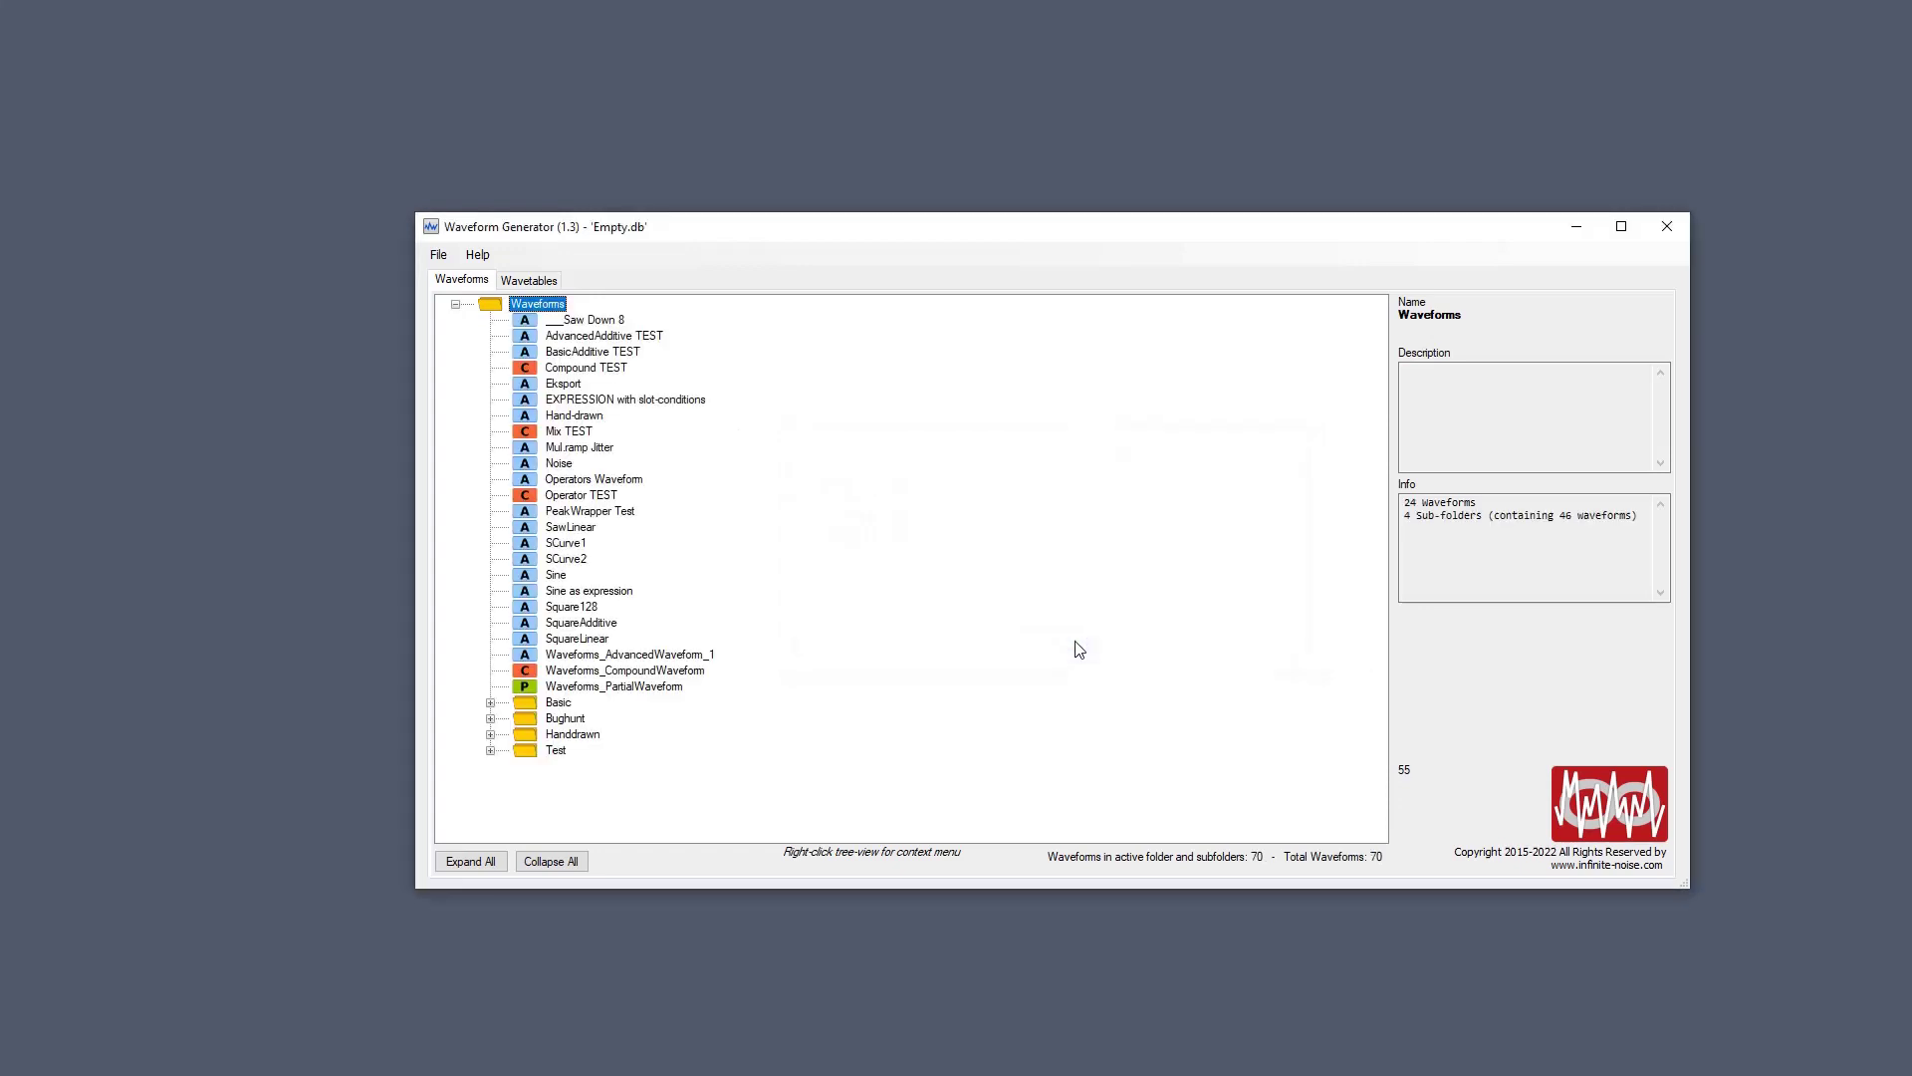
Browse the imported root-level waveforms and their previews, and return to the root Waveforms folder.
{"action": "key", "text": "Down"}
{"action": "key", "text": "Down"}
{"action": "key", "text": "Down"}
{"action": "key", "text": "Down"}
{"action": "key", "text": "Down"}
{"action": "key", "text": "Down"}
{"action": "key", "text": "Down"}
{"action": "key", "text": "Down"}
{"action": "key", "text": "Down"}
{"action": "key", "text": "Down"}
{"action": "key", "text": "Down"}
{"action": "key", "text": "Down"}
{"action": "key", "text": "Down"}
{"action": "key", "text": "Down"}
{"action": "key", "text": "Down"}
{"action": "key", "text": "Down"}
{"action": "key", "text": "Down"}
{"action": "key", "text": "Down"}
{"action": "key", "text": "Down"}
{"action": "key", "text": "Down"}
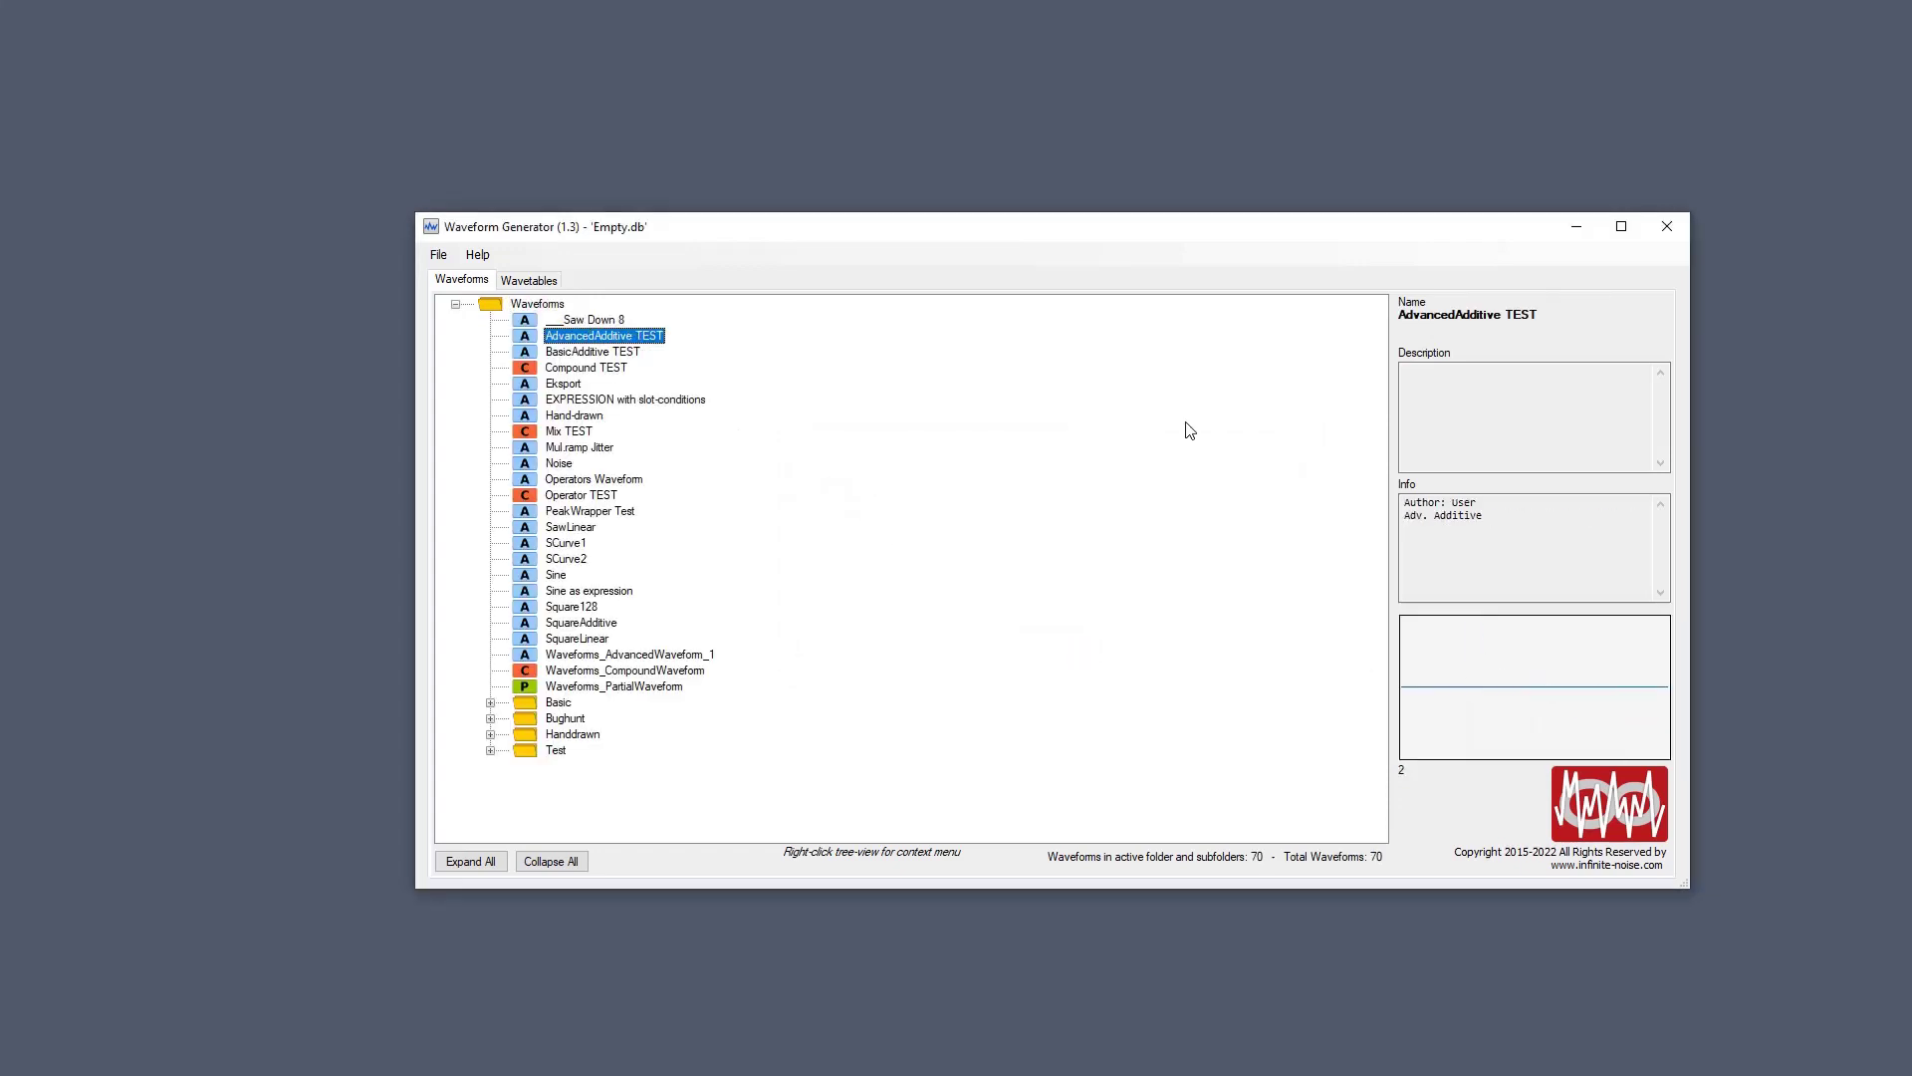
{"action": "key", "text": "Up"}
{"action": "key", "text": "Up"}
{"action": "key", "text": "Up"}
{"action": "key", "text": "Up"}
{"action": "key", "text": "Up"}
{"action": "key", "text": "Up"}
{"action": "key", "text": "Up"}
{"action": "key", "text": "Up"}
{"action": "key", "text": "Up"}
{"action": "key", "text": "Up"}
{"action": "key", "text": "Up"}
{"action": "key", "text": "Up"}
{"action": "key", "text": "Up"}
{"action": "key", "text": "Up"}
{"action": "key", "text": "Up"}
{"action": "key", "text": "Up"}
{"action": "key", "text": "Up"}
{"action": "key", "text": "Up"}
{"action": "key", "text": "Up"}
{"action": "key", "text": "Up"}
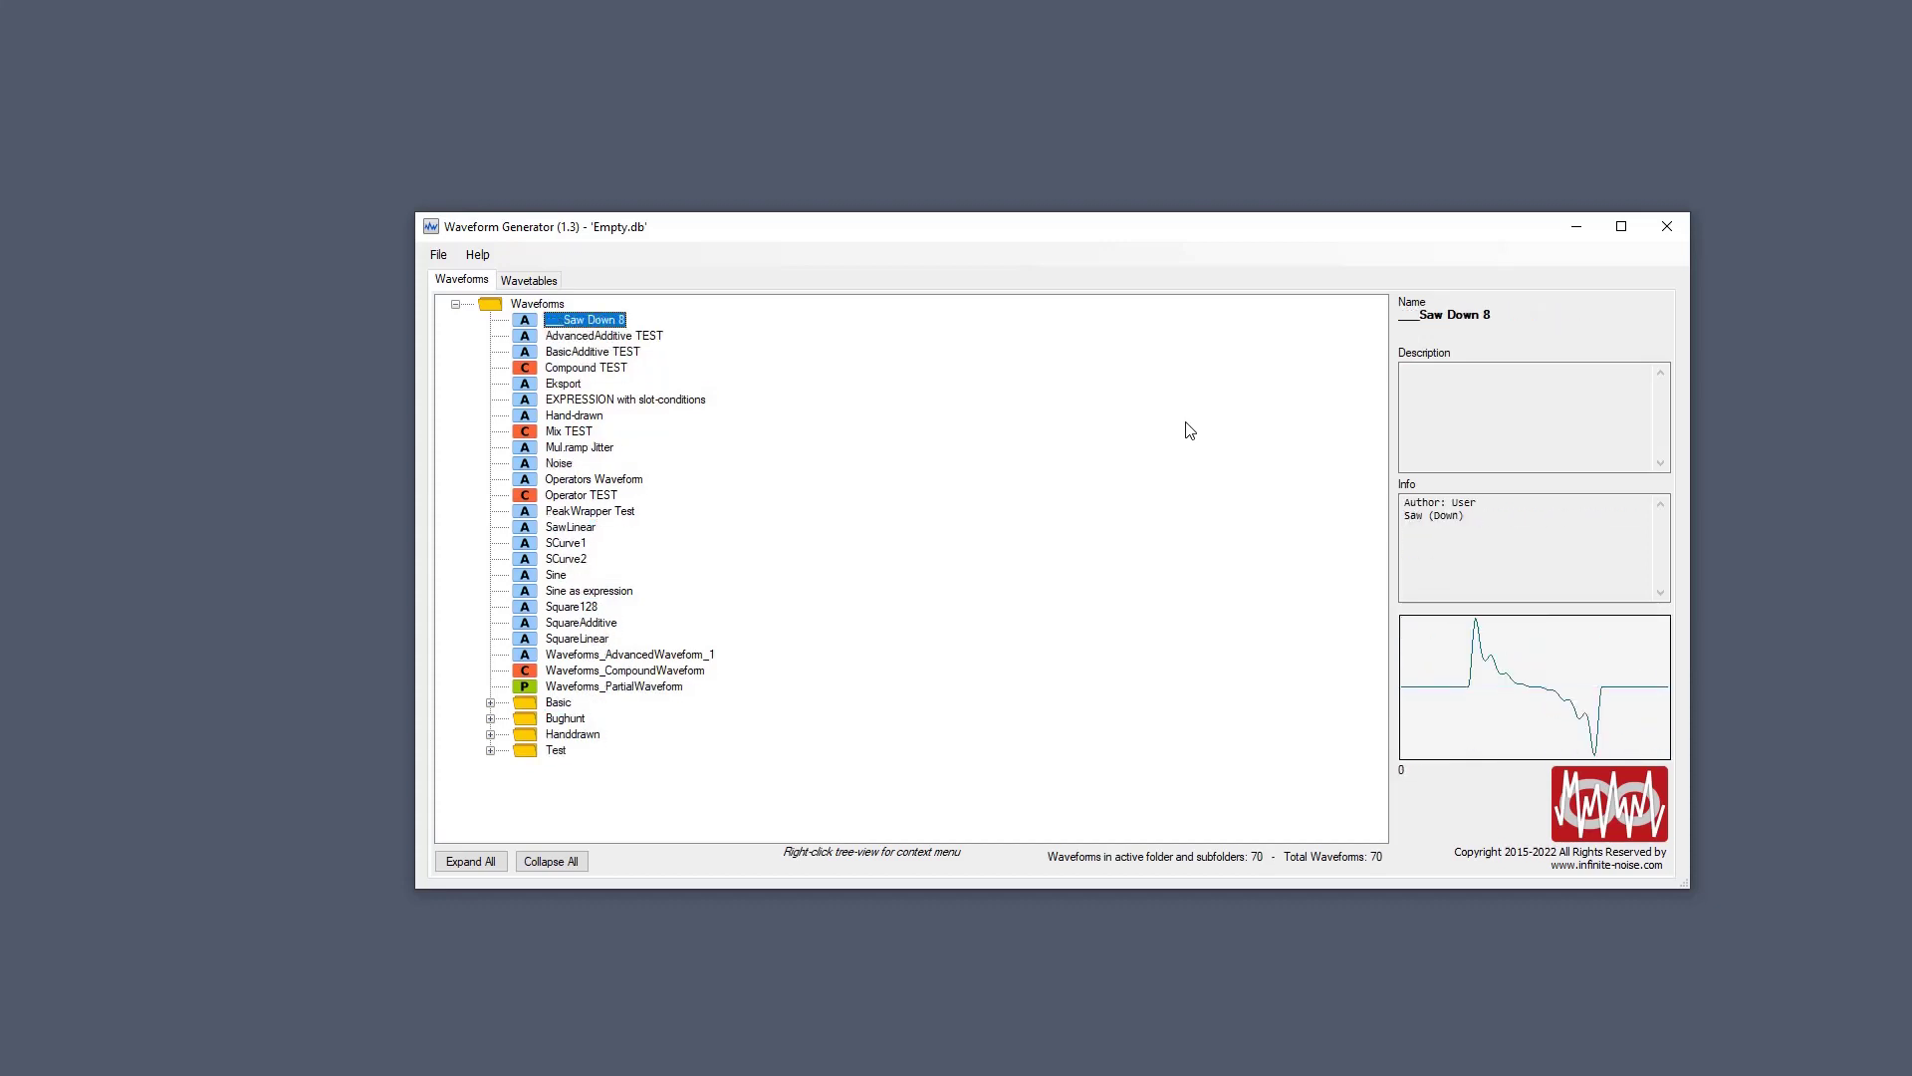
{"action": "key", "text": "Up"}
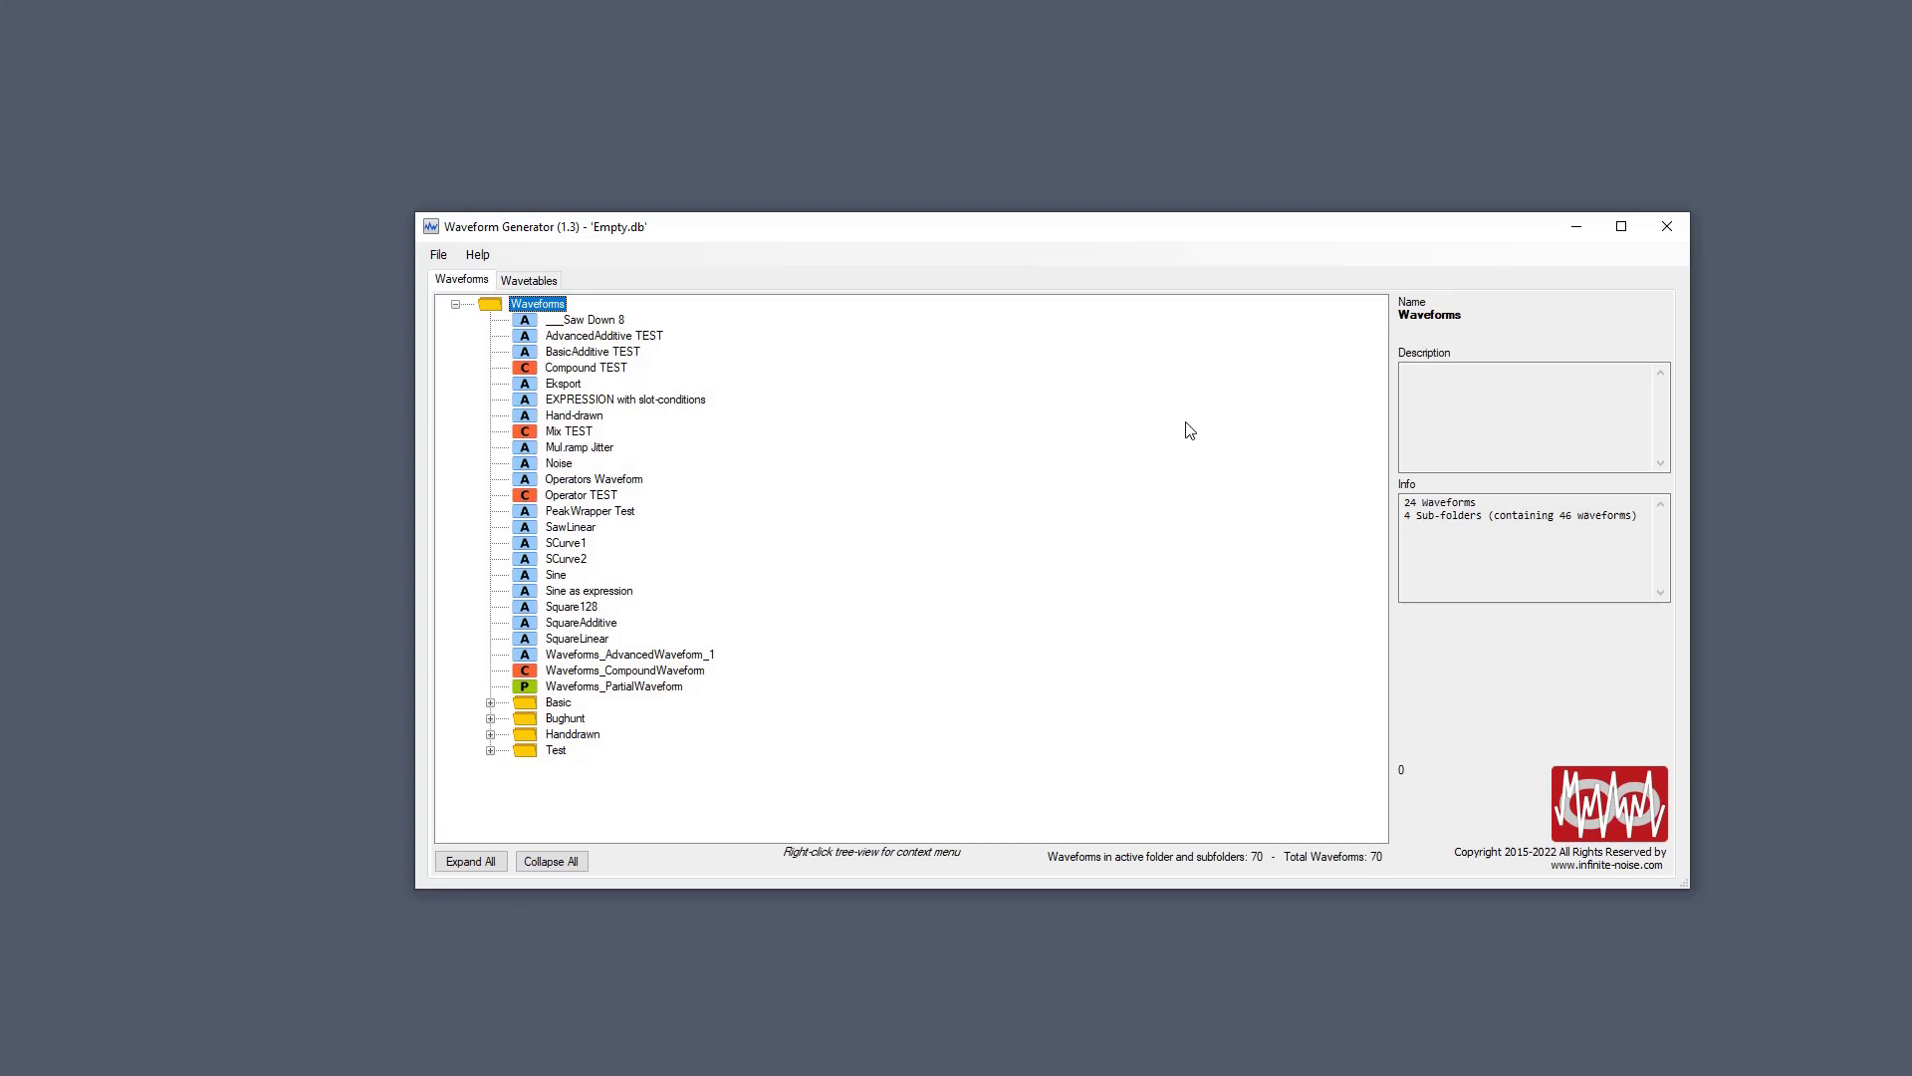
Add a sub-folder to the root Waveforms folder, named with a person's first name followed by "waveforms".
{"action": "right_click", "coordinate": [548, 306]}
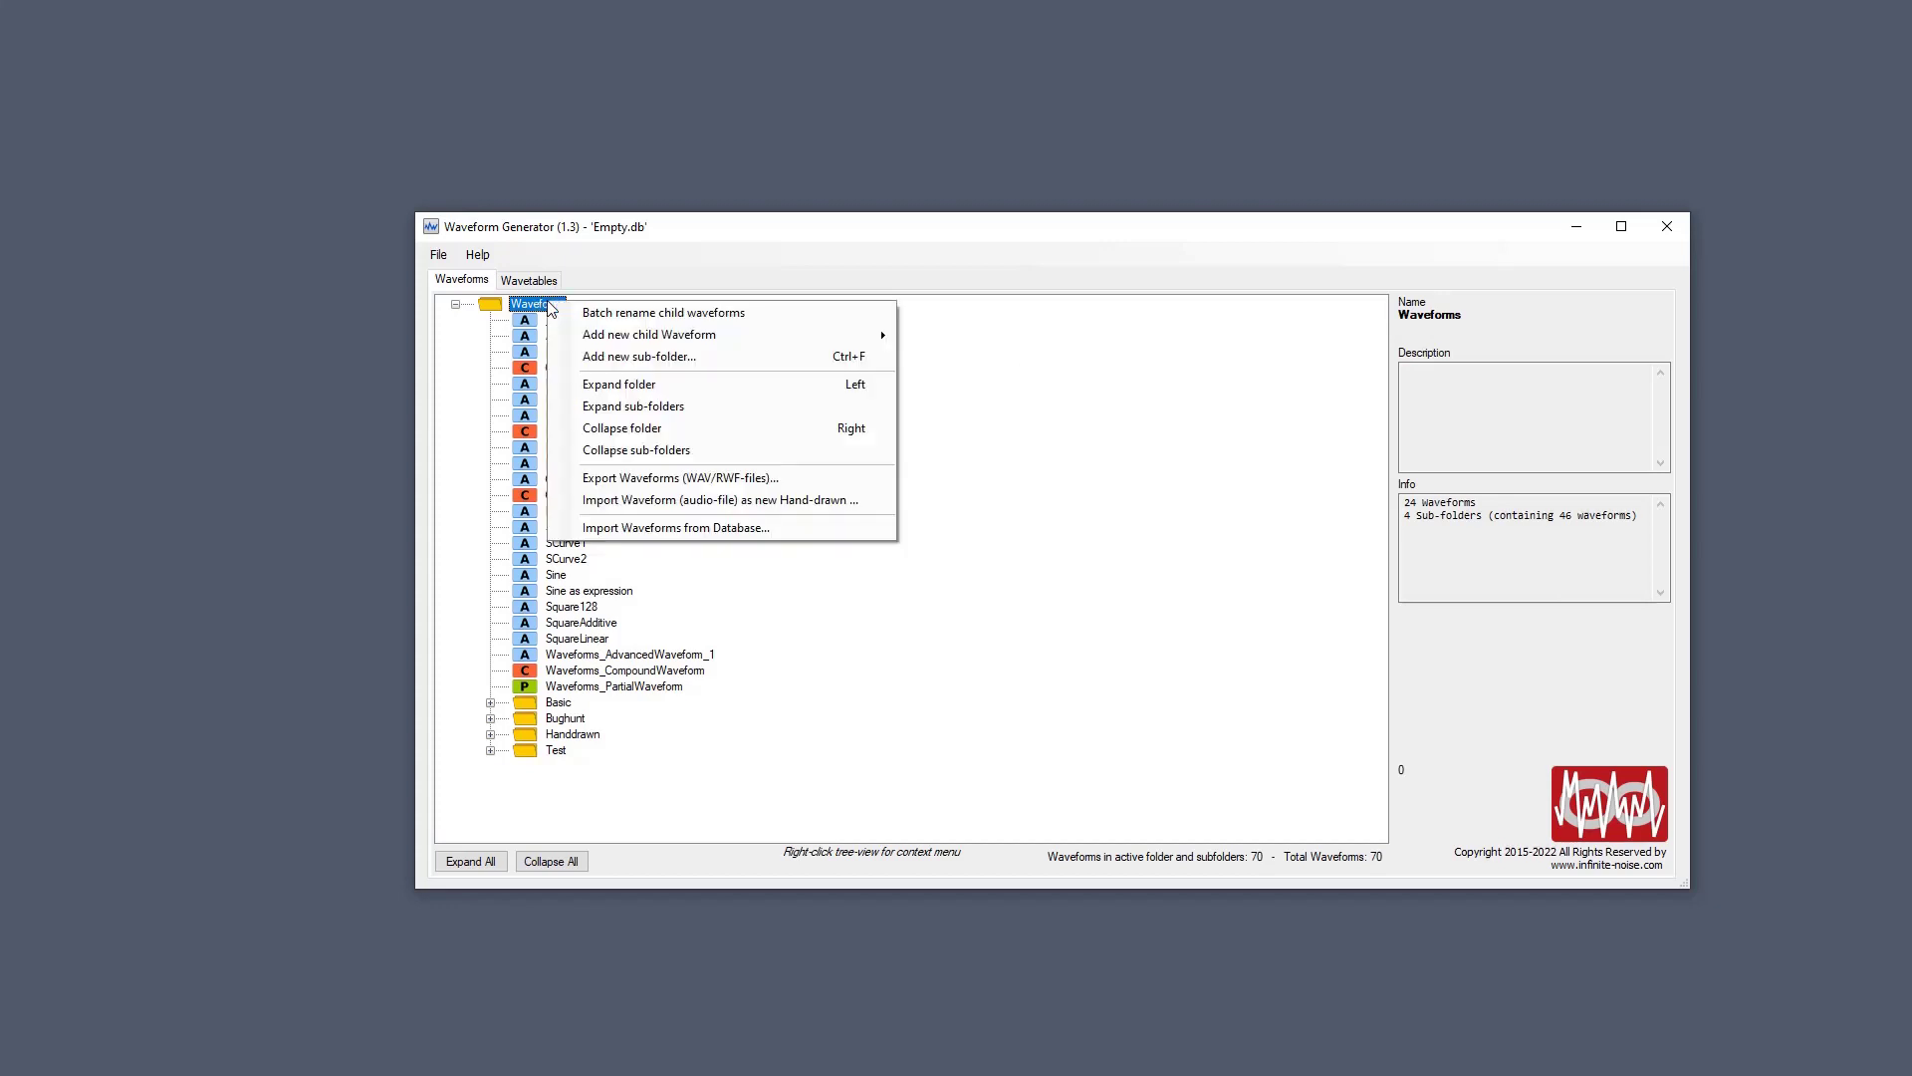
{"action": "left_click", "coordinate": [599, 356]}
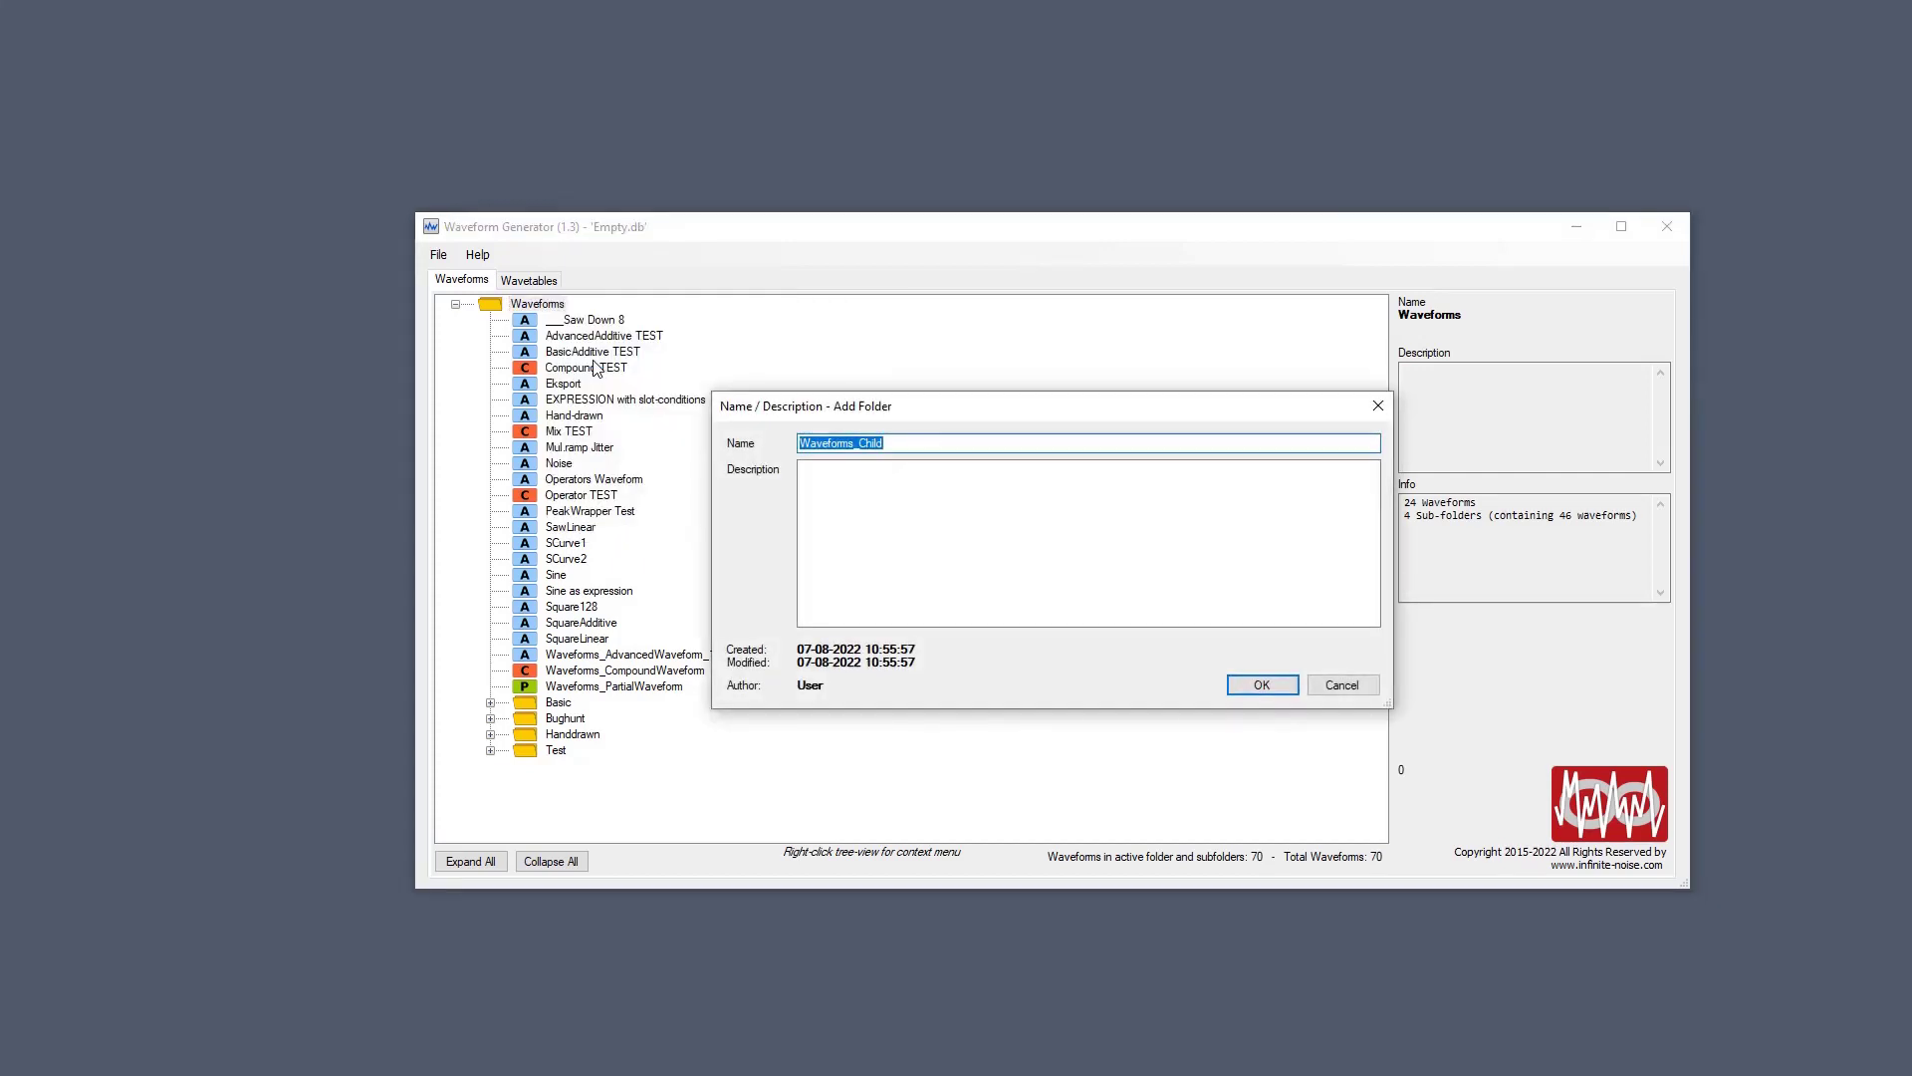
{"action": "type", "text": "Peters waveforms"}
{"action": "key", "text": "Return"}
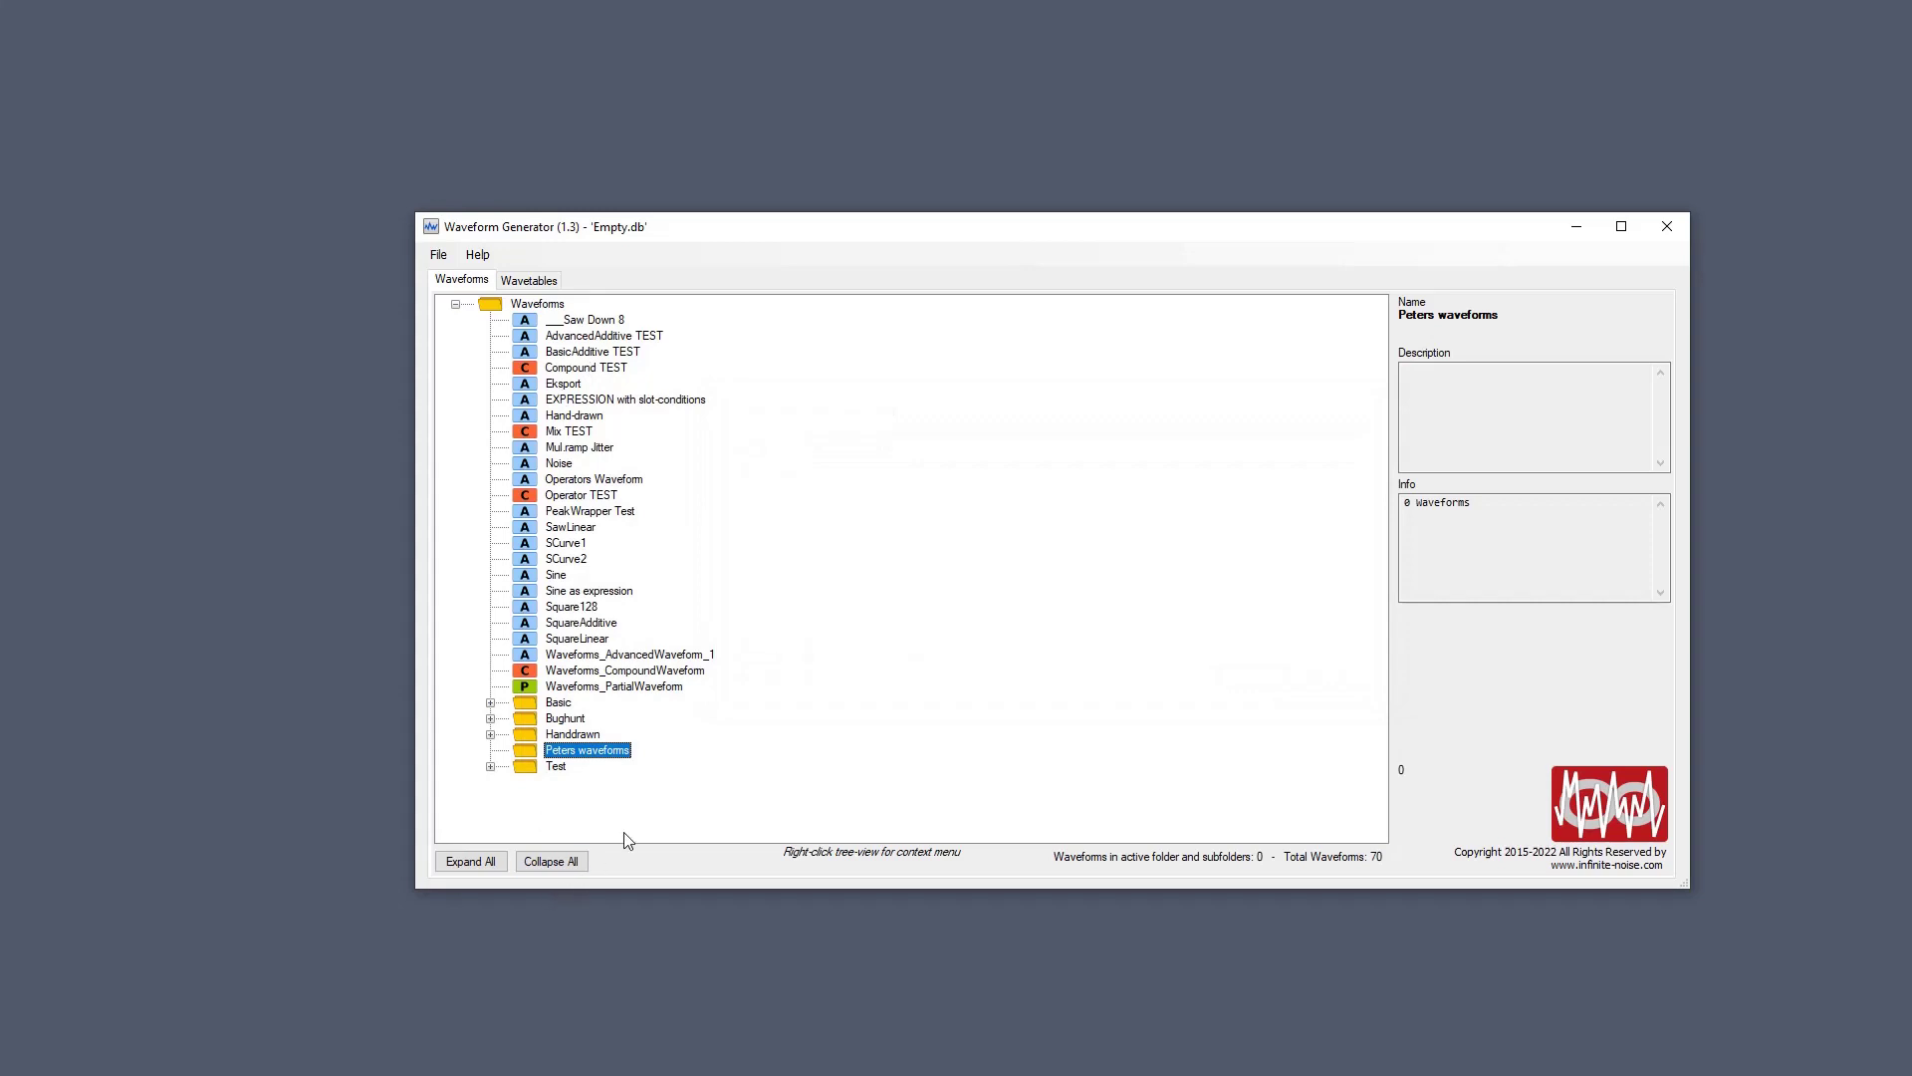
Import the waveforms from Development.db into the new personal sub-folder, allowing existing waveforms to be overwritten.
{"action": "right_click", "coordinate": [619, 757]}
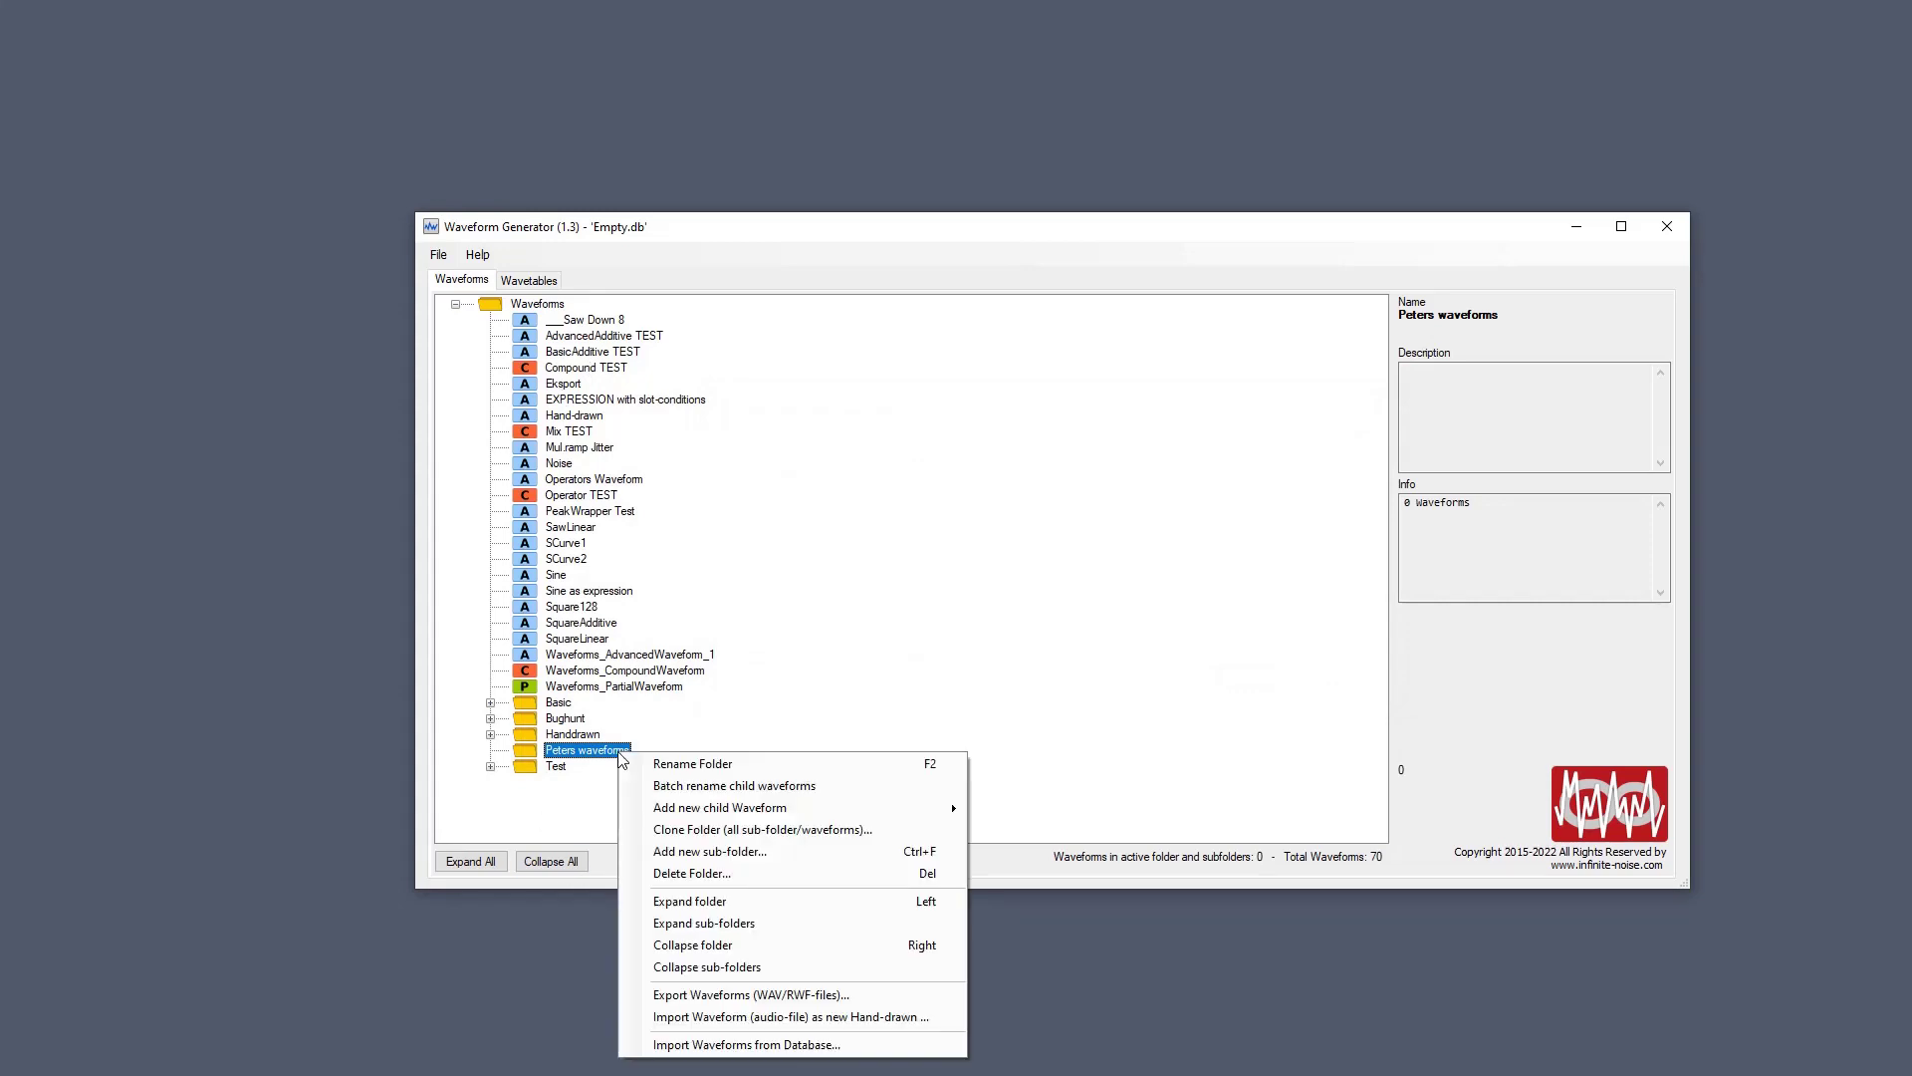
{"action": "left_click", "coordinate": [827, 1044]}
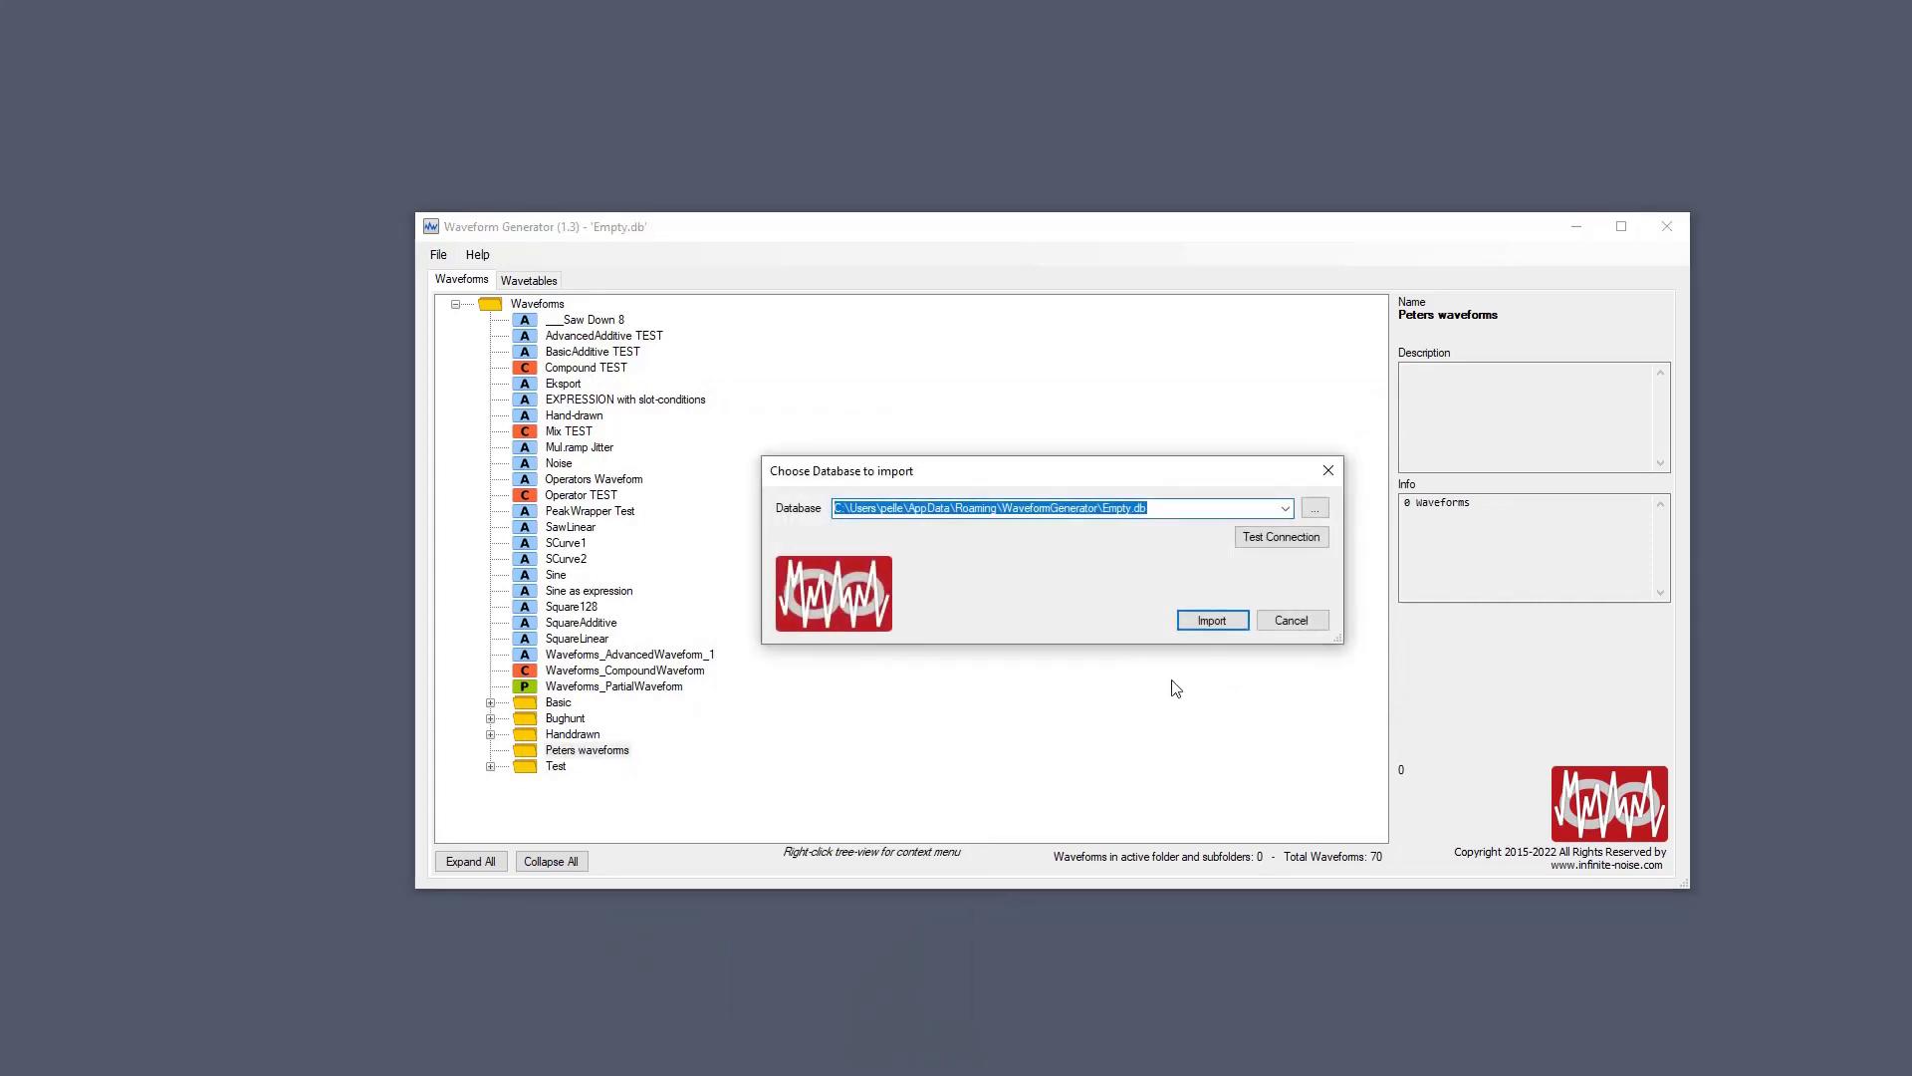
{"action": "left_click", "coordinate": [1283, 508]}
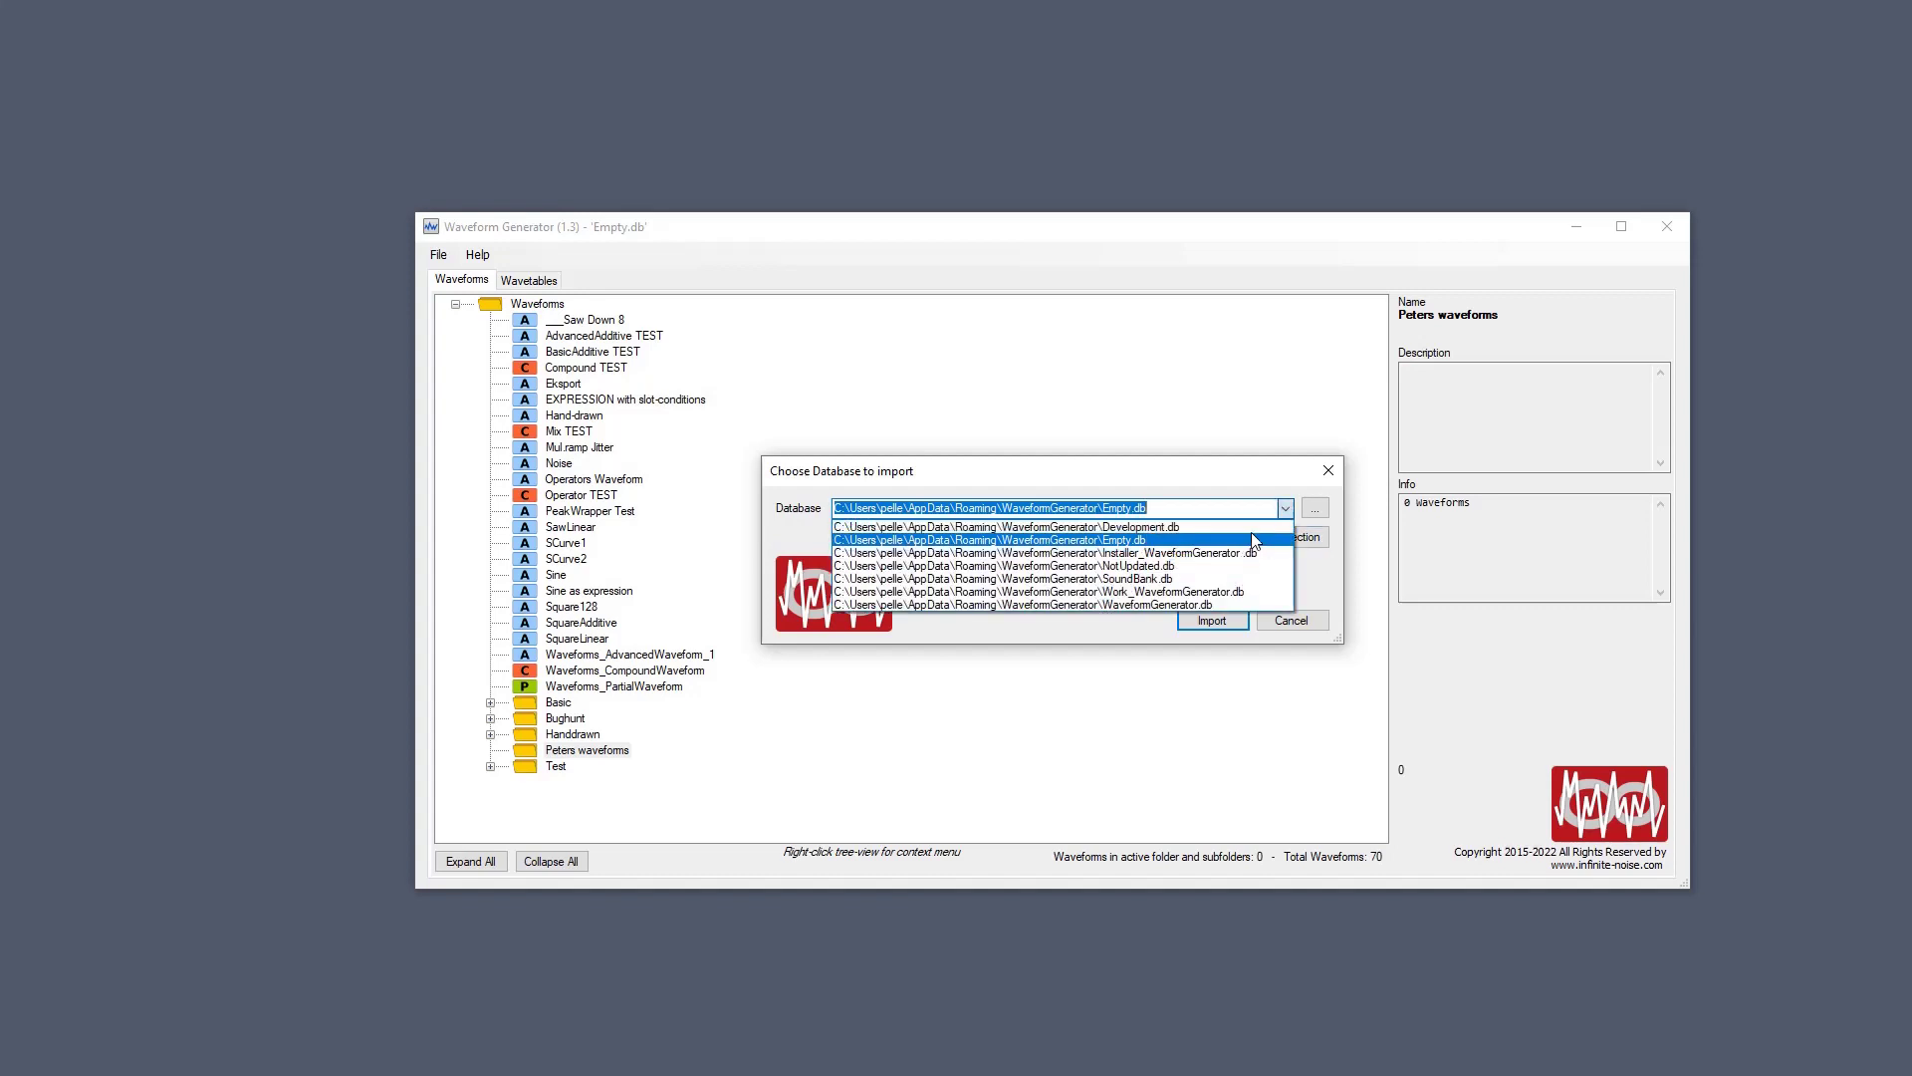
{"action": "left_click", "coordinate": [1247, 527]}
{"action": "left_click", "coordinate": [1227, 622]}
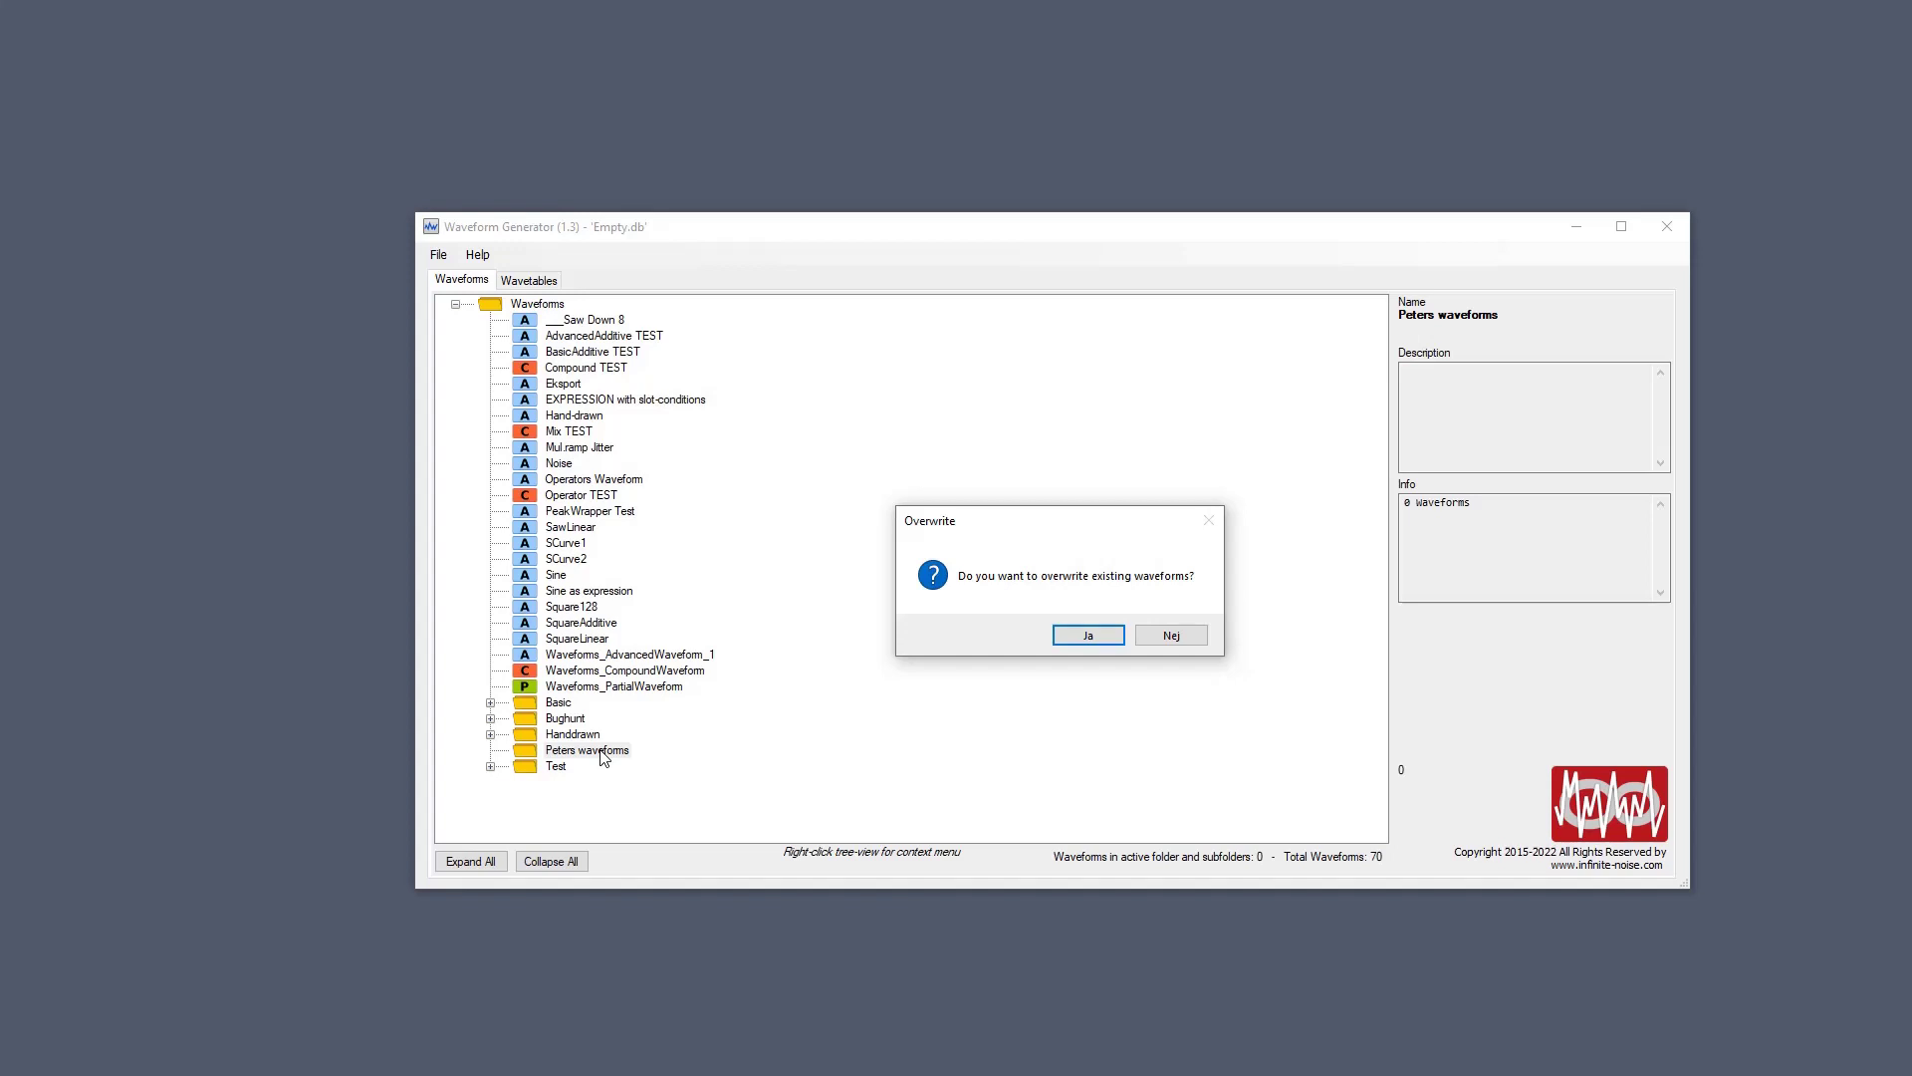
{"action": "left_click", "coordinate": [1105, 635]}
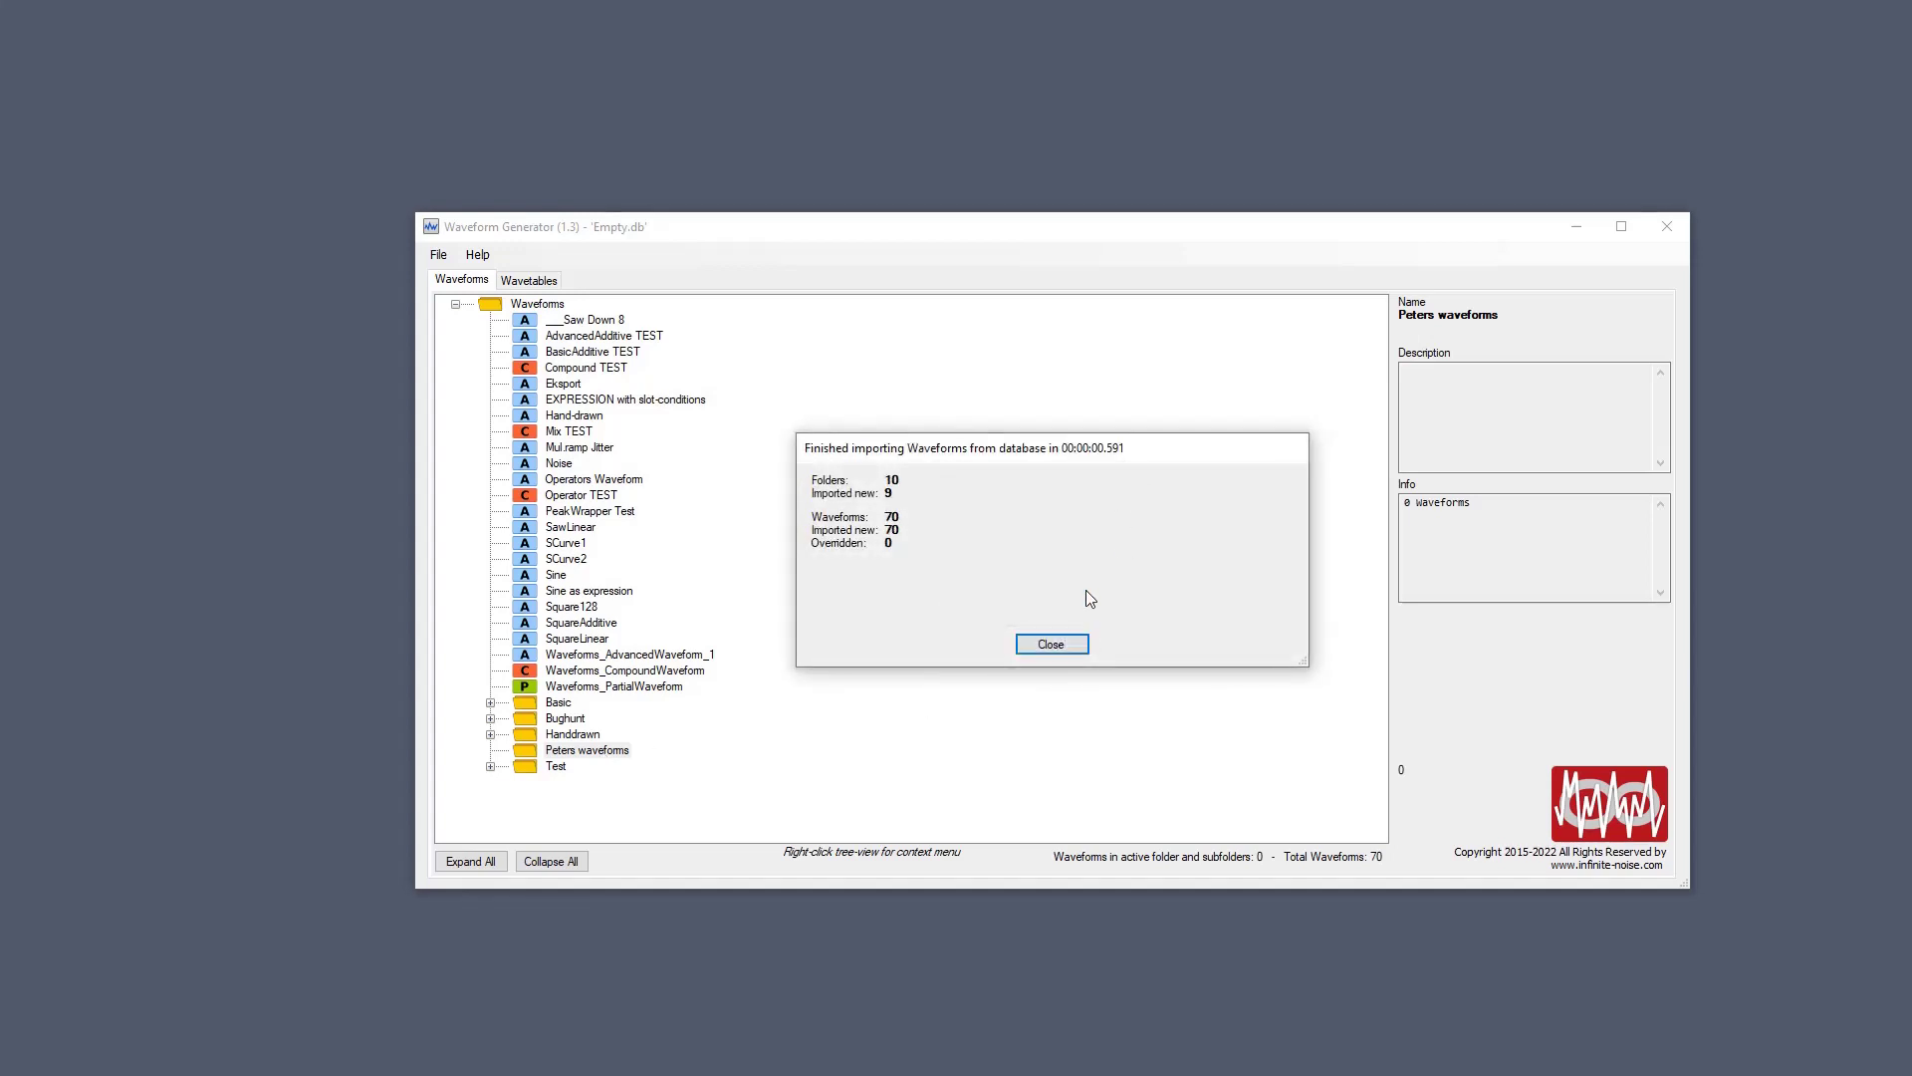
{"action": "left_click", "coordinate": [1051, 644]}
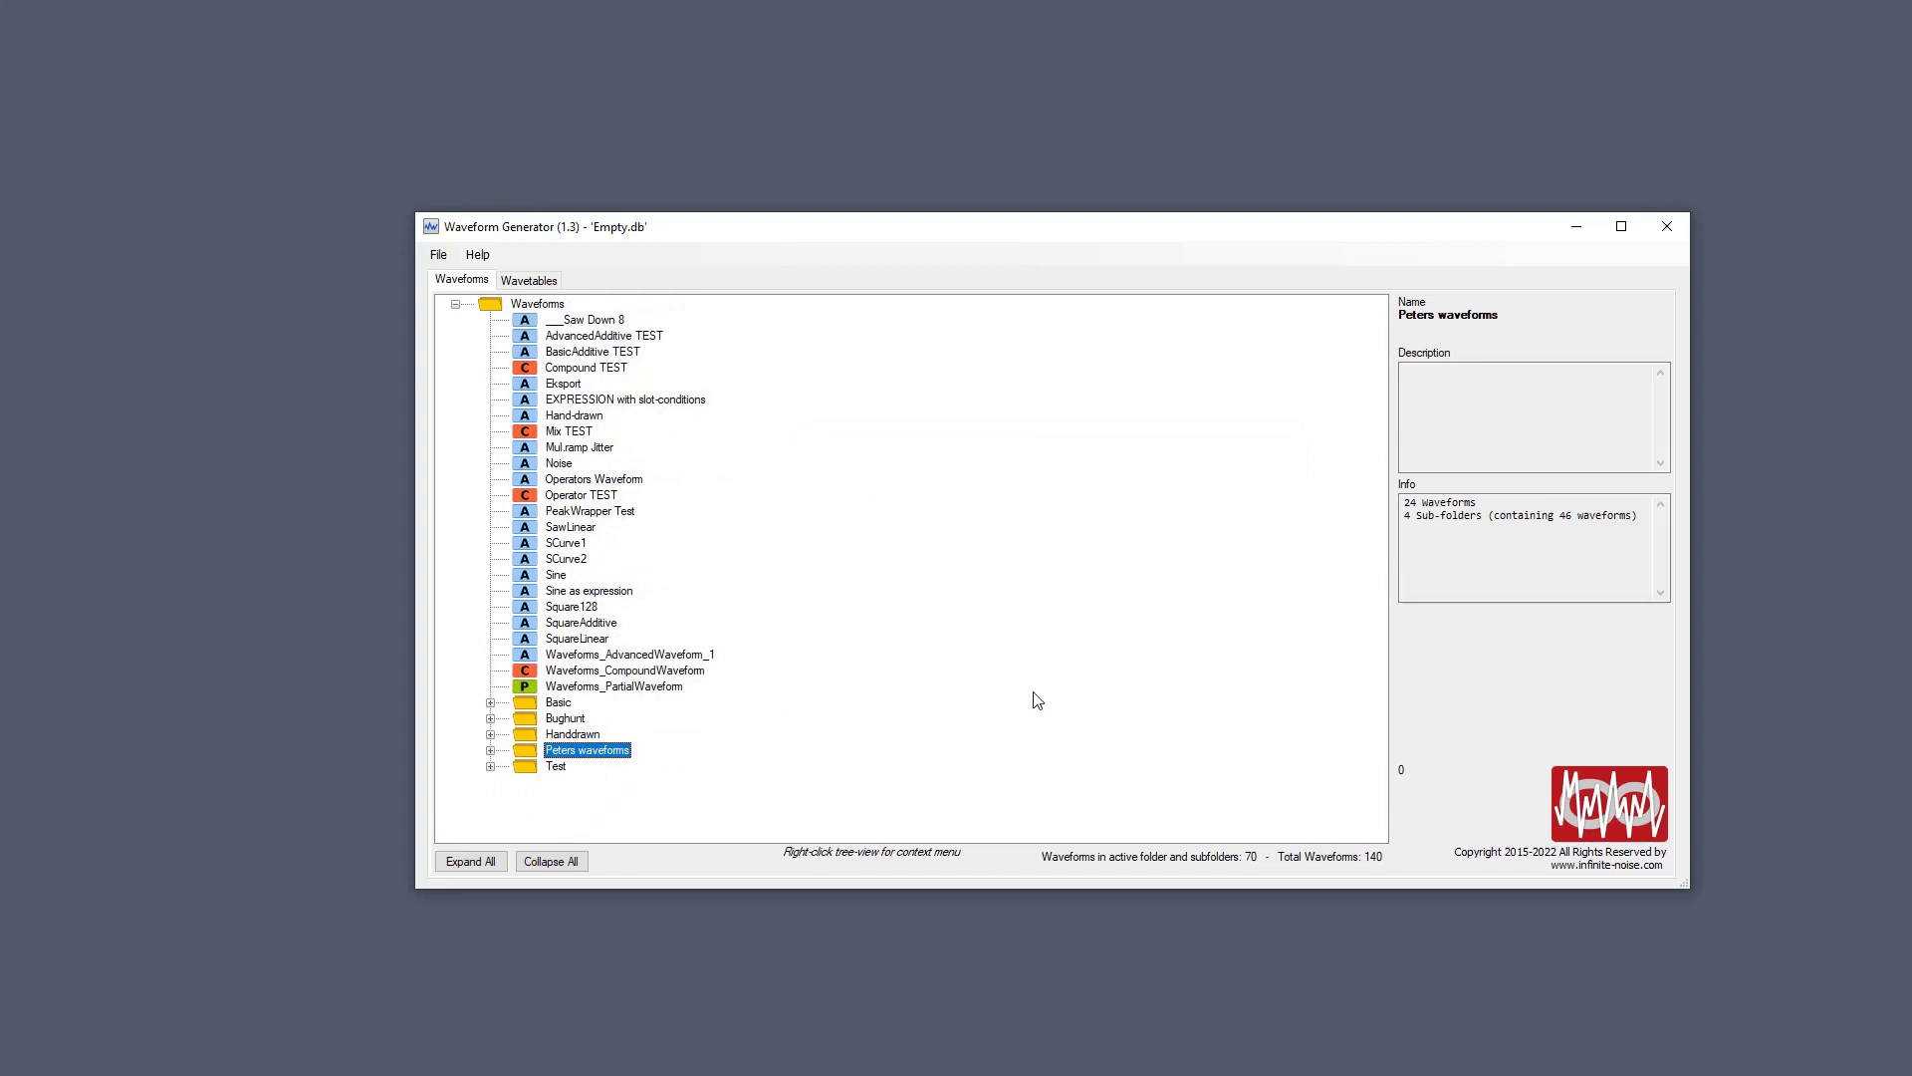
Delete the Basic, Bughunt, Handdrawn and Test folders directly under the root Waveforms folder.
{"action": "key", "text": "Up"}
{"action": "key", "text": "Up"}
{"action": "key", "text": "Up"}
{"action": "key", "text": "Delete"}
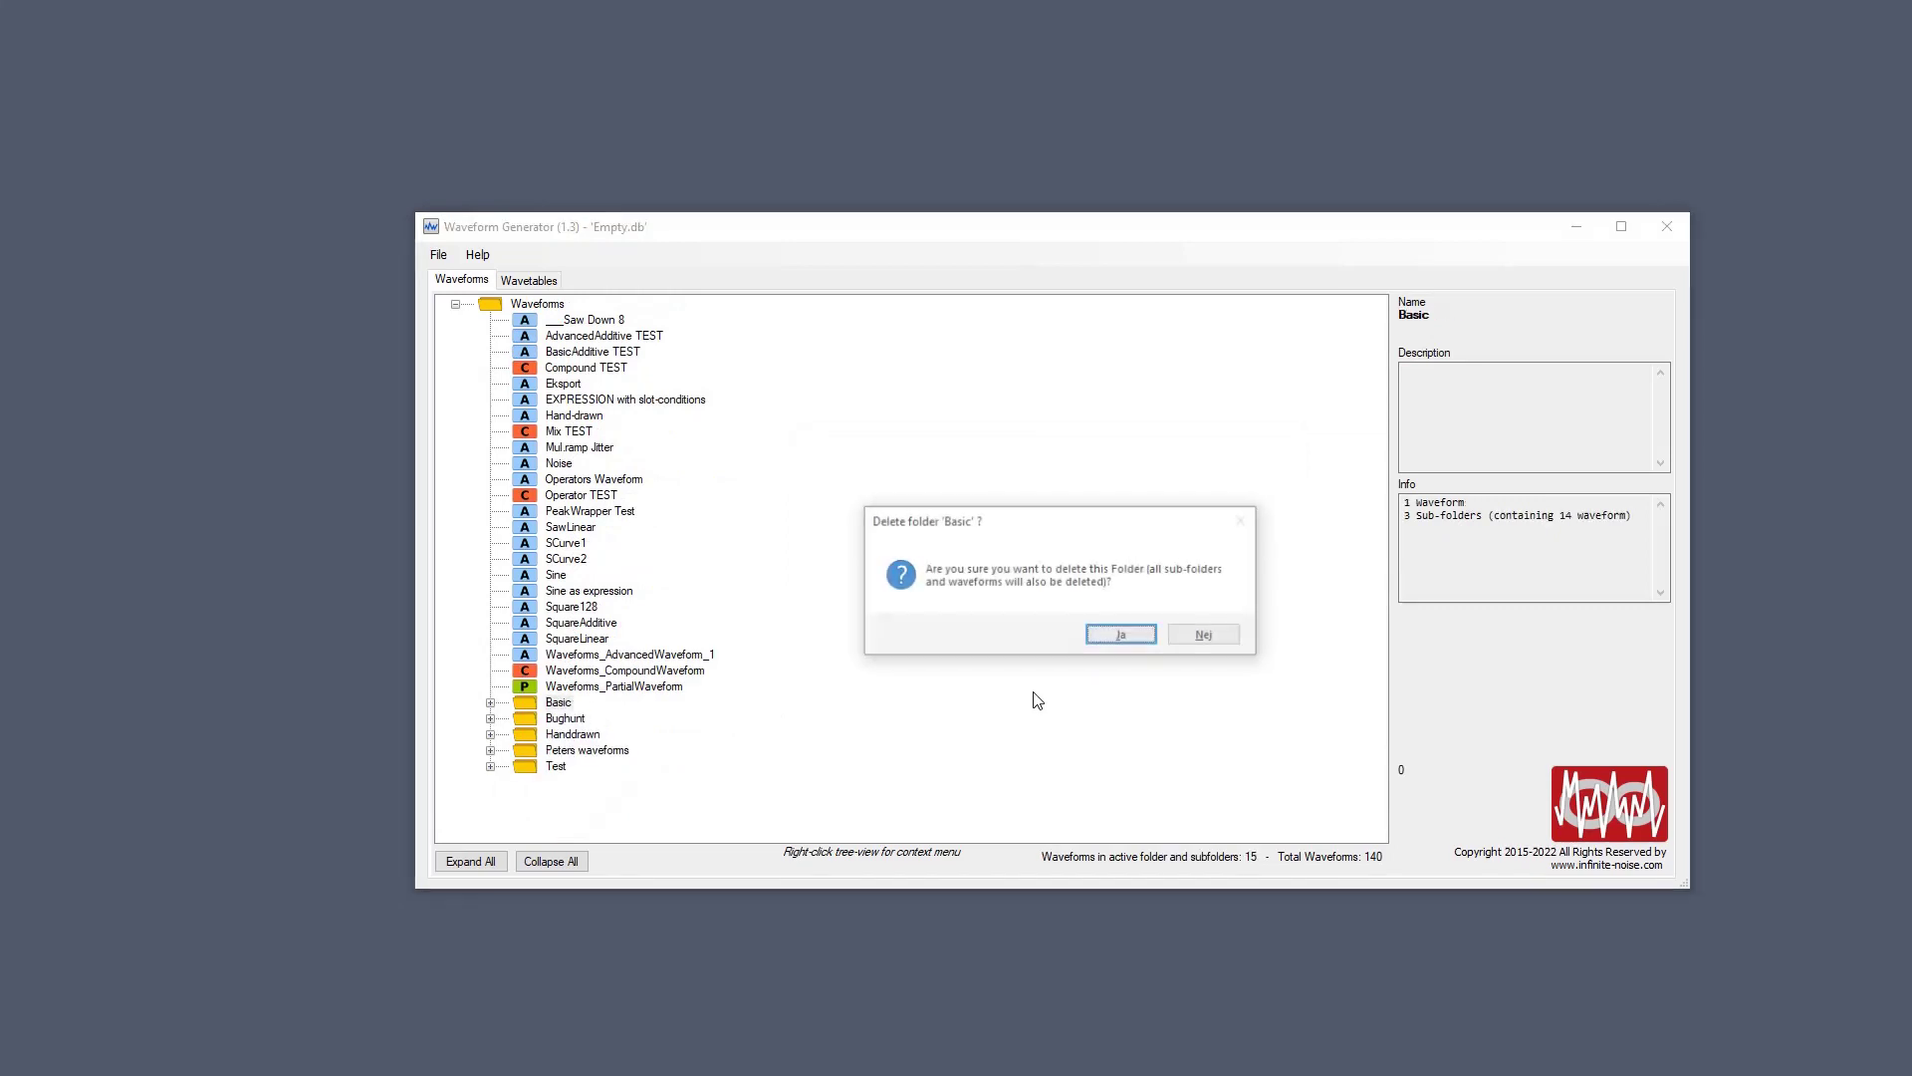
{"action": "key", "text": "Return"}
{"action": "key", "text": "Delete"}
{"action": "key", "text": "Return"}
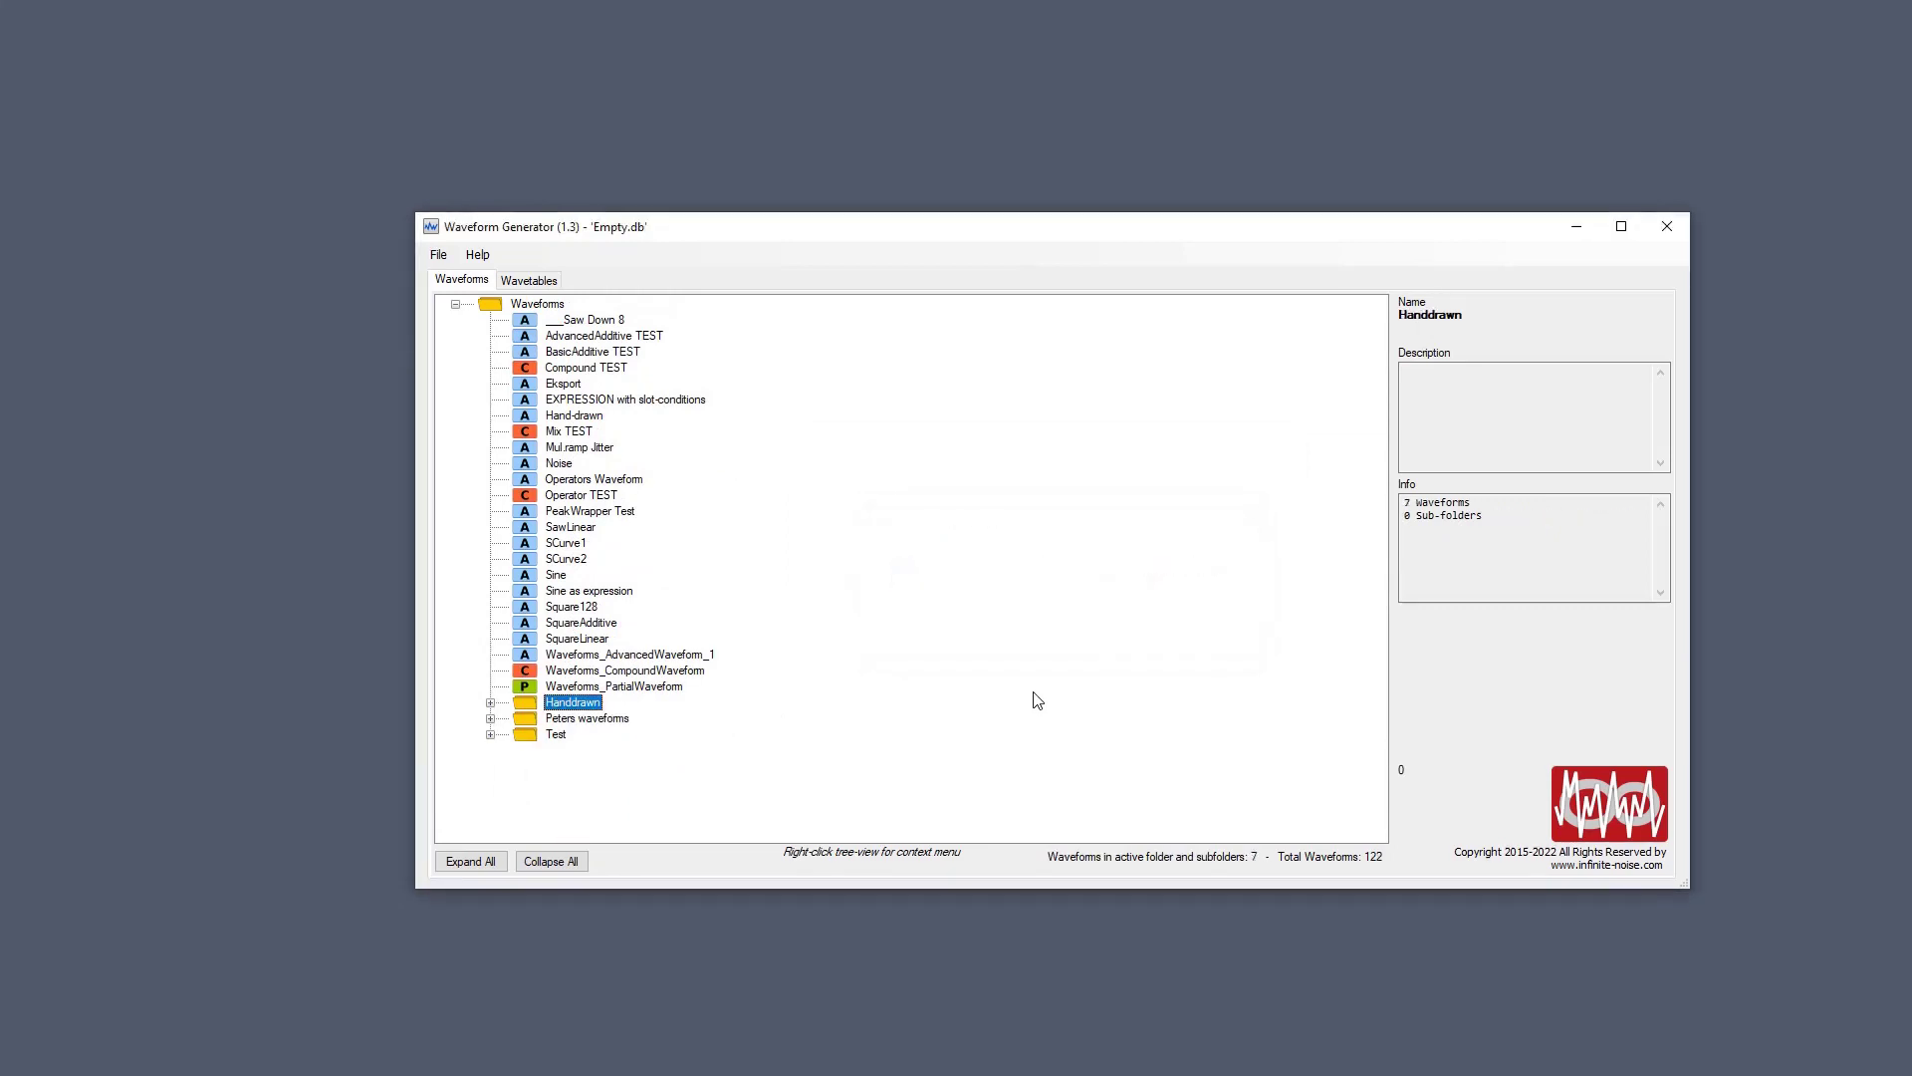
{"action": "key", "text": "Delete"}
{"action": "key", "text": "Return"}
{"action": "key", "text": "Down"}
{"action": "key", "text": "Delete"}
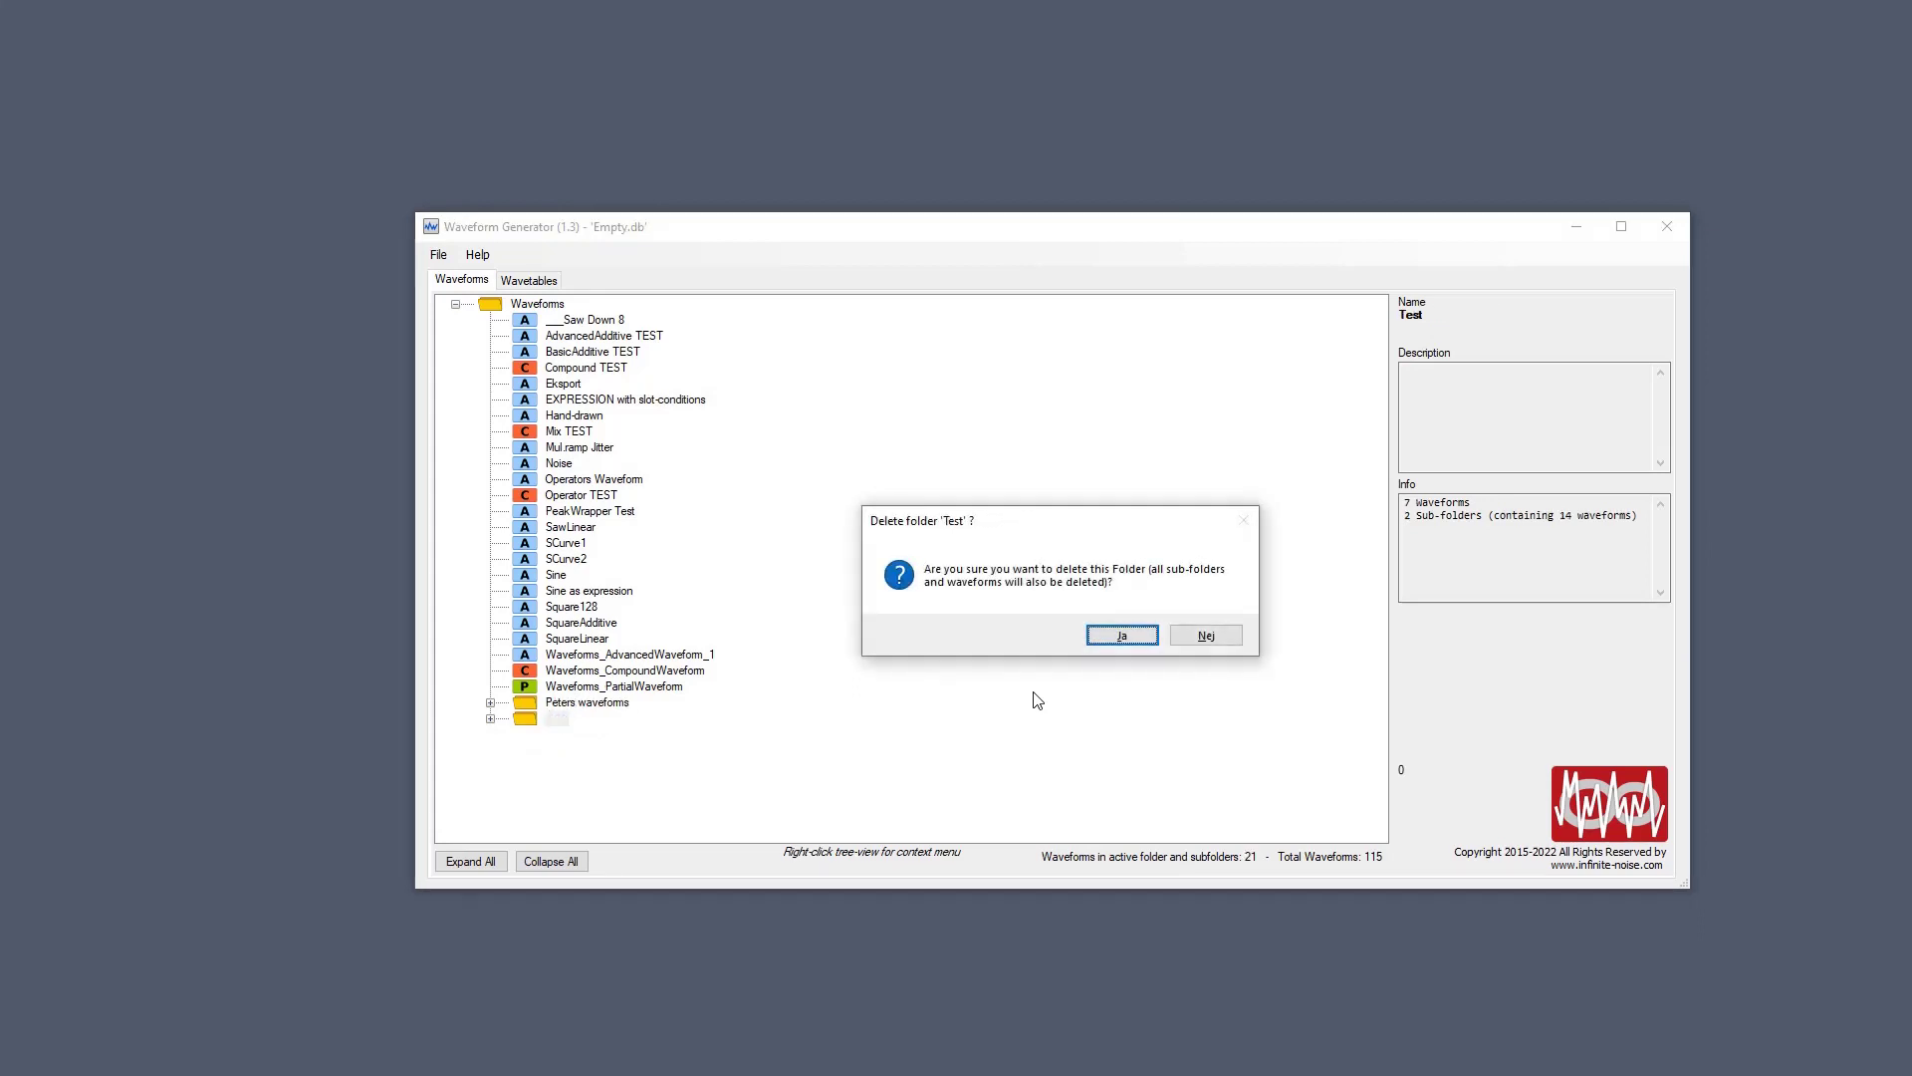
{"action": "key", "text": "Return"}
Delete every individual waveform directly under the root Waveforms folder, from ___Saw Down 8 through Waveforms_PartialWaveform.
{"action": "key", "text": "Up"}
{"action": "key", "text": "Up"}
{"action": "key", "text": "Up"}
{"action": "key", "text": "Up"}
{"action": "key", "text": "Up"}
{"action": "key", "text": "Up"}
{"action": "key", "text": "Up"}
{"action": "key", "text": "Up"}
{"action": "key", "text": "Up"}
{"action": "key", "text": "Up"}
{"action": "key", "text": "Up"}
{"action": "key", "text": "Up"}
{"action": "key", "text": "Up"}
{"action": "key", "text": "Up"}
{"action": "key", "text": "Up"}
{"action": "key", "text": "Up"}
{"action": "key", "text": "Up"}
{"action": "key", "text": "Up"}
{"action": "key", "text": "Up"}
{"action": "key", "text": "Up"}
{"action": "key", "text": "Up"}
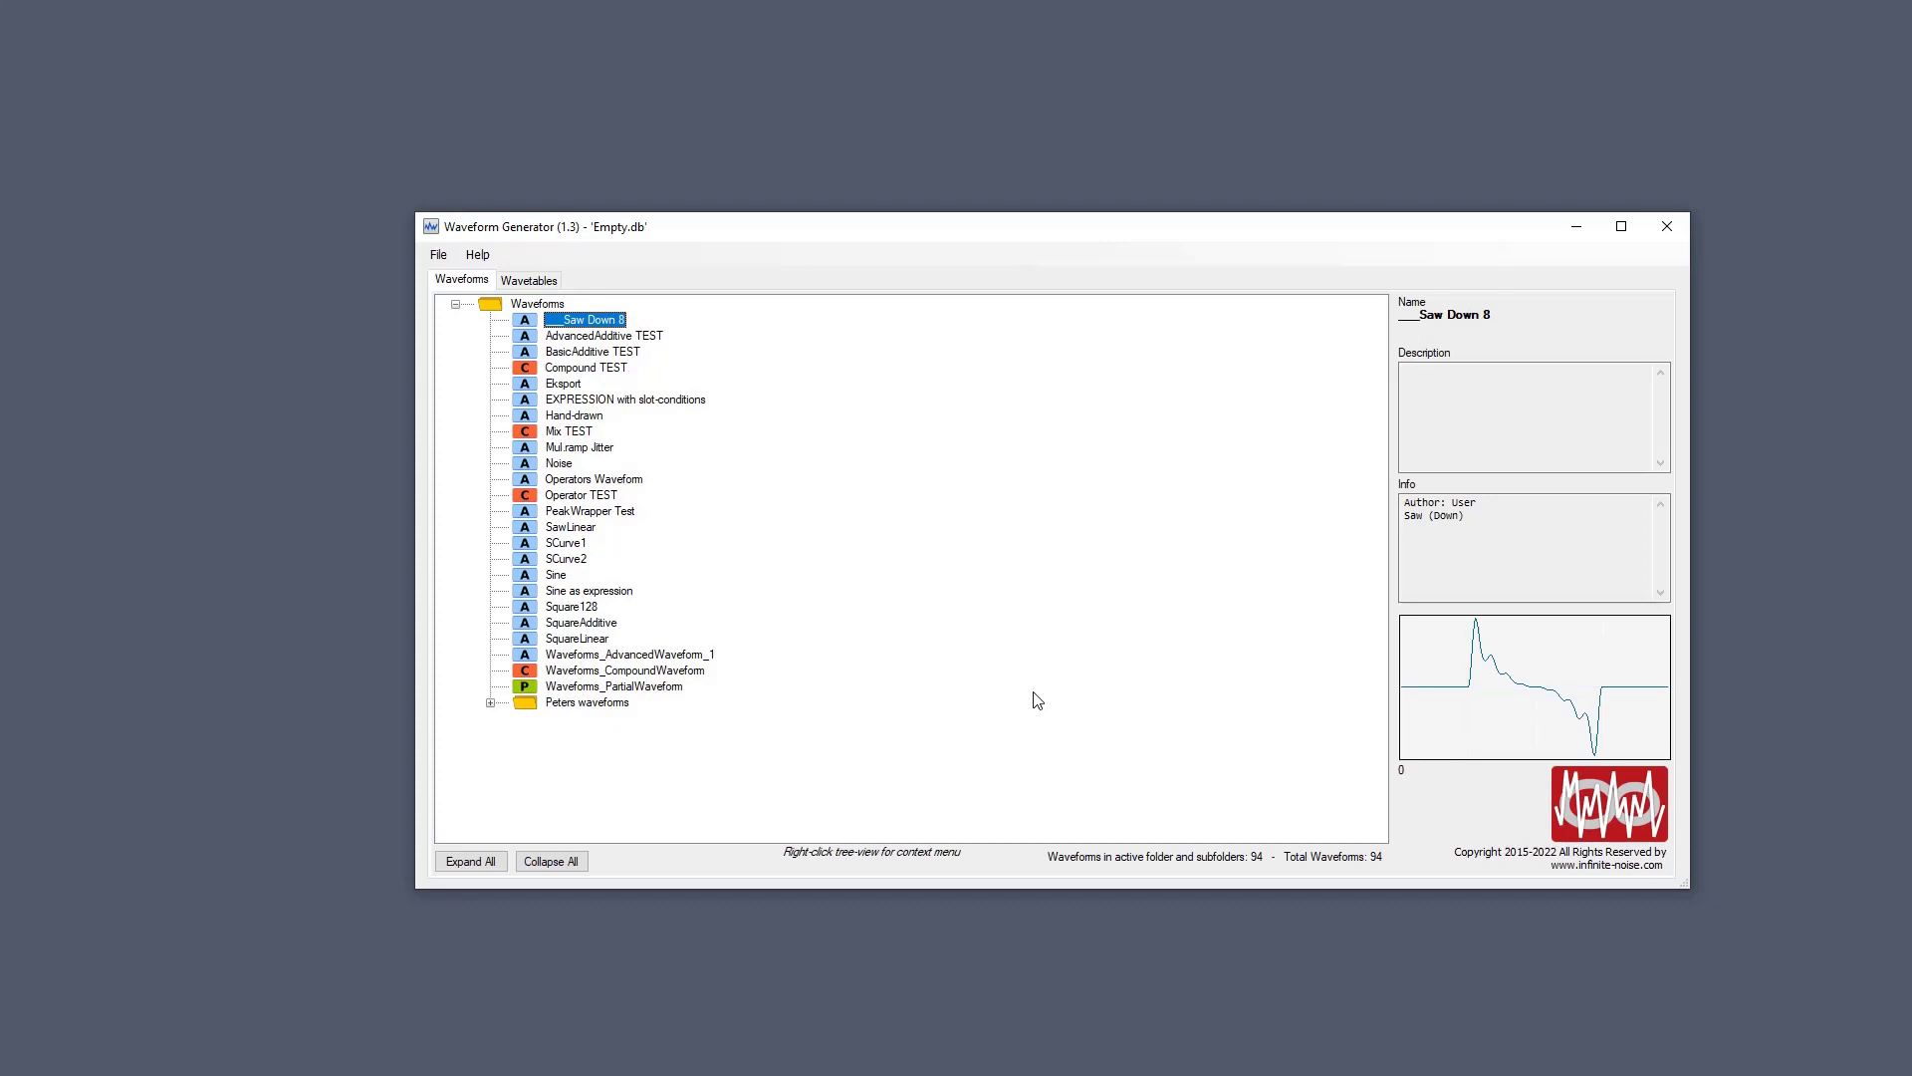
{"action": "key", "text": "Delete"}
{"action": "key", "text": "Return"}
{"action": "key", "text": "Delete"}
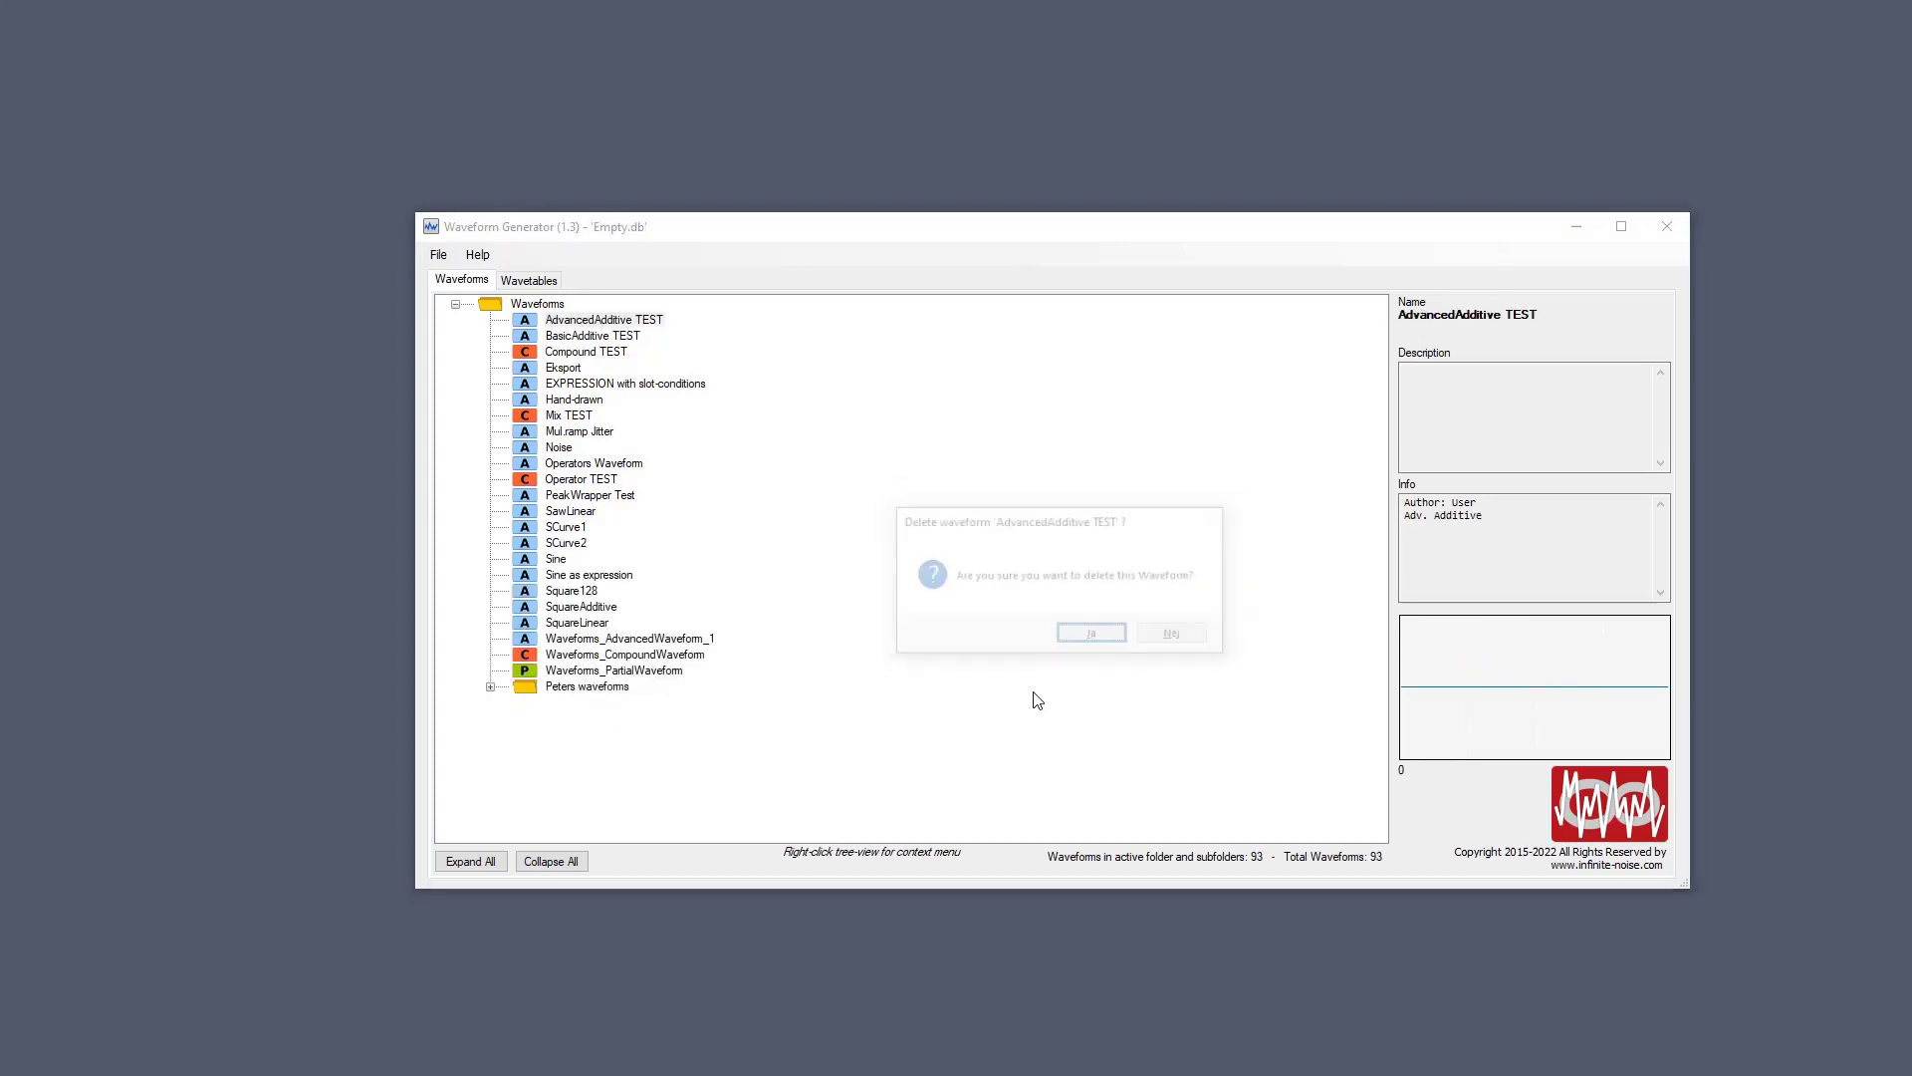
{"action": "key", "text": "Return"}
{"action": "key", "text": "Delete"}
{"action": "key", "text": "Return"}
{"action": "key", "text": "Delete"}
{"action": "key", "text": "Return"}
{"action": "key", "text": "Delete"}
{"action": "key", "text": "Return"}
{"action": "key", "text": "Delete"}
{"action": "key", "text": "Return"}
{"action": "key", "text": "Delete"}
{"action": "key", "text": "Return"}
{"action": "key", "text": "Delete"}
{"action": "key", "text": "Return"}
{"action": "key", "text": "Delete"}
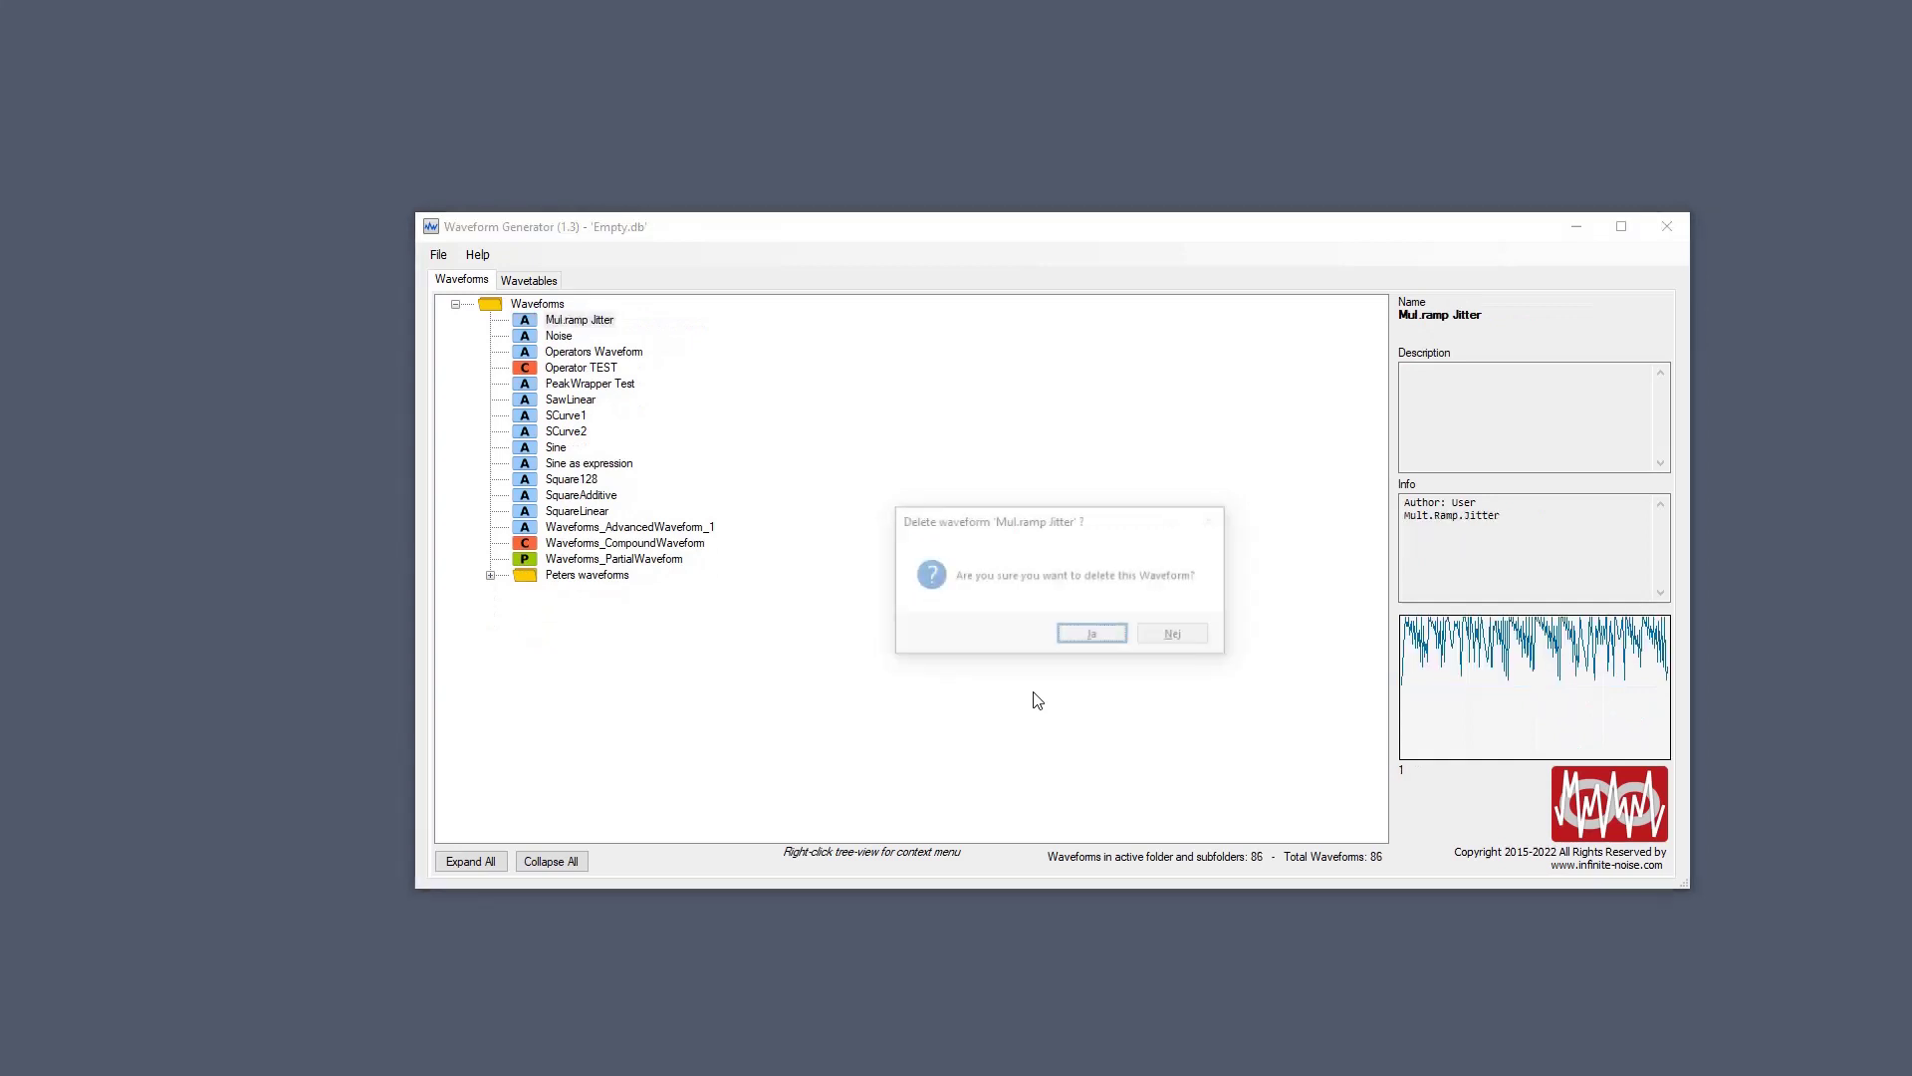
{"action": "key", "text": "Return"}
{"action": "key", "text": "Delete"}
{"action": "key", "text": "Return"}
{"action": "key", "text": "Delete"}
{"action": "key", "text": "Return"}
{"action": "key", "text": "Delete"}
{"action": "key", "text": "Return"}
{"action": "key", "text": "Delete"}
{"action": "key", "text": "Return"}
{"action": "key", "text": "Delete"}
{"action": "key", "text": "Return"}
{"action": "key", "text": "Delete"}
{"action": "key", "text": "Return"}
{"action": "key", "text": "Delete"}
{"action": "key", "text": "Return"}
{"action": "key", "text": "Delete"}
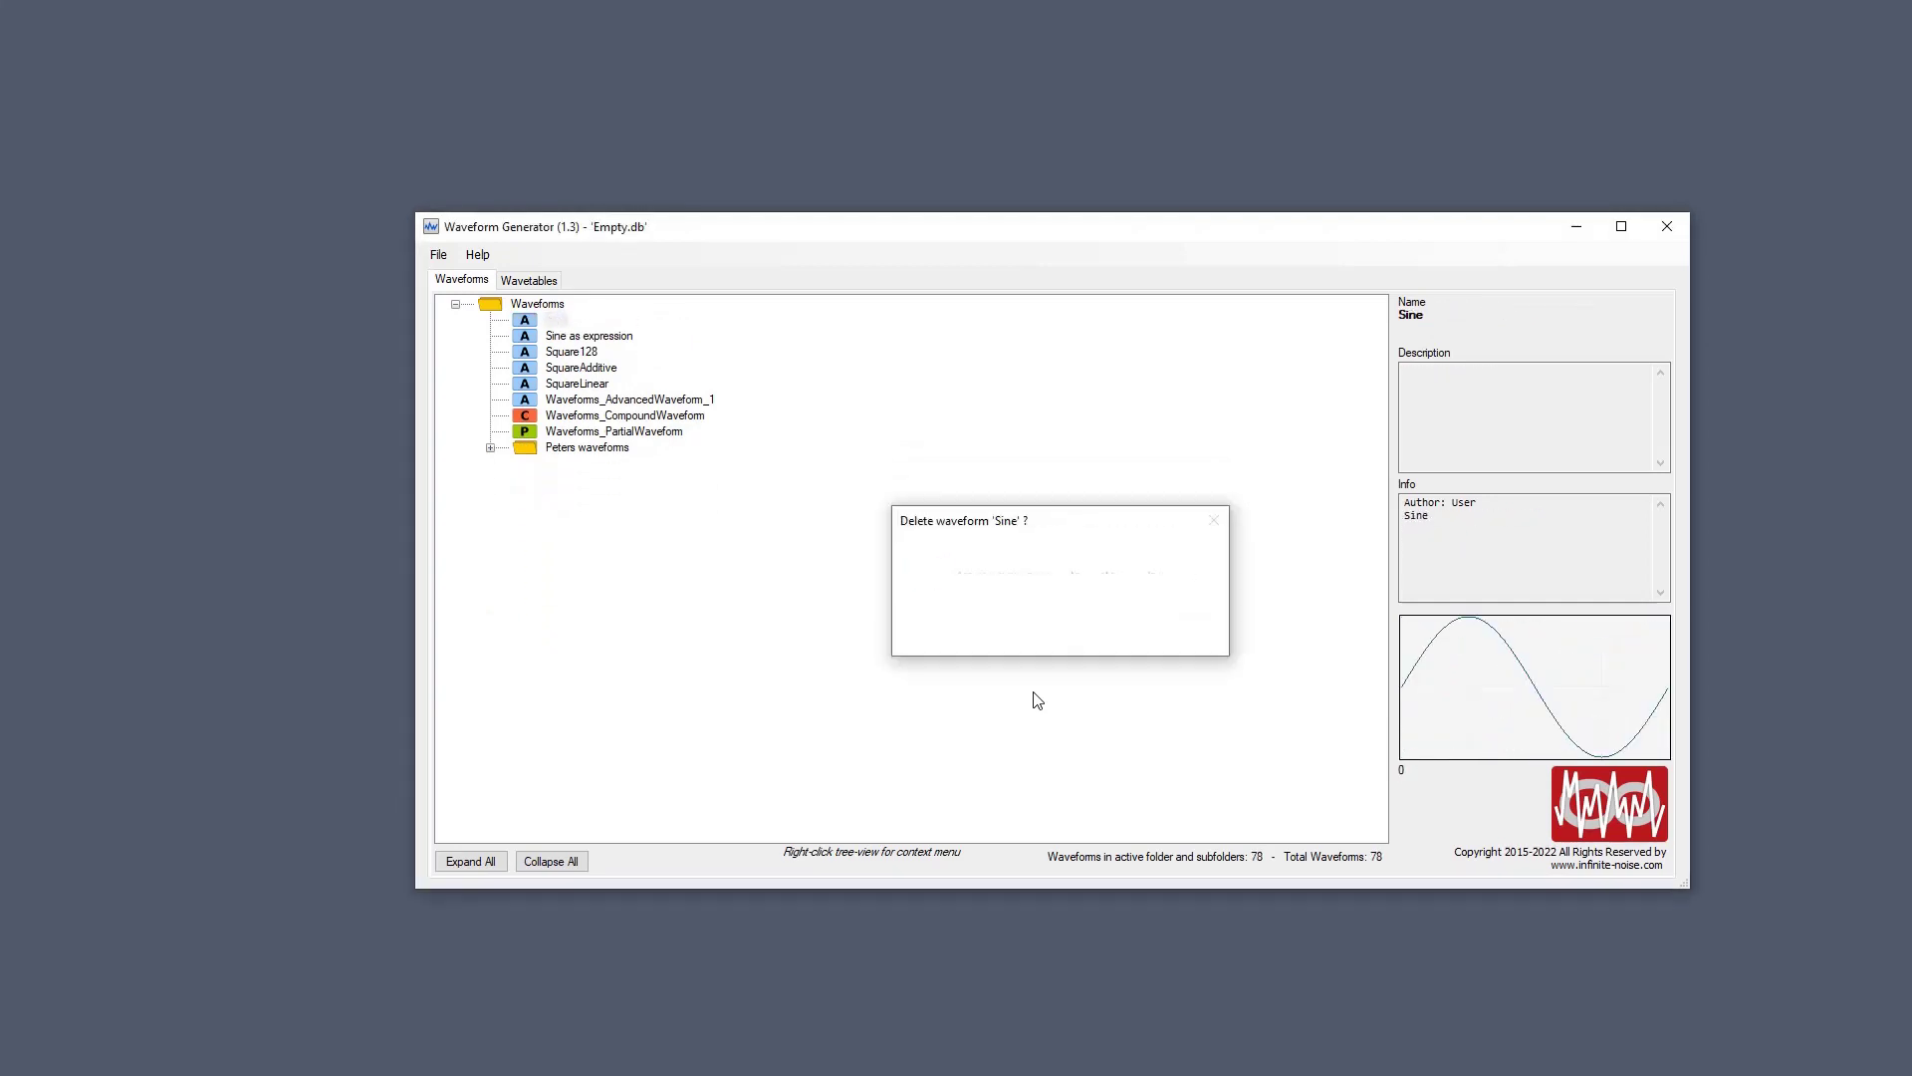
{"action": "key", "text": "Return"}
{"action": "key", "text": "Delete"}
{"action": "key", "text": "Return"}
{"action": "key", "text": "Delete"}
{"action": "key", "text": "Return"}
{"action": "key", "text": "Delete"}
{"action": "key", "text": "Return"}
{"action": "key", "text": "Delete"}
{"action": "key", "text": "Return"}
{"action": "key", "text": "Delete"}
{"action": "key", "text": "Return"}
{"action": "key", "text": "Delete"}
{"action": "key", "text": "Return"}
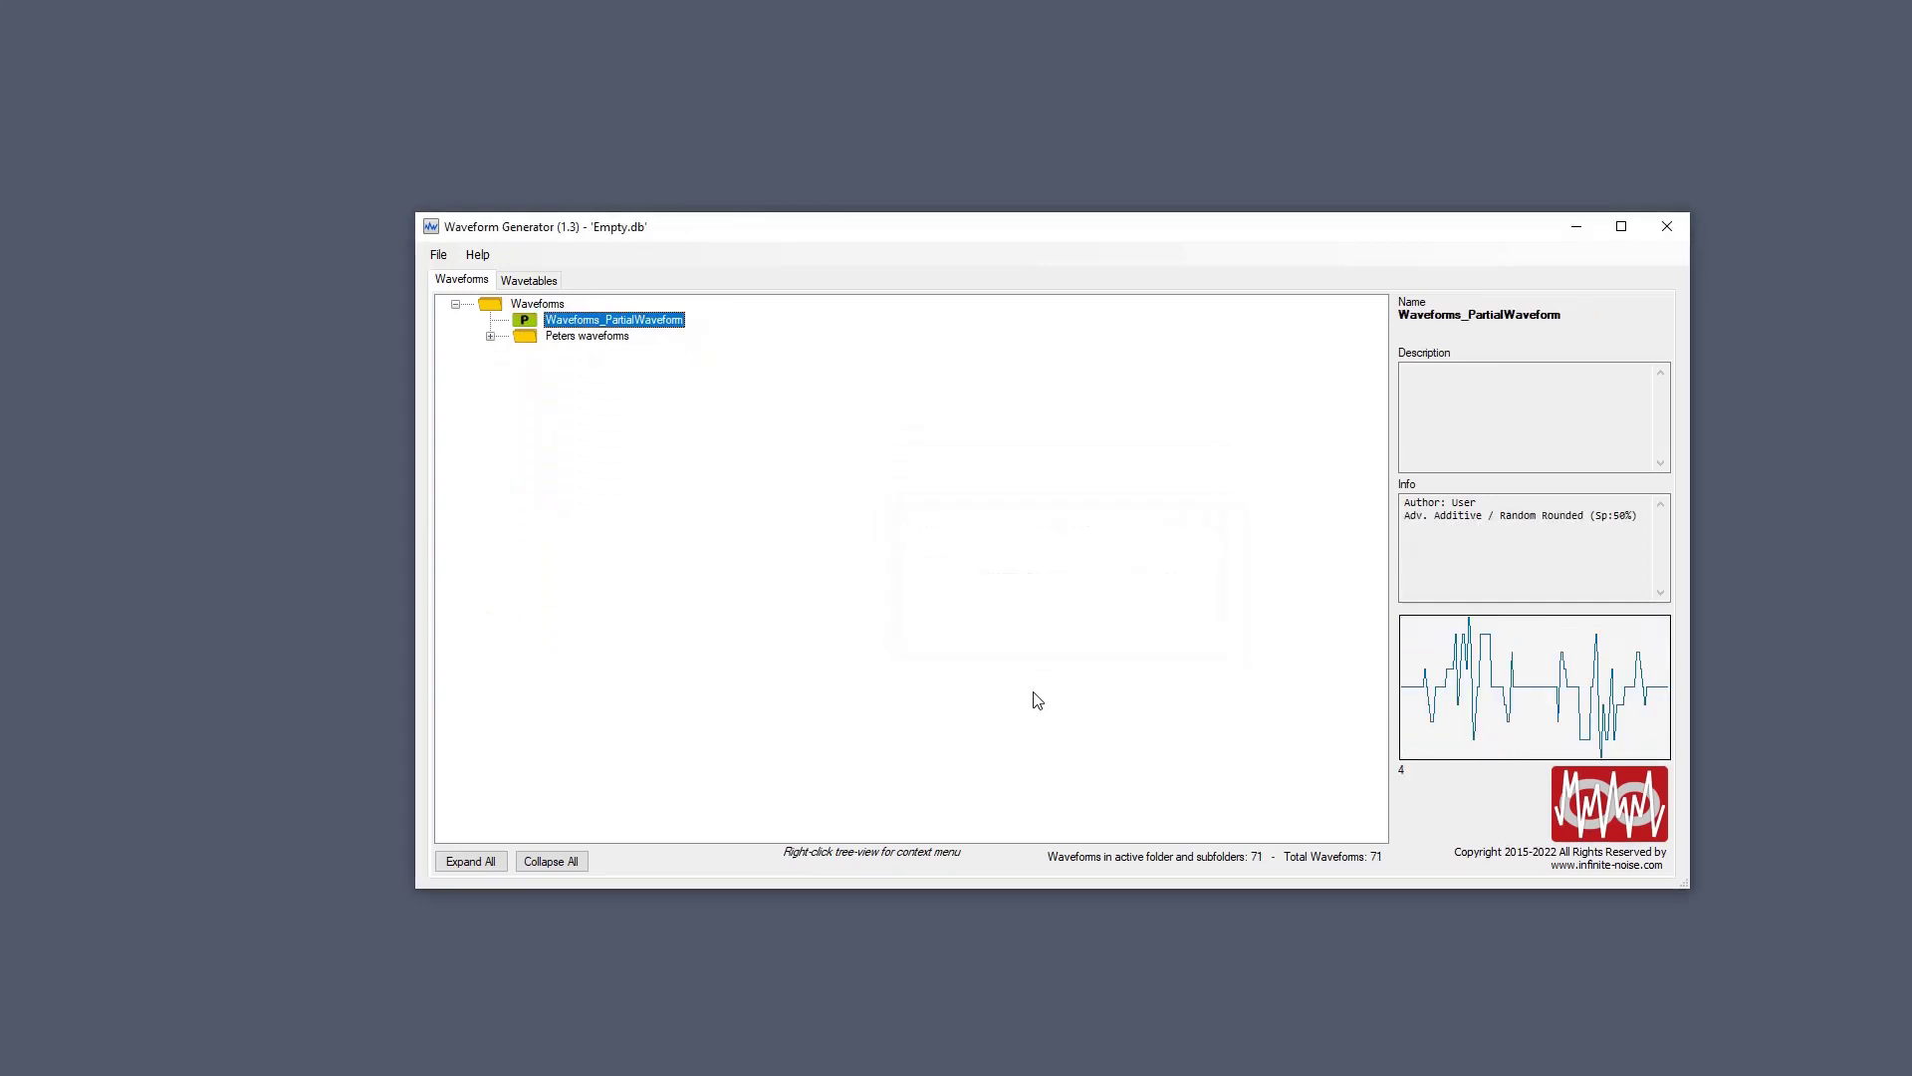
{"action": "key", "text": "Delete"}
{"action": "key", "text": "Return"}
Browse the waveforms and sub-folders inside the personal waveforms folder, and collapse the folder again.
{"action": "key", "text": "Right"}
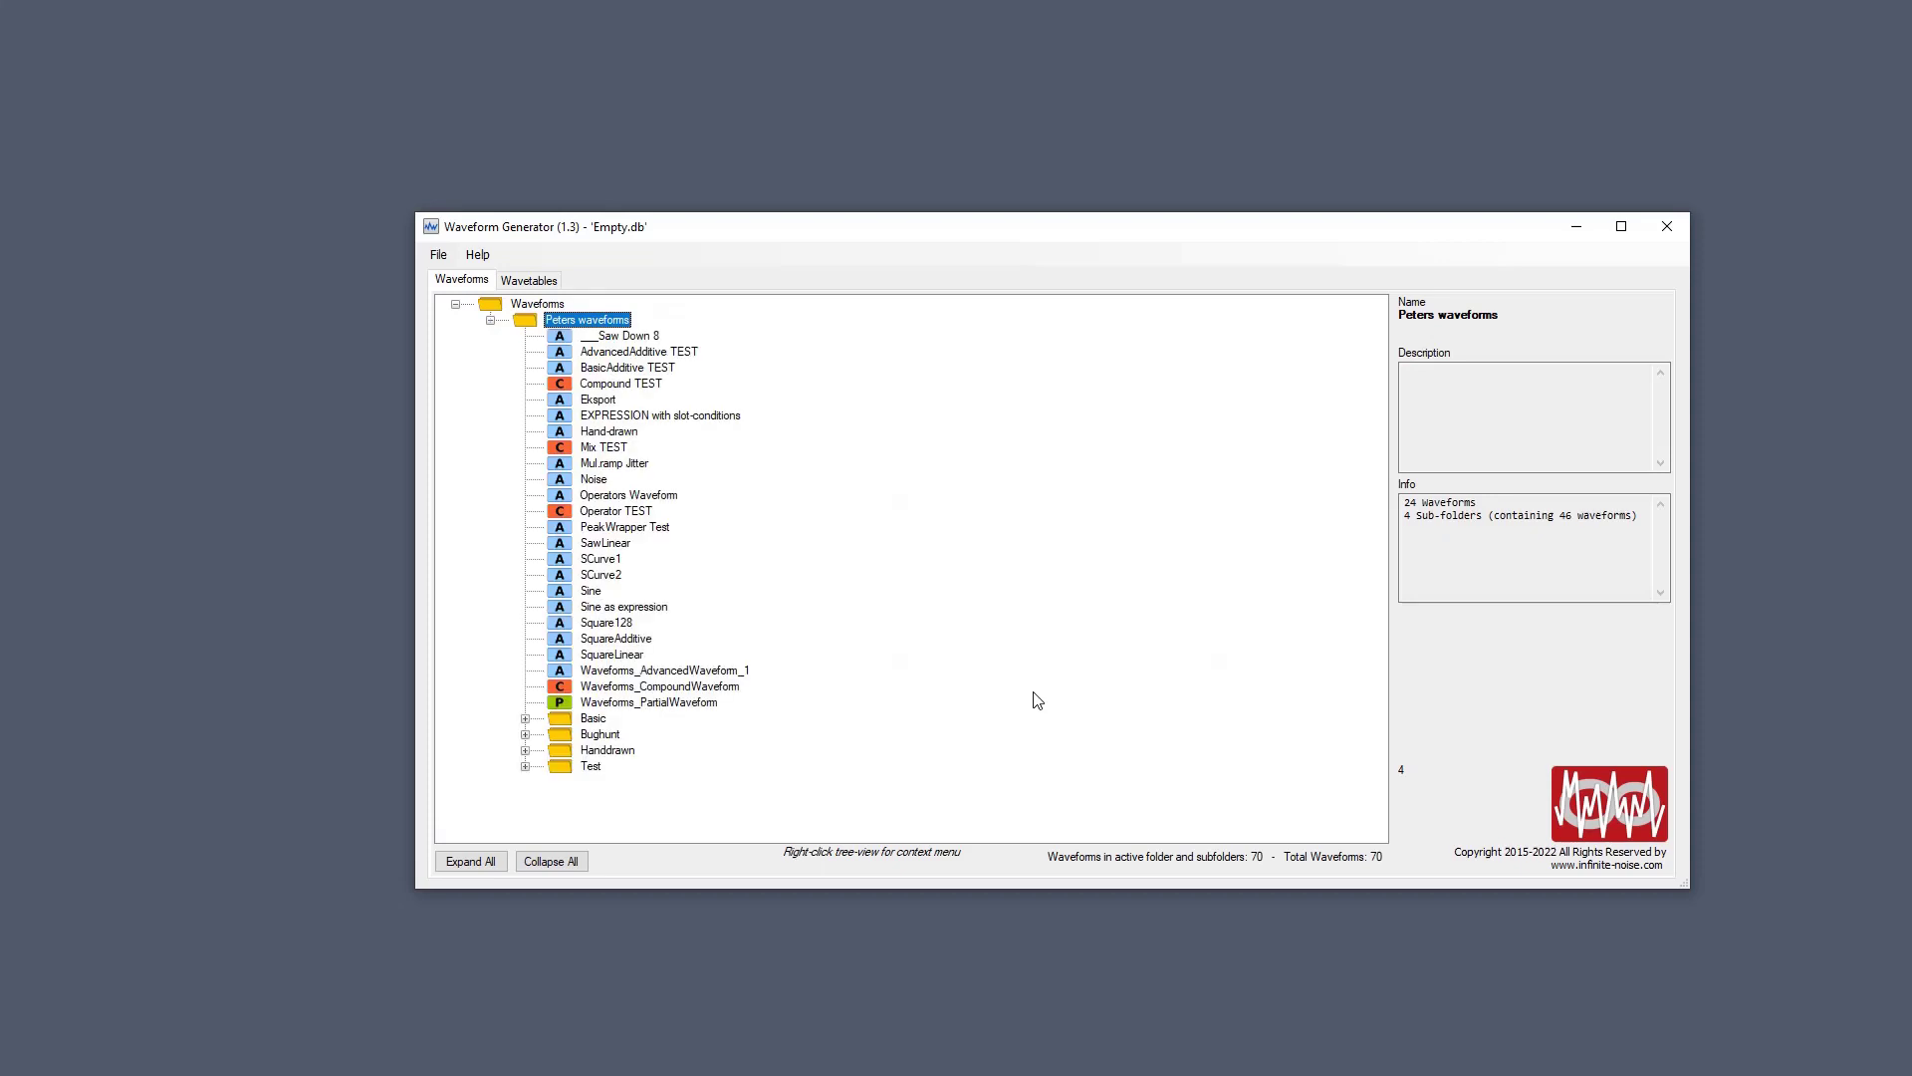
{"action": "key", "text": "Down"}
{"action": "key", "text": "Down"}
{"action": "key", "text": "Down"}
{"action": "key", "text": "Down"}
{"action": "key", "text": "Down"}
{"action": "key", "text": "Down"}
{"action": "key", "text": "Down"}
{"action": "key", "text": "Down"}
{"action": "key", "text": "Down"}
{"action": "key", "text": "Down"}
{"action": "key", "text": "Down"}
{"action": "key", "text": "Down"}
{"action": "key", "text": "Down"}
{"action": "key", "text": "Down"}
{"action": "key", "text": "Down"}
{"action": "key", "text": "Down"}
{"action": "key", "text": "Down"}
{"action": "key", "text": "Down"}
{"action": "key", "text": "Down"}
{"action": "key", "text": "Down"}
{"action": "key", "text": "Up"}
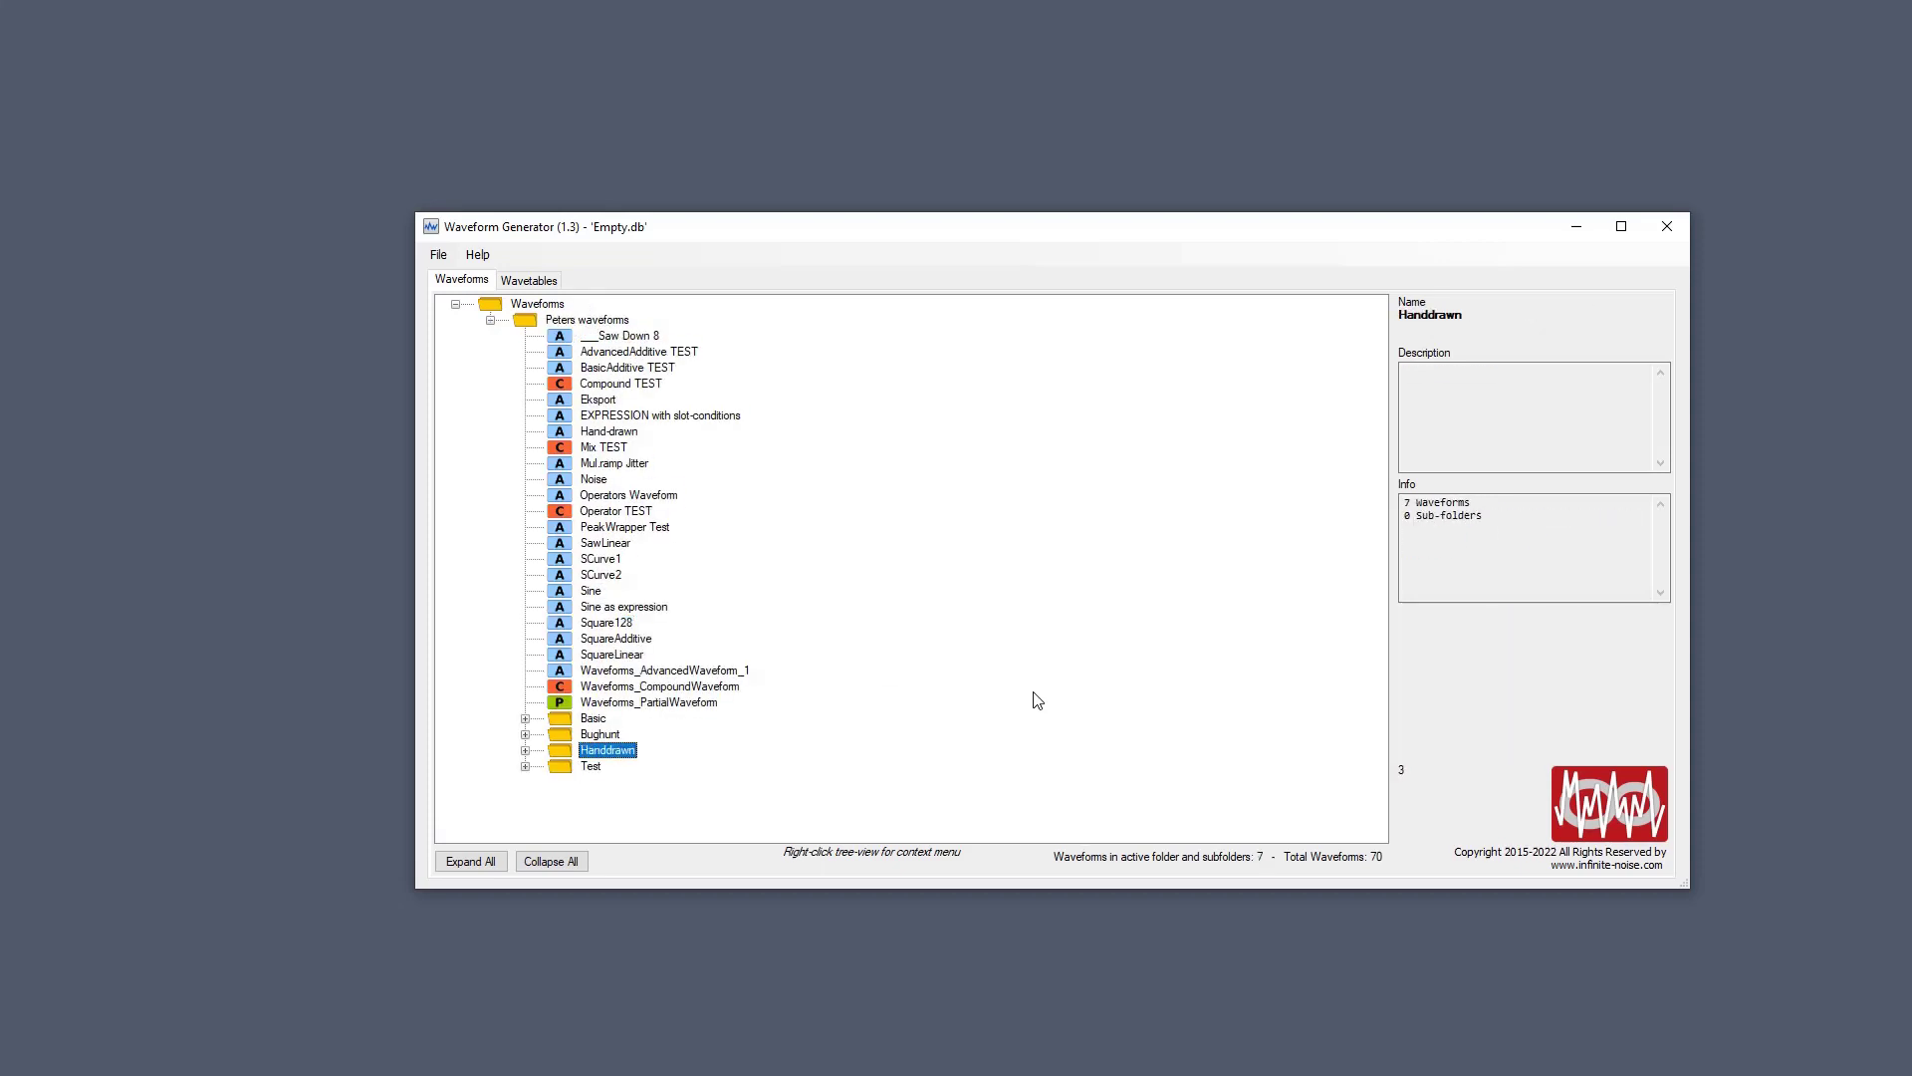
{"action": "key", "text": "Up"}
{"action": "key", "text": "Up"}
{"action": "key", "text": "Up"}
{"action": "key", "text": "Up"}
{"action": "key", "text": "Up"}
{"action": "key", "text": "Up"}
{"action": "key", "text": "Up"}
{"action": "key", "text": "Up"}
{"action": "key", "text": "Up"}
{"action": "key", "text": "Up"}
{"action": "key", "text": "Up"}
{"action": "key", "text": "Up"}
{"action": "key", "text": "Up"}
{"action": "key", "text": "Up"}
{"action": "key", "text": "Up"}
{"action": "key", "text": "Up"}
{"action": "key", "text": "Up"}
{"action": "key", "text": "Up"}
{"action": "key", "text": "Up"}
{"action": "key", "text": "Up"}
{"action": "key", "text": "Left"}
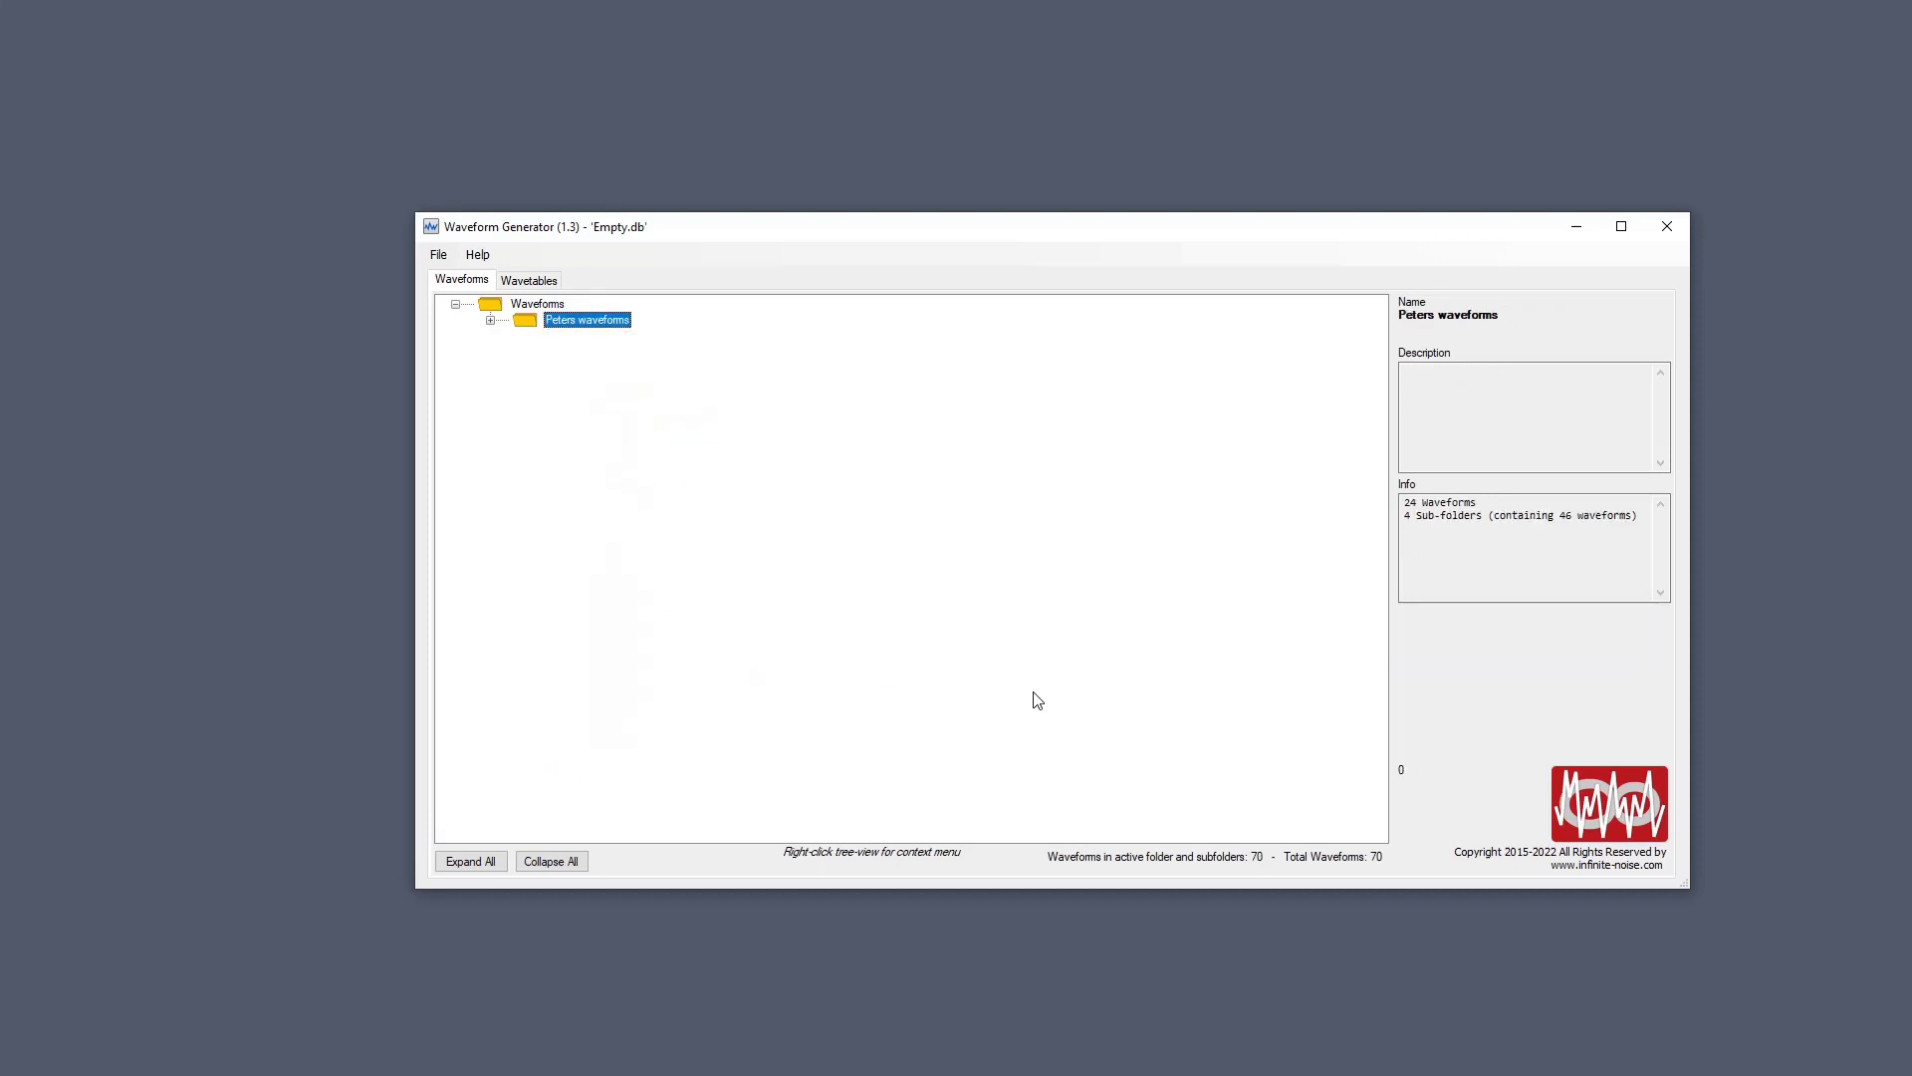
Add a sub-folder named SoundBank to the root Waveforms folder.
{"action": "right_click", "coordinate": [547, 309]}
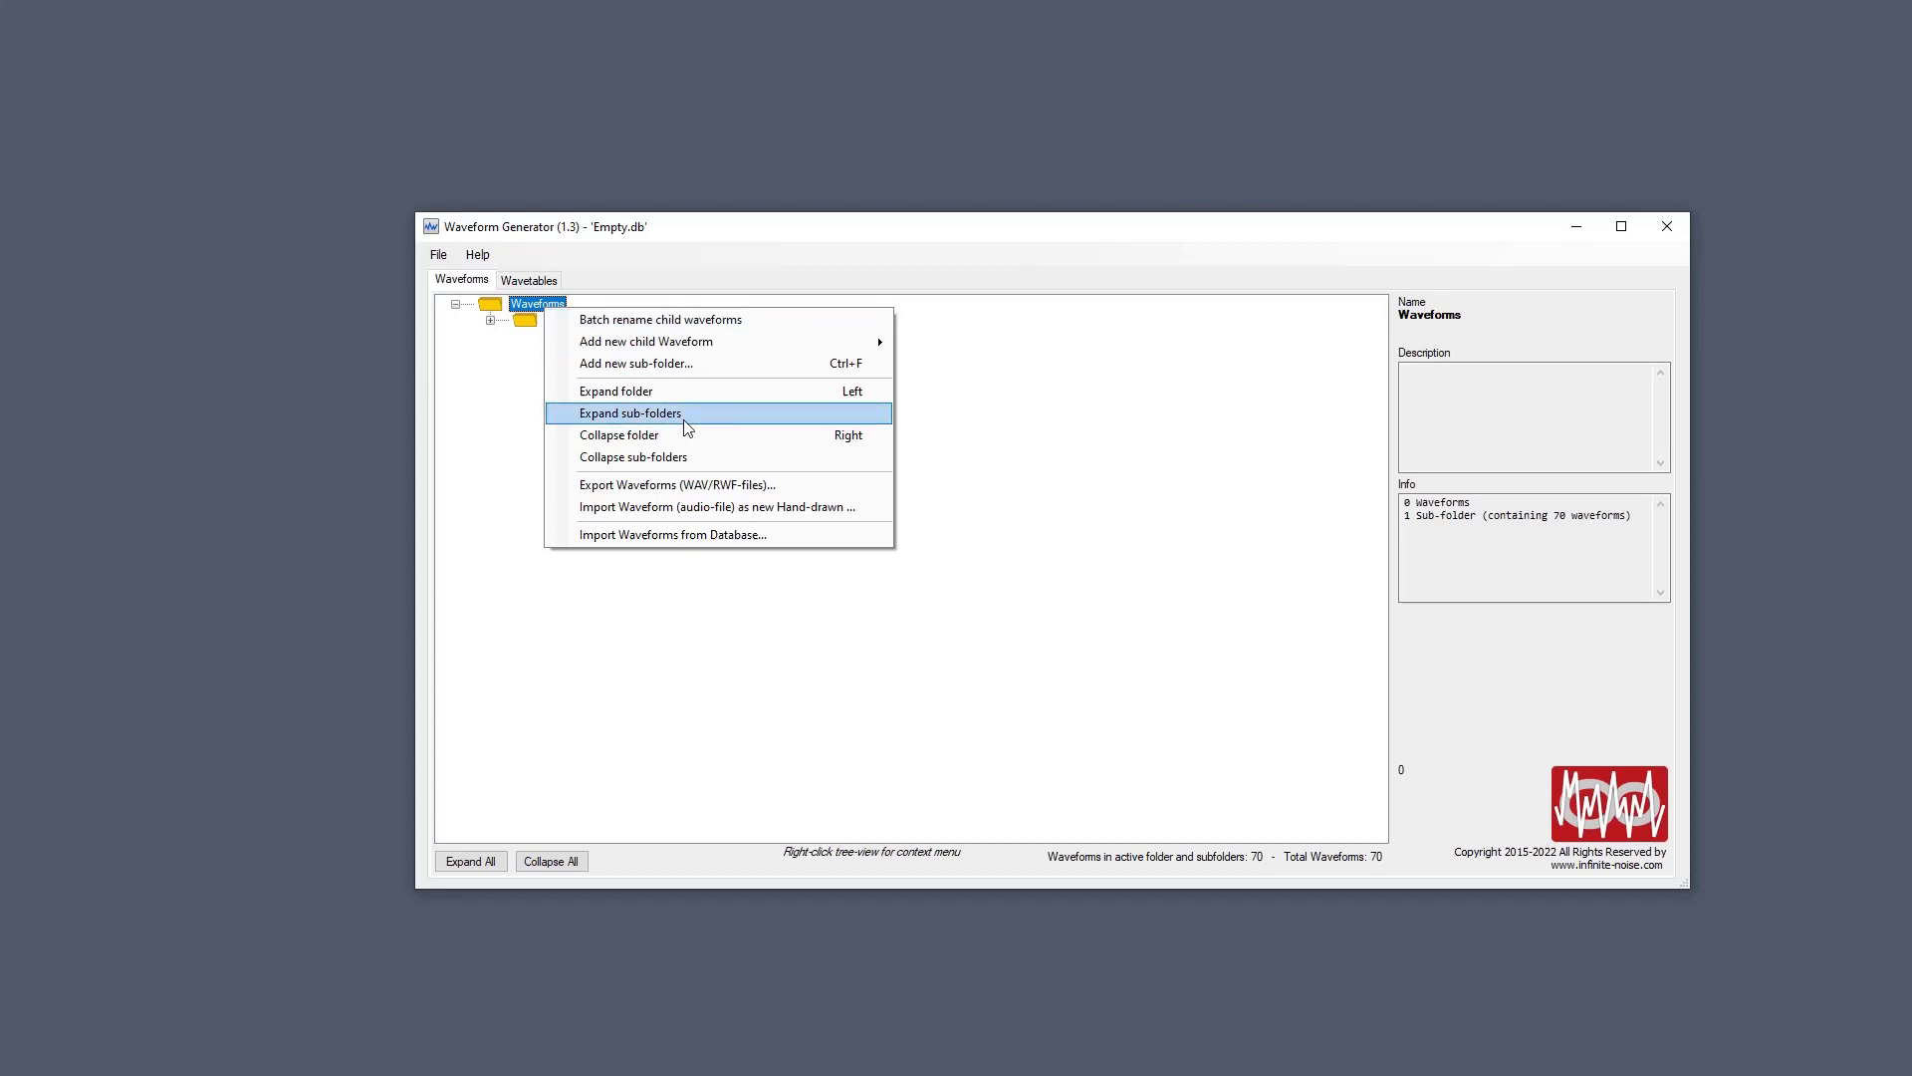
{"action": "left_click", "coordinate": [697, 363]}
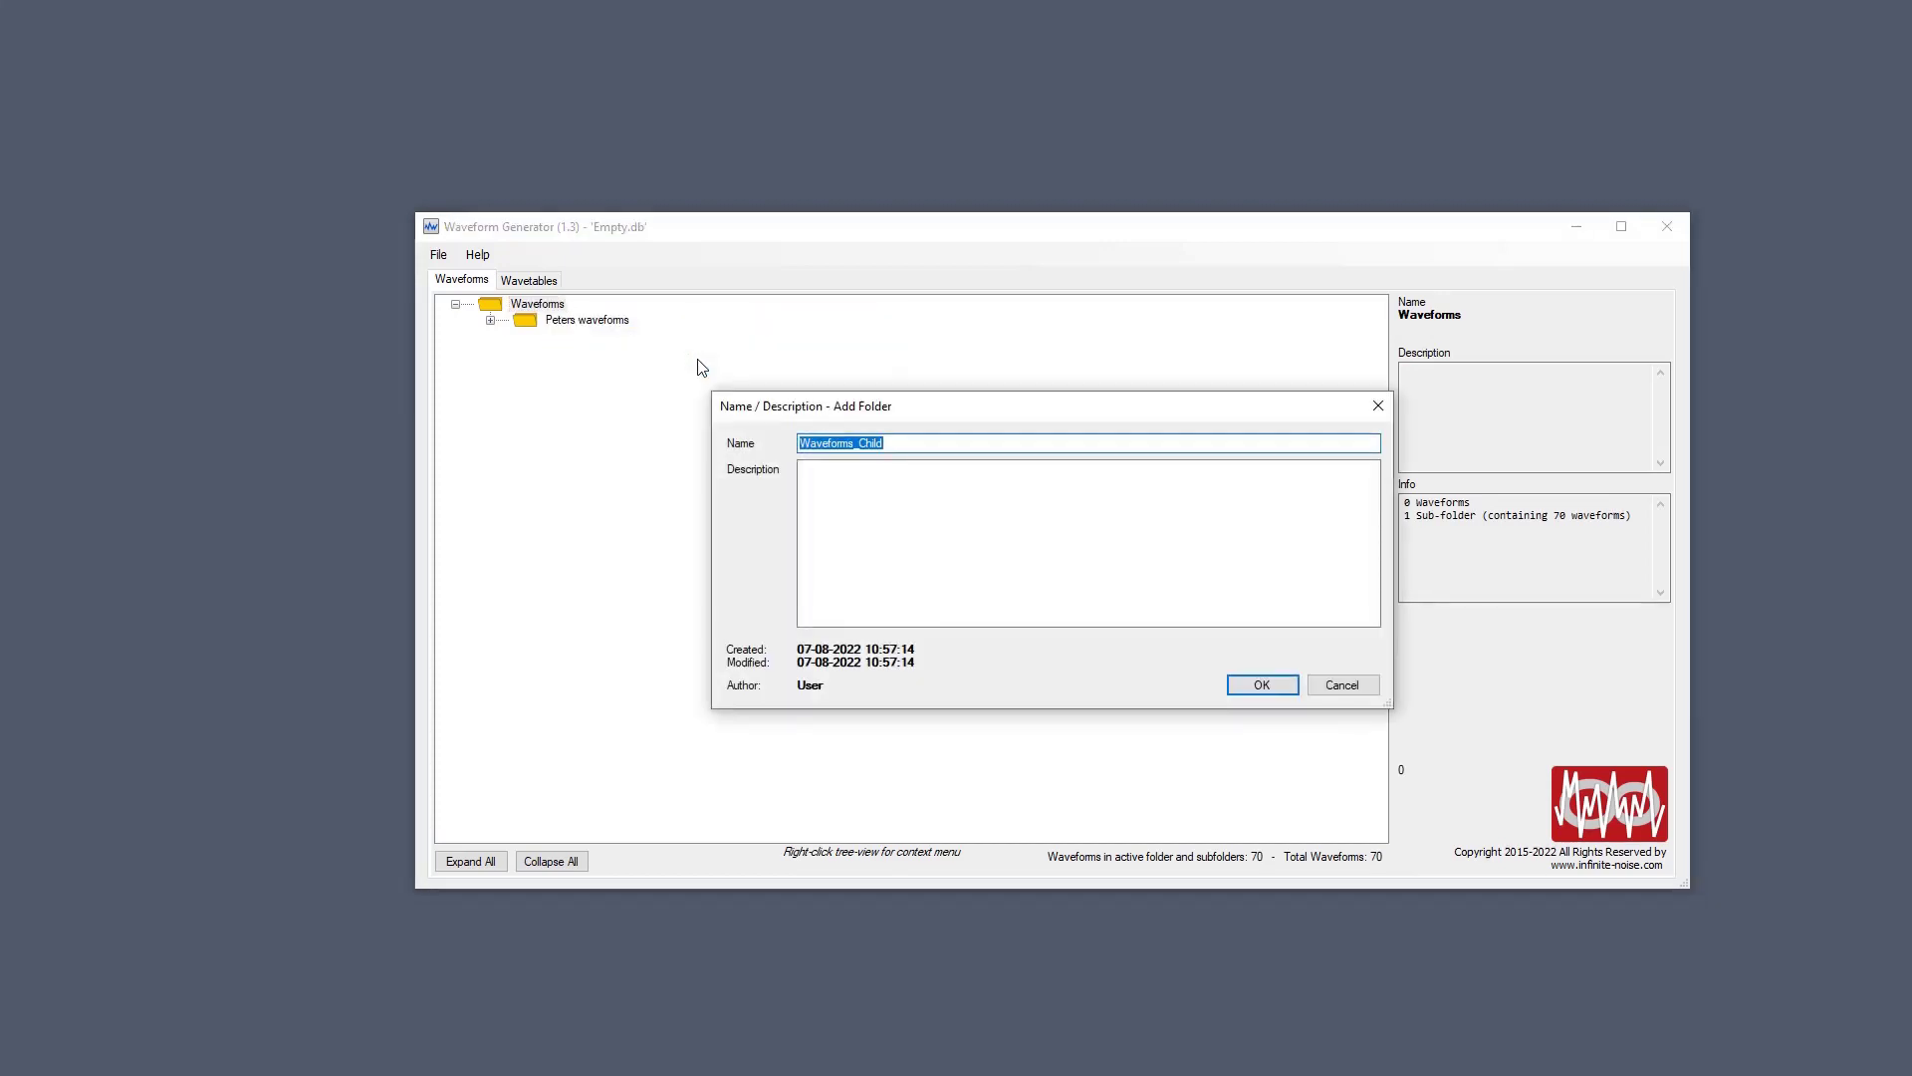
{"action": "type", "text": "SoundBank"}
{"action": "key", "text": "Return"}
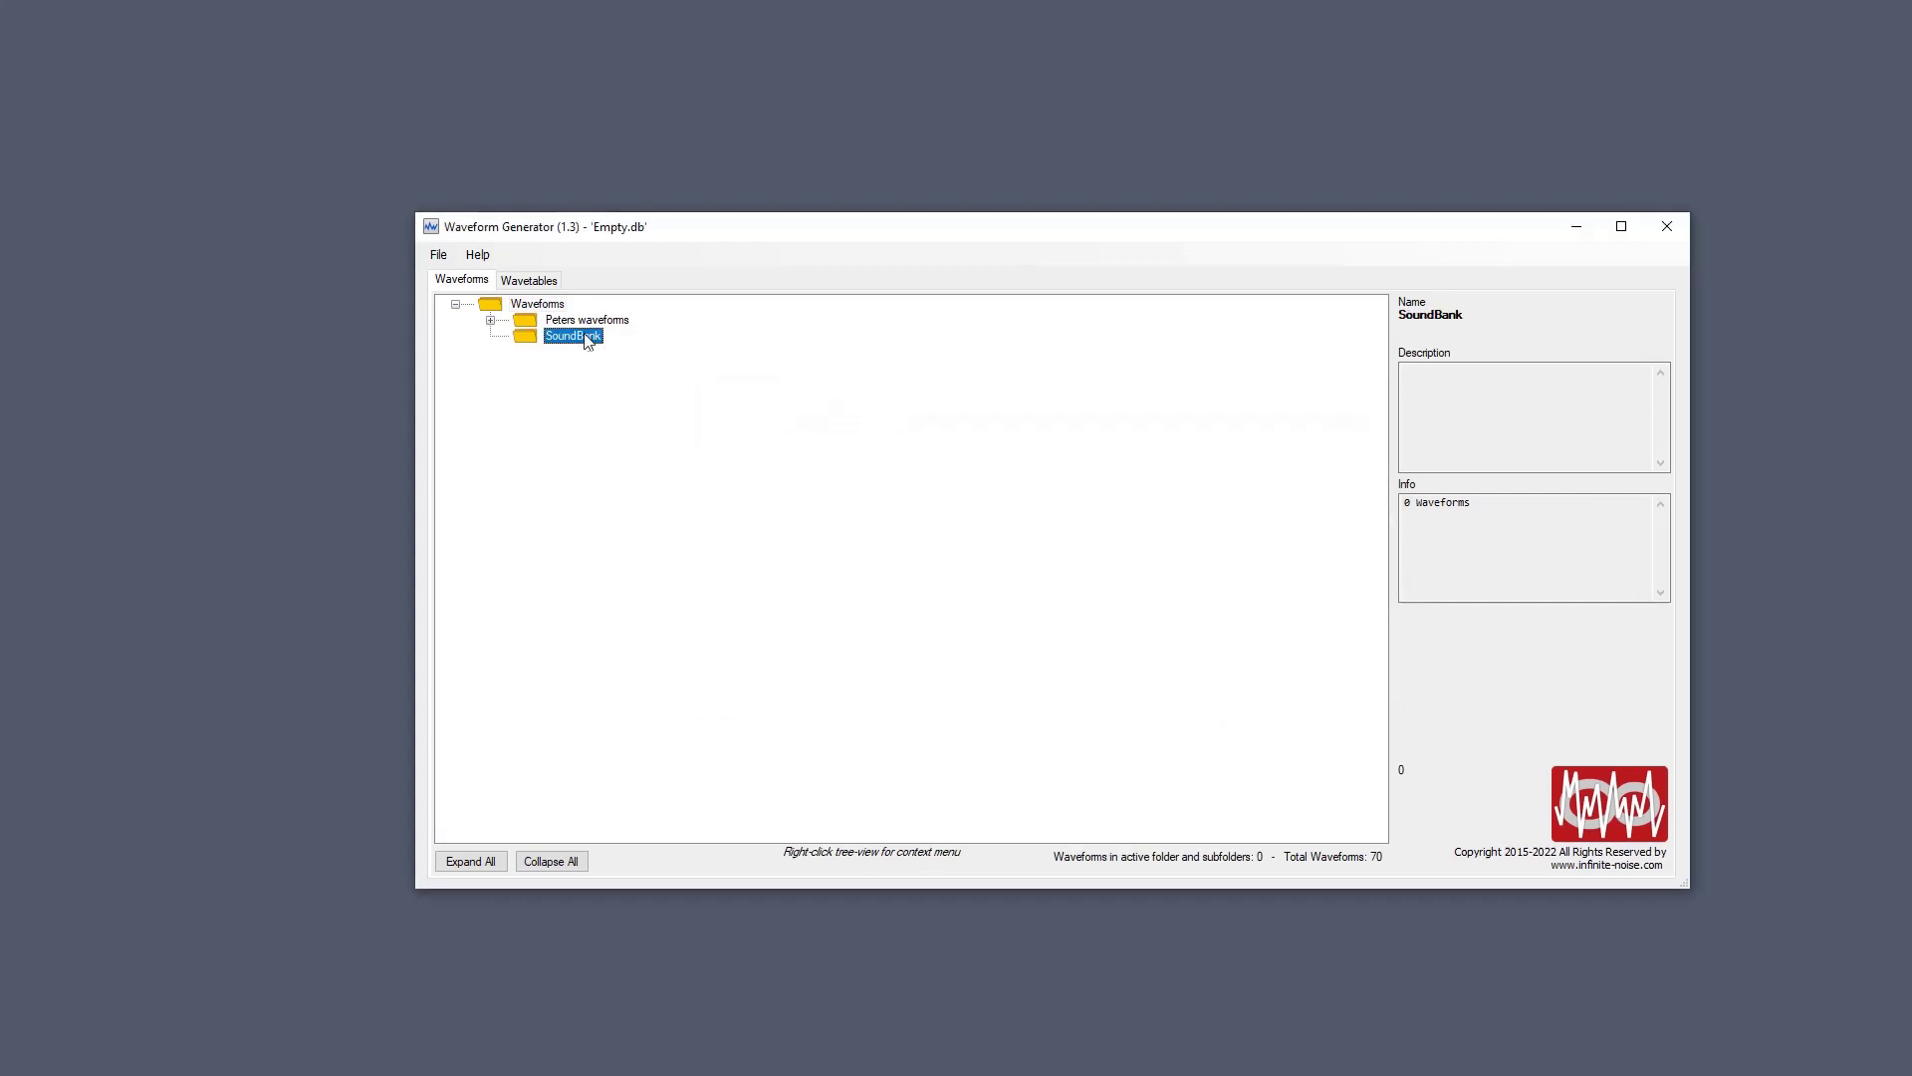
Import the waveforms from SoundBank.db into the SoundBank folder, allowing existing waveforms to be overwritten.
{"action": "right_click", "coordinate": [585, 341]}
{"action": "left_click", "coordinate": [698, 628]}
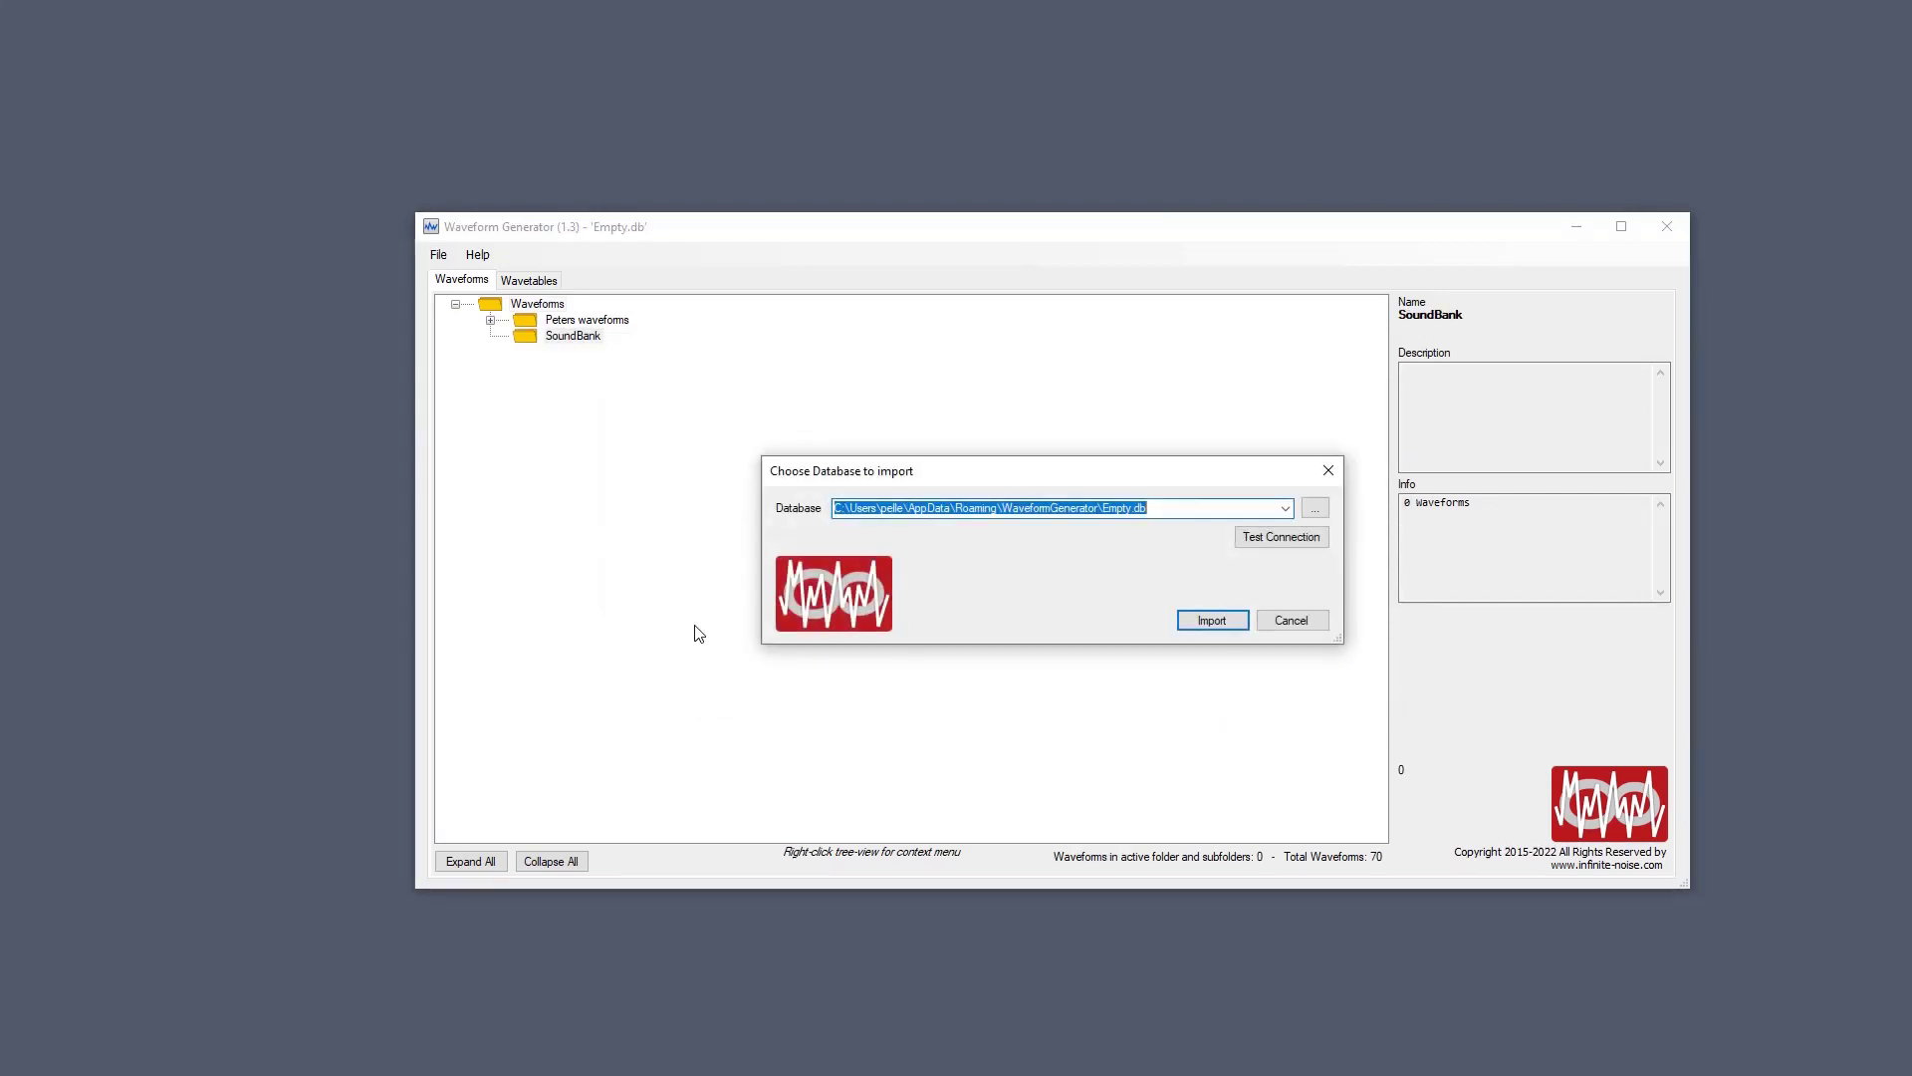
{"action": "left_click", "coordinate": [1284, 511]}
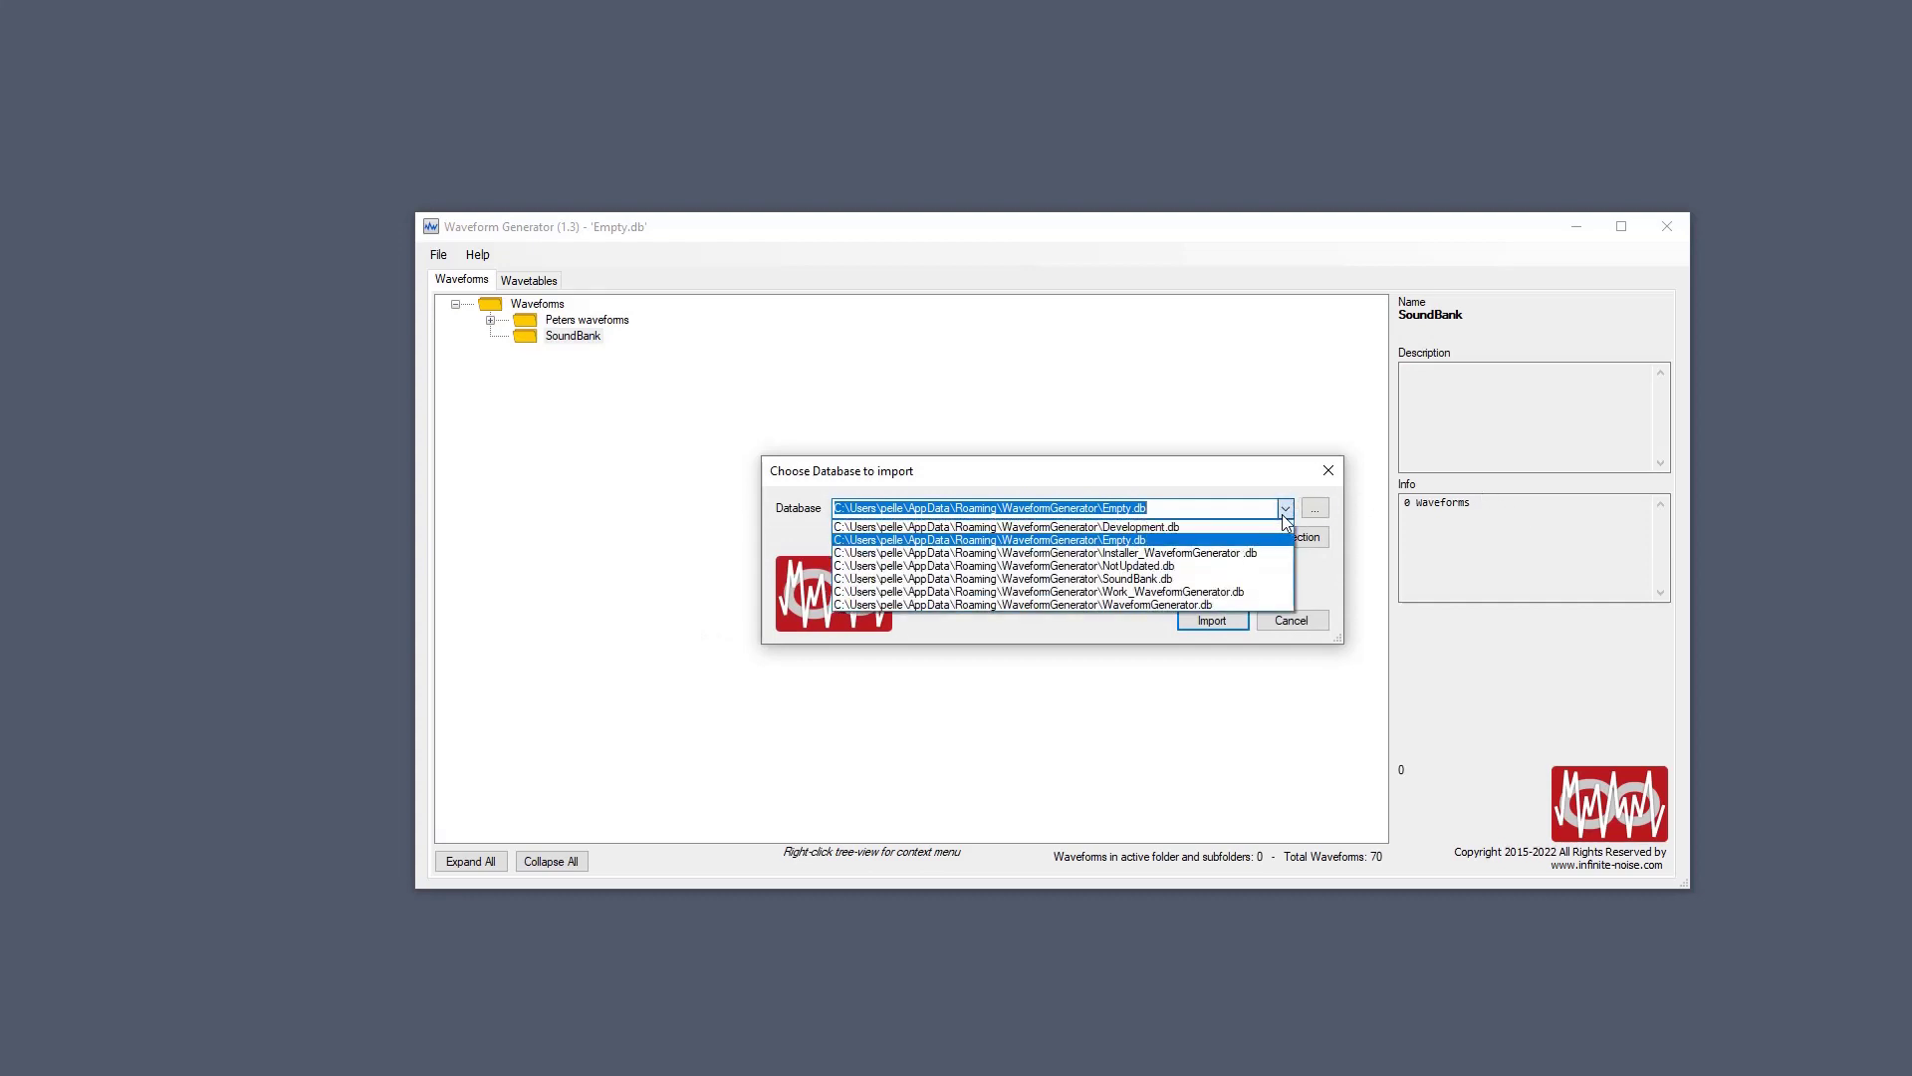
{"action": "left_click", "coordinate": [1146, 584]}
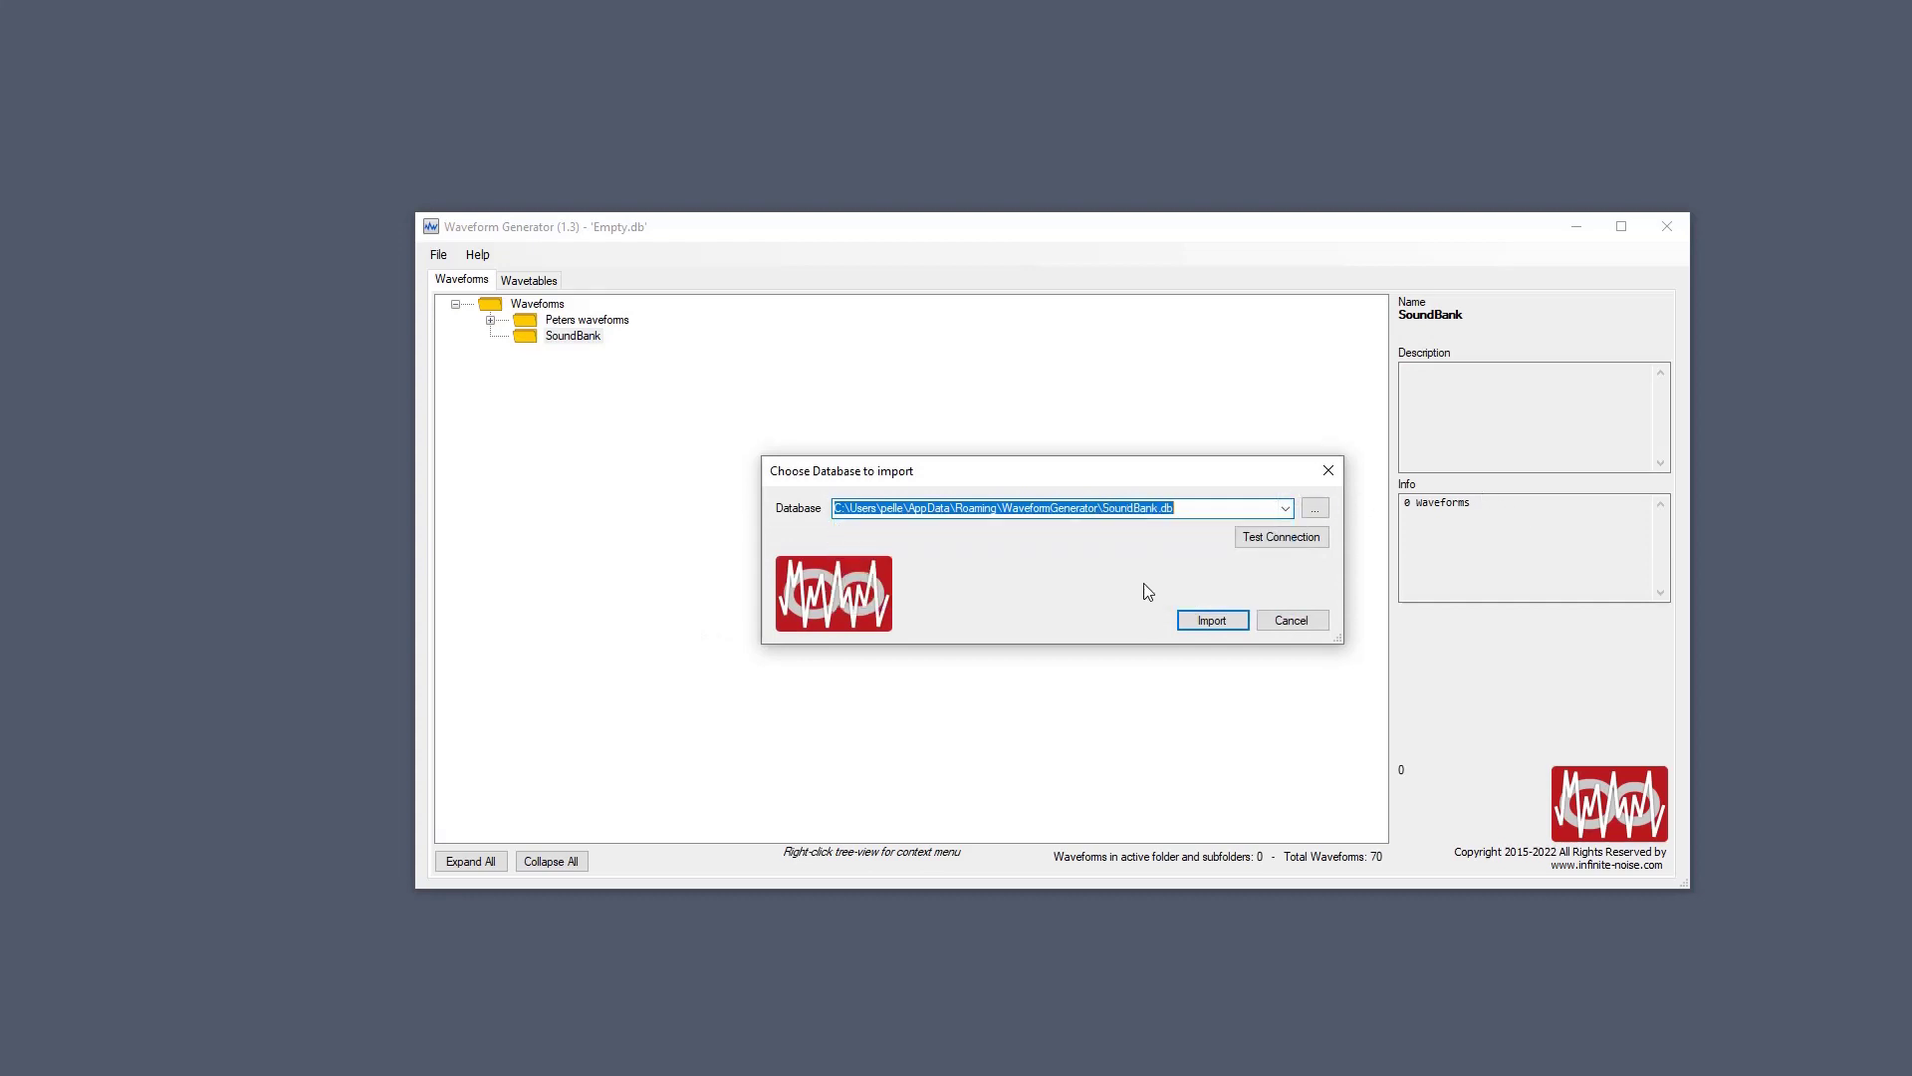
{"action": "left_click", "coordinate": [1212, 624]}
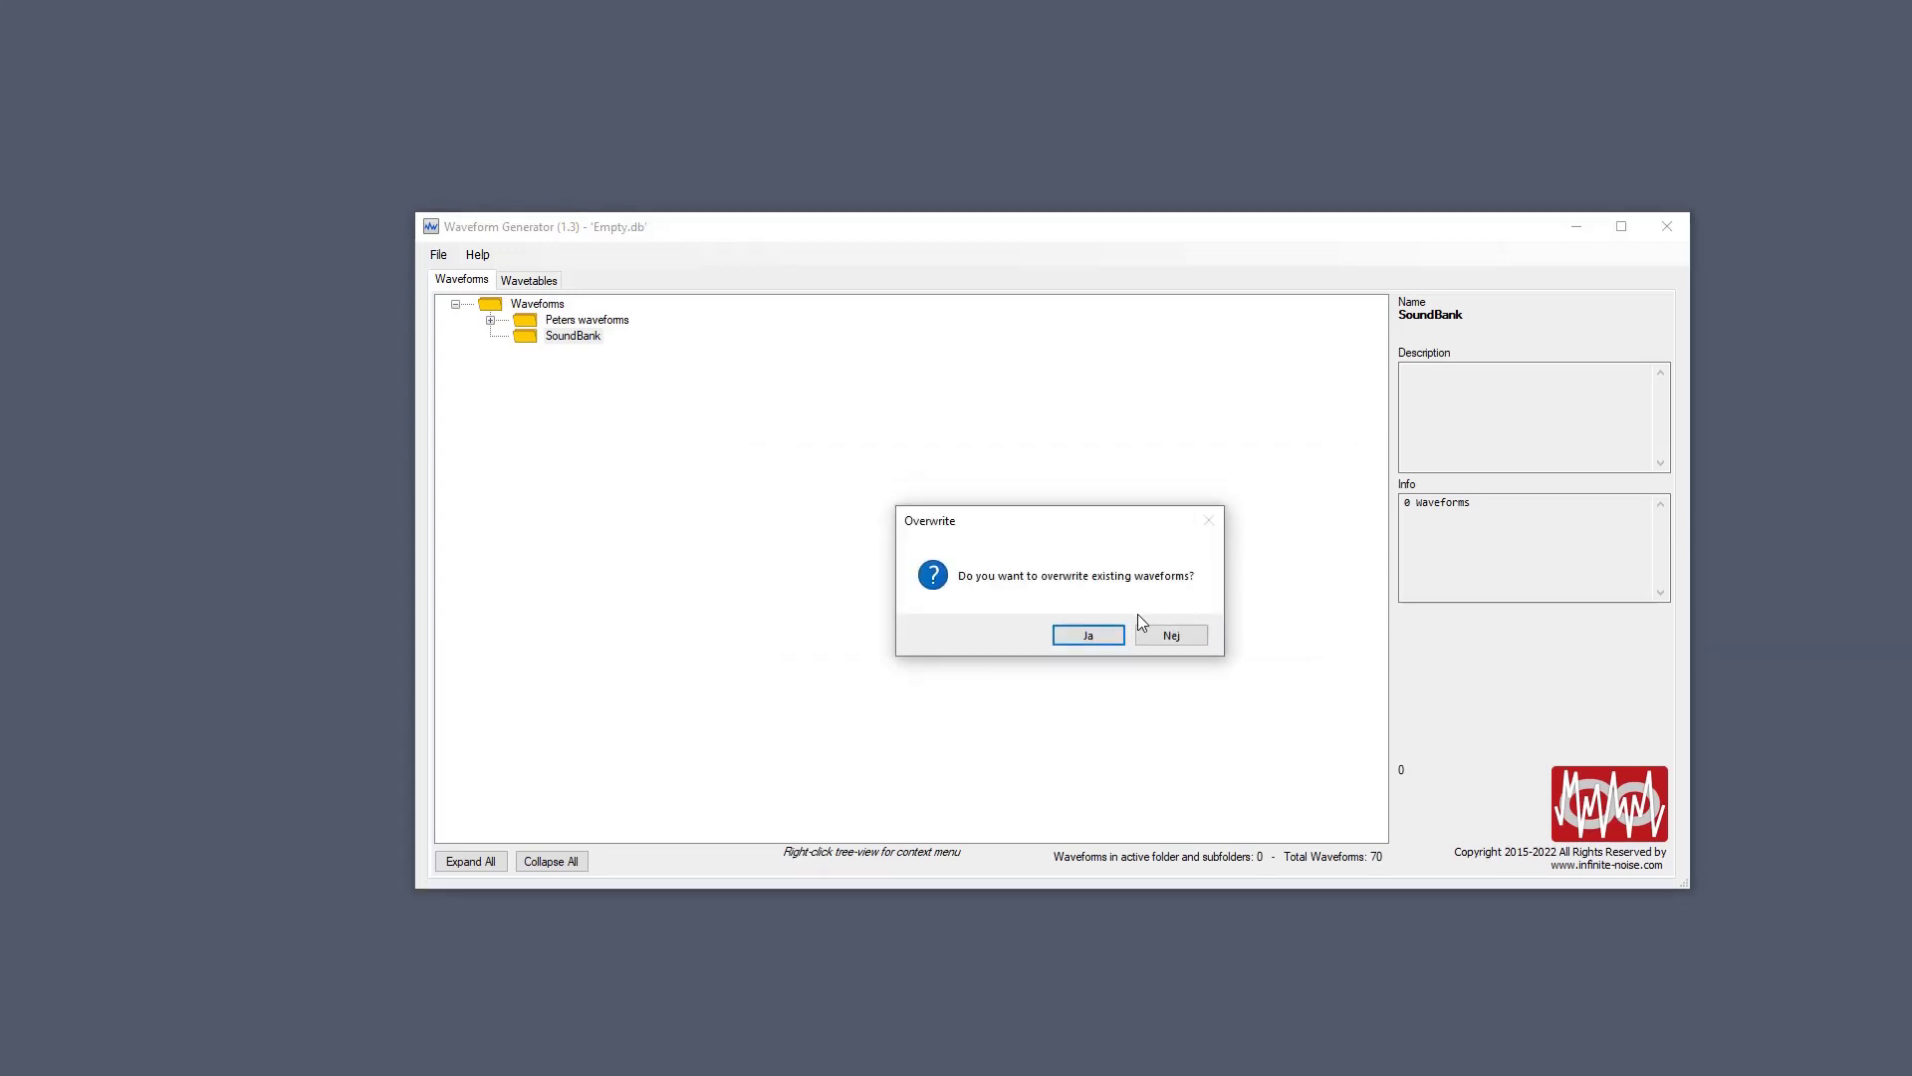
{"action": "left_click", "coordinate": [1085, 639]}
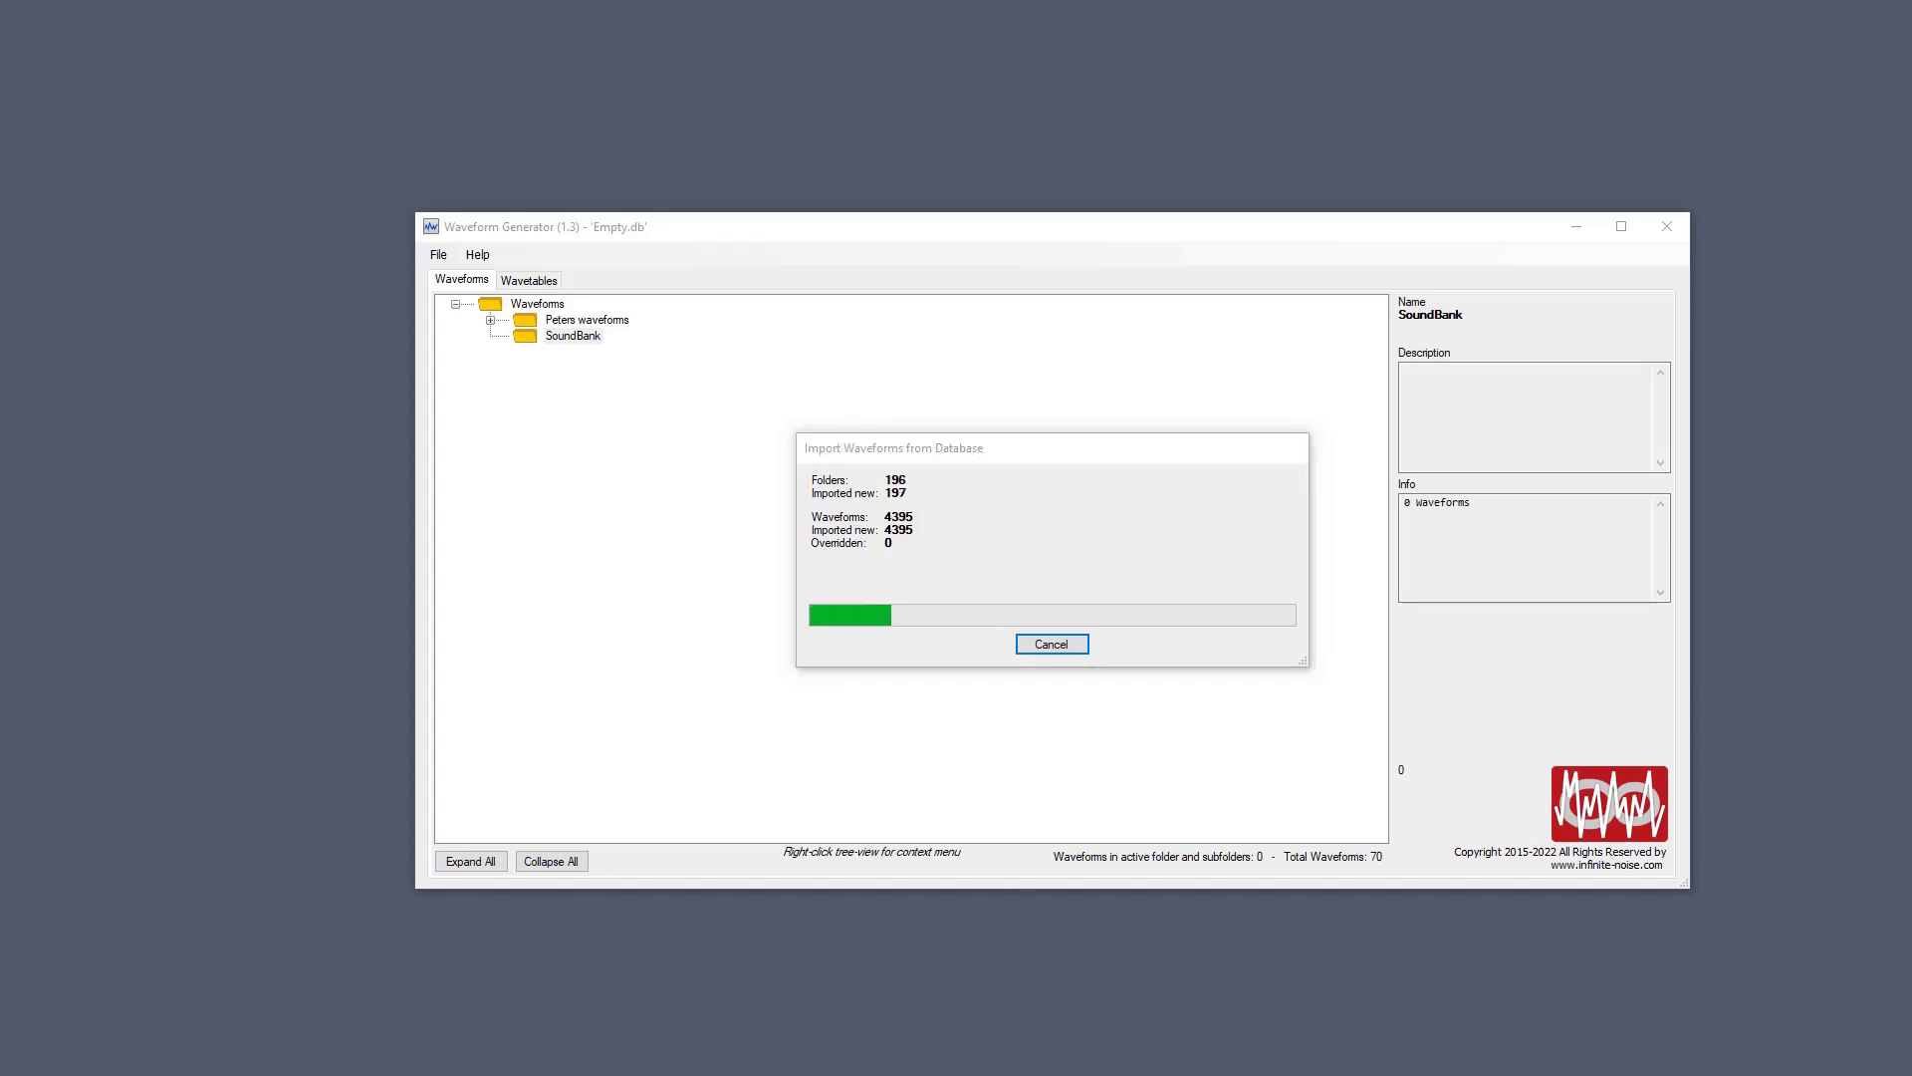
Switch to Task Manager to check the CPU and disk load during the import, and close it.
{"action": "key", "text": "ctrl+shift+Escape"}
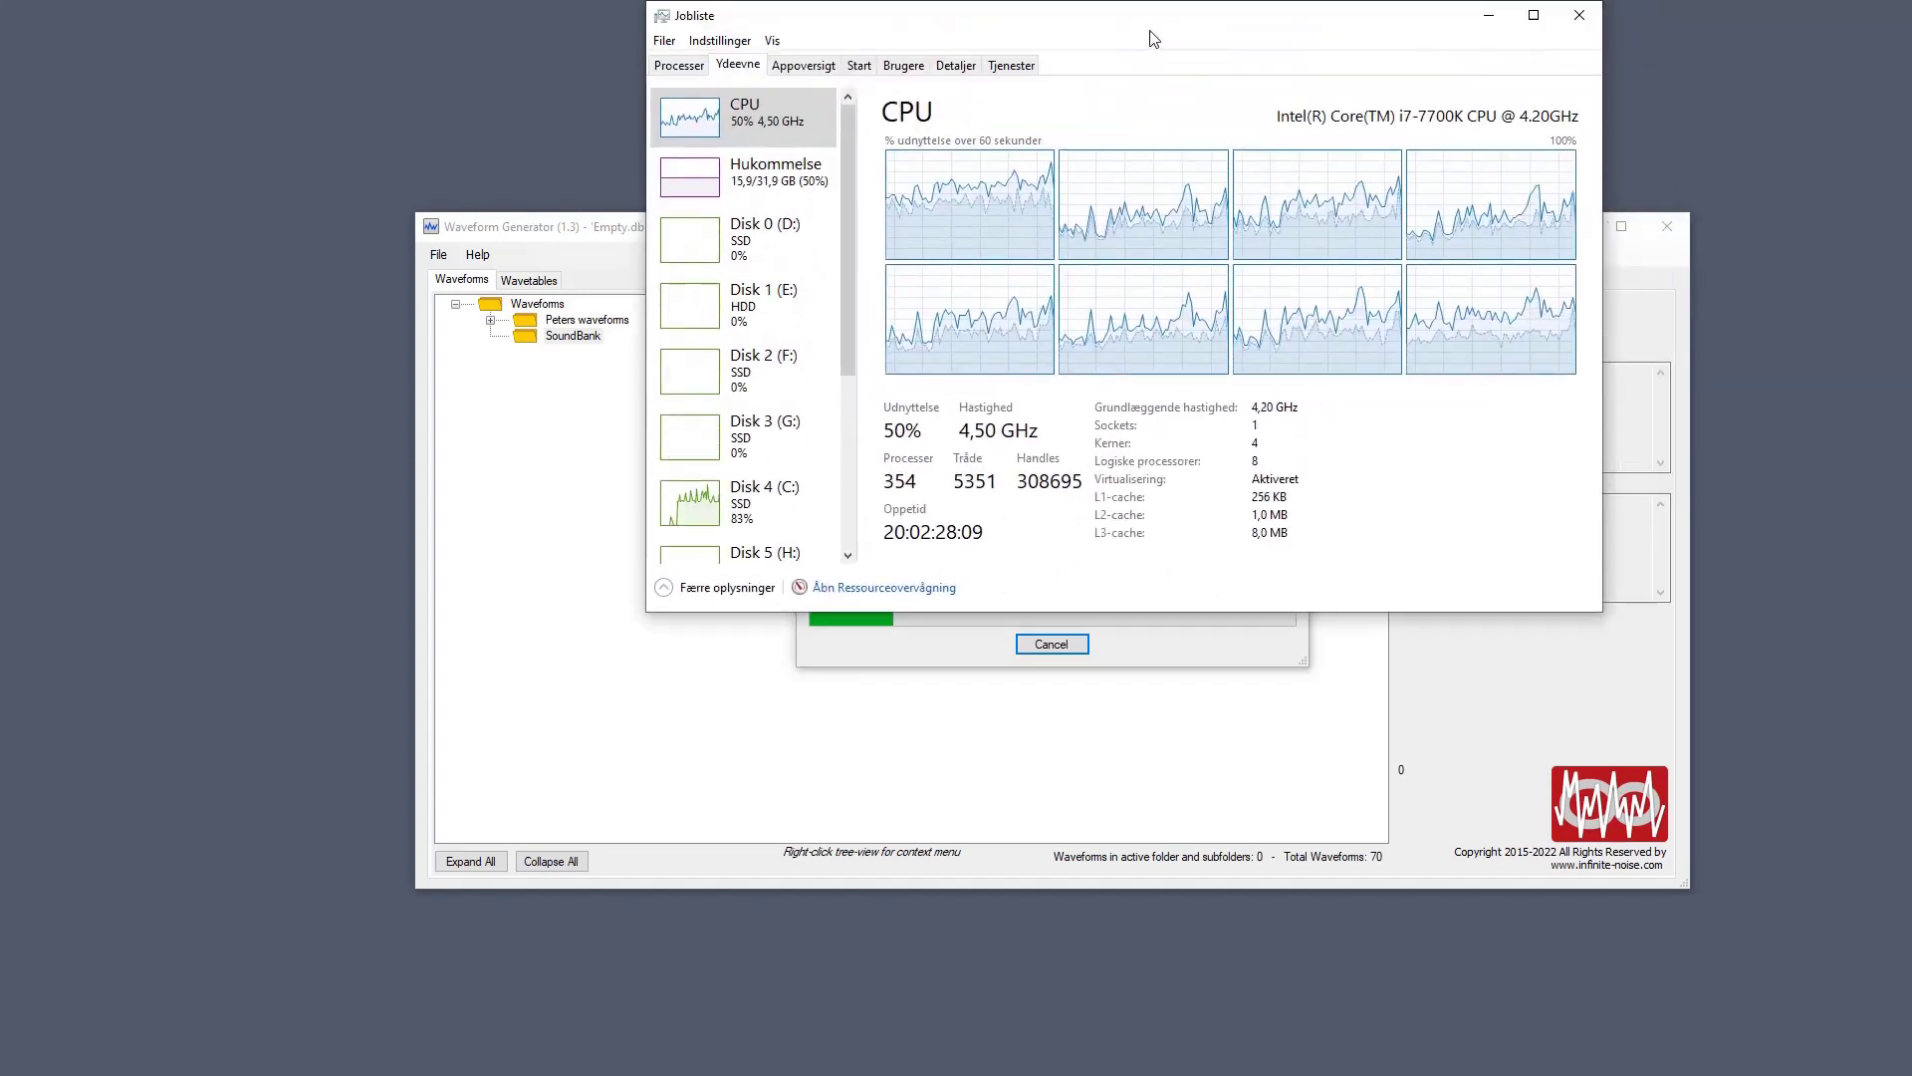
{"action": "left_click_drag", "start_coordinate": [1118, 20], "coordinate": [1119, 115]}
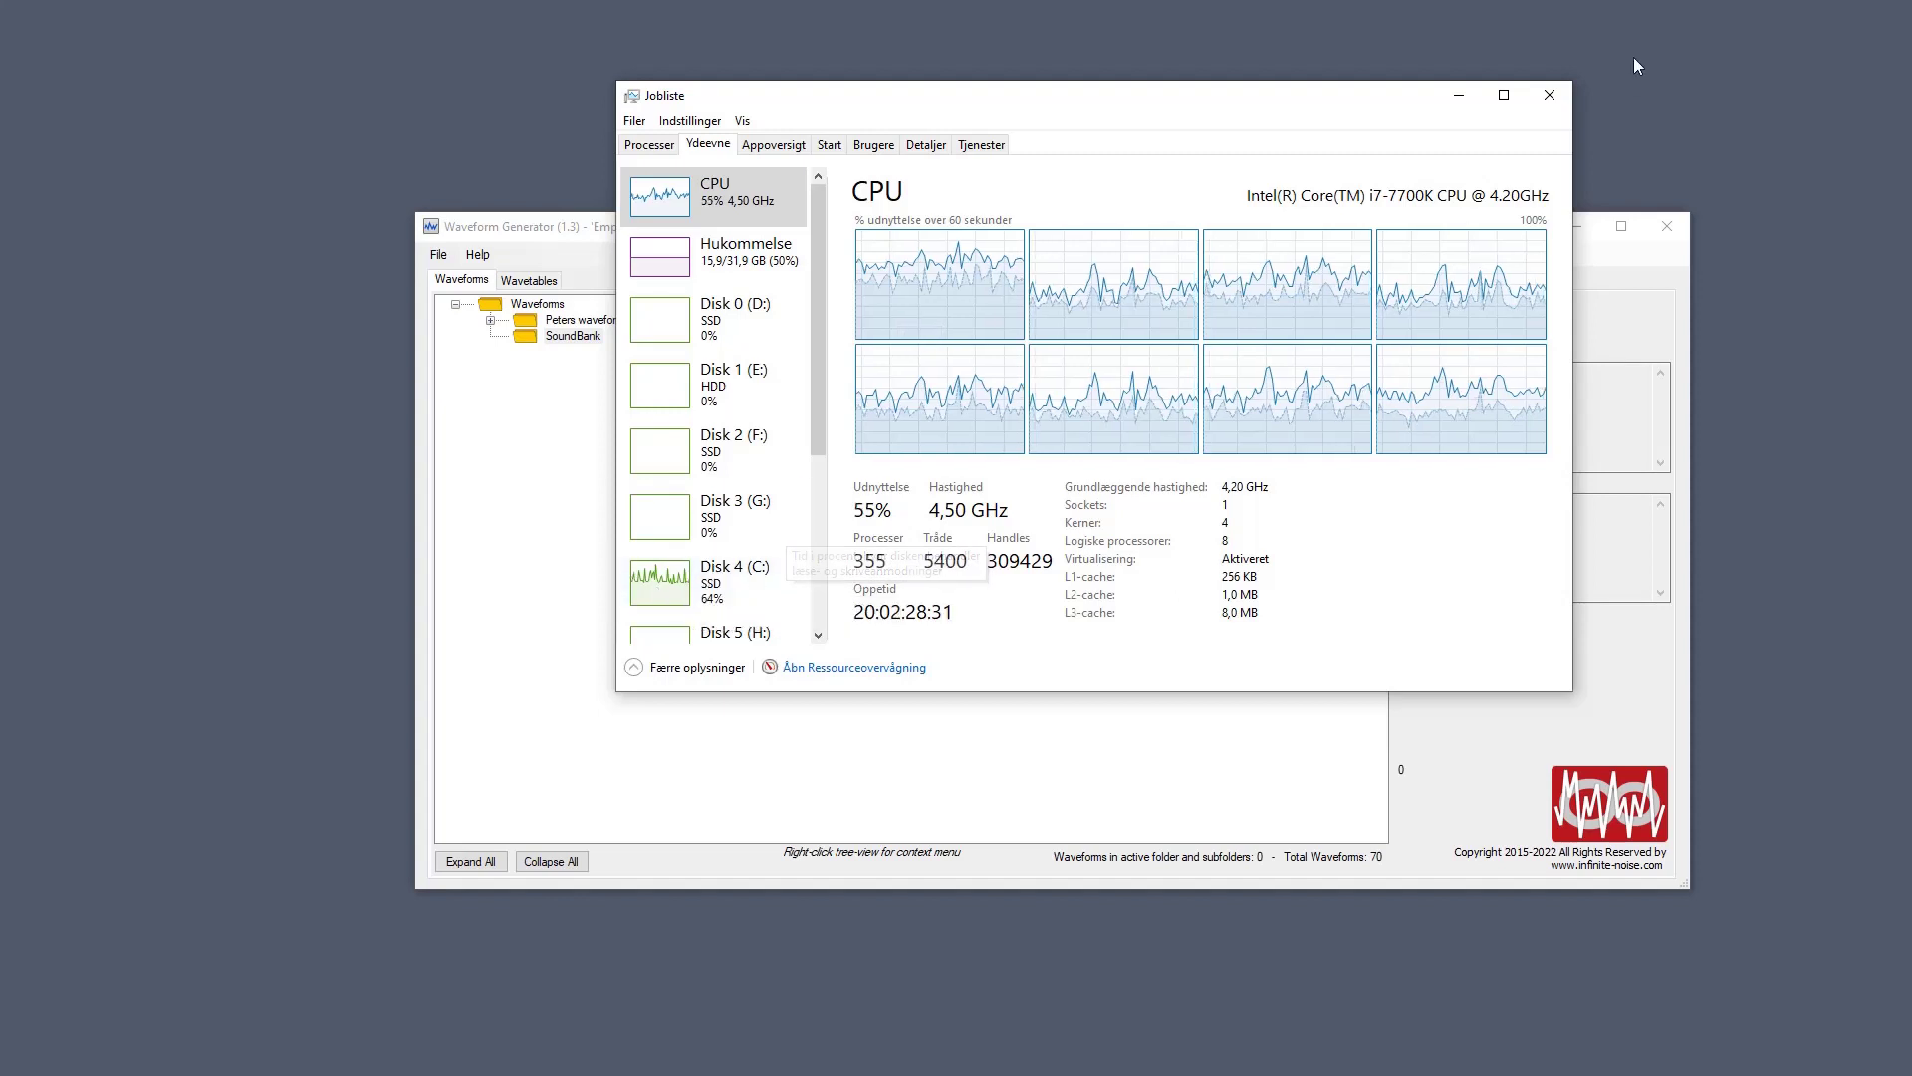
{"action": "left_click", "coordinate": [1570, 94]}
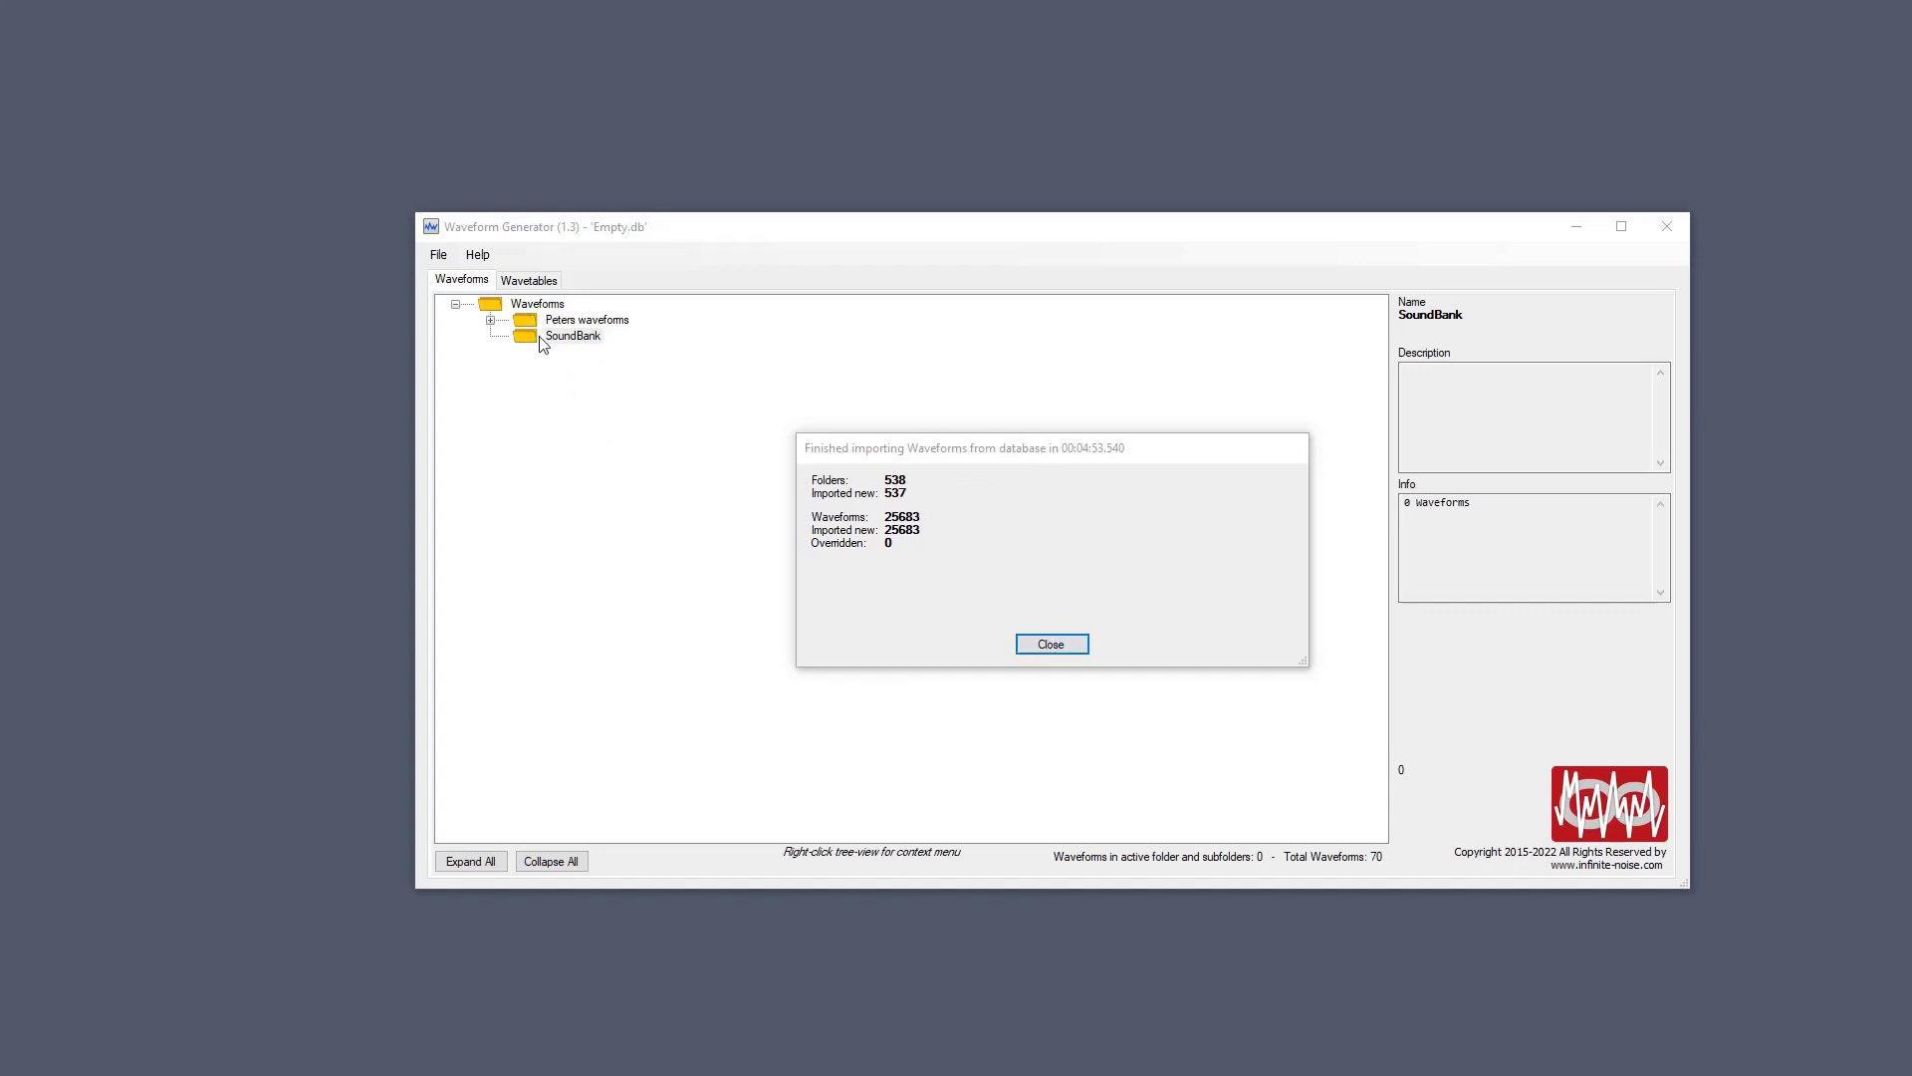
Dismiss the import summary and expand the SoundBank folder to view its imported sub-folders.
{"action": "left_click", "coordinate": [1065, 647]}
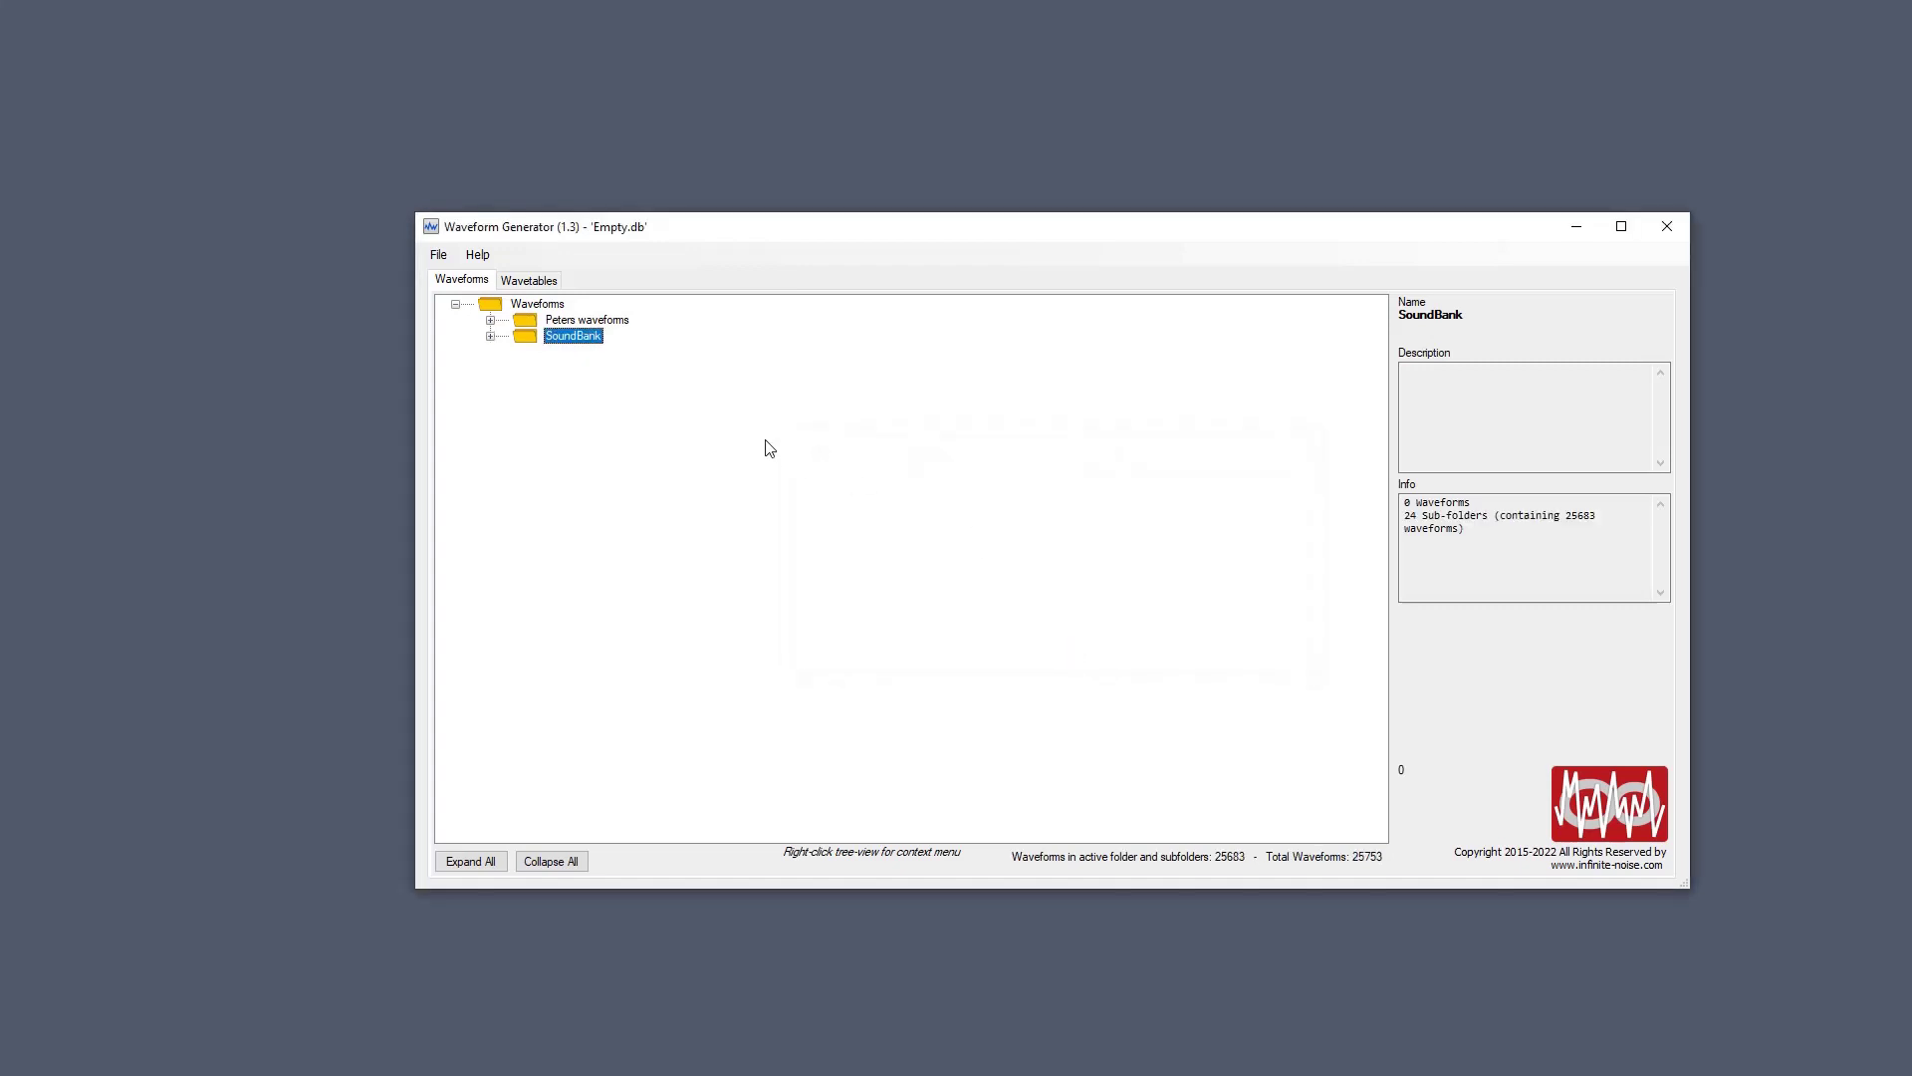
{"action": "left_click", "coordinate": [490, 335]}
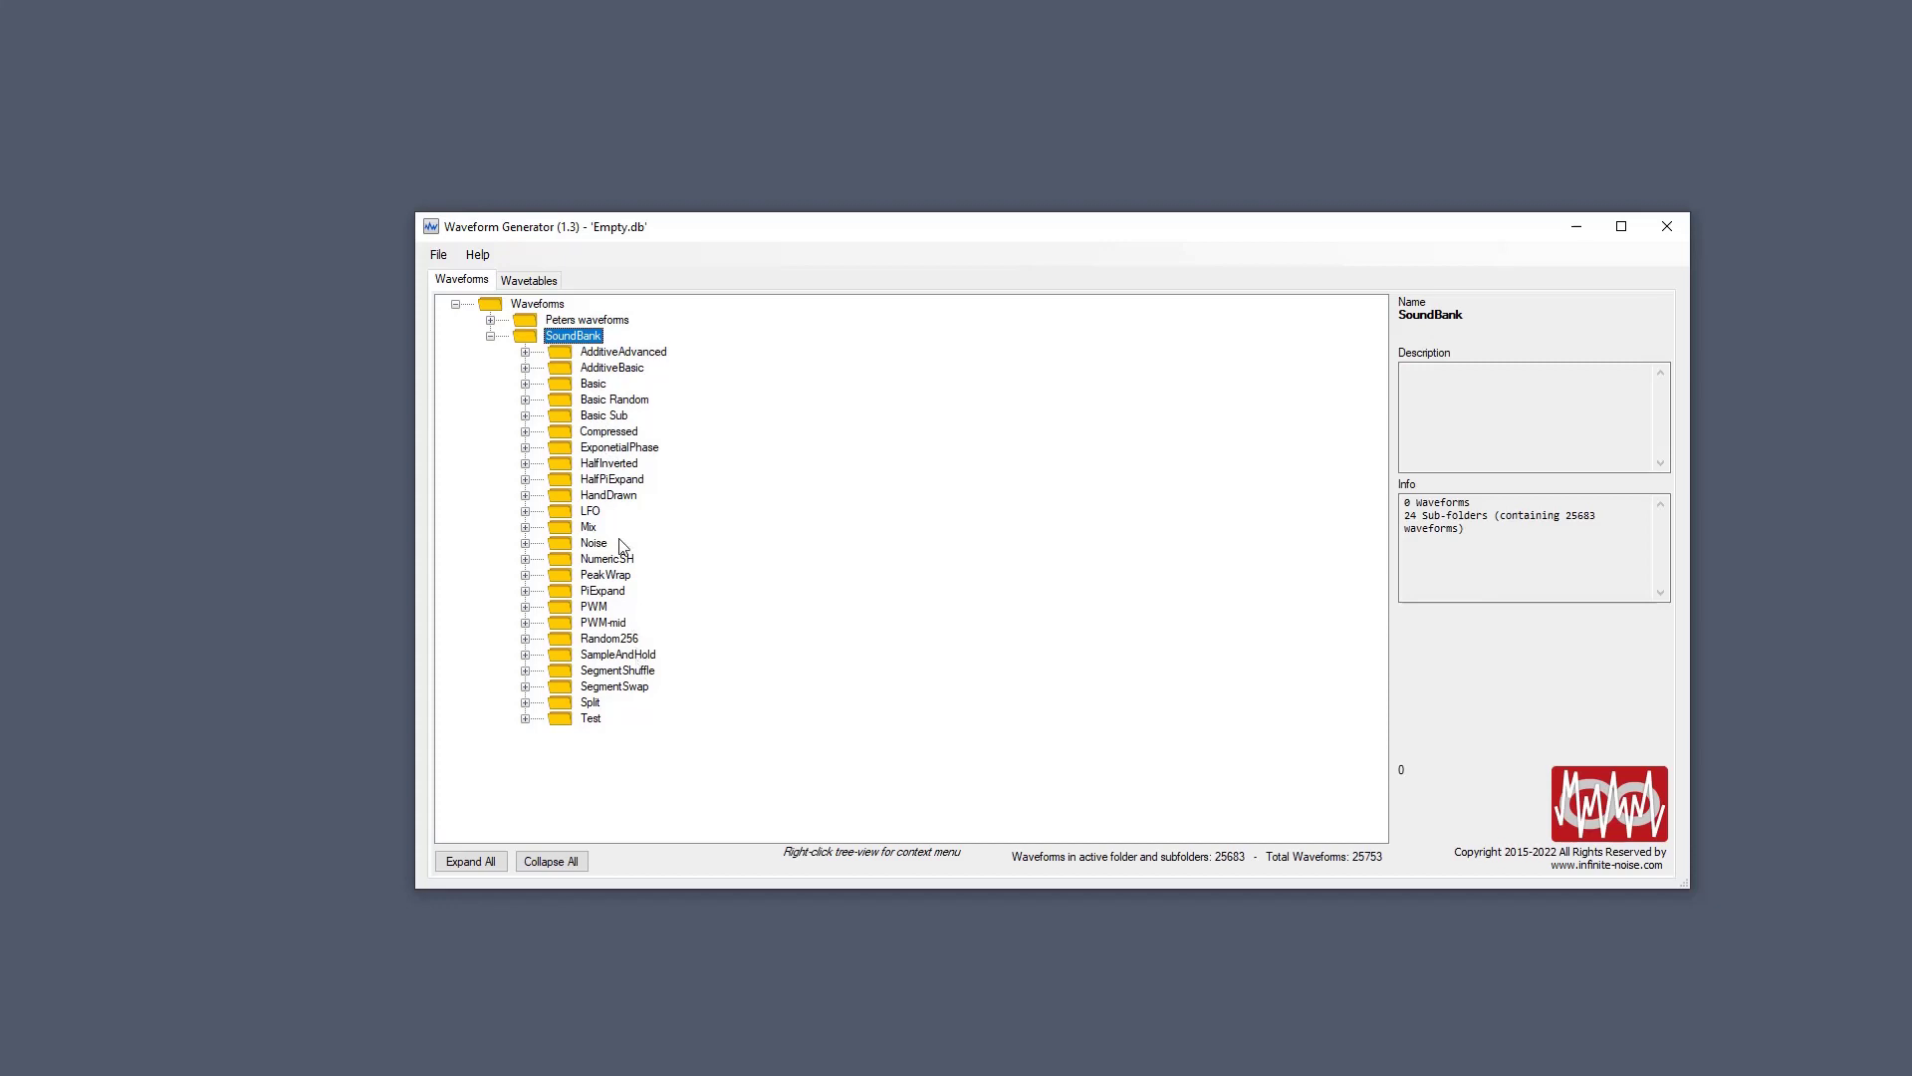
{"action": "left_click", "coordinate": [490, 337]}
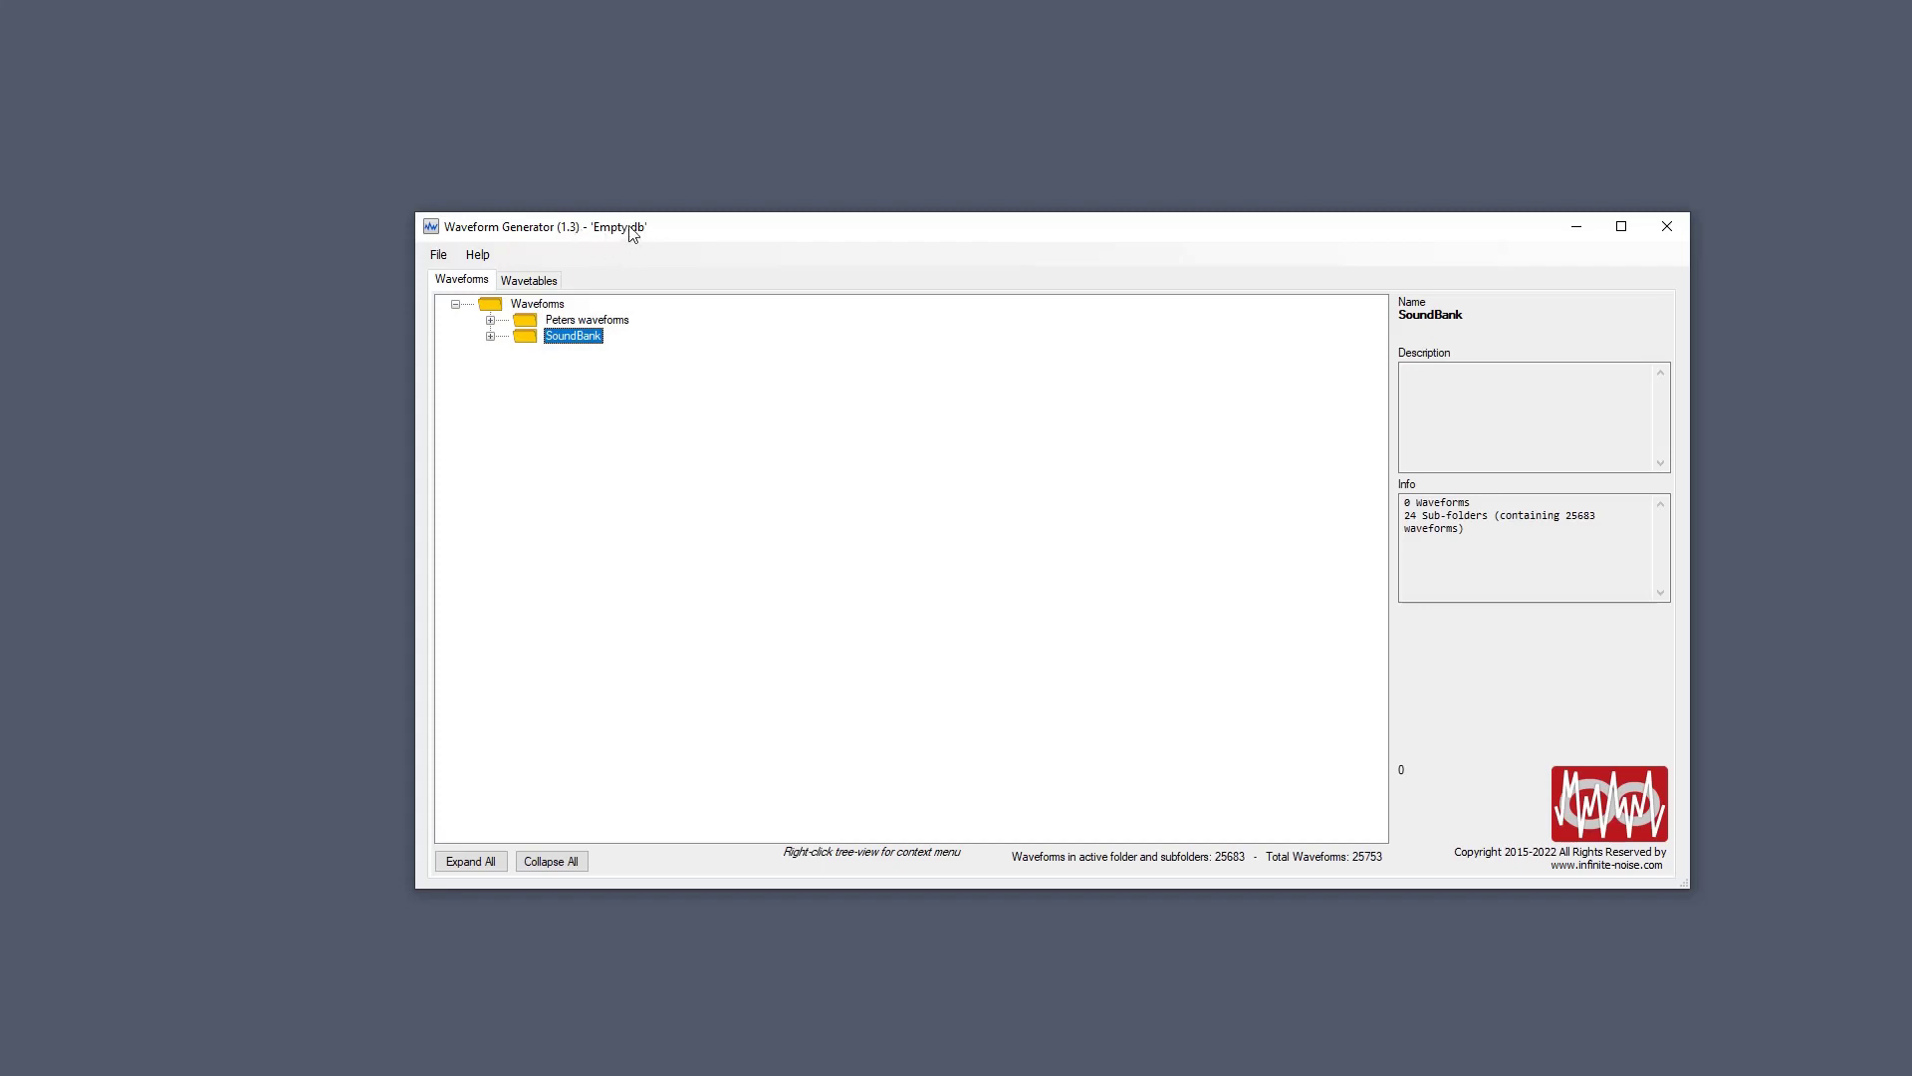
{"action": "left_click", "coordinate": [490, 336]}
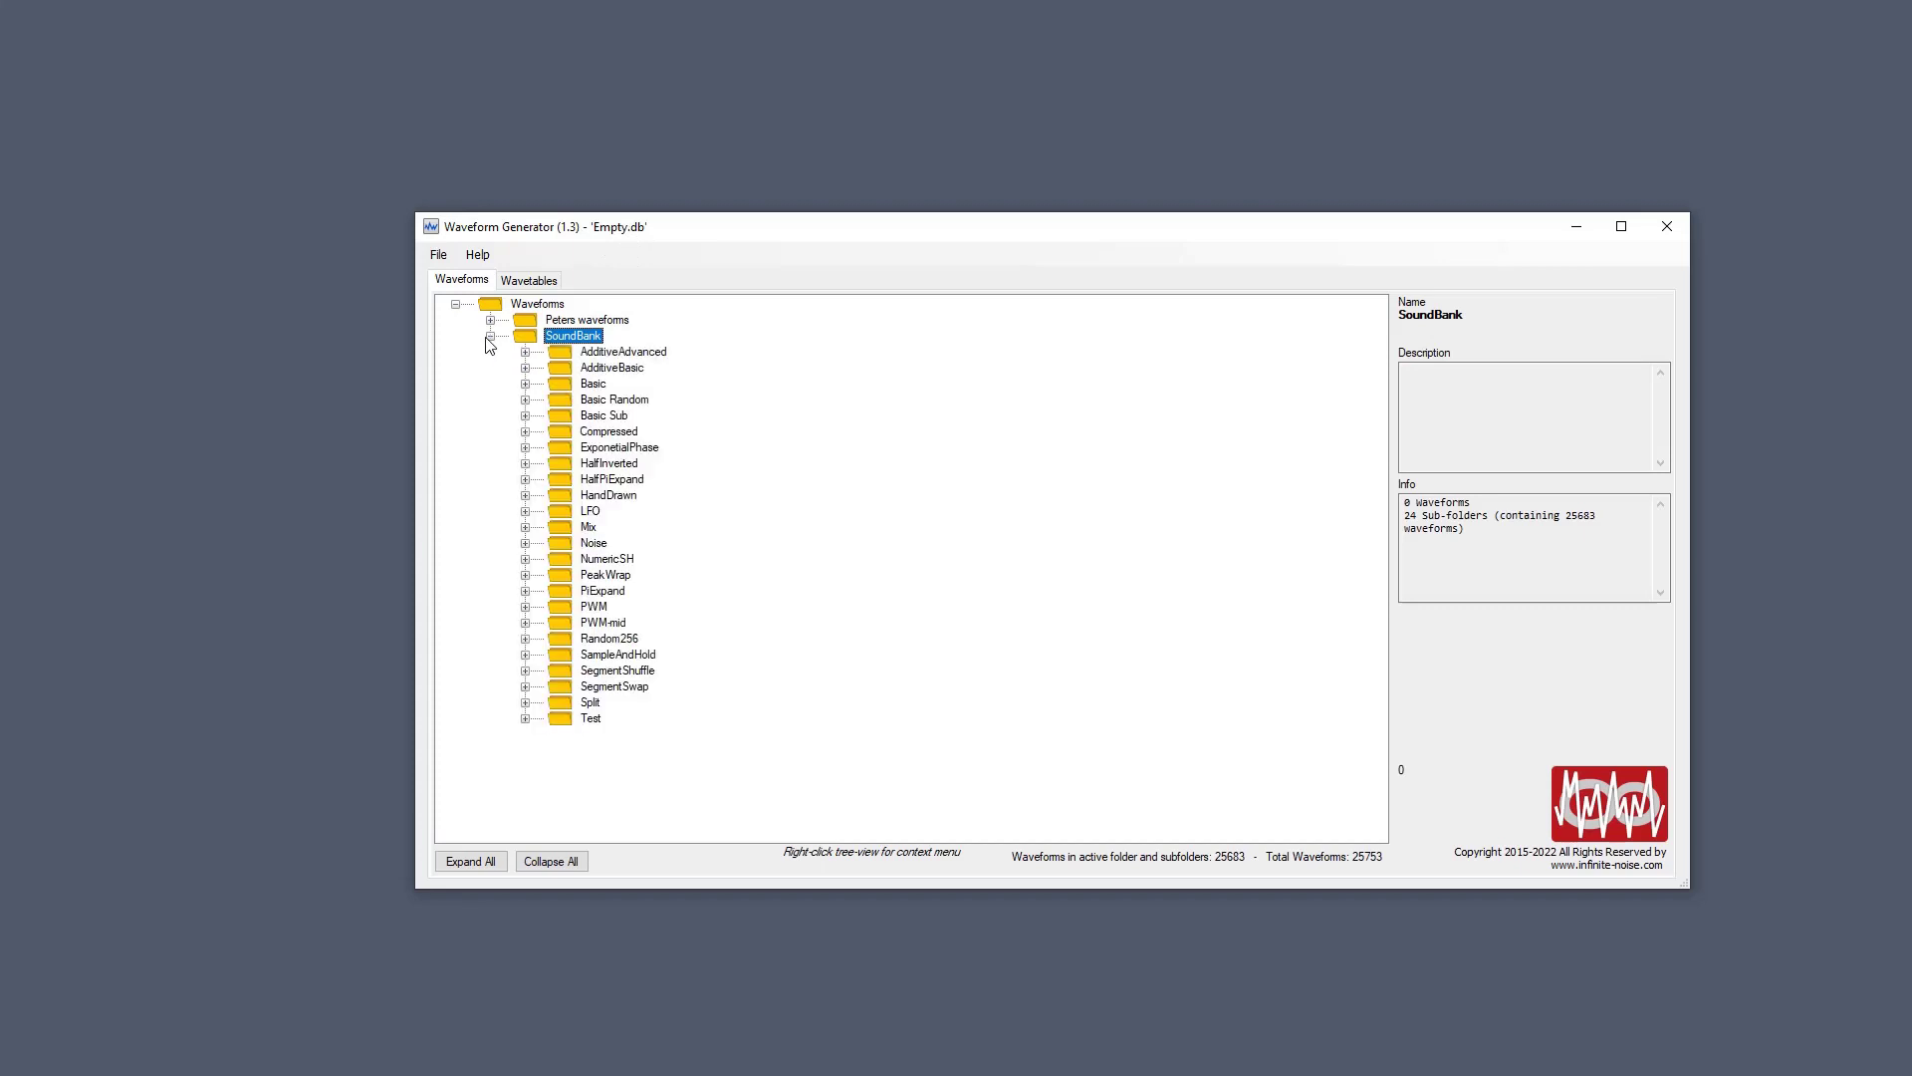
Delete the AdditiveAdvanced, AdditiveBasic and LFO folders from the SoundBank folder.
{"action": "left_click", "coordinate": [622, 352]}
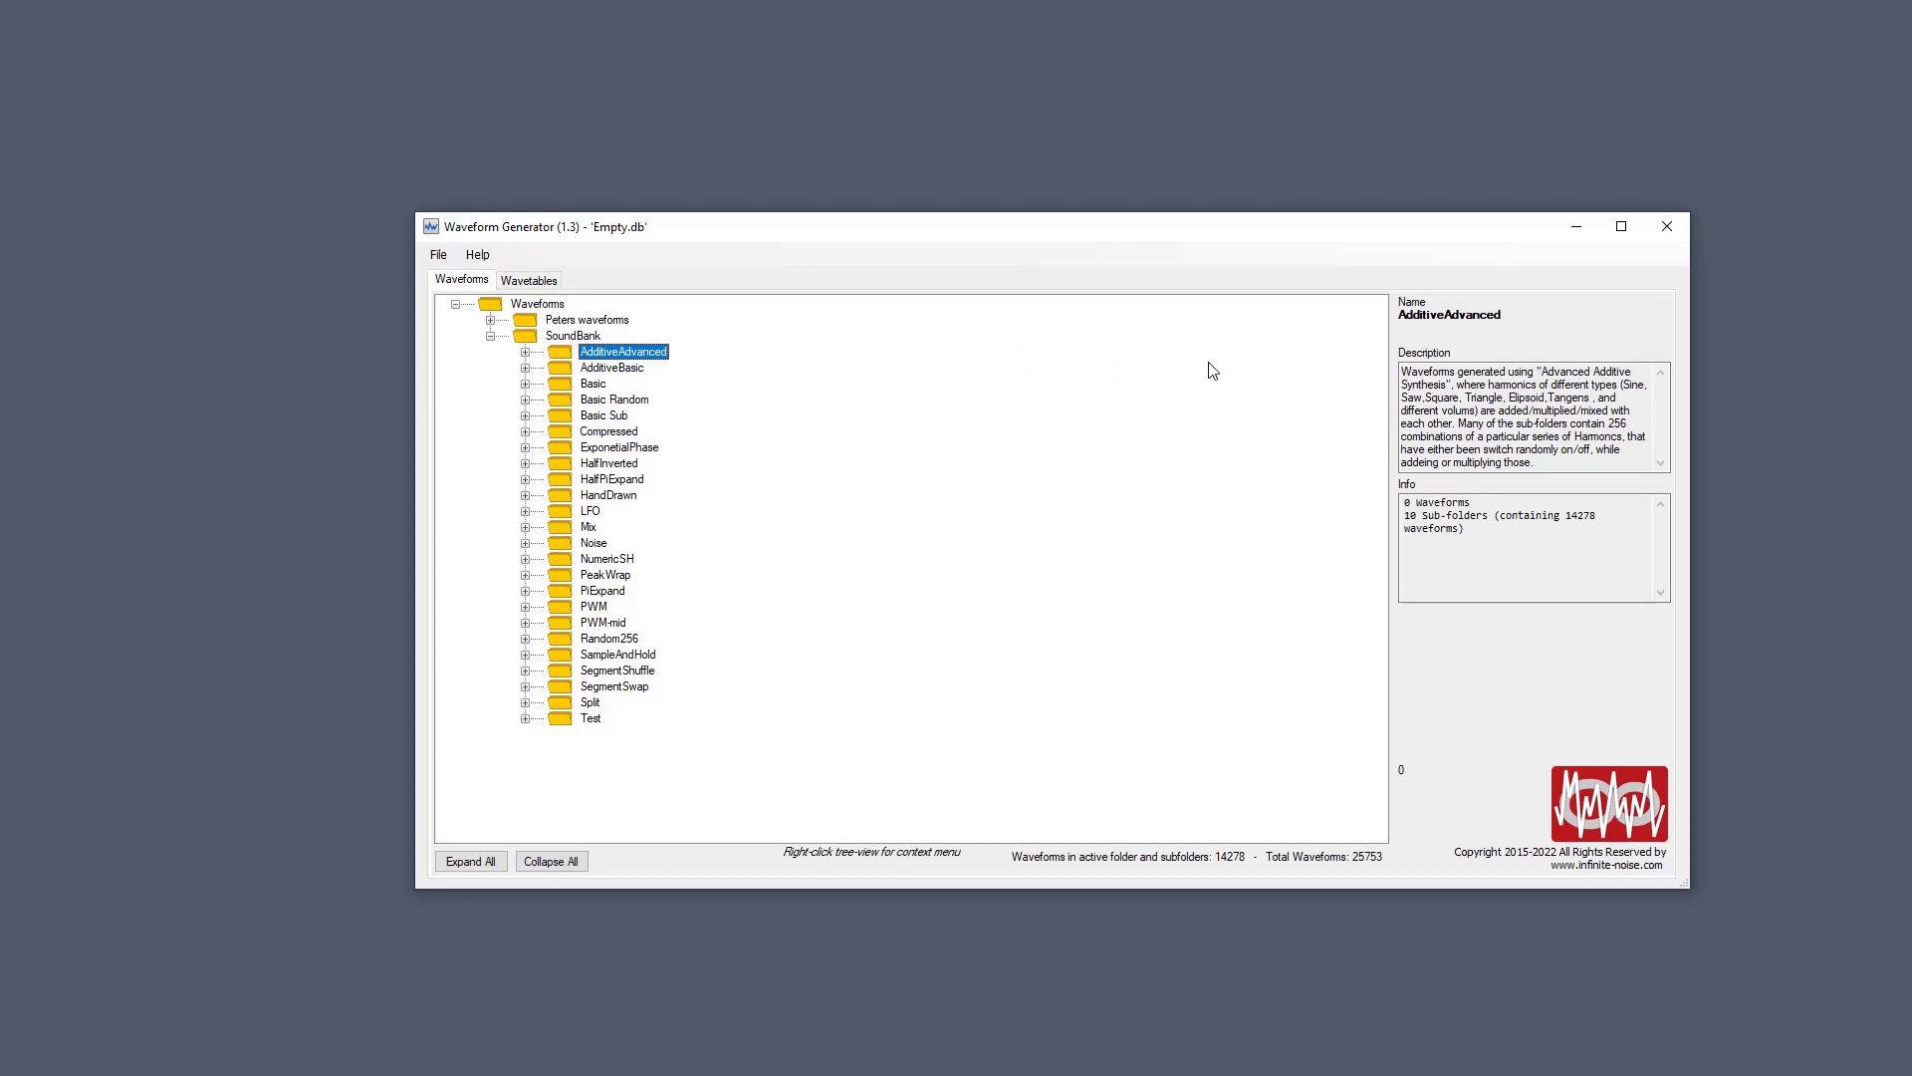
{"action": "key", "text": "Delete"}
{"action": "key", "text": "Escape"}
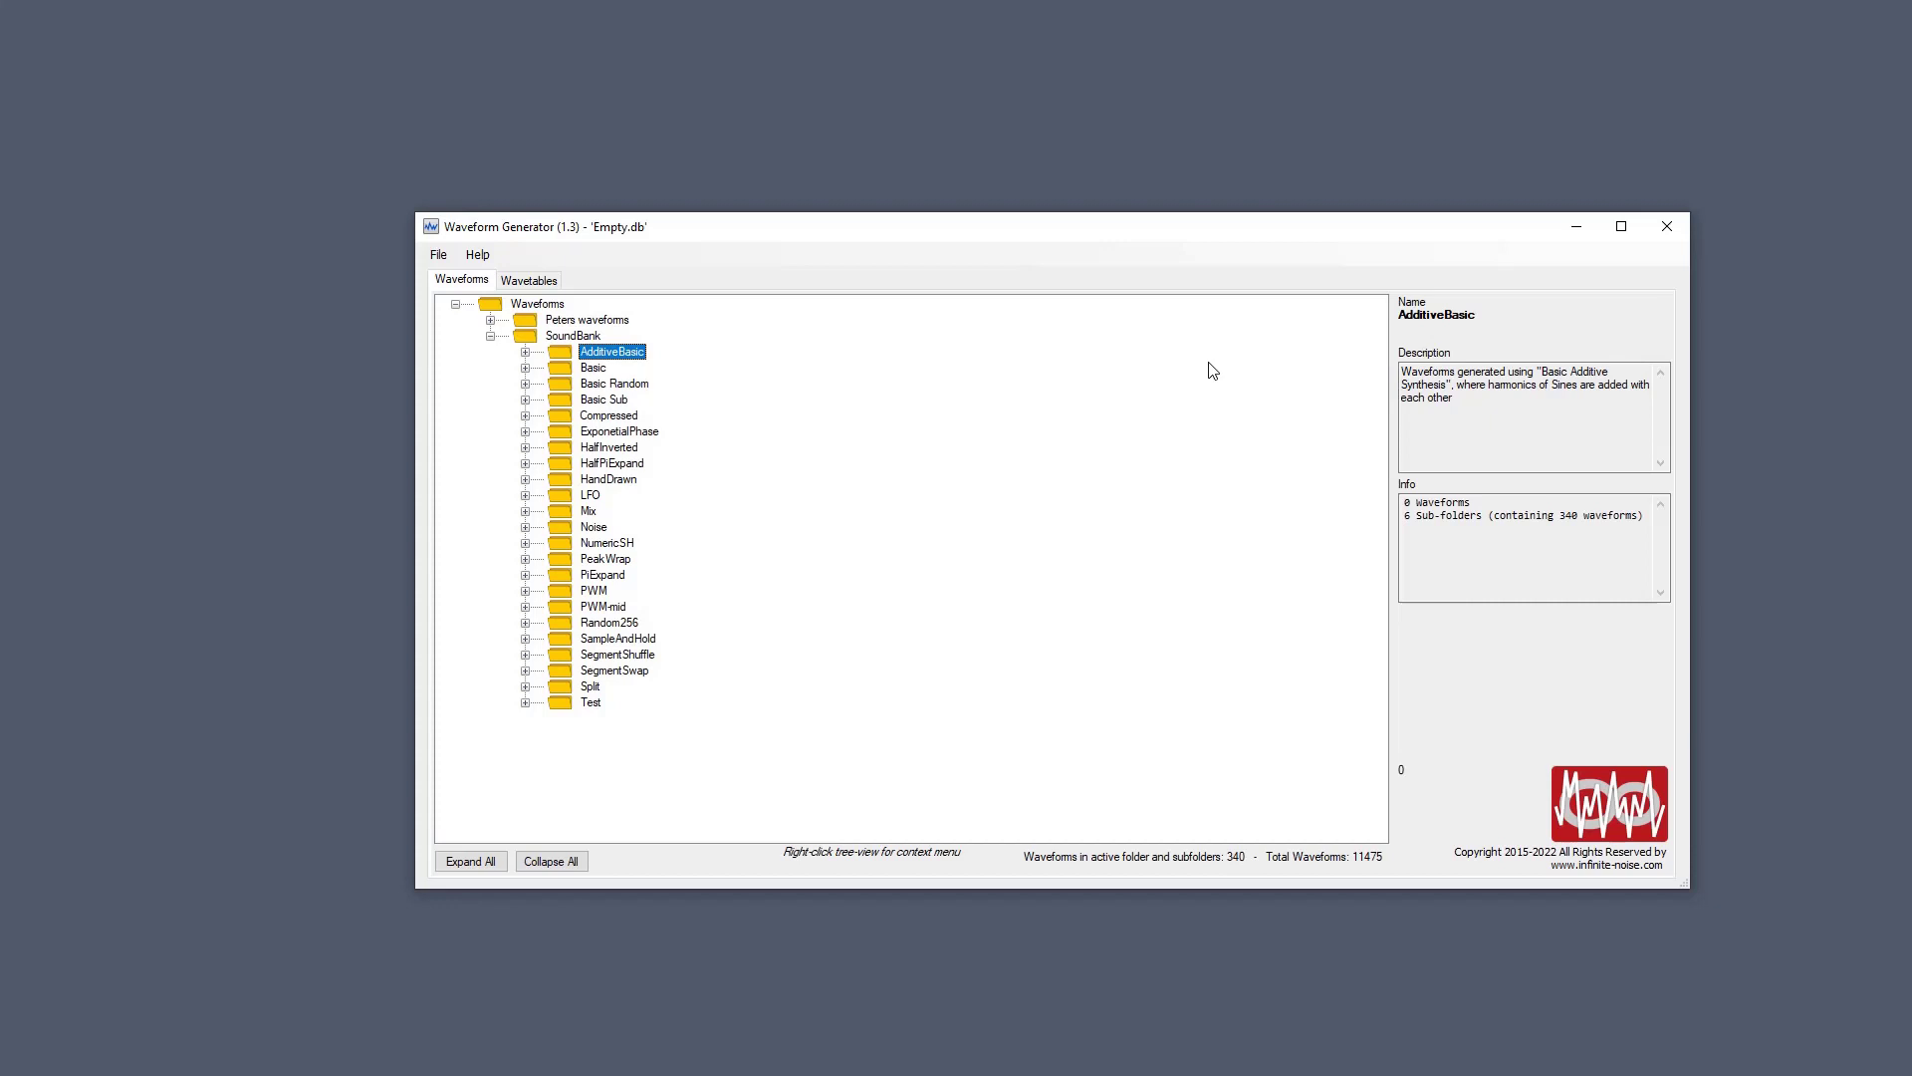
{"action": "key", "text": "Delete"}
{"action": "key", "text": "Return"}
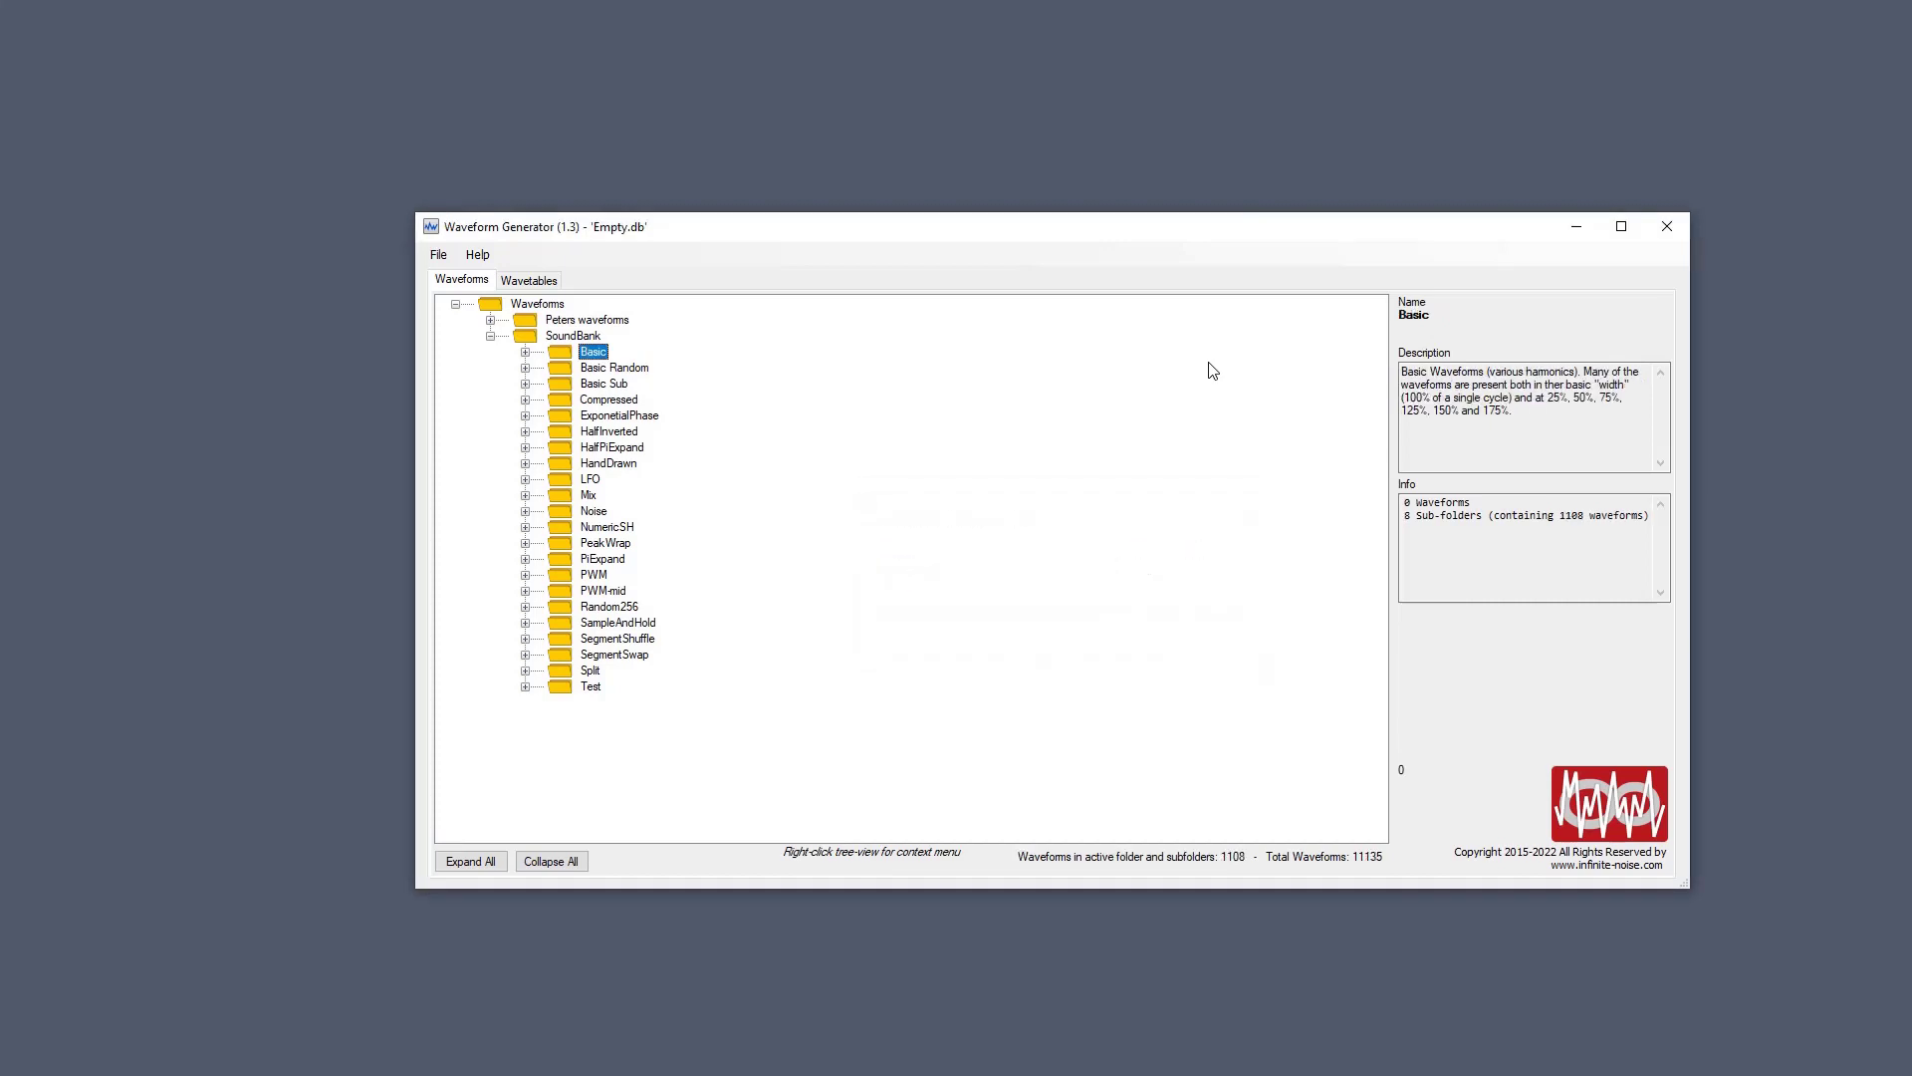
{"action": "key", "text": "Down"}
{"action": "key", "text": "Down"}
{"action": "key", "text": "Down"}
{"action": "key", "text": "Down"}
{"action": "key", "text": "Down"}
{"action": "key", "text": "Down"}
{"action": "key", "text": "Down"}
{"action": "key", "text": "Down"}
{"action": "key", "text": "Delete"}
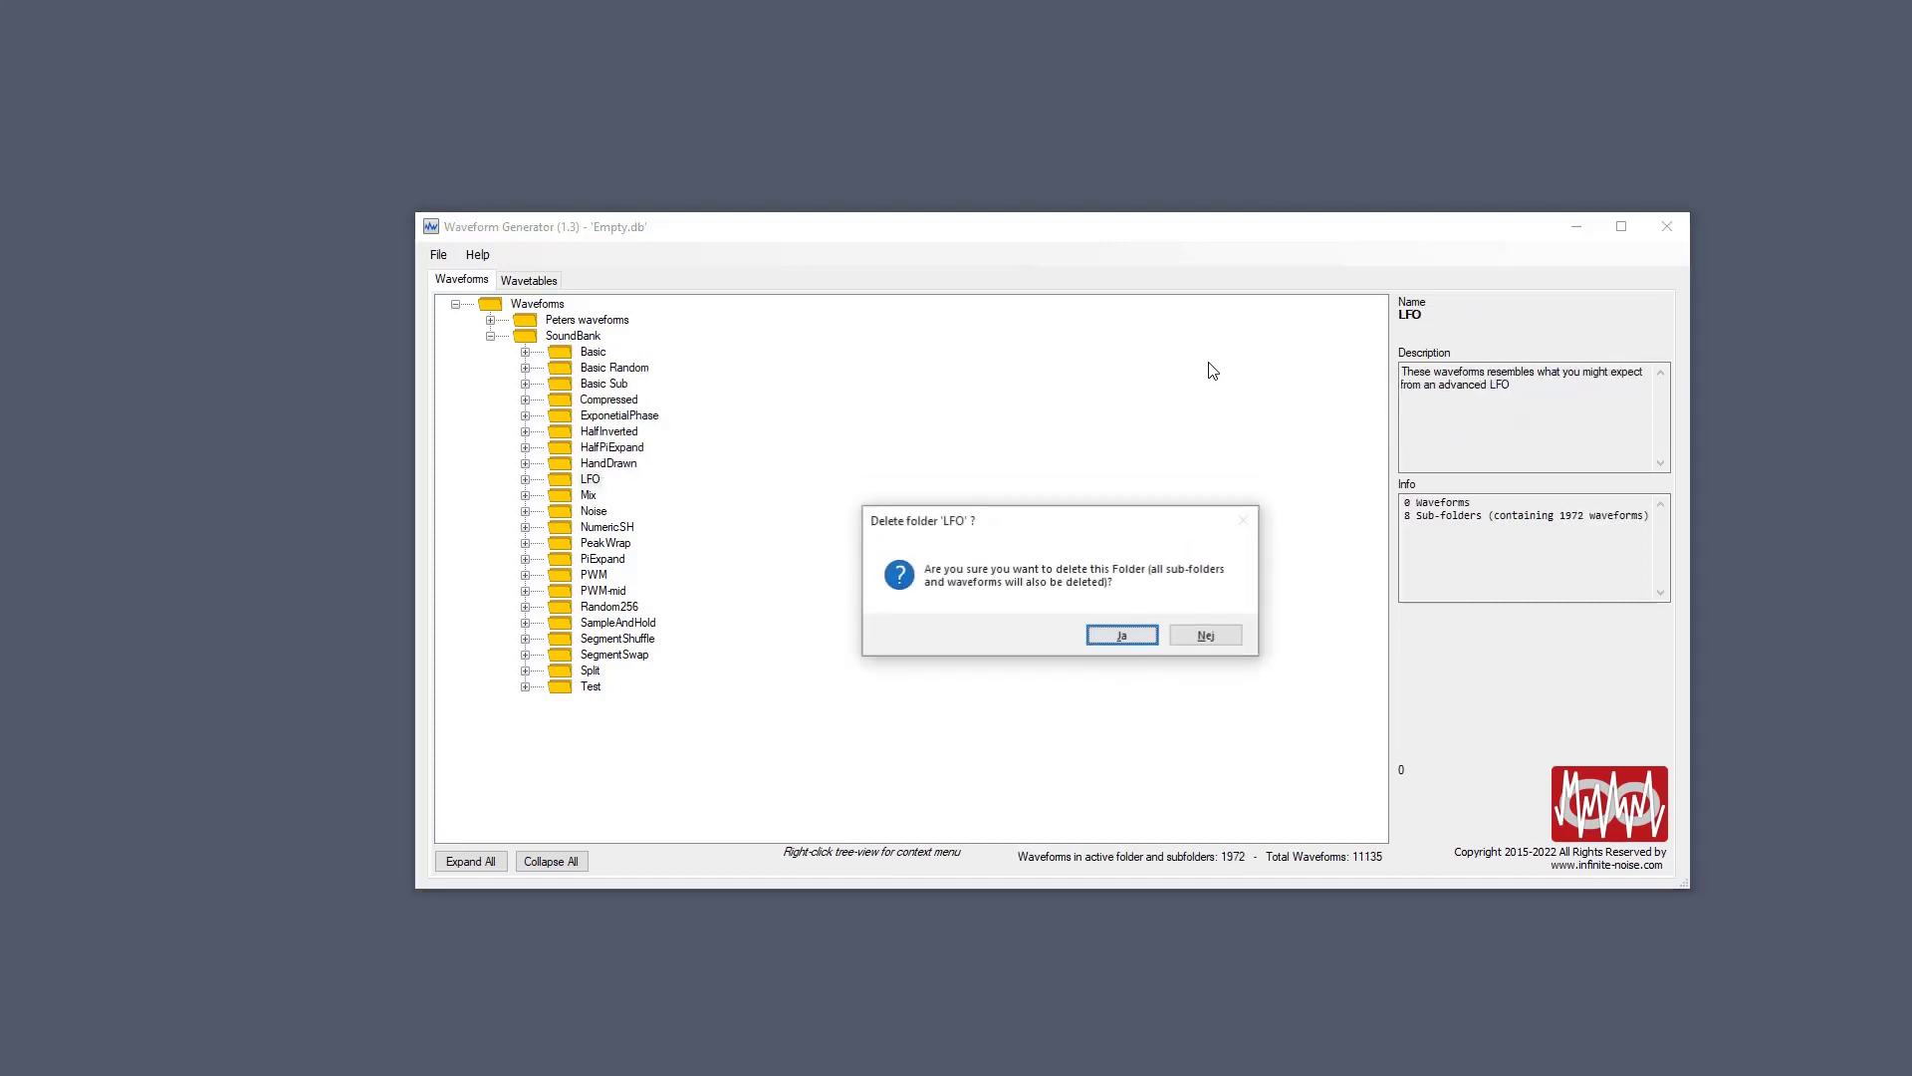
{"action": "key", "text": "Return"}
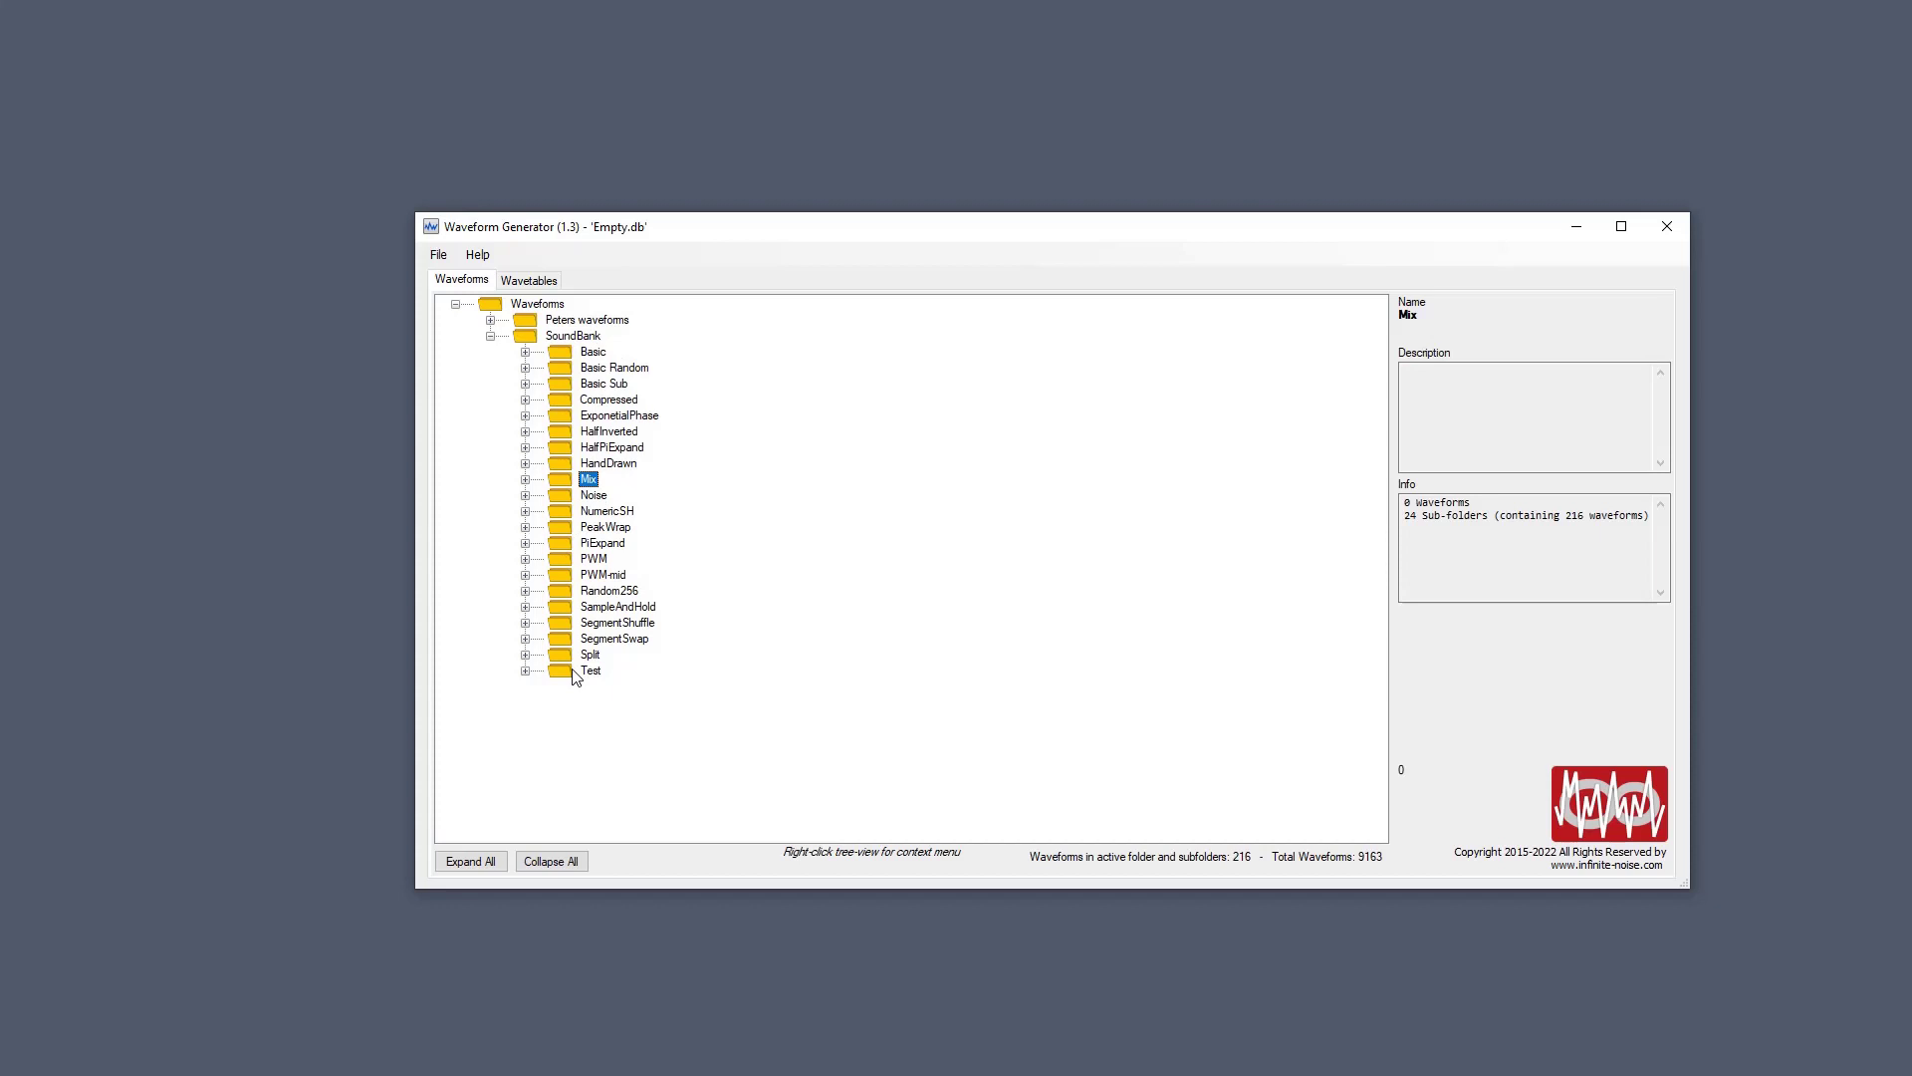
Compare the SoundBank folder with the contents of the personal waveforms folder, and collapse the personal folder.
{"action": "left_click", "coordinate": [585, 342]}
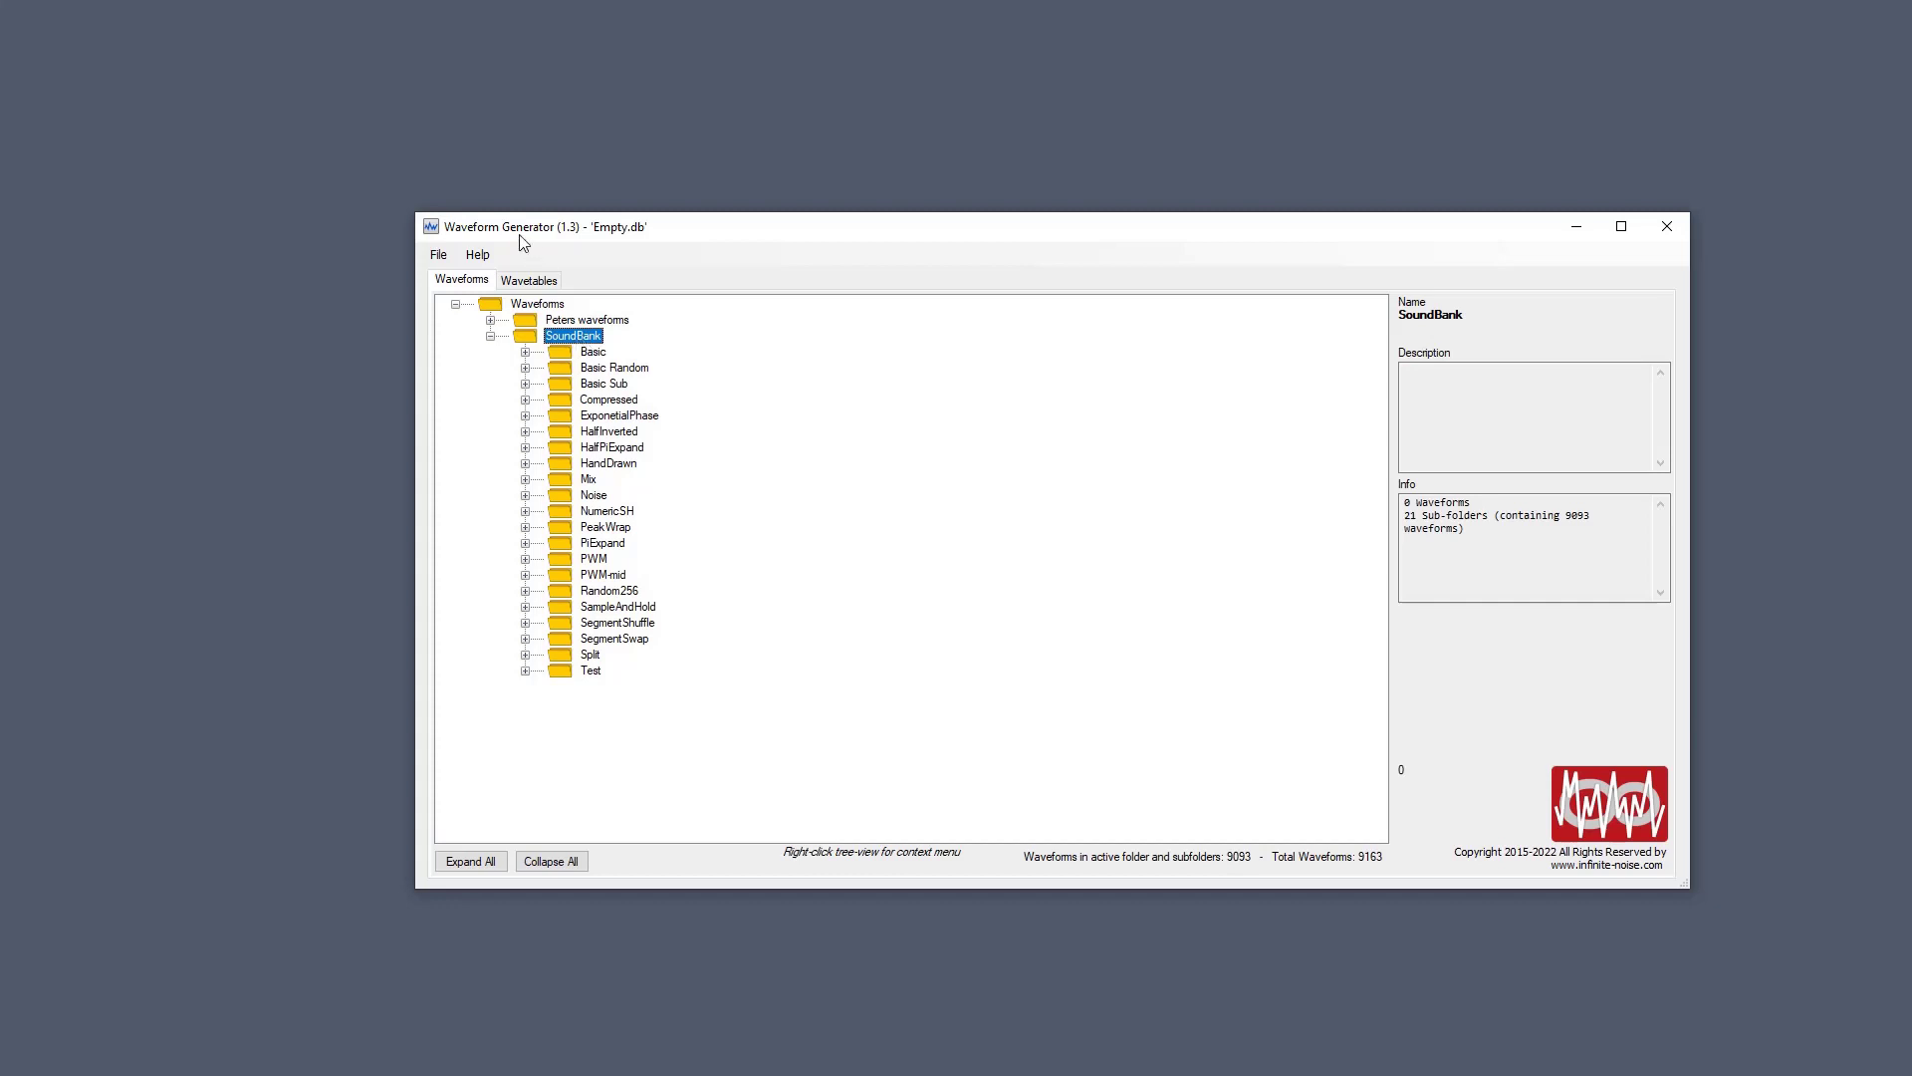
{"action": "left_click", "coordinate": [490, 319]}
{"action": "left_click", "coordinate": [582, 320]}
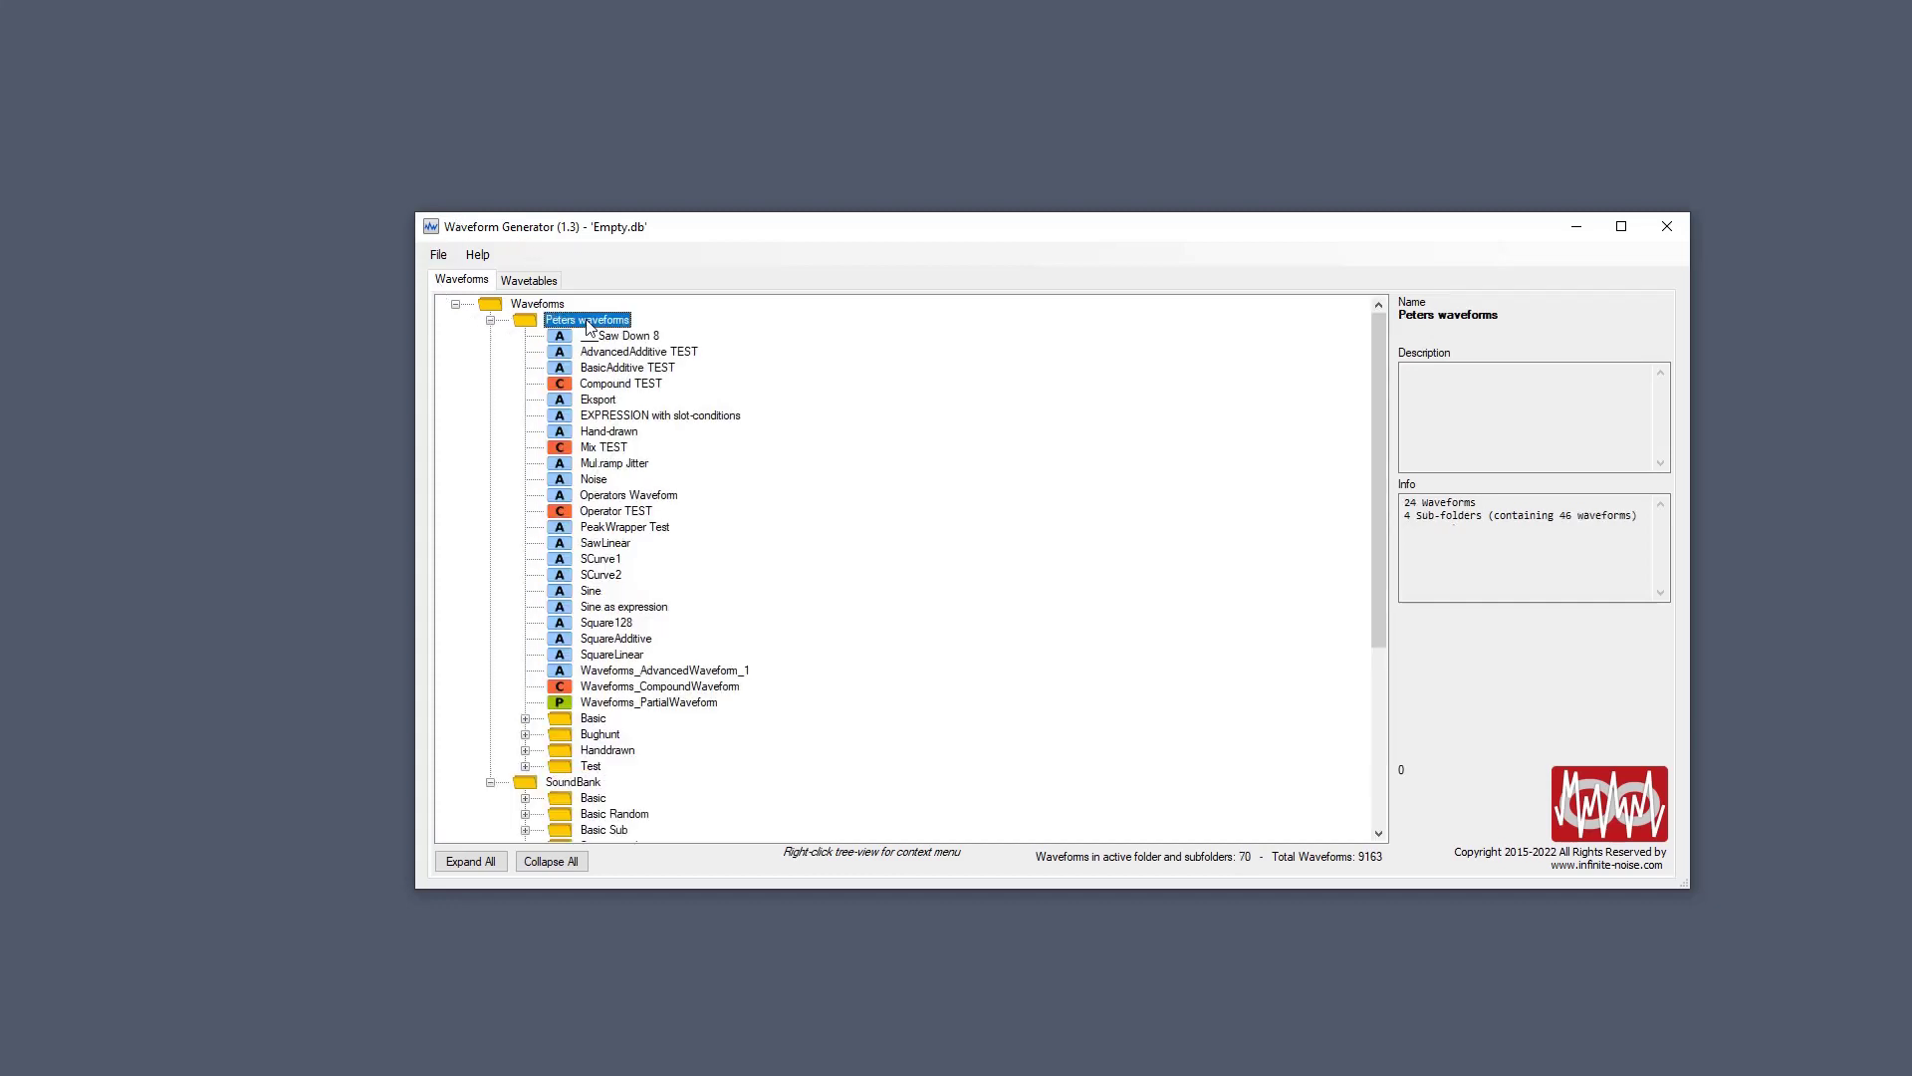
{"action": "left_click", "coordinate": [490, 320]}
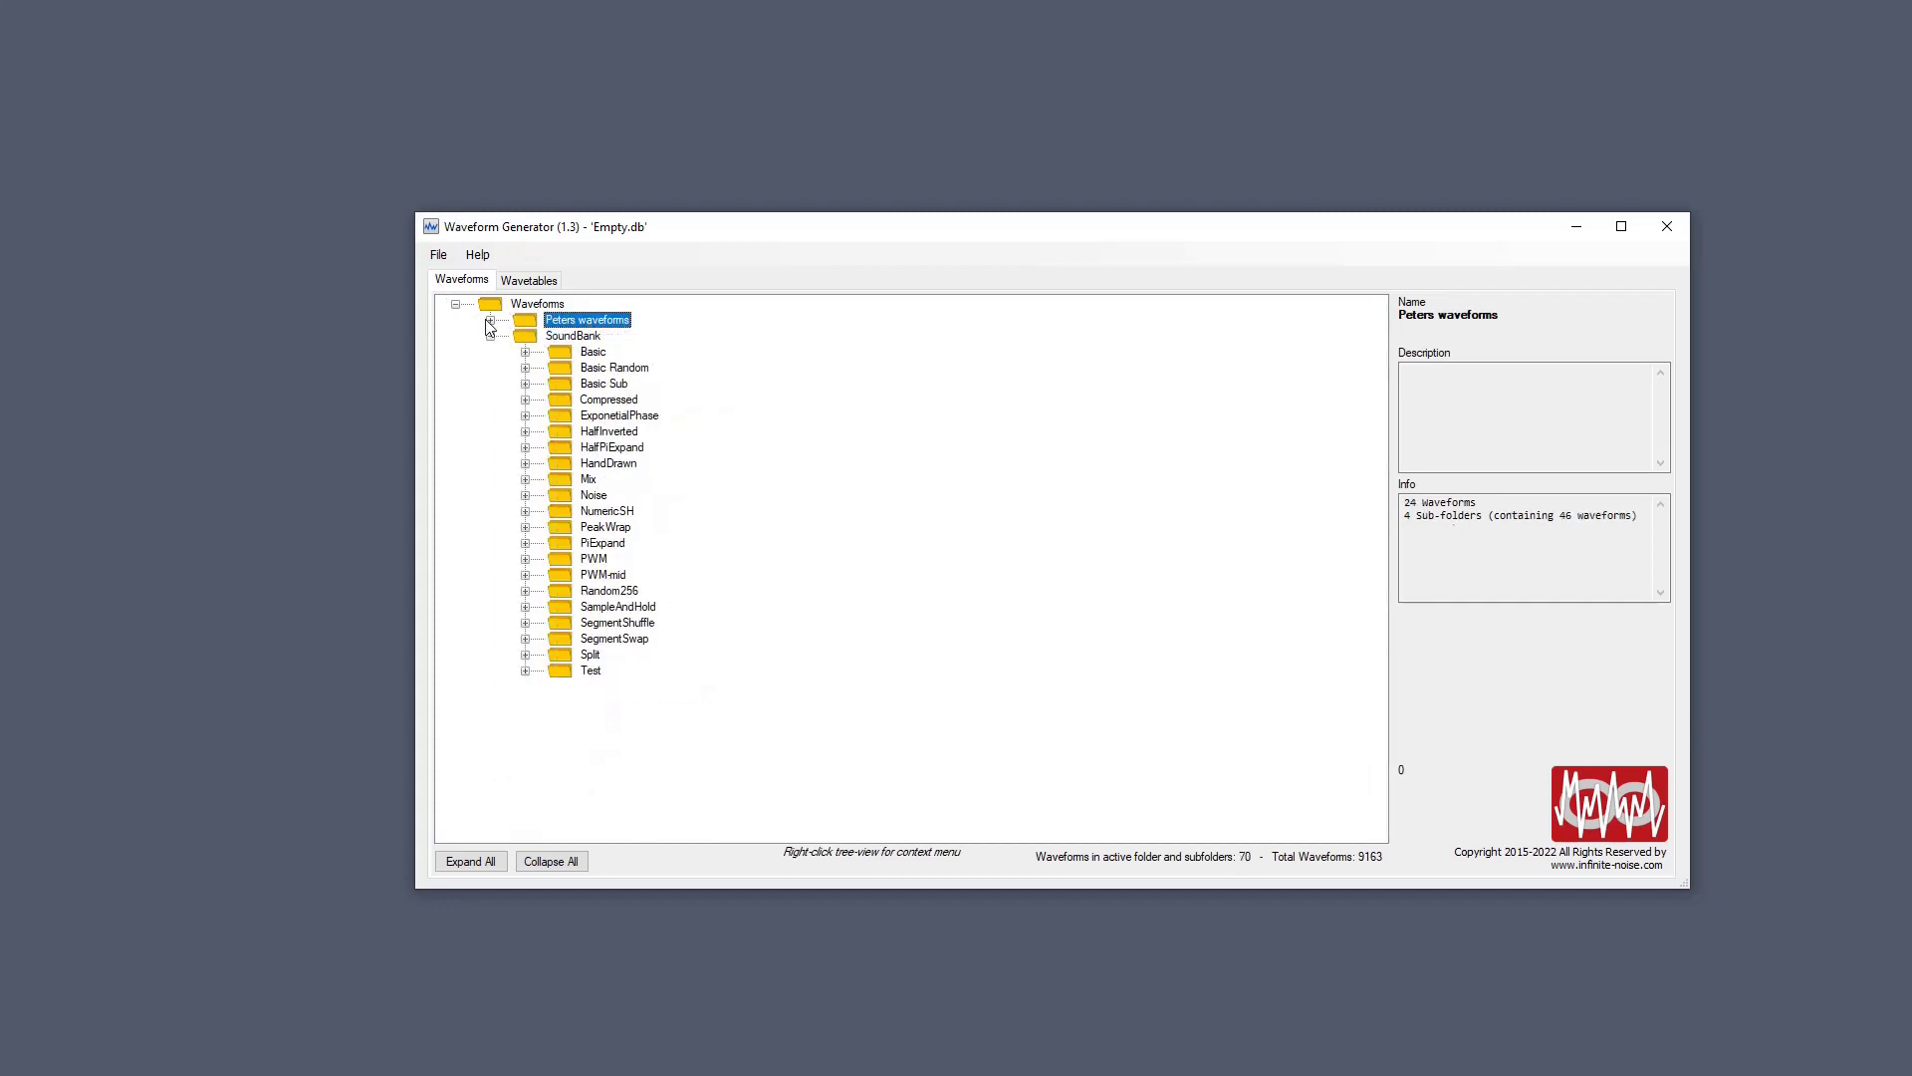
Delete the SoundBank folder with all its sub-folders and waveforms.
{"action": "left_click", "coordinate": [566, 340]}
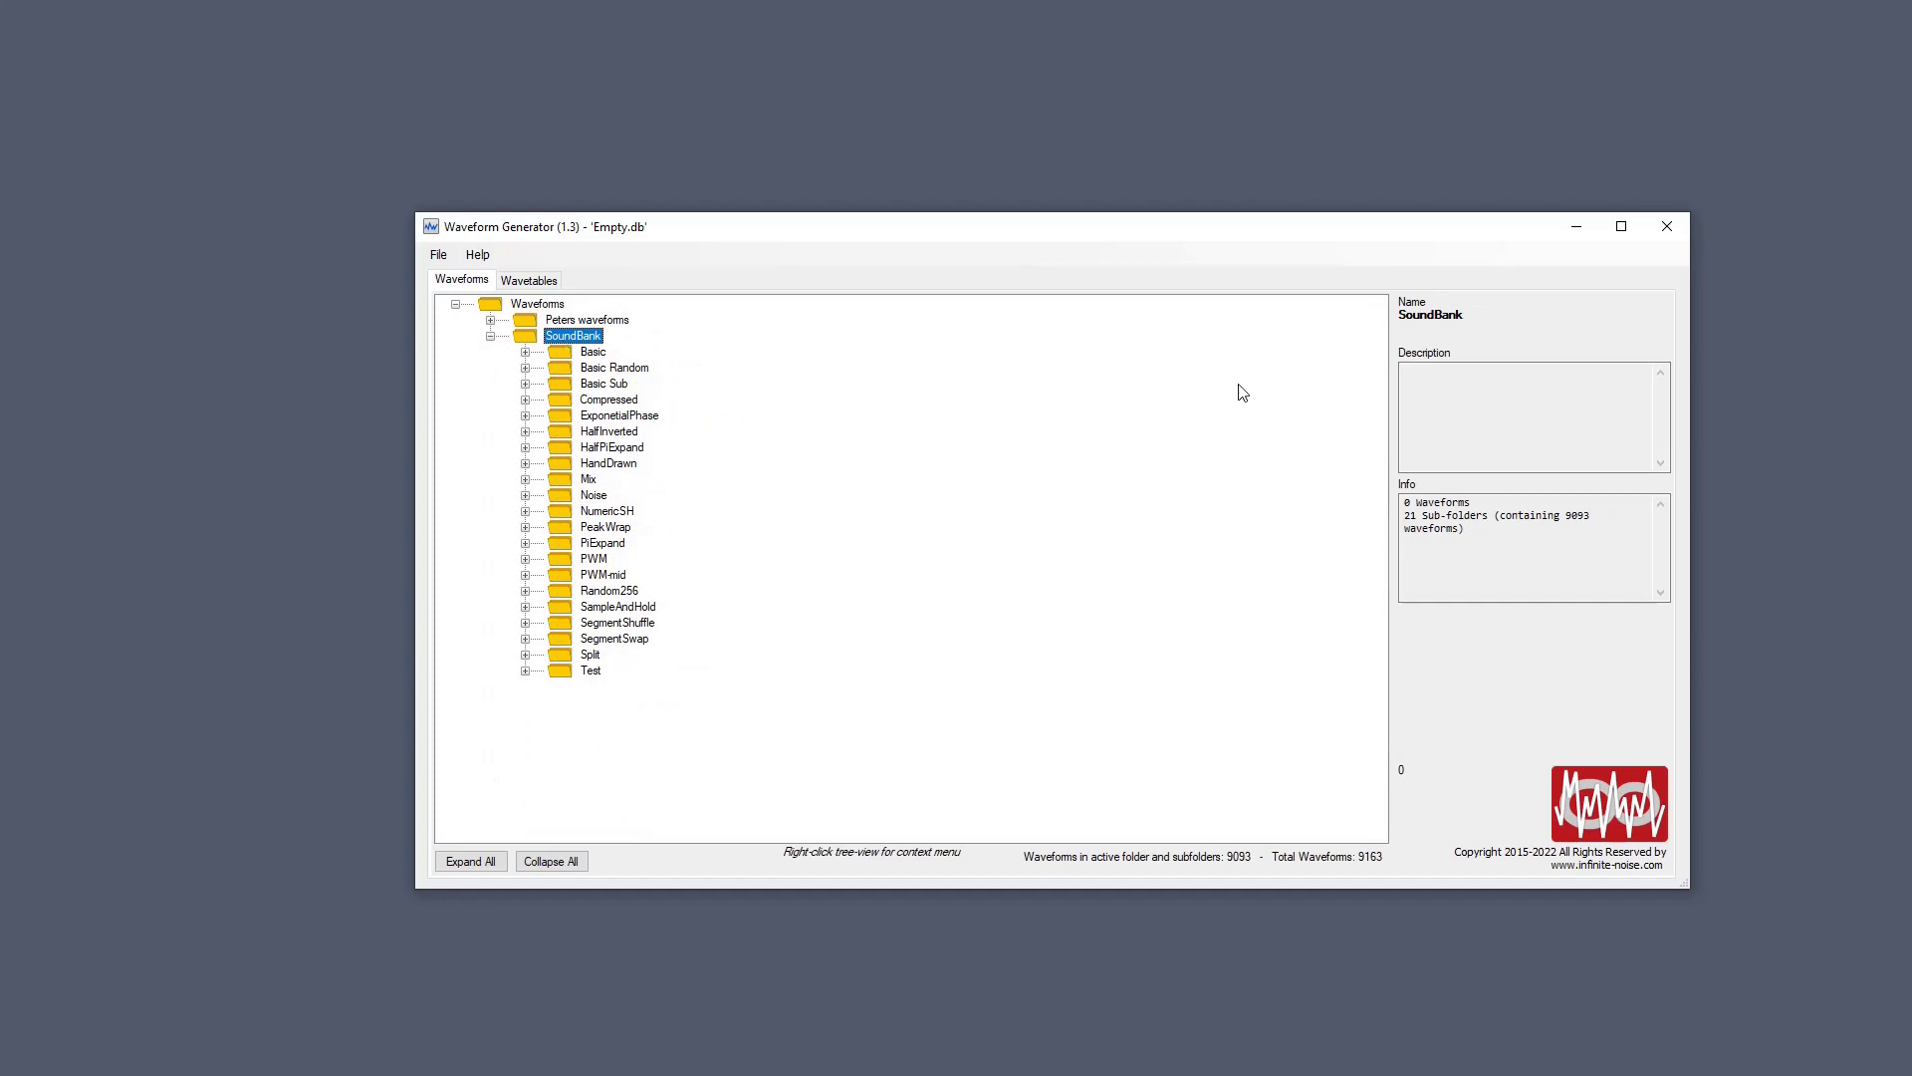
{"action": "key", "text": "Delete"}
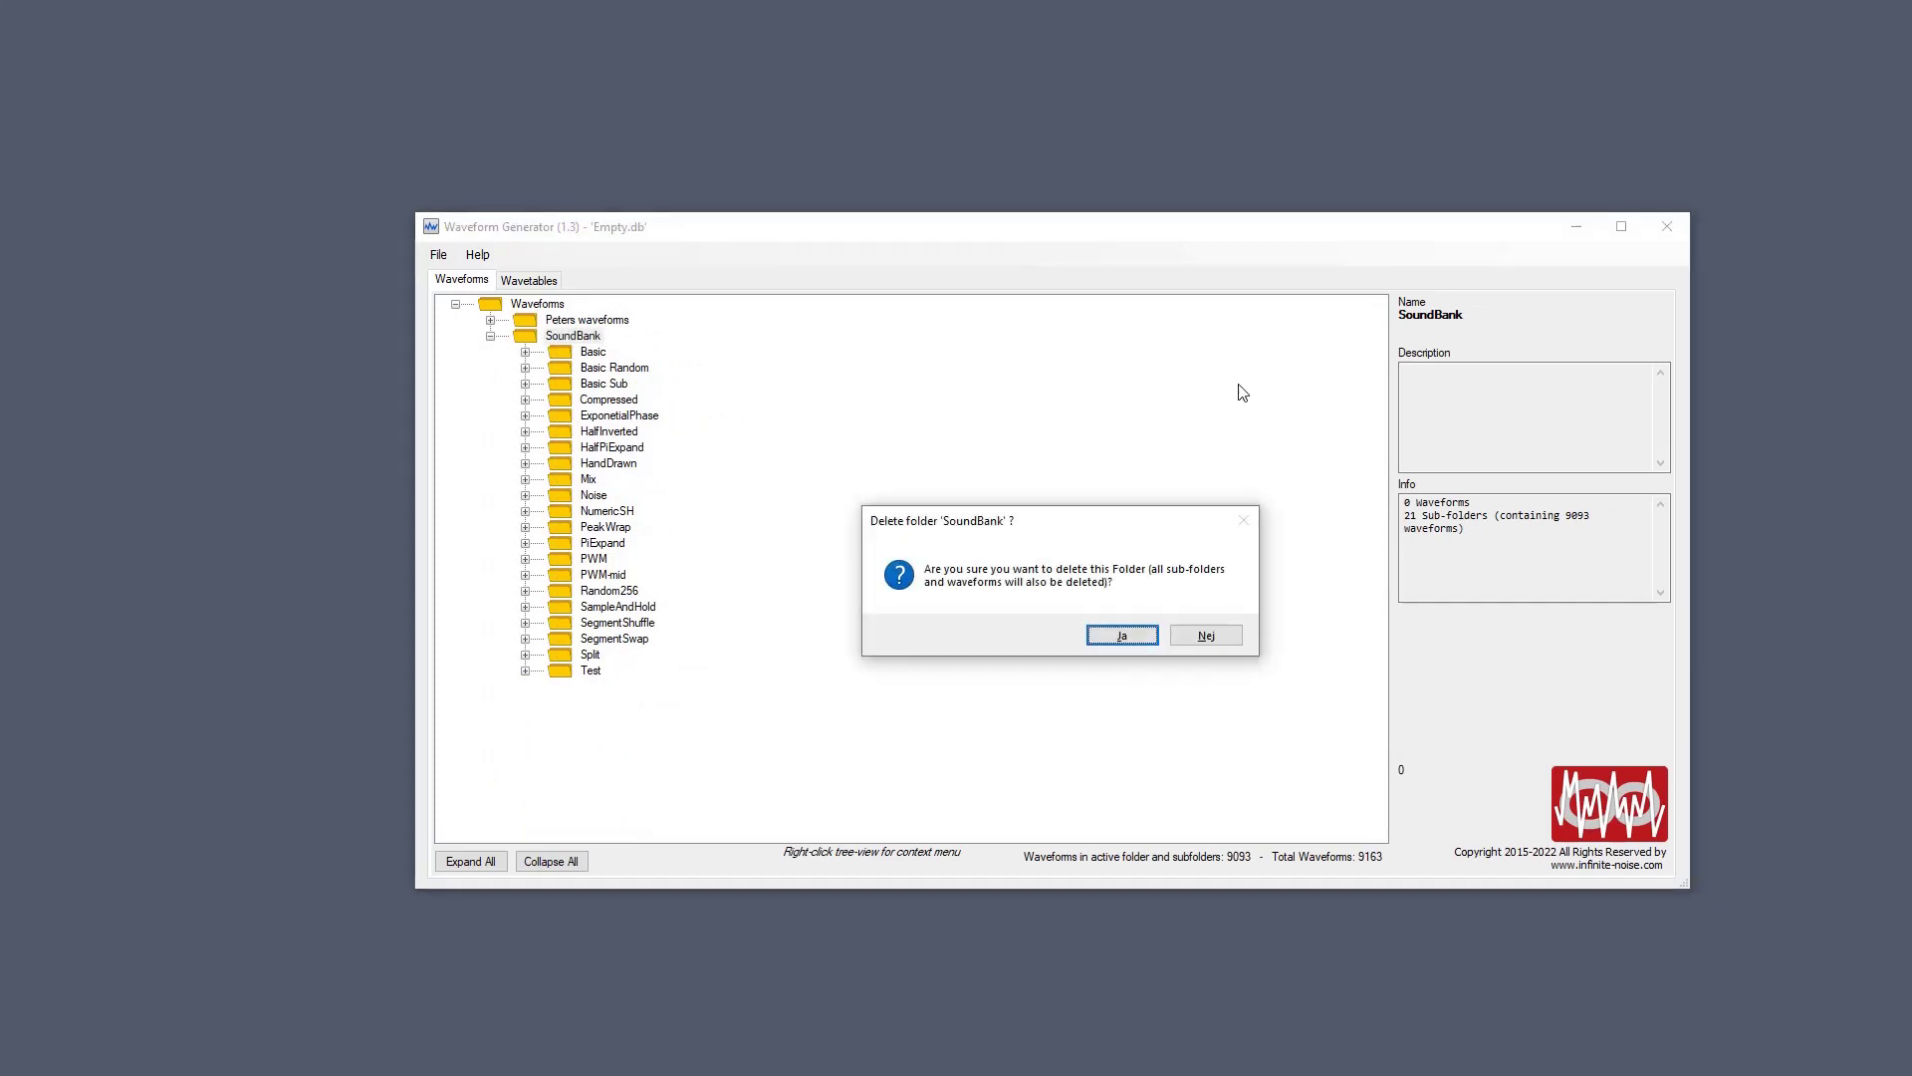
{"action": "key", "text": "Return"}
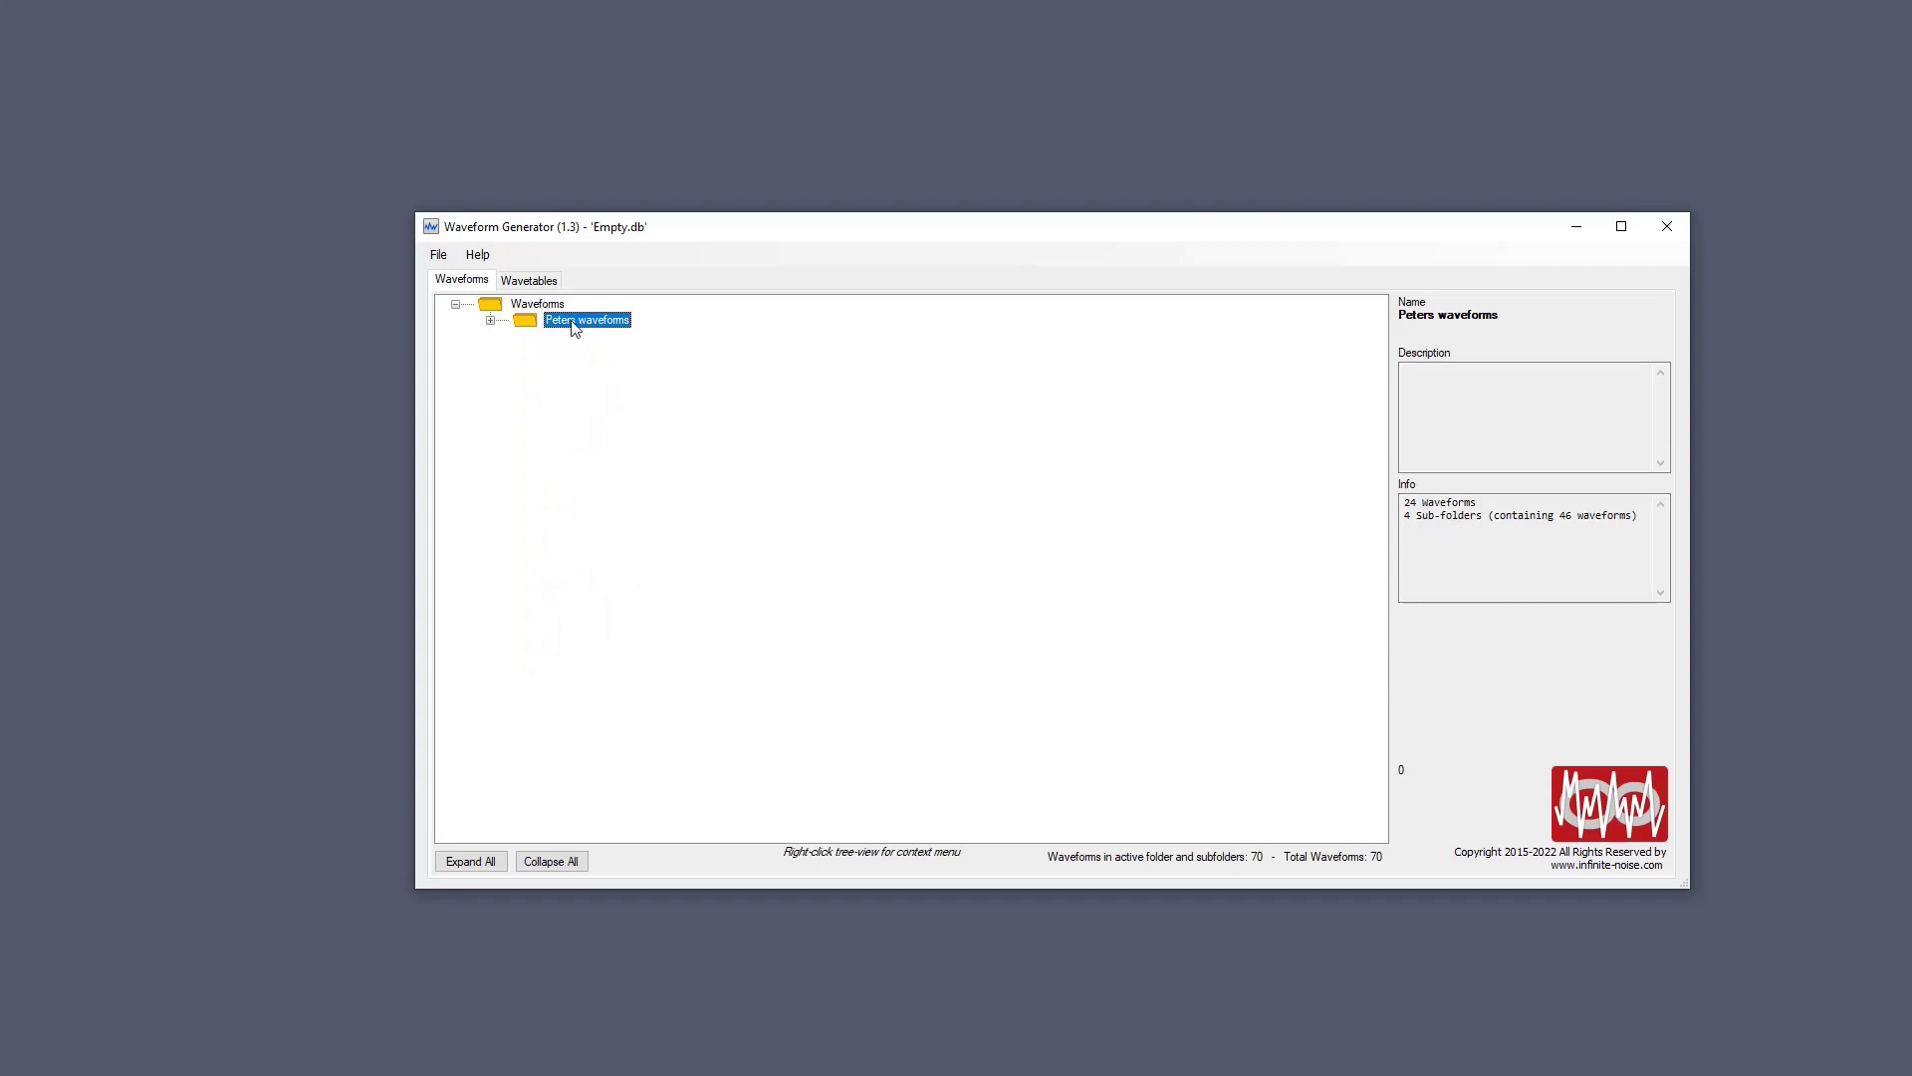
Compress the Empty.db database from the application settings, and close the settings without saving.
{"action": "left_click", "coordinate": [490, 320]}
{"action": "left_click", "coordinate": [489, 321]}
{"action": "left_click", "coordinate": [443, 261]}
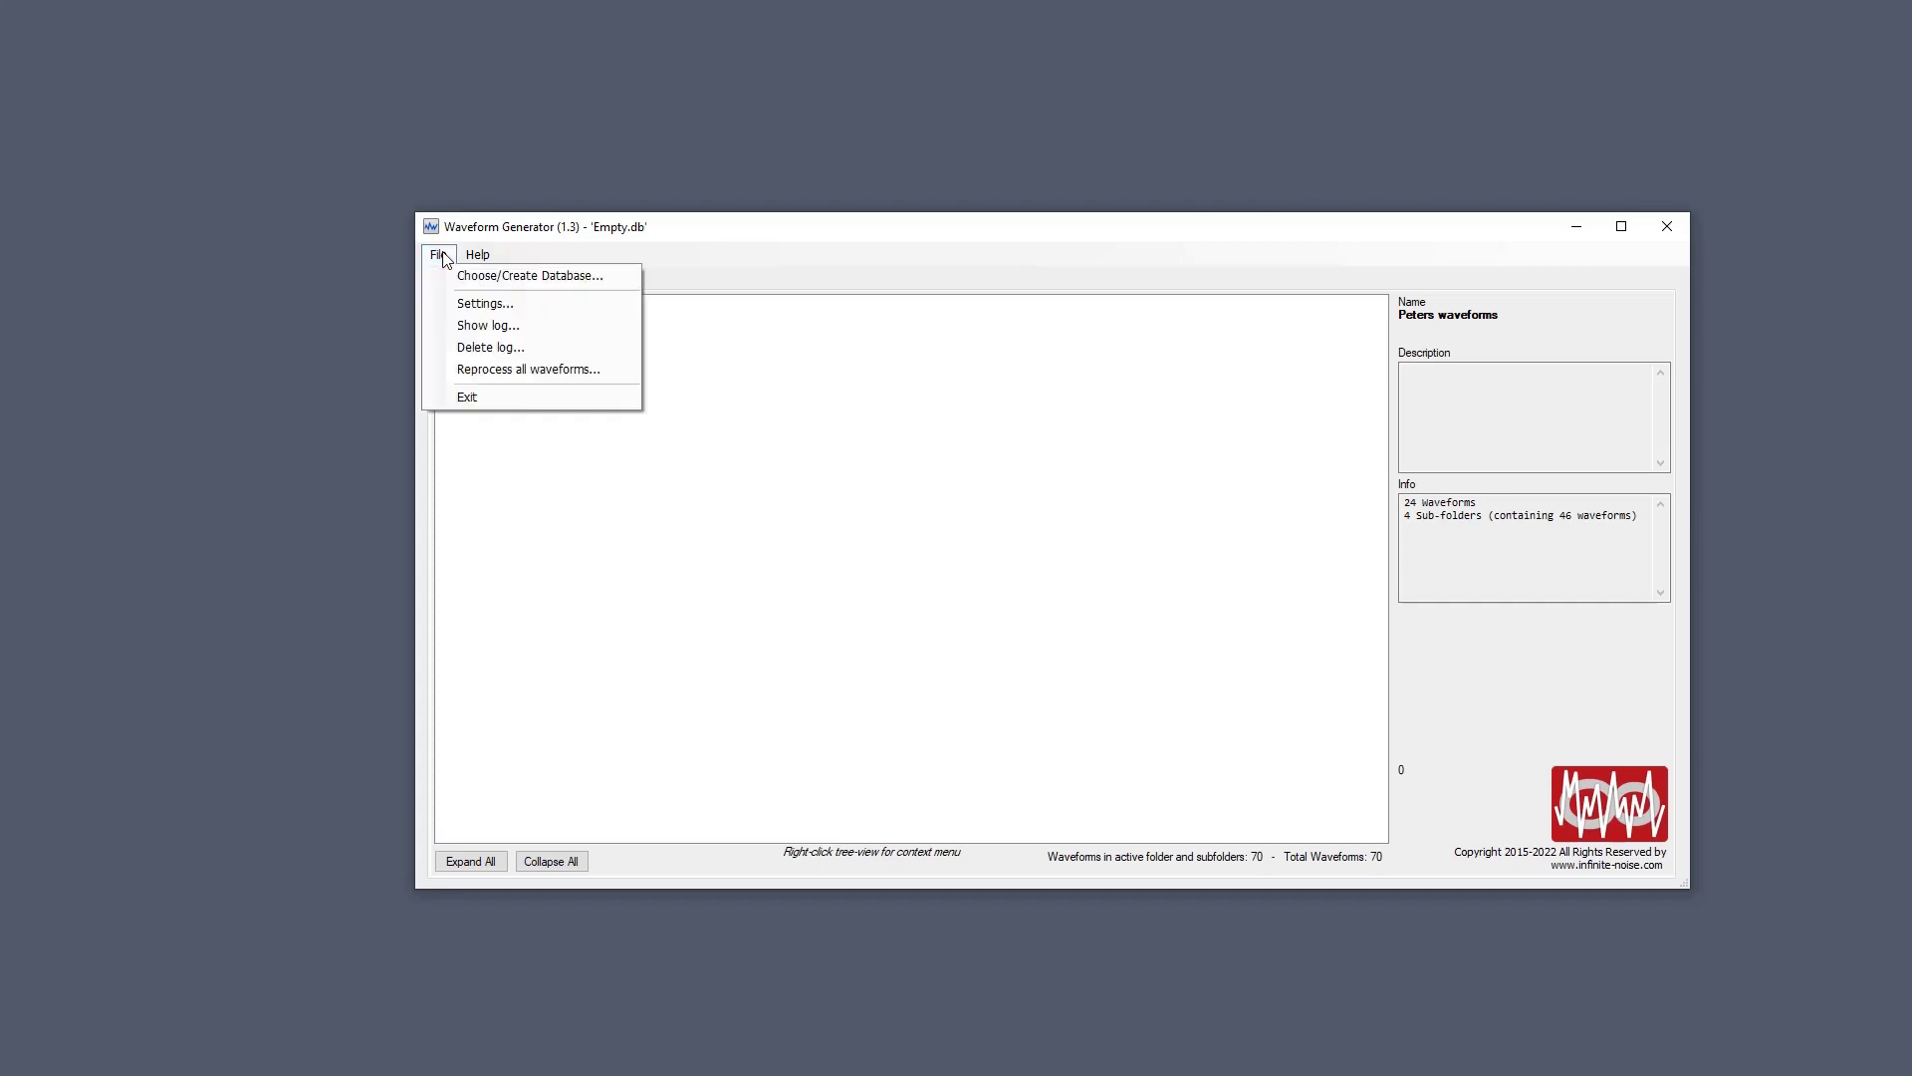
{"action": "left_click", "coordinate": [483, 304]}
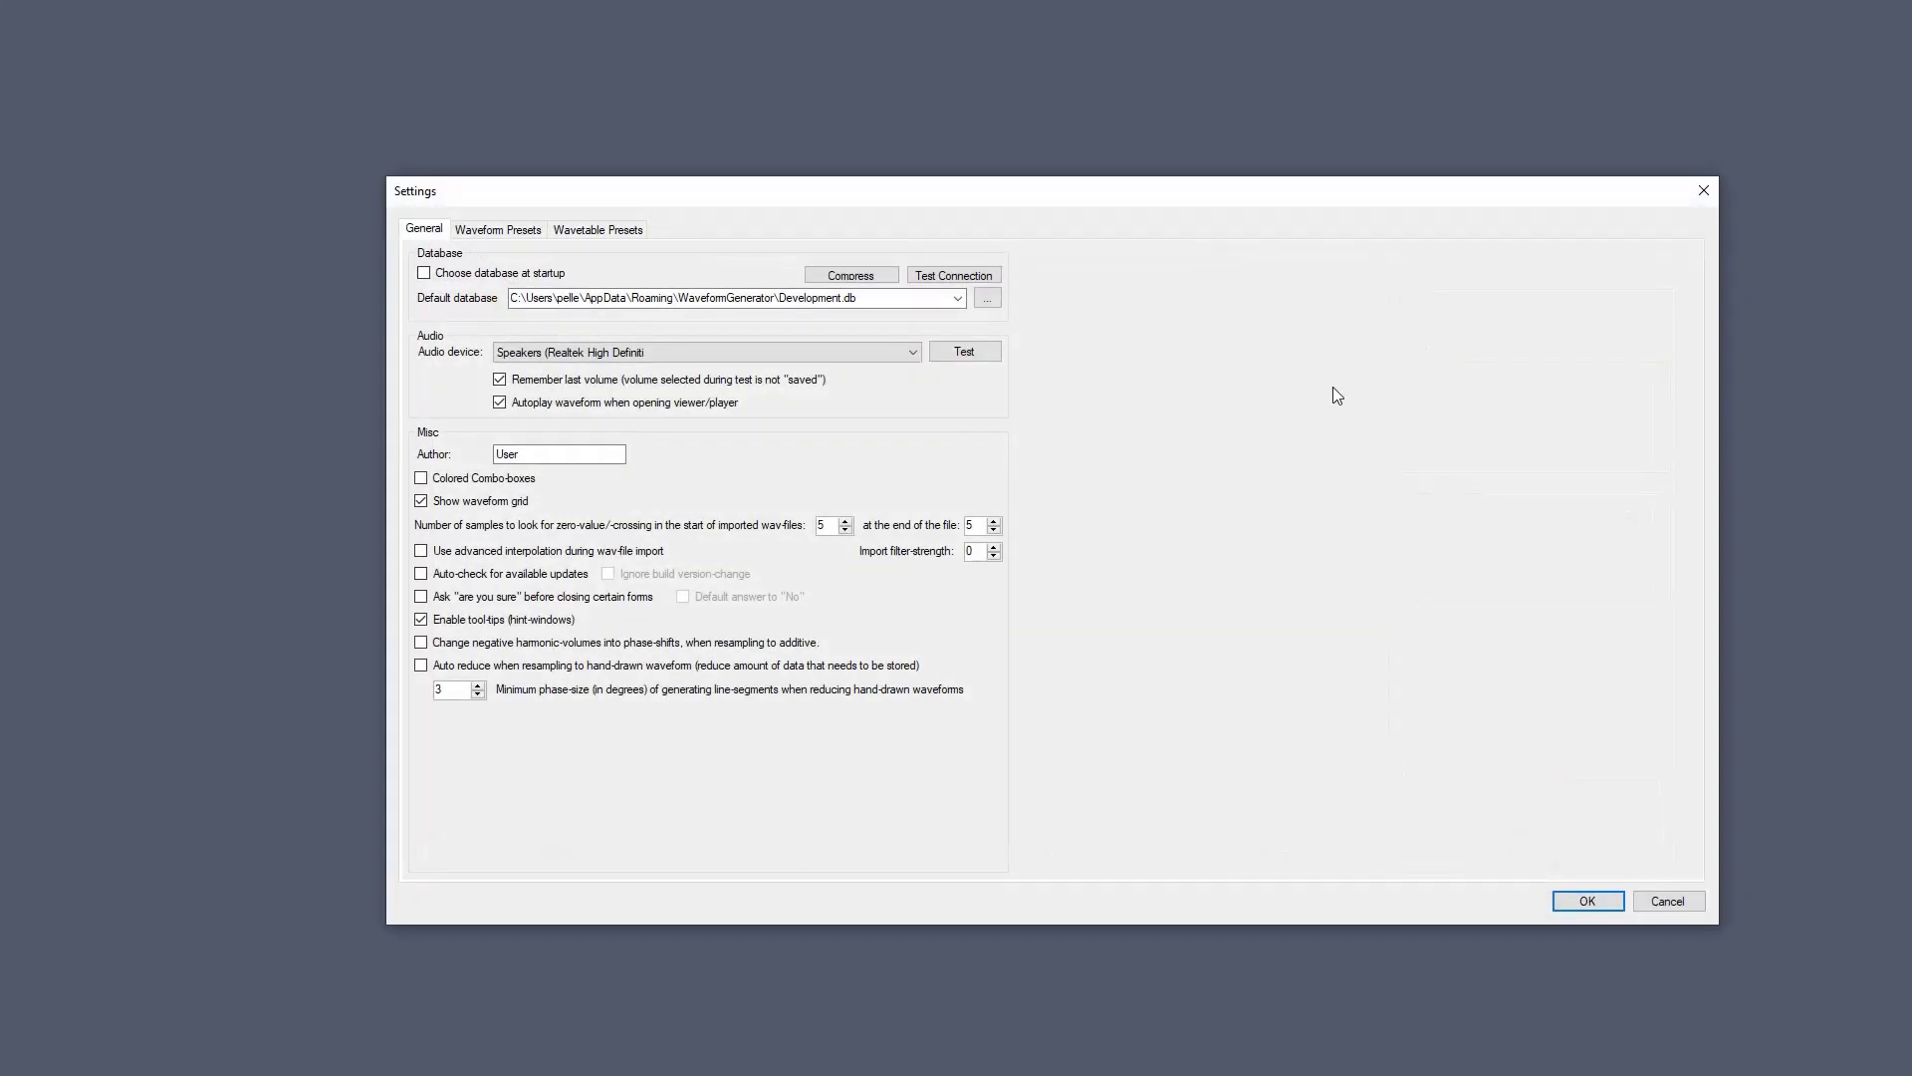
{"action": "left_click", "coordinate": [958, 298]}
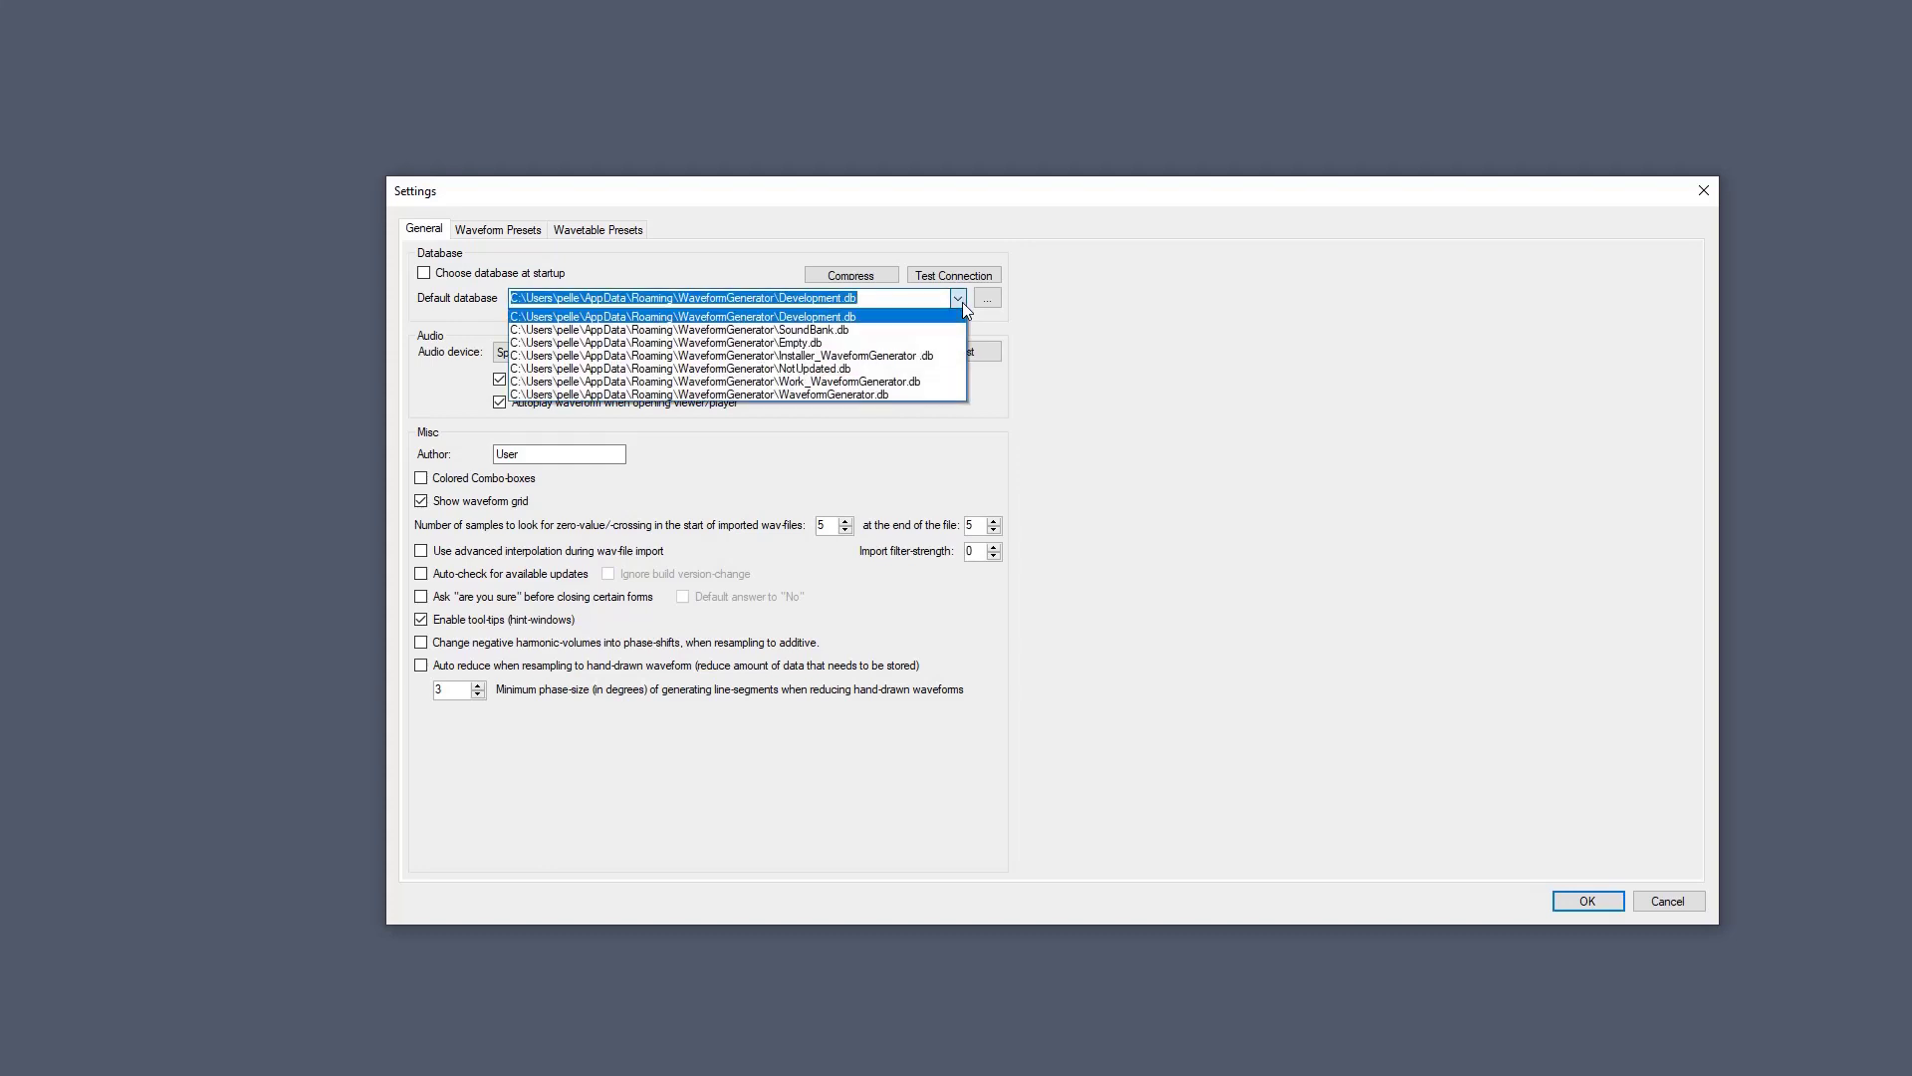
{"action": "left_click", "coordinate": [891, 343]}
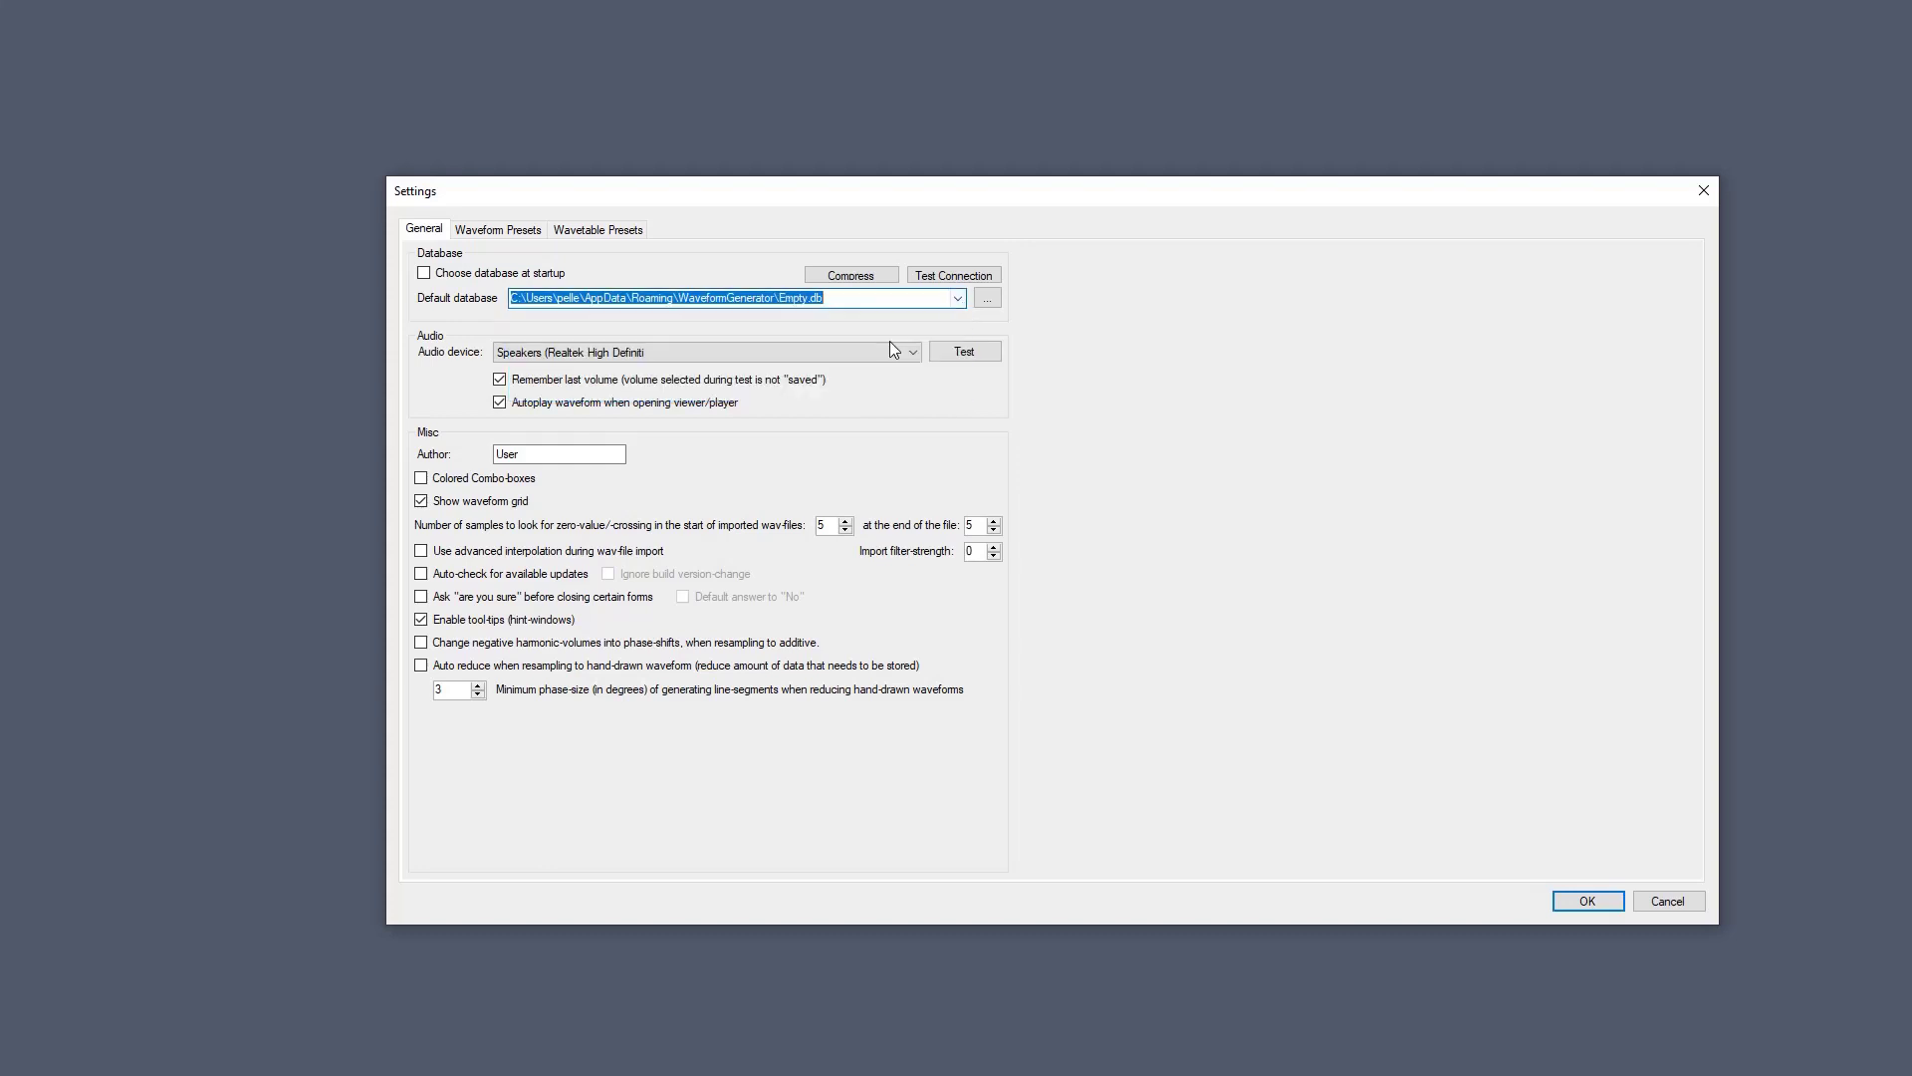
{"action": "left_click", "coordinate": [882, 277]}
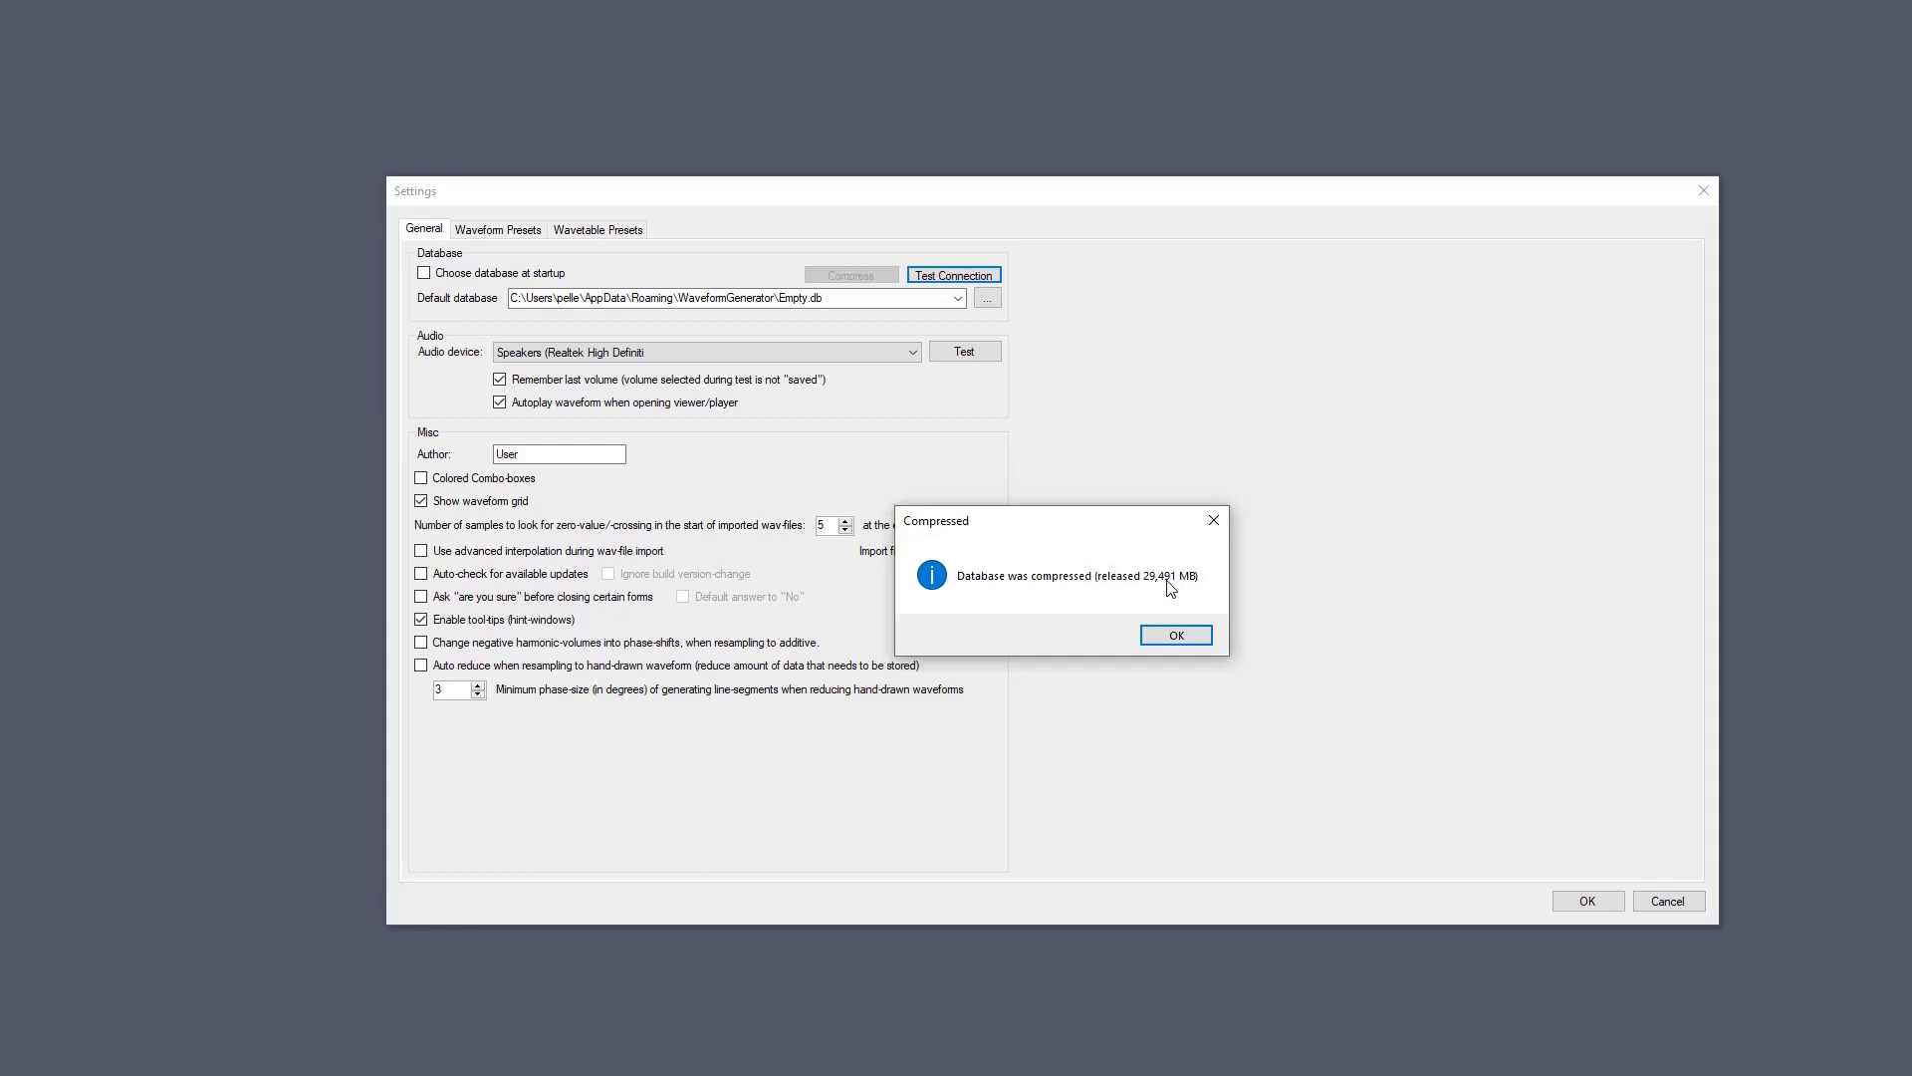
{"action": "left_click", "coordinate": [1153, 640]}
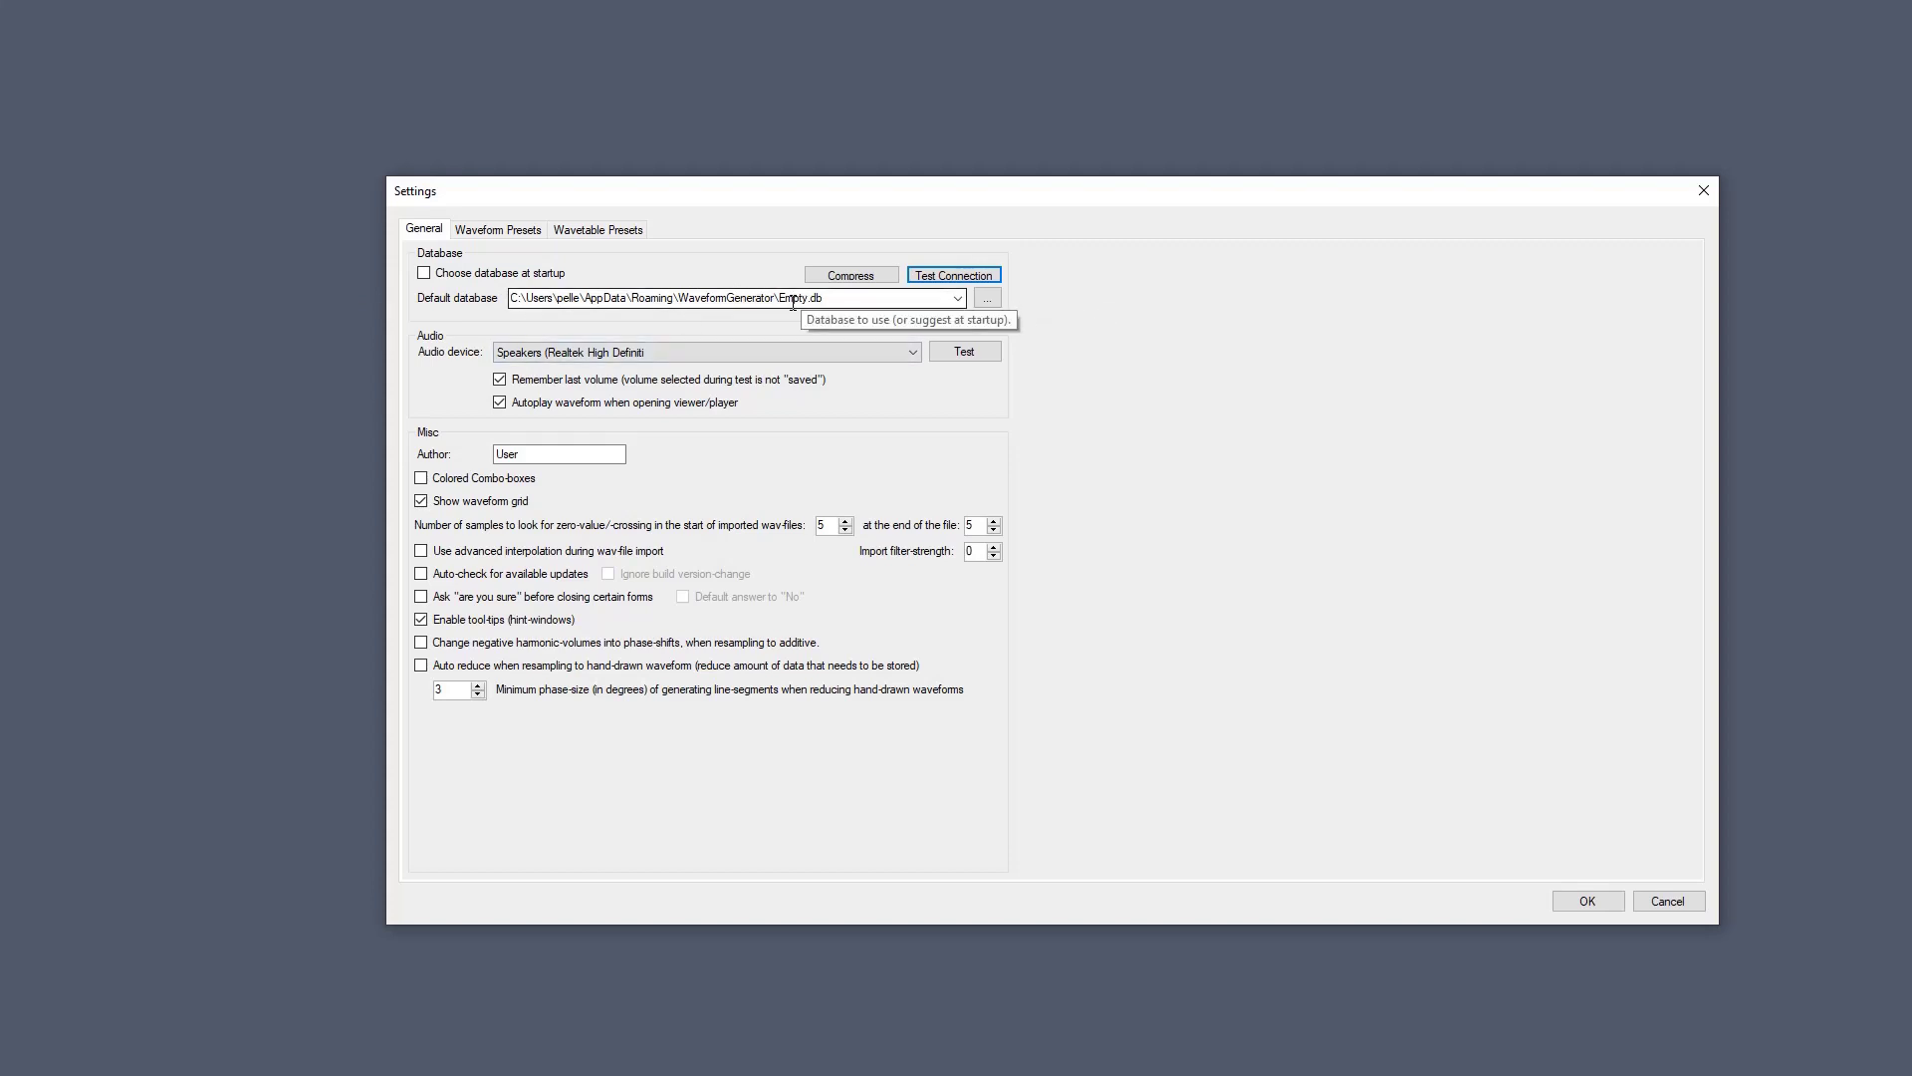
{"action": "left_click", "coordinate": [1692, 902]}
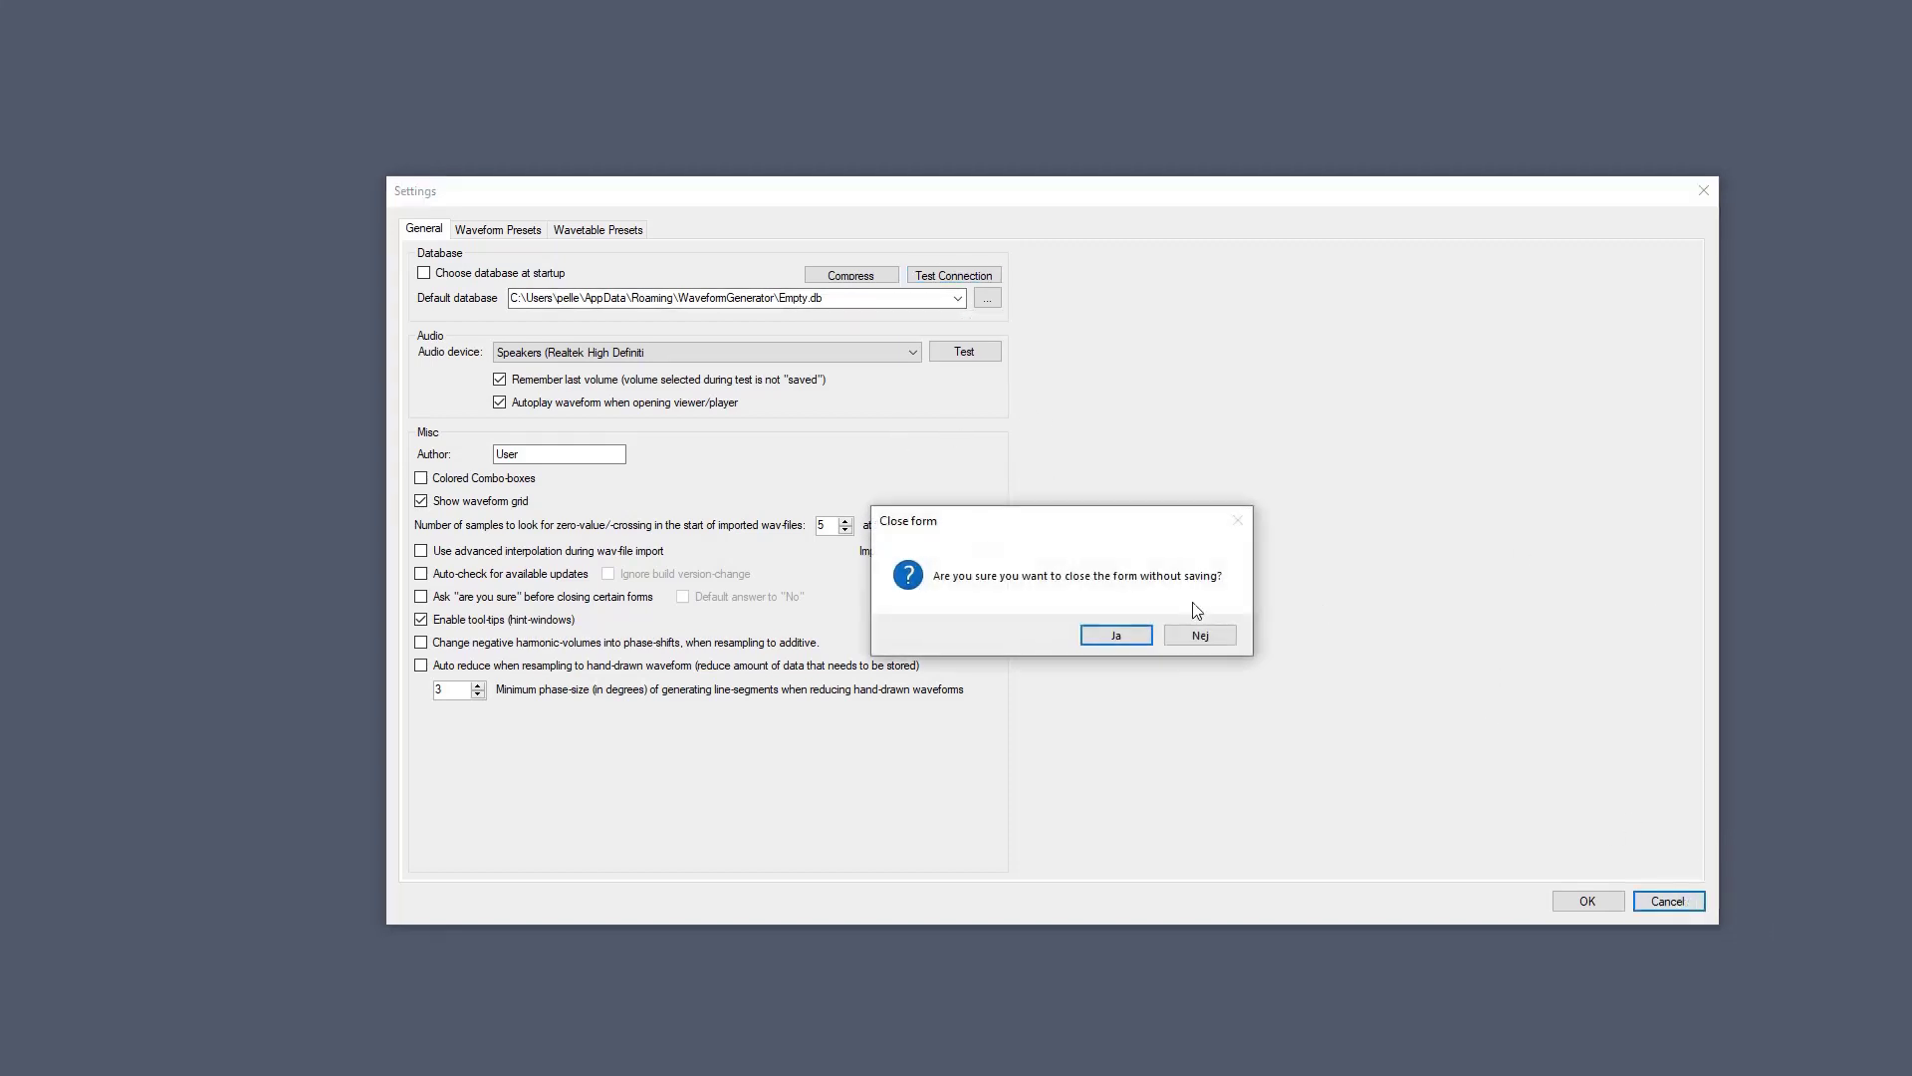
{"action": "left_click", "coordinate": [1143, 638]}
Check which default database is stored in the settings, and close them without saving.
{"action": "left_click", "coordinate": [439, 254]}
{"action": "left_click", "coordinate": [474, 305]}
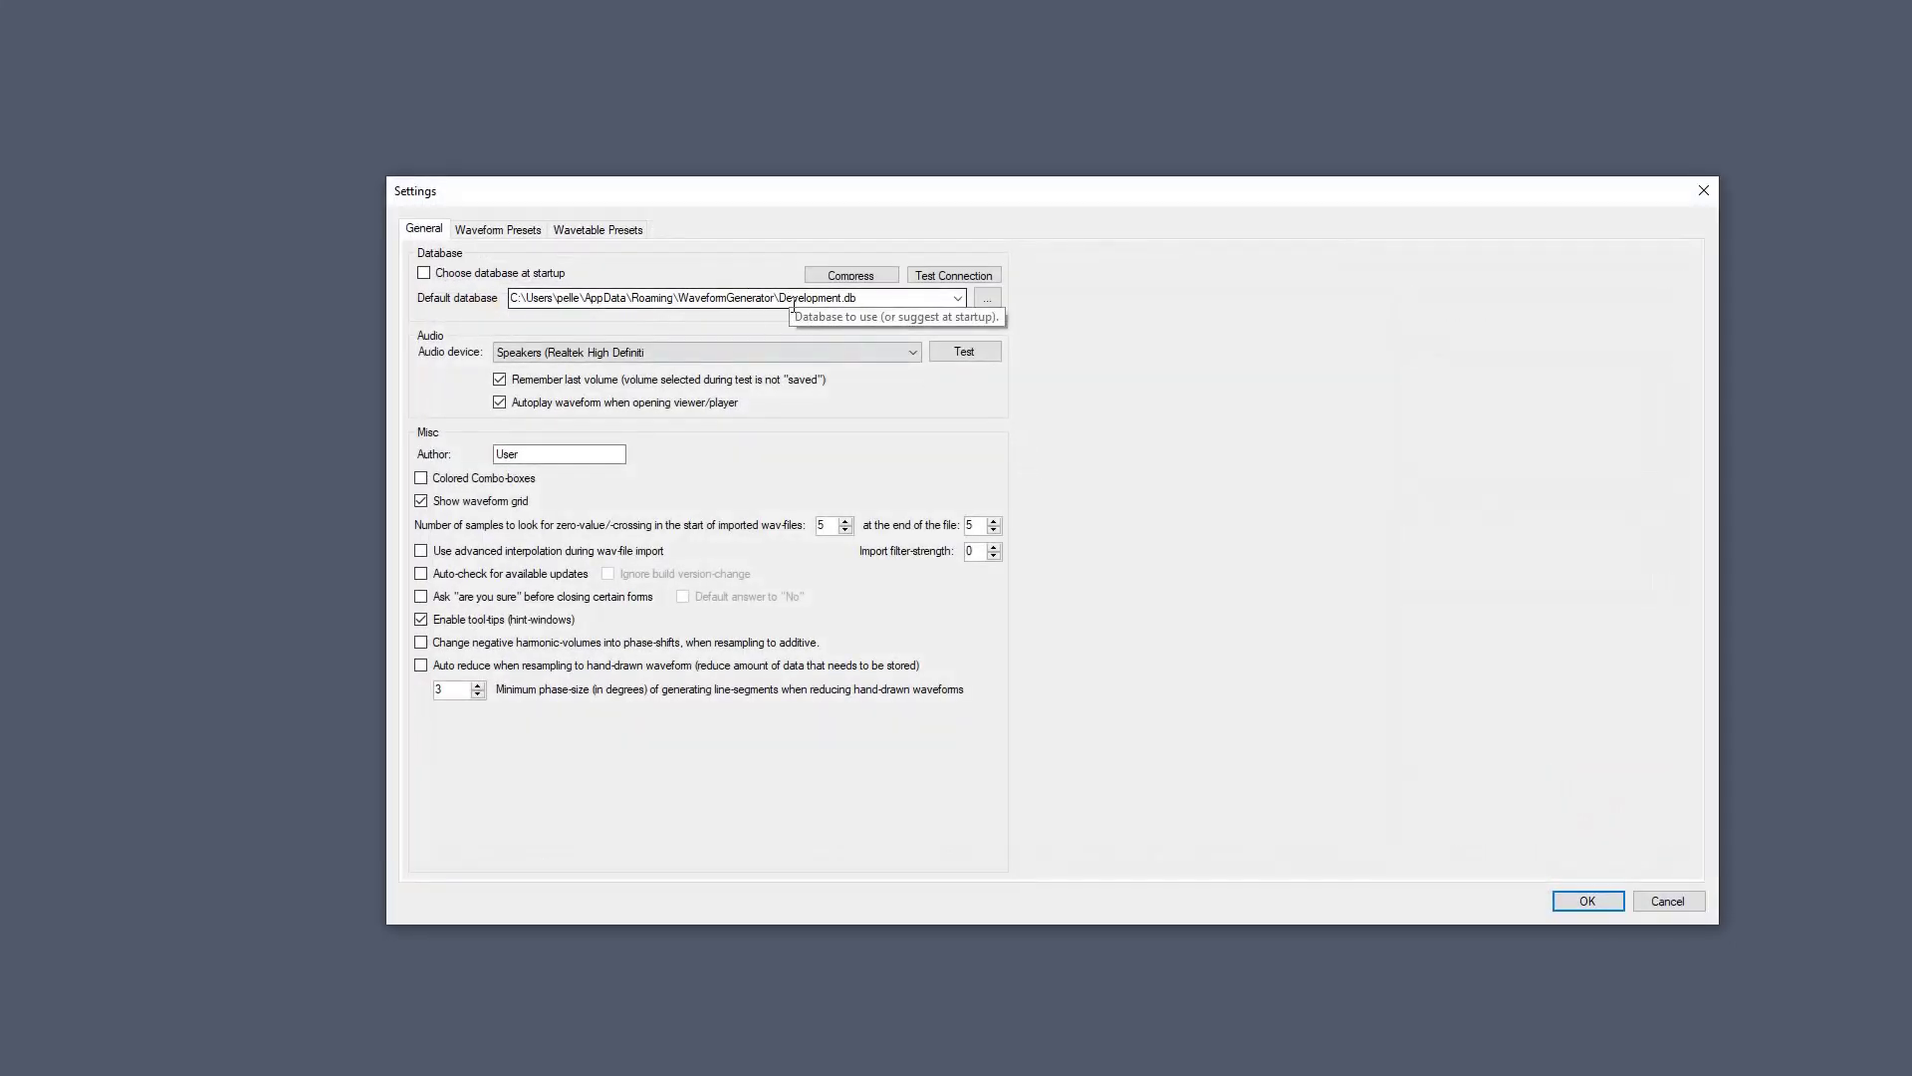
{"action": "double_click", "coordinate": [780, 299]}
{"action": "left_click", "coordinate": [843, 301]}
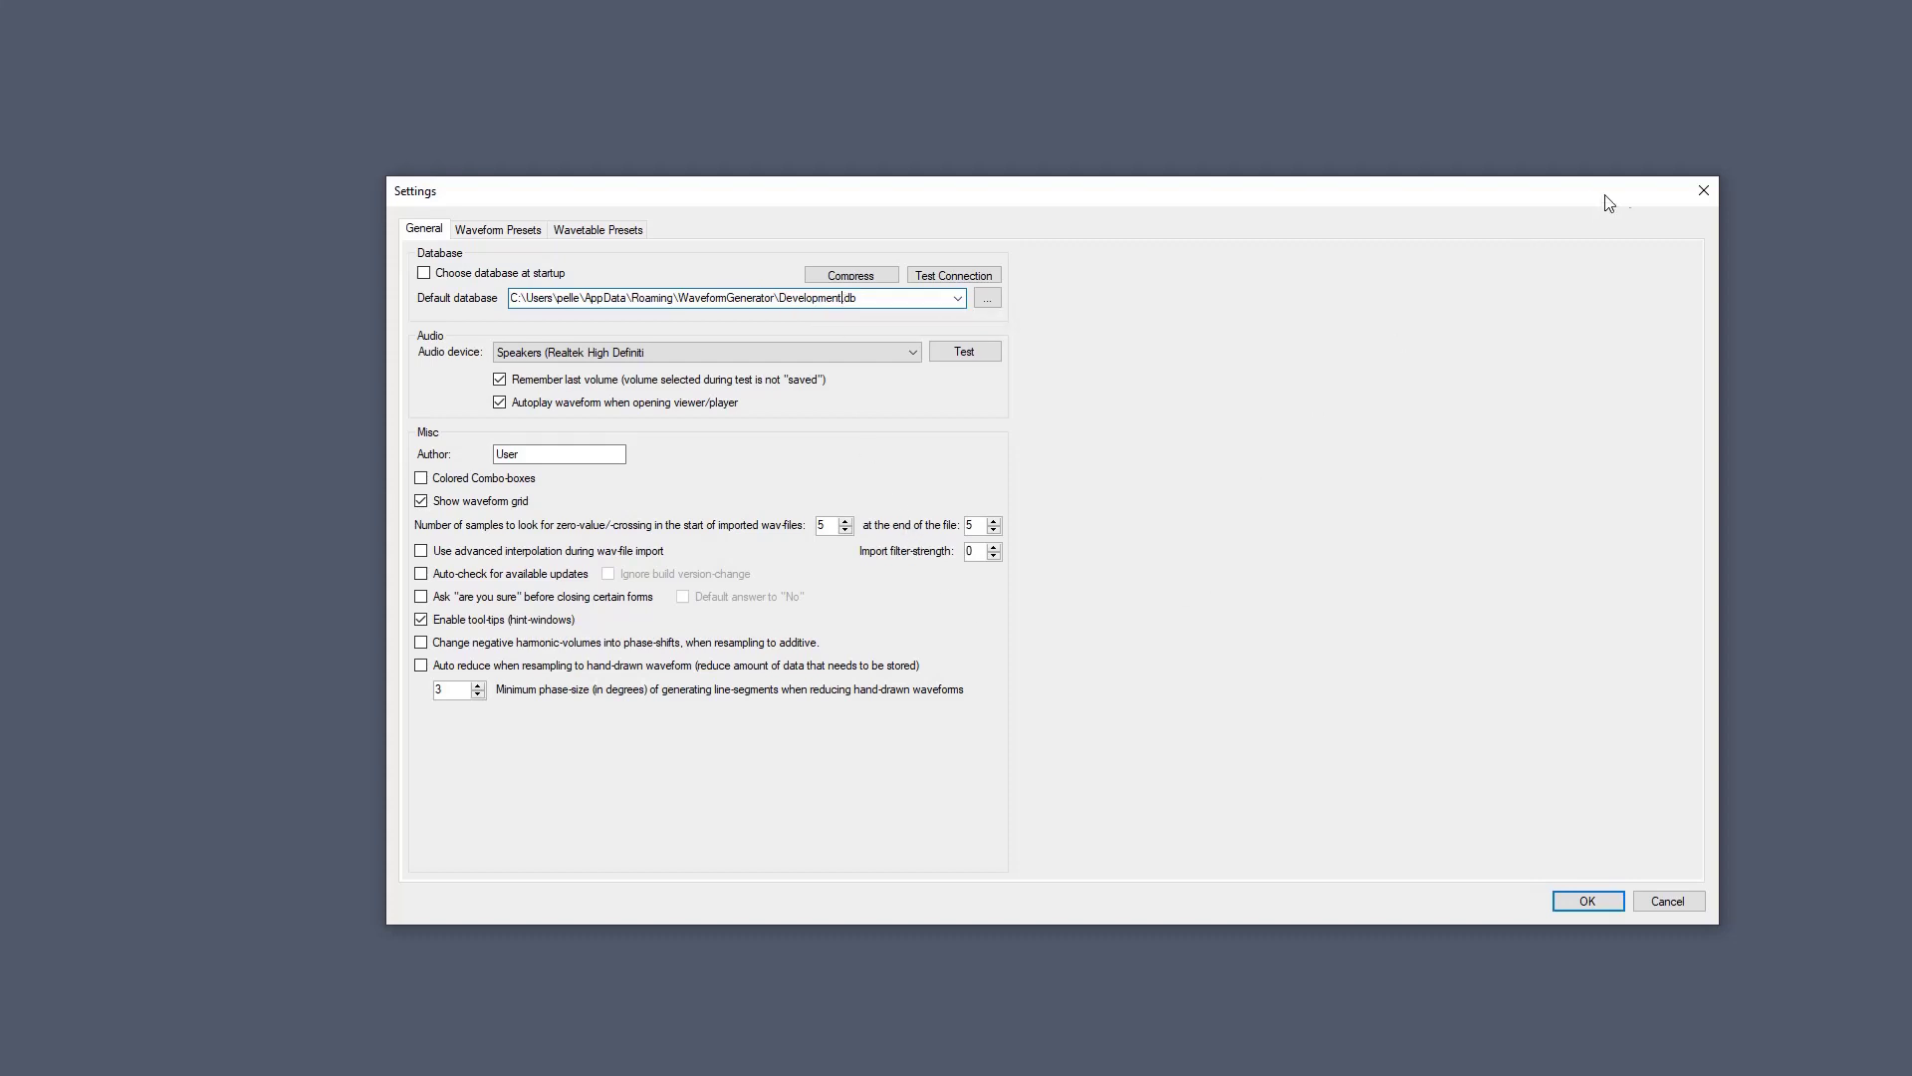
{"action": "left_click", "coordinate": [1699, 193]}
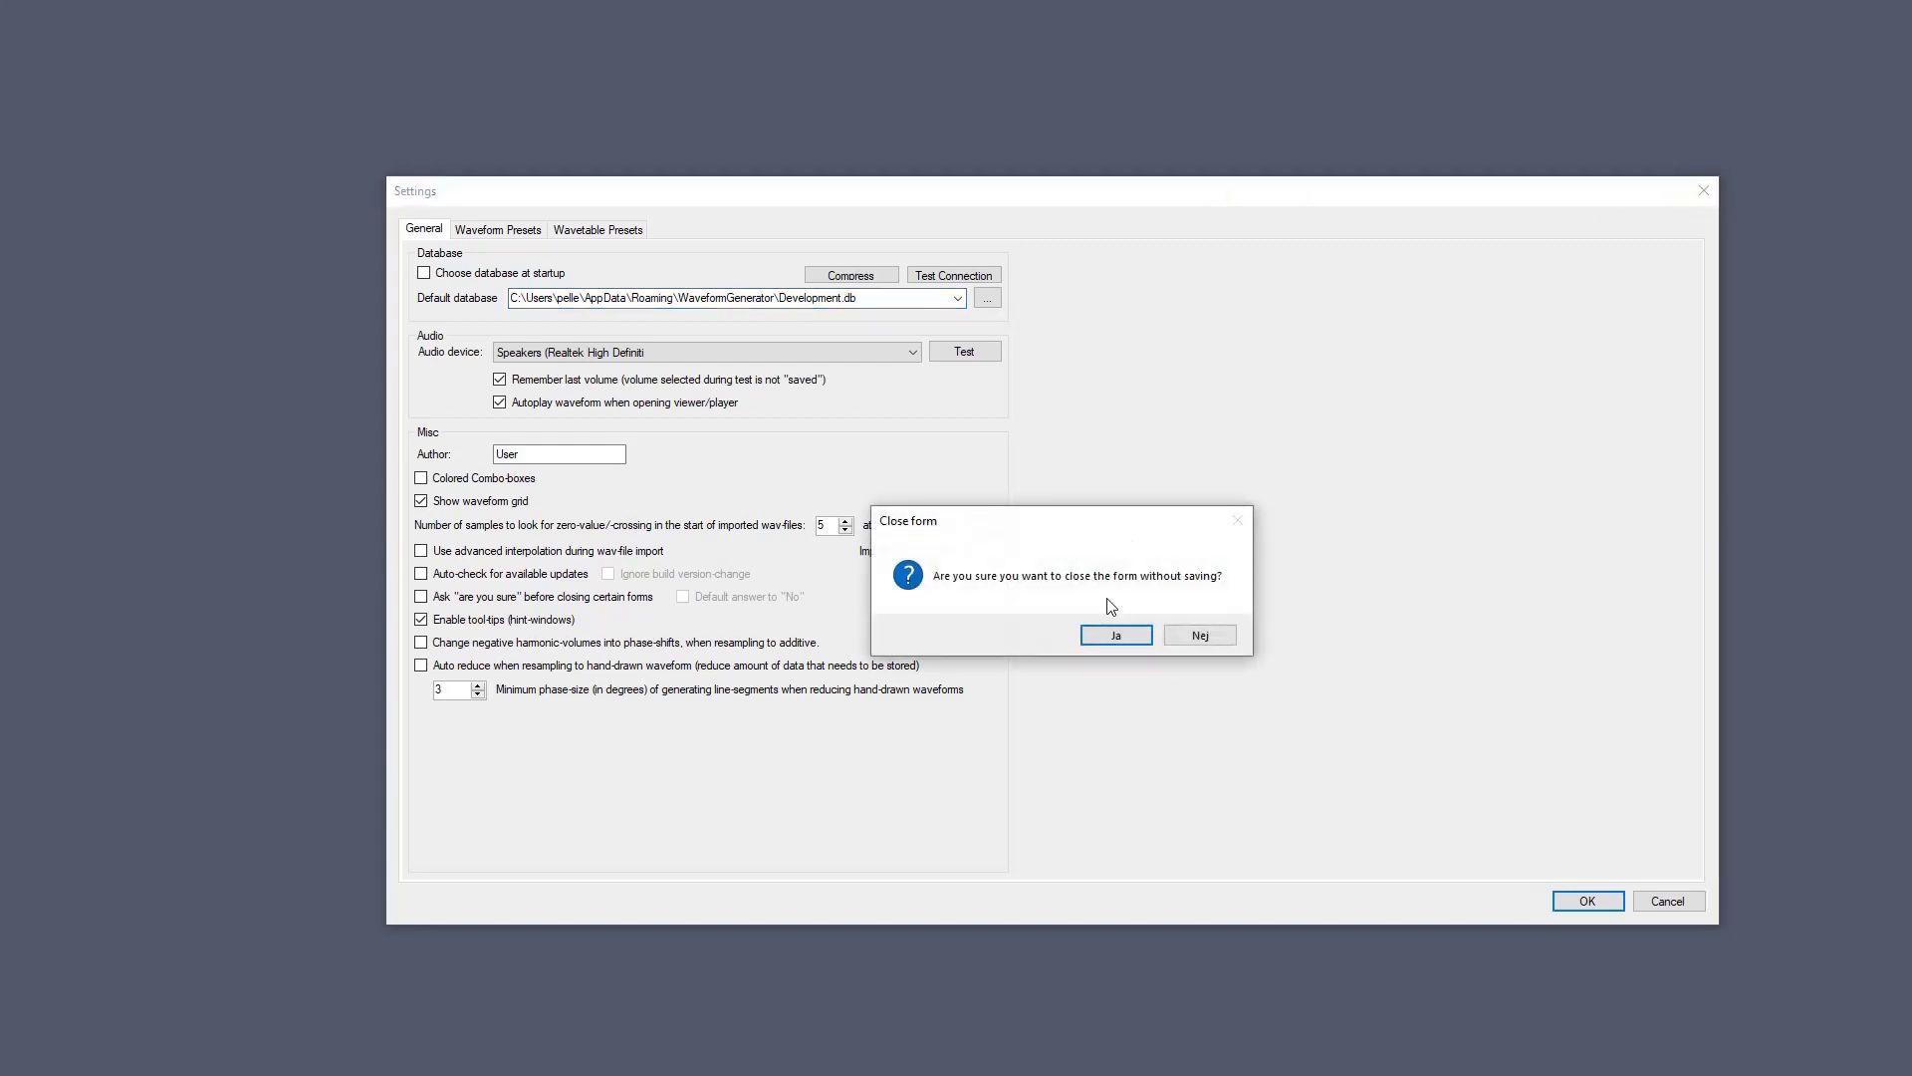
{"action": "left_click", "coordinate": [1115, 636]}
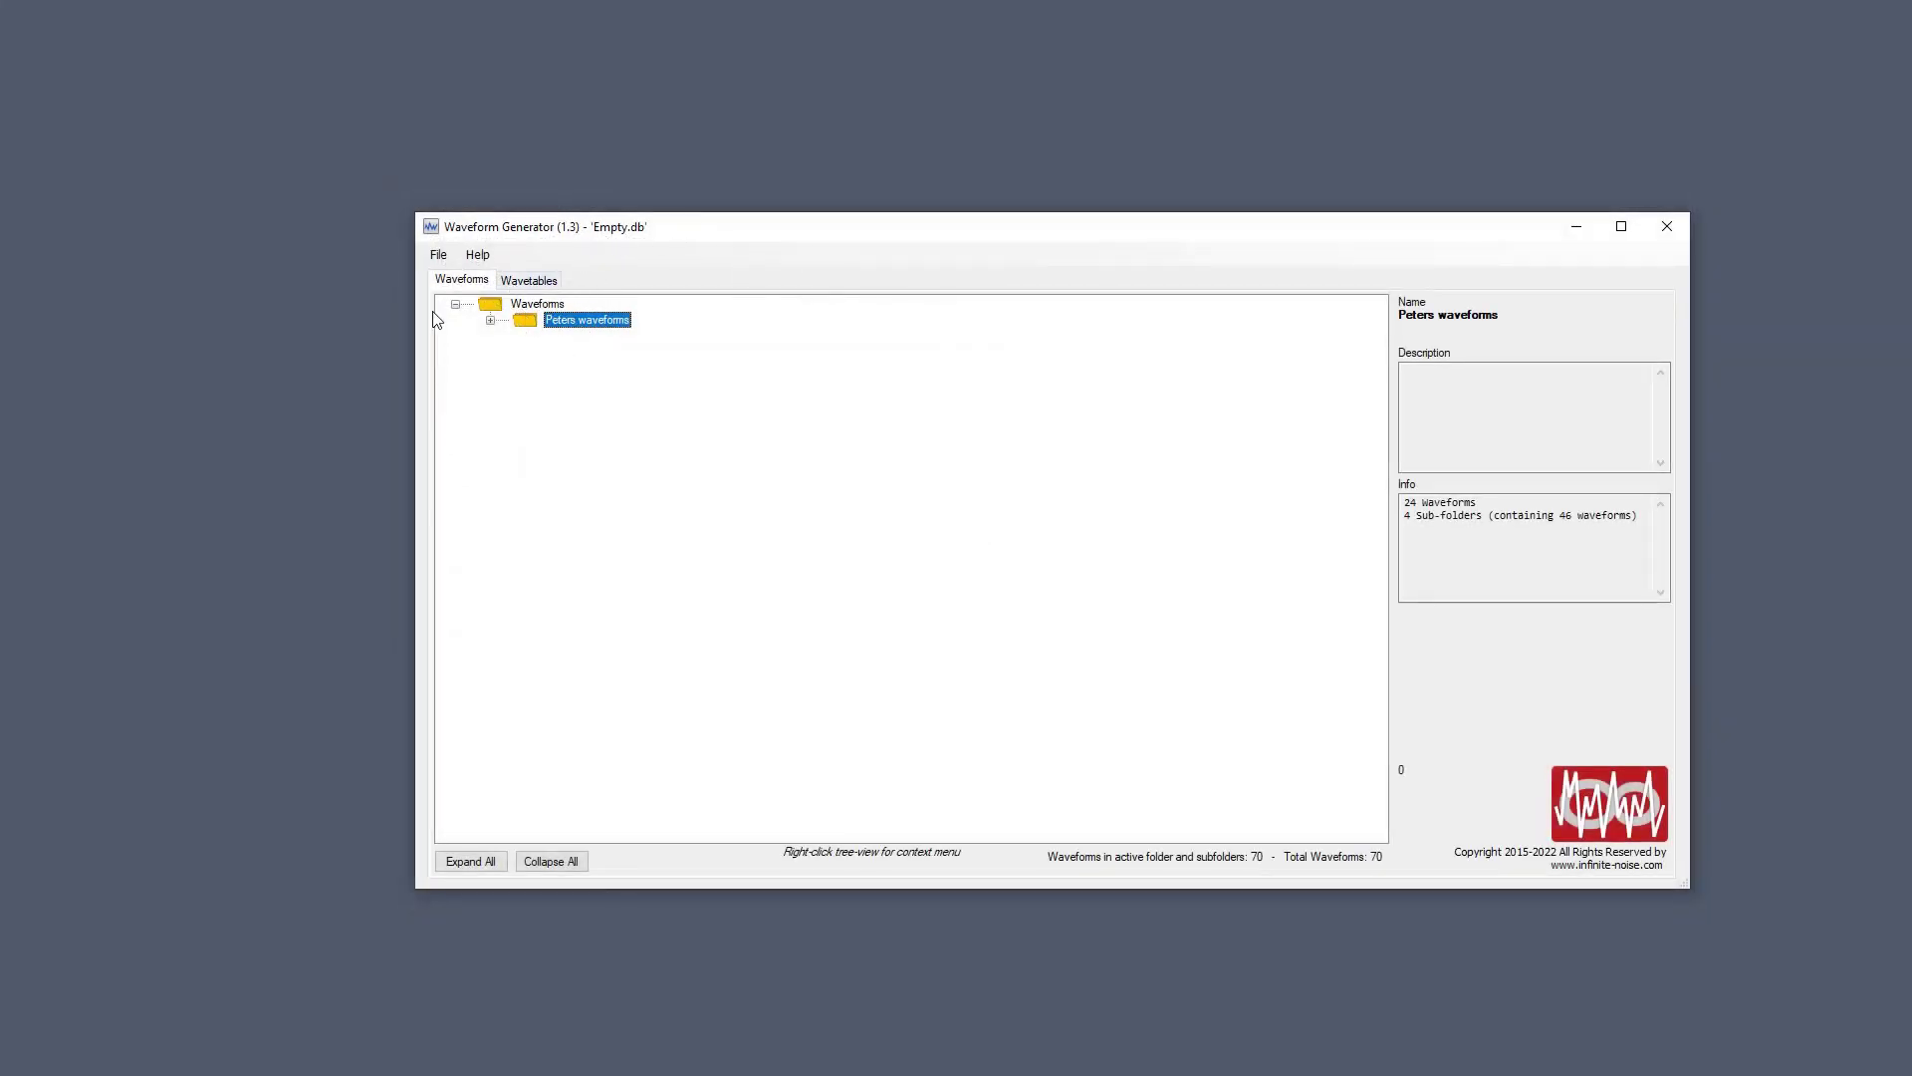
Review the contents of the personal waveforms folder and the commands available for it.
{"action": "left_click", "coordinate": [493, 321]}
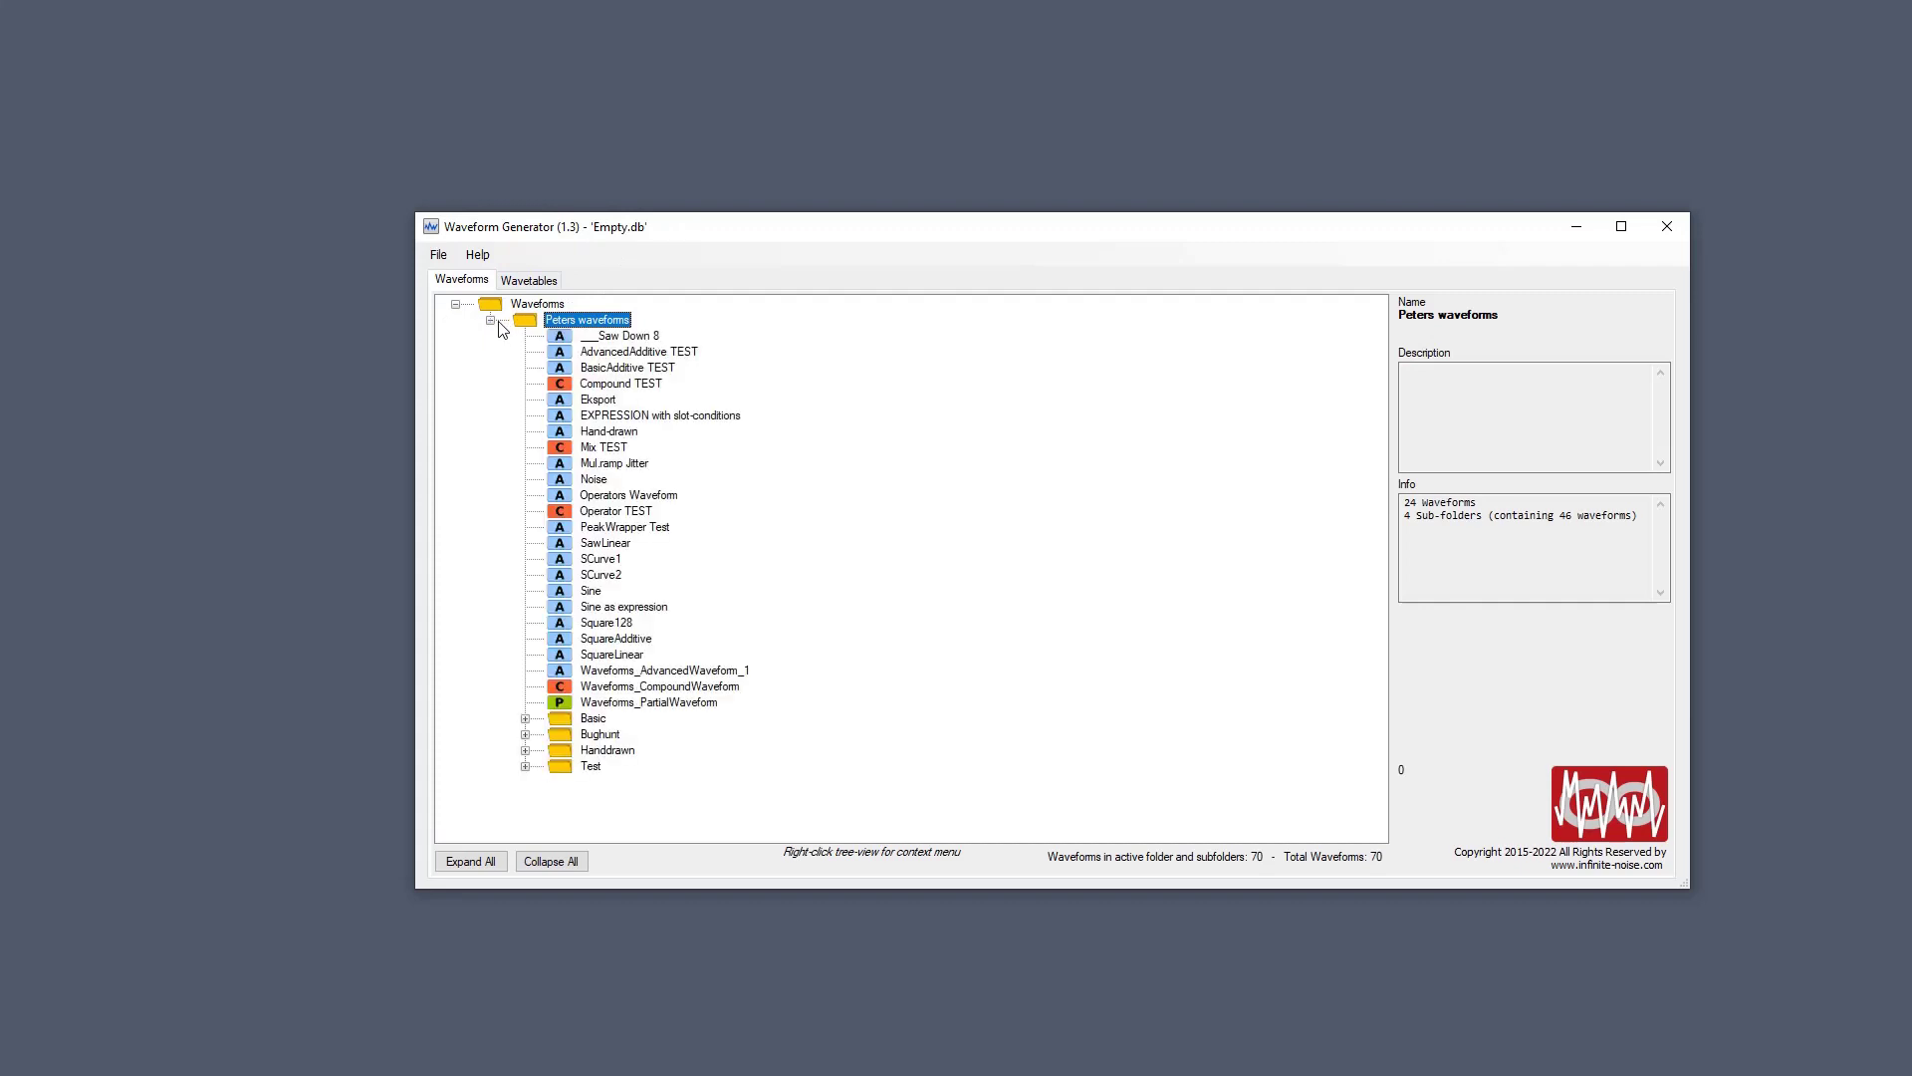
{"action": "left_click", "coordinate": [493, 320]}
{"action": "left_click", "coordinate": [493, 320]}
{"action": "left_click", "coordinate": [492, 321]}
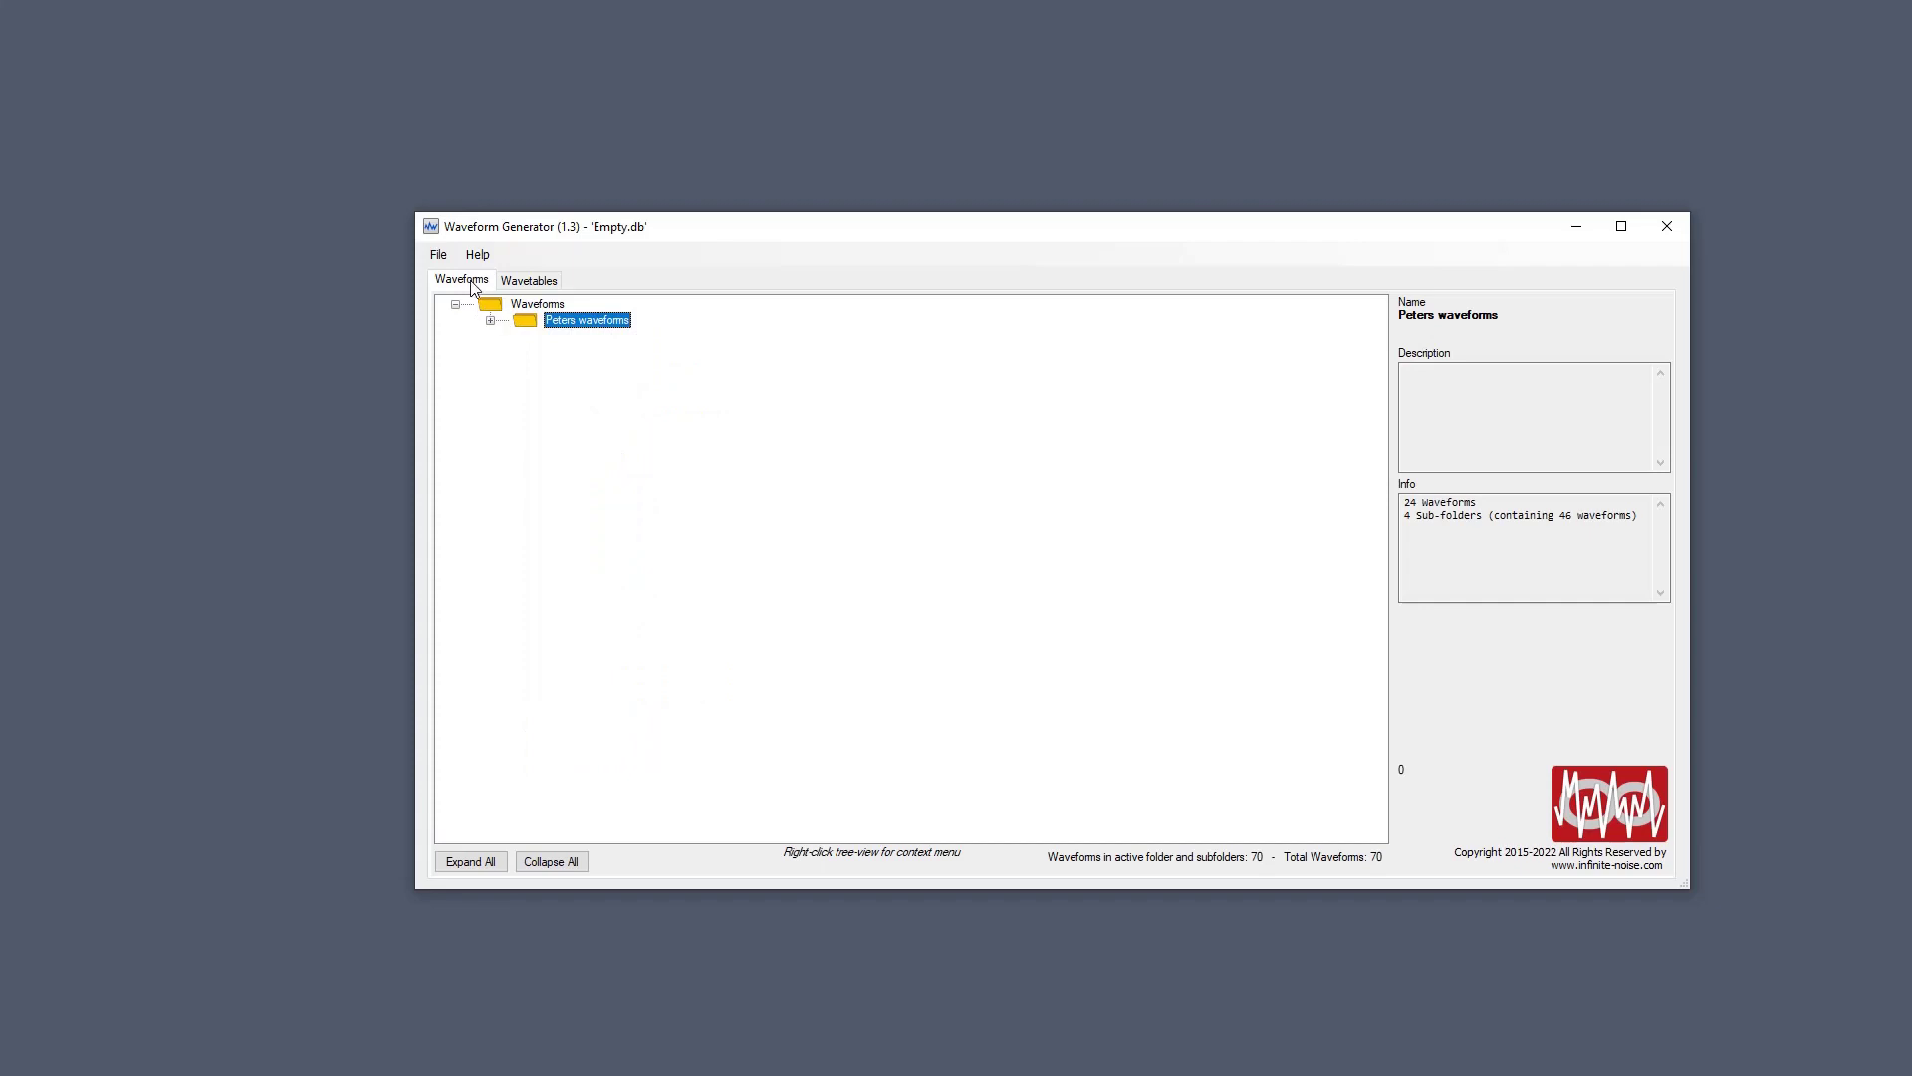
{"action": "left_click", "coordinate": [560, 320]}
{"action": "right_click", "coordinate": [566, 330]}
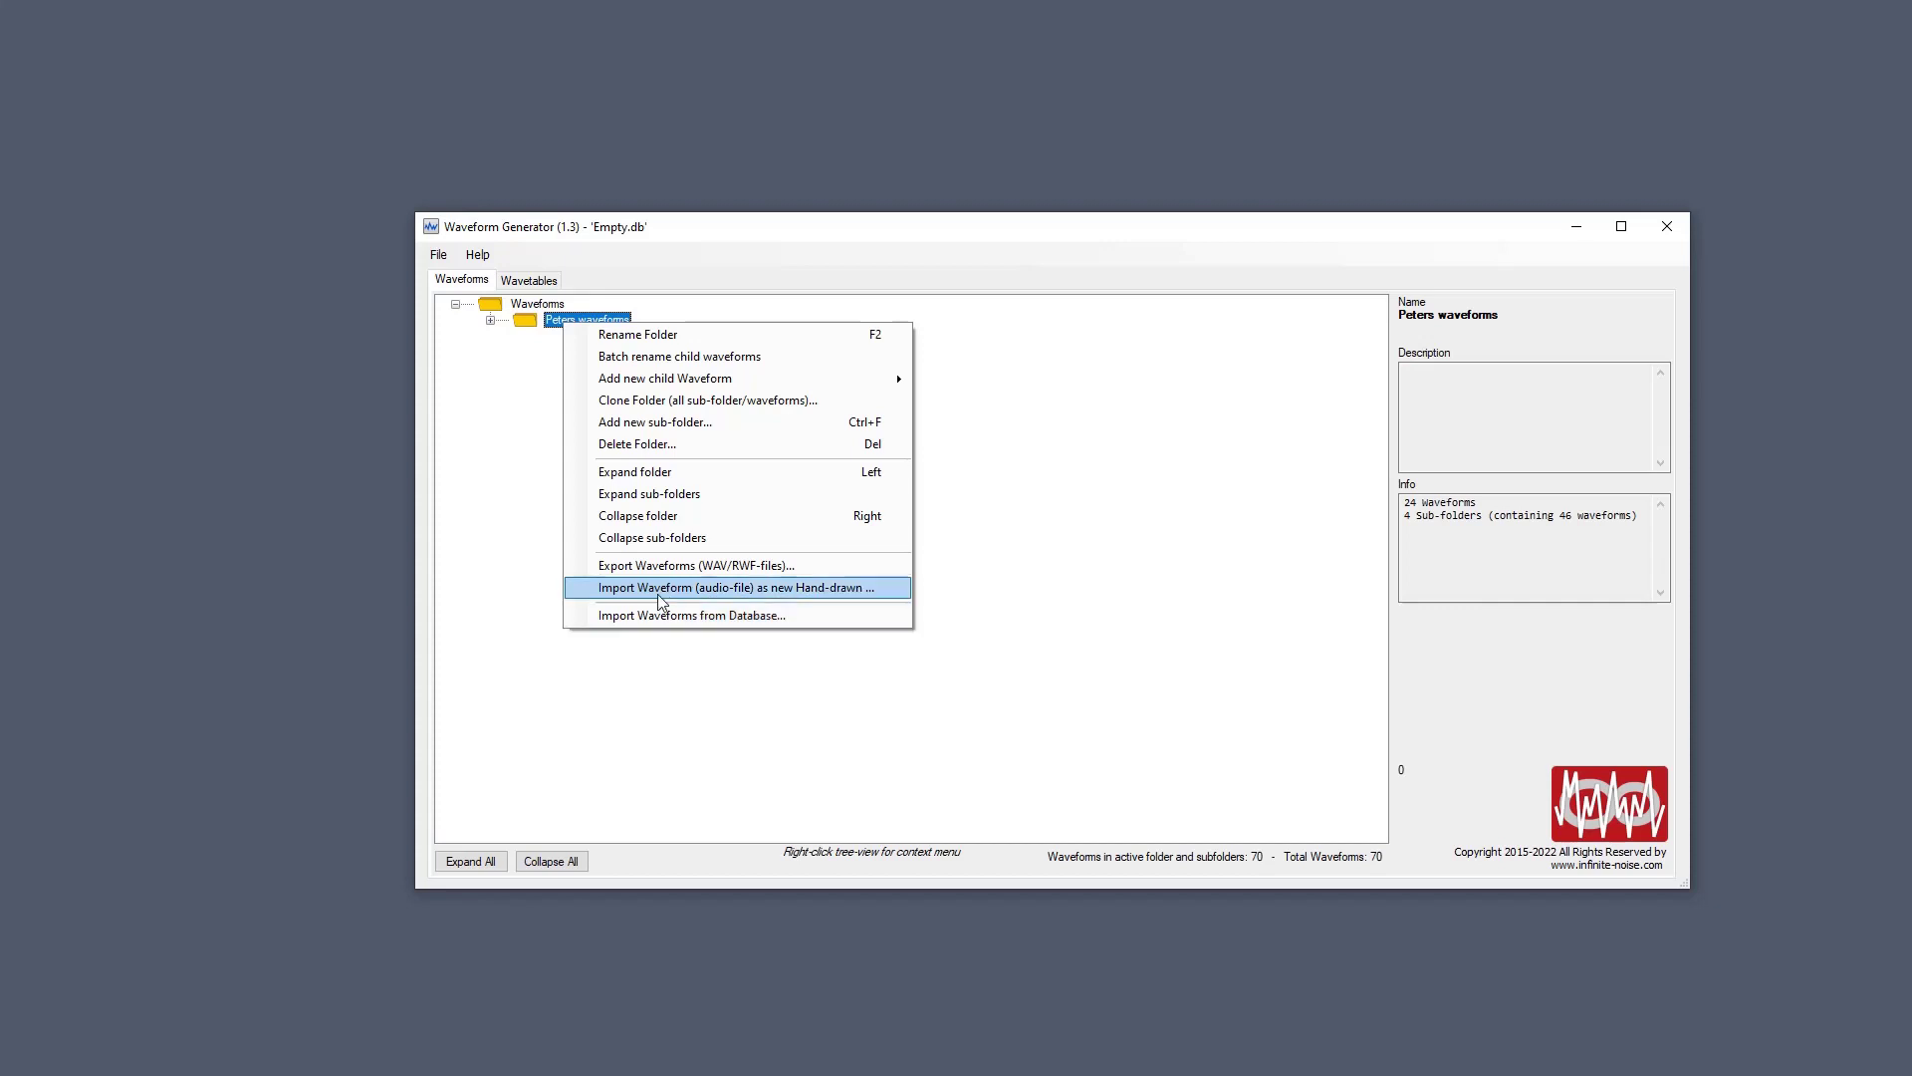
Add a sub-folder under the Wavetables root, named with the owner's first name followed by "Wavetables".
{"action": "left_click", "coordinate": [537, 283]}
{"action": "right_click", "coordinate": [551, 309]}
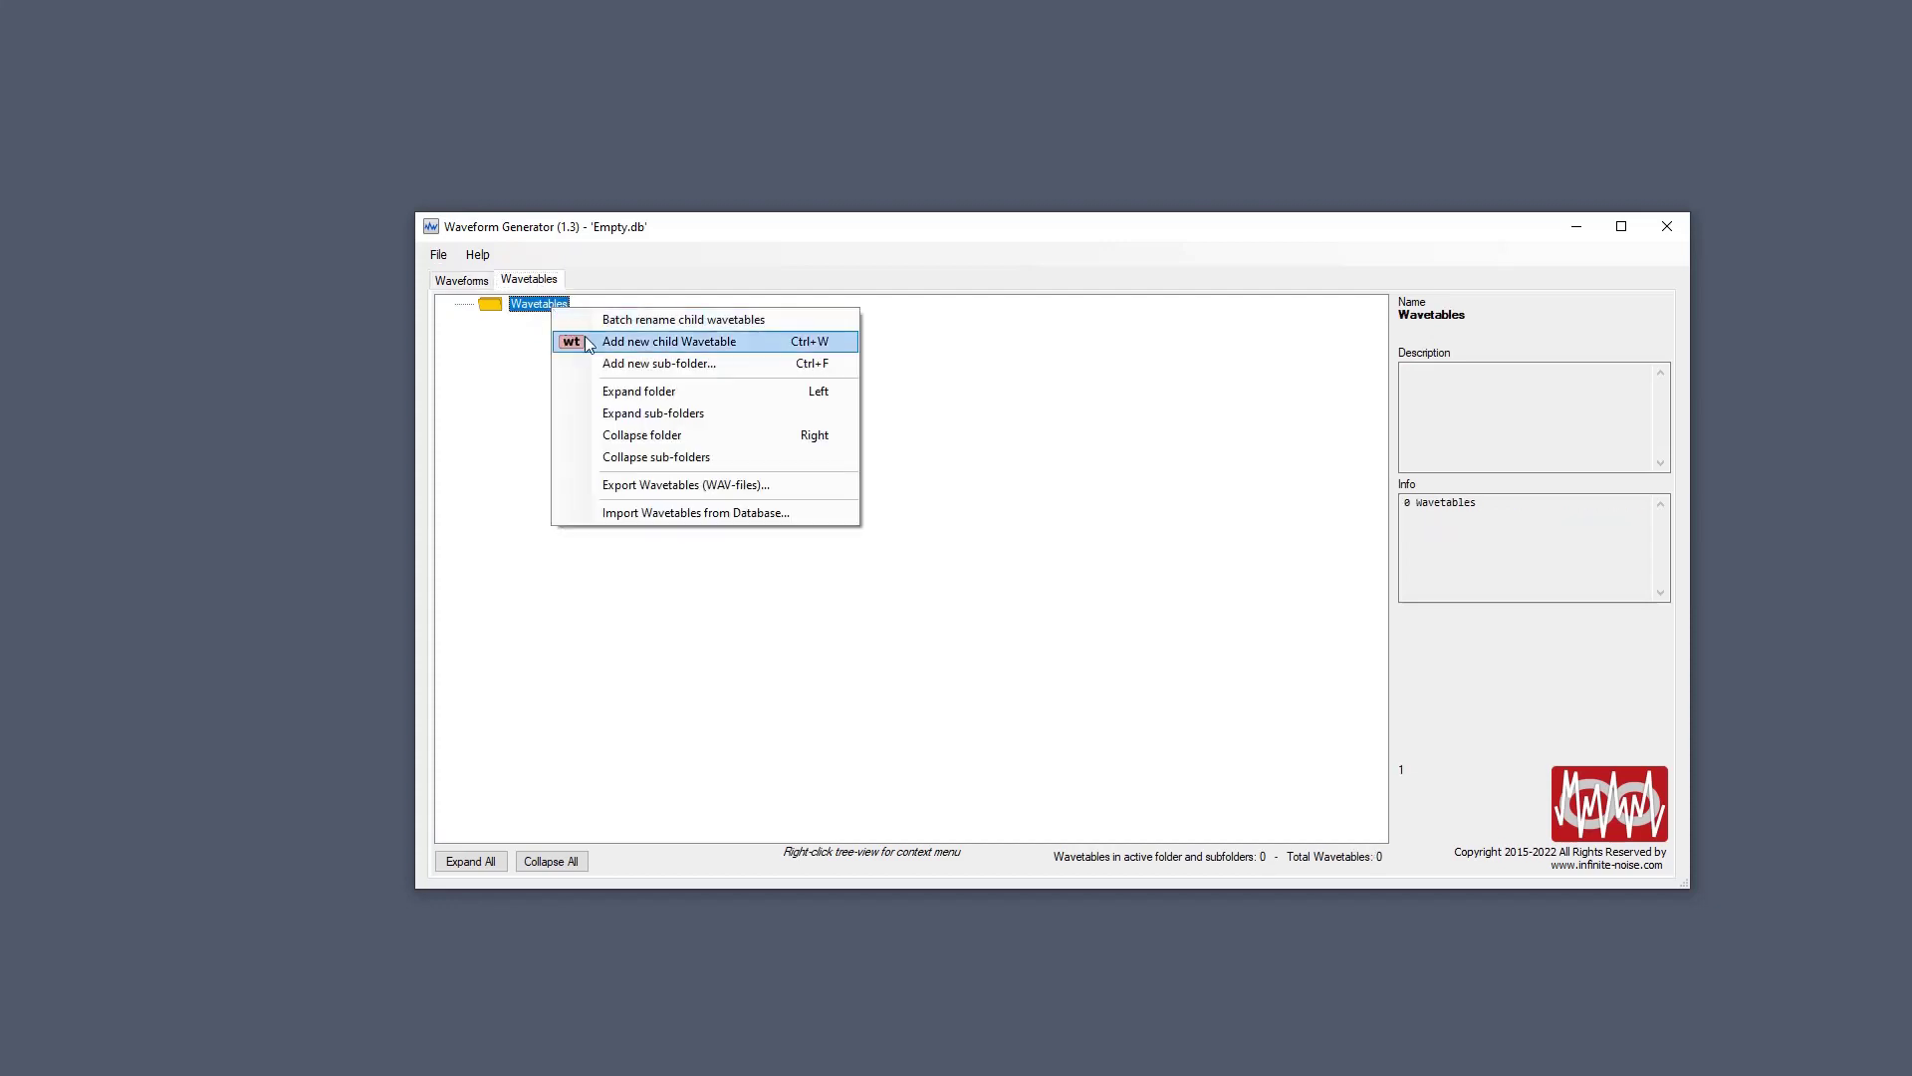
{"action": "left_click", "coordinate": [640, 364]}
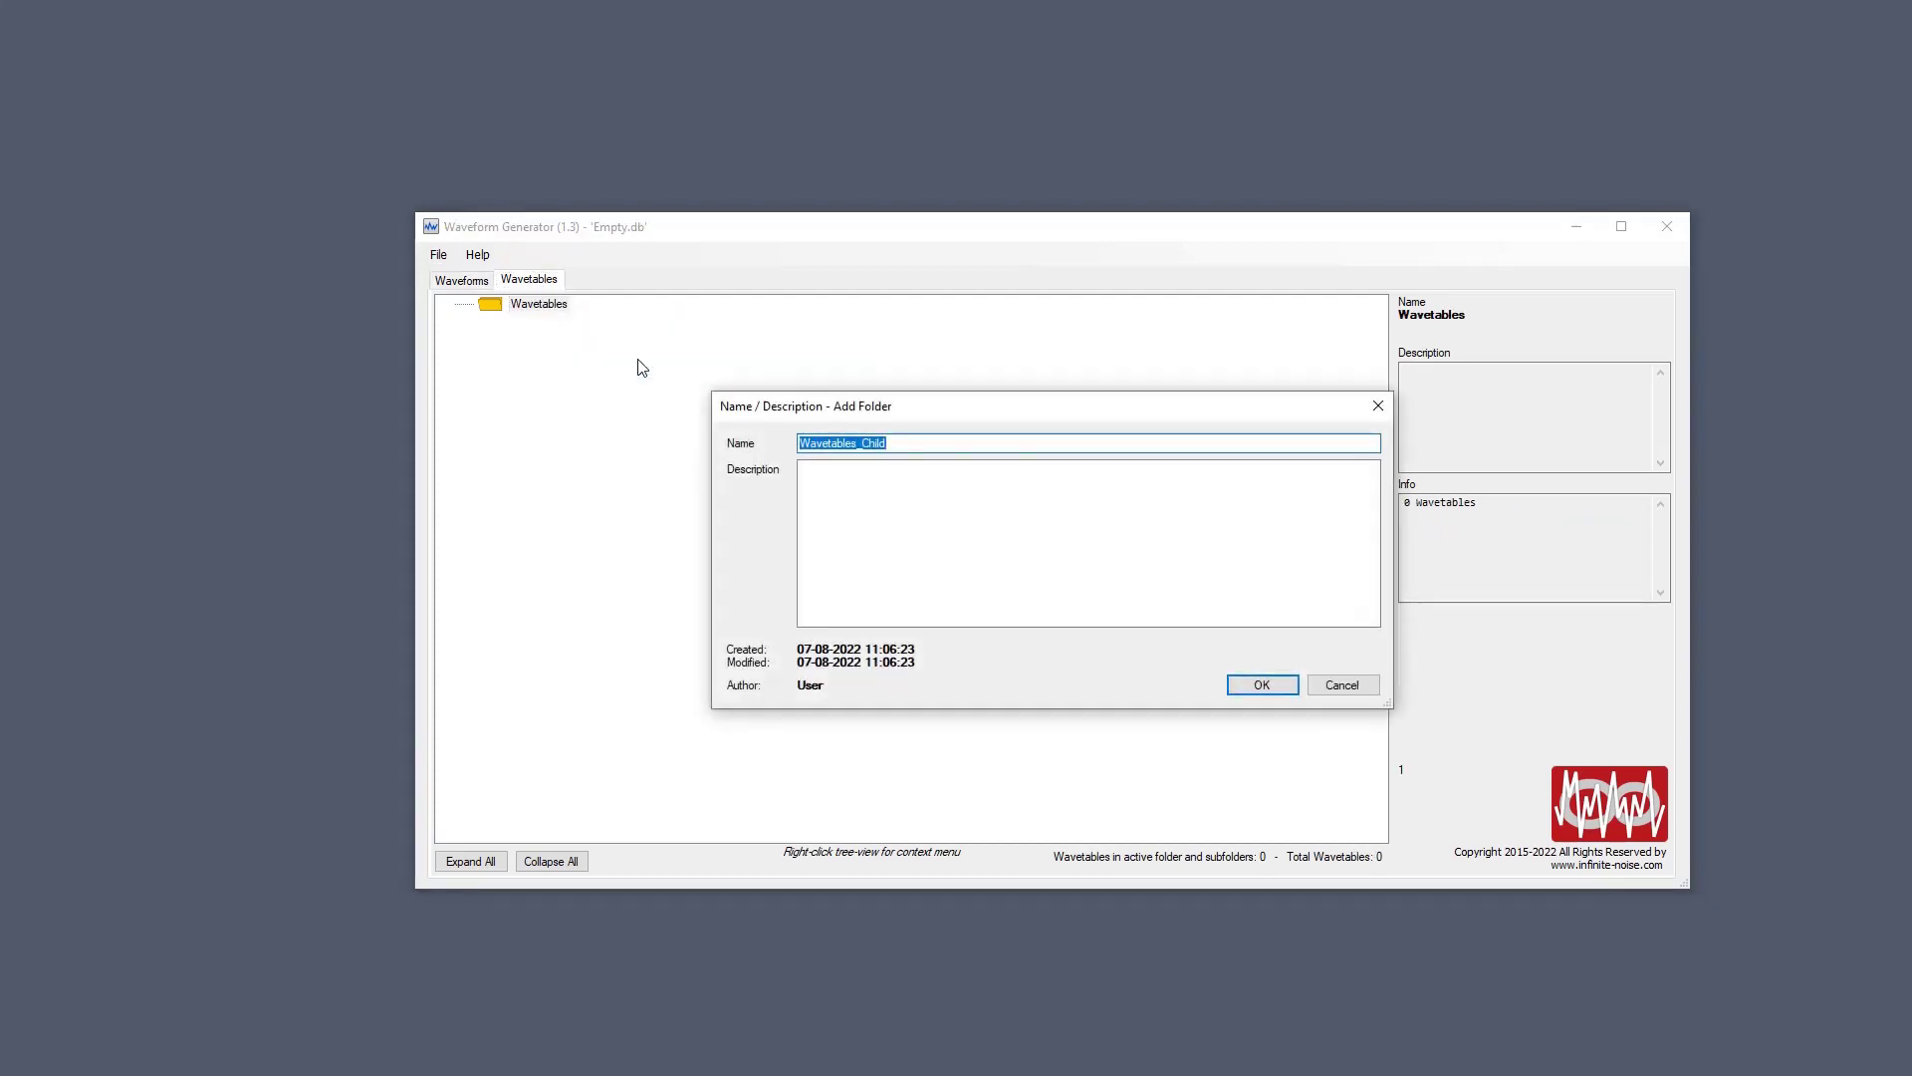
{"action": "type", "text": "Peters Wavetables"}
{"action": "key", "text": "Return"}
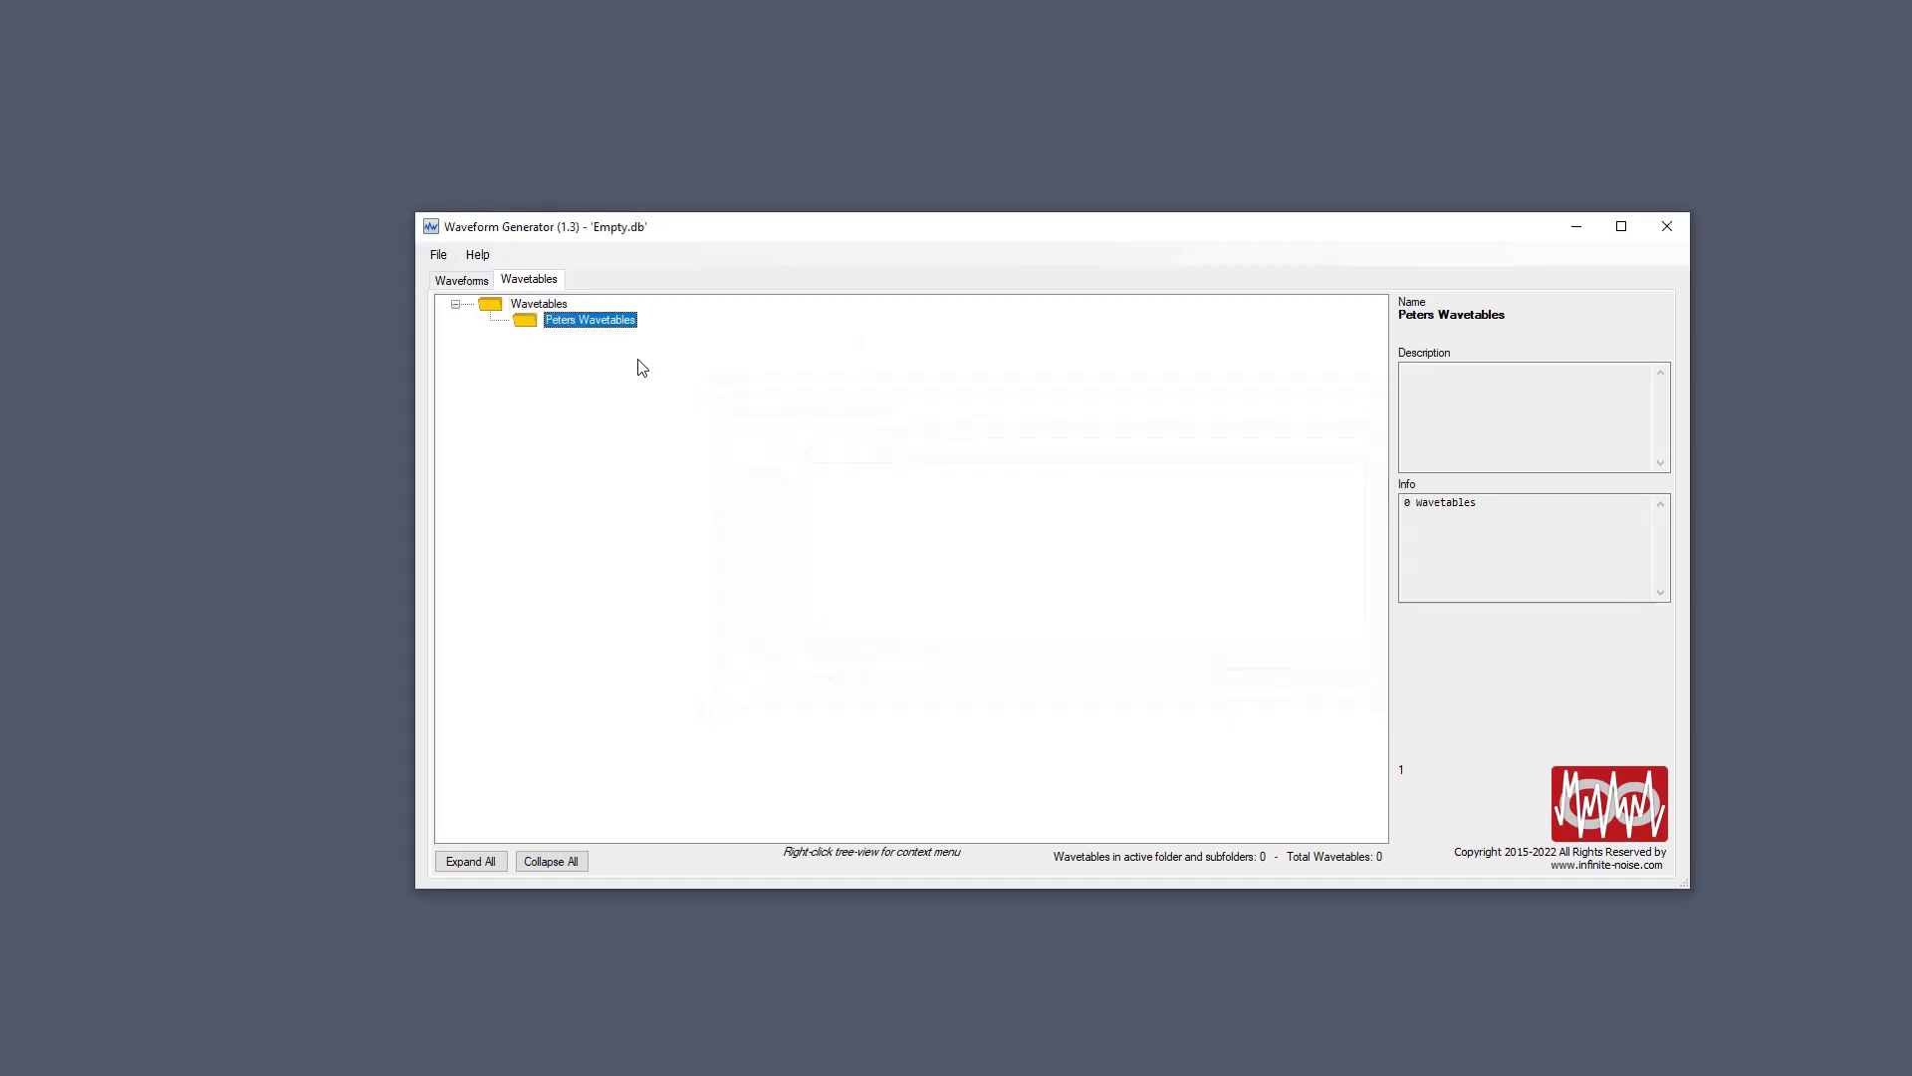
Import the wavetables from Development.db into the personal wavetables folder, allowing existing ones to be overwritten, and dismiss the import summary.
{"action": "right_click", "coordinate": [634, 326]}
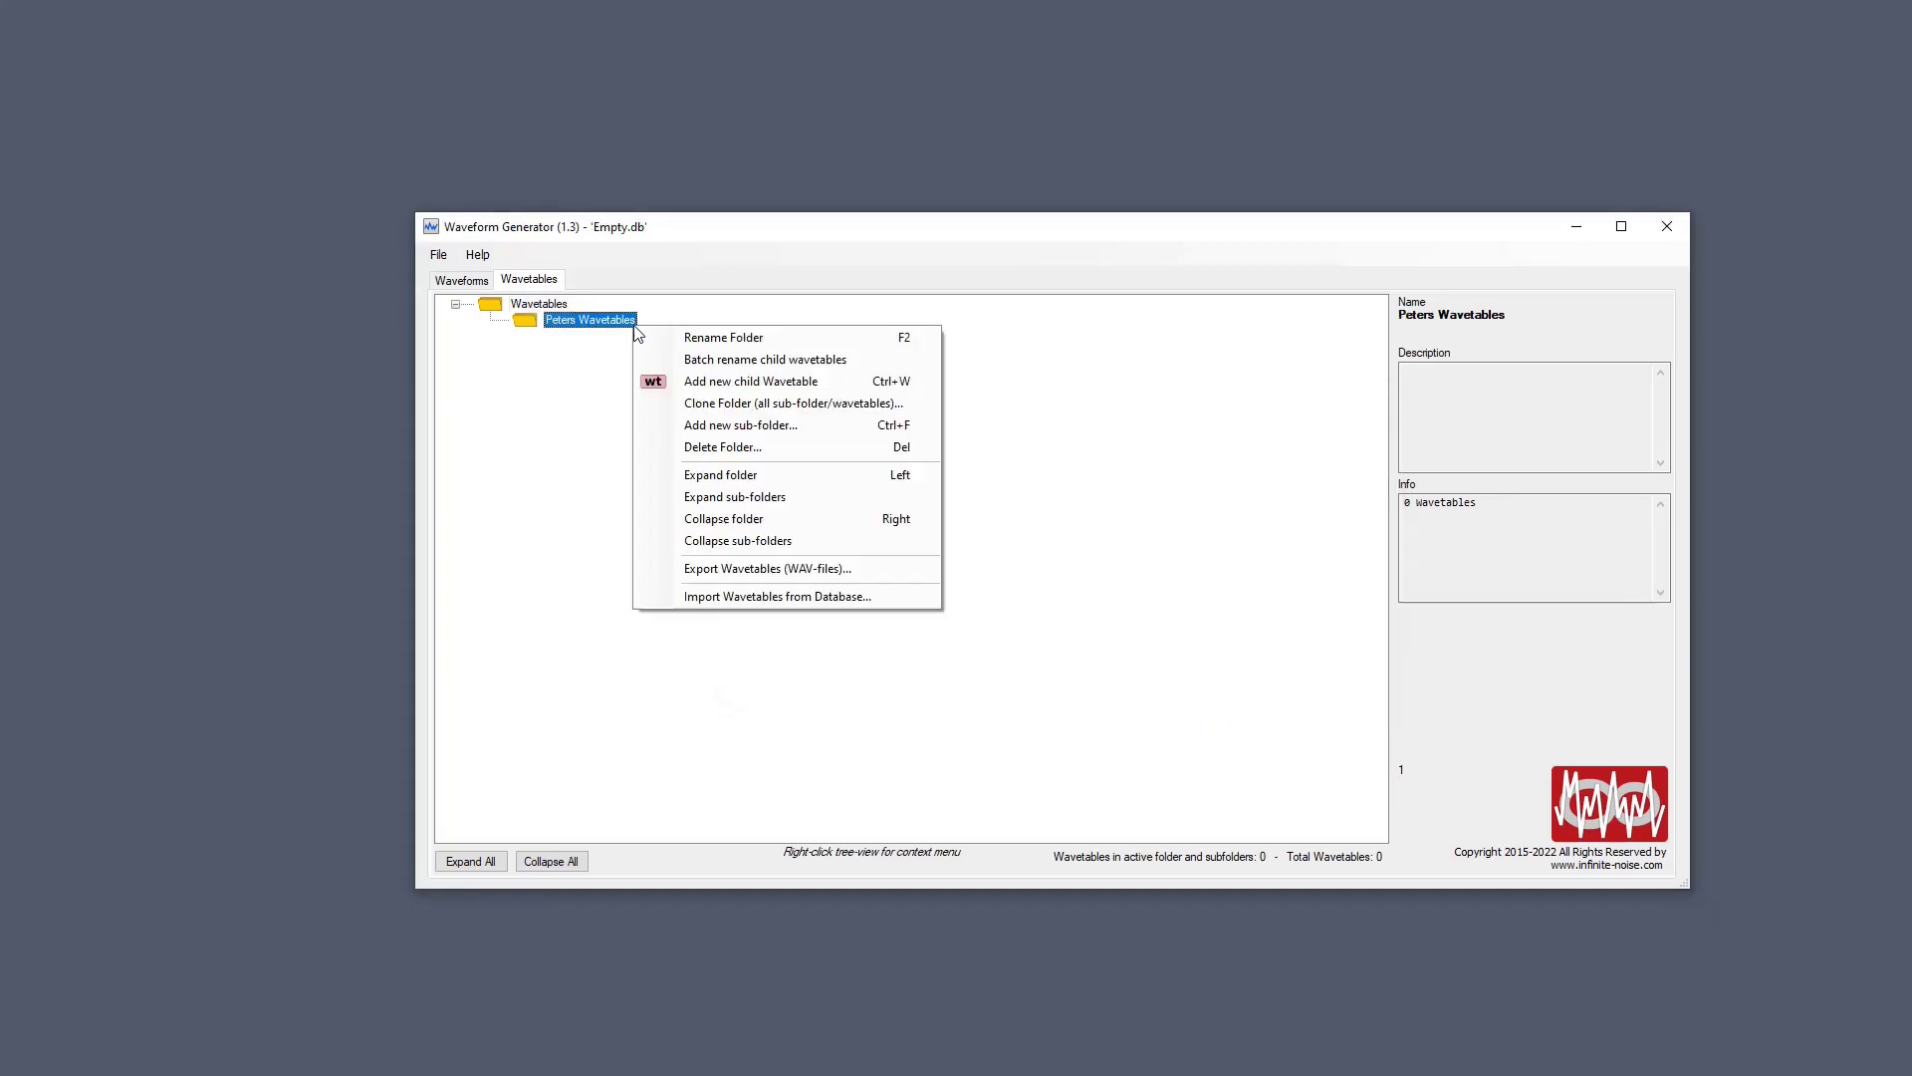
{"action": "left_click", "coordinate": [776, 596]}
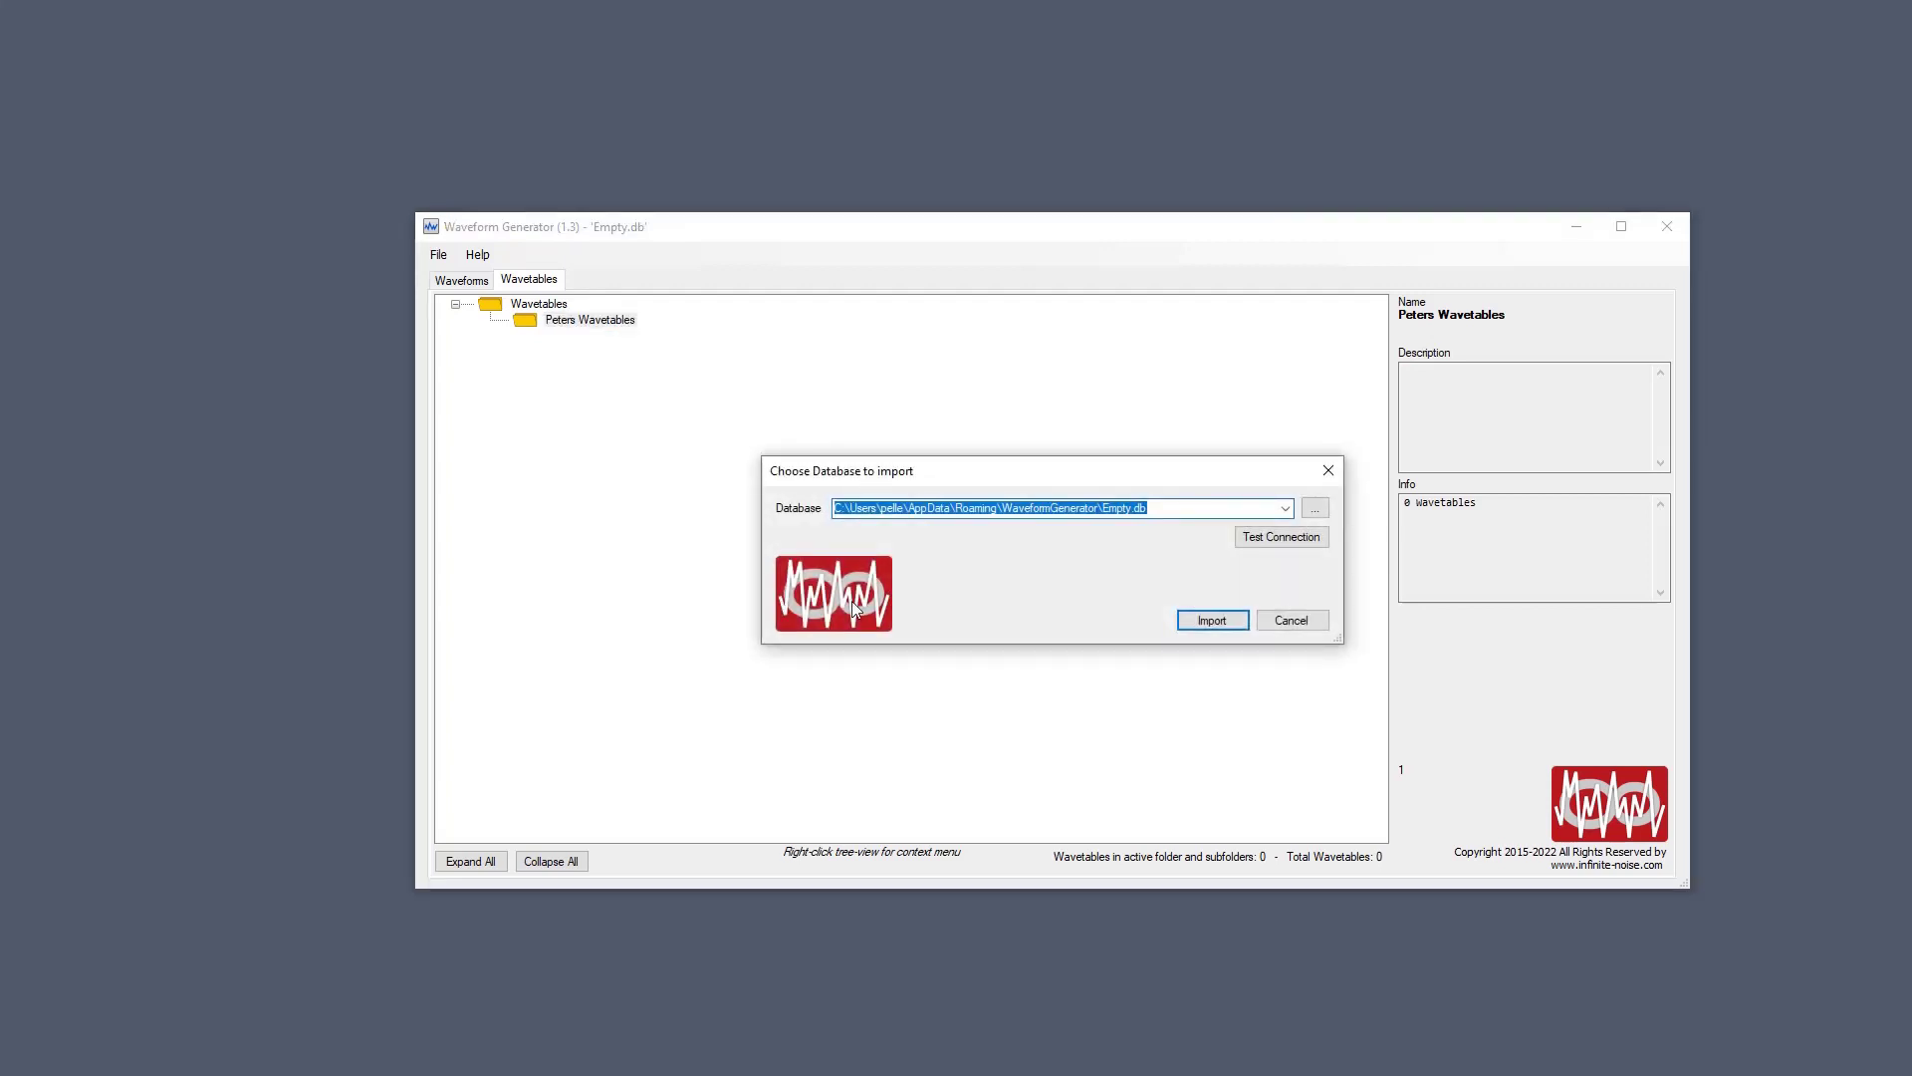
{"action": "left_click", "coordinate": [1284, 508]}
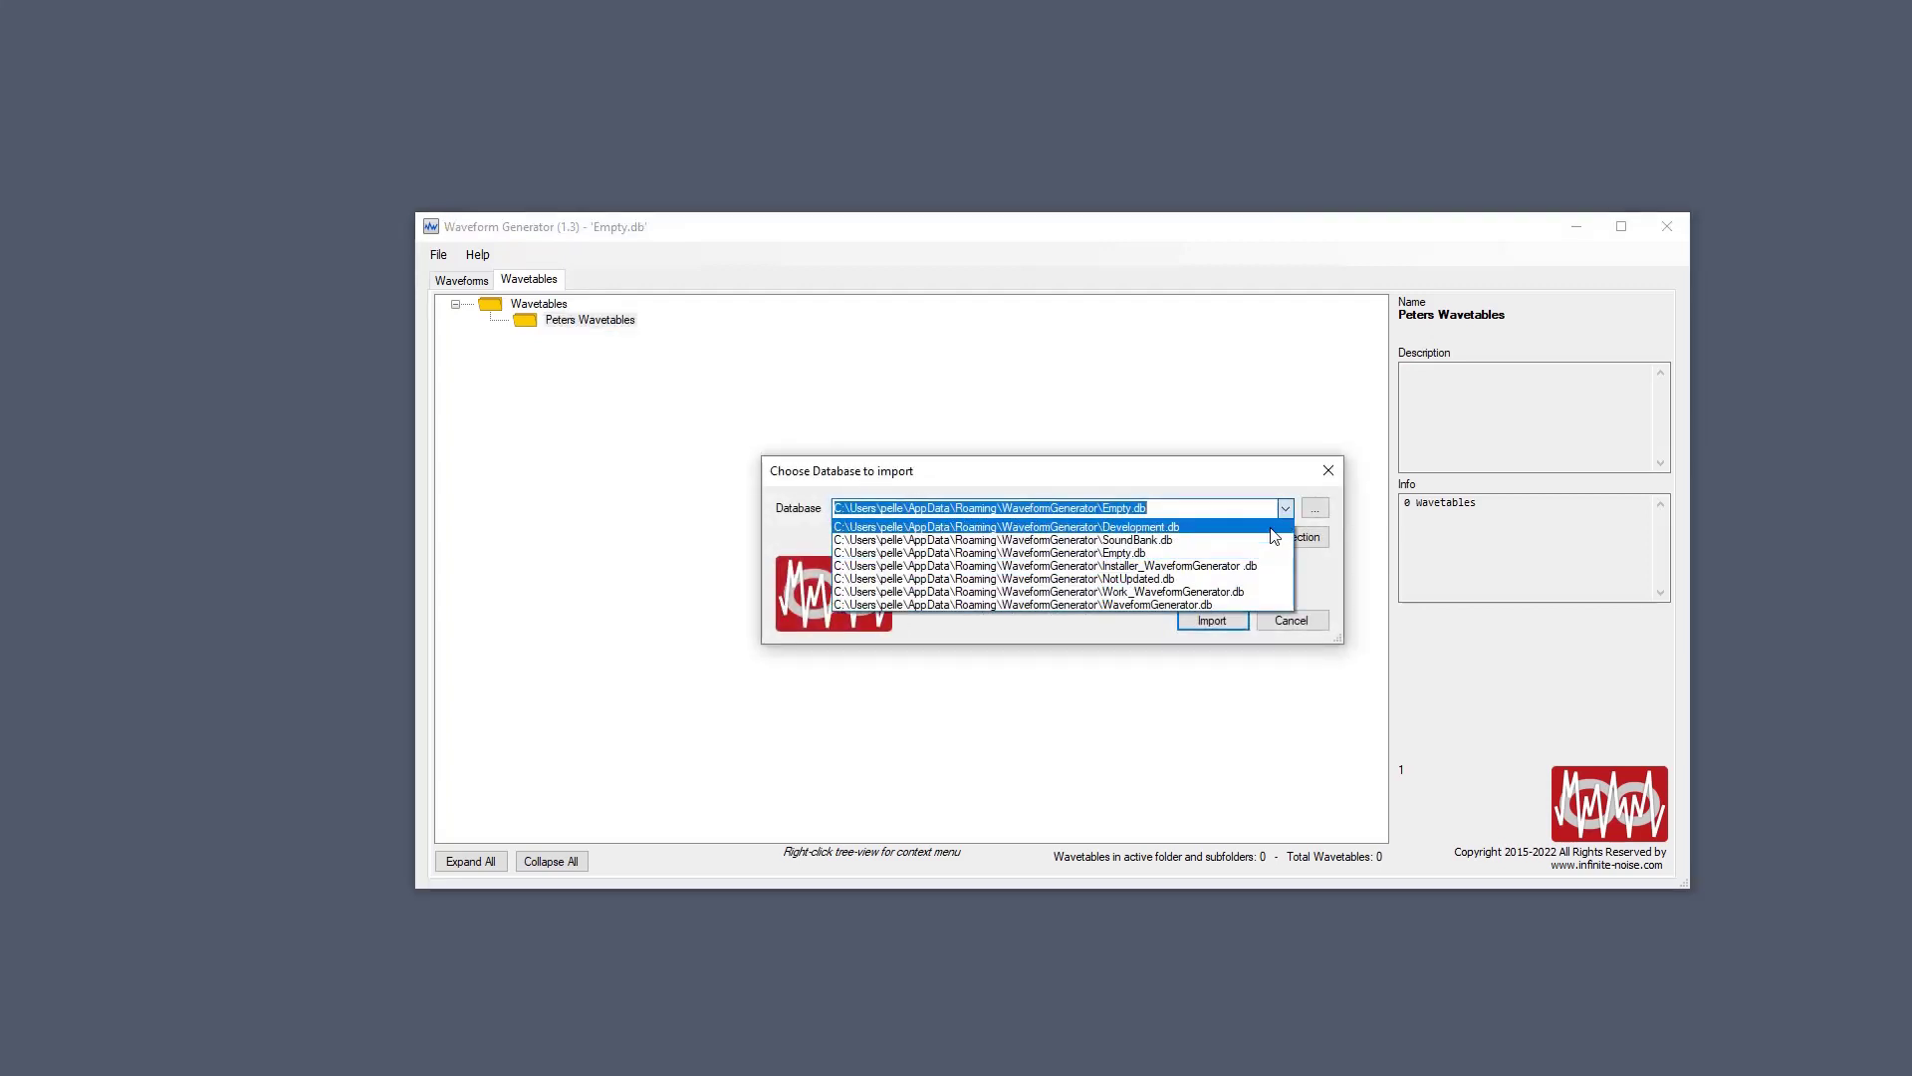
{"action": "left_click", "coordinate": [1252, 576]}
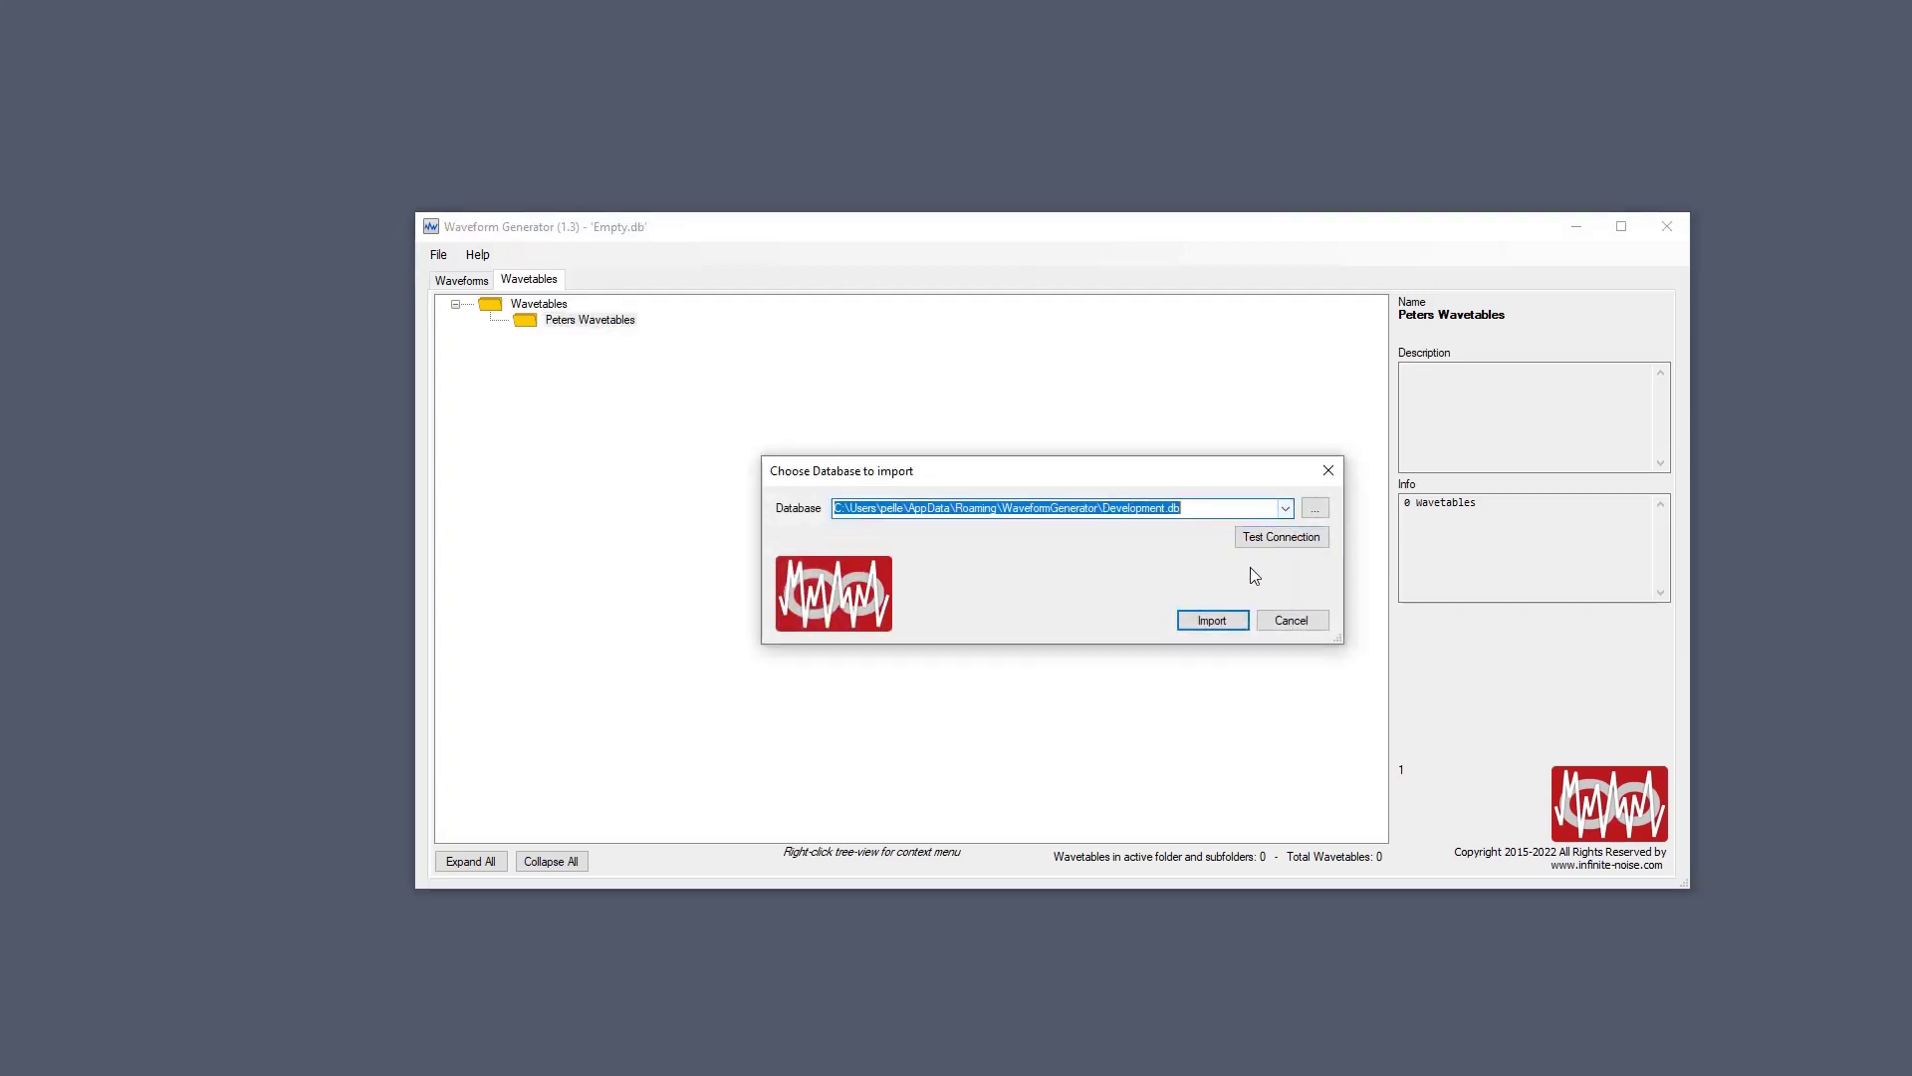
{"action": "left_click", "coordinate": [1231, 623]}
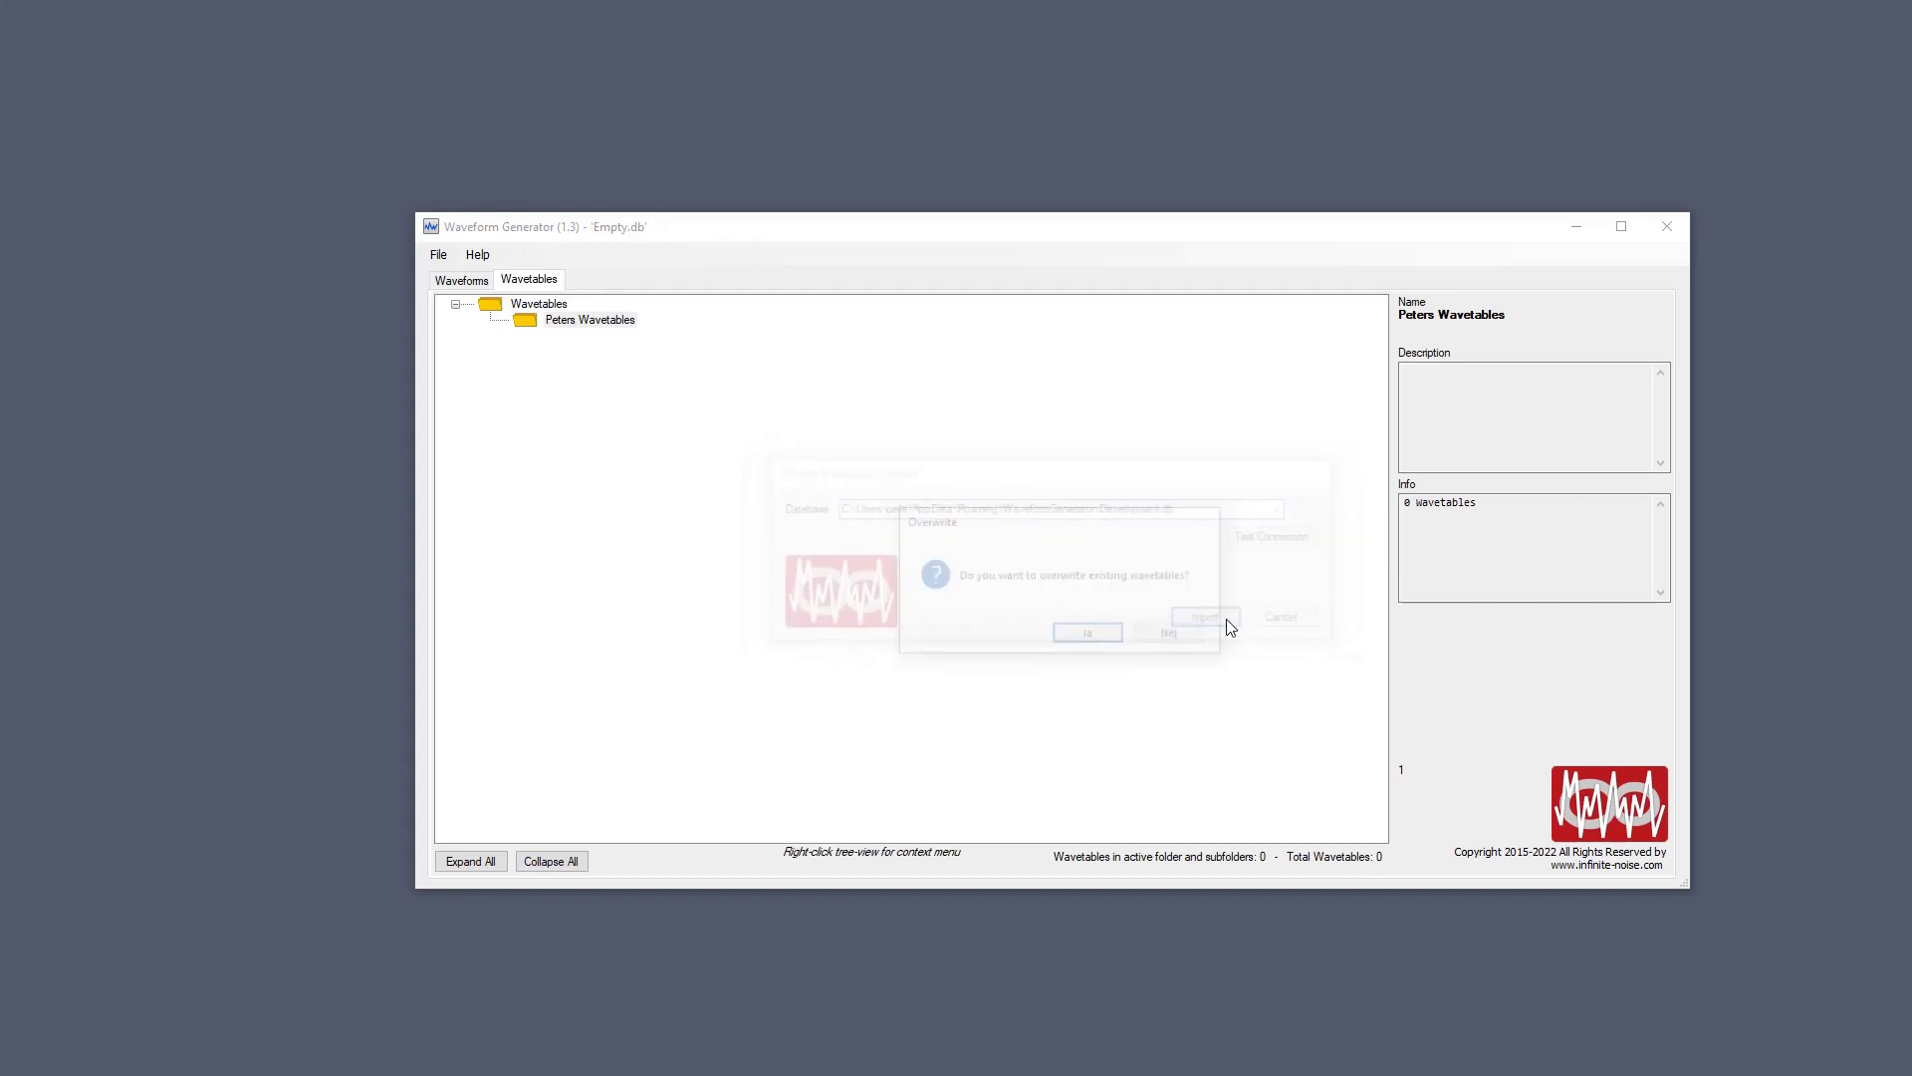
{"action": "left_click", "coordinate": [1089, 636]}
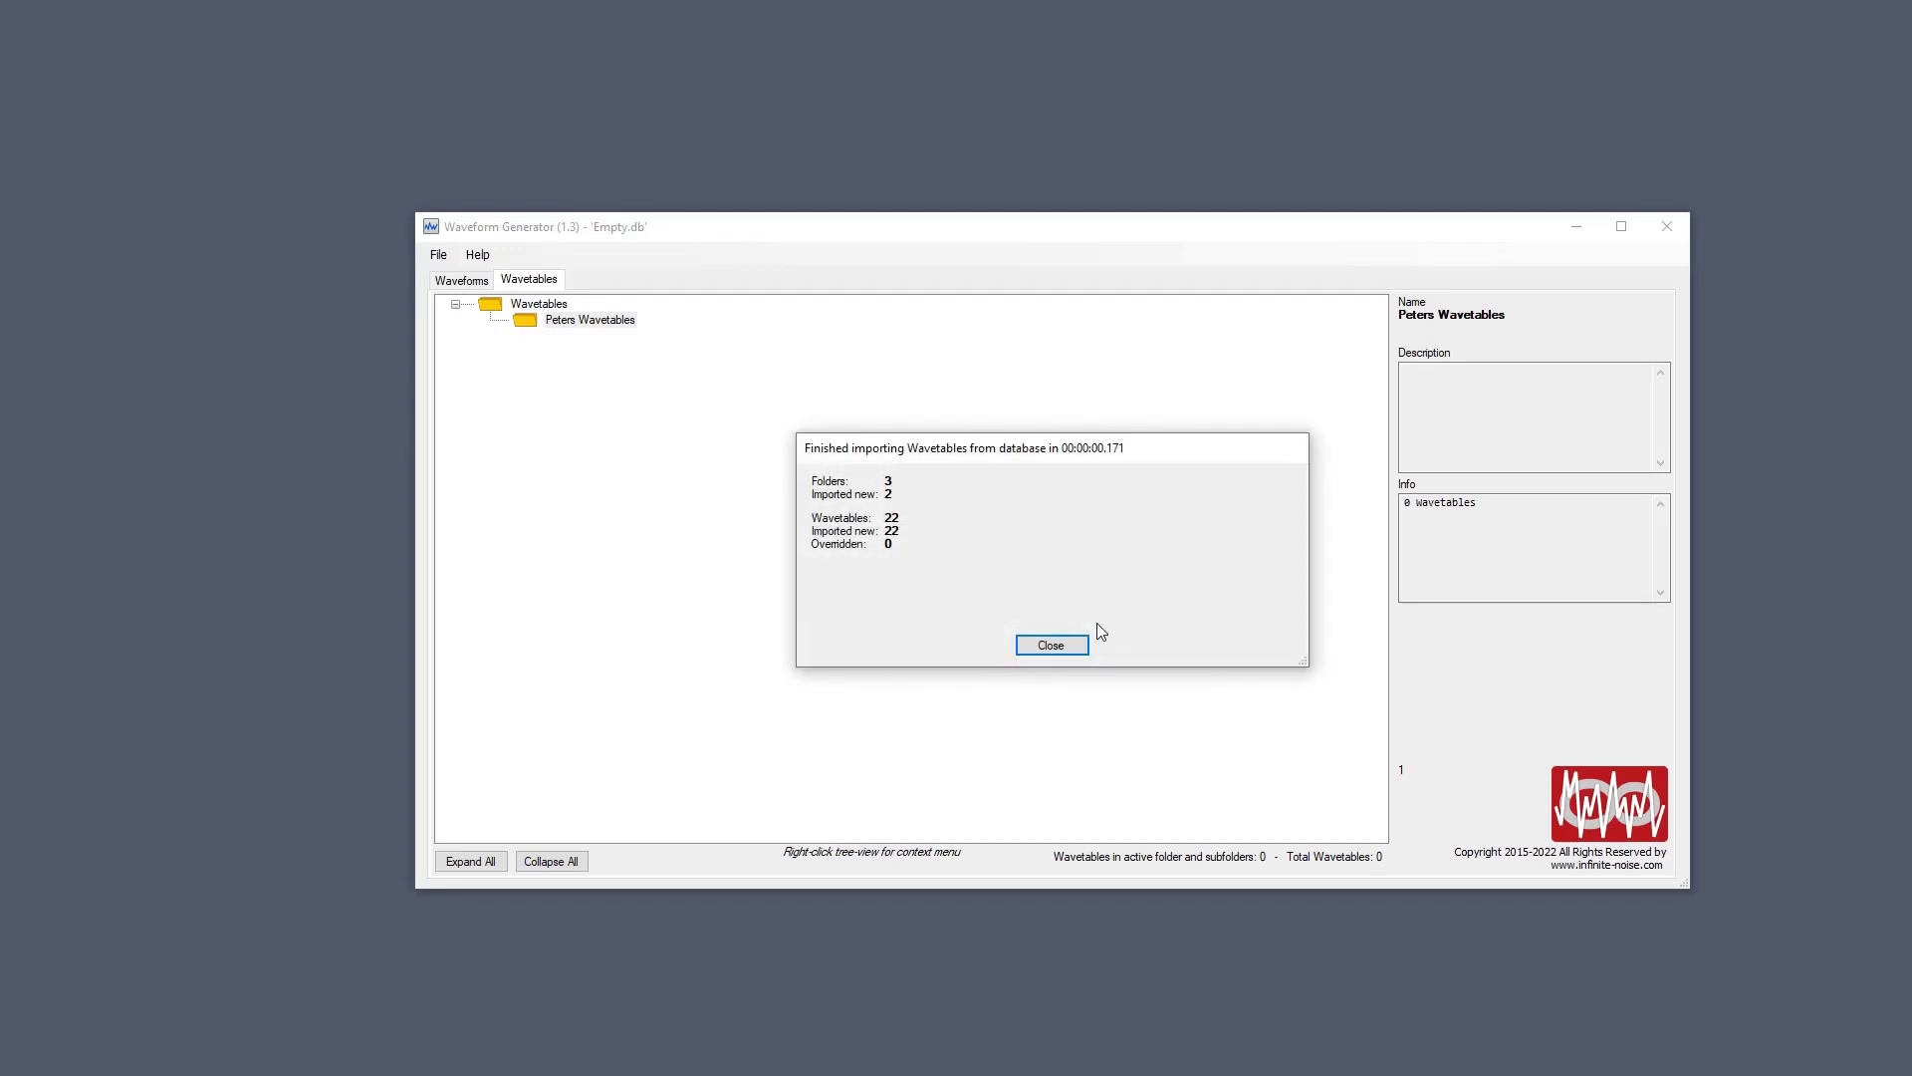
{"action": "left_click", "coordinate": [1054, 644]}
Expand the personal wavetables folder and its Basic sub-folder to view the imported wavetables.
{"action": "left_click", "coordinate": [491, 320]}
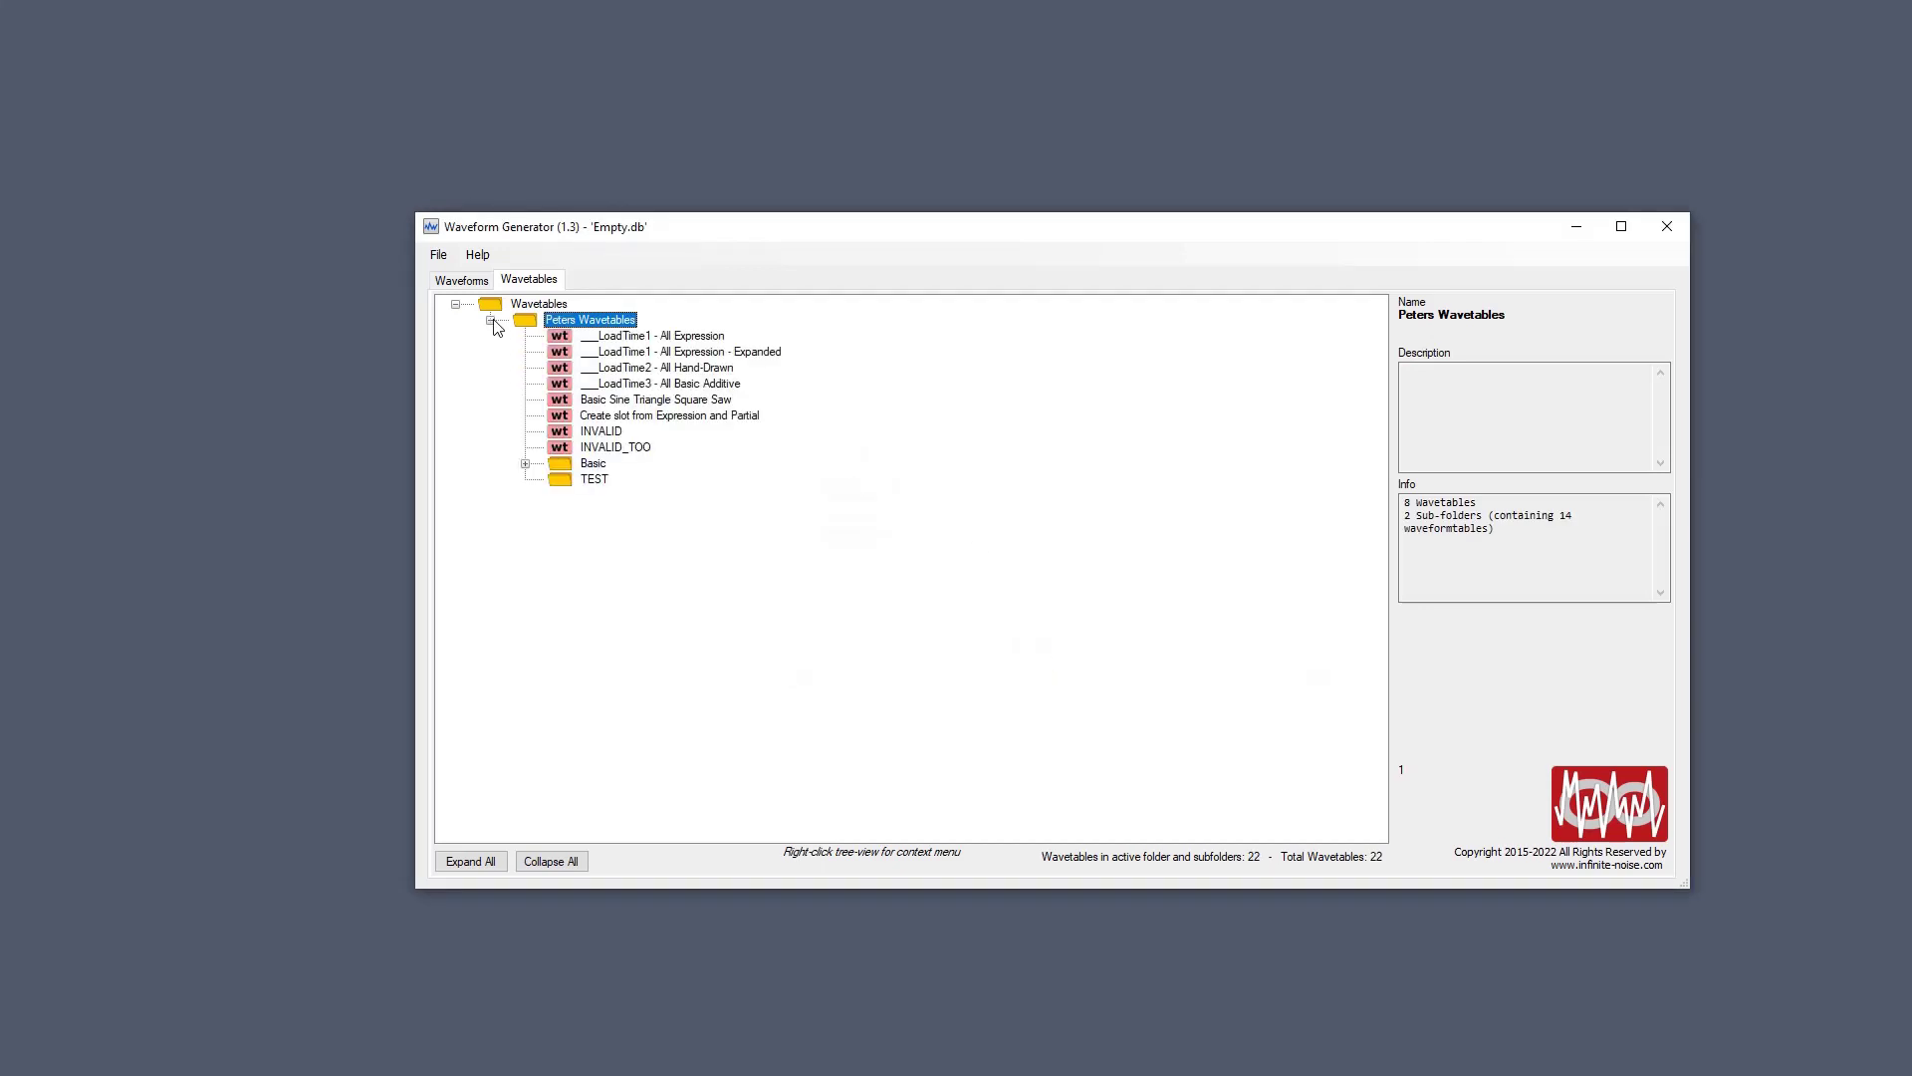
{"action": "left_click", "coordinate": [526, 463]}
{"action": "left_click", "coordinate": [602, 478]}
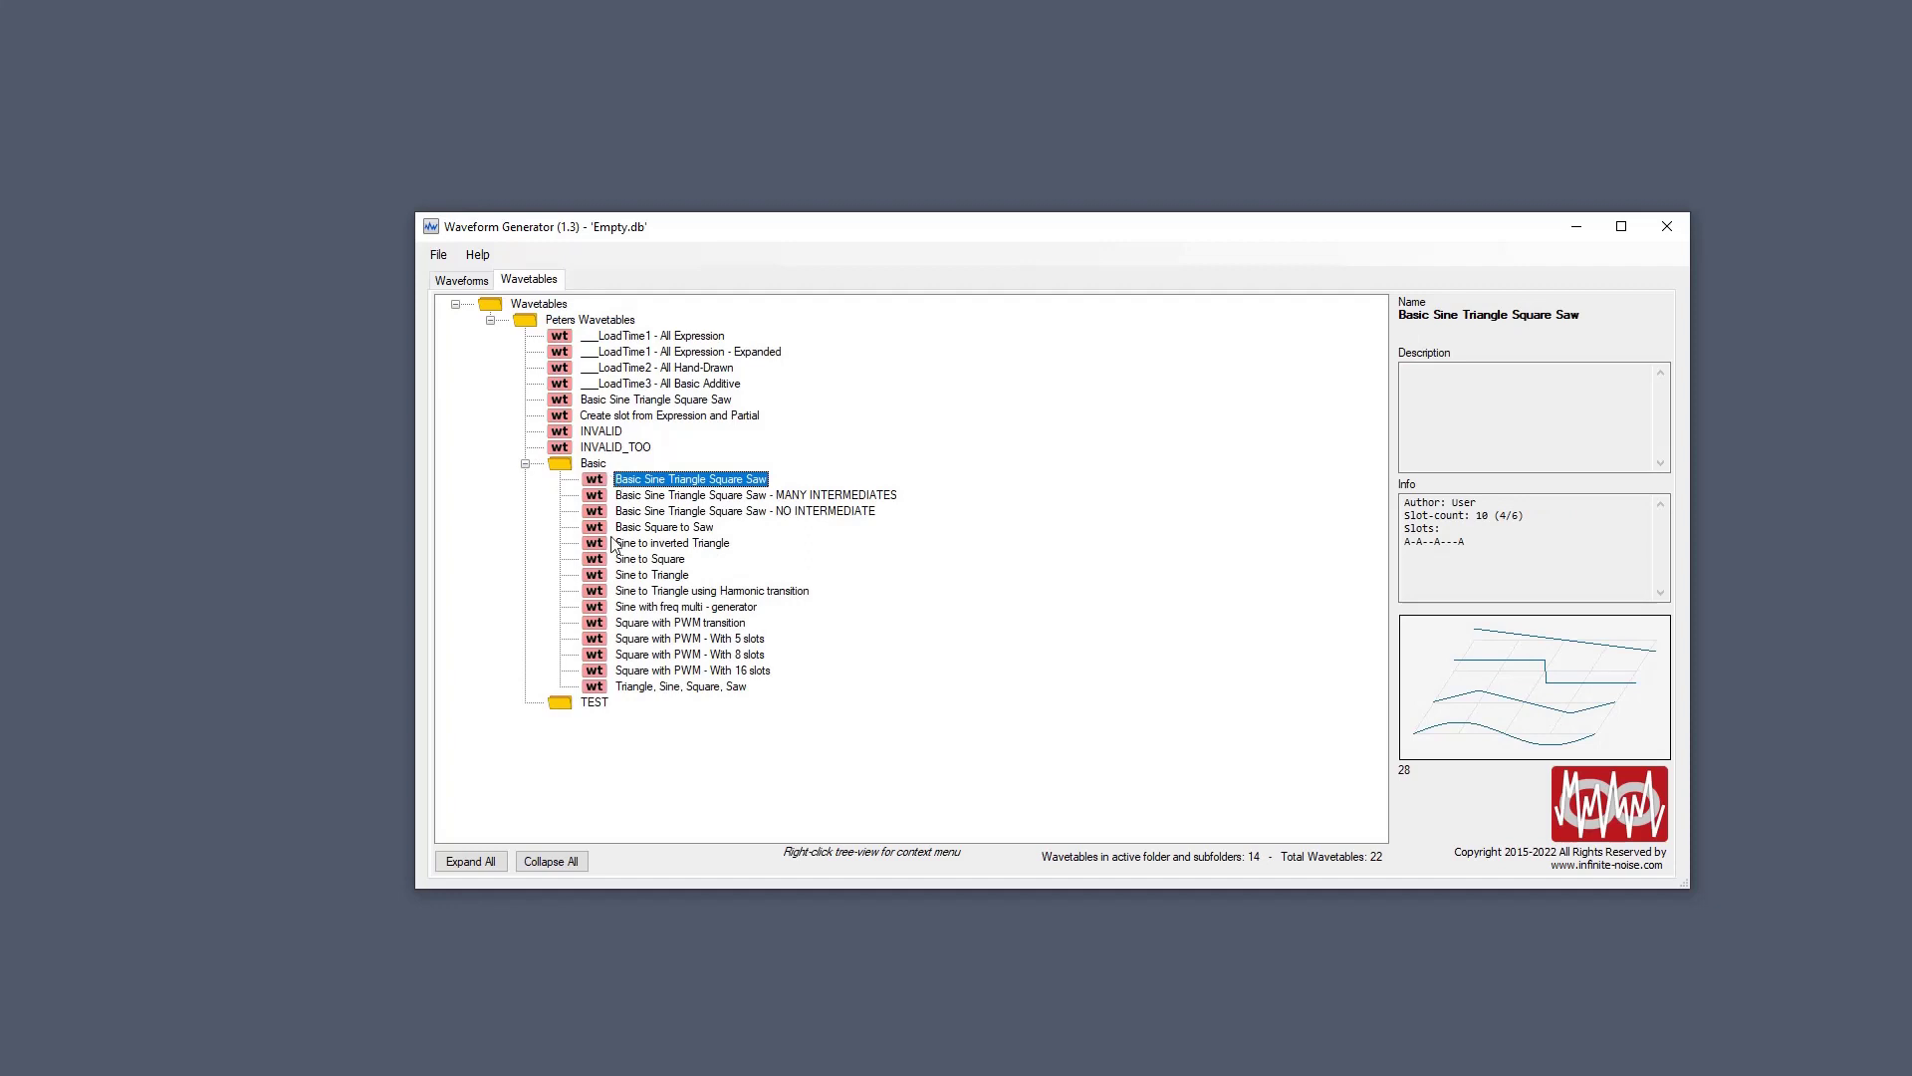
{"action": "left_click", "coordinate": [609, 322]}
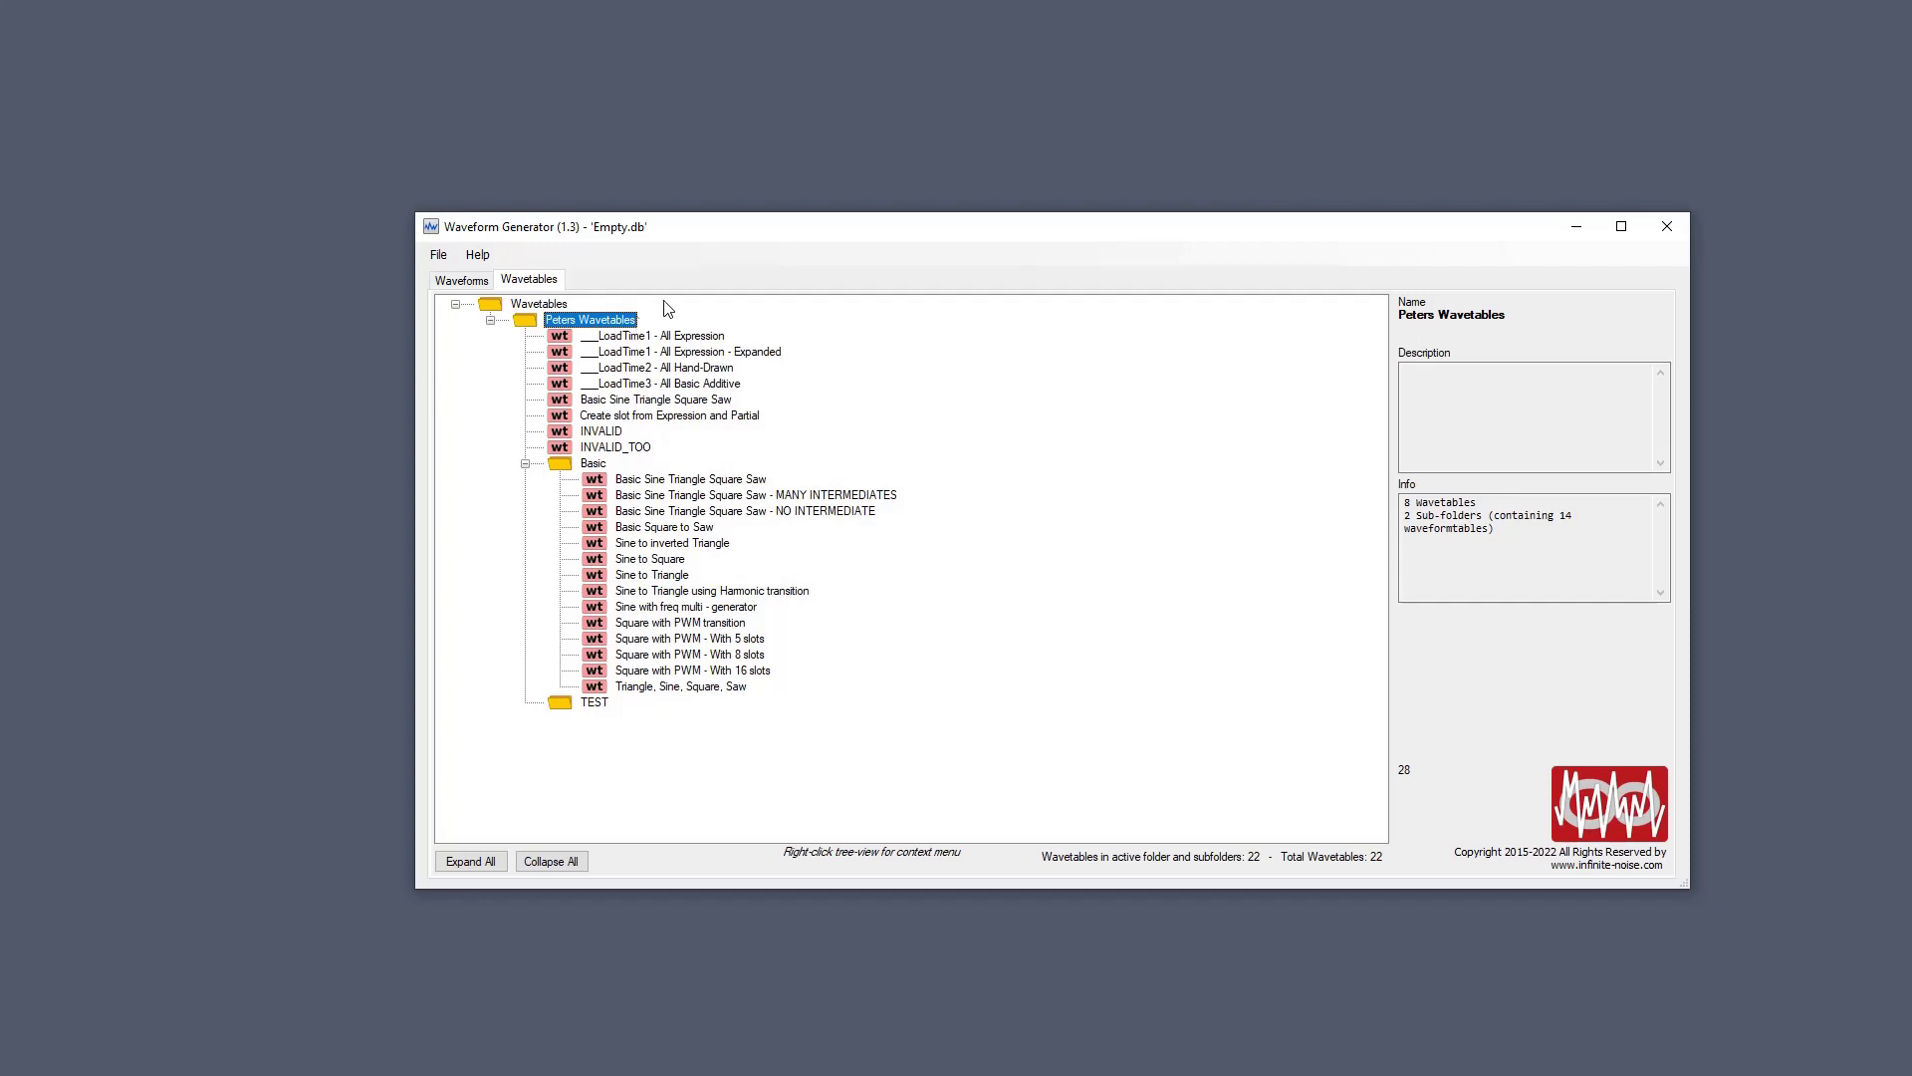
Preview the wavetables from ___LoadTime1 - All Expression through Basic Sine Triangle Square Saw in the personal folder.
{"action": "left_click", "coordinate": [749, 339]}
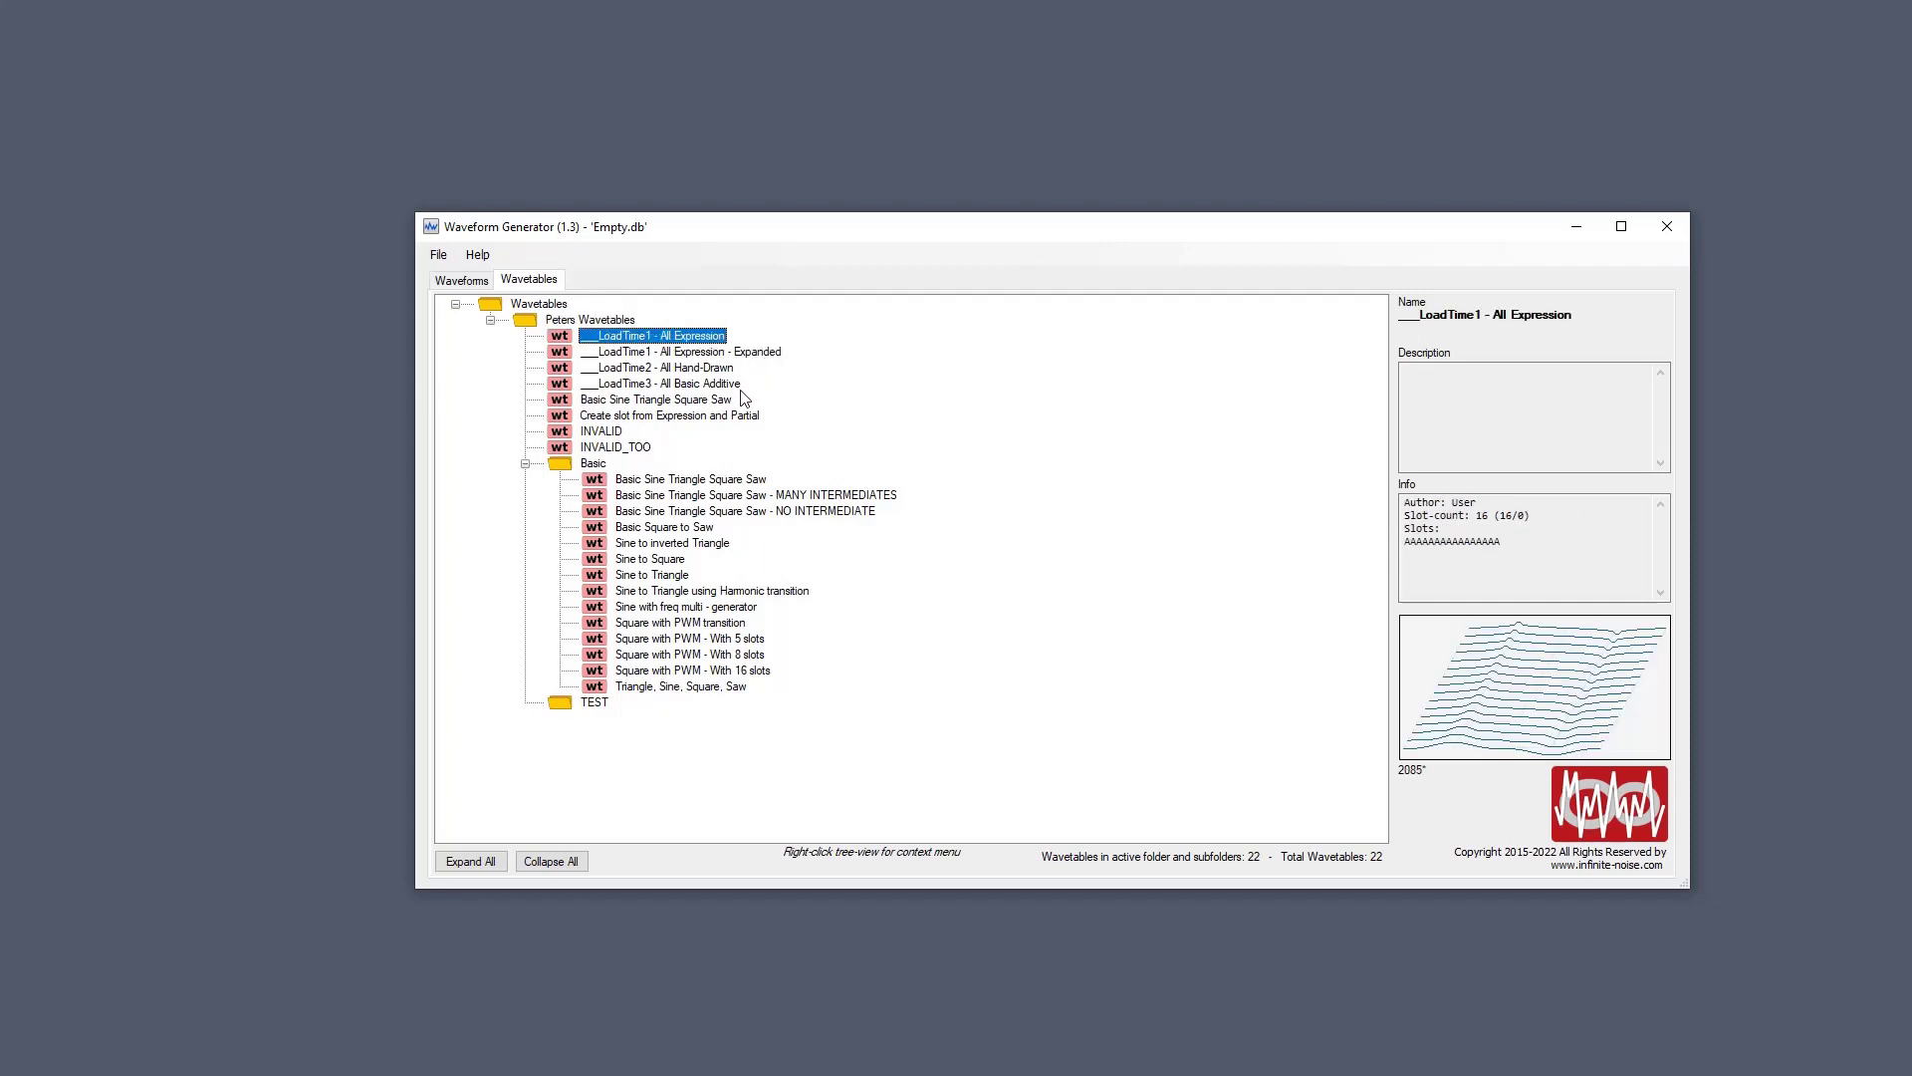
{"action": "key", "text": "Down"}
{"action": "key", "text": "Down"}
{"action": "key", "text": "Down"}
{"action": "key", "text": "Down"}
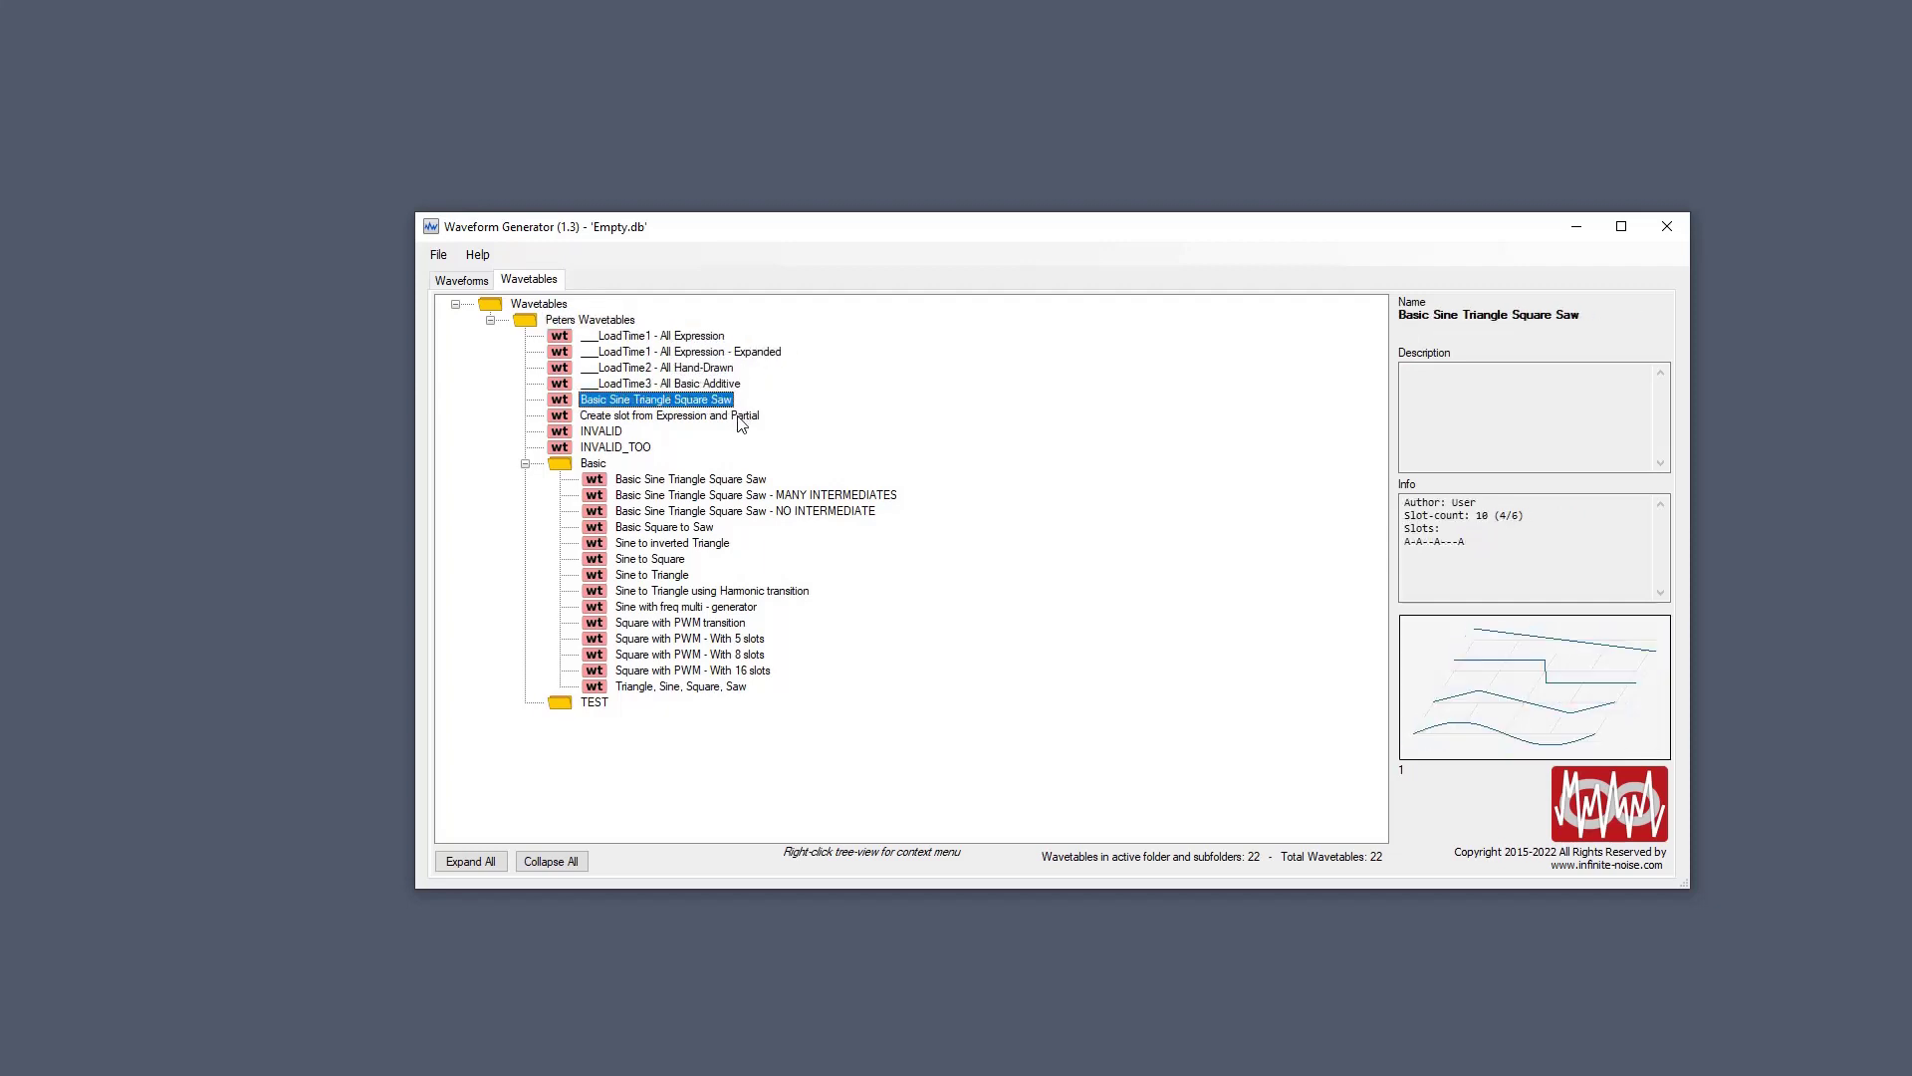
{"action": "key", "text": "Up"}
{"action": "key", "text": "Up"}
{"action": "key", "text": "Up"}
{"action": "key", "text": "Up"}
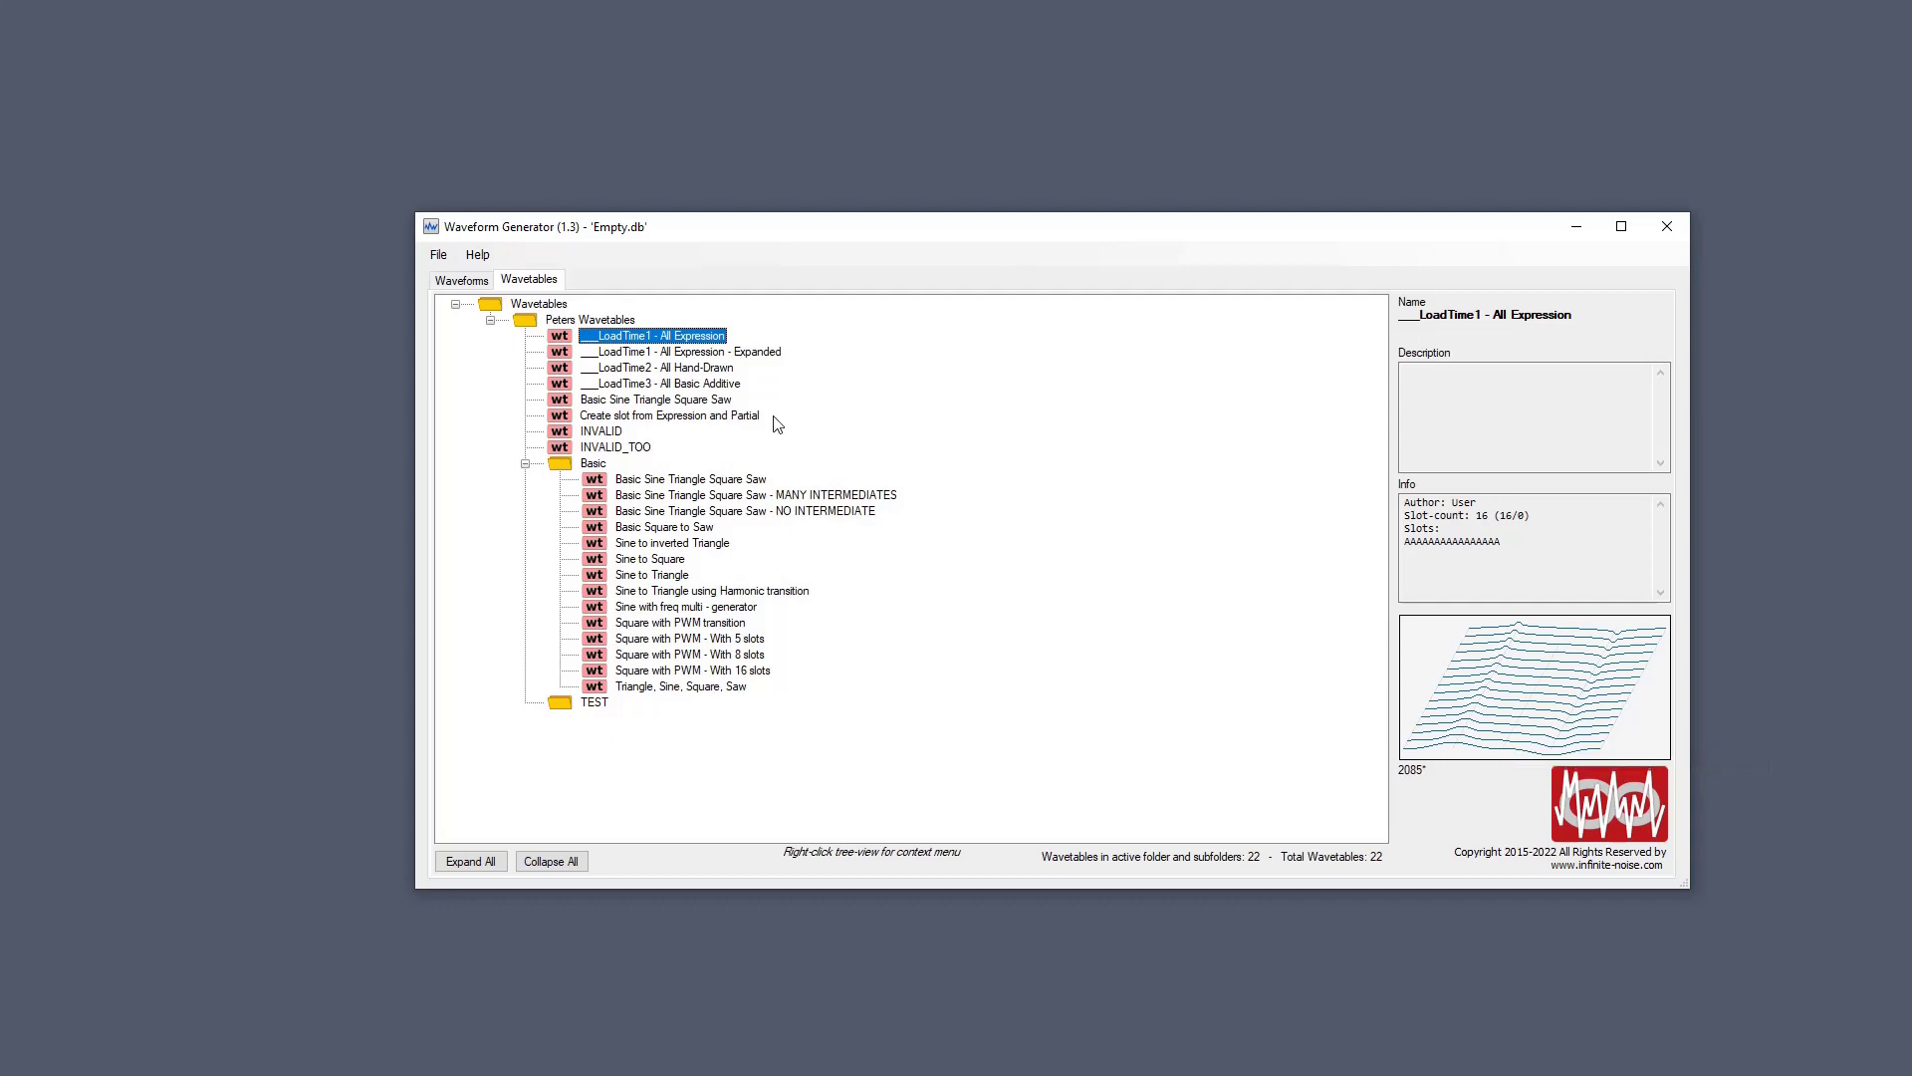
Reopen the Empty.db database.
{"action": "left_click", "coordinate": [455, 260]}
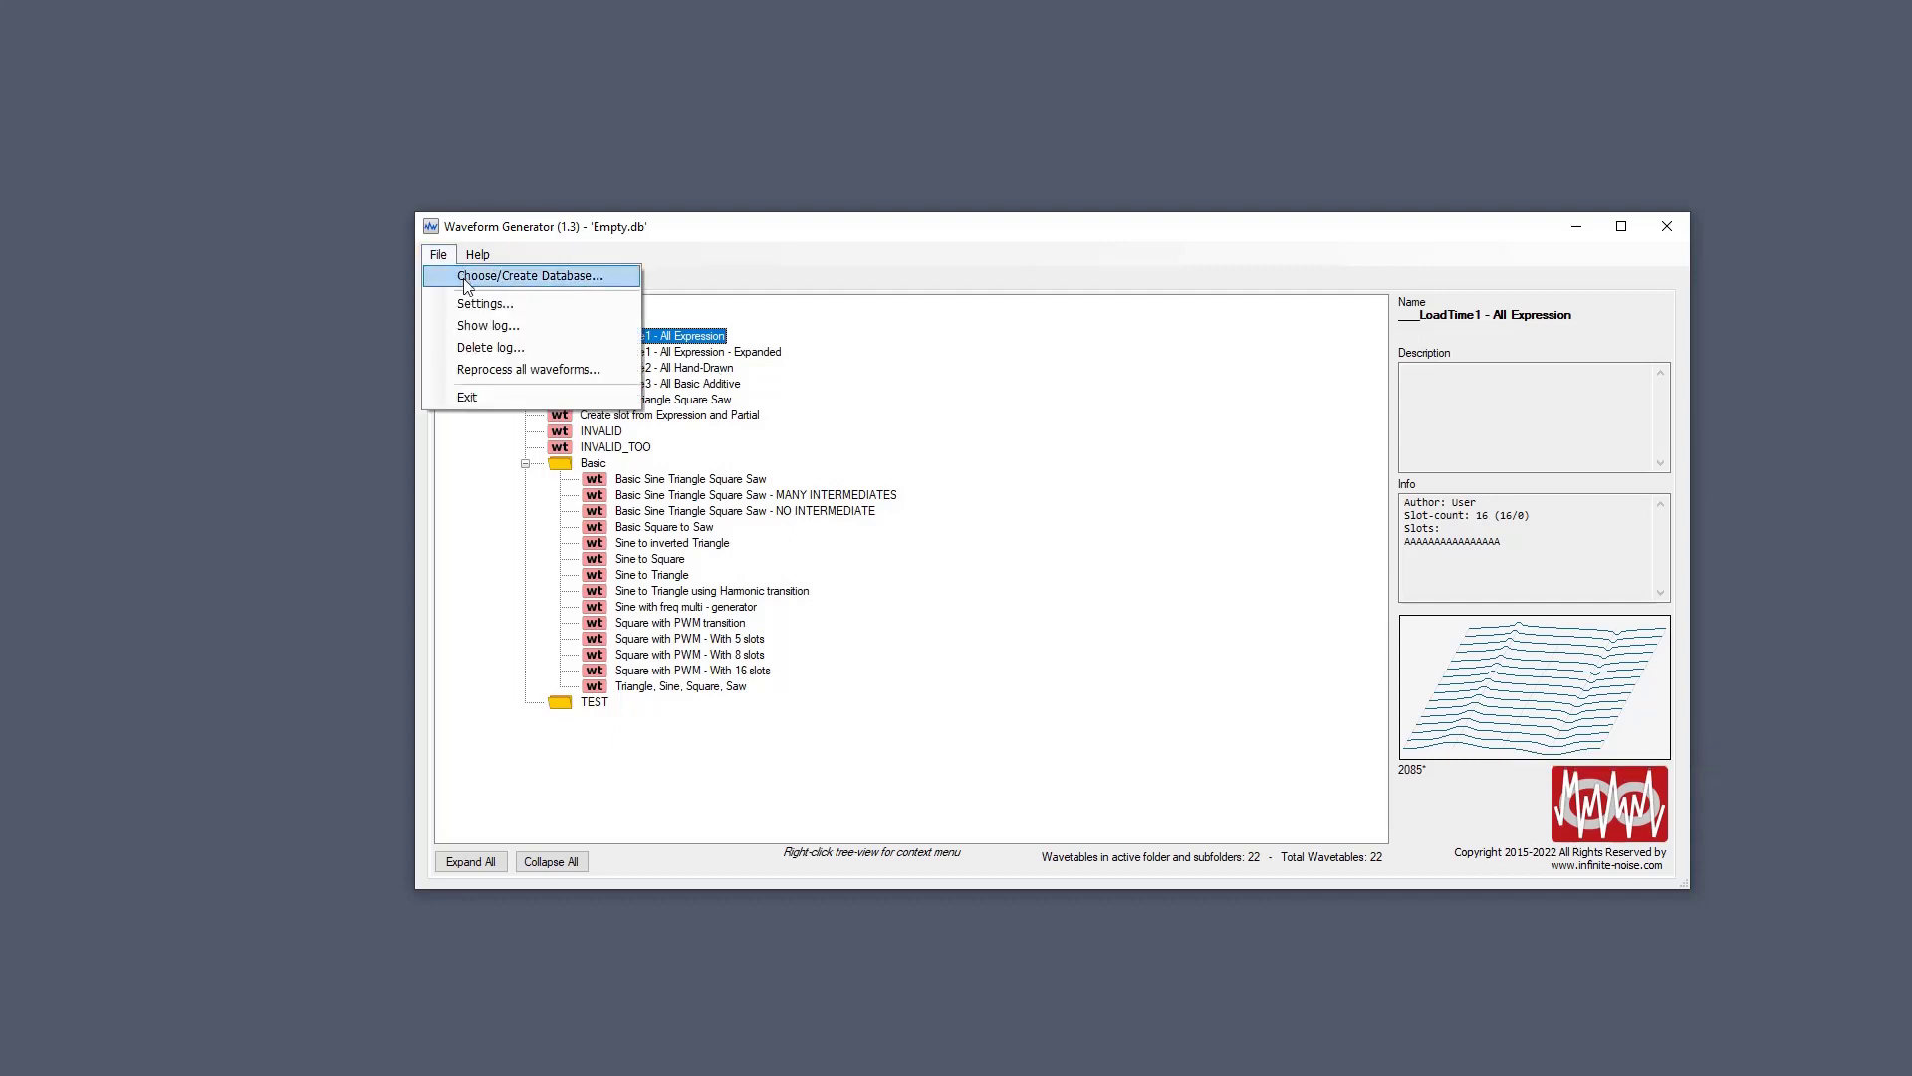
{"action": "left_click", "coordinate": [476, 276]}
{"action": "left_click", "coordinate": [1285, 511]}
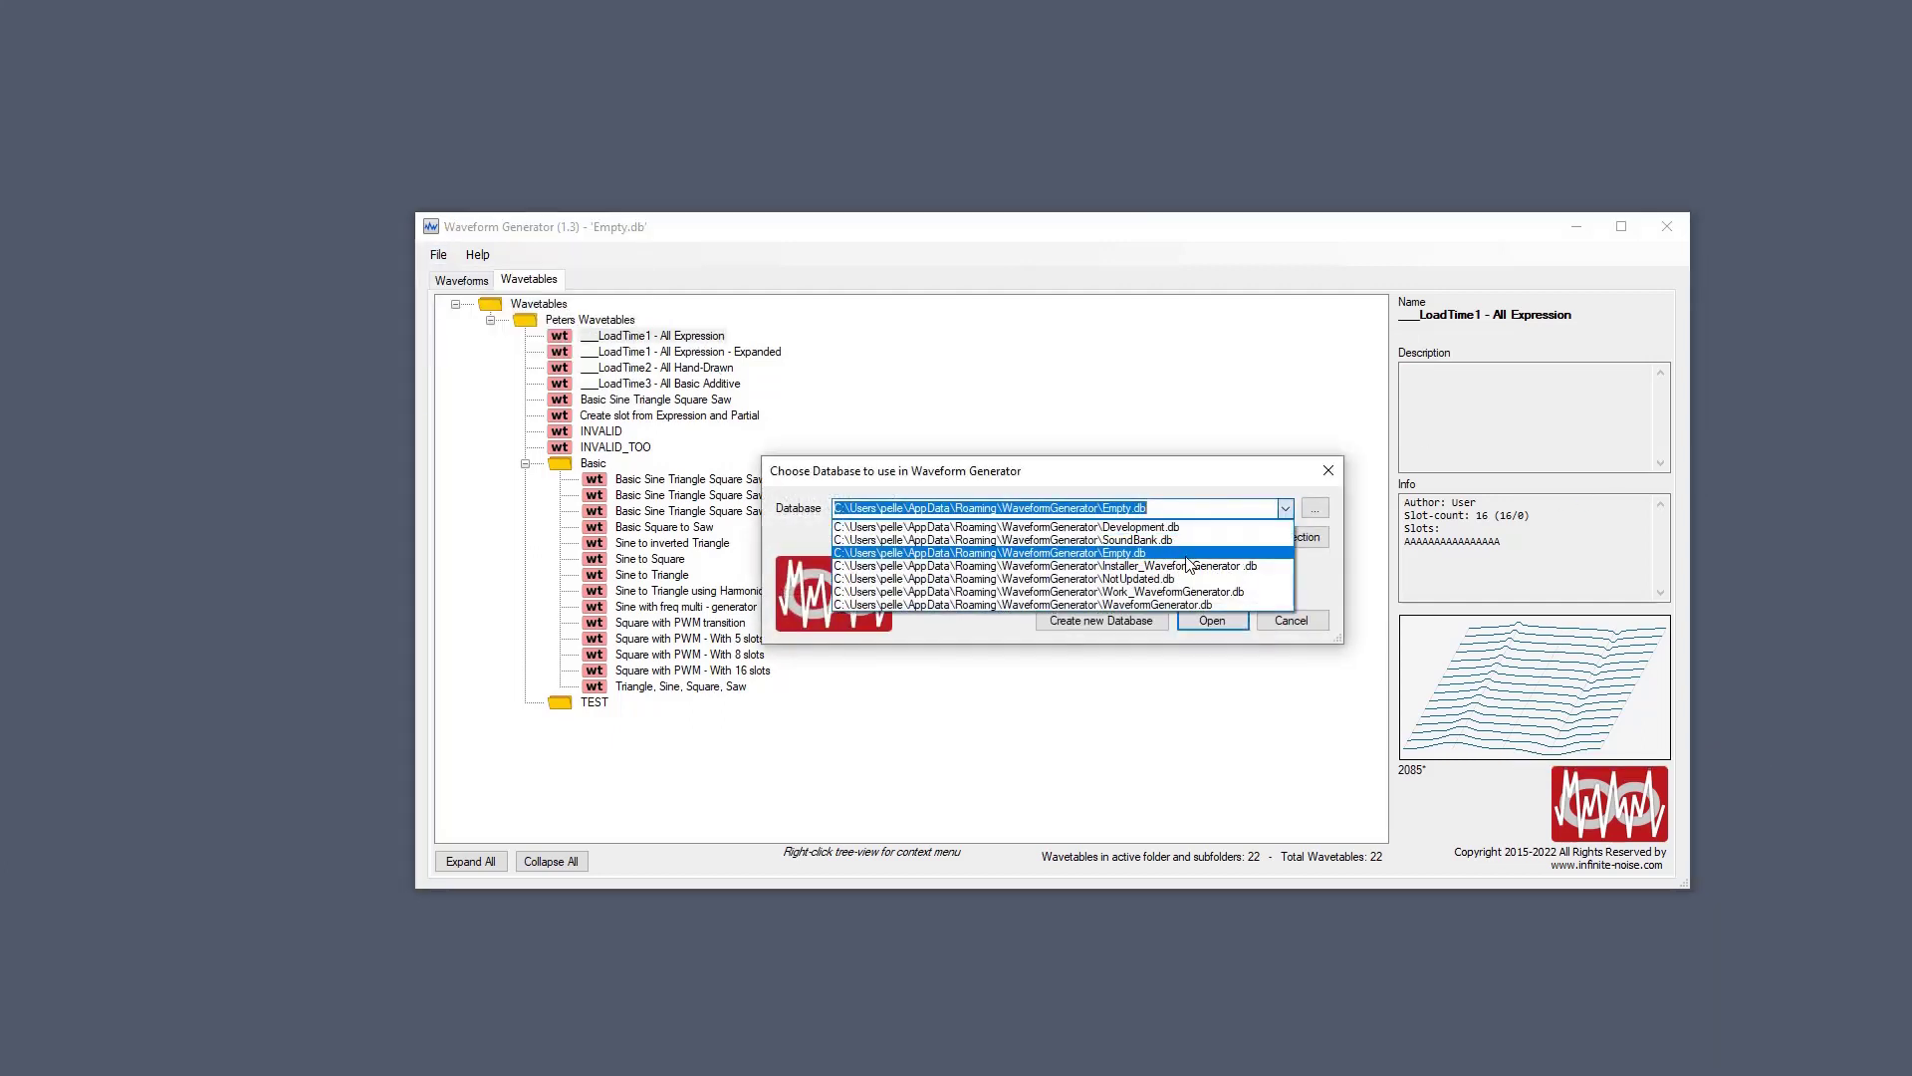
{"action": "left_click", "coordinate": [1285, 511]}
{"action": "left_click", "coordinate": [1219, 621]}
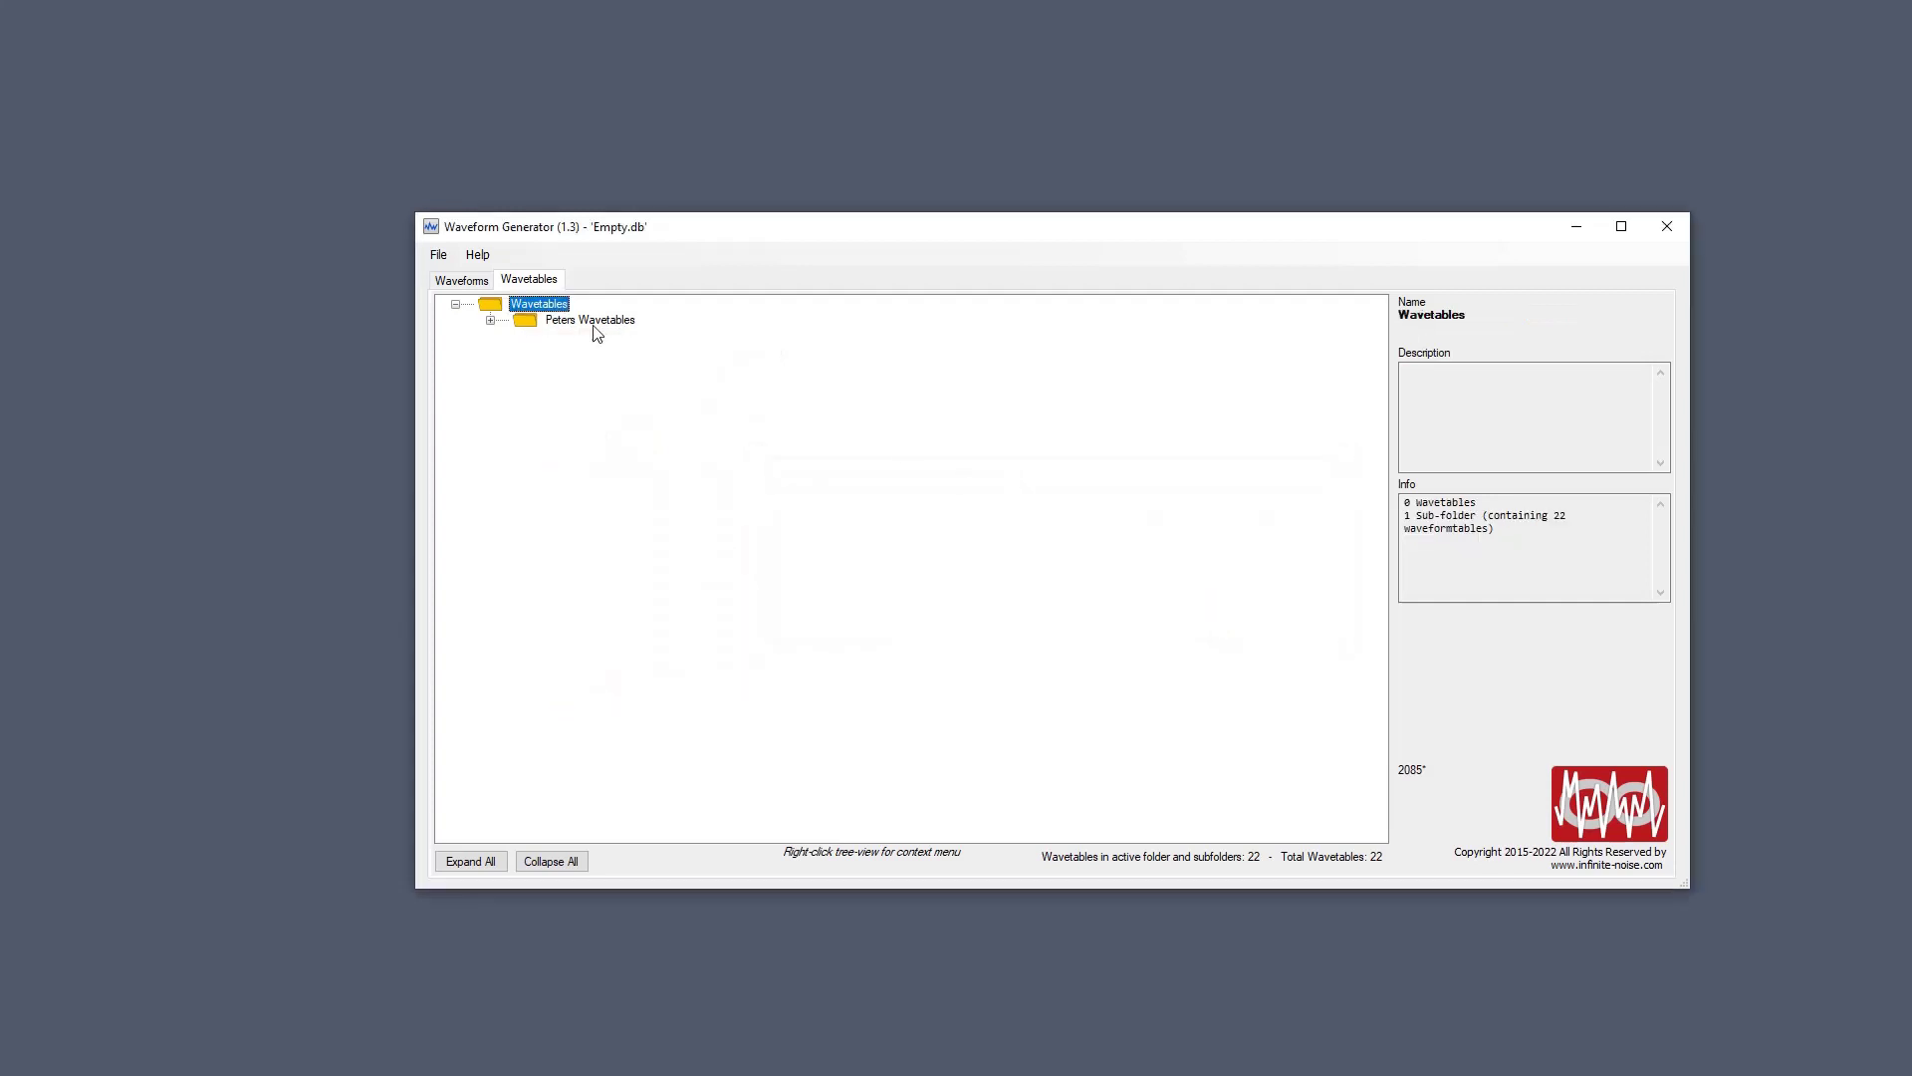
Switch the working database to Development.db.
{"action": "left_click", "coordinate": [438, 256]}
{"action": "left_click", "coordinate": [461, 281]}
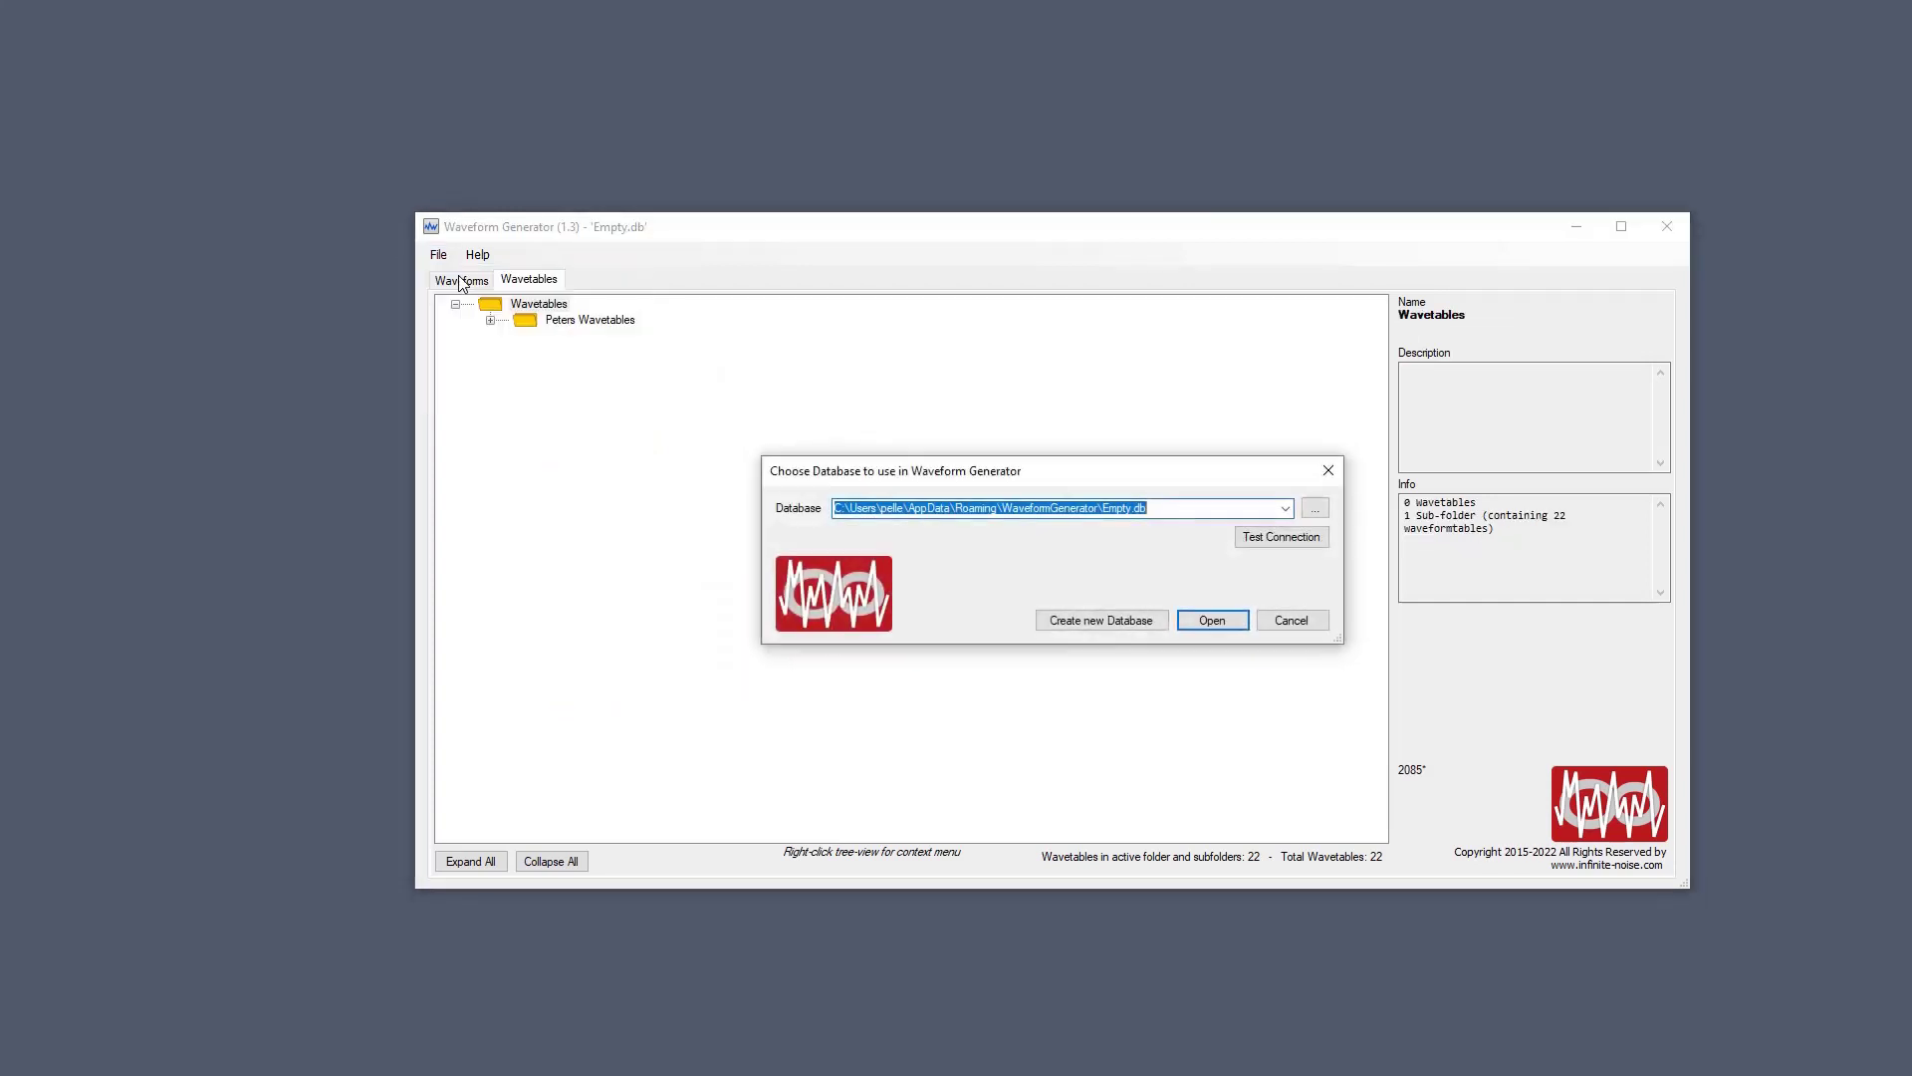
{"action": "left_click", "coordinate": [1286, 509]}
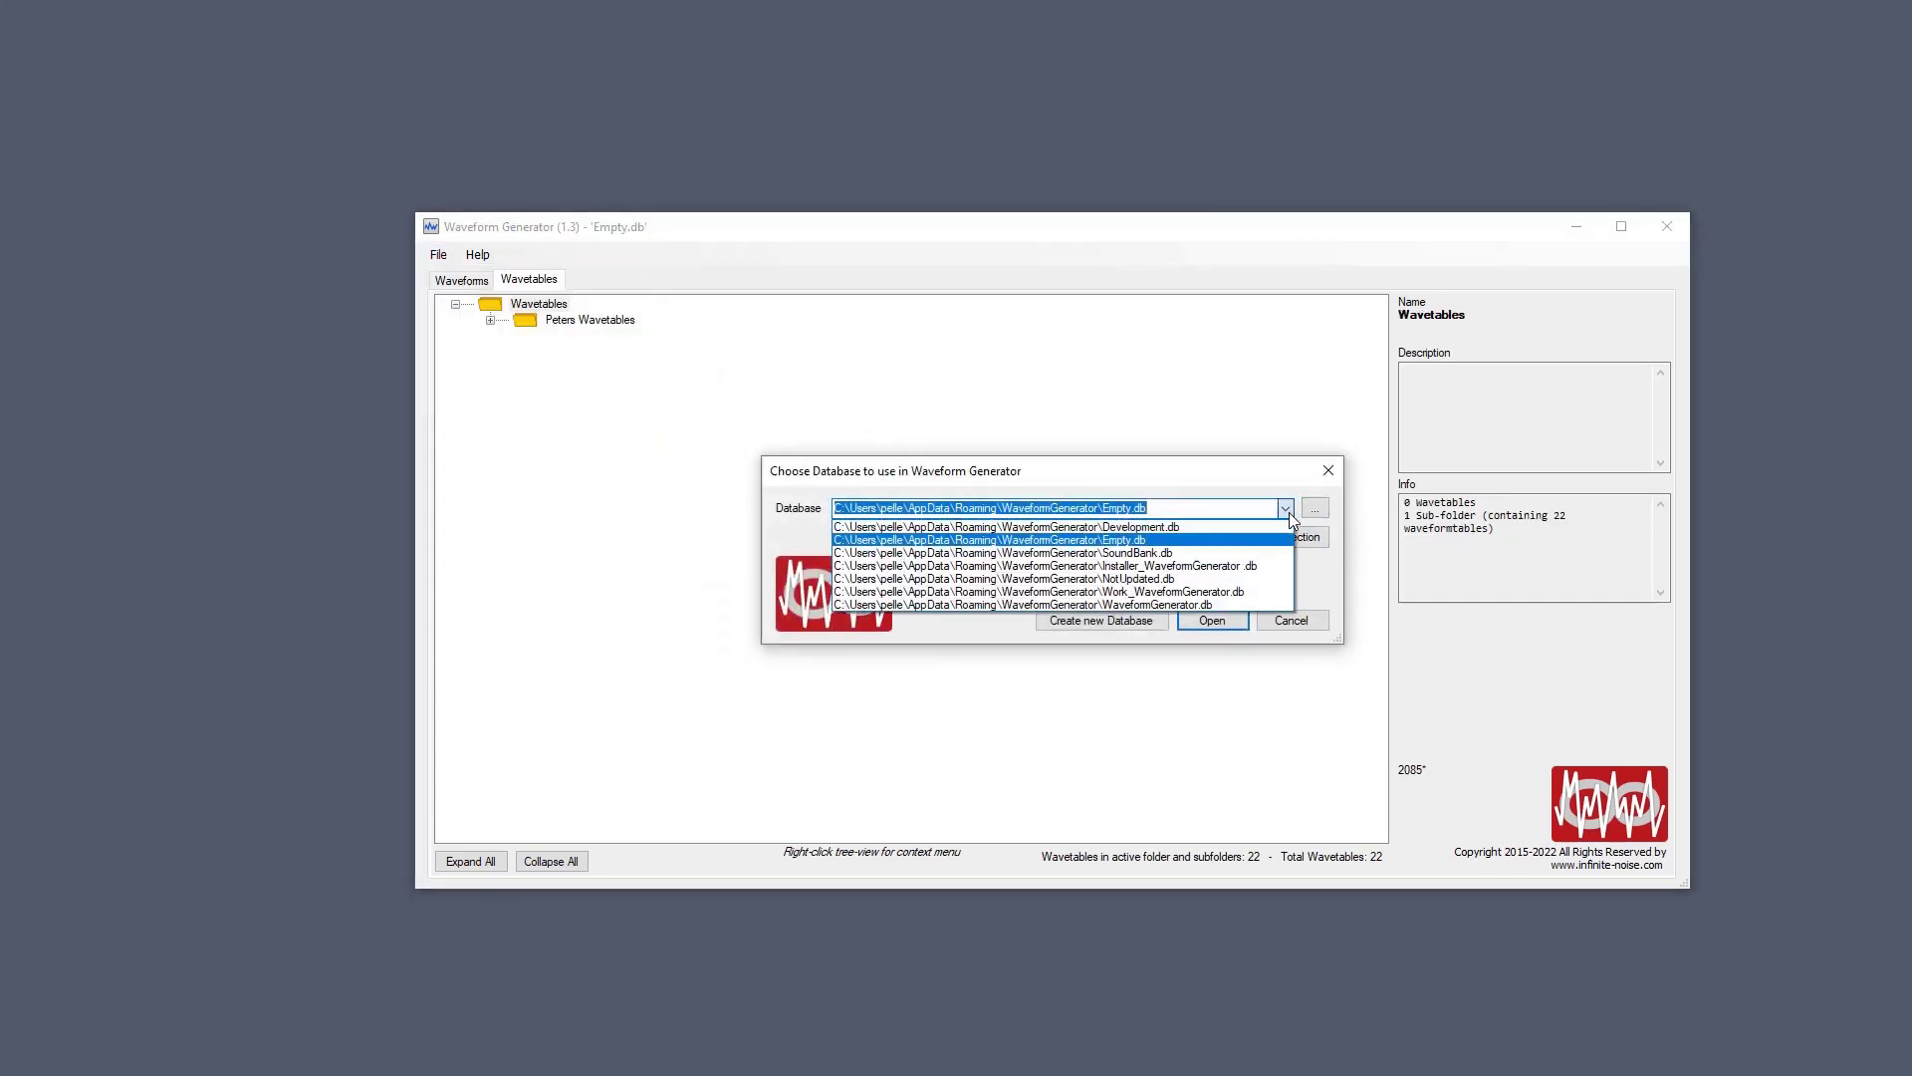
{"action": "left_click", "coordinate": [1199, 526]}
{"action": "left_click", "coordinate": [1212, 620]}
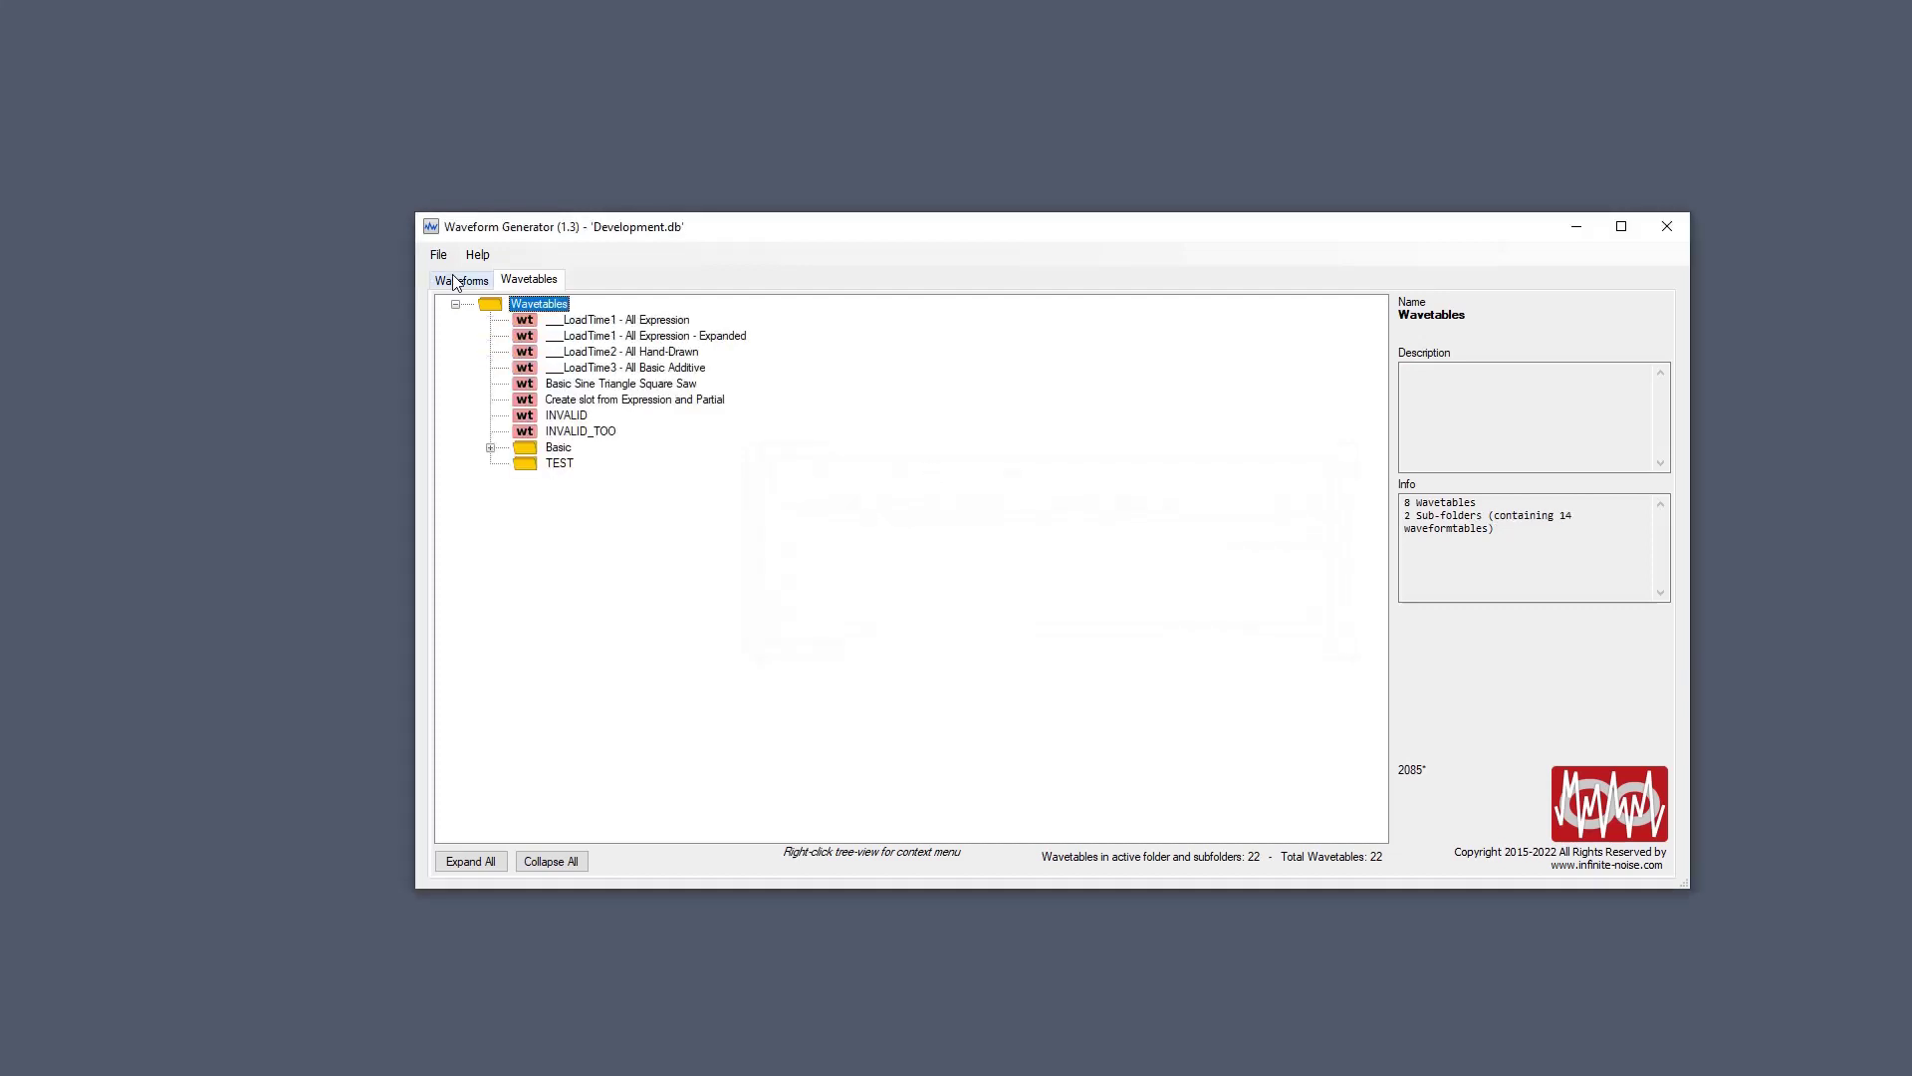
Switch the working database to Empty.db.
{"action": "left_click", "coordinate": [438, 255]}
{"action": "left_click", "coordinate": [460, 283]}
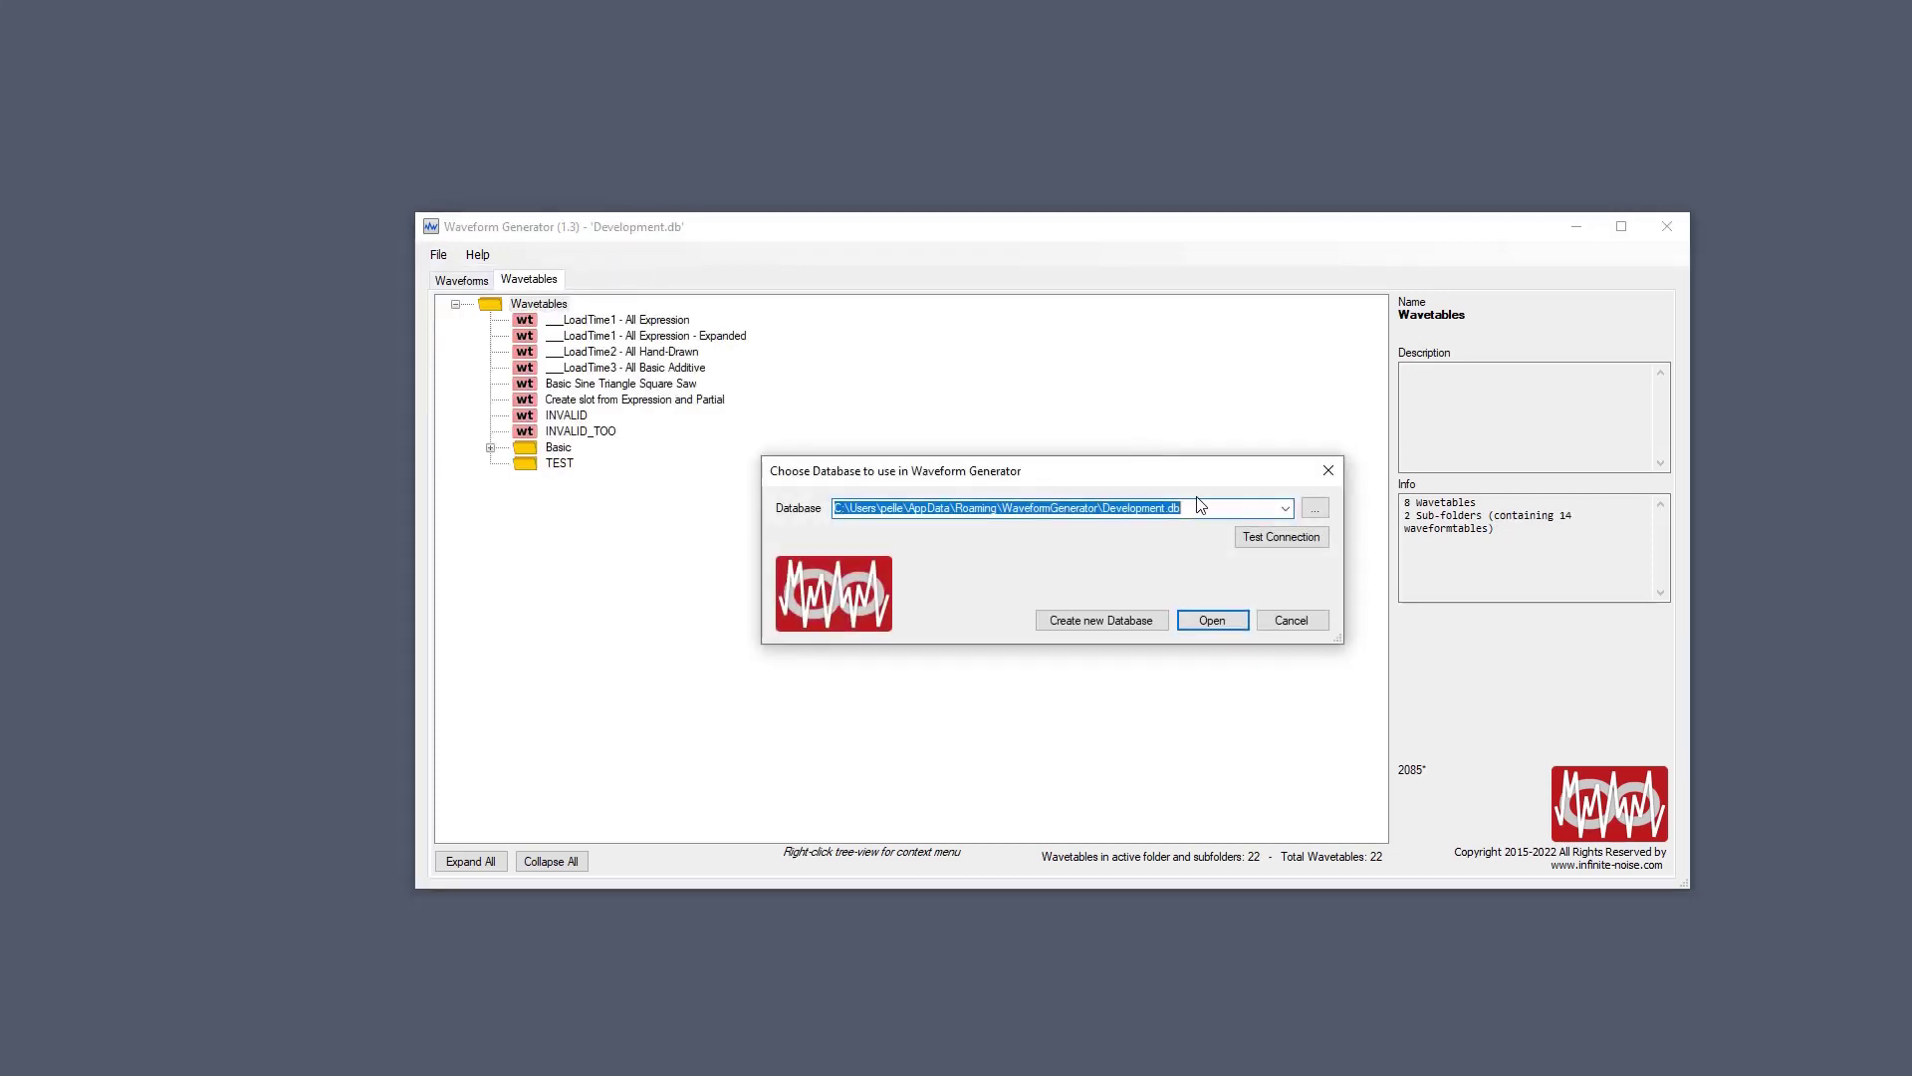
{"action": "left_click", "coordinate": [1284, 509]}
{"action": "left_click", "coordinate": [1245, 543]}
{"action": "left_click", "coordinate": [1211, 620]}
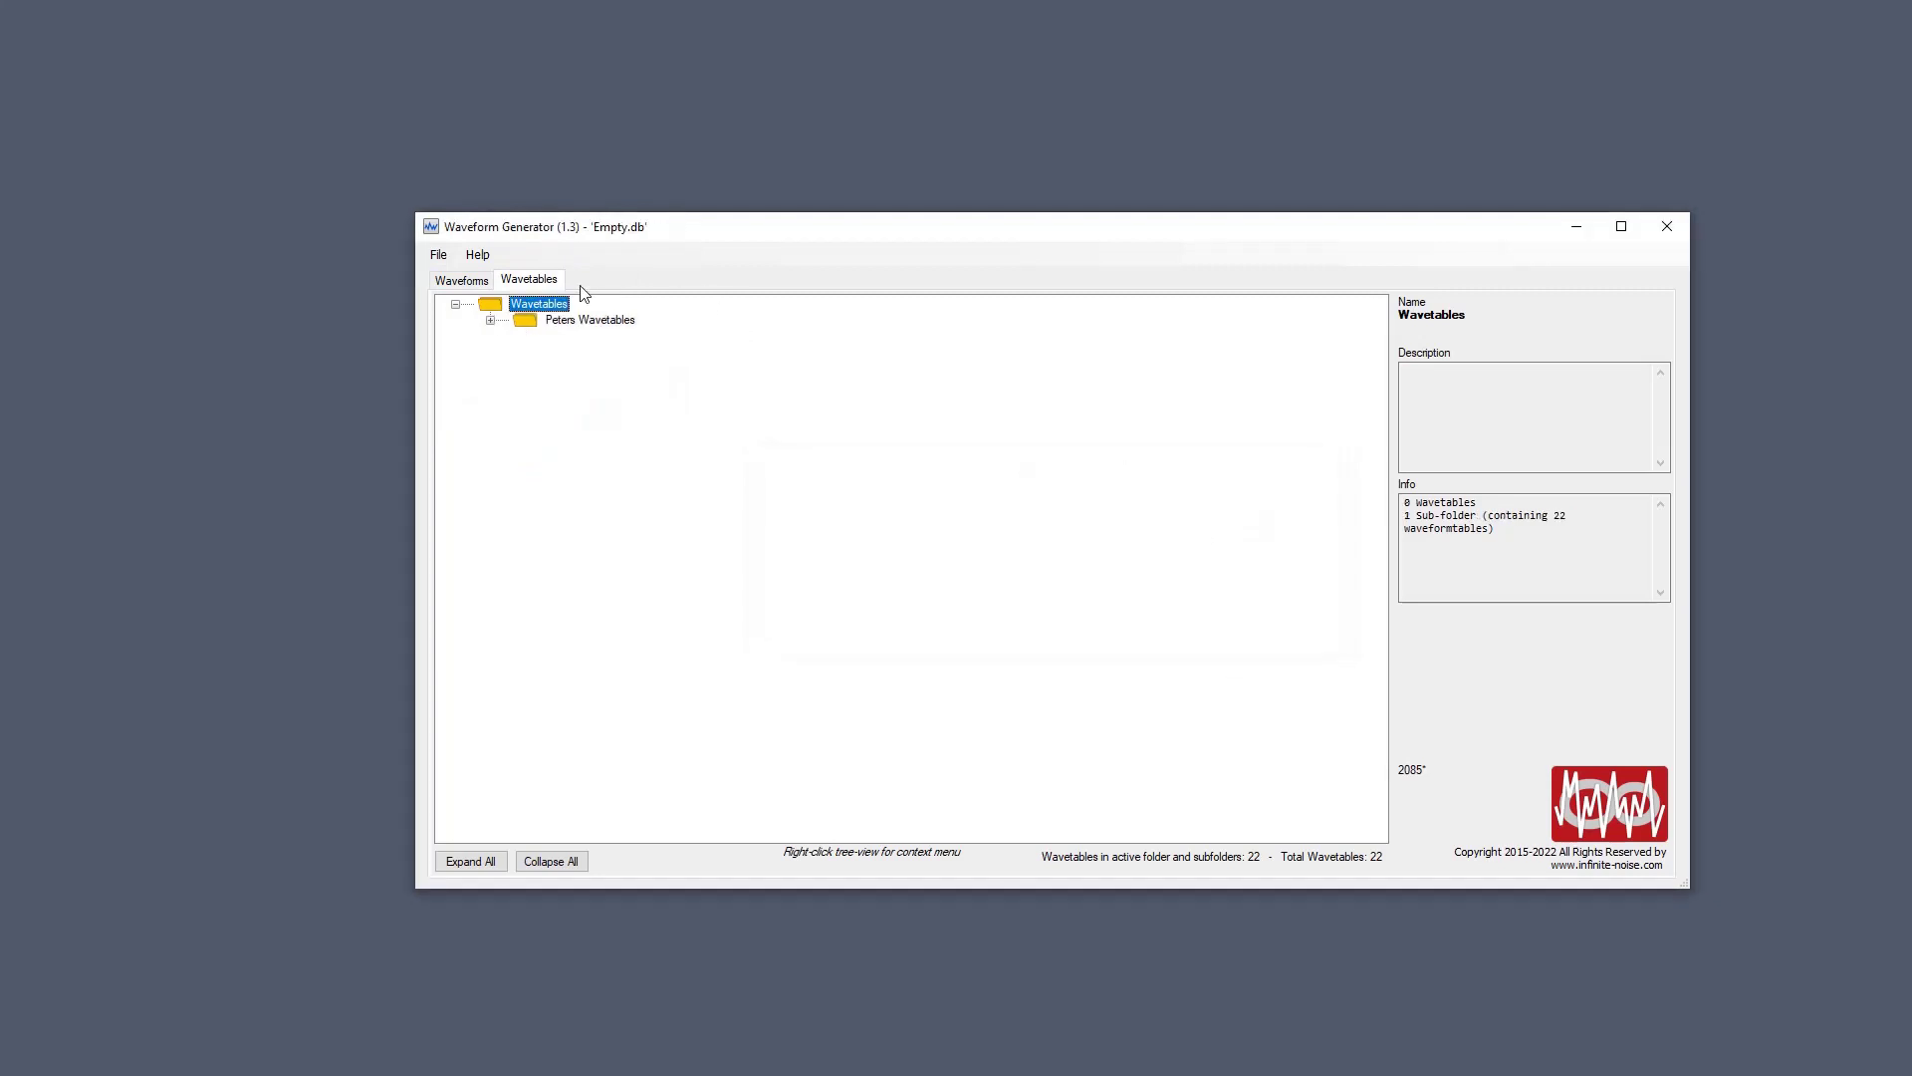
Expand the personal wavetables folder and compare the previews and timing figures of the ___LoadTime1, ___LoadTime2 and ___LoadTime3 wavetables.
{"action": "left_click", "coordinate": [493, 322]}
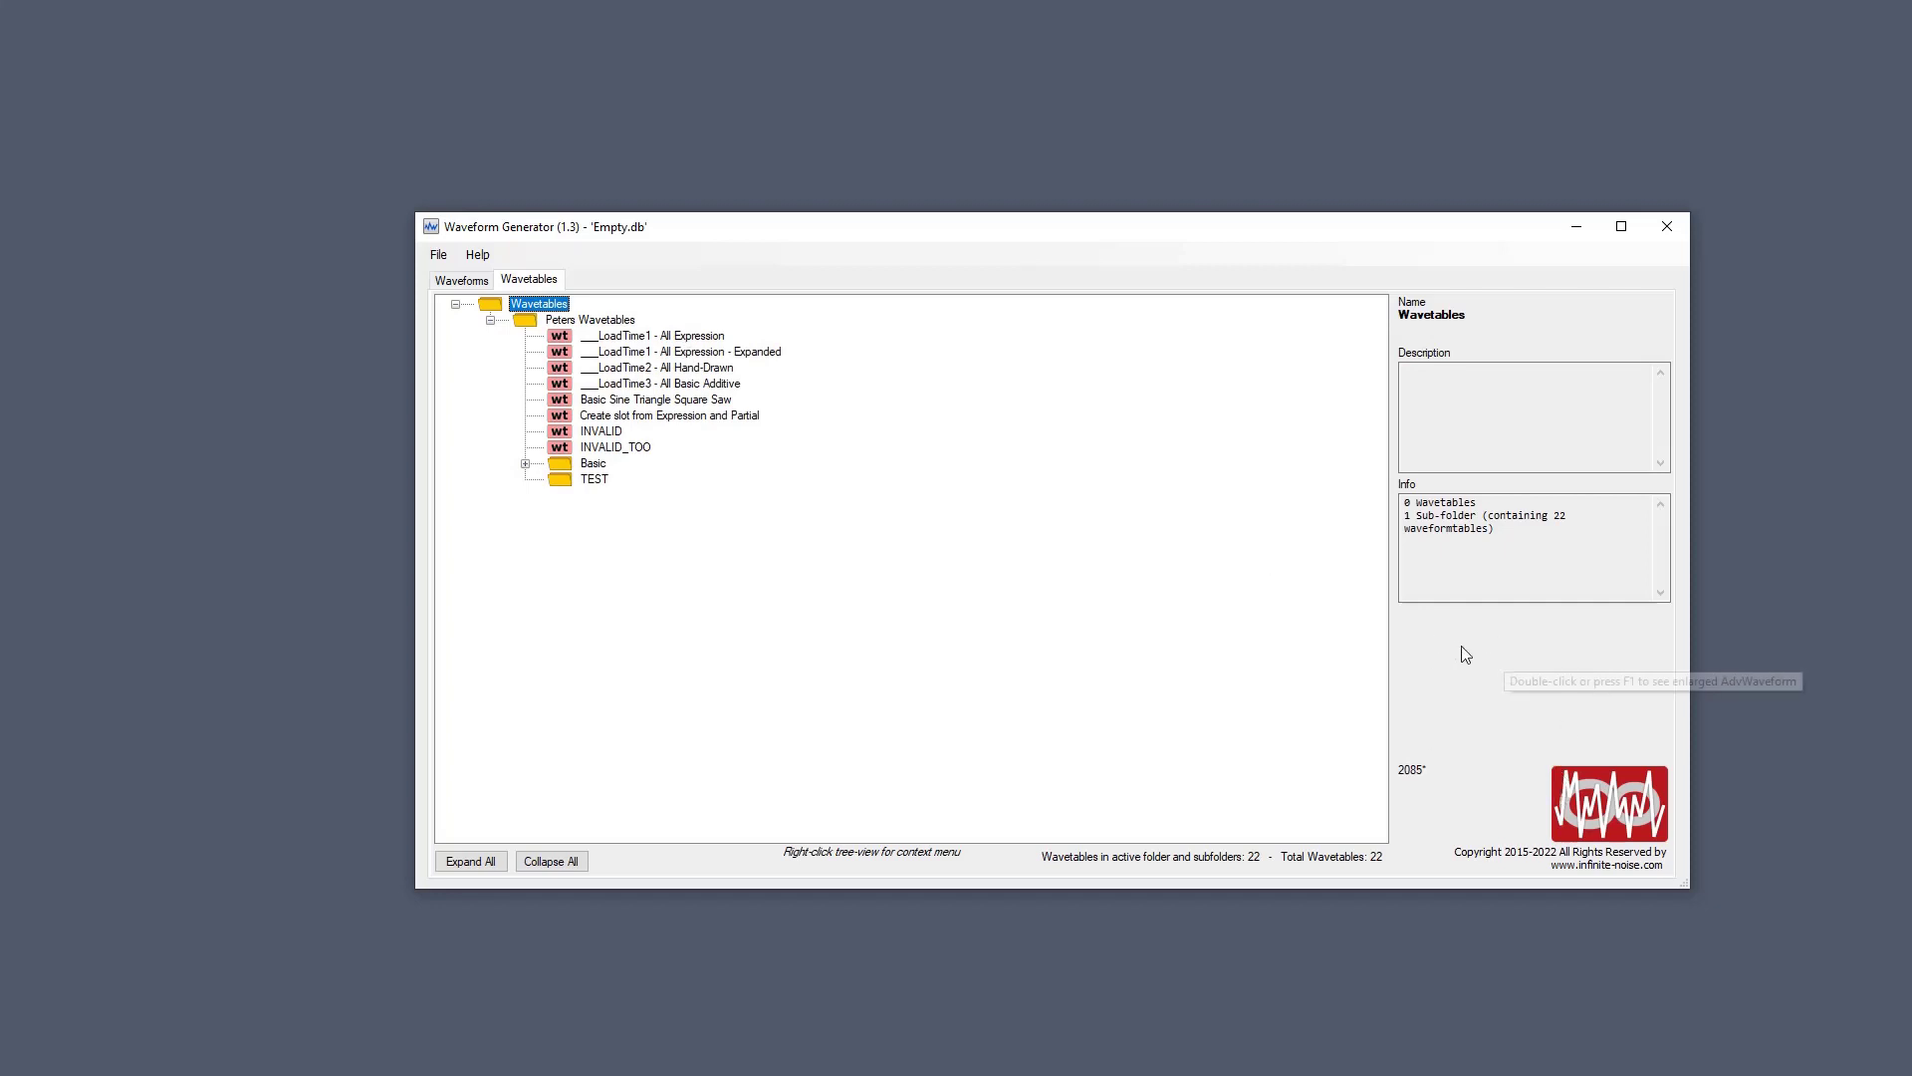
{"action": "left_click", "coordinate": [704, 342]}
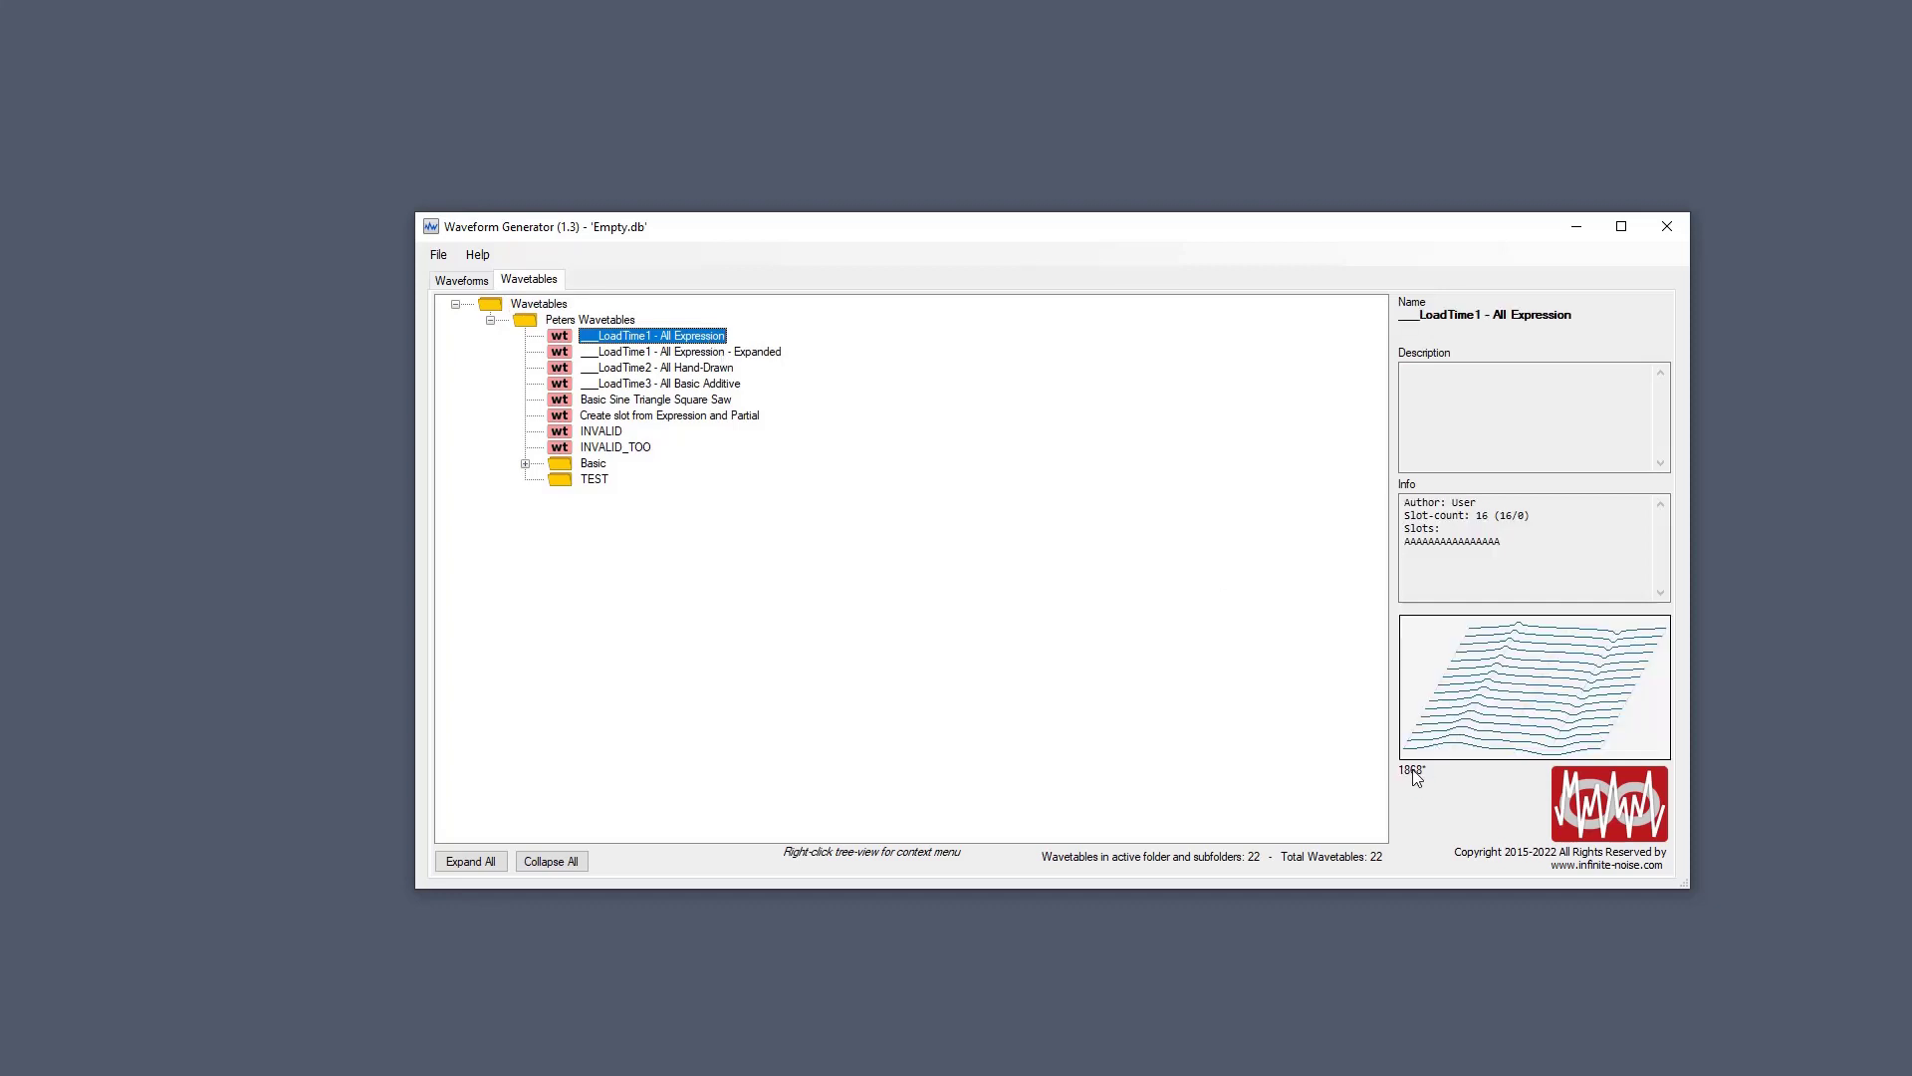
{"action": "left_click", "coordinate": [780, 352]}
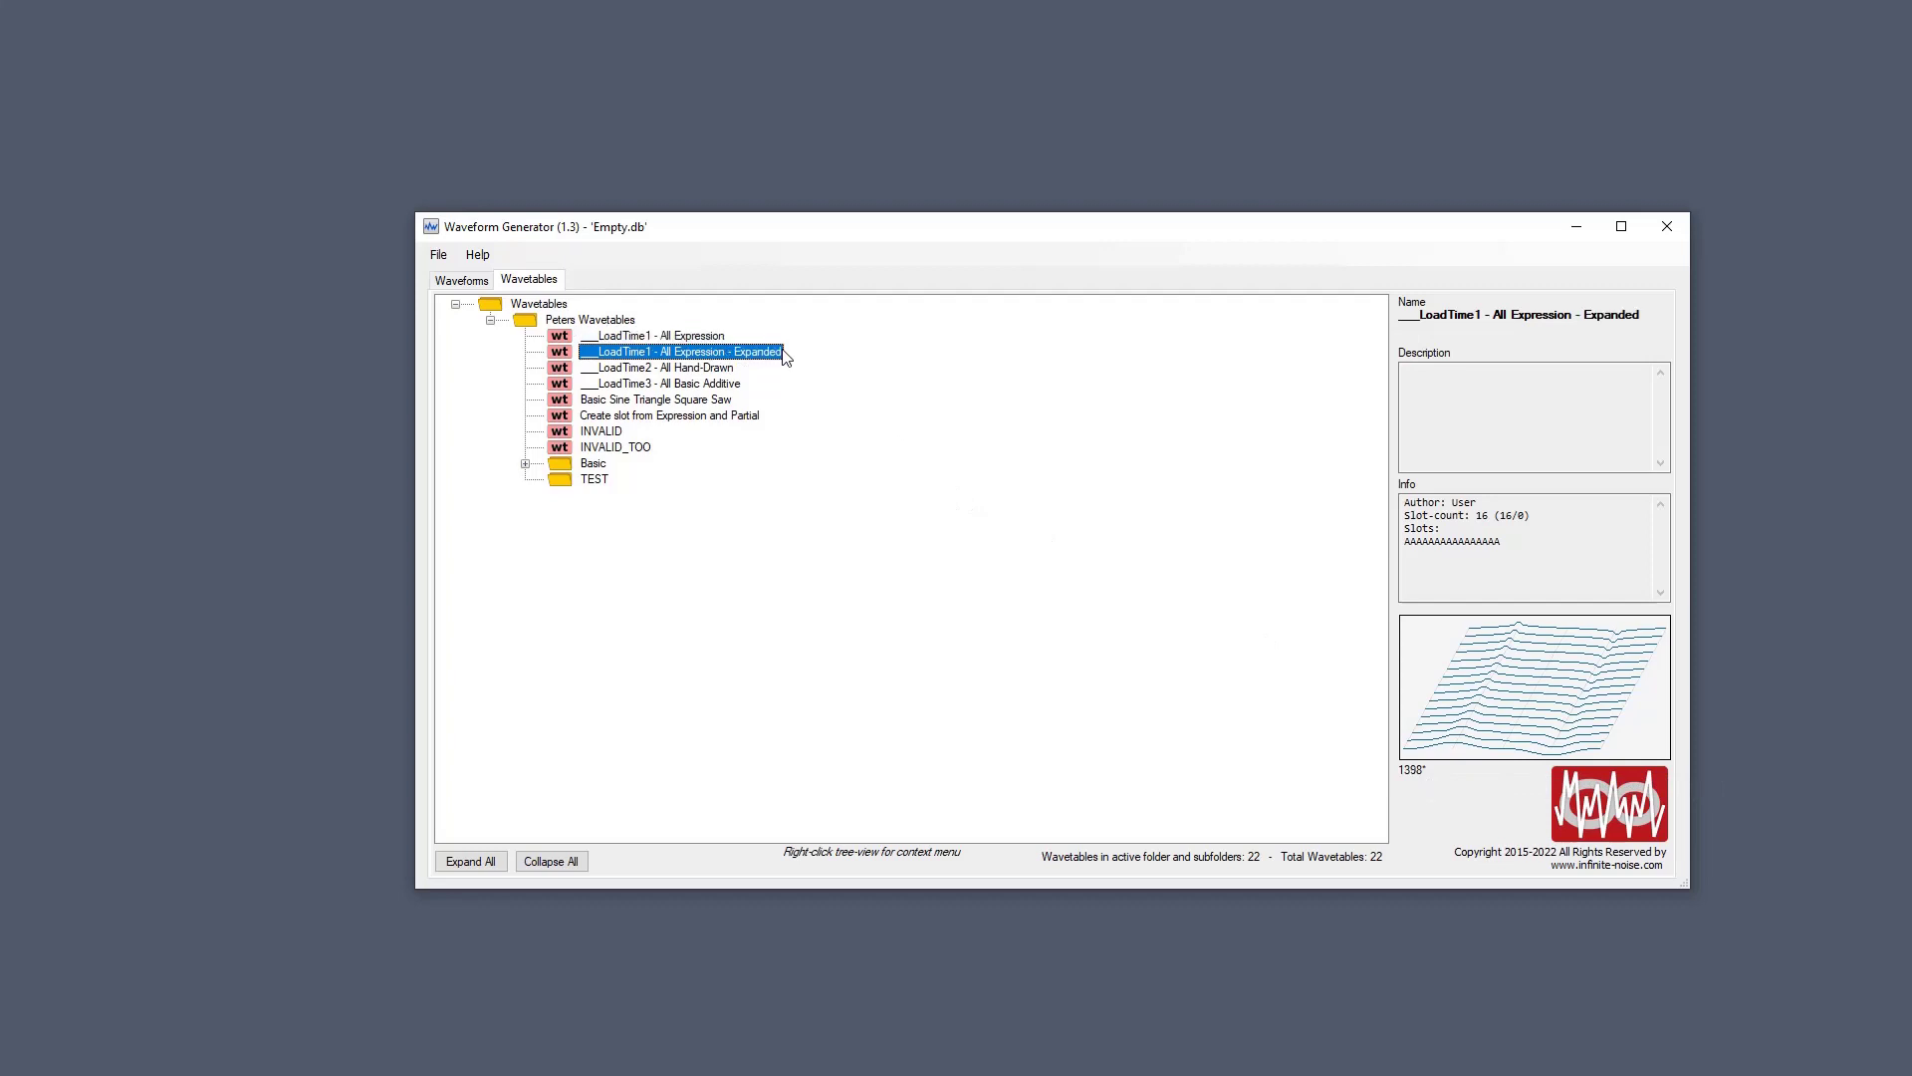
{"action": "key", "text": "Down"}
{"action": "key", "text": "Down"}
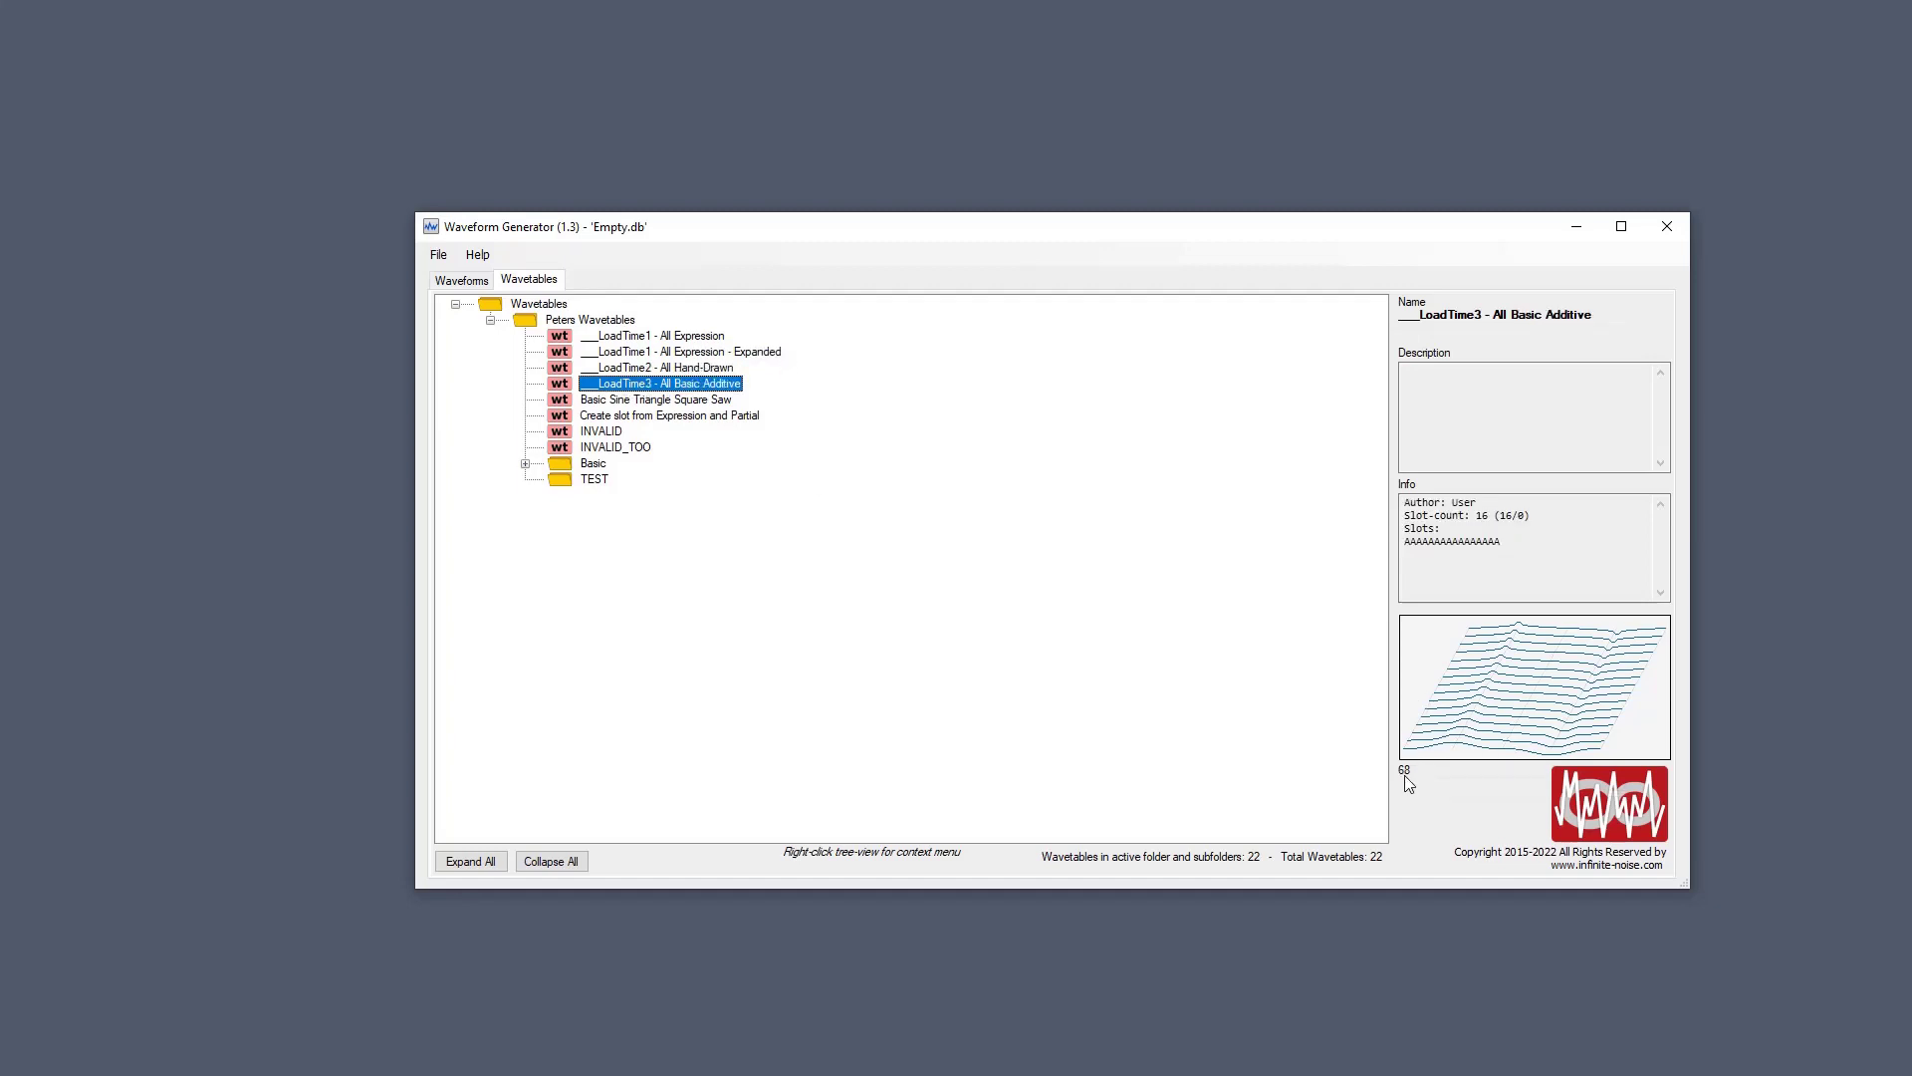
{"action": "left_click", "coordinate": [697, 339]}
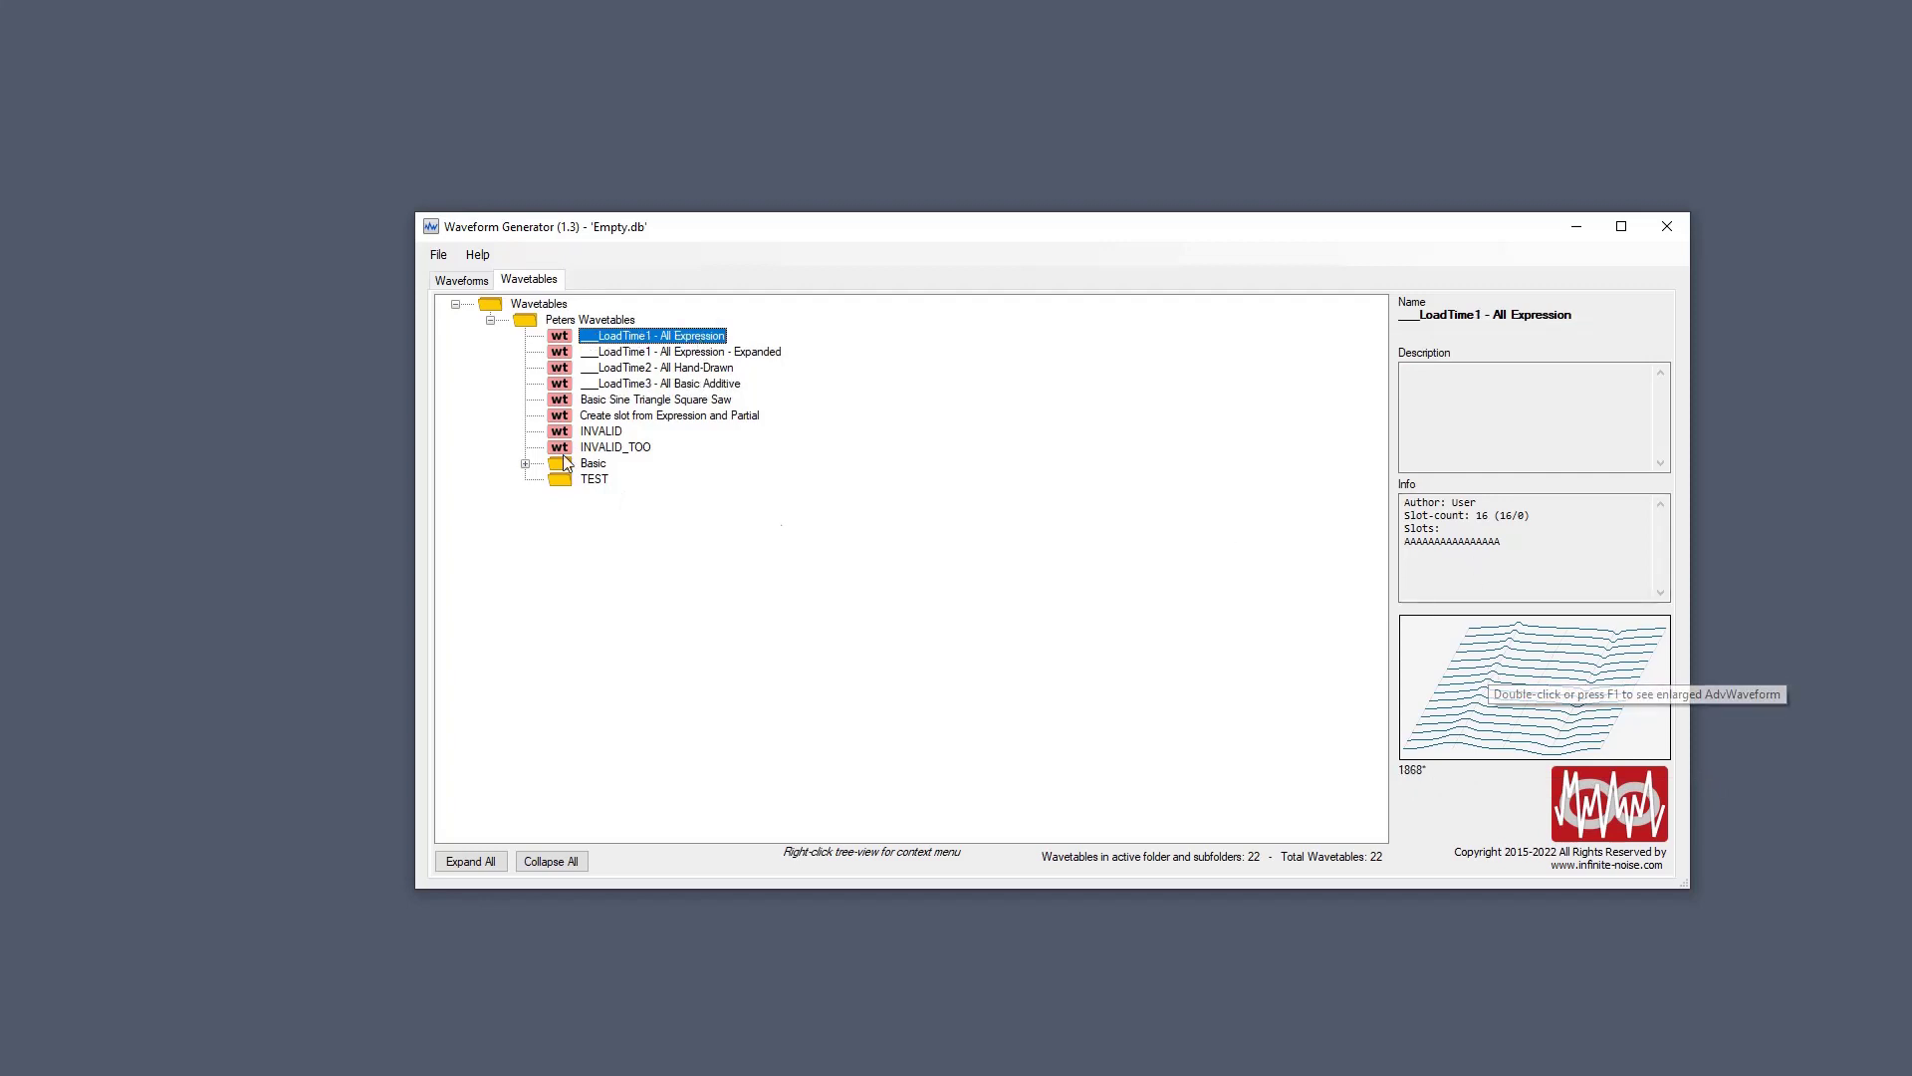
Browse back and forth between the INVALID wavetable and ___LoadTime1 - All Expression to examine how quickly each preview is drawn.
{"action": "left_click", "coordinate": [603, 435]}
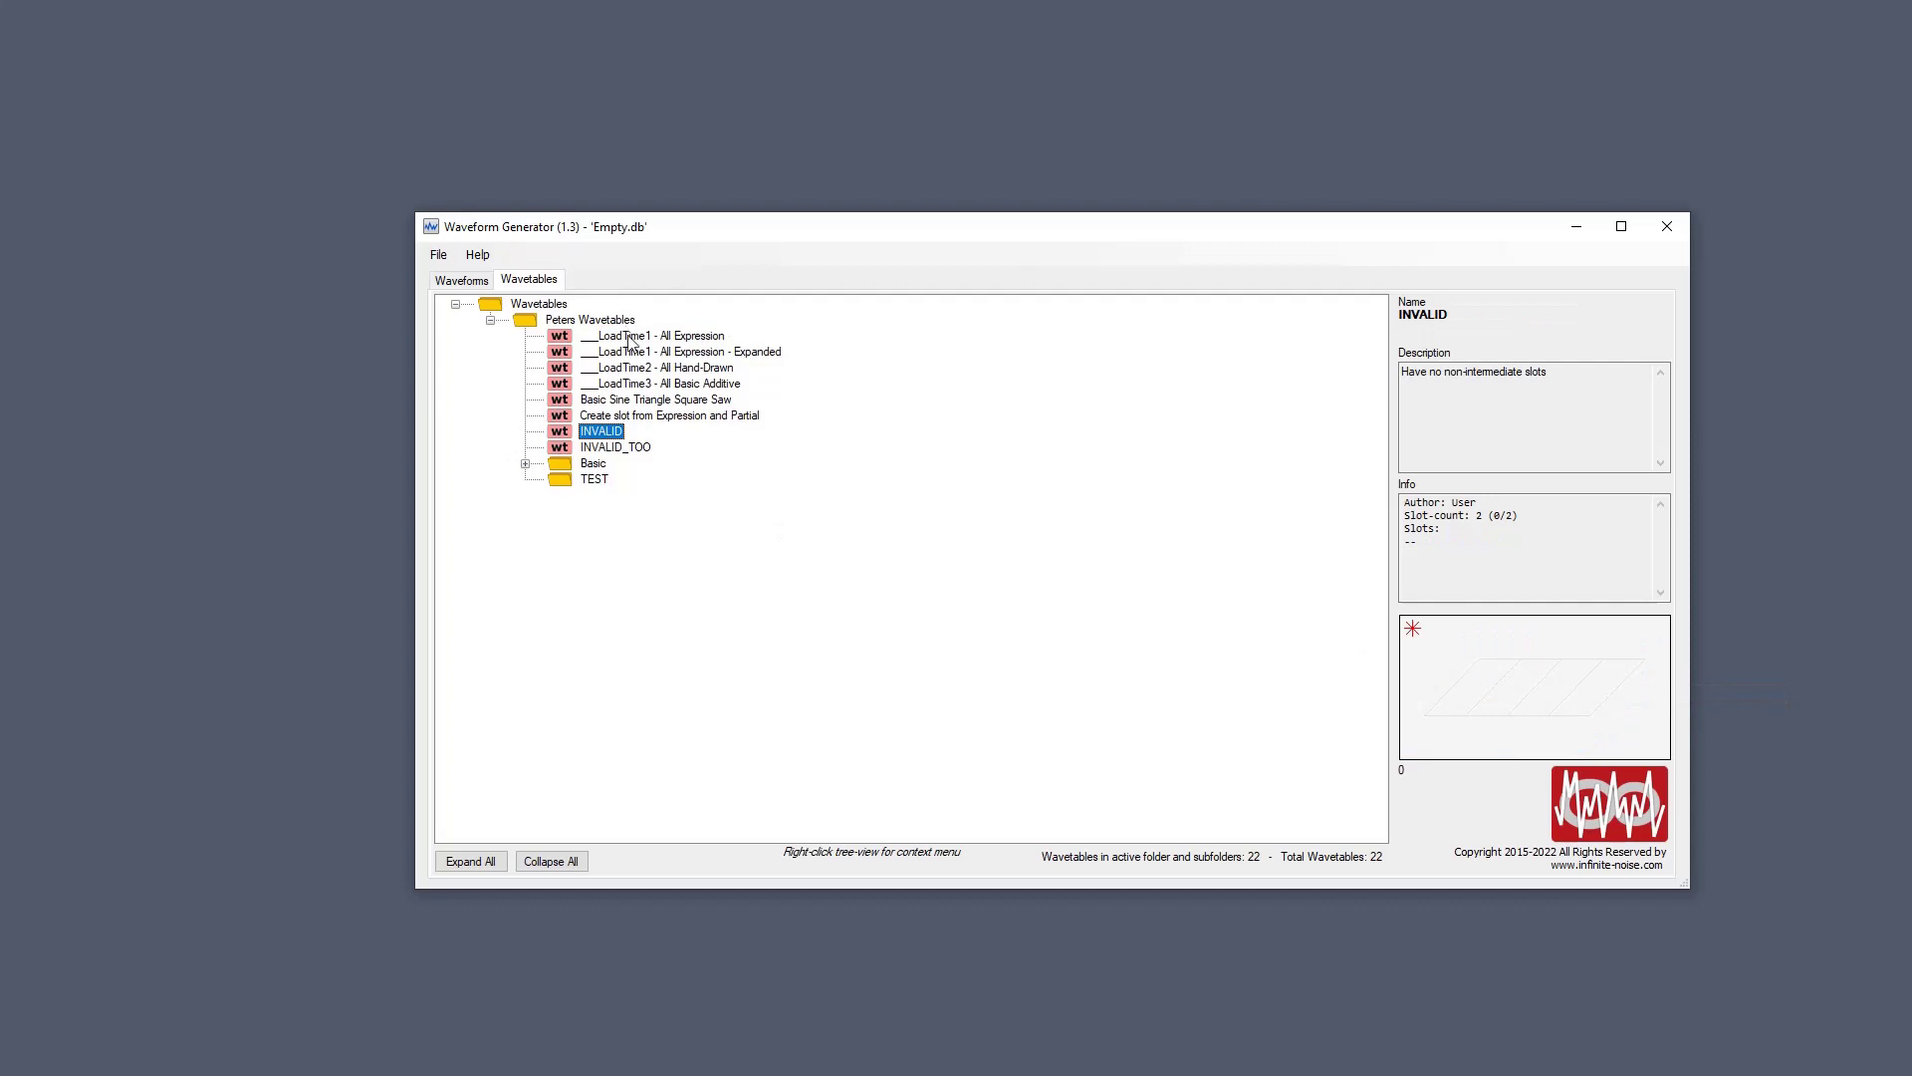
{"action": "left_click", "coordinate": [631, 338]}
{"action": "left_click", "coordinate": [622, 437]}
{"action": "left_click", "coordinate": [737, 416]}
{"action": "key", "text": "Up"}
{"action": "key", "text": "Up"}
{"action": "key", "text": "Up"}
{"action": "key", "text": "Up"}
{"action": "key", "text": "Up"}
{"action": "key", "text": "Up"}
{"action": "key", "text": "Up"}
{"action": "key", "text": "Down"}
{"action": "key", "text": "Down"}
{"action": "key", "text": "Down"}
{"action": "key", "text": "Down"}
{"action": "key", "text": "Down"}
{"action": "key", "text": "Down"}
{"action": "key", "text": "Down"}
{"action": "key", "text": "Down"}
{"action": "key", "text": "Down"}
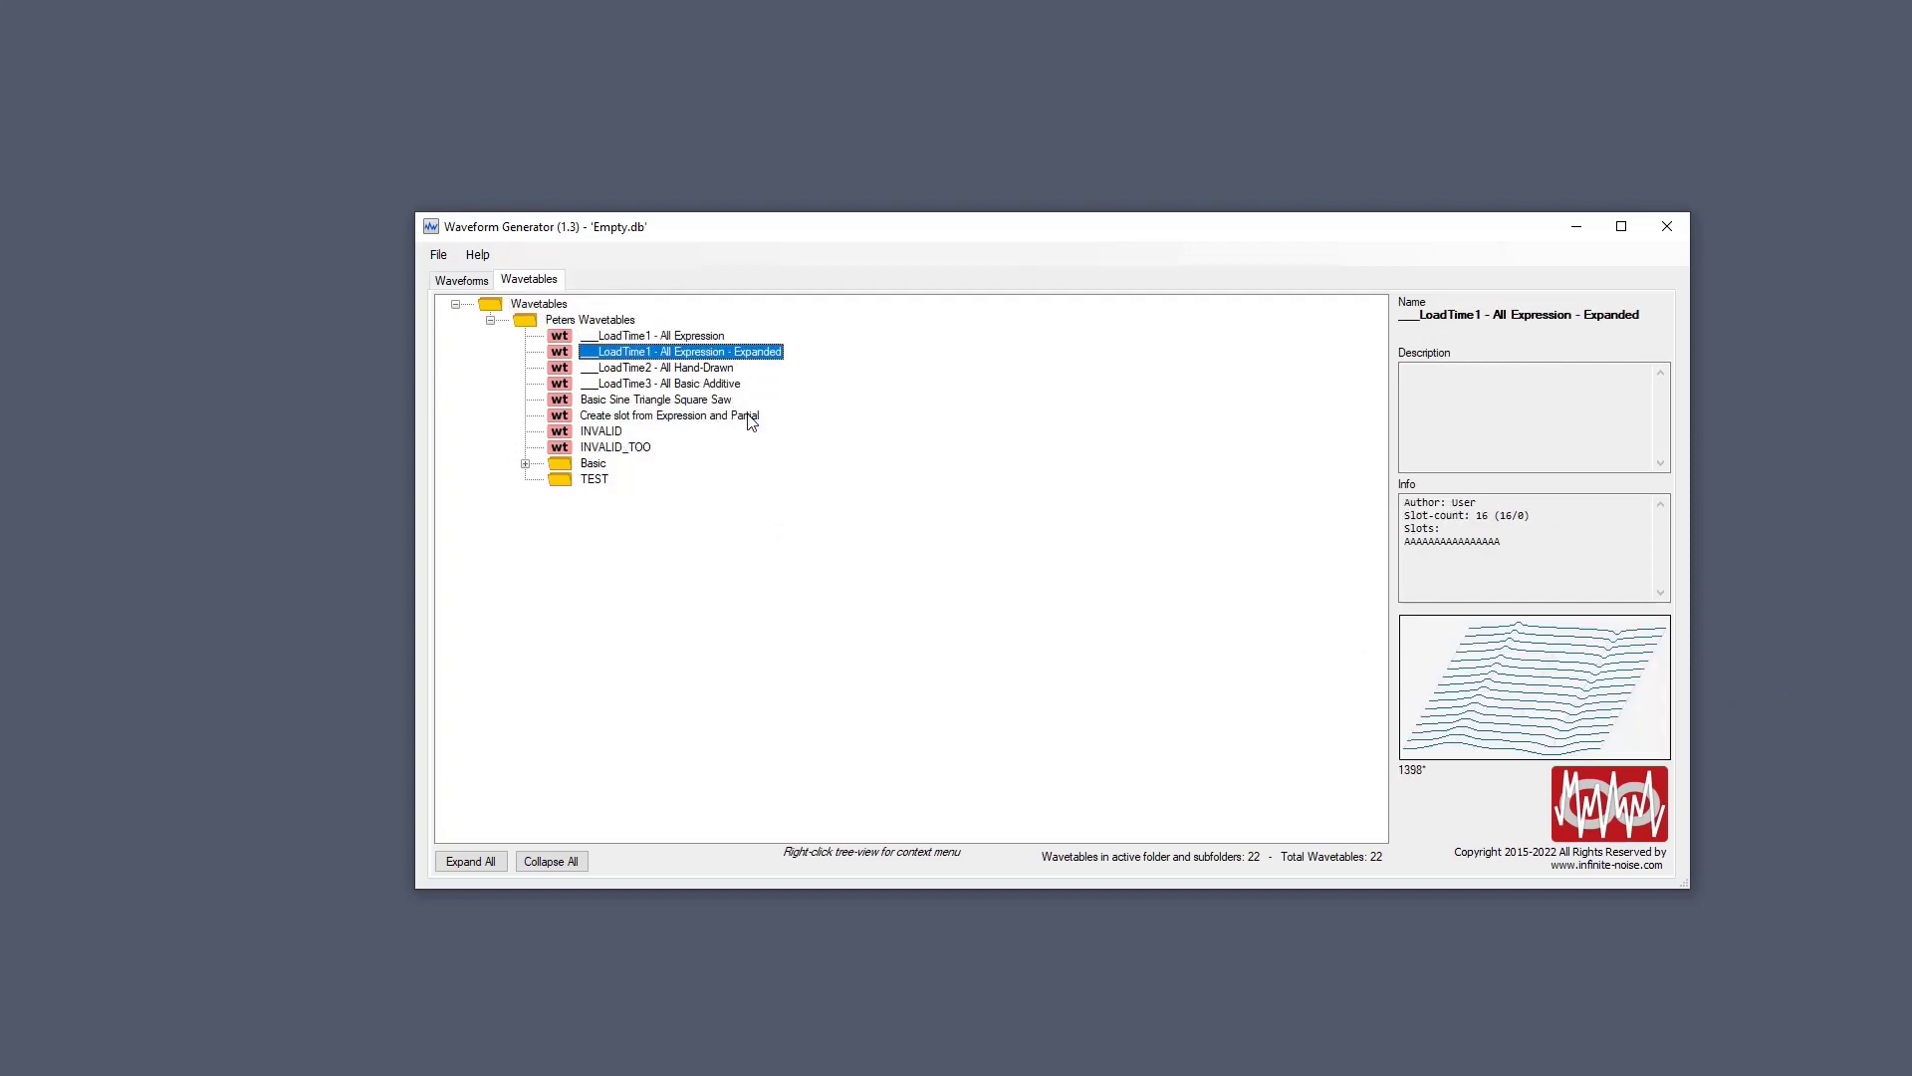
{"action": "key", "text": "Up"}
{"action": "key", "text": "Up"}
{"action": "key", "text": "Up"}
{"action": "key", "text": "Up"}
{"action": "key", "text": "Up"}
{"action": "key", "text": "Up"}
{"action": "key", "text": "Up"}
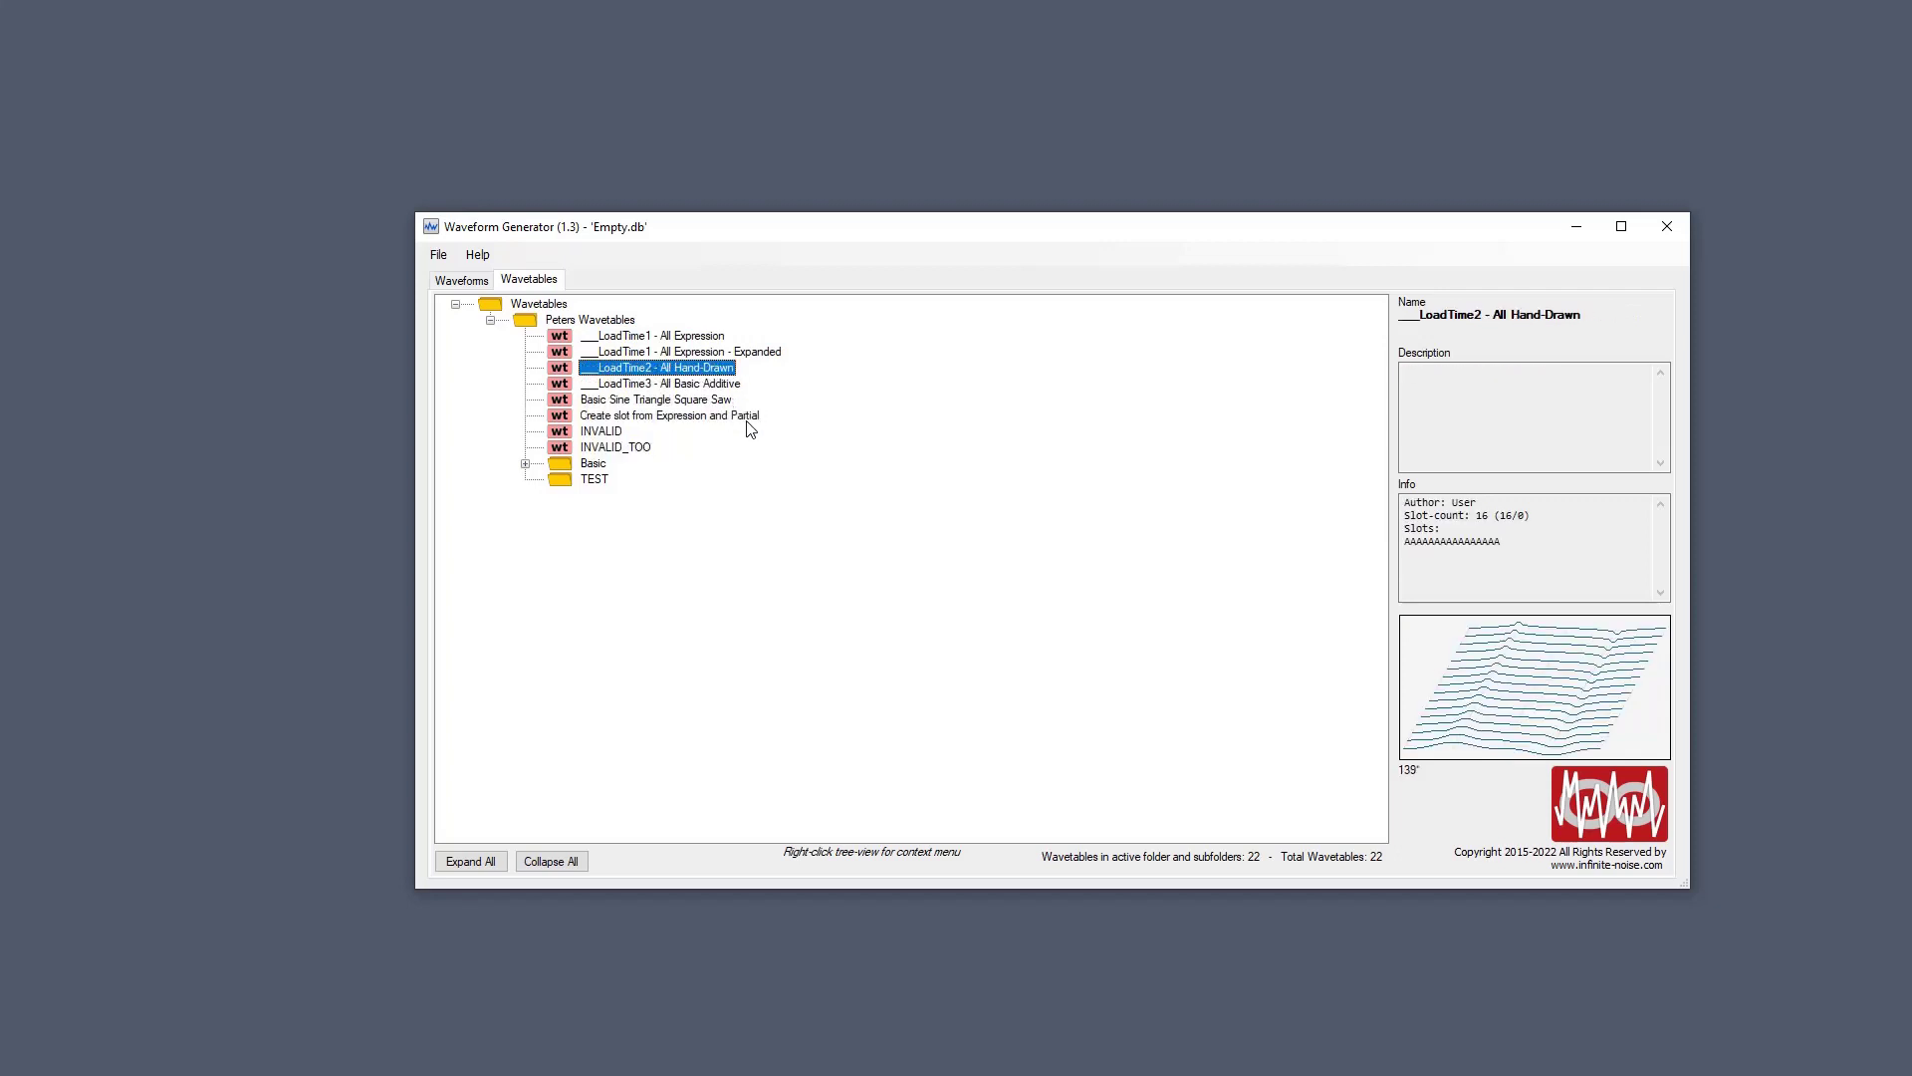
Examine the preview timing of the All Expression, Expanded and All Hand-Drawn wavetables, ending at Create slot from Expression and Partial.
{"action": "key", "text": "Down"}
{"action": "key", "text": "Up"}
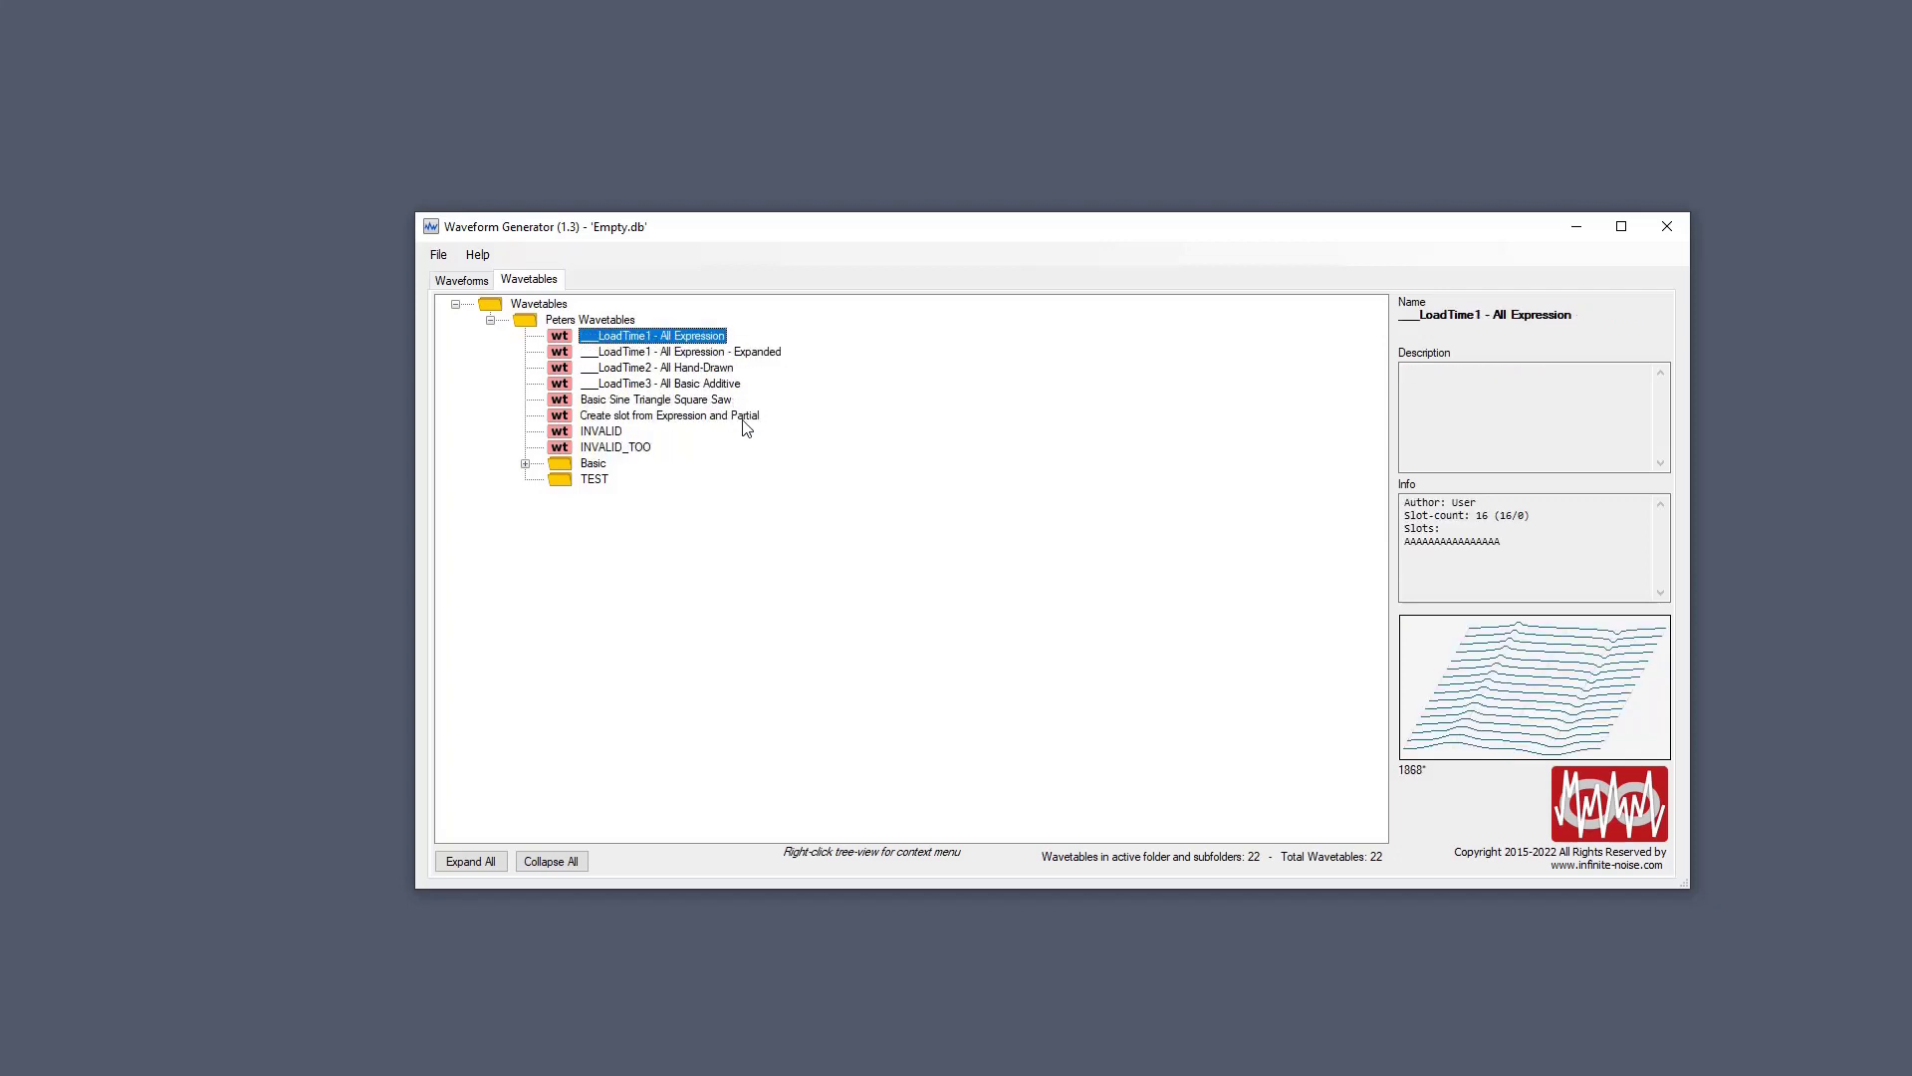
{"action": "key", "text": "Down"}
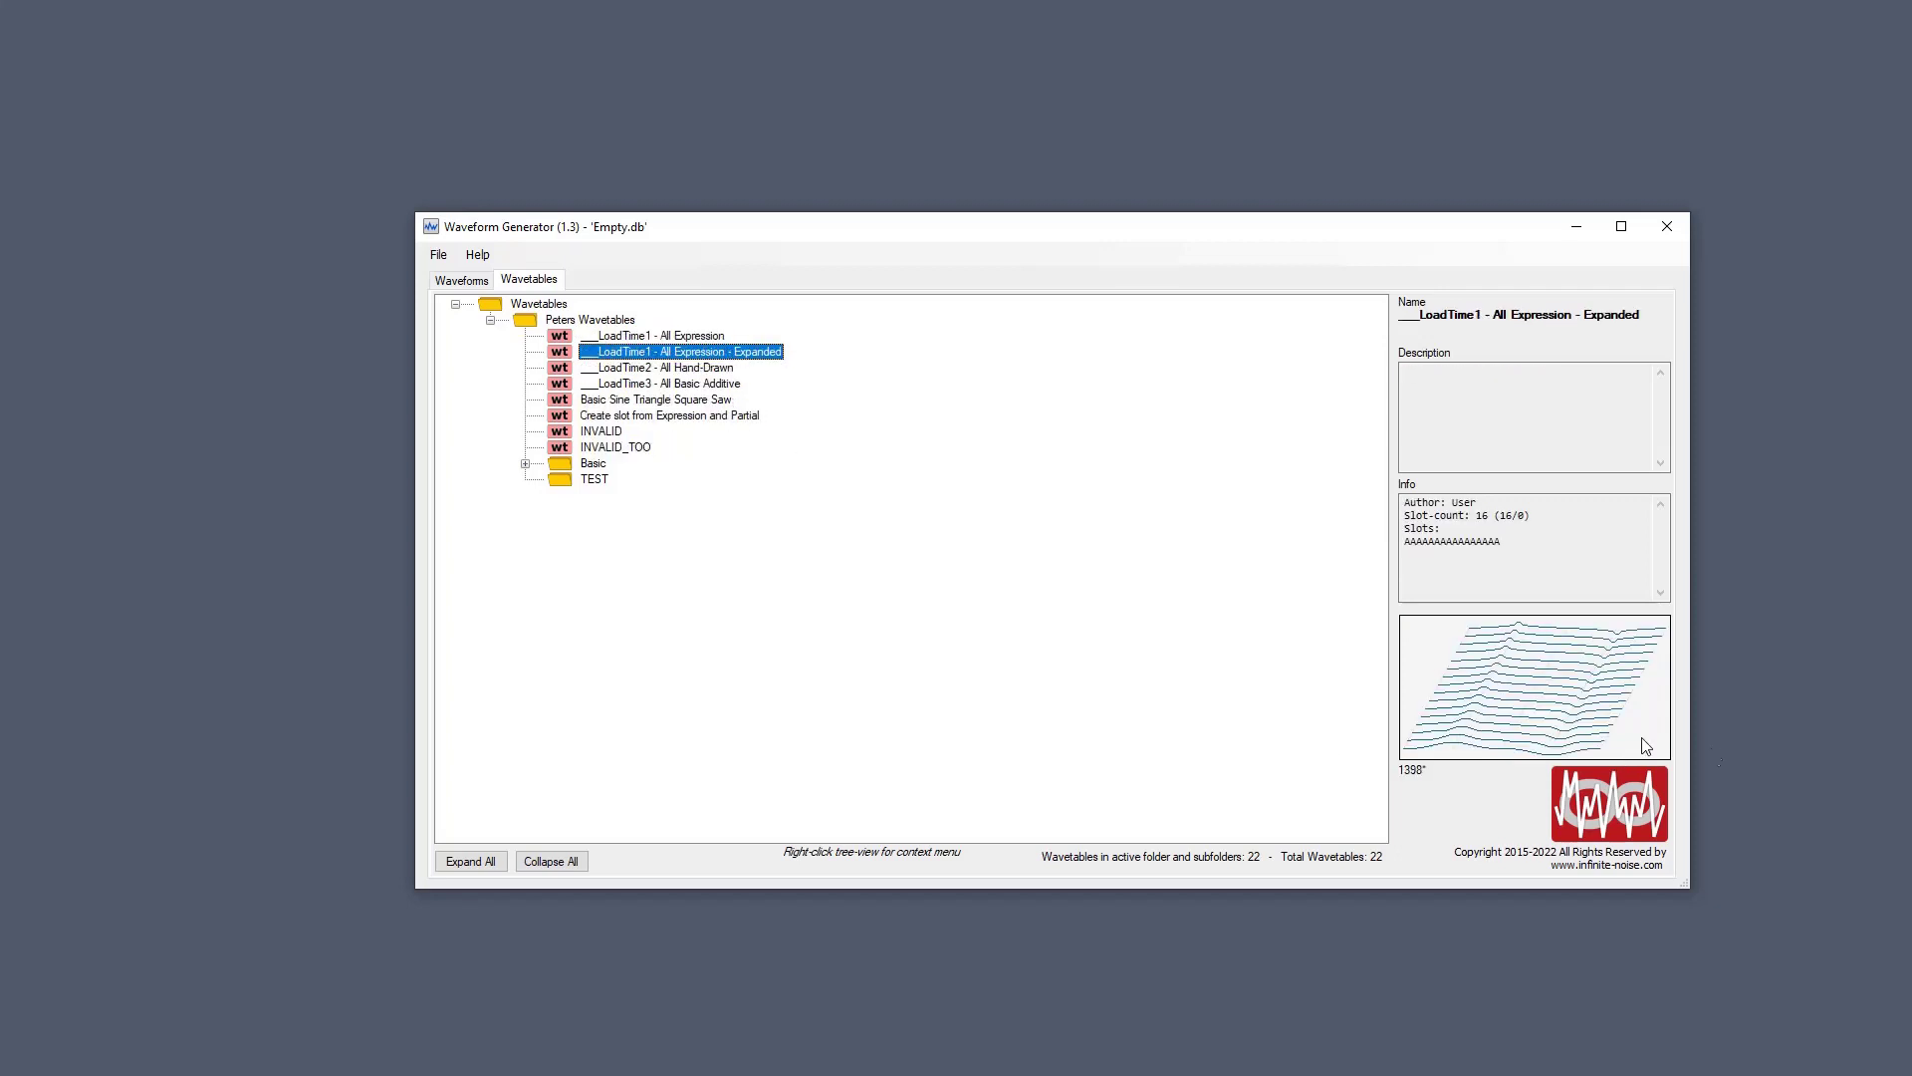
{"action": "key", "text": "Down"}
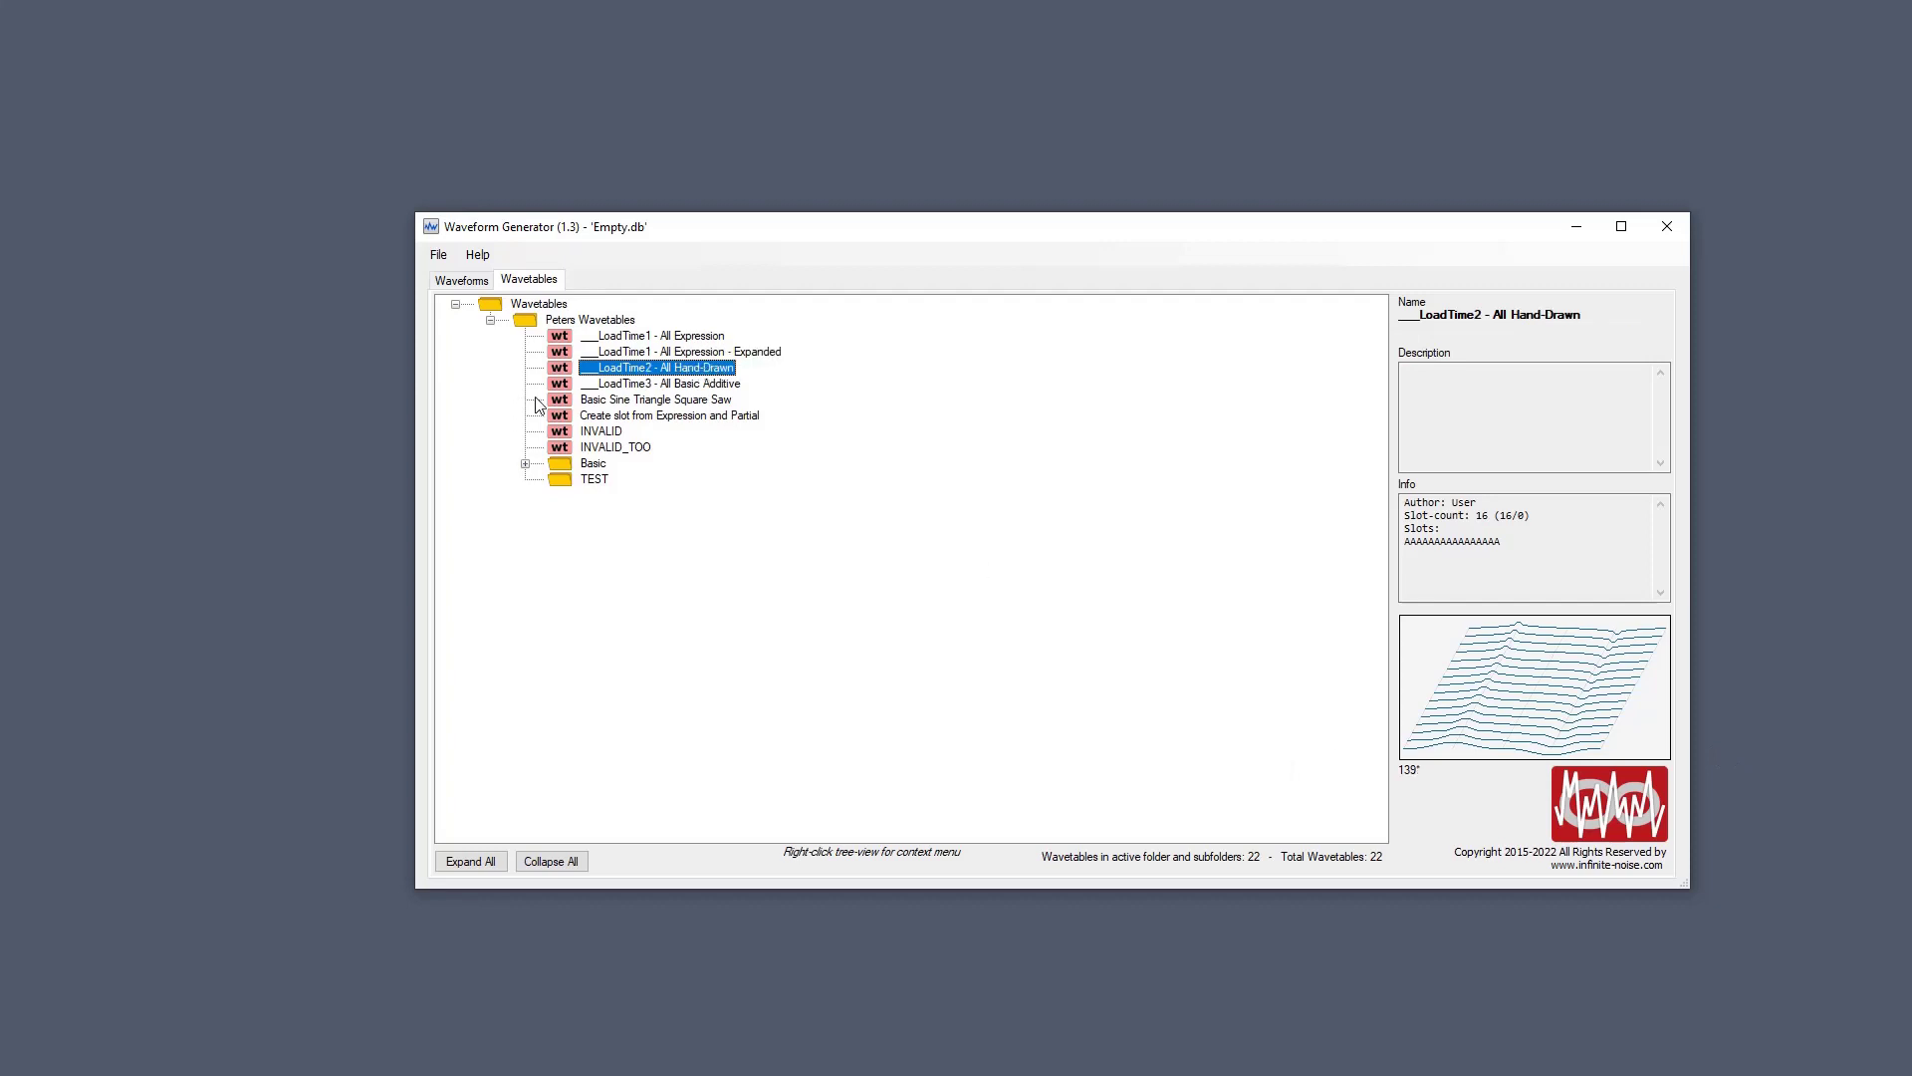
{"action": "key", "text": "Up"}
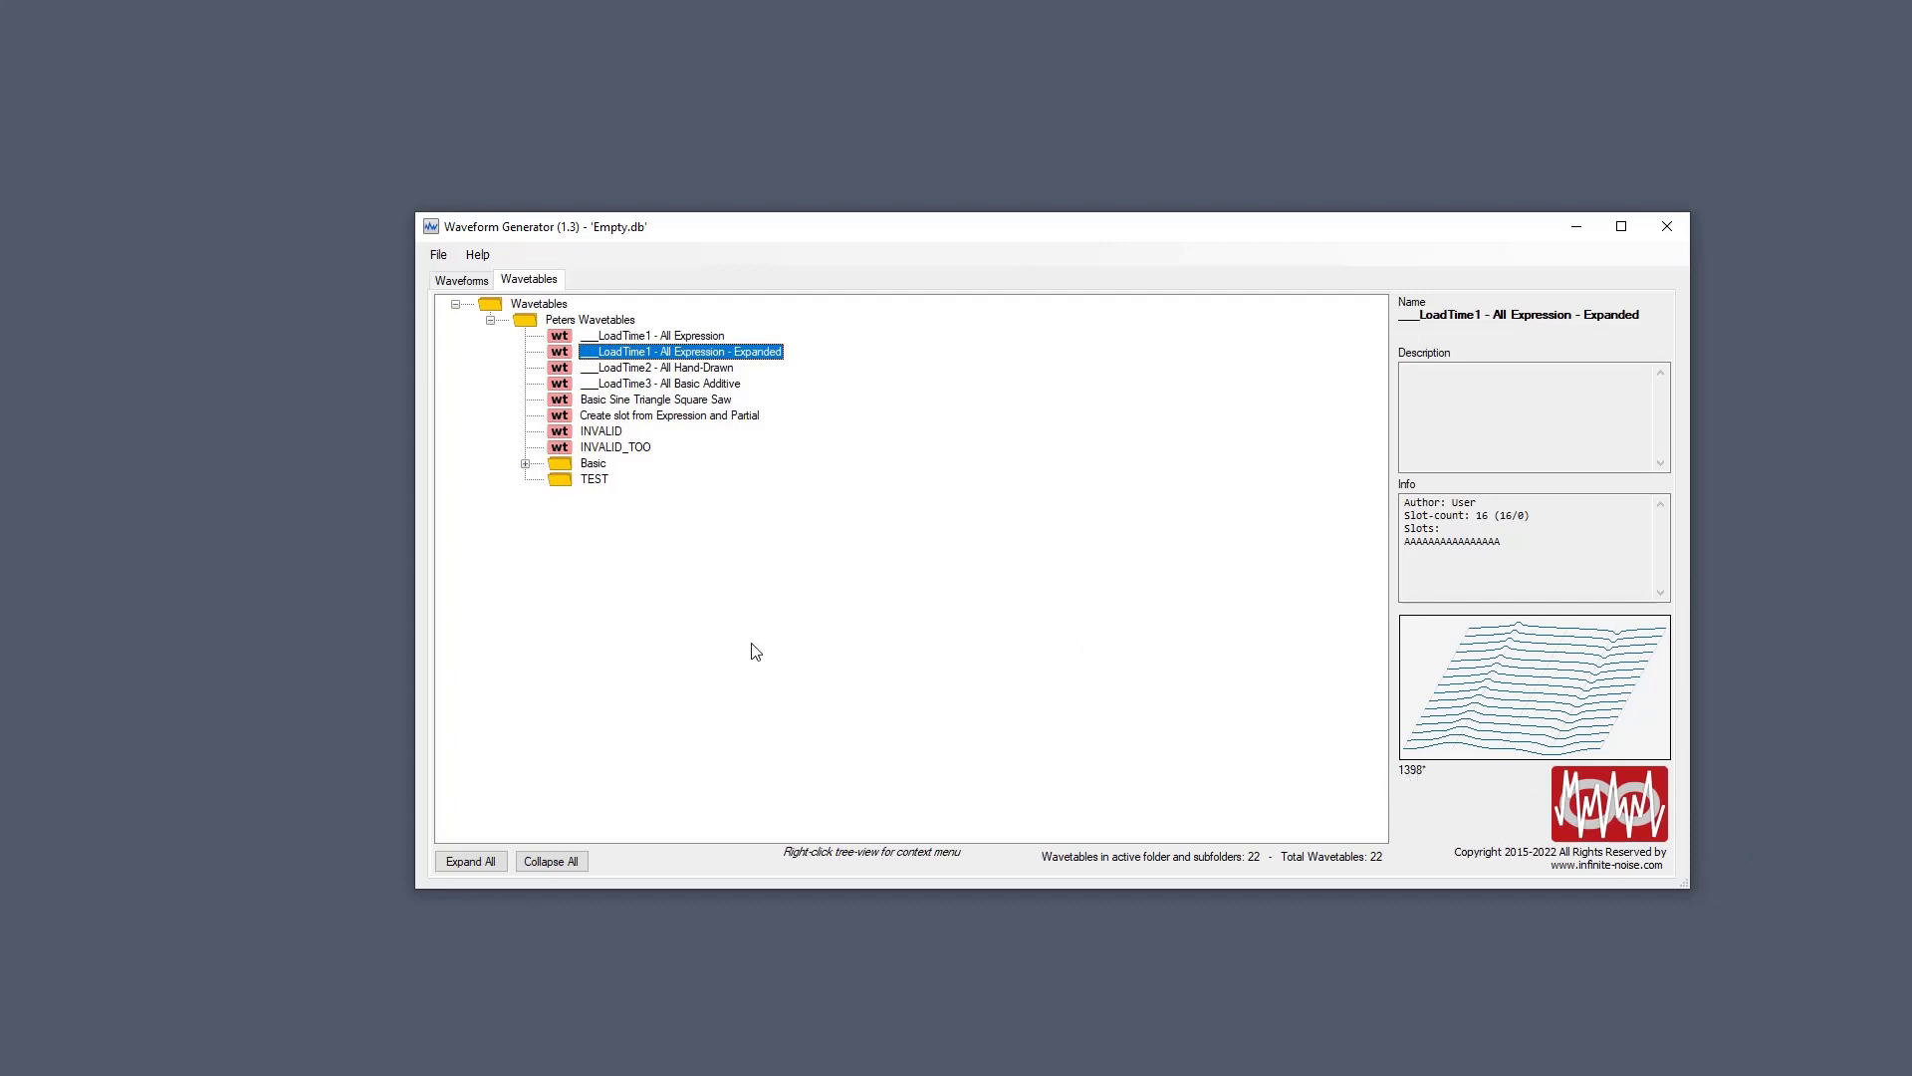
{"action": "key", "text": "Down"}
{"action": "key", "text": "Down"}
{"action": "key", "text": "Down"}
{"action": "key", "text": "Down"}
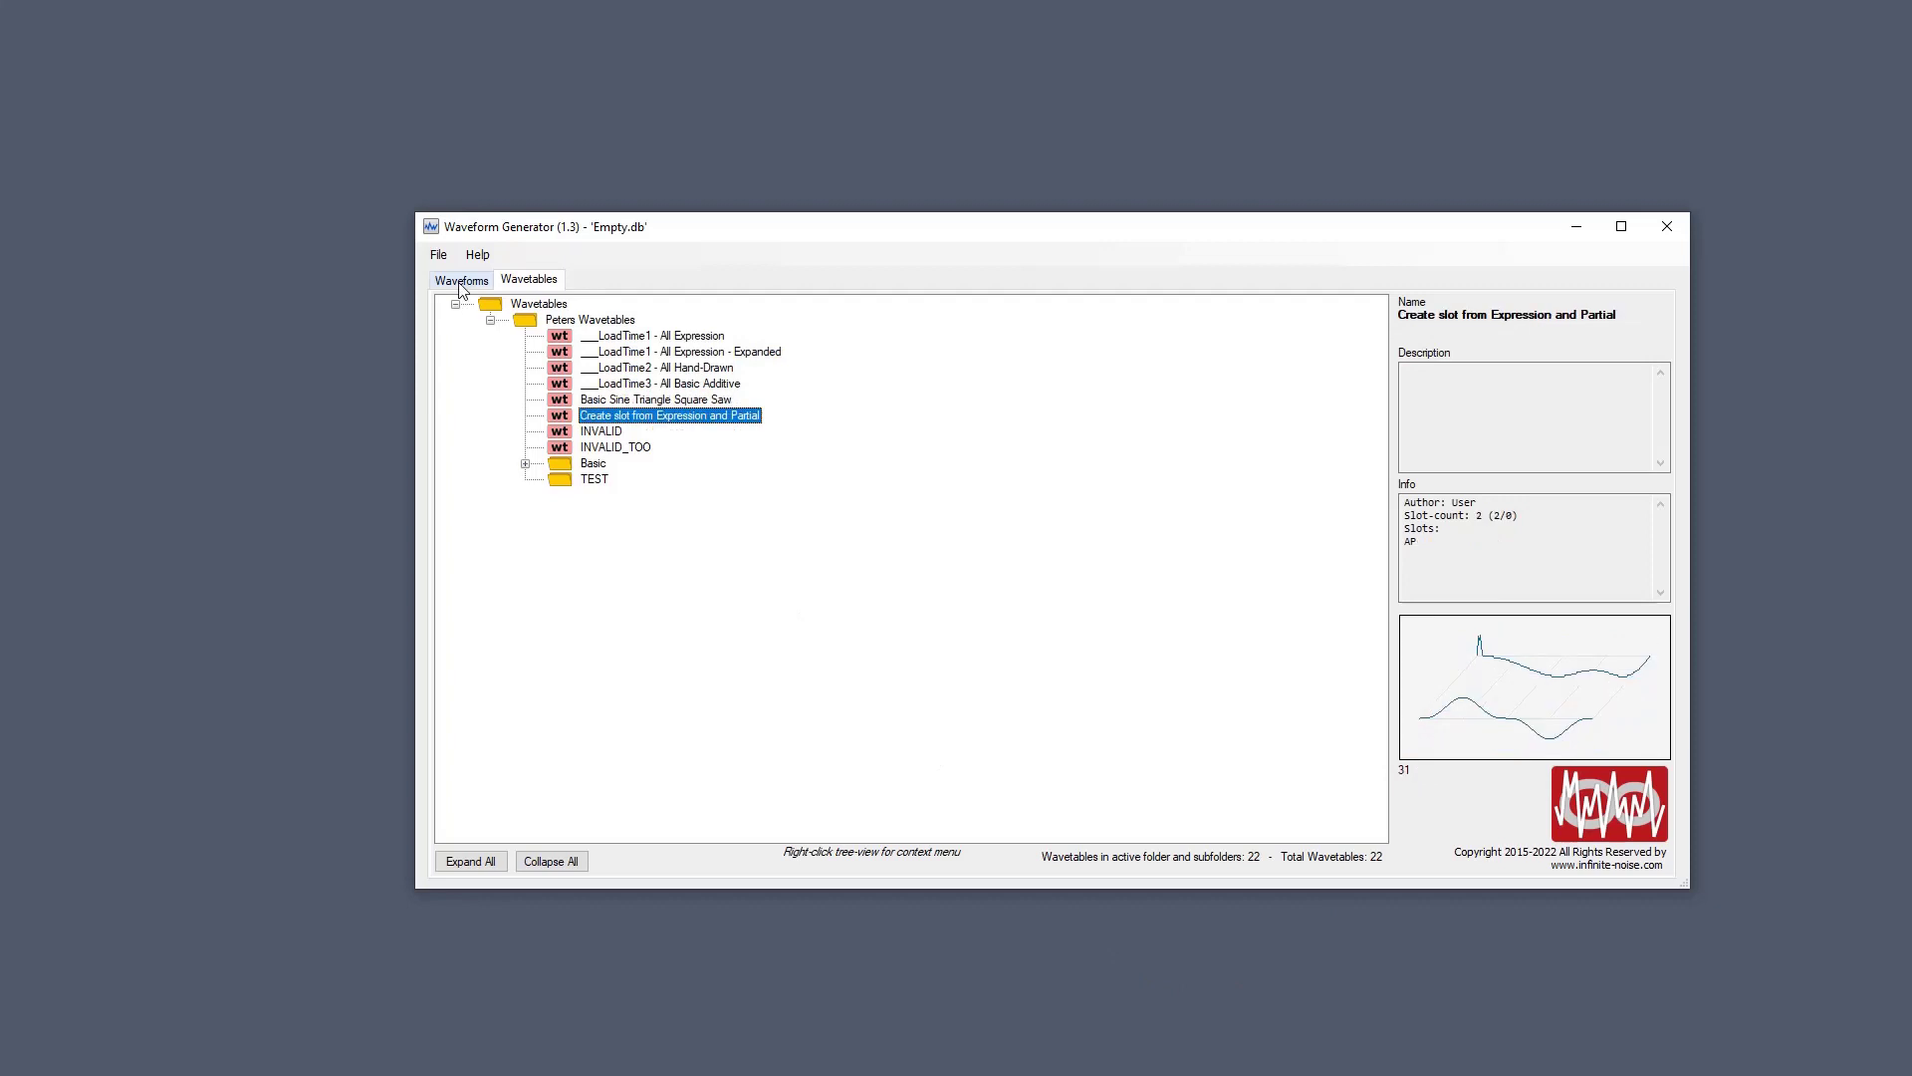
Show the waveforms, expand the personal waveforms folder and preview ___Saw Down 8.
{"action": "left_click", "coordinate": [462, 281]}
{"action": "left_click", "coordinate": [490, 320]}
{"action": "left_click", "coordinate": [604, 336]}
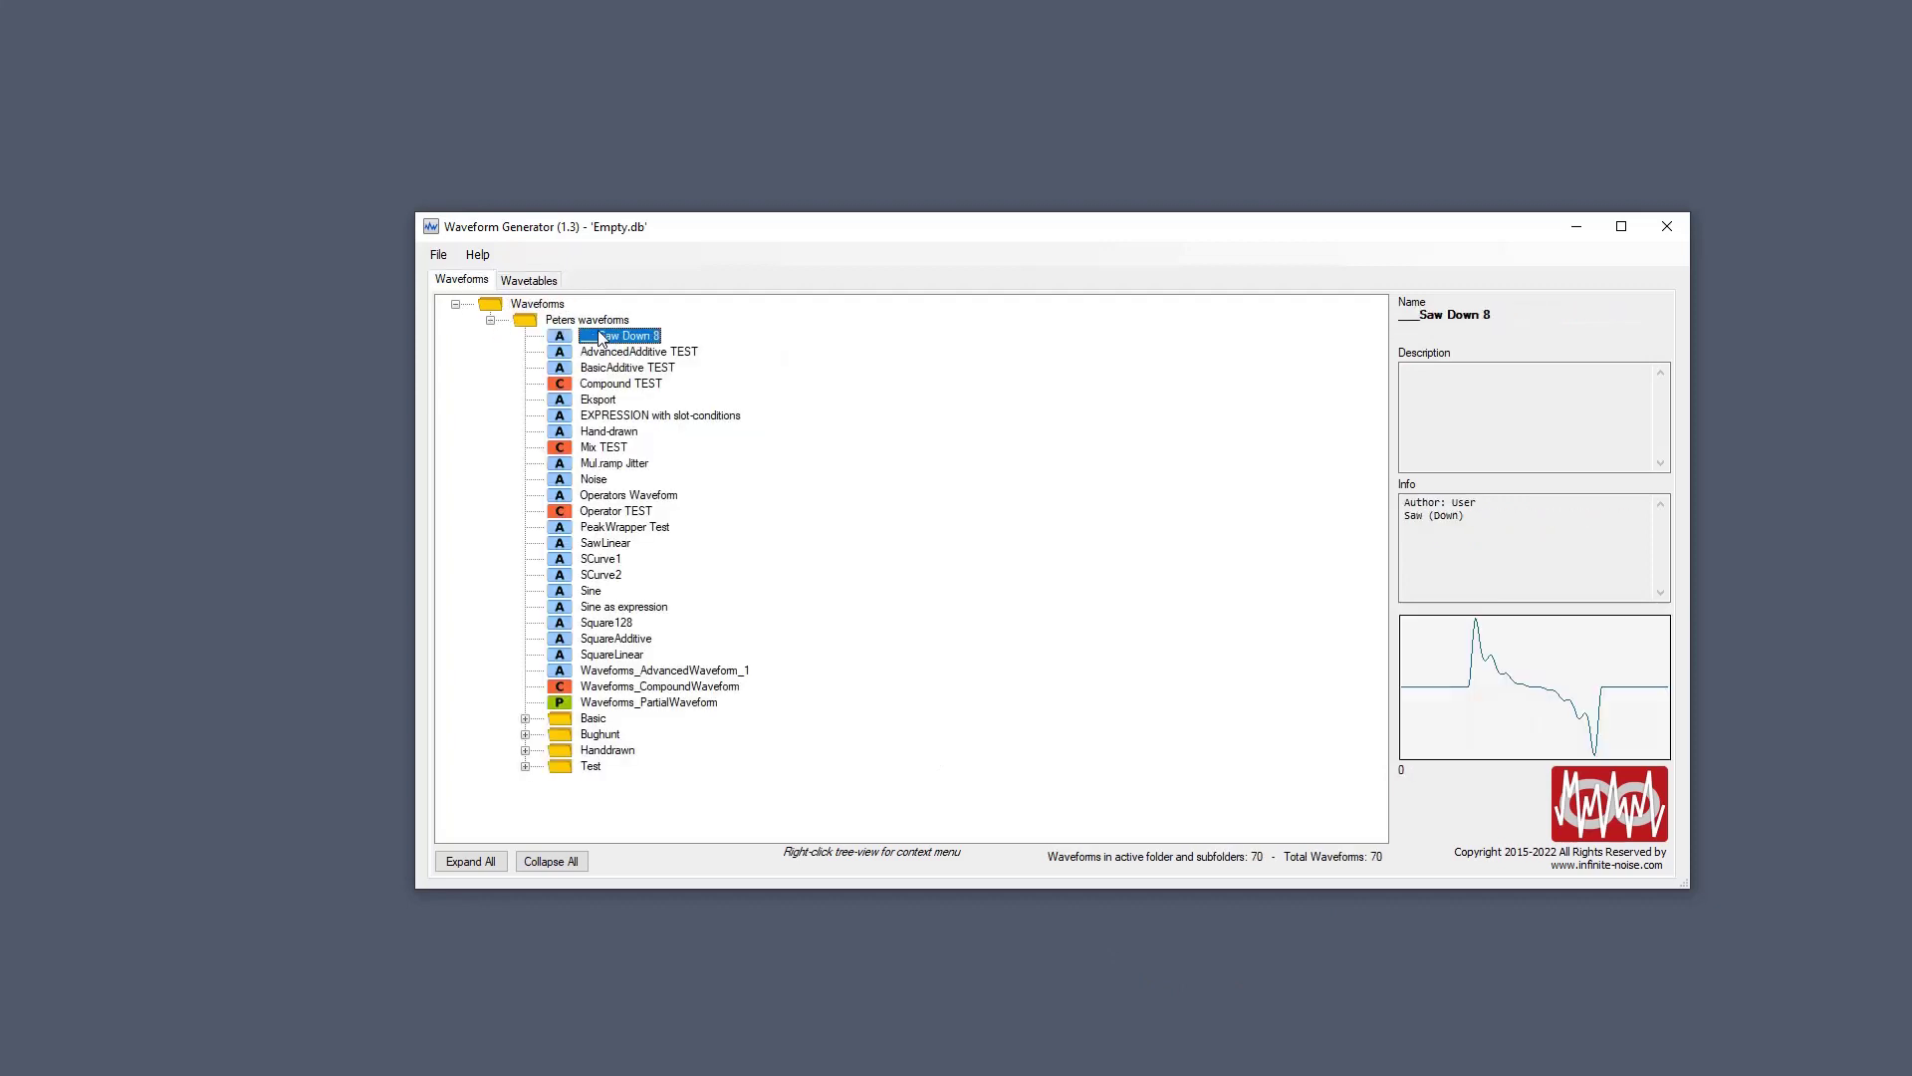
{"action": "key", "text": "Up"}
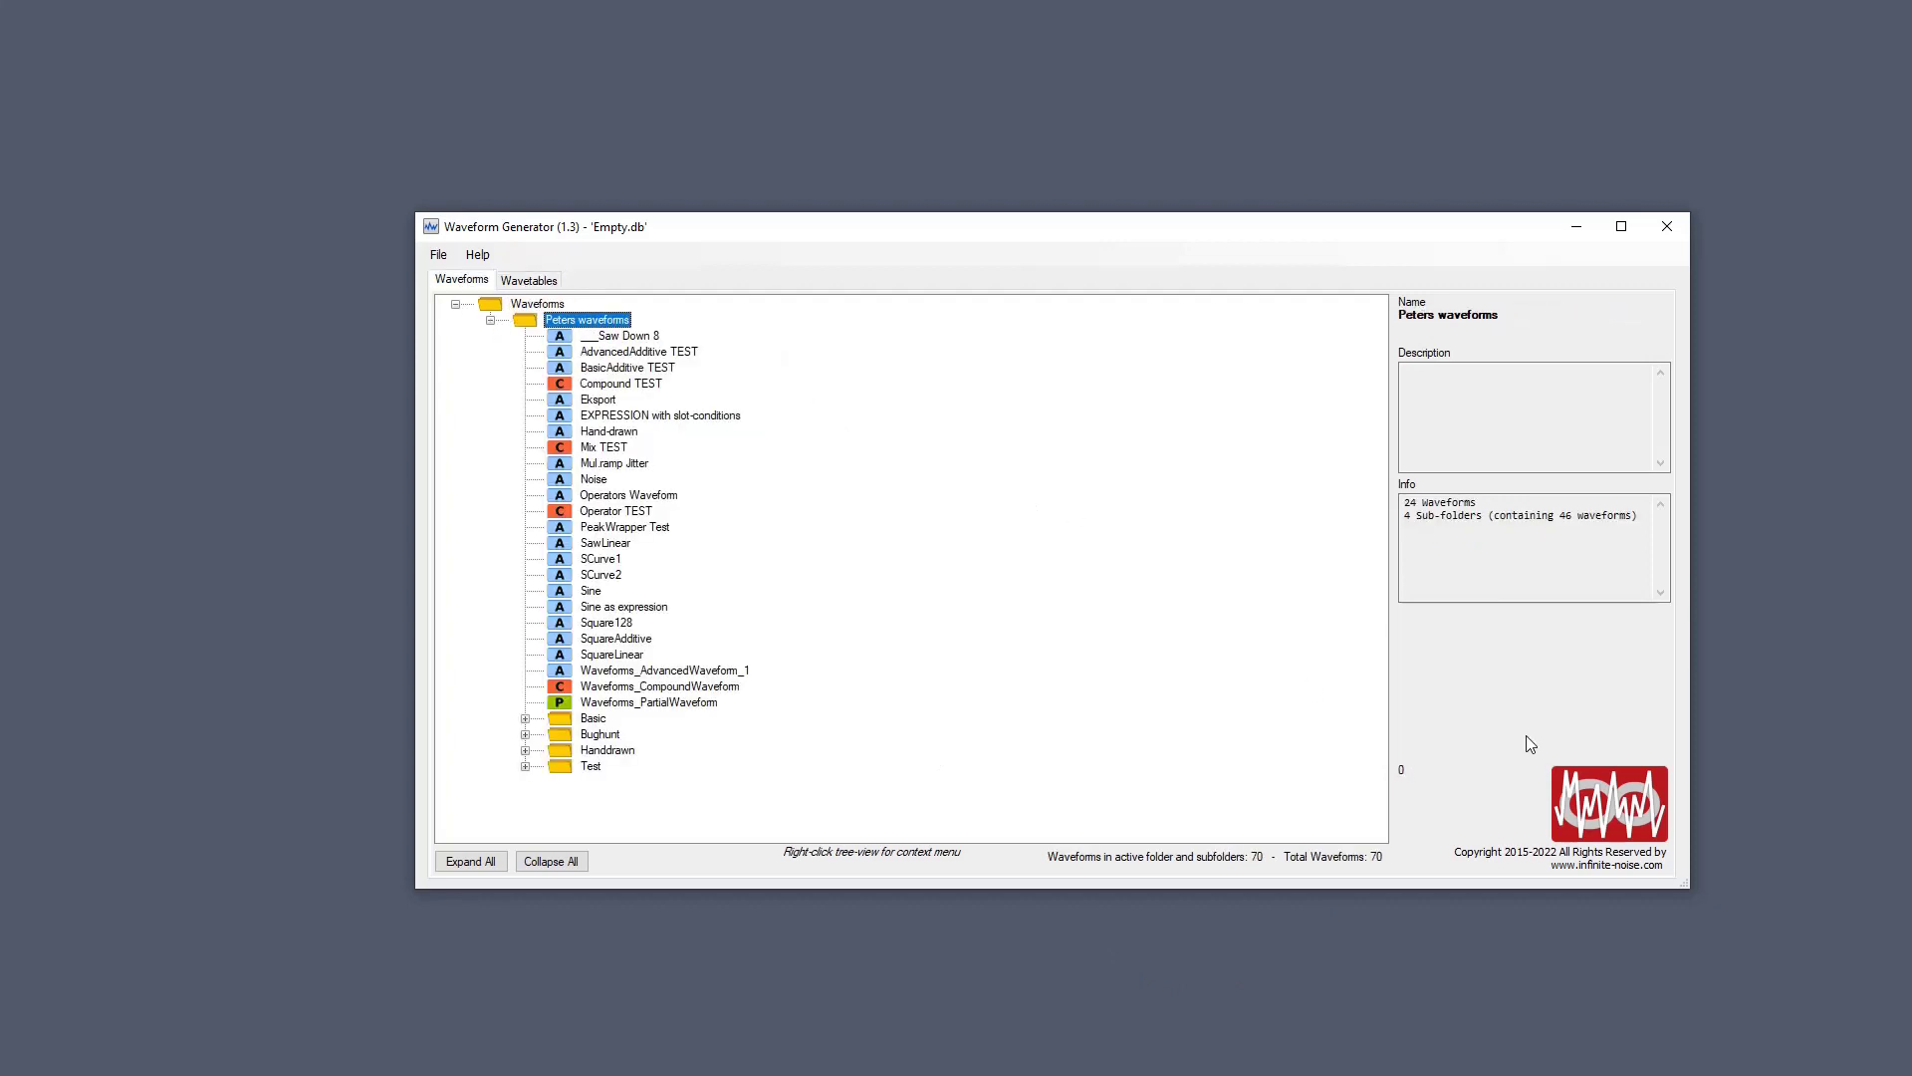
Run repeatedly up and down the personal waveforms folder, from ___Saw Down 8 to its sub-folders, to examine the waveform previews and their timing.
{"action": "key", "text": "Down"}
{"action": "key", "text": "Down"}
{"action": "key", "text": "Down"}
{"action": "key", "text": "Down"}
{"action": "key", "text": "Down"}
{"action": "key", "text": "Down"}
{"action": "key", "text": "Down"}
{"action": "key", "text": "Down"}
{"action": "key", "text": "Down"}
{"action": "key", "text": "Down"}
{"action": "key", "text": "Down"}
{"action": "key", "text": "Down"}
{"action": "key", "text": "Down"}
{"action": "key", "text": "Down"}
{"action": "key", "text": "Down"}
{"action": "key", "text": "Down"}
{"action": "key", "text": "Down"}
{"action": "key", "text": "Down"}
{"action": "key", "text": "Down"}
{"action": "key", "text": "Down"}
{"action": "key", "text": "Down"}
{"action": "key", "text": "Down"}
{"action": "key", "text": "Down"}
{"action": "key", "text": "Down"}
{"action": "key", "text": "Down"}
{"action": "key", "text": "Down"}
{"action": "key", "text": "Down"}
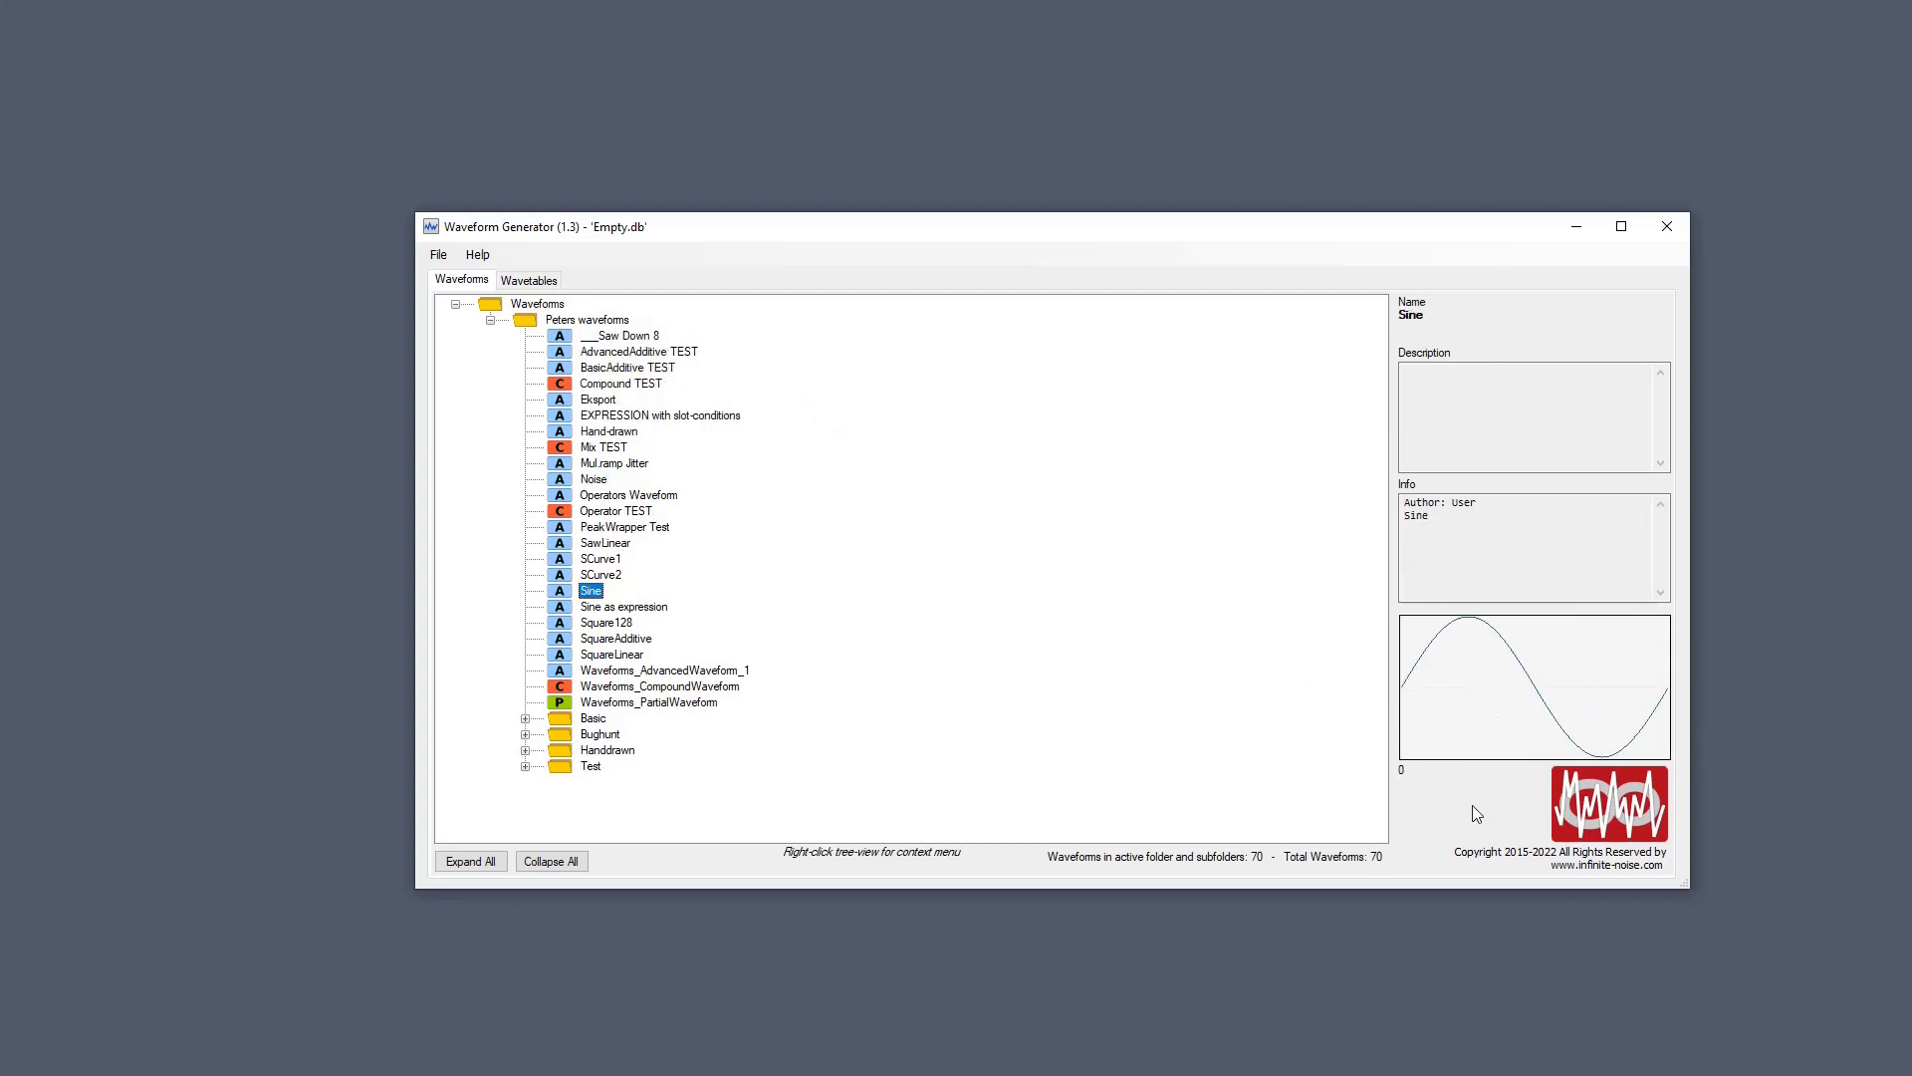
{"action": "key", "text": "Up"}
{"action": "key", "text": "Up"}
{"action": "key", "text": "Up"}
{"action": "key", "text": "Up"}
{"action": "key", "text": "Up"}
{"action": "key", "text": "Up"}
{"action": "key", "text": "Up"}
{"action": "key", "text": "Up"}
{"action": "key", "text": "Up"}
{"action": "key", "text": "Up"}
{"action": "key", "text": "Up"}
{"action": "key", "text": "Up"}
{"action": "key", "text": "Up"}
{"action": "key", "text": "Up"}
{"action": "key", "text": "Up"}
{"action": "key", "text": "Up"}
{"action": "key", "text": "Up"}
{"action": "key", "text": "Up"}
{"action": "key", "text": "Up"}
{"action": "key", "text": "Up"}
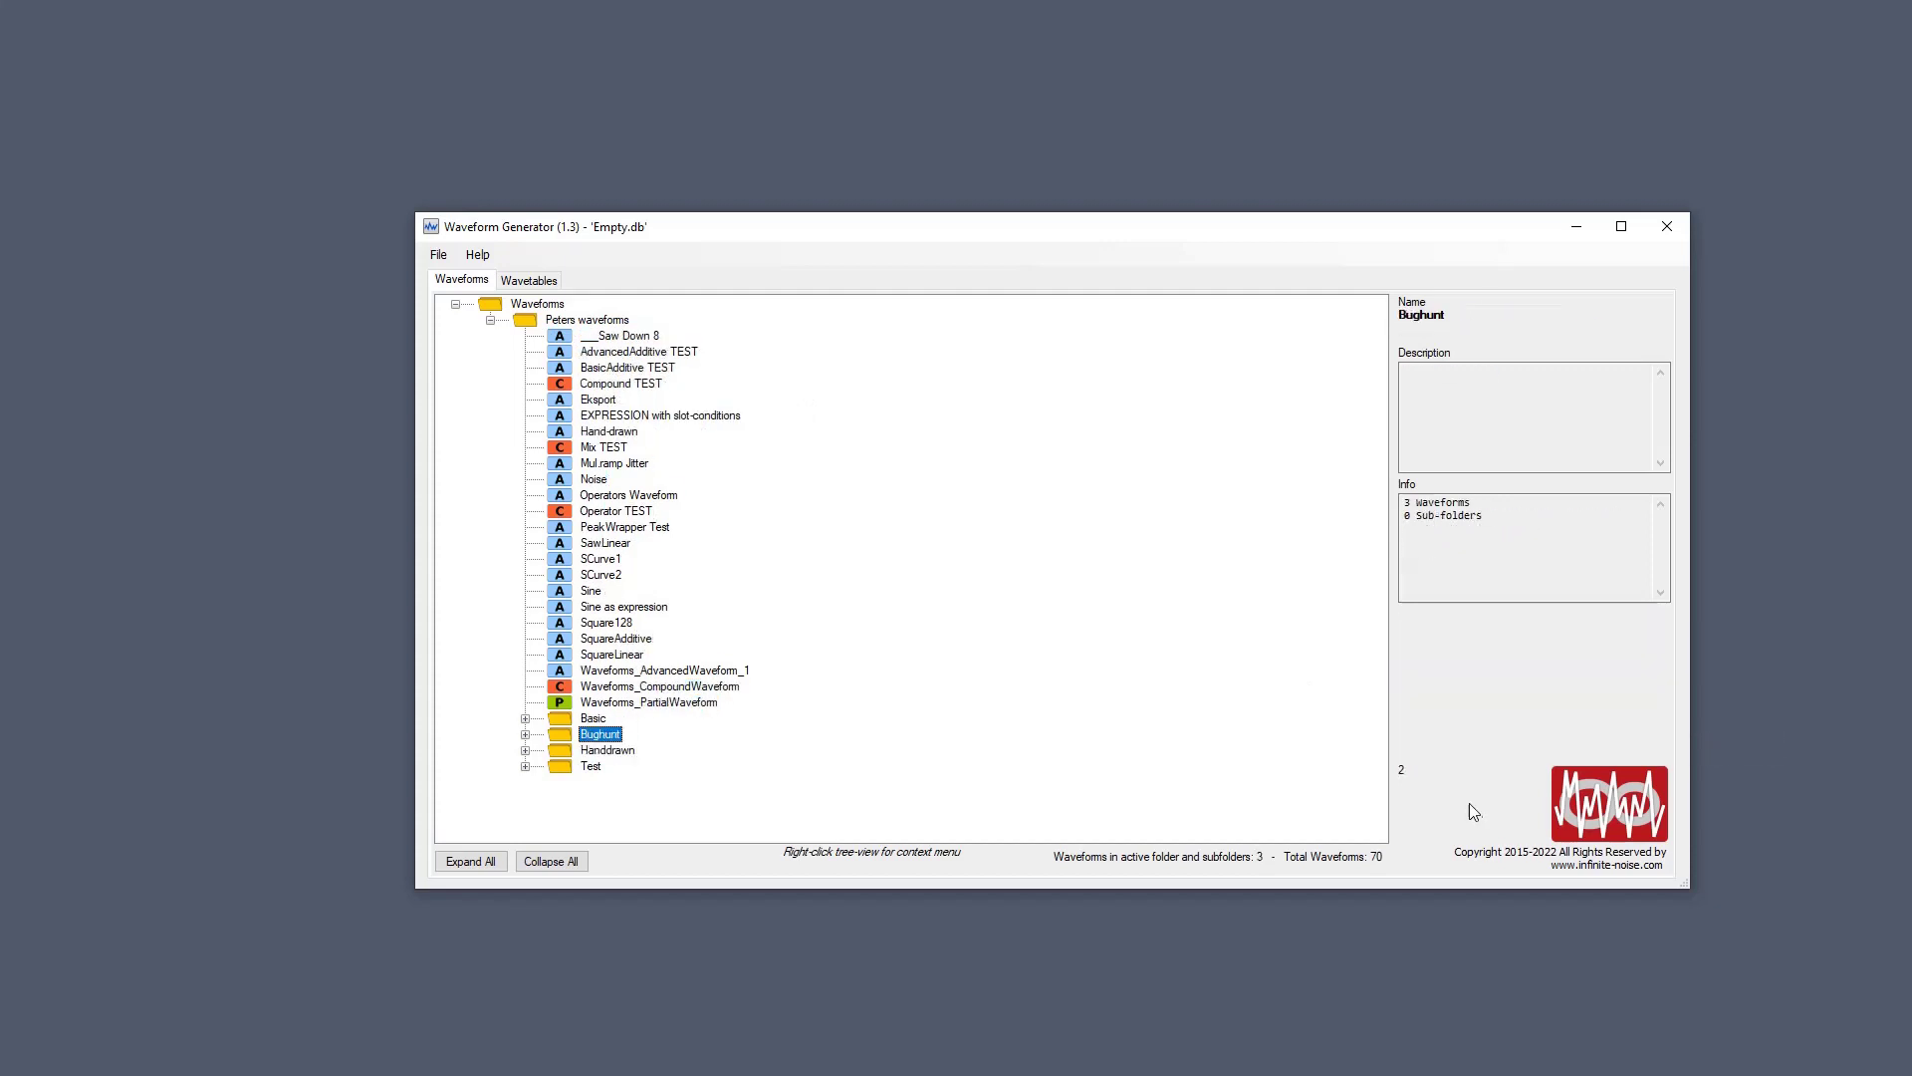
{"action": "key", "text": "Down"}
{"action": "key", "text": "Down"}
{"action": "key", "text": "Down"}
{"action": "key", "text": "Down"}
{"action": "key", "text": "Down"}
{"action": "key", "text": "Down"}
{"action": "key", "text": "Down"}
{"action": "key", "text": "Down"}
{"action": "key", "text": "Down"}
{"action": "key", "text": "Down"}
{"action": "key", "text": "Down"}
{"action": "key", "text": "Down"}
{"action": "key", "text": "Down"}
{"action": "key", "text": "Down"}
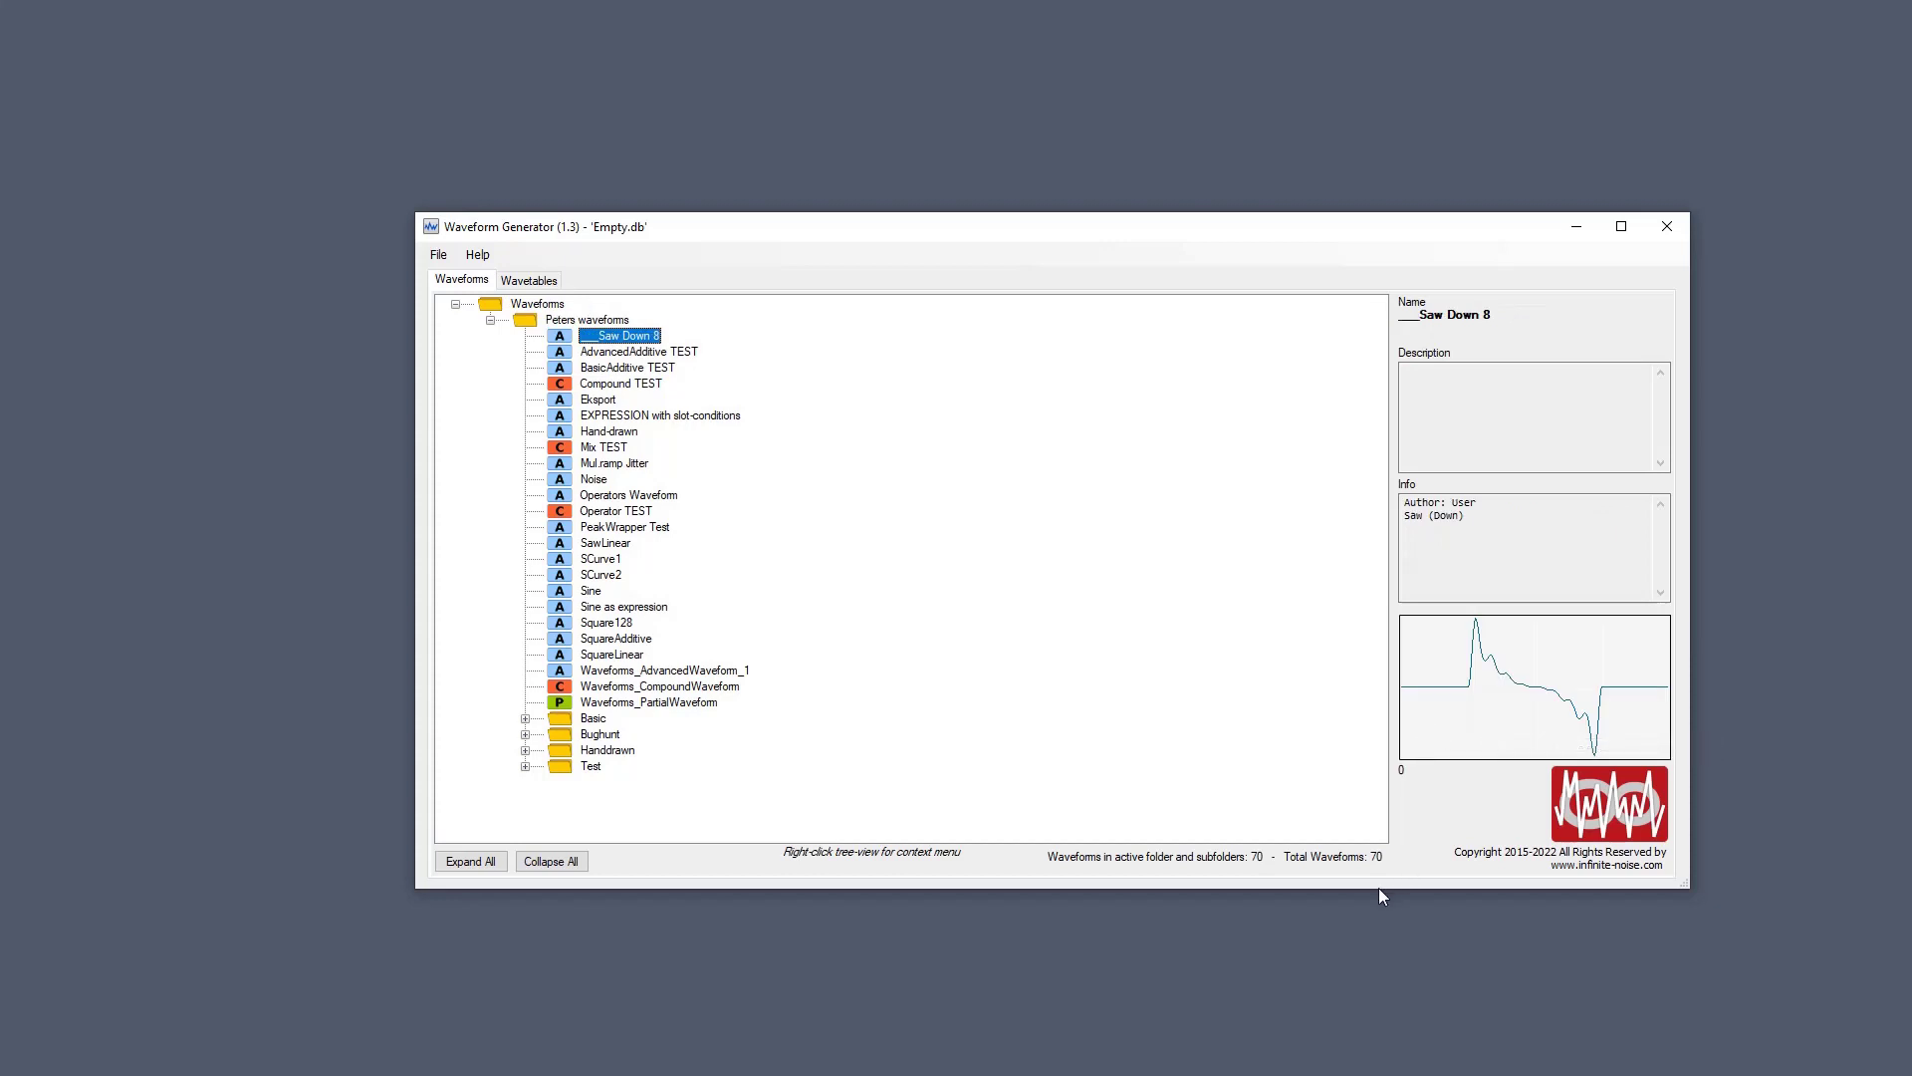
{"action": "key", "text": "Up"}
{"action": "key", "text": "Up"}
{"action": "key", "text": "Up"}
{"action": "key", "text": "Up"}
{"action": "key", "text": "Up"}
{"action": "key", "text": "Up"}
{"action": "key", "text": "Up"}
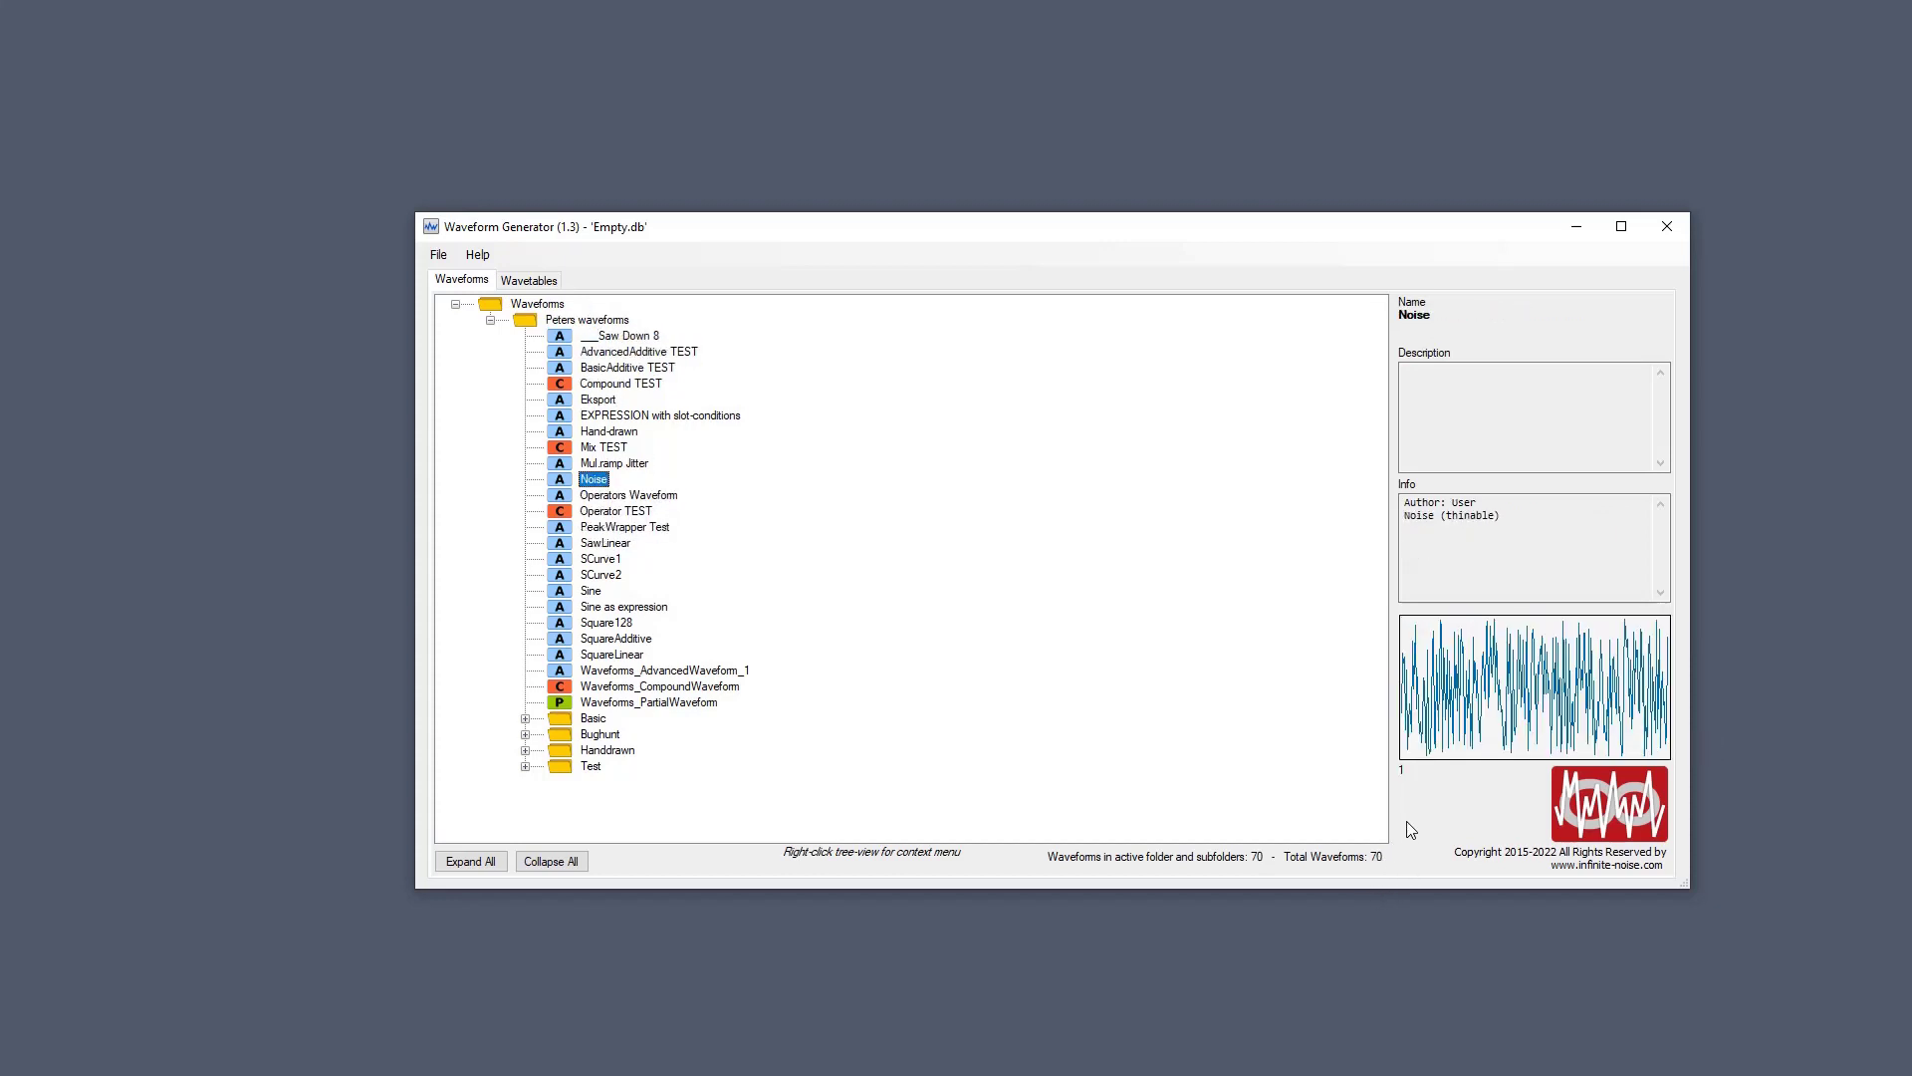